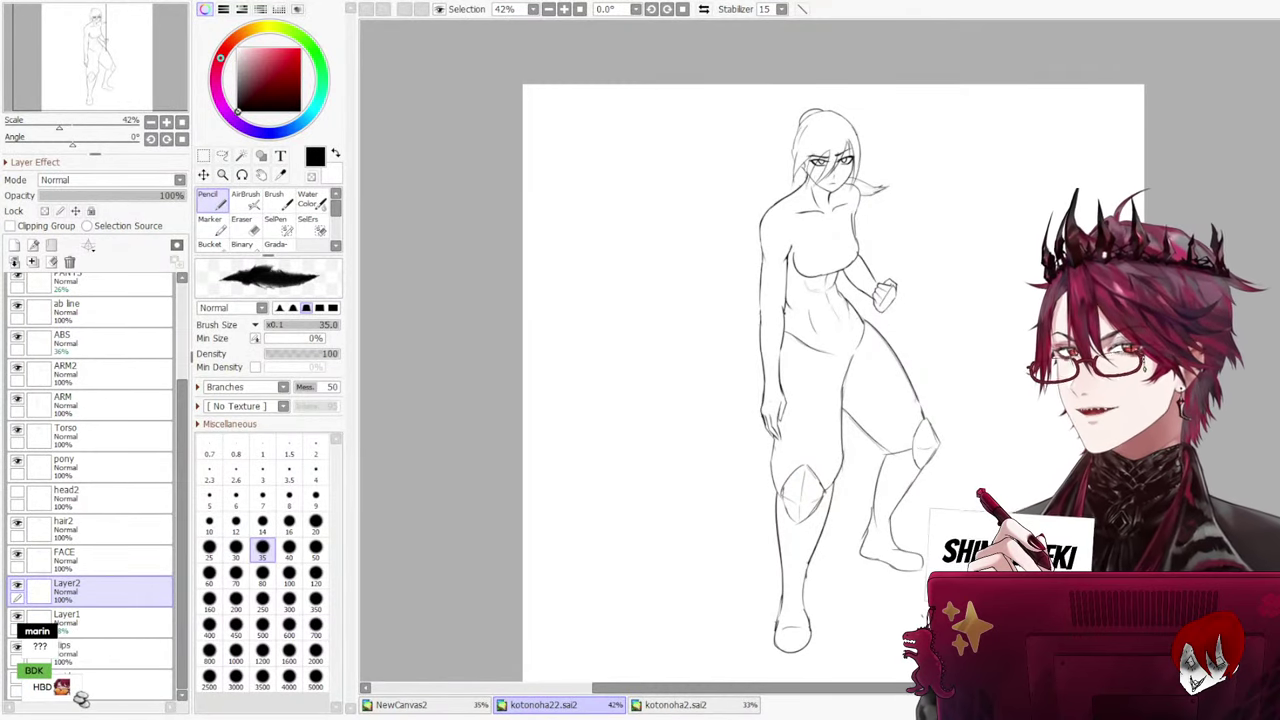
Examine the full-body character line art in kotonoha22.sai2 from head to feet, along with its list of layers
scroll(1066, 310, up, 1)
scroll(1058, 315, down, 1)
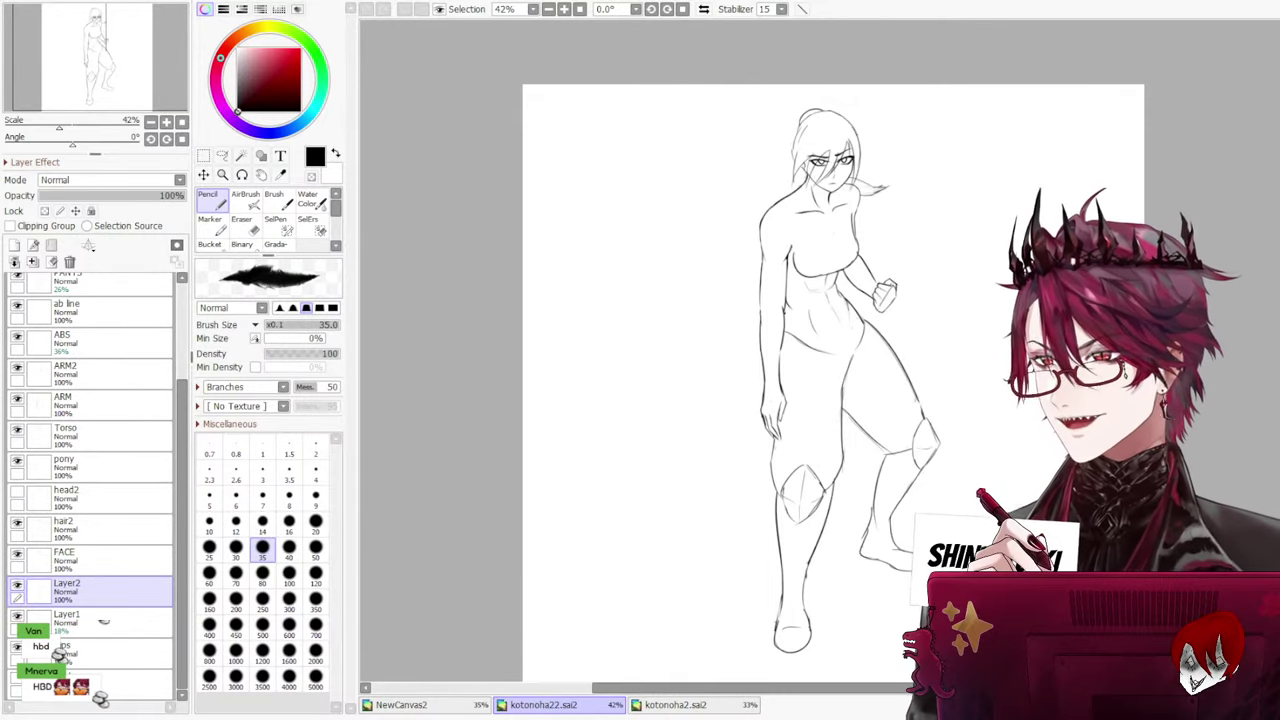
scroll(90, 480, up, 3)
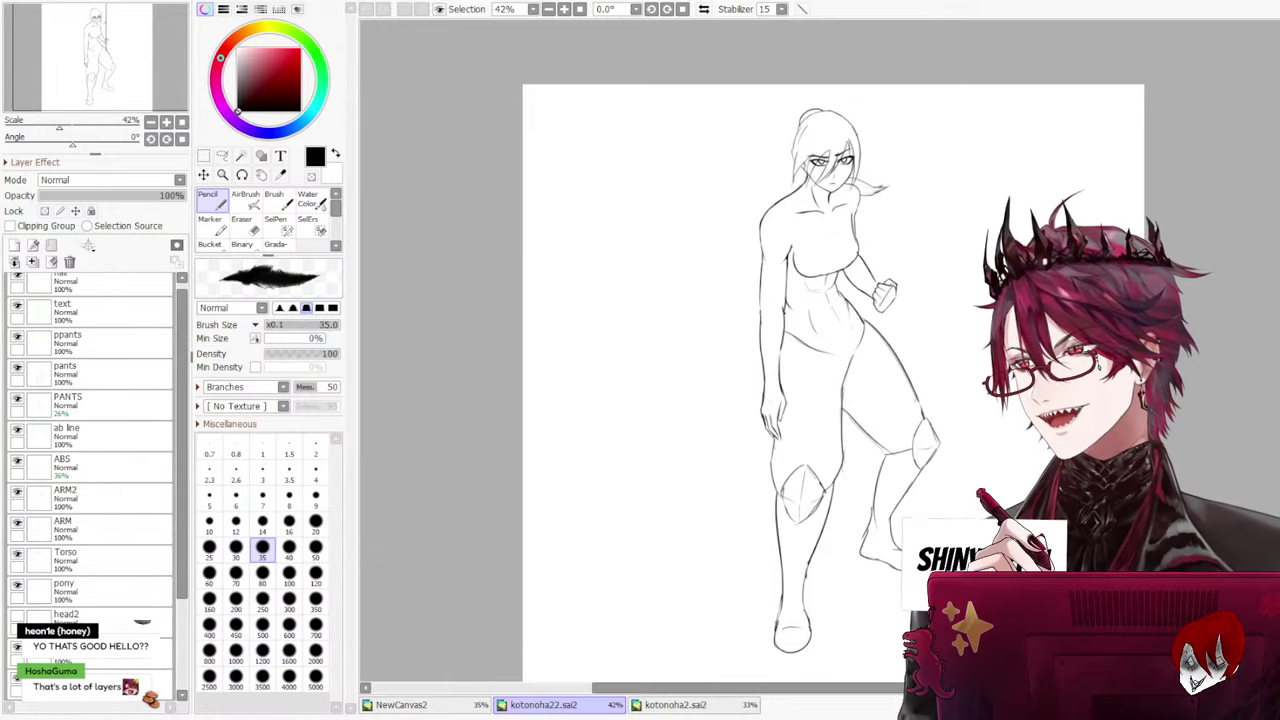
scroll(817, 252, up, 1)
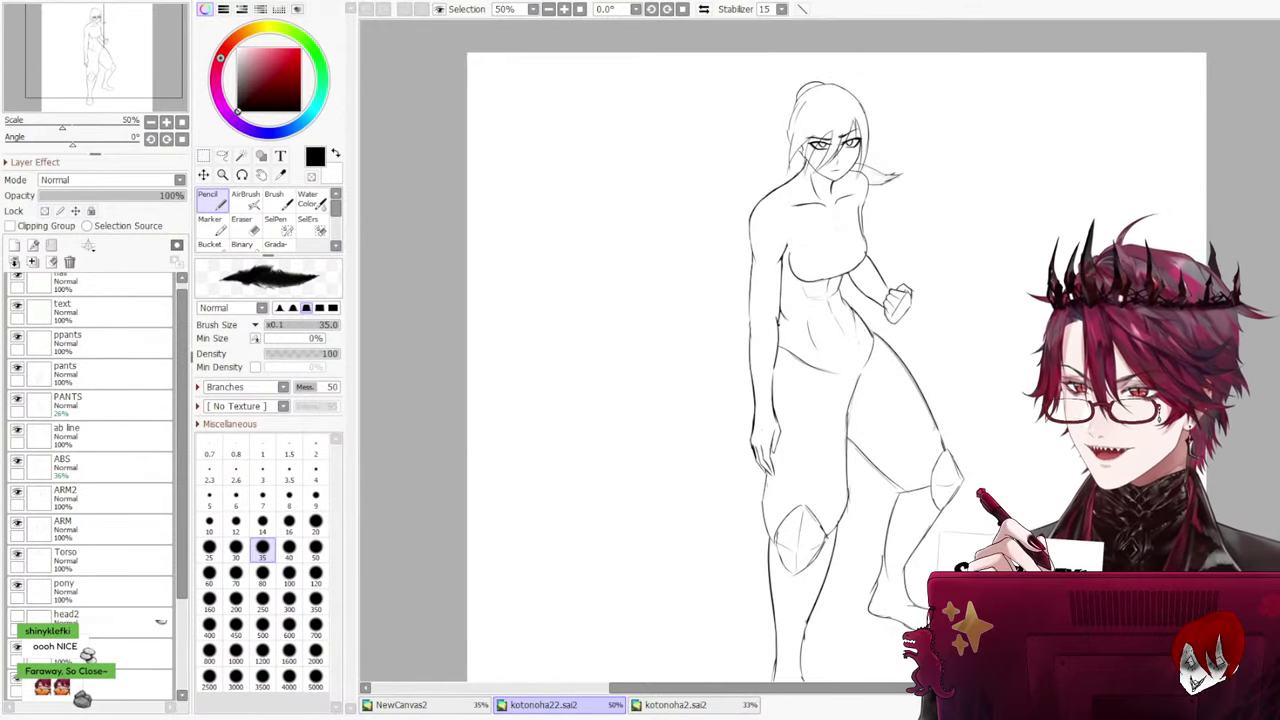
key(ctrl+plus)
key(ctrl+plus)
key(ctrl+plus)
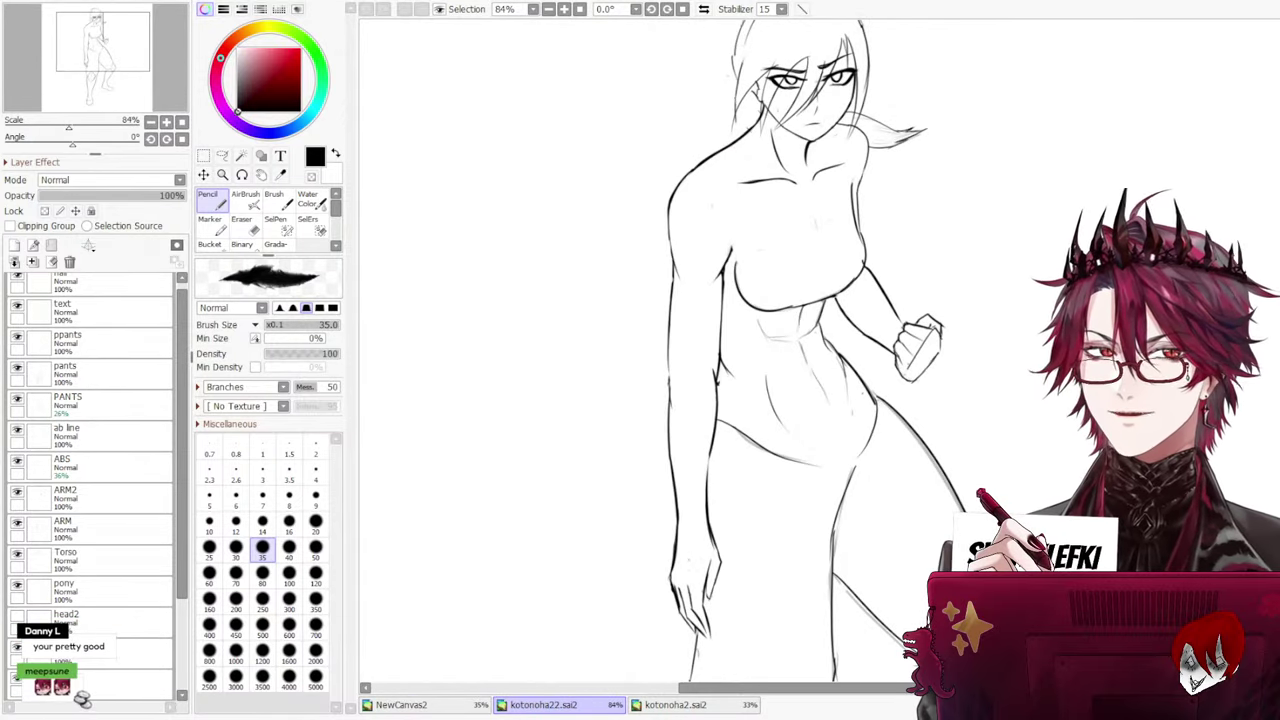
drag(760, 300, 760, 393)
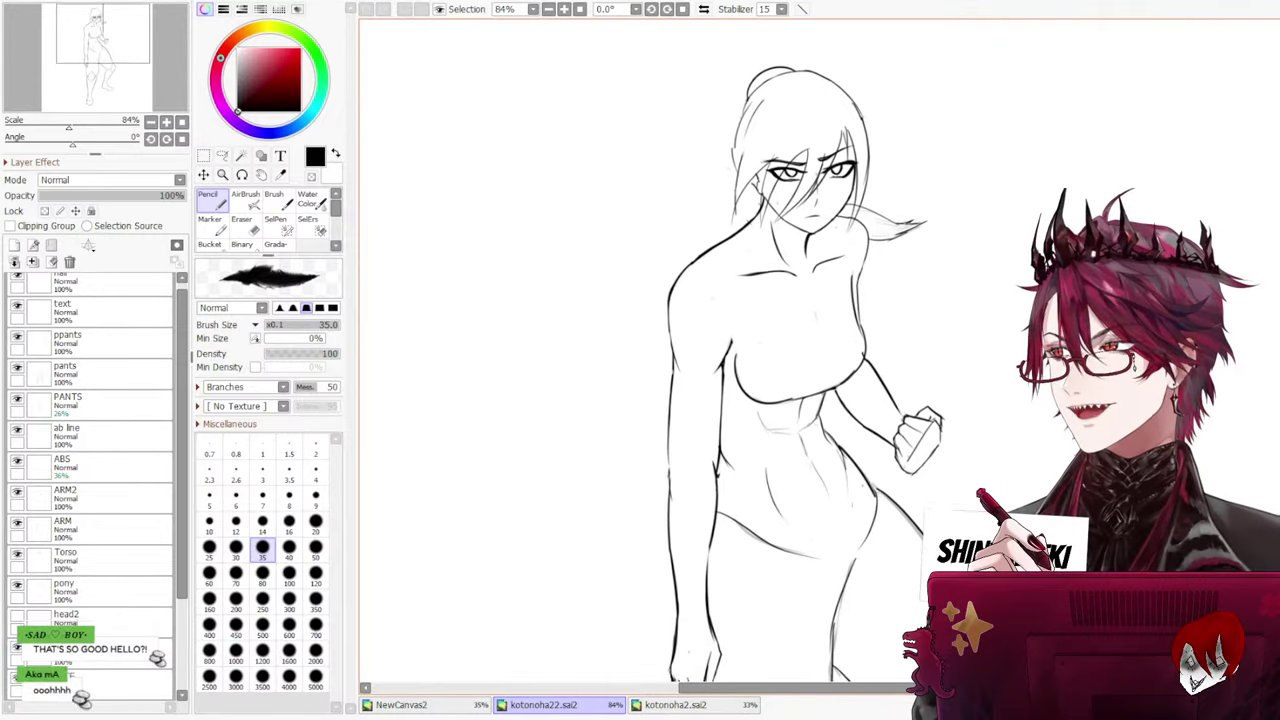
scroll(820, 350, down, 10)
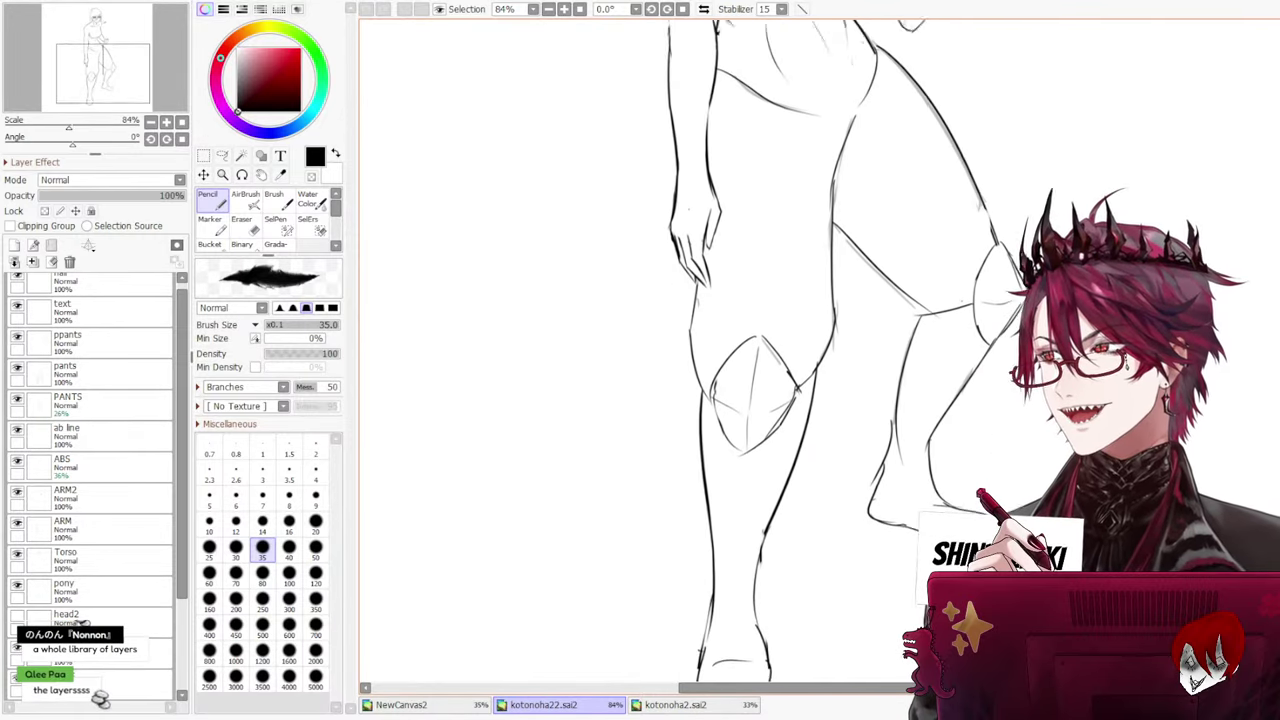
scroll(820, 350, up, 10)
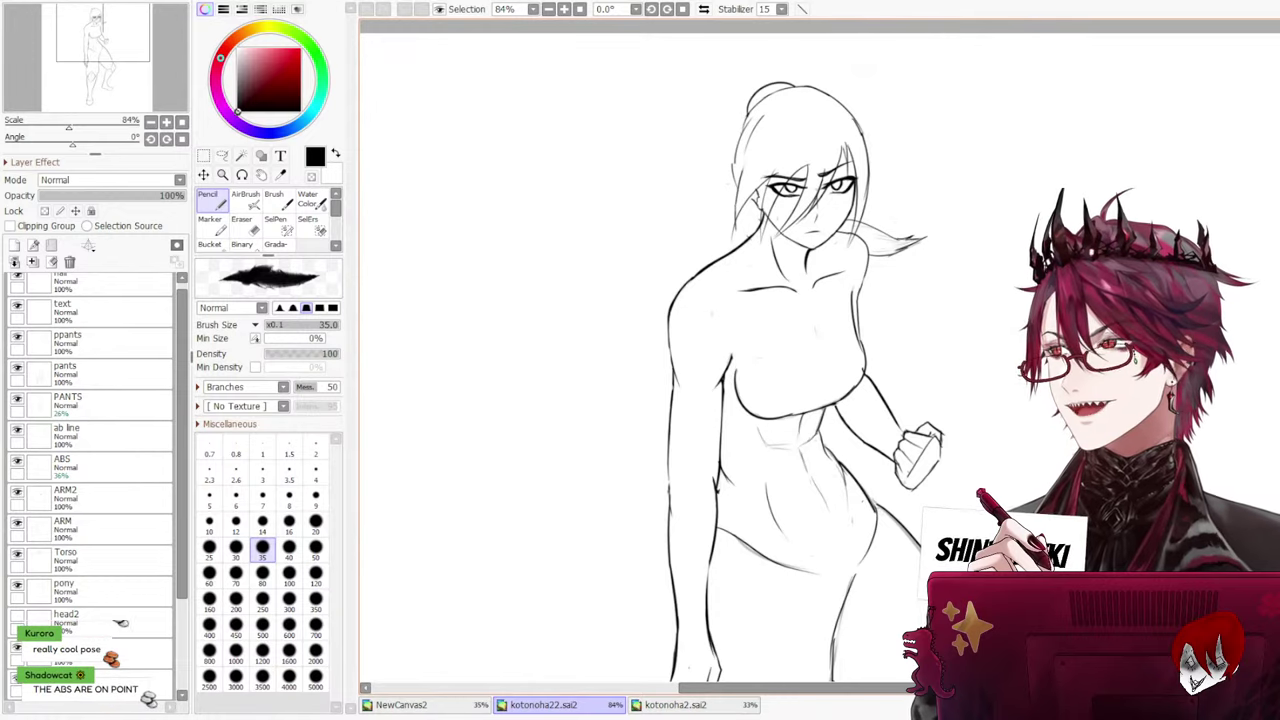
scroll(820, 350, down, 5)
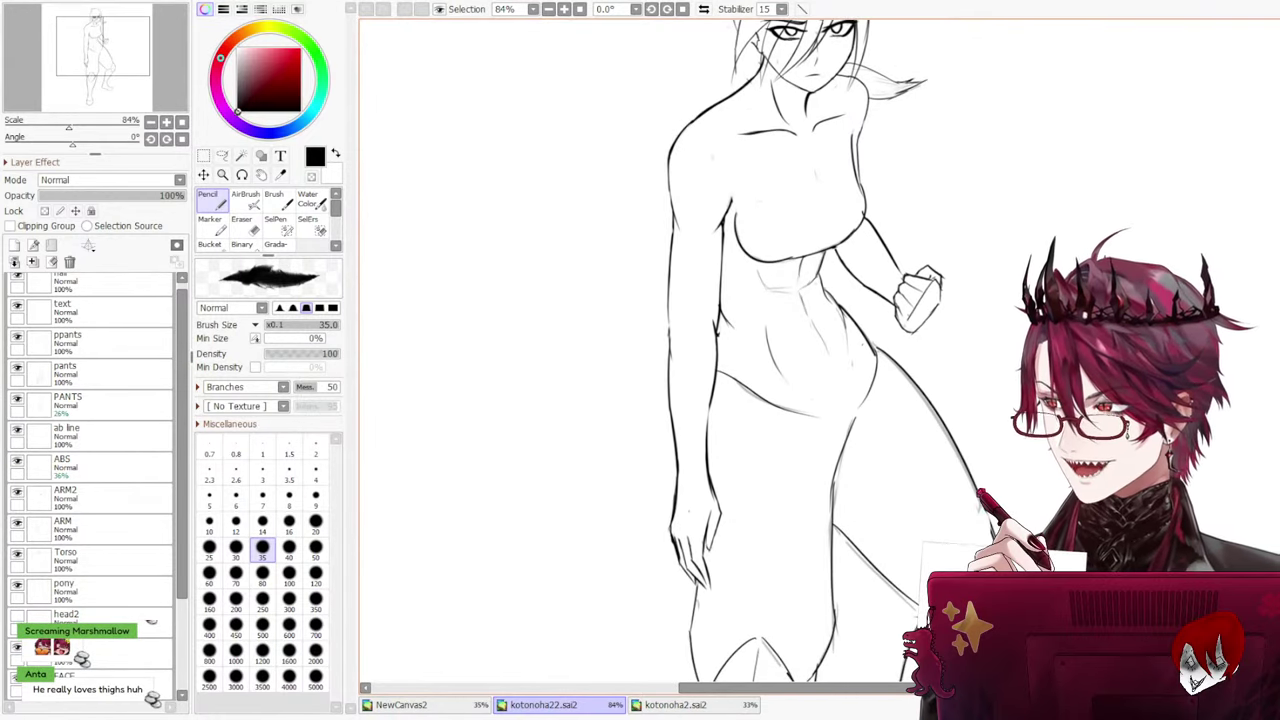
scroll(800, 350, up, 5)
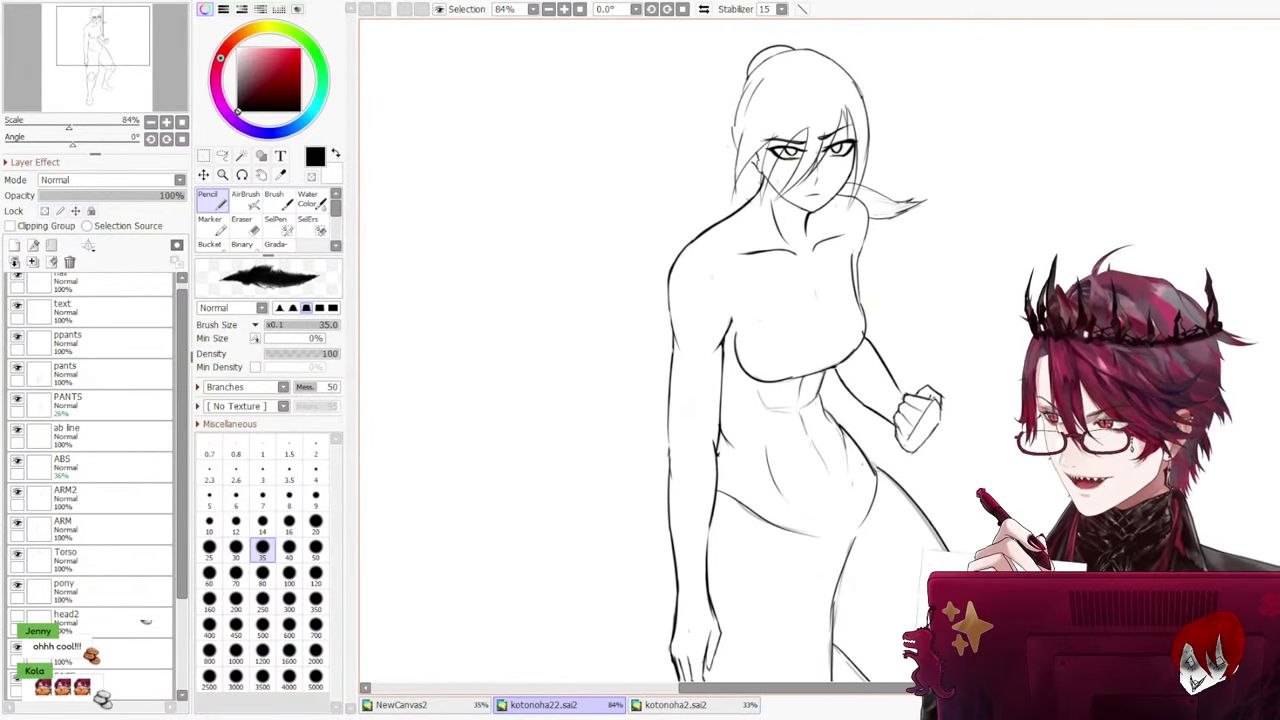
scroll(820, 350, down, 5)
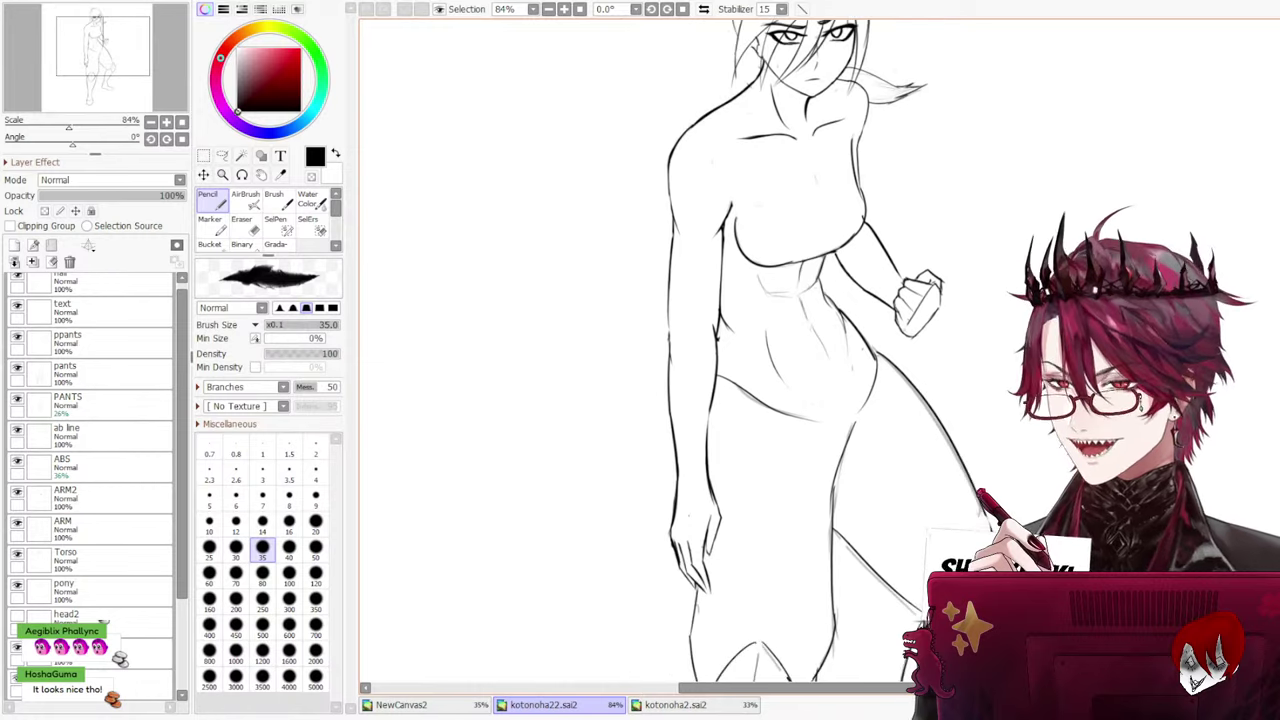
scroll(820, 350, down, 8)
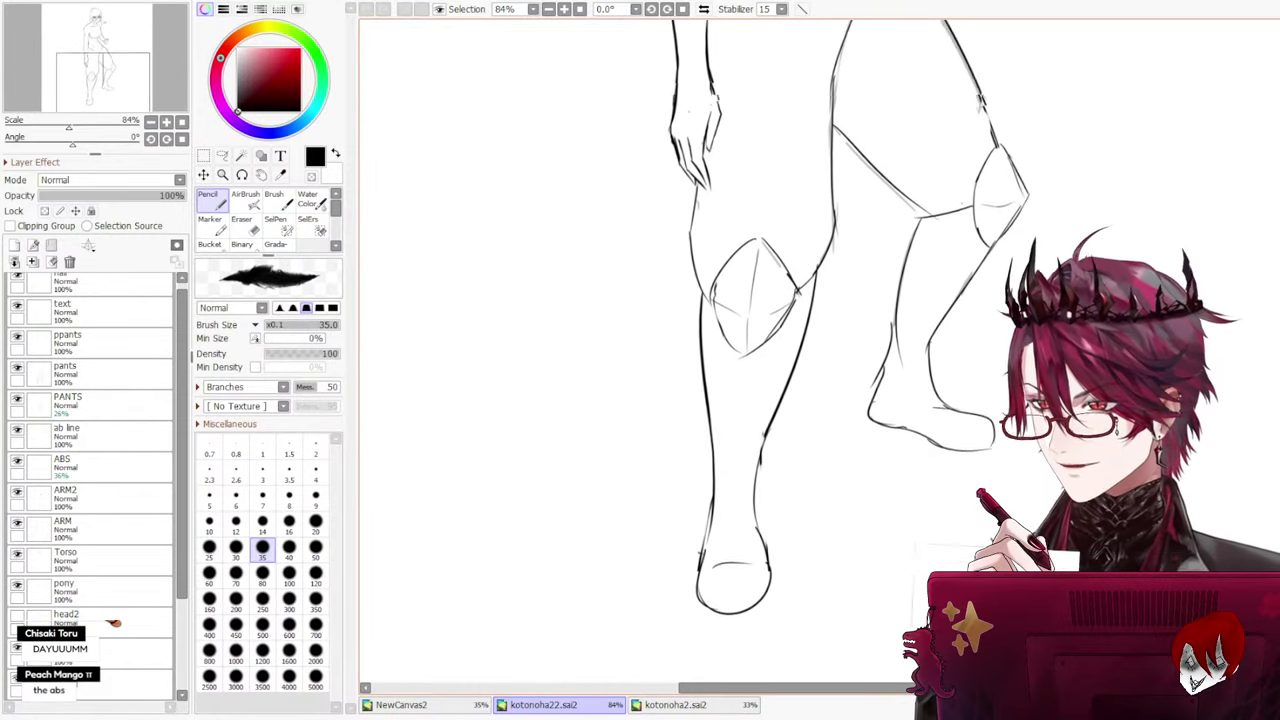
scroll(820, 350, up, 13)
scroll(774, 652, down, 3)
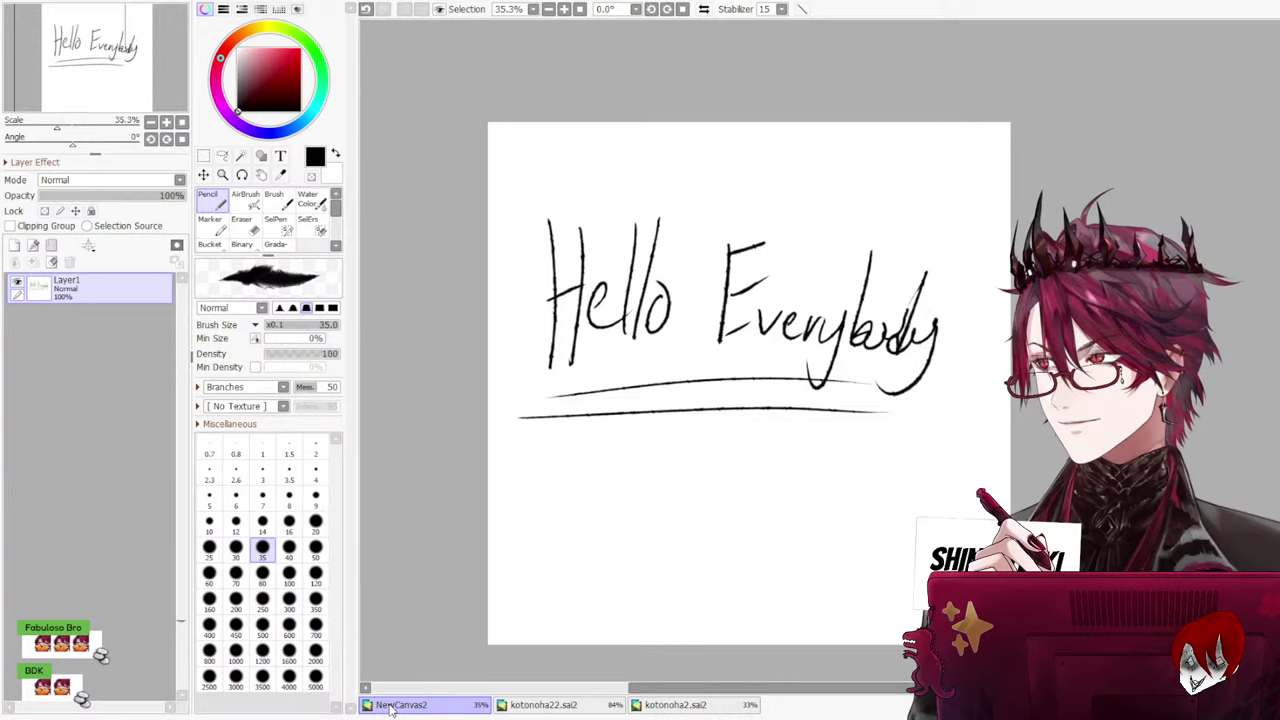
Close the Angwy3.sai2, kotonoha22.sai2 and kotonoha2.sai2 documents, keeping only NewCanvas2 open
click(395, 705)
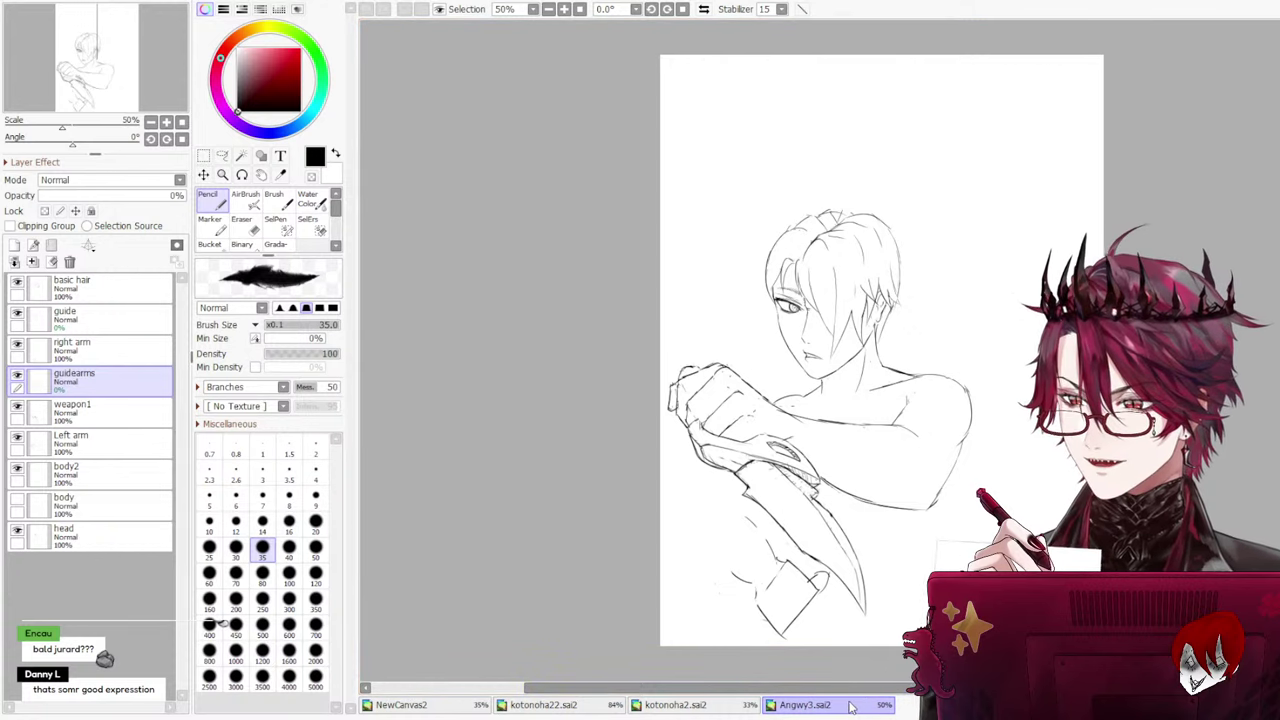
key(ctrl+w)
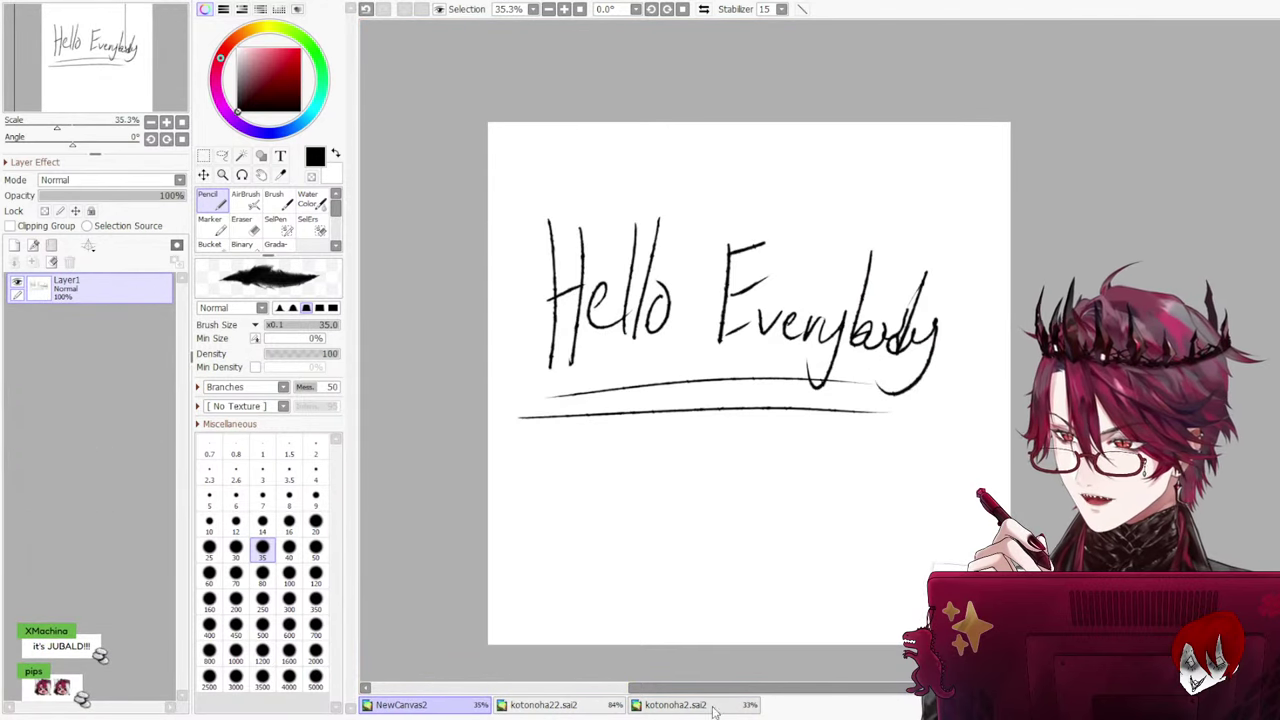
click(555, 705)
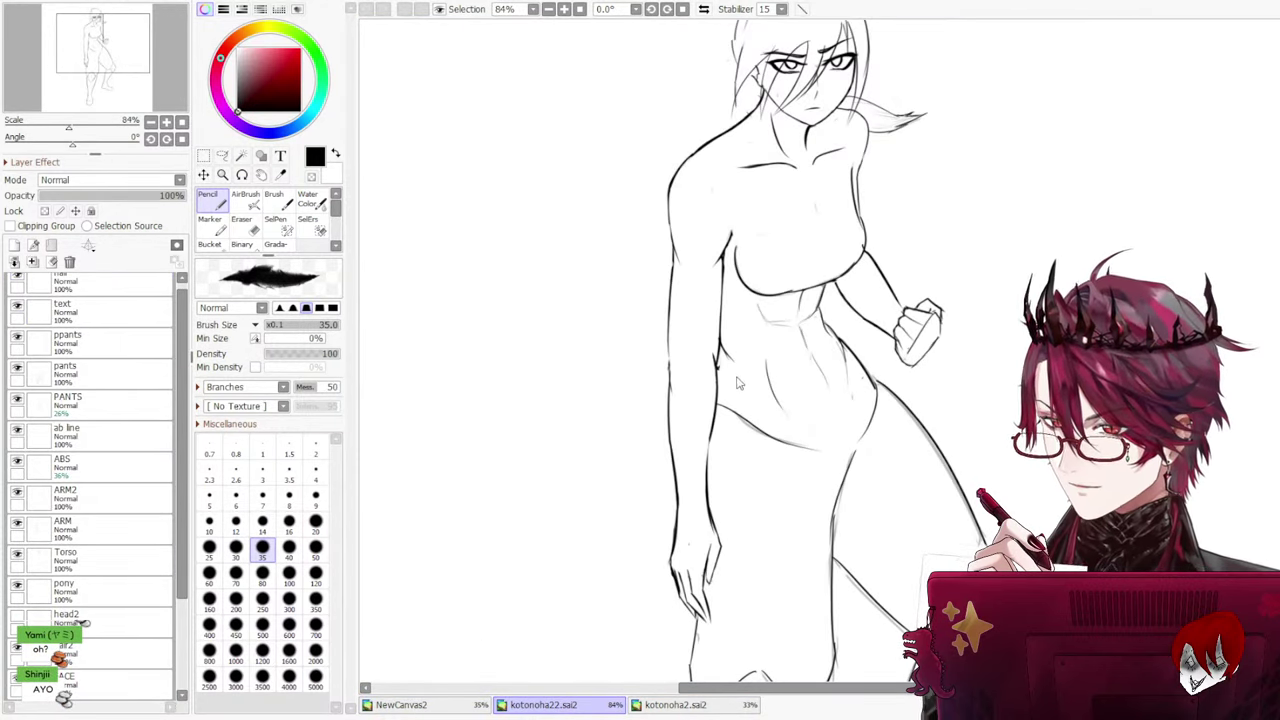
key(ctrl+w)
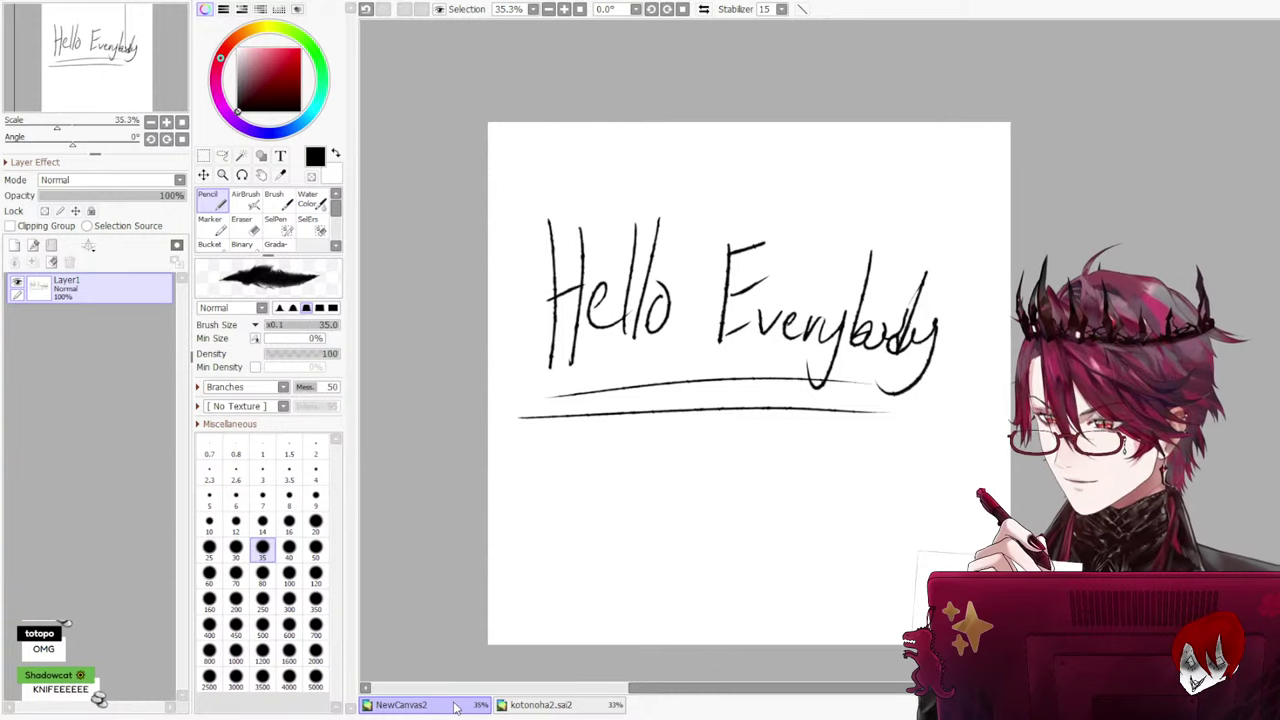
click(548, 706)
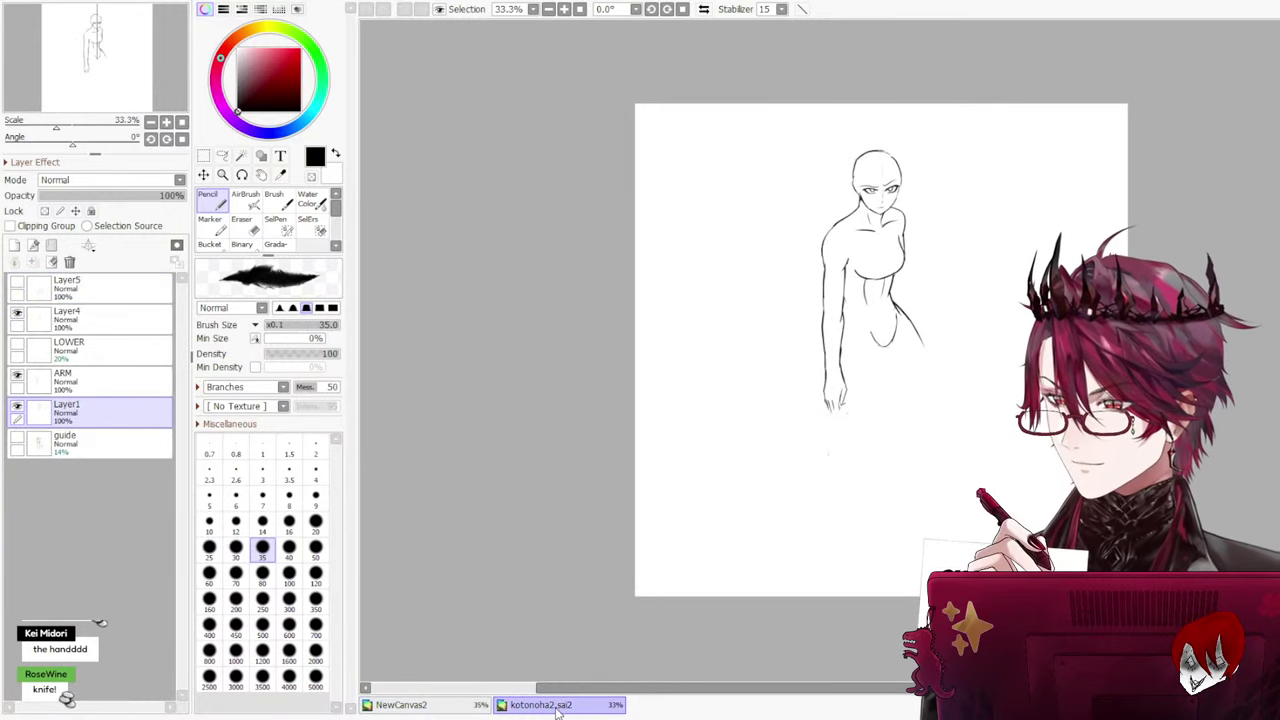
key(ctrl+w)
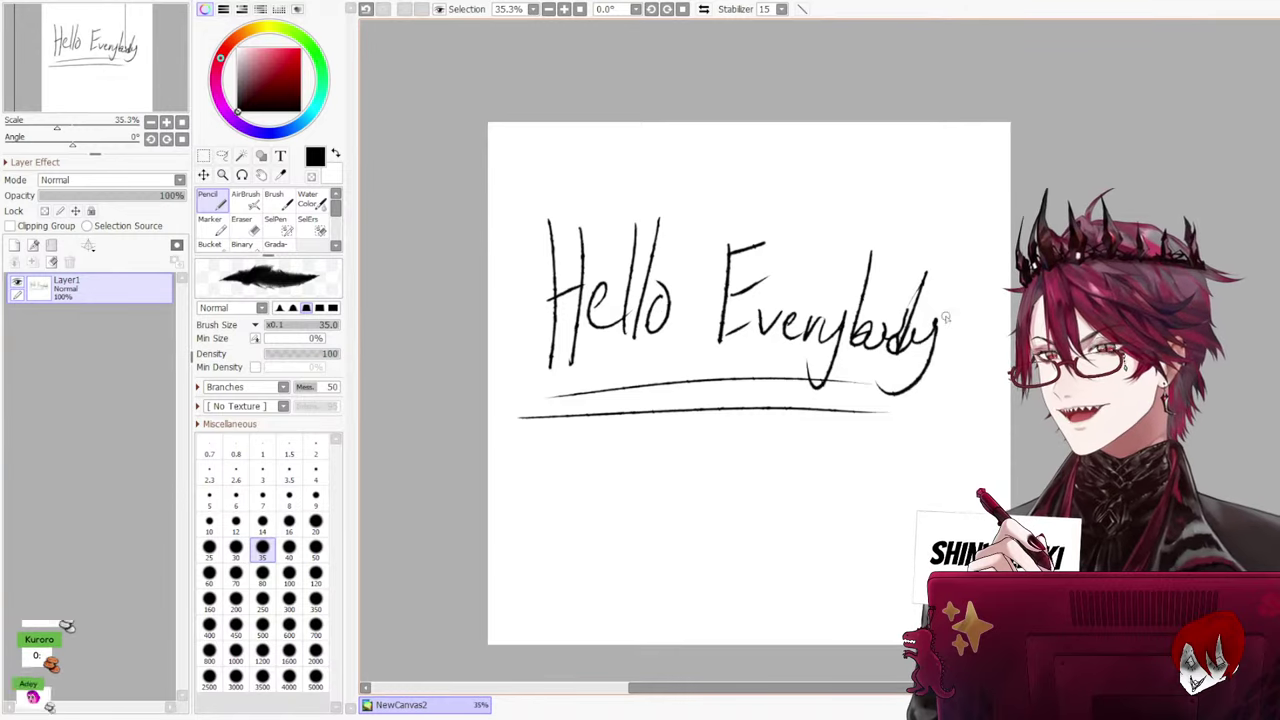
Erase the handwritten "Hello Everybody" and its underlines from Layer1, and switch back to the Pencil
scroll(968, 248, up, 1)
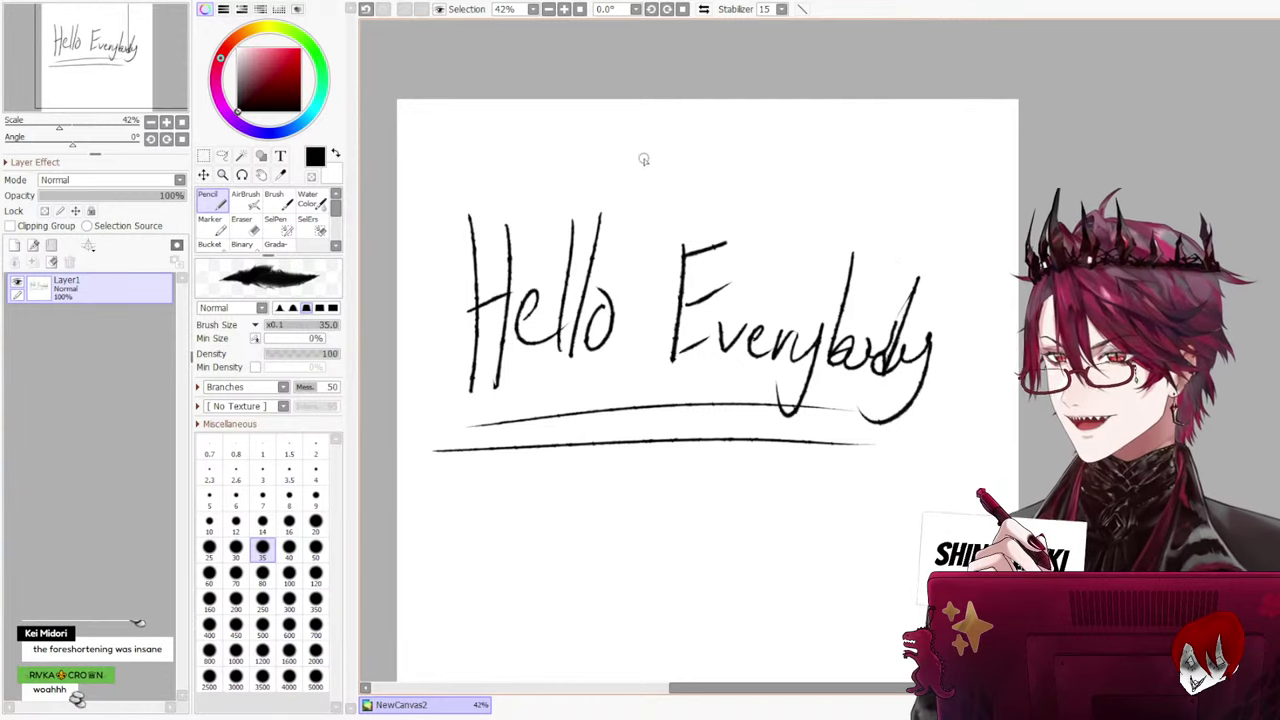
click(253, 231)
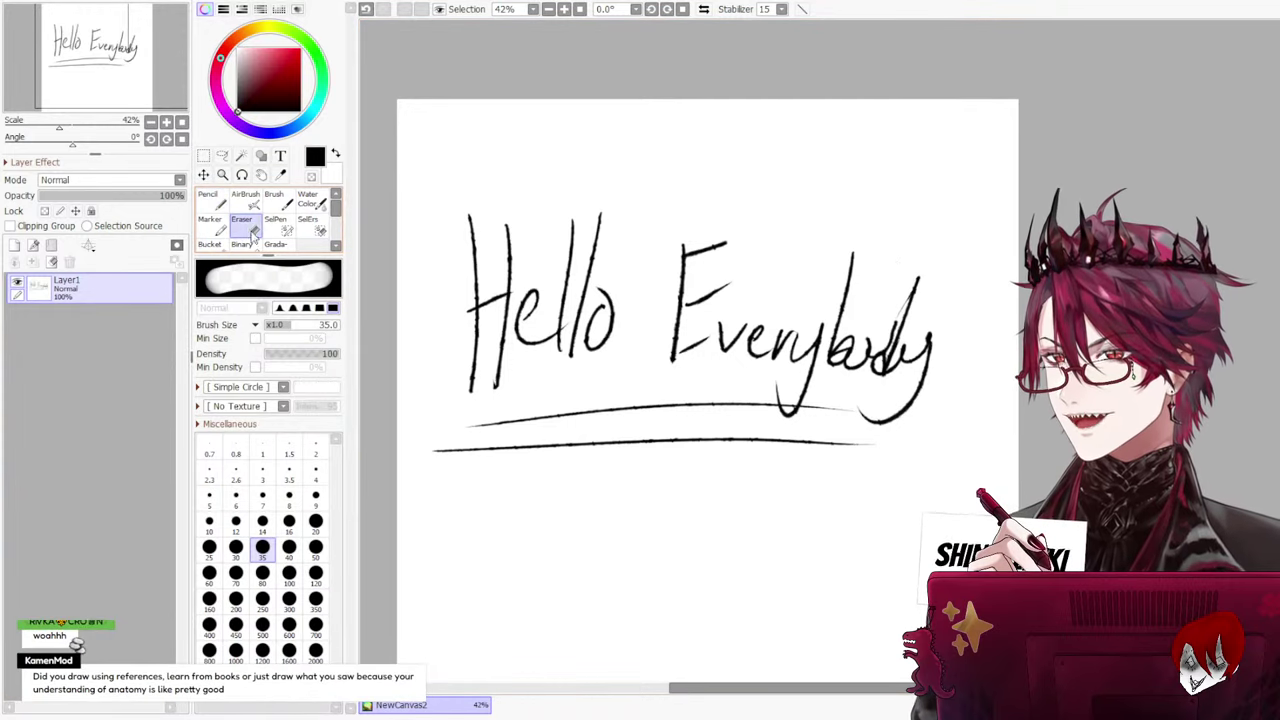
click(262, 576)
mouse_move(515, 200)
mouse_down()
mouse_move(470, 255)
mouse_move(478, 335)
mouse_move(543, 251)
mouse_move(810, 245)
mouse_move(837, 306)
mouse_move(914, 371)
mouse_move(870, 398)
mouse_up()
click(289, 598)
click(210, 200)
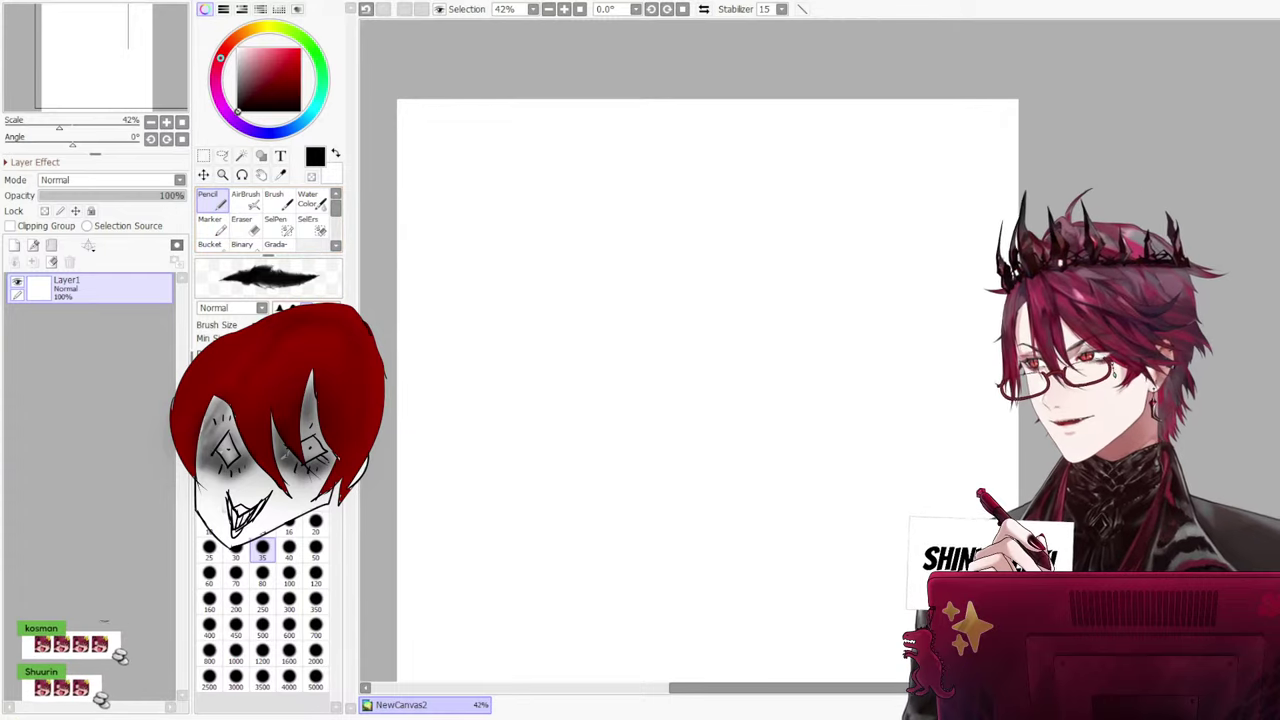
Sketch two jaw lines and two diamond-shaped eyes with pupil marks in black on the blank canvas
drag(543, 265, 584, 414)
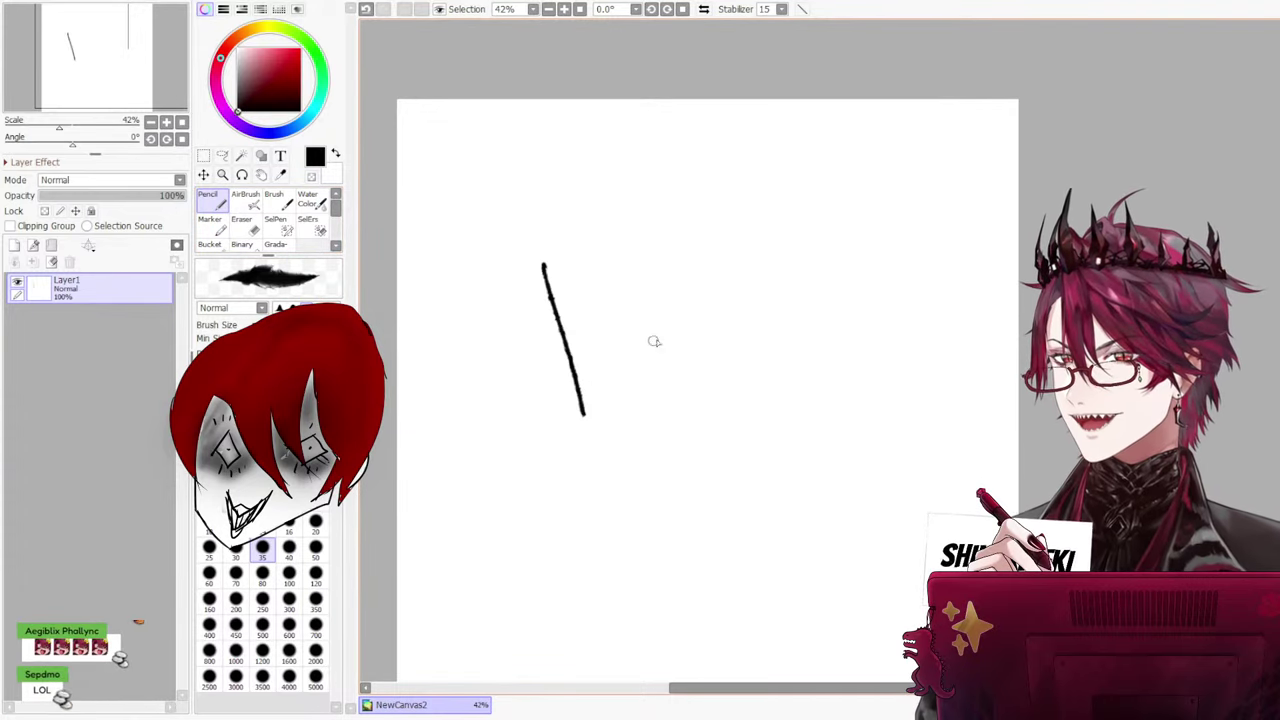
drag(803, 246, 660, 378)
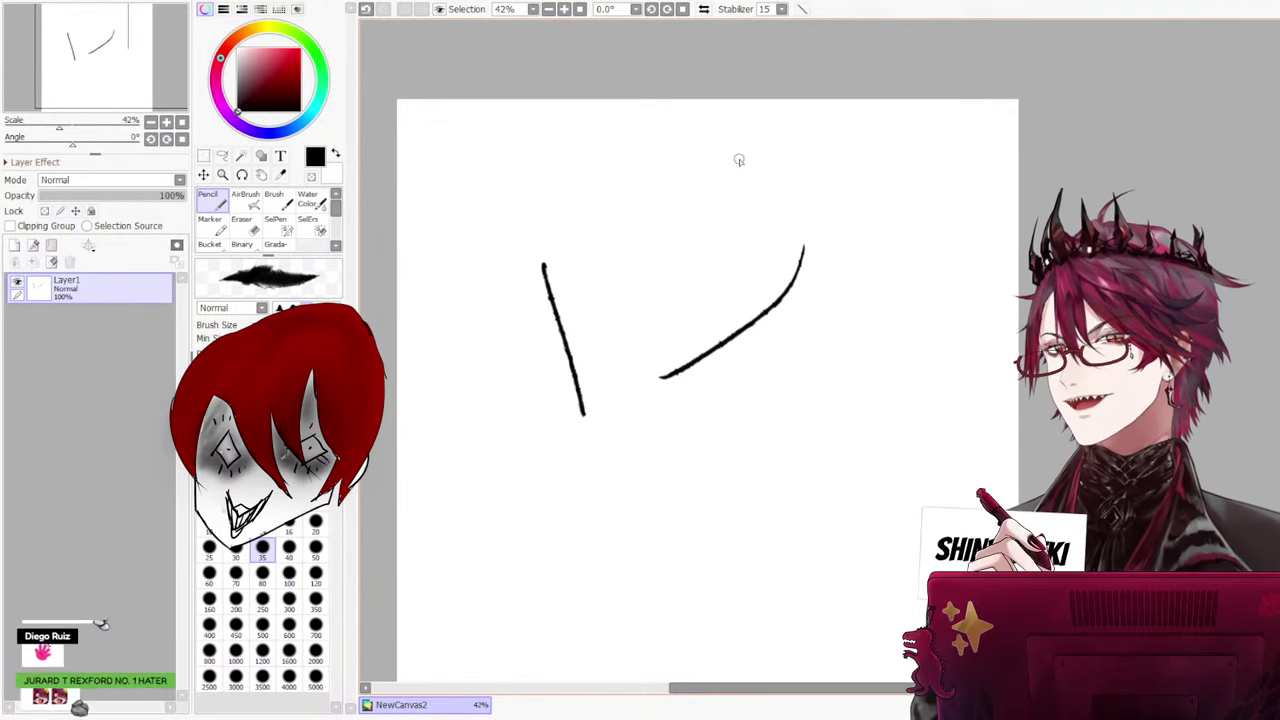
mouse_move(725, 143)
mouse_down()
mouse_move(715, 217)
mouse_move(733, 160)
mouse_up()
click(722, 192)
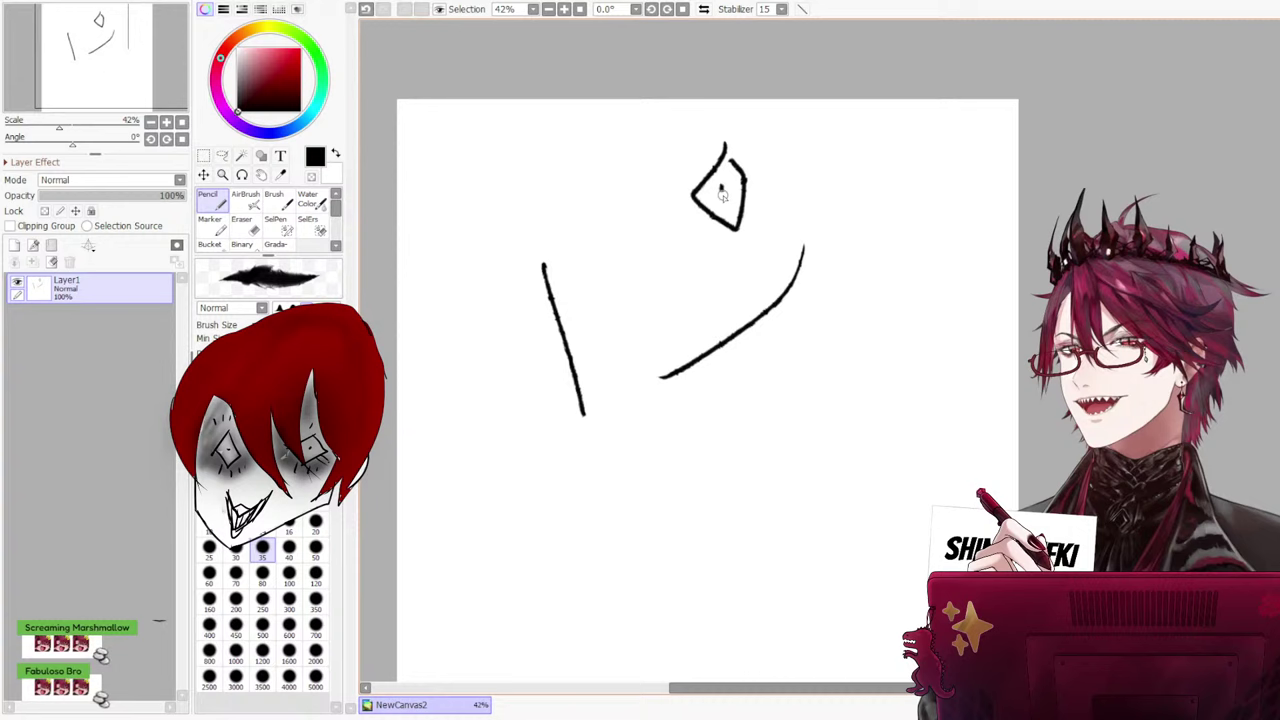
drag(584, 172, 586, 178)
click(587, 216)
Draw curved hair strands around and between the eyes, with short lash marks near the smaller eye
mouse_move(601, 125)
mouse_down()
mouse_move(685, 158)
mouse_move(680, 238)
mouse_up()
drag(671, 100, 672, 212)
drag(705, 100, 752, 246)
drag(836, 110, 756, 280)
mouse_move(535, 152)
mouse_down()
mouse_move(604, 209)
mouse_move(550, 310)
mouse_up()
drag(608, 152, 556, 312)
drag(600, 256, 596, 276)
drag(577, 238, 574, 262)
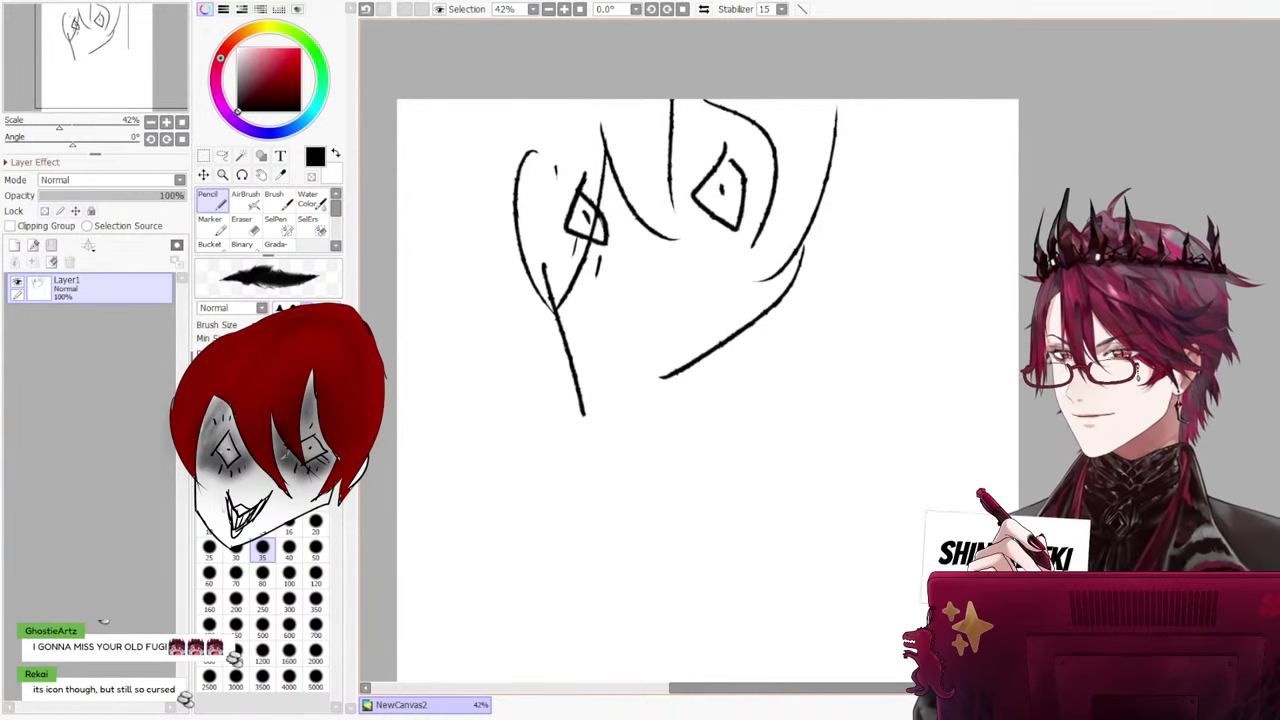
Undo every stroke of the cartoon face sketch back to the blank canvas
key(ctrl+z)
key(ctrl+z)
key(ctrl+z)
key(ctrl+z)
key(ctrl+z)
key(ctrl+z)
key(ctrl+z)
key(ctrl+z)
key(ctrl+z)
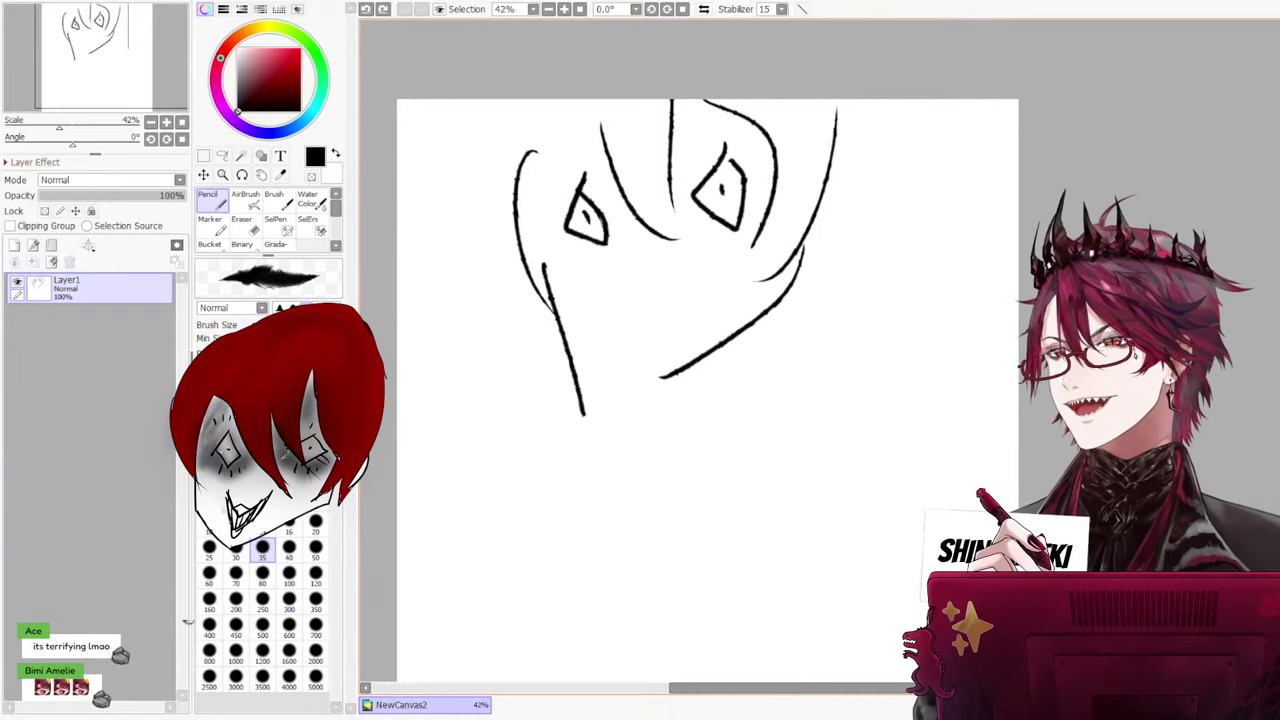
key(ctrl+z)
key(ctrl+z)
key(ctrl+z)
key(ctrl+z)
key(ctrl+z)
key(ctrl+z)
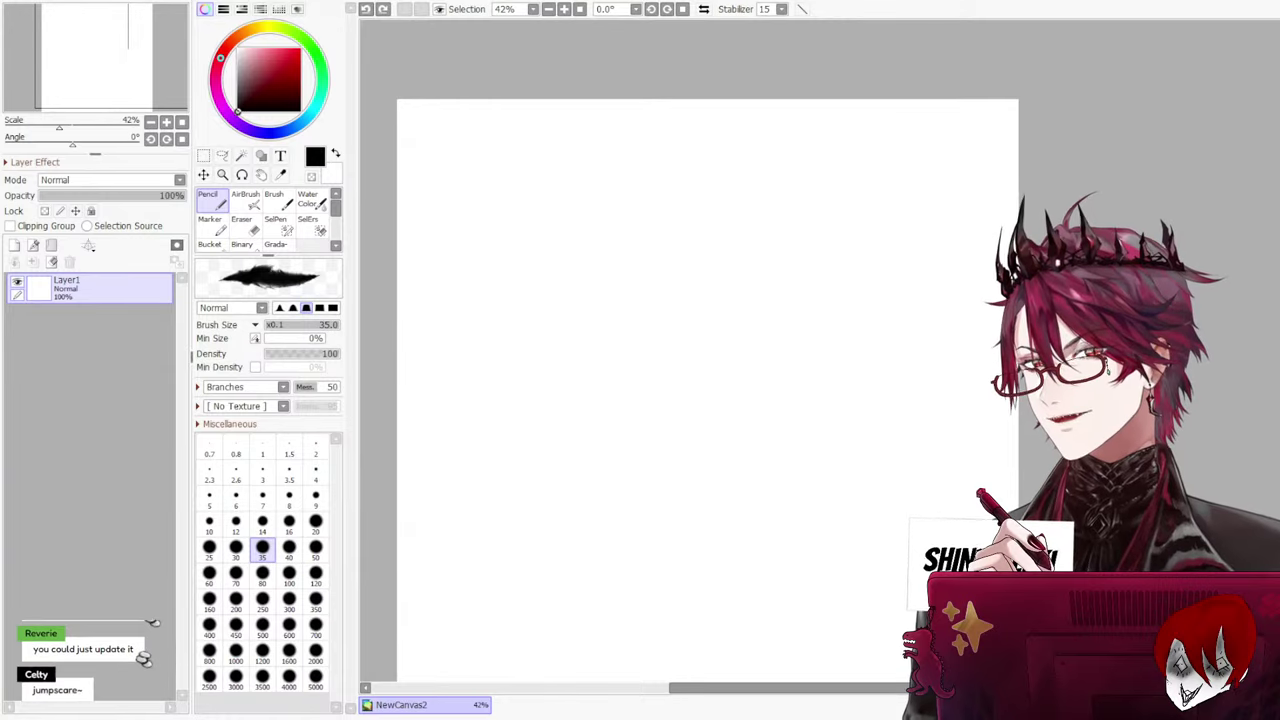
drag(996, 688, 886, 688)
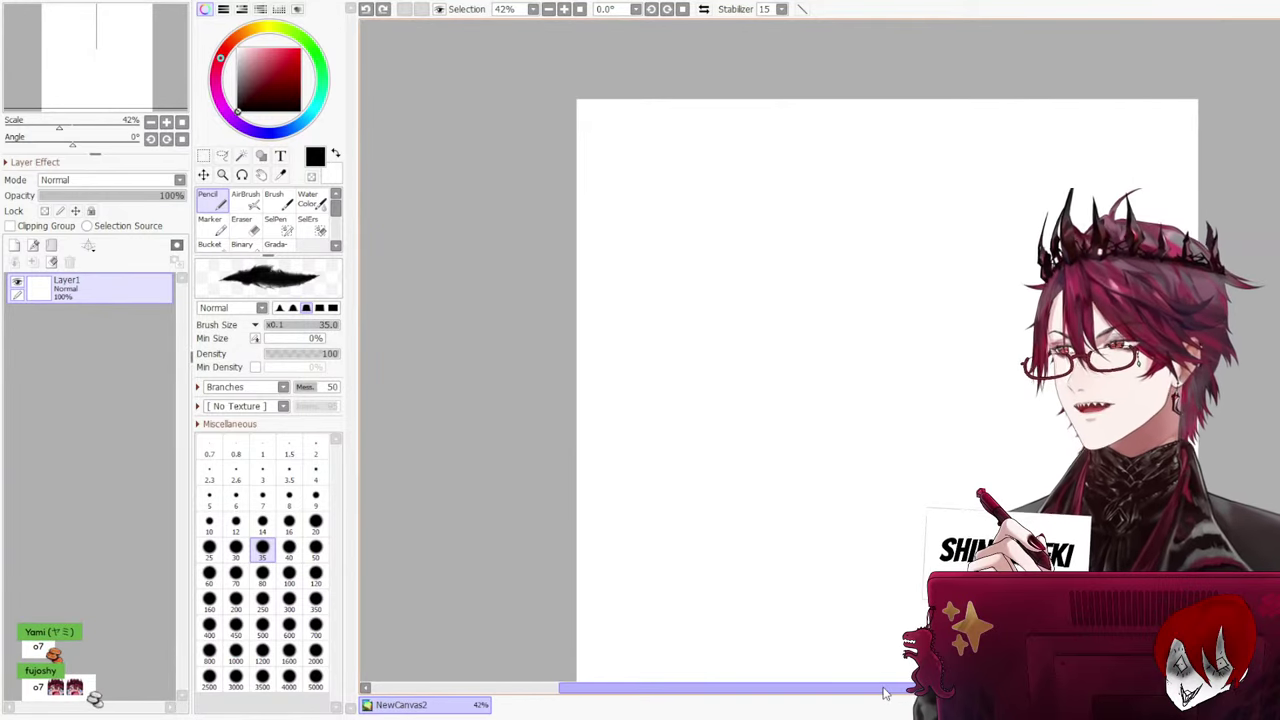
scroll(949, 478, down, 1)
scroll(949, 478, up, 2)
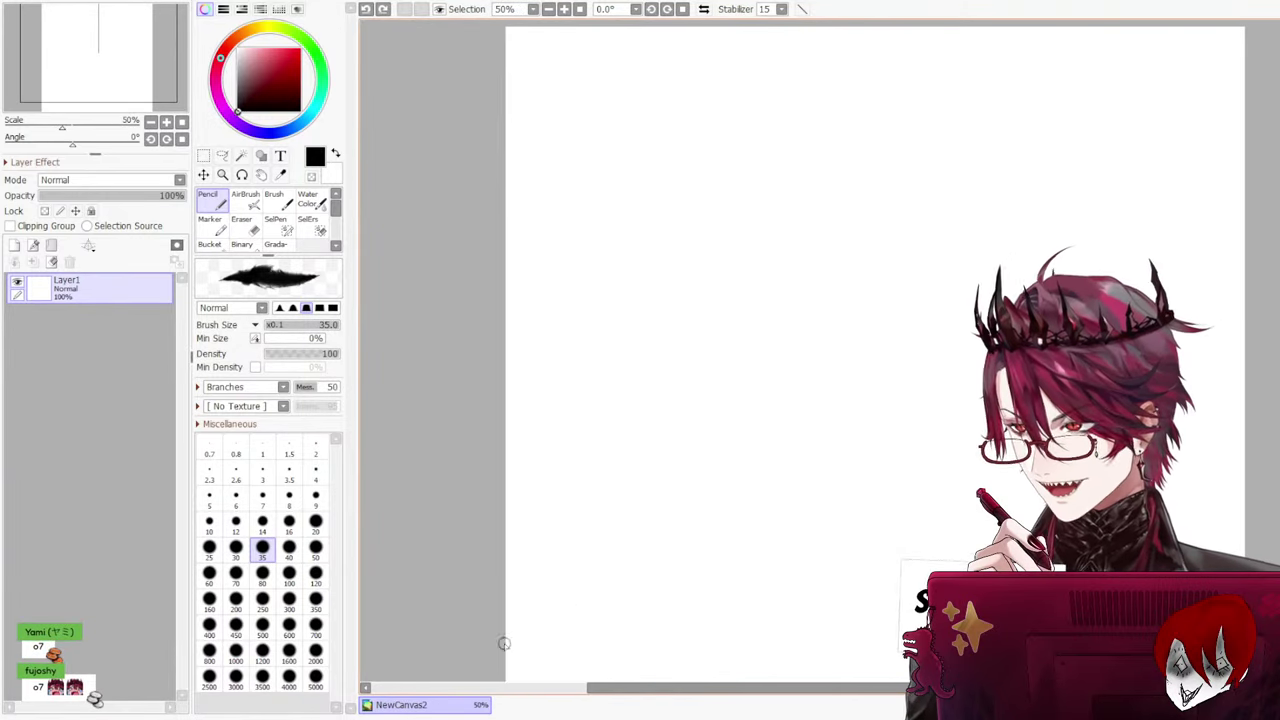
drag(677, 689, 754, 668)
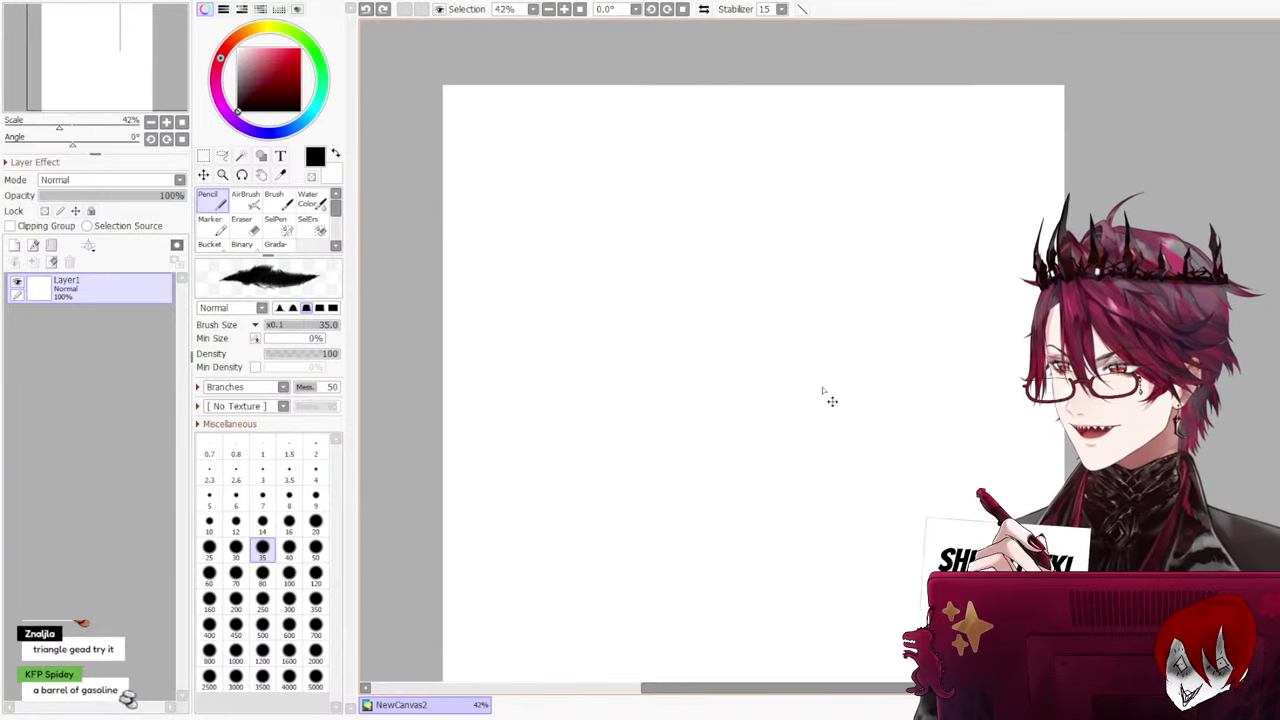
scroll(824, 398, down, 1)
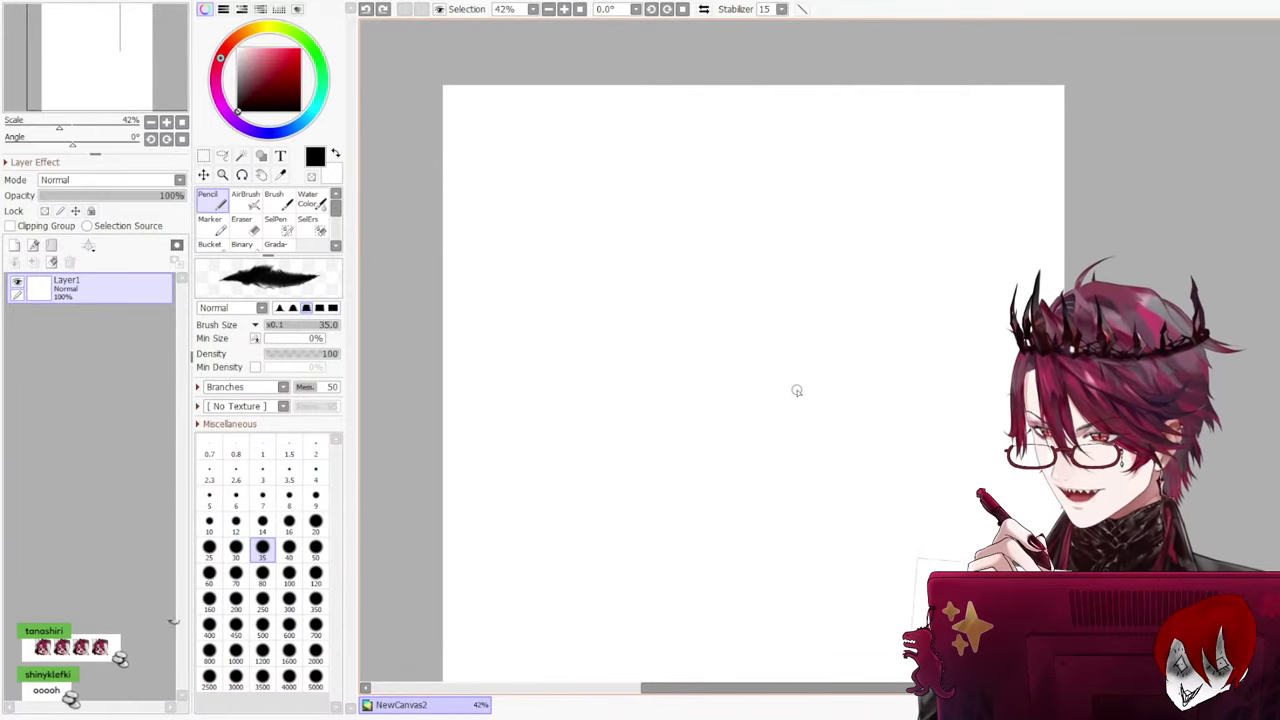
Set the Pencil's brush size to 14 and its brush shape to Simple Circle
click(262, 520)
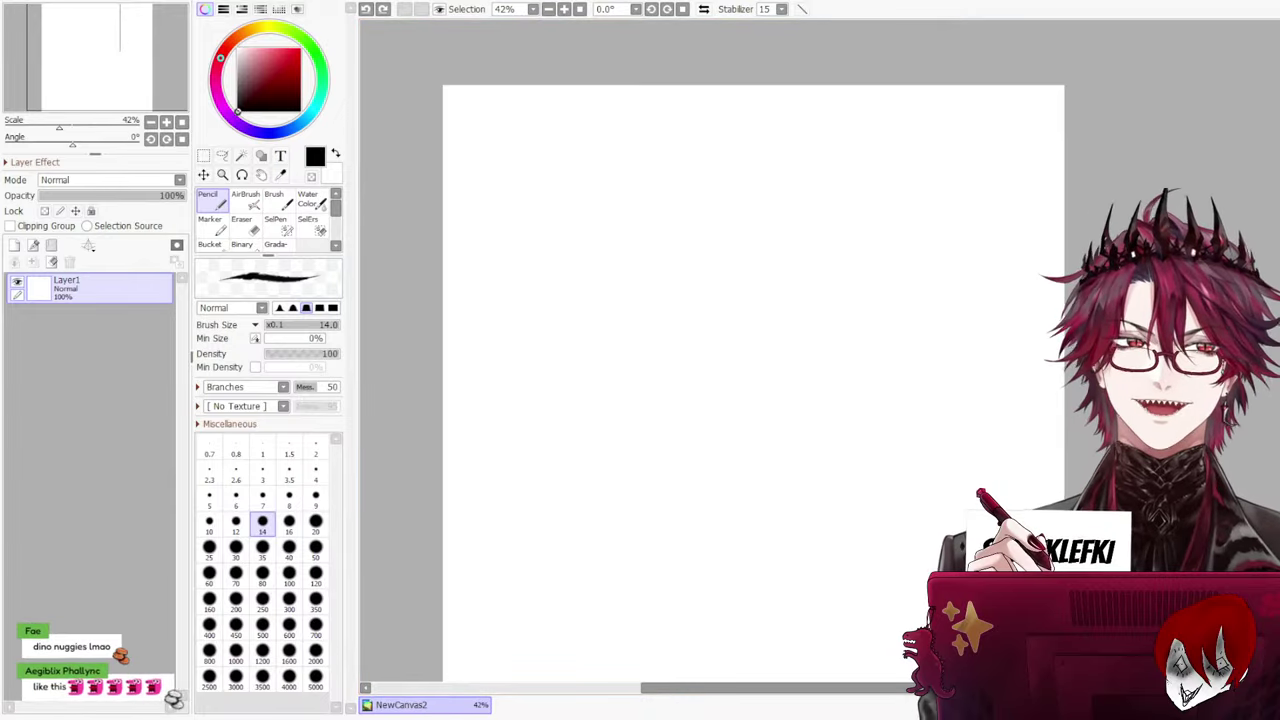
scroll(753, 370, down, 1)
scroll(753, 380, down, 1)
scroll(753, 365, up, 1)
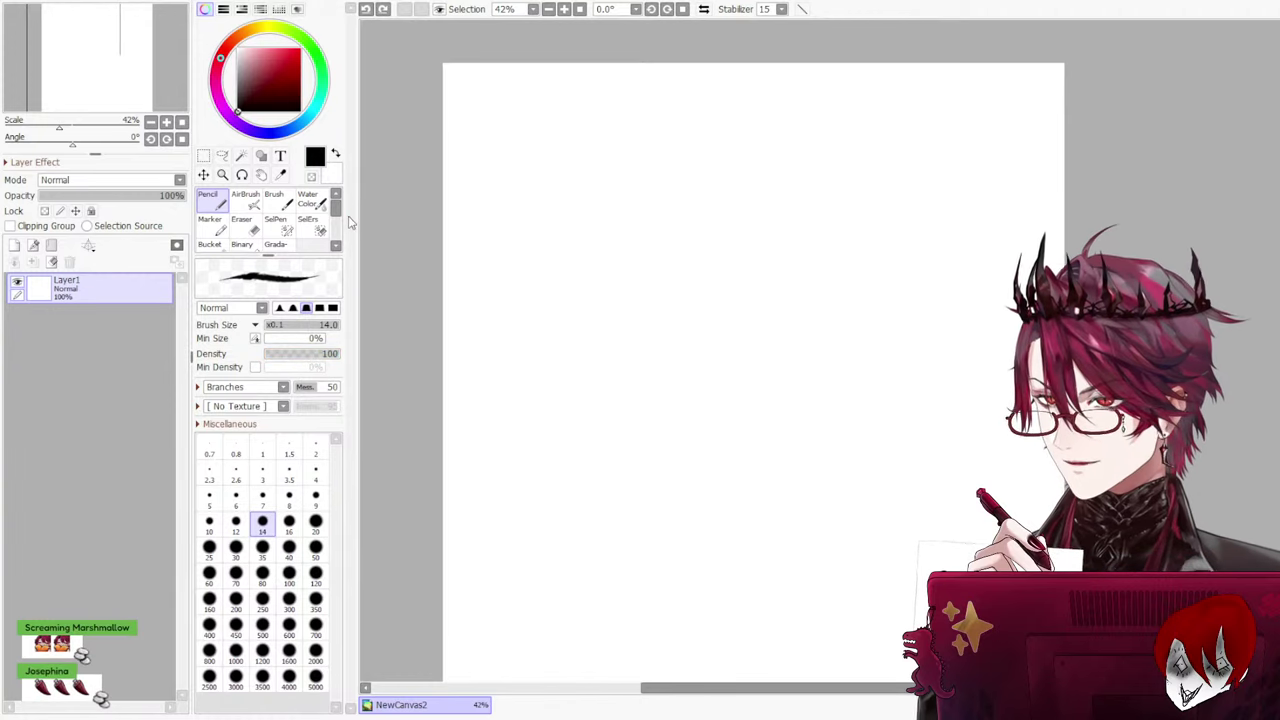
scroll(270, 222, down, 3)
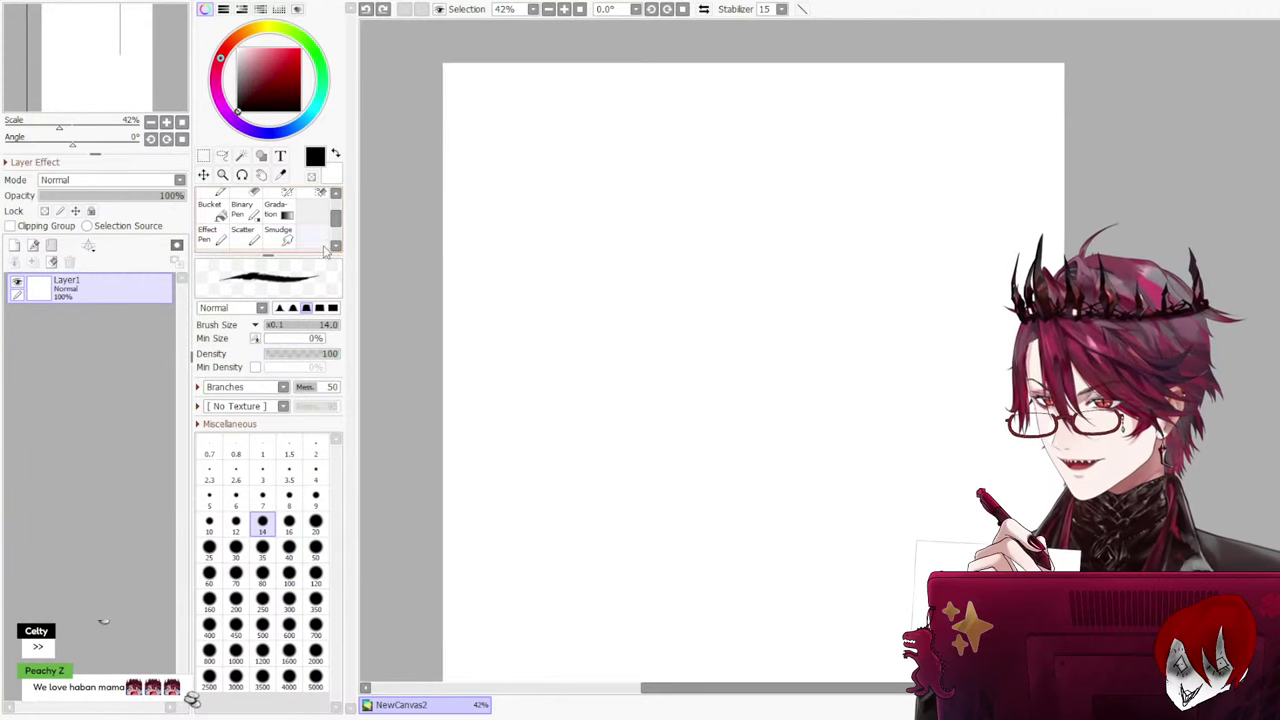
click(255, 405)
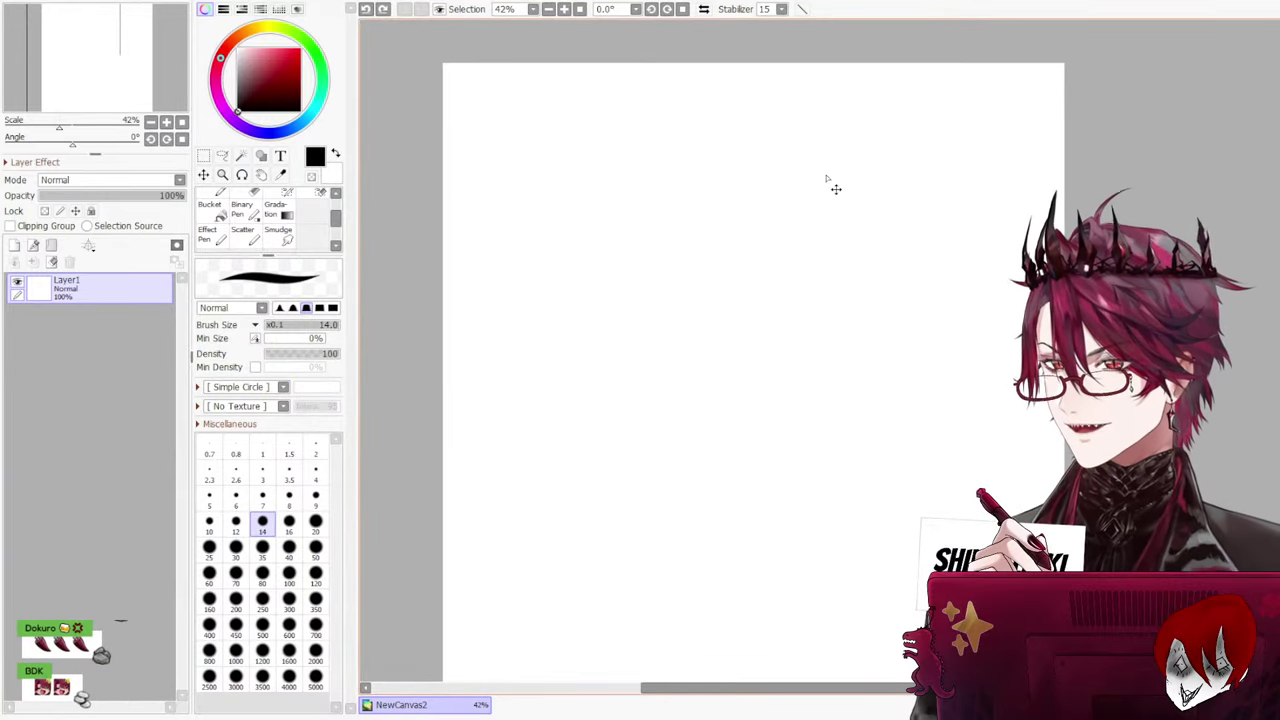
scroll(827, 180, up, 1)
mouse_move(650, 220)
mouse_down()
mouse_move(796, 367)
mouse_move(603, 373)
mouse_move(700, 258)
mouse_up()
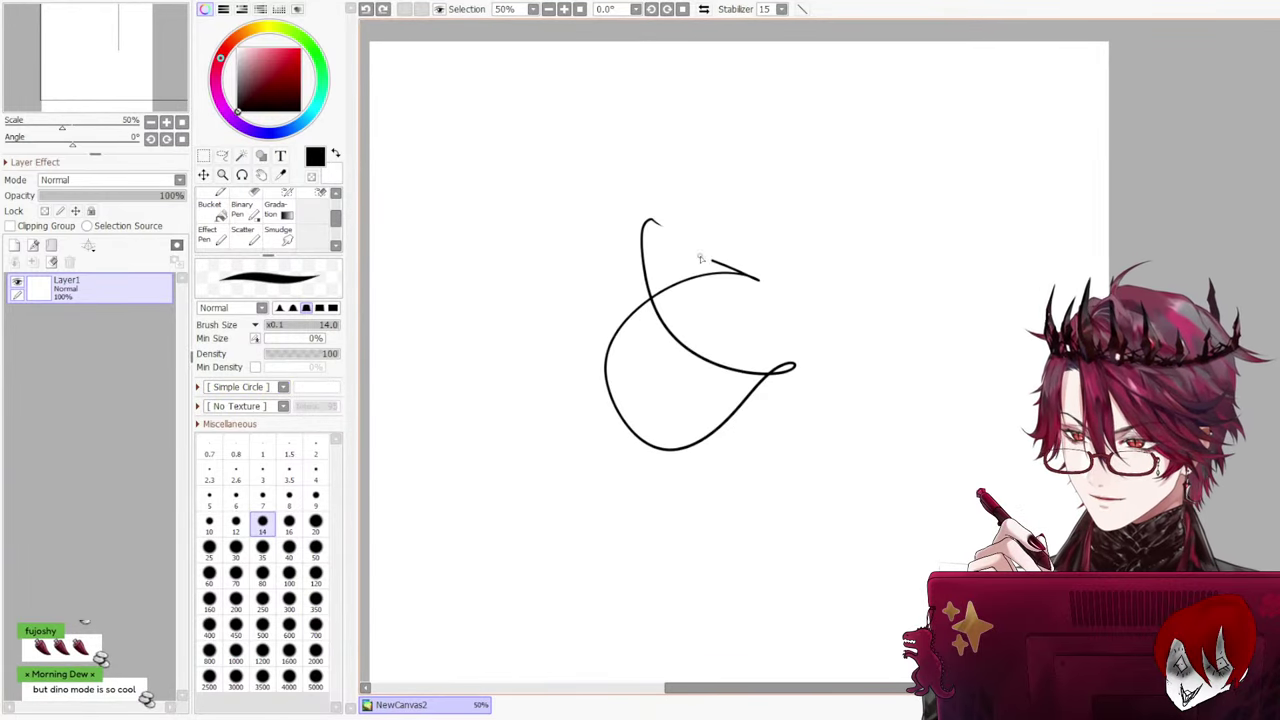
mouse_move(827, 231)
mouse_down()
mouse_move(850, 266)
mouse_move(891, 273)
mouse_up()
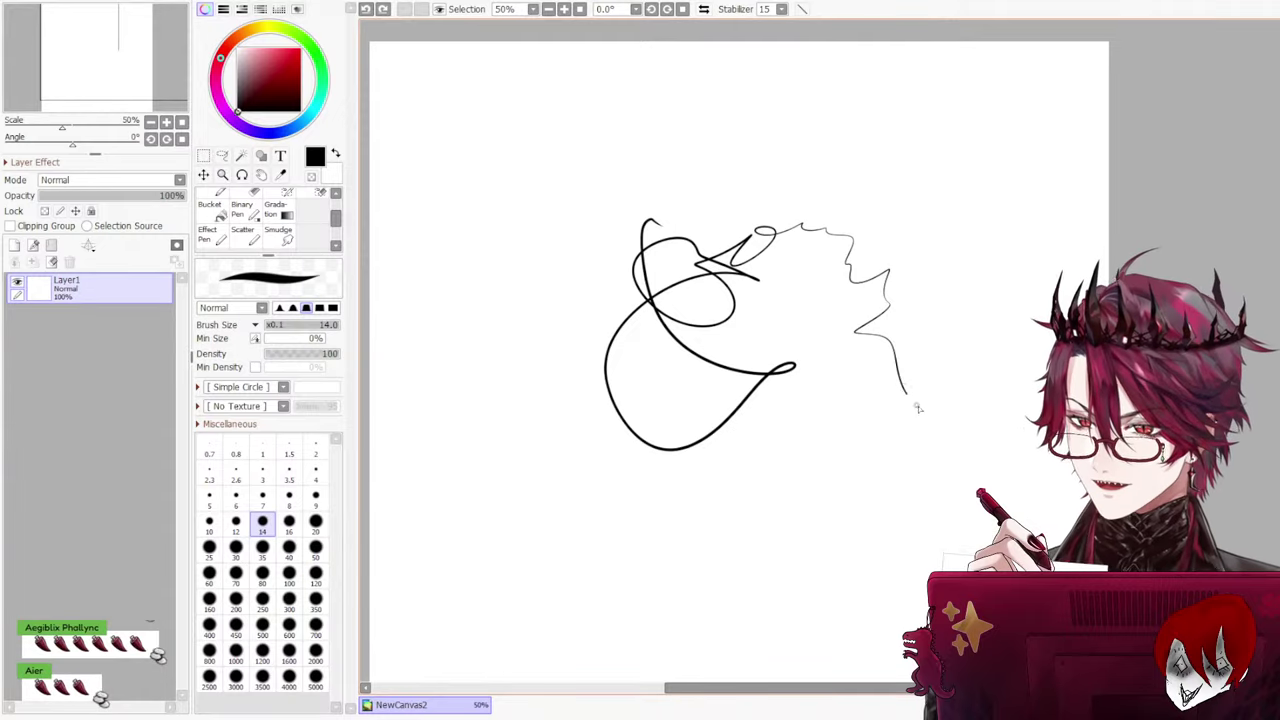
mouse_move(918, 408)
mouse_down()
mouse_move(817, 424)
mouse_move(560, 178)
mouse_move(668, 111)
mouse_move(692, 182)
mouse_up()
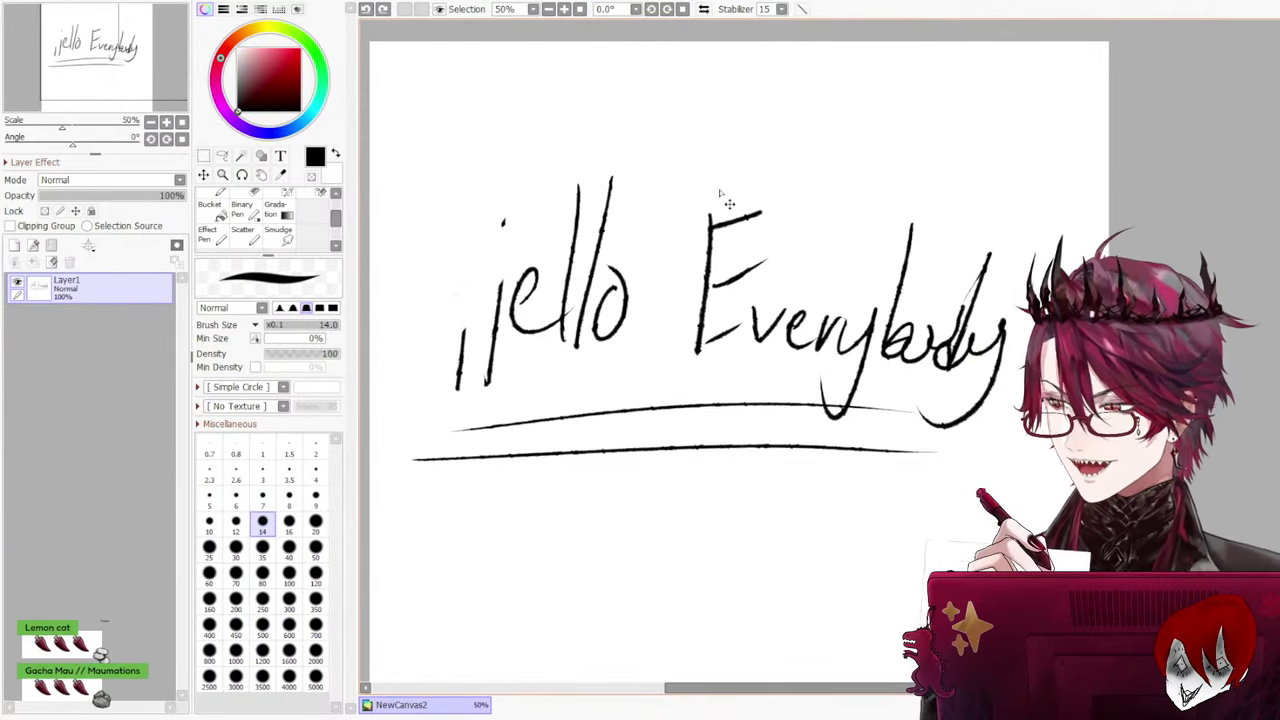
key(ctrl+y)
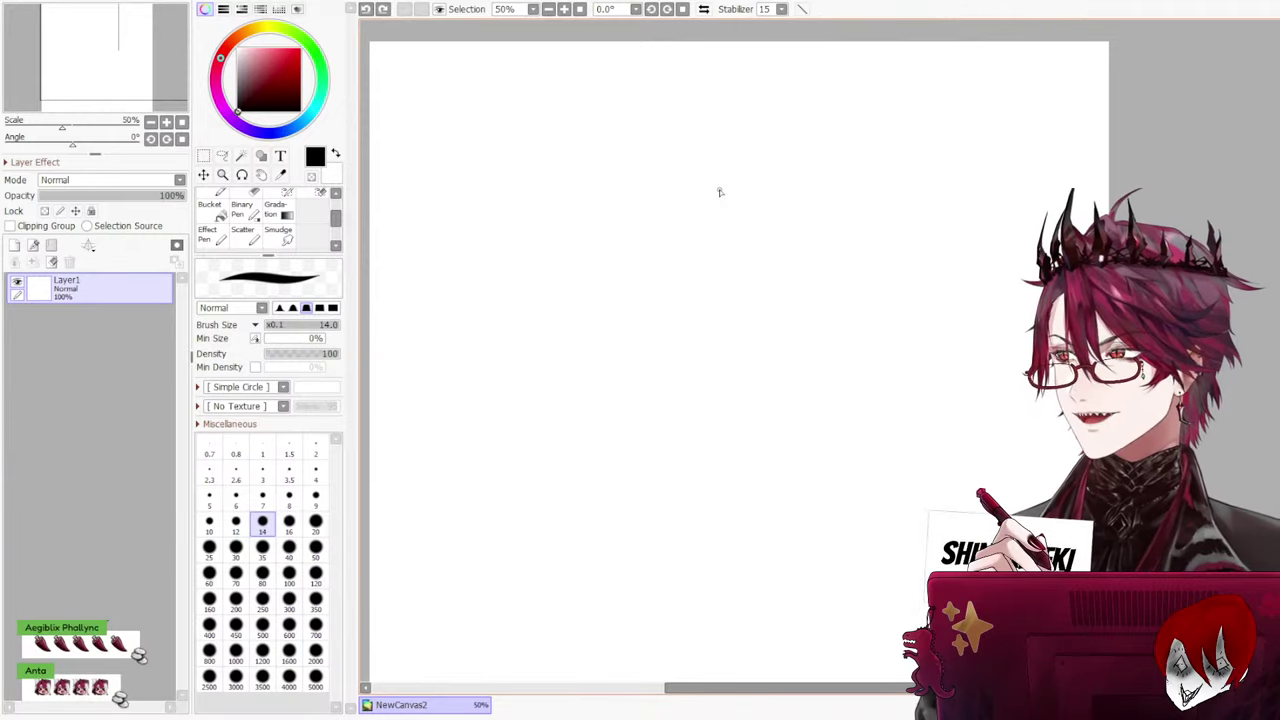
scroll(660, 340, down, 1)
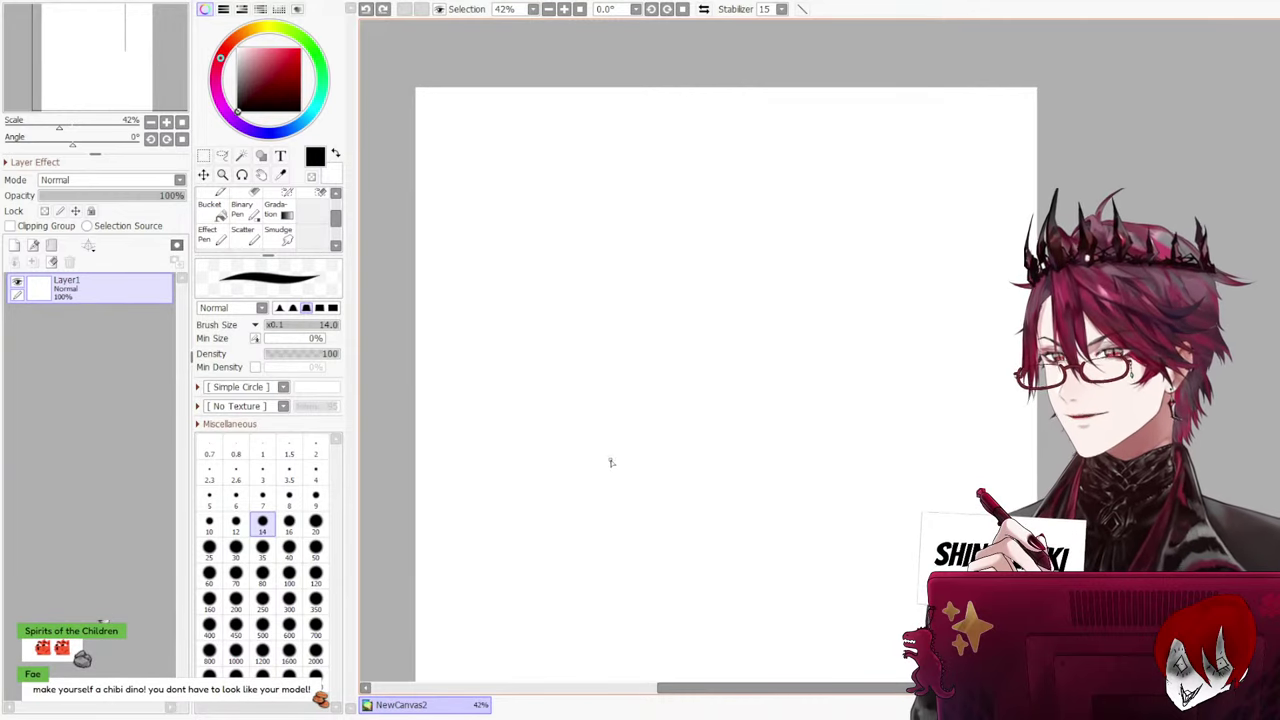
Try a cross-shaped face guide with a large round head outline around it, and undo it all
drag(686, 689, 693, 634)
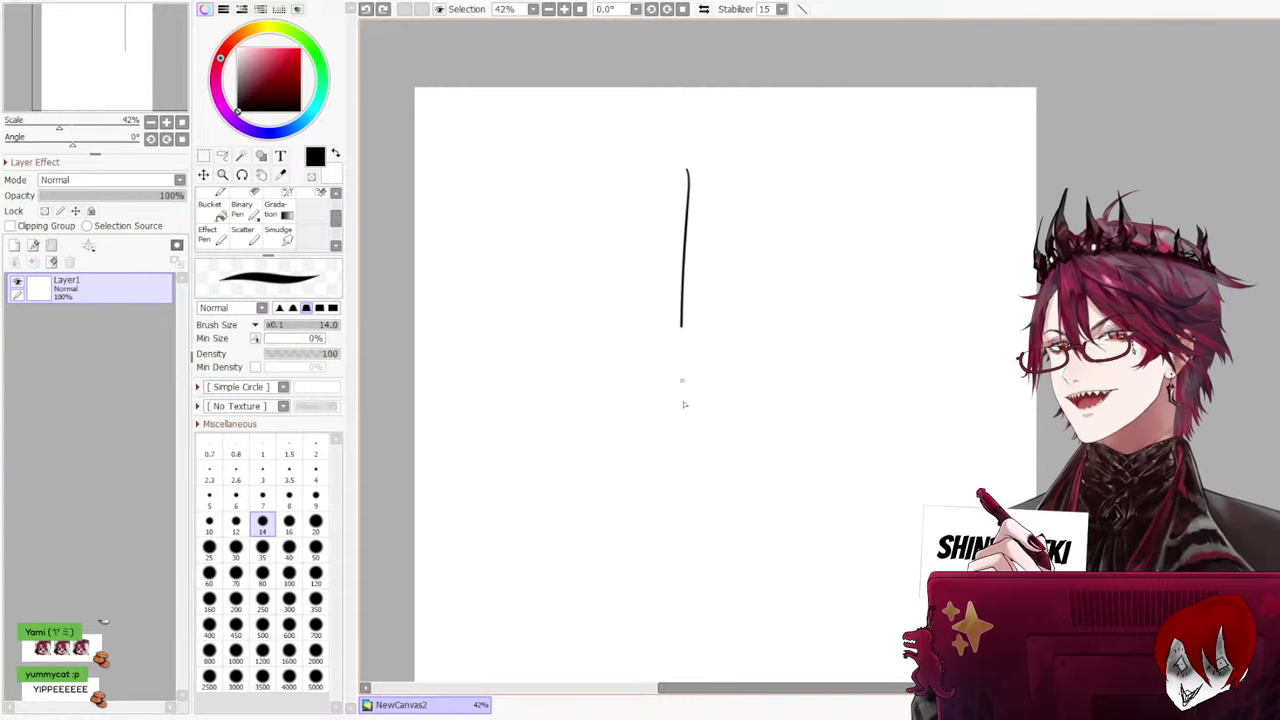
drag(684, 404, 688, 458)
drag(569, 308, 772, 296)
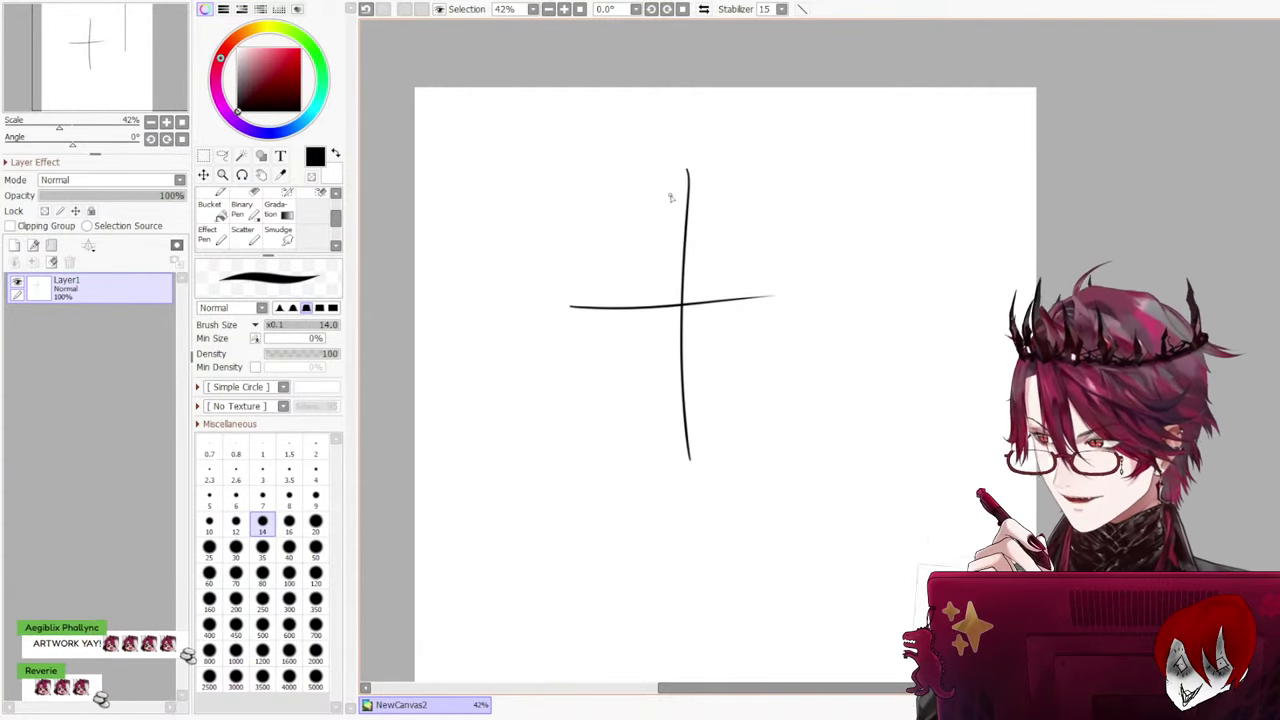
drag(543, 246, 740, 498)
key(ctrl+z)
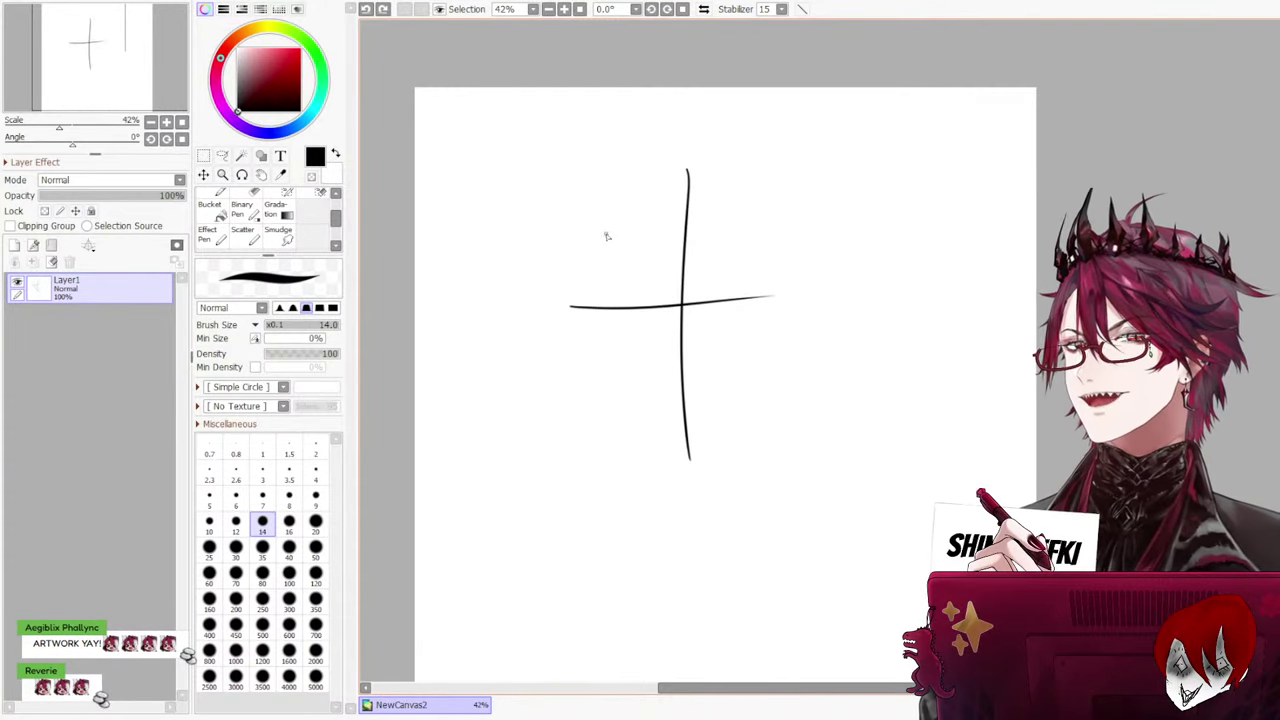
mouse_move(632, 158)
mouse_down()
mouse_move(766, 206)
mouse_move(690, 176)
mouse_up()
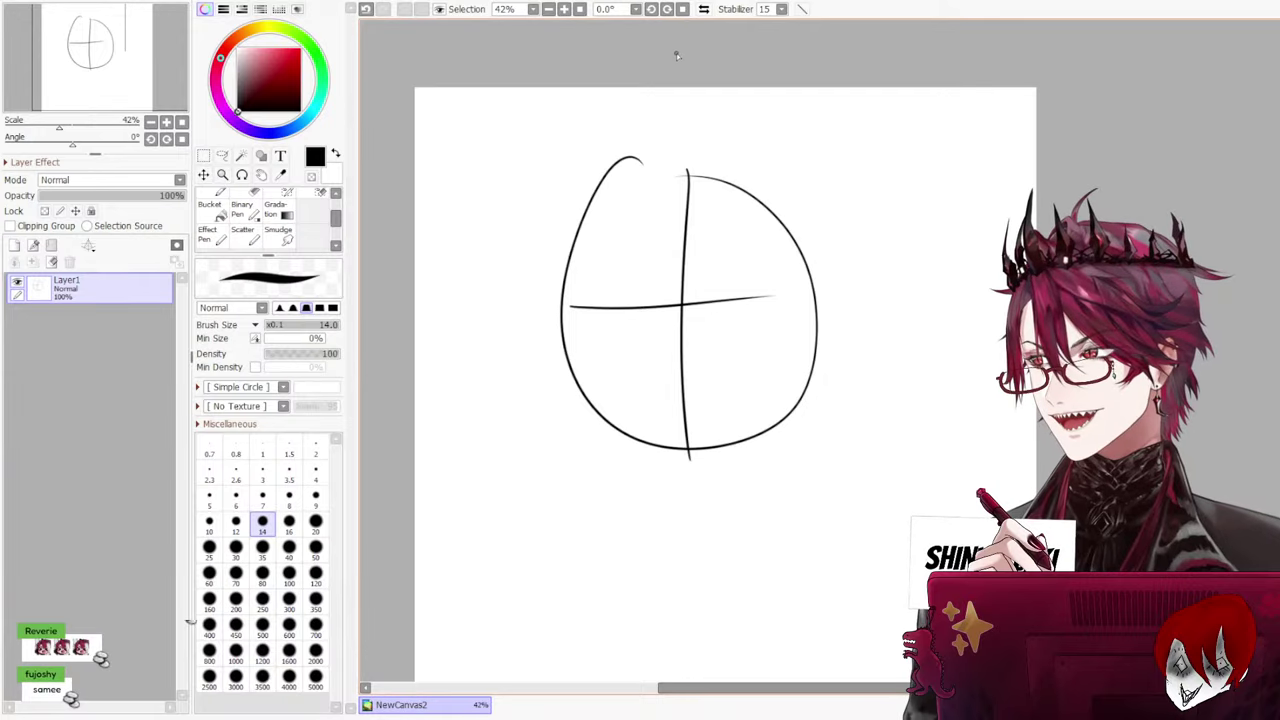
key(ctrl+z)
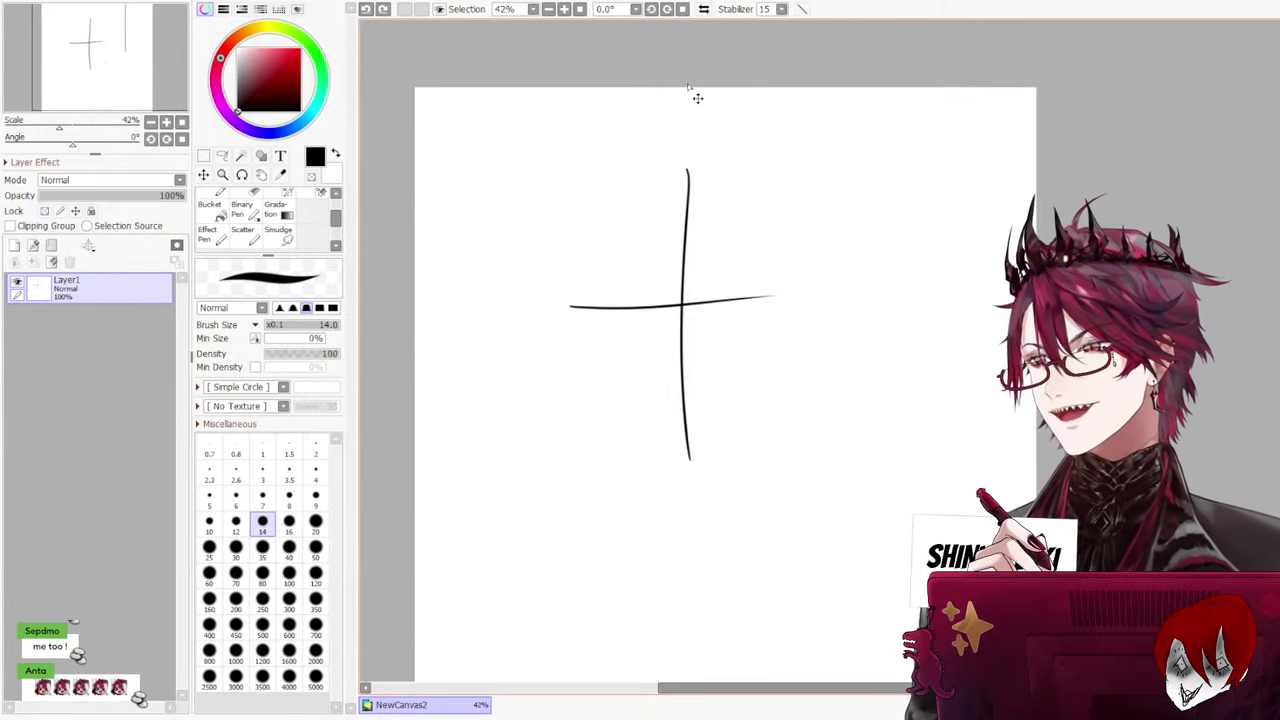
key(ctrl+z)
key(ctrl+z)
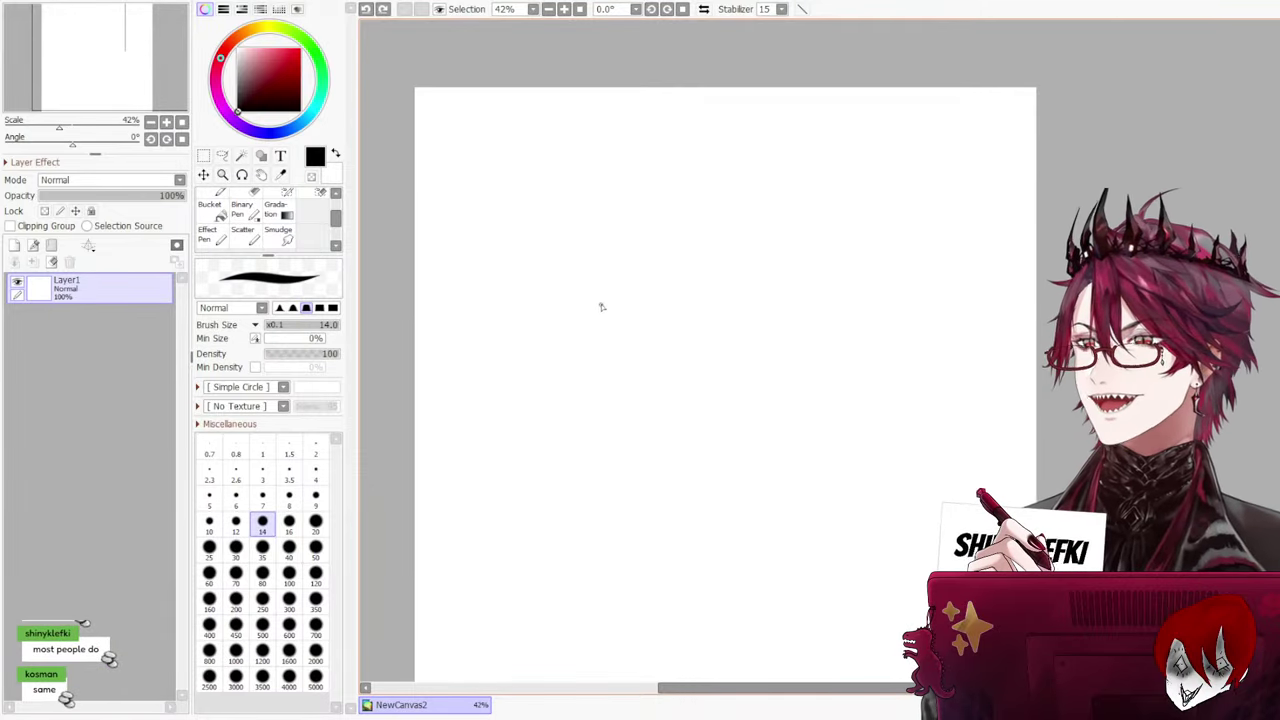
Try diagonal and vertical guide strokes on the blank canvas, and undo them
drag(600, 292, 681, 395)
mouse_move(817, 278)
mouse_down()
mouse_move(766, 349)
mouse_move(689, 380)
mouse_up()
key(ctrl+z)
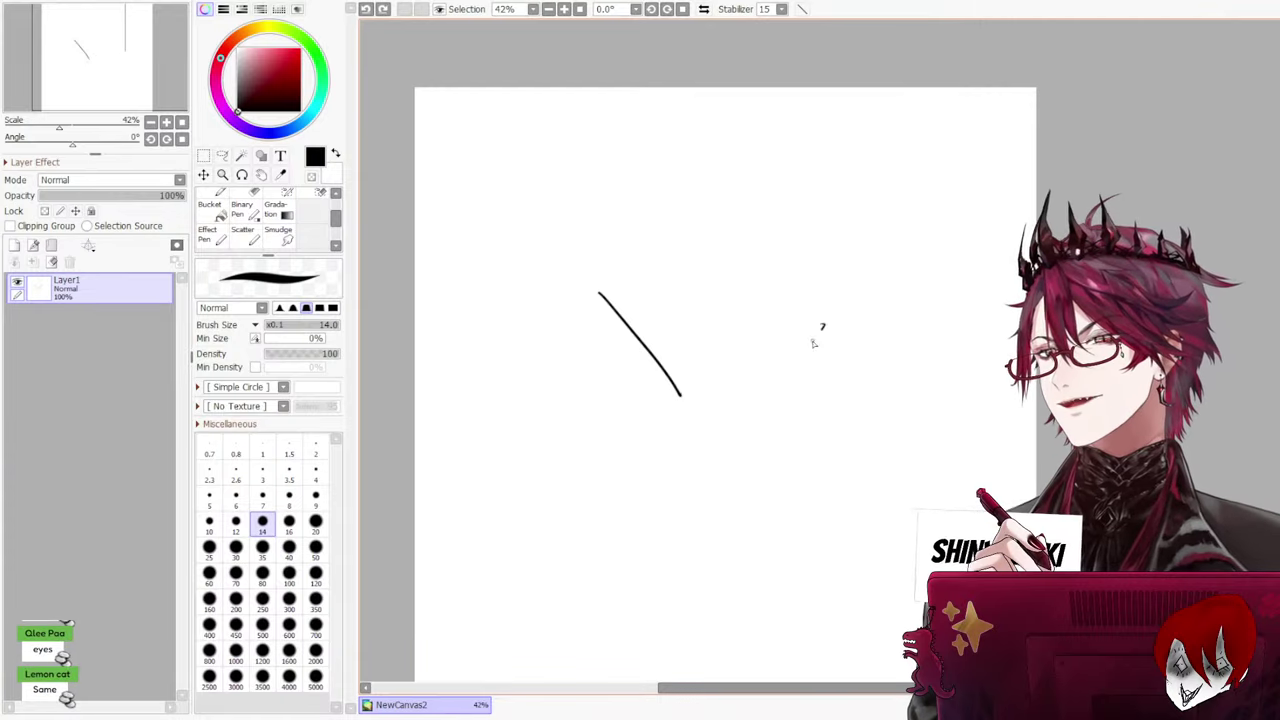
key(ctrl+z)
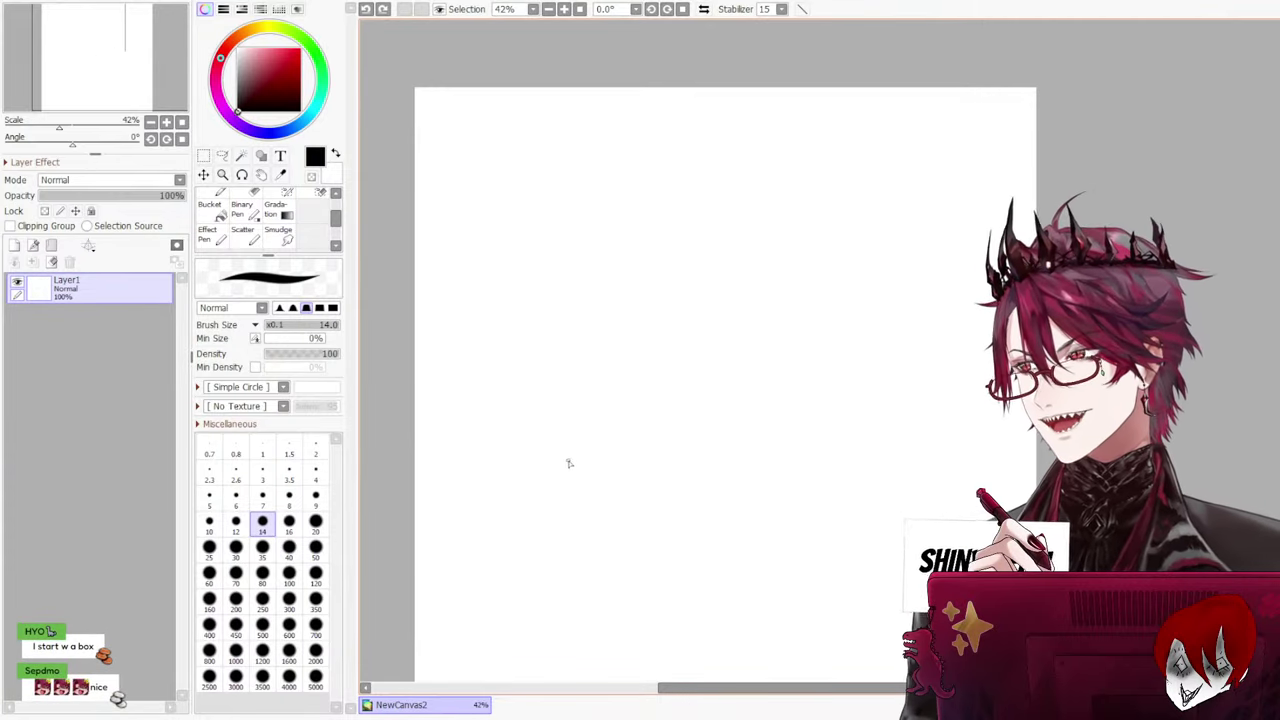
drag(557, 277, 883, 420)
key(ctrl+z)
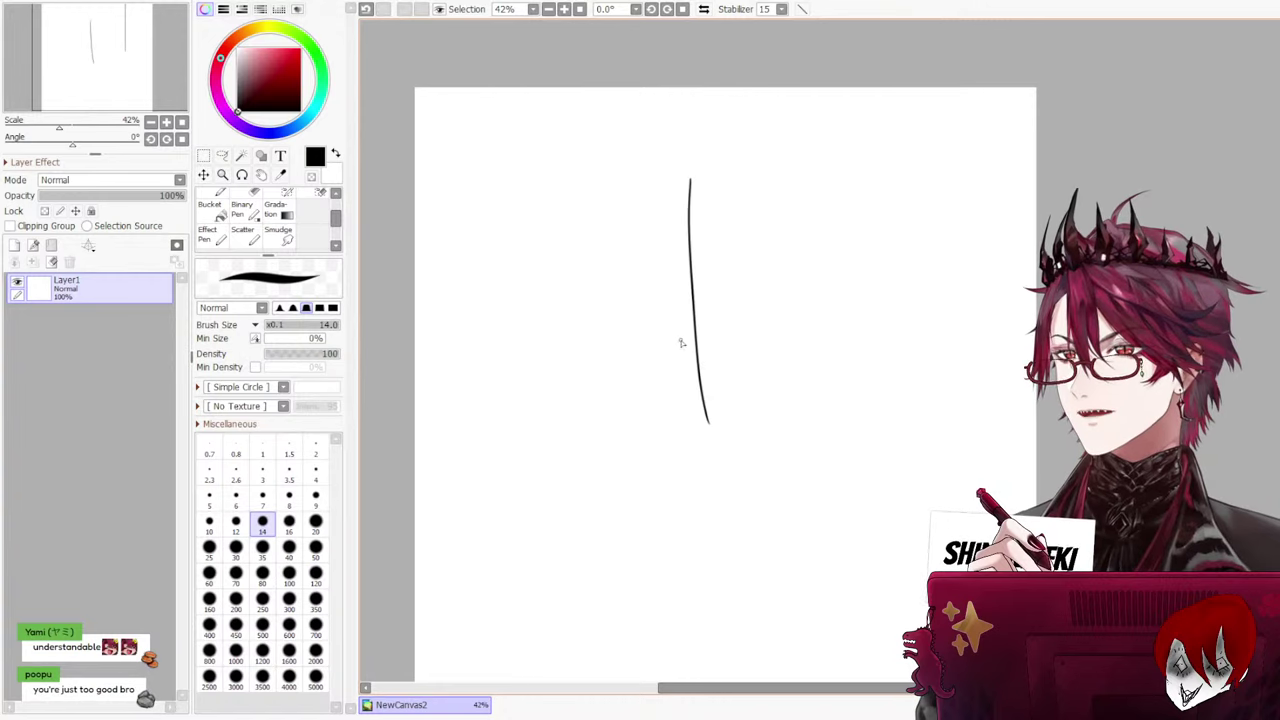
key(ctrl+z)
drag(666, 182, 678, 436)
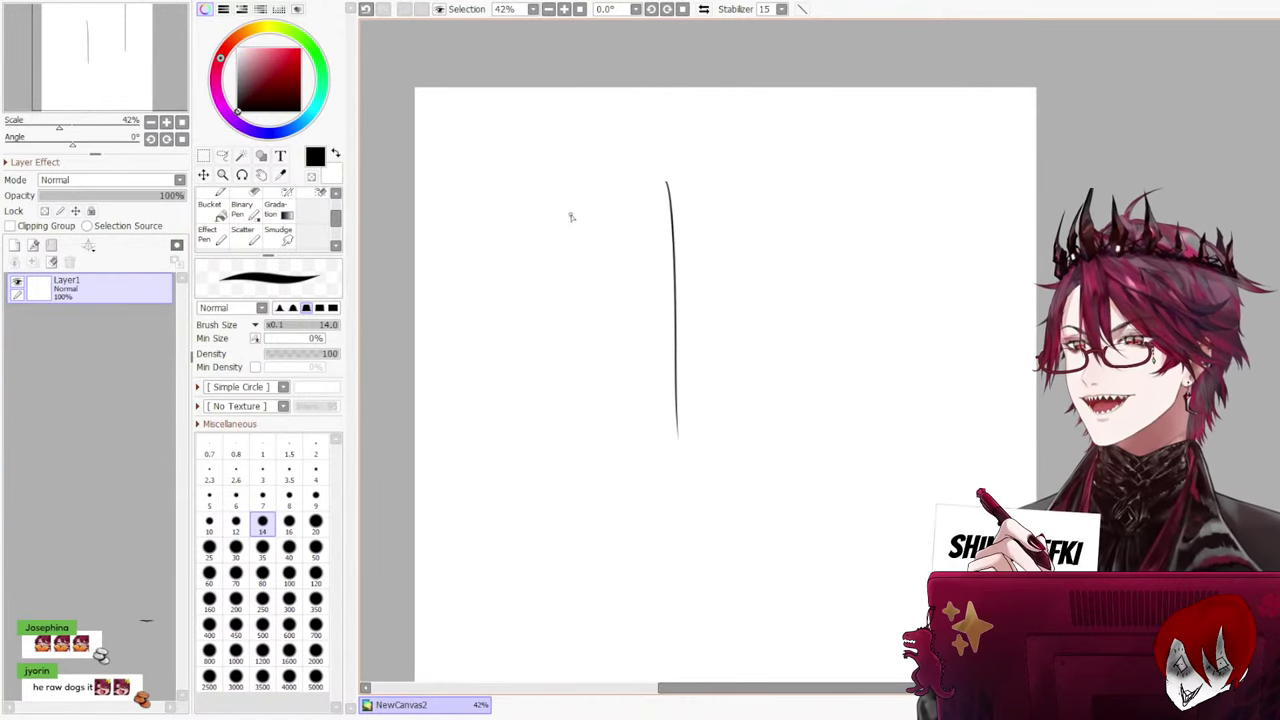
key(ctrl+z)
key(ctrl+z)
Try an egg-shaped head outline with horizontal and curved vertical face guides, and undo it
drag(671, 200, 685, 203)
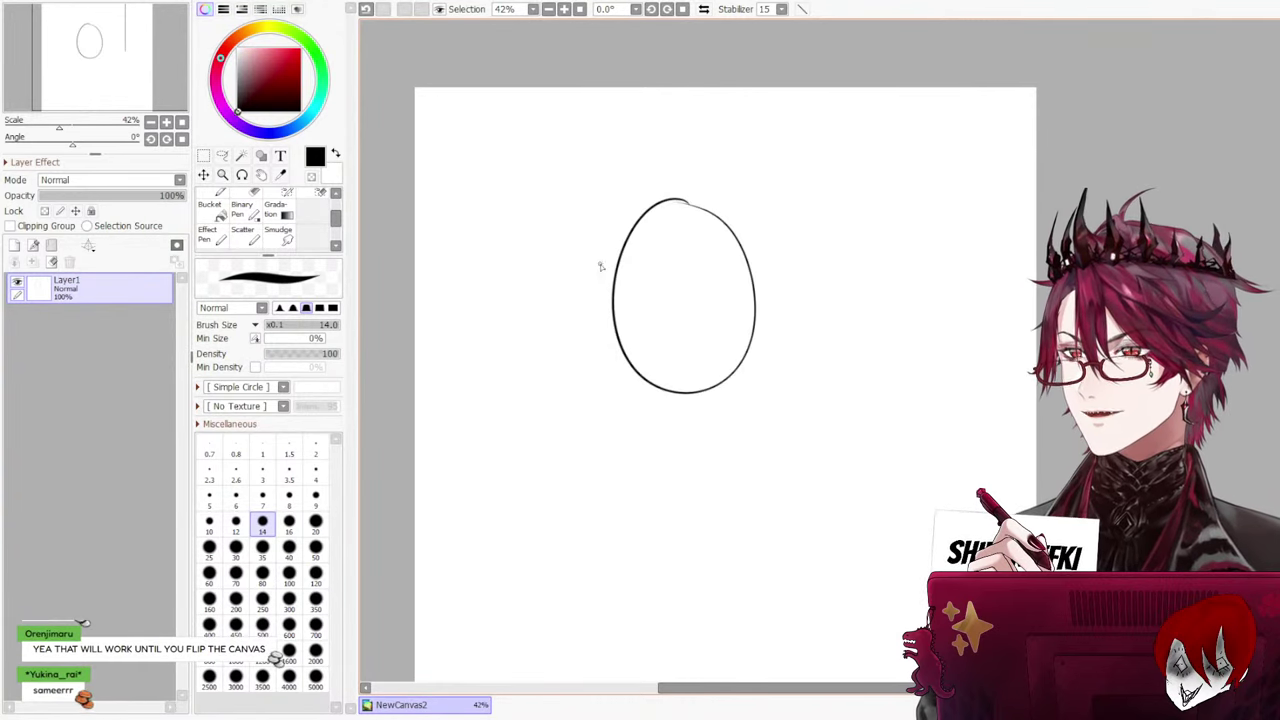
drag(617, 300, 767, 285)
drag(663, 200, 672, 405)
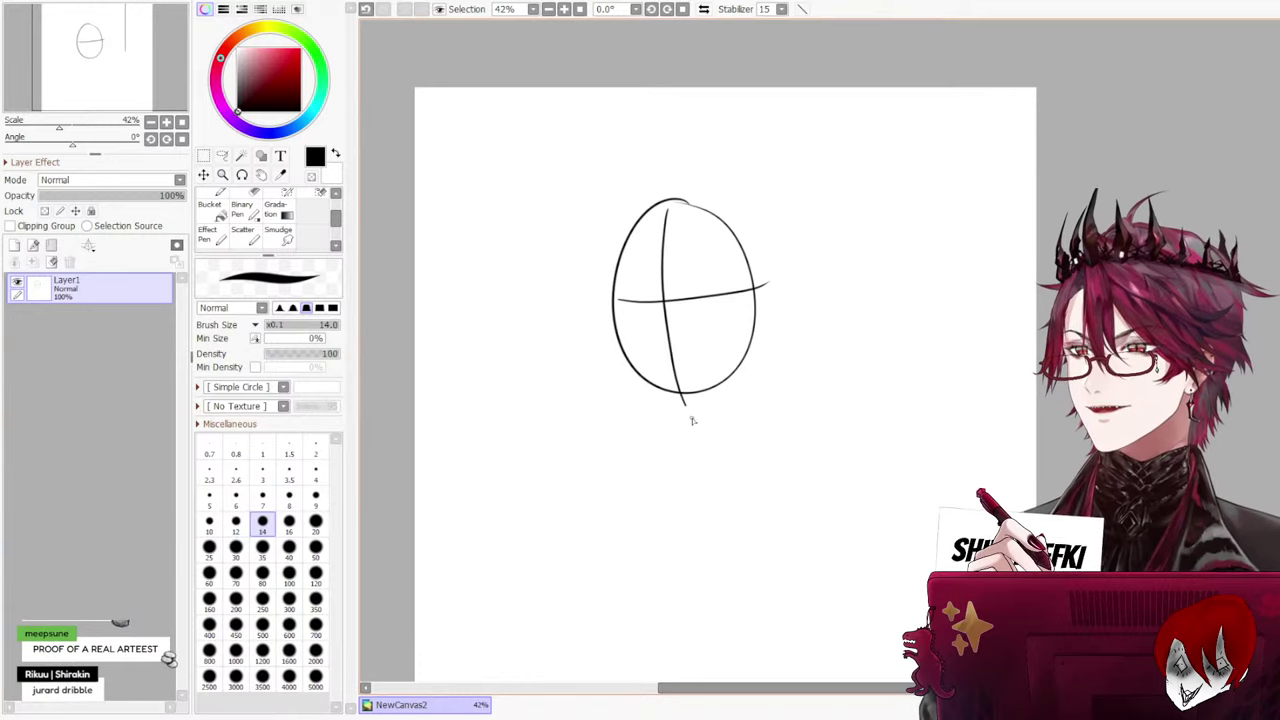
key(ctrl+z)
mouse_move(652, 212)
mouse_down()
mouse_move(658, 336)
mouse_move(677, 378)
mouse_up()
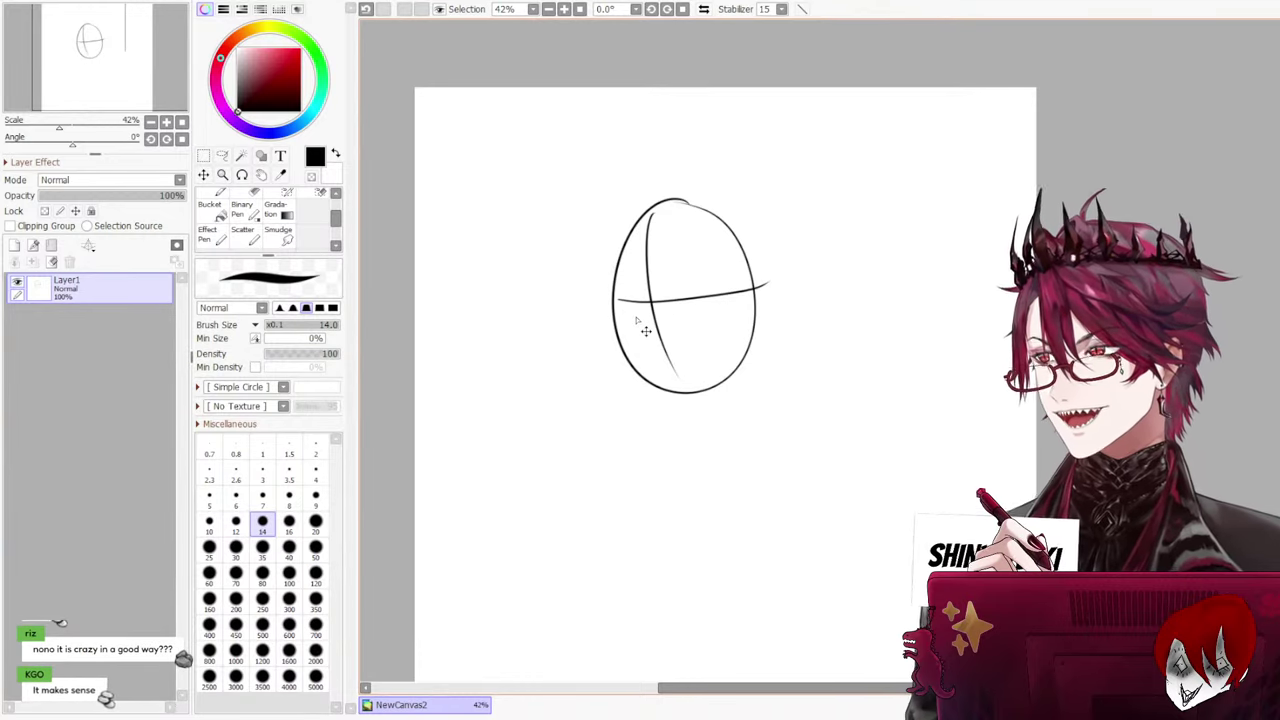
key(ctrl+z)
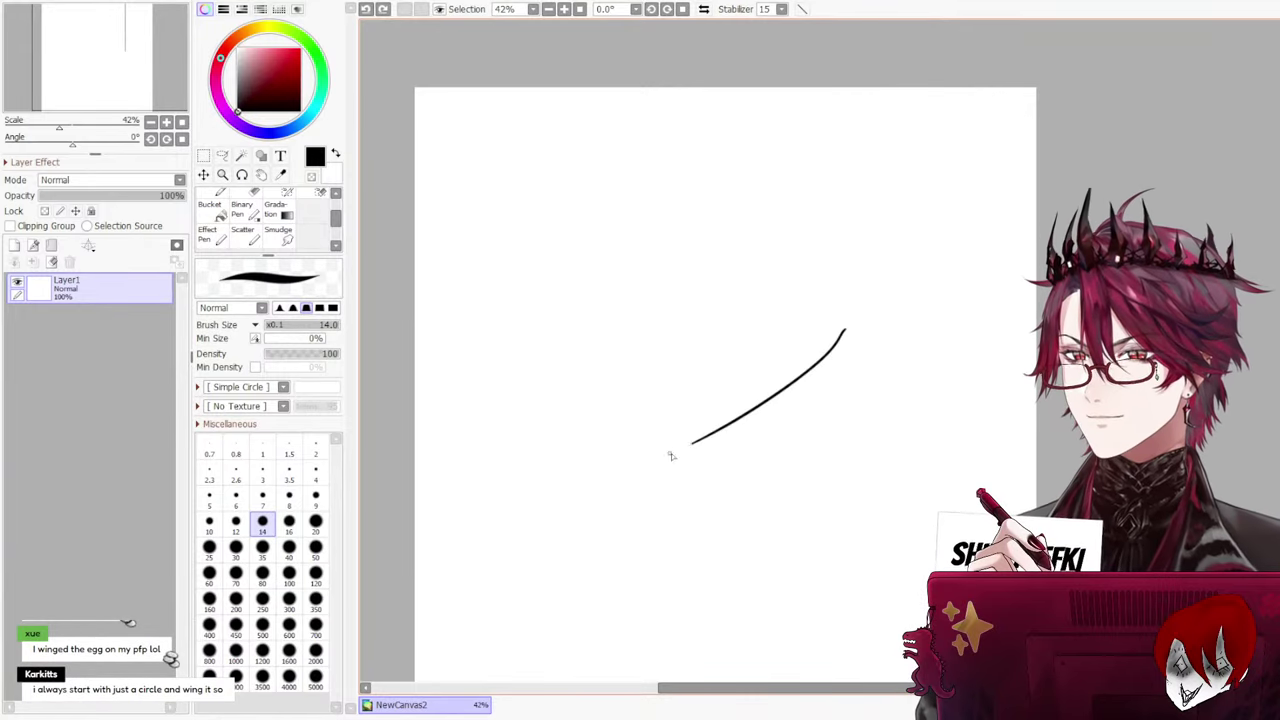
Draw a smooth curved left jaw line that meets the right jaw line at the chin, redoing unsatisfactory strokes
drag(559, 345, 688, 447)
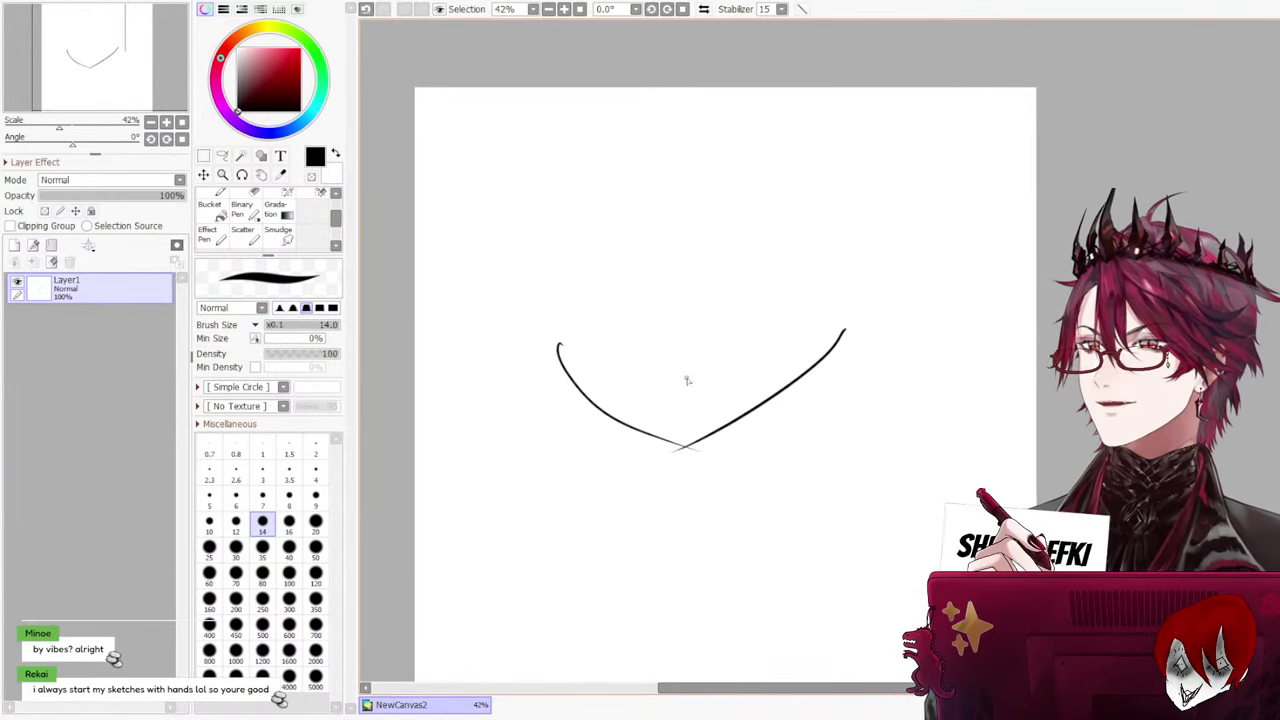
key(ctrl+z)
key(ctrl+z)
drag(545, 305, 618, 422)
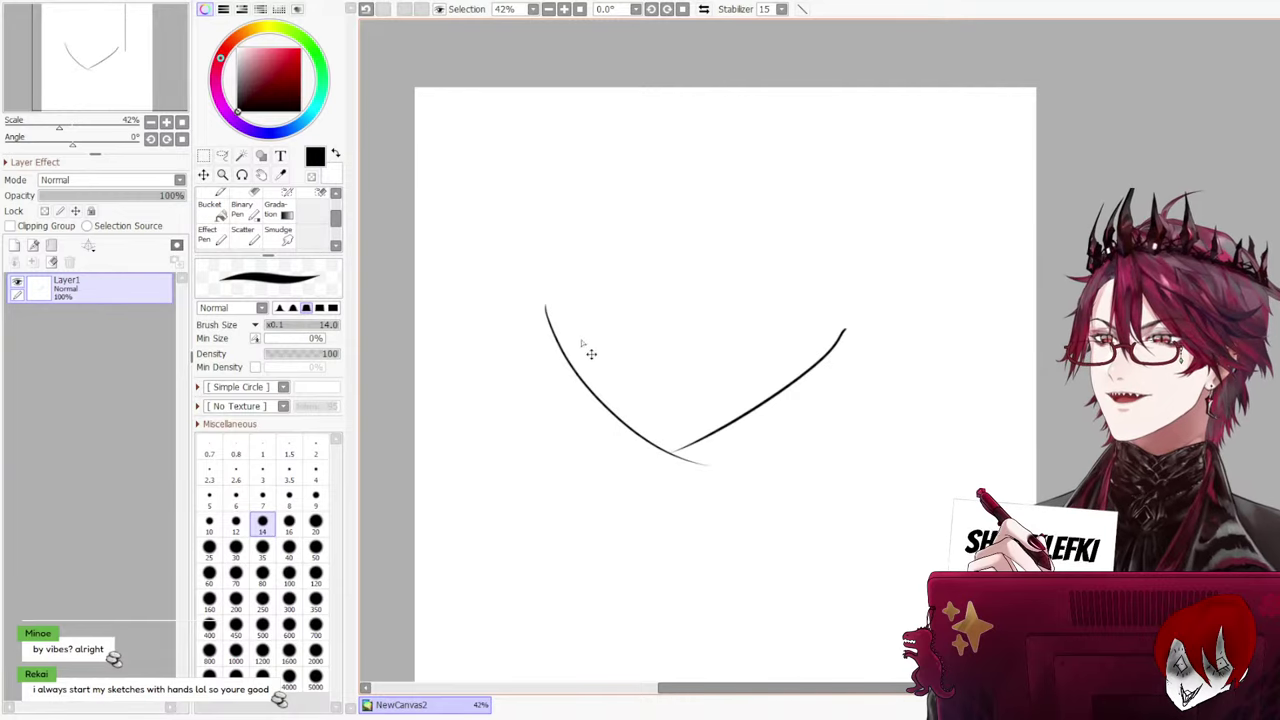
key(ctrl+z)
drag(539, 292, 692, 458)
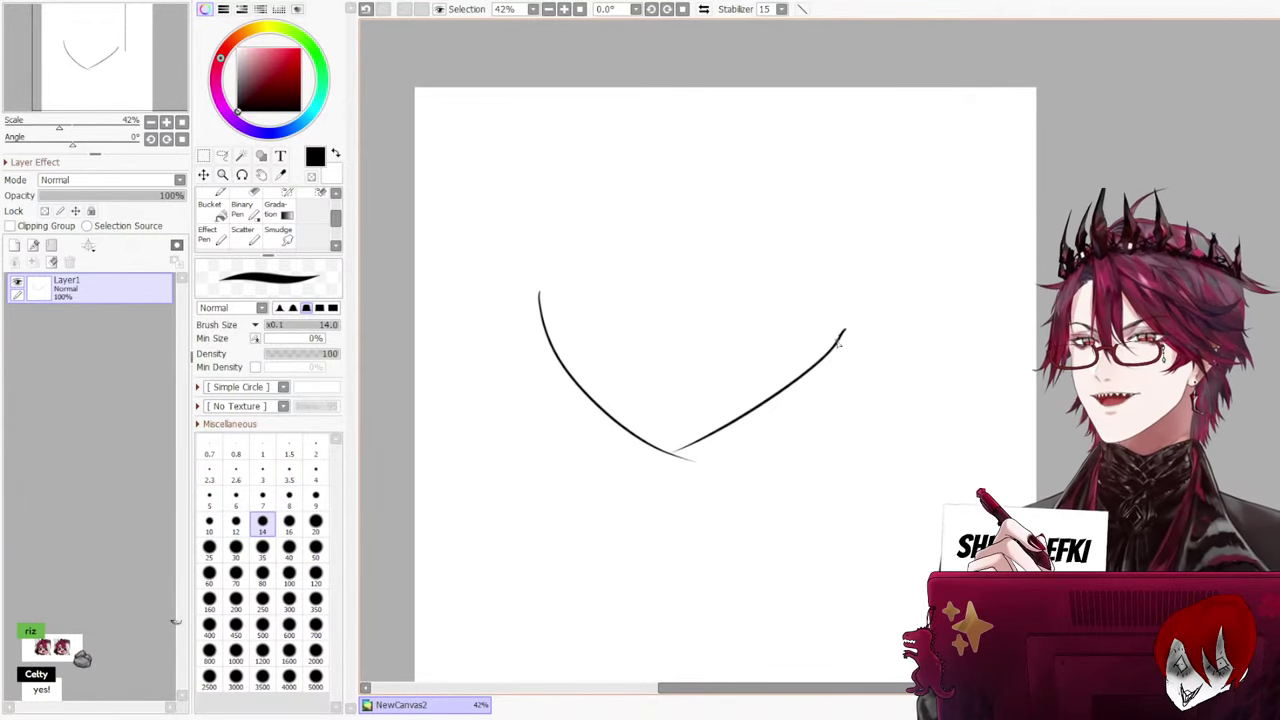
Add a rounder curve just outside the right jaw line, from its upper end down to the chin
drag(740, 416, 682, 428)
key(ctrl+z)
drag(843, 330, 670, 450)
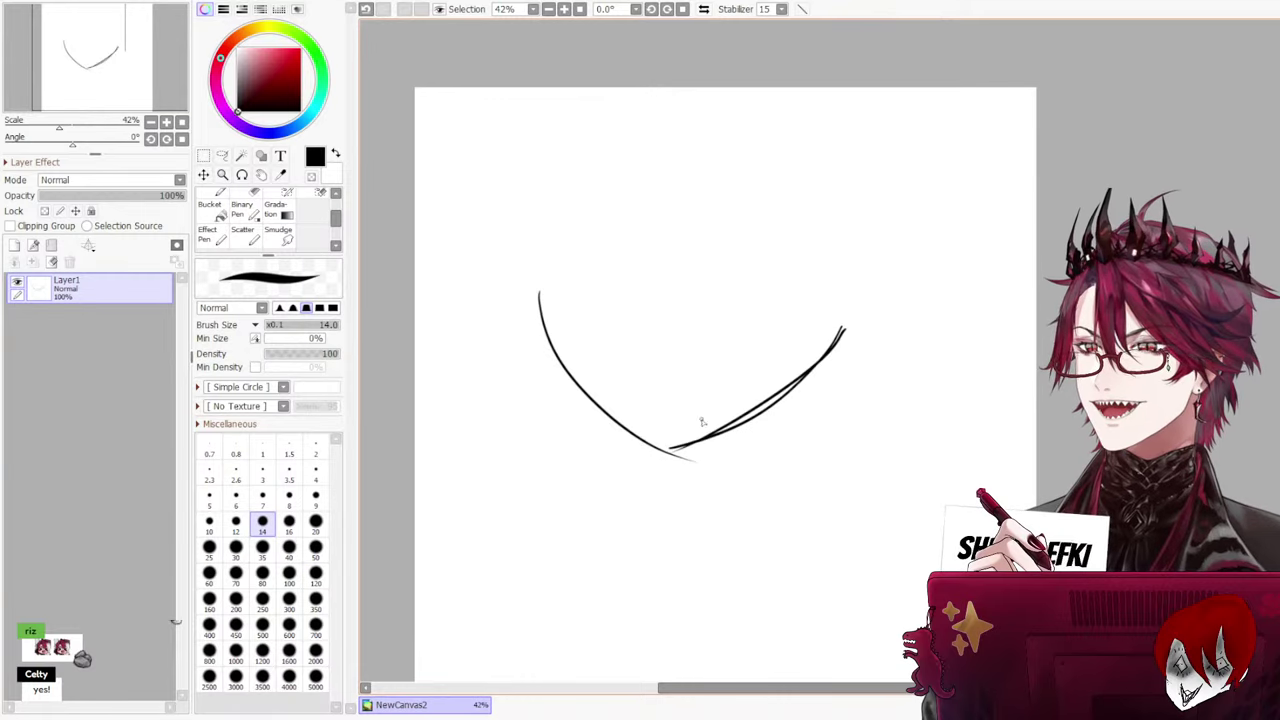
key(ctrl+z)
key(ctrl+z)
drag(843, 333, 676, 454)
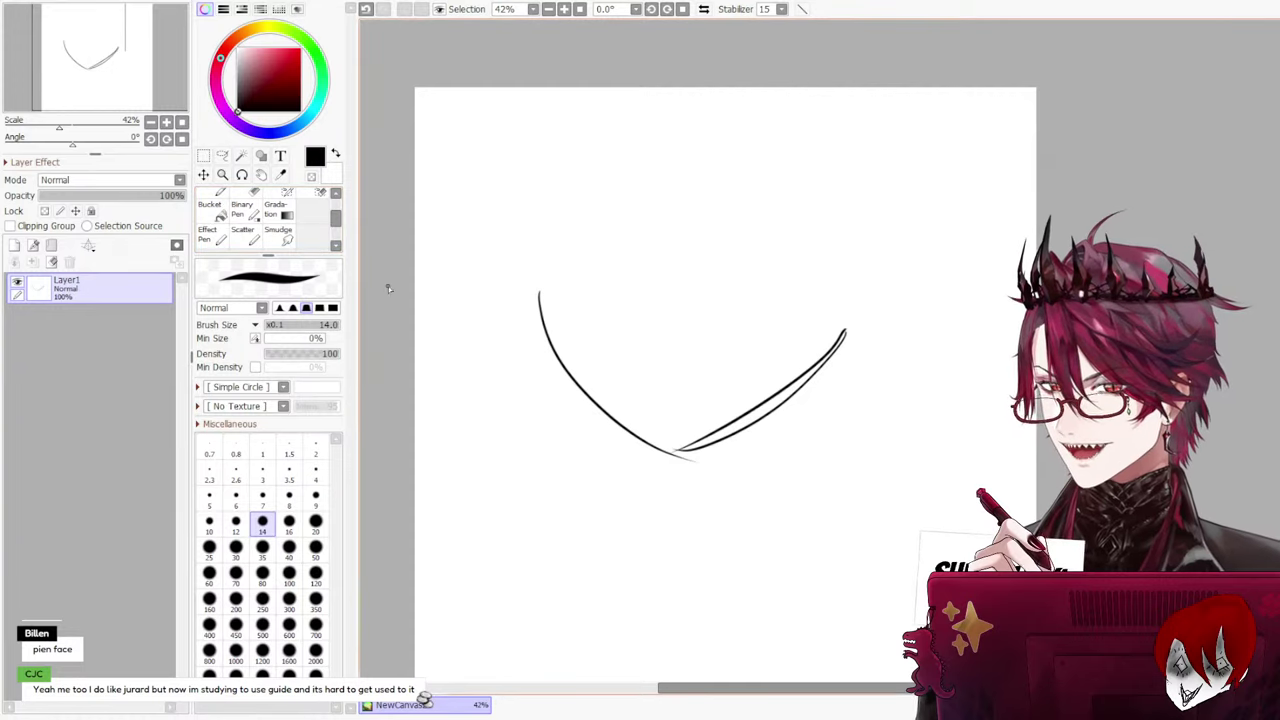
Draw a short near-vertical line above the left jaw and a rounded hook-shaped curve above the right jaw
scroll(300, 220, up, 3)
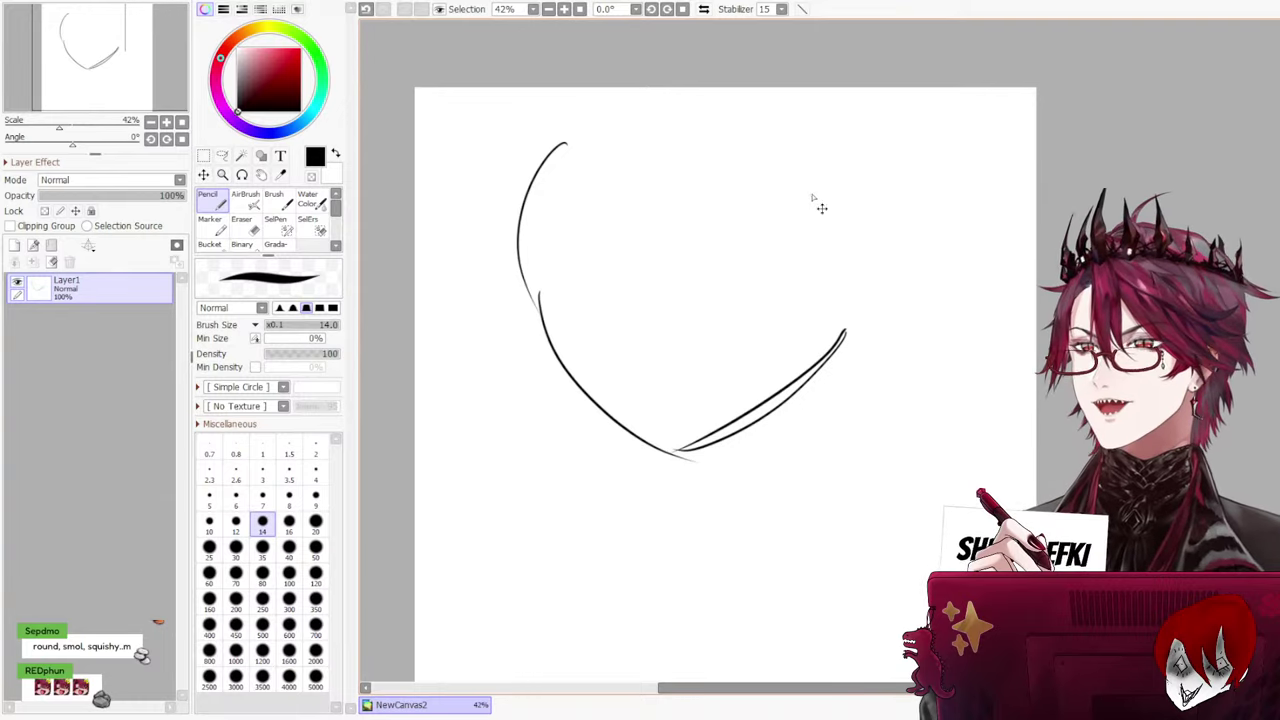
key(ctrl+z)
drag(543, 197, 542, 278)
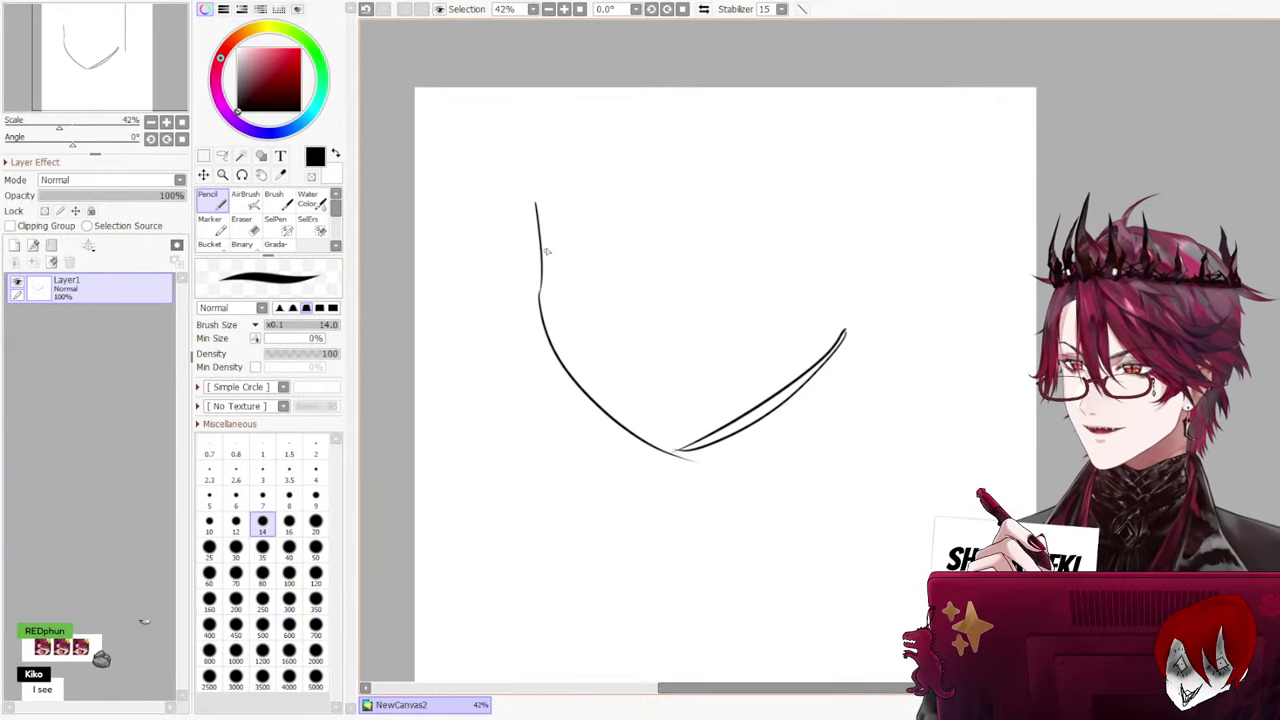
drag(852, 245, 843, 336)
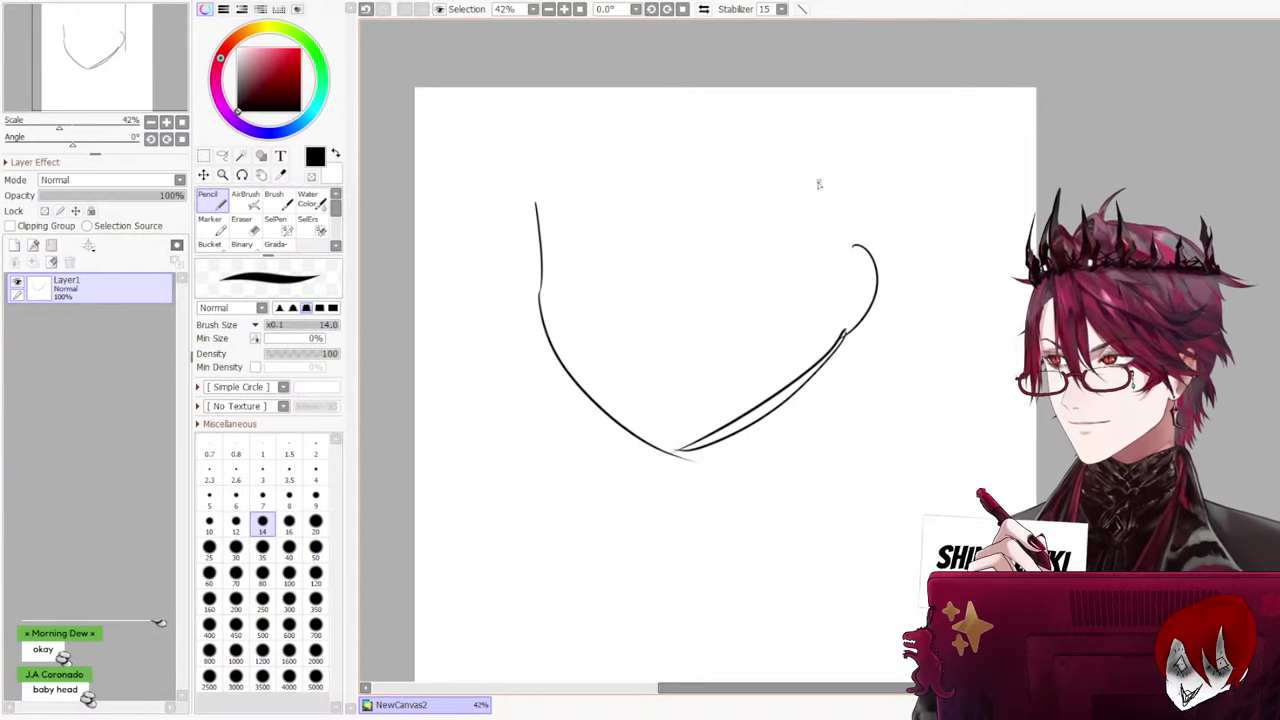
Transform the layer to move the face outline down and to the right on the canvas, and apply it
key(ctrl+t)
drag(708, 268, 720, 343)
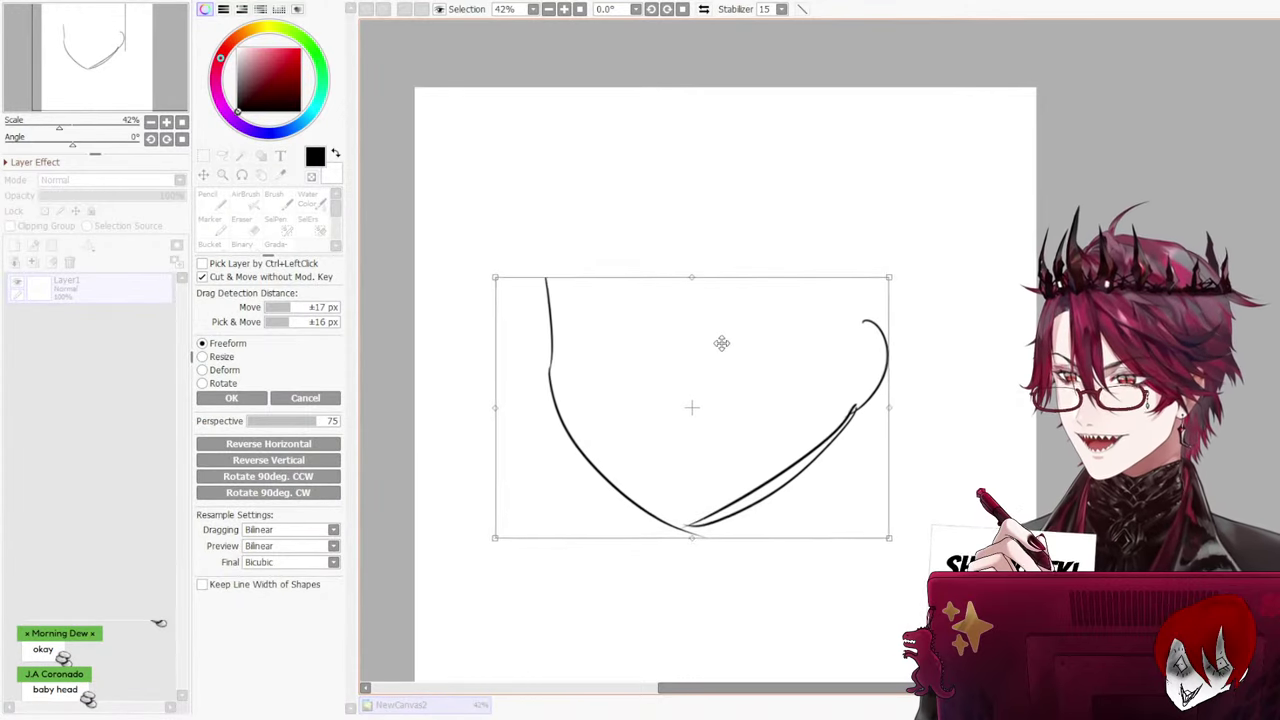
drag(808, 400, 867, 430)
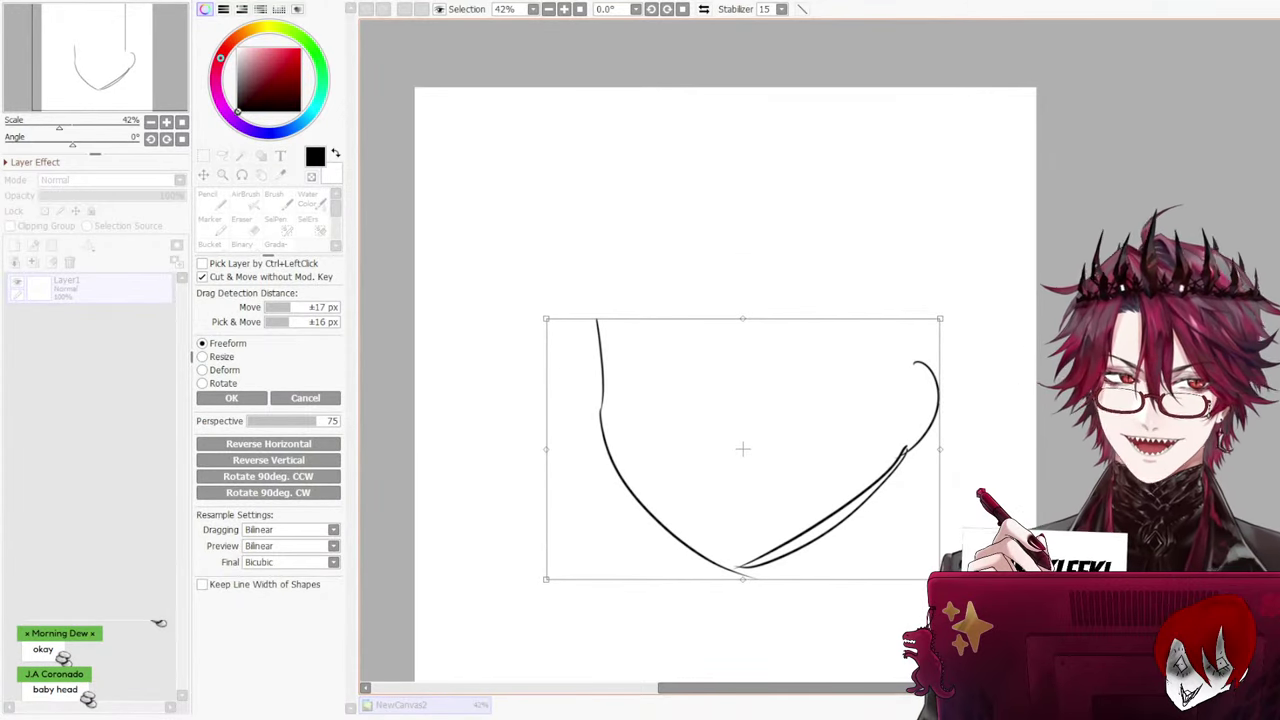
scroll(742, 400, down, 2)
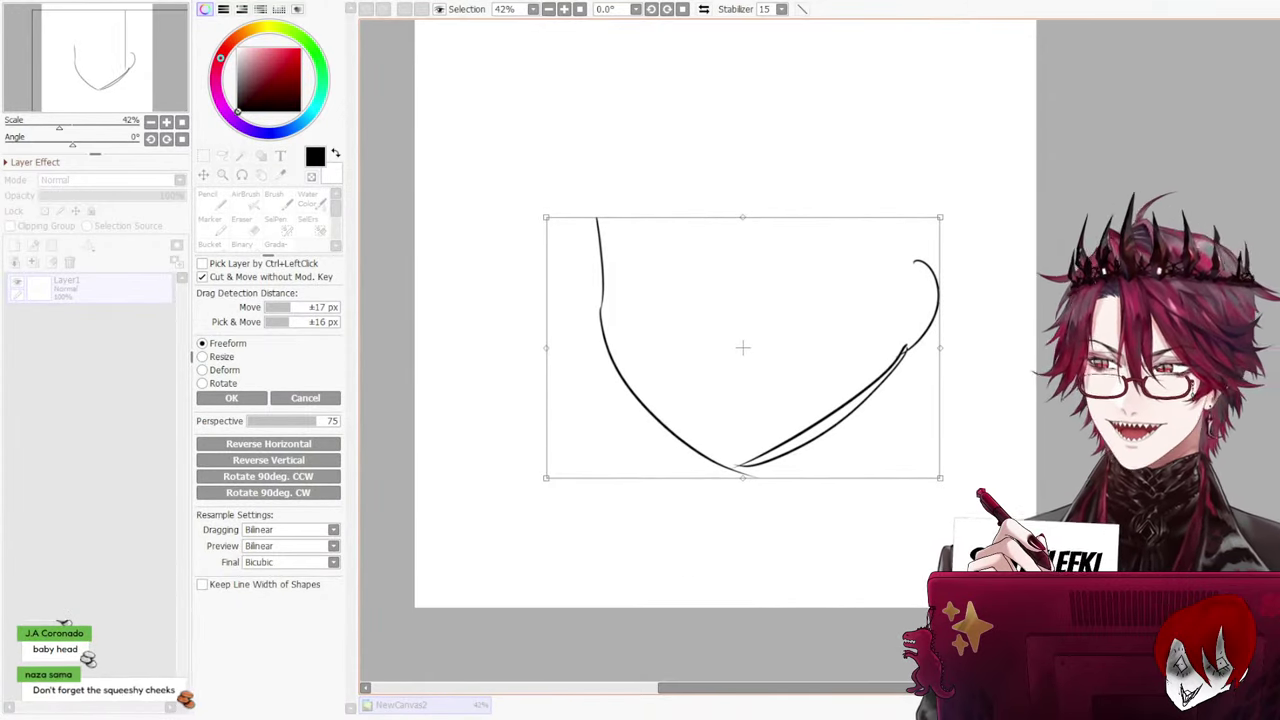
click(231, 398)
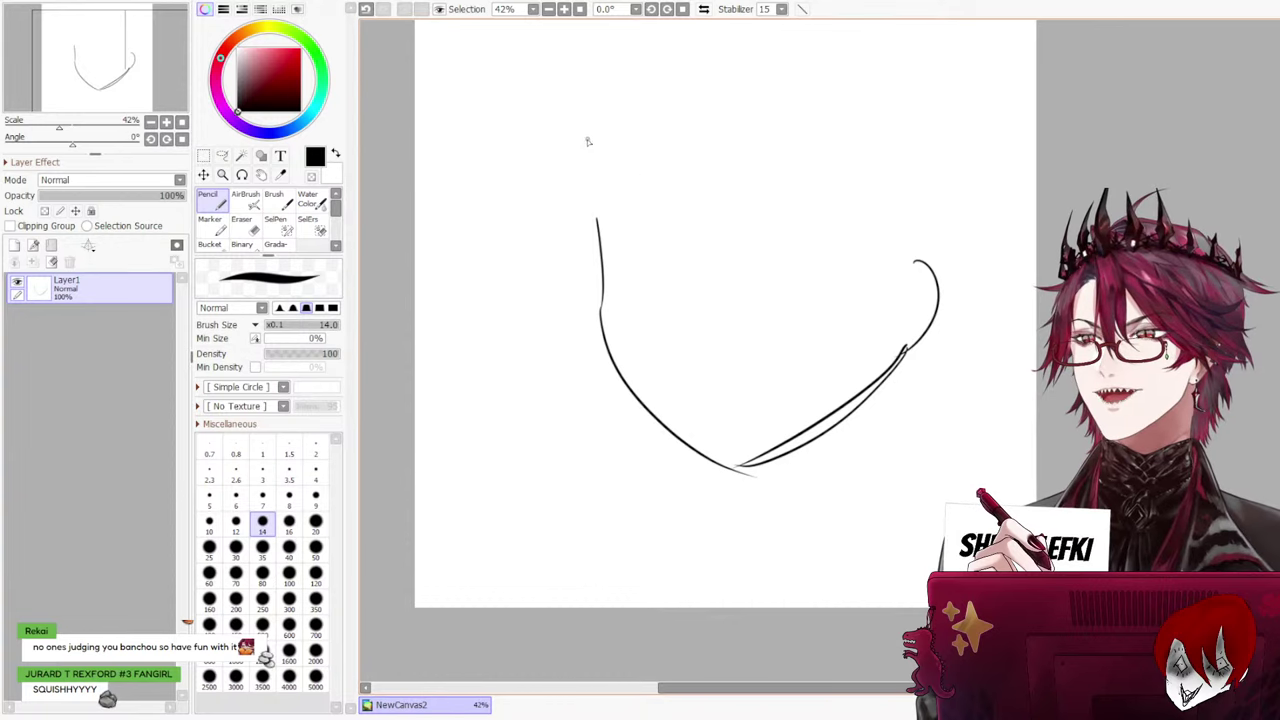
Try several strokes extending the left side of the head upward, and undo them
drag(588, 142, 820, 134)
key(ctrl+z)
mouse_move(586, 137)
mouse_down()
mouse_move(898, 102)
mouse_move(700, 104)
mouse_move(606, 234)
mouse_up()
key(ctrl+z)
key(ctrl+z)
key(ctrl+z)
drag(599, 127, 606, 252)
key(ctrl+z)
scroll(904, 308, up, 1)
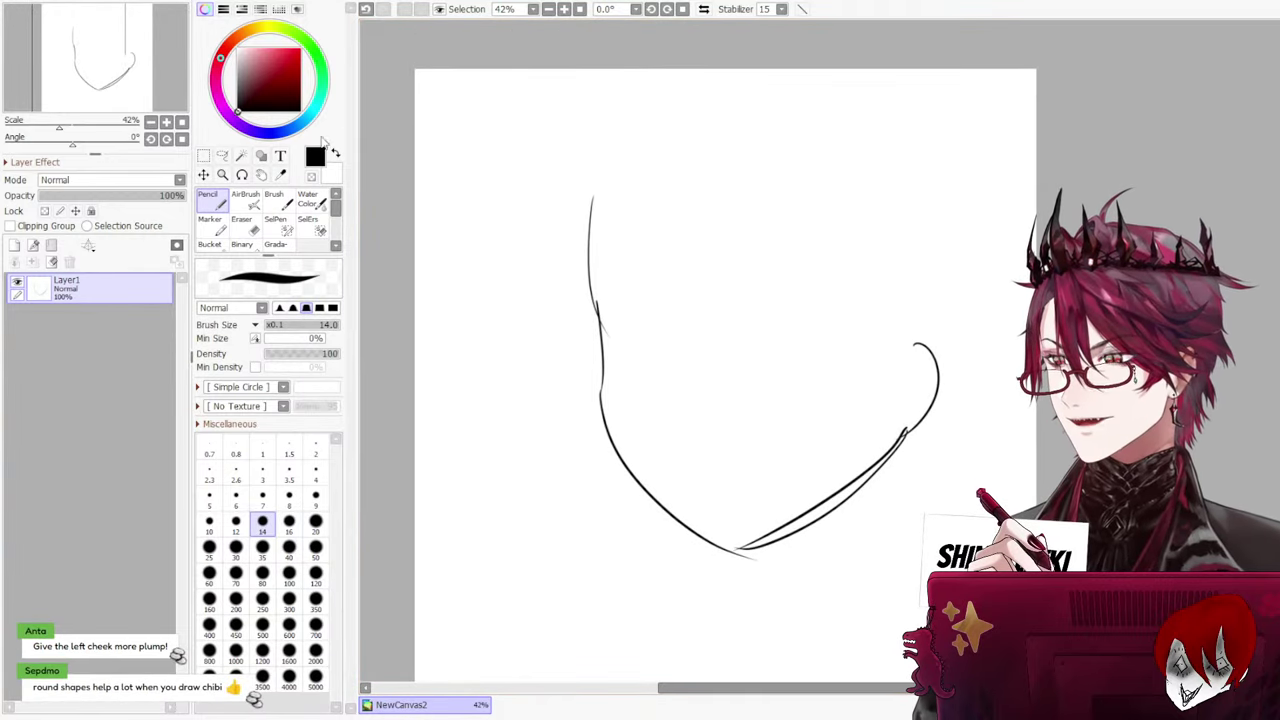
key(ctrl+z)
Draw a forehead line above the left side of the face that curves inward at its upper end
drag(592, 186, 600, 324)
key(ctrl+z)
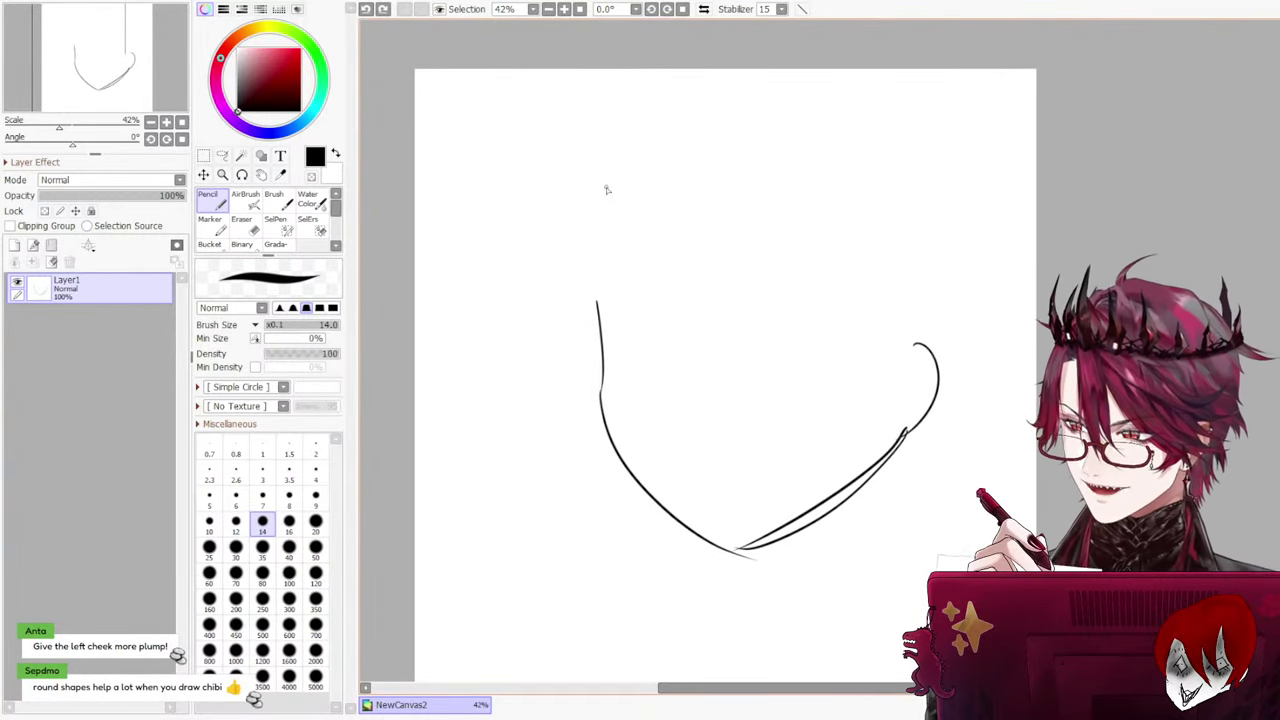
key(ctrl+z)
key(ctrl+z)
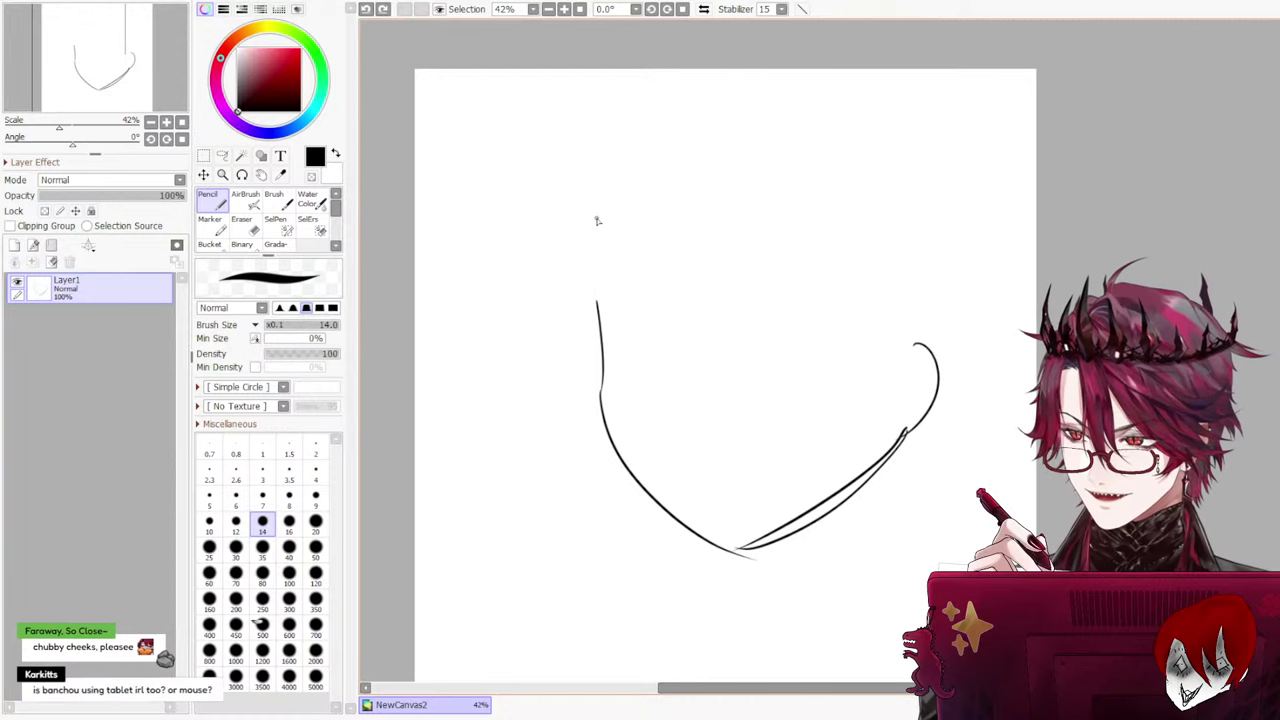
drag(594, 218, 601, 312)
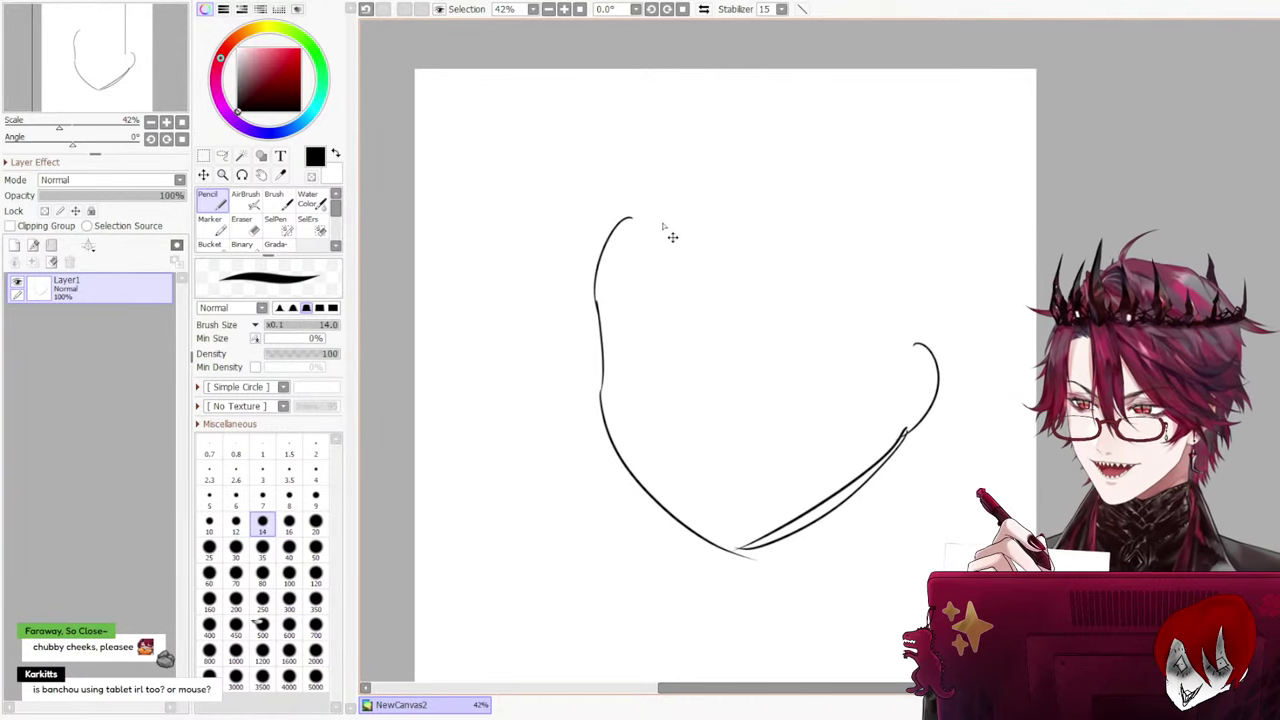
Redraw the left forehead curve with a wider arc and extend the outline across the head's top and down to the right ear curve
key(ctrl+z)
drag(596, 303, 595, 300)
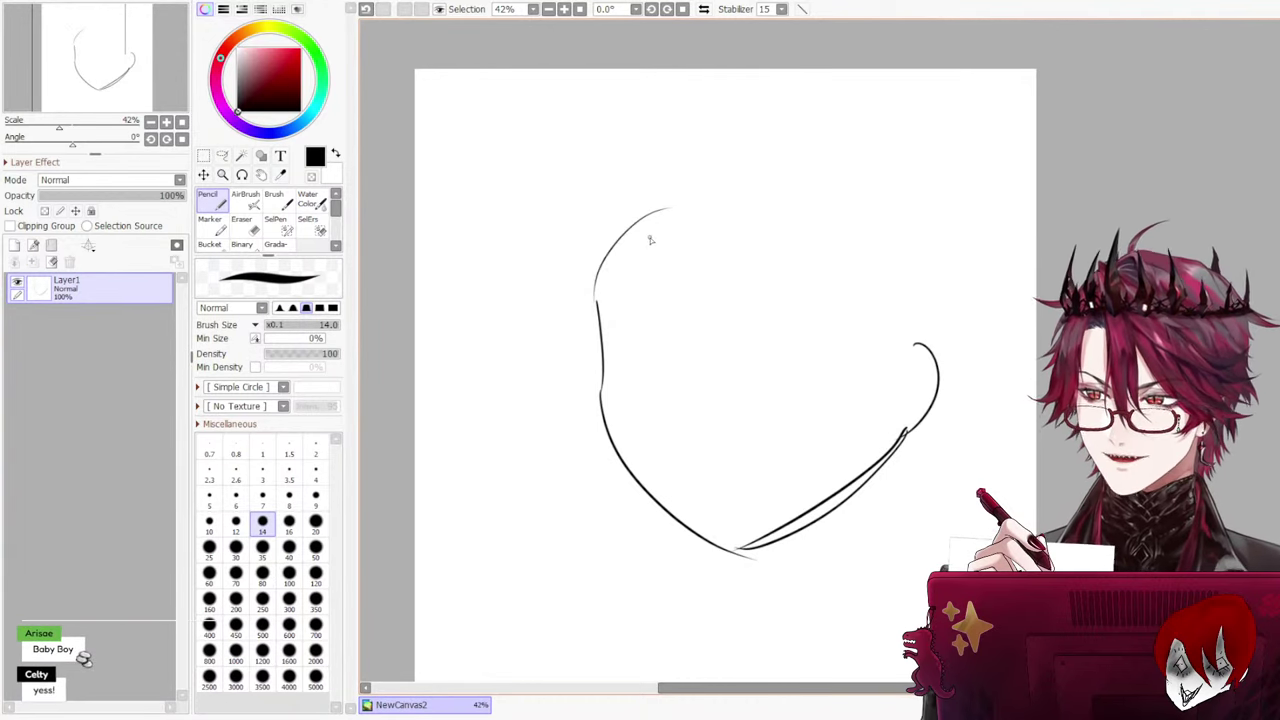
mouse_move(646, 232)
mouse_down()
mouse_move(822, 213)
mouse_move(786, 208)
mouse_move(895, 232)
mouse_move(925, 292)
mouse_move(909, 365)
mouse_up()
key(ctrl+z)
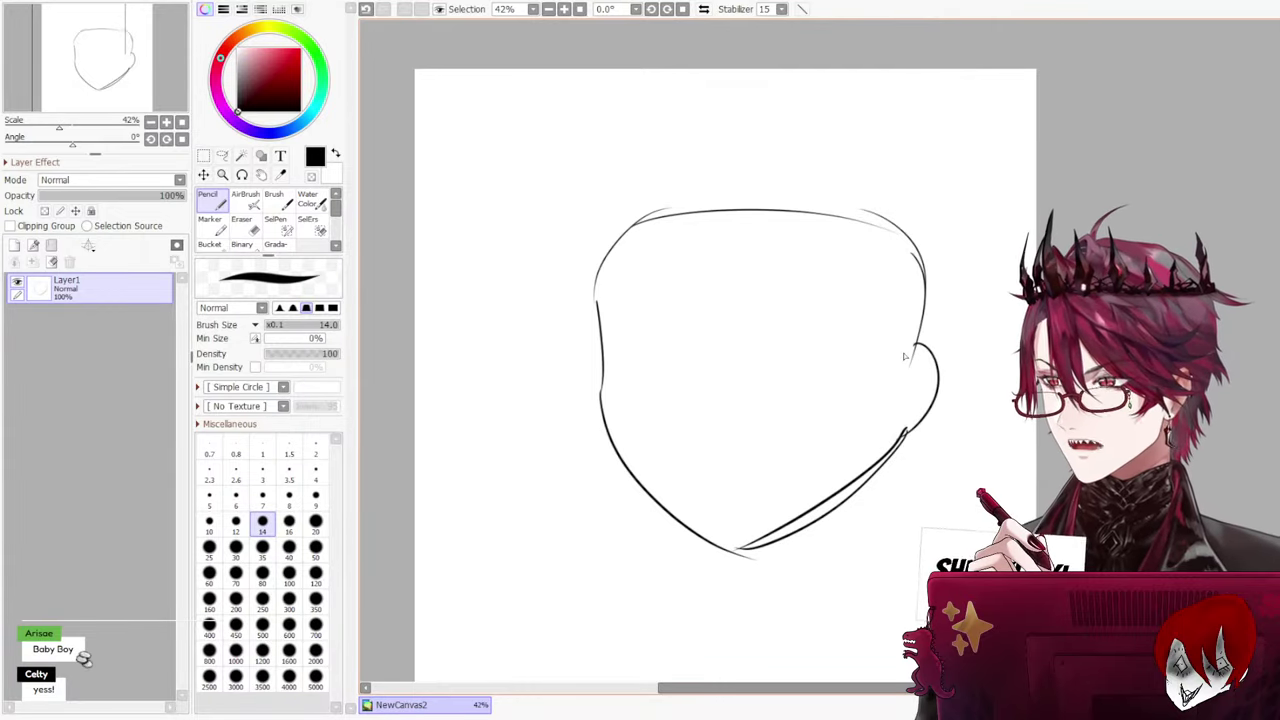
Add an inner line along the right ear curve and draw a nearly horizontal guide line across the forehead
mouse_move(914, 348)
mouse_down()
mouse_move(953, 354)
mouse_move(926, 461)
mouse_up()
key(ctrl+z)
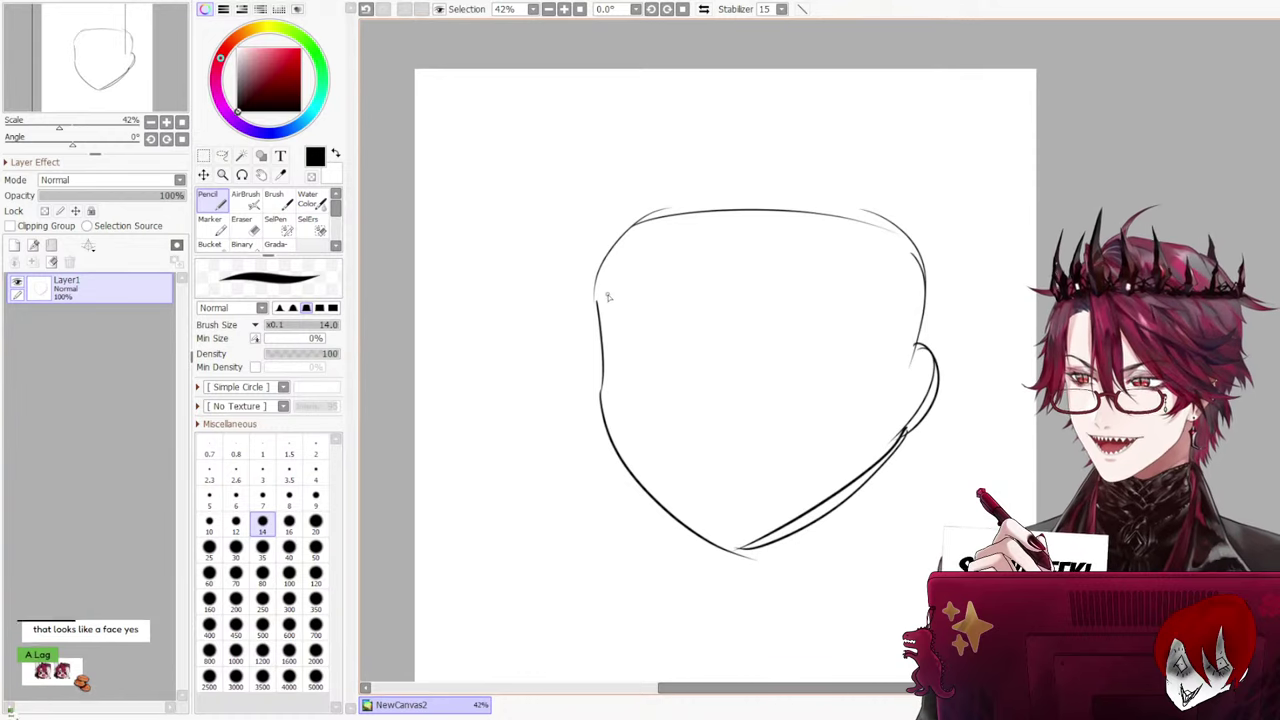
mouse_move(604, 292)
mouse_down()
mouse_move(846, 285)
mouse_move(880, 302)
mouse_move(855, 313)
mouse_move(922, 297)
mouse_up()
key(ctrl+z)
key(ctrl+z)
key(ctrl+z)
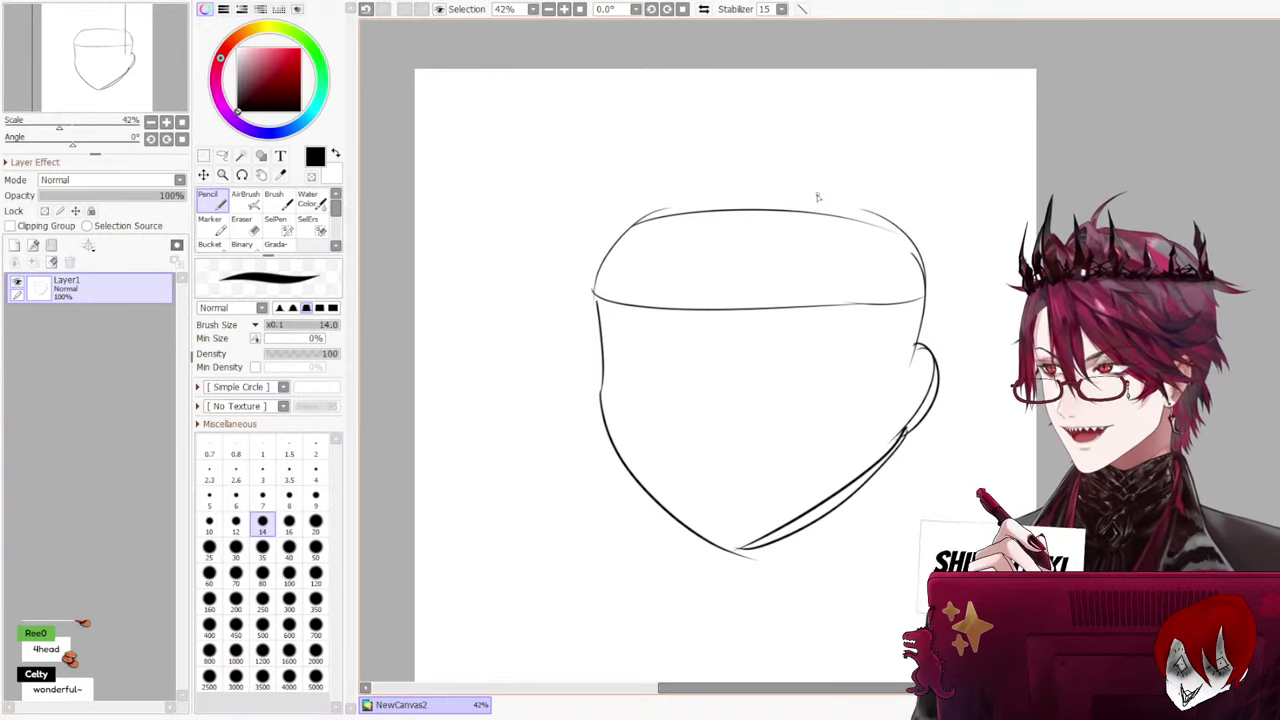
Draw a second, boxier contour around the forehead, with a squared upper-left corner and a line curving down the right side
mouse_move(604, 227)
mouse_down()
mouse_move(595, 298)
mouse_move(722, 193)
mouse_move(818, 205)
mouse_up()
key(ctrl+z)
key(ctrl+z)
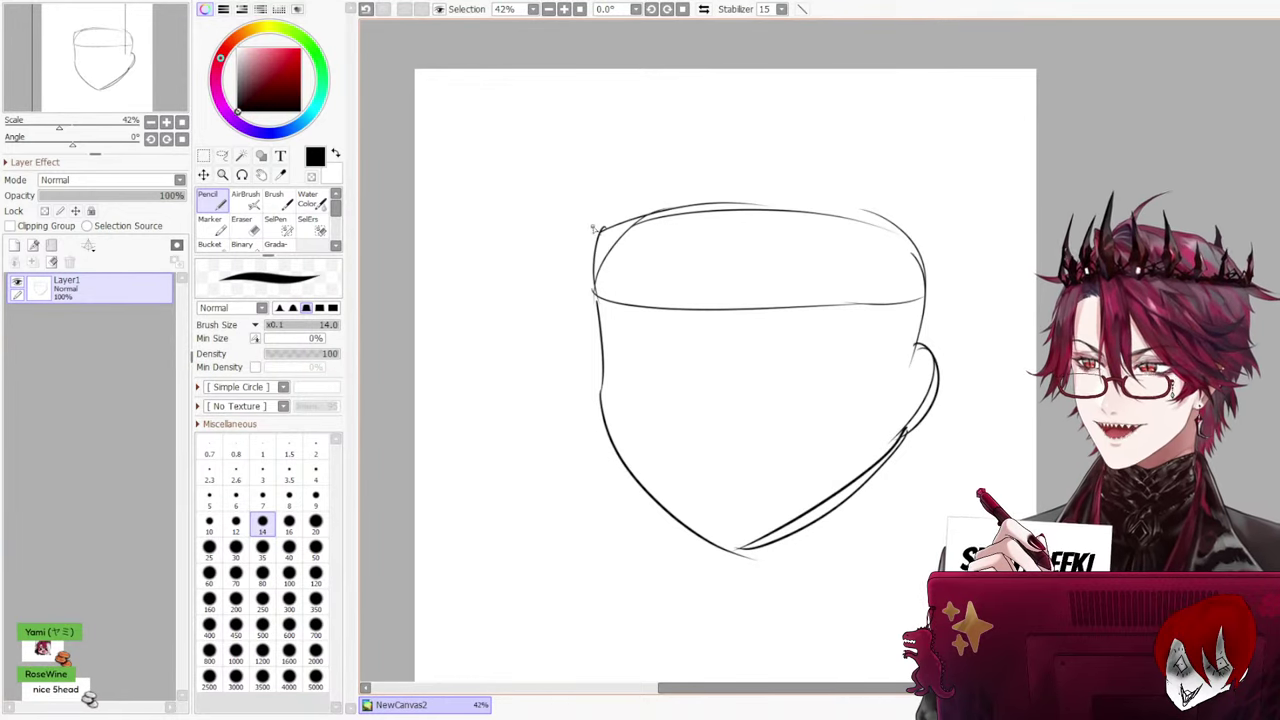
mouse_move(594, 226)
mouse_down()
mouse_move(740, 215)
mouse_move(674, 213)
mouse_move(823, 230)
mouse_move(847, 212)
mouse_move(894, 222)
mouse_move(932, 265)
mouse_move(931, 300)
mouse_up()
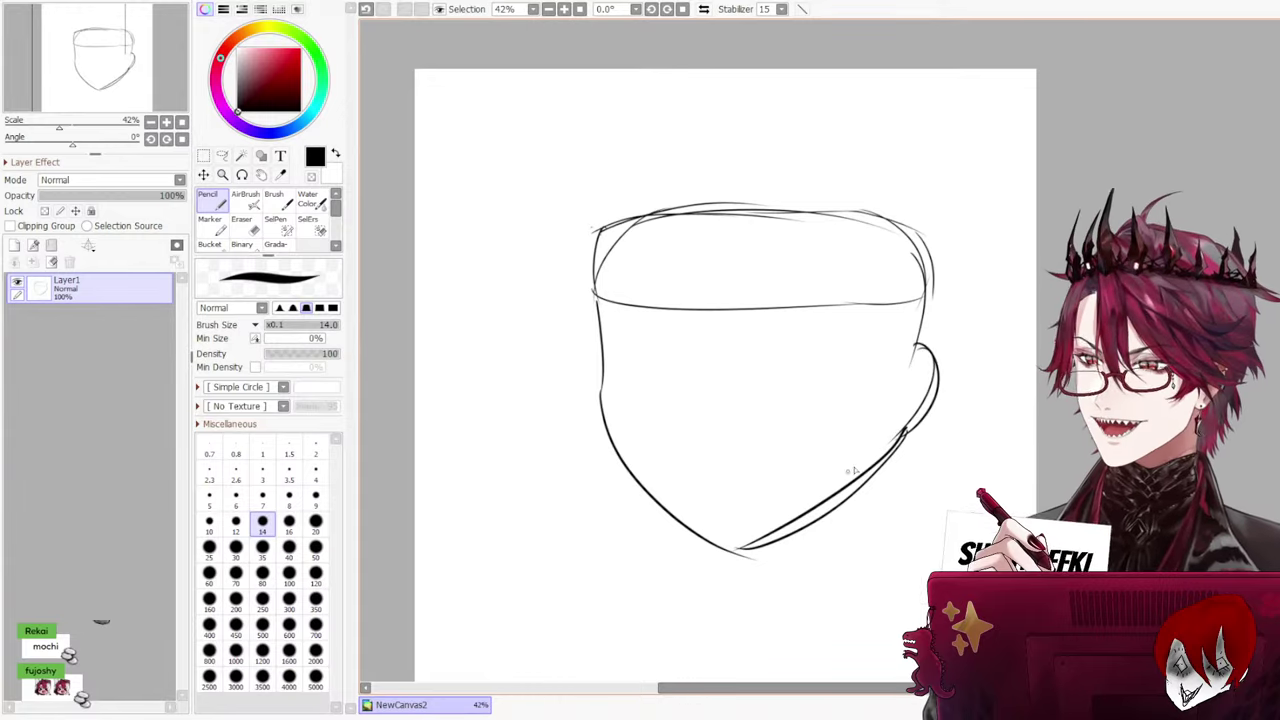
Try to retrace the right jaw line from the ear down to the chin
mouse_move(901, 432)
mouse_down()
mouse_move(758, 550)
mouse_move(739, 546)
mouse_up()
key(ctrl+z)
key(ctrl+z)
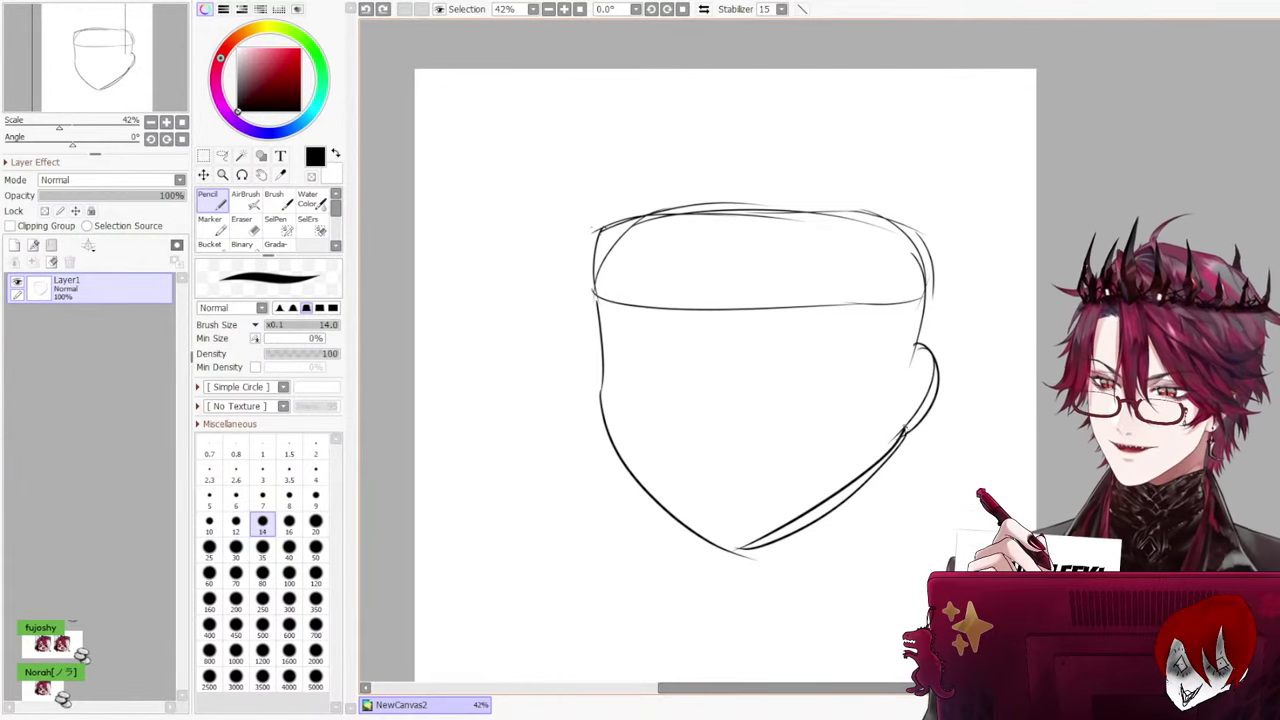
drag(906, 428, 714, 547)
key(ctrl+z)
key(ctrl+z)
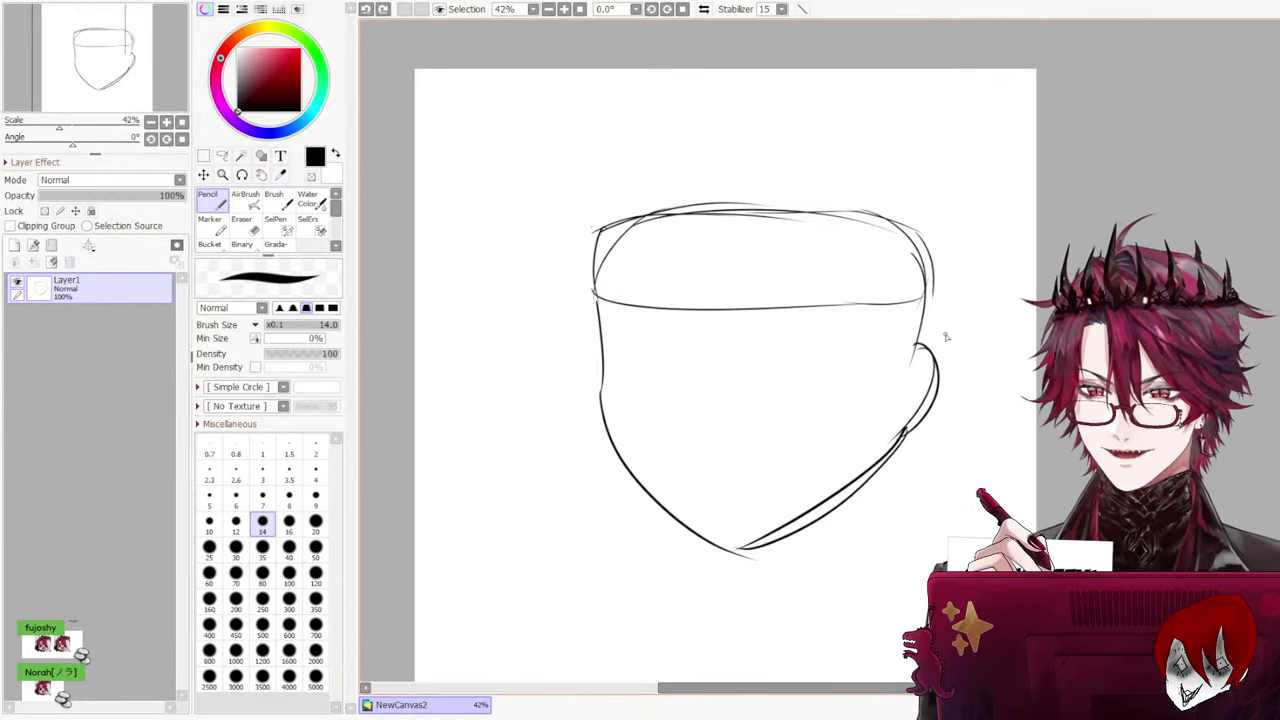
Sketch a small arc over the right ear and a larger outer skull contour arching over the head and down its right side
drag(917, 345, 948, 367)
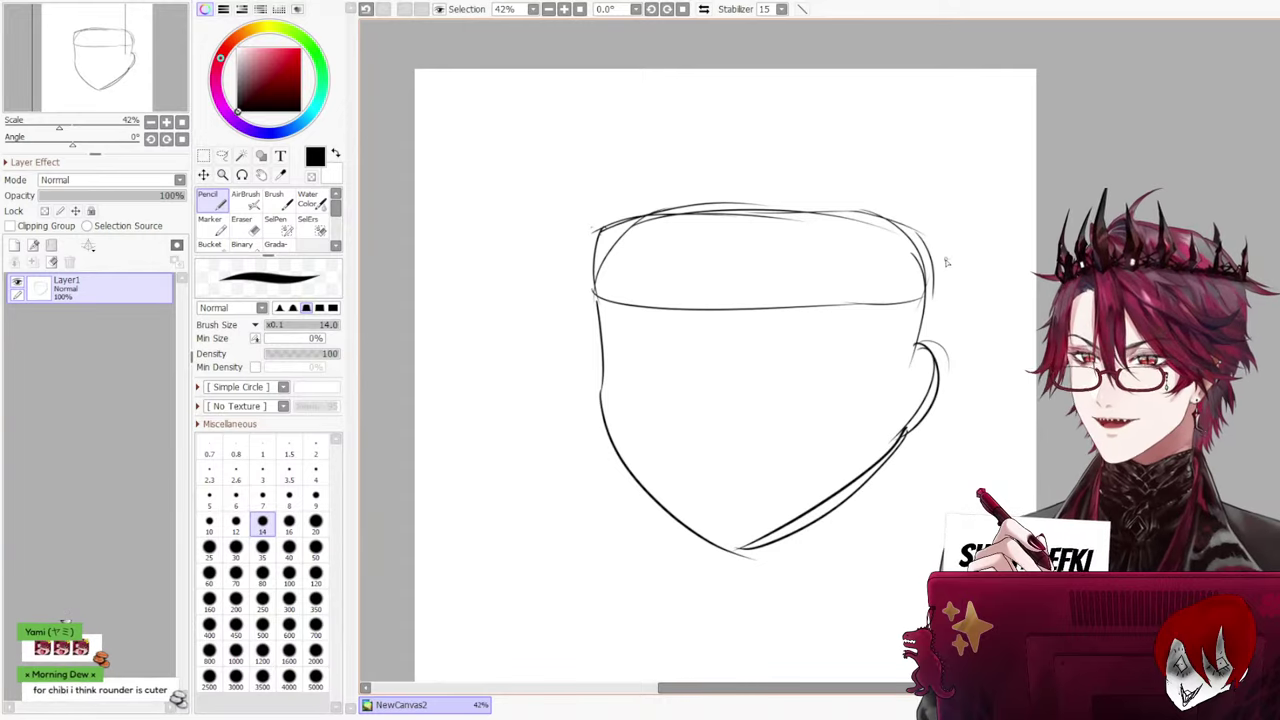
drag(943, 250, 919, 374)
key(ctrl+z)
mouse_move(945, 228)
mouse_down()
mouse_move(952, 258)
mouse_move(918, 386)
mouse_up()
key(ctrl+z)
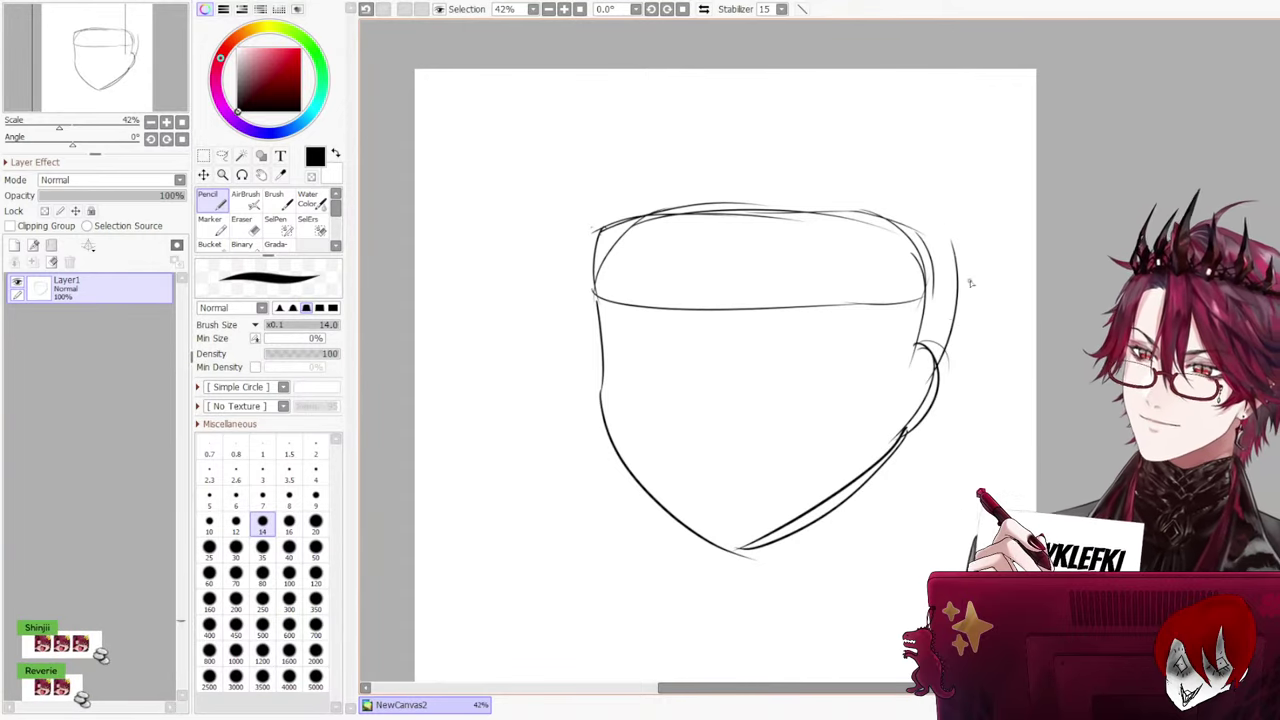
drag(594, 228, 806, 152)
mouse_move(676, 171)
mouse_down()
mouse_move(737, 151)
mouse_move(923, 194)
mouse_move(945, 215)
mouse_move(957, 326)
mouse_up()
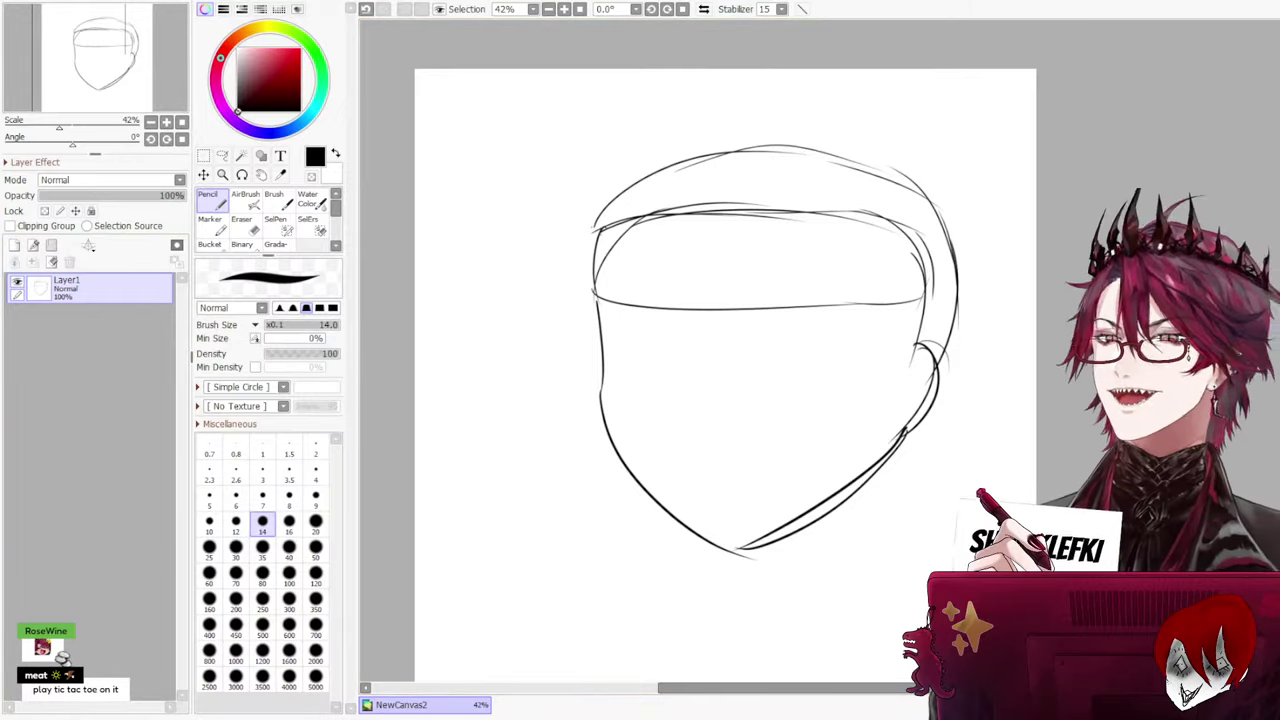
Lower the head sketch layer's opacity to 25%
scroll(971, 240, down, 2)
scroll(983, 329, up, 1)
scroll(983, 329, down, 1)
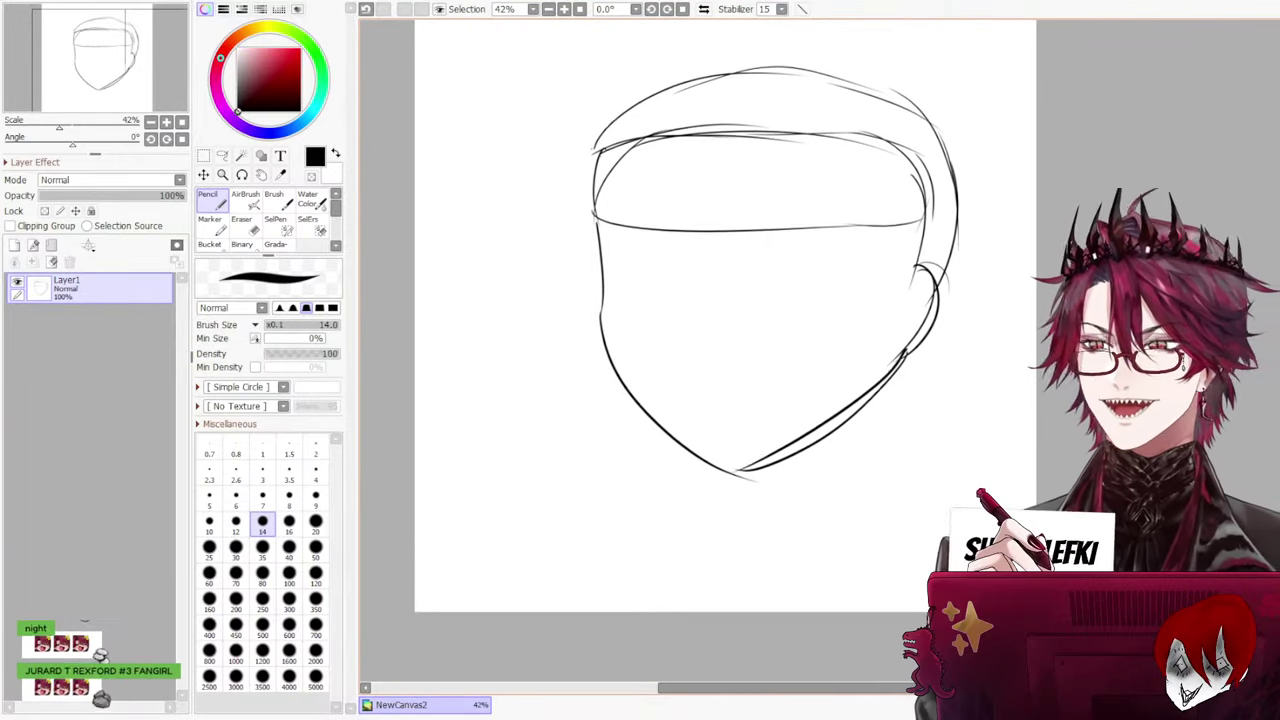
scroll(983, 329, up, 1)
scroll(983, 329, down, 1)
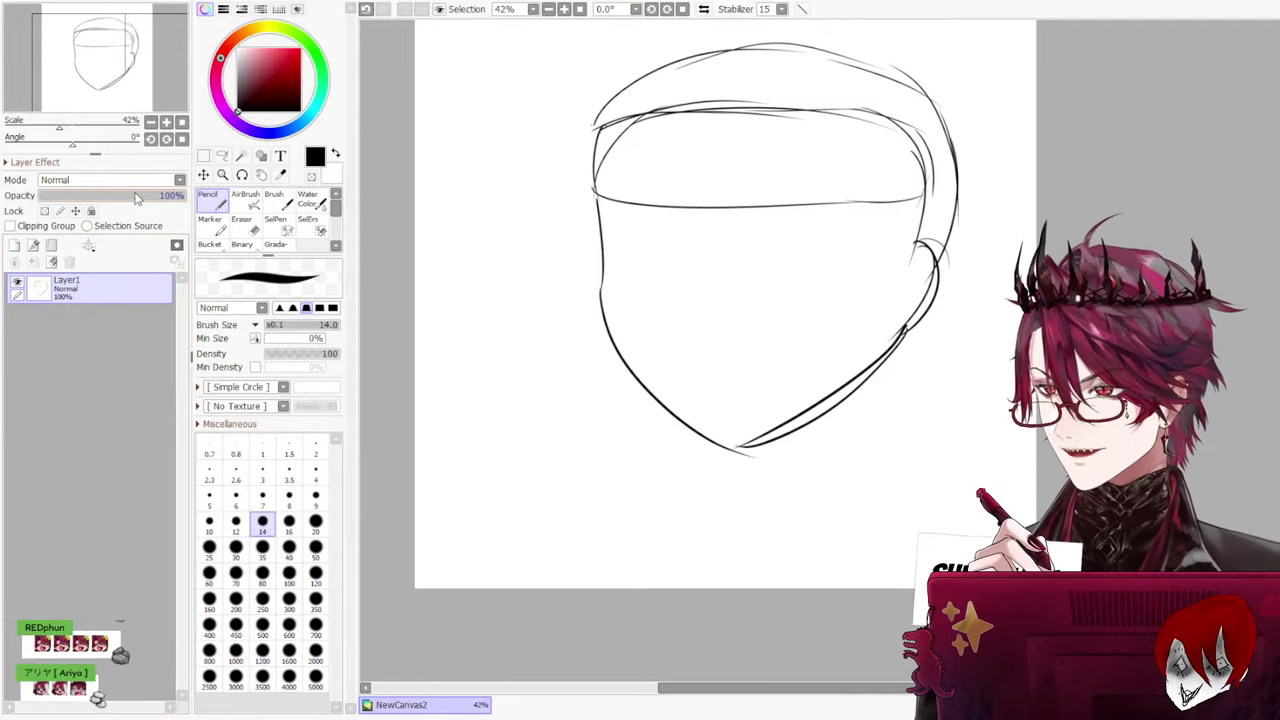
drag(170, 196, 60, 201)
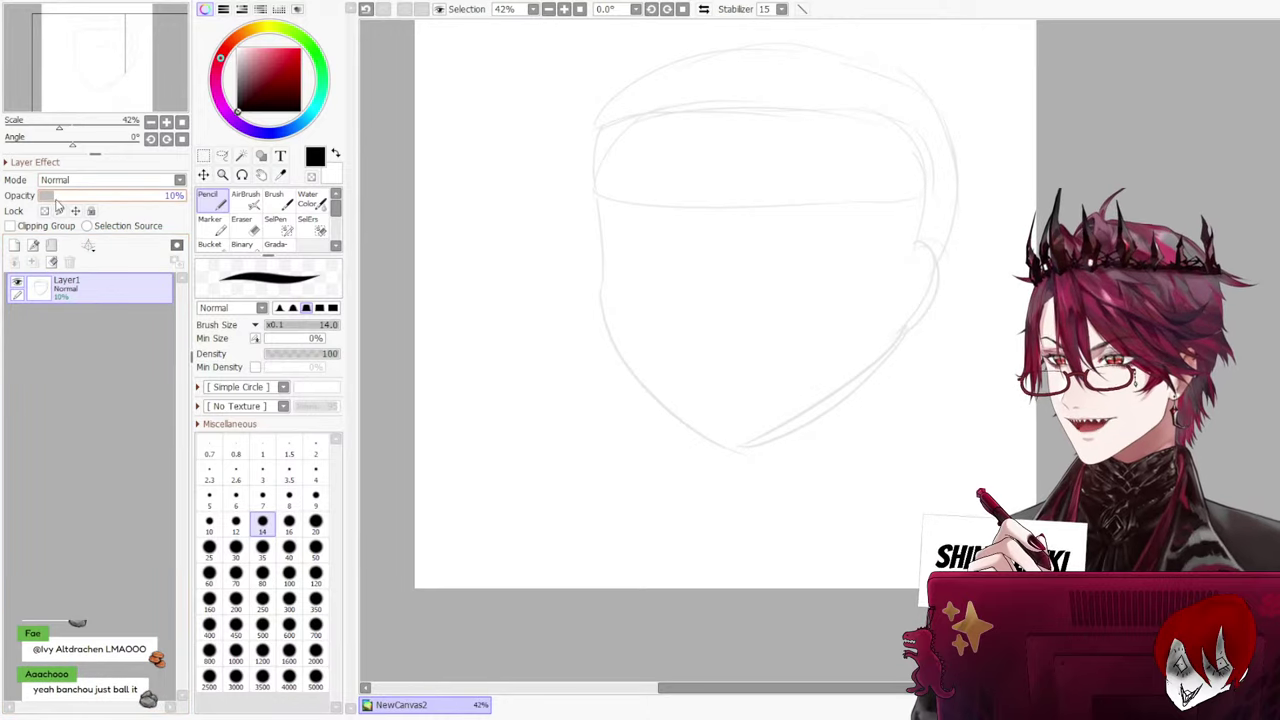
drag(57, 201, 83, 201)
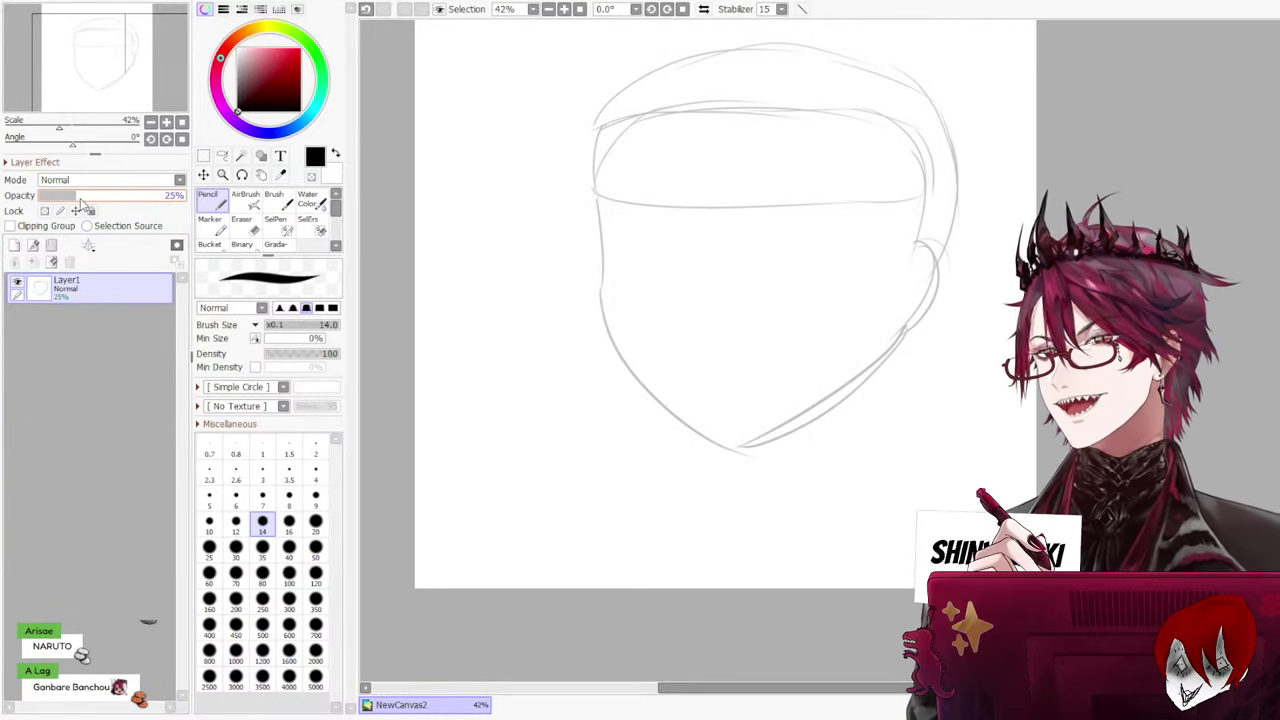
Transform the sketch layer to move the head left and slightly down on the canvas, and apply it
key(ctrl+t)
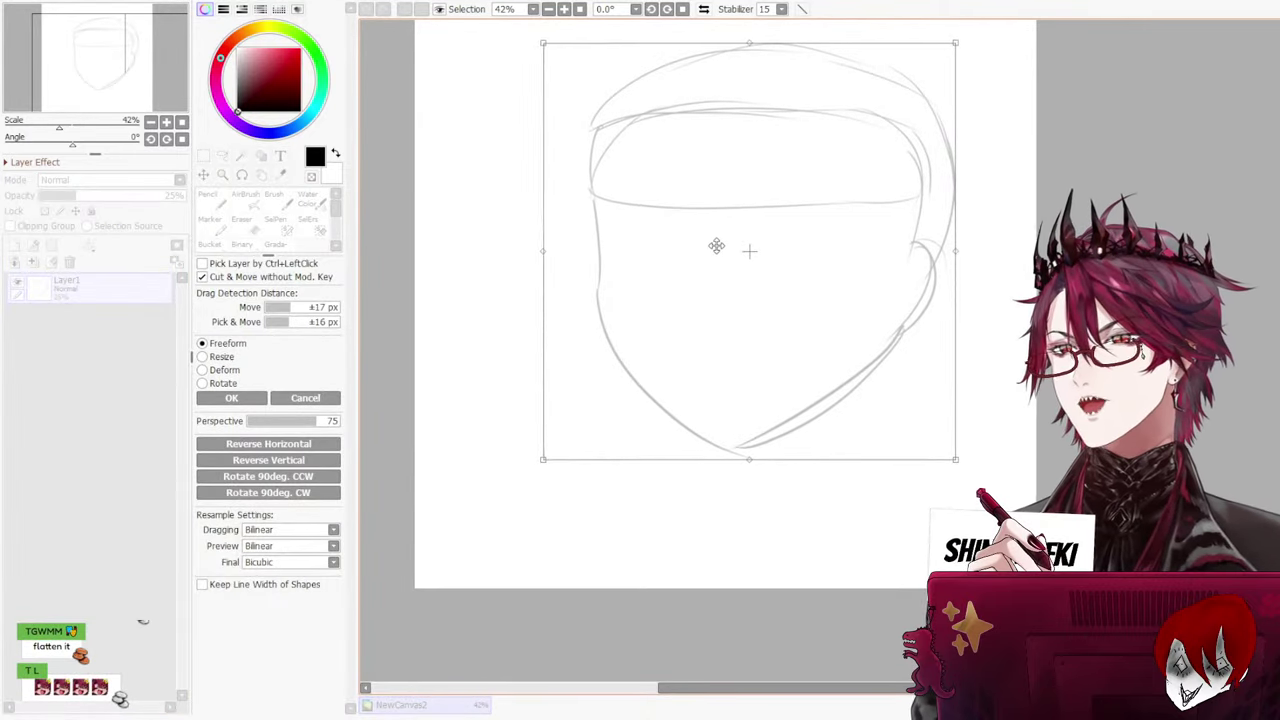
drag(716, 246, 683, 260)
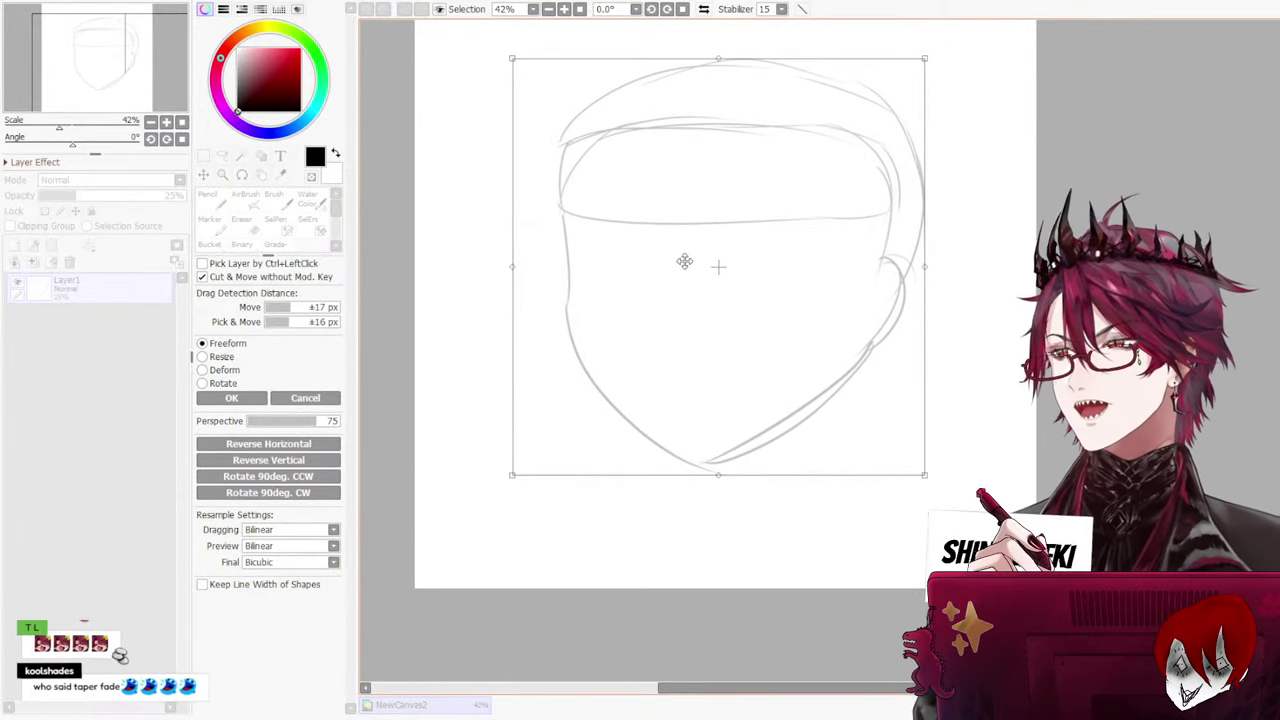
click(241, 398)
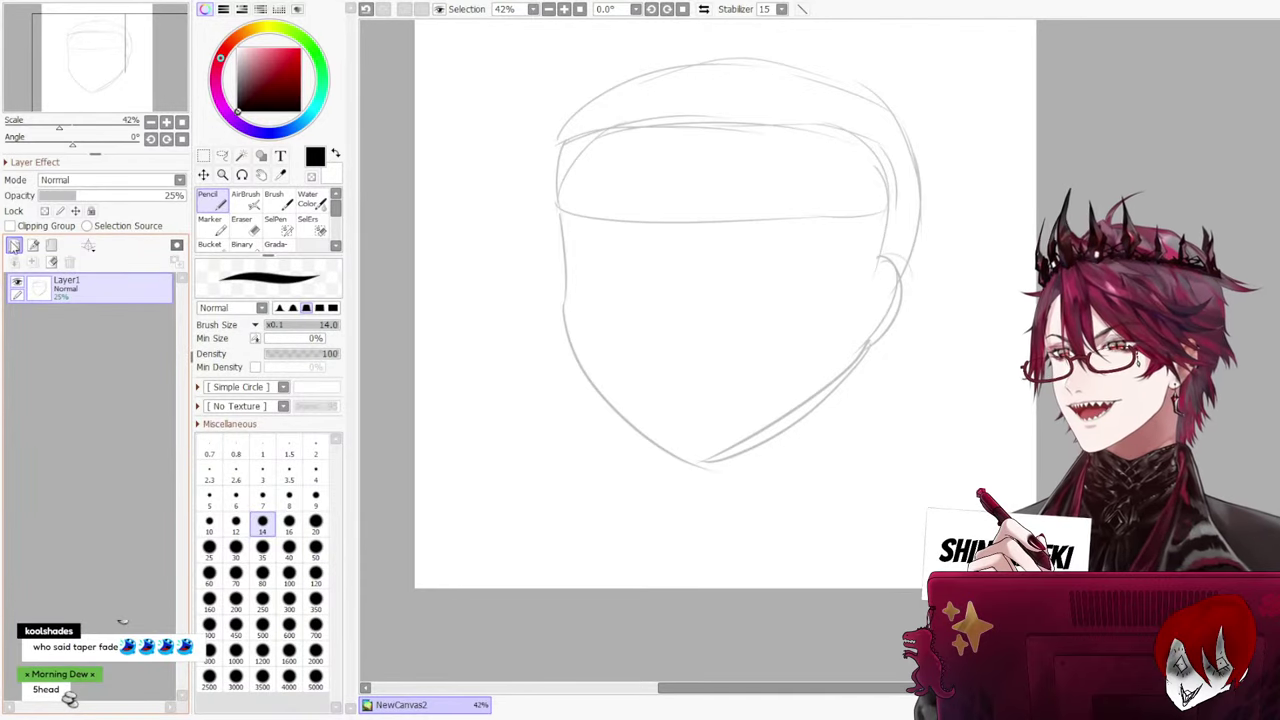
Add a new layer above the sketch, naming the sketch layer SCRIBBLE and the new layer SORTA CLEAN
click(14, 246)
click(84, 320)
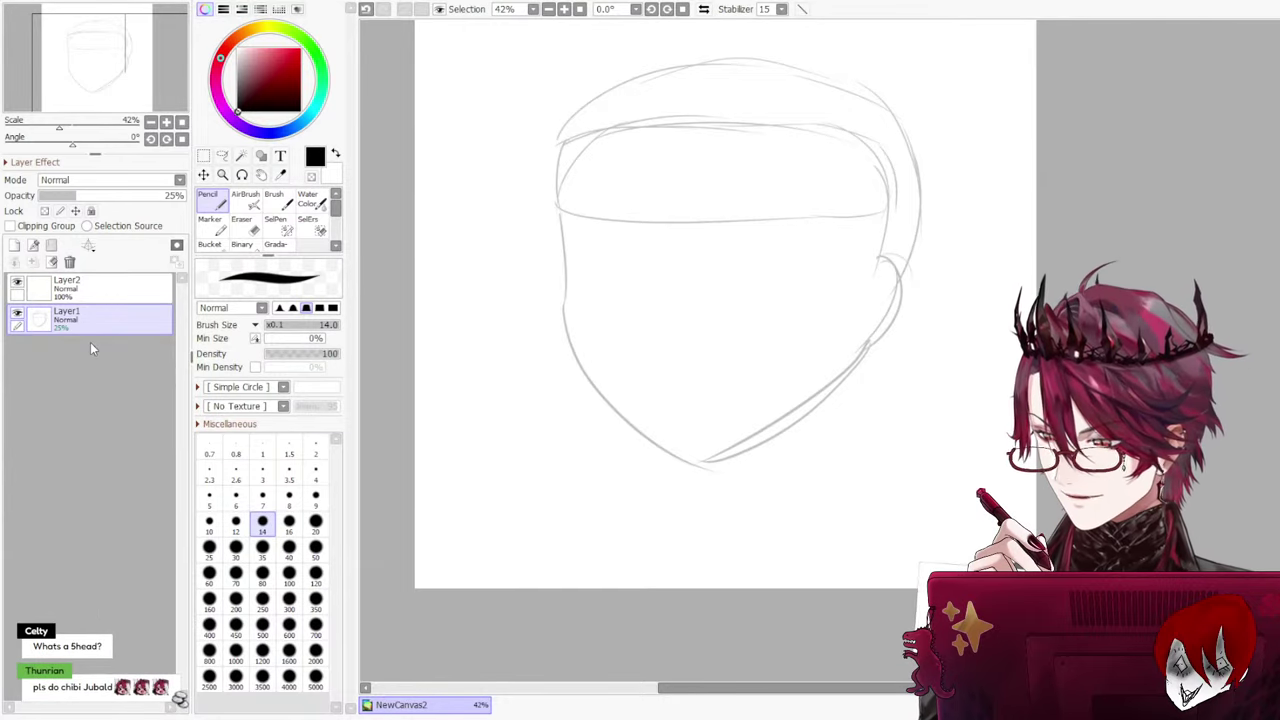
text(SCRIBBLE)
key(Return)
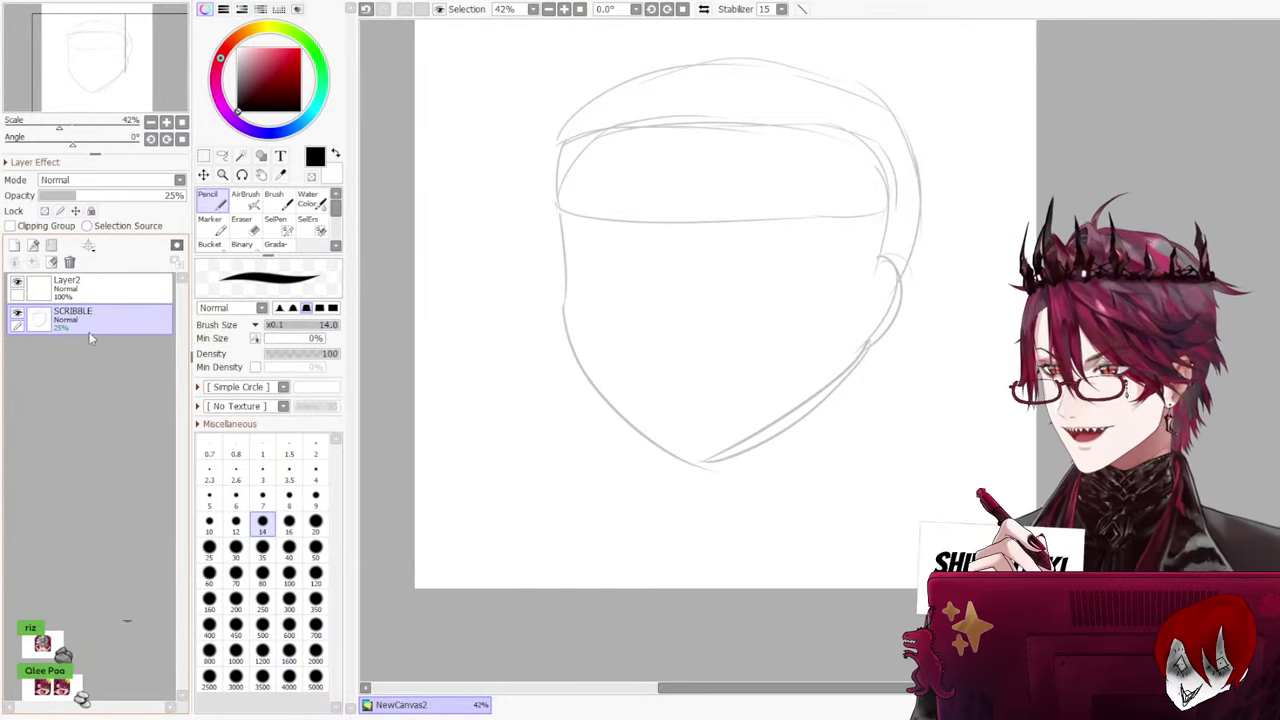
click(140, 288)
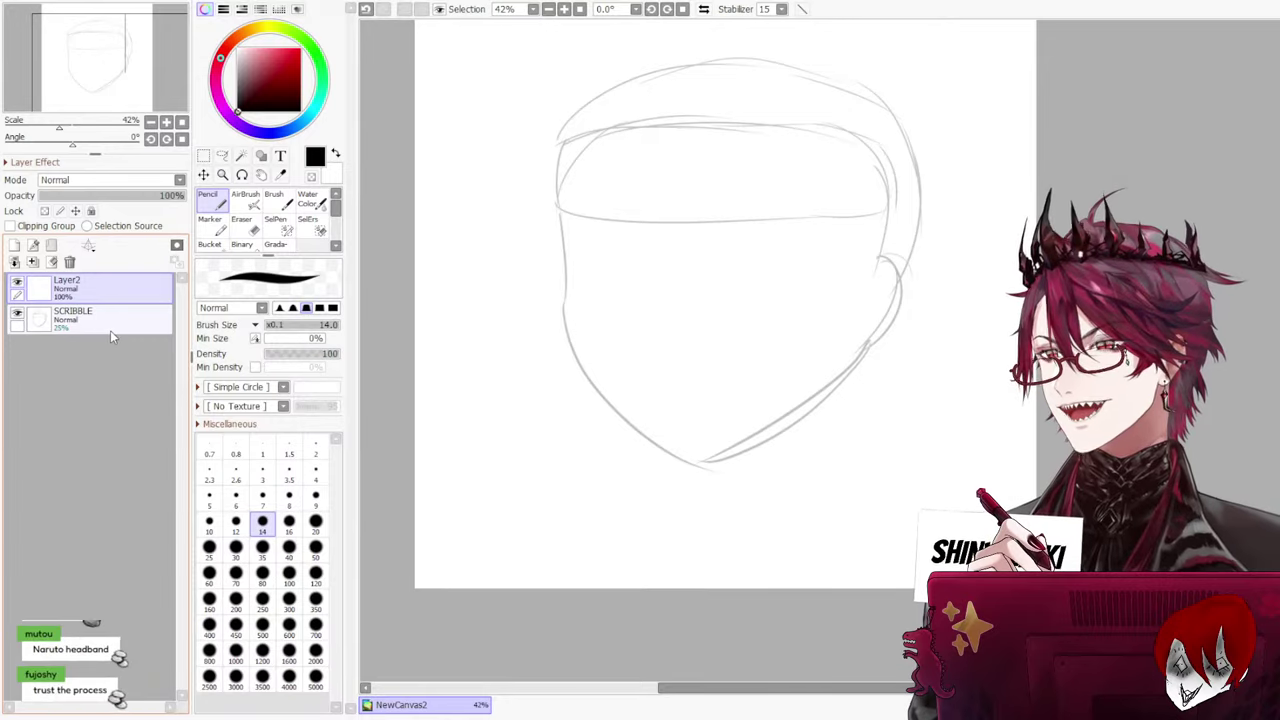
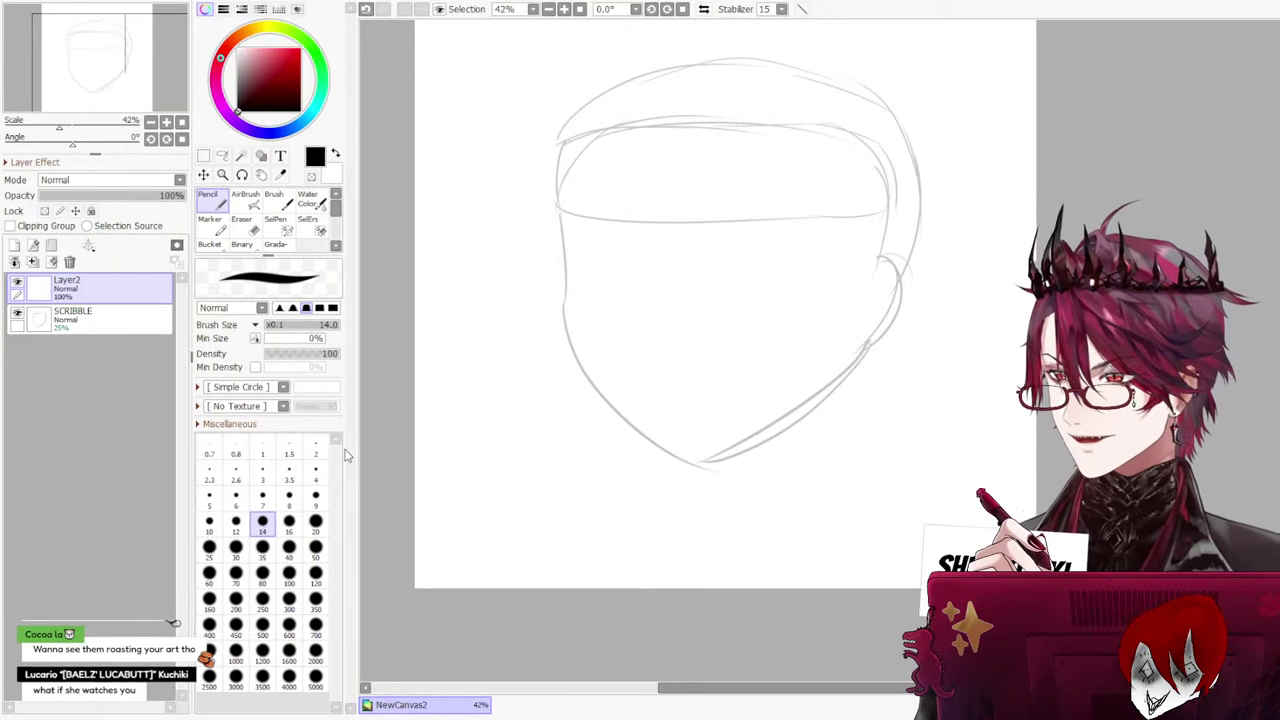
key(Return)
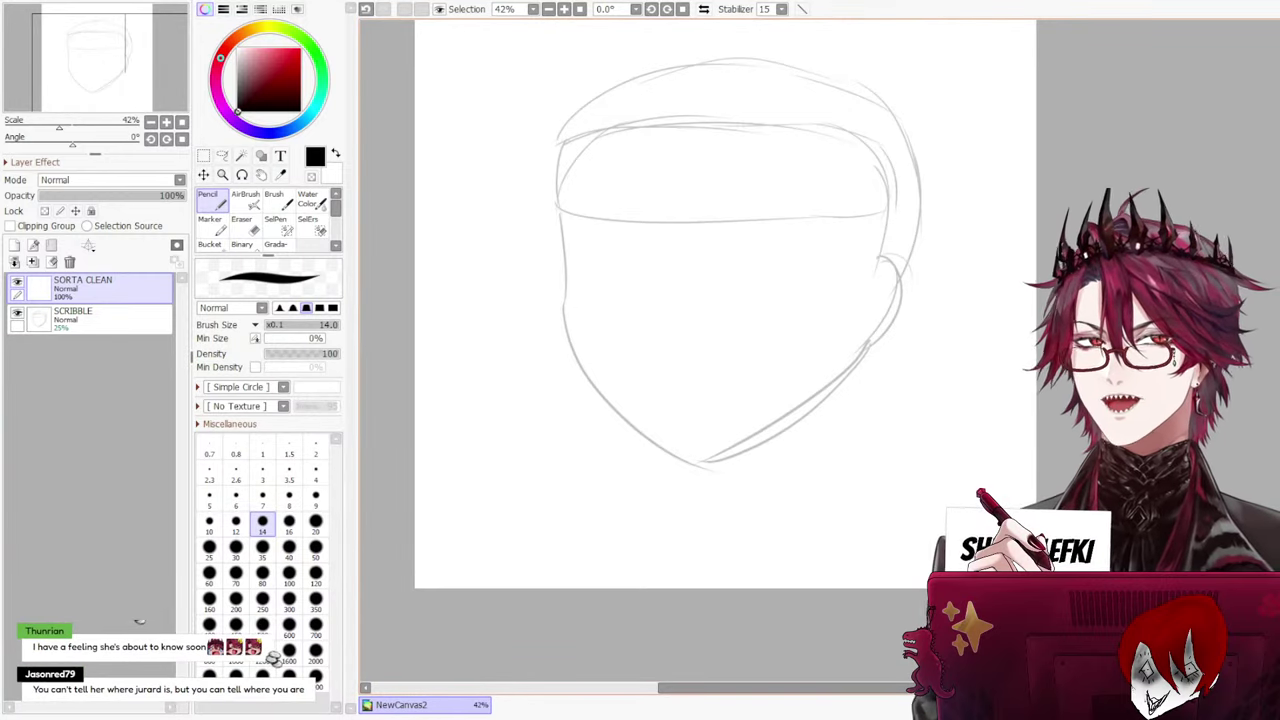
Draw a clean dark right jaw line on the SORTA CLEAN layer, from below the ear to the chin
scroll(770, 248, up, 2)
scroll(725, 375, up, 1)
scroll(725, 375, down, 1)
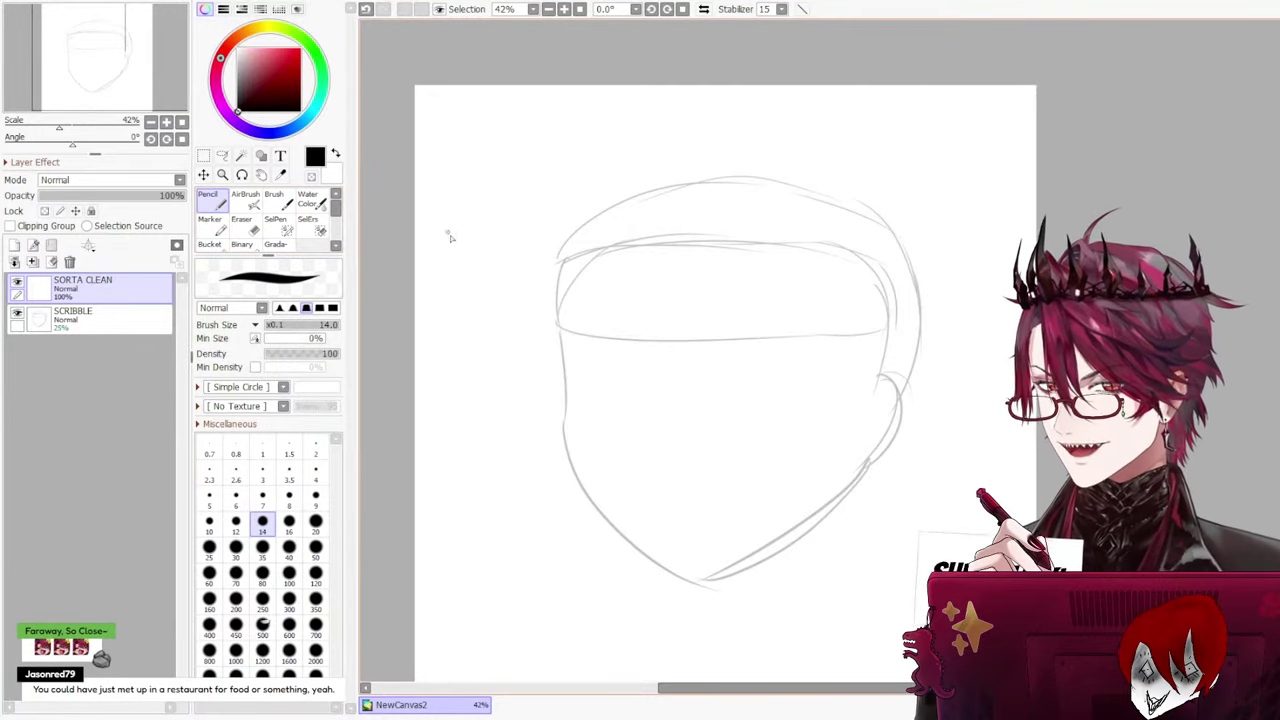
scroll(745, 505, up, 1)
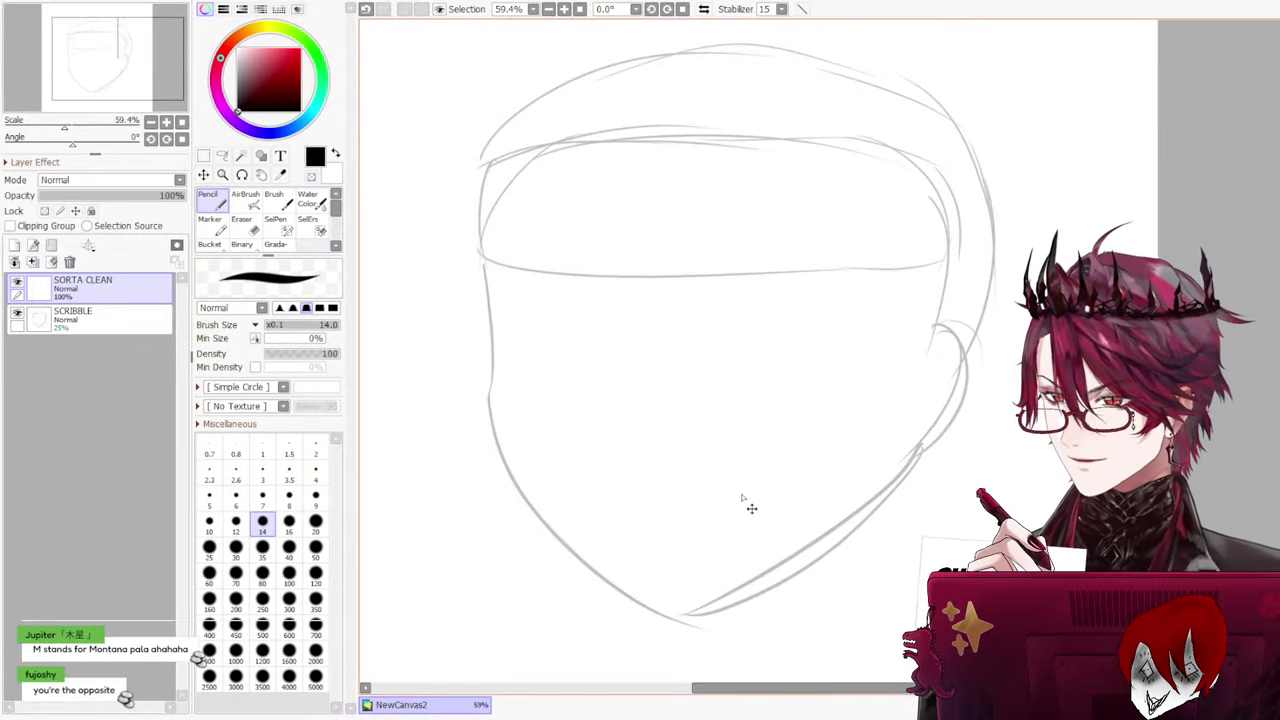
scroll(742, 497, down, 1)
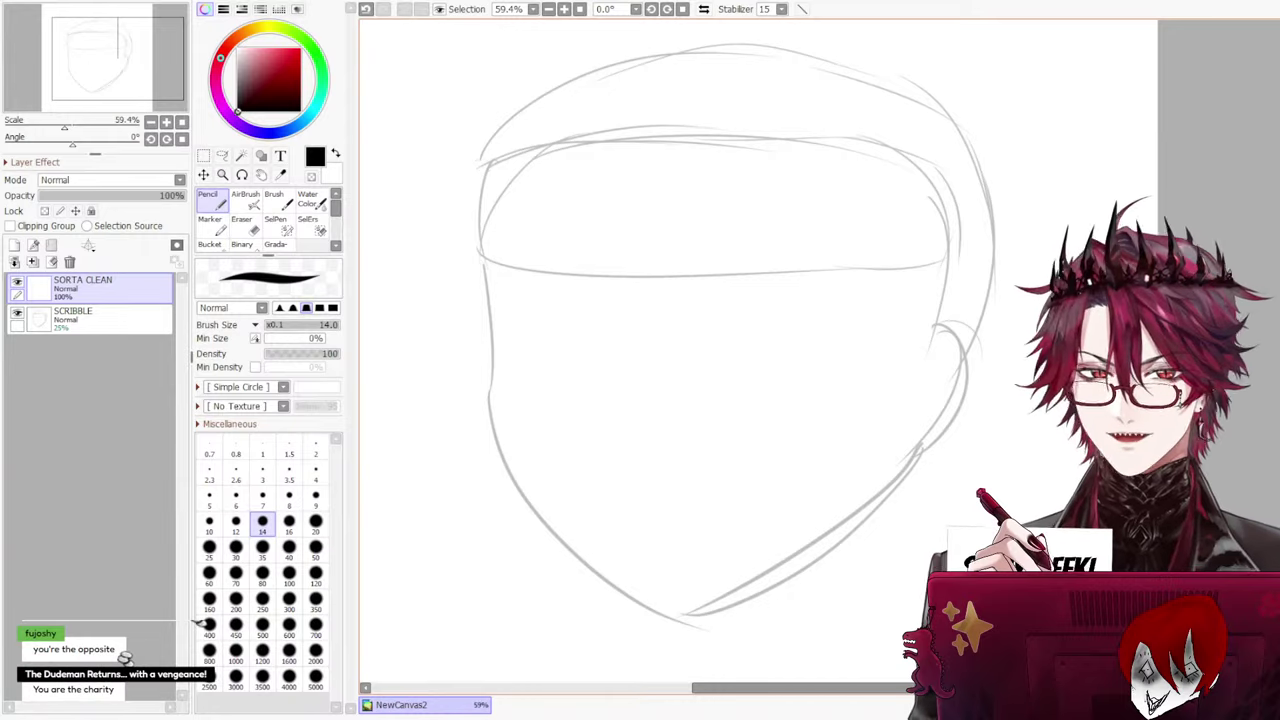
scroll(742, 496, down, 3)
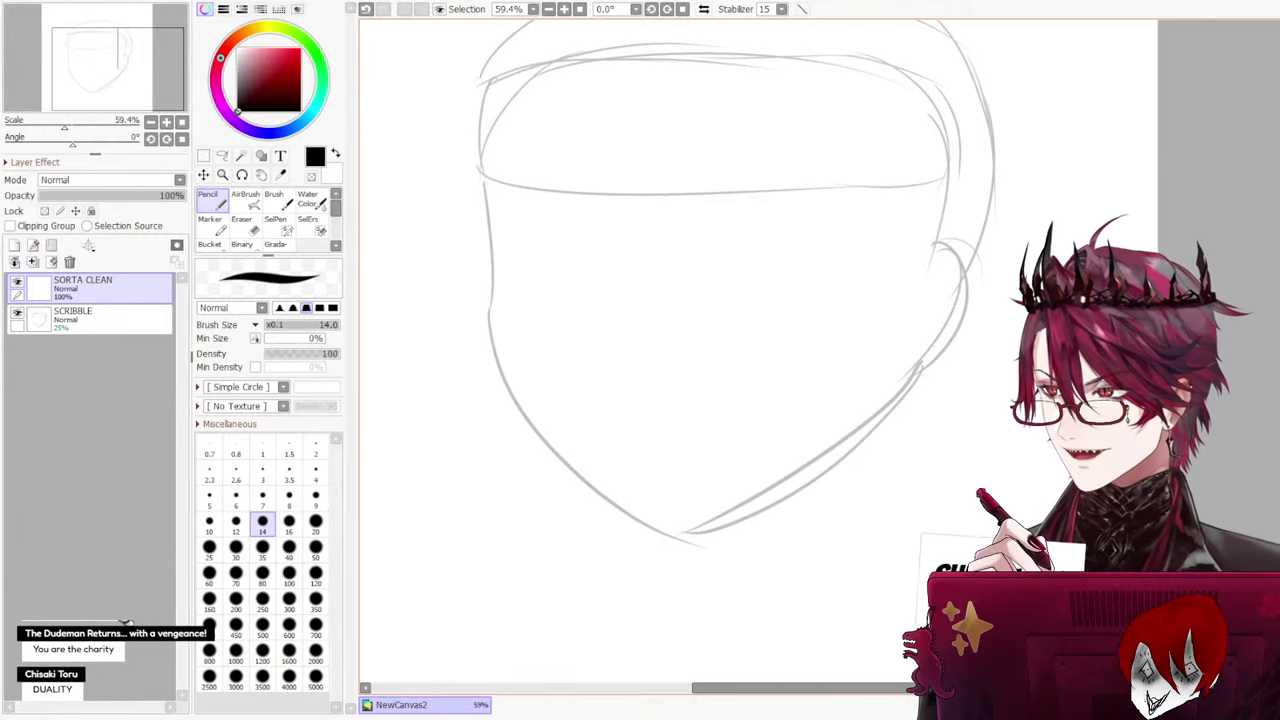
mouse_move(930, 359)
mouse_down()
mouse_move(888, 419)
mouse_move(757, 518)
mouse_move(692, 512)
mouse_move(900, 396)
mouse_move(669, 533)
mouse_up()
key(ctrl+z)
key(ctrl+z)
key(ctrl+z)
key(ctrl+z)
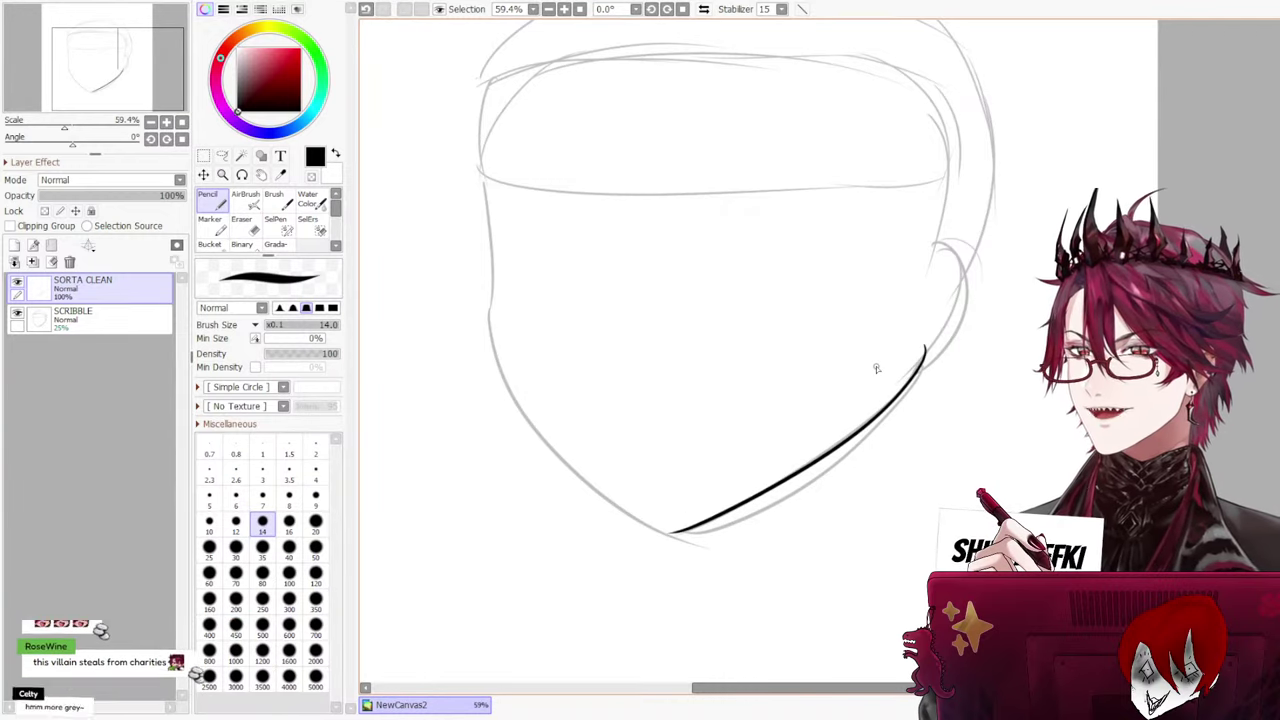
scroll(876, 369, down, 1)
scroll(876, 356, down, 1)
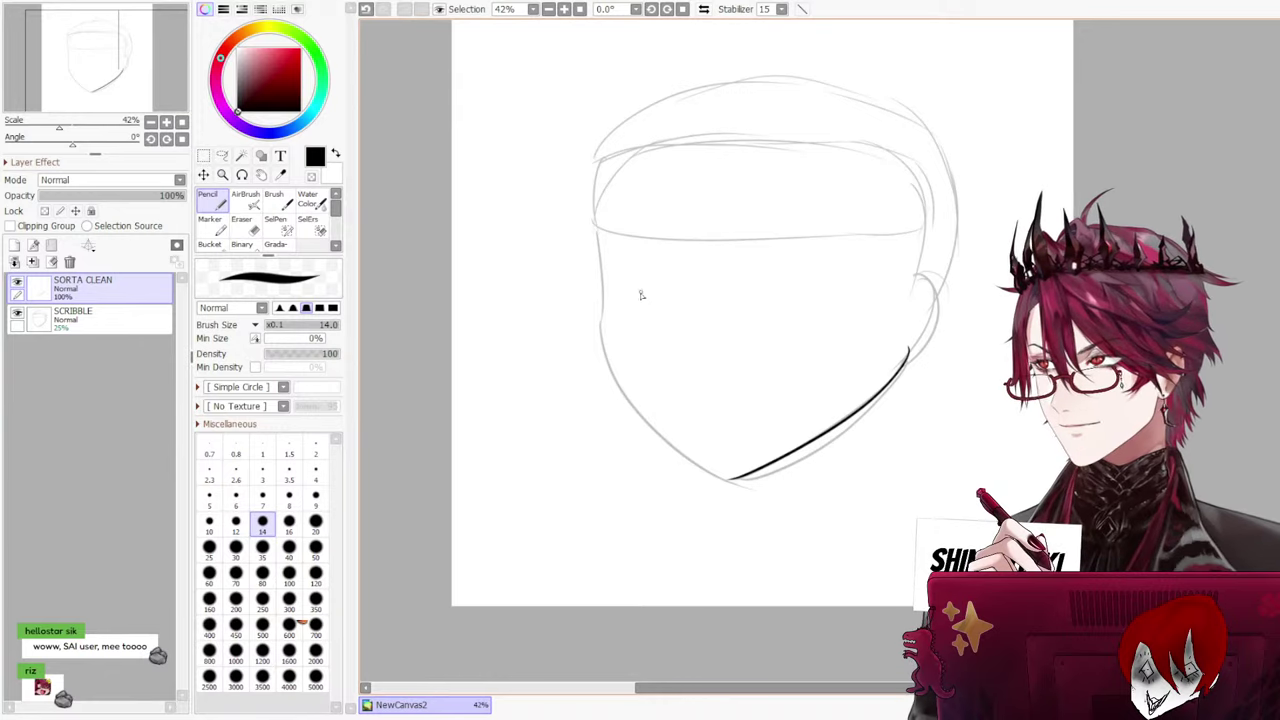
mouse_move(604, 324)
mouse_down()
mouse_move(600, 370)
mouse_move(700, 488)
mouse_up()
key(ctrl+z)
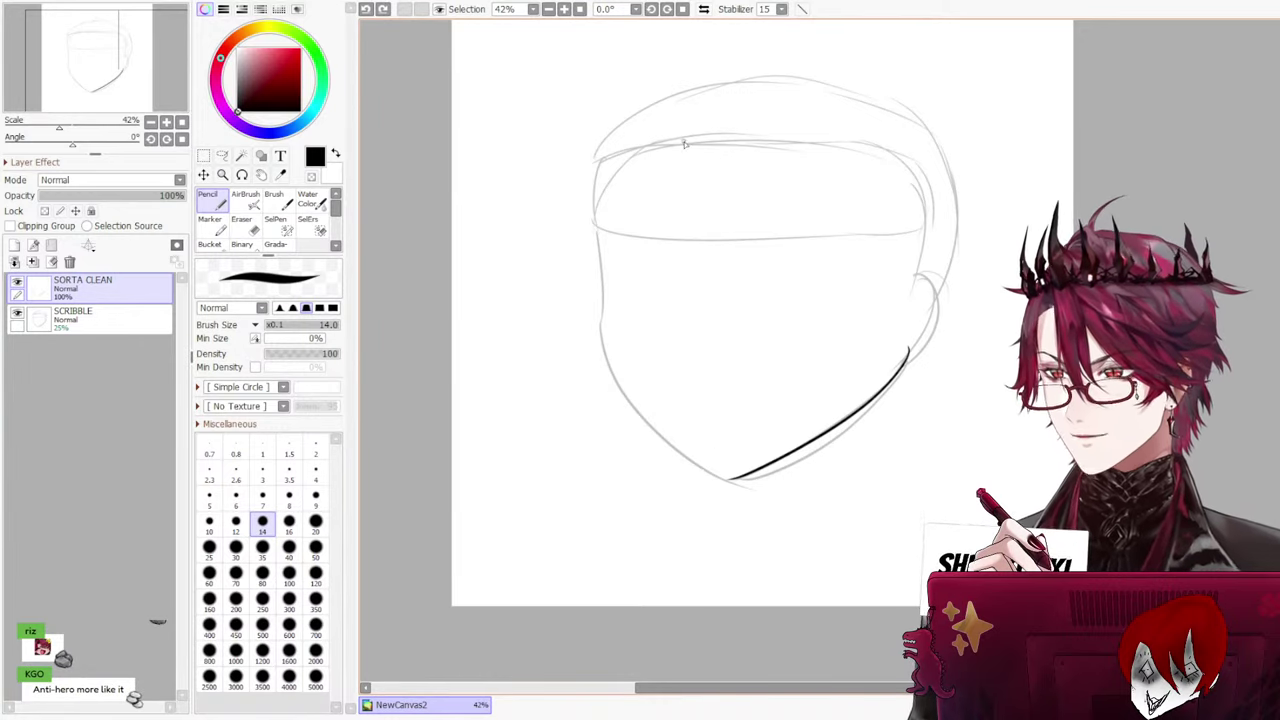
drag(603, 316, 722, 496)
key(ctrl+z)
drag(600, 312, 740, 478)
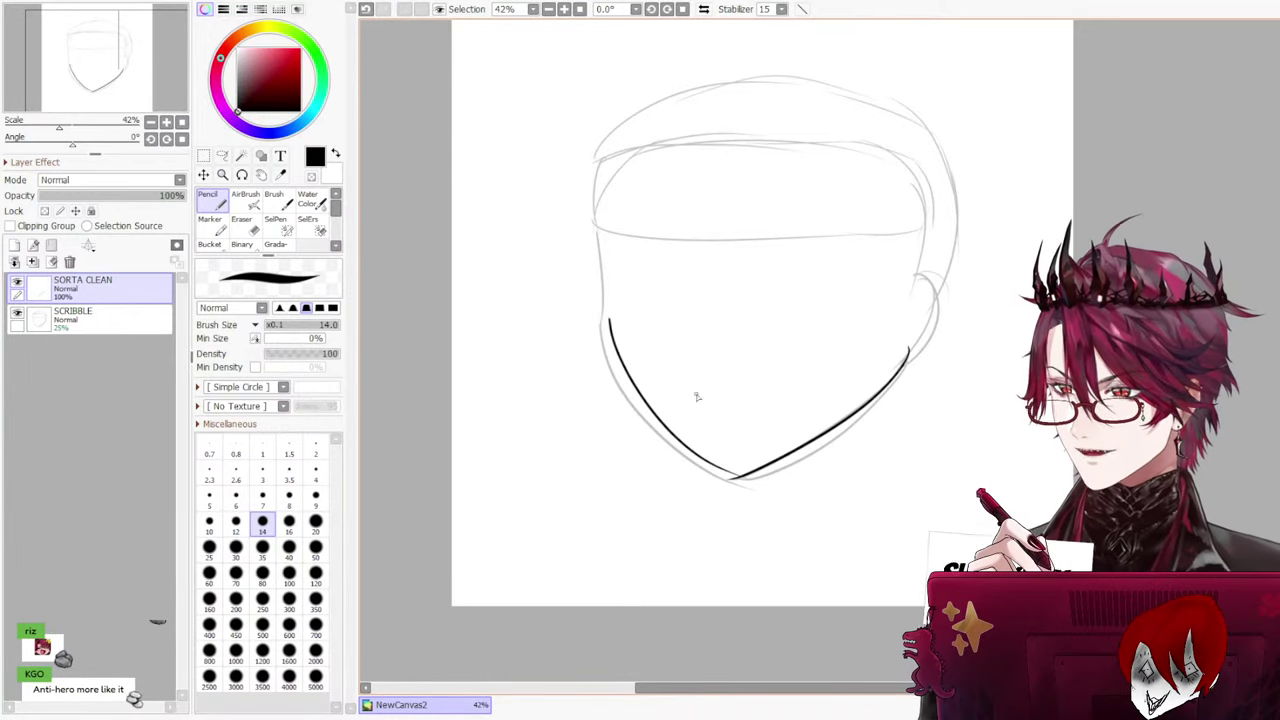
key(ctrl+z)
key(ctrl+z)
mouse_move(600, 322)
mouse_down()
mouse_move(740, 480)
mouse_move(801, 458)
mouse_up()
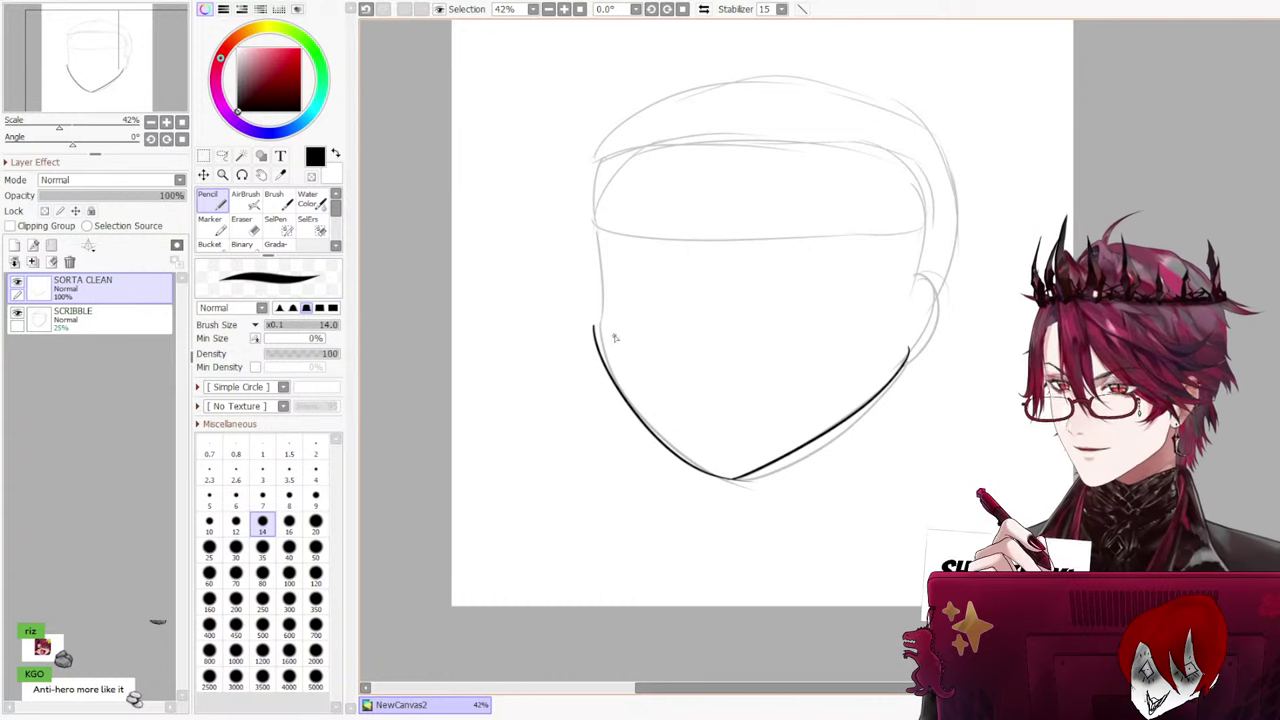
key(ctrl+z)
drag(600, 318, 792, 488)
key(ctrl+z)
drag(602, 326, 792, 454)
key(ctrl+z)
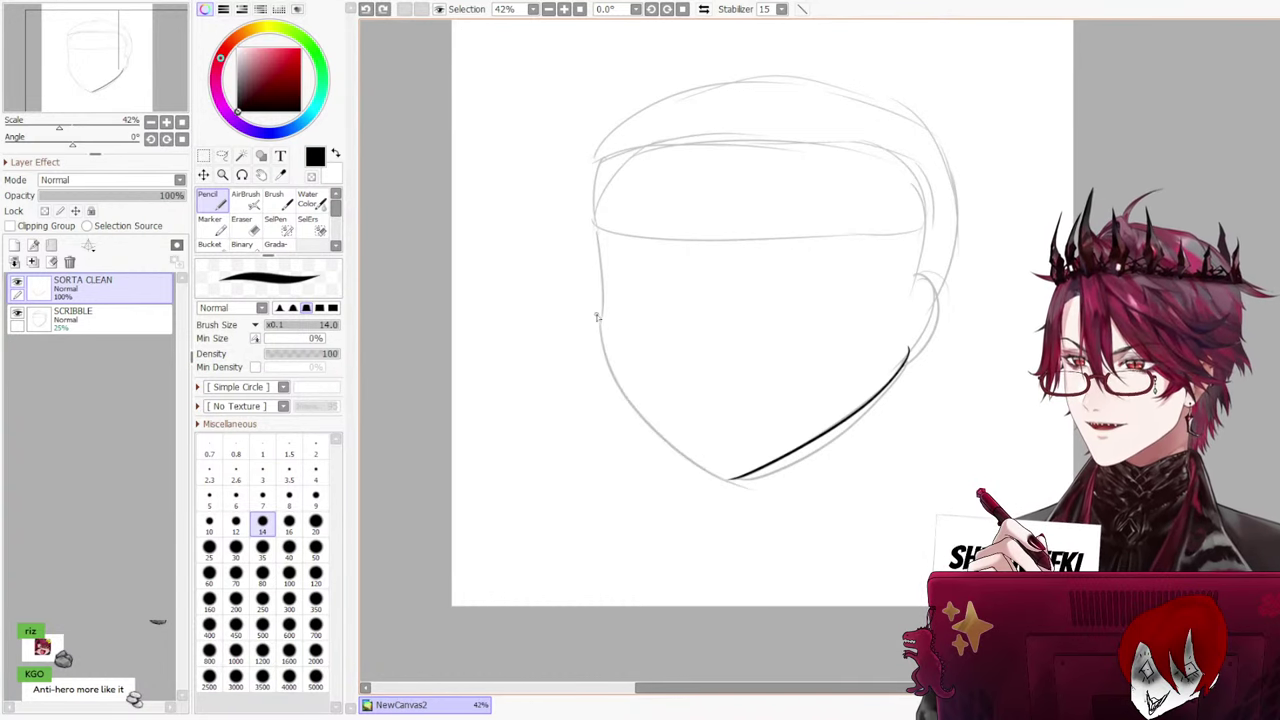
drag(597, 317, 800, 460)
key(ctrl+z)
drag(598, 320, 733, 477)
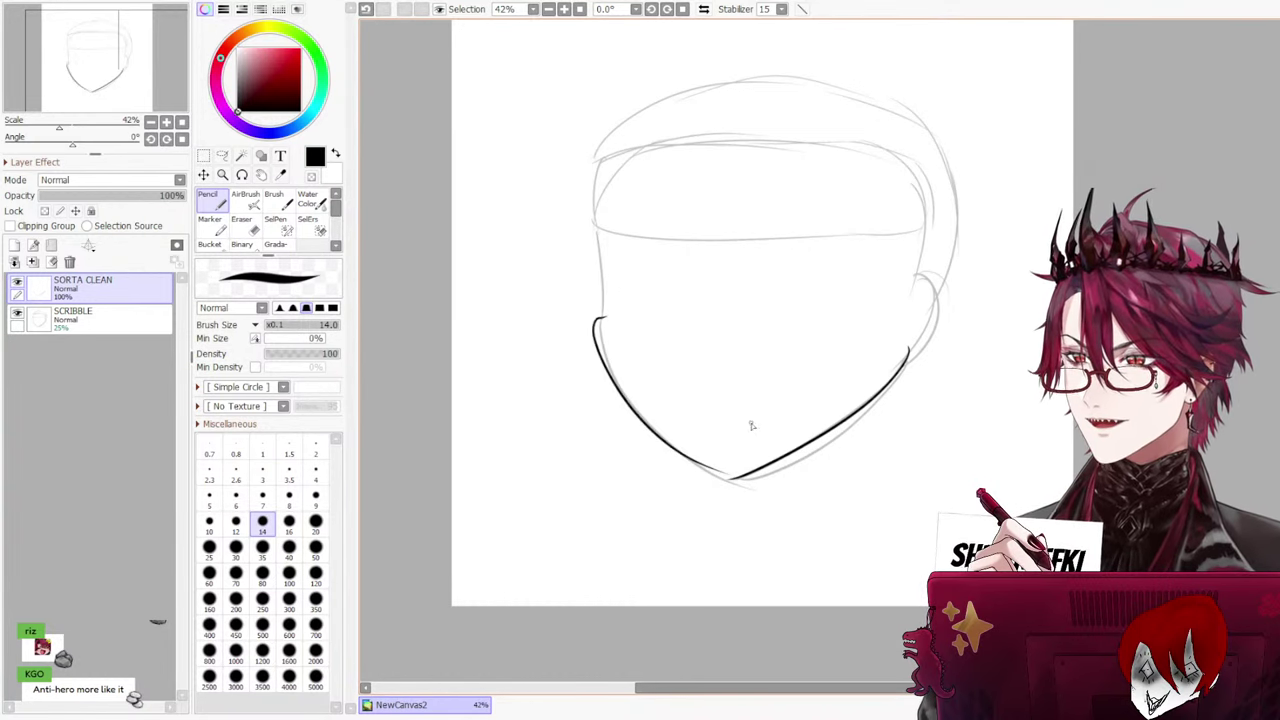
key(ctrl+z)
drag(604, 316, 740, 486)
key(ctrl+z)
mouse_move(597, 324)
mouse_down()
mouse_move(776, 490)
mouse_move(789, 486)
mouse_up()
key(ctrl+z)
key(ctrl+z)
drag(600, 315, 775, 497)
key(ctrl+z)
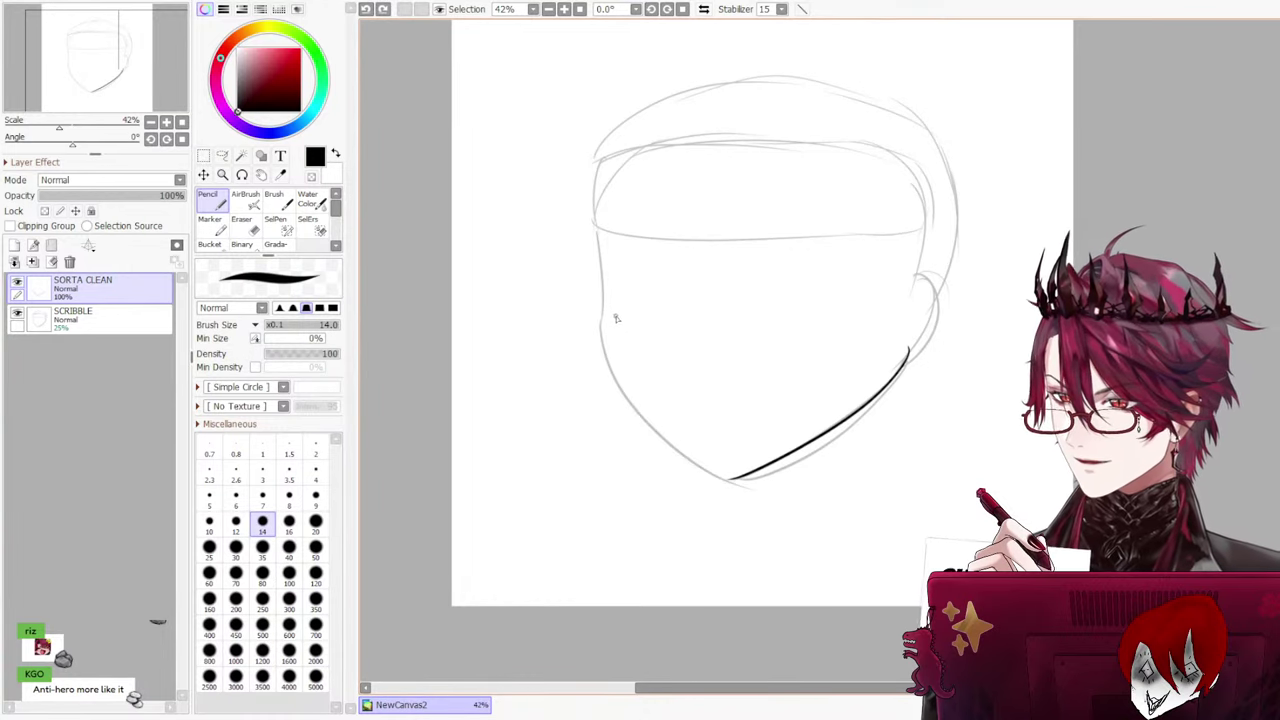
drag(602, 316, 768, 488)
key(ctrl+z)
key(ctrl+z)
mouse_move(588, 306)
mouse_down()
mouse_move(765, 486)
mouse_move(740, 480)
mouse_up()
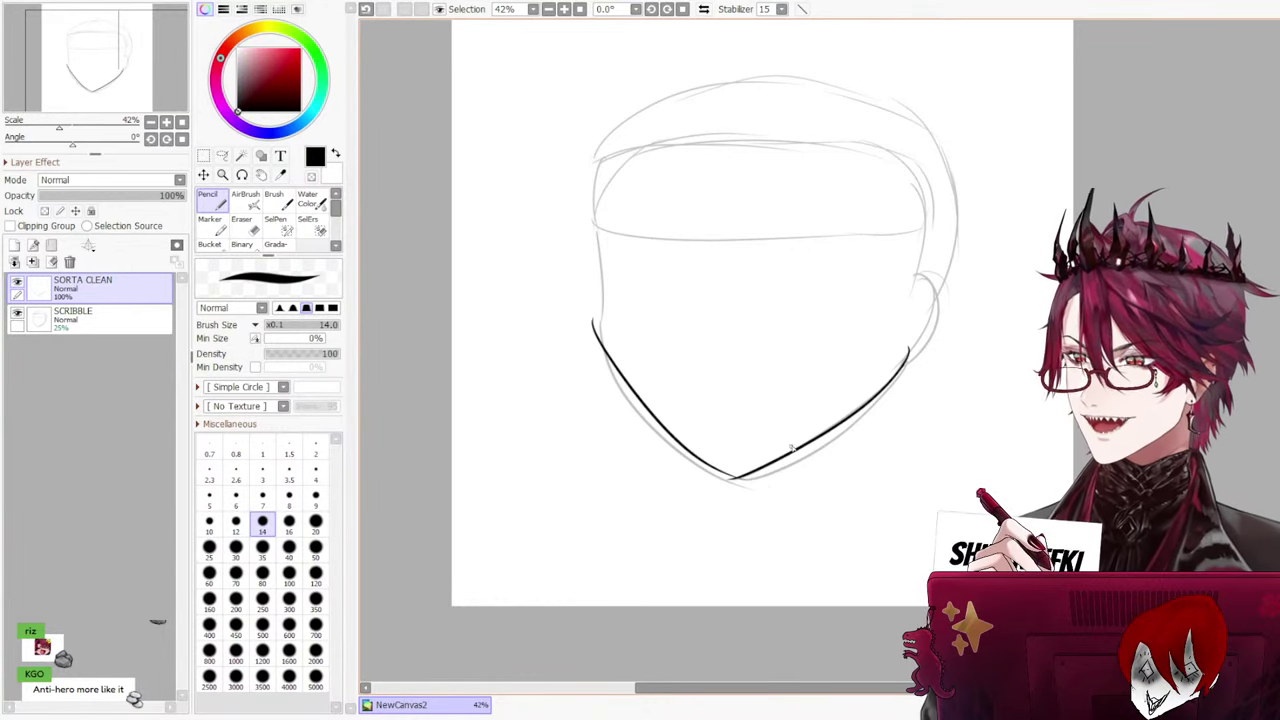
key(ctrl+z)
Draw the clean left jaw line down to the chin and the short cheek line above it, following the faded sketch
drag(604, 326, 740, 479)
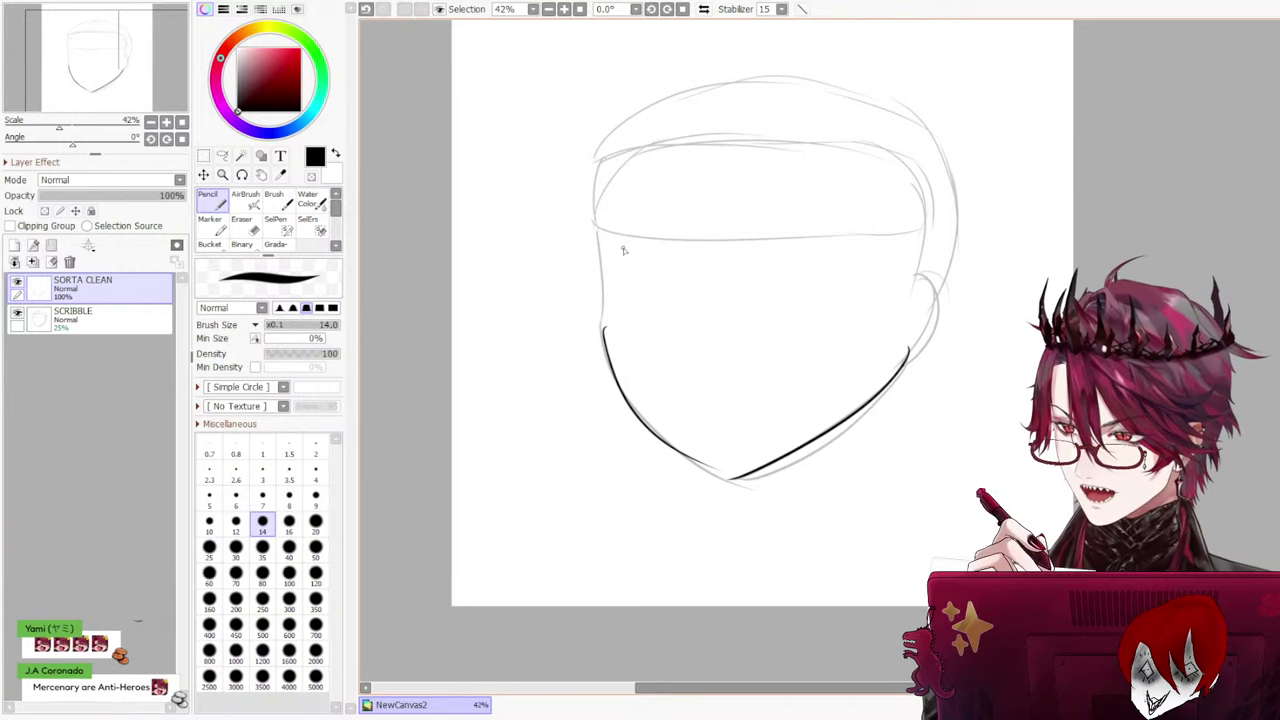
drag(598, 232, 604, 326)
key(ctrl+z)
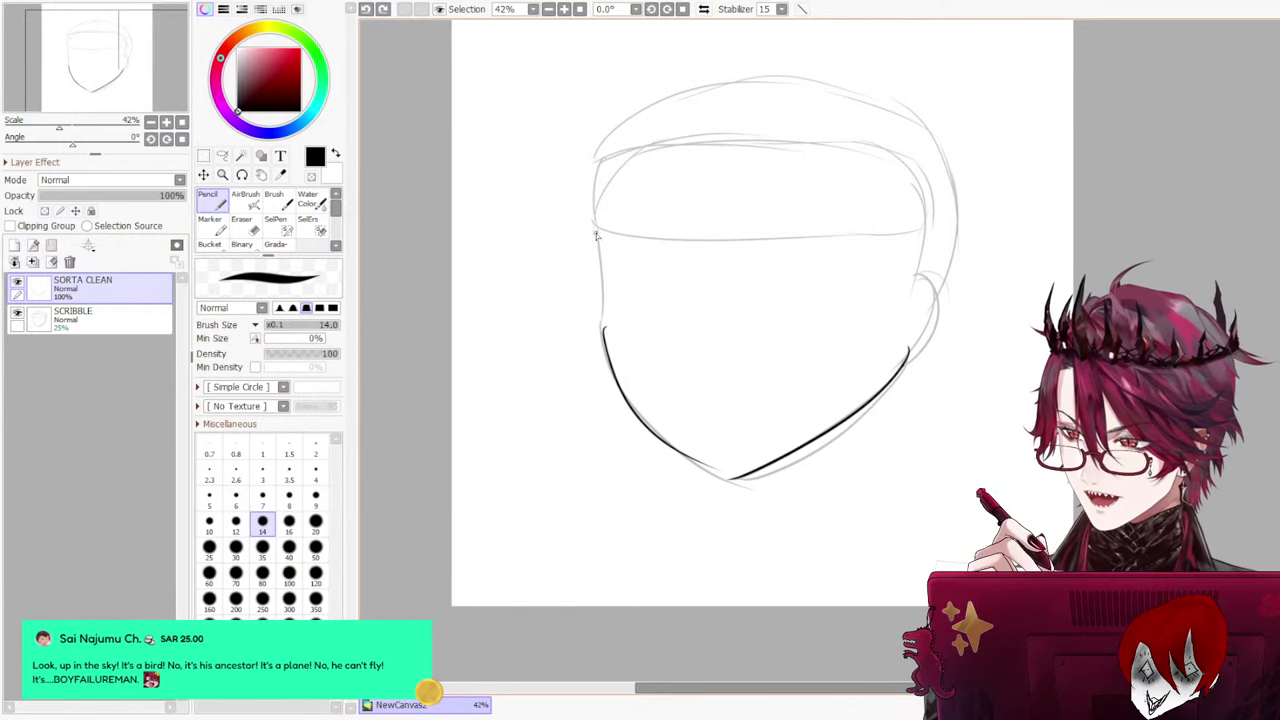
drag(598, 232, 604, 326)
key(ctrl+z)
drag(598, 232, 603, 324)
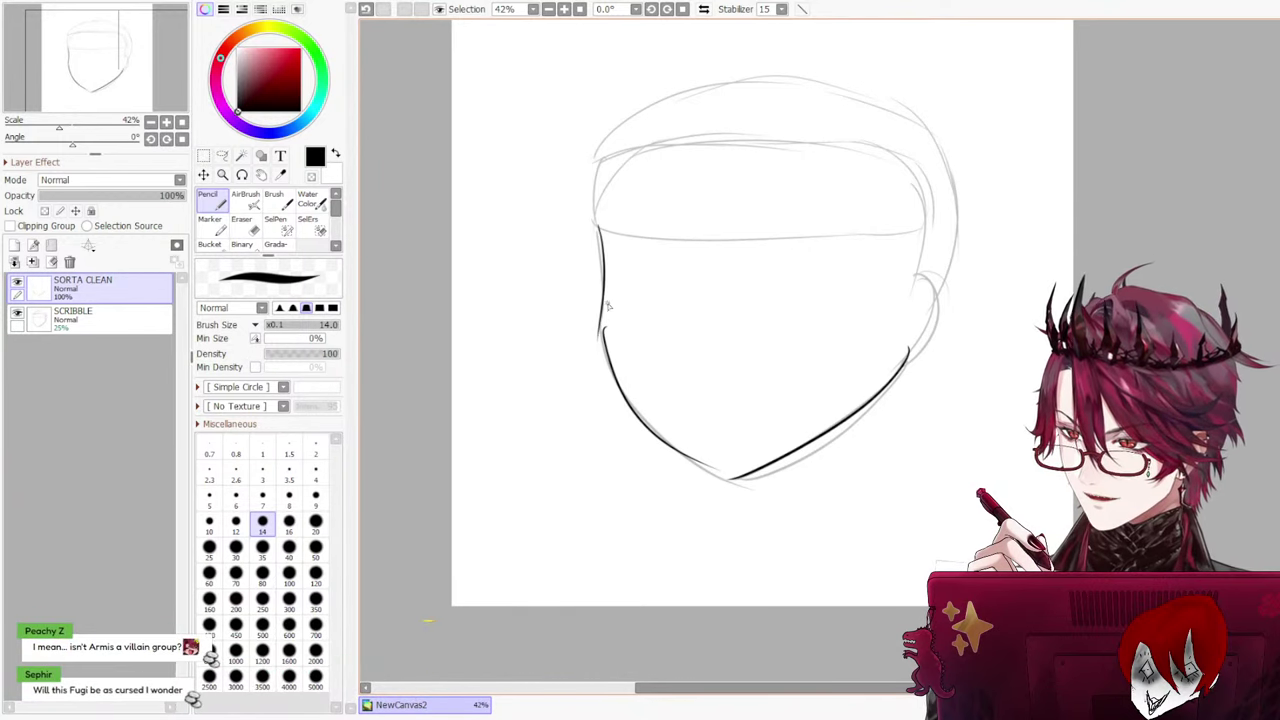
key(ctrl+z)
drag(598, 232, 605, 342)
key(ctrl+z)
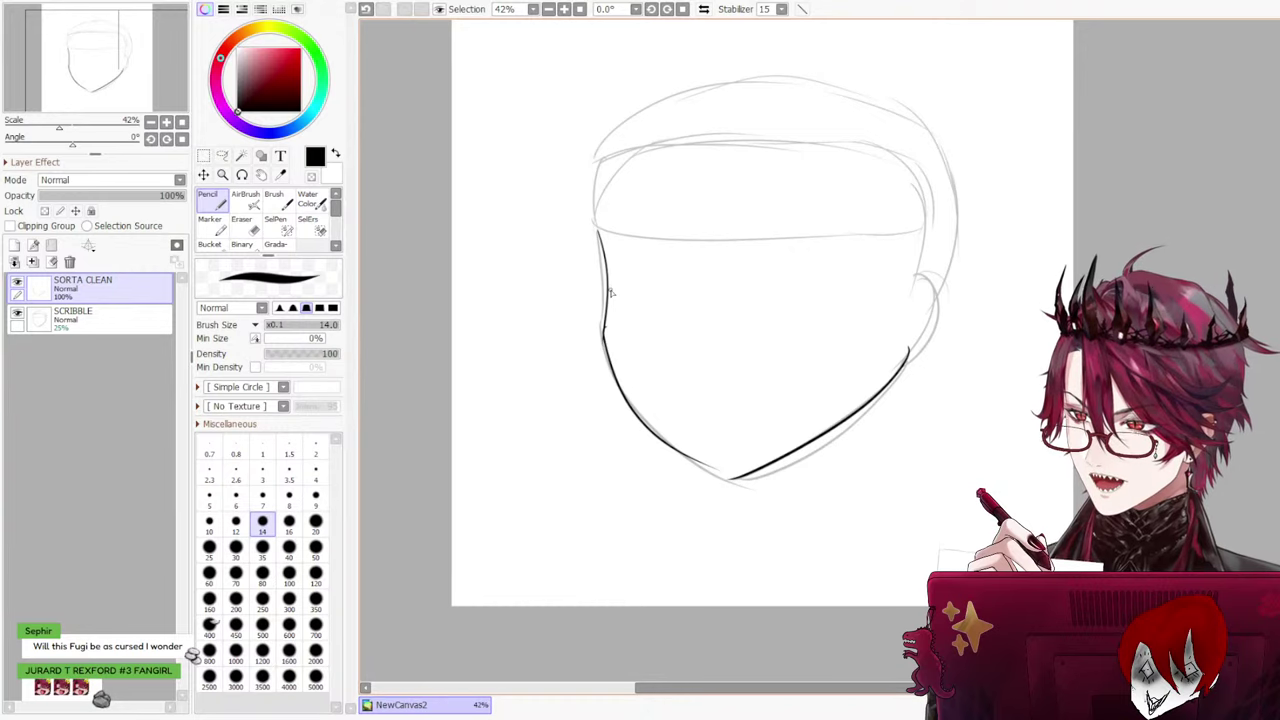
Trim the joint between the left cheek line and the jaw line with a size 7 eraser
key(e)
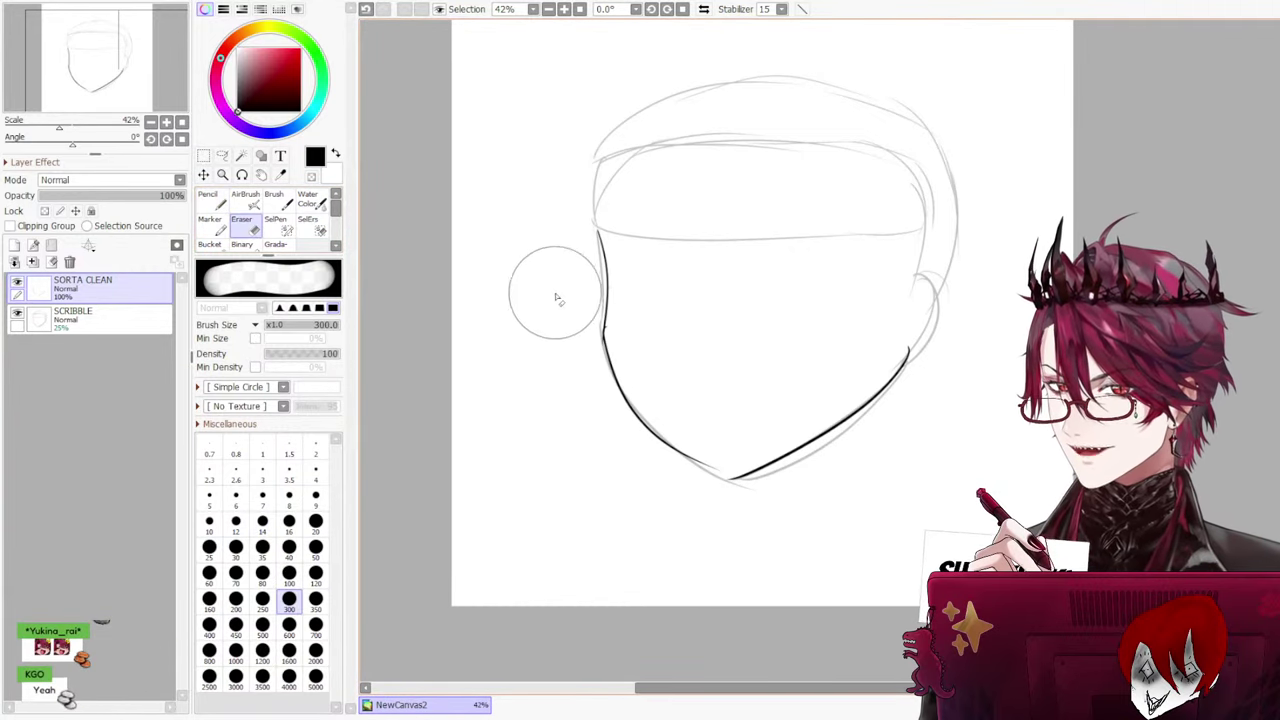
click(262, 495)
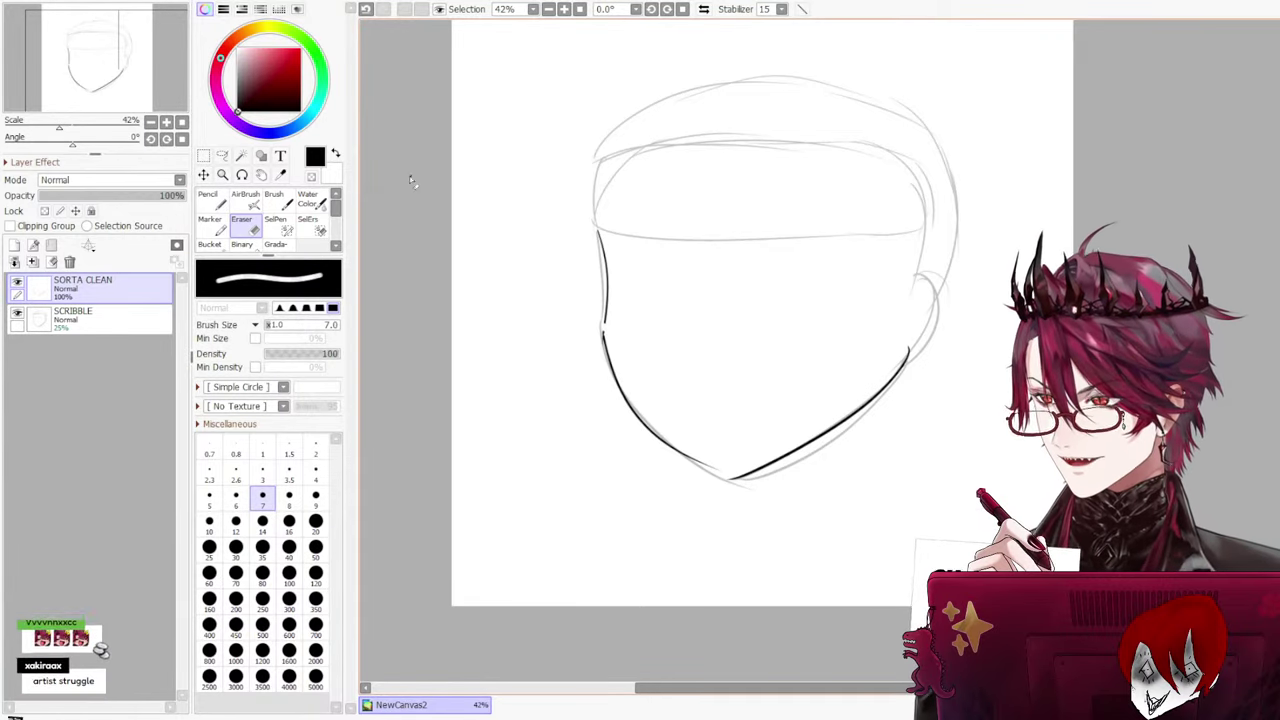
click(218, 205)
drag(599, 232, 604, 342)
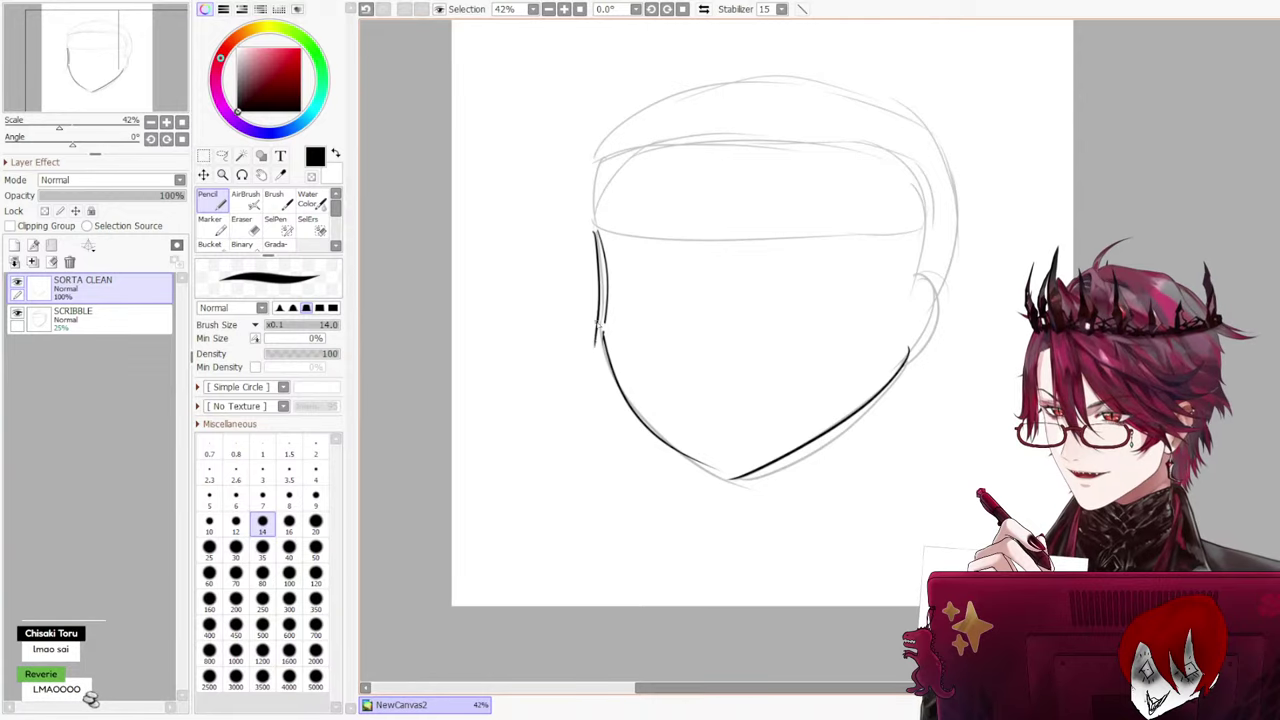
key(ctrl+z)
key(ctrl+z)
drag(602, 246, 604, 334)
key(ctrl+z)
key(ctrl+z)
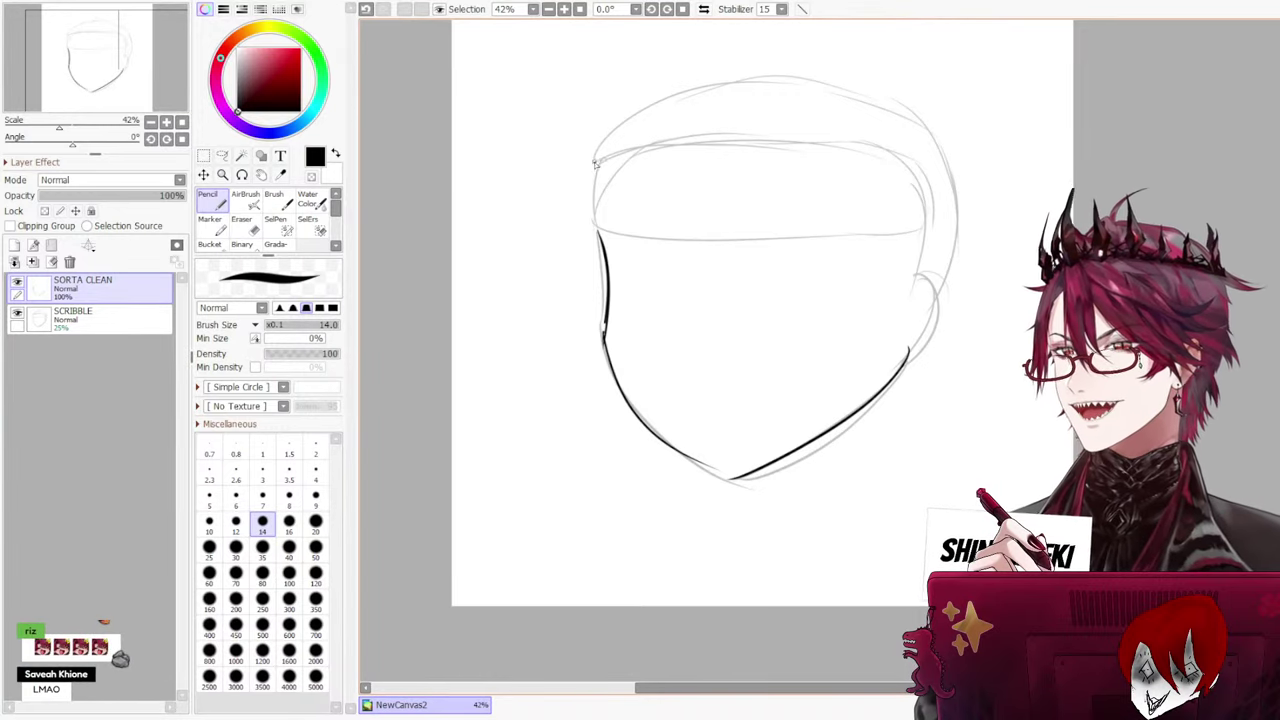
key(ctrl+z)
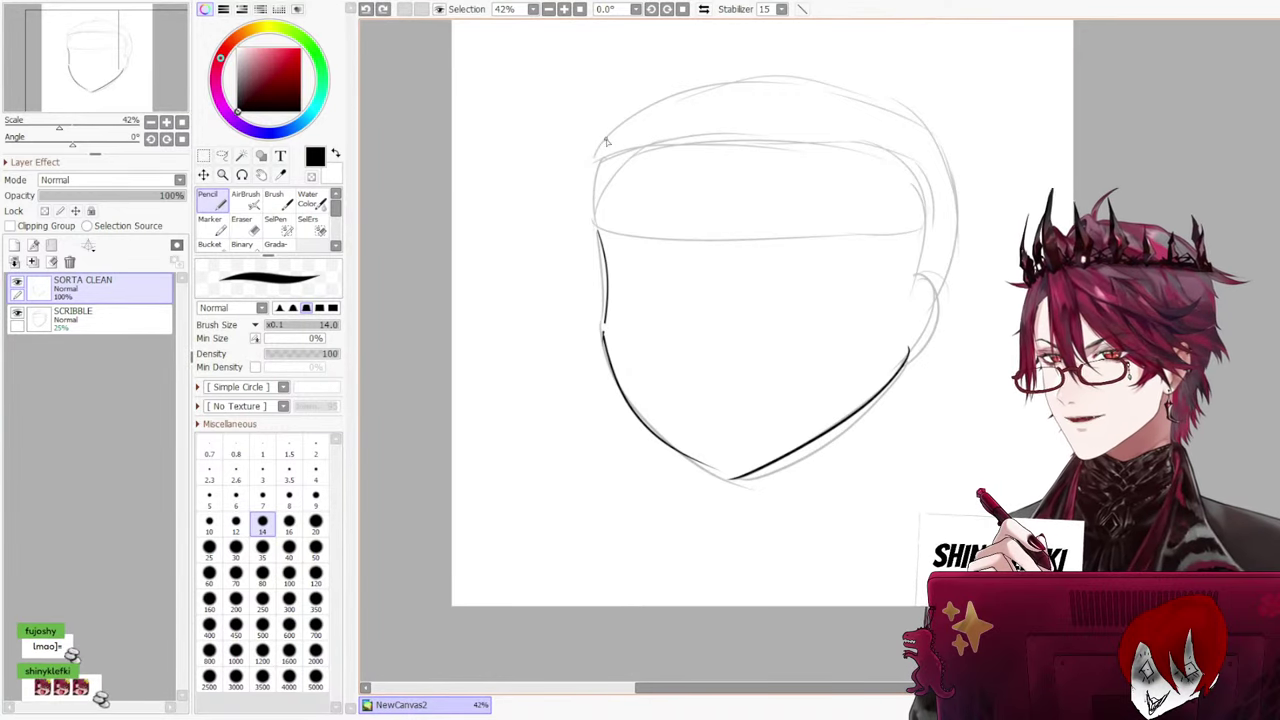
Draw a clean curved line for the left side of the forehead, from the crown down to the top of the cheek line
drag(608, 146, 595, 275)
key(ctrl+z)
key(ctrl+z)
drag(612, 126, 596, 248)
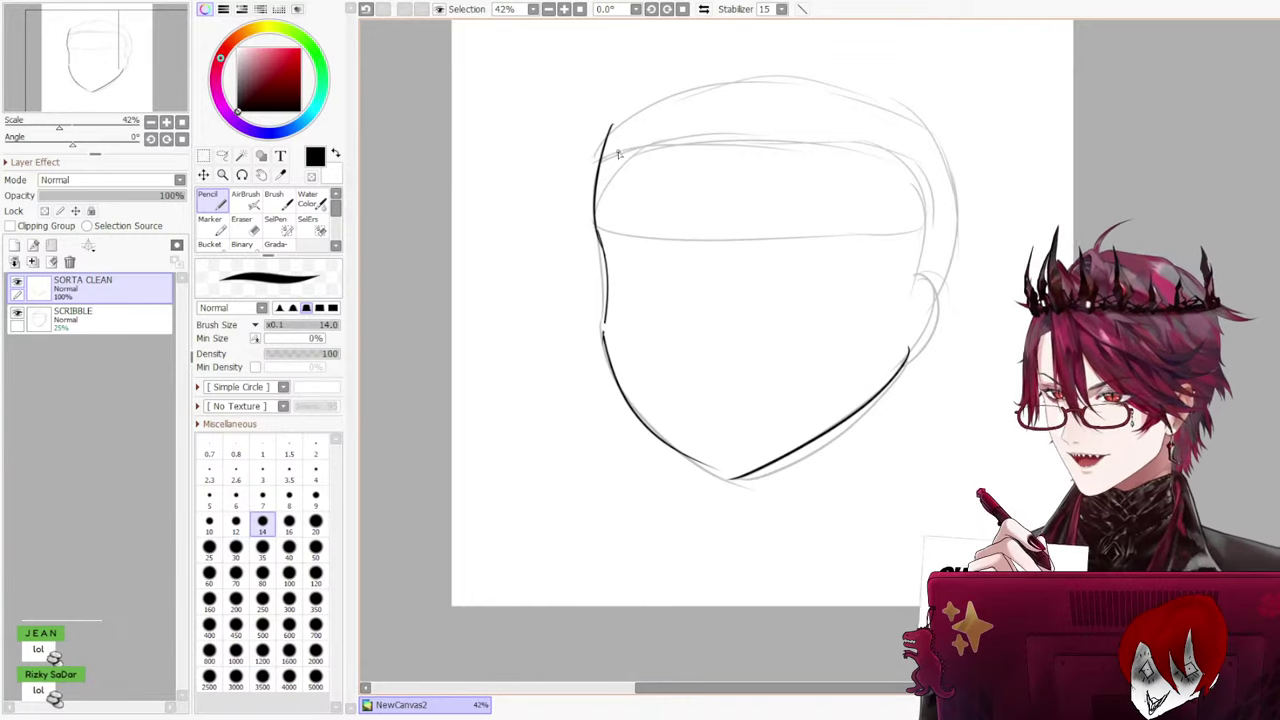
key(ctrl+z)
mouse_move(614, 130)
mouse_down()
mouse_move(596, 262)
mouse_move(597, 228)
mouse_up()
key(ctrl+z)
key(ctrl+z)
key(ctrl+z)
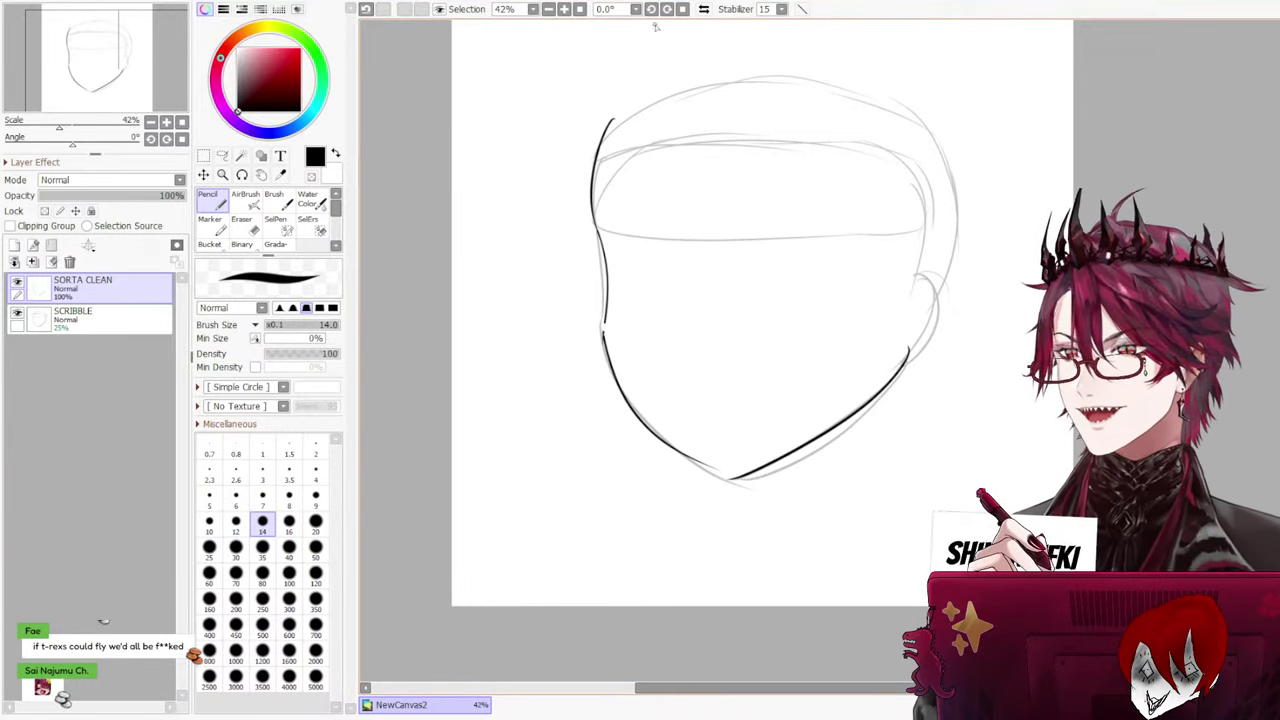
key(ctrl+z)
drag(608, 129, 595, 234)
key(ctrl+z)
drag(614, 123, 597, 236)
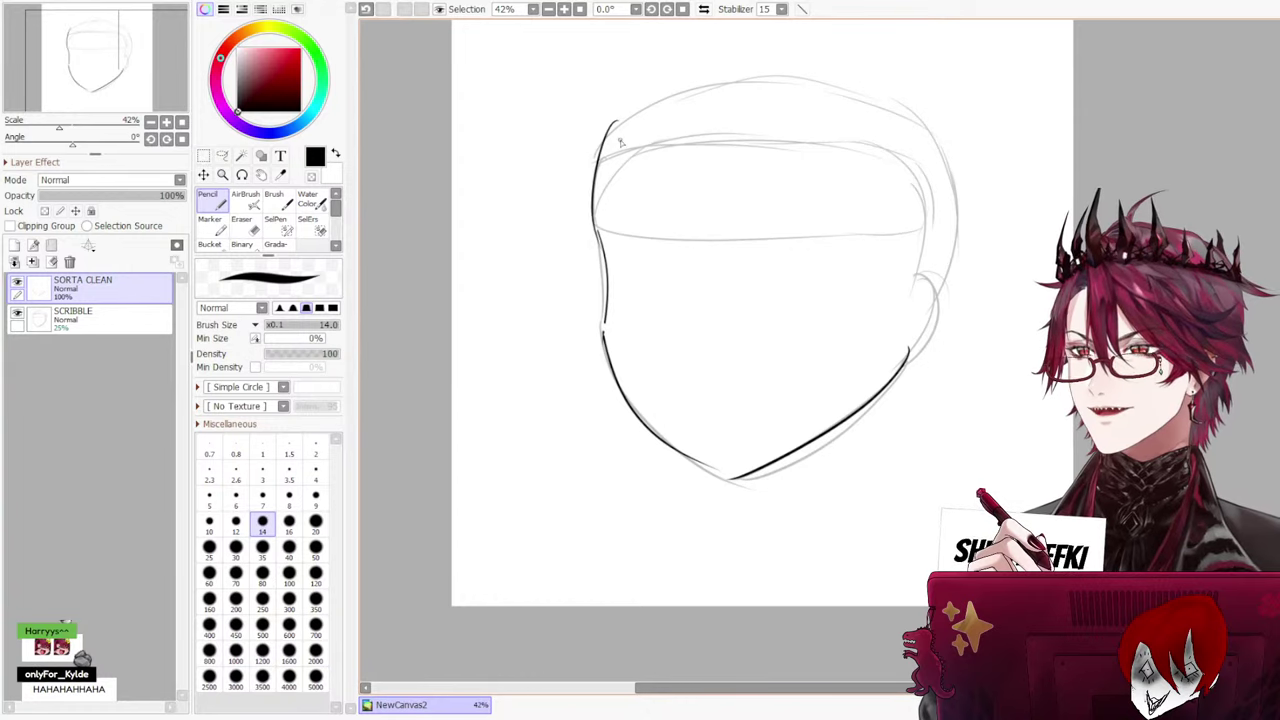
Draw a clean arc across the top of the head, from the left forehead line toward the upper right of the skull
drag(620, 118, 860, 82)
key(ctrl+z)
key(ctrl+z)
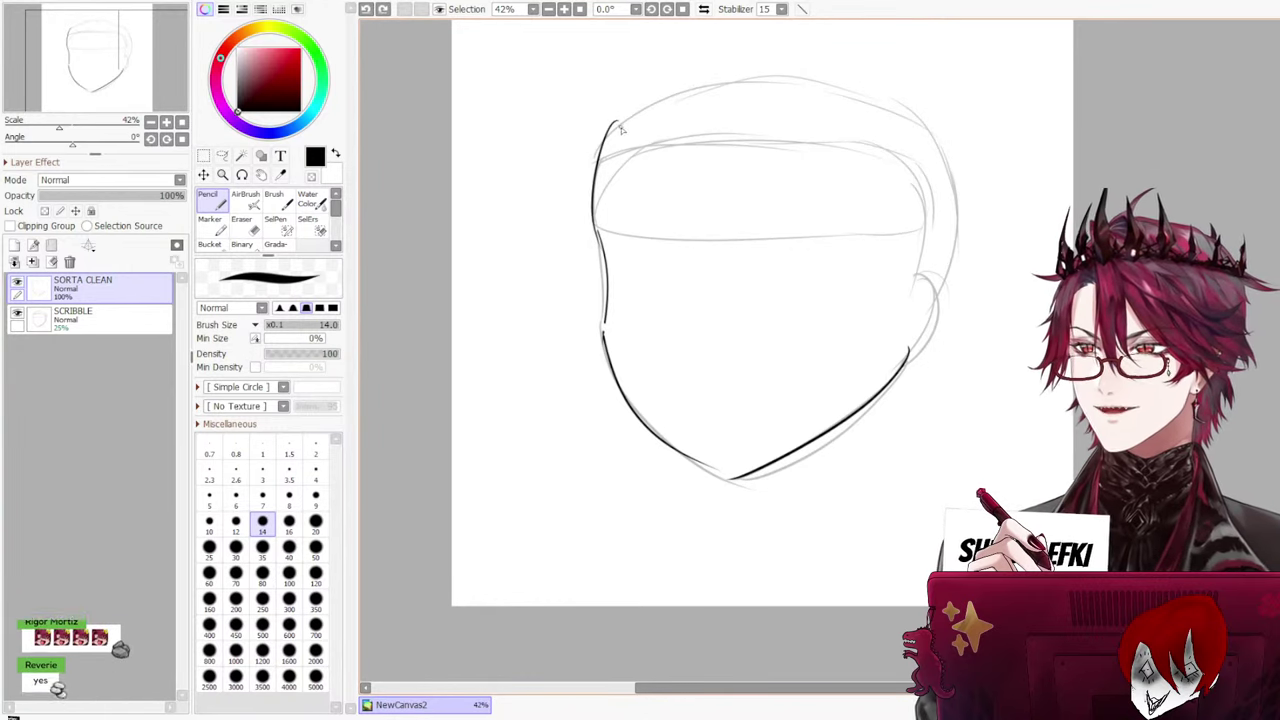
drag(612, 122, 850, 80)
key(ctrl+z)
drag(614, 124, 860, 80)
key(ctrl+z)
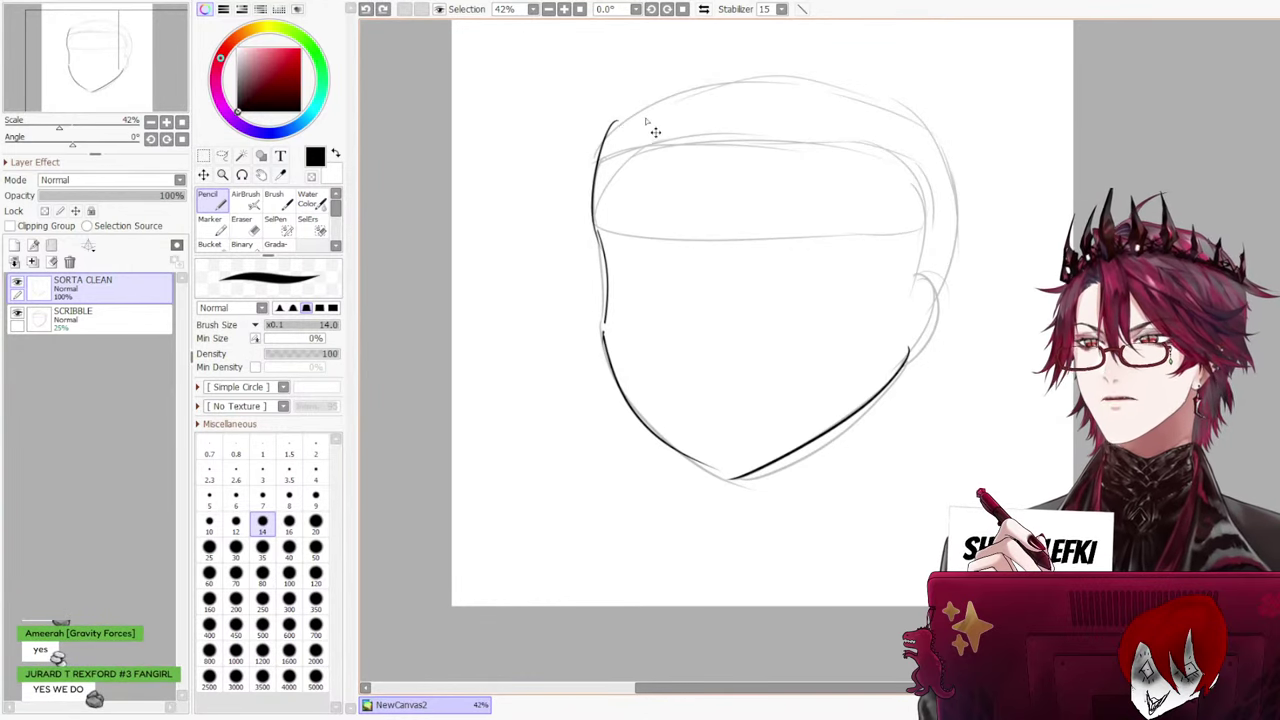
drag(612, 127, 830, 76)
key(ctrl+z)
drag(614, 128, 860, 84)
key(ctrl+z)
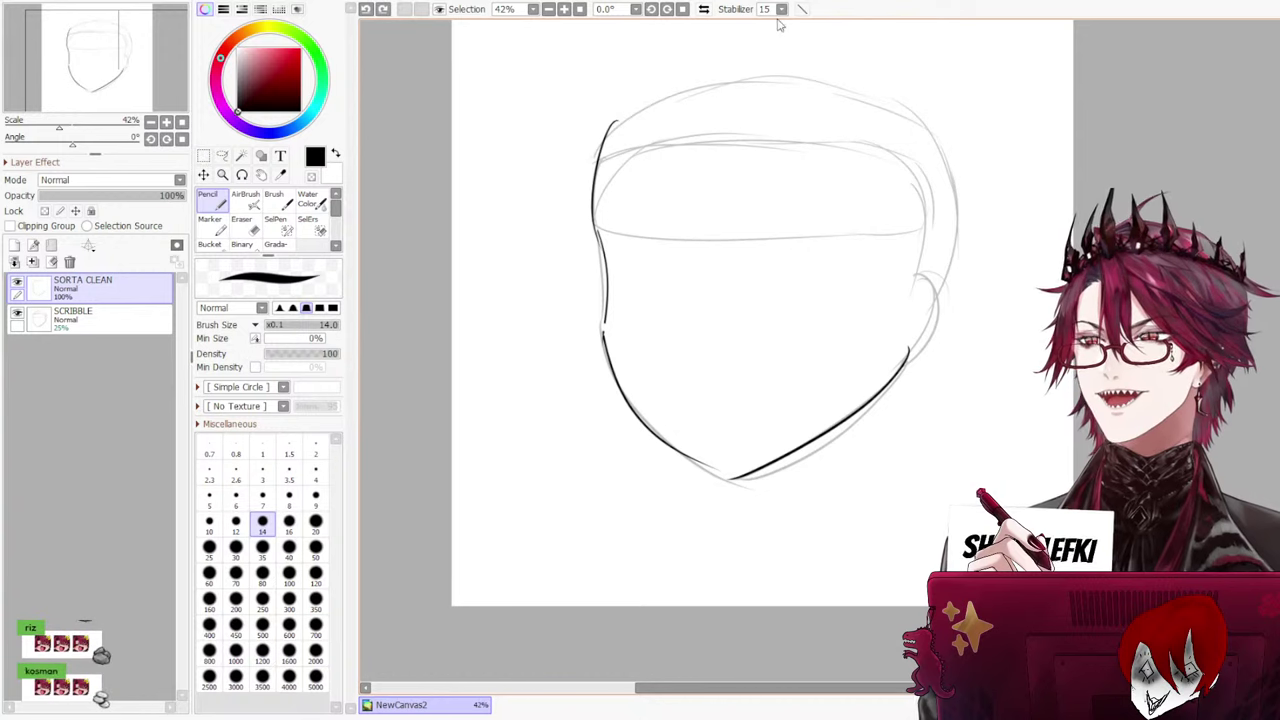
mouse_move(608, 134)
mouse_down()
mouse_move(808, 49)
mouse_move(854, 50)
mouse_move(802, 82)
mouse_move(645, 113)
mouse_move(905, 126)
mouse_up()
key(ctrl+z)
key(ctrl+z)
Draw a clean curve for the right side of the head down to the ear and erase its excess lower end
mouse_move(798, 88)
mouse_down()
mouse_move(996, 182)
mouse_move(943, 326)
mouse_up()
key(ctrl+z)
key(ctrl+z)
drag(944, 158, 934, 320)
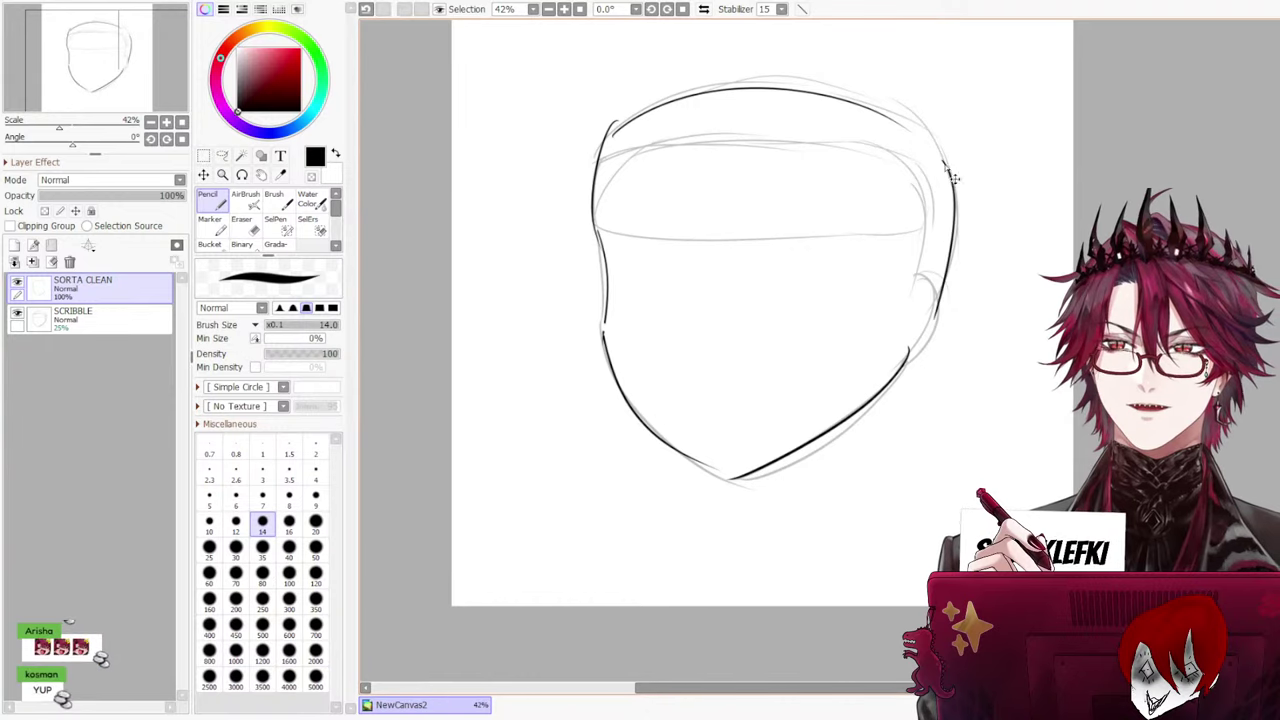
key(ctrl+z)
mouse_move(940, 152)
mouse_down()
mouse_move(906, 382)
mouse_move(908, 362)
mouse_up()
key(ctrl+z)
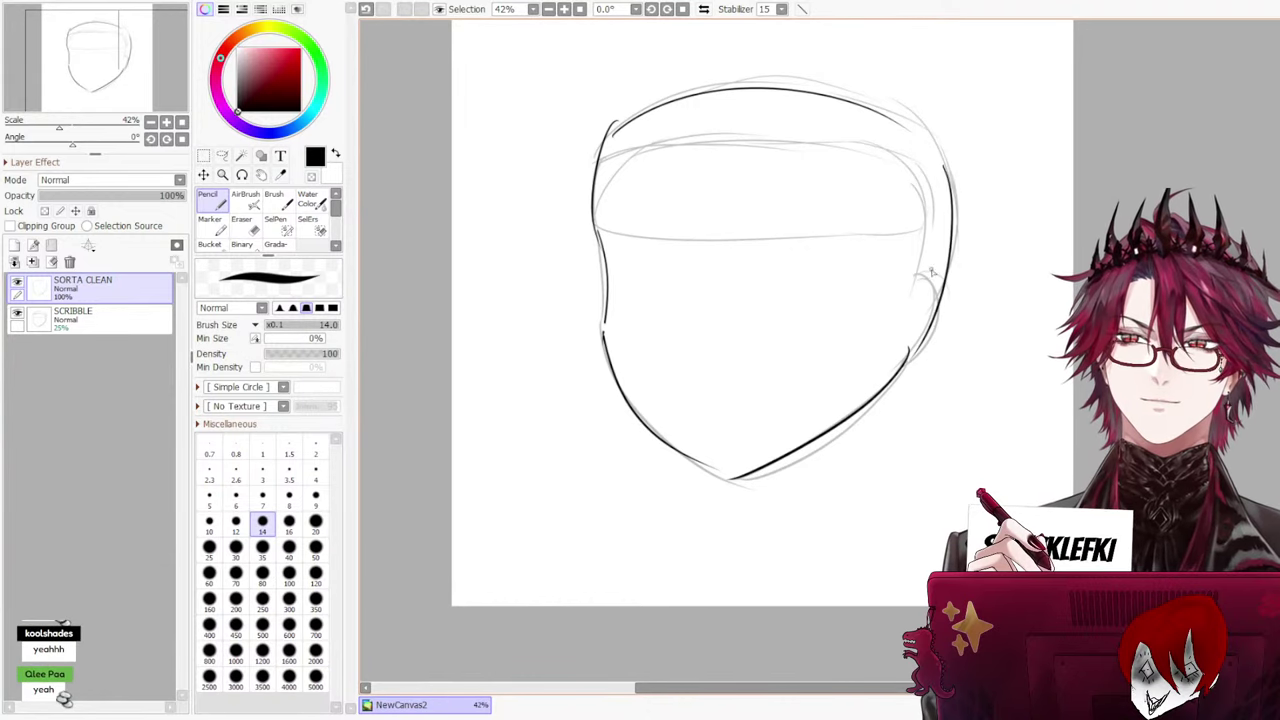
key(ctrl+z)
mouse_move(940, 156)
mouse_down()
mouse_move(937, 318)
mouse_move(925, 308)
mouse_up()
key(ctrl+z)
key(ctrl+z)
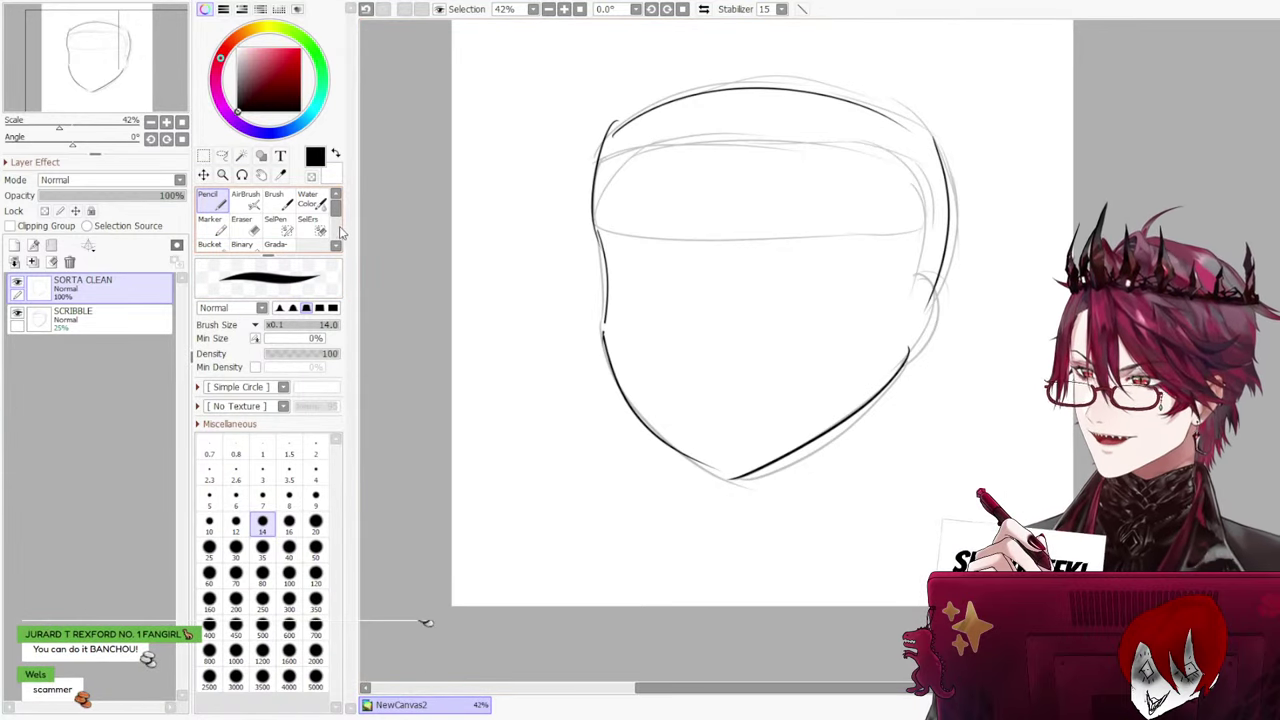
key(e)
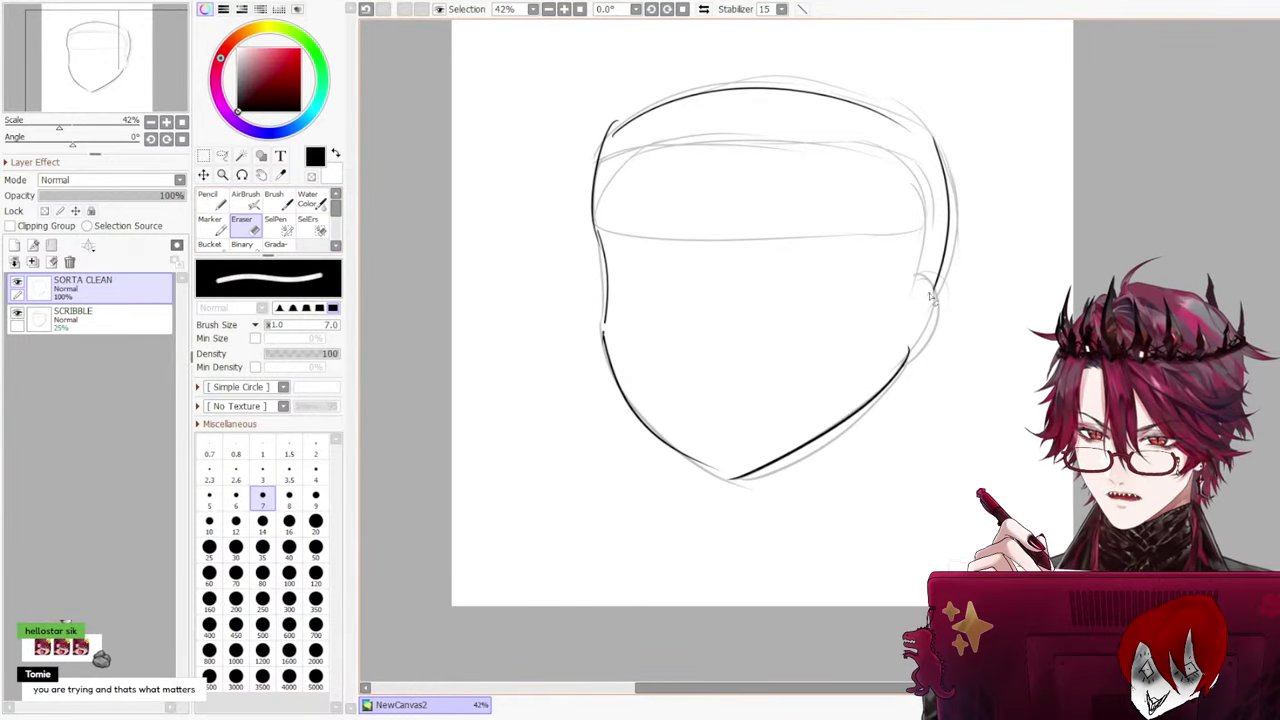
Draw the clean outer ear outline with the Pencil, from the right side of the head down to the jaw line
click(212, 204)
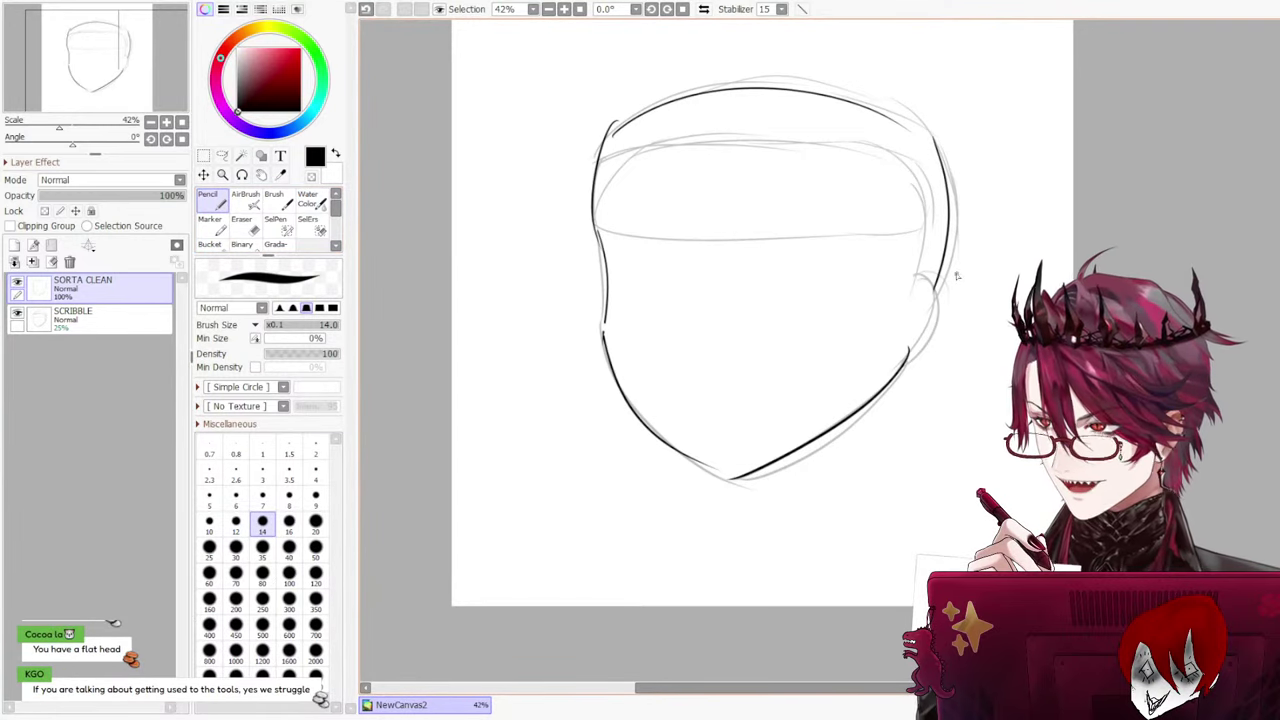
drag(920, 281, 925, 372)
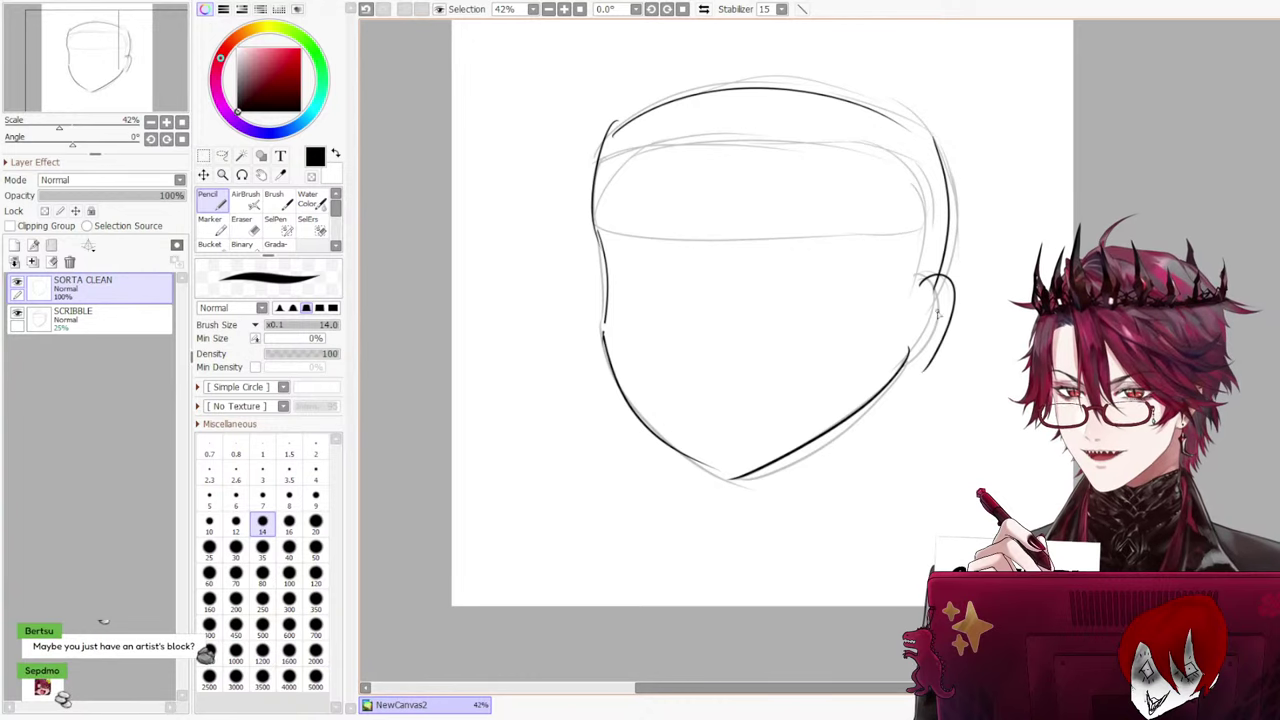
key(ctrl+z)
drag(916, 280, 903, 371)
key(ctrl+z)
mouse_move(915, 281)
mouse_down()
mouse_move(946, 314)
mouse_move(906, 372)
mouse_up()
key(ctrl+z)
drag(916, 281, 903, 371)
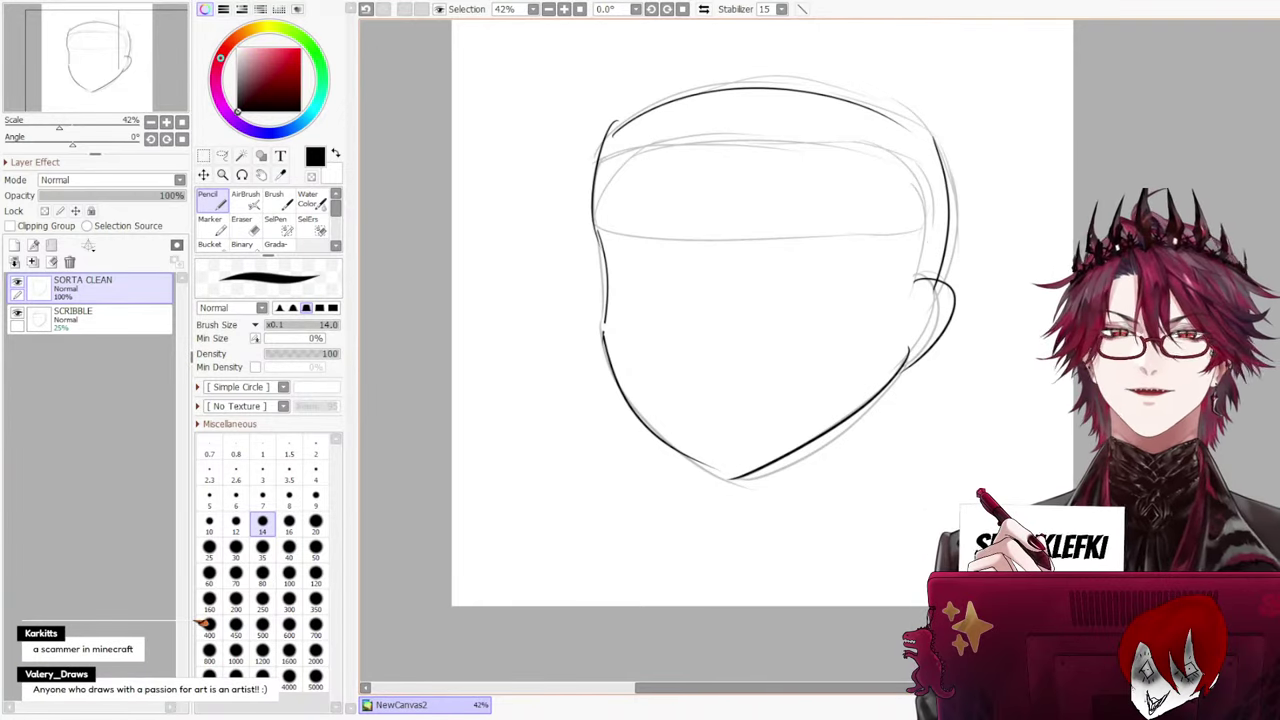
Lower the SCRIBBLE layer's opacity to 12% and switch to the Eraser
scroll(762, 330, up, 3)
scroll(762, 330, down, 2)
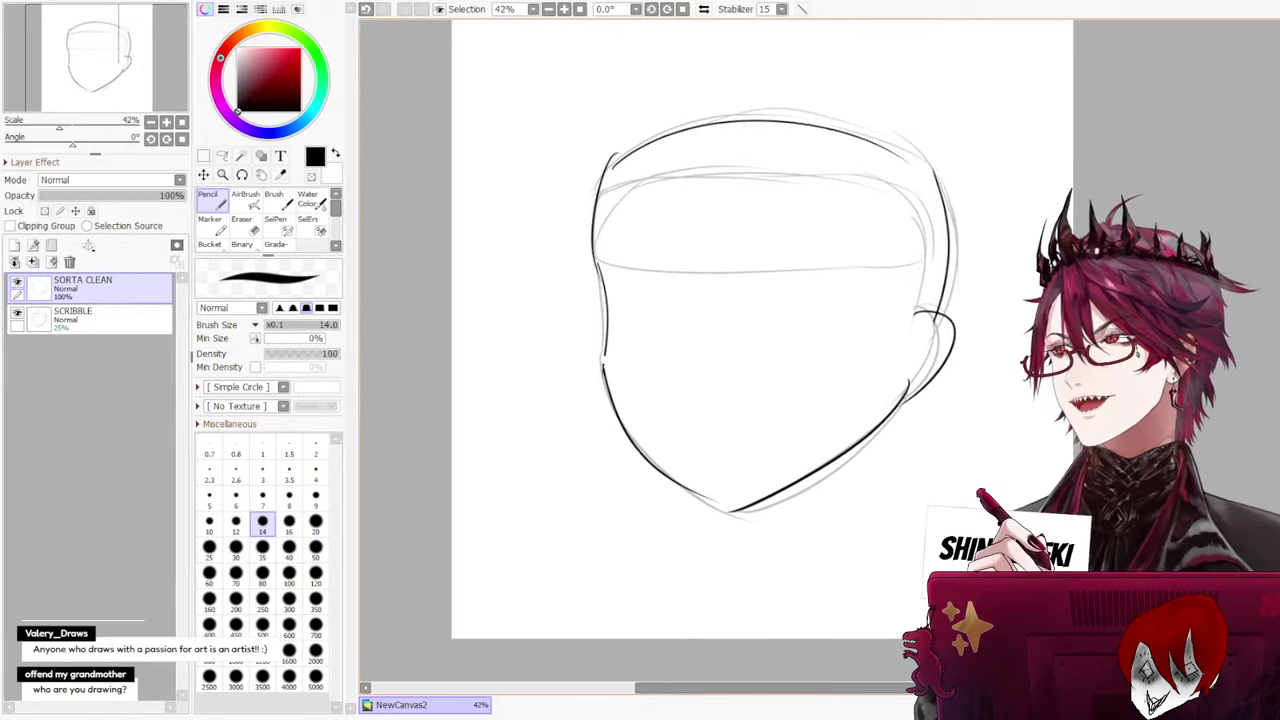
scroll(762, 330, up, 1)
scroll(762, 330, down, 2)
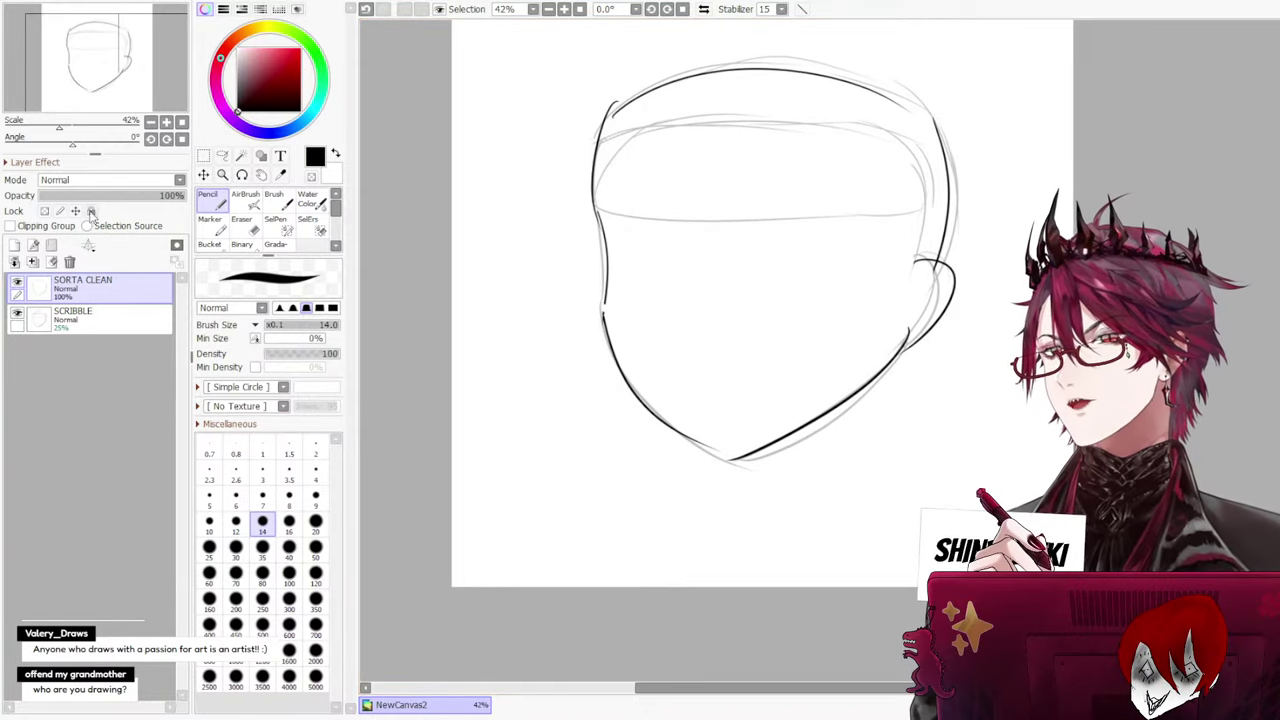
click(115, 318)
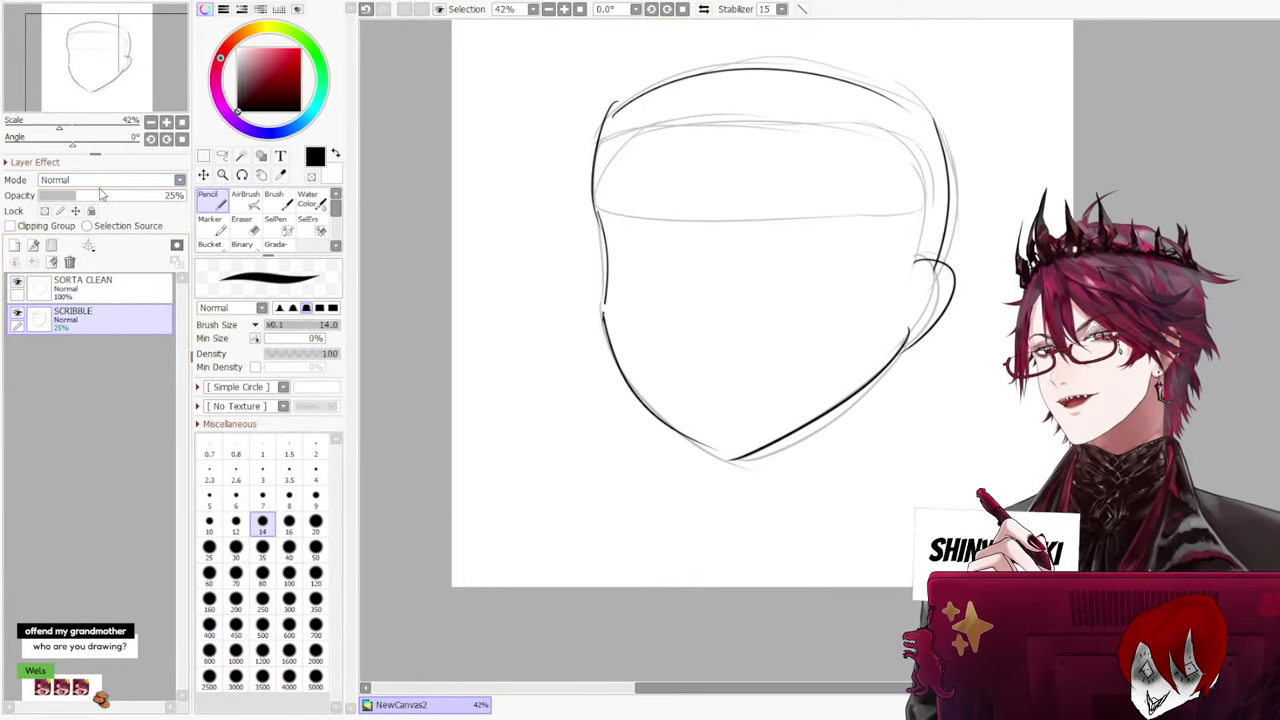
drag(100, 196, 55, 200)
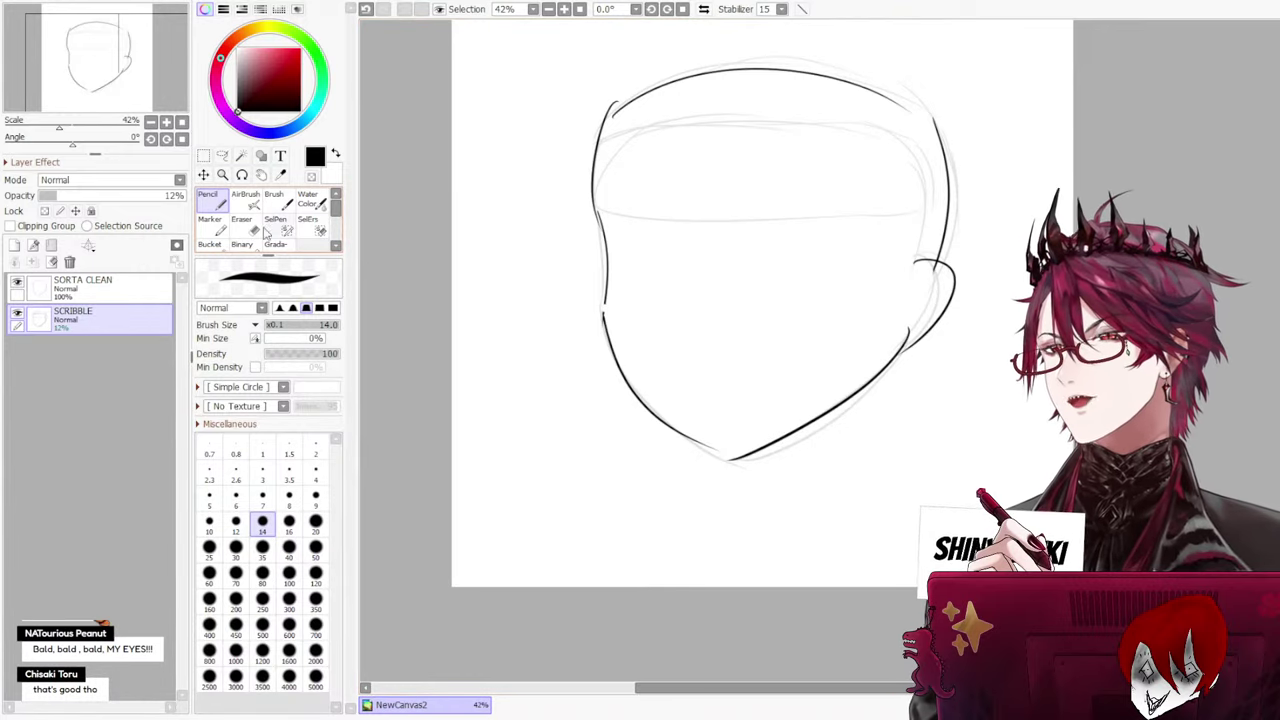
key(e)
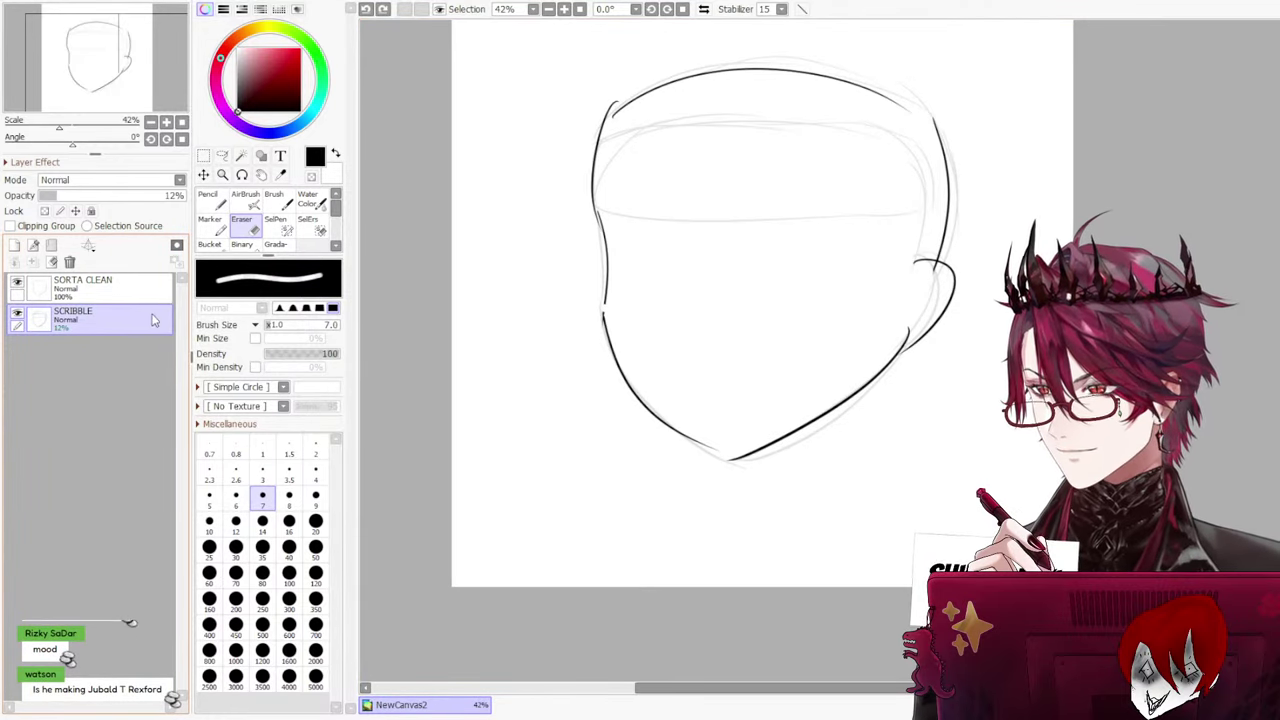
On the SORTA CLEAN layer, erase the overlapping line ends at the ear and jaw junction and at the left forehead corner
click(100, 285)
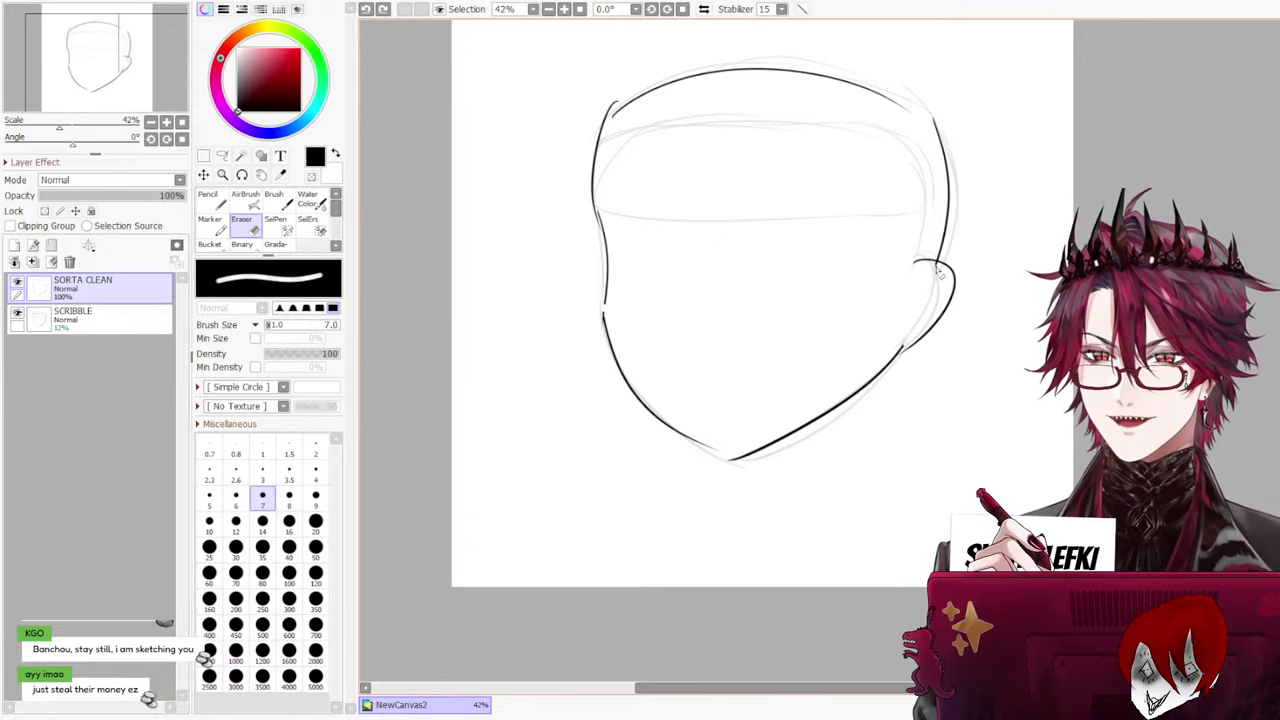
click(932, 265)
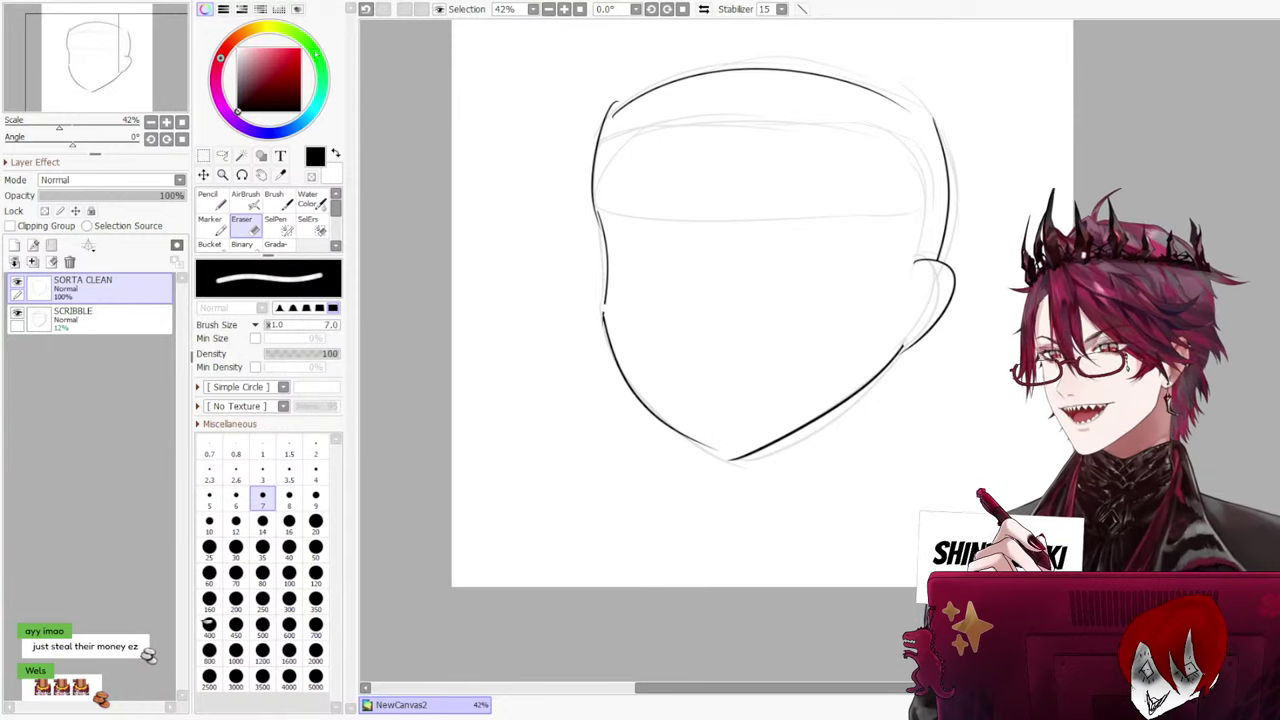
click(216, 201)
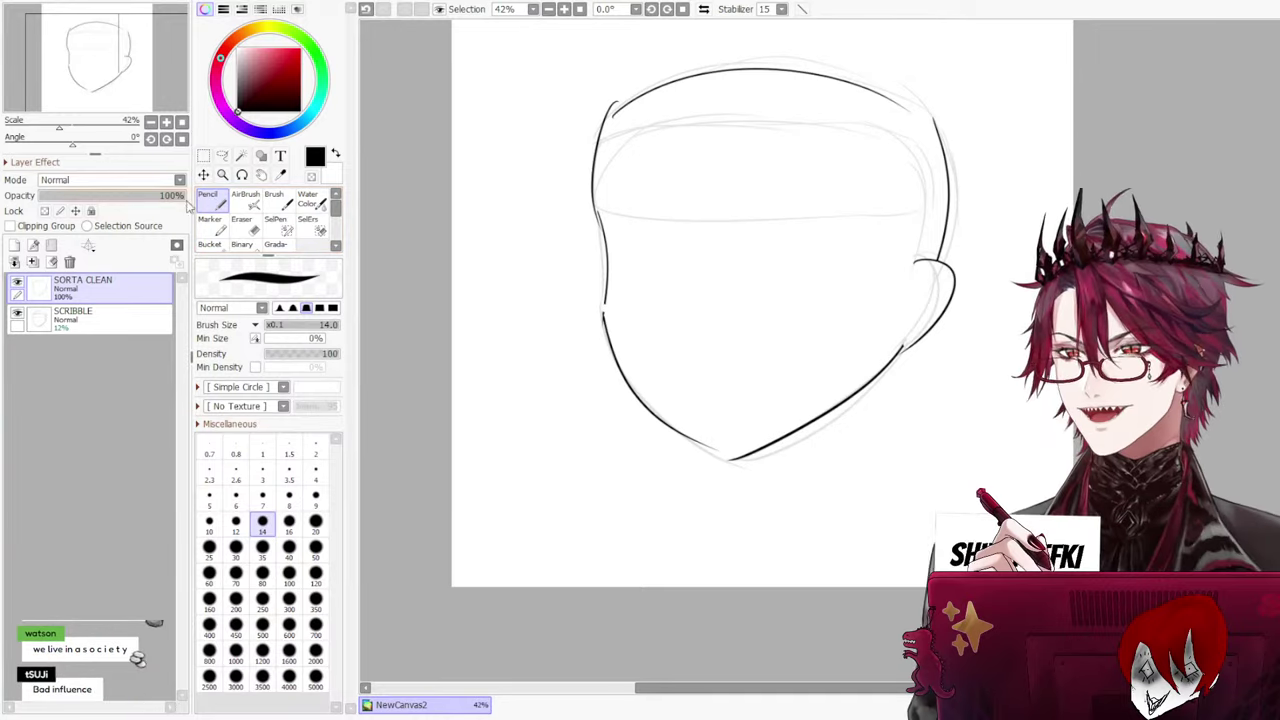
click(243, 226)
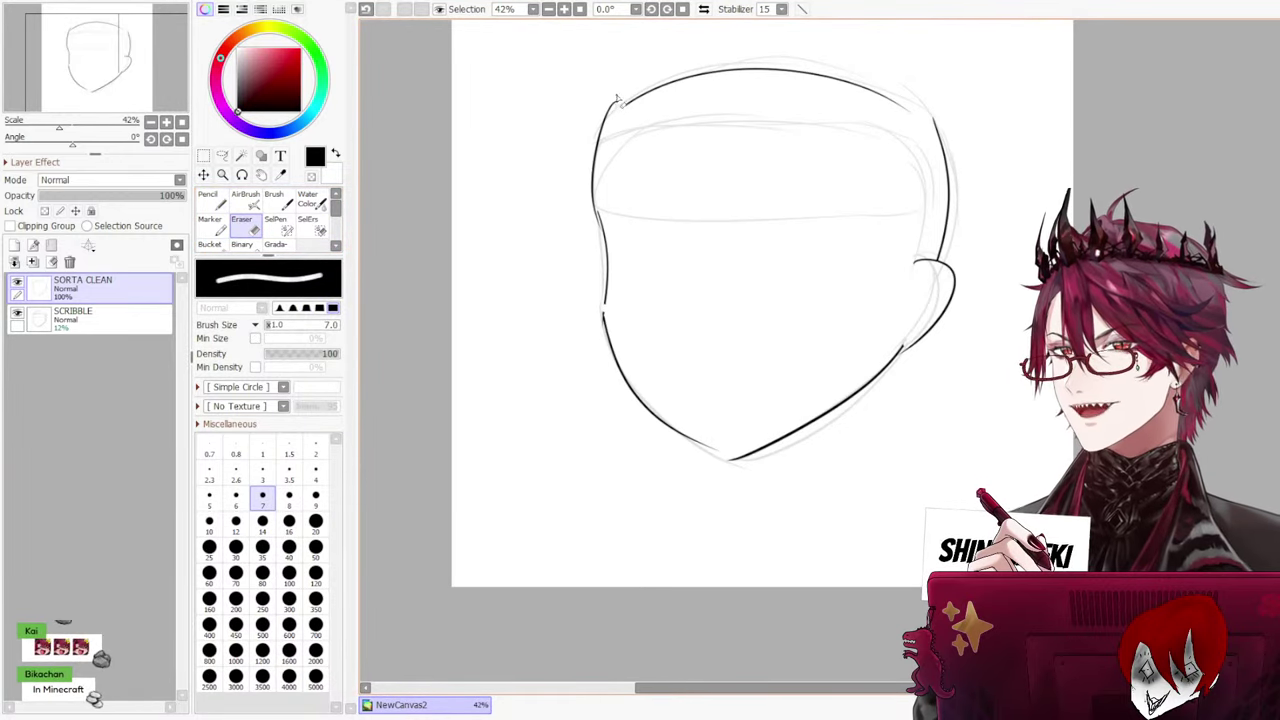
drag(606, 122, 624, 100)
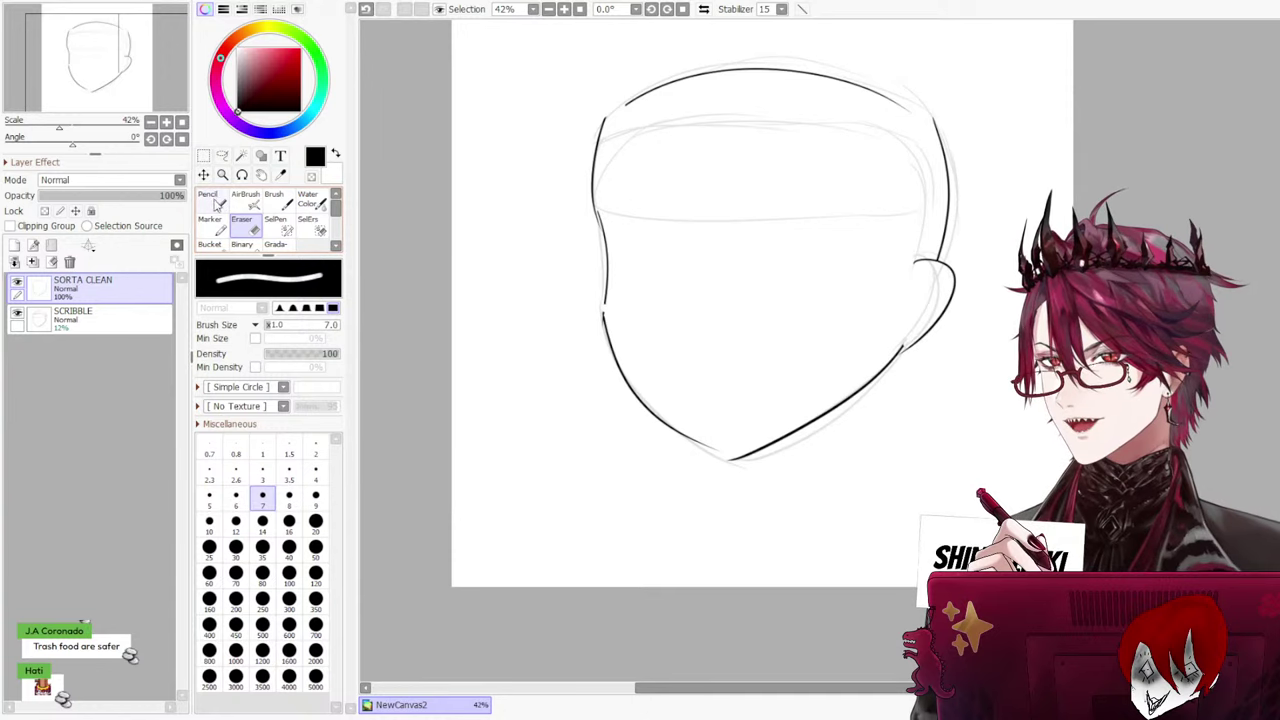
key(n)
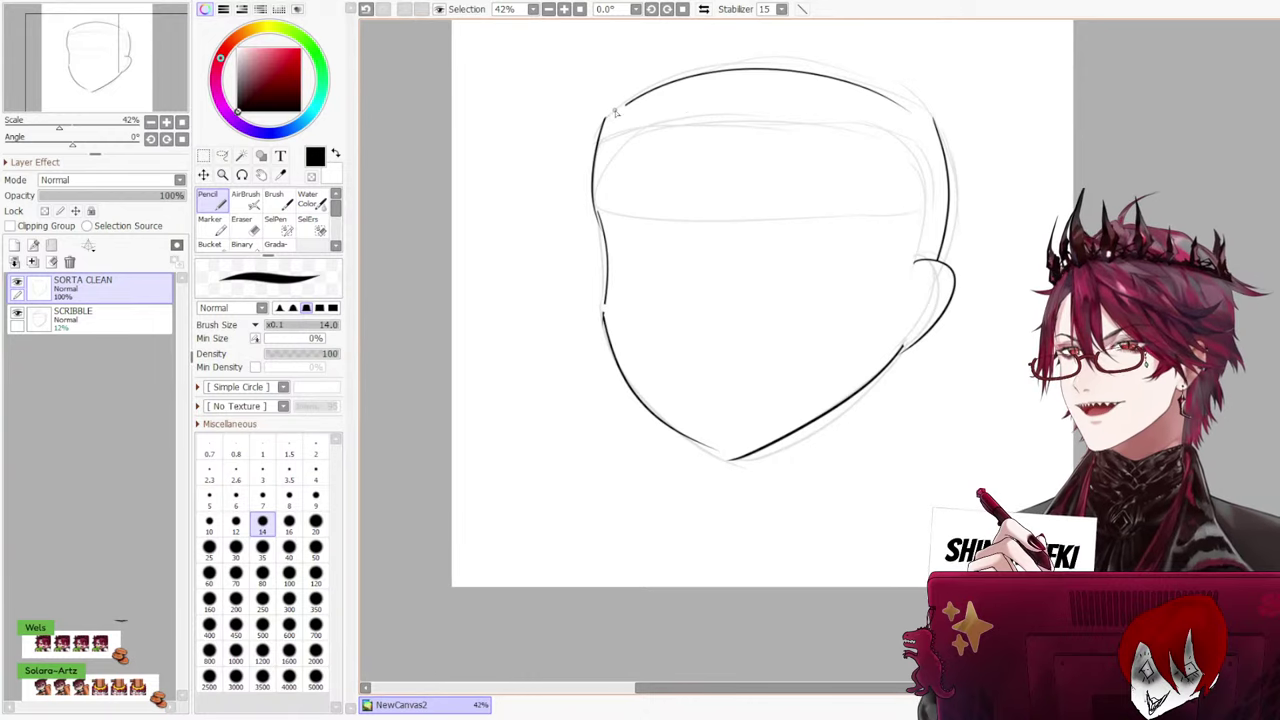
key(ctrl+z)
drag(602, 128, 640, 95)
key(ctrl+z)
key(ctrl+z)
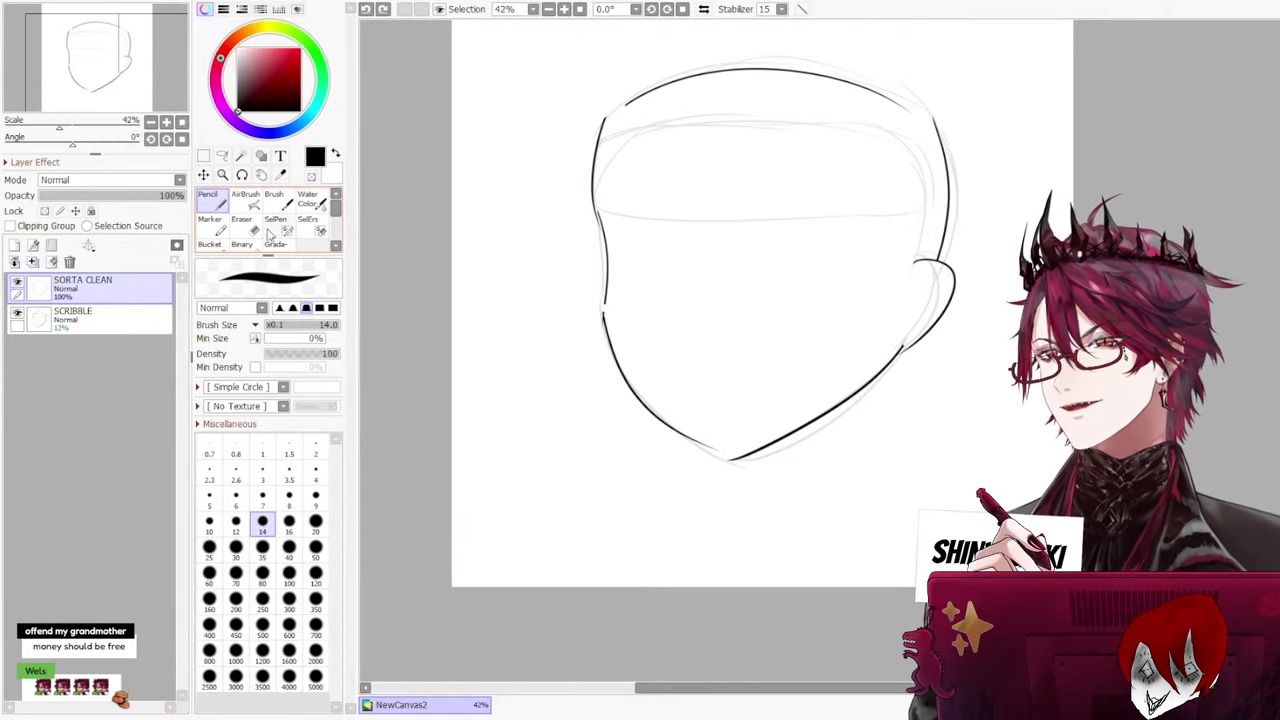
Erase the rough outer head and ear lines on the SCRIBBLE layer around the clean outline, using the Eraser at size 35
key(e)
drag(586, 159, 600, 111)
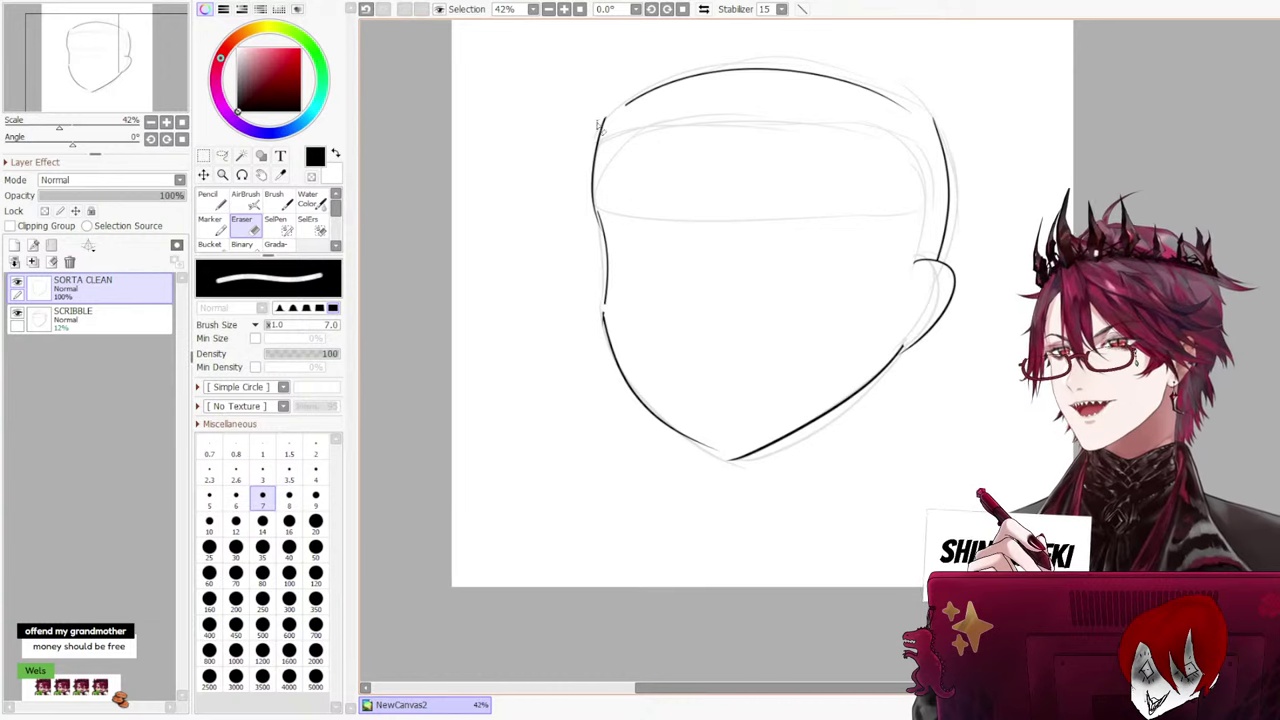
click(100, 316)
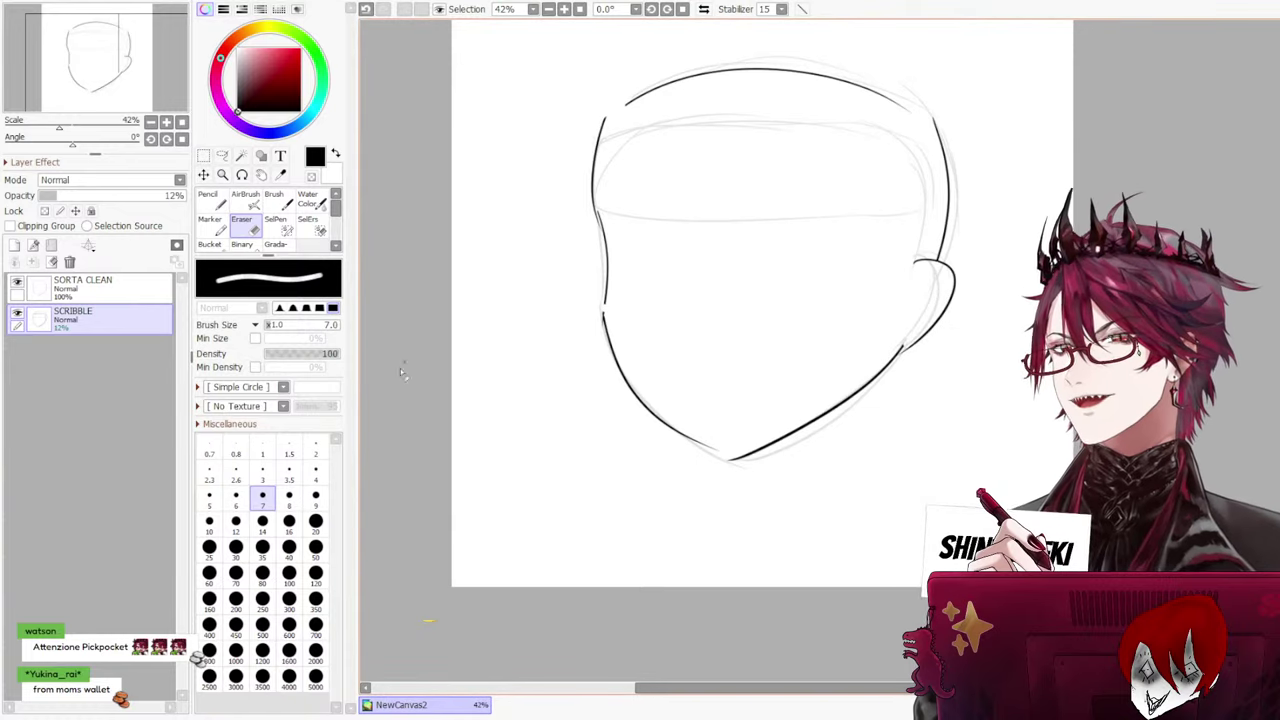
click(262, 521)
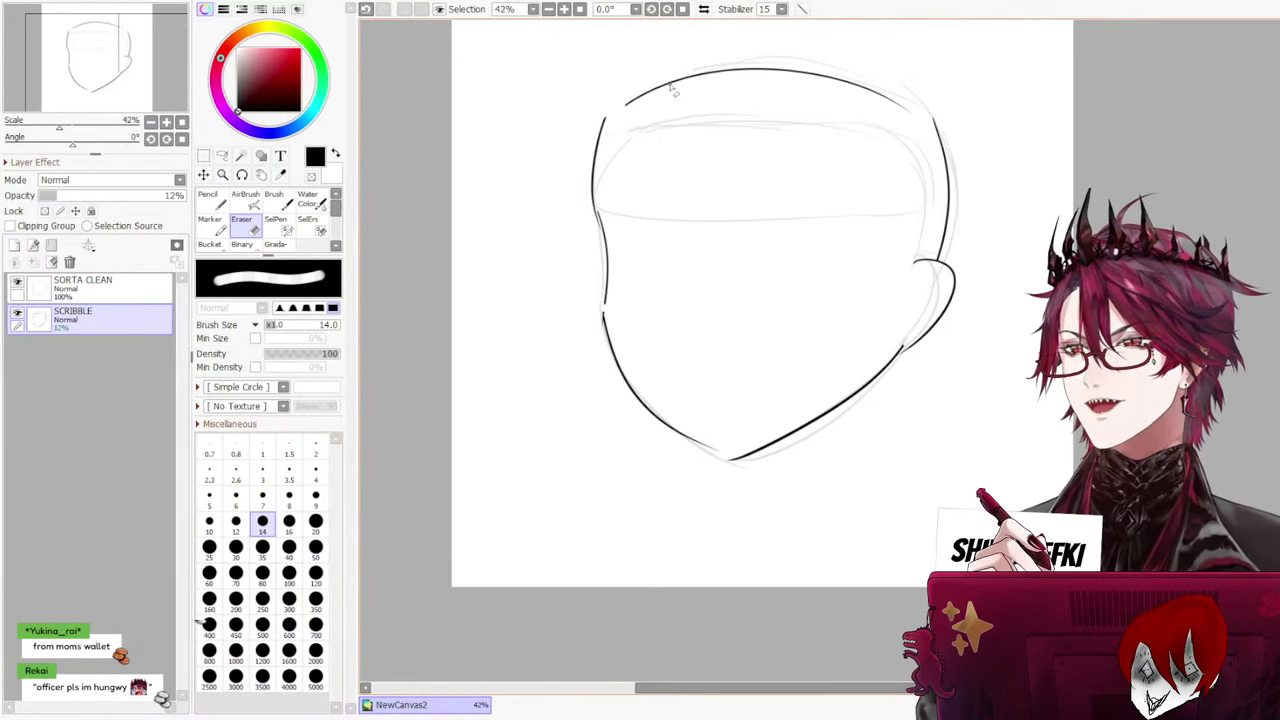
click(262, 546)
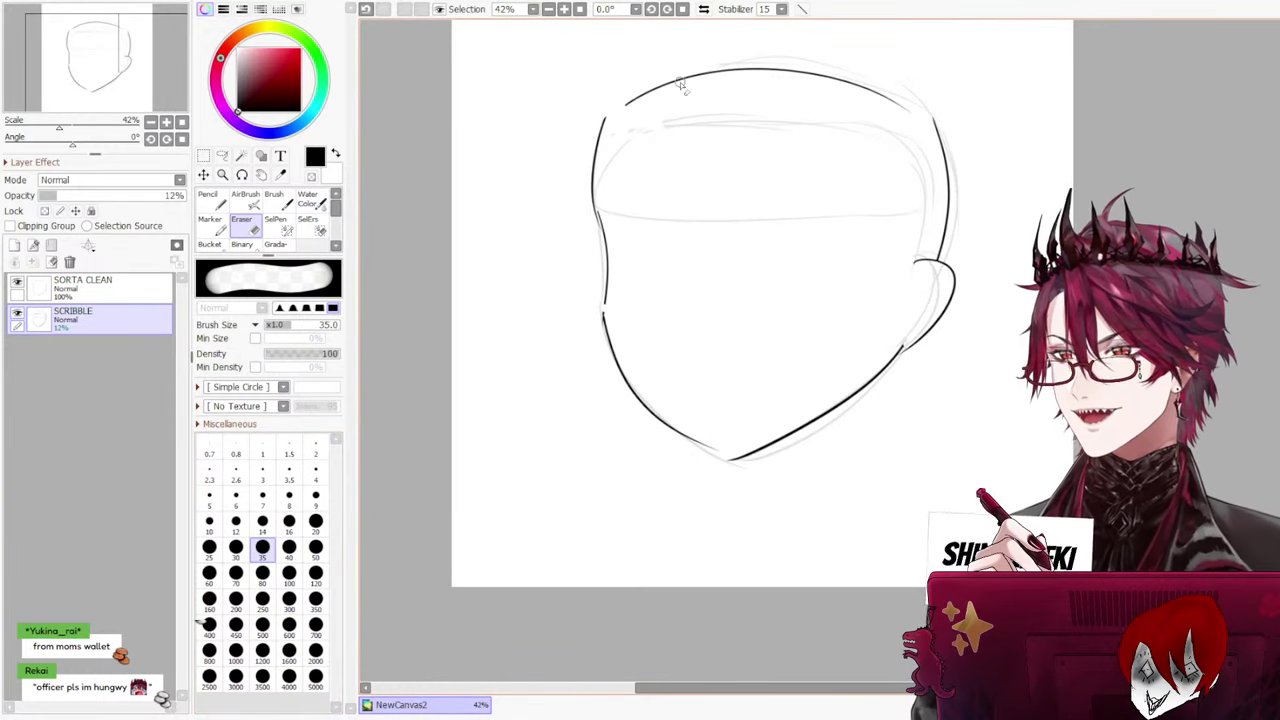
key(ctrl+z)
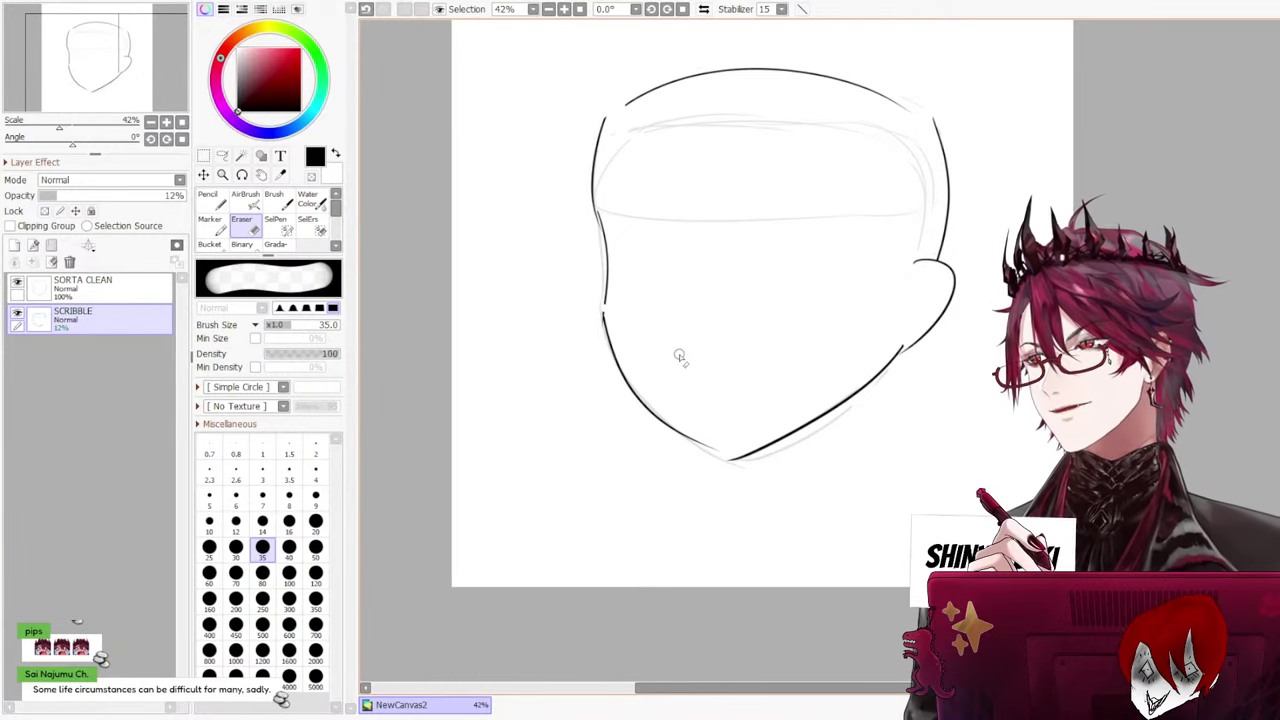
Switch to the Pencil and undo the faint trial stroke just above the ear on the SCRIBBLE layer
click(208, 200)
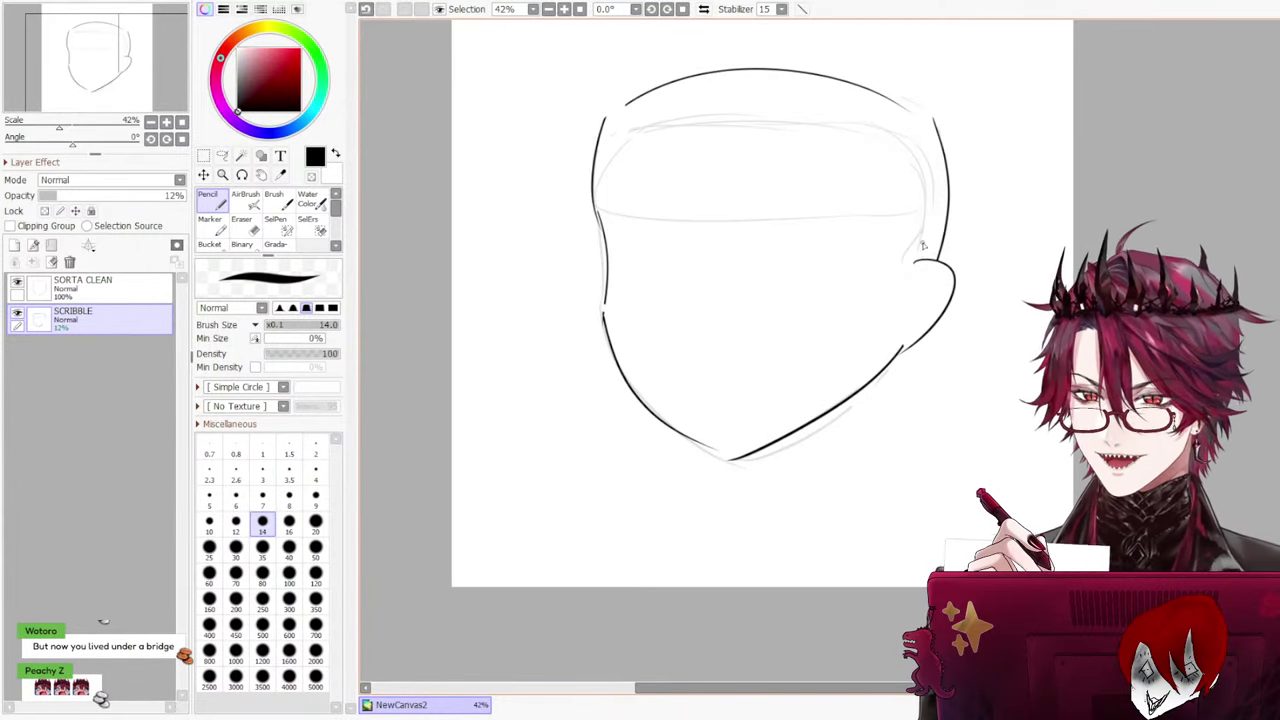
key(ctrl+z)
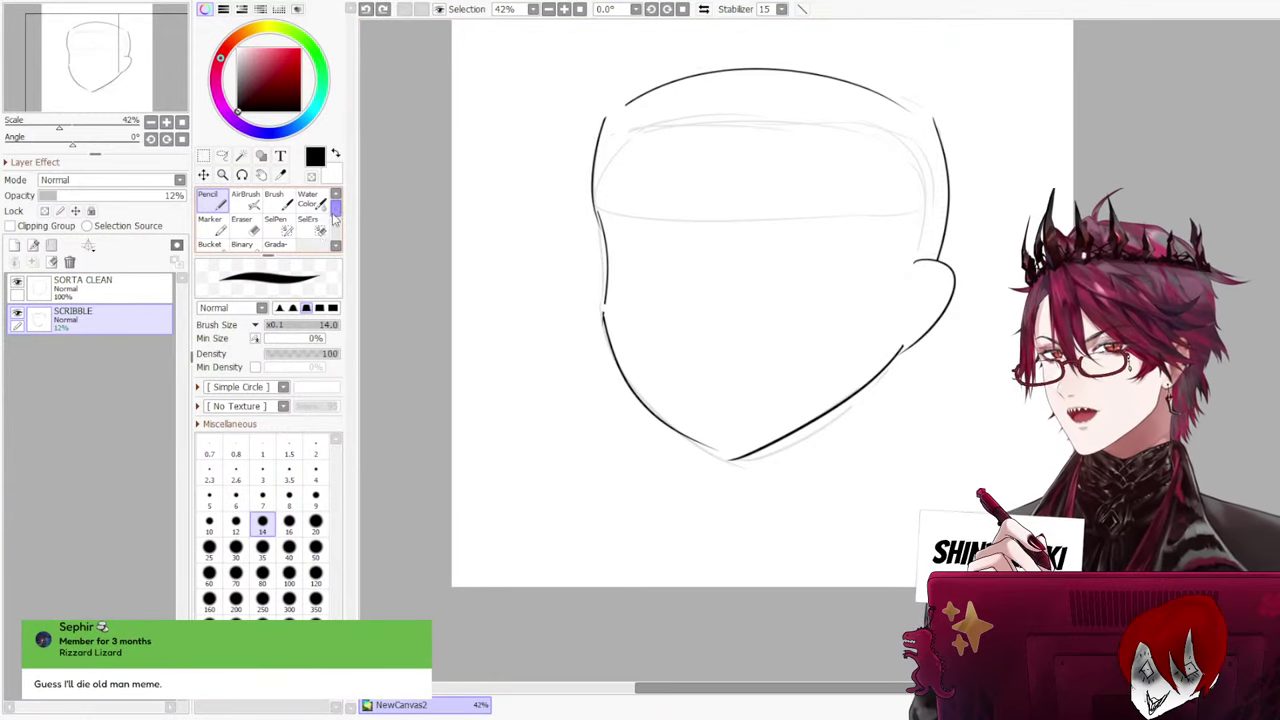
scroll(343, 220, down, 1)
scroll(343, 220, up, 1)
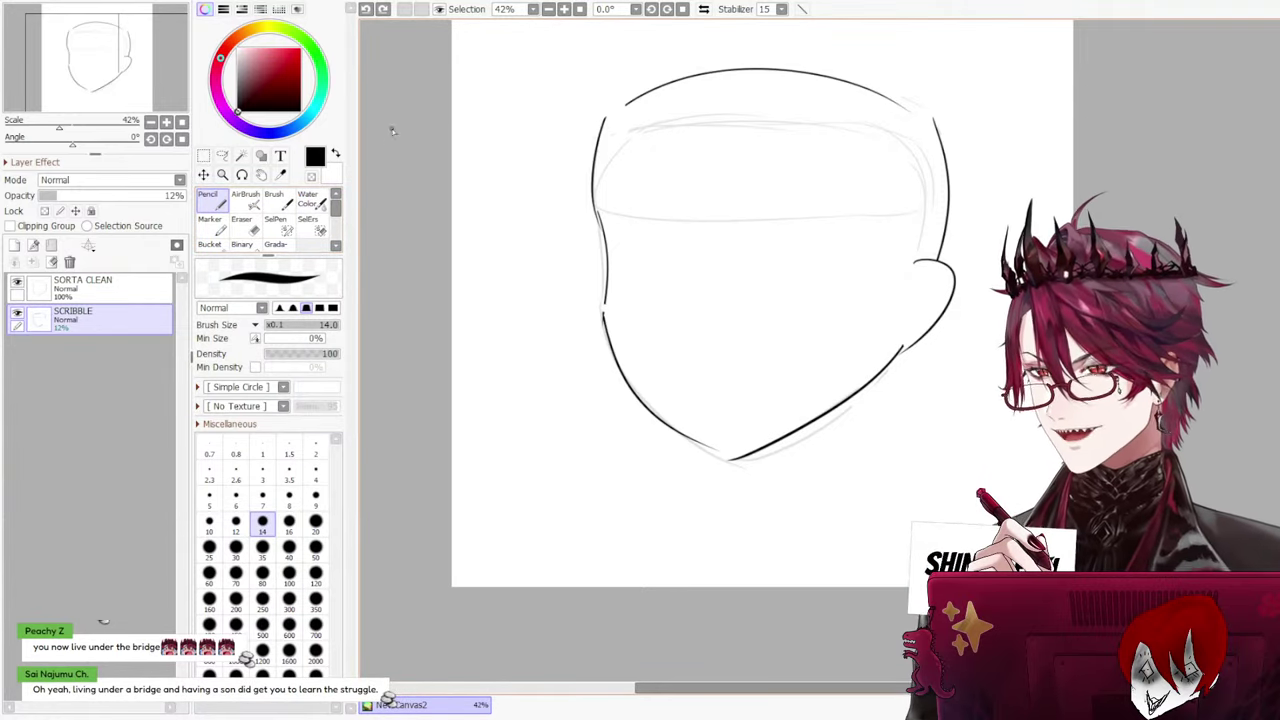
scroll(340, 234, down, 2)
scroll(340, 234, up, 2)
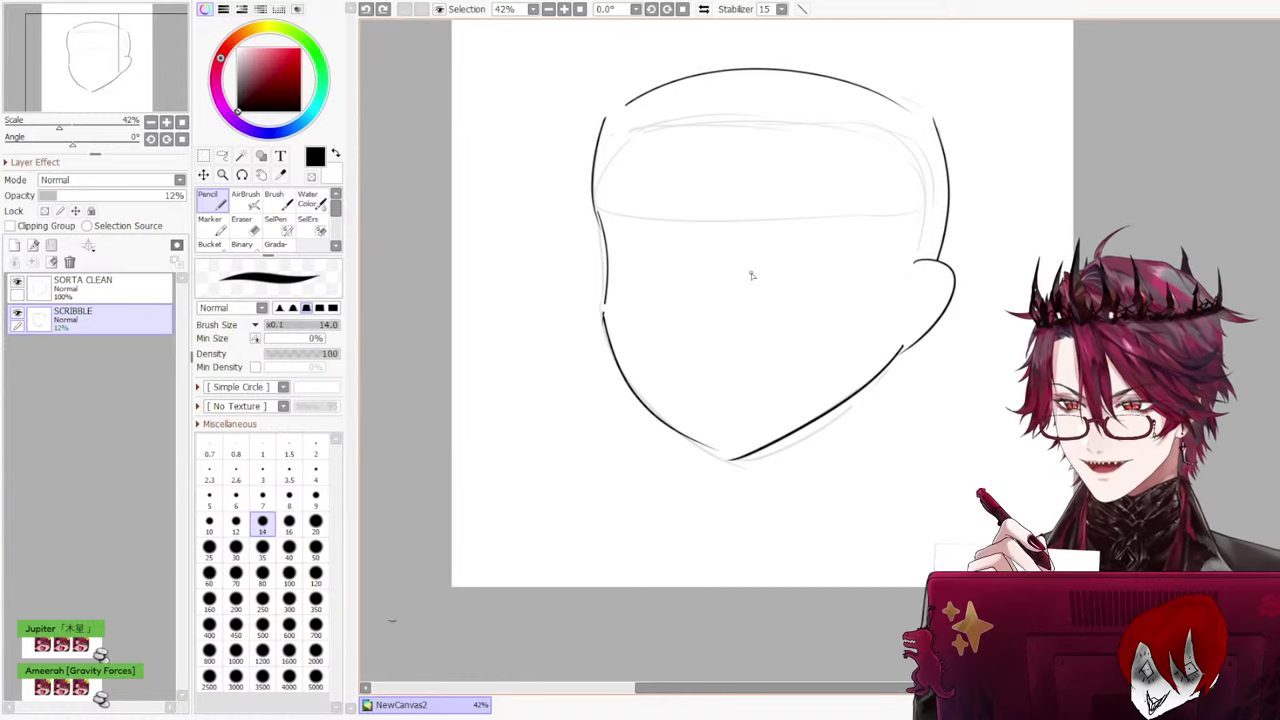
On the SORTA CLEAN layer, draw short curves closing the gaps at both upper corners of the head outline
click(85, 285)
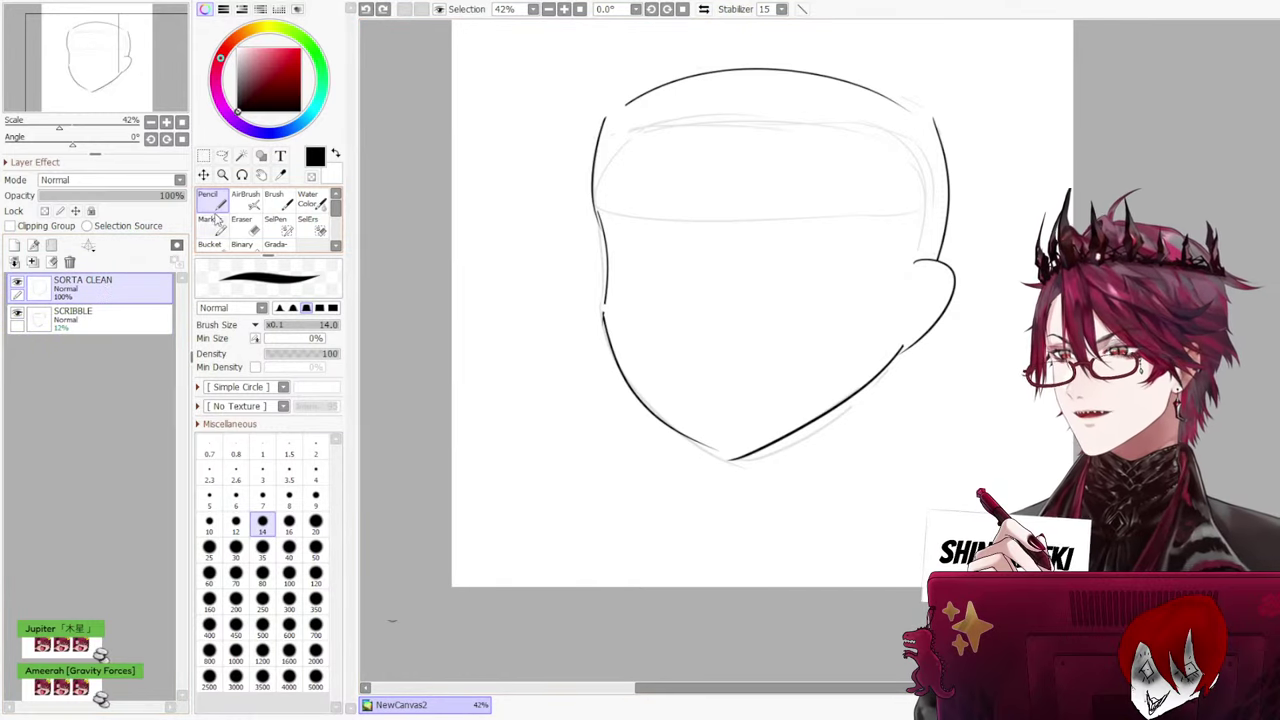
click(594, 116)
drag(600, 124, 684, 86)
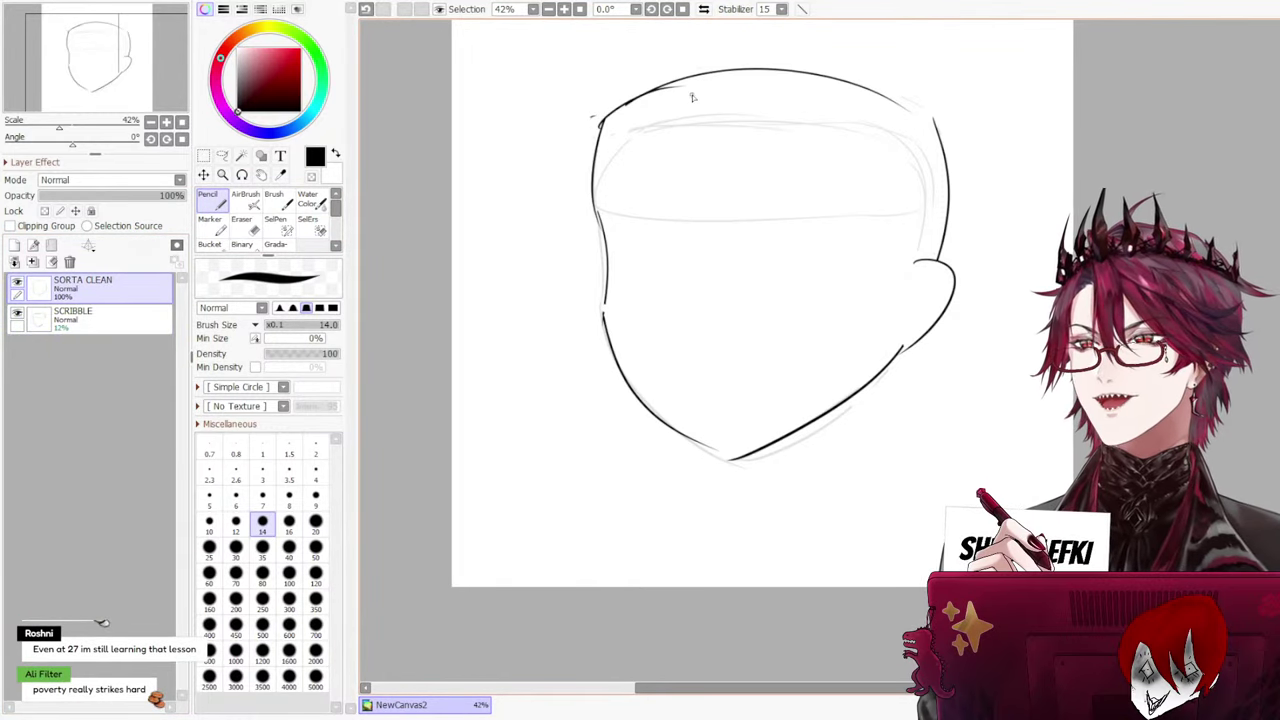
key(ctrl+z)
mouse_move(605, 122)
mouse_down()
mouse_move(640, 96)
mouse_move(684, 85)
mouse_up()
mouse_move(880, 100)
mouse_down()
mouse_move(955, 144)
mouse_move(926, 110)
mouse_move(950, 142)
mouse_move(920, 151)
mouse_move(939, 136)
mouse_up()
key(ctrl+z)
key(ctrl+z)
key(ctrl+z)
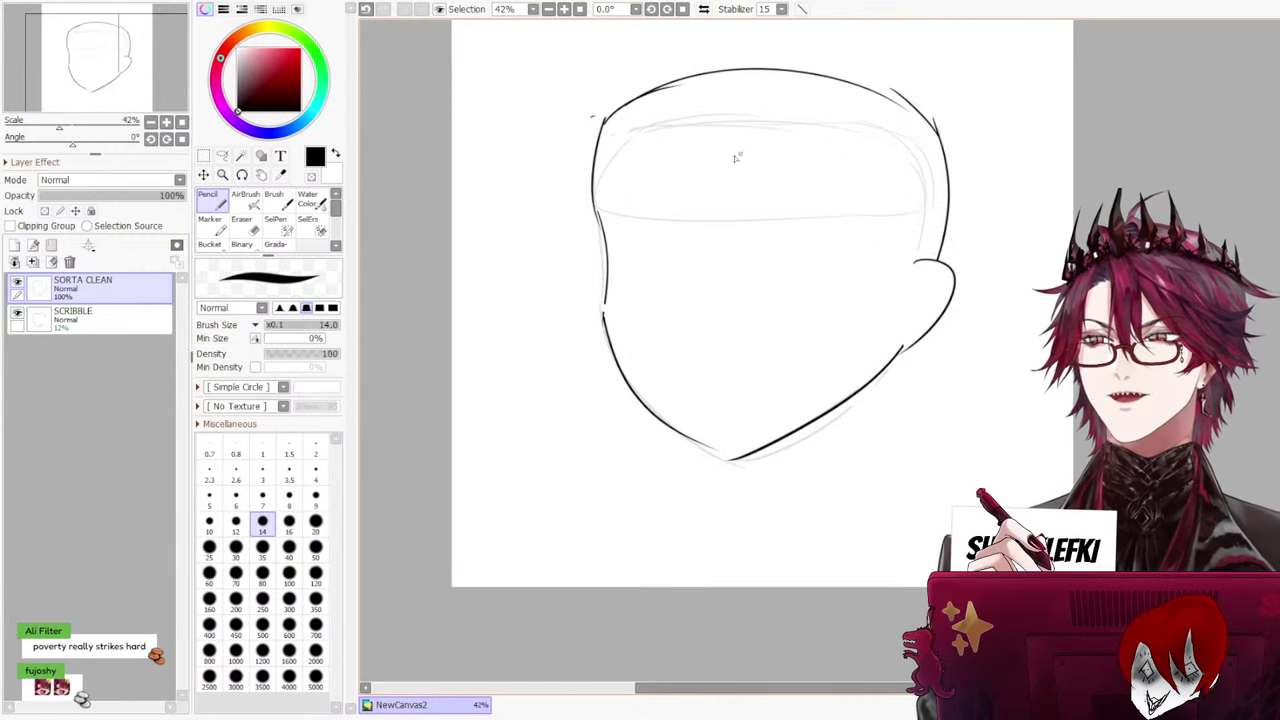
drag(594, 203, 760, 218)
key(ctrl+z)
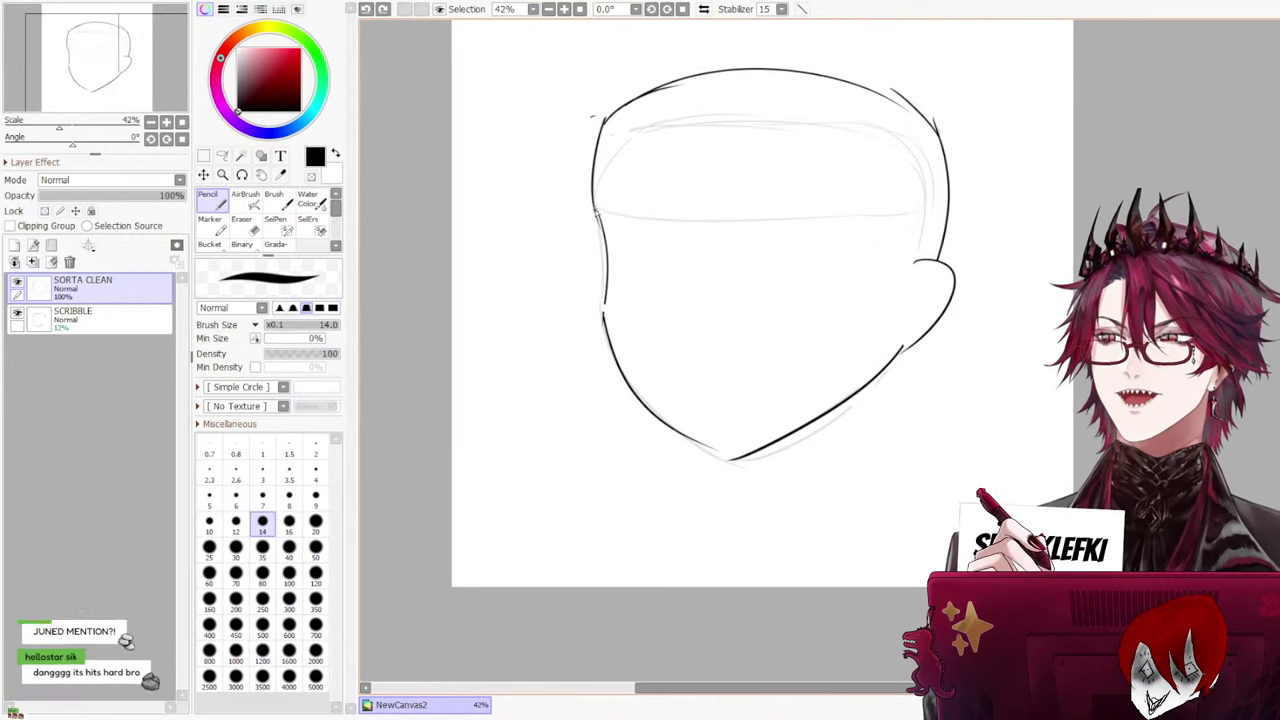
drag(629, 181, 885, 180)
key(ctrl+z)
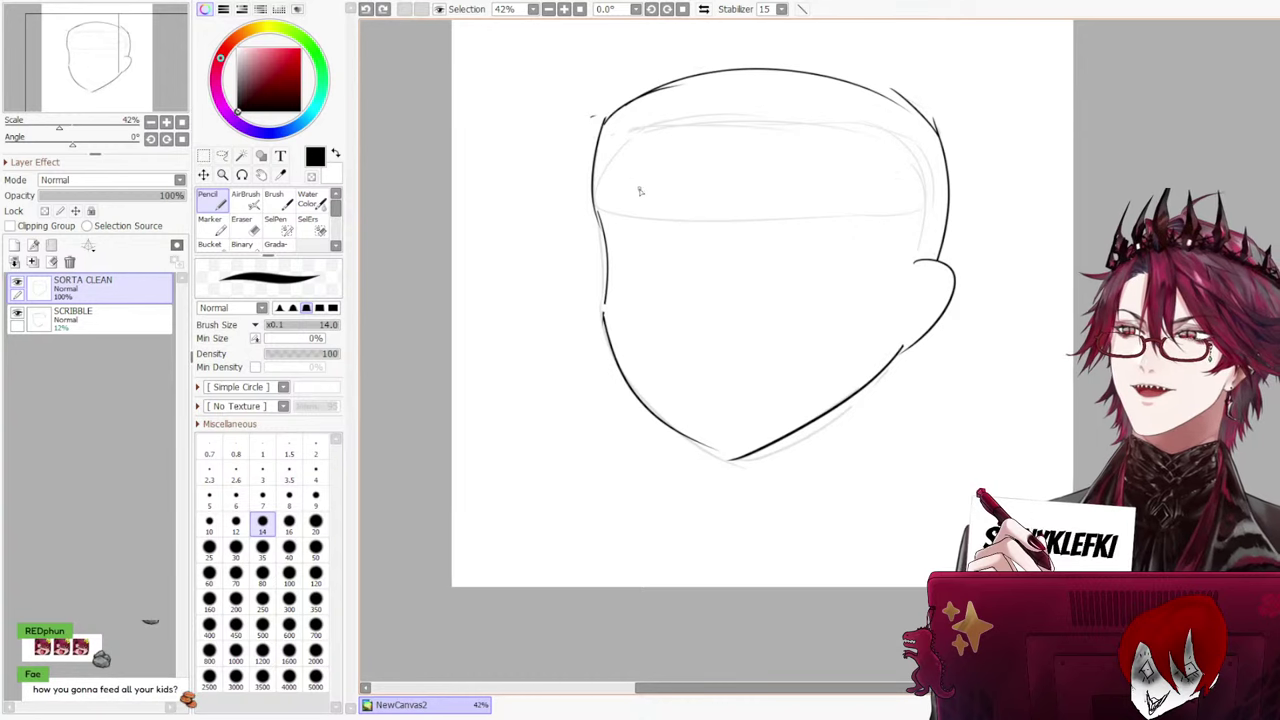
mouse_move(627, 214)
mouse_down()
mouse_move(890, 218)
mouse_move(660, 198)
mouse_move(890, 214)
mouse_up()
key(ctrl+z)
key(ctrl+z)
key(ctrl+z)
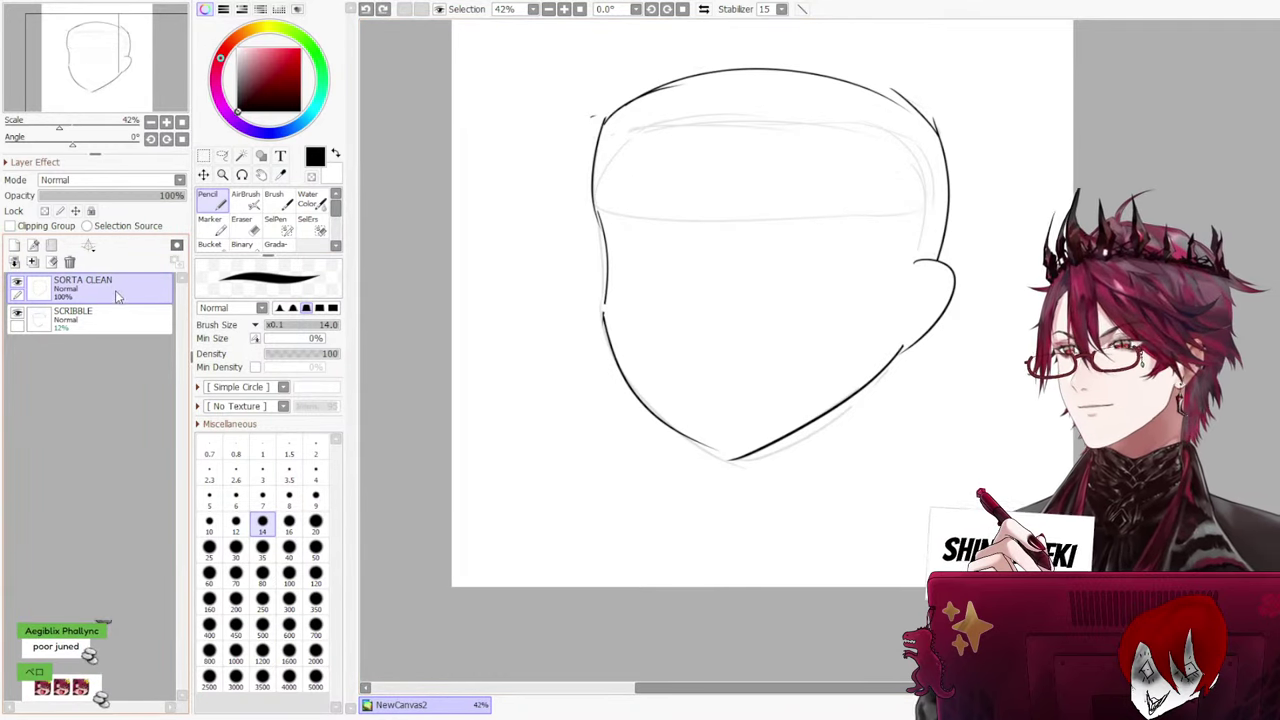
On the SCRIBBLE layer, sketch the slightly curved hairline across the forehead from side to side, switching the Pencil colour to bright red
click(112, 316)
mouse_move(590, 206)
mouse_down()
mouse_move(647, 221)
mouse_move(805, 223)
mouse_move(940, 210)
mouse_up()
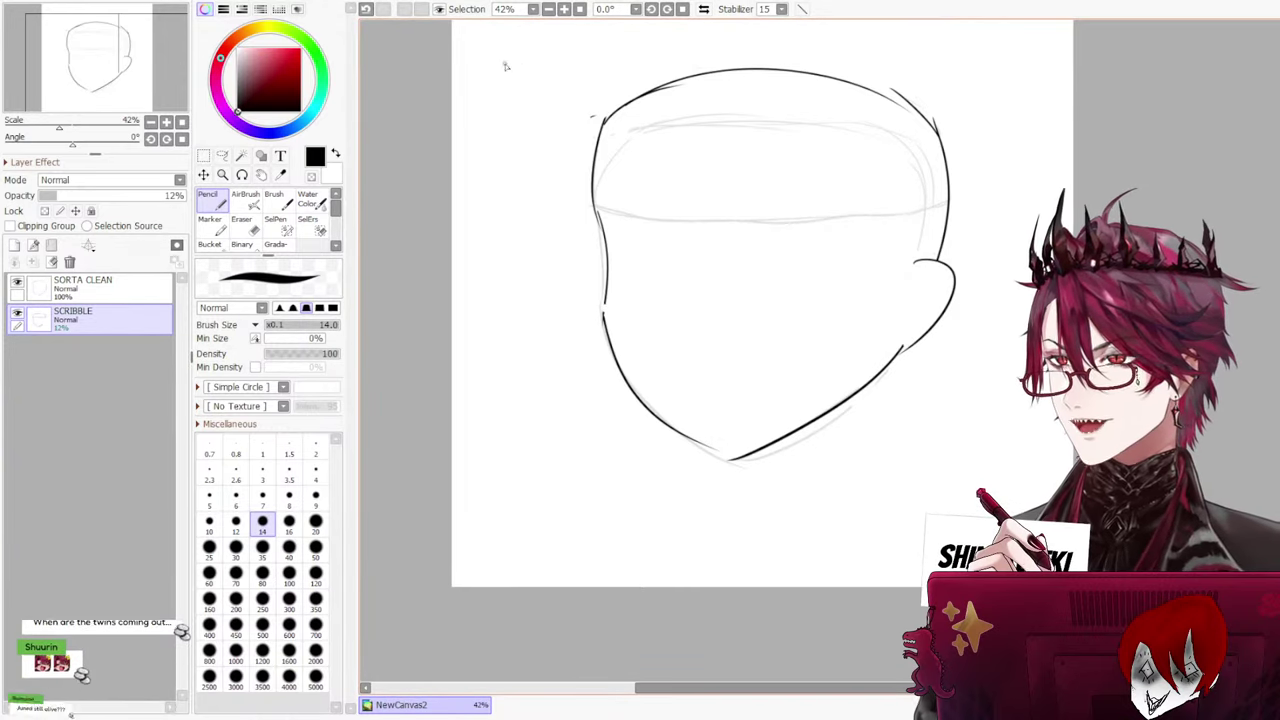
drag(262, 82, 301, 48)
drag(597, 205, 760, 211)
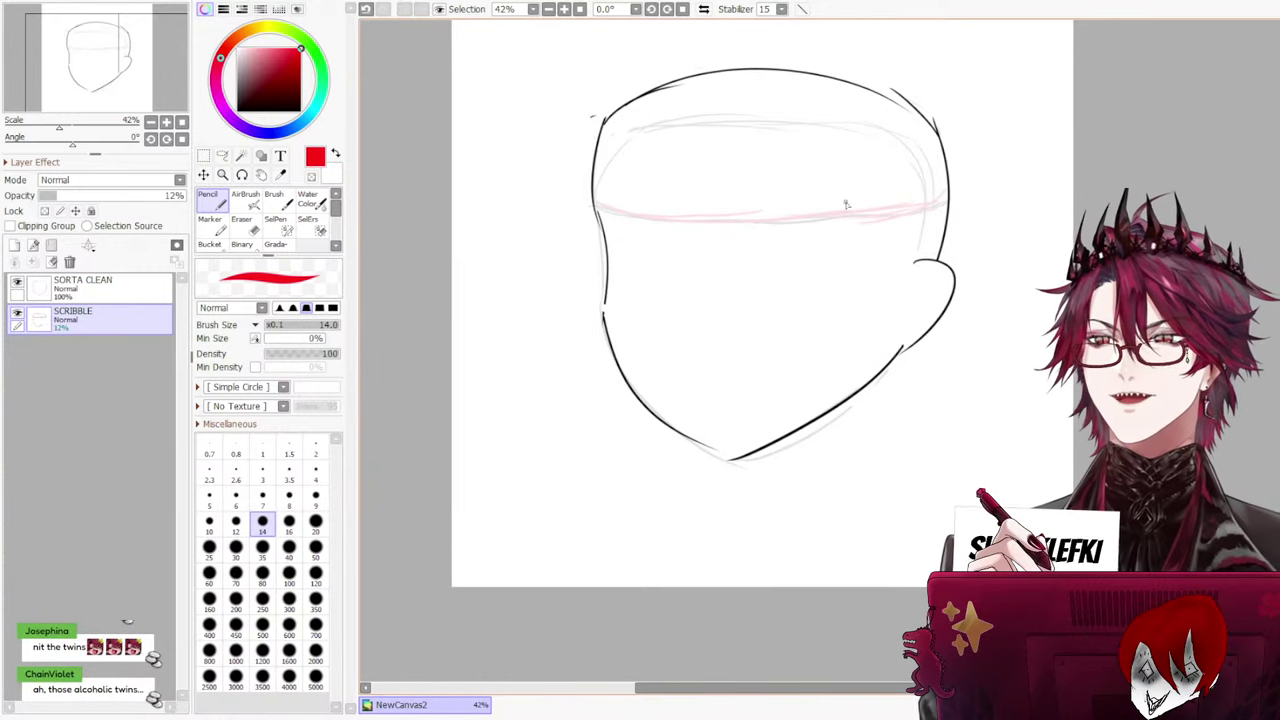
key(ctrl+z)
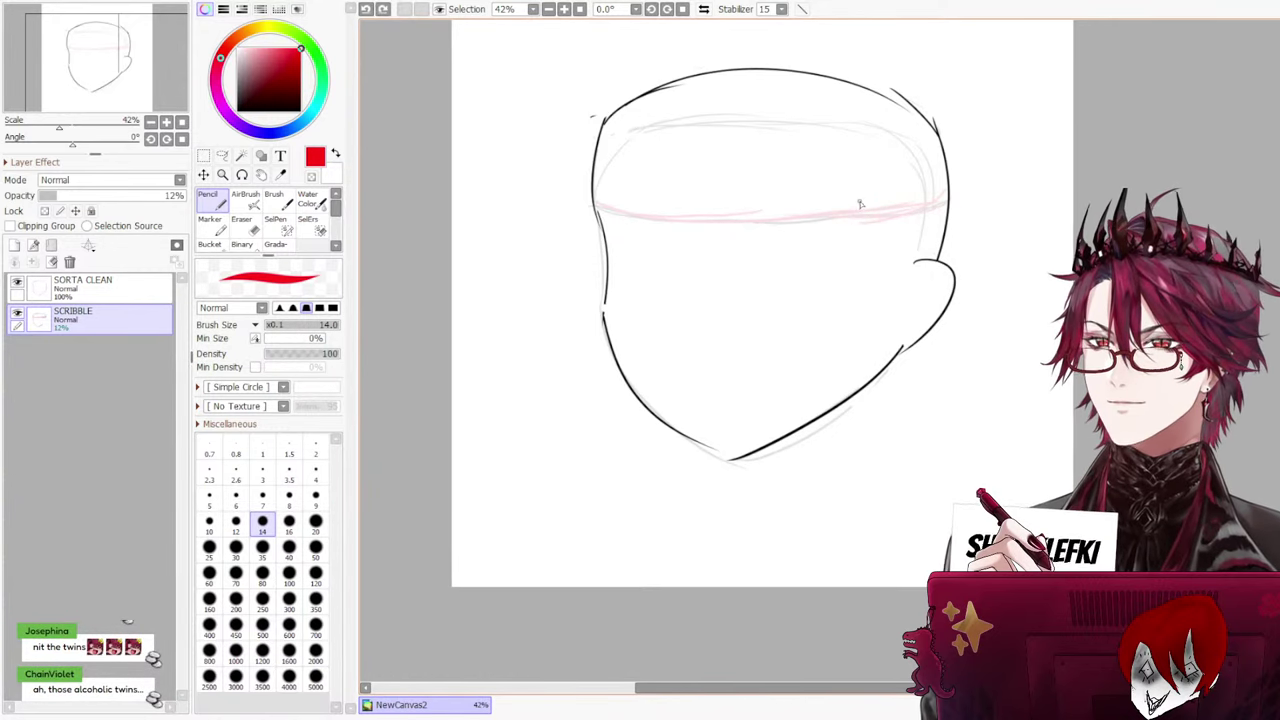
Sketch a pointed red sideburn from the hairline down and back up to the ear, and reinforce the hairline across the forehead
drag(870, 202, 885, 298)
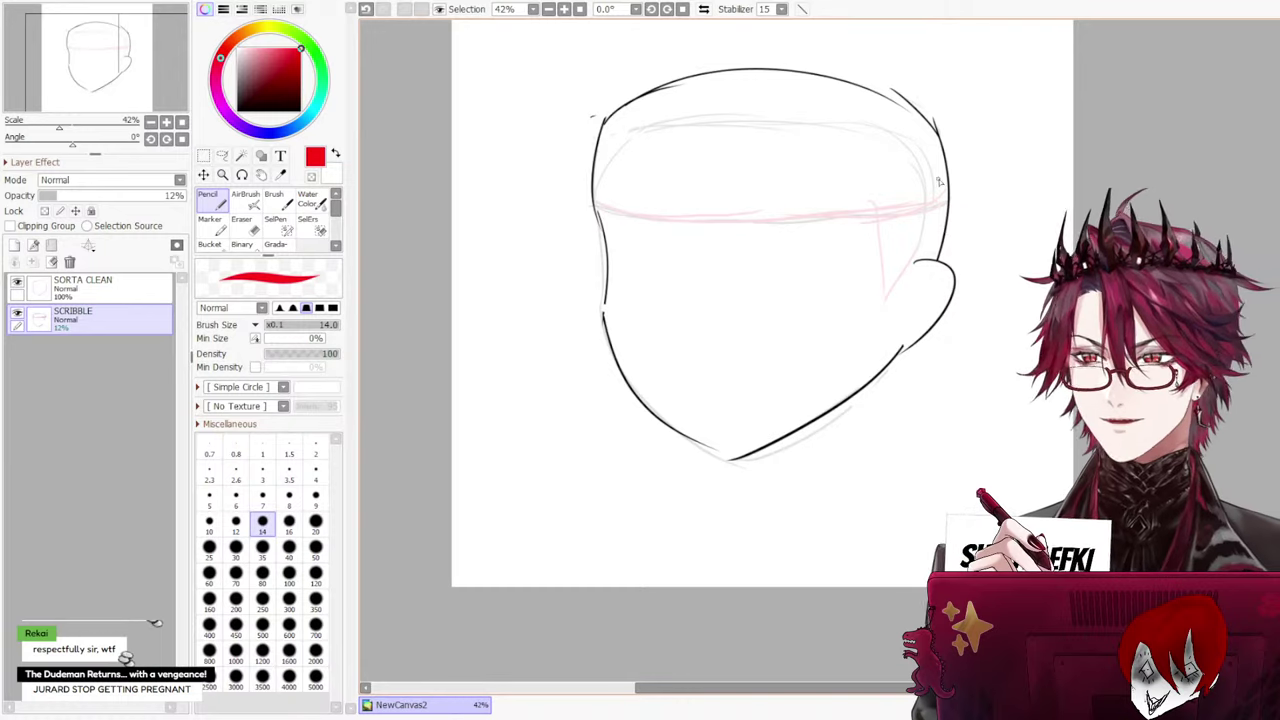
key(ctrl+z)
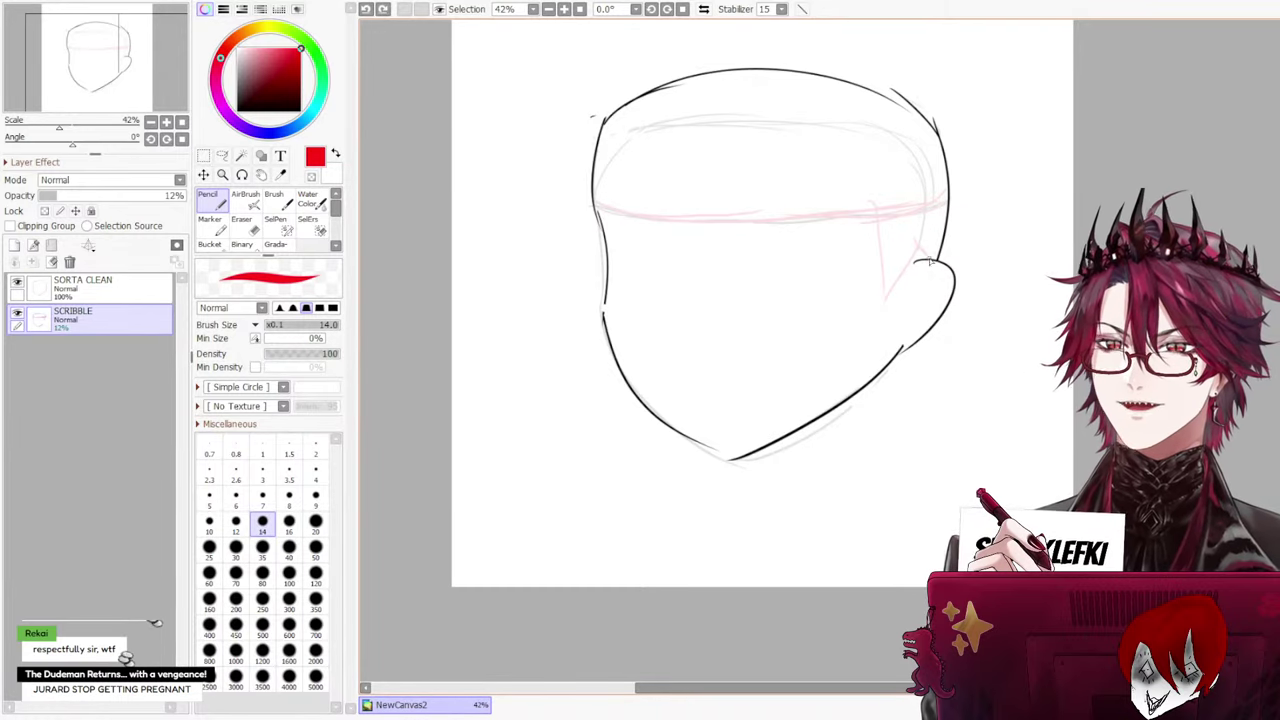
drag(930, 261, 935, 275)
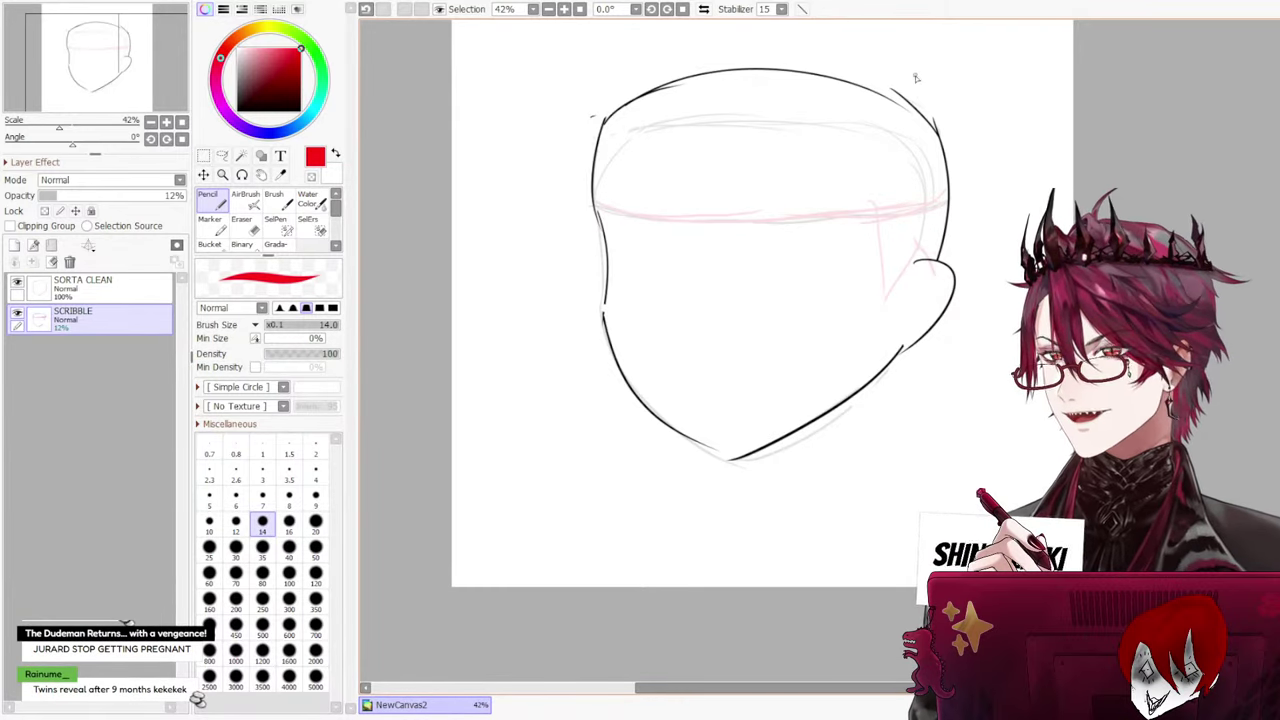
mouse_move(598, 205)
mouse_down()
mouse_move(697, 230)
mouse_move(743, 211)
mouse_move(686, 224)
mouse_move(839, 229)
mouse_up()
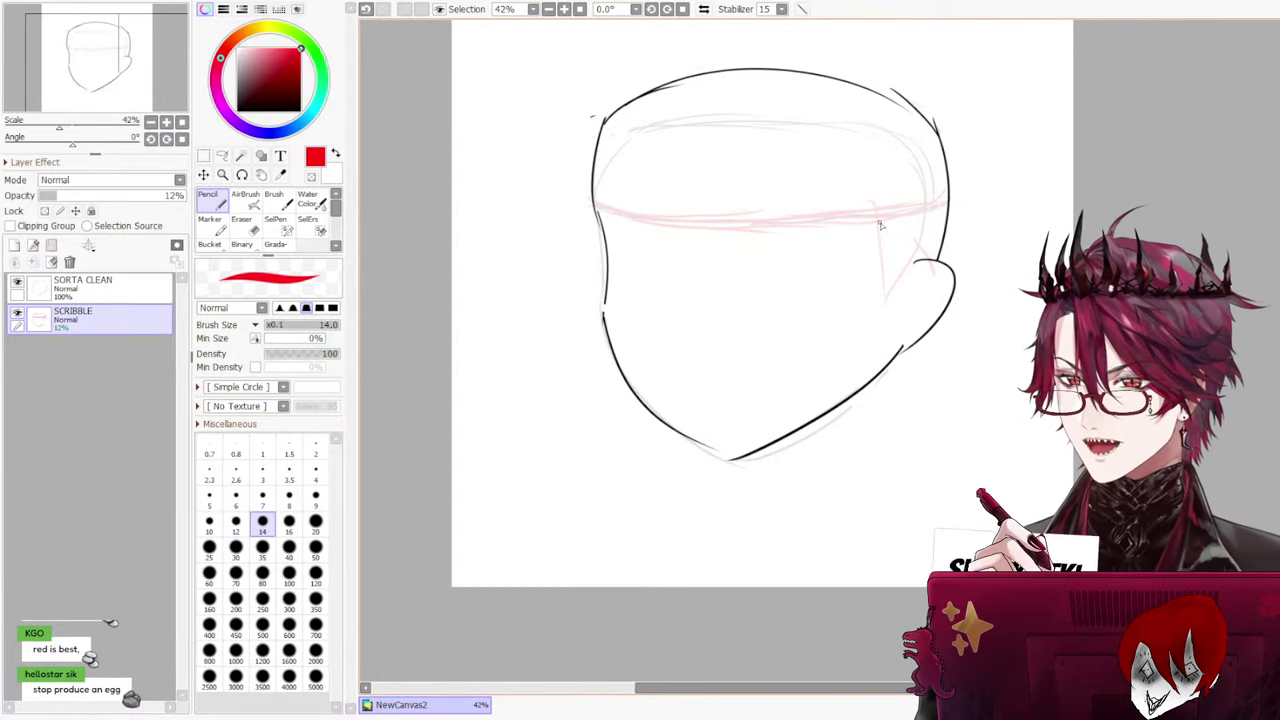
Redraw the sideburn's front edge from the hairline down to its point with a stronger red stroke
drag(877, 206, 889, 295)
key(ctrl+z)
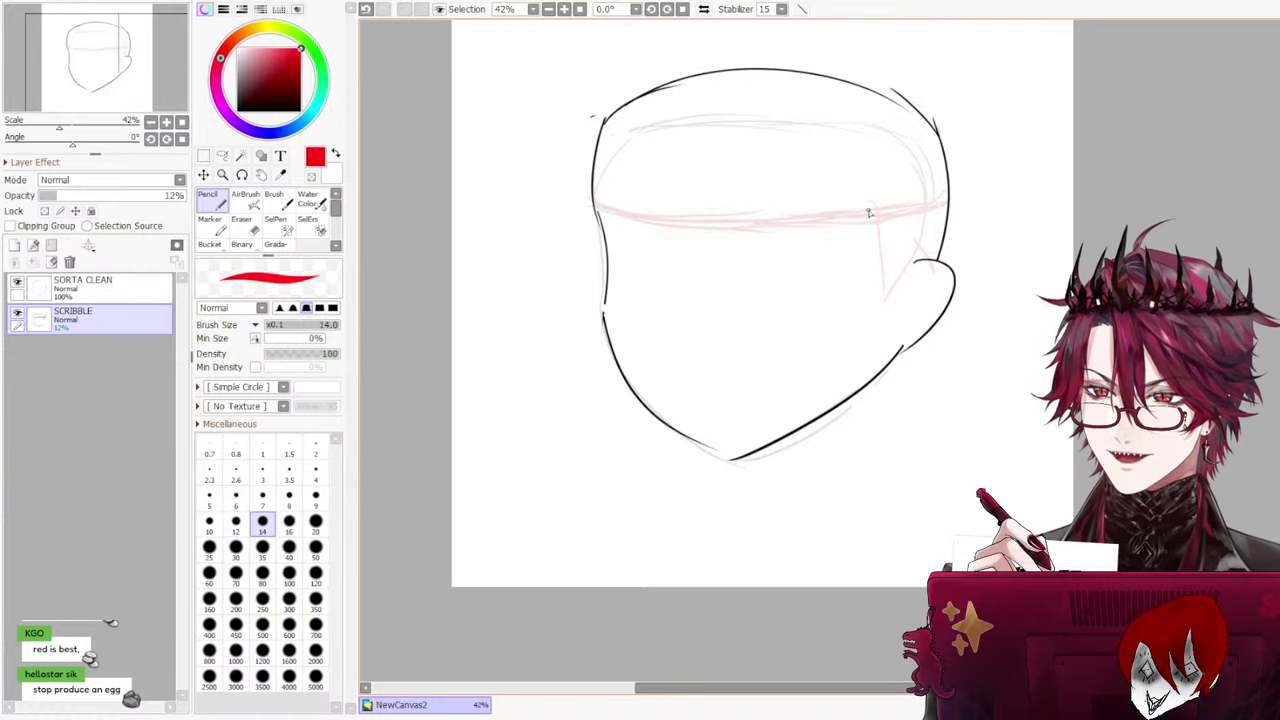
drag(873, 211, 893, 305)
key(ctrl+z)
drag(877, 217, 881, 304)
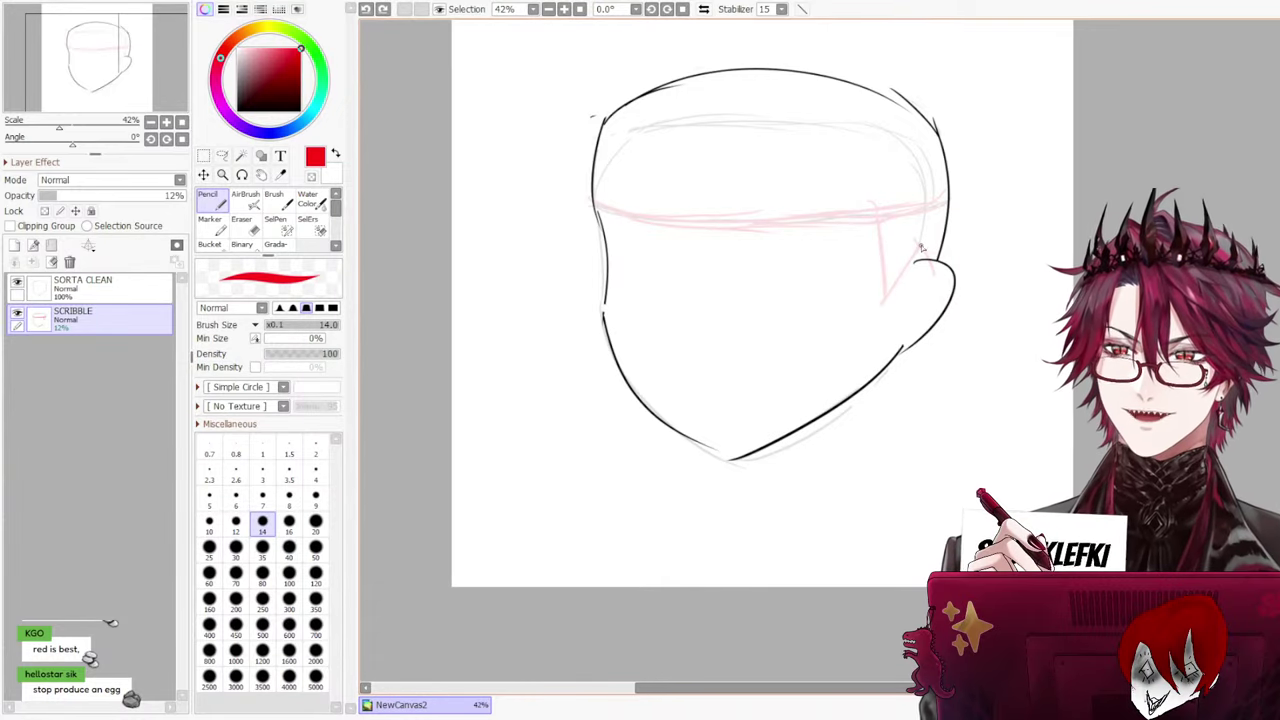
Erase the leftover grey guides inside the head and the red line past the sideburn, using Eraser size 80 for the last part, and return to the Pencil
click(241, 222)
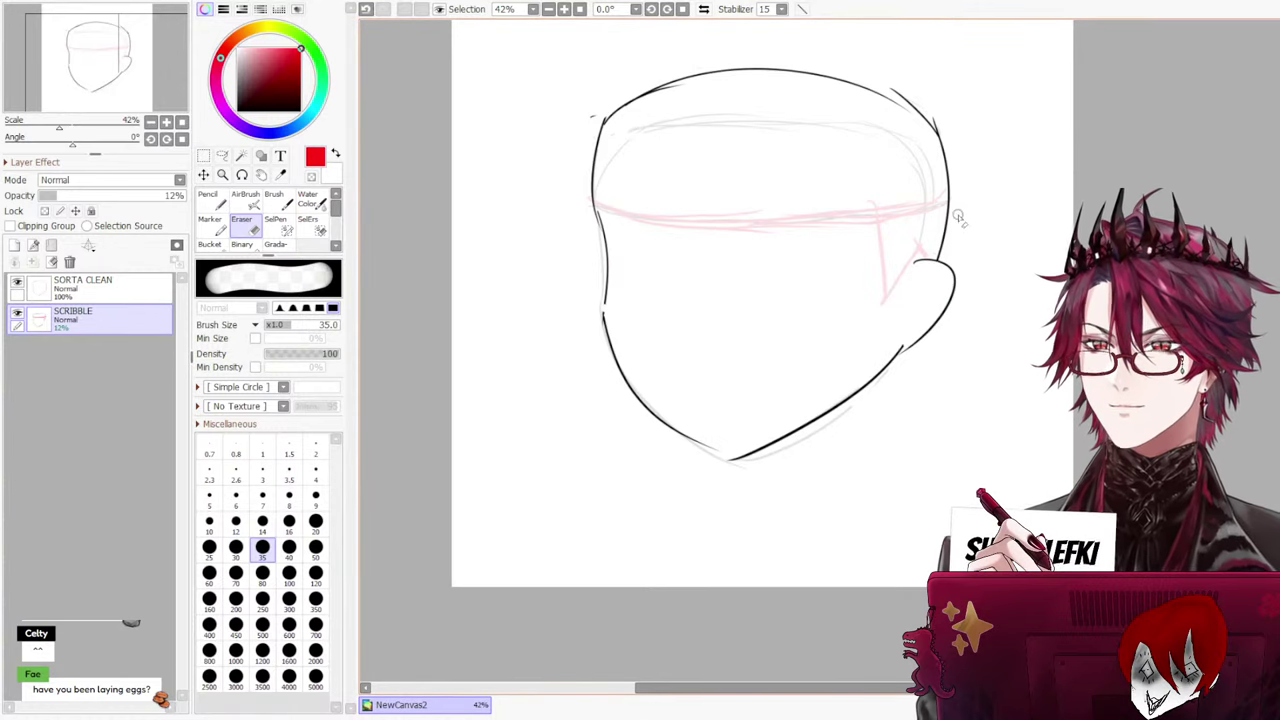
mouse_move(927, 195)
mouse_down()
mouse_move(875, 140)
mouse_move(804, 123)
mouse_move(626, 131)
mouse_move(624, 168)
mouse_move(643, 137)
mouse_move(634, 131)
mouse_move(759, 92)
mouse_move(764, 124)
mouse_move(934, 147)
mouse_up()
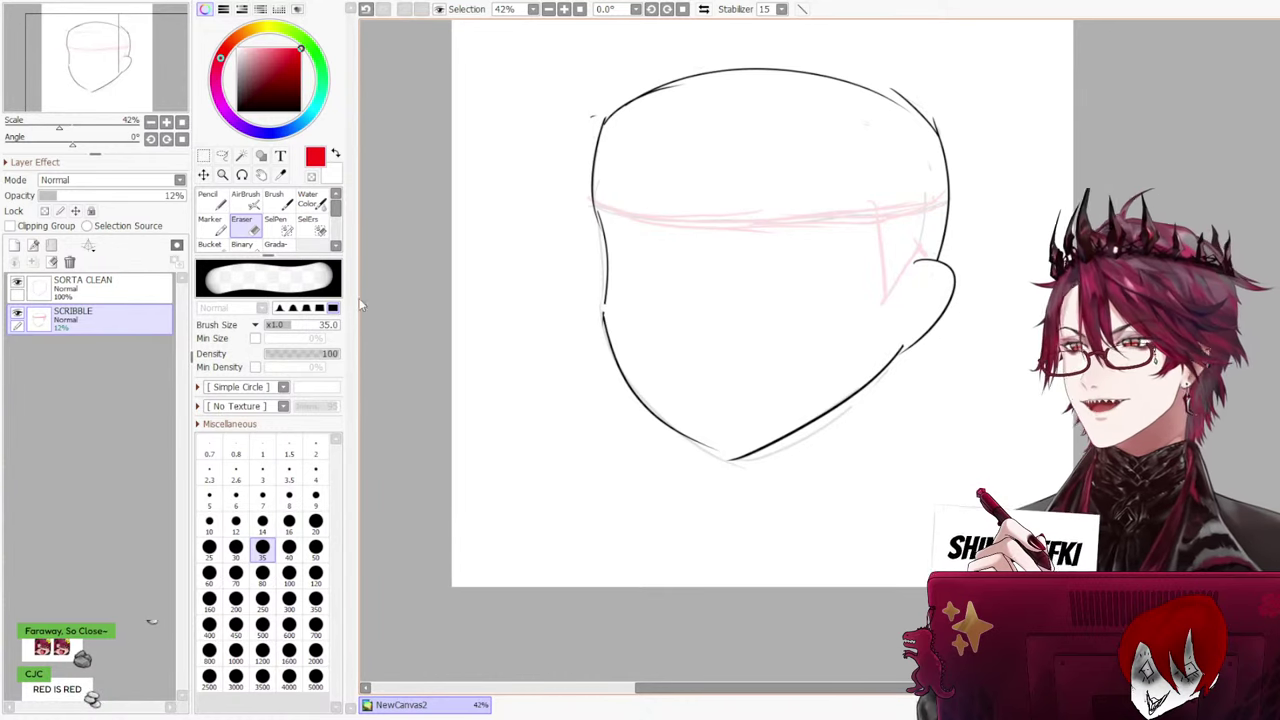
click(262, 572)
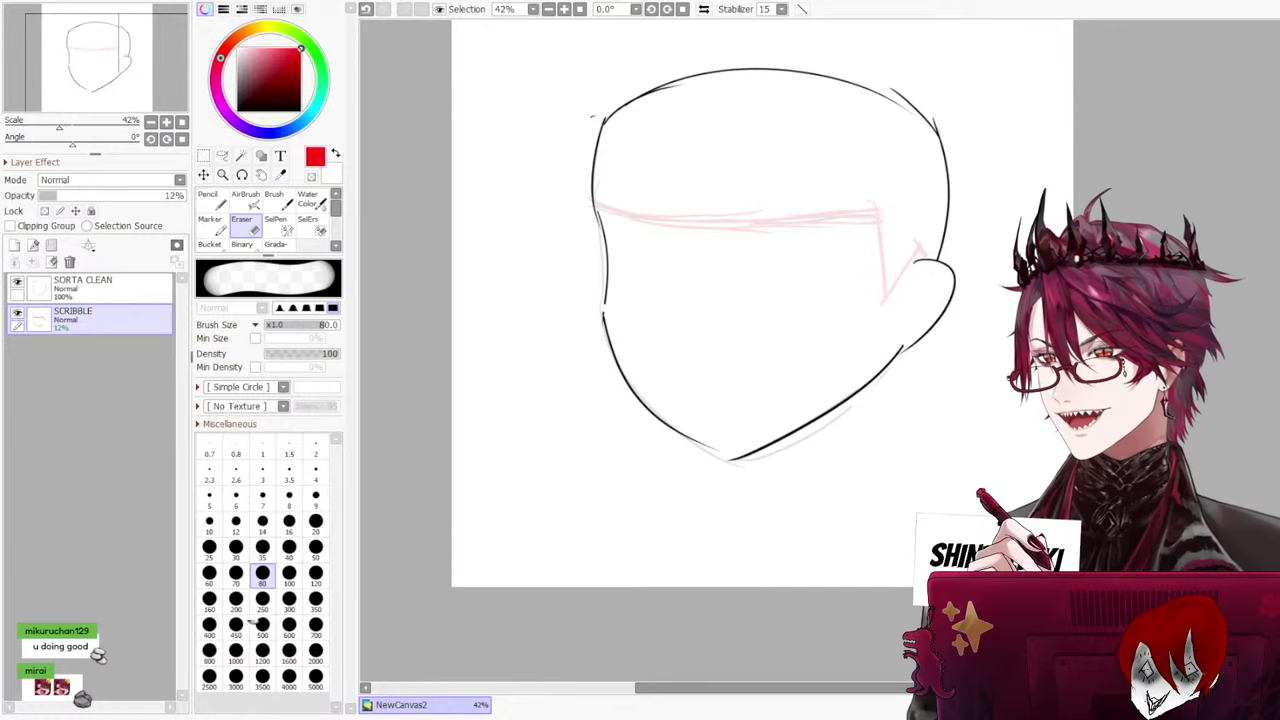
click(210, 201)
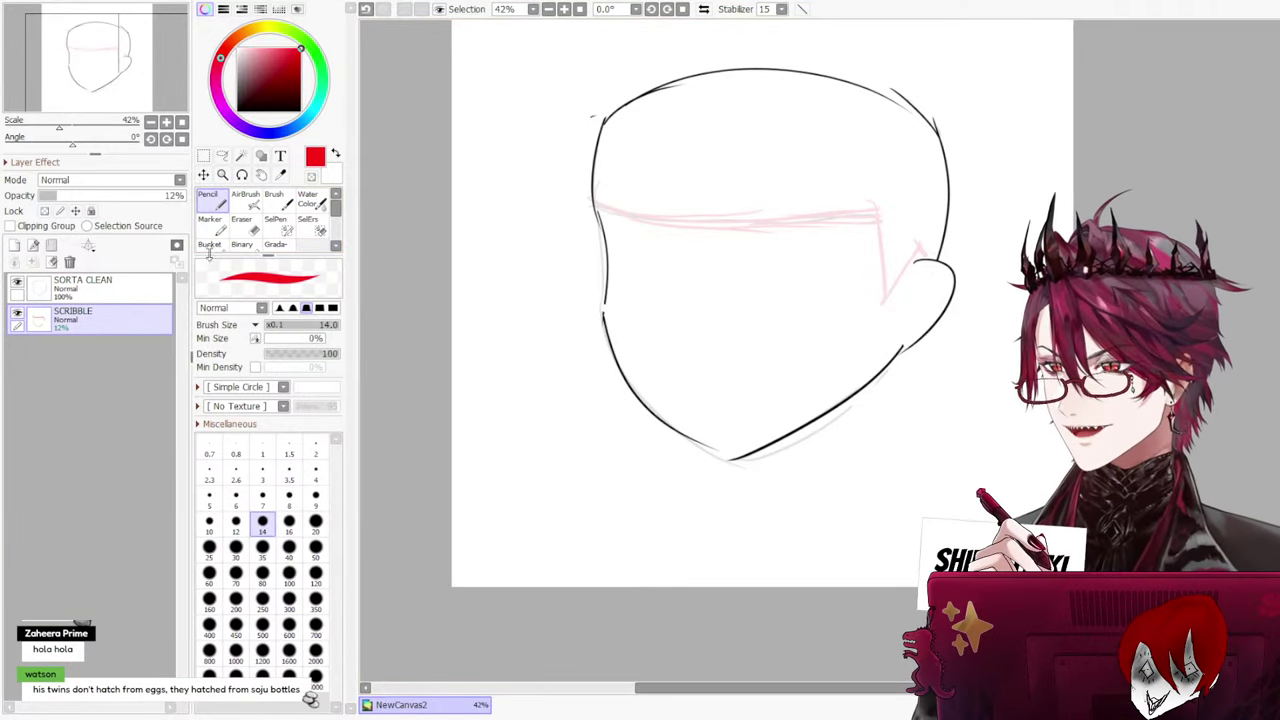
Add a new layer named GUIDE LINES above SORTA CLEAN and switch the Pencil colour to black
click(75, 288)
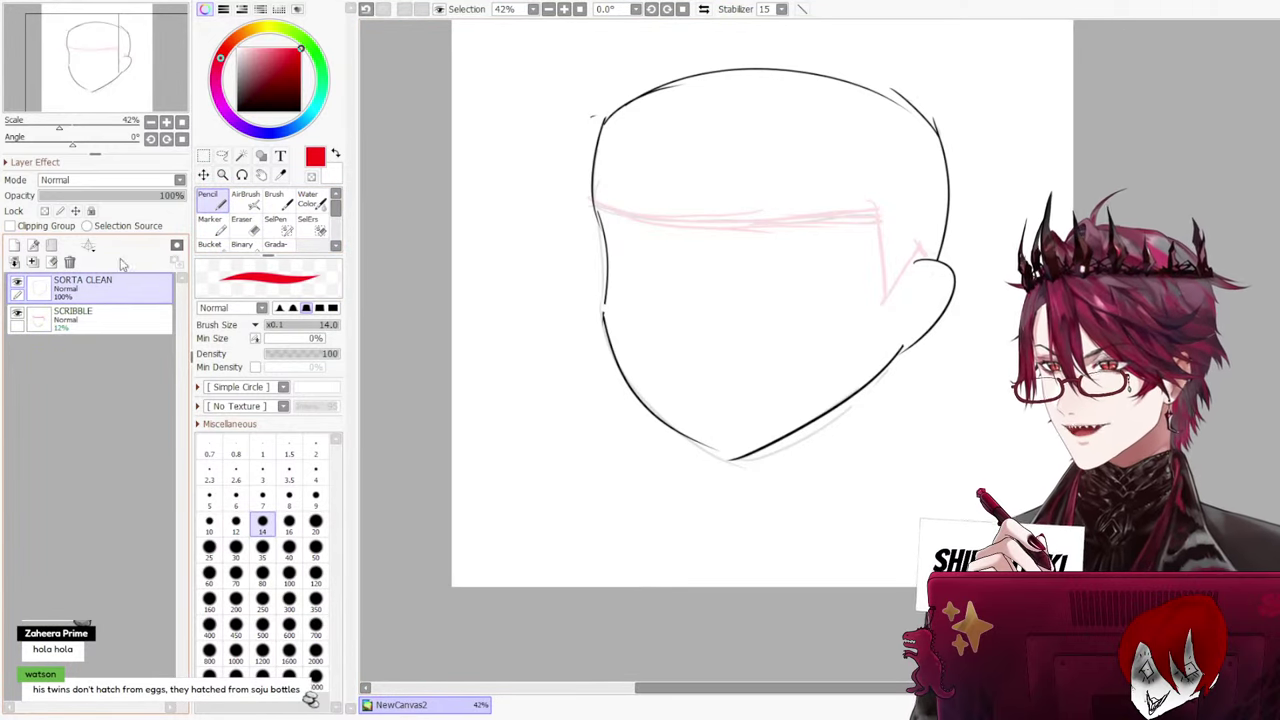
click(15, 262)
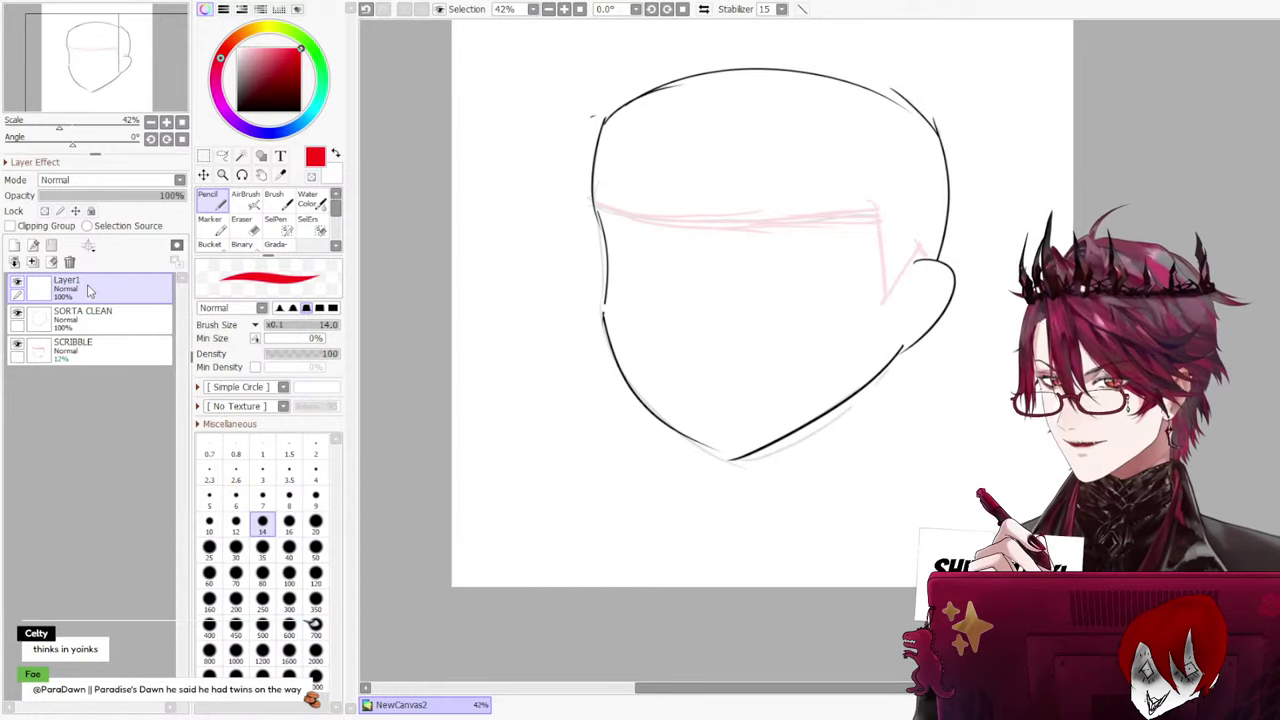
key(Return)
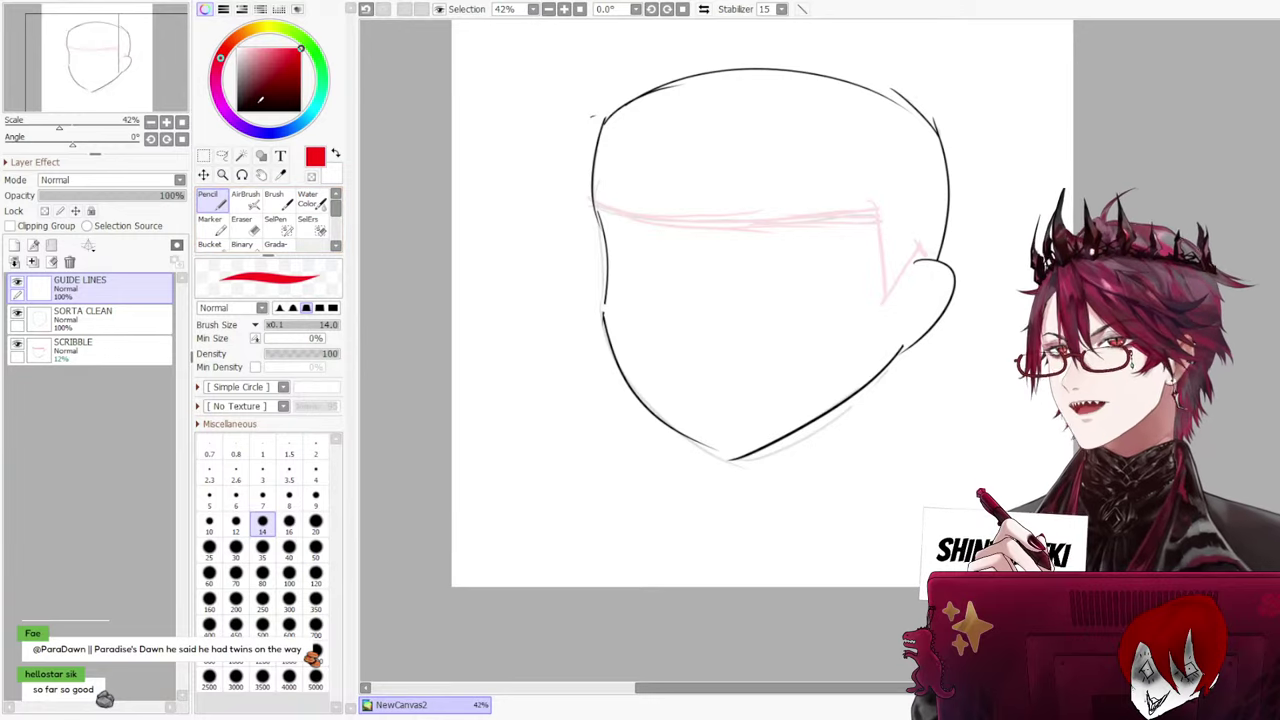
drag(272, 92, 342, 132)
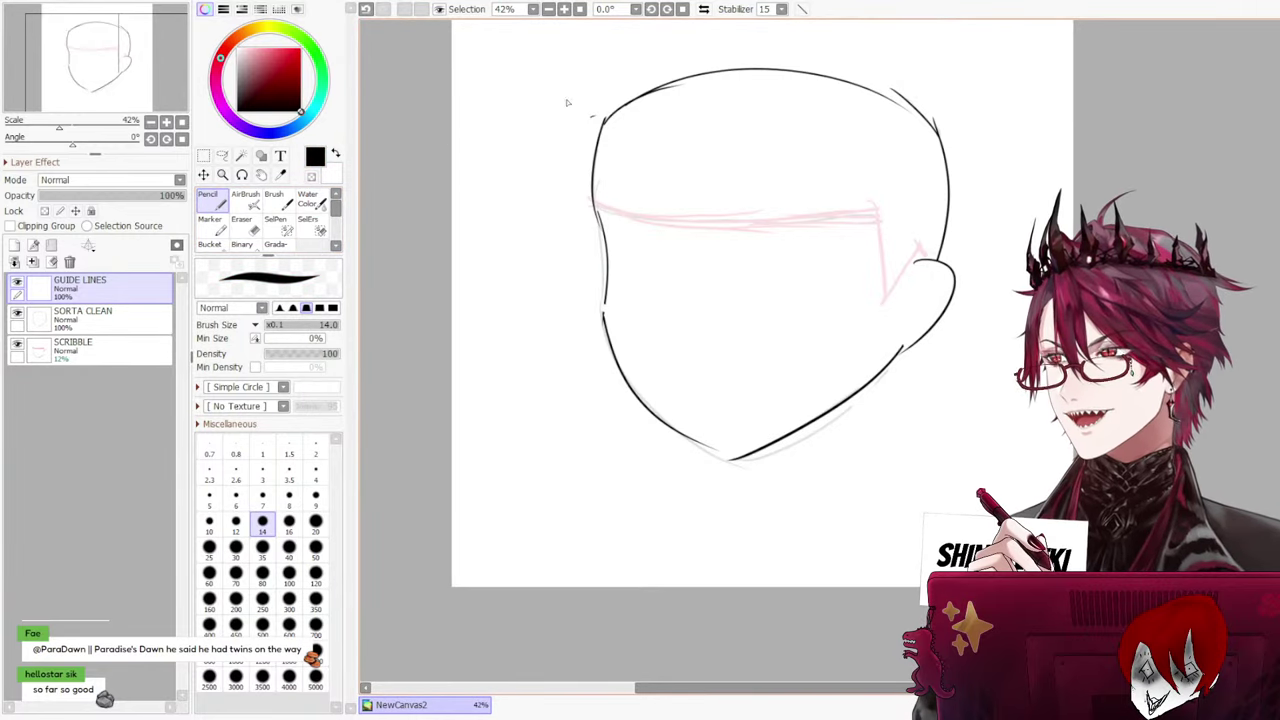
Draw a curved vertical centre guide from the crown down to the chin, redoing the stroke until it bows slightly toward the face's left
drag(724, 150, 712, 423)
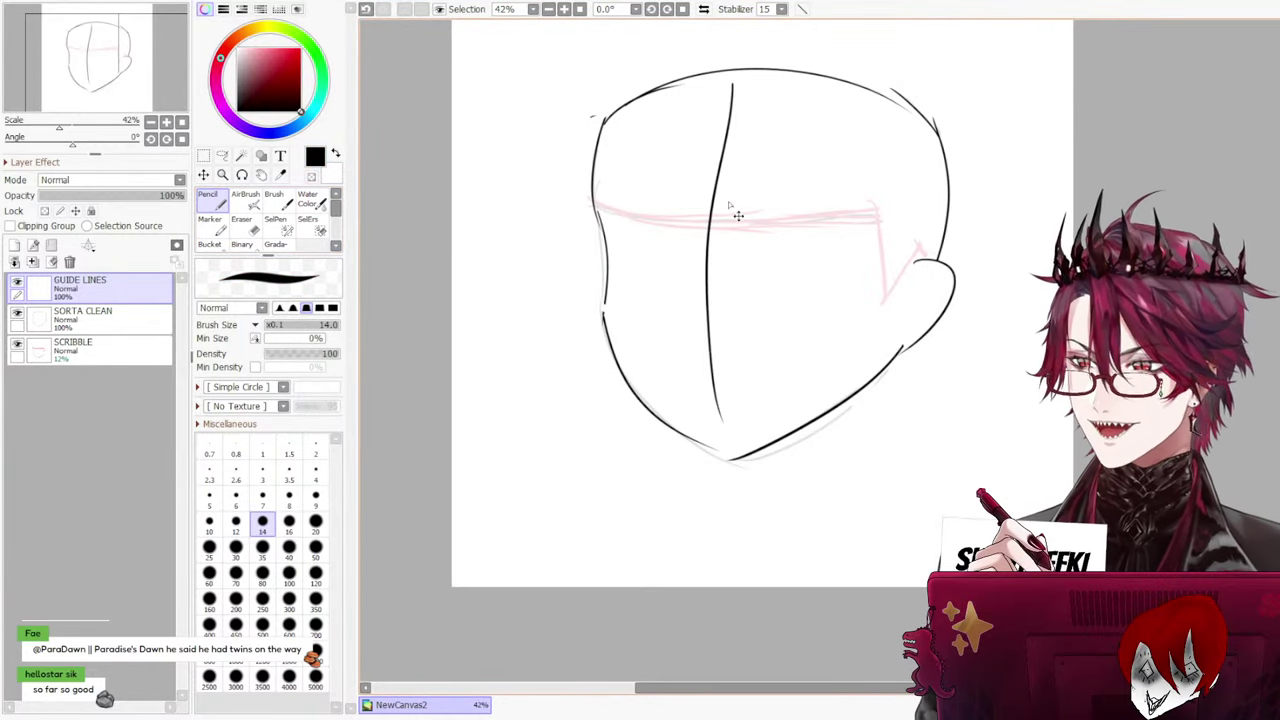
key(ctrl+z)
mouse_move(721, 93)
mouse_down()
mouse_move(696, 421)
mouse_move(730, 376)
mouse_move(712, 204)
mouse_move(728, 472)
mouse_up()
key(ctrl+z)
key(ctrl+z)
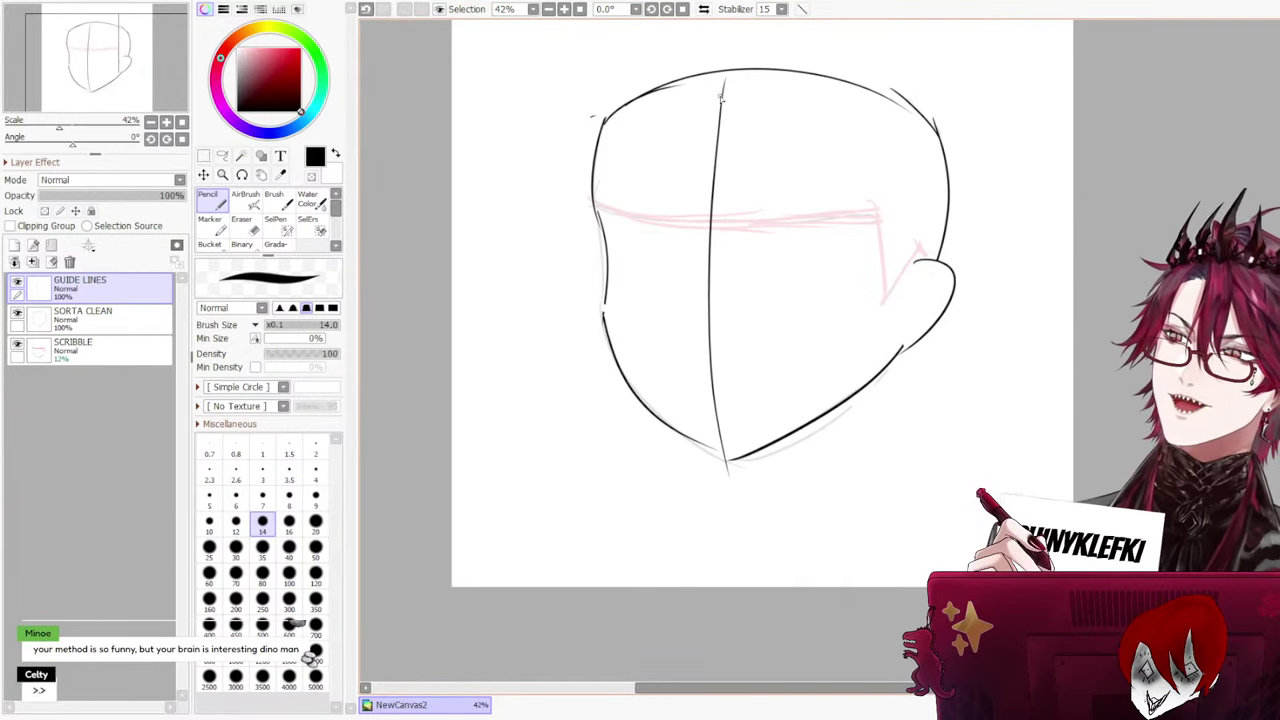
drag(706, 180, 704, 428)
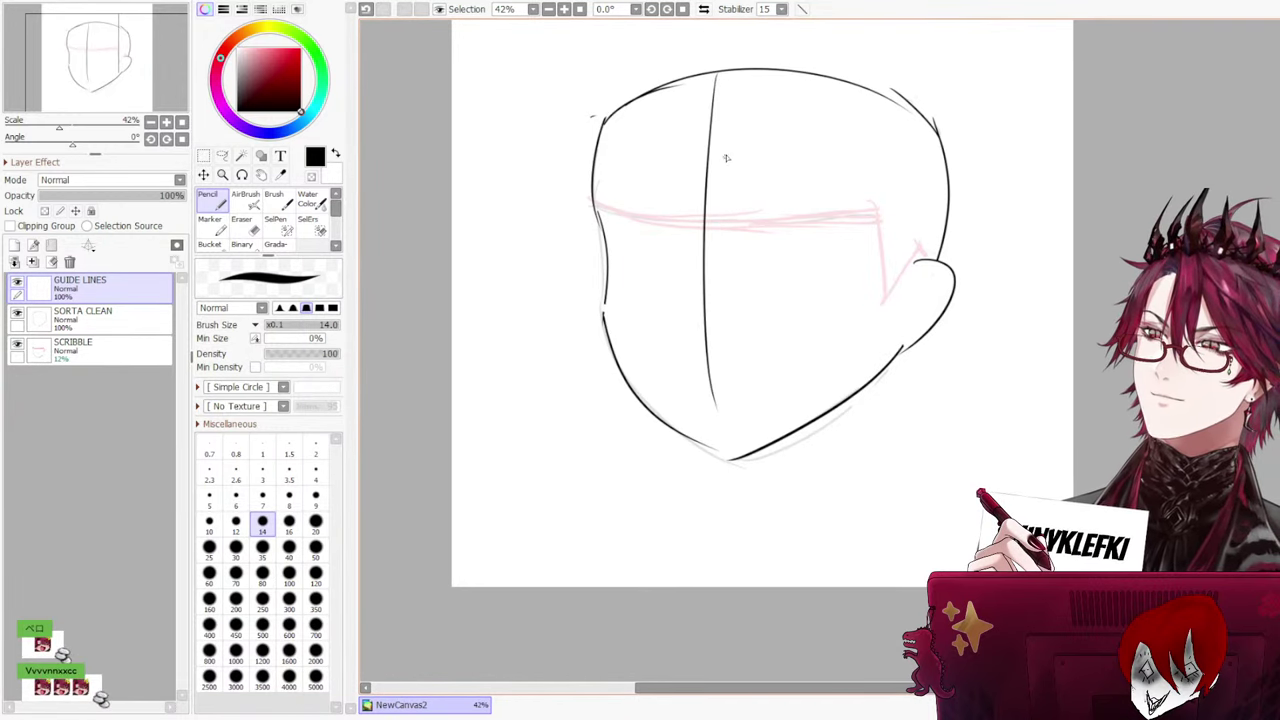
key(ctrl+z)
drag(712, 90, 706, 462)
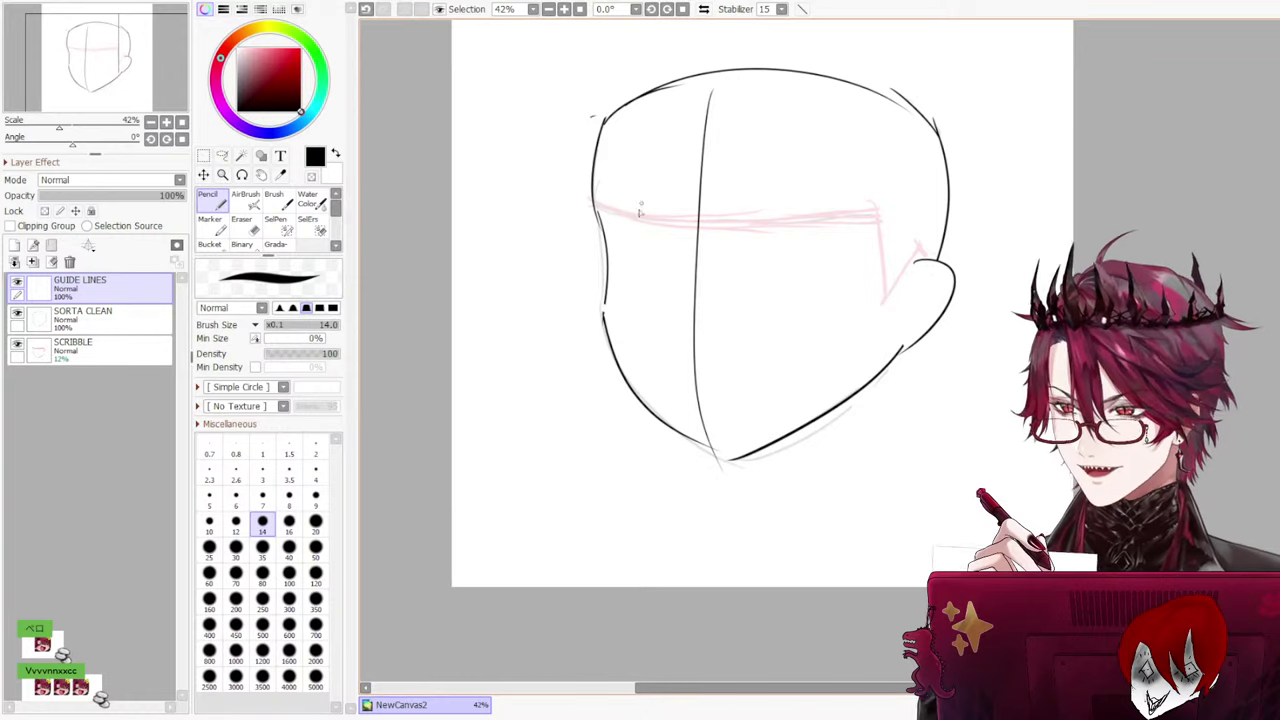
Try to draw a curved horizontal guide across the face about midway between the hairline and the lower cheek
drag(600, 258, 862, 257)
key(ctrl+z)
drag(606, 270, 818, 284)
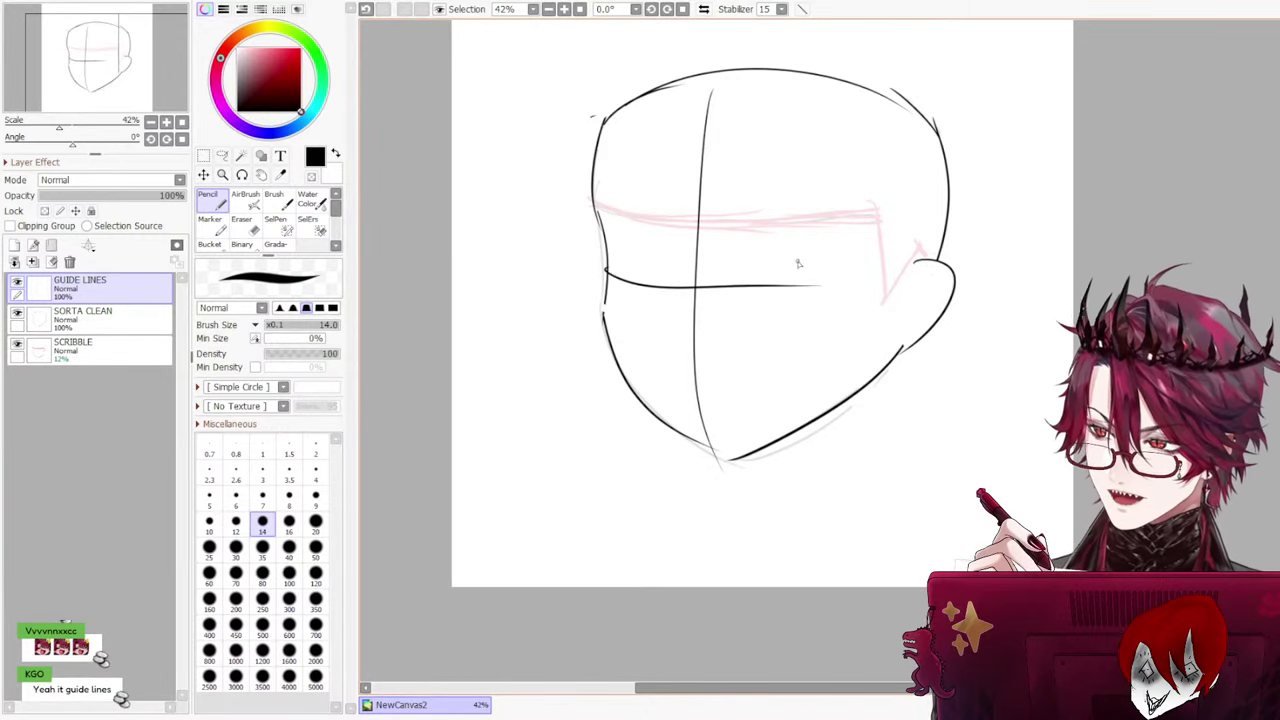
key(ctrl+z)
drag(609, 276, 800, 300)
key(ctrl+z)
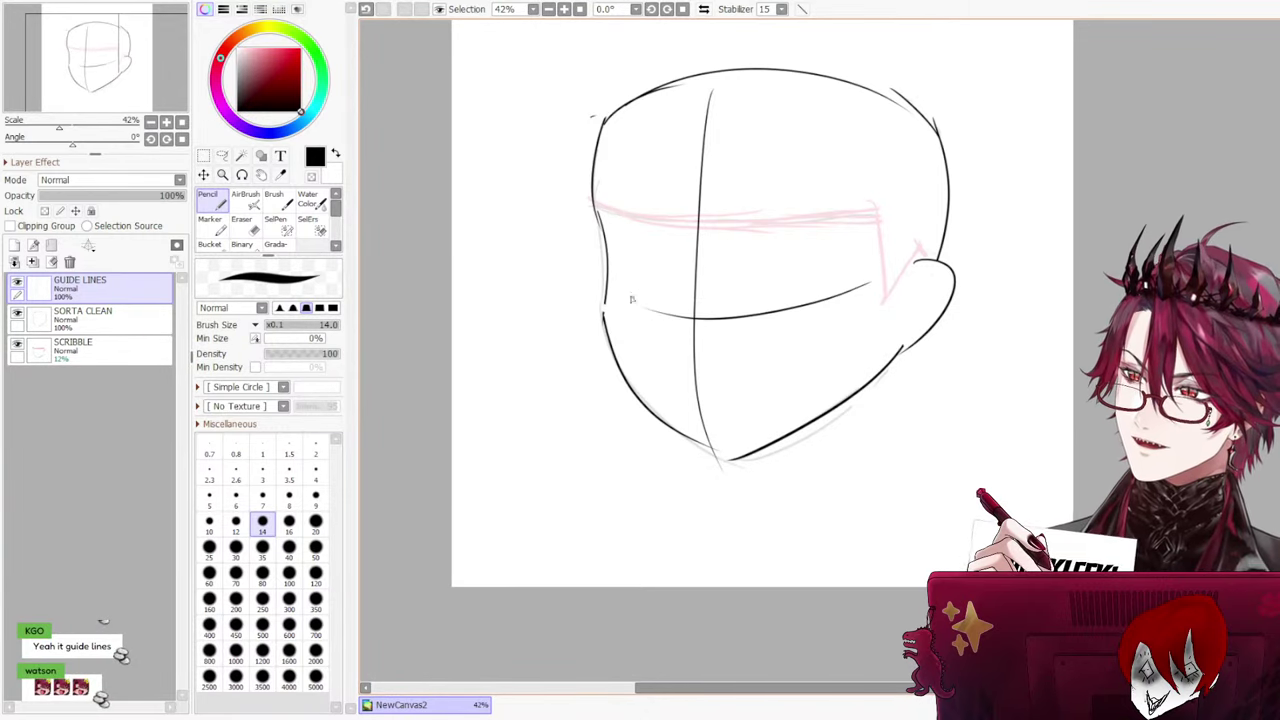
drag(648, 278, 874, 316)
key(ctrl+z)
mouse_move(612, 270)
mouse_down()
mouse_move(812, 295)
mouse_move(884, 280)
mouse_up()
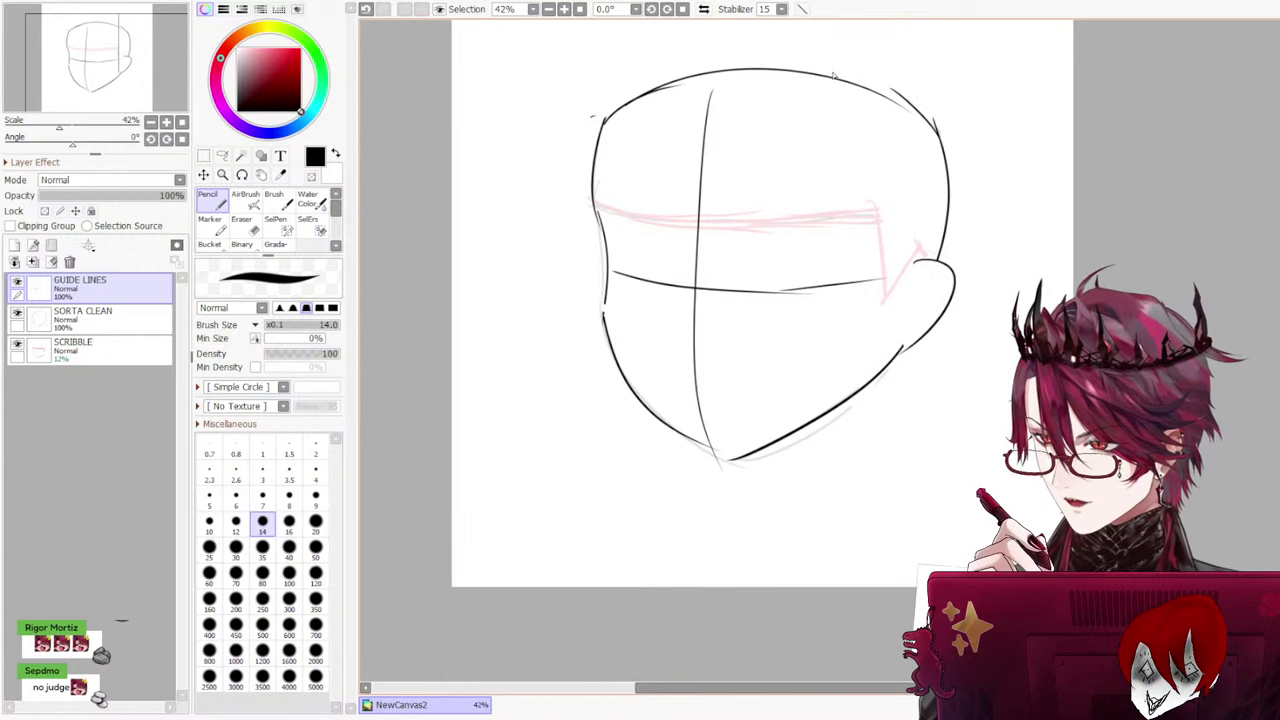
key(ctrl+z)
key(ctrl+z)
mouse_move(595, 278)
mouse_down()
mouse_move(797, 268)
mouse_move(706, 283)
mouse_move(795, 258)
mouse_up()
key(ctrl+z)
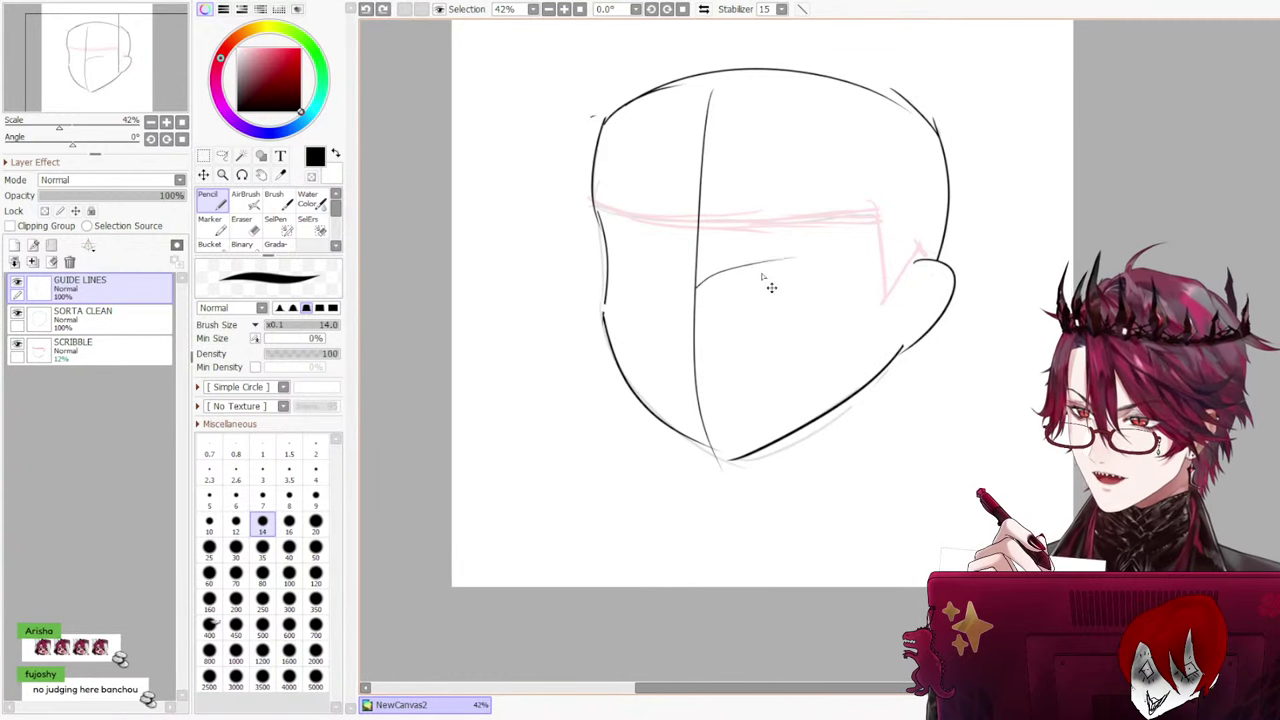
key(ctrl+z)
mouse_move(606, 274)
mouse_down()
mouse_move(793, 268)
mouse_move(771, 293)
mouse_move(828, 292)
mouse_up()
key(ctrl+z)
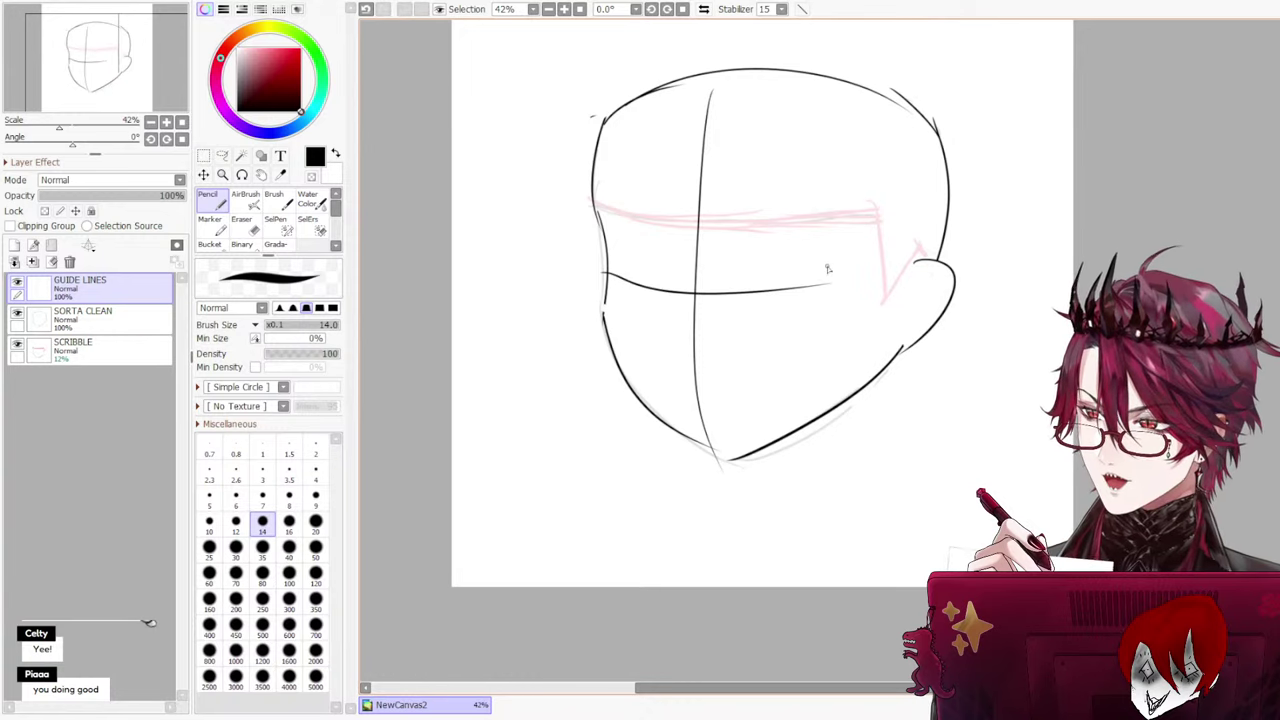
key(ctrl+z)
mouse_move(606, 286)
mouse_down()
mouse_move(788, 302)
mouse_move(673, 311)
mouse_move(780, 304)
mouse_up()
key(ctrl+z)
key(ctrl+z)
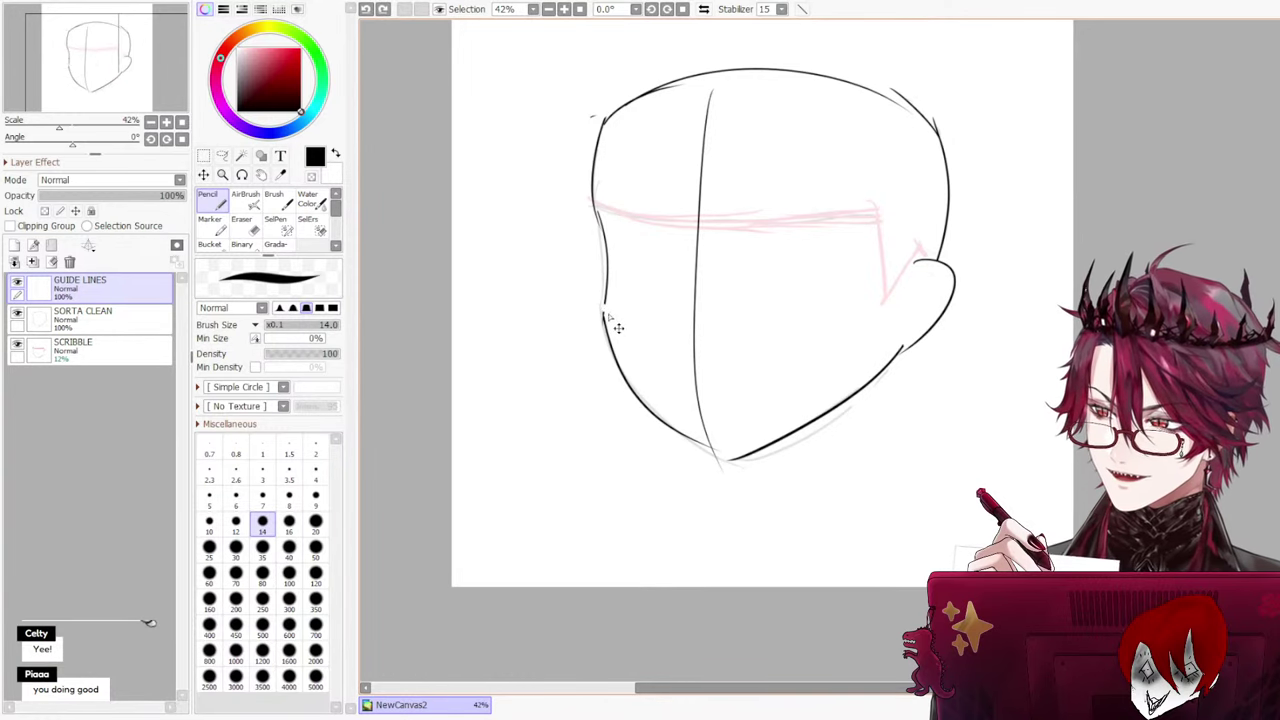
Draw the horizontal guide lower, from the left cheek notch across the centre guide to just below the sideburn's point
drag(603, 312, 780, 318)
key(ctrl+z)
mouse_move(600, 307)
mouse_down()
mouse_move(713, 329)
mouse_move(848, 304)
mouse_move(724, 333)
mouse_up()
key(ctrl+z)
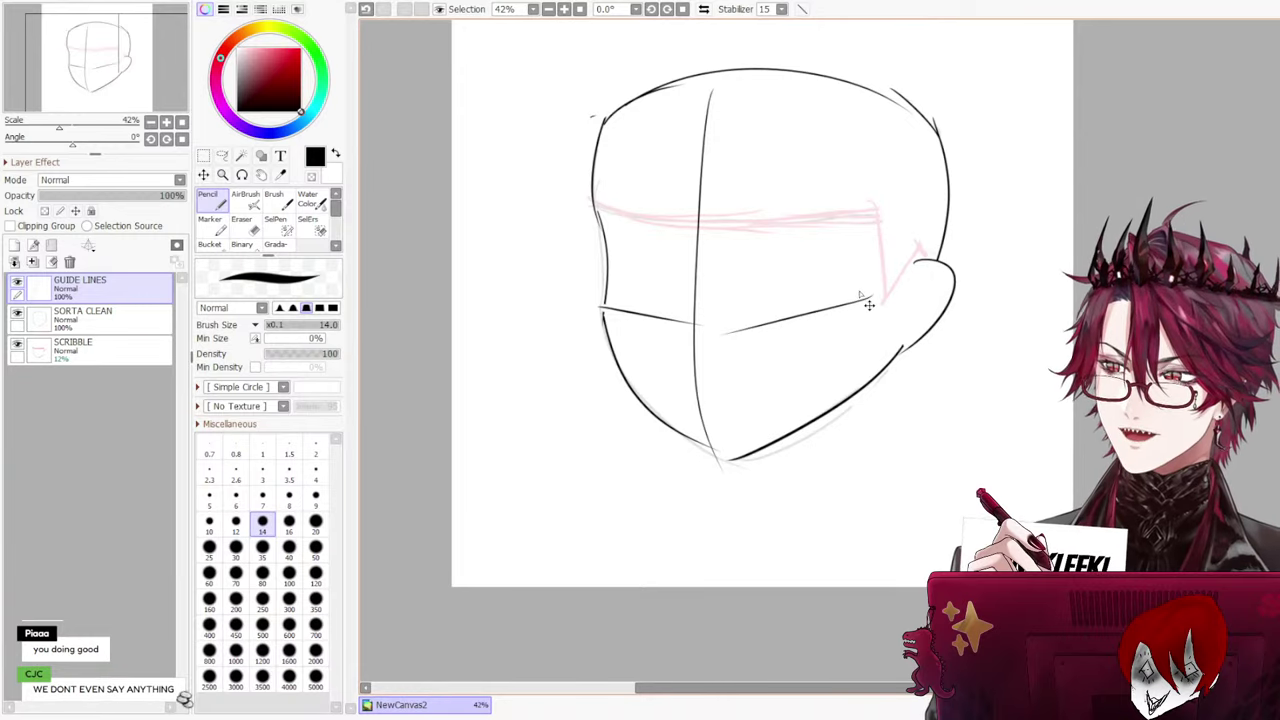
key(ctrl+z)
drag(872, 290, 737, 328)
key(ctrl+z)
mouse_move(862, 287)
mouse_down()
mouse_move(688, 328)
mouse_move(880, 308)
mouse_up()
key(ctrl+z)
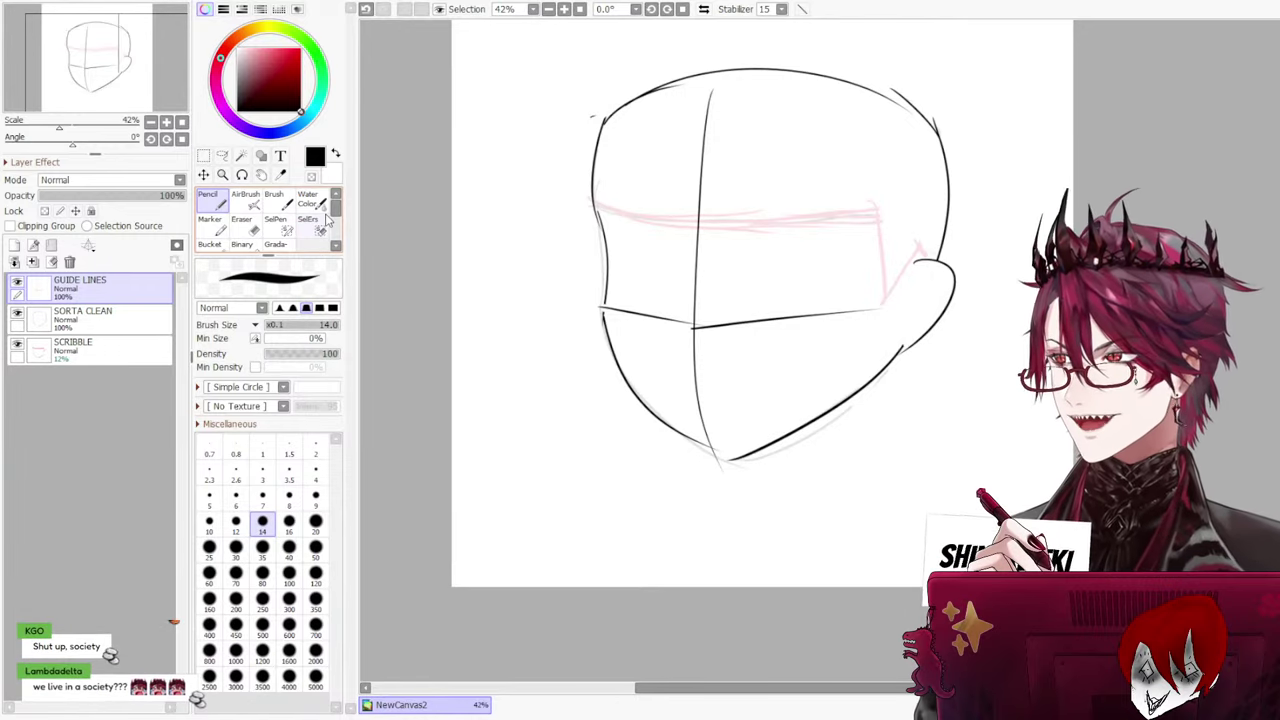
Erase the section of the horizontal guide just right of the centre guide with the size 80 Eraser
click(245, 225)
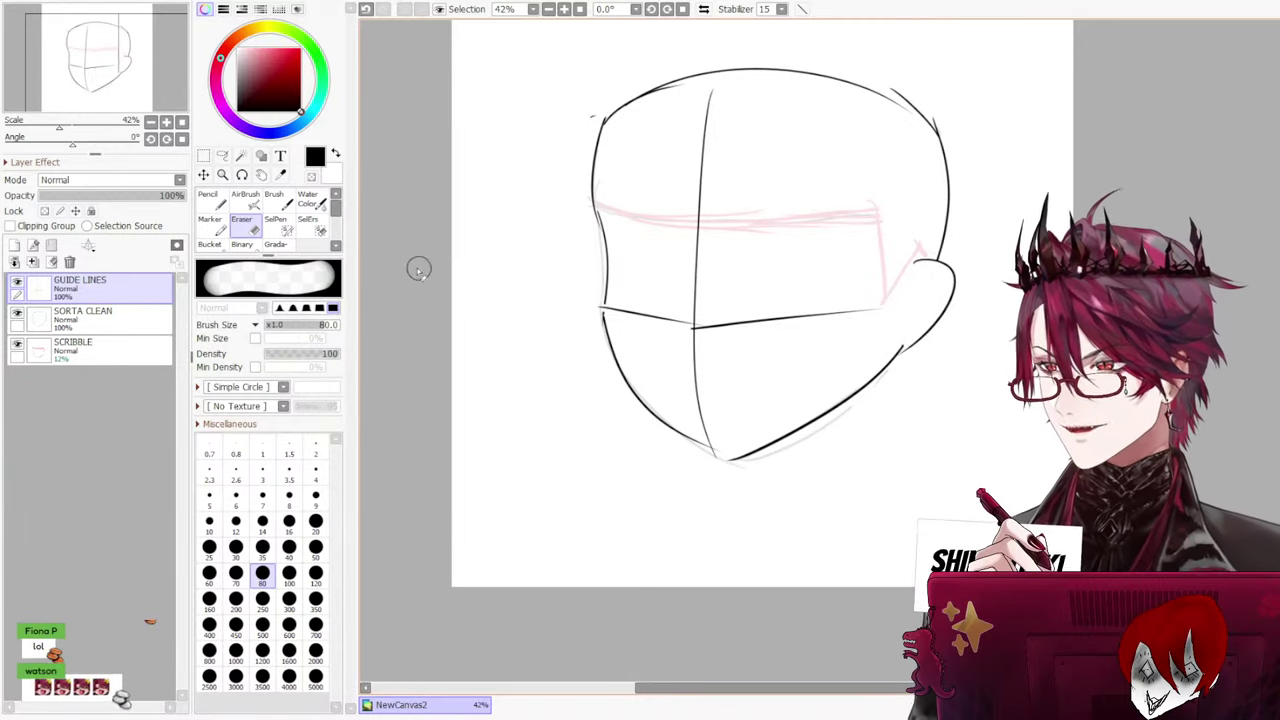
click(209, 199)
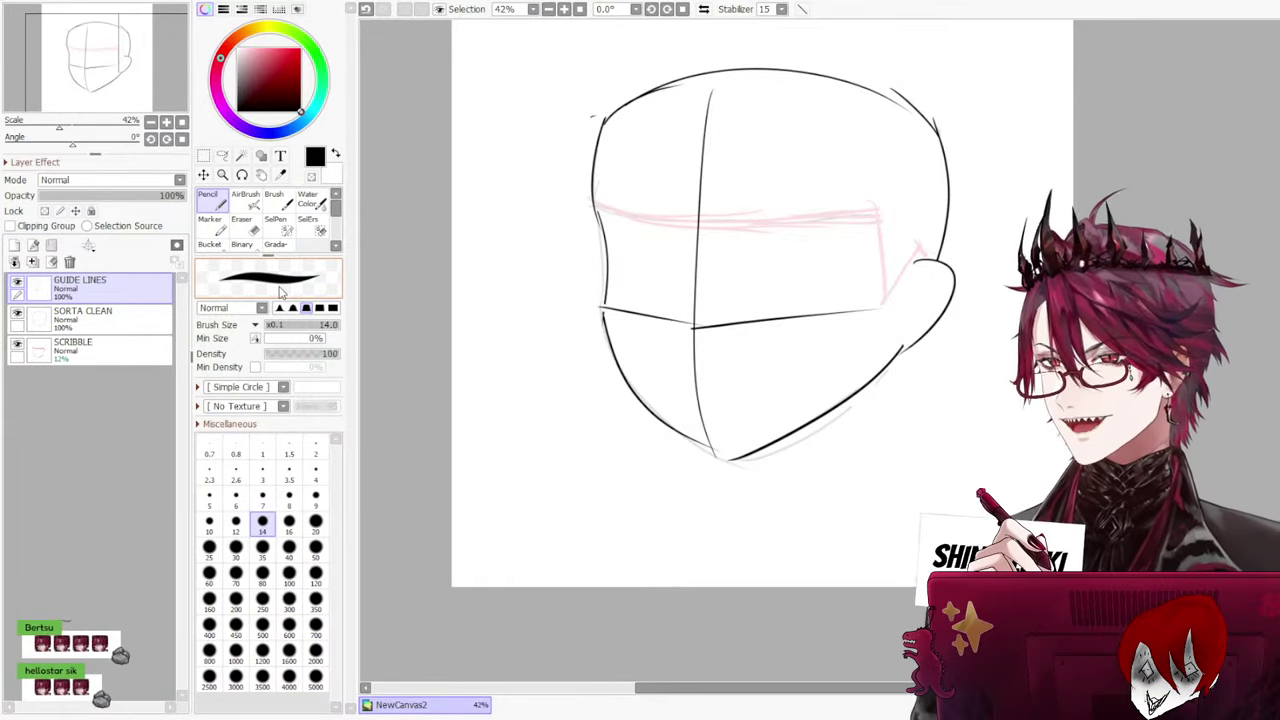
click(241, 222)
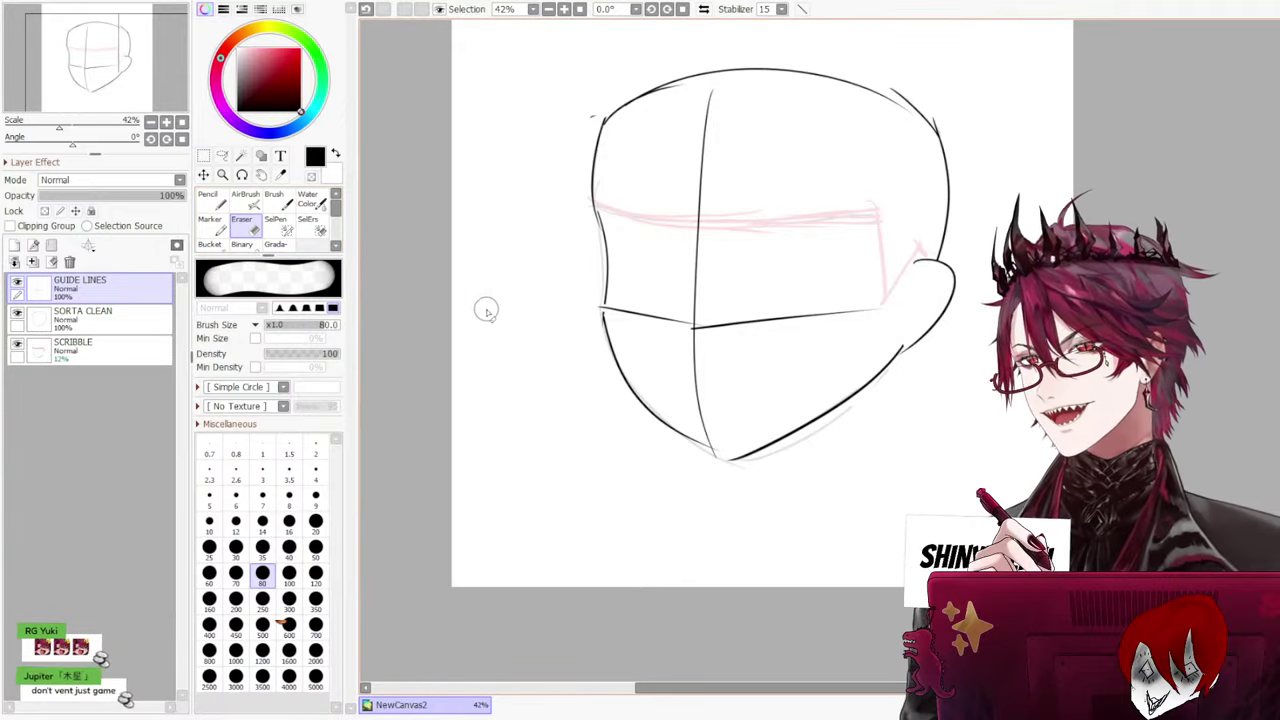
drag(686, 323, 760, 322)
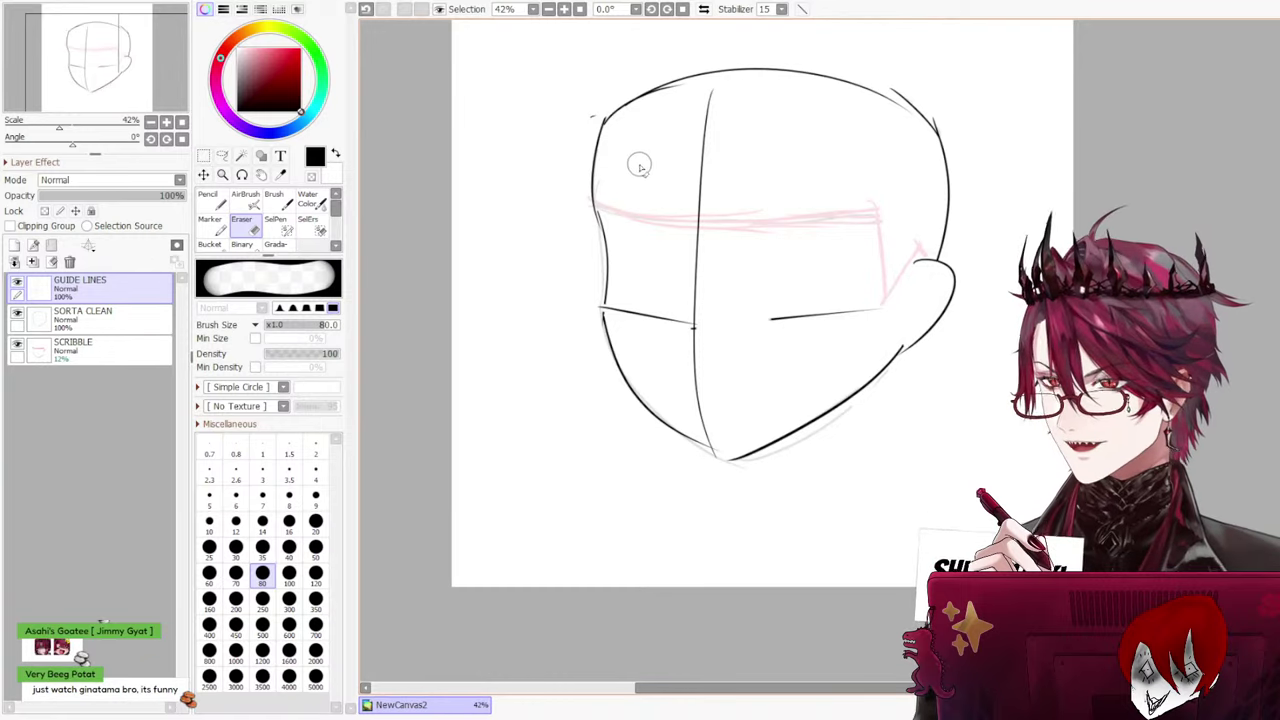
Redraw the missing section with the Pencil so the horizontal guide connects smoothly to the centre guide
click(221, 205)
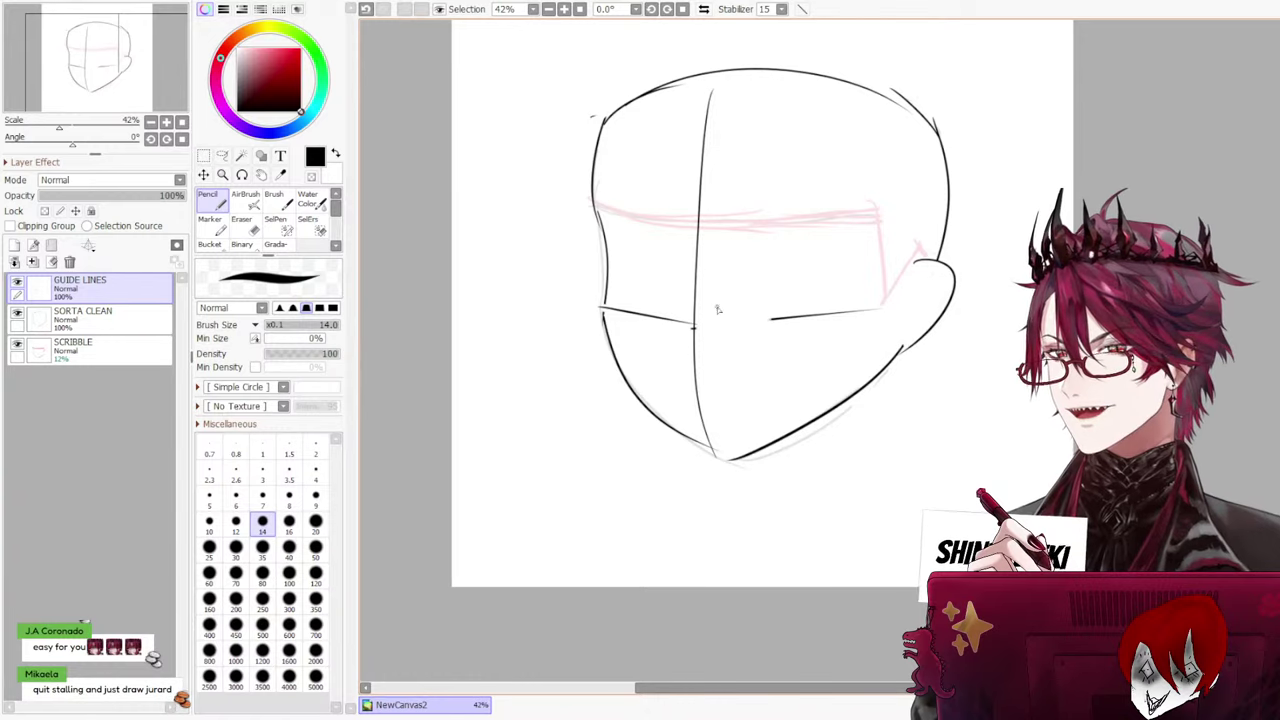
drag(696, 323, 884, 316)
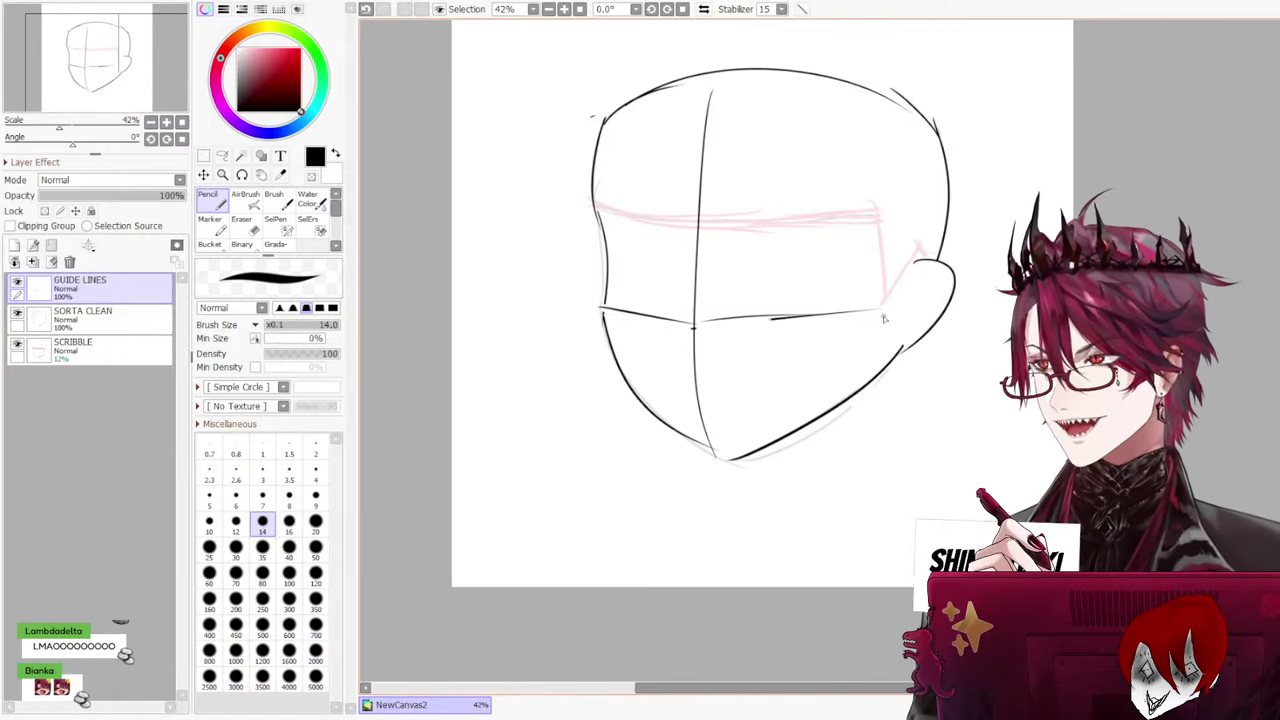
key(ctrl+z)
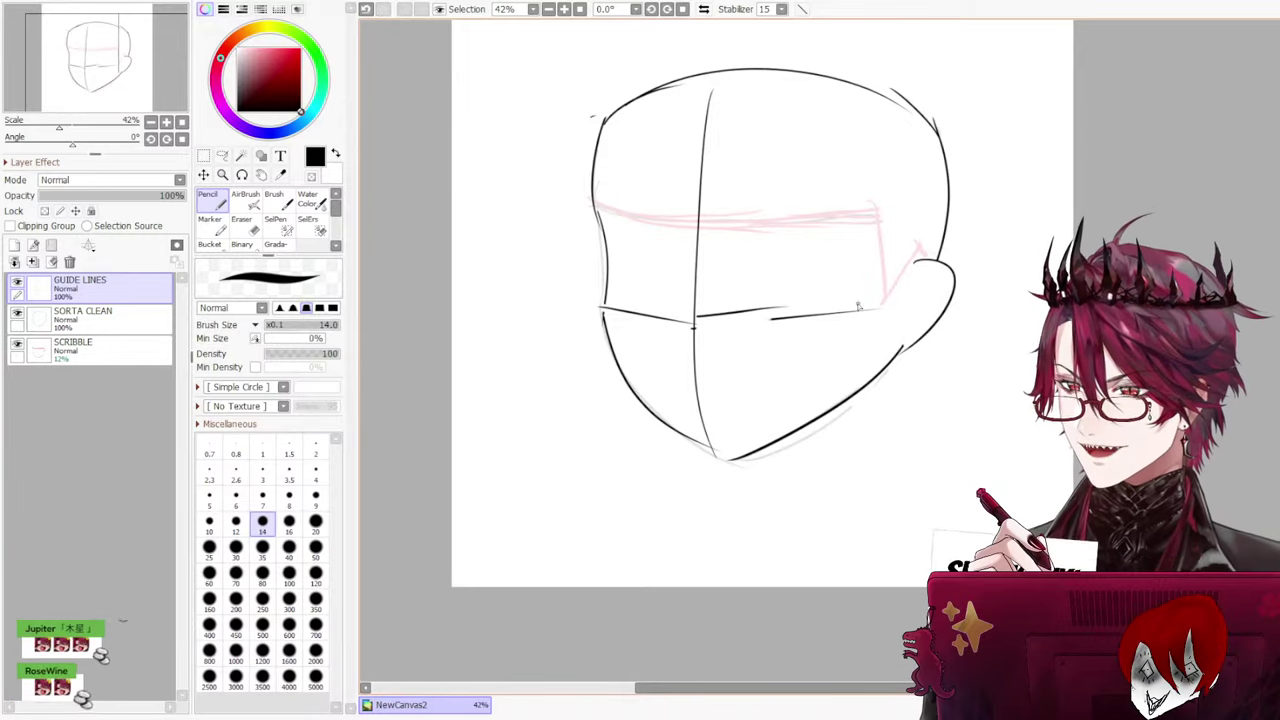
drag(770, 318, 694, 323)
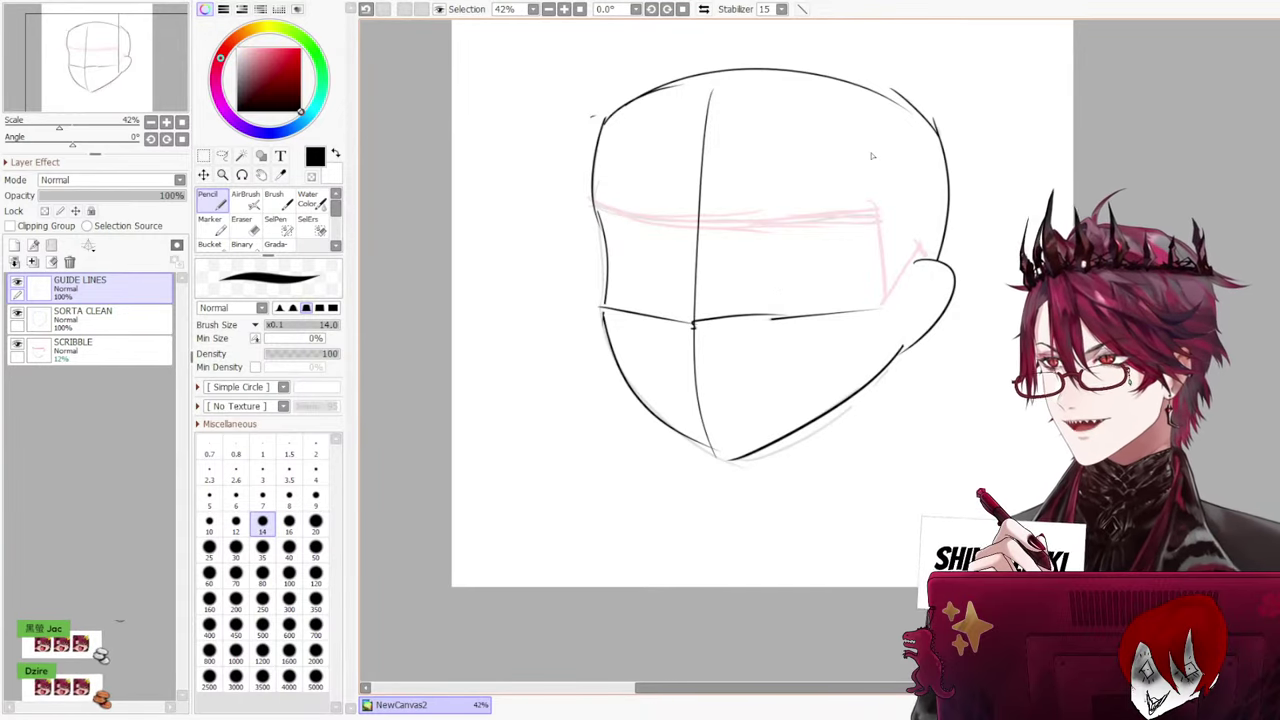
key(ctrl+z)
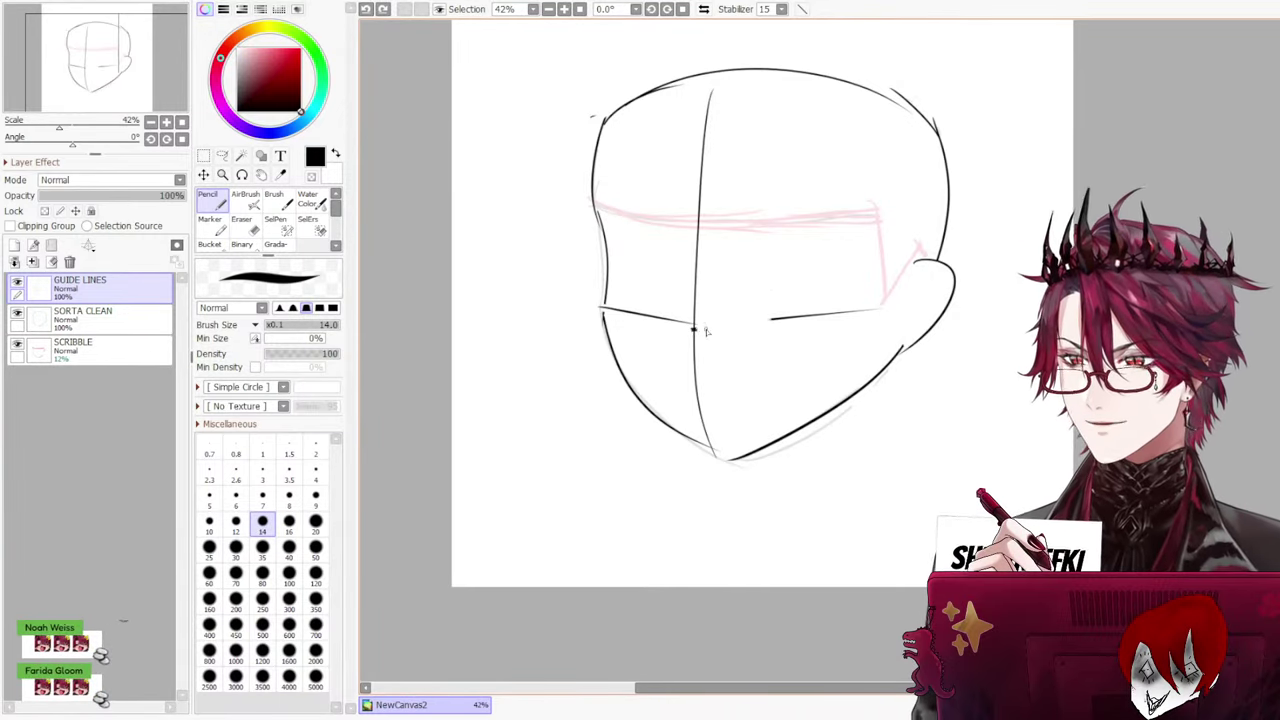
mouse_move(697, 329)
mouse_down()
mouse_move(876, 289)
mouse_move(770, 316)
mouse_up()
key(ctrl+z)
key(ctrl+z)
drag(694, 326, 771, 318)
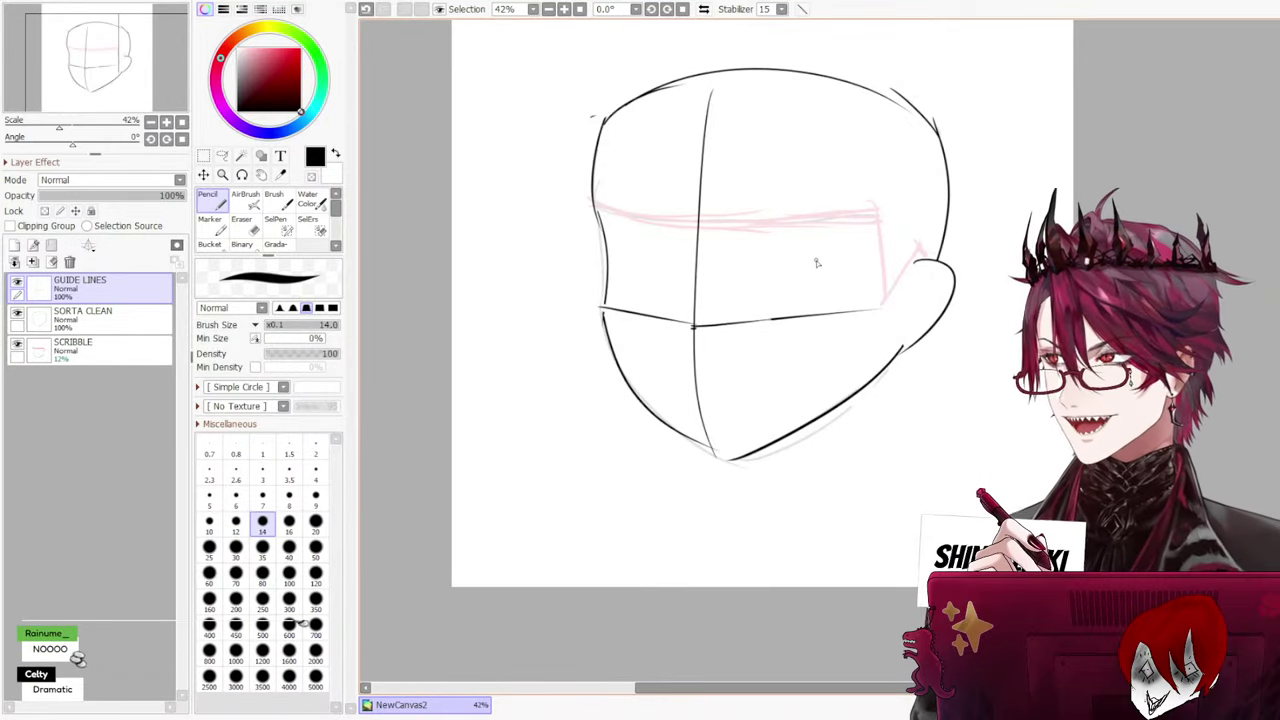
Try to mark the outer side of the right eye with a short vertical curve above the horizontal guide
key(ctrl+z)
drag(825, 252, 814, 312)
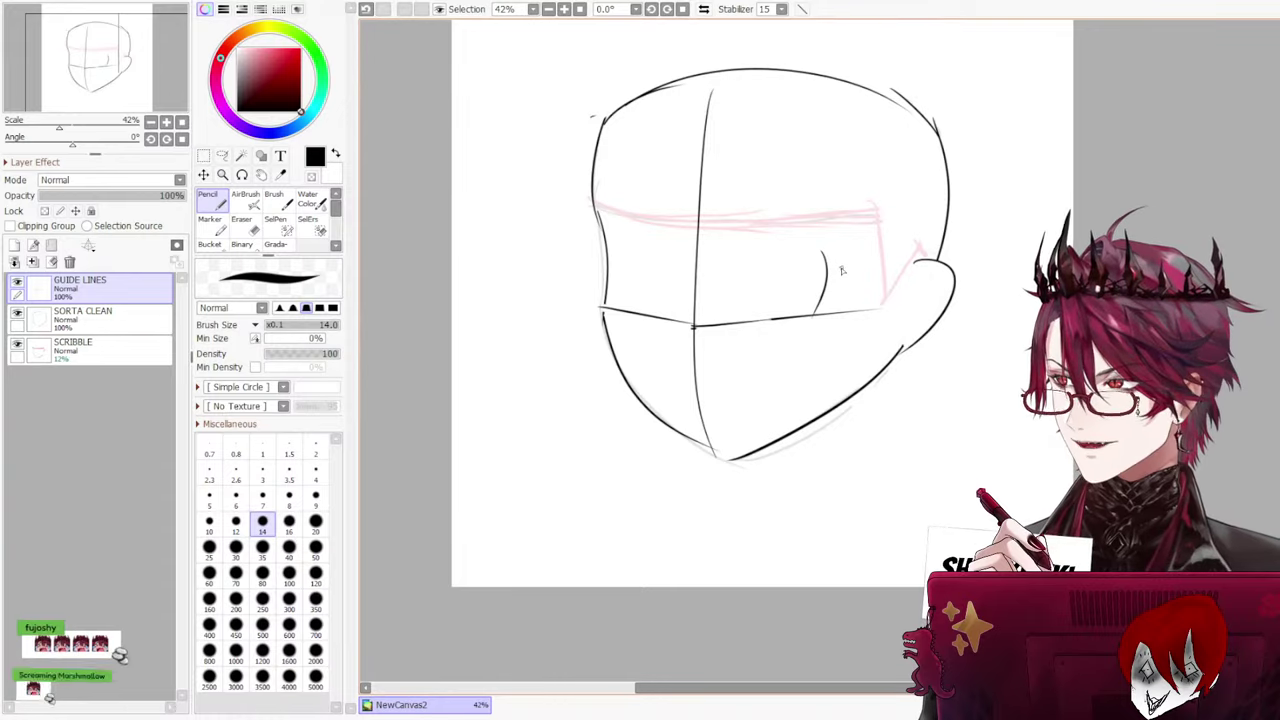
key(ctrl+z)
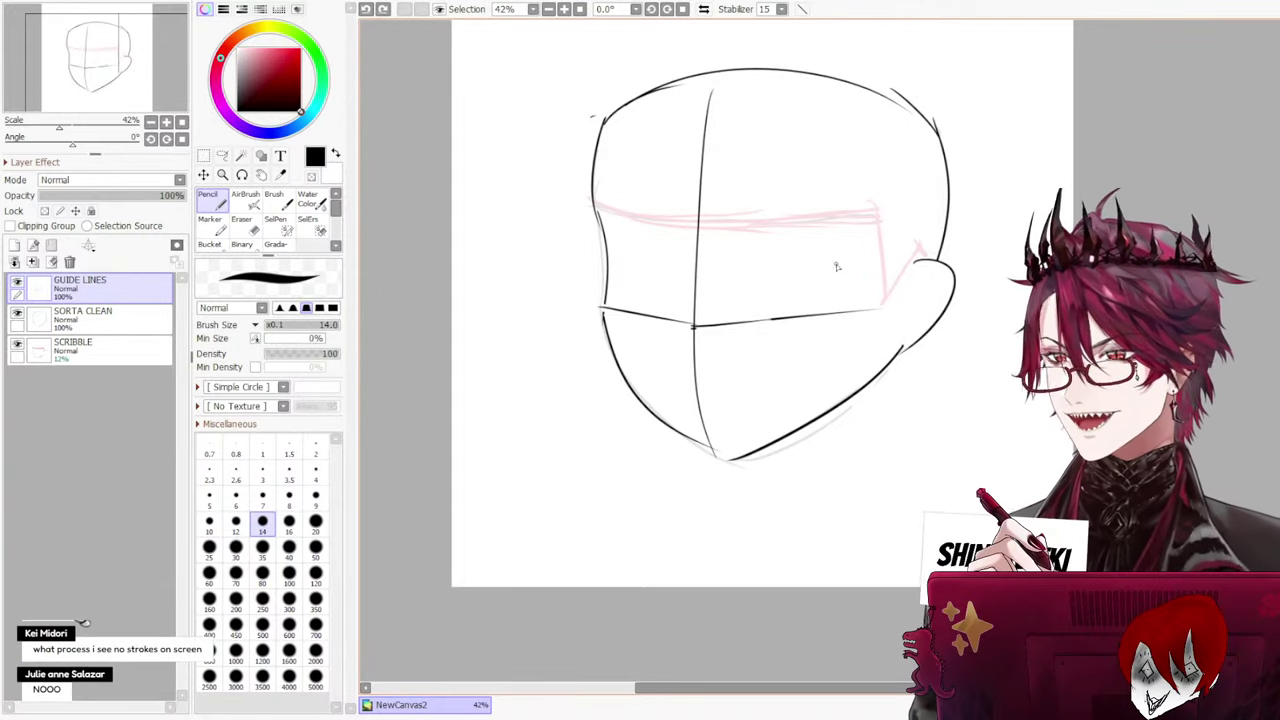
drag(834, 262, 818, 330)
key(ctrl+z)
drag(830, 248, 826, 322)
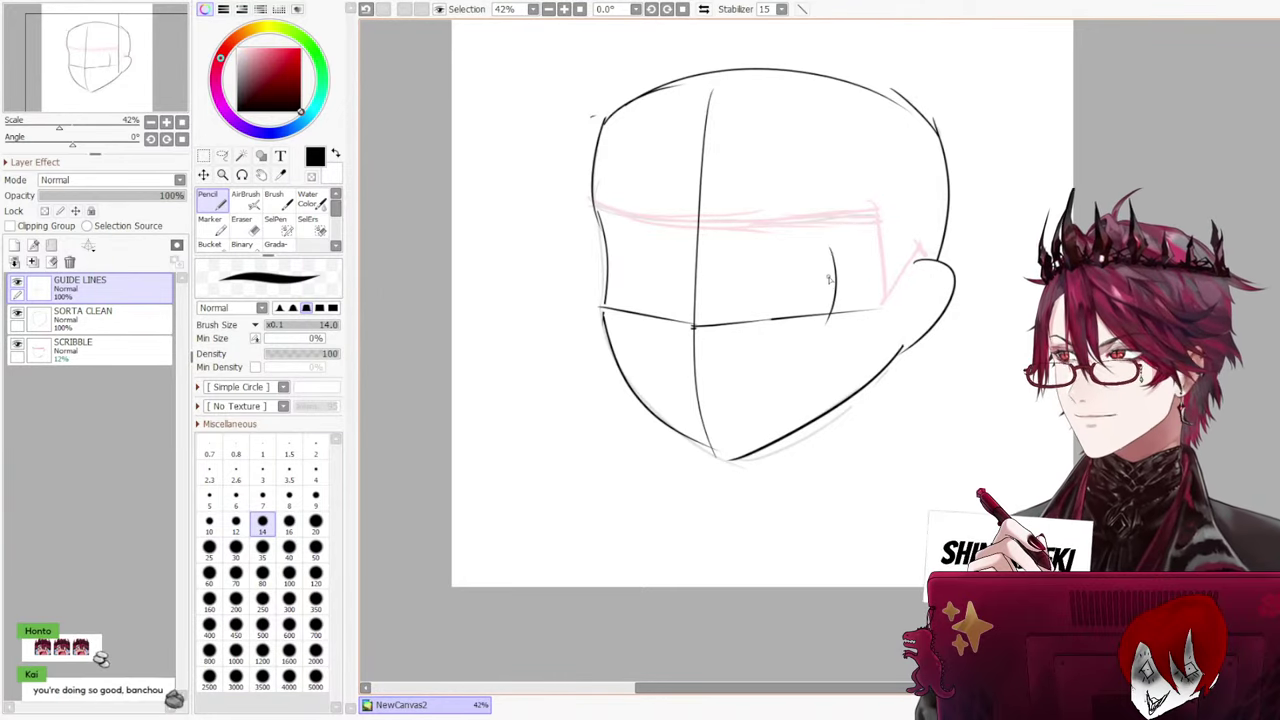
key(ctrl+z)
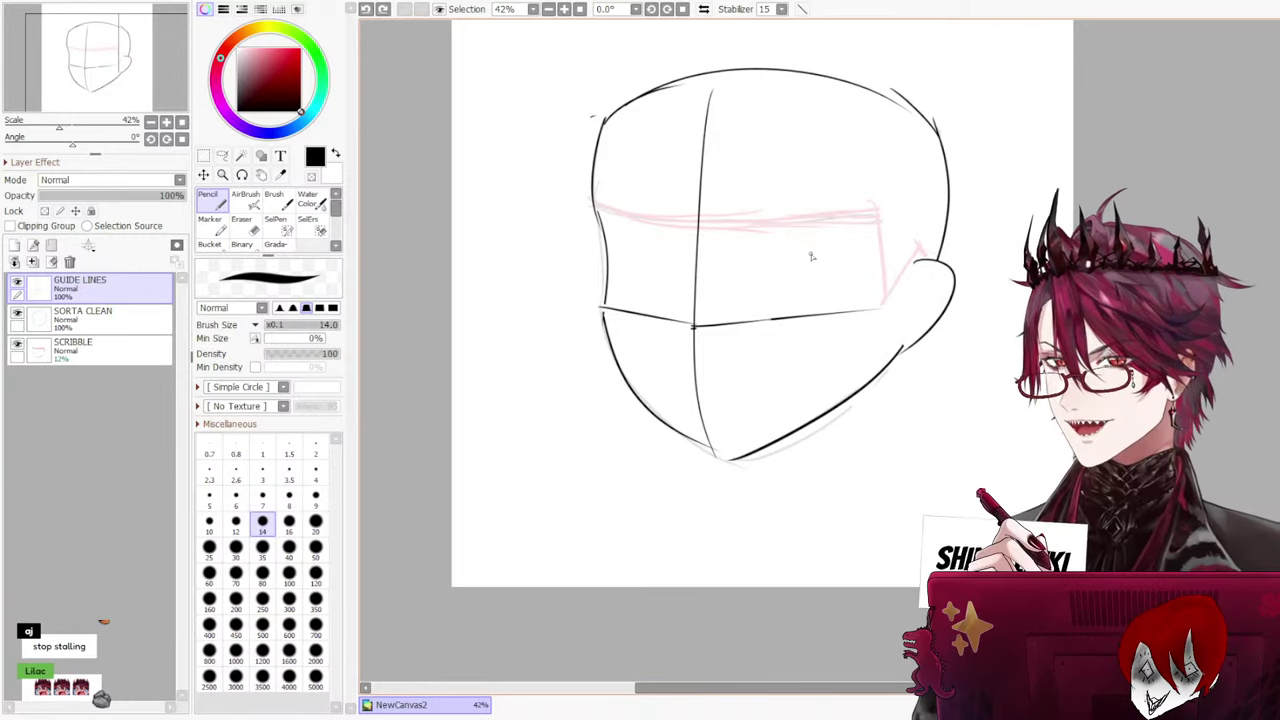
drag(812, 248, 806, 314)
key(ctrl+z)
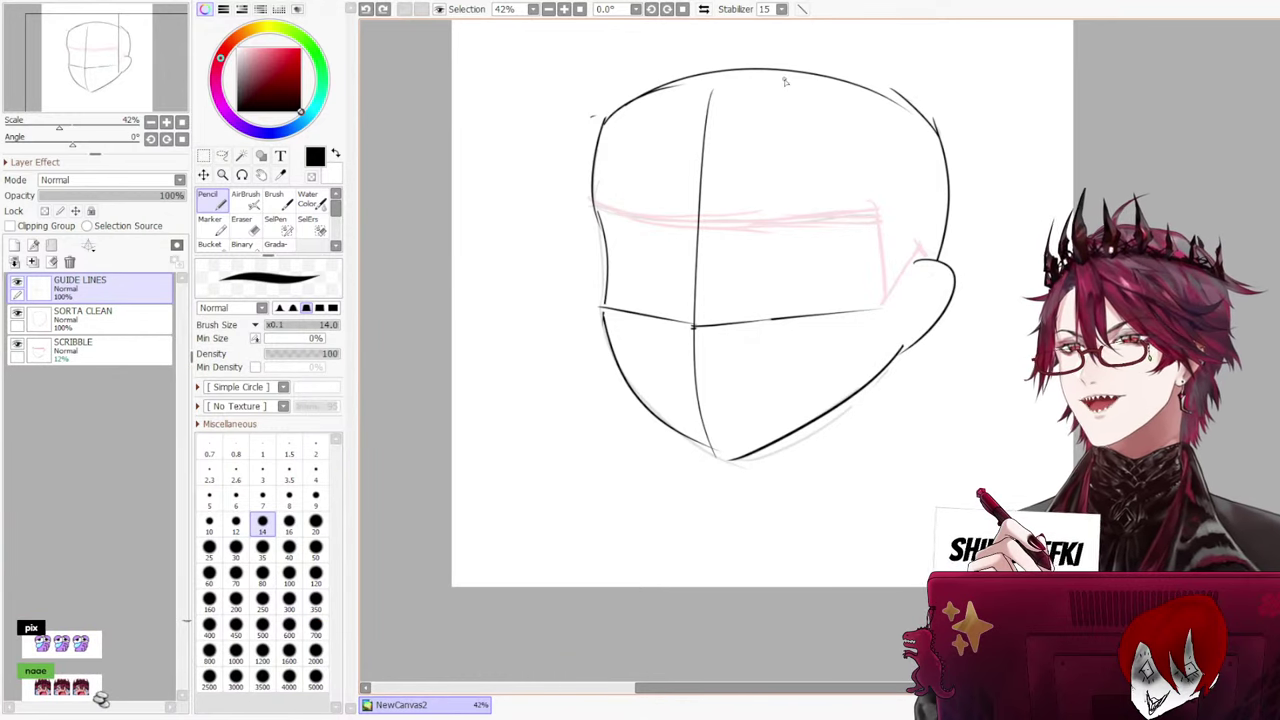
Try to draw a curve from the crown's outline down into the upper part of the centre guide
drag(744, 81, 762, 75)
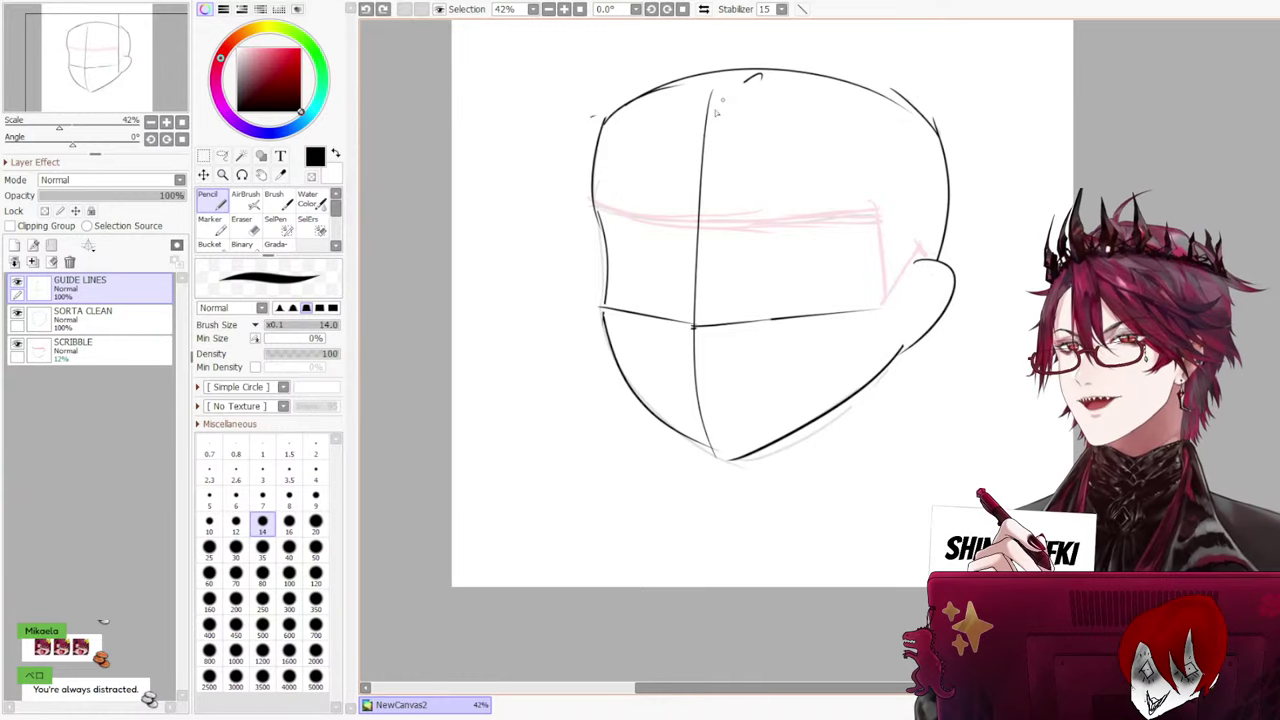
drag(716, 113, 699, 163)
key(ctrl+z)
mouse_move(800, 68)
mouse_down()
mouse_move(769, 79)
mouse_move(712, 156)
mouse_up()
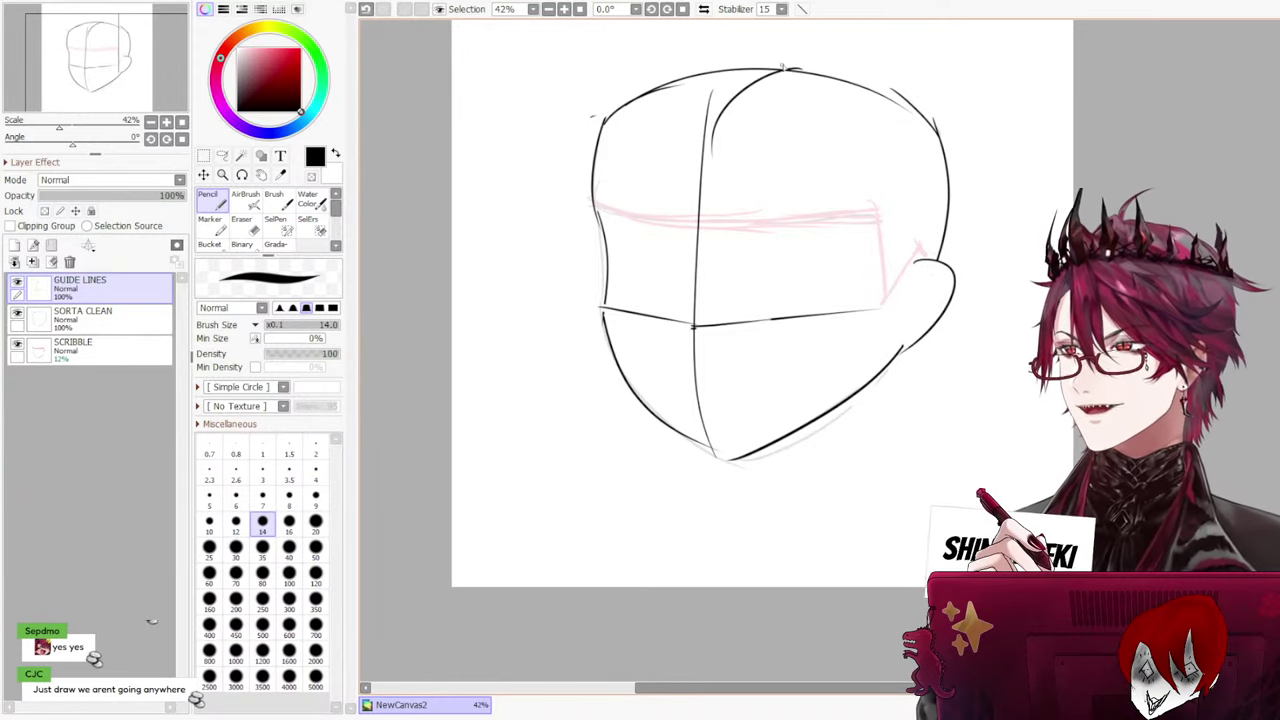
Erase the crown curve and the part of the centre guide above the red hairline with the size 80 Eraser
click(243, 222)
mouse_move(714, 102)
mouse_down()
mouse_move(701, 136)
mouse_move(732, 118)
mouse_move(734, 96)
mouse_move(774, 88)
mouse_up()
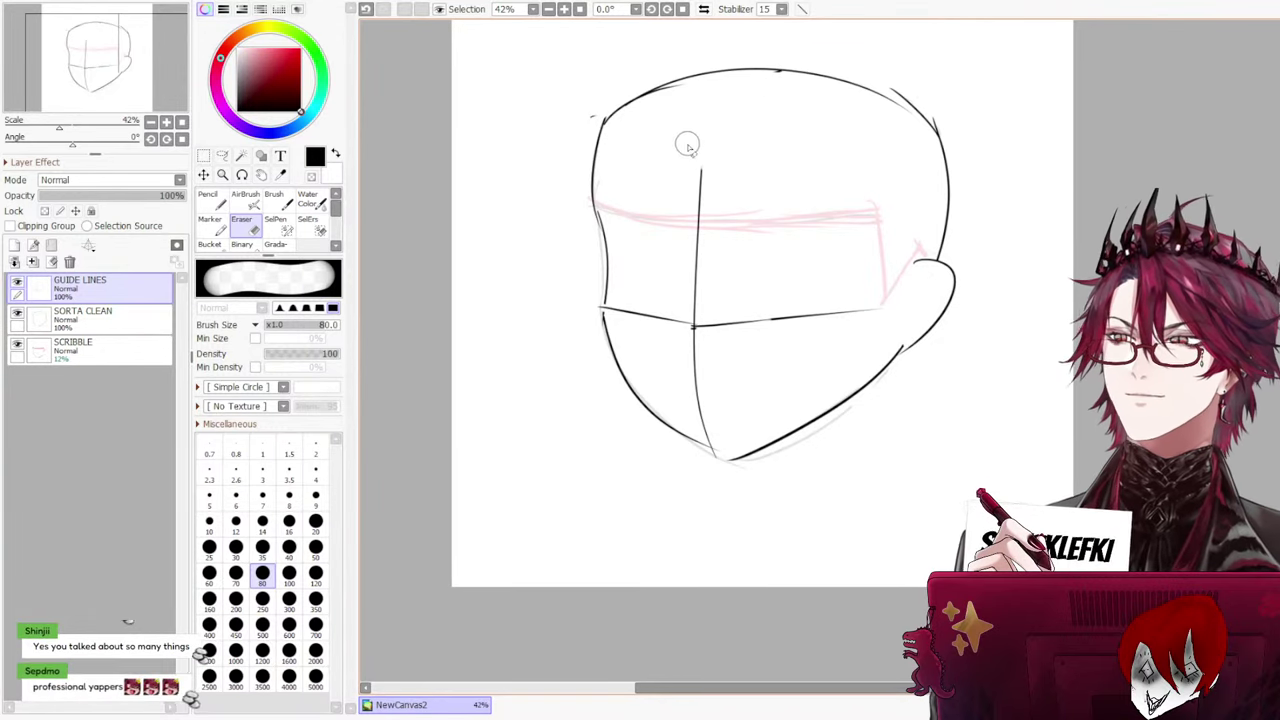
mouse_move(687, 146)
mouse_down()
mouse_move(726, 182)
mouse_move(701, 207)
mouse_up()
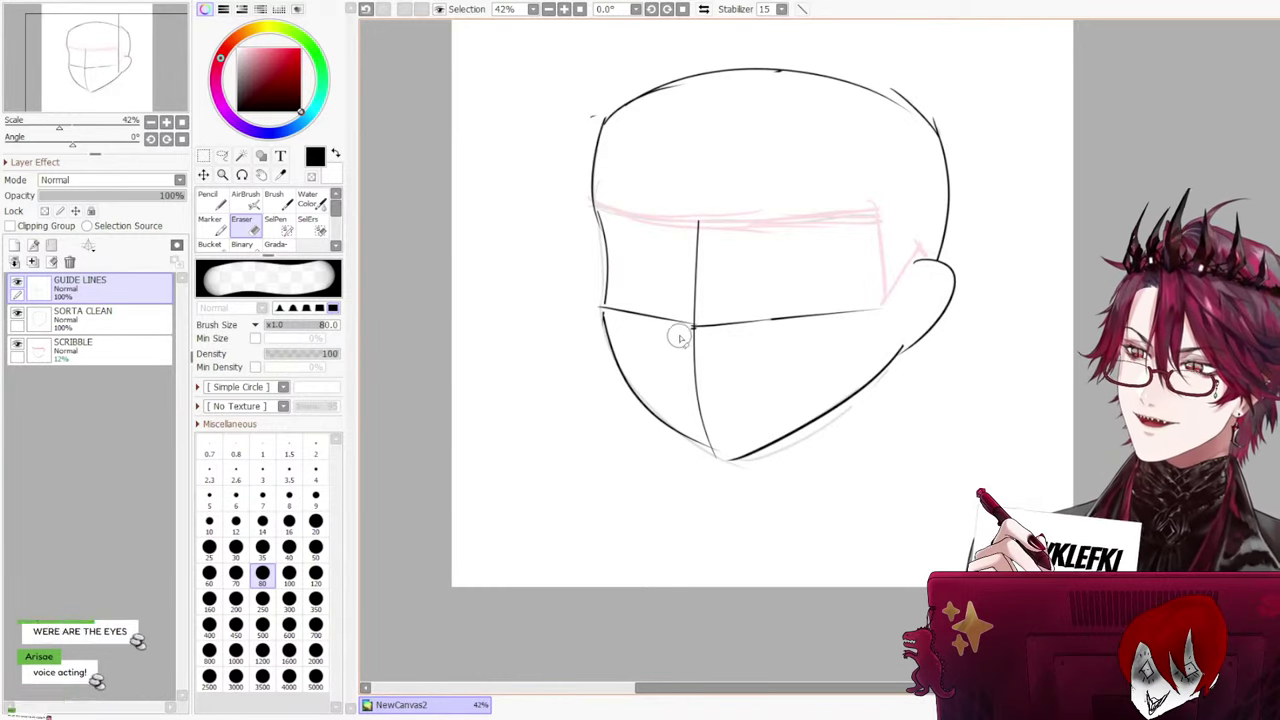
Try to redraw the head outline at the left temple with the size 14 Pencil on the GUIDE LINES layer
key(ctrl+z)
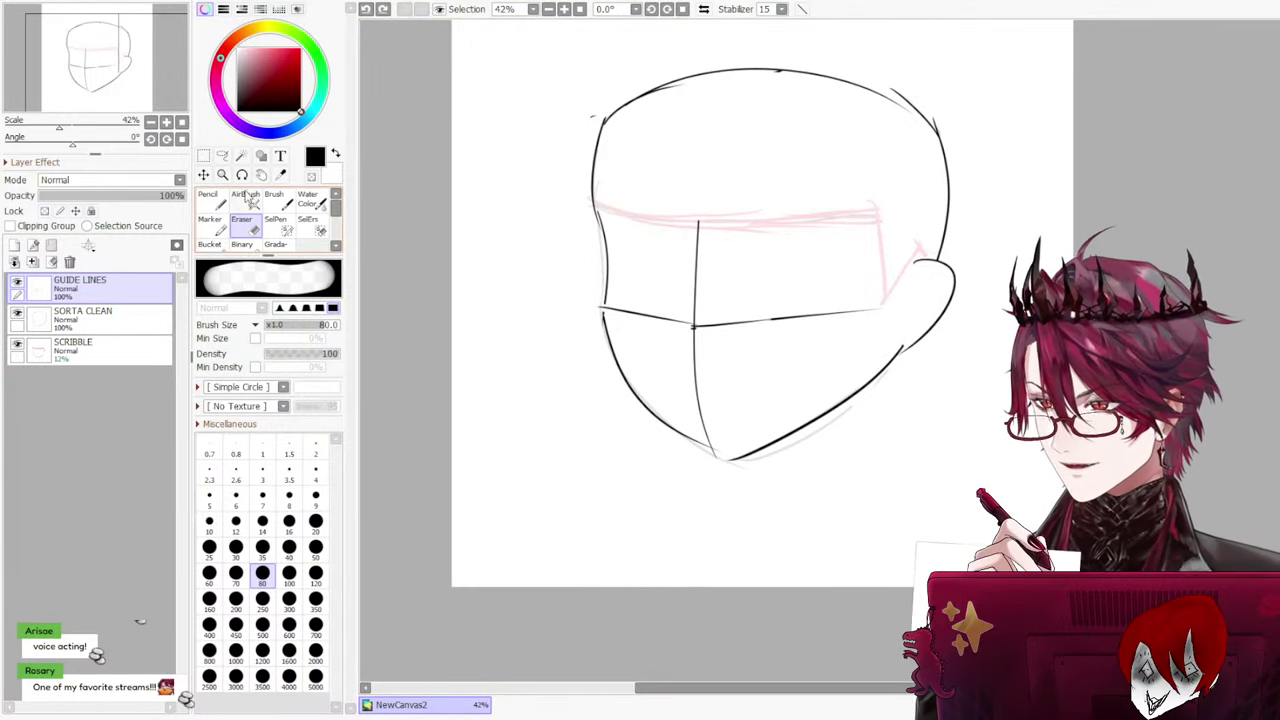
click(220, 205)
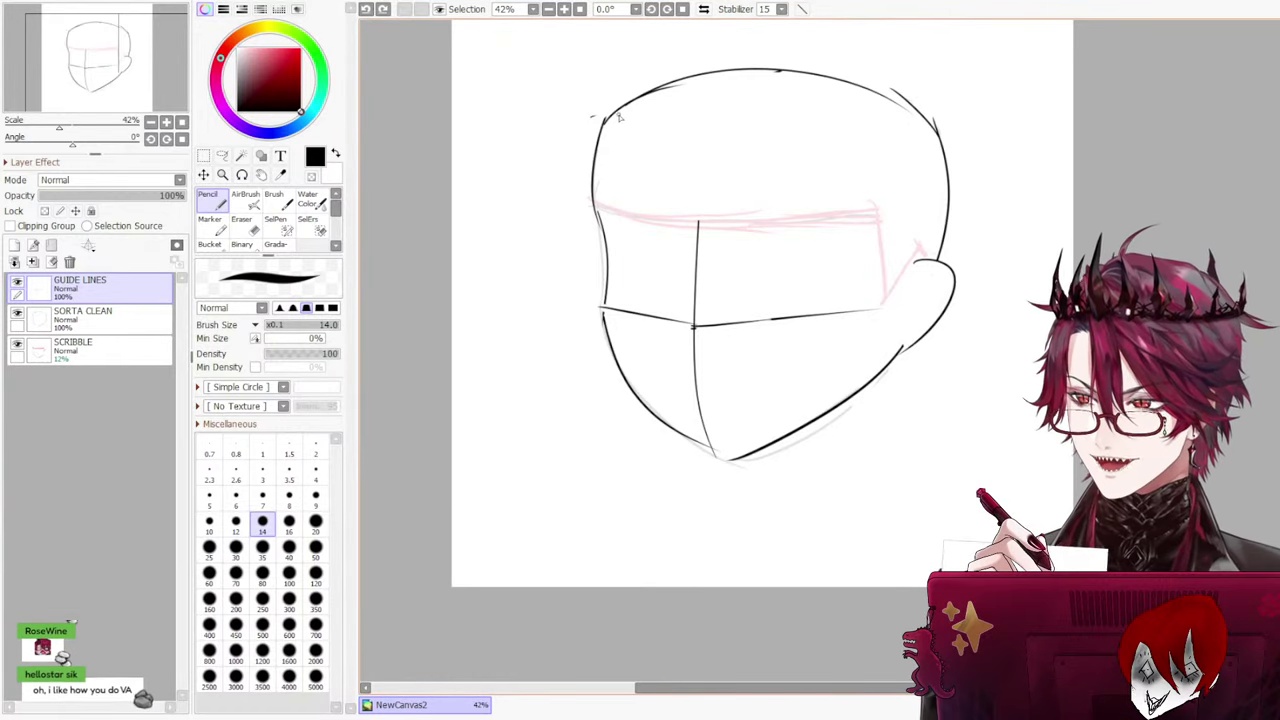
drag(638, 102, 585, 190)
key(ctrl+z)
mouse_move(638, 100)
mouse_down()
mouse_move(583, 215)
mouse_move(598, 216)
mouse_move(602, 238)
mouse_up()
key(ctrl+z)
key(ctrl+z)
key(ctrl+z)
mouse_move(628, 106)
mouse_down()
mouse_move(603, 244)
mouse_move(608, 112)
mouse_move(600, 238)
mouse_up()
key(ctrl+z)
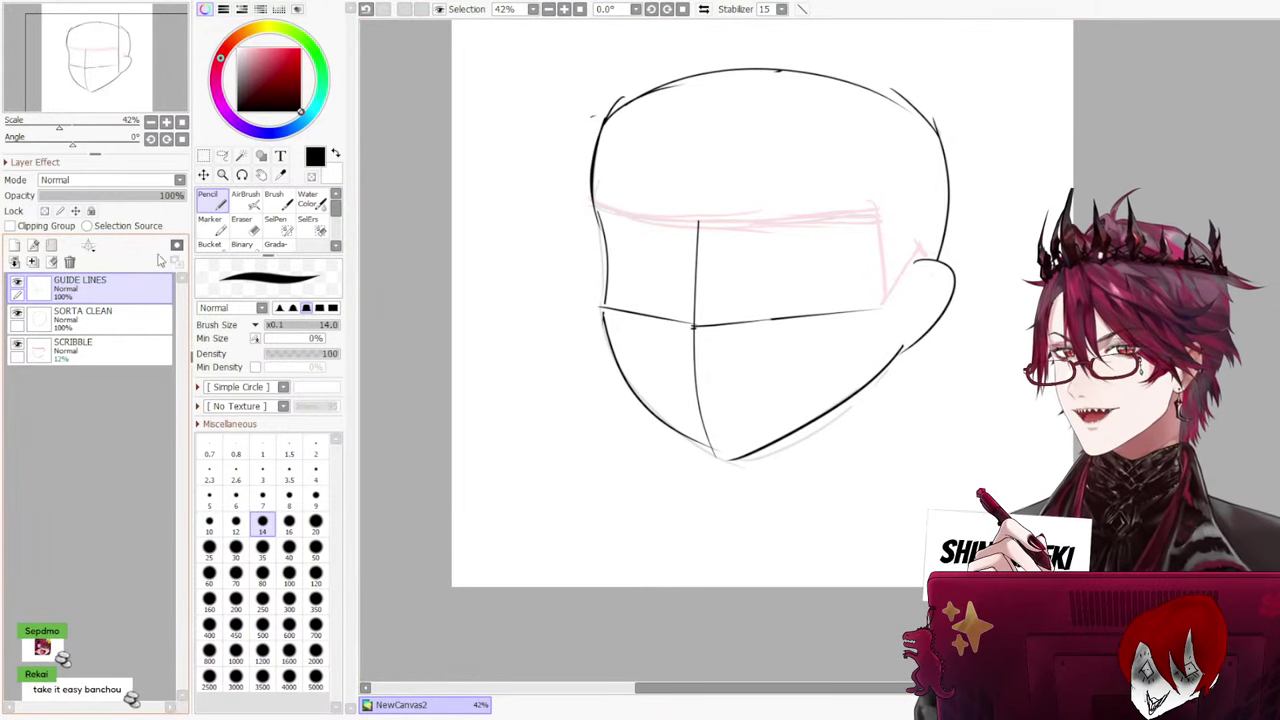
Set the GUIDE LINES layer's opacity to 19% and add a new layer above it
drag(138, 196, 67, 164)
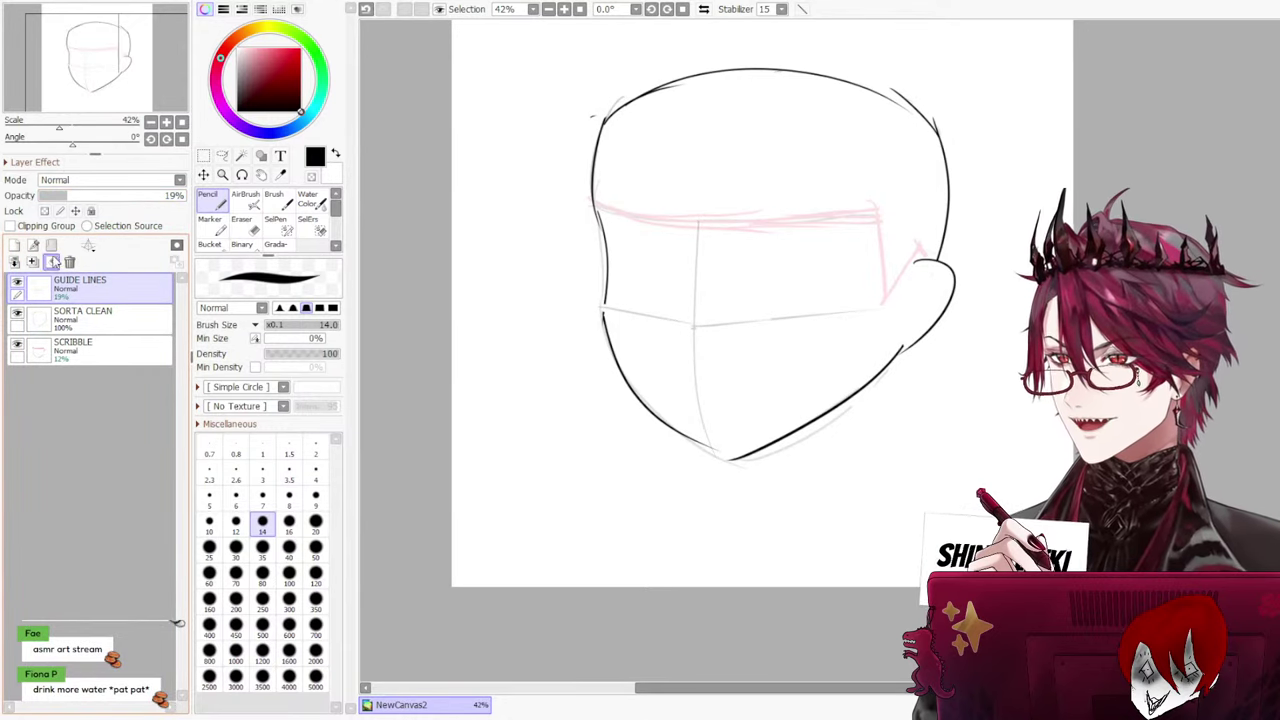
click(15, 246)
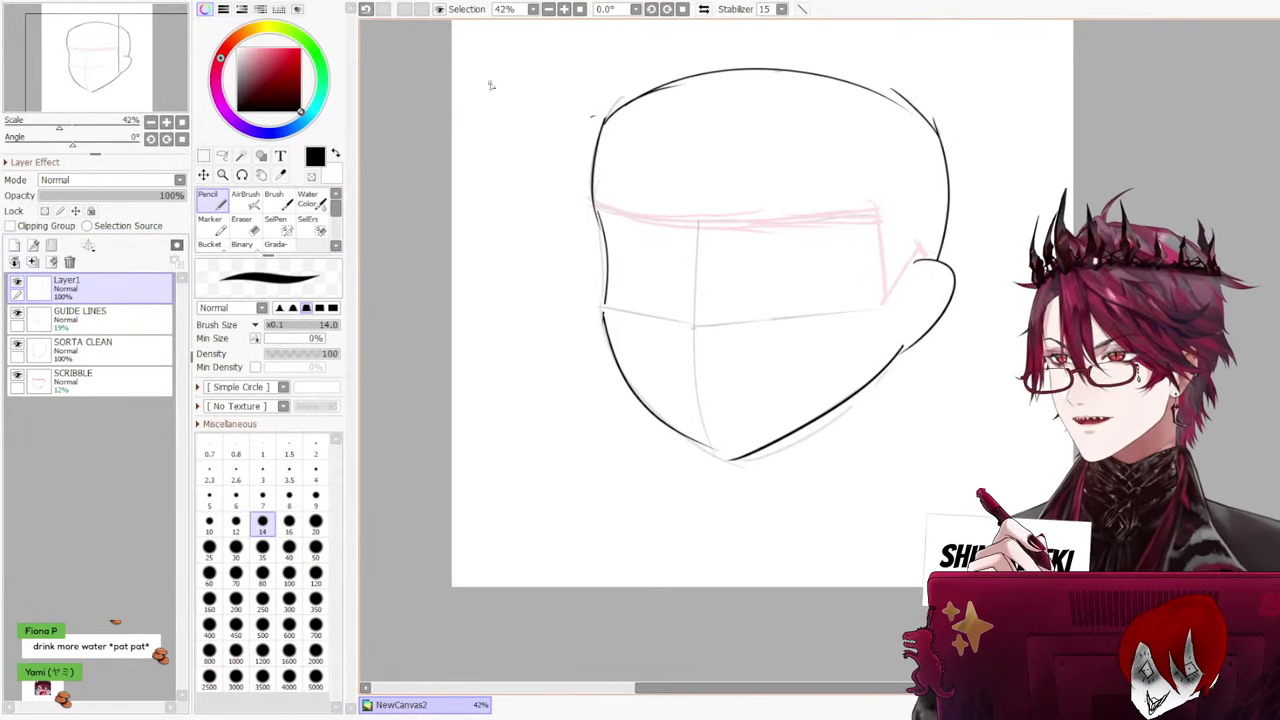
Erase the stray strokes around the left temple on the GUIDE LINES and SORTA CLEAN layers with the size 80 Eraser
click(85, 316)
click(241, 221)
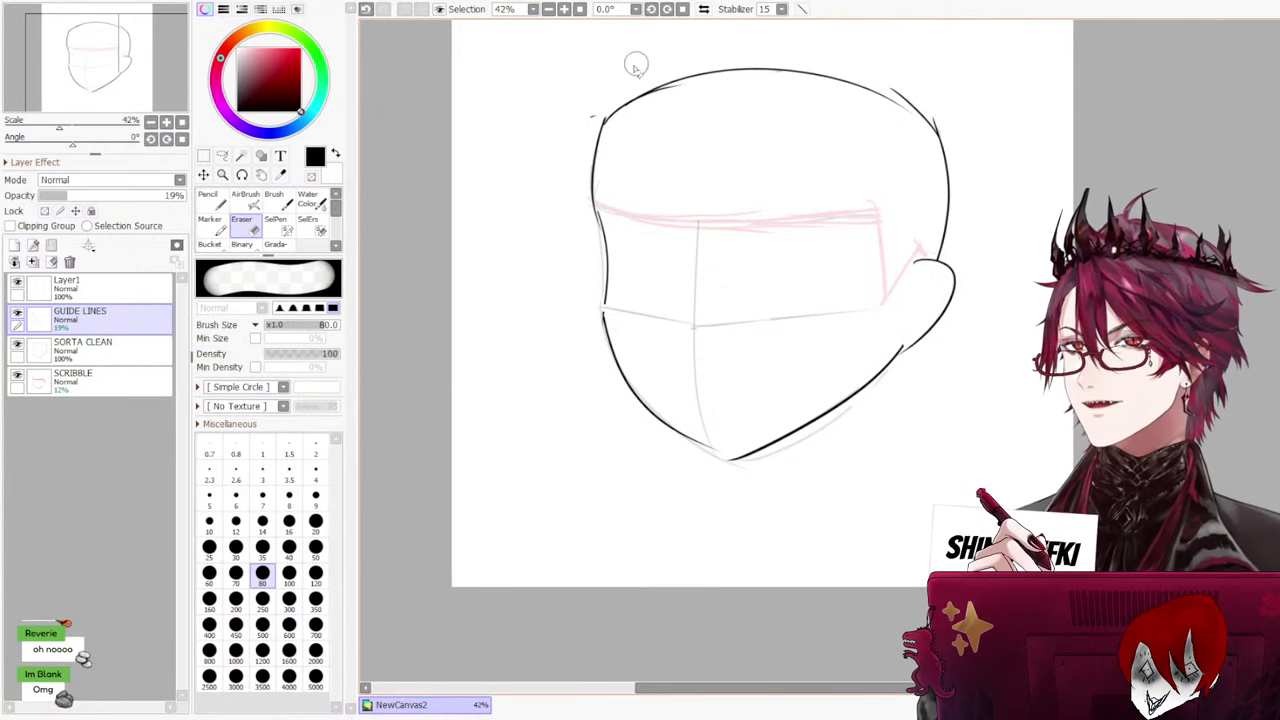
click(85, 346)
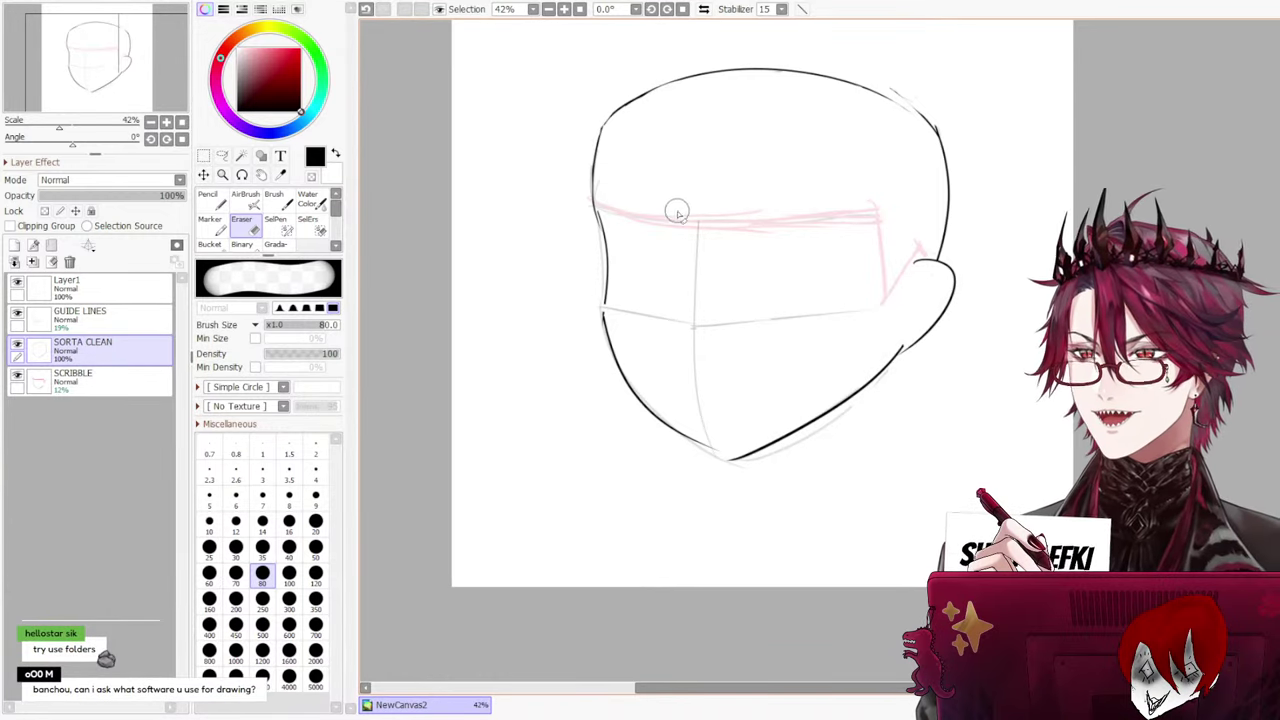
Erase the upper stray strokes of the red hairline on the SCRIBBLE layer to thin it to one line
click(80, 378)
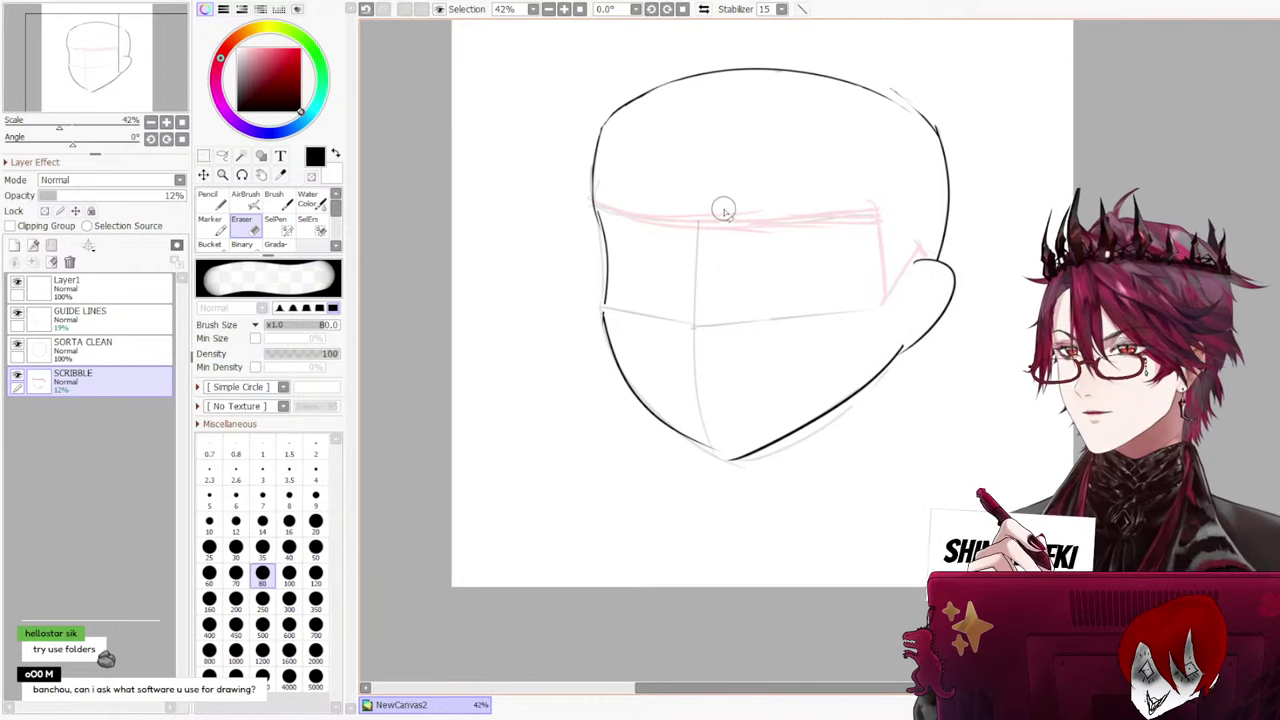
drag(656, 208, 783, 214)
key(ctrl+z)
drag(671, 203, 851, 200)
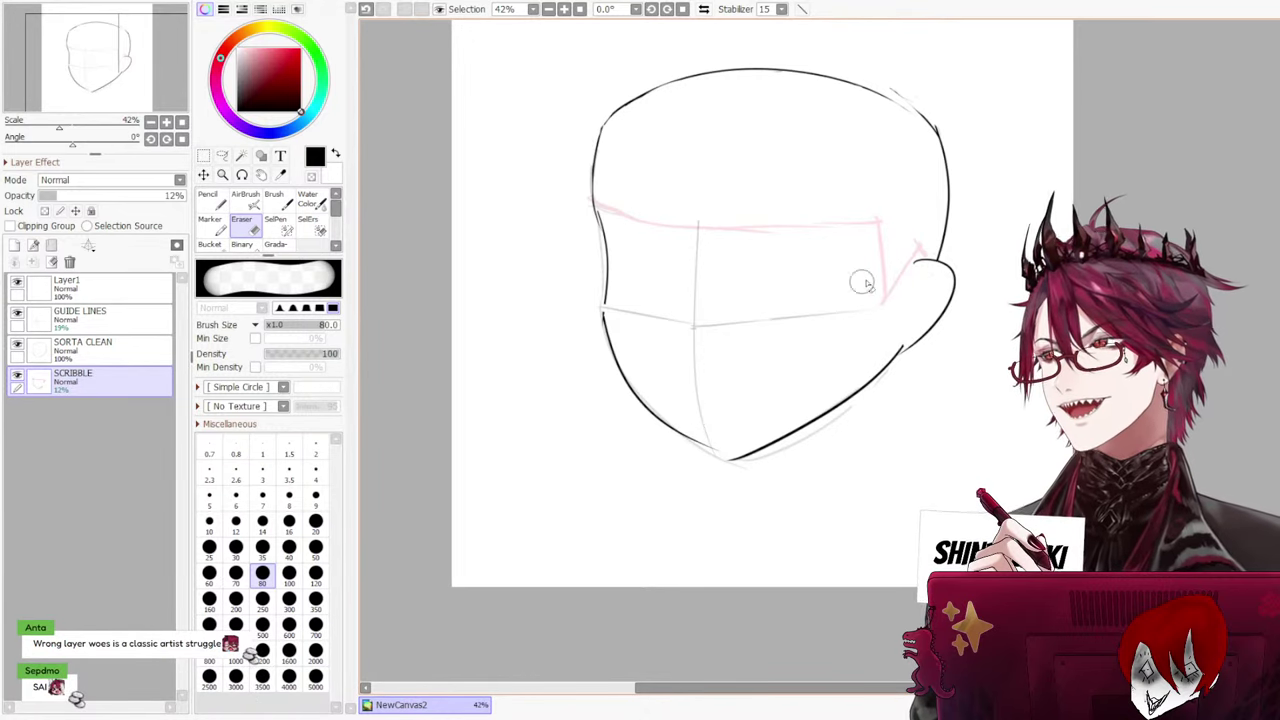
Rename the new top layer as FACE
click(79, 288)
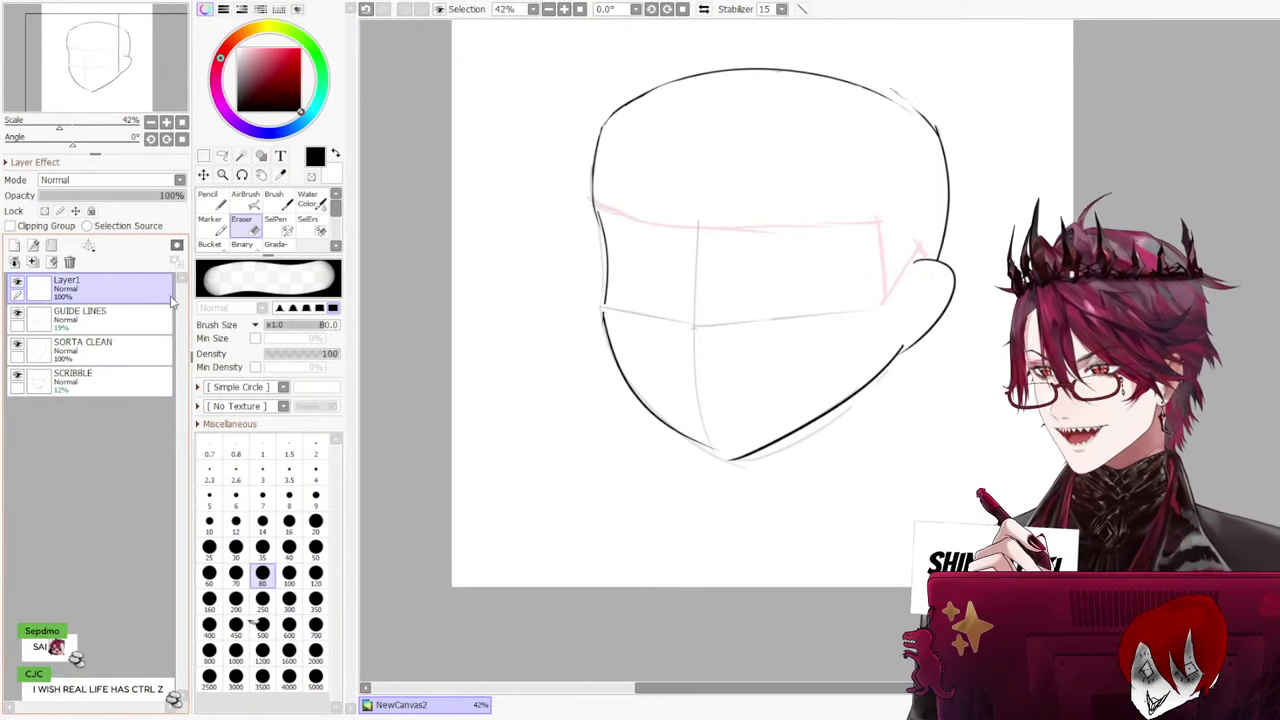
click(114, 306)
click(118, 291)
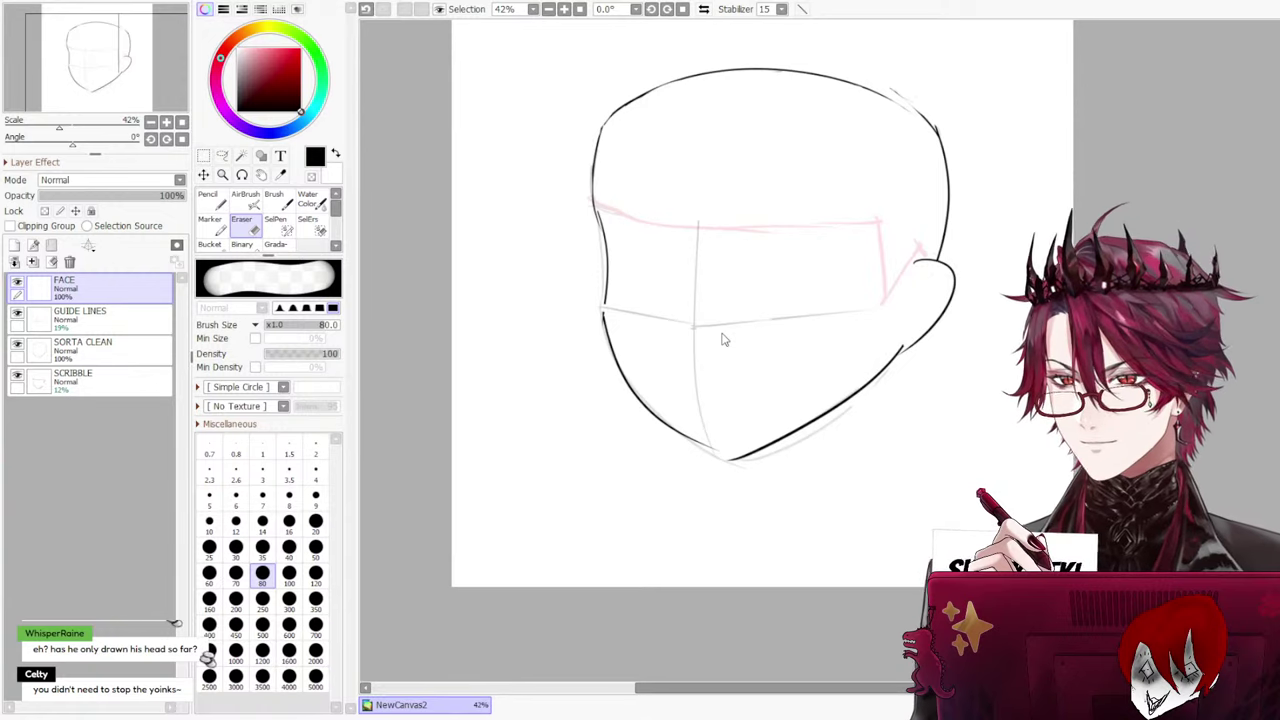
Try to draw the nose with the Pencil as a short curve just below the crossing of the guides
key(n)
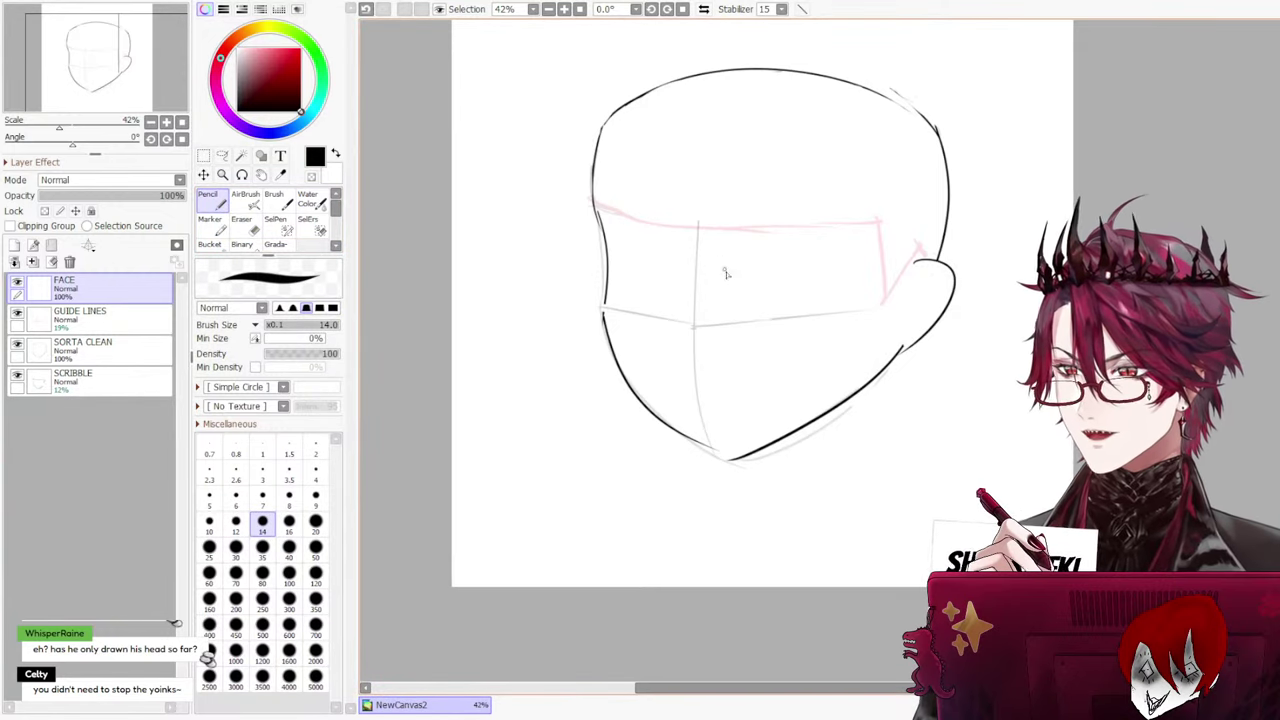
key(ctrl+z)
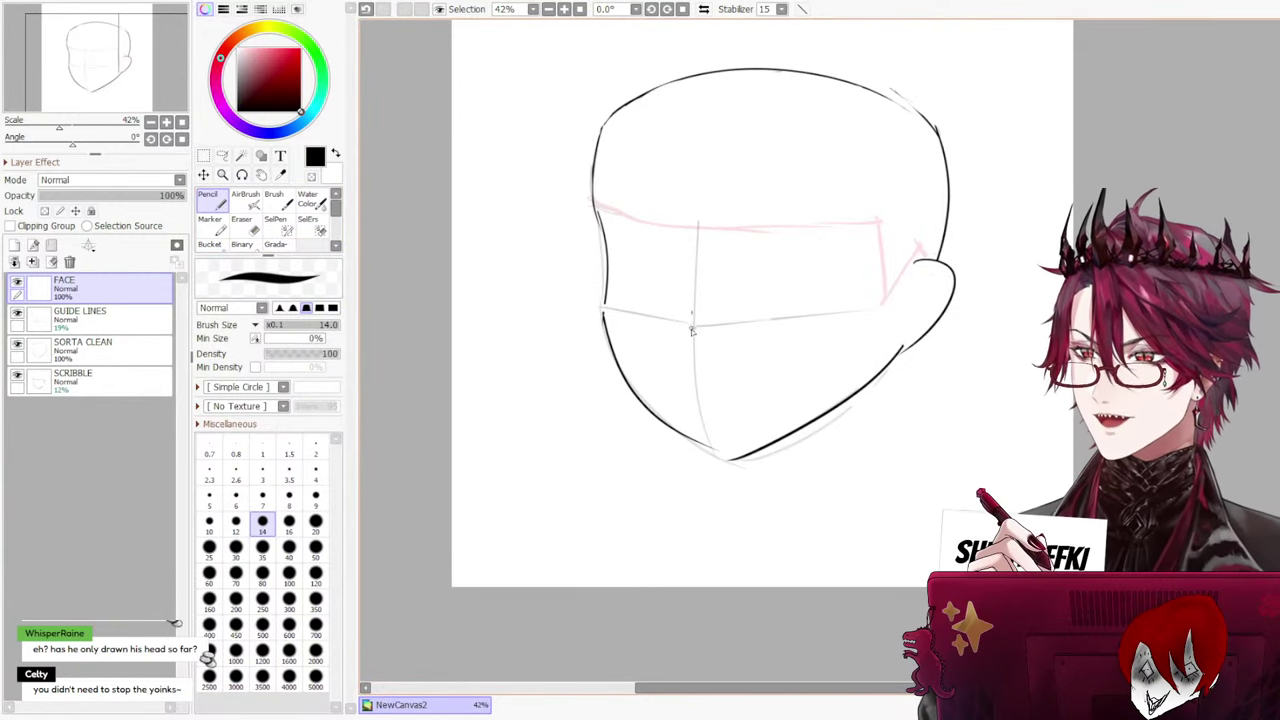
mouse_move(691, 331)
mouse_down()
mouse_move(688, 363)
mouse_move(689, 345)
mouse_move(694, 354)
mouse_up()
key(ctrl+z)
key(ctrl+z)
key(ctrl+z)
key(ctrl+z)
key(ctrl+z)
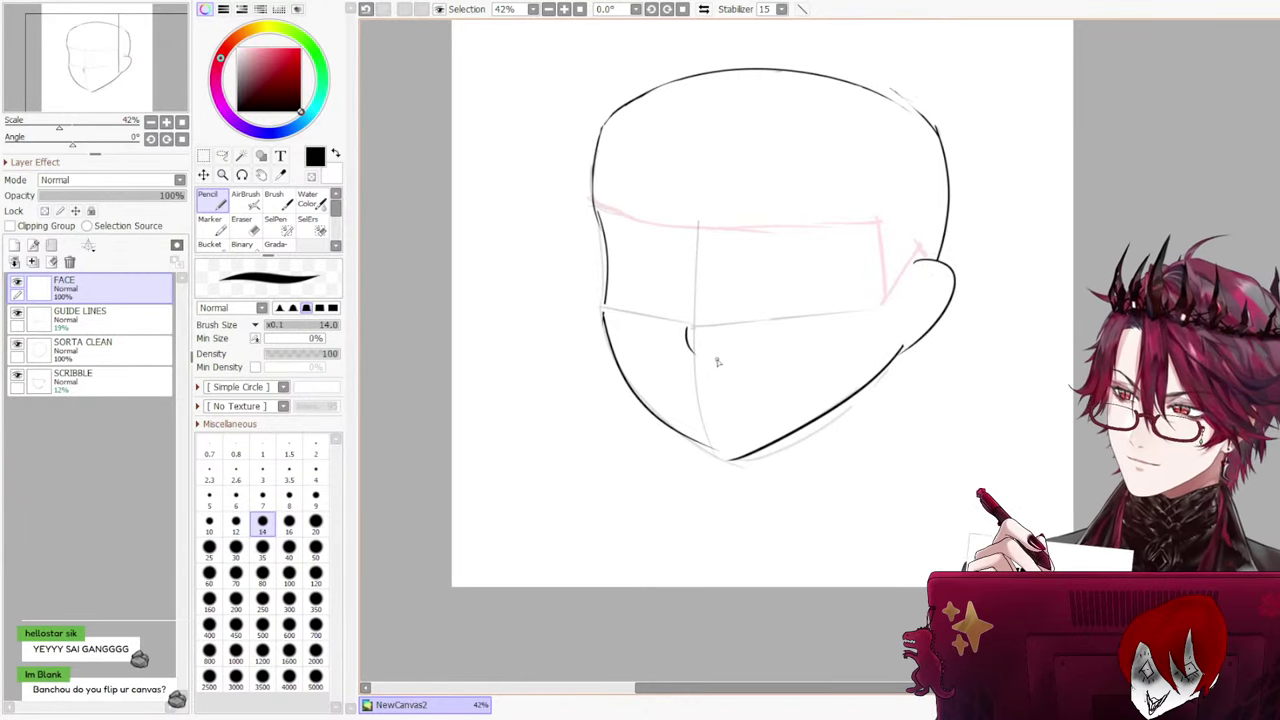
key(ctrl+z)
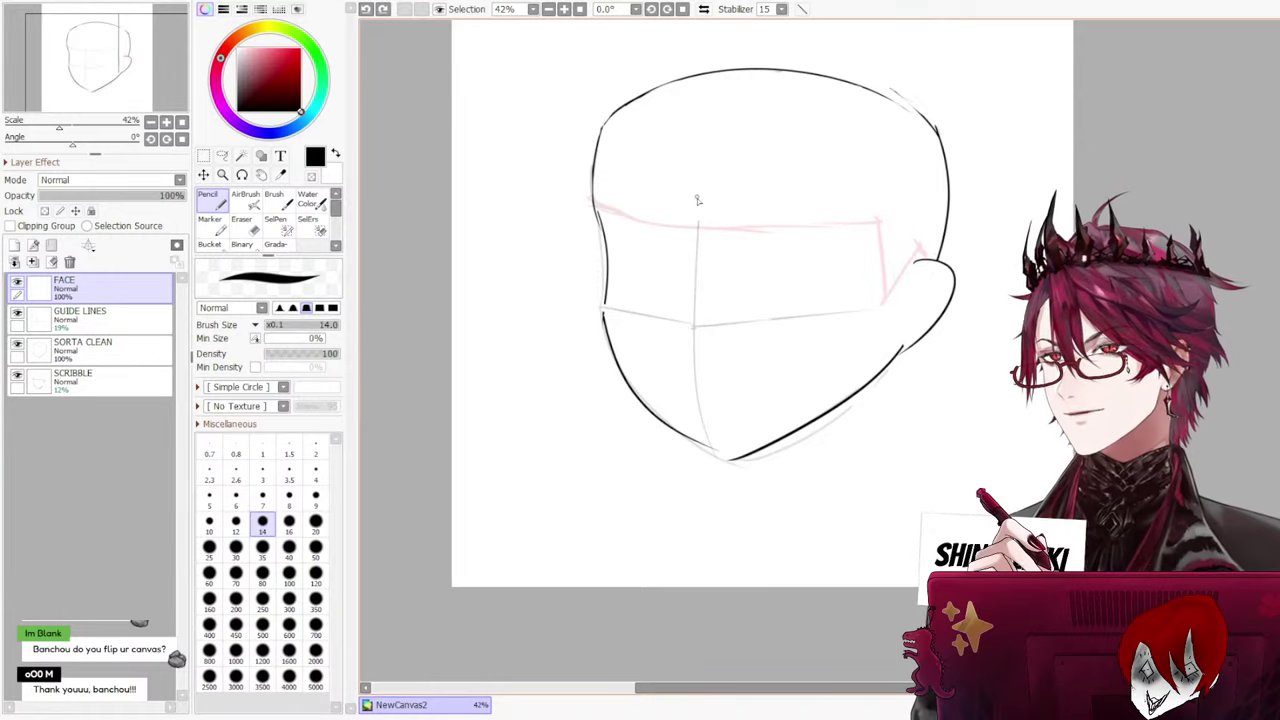
Draw the nose as a short curve just left of the centre guide, starting at the horizontal guide
mouse_move(683, 326)
mouse_down()
mouse_move(700, 389)
mouse_move(689, 357)
mouse_up()
key(ctrl+z)
key(ctrl+z)
key(ctrl+z)
key(ctrl+z)
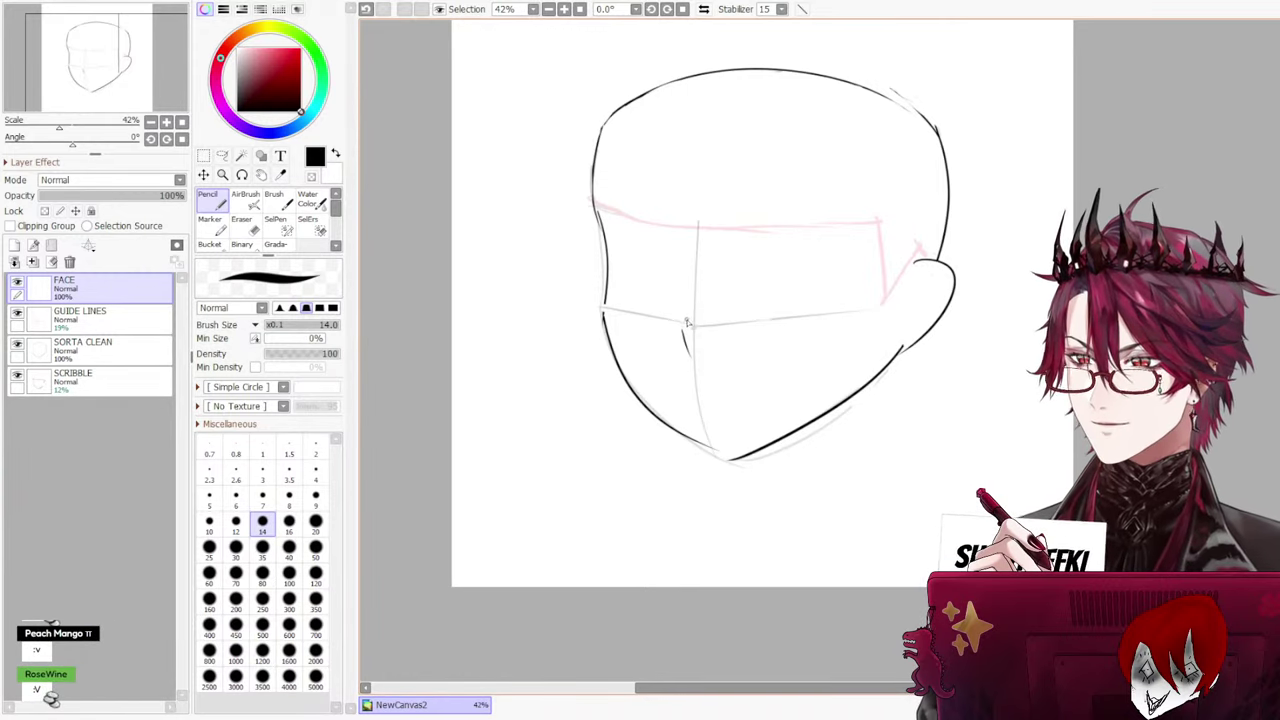
key(ctrl+z)
drag(688, 318, 686, 343)
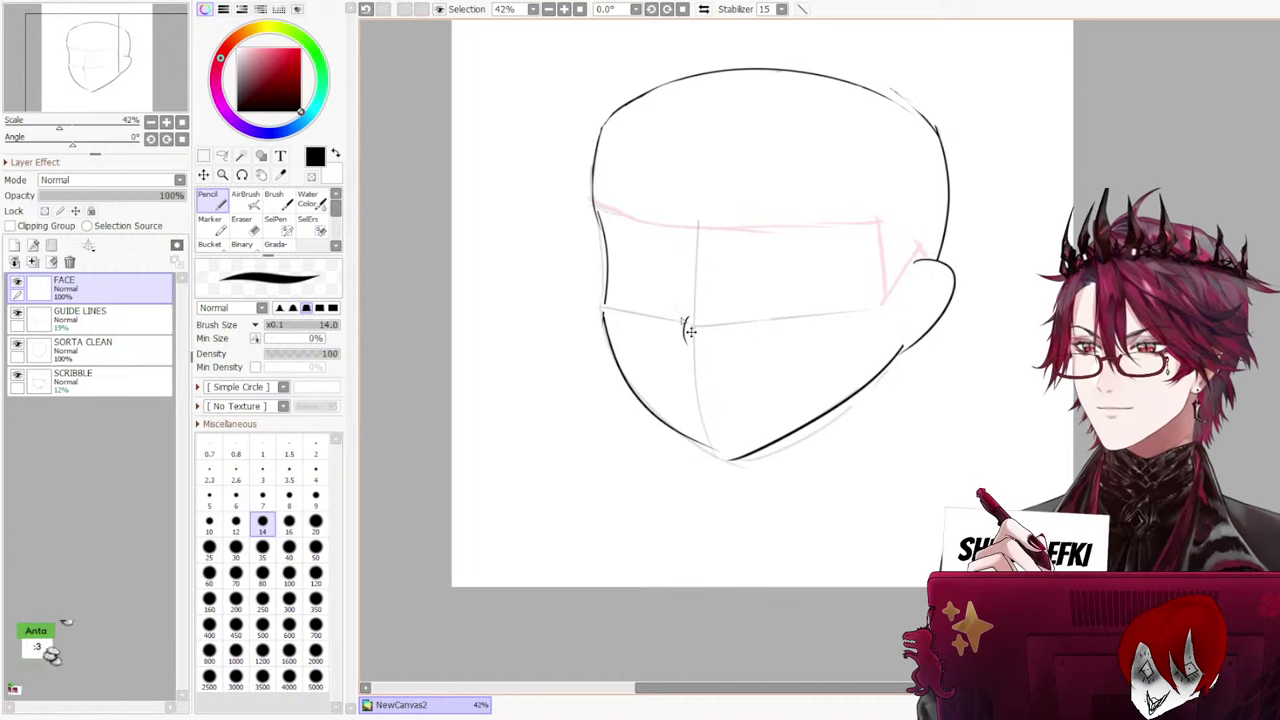
key(ctrl+z)
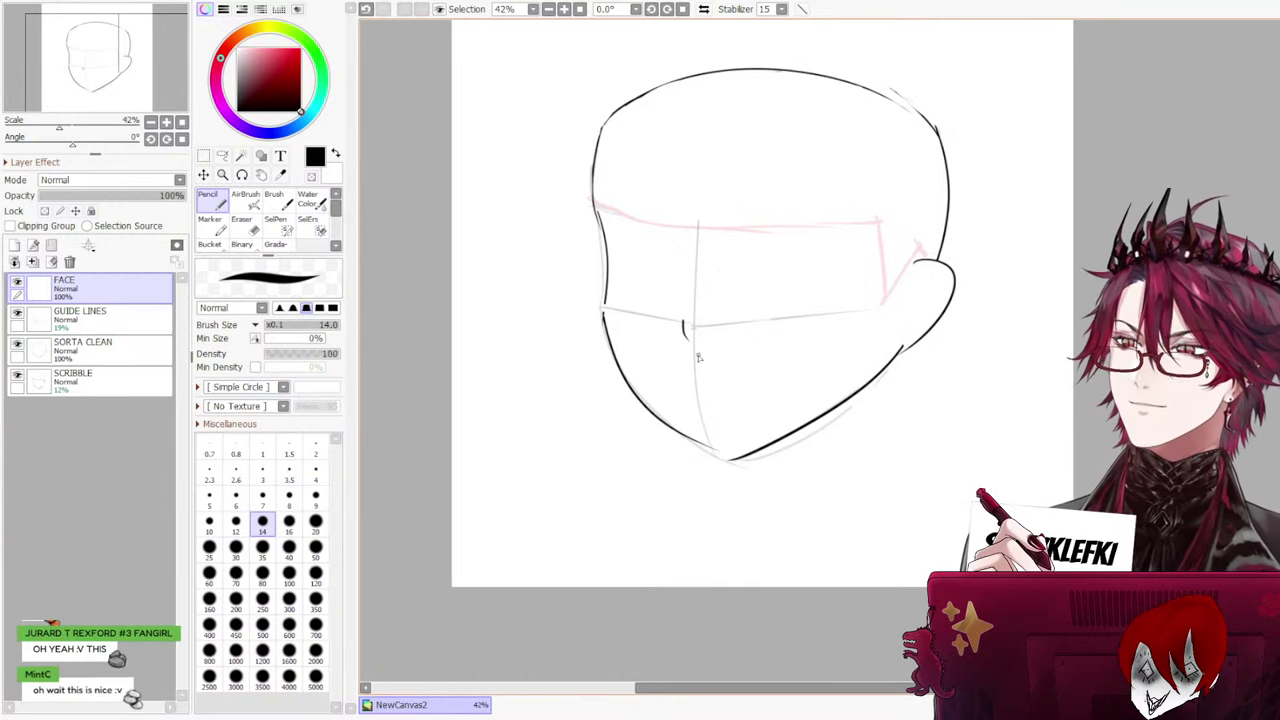
Draw a wide open smiling mouth below the nose, with a small fang near its right corner
drag(662, 361, 820, 377)
key(ctrl+z)
drag(688, 361, 823, 362)
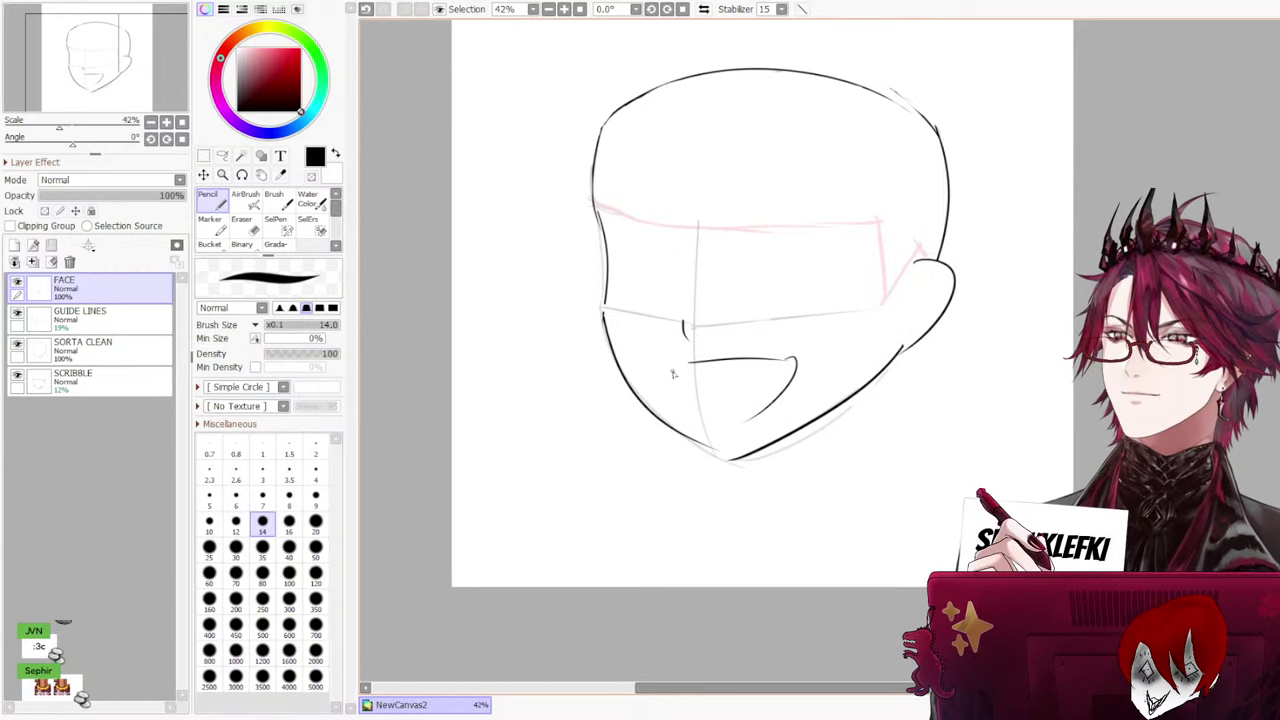
mouse_move(686, 362)
mouse_down()
mouse_move(728, 408)
mouse_move(724, 429)
mouse_move(768, 389)
mouse_move(737, 420)
mouse_up()
key(ctrl+z)
key(ctrl+z)
key(ctrl+z)
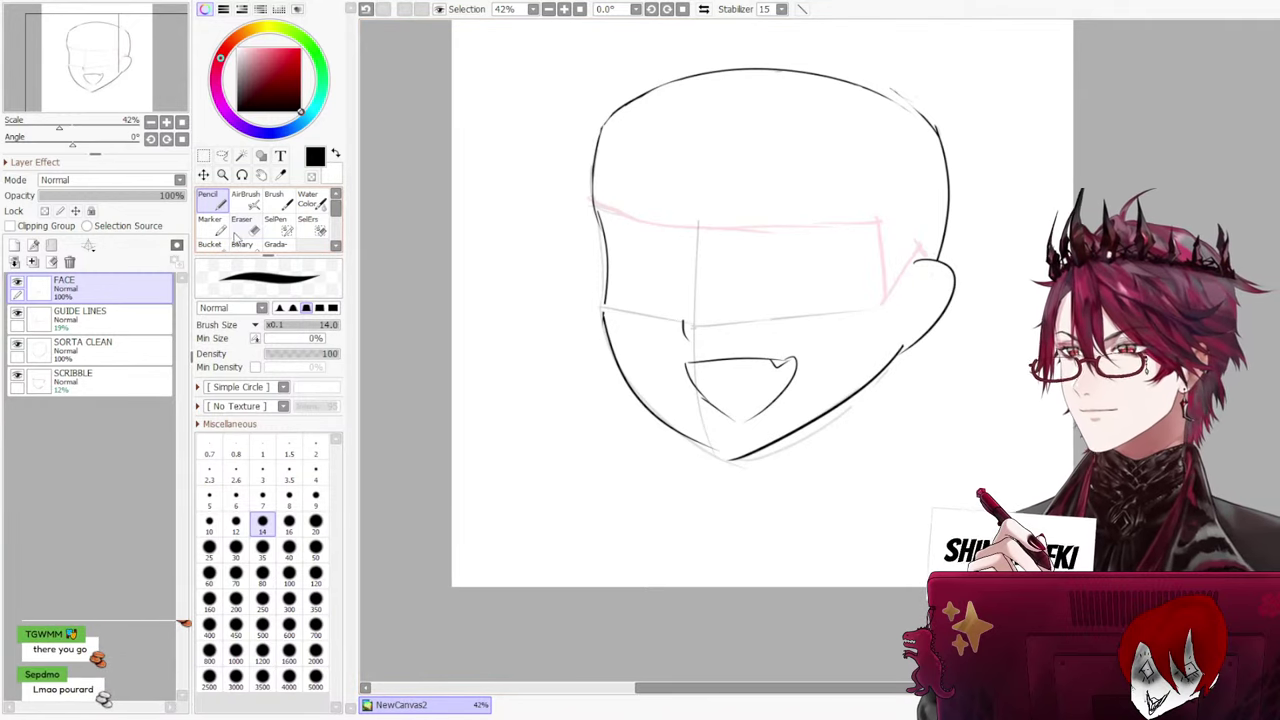
Erase the line above the fang and round off the mouth's lower tip with the Pencil
key(e)
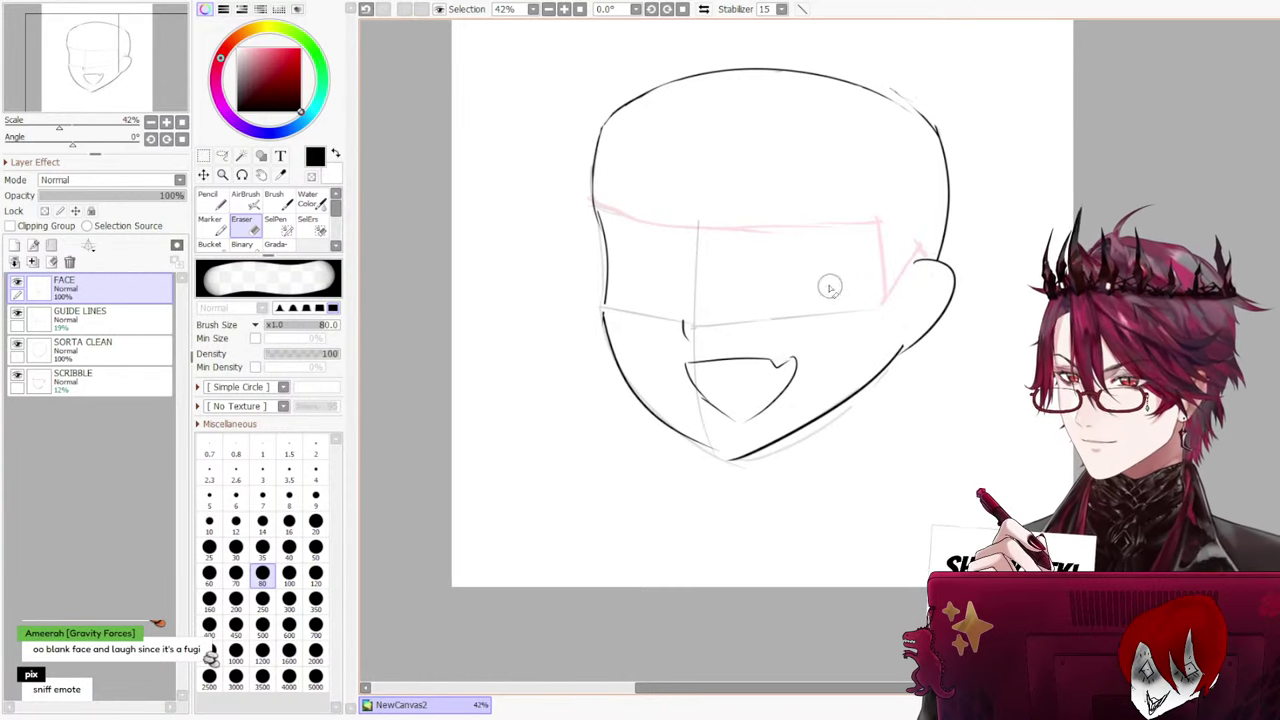
key(n)
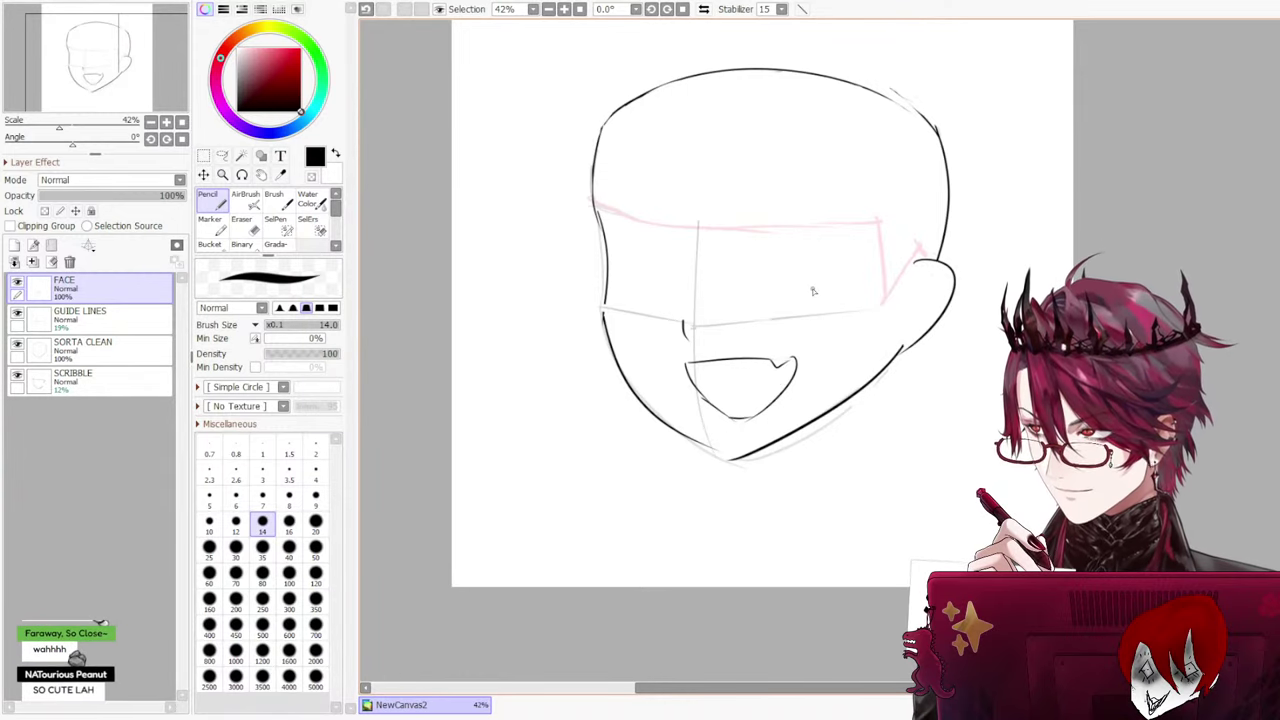
Go over the fang, the mouth's left corner and its lower edge with the Pencil to thicken and join the lines
scroll(771, 457, up, 4)
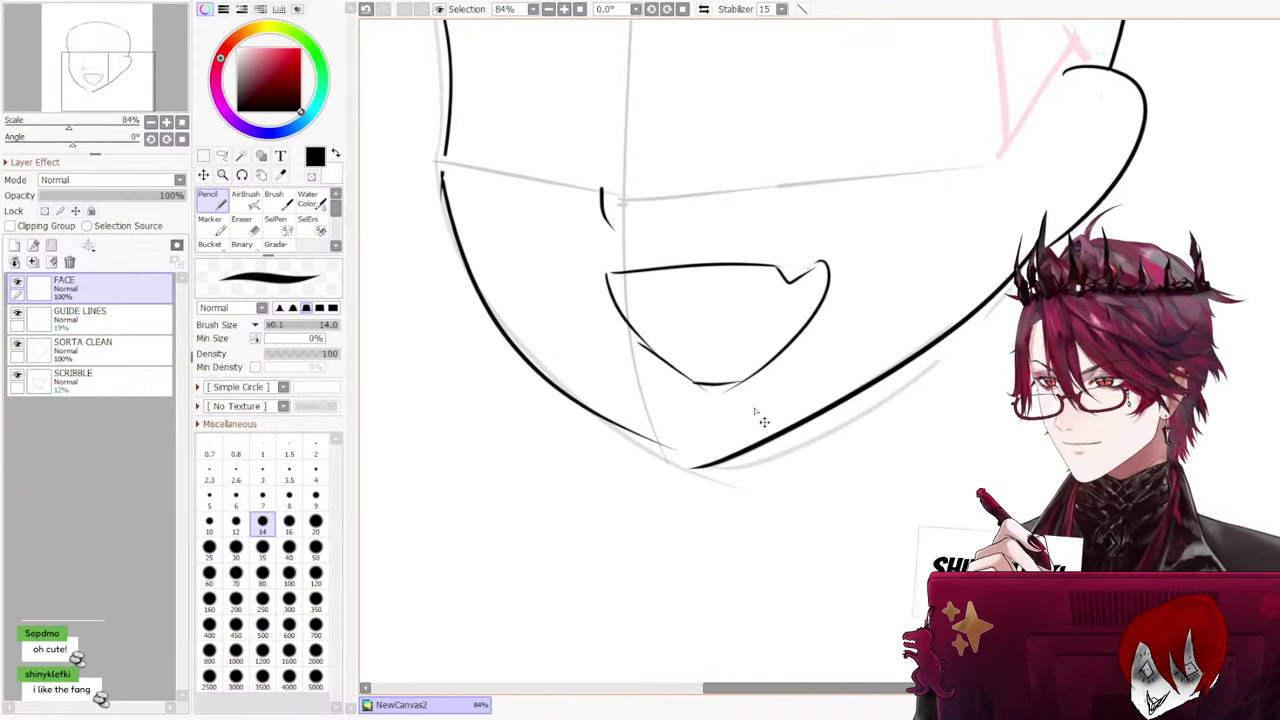
scroll(705, 340, up, 2)
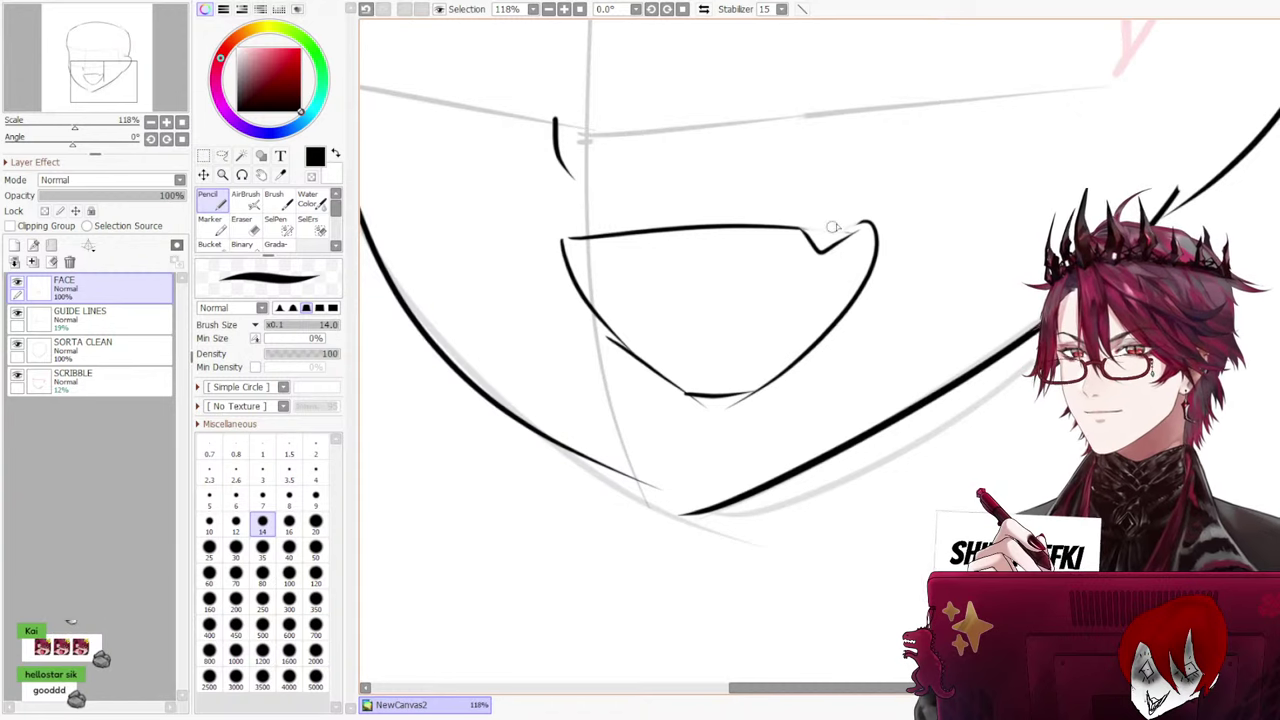
mouse_move(842, 249)
mouse_down()
mouse_move(870, 222)
mouse_move(818, 251)
mouse_up()
key(ctrl+z)
key(ctrl+z)
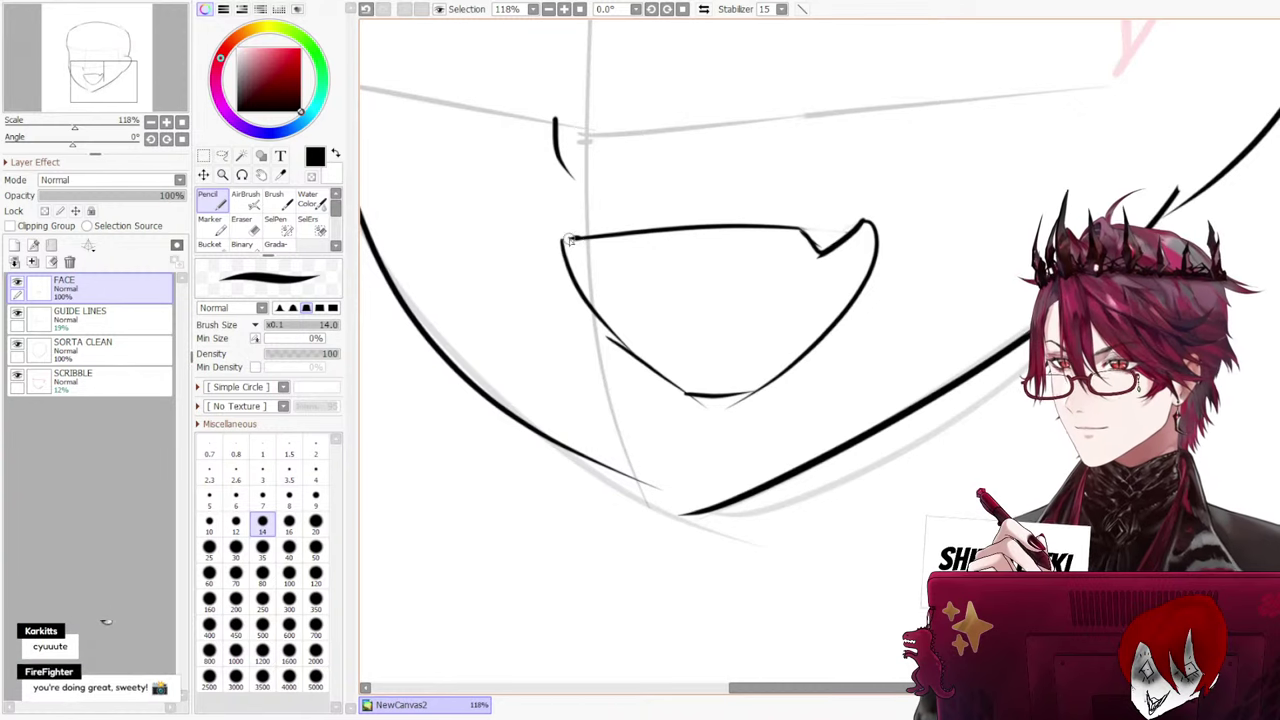
drag(606, 325, 679, 400)
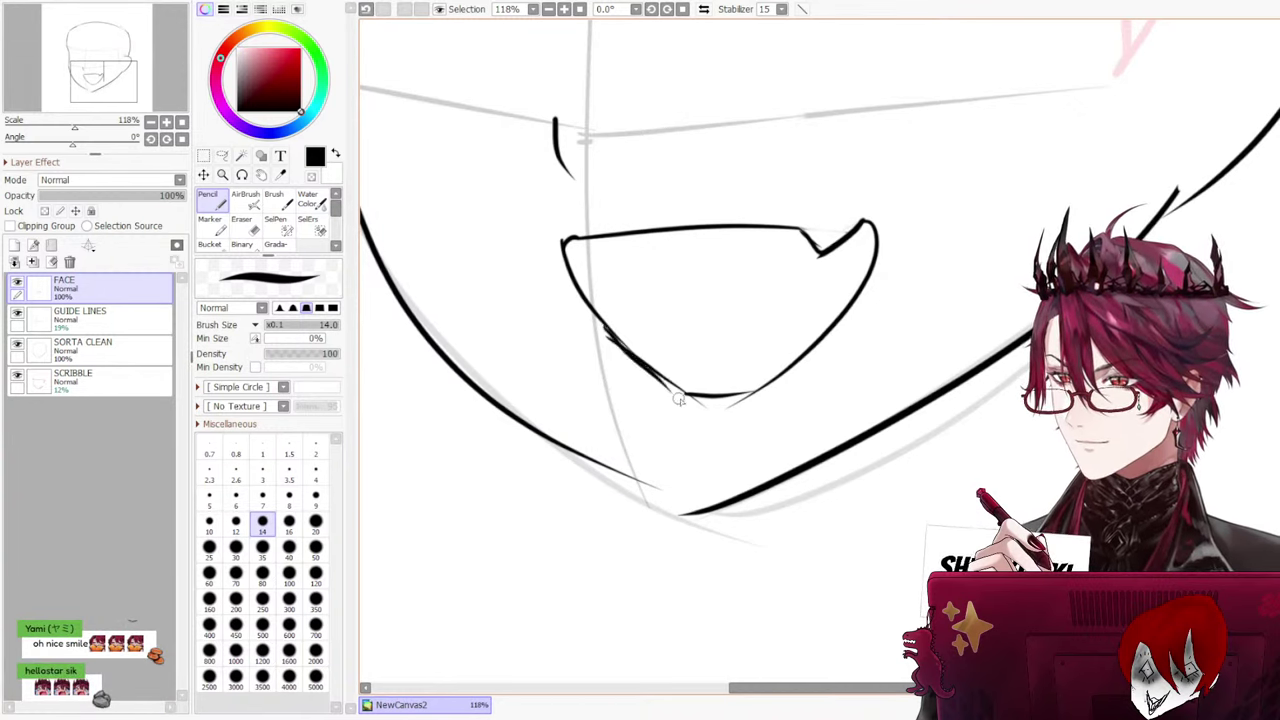
mouse_move(625, 343)
mouse_down()
mouse_move(688, 390)
mouse_move(750, 396)
mouse_move(769, 383)
mouse_up()
key(ctrl+z)
key(ctrl+z)
key(ctrl+z)
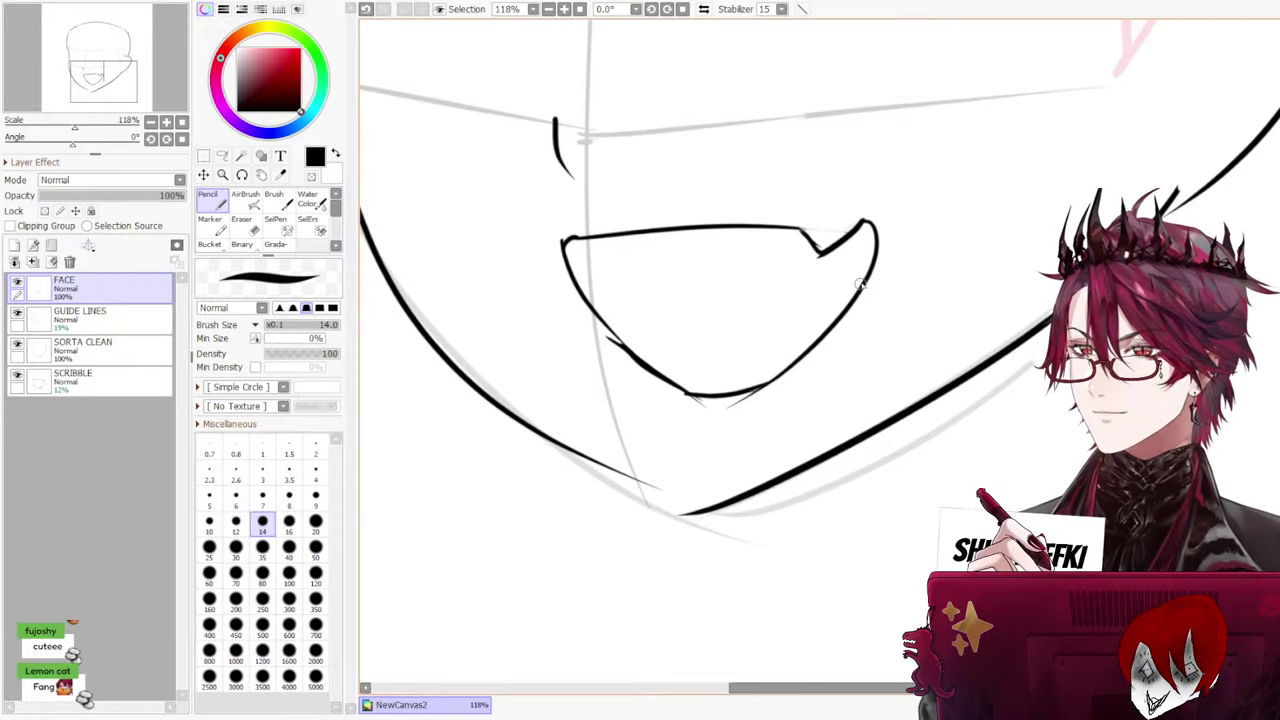
Draw the tongue as an arched line across the lower part of the open mouth
scroll(771, 157, down, 5)
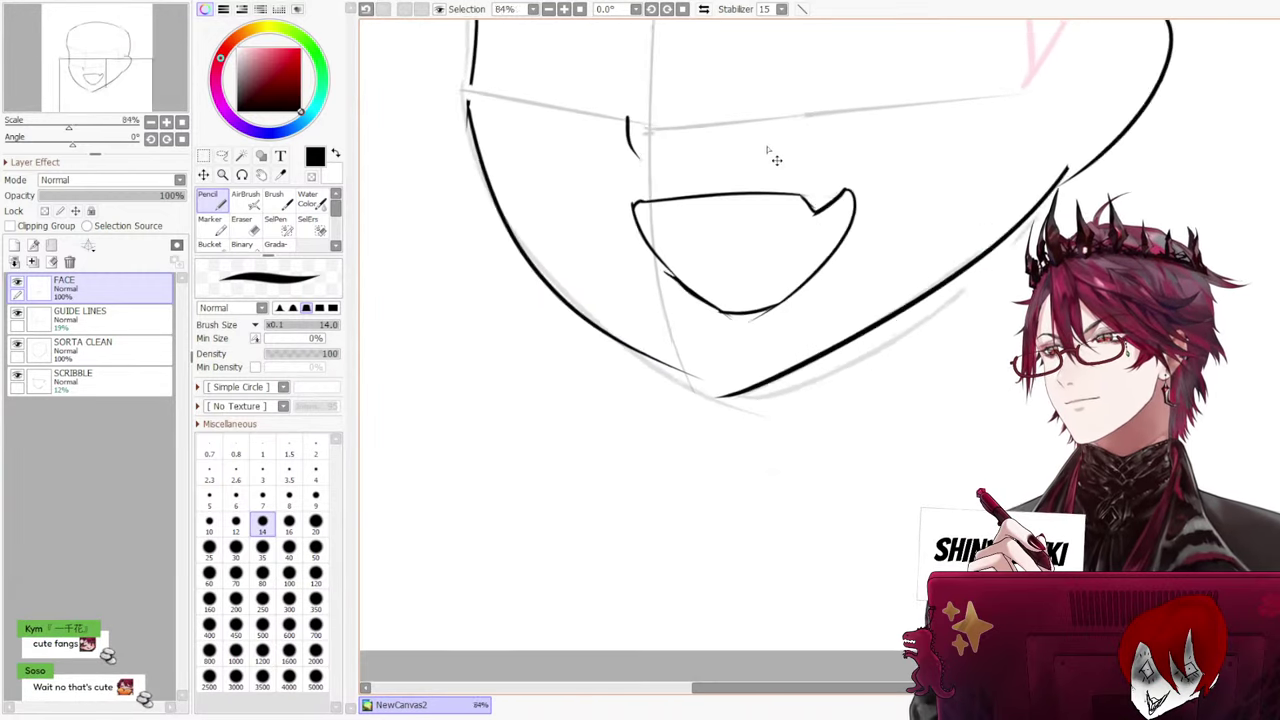
scroll(742, 162, down, 2)
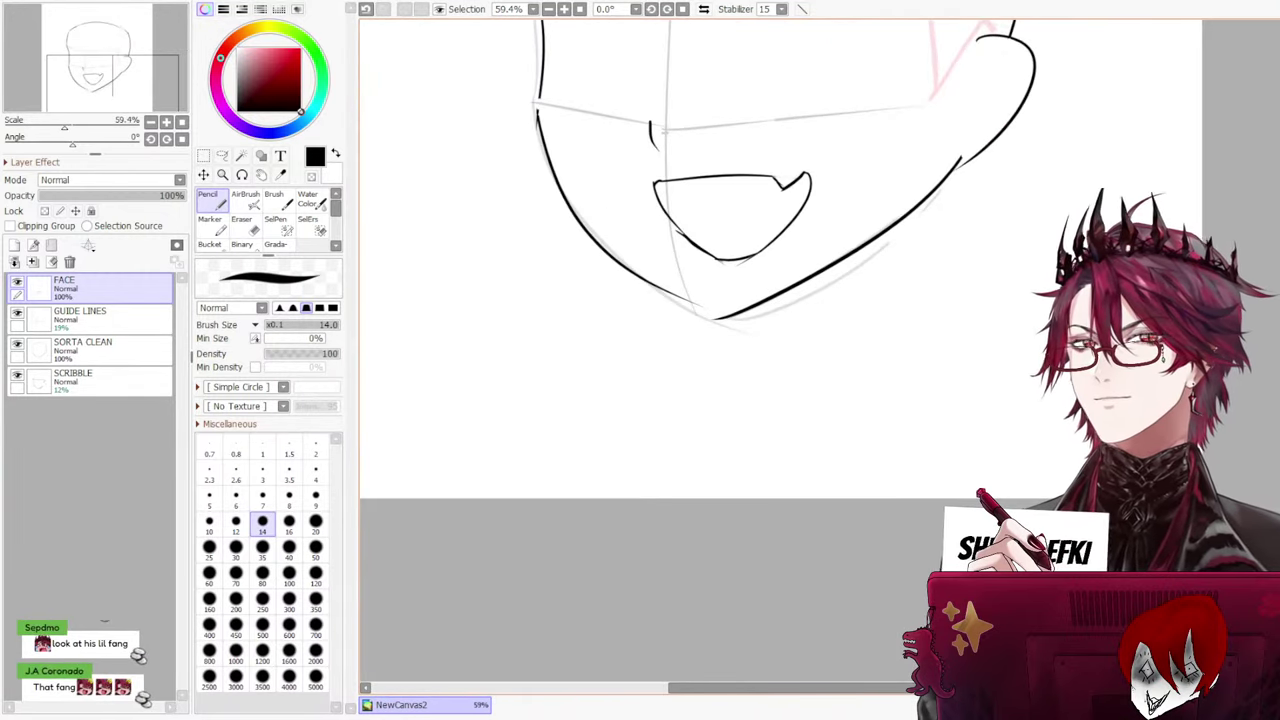
scroll(780, 300, up, 3)
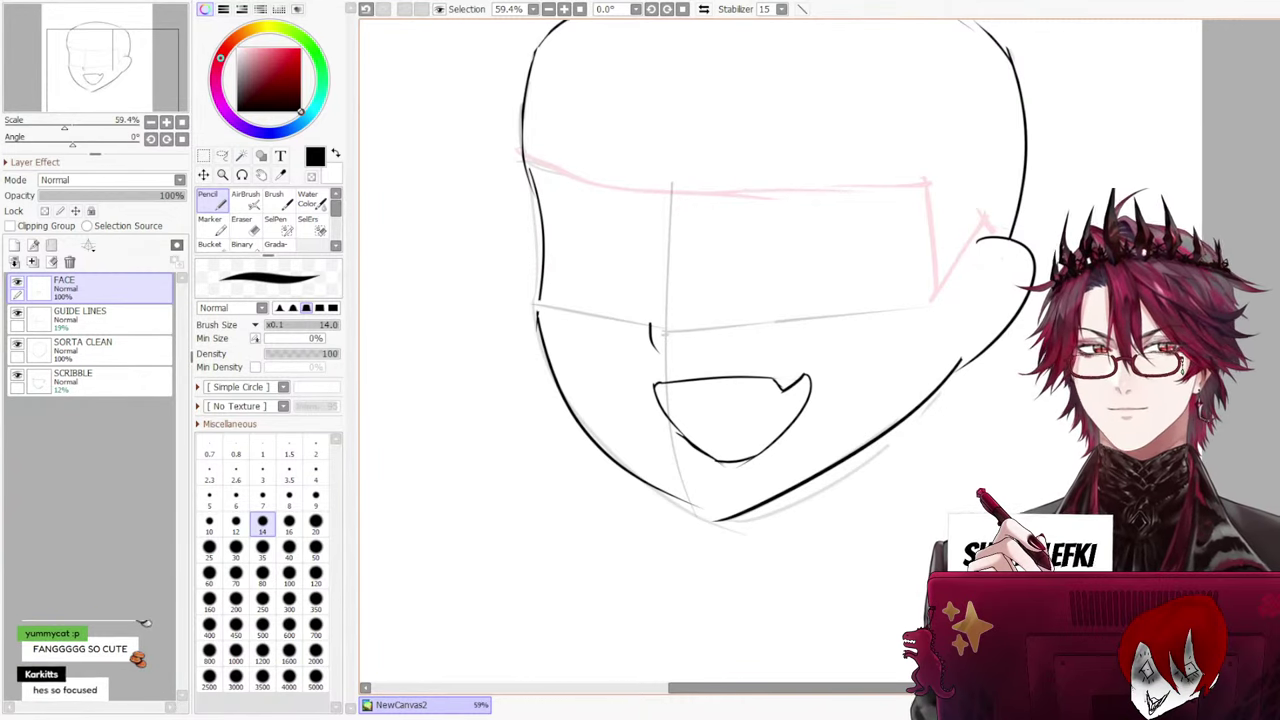
scroll(780, 330, up, 2)
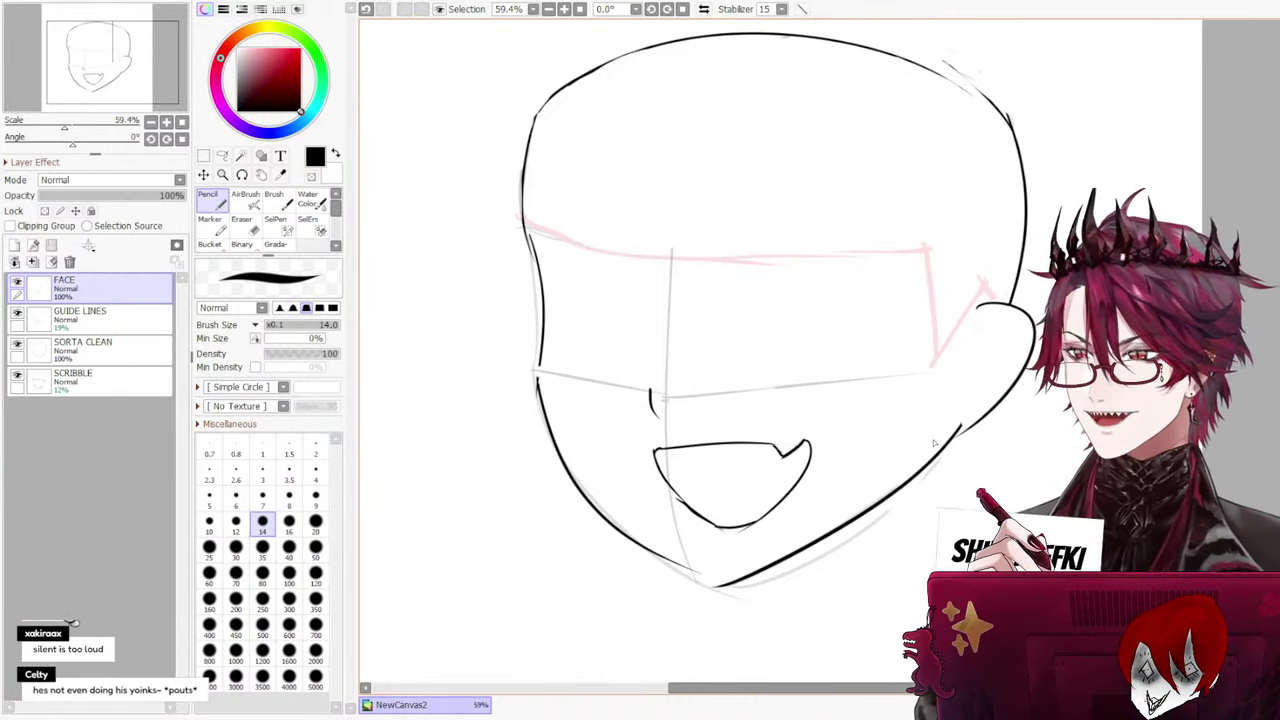
drag(692, 481, 776, 455)
key(ctrl+z)
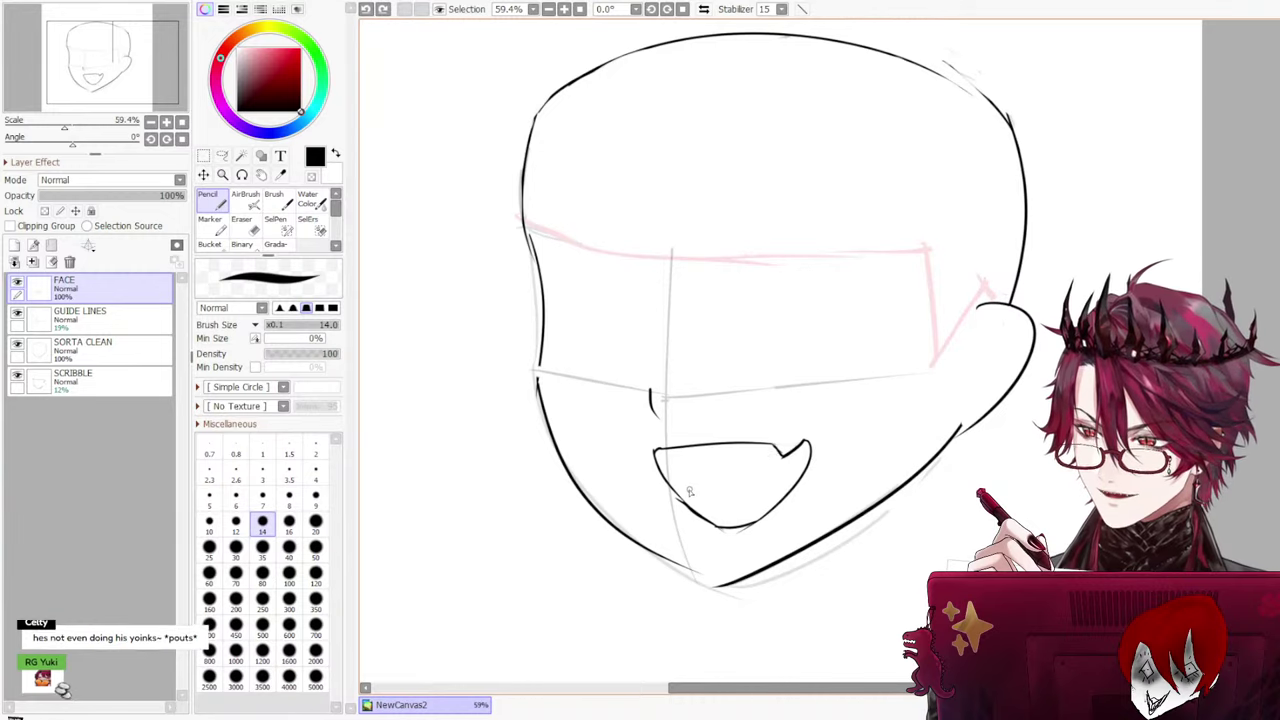
drag(684, 492, 766, 469)
key(ctrl+z)
drag(690, 500, 786, 466)
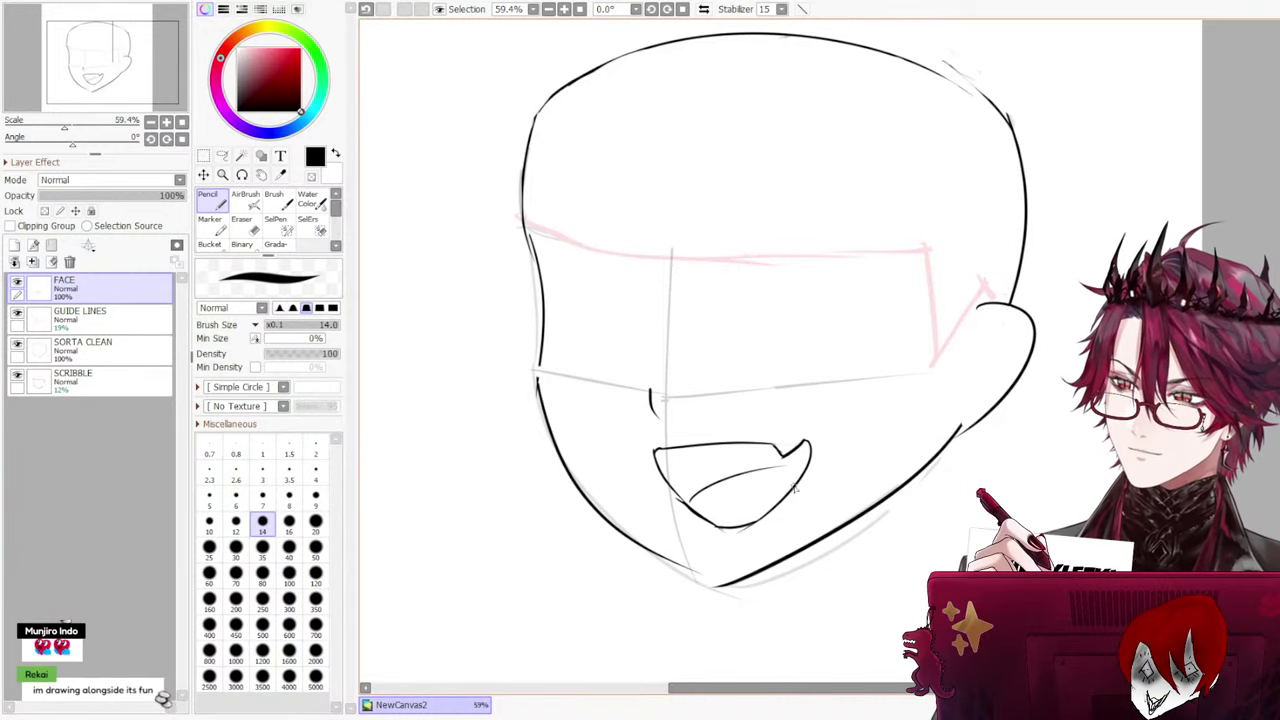
key(ctrl+z)
drag(684, 497, 792, 470)
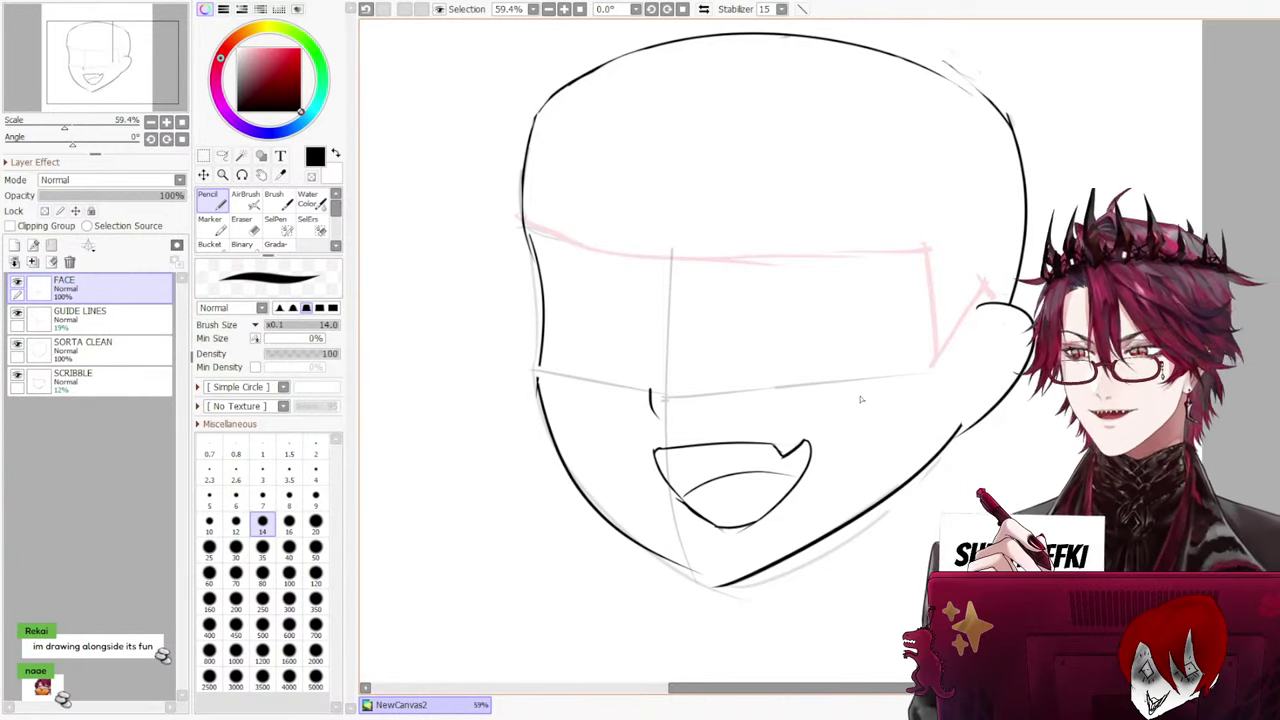
View the whole canvas to examine the placement of the nose and mouth within the head
key(ctrl+minus)
key(ctrl+minus)
key(ctrl+minus)
key(ctrl+minus)
key(ctrl+minus)
key(ctrl+plus)
scroll(648, 357, up, 1)
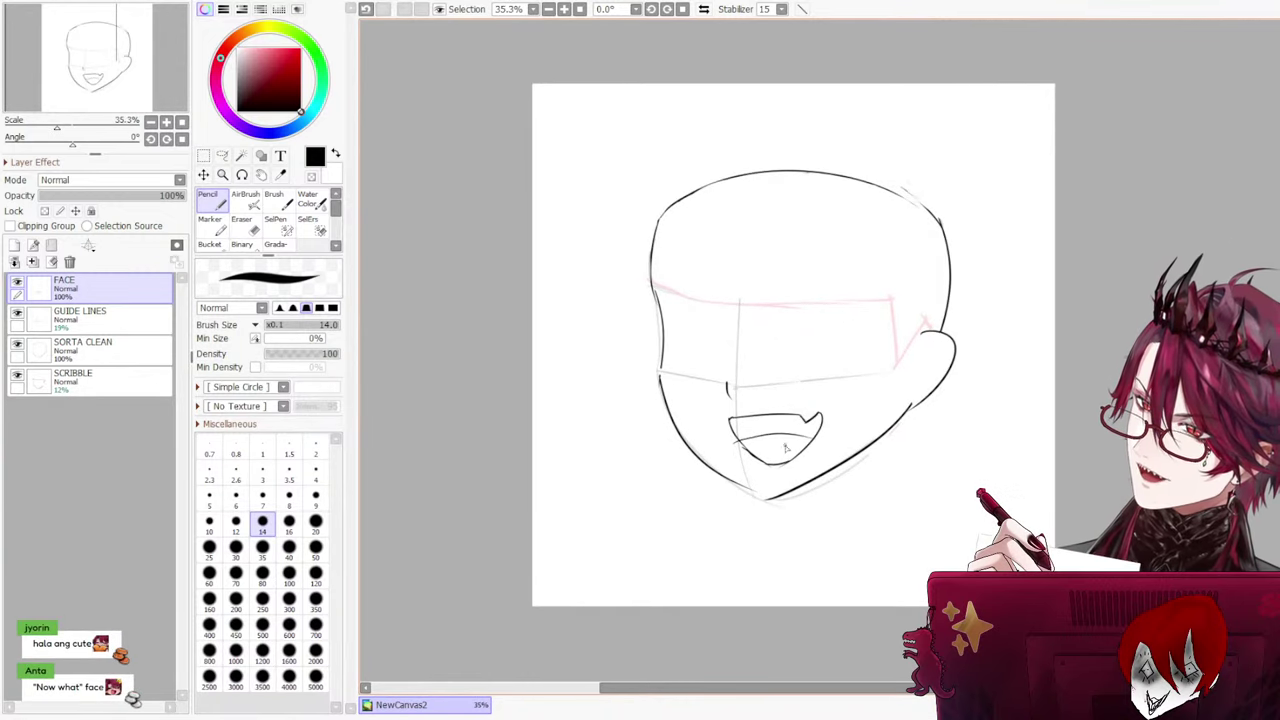
Undo the arched tongue line in the open mouth and try a replacement tongue stroke with the Pencil
key(ctrl+z)
drag(750, 450, 838, 432)
key(ctrl+z)
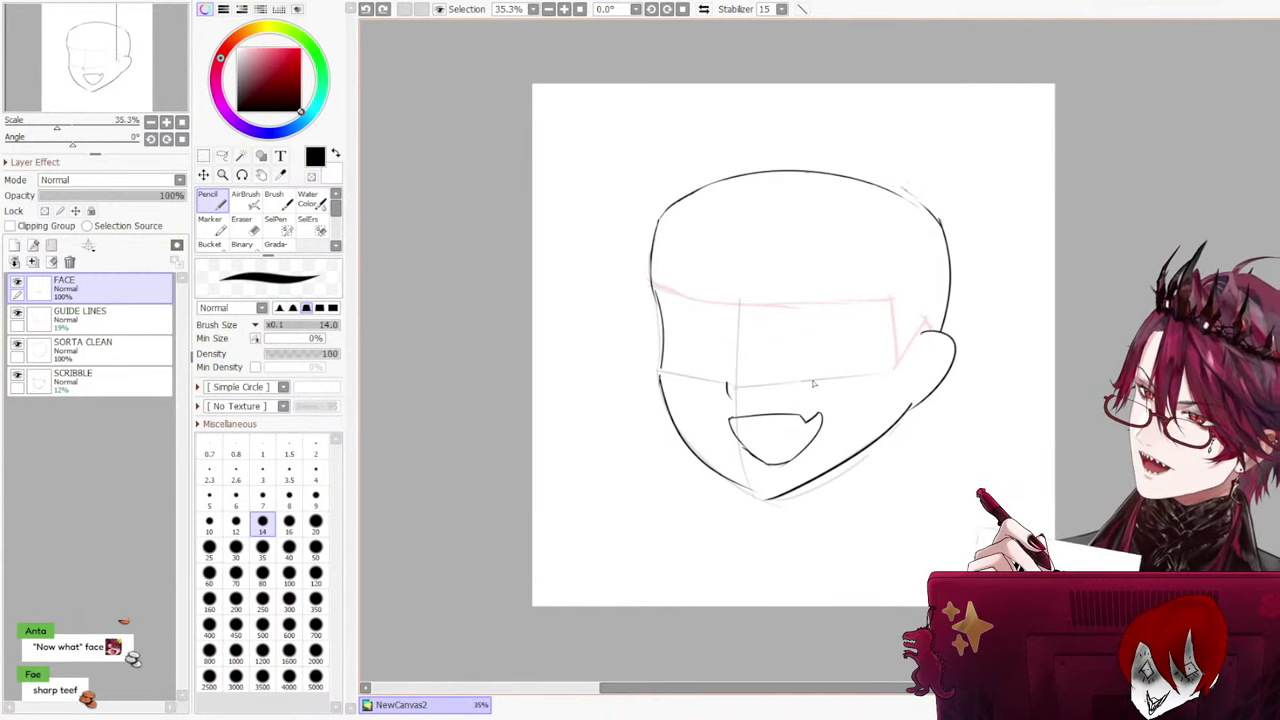
click(278, 226)
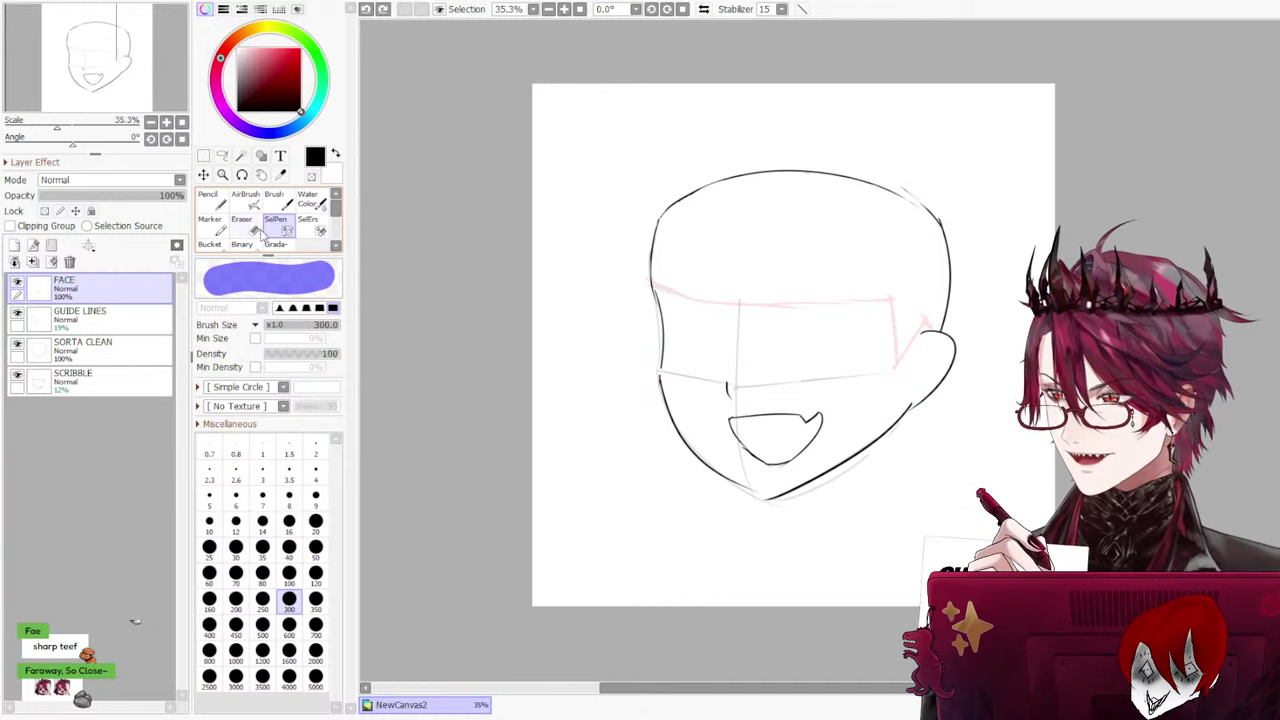
click(220, 206)
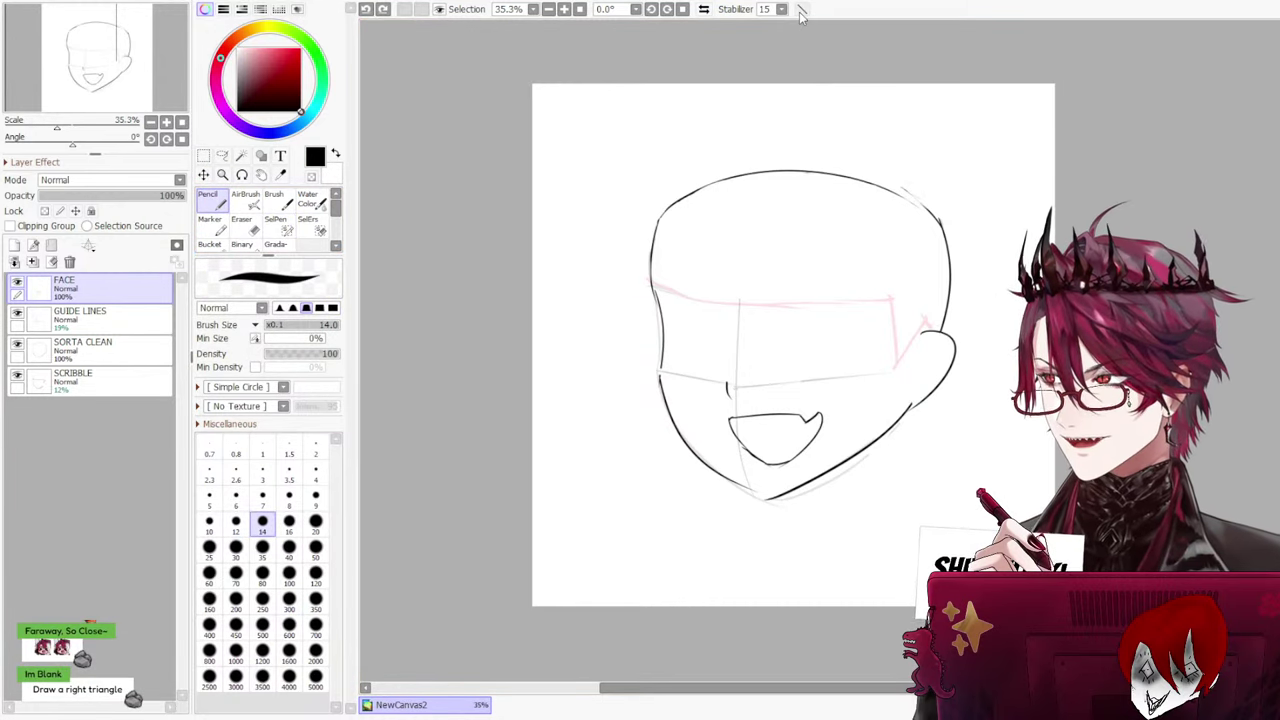
scroll(988, 88, up, 1)
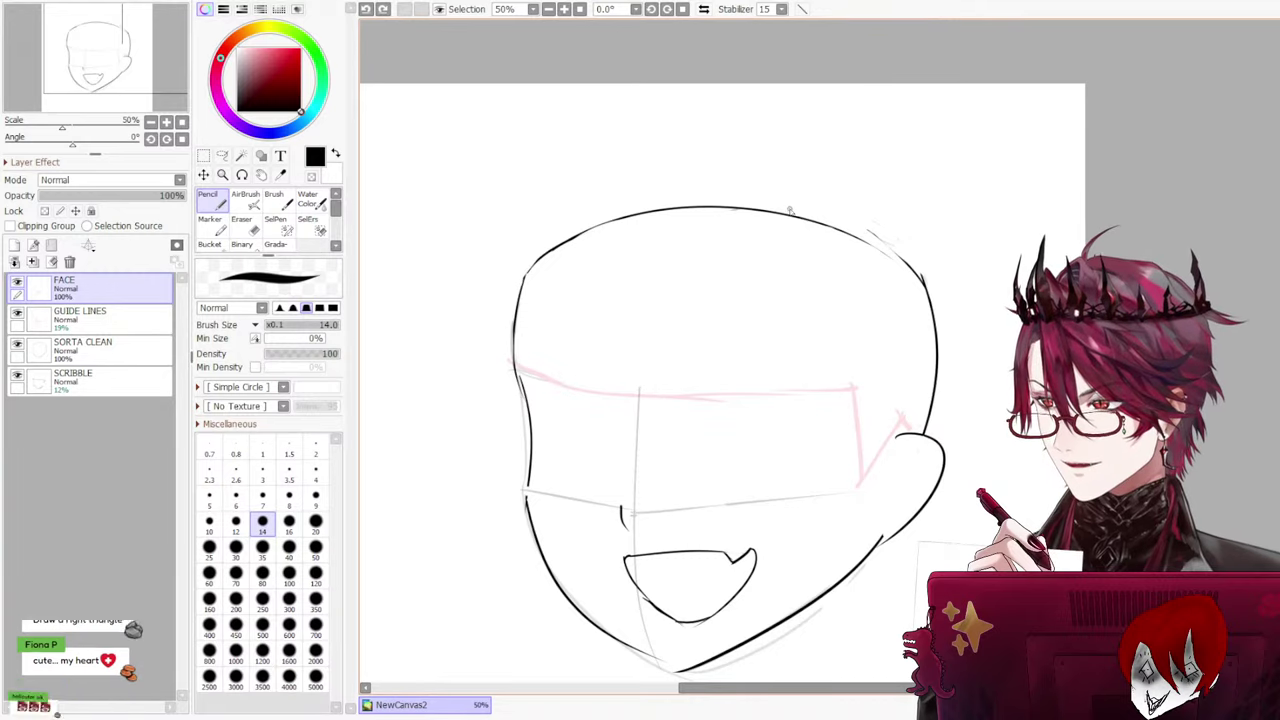
scroll(790, 211, down, 2)
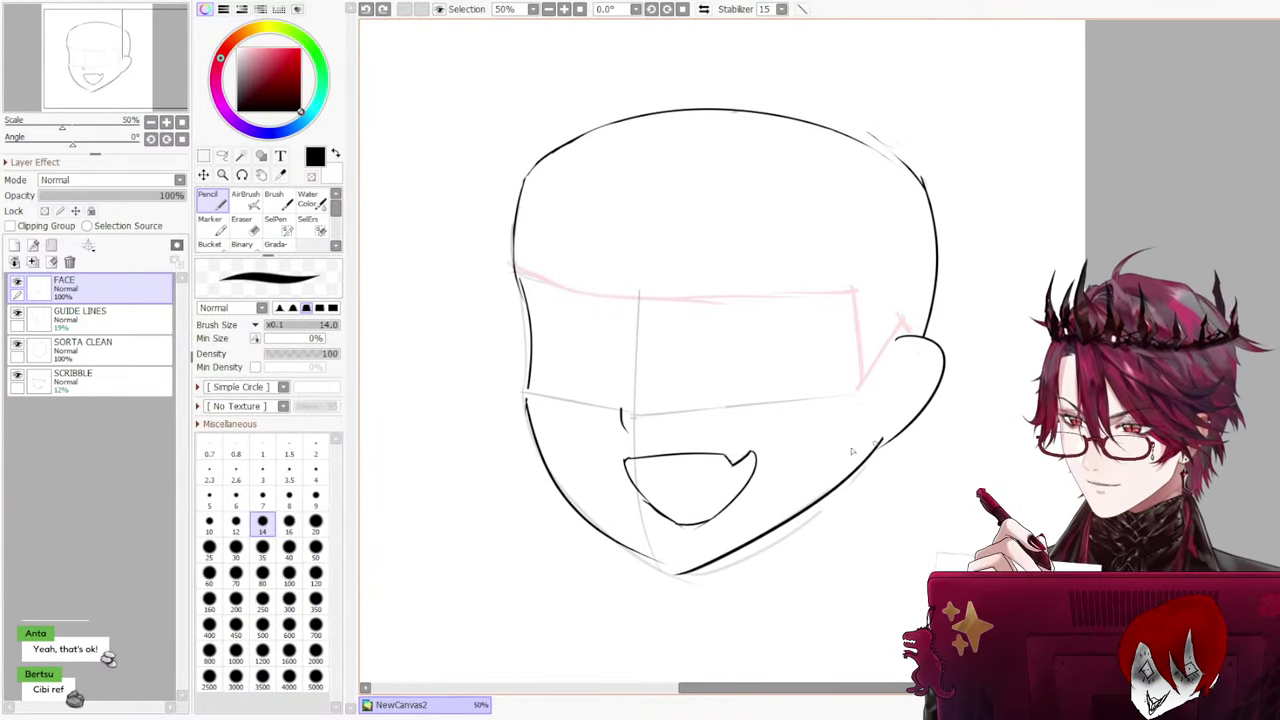
Try a slightly curved teeth line across the upper part of the open mouth
drag(745, 472, 628, 492)
key(ctrl+z)
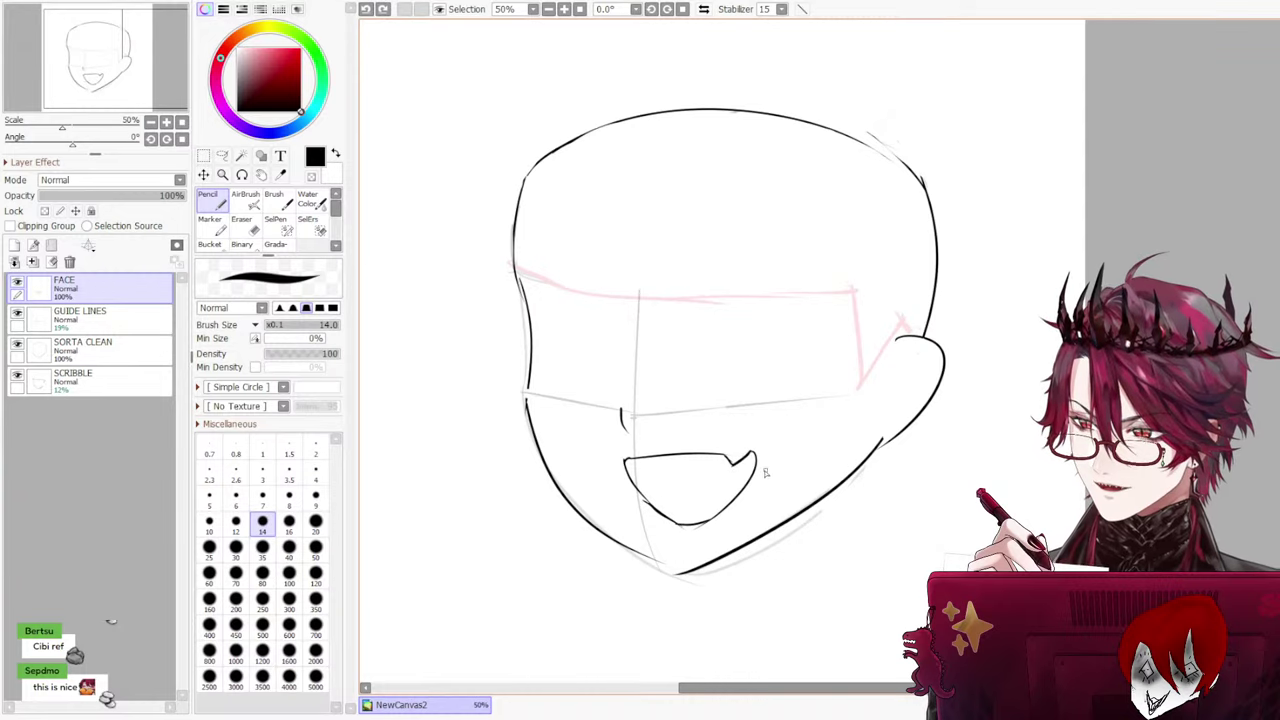
drag(745, 475, 626, 488)
key(ctrl+z)
drag(745, 476, 638, 488)
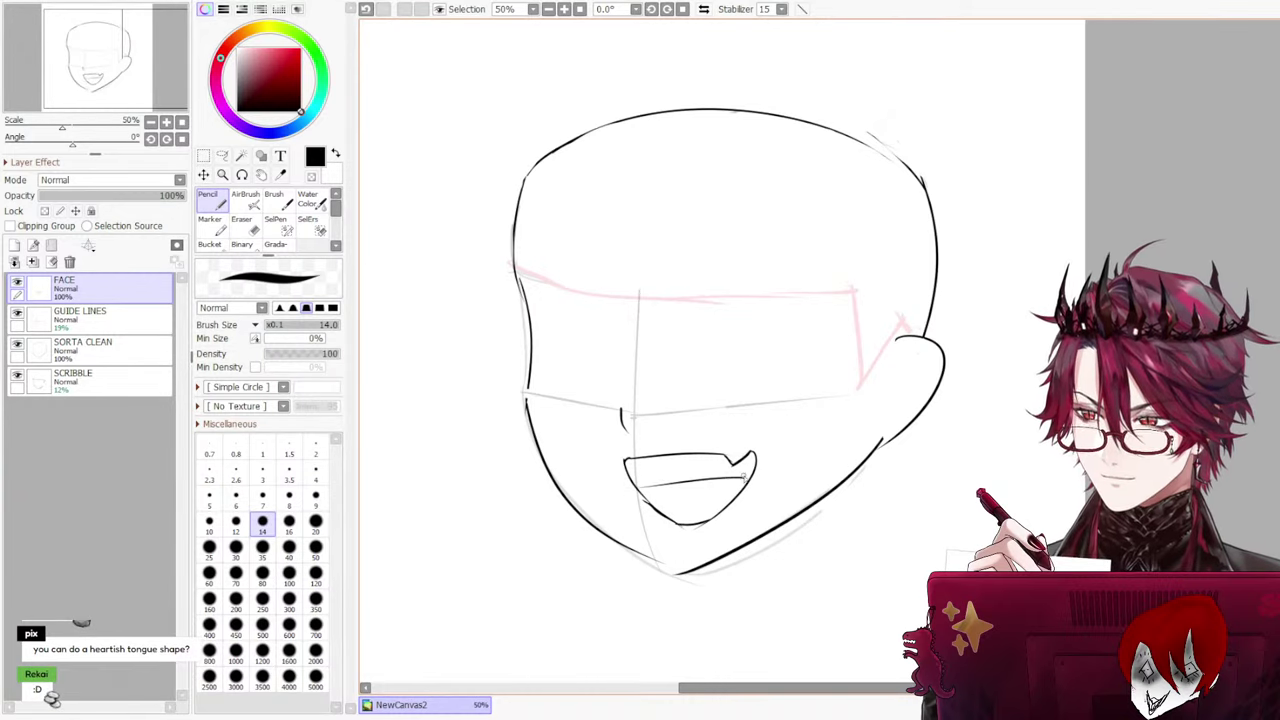
key(ctrl+z)
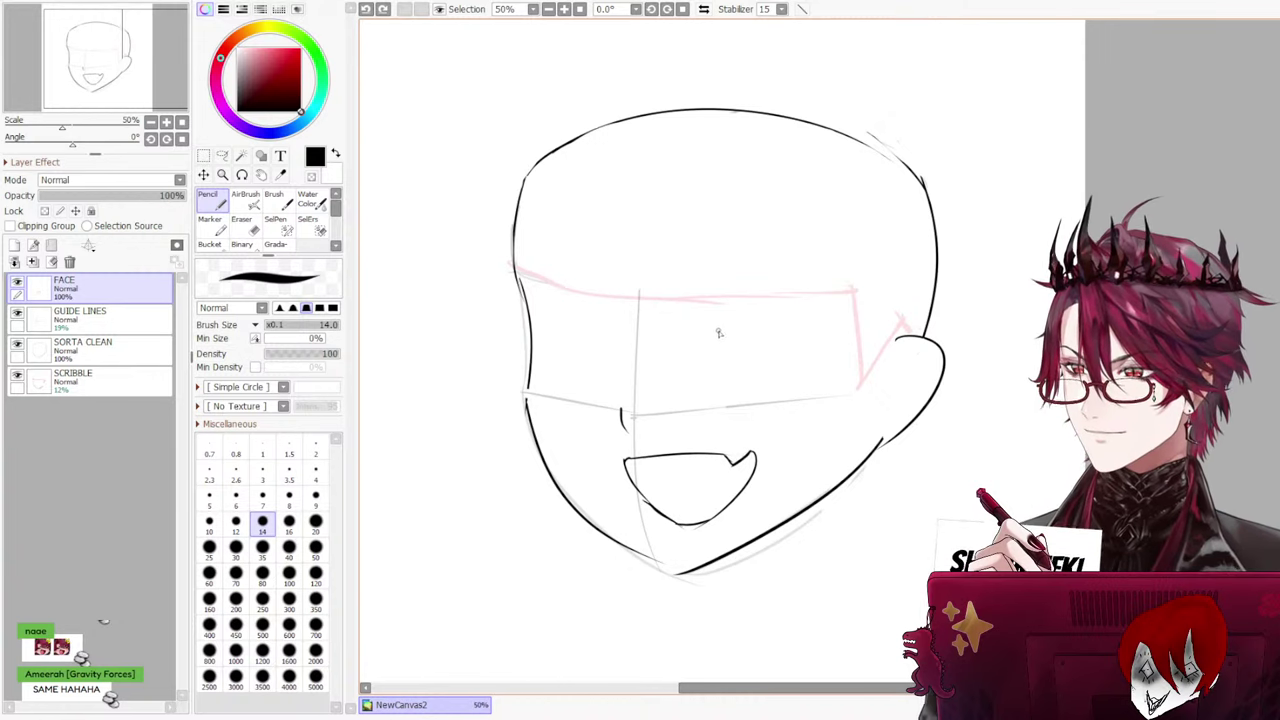
Try an arched upper eyelid with a short lower lid line between the vertical guide and the ear
drag(670, 349, 802, 363)
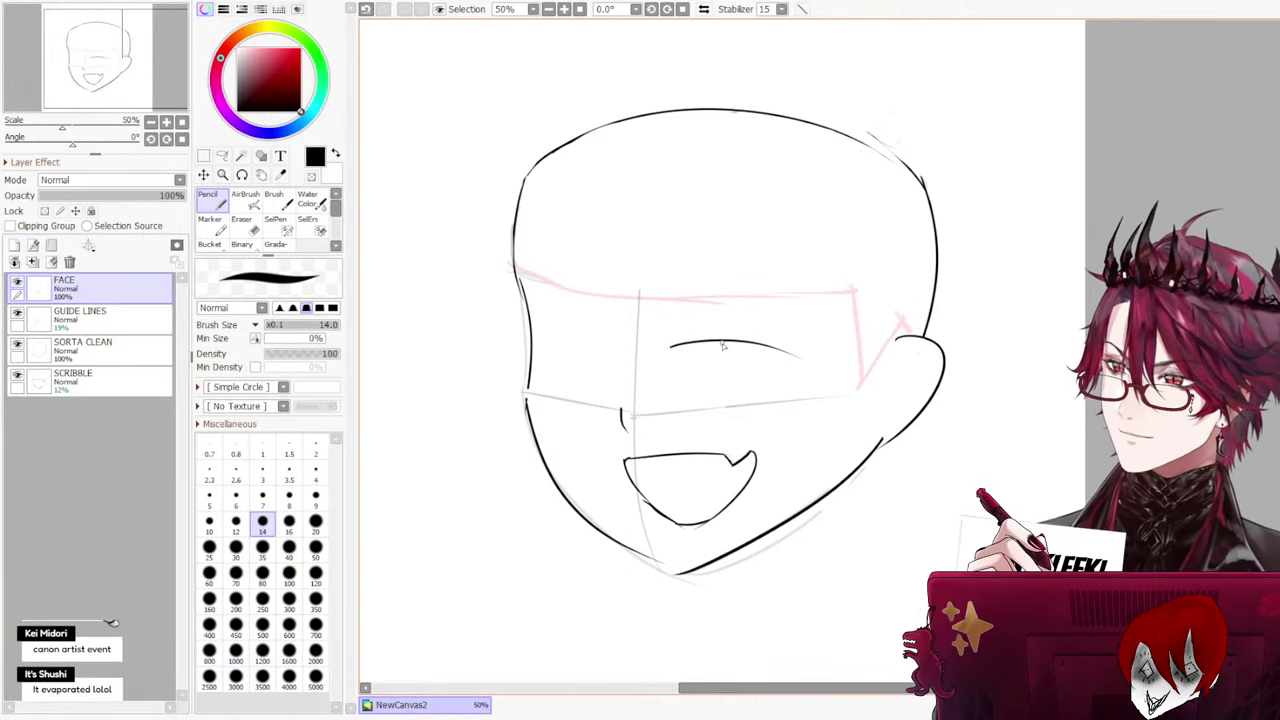
key(ctrl+z)
drag(684, 363, 802, 357)
key(ctrl+z)
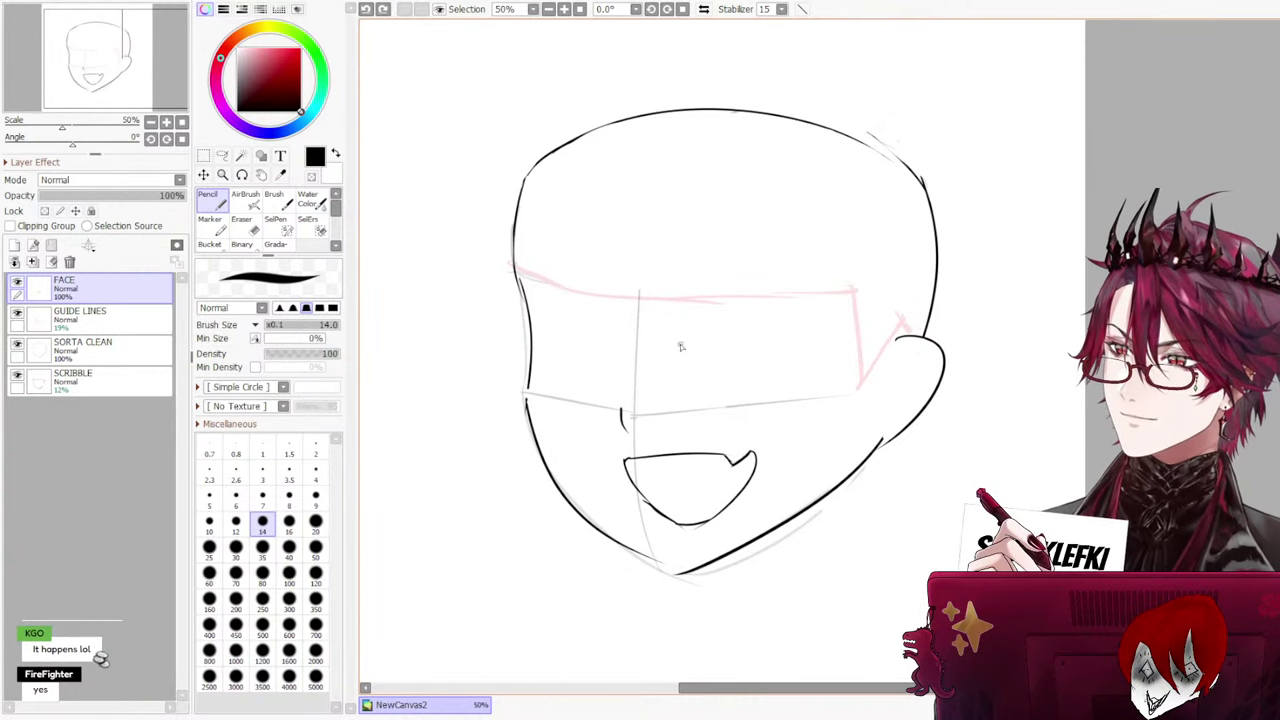
drag(677, 357, 796, 345)
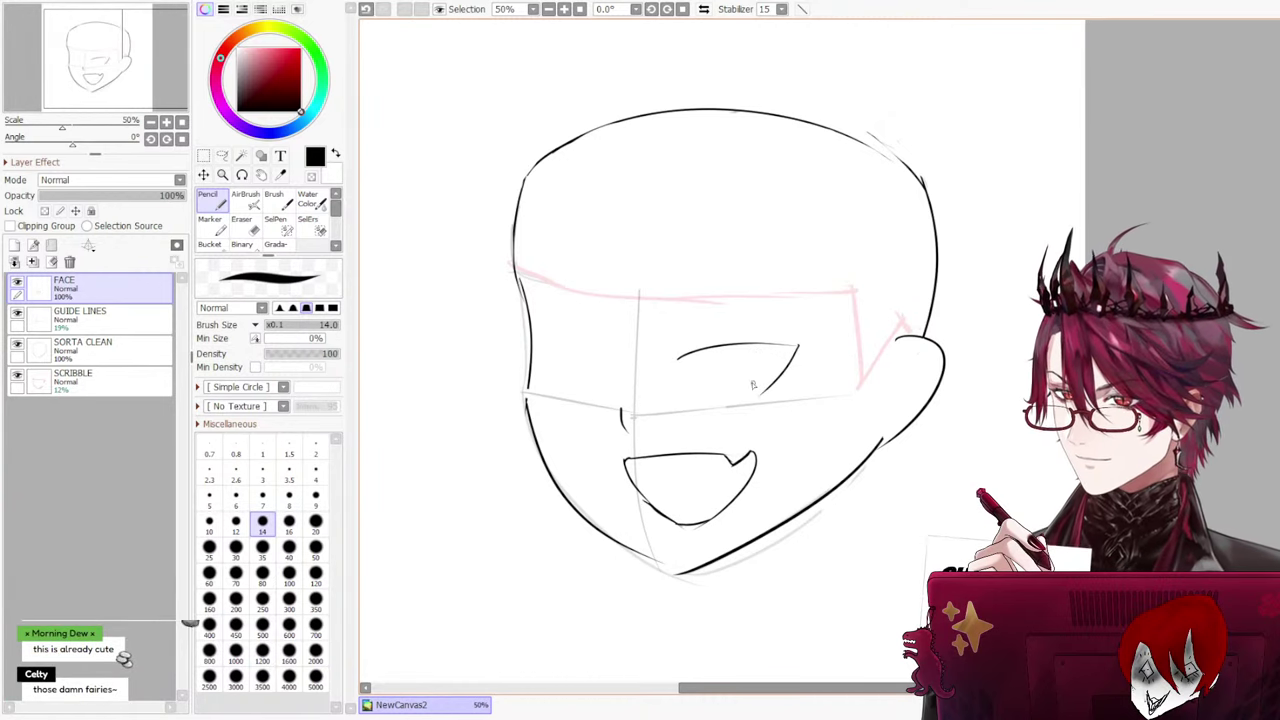
key(ctrl+z)
drag(688, 390, 760, 390)
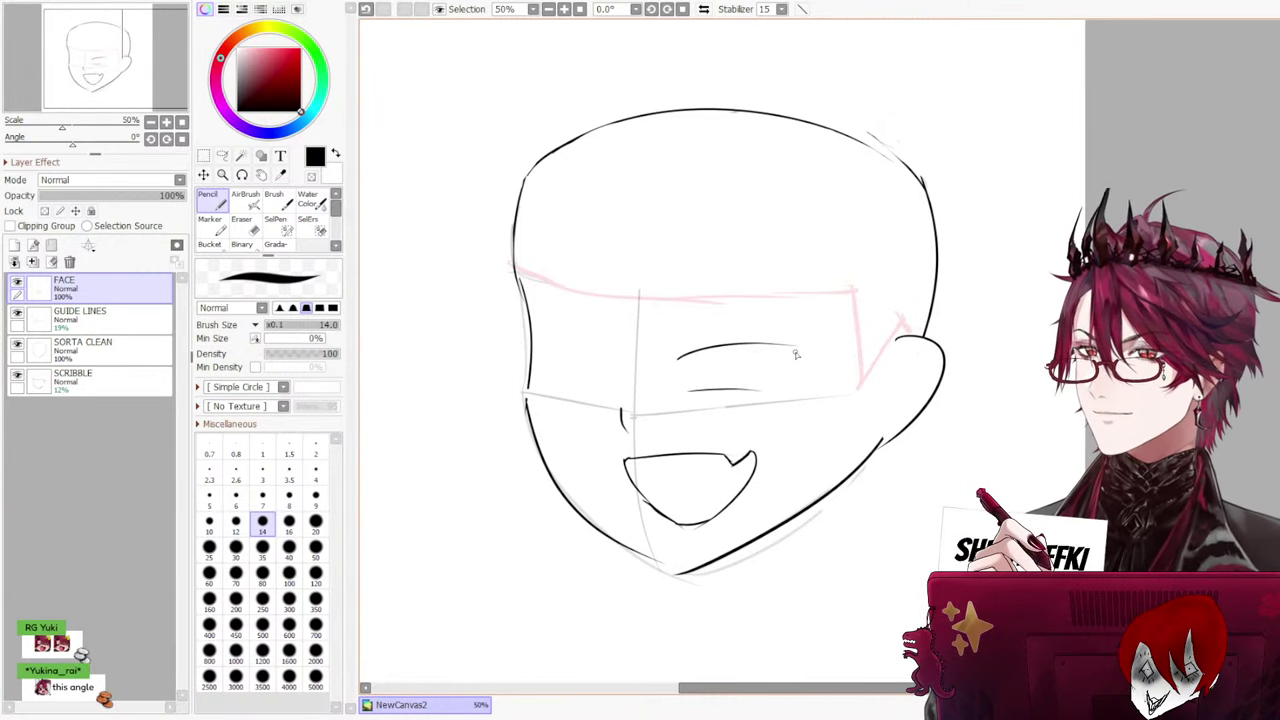
key(ctrl+z)
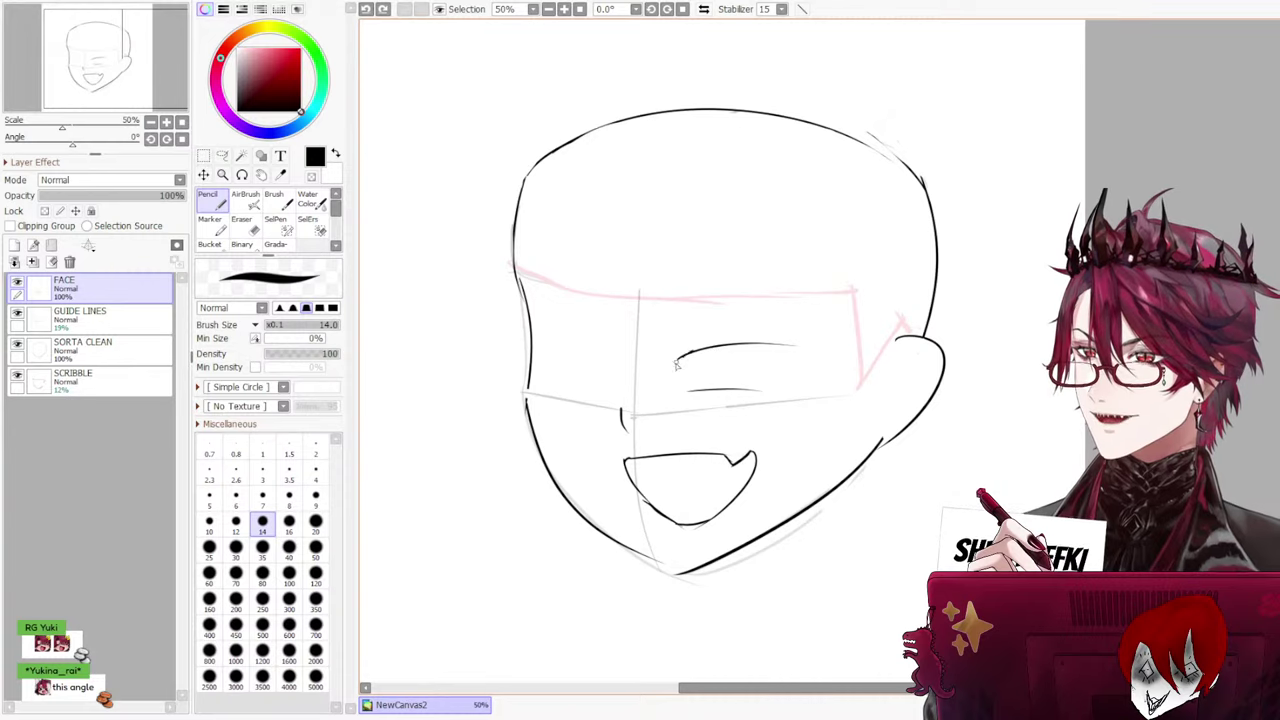
Try additional Pencil strokes along the arched upper eyelid
drag(676, 364, 772, 349)
key(ctrl+z)
mouse_move(686, 355)
mouse_down()
mouse_move(815, 351)
mouse_move(694, 352)
mouse_move(709, 347)
mouse_move(808, 352)
mouse_up()
key(ctrl+z)
key(ctrl+z)
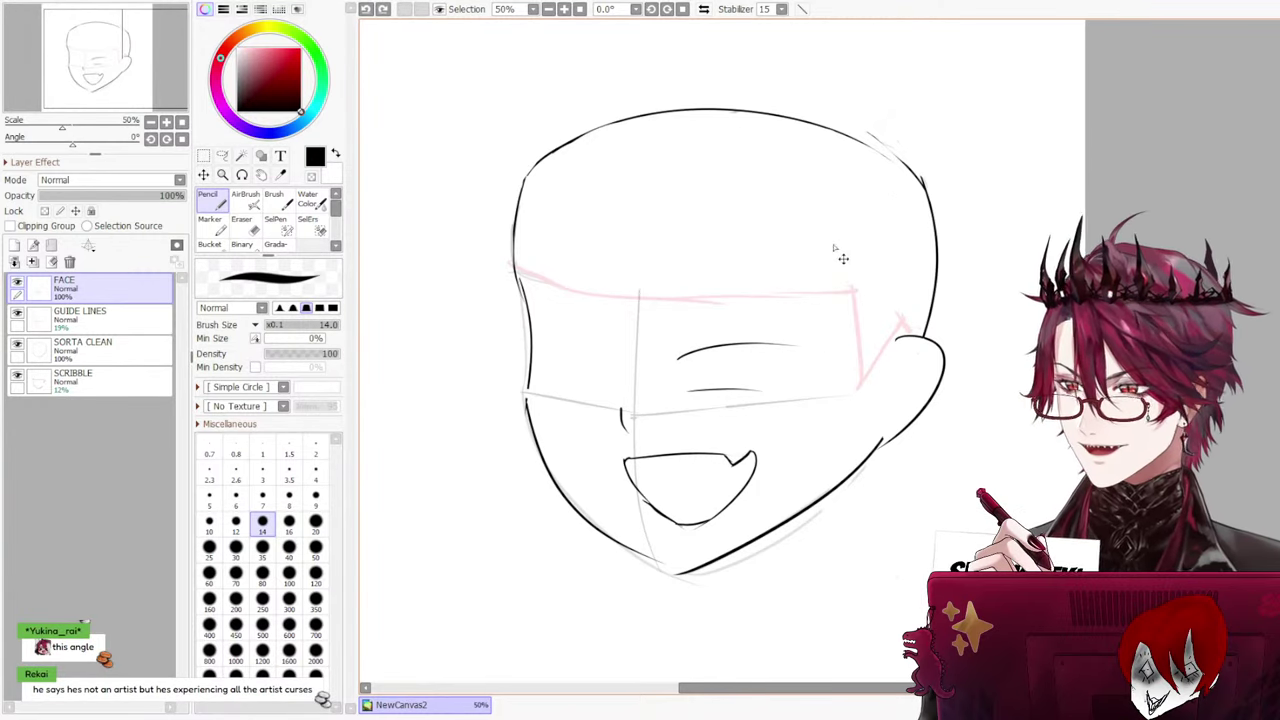
Undo the upper and lower eyelid lines so the eye area is empty
scroll(814, 317, up, 2)
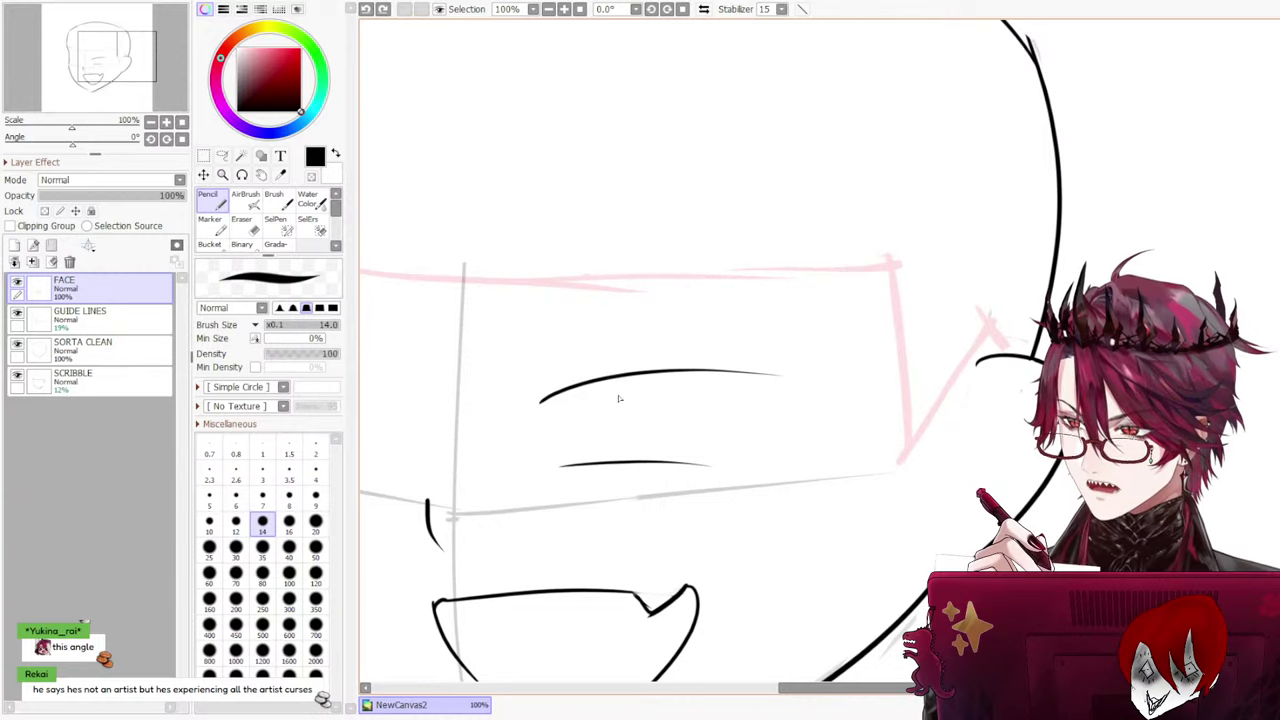
drag(822, 688, 734, 688)
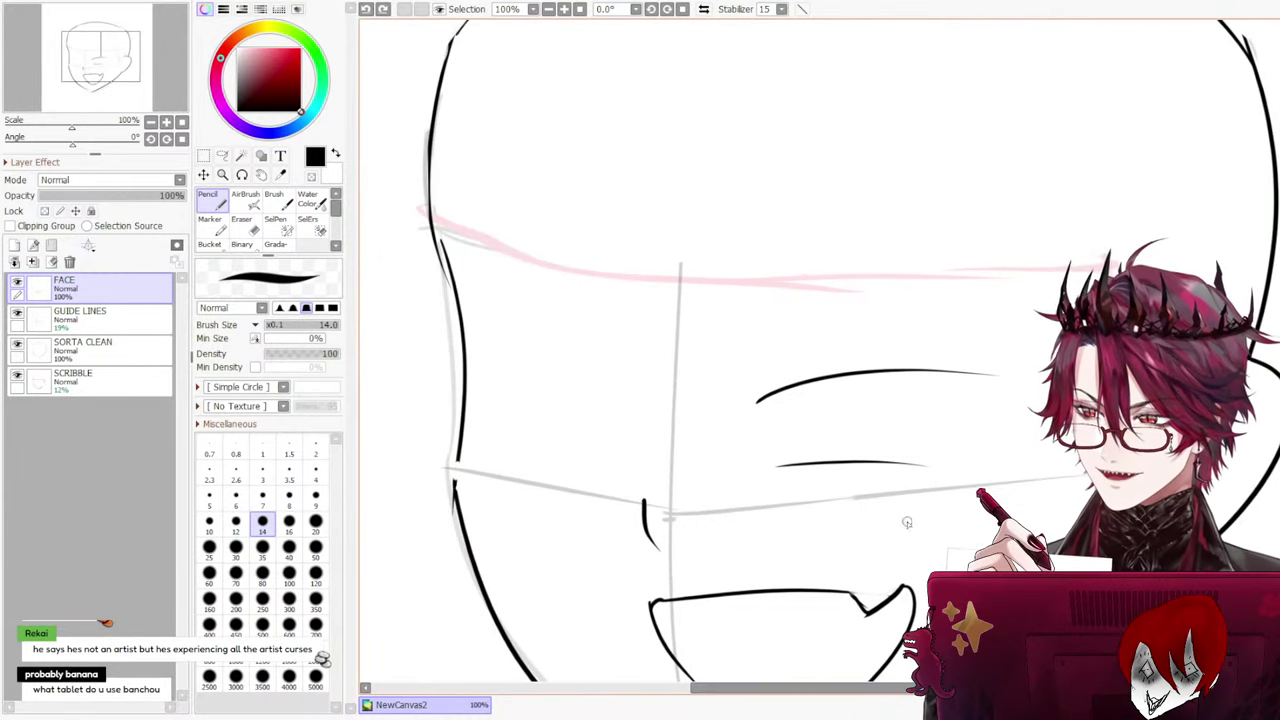
scroll(816, 350, down, 2)
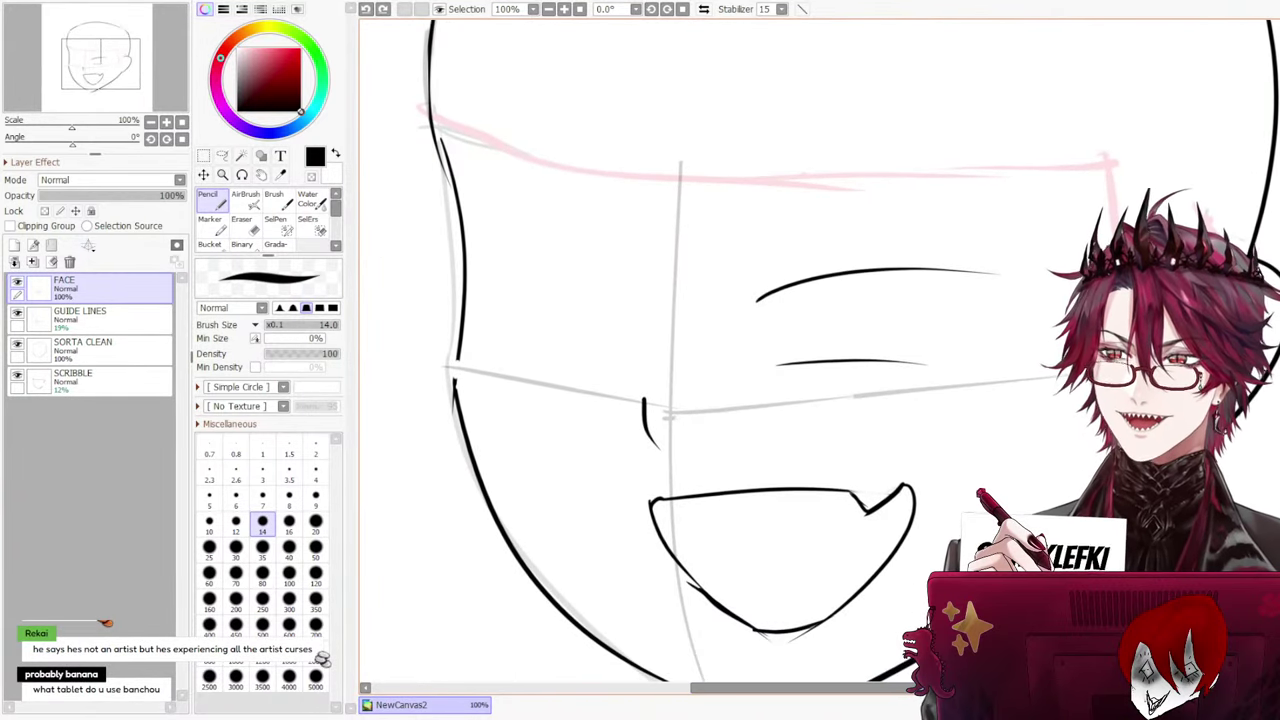
key(ctrl+z)
key(ctrl+z)
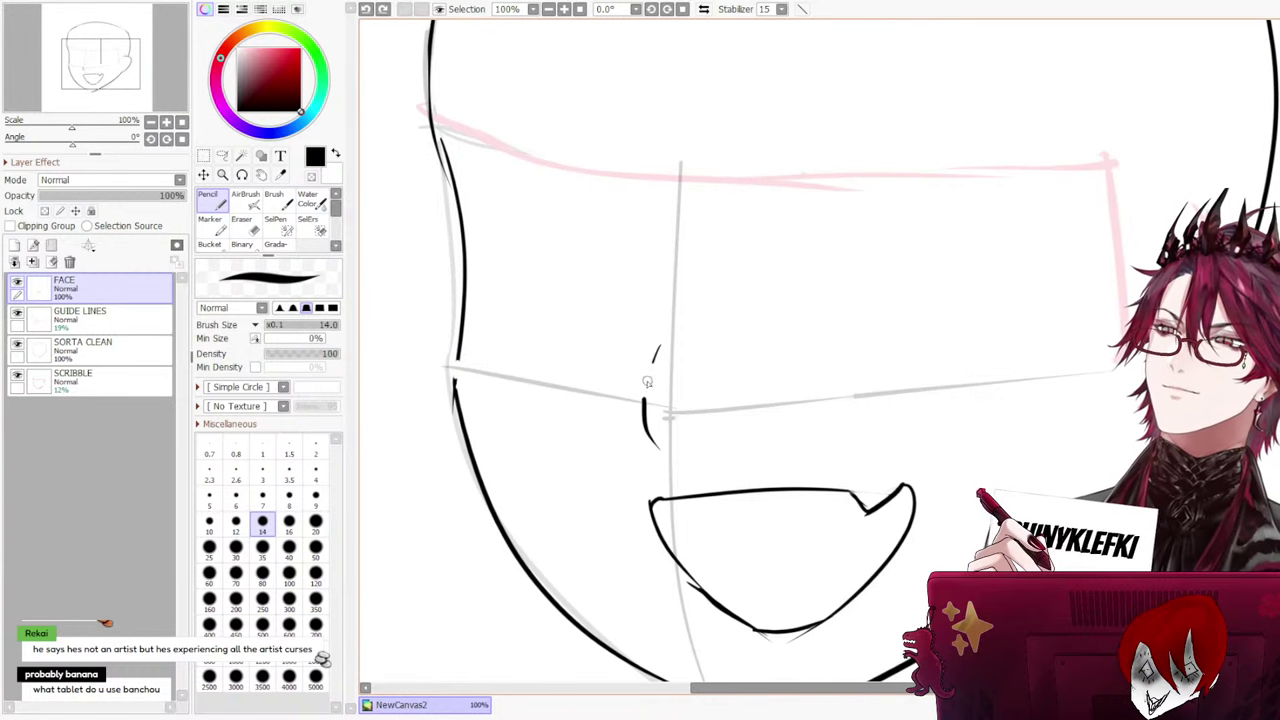
Try to extend the nose line upward beside the vertical guide with short bridge strokes
drag(647, 381, 643, 398)
key(ctrl+z)
key(ctrl+z)
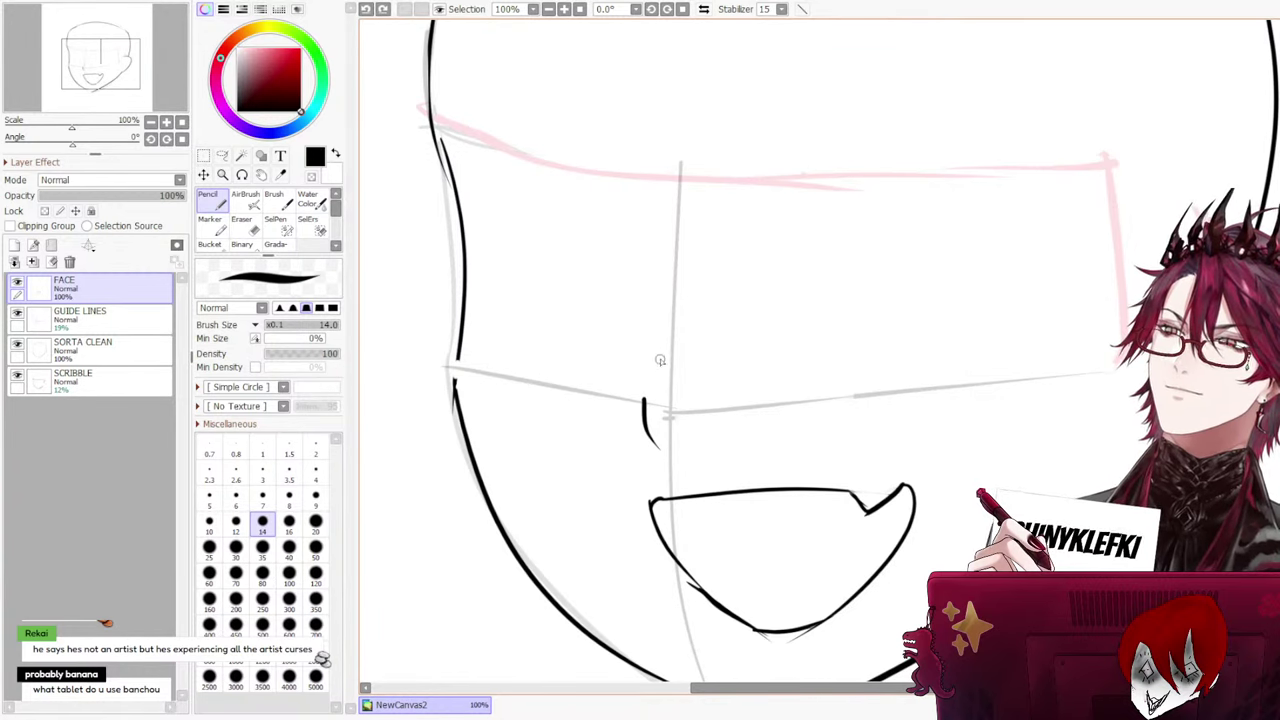
Lower the opacity of the GUIDE LINES layer to 5%
scroll(712, 262, down, 5)
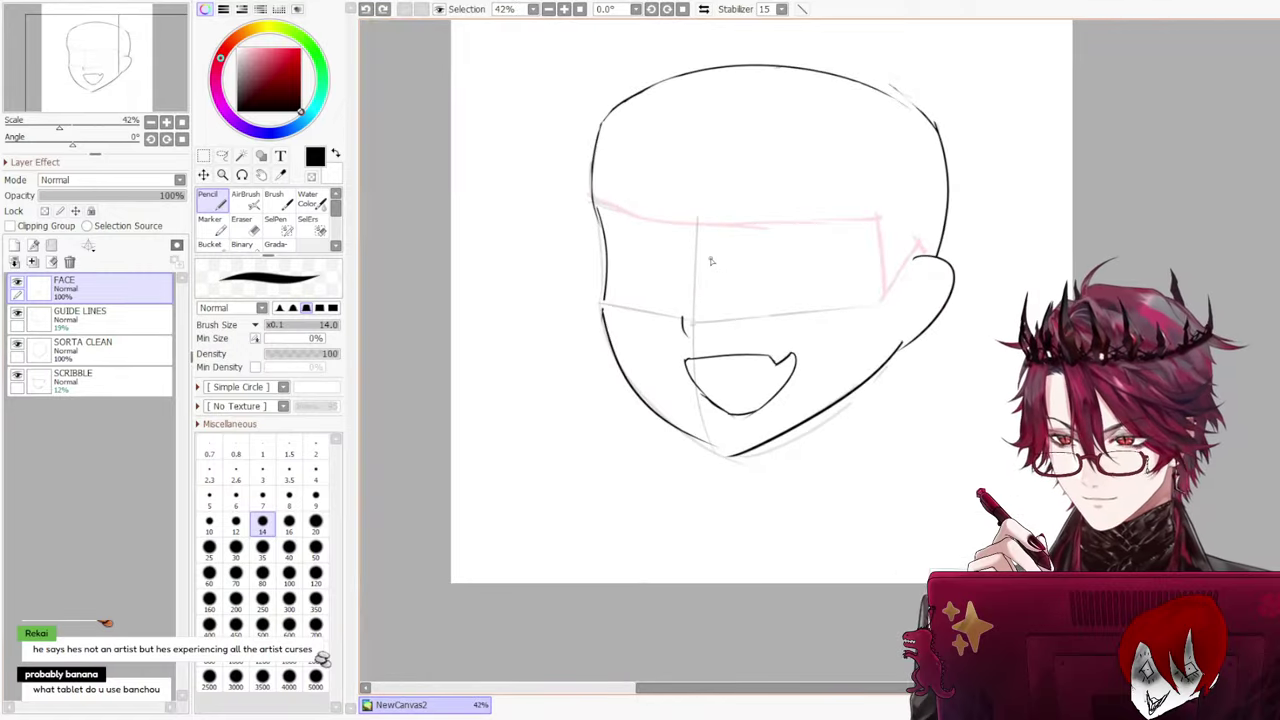
click(96, 318)
drag(72, 197, 46, 198)
Add a new layer above the FACE layer and name it EXPRESSION DRAFTS
scroll(800, 280, up, 3)
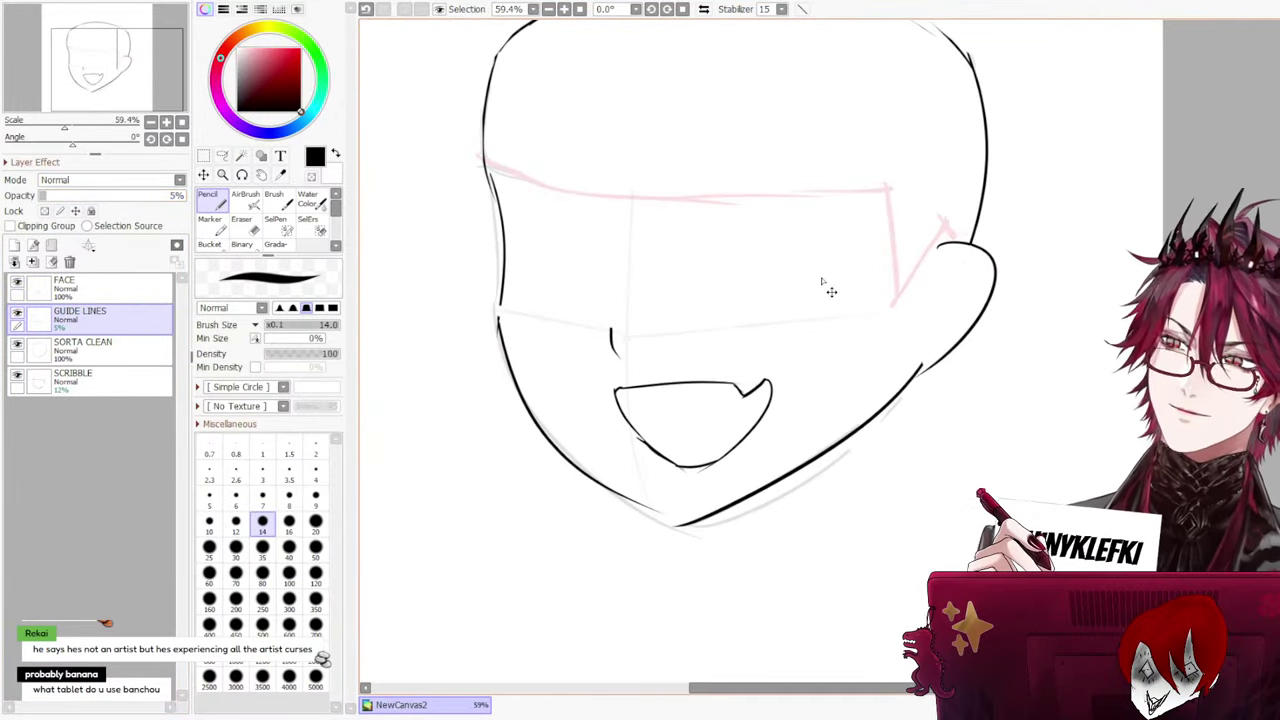
scroll(786, 272, down, 1)
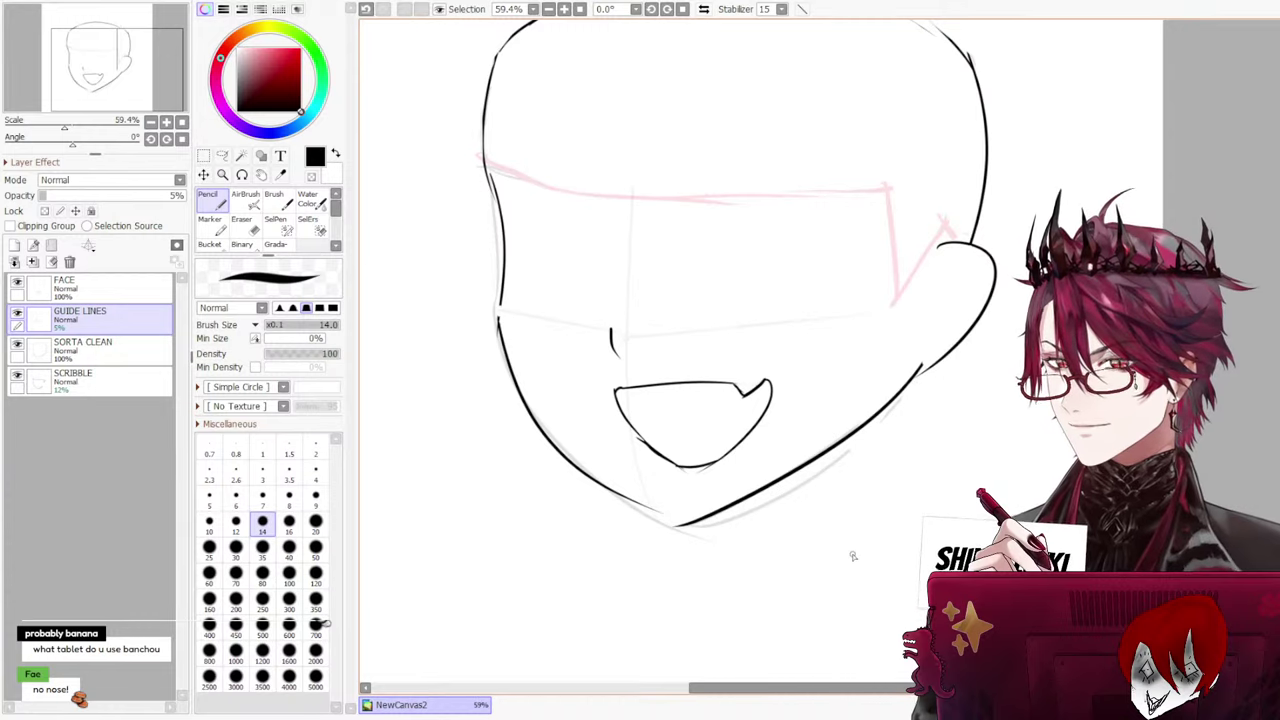
drag(758, 688, 742, 688)
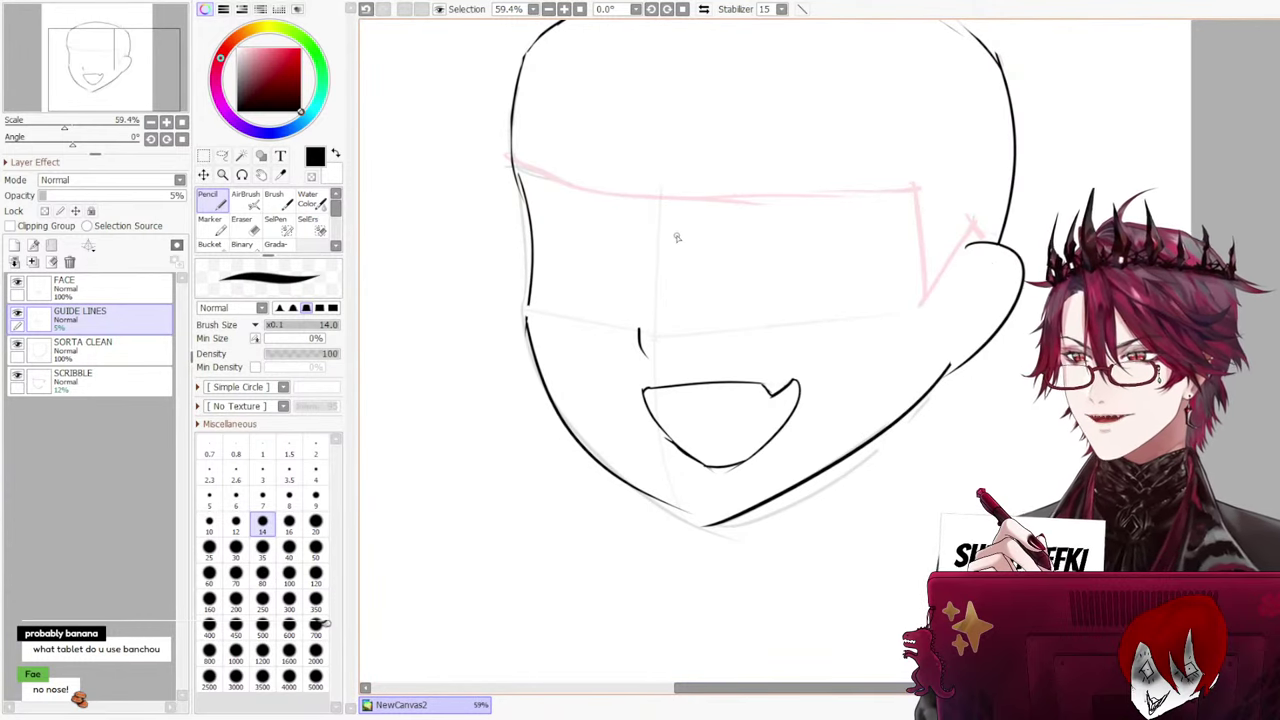
scroll(768, 354, up, 2)
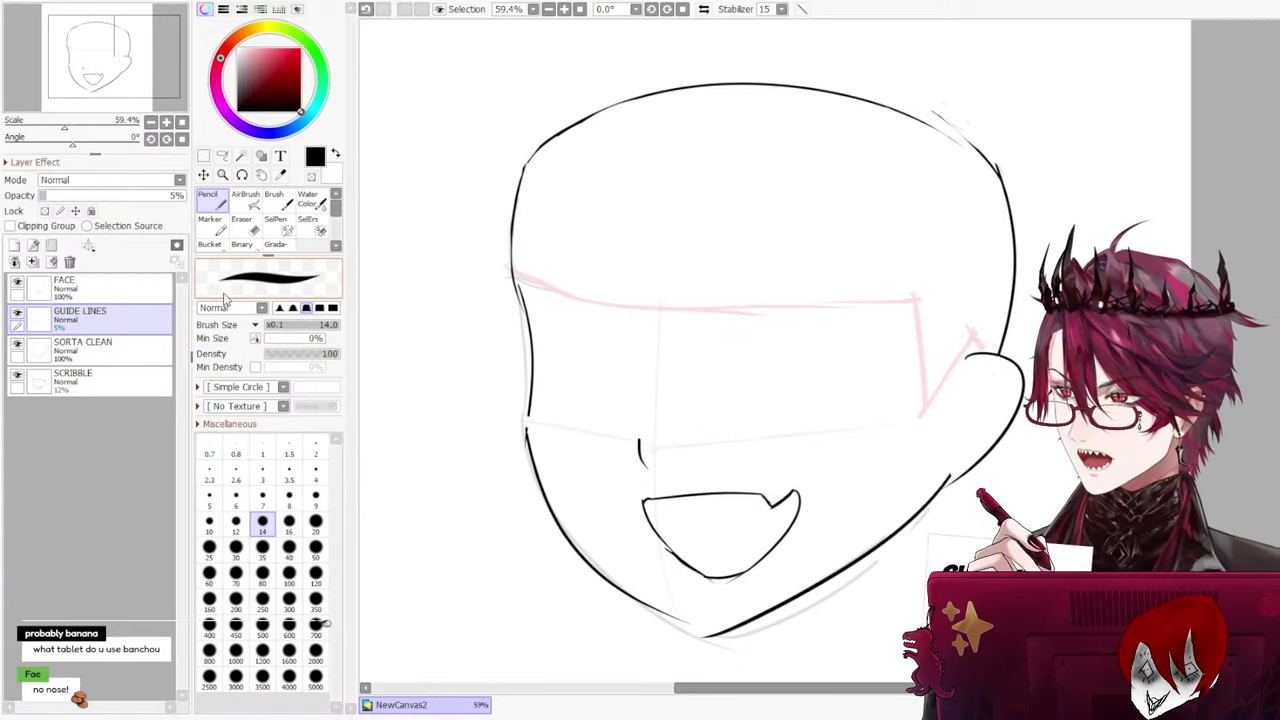
click(100, 287)
click(32, 248)
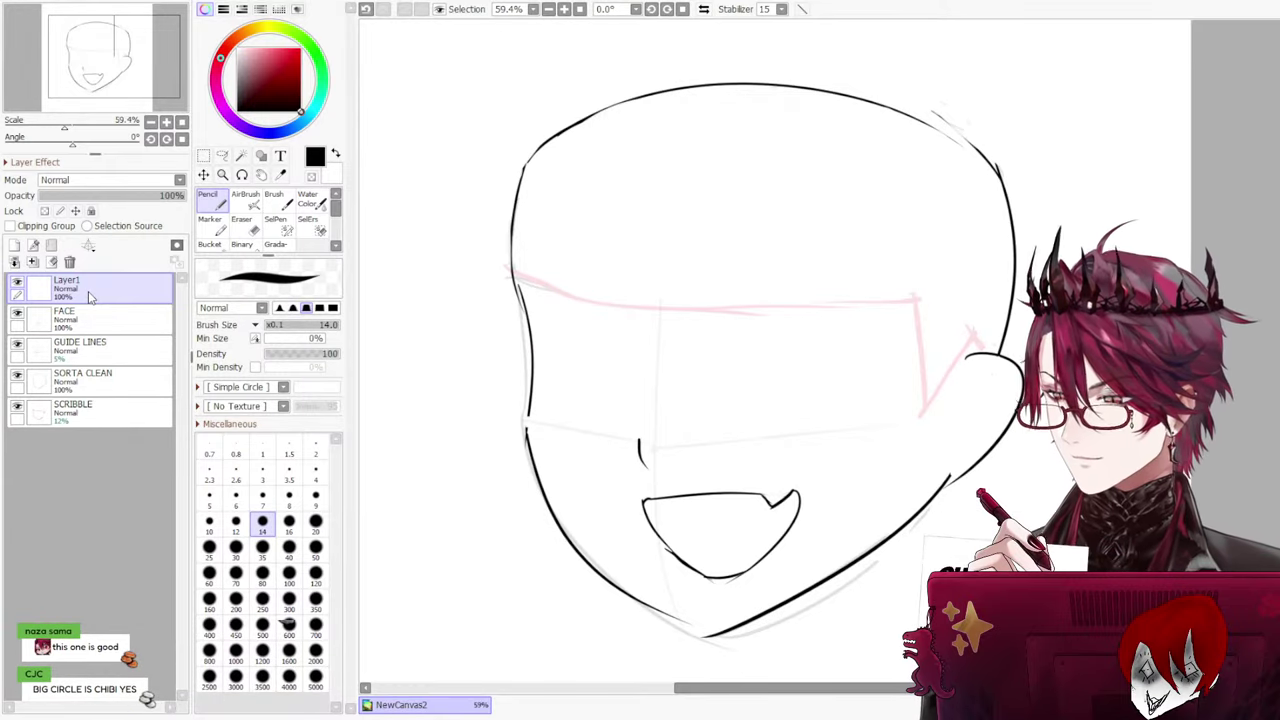
key(Return)
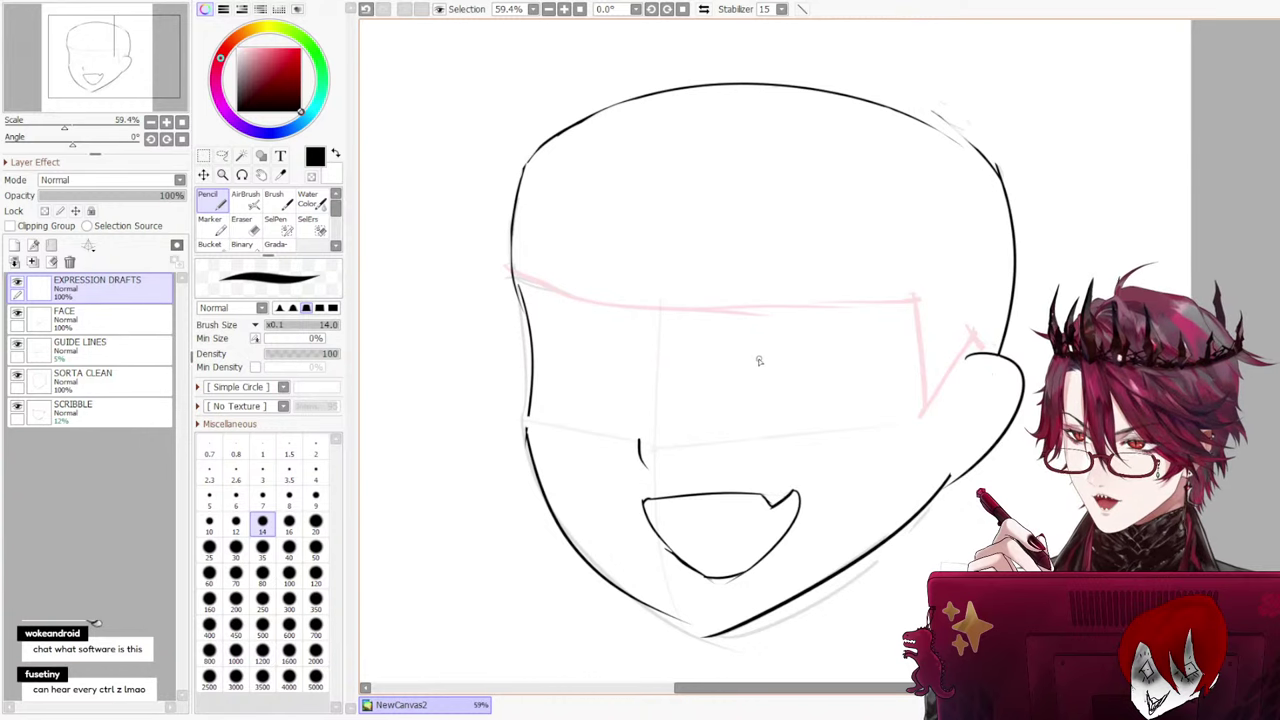
Draw two large round eyes with small circular pupils on the EXPRESSION DRAFTS layer
mouse_move(758, 352)
mouse_down()
mouse_move(757, 337)
mouse_move(805, 352)
mouse_move(812, 342)
mouse_up()
key(ctrl+z)
key(ctrl+z)
mouse_move(608, 340)
mouse_down()
mouse_move(549, 386)
mouse_move(618, 336)
mouse_up()
key(ctrl+z)
key(ctrl+z)
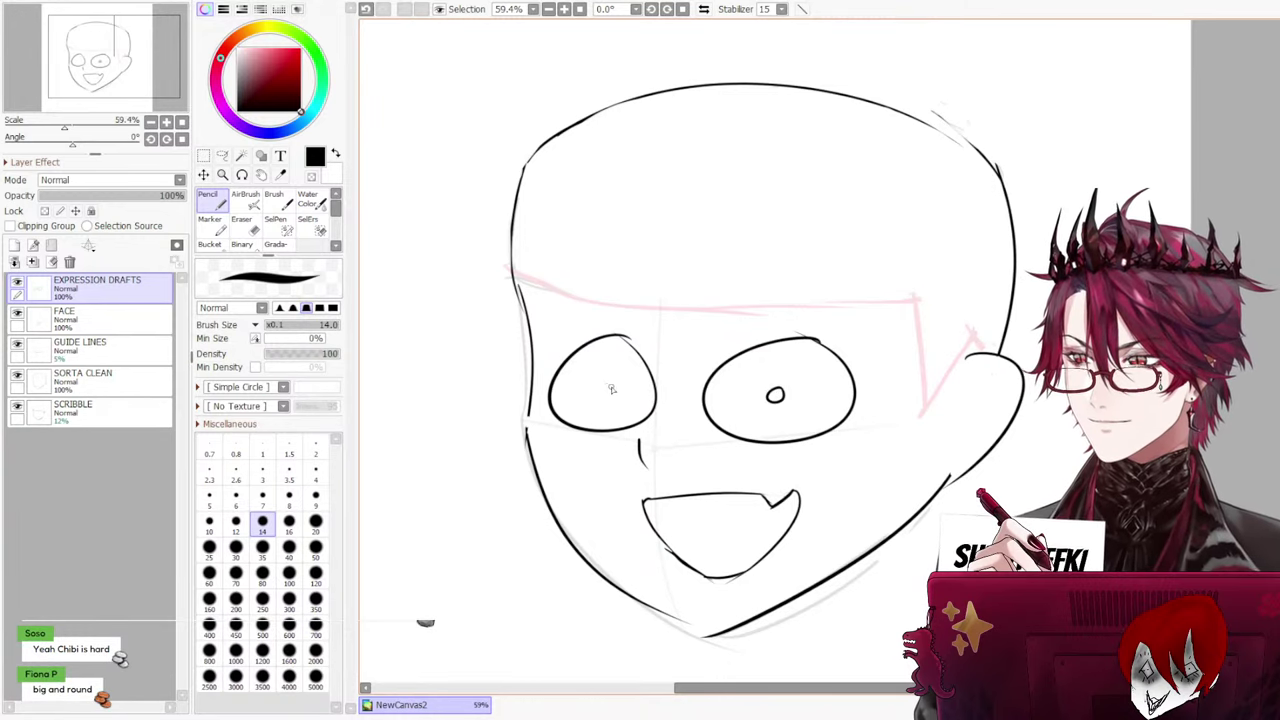
key(ctrl+z)
mouse_move(606, 382)
mouse_down()
mouse_move(600, 394)
mouse_move(606, 383)
mouse_up()
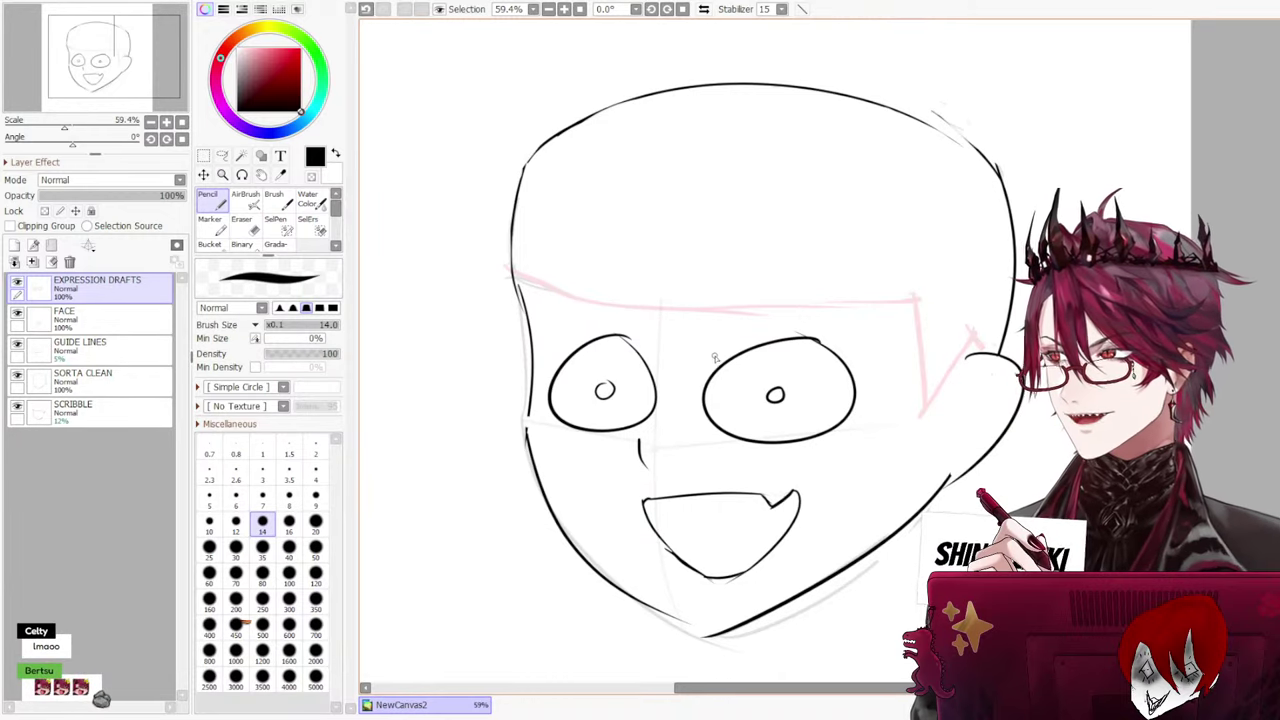
Undo the circular pupils and both round eye outlines on the EXPRESSION DRAFTS layer
key(ctrl+z)
key(ctrl+z)
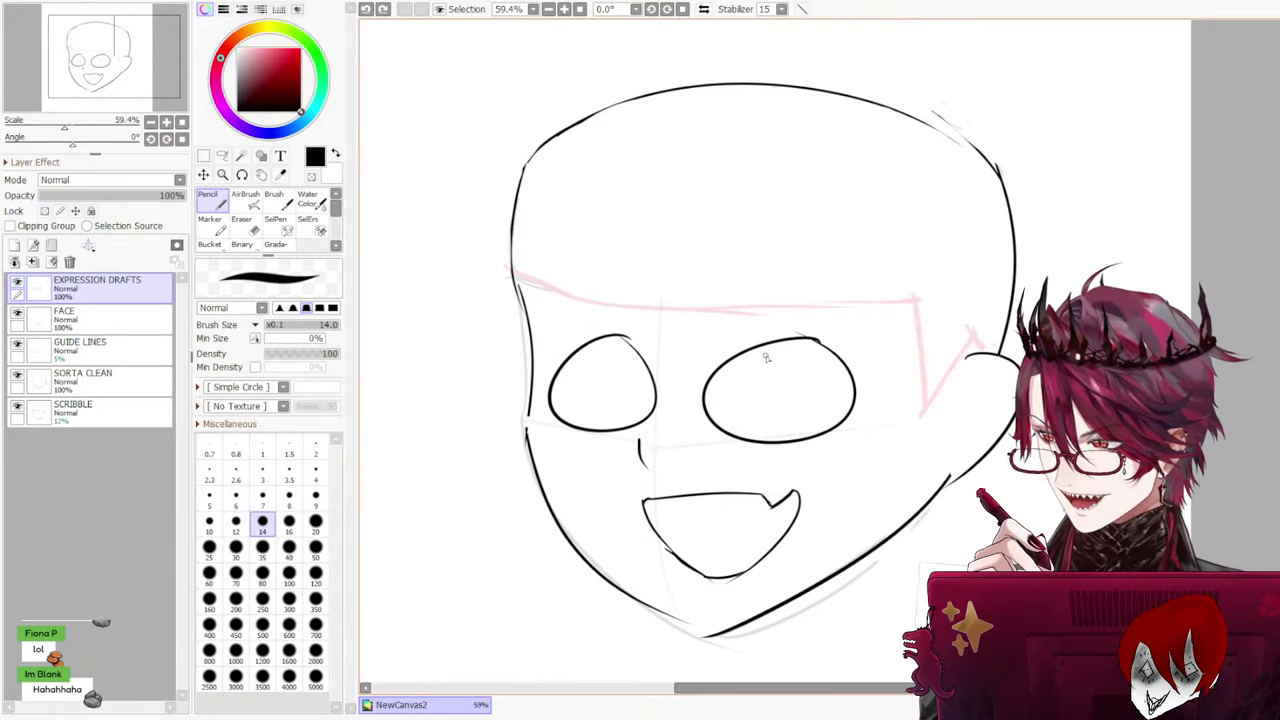
key(ctrl+z)
key(ctrl+z)
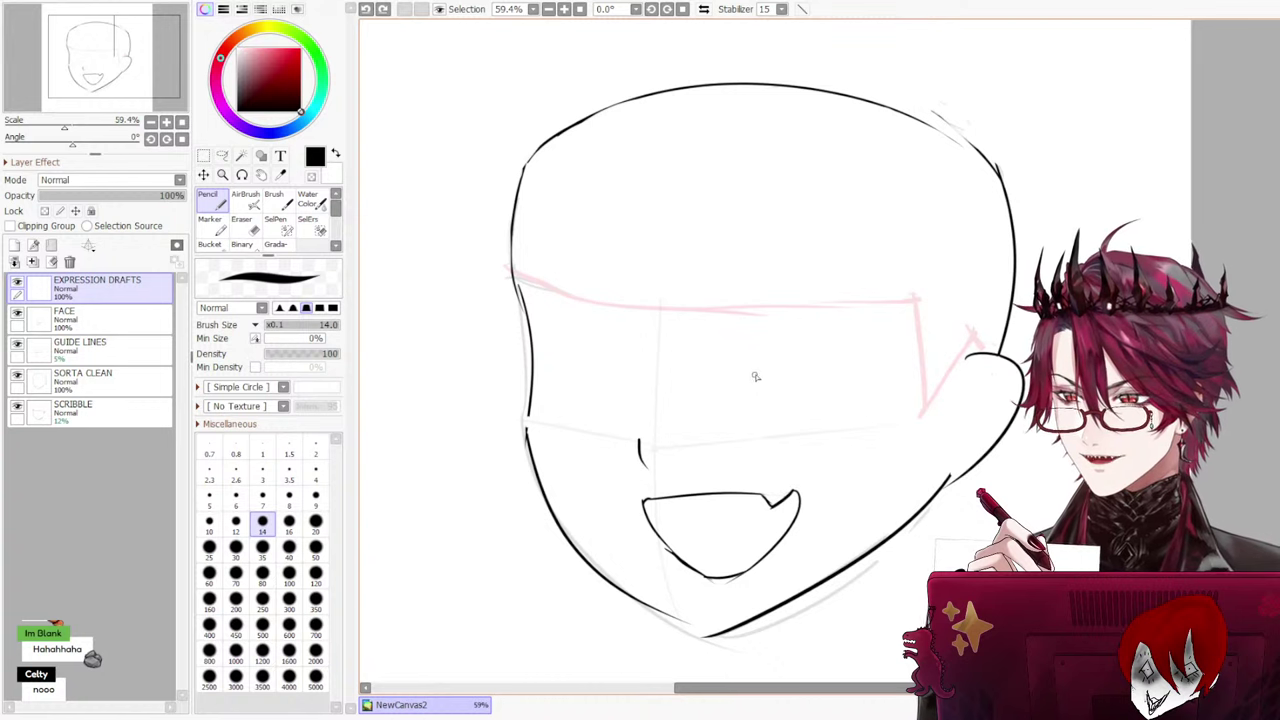
Draw a small diamond-shaped eye with a dot pupil above the fanged side of the mouth
mouse_move(711, 418)
mouse_down()
mouse_move(762, 370)
mouse_move(831, 412)
mouse_move(793, 448)
mouse_move(735, 432)
mouse_up()
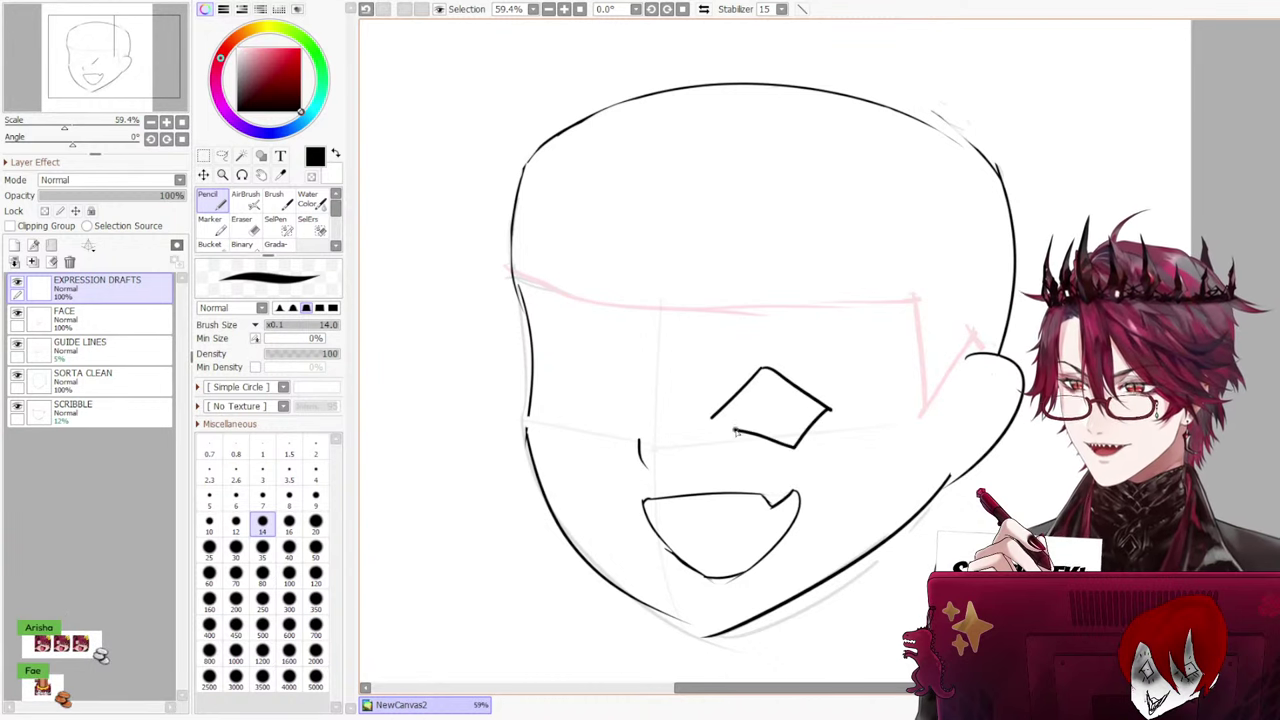
key(ctrl+z)
mouse_move(773, 367)
mouse_down()
mouse_move(727, 403)
mouse_move(769, 429)
mouse_move(819, 394)
mouse_move(773, 368)
mouse_up()
click(771, 396)
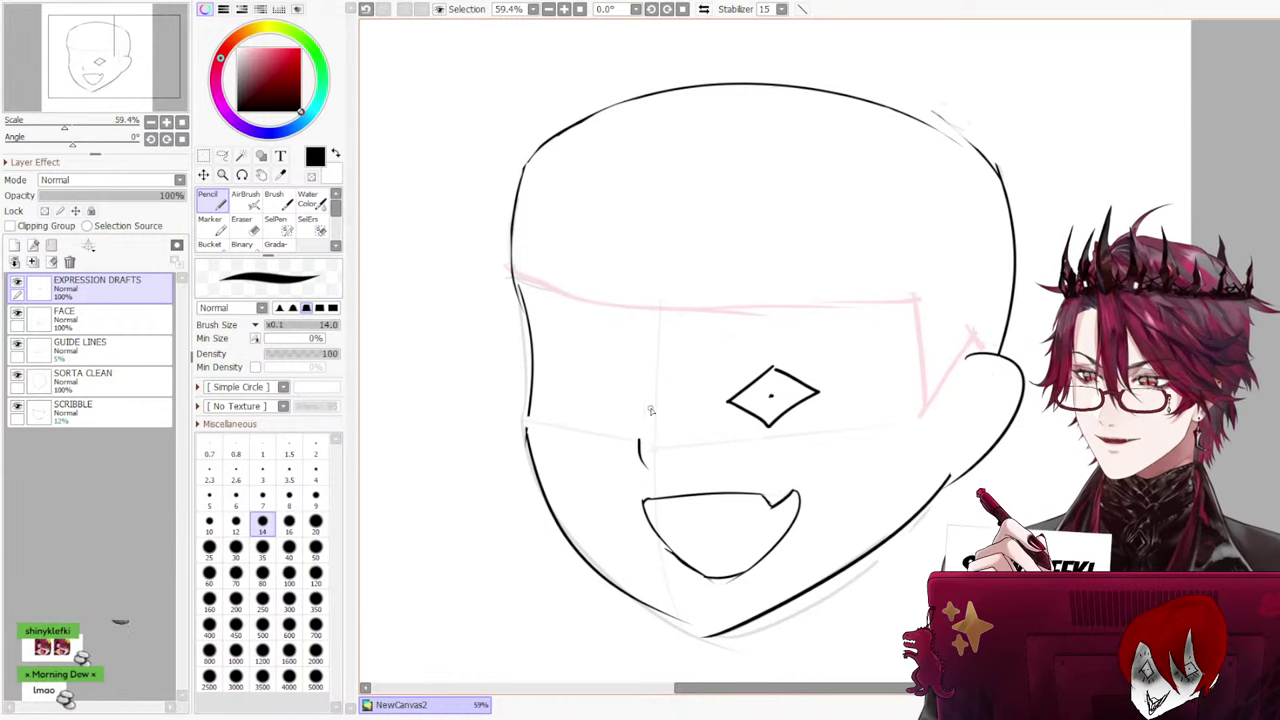
Try short radiating dashes around the small diamond-shaped eye
mouse_move(772, 343)
mouse_down()
mouse_move(772, 330)
mouse_move(829, 344)
mouse_up()
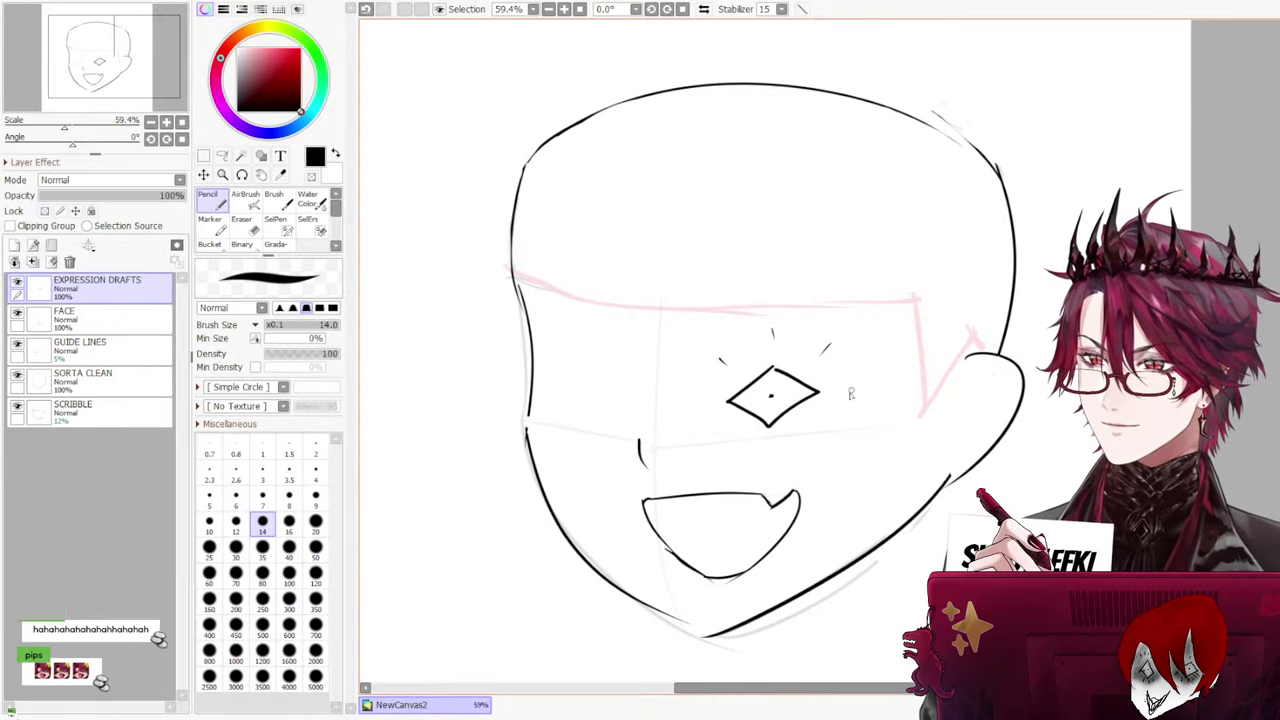
drag(810, 424, 820, 438)
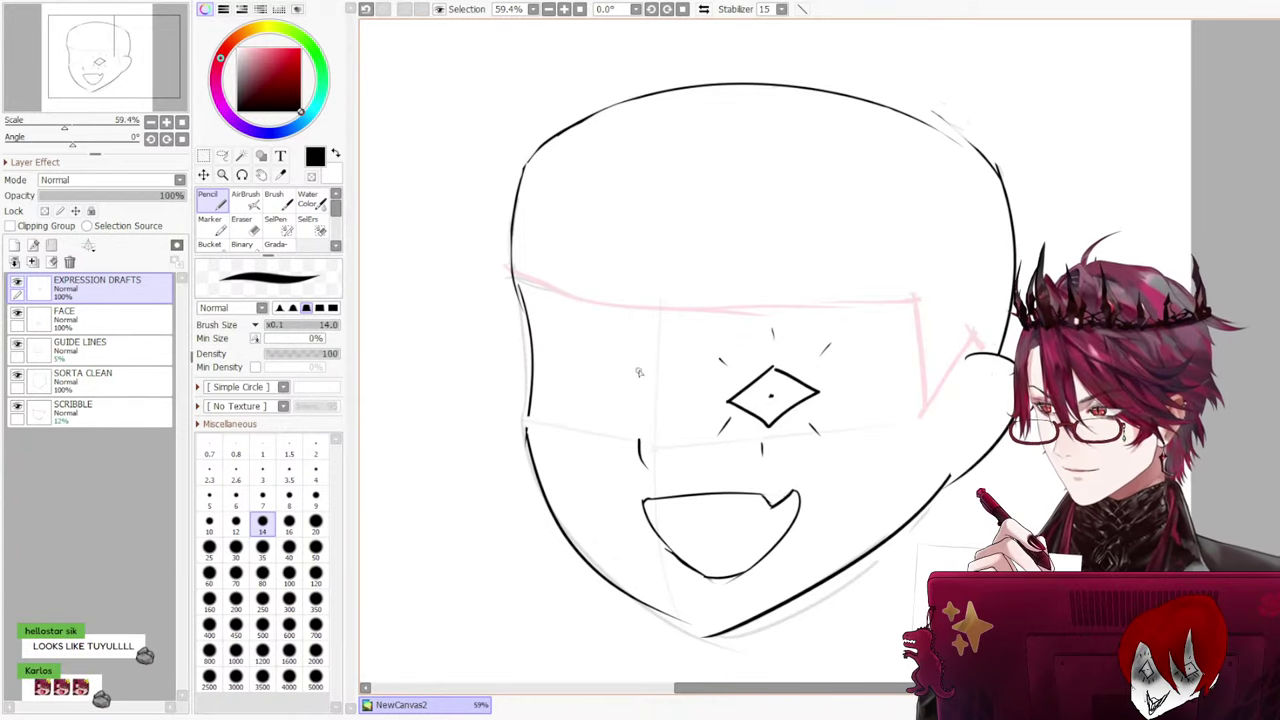
key(ctrl+z)
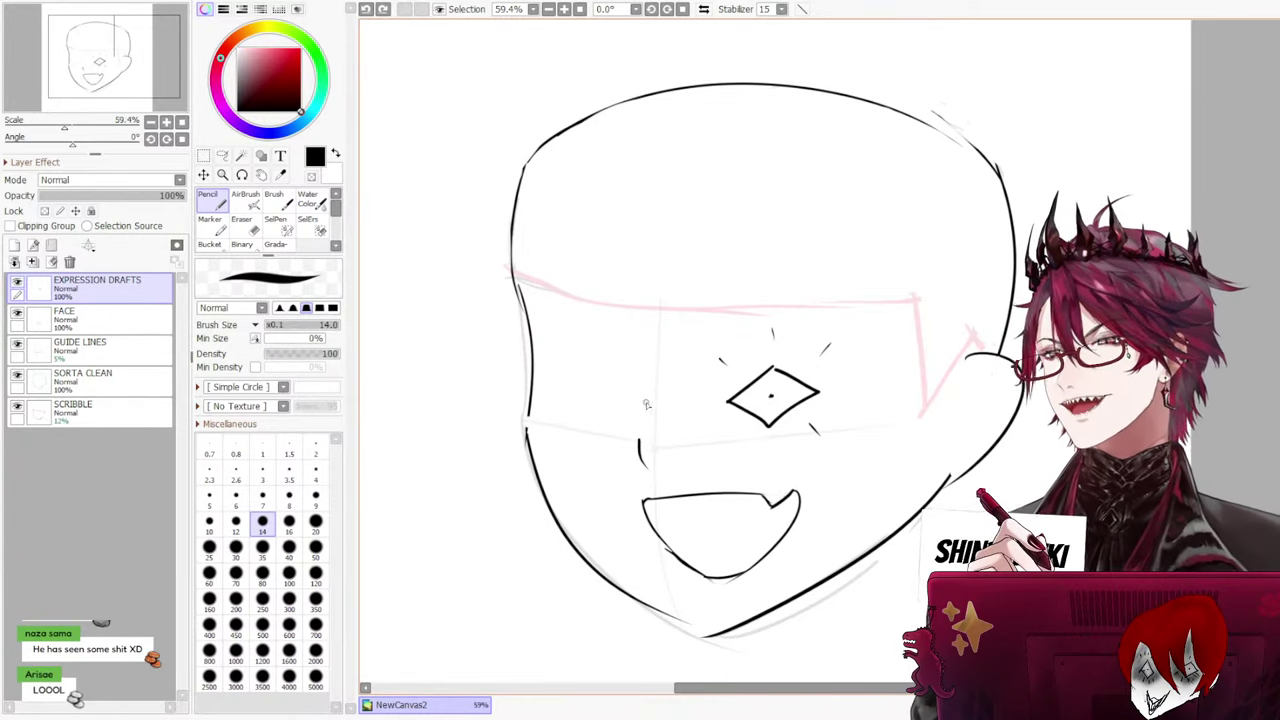
drag(731, 423, 725, 437)
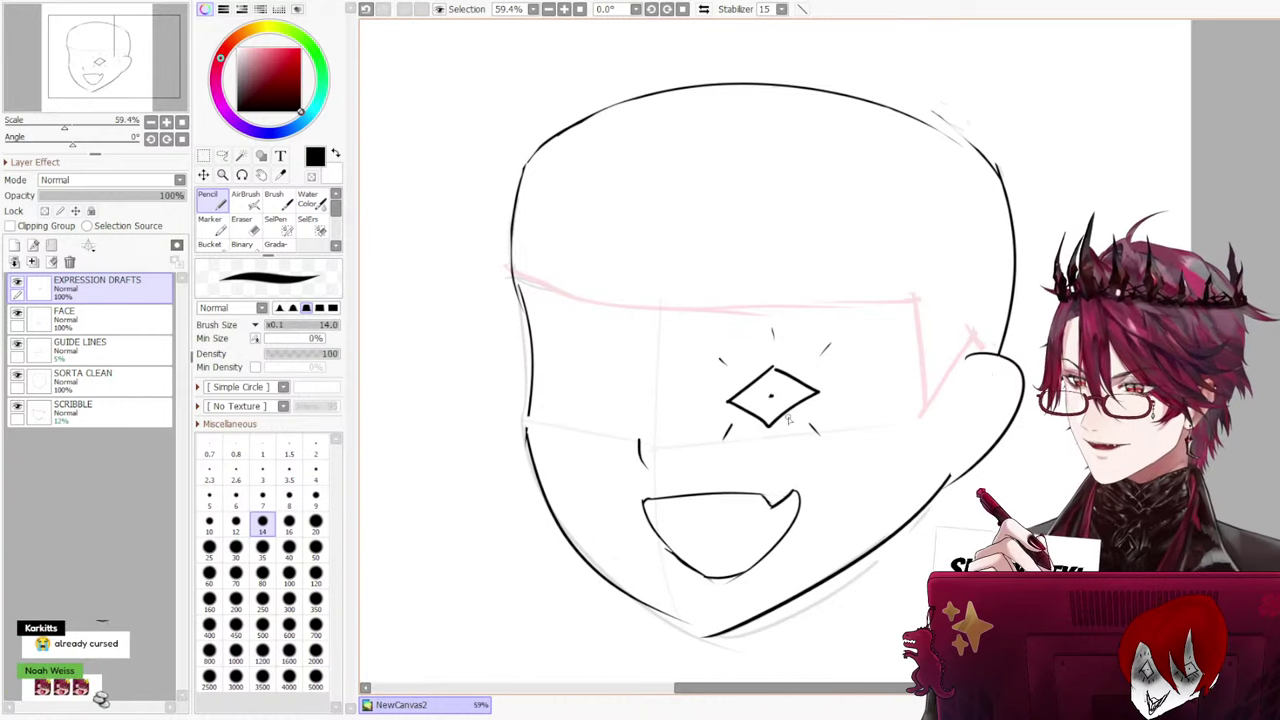
key(ctrl+z)
key(ctrl+z)
key(ctrl+z)
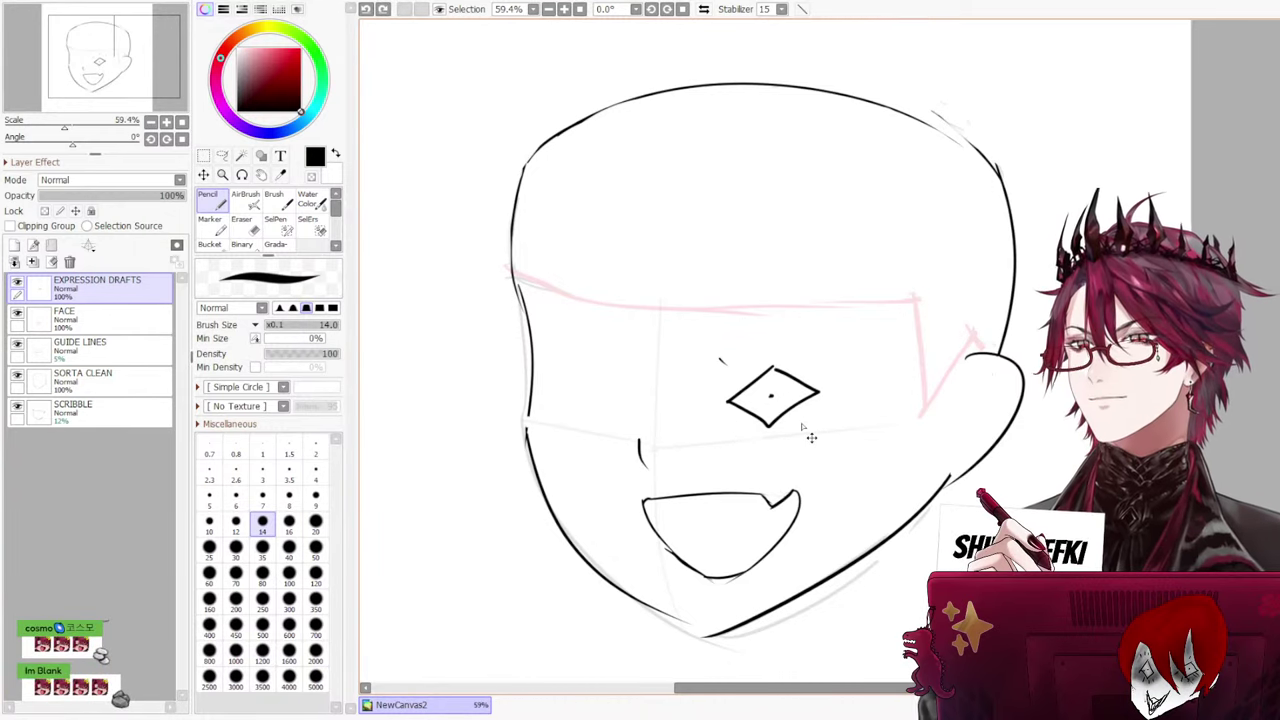
key(ctrl+z)
Select the diamond-shaped eye and its pupil, enlarge them with a freeform transform and recentre them above the fanged side of the mouth
click(285, 230)
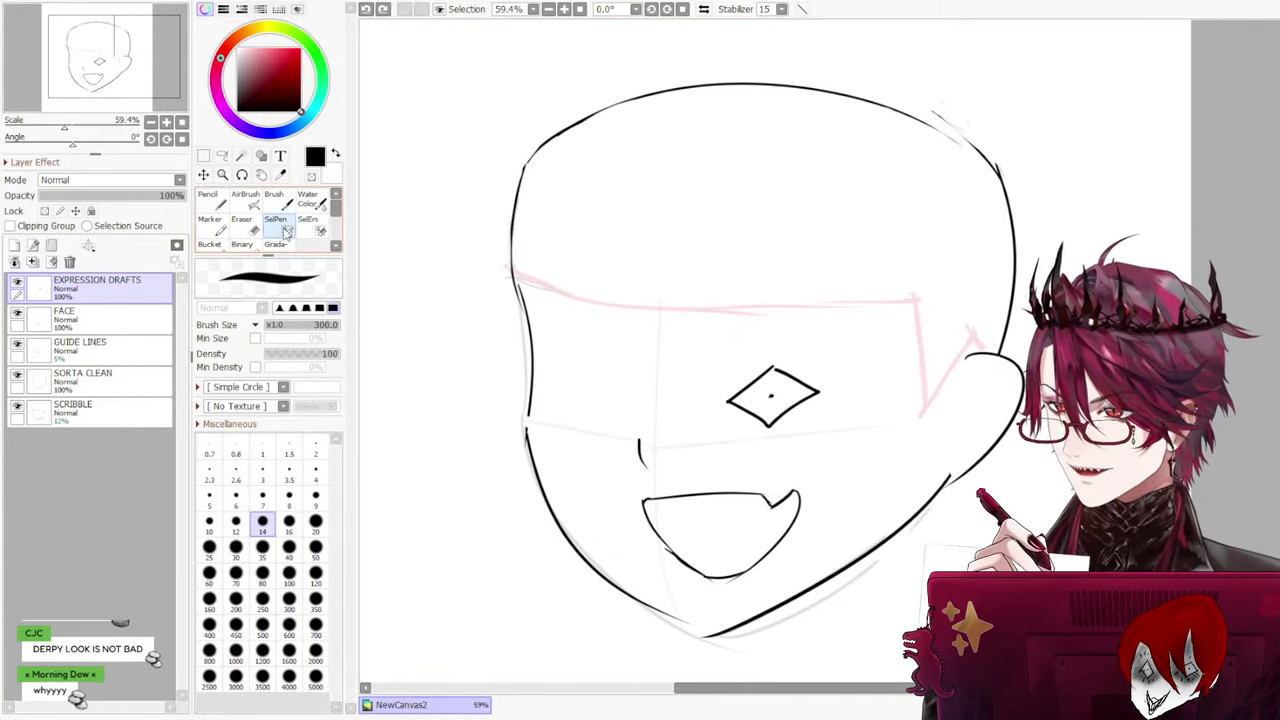
click(763, 391)
key(ctrl+t)
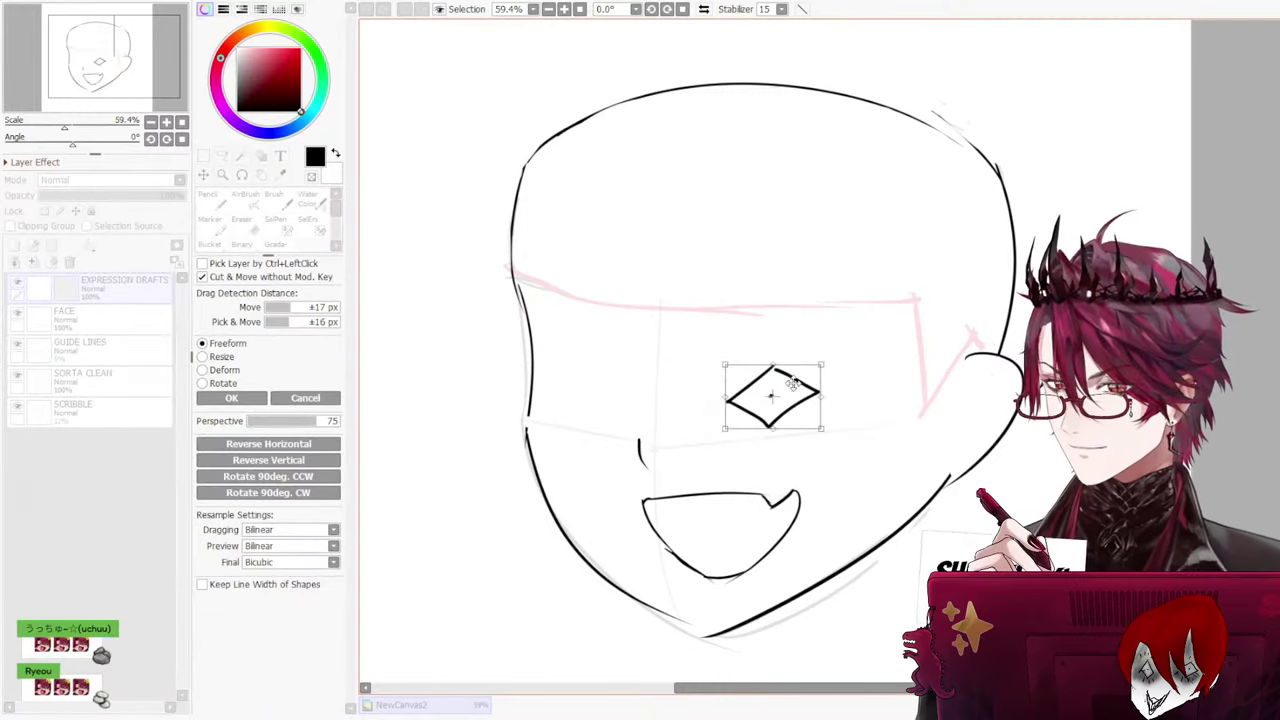
drag(826, 362, 898, 322)
drag(841, 384, 818, 391)
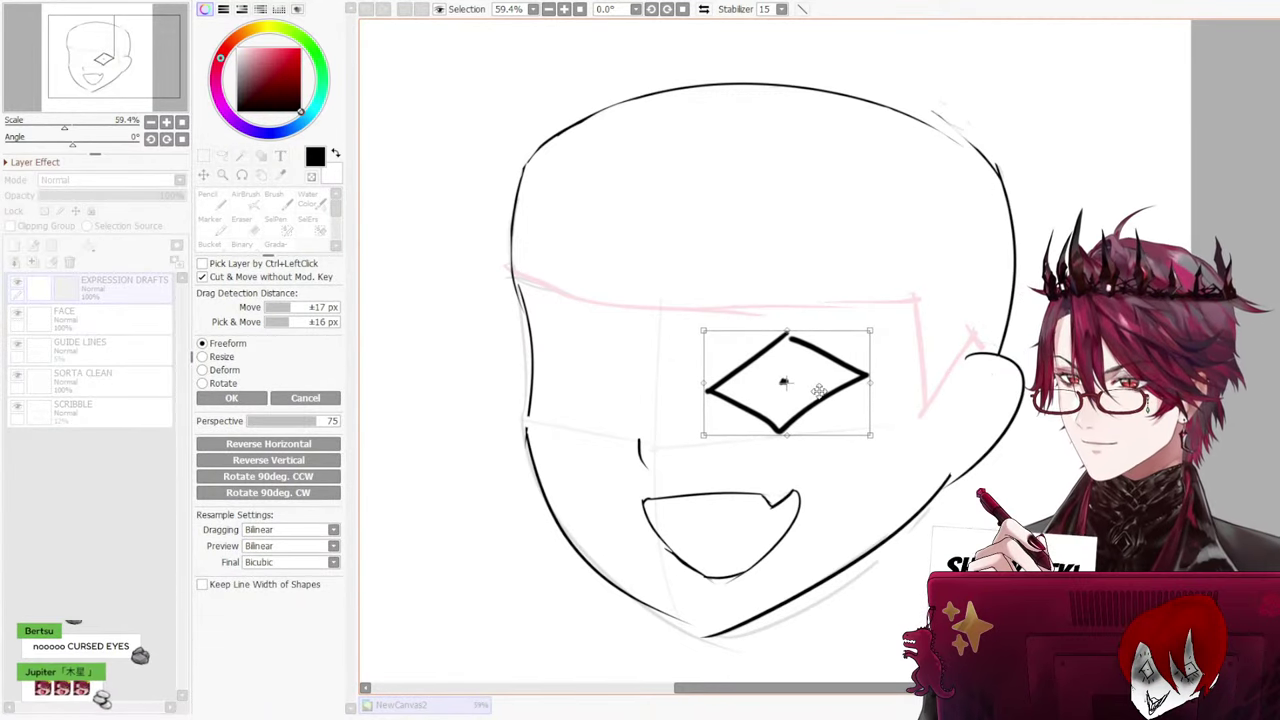
click(233, 398)
key(ctrl+t)
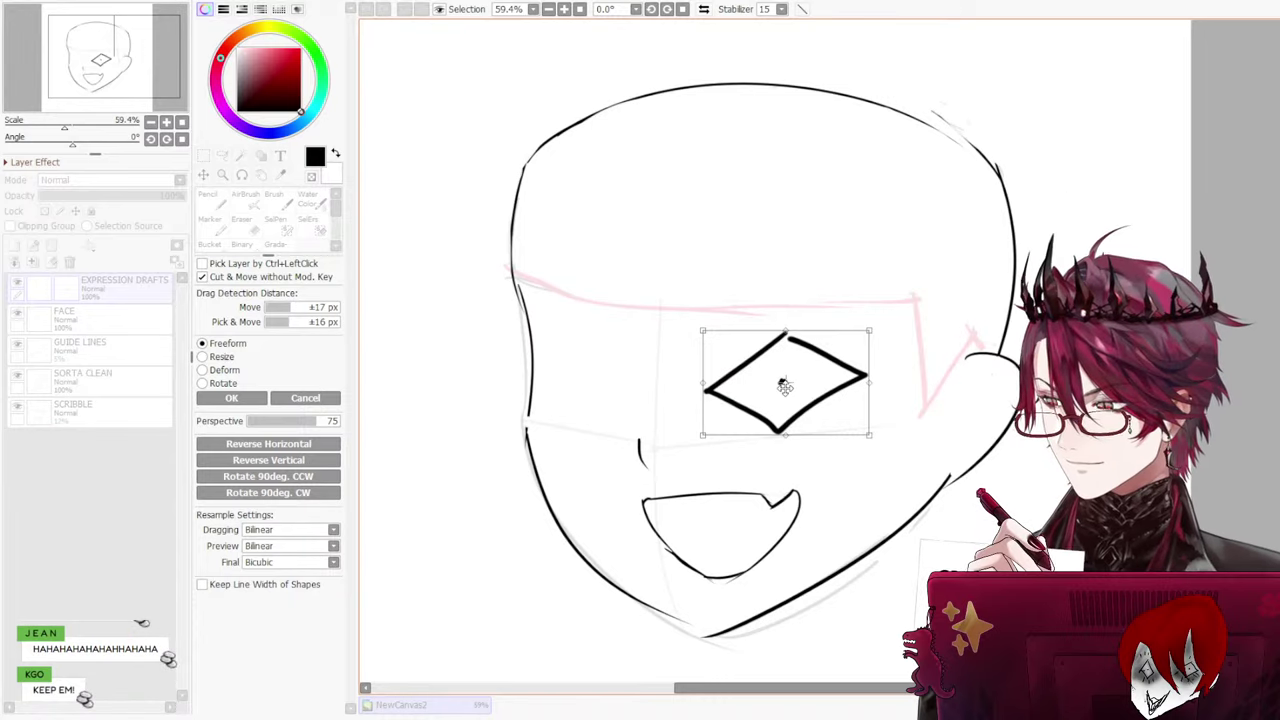
key(Return)
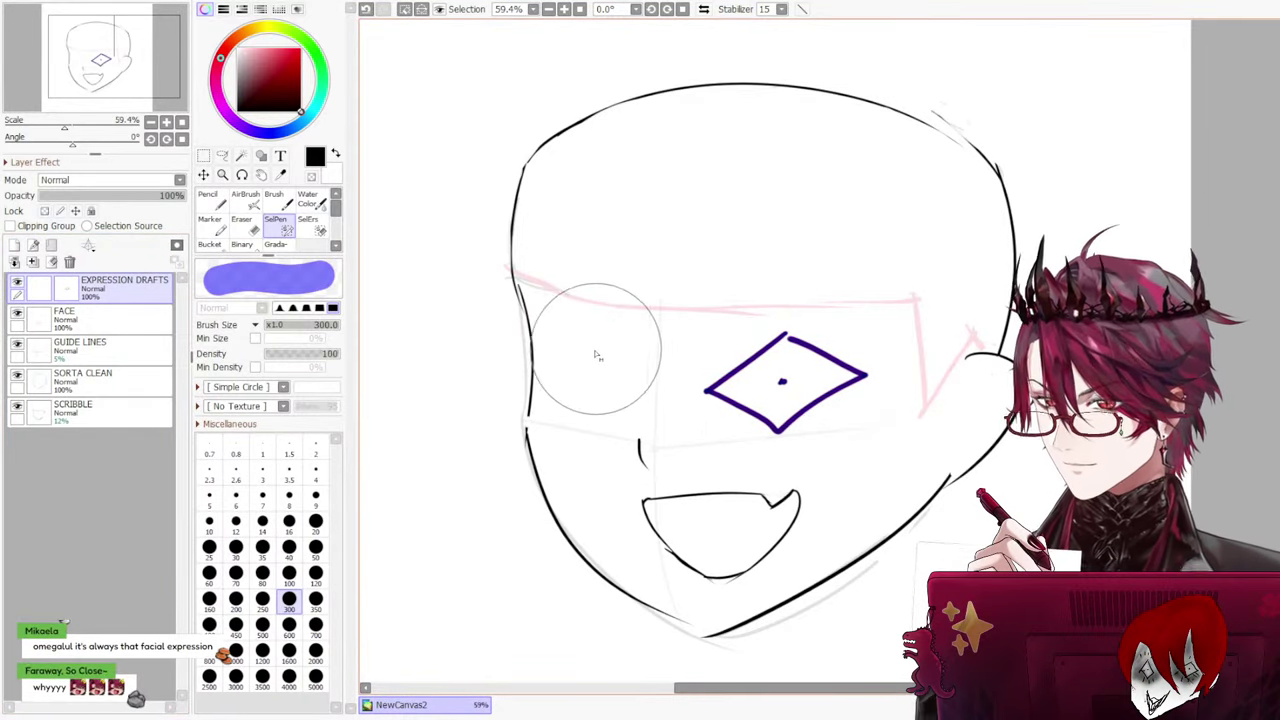
Copy the diamond-shaped eye onto a new layer, move the copy to the other side of the nose and make it narrower
click(212, 202)
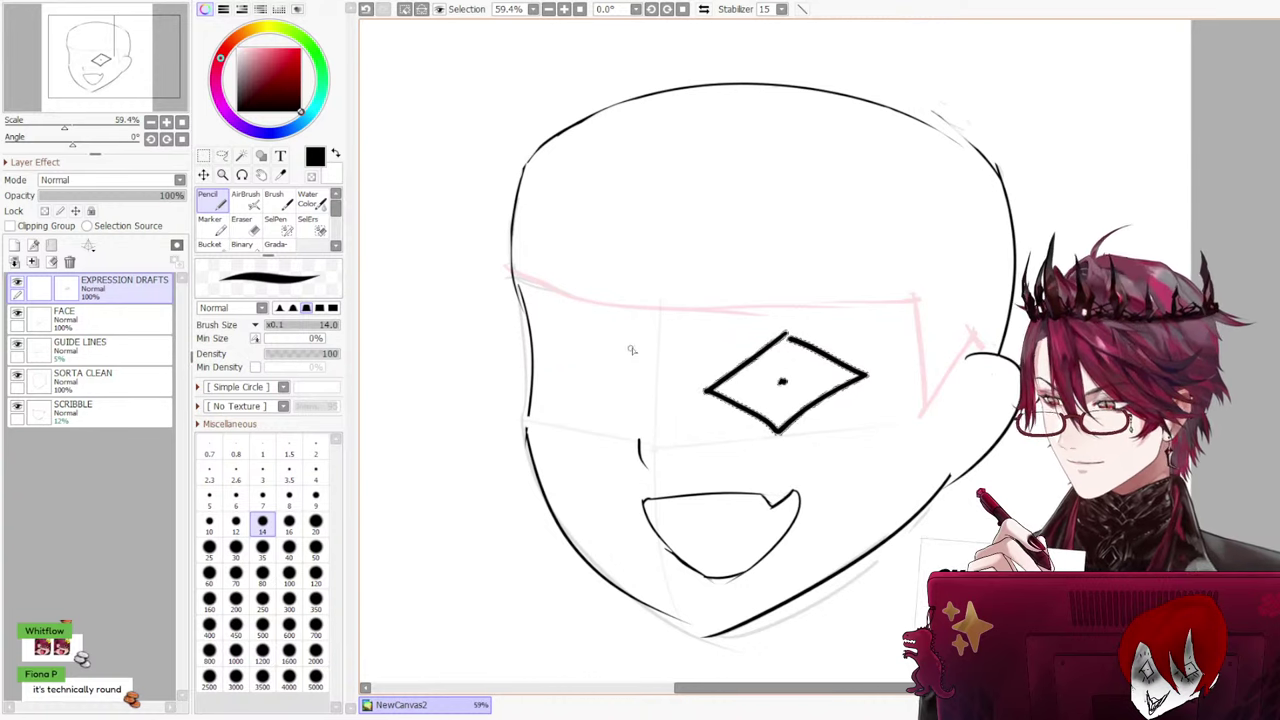
key(ctrl+shift+n)
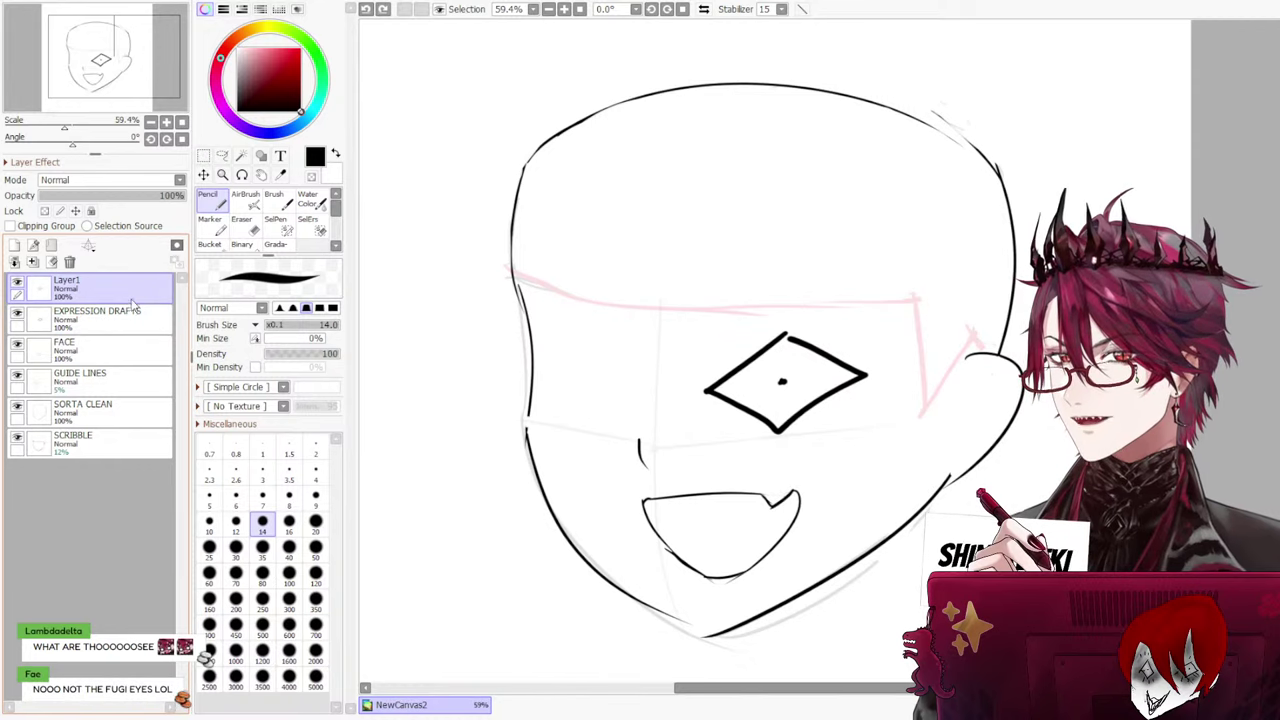
key(ctrl+t)
drag(764, 381, 586, 371)
drag(689, 321, 651, 329)
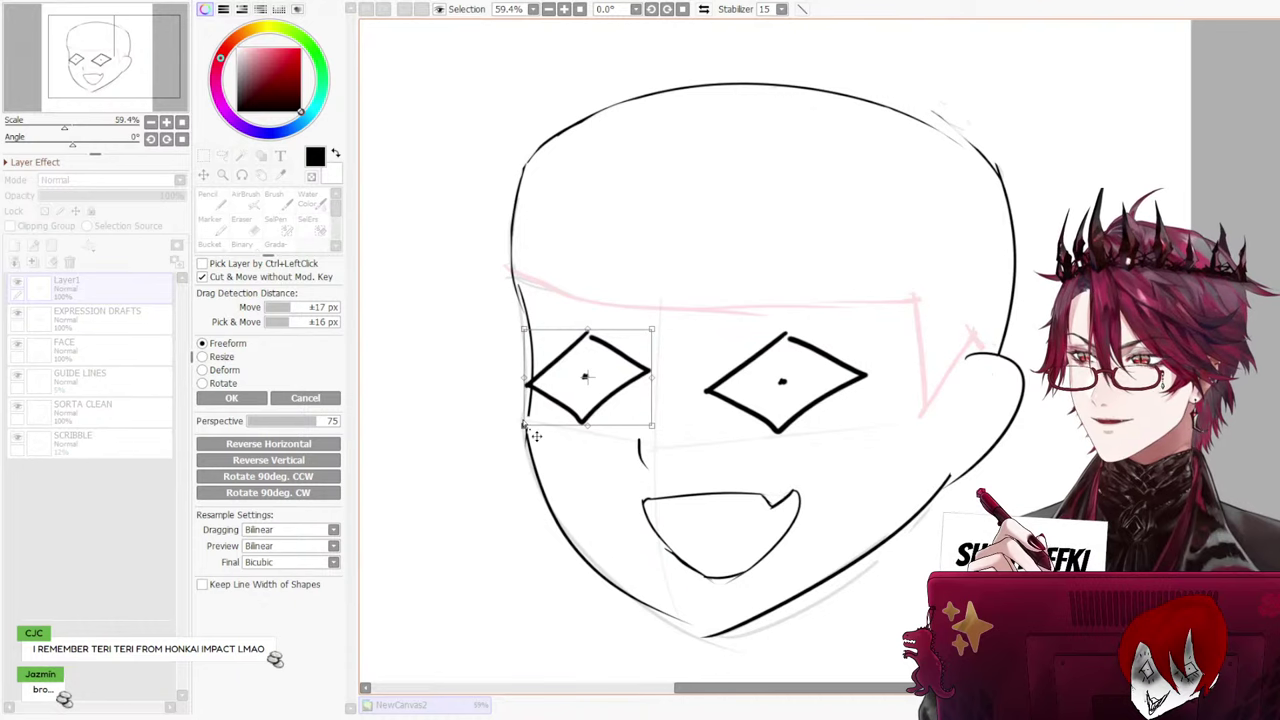
Distort the copied eye with a freeform transform to fit the head's perspective, and place it just inside the face outline
drag(525, 425, 537, 395)
drag(651, 329, 630, 329)
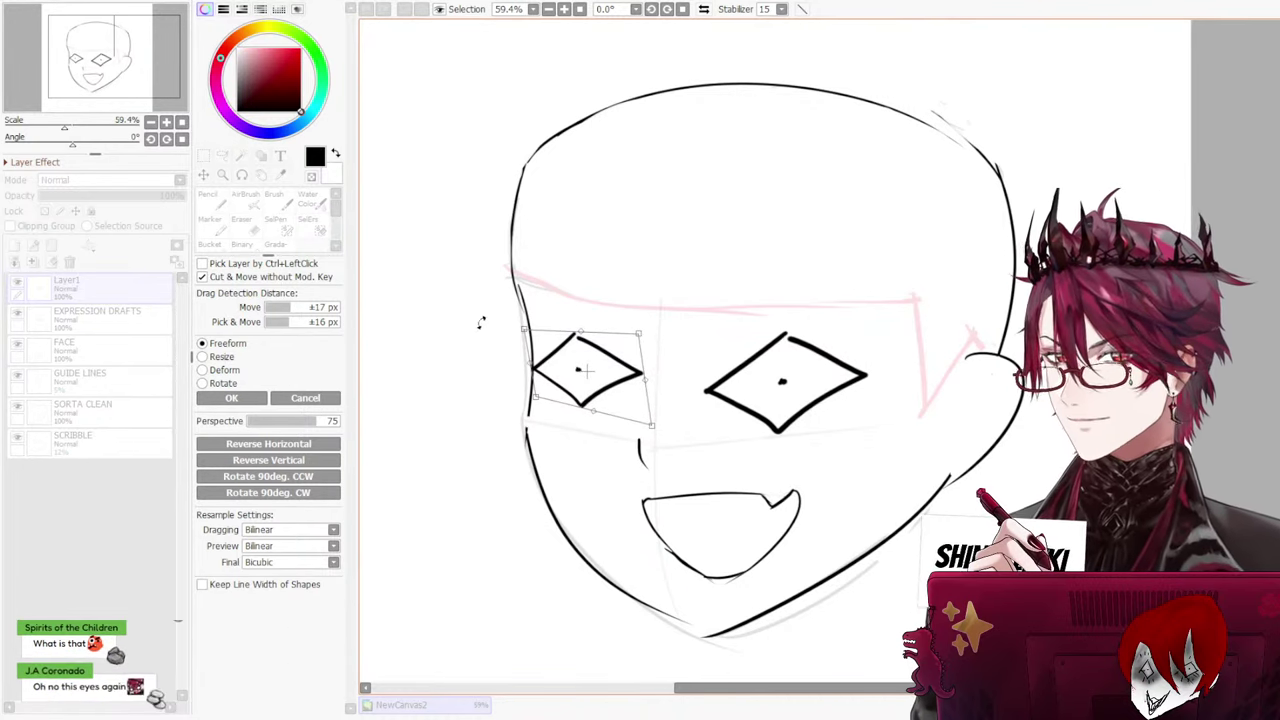
drag(583, 369, 586, 365)
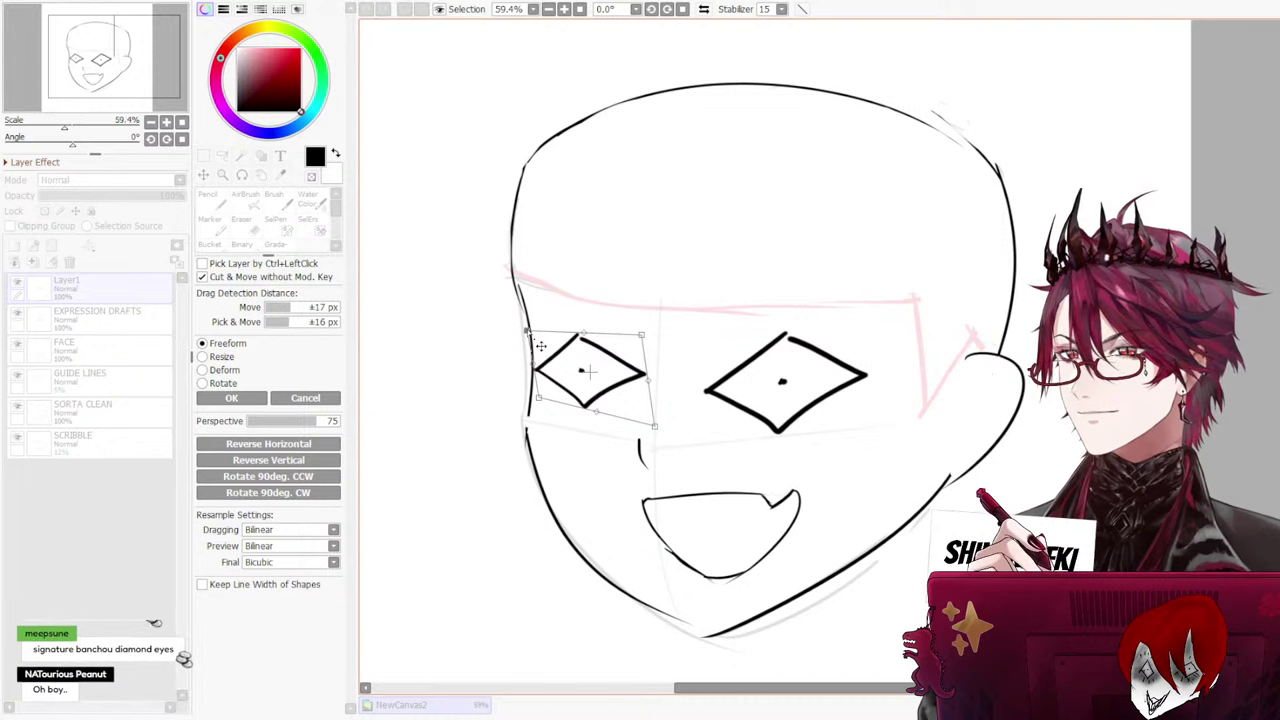
drag(527, 332, 538, 321)
drag(590, 370, 600, 383)
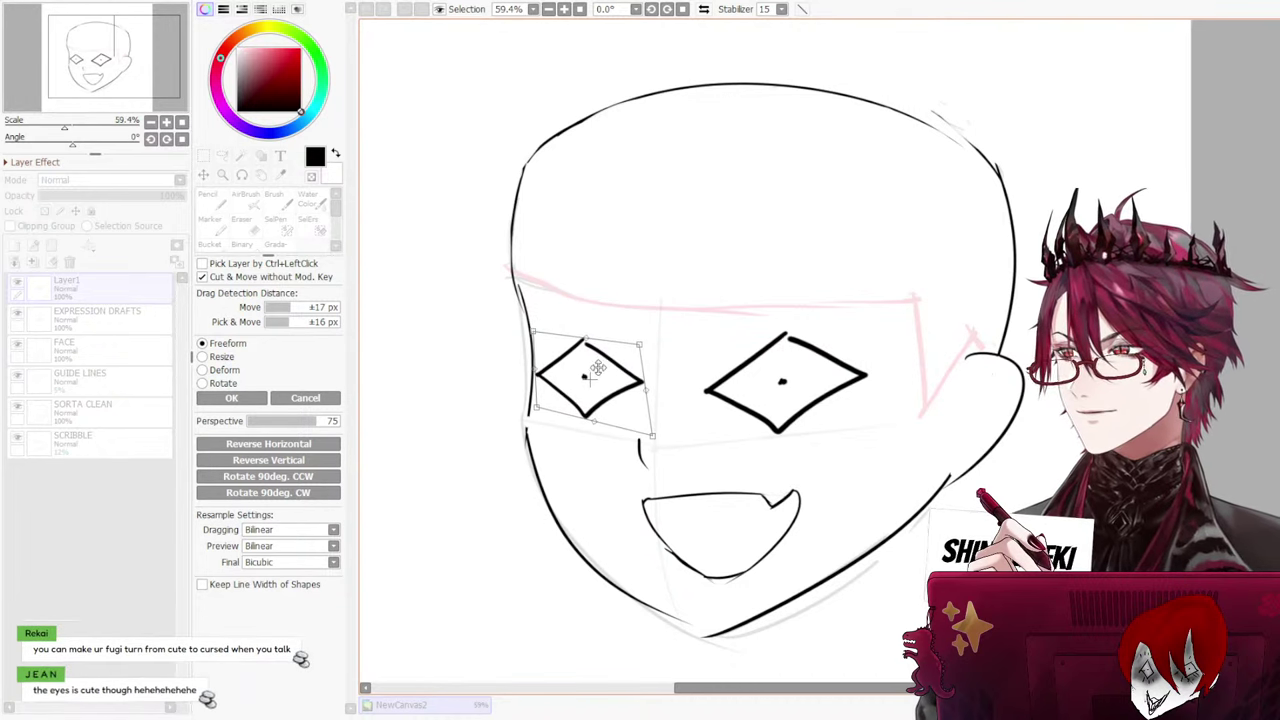
click(212, 397)
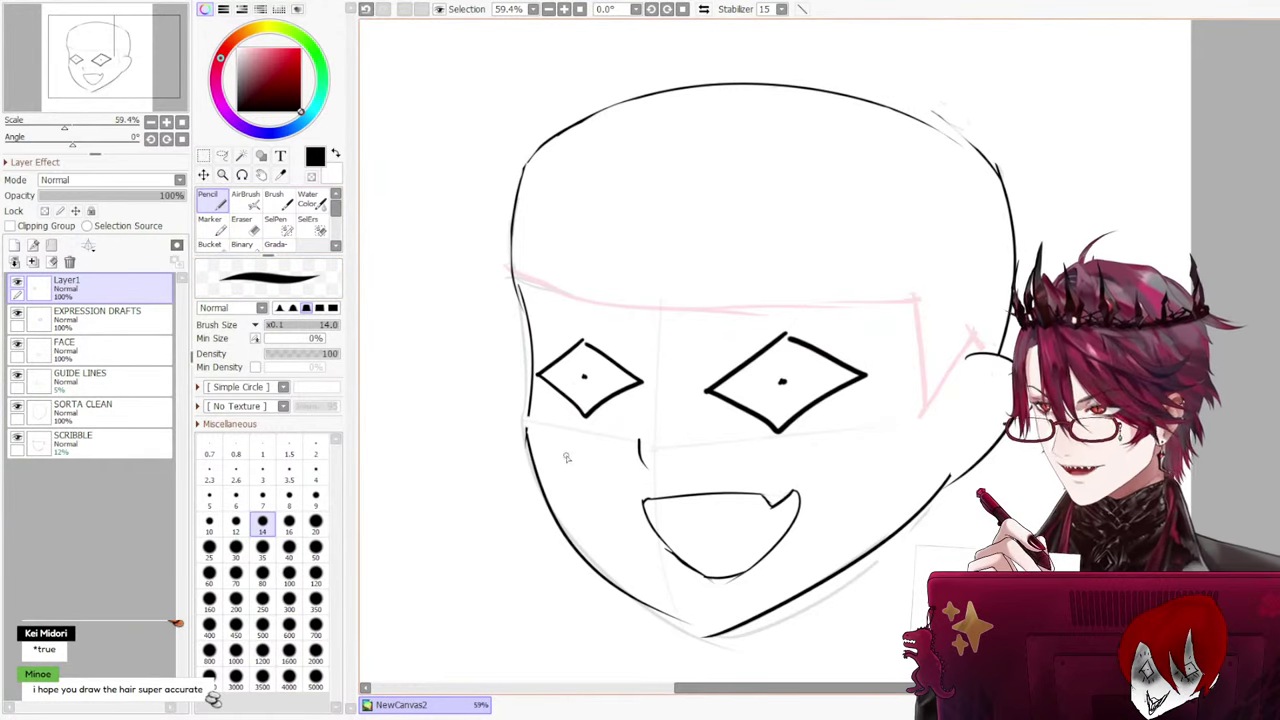
Try pencil lines inside the diamond eyes, including an eyelid line across the upper part of the larger one
drag(584, 372, 594, 360)
key(ctrl+z)
key(ctrl+z)
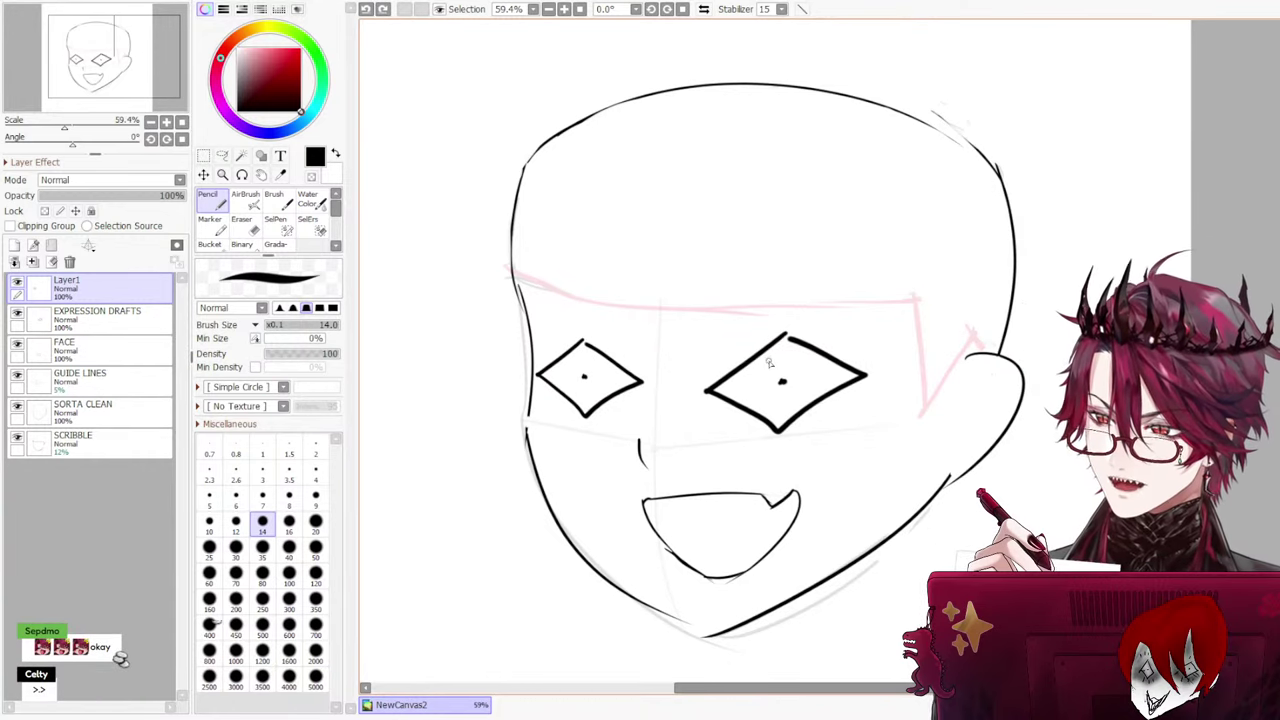
drag(769, 363, 775, 357)
key(ctrl+z)
mouse_move(713, 398)
mouse_down()
mouse_move(781, 370)
mouse_move(767, 358)
mouse_move(846, 358)
mouse_up()
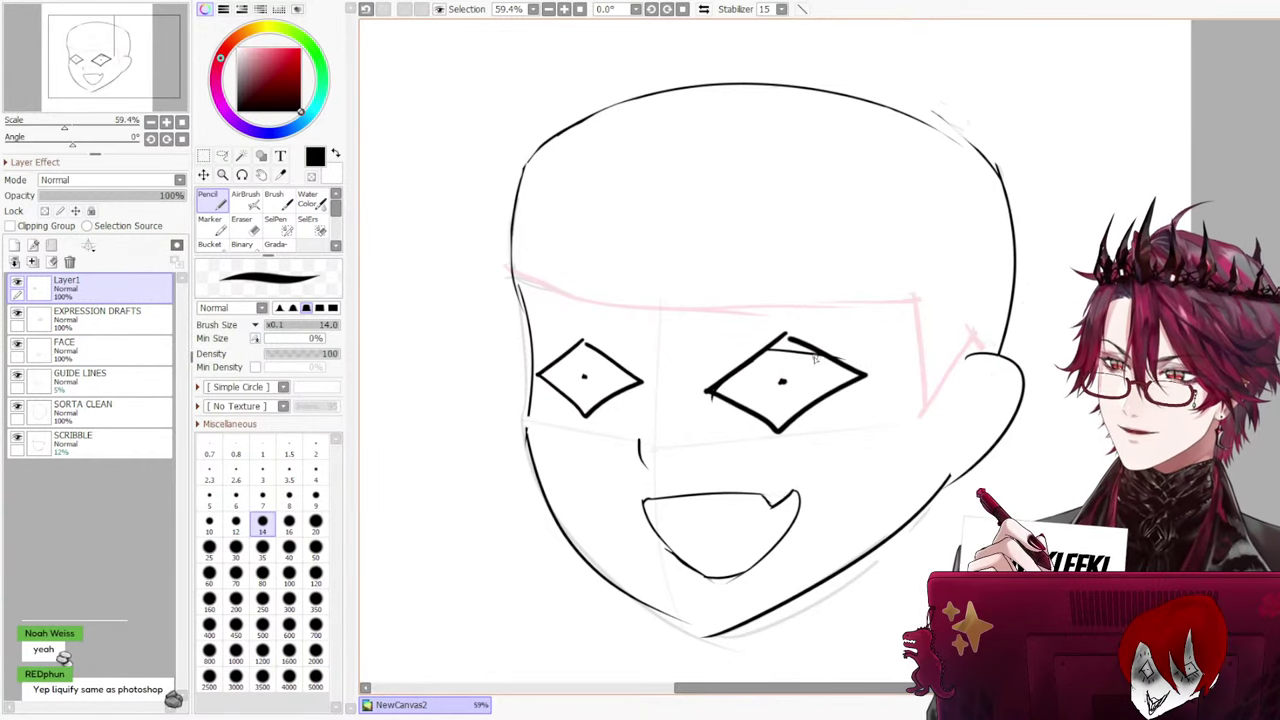
key(ctrl+z)
Transfer the copied eye from Layer1 down to the EXPRESSION DRAFTS layer and delete the emptied Layer1
scroll(726, 280, down, 3)
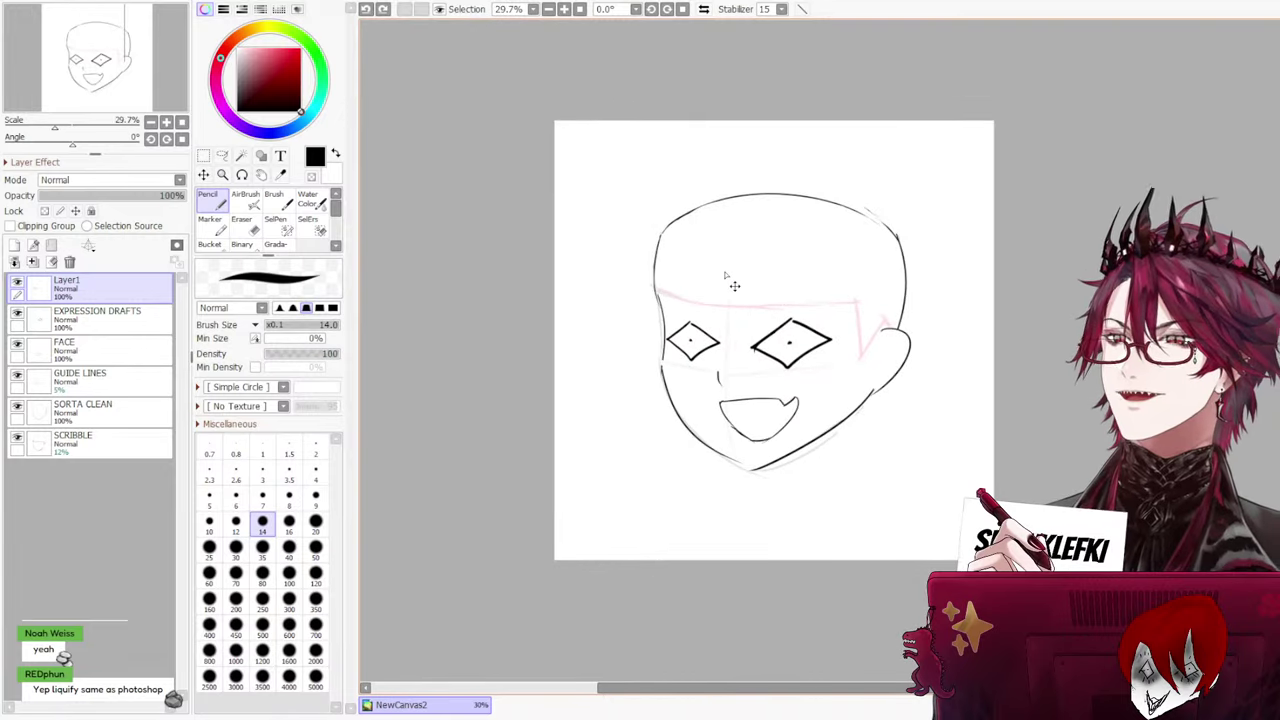
scroll(726, 280, up, 3)
scroll(805, 369, up, 2)
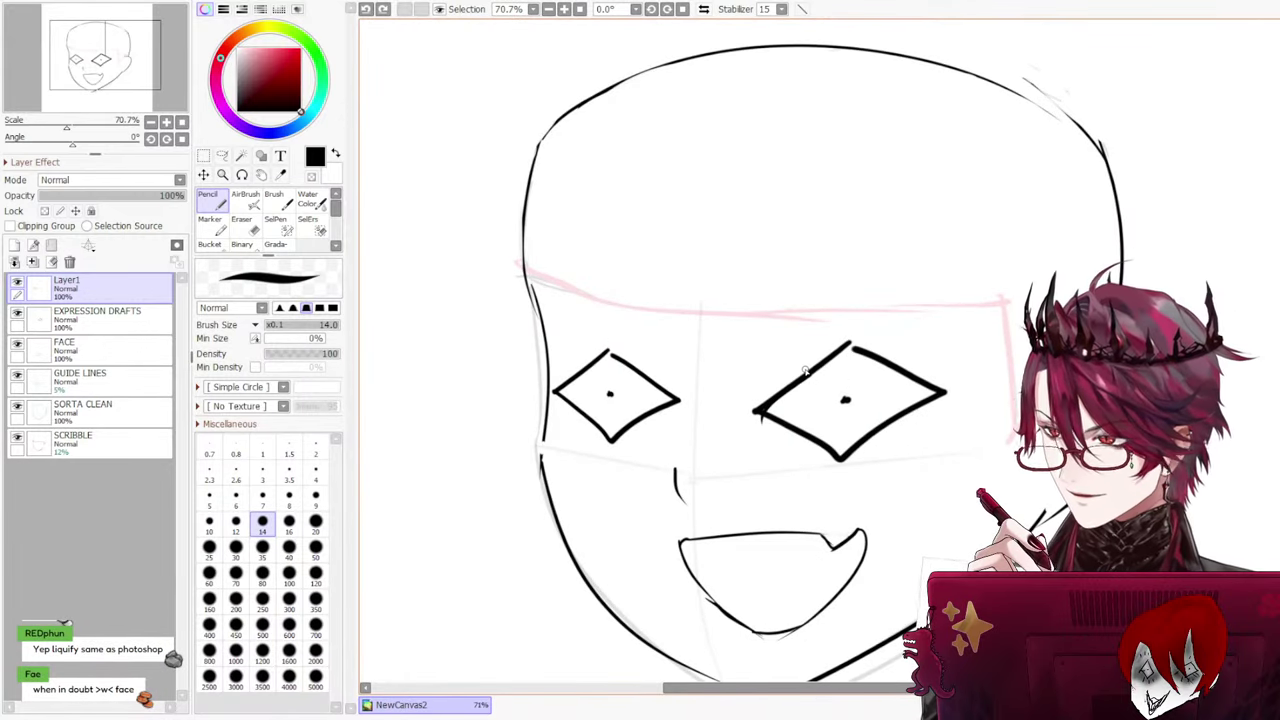
scroll(805, 370, down, 1)
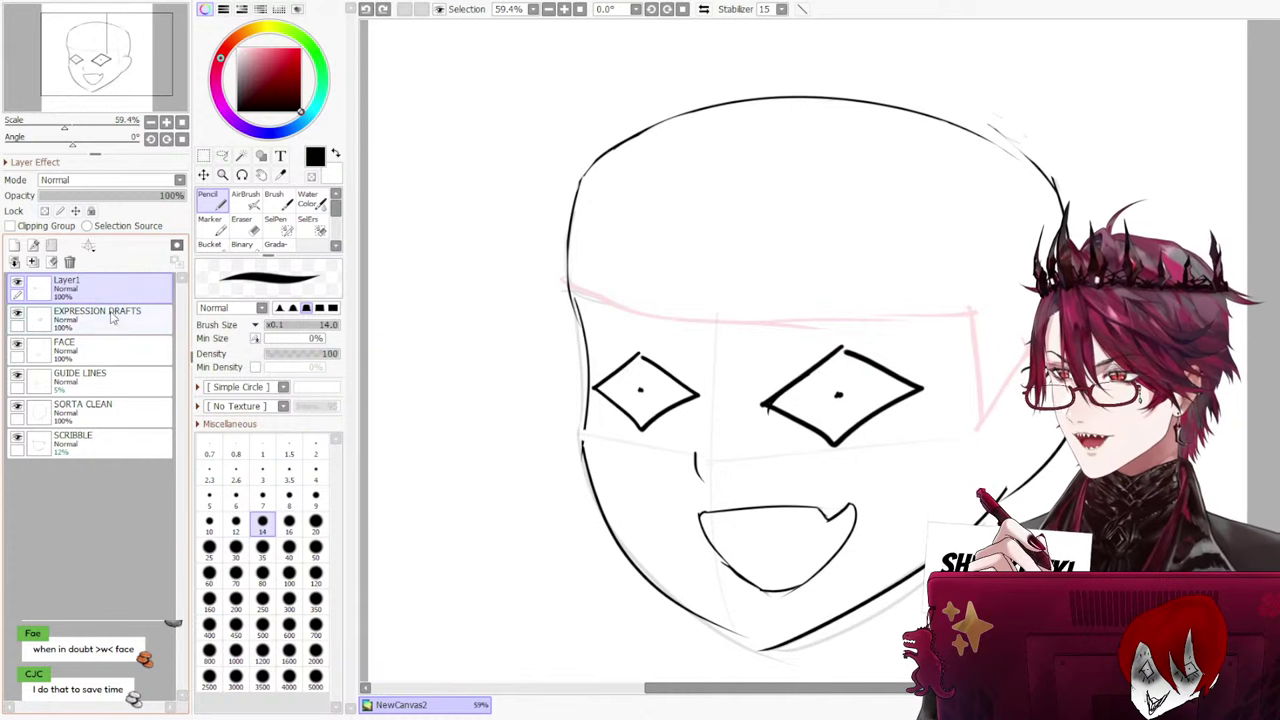
click(17, 283)
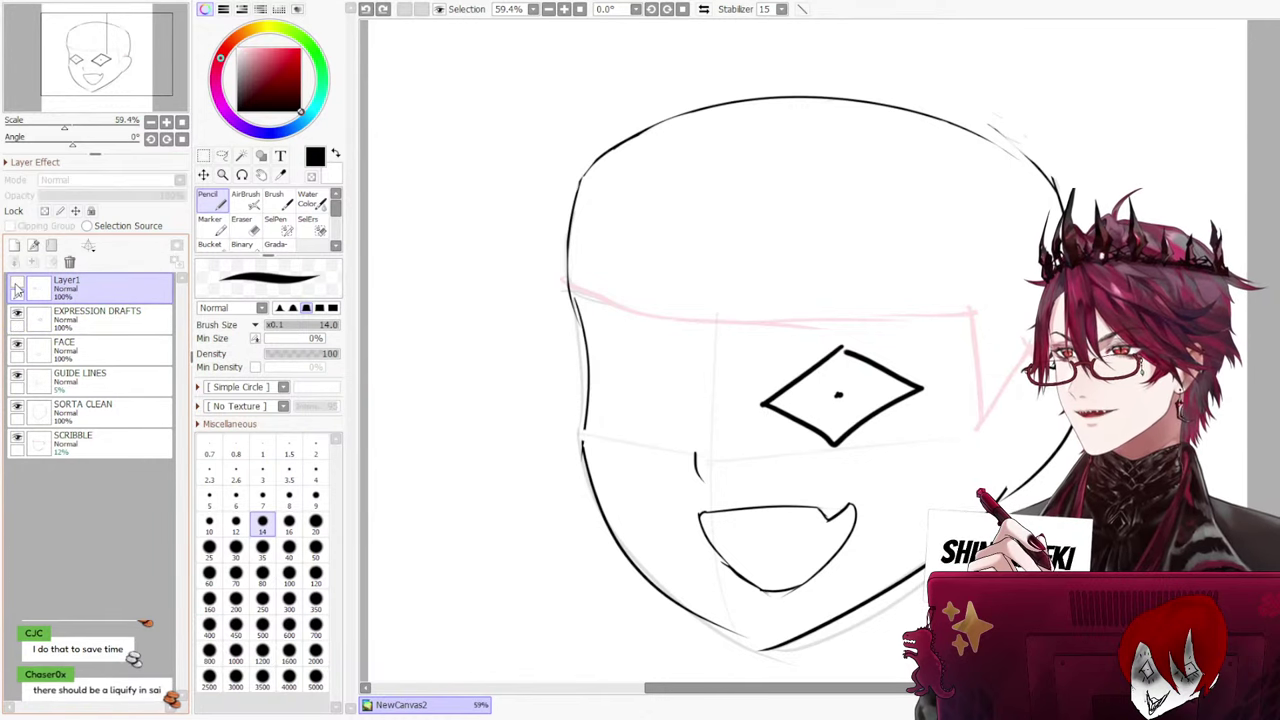
click(17, 283)
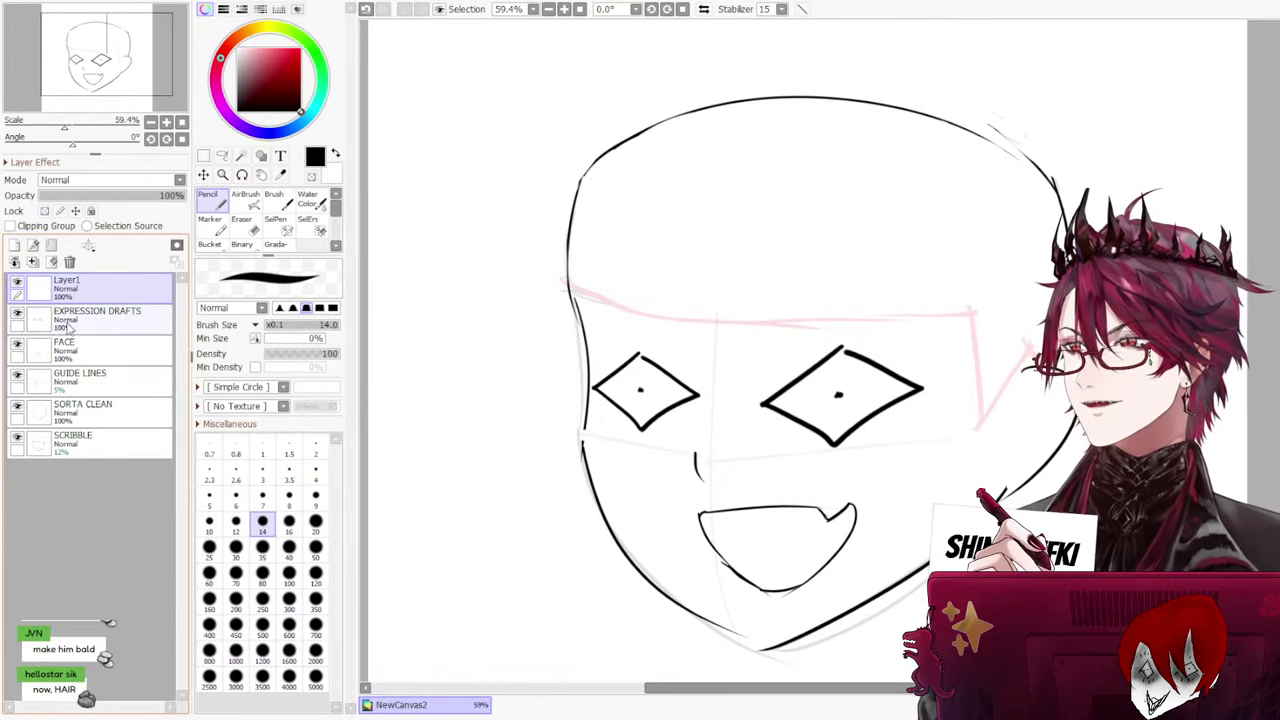
click(69, 261)
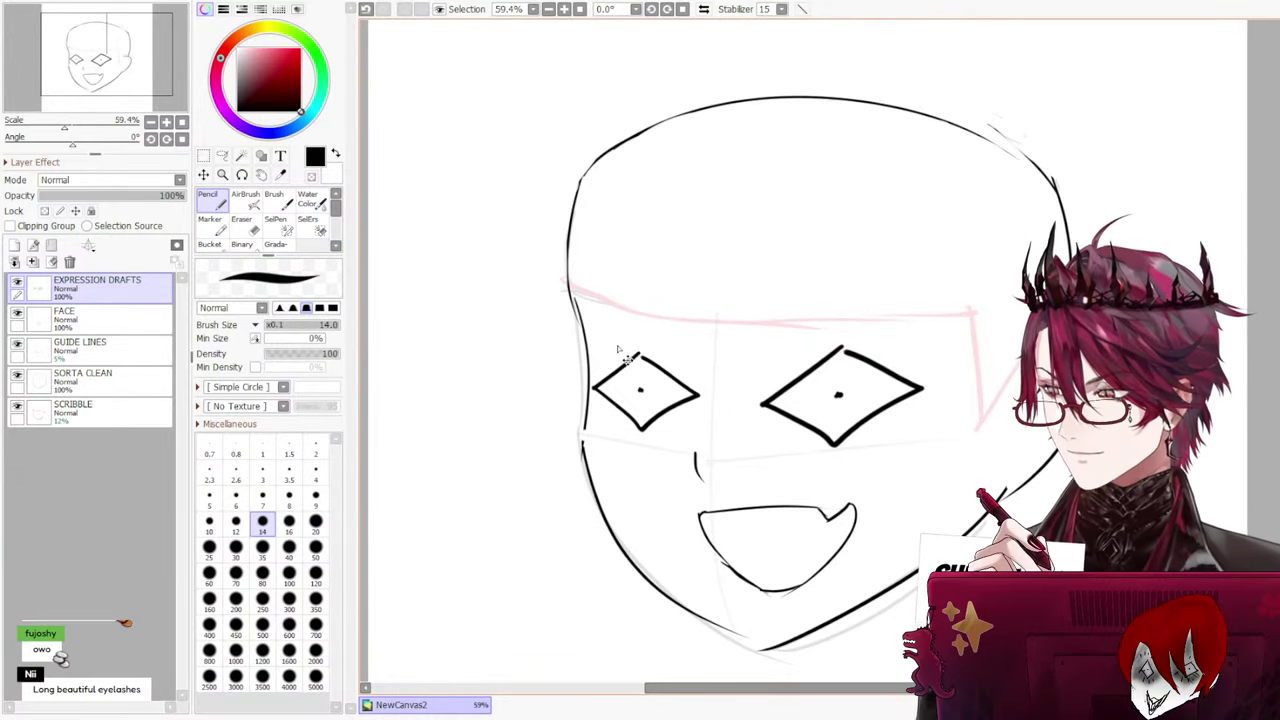
Move both diamond-shaped eyes off the face into the empty canvas area above the head
key(ctrl+t)
drag(677, 410, 381, 91)
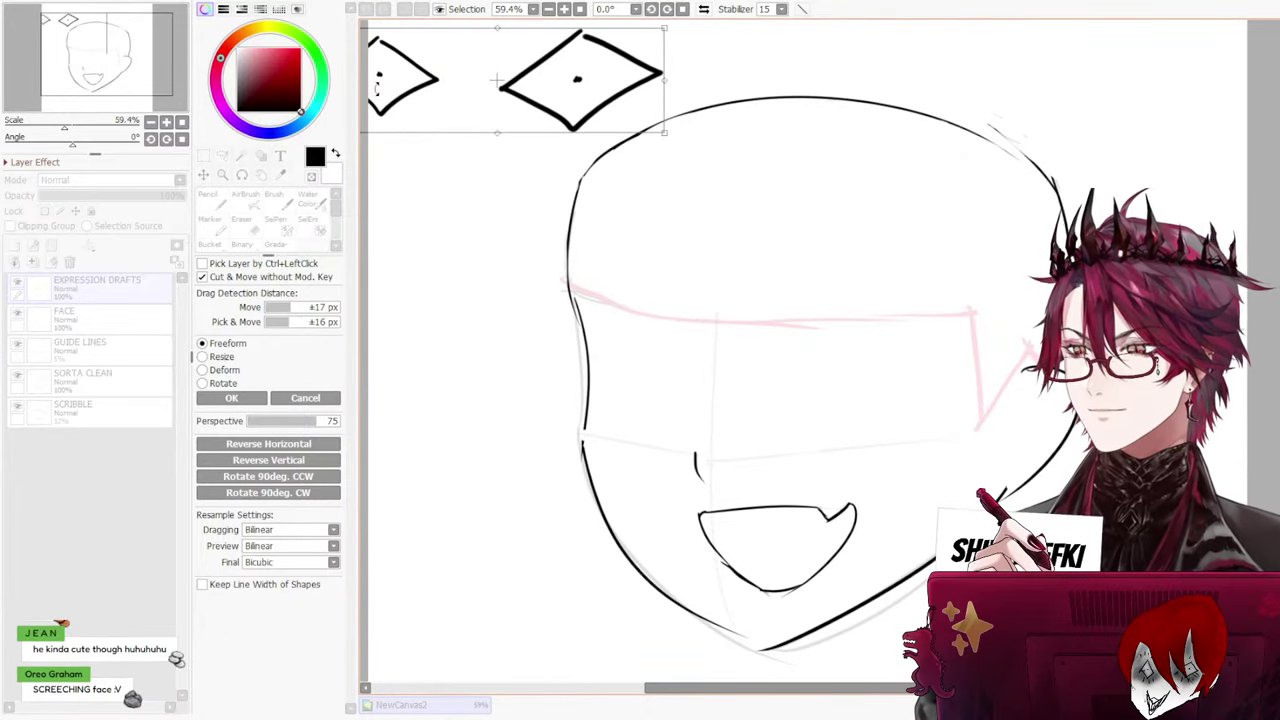
scroll(438, 176, down, 2)
drag(563, 128, 640, 100)
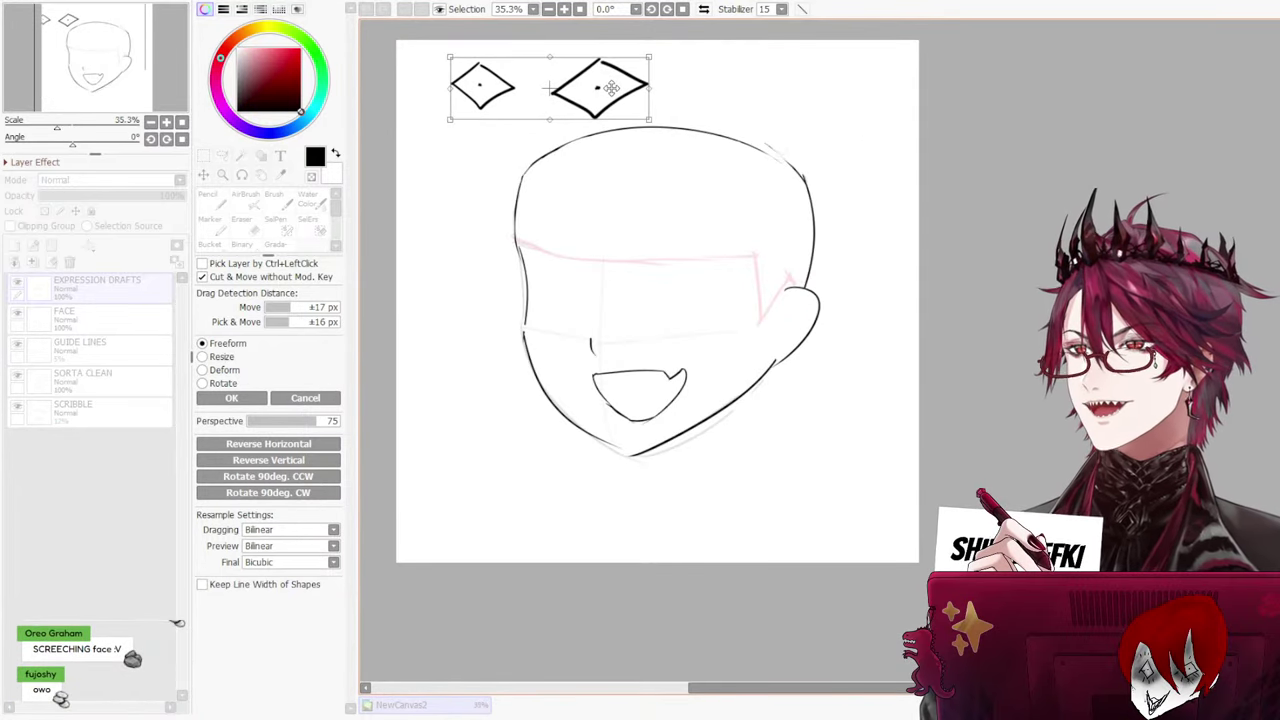
click(231, 398)
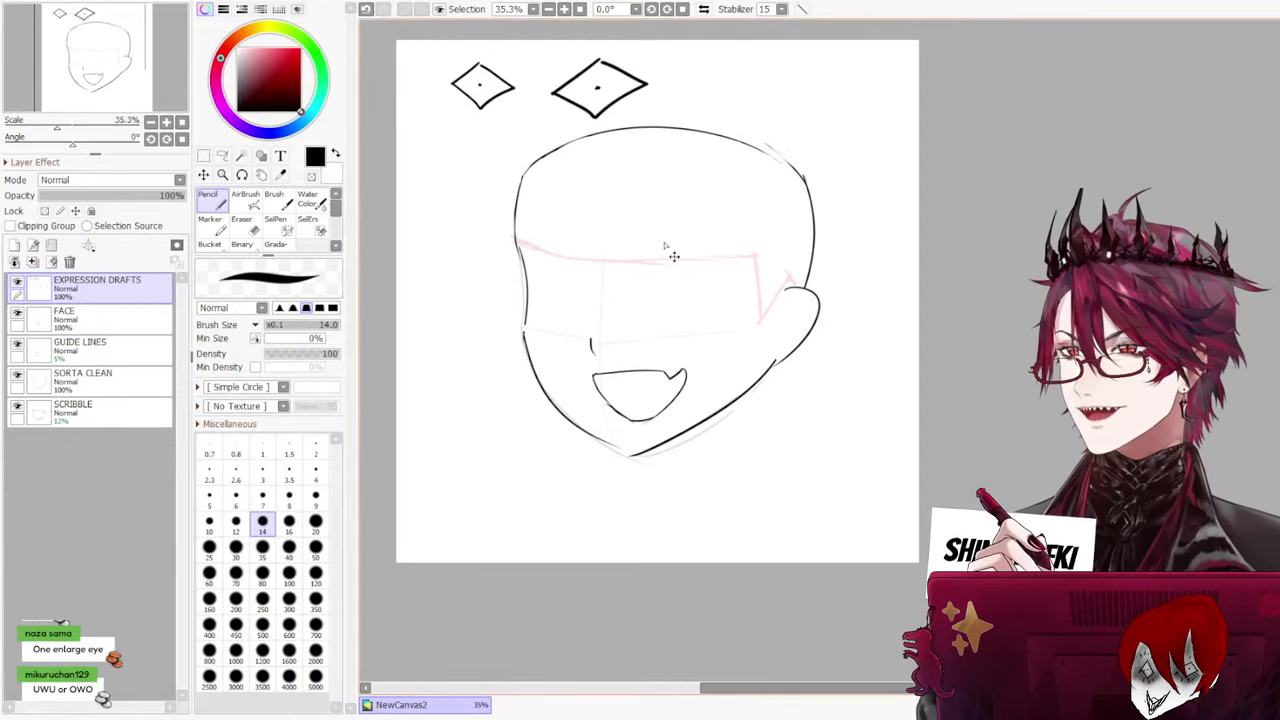
Draw an upward-arching closed eye above the fanged side of the mouth on the EXPRESSION DRAFTS layer
scroll(645, 251, up, 2)
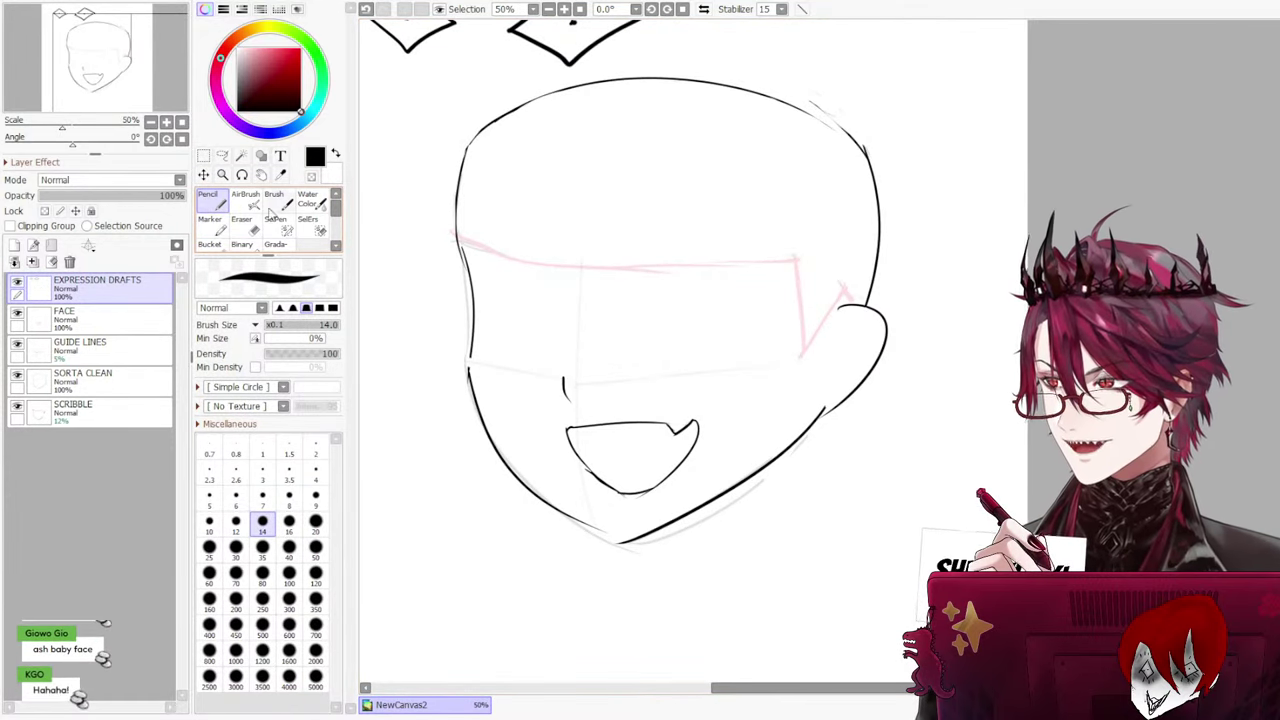
scroll(643, 303, up, 1)
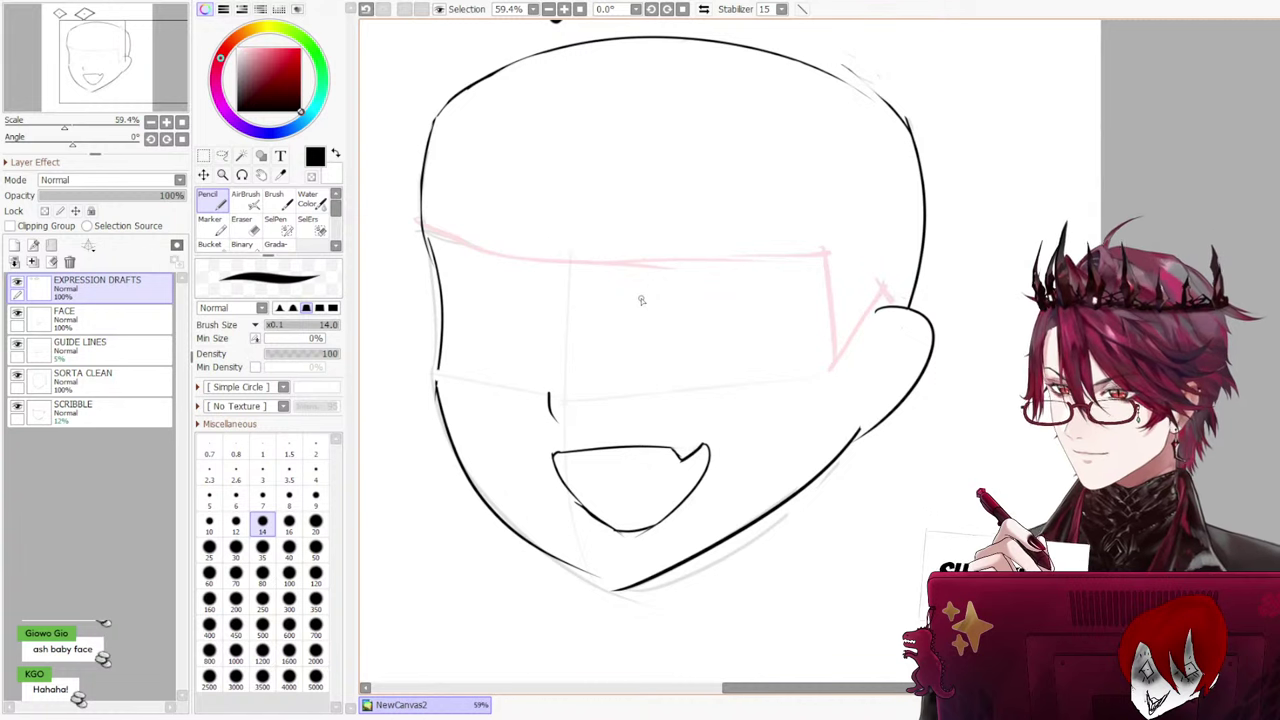
mouse_move(614, 338)
mouse_down()
mouse_move(735, 341)
mouse_move(747, 323)
mouse_move(719, 320)
mouse_move(753, 331)
mouse_up()
key(ctrl+z)
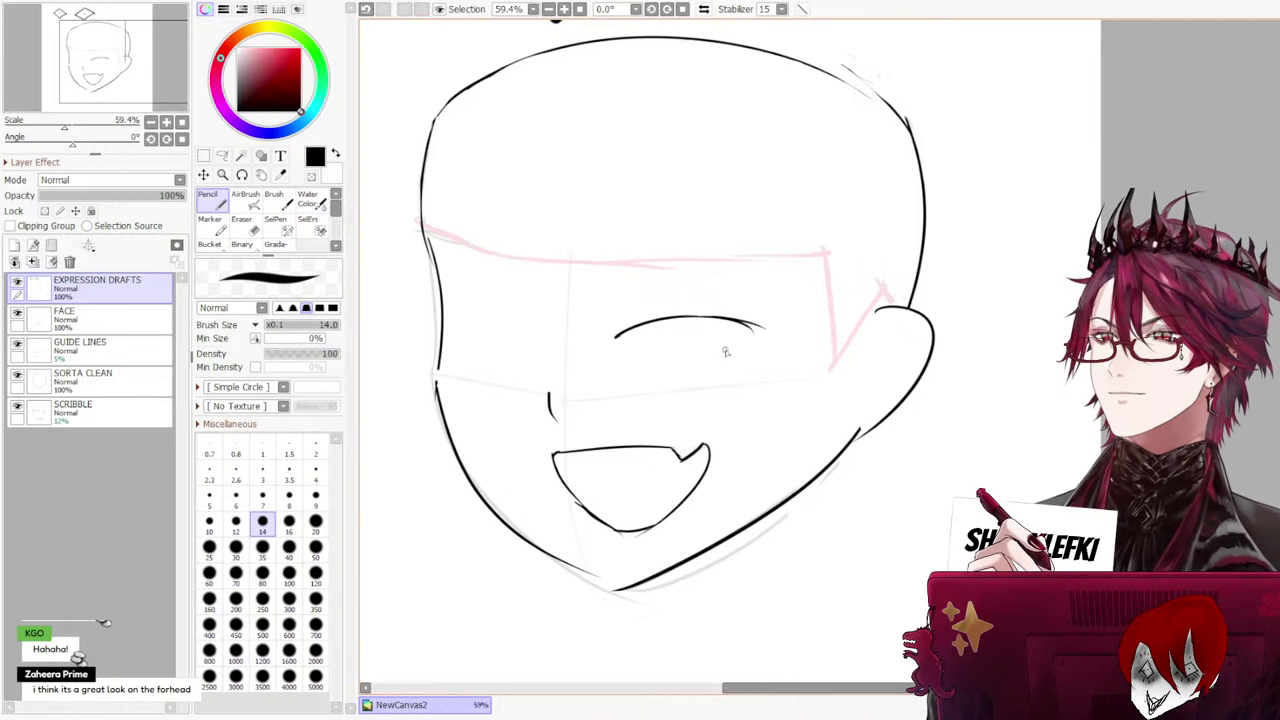
drag(705, 322, 767, 331)
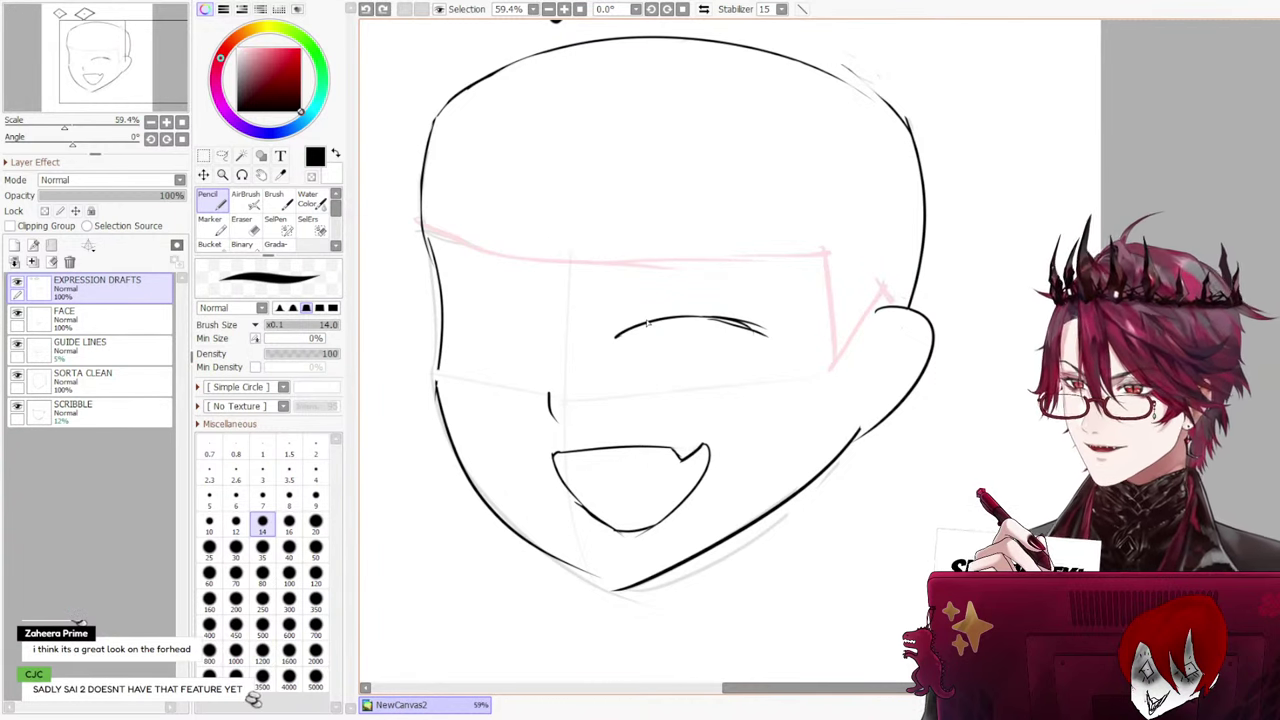
Thicken the closed-eye arc with additional pencil strokes along its curve
scroll(633, 316, up, 1)
scroll(633, 316, up, 1)
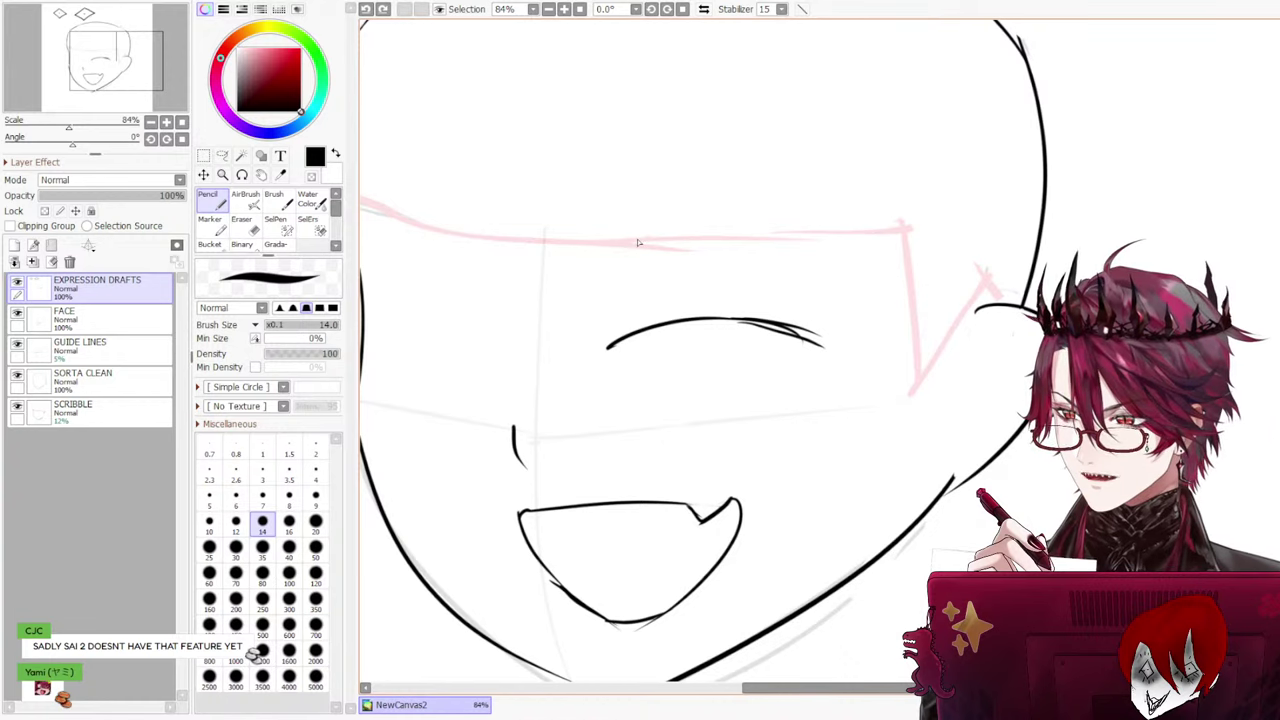
mouse_move(626, 333)
mouse_down()
mouse_move(750, 318)
mouse_move(808, 333)
mouse_up()
key(ctrl+z)
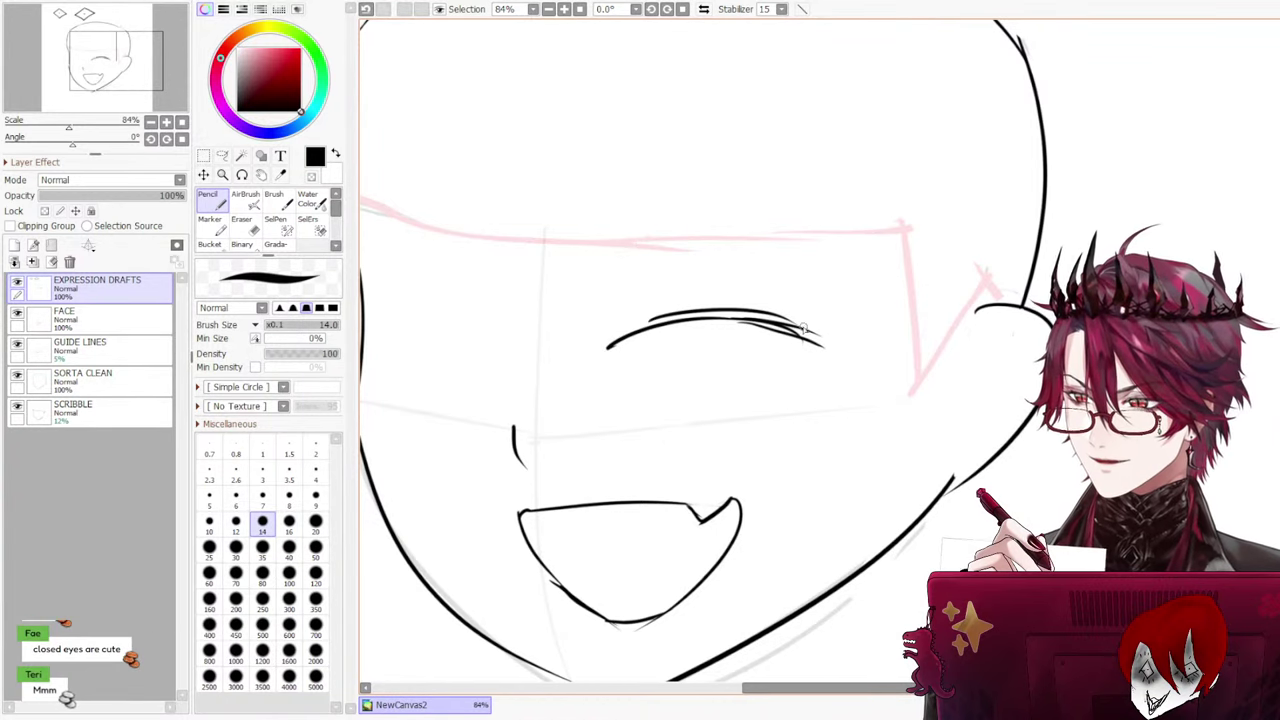
key(ctrl+z)
mouse_move(607, 338)
mouse_down()
mouse_move(782, 339)
mouse_move(682, 325)
mouse_move(811, 347)
mouse_move(748, 323)
mouse_move(817, 344)
mouse_up()
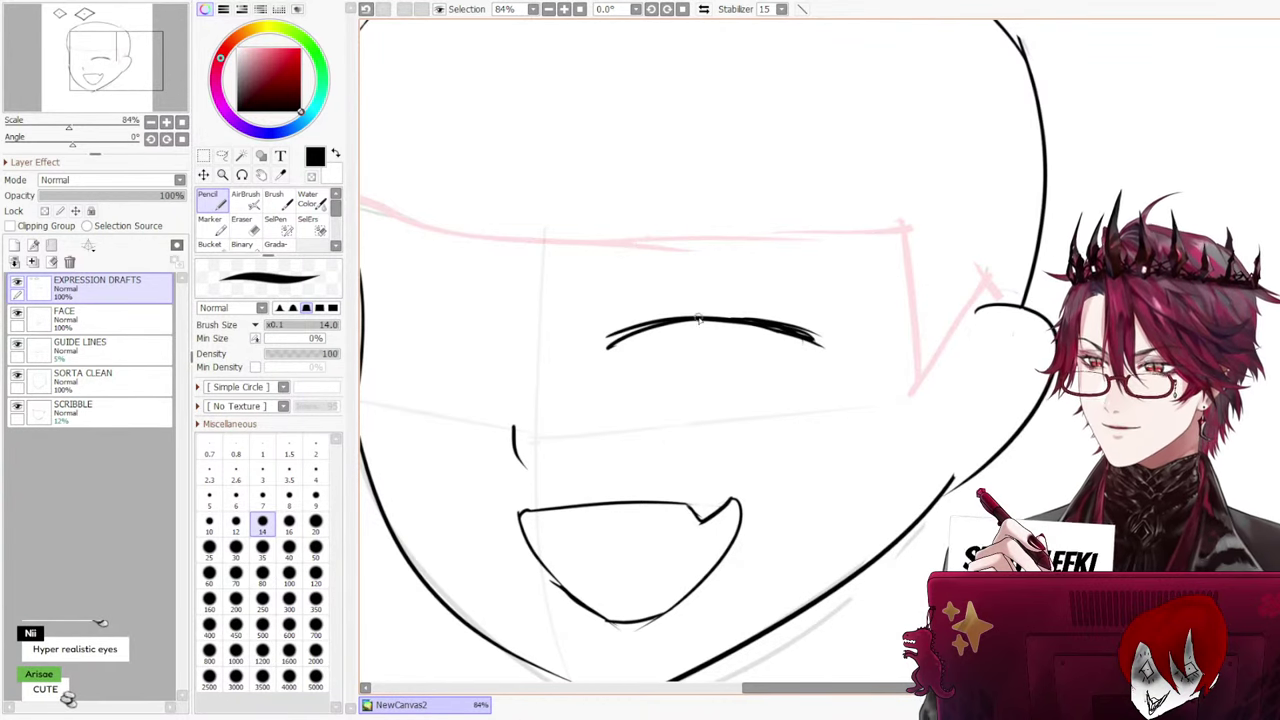
Thicken the inner half of the closed-eye arc with further size 14 pencil strokes
drag(682, 319, 608, 349)
mouse_move(614, 346)
mouse_down()
mouse_move(725, 325)
mouse_move(812, 343)
mouse_up()
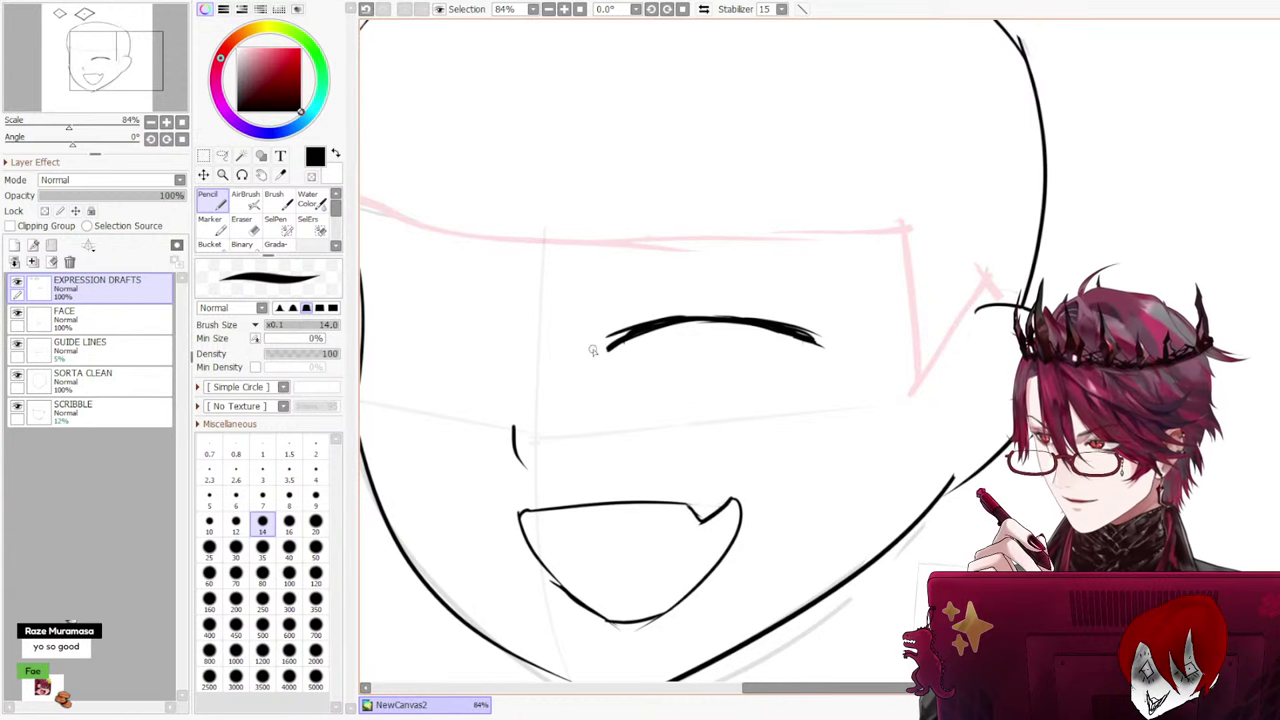
drag(608, 339, 634, 333)
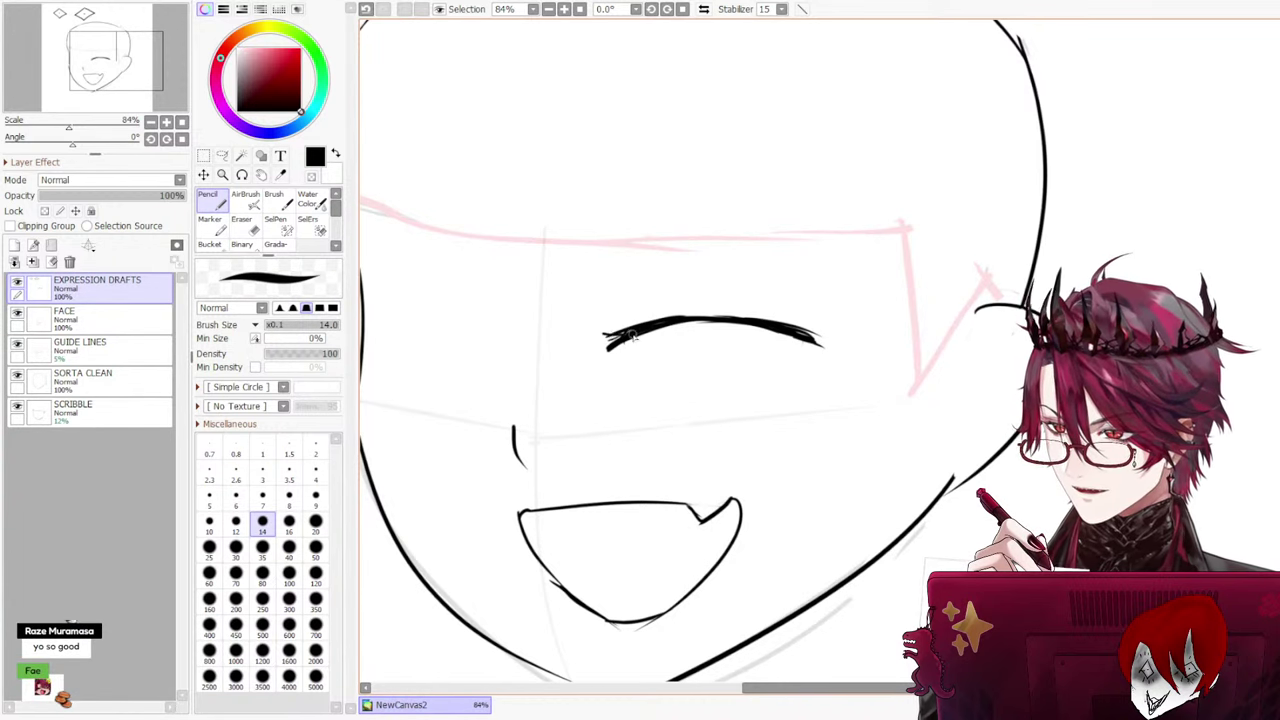
Erase the rough excess along the upper edge of the closed-eye arc's inner half with the size 80 Eraser
click(241, 222)
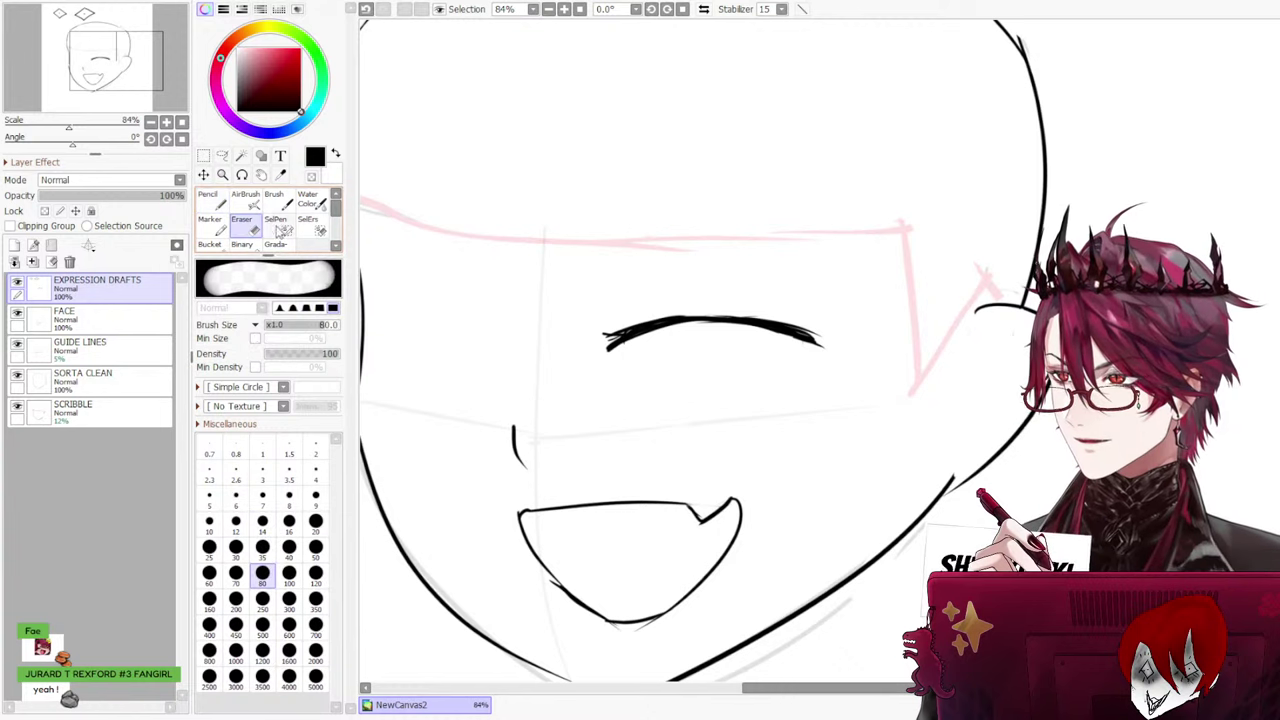
drag(614, 314, 686, 286)
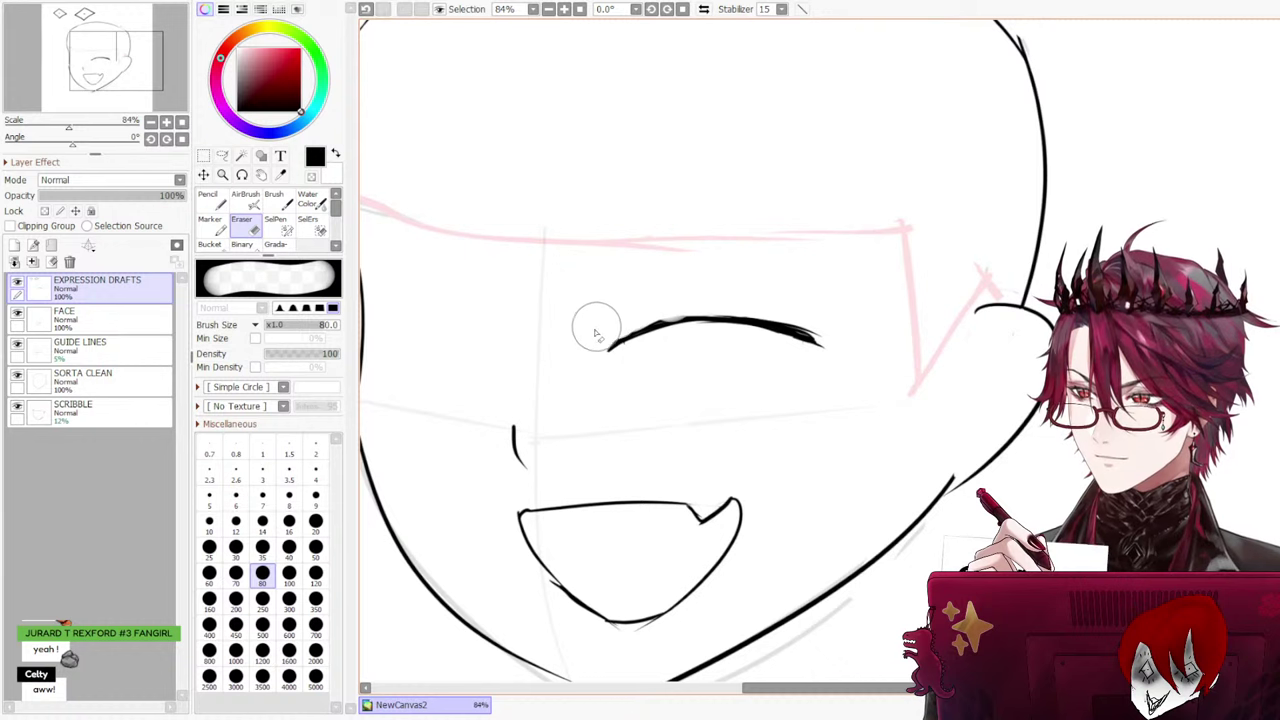
scroll(586, 334, up, 4)
scroll(584, 334, up, 2)
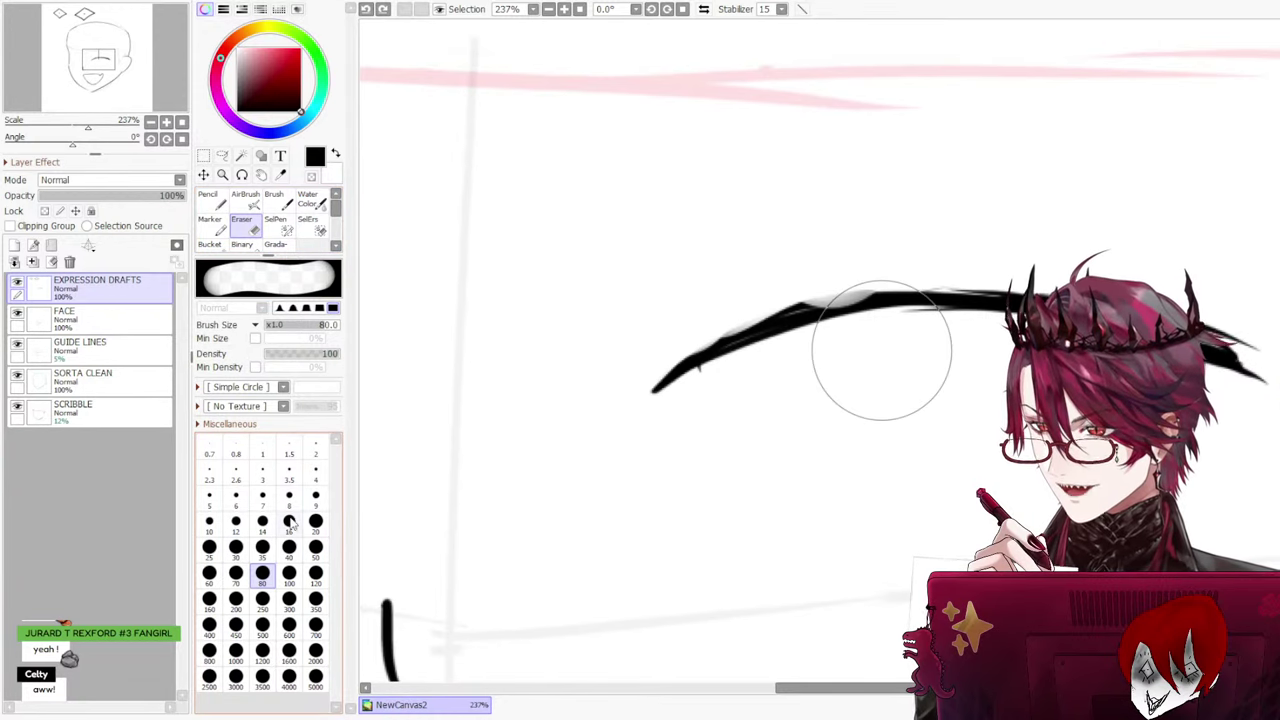
drag(336, 210, 338, 233)
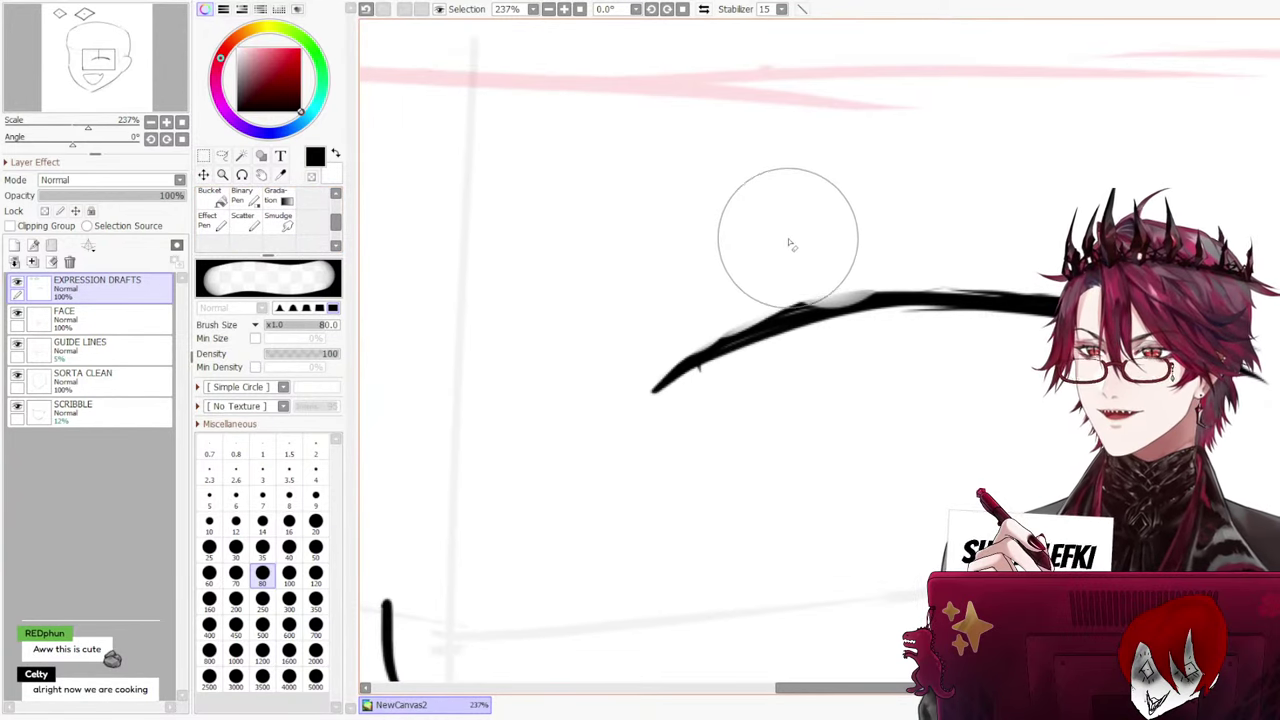
mouse_move(789, 243)
mouse_down()
mouse_move(726, 253)
mouse_move(636, 326)
mouse_up()
key(ctrl+z)
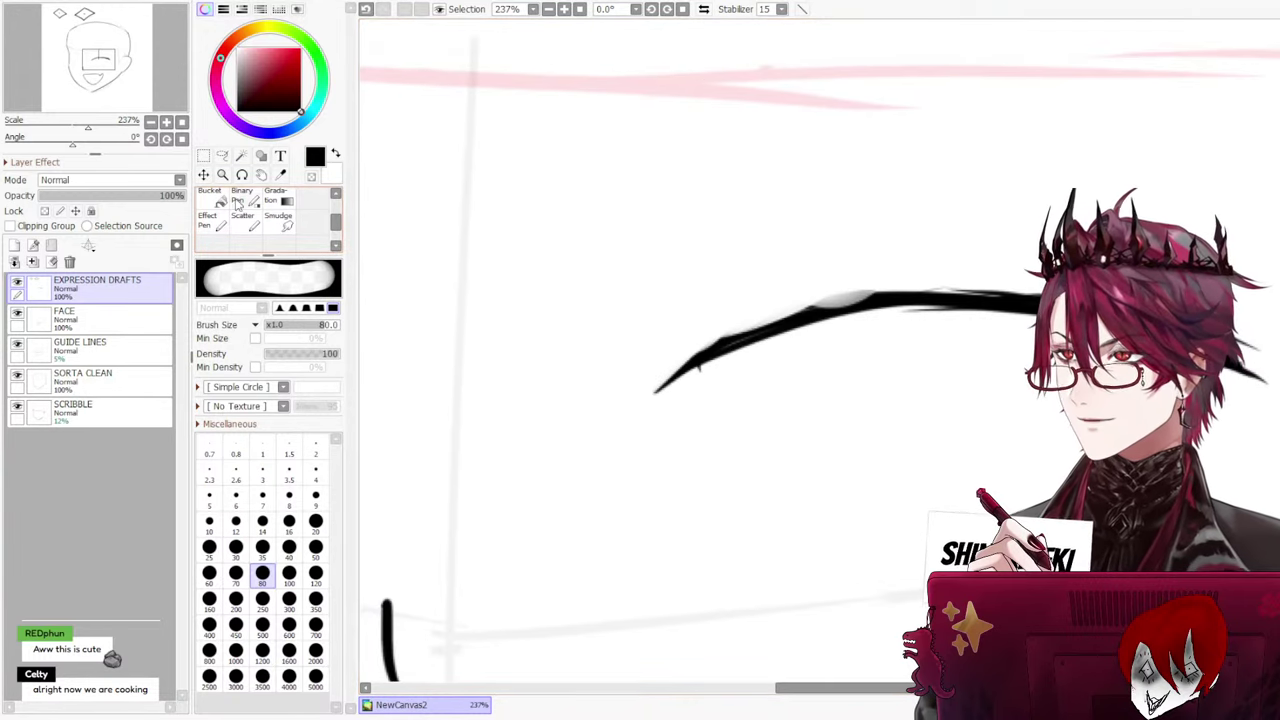
Try redrawing the upper inner edge of the closed-eye arc with the size 14 Pencil
scroll(336, 196, up, 3)
click(213, 217)
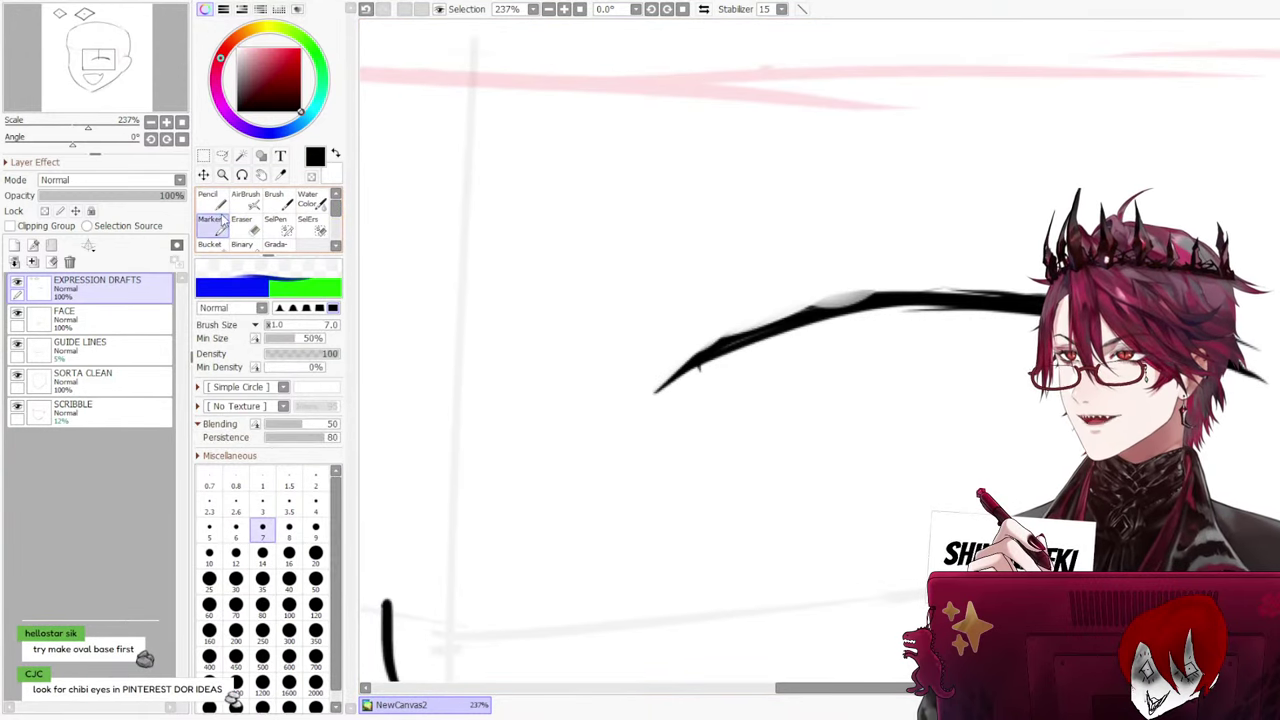
click(212, 203)
scroll(312, 214, down, 3)
scroll(589, 272, down, 2)
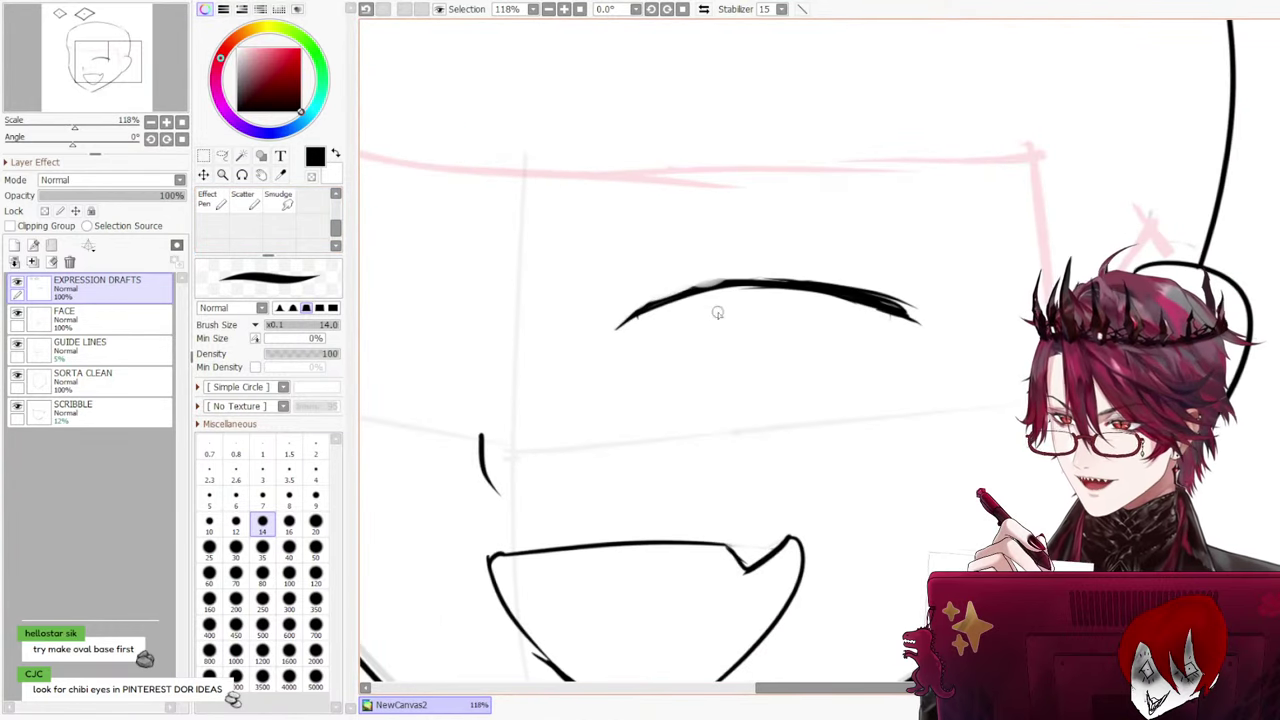
mouse_move(648, 304)
mouse_down()
mouse_move(603, 341)
mouse_move(696, 288)
mouse_up()
key(ctrl+z)
key(ctrl+z)
key(ctrl+z)
key(ctrl+z)
key(ctrl+z)
key(ctrl+z)
key(ctrl+z)
Extend the inner end of the closed-eye arc slightly down toward the nose with the size 14 Pencil
drag(630, 312, 601, 335)
drag(682, 284, 602, 341)
key(ctrl+z)
mouse_move(686, 293)
mouse_down()
mouse_move(642, 312)
mouse_move(627, 340)
mouse_up()
key(ctrl+z)
key(ctrl+z)
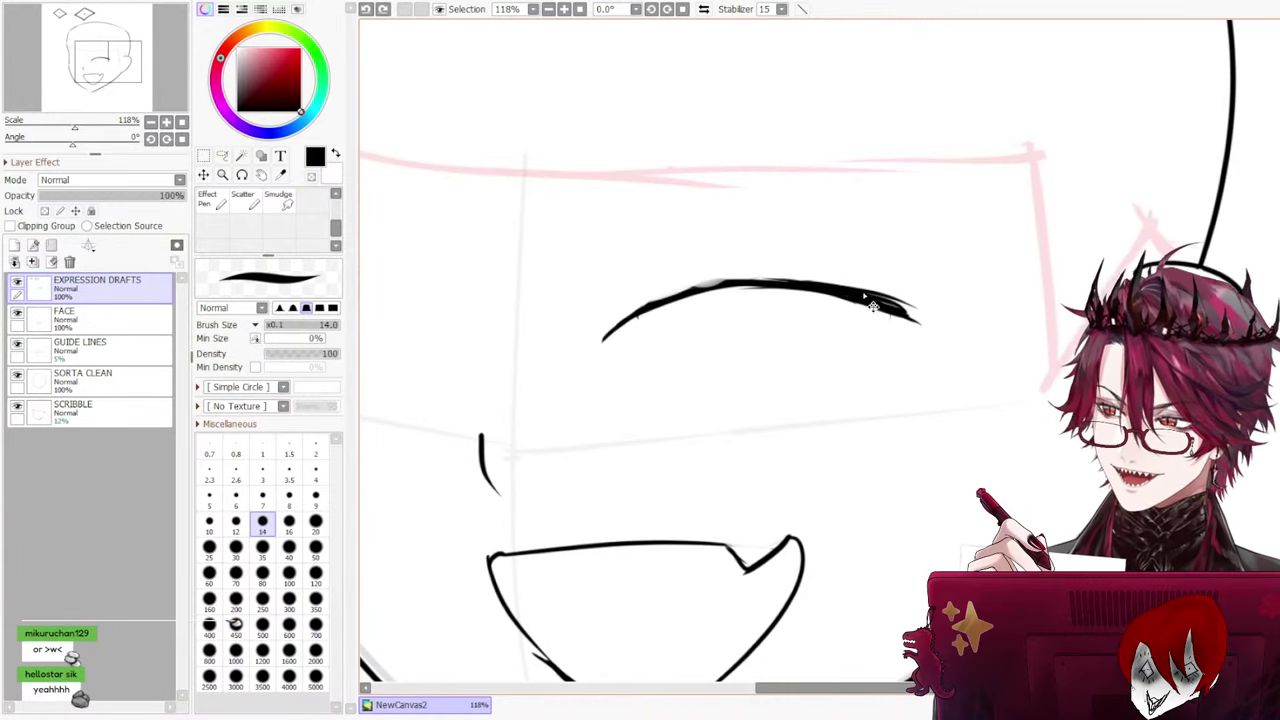
mouse_move(866, 297)
mouse_down()
mouse_move(920, 289)
mouse_move(900, 300)
mouse_up()
key(ctrl+z)
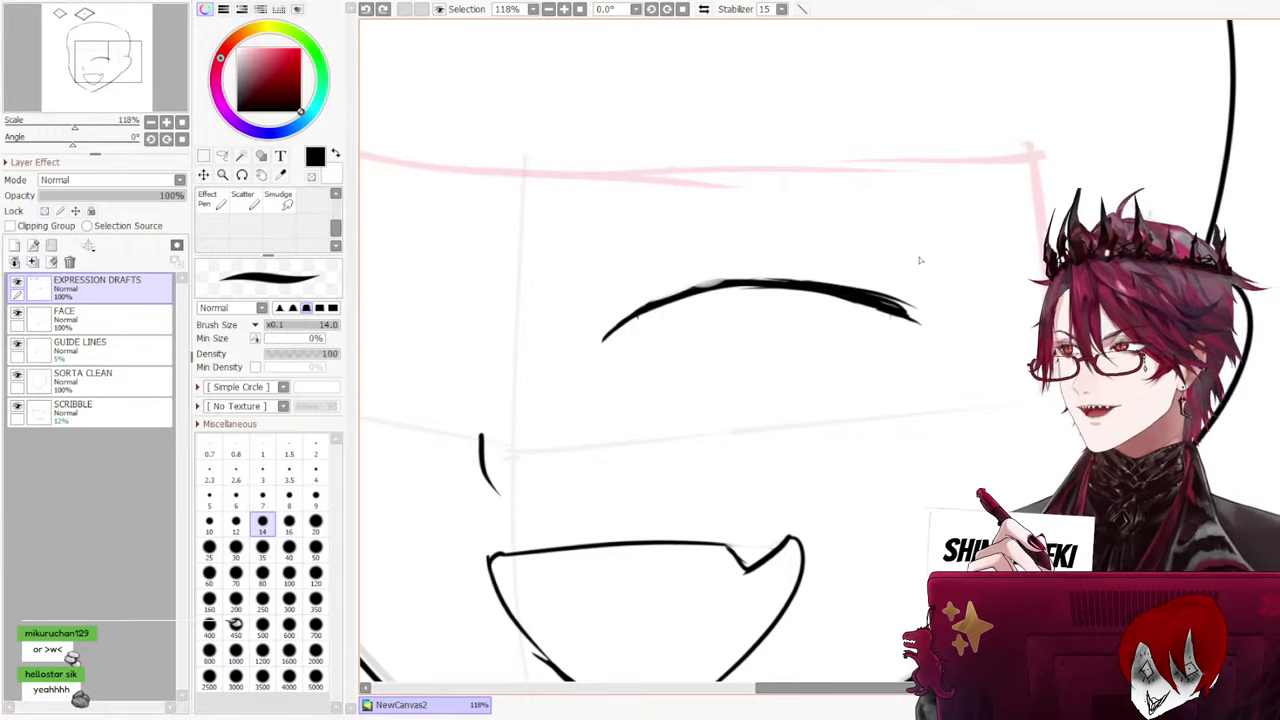
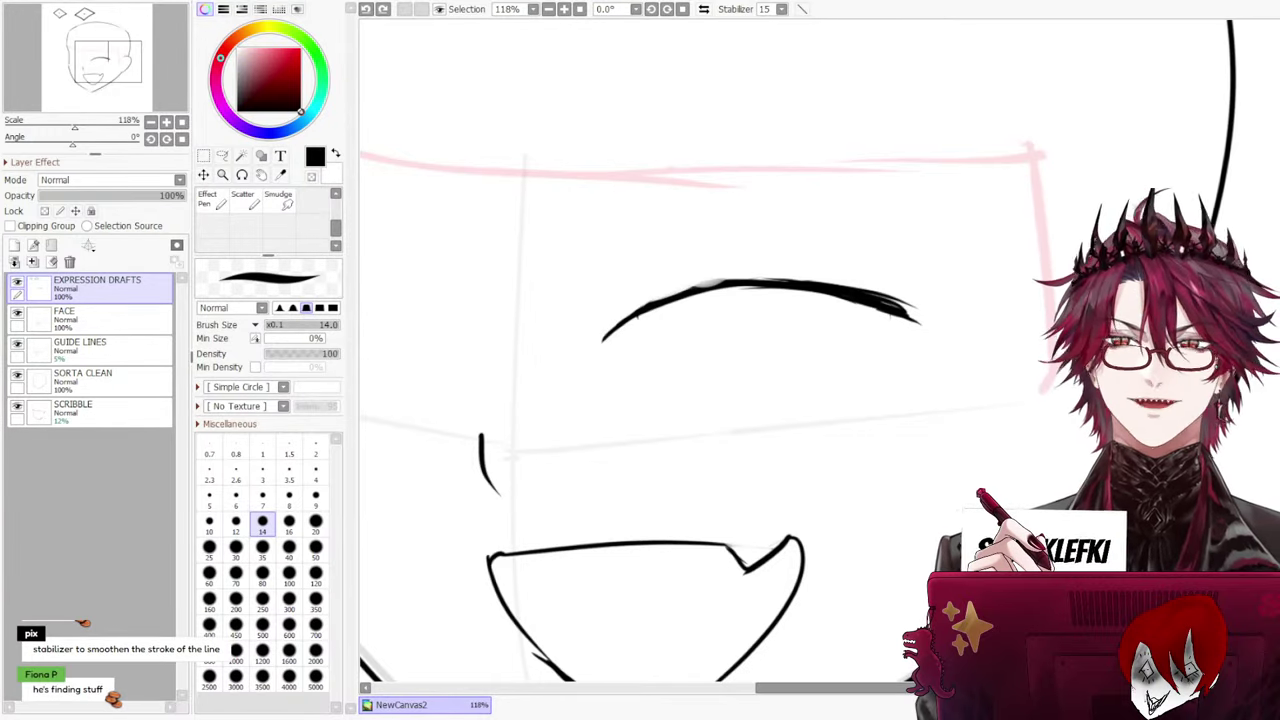
Go over the whole closed-eye arc with the Pencil at brush size 35 to make it much bolder
scroll(871, 508, down, 3)
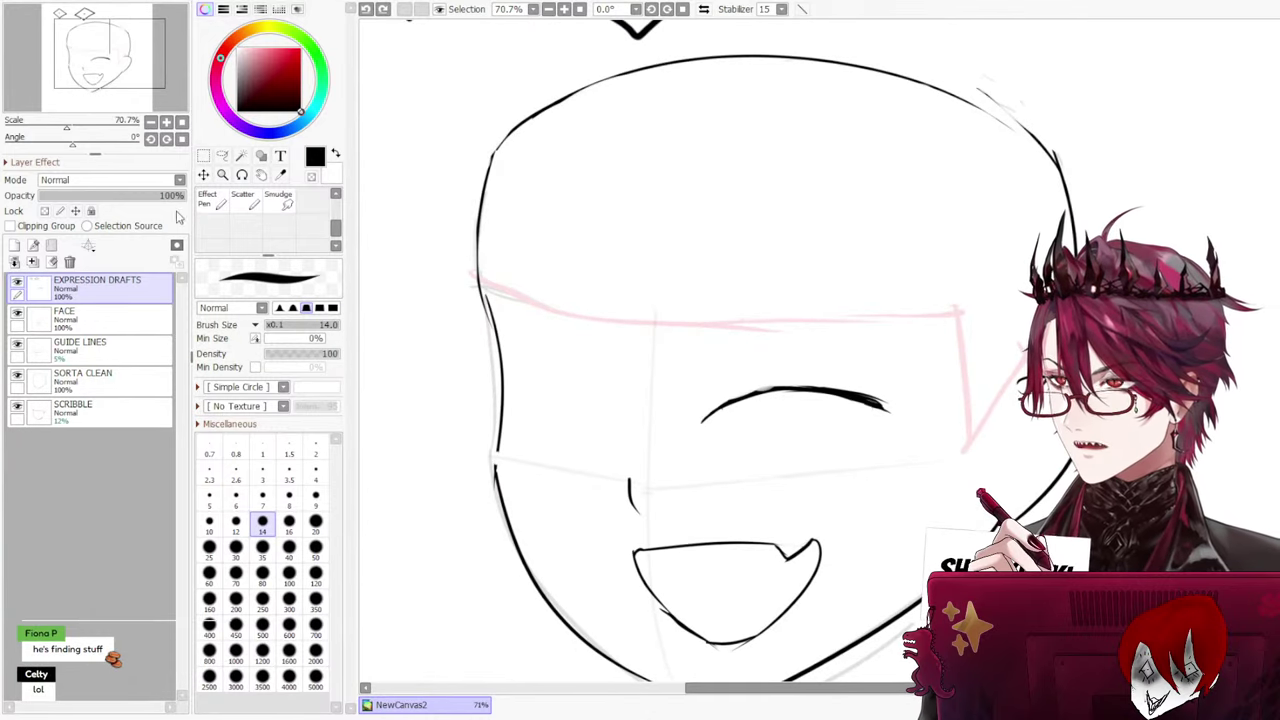
drag(337, 228, 337, 200)
click(222, 202)
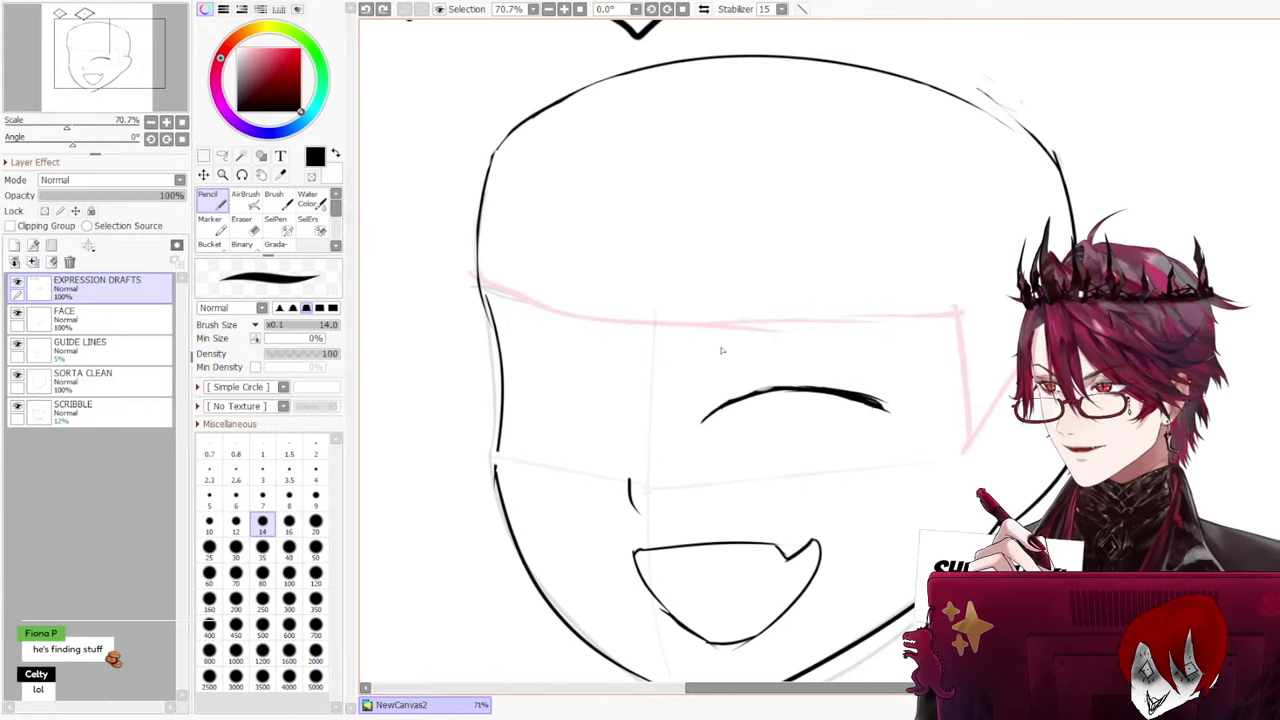
drag(734, 403, 705, 420)
key(ctrl+z)
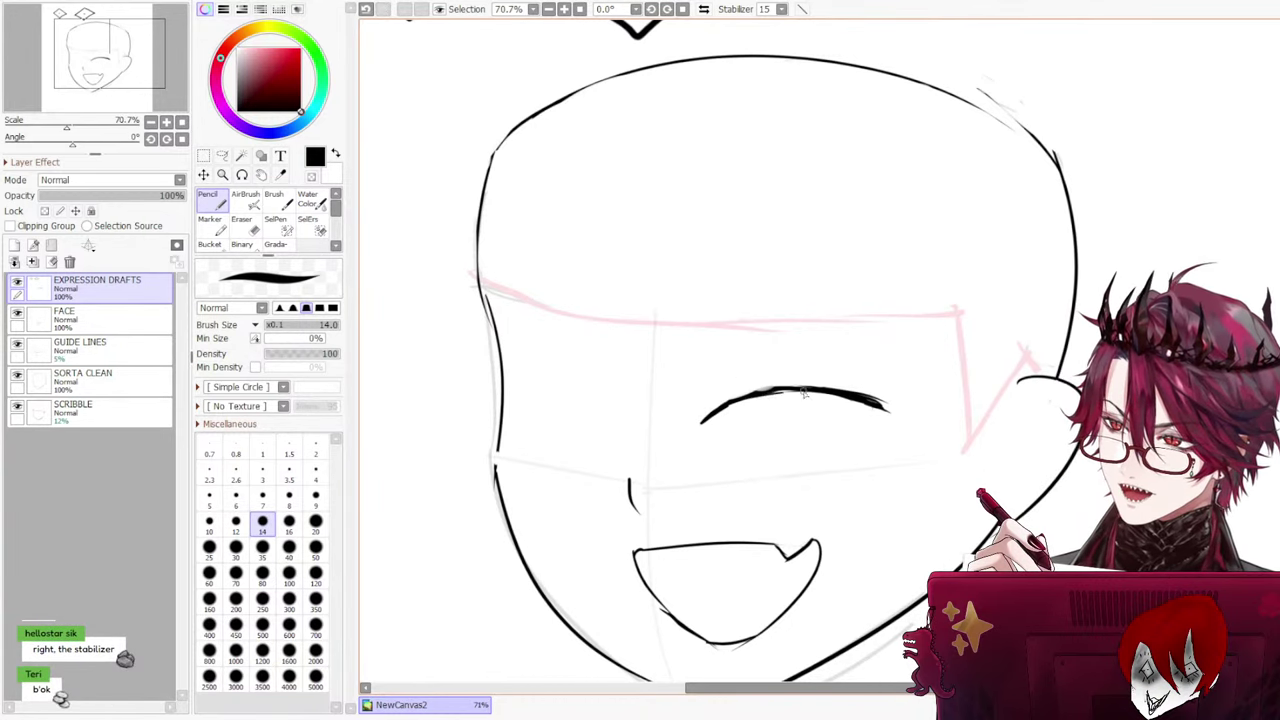
click(262, 547)
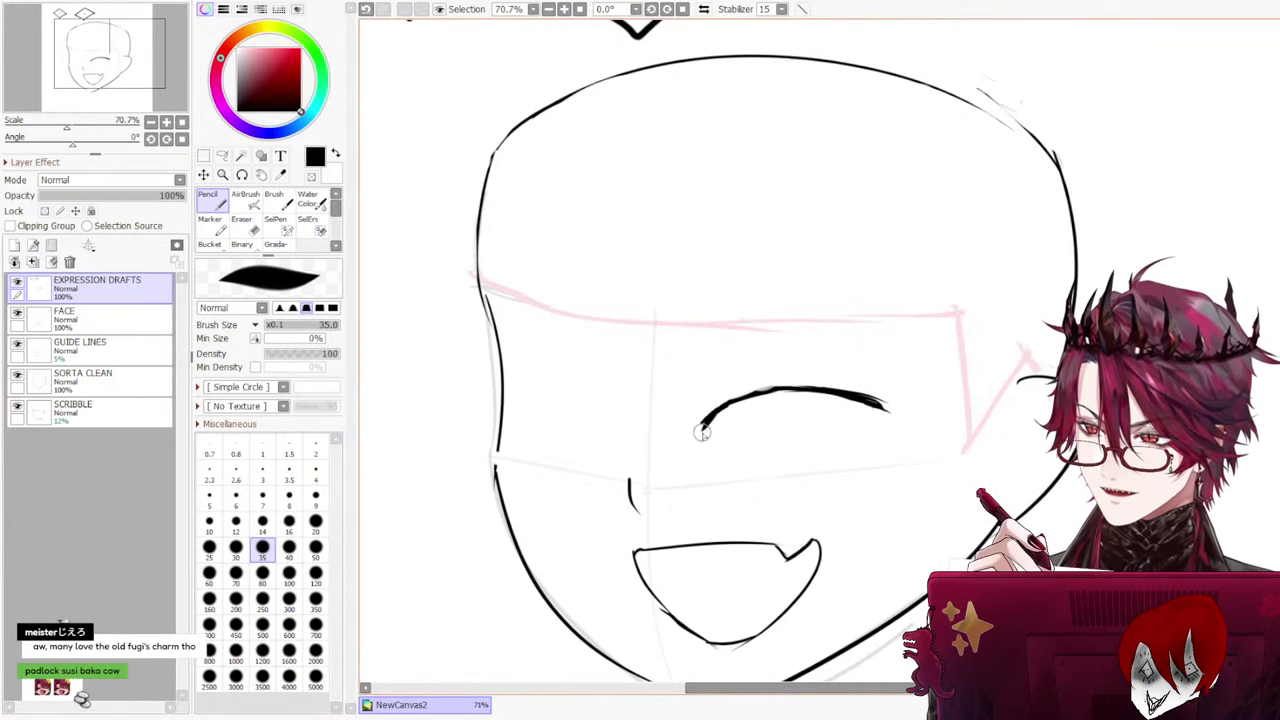
mouse_move(703, 422)
mouse_down()
mouse_move(831, 388)
mouse_move(746, 401)
mouse_move(867, 403)
mouse_move(806, 393)
mouse_move(877, 386)
mouse_move(781, 390)
mouse_move(706, 425)
mouse_move(859, 383)
mouse_move(735, 403)
mouse_up()
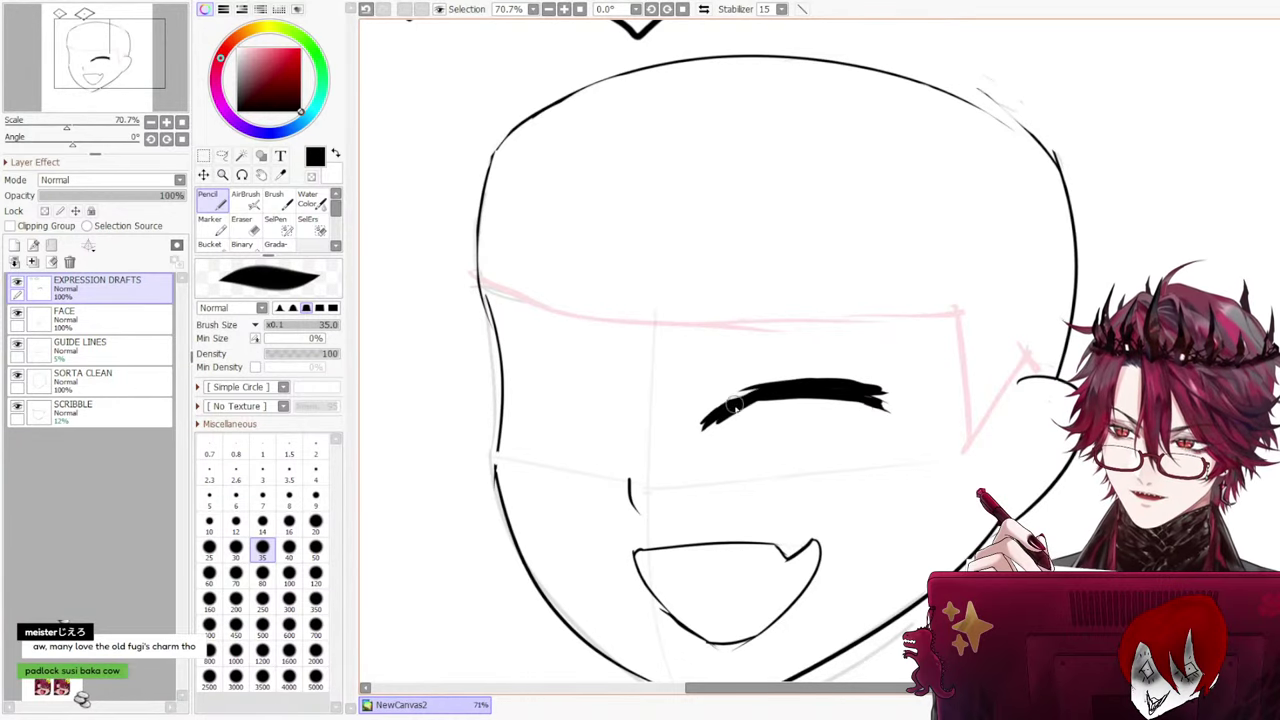
scroll(763, 352, down, 2)
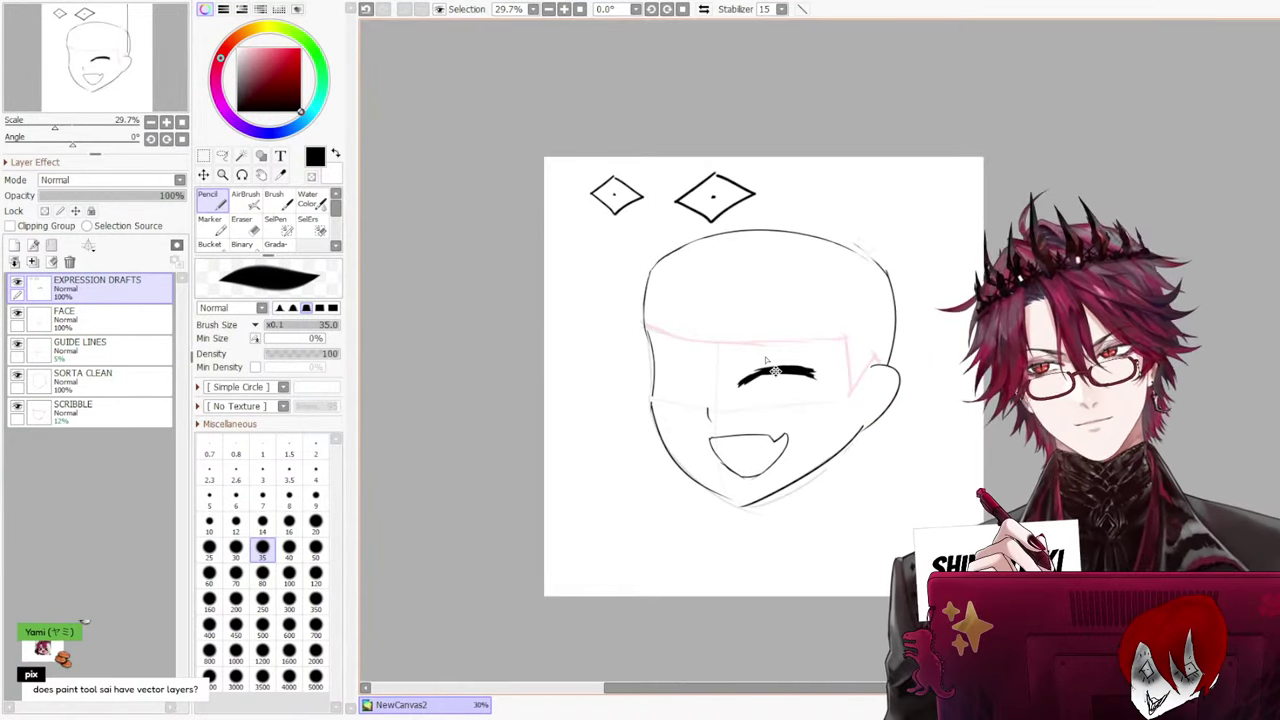
Select only the closed eye with the Selection Pen, move it slightly down toward the ear, and deselect it
key(ctrl+t)
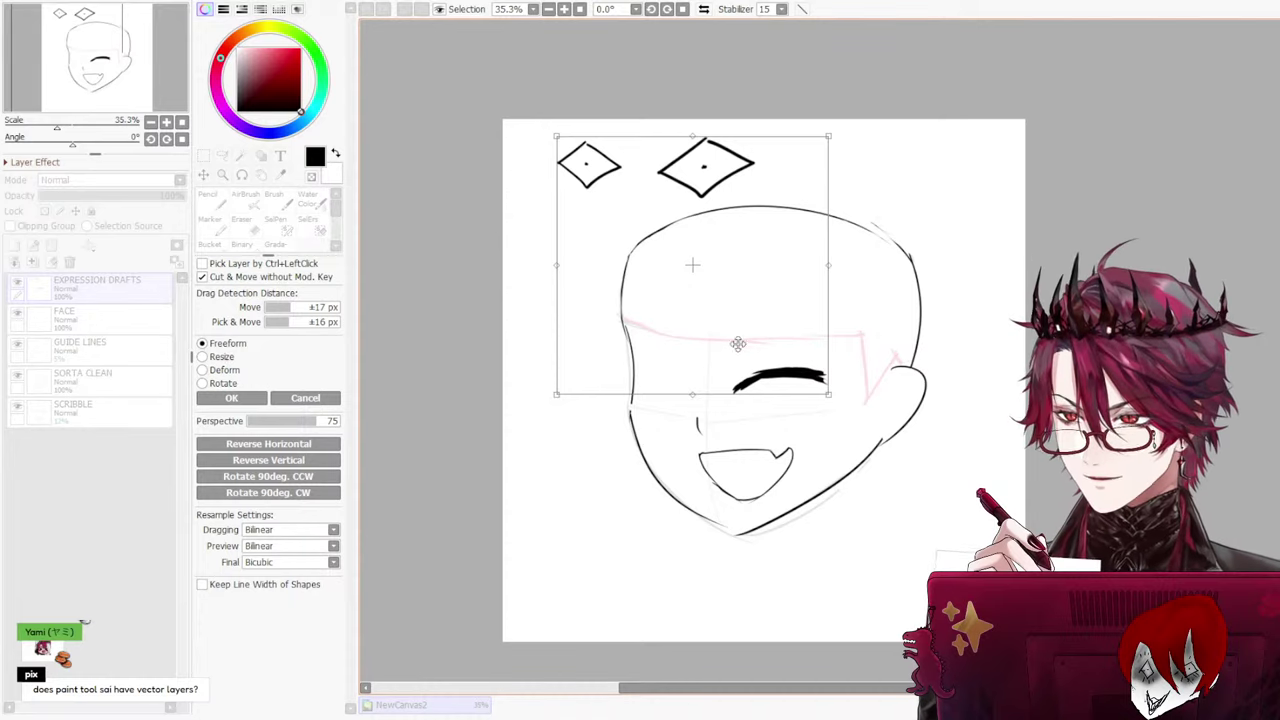
click(310, 399)
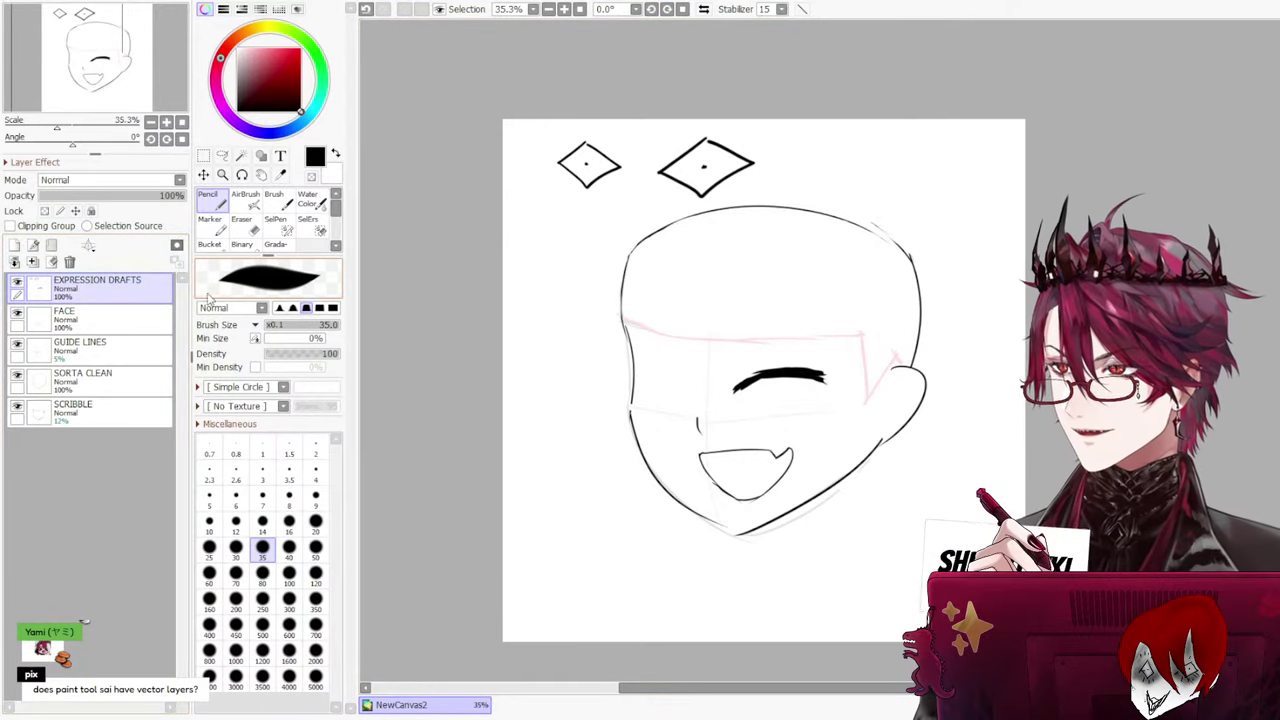
click(309, 225)
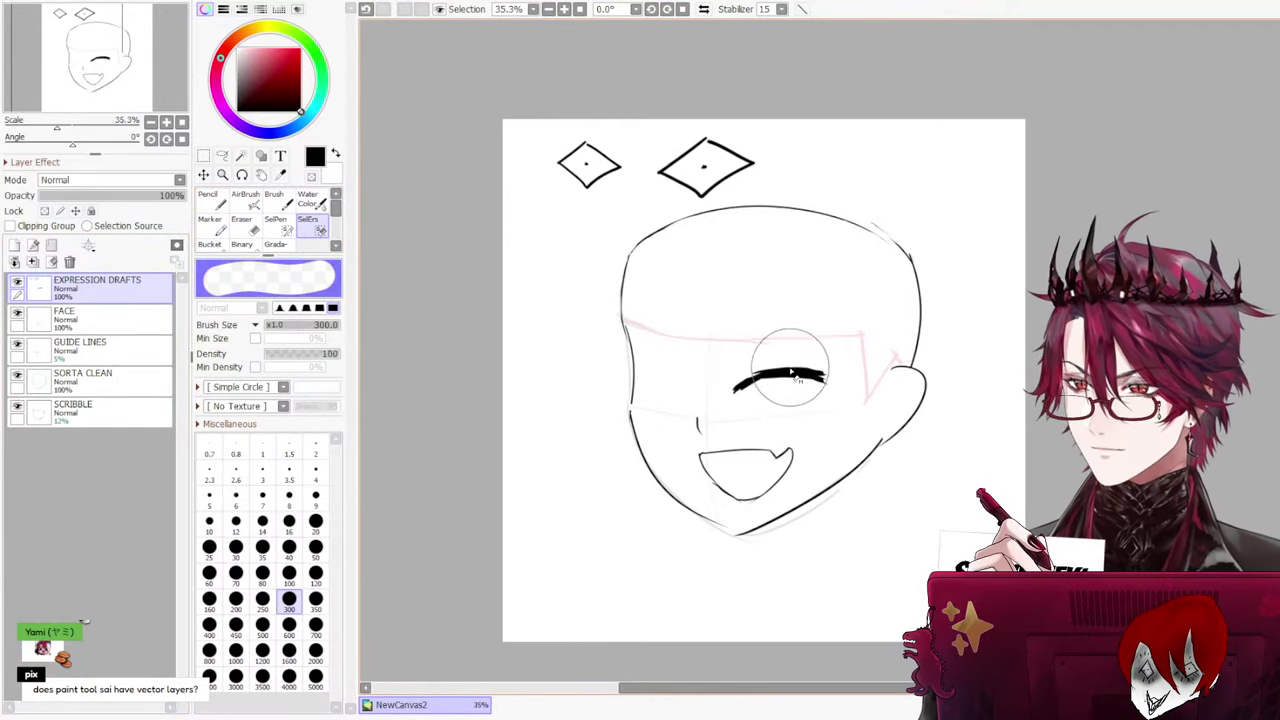
click(284, 229)
mouse_move(850, 375)
mouse_down()
mouse_move(710, 385)
mouse_move(790, 380)
mouse_move(830, 348)
mouse_move(780, 378)
mouse_move(795, 382)
mouse_up()
key(ctrl+t)
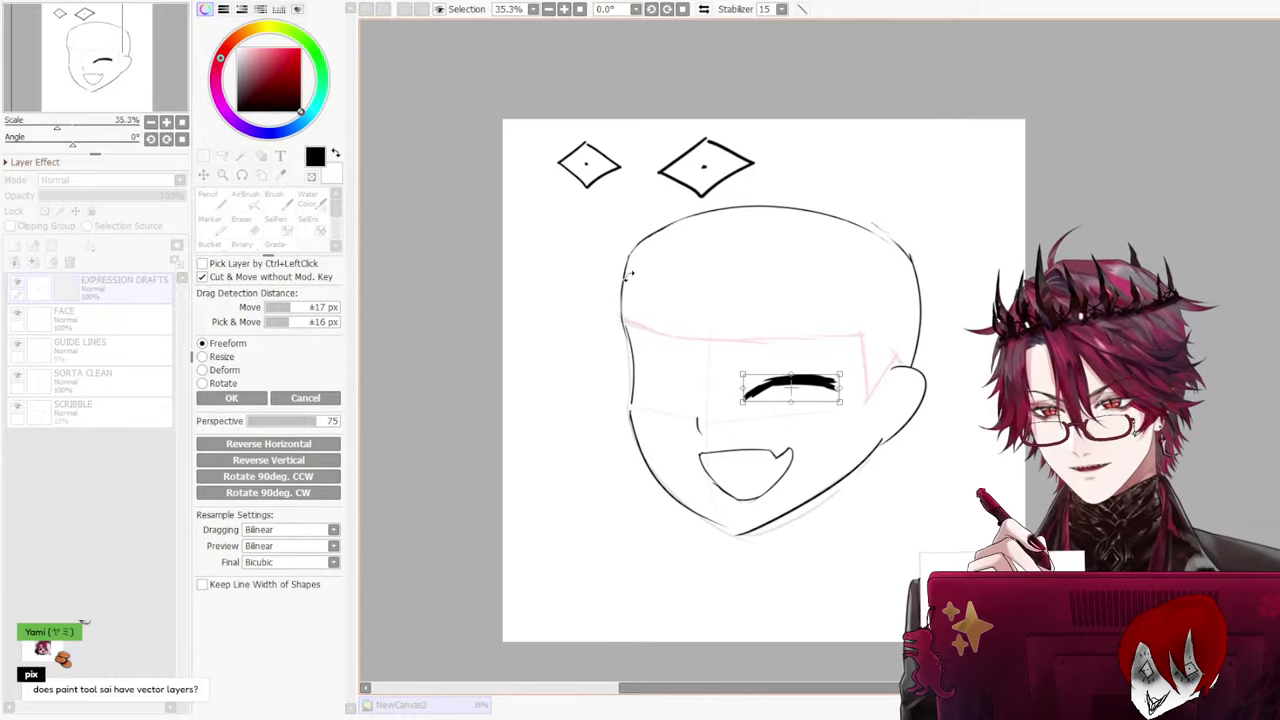
click(246, 399)
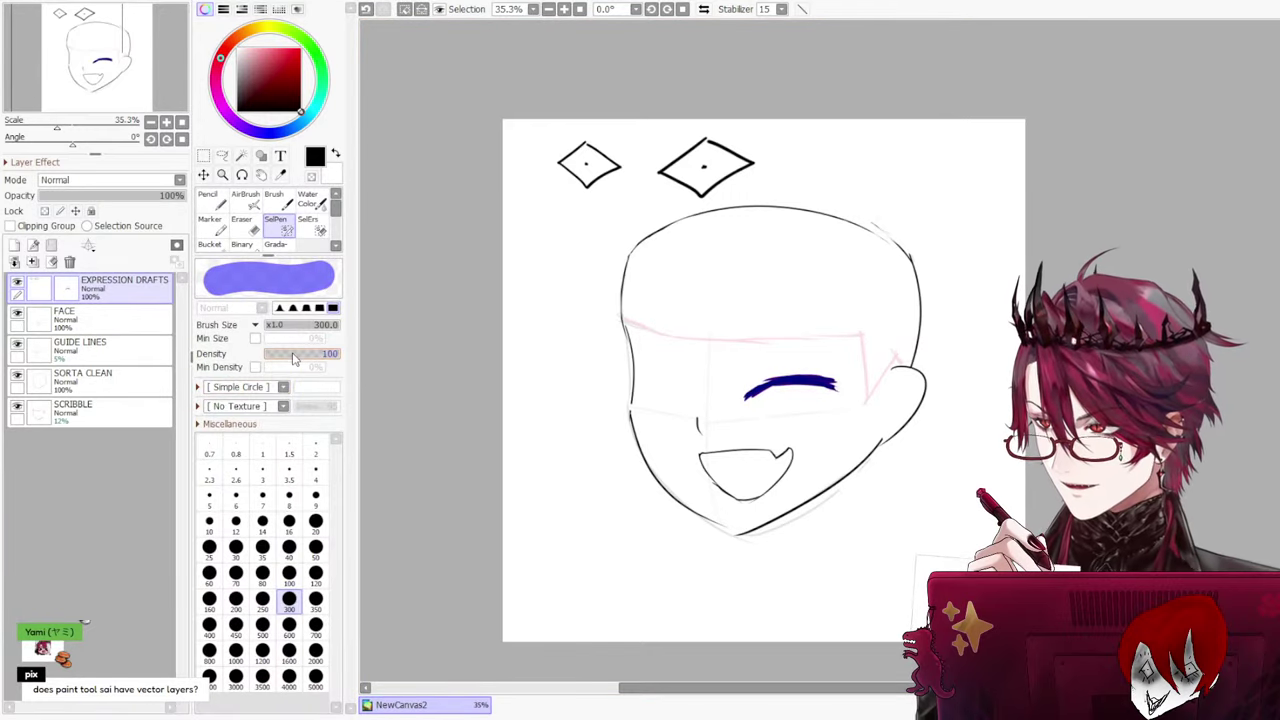
scroll(620, 460, up, 3)
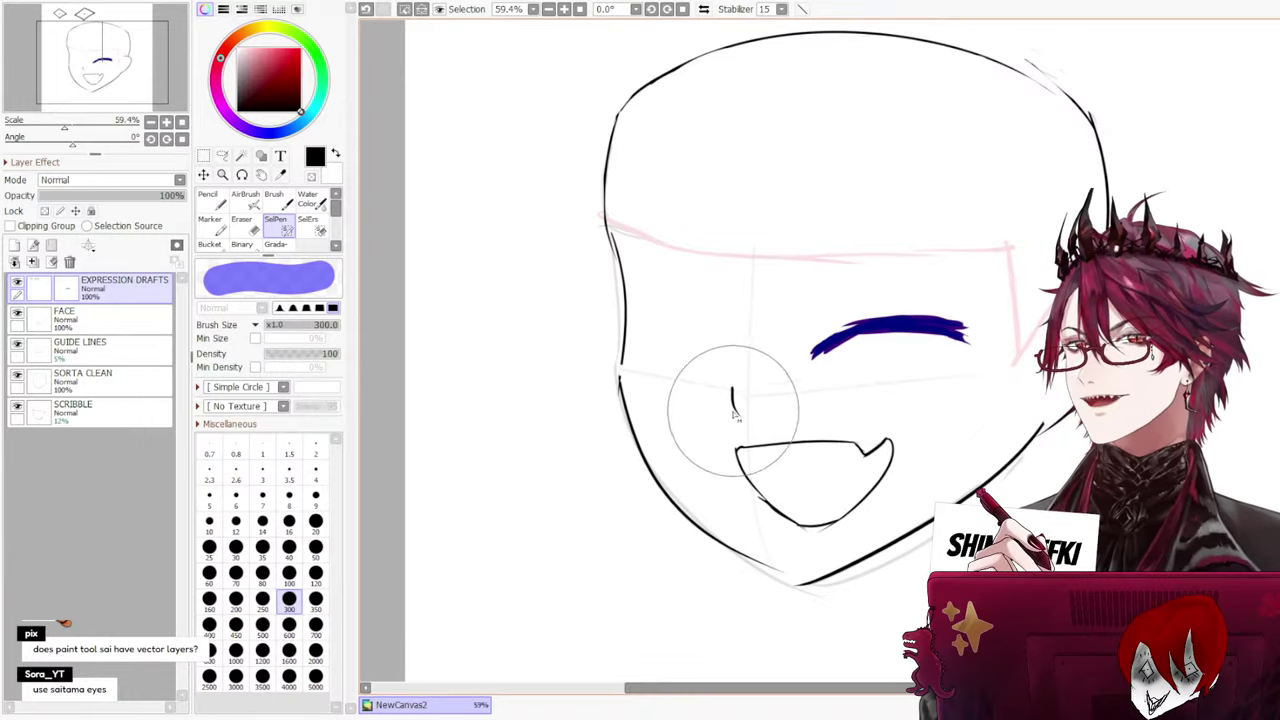
click(215, 202)
key(ctrl+d)
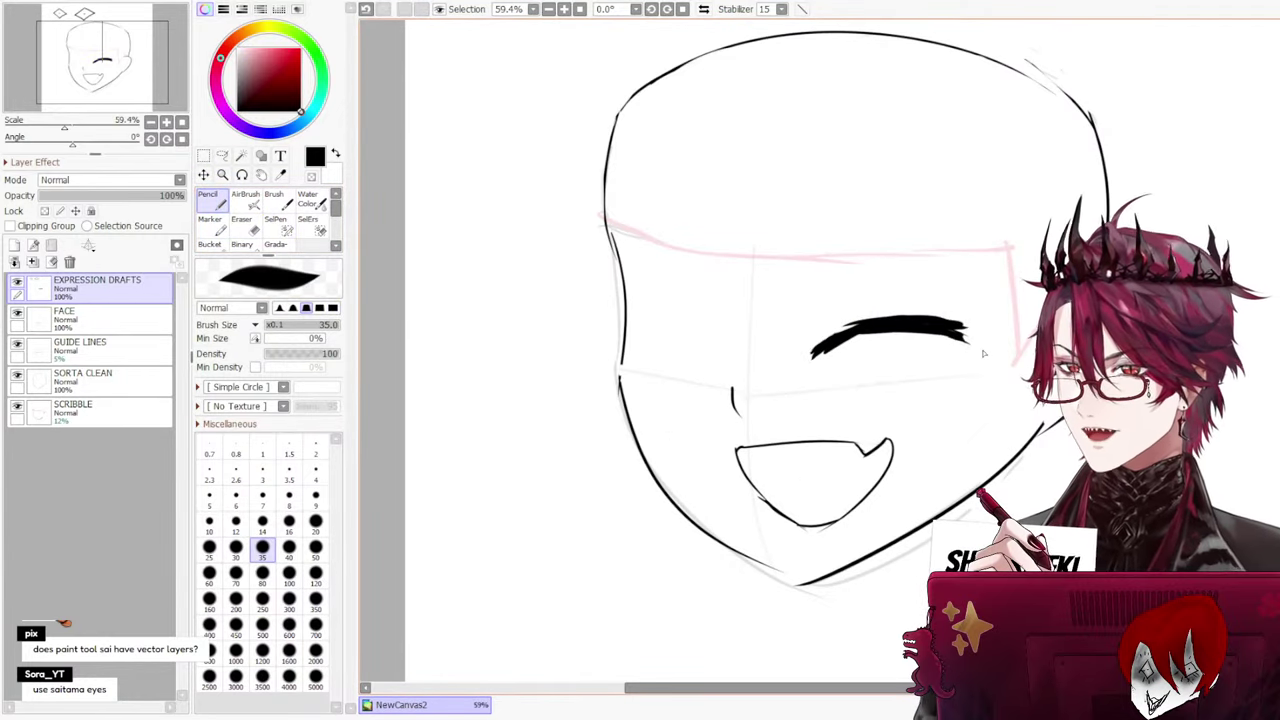
Trim the upper edge of the closed eye's inner end into a taper with the size 80 Eraser
key(e)
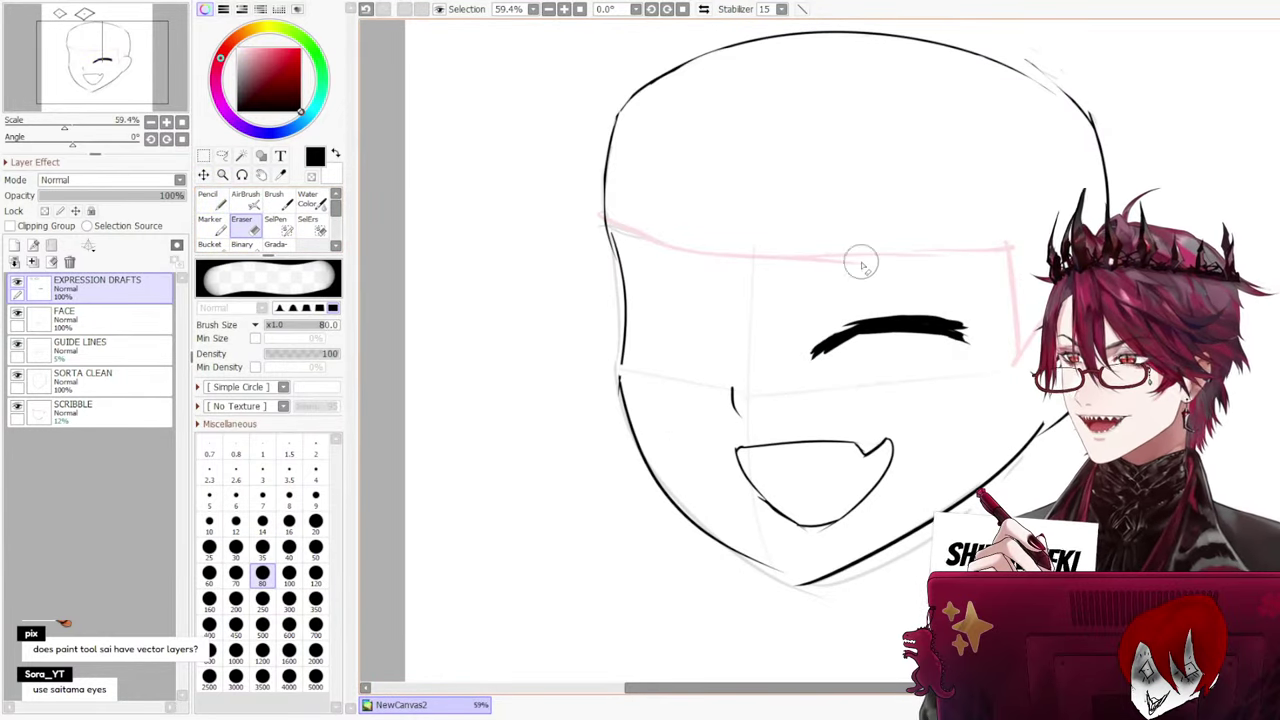
drag(808, 341, 885, 295)
key(ctrl+z)
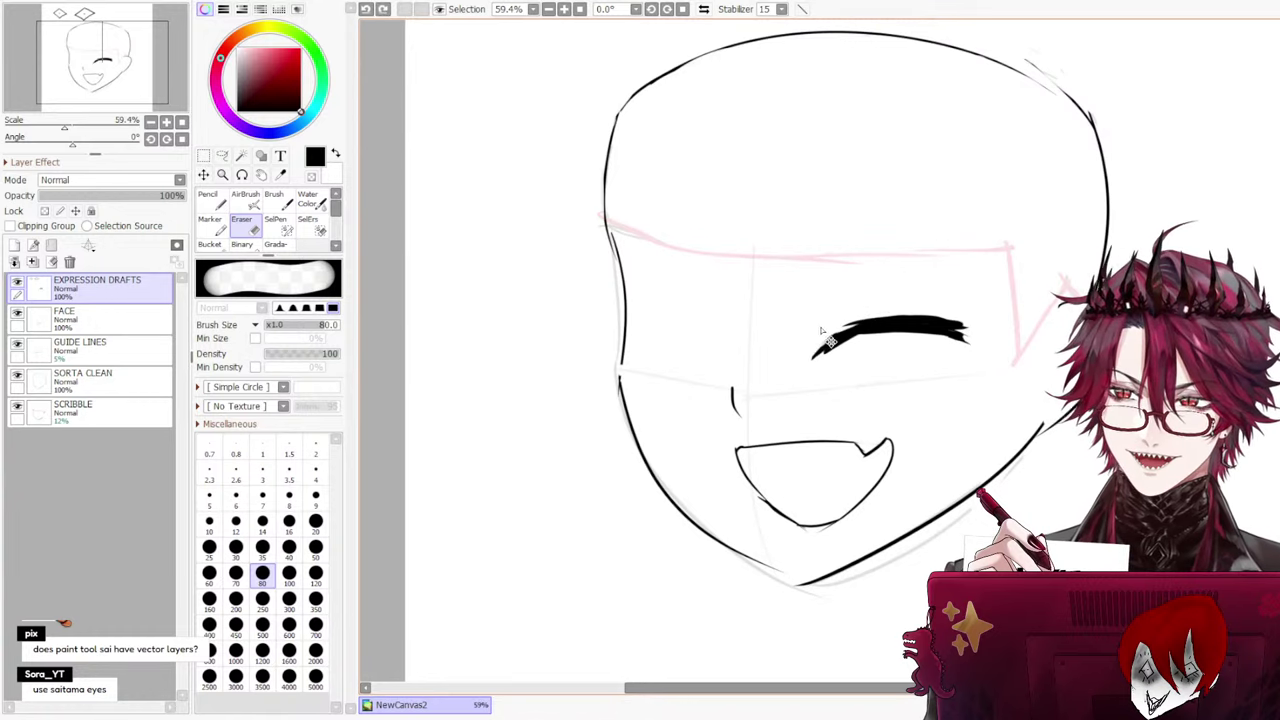
drag(800, 347, 873, 299)
key(ctrl+z)
drag(808, 341, 893, 297)
key(ctrl+z)
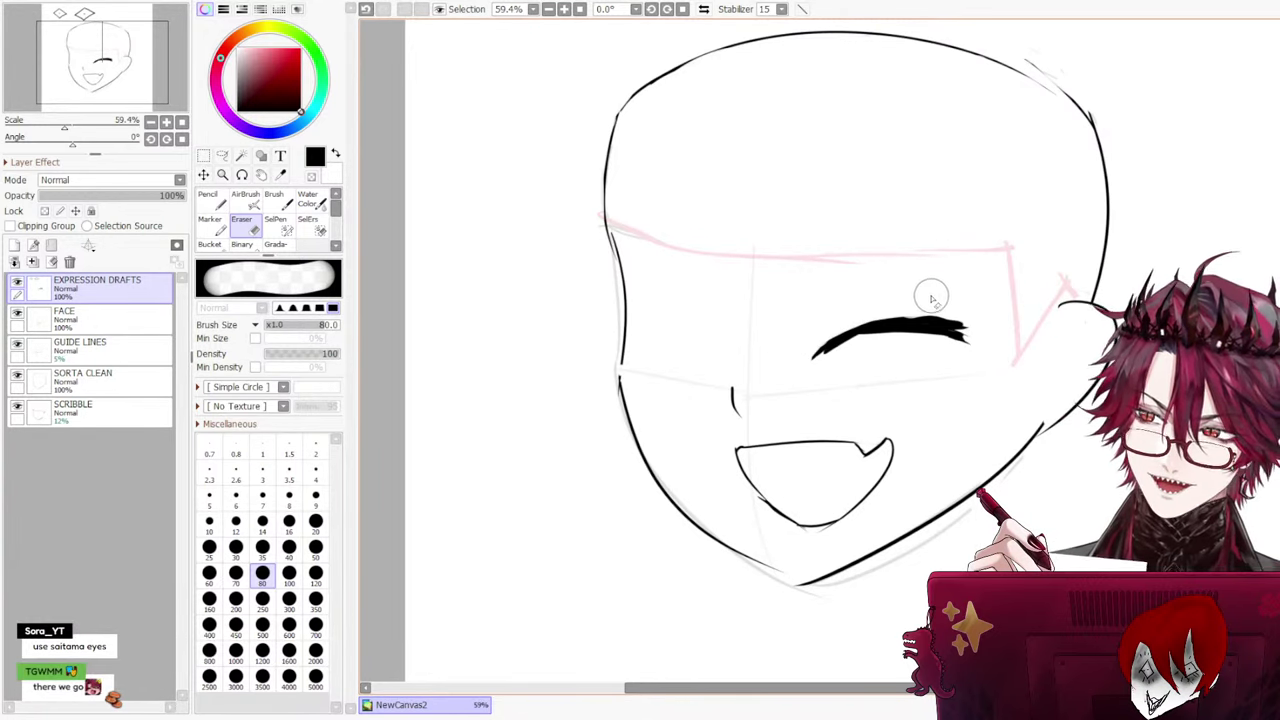
Try trimming the underside of the closed eye's inner half with the Eraser
key(ctrl+z)
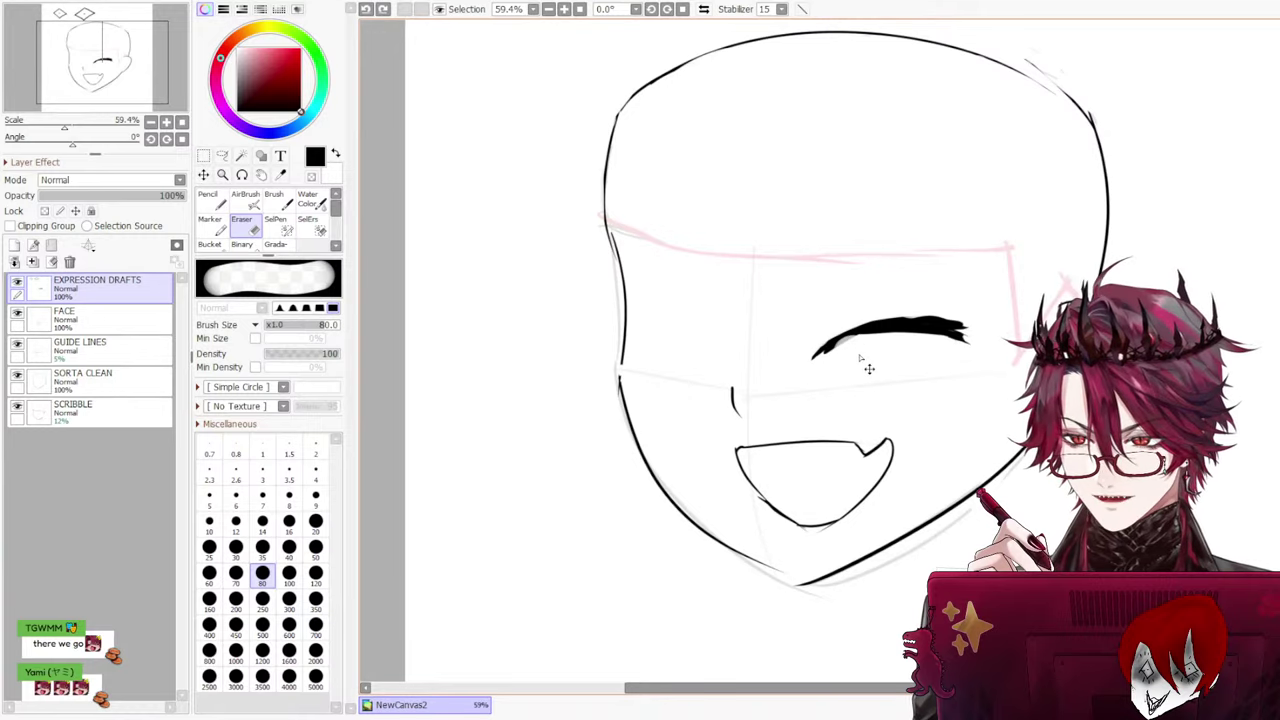
key(ctrl+y)
key(ctrl+z)
drag(878, 348, 828, 376)
key(ctrl+z)
key(ctrl+z)
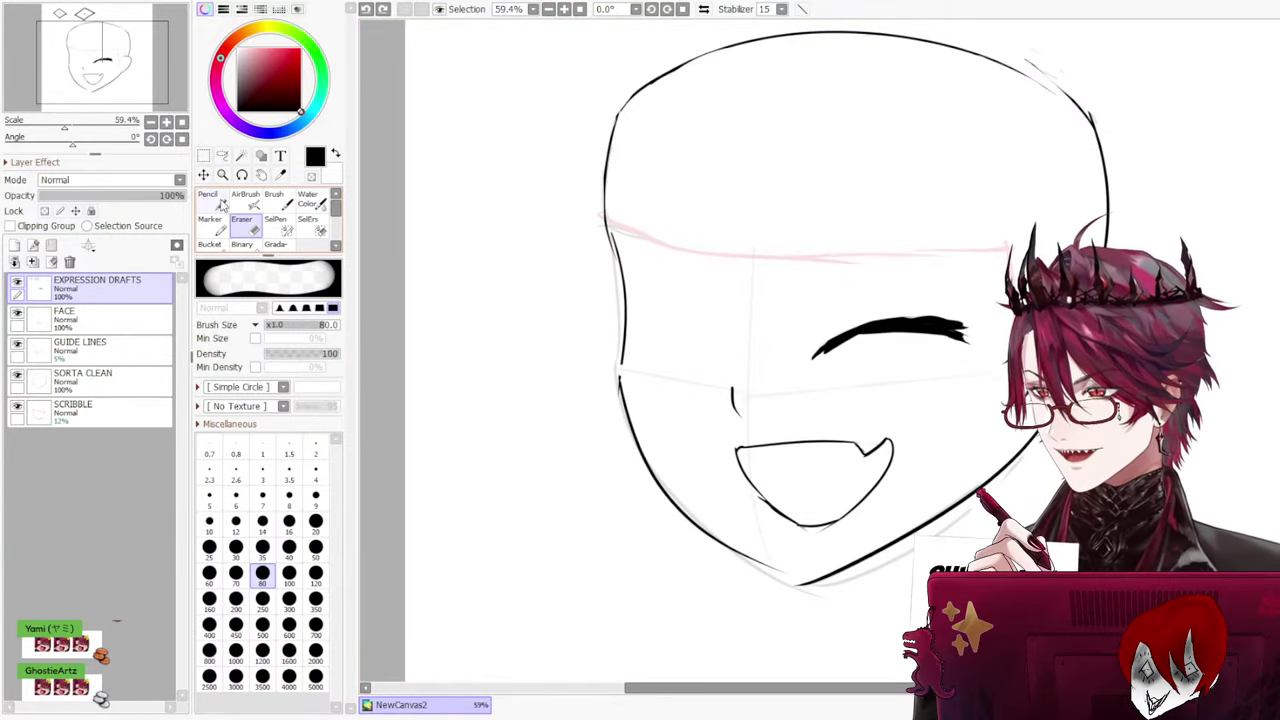
Fill out the closed eye's inner tip and add a pointed lash flick at its outer end with the size 35 Pencil
click(212, 202)
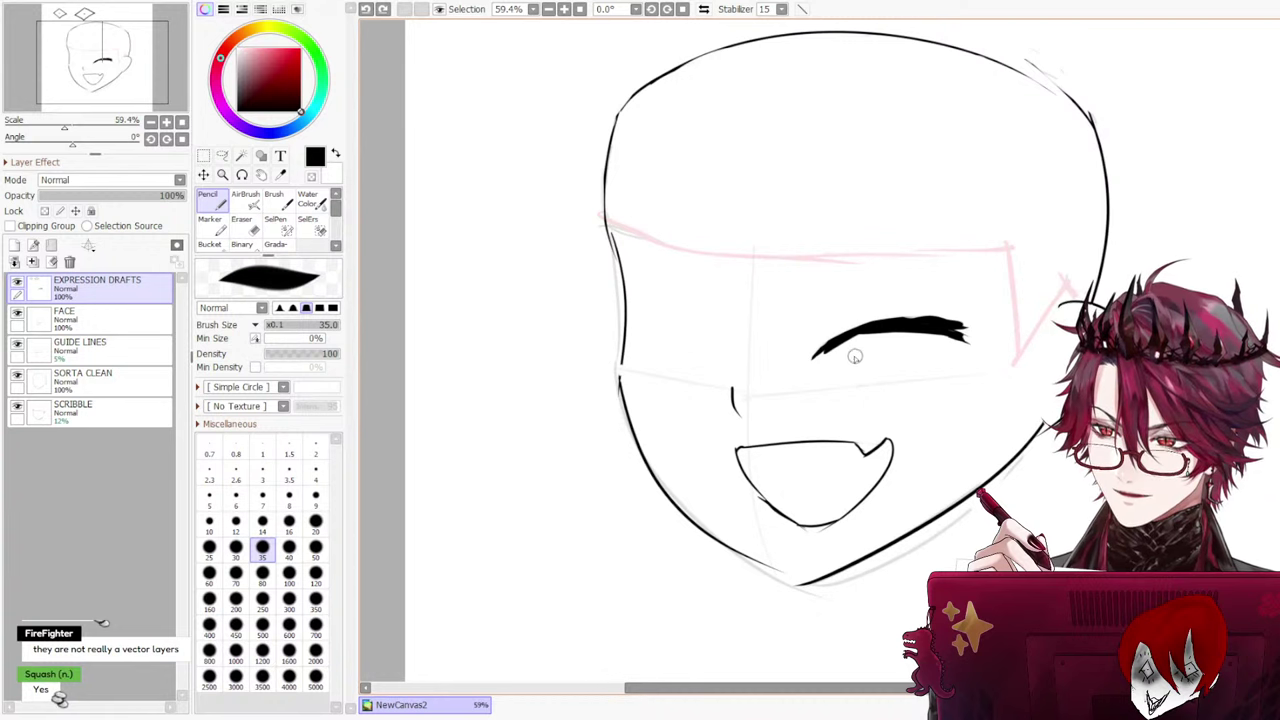
drag(822, 354, 830, 348)
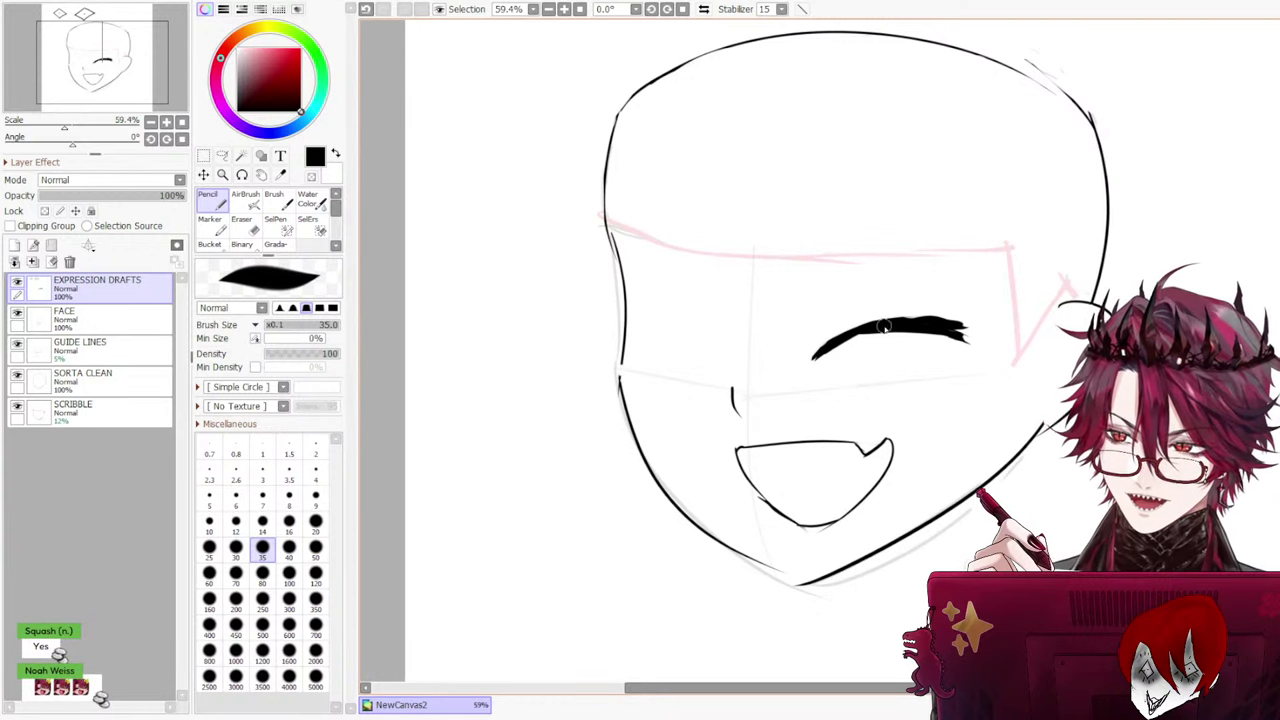
drag(909, 316, 970, 316)
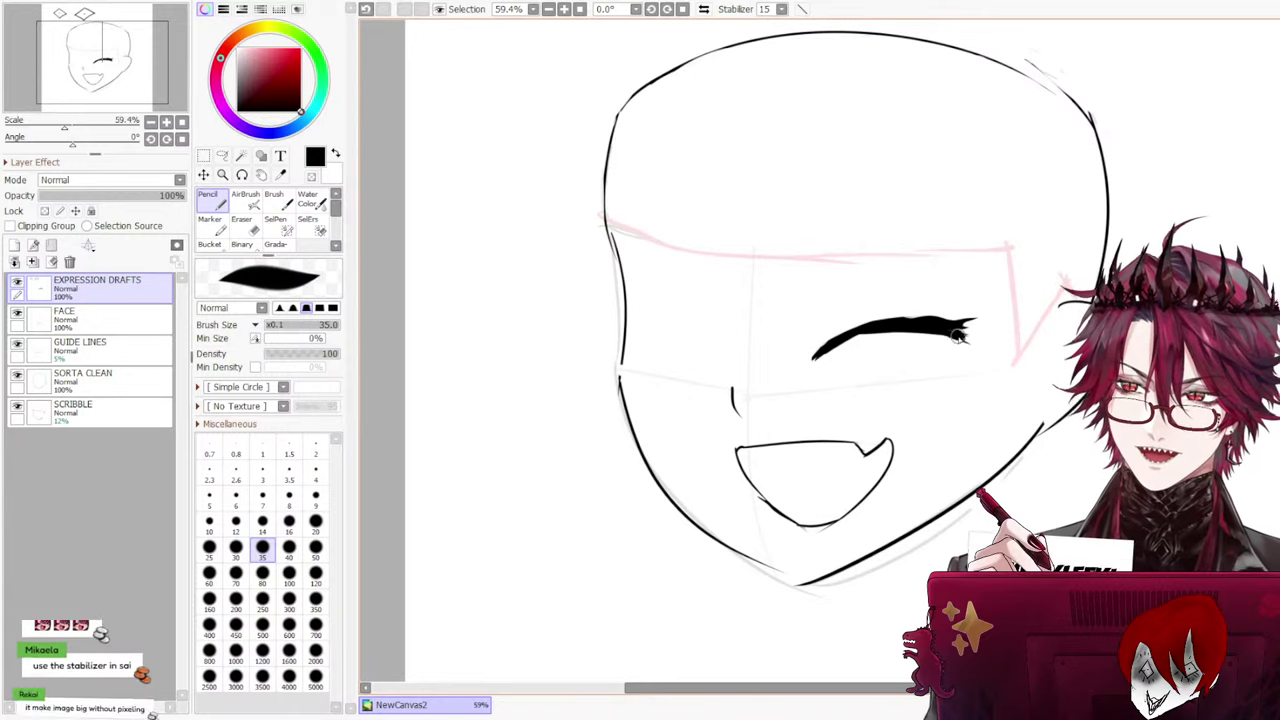
key(ctrl+z)
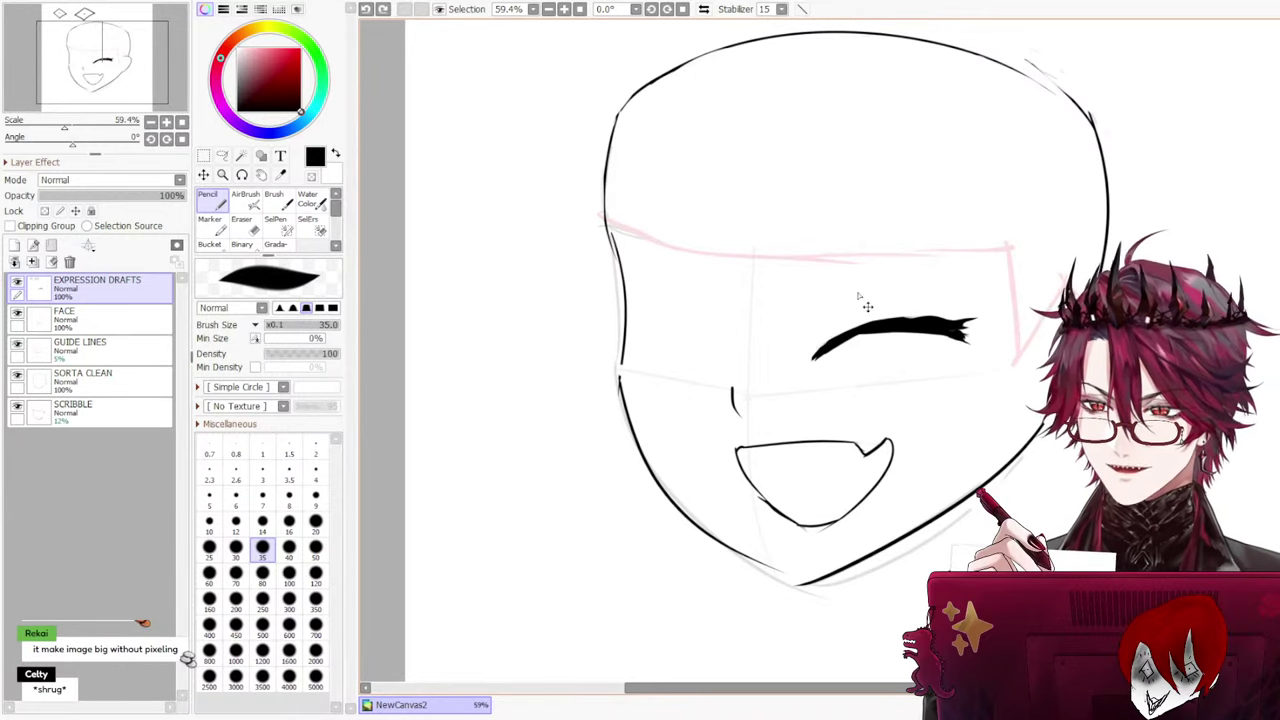
key(e)
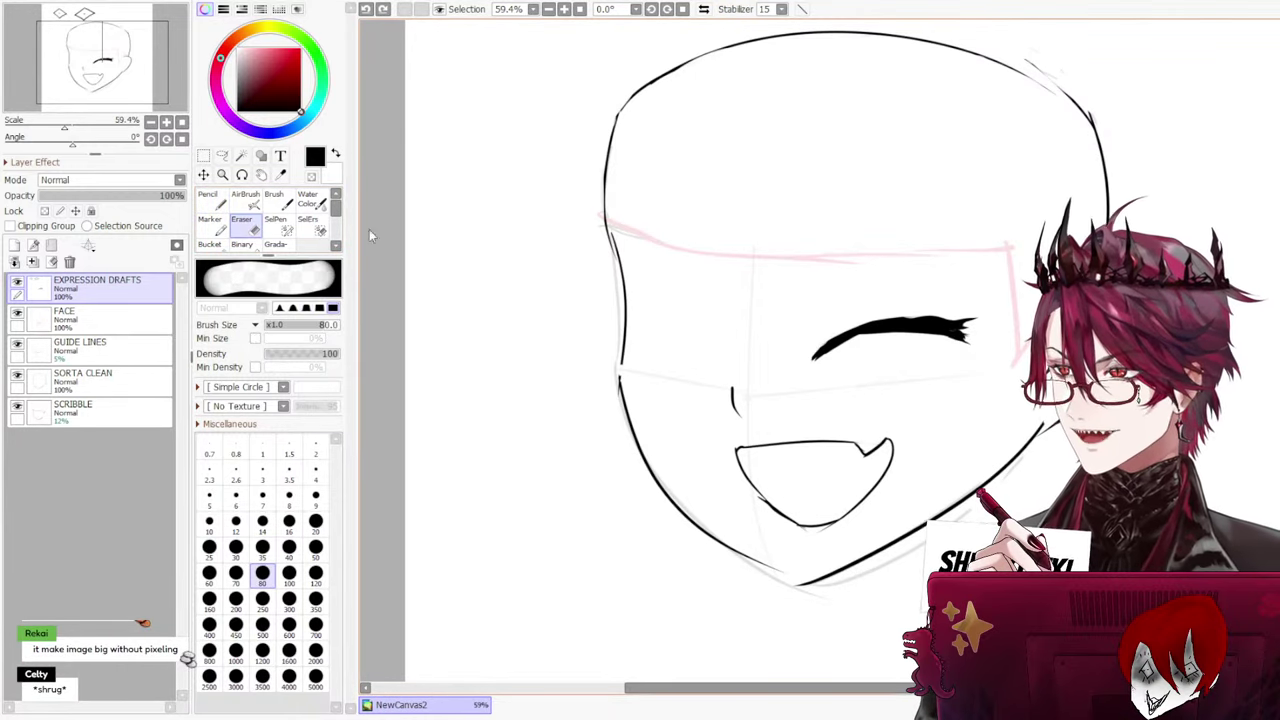
Try reshaping the closed eye's inner half with an Eraser stroke and a size 35 Pencil stroke
mouse_move(943, 309)
mouse_down()
mouse_move(983, 301)
mouse_move(971, 314)
mouse_move(876, 313)
mouse_move(818, 335)
mouse_move(850, 322)
mouse_up()
key(ctrl+z)
key(ctrl+z)
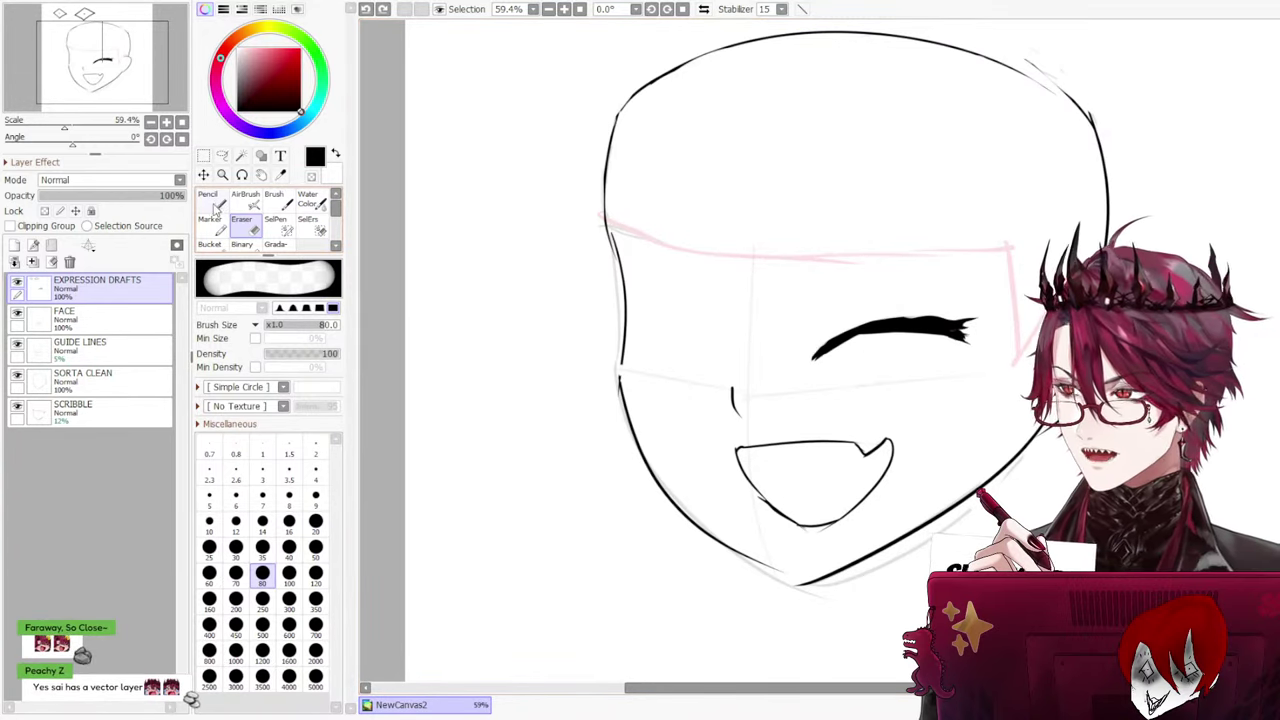
key(n)
mouse_move(848, 334)
mouse_down()
mouse_move(815, 350)
mouse_move(839, 353)
mouse_up()
key(ctrl+z)
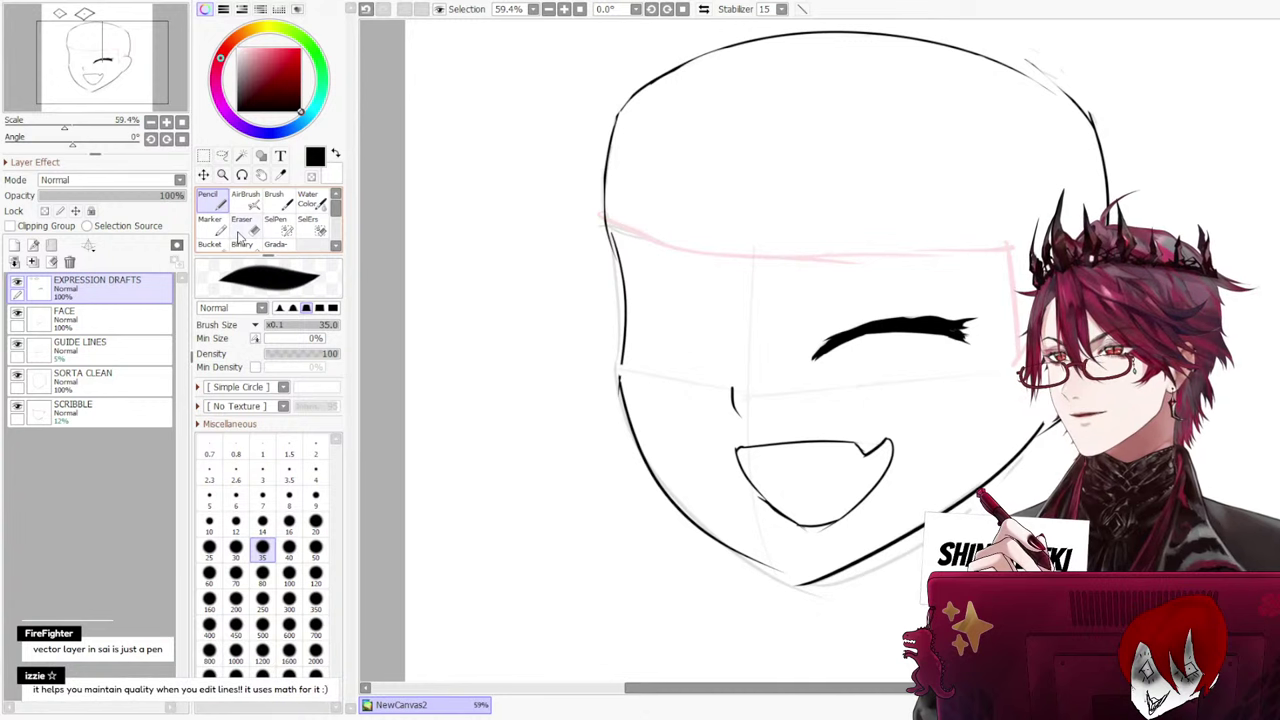
mouse_move(336, 215)
mouse_down()
mouse_move(336, 228)
mouse_move(337, 212)
mouse_up()
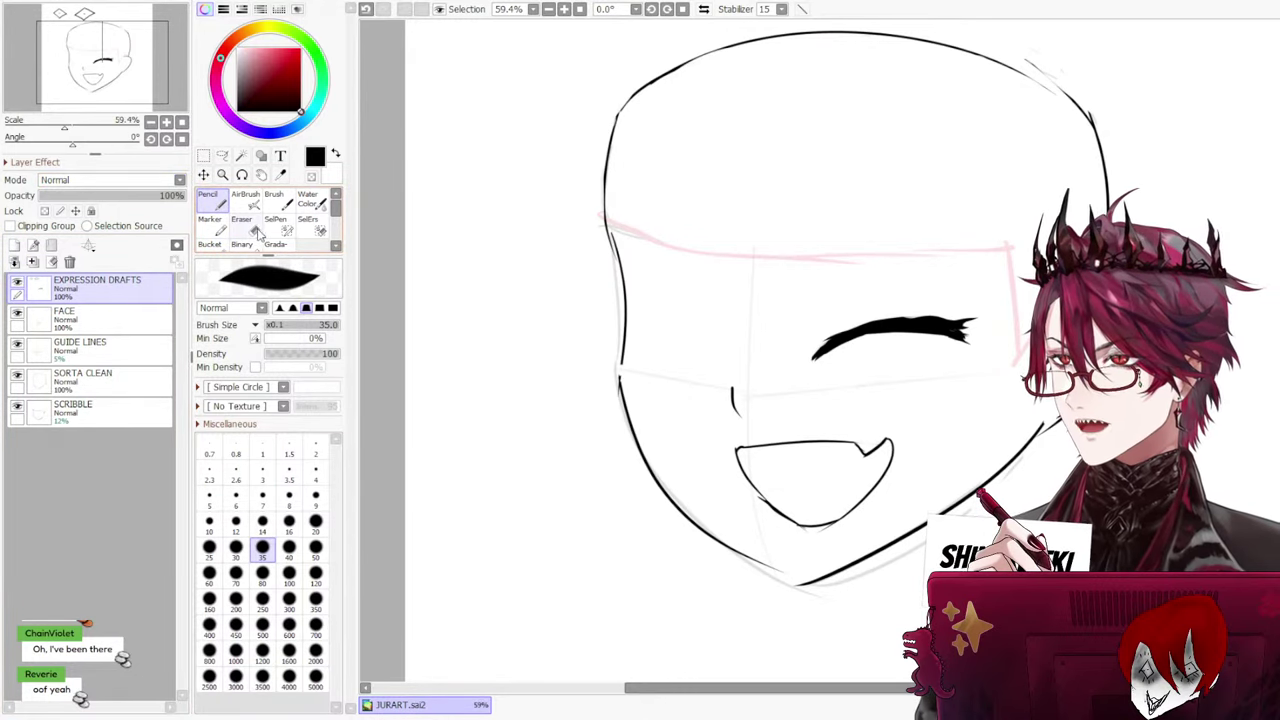
Fade the FACE layer to 9% opacity and make the EXPRESSION DRAFTS layer active
click(110, 318)
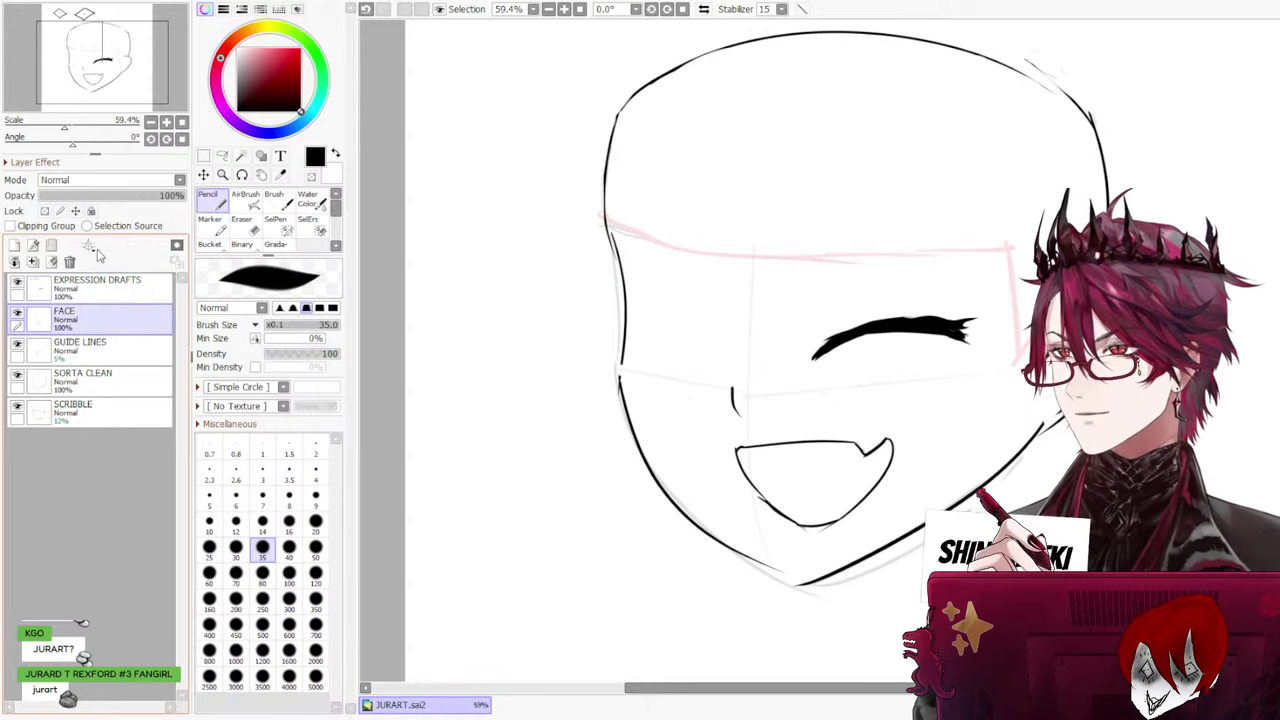
drag(178, 196, 55, 190)
click(100, 288)
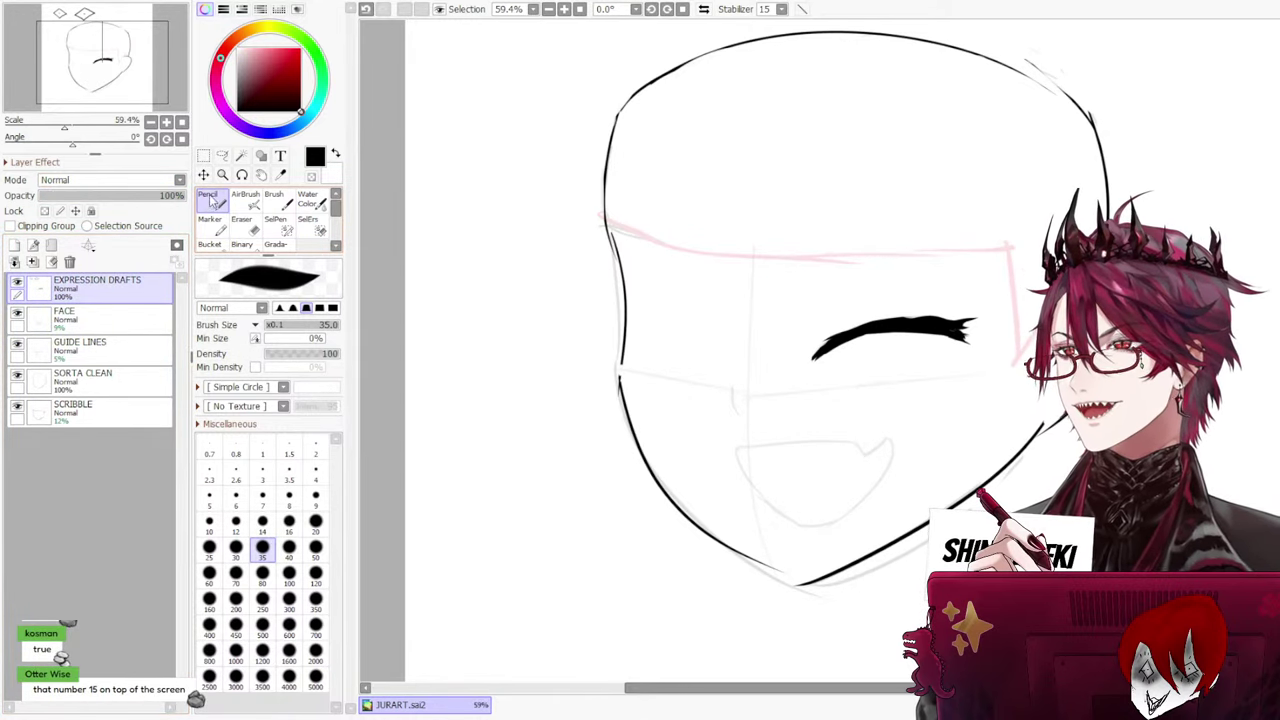
Select the fanged right half of the mouth on the FACE layer with the size 35 Selection Pen
click(145, 312)
click(308, 222)
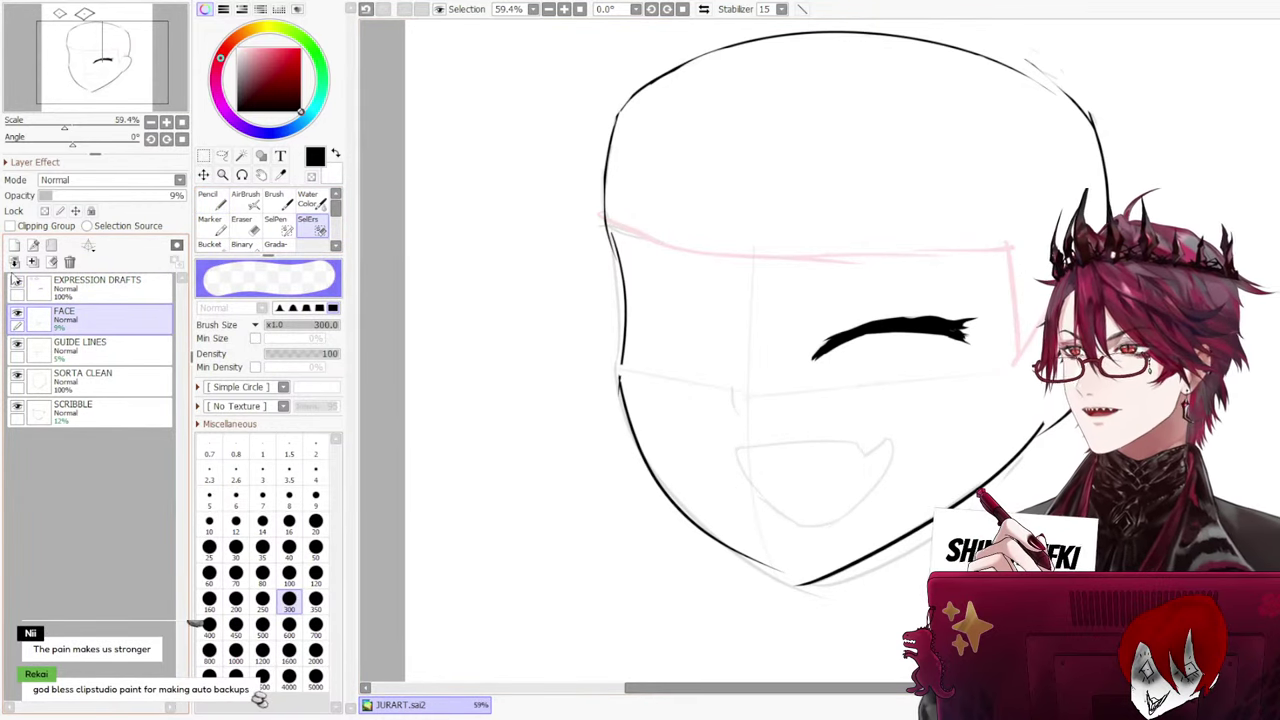
click(275, 222)
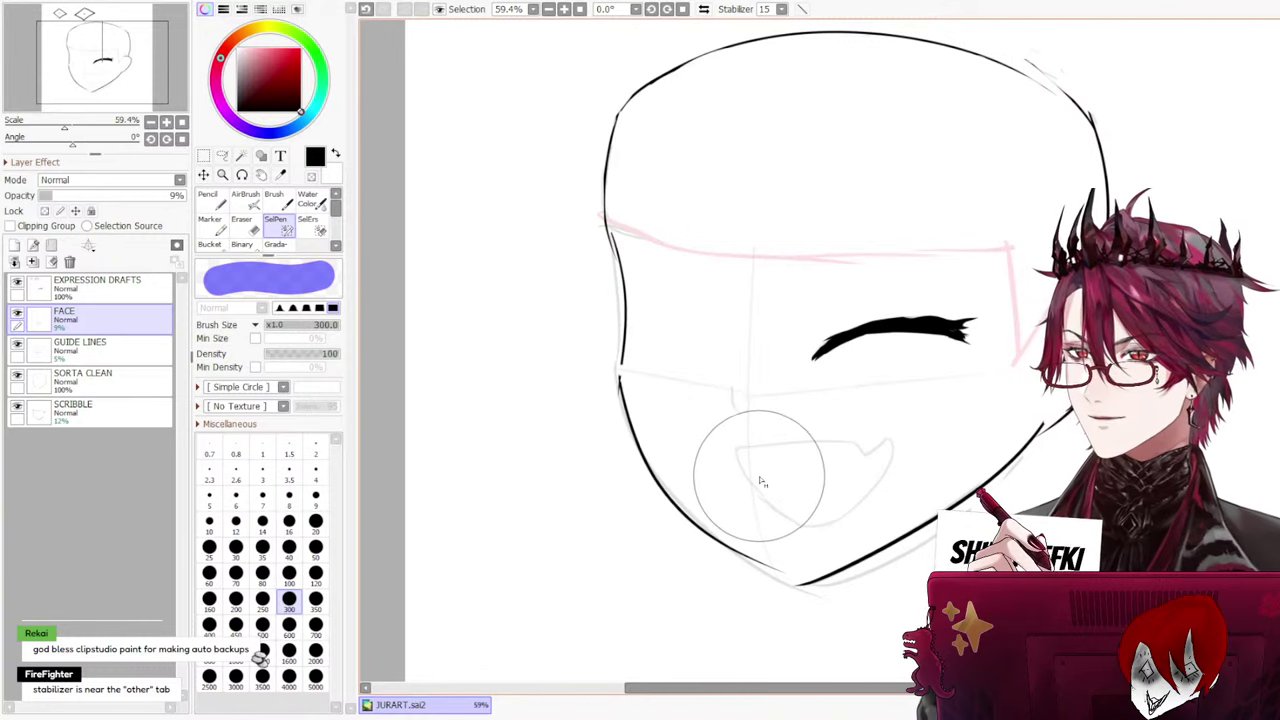
mouse_move(762, 482)
mouse_down()
mouse_move(828, 482)
mouse_move(742, 468)
mouse_move(728, 445)
mouse_move(884, 446)
mouse_move(815, 522)
mouse_move(762, 492)
mouse_move(792, 522)
mouse_move(765, 466)
mouse_move(858, 450)
mouse_move(845, 492)
mouse_up()
click(289, 547)
key(ctrl+d)
key(ctrl+d)
key(bracketleft)
mouse_move(873, 456)
mouse_down()
mouse_move(808, 441)
mouse_move(816, 532)
mouse_move(854, 487)
mouse_move(813, 446)
mouse_up()
key(Delete)
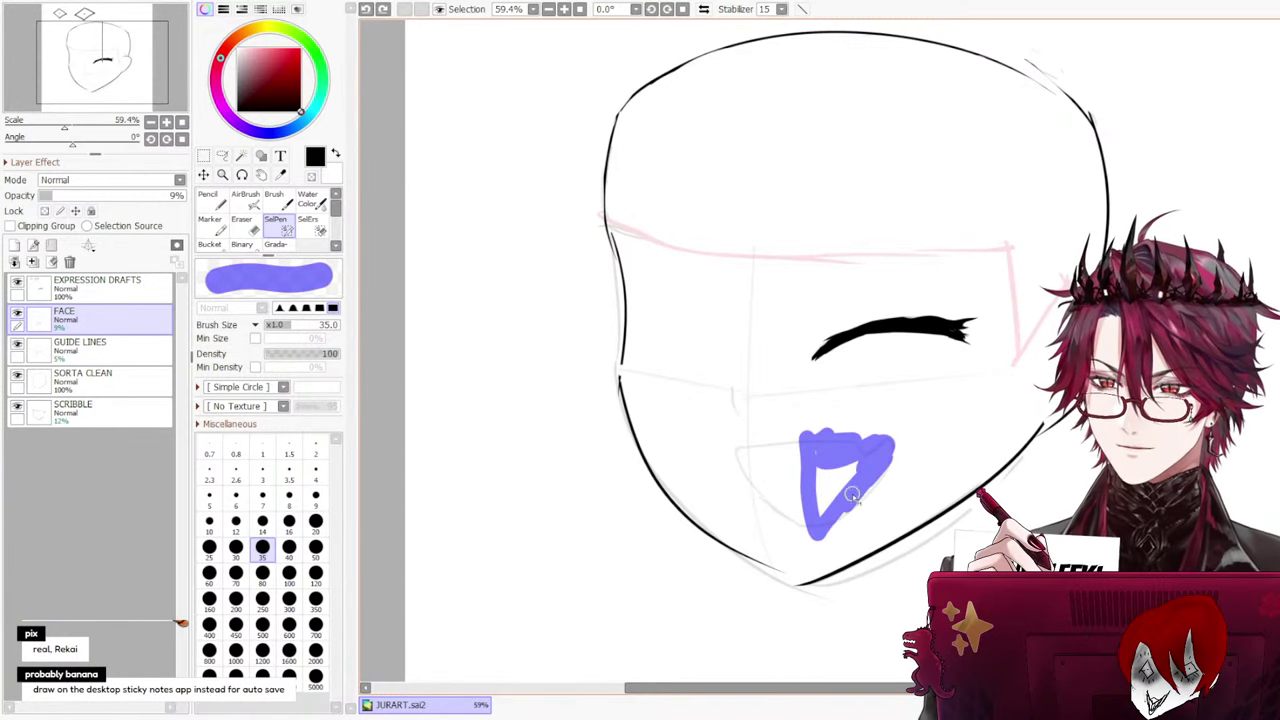
drag(821, 443, 833, 493)
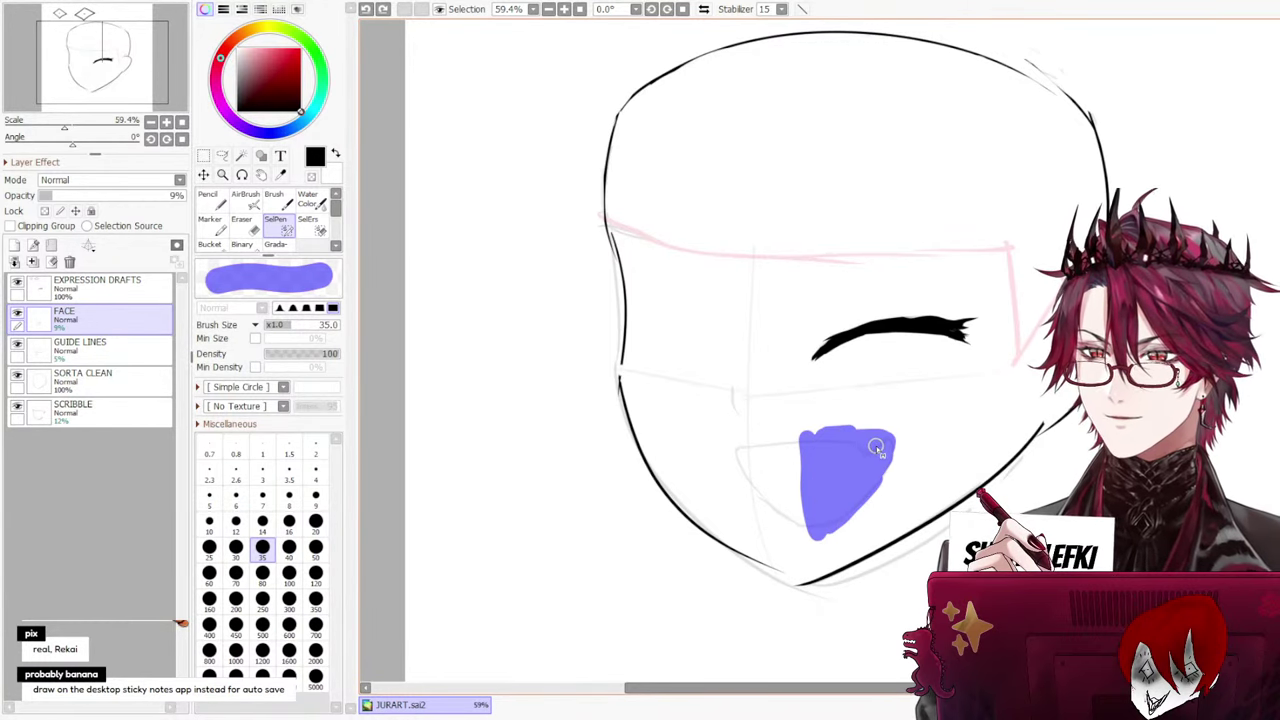
drag(876, 449, 878, 451)
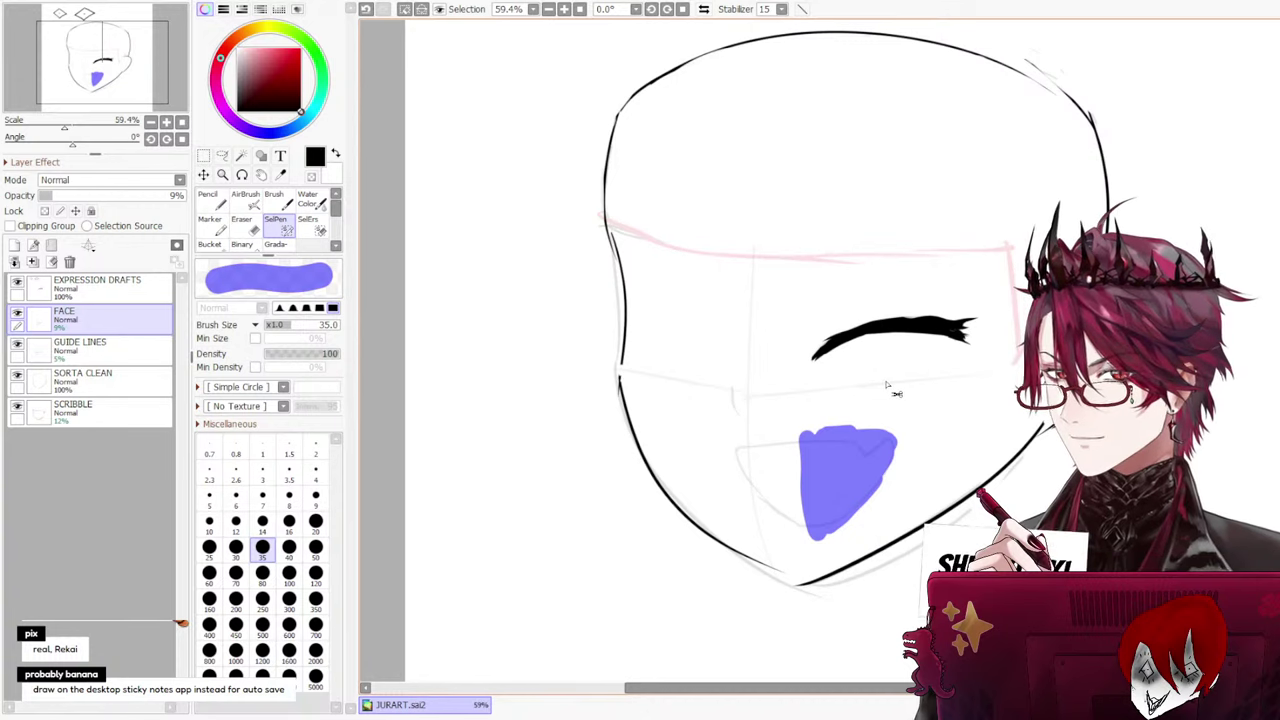
Restore the FACE layer to 100% opacity and paste the selected mouth part onto a new layer above EXPRESSION DRAFTS
drag(54, 196, 184, 197)
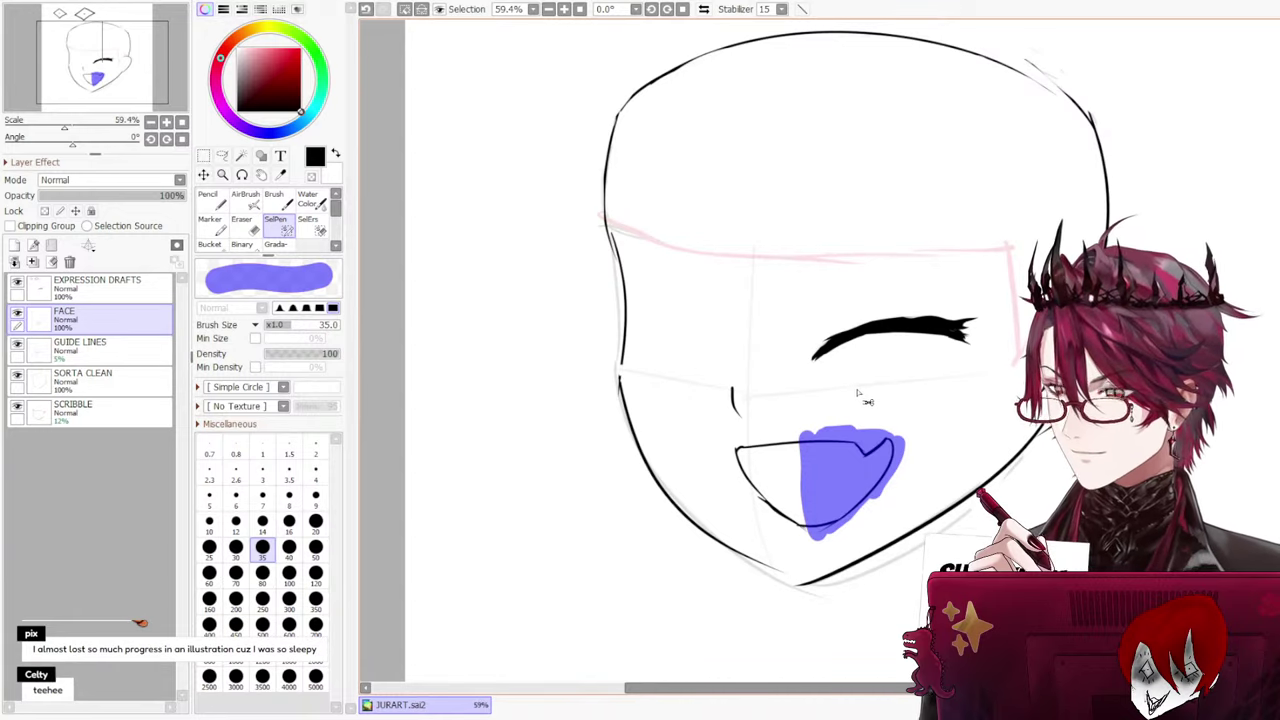
click(78, 290)
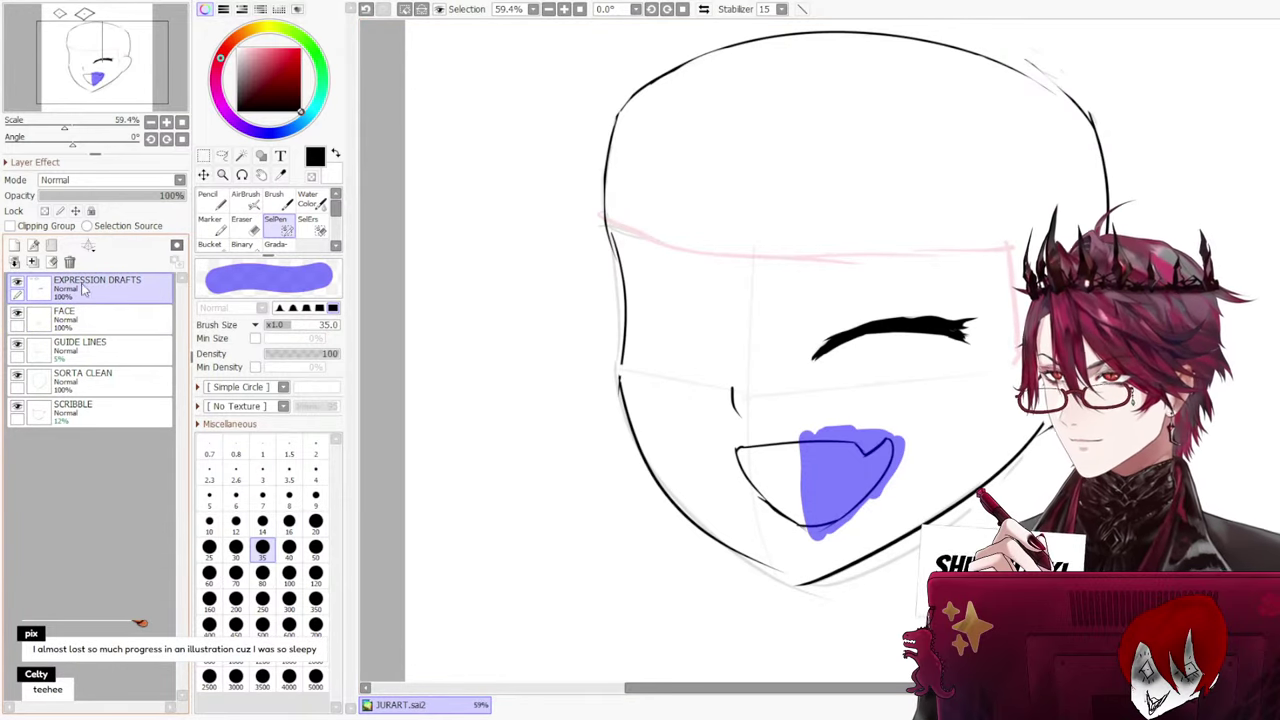
key(ctrl+x)
key(ctrl+v)
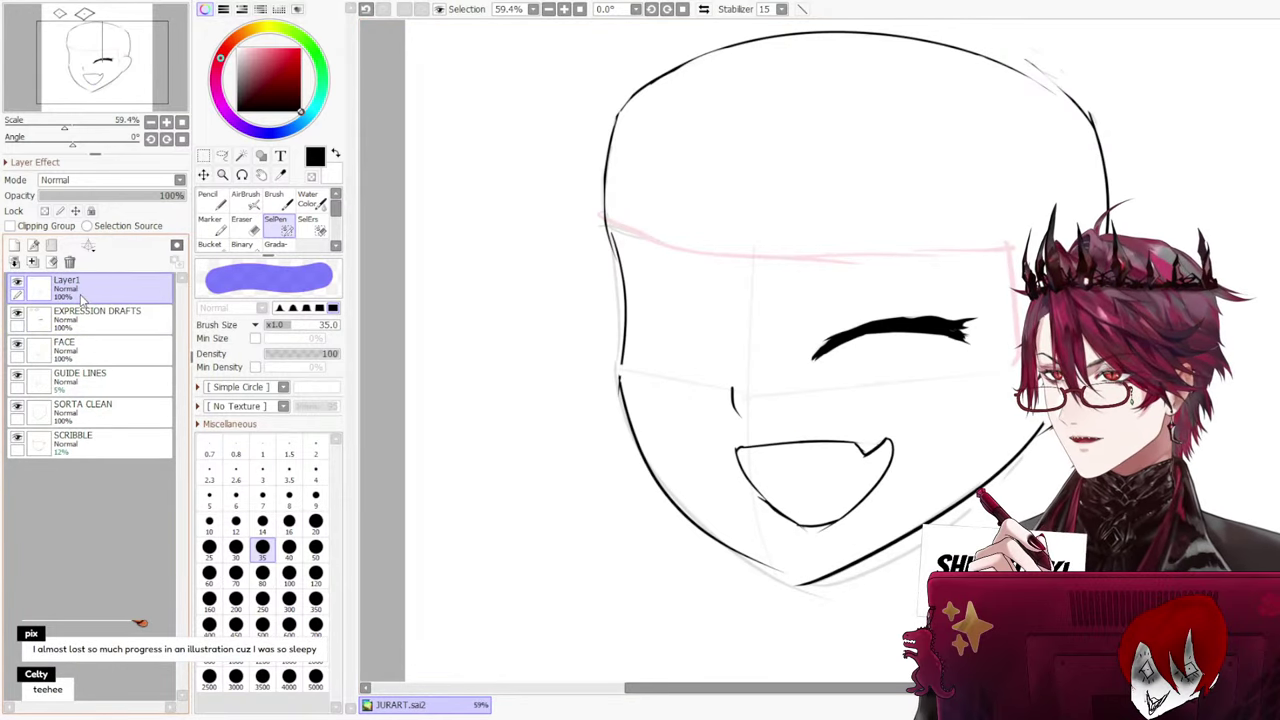
Fade the FACE layer to 11% opacity and make the pasted mouth layer active
click(60, 345)
drag(160, 196, 55, 197)
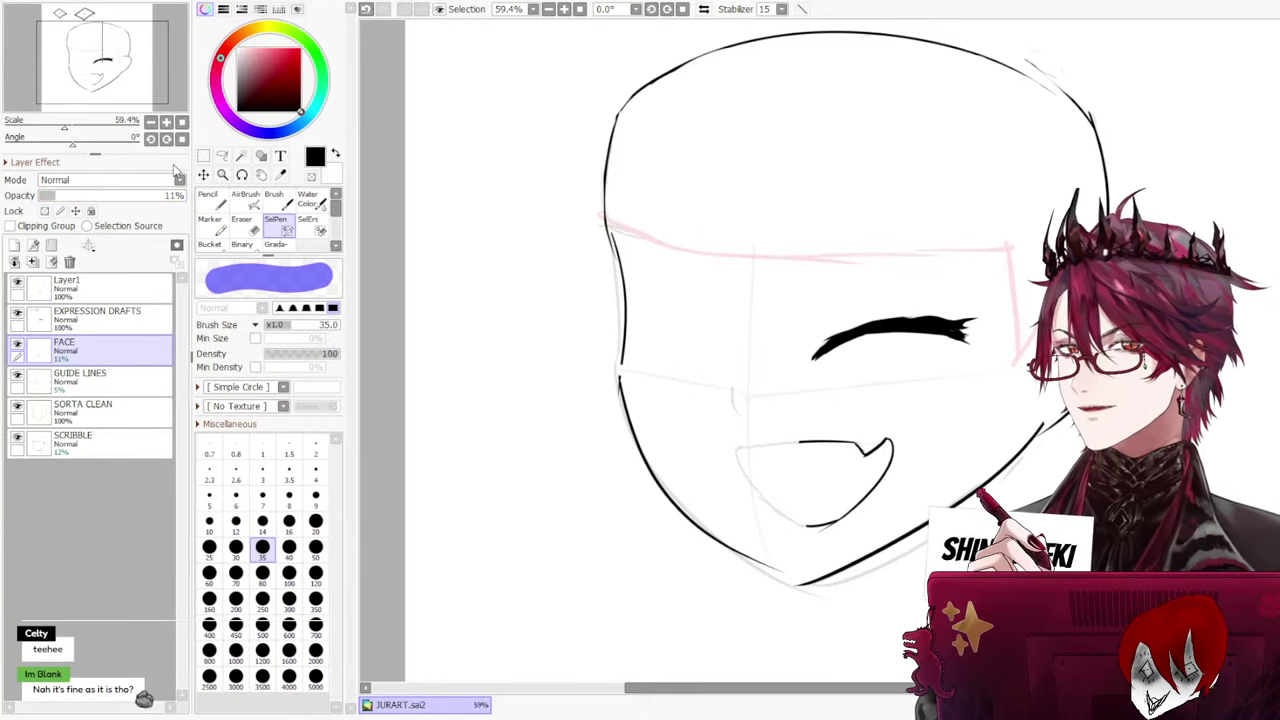
click(110, 289)
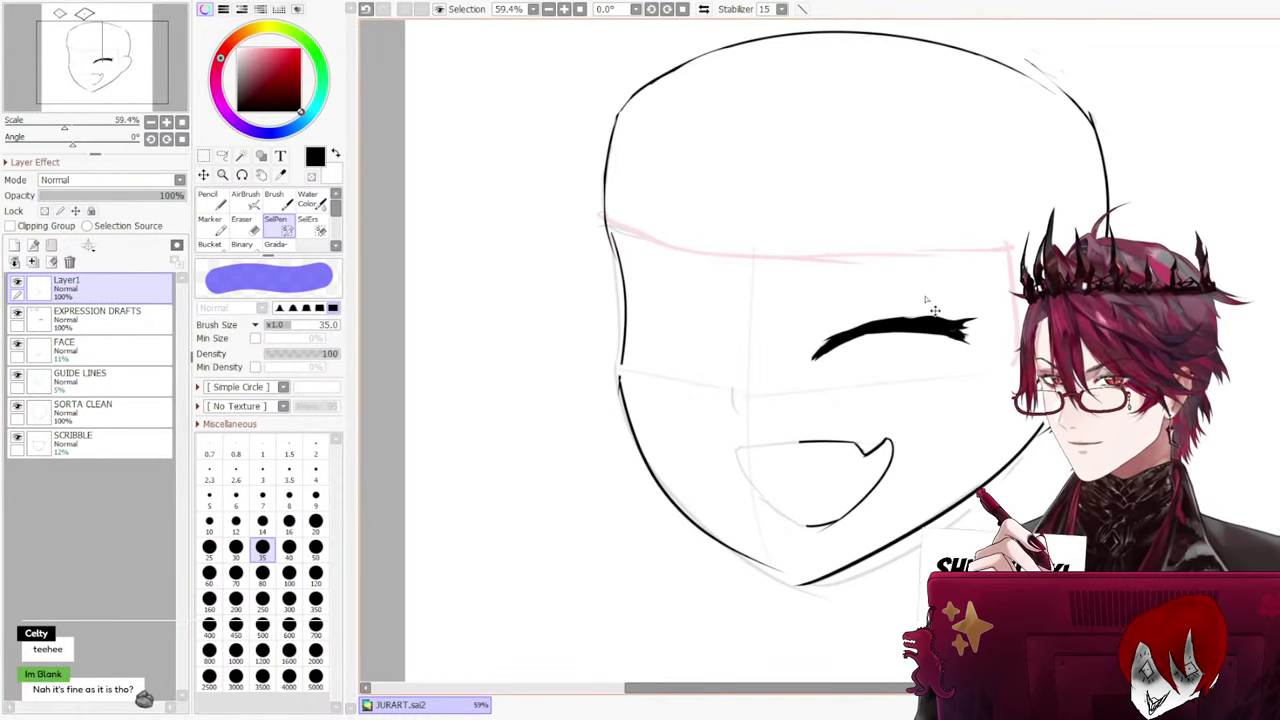
key(ctrl+t)
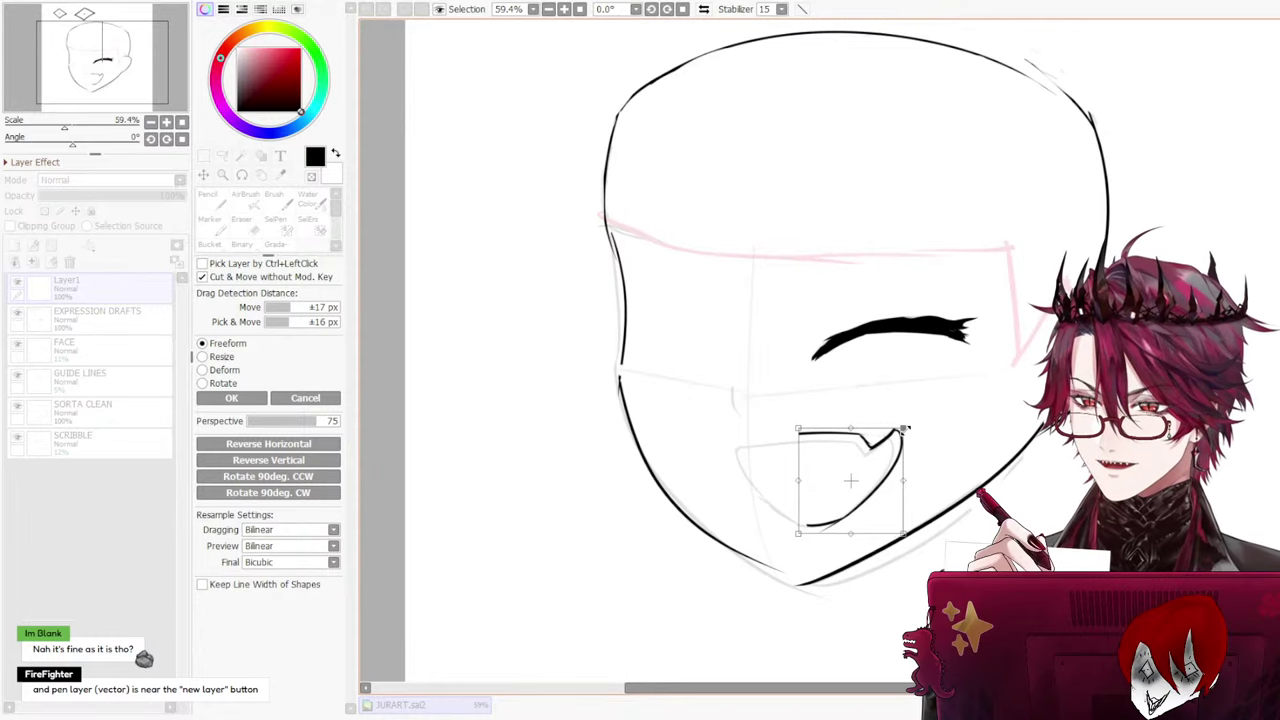
drag(905, 429, 908, 421)
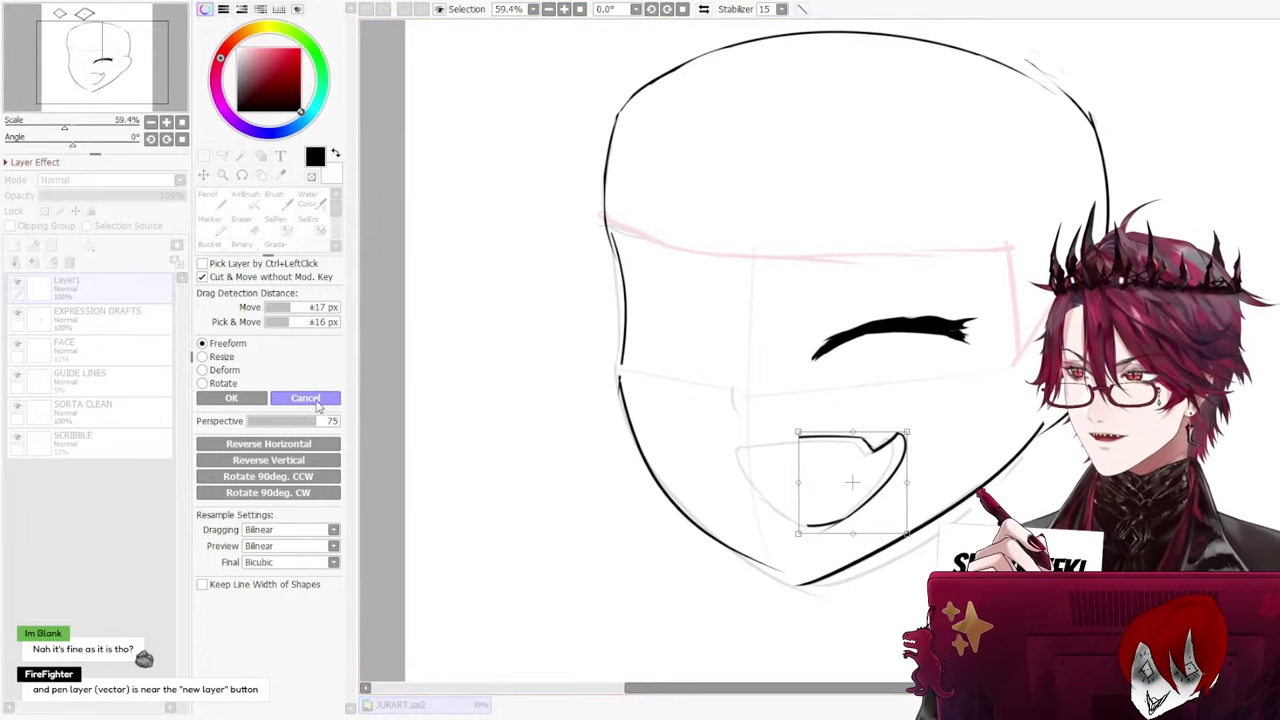
key(Return)
key(ctrl+t)
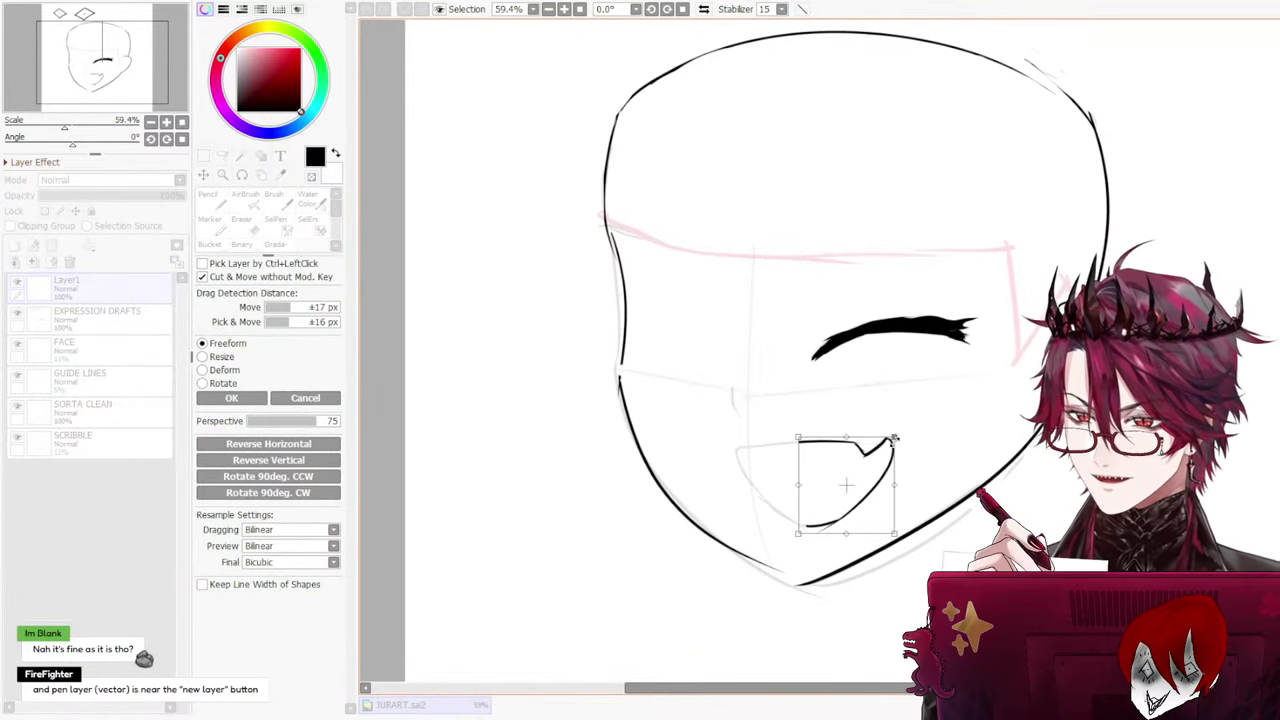
drag(894, 438, 924, 428)
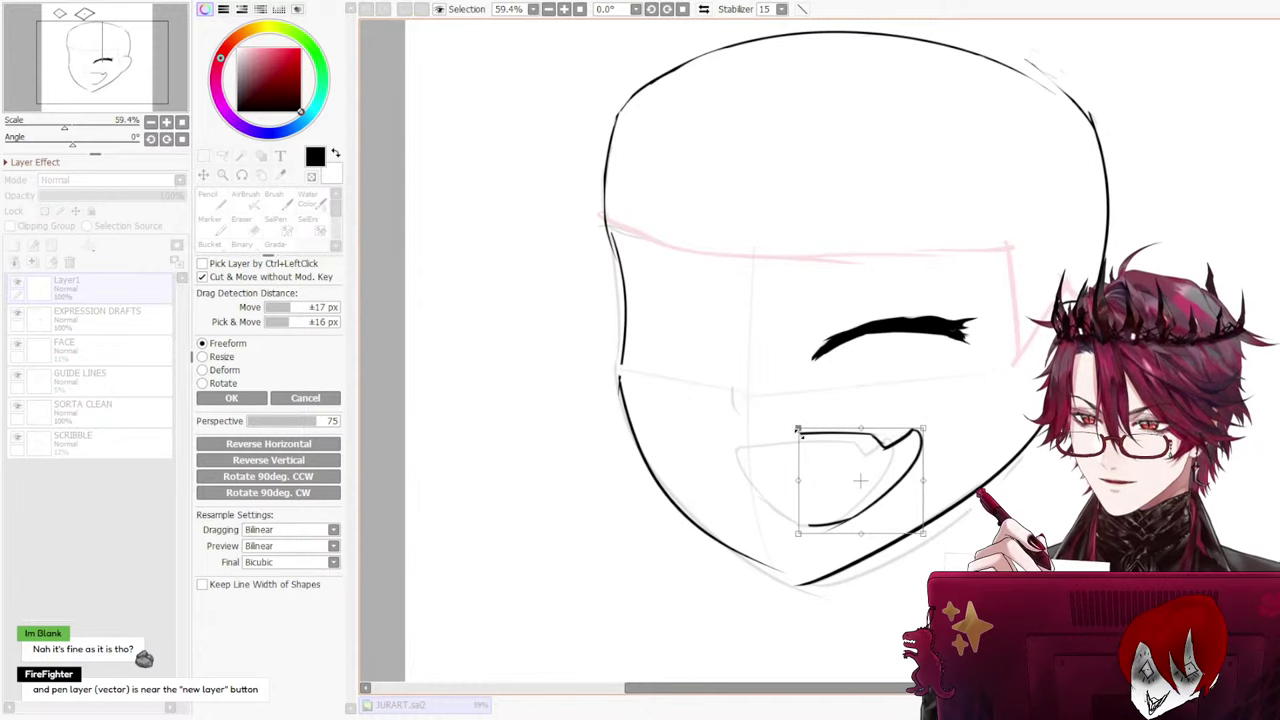
drag(800, 428, 802, 433)
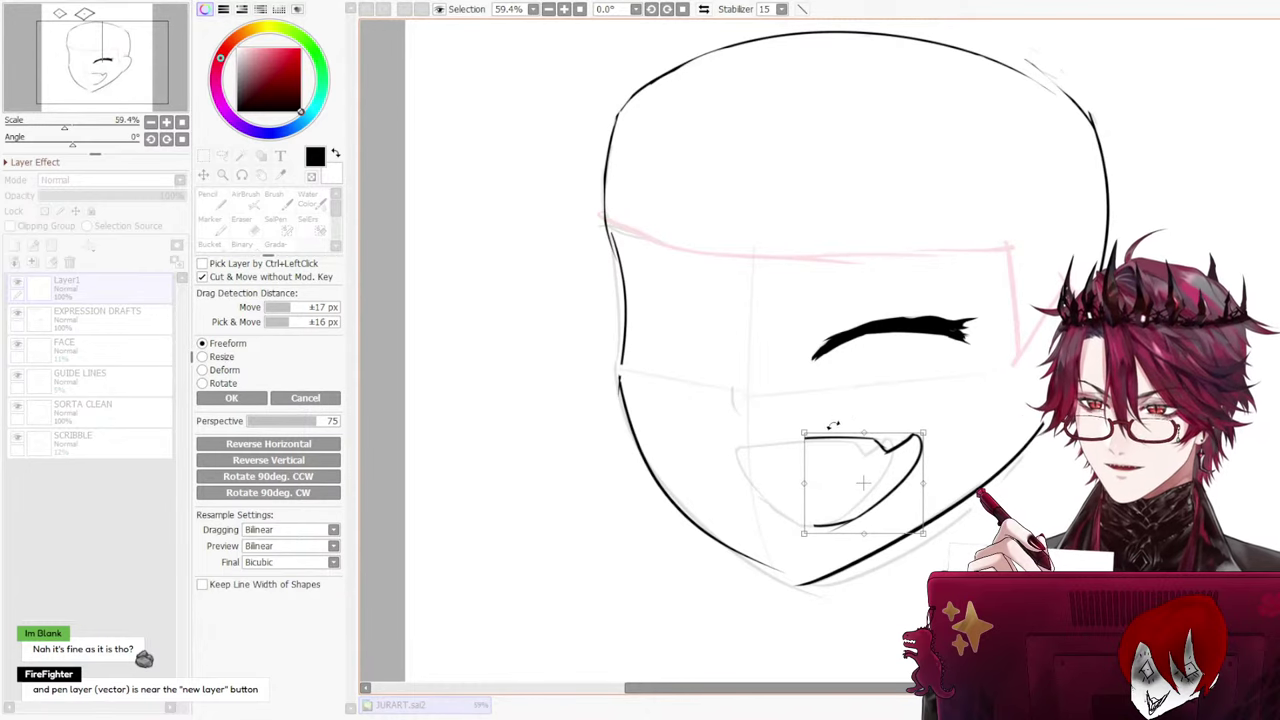
click(305, 398)
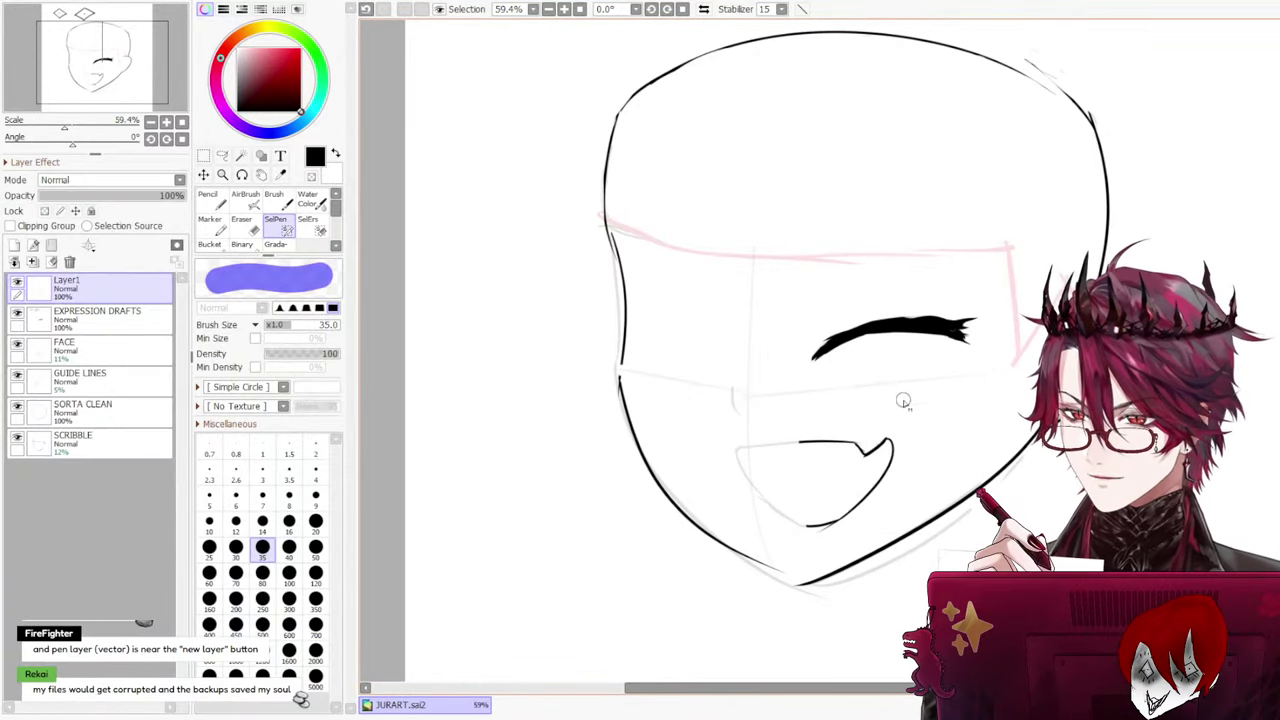
Freeform-transform the pasted mouth part, pulling the fanged corner up and outward toward the cheek and shifting its inner edge toward that side
key(ctrl+t)
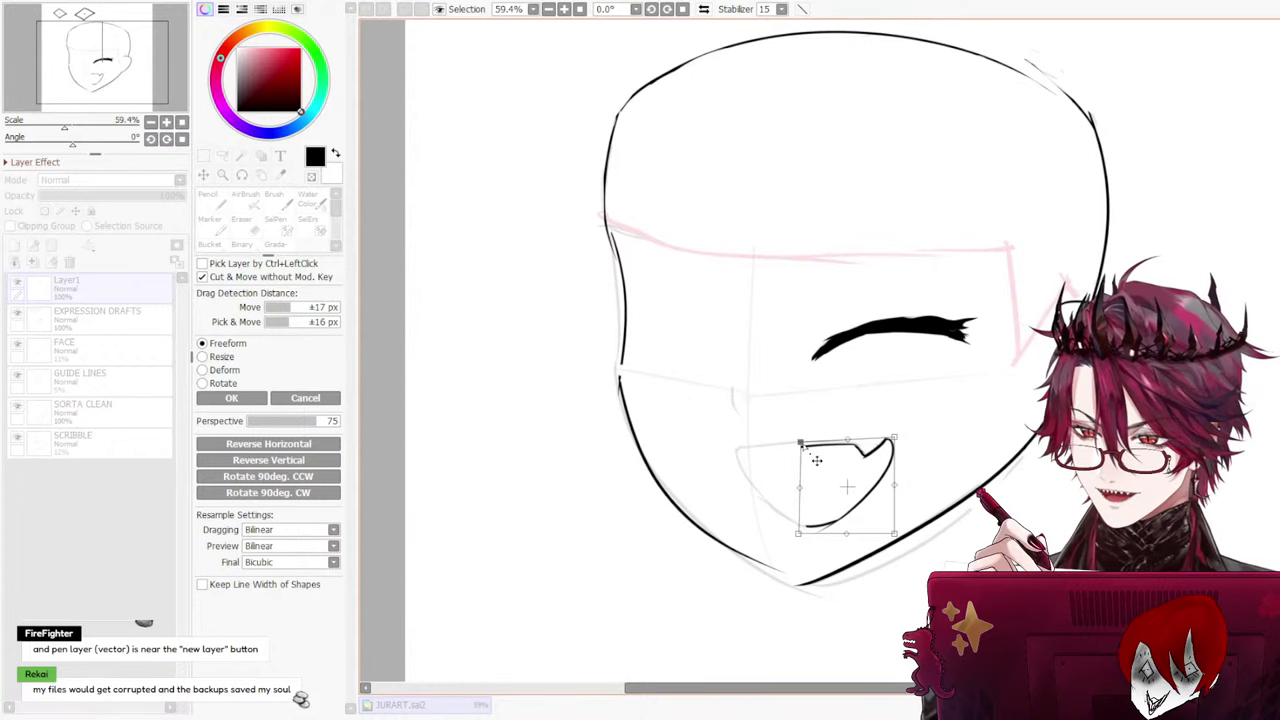
mouse_move(908, 438)
mouse_down()
mouse_move(938, 440)
mouse_move(923, 425)
mouse_up()
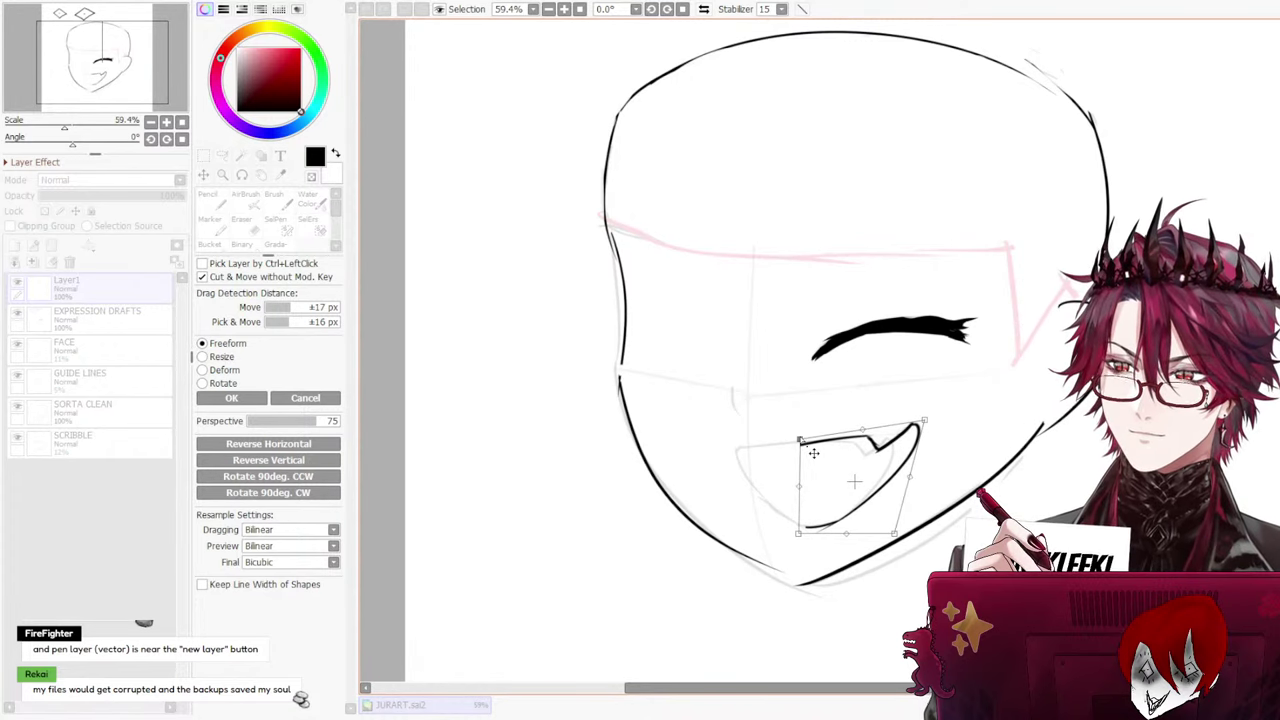
drag(896, 535, 902, 539)
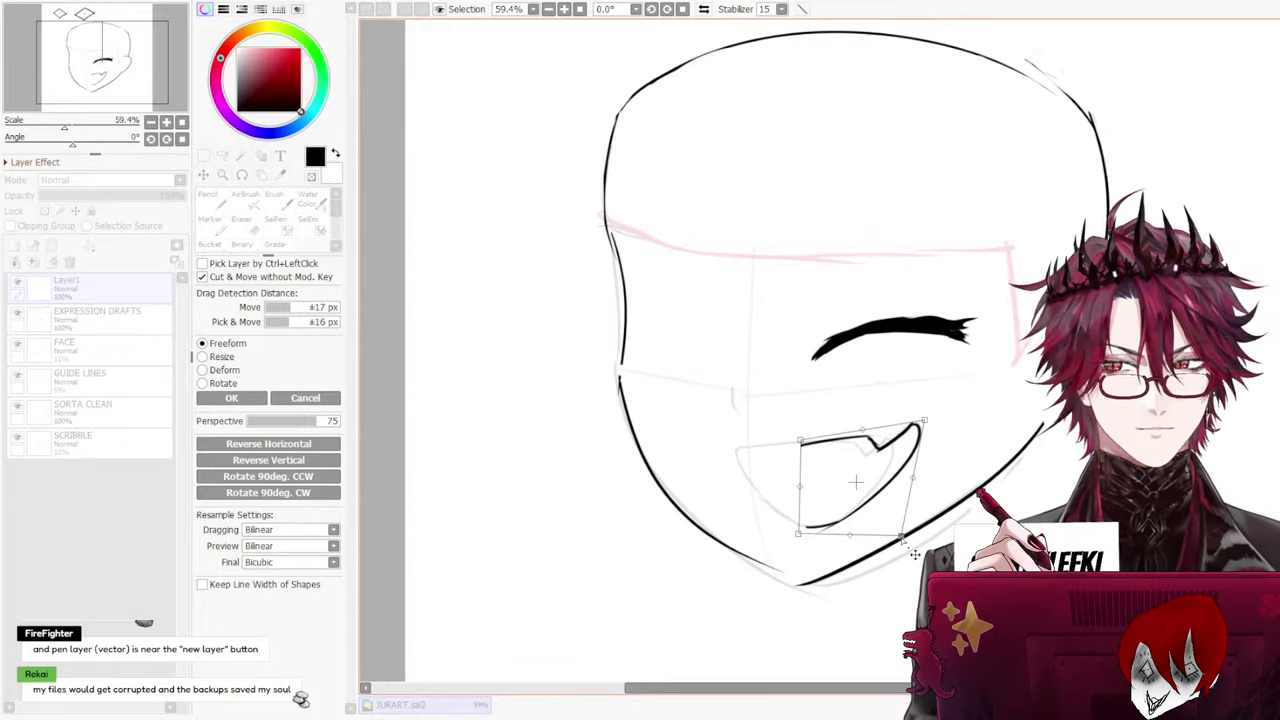
drag(931, 446, 945, 434)
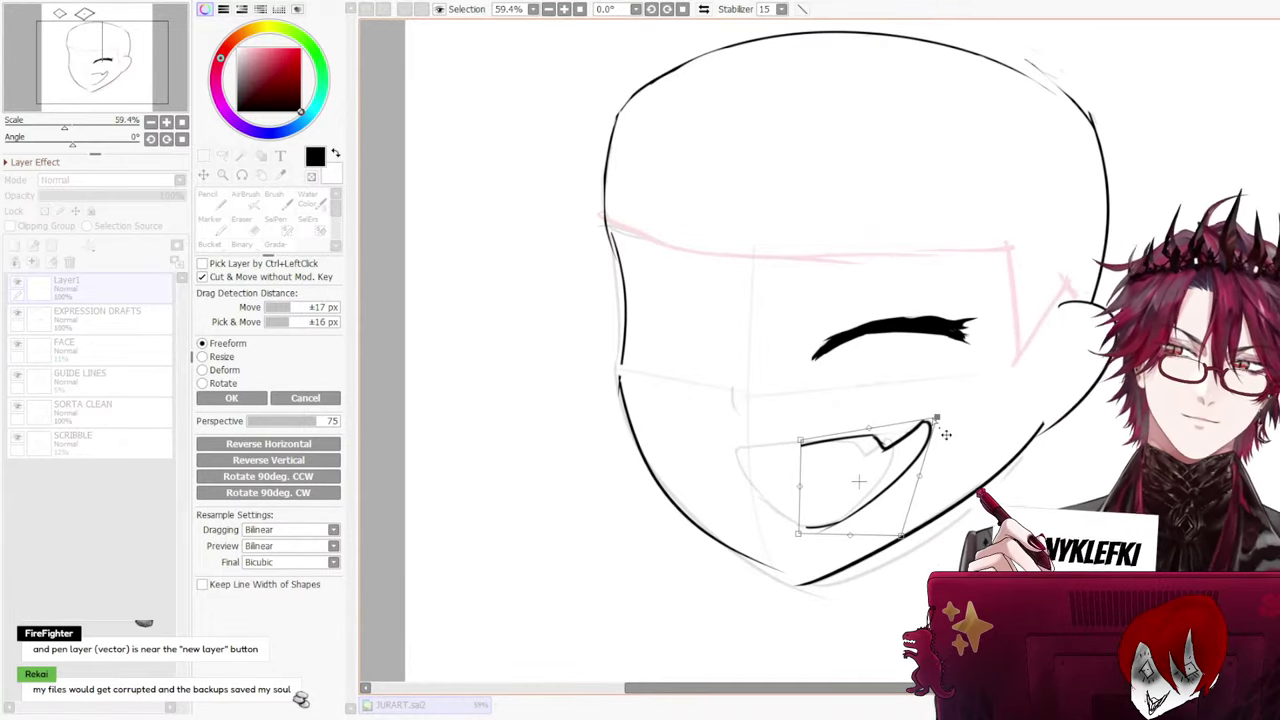
drag(816, 452, 810, 449)
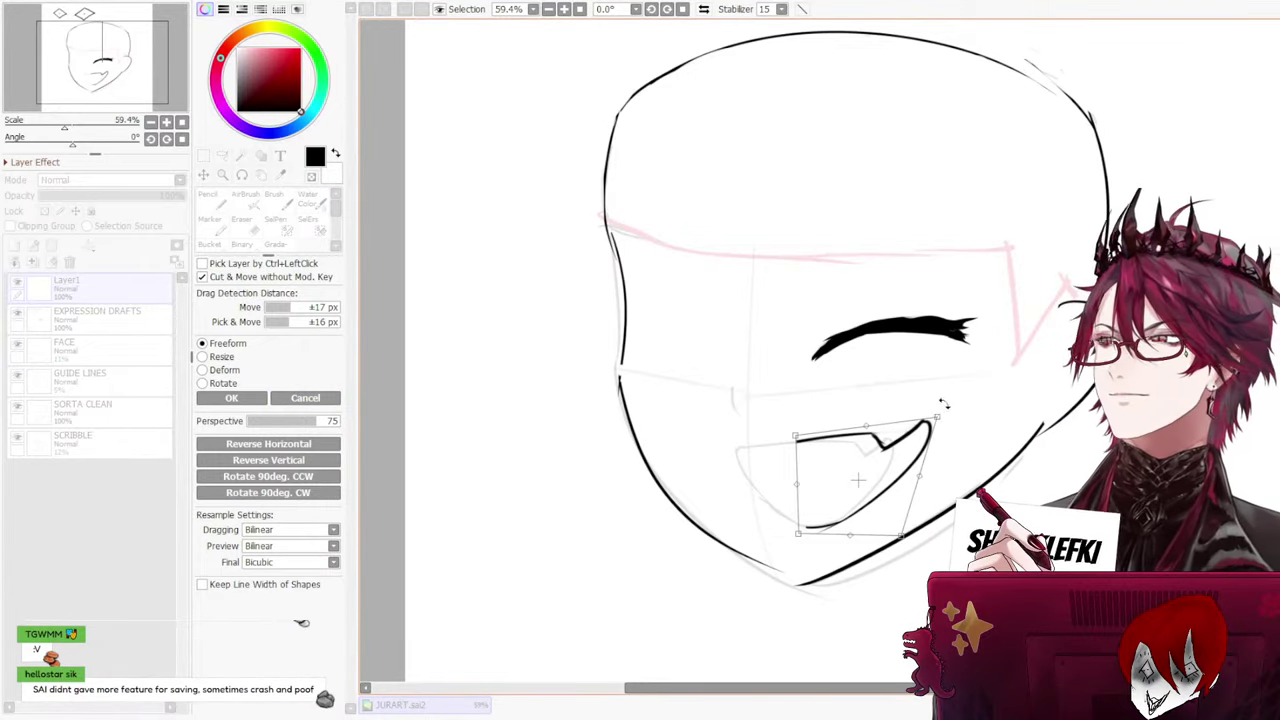
mouse_move(948, 433)
mouse_down()
mouse_move(895, 450)
mouse_move(913, 443)
mouse_up()
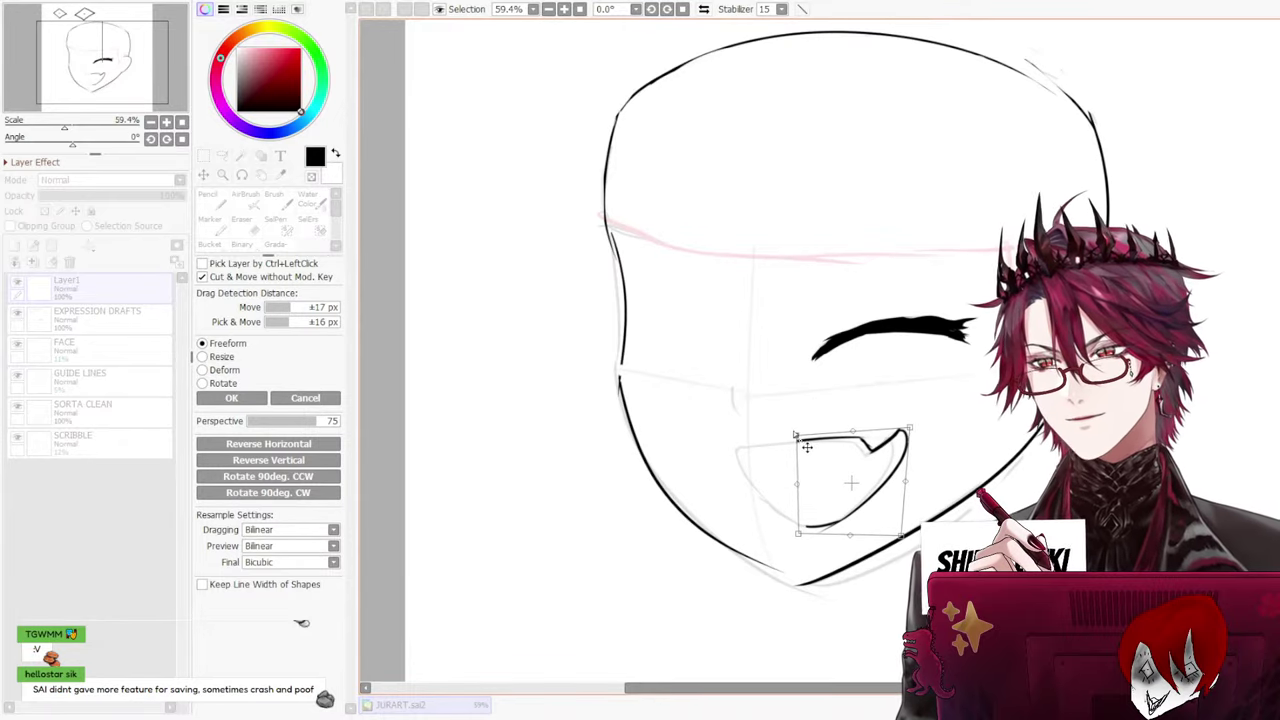
drag(796, 437, 828, 440)
drag(903, 501, 921, 498)
drag(930, 424, 922, 426)
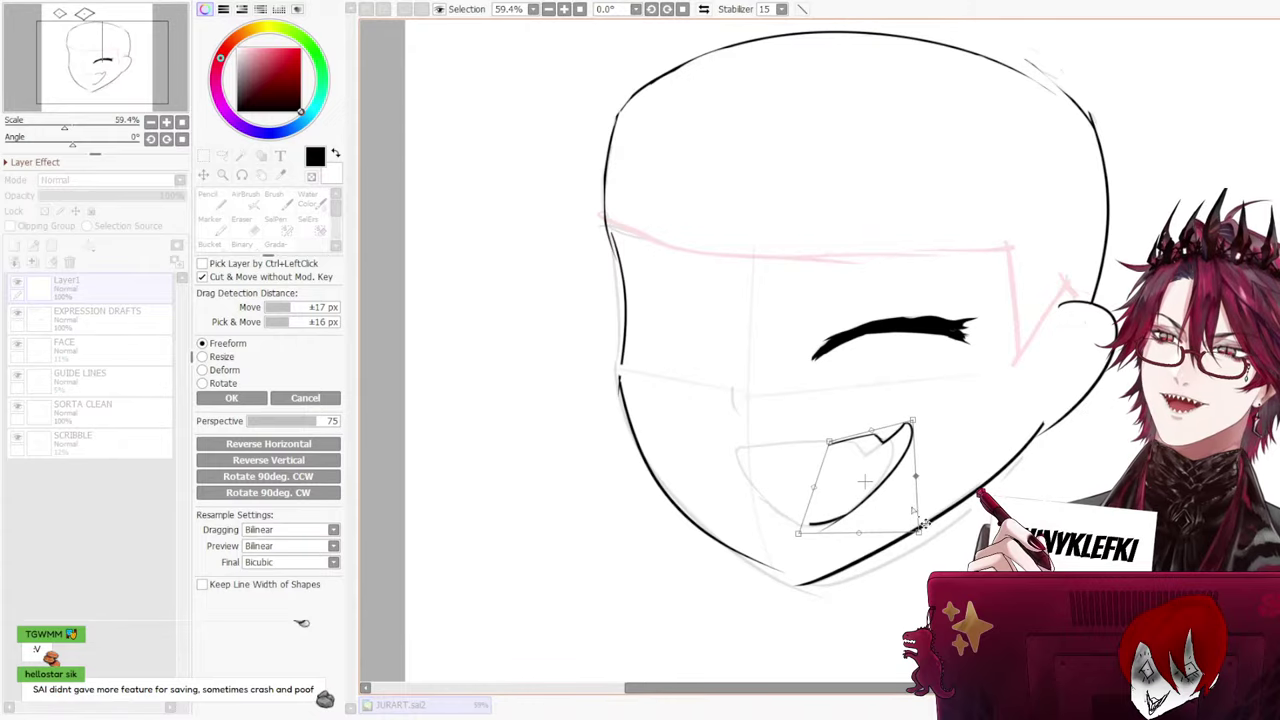
drag(918, 476, 925, 481)
drag(800, 534, 822, 529)
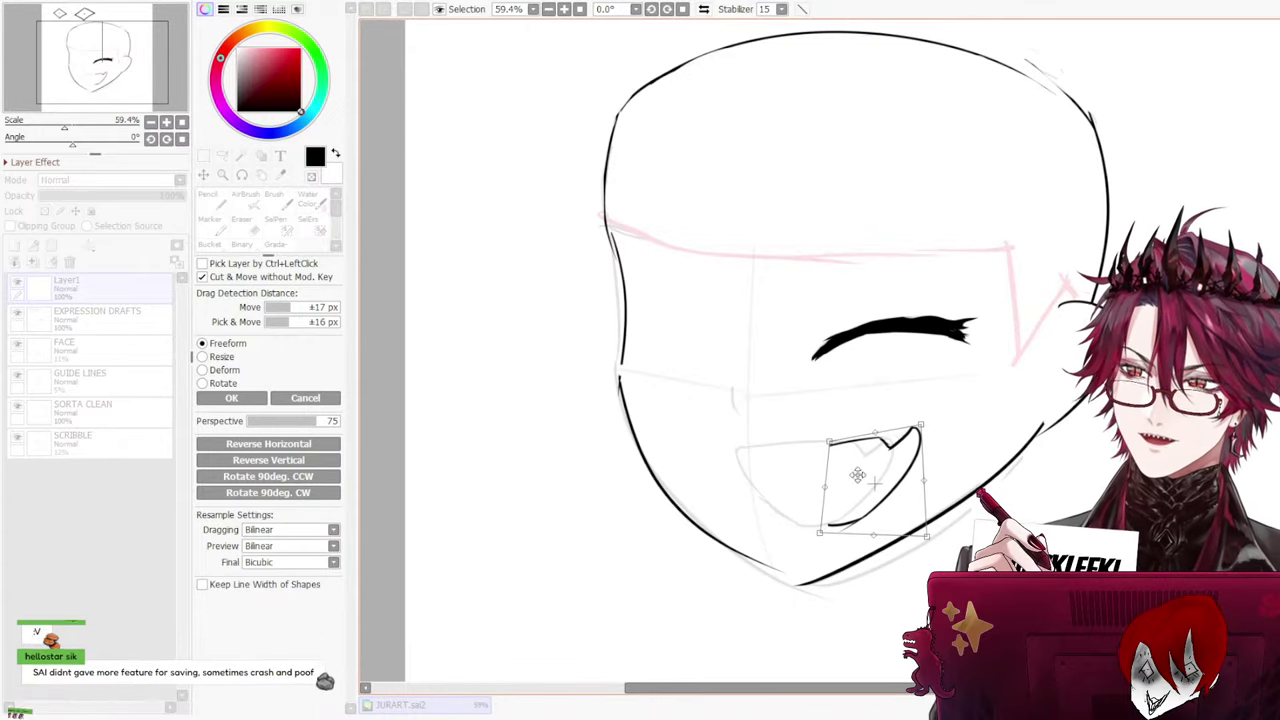
drag(932, 434, 943, 422)
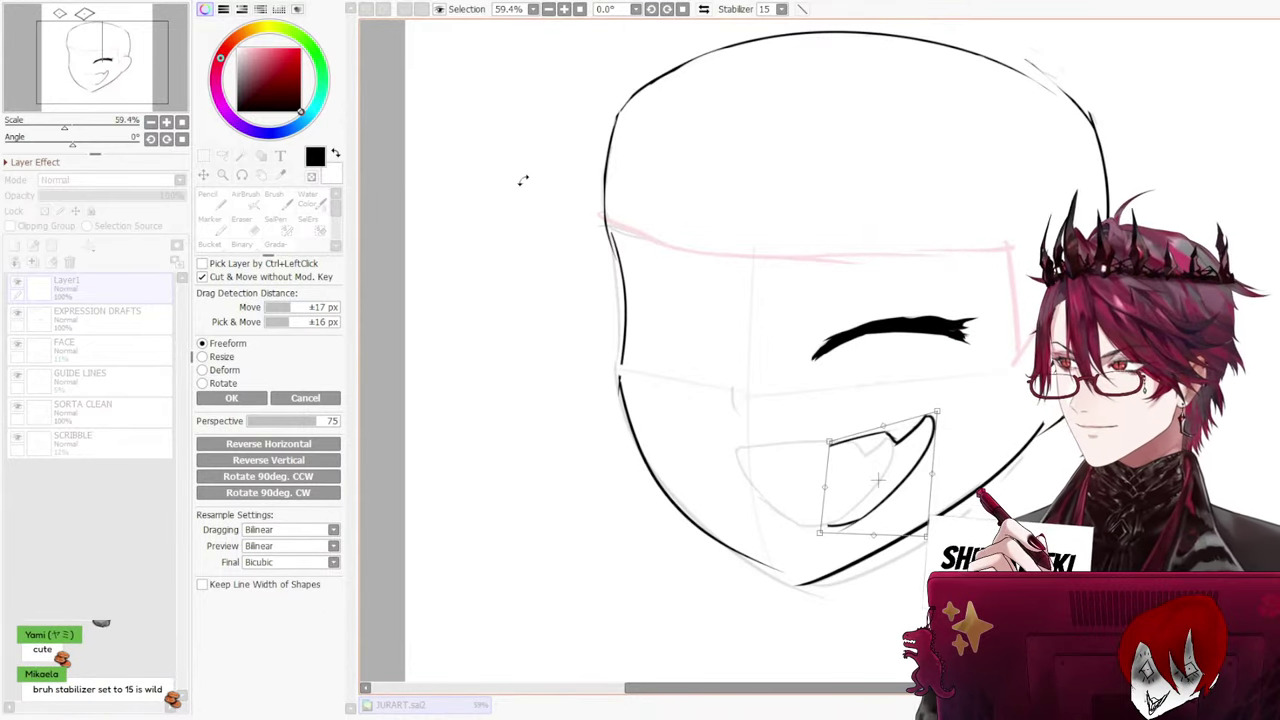
click(262, 396)
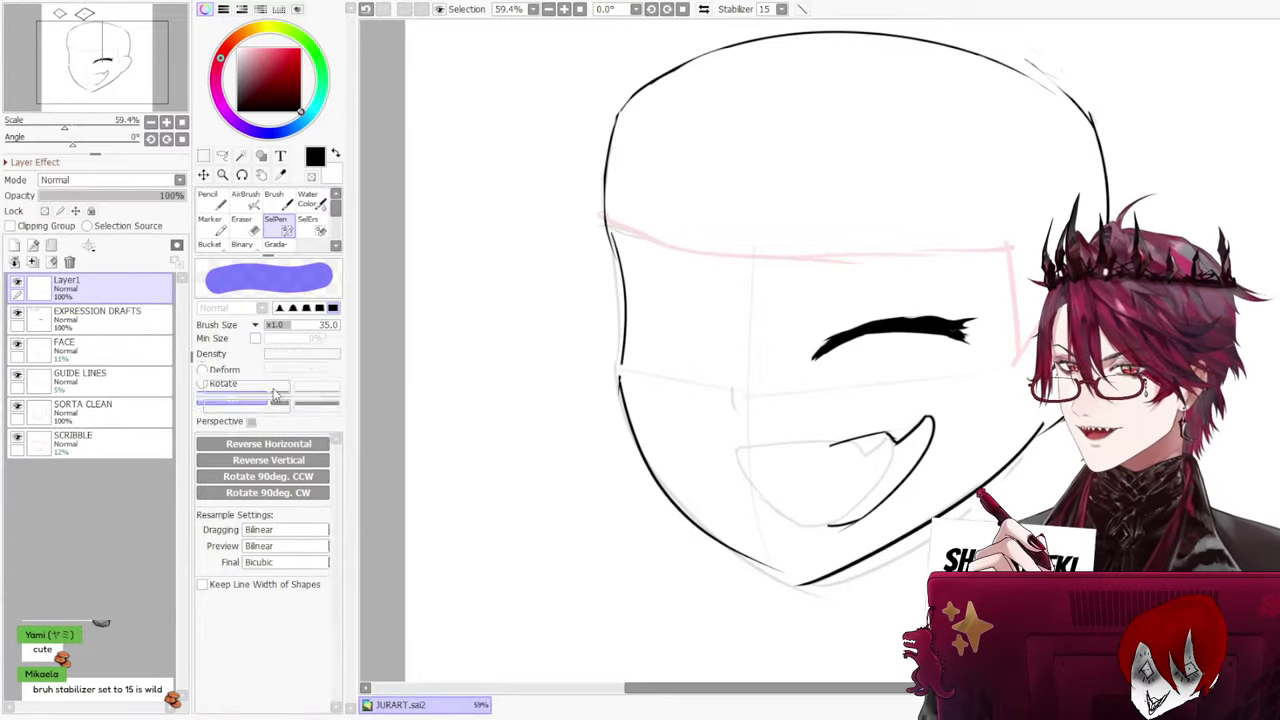
Set the FACE layer's opacity to 28% and switch to the size 80 Eraser
click(100, 386)
click(113, 350)
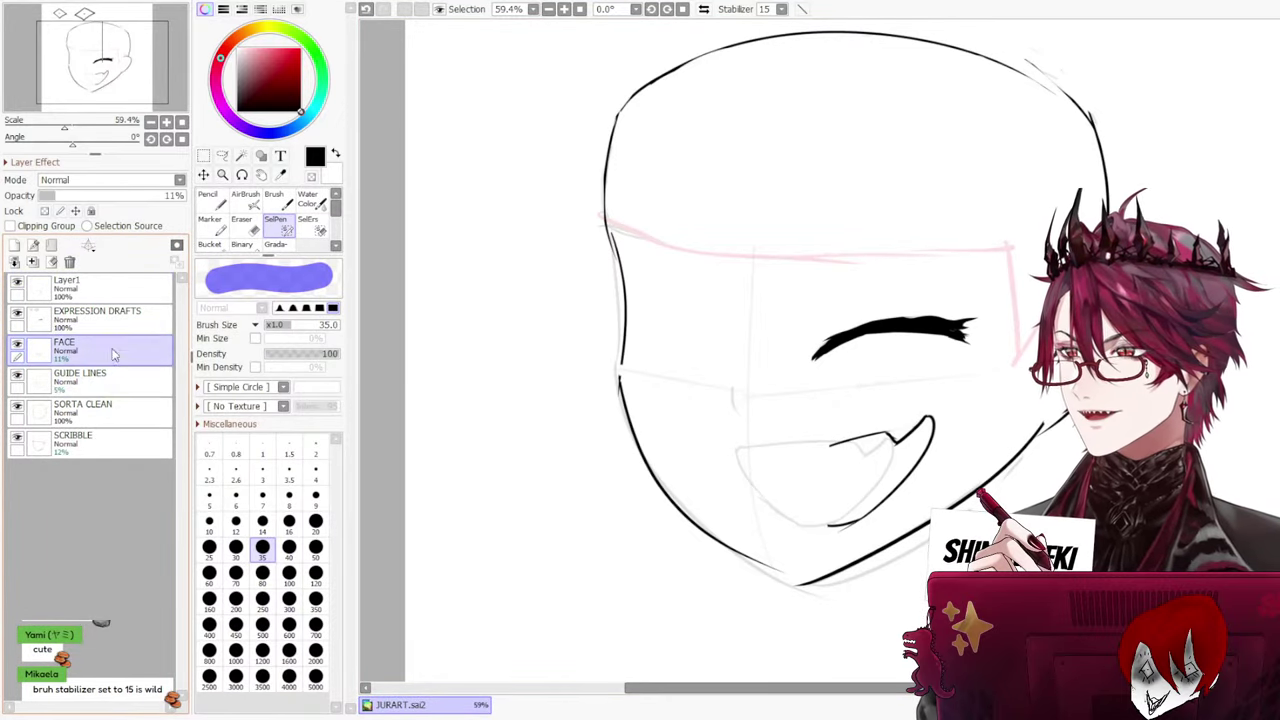
drag(74, 196, 178, 183)
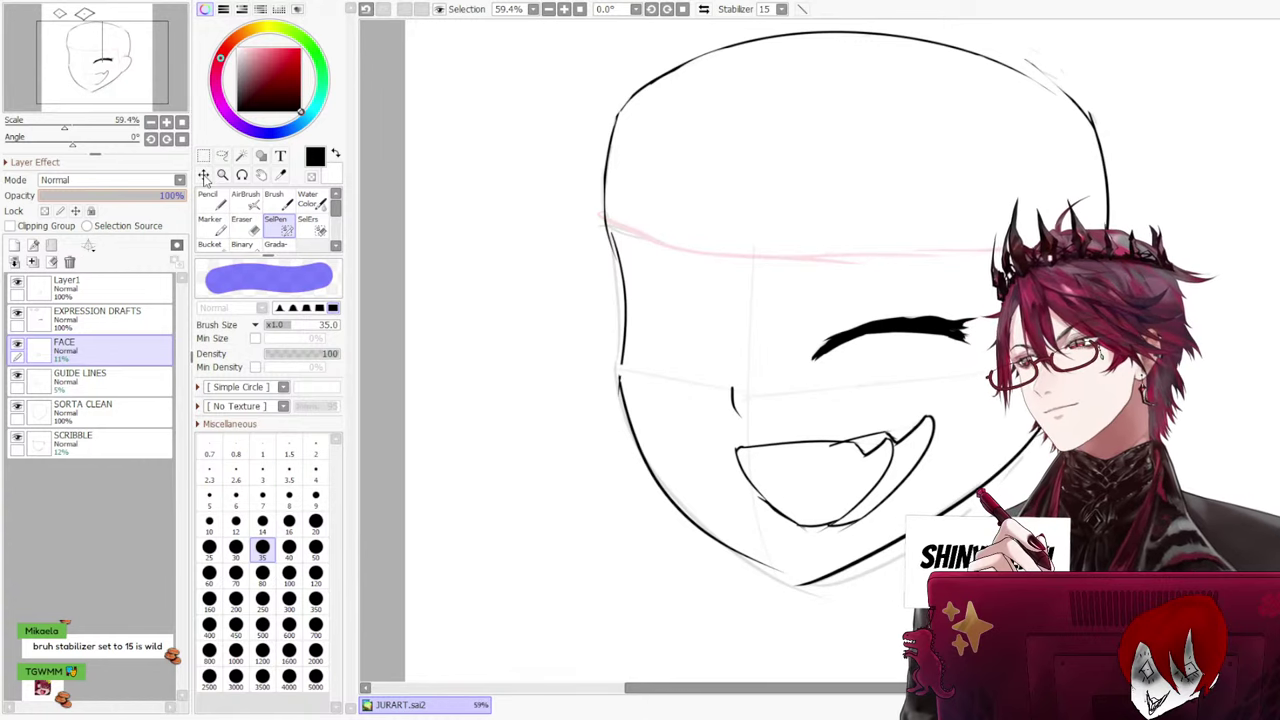
mouse_move(175, 196)
mouse_down()
mouse_move(50, 197)
mouse_move(90, 197)
mouse_move(50, 197)
mouse_move(30, 214)
mouse_move(148, 200)
mouse_move(48, 214)
mouse_move(120, 210)
mouse_move(68, 212)
mouse_move(100, 204)
mouse_move(82, 198)
mouse_up()
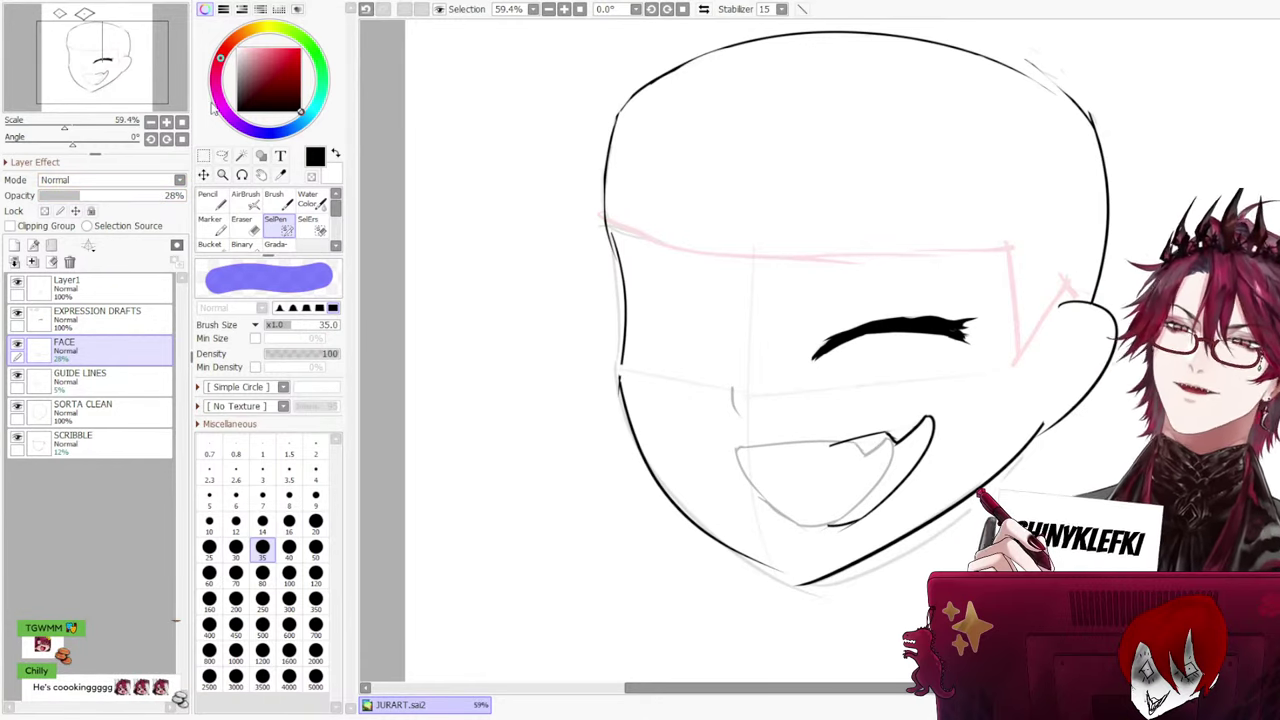
key(e)
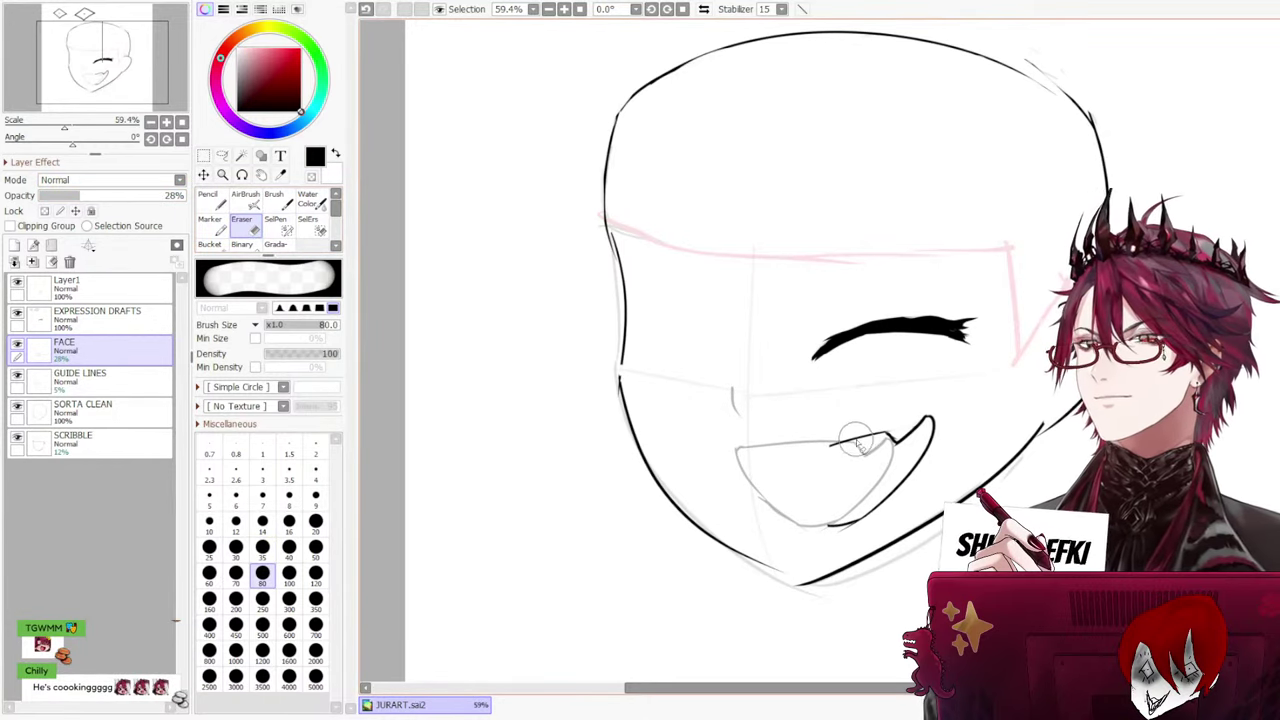
Erase the old fanged mouth corner and its lower curve from the FACE layer, inside the wider grin
mouse_move(865, 482)
mouse_down()
mouse_move(876, 450)
mouse_move(825, 517)
mouse_up()
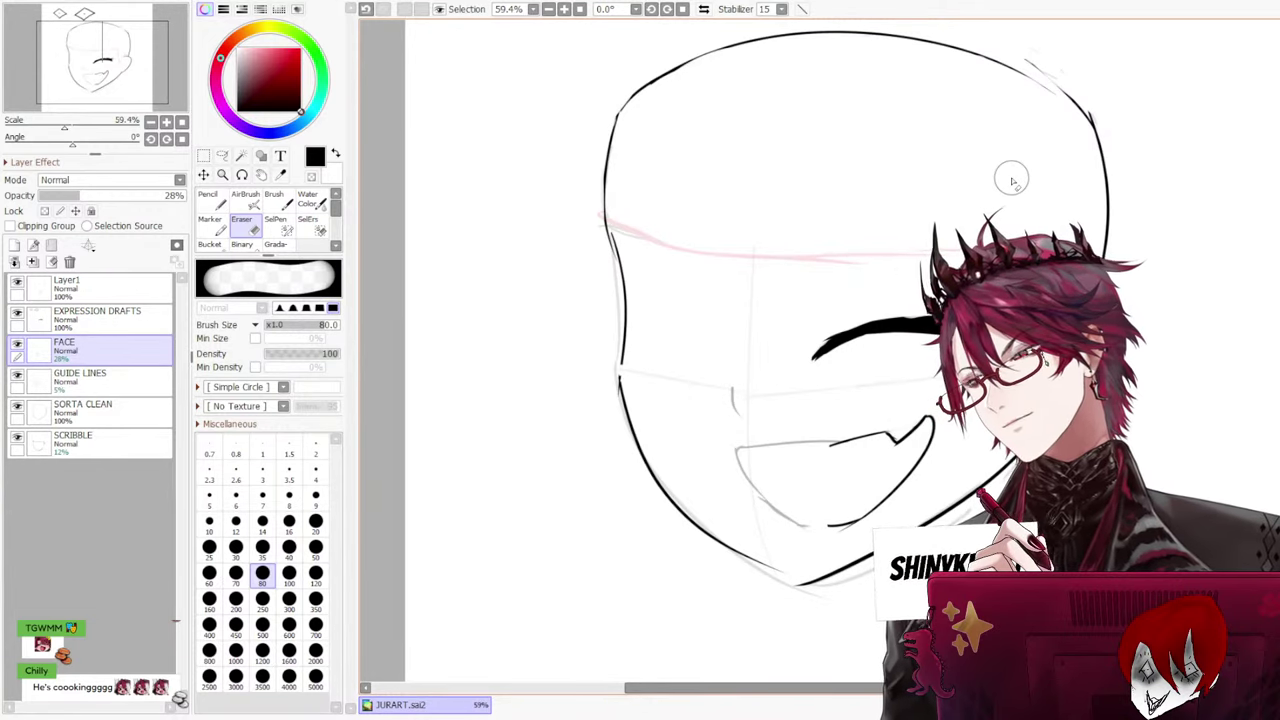
Compare the original narrow mouth with the wider grin by stepping through the edit history, ending on the wider version, and check the whole head
key(ctrl+z)
key(ctrl+z)
key(ctrl+z)
key(ctrl+z)
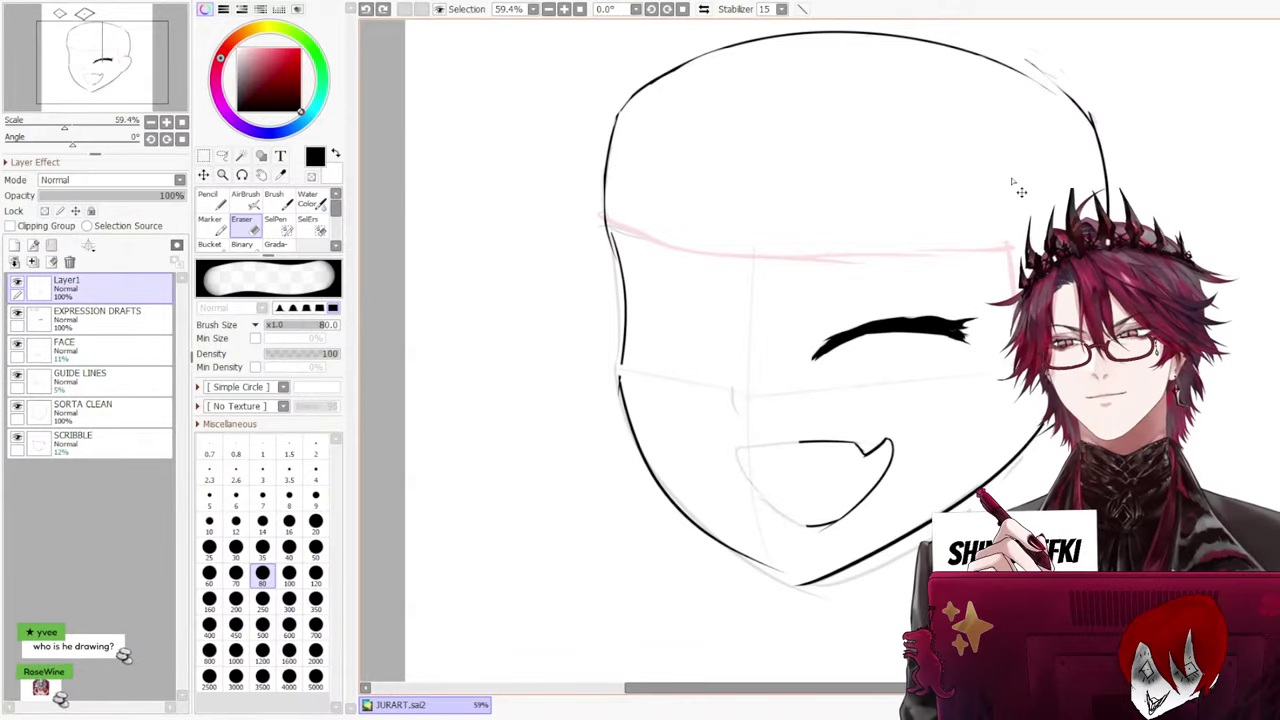
key(ctrl+z)
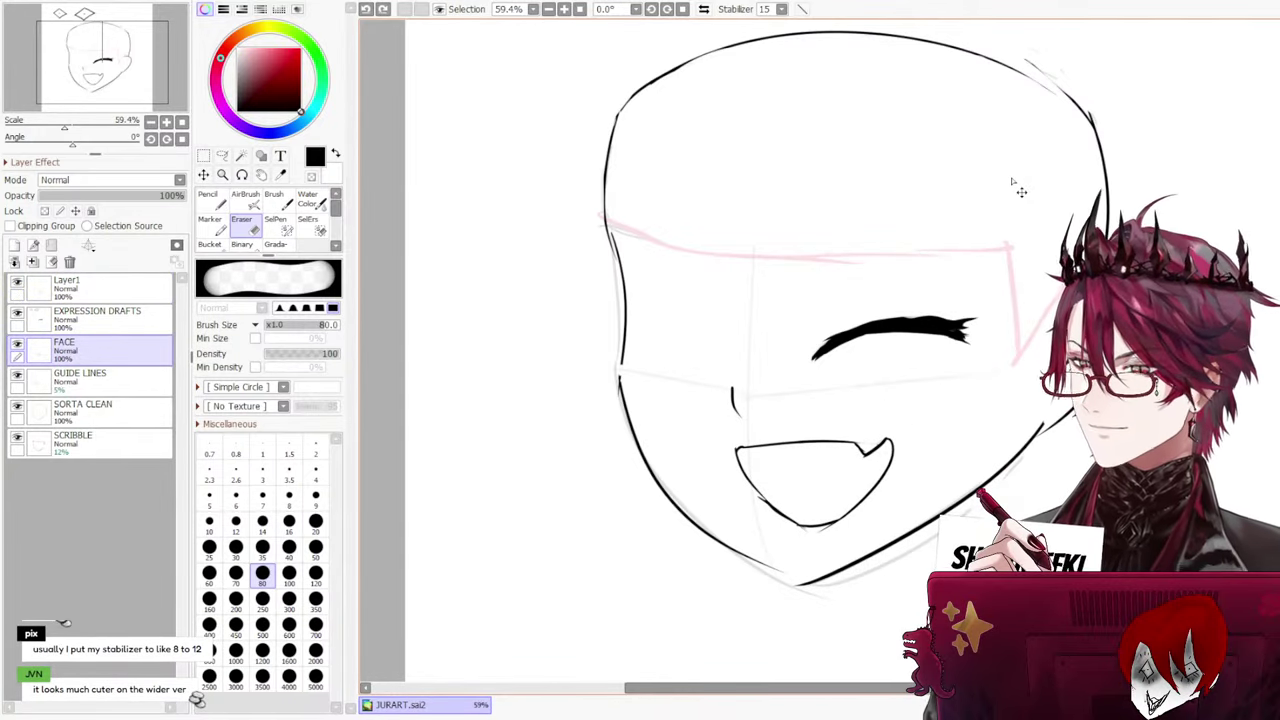
key(ctrl+y)
key(ctrl+y)
key(ctrl+y)
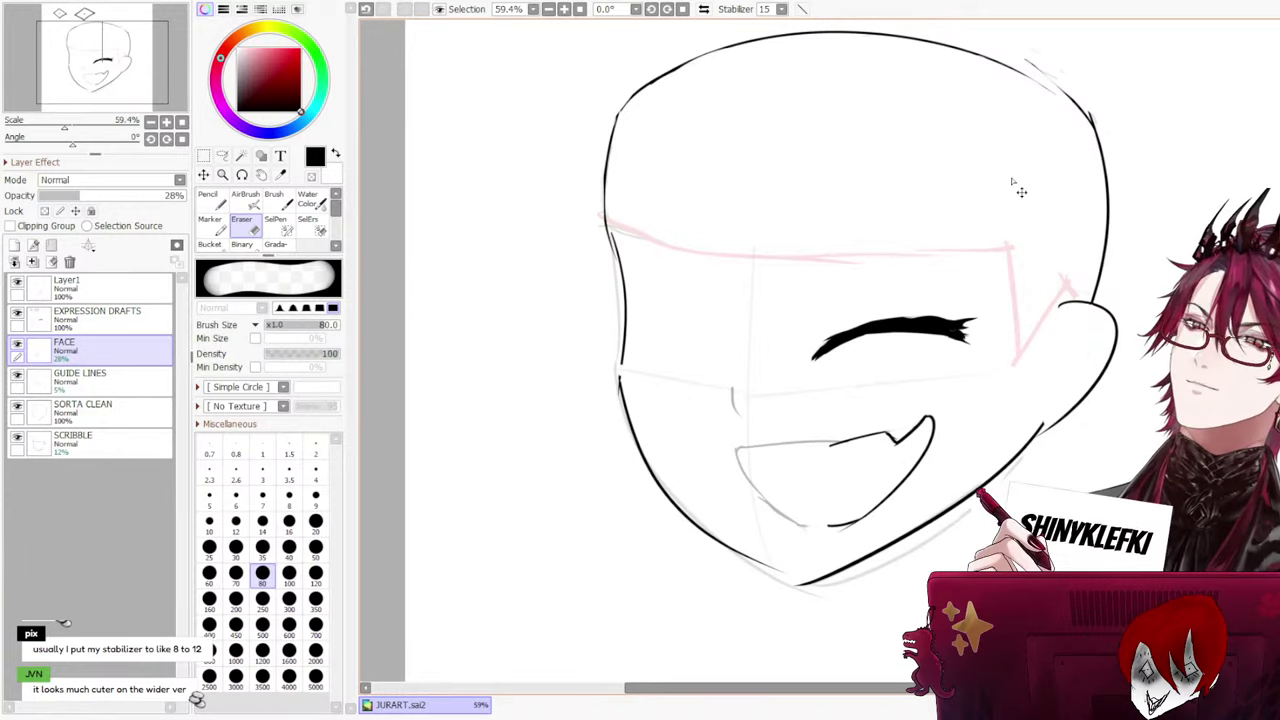
key(ctrl+y)
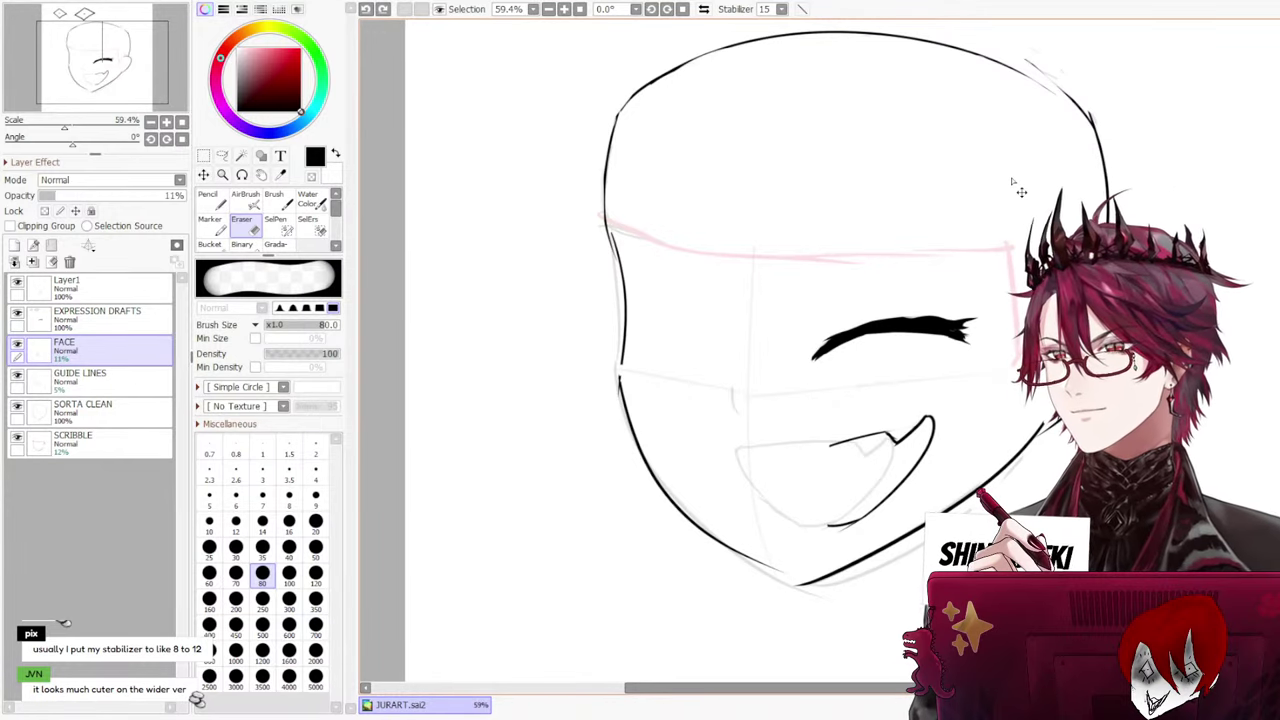
key(ctrl+y)
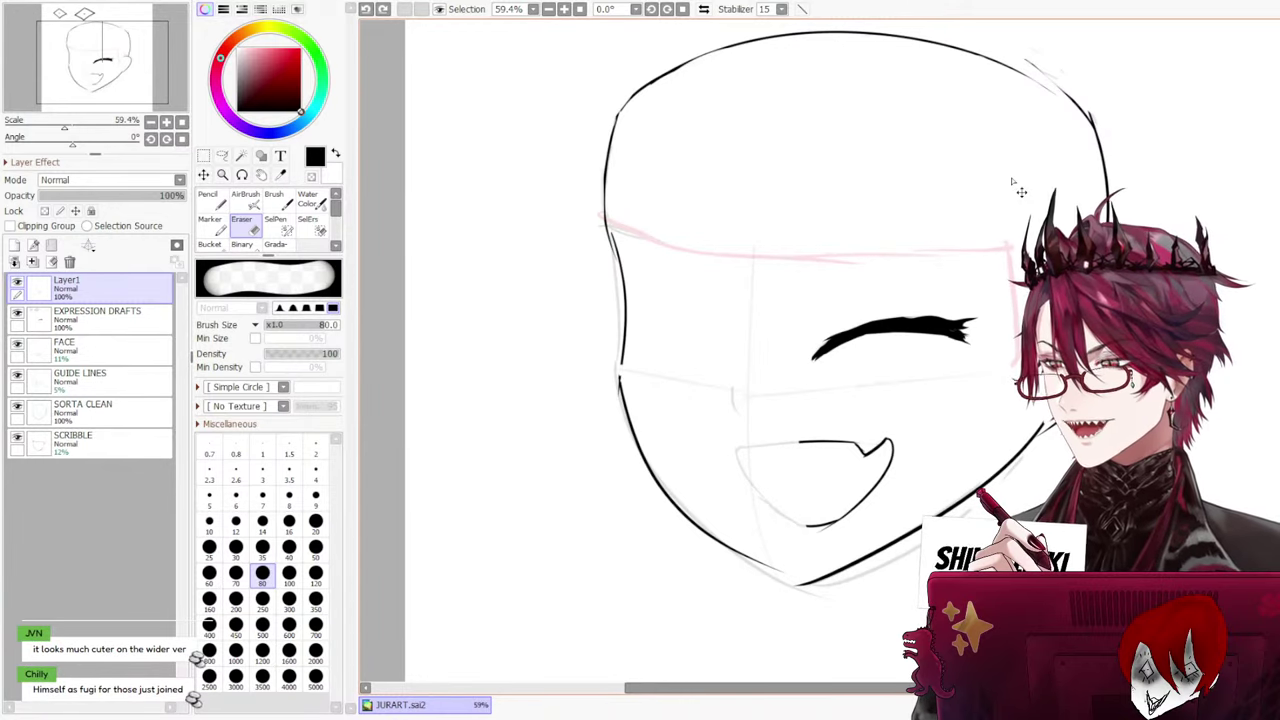
key(ctrl+z)
key(ctrl+z)
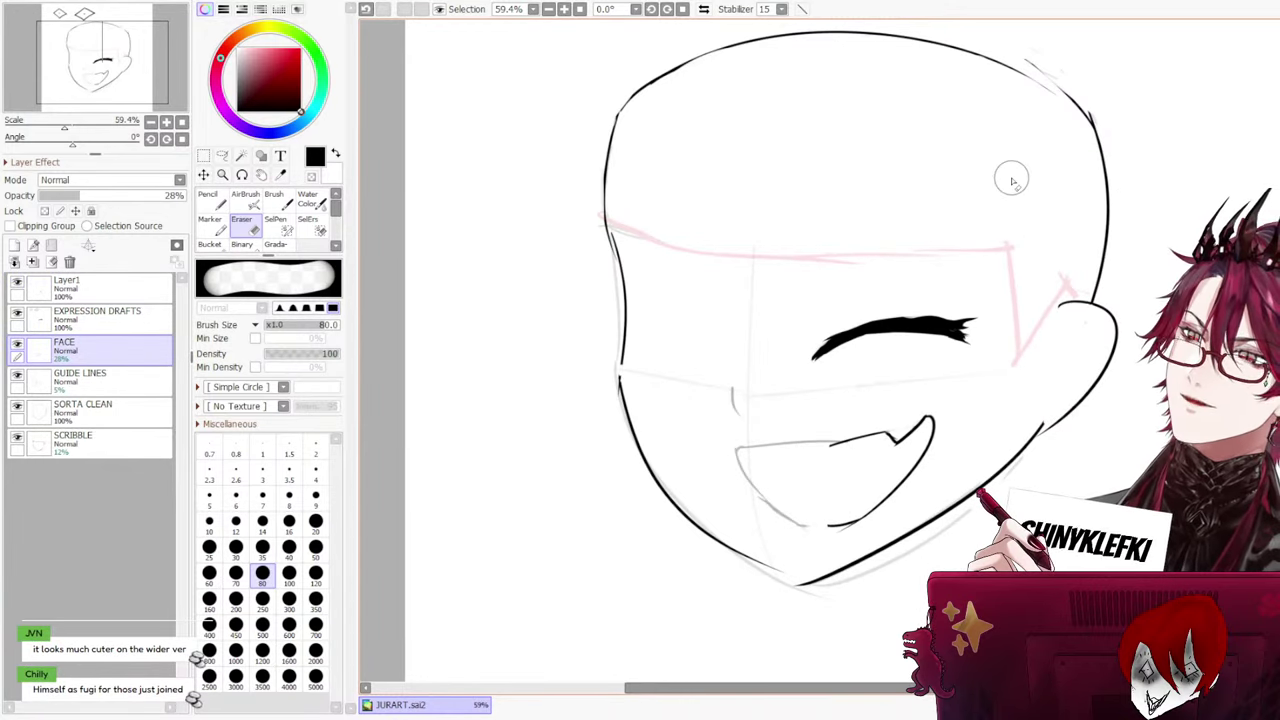
scroll(970, 210, down, 2)
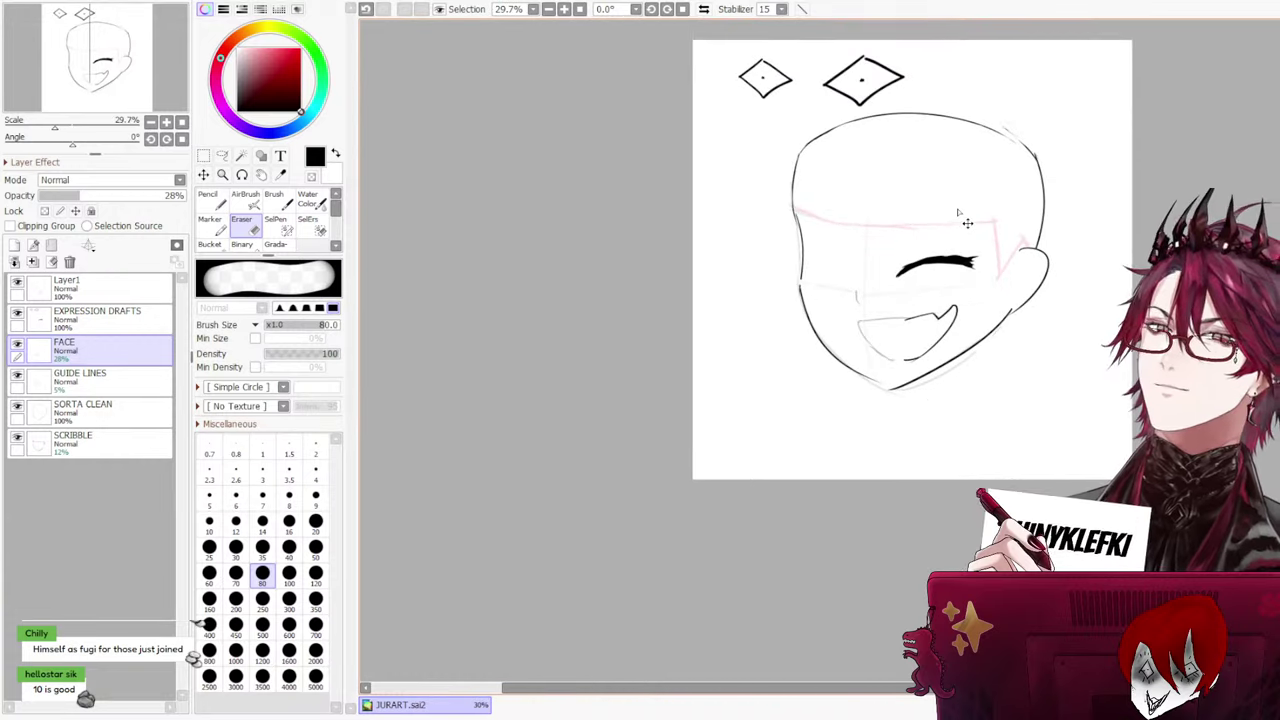
scroll(957, 212, up, 3)
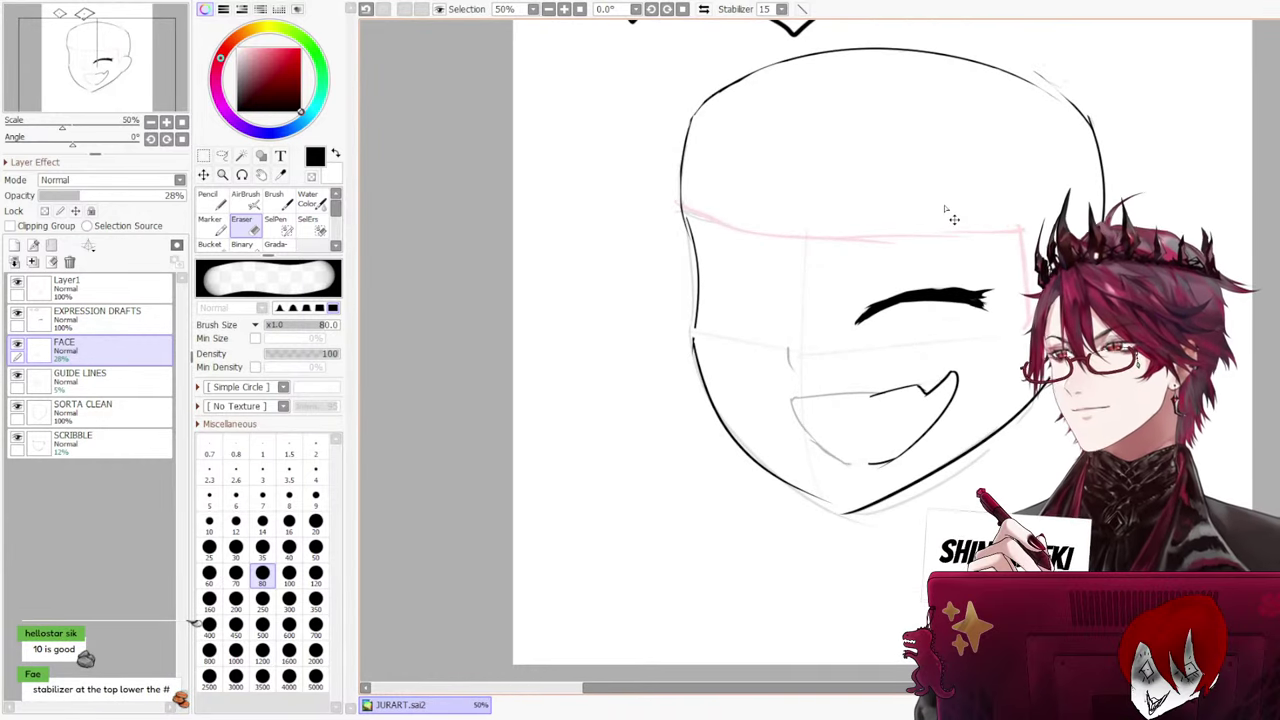
scroll(953, 218, up, 1)
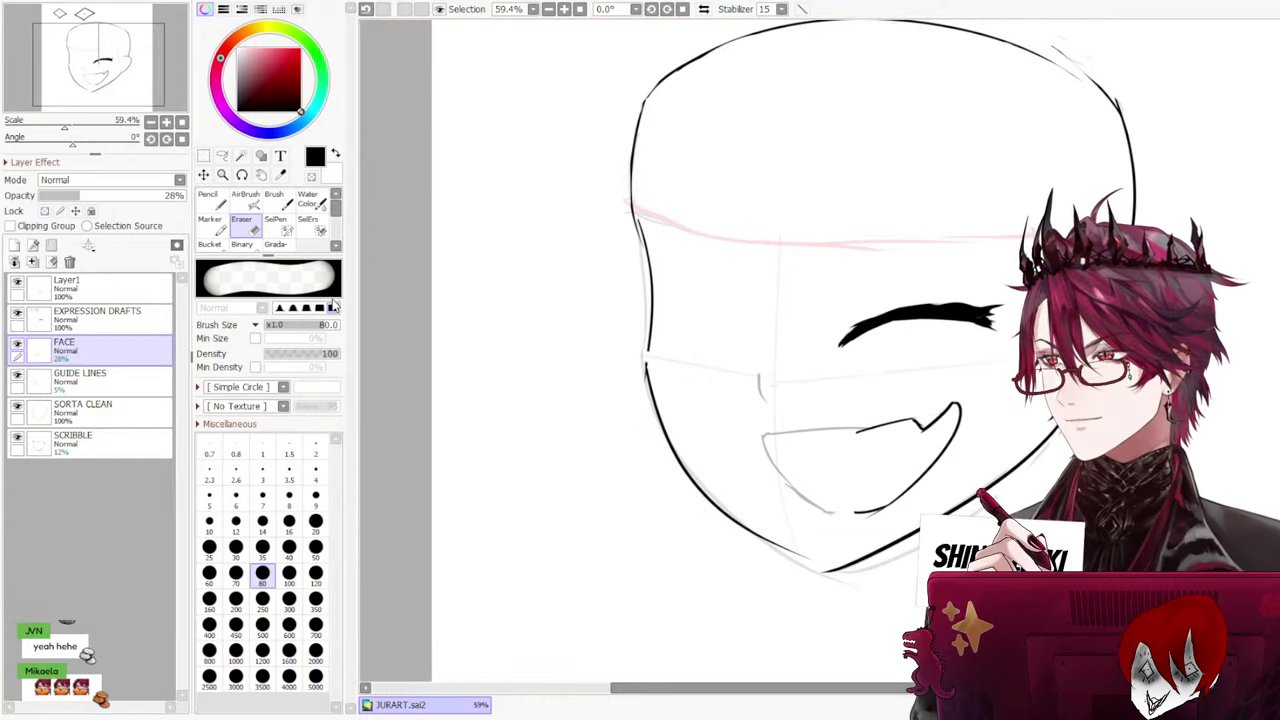
Activate Layer1, check its content by toggling its visibility, and set up the Pencil at size 14
click(210, 202)
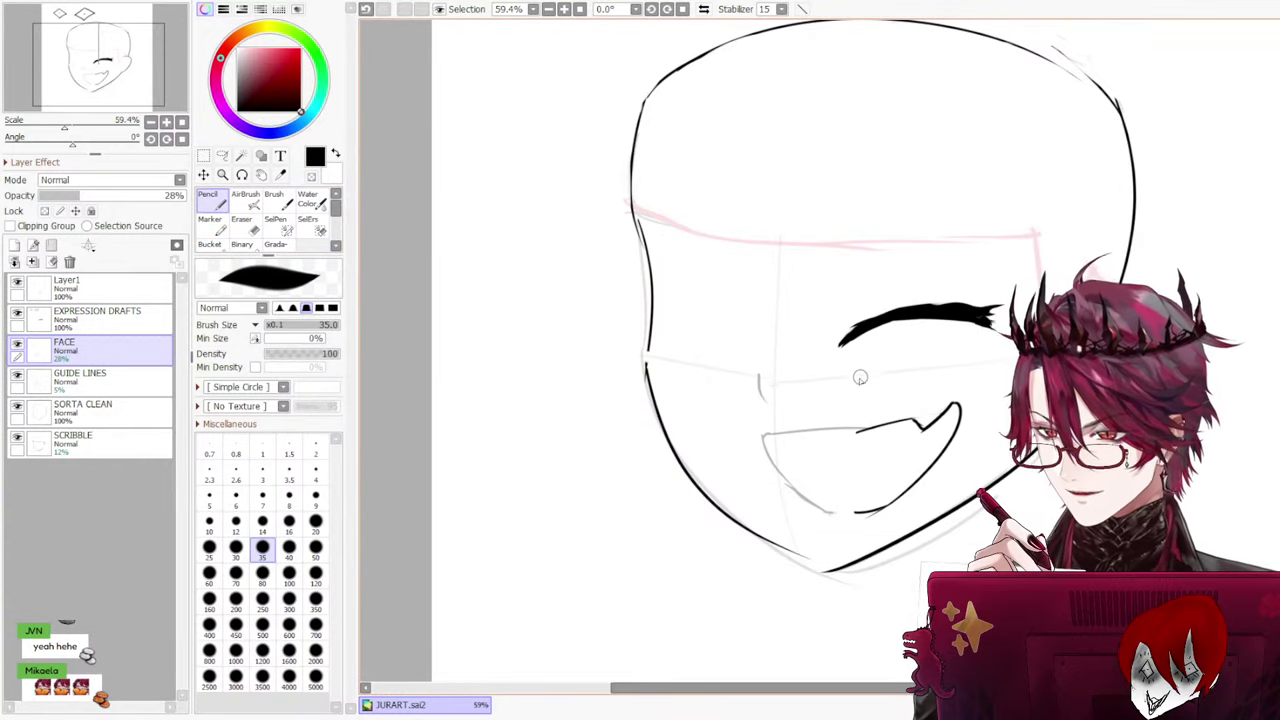
click(40, 290)
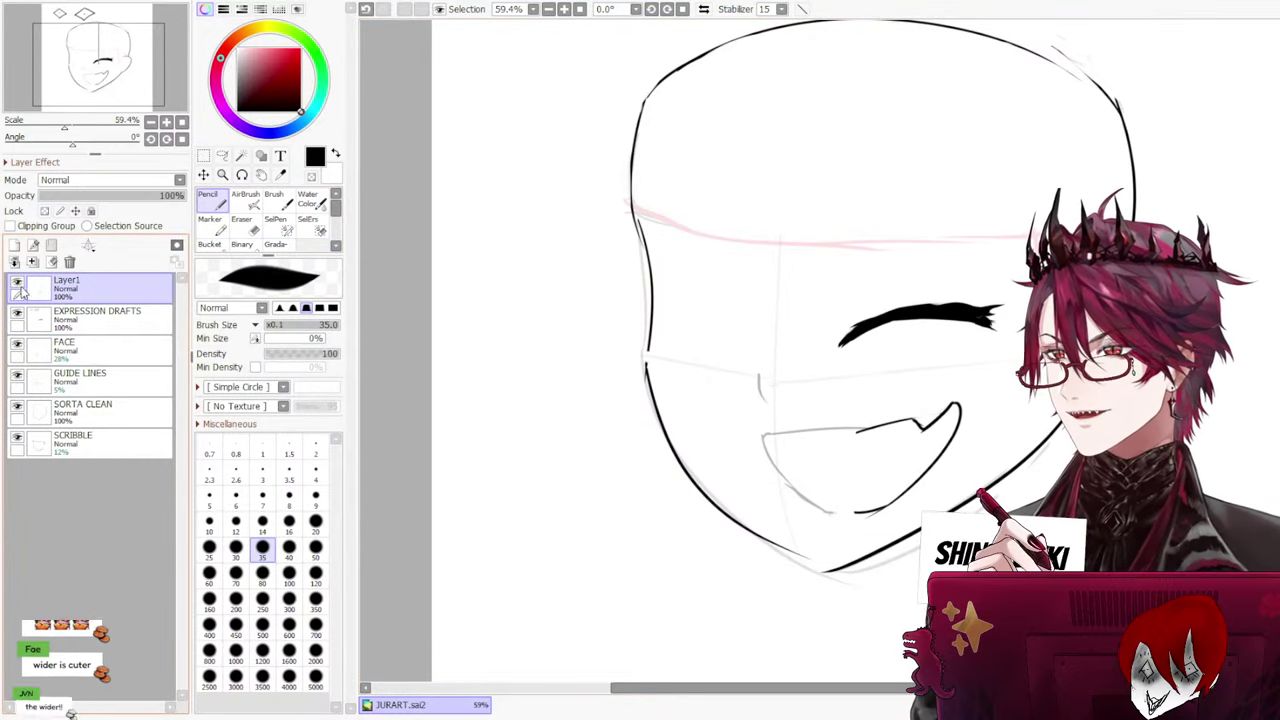
click(16, 285)
click(16, 286)
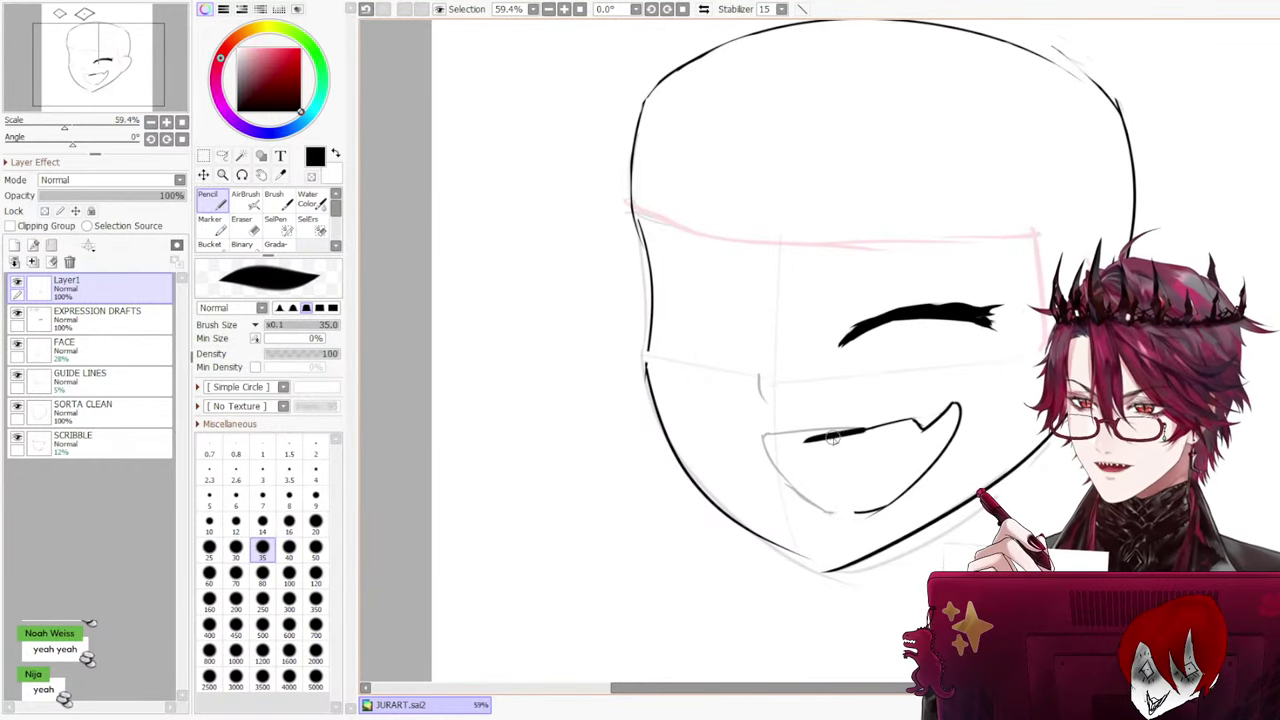
click(263, 521)
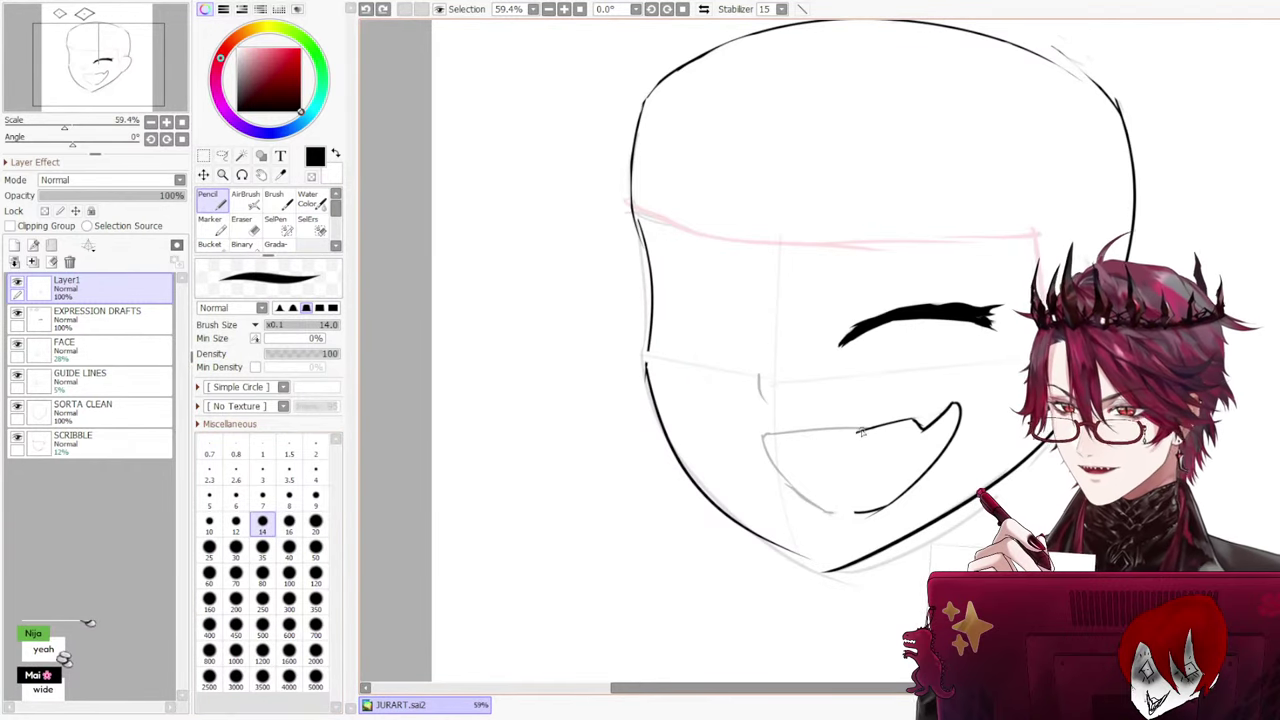
Try to extend the upper lip line to the inner mouth corner and trace the mouth's inner side down to the lower lip
drag(856, 432, 778, 437)
key(ctrl+z)
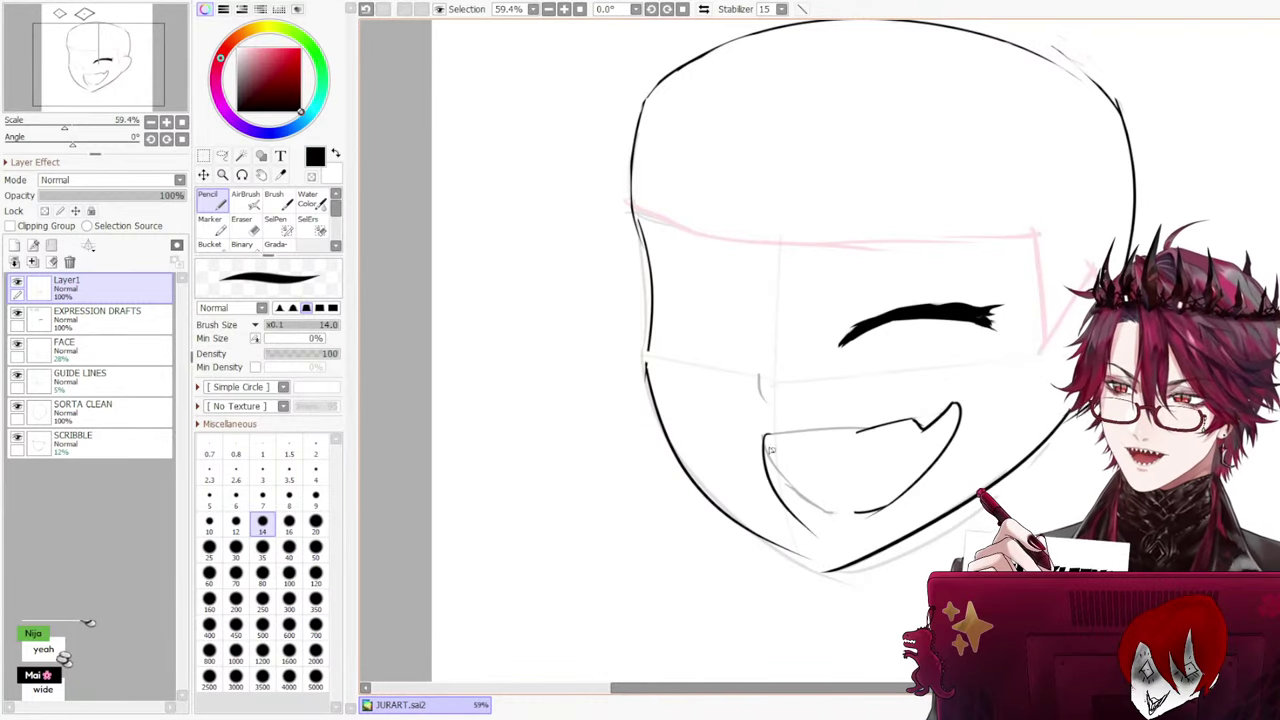
key(ctrl+z)
mouse_move(765, 436)
mouse_down()
mouse_move(777, 469)
mouse_move(830, 513)
mouse_move(830, 500)
mouse_up()
key(ctrl+z)
key(ctrl+z)
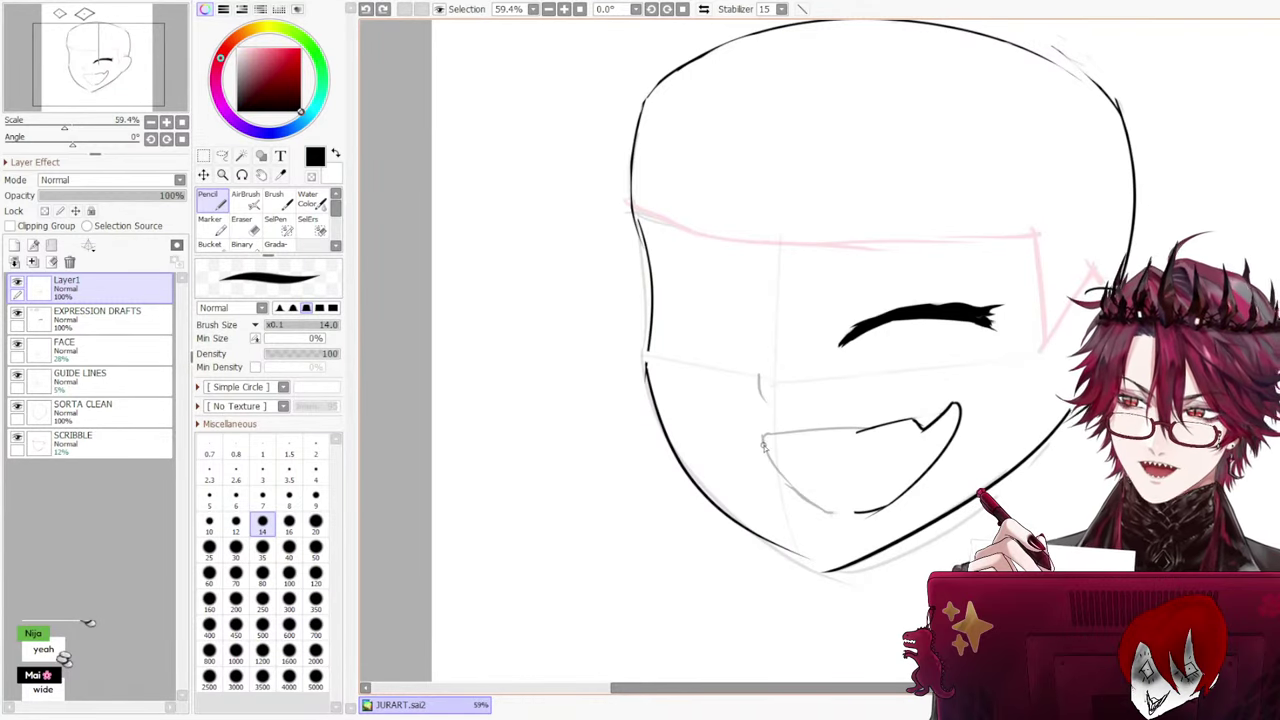
drag(764, 442, 844, 511)
key(ctrl+z)
key(ctrl+z)
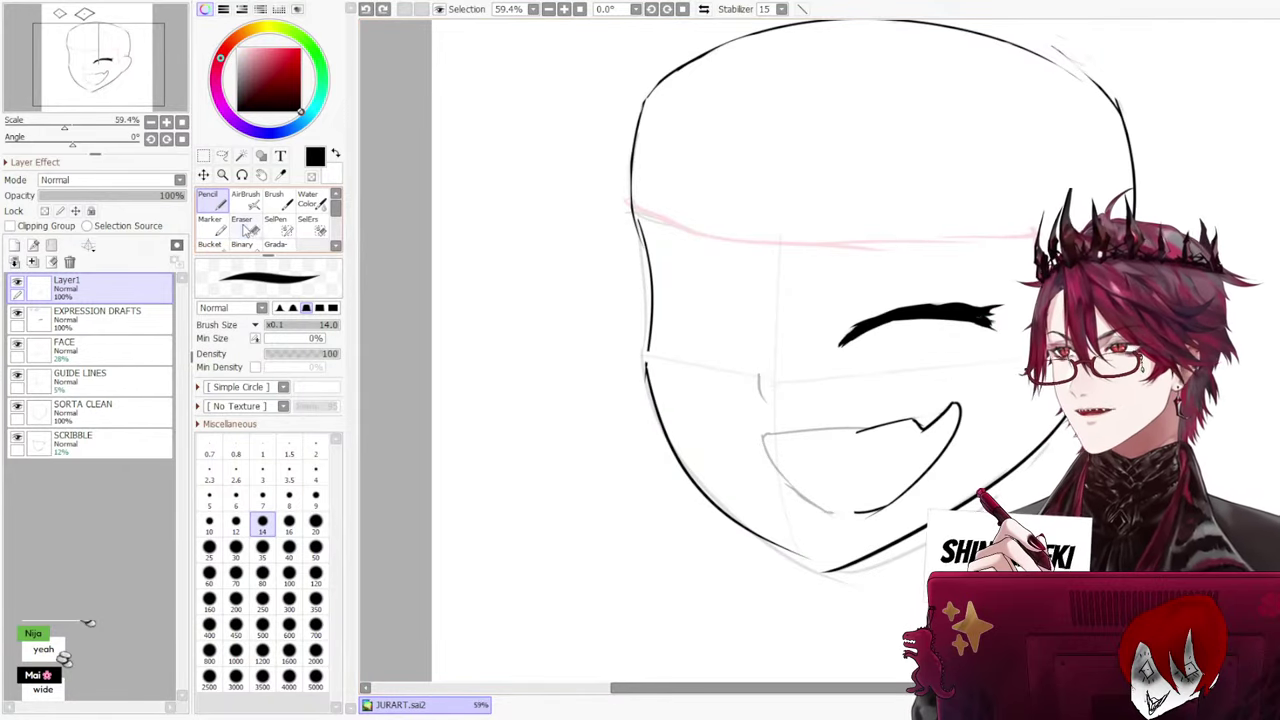
Erase the inner end of the upper lip line on Layer1 with the size 80 Eraser, leaving the fang intact
key(e)
drag(814, 414, 846, 432)
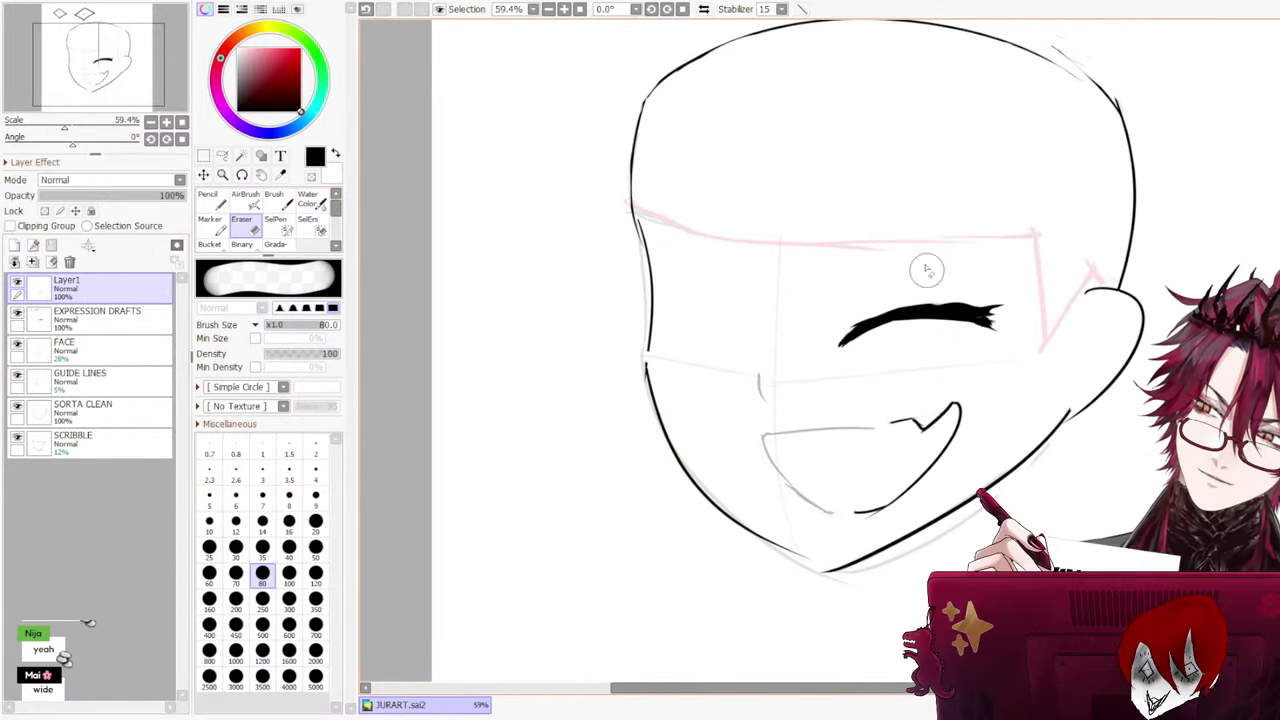
Try redrawing the upper lip from the fang inward and the mouth's inner side curve with the size 14 Pencil
key(n)
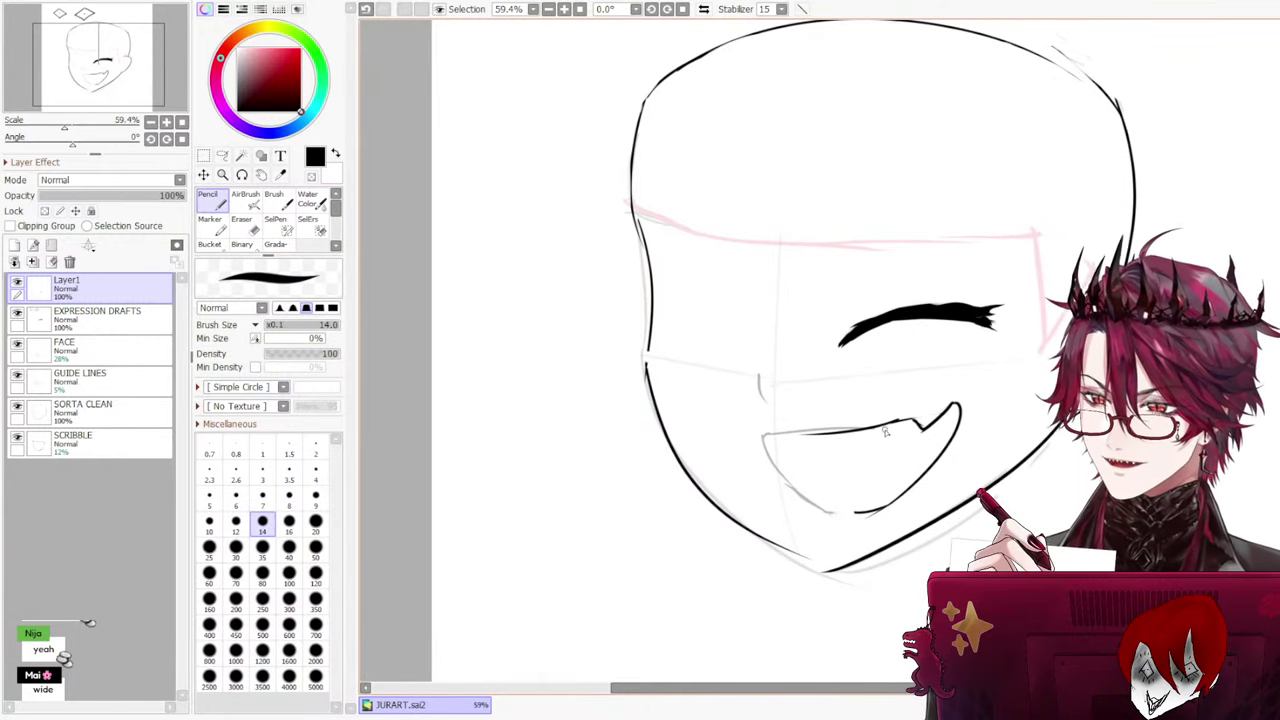
key(ctrl+z)
drag(904, 421, 806, 434)
key(ctrl+z)
mouse_move(896, 423)
mouse_down()
mouse_move(783, 434)
mouse_move(842, 516)
mouse_up()
key(ctrl+z)
key(ctrl+z)
drag(756, 452, 858, 510)
key(ctrl+z)
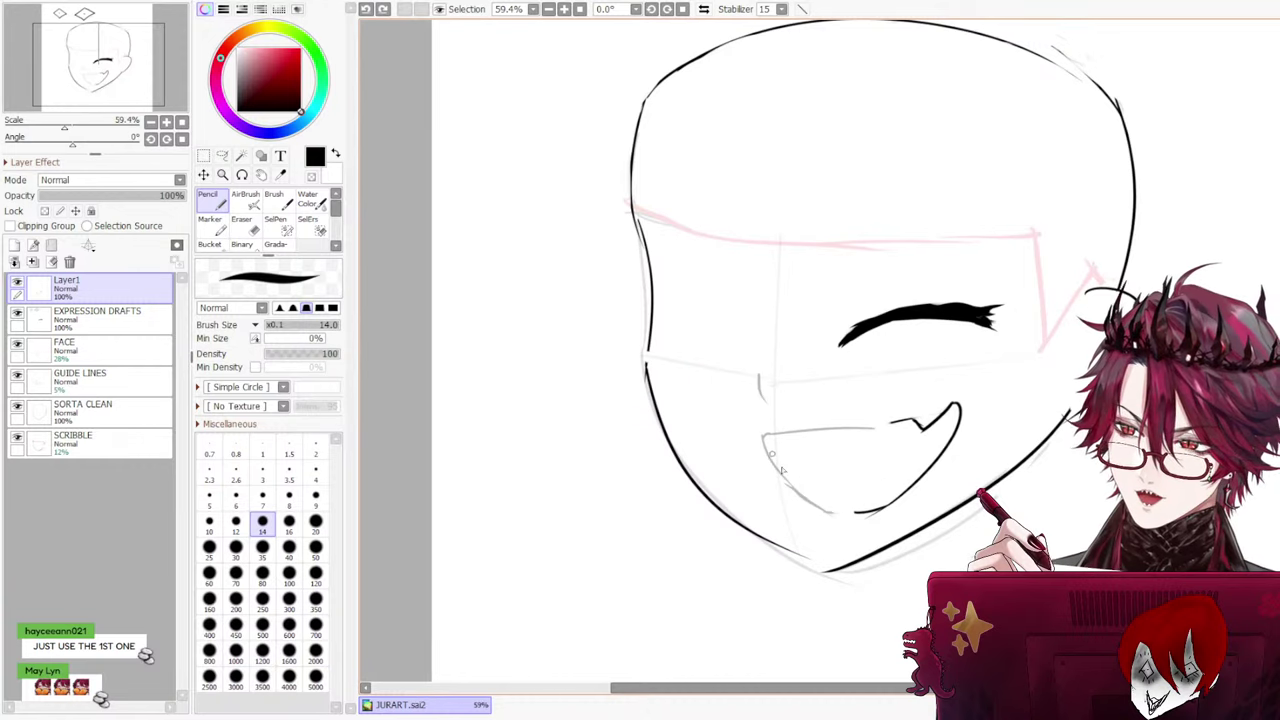
Try to ink the lower-left curve of the open mouth on Layer1, undoing and redrawing the stroke over the sketch
key(ctrl+z)
drag(770, 452, 850, 512)
key(ctrl+z)
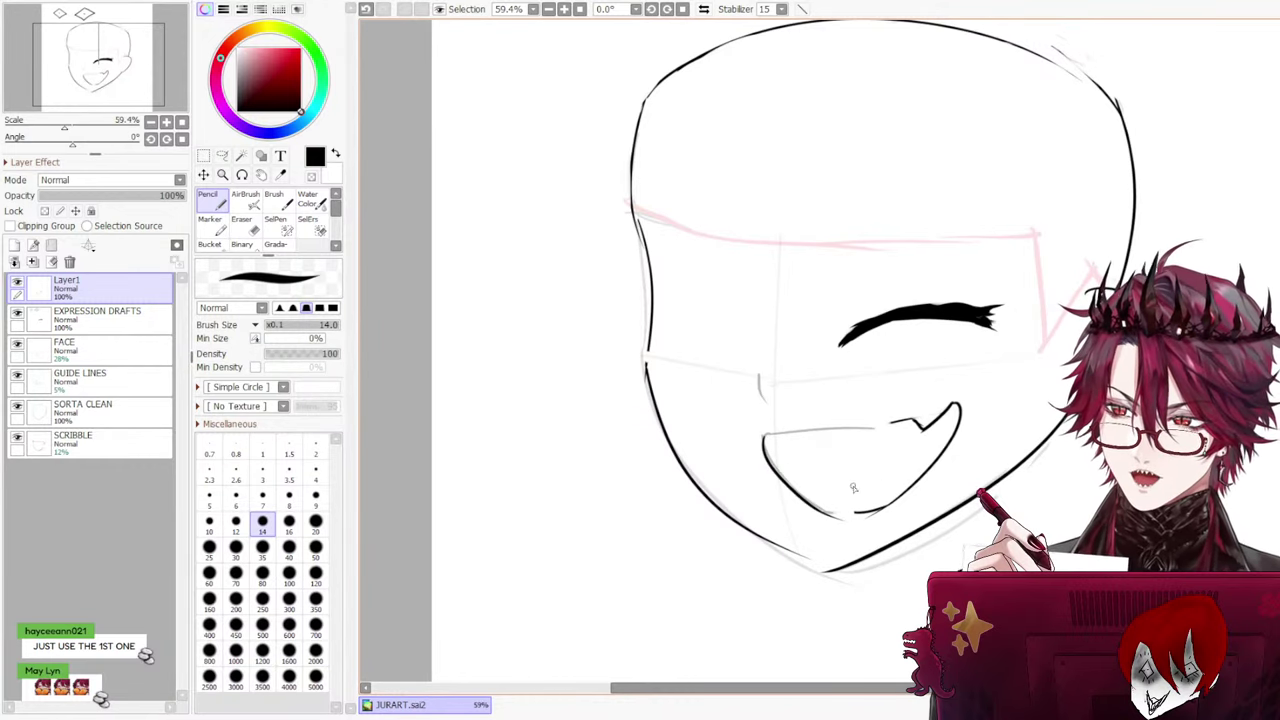
key(ctrl+z)
mouse_move(762, 454)
mouse_down()
mouse_move(776, 478)
mouse_move(868, 516)
mouse_move(856, 510)
mouse_up()
key(ctrl+z)
key(ctrl+z)
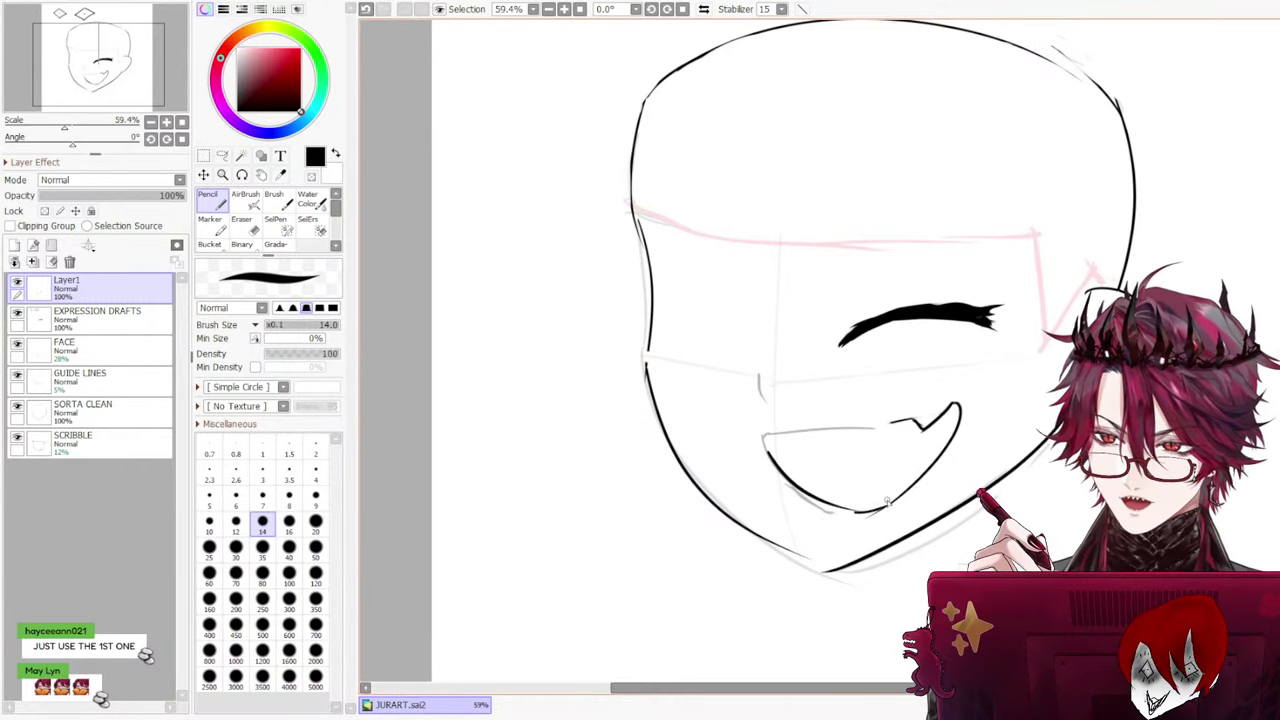
key(ctrl+z)
drag(760, 444, 856, 514)
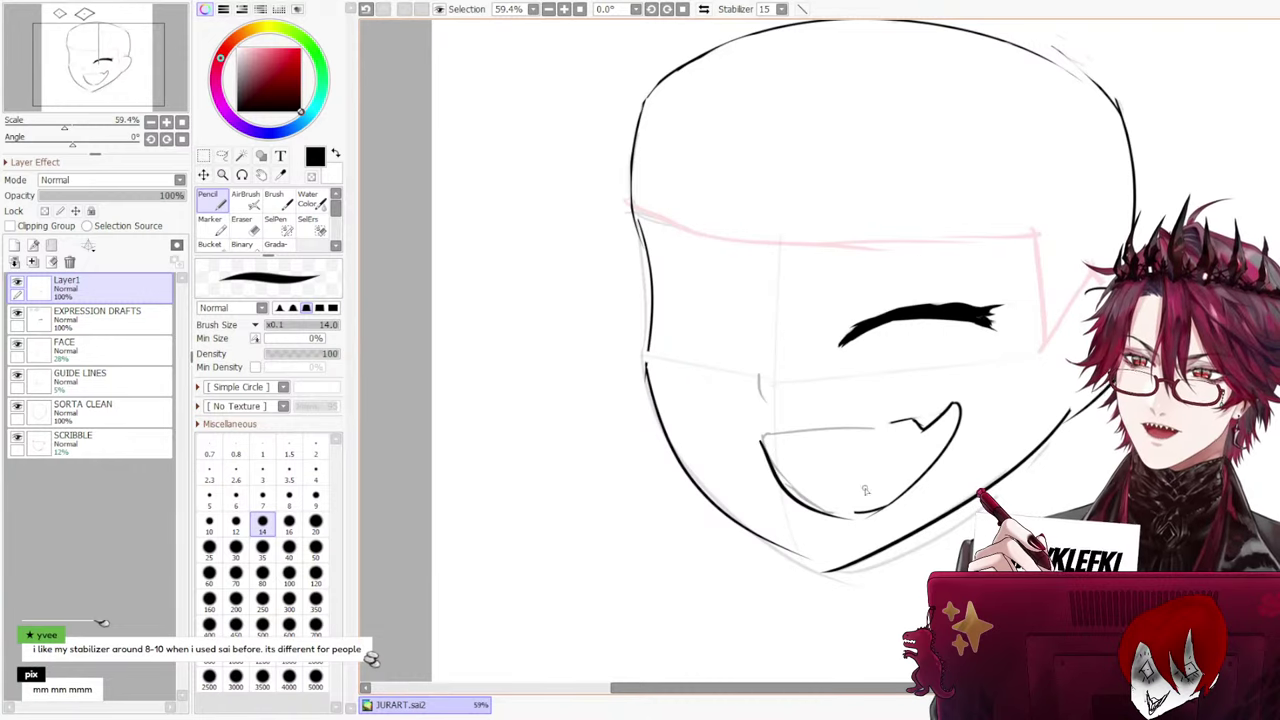
key(ctrl+z)
drag(760, 441, 858, 508)
key(ctrl+z)
key(ctrl+z)
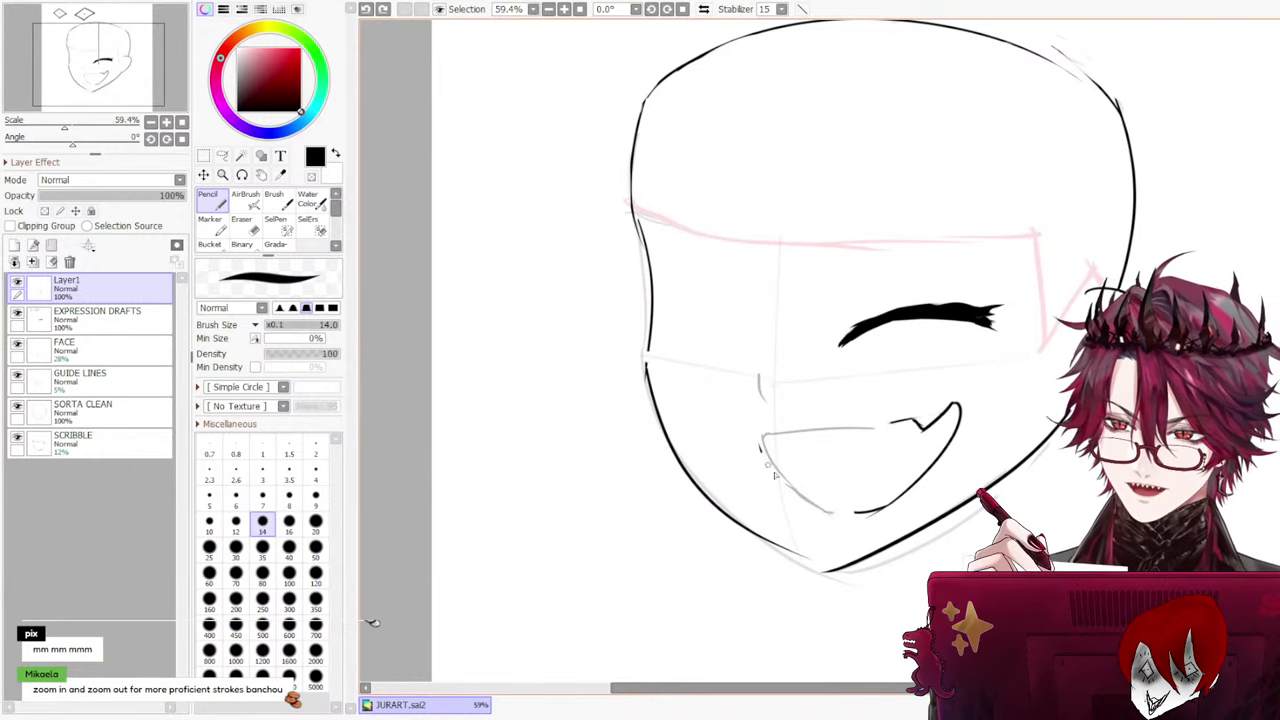
drag(762, 450, 844, 518)
key(ctrl+z)
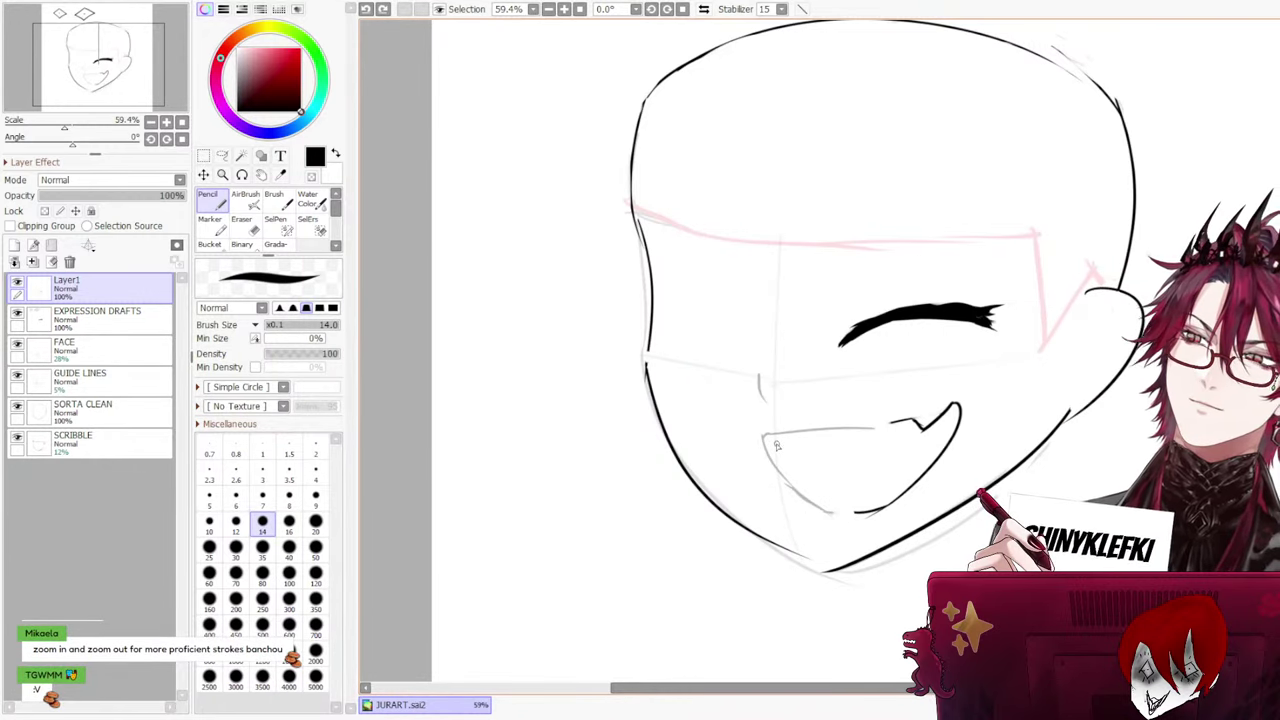
drag(768, 446, 838, 510)
key(ctrl+z)
drag(760, 446, 856, 512)
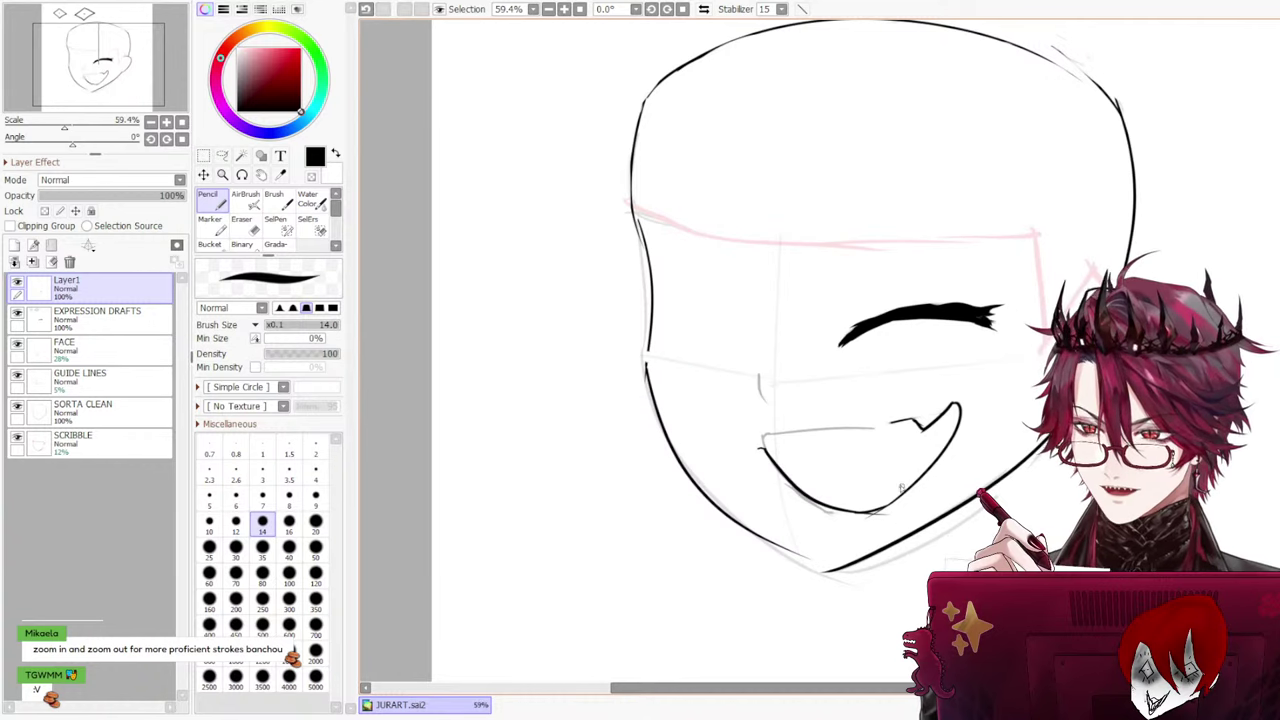
key(ctrl+z)
drag(762, 436, 858, 512)
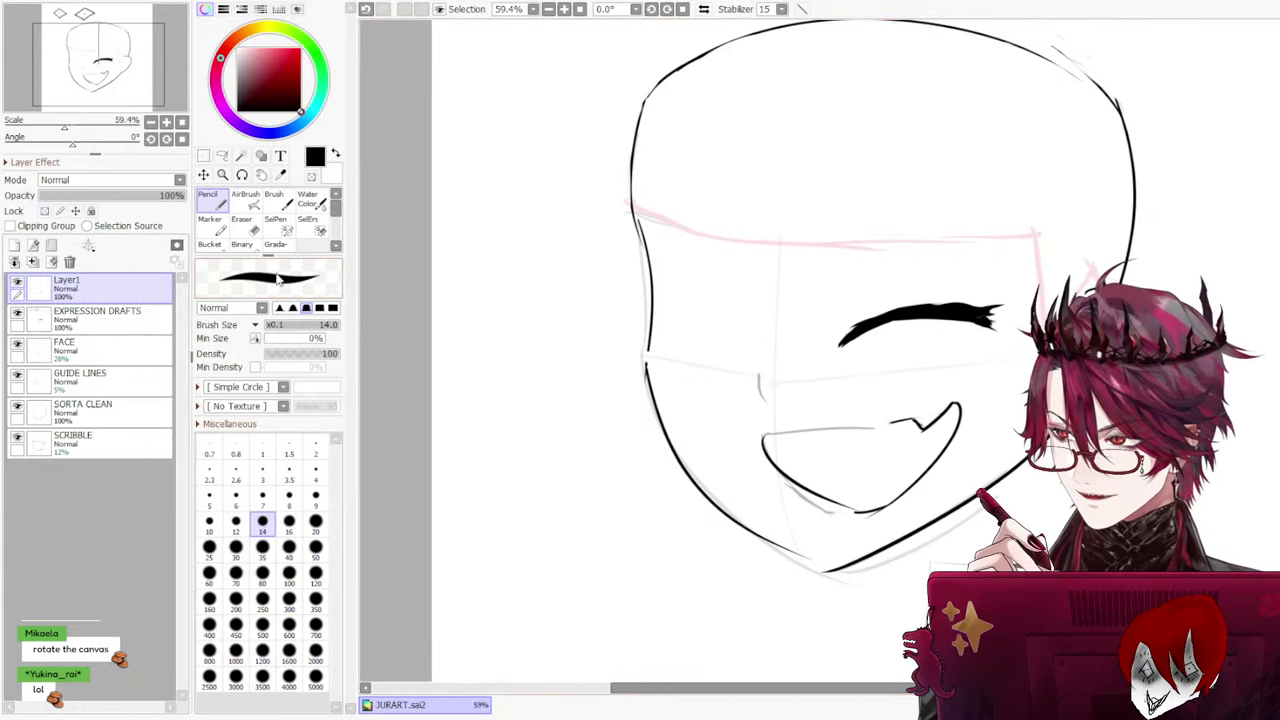
Fade the FACE layer to 0% opacity and try to erase and redraw the fang notch in Layer1's mouth line
click(108, 354)
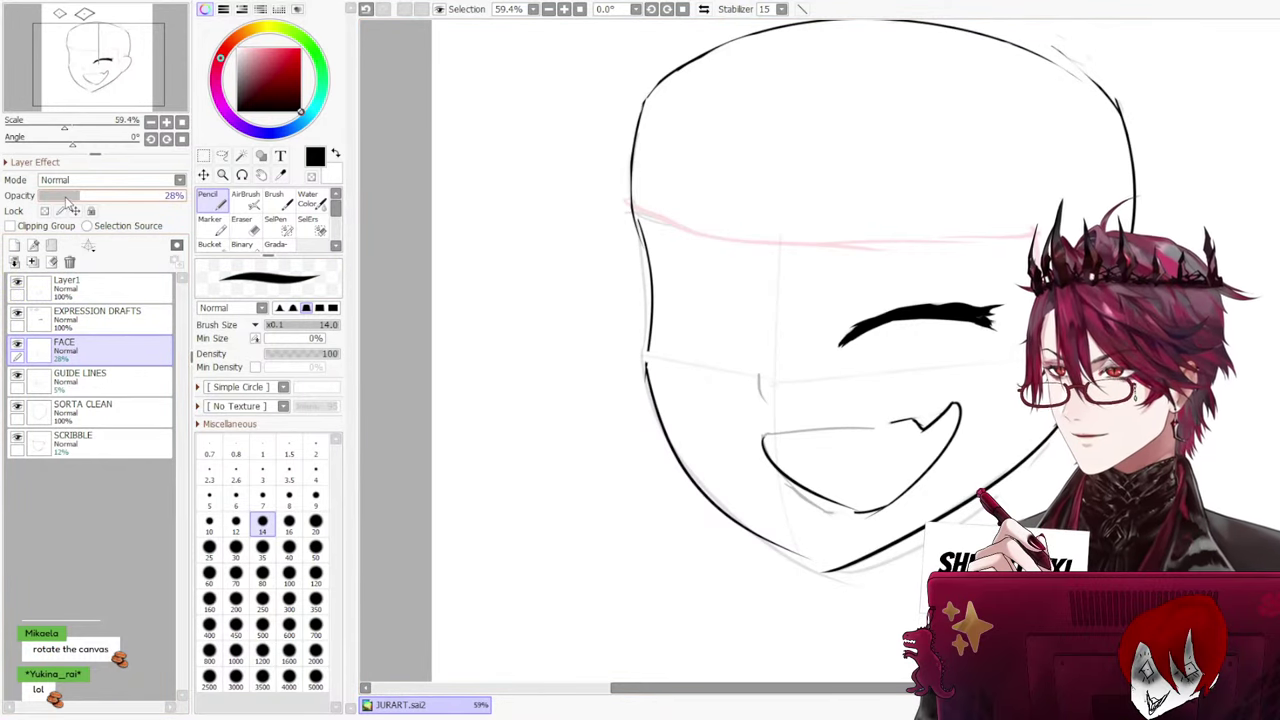
drag(78, 198, 40, 200)
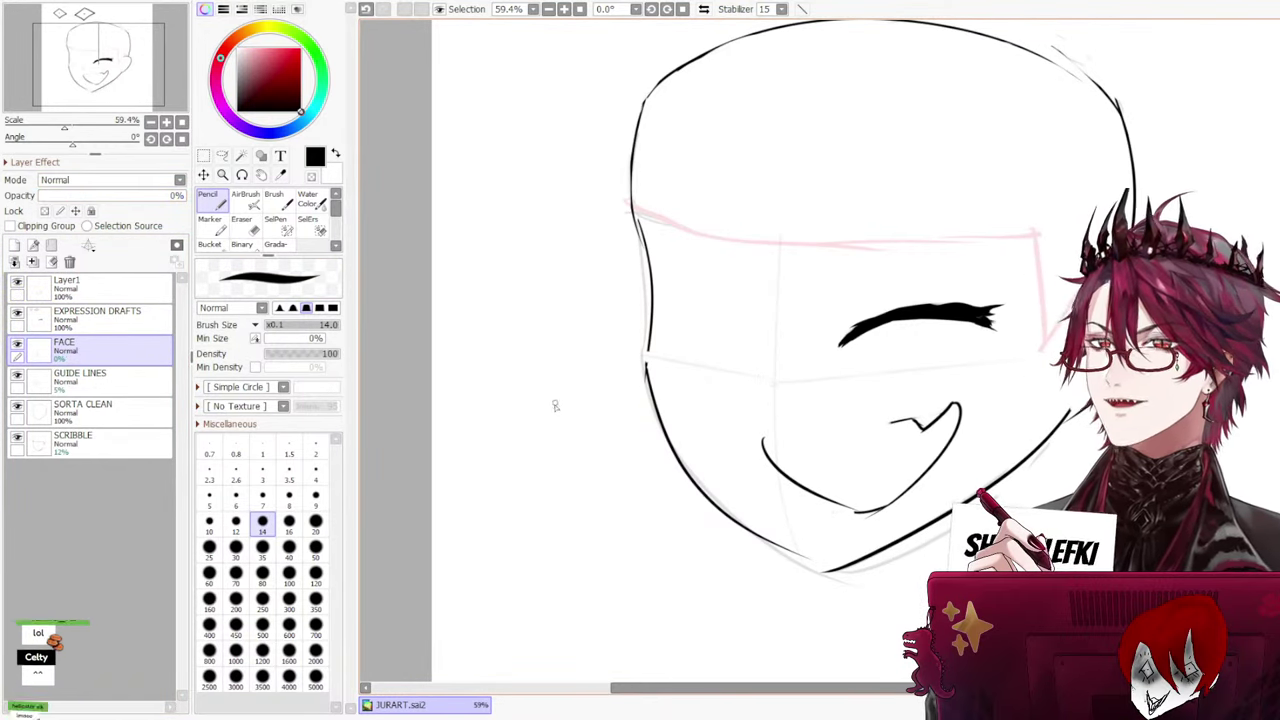
click(247, 226)
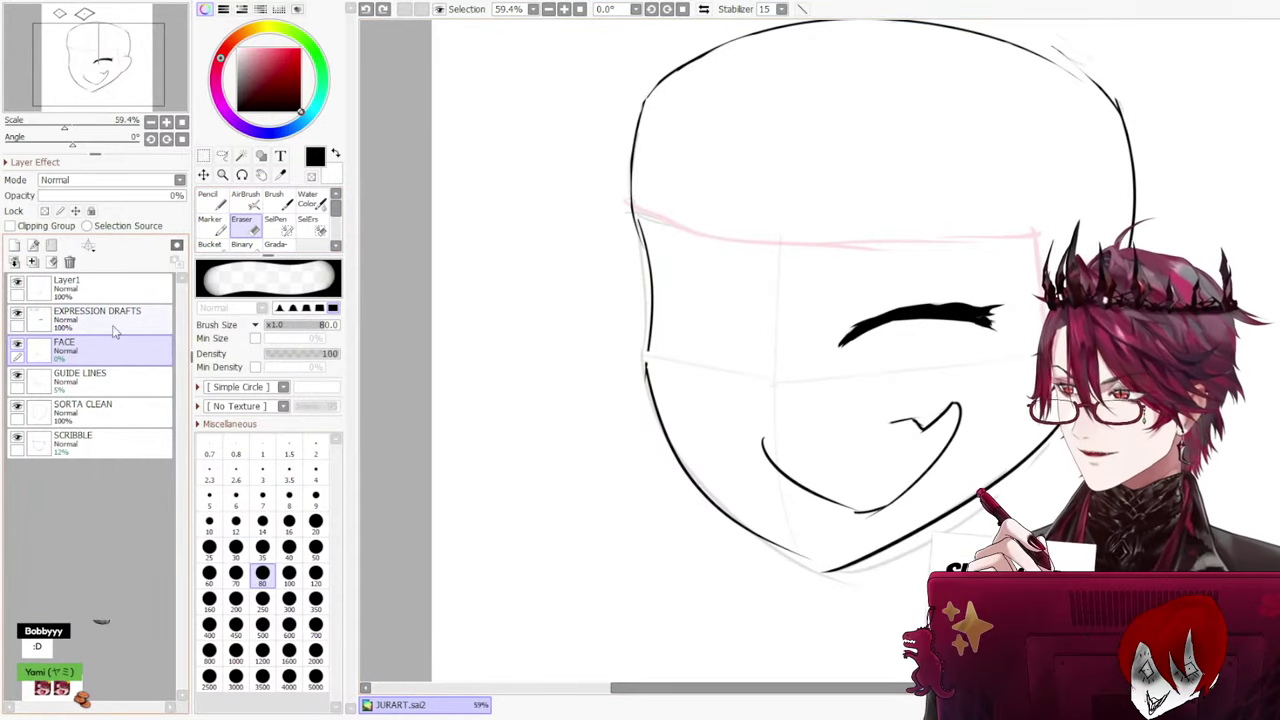
click(84, 292)
drag(912, 410, 929, 421)
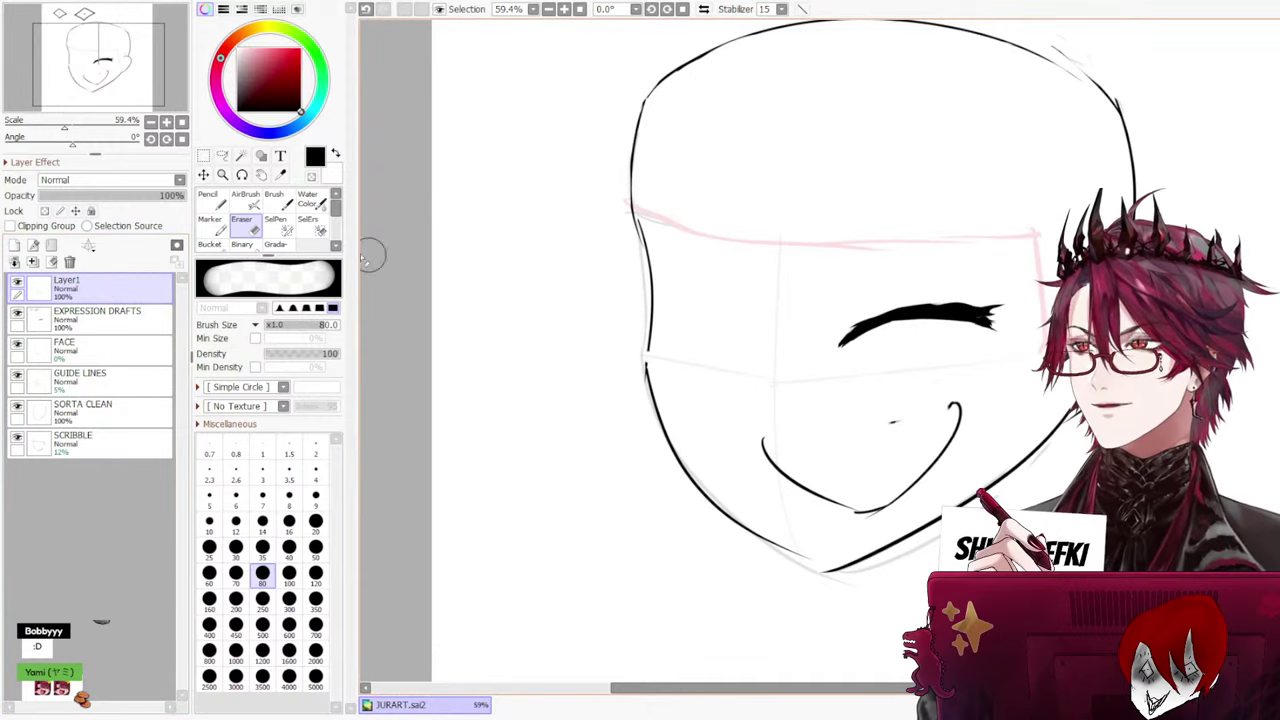
click(210, 200)
drag(947, 403, 937, 424)
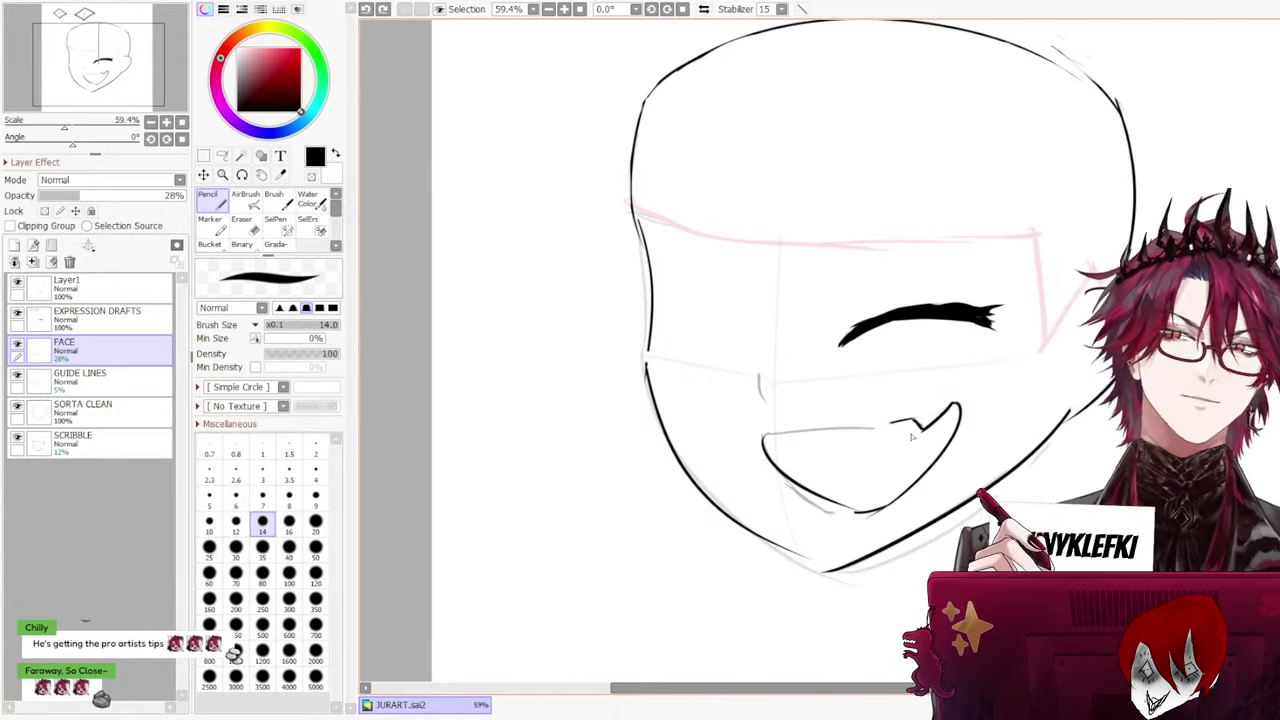
Ink the upper mouth line from the fang toward the nose side on Layer1, undoing the surplus mouth strokes
drag(915, 423, 791, 430)
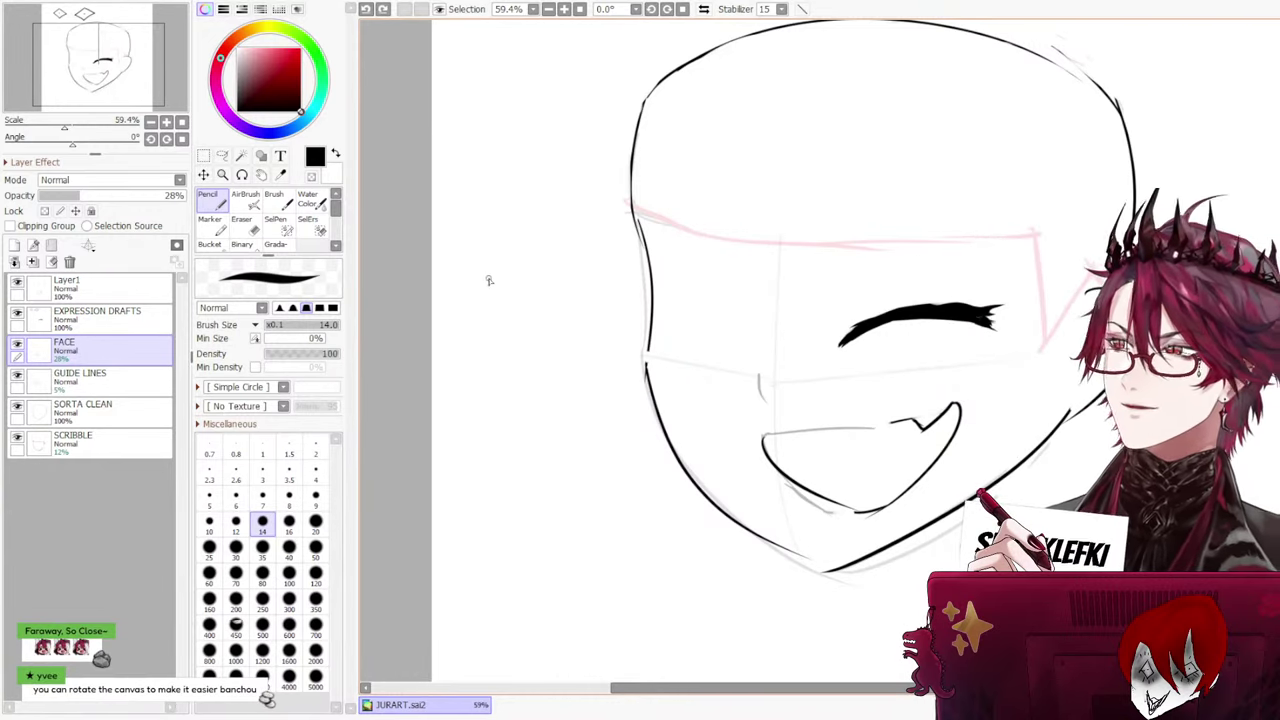
click(126, 291)
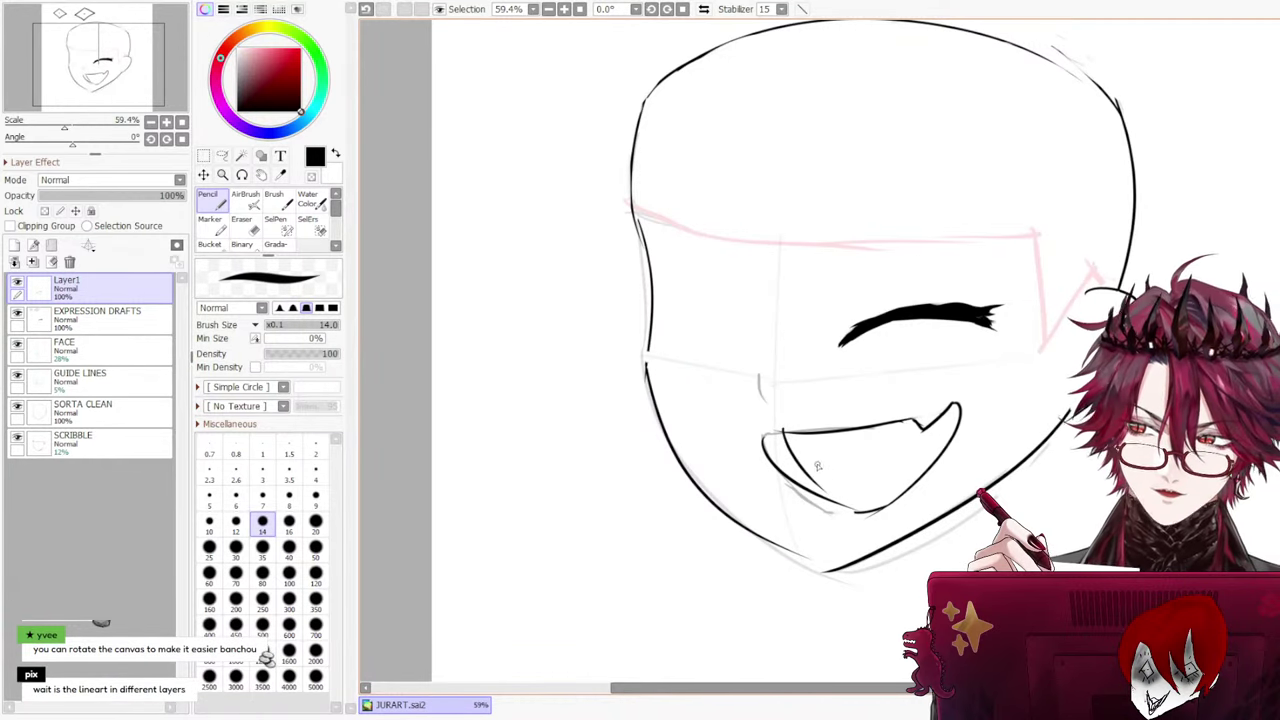
key(ctrl+z)
key(ctrl+z)
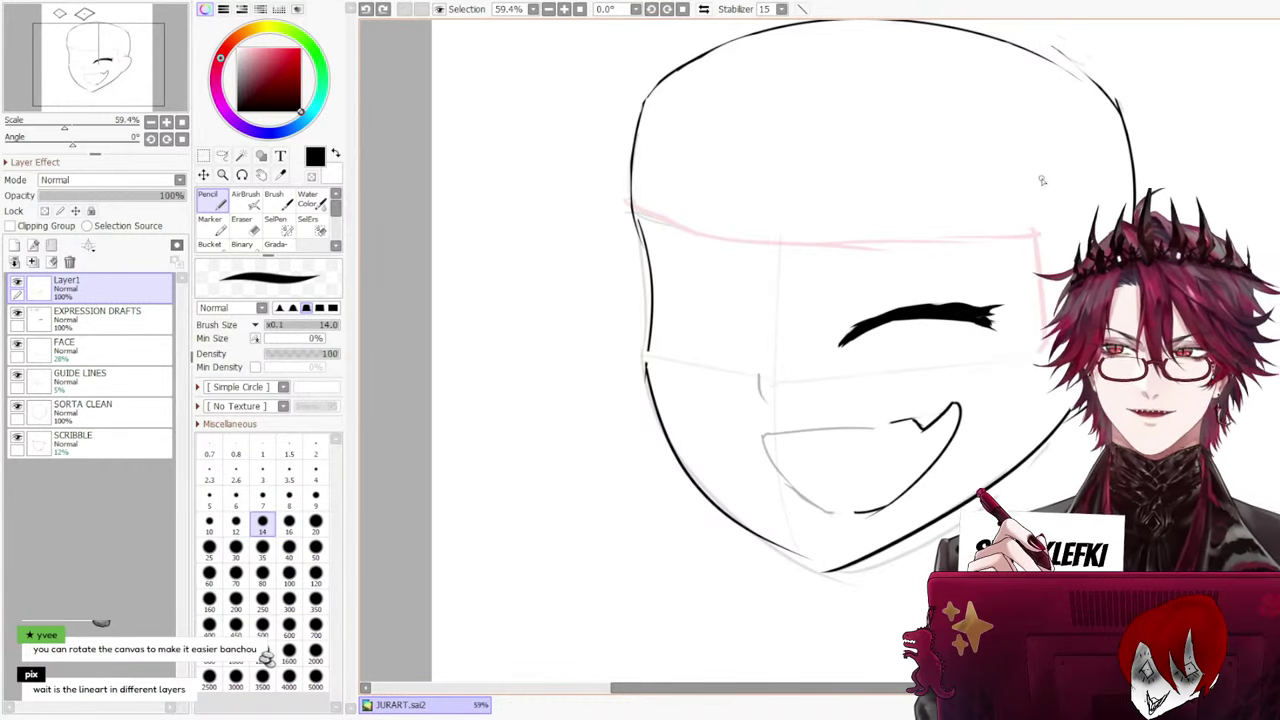
key(ctrl+z)
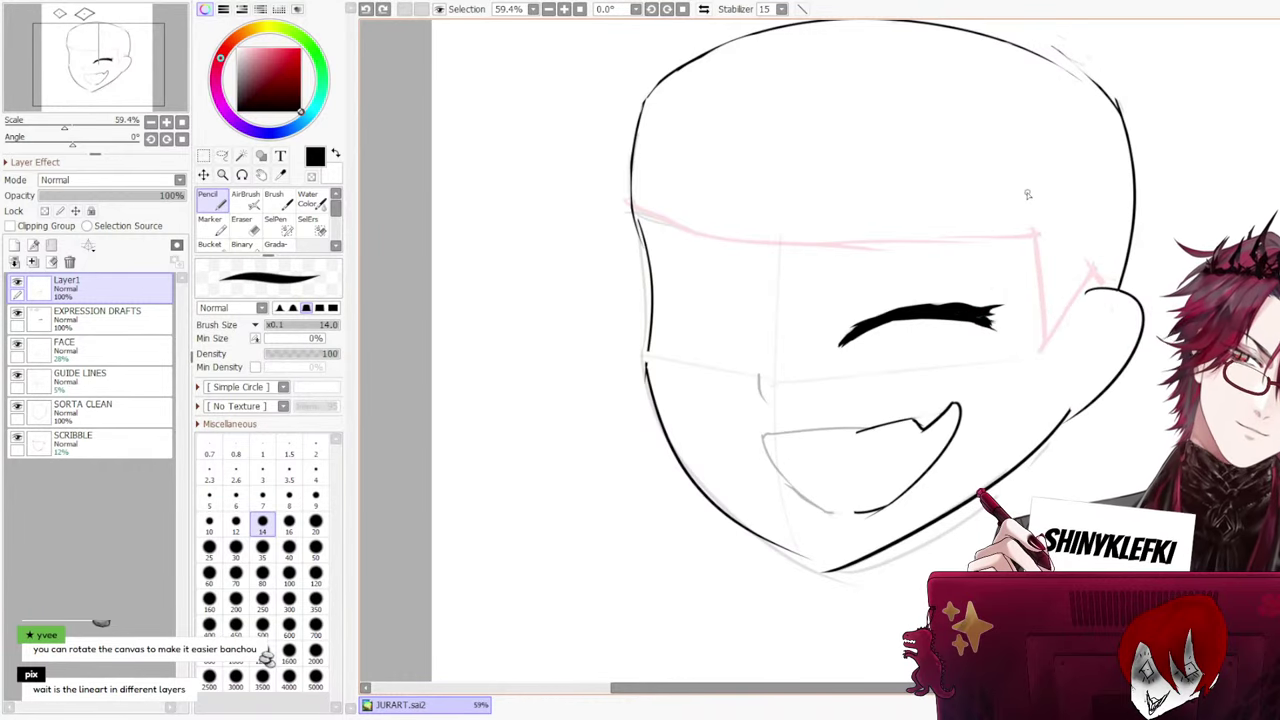
Set the FACE layer's opacity to 100%
scroll(1034, 202, down, 6)
scroll(498, 194, up, 1)
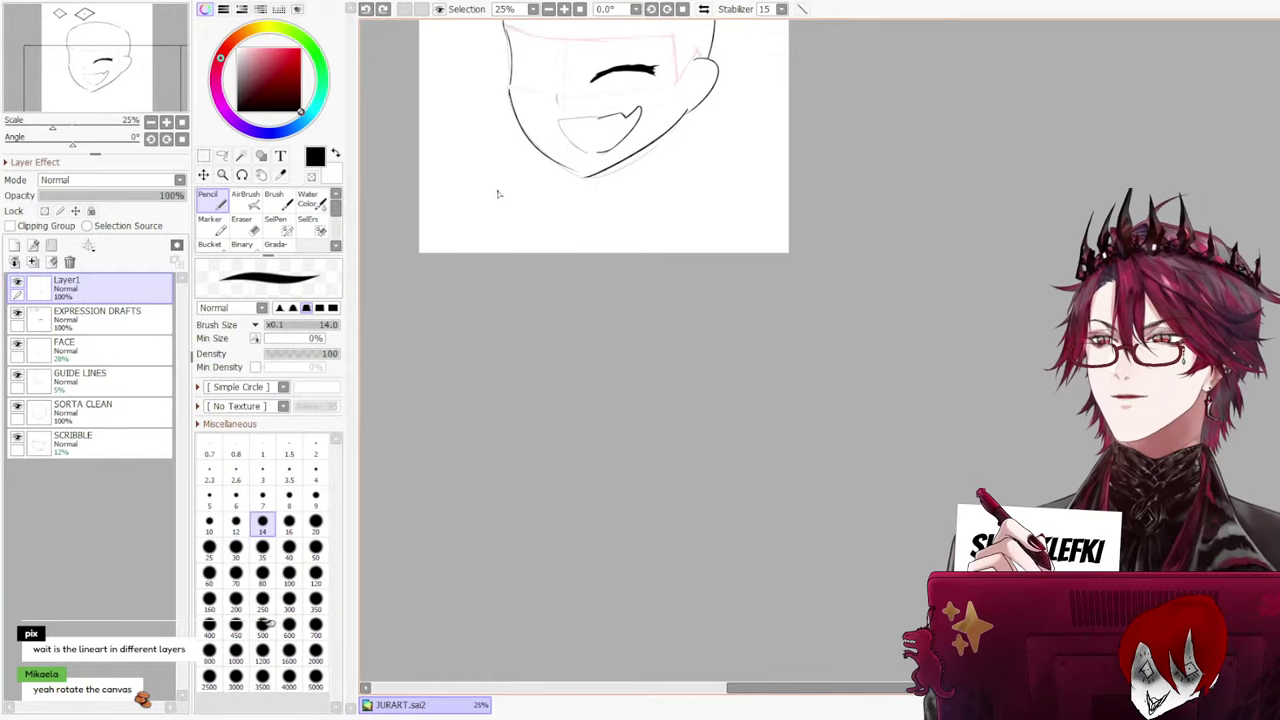
drag(498, 194, 498, 427)
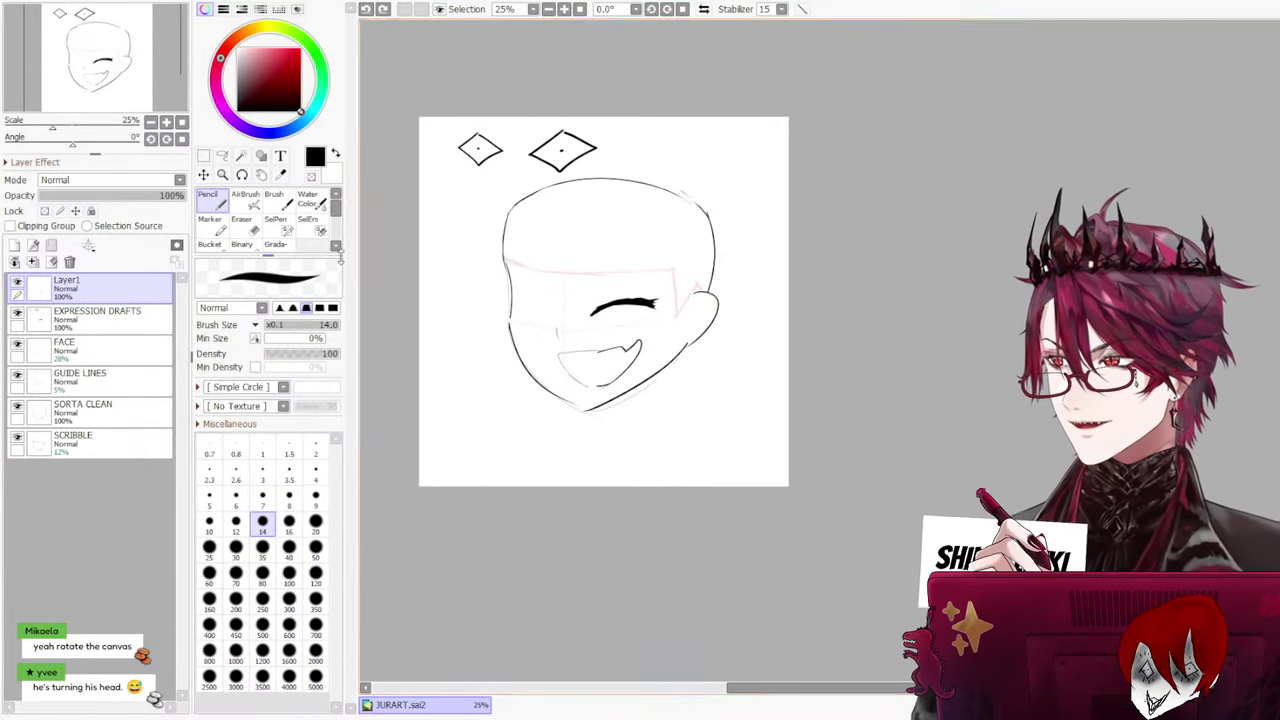
scroll(489, 261, up, 2)
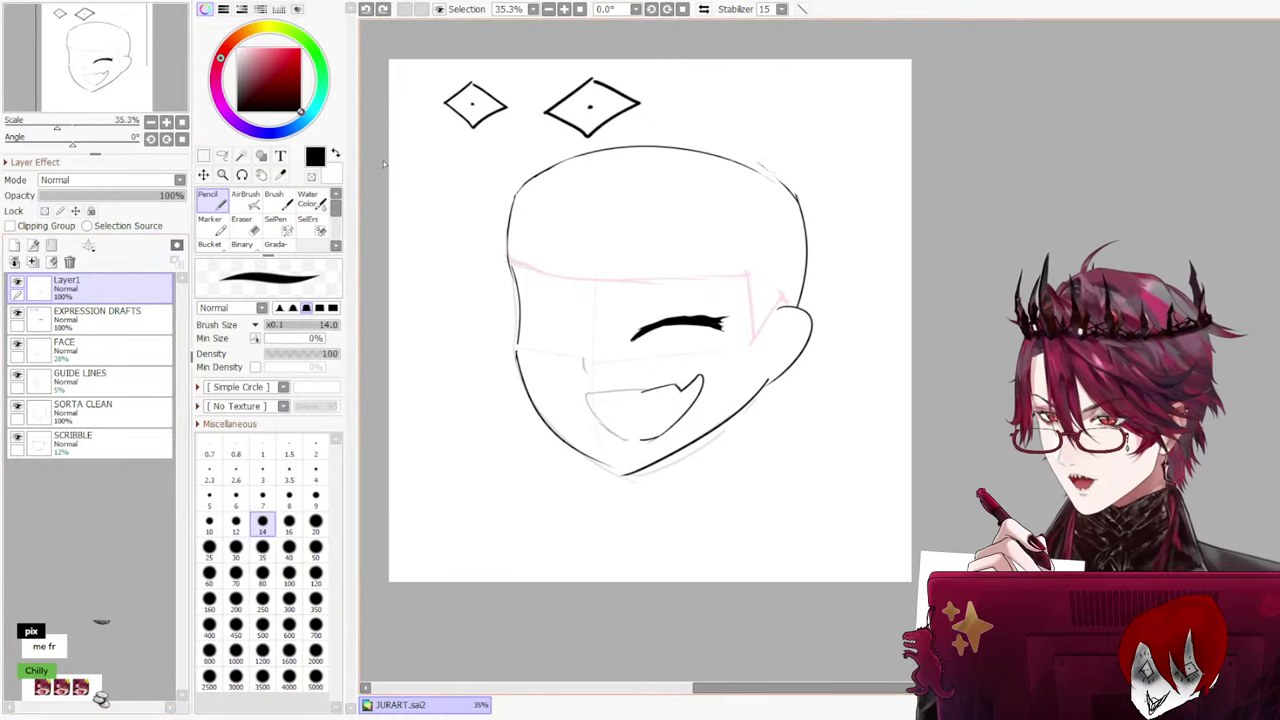
click(100, 346)
click(143, 195)
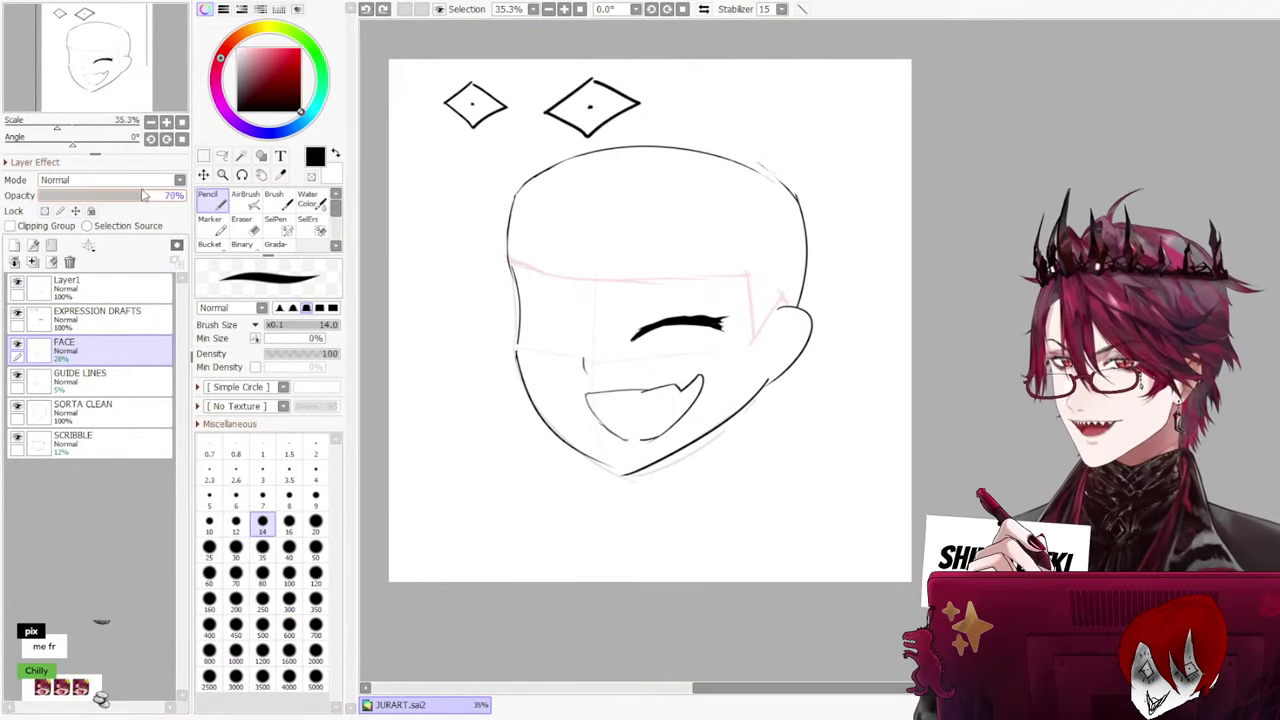
drag(143, 195, 188, 195)
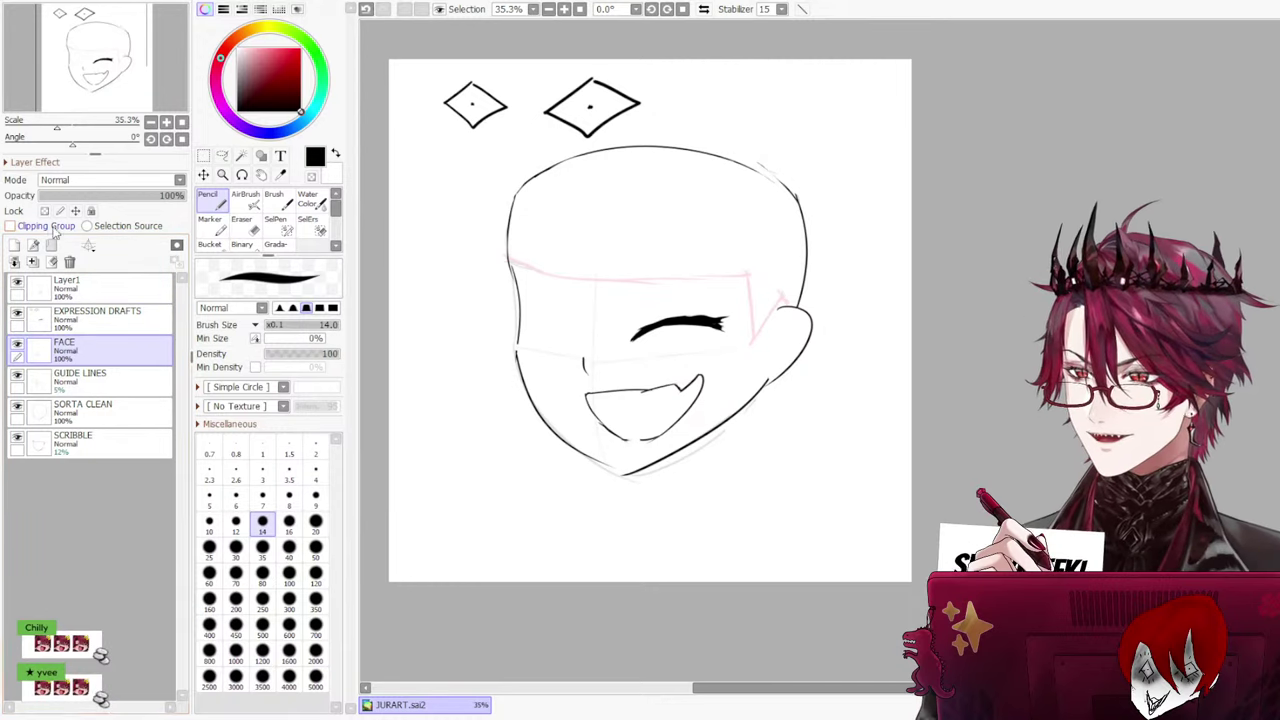
Brush a SelPen selection over the fang side of the mouth, then cut that part from the FACE layer and paste it onto a new layer
click(101, 300)
scroll(820, 529, up, 3)
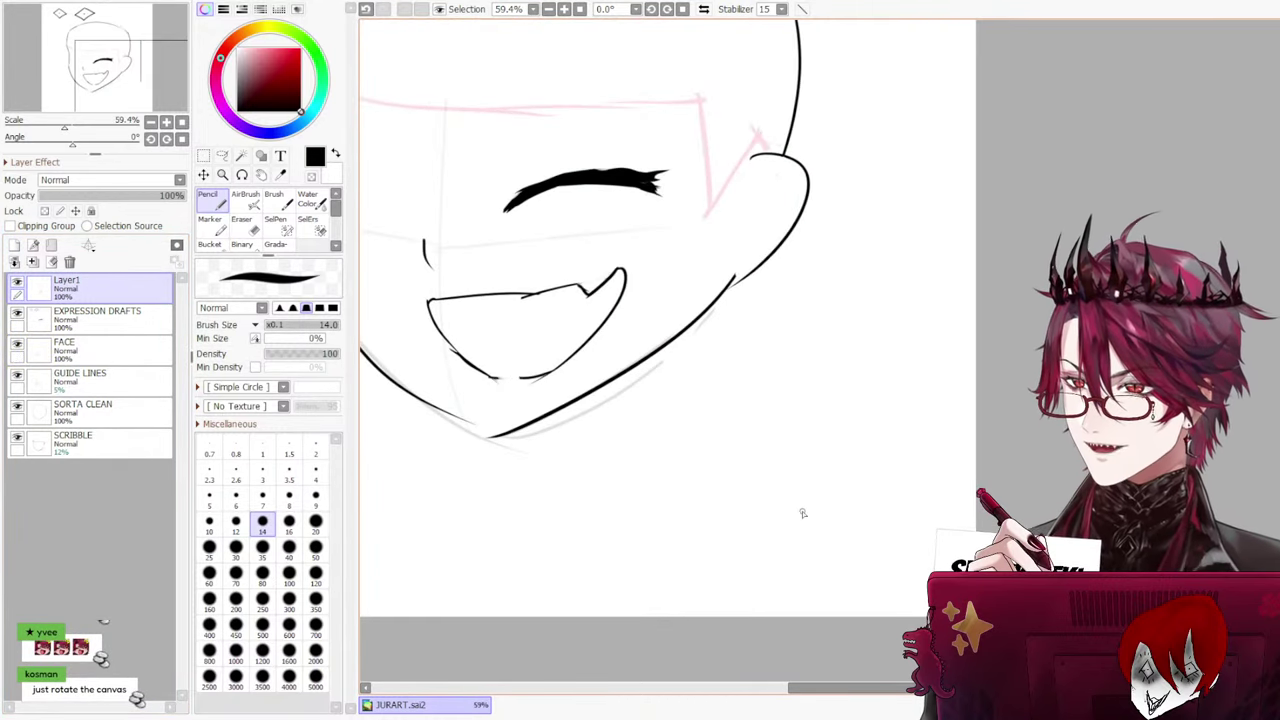
click(287, 225)
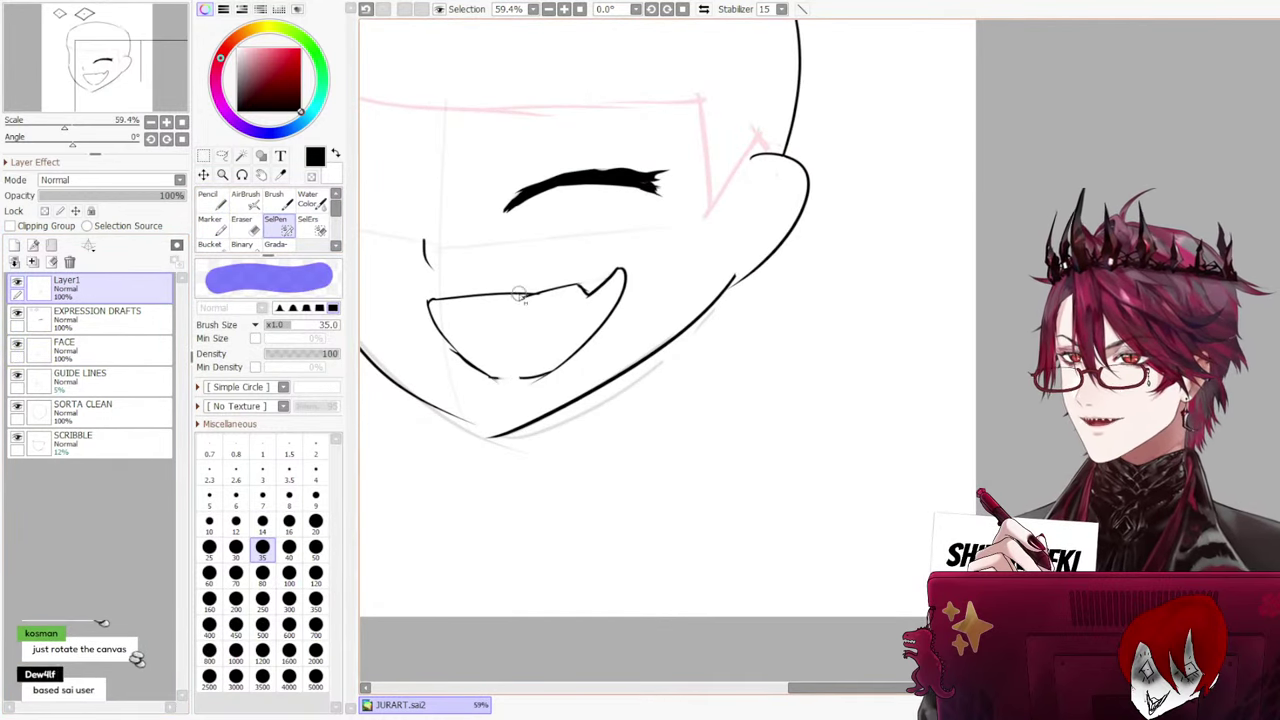
mouse_move(512, 295)
mouse_down()
mouse_move(602, 276)
mouse_move(608, 286)
mouse_move(588, 332)
mouse_move(509, 380)
mouse_move(440, 326)
mouse_move(589, 283)
mouse_move(611, 305)
mouse_move(554, 357)
mouse_move(544, 302)
mouse_move(588, 290)
mouse_up()
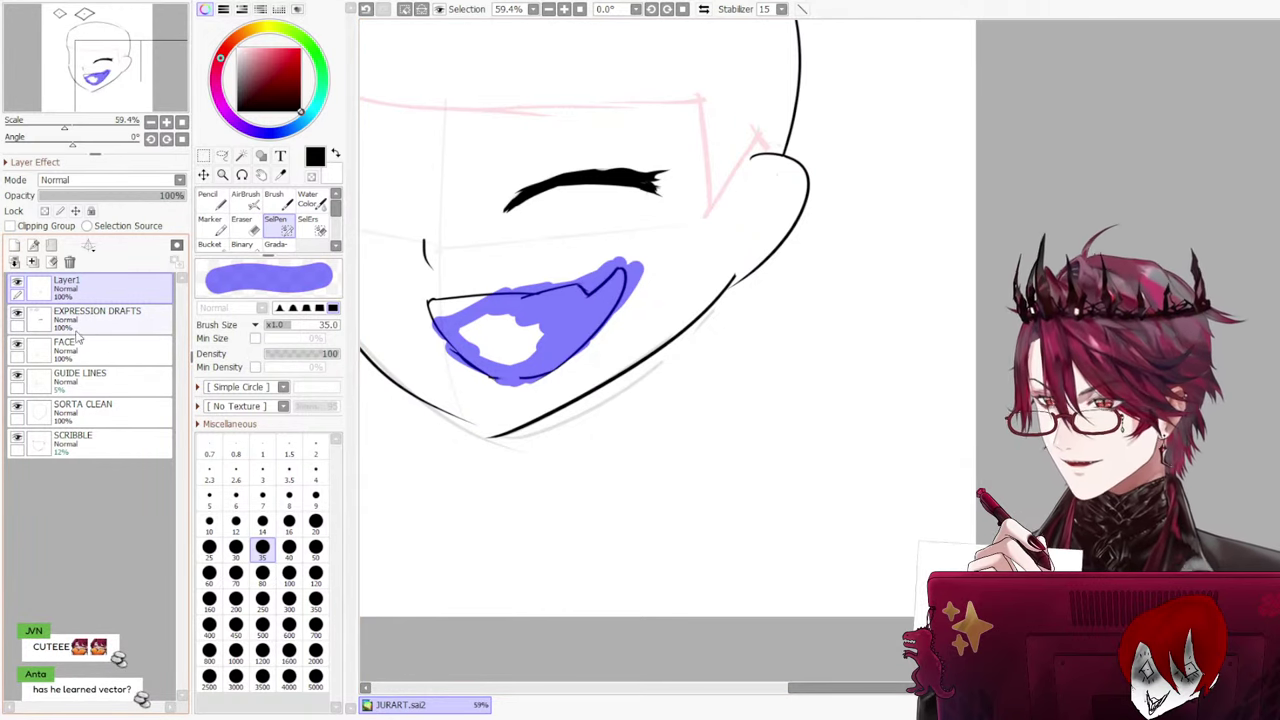
click(96, 356)
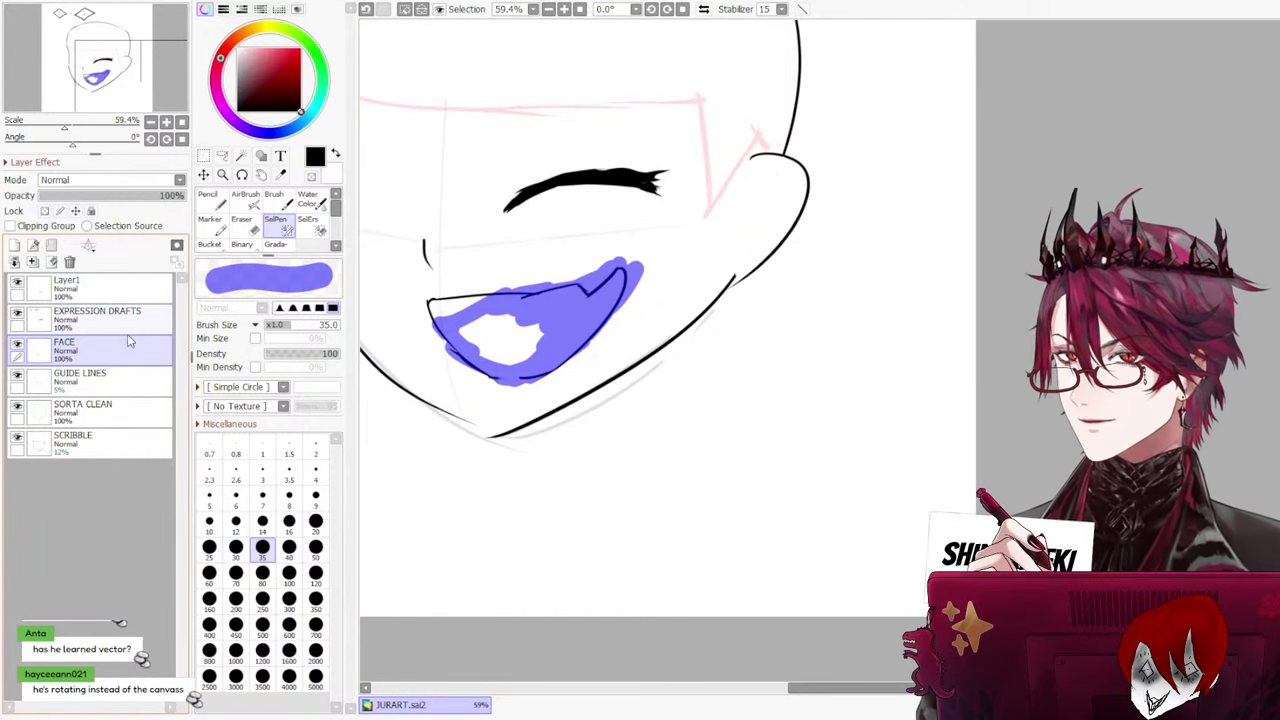
key(ctrl+x)
key(ctrl+v)
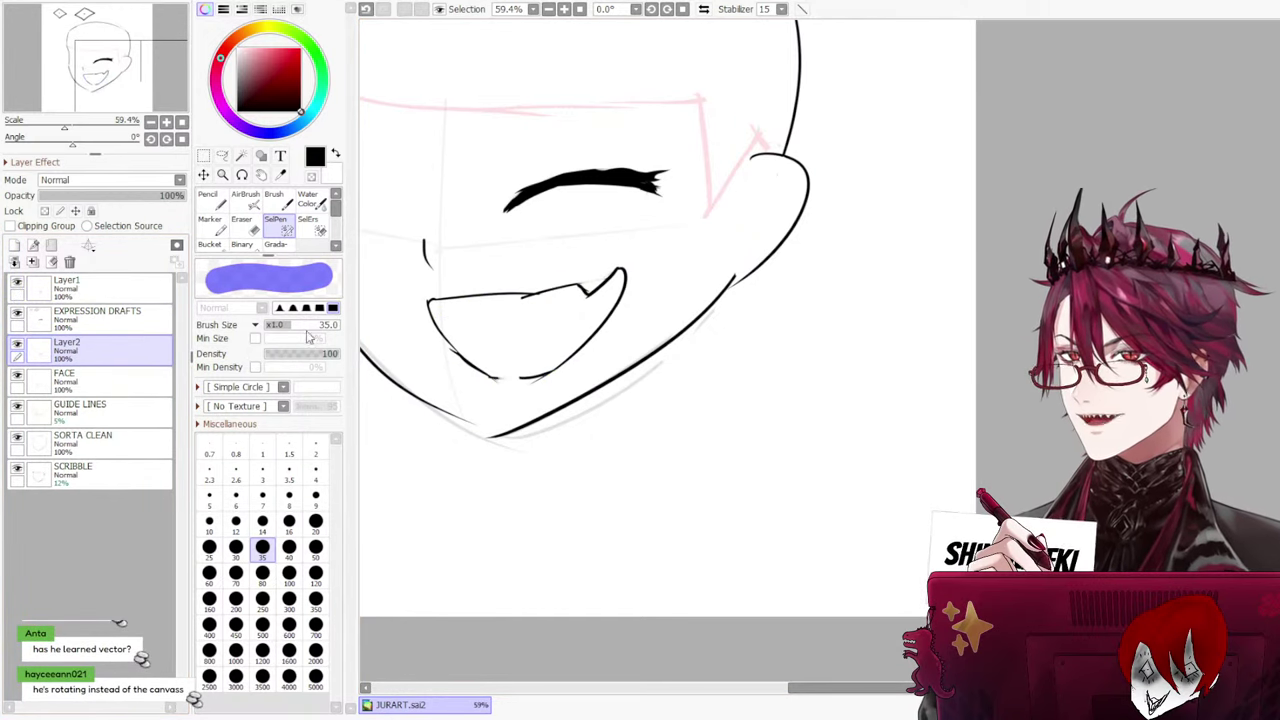
Check the pasted mouth piece by toggling Layer2's visibility, then delete Layer1
click(17, 346)
click(17, 346)
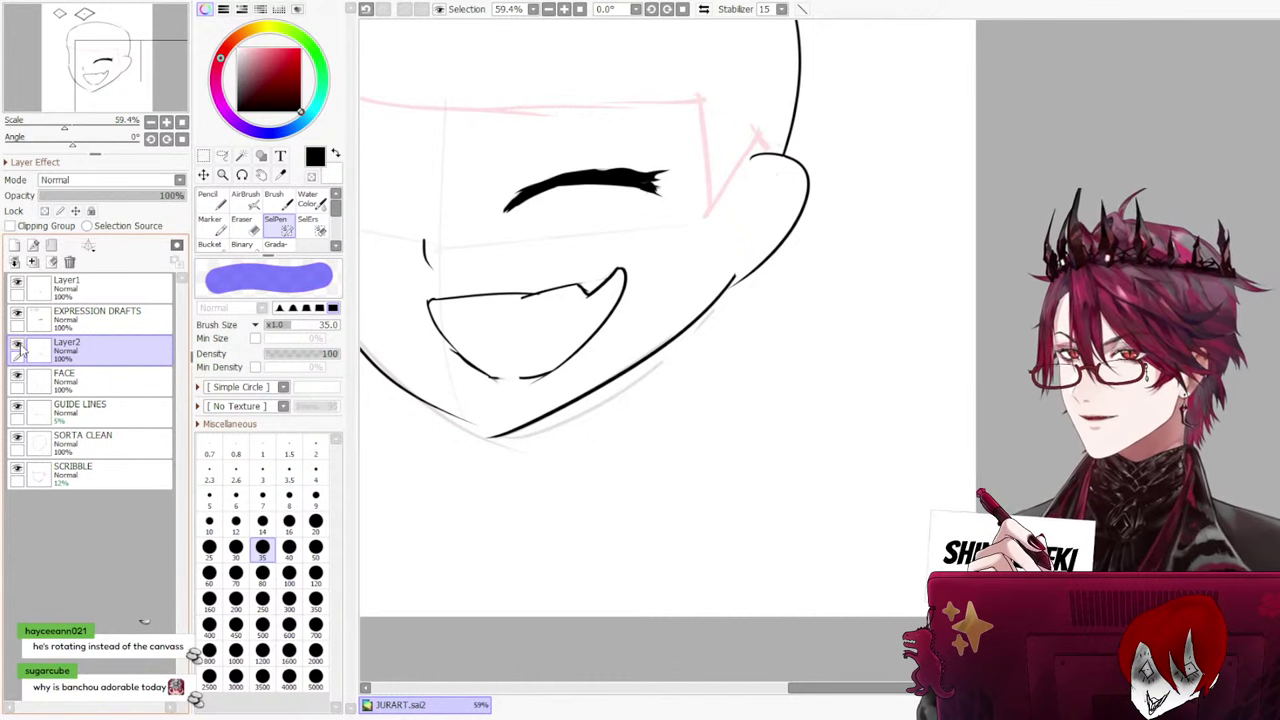
click(73, 298)
click(69, 262)
Check the FACE and Layer2 mouth halves separately, move Layer2's piece down into FACE, and delete Layer2
click(94, 350)
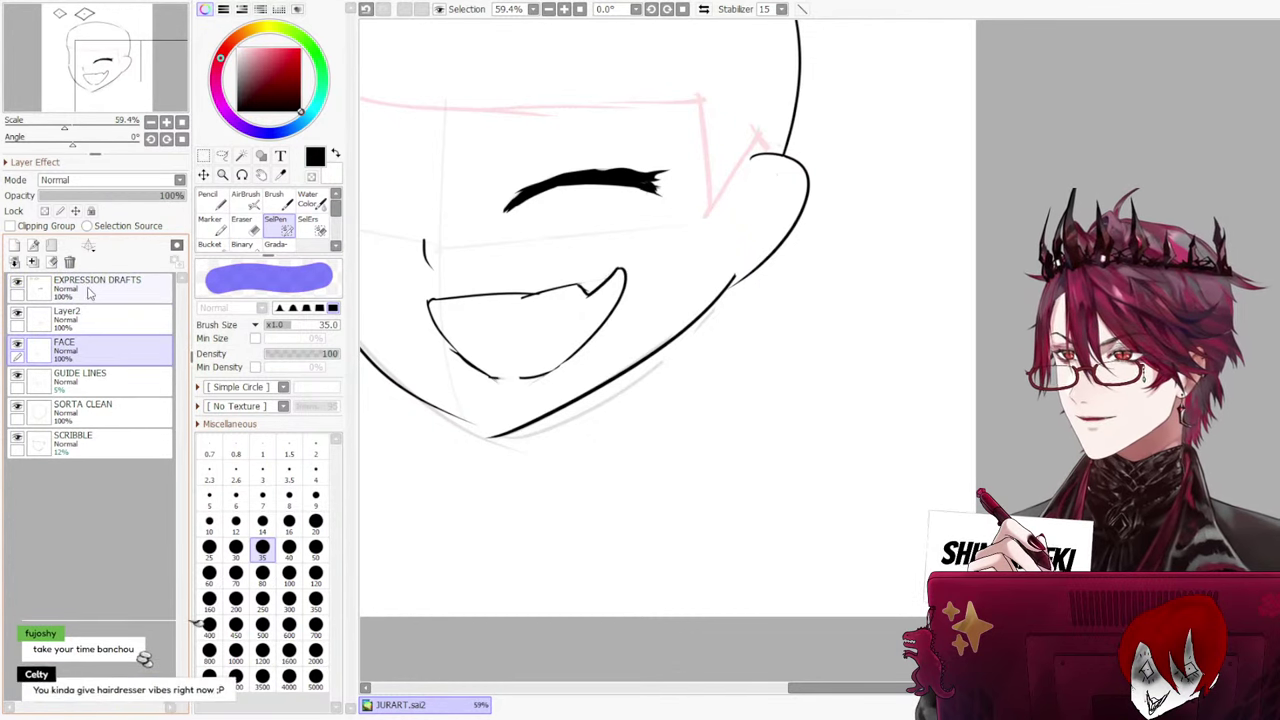
click(17, 345)
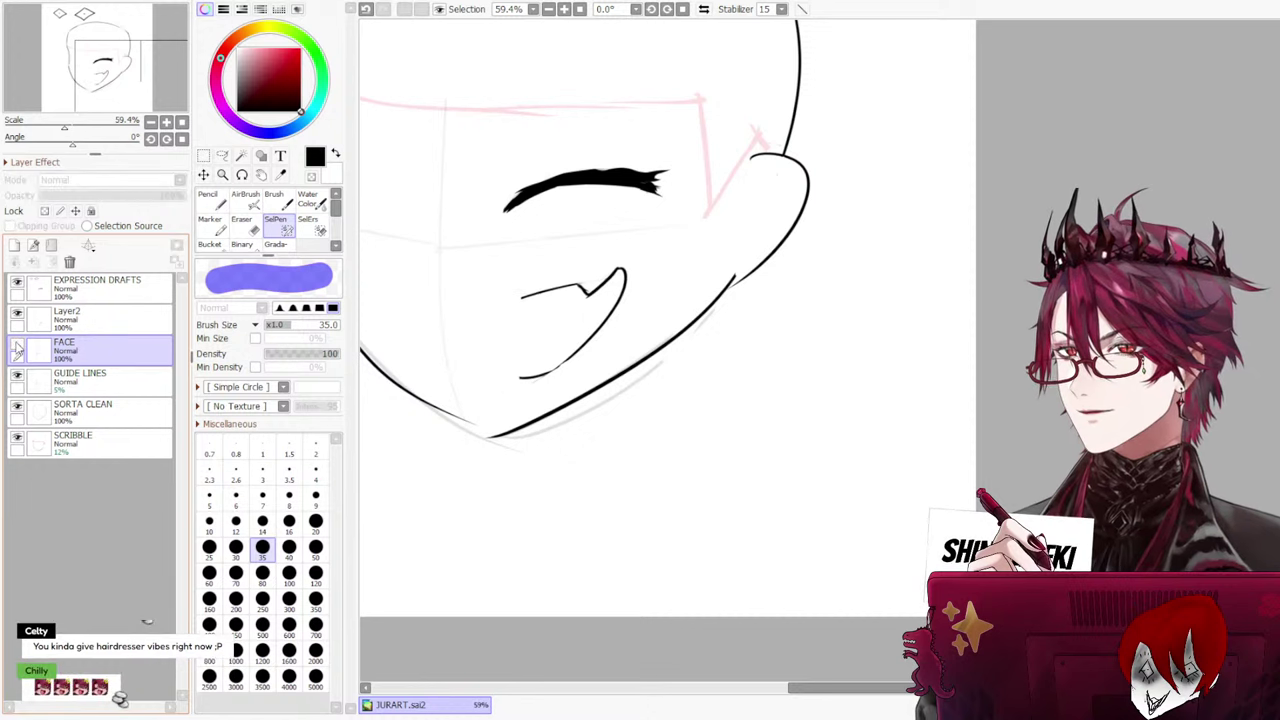
click(17, 345)
click(17, 314)
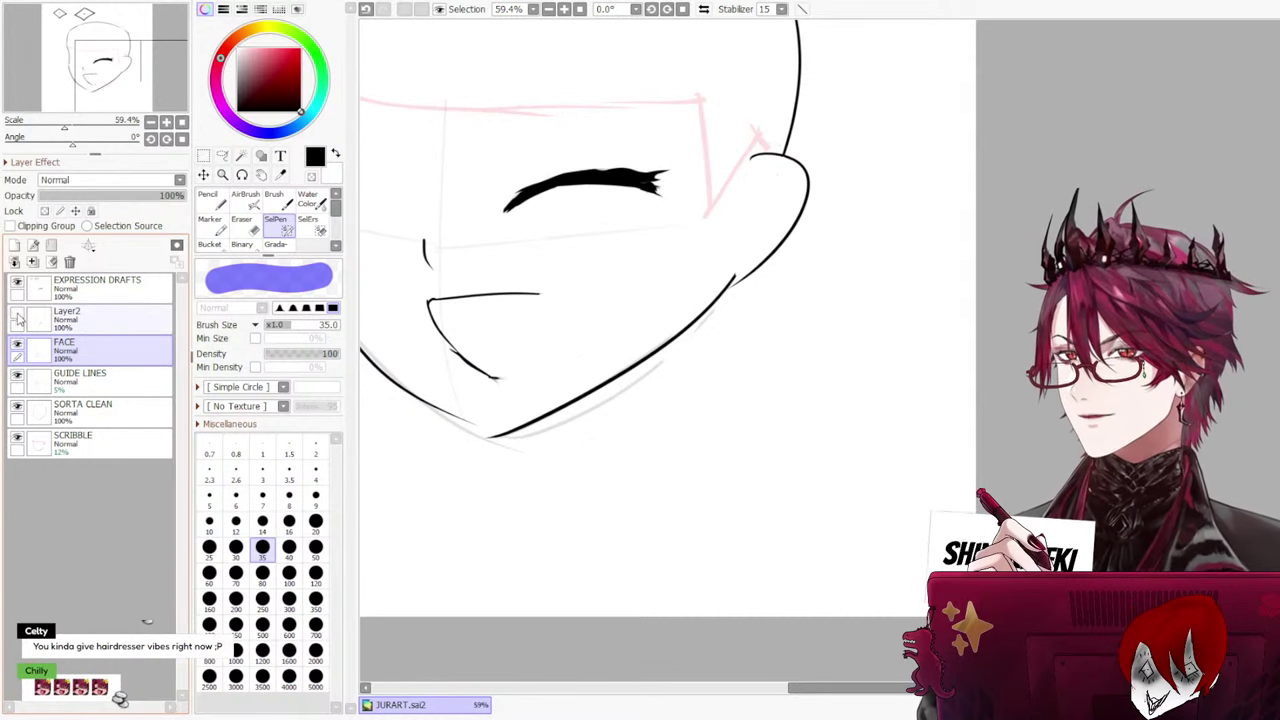
click(17, 314)
click(80, 318)
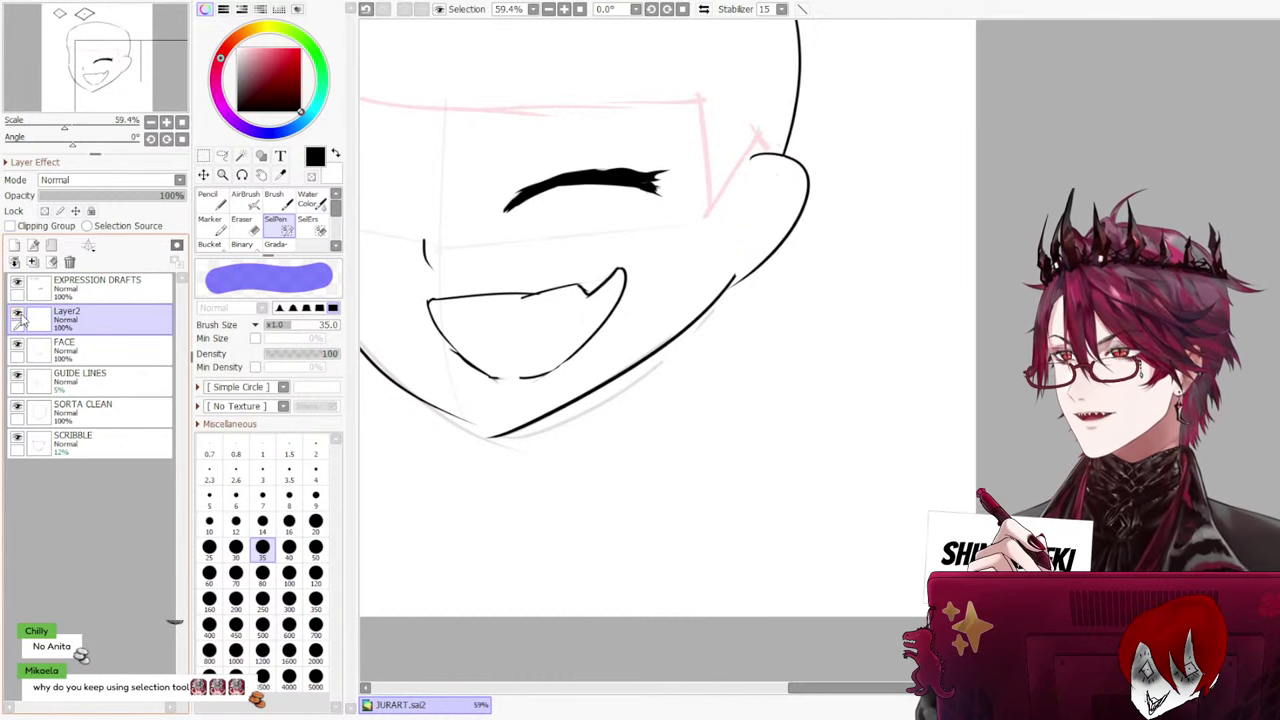
click(69, 262)
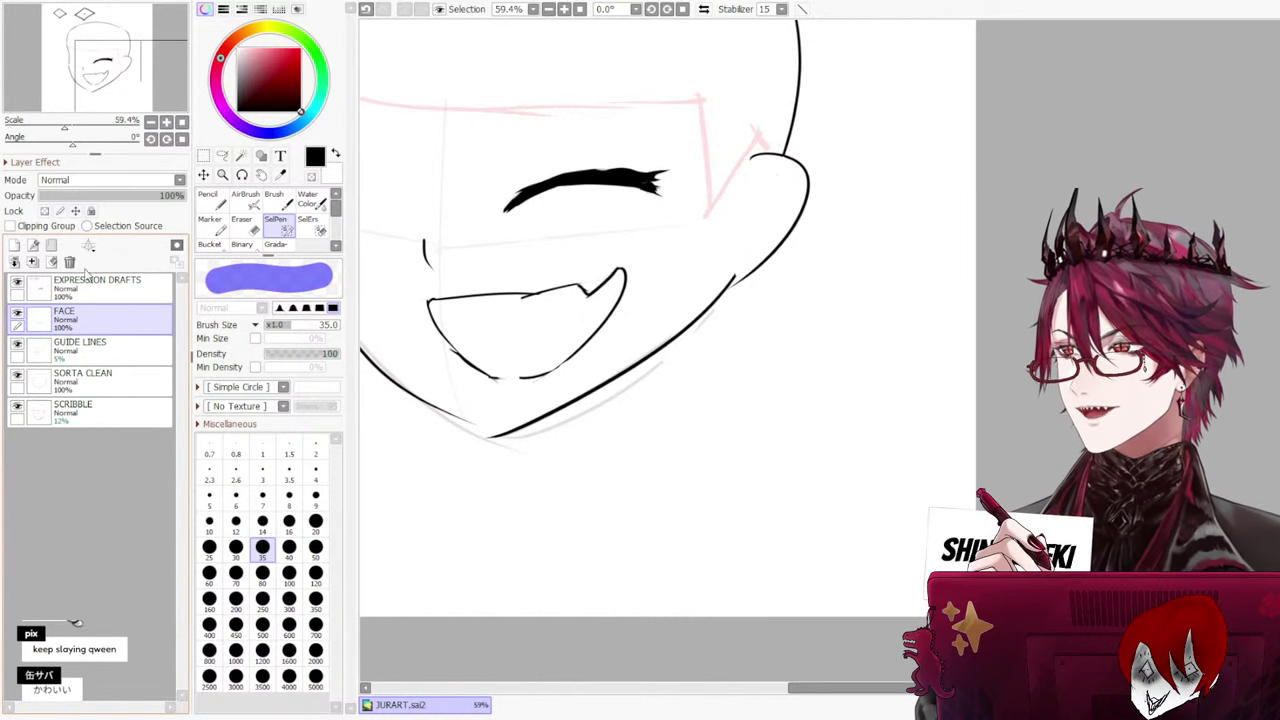
scroll(560, 322, down, 1)
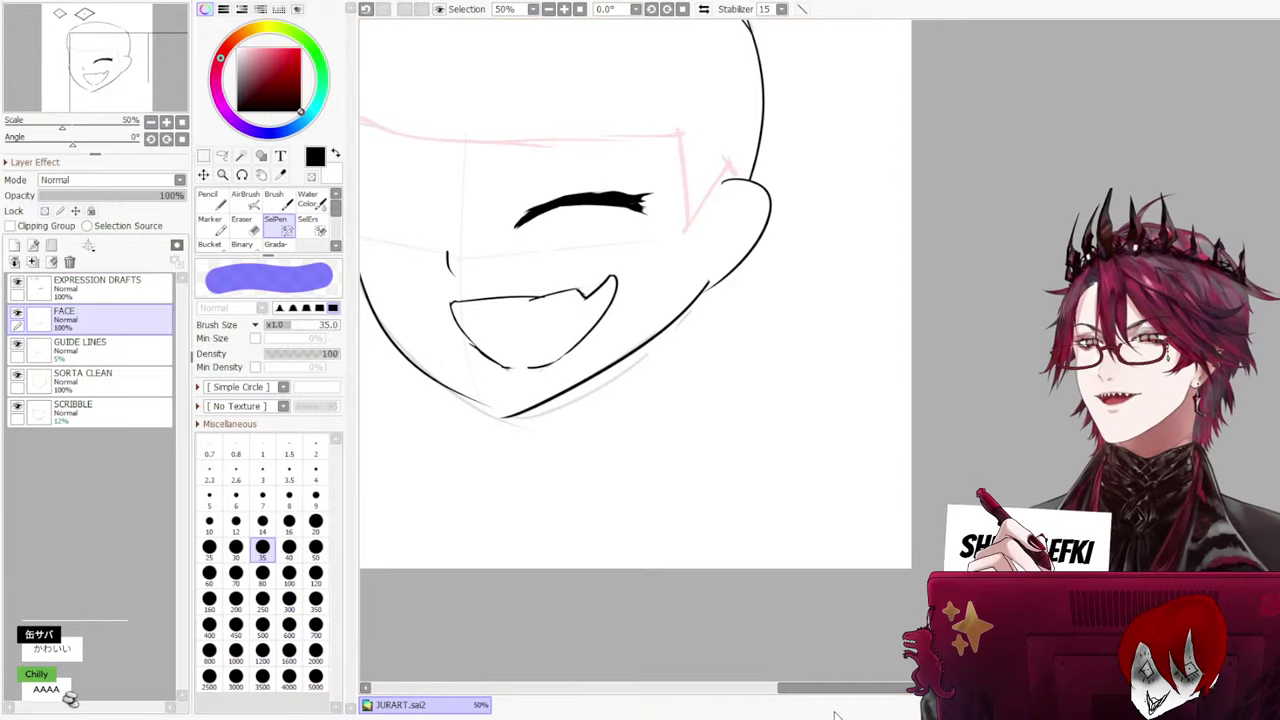
drag(843, 688, 772, 690)
scroll(582, 388, up, 1)
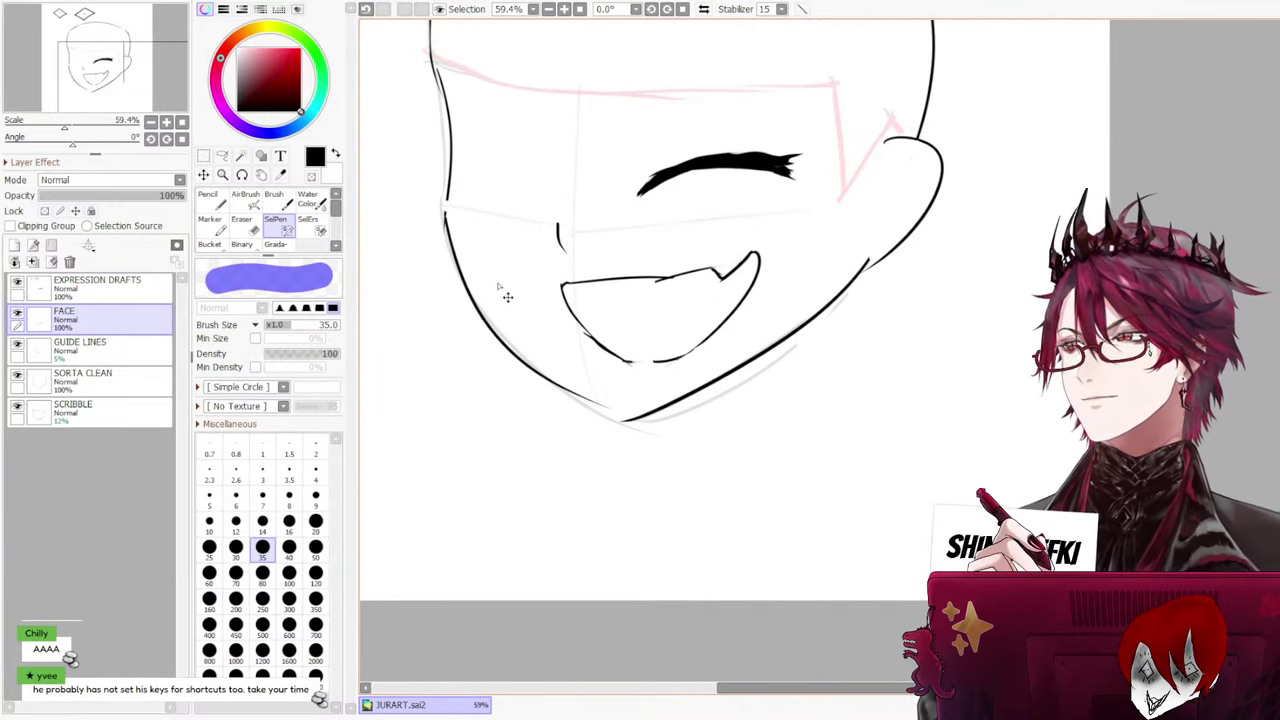
scroll(480, 320, down, 1)
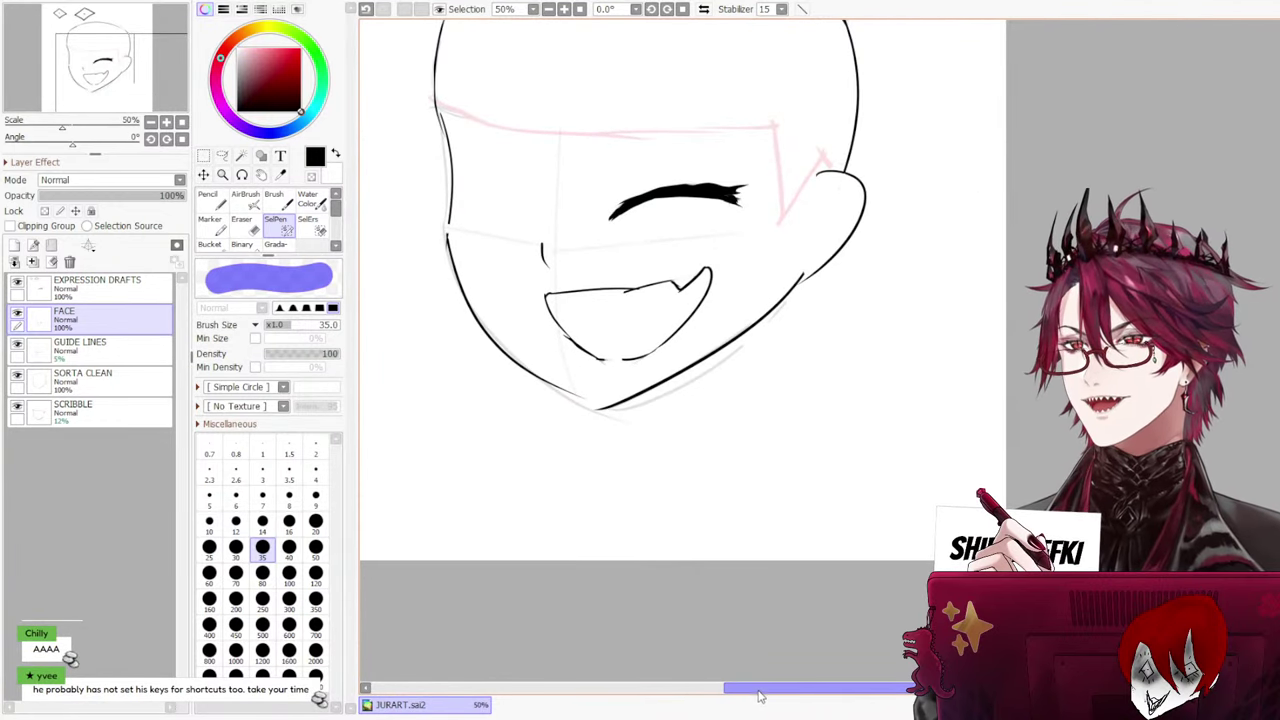
Make EXPRESSION DRAFTS the working layer and examine the inked closed eye against the rest of the face
drag(760, 690, 667, 690)
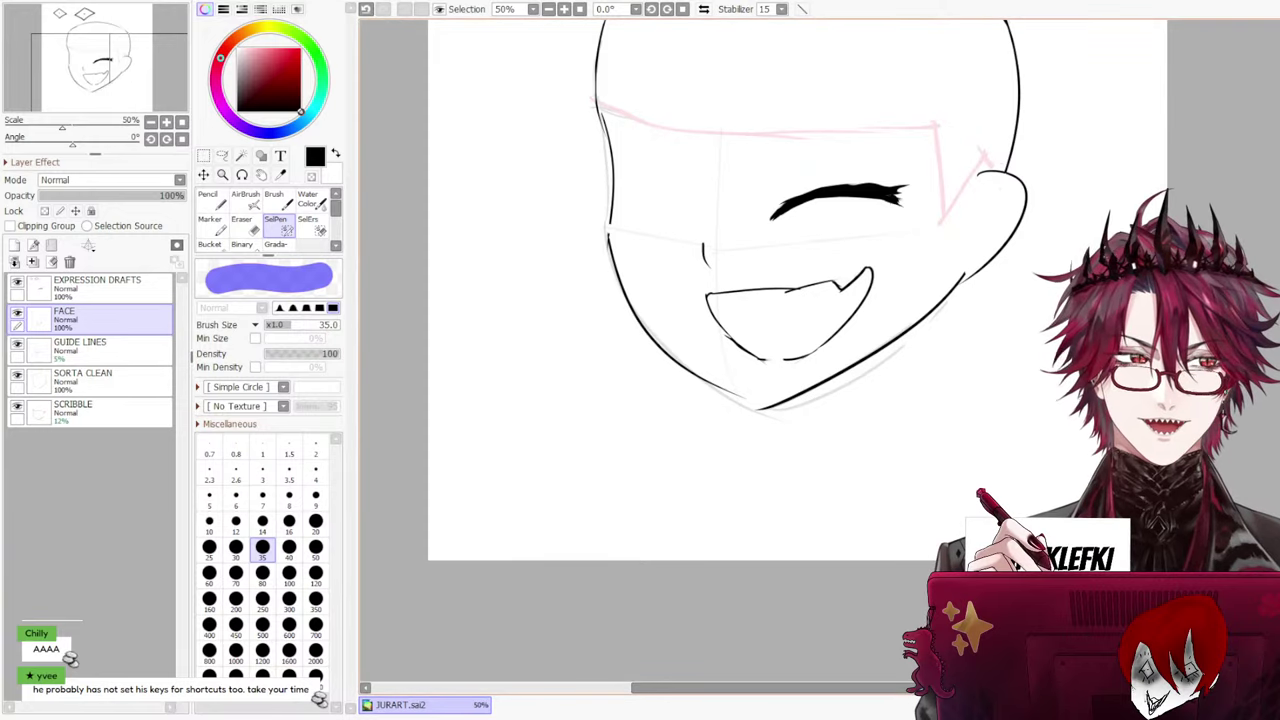
scroll(760, 350, up, 3)
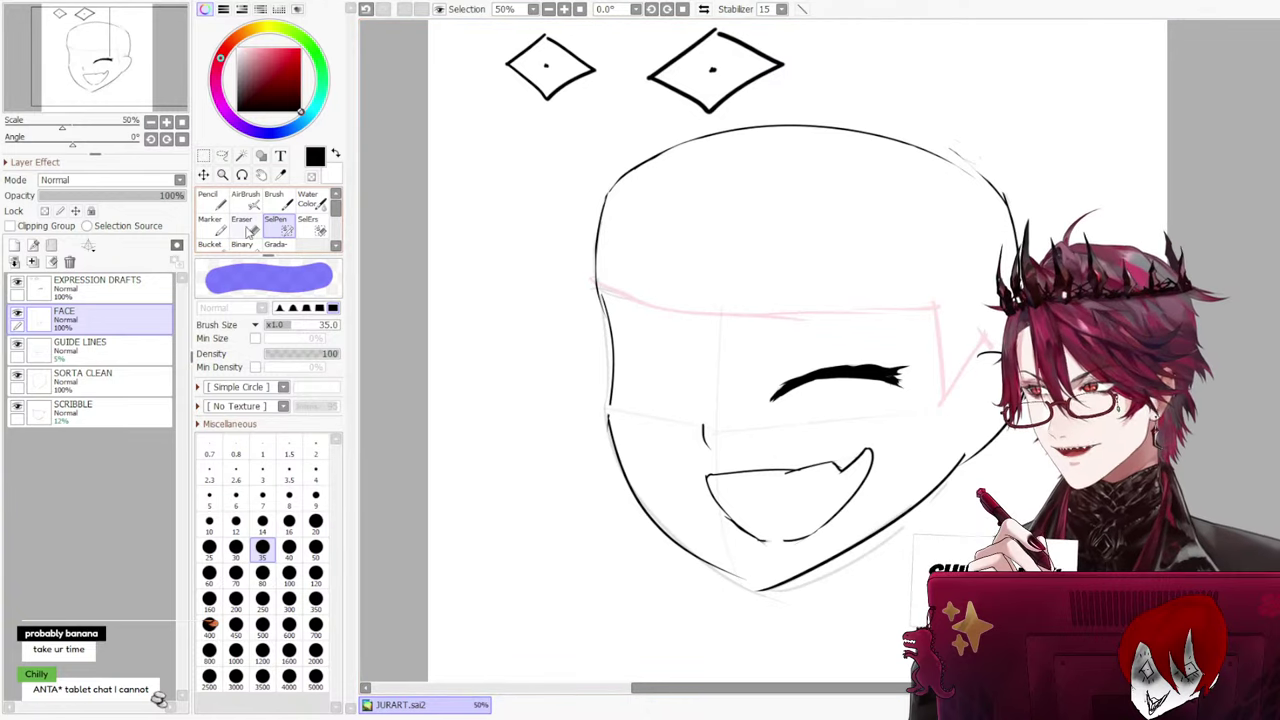
click(209, 199)
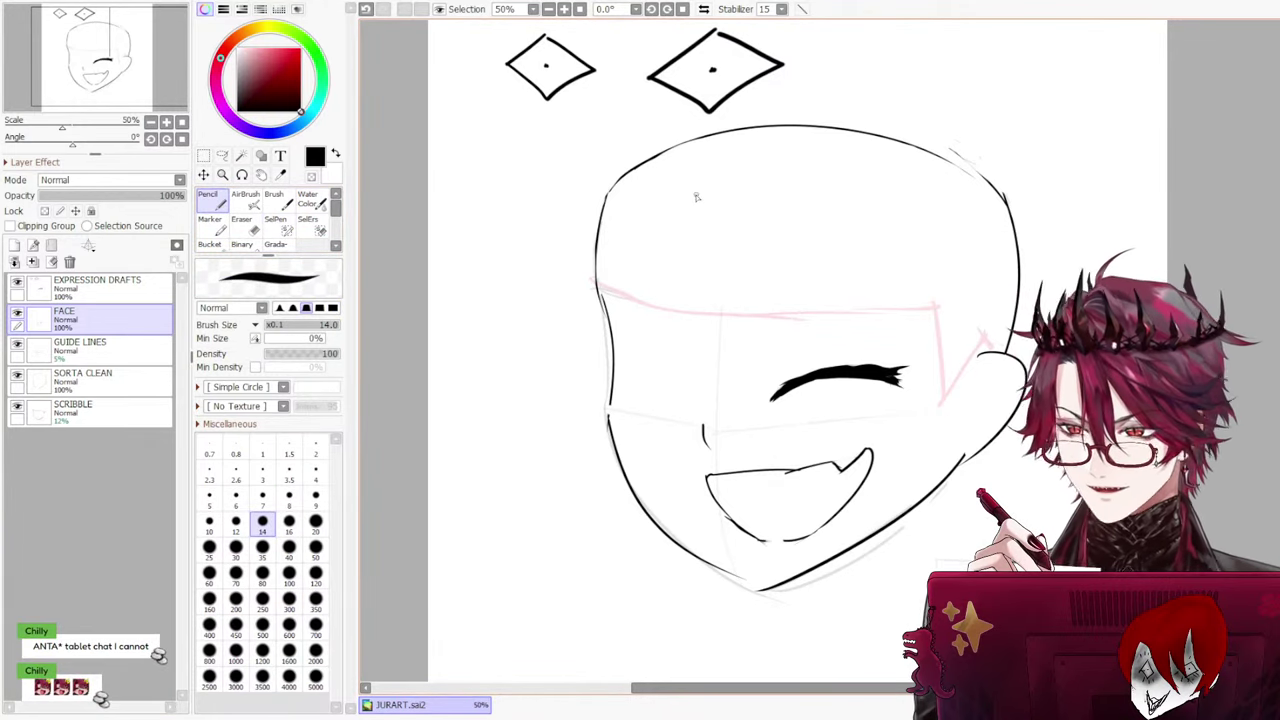
click(140, 293)
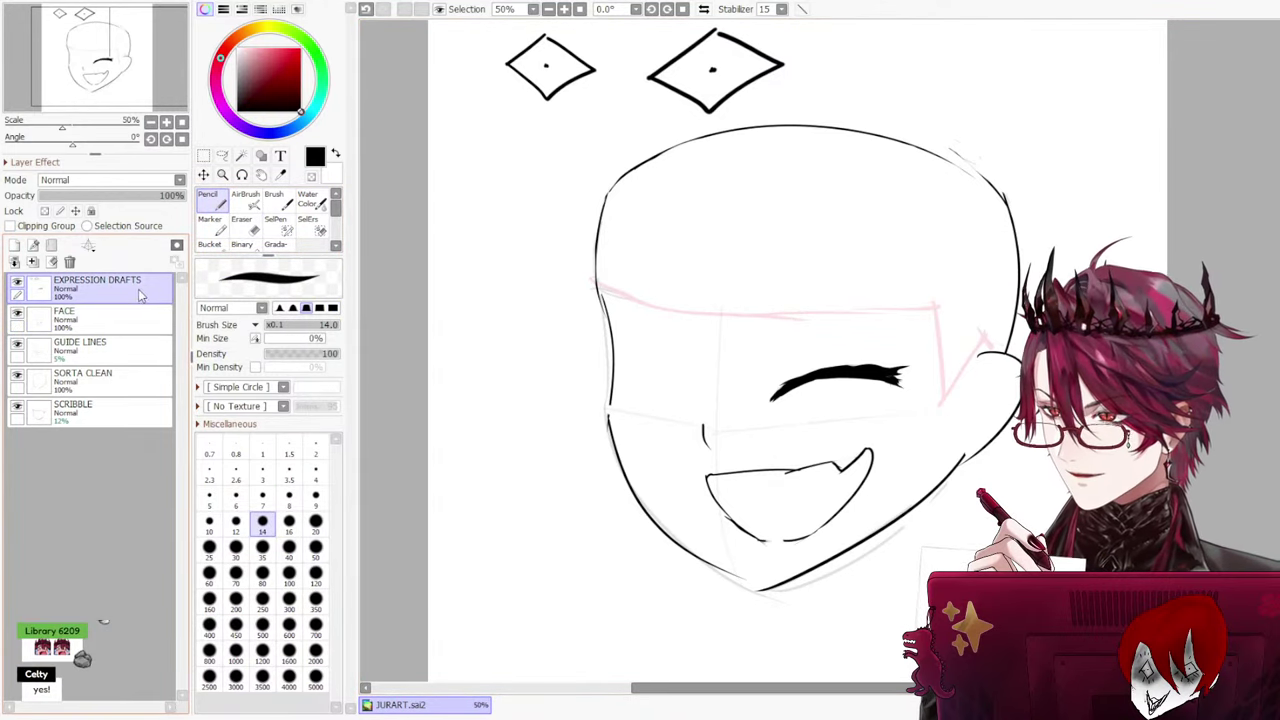
scroll(869, 343, up, 7)
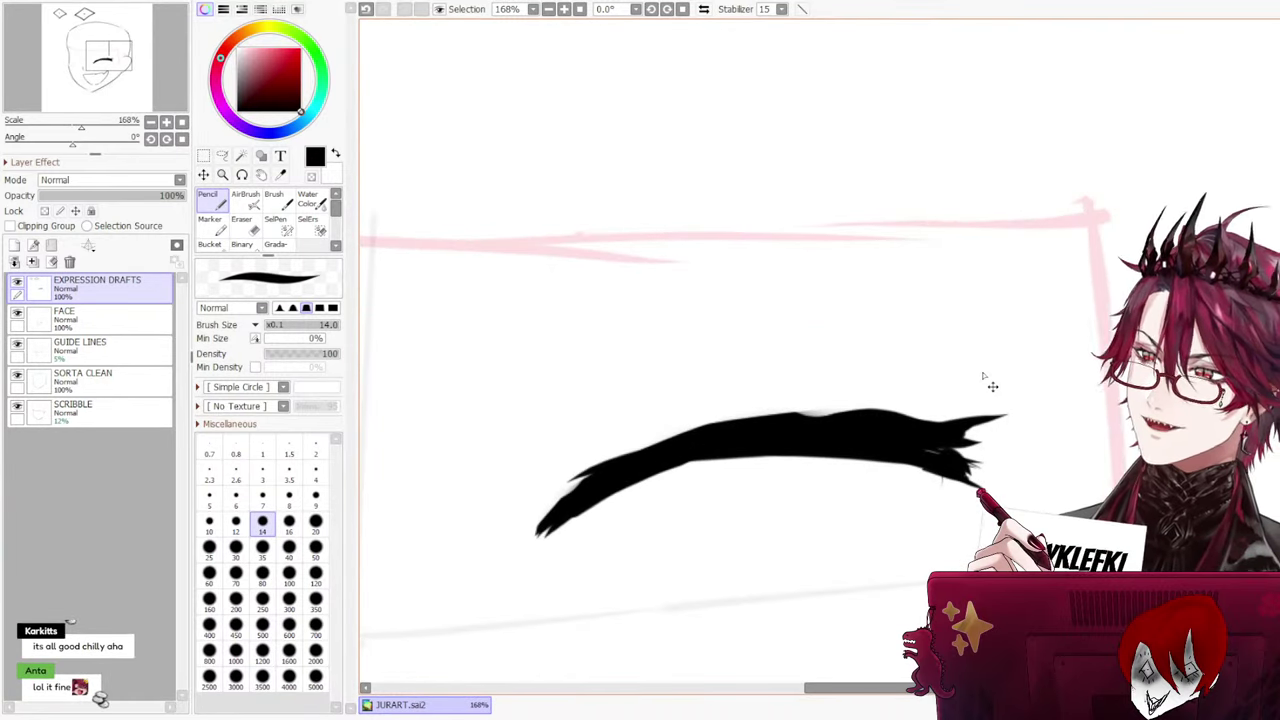
scroll(900, 430, down, 3)
scroll(898, 434, down, 1)
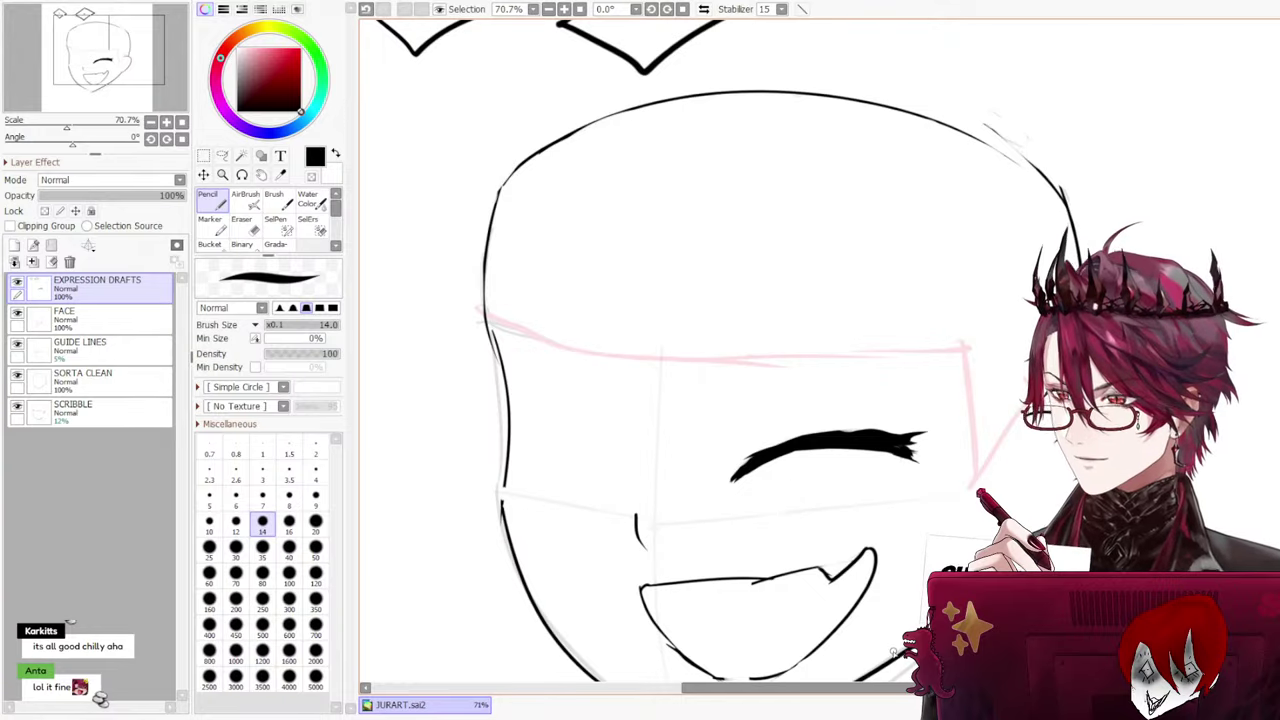
scroll(791, 508, up, 1)
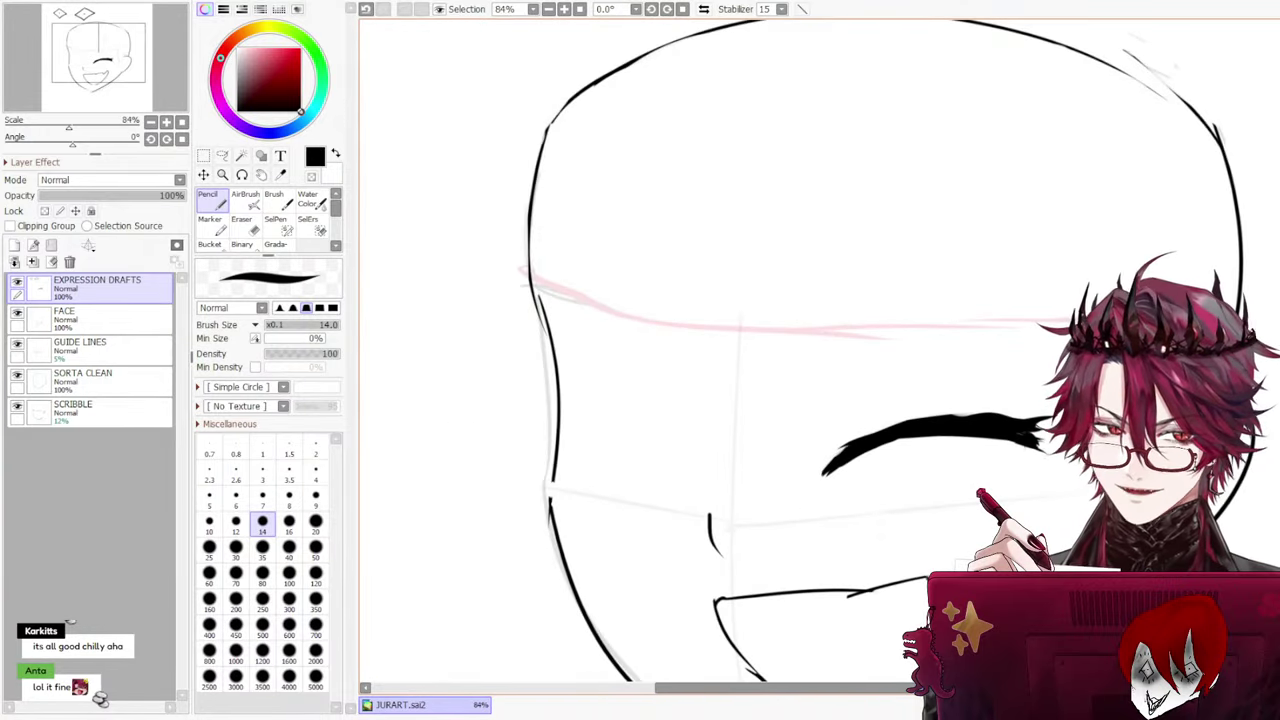
scroll(760, 350, down, 3)
scroll(760, 350, up, 4)
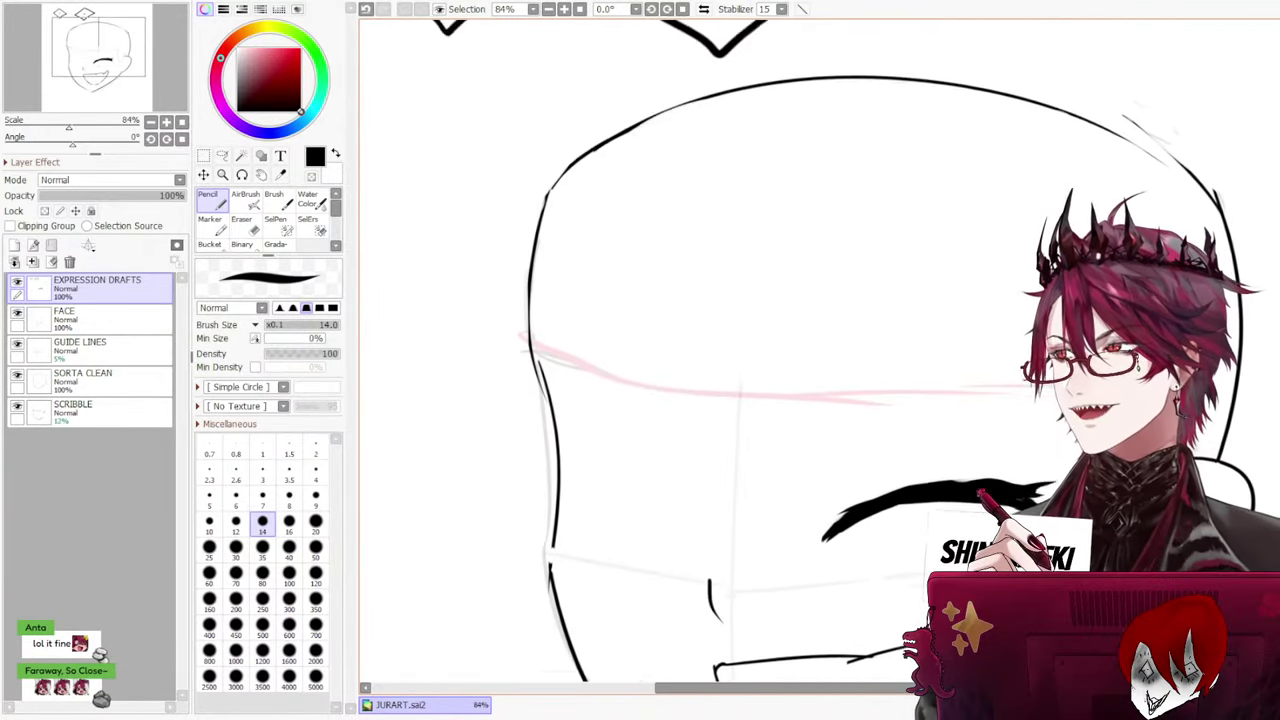
scroll(760, 350, down, 4)
scroll(760, 350, up, 1)
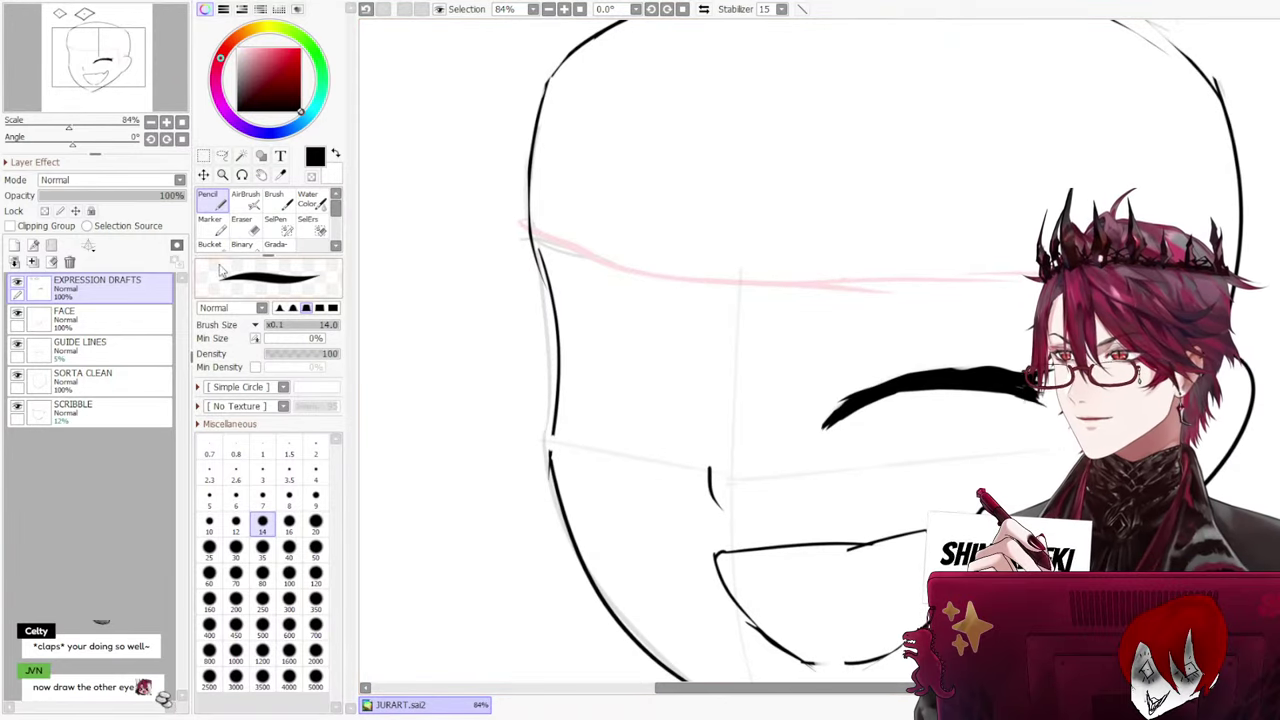
Brush a size 35 SelPen selection over the closed eye, then copy it and paste it onto a new layer
click(308, 222)
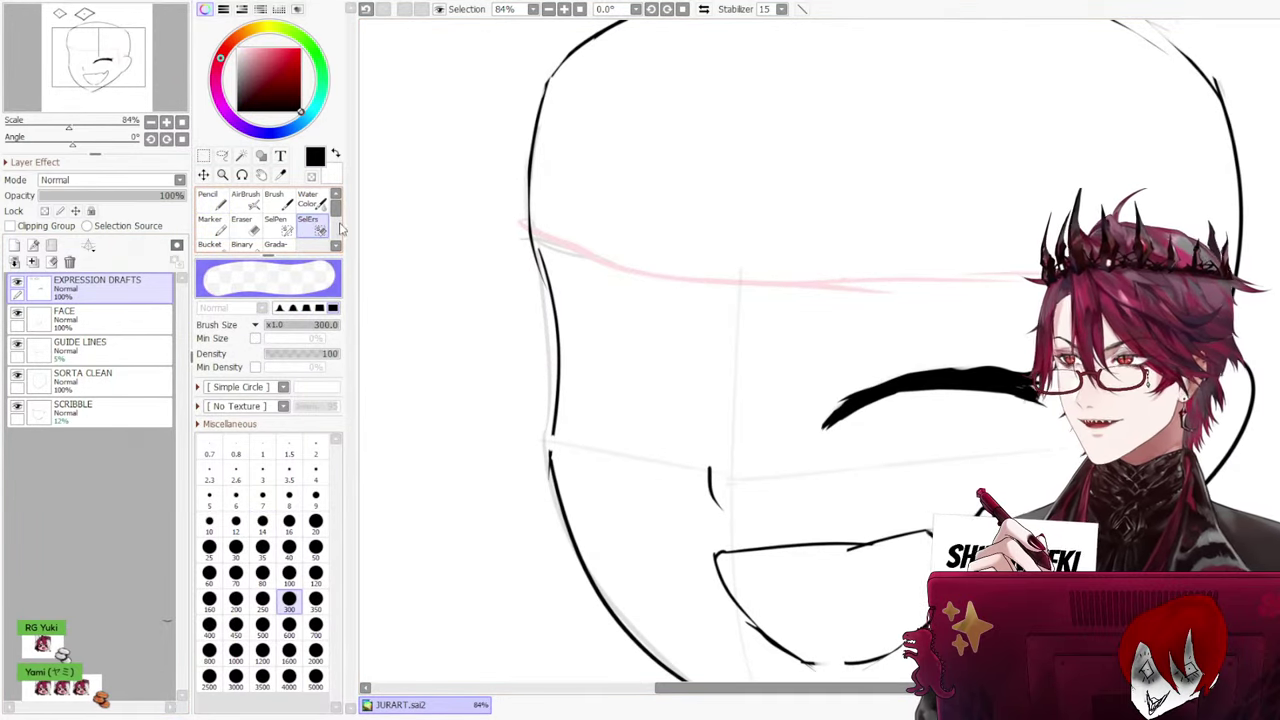
click(276, 222)
mouse_move(868, 382)
mouse_down()
mouse_move(846, 404)
mouse_move(867, 388)
mouse_move(1045, 373)
mouse_move(1029, 400)
mouse_move(920, 404)
mouse_move(948, 372)
mouse_up()
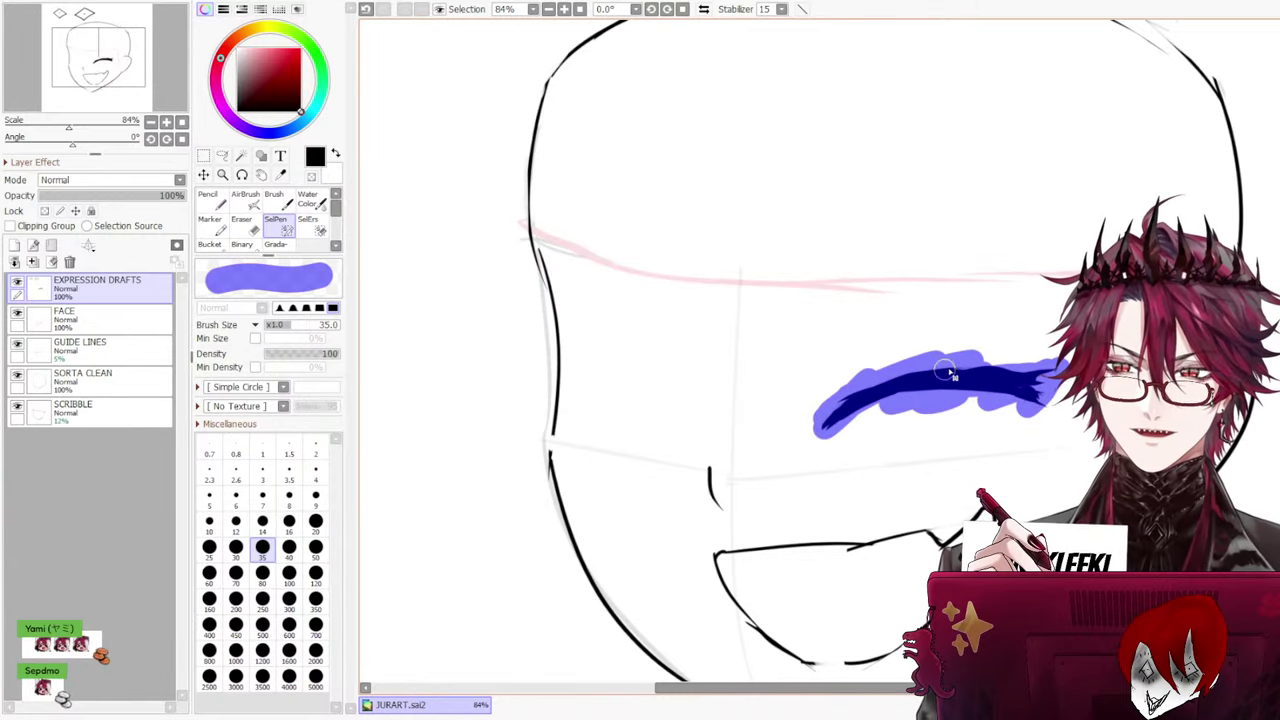
drag(972, 428, 1020, 373)
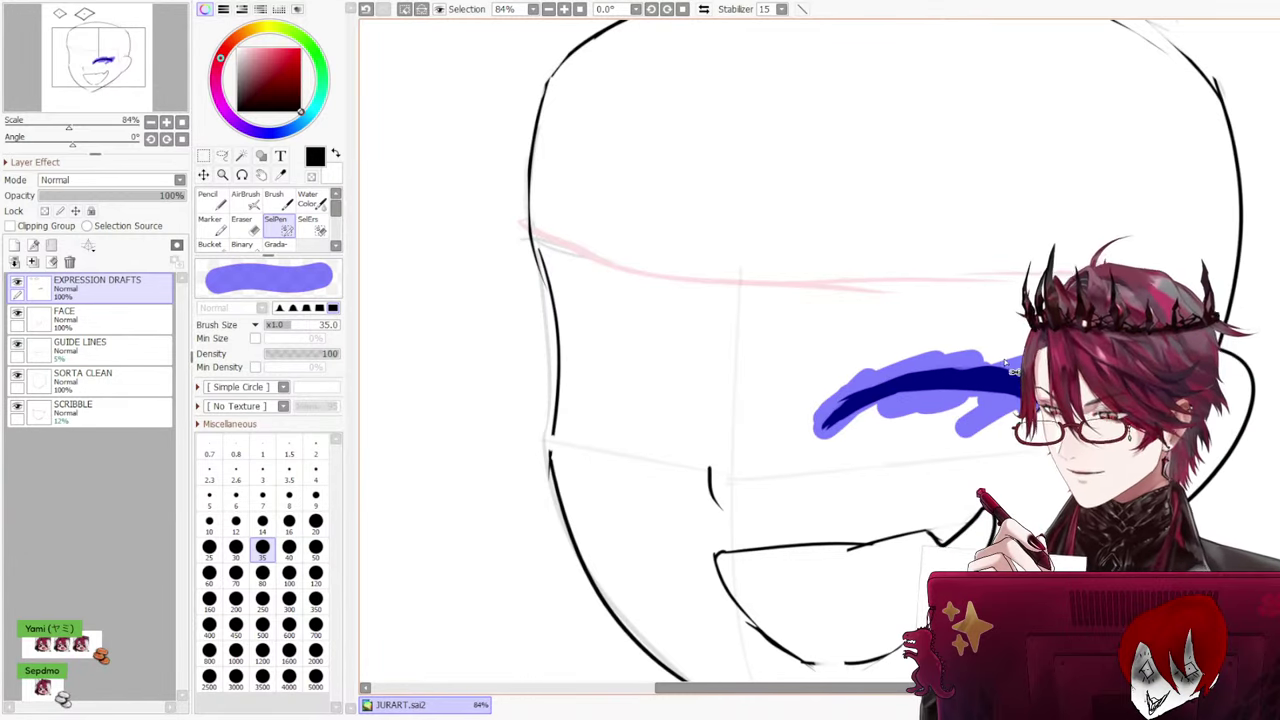
key(ctrl+c)
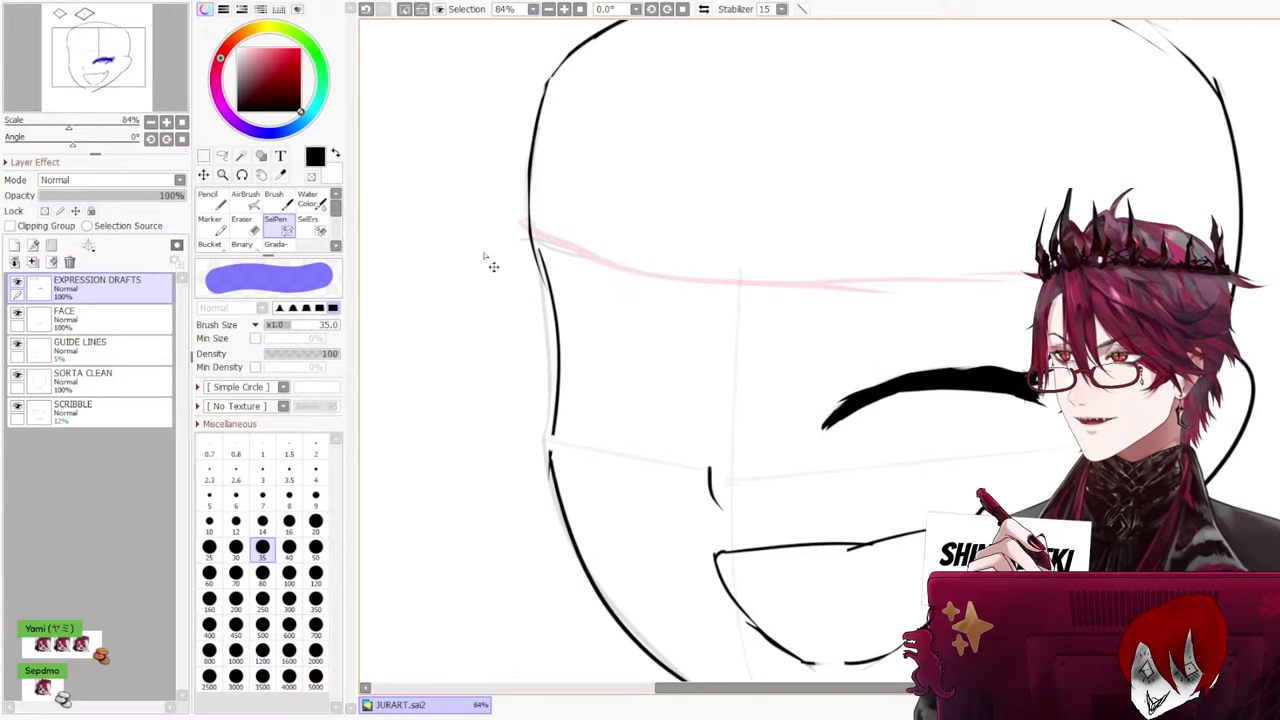
key(ctrl+v)
Freely transform the pasted eye, flipping it horizontally and placing it on the other side of the face
key(ctrl+t)
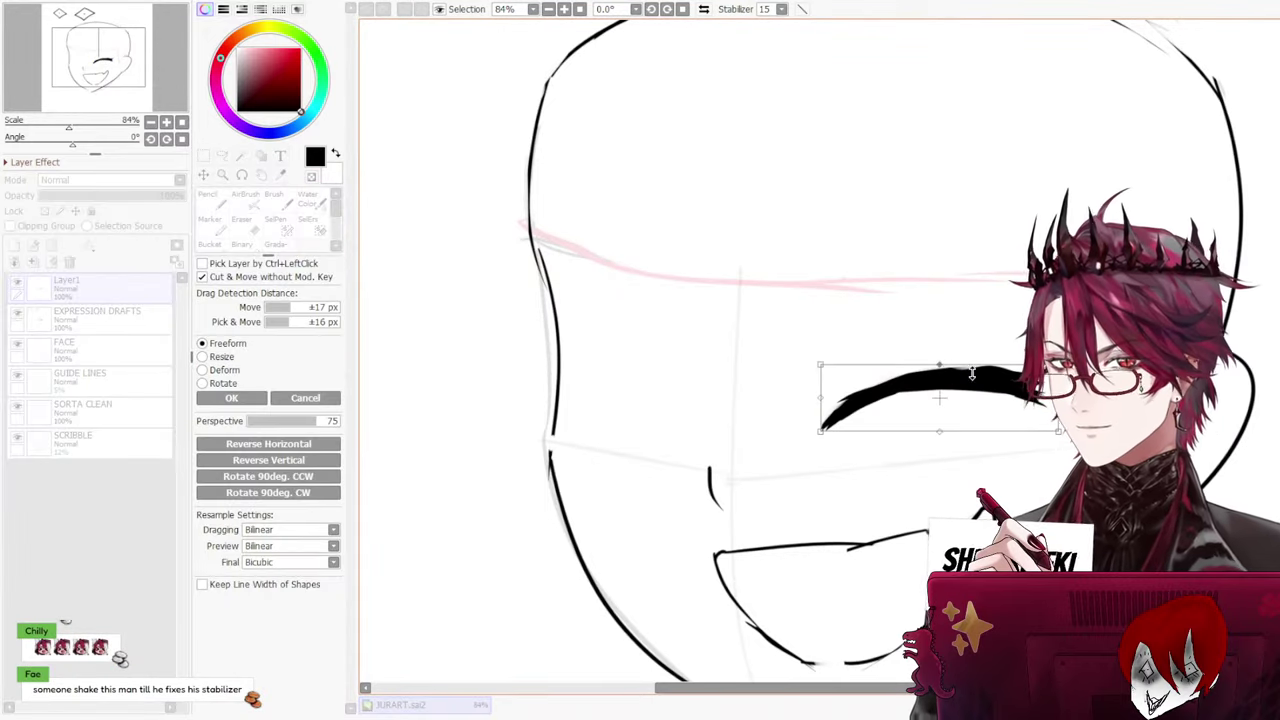
drag(923, 370, 623, 369)
mouse_move(529, 386)
mouse_down()
mouse_move(735, 372)
mouse_move(988, 380)
mouse_up()
drag(890, 391, 628, 391)
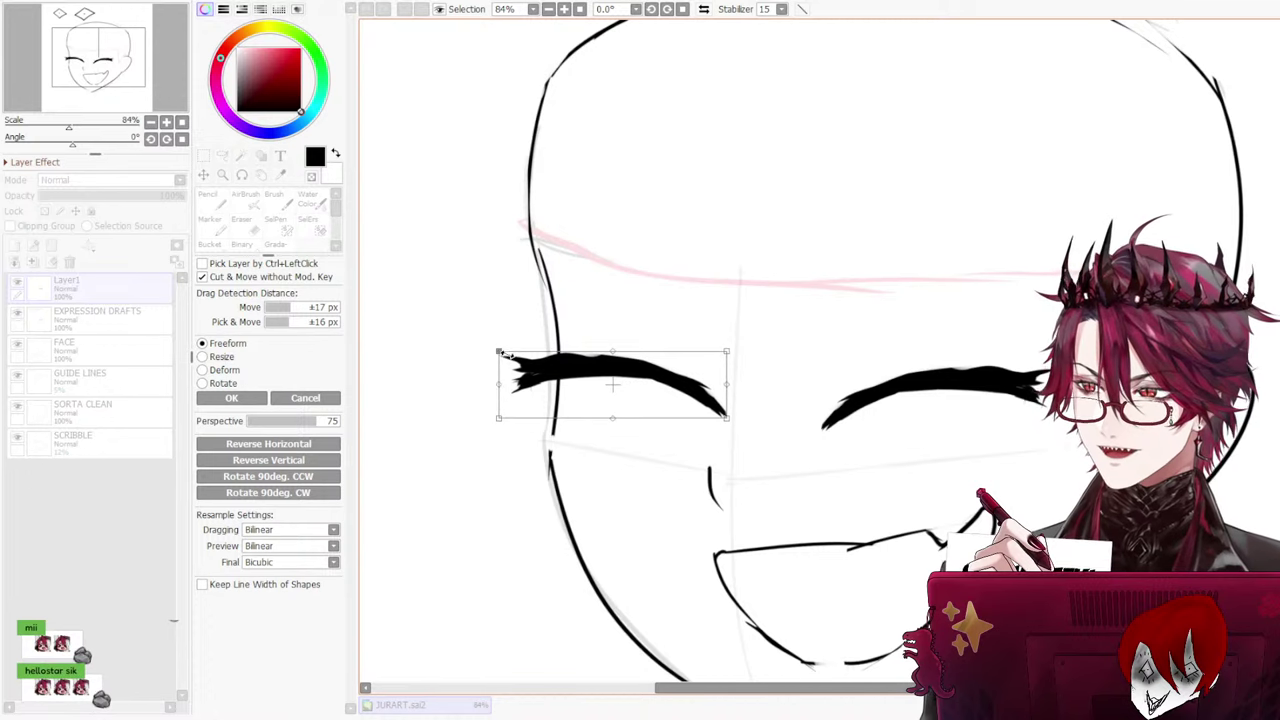
Narrow and tilt the mirrored eye by pulling its outer corners up and inward, inside the face outline
drag(495, 352, 531, 334)
drag(499, 422, 549, 391)
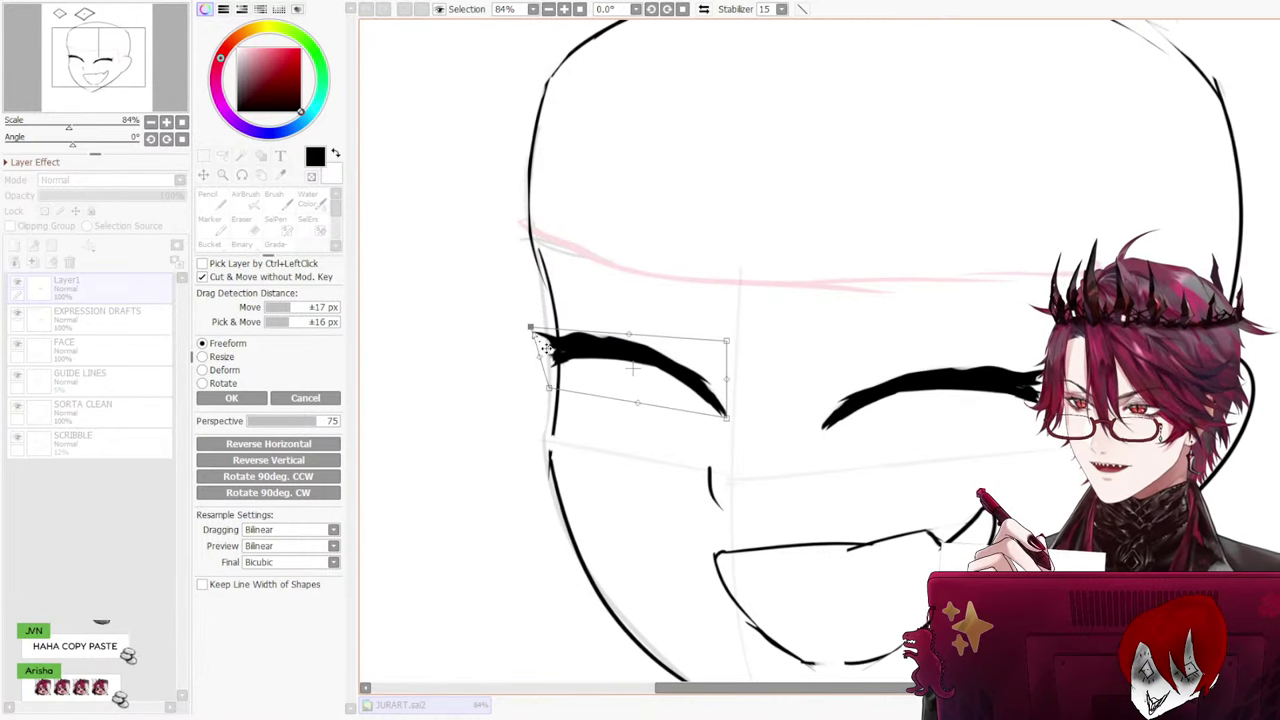
drag(533, 333, 565, 324)
drag(548, 386, 569, 377)
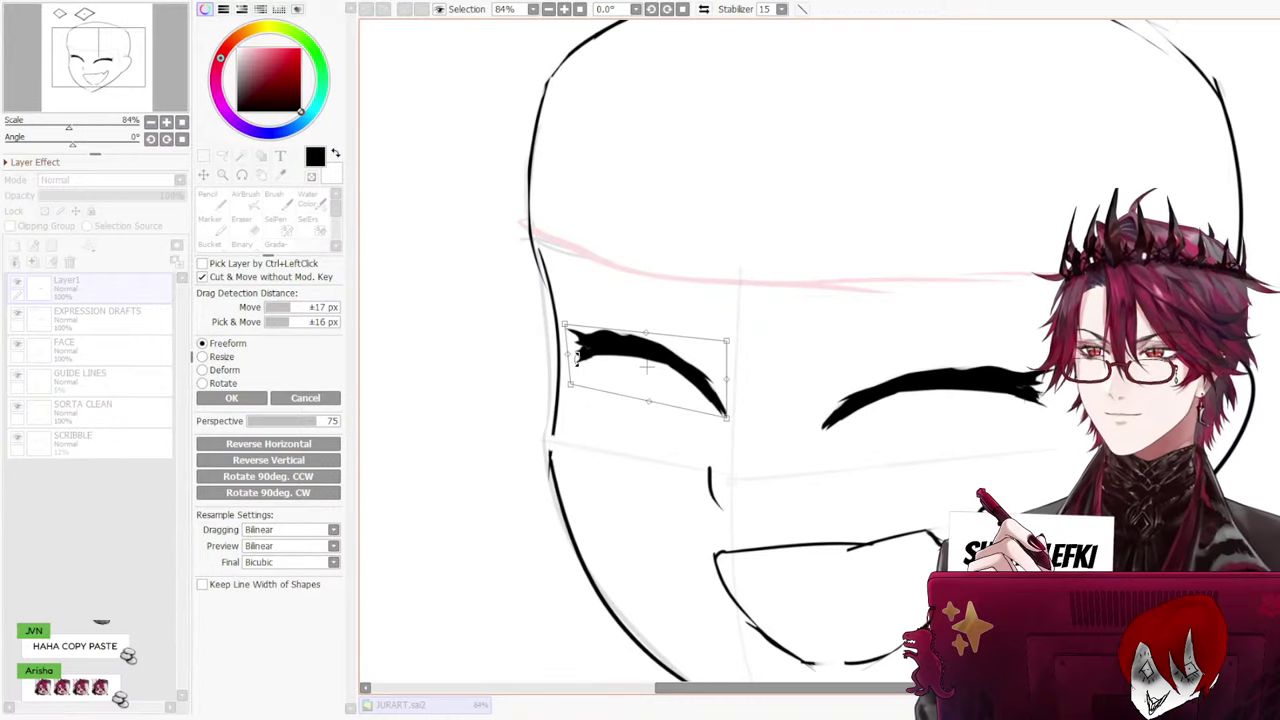
Narrow the mirrored eye further from its inner side, shift it against the face's outer contour, and apply the transformation
scroll(588, 336, down, 4)
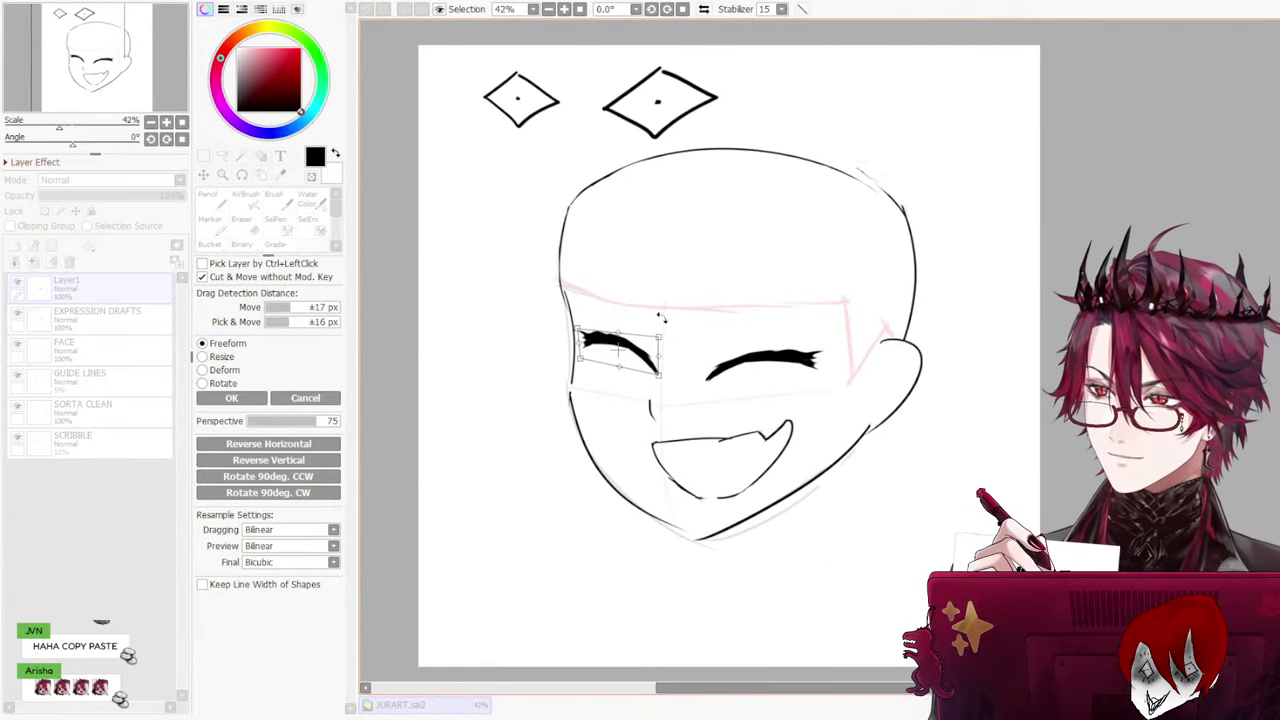
drag(660, 338, 655, 400)
mouse_move(601, 356)
mouse_down()
mouse_move(627, 384)
mouse_move(591, 370)
mouse_up()
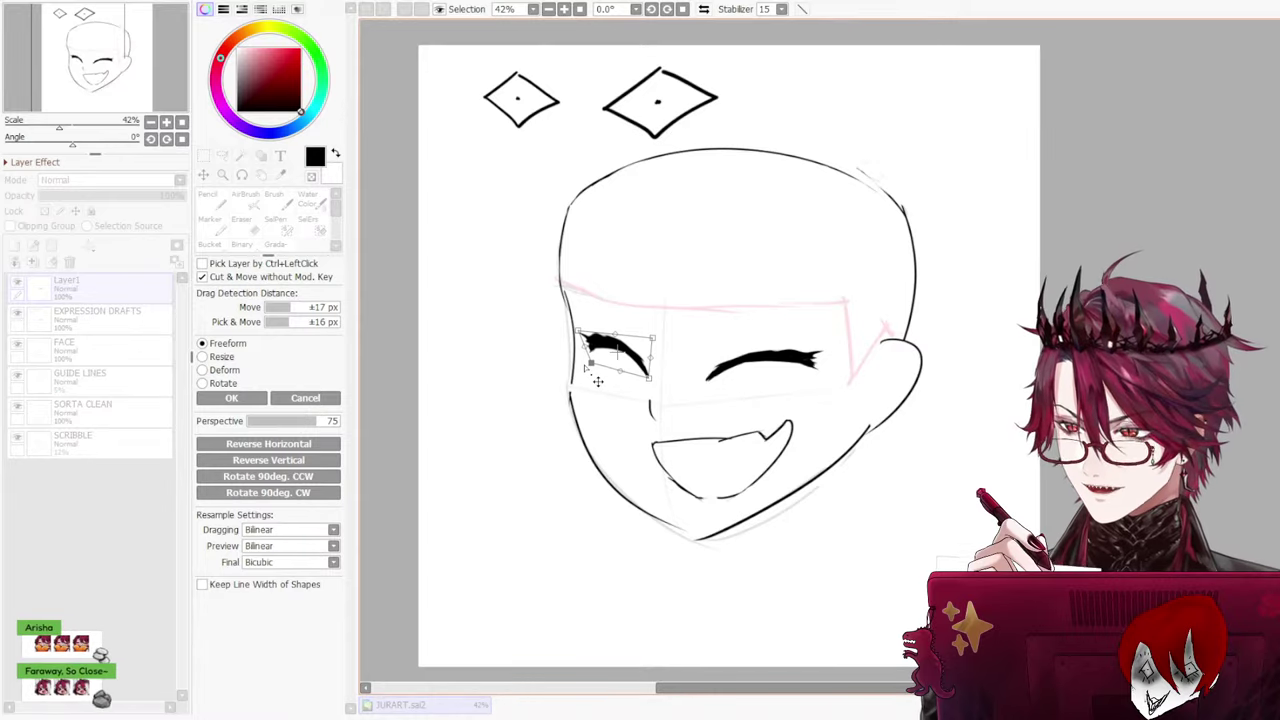
drag(596, 360, 608, 345)
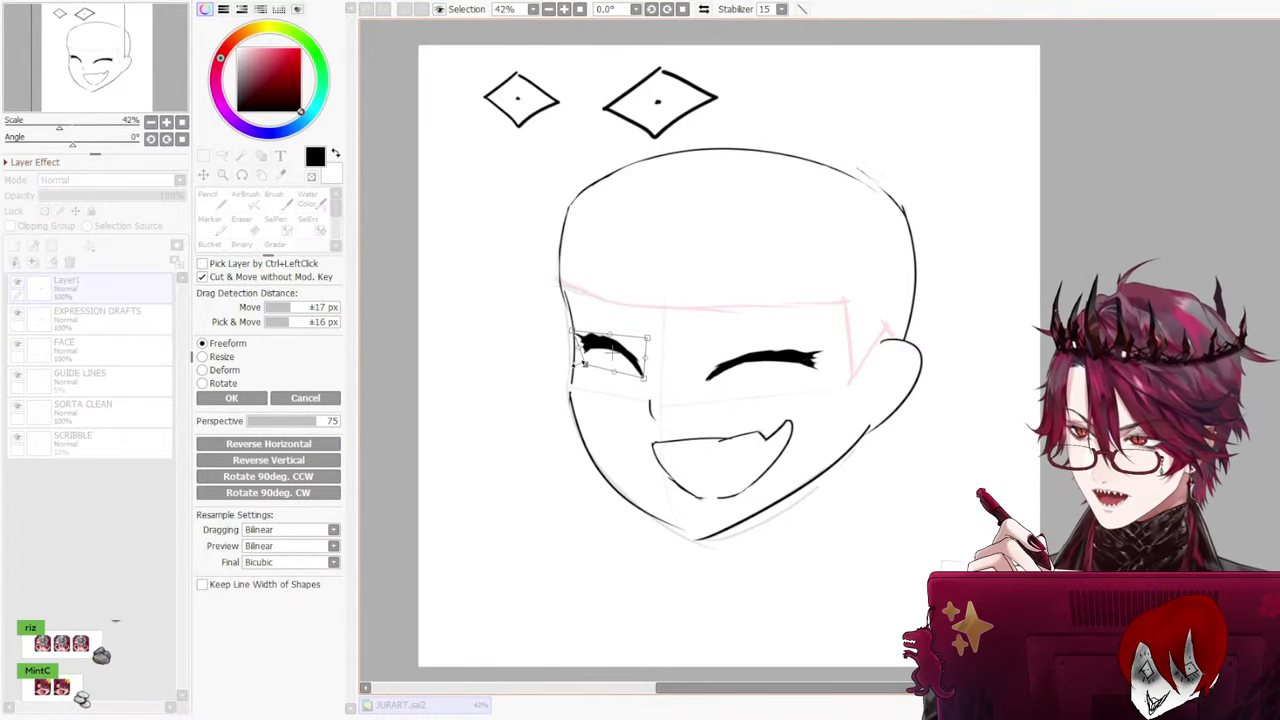
key(Return)
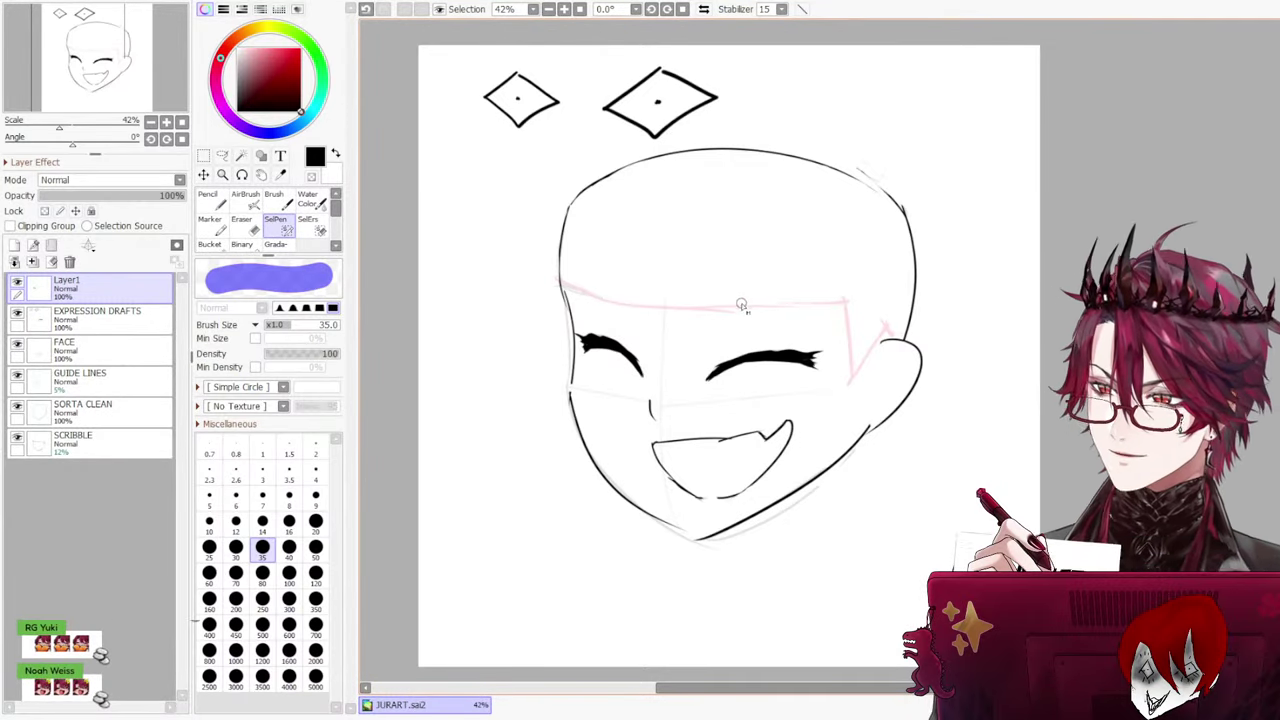
click(108, 313)
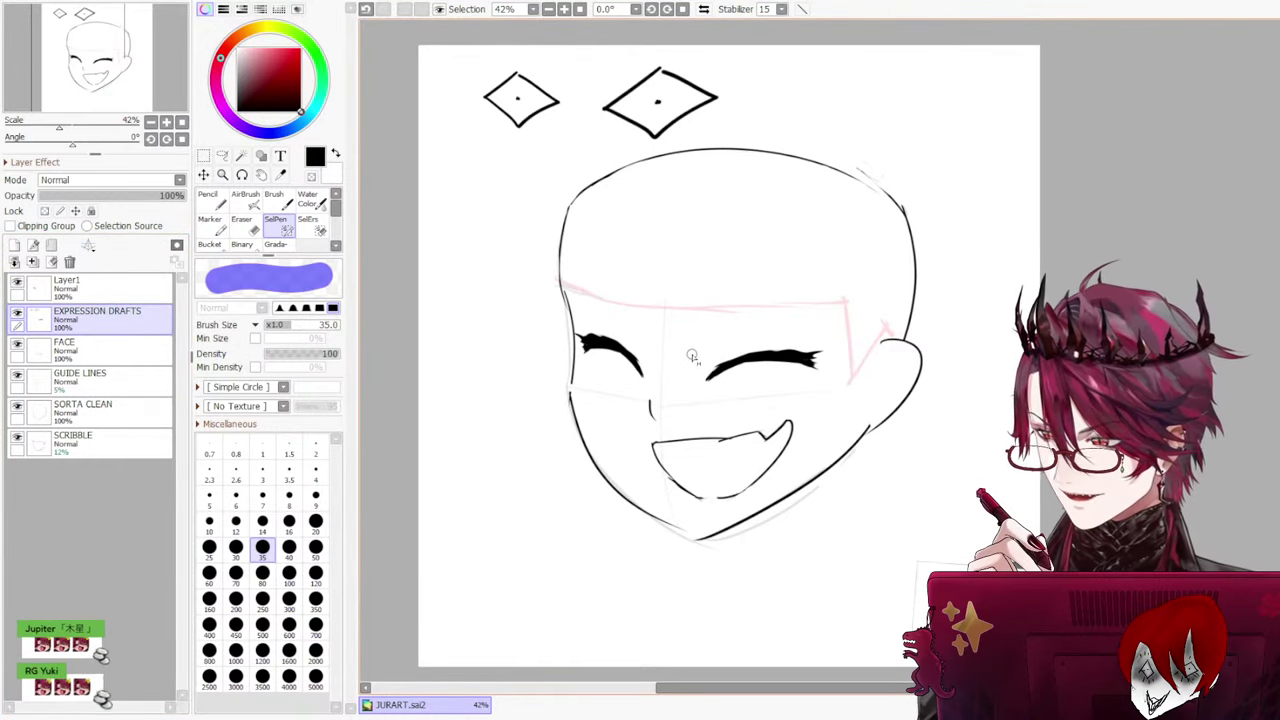
key(ctrl+t)
click(305, 397)
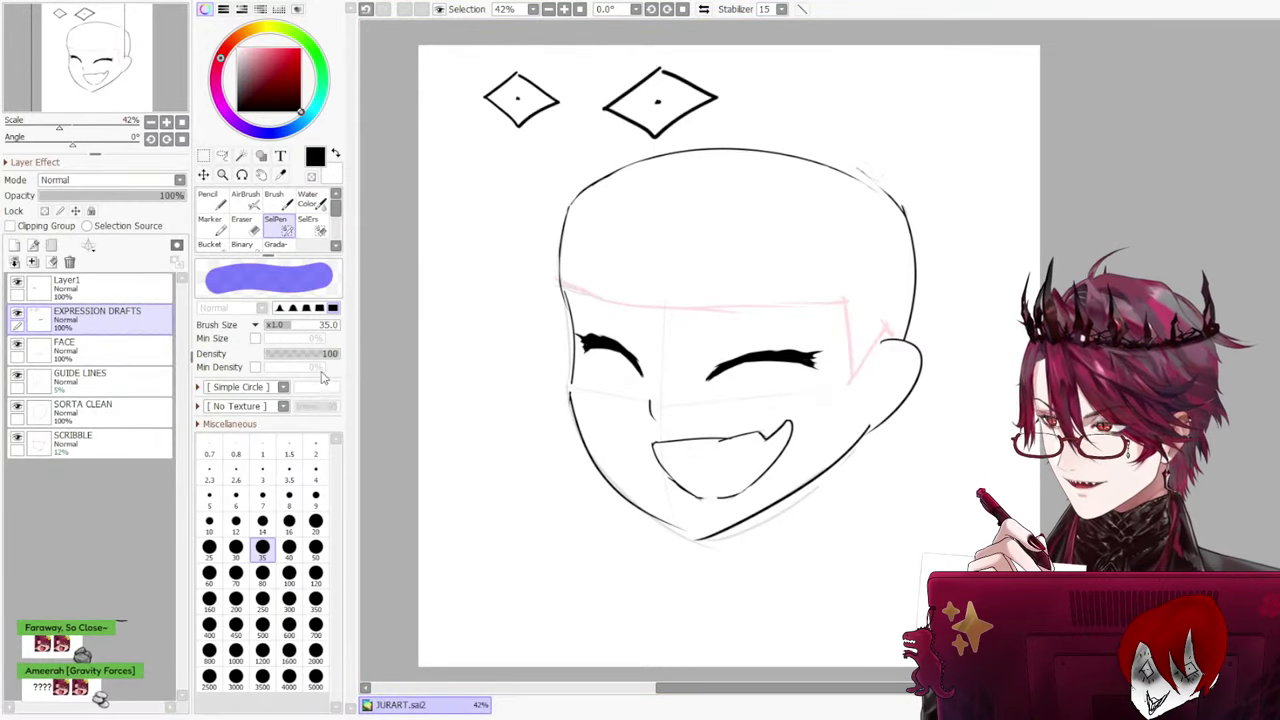
click(120, 350)
click(139, 317)
click(158, 290)
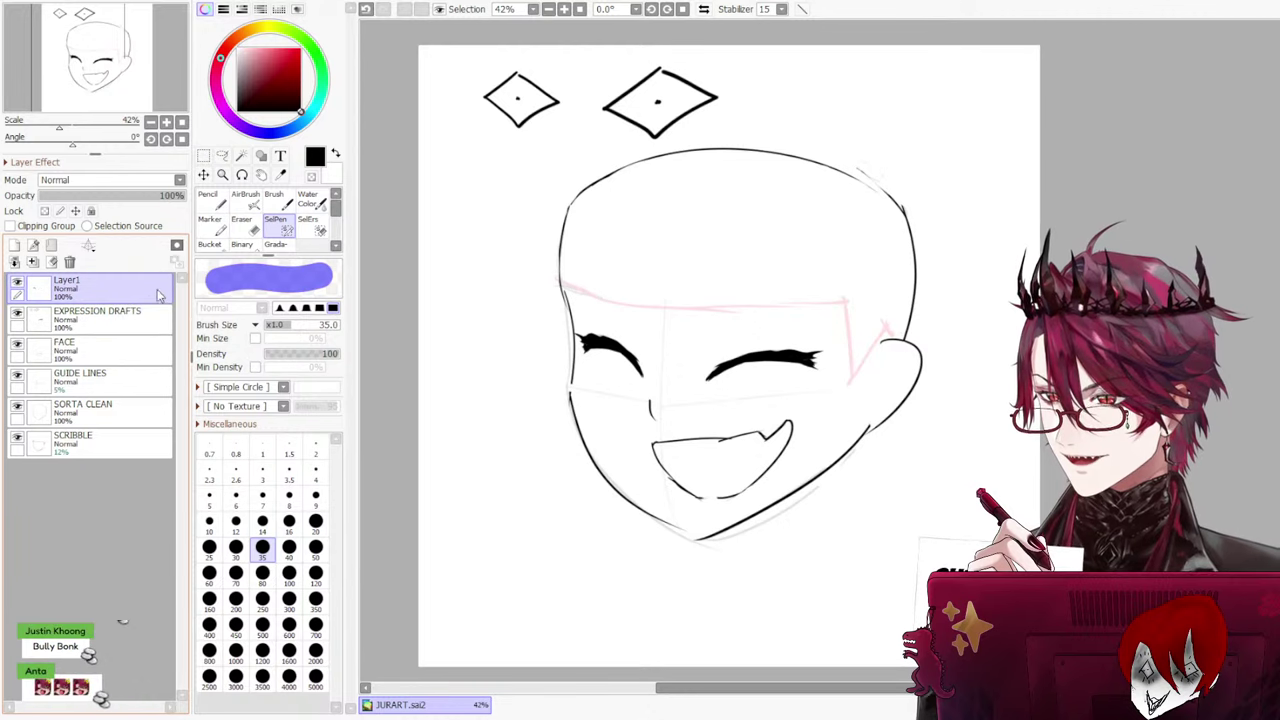
key(ctrl+t)
click(308, 397)
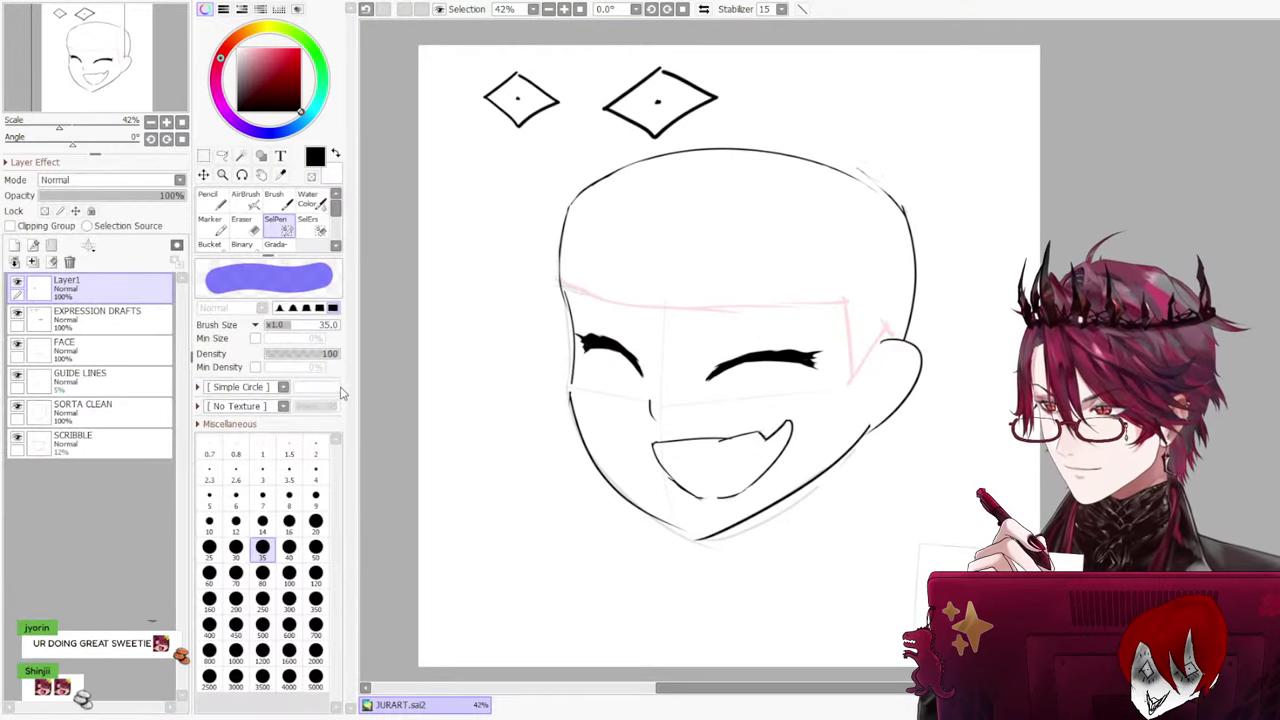
Select the original closed eye on EXPRESSION DRAFTS with the SelPen, shrink it slightly with a free transform, and clear the selection
click(150, 328)
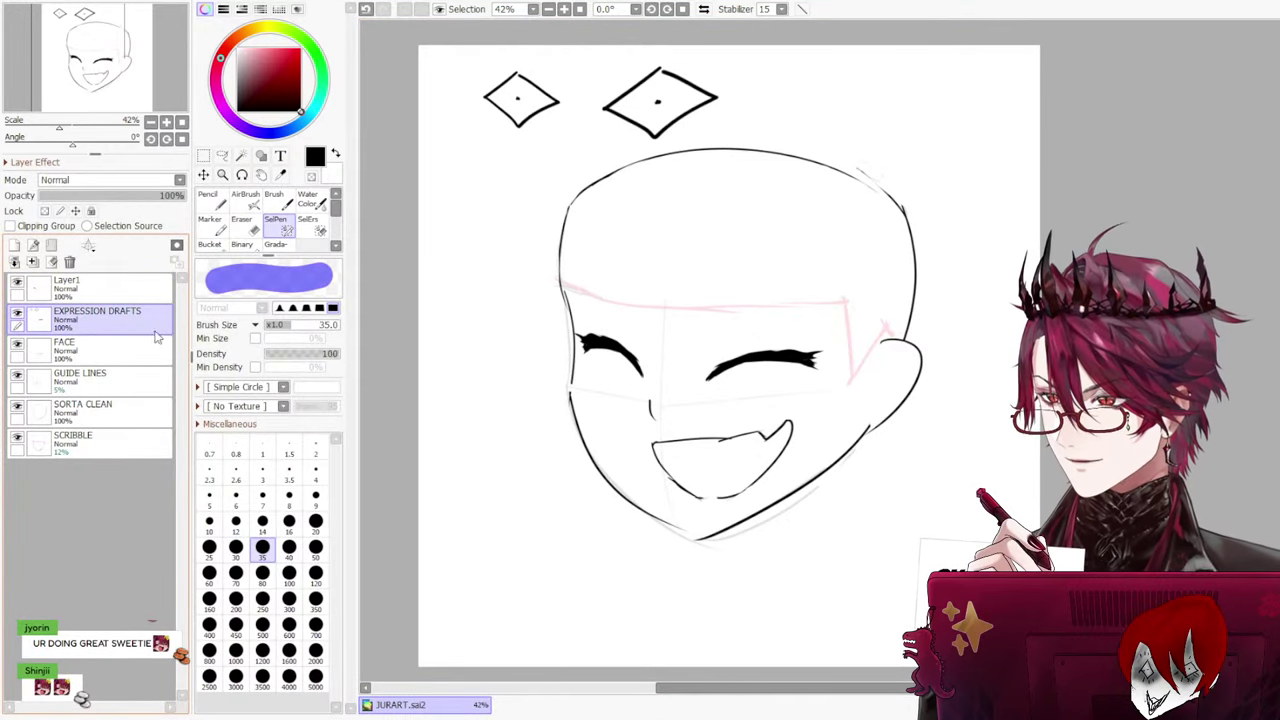
click(17, 314)
click(17, 314)
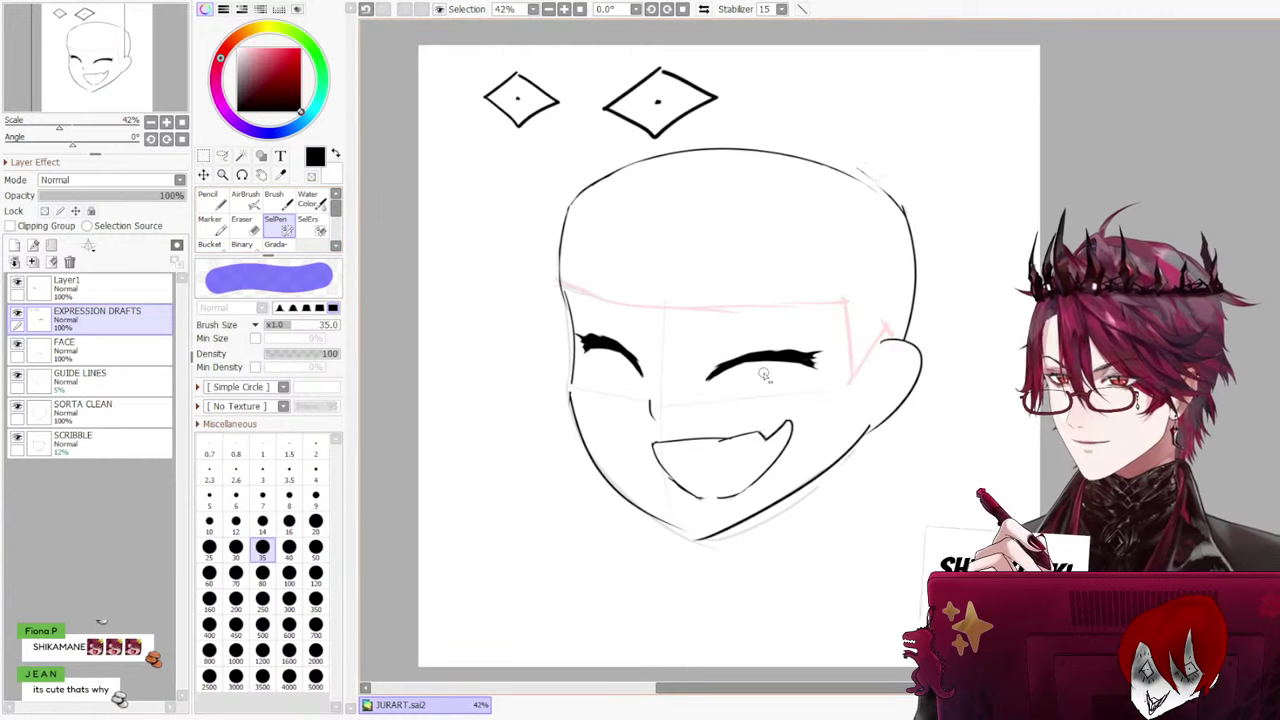
mouse_move(787, 371)
mouse_down()
mouse_move(825, 360)
mouse_move(746, 366)
mouse_up()
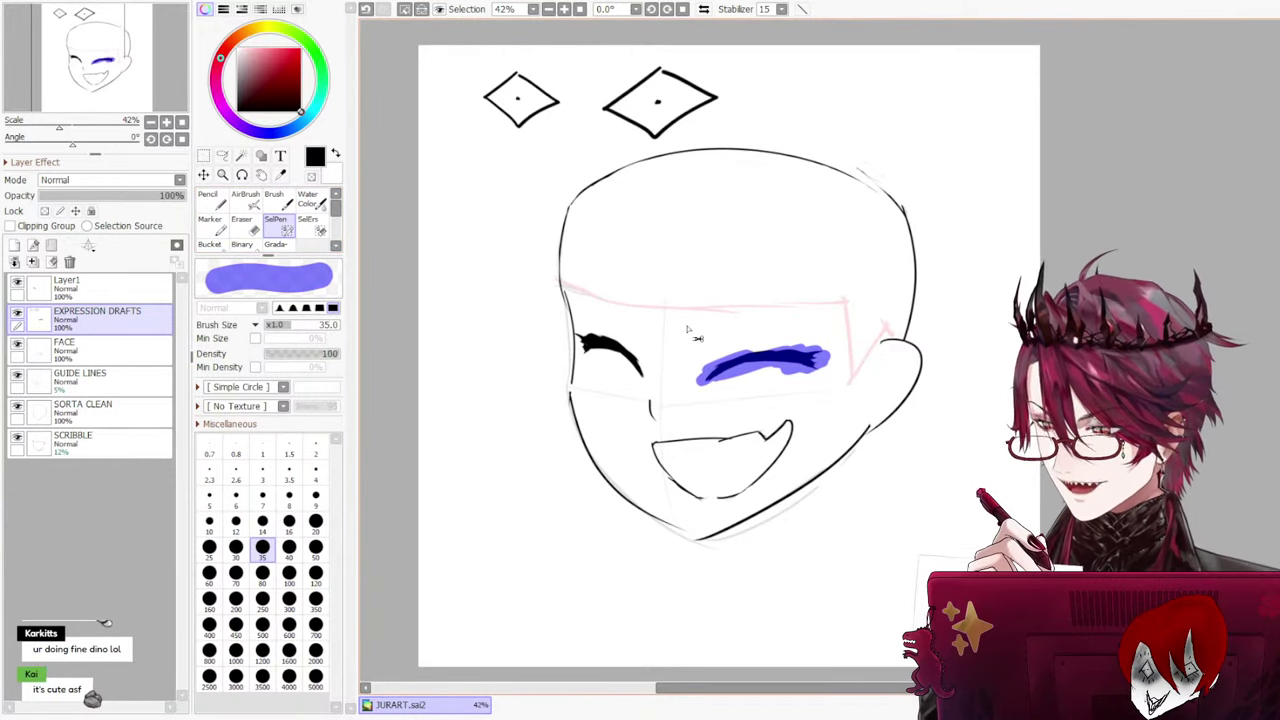
key(ctrl+t)
drag(838, 368, 834, 364)
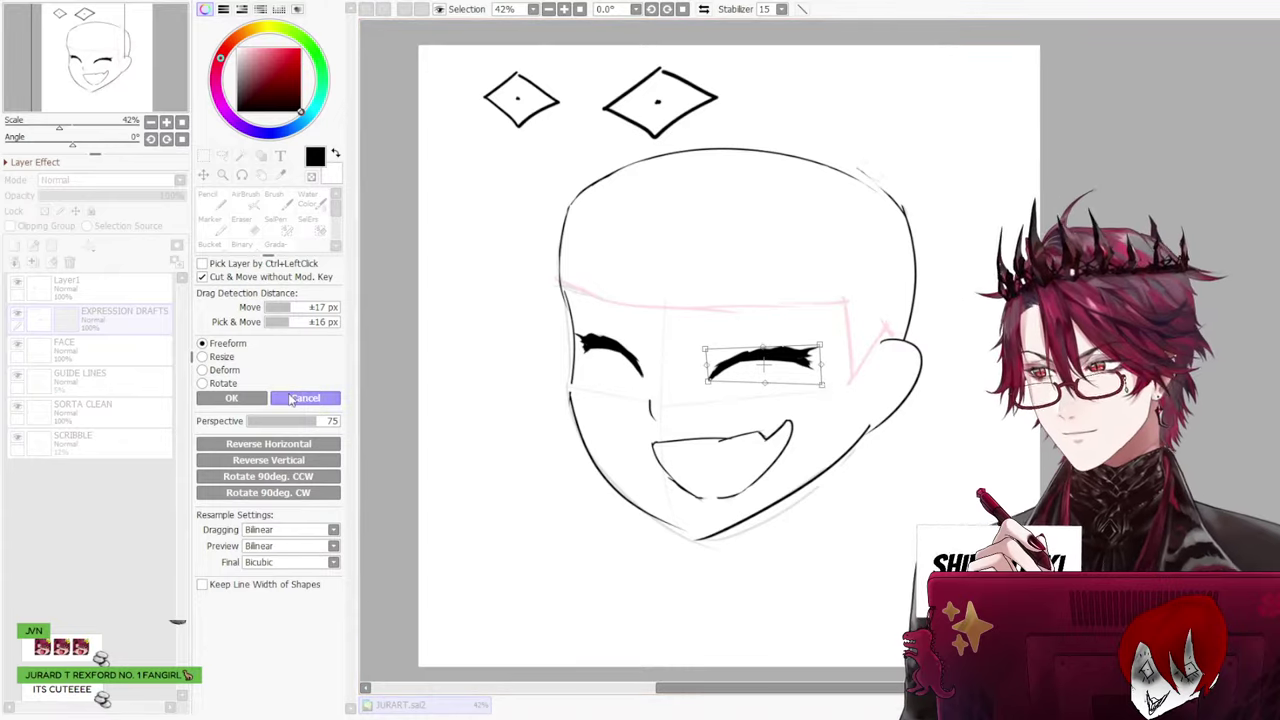
key(Return)
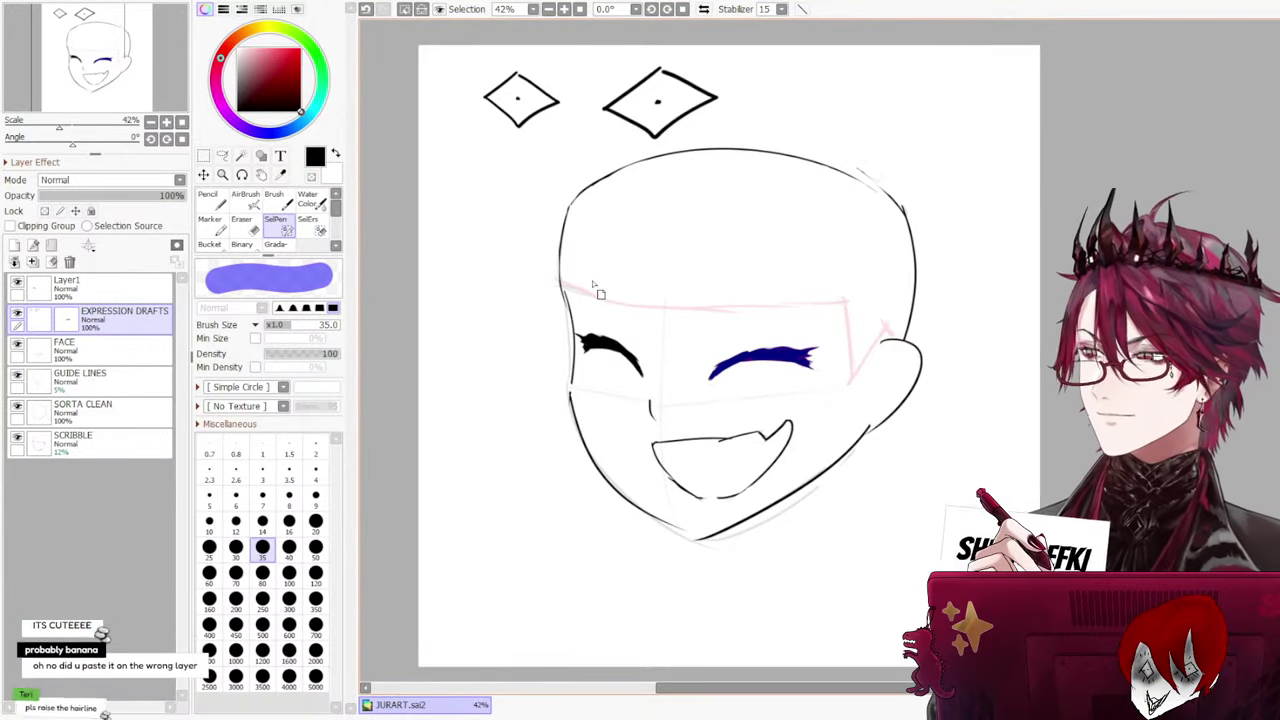
key(ctrl+d)
scroll(655, 208, down, 1)
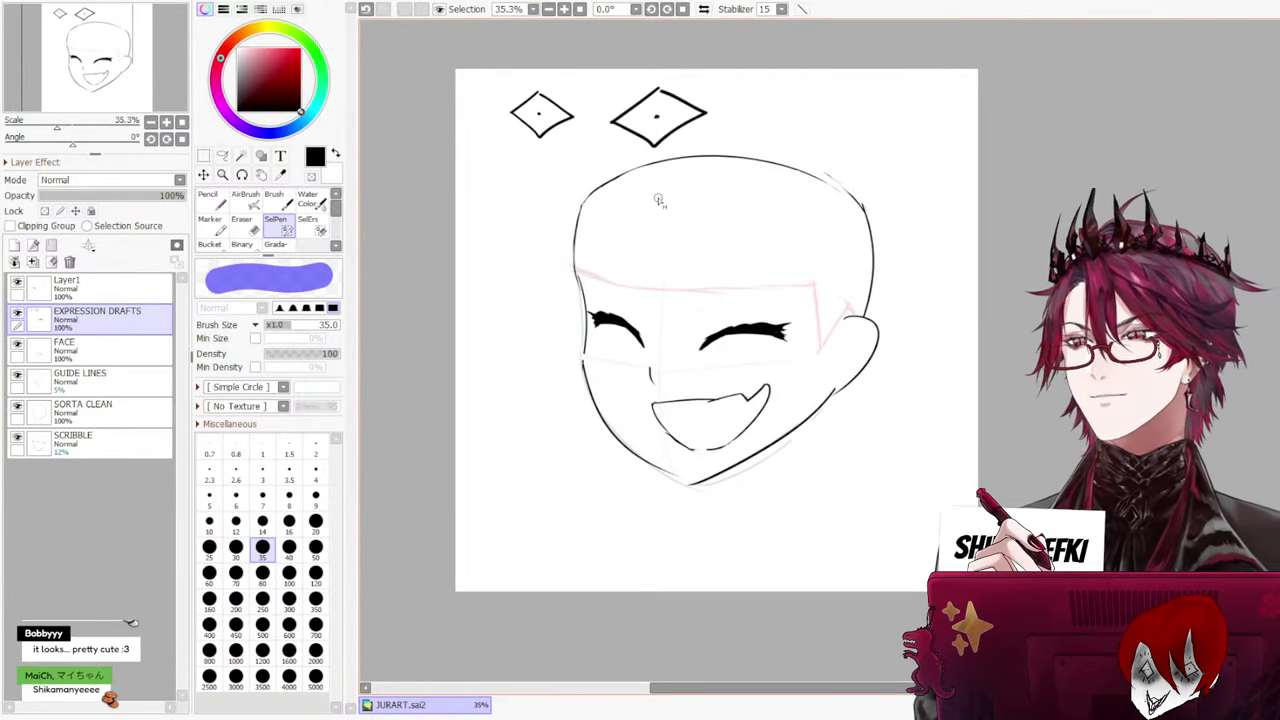
Check the two eyes separately by toggling layer visibility, then move Layer1's eye down into EXPRESSION DRAFTS and hide Layer1
click(208, 199)
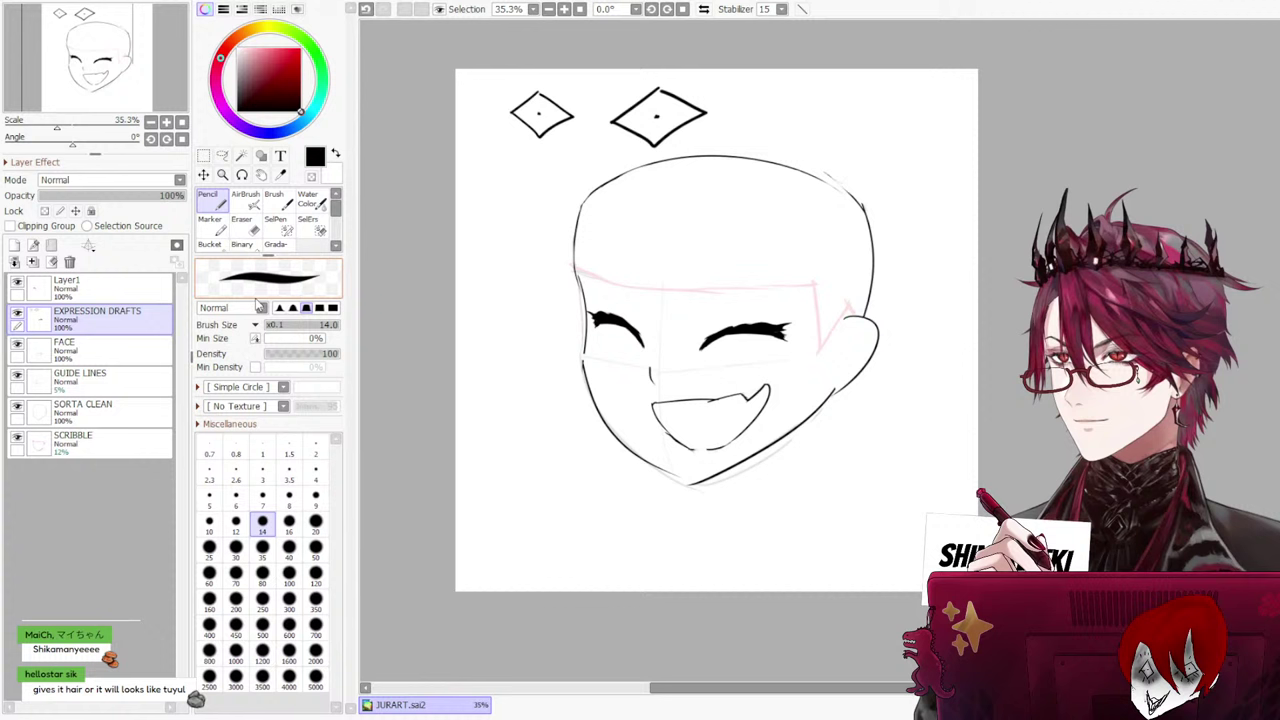
click(120, 290)
click(90, 316)
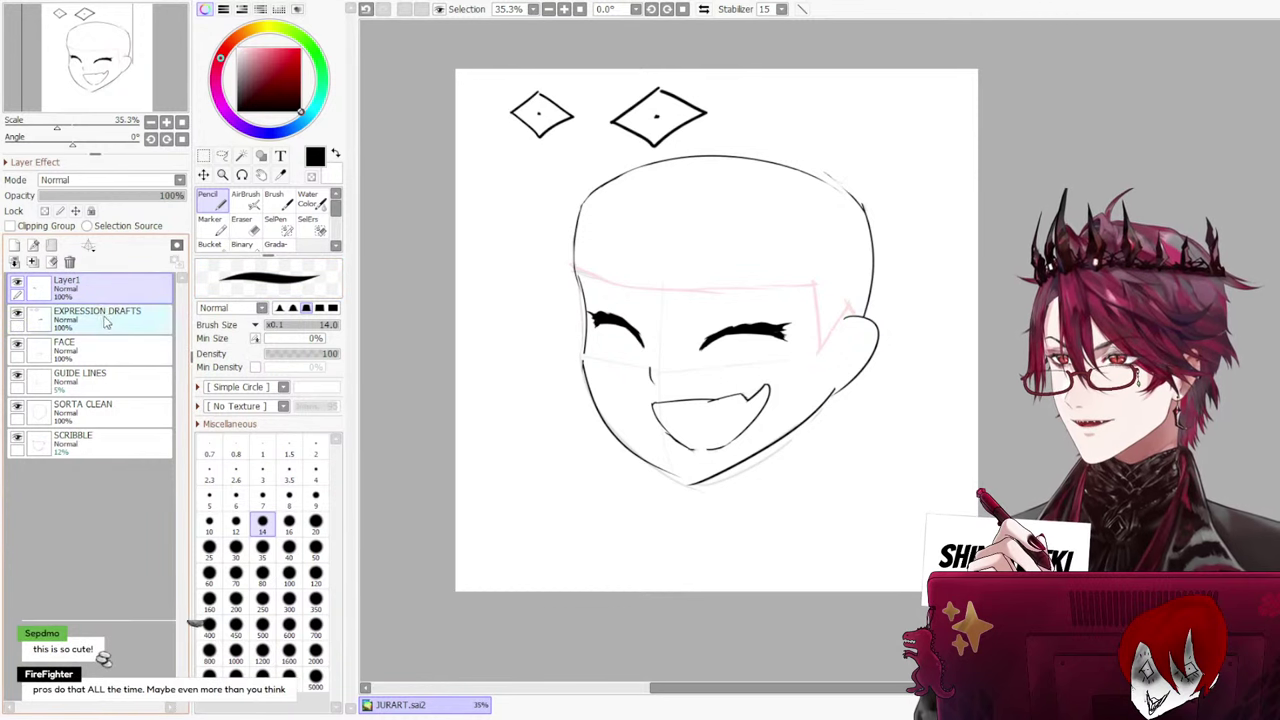
click(16, 318)
click(16, 318)
click(70, 290)
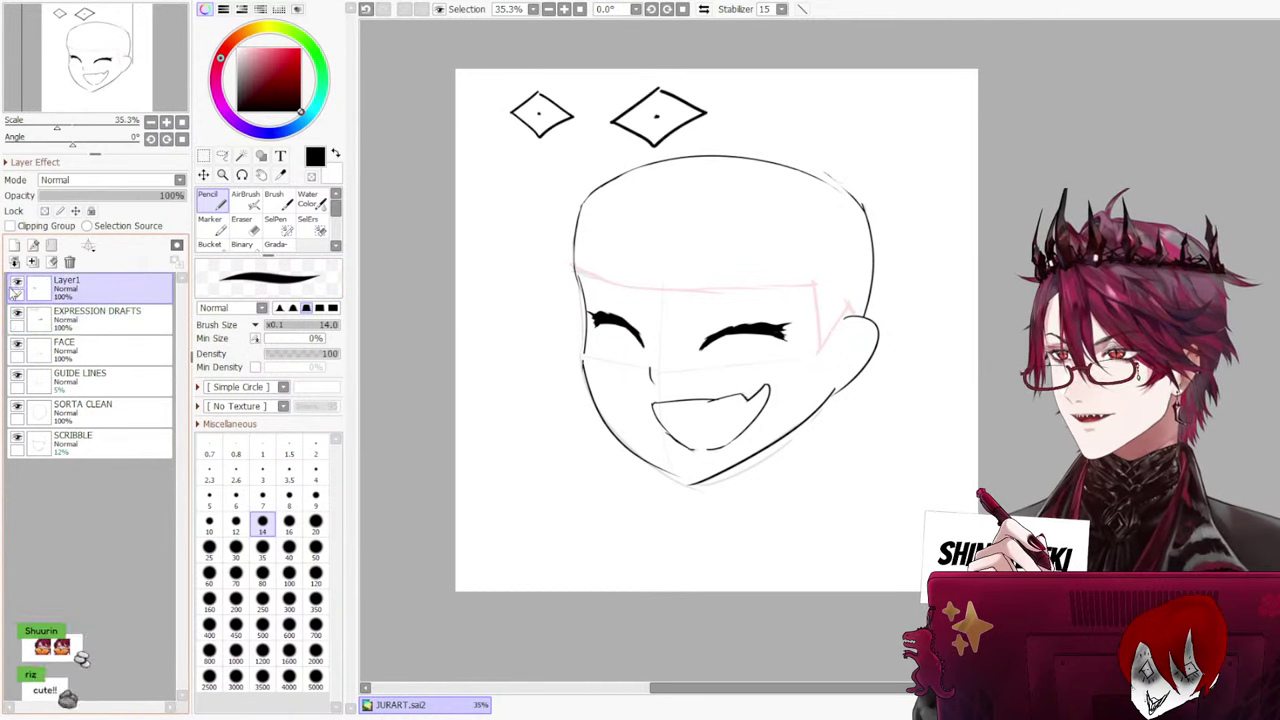
click(17, 285)
click(17, 285)
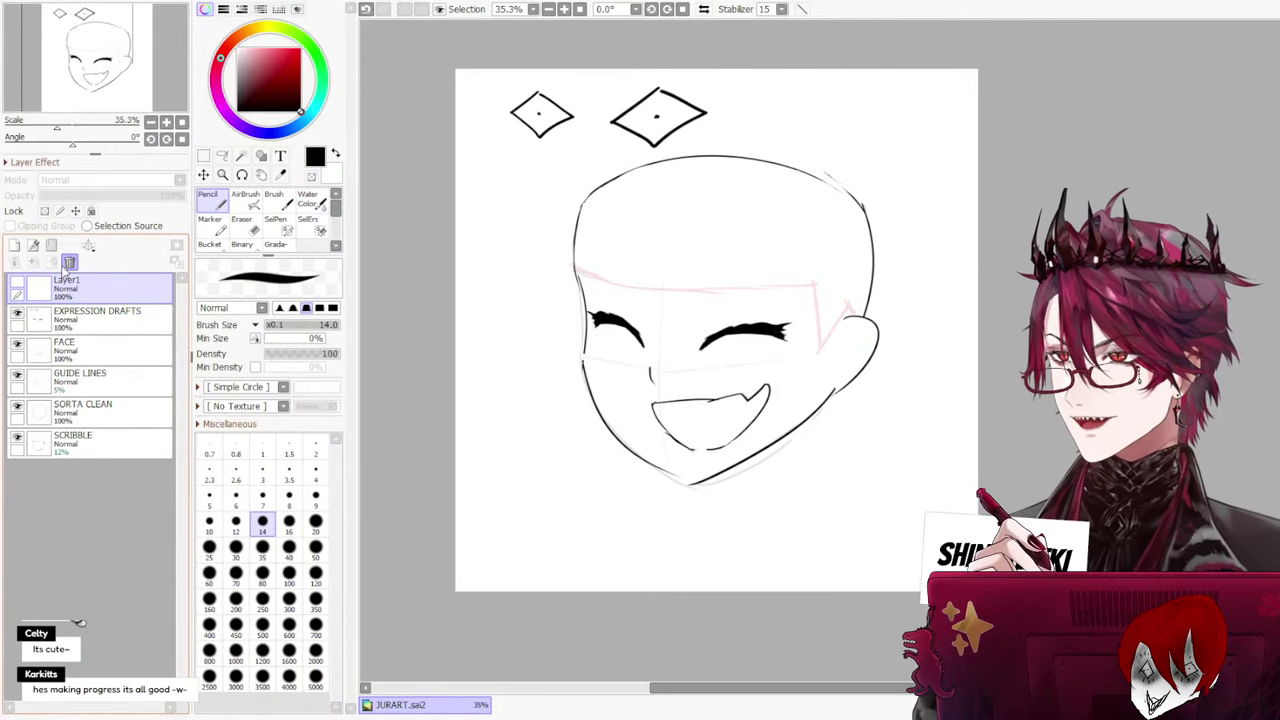
Delete the empty Layer1 above EXPRESSION DRAFTS
click(71, 262)
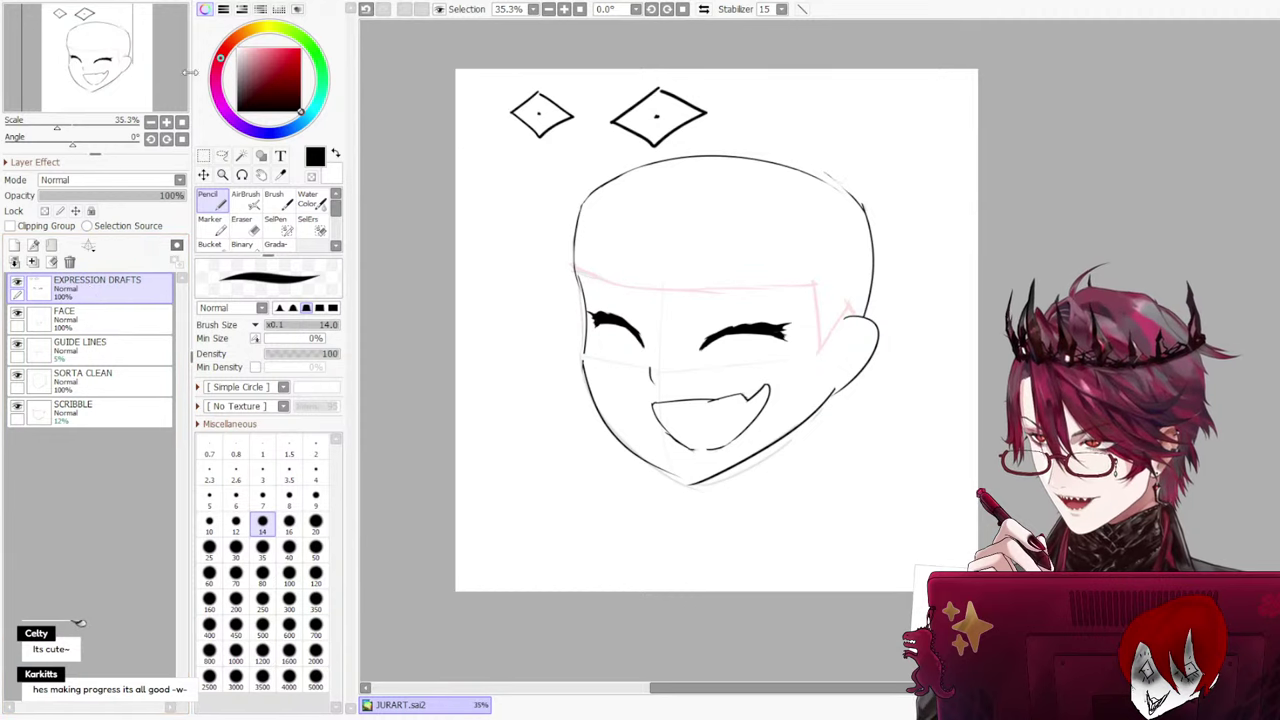
scroll(440, 169, up, 1)
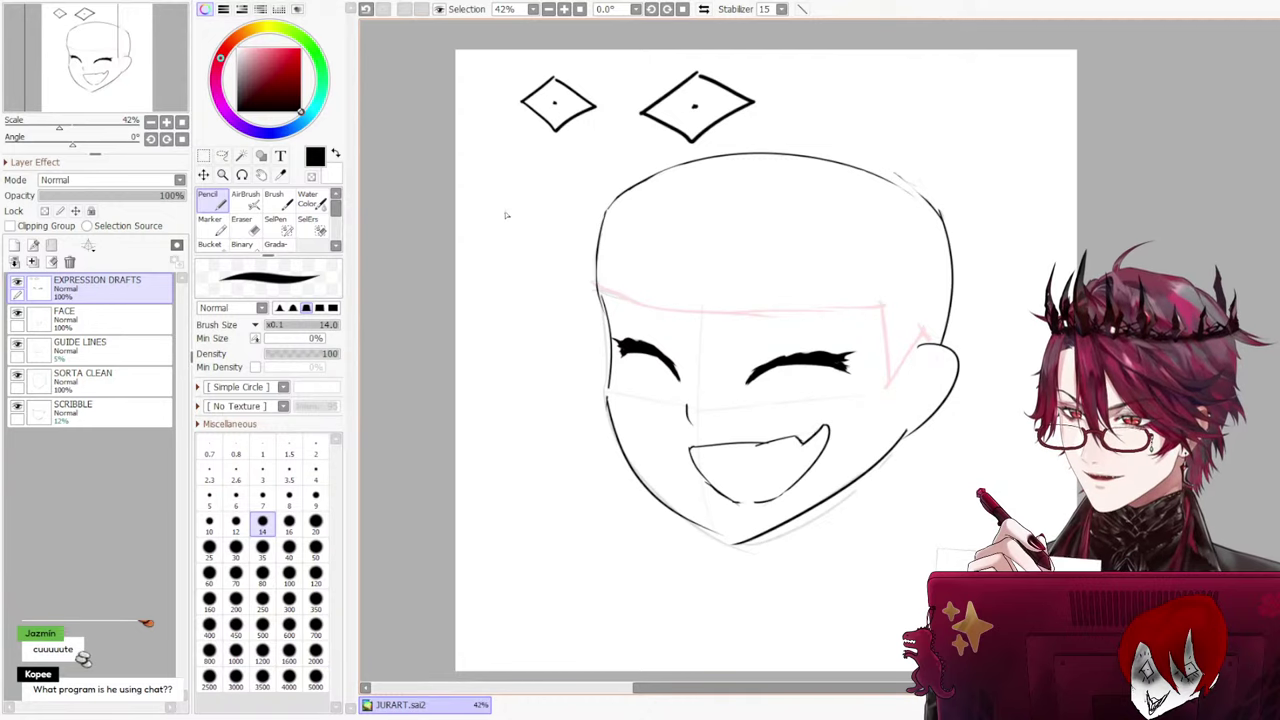
scroll(787, 511, up, 3)
scroll(709, 371, down, 2)
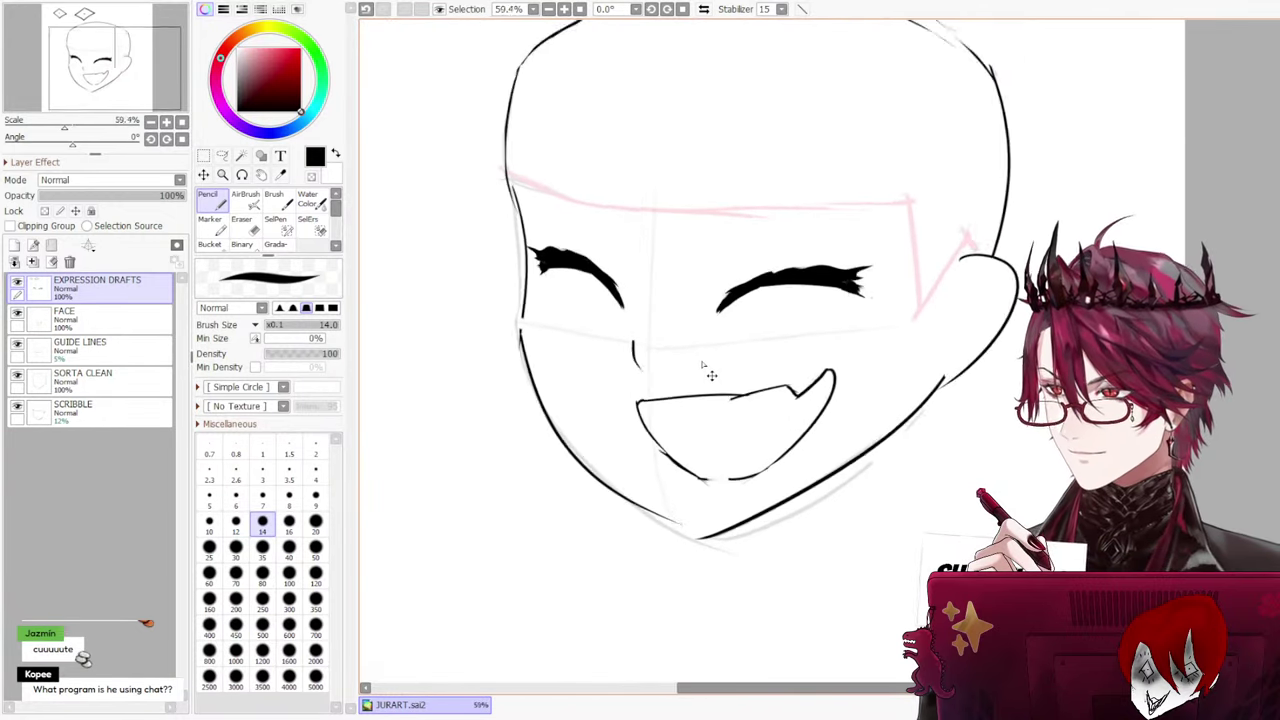
scroll(532, 263, up, 1)
scroll(532, 264, down, 1)
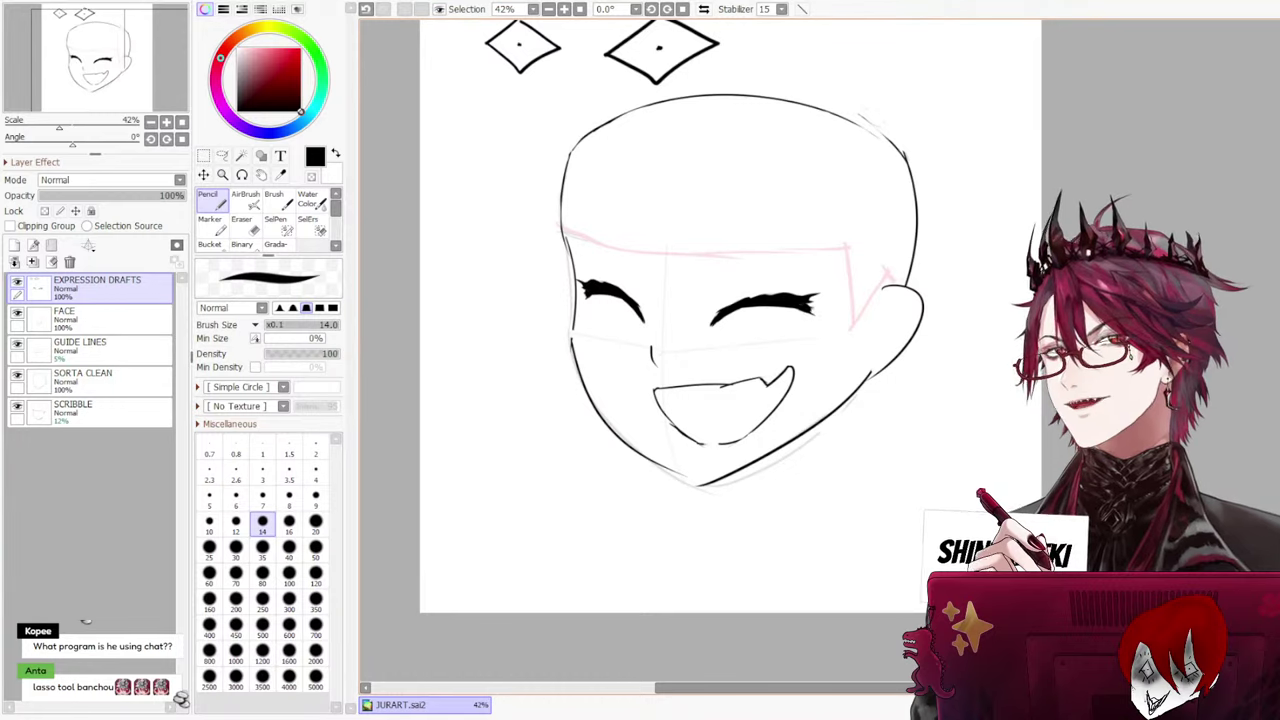
scroll(730, 350, up, 1)
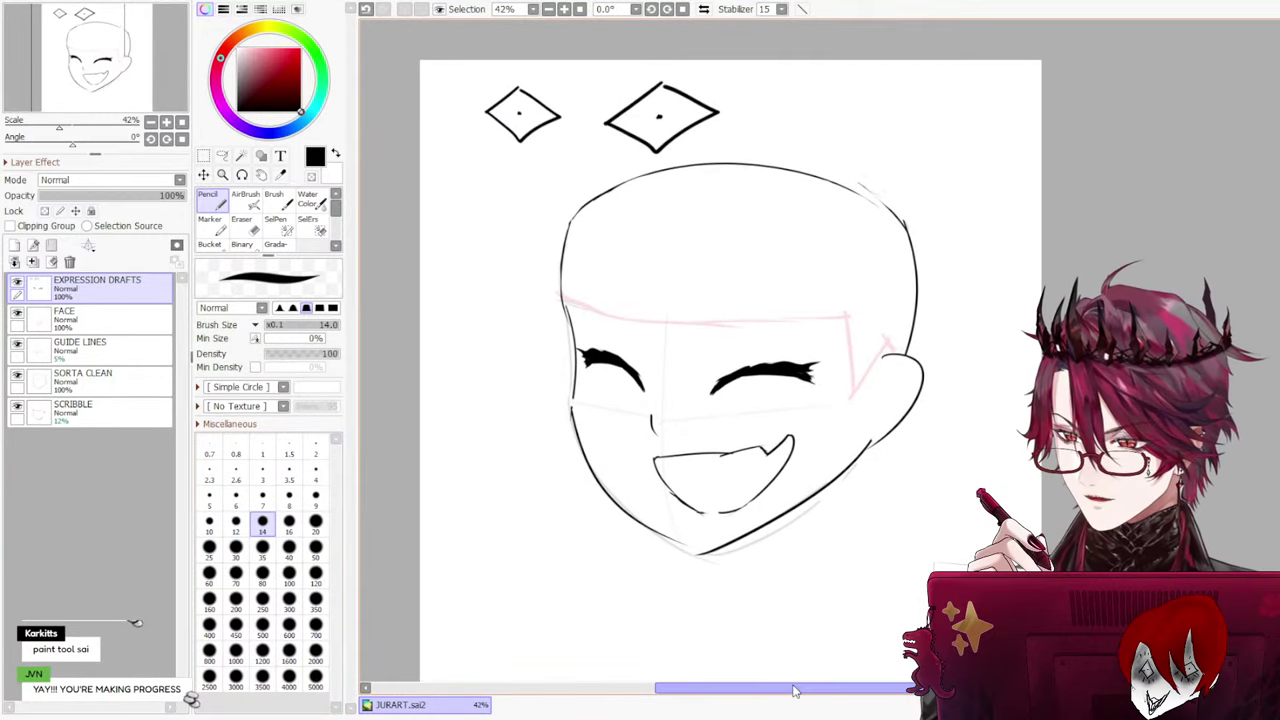
drag(791, 688, 753, 669)
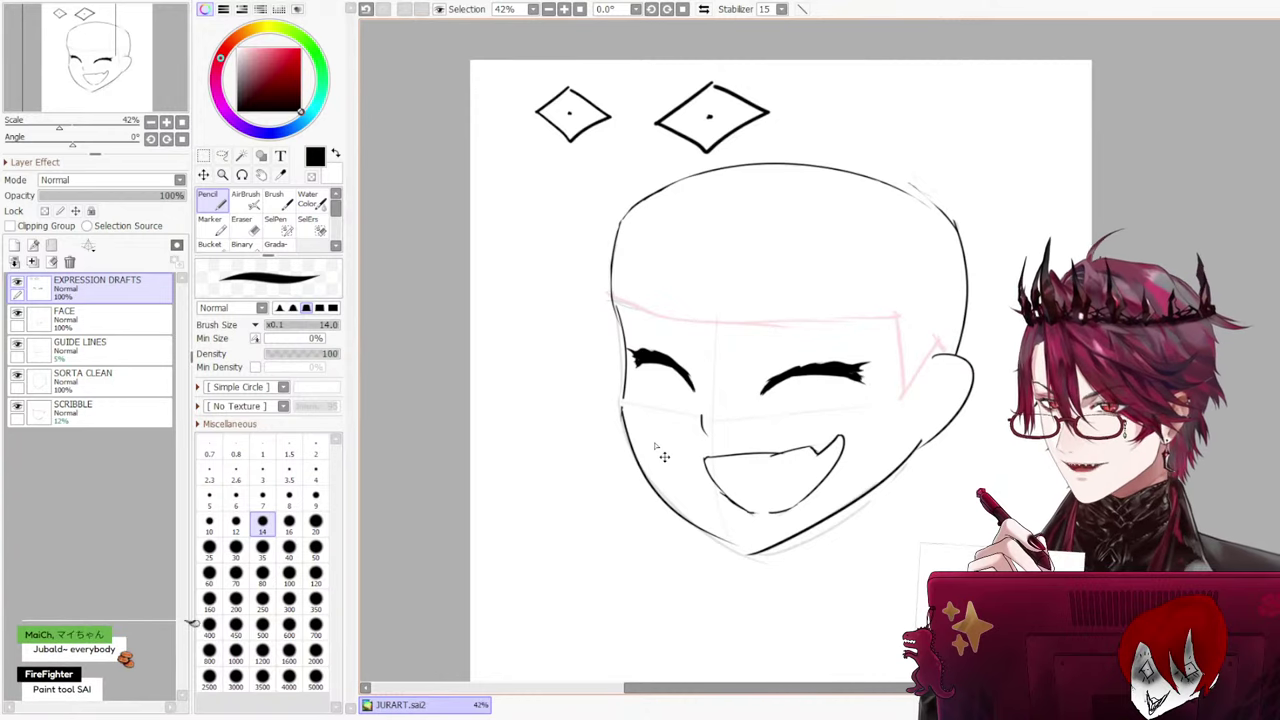
scroll(655, 443, up, 1)
scroll(655, 443, down, 1)
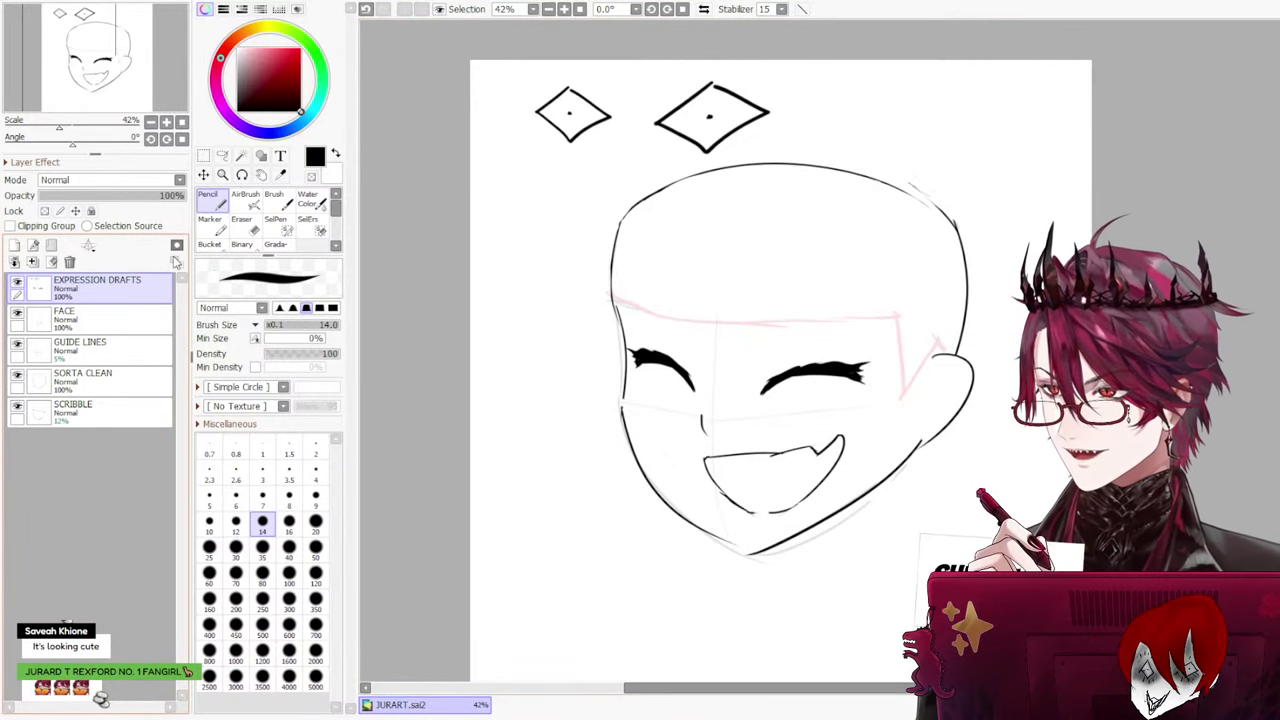
Check the FACE and EXPRESSION DRAFTS layers by toggling their visibility, and add a new layer named BROWS on top
click(17, 314)
click(17, 314)
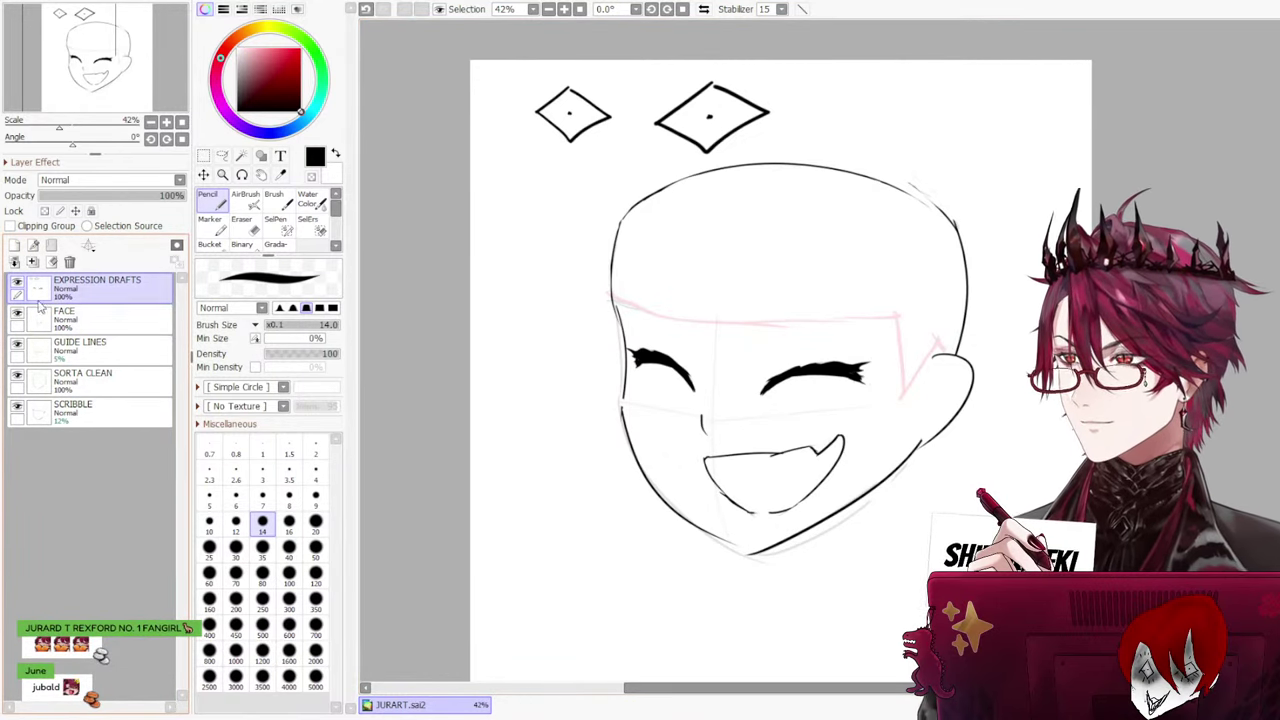
click(17, 283)
click(17, 283)
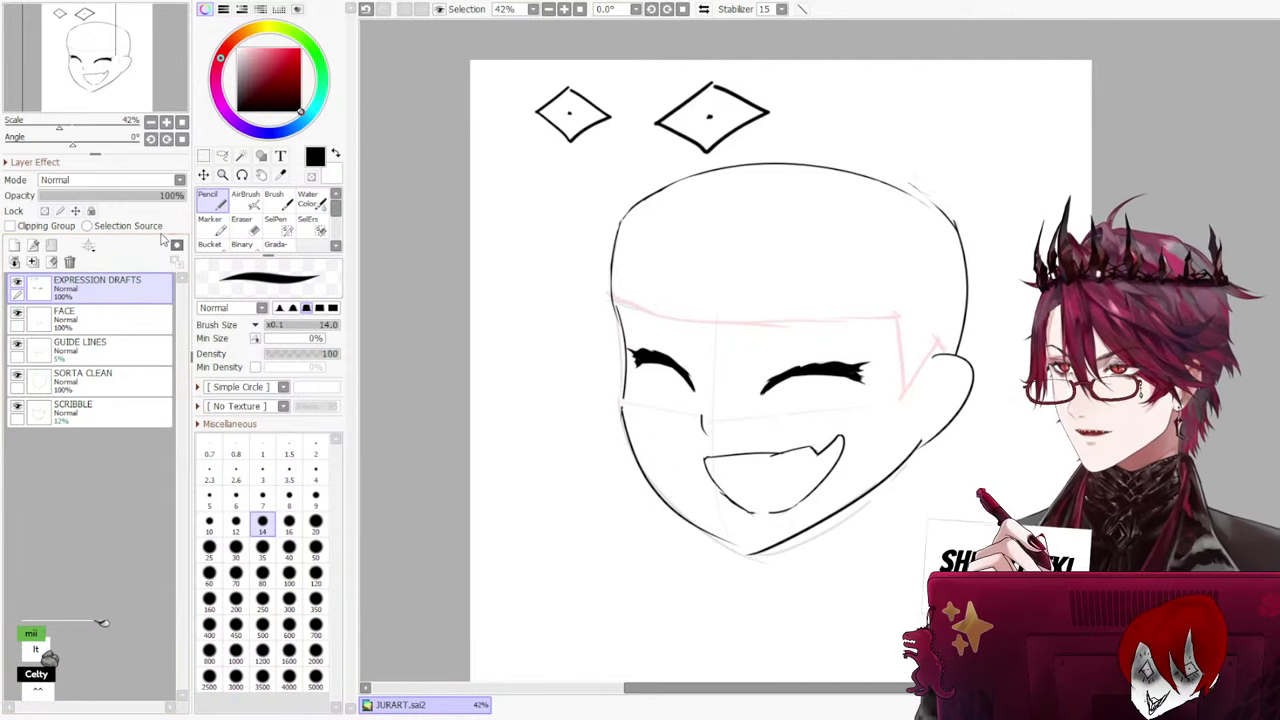
click(15, 247)
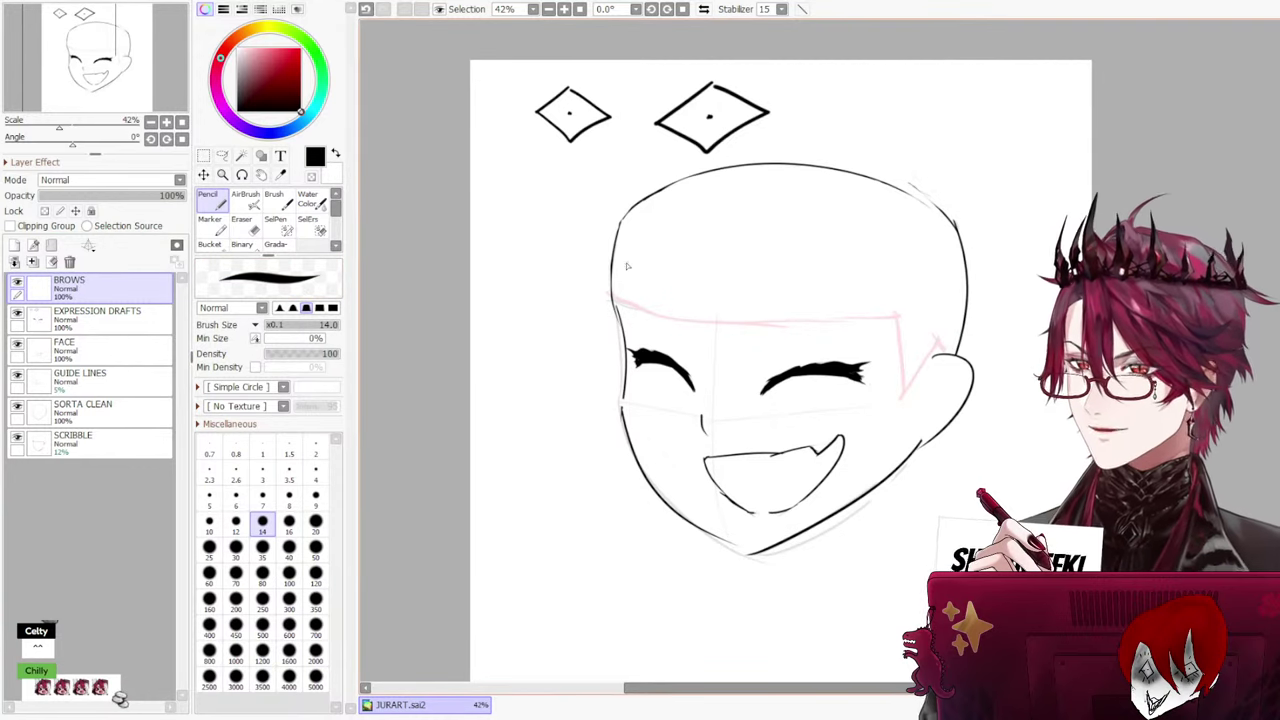
Try slanted eyebrow strokes above the larger closed eye on BROWS, undoing each attempt
drag(765, 362, 874, 339)
key(ctrl+z)
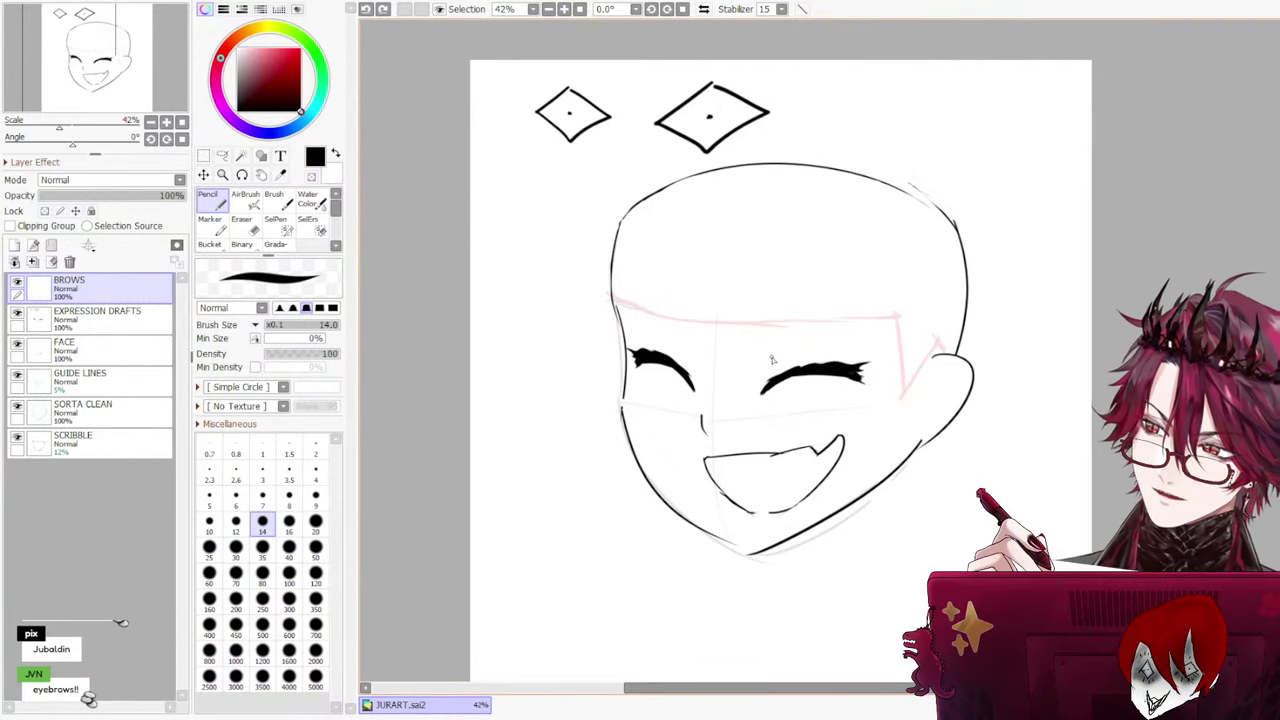
drag(762, 363, 847, 332)
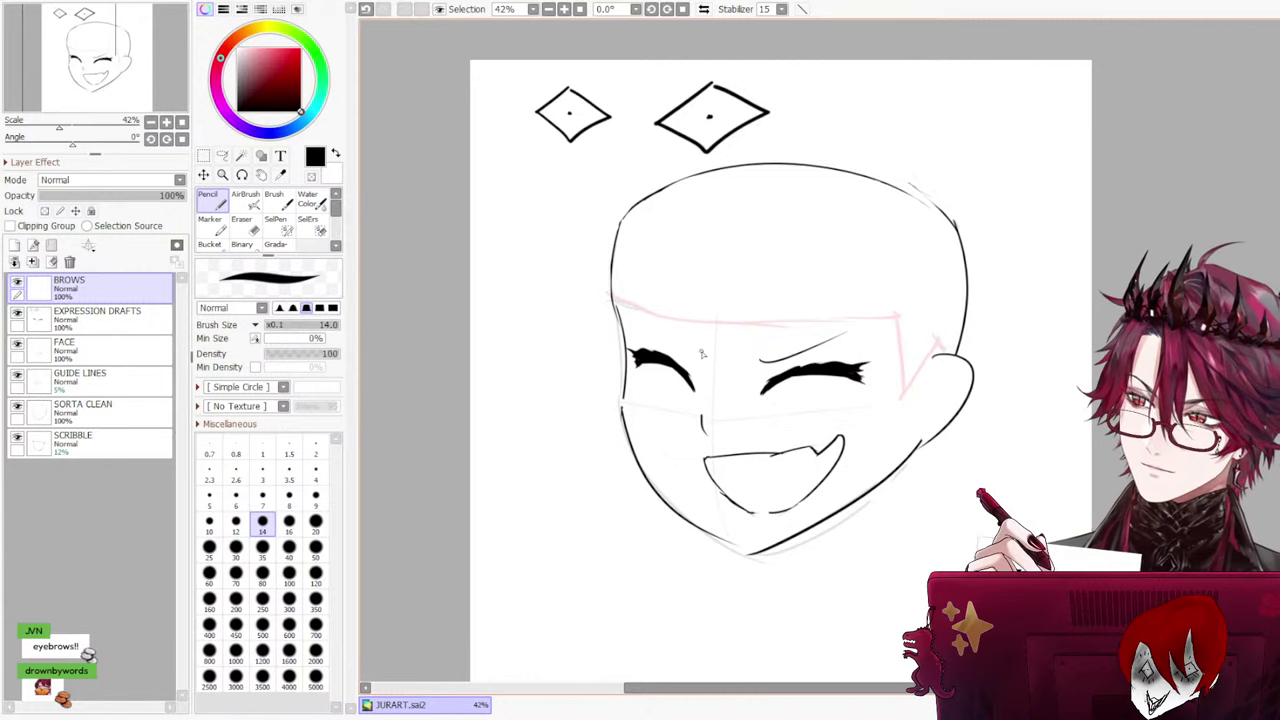
key(ctrl+z)
drag(764, 366, 928, 324)
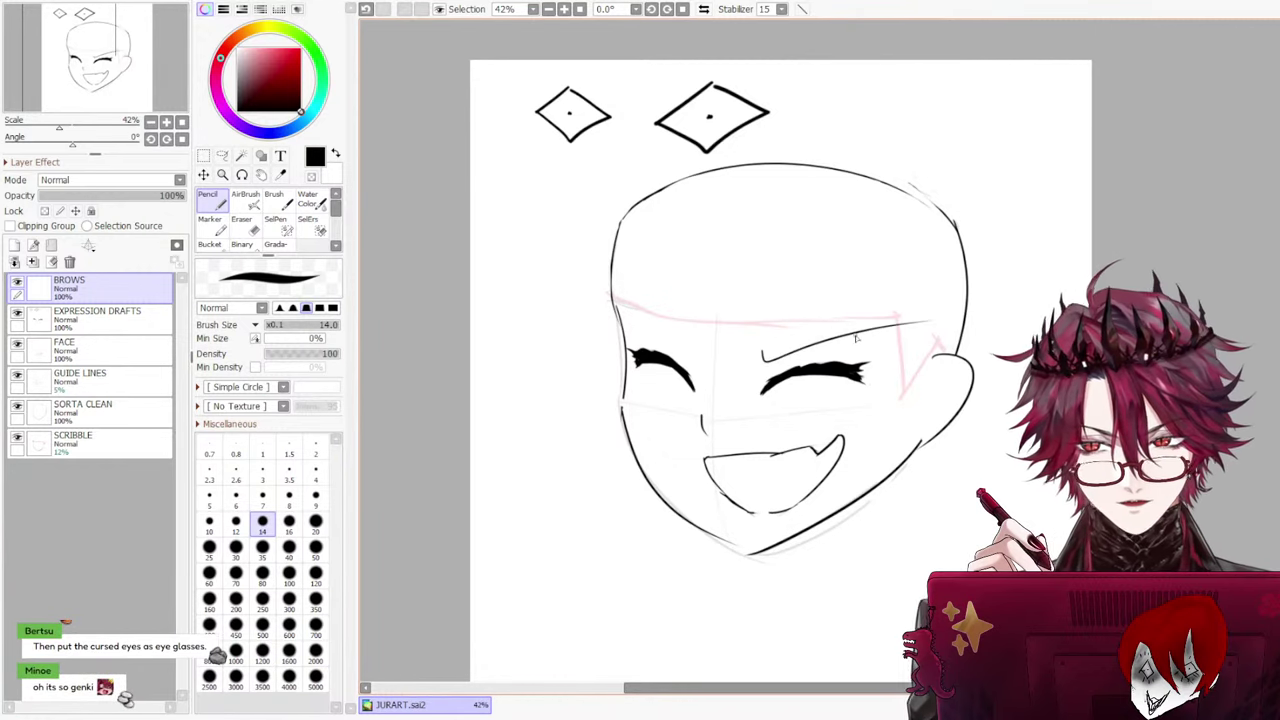
key(ctrl+z)
key(ctrl+z)
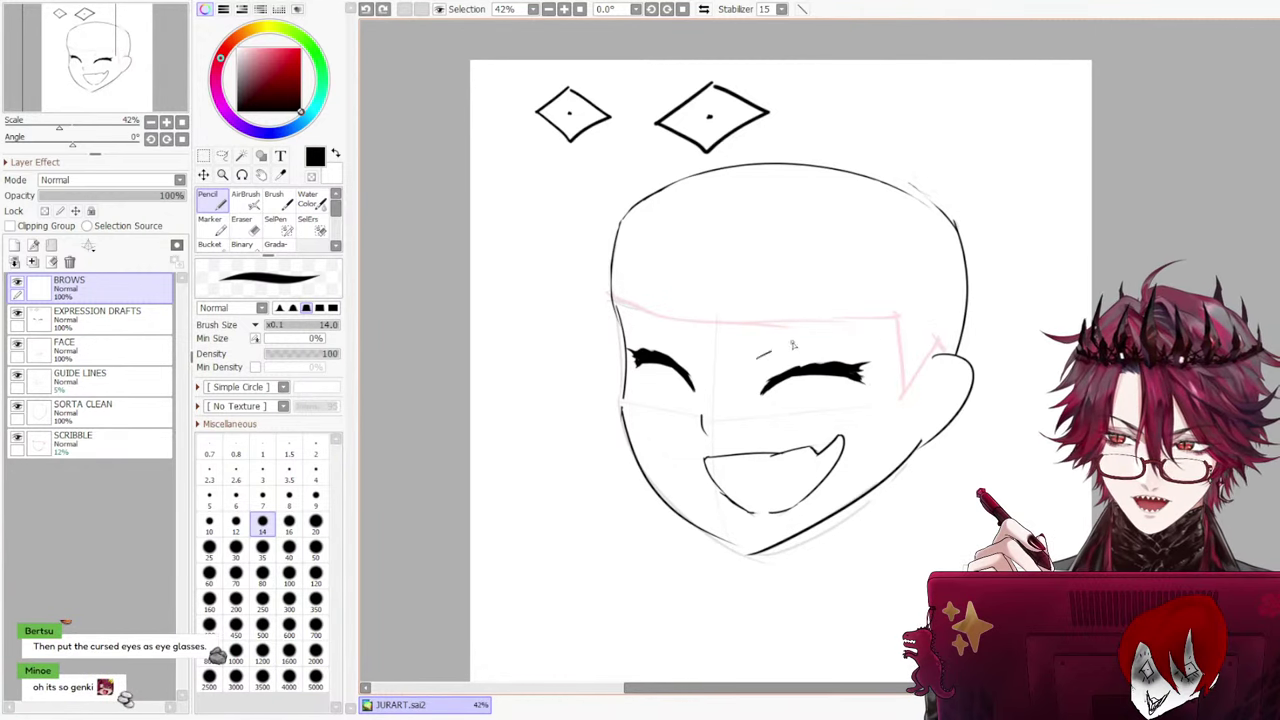
drag(764, 352, 886, 325)
key(ctrl+z)
mouse_move(750, 353)
mouse_down()
mouse_move(884, 325)
mouse_move(873, 331)
mouse_up()
key(ctrl+z)
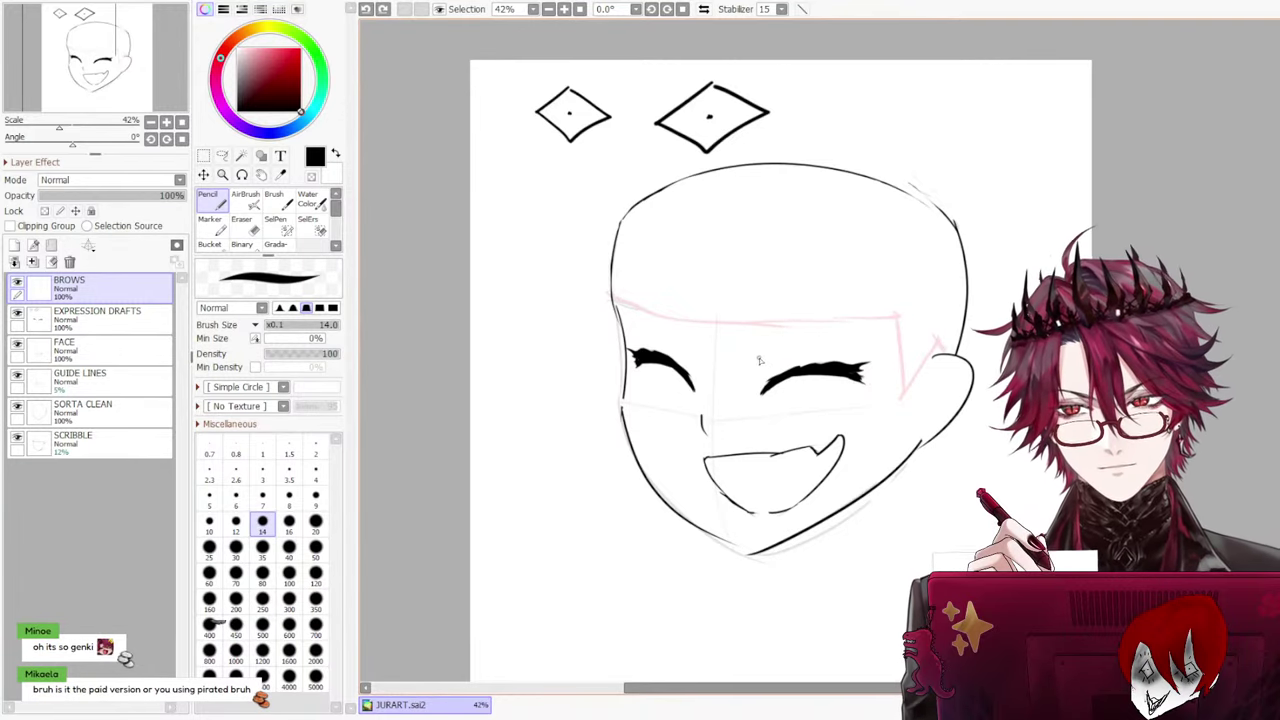
key(ctrl+z)
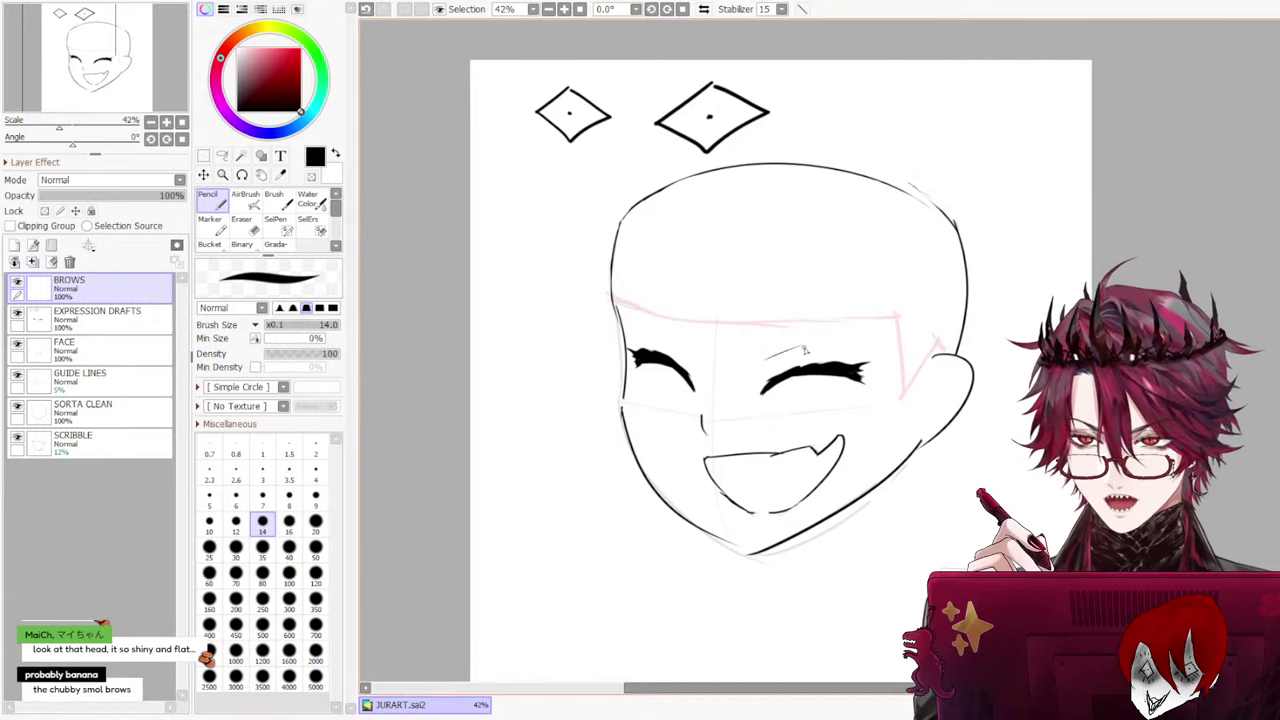
Try flatter, thinner brow curves just above the larger closed eye, undoing each one
drag(778, 359, 884, 336)
key(ctrl+z)
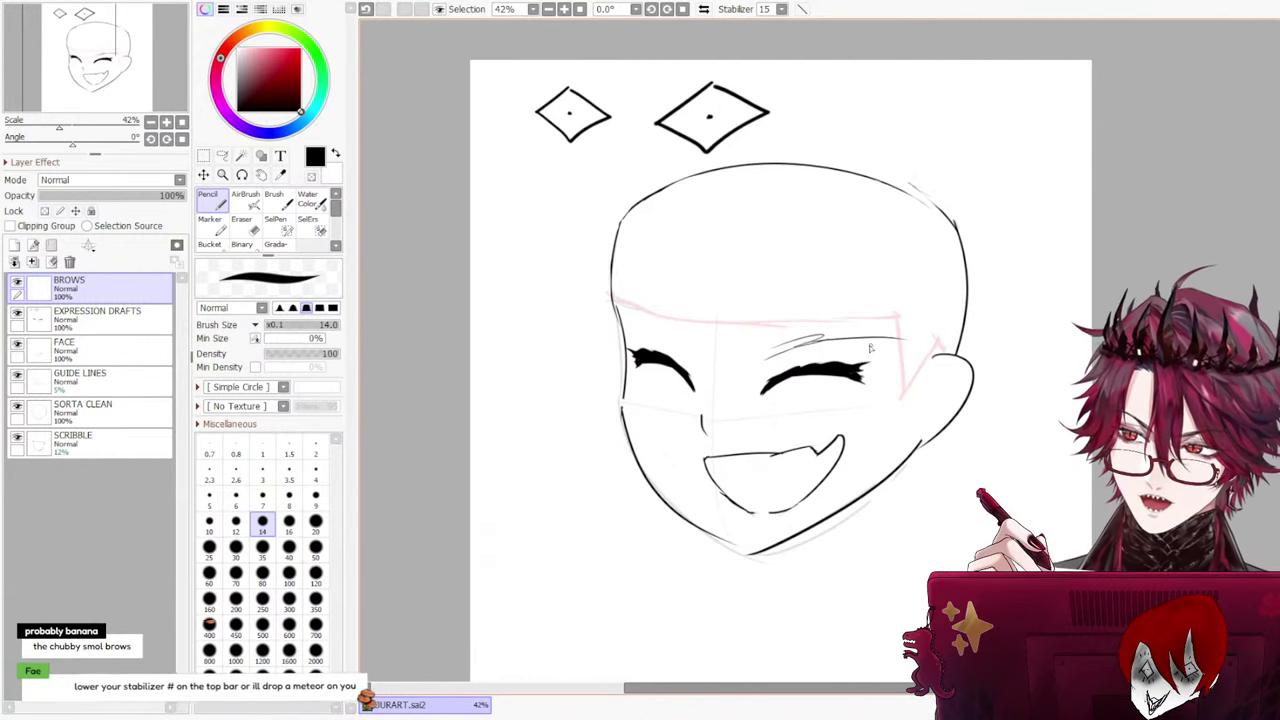
key(ctrl+z)
mouse_move(772, 358)
mouse_down()
mouse_move(875, 343)
mouse_move(768, 357)
mouse_move(870, 342)
mouse_up()
key(ctrl+z)
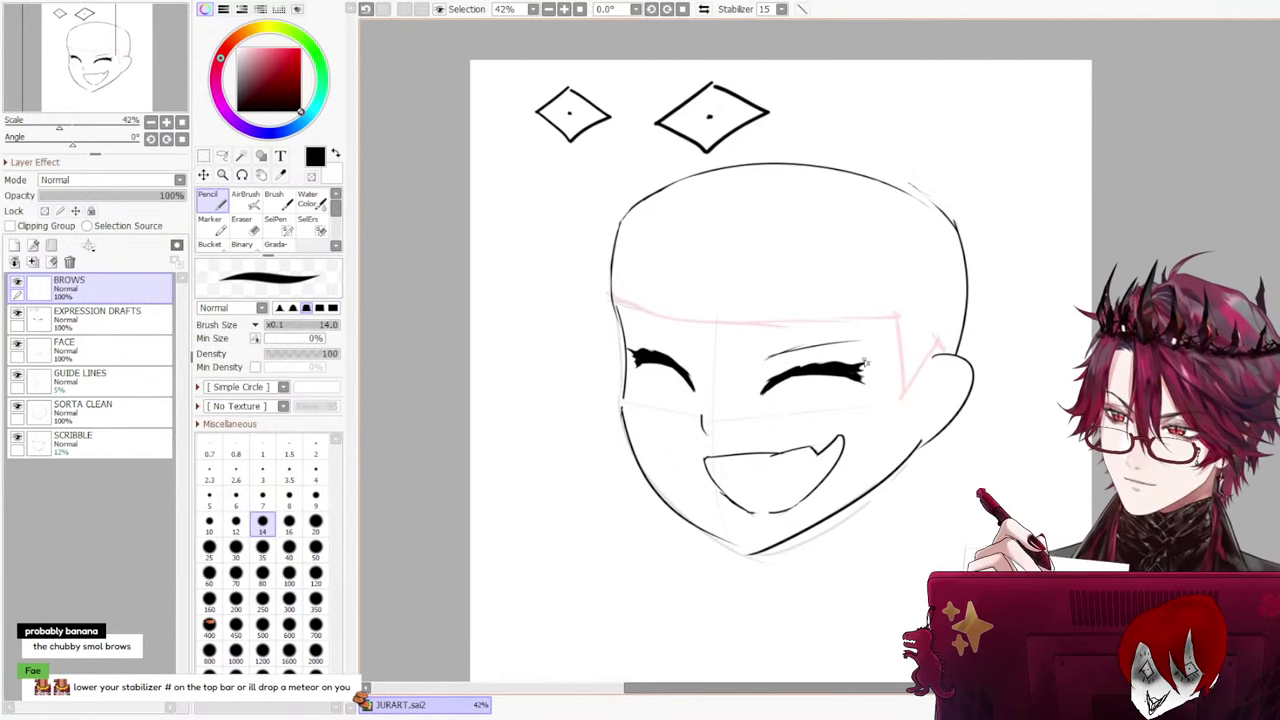
key(ctrl+z)
drag(772, 357, 882, 342)
key(ctrl+z)
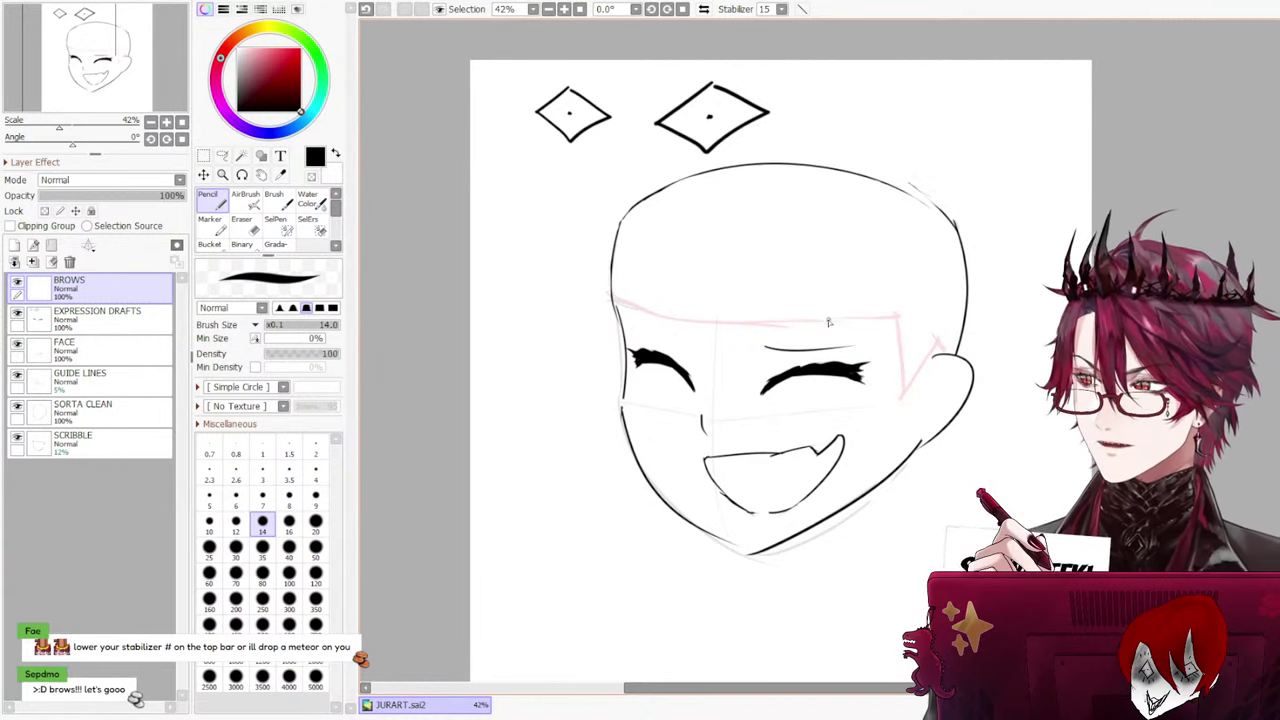
key(ctrl+z)
drag(766, 345, 868, 322)
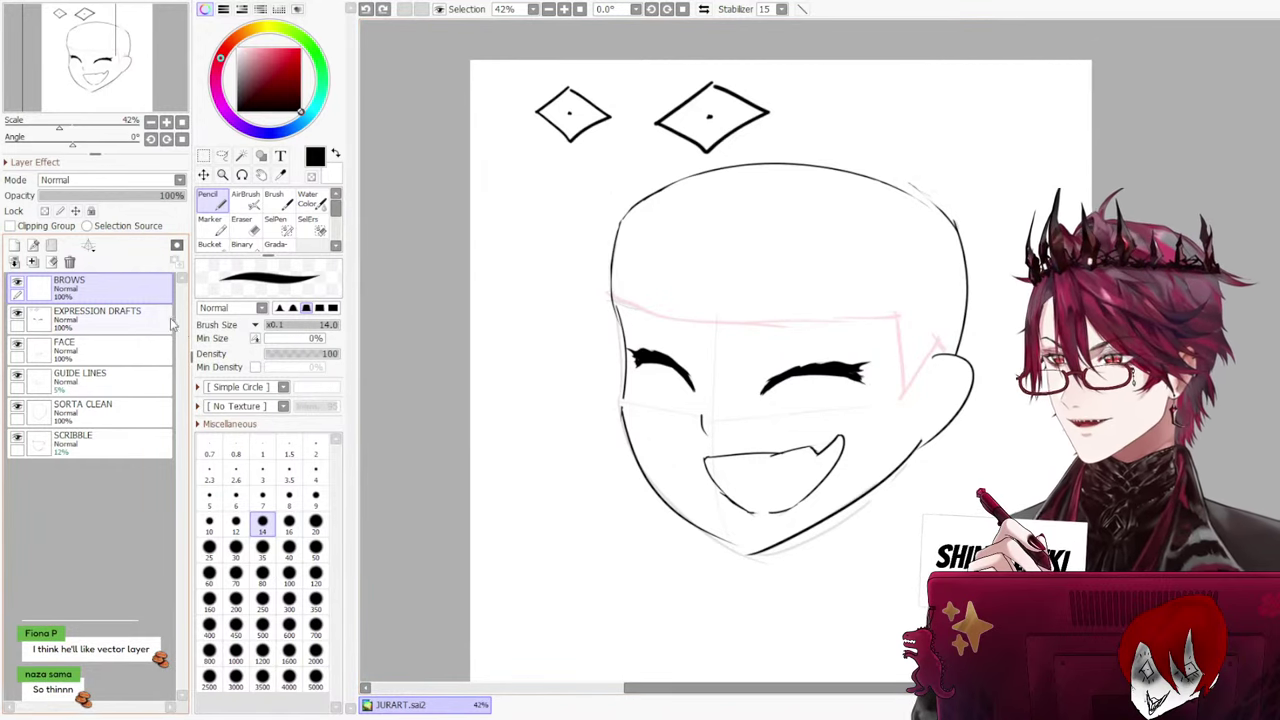
Try brush size 35, return to size 14, and test longer arched brow strokes over the larger eye, undoing each
click(262, 546)
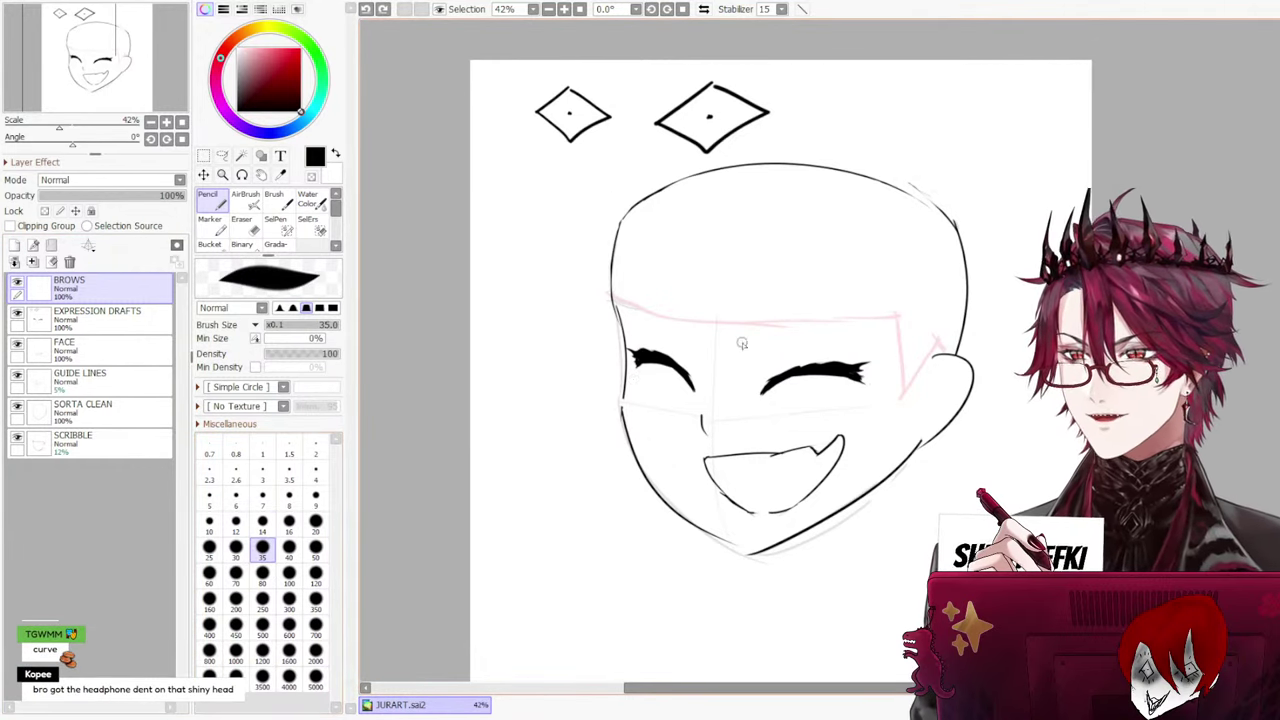
click(262, 520)
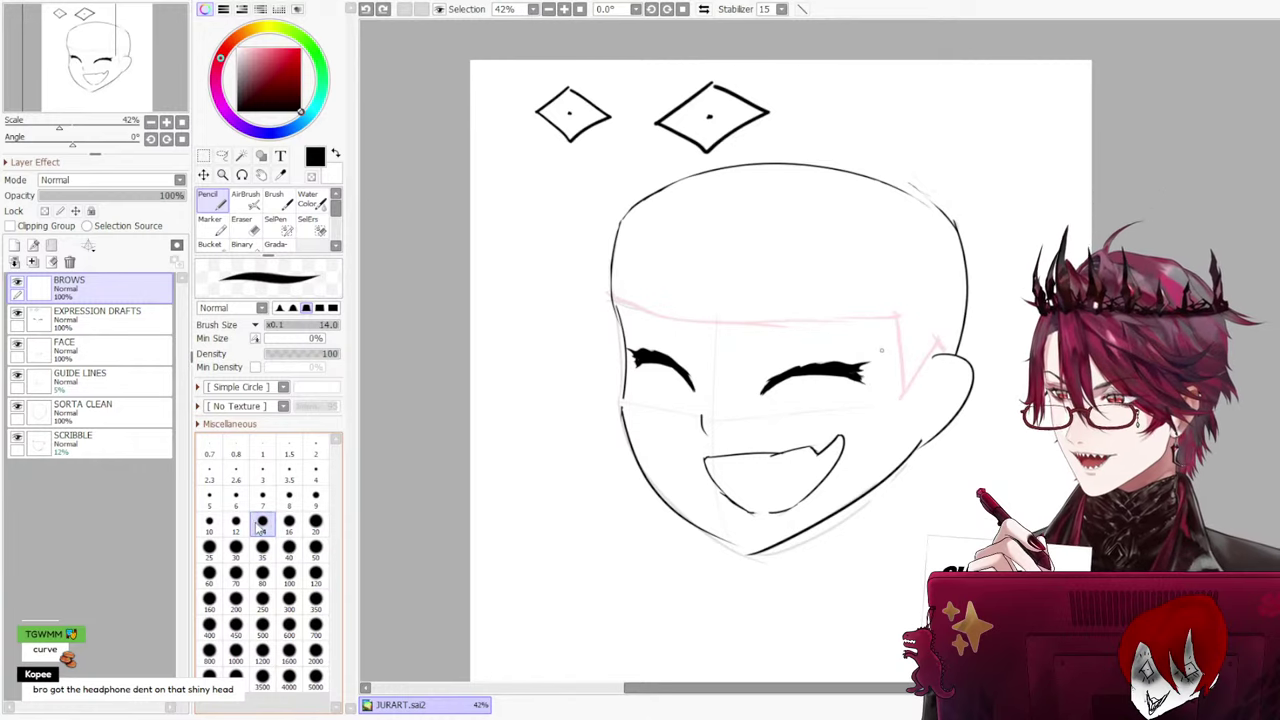
drag(757, 357, 895, 328)
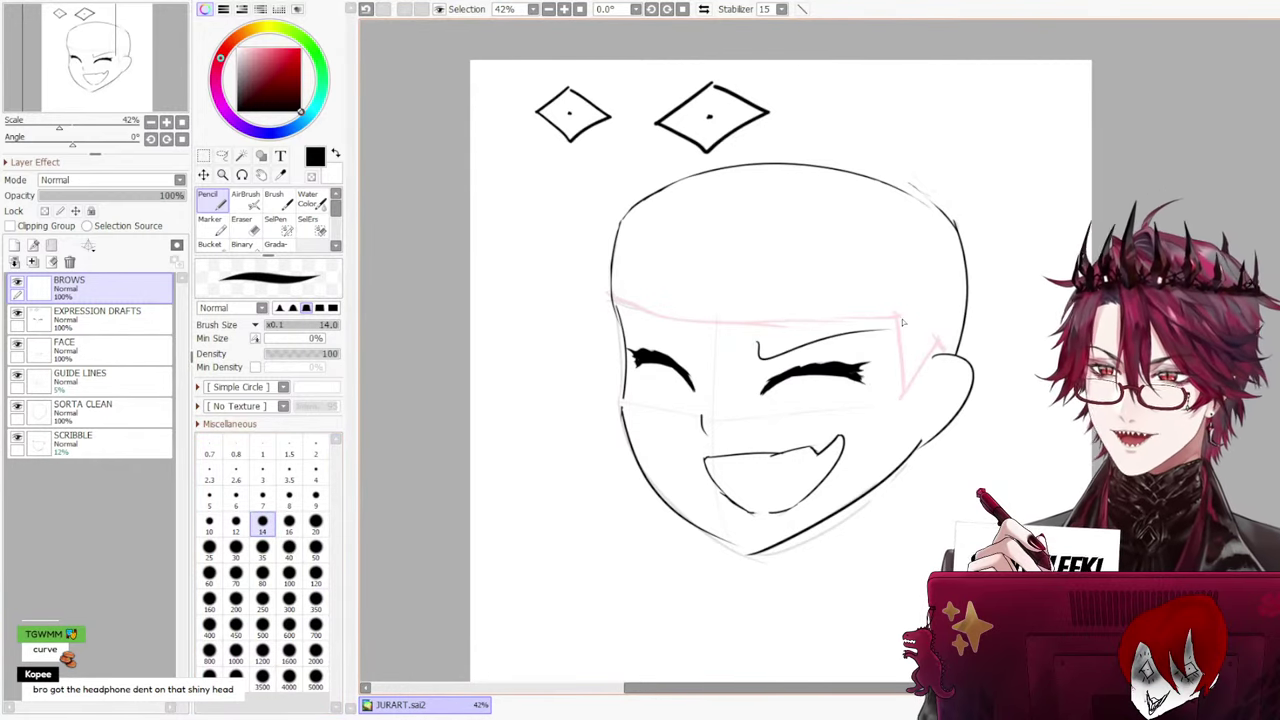
key(ctrl+z)
drag(764, 352, 882, 322)
key(ctrl+z)
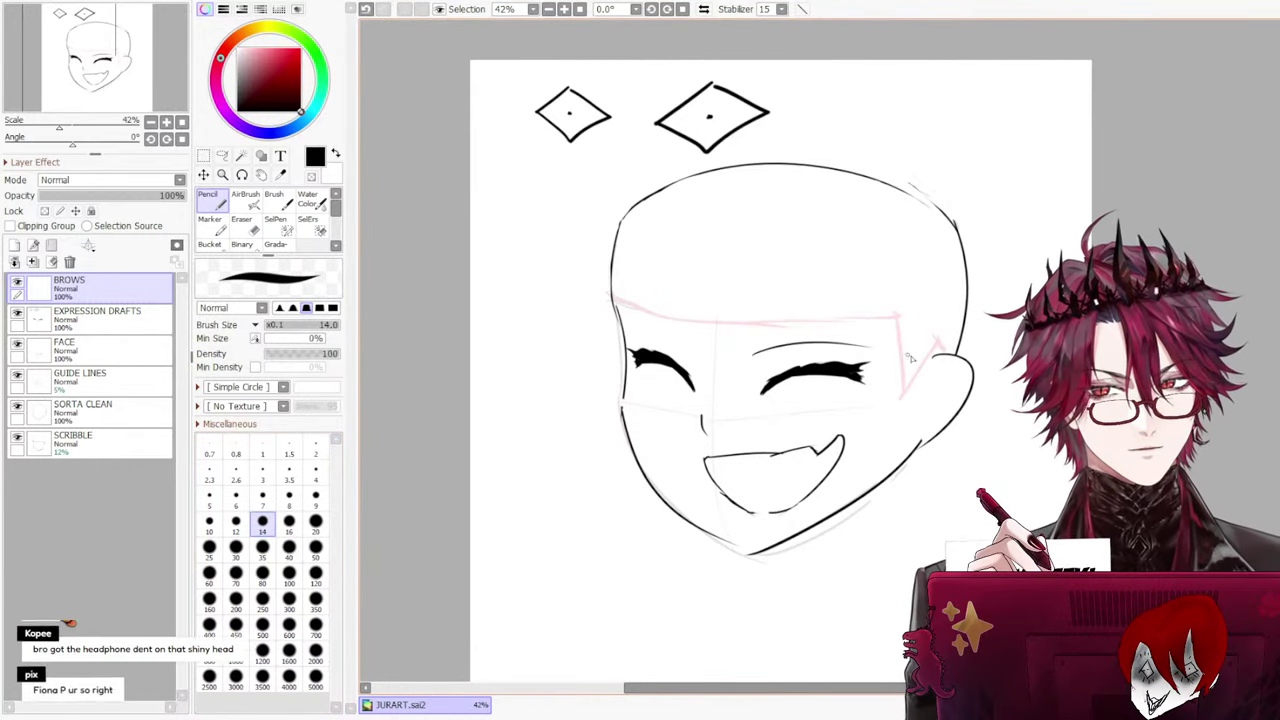
key(ctrl+z)
mouse_move(762, 356)
mouse_down()
mouse_move(820, 310)
mouse_move(895, 330)
mouse_up()
key(ctrl+z)
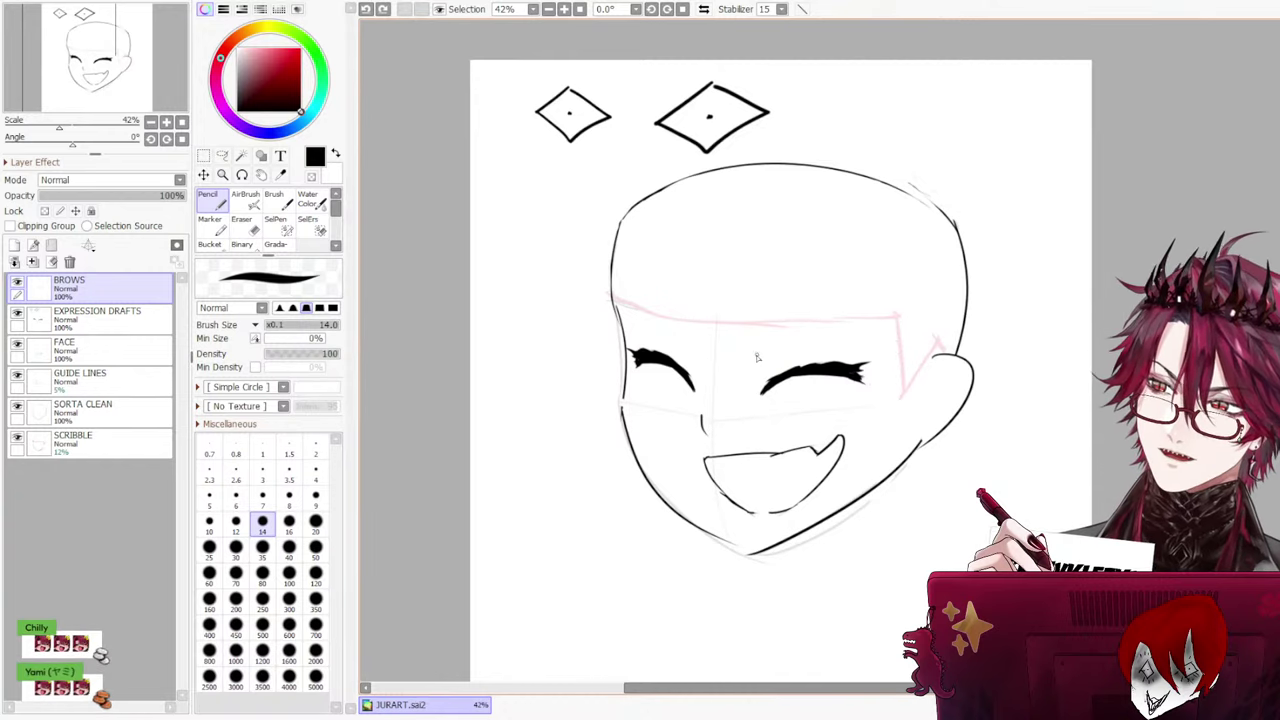
drag(757, 356, 886, 338)
key(ctrl+z)
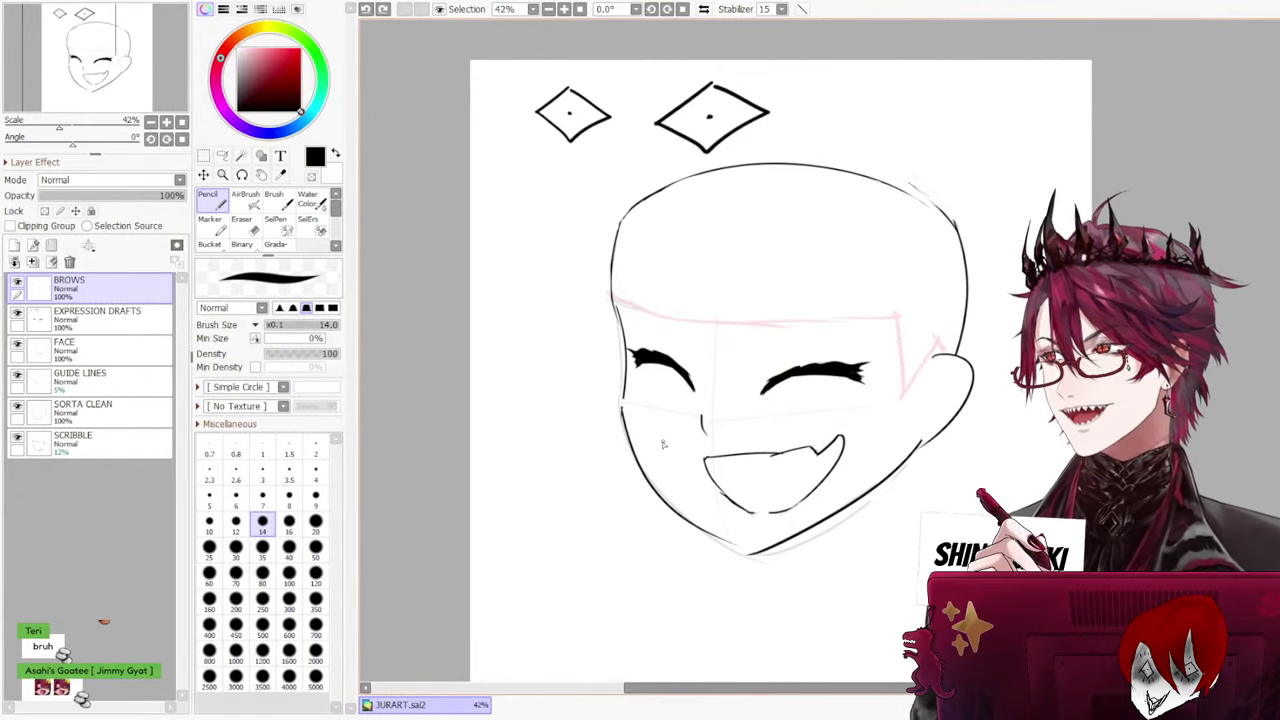
Draw a curved brow with a hooked inner end above the larger closed eye, undoing strokes until the shape fits
drag(755, 358, 868, 350)
key(ctrl+z)
drag(755, 362, 893, 340)
key(ctrl+z)
key(ctrl+z)
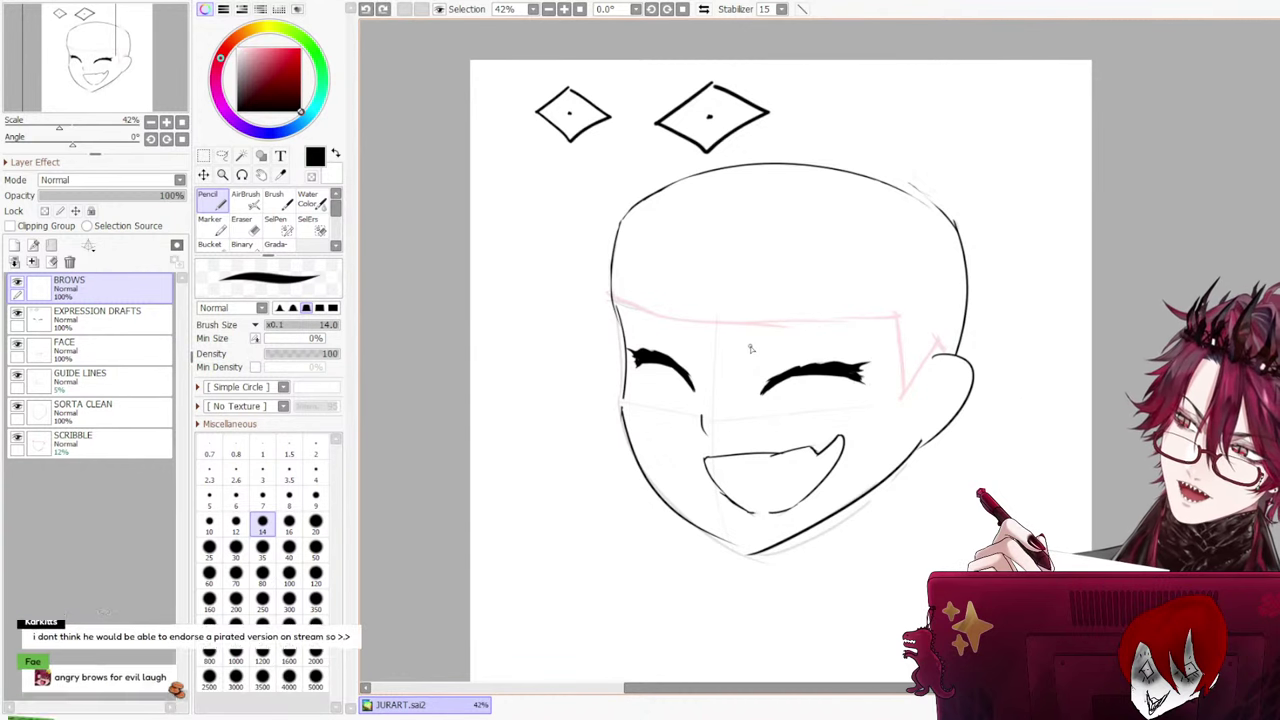
drag(751, 349, 884, 336)
key(ctrl+z)
drag(754, 355, 880, 338)
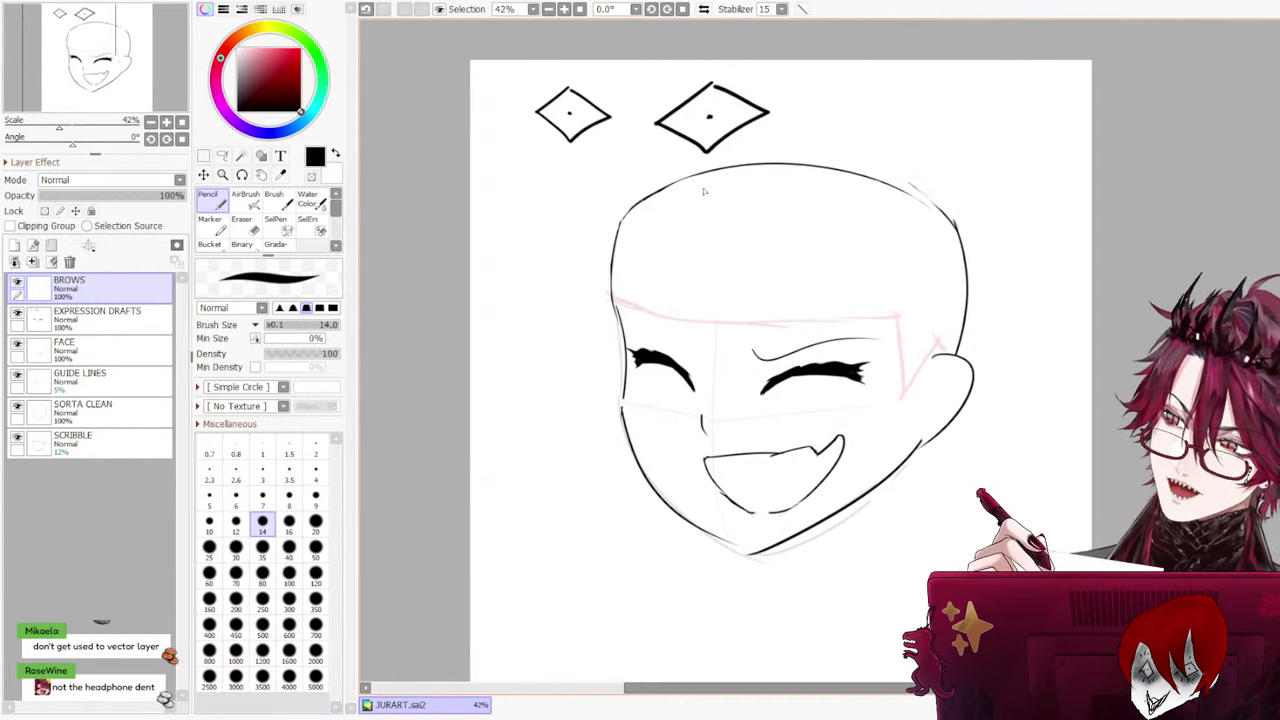
Try short brow strokes sloping toward the nose above the smaller eye, then undo them together with the larger eye's brow
drag(636, 332, 720, 326)
key(ctrl+z)
drag(638, 334, 720, 318)
key(ctrl+z)
key(ctrl+z)
drag(636, 322, 697, 352)
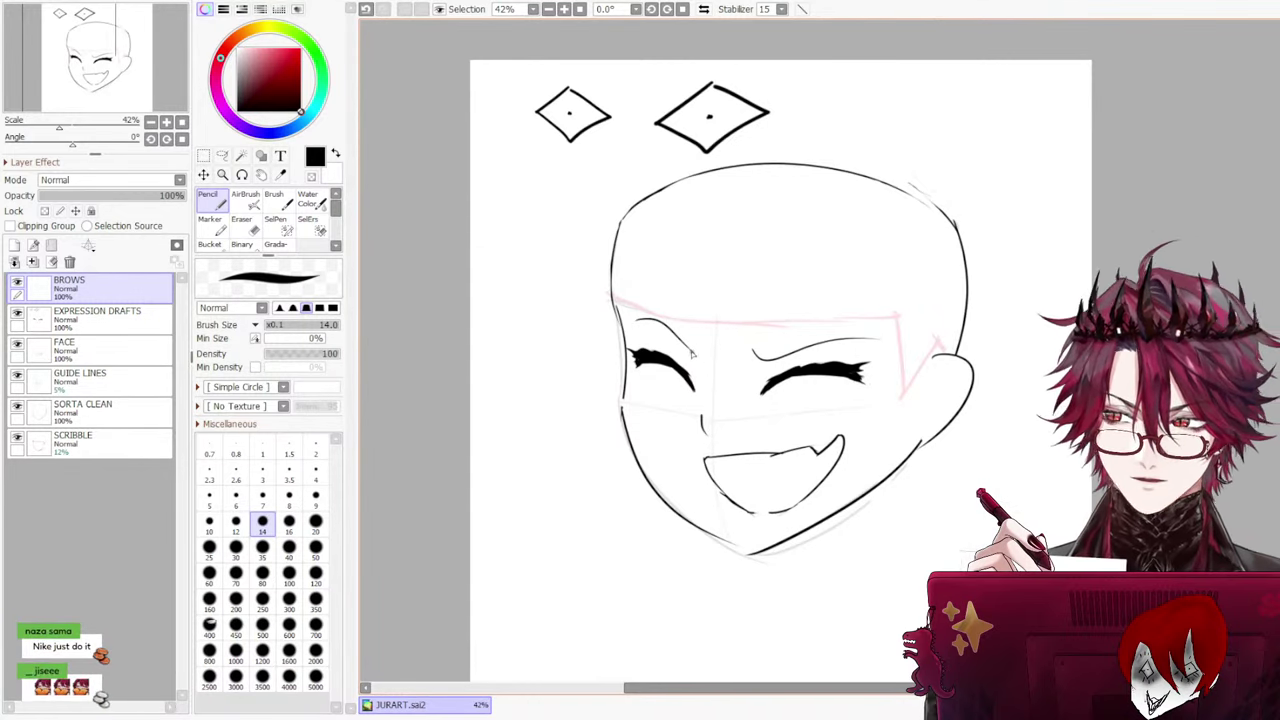
key(ctrl+z)
mouse_move(640, 322)
mouse_down()
mouse_move(700, 350)
mouse_move(703, 340)
mouse_up()
key(ctrl+z)
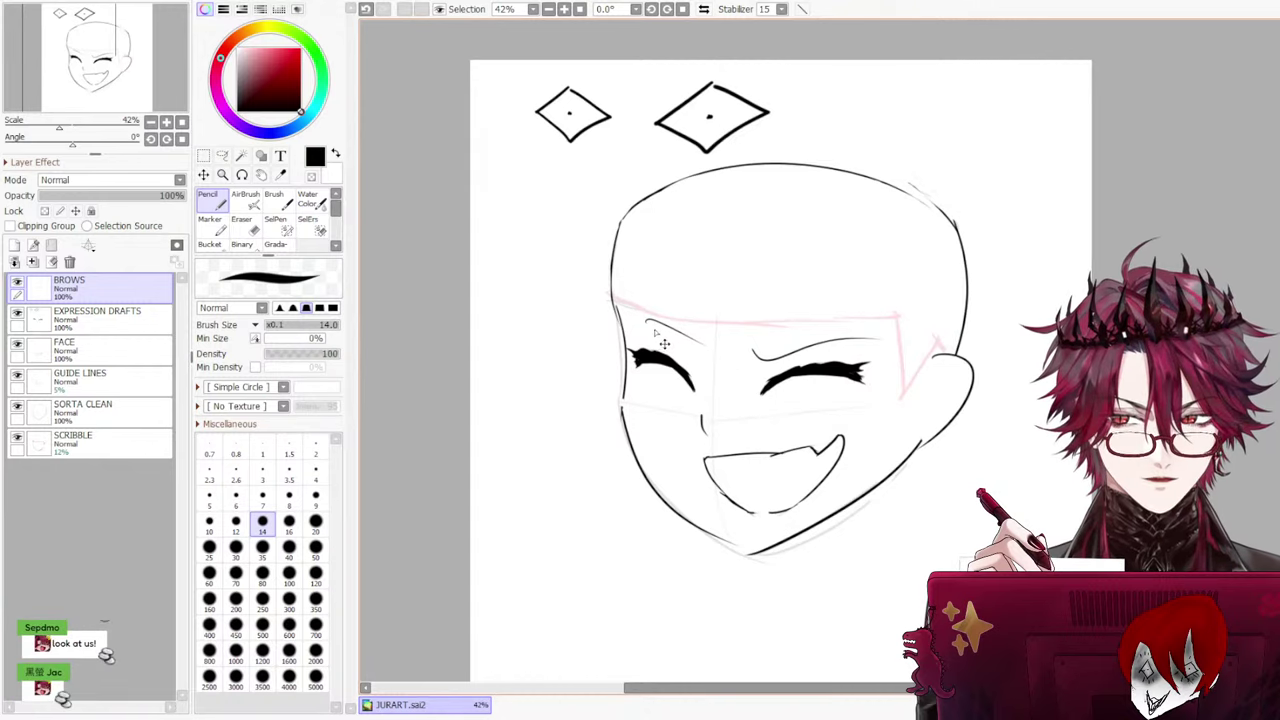
key(ctrl+z)
drag(636, 318, 704, 334)
key(ctrl+z)
key(ctrl+z)
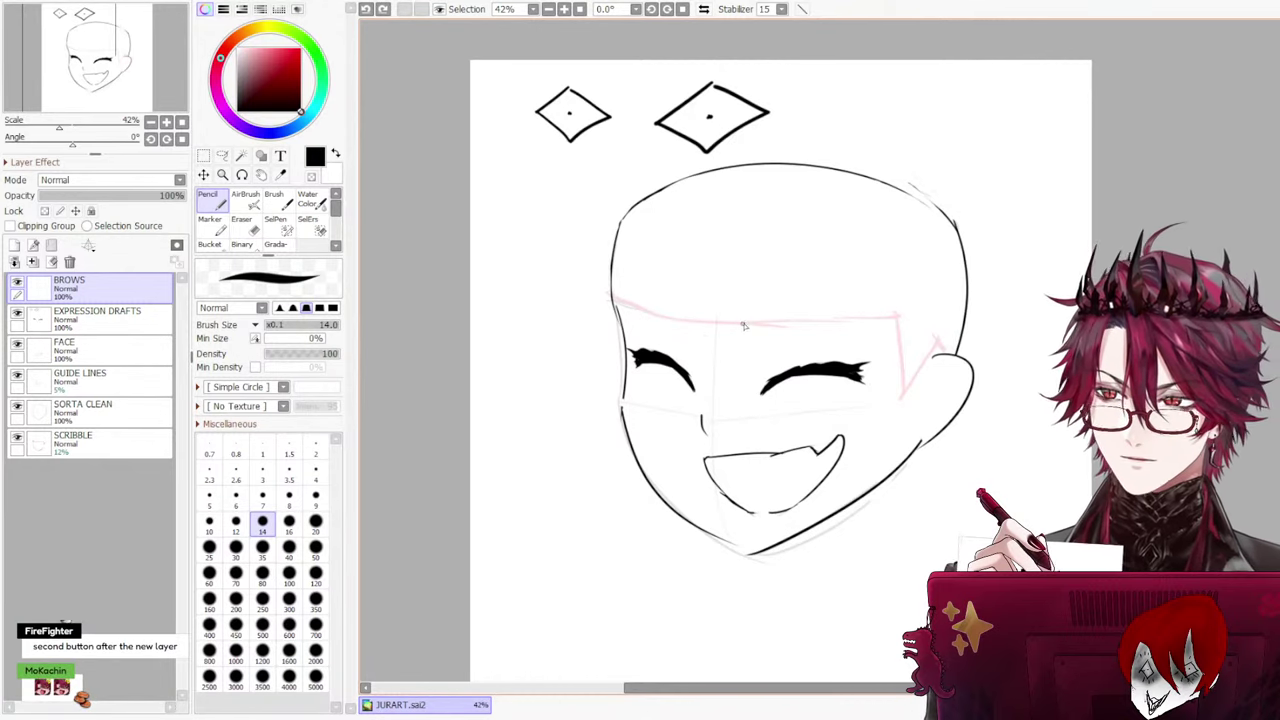
Put the hooked brow back above the larger eye, draw a short one above the smaller eye, and mirror the canvas view to check them
drag(752, 358, 880, 340)
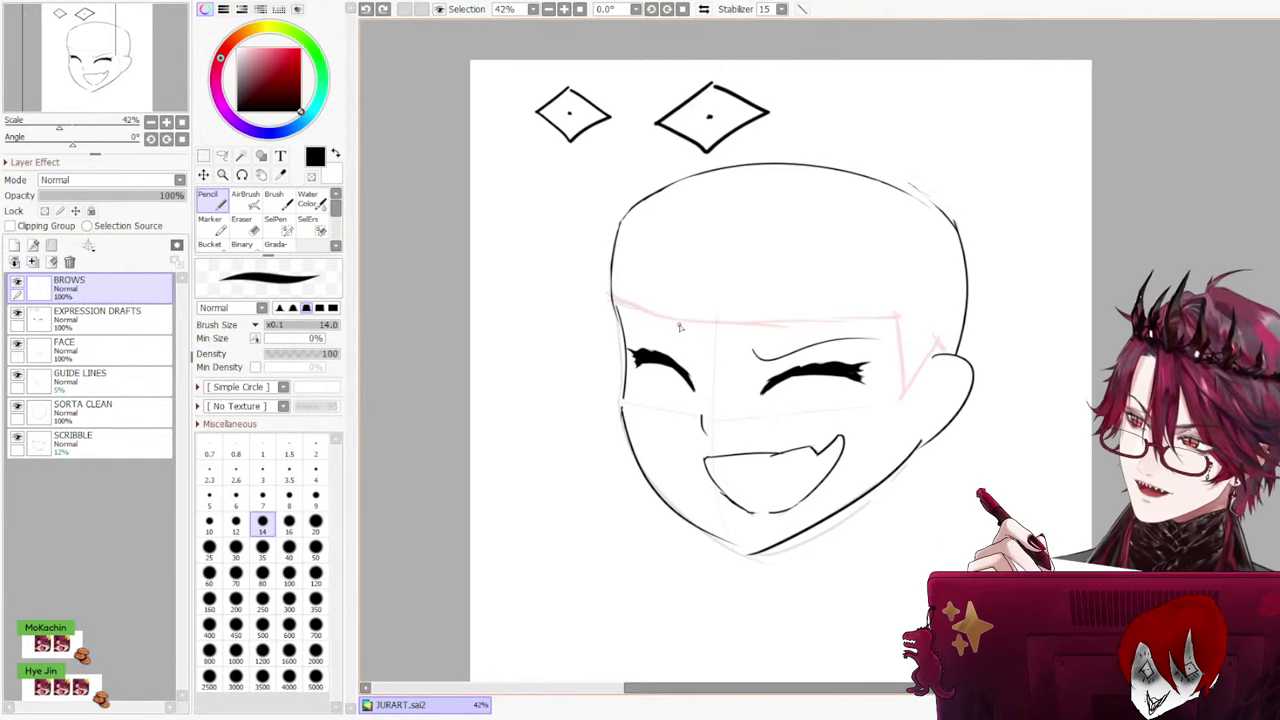
drag(643, 323, 705, 342)
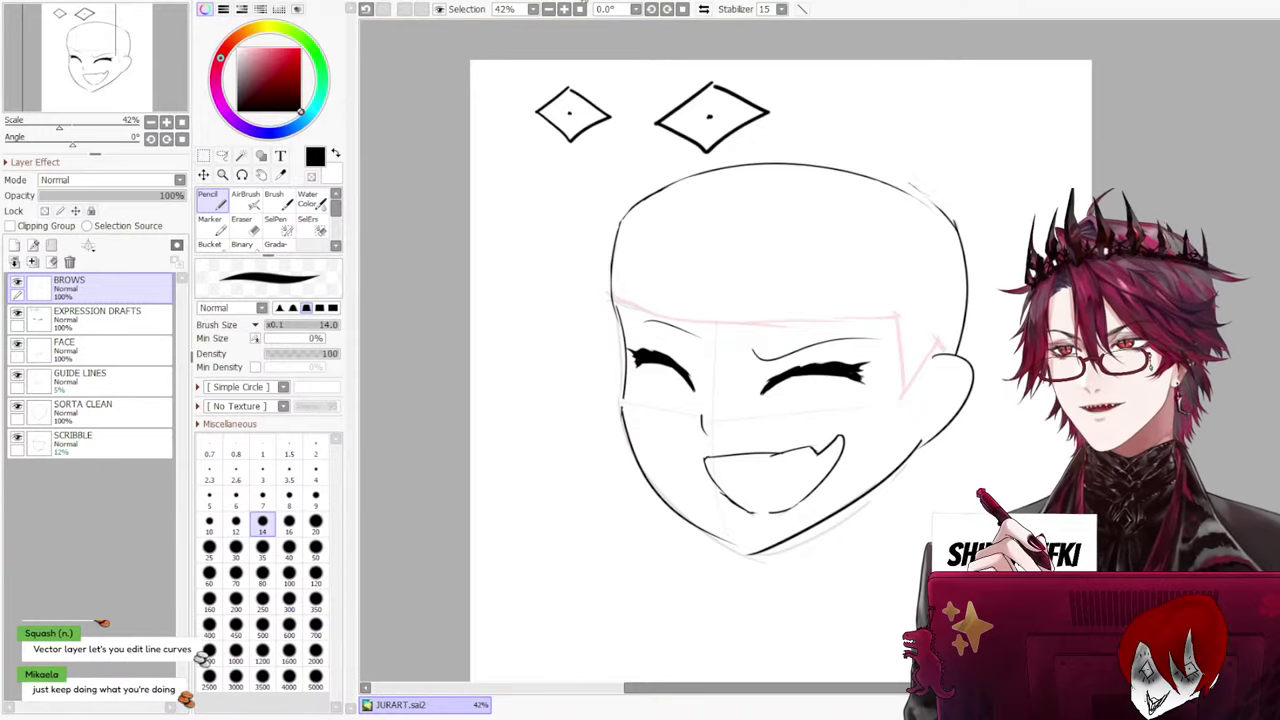
click(703, 9)
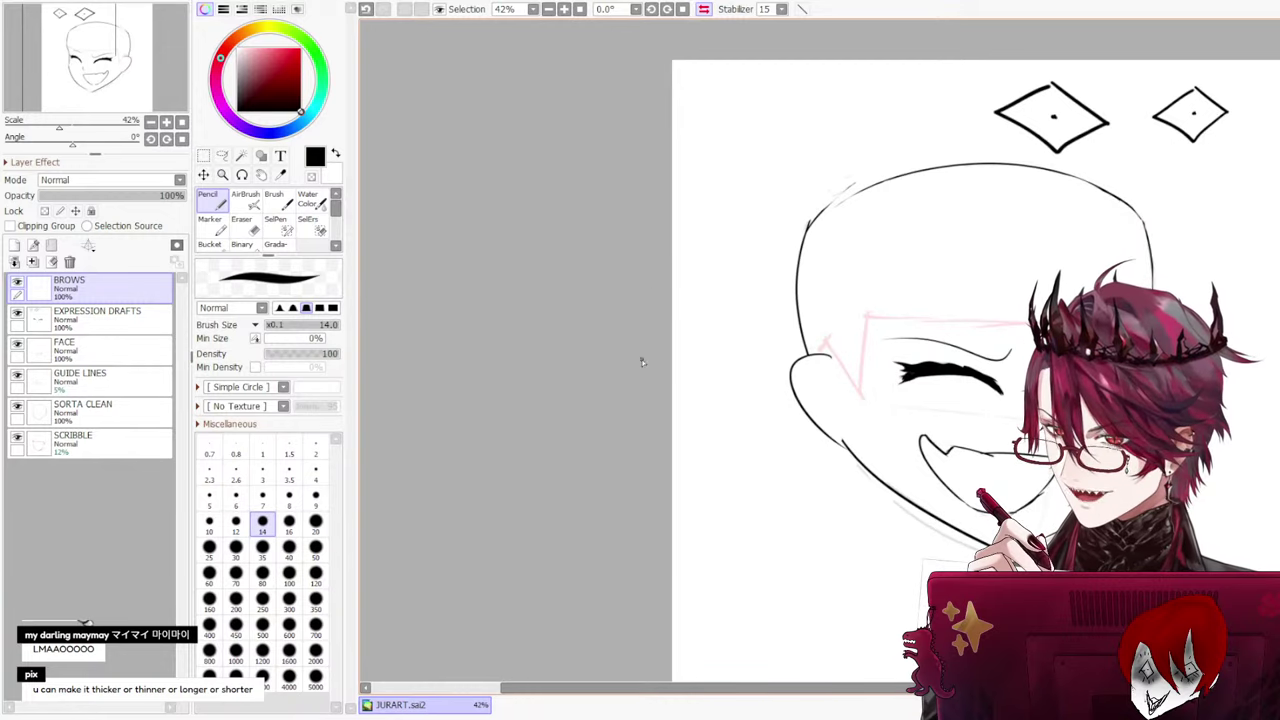
drag(610, 688, 830, 690)
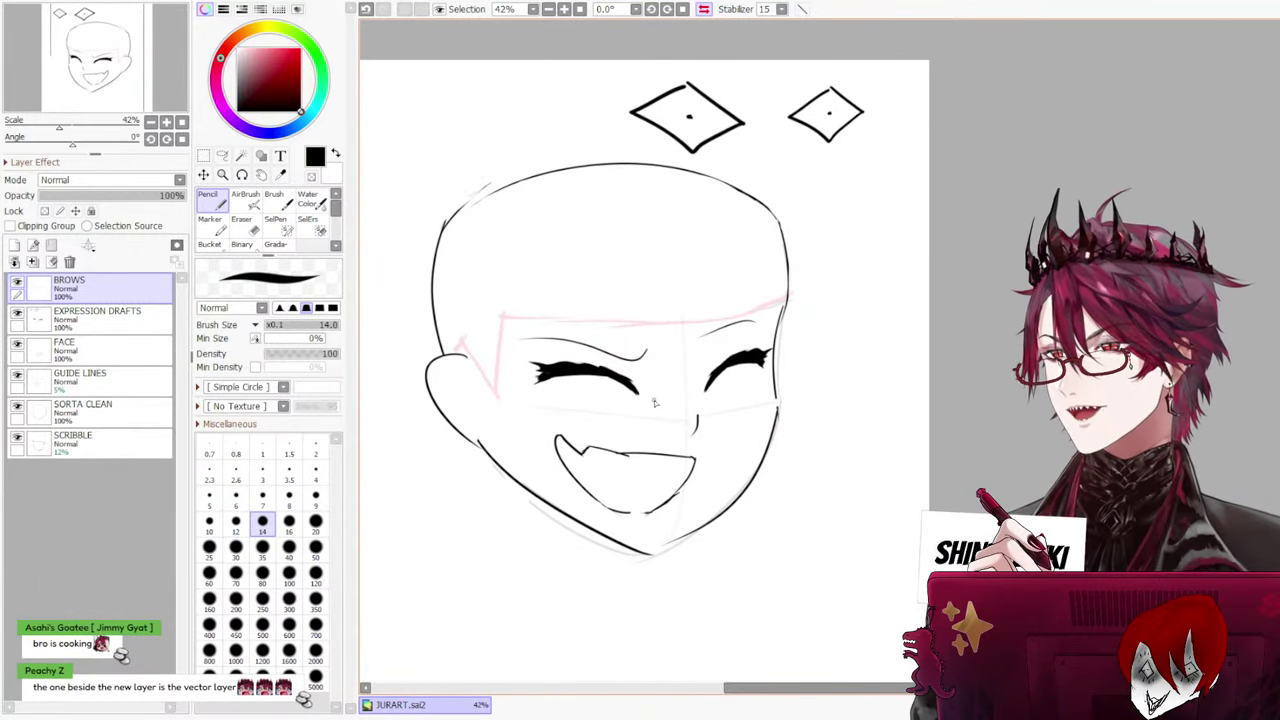
Toggle the visibility of the FACE, EXPRESSION DRAFTS, BROWS and SORTA CLEAN layers to find which one holds the head outline
scroll(392, 483, up, 1)
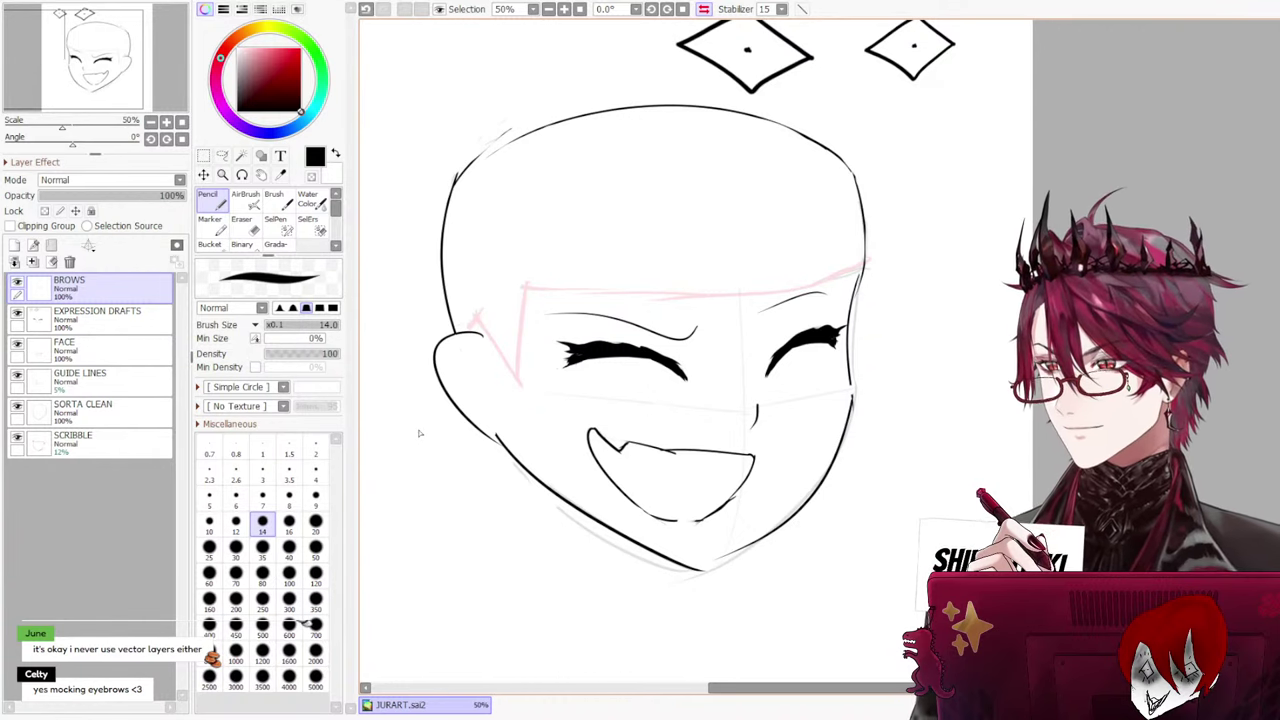
scroll(427, 443, up, 1)
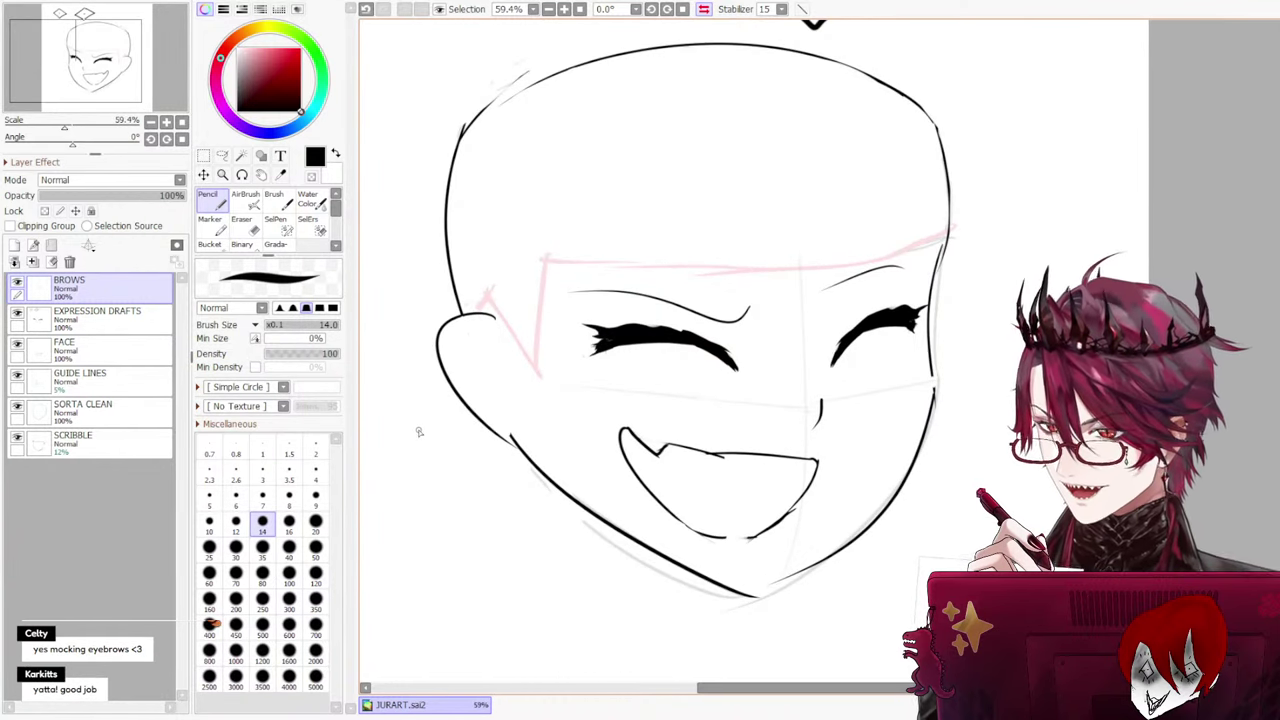
click(140, 348)
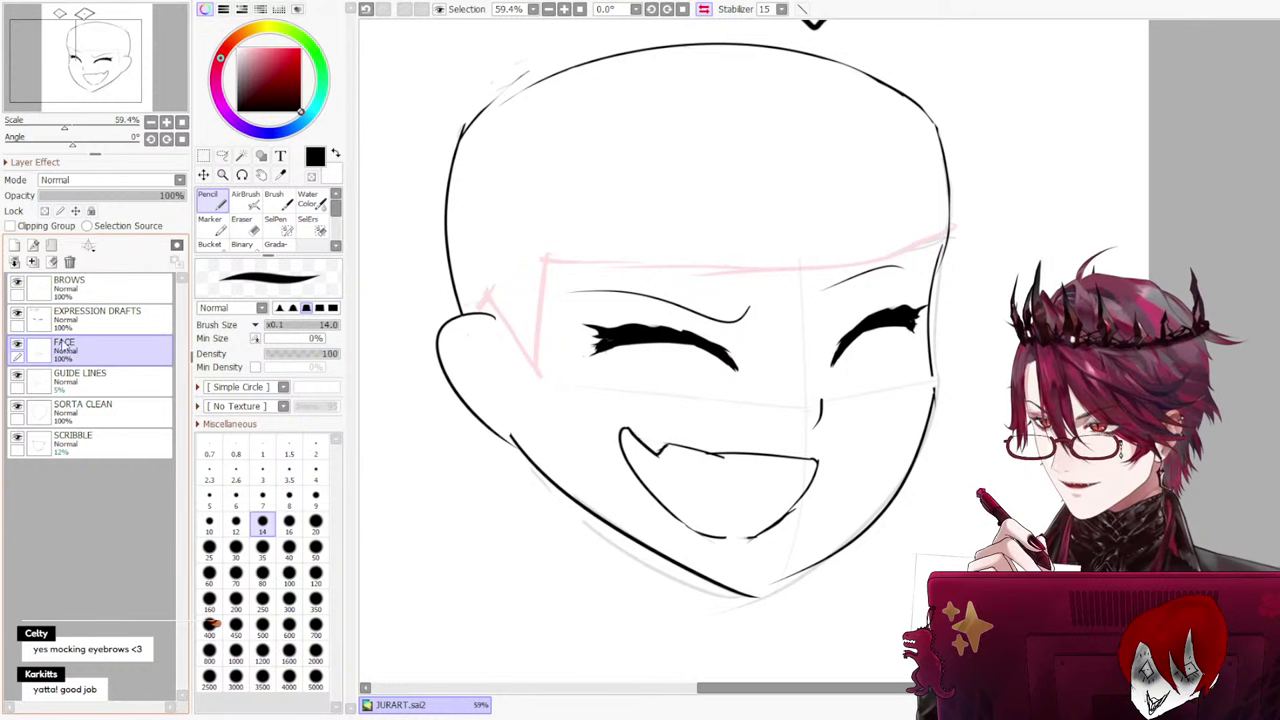
click(16, 345)
click(16, 345)
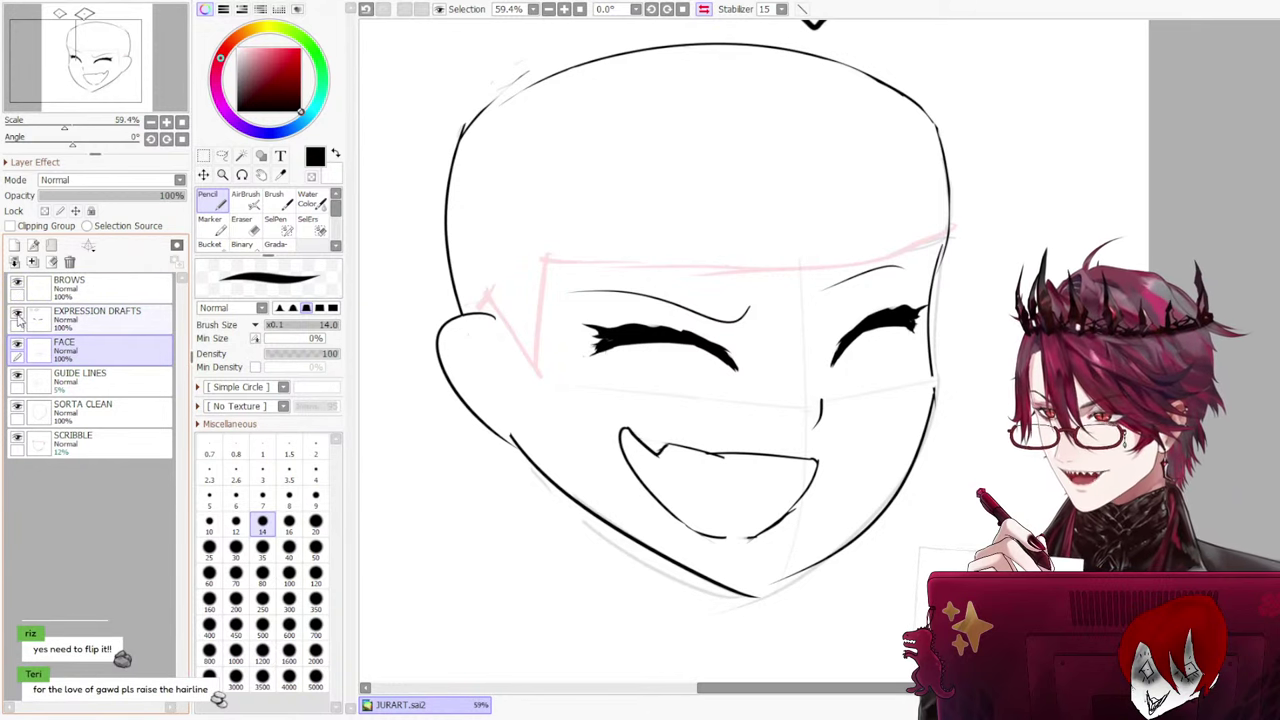
click(20, 320)
click(16, 318)
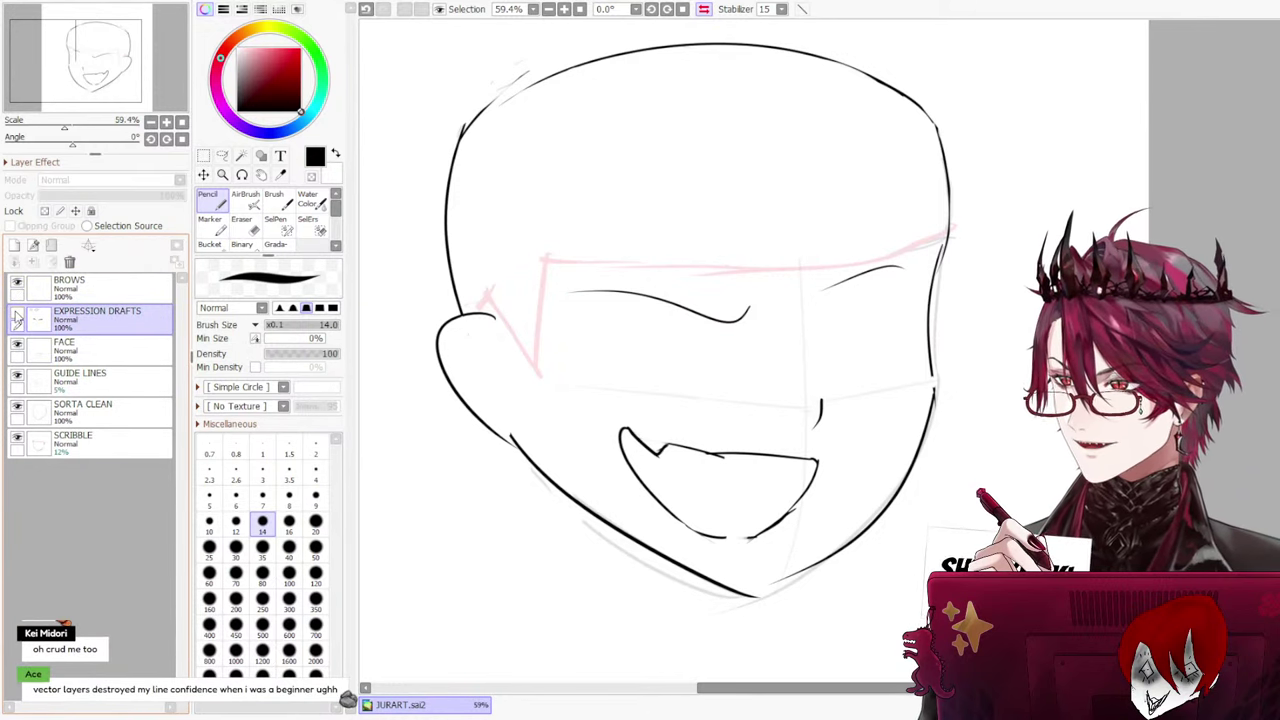
click(16, 318)
click(16, 284)
click(16, 284)
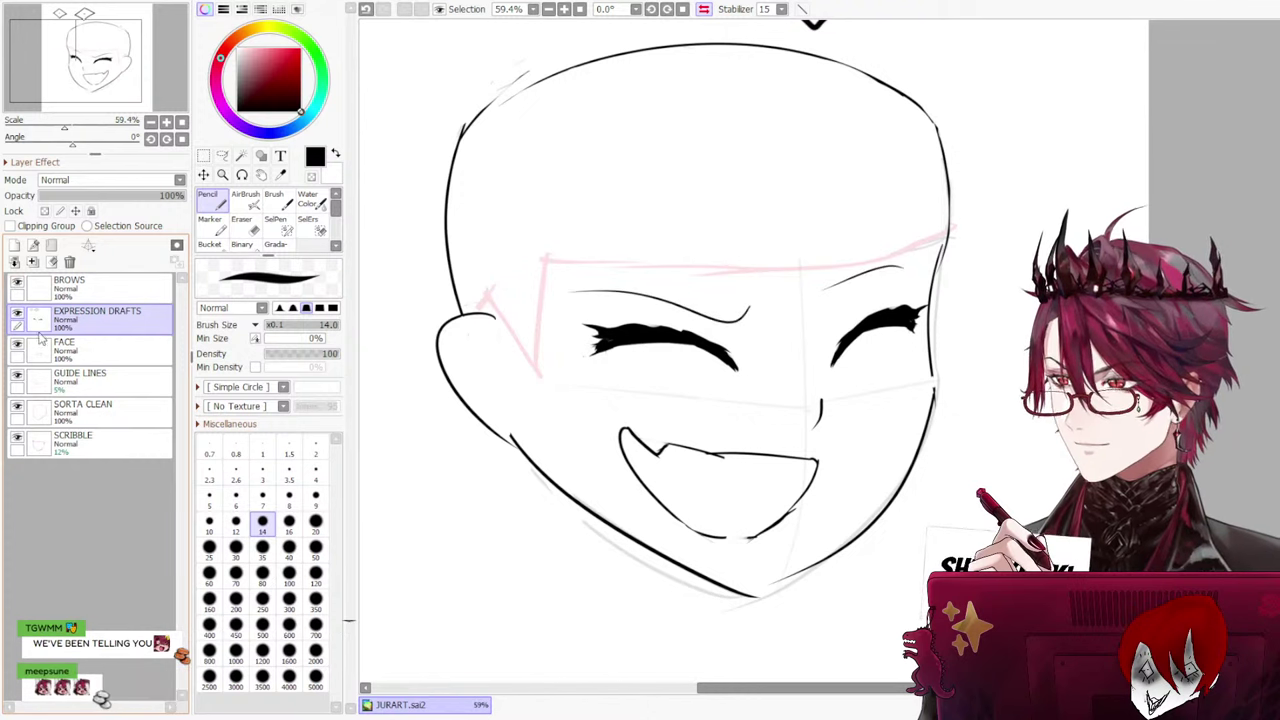
click(16, 407)
click(16, 407)
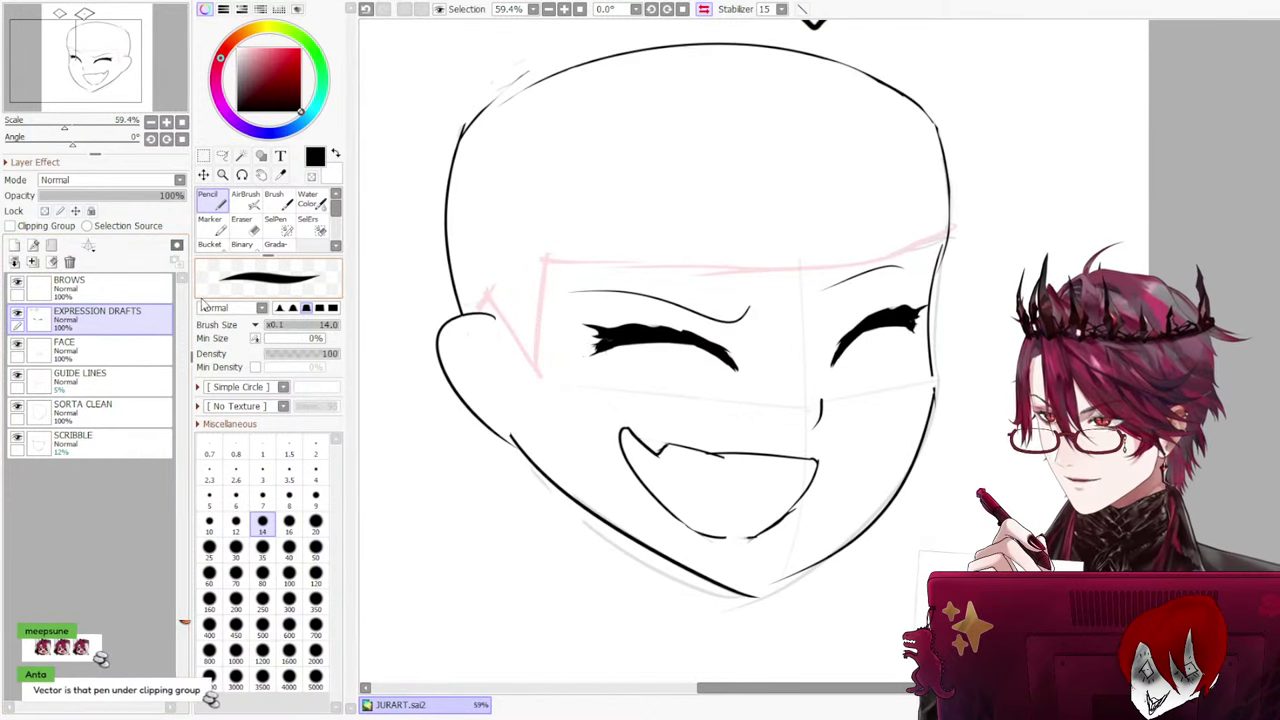
click(40, 410)
click(16, 408)
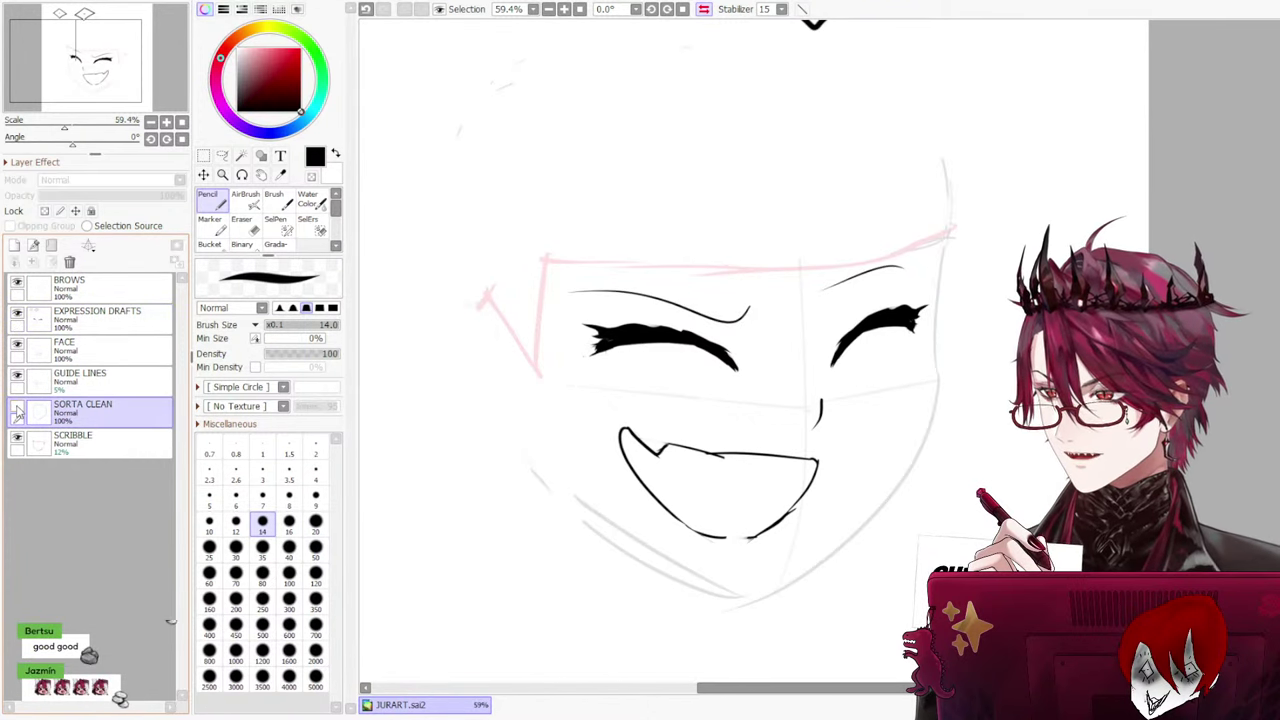
click(16, 408)
Identify the SCRIBBLE layer by toggling its visibility and erase its faint rough jaw lines around the chin
click(241, 224)
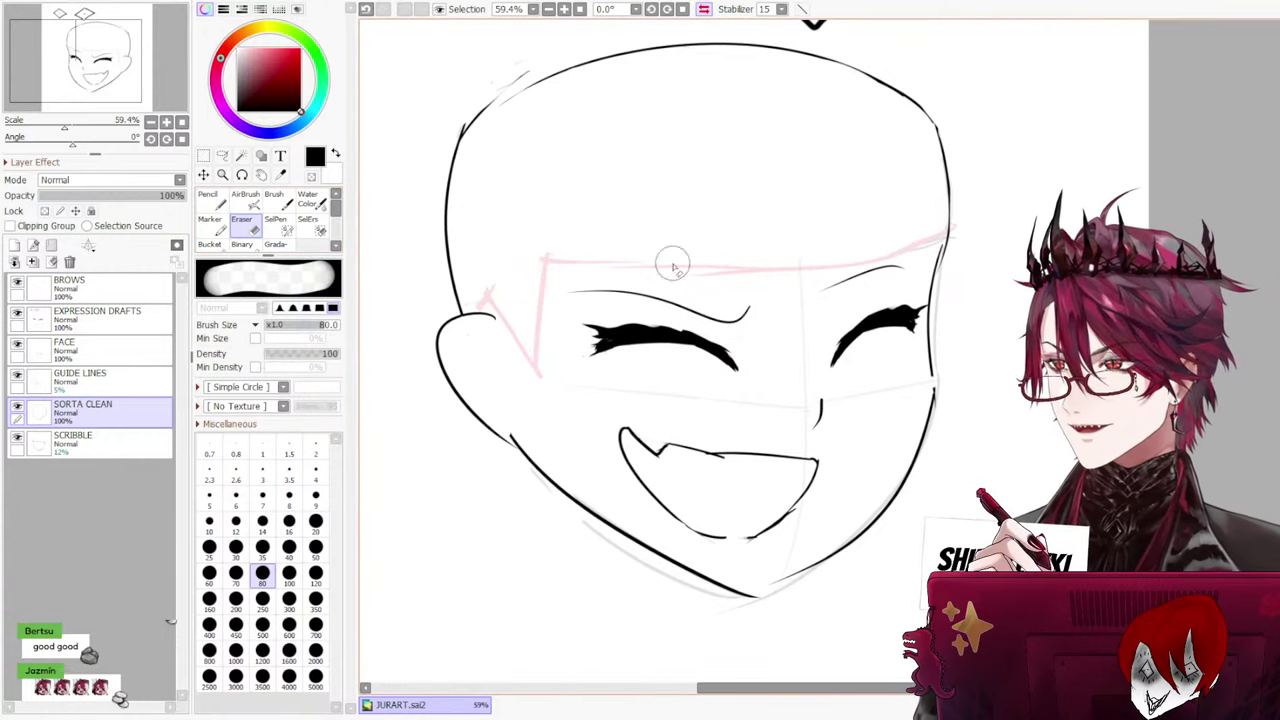
key(ctrl+z)
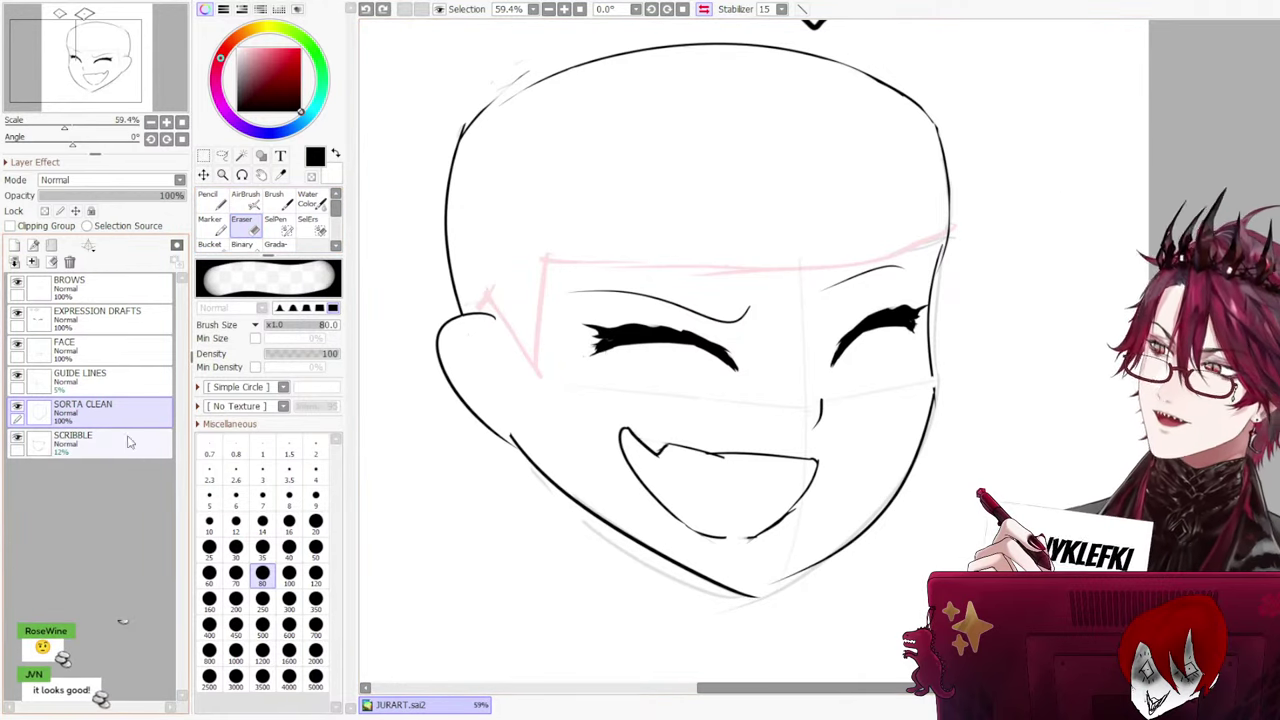
click(105, 443)
click(16, 440)
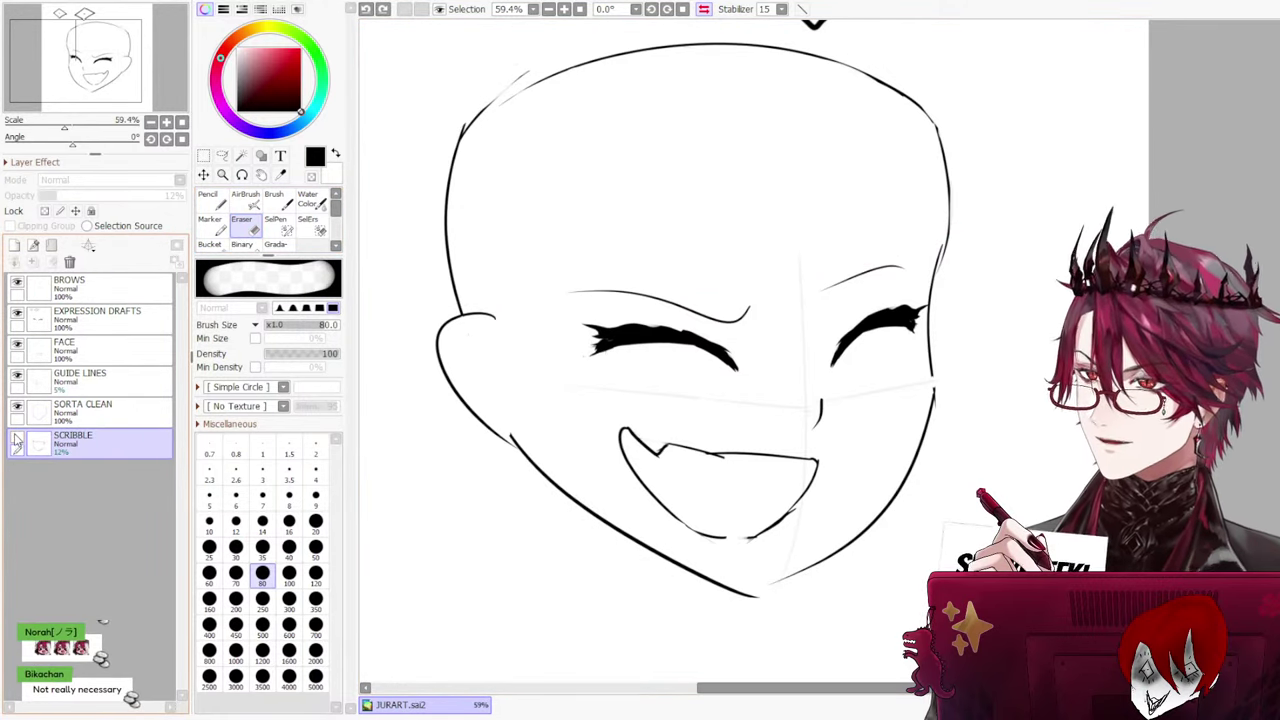
click(16, 440)
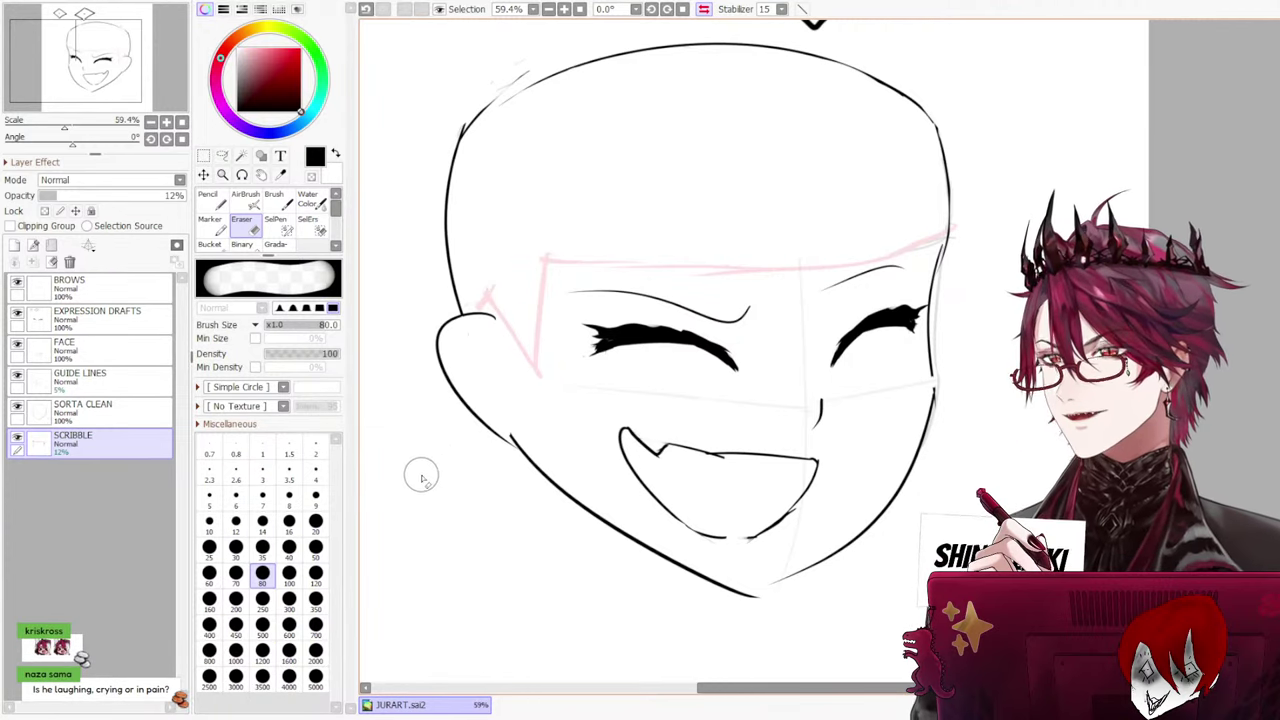
Return to the Pencil, then mirror the canvas view and restore it to check the face's proportions
key(n)
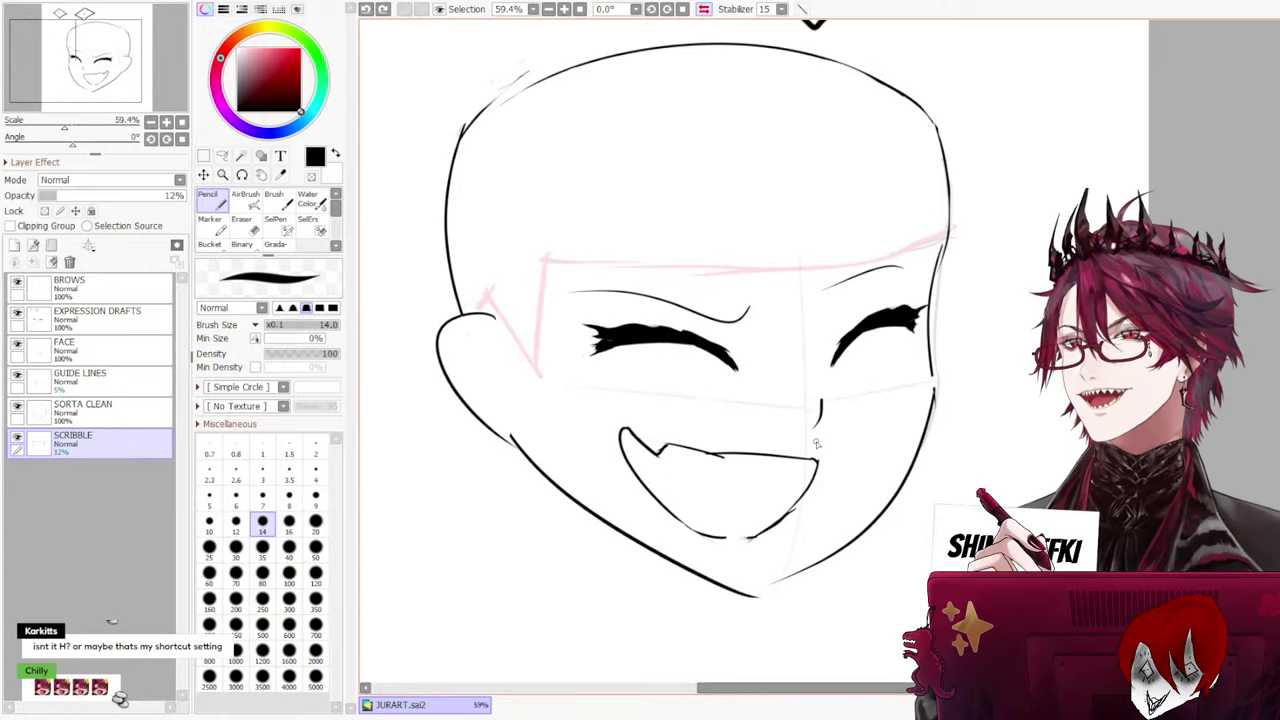
key(h)
key(h)
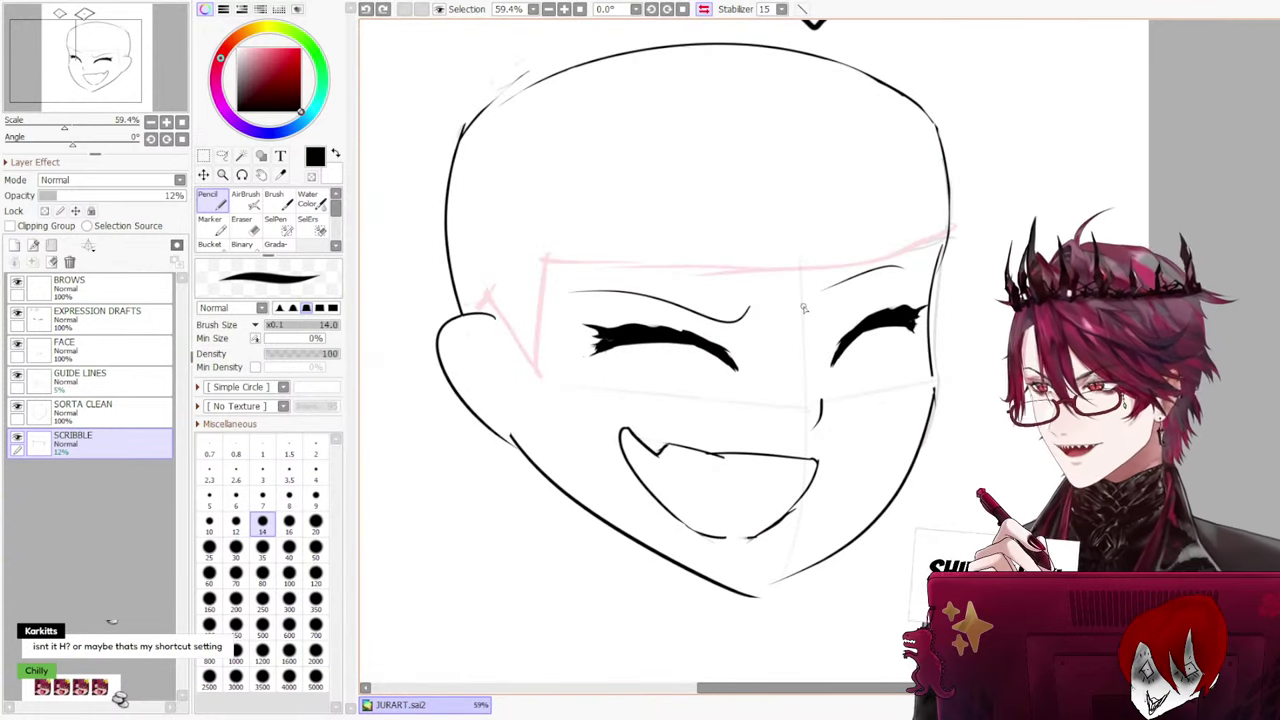
key(h)
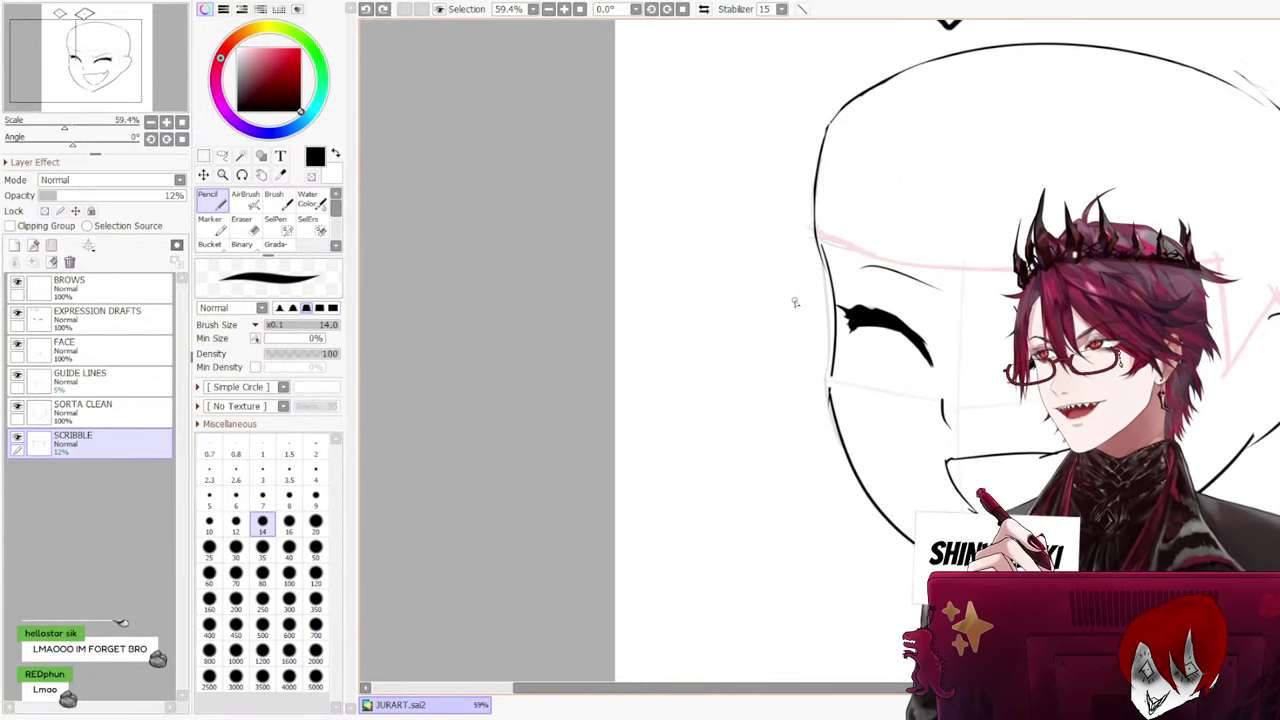
key(h)
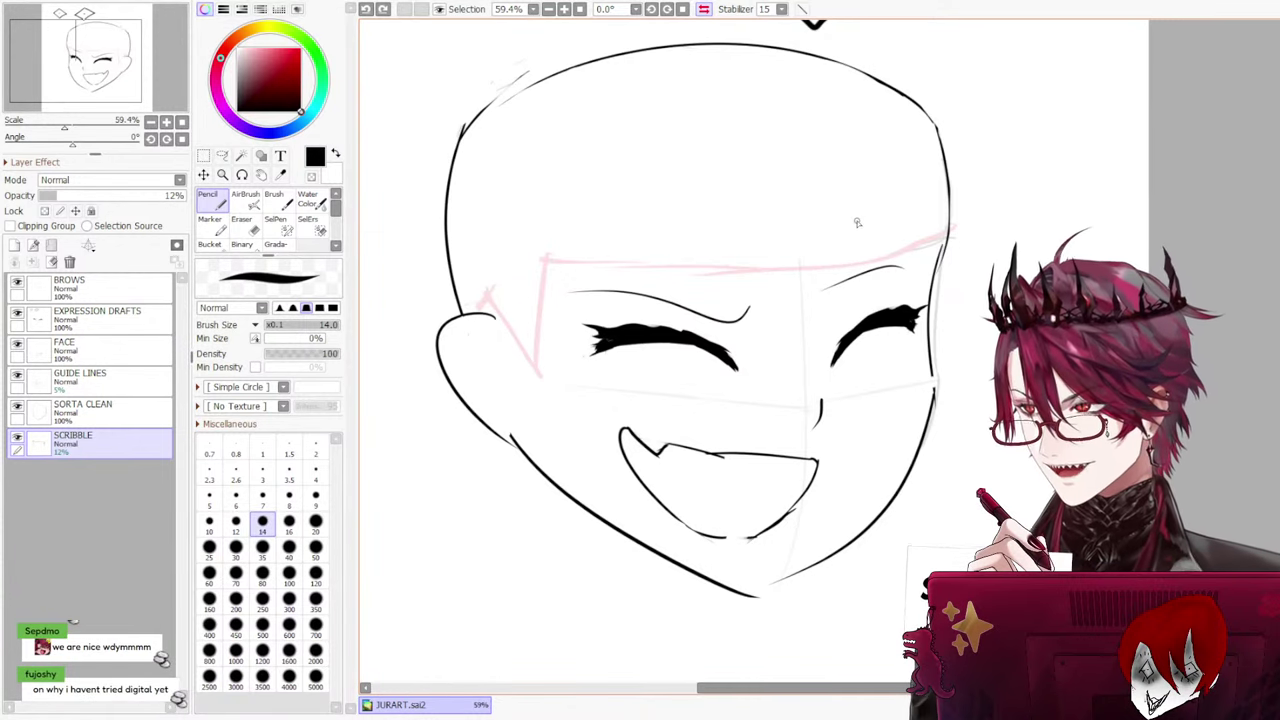
scroll(891, 444, up, 1)
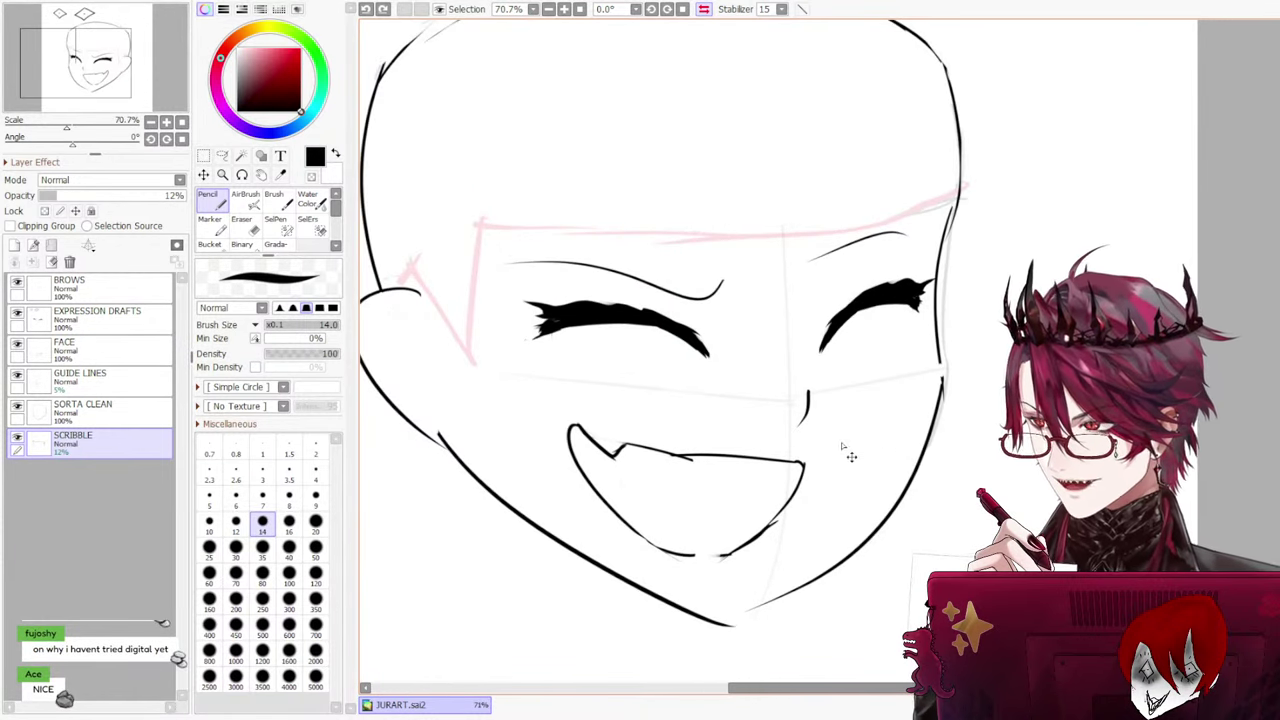
scroll(800, 441, down, 1)
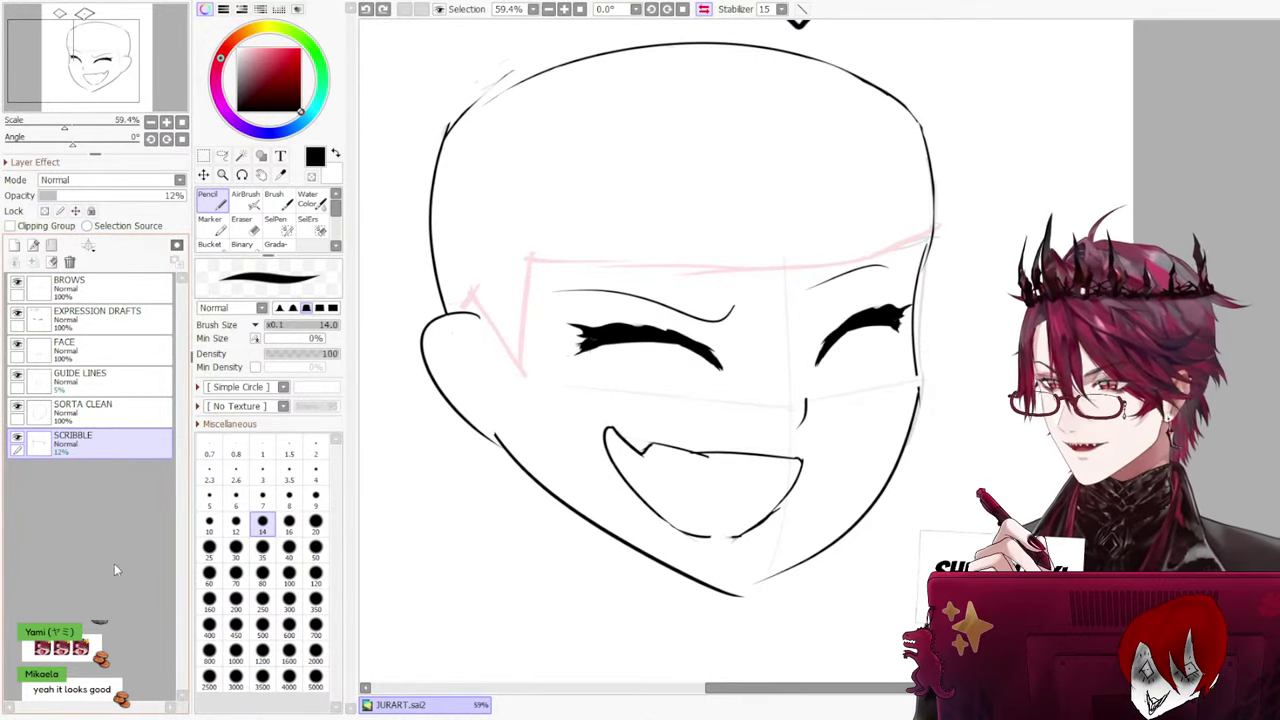
Erase the chin end of the smaller-eye side's jaw line on the SORTA CLEAN layer
click(241, 224)
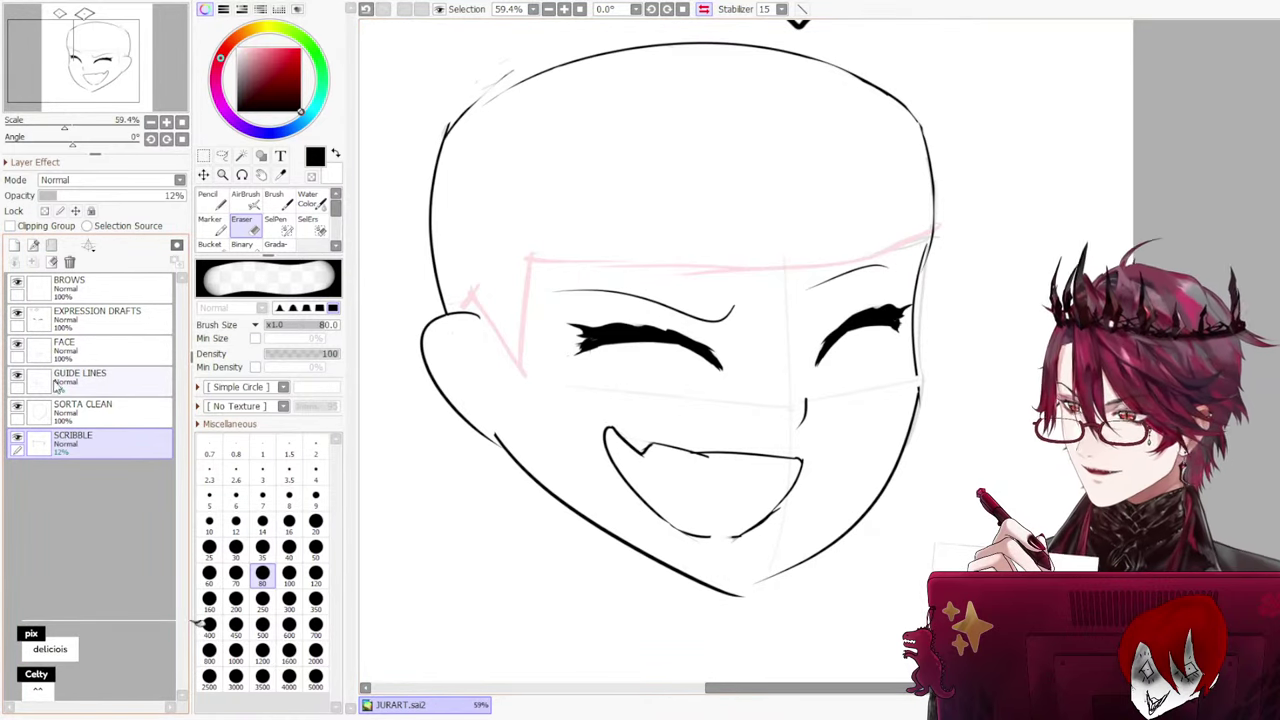
click(116, 388)
click(116, 402)
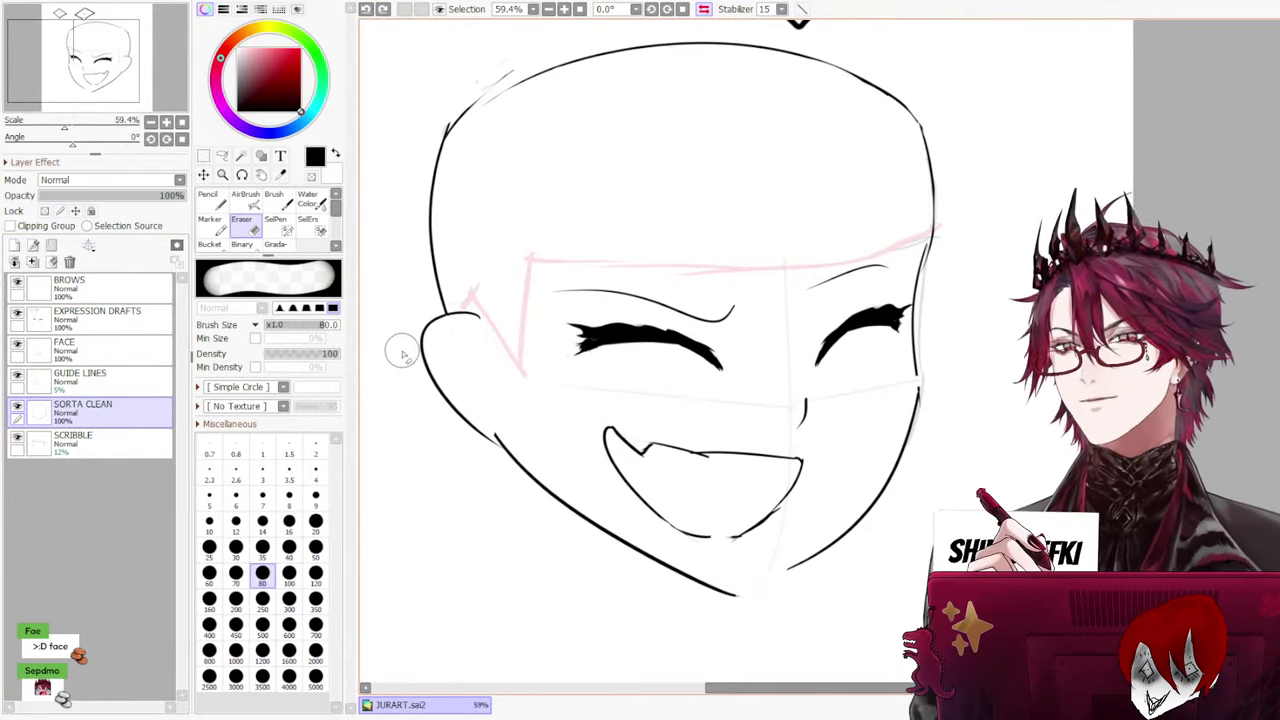
Check the mirrored view, then draw a short pencil stroke curving from the smaller-eye side's jaw line toward the chin, retrying once
click(222, 205)
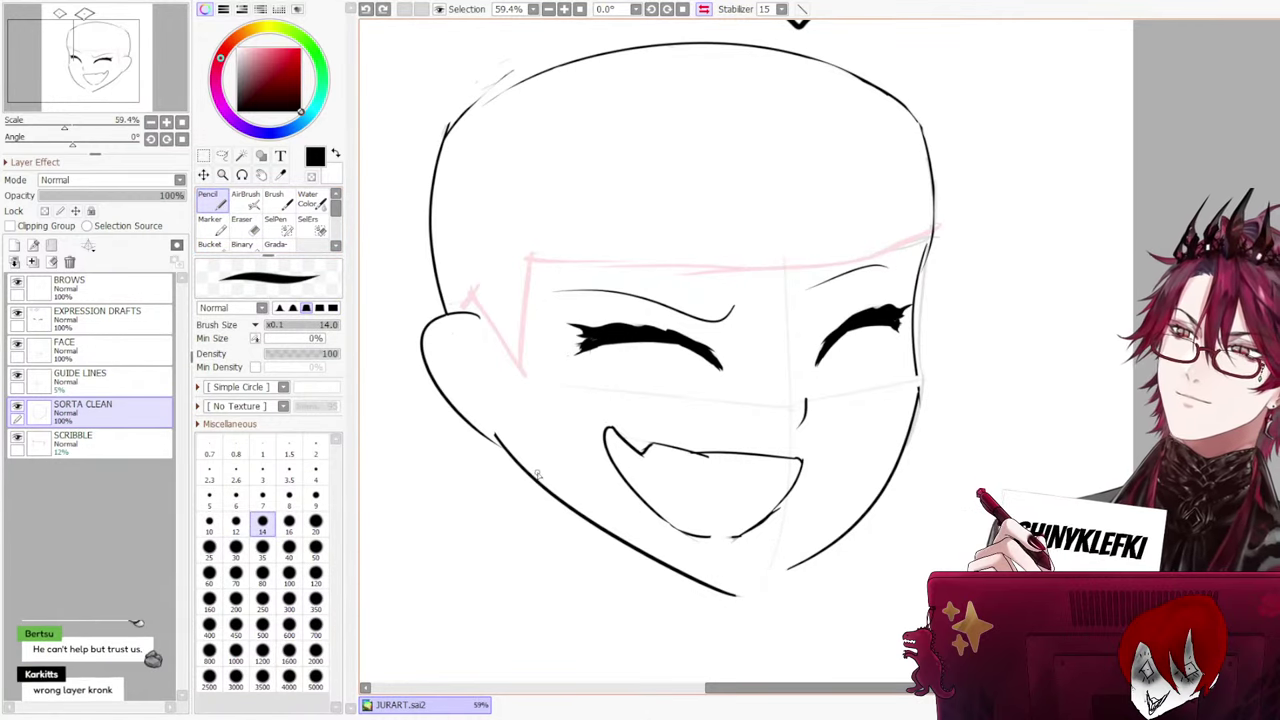
click(684, 10)
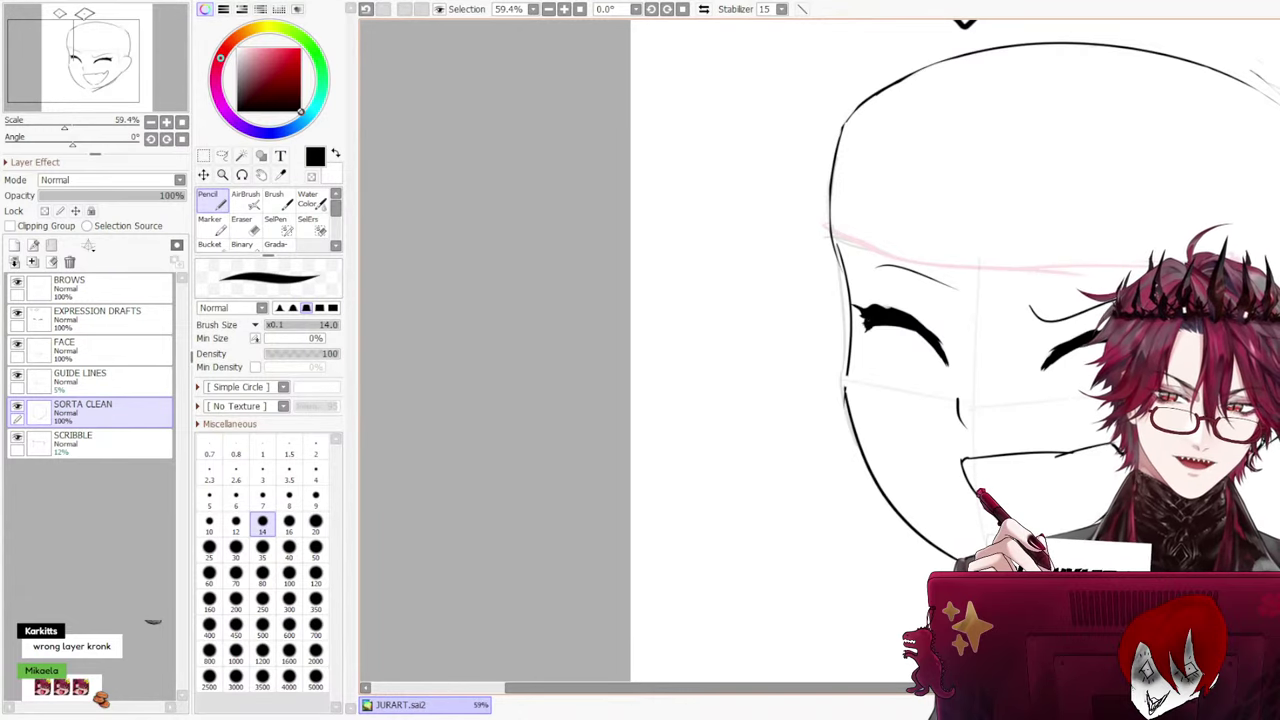
key(h)
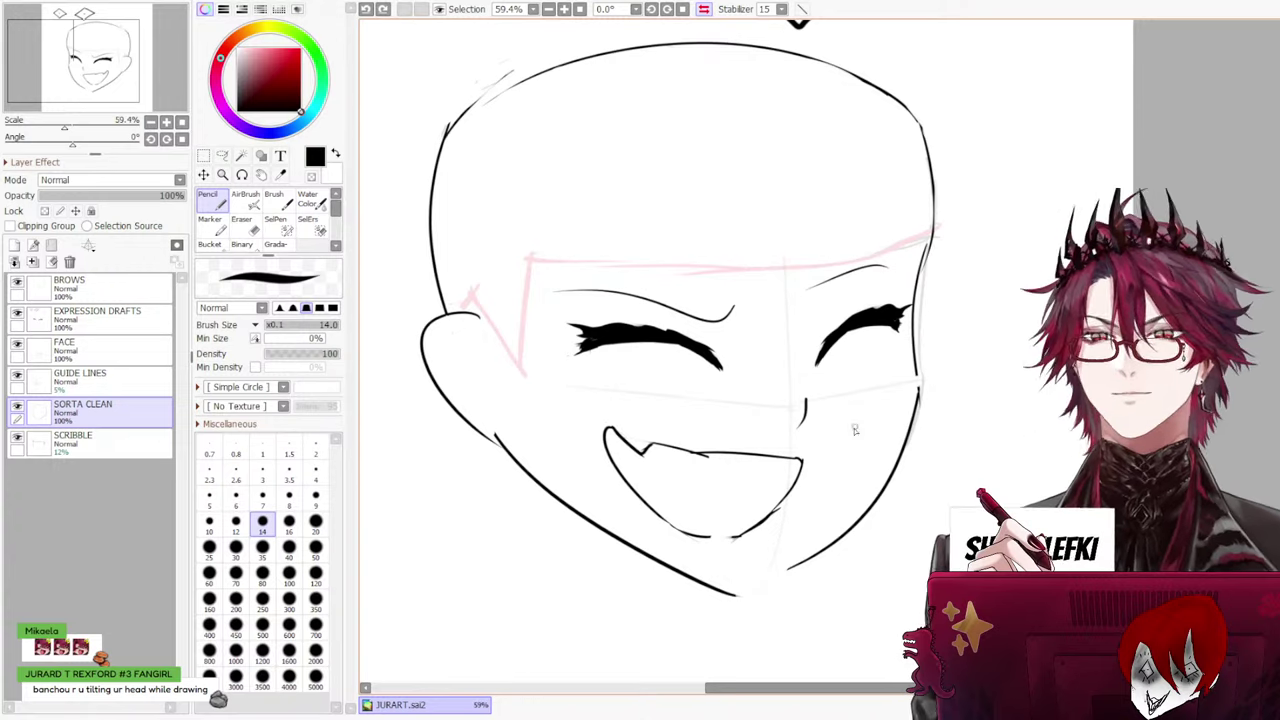
drag(796, 566, 732, 582)
key(ctrl+z)
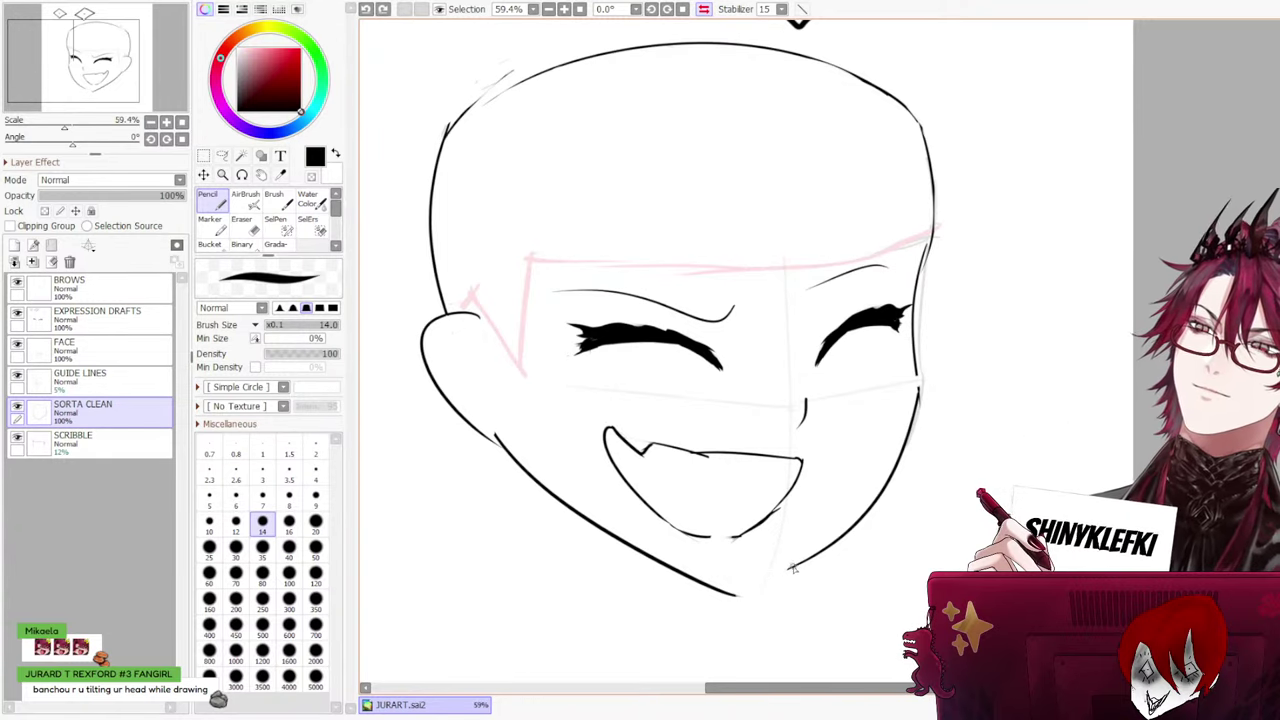
drag(804, 564, 744, 578)
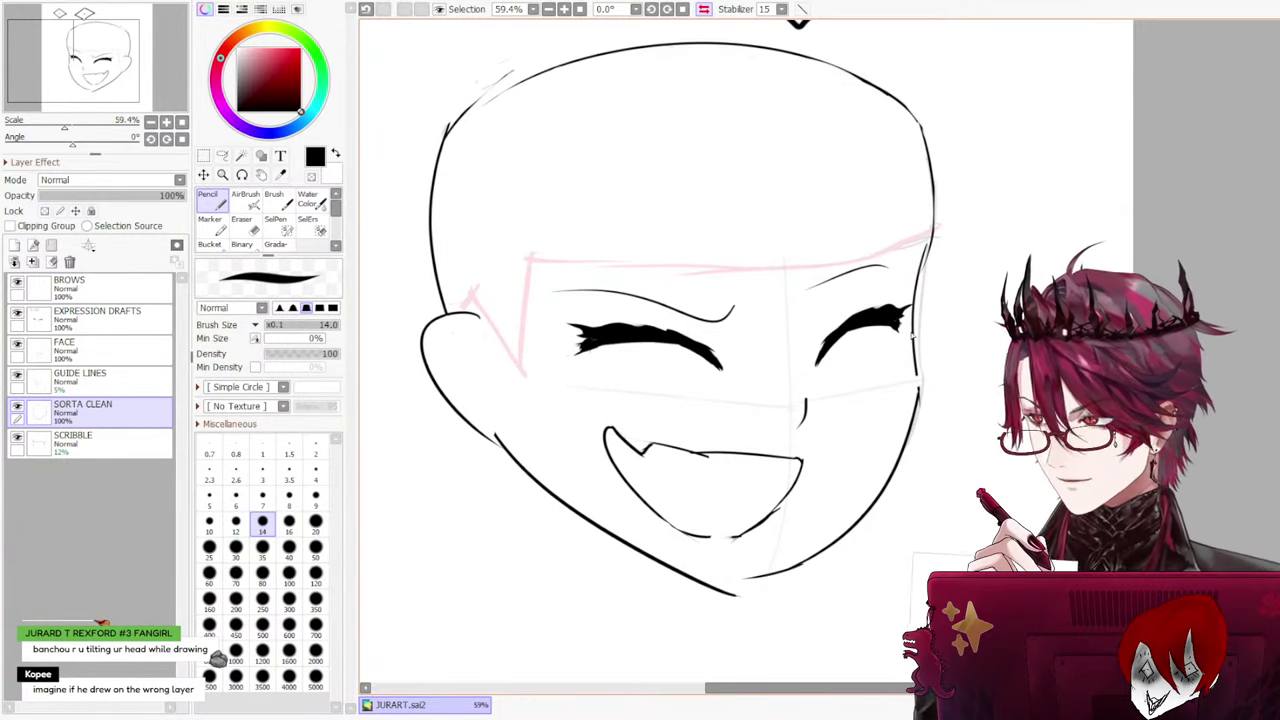
Draw a slimmer jaw line inside the existing one on the smaller-eye side, from below the eye toward the chin, undoing the first try
scroll(721, 338, down, 3)
scroll(588, 352, up, 1)
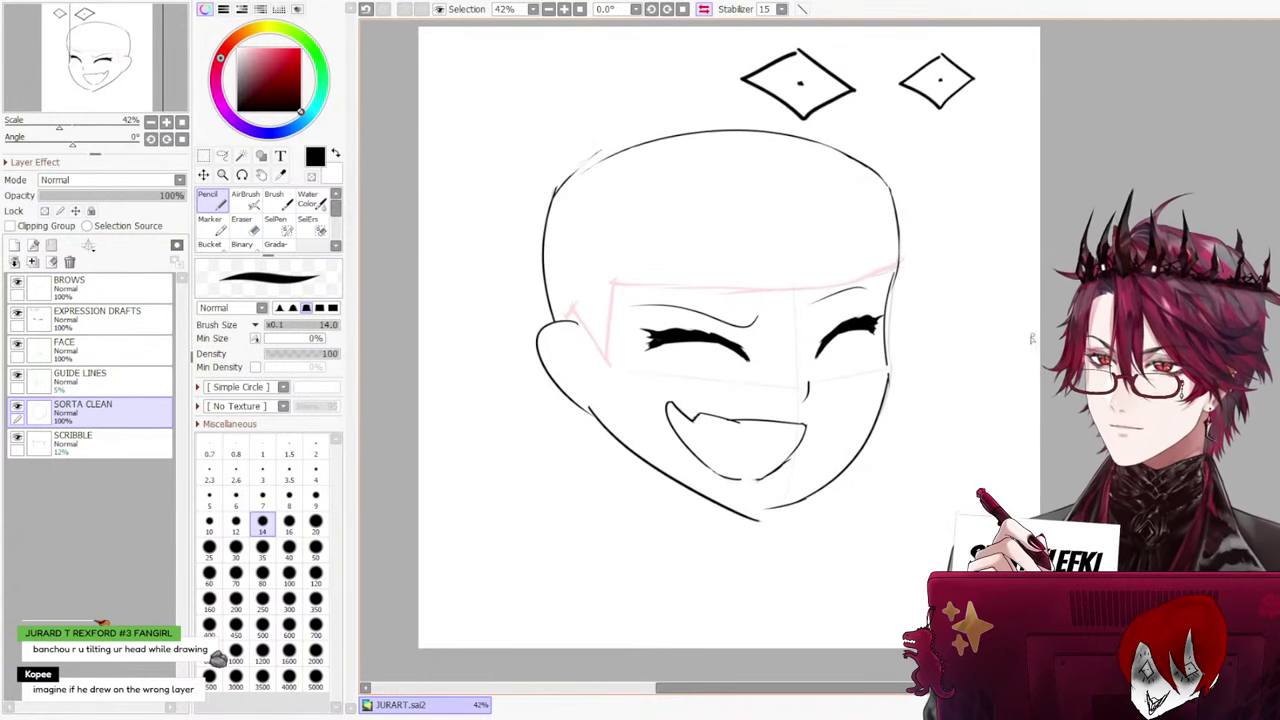
drag(869, 423, 815, 478)
key(ctrl+z)
drag(884, 377, 795, 495)
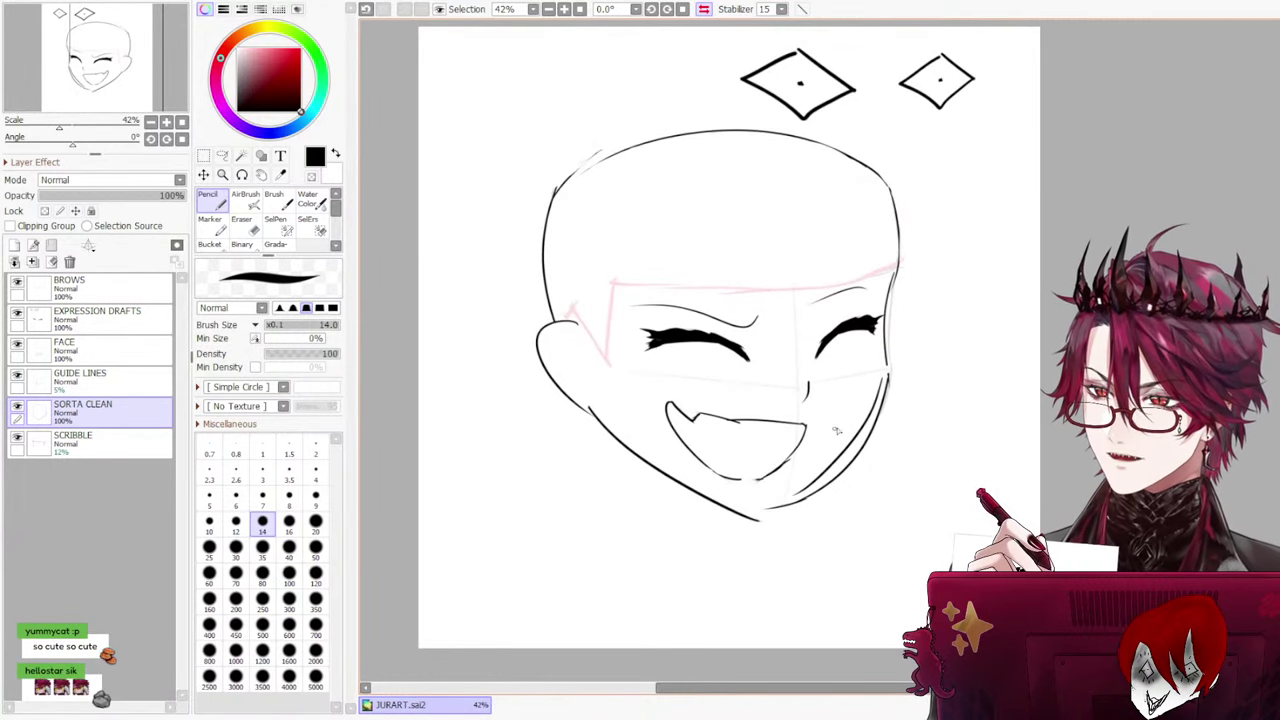
Erase the old outer jaw line on the smaller-eye side, leaving the slimmer inner line
key(e)
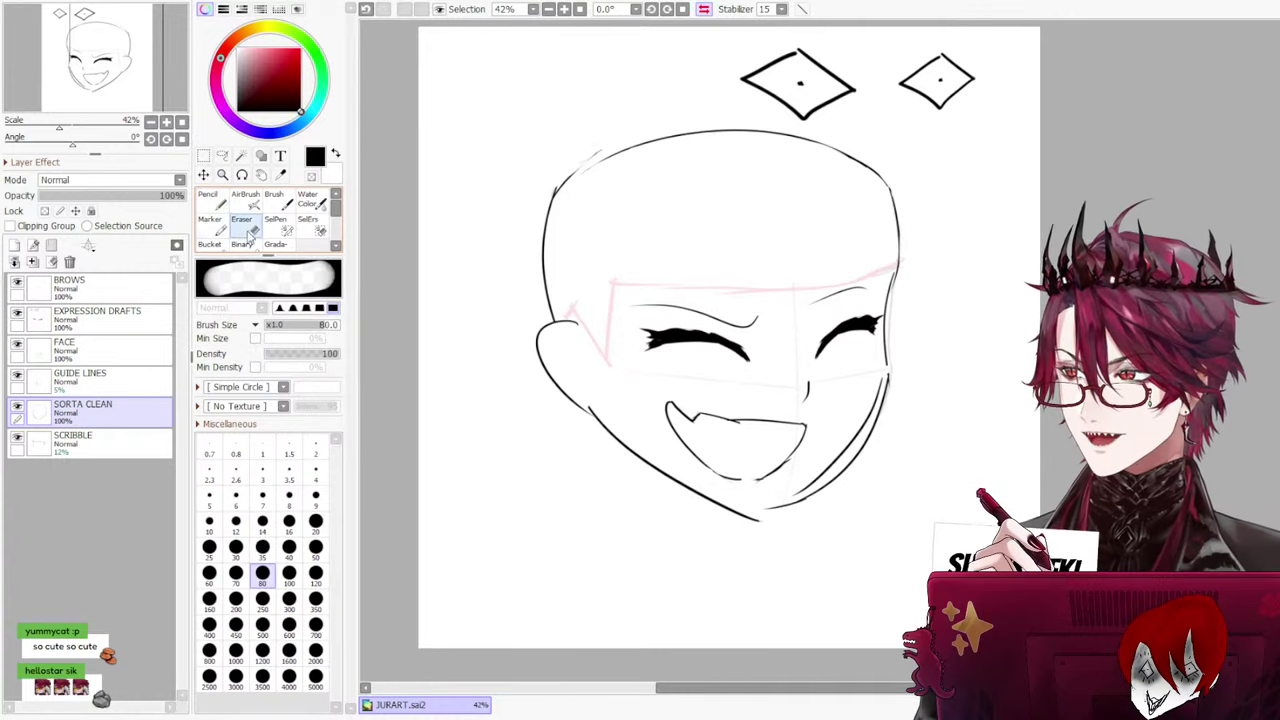
drag(857, 449, 829, 494)
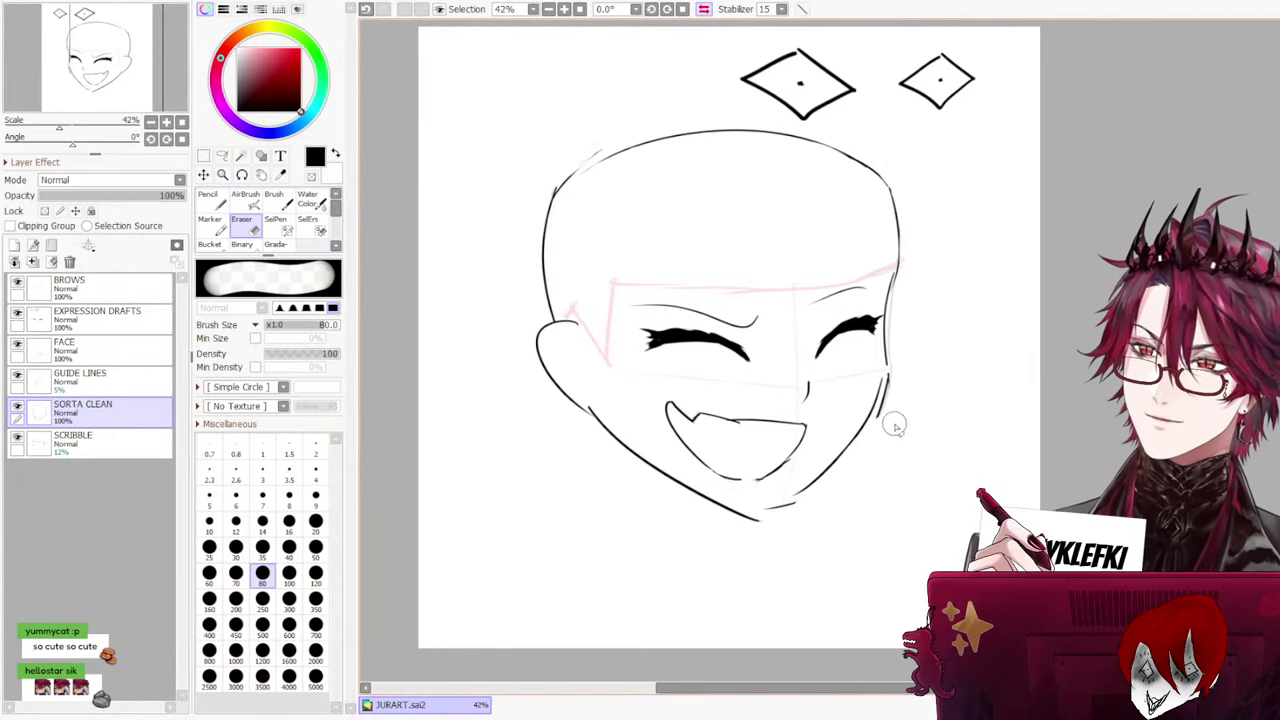
mouse_move(898, 400)
mouse_down()
mouse_move(884, 432)
mouse_move(886, 416)
mouse_up()
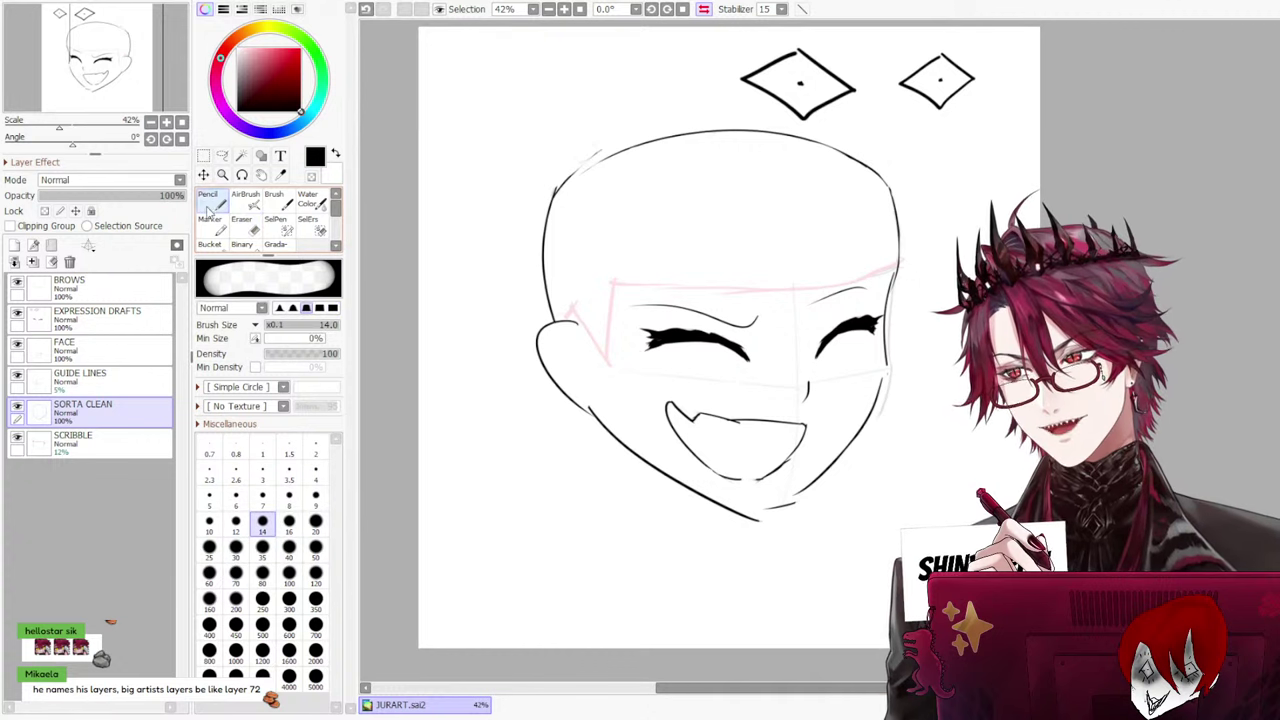
Try pencil strokes linking the outline beside the smaller eye to the slimmer jaw line, undoing each
key(n)
drag(886, 360, 860, 423)
key(ctrl+z)
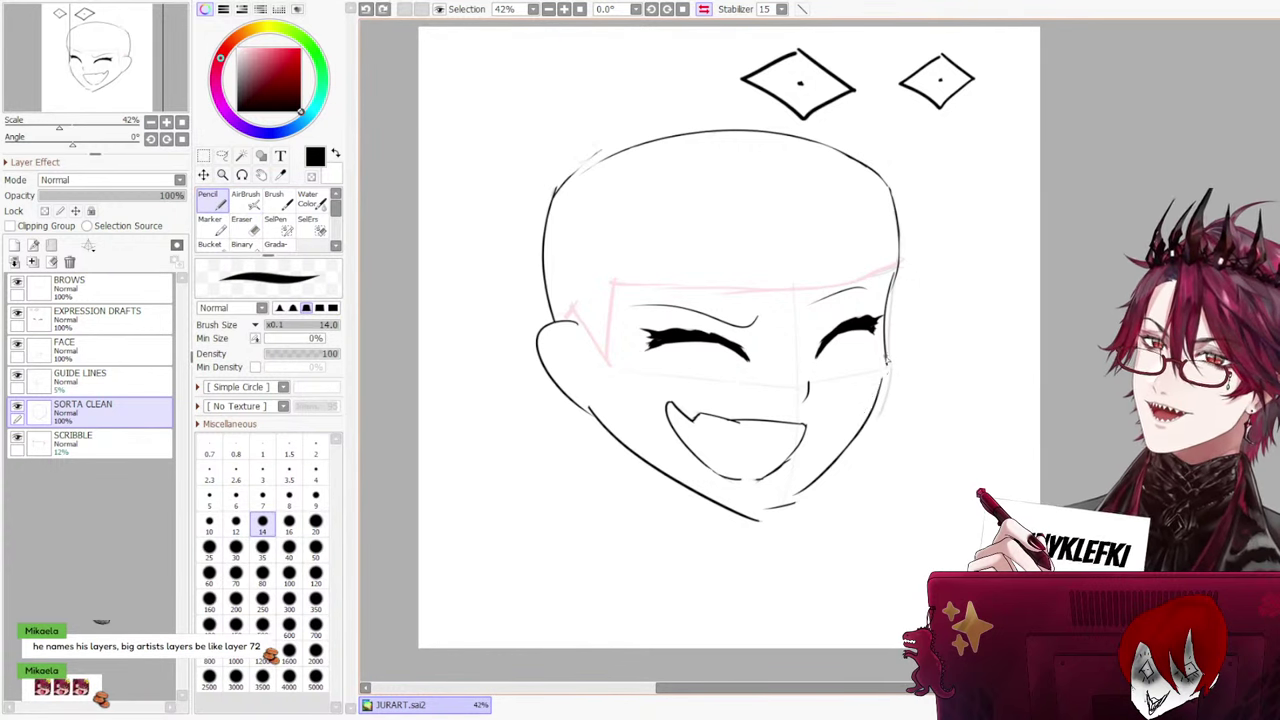
drag(888, 358, 808, 489)
key(ctrl+z)
key(ctrl+z)
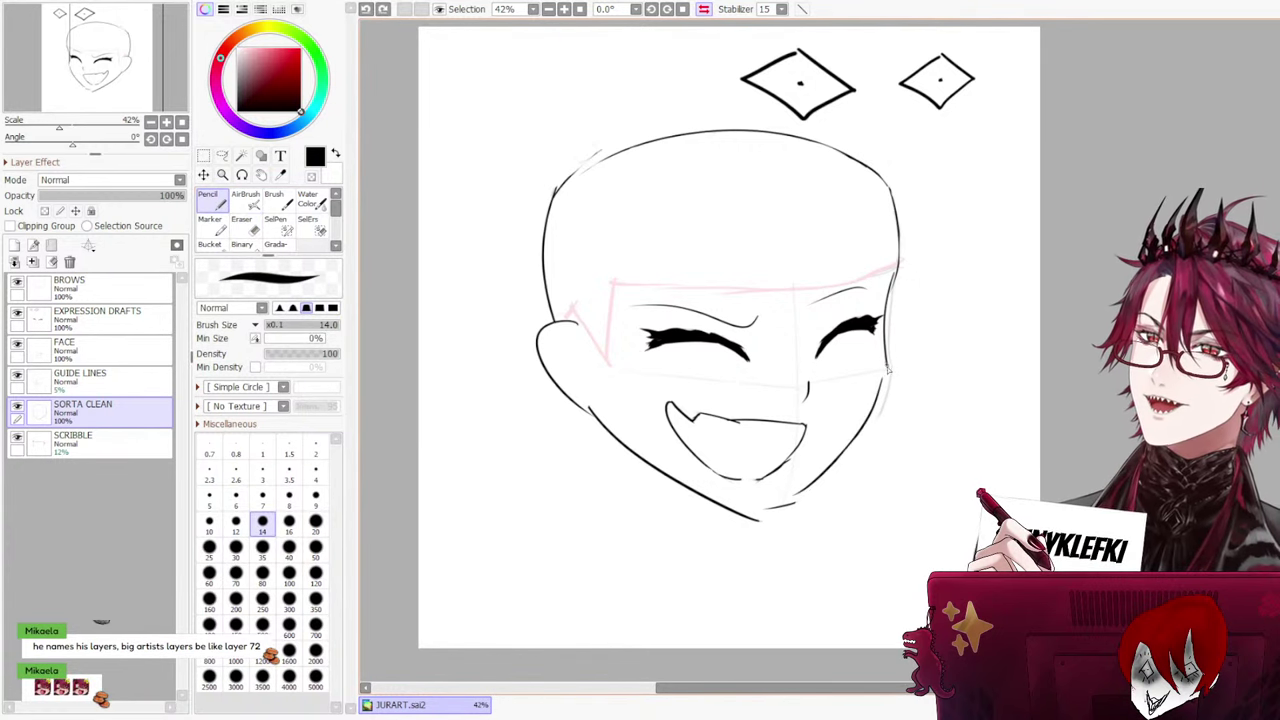
Draw a linking stroke from beside the smaller eye down the jaw line, and undo and redo it to compare before keeping it
drag(892, 364, 826, 476)
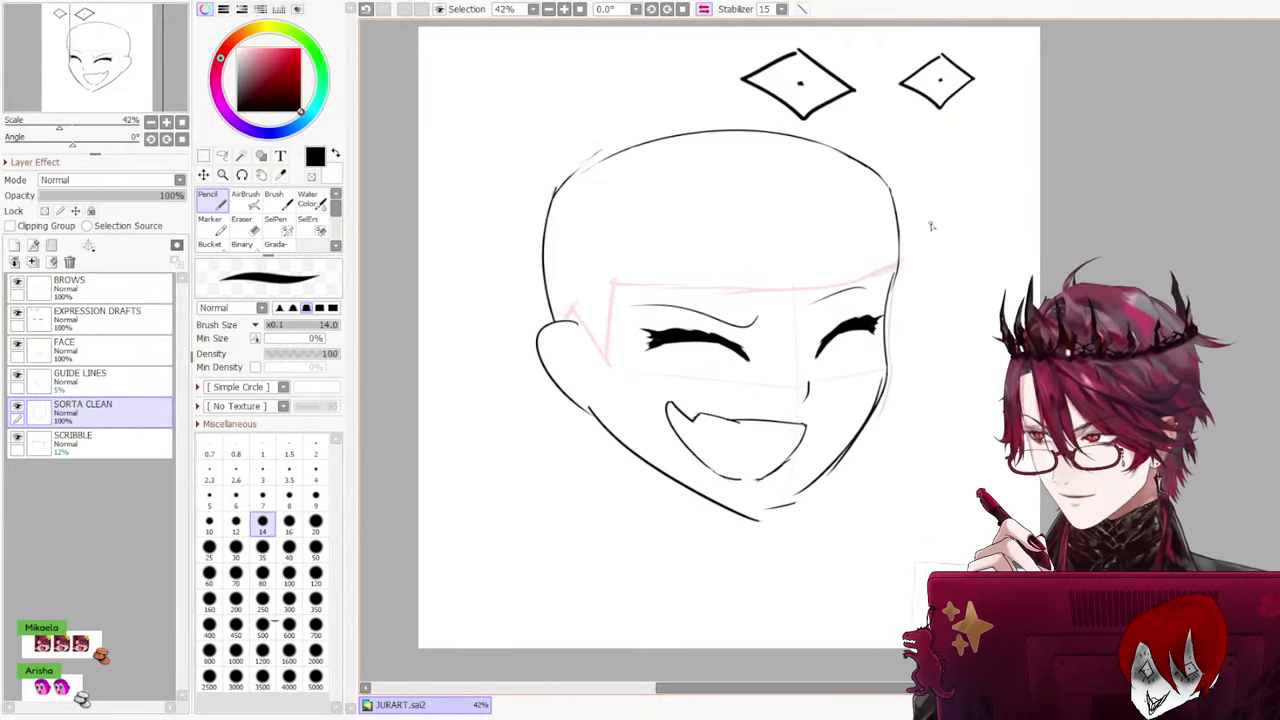
key(ctrl+z)
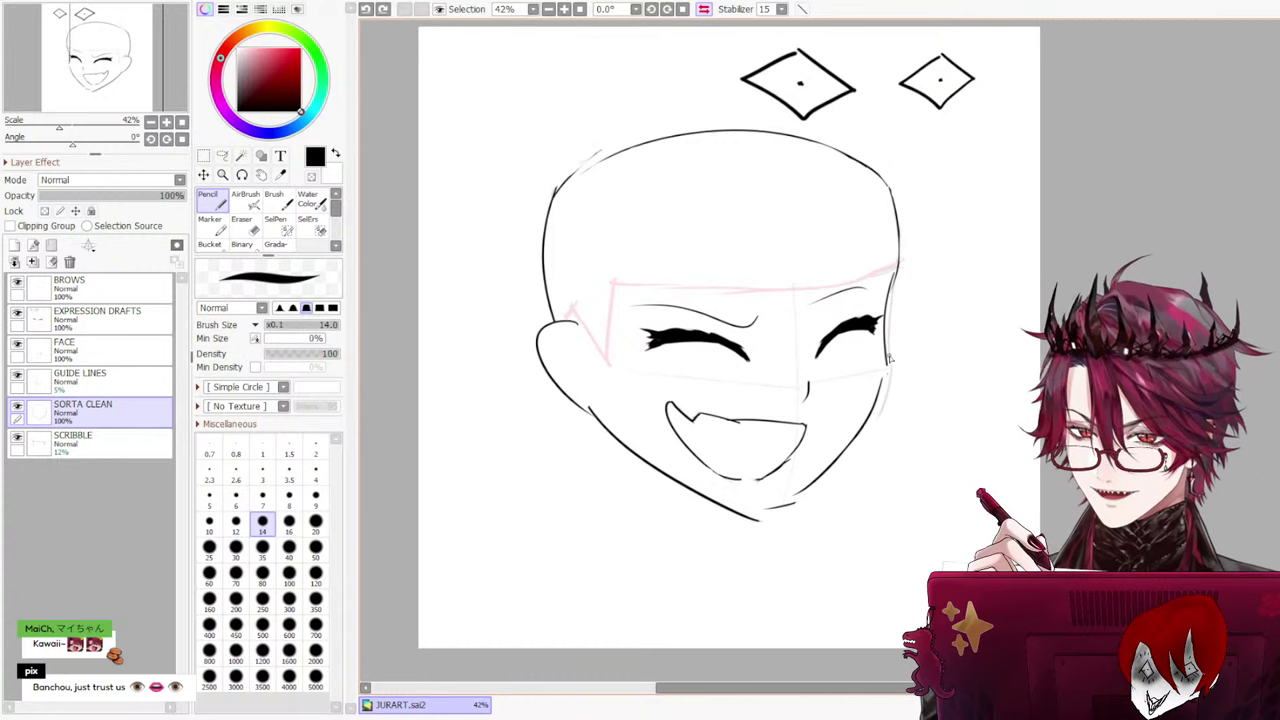
key(ctrl+y)
key(ctrl+z)
key(ctrl+y)
key(ctrl+z)
key(ctrl+y)
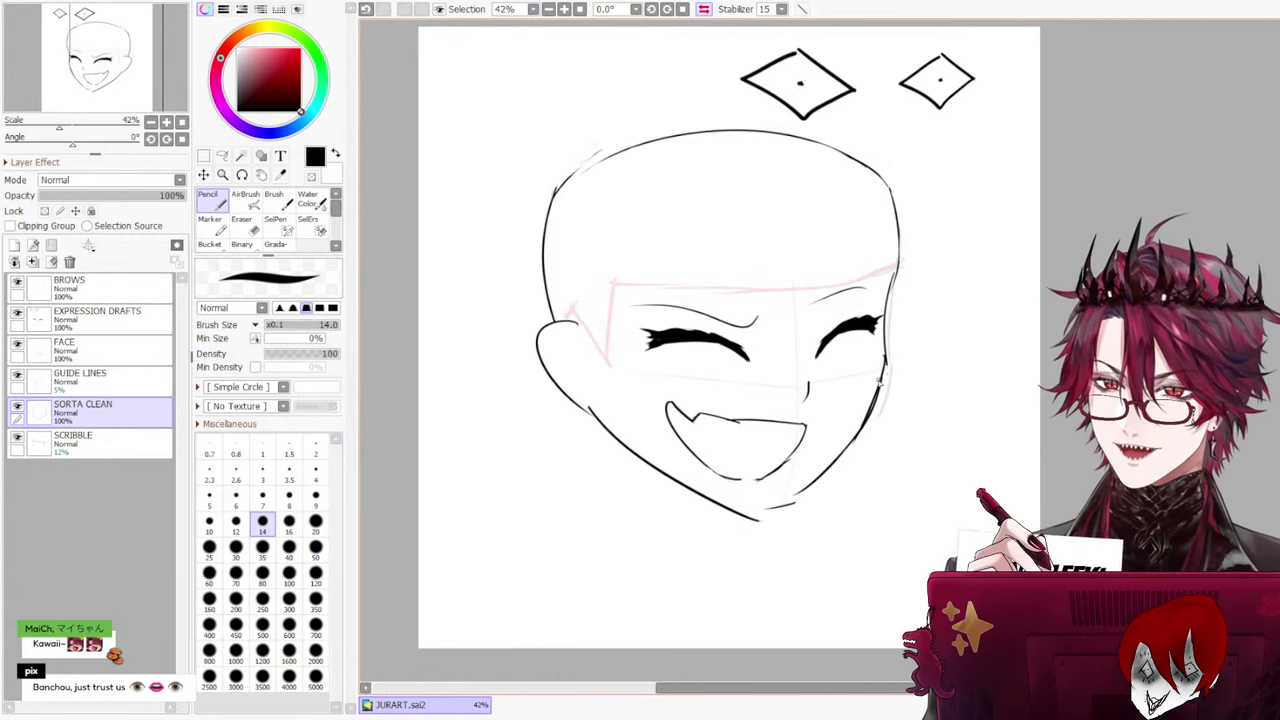
Undo and redo the slimmer jaw changes to compare both versions, and return to the rounder jaw line on the smaller-eye side
key(ctrl+z)
key(ctrl+y)
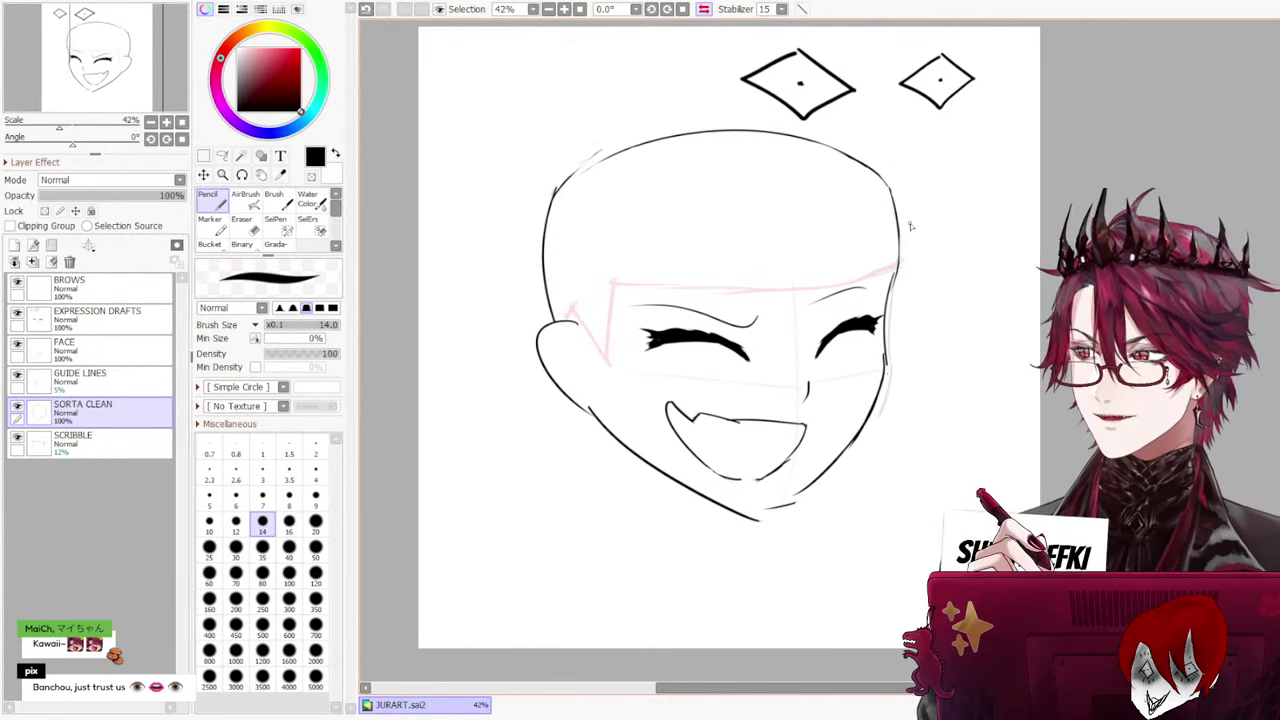
key(ctrl+z)
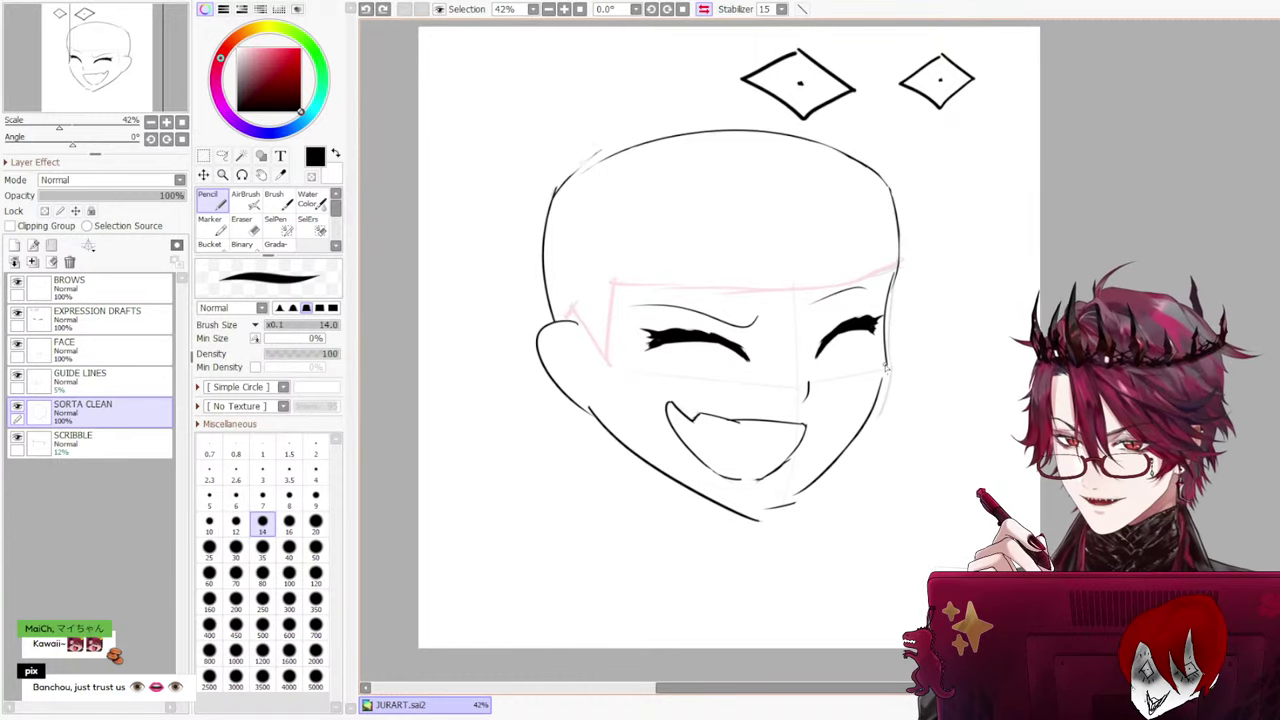
key(ctrl+y)
key(ctrl+z)
key(ctrl+y)
key(ctrl+z)
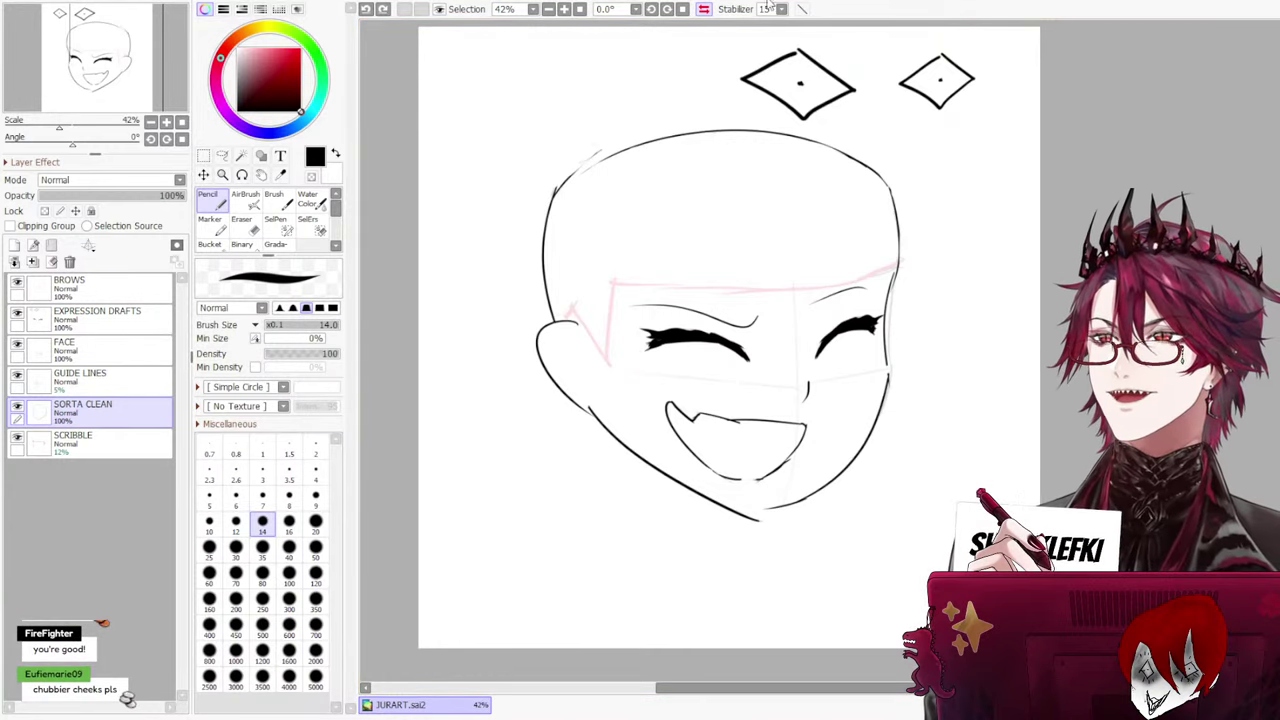
Erase the pointed chin end of the jaw line on the ear side, leaving a gap at the chin
click(704, 9)
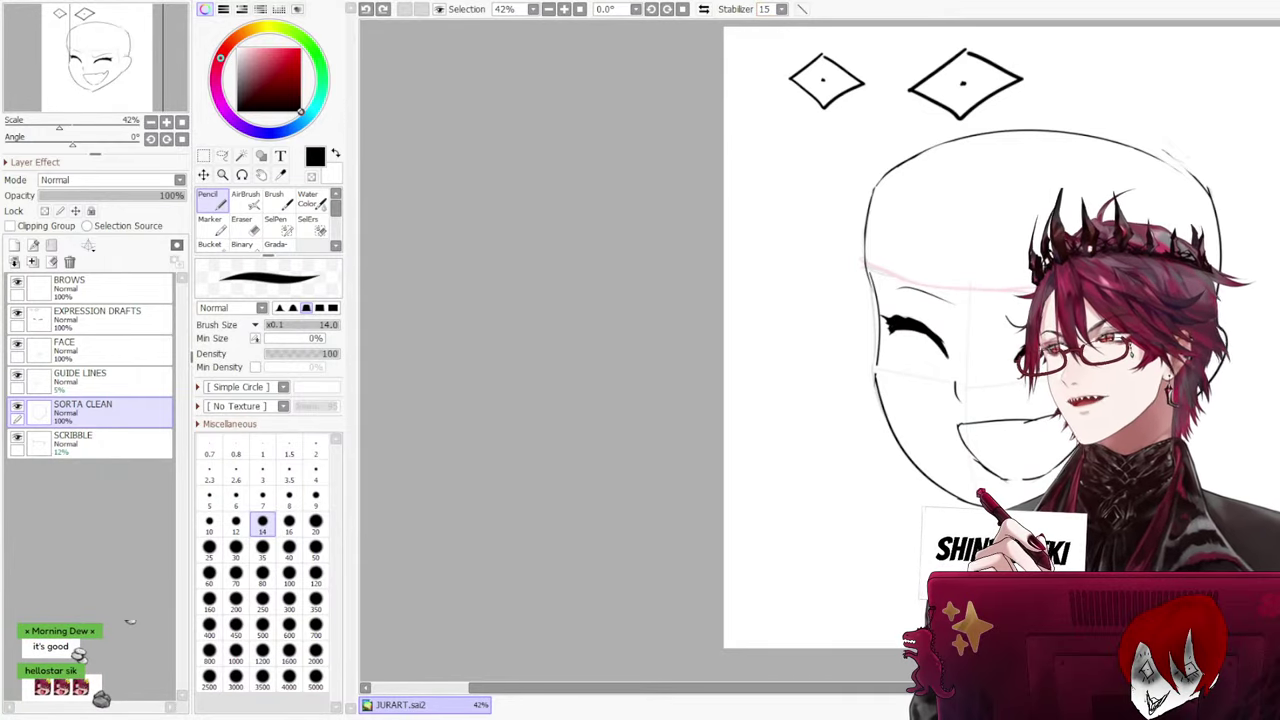
drag(683, 687, 804, 687)
click(241, 220)
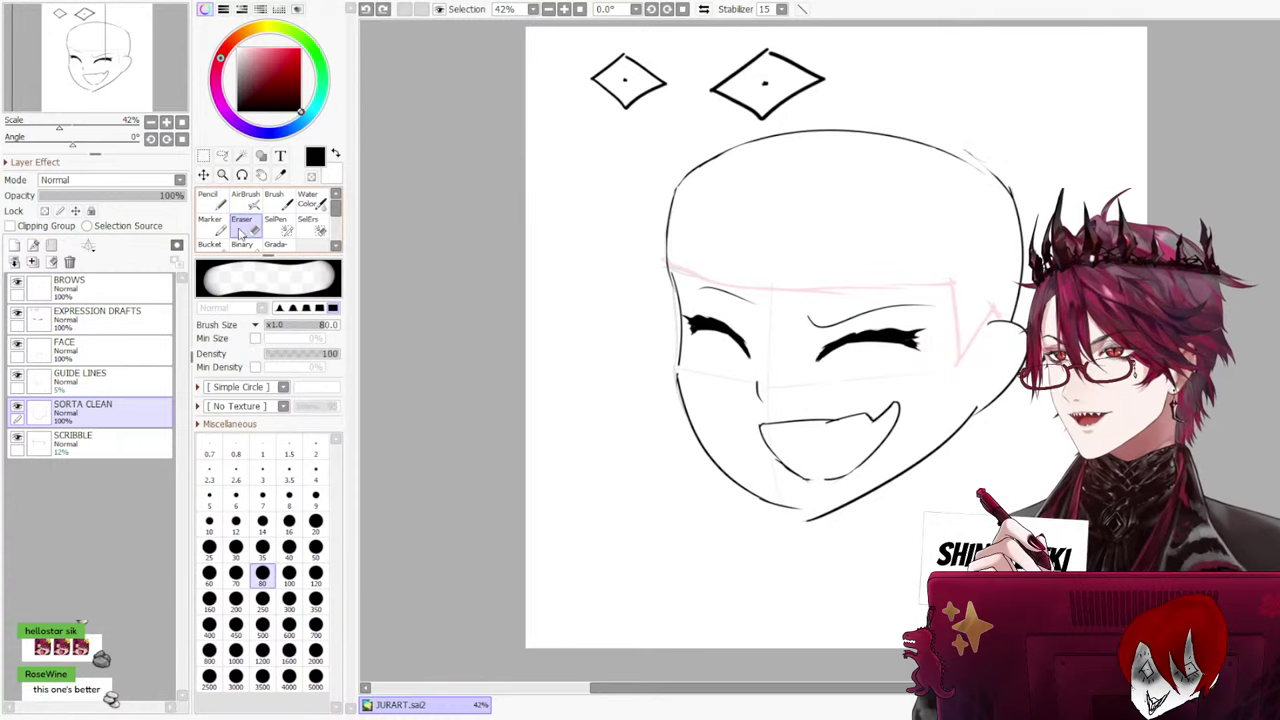
drag(810, 525, 847, 505)
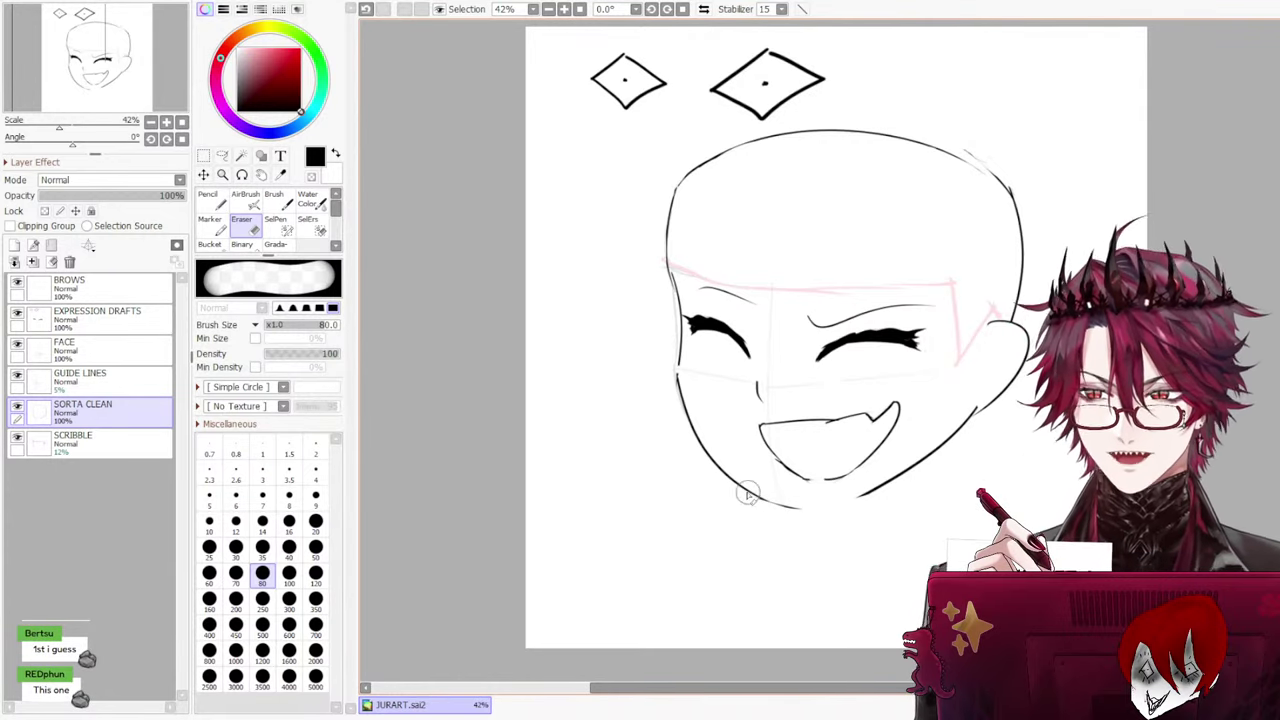
Try pencil strokes across the chin gap from the ear-side jaw line, undoing each
click(212, 200)
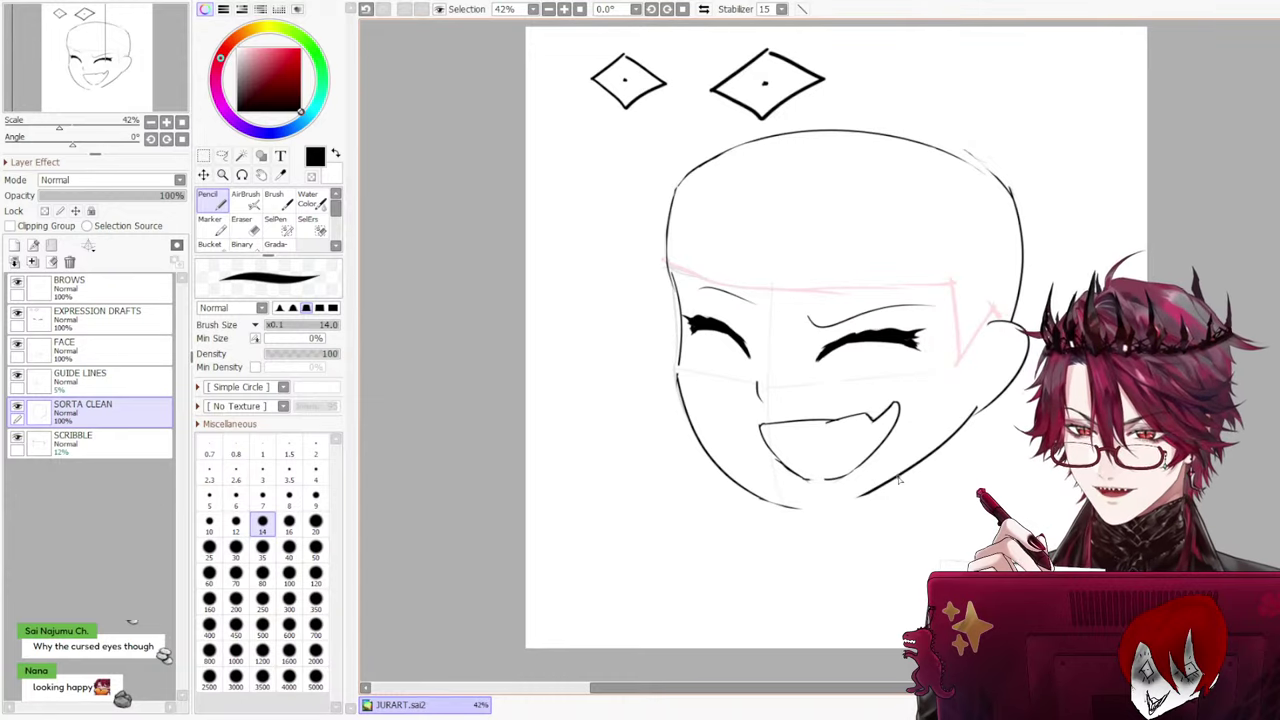
key(ctrl+z)
drag(896, 479, 800, 506)
key(ctrl+z)
mouse_move(880, 488)
mouse_down()
mouse_move(798, 514)
mouse_move(784, 499)
mouse_up()
key(ctrl+z)
key(ctrl+z)
mouse_move(868, 493)
mouse_down()
mouse_move(871, 459)
mouse_move(890, 483)
mouse_up()
key(ctrl+z)
key(ctrl+z)
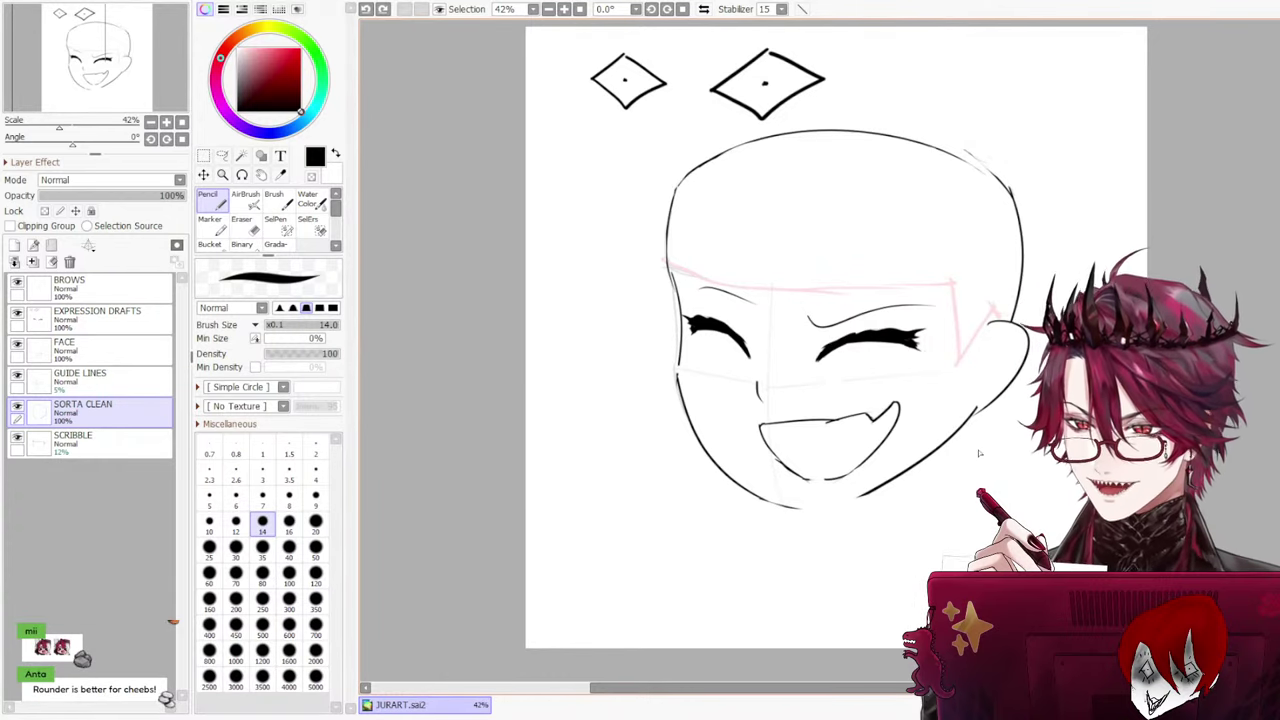
Draw a rounded chin stroke joining the two jaw lines, undoing the first attempts, and check it in the mirrored view
drag(872, 492, 786, 508)
key(ctrl+z)
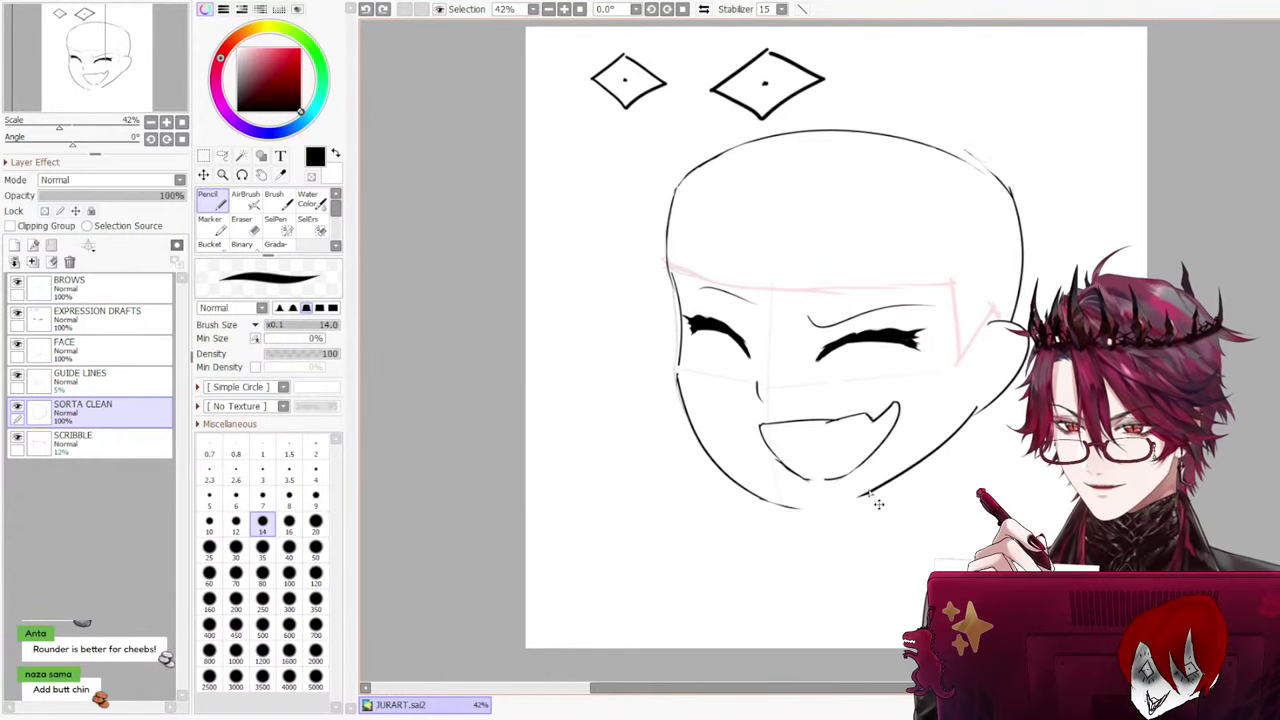
mouse_move(872, 488)
mouse_down()
mouse_move(870, 454)
mouse_move(874, 487)
mouse_up()
key(ctrl+z)
key(ctrl+z)
drag(792, 508, 874, 487)
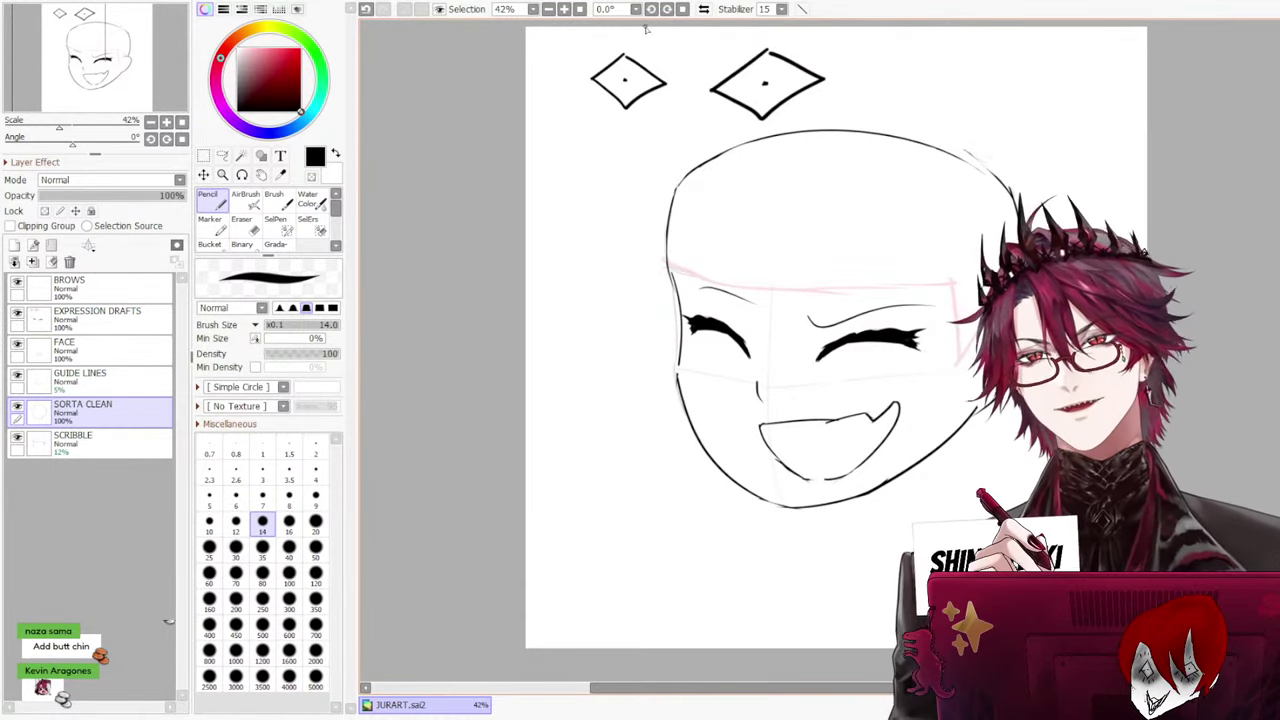
key(h)
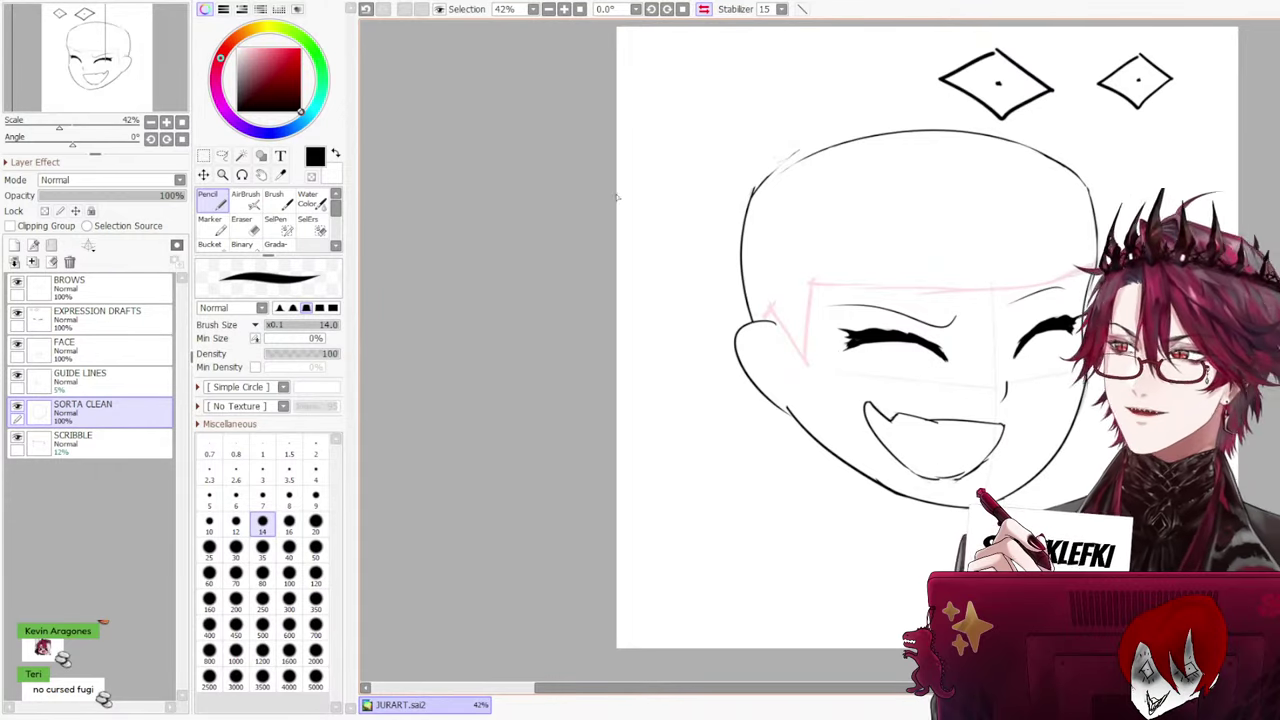
key(e)
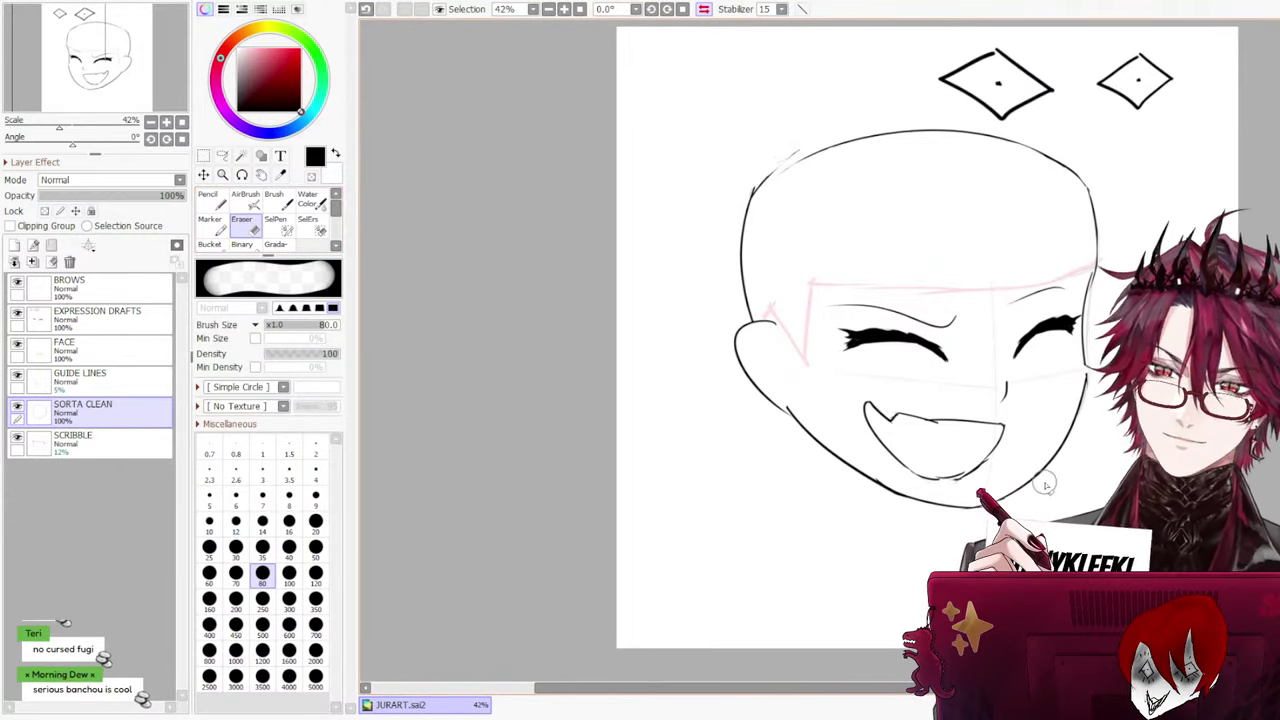
key(n)
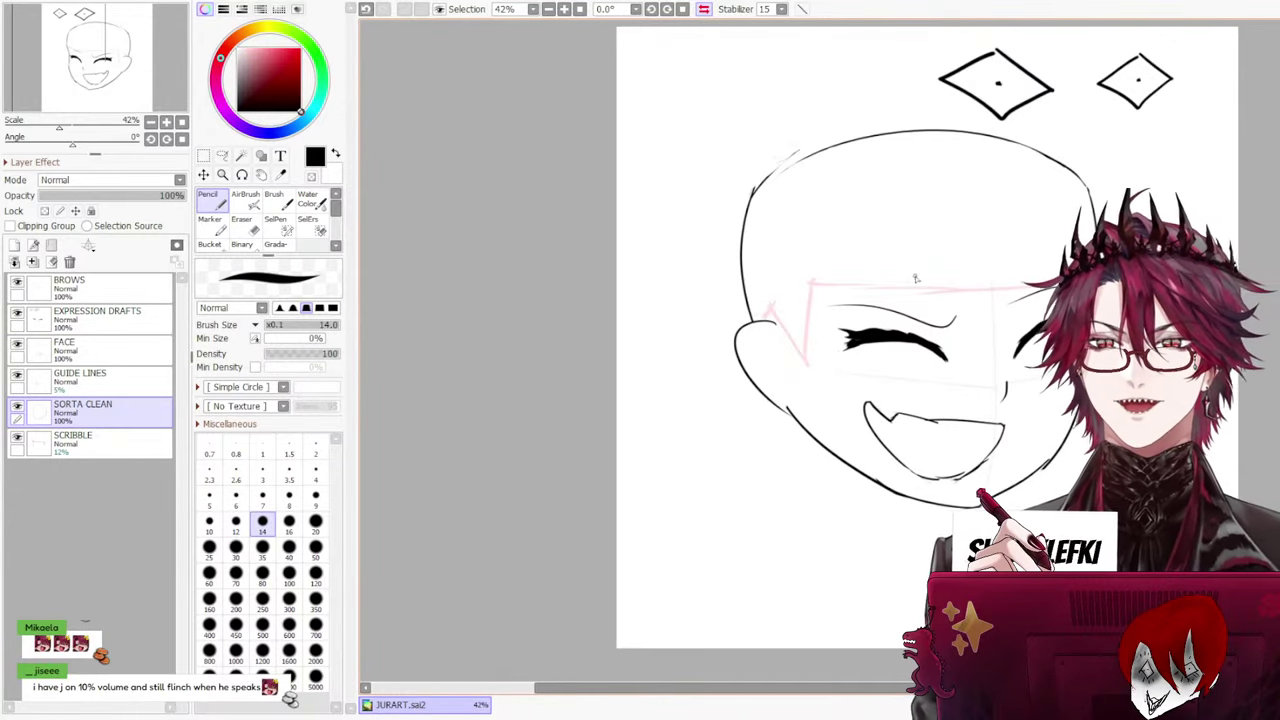
key(e)
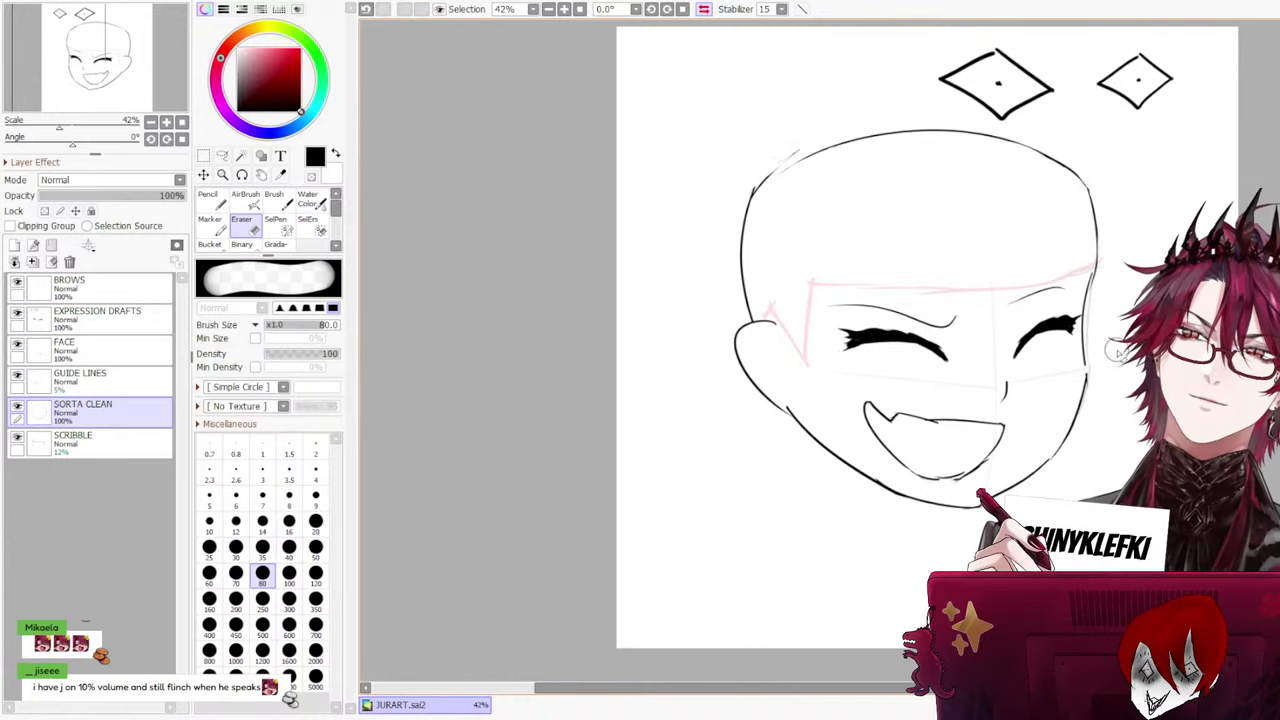
key(ctrl+z)
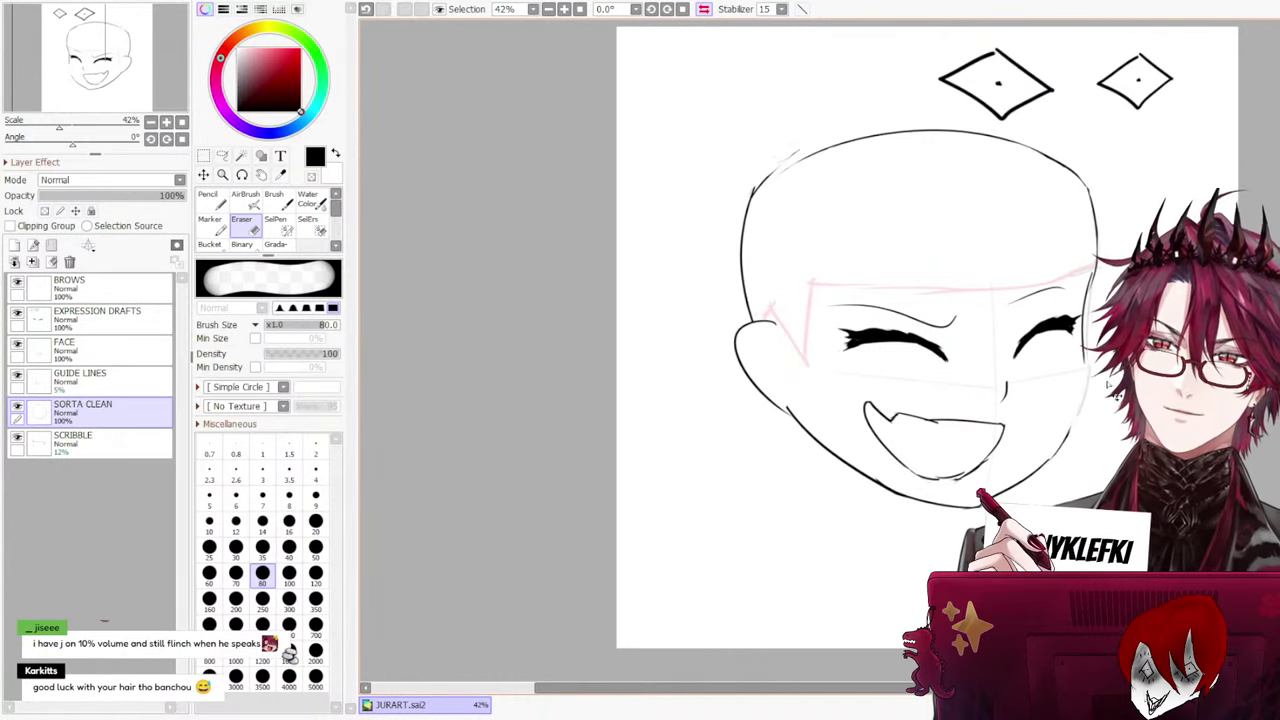
key(n)
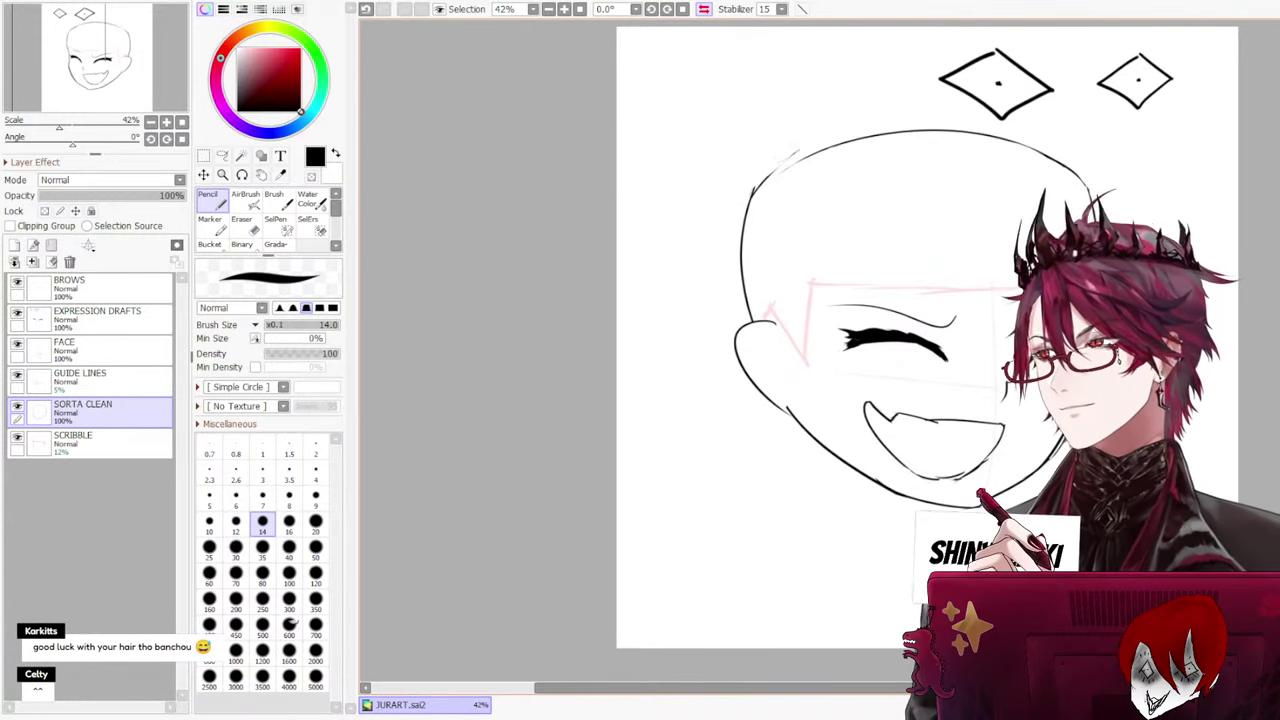
Draw a straighter, slimmer jaw stroke from beside the smaller eye down toward the chin, undoing the first tries
drag(857, 688, 962, 688)
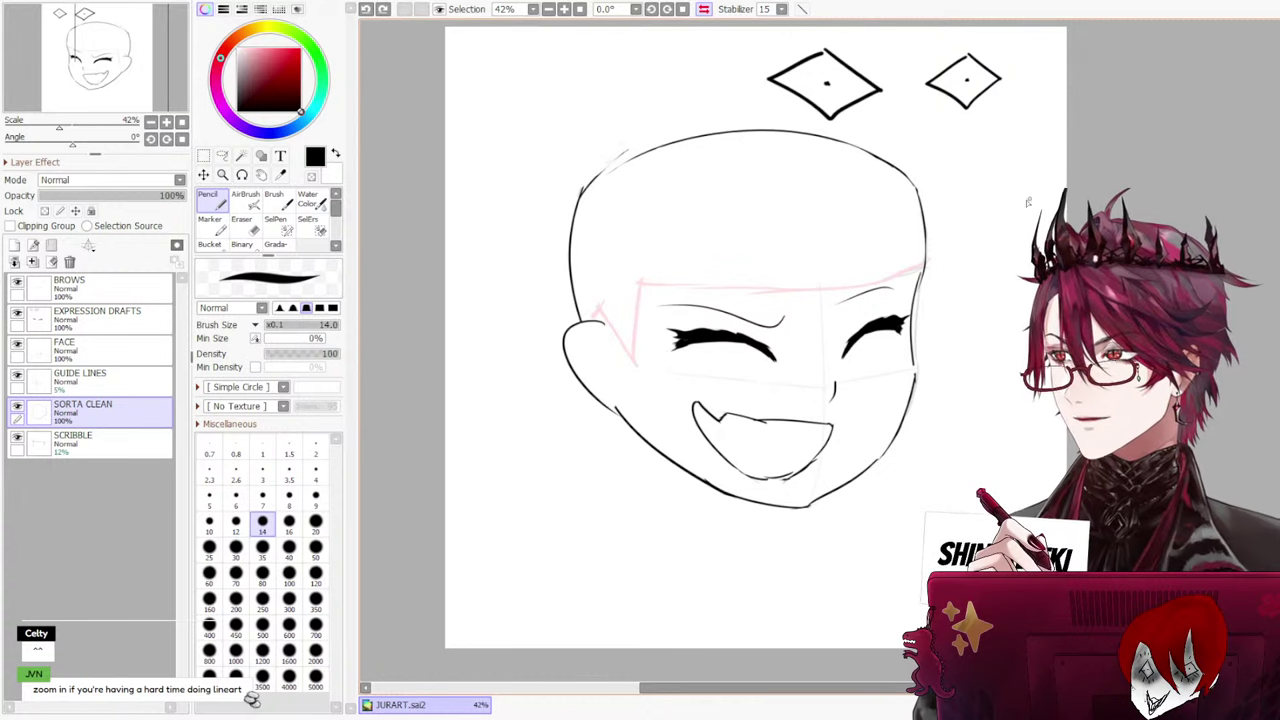
mouse_move(914, 370)
mouse_down()
mouse_move(850, 490)
mouse_move(851, 478)
mouse_up()
key(ctrl+z)
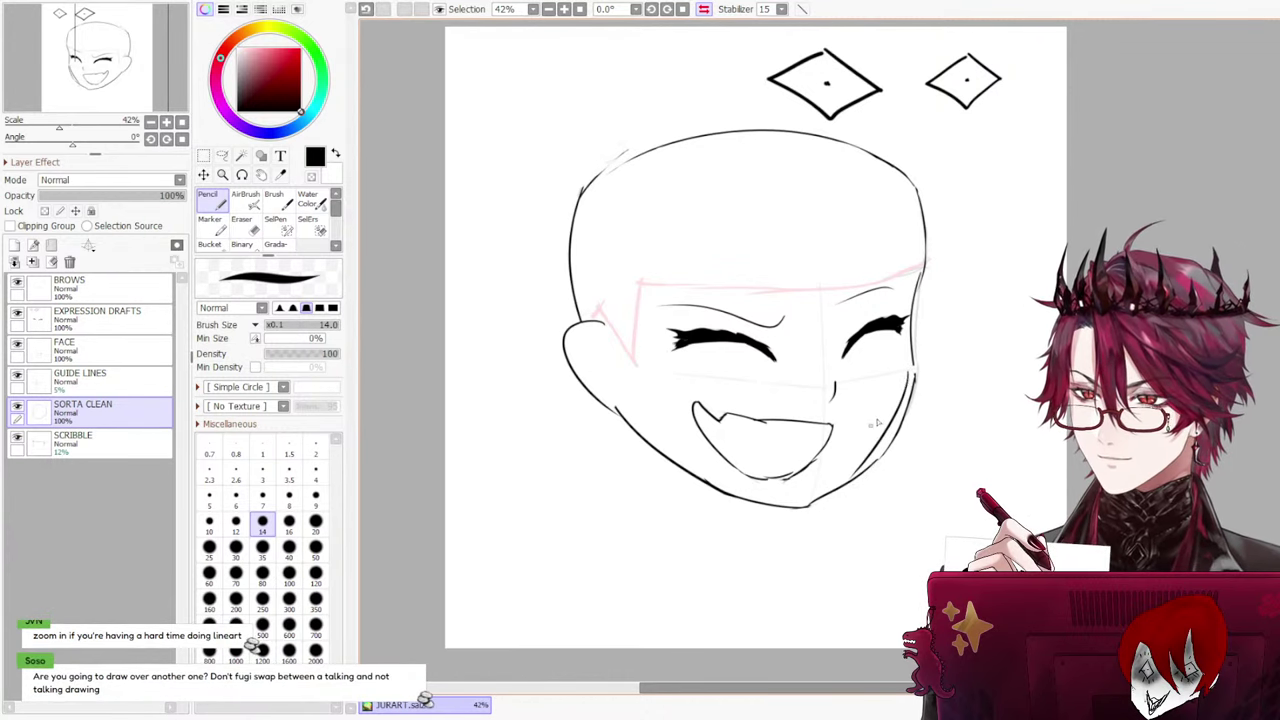
key(ctrl+z)
mouse_move(915, 375)
mouse_down()
mouse_move(862, 472)
mouse_move(852, 463)
mouse_up()
key(ctrl+z)
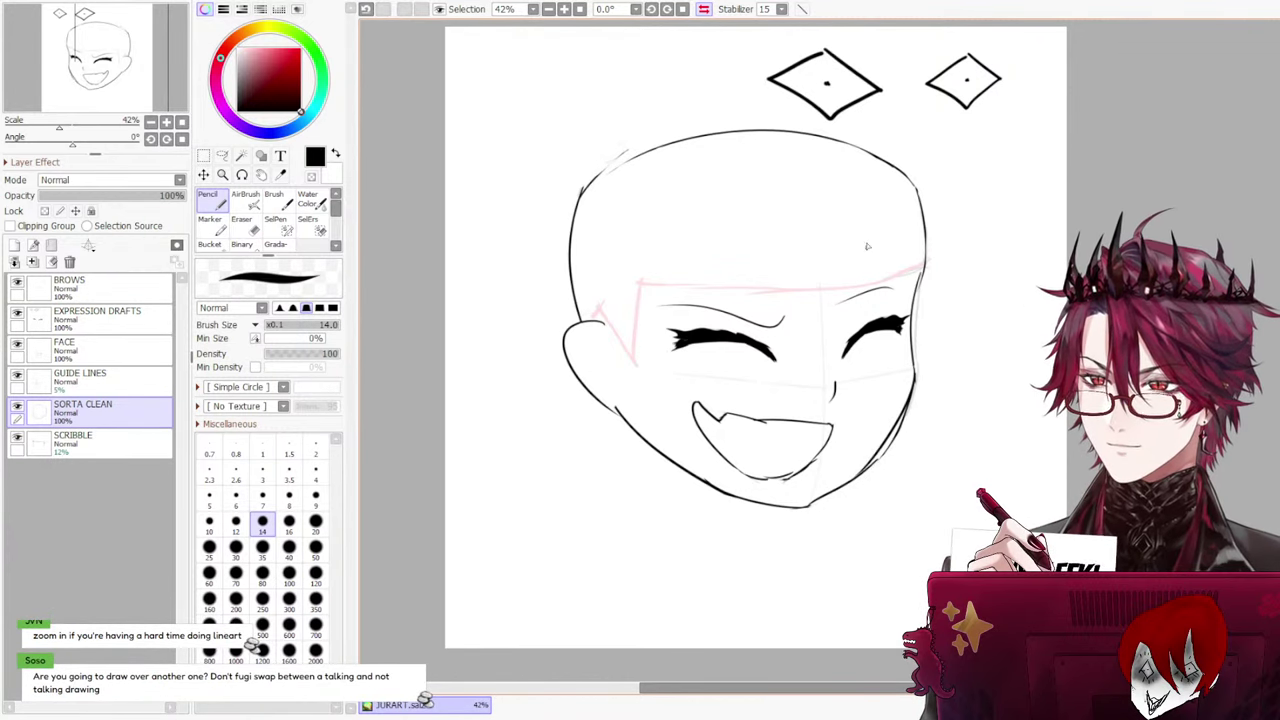
Erase the old rounder jaw line between the new slimmer stroke and the chin, undoing a first pass that removes too much
click(247, 228)
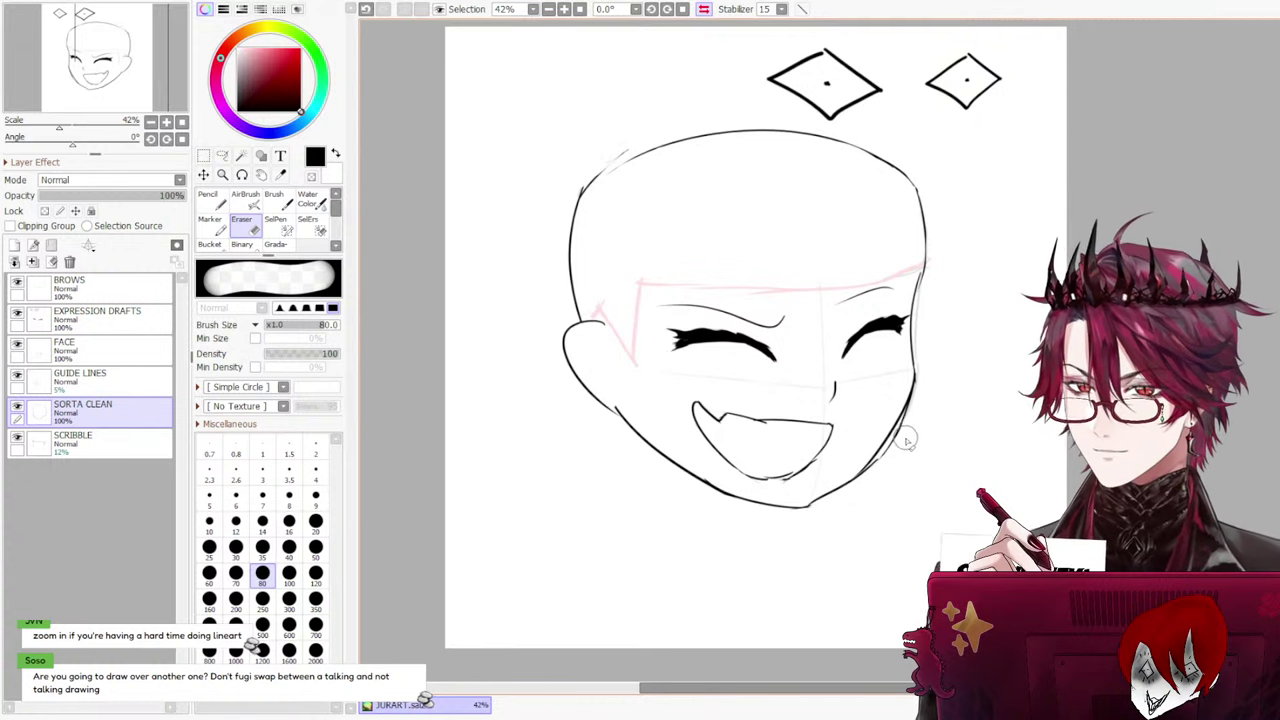
mouse_move(888, 452)
mouse_down()
mouse_move(919, 426)
mouse_move(814, 518)
mouse_up()
key(ctrl+z)
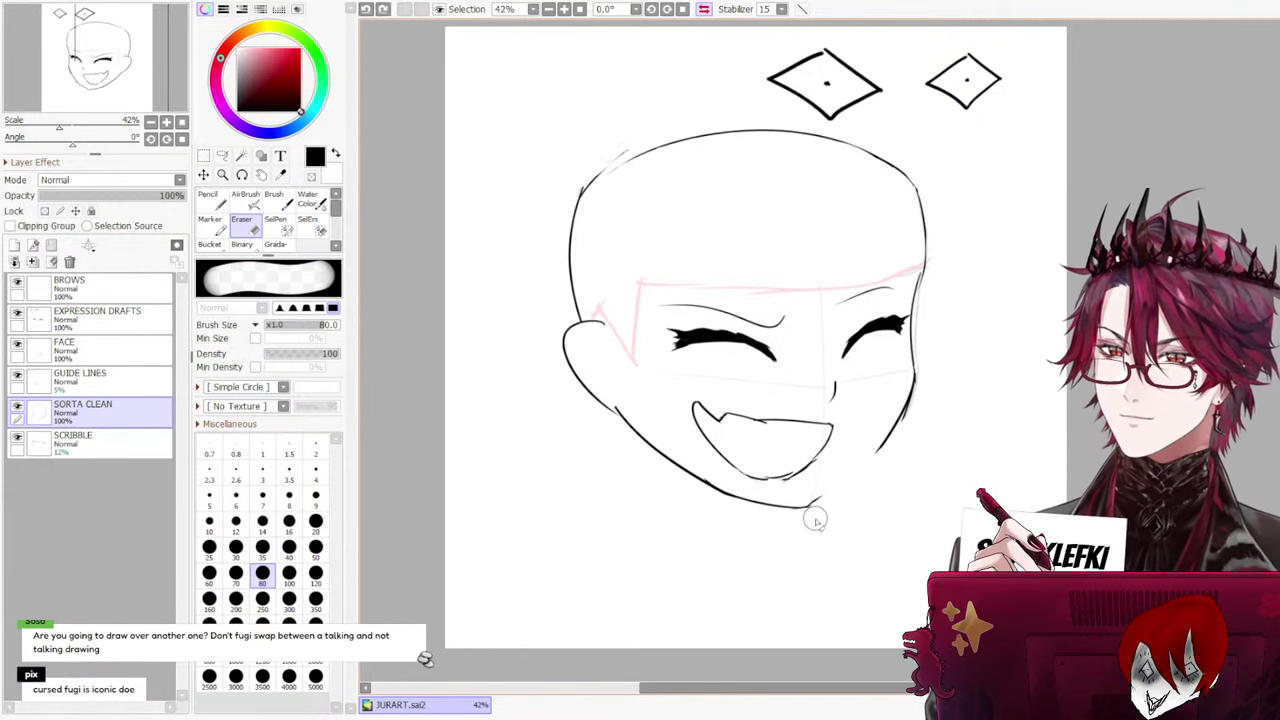
key(ctrl+z)
drag(868, 464, 818, 508)
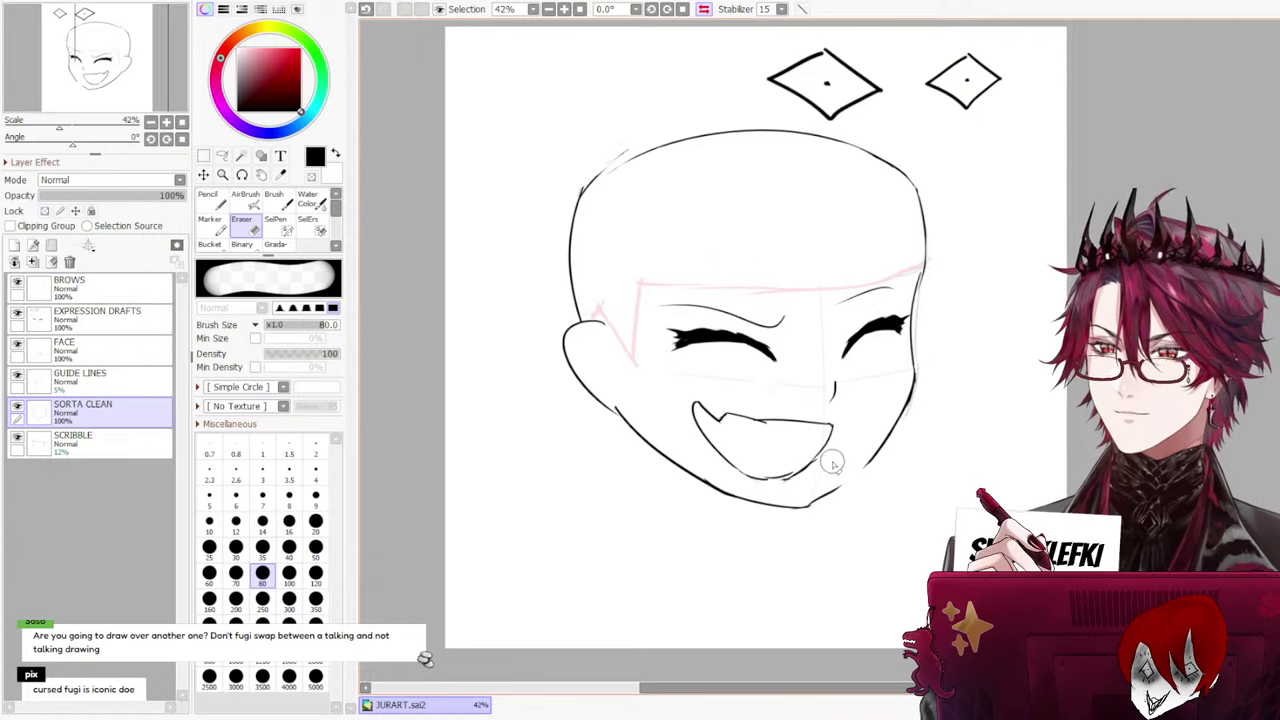
Draw a pencil stroke linking the slimmer jaw line to the chin tip, undoing and redoing it to compare before keeping it
click(211, 199)
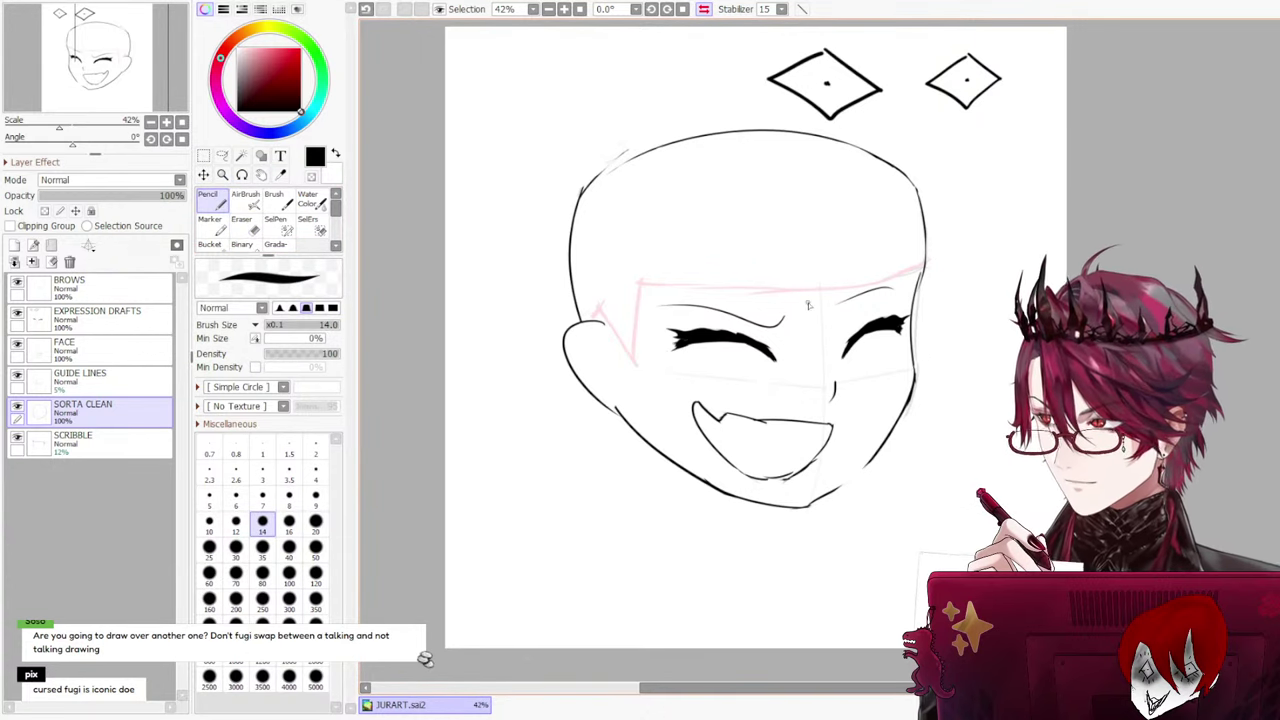
drag(870, 455, 808, 505)
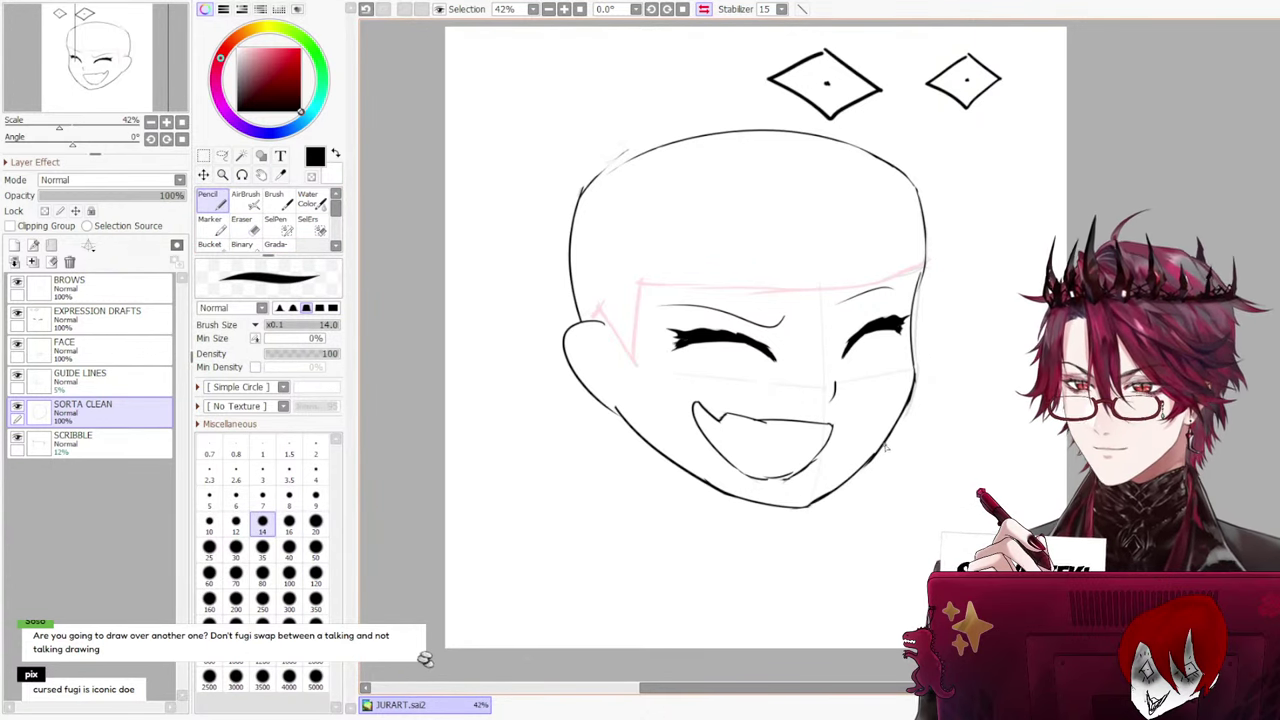
key(ctrl+z)
key(ctrl+y)
key(ctrl+z)
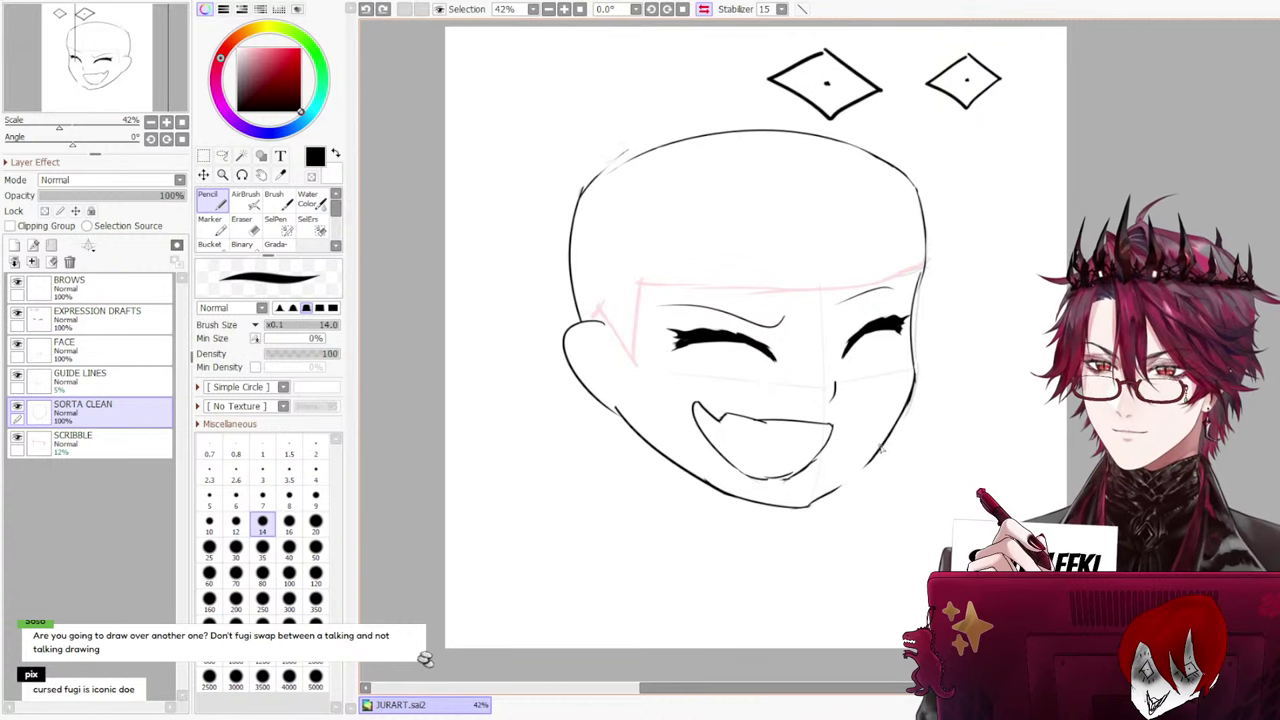
key(ctrl+y)
key(ctrl+z)
key(ctrl+y)
key(ctrl+z)
key(ctrl+y)
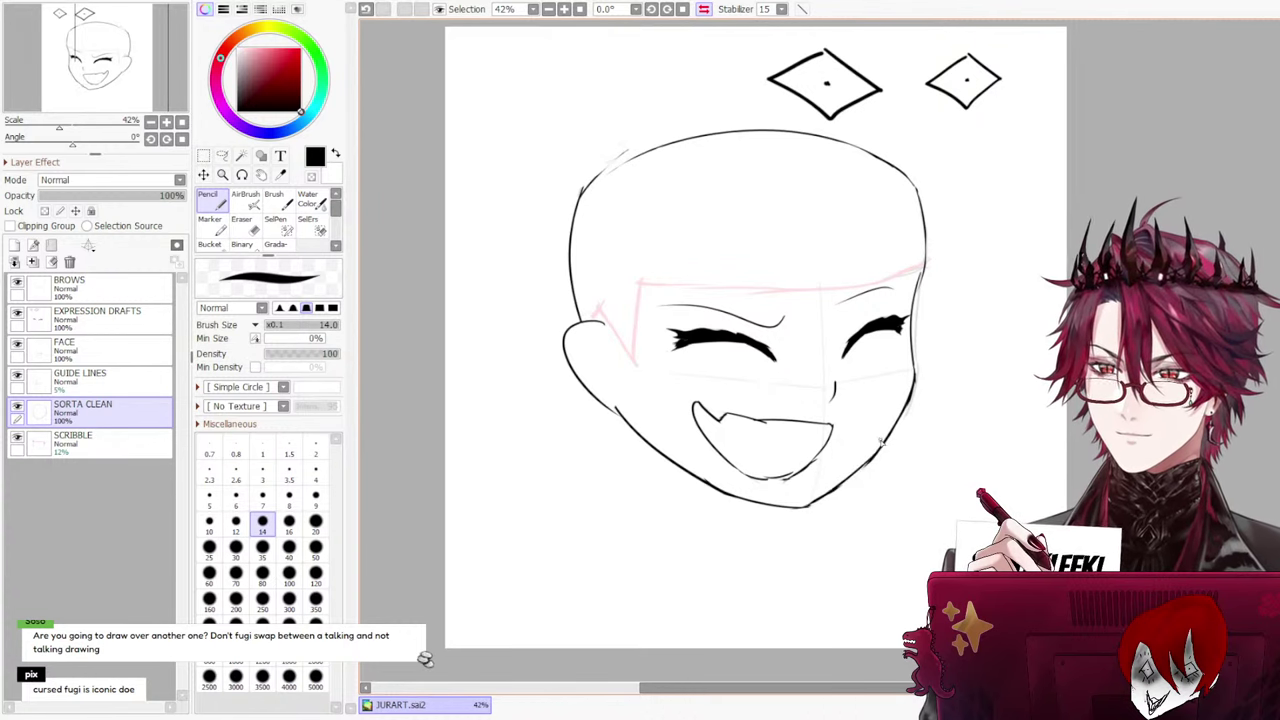
Clean up the chin tip with the eraser, undoing and redoing the changes repeatedly to compare before keeping the joined outline
click(241, 222)
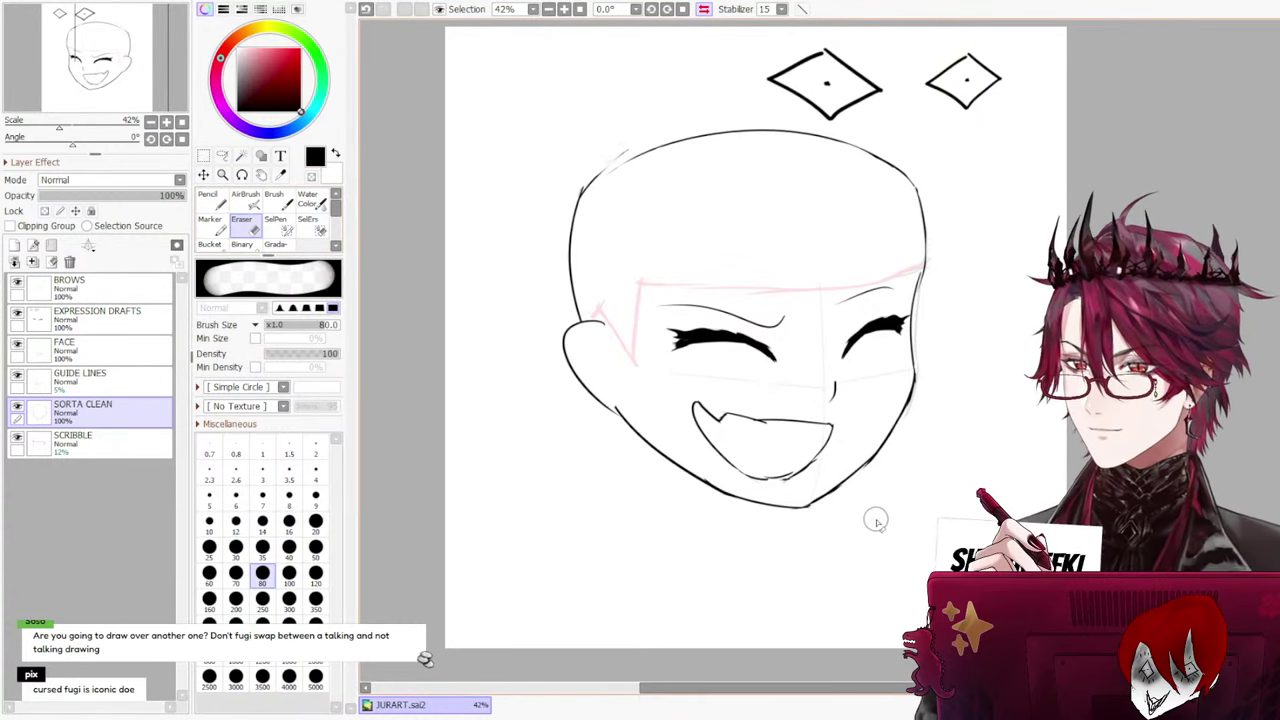
key(ctrl+z)
mouse_move(809, 517)
mouse_down()
mouse_move(851, 494)
mouse_move(801, 525)
mouse_up()
key(ctrl+z)
key(ctrl+z)
key(ctrl+y)
key(ctrl+z)
key(ctrl+y)
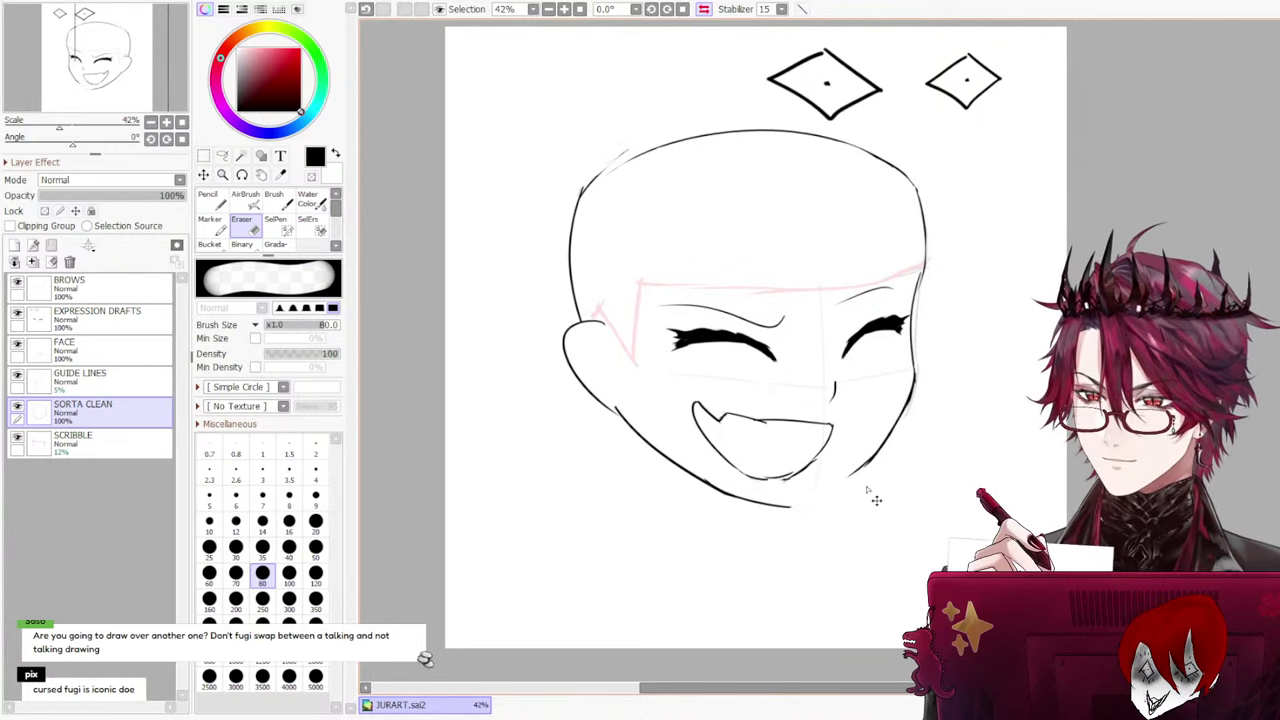
key(ctrl+z)
key(ctrl+y)
key(ctrl+z)
key(ctrl+y)
key(ctrl+z)
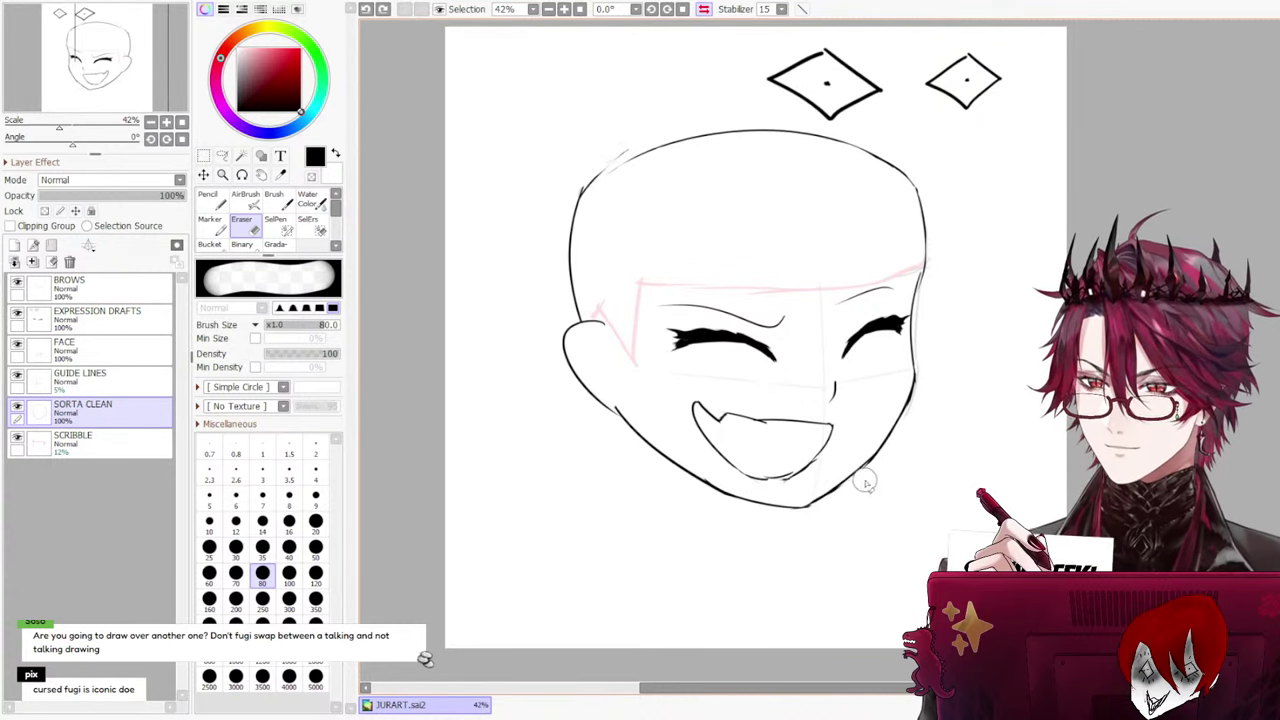
key(ctrl+y)
key(ctrl+z)
key(ctrl+y)
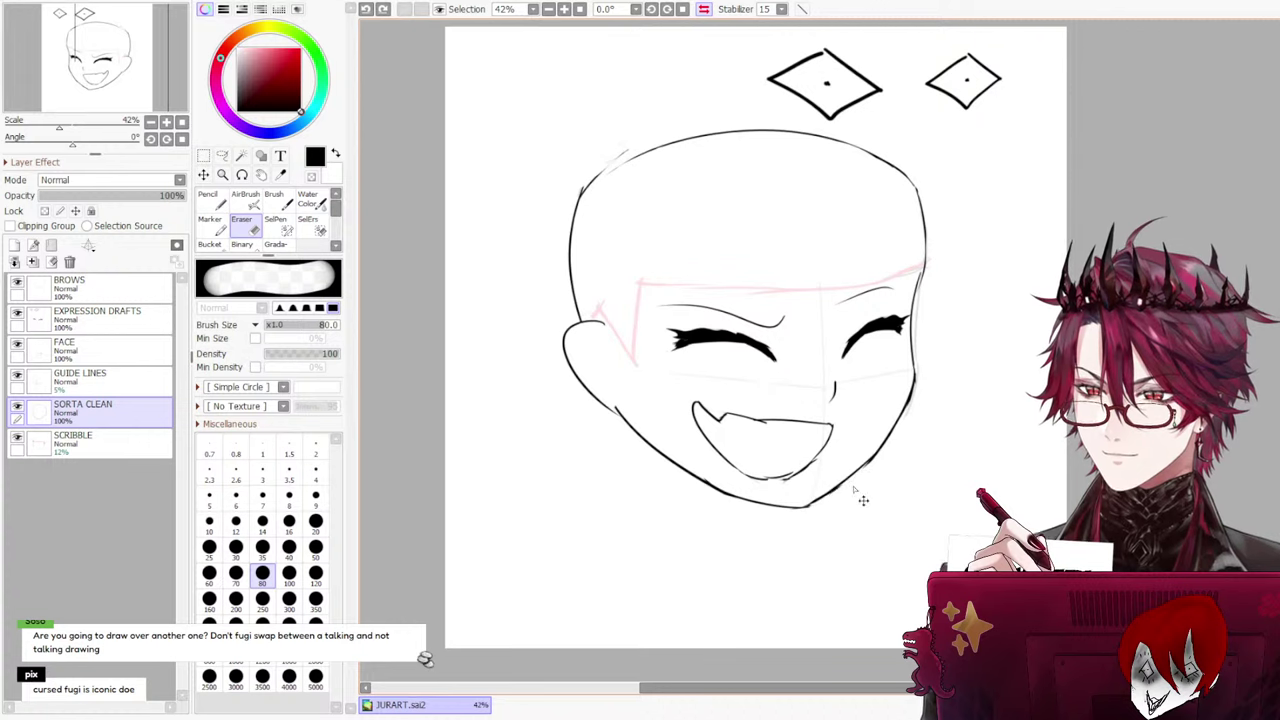
key(ctrl+z)
key(ctrl+y)
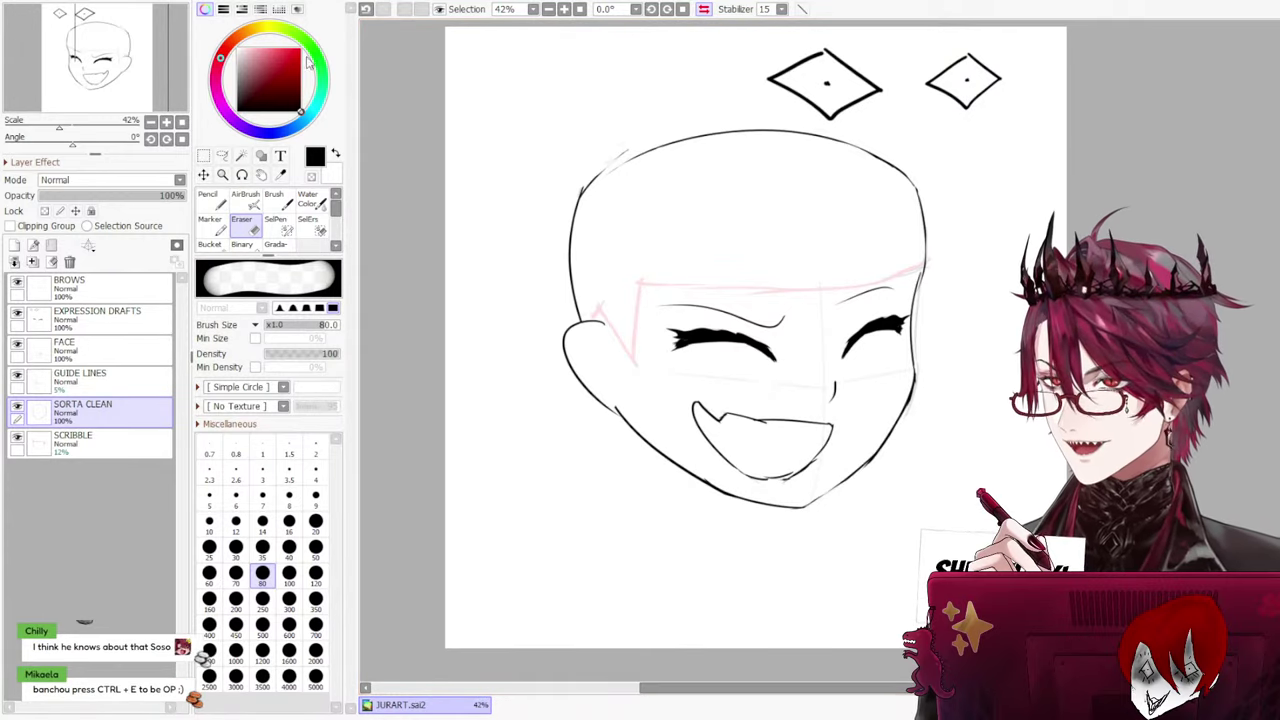
Mirror the canvas view and zoom in on the face to check the jaw and chin outline
key(h)
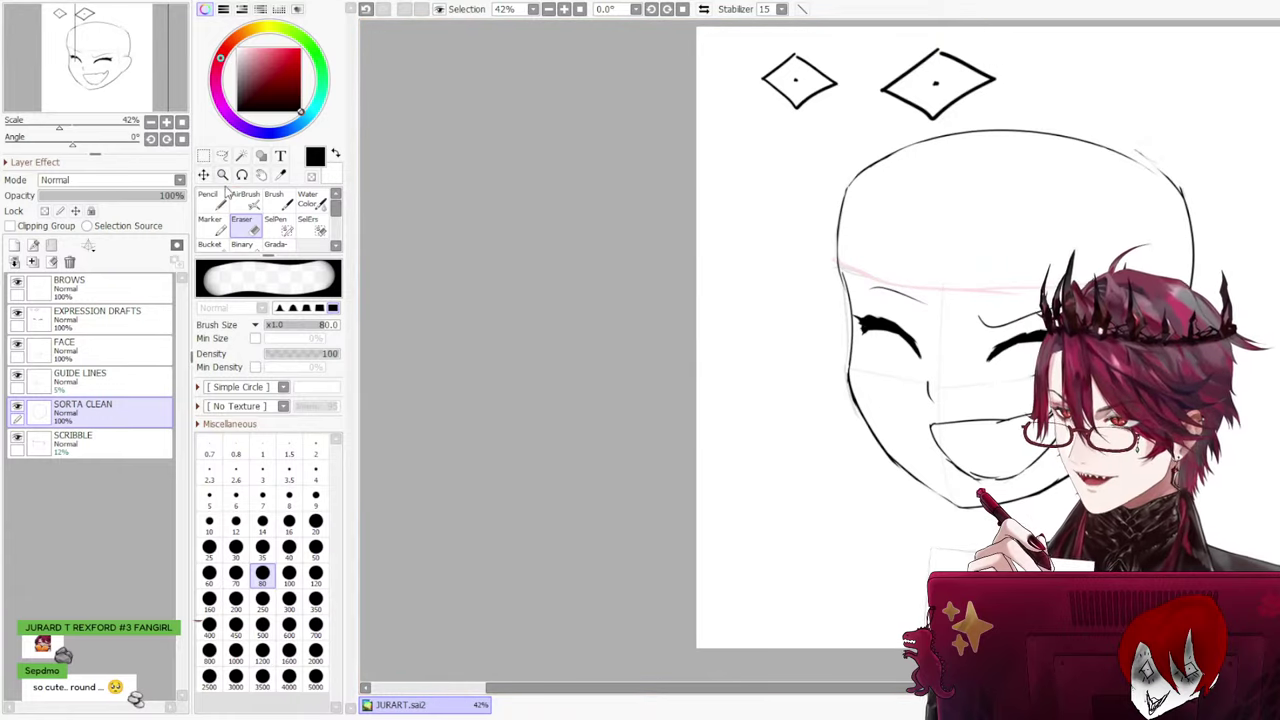
key(n)
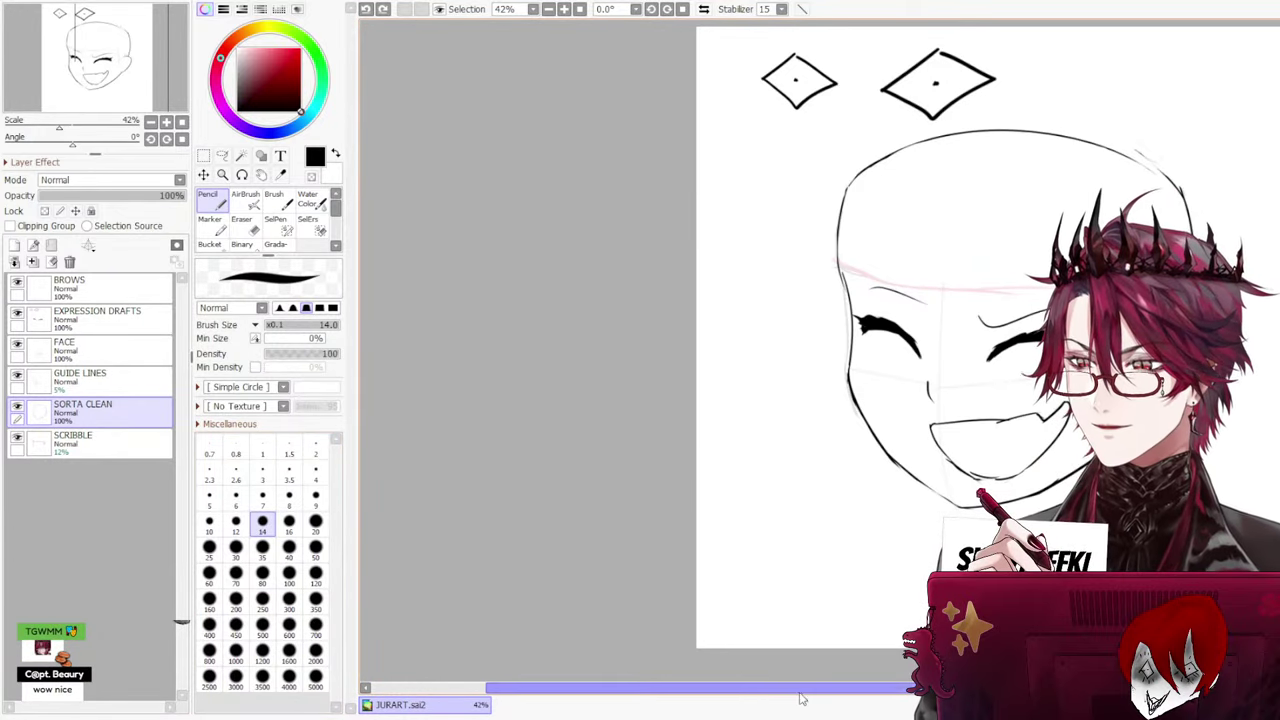
drag(800, 692, 980, 692)
scroll(756, 401, up, 2)
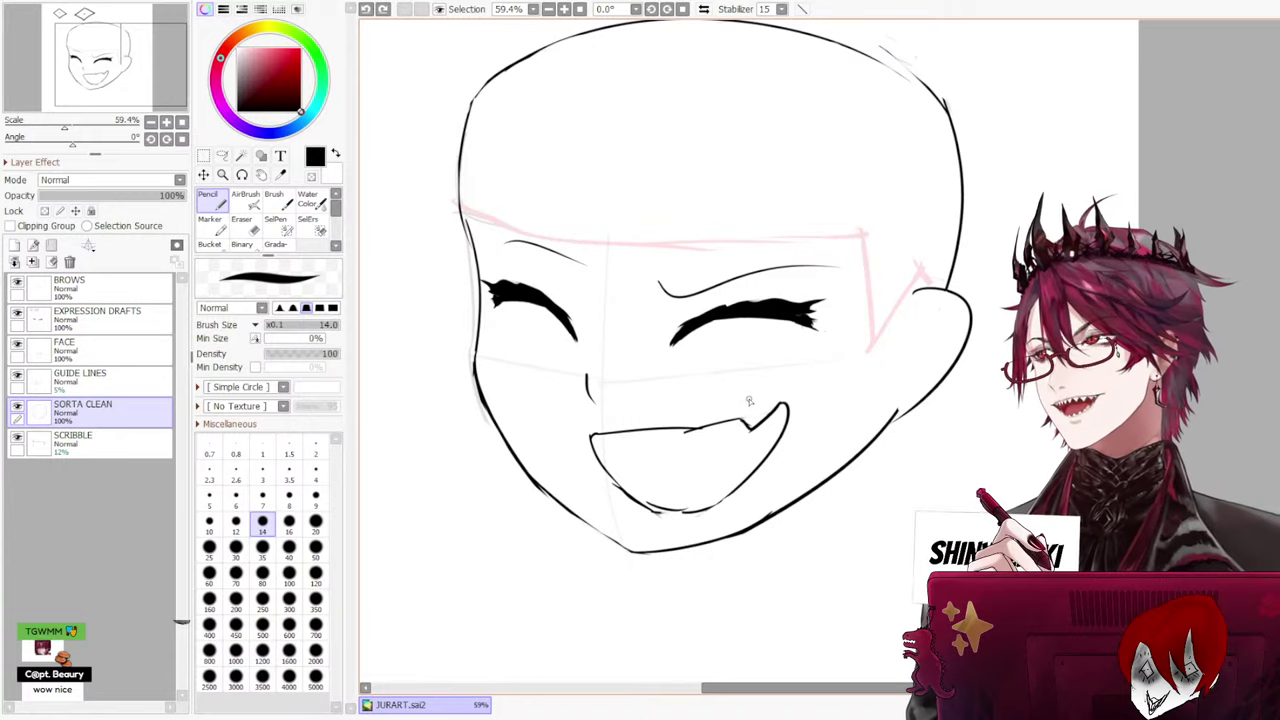
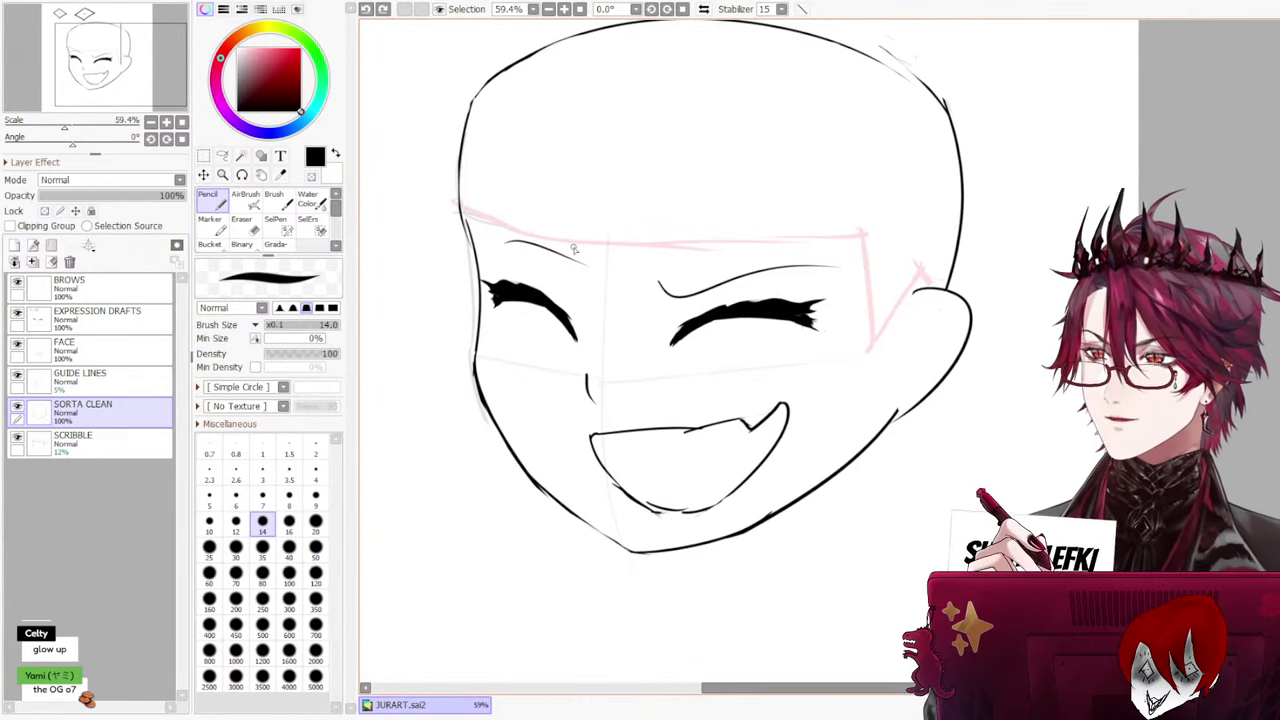
Try adding upturned pencil strokes at the inner end of the narrower-side brow, undoing each variation
mouse_move(574, 254)
mouse_down()
mouse_move(598, 257)
mouse_move(597, 243)
mouse_up()
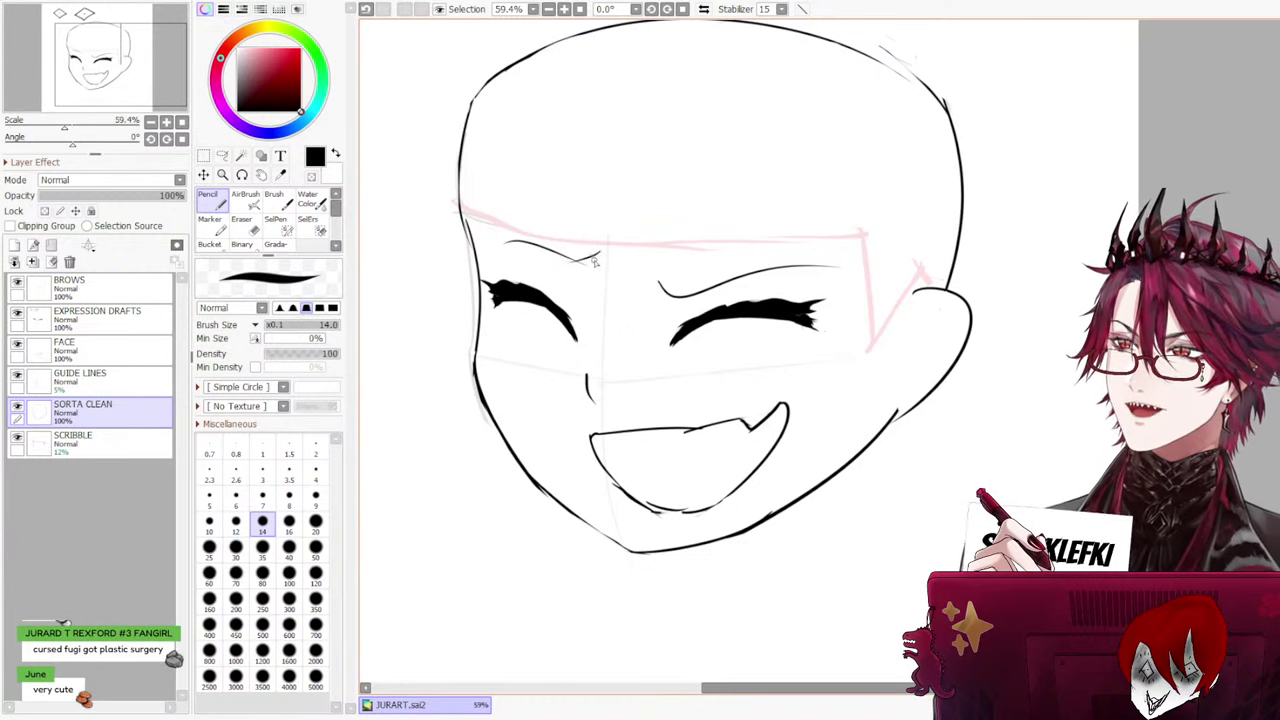
key(ctrl+z)
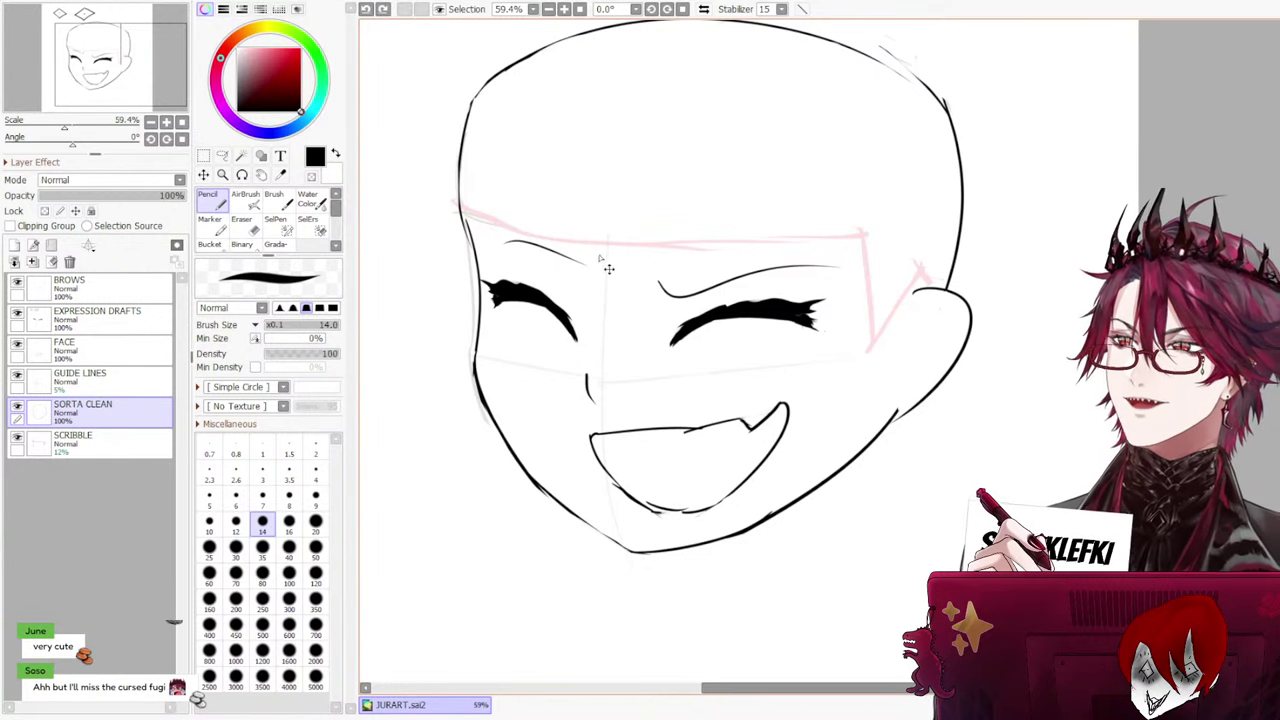
drag(570, 262, 600, 250)
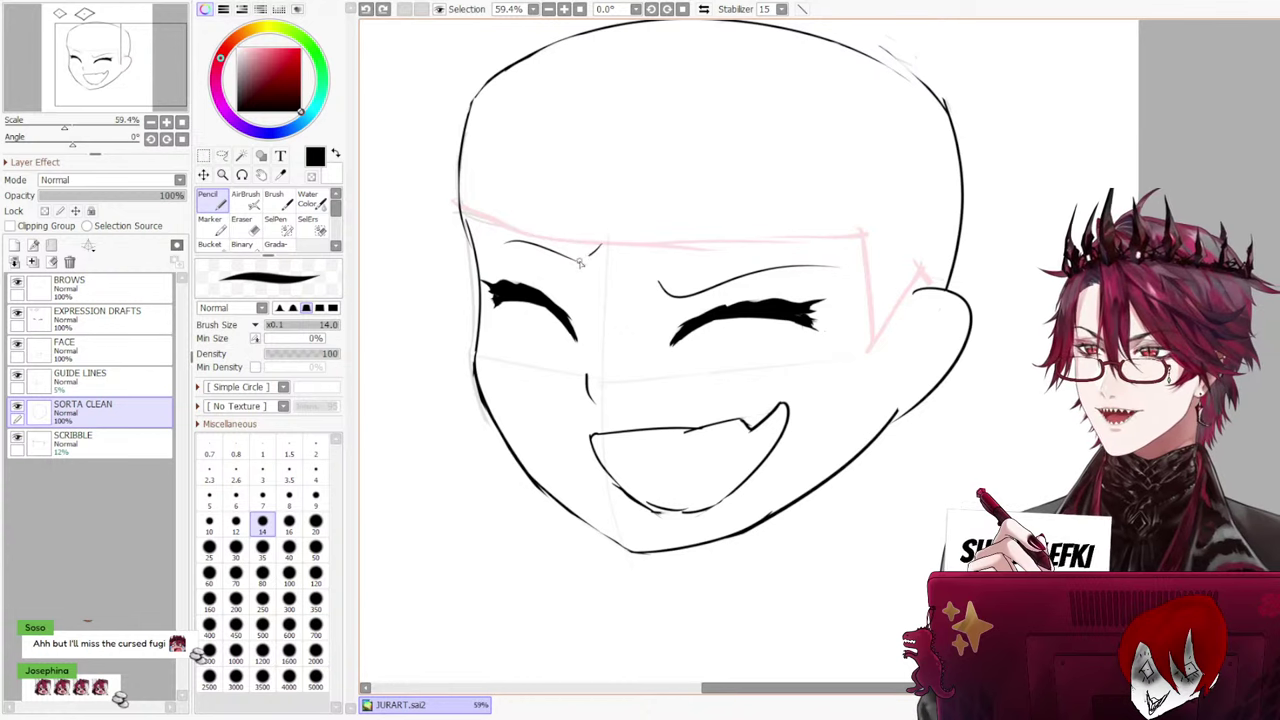
drag(584, 265, 508, 266)
key(ctrl+z)
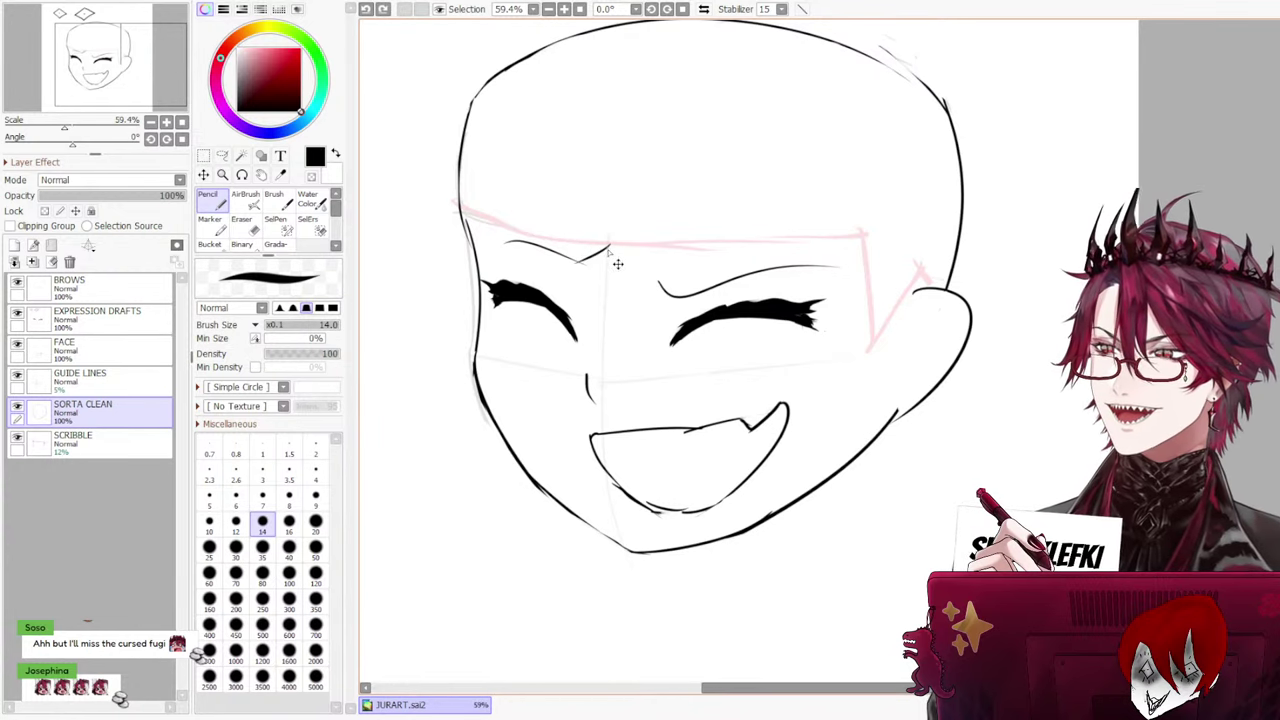
key(ctrl+z)
mouse_move(608, 246)
mouse_down()
mouse_move(510, 262)
mouse_move(604, 244)
mouse_move(532, 266)
mouse_move(562, 256)
mouse_up()
key(ctrl+z)
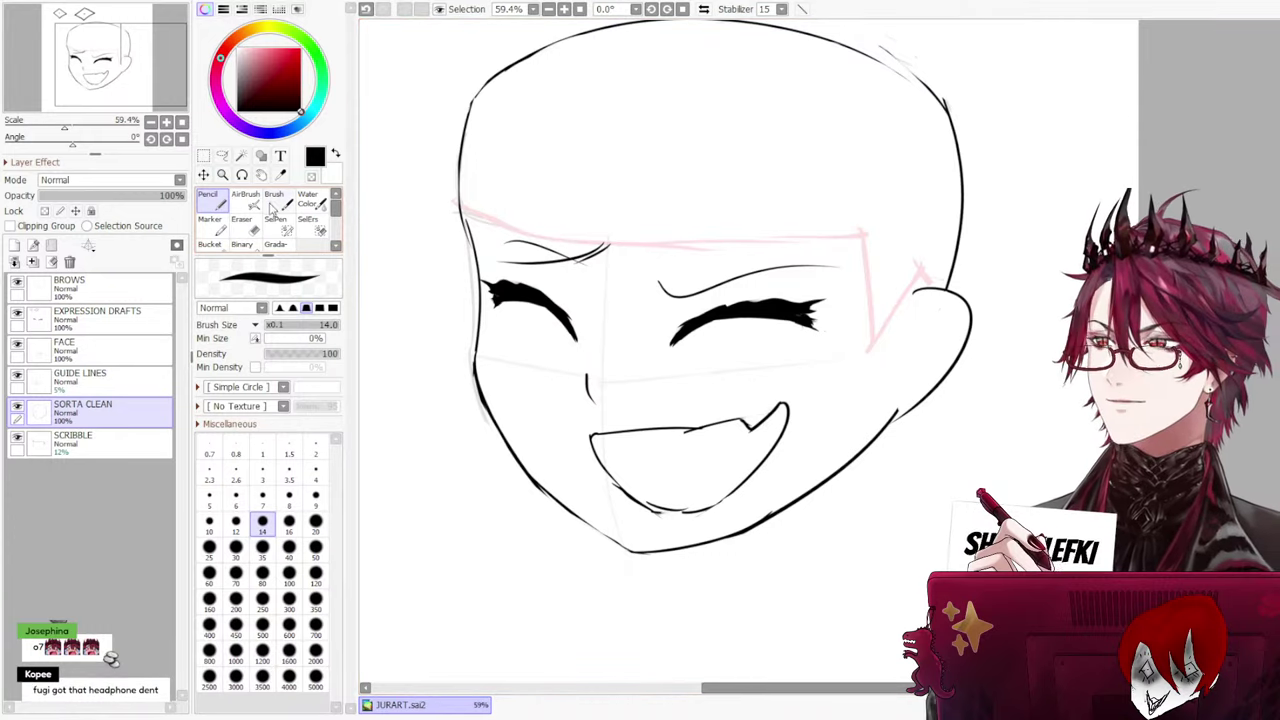
key(e)
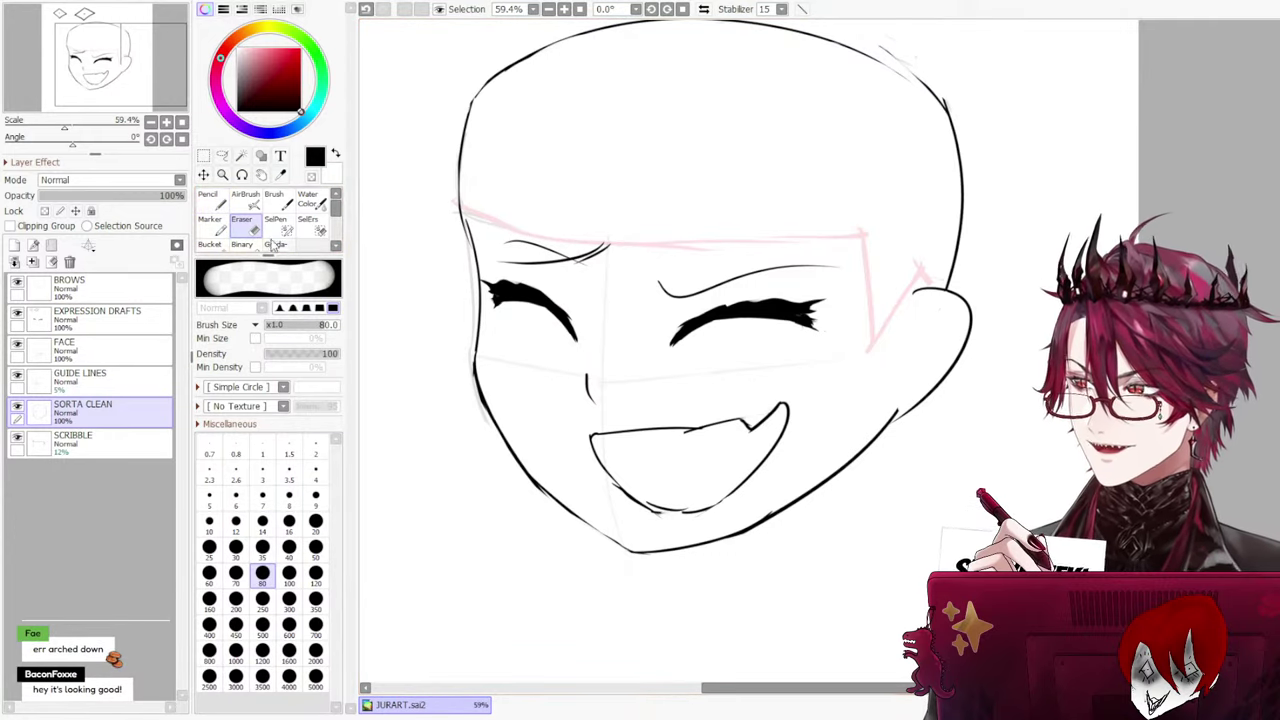
key(ctrl+z)
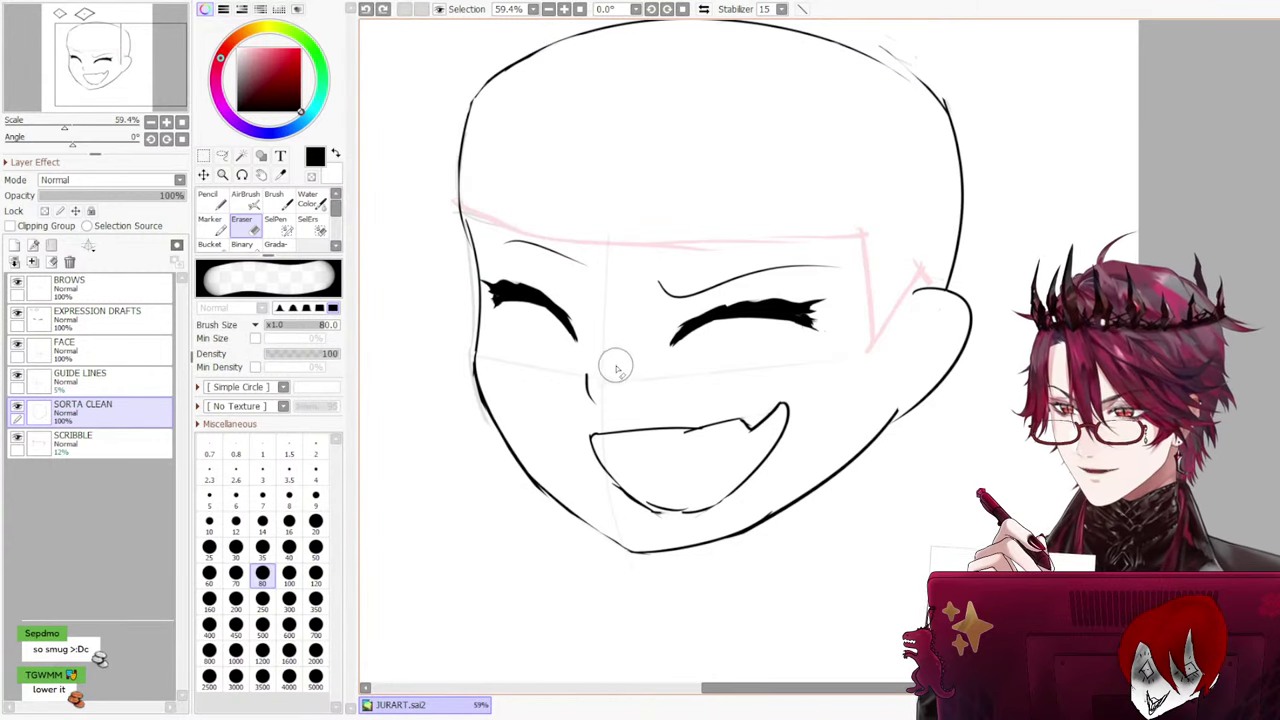
Erase the narrower-side brow on the BROWS layer and redraw it as a thin curve angled down toward the nose, undoing unsatisfactory strokes
click(110, 289)
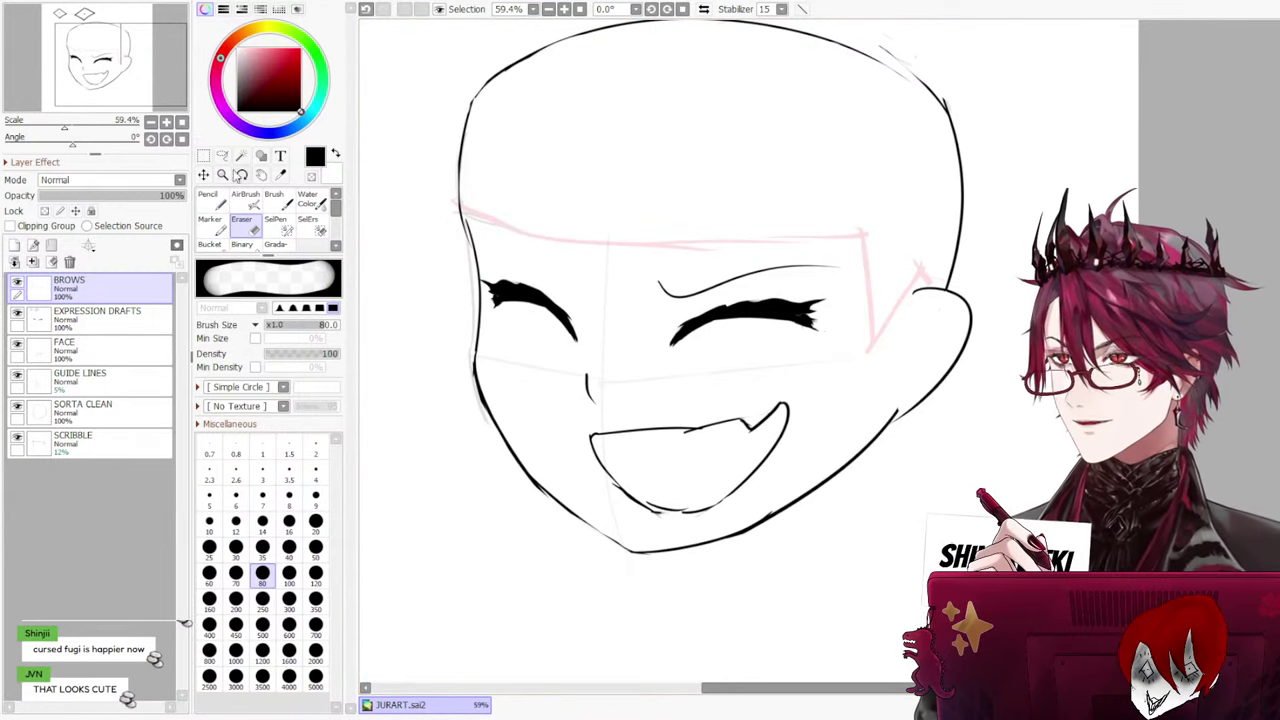
click(210, 200)
drag(509, 231, 610, 301)
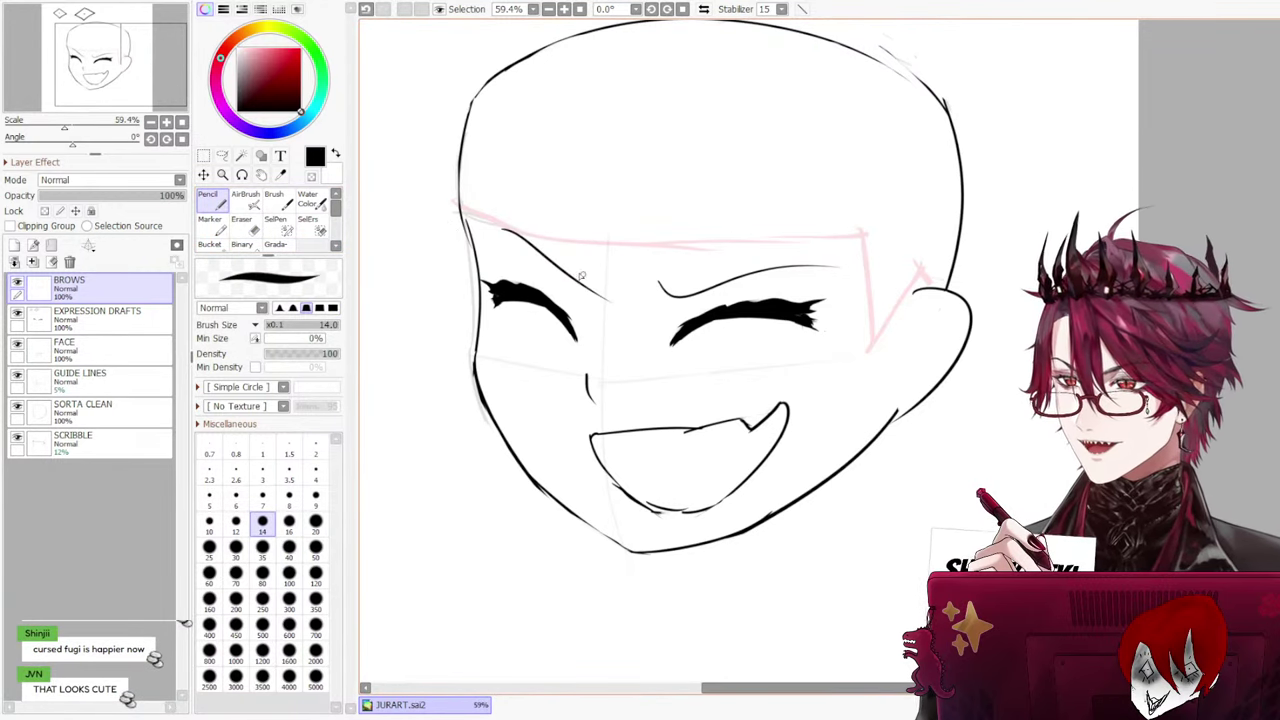
key(ctrl+z)
drag(491, 223, 588, 287)
key(ctrl+z)
drag(514, 243, 578, 298)
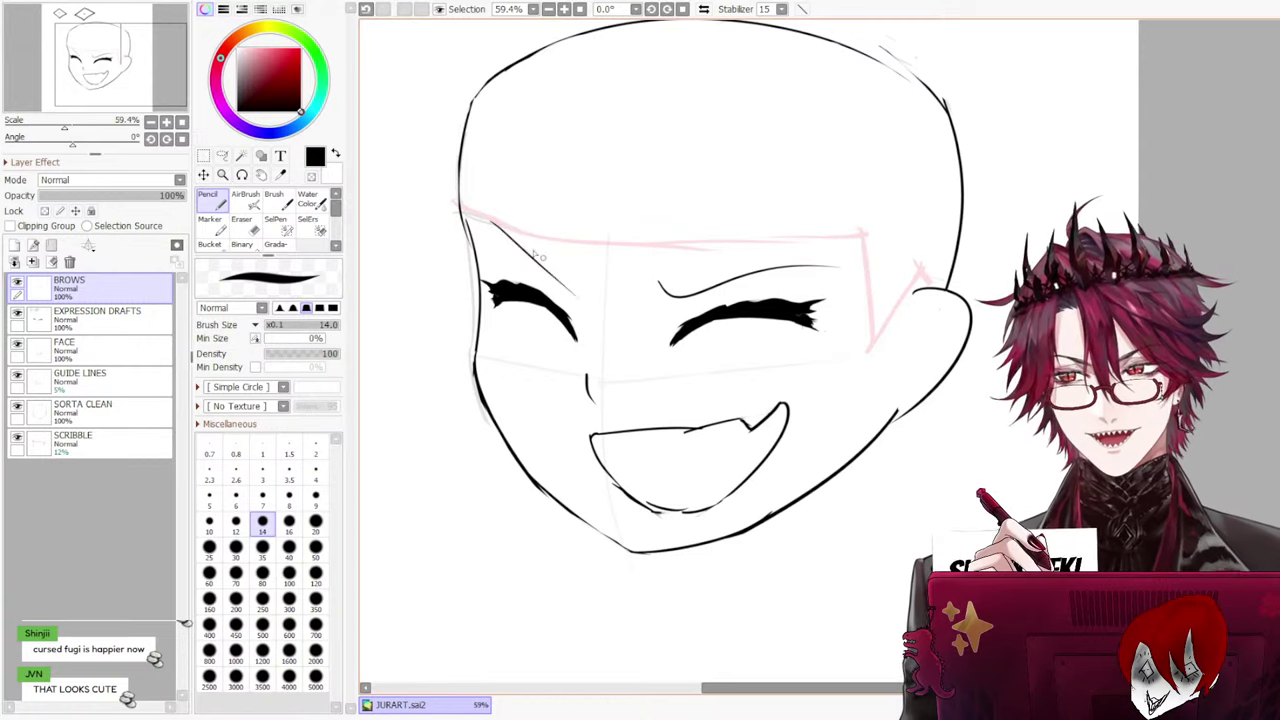
key(ctrl+z)
drag(496, 213, 594, 292)
key(ctrl+z)
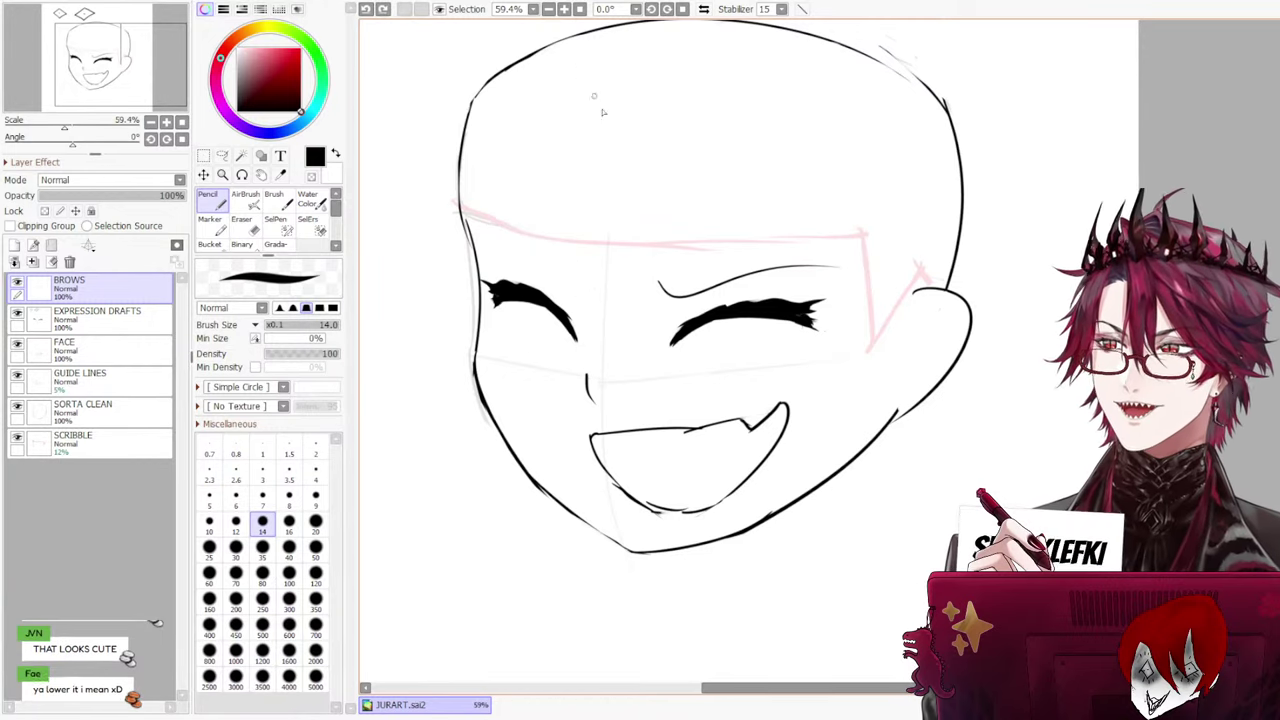
Mirror the canvas view, zoom in on the face, and check what the EXPRESSION DRAFTS and FACE layers contain by toggling their visibility
click(704, 10)
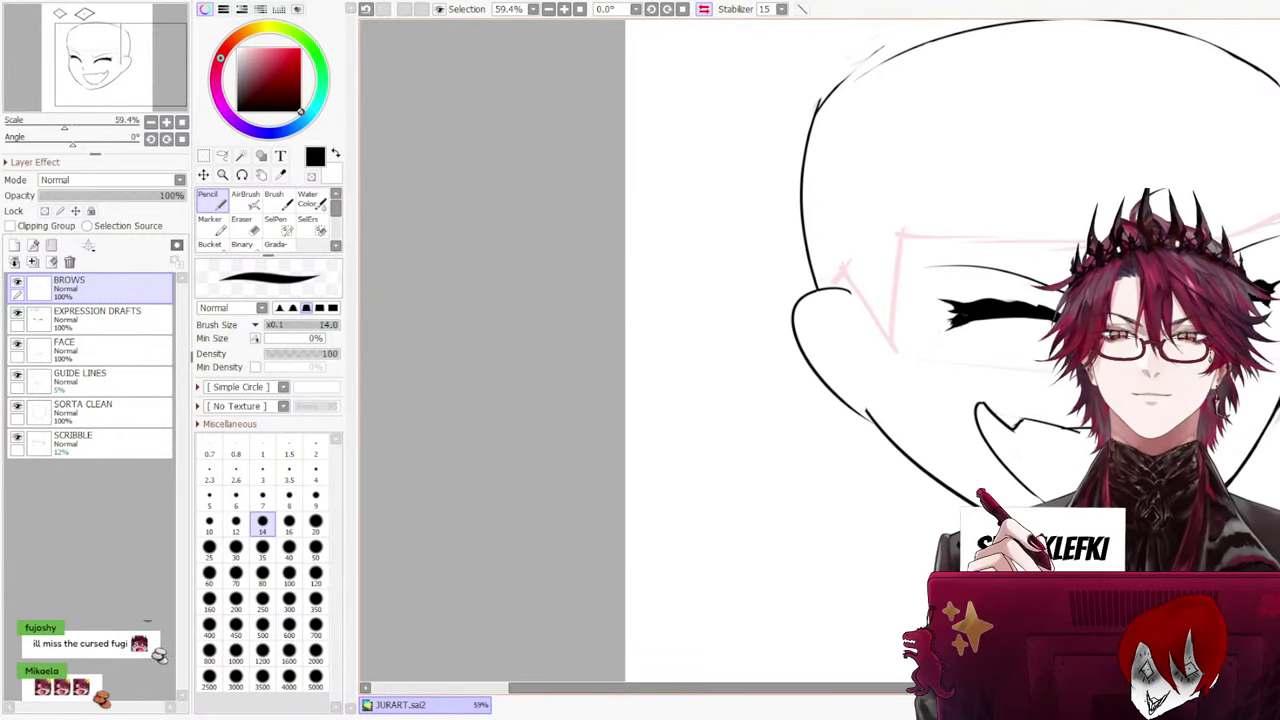
scroll(1116, 373, up, 1)
drag(845, 690, 1015, 690)
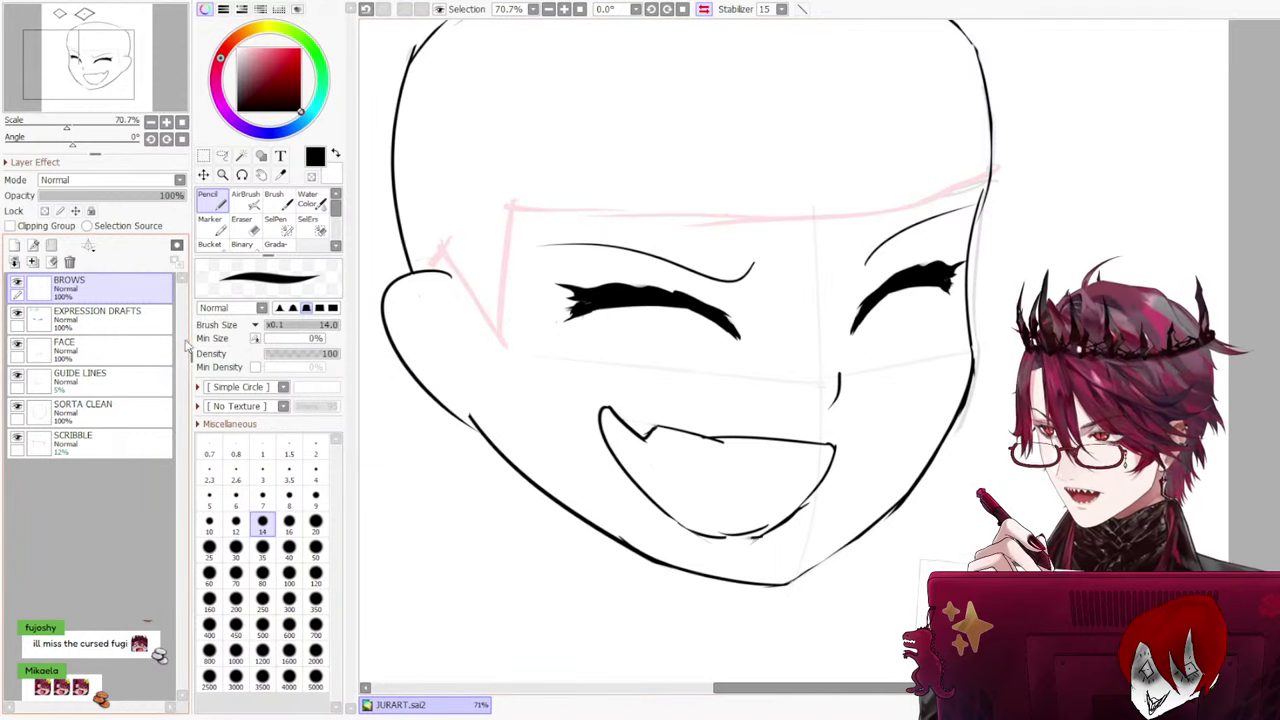
click(120, 410)
click(130, 385)
click(130, 342)
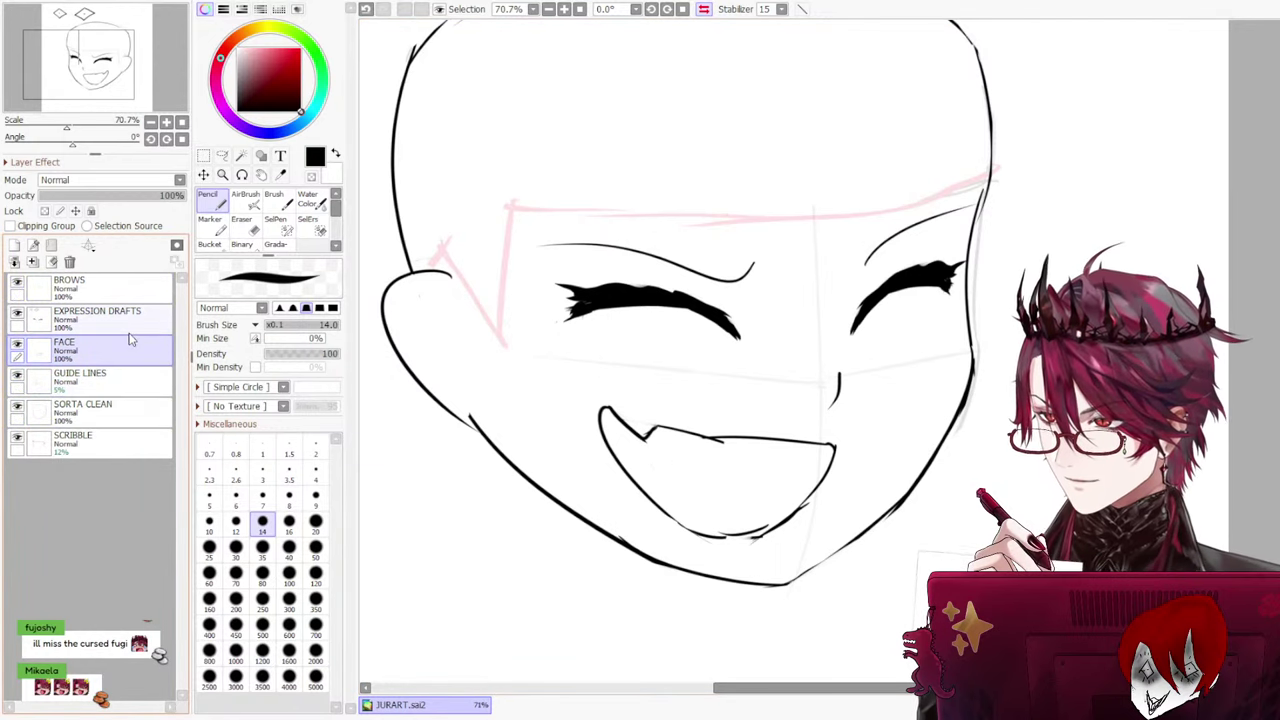
click(82, 314)
click(17, 313)
click(17, 313)
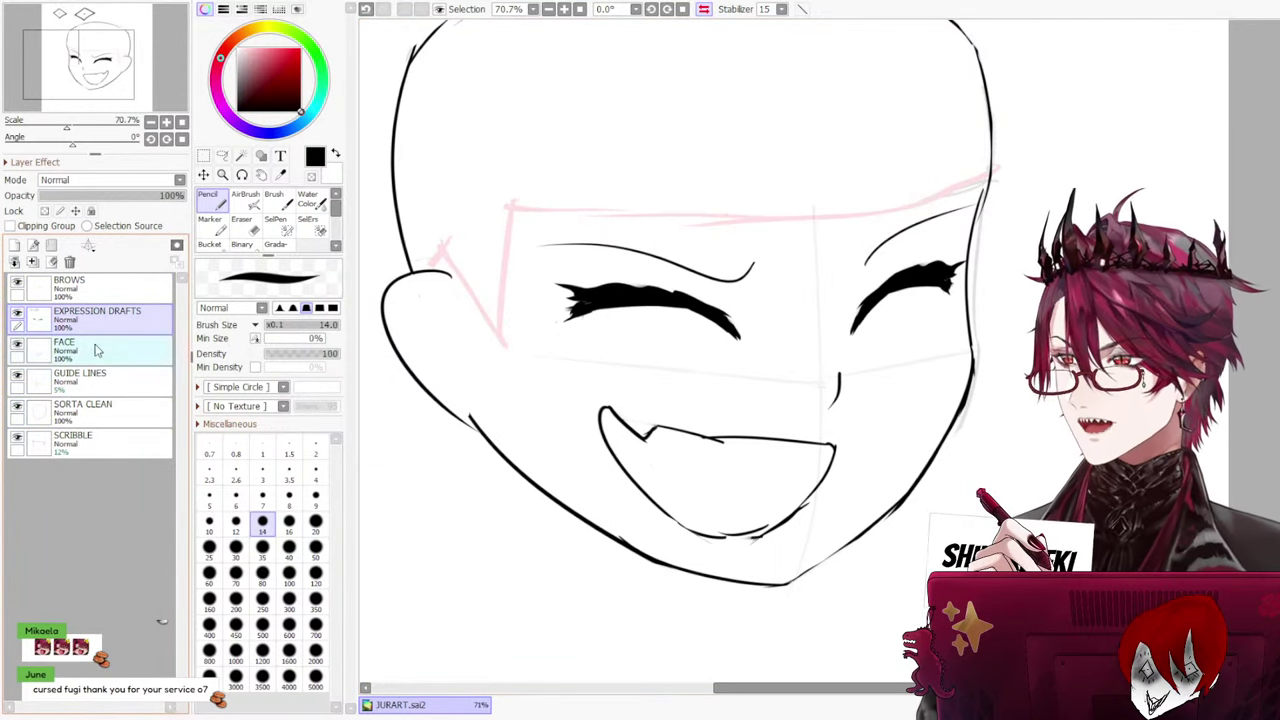
click(96, 347)
click(17, 346)
click(17, 346)
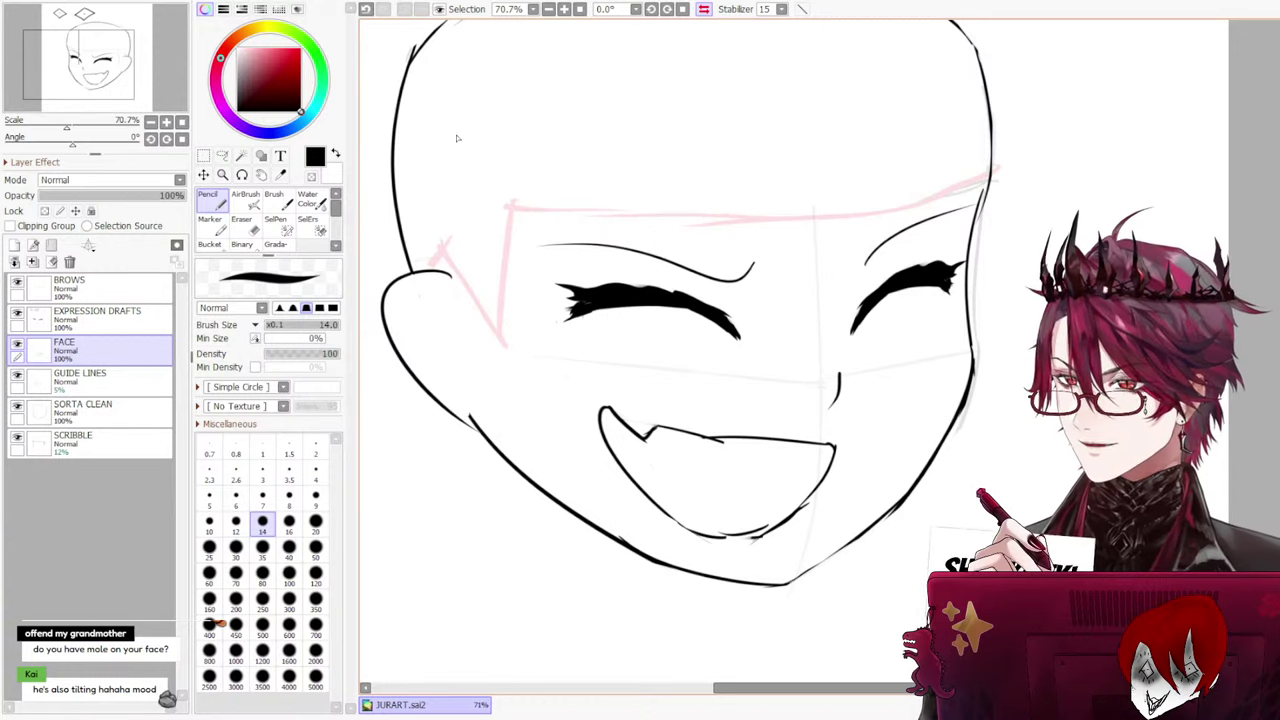
Try erasing the overlapping line ends around the mouth on the FACE layer, and undo the erasing
scroll(692, 427, up, 1)
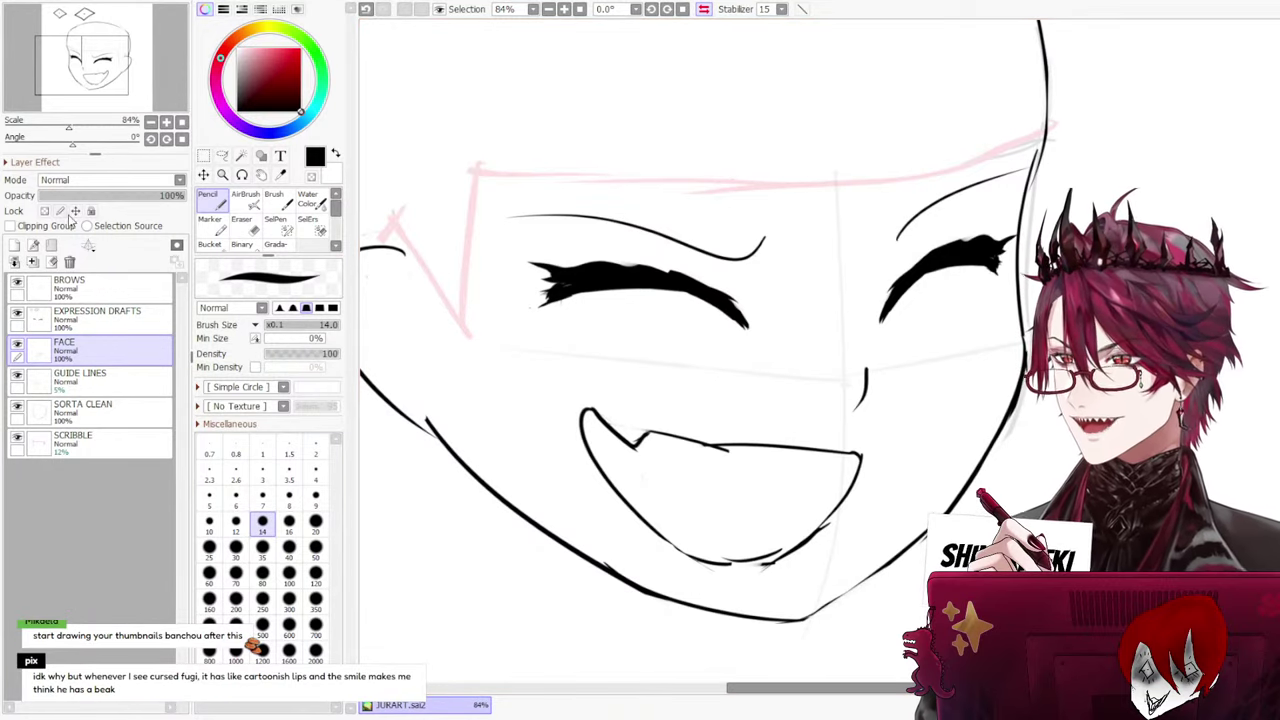
click(240, 220)
mouse_move(763, 560)
mouse_down()
mouse_move(751, 551)
mouse_move(840, 517)
mouse_move(815, 527)
mouse_up()
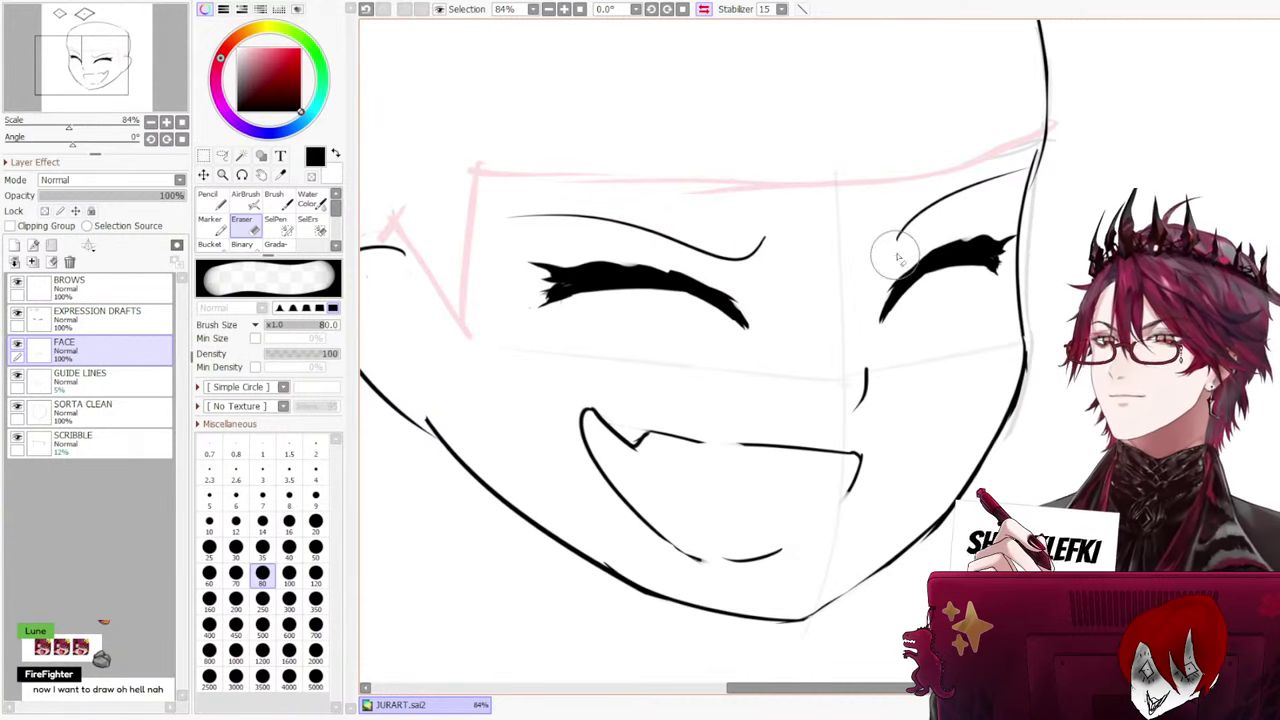
key(ctrl+z)
key(ctrl+z)
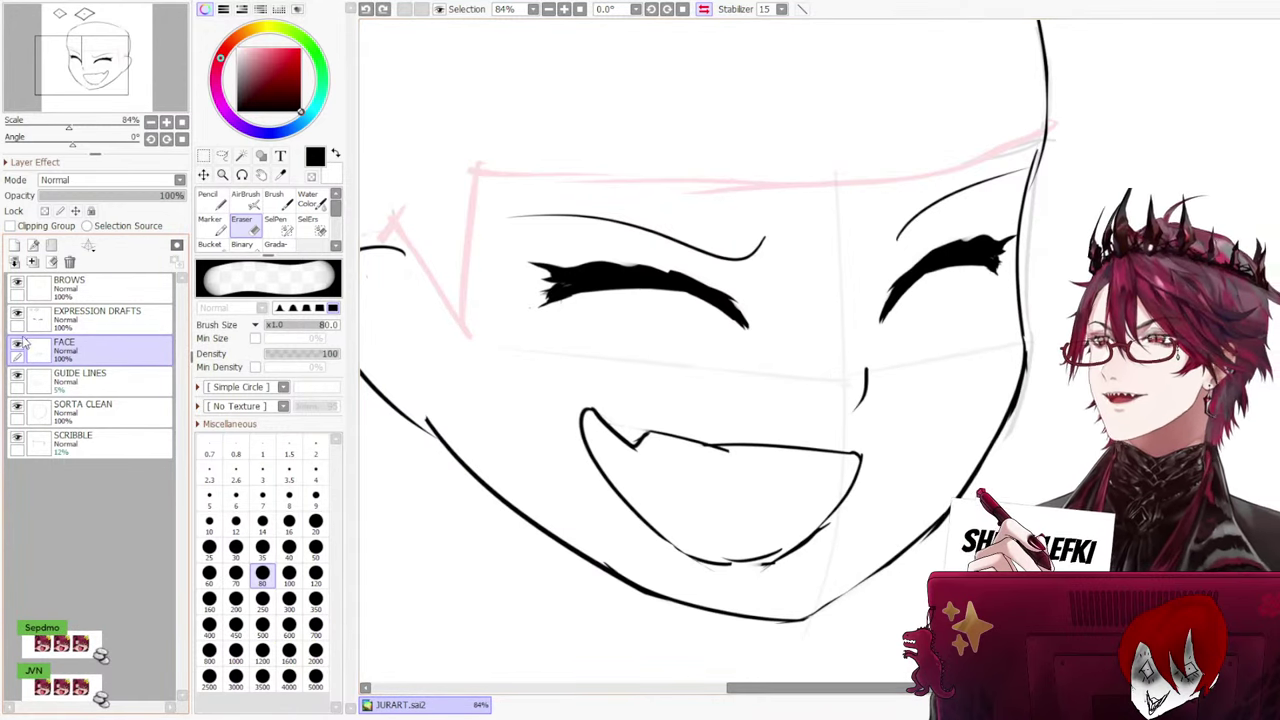
Lower the FACE layer's opacity to 32% and erase the stray stroke under the mouth on the SORTA CLEAN layer
click(95, 387)
click(90, 410)
click(90, 318)
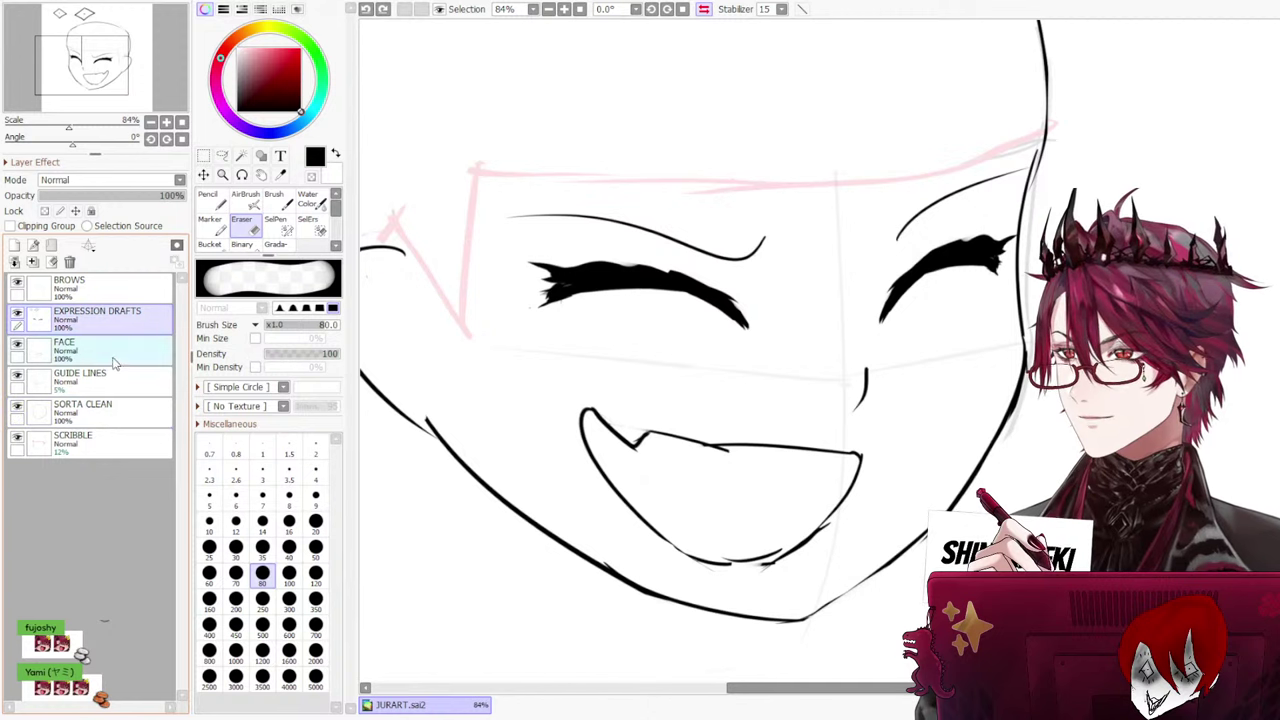
click(35, 350)
drag(118, 196, 88, 196)
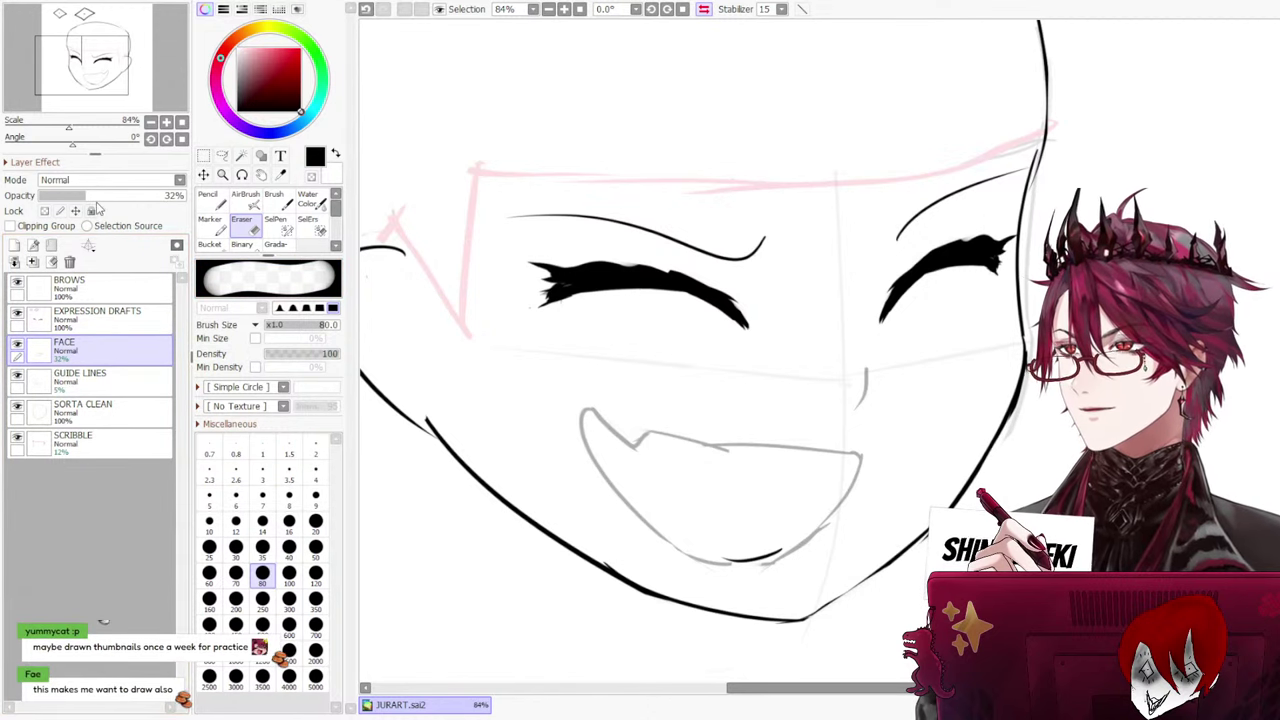
click(62, 408)
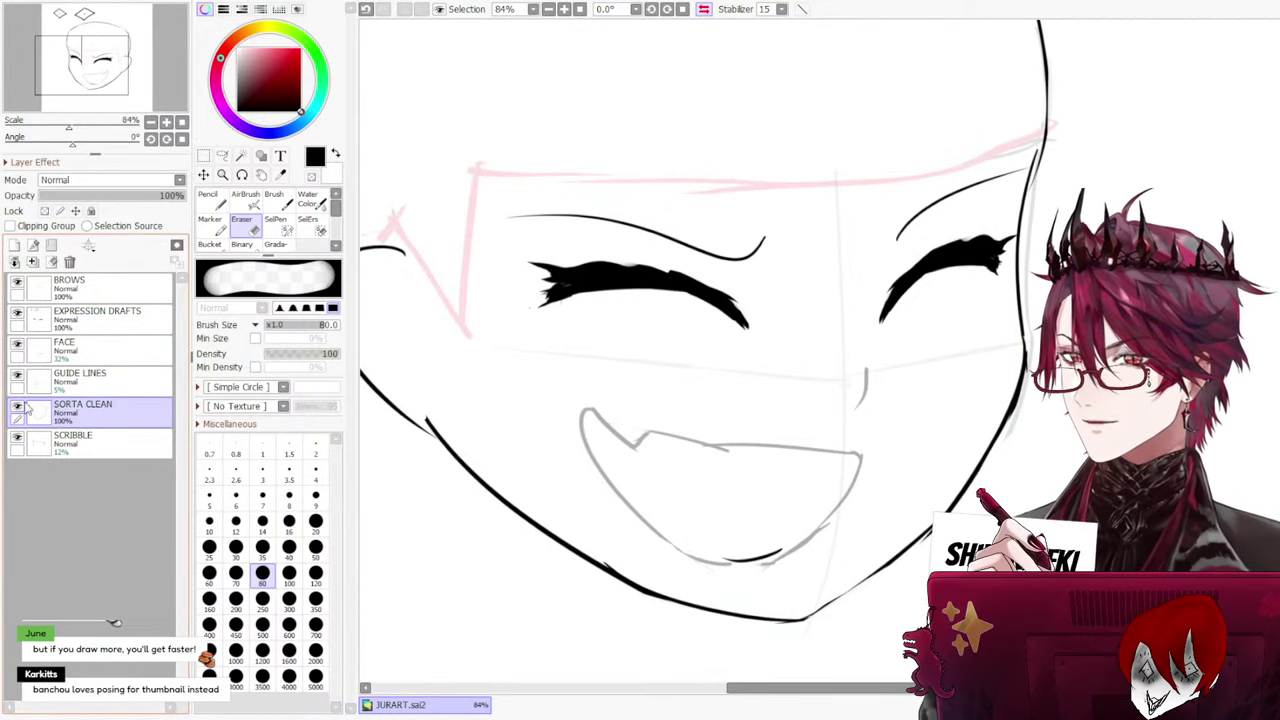
drag(700, 566, 757, 537)
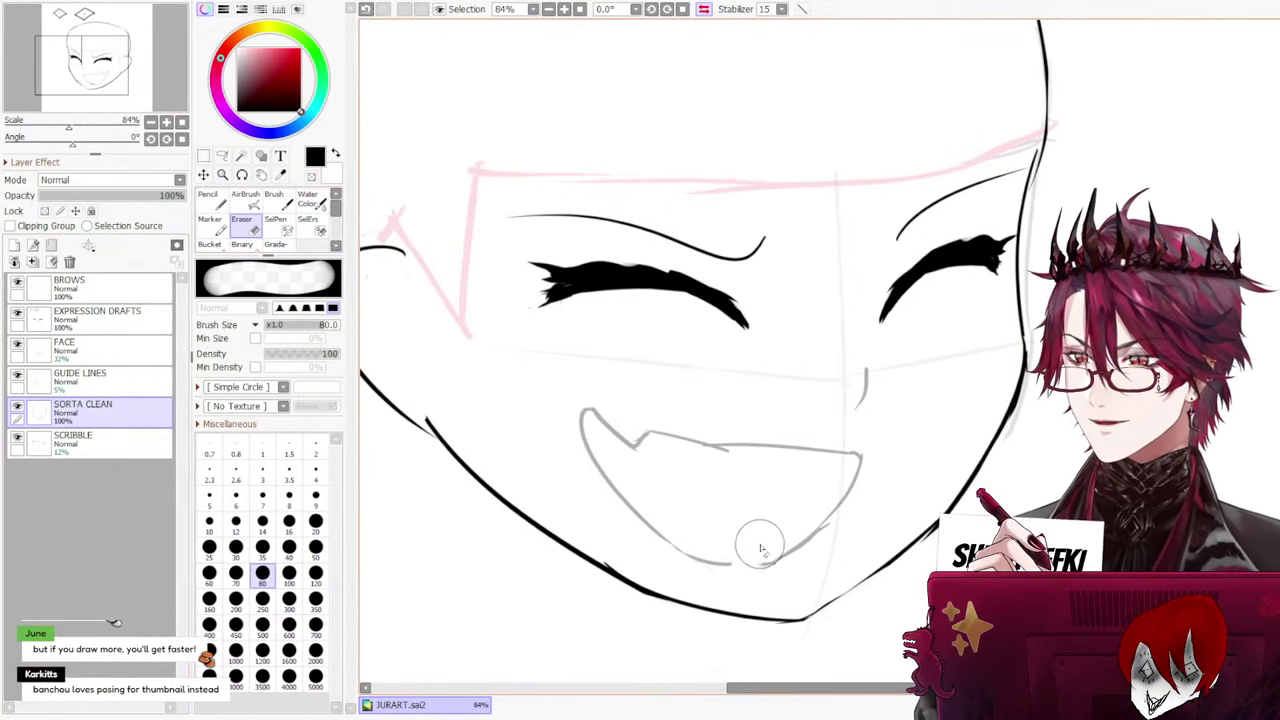
Set the FACE layer's opacity to 80%
click(105, 373)
click(85, 355)
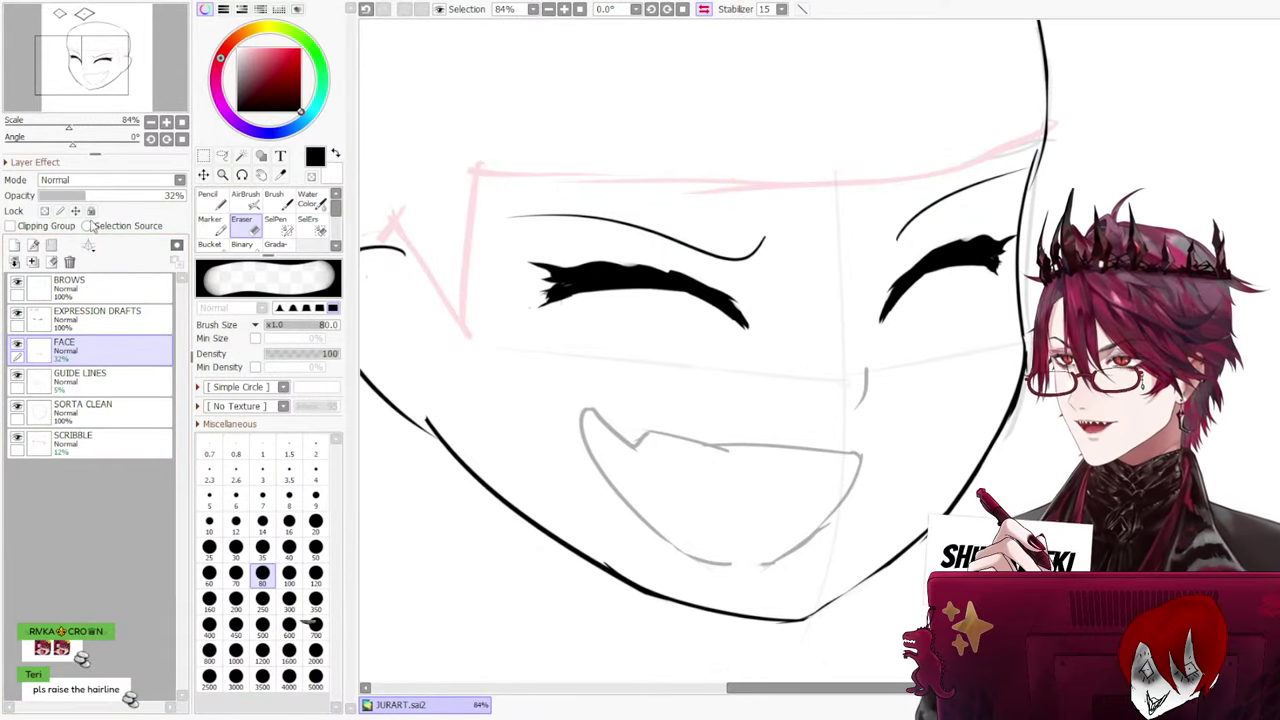
drag(86, 198, 160, 200)
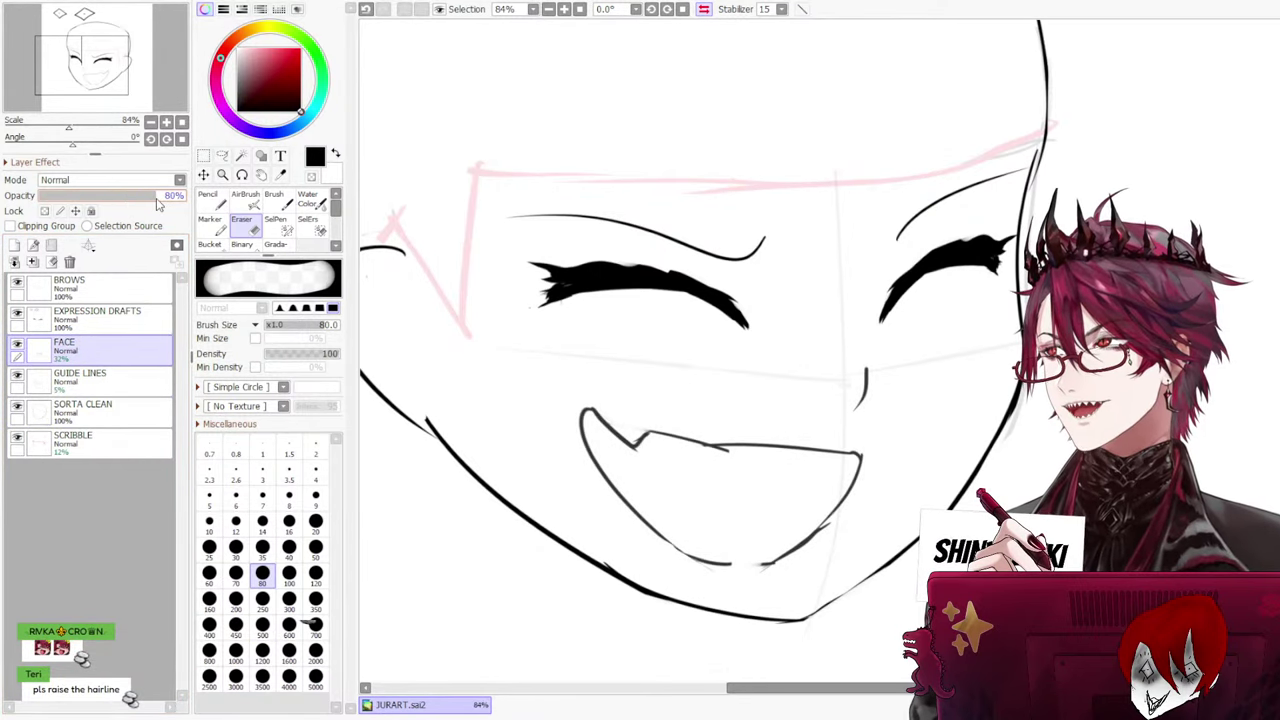
Restore the unmirrored view, redraw the mouth's upper line as a straighter, thicker pencil stroke, and erase the old line beneath it
click(704, 9)
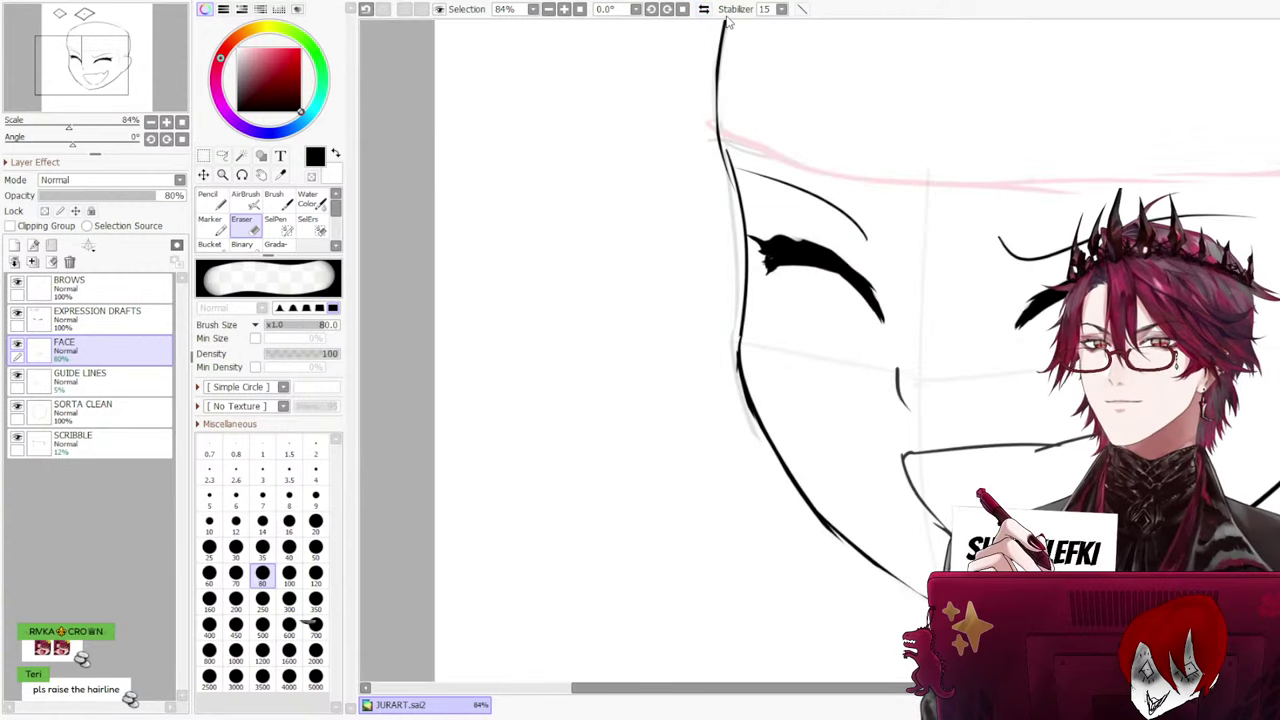
key(n)
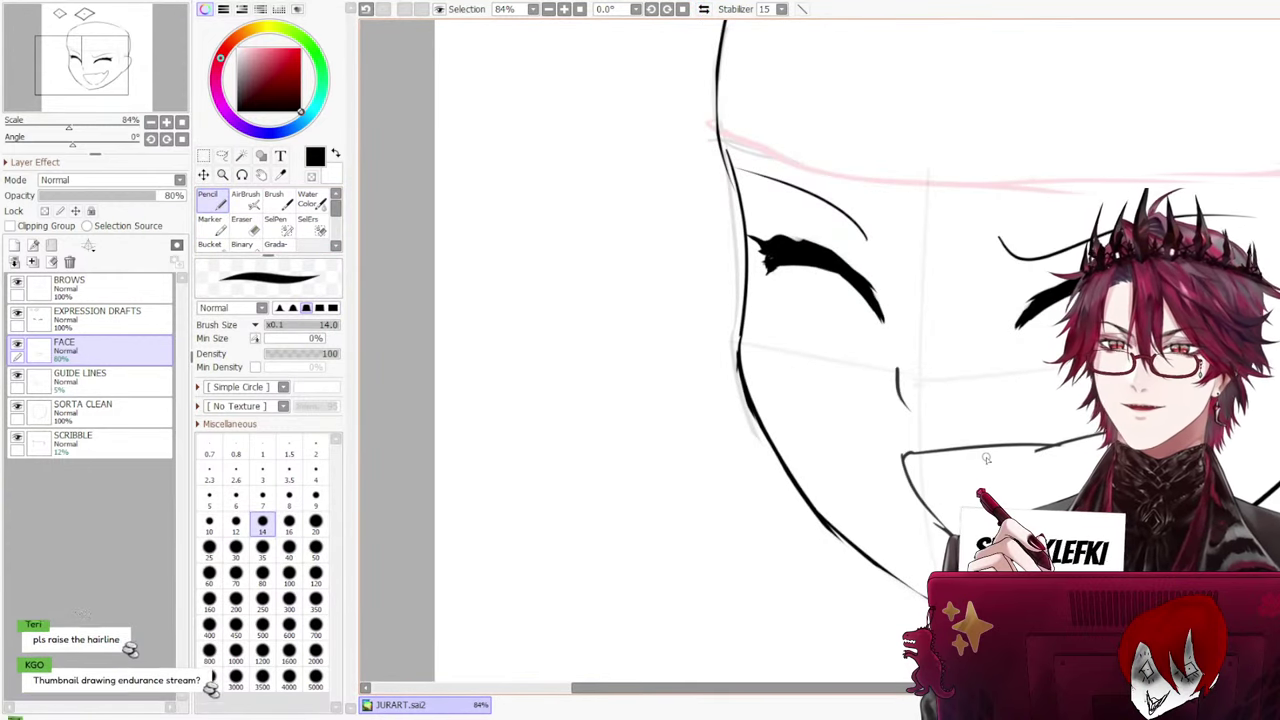
key(ctrl+z)
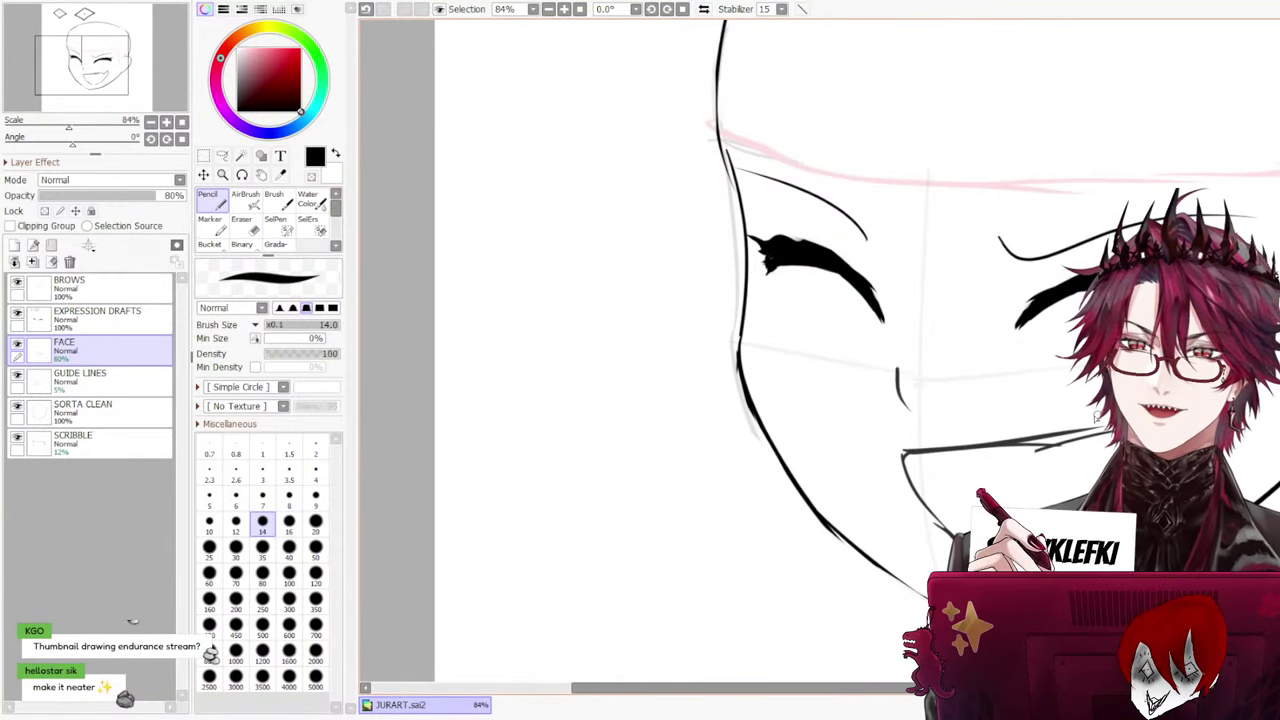
key(e)
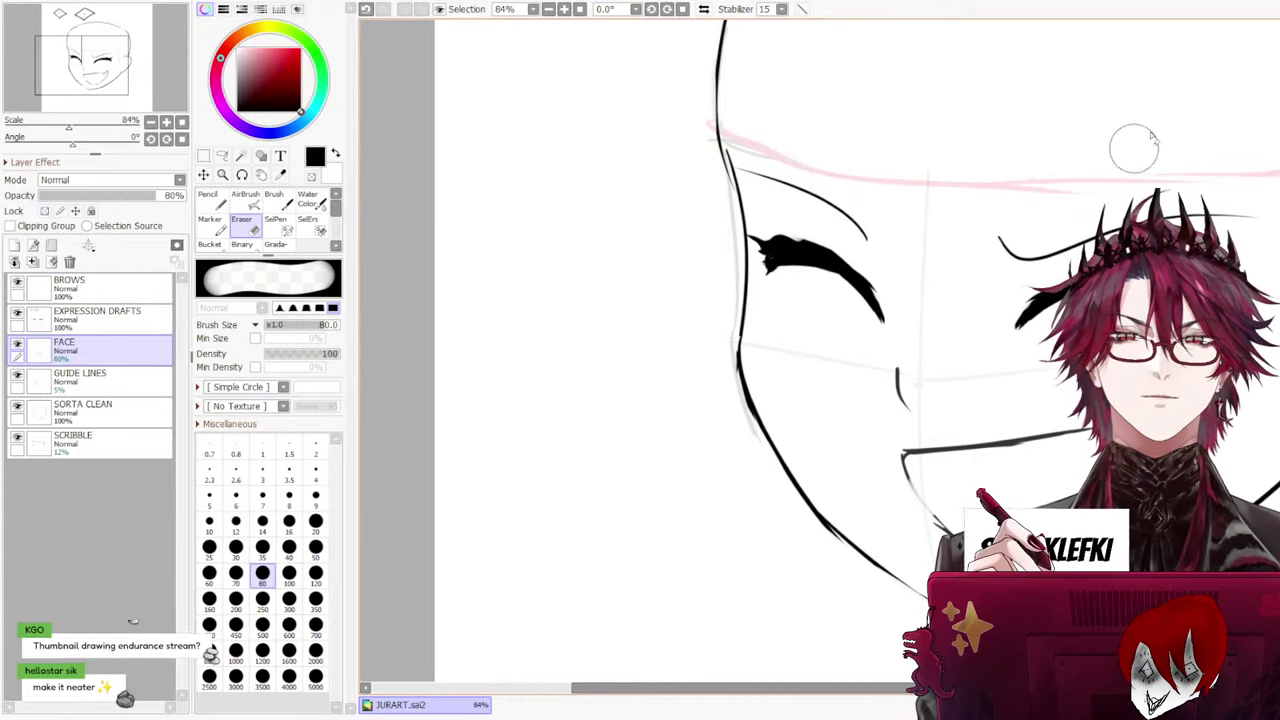
Try to redraw the mouth's left side with the Pencil on the FACE layer, and undo each stroke
click(210, 201)
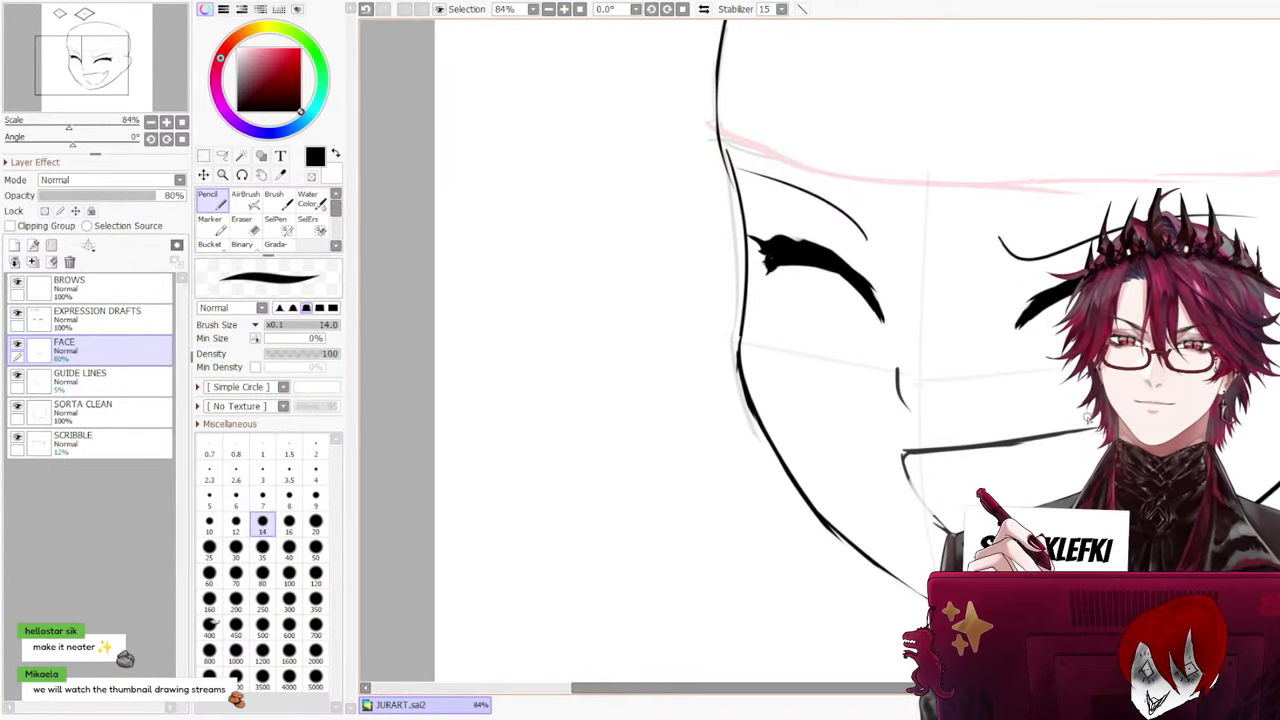
key(ctrl+z)
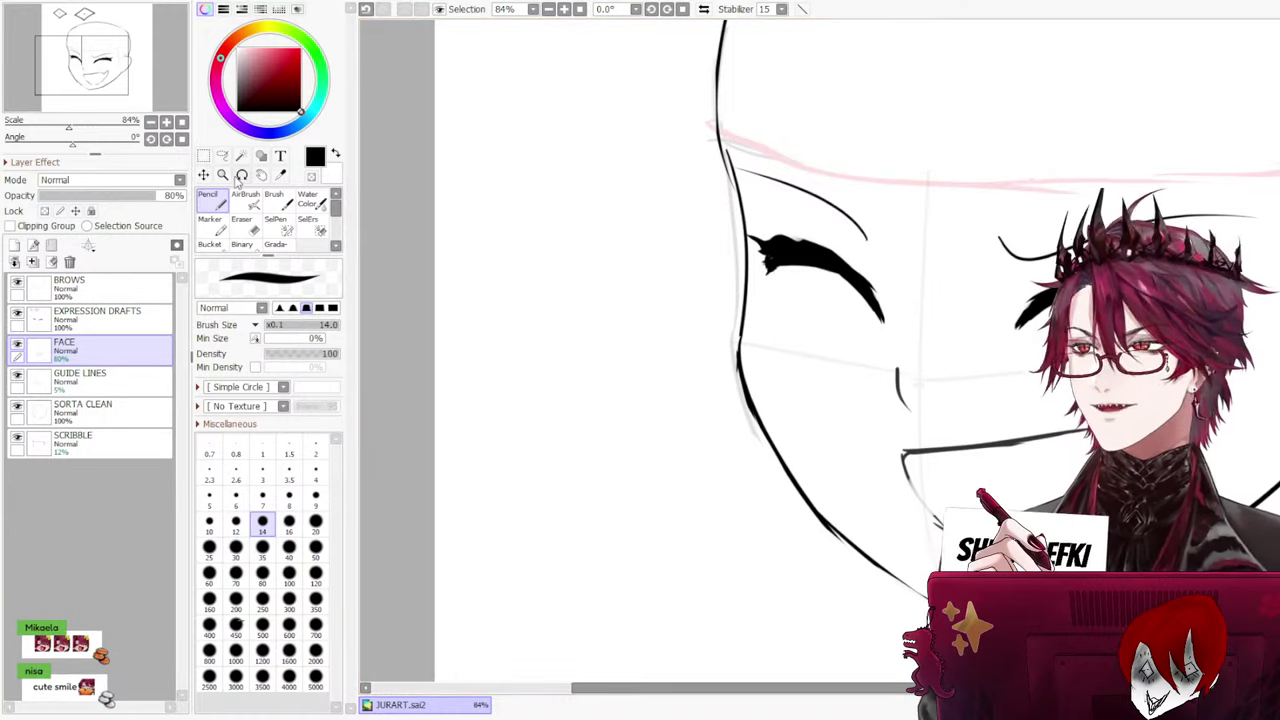
click(238, 226)
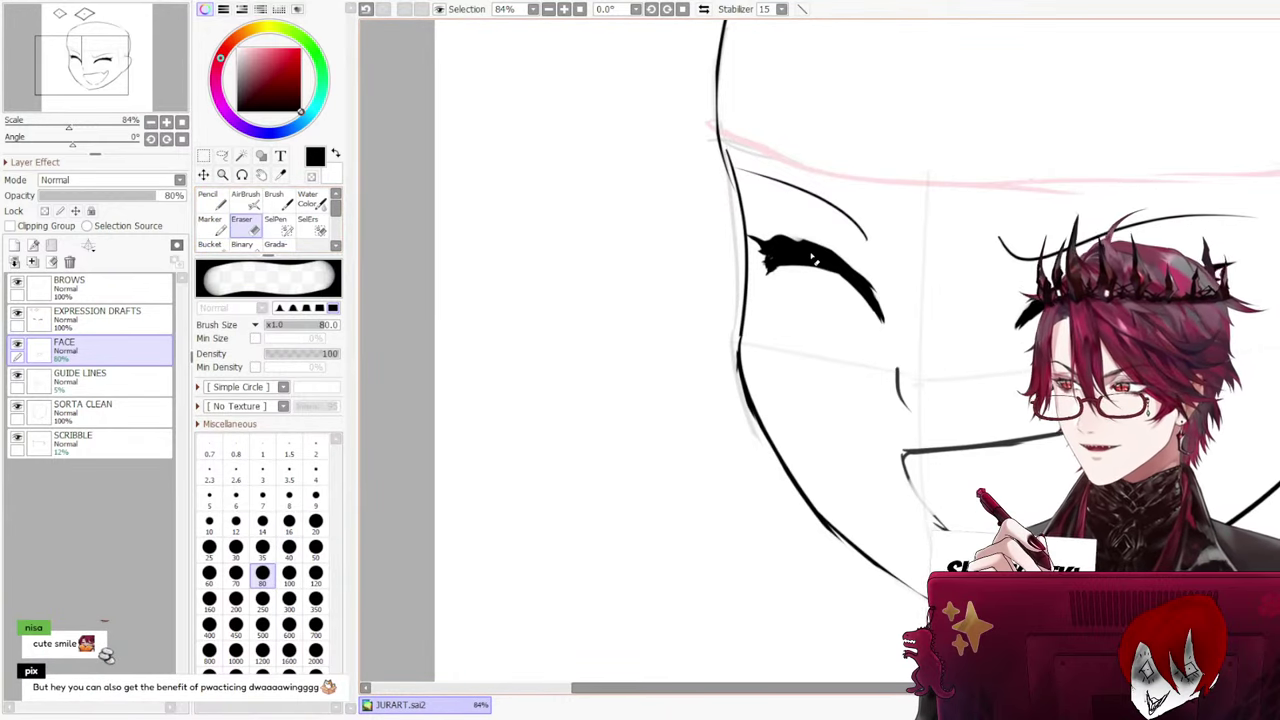
scroll(960, 255, down, 2)
drag(632, 688, 845, 695)
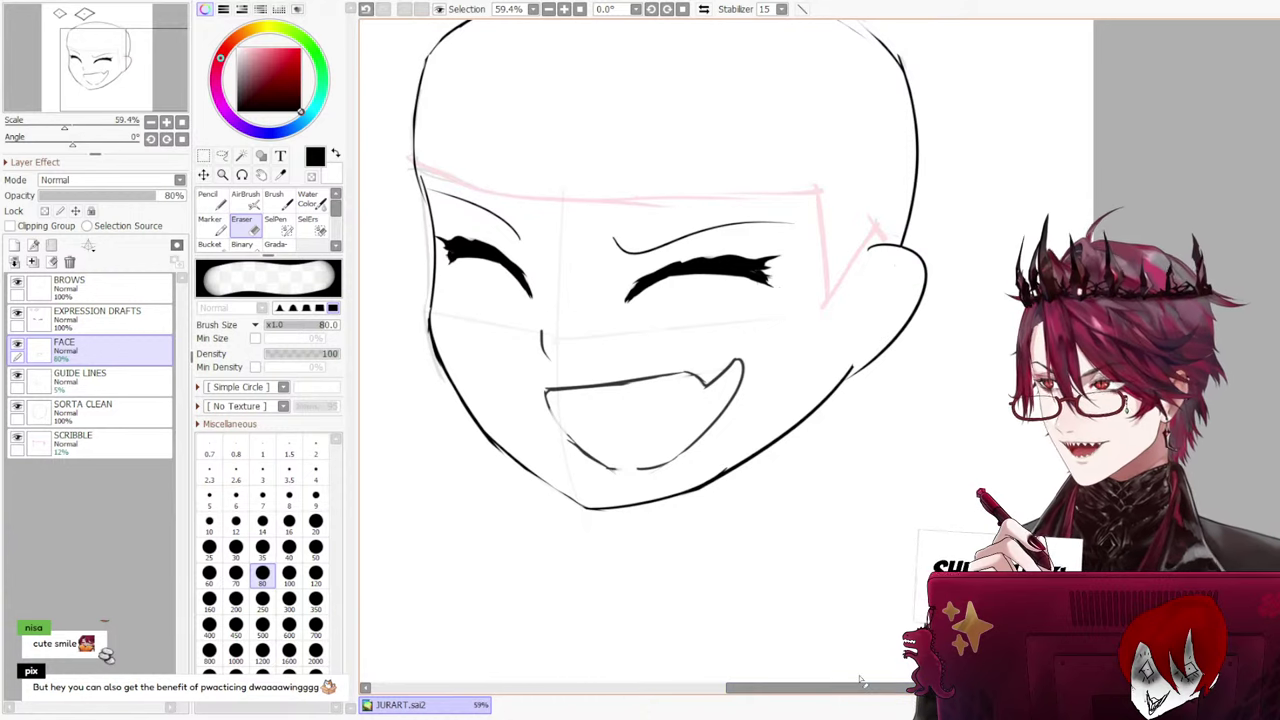
scroll(870, 665, up, 1)
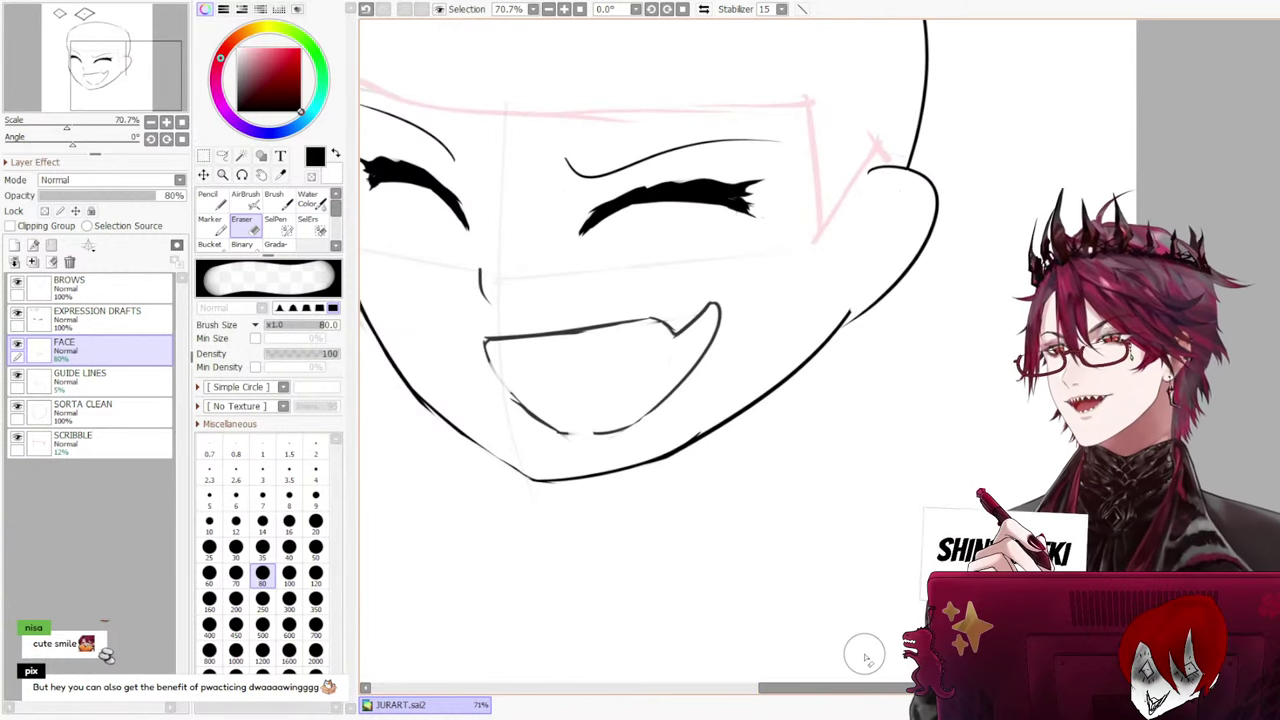
key(n)
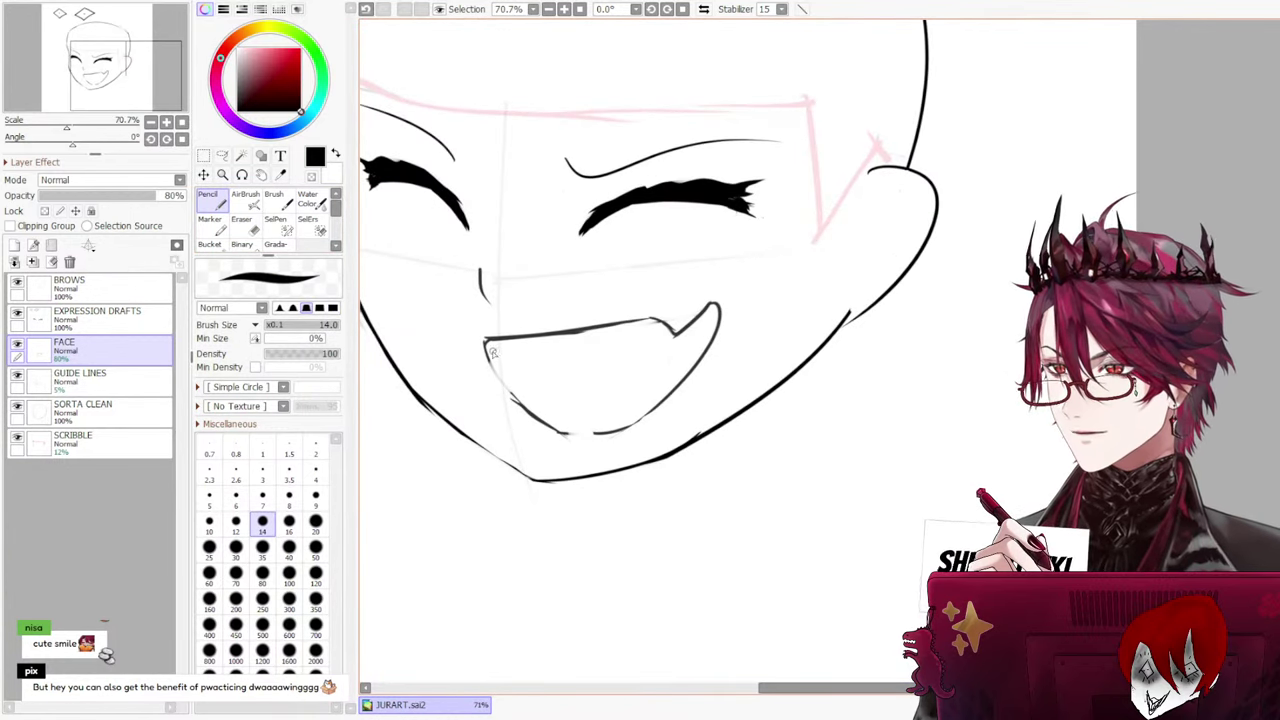
key(ctrl+z)
drag(489, 356, 541, 420)
key(ctrl+z)
drag(486, 346, 515, 408)
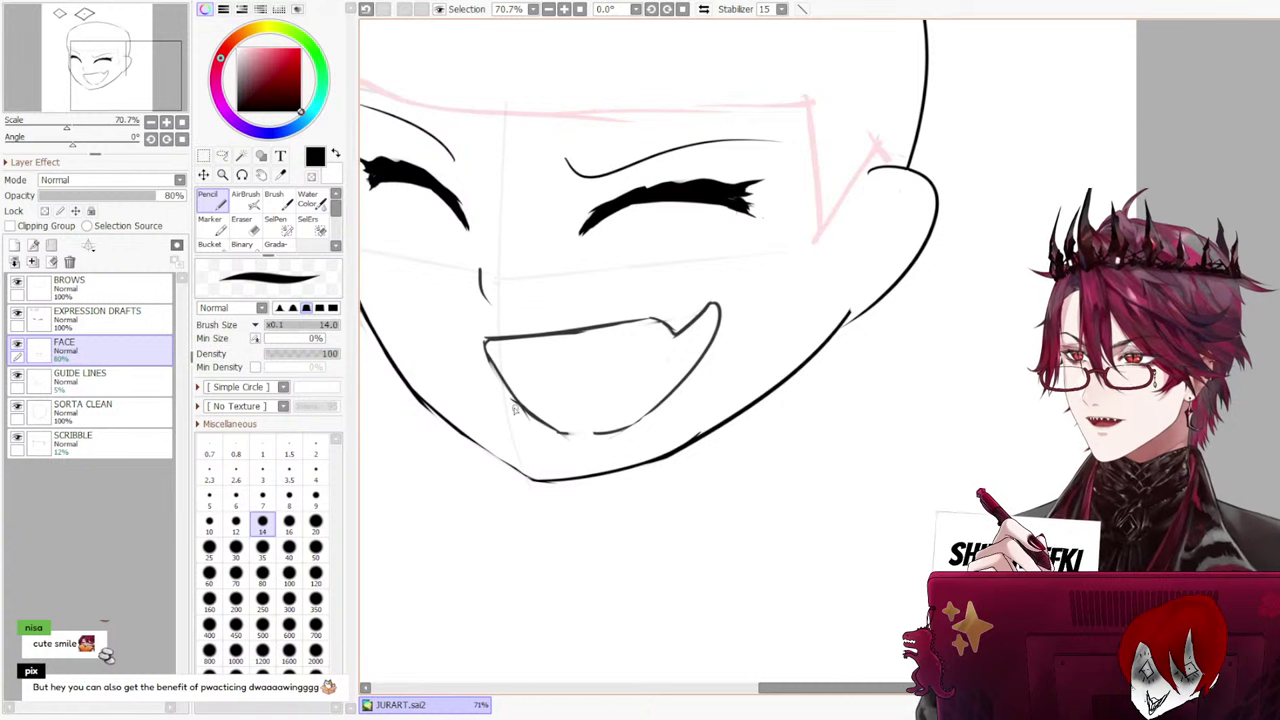
key(ctrl+z)
drag(485, 348, 527, 407)
key(ctrl+z)
drag(486, 342, 545, 423)
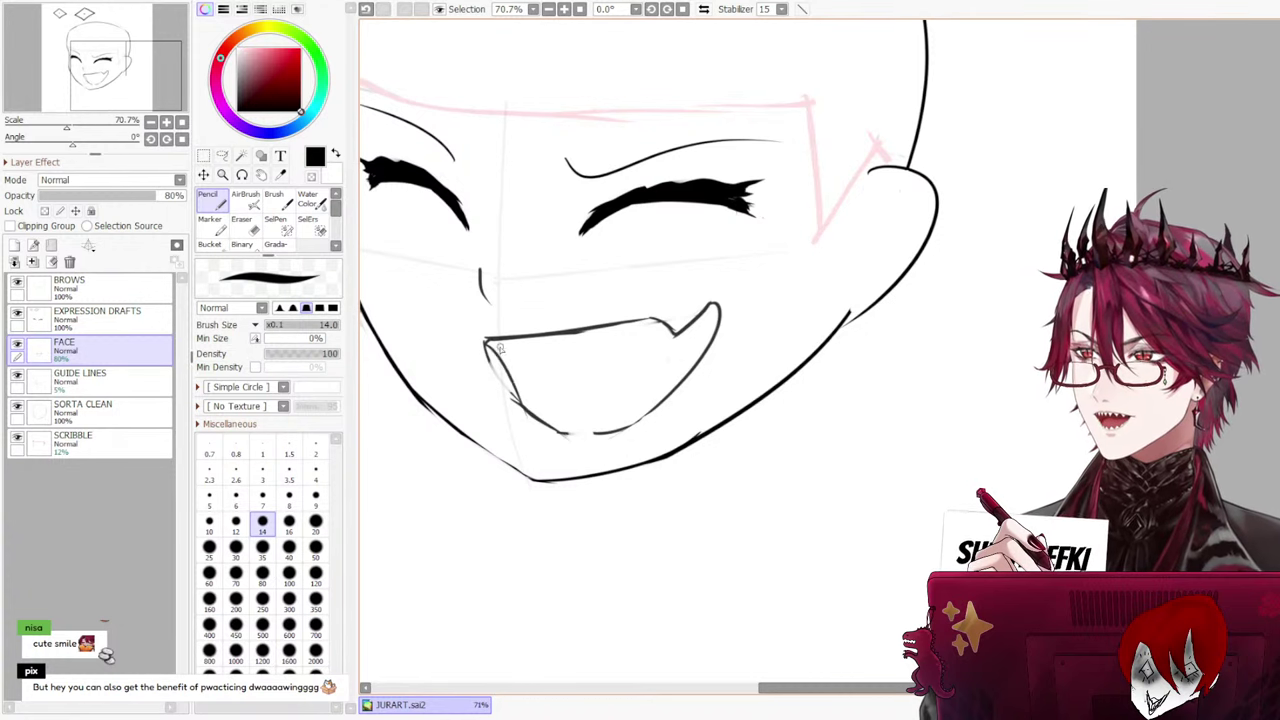
key(ctrl+z)
key(e)
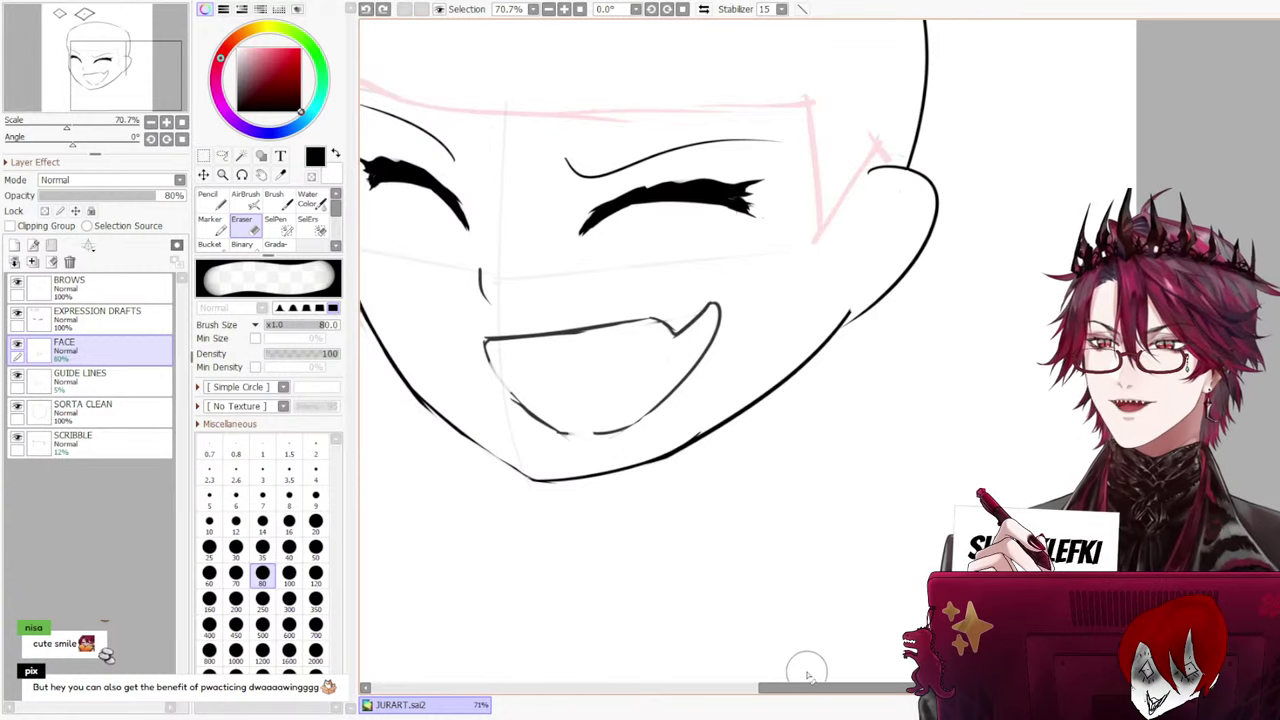
scroll(543, 251, down, 1)
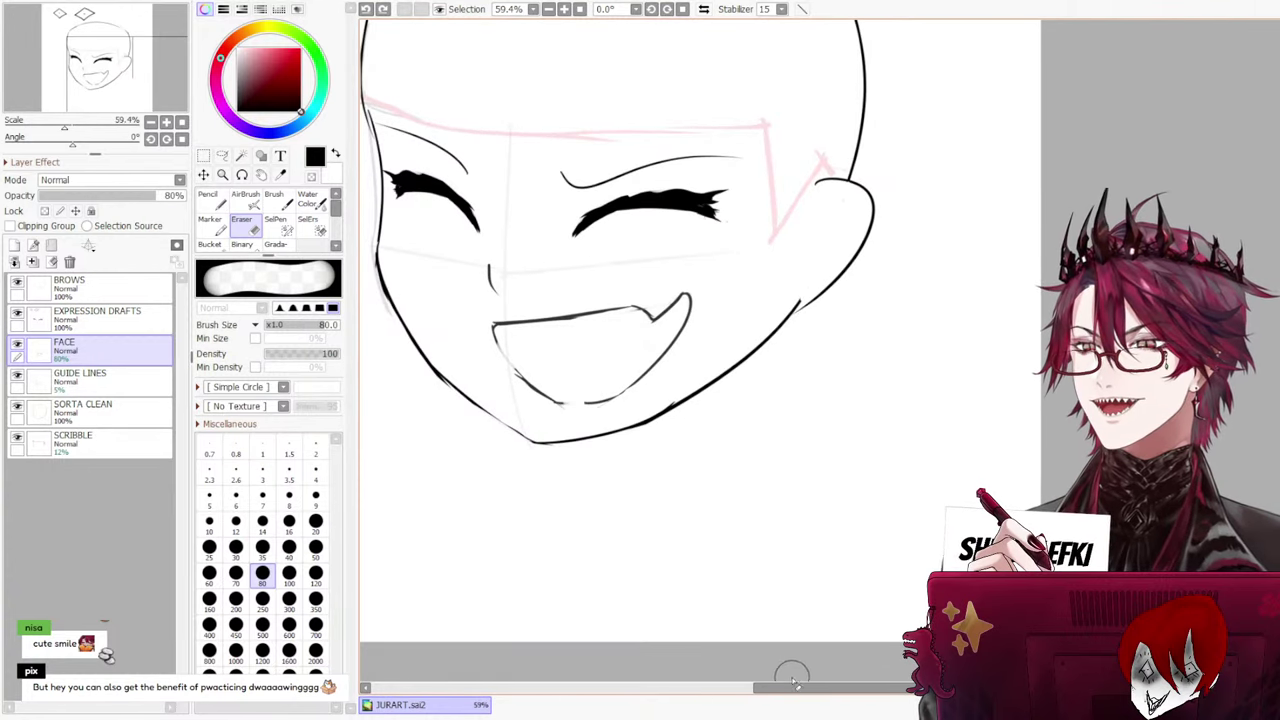
drag(792, 686, 743, 686)
scroll(766, 494, up, 1)
scroll(764, 491, down, 1)
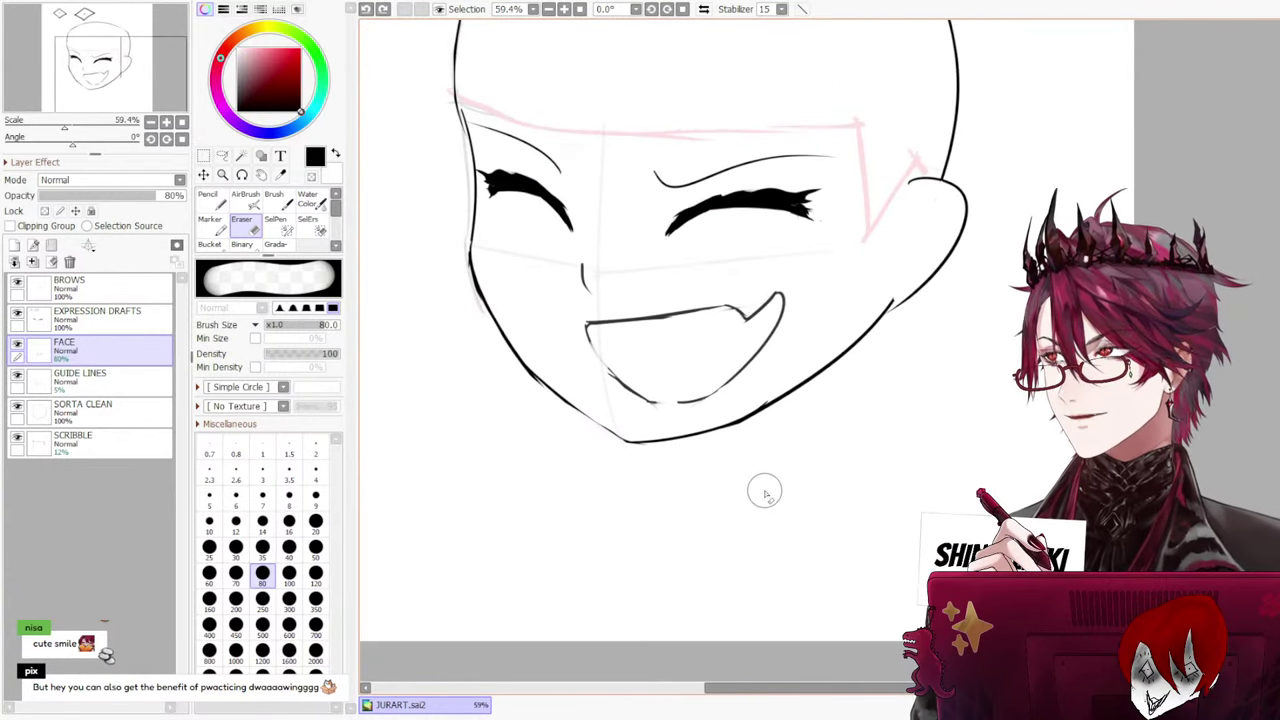
scroll(710, 280, up, 3)
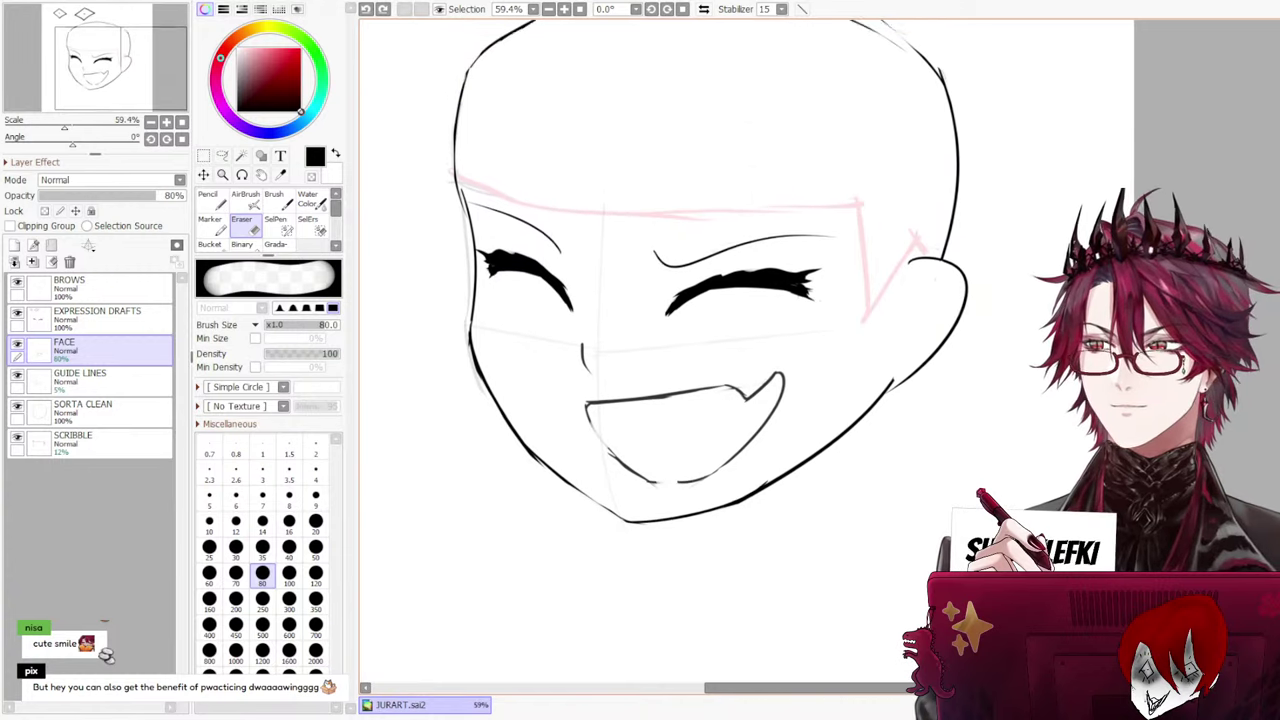
click(214, 226)
click(210, 200)
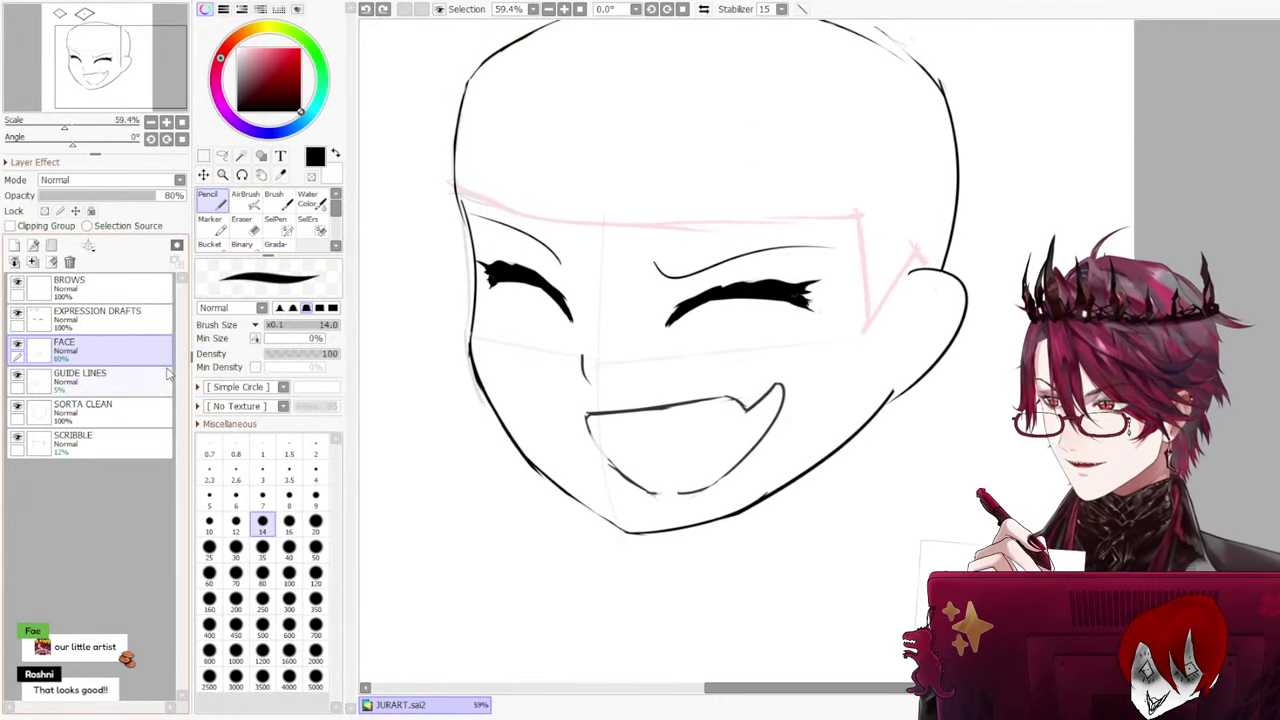
Erase the faint sketch line outside the left cheek on the SCRIBBLE layer
click(83, 410)
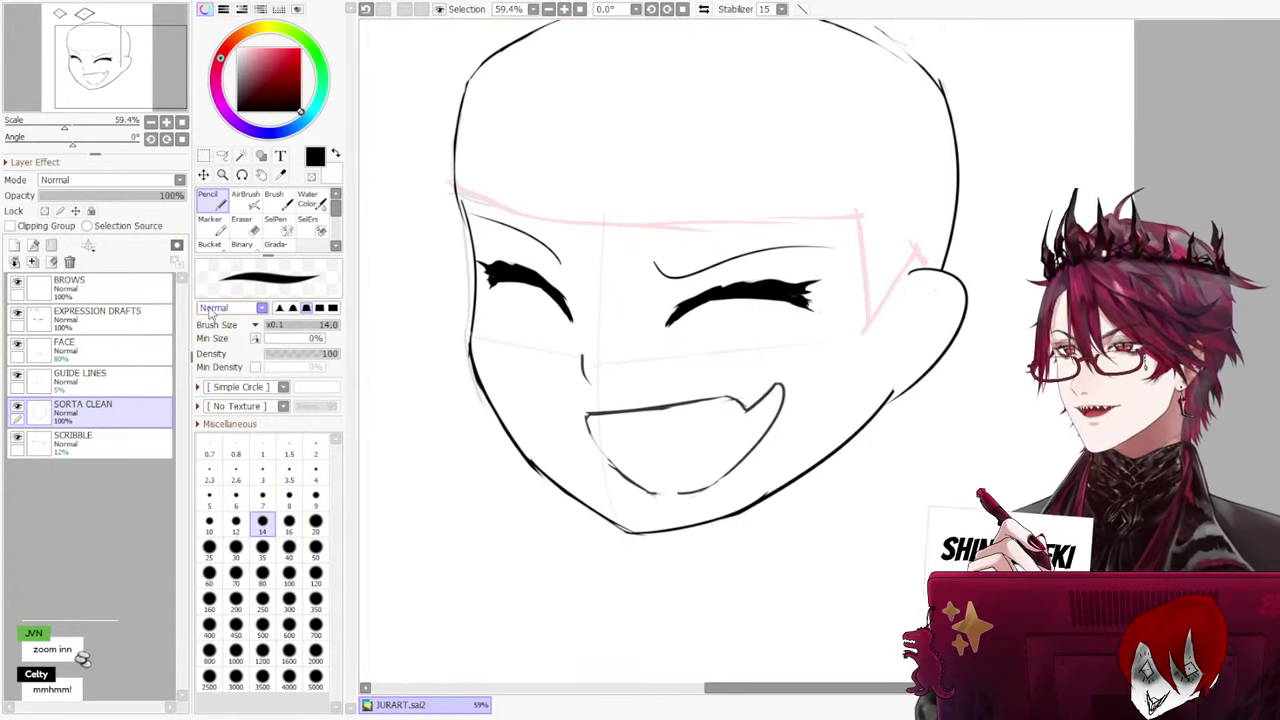
key(e)
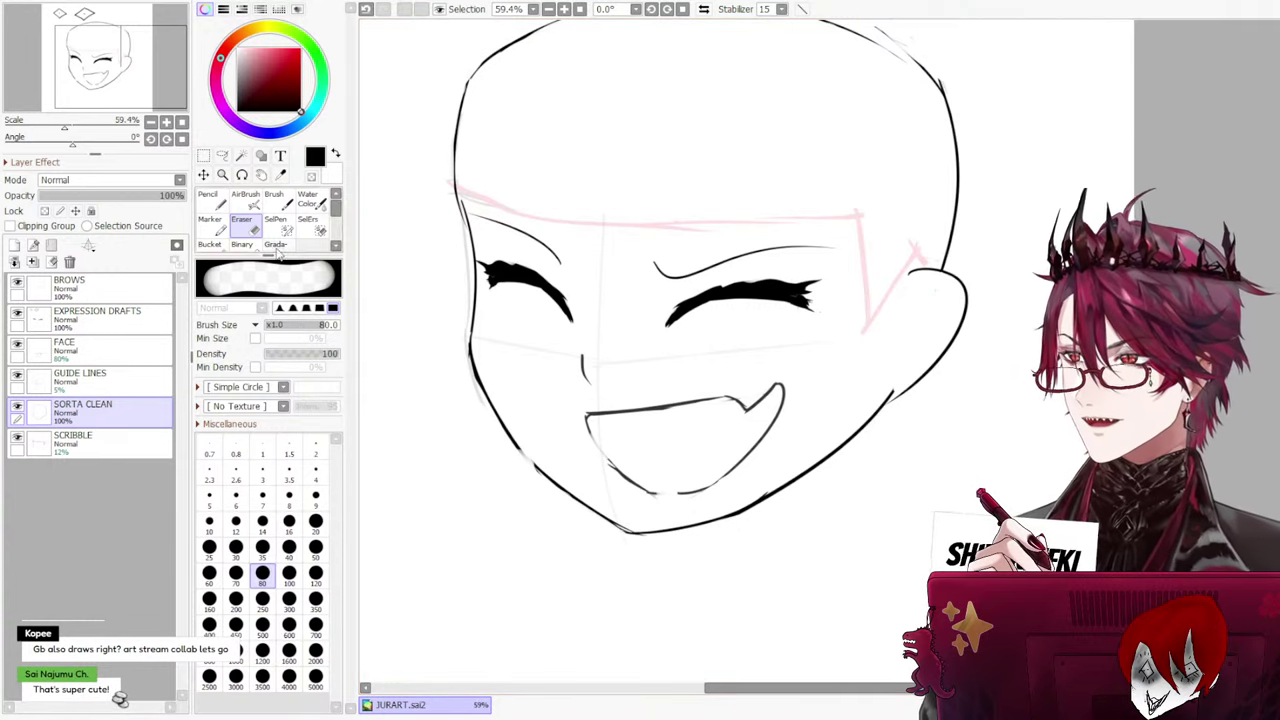
click(100, 444)
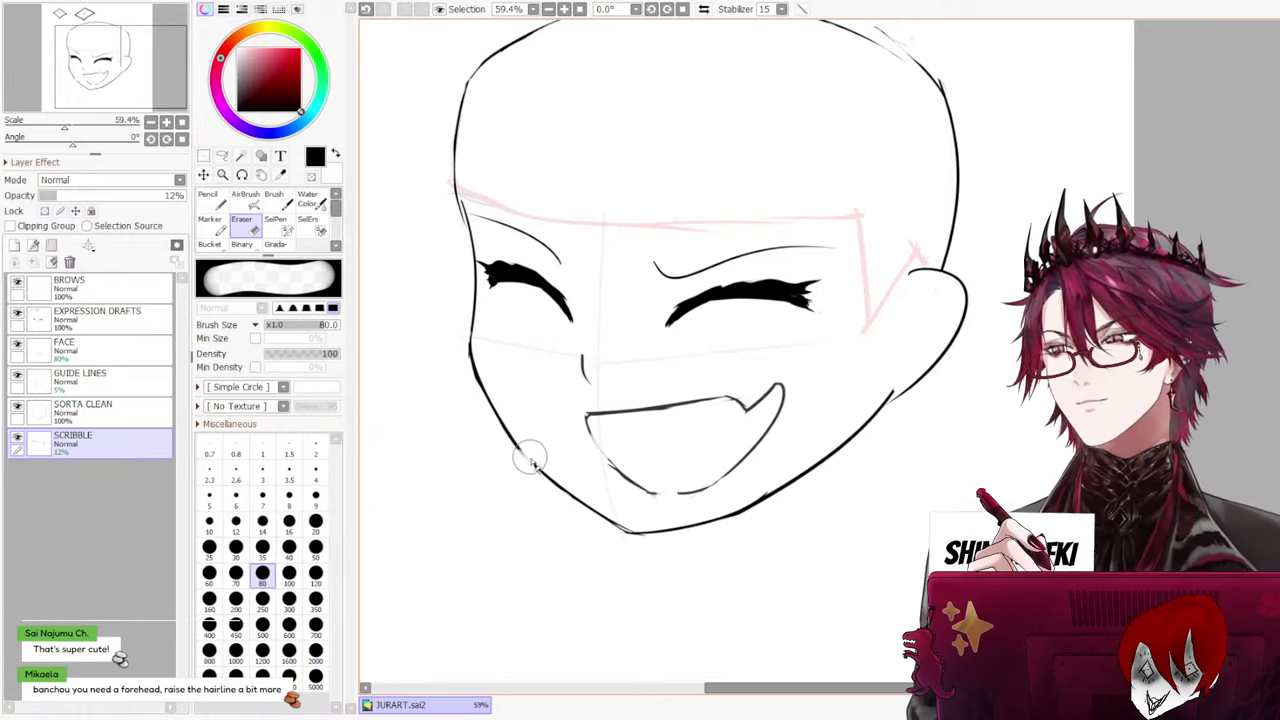
Try to redraw the left jaw line down to the chin with the Pencil on the SORTA CLEAN layer, and undo the strokes
click(122, 411)
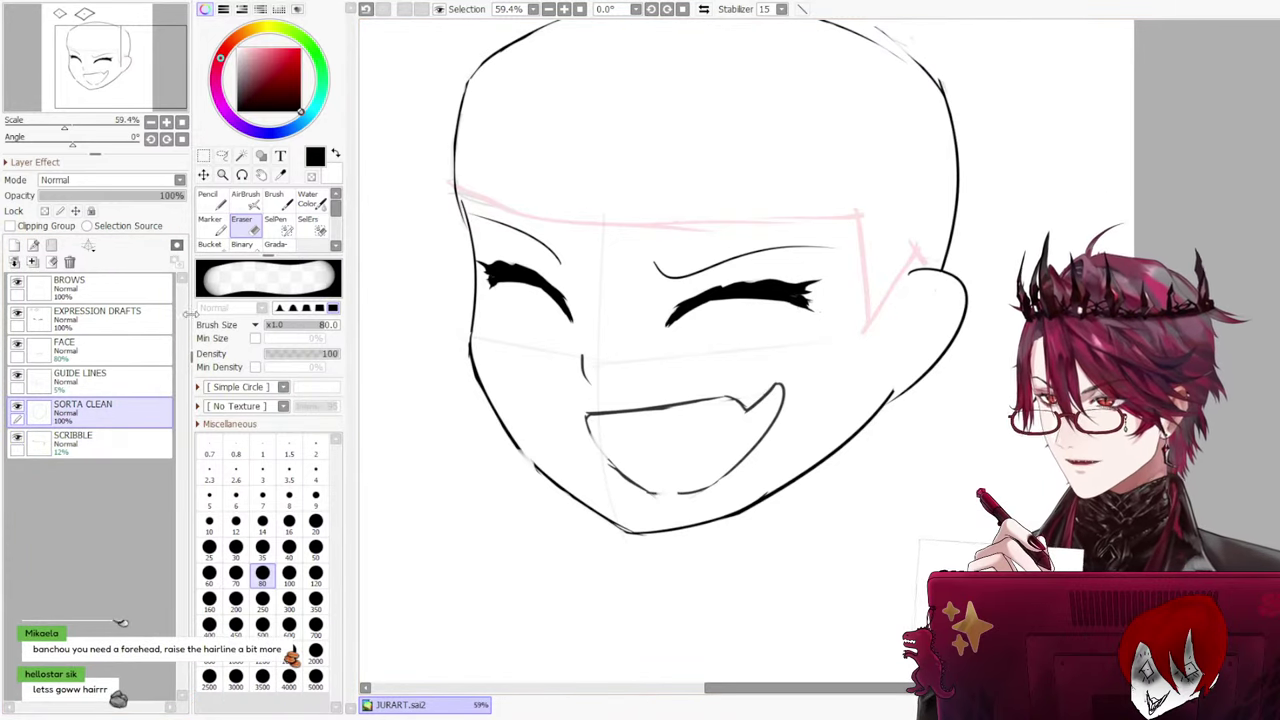
click(216, 200)
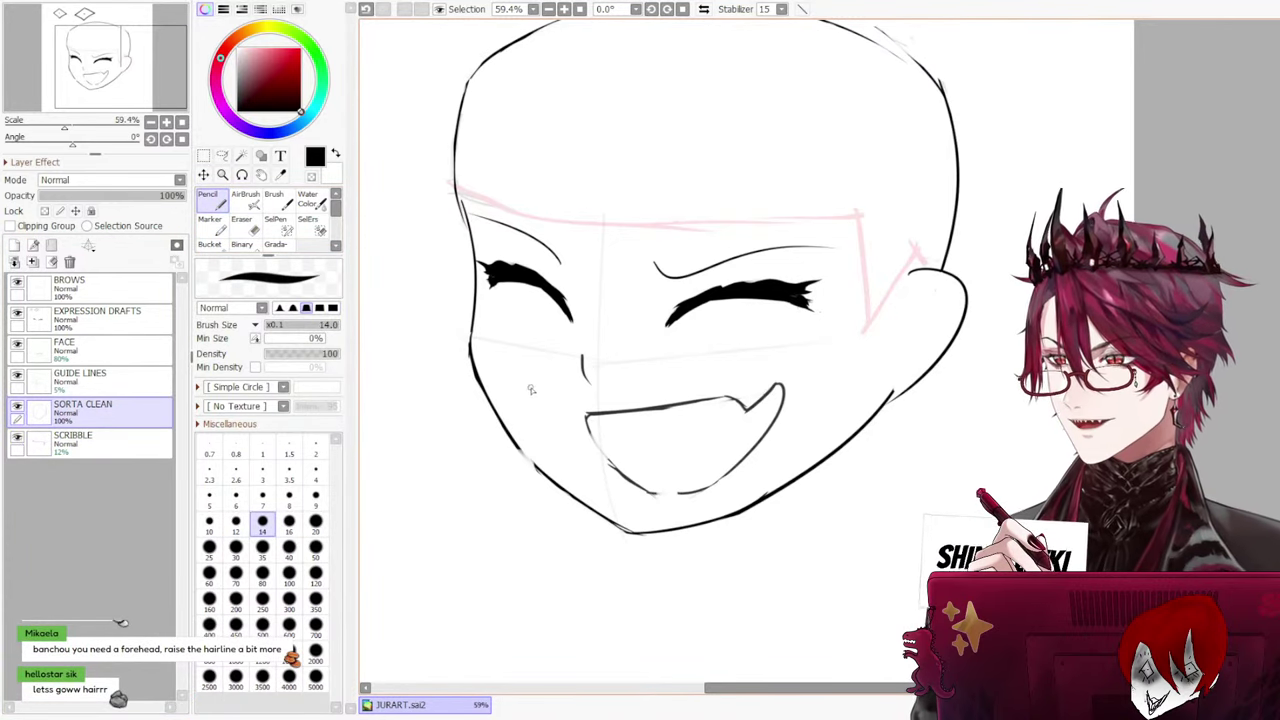
key(ctrl+z)
mouse_move(514, 424)
mouse_down()
mouse_move(572, 506)
mouse_move(598, 503)
mouse_up()
key(ctrl+z)
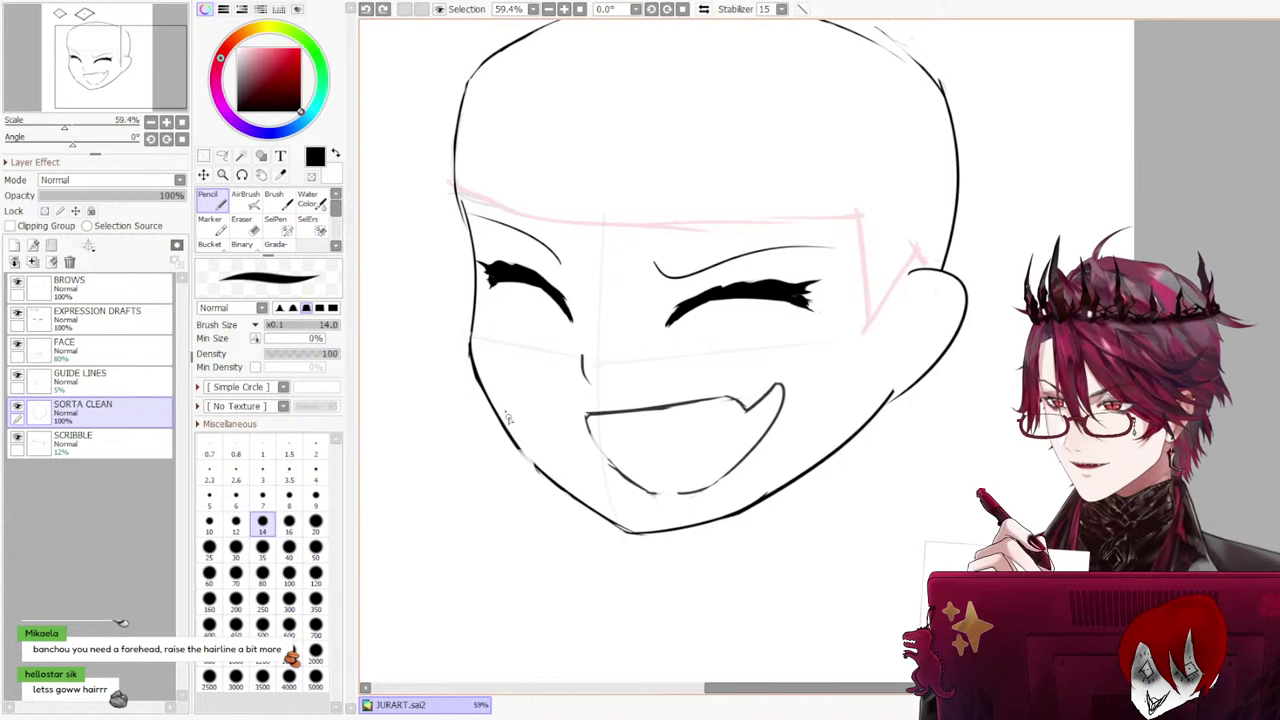
drag(508, 416, 640, 538)
key(ctrl+z)
mouse_move(517, 450)
mouse_down()
mouse_move(564, 491)
mouse_move(598, 497)
mouse_up()
key(ctrl+z)
drag(506, 416, 622, 523)
key(ctrl+z)
key(ctrl+z)
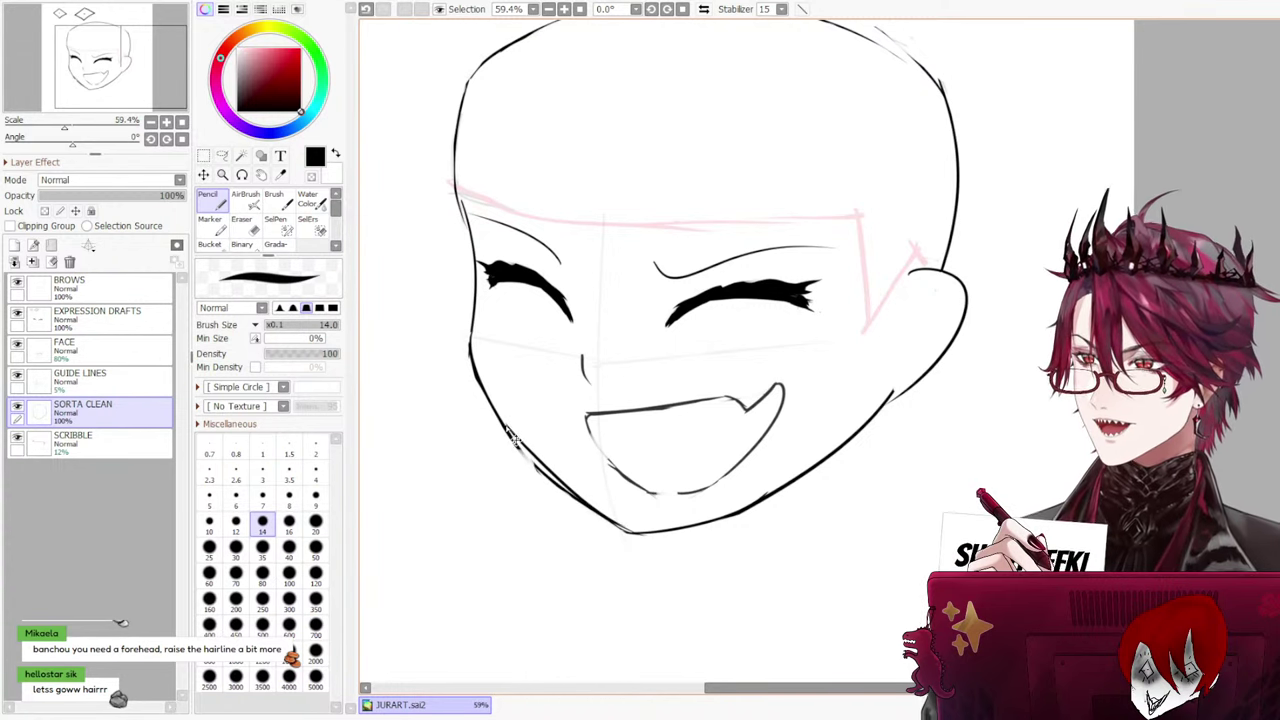
key(ctrl+z)
mouse_move(512, 434)
mouse_down()
mouse_move(618, 517)
mouse_move(557, 488)
mouse_move(620, 516)
mouse_move(546, 476)
mouse_move(636, 524)
mouse_up()
key(ctrl+z)
key(ctrl+z)
key(ctrl+z)
drag(498, 410, 632, 524)
key(ctrl+z)
mouse_move(498, 410)
mouse_down()
mouse_move(544, 478)
mouse_move(632, 528)
mouse_up()
key(e)
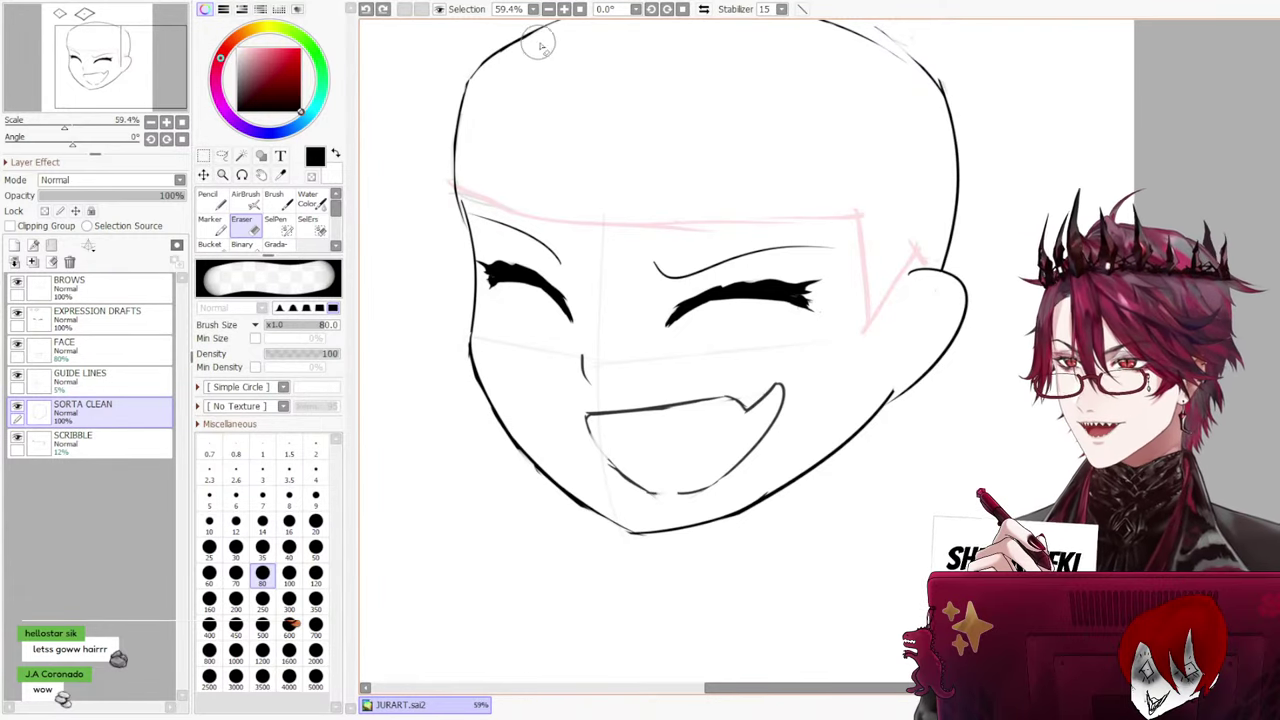
click(209, 197)
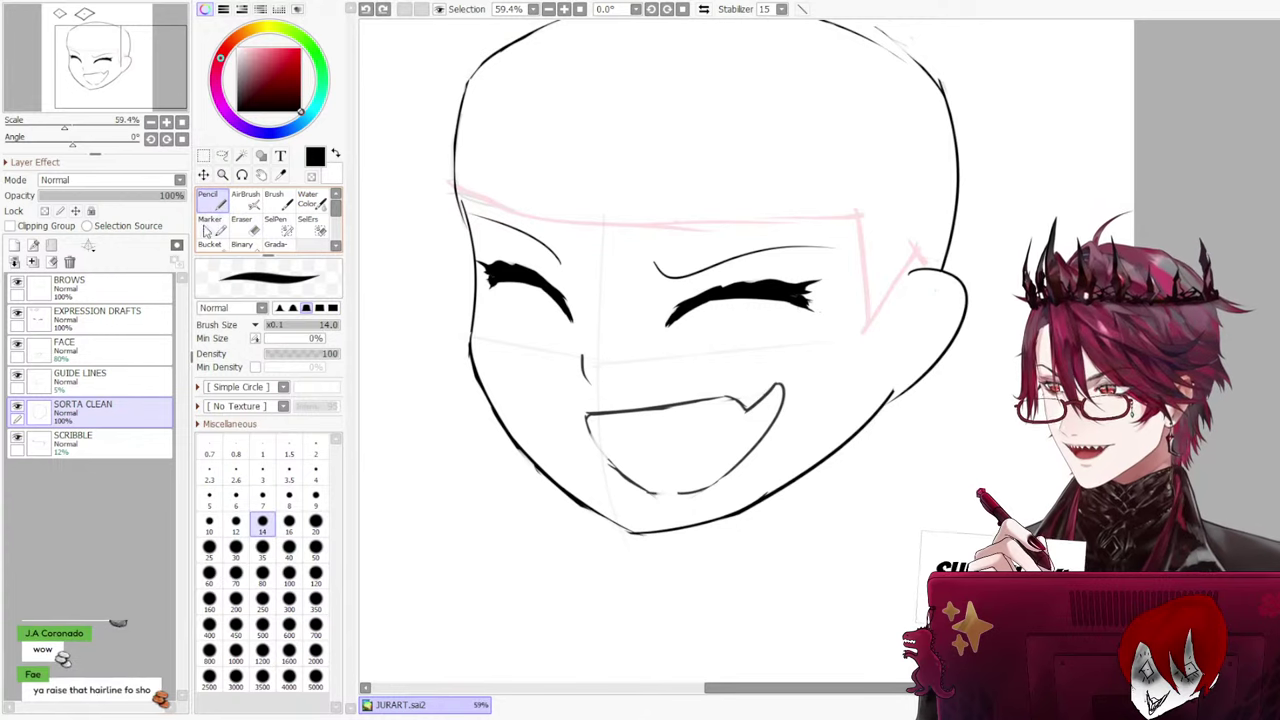
click(120, 296)
click(121, 312)
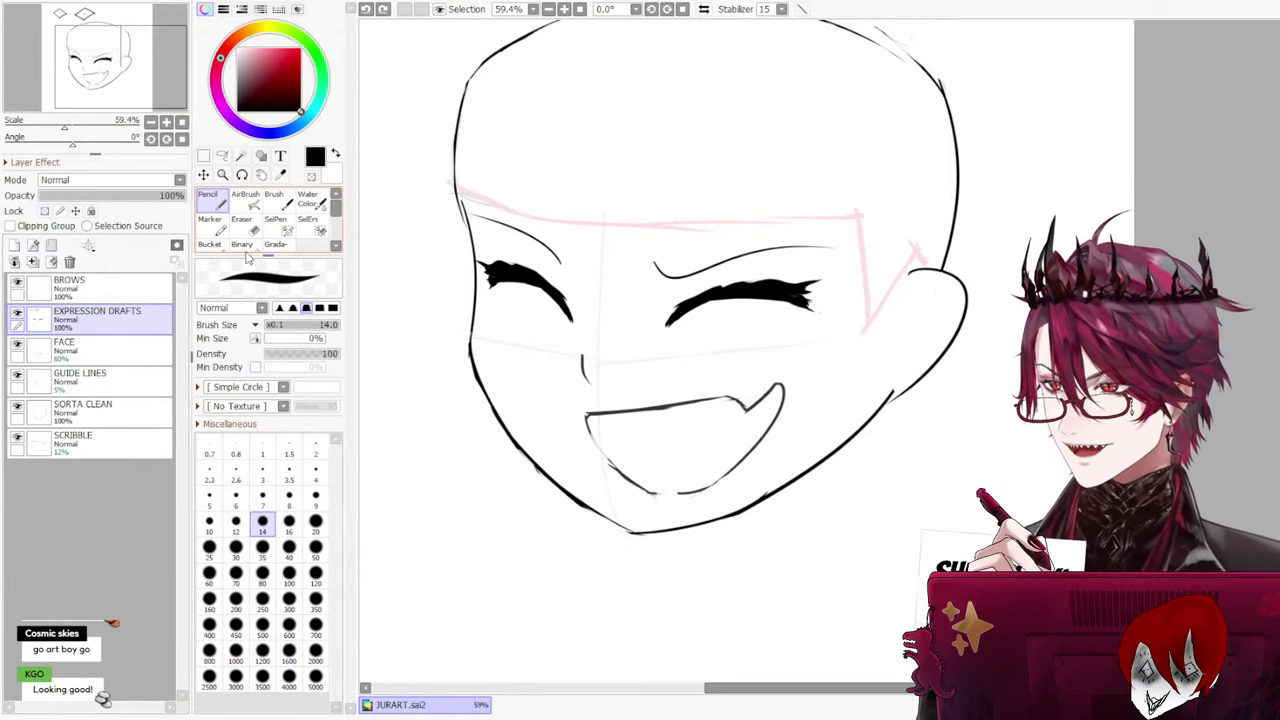
click(140, 290)
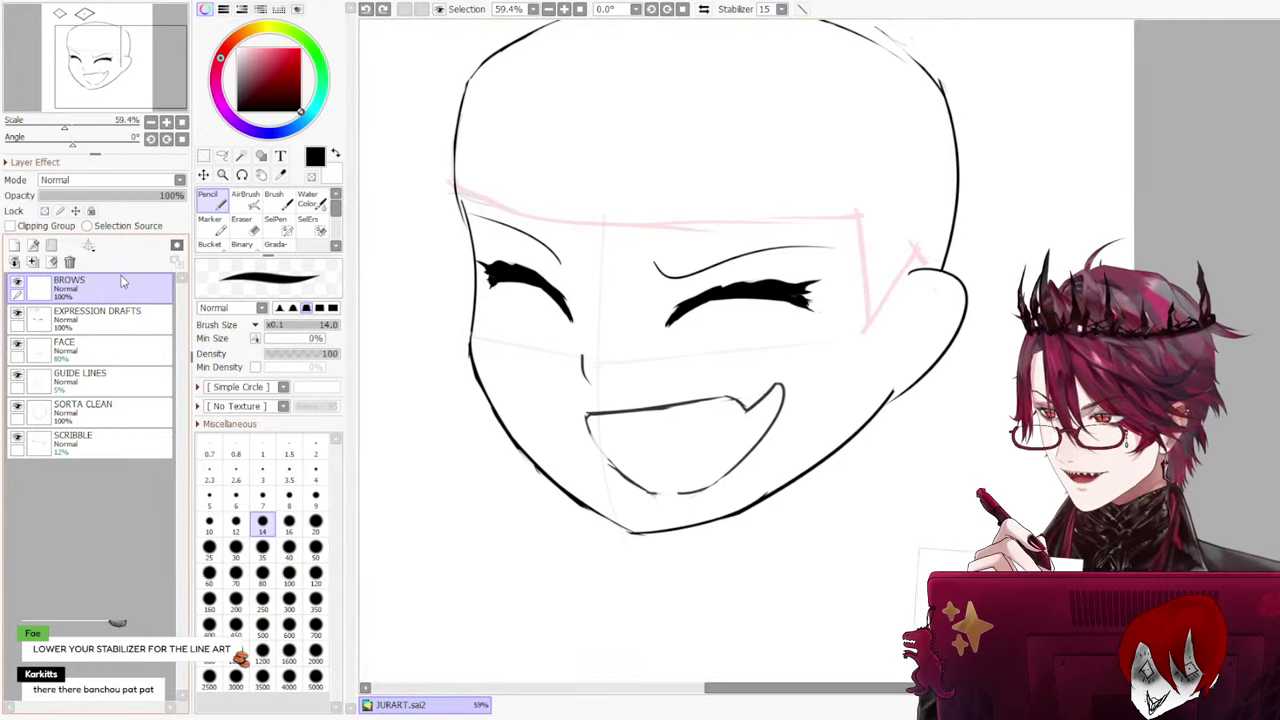
click(112, 318)
click(105, 349)
click(113, 379)
Redraw the mouth's left side as a smooth pencil curve on the FACE layer, and erase its overlapping lower end
click(122, 350)
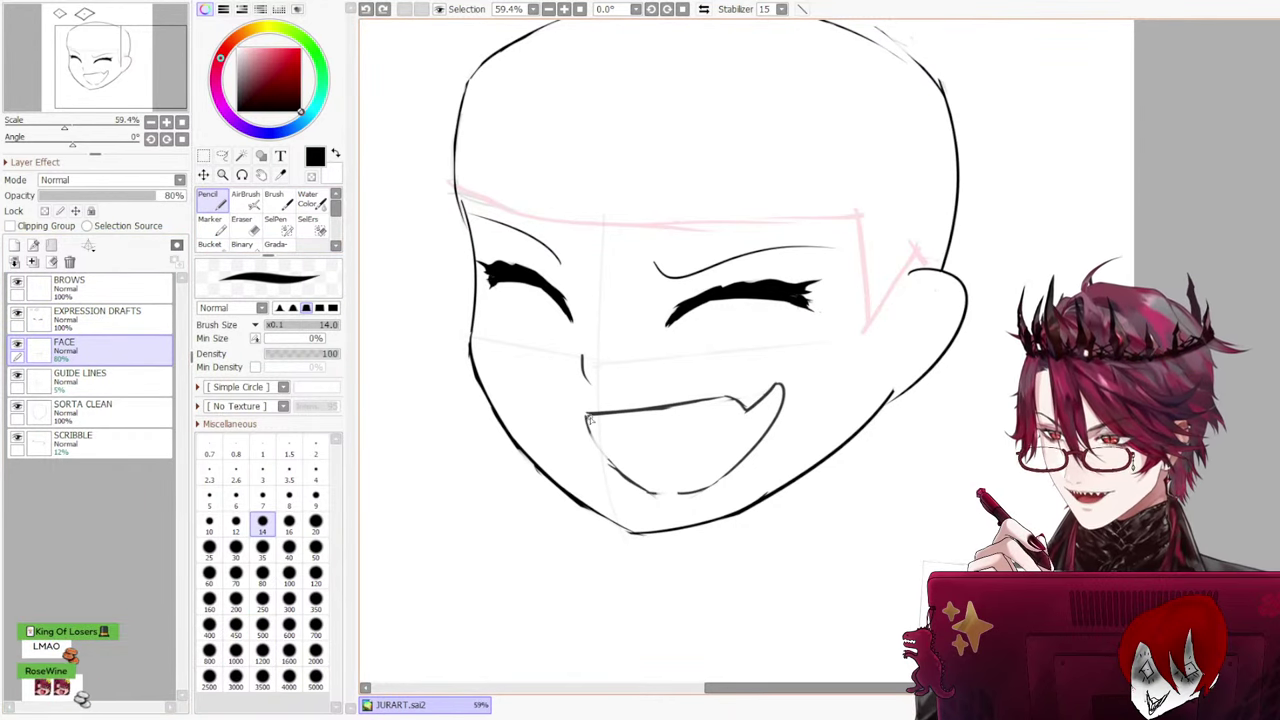
drag(587, 417, 648, 492)
key(ctrl+z)
key(ctrl+z)
drag(587, 418, 642, 486)
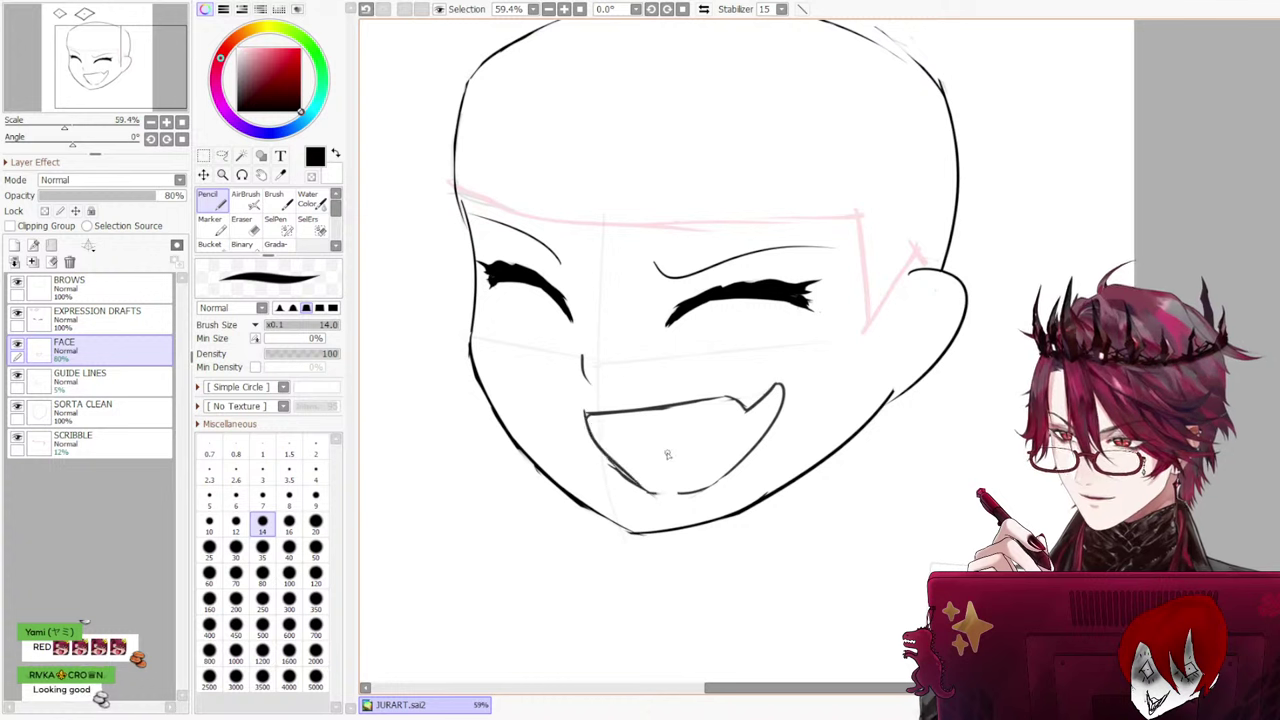
key(ctrl+z)
mouse_move(590, 416)
mouse_down()
mouse_move(672, 500)
mouse_move(588, 411)
mouse_move(636, 489)
mouse_up()
key(ctrl+z)
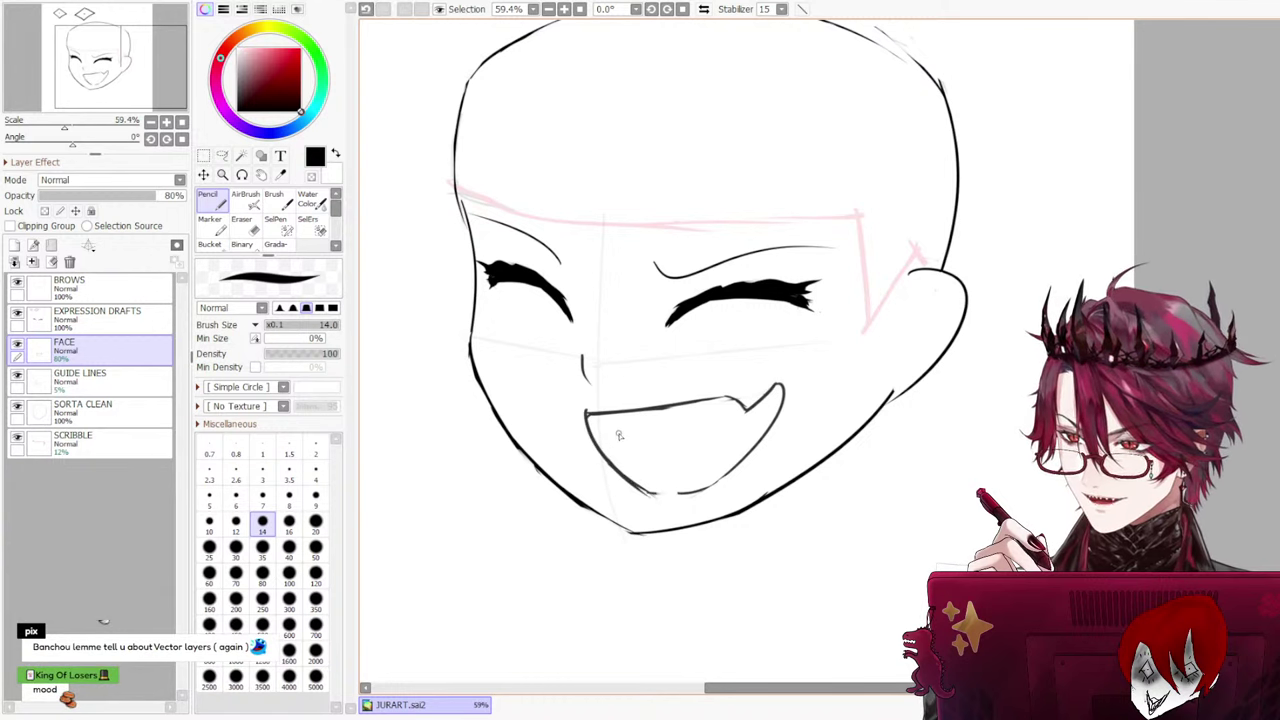
key(e)
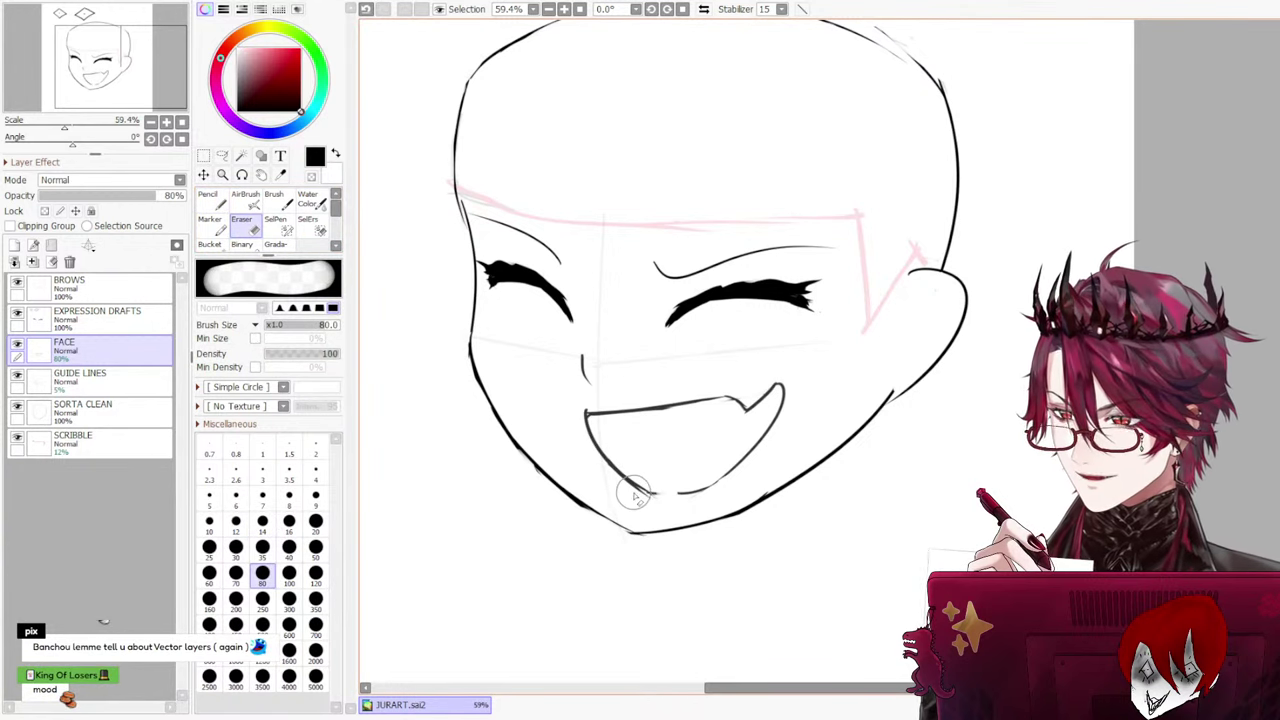
drag(634, 492, 654, 489)
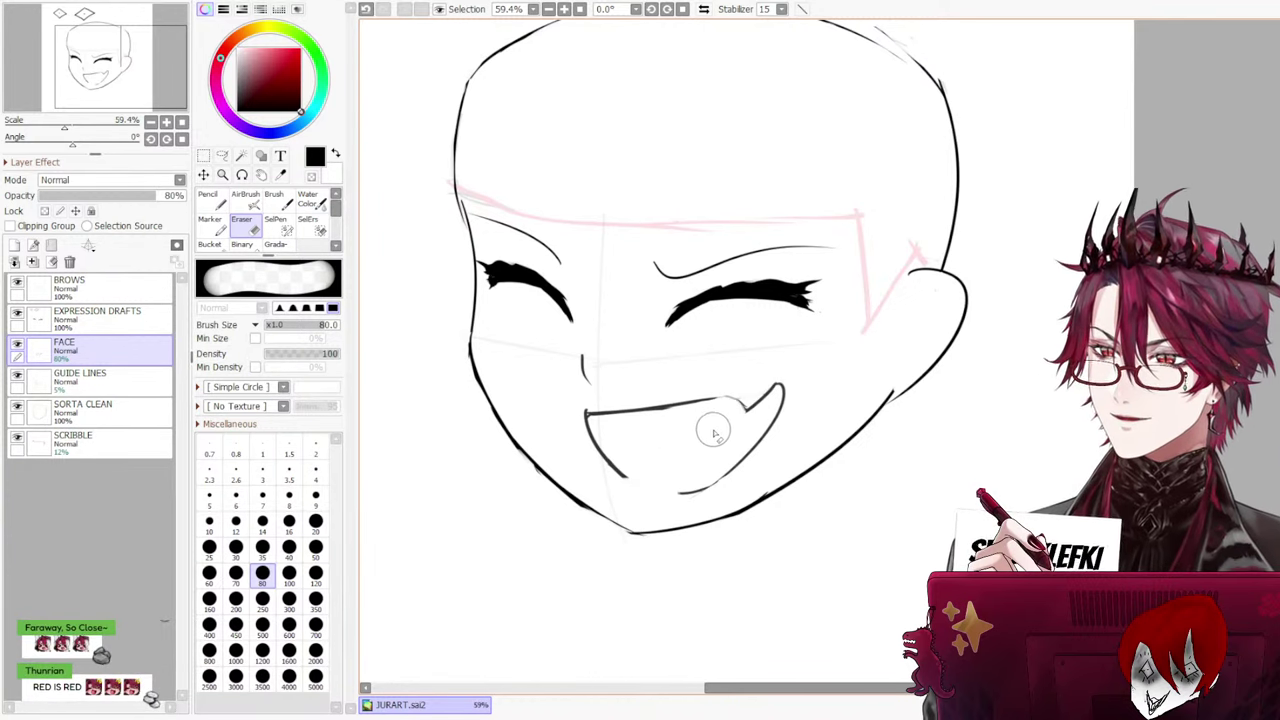
Try to redraw the outer curve at the mouth's right corner with the Pencil, and undo the strokes
click(214, 203)
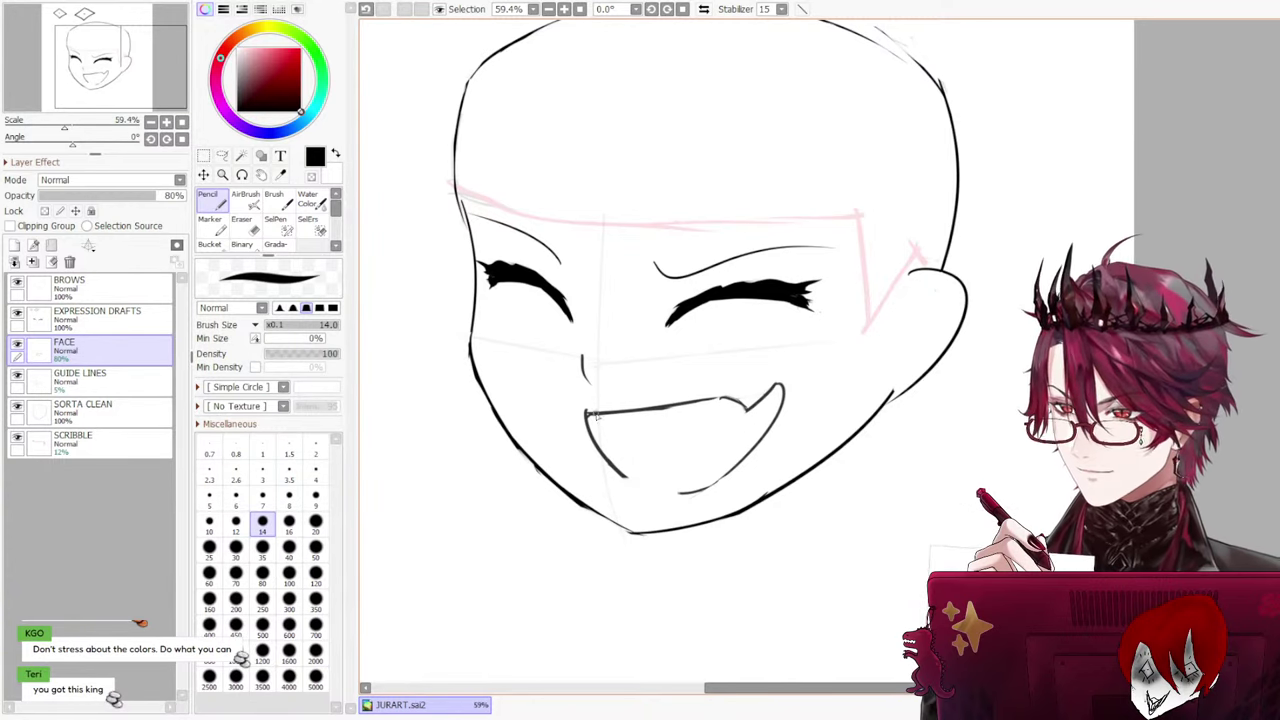
drag(780, 386, 775, 436)
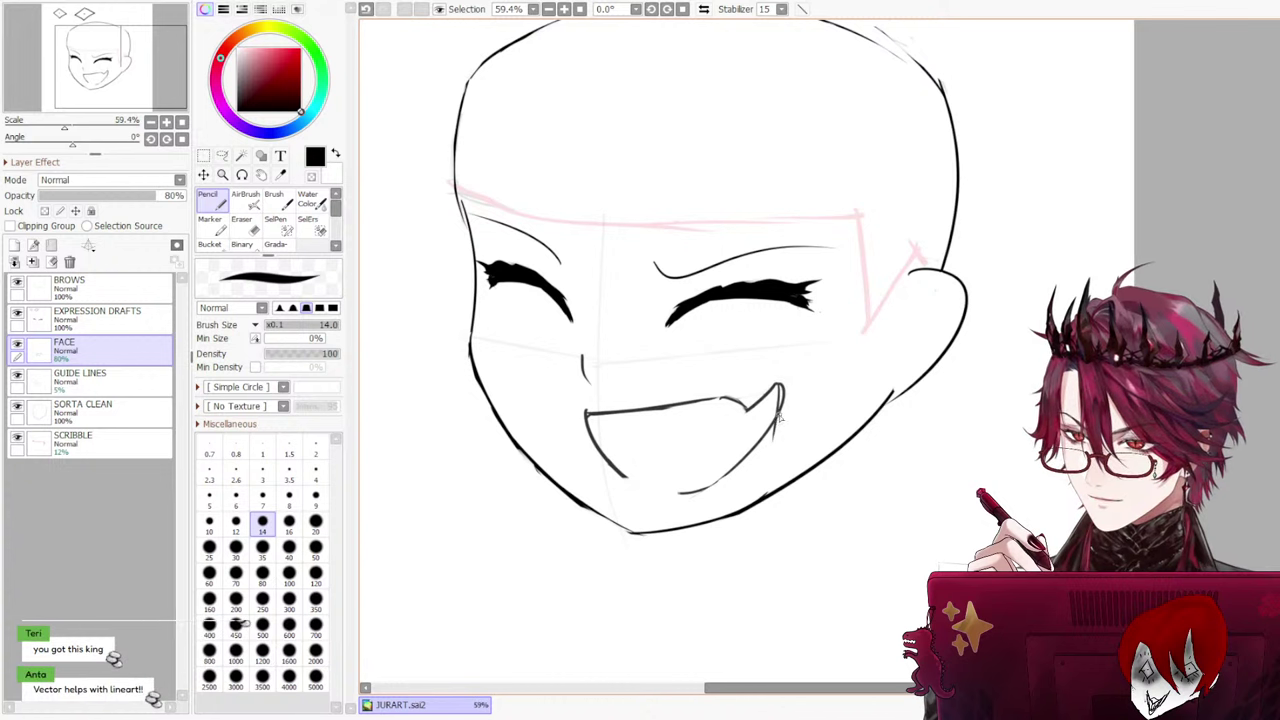
key(ctrl+z)
drag(779, 385, 781, 412)
key(ctrl+z)
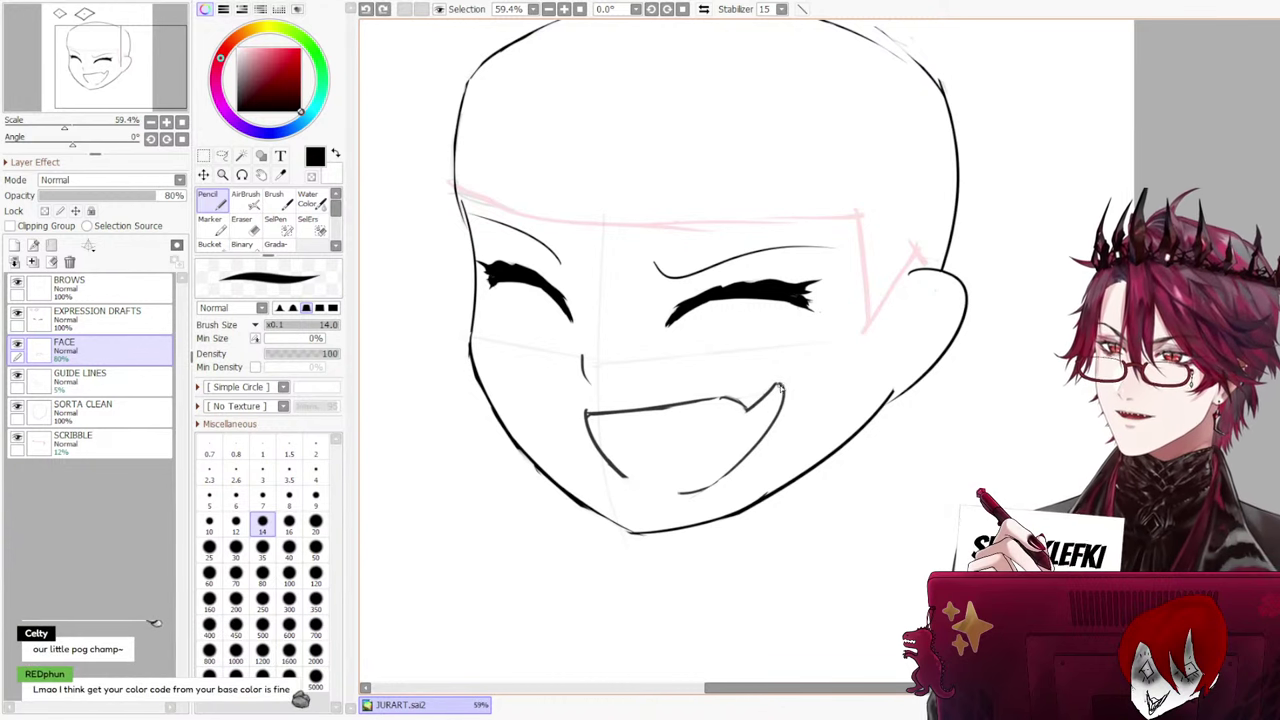
key(ctrl+z)
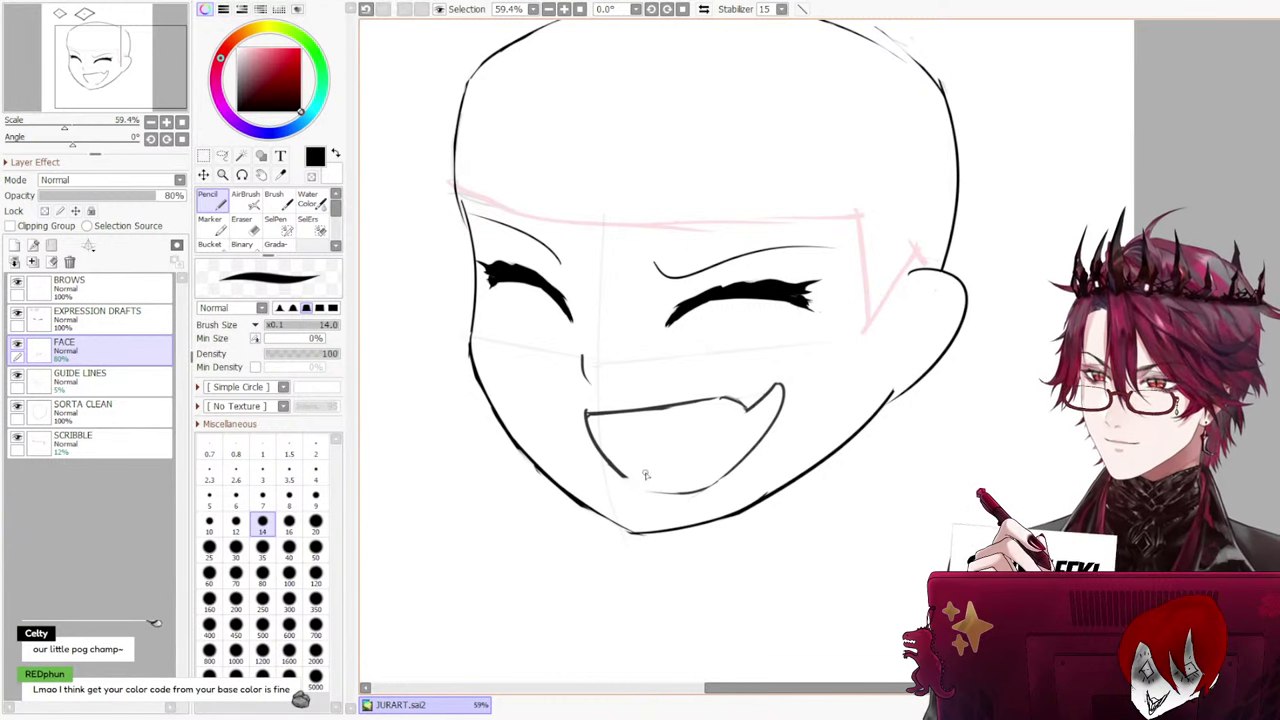
Try to close the gap in the mouth's lower line with pencil strokes, and undo them
drag(621, 470, 680, 492)
key(ctrl+z)
key(ctrl+z)
key(ctrl+z)
drag(607, 460, 678, 491)
key(ctrl+z)
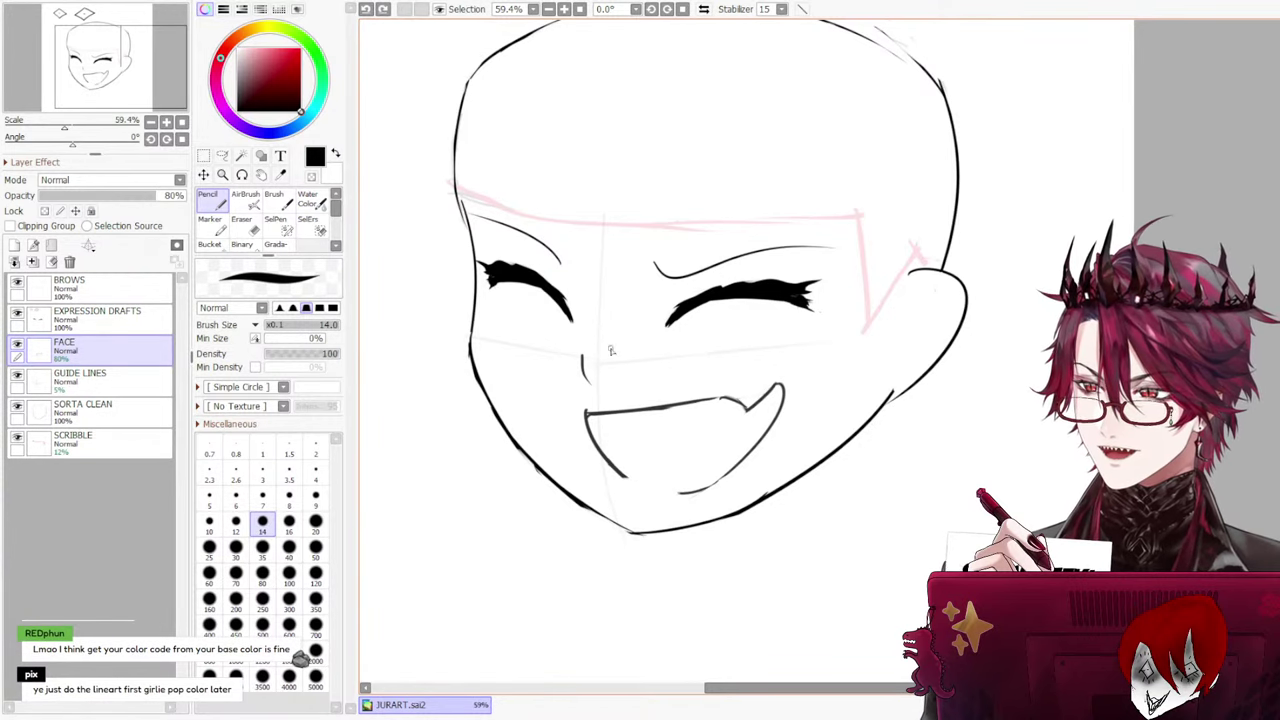
Mirror the canvas view horizontally to check the face
click(704, 9)
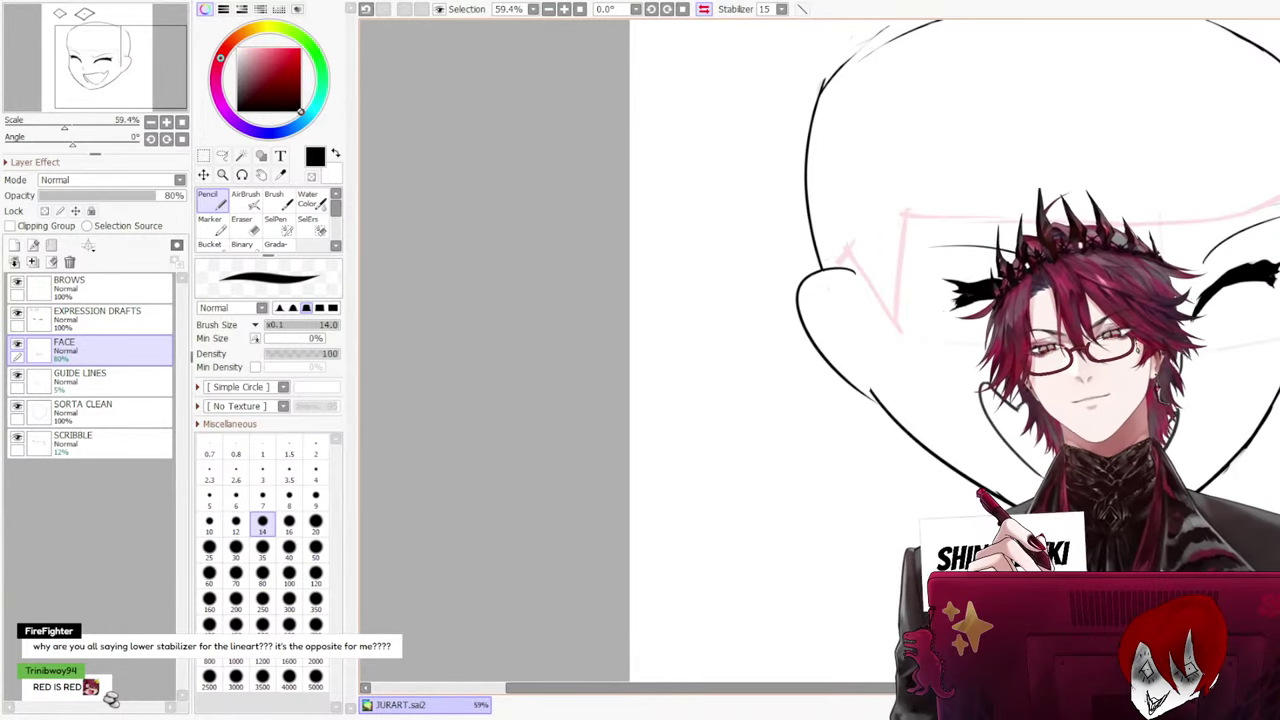
Erase the stray outer curve at the mouth corner below the nose on the FACE layer, and close the corner with the Pencil
drag(926, 687, 1052, 687)
drag(831, 688, 890, 688)
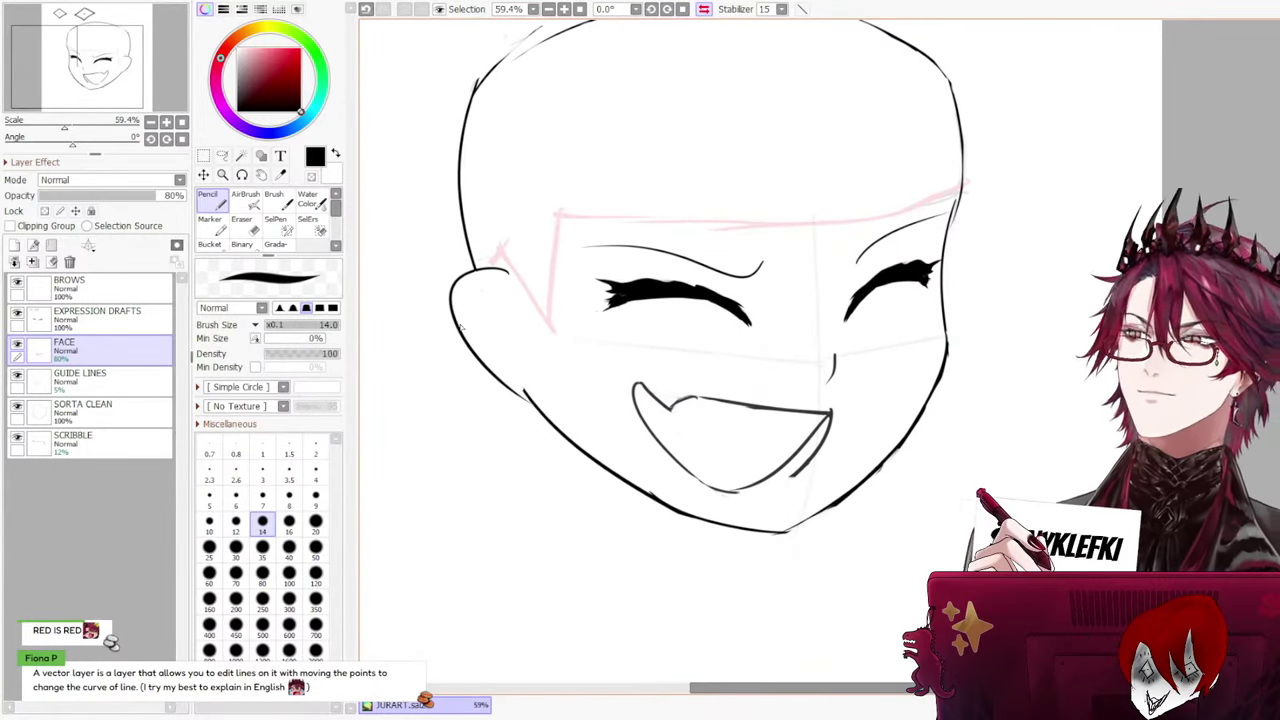
click(250, 226)
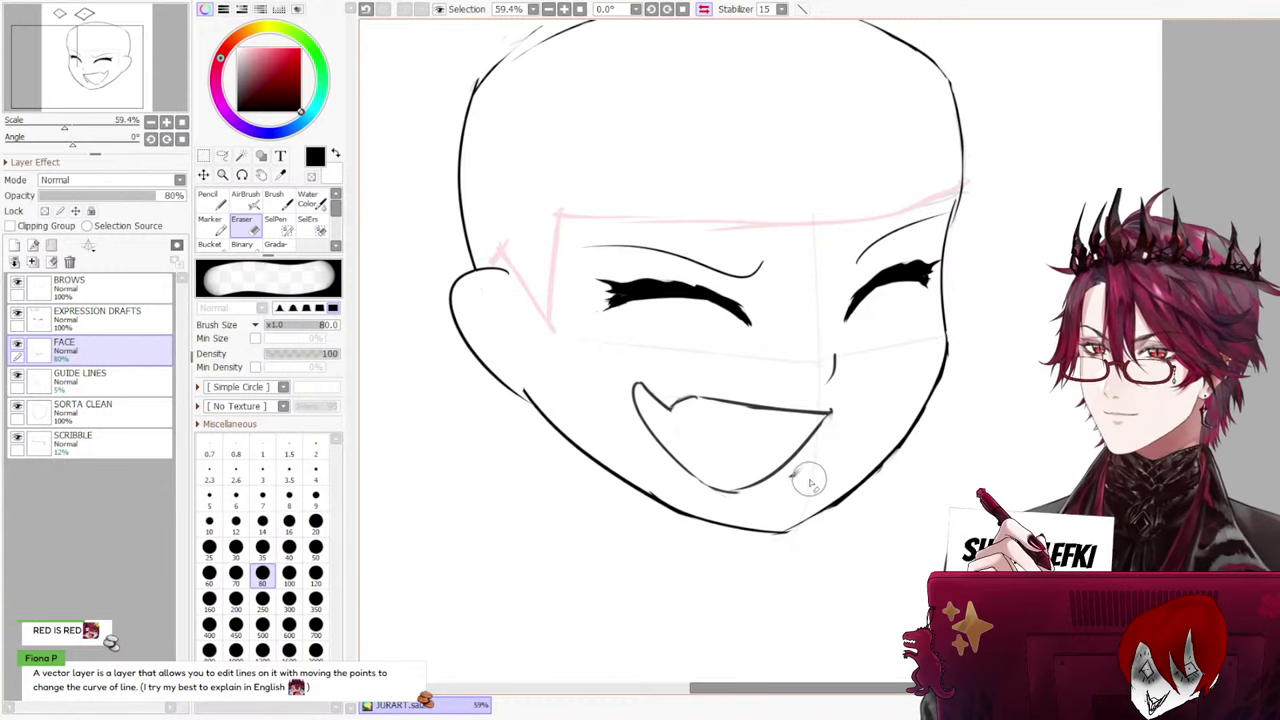
drag(809, 480, 854, 420)
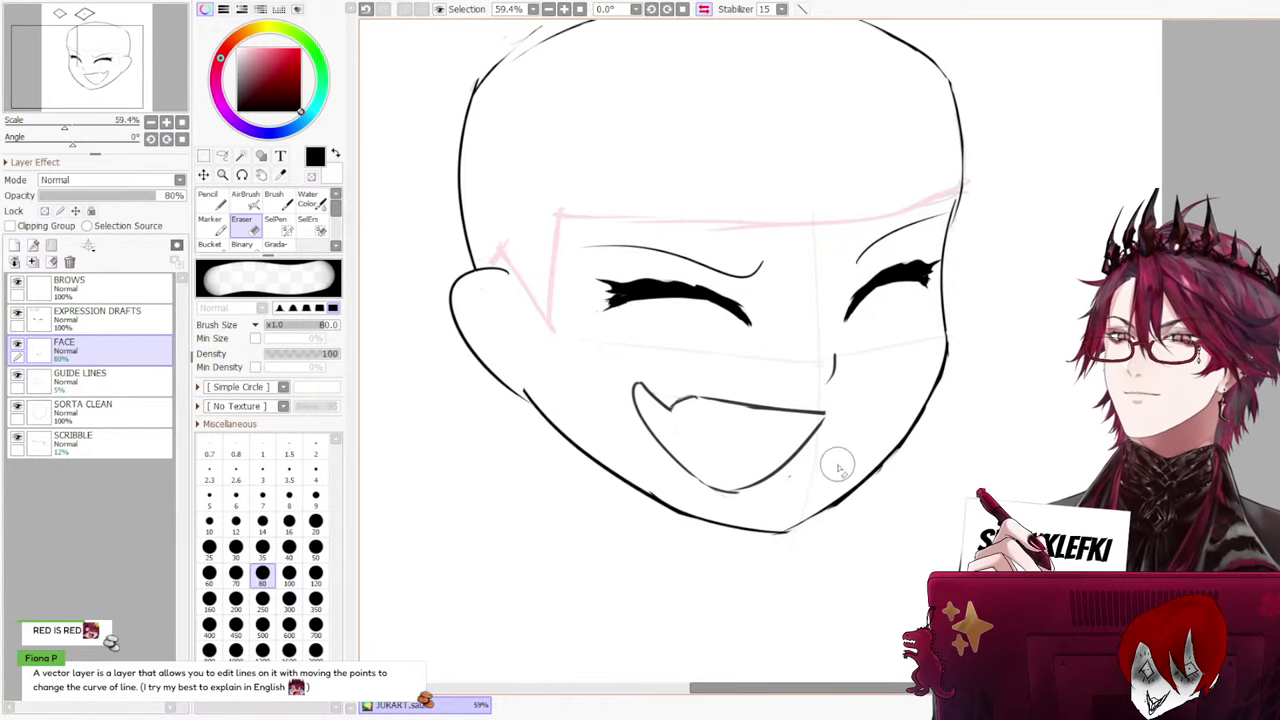
click(216, 200)
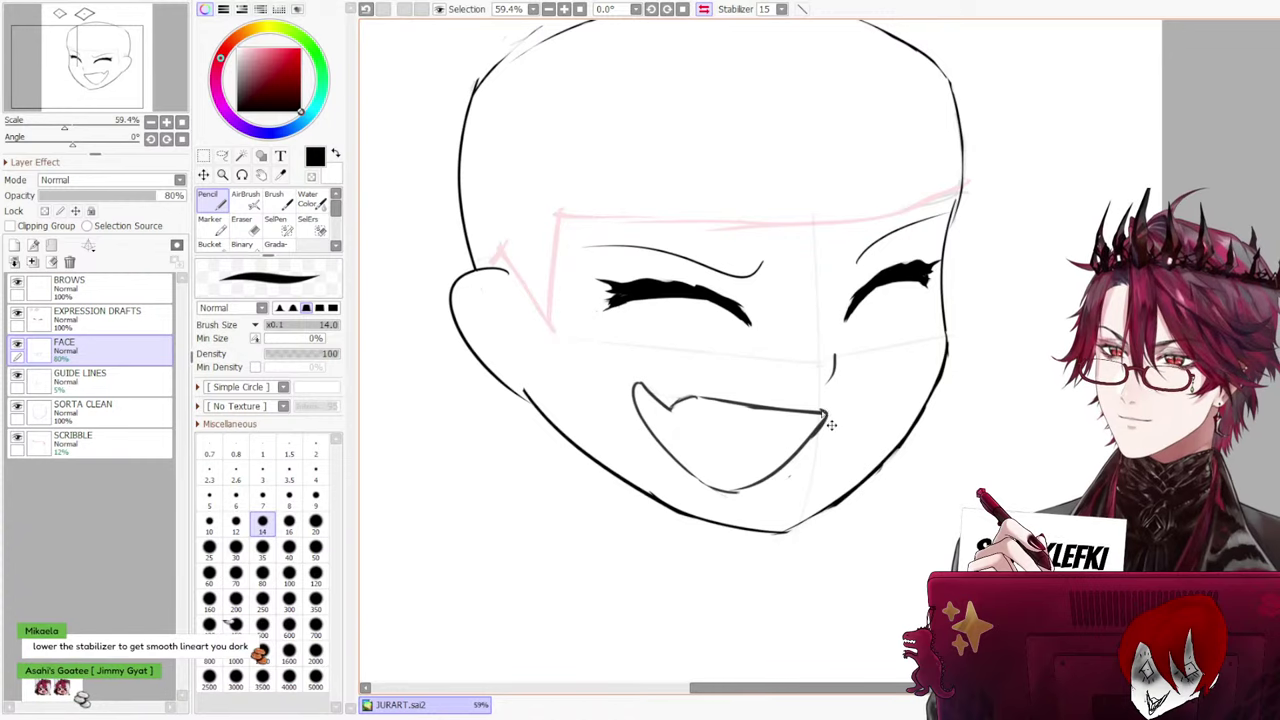
Turn off the mirrored canvas view and check the whole face
click(705, 9)
scroll(860, 294, down, 4)
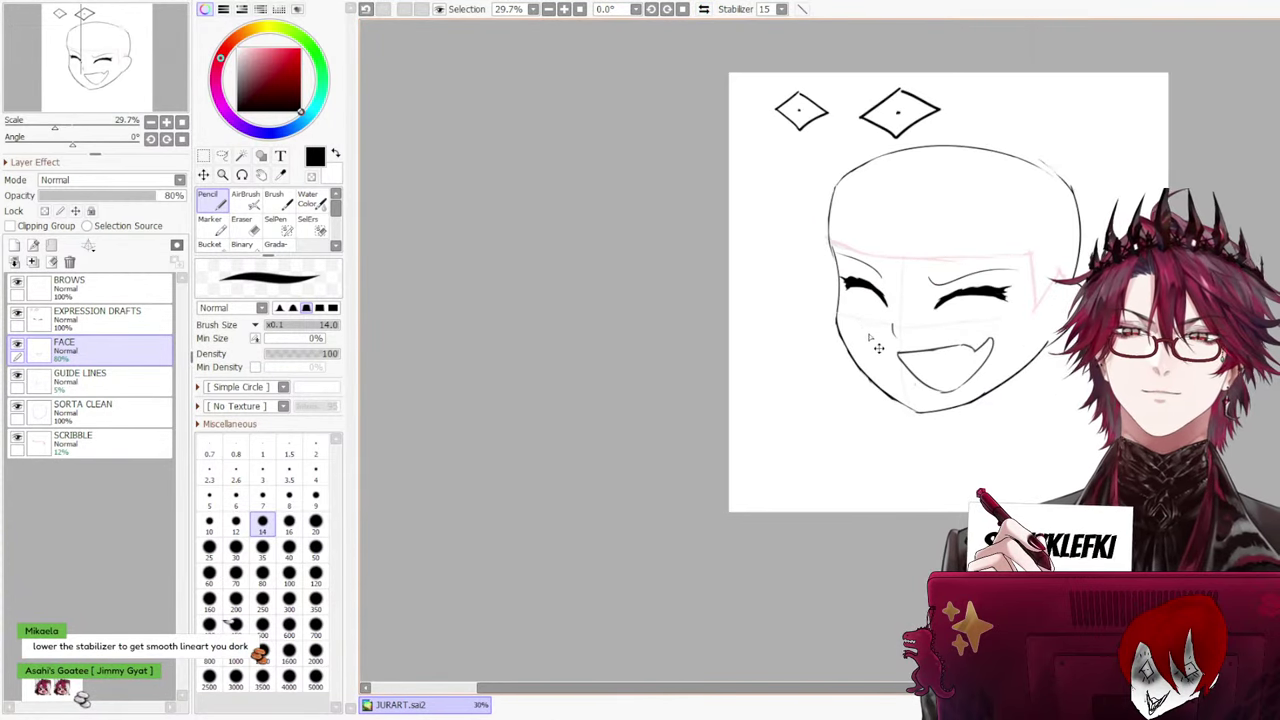
scroll(758, 430, right, 3)
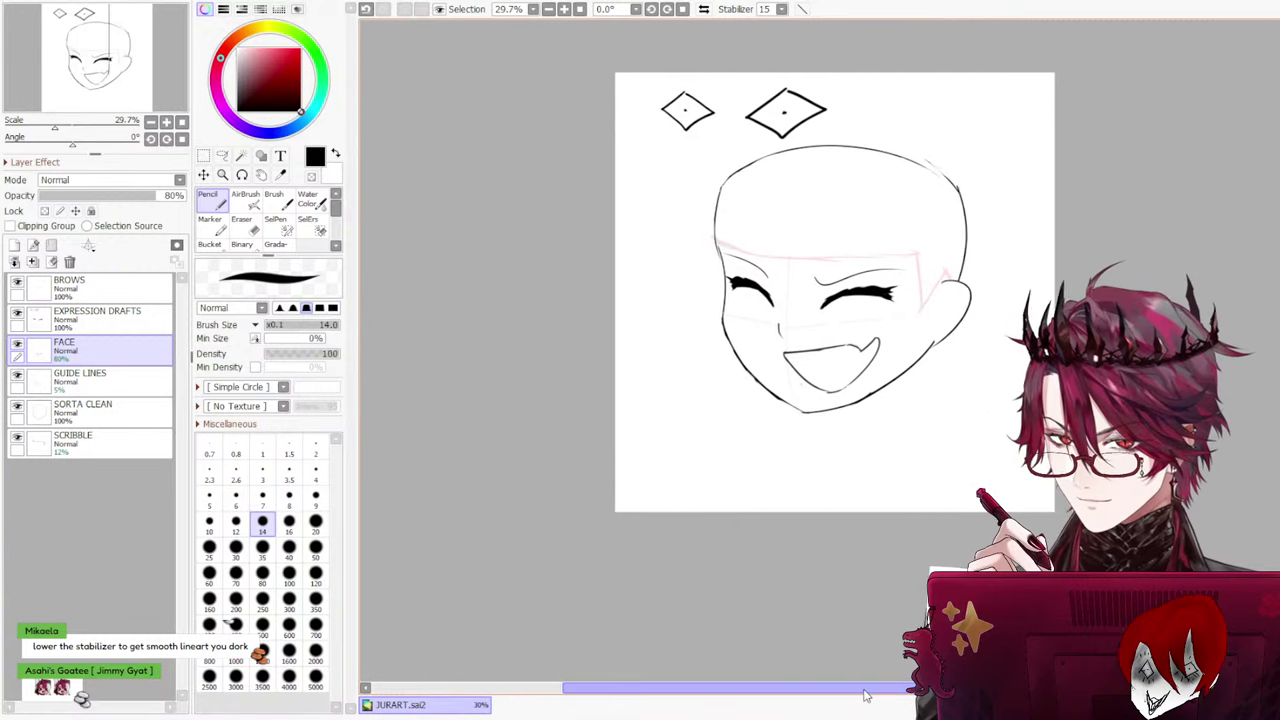
scroll(755, 356, up, 2)
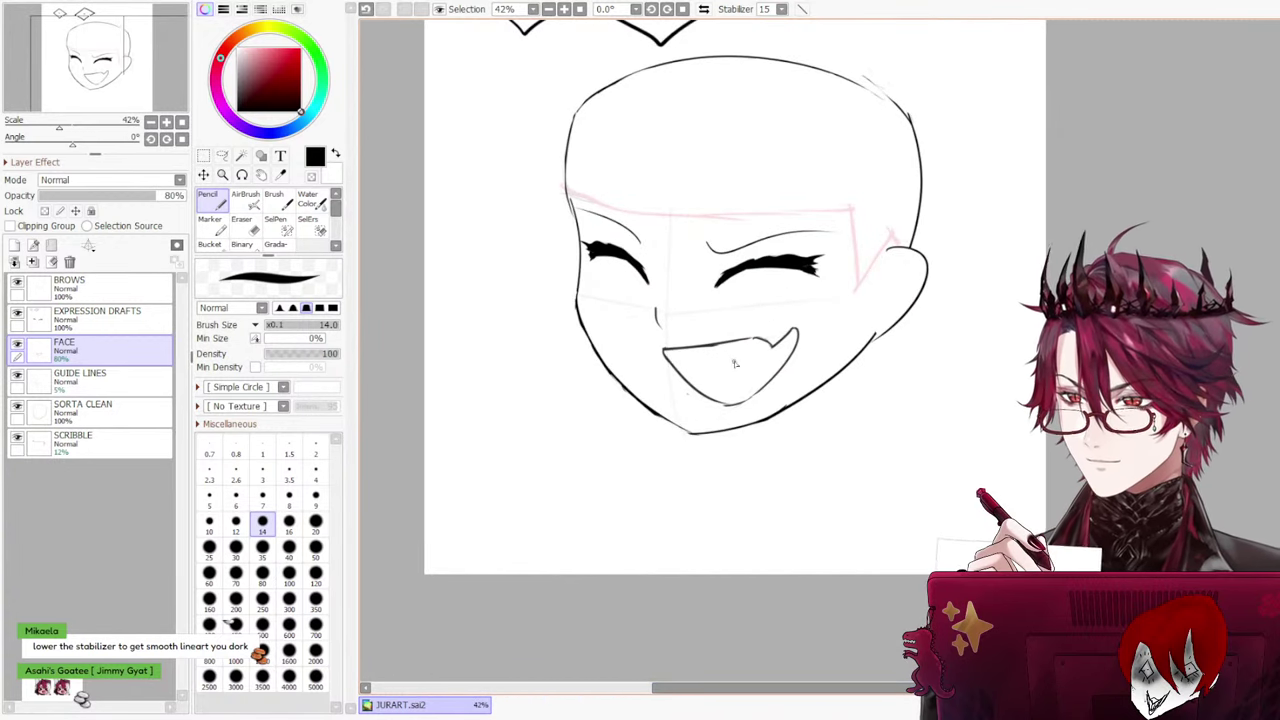
Try to redraw the ear-side lower curve of the mouth with the Pencil, comparing the strokes through undo and redo
drag(786, 362, 697, 405)
key(ctrl+z)
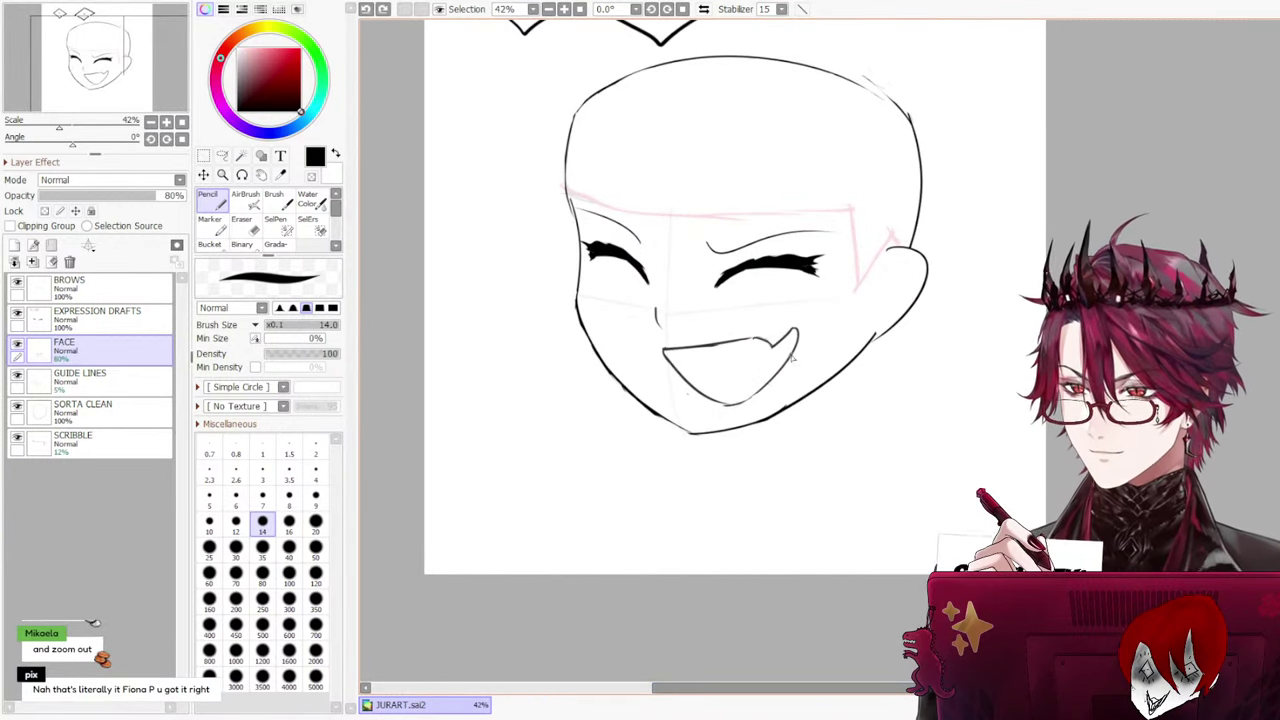
drag(792, 355, 734, 400)
key(ctrl+z)
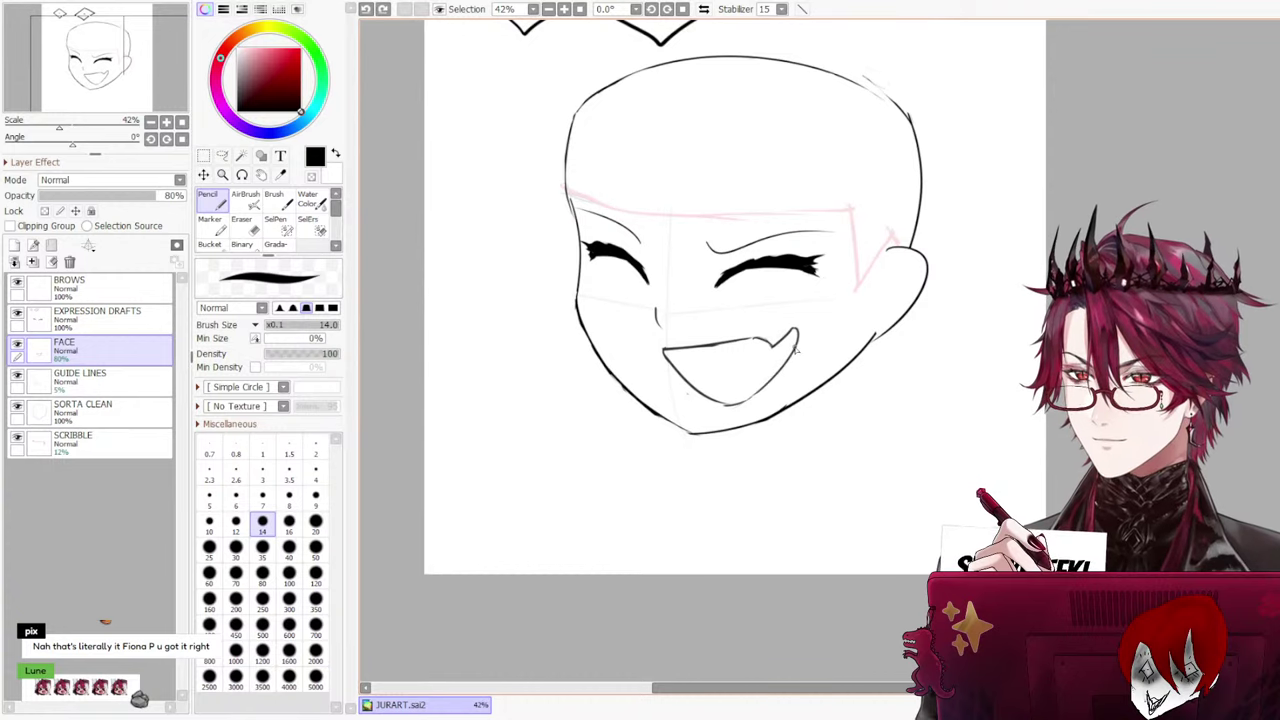
key(ctrl+y)
key(ctrl+z)
key(ctrl+y)
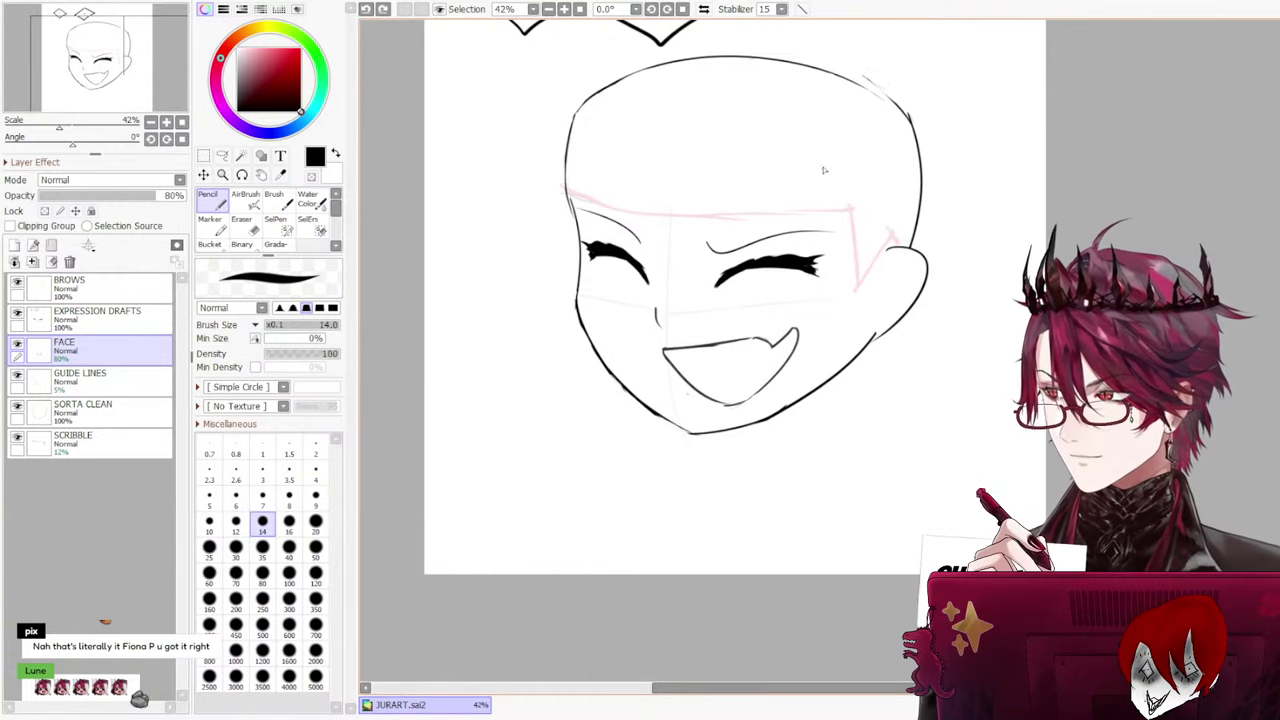
Erase the overlapping line ends at the bottom of the mouth with the size 80 Eraser
scroll(806, 336, up, 4)
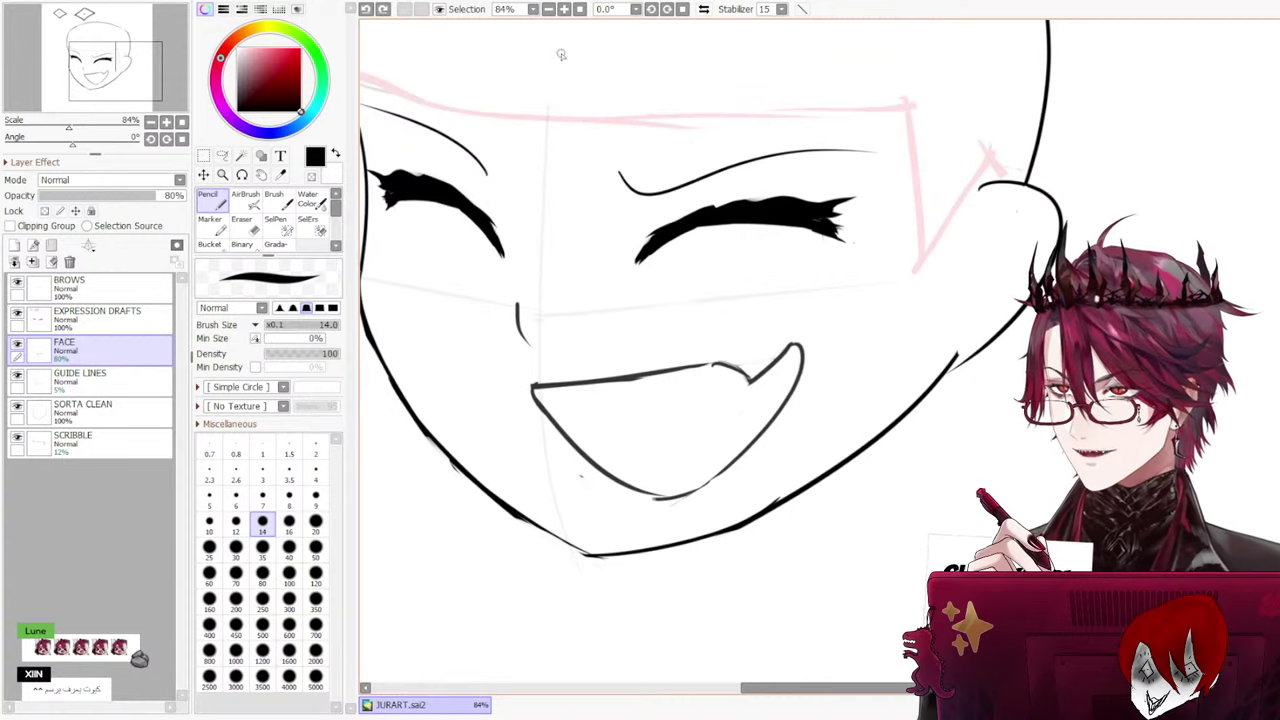
click(250, 224)
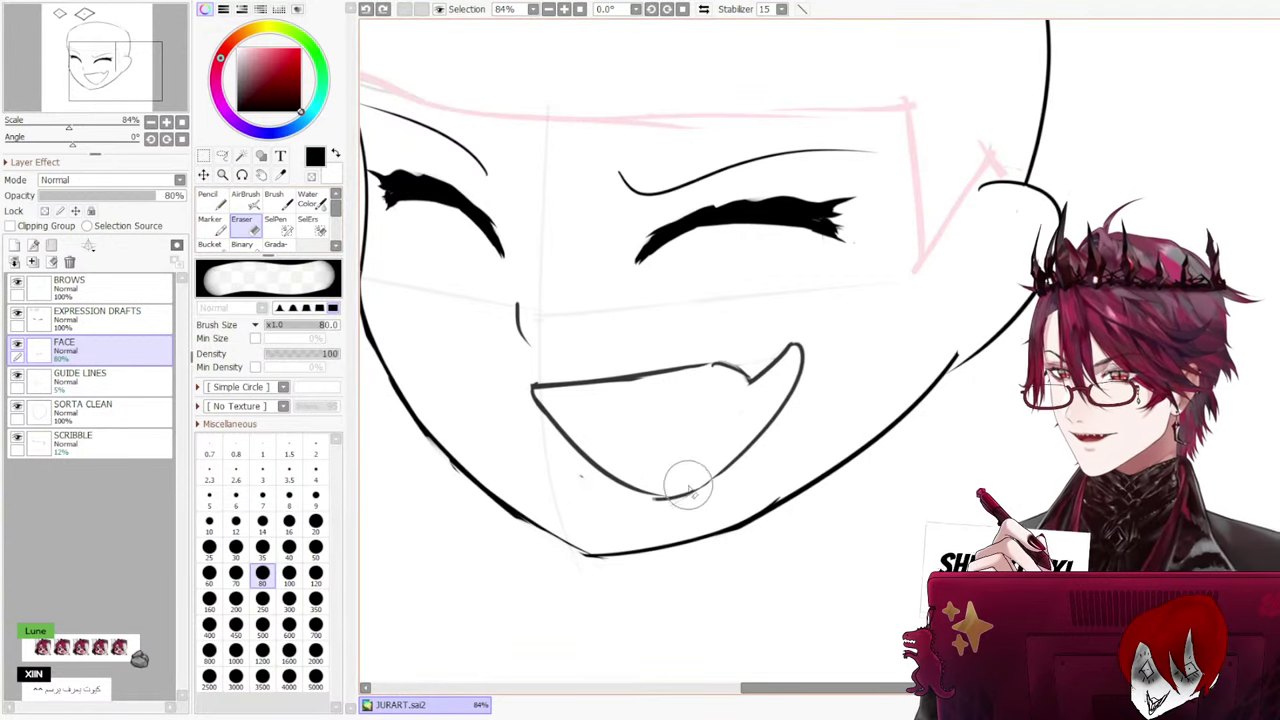
mouse_move(686, 480)
mouse_down()
mouse_move(680, 491)
mouse_move(694, 449)
mouse_up()
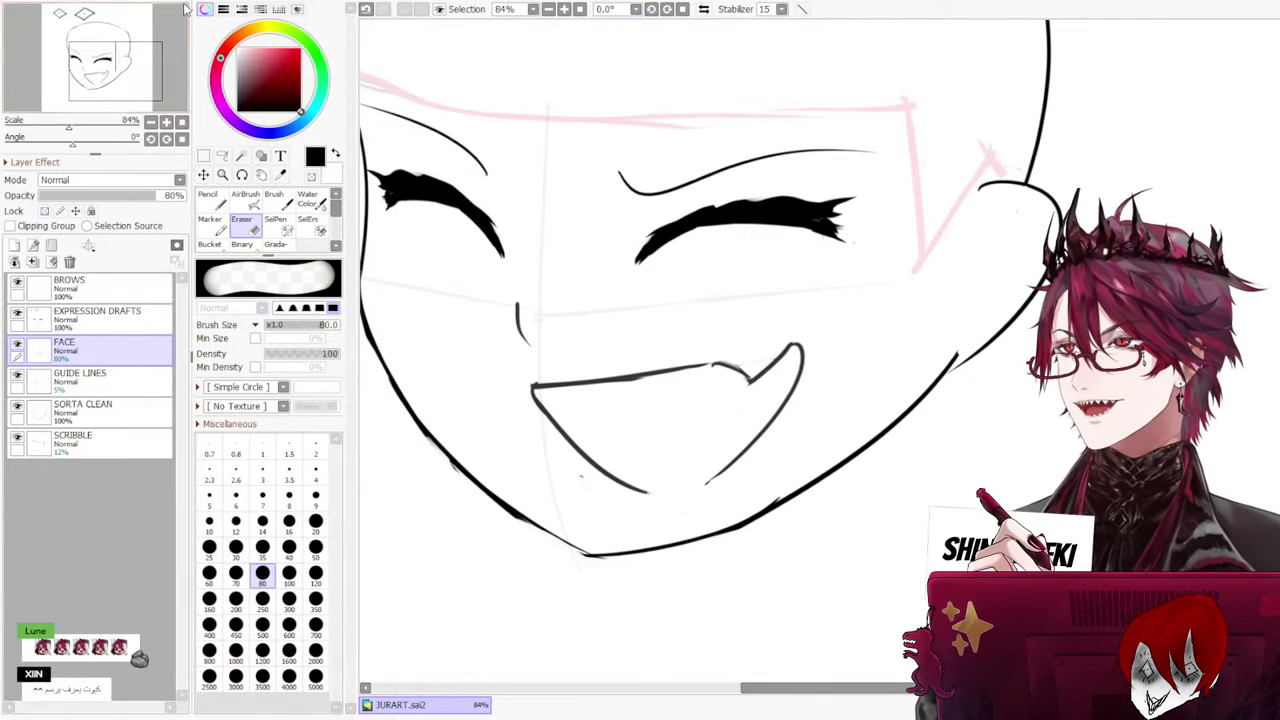
Bridge the gap at the bottom of the mouth with a smooth size 14 Pencil curve from its nose-side line, undoing uneven attempts
click(209, 199)
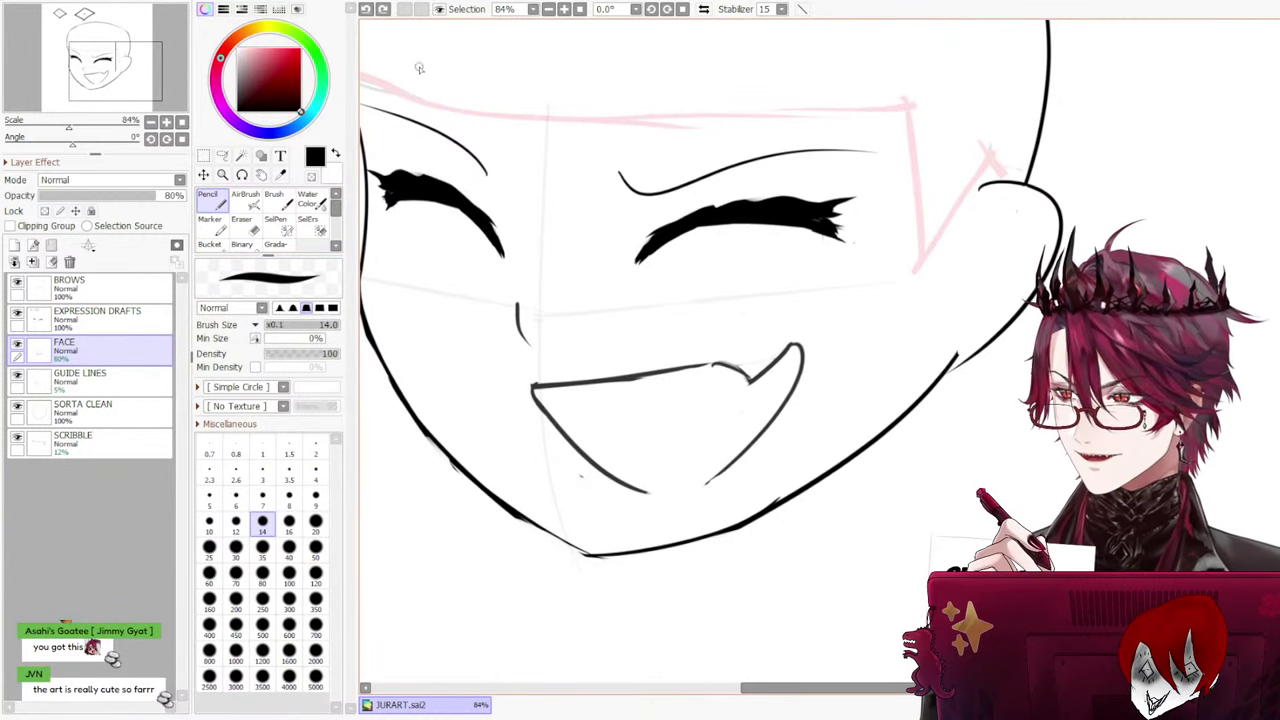
click(667, 9)
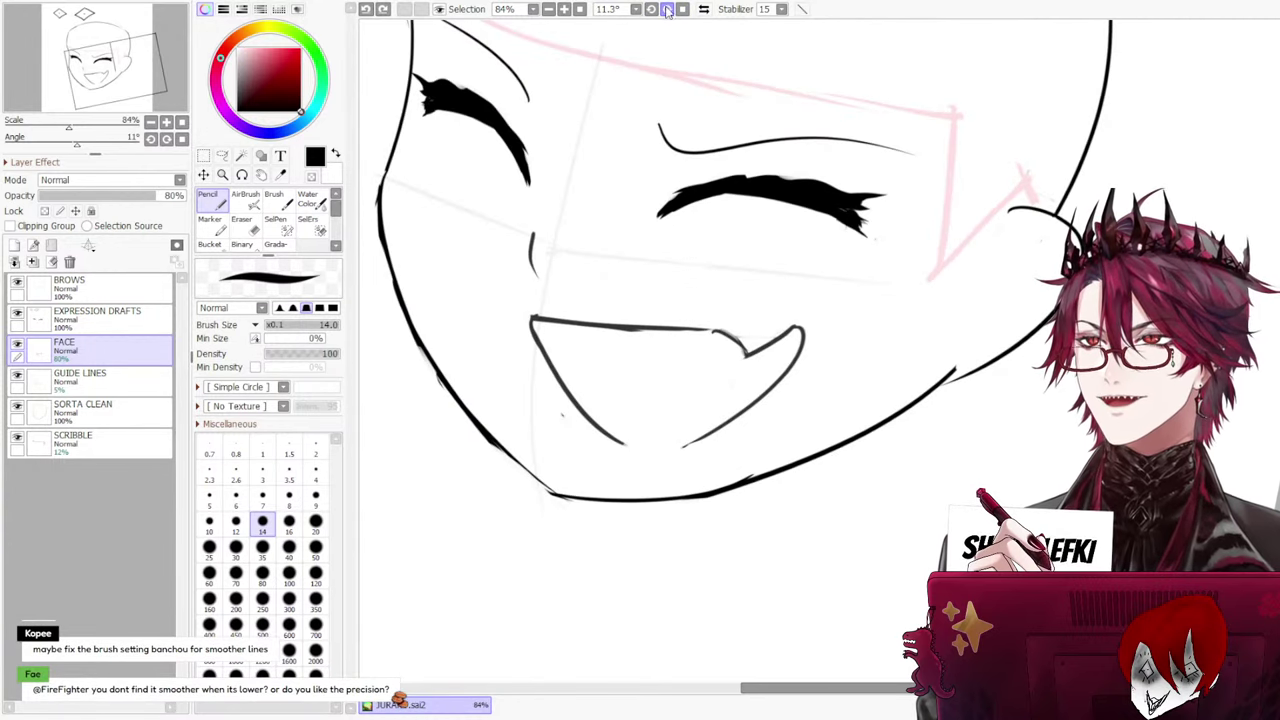
click(667, 9)
drag(592, 378, 684, 404)
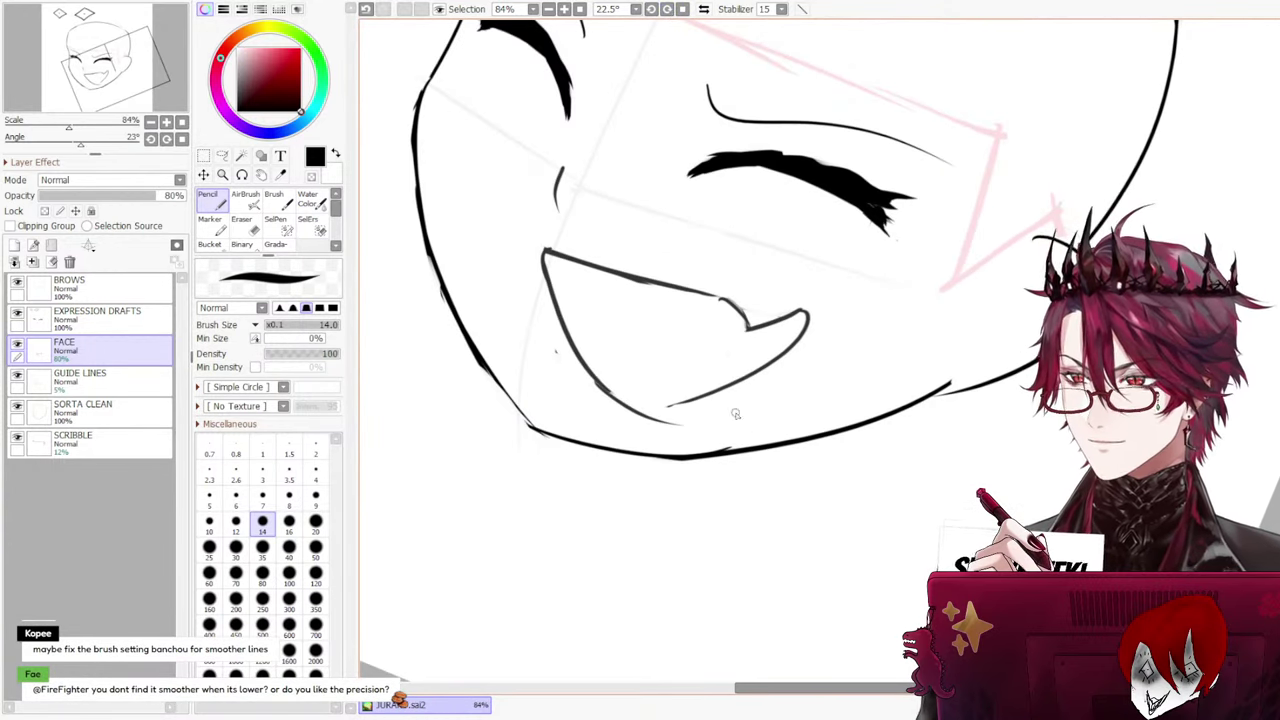
key(ctrl+z)
drag(590, 376, 684, 402)
key(ctrl+z)
key(ctrl+z)
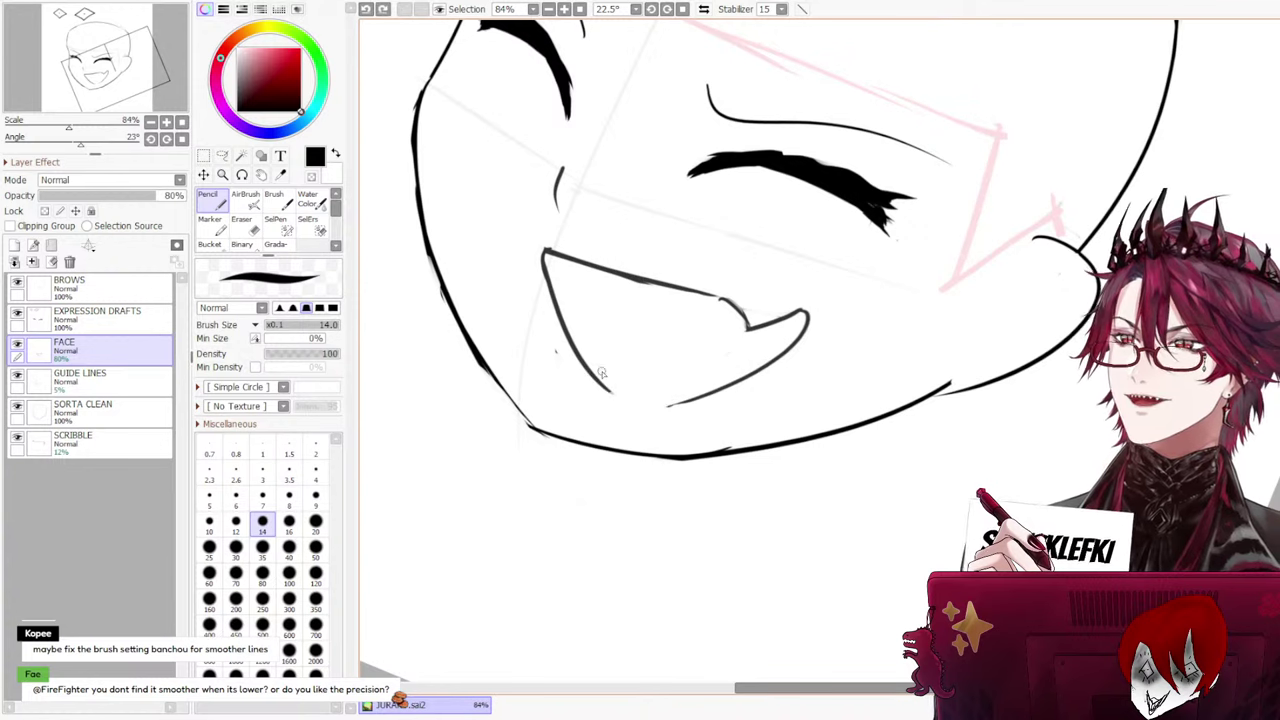
drag(590, 374, 692, 404)
key(ctrl+z)
mouse_move(596, 374)
mouse_down()
mouse_move(613, 400)
mouse_move(690, 404)
mouse_move(672, 404)
mouse_up()
key(ctrl+z)
key(ctrl+z)
mouse_move(598, 374)
mouse_down()
mouse_move(637, 414)
mouse_move(694, 400)
mouse_up()
key(ctrl+z)
key(ctrl+z)
drag(592, 376, 686, 402)
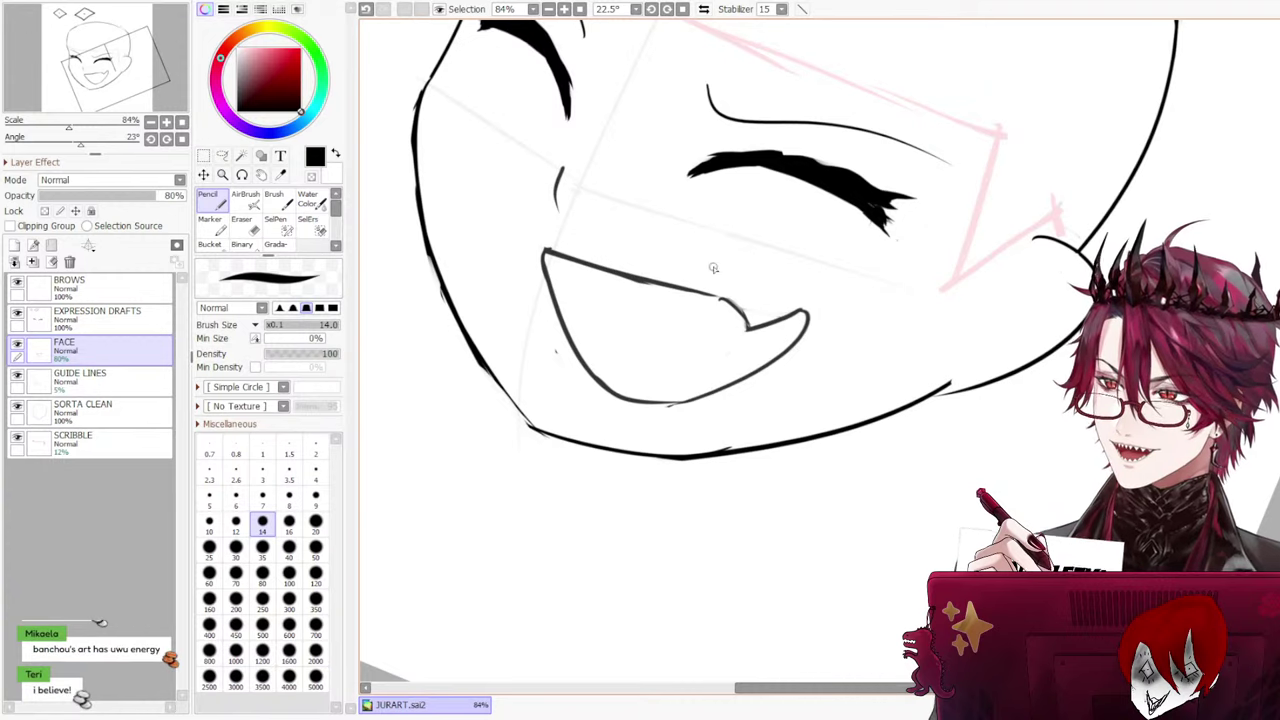
Erase the rough join in the mouth's lower line with the Eraser at size 7
click(248, 230)
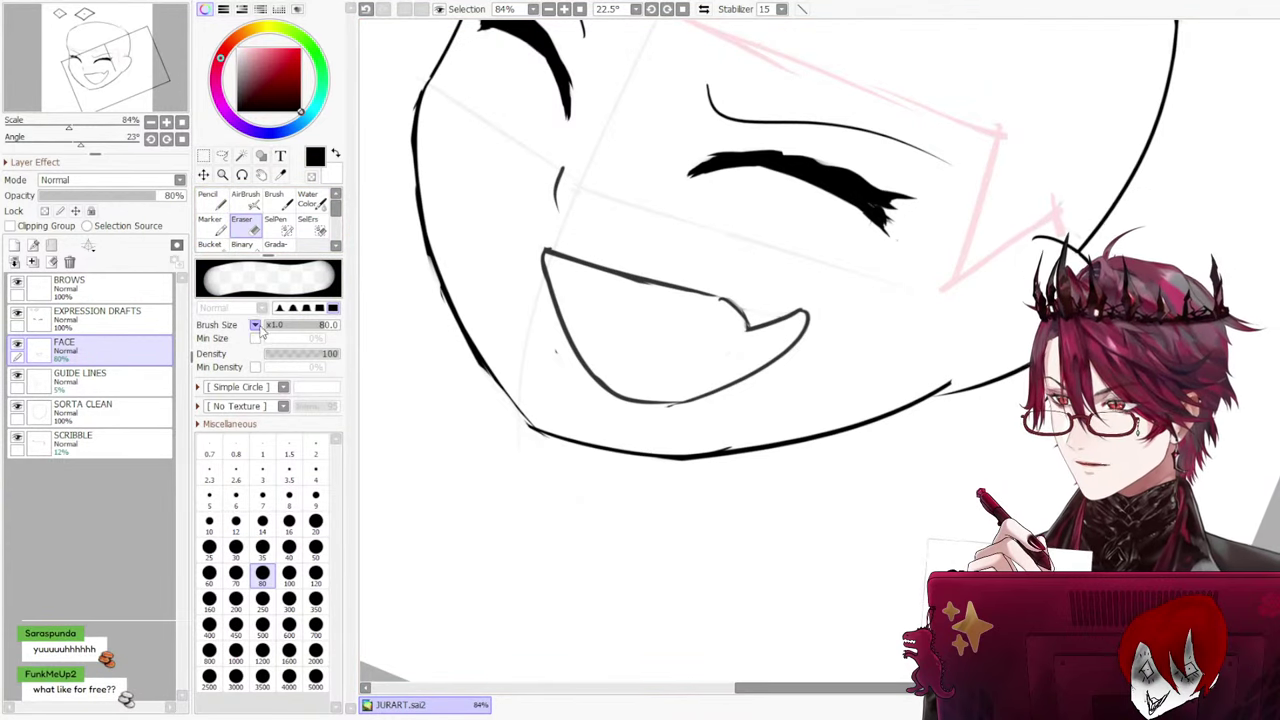
click(262, 495)
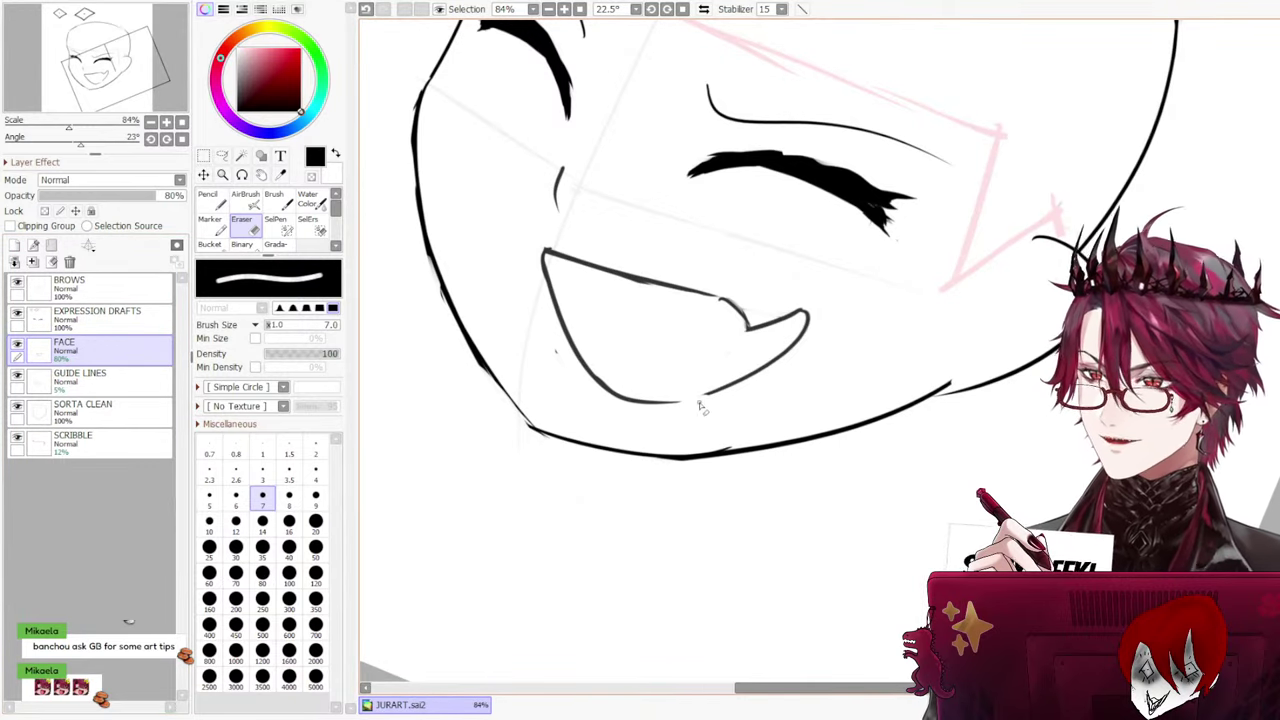
Rejoin the mouth's lower line with a Pencil stroke from its ear-side curve, undoing uneven attempts
key(n)
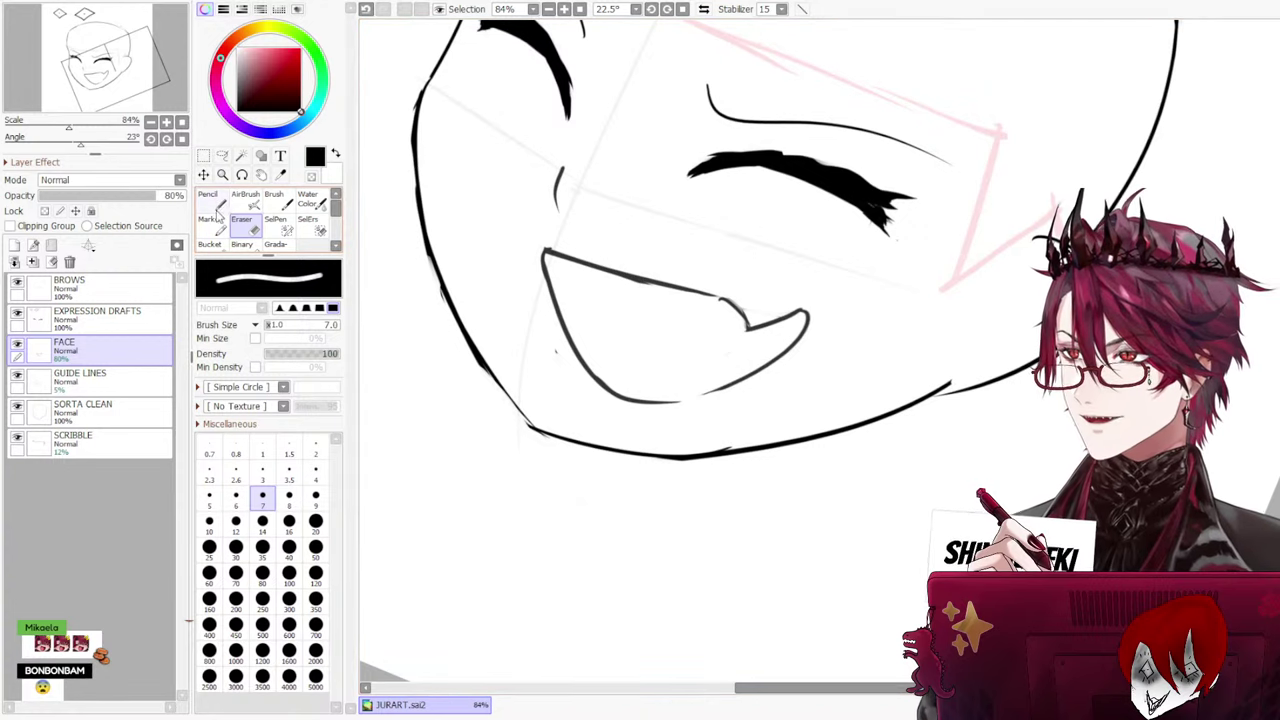
drag(716, 391, 672, 401)
key(ctrl+z)
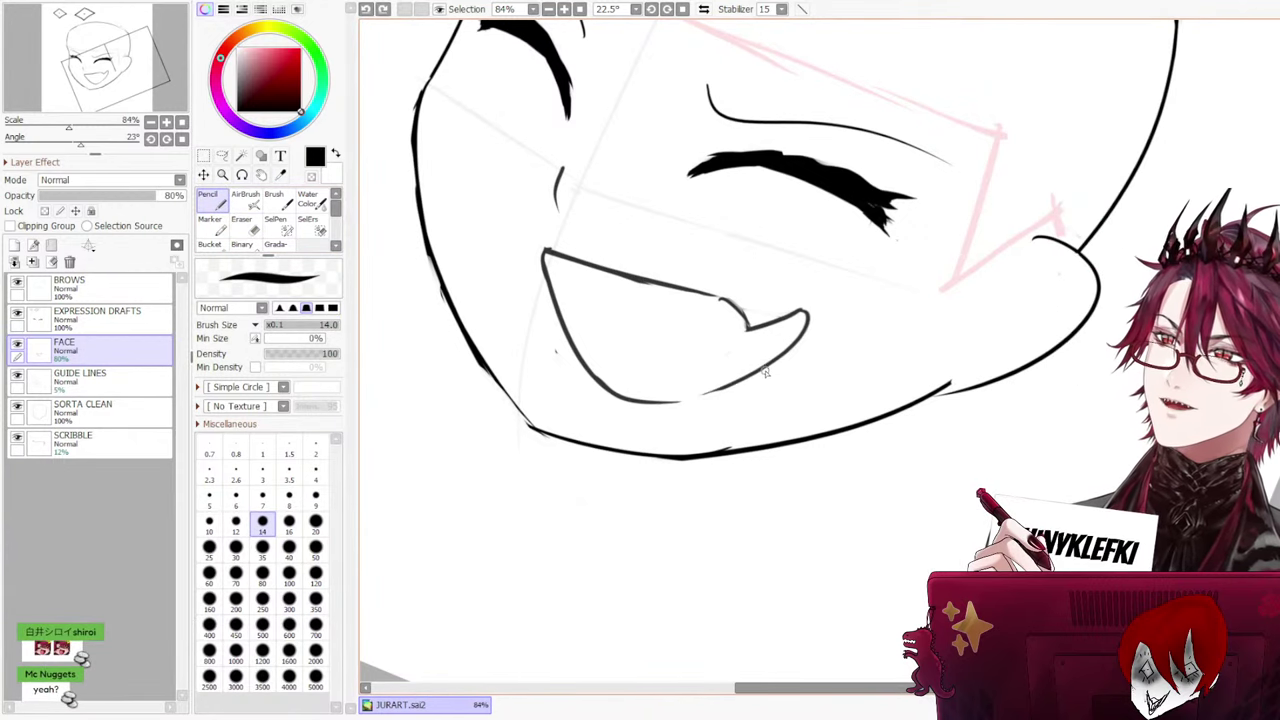
drag(762, 371, 642, 405)
key(ctrl+z)
drag(747, 380, 657, 402)
key(ctrl+z)
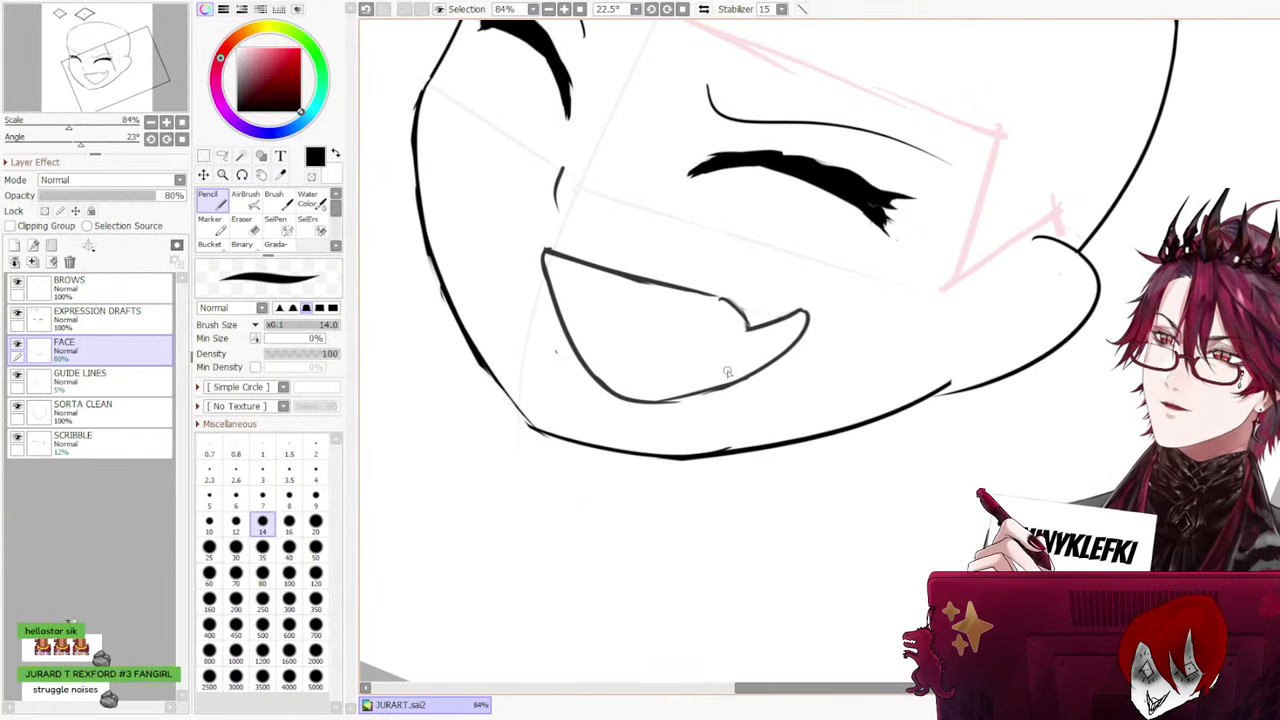
key(ctrl+z)
drag(748, 375, 654, 401)
key(ctrl+z)
mouse_move(744, 382)
mouse_down()
mouse_move(706, 354)
mouse_move(748, 390)
mouse_move(652, 399)
mouse_up()
key(ctrl+z)
key(ctrl+z)
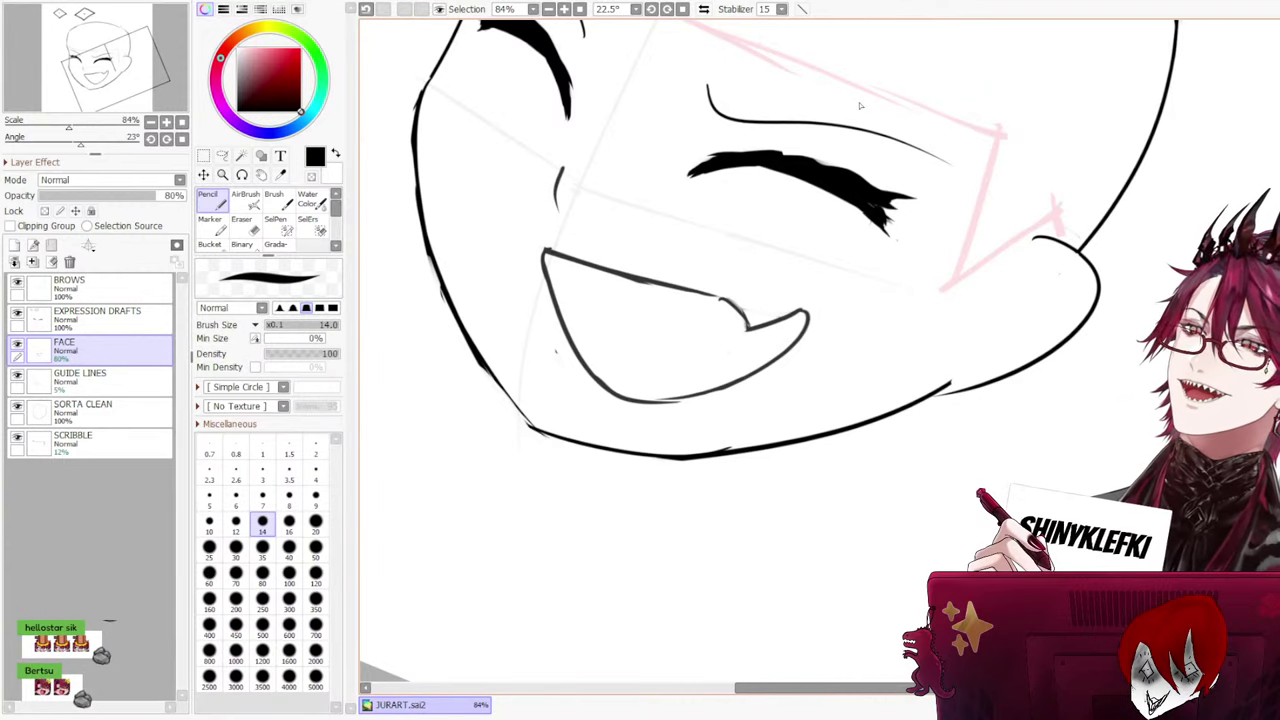
Reset the canvas rotation to 0° and check the finished mouth against the whole face
click(652, 10)
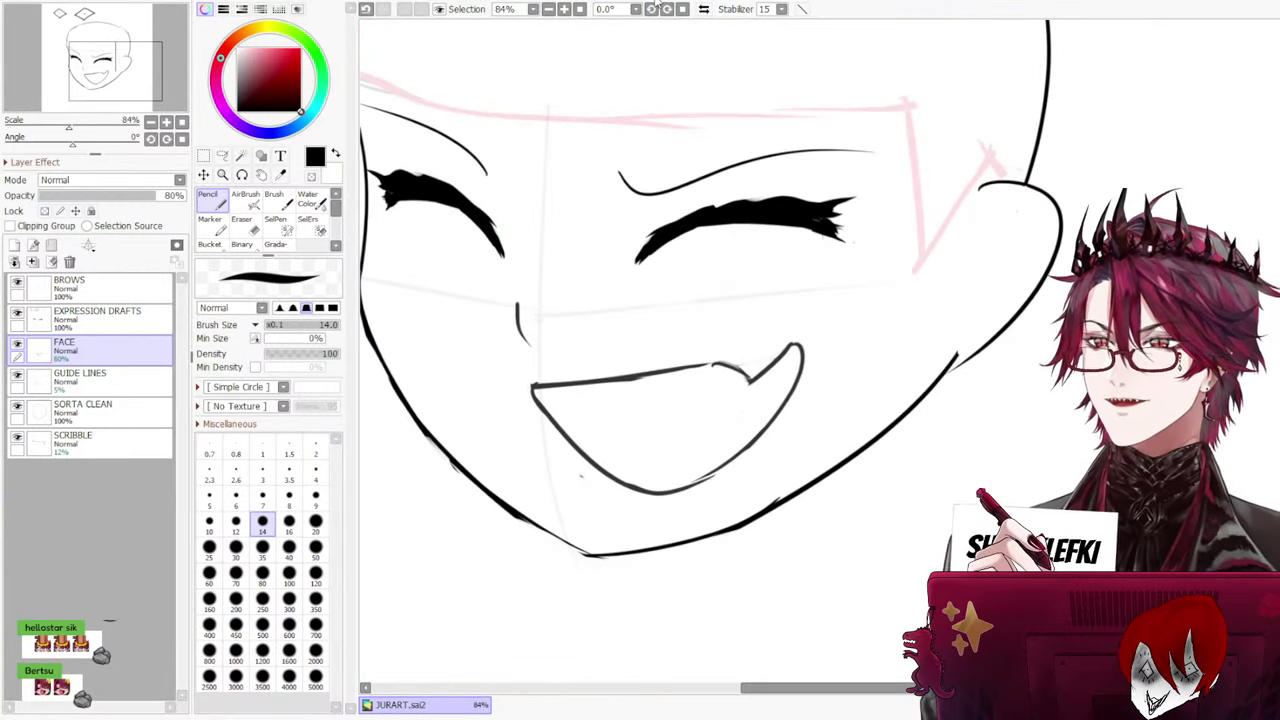
scroll(560, 337, down, 4)
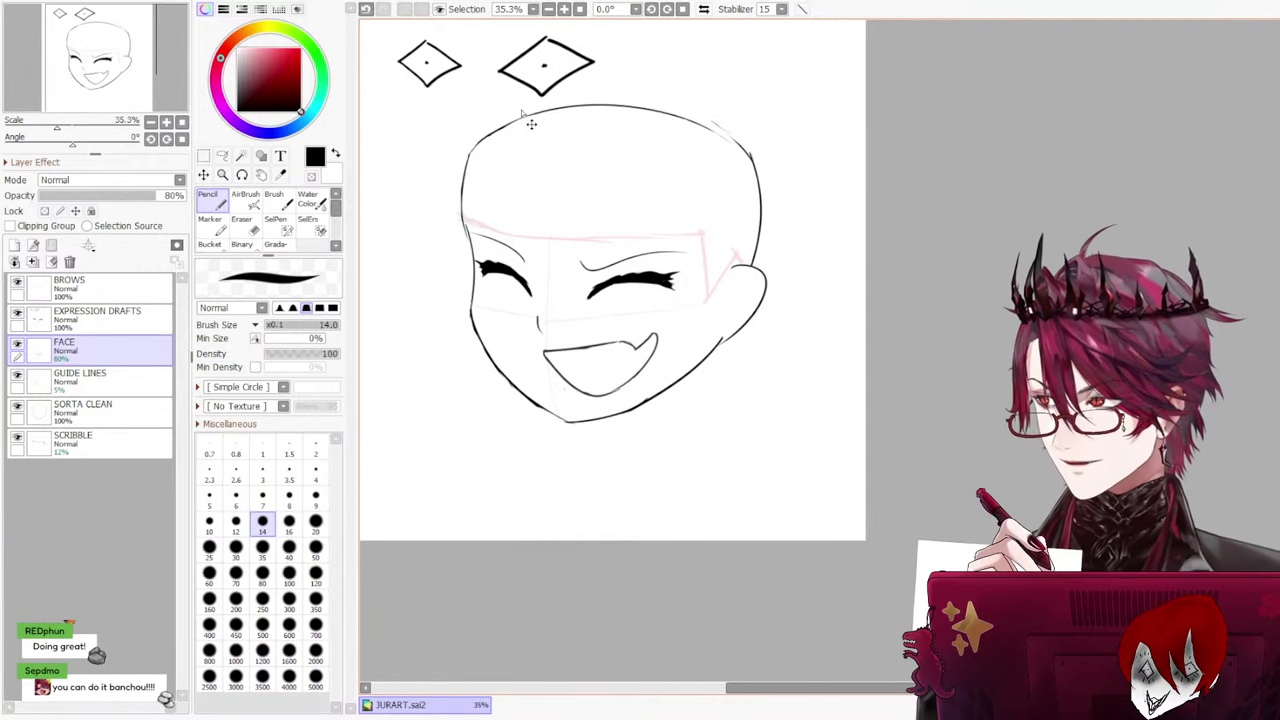
scroll(527, 118, up, 1)
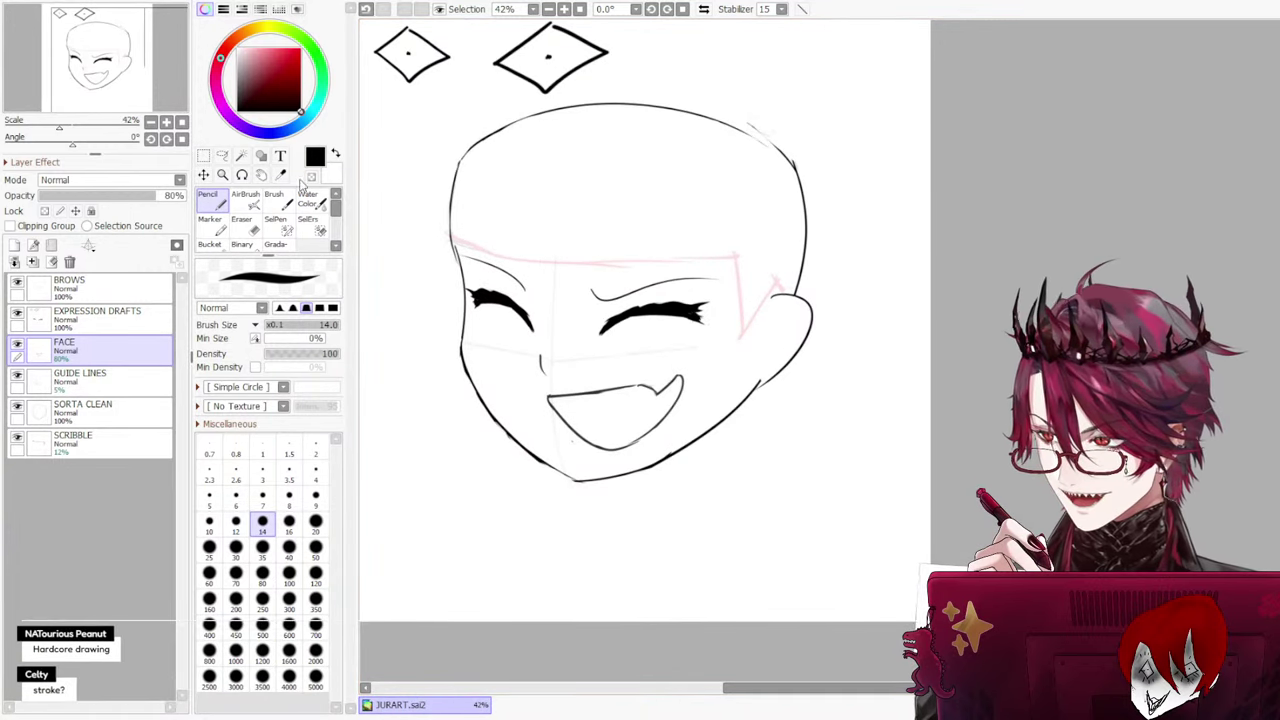
Thin and smooth the nose-side jaw line on the SORTA CLEAN layer with the size 7 Eraser
click(90, 410)
scroll(643, 423, up, 5)
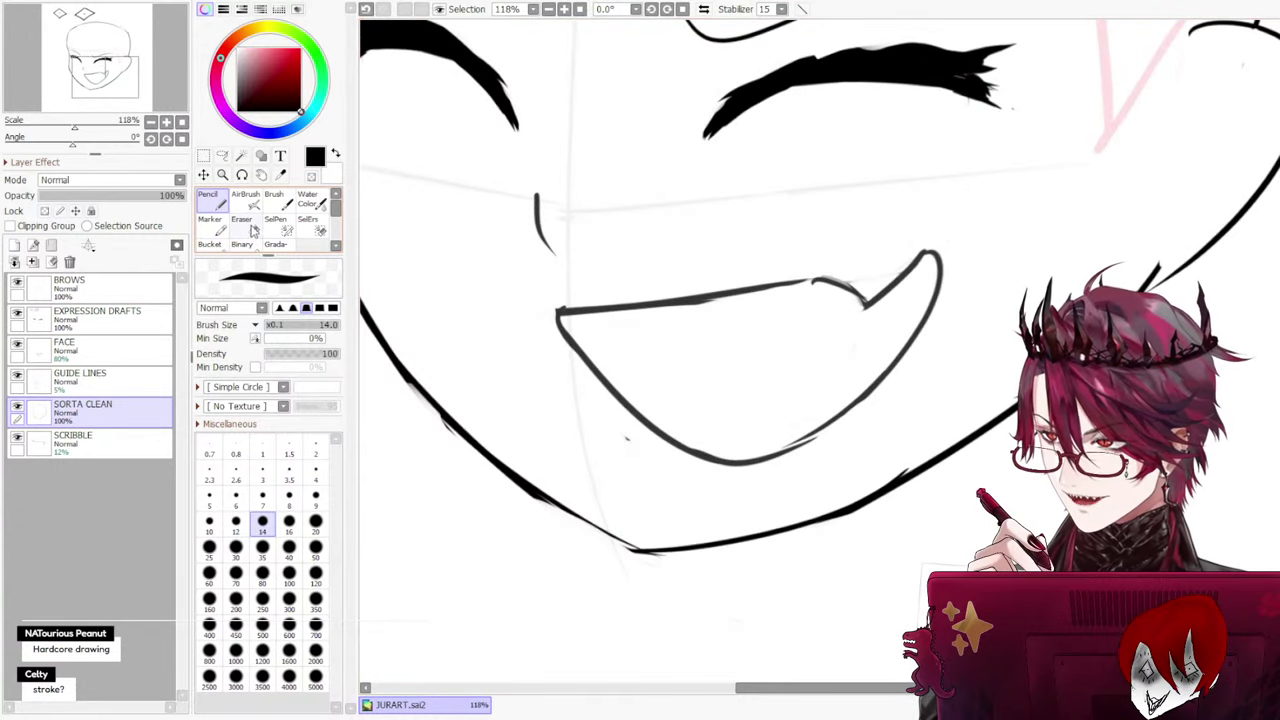
key(e)
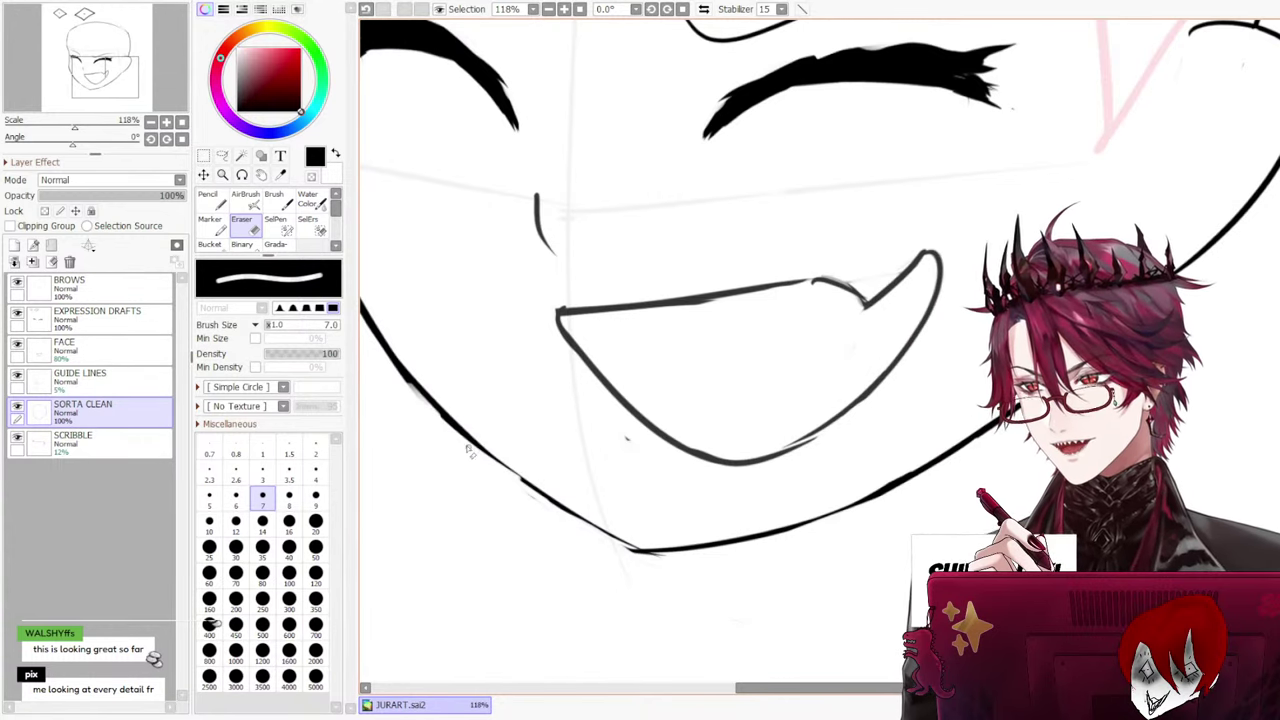
key(ctrl+z)
key(ctrl+z)
drag(390, 353, 469, 443)
key(ctrl+z)
key(ctrl+y)
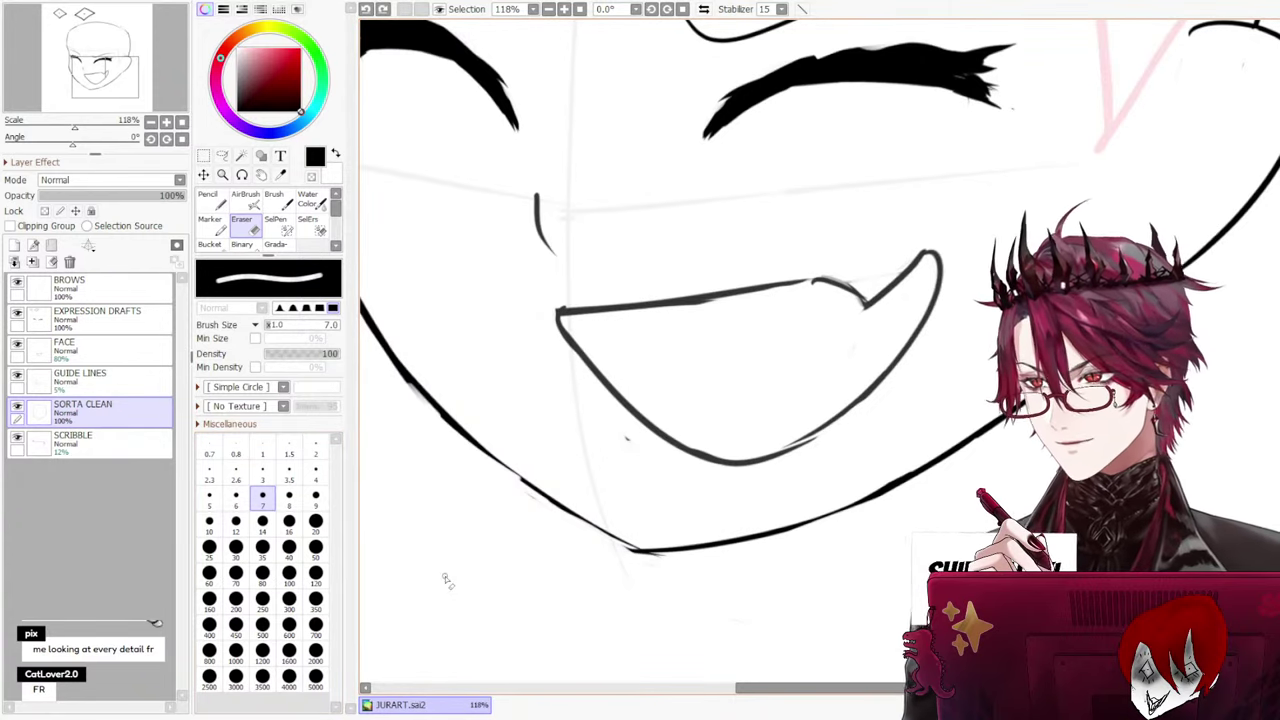
Set the Eraser size to 30, and add a layer named SORTA CLEAN 2 directly above SORTA CLEAN
scroll(563, 271, down, 3)
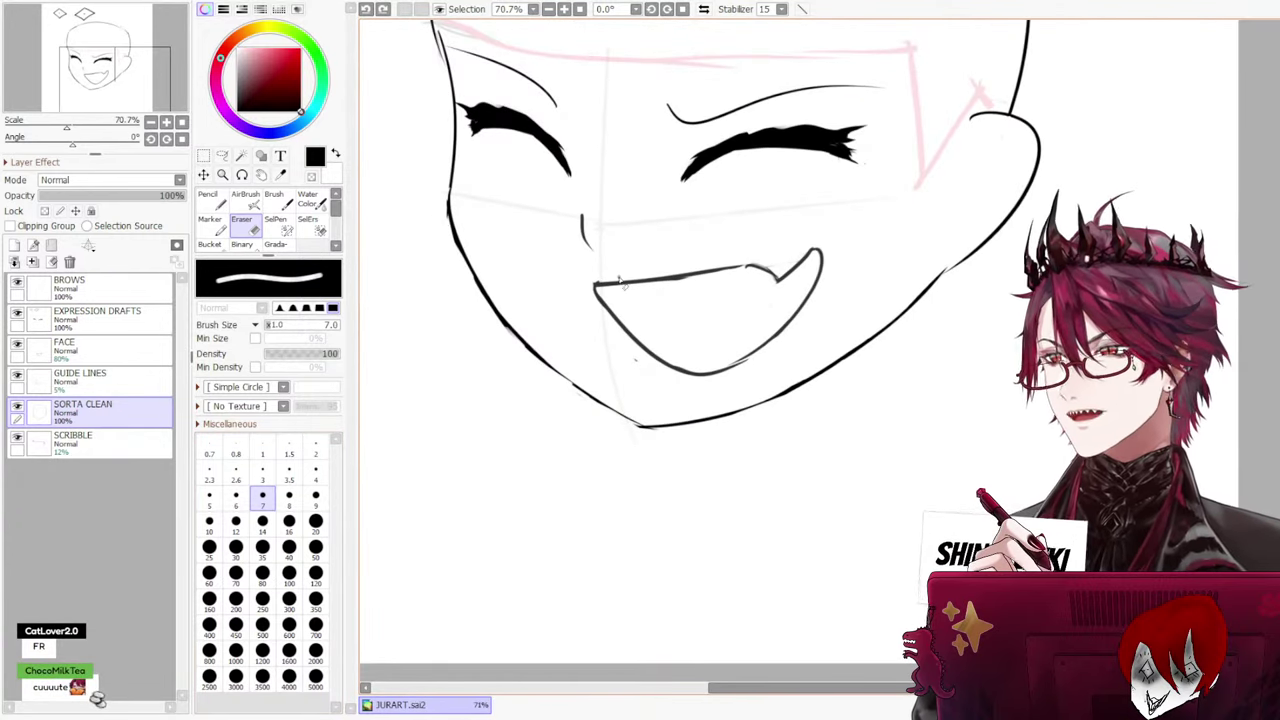
scroll(513, 298, down, 1)
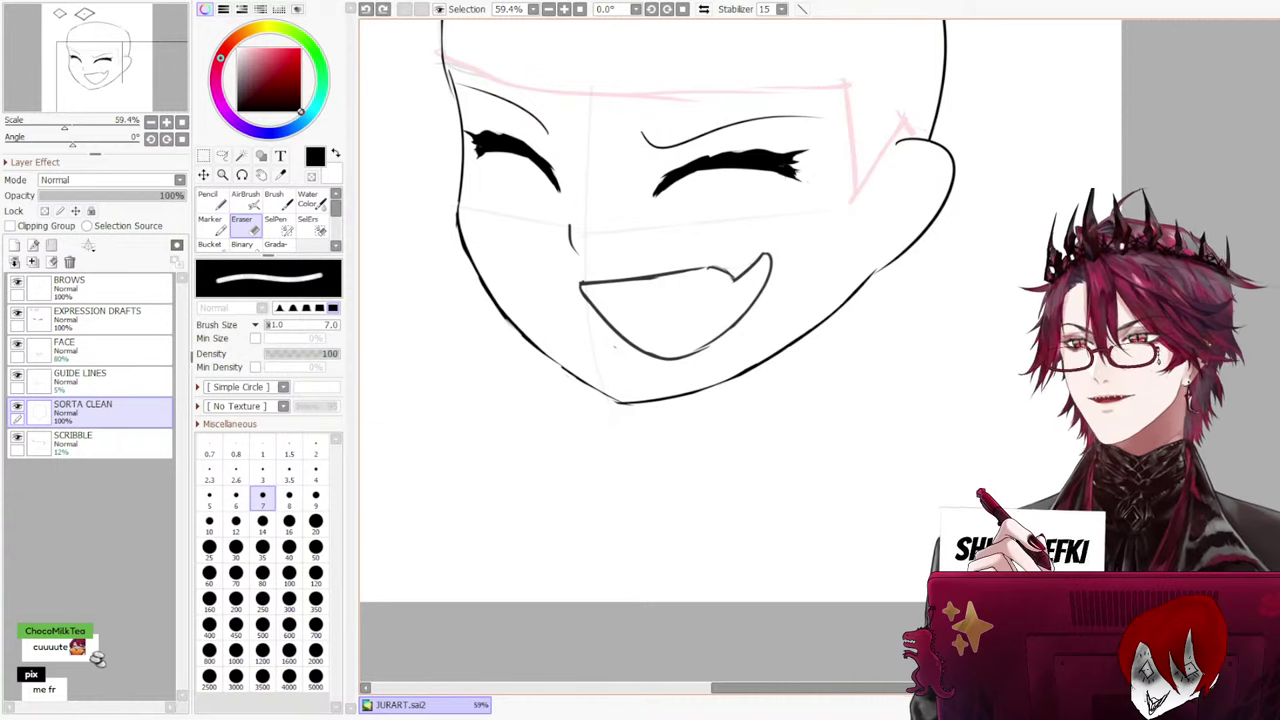
drag(640, 300, 640, 466)
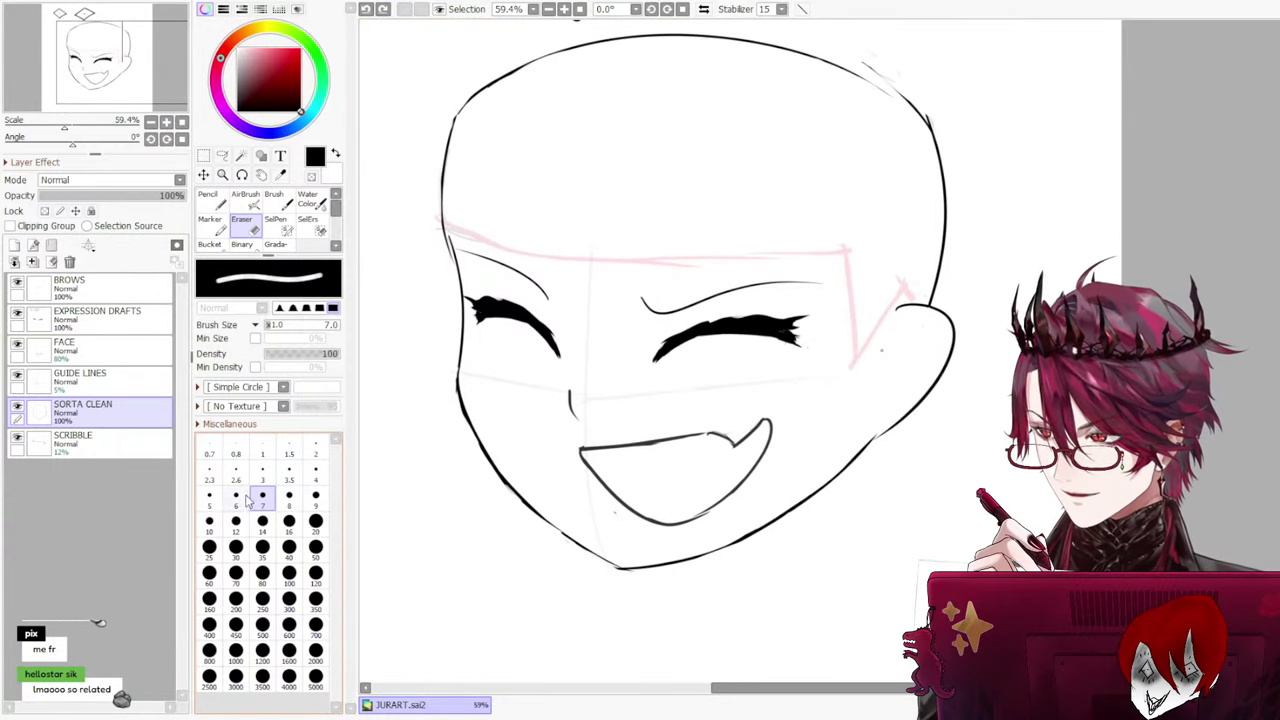
click(236, 547)
click(14, 245)
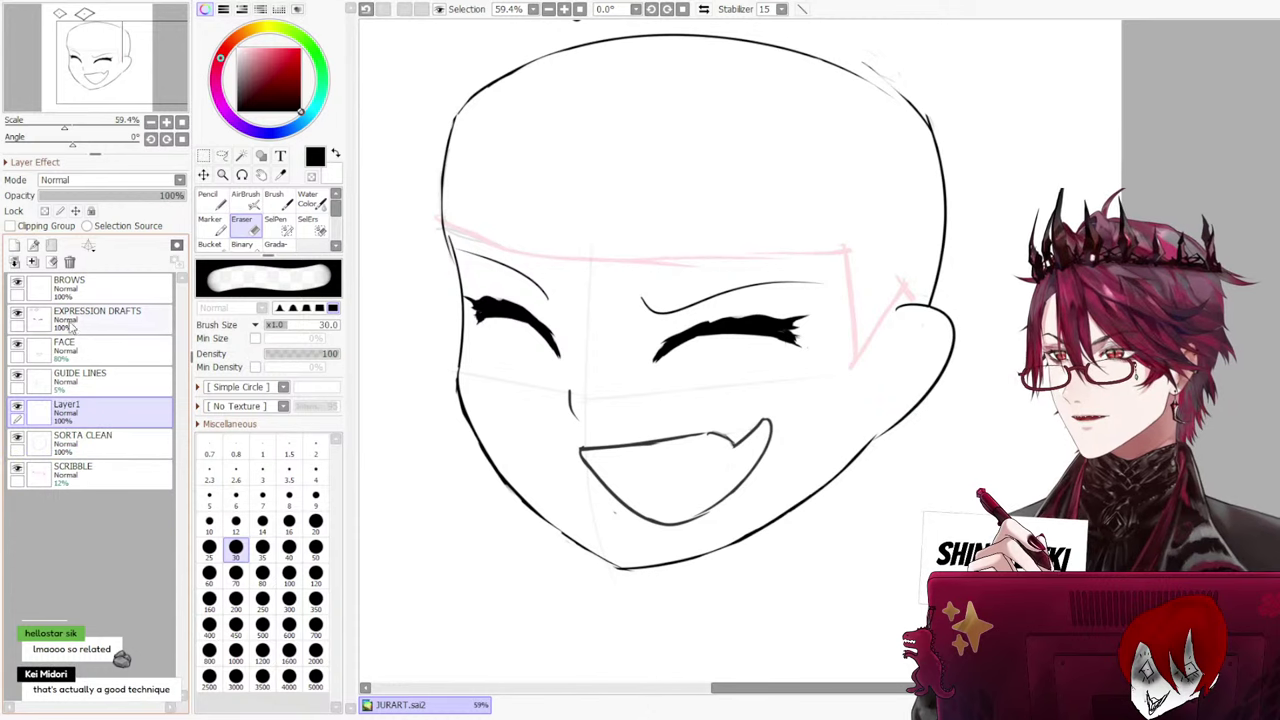
double_click(70, 403)
text(SORTA CLEAN 2)
key(Return)
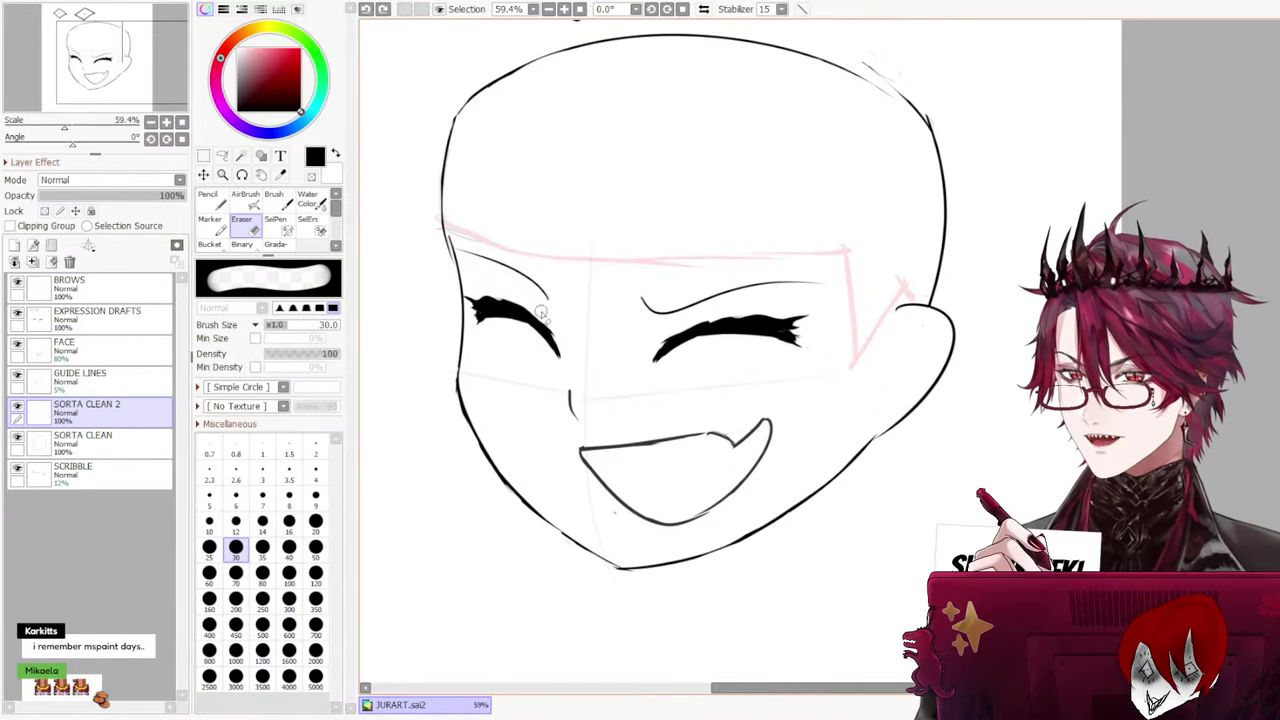
Switch to the Pencil, try size 14 strokes along the ear-side jaw on SORTA CLEAN 2, undo them, and set the brush size to 35
key(n)
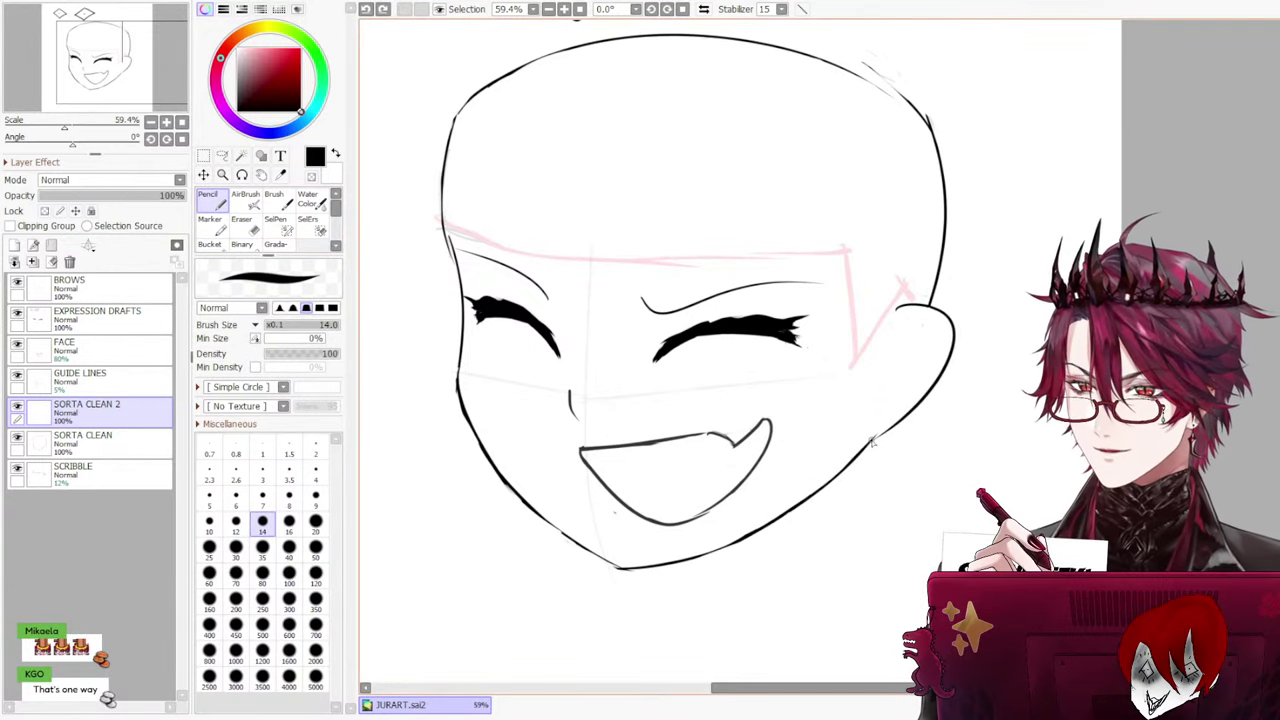
drag(871, 441, 680, 558)
key(ctrl+z)
drag(865, 444, 698, 539)
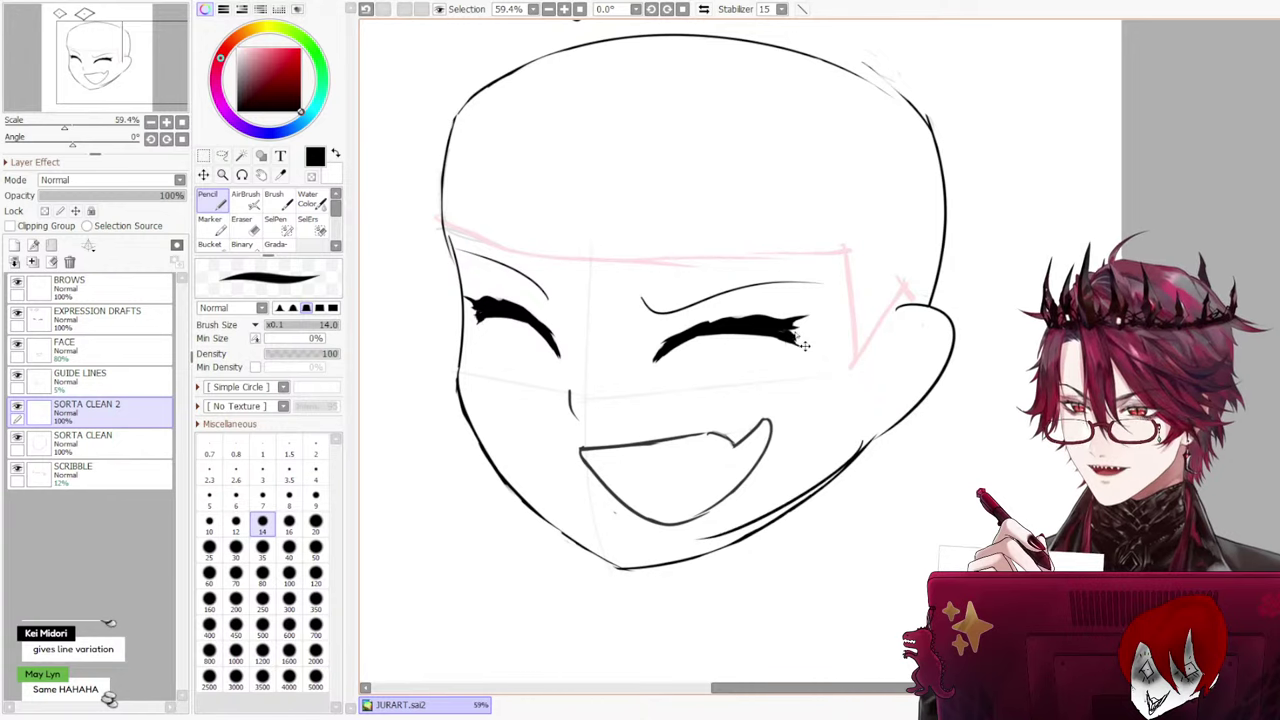
key(ctrl+z)
click(262, 547)
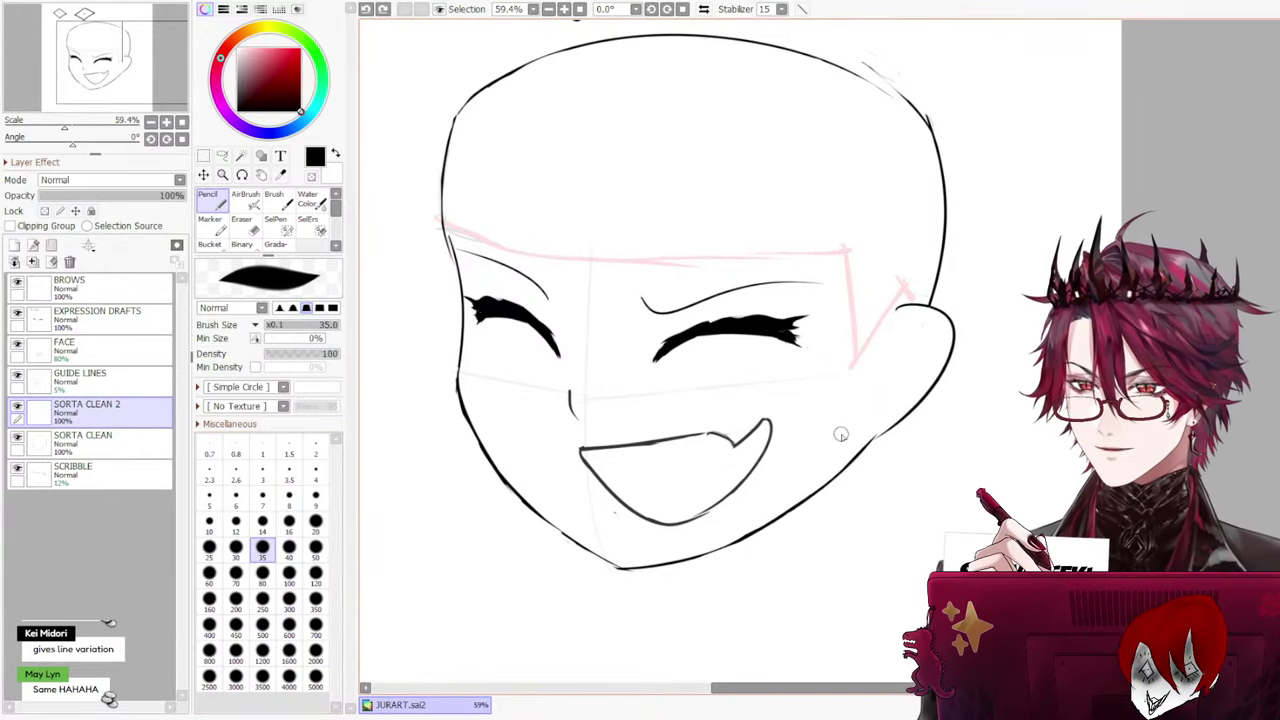
Trace the ear-side jaw line from below the ear to the chin with the size 35 Pencil, undoing uneven attempts
mouse_move(866, 444)
mouse_down()
mouse_move(714, 540)
mouse_move(645, 560)
mouse_up()
key(ctrl+z)
key(ctrl+z)
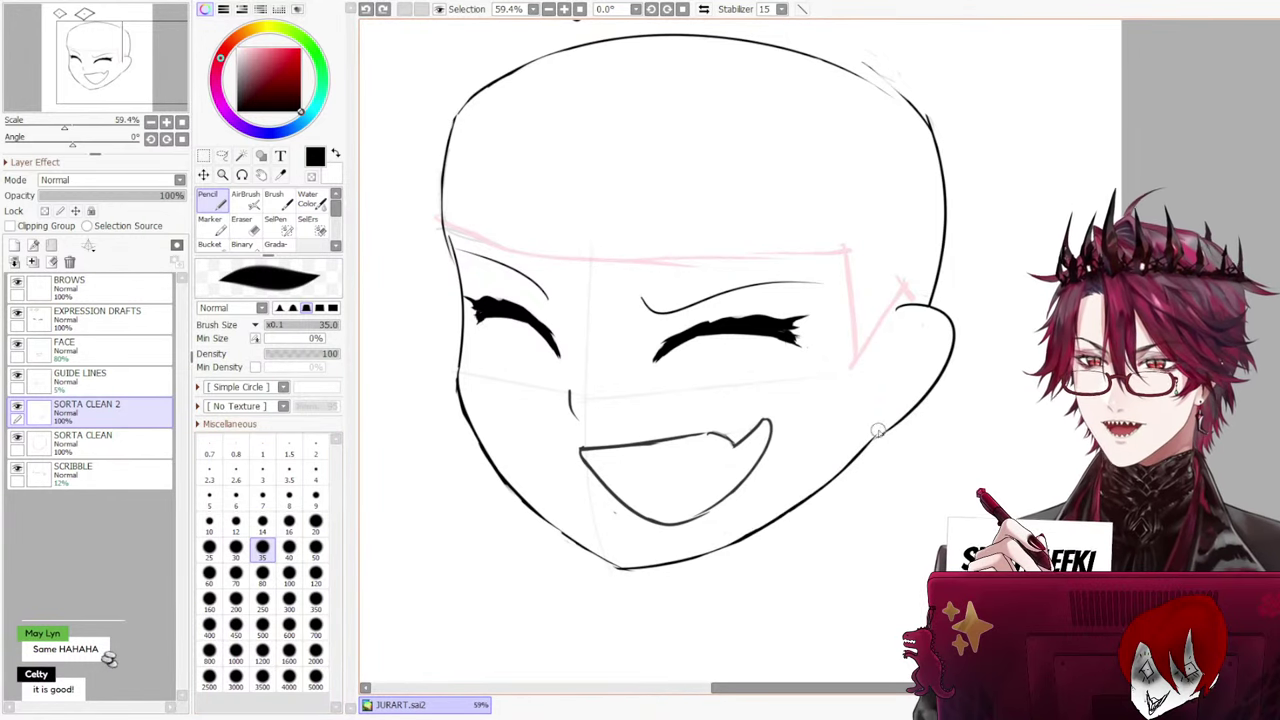
drag(877, 431, 657, 542)
key(ctrl+z)
drag(882, 431, 655, 568)
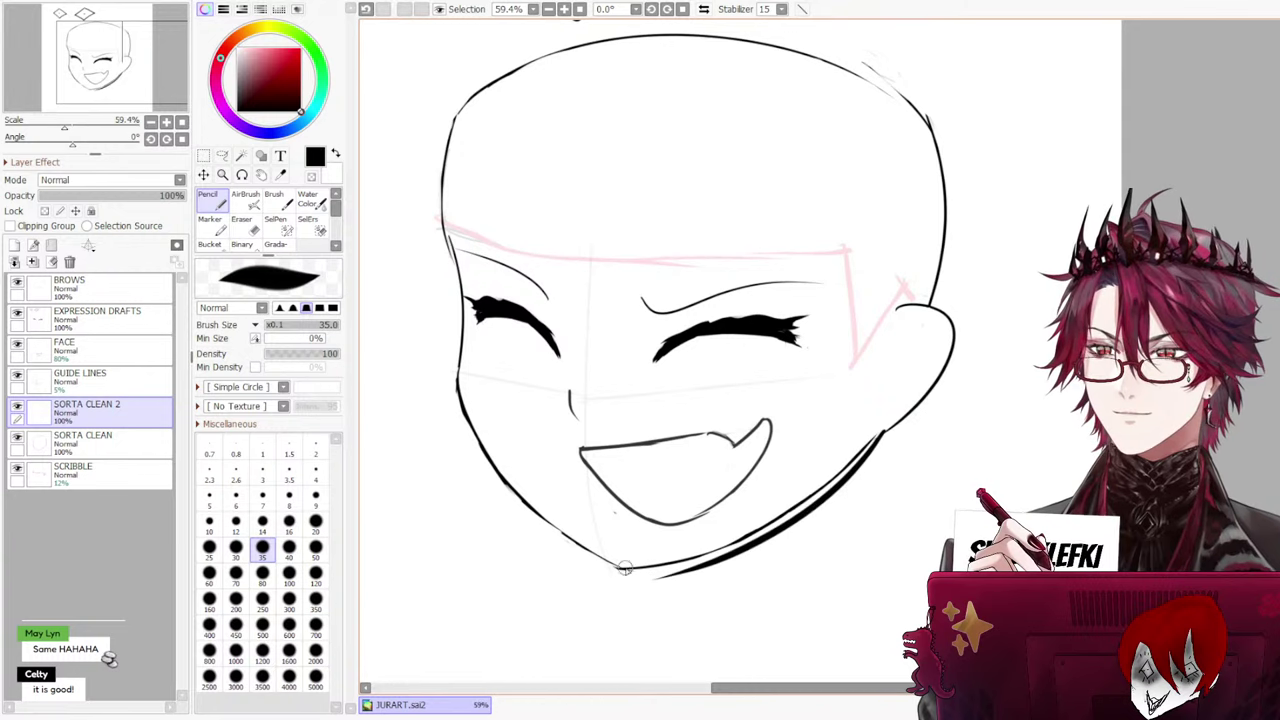
key(ctrl+z)
drag(868, 440, 640, 564)
key(ctrl+z)
drag(871, 430, 645, 566)
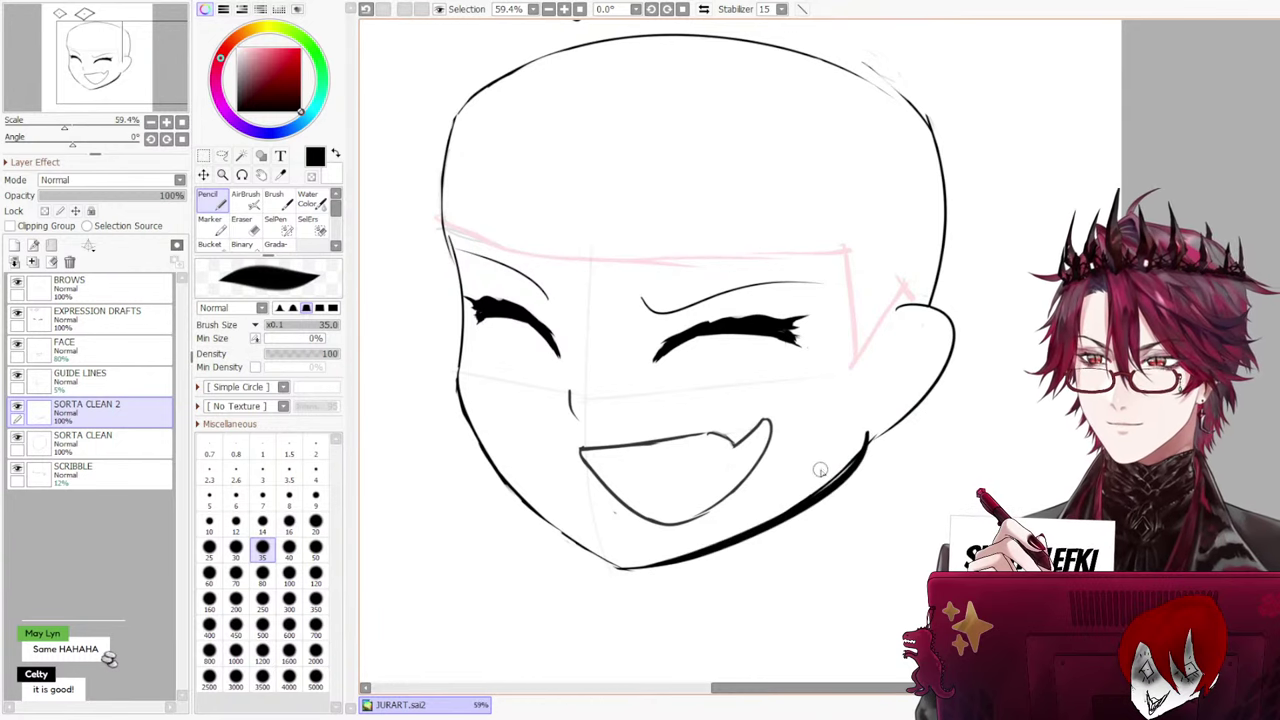
key(ctrl+z)
drag(872, 432, 668, 550)
key(ctrl+z)
drag(868, 432, 625, 572)
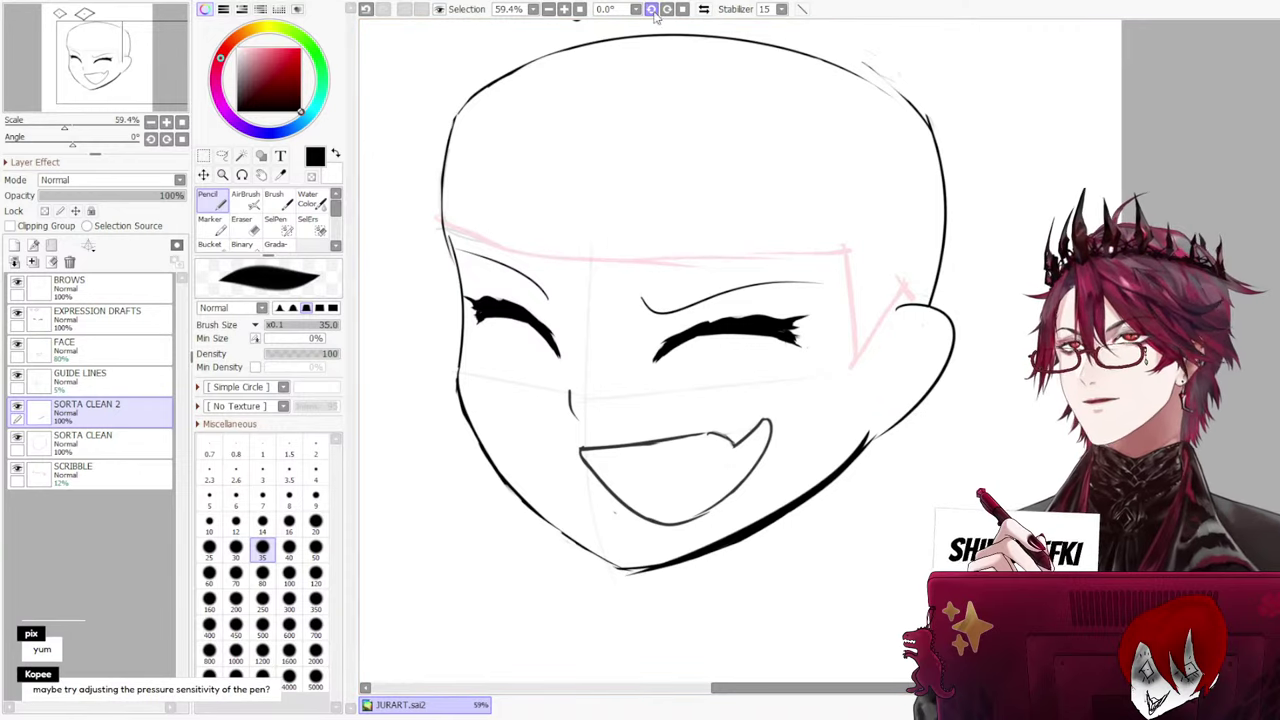
Flip the canvas view horizontally and lower the SORTA CLEAN layer's opacity to 31%
click(703, 9)
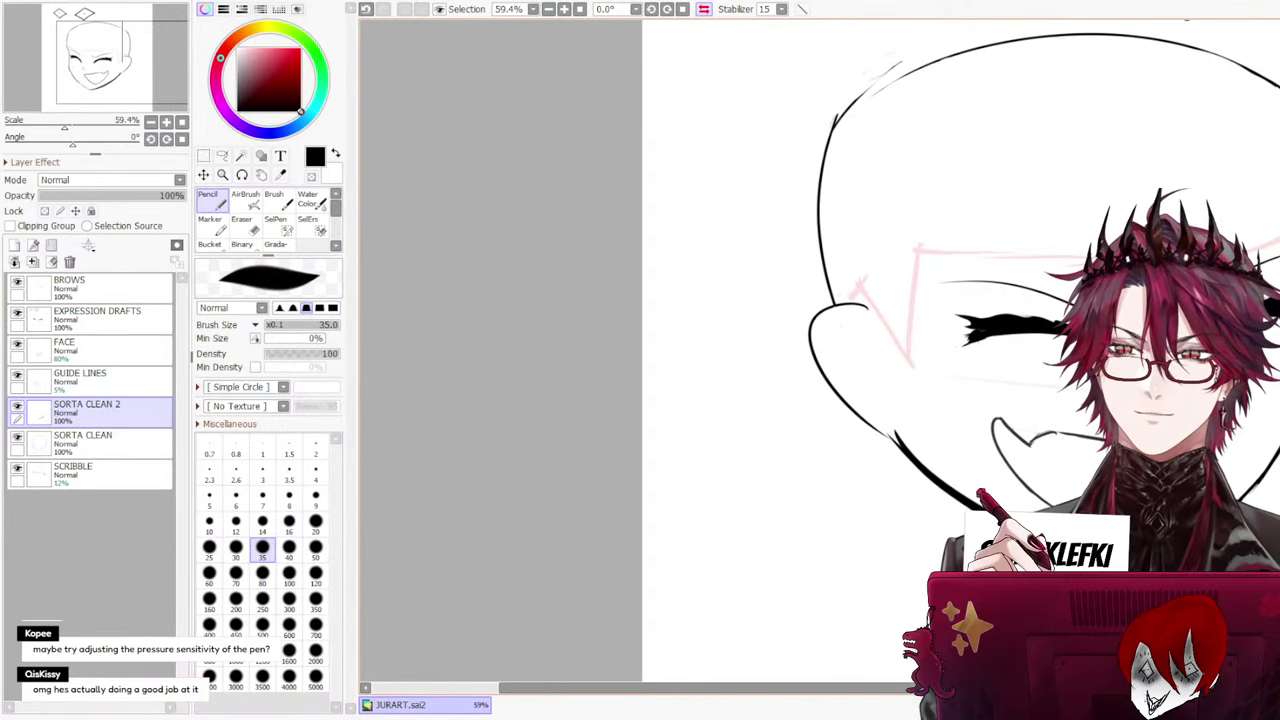
drag(893, 688, 1073, 688)
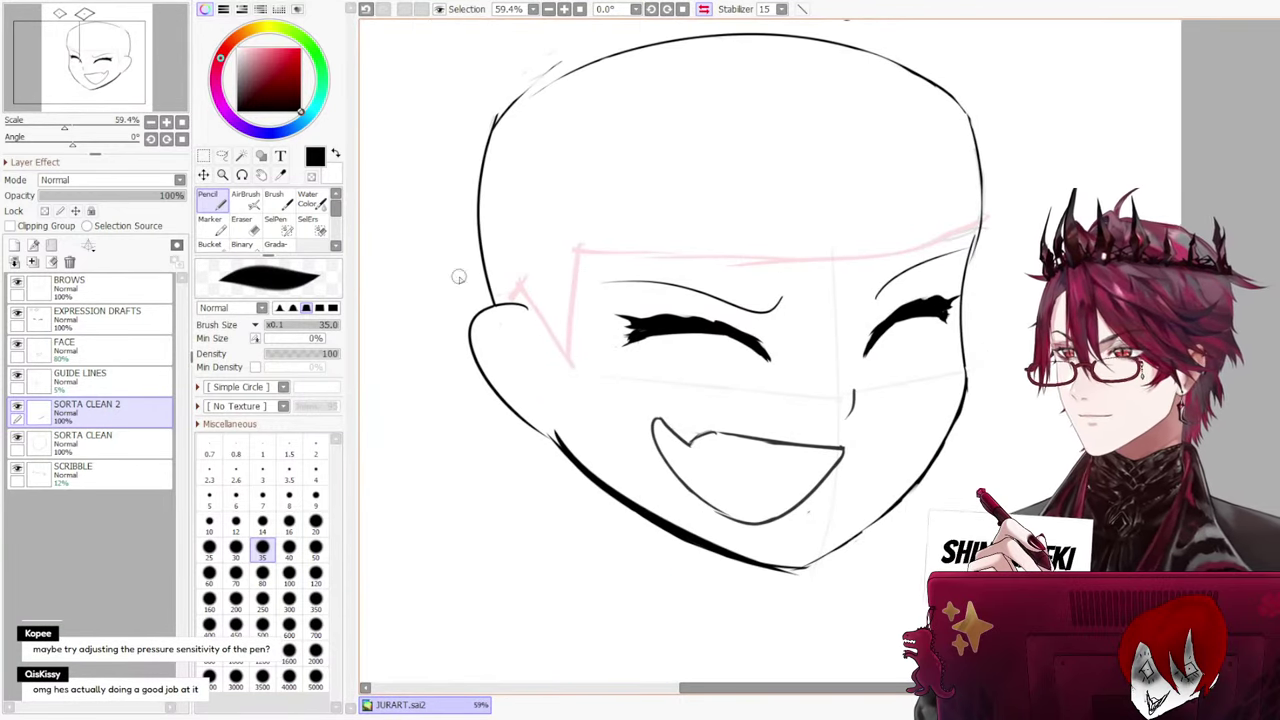
click(95, 441)
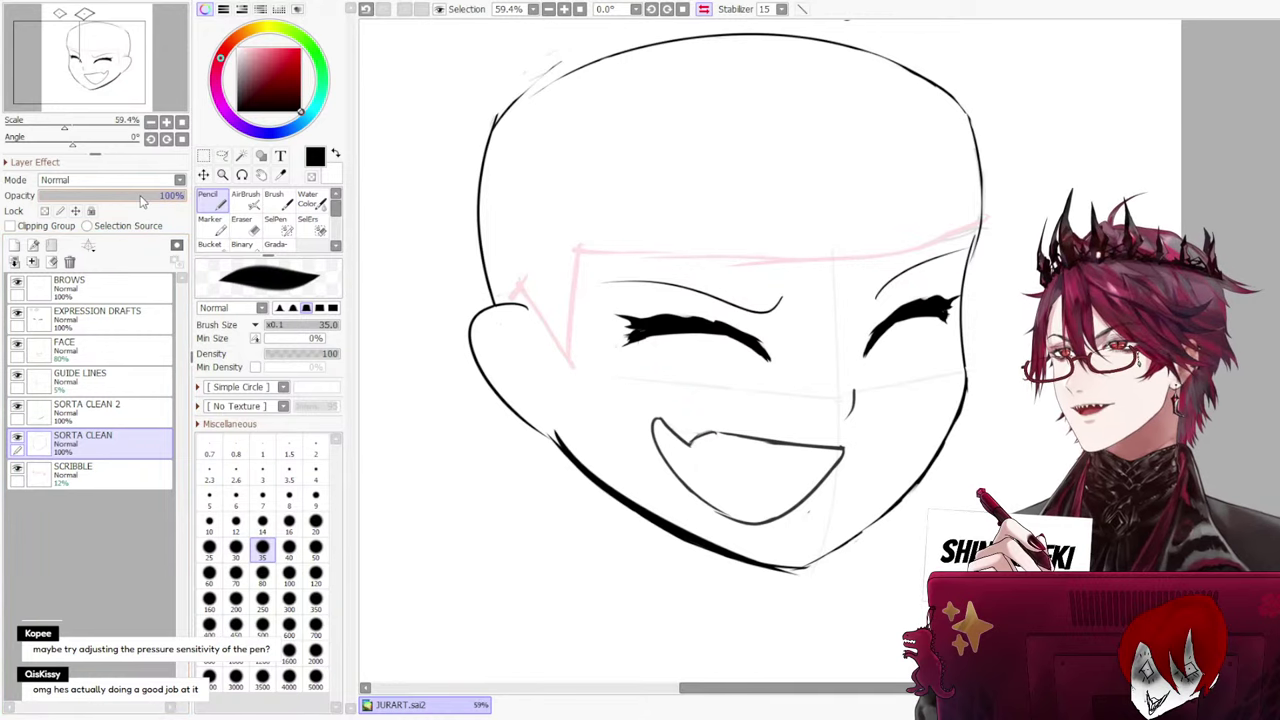
drag(140, 197, 83, 196)
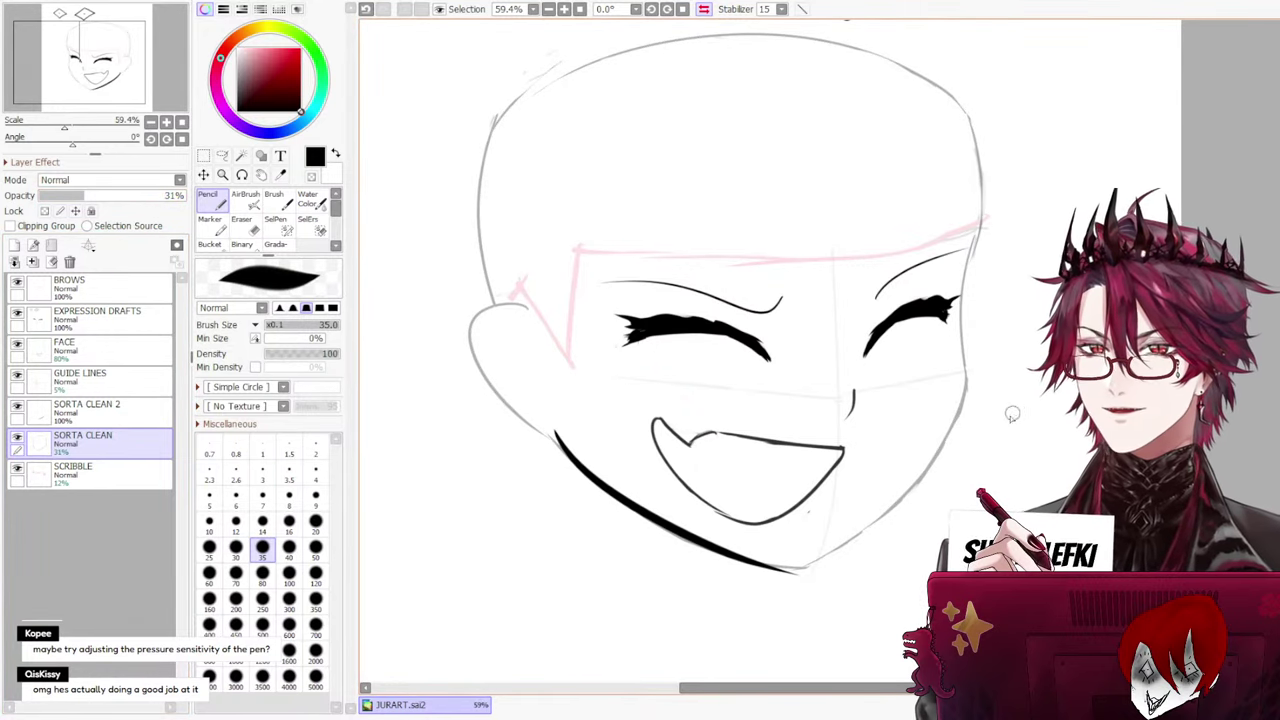
Undo the stroke on SORTA CLEAN and draw the nose-side jaw line from cheek to chin on SORTA CLEAN 2, redoing uneven strokes
drag(967, 380, 836, 560)
key(ctrl+z)
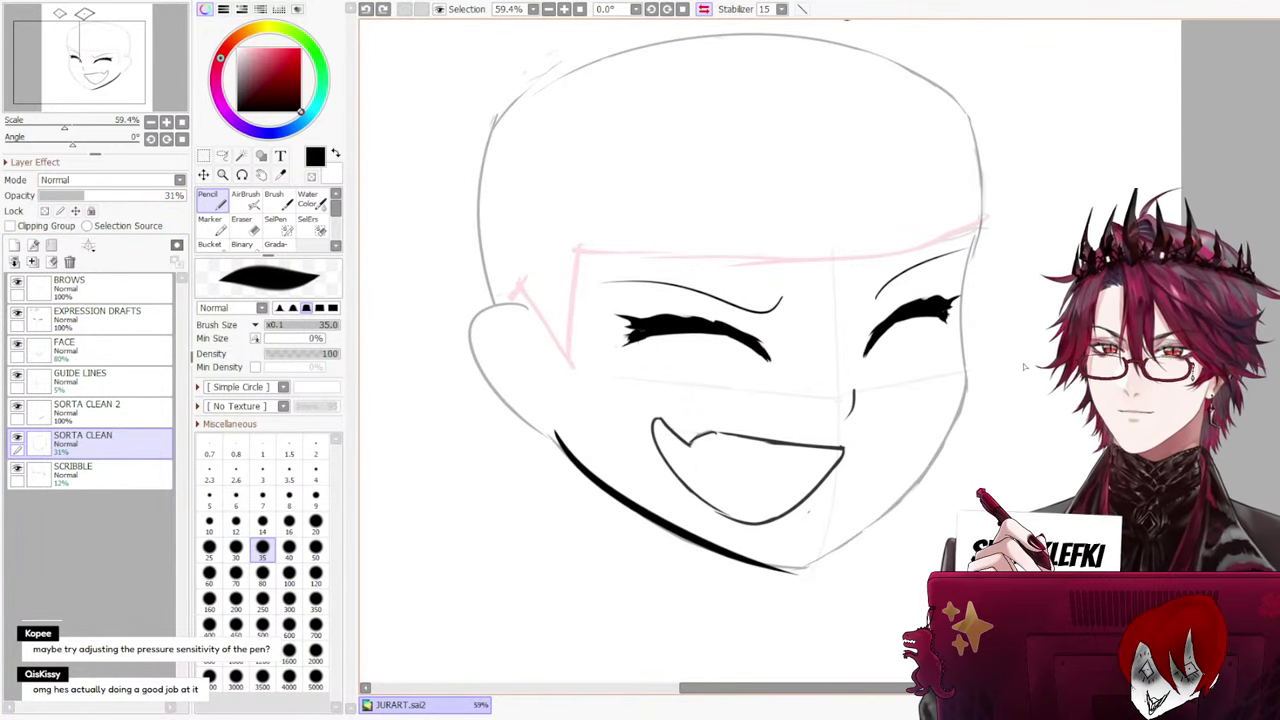
click(116, 408)
drag(972, 378, 840, 545)
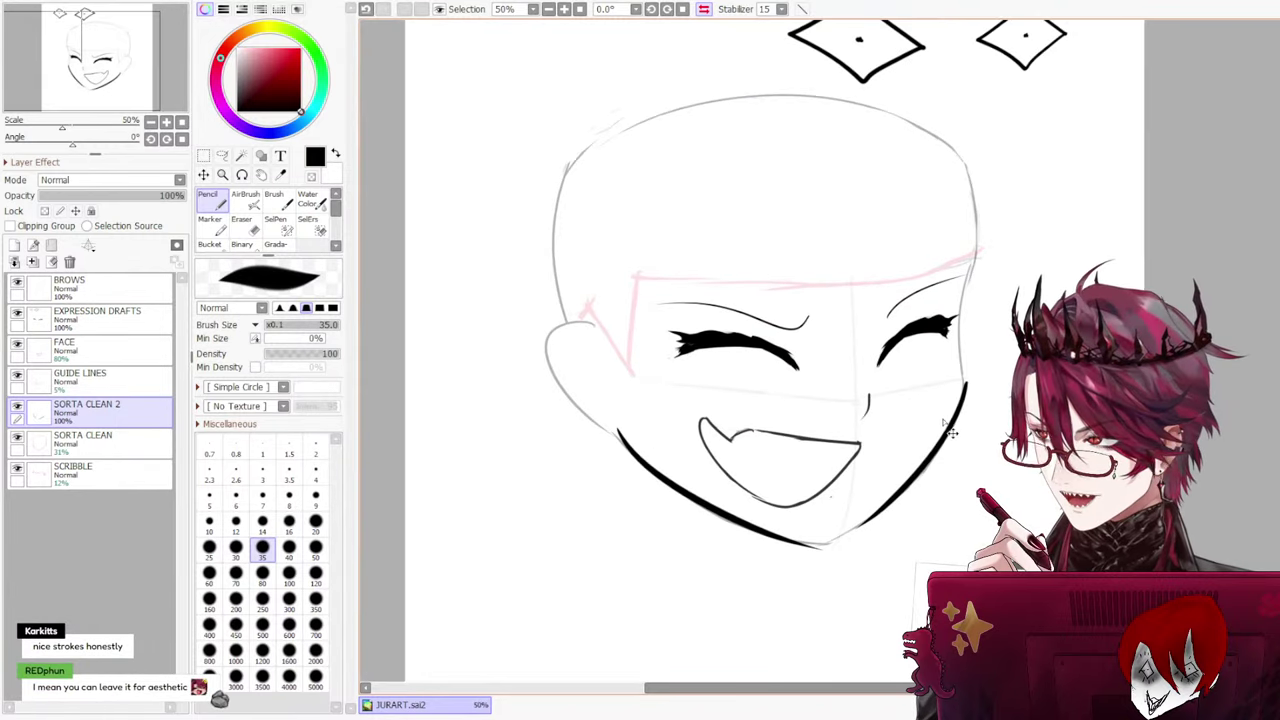
scroll(947, 417, down, 1)
key(ctrl+z)
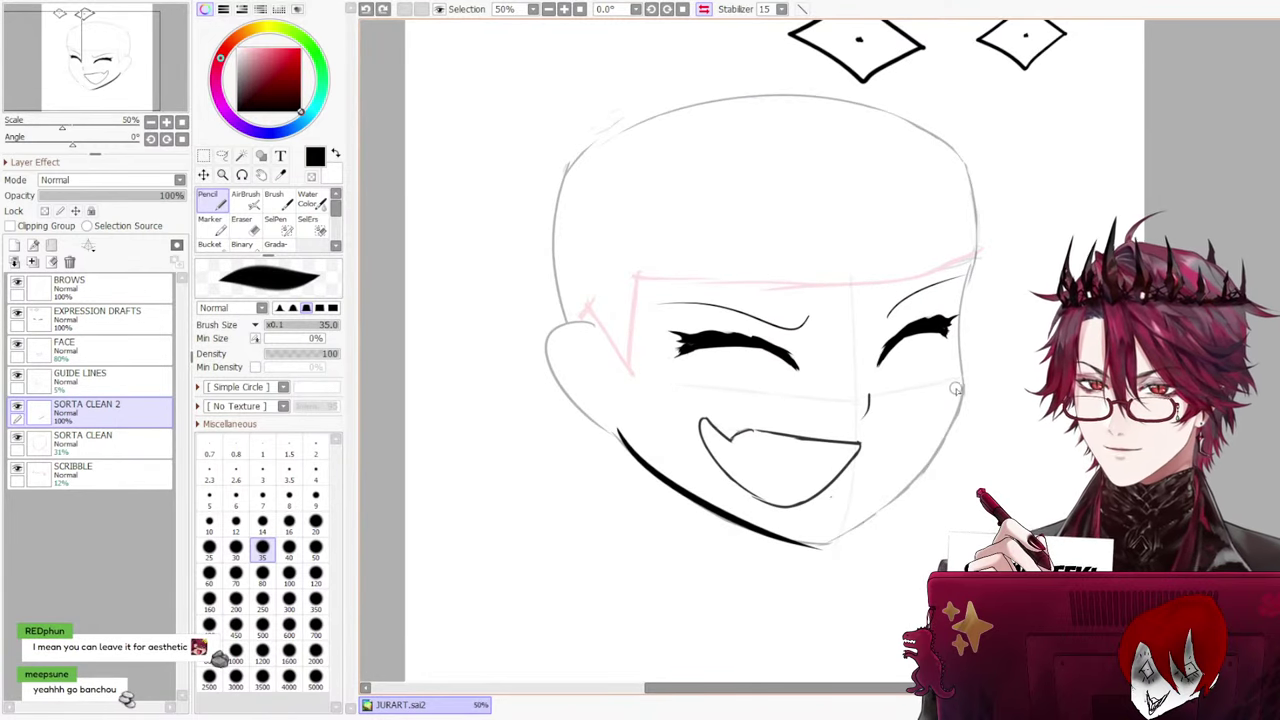
drag(964, 381, 823, 545)
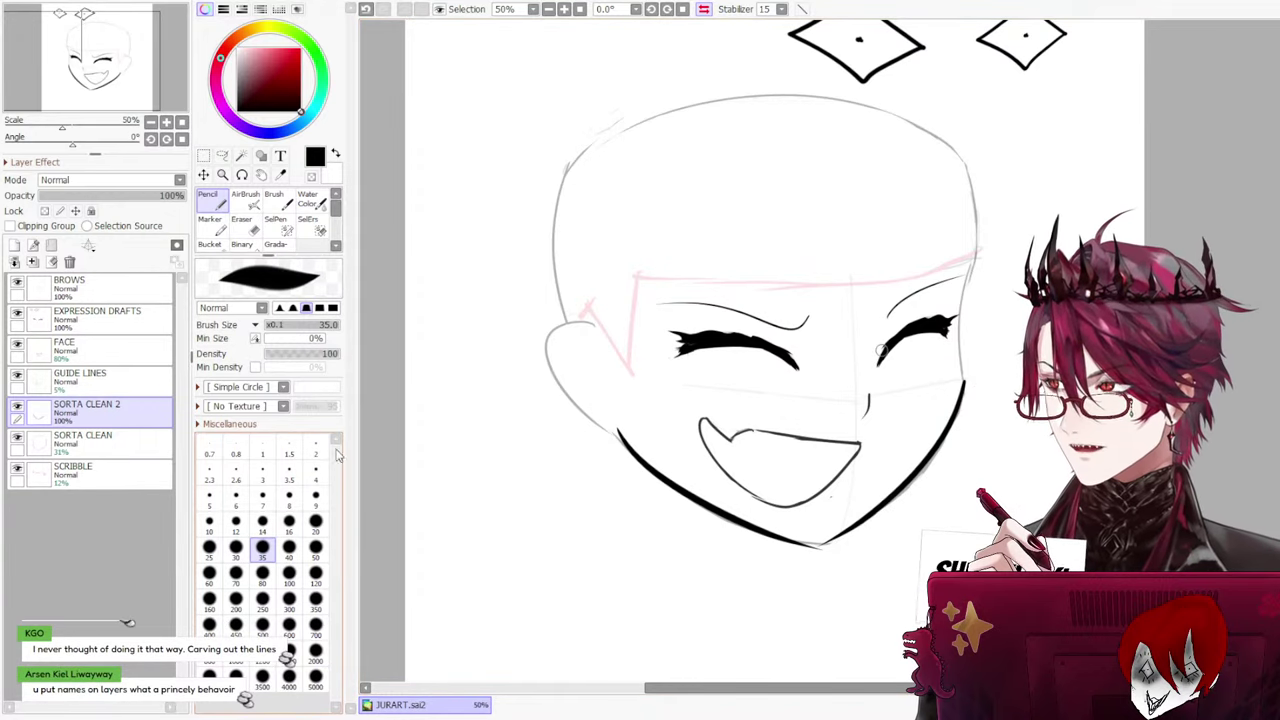
Lower the SORTA CLEAN layer's opacity to 10% and make SORTA CLEAN 2 the active layer again
click(100, 441)
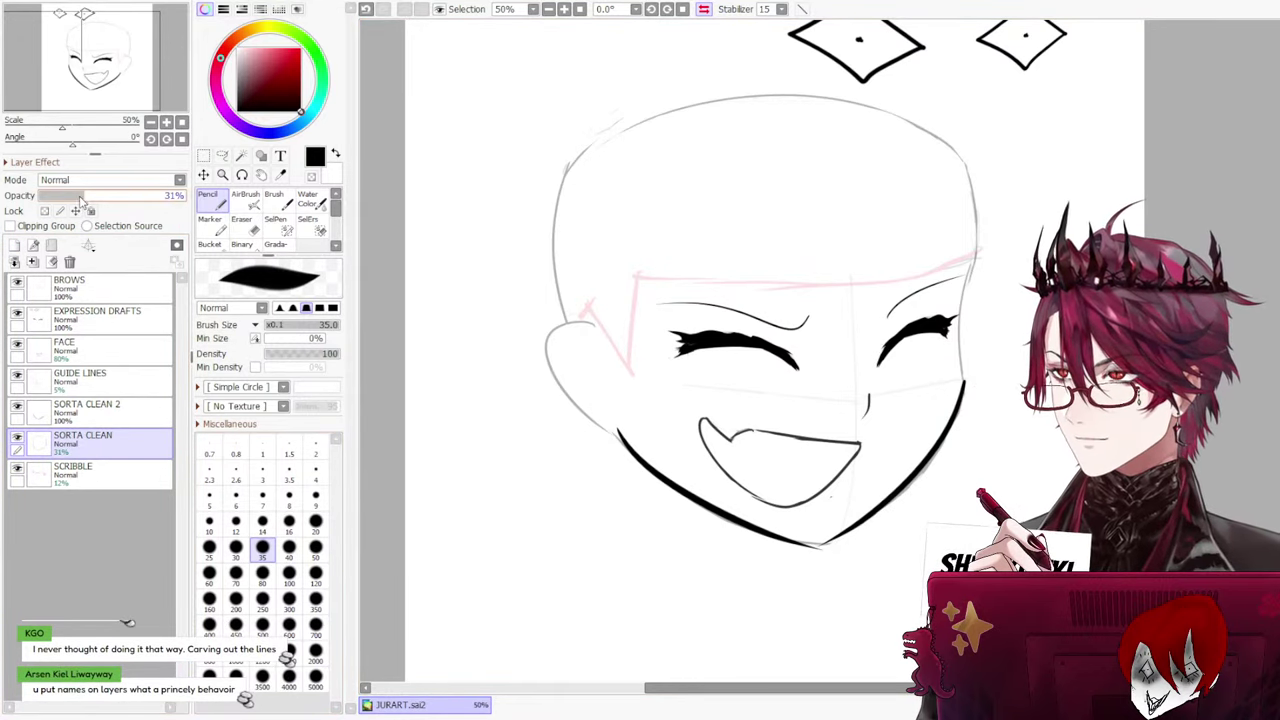
drag(82, 196, 55, 201)
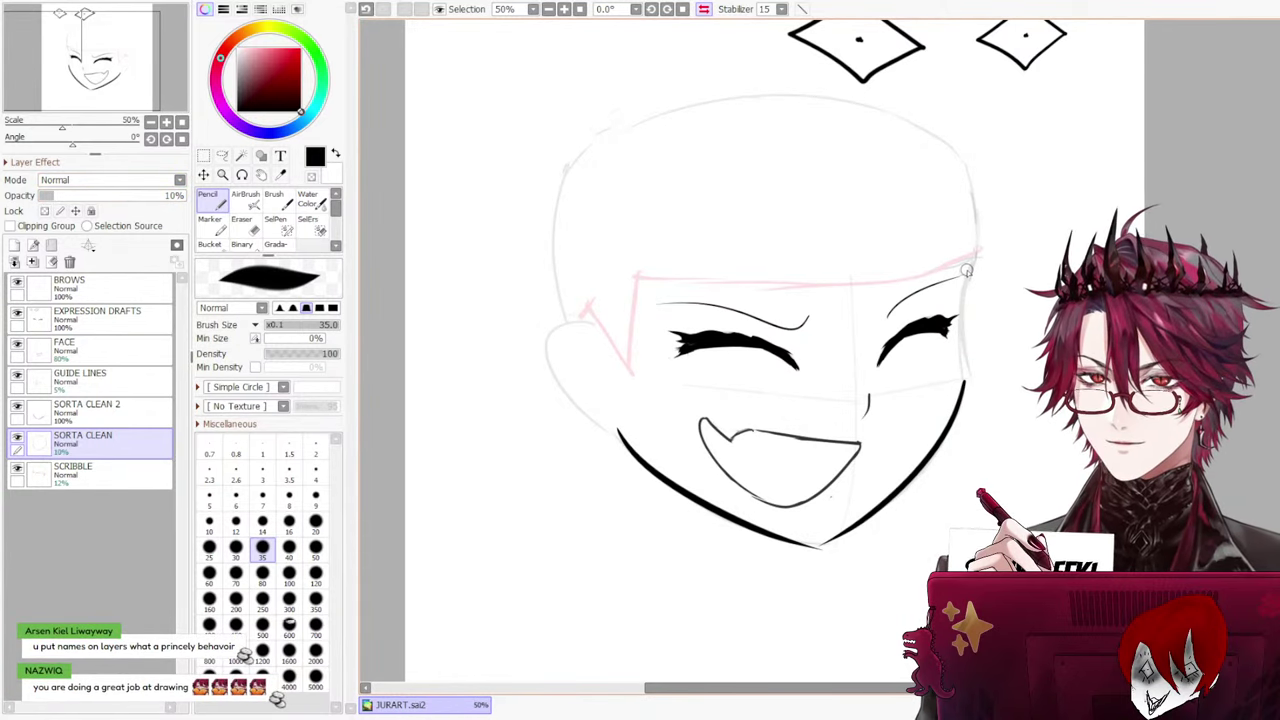
click(100, 410)
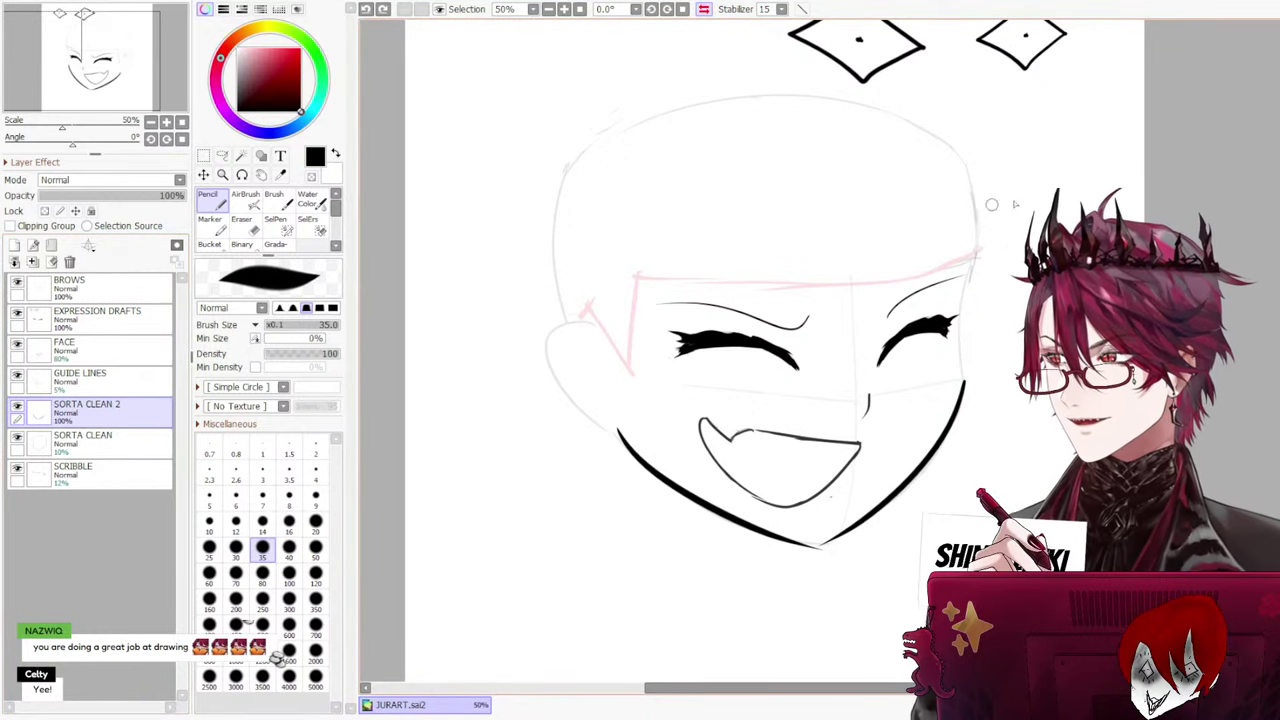
Draw the nose-side face edge from the brow down to the cheek on SORTA CLEAN 2, undoing strokes until it joins the jaw line
mouse_move(978, 252)
mouse_down()
mouse_move(955, 332)
mouse_move(954, 394)
mouse_move(974, 396)
mouse_up()
key(ctrl+z)
key(ctrl+z)
key(ctrl+z)
drag(971, 249, 962, 384)
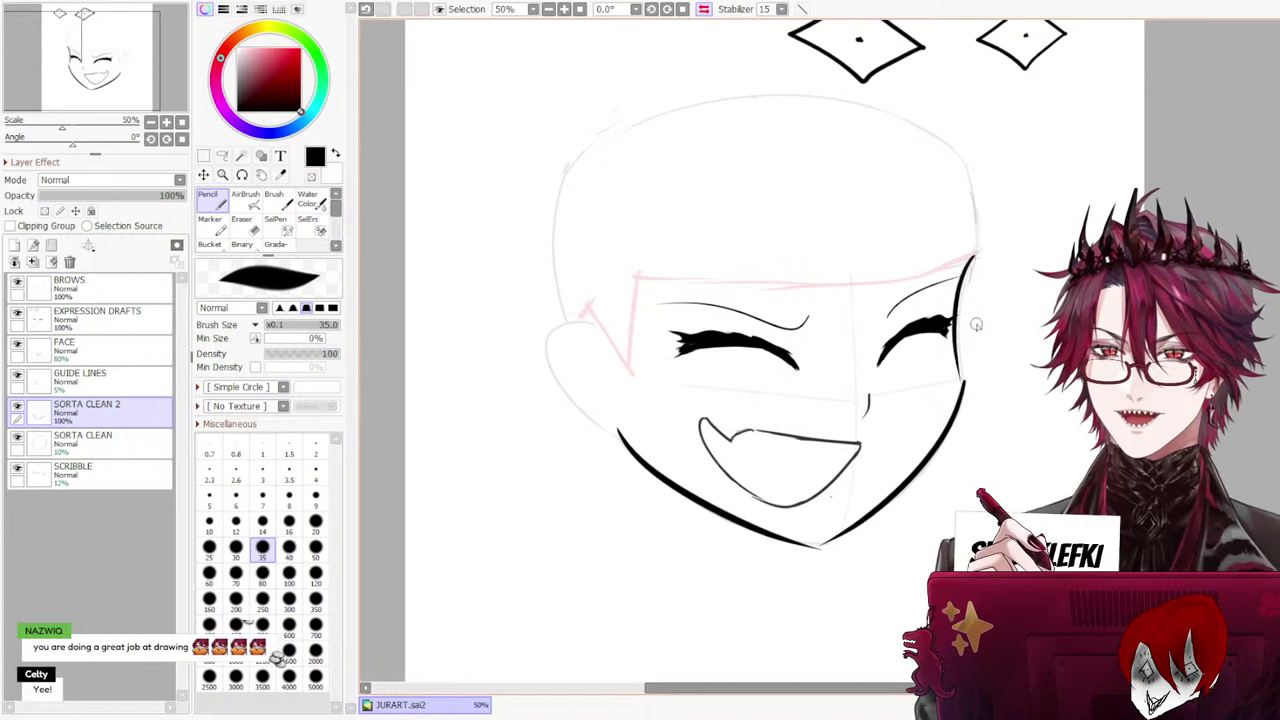
key(ctrl+z)
drag(968, 251, 963, 382)
key(ctrl+z)
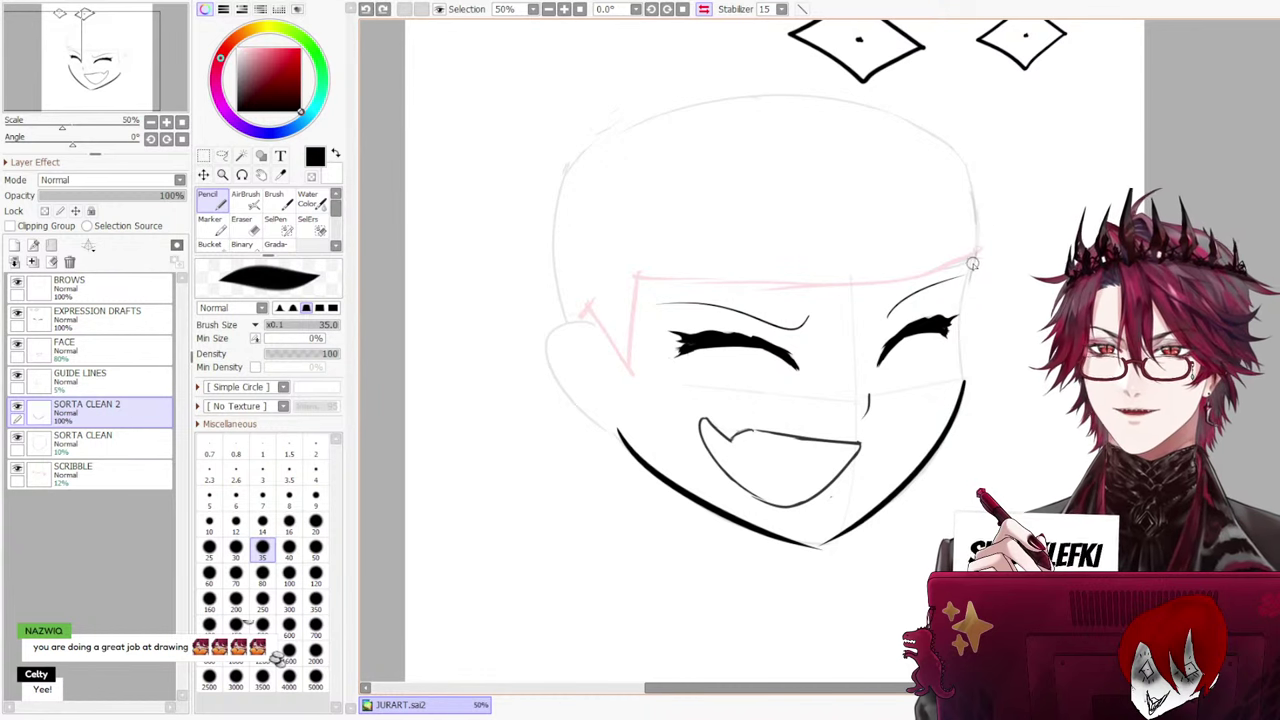
key(ctrl+z)
drag(976, 252, 955, 388)
key(ctrl+z)
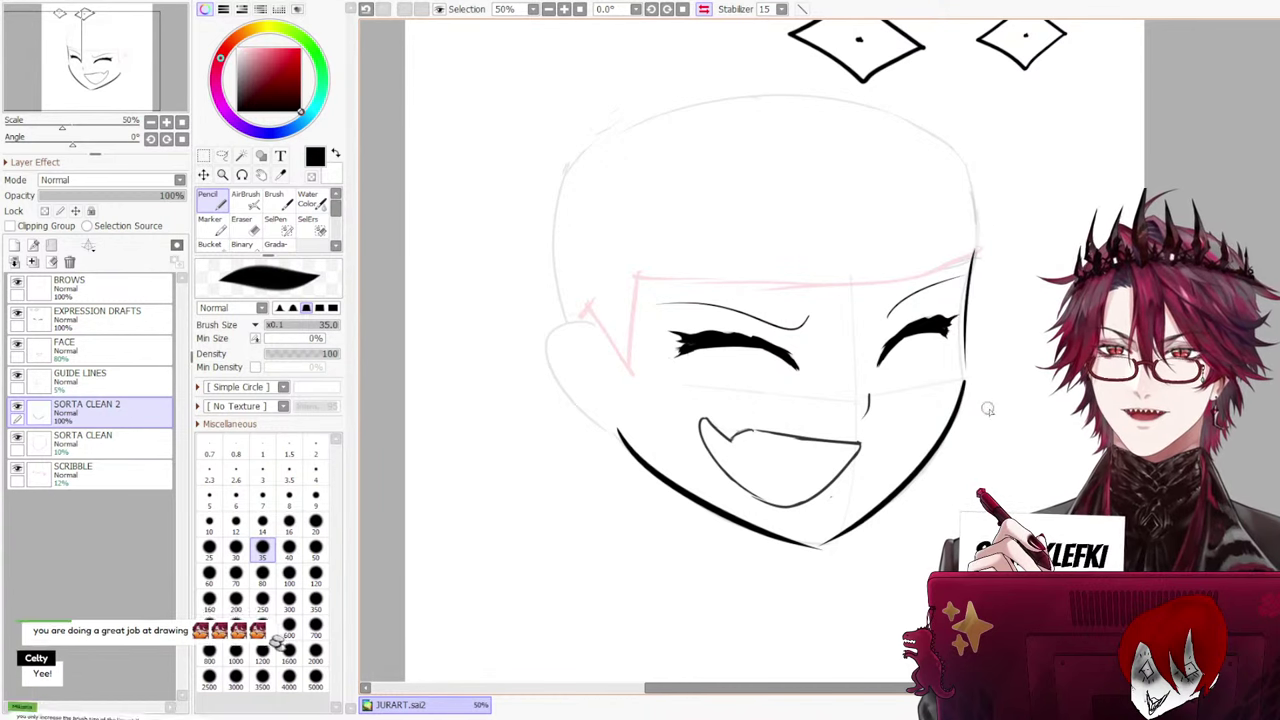
drag(972, 257, 956, 390)
key(ctrl+z)
drag(976, 262, 960, 383)
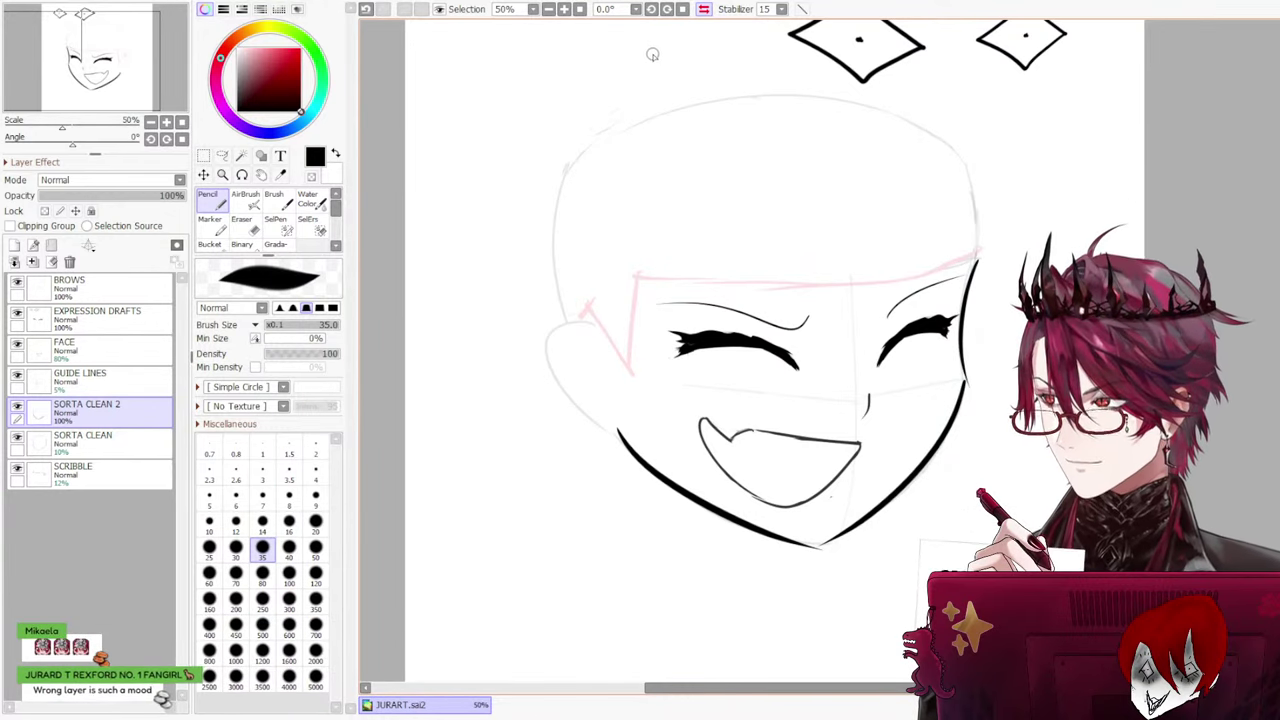
Unflip the canvas view, add a layer named FACE2 directly above FACE, and set the Pencil size to 30
click(703, 9)
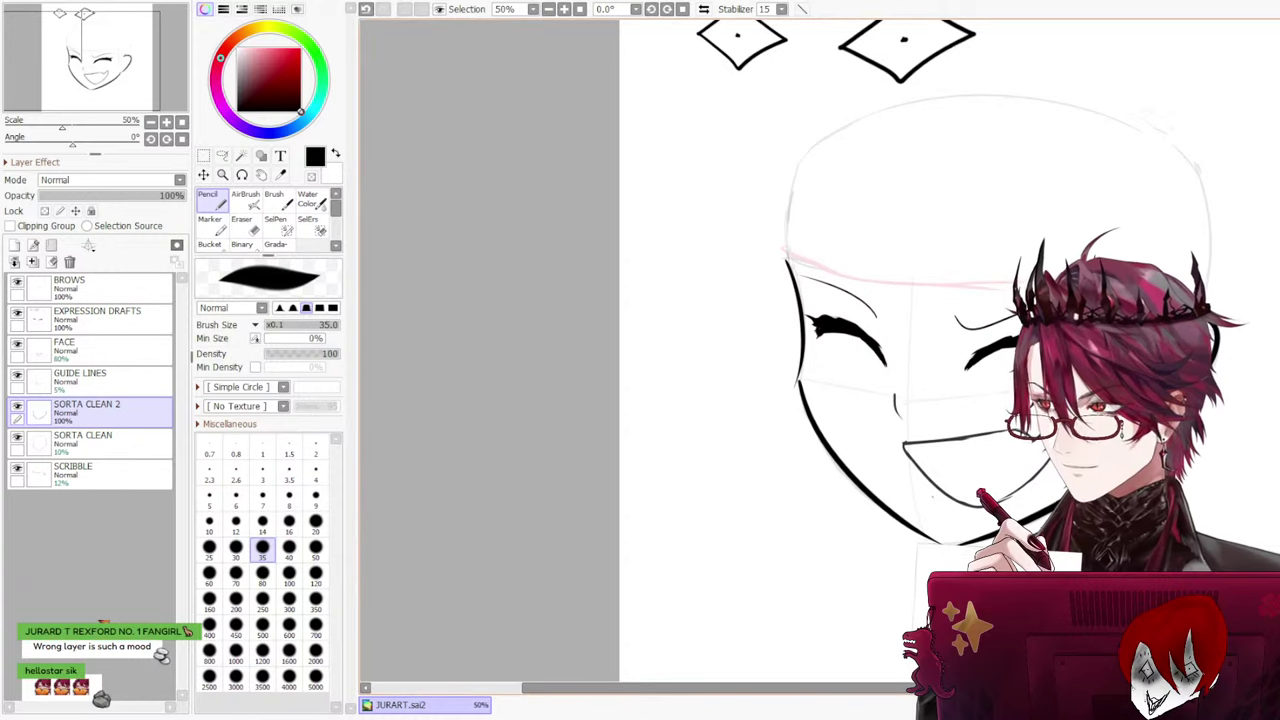
scroll(1168, 155, up, 1)
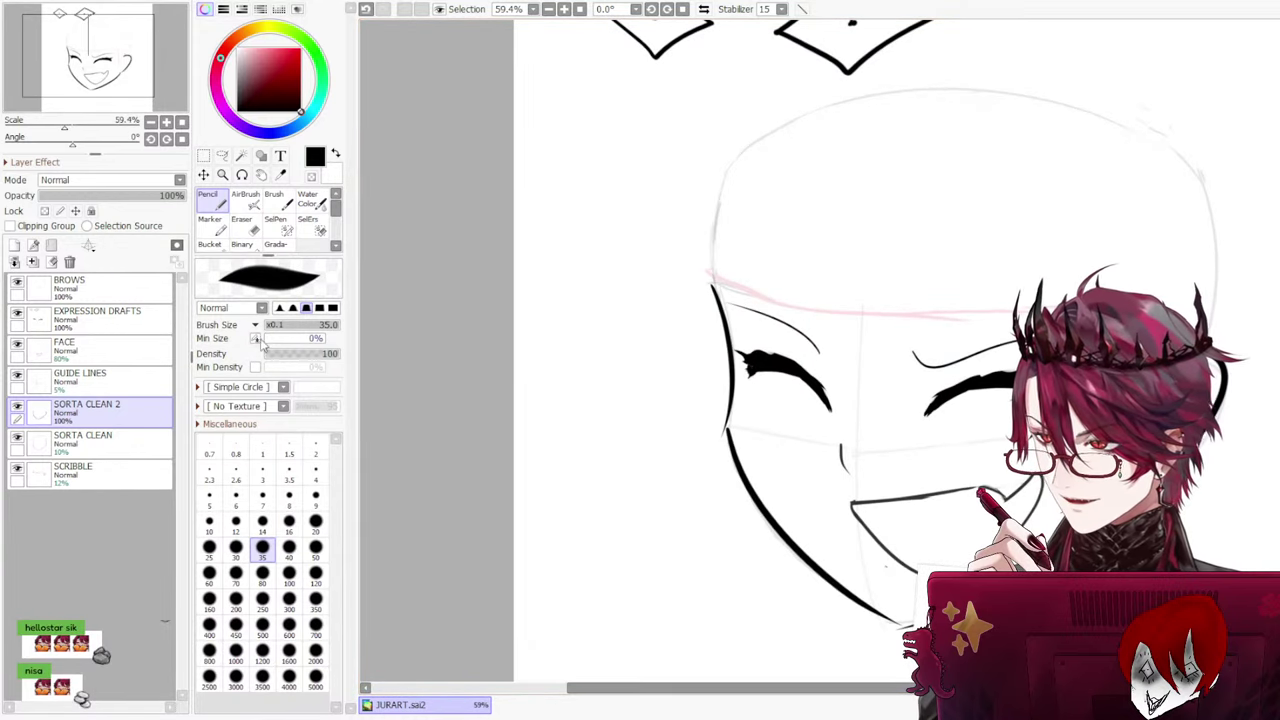
click(99, 349)
click(14, 246)
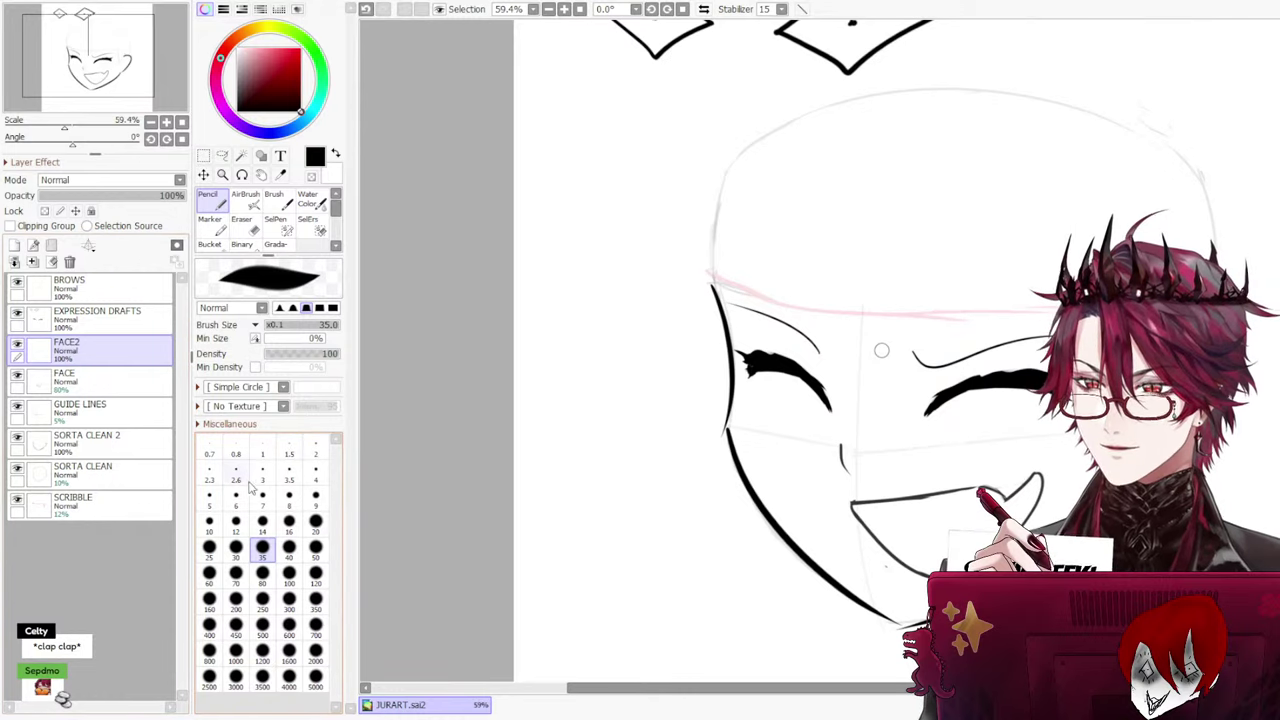
click(236, 546)
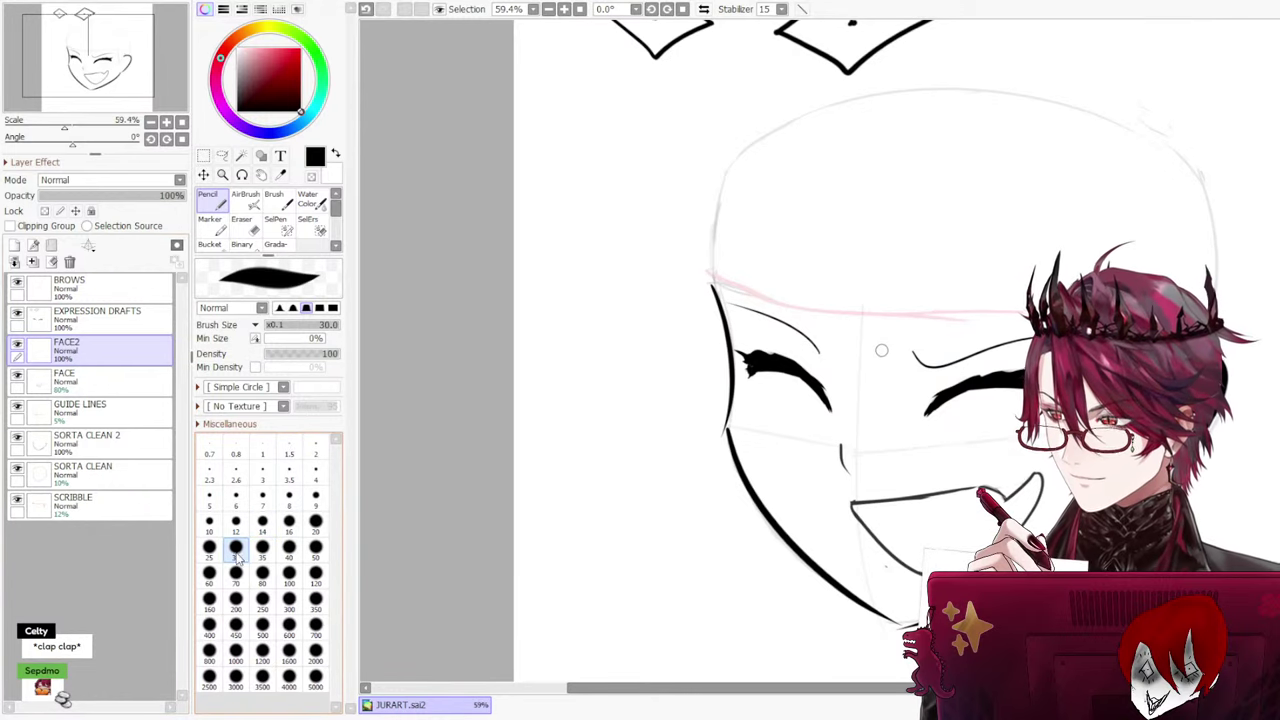
Set the FACE layer's opacity to 25%, undoing the trial strokes along the mouth's upper line
key(ctrl+z)
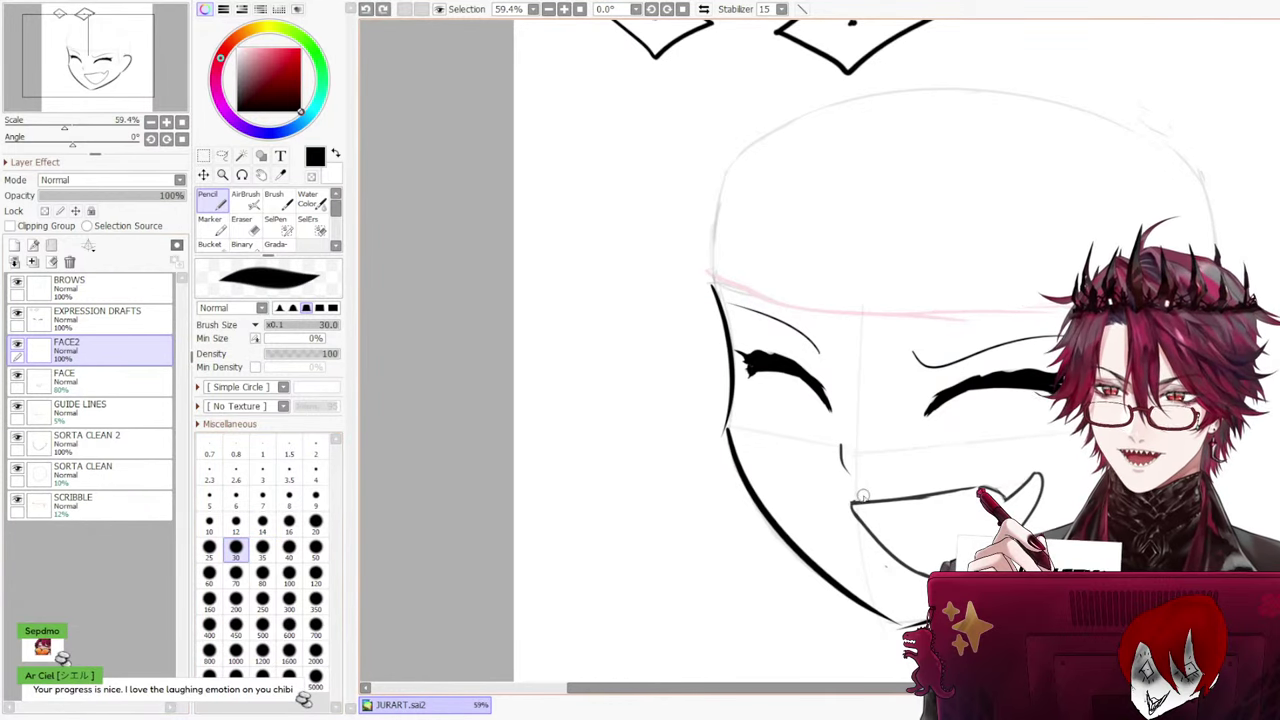
drag(850, 504, 1000, 493)
key(ctrl+z)
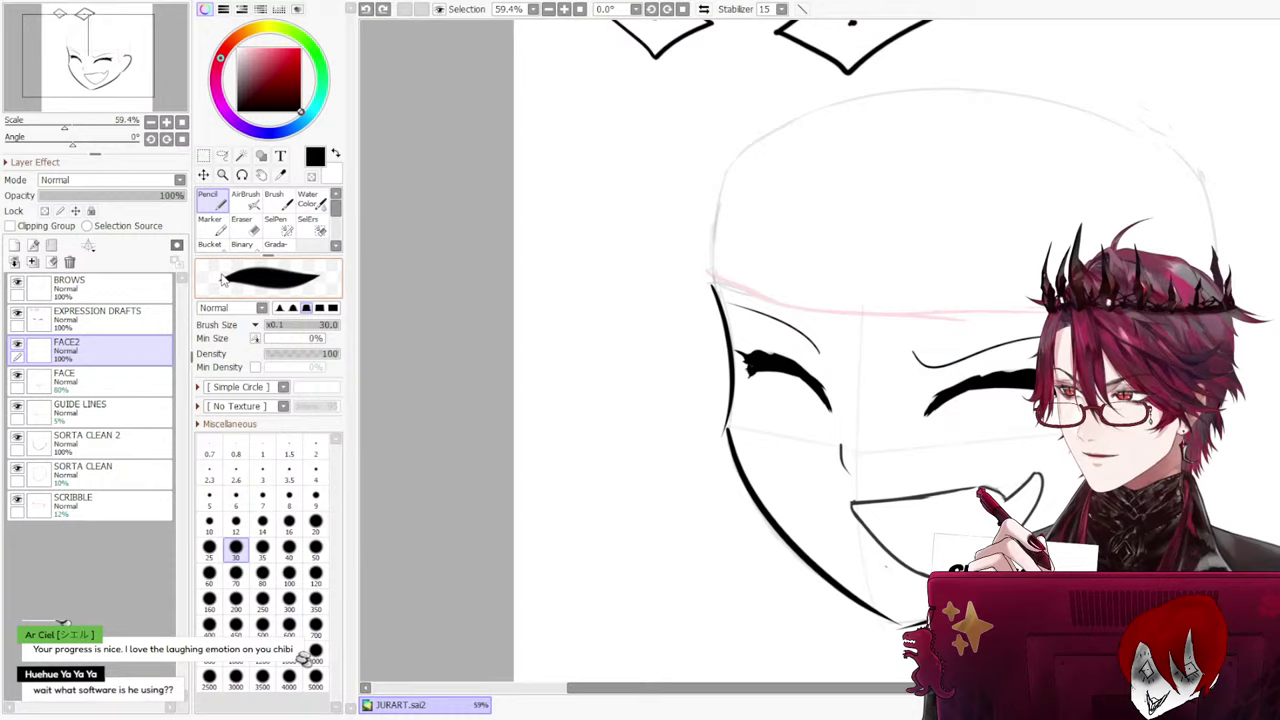
click(64, 378)
drag(160, 196, 76, 199)
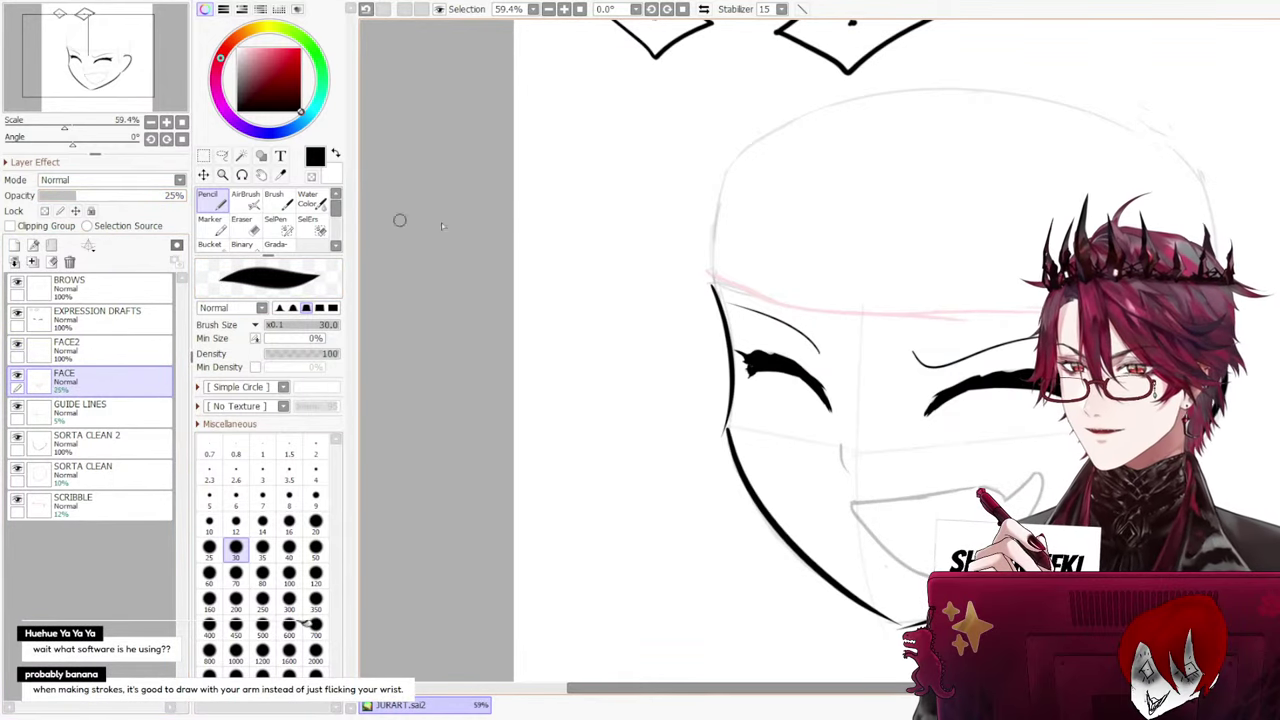
drag(848, 505, 928, 492)
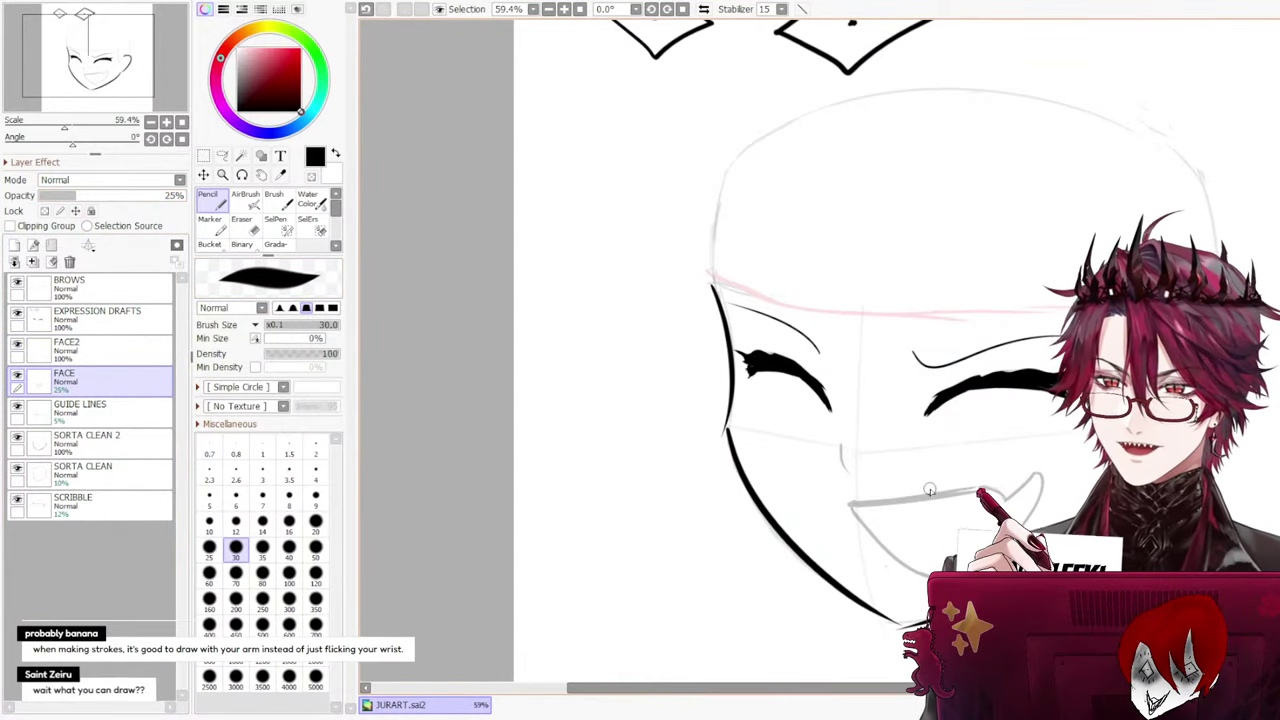
key(ctrl+z)
Trace the mouth's upper line and its ear-side edge on the FACE2 layer with the size 30 Pencil
click(97, 355)
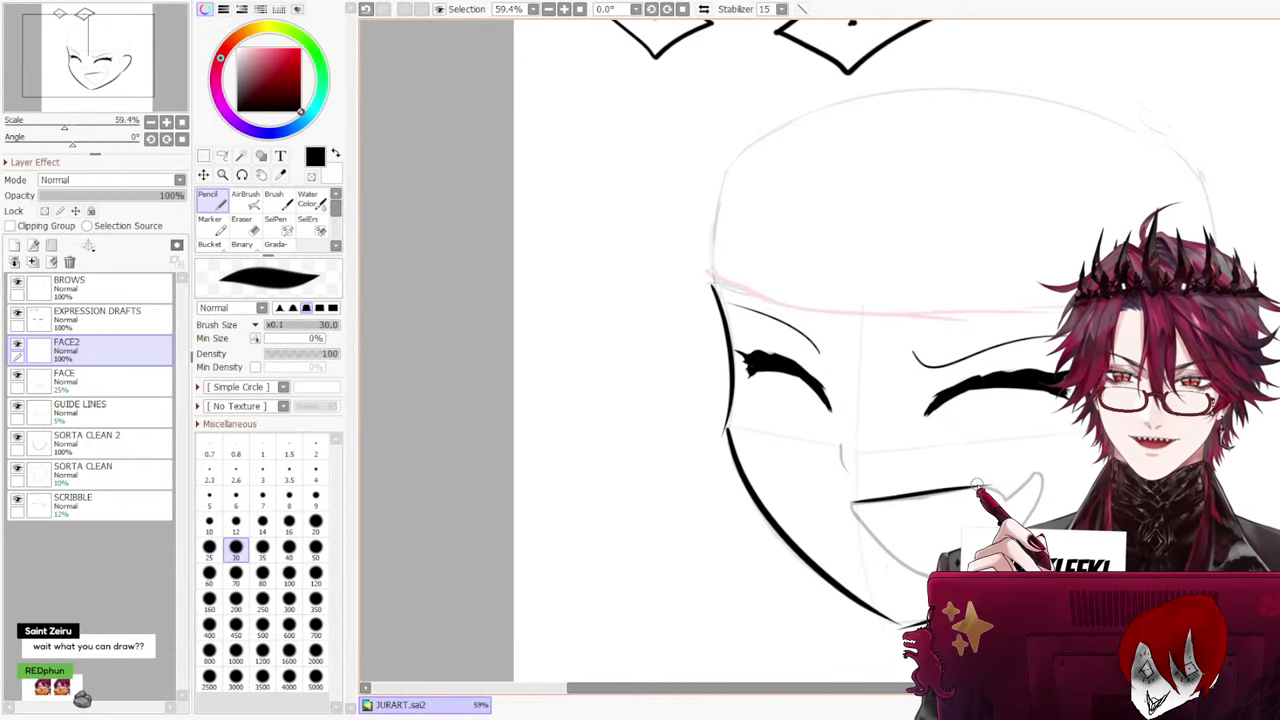
drag(978, 489, 1042, 504)
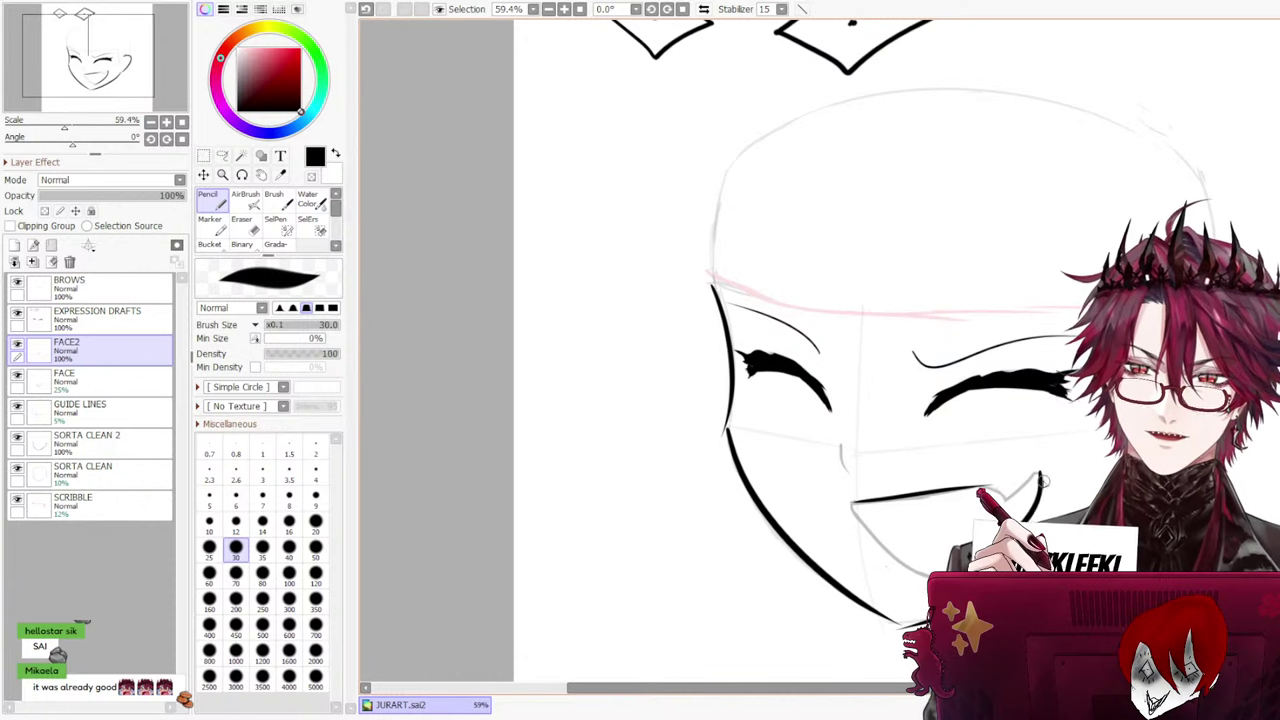
key(ctrl+z)
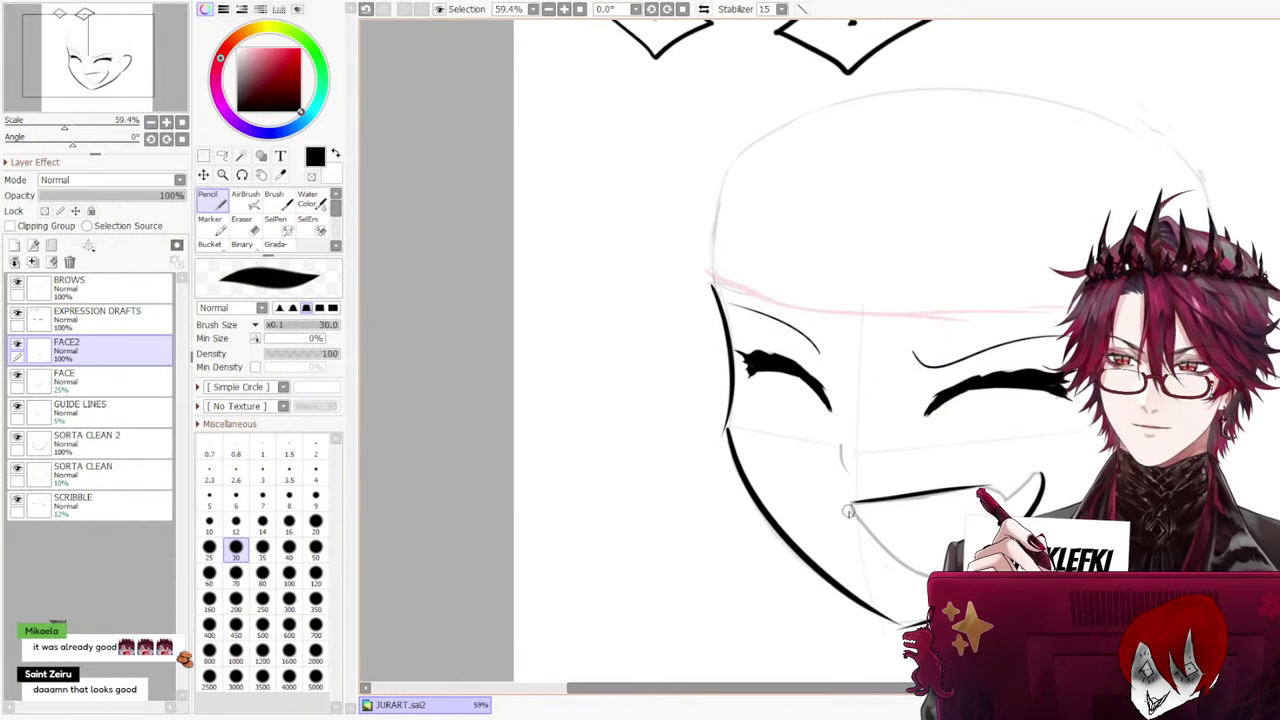
Trace the mouth's lower line from its nose-side corner on FACE2, undoing uneven attempts
drag(852, 506, 926, 576)
key(ctrl+z)
drag(852, 506, 926, 576)
key(ctrl+z)
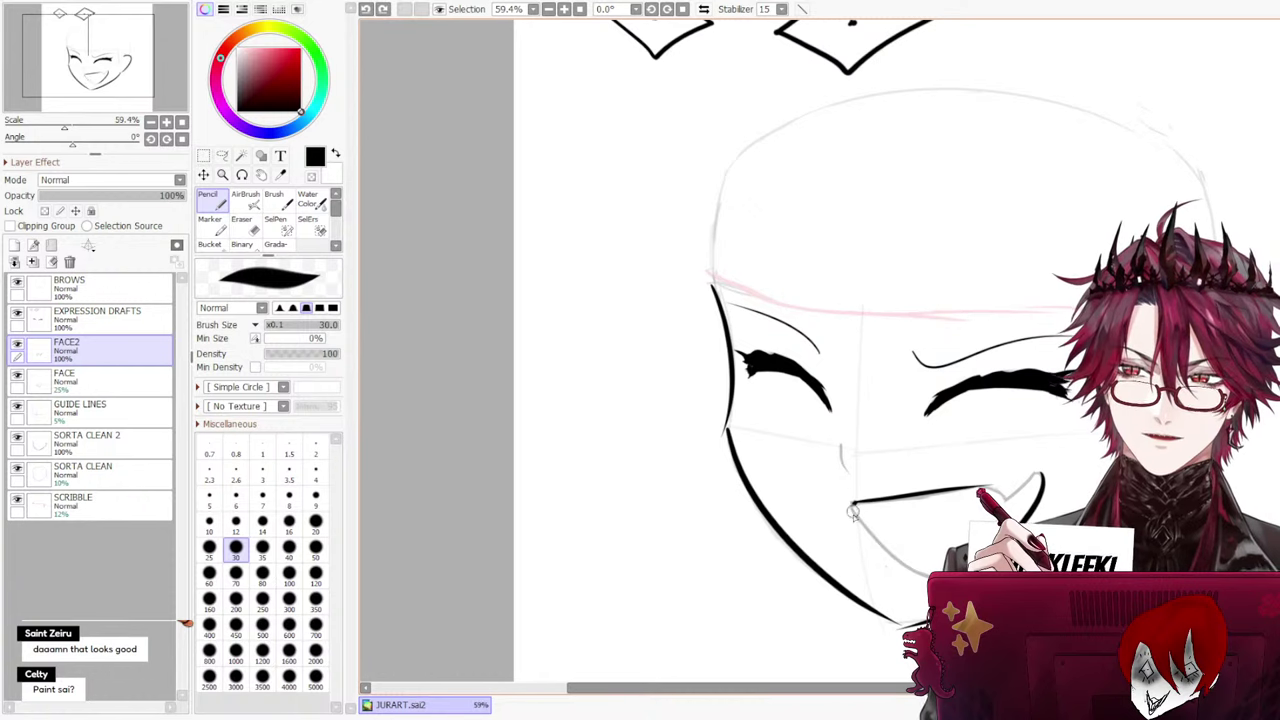
drag(852, 507, 925, 572)
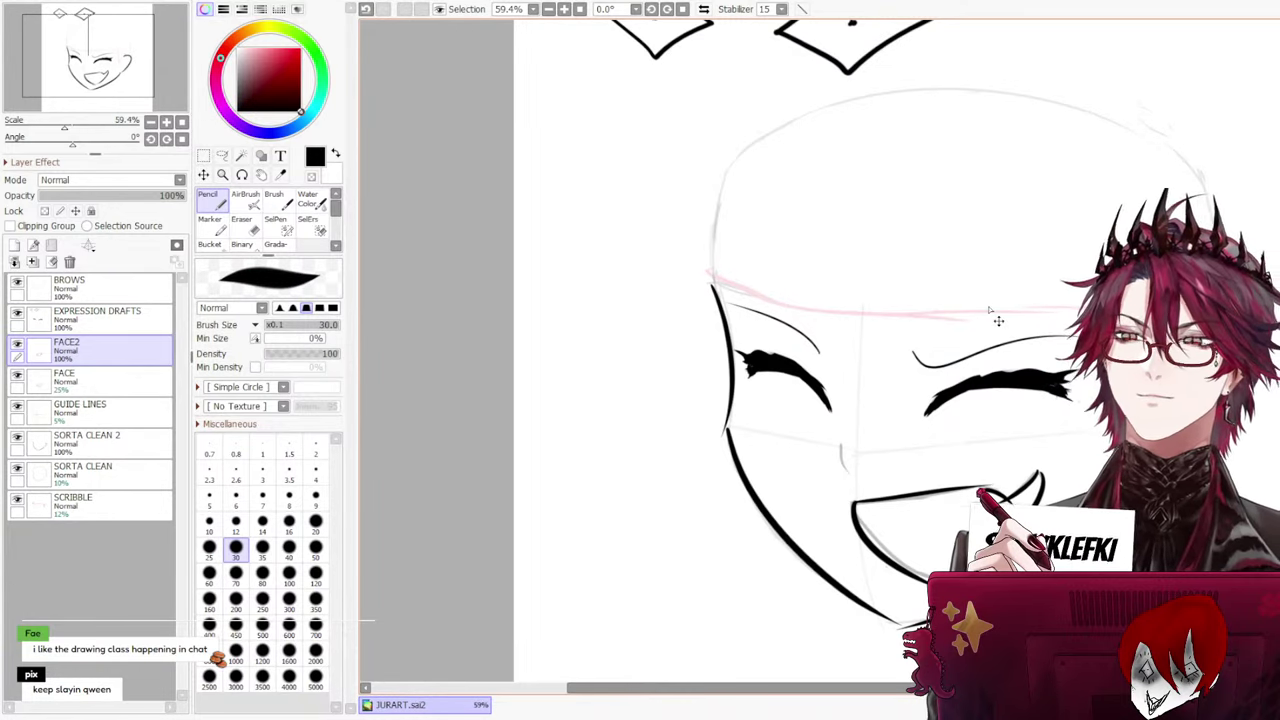
Undo the size 30 mouth lines on FACE2 and the FACE layer's opacity change
scroll(998, 320, down, 3)
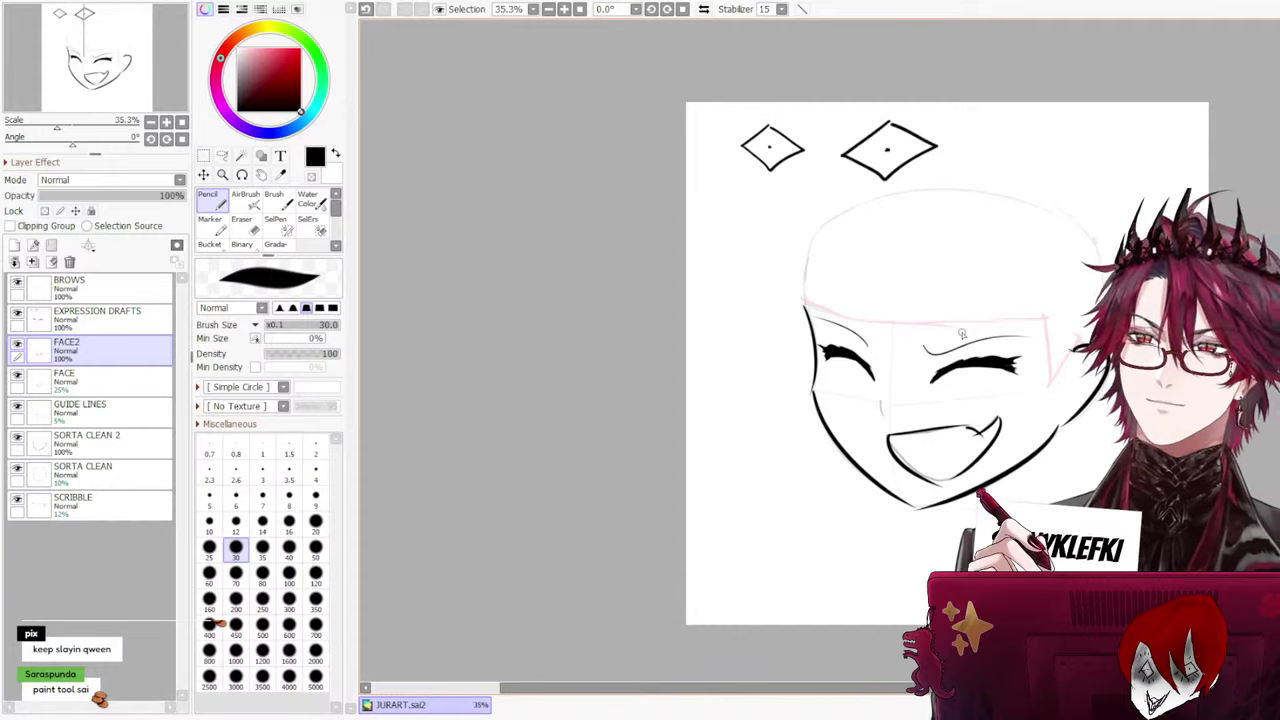
key(ctrl+z)
key(ctrl+z)
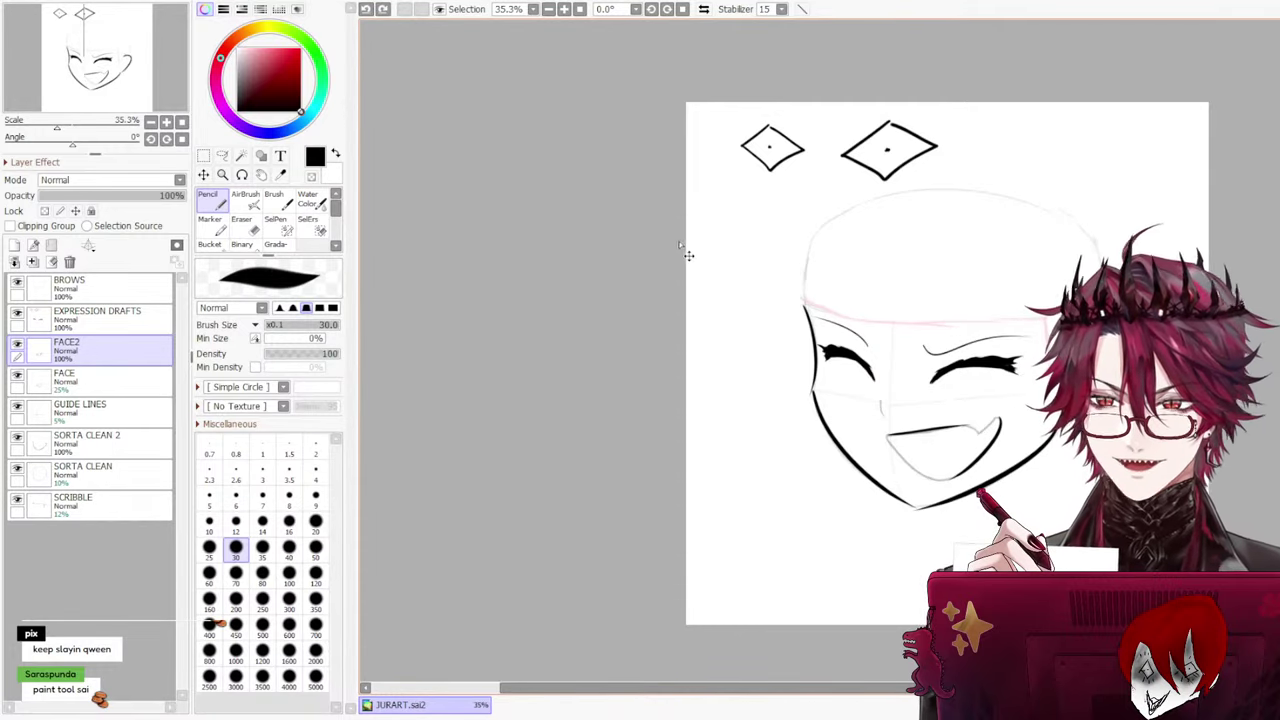
key(ctrl+z)
key(ctrl+z)
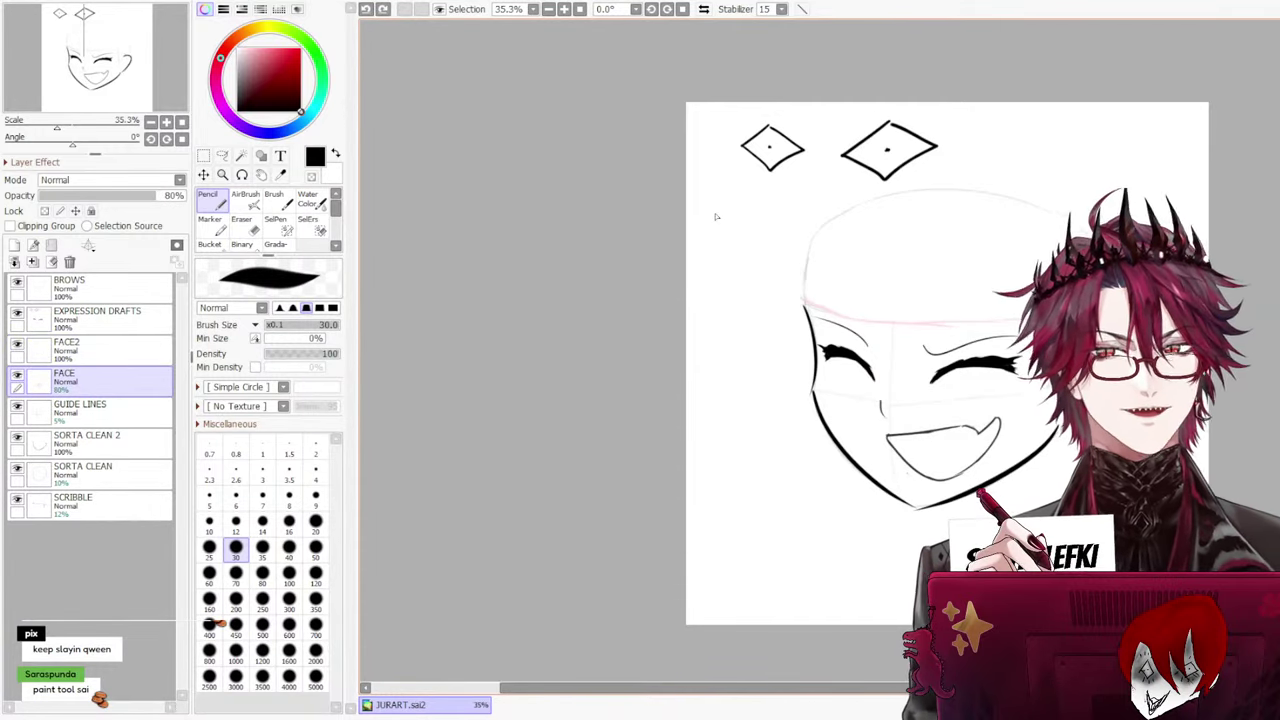
Set the Pencil size to 20 and the FACE layer's opacity to 41%, undoing trial strokes along the mouth's upper line
scroll(975, 500, up, 5)
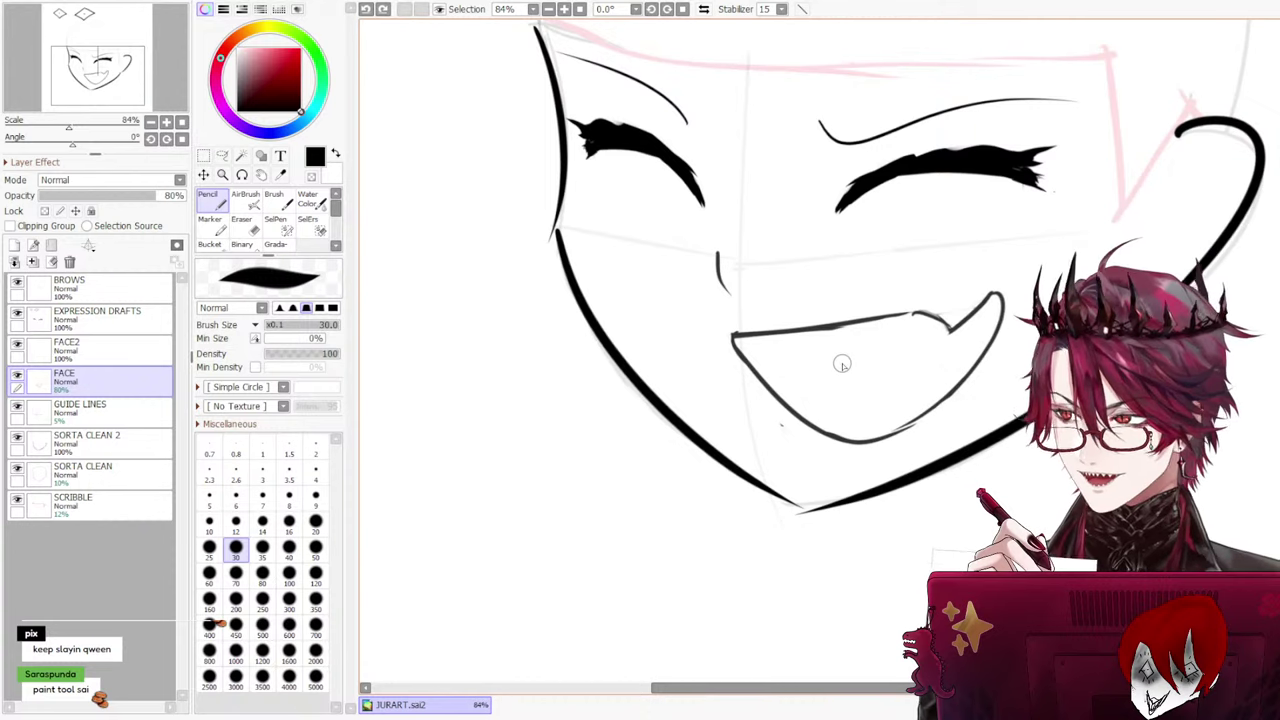
click(209, 547)
click(315, 520)
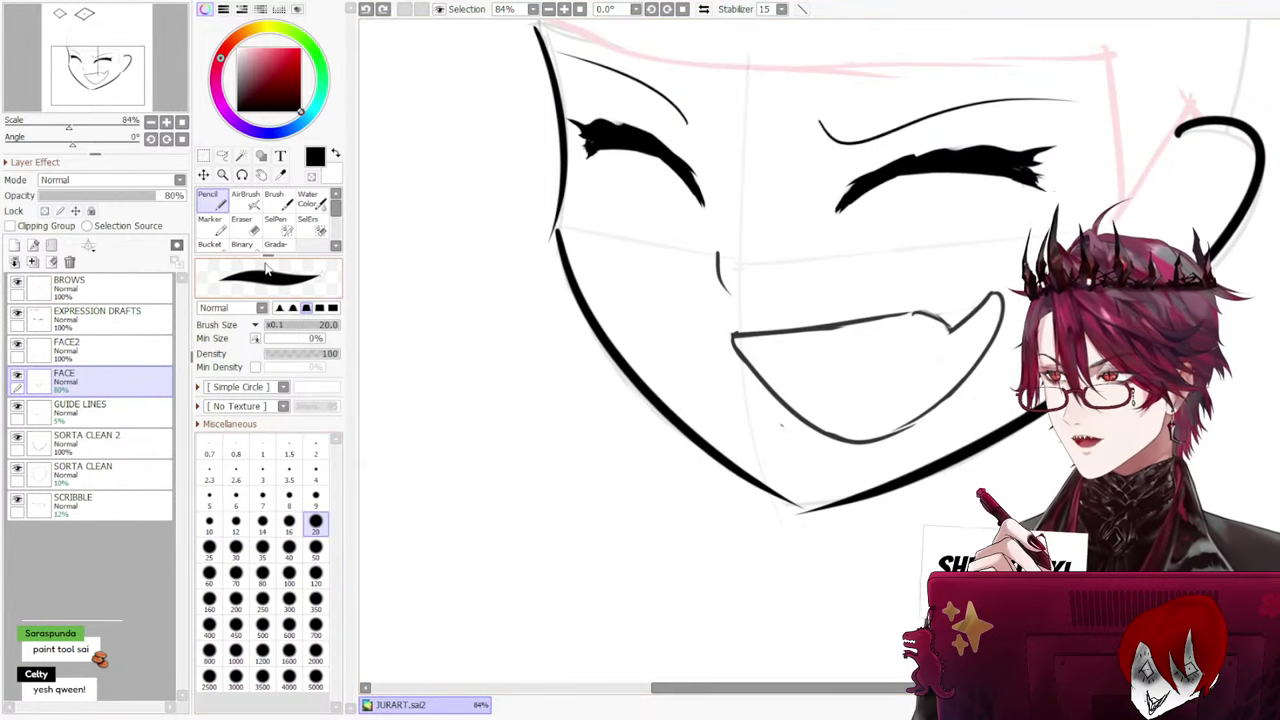
click(95, 356)
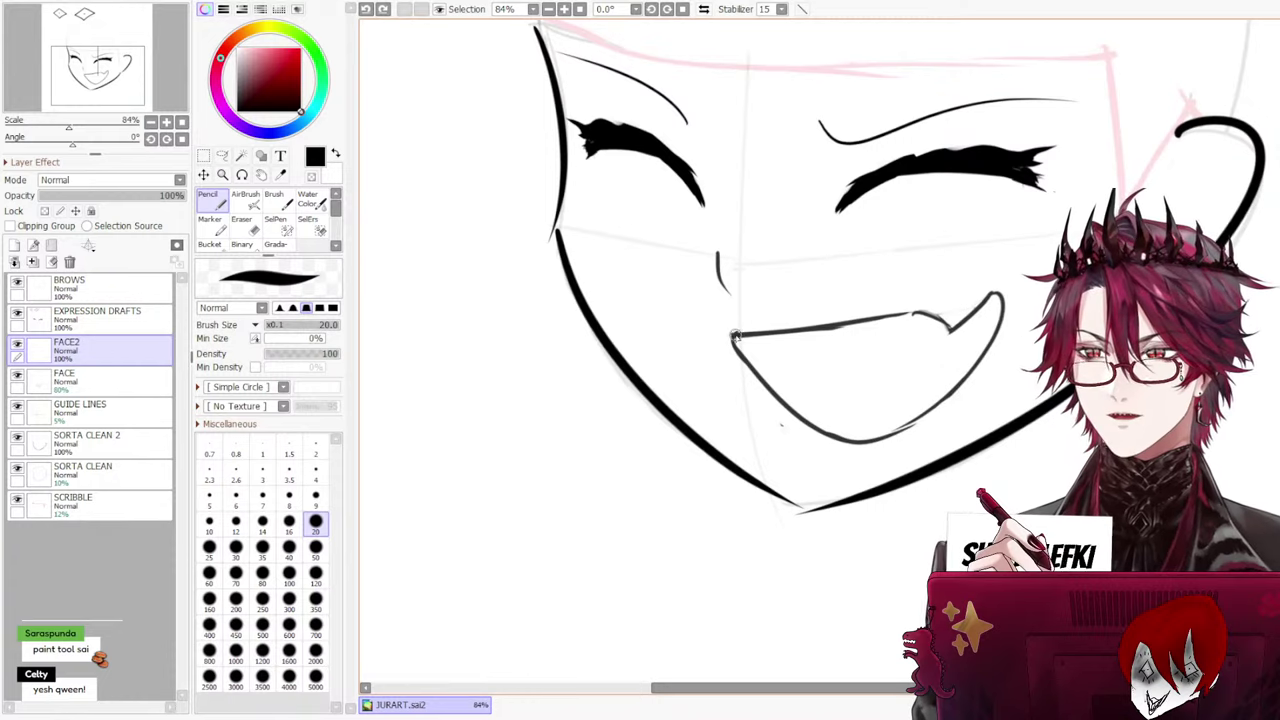
drag(735, 336, 876, 312)
key(ctrl+z)
click(110, 381)
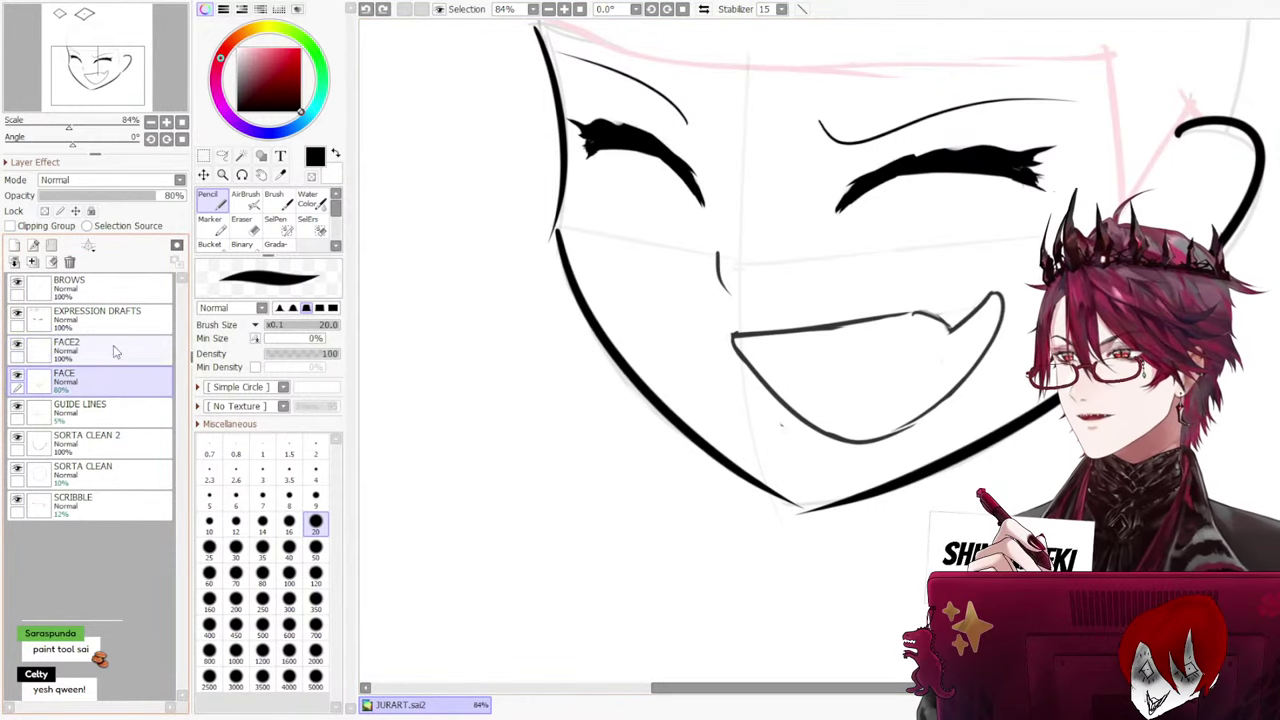
drag(152, 195, 97, 195)
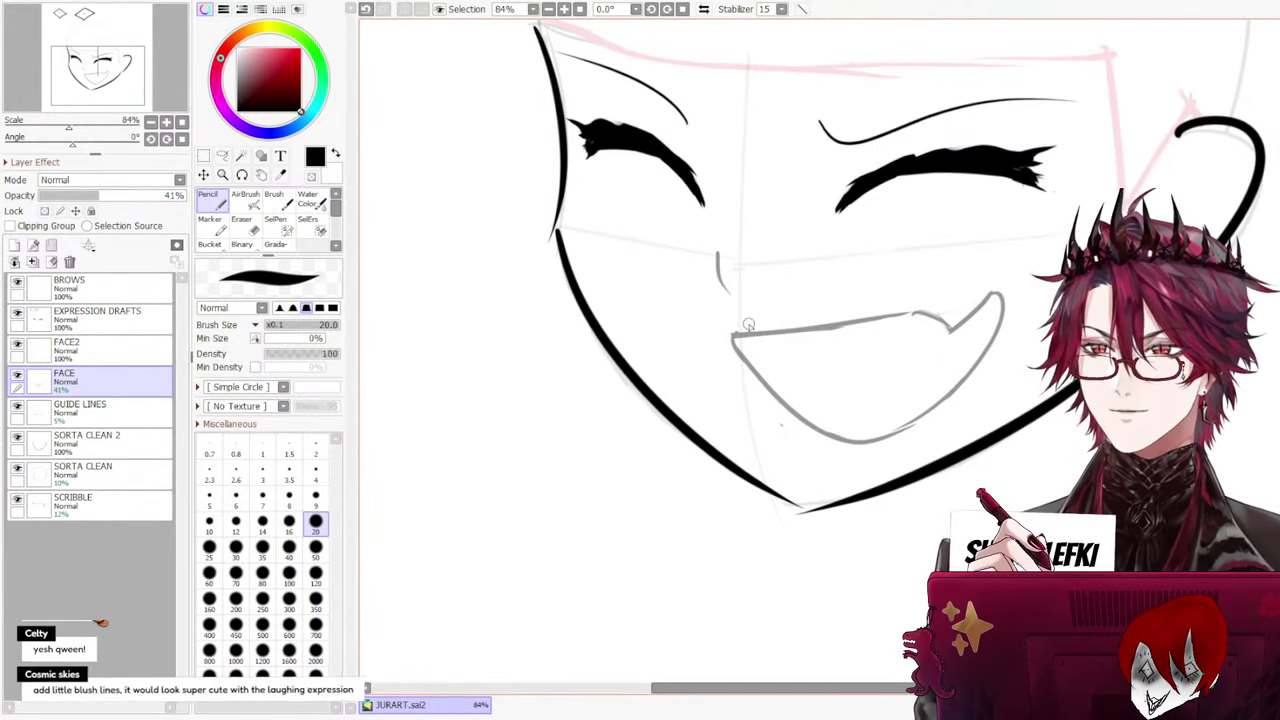
drag(736, 336, 893, 313)
key(ctrl+z)
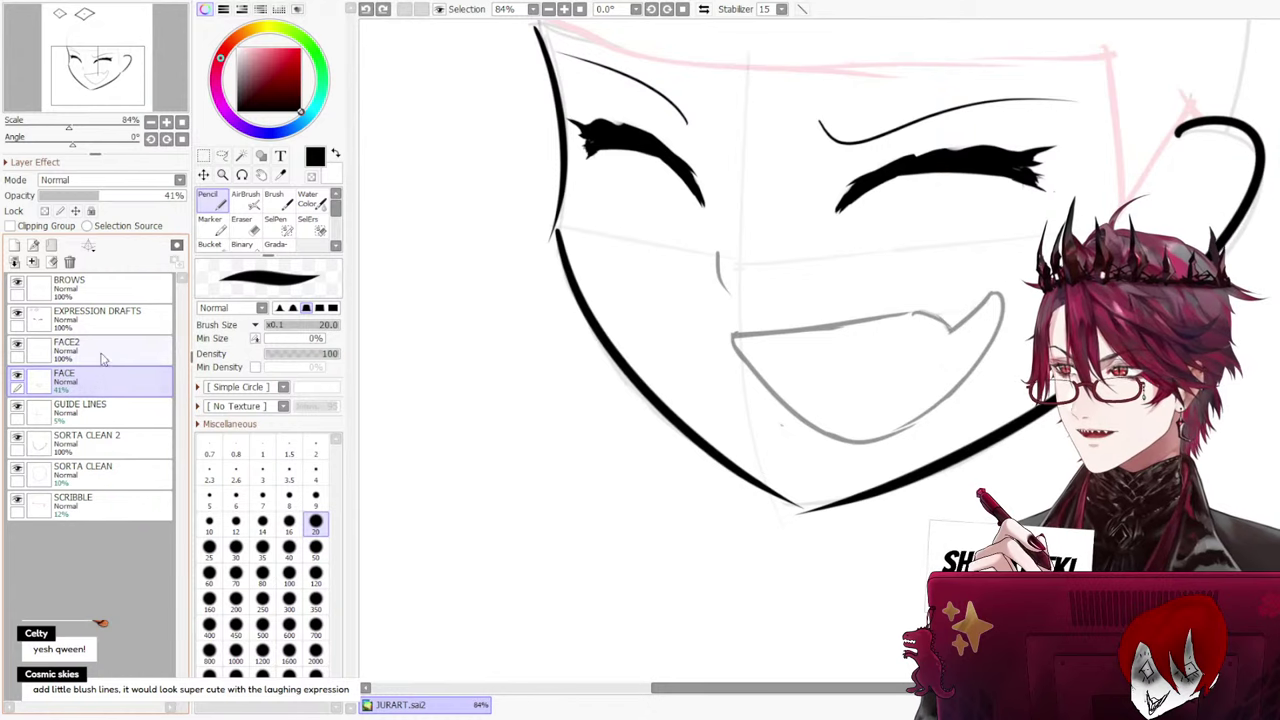
Trace the mouth's upper line and its ear-side edge on the FACE2 layer with the size 20 Pencil, undoing uneven strokes
click(101, 359)
mouse_move(728, 338)
mouse_down()
mouse_move(930, 316)
mouse_move(943, 398)
mouse_up()
key(ctrl+z)
drag(994, 291, 924, 398)
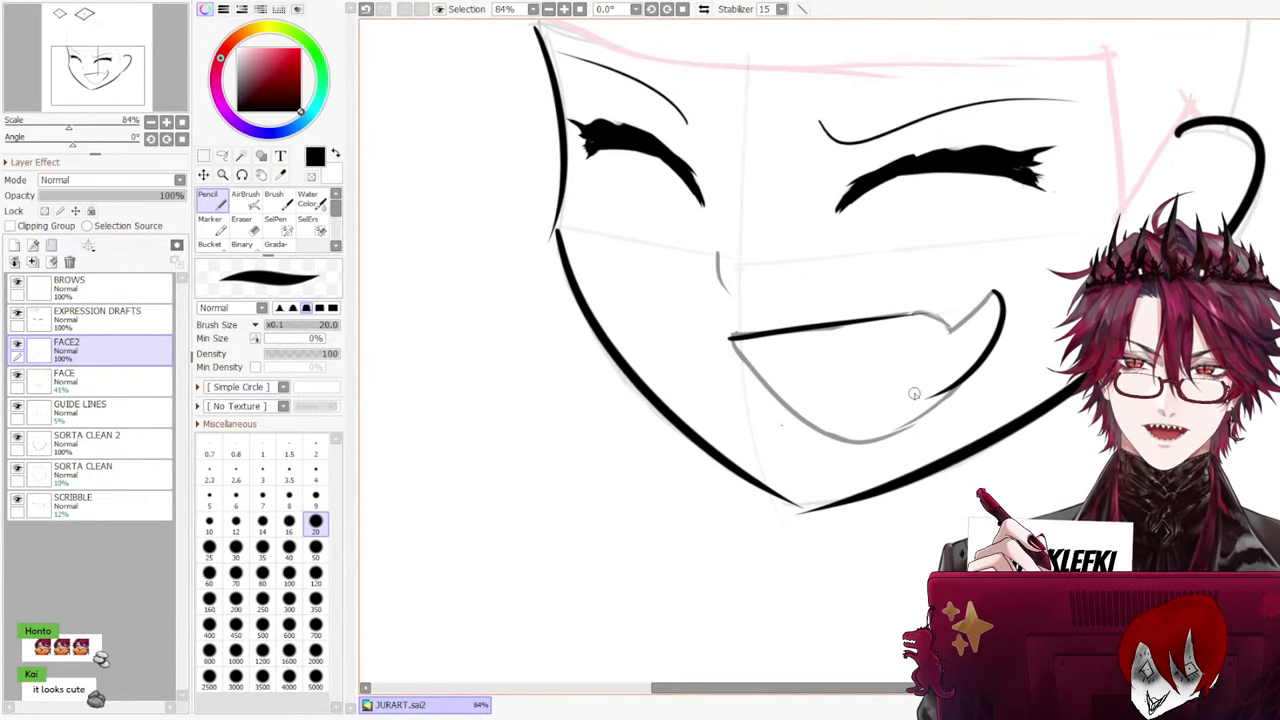
key(ctrl+z)
drag(993, 290, 903, 430)
key(ctrl+z)
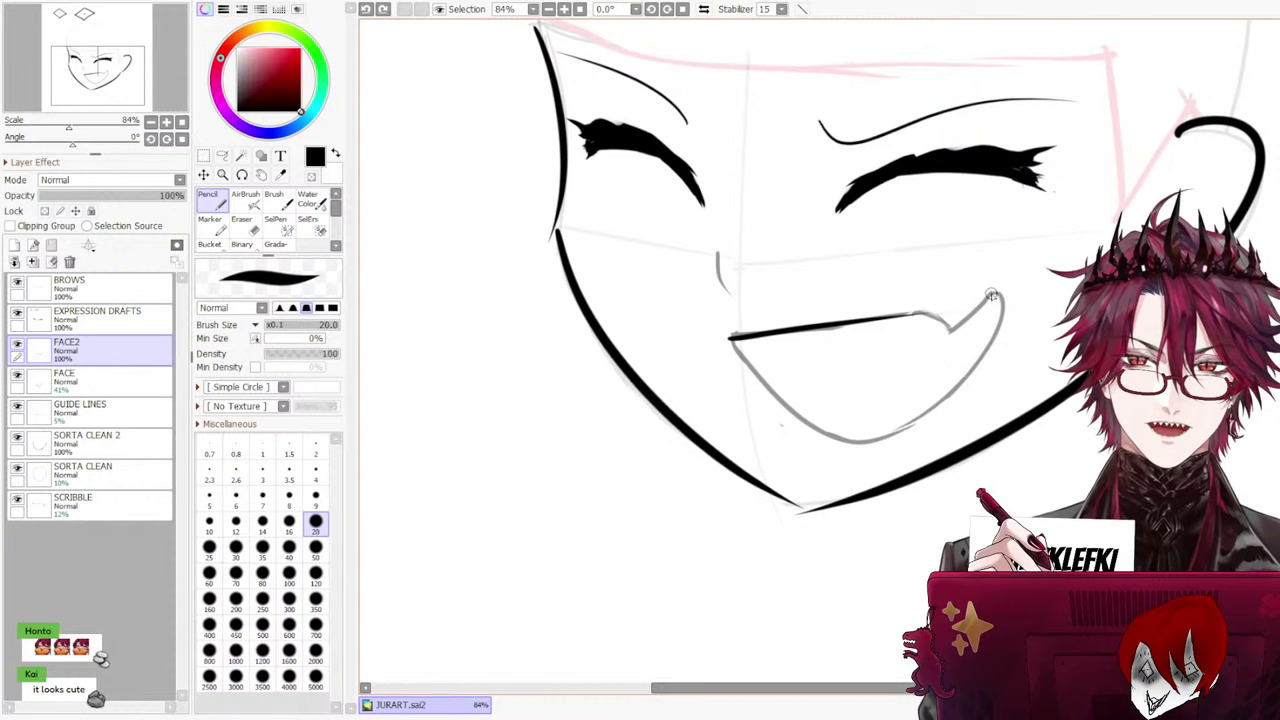
drag(990, 294, 898, 432)
key(ctrl+z)
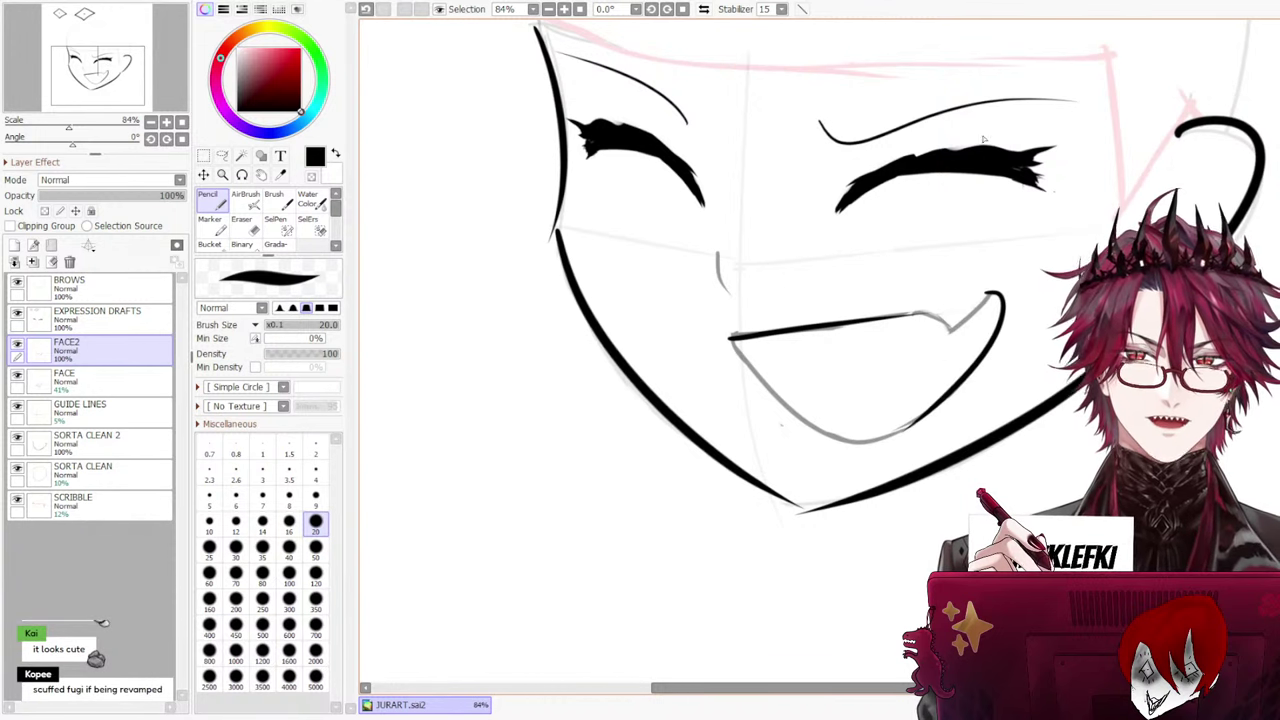
Trace the short line inside the mouth's ear-side corner and extend the upper line to meet it
drag(989, 294, 948, 332)
key(ctrl+z)
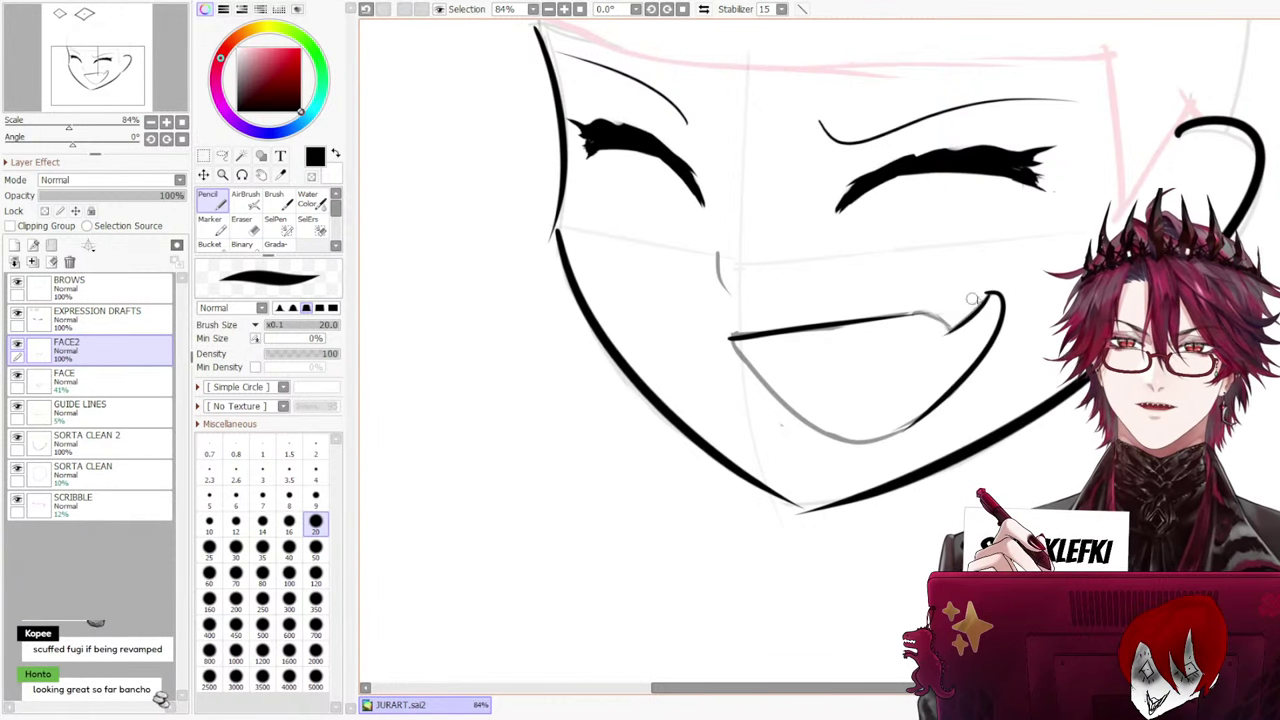
mouse_move(841, 326)
mouse_down()
mouse_move(972, 319)
mouse_move(912, 329)
mouse_move(882, 314)
mouse_move(950, 318)
mouse_up()
key(ctrl+z)
key(ctrl+z)
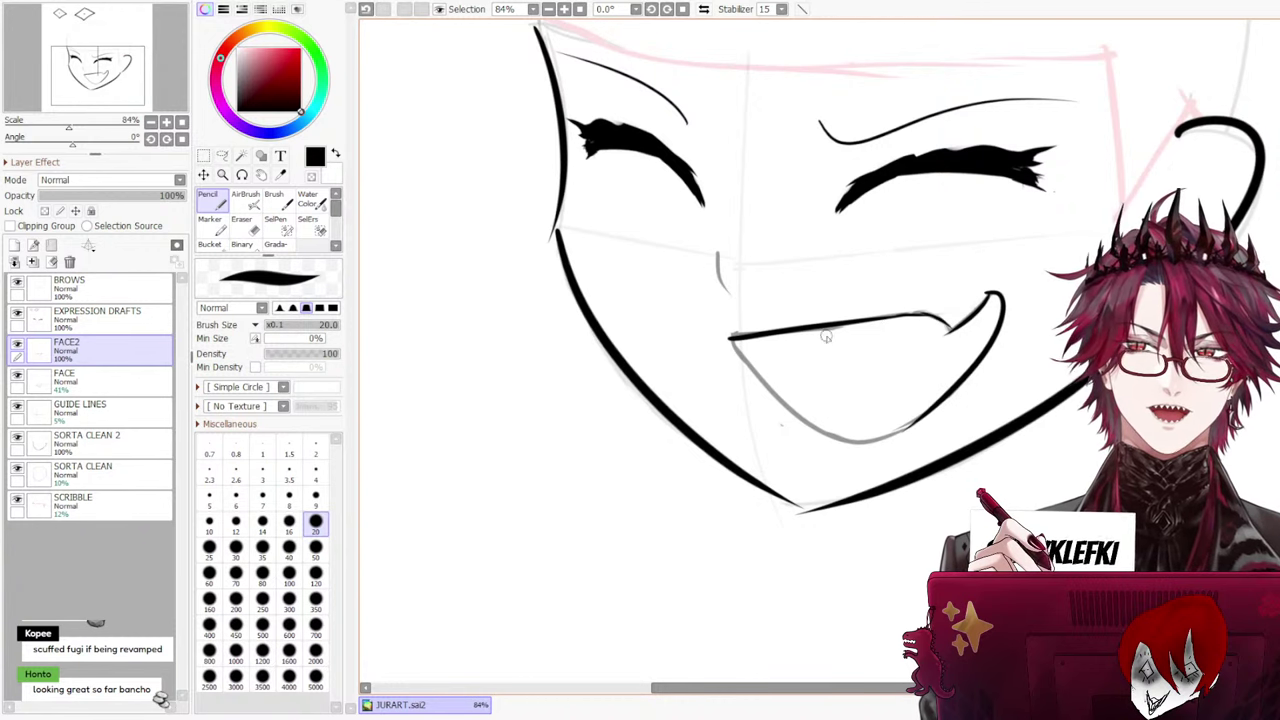
Try to trace the mouth's lower line as a straight slope from the nose-side corner, connected to the ear-side edge
drag(728, 338, 826, 422)
key(ctrl+z)
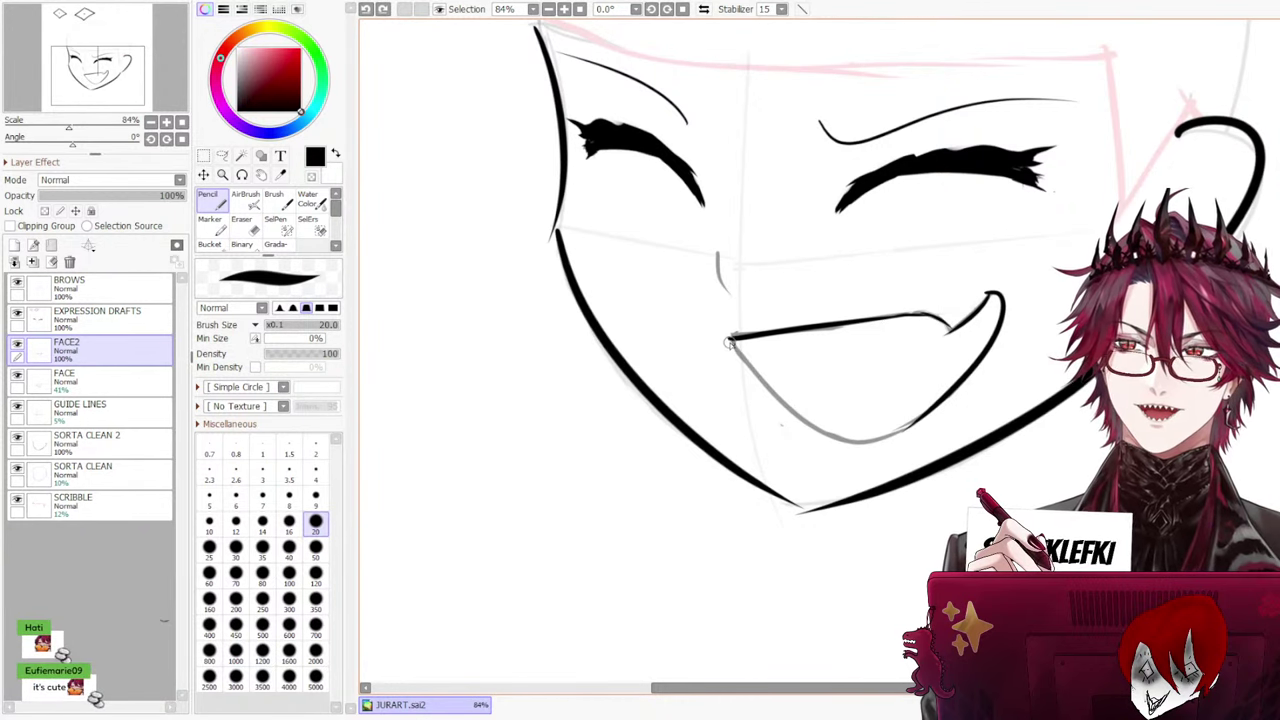
drag(726, 338, 840, 450)
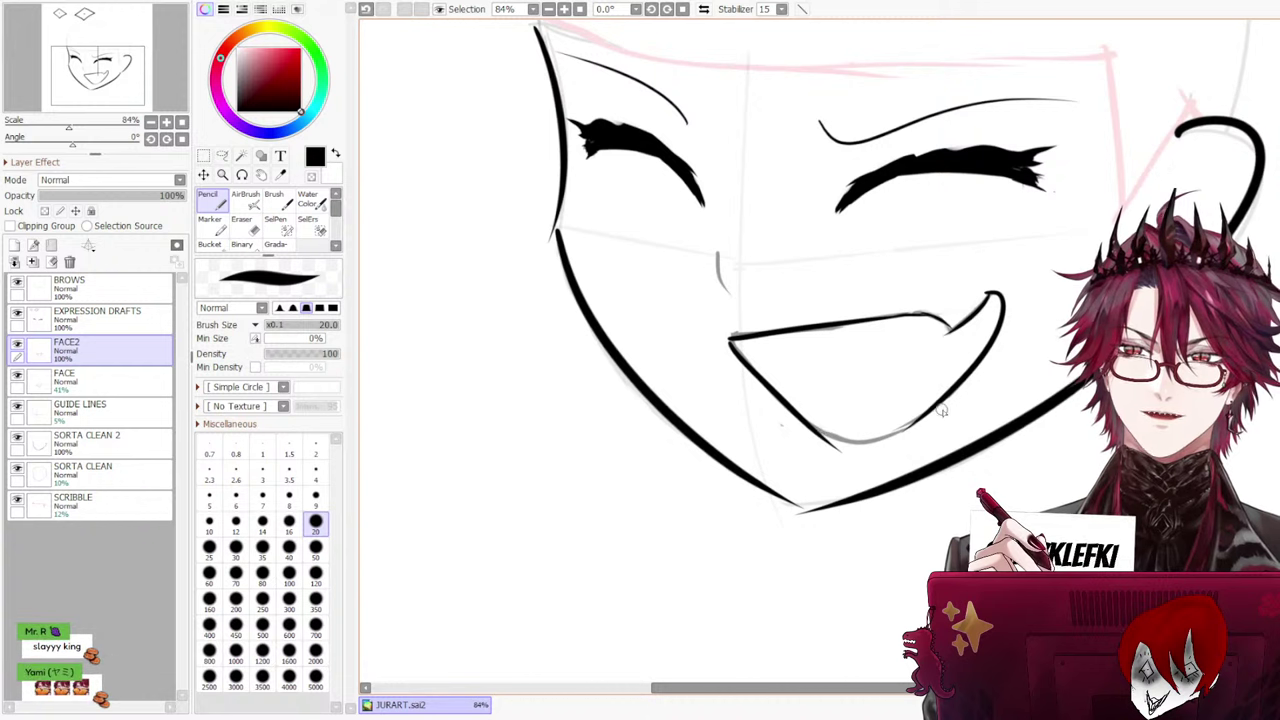
drag(925, 416, 826, 440)
key(ctrl+z)
drag(912, 424, 836, 447)
key(ctrl+z)
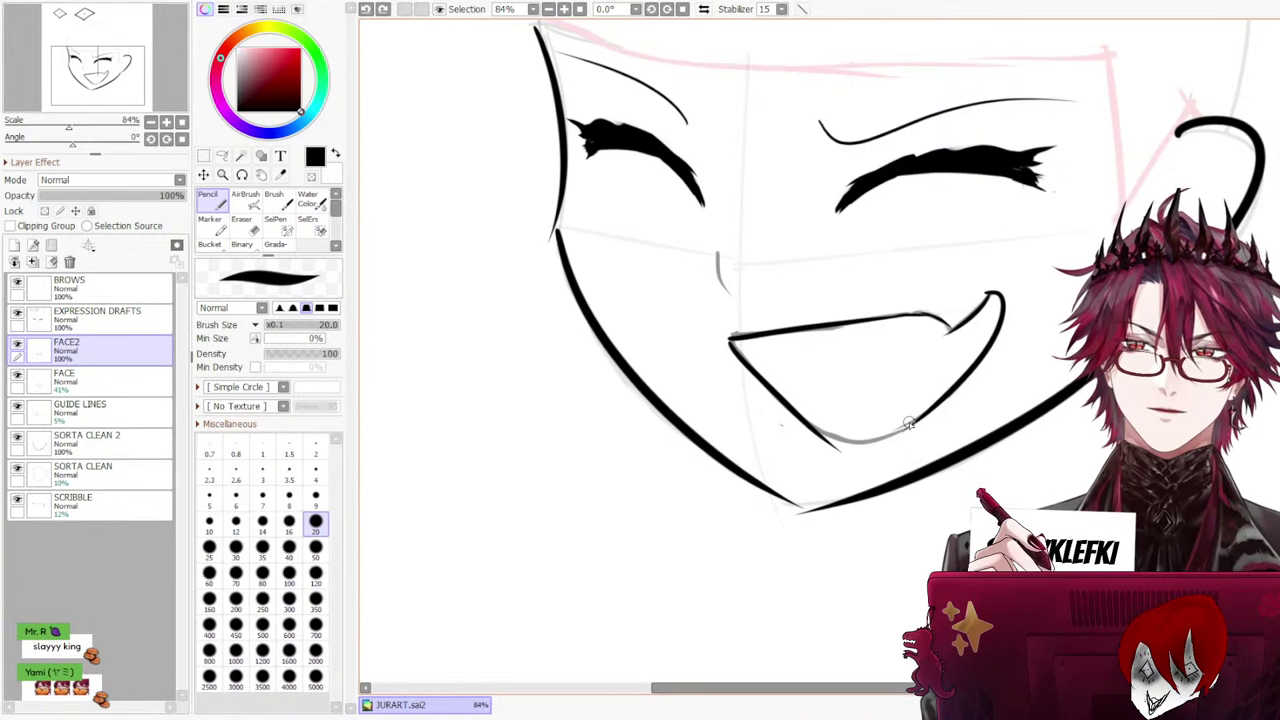
drag(916, 414, 828, 448)
key(ctrl+z)
key(ctrl+z)
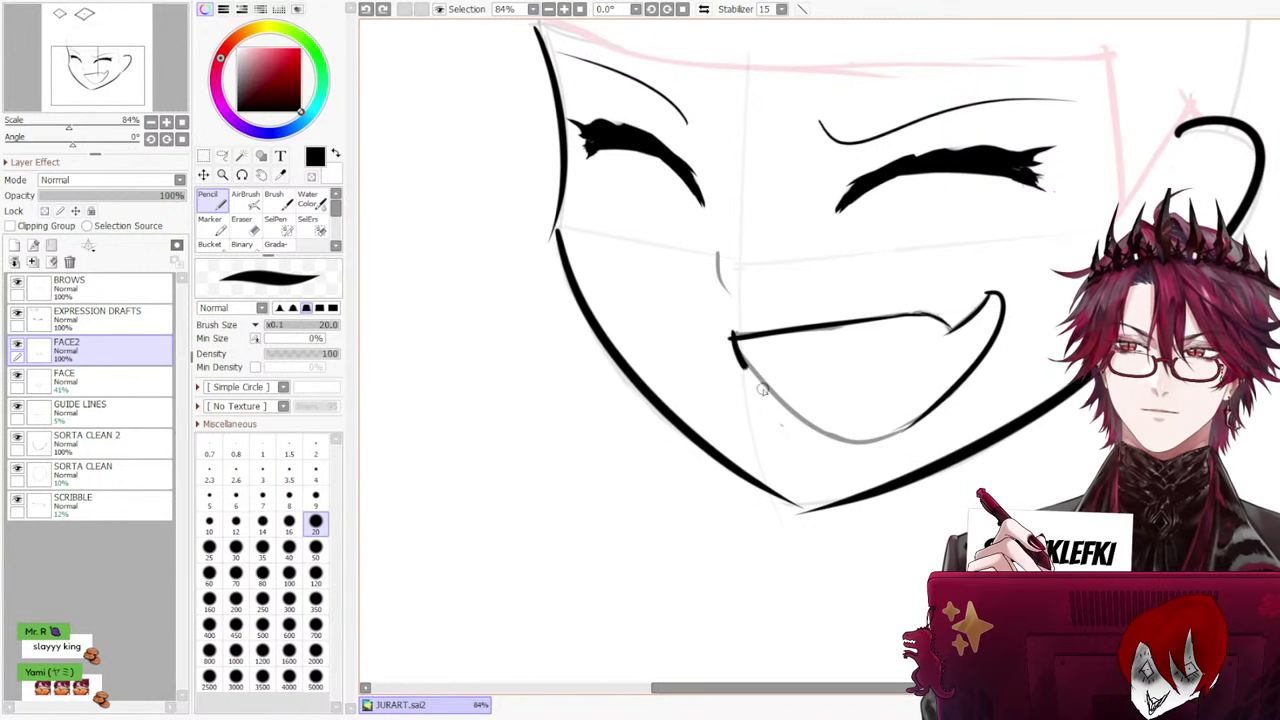
Try several more curved strokes from the mouth's nose-side corner down to its lowest point, undoing each one
drag(762, 389, 846, 440)
key(ctrl+z)
drag(738, 340, 864, 458)
key(ctrl+z)
drag(736, 337, 856, 440)
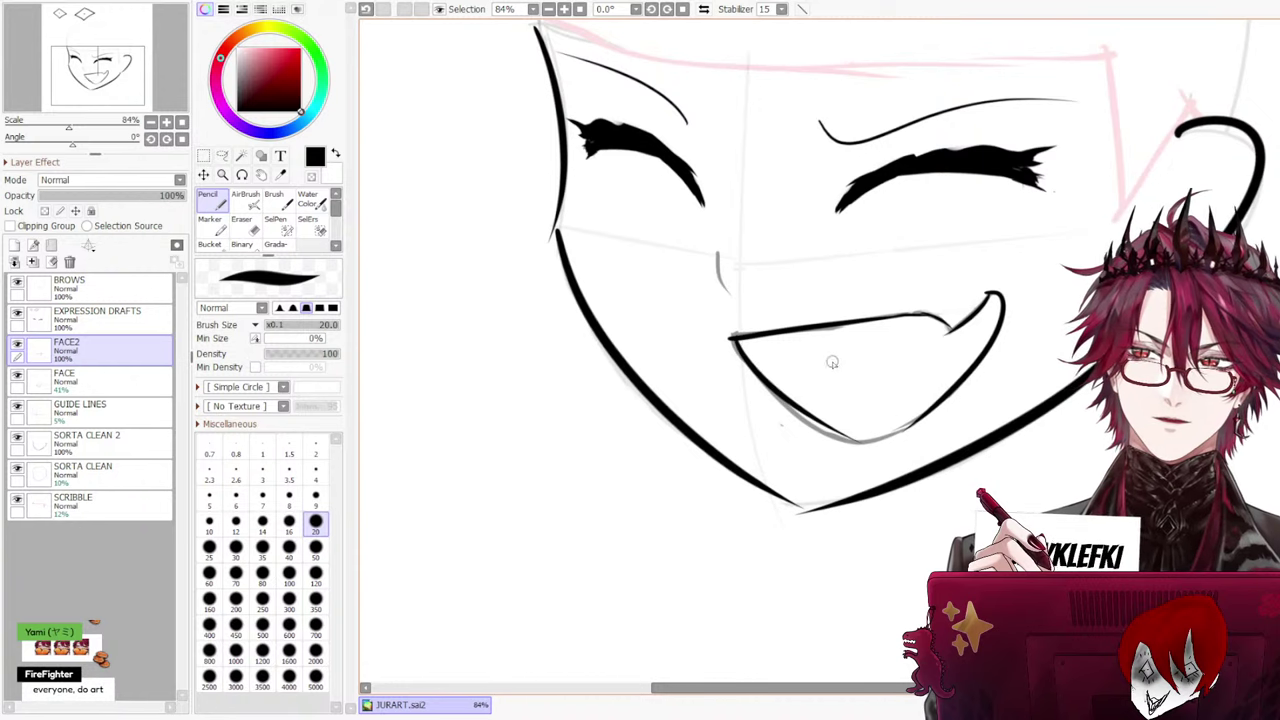
key(ctrl+z)
drag(738, 346, 870, 446)
key(ctrl+z)
drag(724, 332, 840, 440)
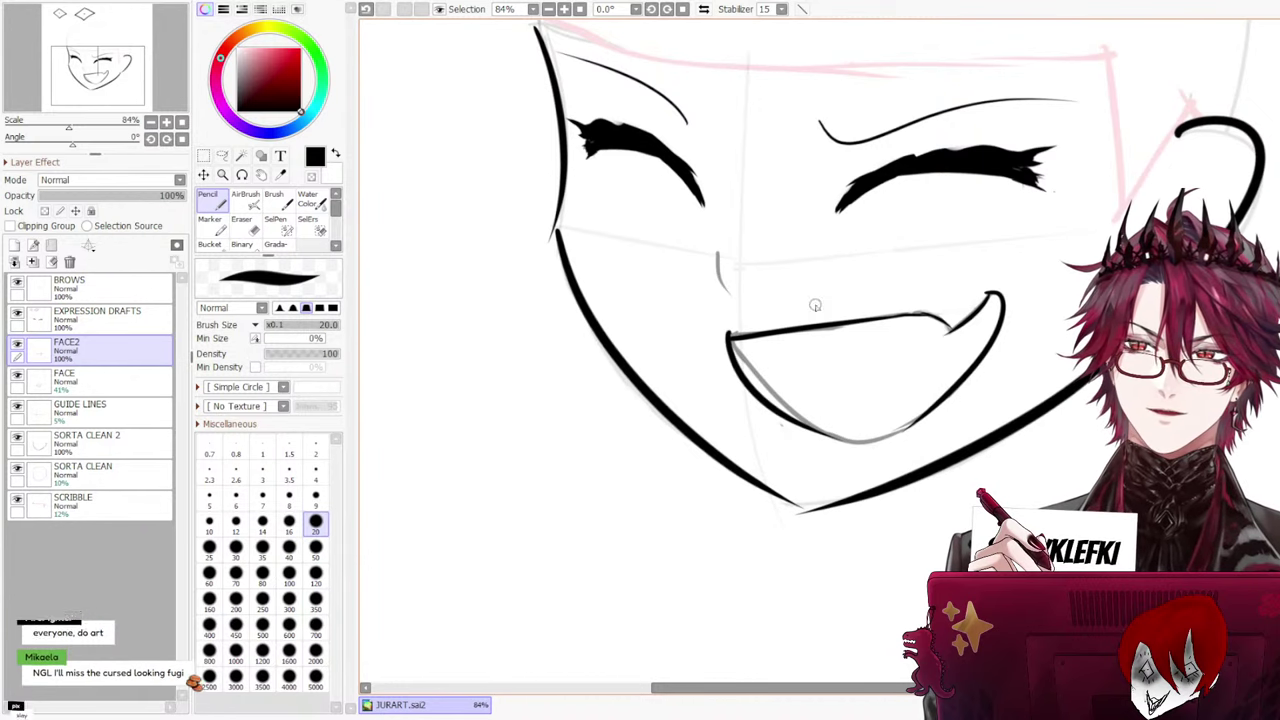
key(ctrl+z)
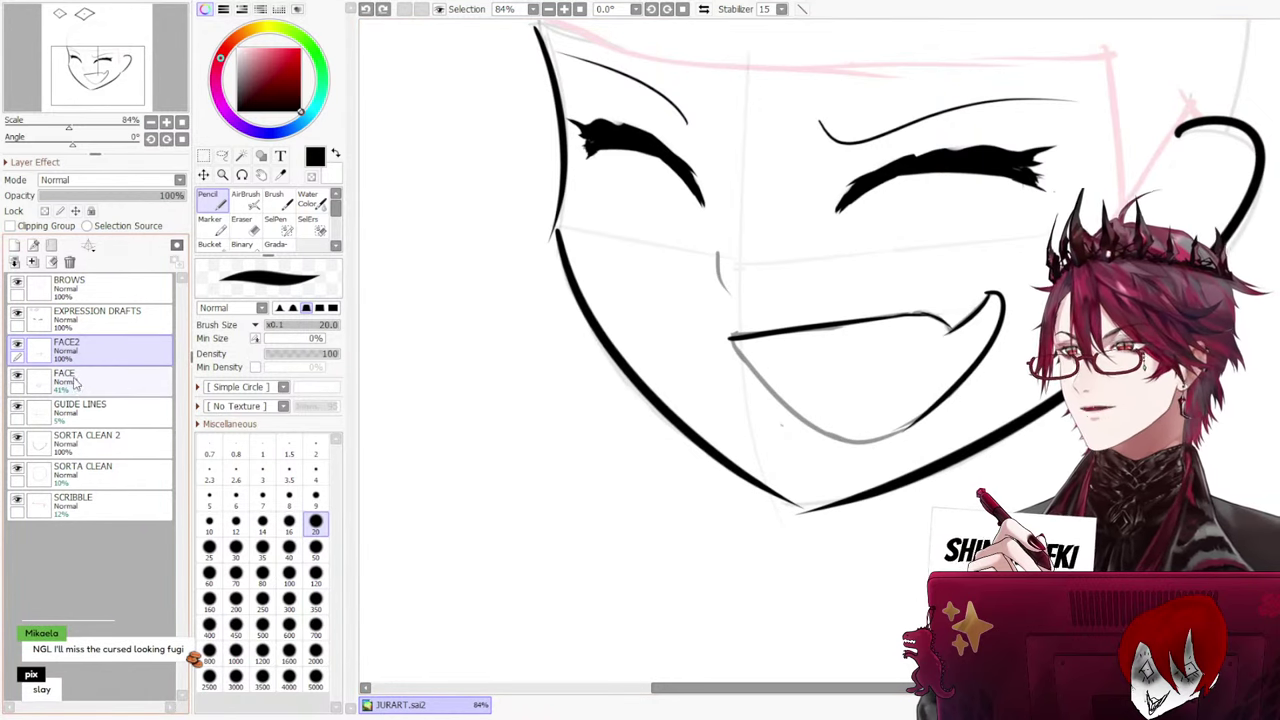
Trace a rounder lower line for the mouth on FACE2 from the nose-side corner and join it to the ear-side edge
click(95, 377)
click(95, 410)
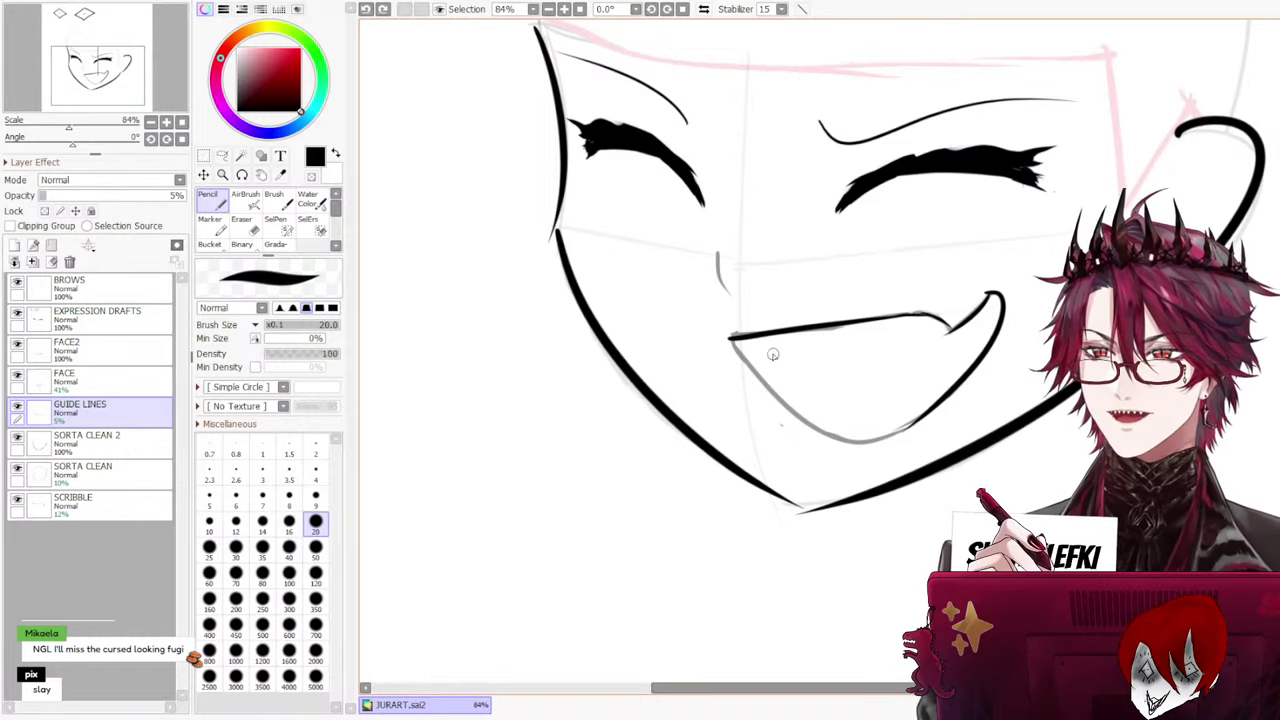
click(95, 377)
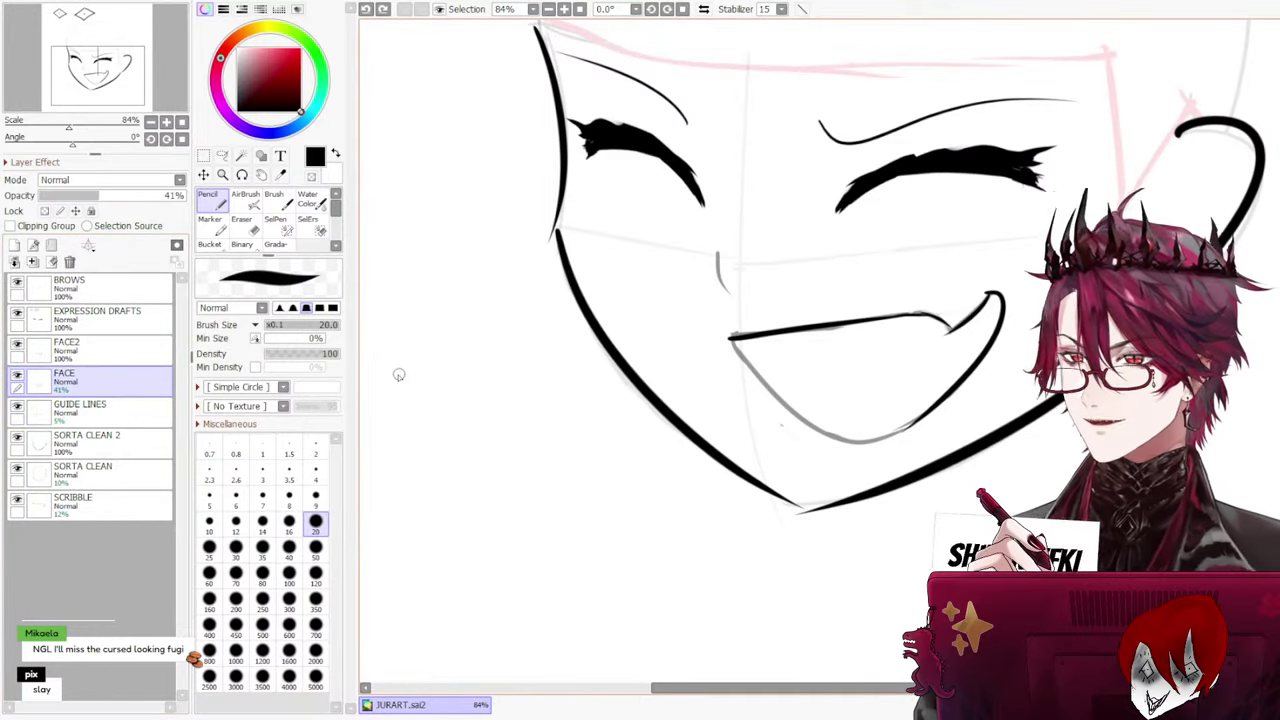
click(95, 346)
drag(733, 340, 842, 440)
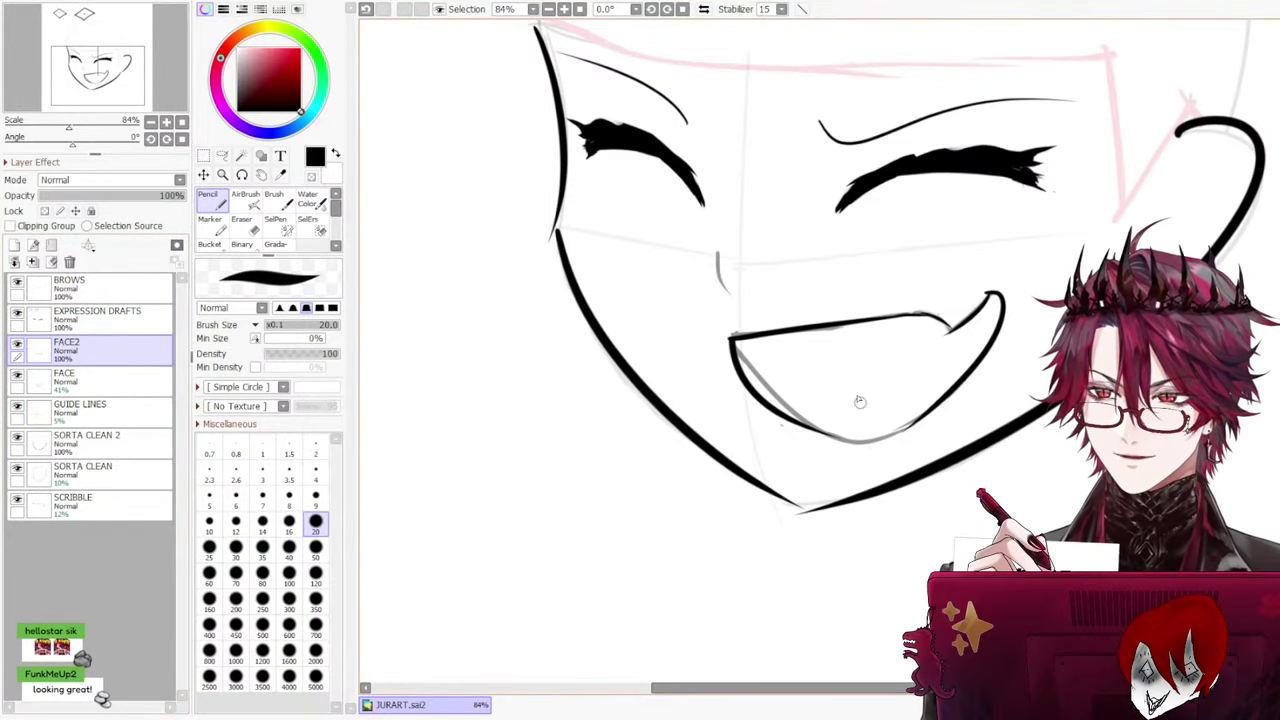
key(ctrl+z)
drag(736, 346, 866, 448)
key(ctrl+z)
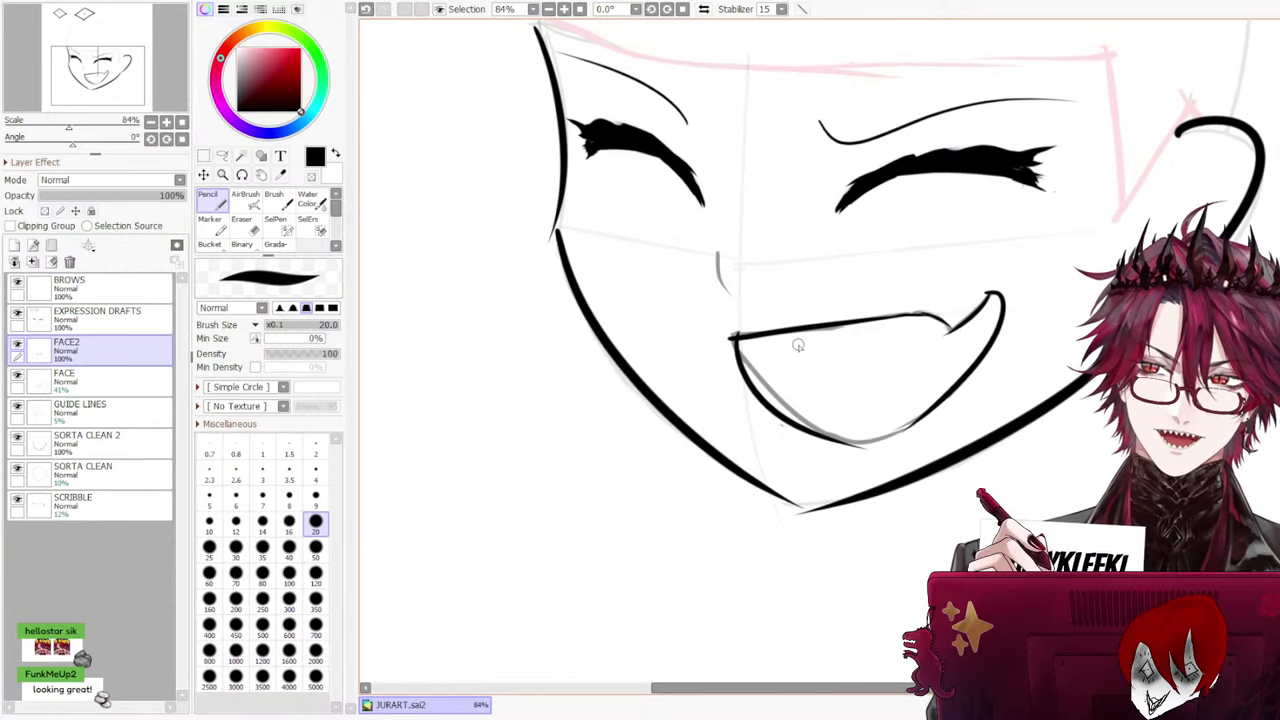
drag(933, 403, 848, 442)
key(ctrl+z)
drag(934, 402, 848, 442)
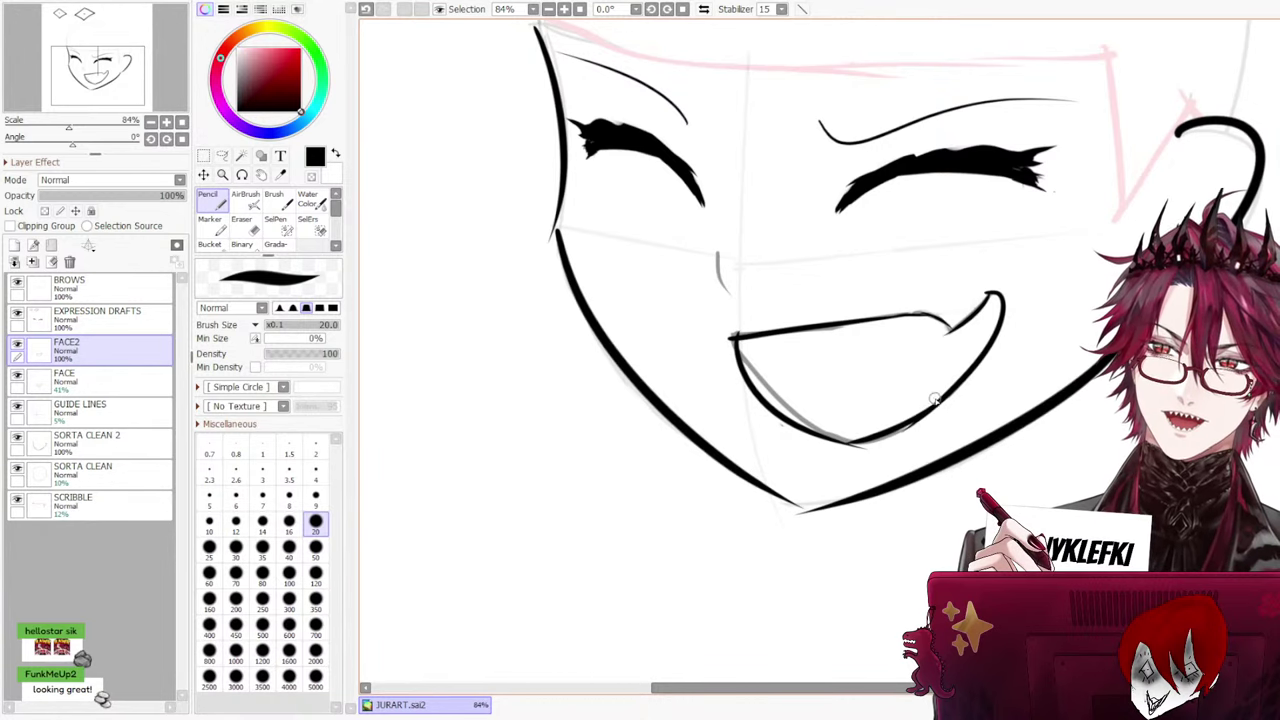
Try alternative lower mouth lines from the nose-side corner and the ear-side edge, reverting to the earlier rounded line
scroll(950, 320, down, 3)
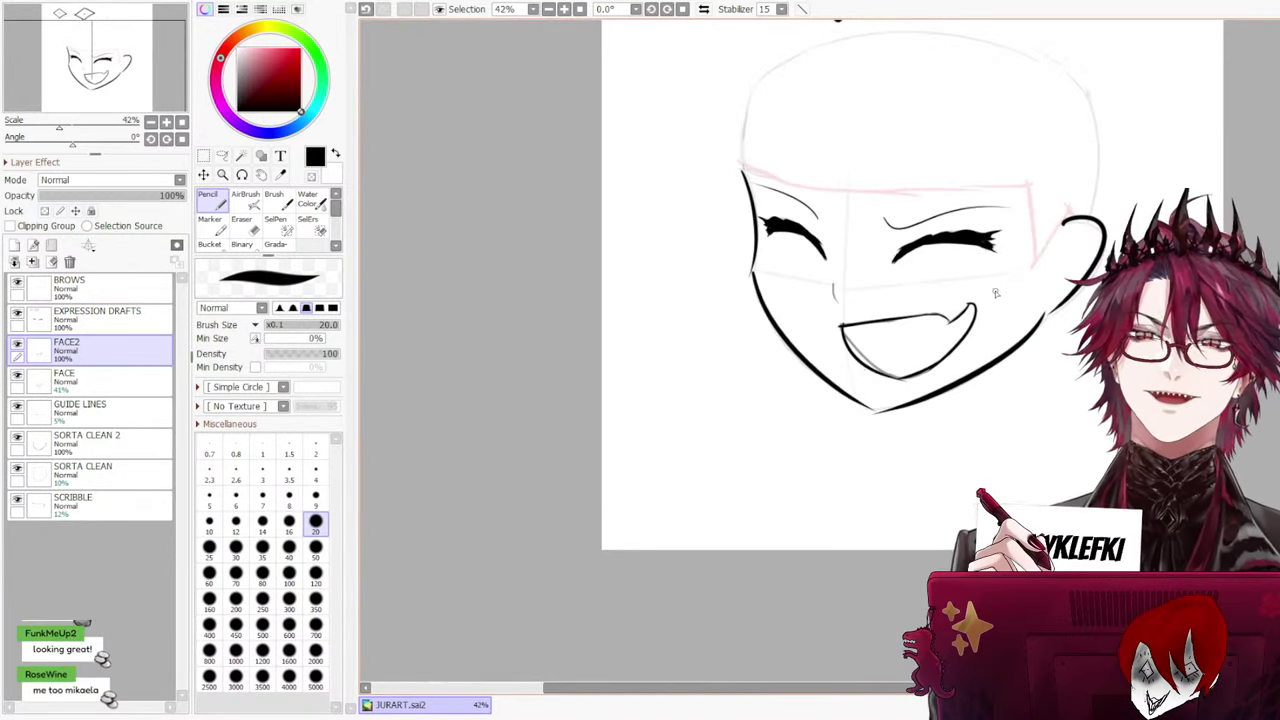
scroll(997, 290, down, 2)
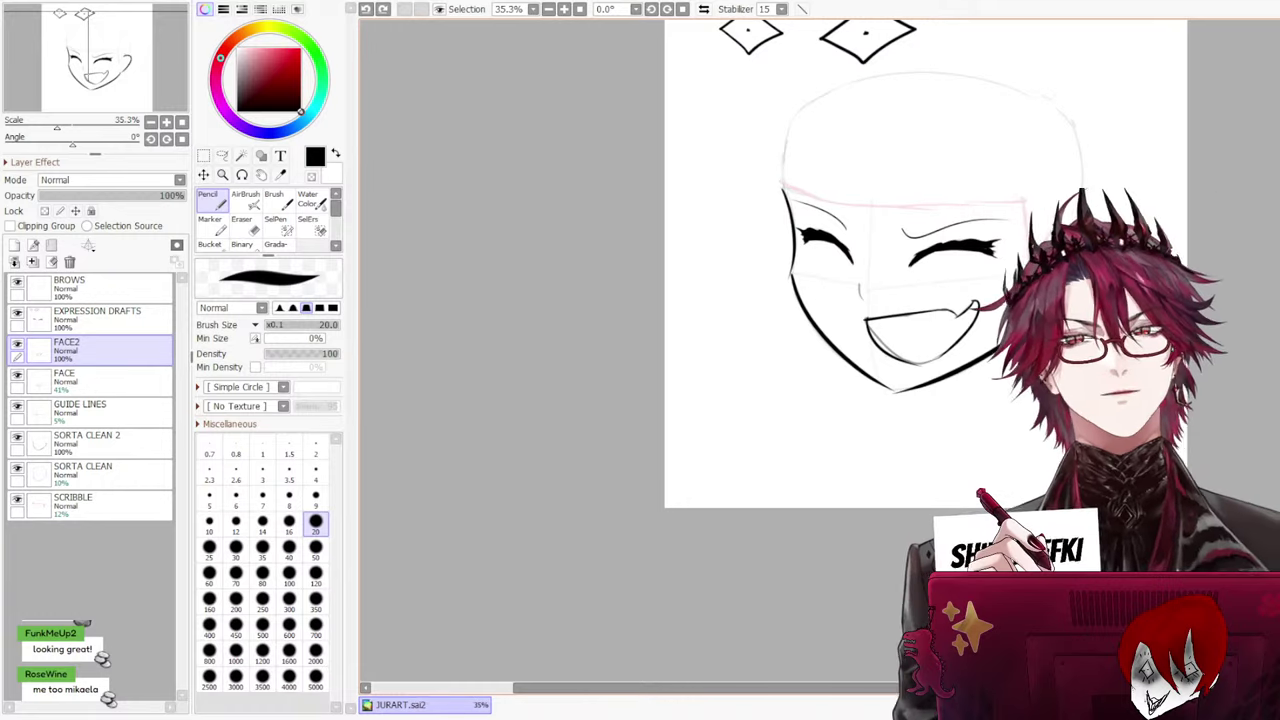
drag(866, 322, 922, 362)
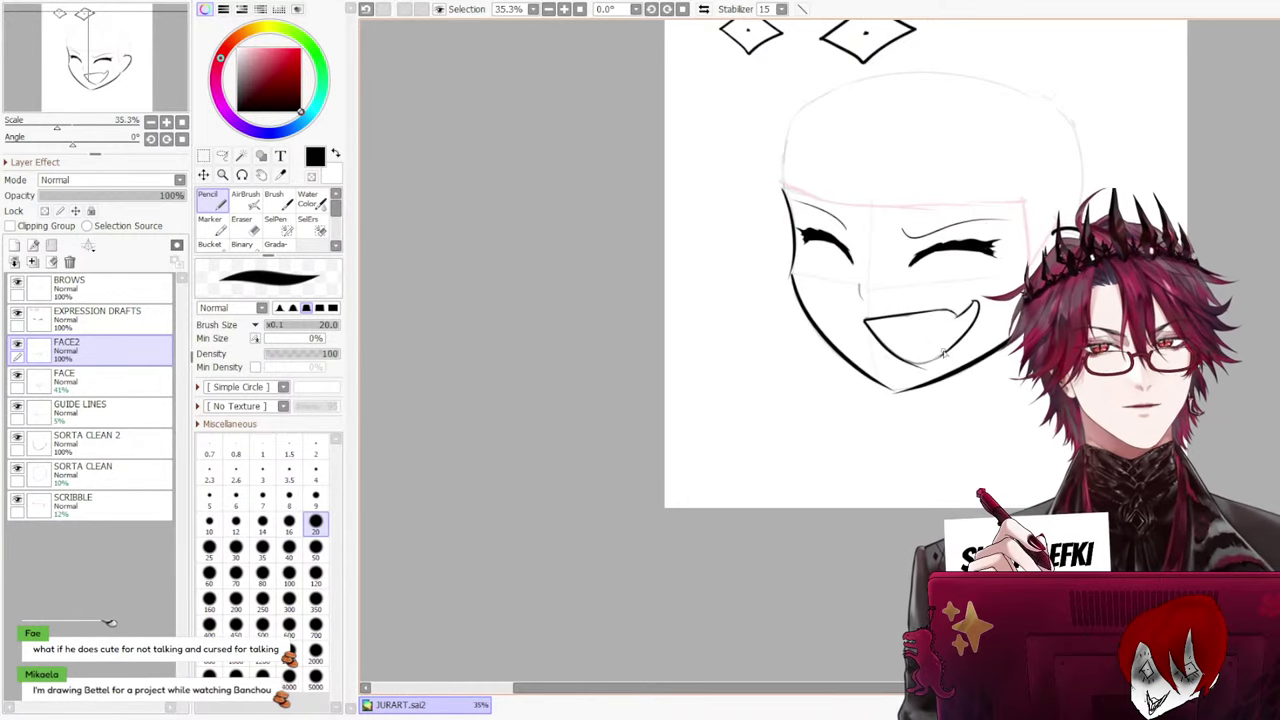
key(ctrl+z)
drag(866, 321, 909, 361)
key(ctrl+z)
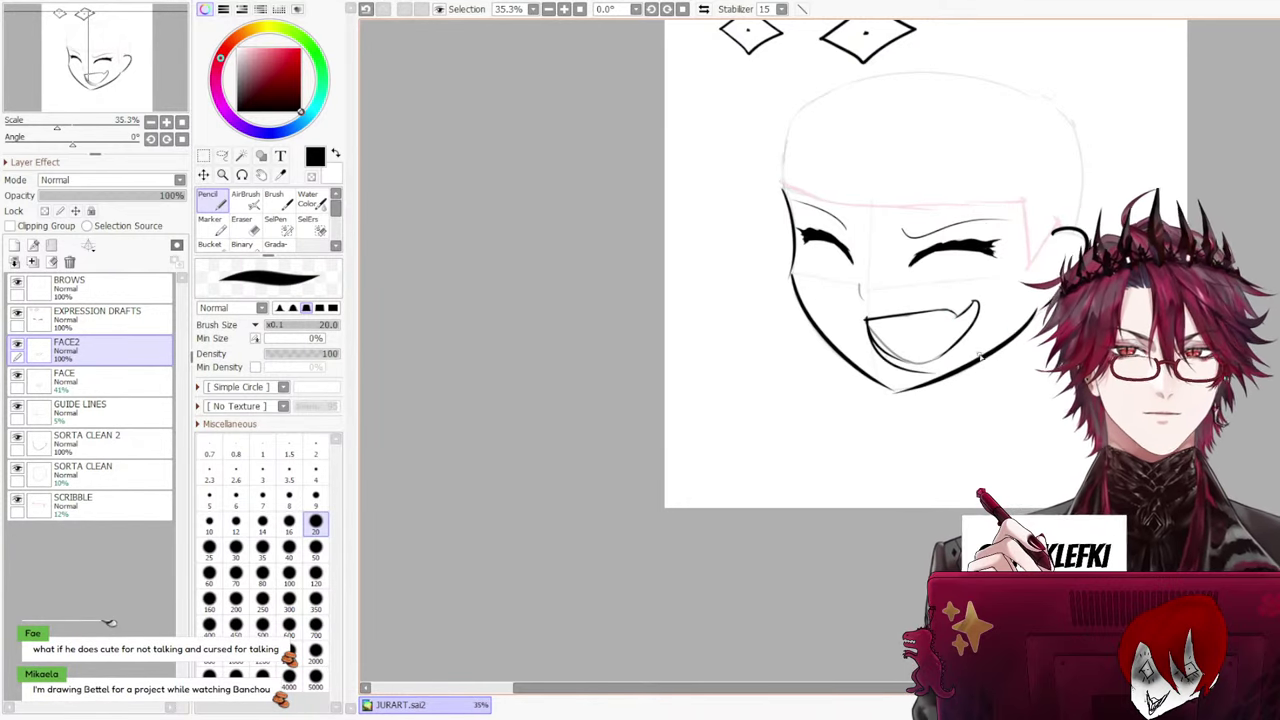
key(ctrl+z)
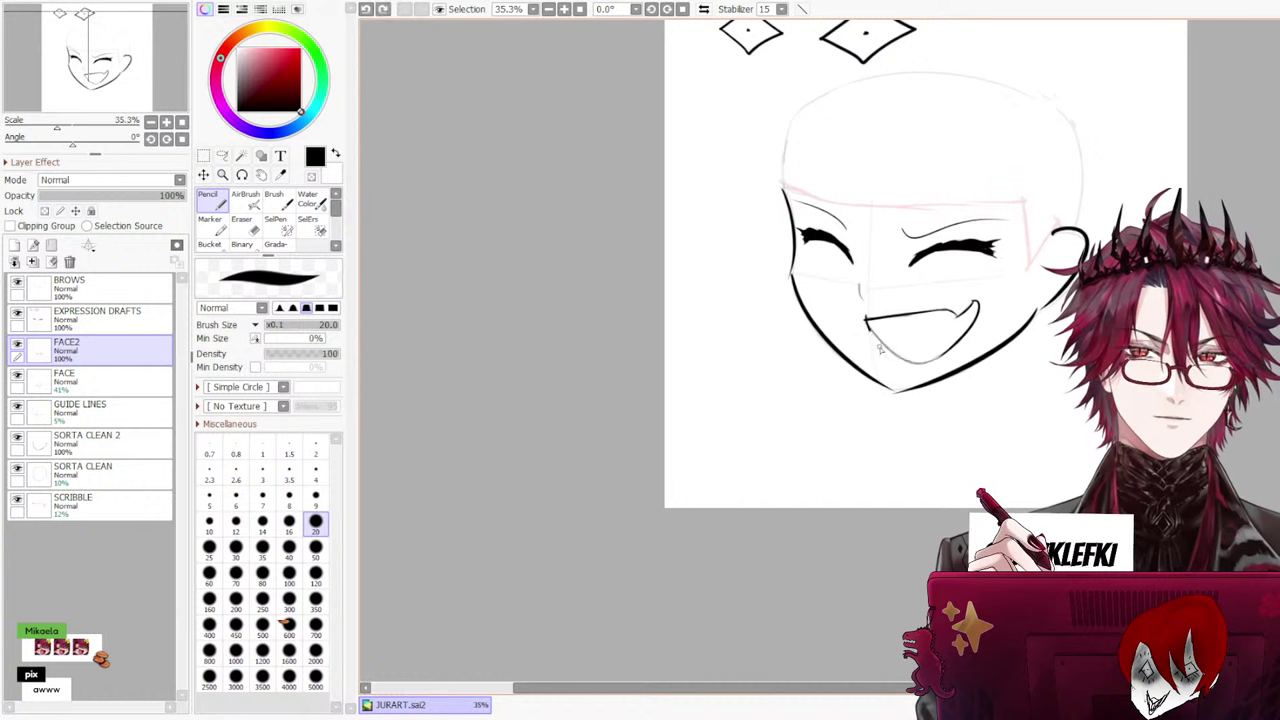
drag(961, 344, 893, 363)
key(ctrl+z)
key(ctrl+z)
key(ctrl+z)
key(ctrl+z)
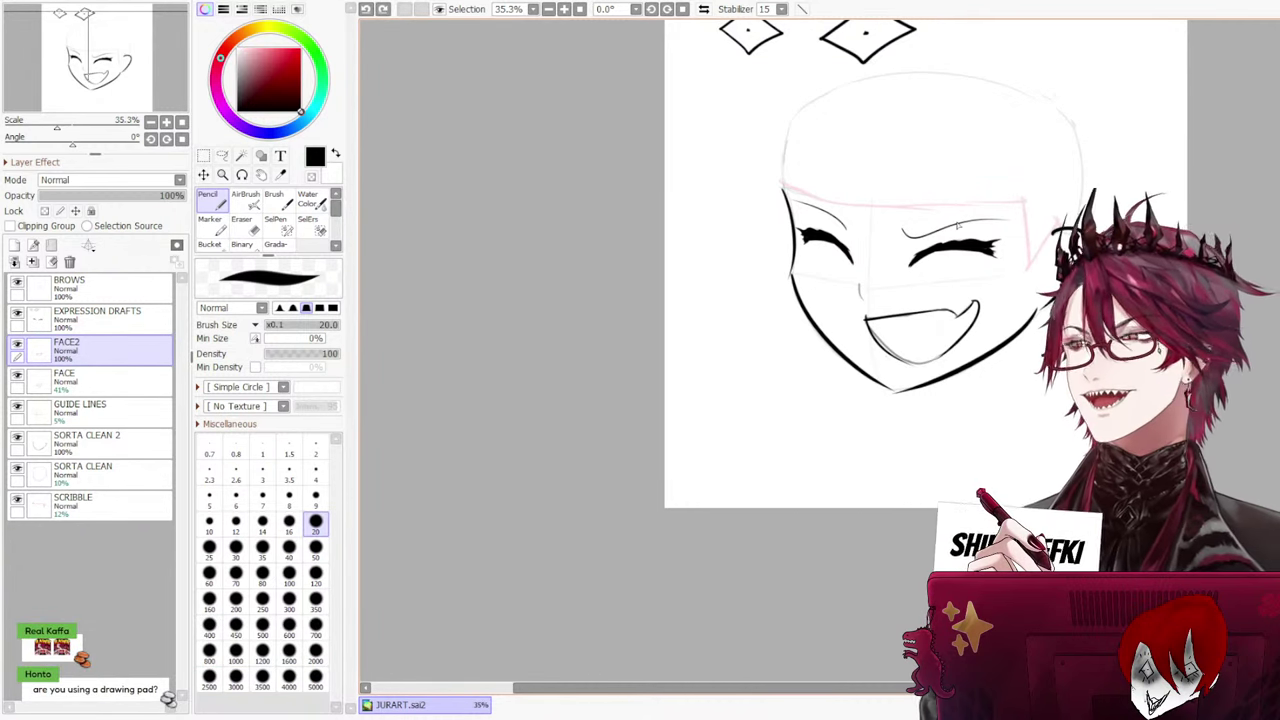
scroll(870, 280, up, 1)
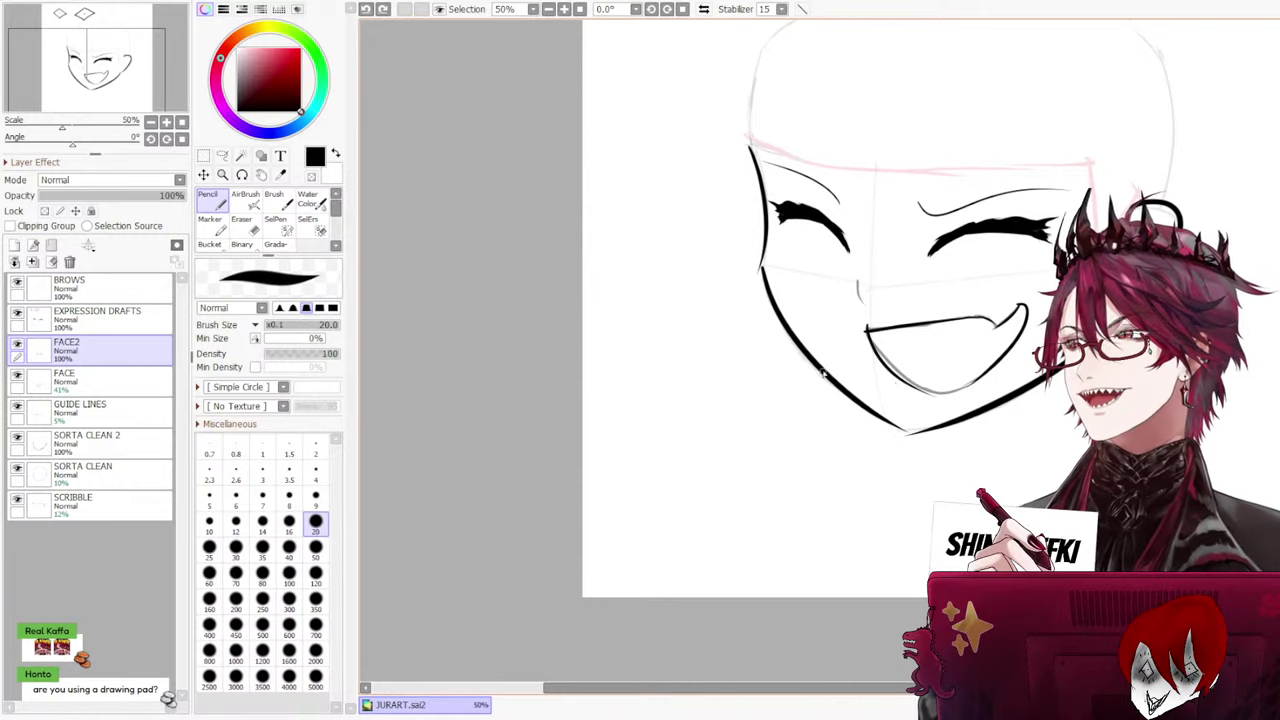
drag(700, 688, 780, 688)
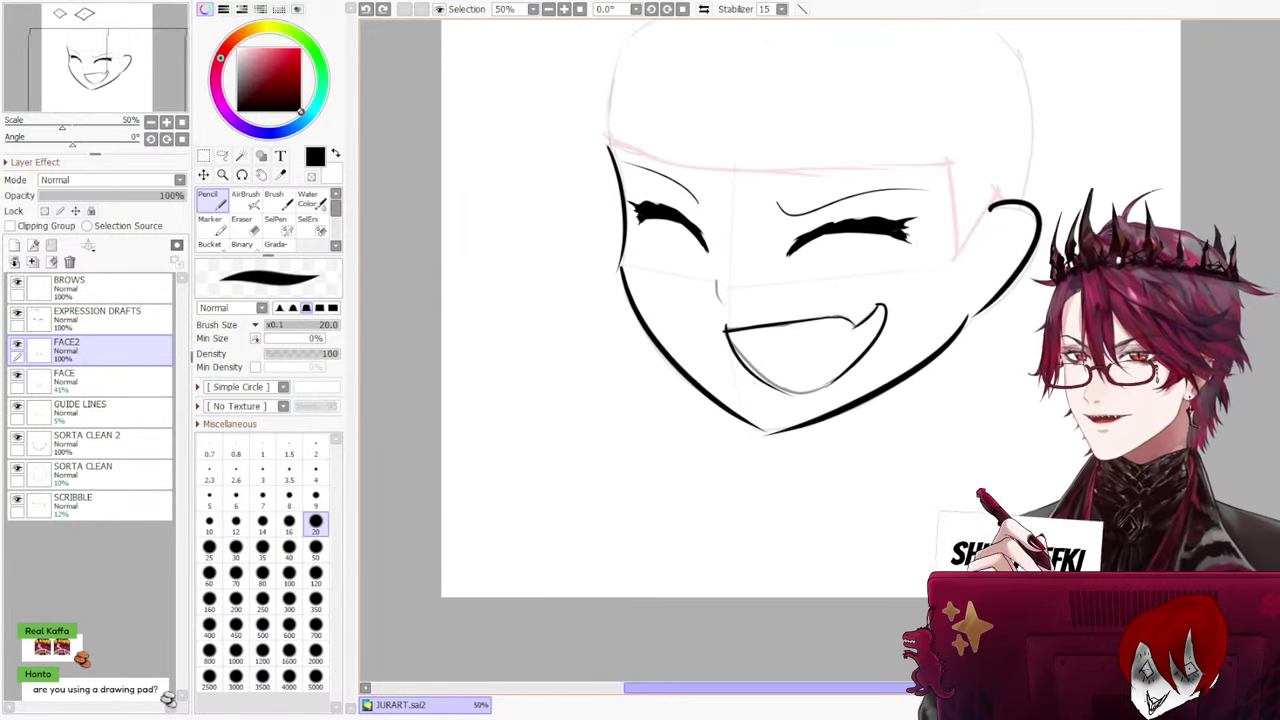
scroll(660, 178, up, 1)
scroll(710, 242, down, 1)
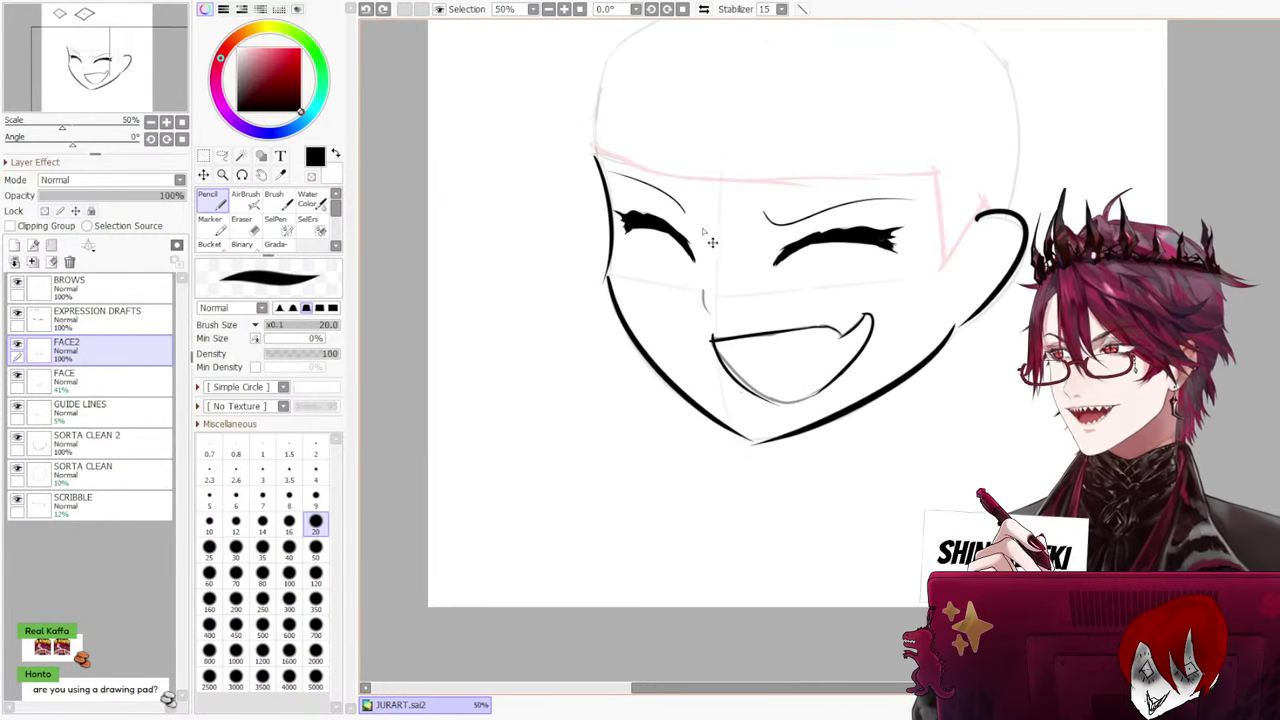
Trace the nose as a short dark curve over its faded draft on the FACE2 layer with the size 20 Pencil
scroll(985, 300, up, 1)
scroll(985, 300, down, 2)
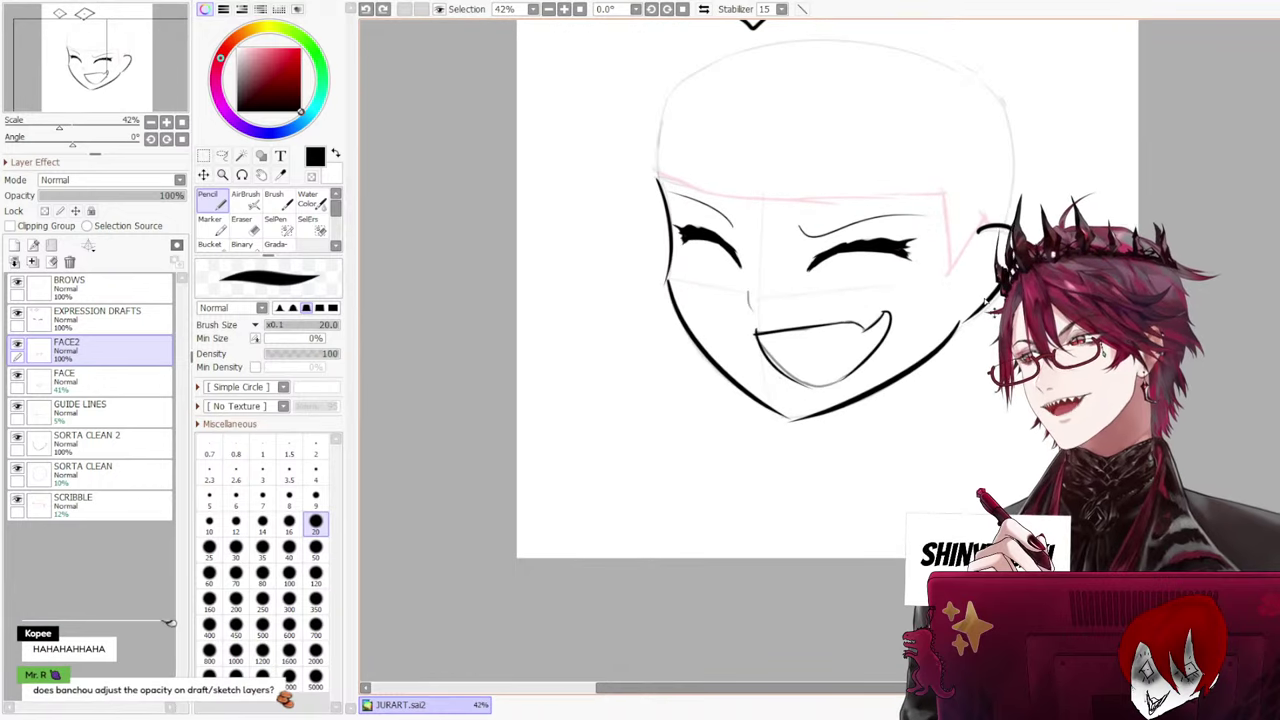
scroll(827, 300, up, 2)
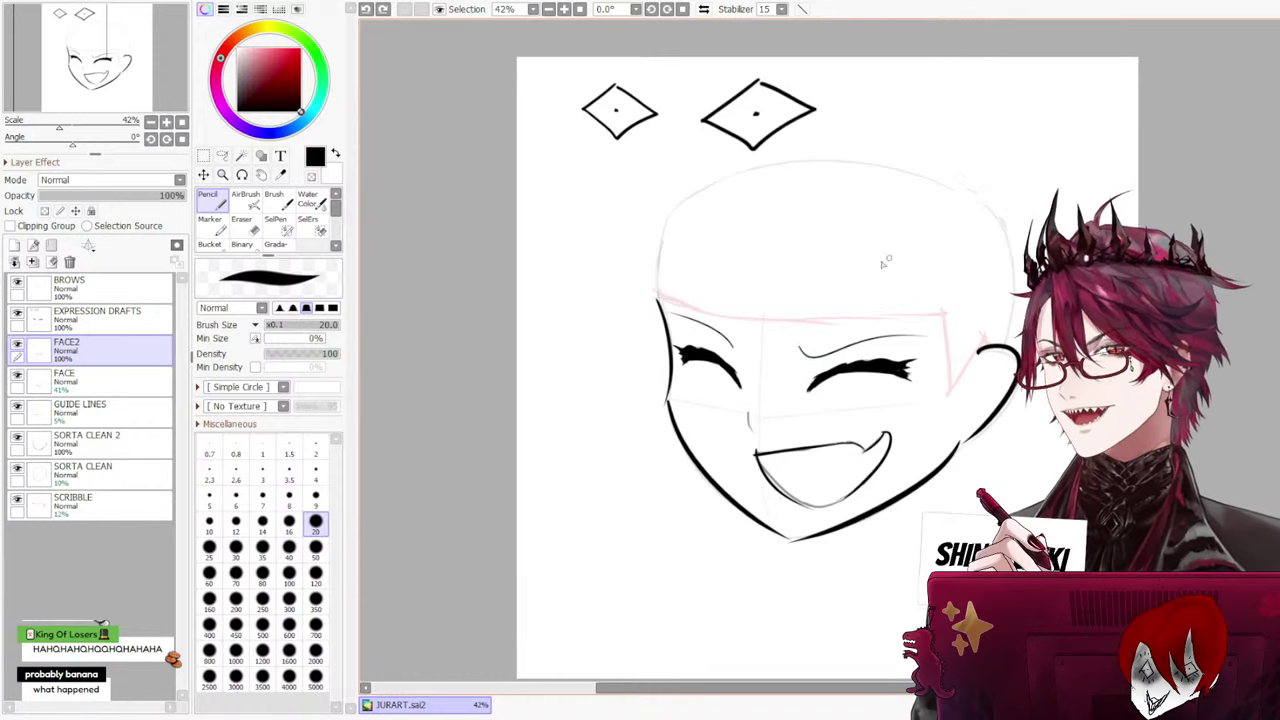
click(110, 412)
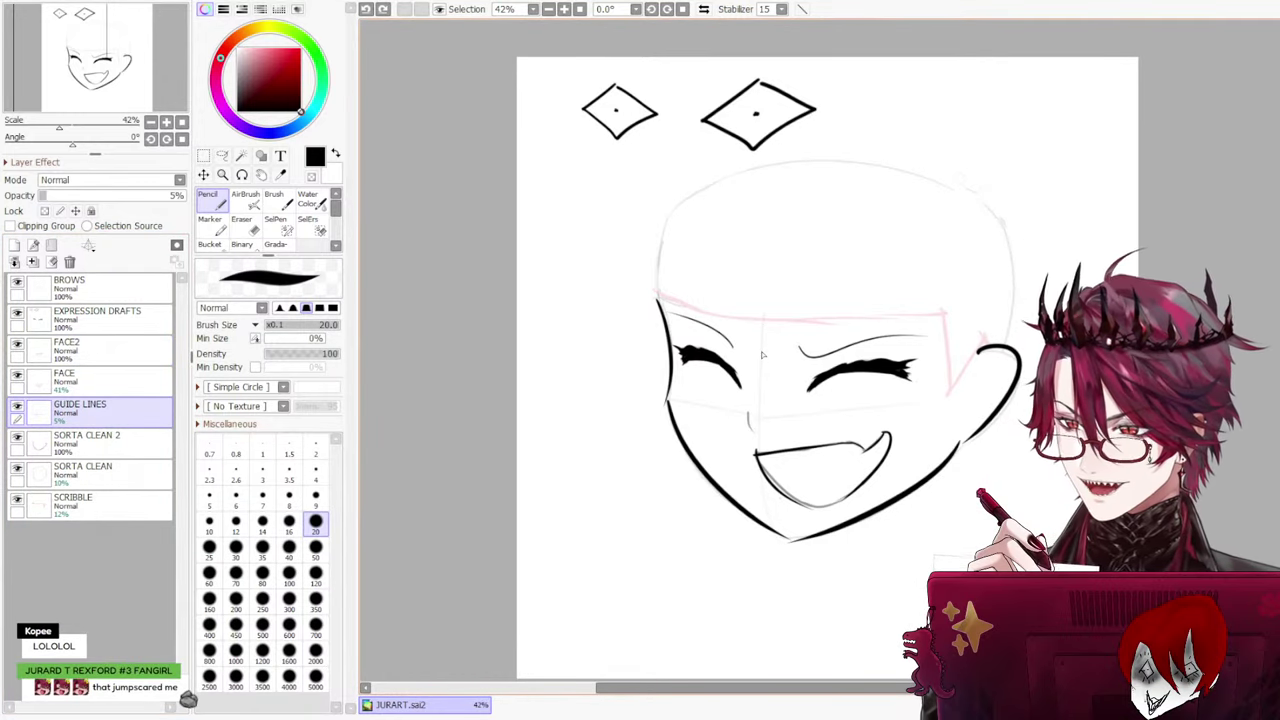
click(132, 353)
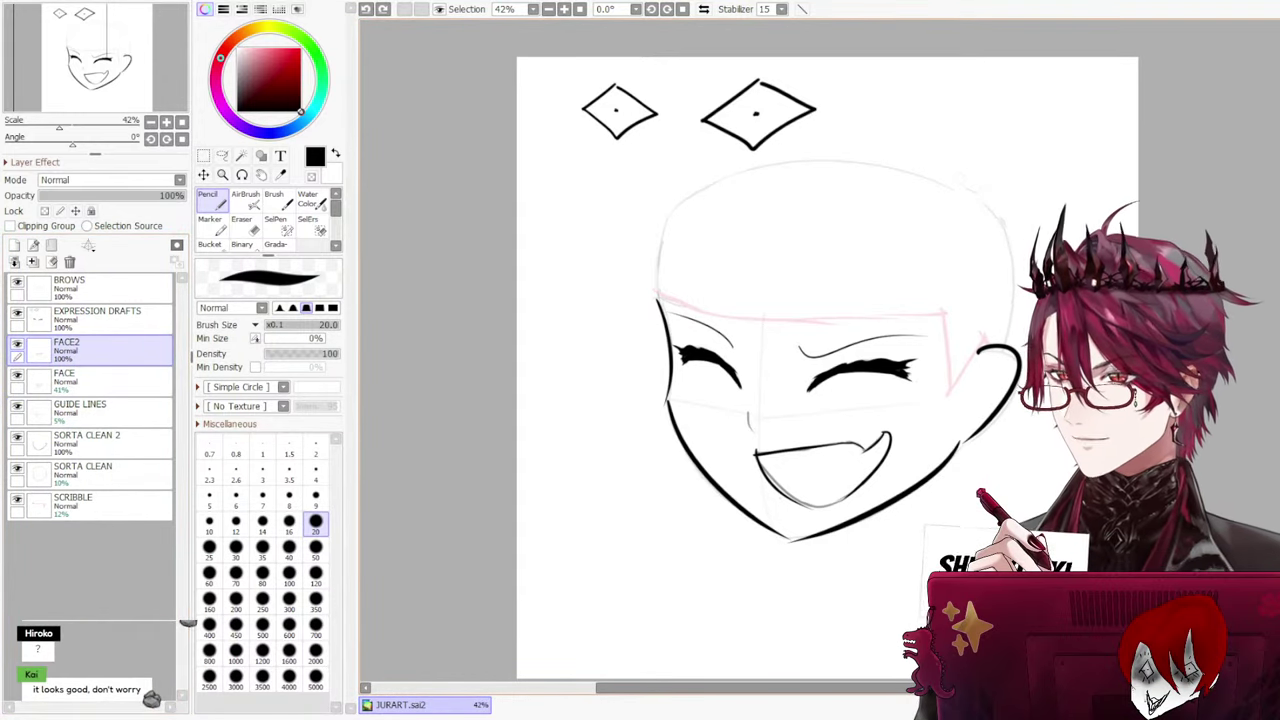
scroll(1139, 546, up, 2)
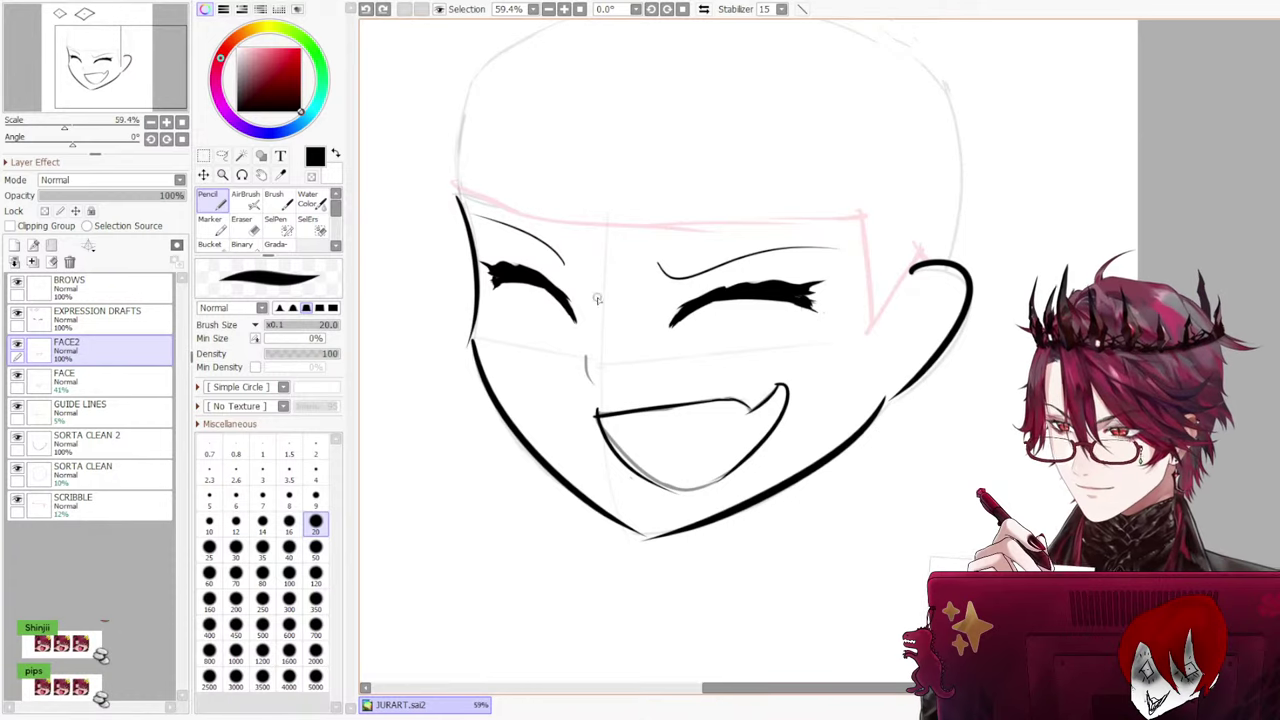
drag(586, 356, 599, 387)
key(ctrl+z)
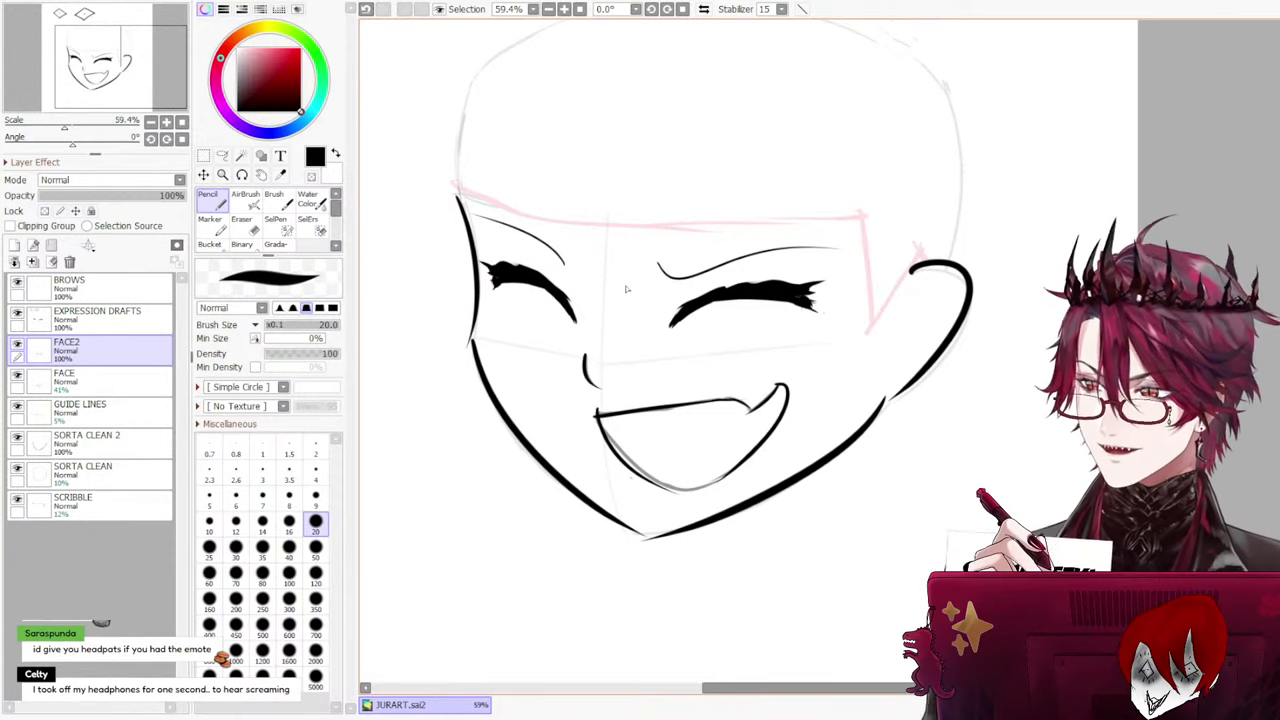
Switch to the Eraser and hide the GUIDE LINES layer
scroll(630, 289, down, 3)
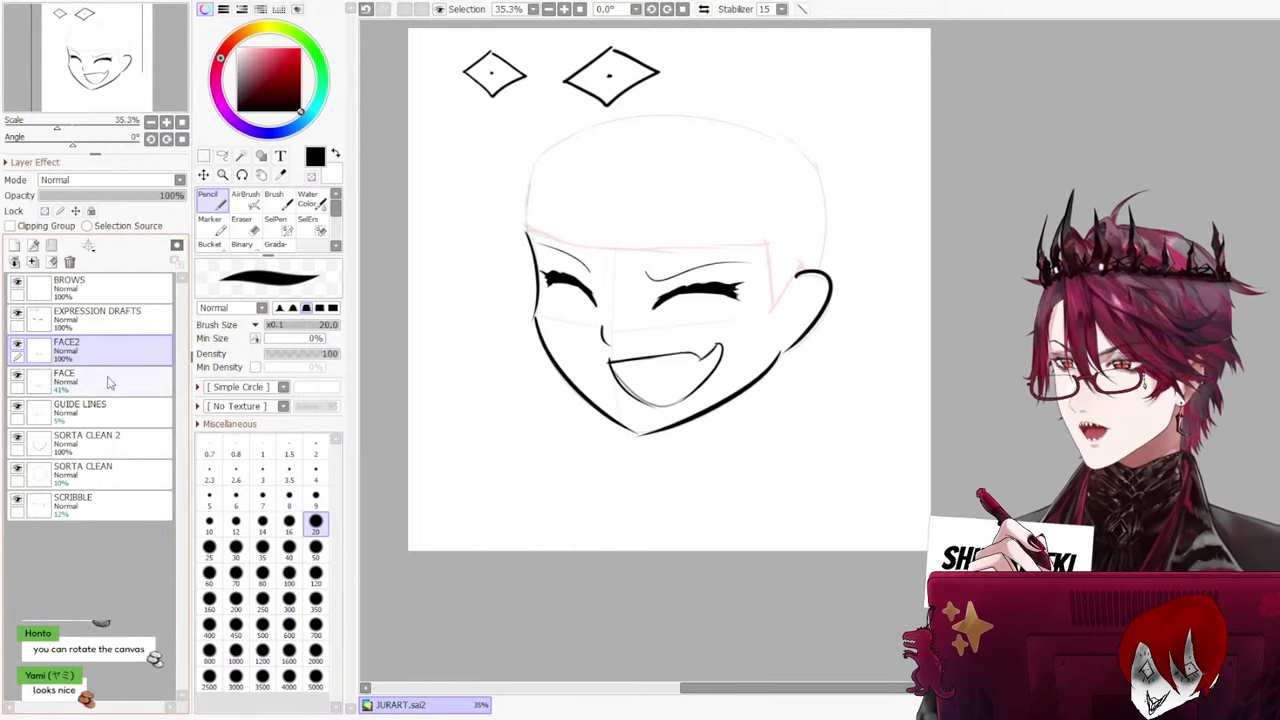
click(108, 410)
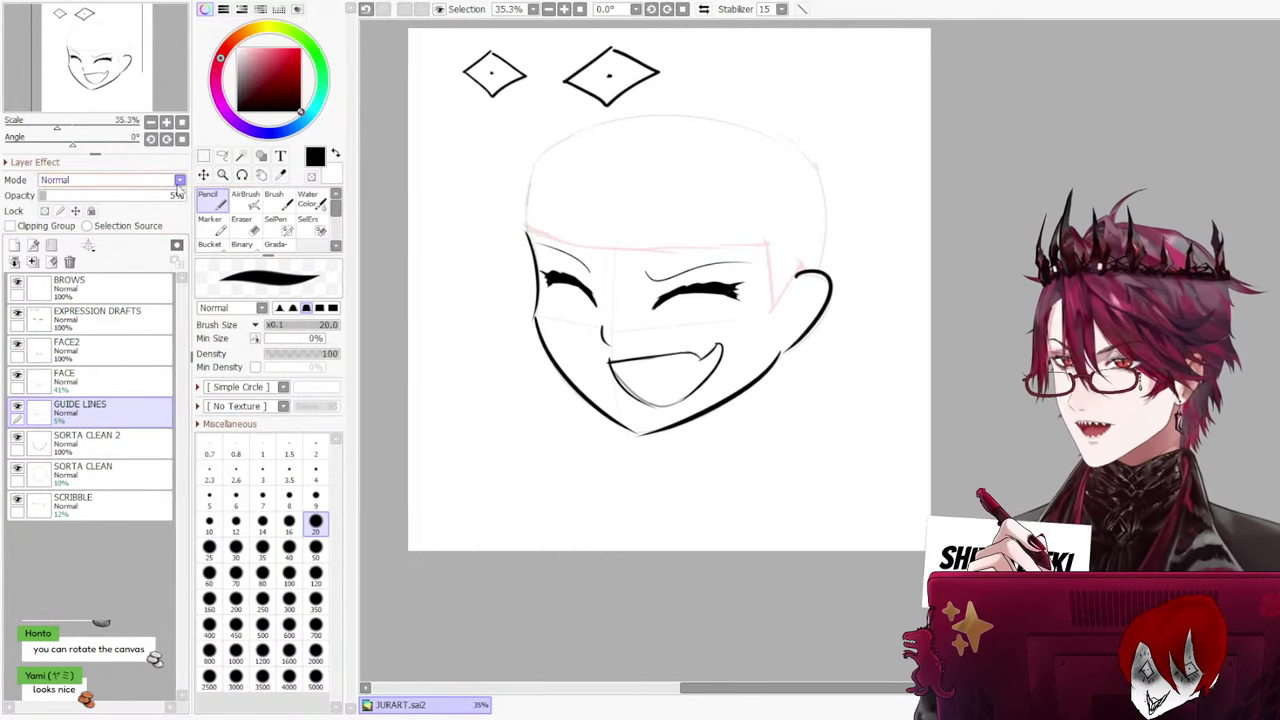
click(252, 228)
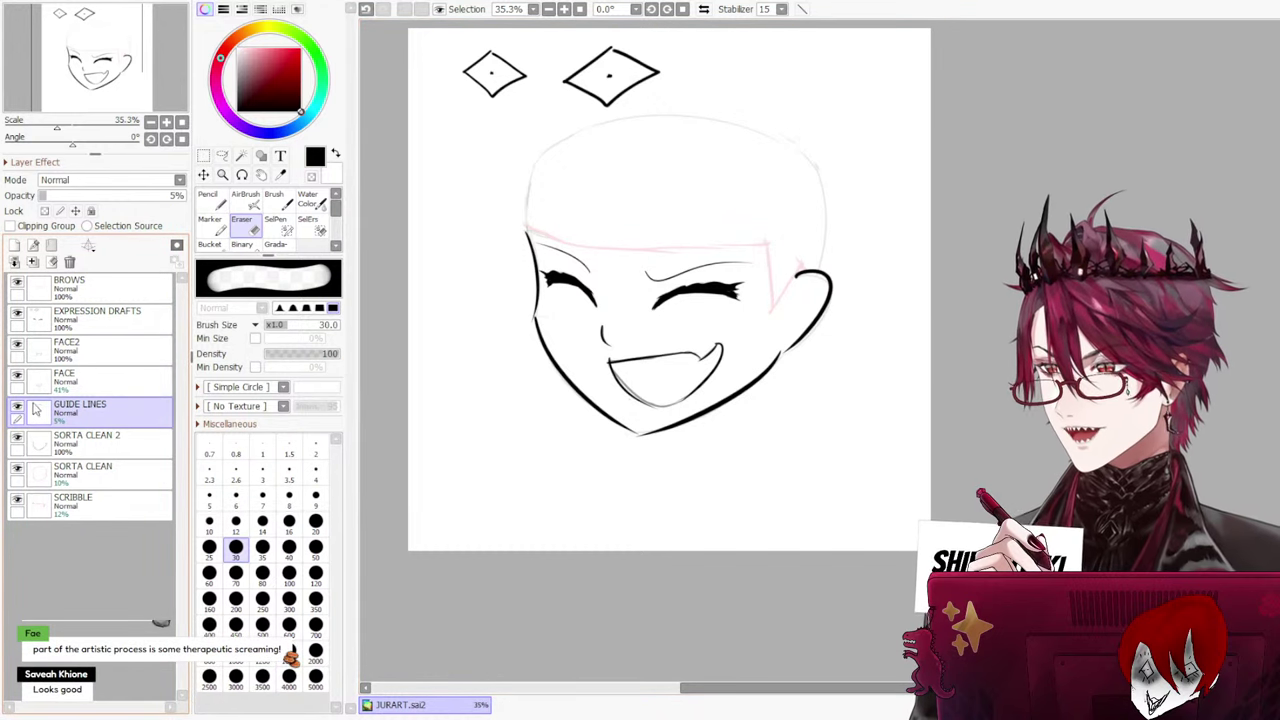
key(ctrl+z)
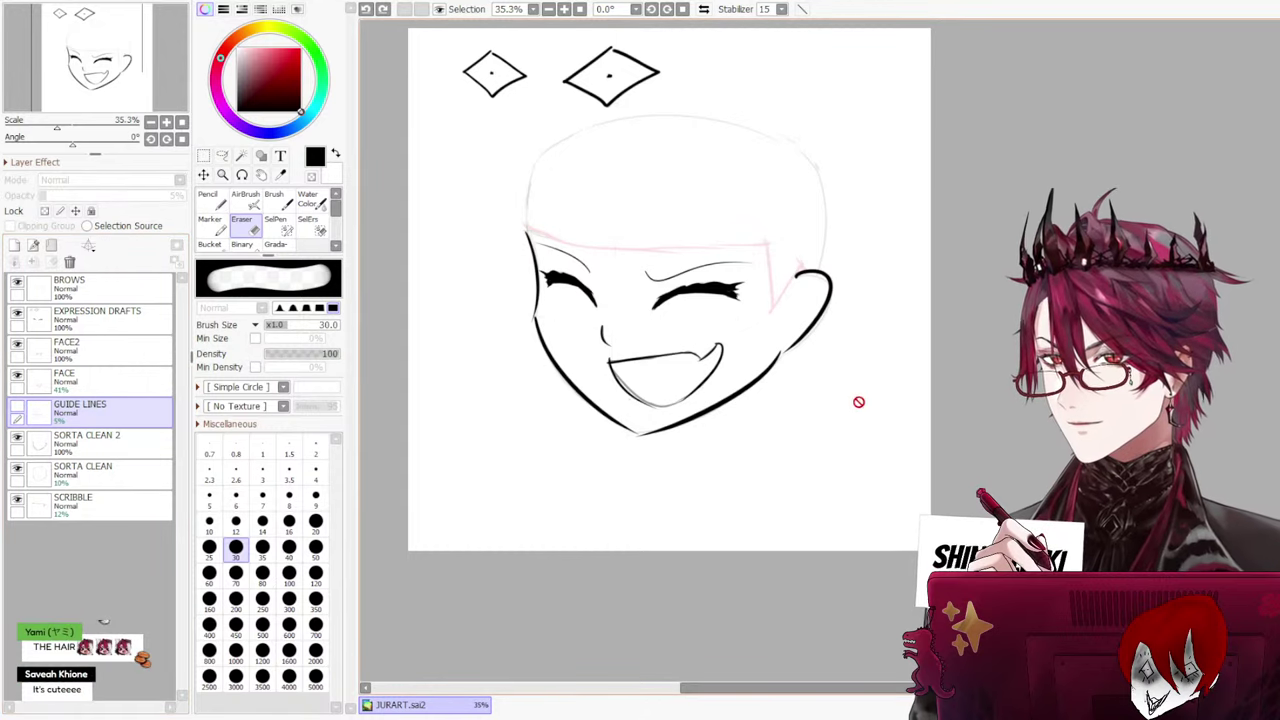
scroll(573, 360, up, 1)
scroll(573, 360, up, 2)
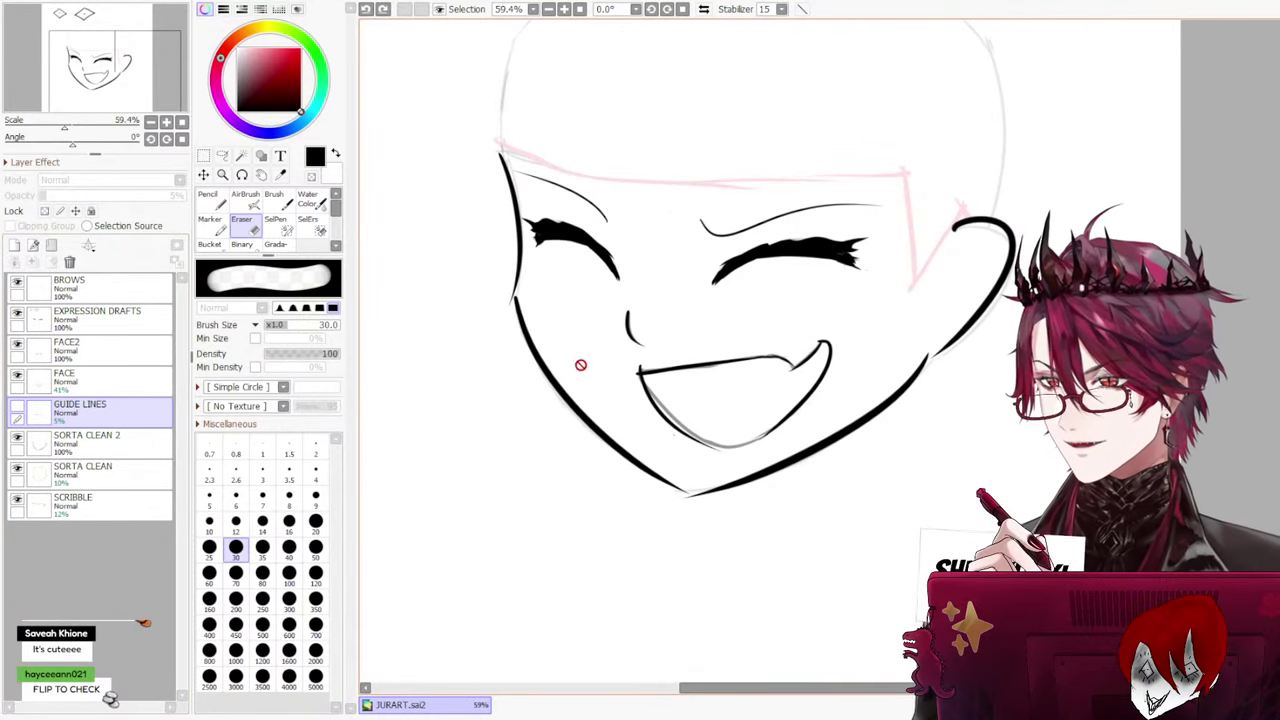
Compare the drawing with and without the SORTA CLEAN 2 layer, leaving that layer shown
click(42, 452)
click(20, 443)
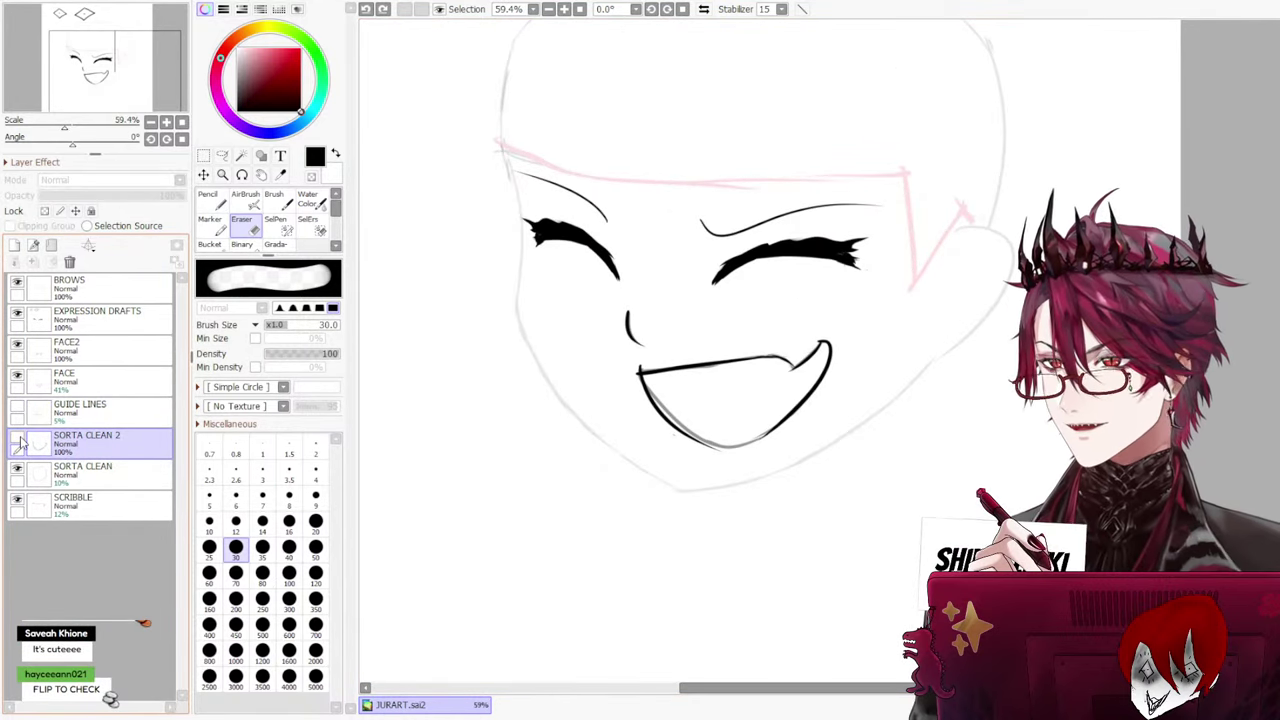
click(20, 443)
click(20, 443)
click(20, 443)
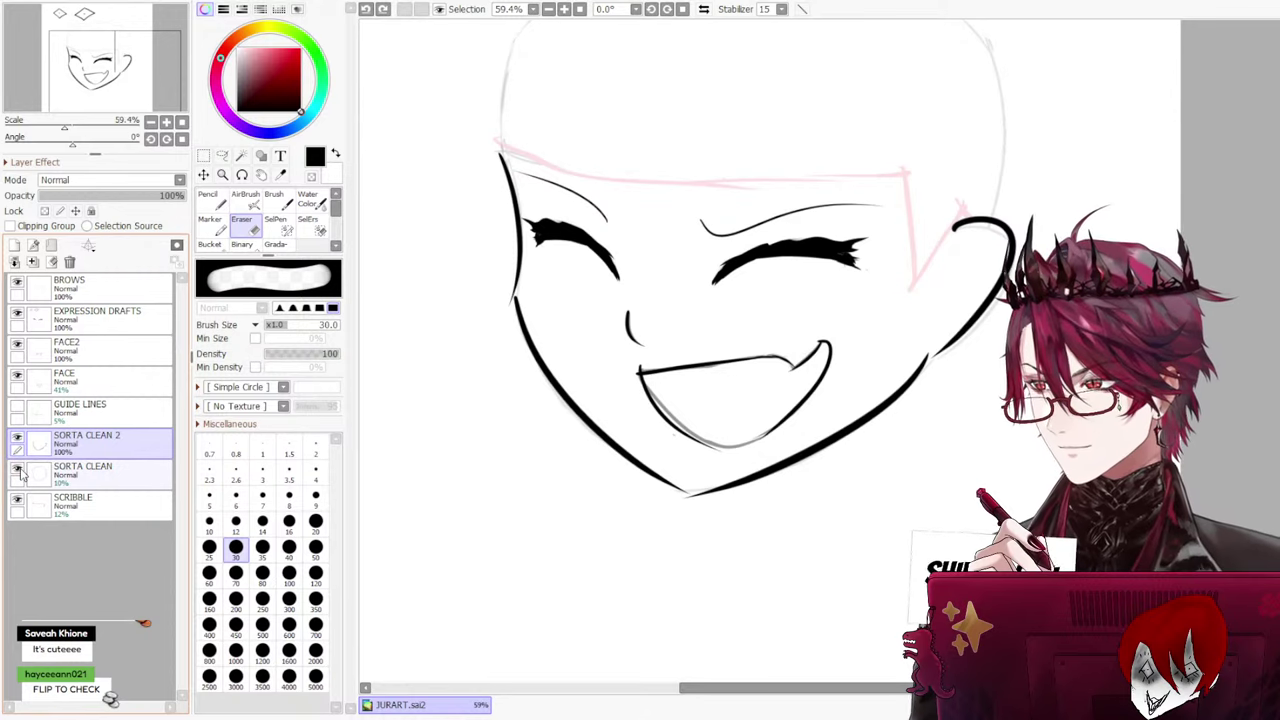
Examine the face line art with the SCRIBBLE and SORTA CLEAN layers hidden, and show both layers again
click(17, 500)
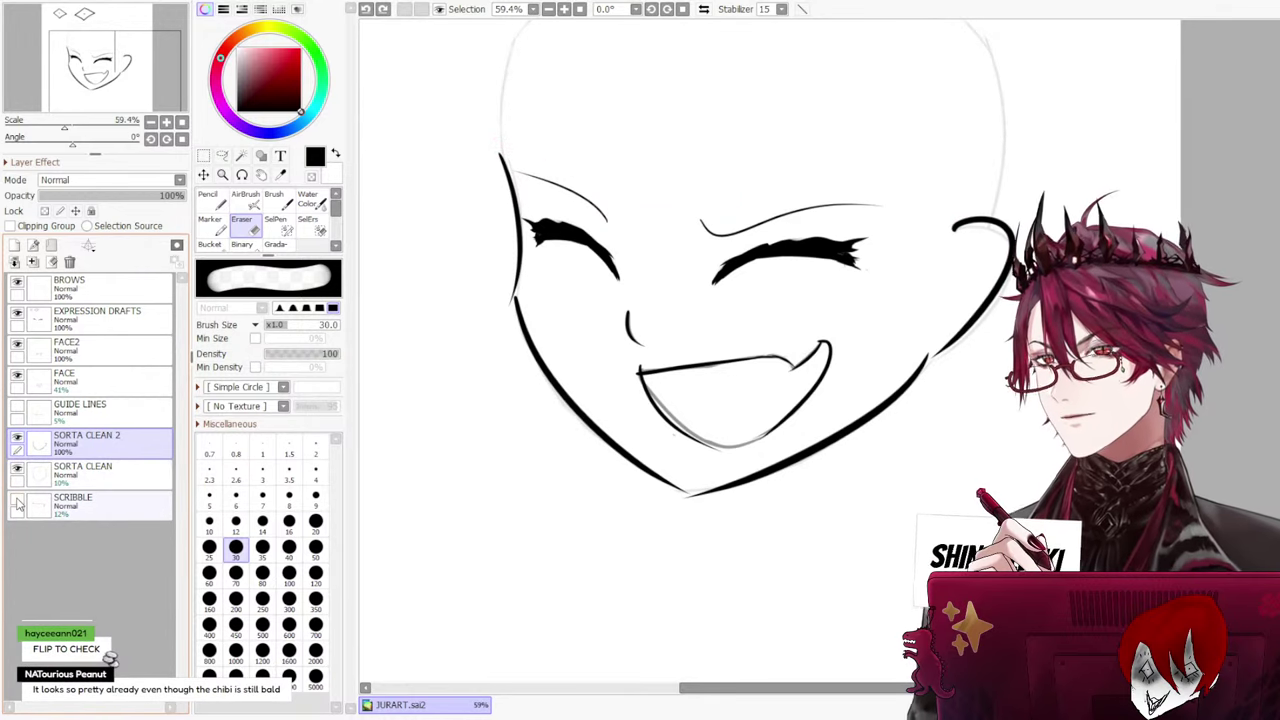
click(17, 500)
click(17, 500)
click(17, 500)
click(17, 500)
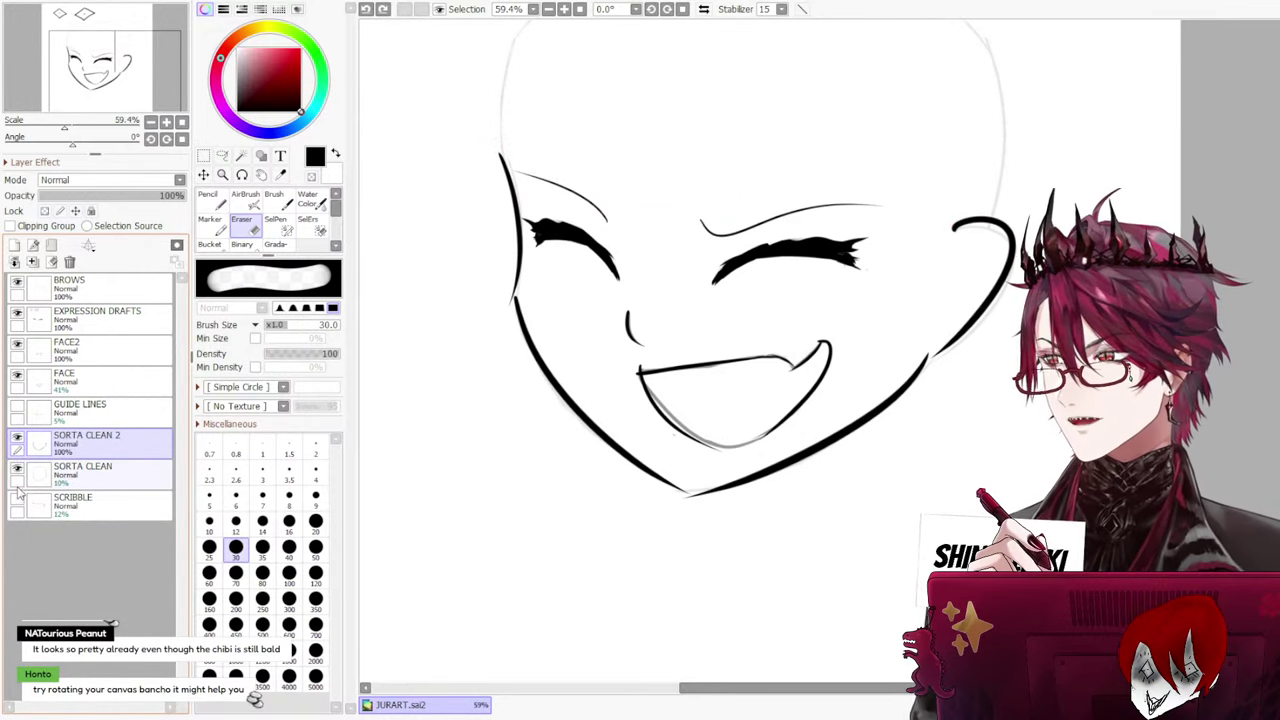
click(17, 467)
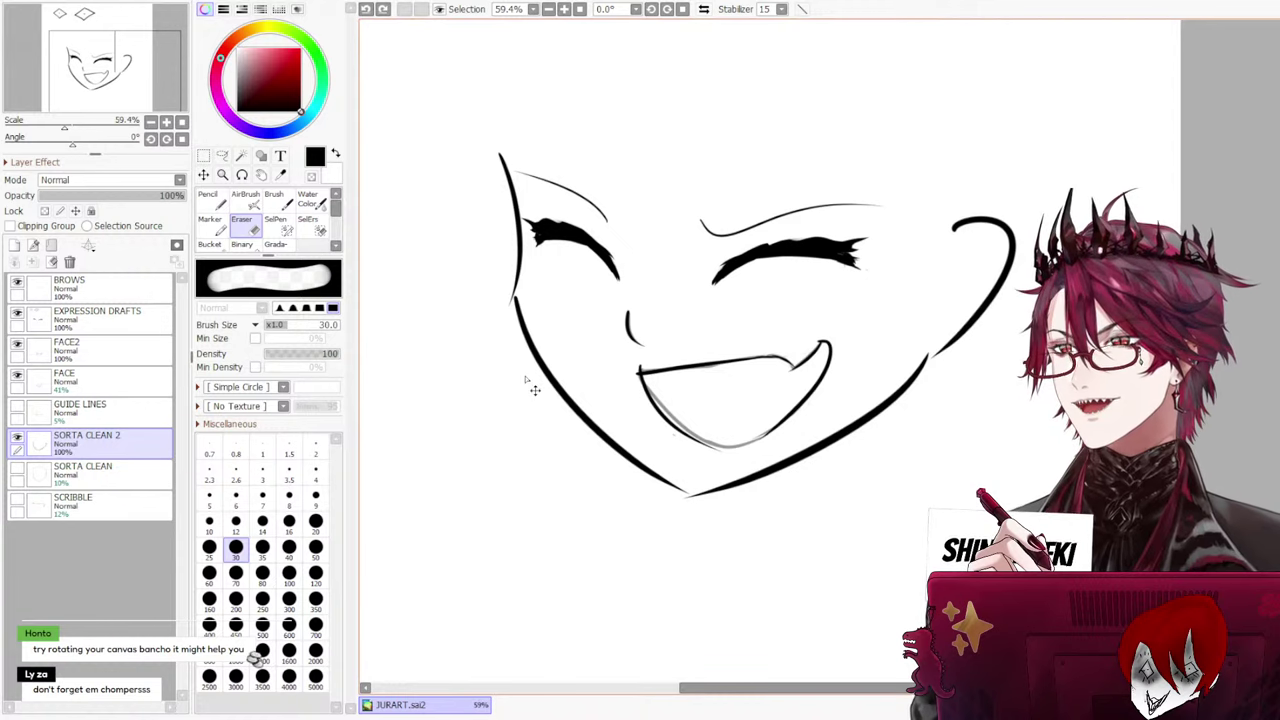
scroll(534, 390, down, 2)
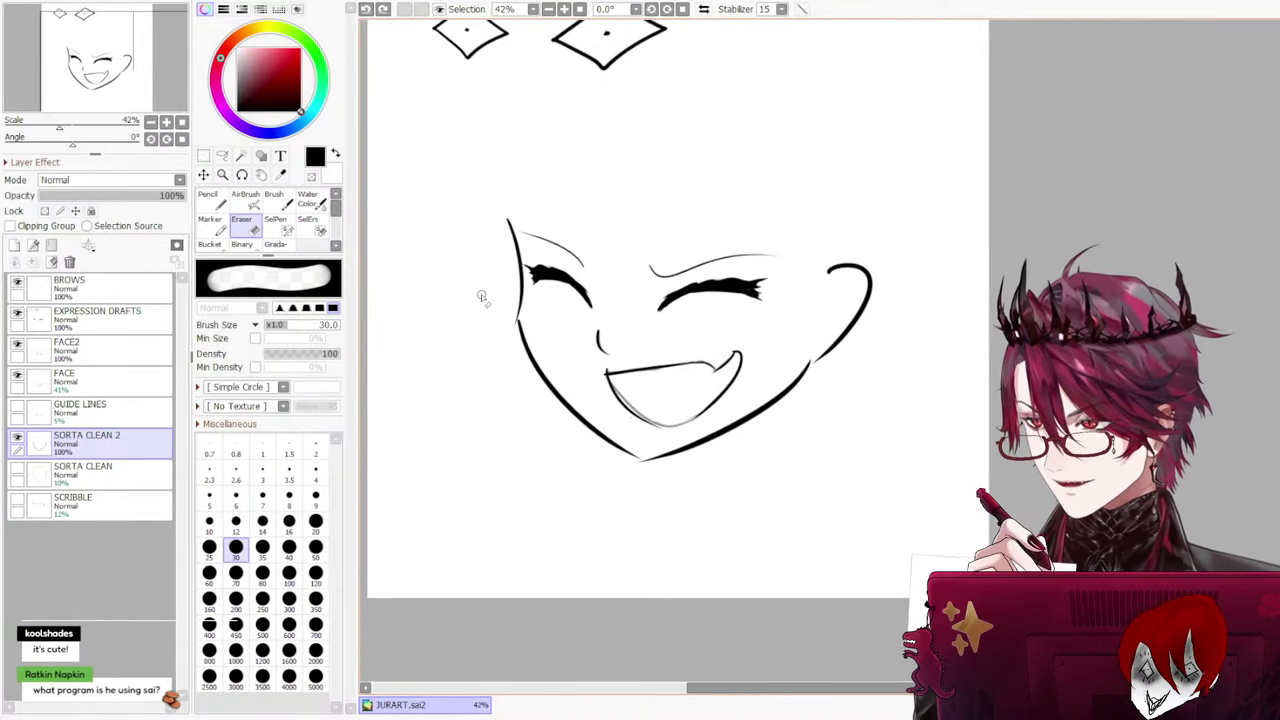
scroll(481, 296, up, 1)
scroll(481, 296, down, 1)
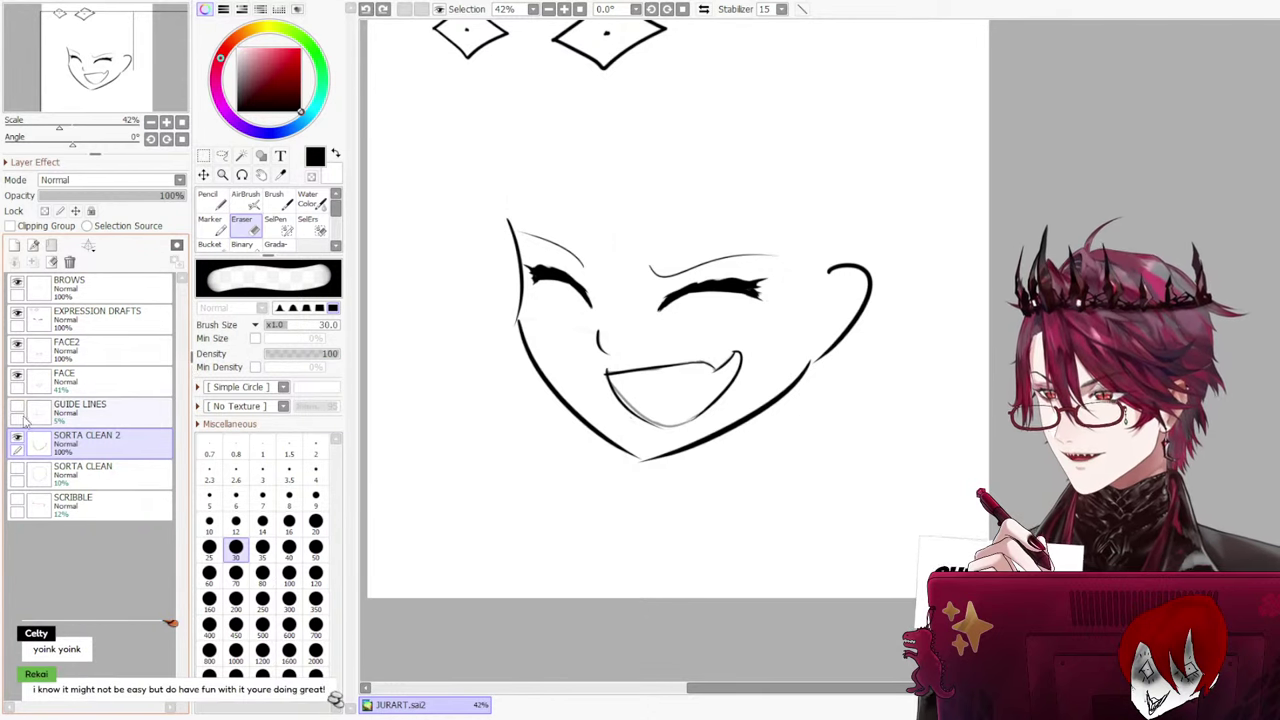
click(18, 470)
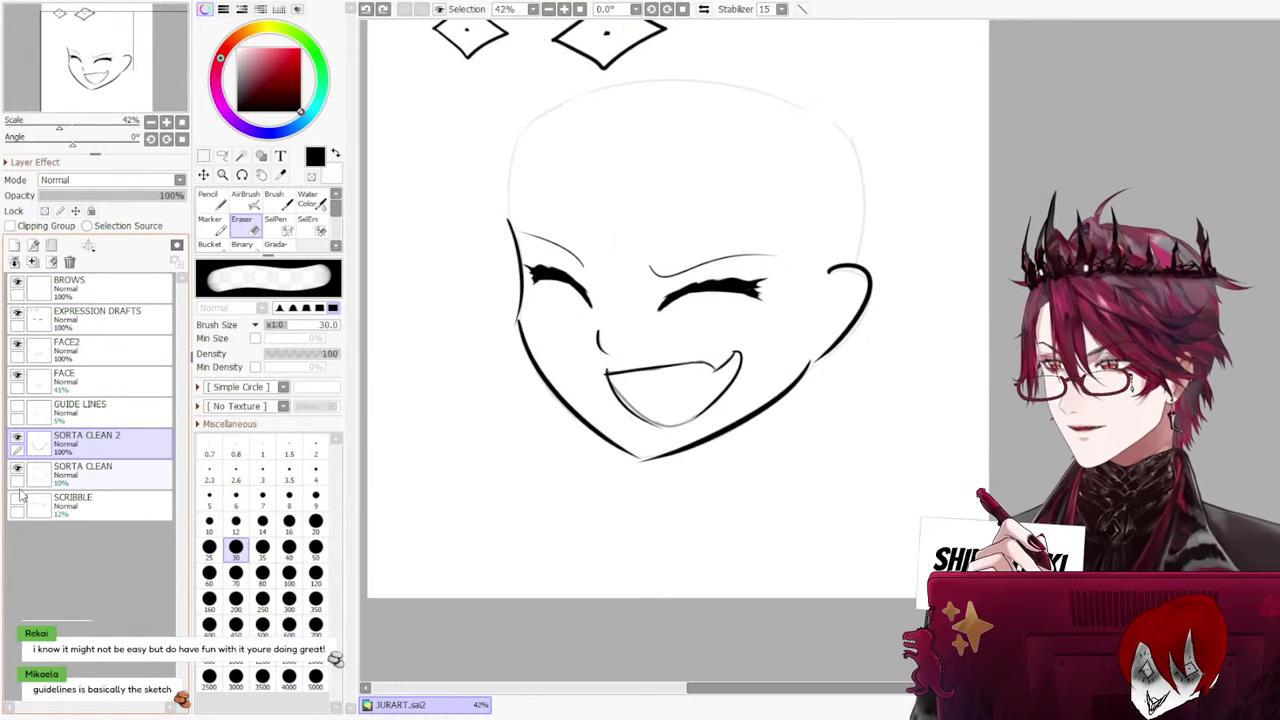
click(18, 501)
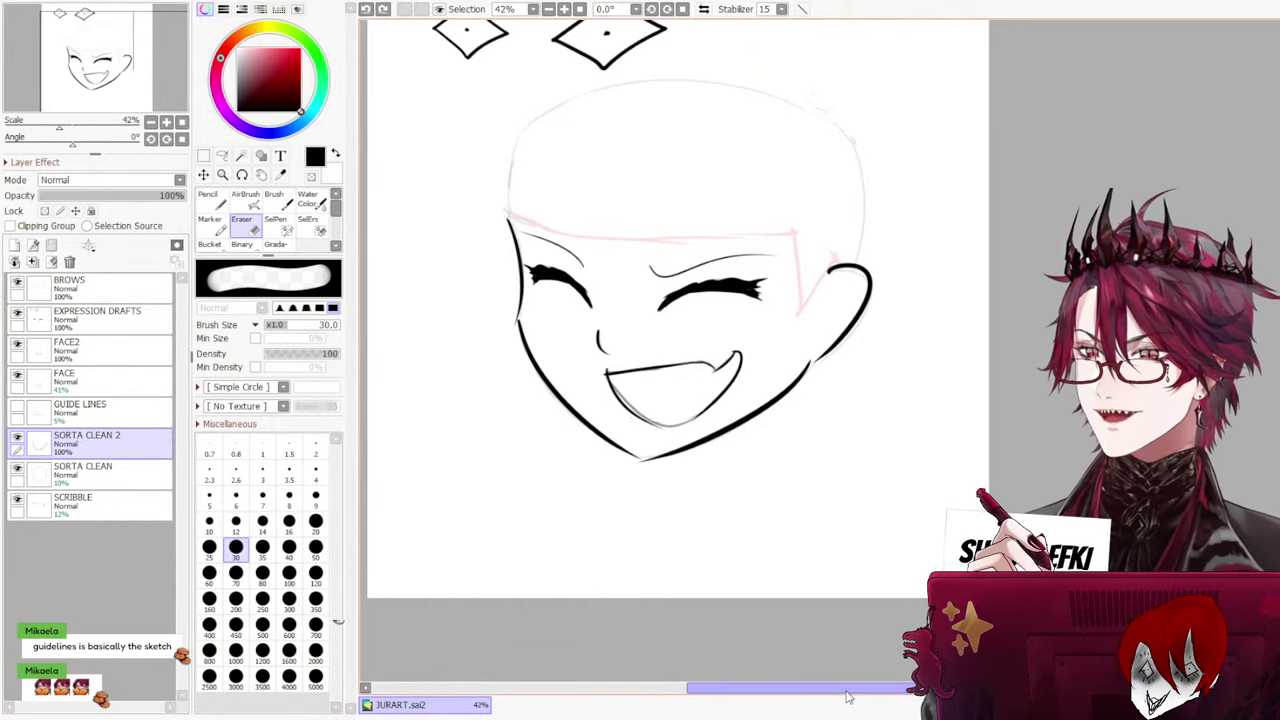
drag(769, 689, 705, 689)
scroll(780, 350, up, 3)
scroll(783, 400, down, 2)
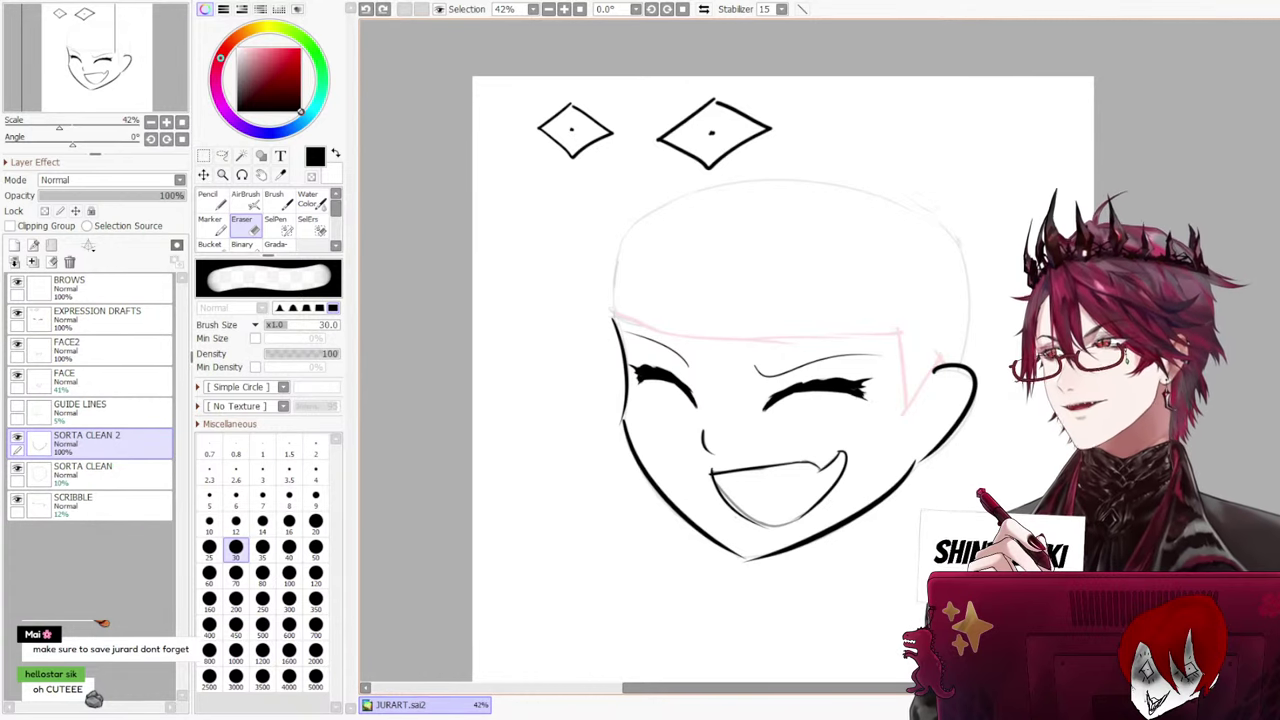
Try Pencil strokes along the head outline from the crown to the forehead on SORTA CLEAN 2, undoing each one
key(n)
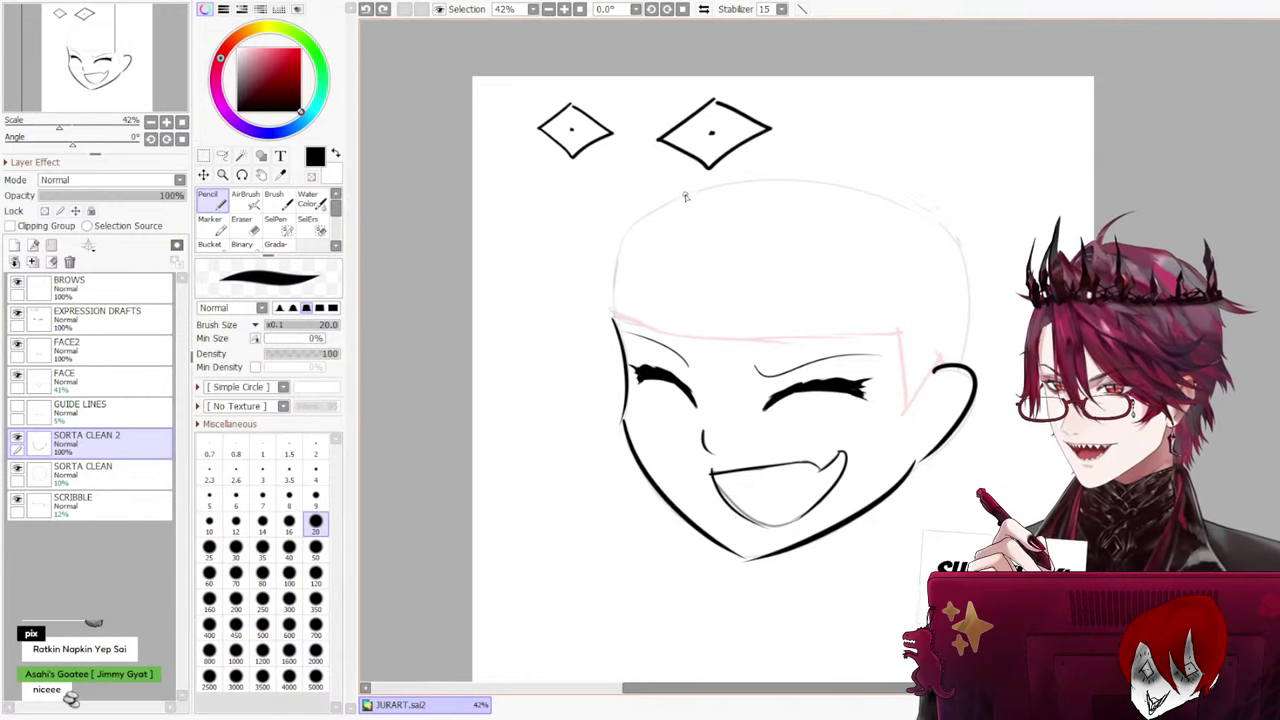
drag(686, 194, 612, 318)
key(ctrl+z)
key(ctrl+z)
drag(655, 202, 613, 338)
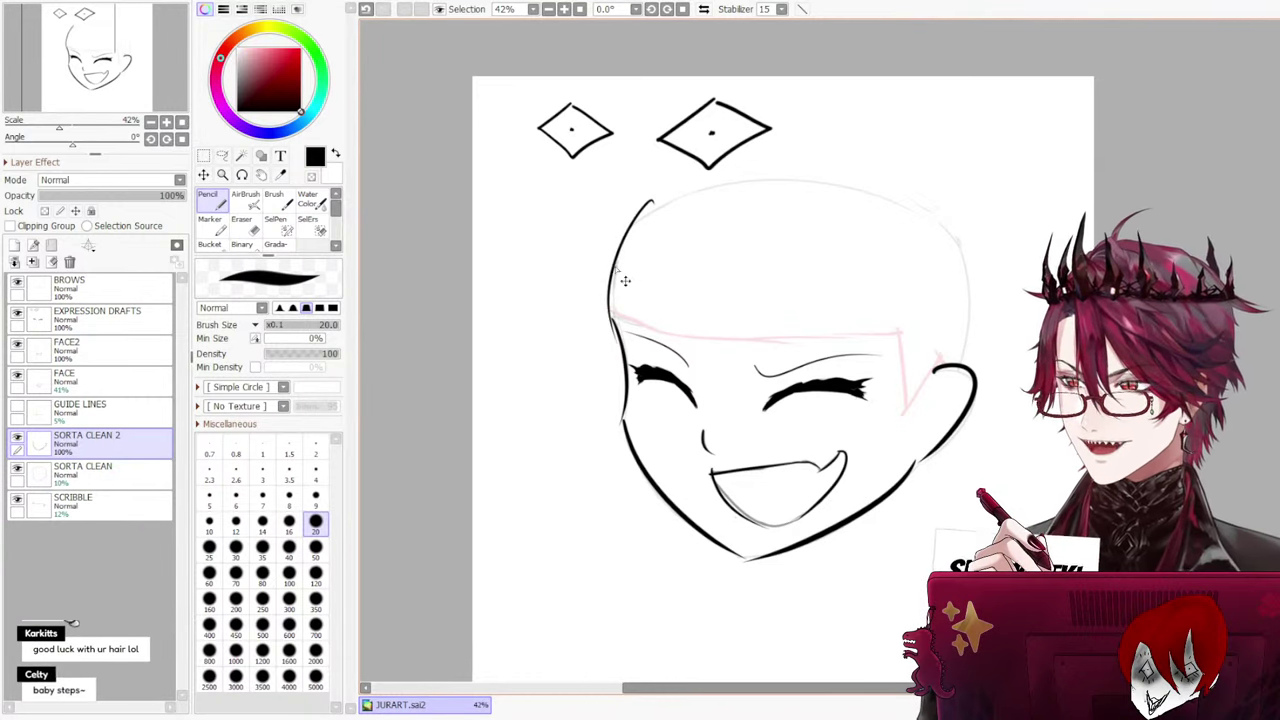
key(ctrl+z)
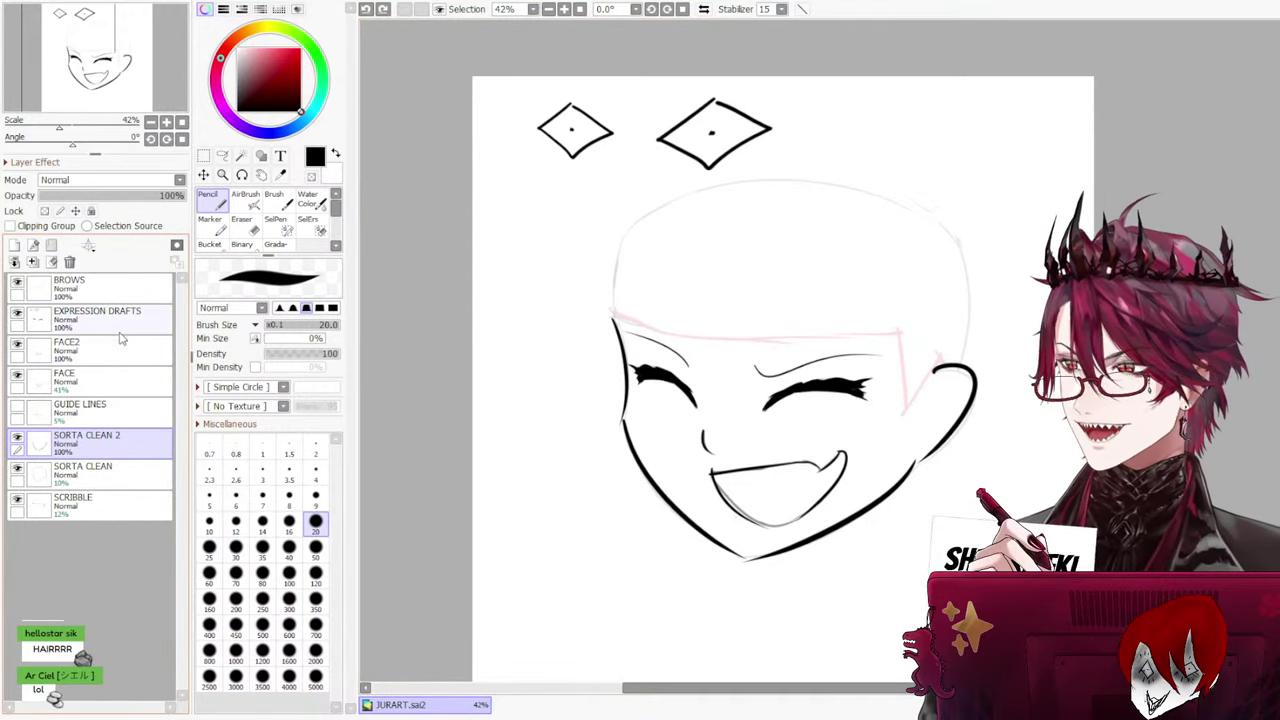
Try to trace the inner end of the ear-side eyebrow on the BROWS layer with the Pencil, and undo the stroke
click(80, 288)
click(17, 284)
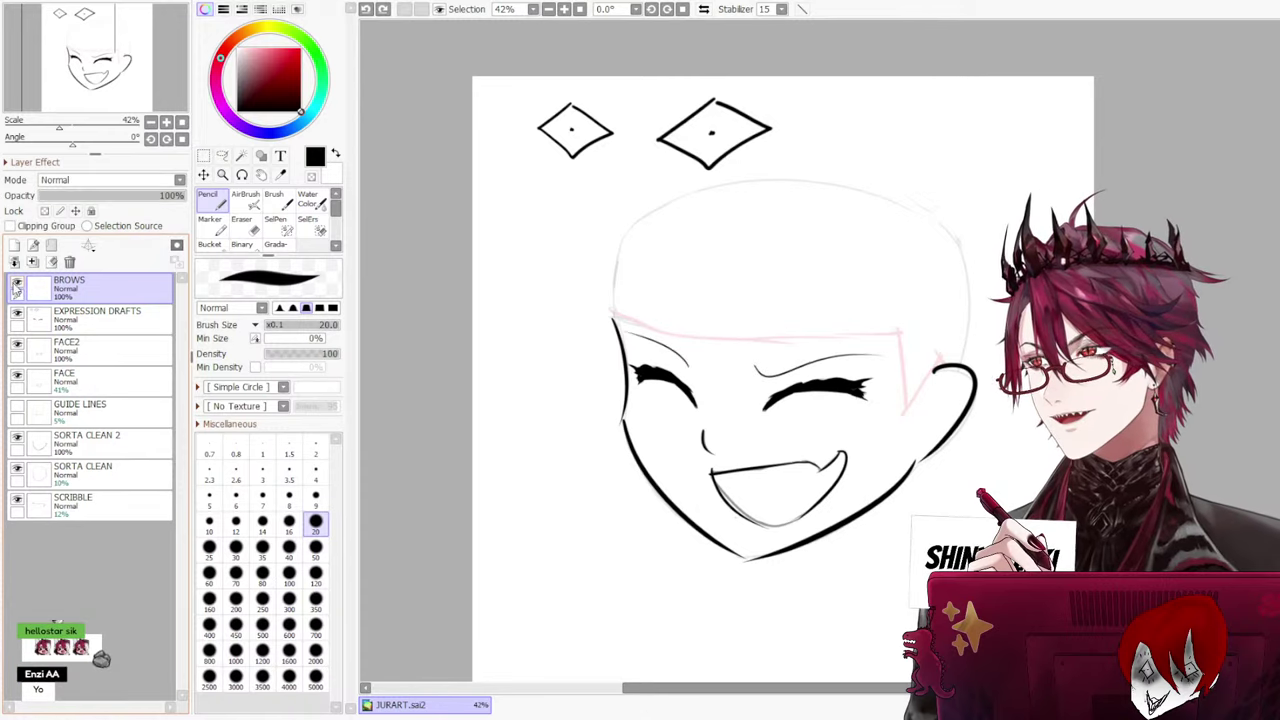
click(18, 285)
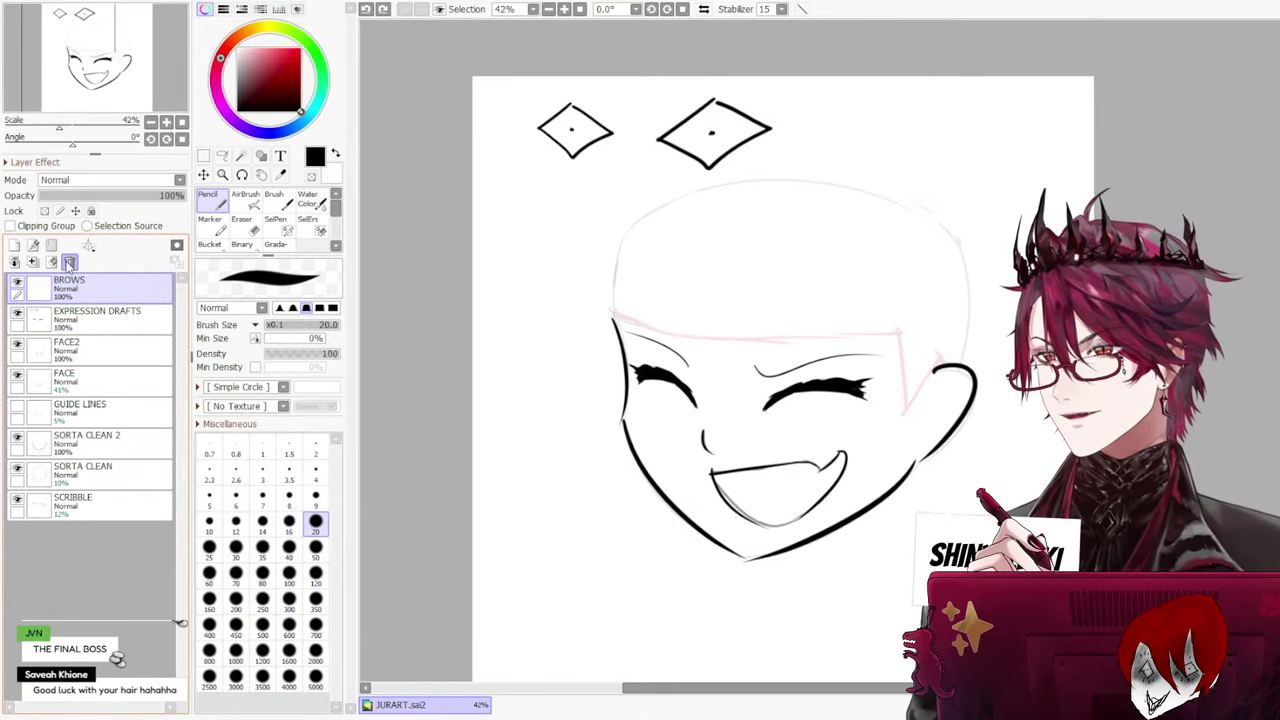
scroll(492, 439, up, 1)
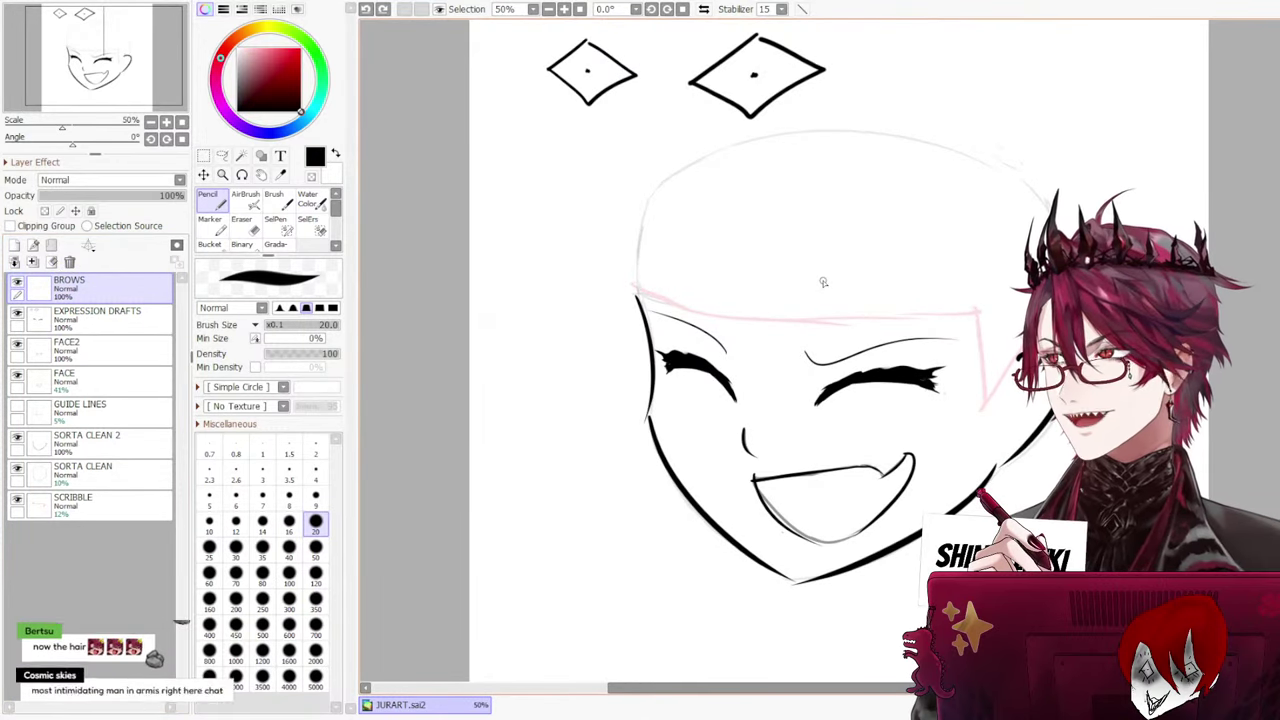
drag(808, 352, 842, 360)
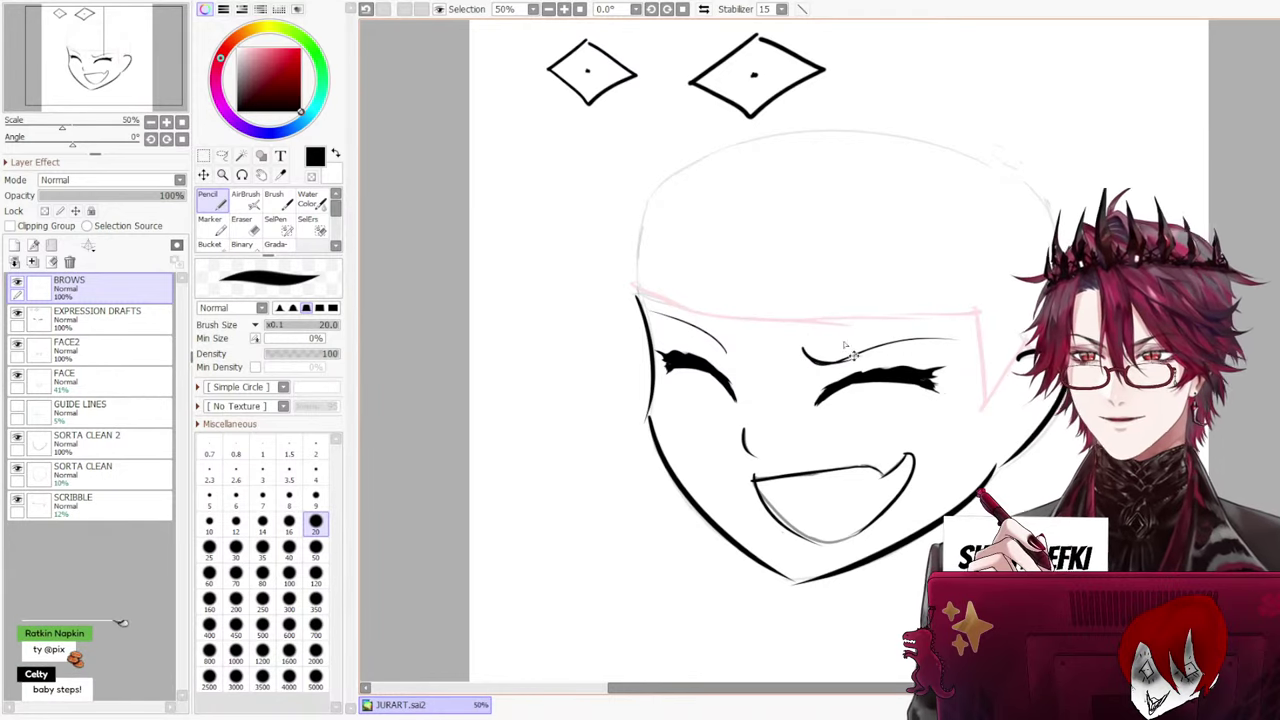
scroll(905, 240, down, 2)
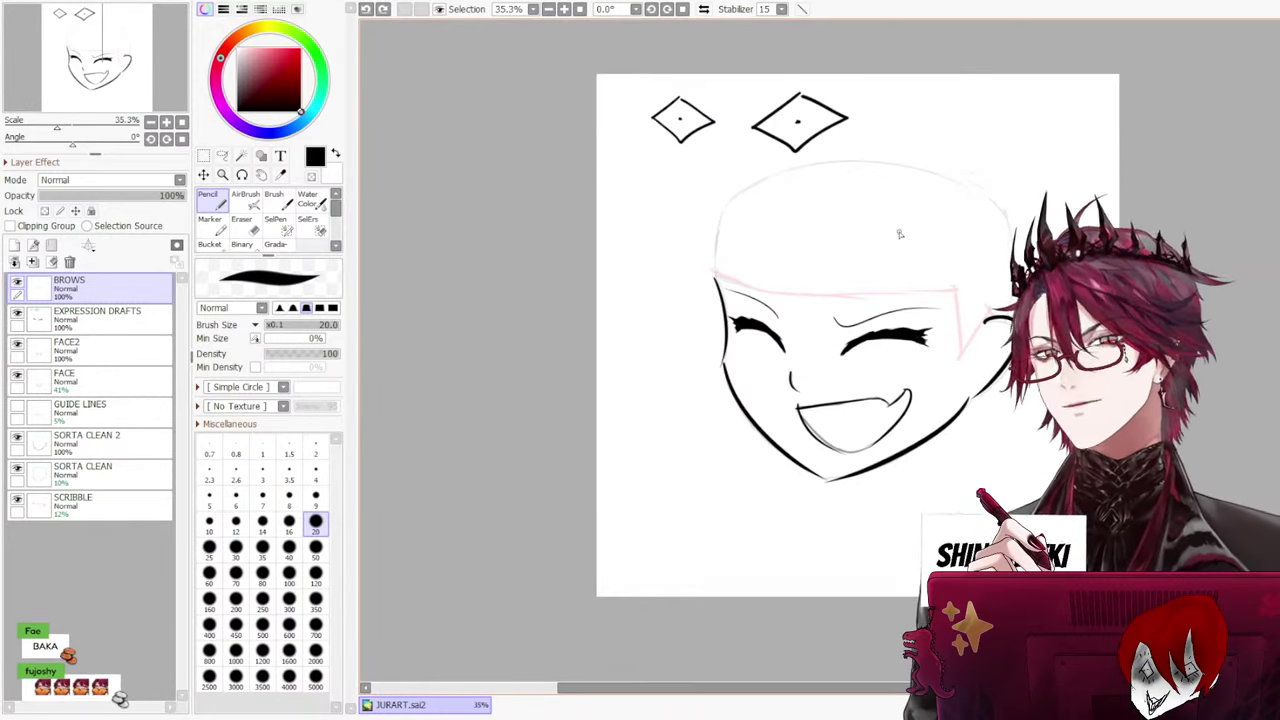
scroll(908, 245, up, 4)
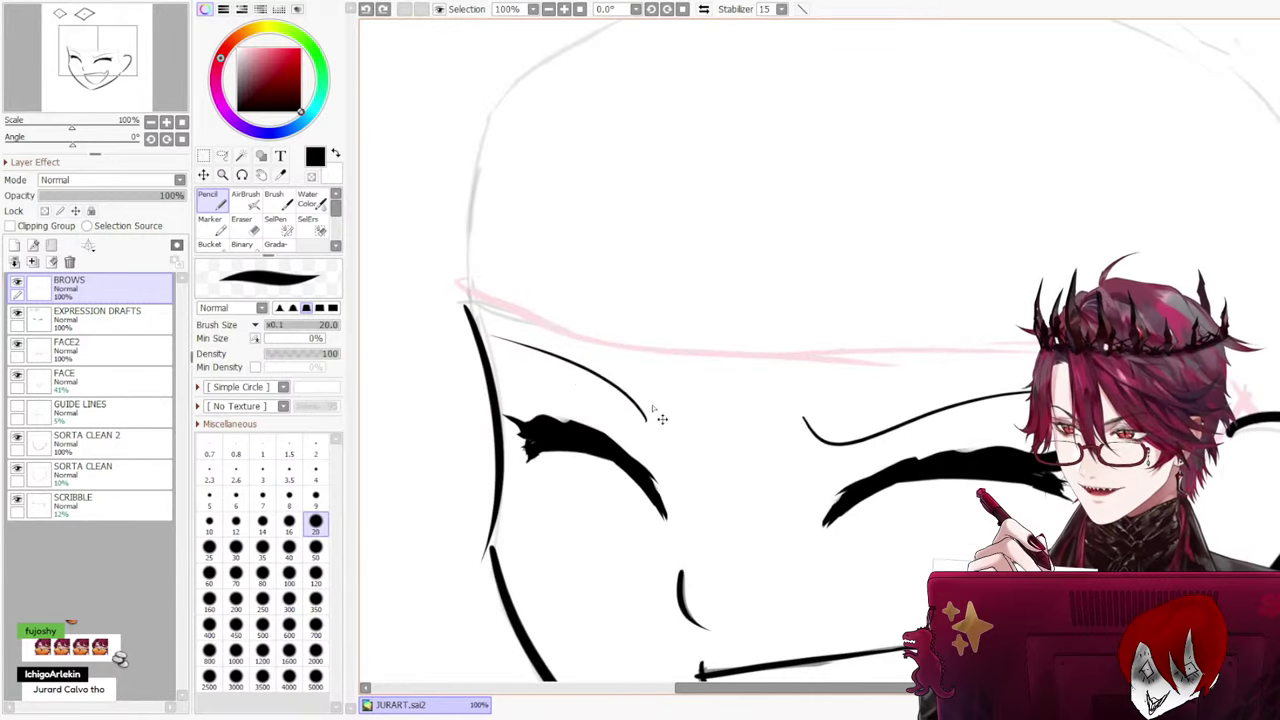
Add a new layer above BROWS and name it Hair1
scroll(651, 421, down, 4)
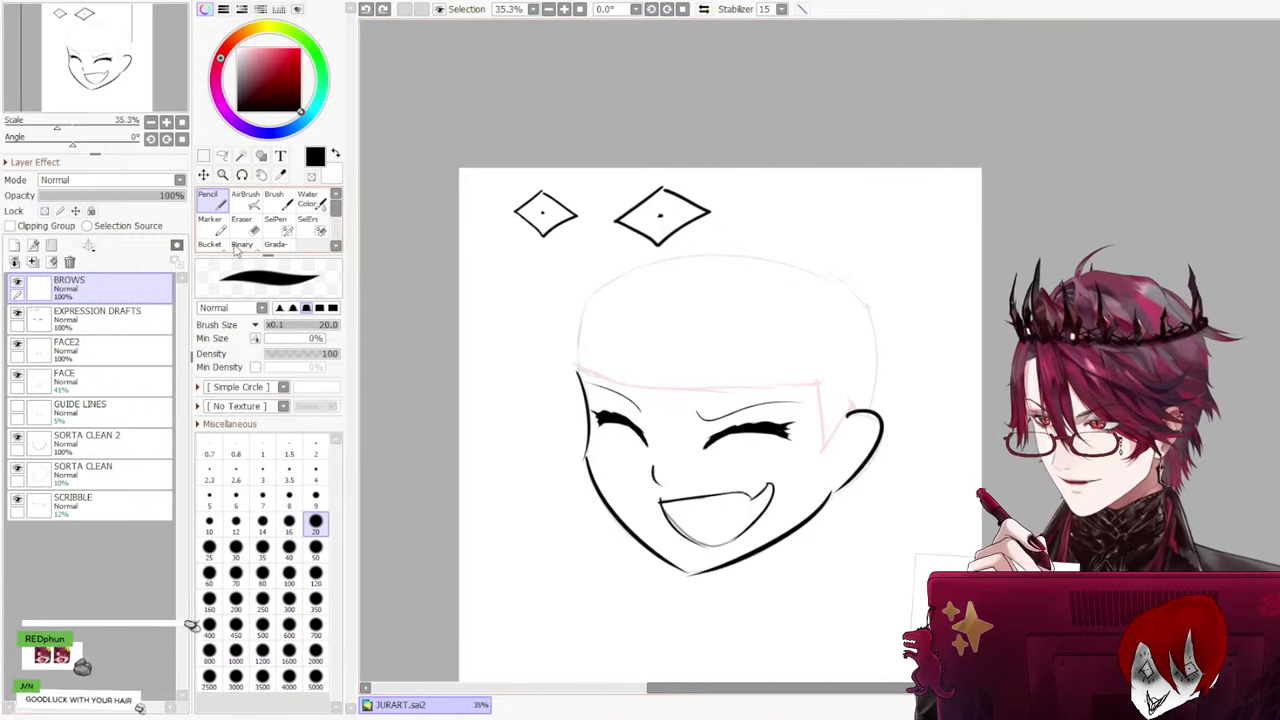
click(14, 245)
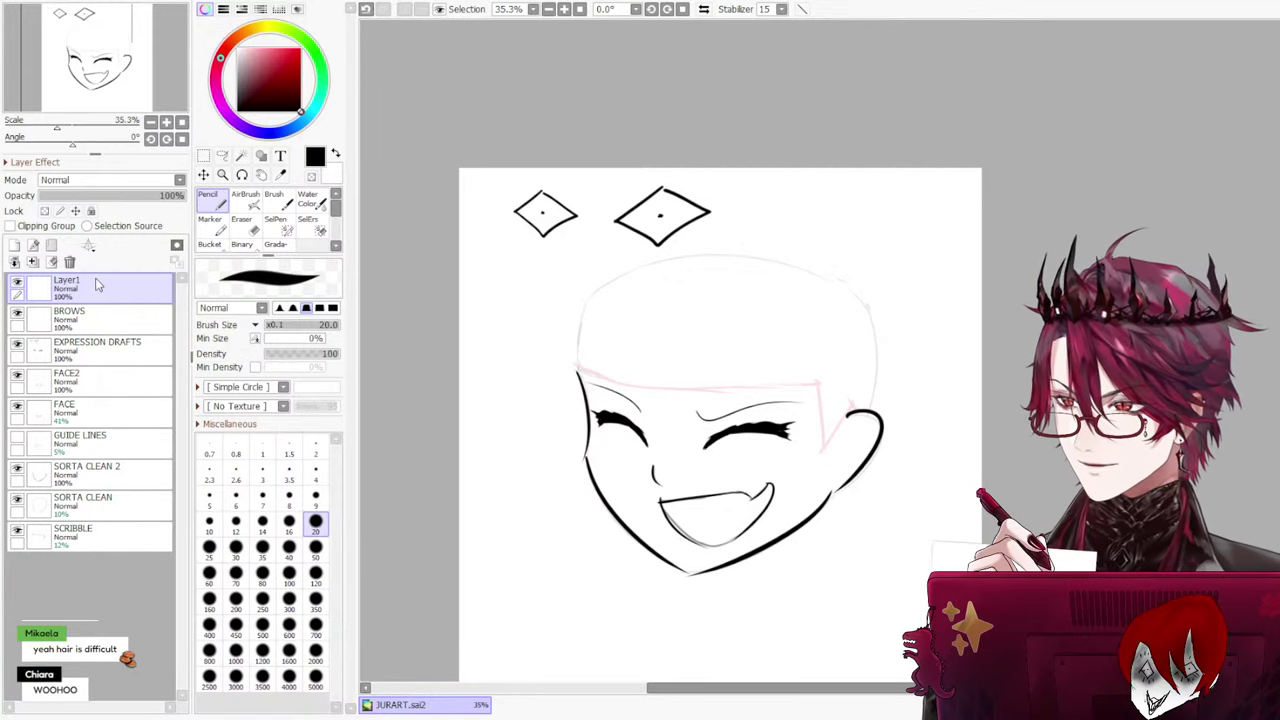
key(Return)
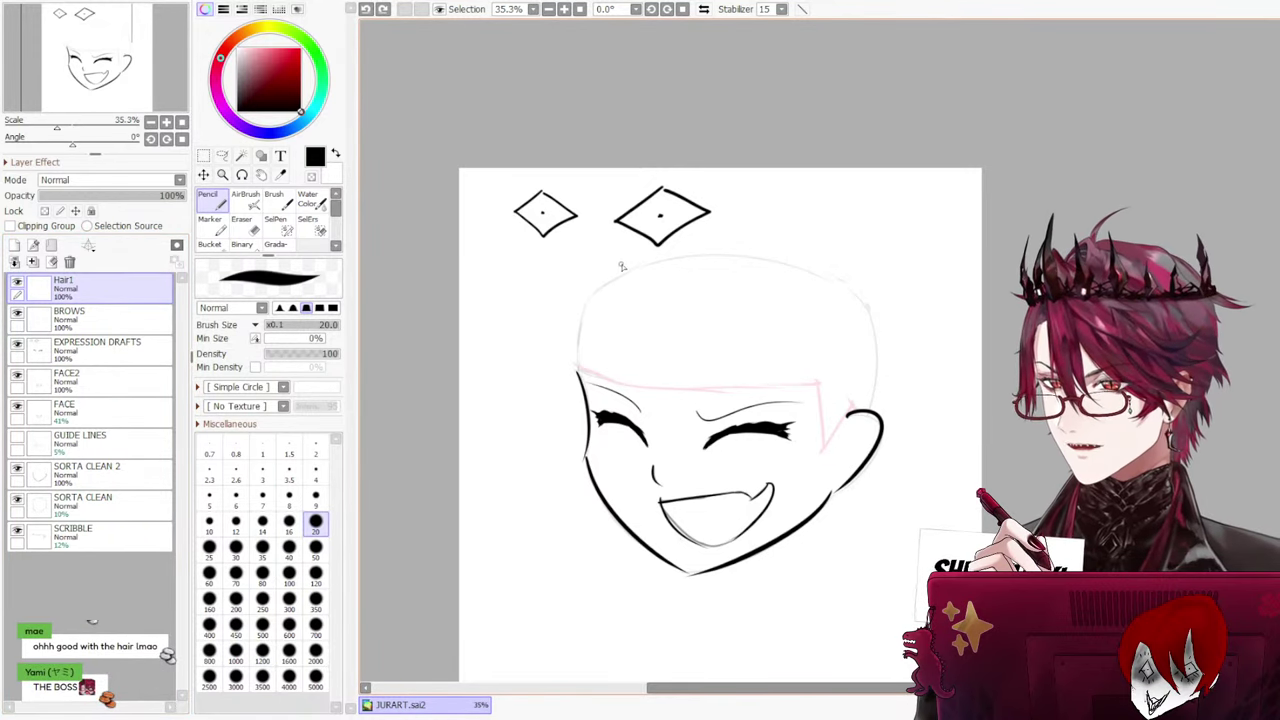
Select the layers from BROWS down to SCRIBBLE together, and make the hidden GUIDE LINES layer visible
click(108, 360)
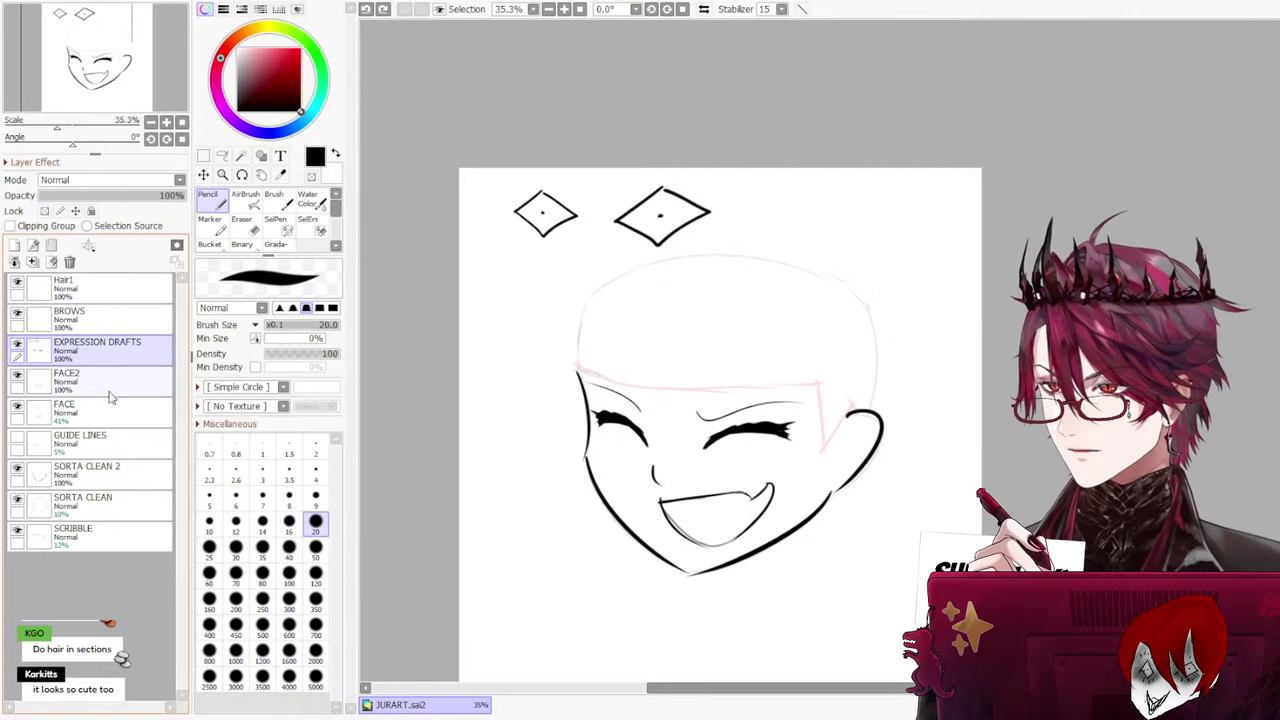
shift+click(89, 536)
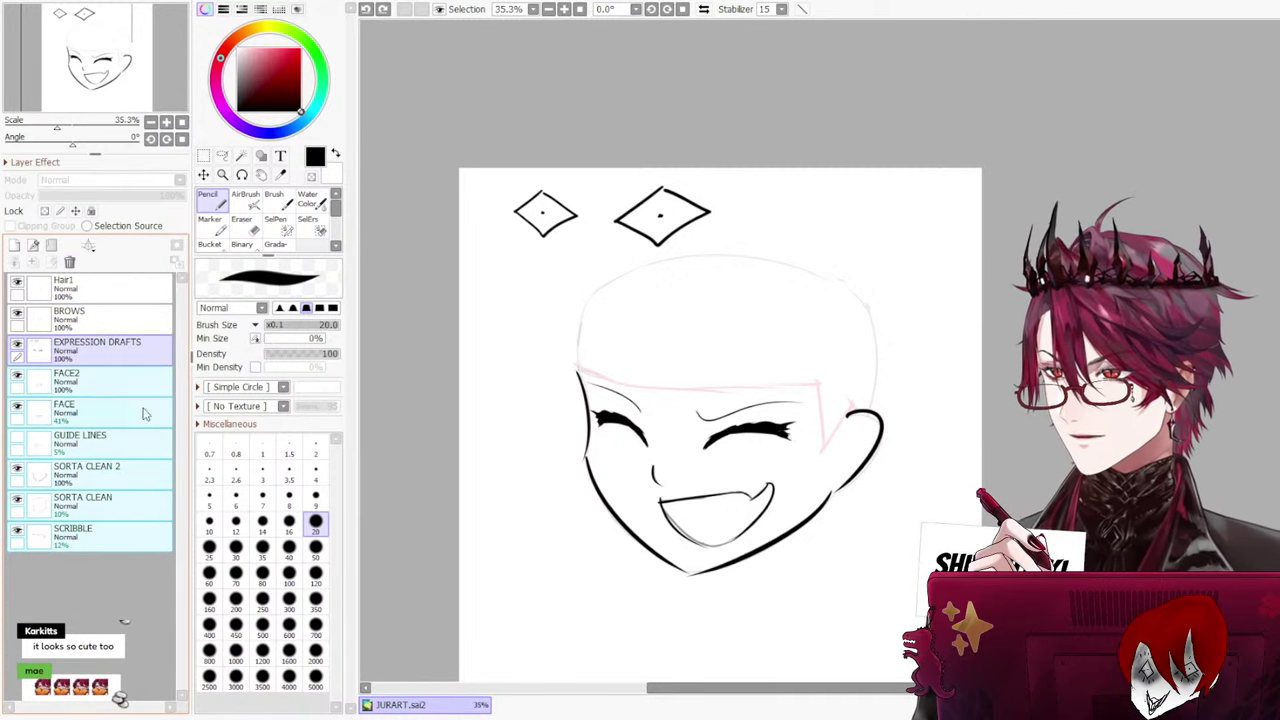
click(118, 322)
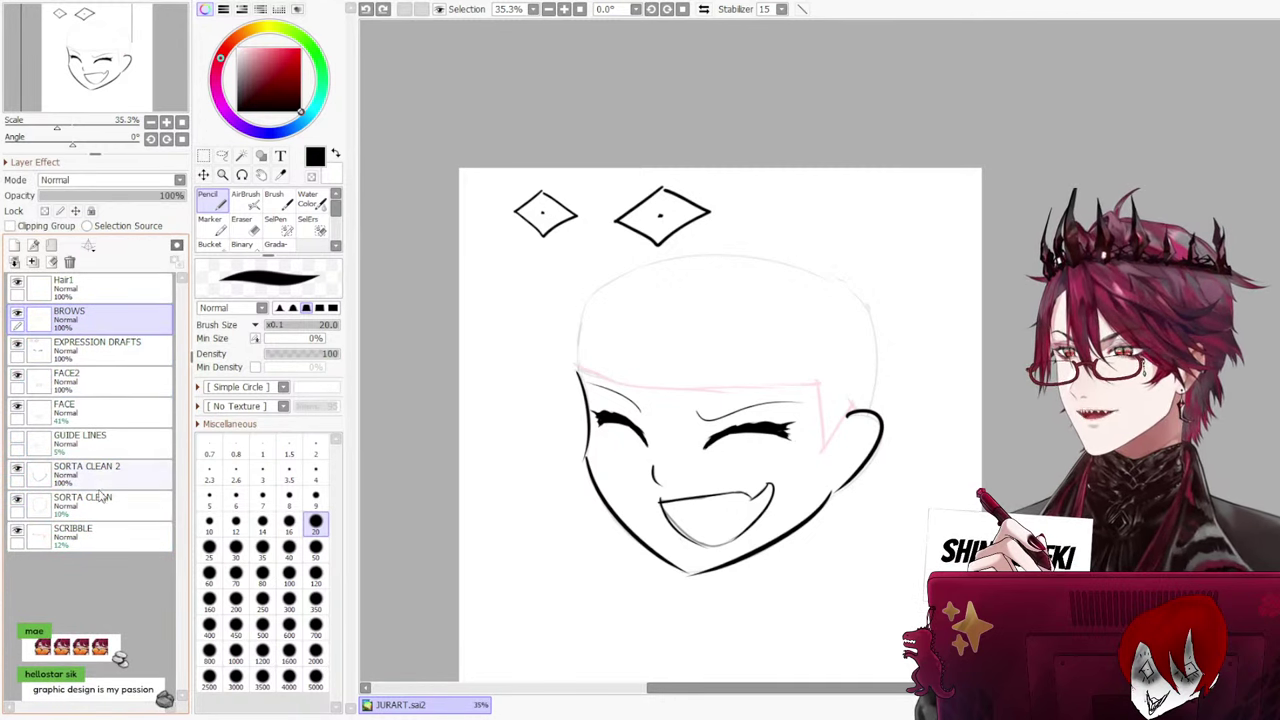
shift+click(120, 533)
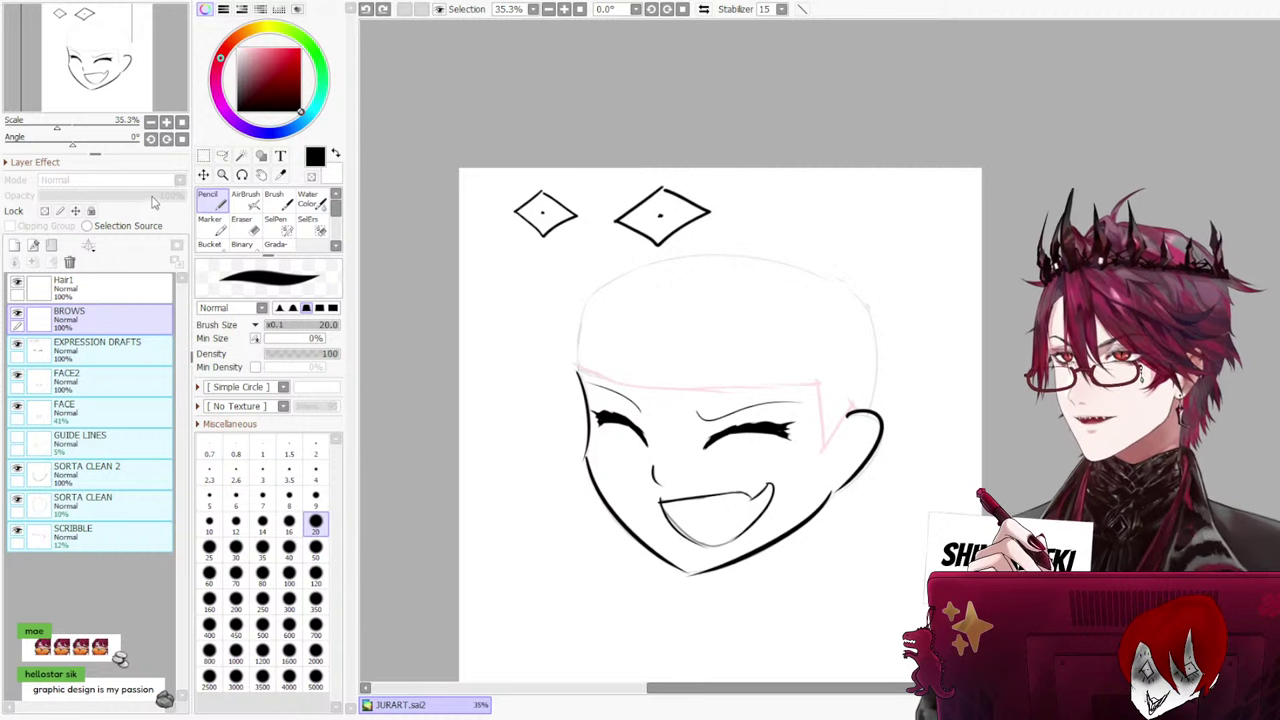
click(60, 448)
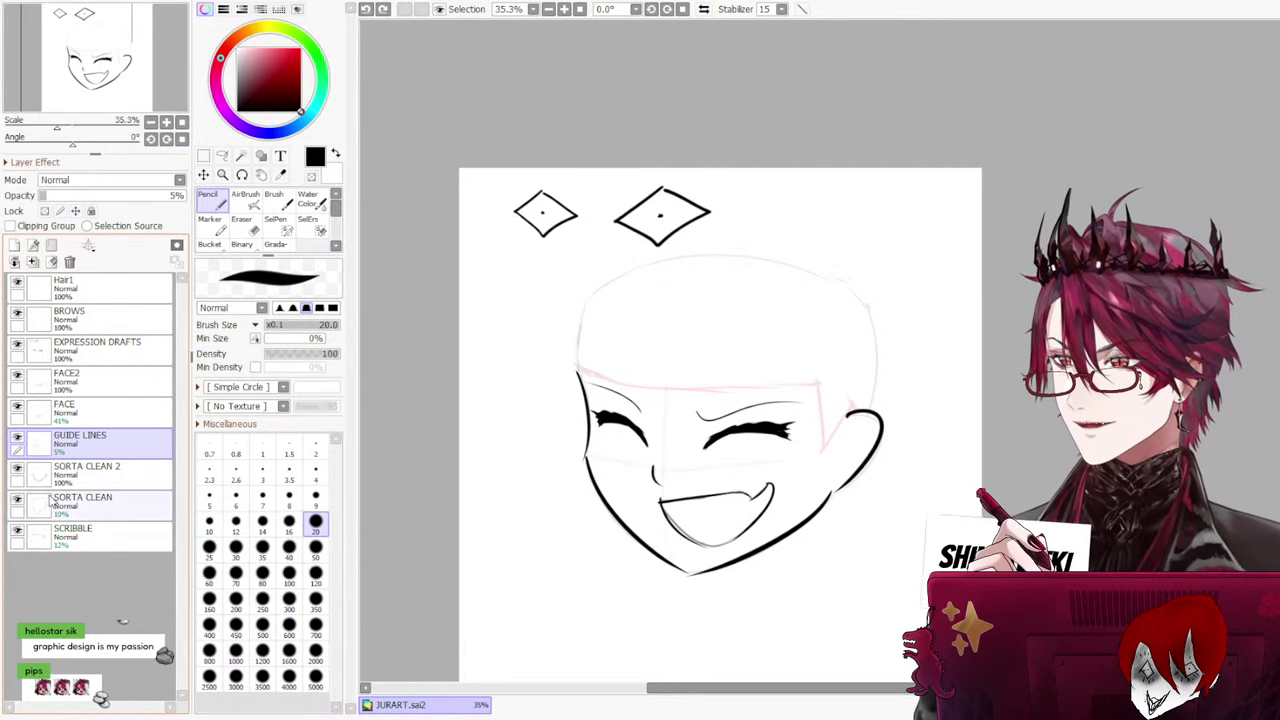
Try to lower the opacity of all layers from BROWS down to SCRIBBLE together
click(100, 380)
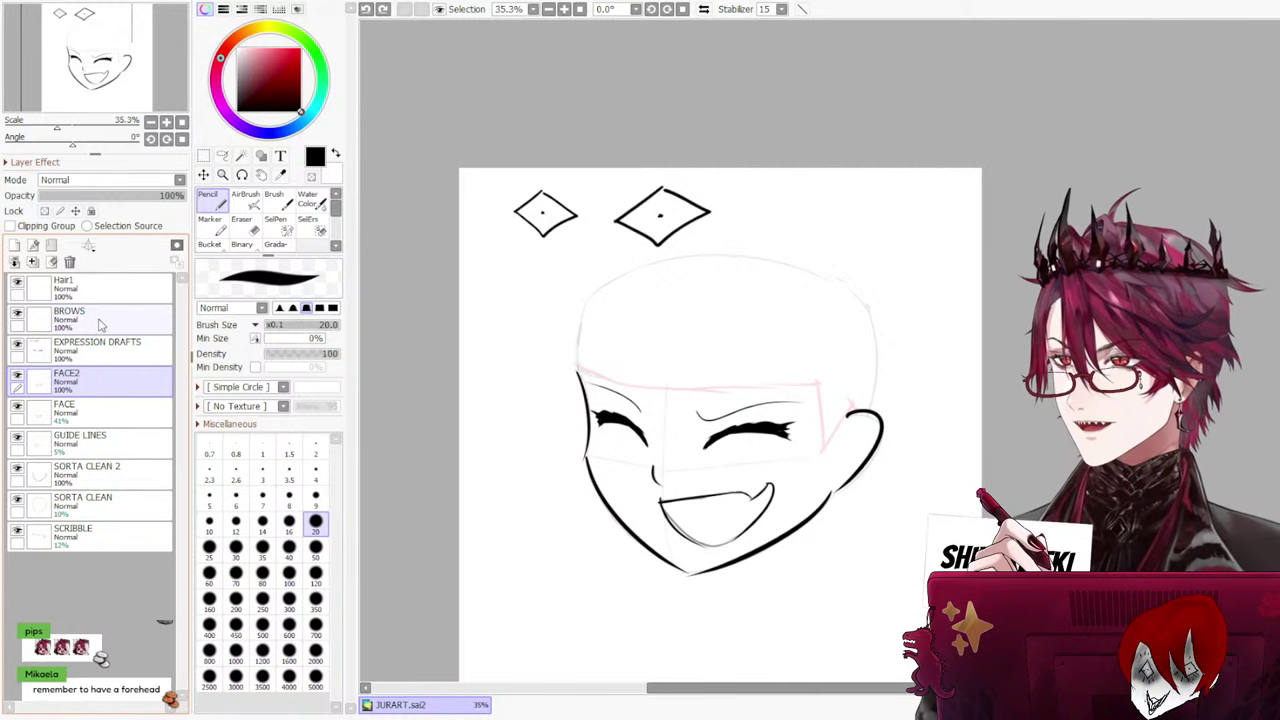
click(102, 322)
shift+click(80, 526)
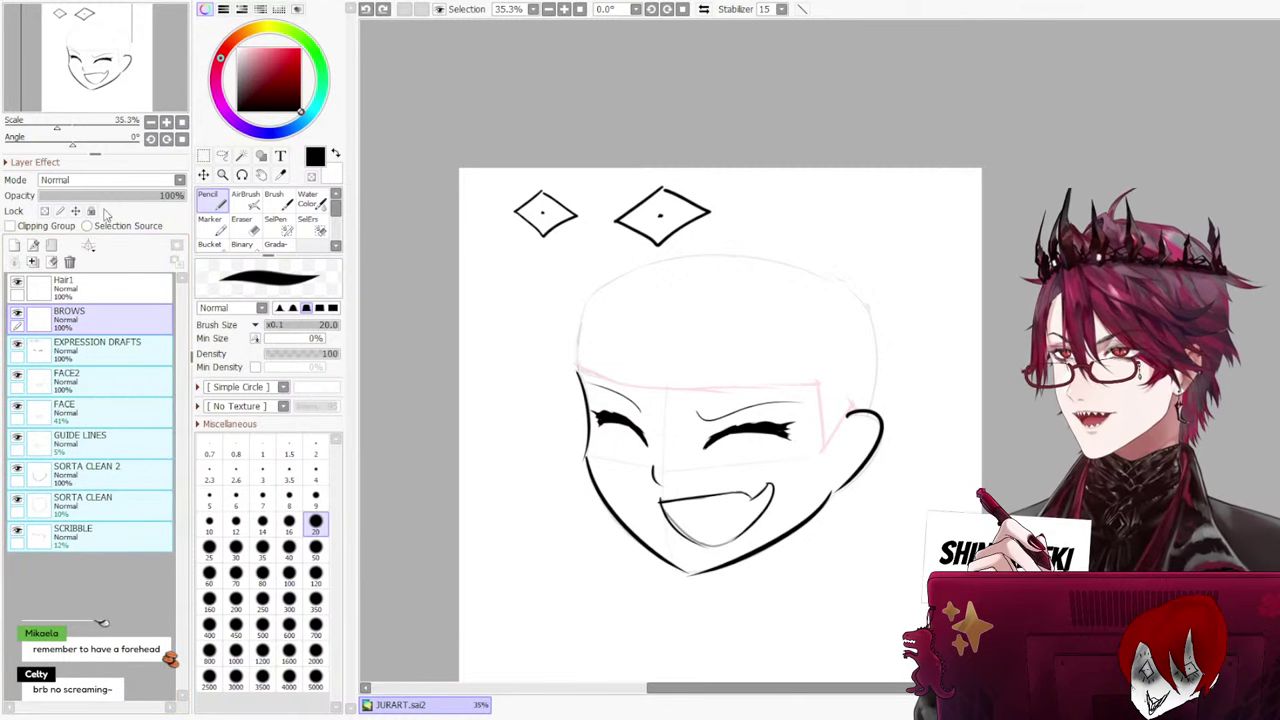
drag(120, 195, 203, 237)
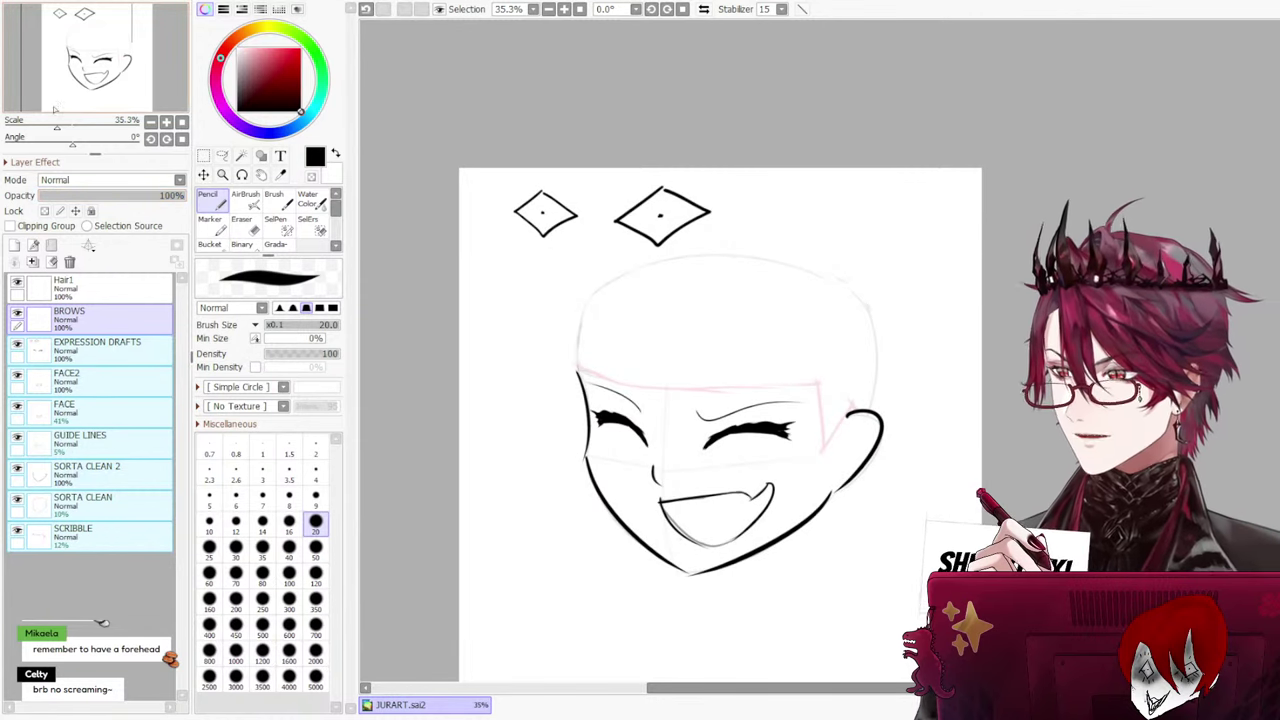
Lower the opacity of the layers from BROWS down to SORTA CLEAN together, bringing BROWS to 19% and leaving SCRIBBLE out
click(90, 503)
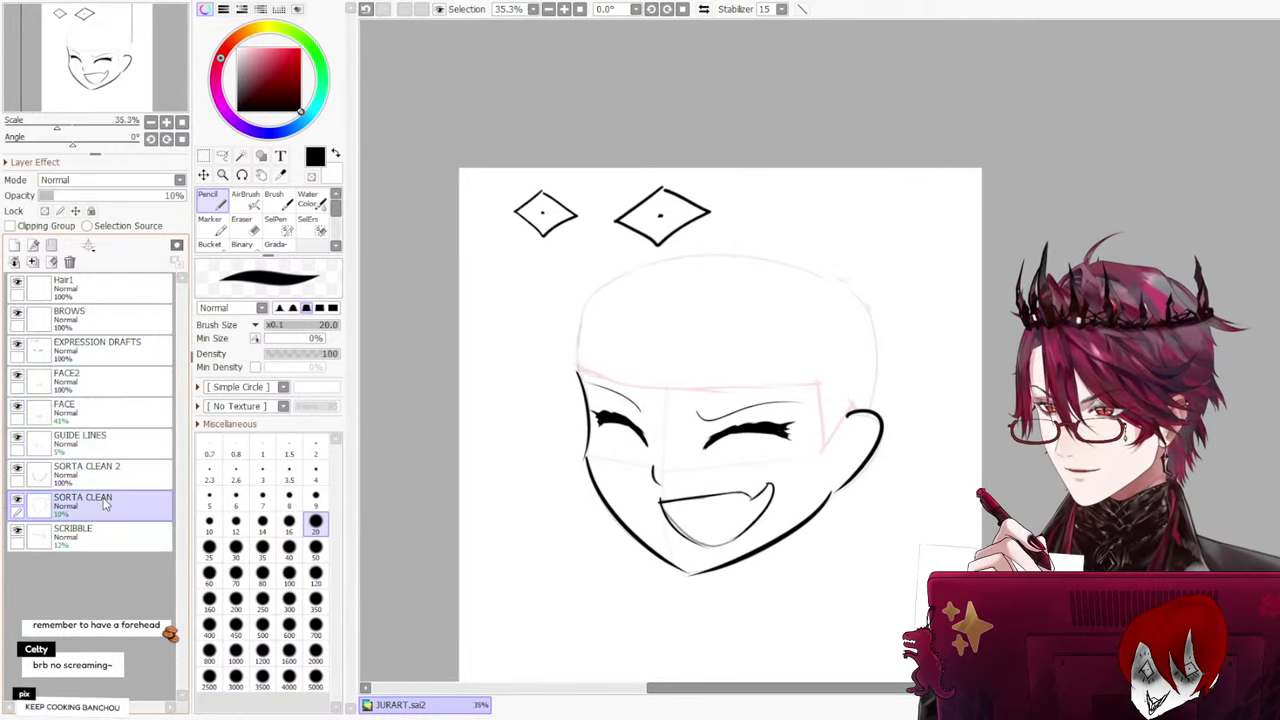
click(90, 323)
shift+click(101, 500)
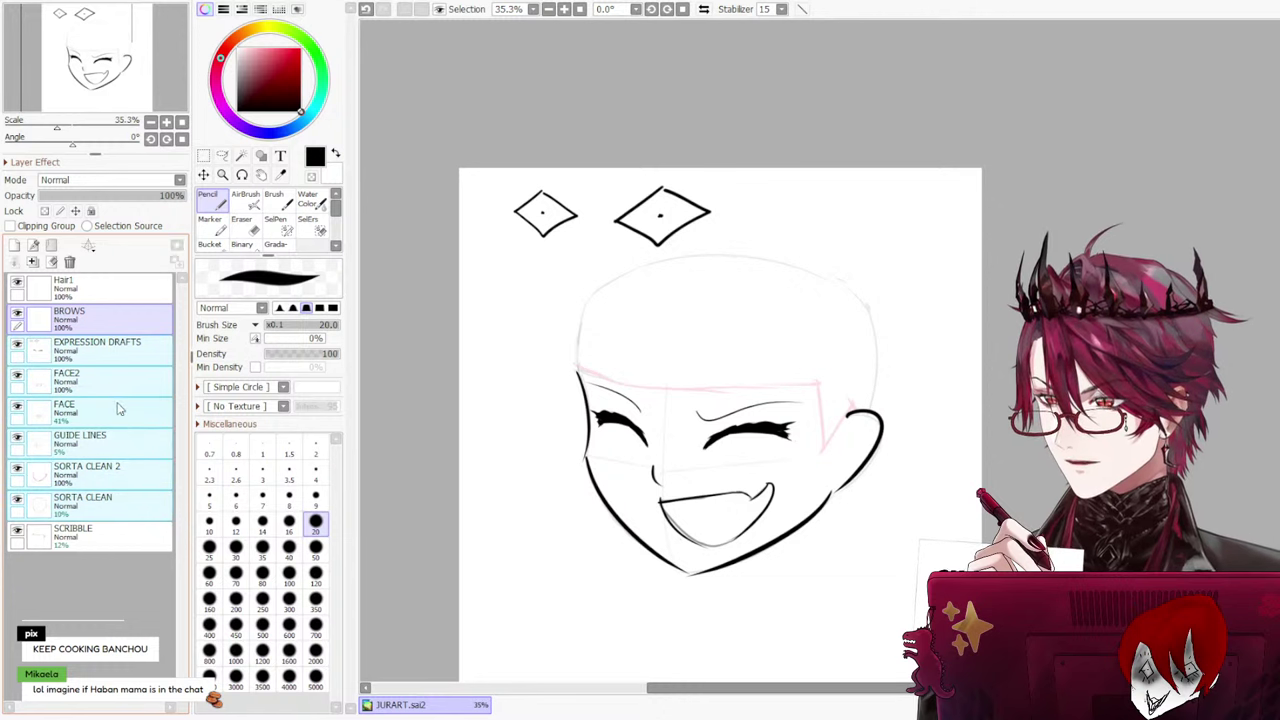
drag(120, 196, 69, 195)
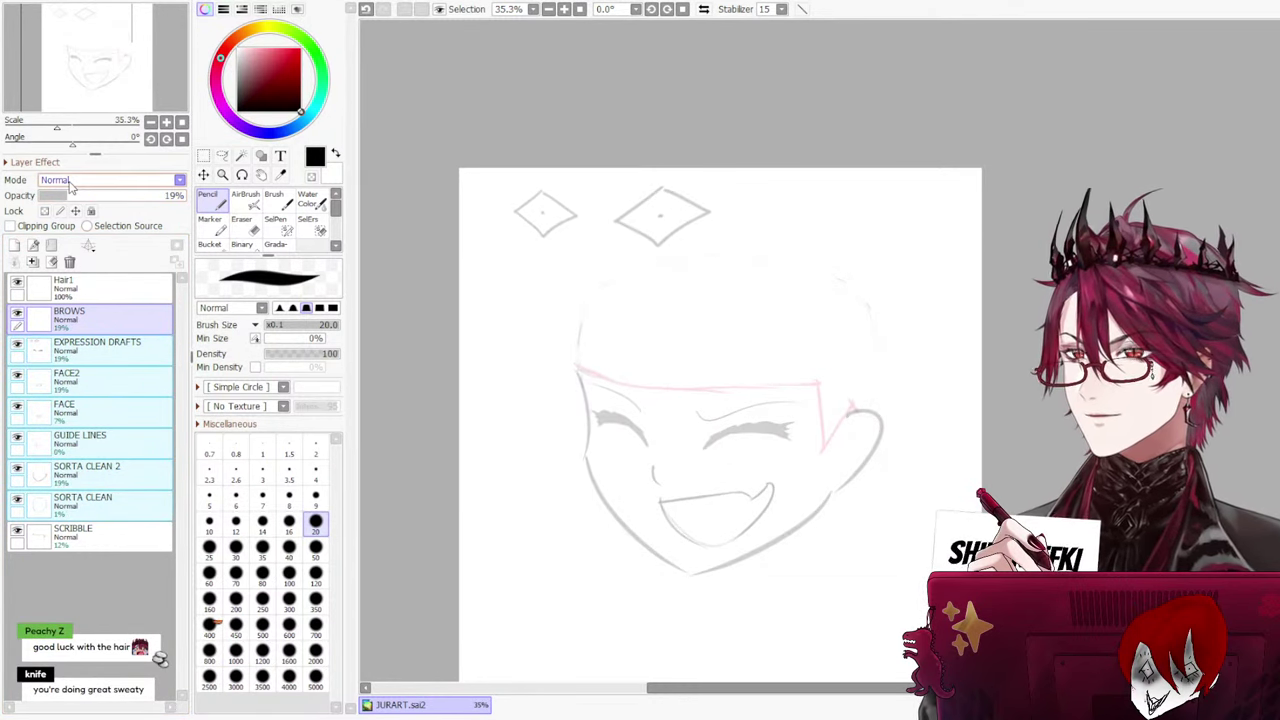
scroll(794, 451, up, 2)
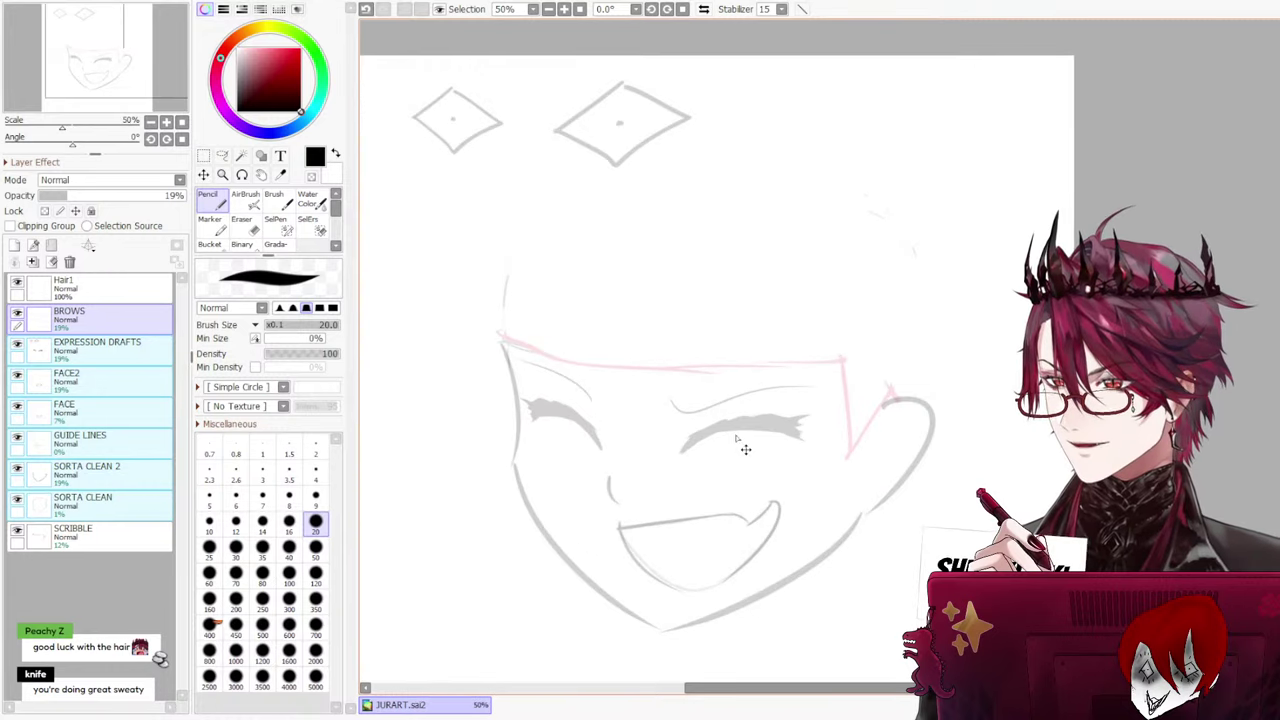
Set the SCRIBBLE layer's opacity to 25%
click(122, 537)
mouse_move(62, 196)
mouse_down()
mouse_move(182, 196)
mouse_move(78, 196)
mouse_up()
Set the GUIDE LINES layer's opacity to 0% and the SORTA CLEAN layer's opacity to 12%
click(130, 509)
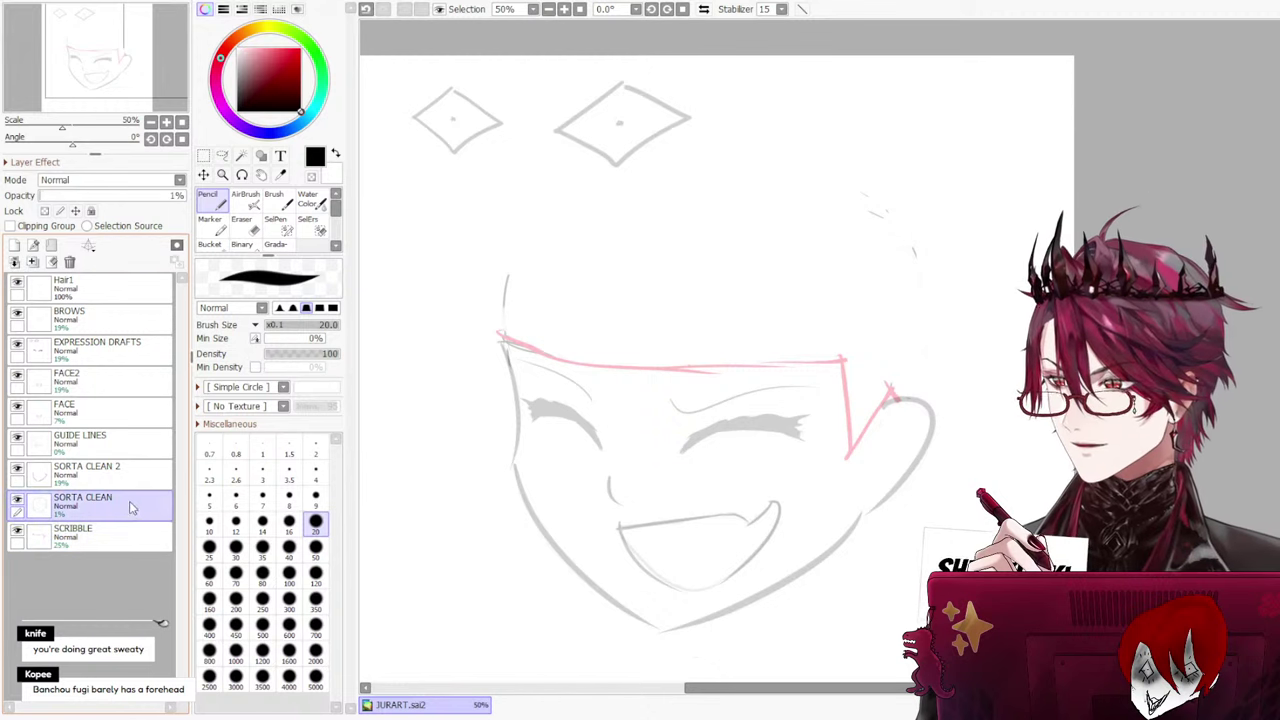
click(120, 477)
click(120, 442)
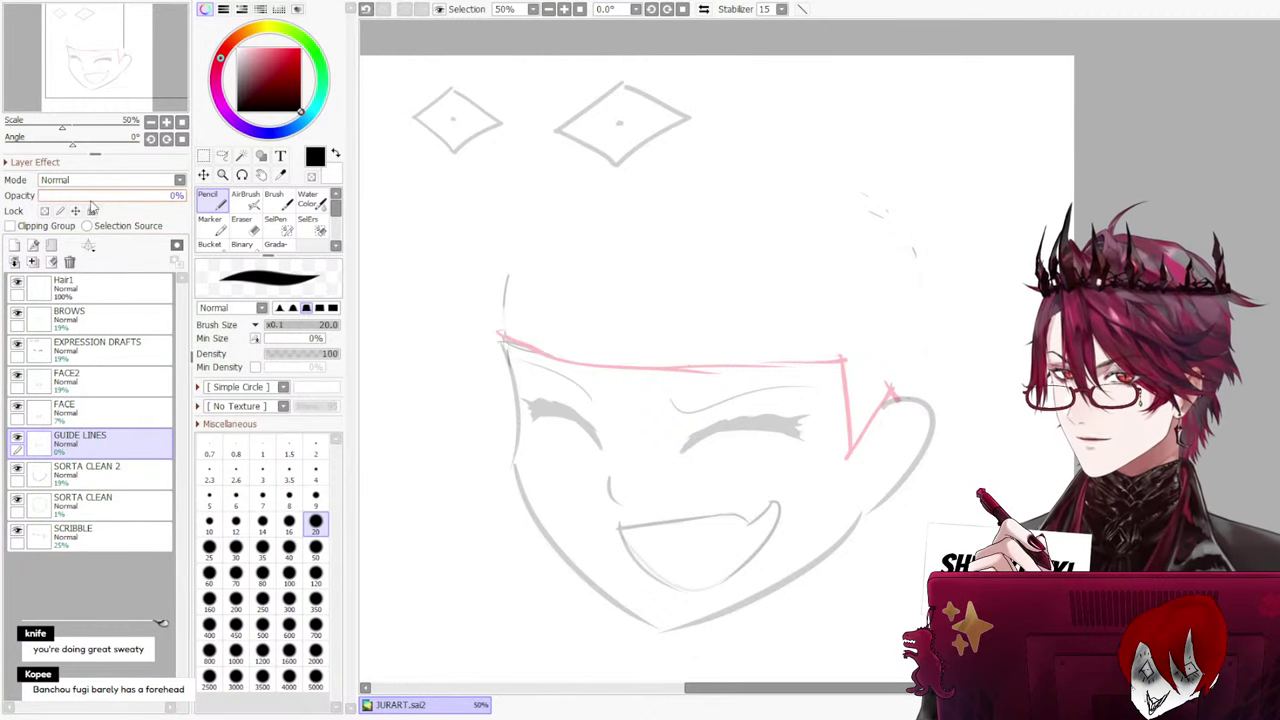
drag(128, 197, 36, 197)
click(88, 478)
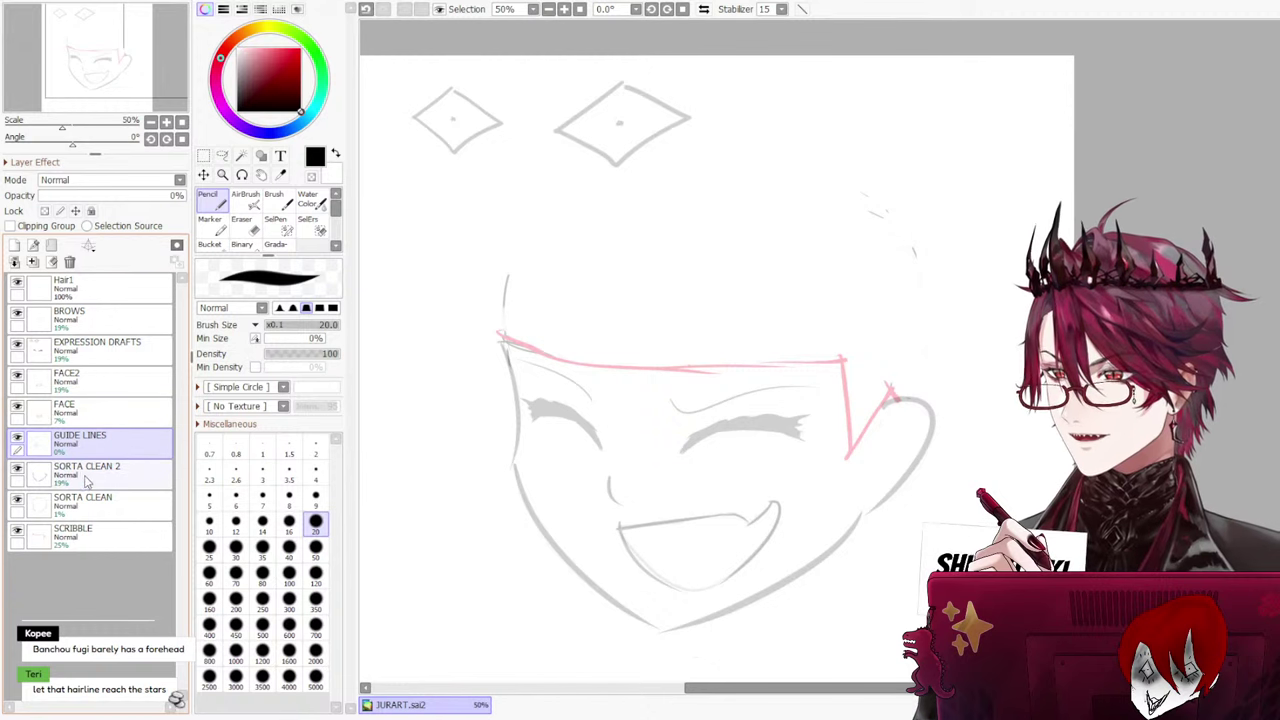
click(90, 412)
click(66, 486)
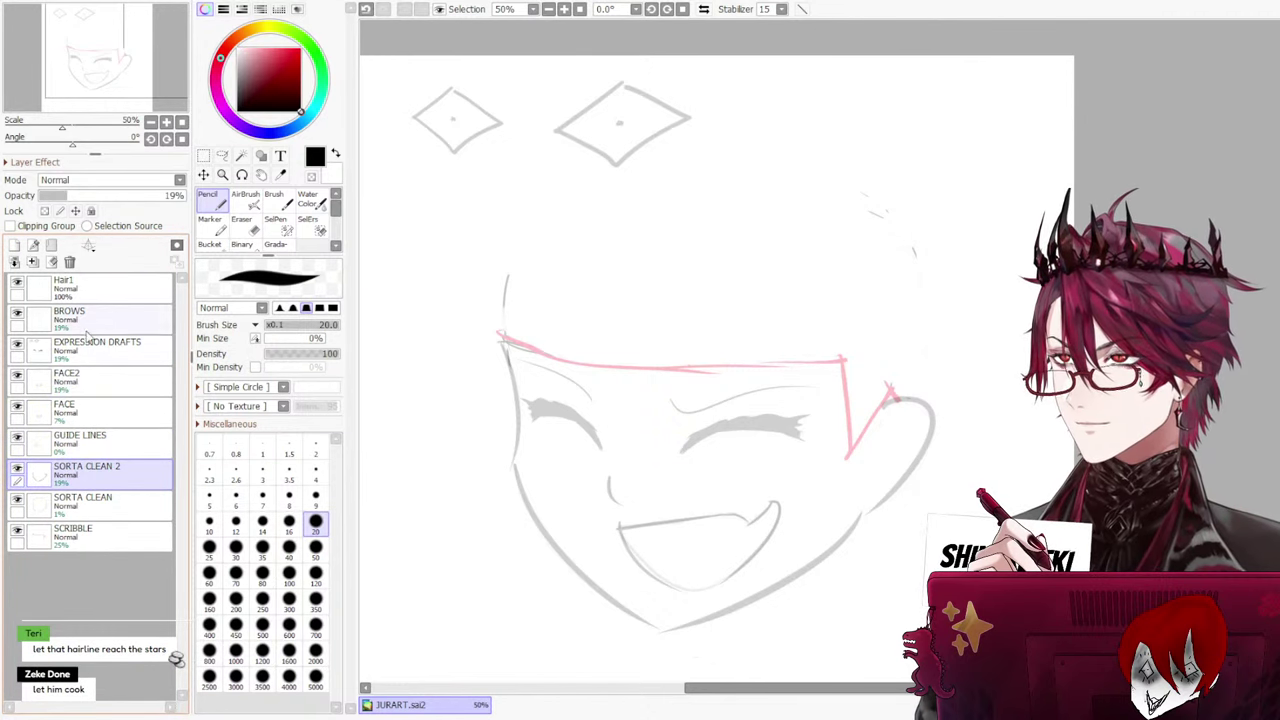
click(100, 507)
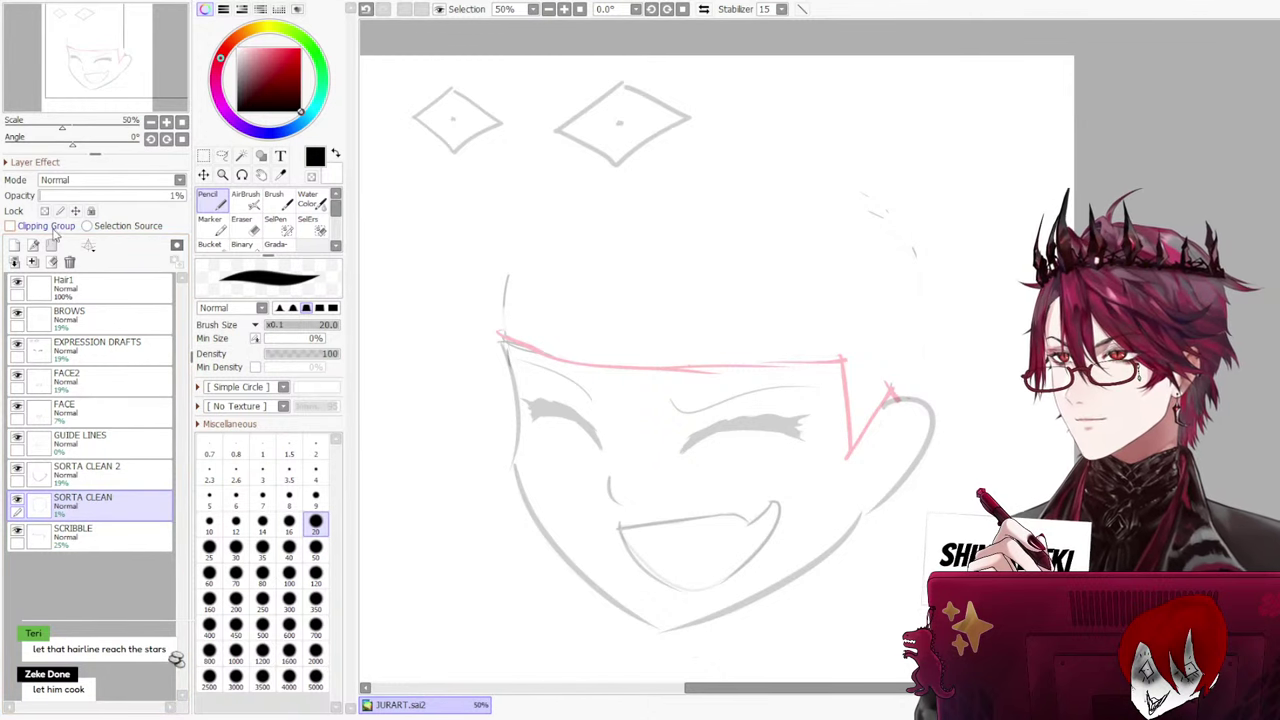
mouse_move(60, 196)
mouse_down()
mouse_move(168, 196)
mouse_move(42, 196)
mouse_move(75, 197)
mouse_move(58, 196)
mouse_up()
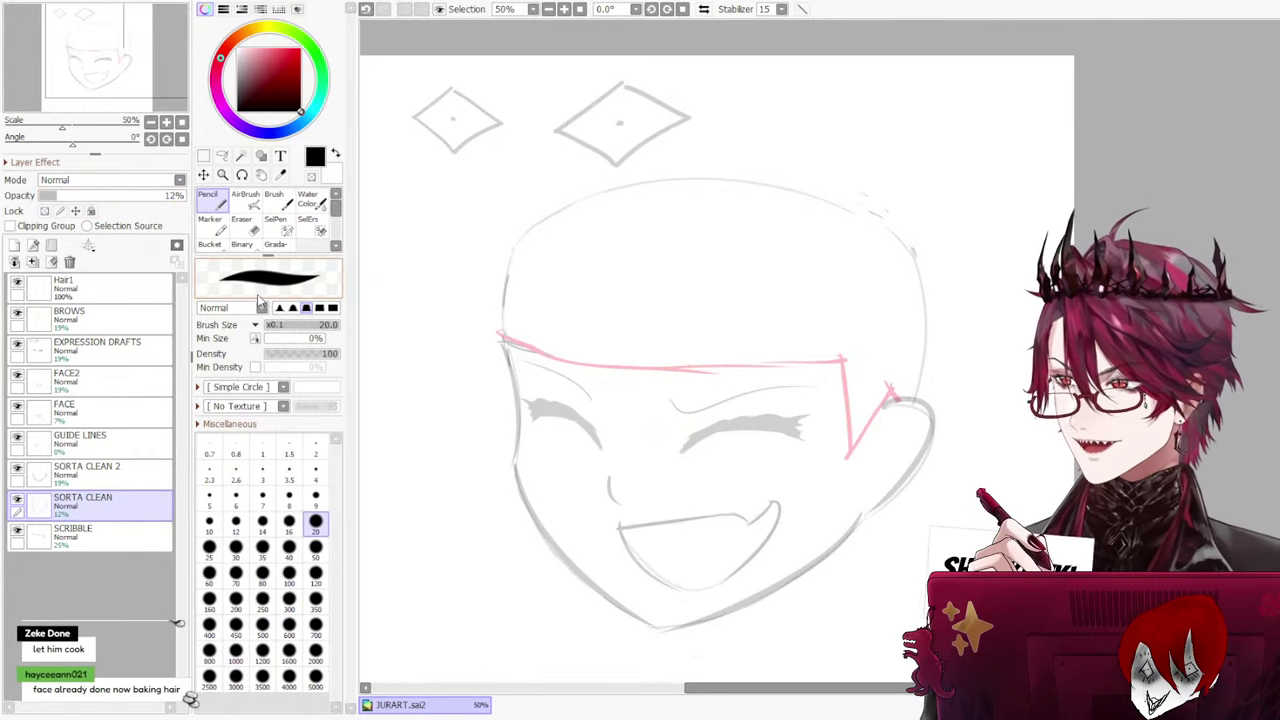
On the Hair1 layer, draw a black curved pencil line for the outer hair contour beside the left side of the head
scroll(388, 377, down, 1)
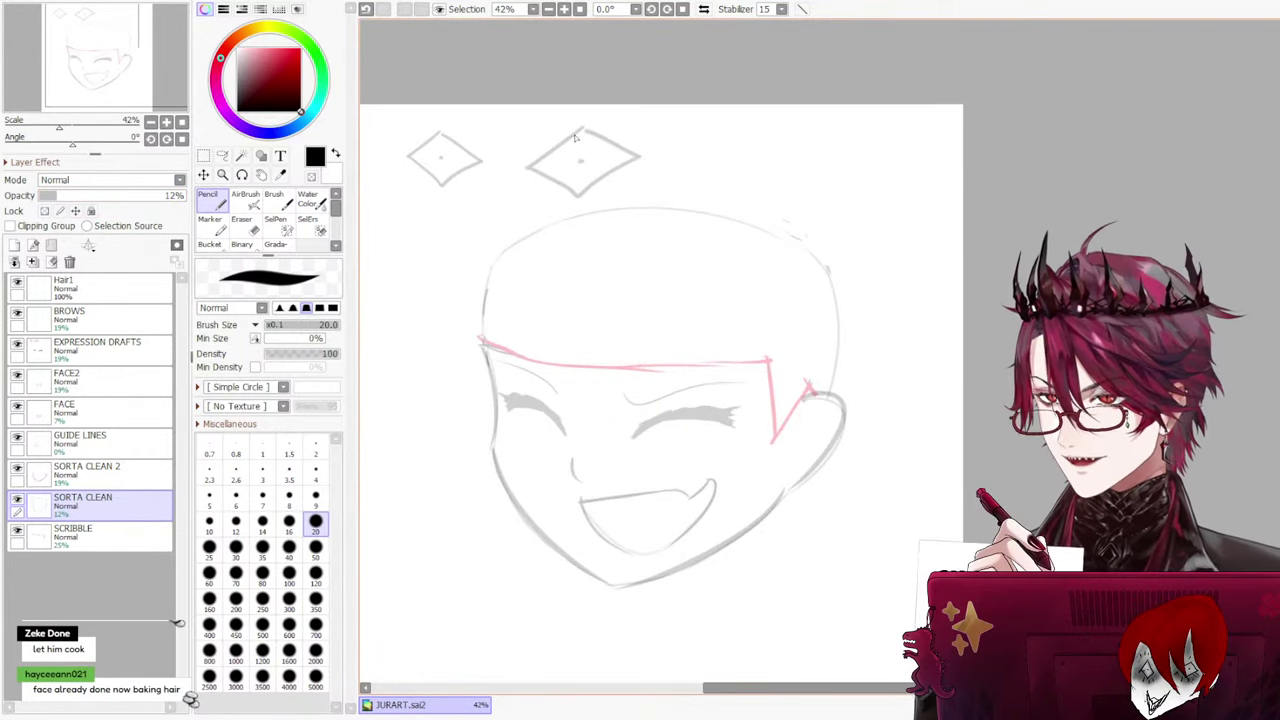
click(100, 282)
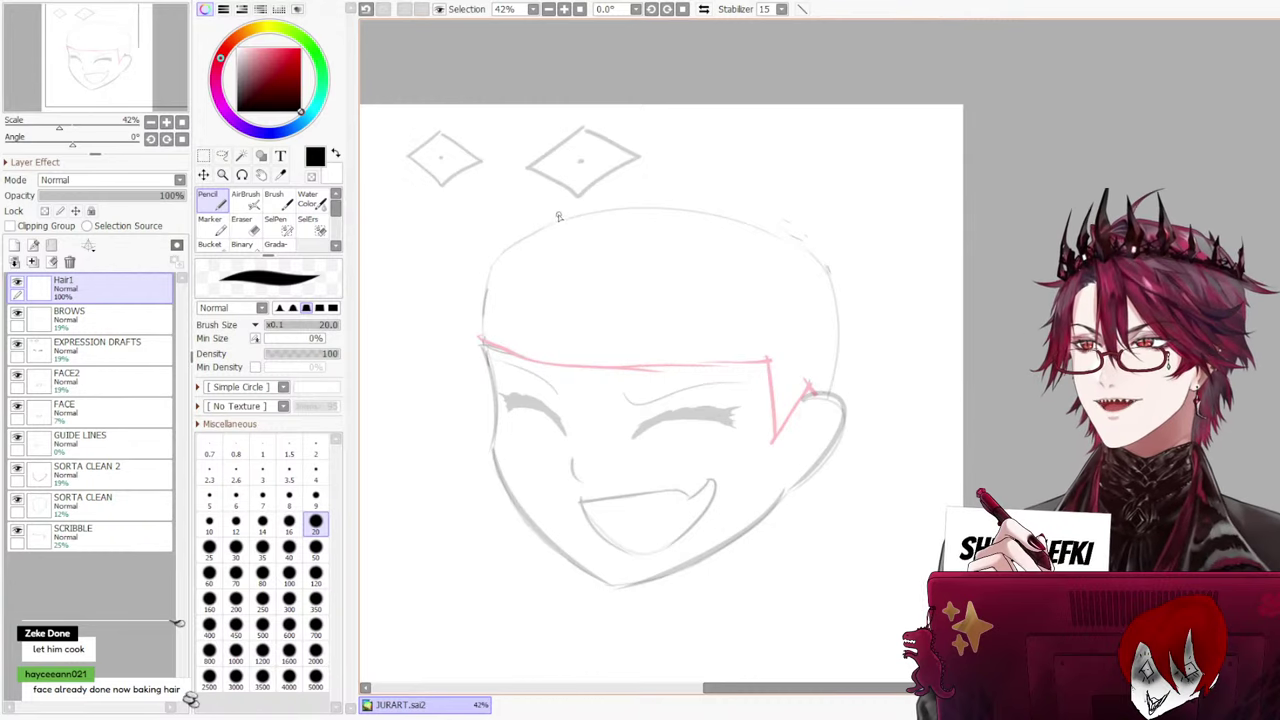
drag(558, 215, 473, 342)
key(ctrl+z)
mouse_move(549, 204)
mouse_down()
mouse_move(477, 356)
mouse_move(494, 285)
mouse_move(492, 342)
mouse_up()
key(ctrl+z)
key(ctrl+z)
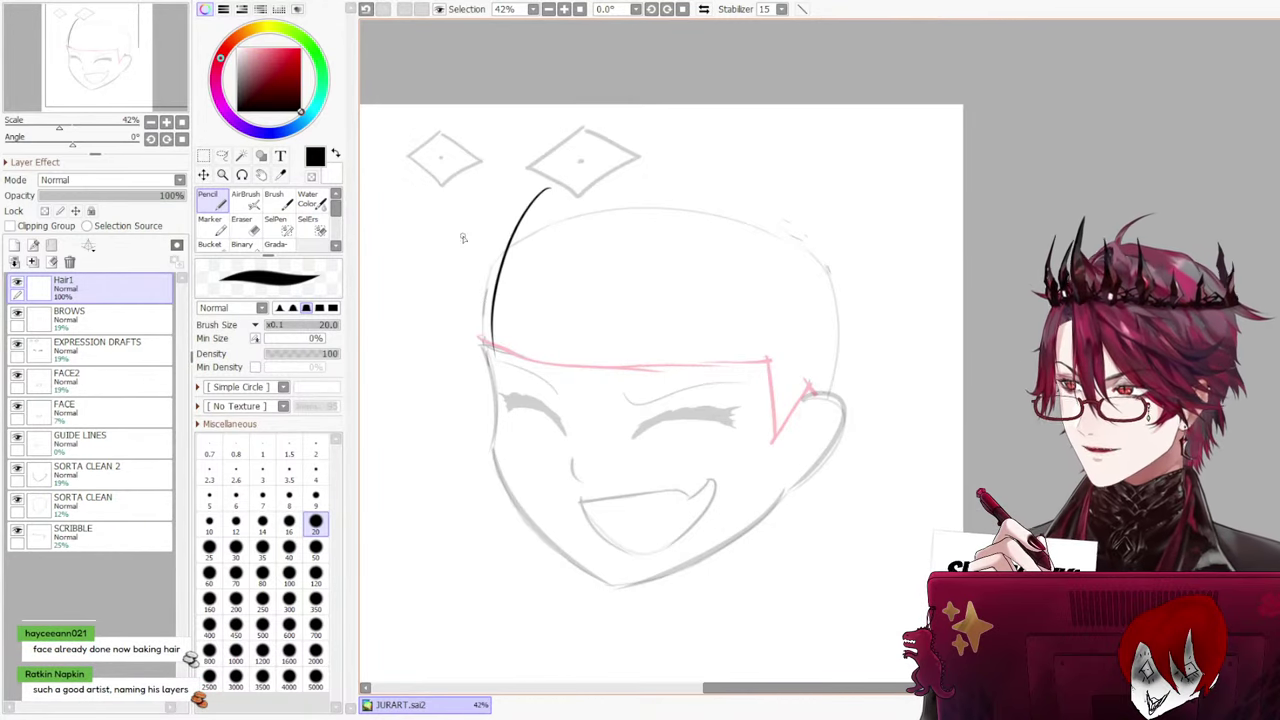
key(ctrl+z)
mouse_move(531, 208)
mouse_down()
mouse_move(477, 352)
mouse_move(492, 262)
mouse_move(483, 331)
mouse_up()
key(ctrl+z)
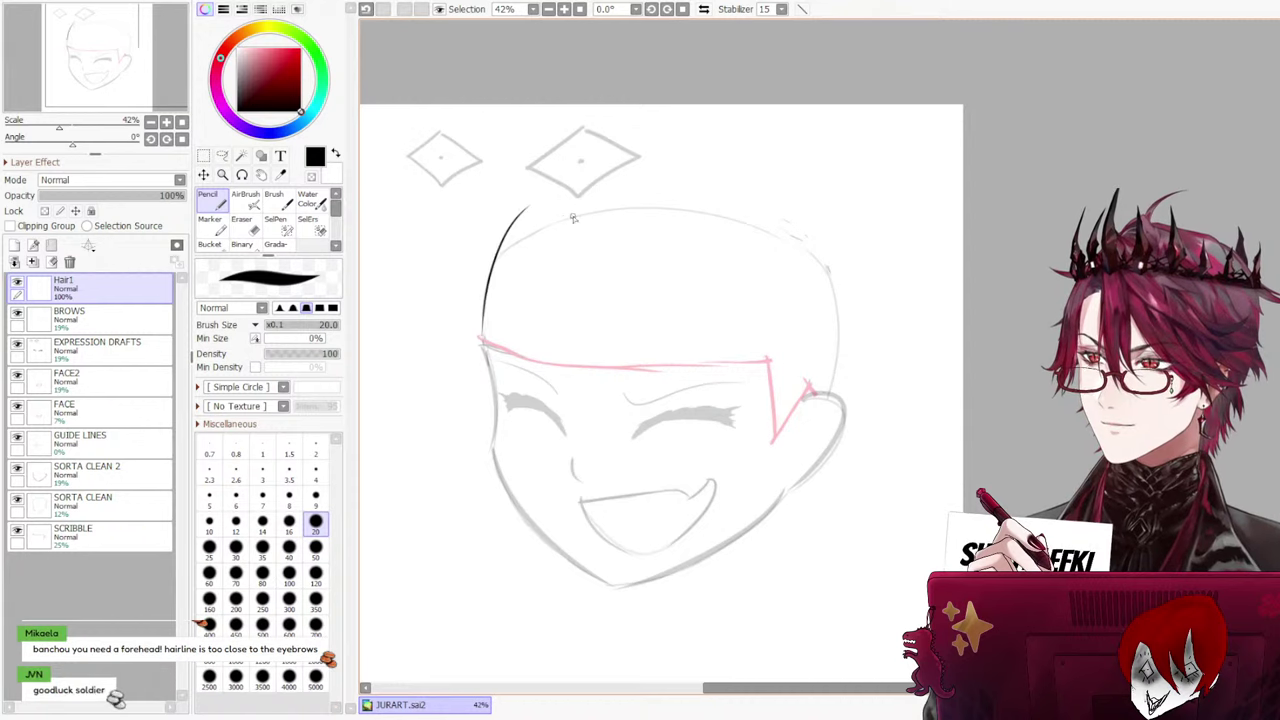
Extend the hair contour from the upper end of the left curve across the skull to about the middle of the head
mouse_move(530, 205)
mouse_down()
mouse_move(708, 202)
mouse_move(735, 186)
mouse_move(814, 214)
mouse_up()
key(ctrl+z)
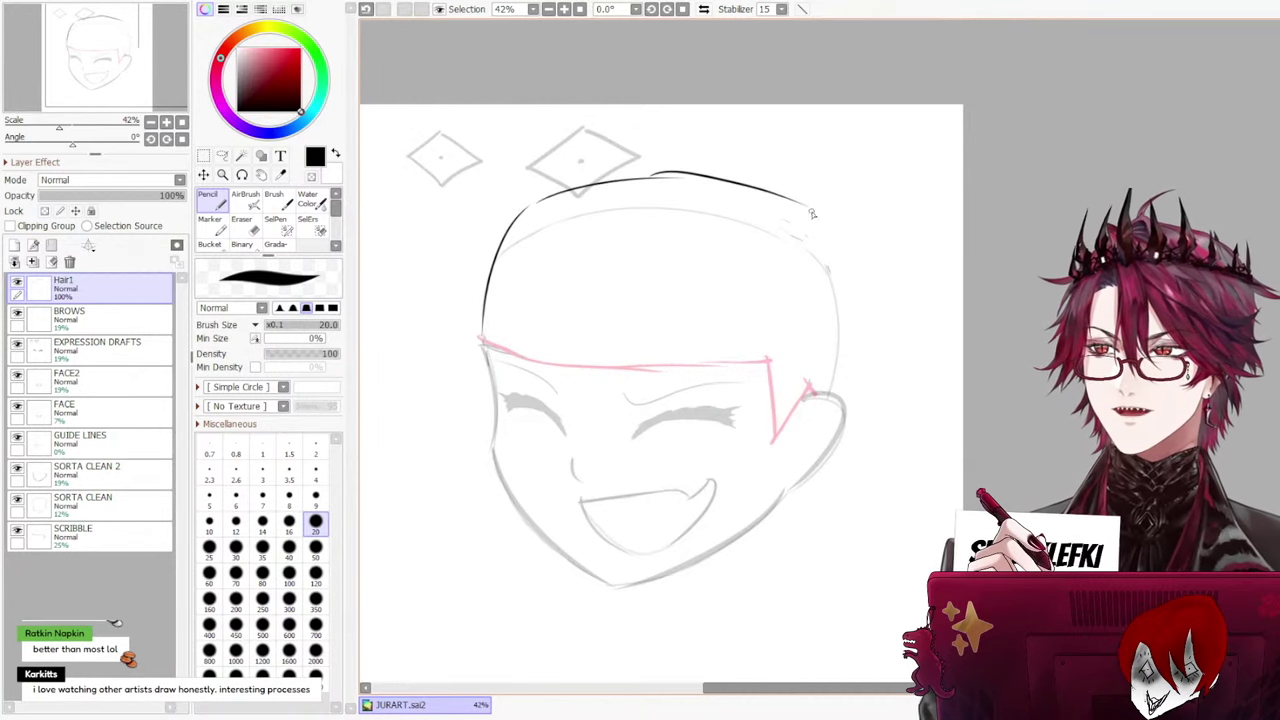
key(ctrl+z)
drag(718, 174, 822, 236)
key(ctrl+z)
drag(791, 193, 841, 310)
key(ctrl+z)
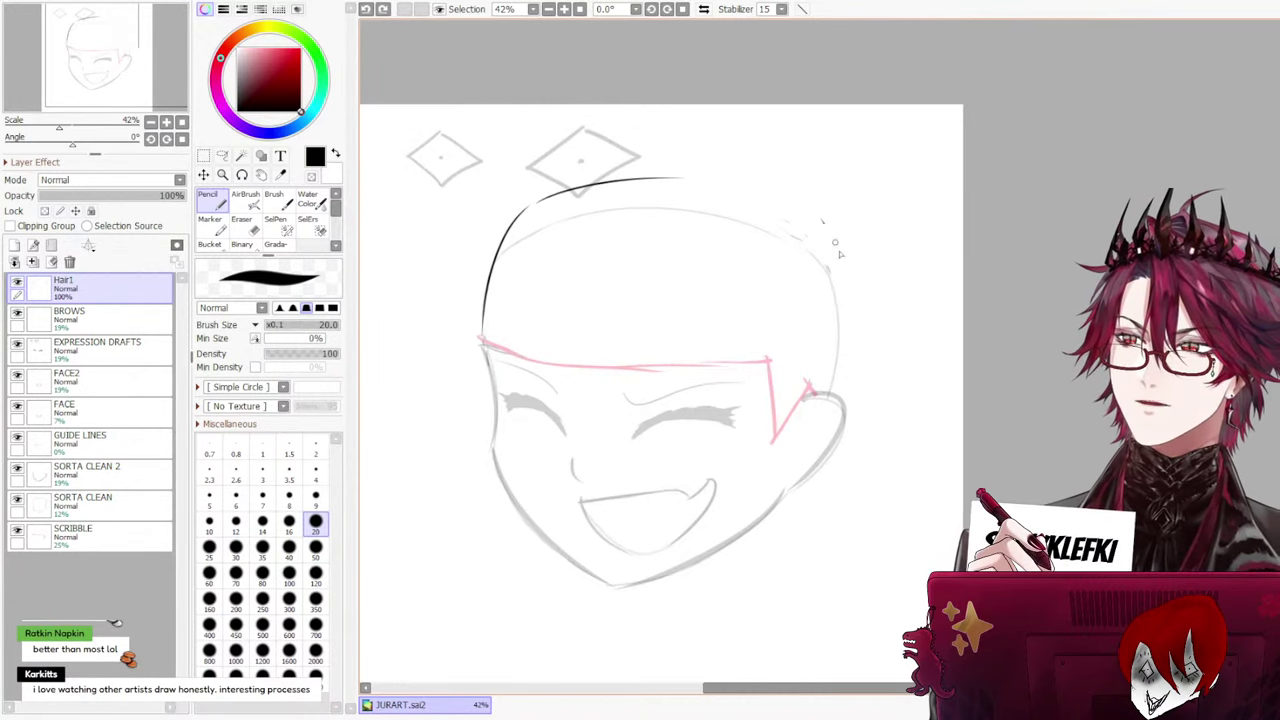
Draw the right side of the hair contour as a curve just outside the skull, running down to the ear
drag(846, 228, 822, 418)
key(ctrl+z)
mouse_move(846, 262)
mouse_down()
mouse_move(847, 297)
mouse_move(824, 386)
mouse_up()
key(ctrl+z)
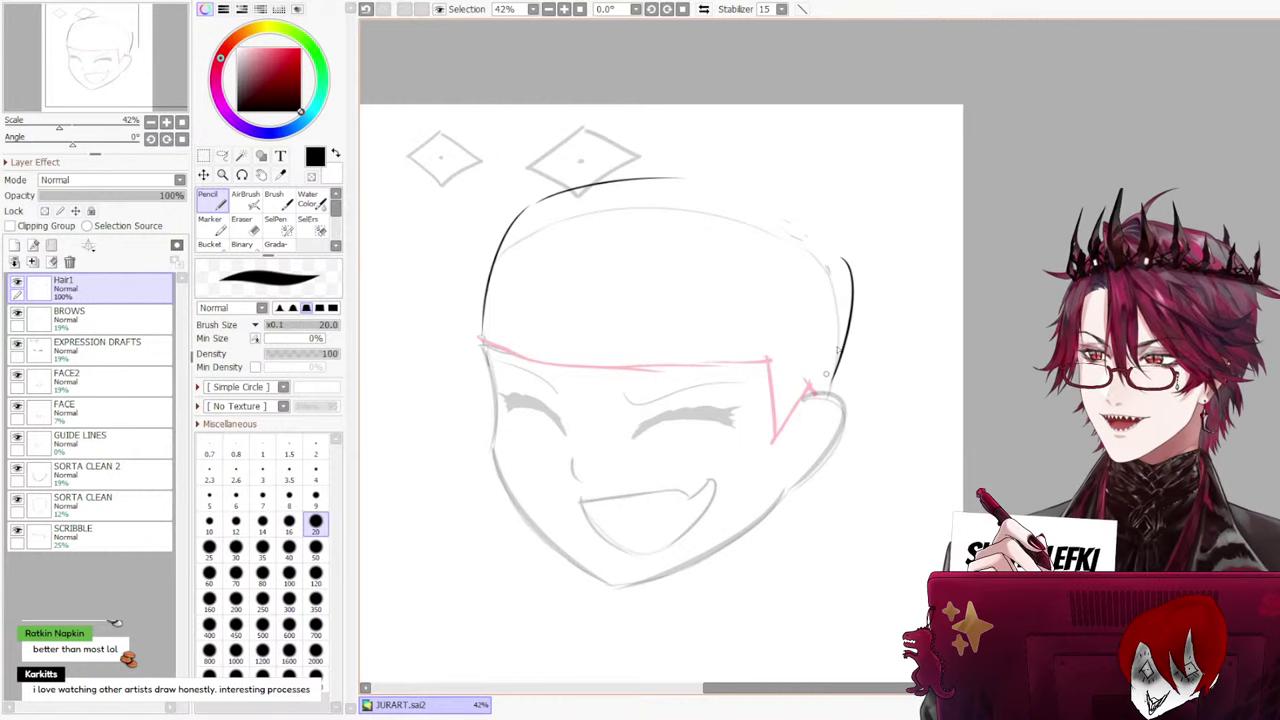
key(ctrl+z)
drag(858, 263, 840, 388)
key(ctrl+z)
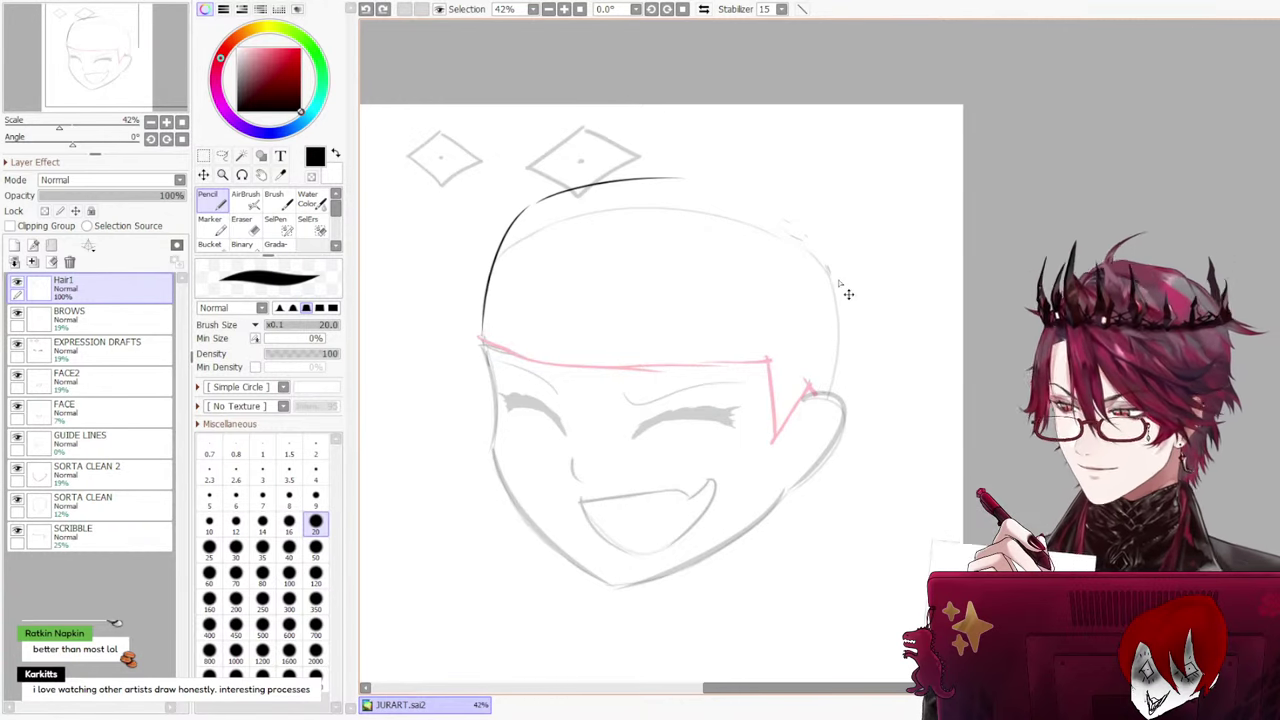
drag(843, 263, 840, 388)
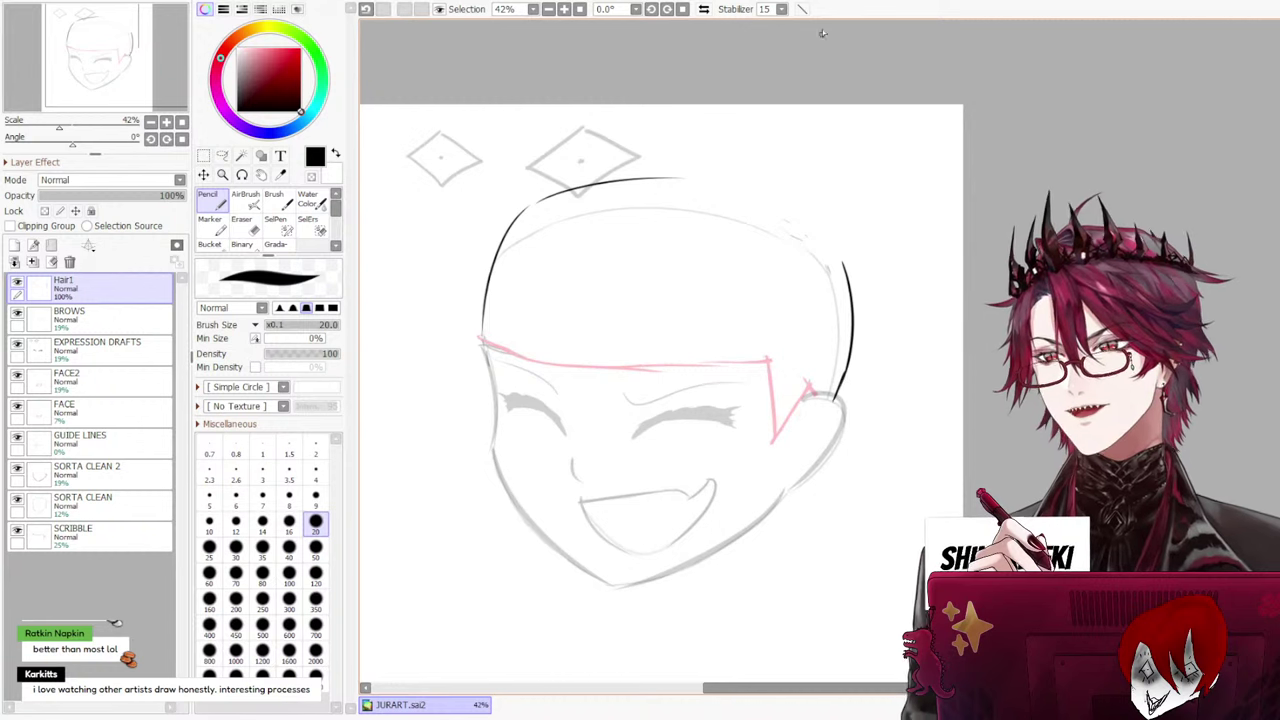
key(ctrl+z)
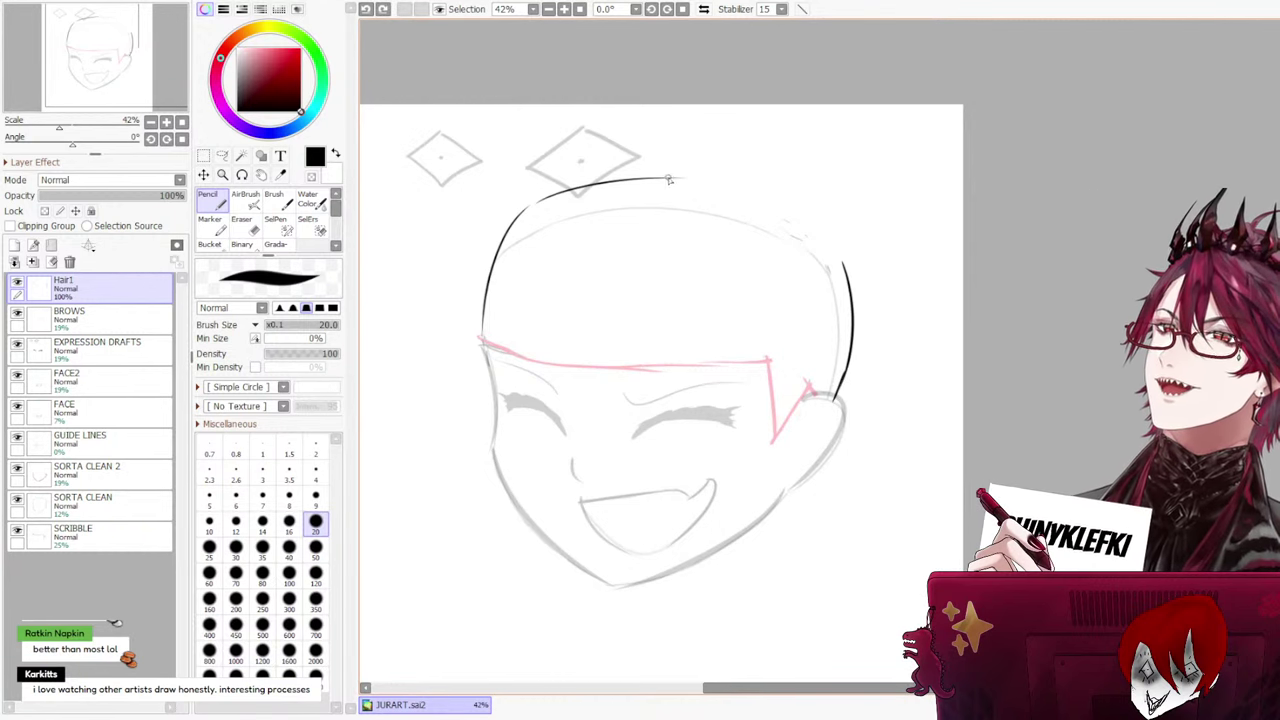
Connect the top hair contour to the right-side curve with a rounded stroke over the upper right of the head
key(ctrl+z)
mouse_move(672, 180)
mouse_down()
mouse_move(788, 195)
mouse_move(806, 224)
mouse_up()
key(ctrl+z)
drag(678, 178, 832, 252)
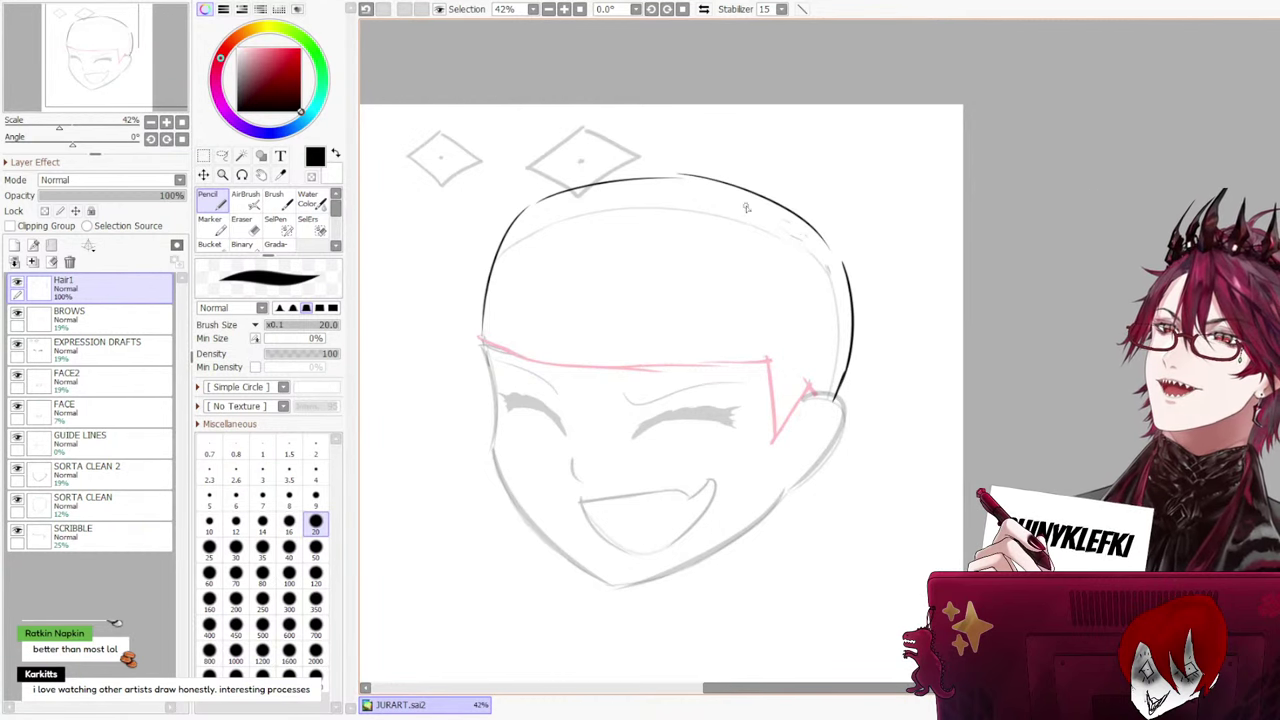
key(ctrl+z)
mouse_move(662, 178)
mouse_down()
mouse_move(831, 268)
mouse_move(714, 181)
mouse_move(845, 262)
mouse_up()
key(ctrl+z)
key(ctrl+z)
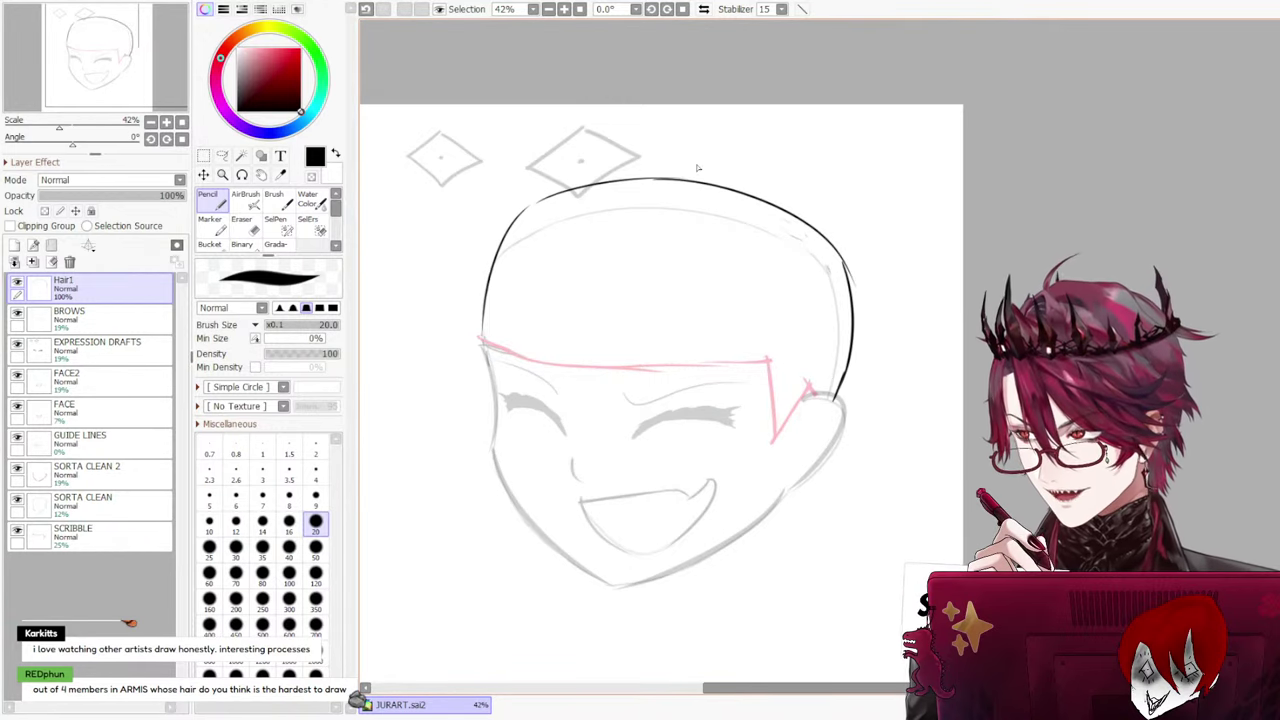
Redraw the upper-left part of the hair contour as a flatter curve sloping from the crown toward the left side
drag(632, 180, 528, 262)
key(ctrl+z)
drag(594, 186, 478, 306)
key(ctrl+z)
key(ctrl+z)
drag(566, 186, 486, 302)
key(ctrl+z)
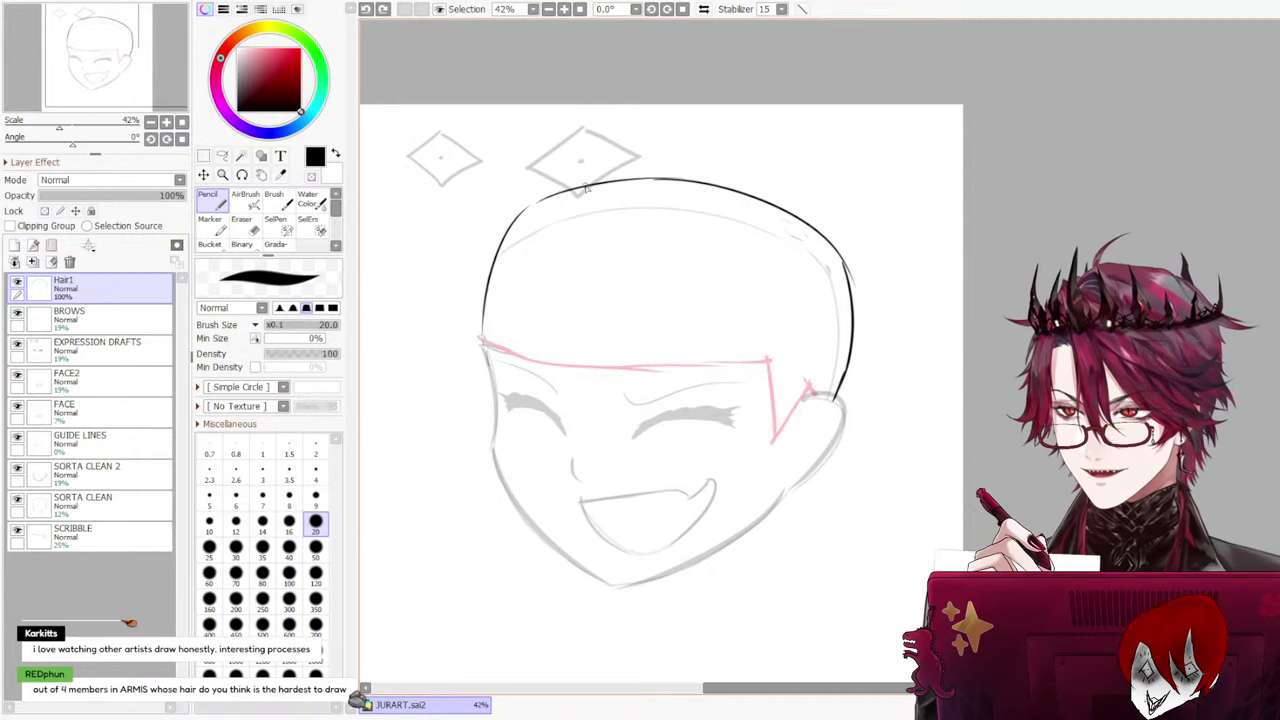
drag(592, 183, 492, 282)
Erase the old overlapping contour line outside the new upper-left curve with the size 30 Eraser
click(244, 204)
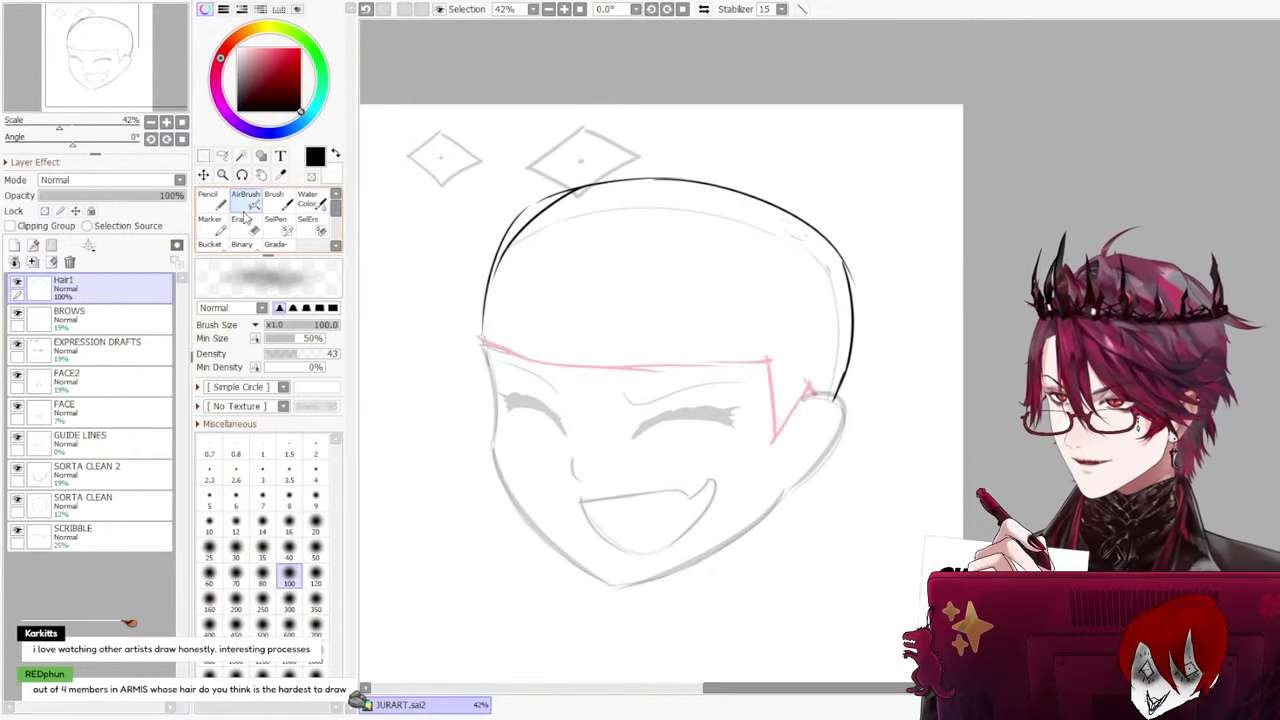
click(236, 226)
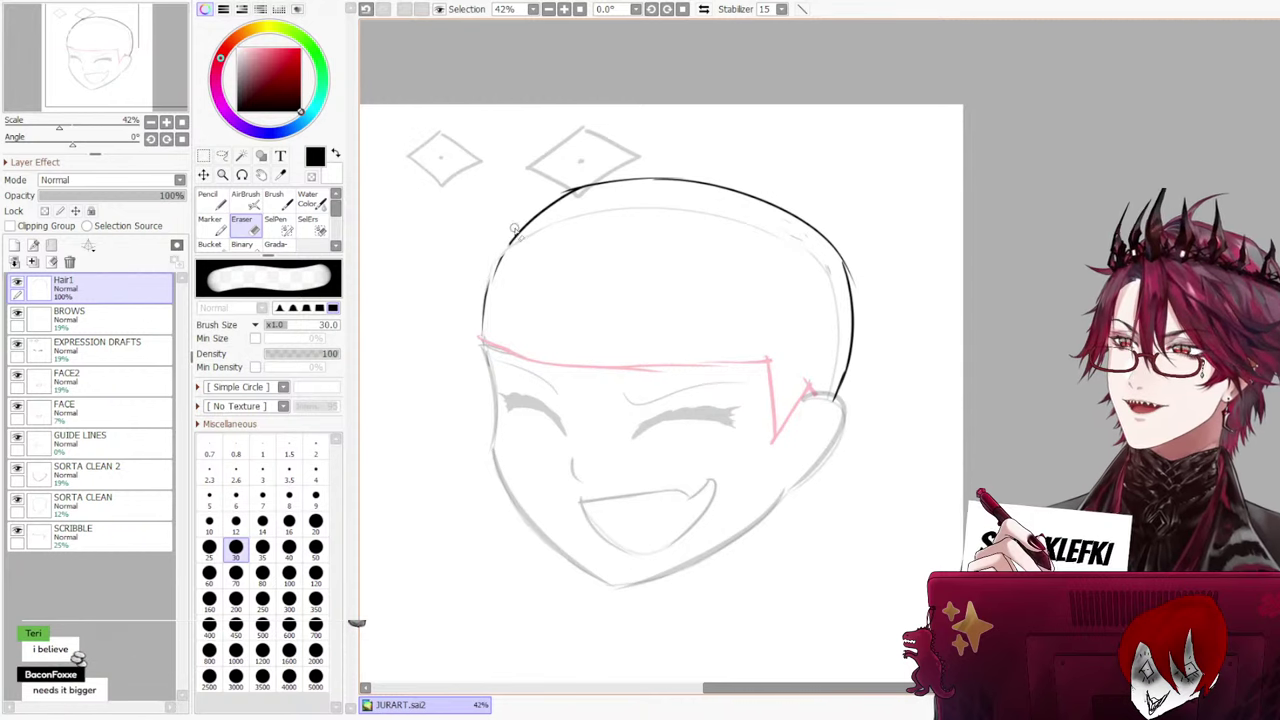
drag(505, 246, 494, 264)
Try to redraw the left side of the hair contour with the Pencil from the upper-left curve down to the hairline
click(208, 203)
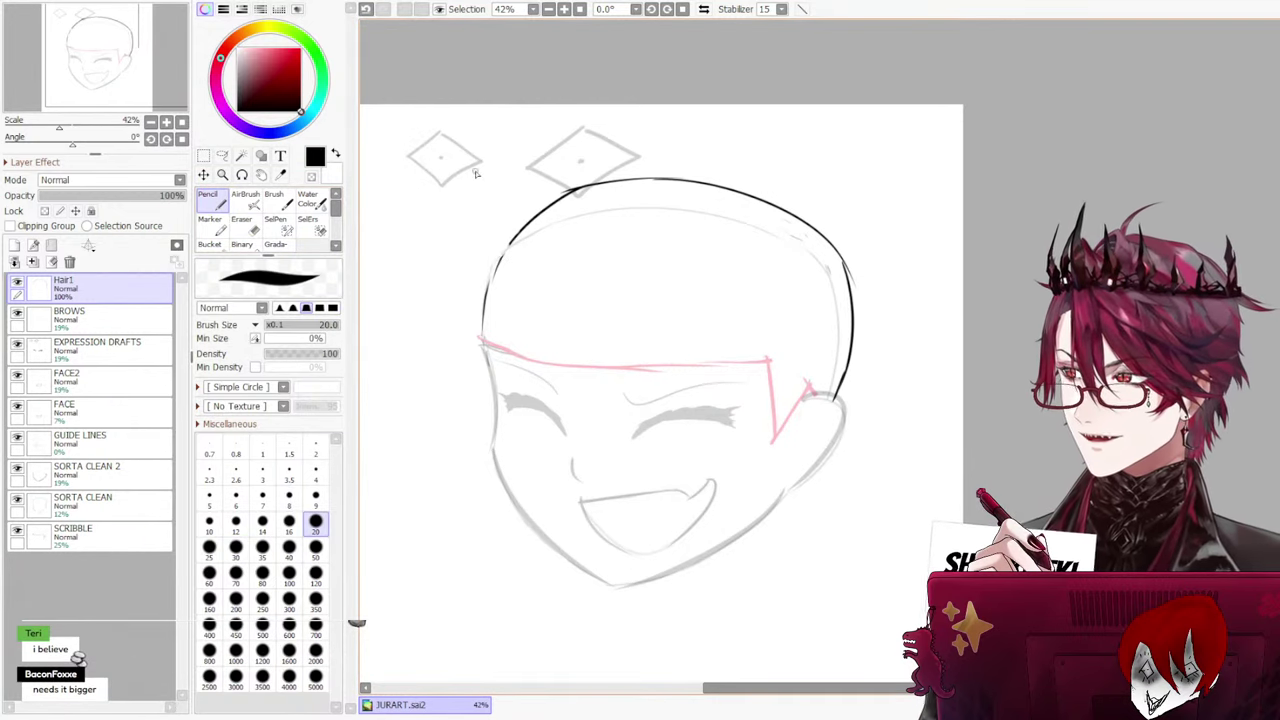
drag(515, 240, 481, 337)
key(ctrl+z)
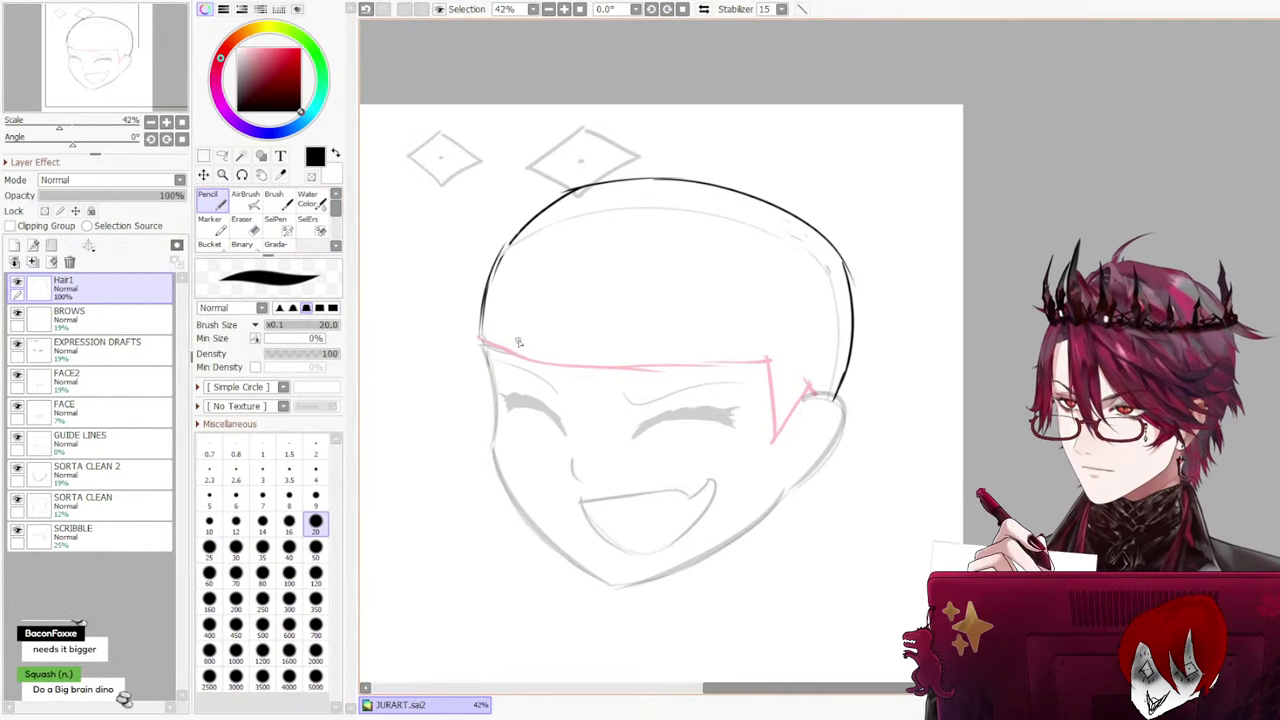
key(ctrl+z)
drag(494, 261, 484, 342)
key(ctrl+z)
Try a wider hair contour that bulges outward on the left side and arcs up to the crown
drag(490, 238, 481, 336)
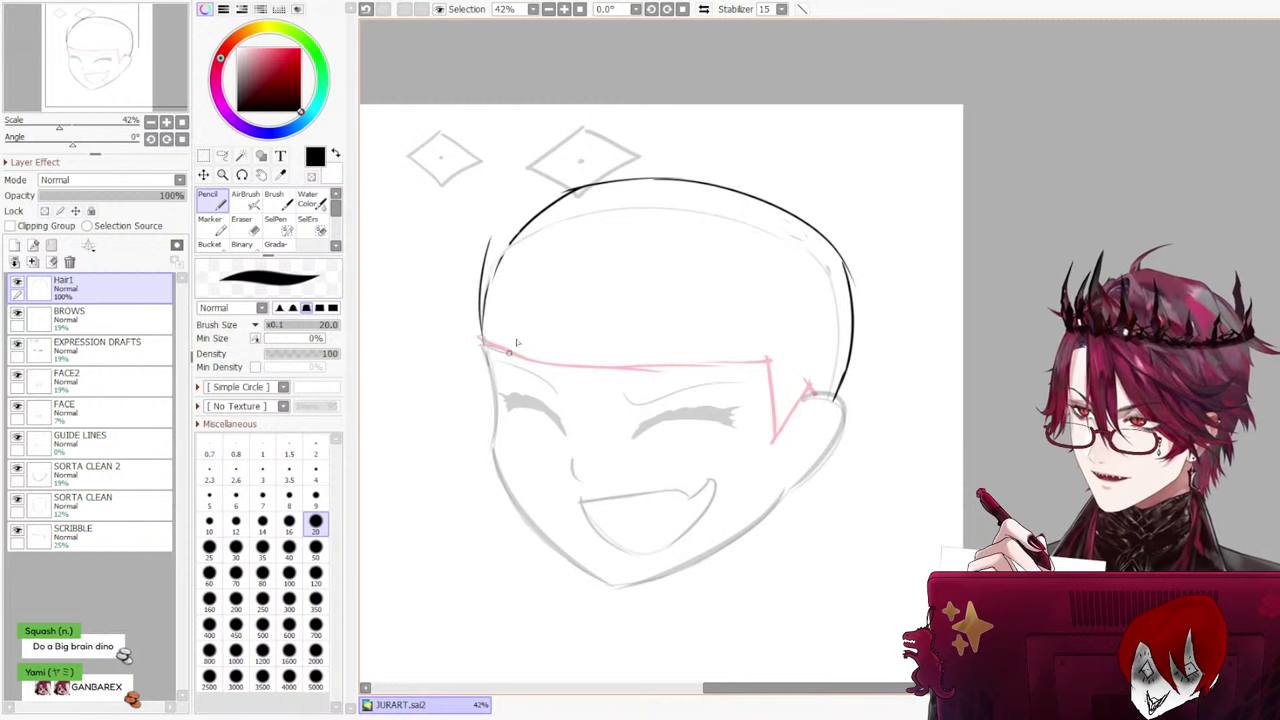
key(ctrl+z)
drag(492, 238, 610, 186)
key(ctrl+z)
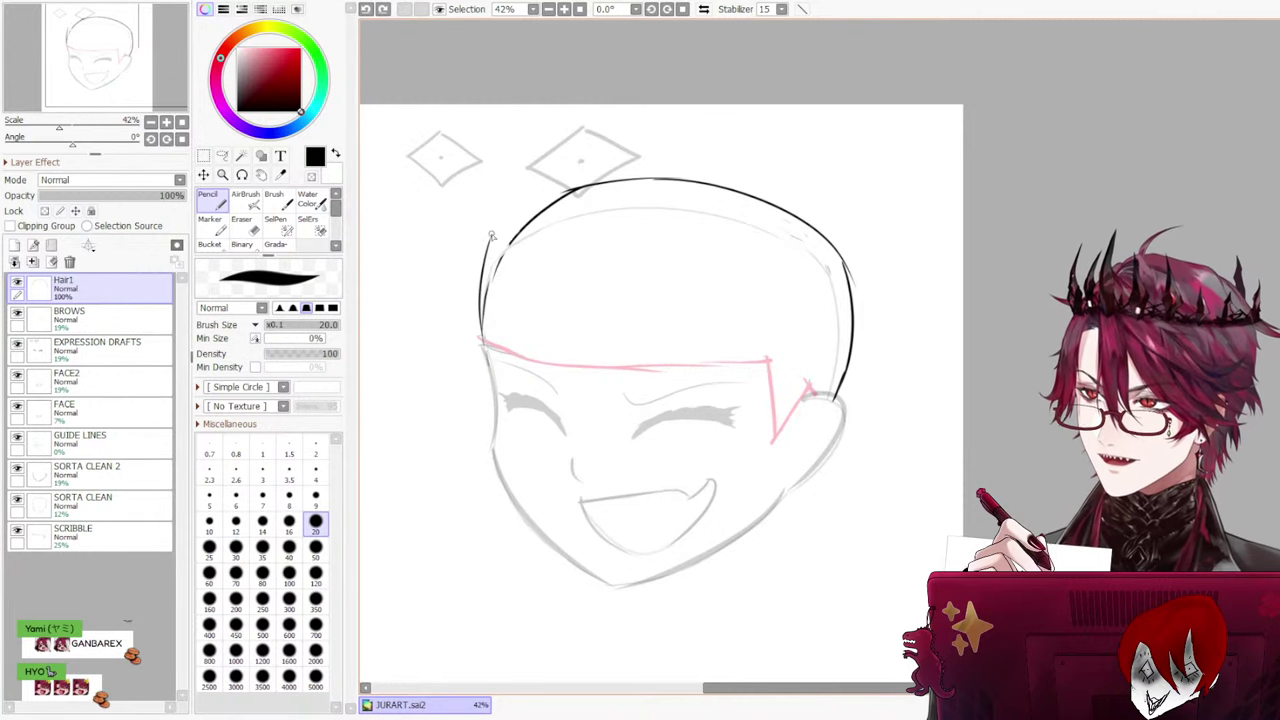
drag(490, 234, 615, 181)
key(ctrl+z)
key(ctrl+z)
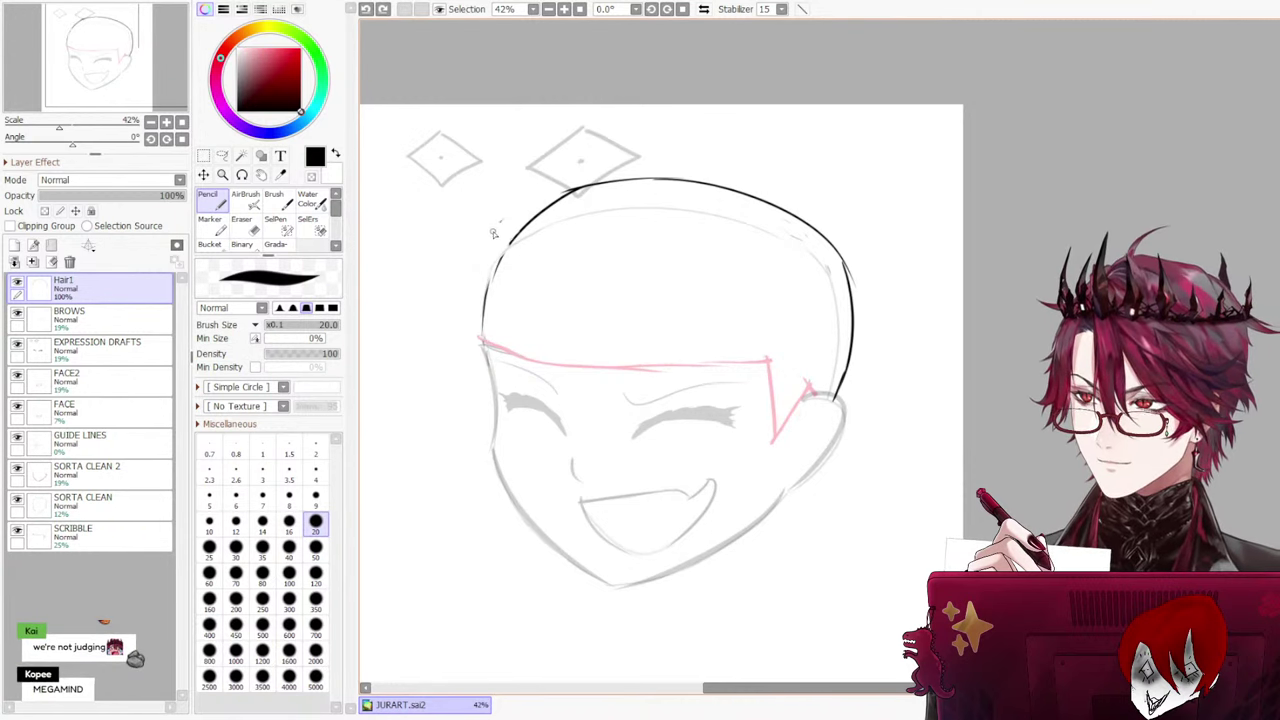
Reinforce the left side of the hair contour with pencil strokes joining the upper-left curve to the start of the hairline
drag(484, 258, 474, 368)
key(ctrl+z)
key(ctrl+z)
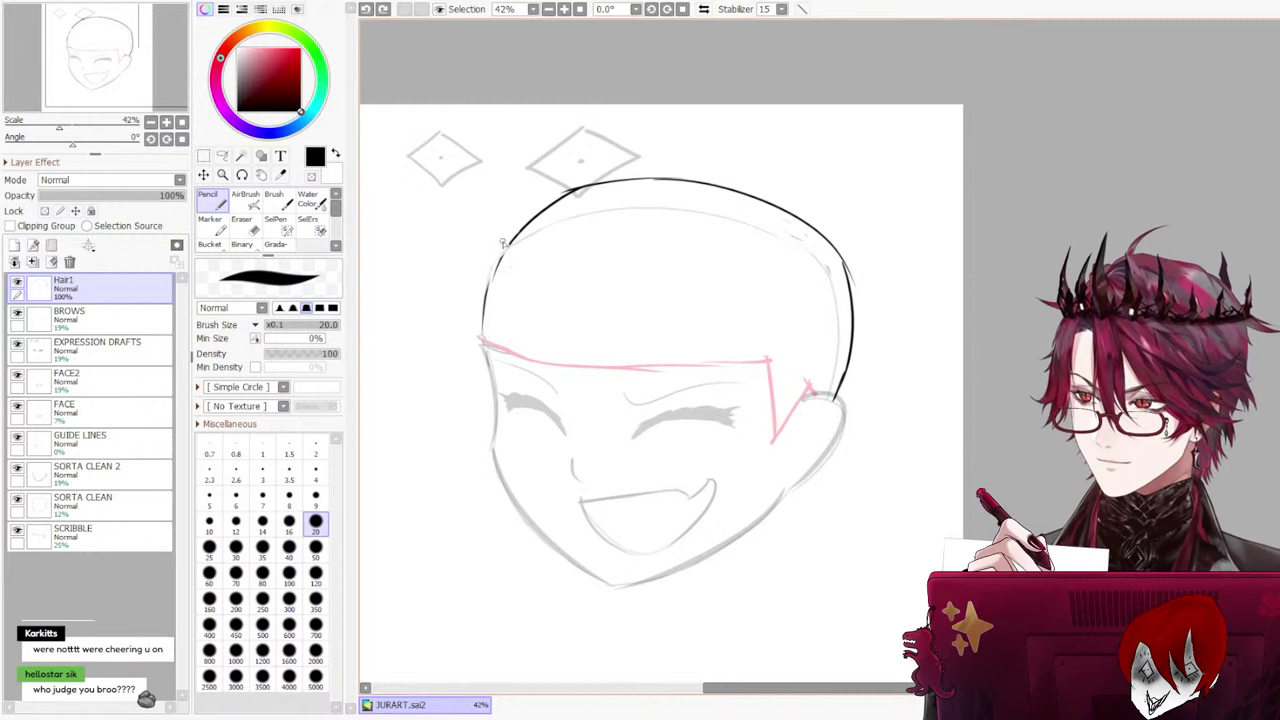
drag(497, 240, 477, 345)
key(ctrl+z)
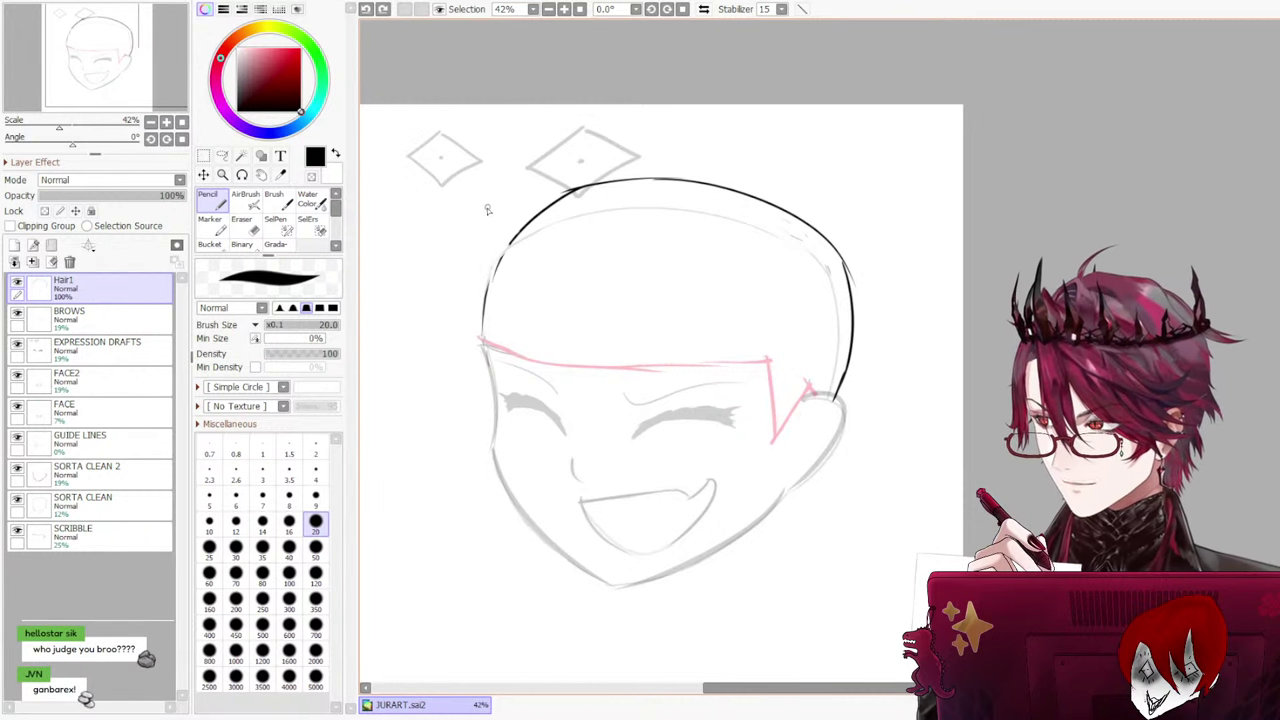
drag(488, 256, 475, 354)
key(ctrl+z)
key(ctrl+z)
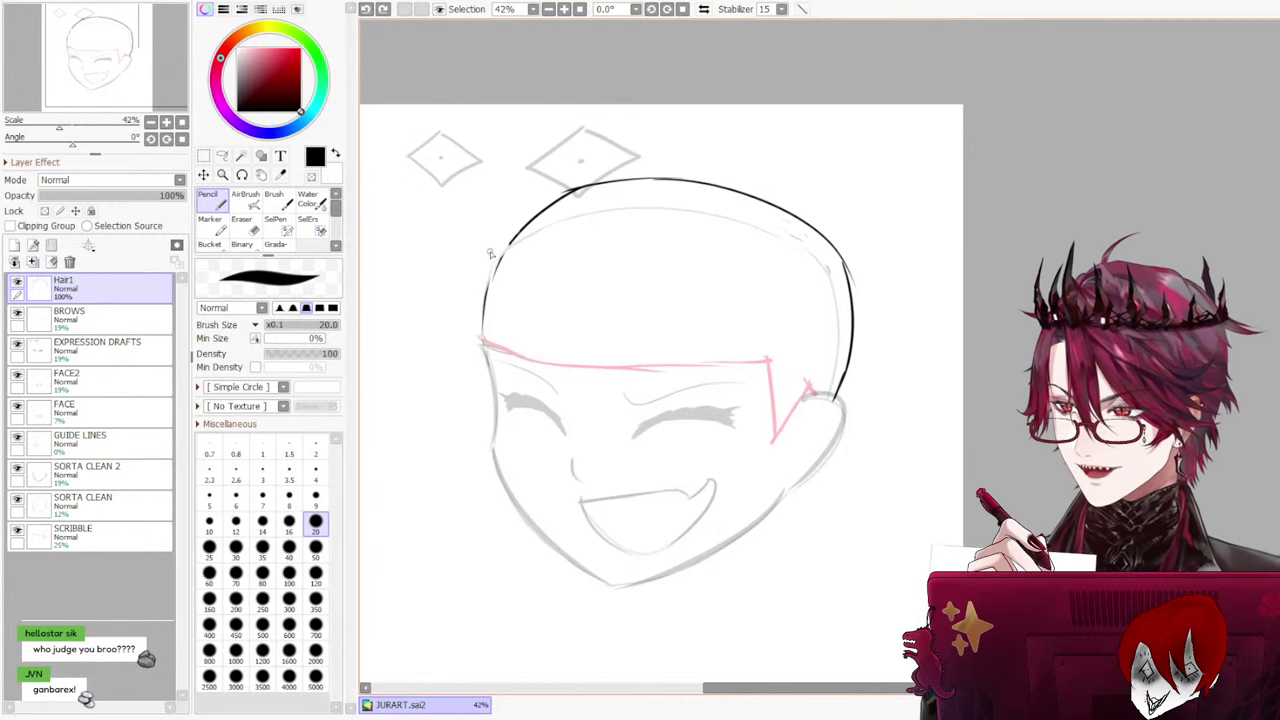
drag(492, 250, 476, 358)
key(ctrl+z)
mouse_move(491, 250)
mouse_down()
mouse_move(477, 358)
mouse_move(483, 310)
mouse_move(481, 358)
mouse_move(482, 345)
mouse_up()
key(ctrl+z)
key(ctrl+z)
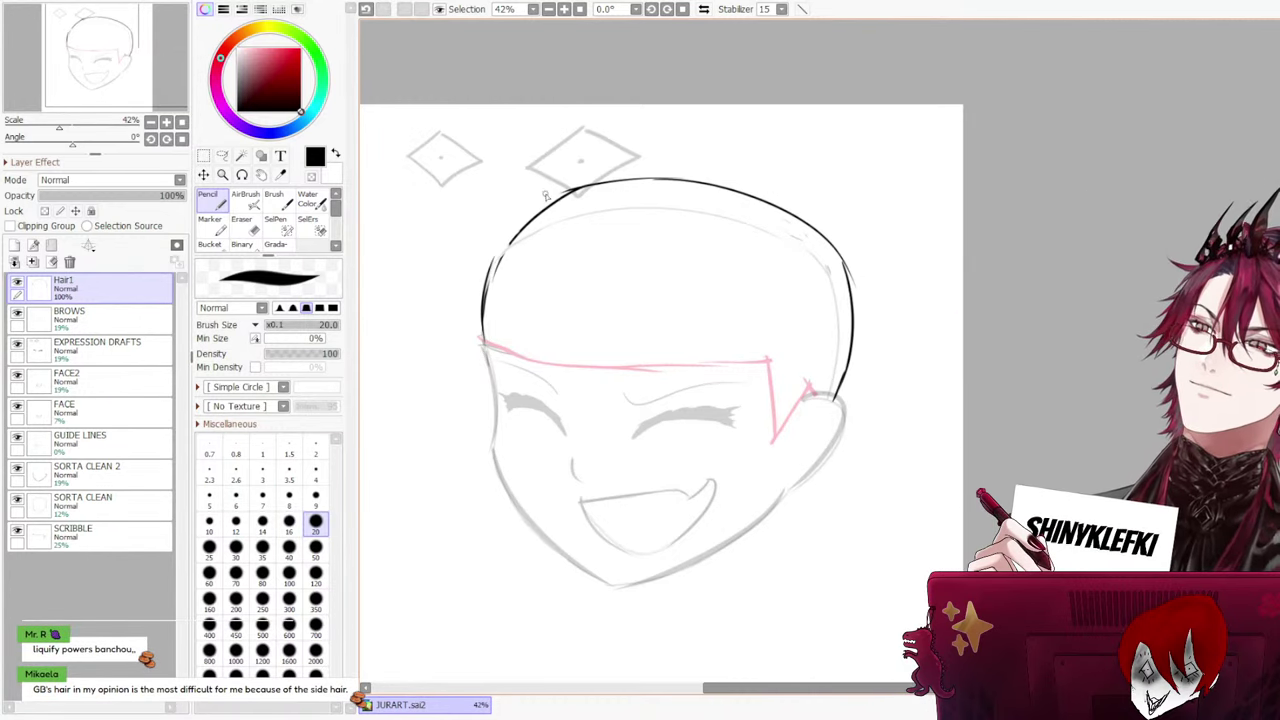
drag(504, 253, 487, 290)
key(ctrl+z)
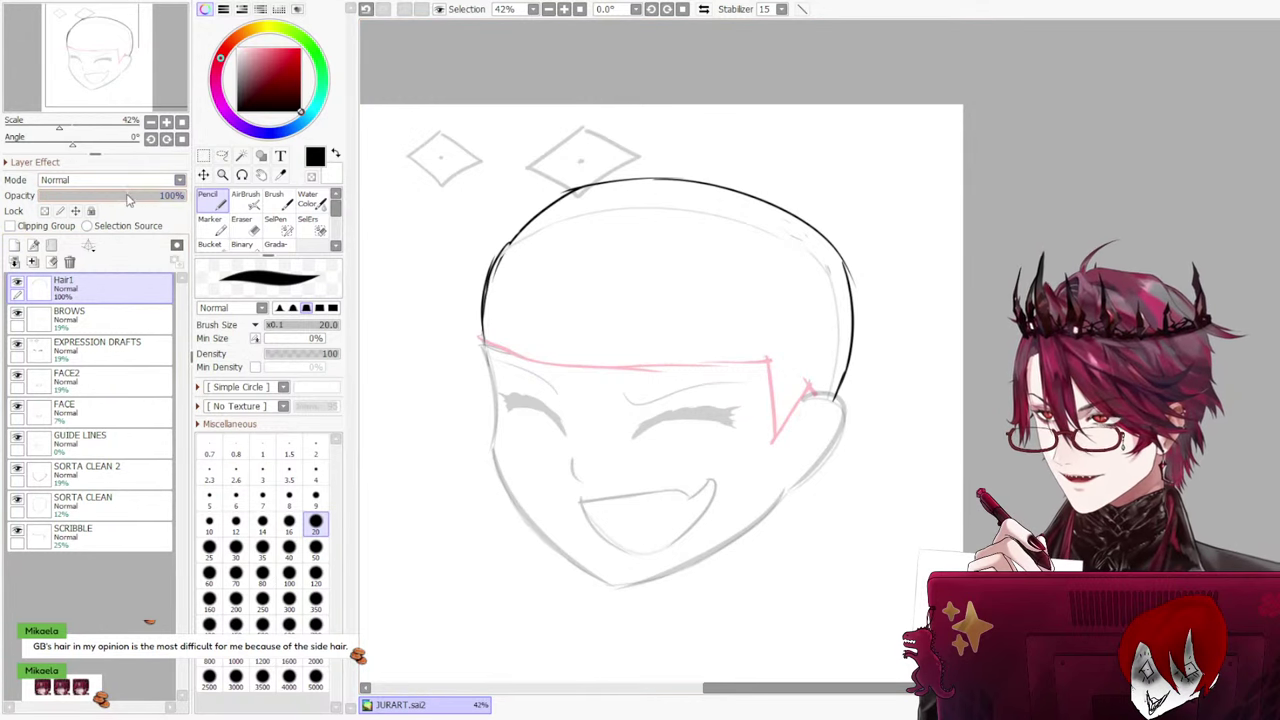
Lower the Hair1 layer's opacity to 34%
drag(170, 196, 91, 202)
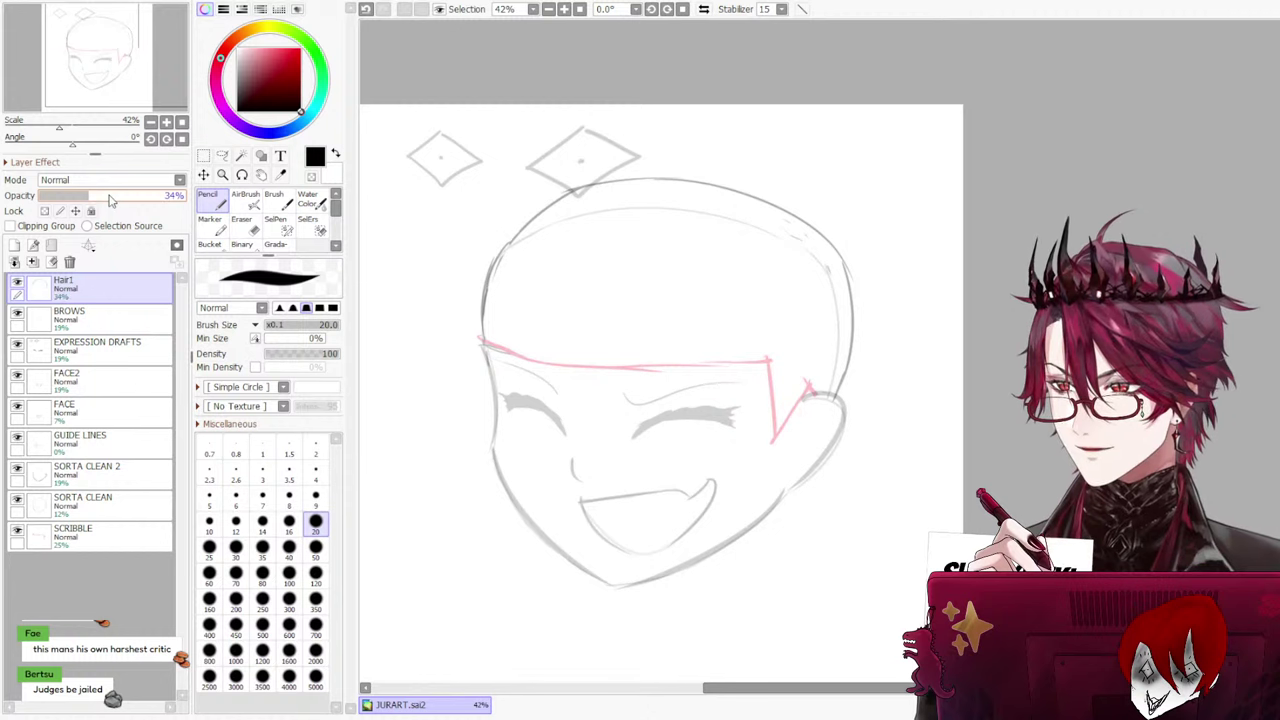
drag(487, 276, 610, 287)
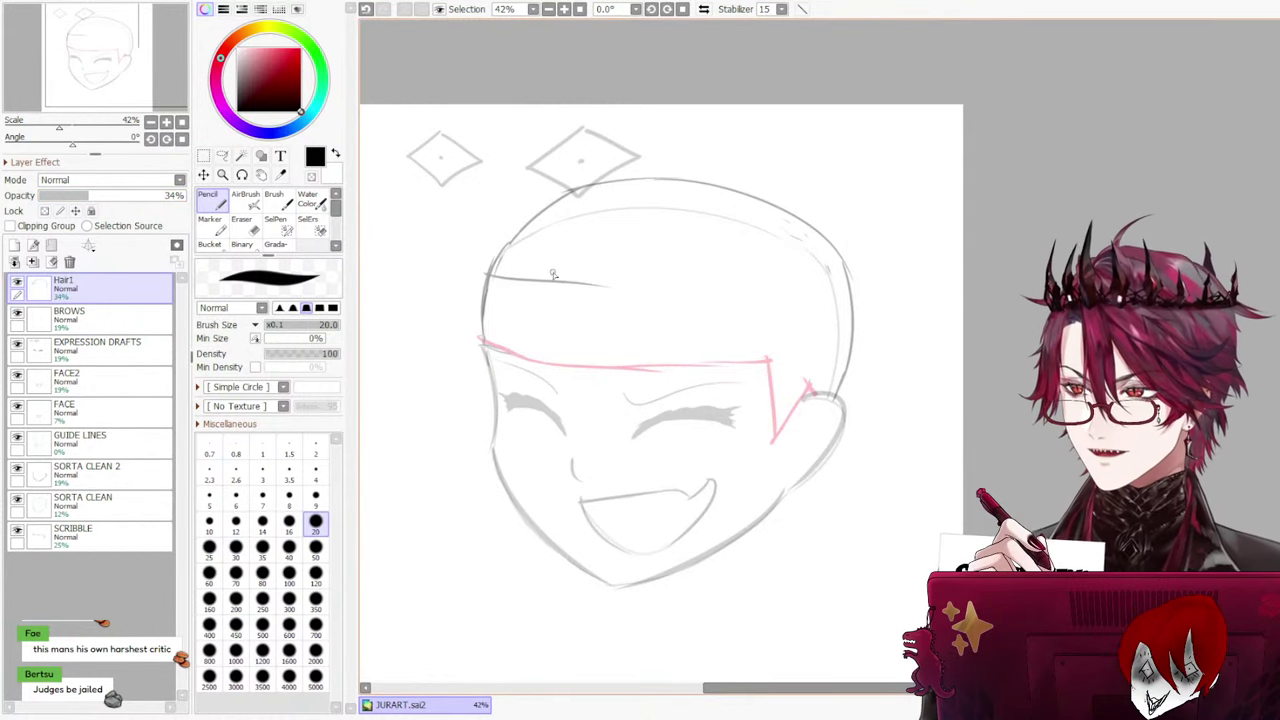
key(ctrl+z)
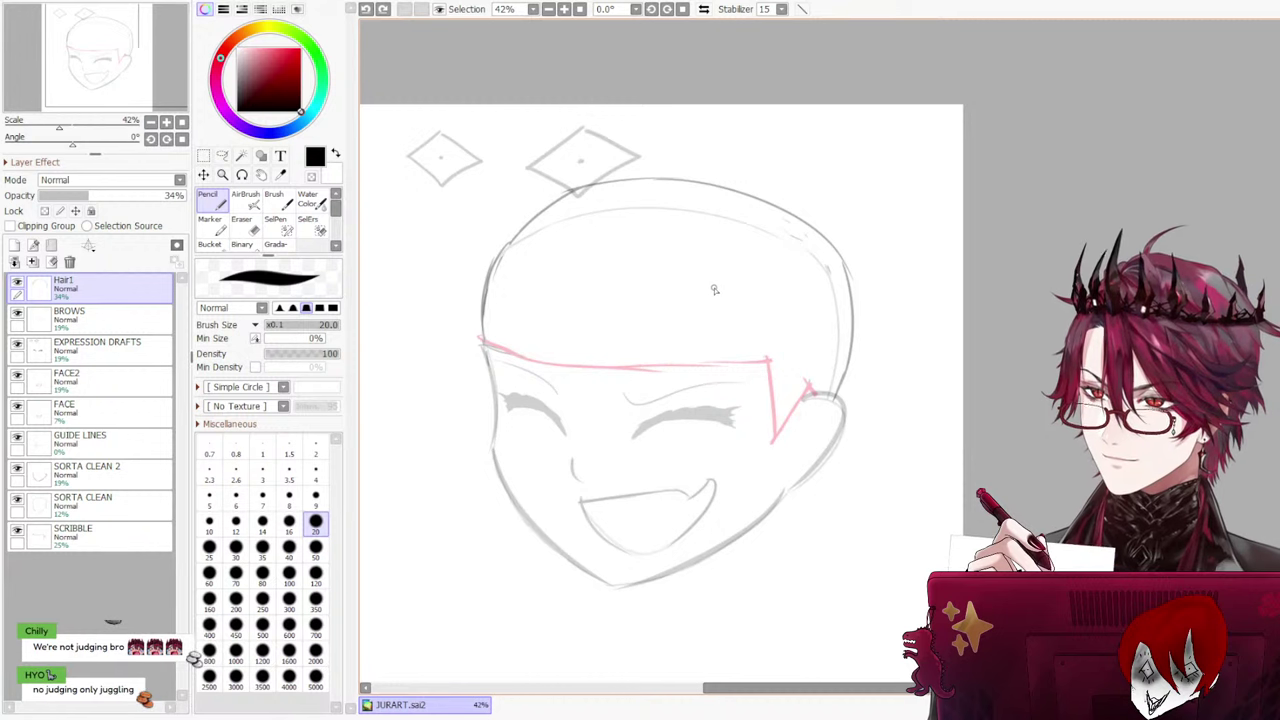
Erase the long horizontal red hairline across the forehead on the SCRIBBLE layer, keeping the V-shaped sideburn mark
click(241, 222)
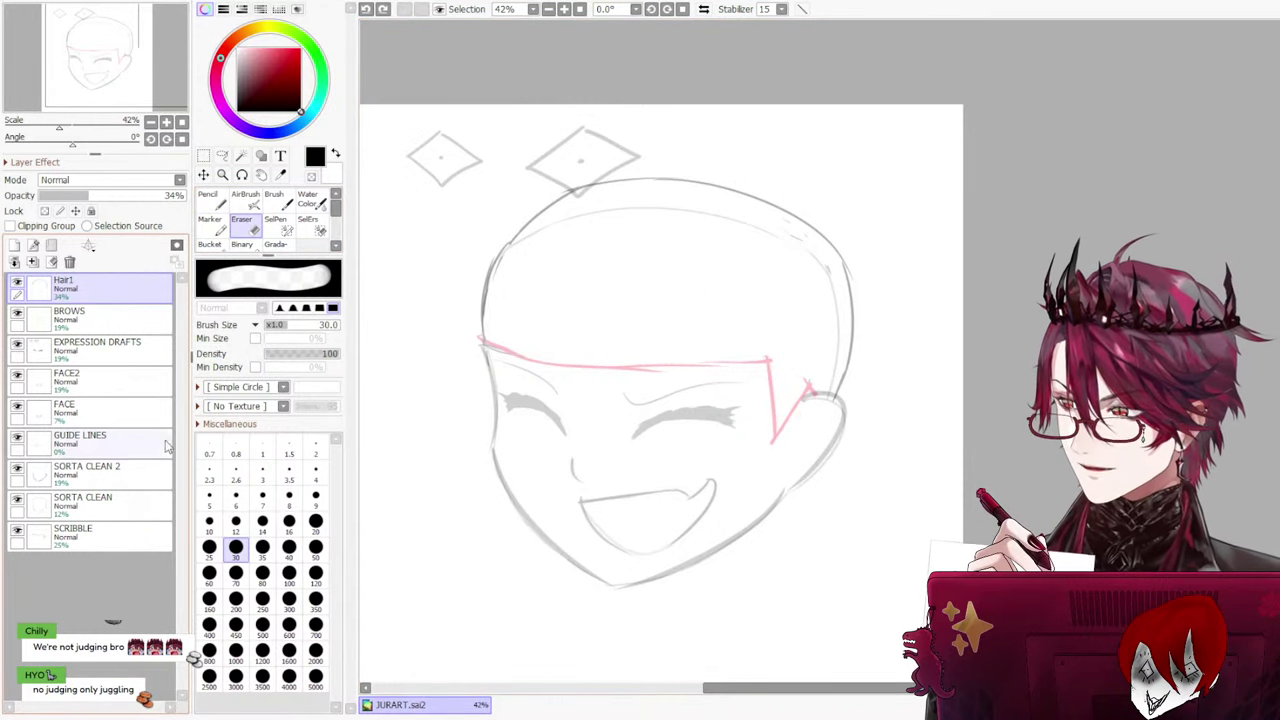
click(113, 538)
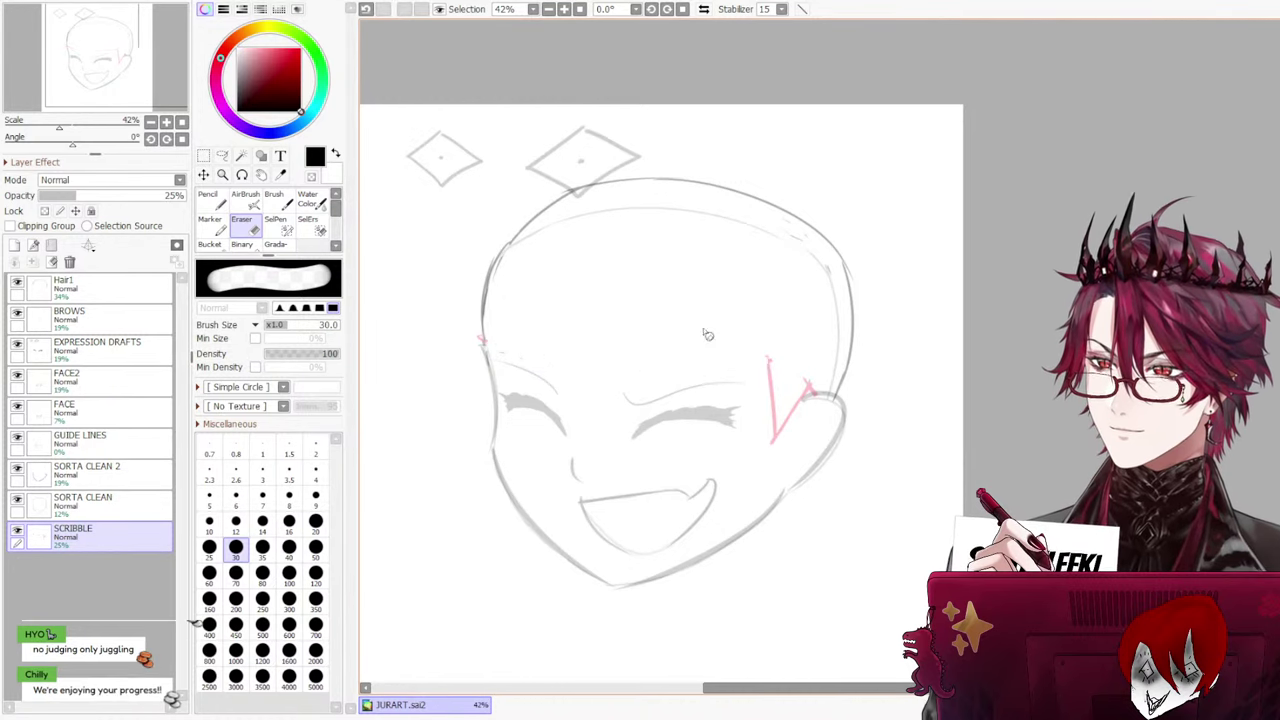
Draw a new bright red hairline with the Pencil on the SCRIBBLE layer, higher on the forehead from the left head edge rightward
key(n)
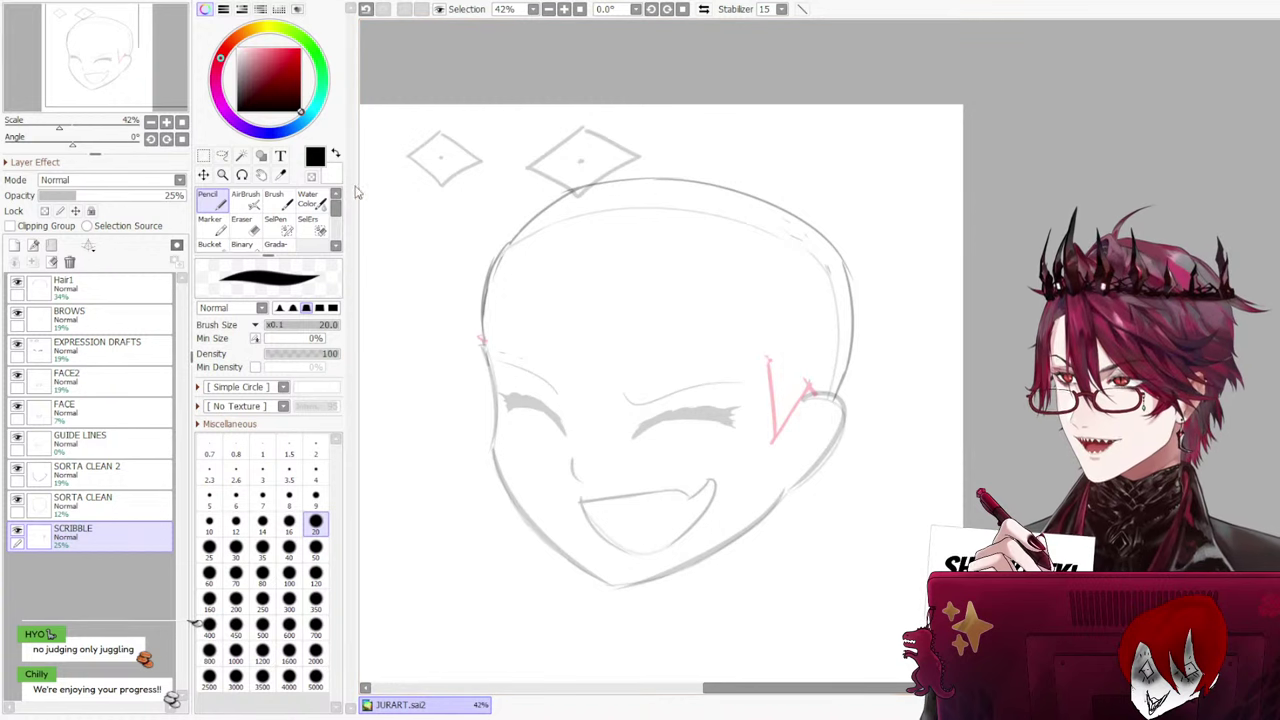
drag(270, 92, 301, 48)
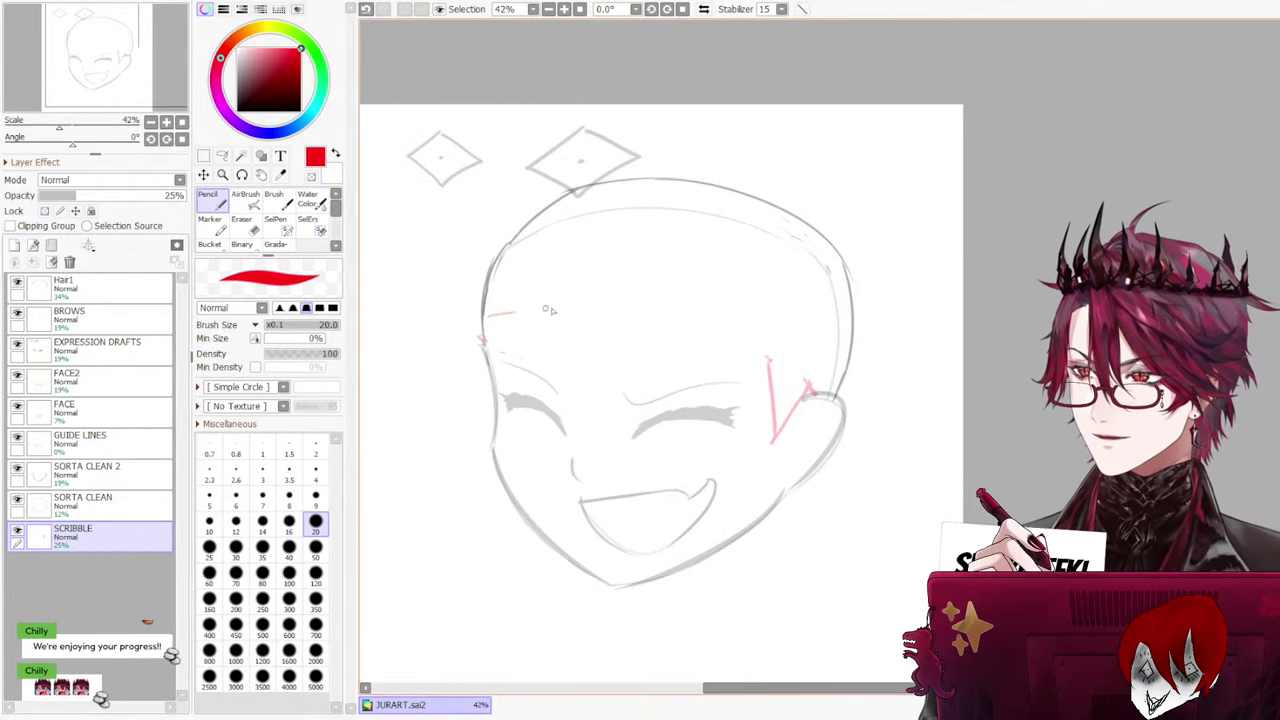
key(ctrl+z)
drag(486, 314, 680, 312)
key(ctrl+z)
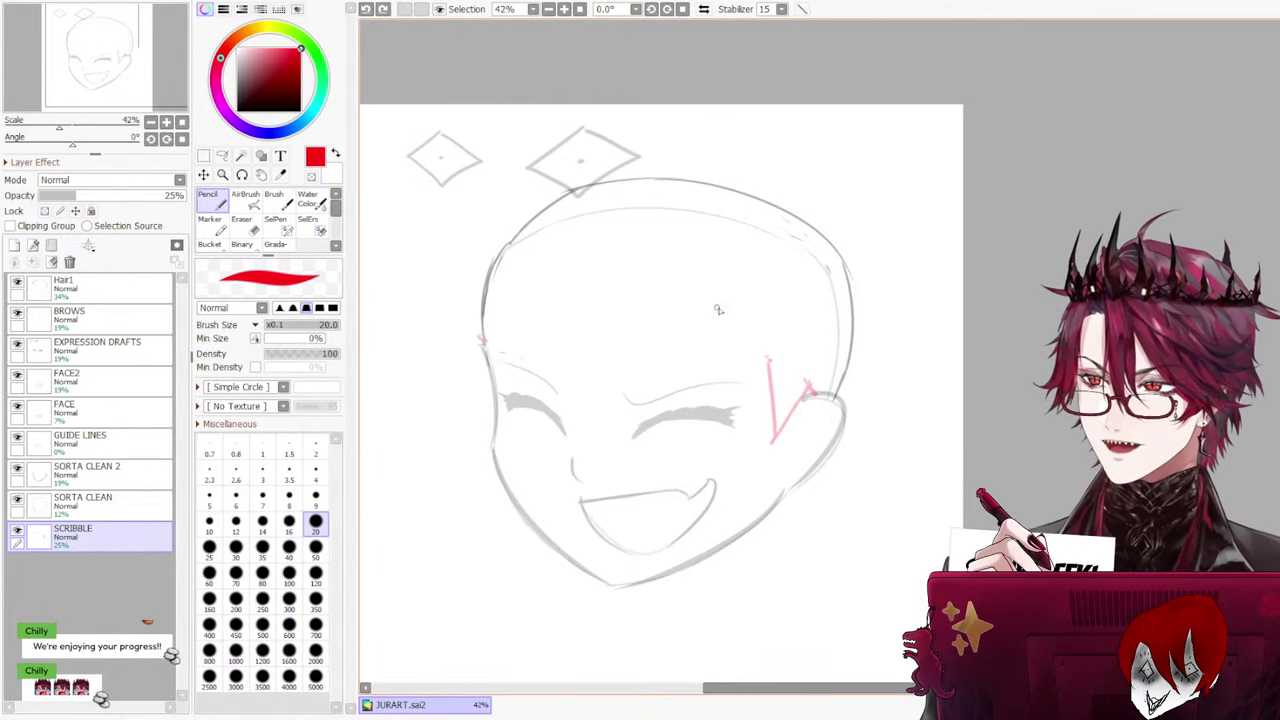
drag(744, 344, 586, 324)
key(ctrl+z)
drag(504, 318, 656, 308)
key(ctrl+z)
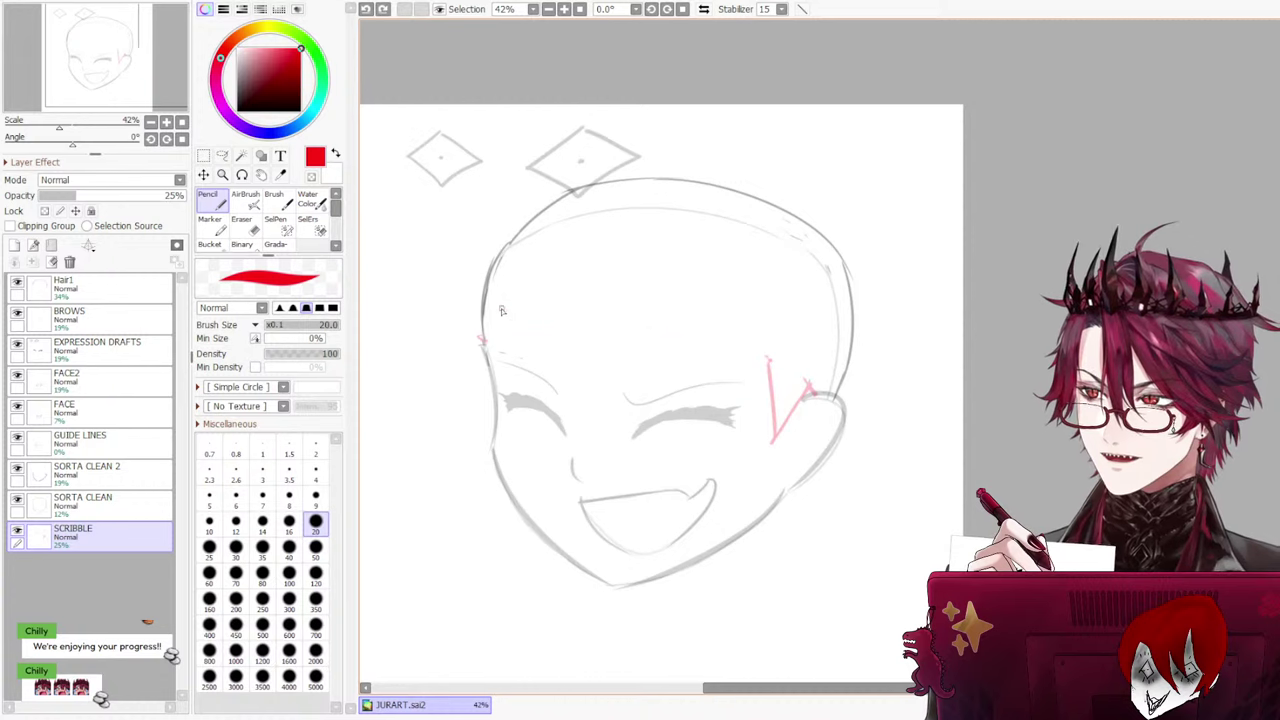
drag(484, 312, 656, 310)
key(ctrl+z)
drag(486, 308, 662, 312)
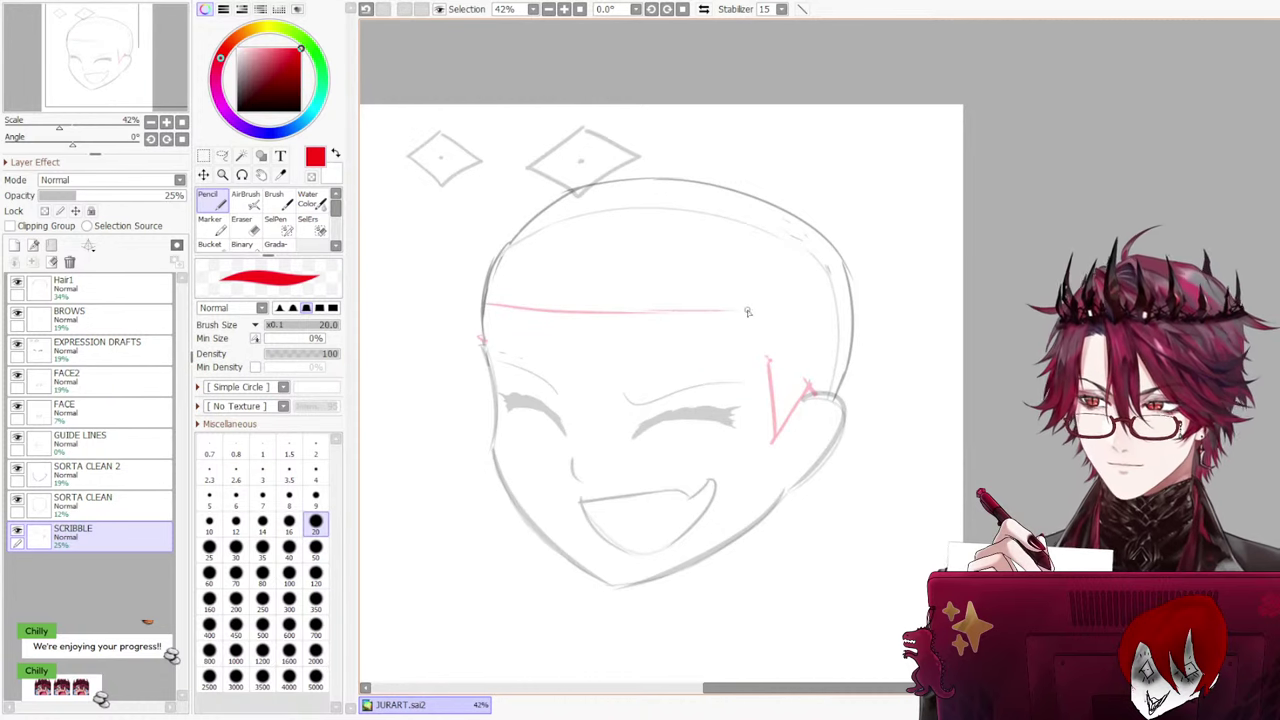
drag(761, 317, 770, 362)
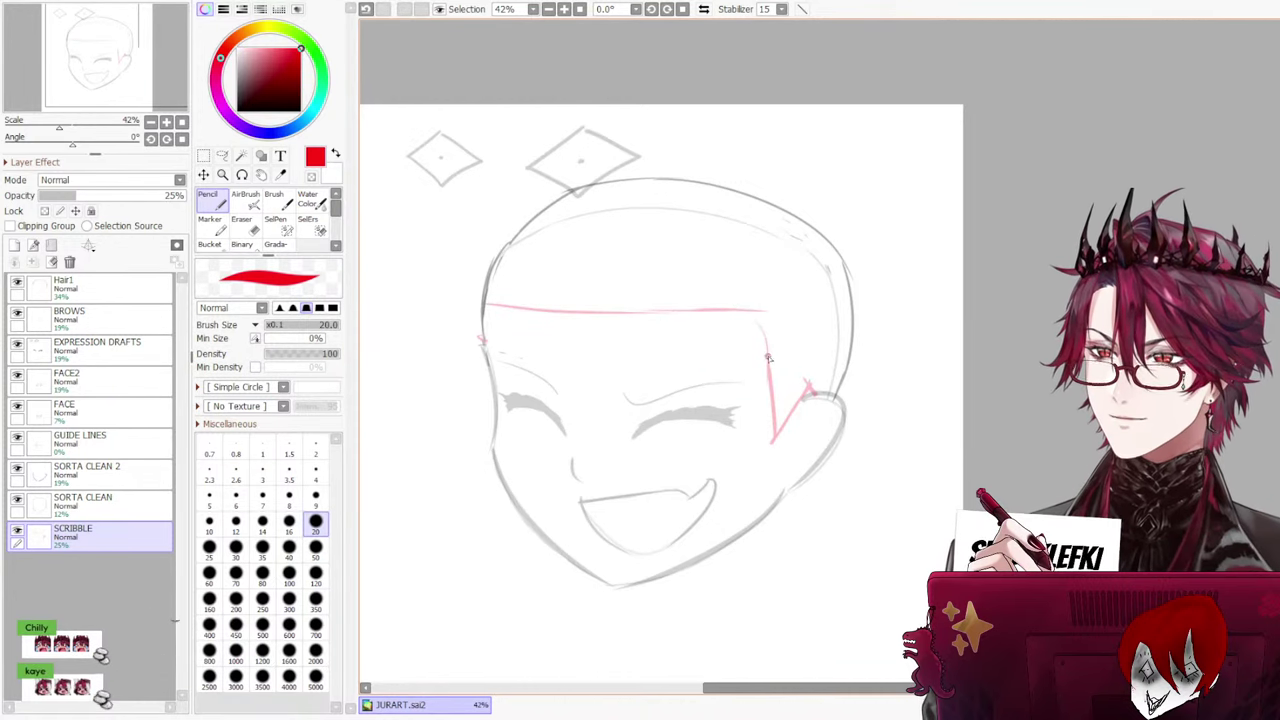
key(ctrl+z)
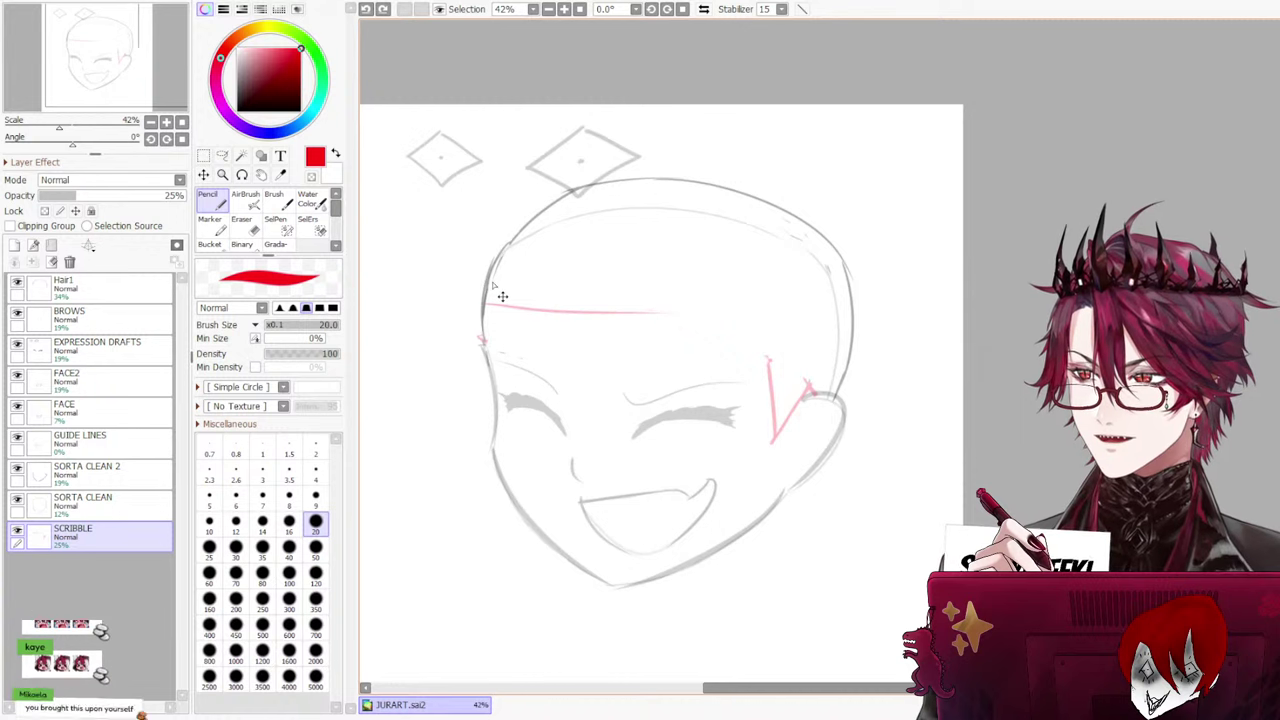
key(ctrl+z)
drag(484, 292, 636, 309)
key(ctrl+z)
Draw a straighter red hairline sloping across the upper forehead and a temple stroke rising from the V-shaped sideburn mark
drag(484, 289, 722, 314)
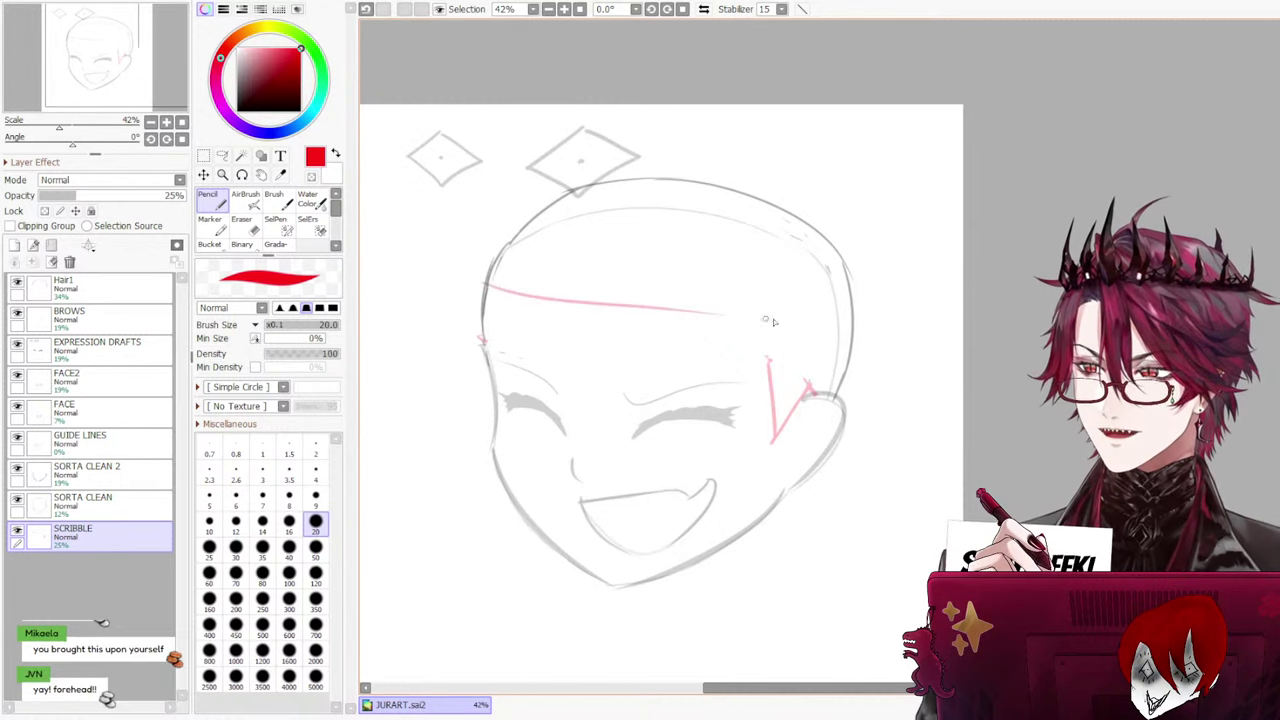
key(ctrl+z)
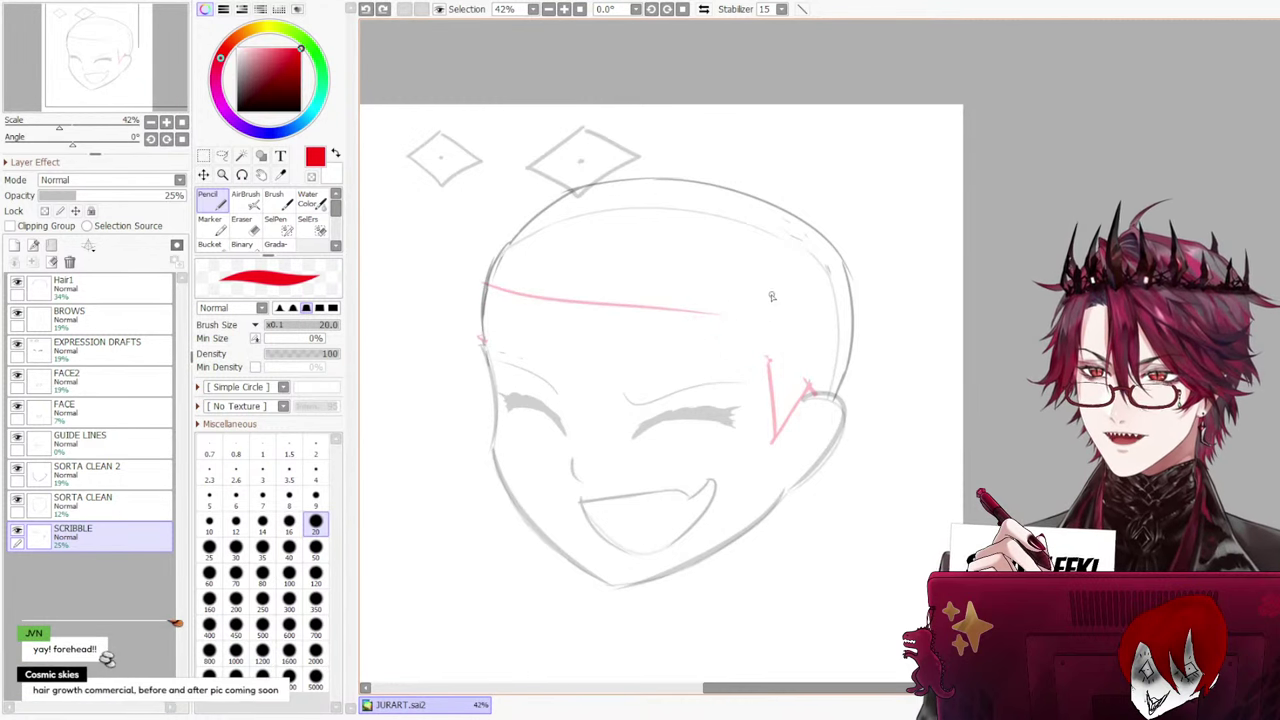
mouse_move(758, 300)
mouse_down()
mouse_move(777, 381)
mouse_move(756, 320)
mouse_move(775, 350)
mouse_up()
key(ctrl+z)
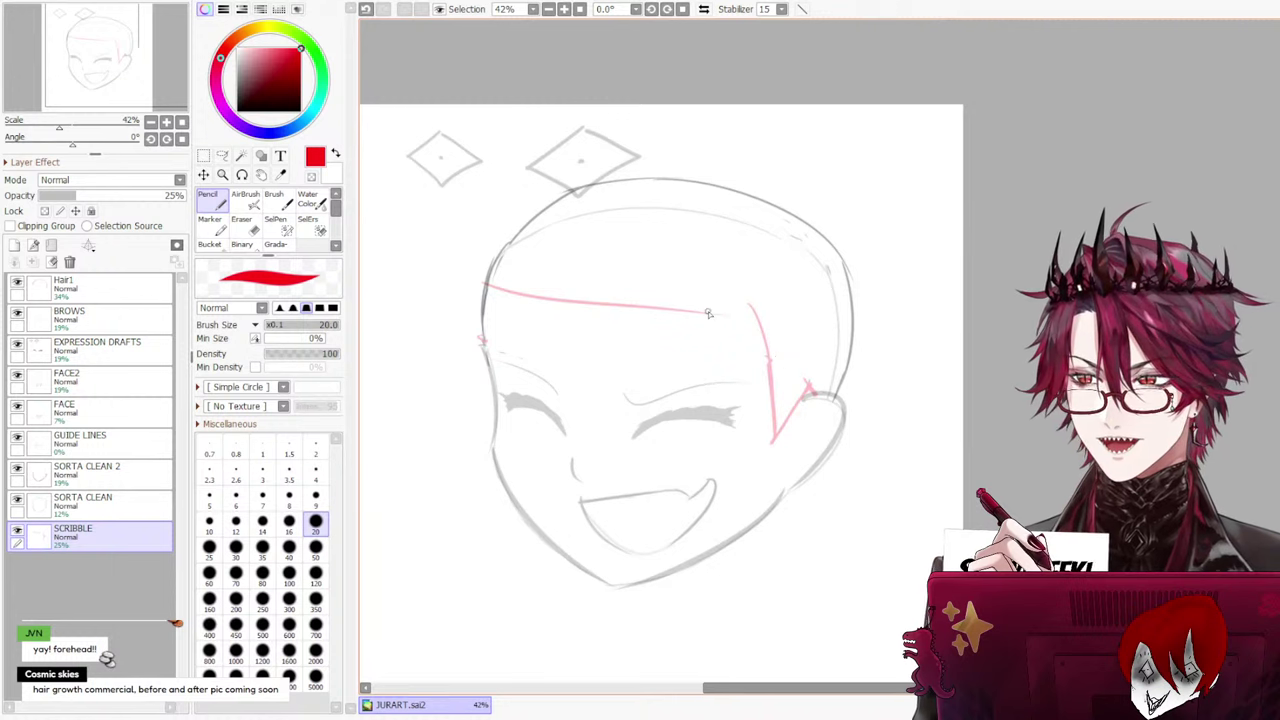
key(ctrl+z)
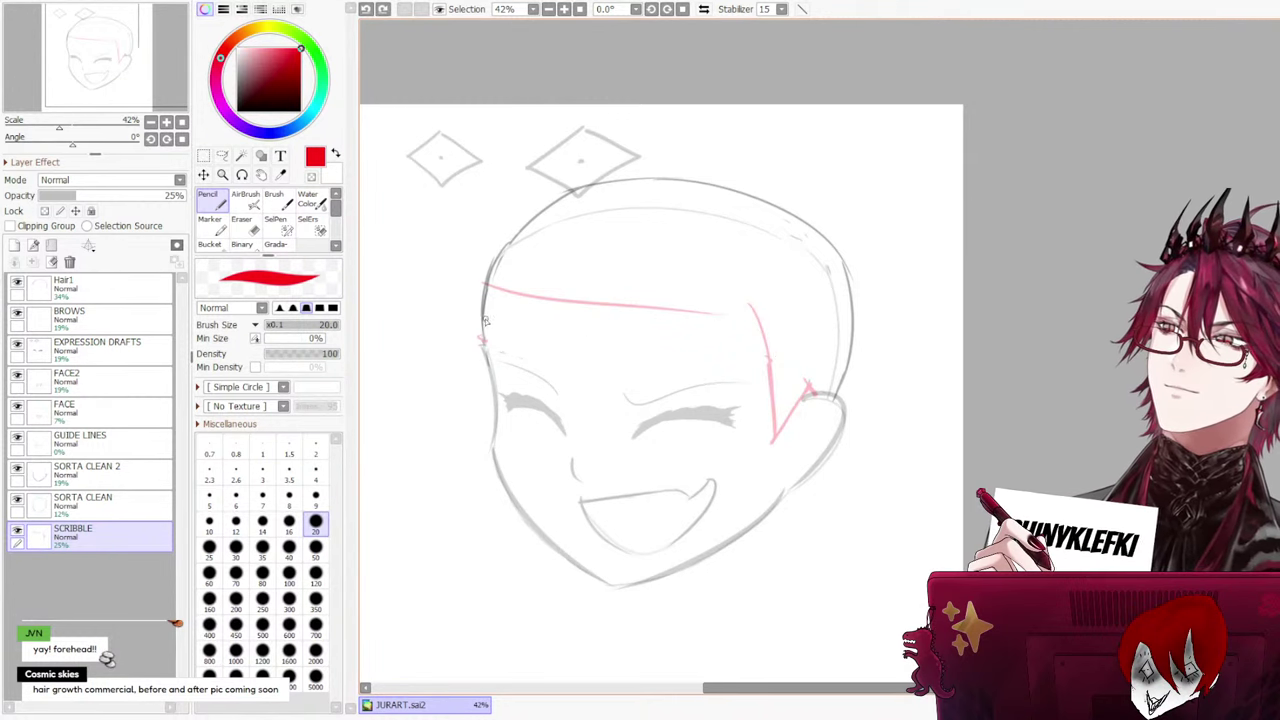
Draw a lower, gently dipping red hairline across the forehead and erase the surplus red lines above it and at the temple
mouse_move(484, 289)
mouse_down()
mouse_move(658, 314)
mouse_move(734, 308)
mouse_move(592, 336)
mouse_up()
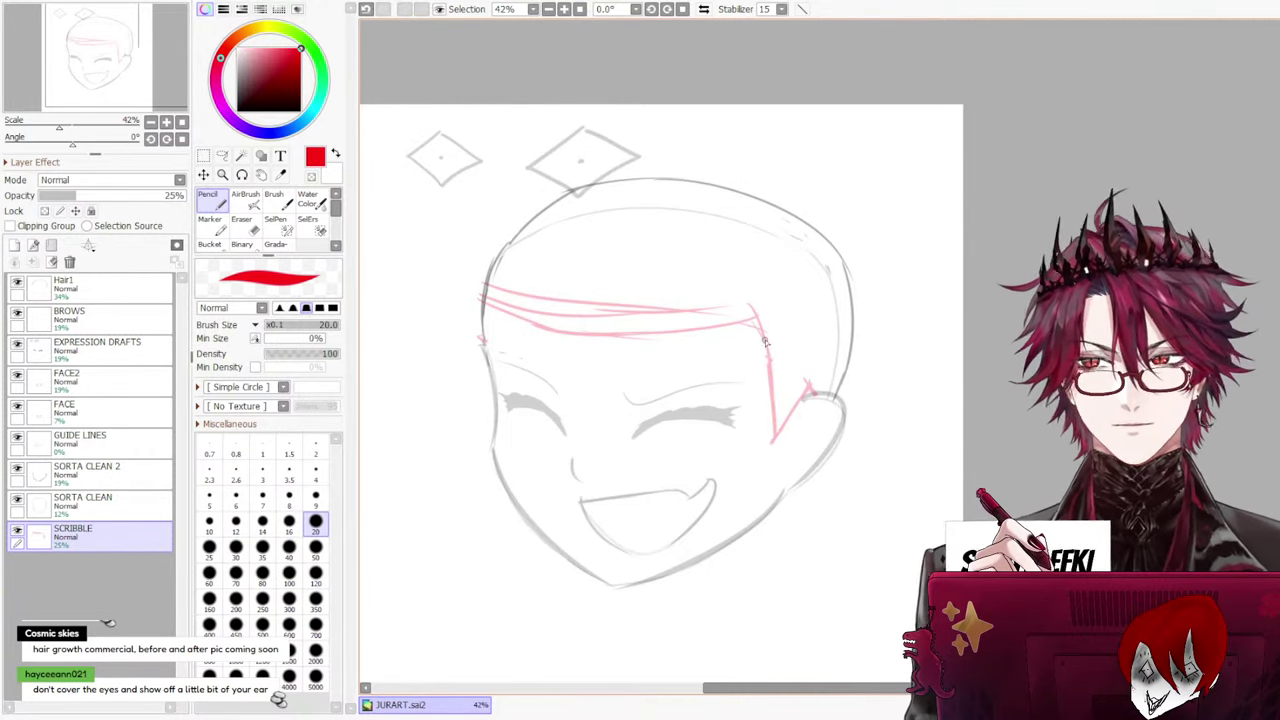
key(e)
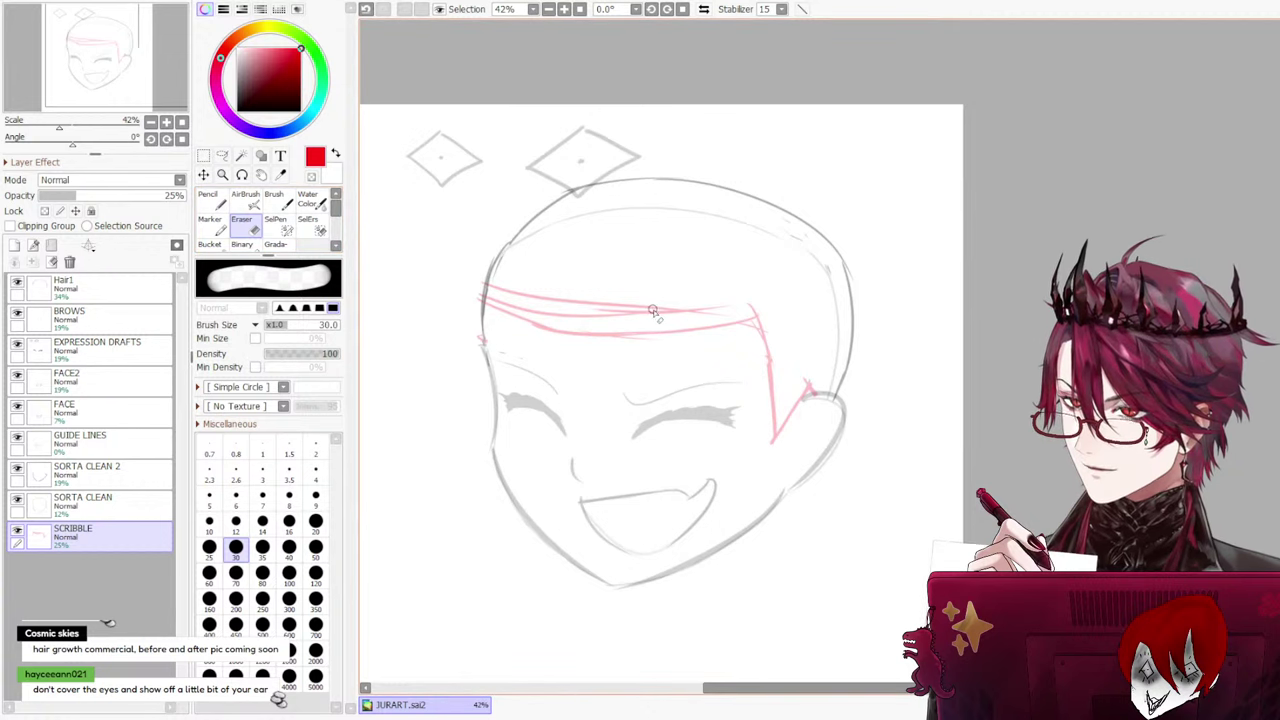
mouse_move(652, 313)
mouse_down()
mouse_move(680, 316)
mouse_move(590, 318)
mouse_move(619, 325)
mouse_up()
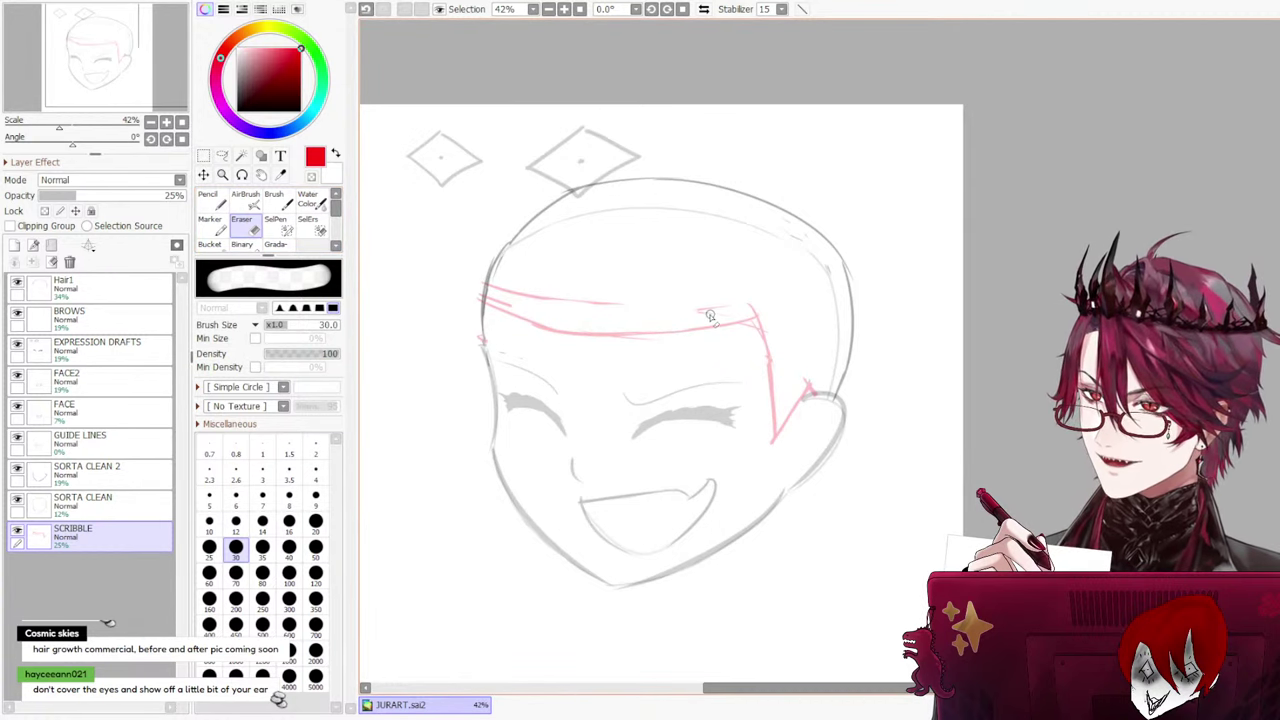
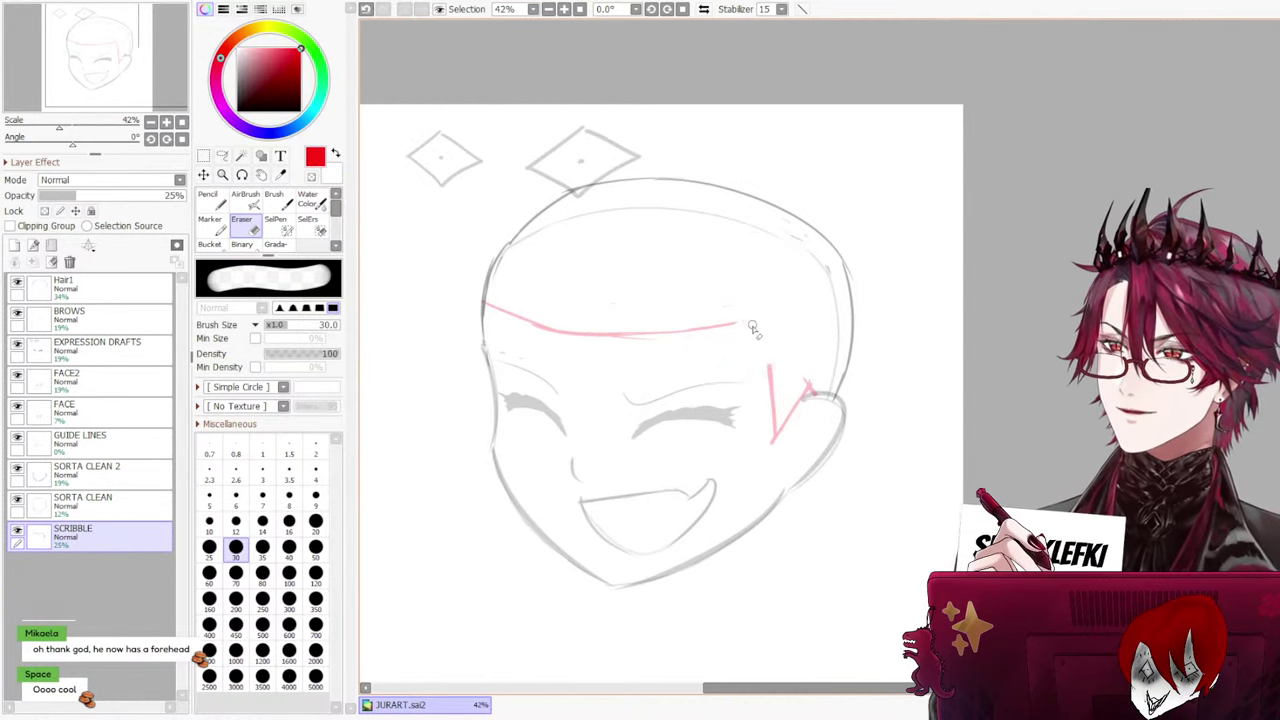
Join the red hairline to the V-shaped sideburn with a sharp temple corner and clean up its outer ends
key(n)
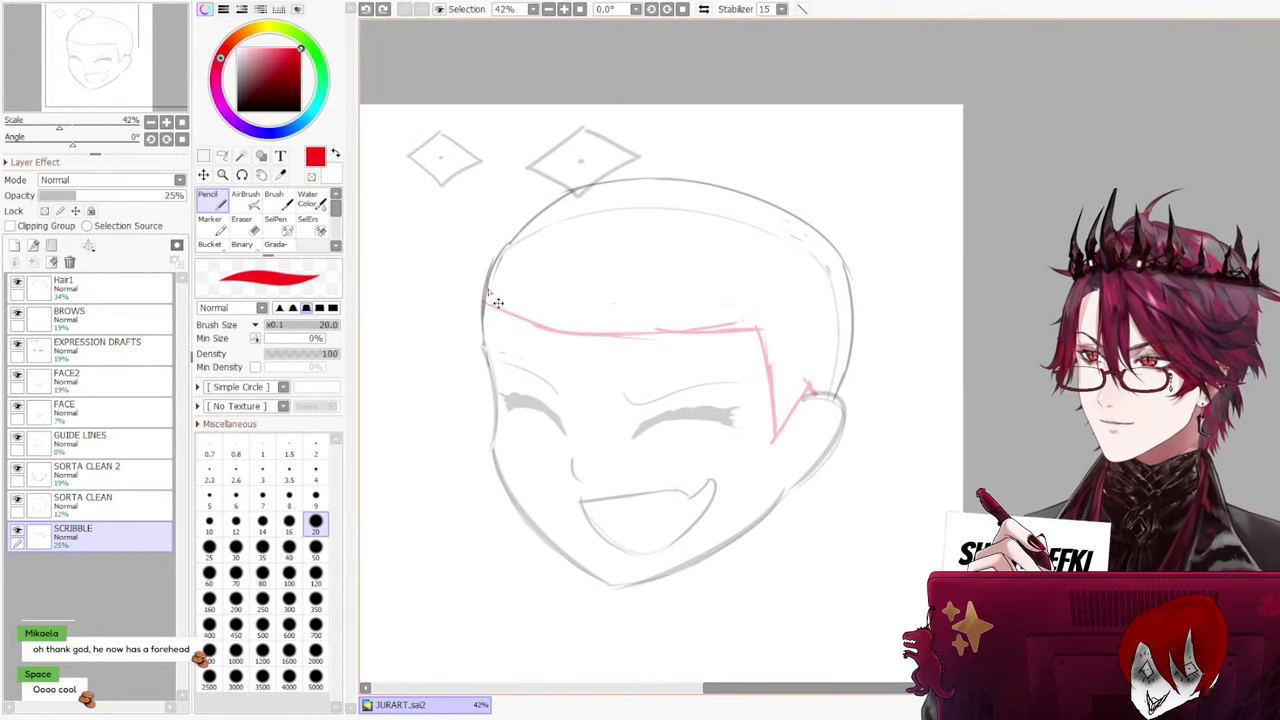
key(e)
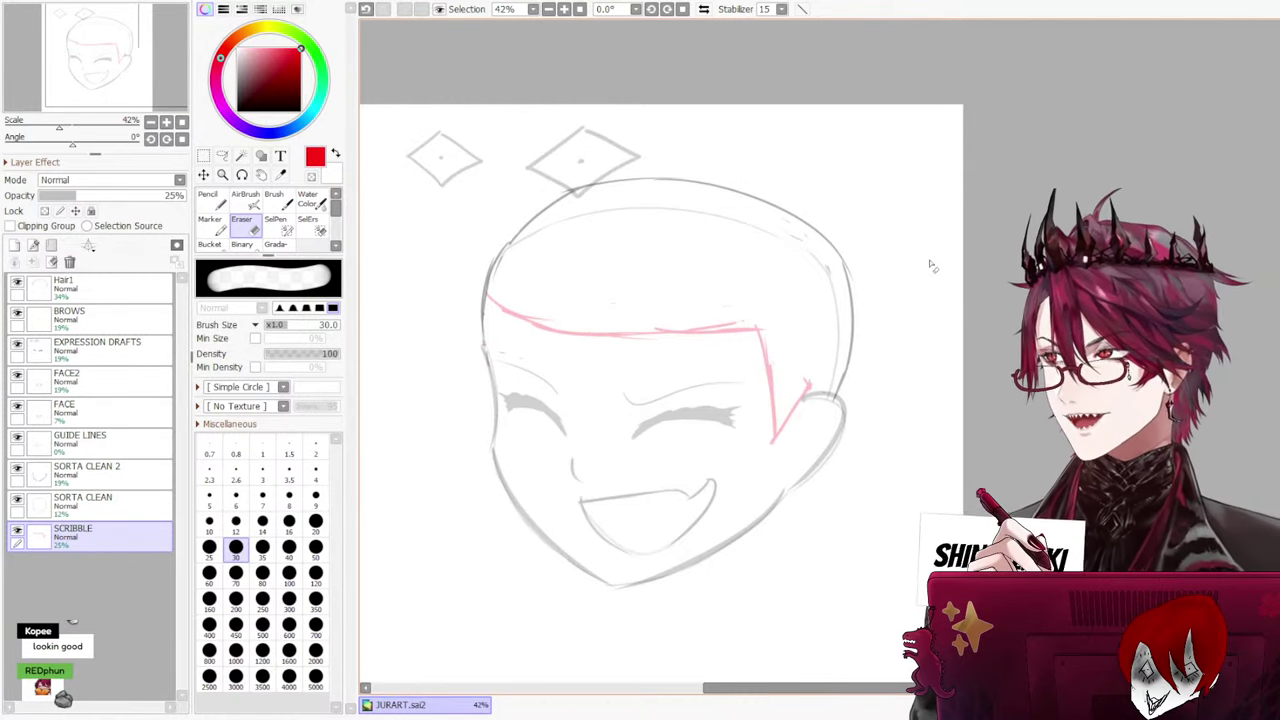
Add a layer named HAIR LINES above Hair1 and ready the Pencil with black as its colour
click(99, 287)
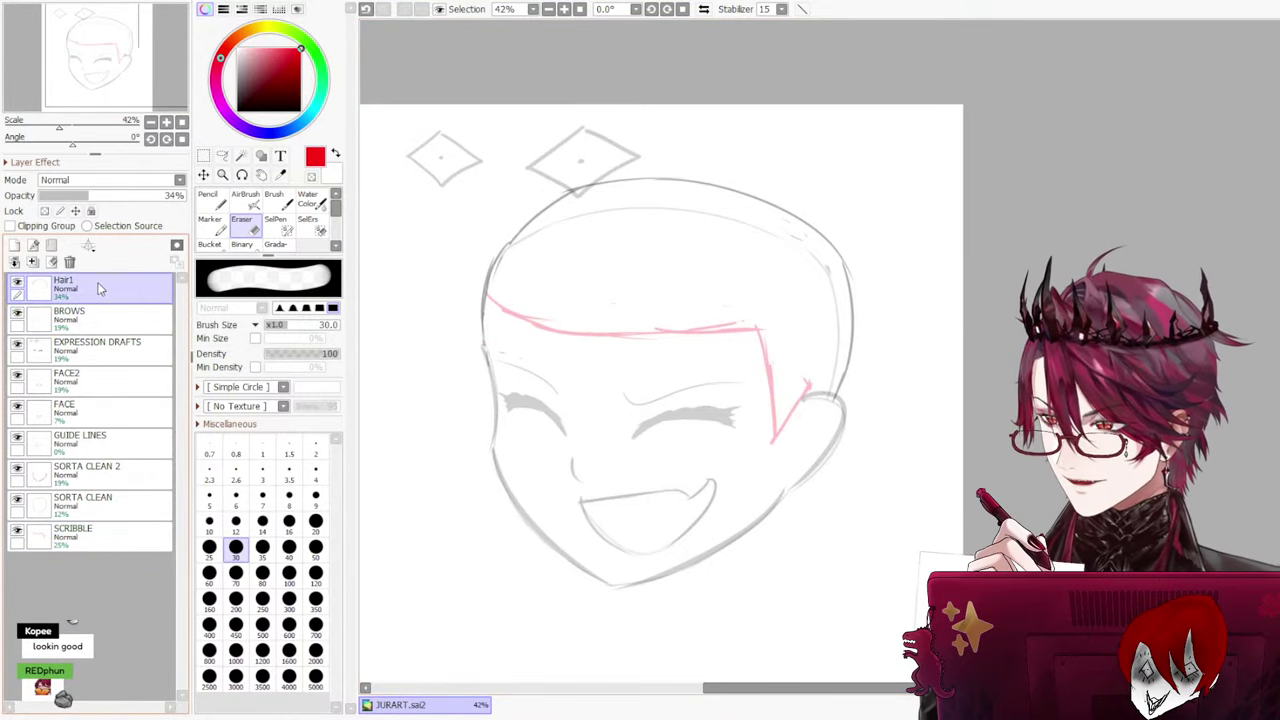
click(14, 246)
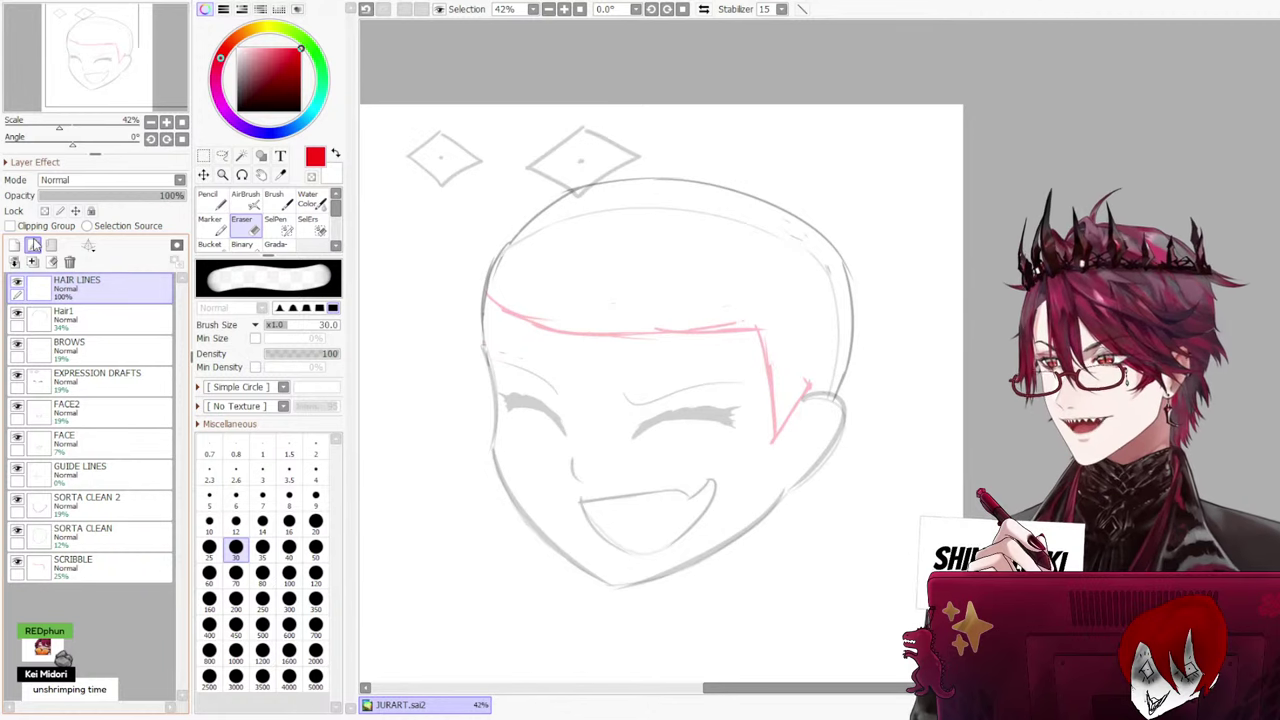
click(208, 200)
click(336, 154)
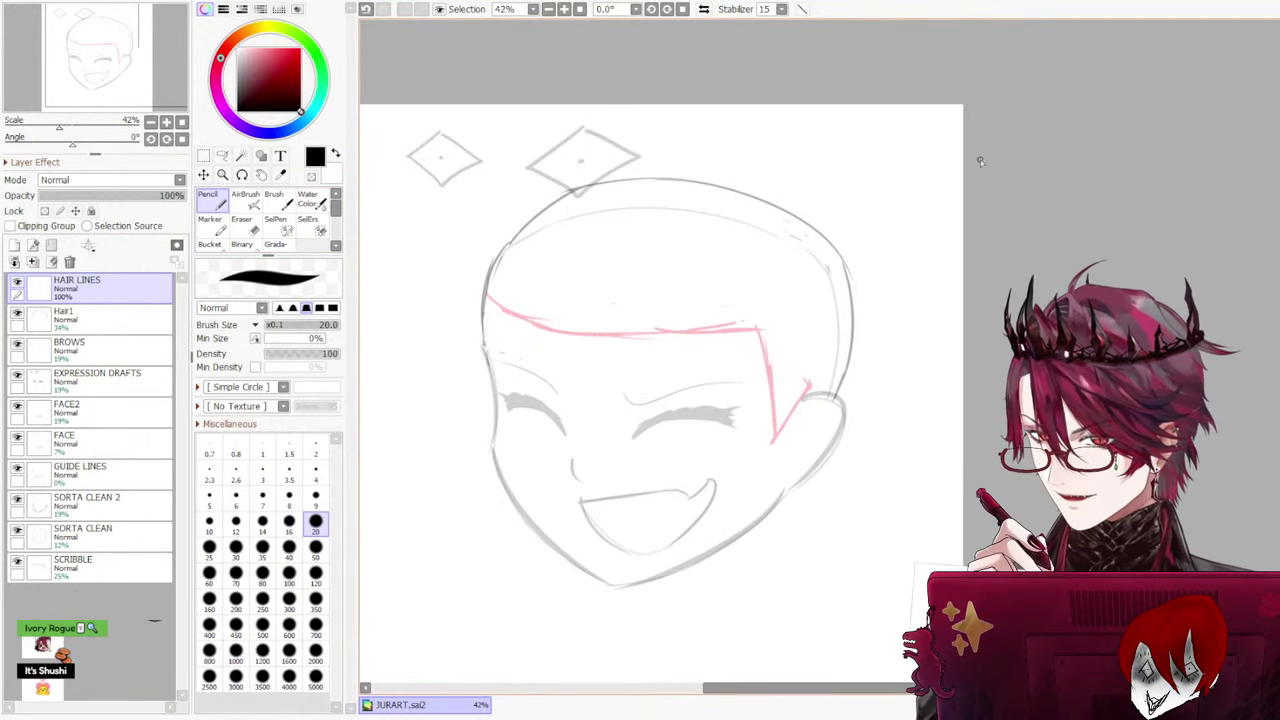
Undo a thick trial stroke over the hairline and set the Pencil's brush size to 8
drag(595, 271, 592, 368)
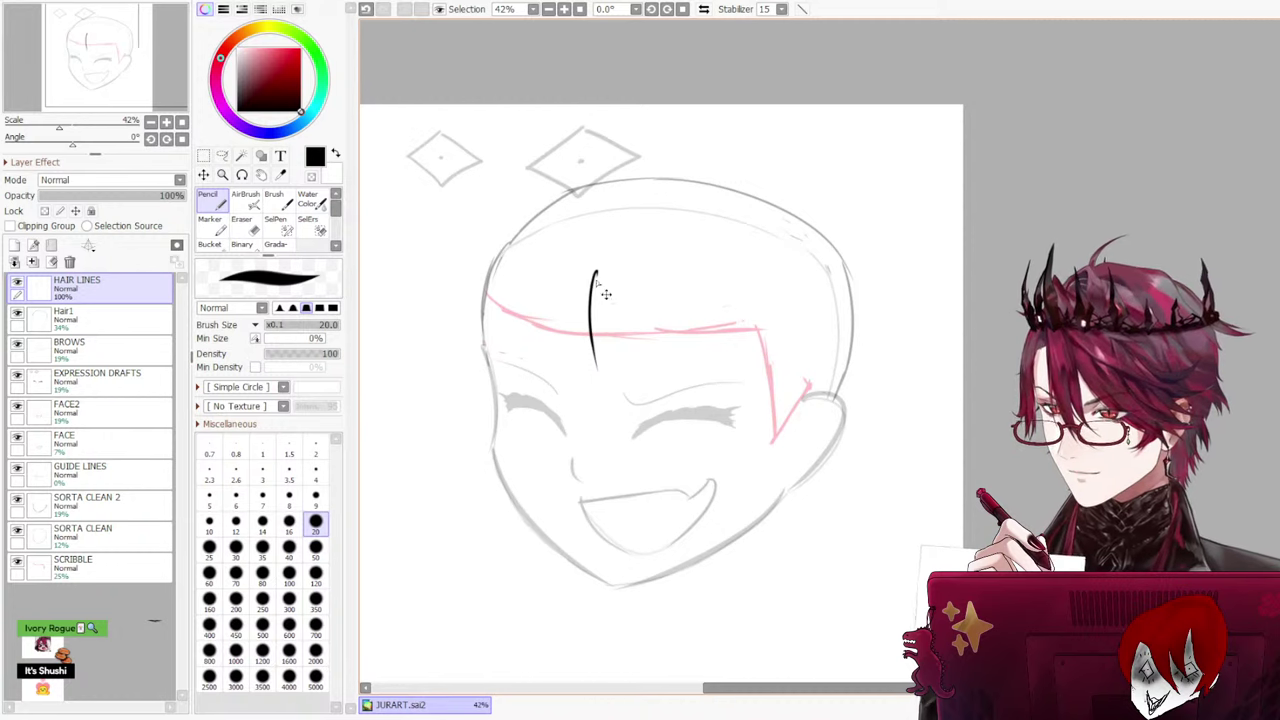
key(ctrl+z)
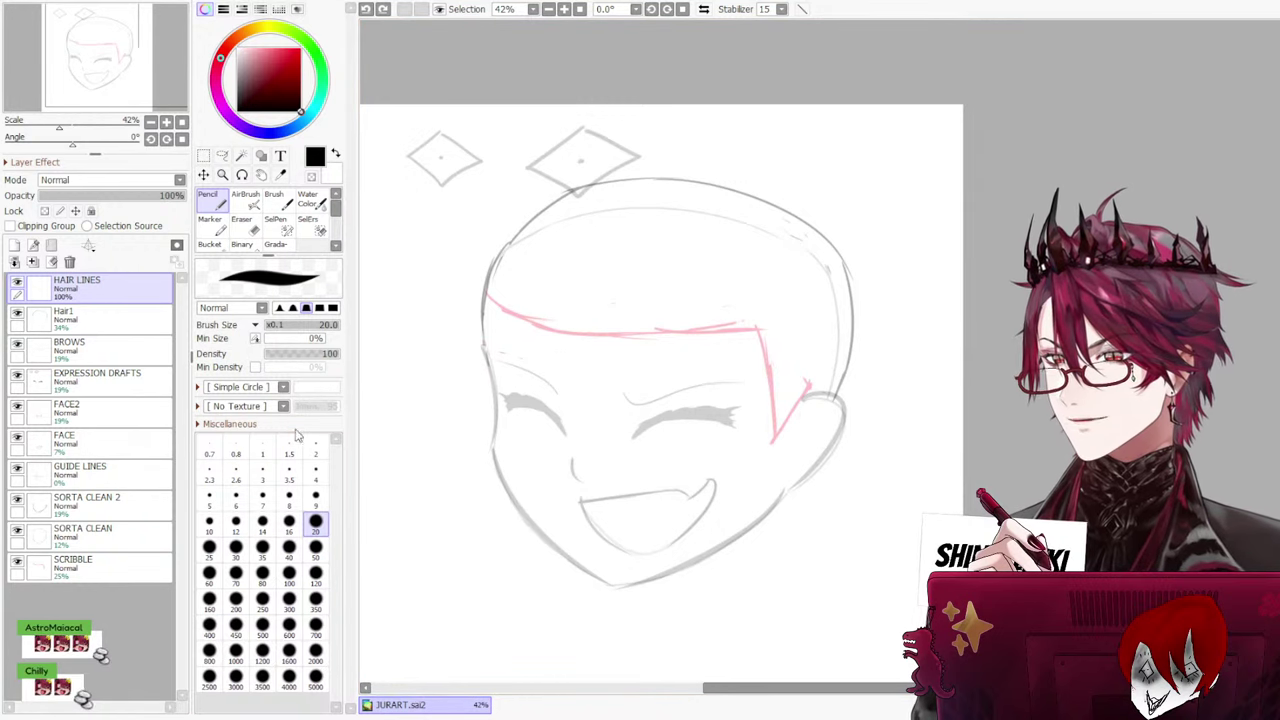
click(263, 498)
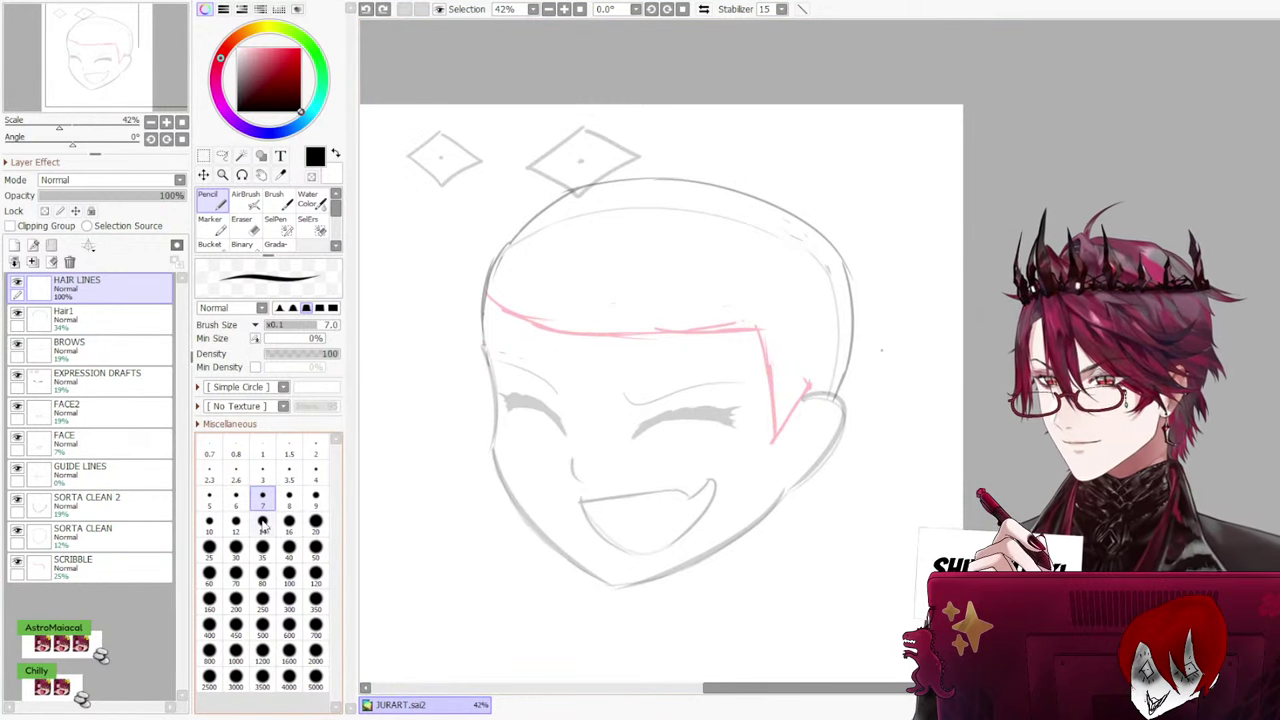
click(289, 496)
Try several long curved bang strokes running from the upper forehead down between the eyes, undoing each one
drag(596, 285, 611, 390)
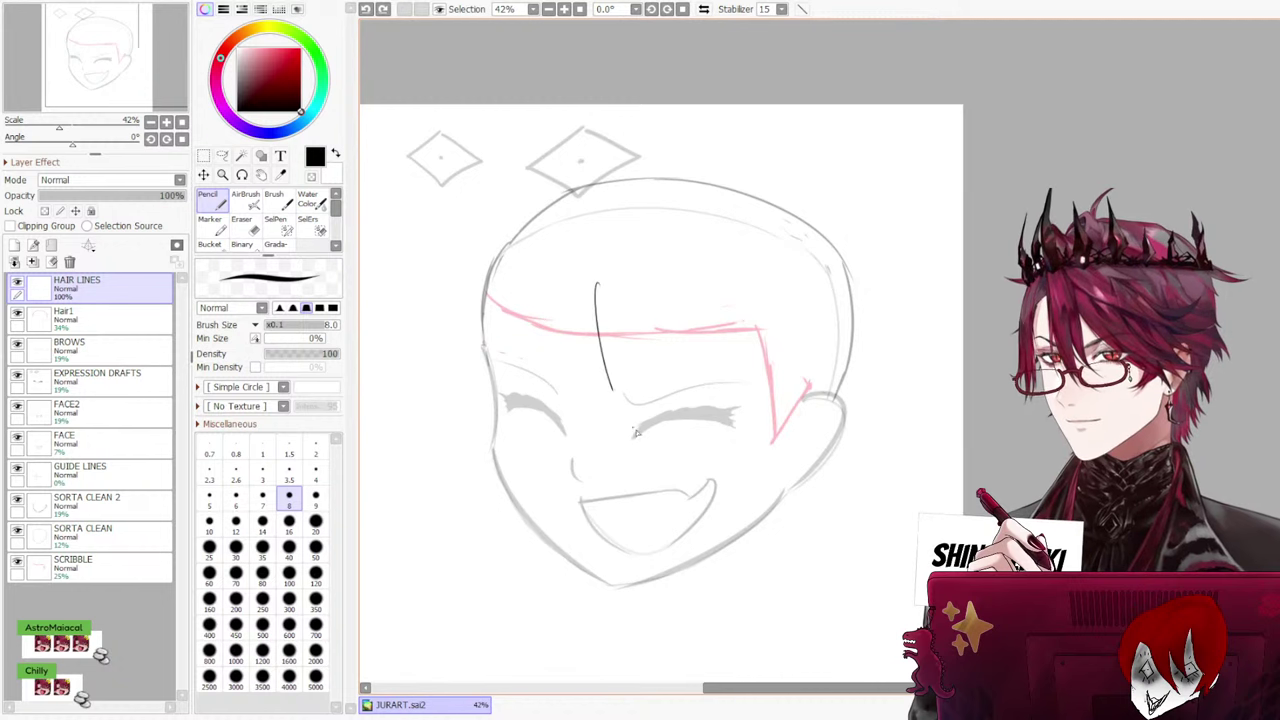
key(ctrl+z)
drag(575, 272, 660, 488)
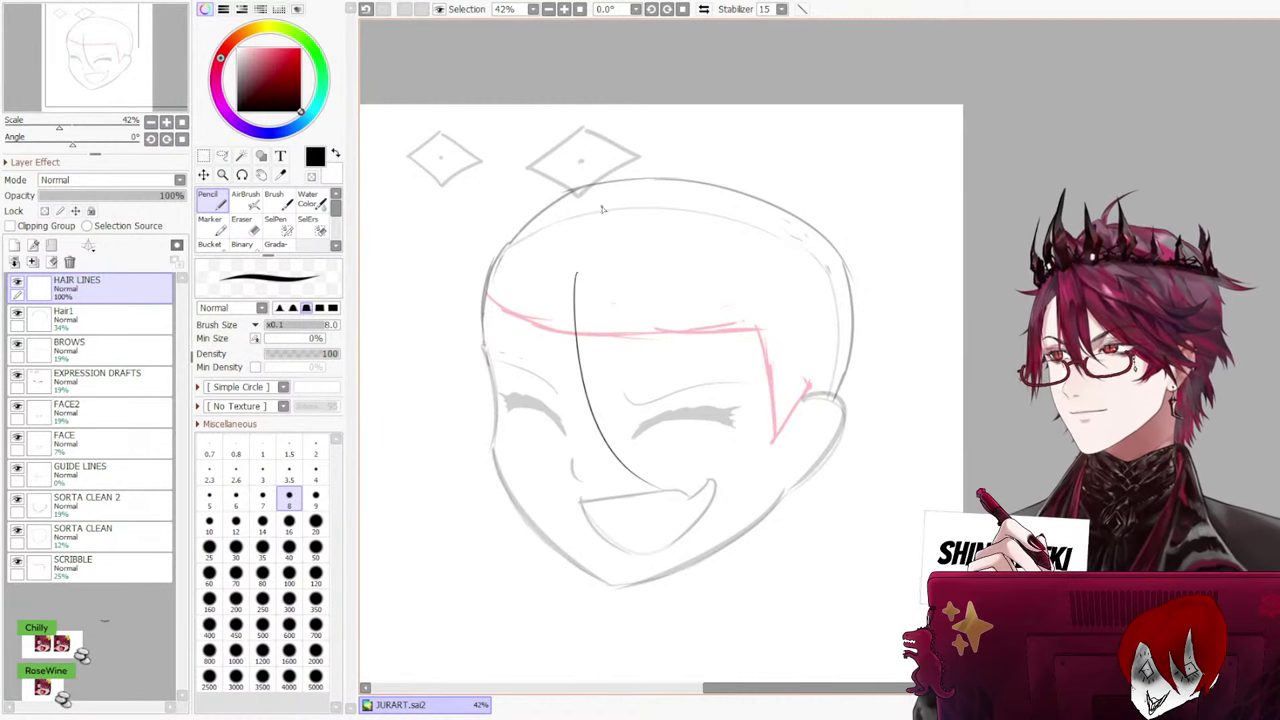
key(ctrl+z)
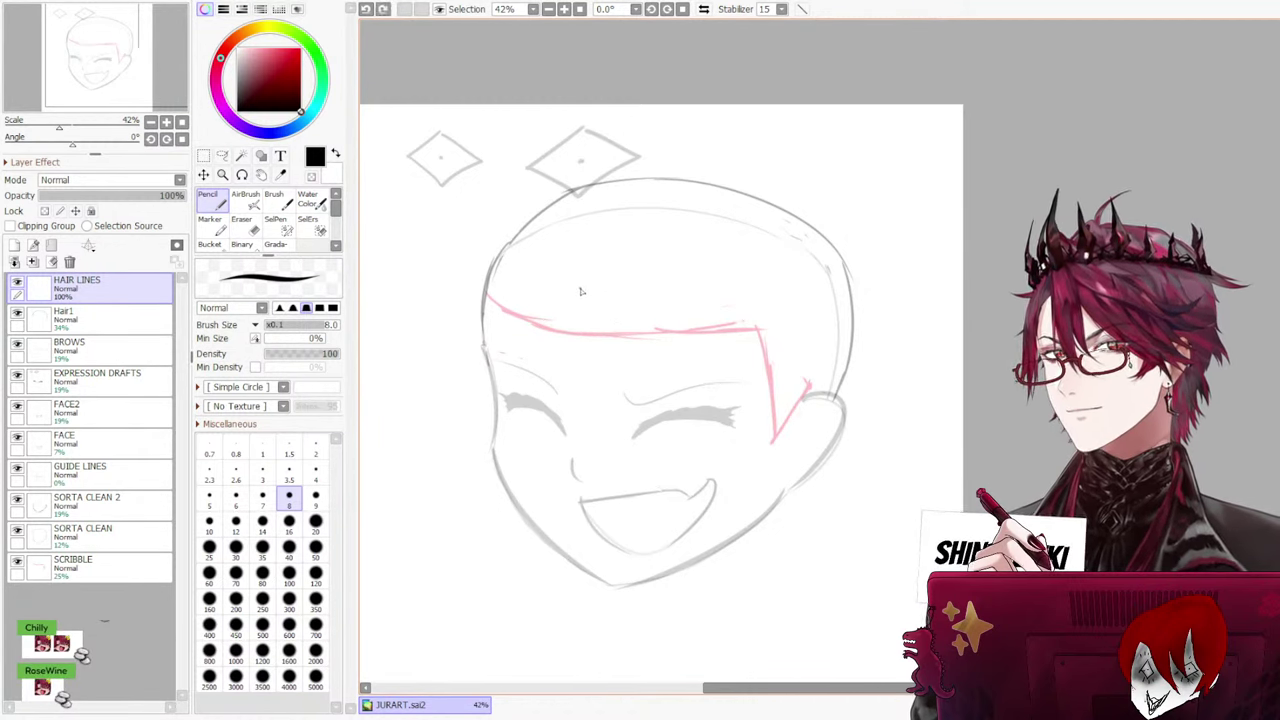
drag(576, 258, 640, 450)
key(ctrl+z)
mouse_move(574, 254)
mouse_down()
mouse_move(597, 396)
mouse_move(620, 436)
mouse_up()
key(ctrl+z)
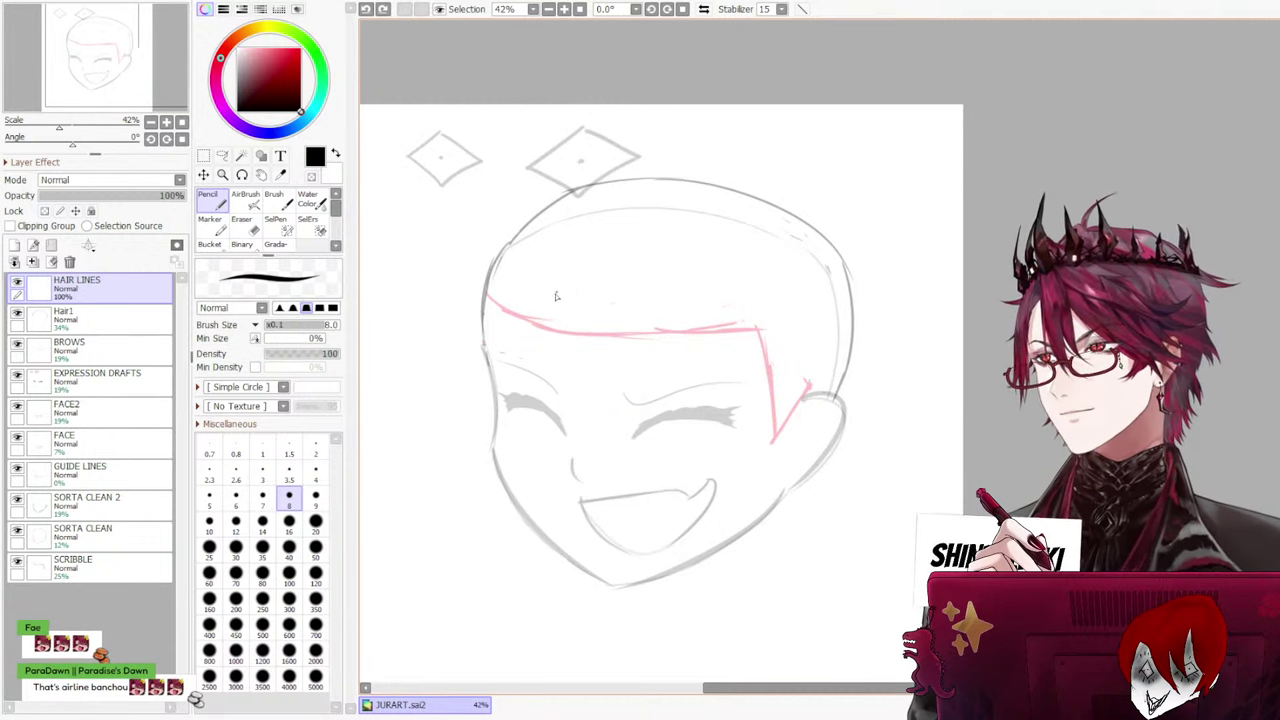
drag(557, 266, 626, 450)
key(ctrl+z)
Try a pair of curved bang strands with a tip stroke and an extension to the crown, and undo them all
drag(555, 250, 614, 440)
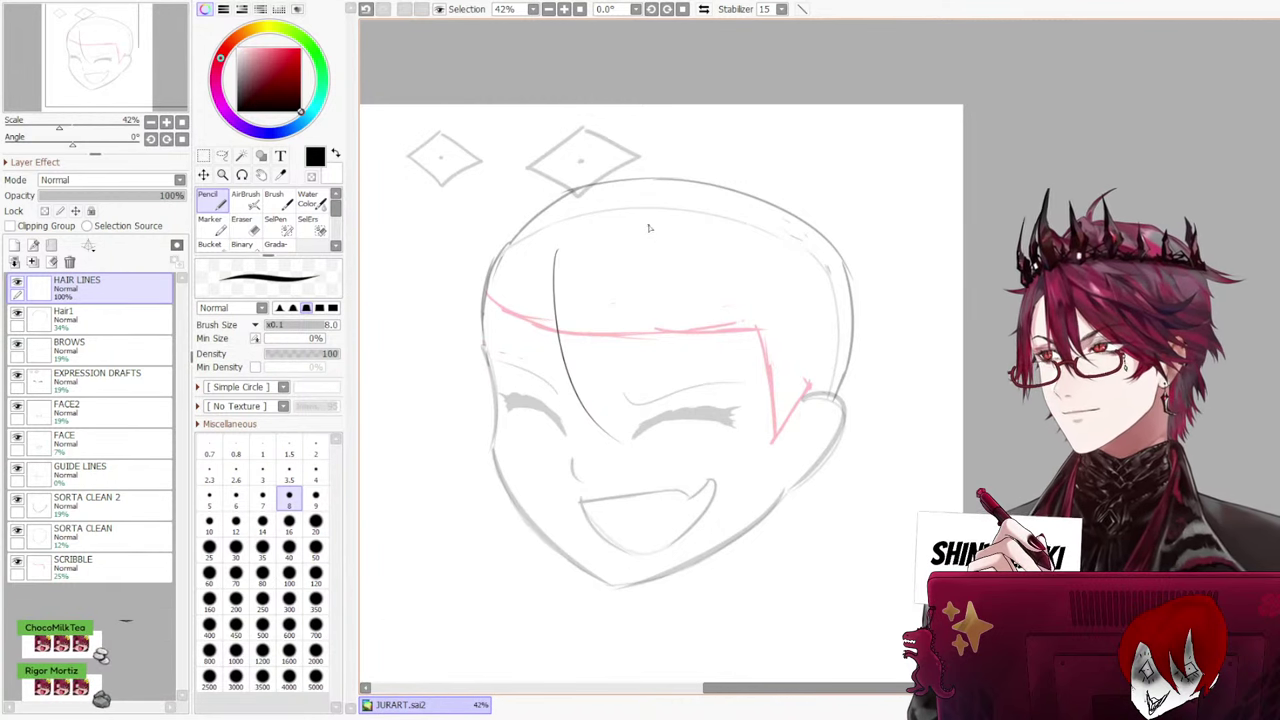
drag(624, 320, 676, 422)
key(ctrl+z)
drag(615, 258, 653, 409)
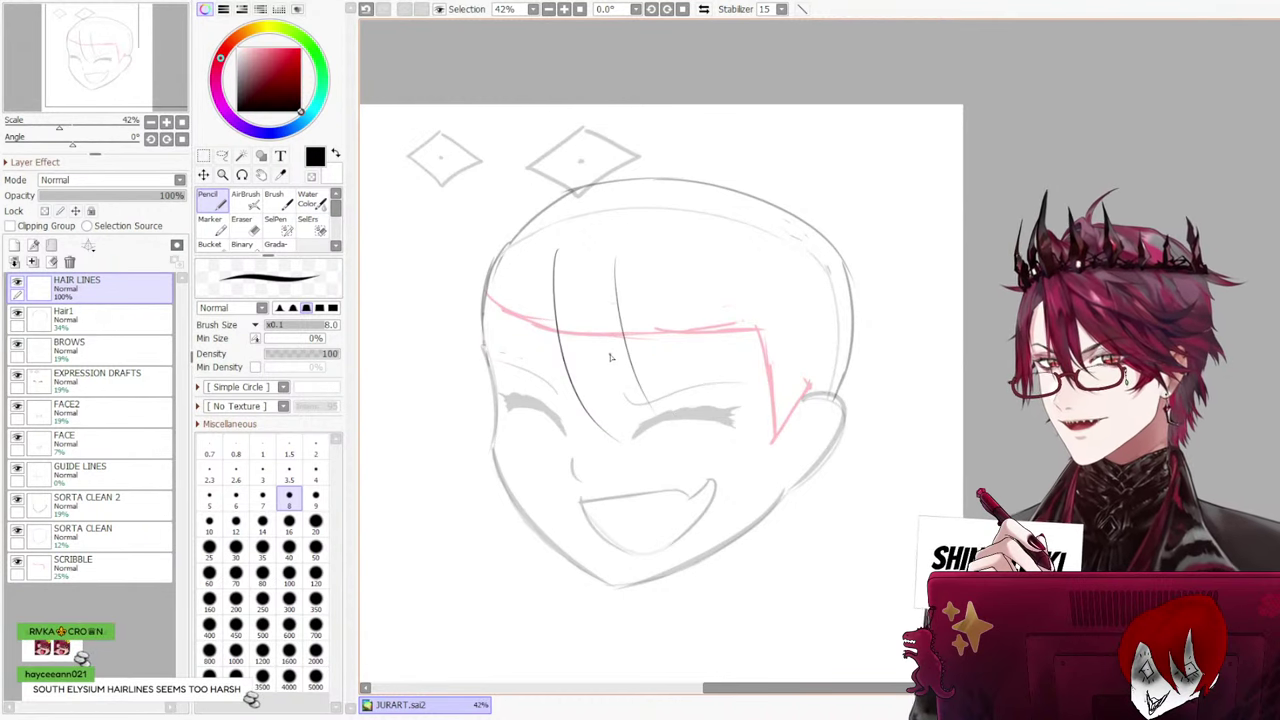
mouse_move(598, 341)
mouse_down()
mouse_move(656, 421)
mouse_move(636, 379)
mouse_move(713, 432)
mouse_up()
key(ctrl+z)
key(ctrl+z)
drag(600, 342, 656, 414)
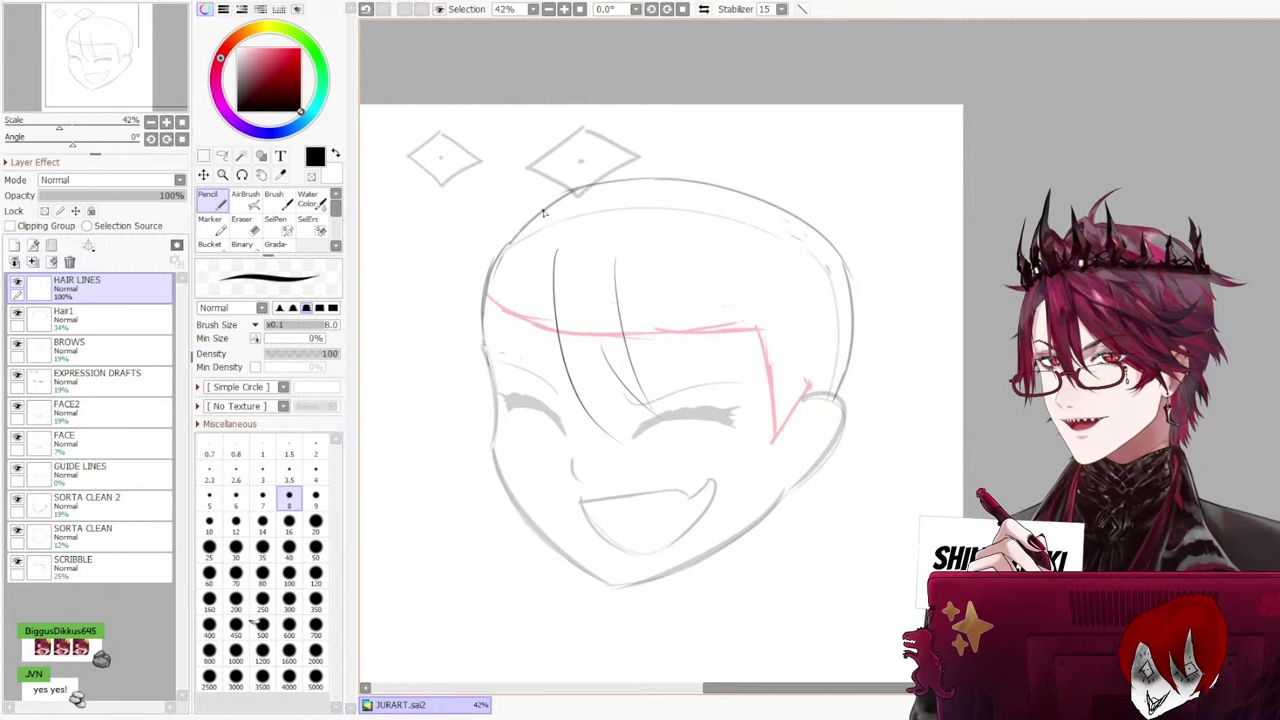
key(ctrl+z)
drag(542, 212, 551, 286)
key(ctrl+z)
drag(537, 212, 554, 296)
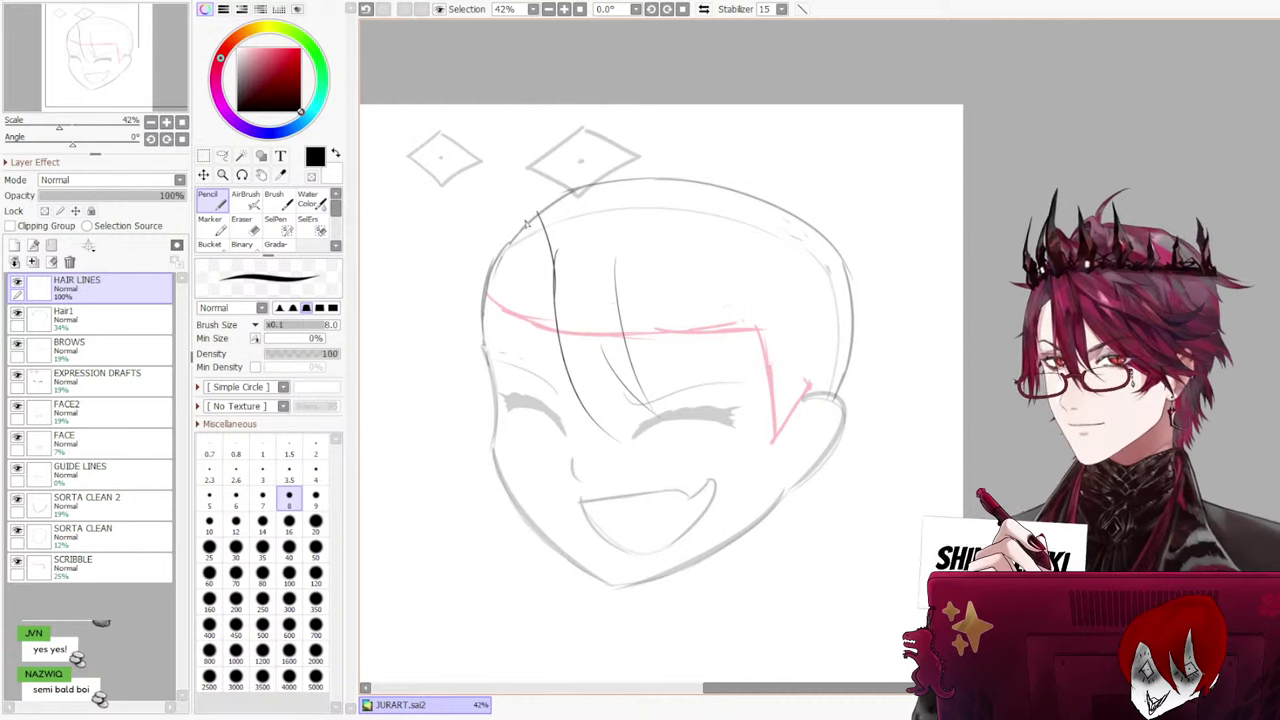
key(ctrl+z)
key(ctrl+z)
key(ctrl+z)
key(ctrl+z)
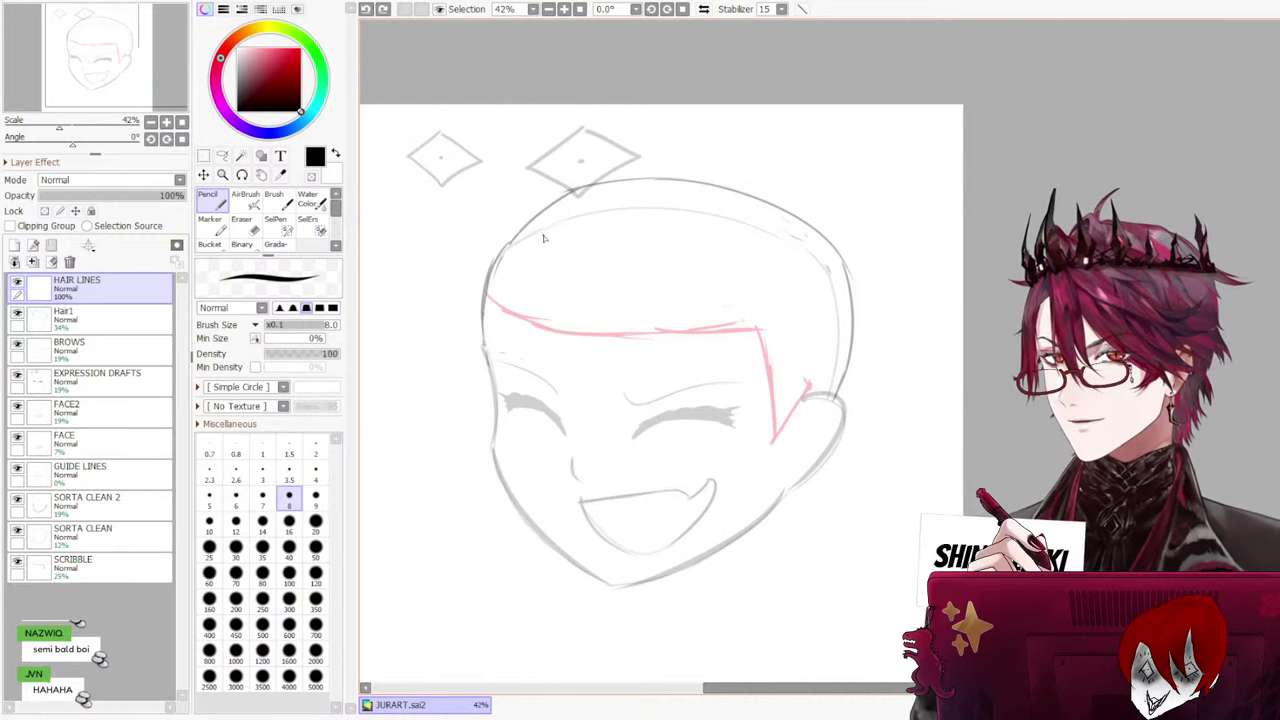
Try a steeper single bang stroke from the upper-left forehead toward the nose bridge and undo it
drag(560, 246, 640, 432)
key(ctrl+z)
drag(545, 236, 608, 412)
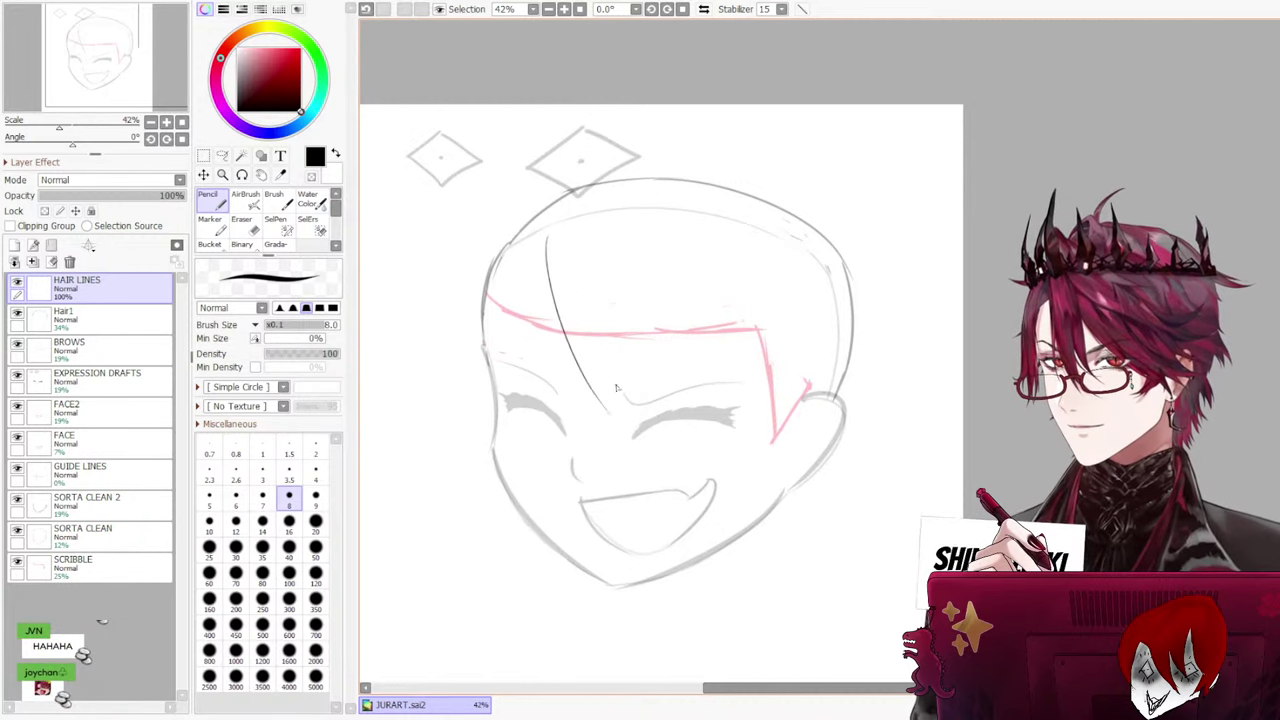
key(ctrl+z)
key(ctrl+z)
Draw a long S-curved bang line from the head's upper-left contour across the hairline to the inner corner of the right-hand eye
mouse_move(516, 218)
mouse_down()
mouse_move(559, 270)
mouse_move(561, 311)
mouse_move(614, 396)
mouse_up()
key(ctrl+z)
drag(566, 299, 636, 437)
key(ctrl+z)
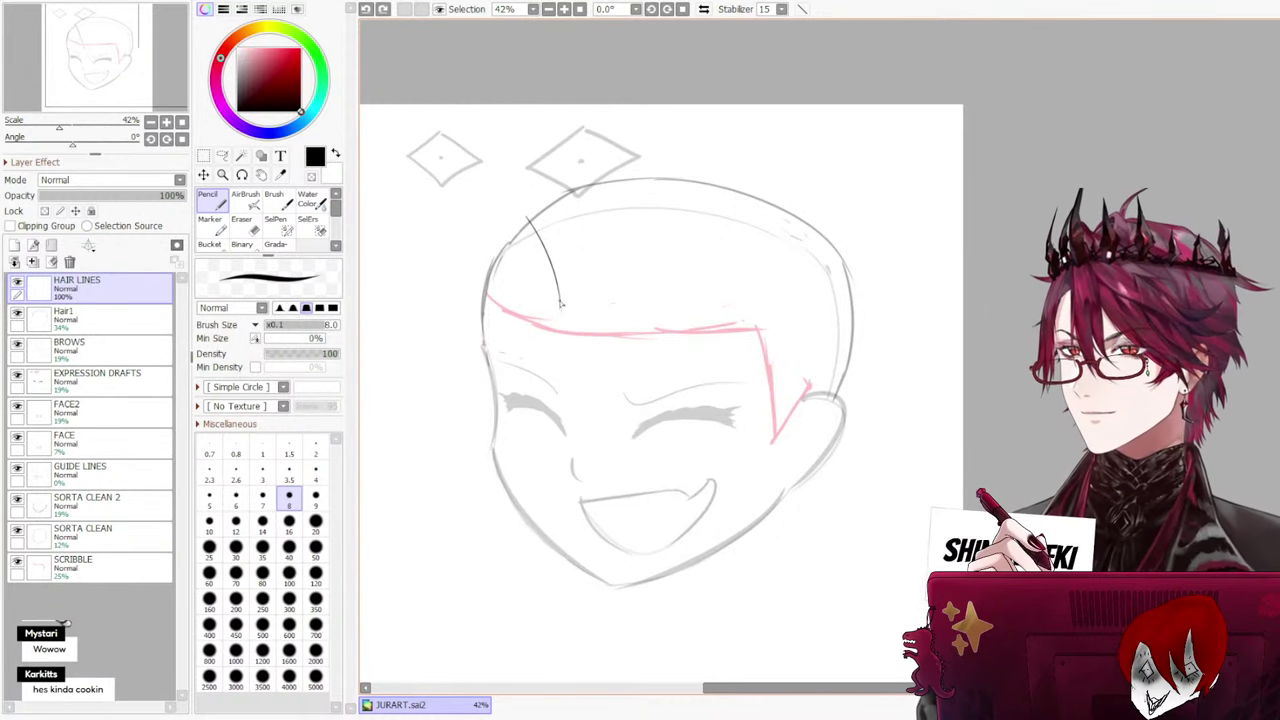
drag(562, 300, 642, 436)
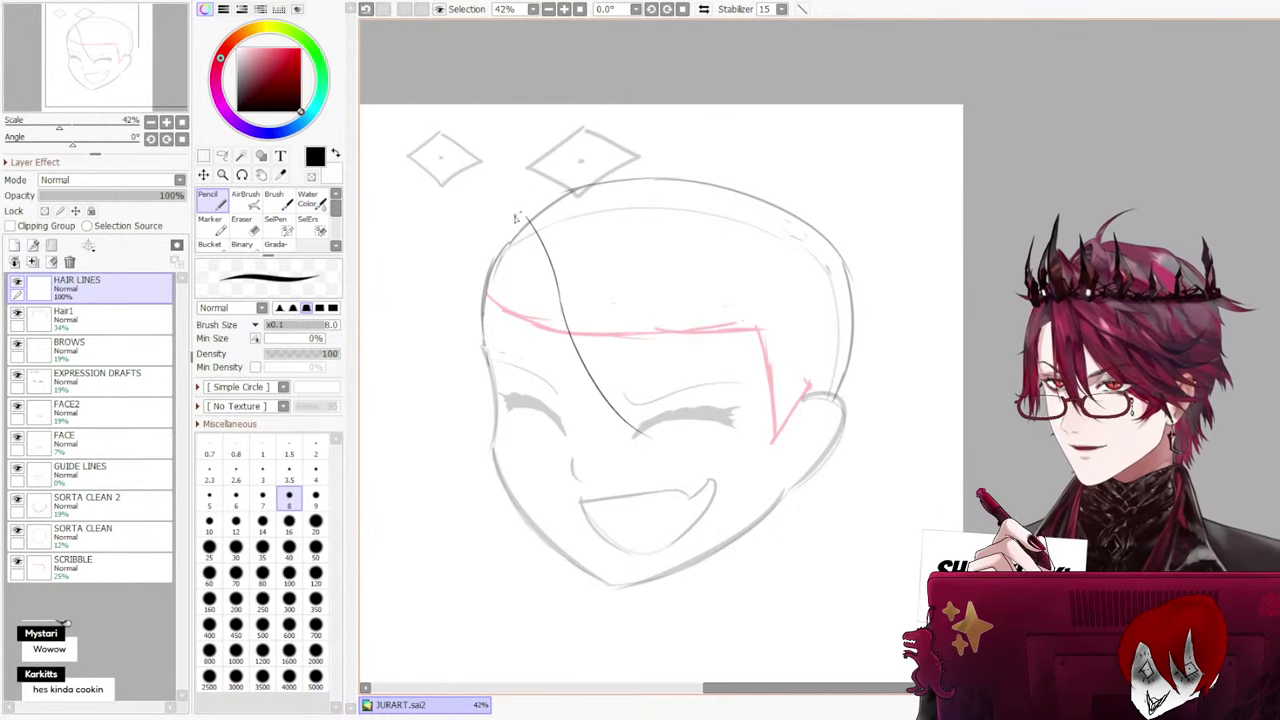
Draw a second curved bang line from the middle of the forehead down onto the right-hand closed eye
drag(516, 218, 500, 300)
key(ctrl+z)
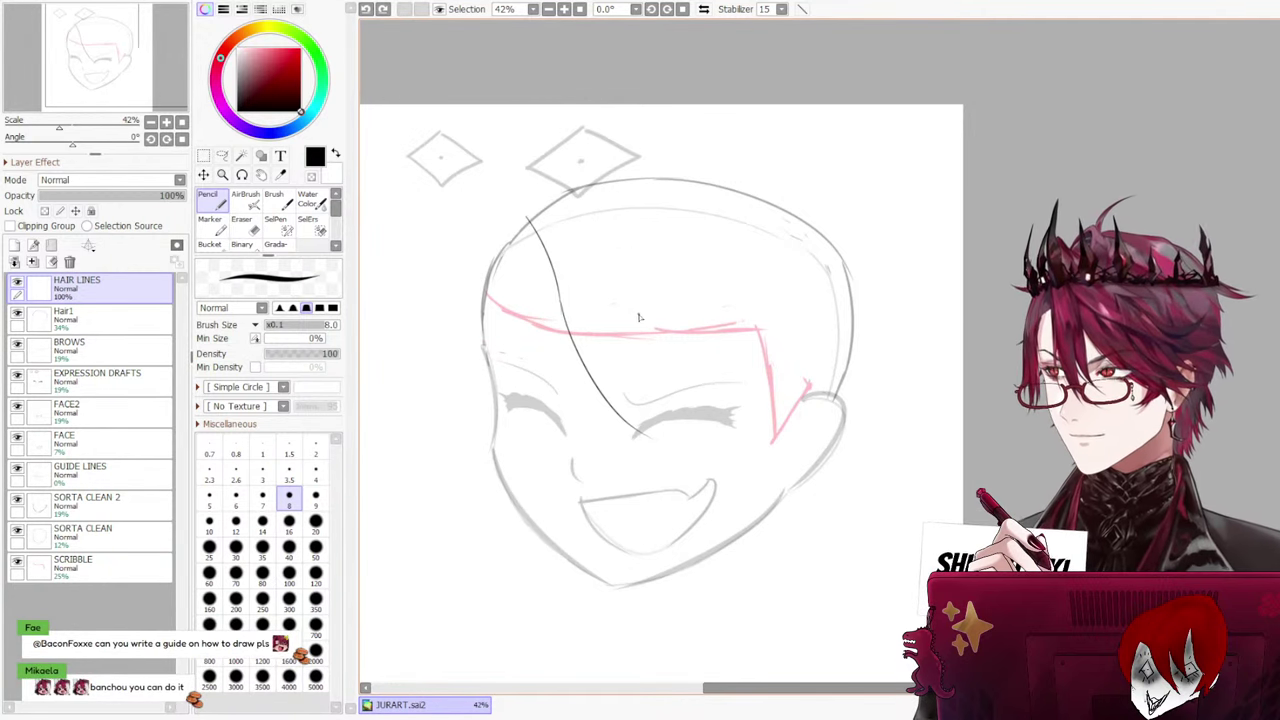
drag(628, 282, 680, 415)
key(ctrl+z)
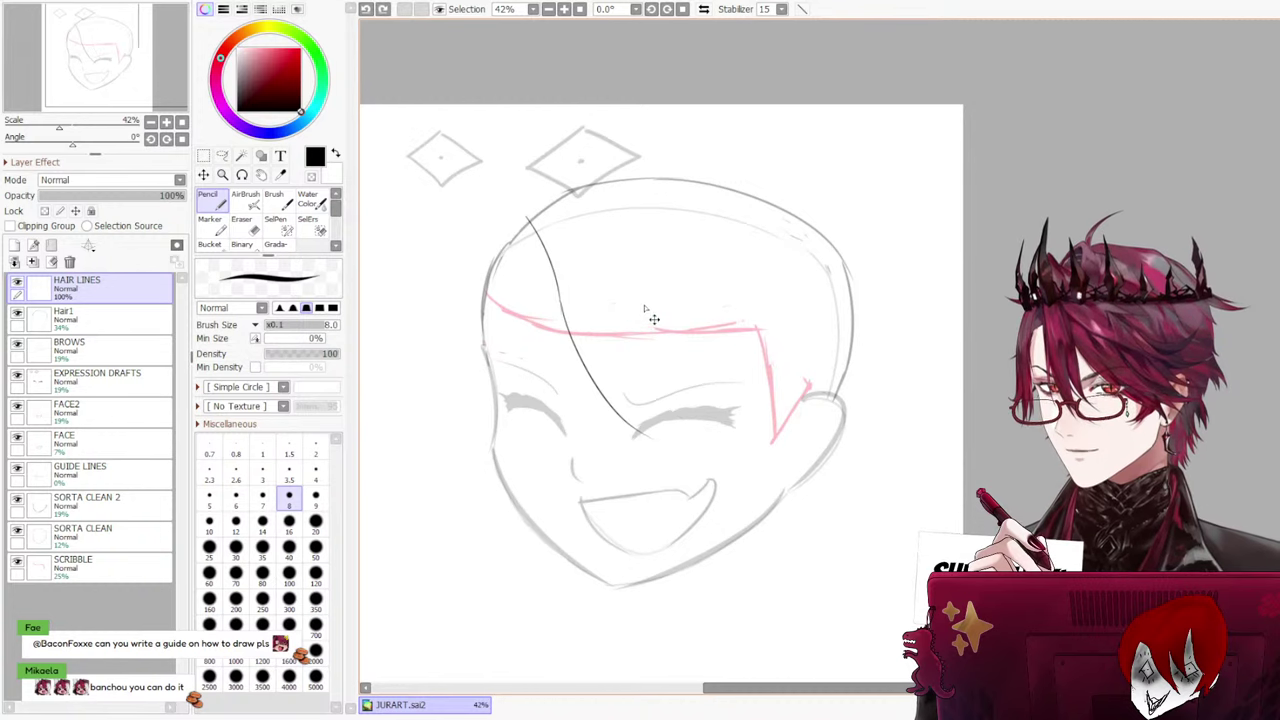
drag(644, 283, 705, 425)
Add a shorter diagonal stroke from above the right-hand brow that crosses the second bang line near its tip
drag(644, 370, 736, 430)
key(ctrl+z)
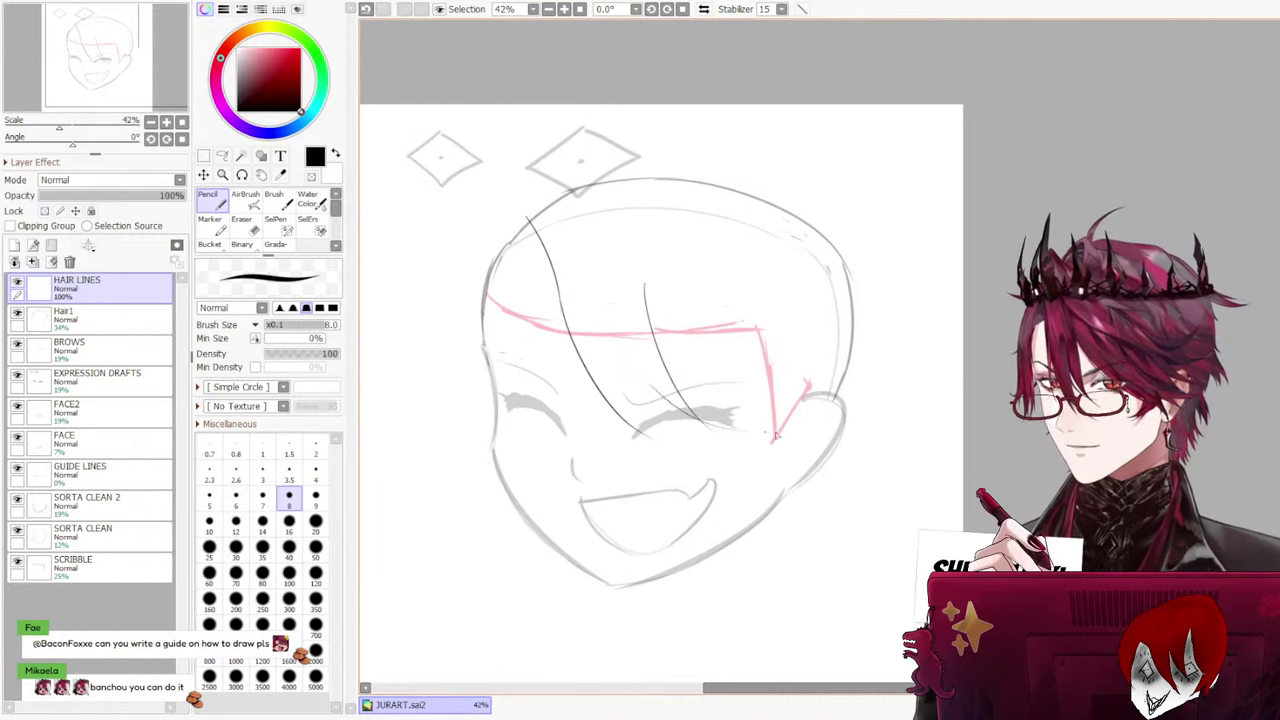
key(ctrl+z)
drag(652, 382, 726, 439)
key(ctrl+z)
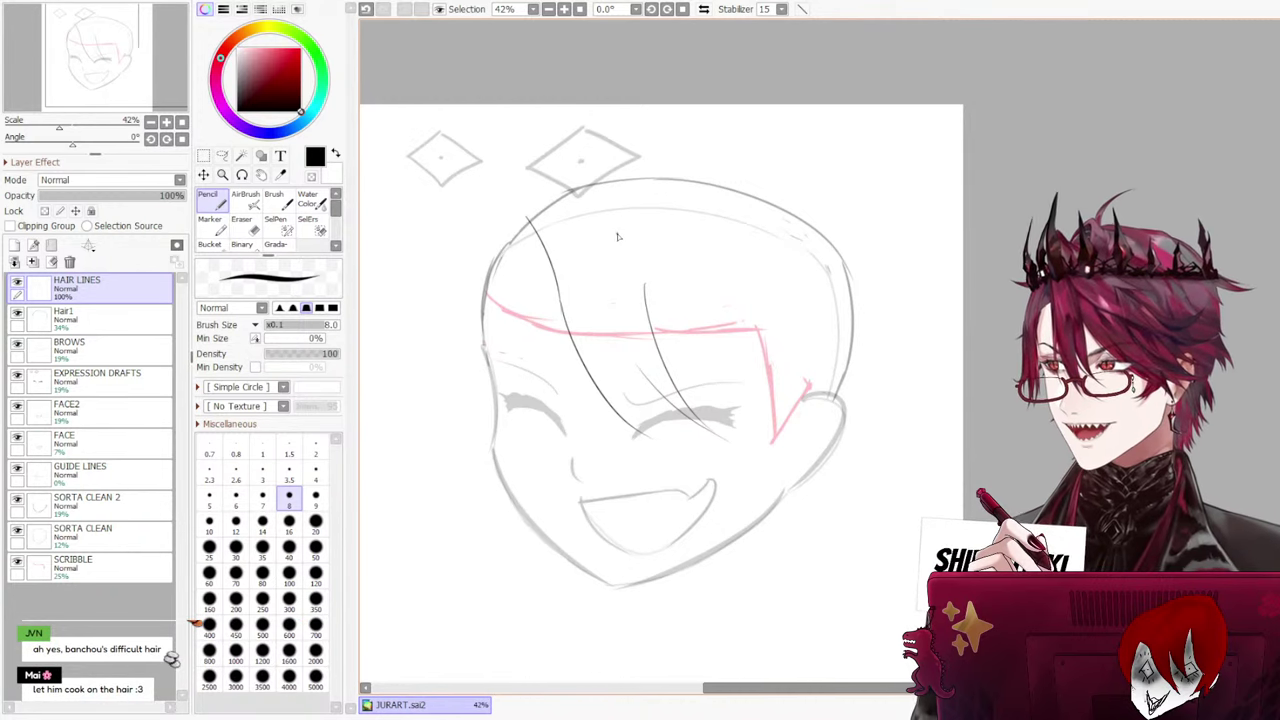
drag(638, 348, 662, 456)
key(ctrl+z)
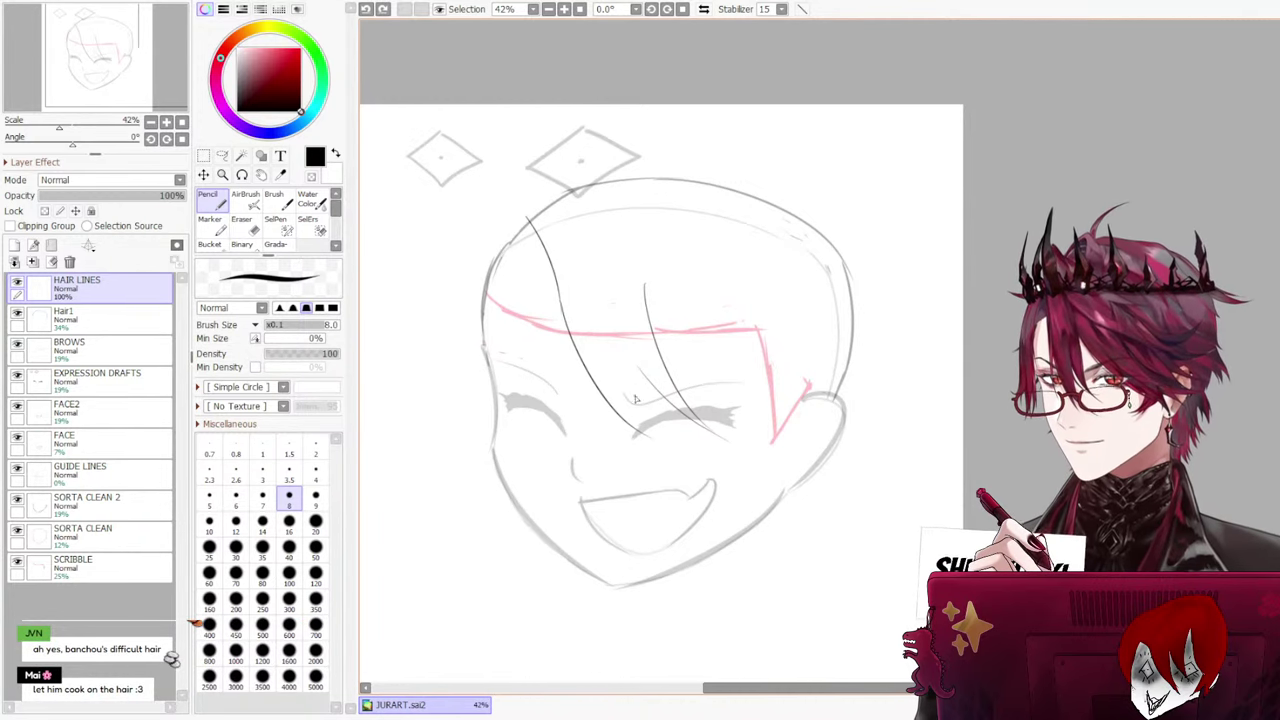
Add a short curved stroke beside the nose bridge and shift the selected middle bang strand slightly left
drag(636, 366, 660, 456)
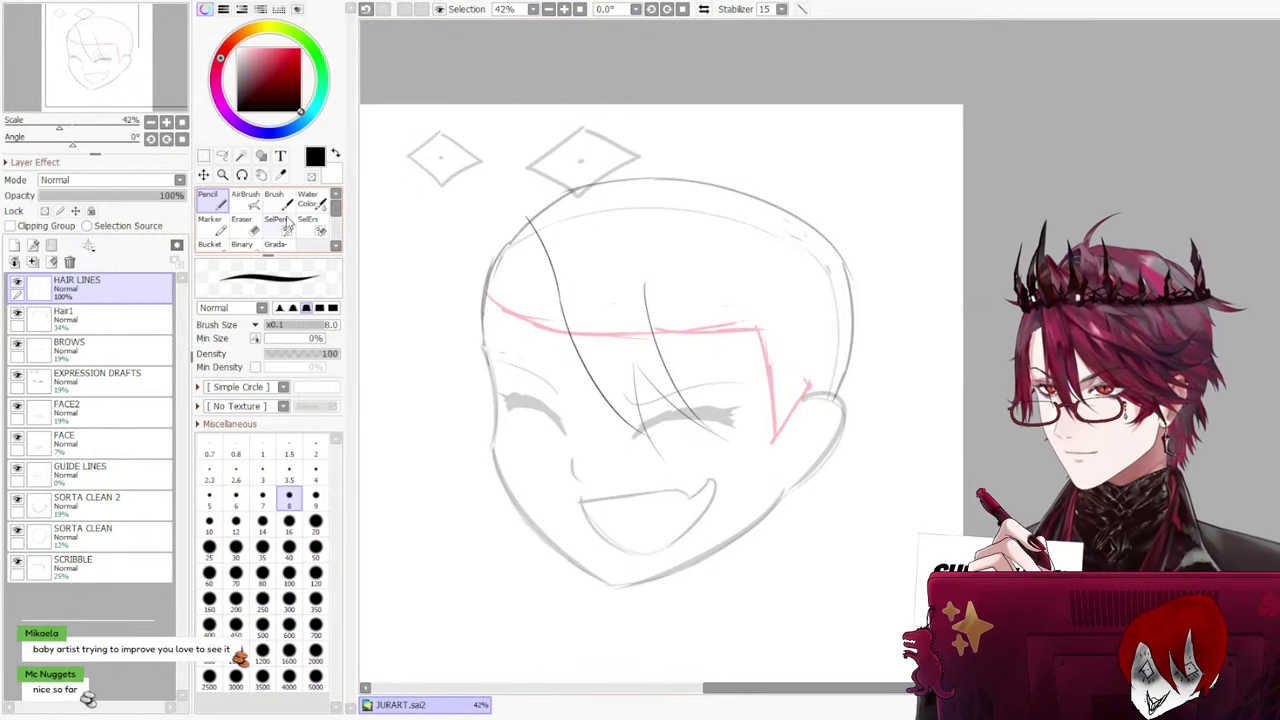
click(280, 225)
mouse_move(646, 284)
mouse_down()
mouse_move(661, 349)
mouse_move(649, 323)
mouse_move(692, 413)
mouse_move(634, 367)
mouse_move(643, 292)
mouse_up()
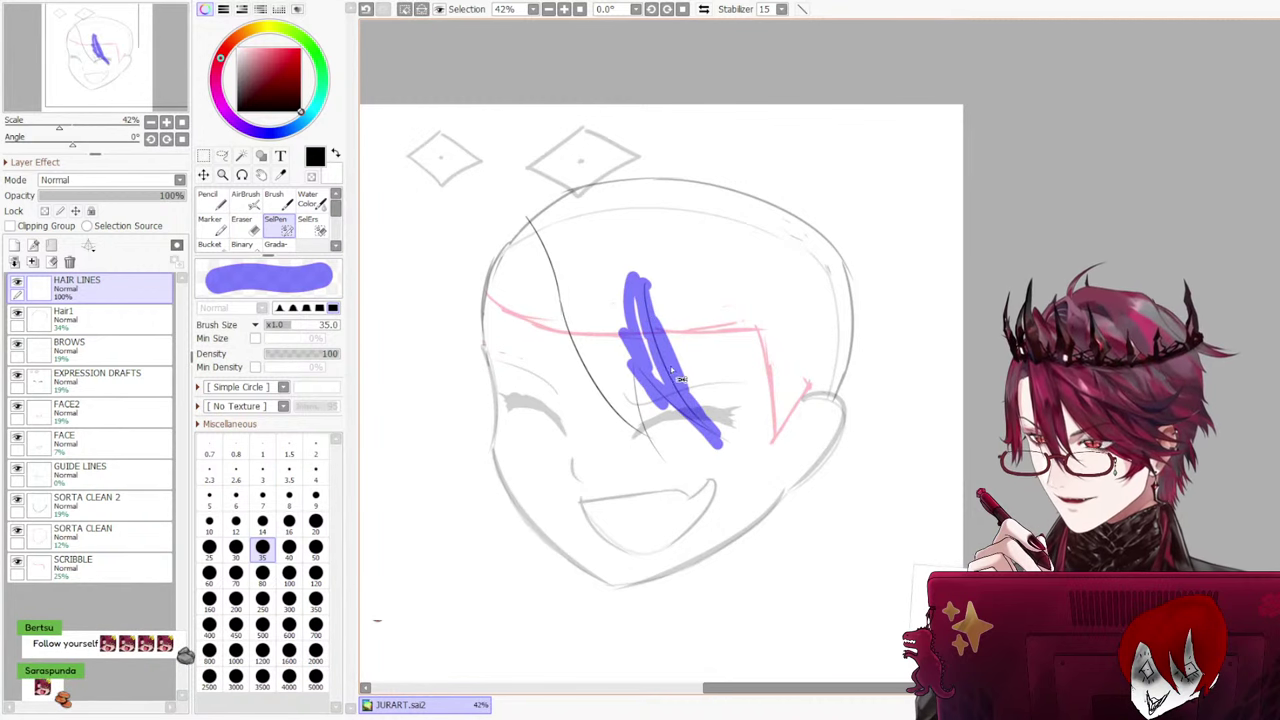
key(ctrl+t)
drag(673, 362, 659, 362)
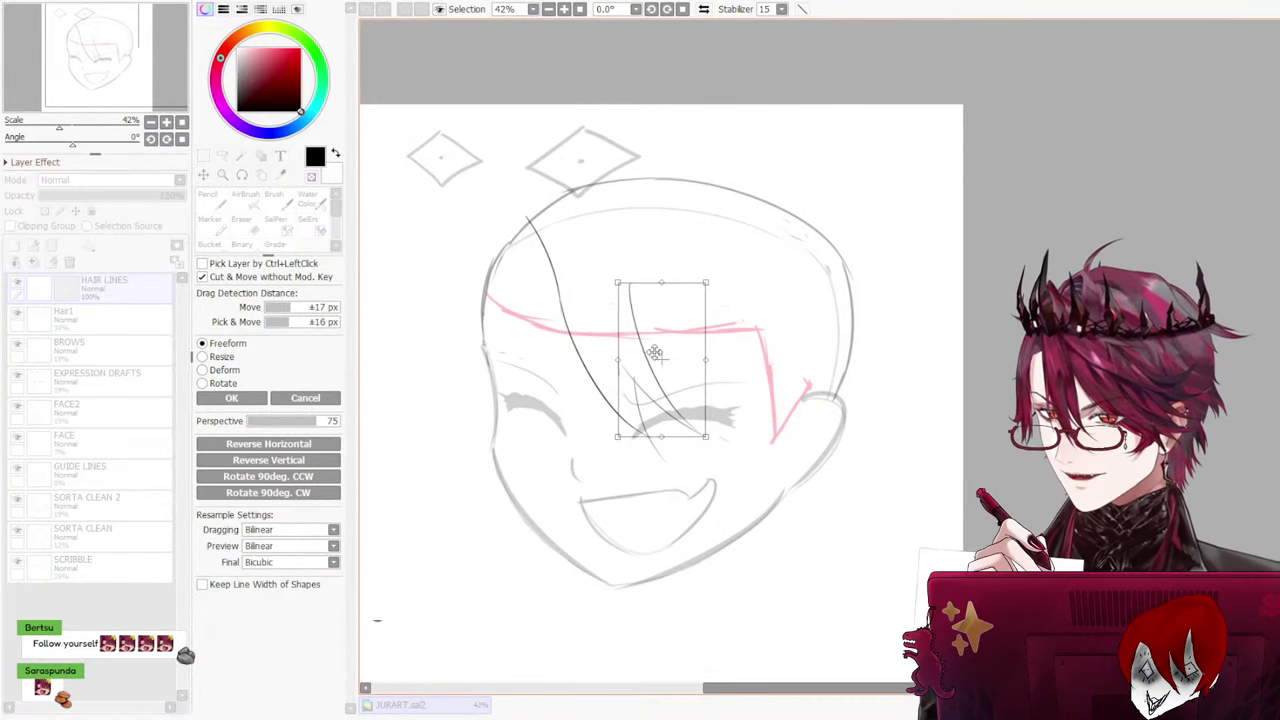
click(288, 400)
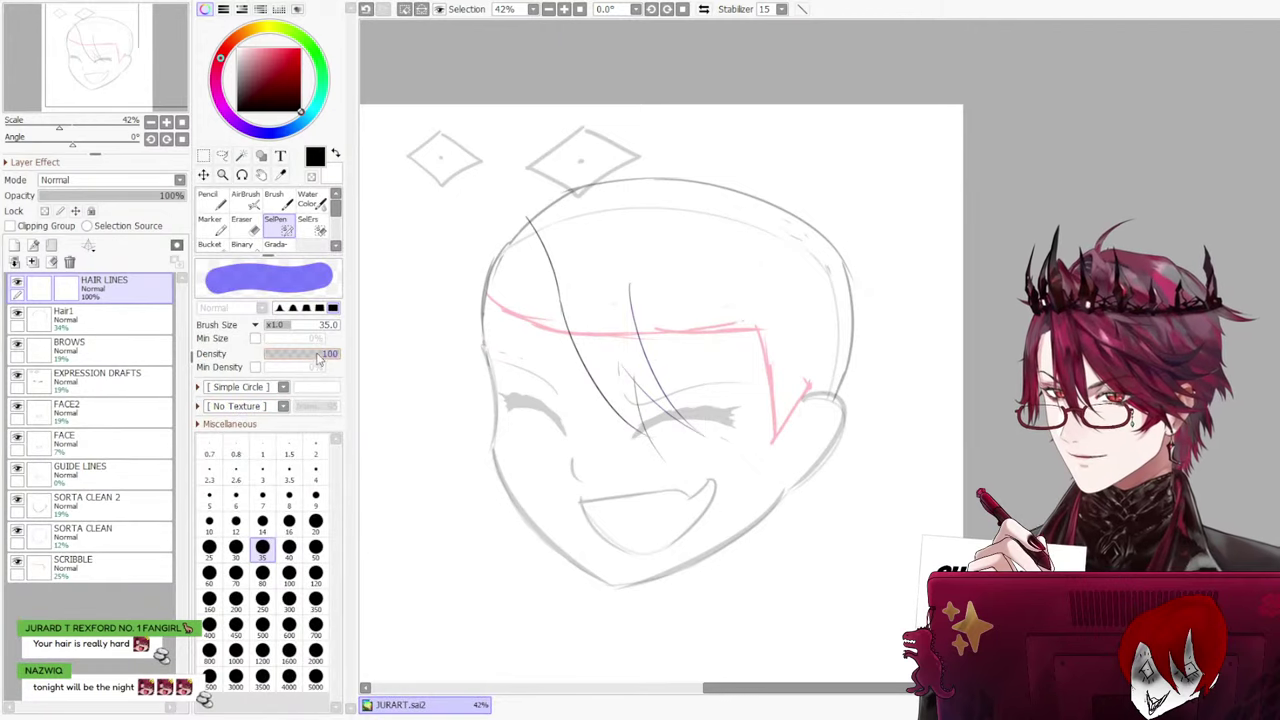
key(ctrl+d)
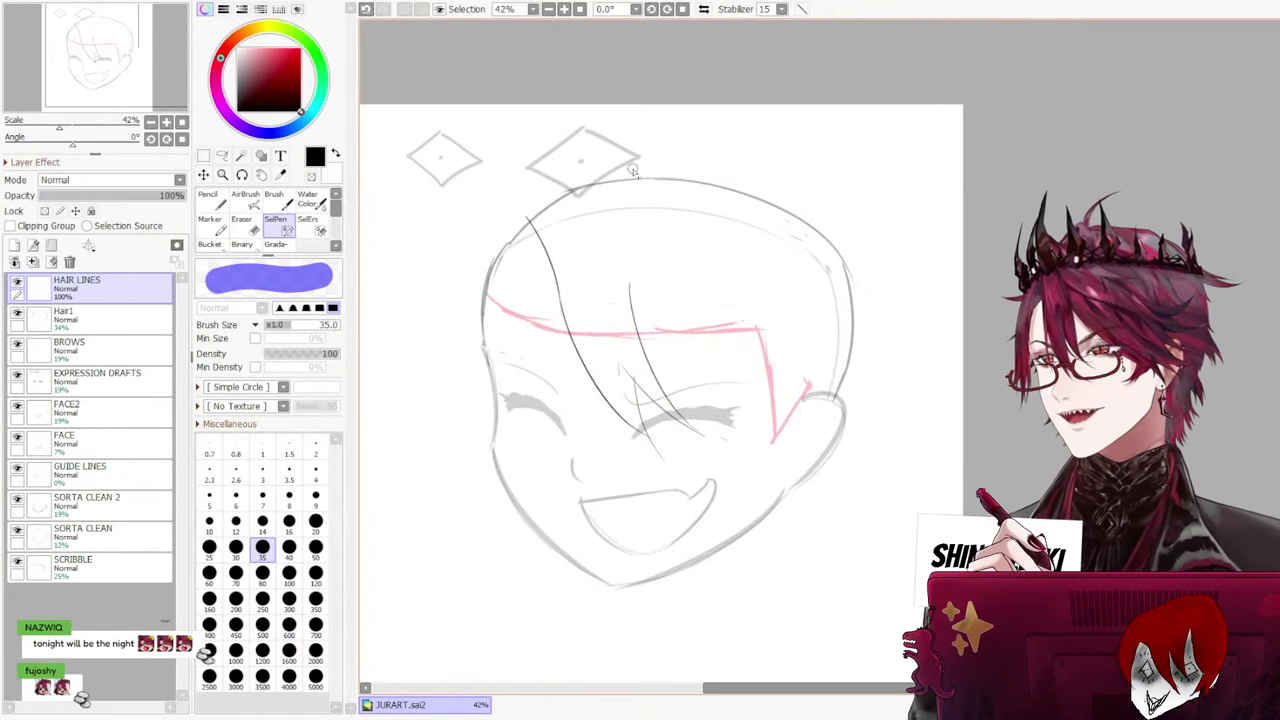
Draw a curved strand with the Pencil from the top of the middle bang to the outer end of the right-hand closed eye
key(n)
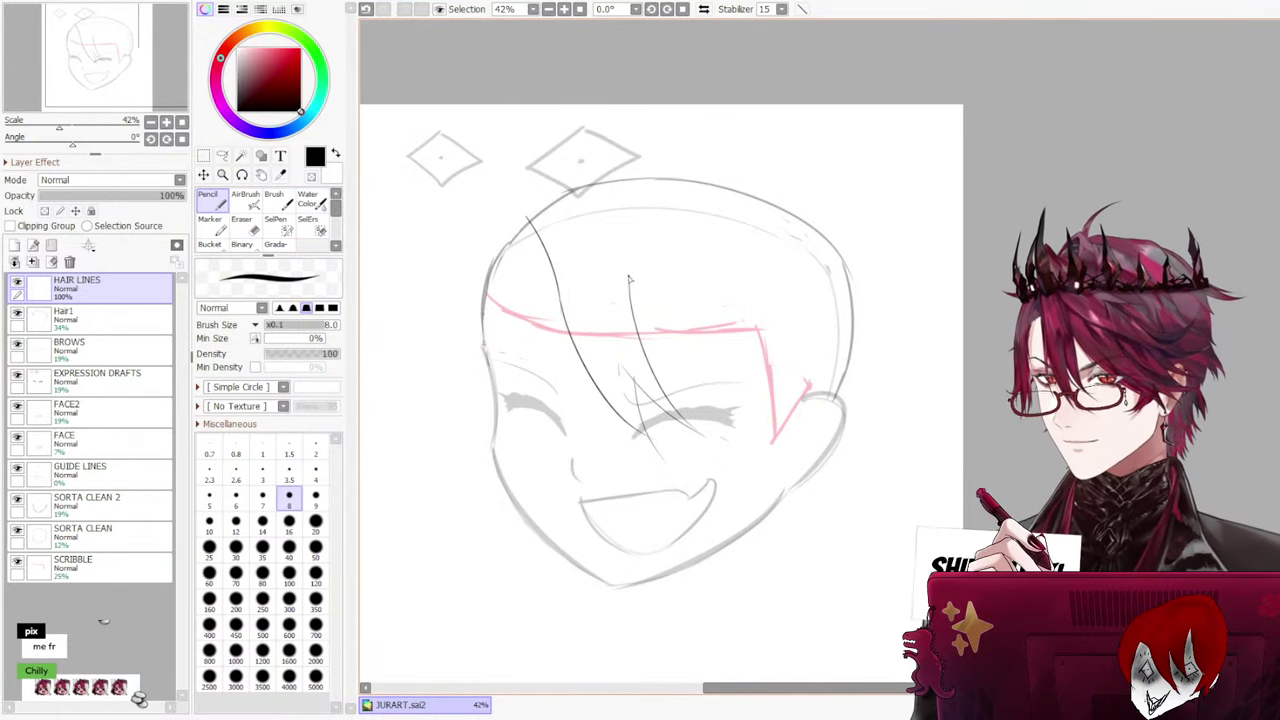
drag(629, 280, 745, 422)
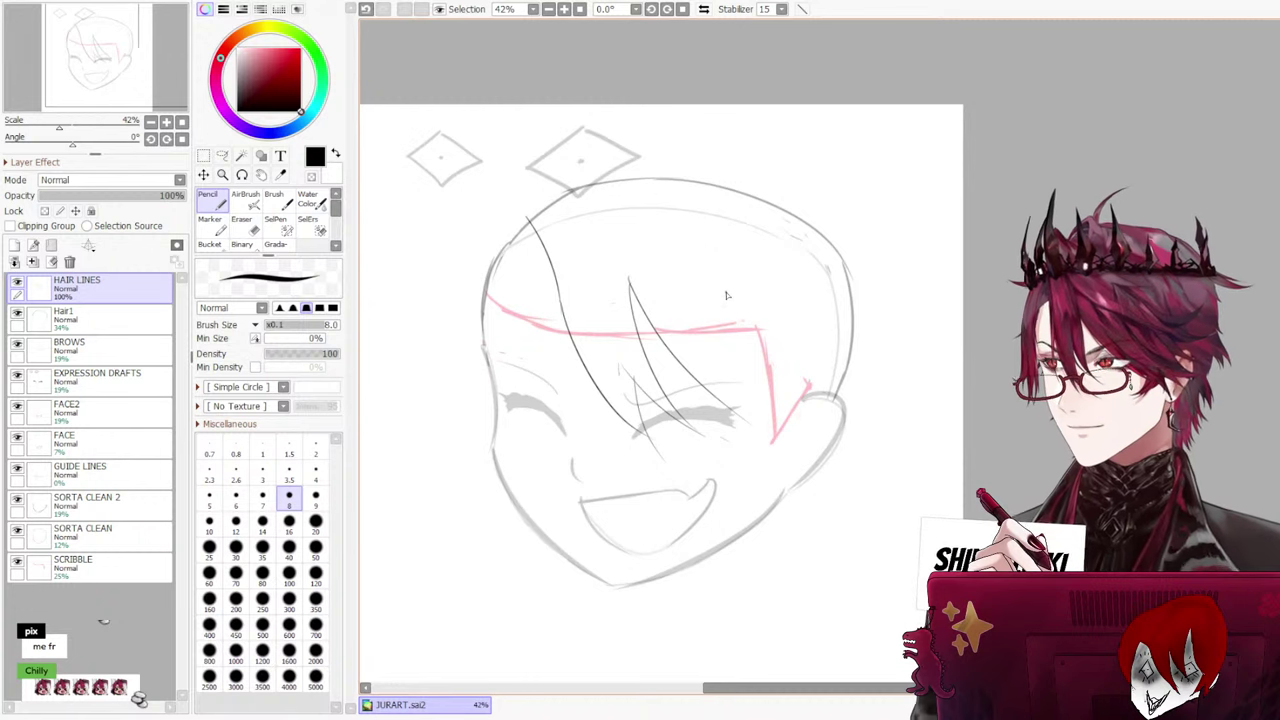
mouse_move(738, 285)
mouse_down()
mouse_move(741, 328)
mouse_move(832, 424)
mouse_up()
key(ctrl+z)
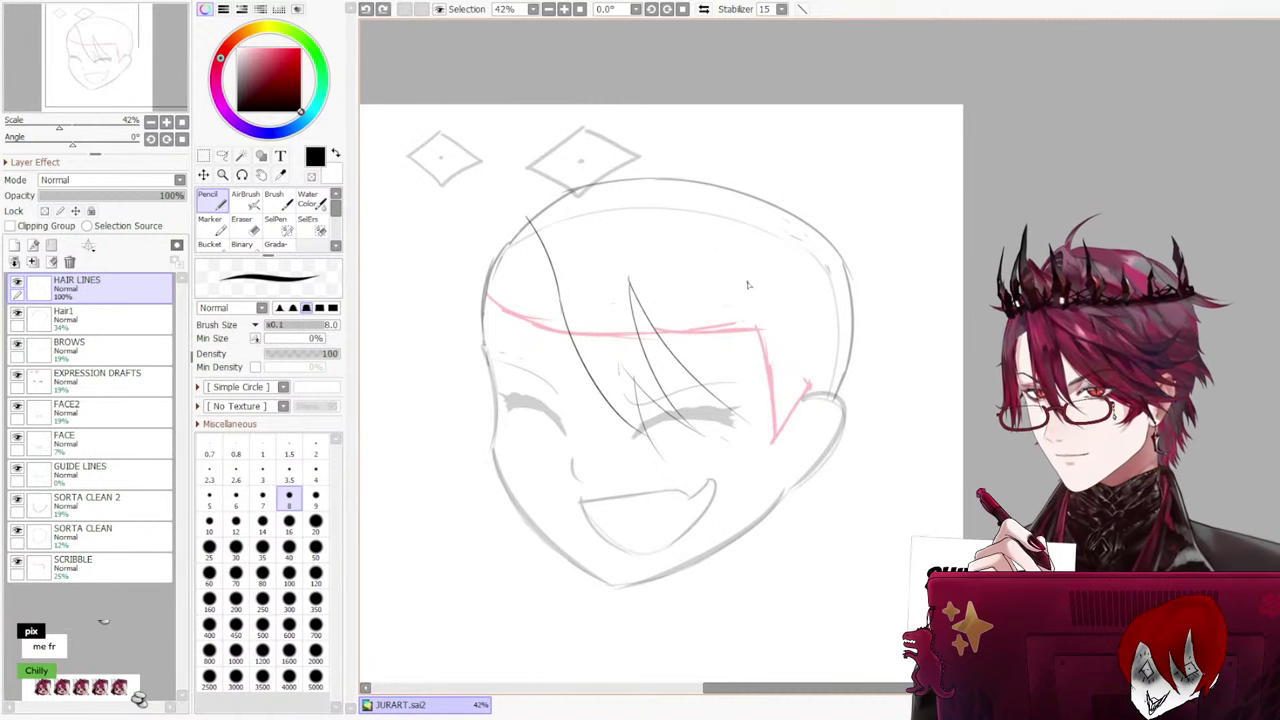
Draw side bang strokes from above the red hairline's corner and from the outer brow, converging on the cheek beside the ear
drag(746, 290, 792, 372)
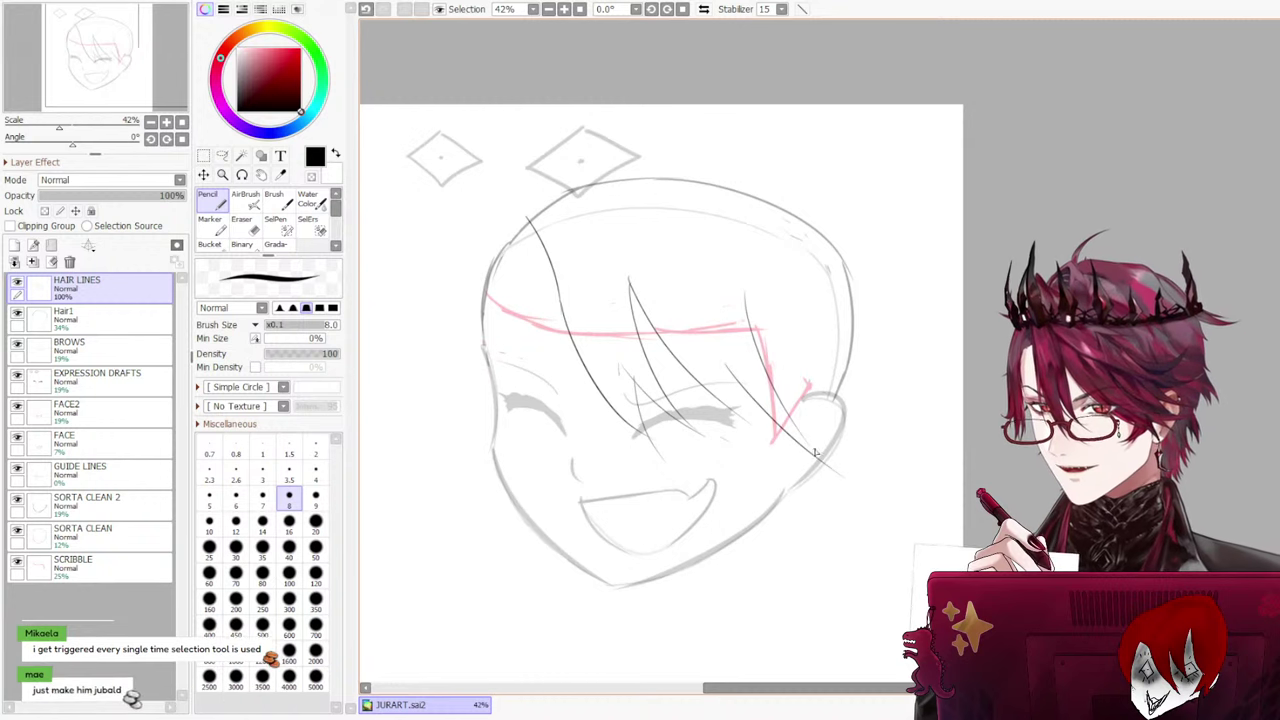
drag(738, 376, 820, 456)
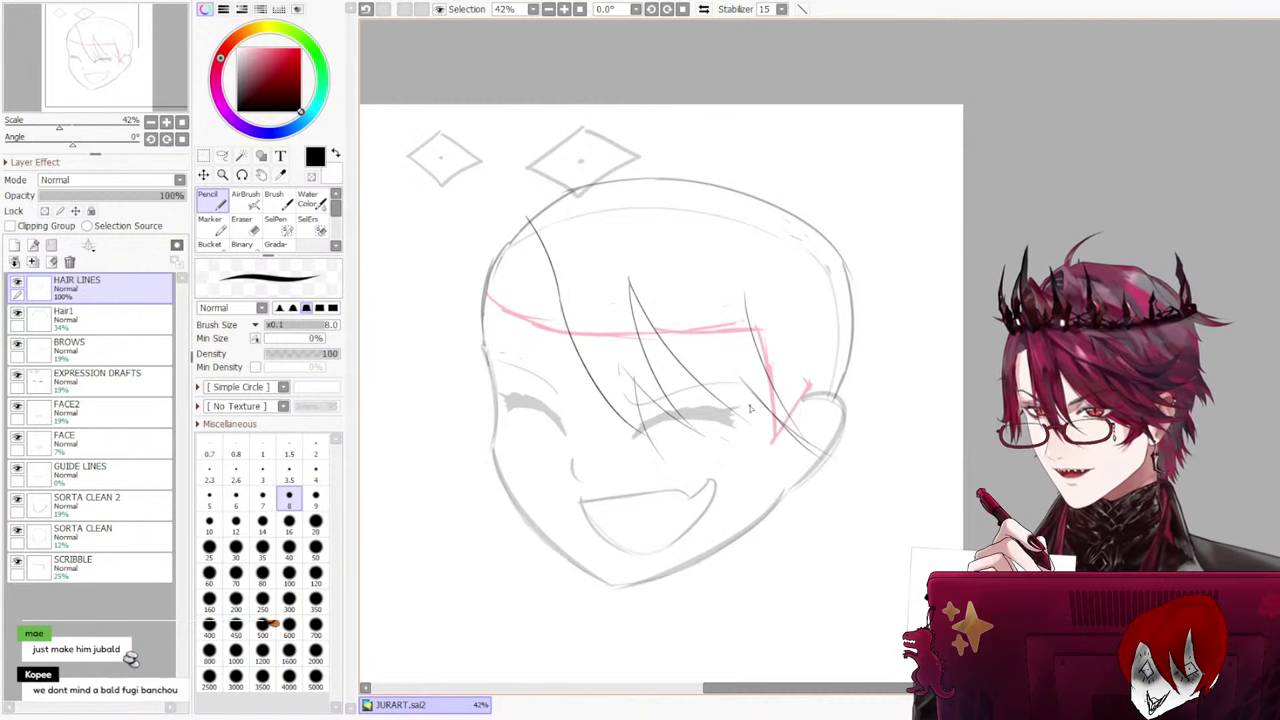
drag(746, 412, 830, 460)
key(ctrl+z)
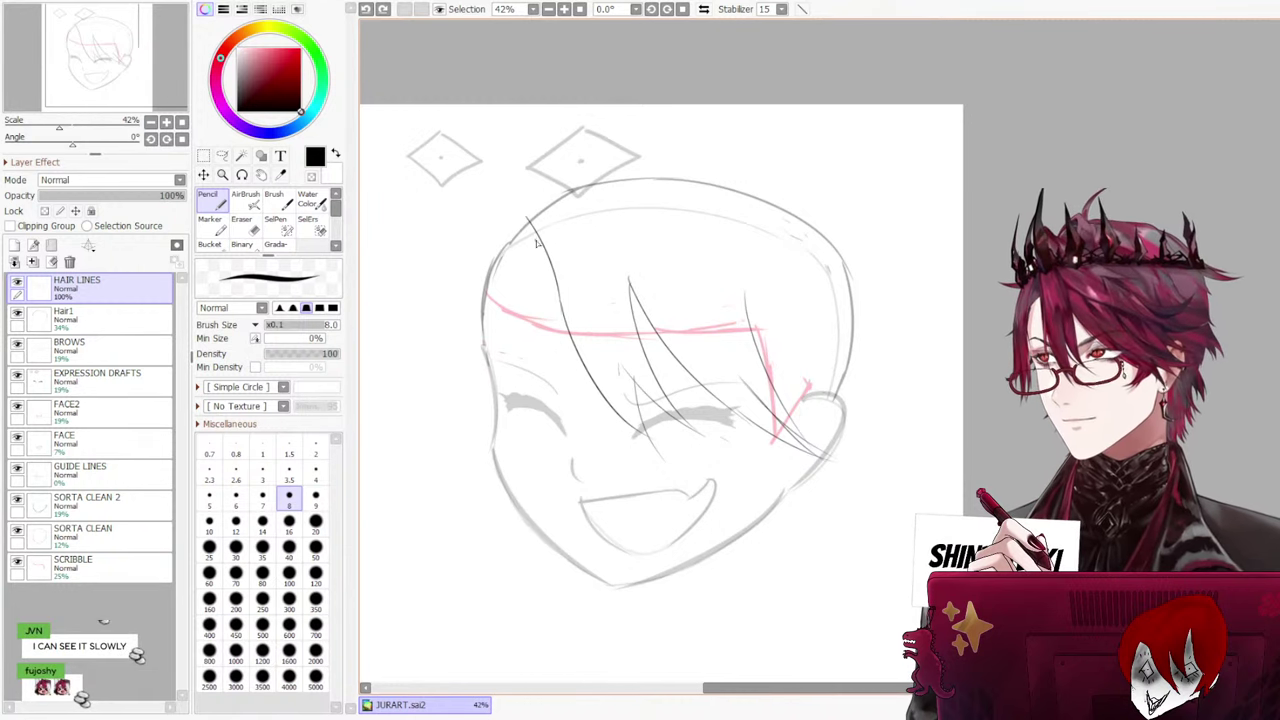
Try several arched strands from the head's upper-left contour over the crown toward the forehead, undoing each one
drag(537, 204, 648, 213)
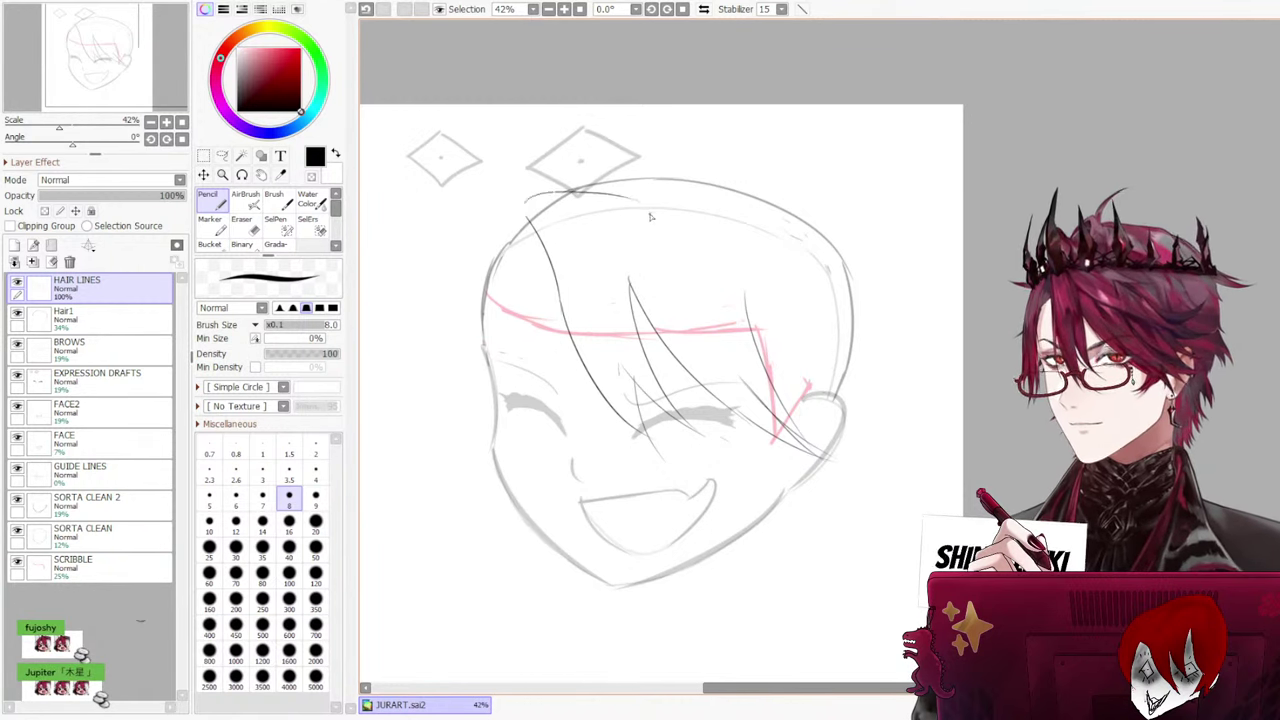
key(ctrl+z)
drag(533, 203, 656, 225)
key(ctrl+z)
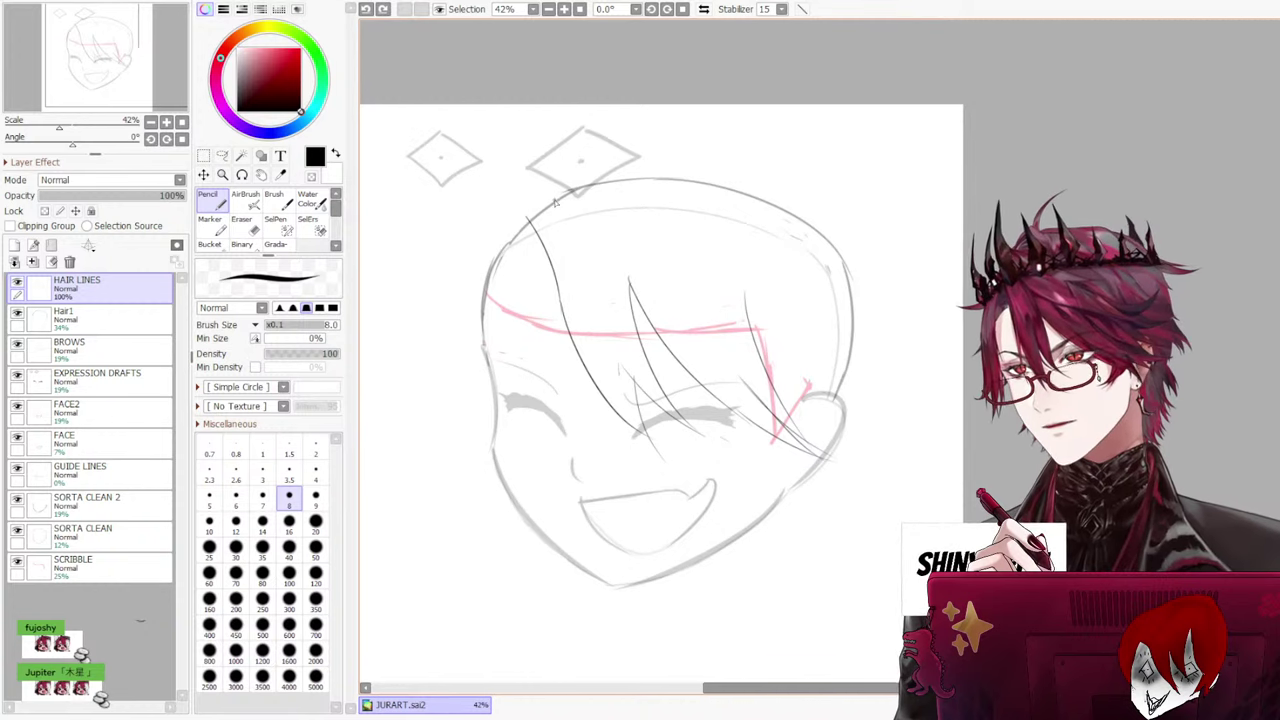
drag(566, 182, 526, 228)
key(ctrl+z)
mouse_move(570, 180)
mouse_down()
mouse_move(526, 226)
mouse_move(662, 244)
mouse_up()
key(ctrl+z)
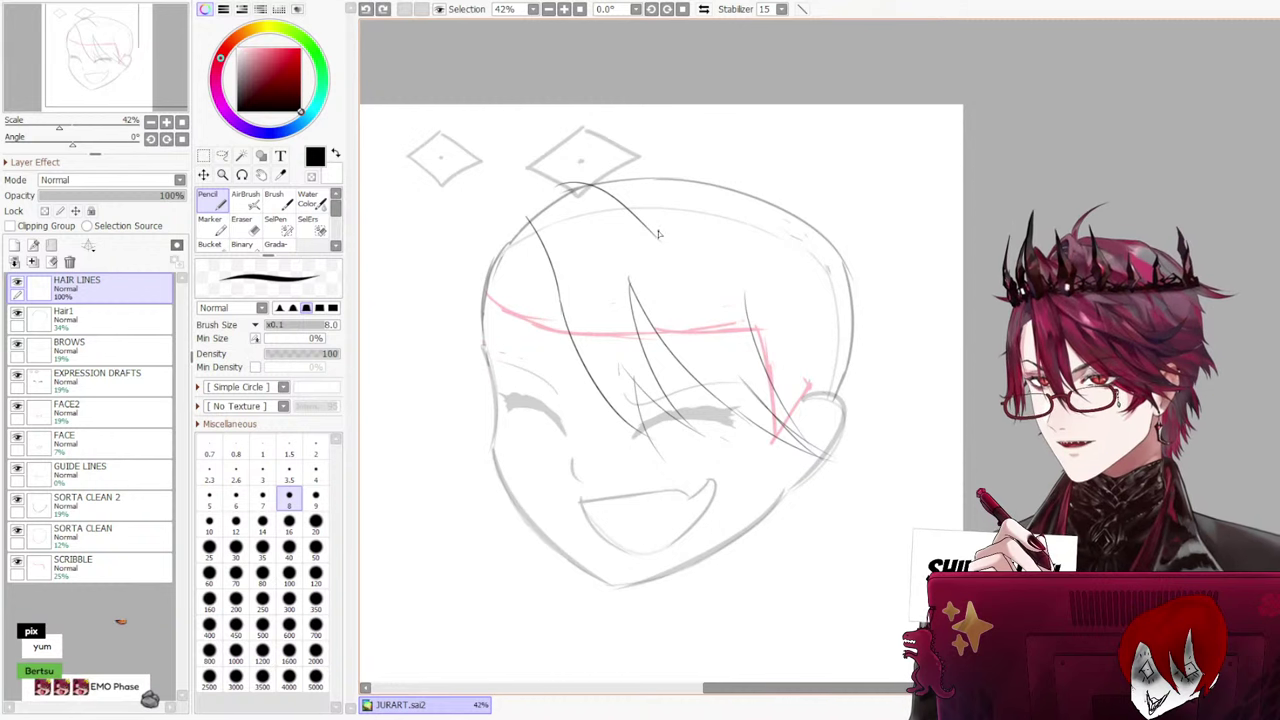
drag(650, 228, 745, 282)
key(ctrl+z)
key(ctrl+z)
drag(558, 186, 684, 238)
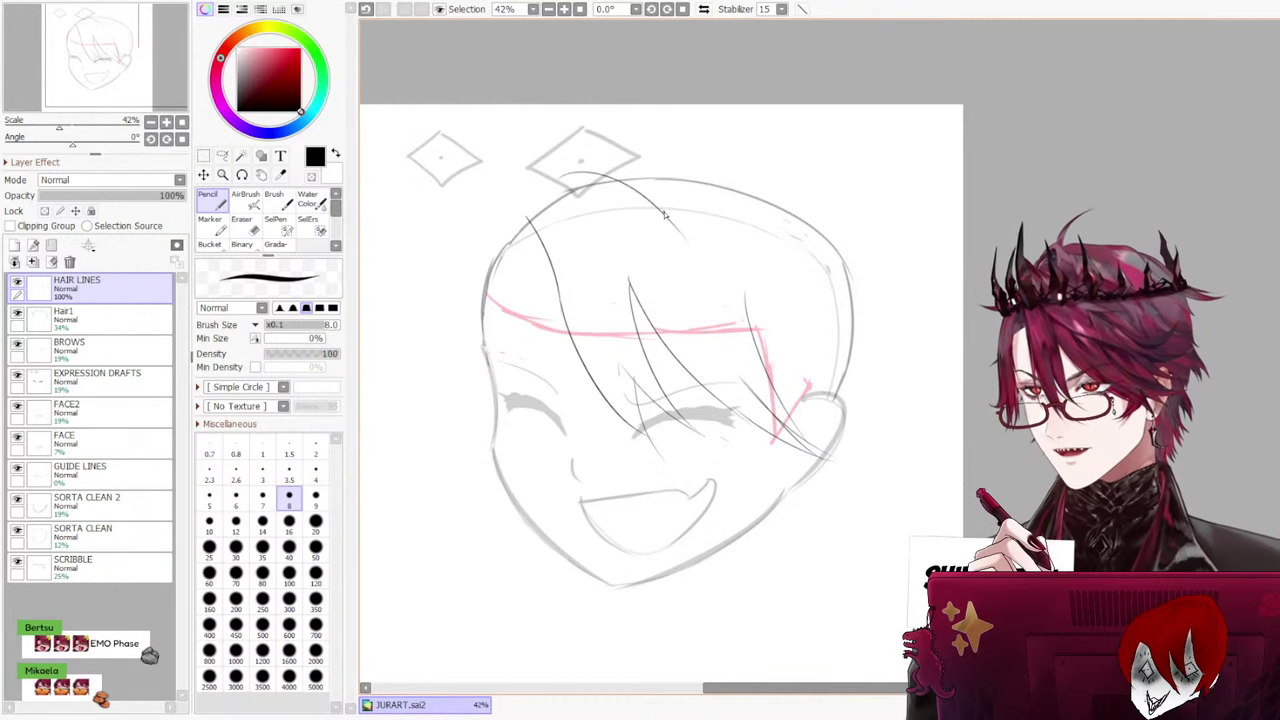
key(ctrl+z)
drag(566, 185, 696, 266)
key(ctrl+z)
drag(584, 190, 712, 294)
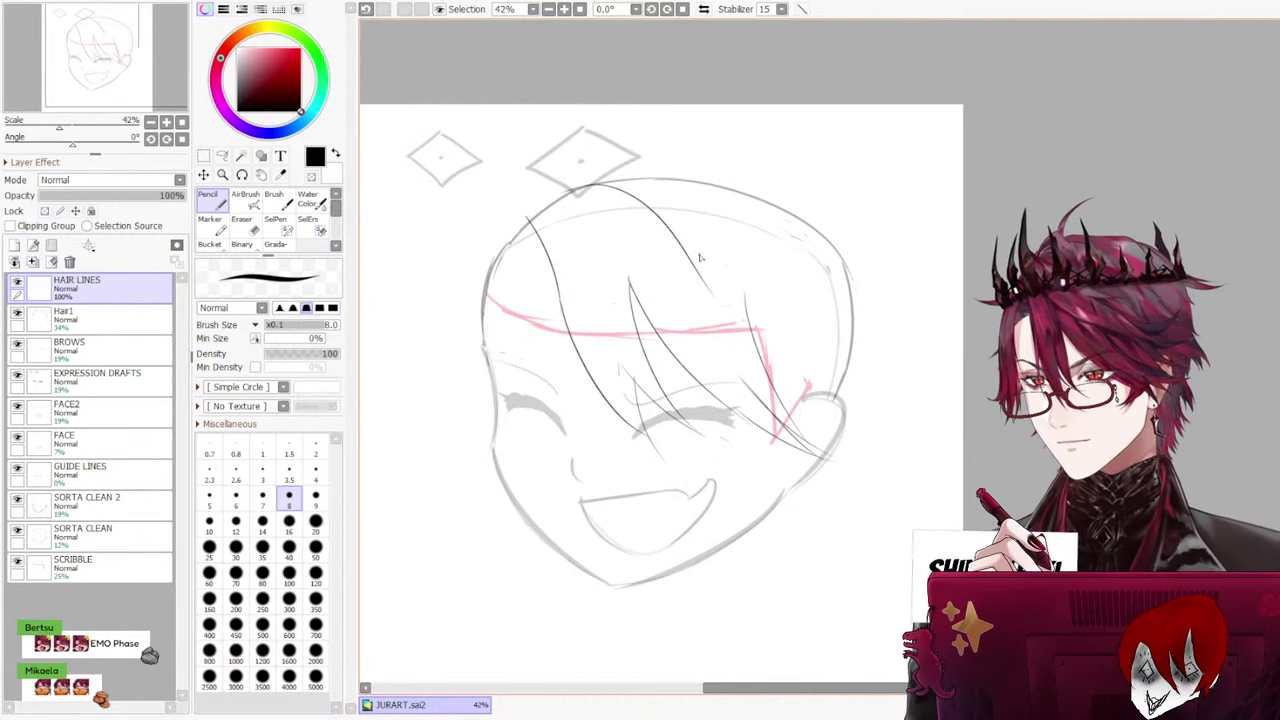
key(ctrl+z)
mouse_move(563, 202)
mouse_down()
mouse_move(671, 216)
mouse_move(694, 236)
mouse_up()
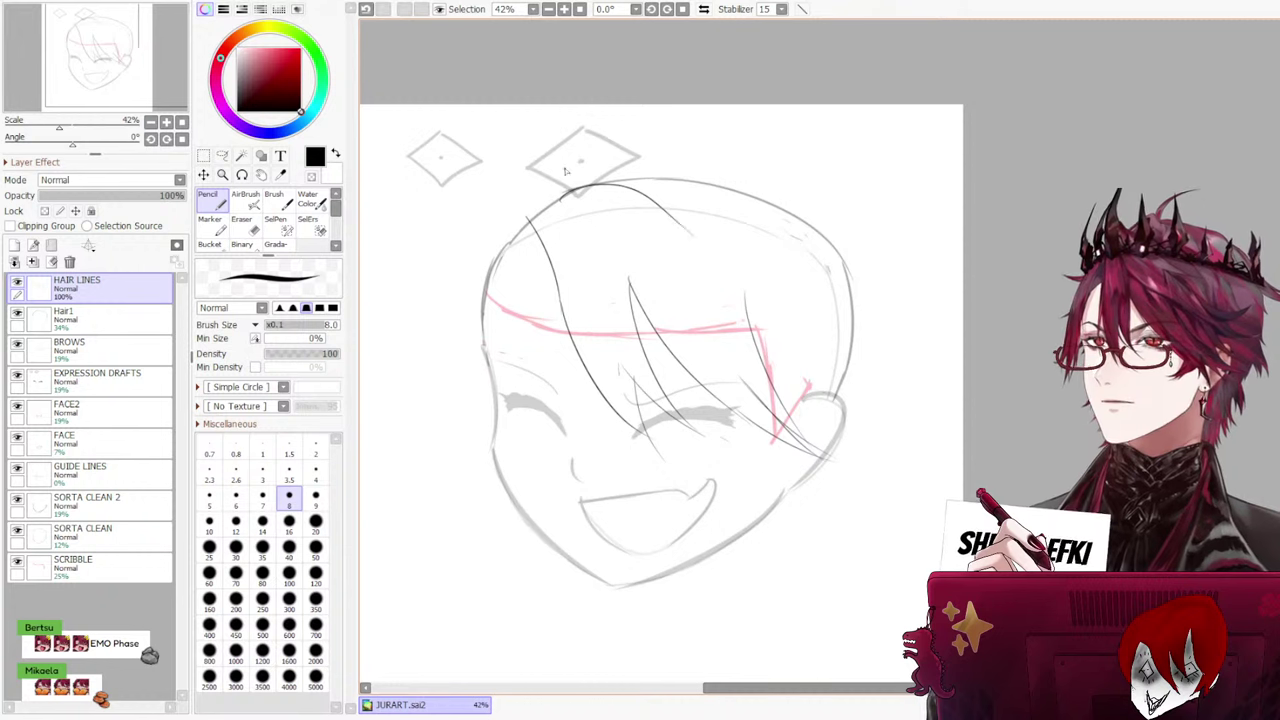
key(ctrl+z)
Try erasing the upper-left crown contour on the Hair1 layer and lower that layer's opacity to 9%
click(100, 318)
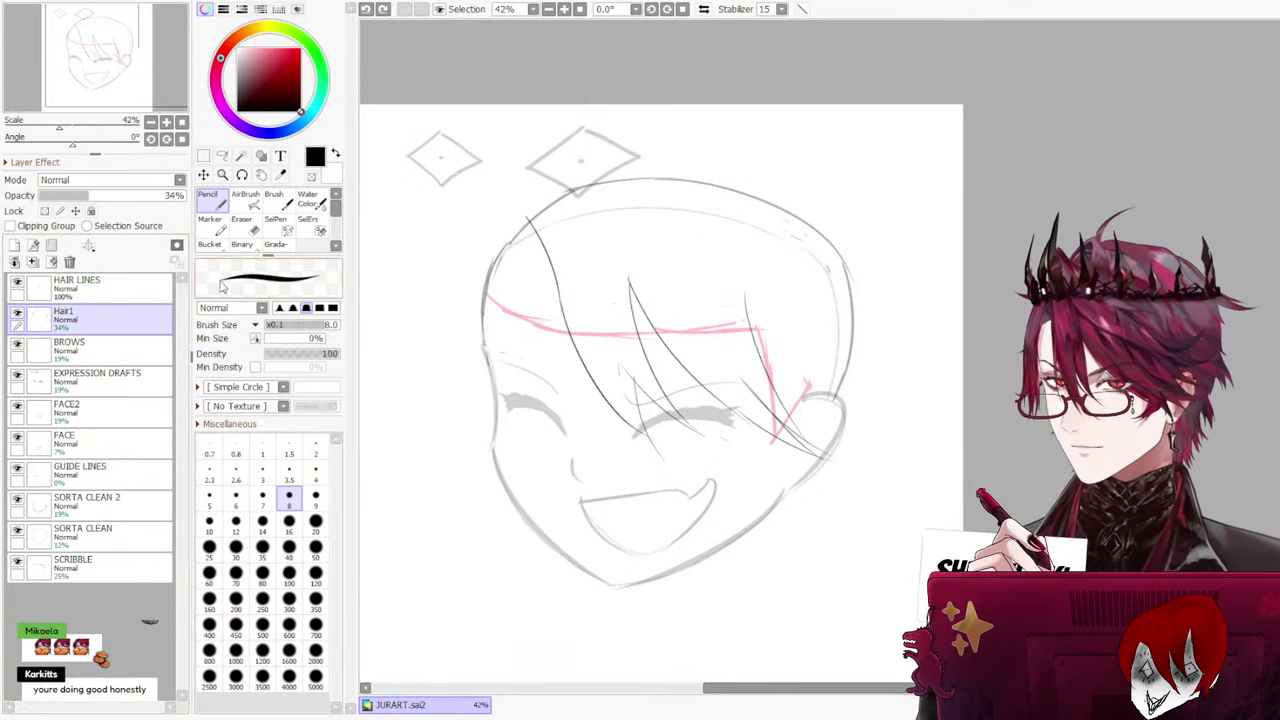
click(242, 222)
drag(612, 180, 560, 202)
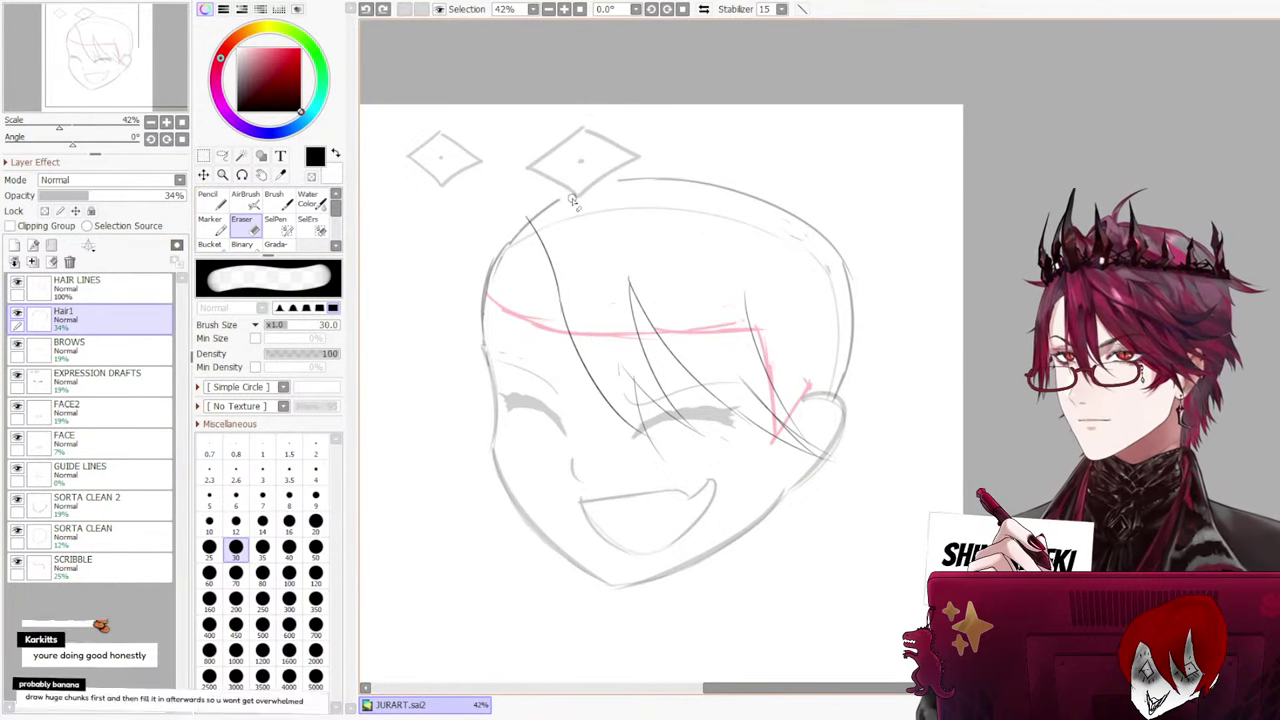
drag(114, 198, 50, 200)
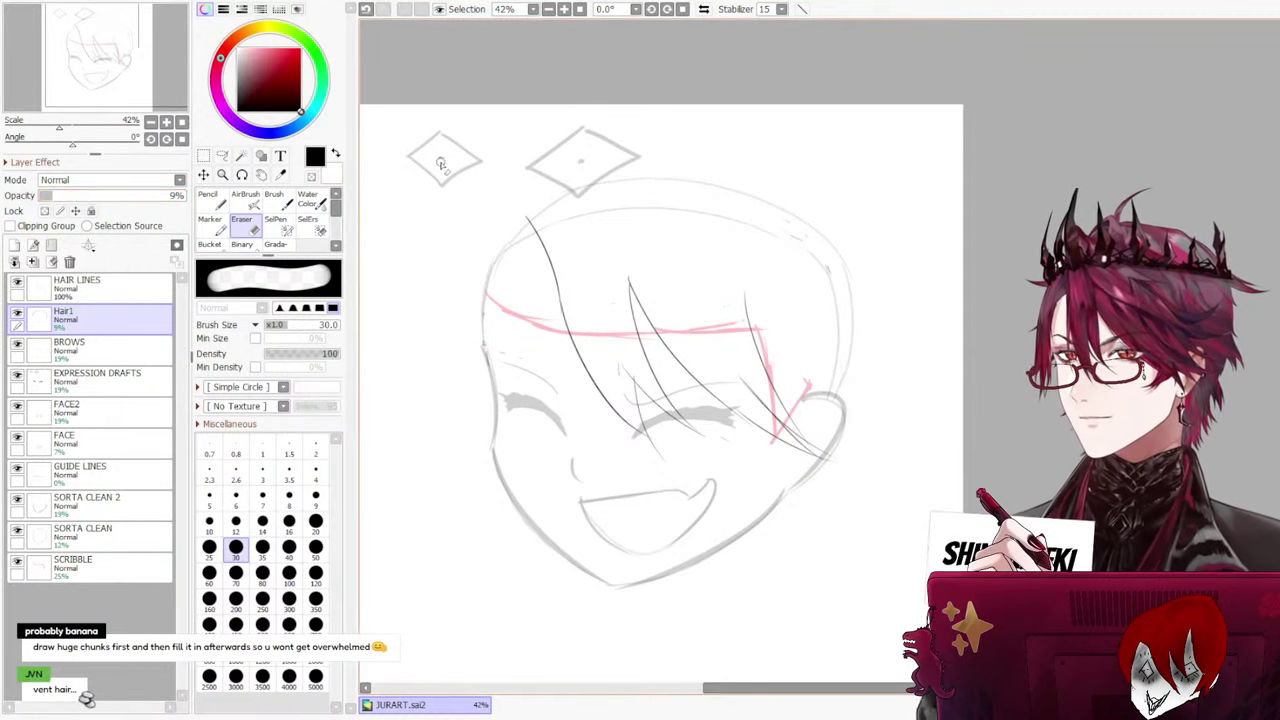
On the HAIR LINES layer, draw an arched strand from the long bang's top over the crown, and try a strand down the face's left contour
click(76, 284)
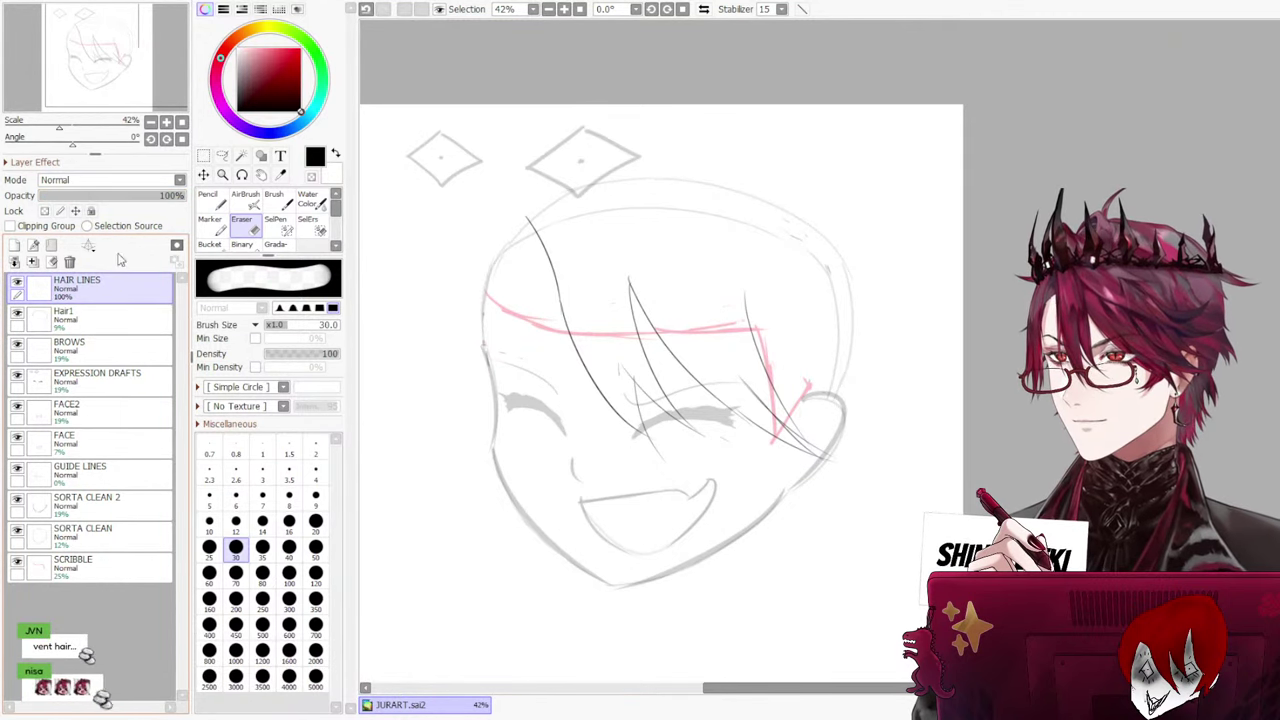
click(210, 200)
drag(550, 213, 662, 250)
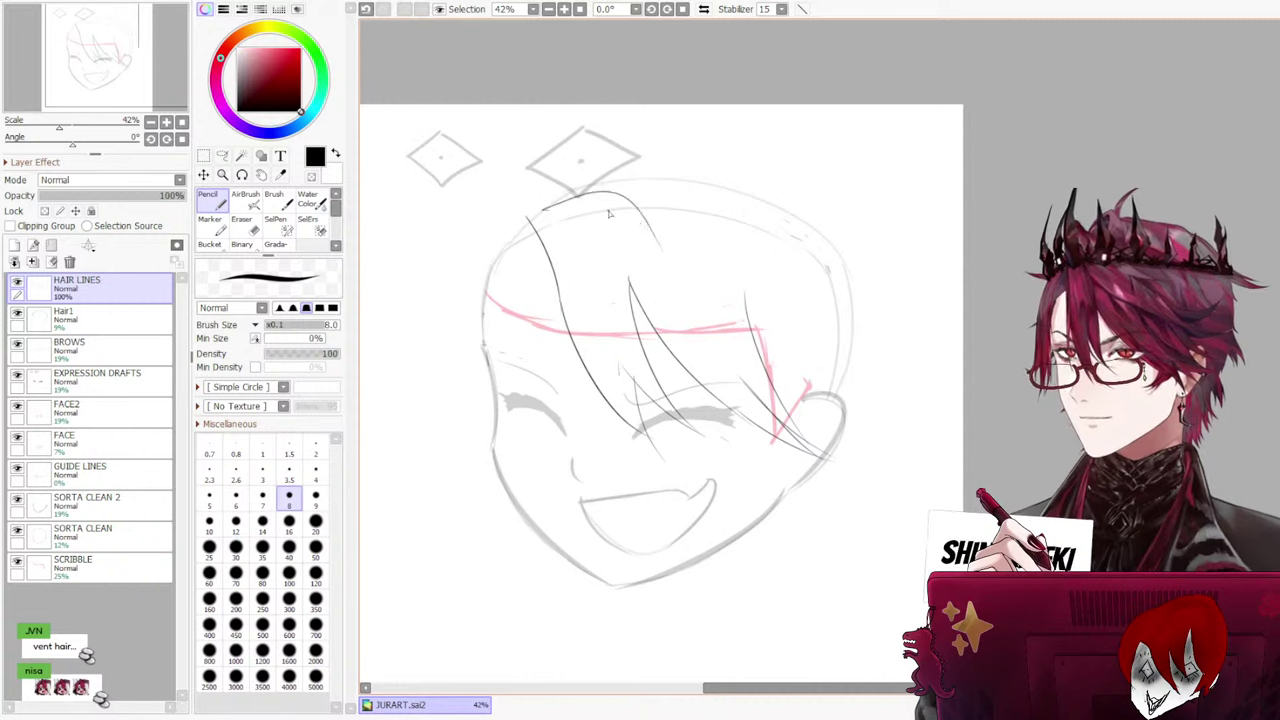
key(ctrl+z)
drag(549, 208, 678, 286)
key(ctrl+z)
mouse_move(539, 214)
mouse_down()
mouse_move(617, 192)
mouse_move(686, 282)
mouse_up()
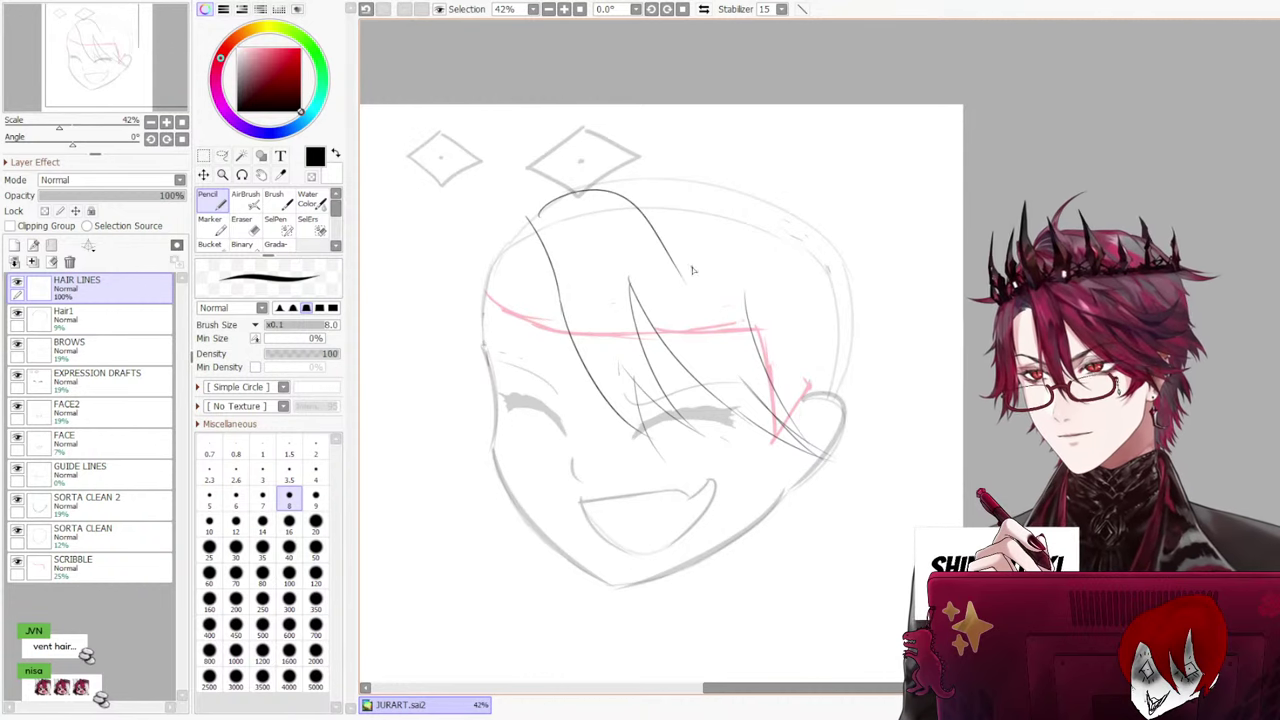
key(ctrl+z)
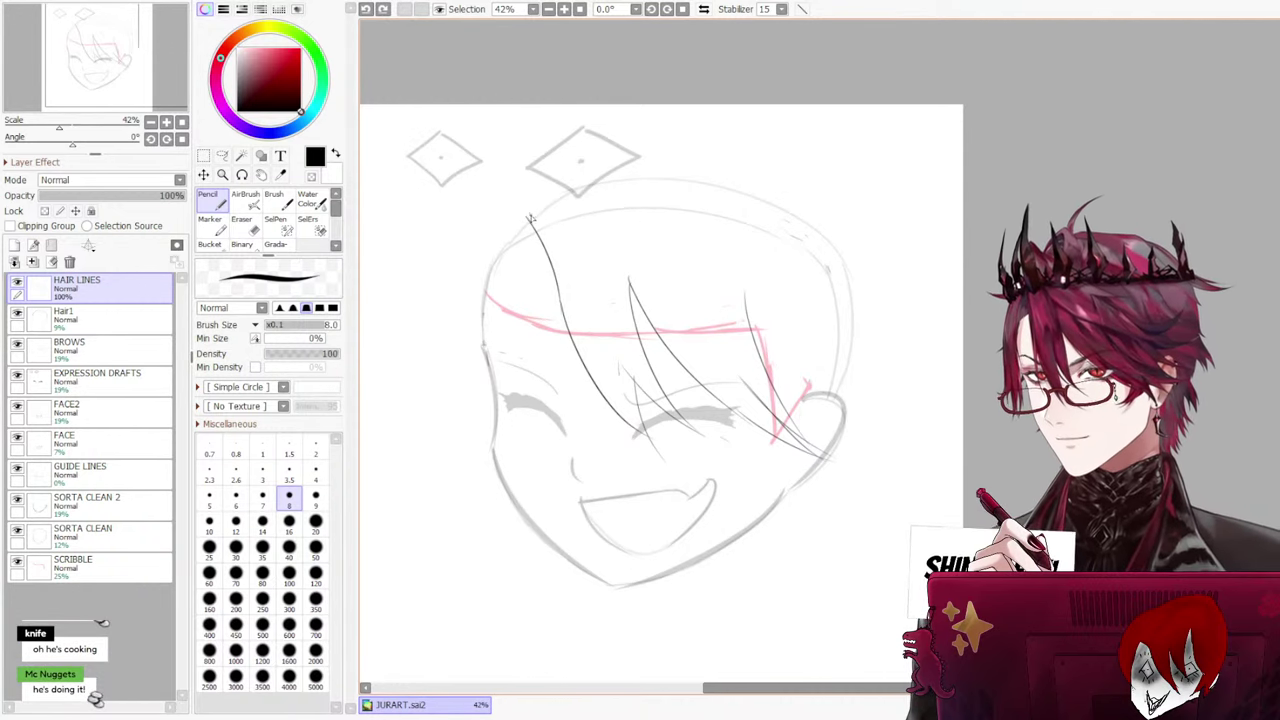
mouse_move(530, 216)
mouse_down()
mouse_move(655, 221)
mouse_move(703, 285)
mouse_up()
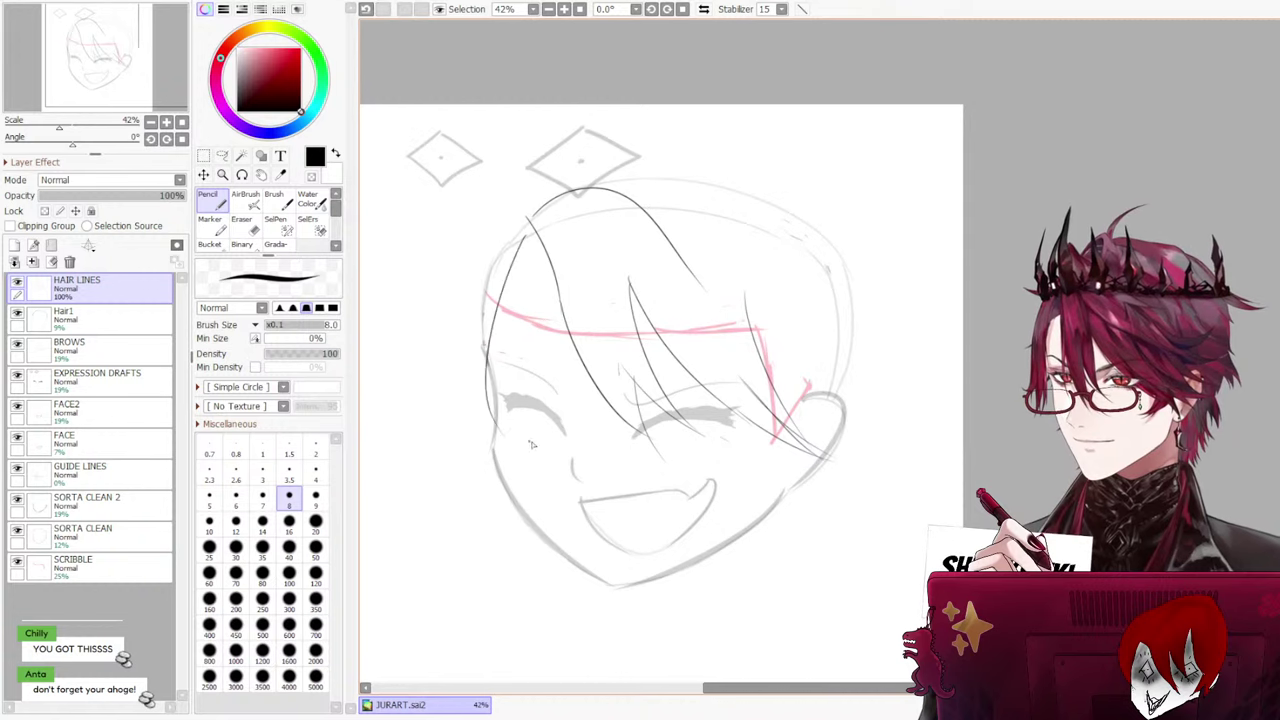
drag(523, 226, 496, 400)
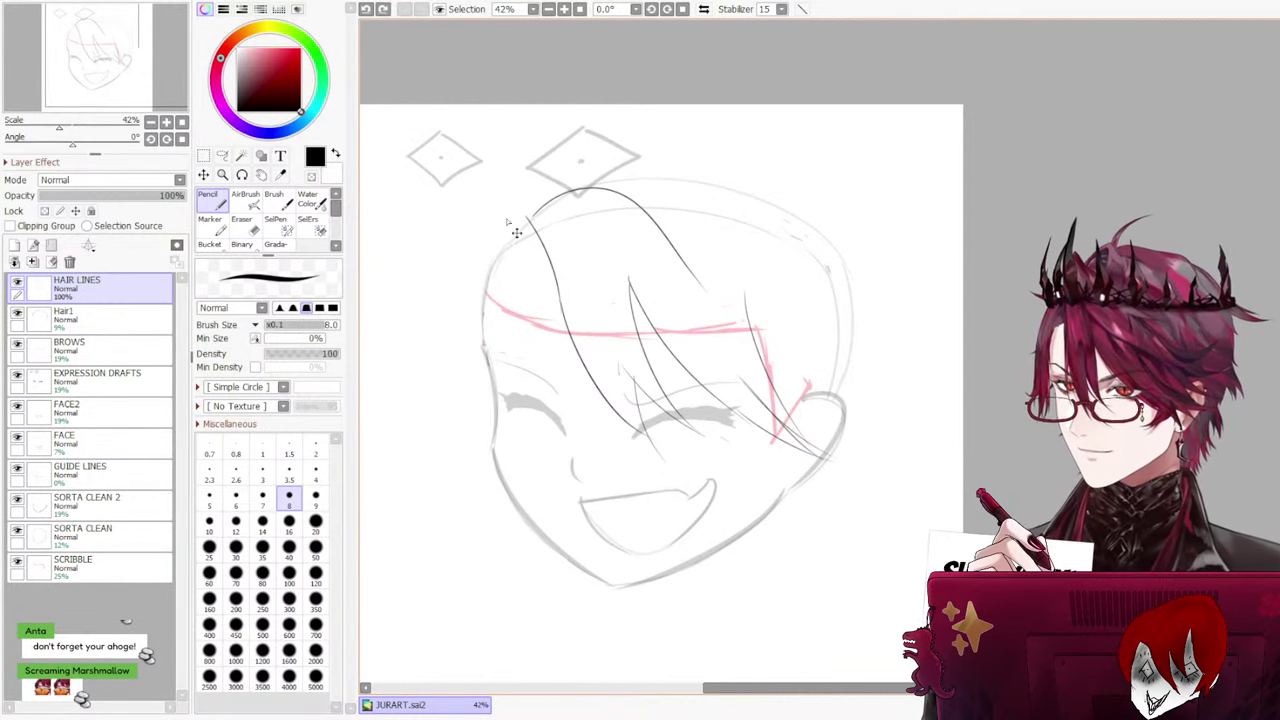
Select the arched strand and the long bang's upper part with an 80-size selection pen and move them slightly down
click(271, 221)
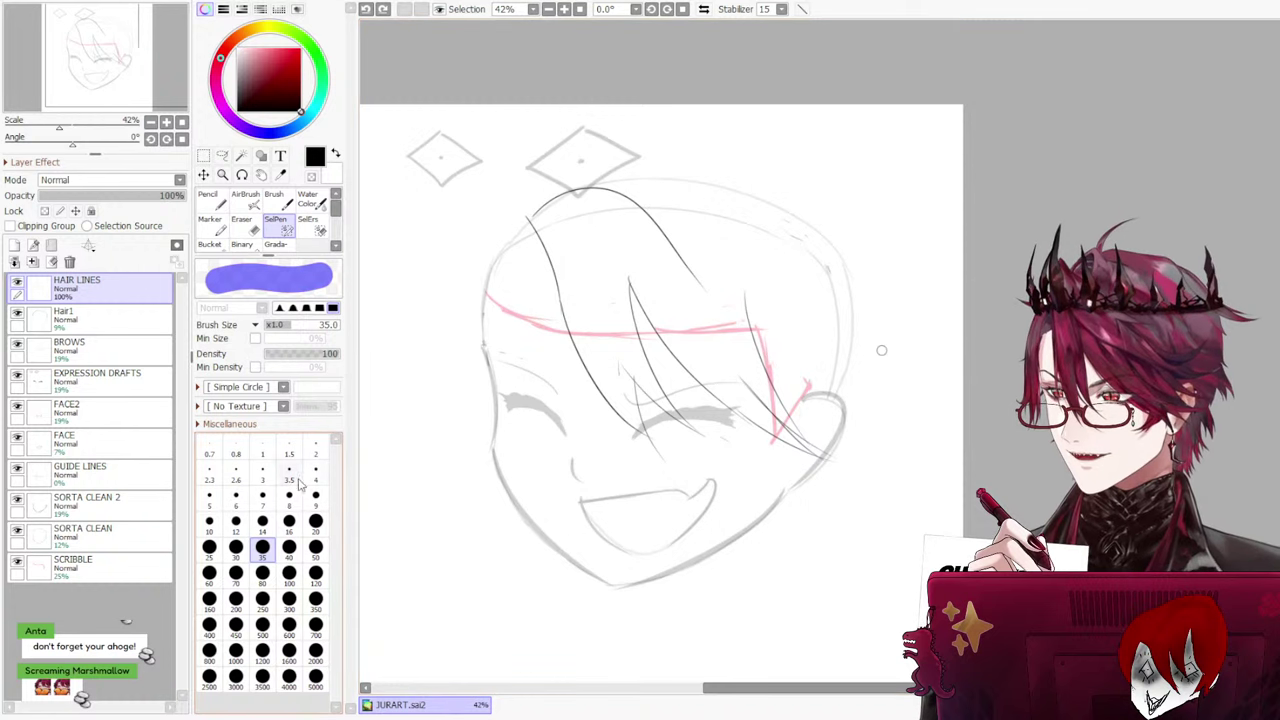
click(262, 572)
mouse_move(531, 209)
mouse_down()
mouse_move(630, 190)
mouse_move(678, 290)
mouse_move(610, 346)
mouse_move(543, 254)
mouse_up()
key(ctrl+z)
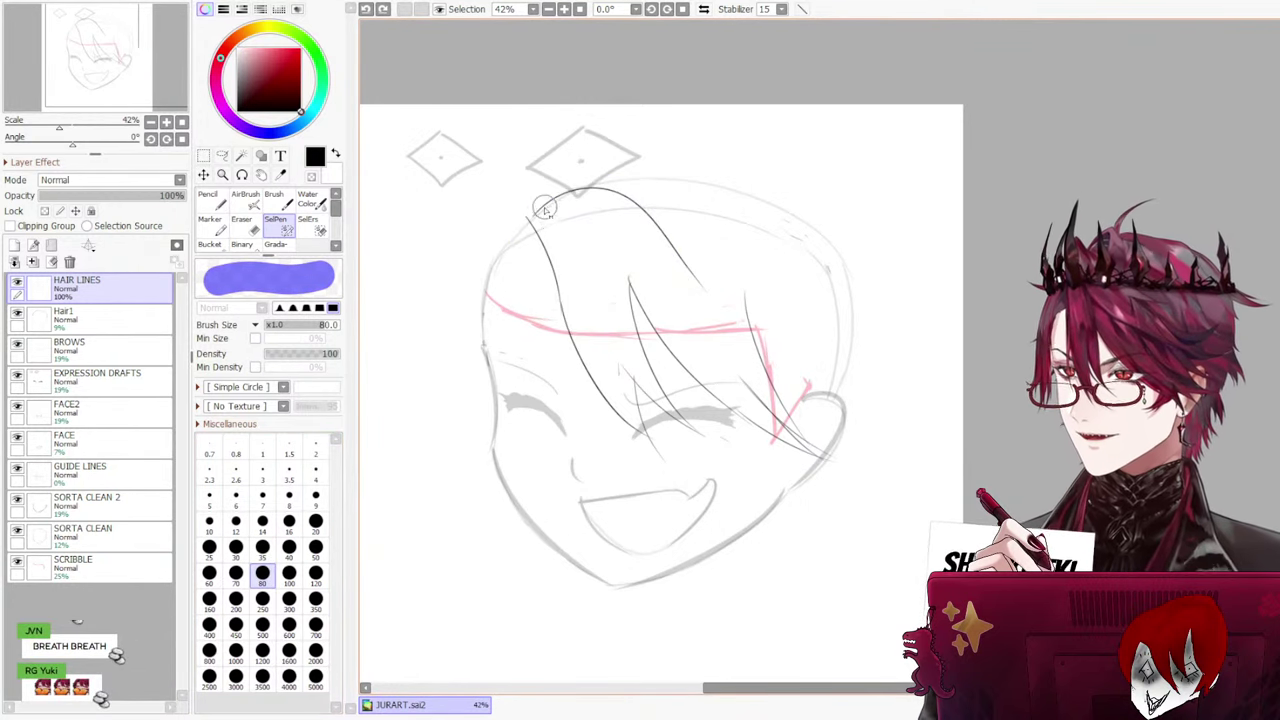
mouse_move(545, 208)
mouse_down()
mouse_move(571, 181)
mouse_move(667, 217)
mouse_move(698, 262)
mouse_move(629, 201)
mouse_move(547, 188)
mouse_move(536, 246)
mouse_move(545, 280)
mouse_up()
key(ctrl+t)
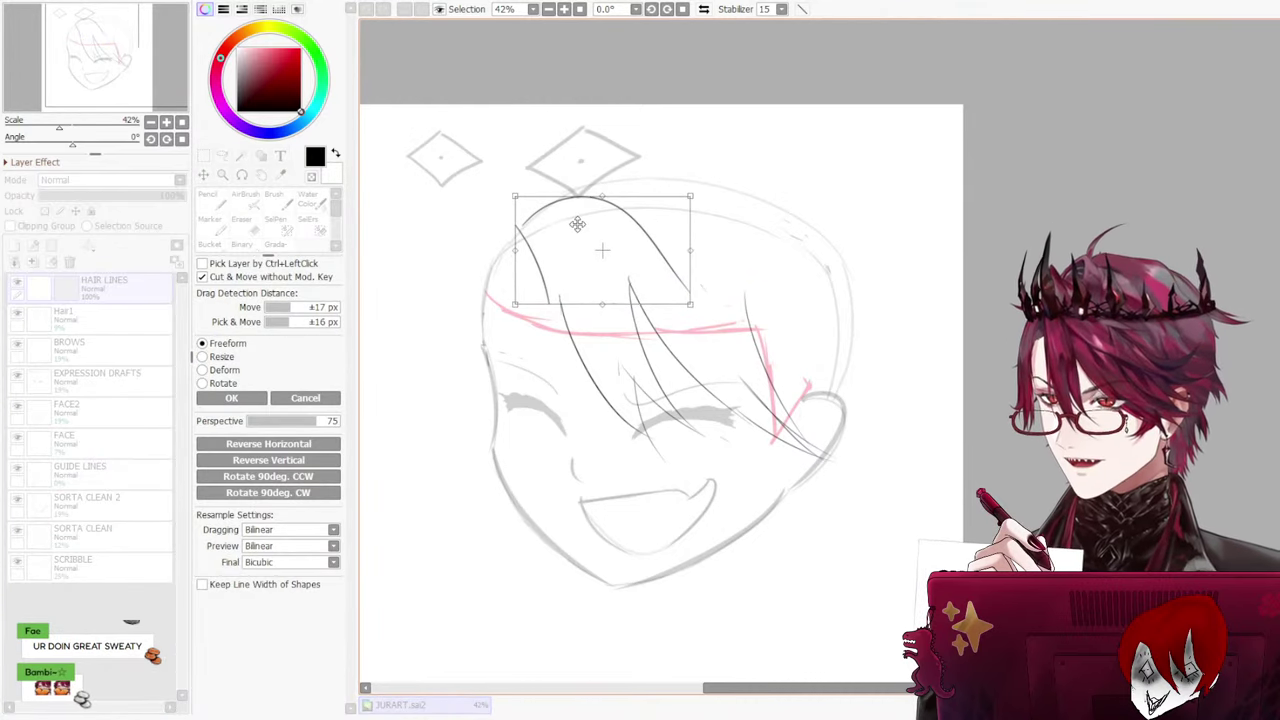
mouse_move(577, 224)
mouse_down()
mouse_move(582, 240)
mouse_move(587, 231)
mouse_up()
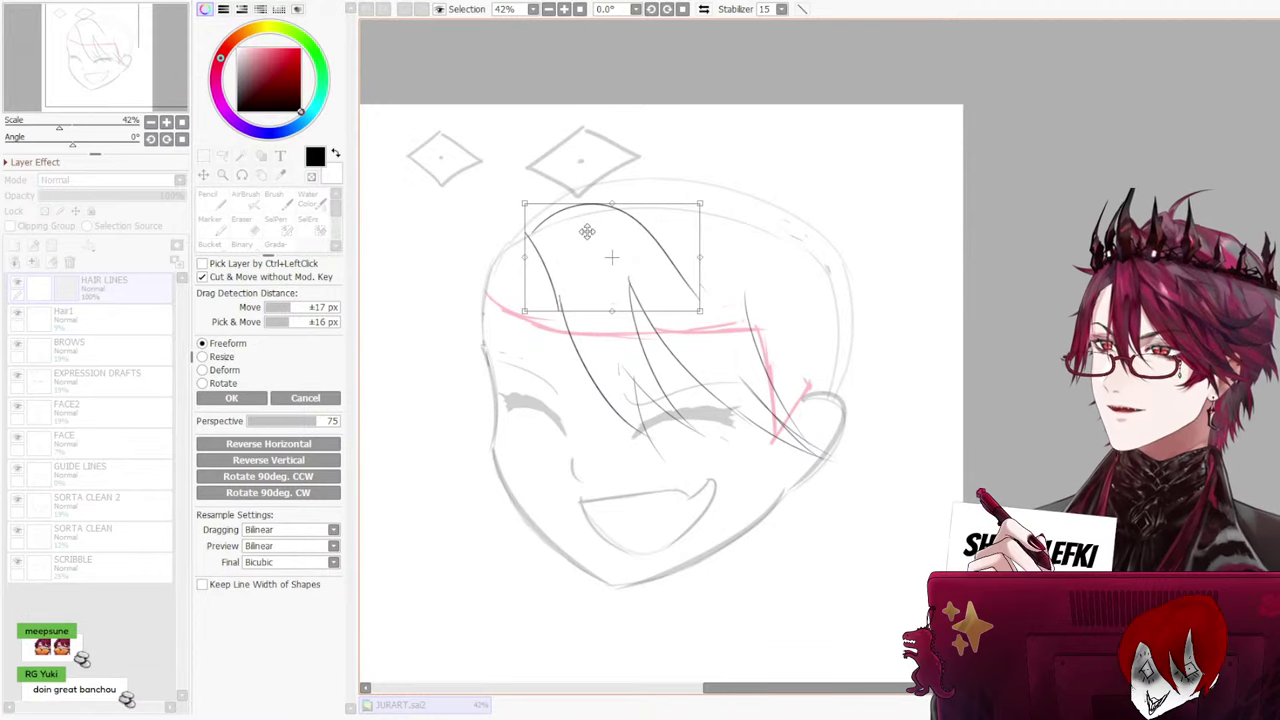
click(258, 398)
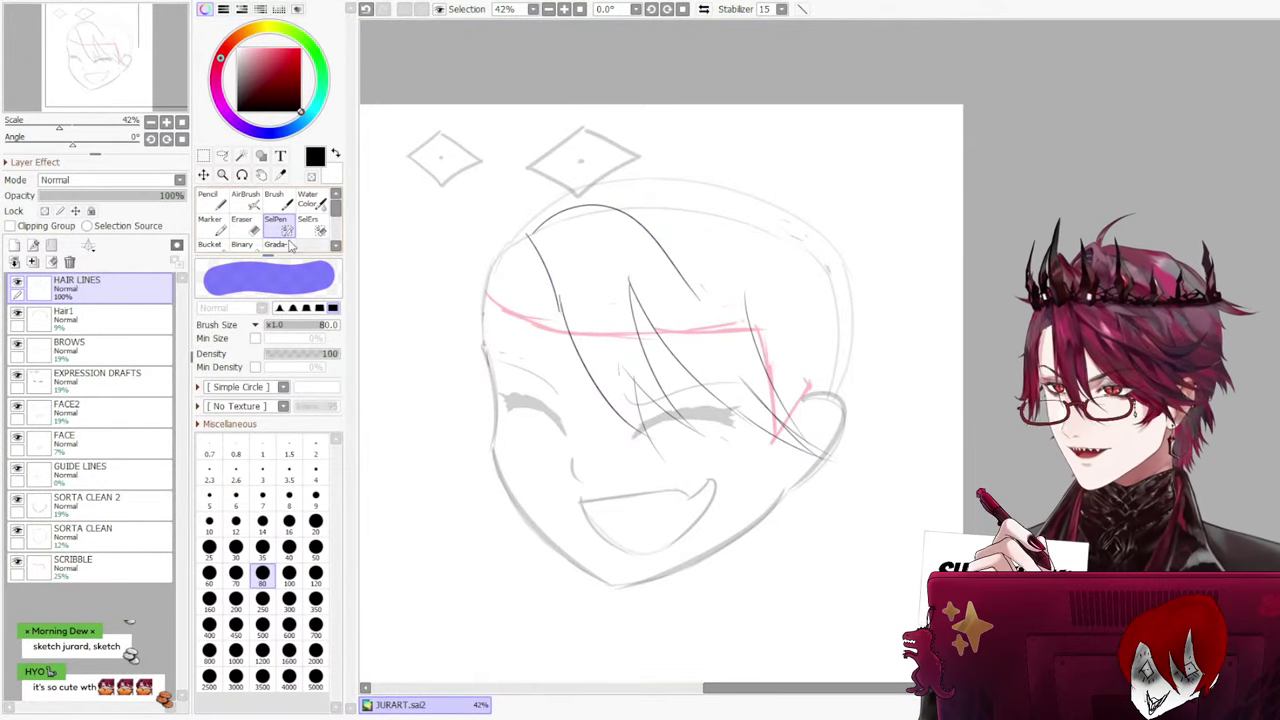
Select the arched strand, the long bang's upper part and the middle bang's tip with the 80-size selection pen
click(210, 199)
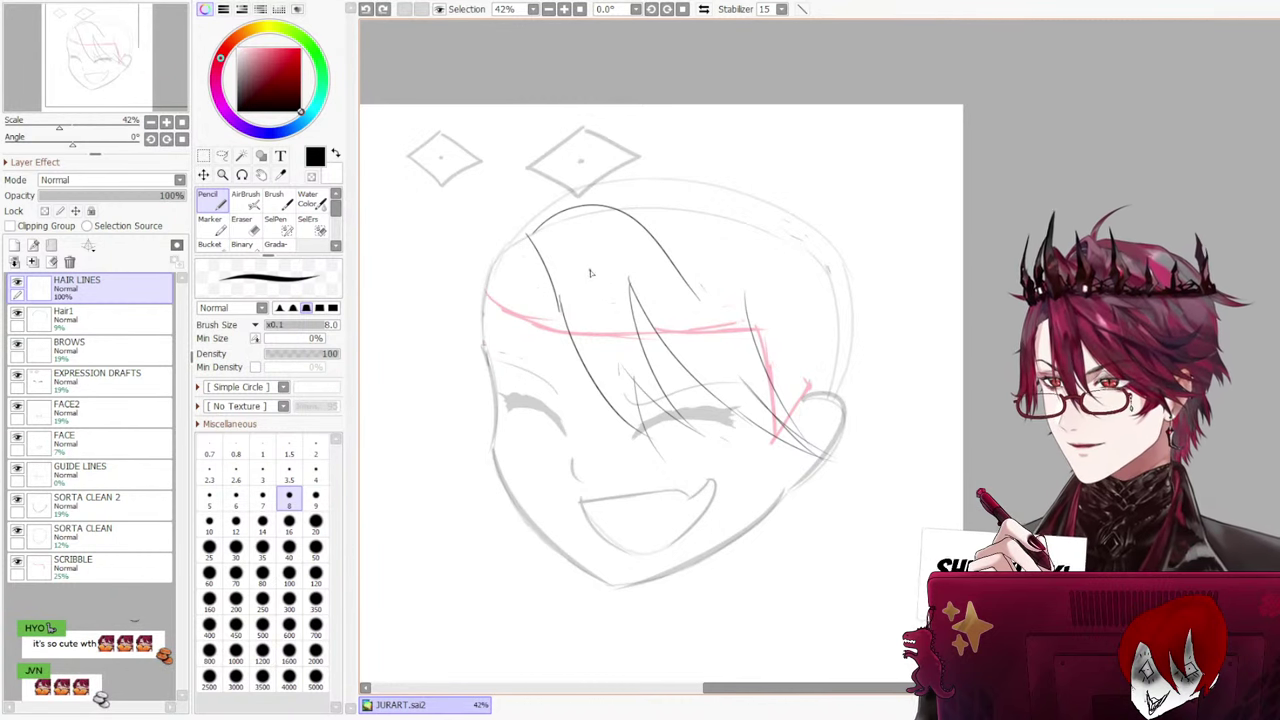
click(284, 228)
mouse_move(545, 238)
mouse_down()
mouse_move(583, 214)
mouse_move(659, 232)
mouse_move(683, 284)
mouse_move(659, 243)
mouse_move(556, 243)
mouse_up()
drag(636, 236, 632, 275)
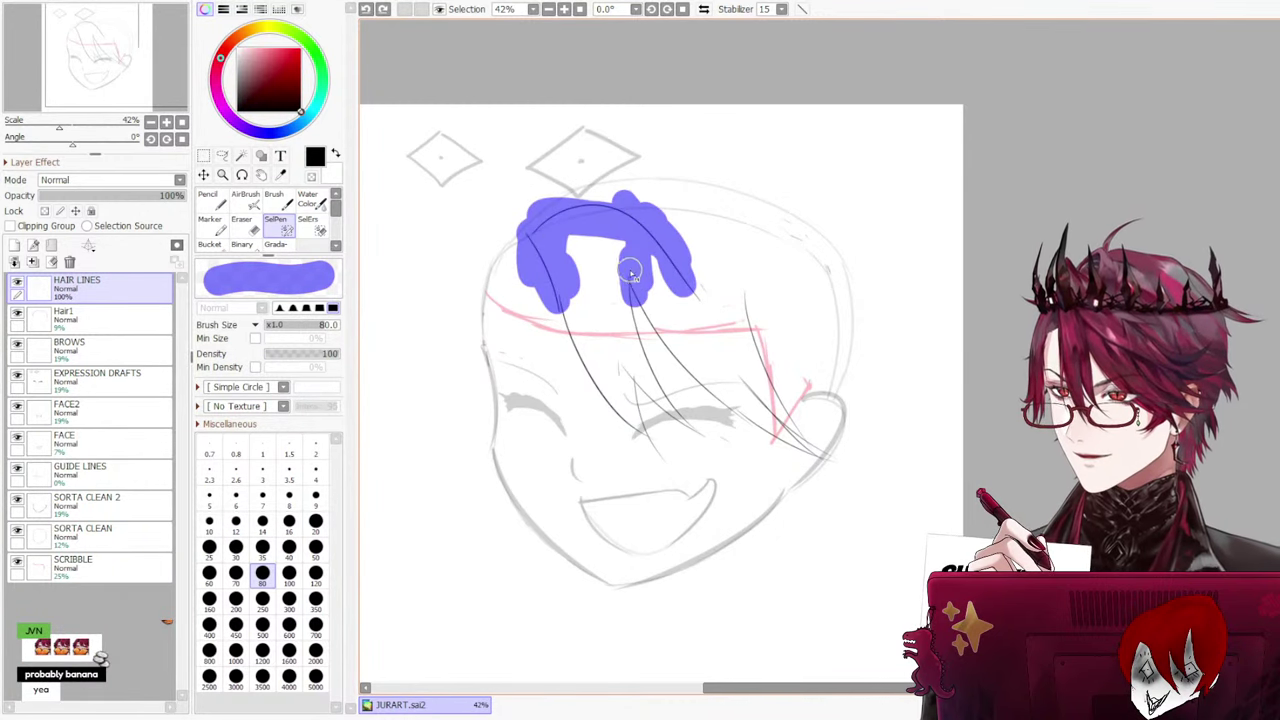
Try reshaping the selected strands with a Freeform transform, shifting them and stretching their upper corner toward the head's left contour
key(ctrl+t)
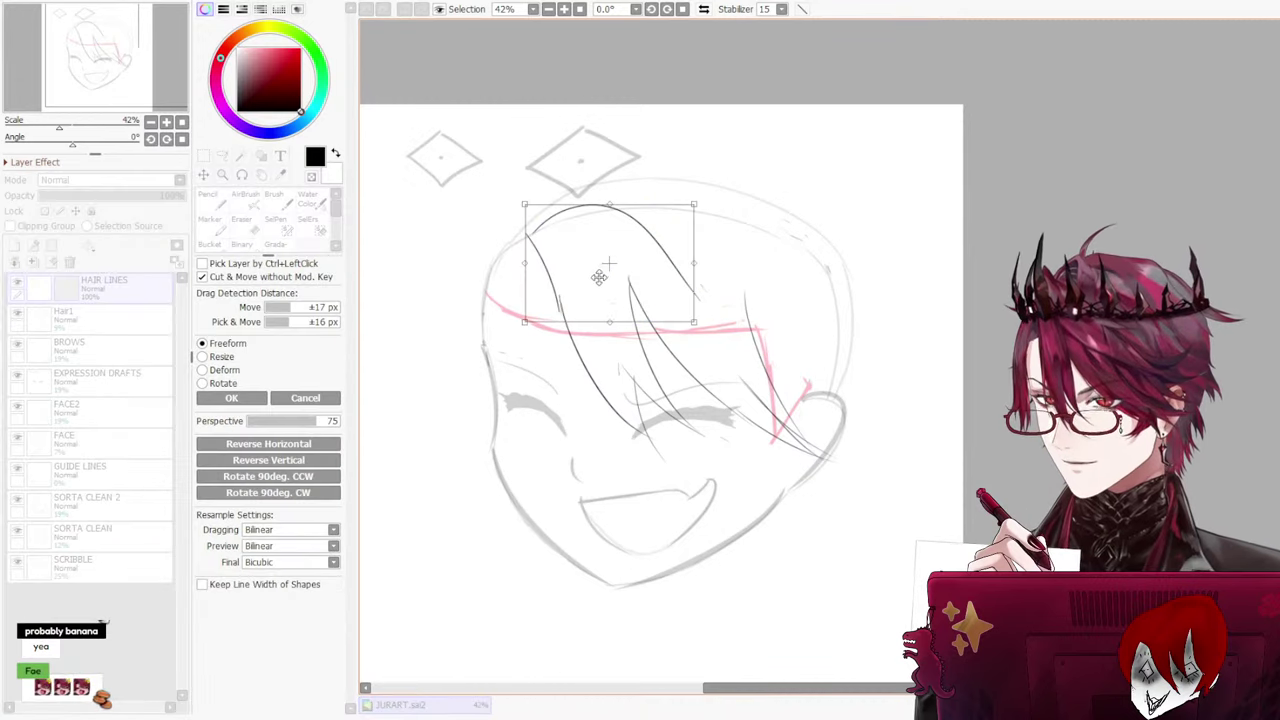
drag(612, 288, 605, 277)
drag(540, 232, 546, 222)
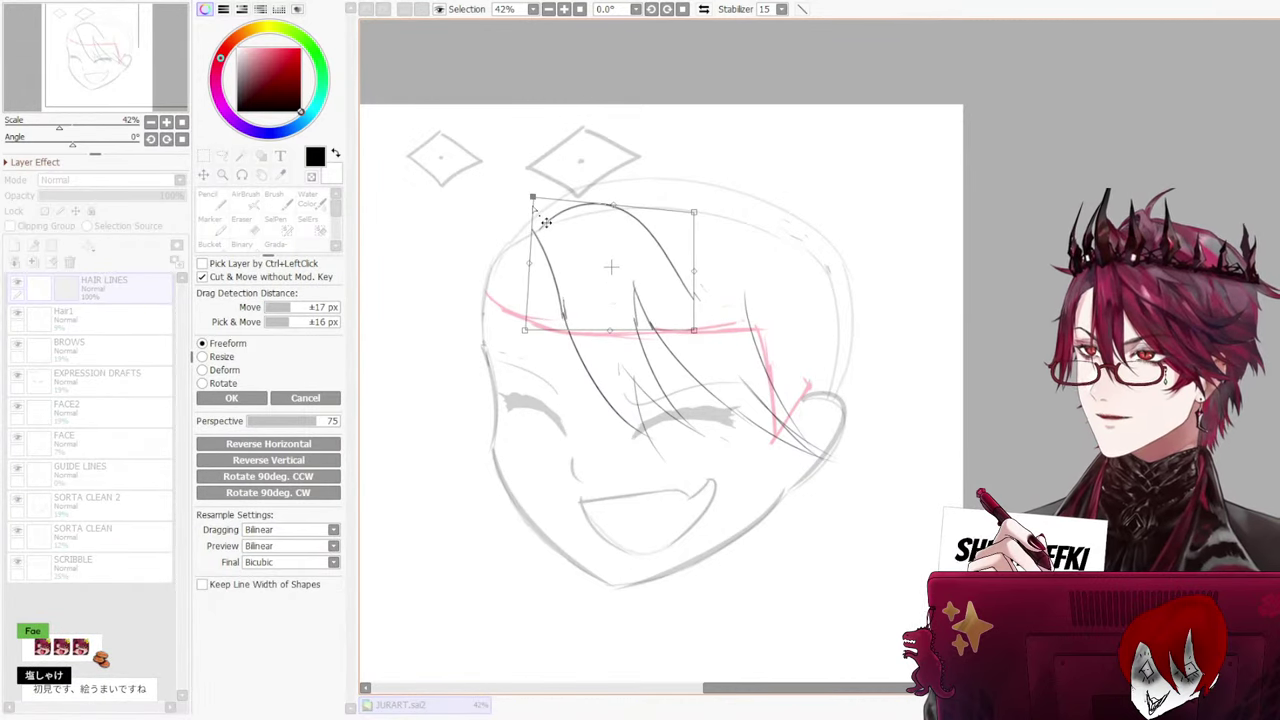
drag(697, 213, 709, 205)
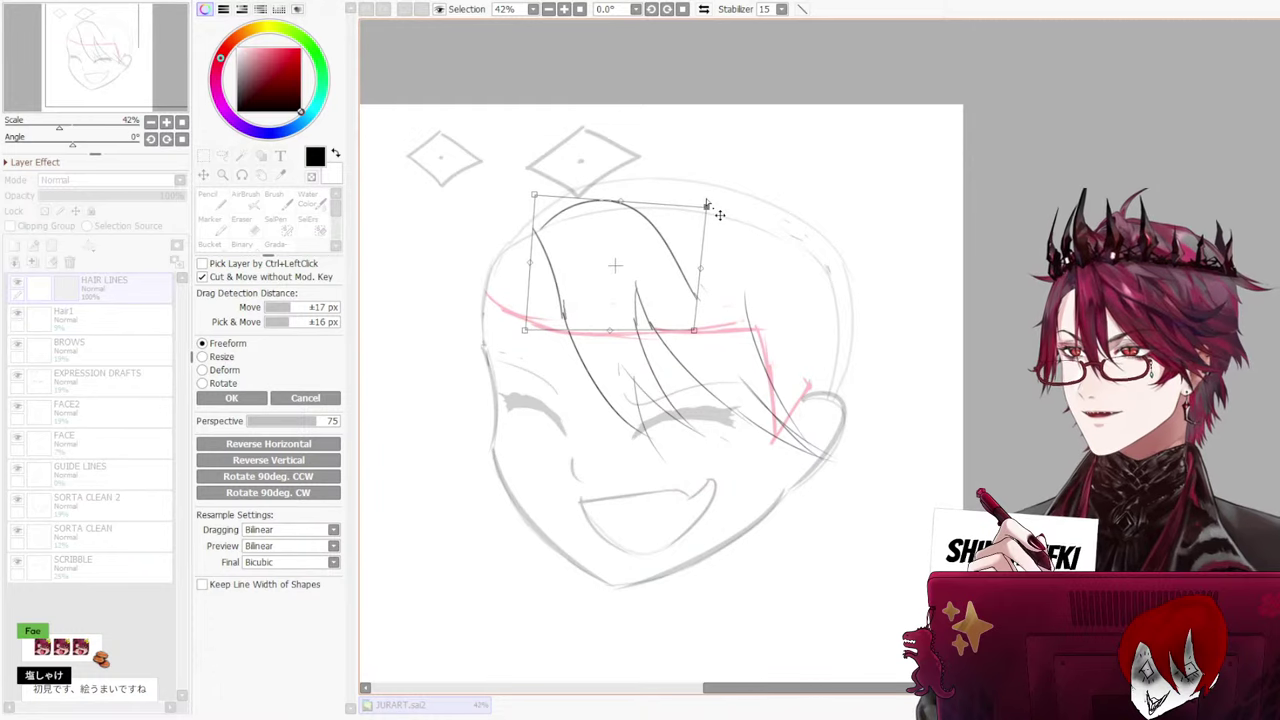
drag(633, 265, 637, 261)
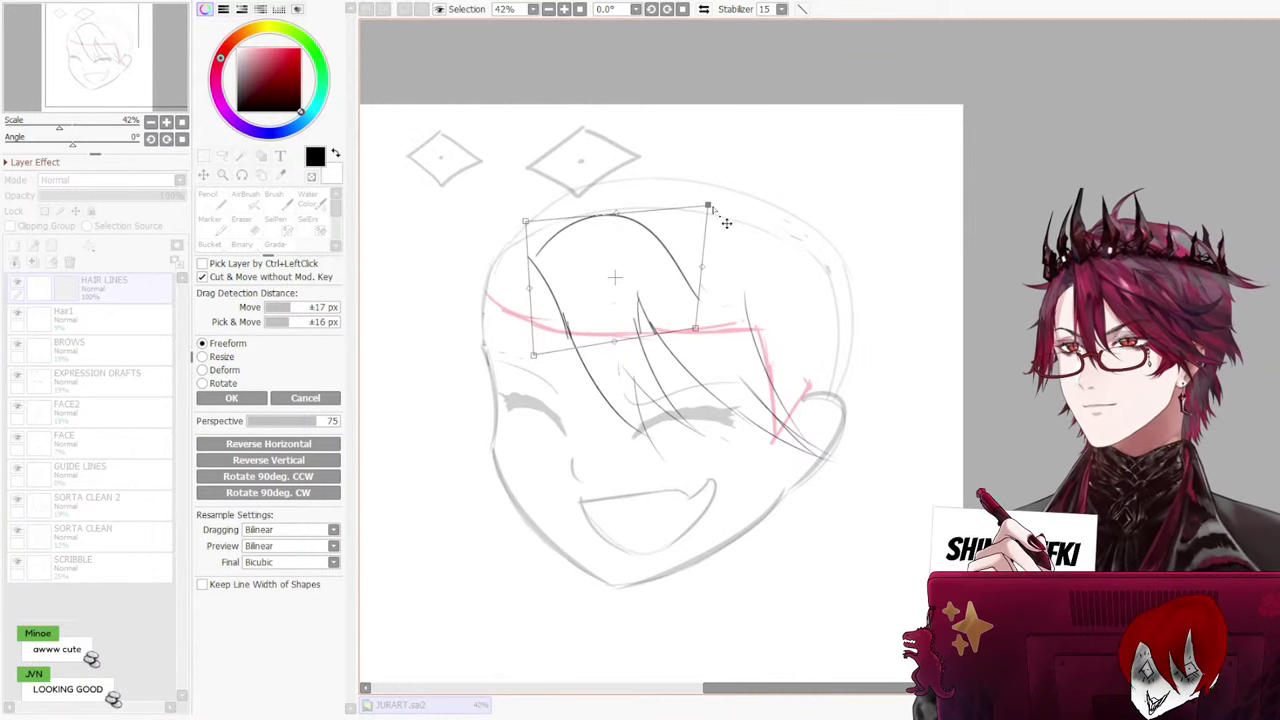
drag(538, 241, 529, 233)
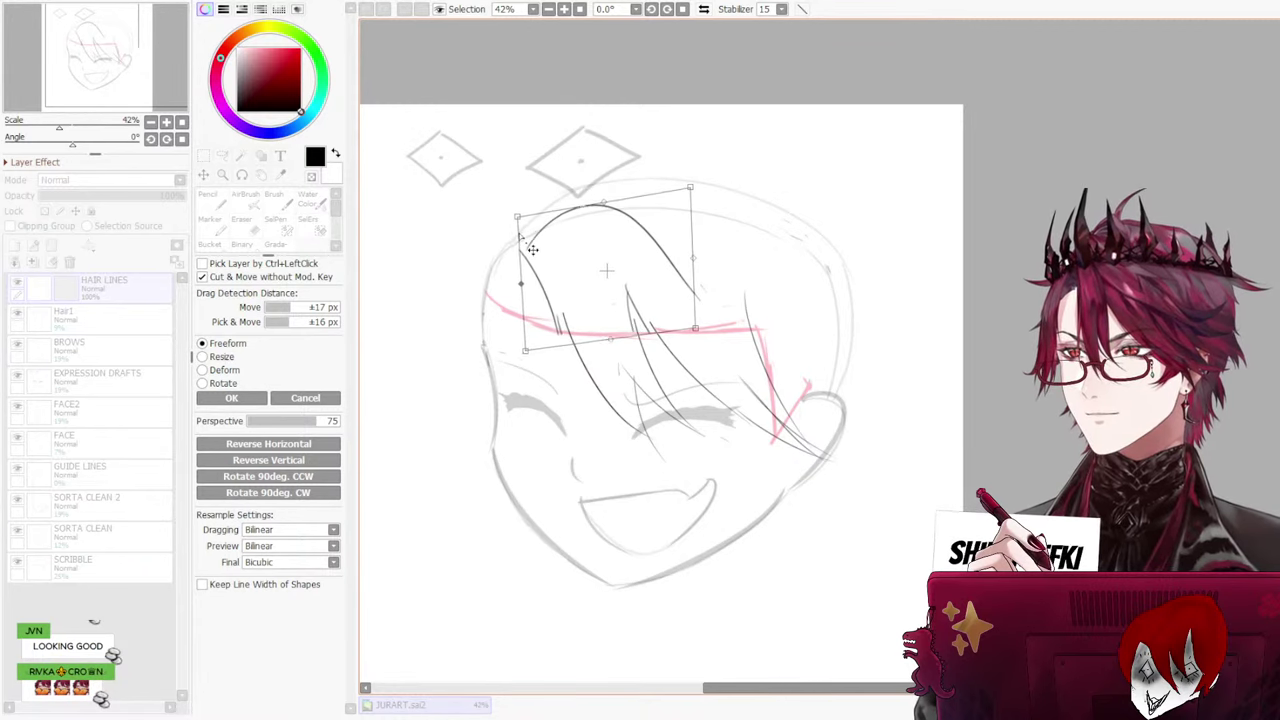
drag(521, 244, 517, 243)
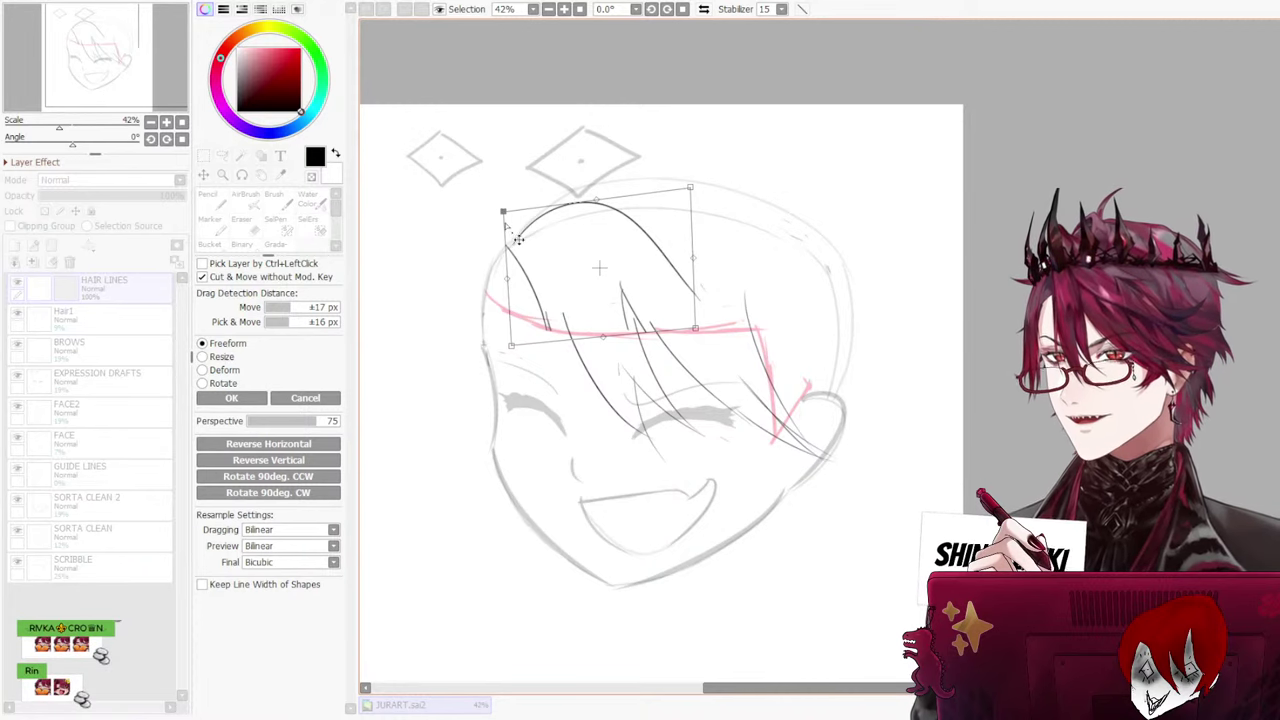
drag(518, 238, 509, 226)
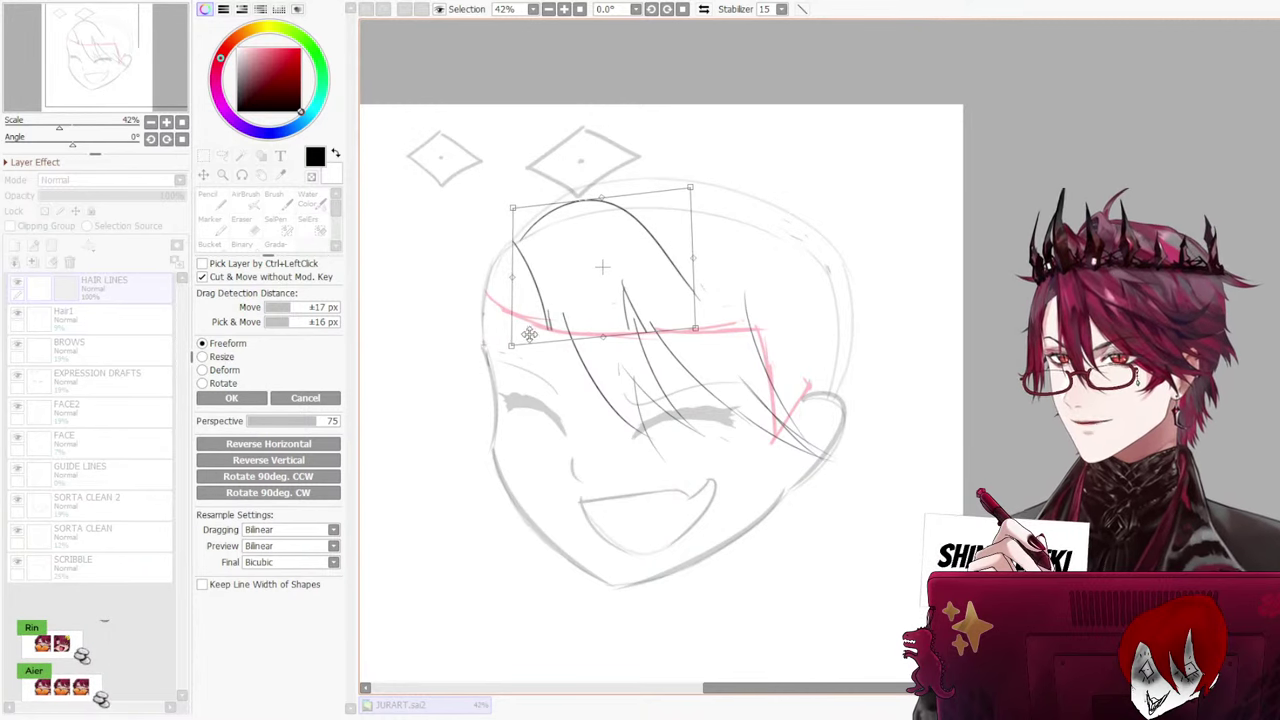
drag(529, 334, 530, 350)
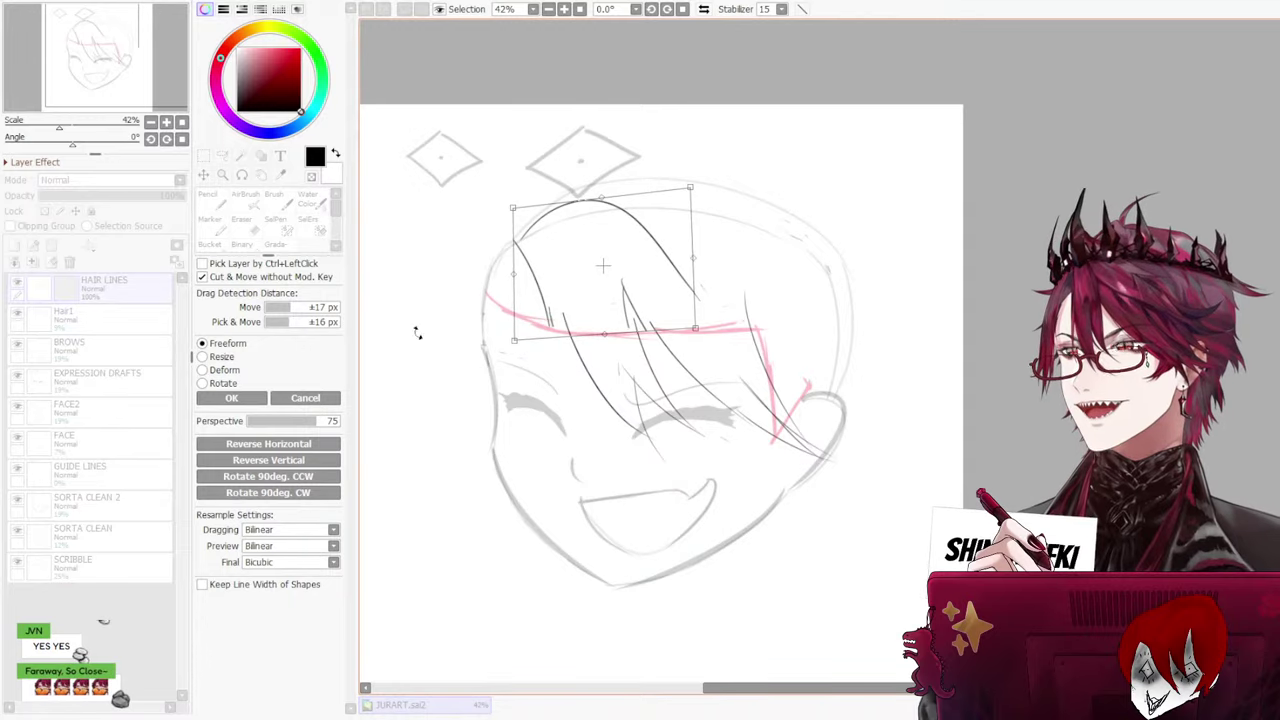
click(231, 398)
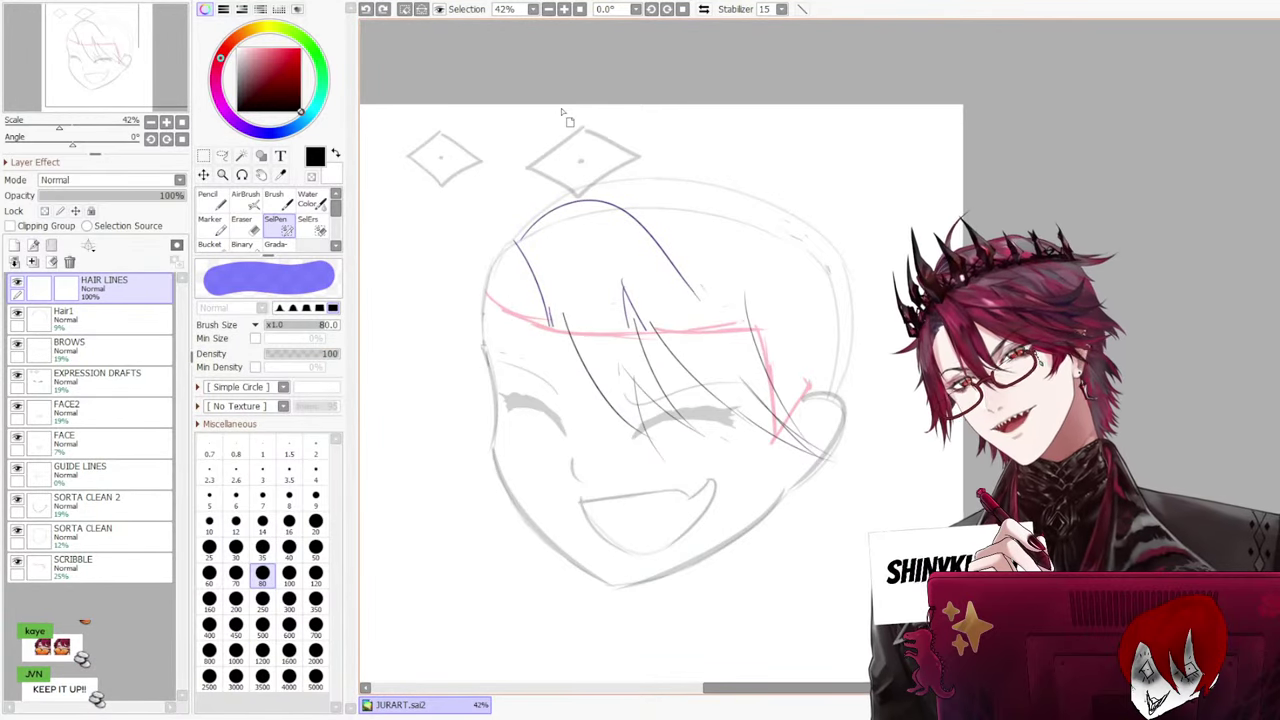
Undo the freeform reshaping and restore the slightly lowered position of the arched strand and the long bang's top
key(ctrl+z)
key(ctrl+z)
key(ctrl+z)
key(ctrl+z)
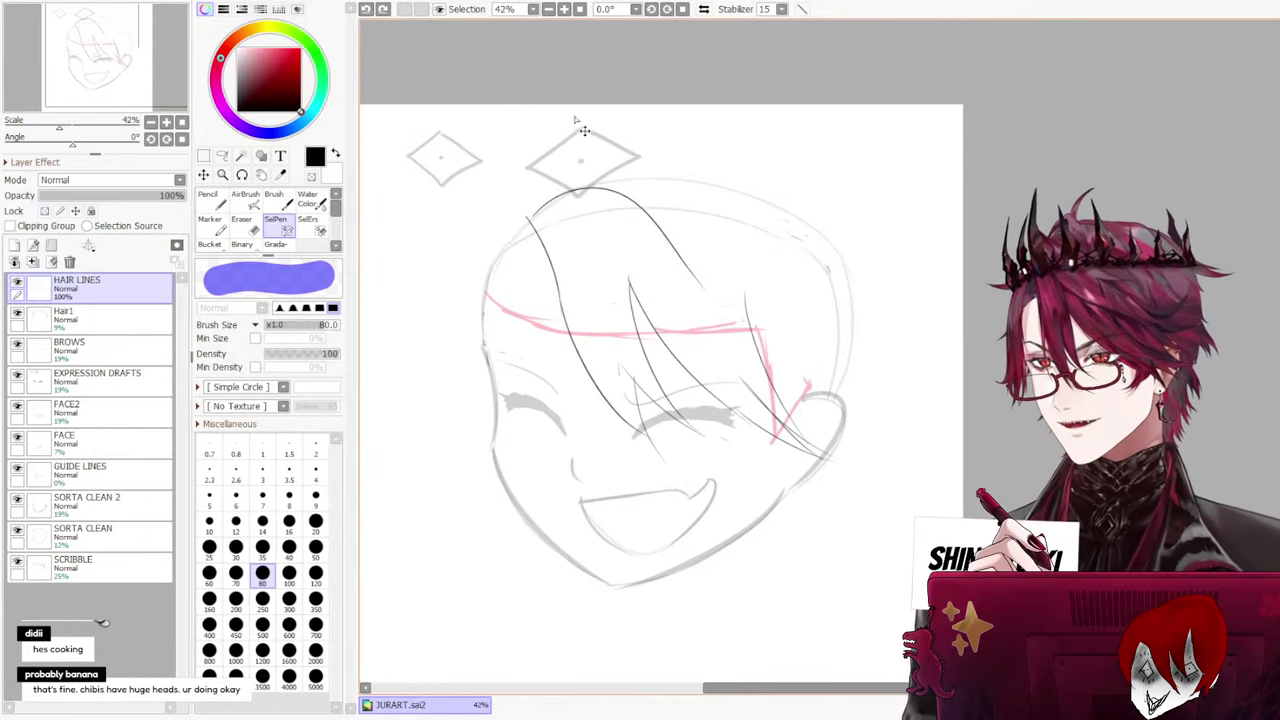
drag(583, 130, 591, 150)
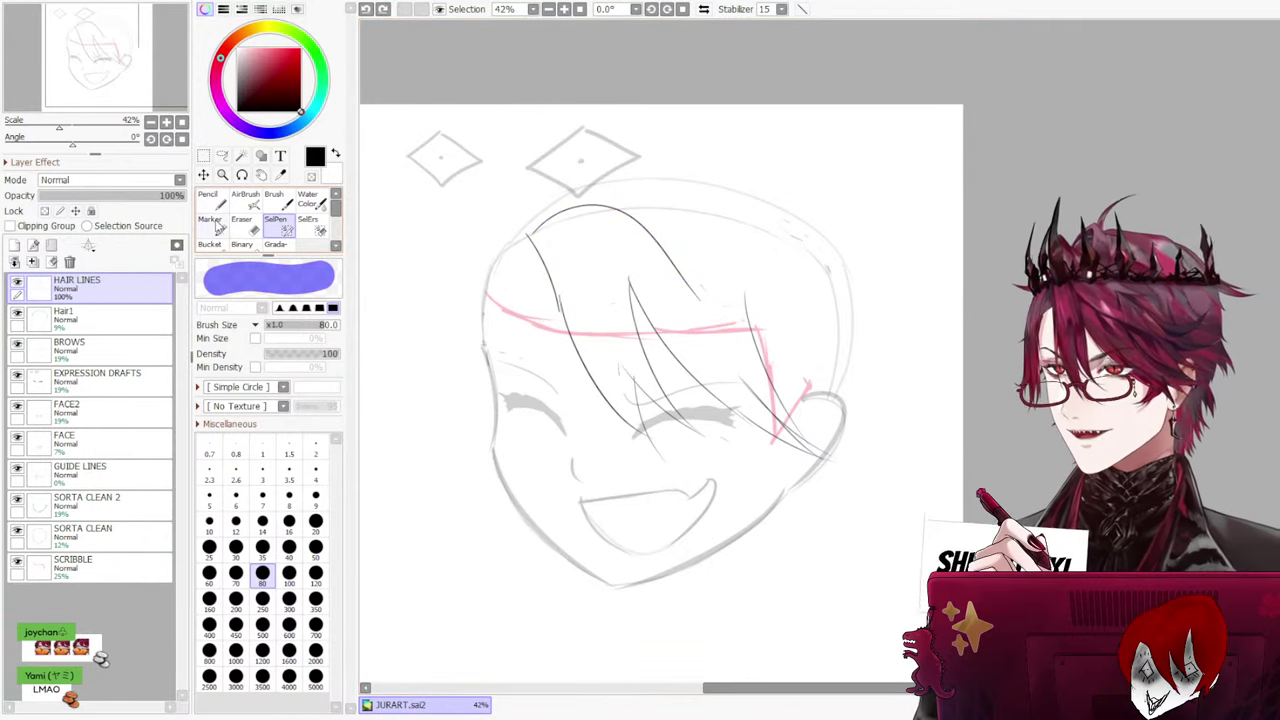
Try selecting the middle bangs' upper tip and pulling it down with a Freeform transform, and undo it
click(282, 226)
drag(645, 330, 634, 286)
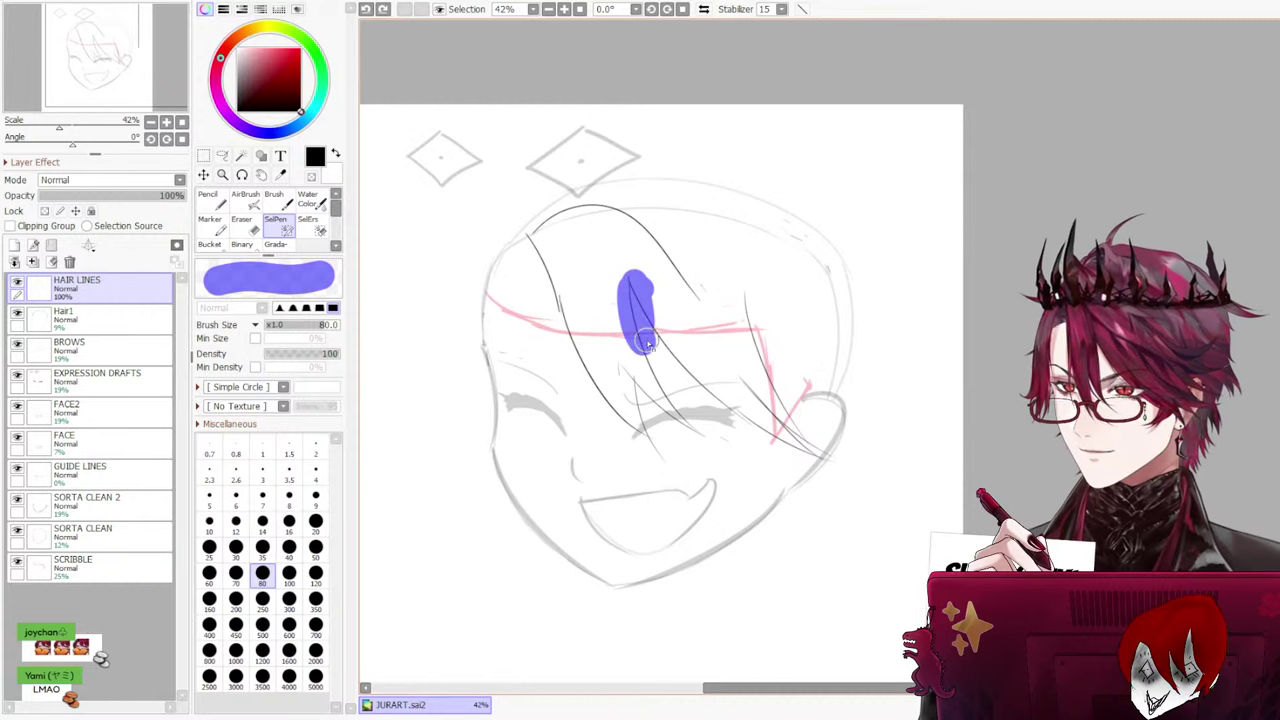
mouse_move(648, 343)
mouse_down()
mouse_move(645, 315)
mouse_move(657, 350)
mouse_move(626, 298)
mouse_move(683, 297)
mouse_move(688, 331)
mouse_up()
key(ctrl+t)
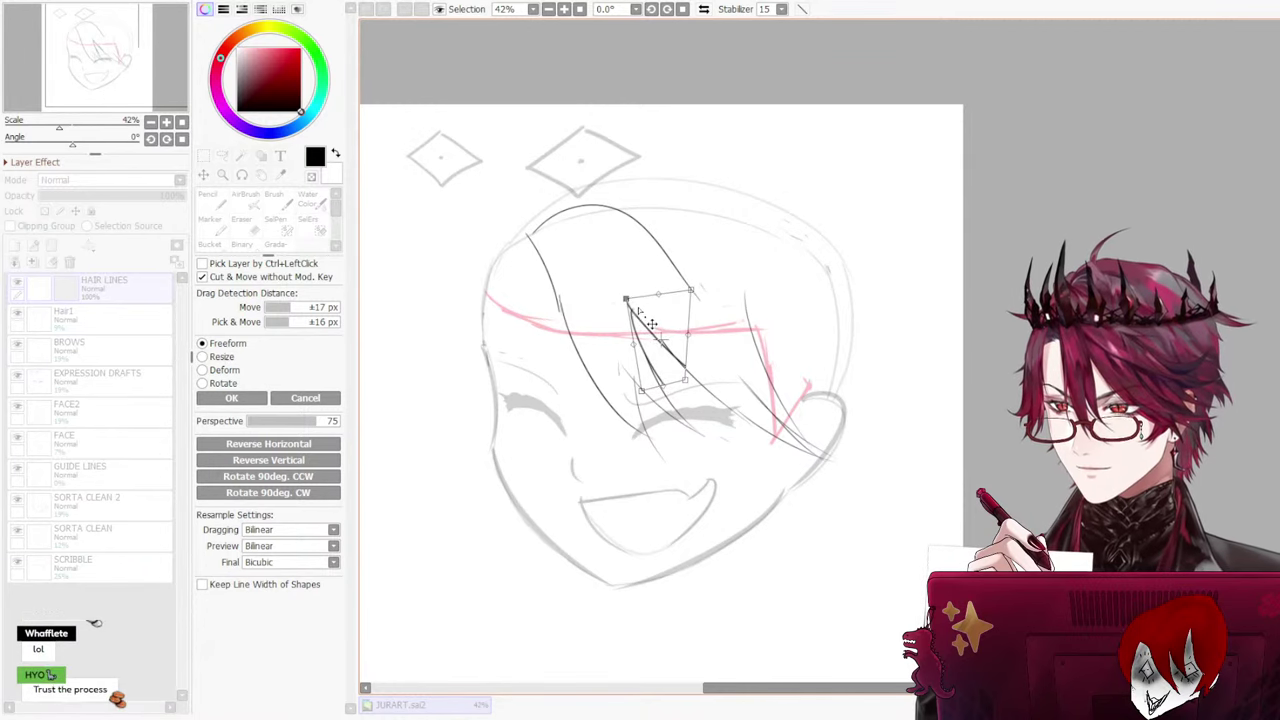
drag(625, 298, 641, 330)
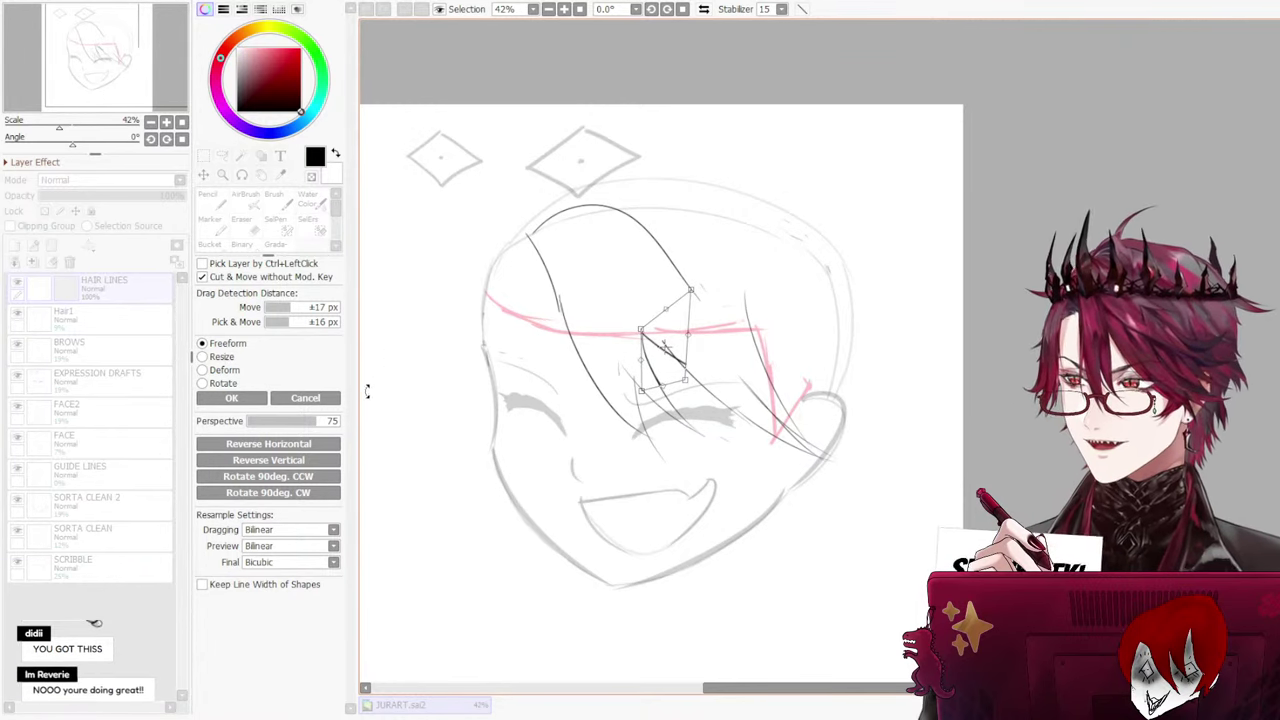
click(231, 398)
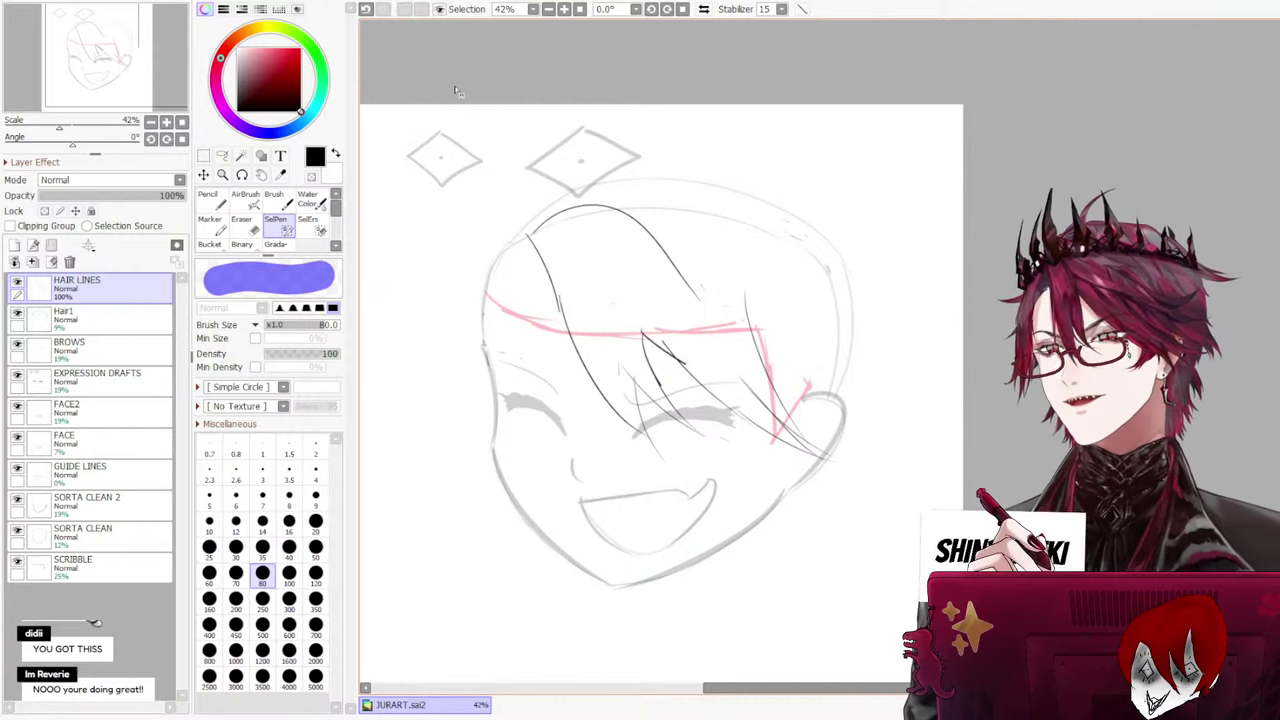
key(ctrl+z)
key(ctrl+z)
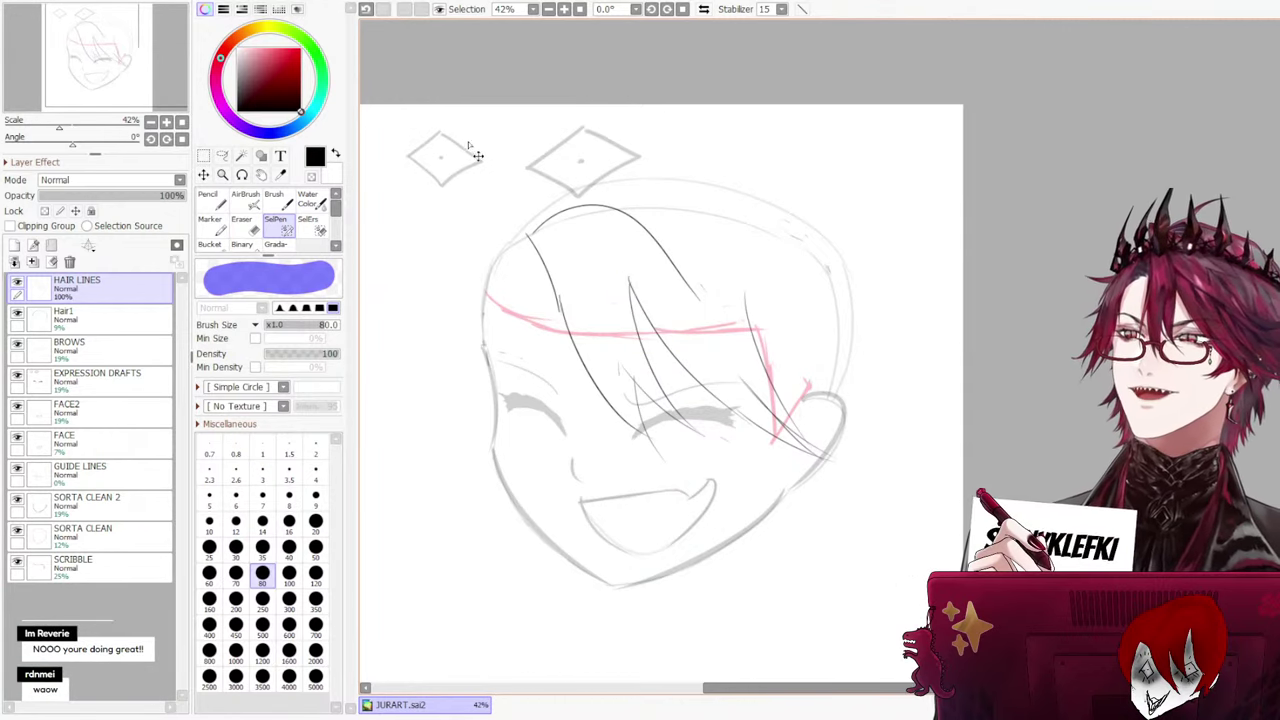
Erase the middle bangs' pointed top and the join between the arched strand and the long bang with a size-30 eraser
key(e)
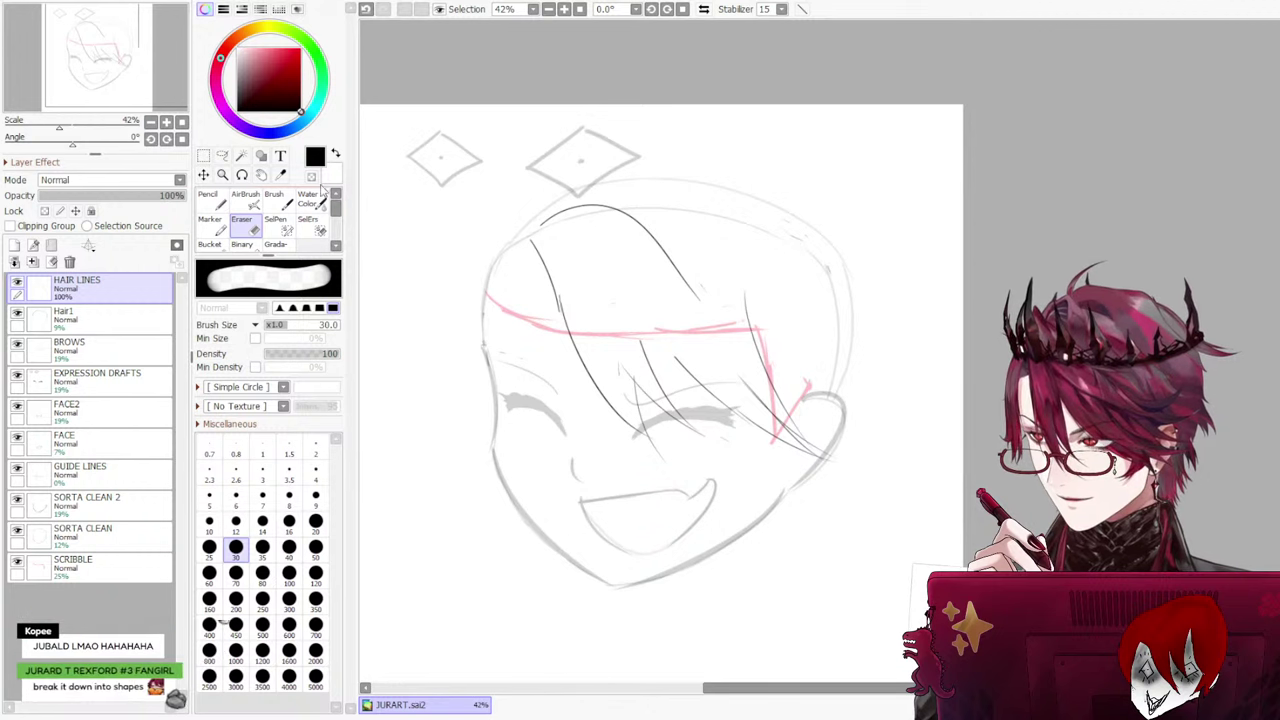
click(214, 200)
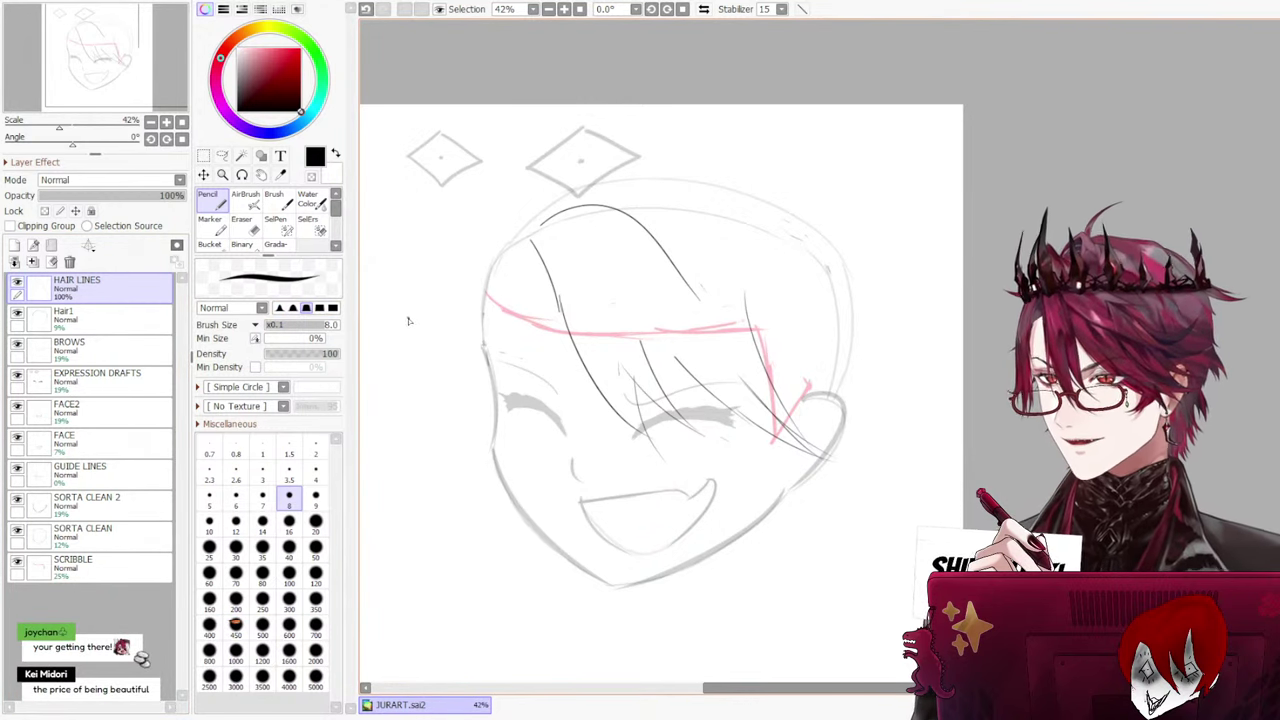
Lower the opacity of the Hair1 layer to 7% and of the SORTA CLEAN layer to 10%
click(100, 318)
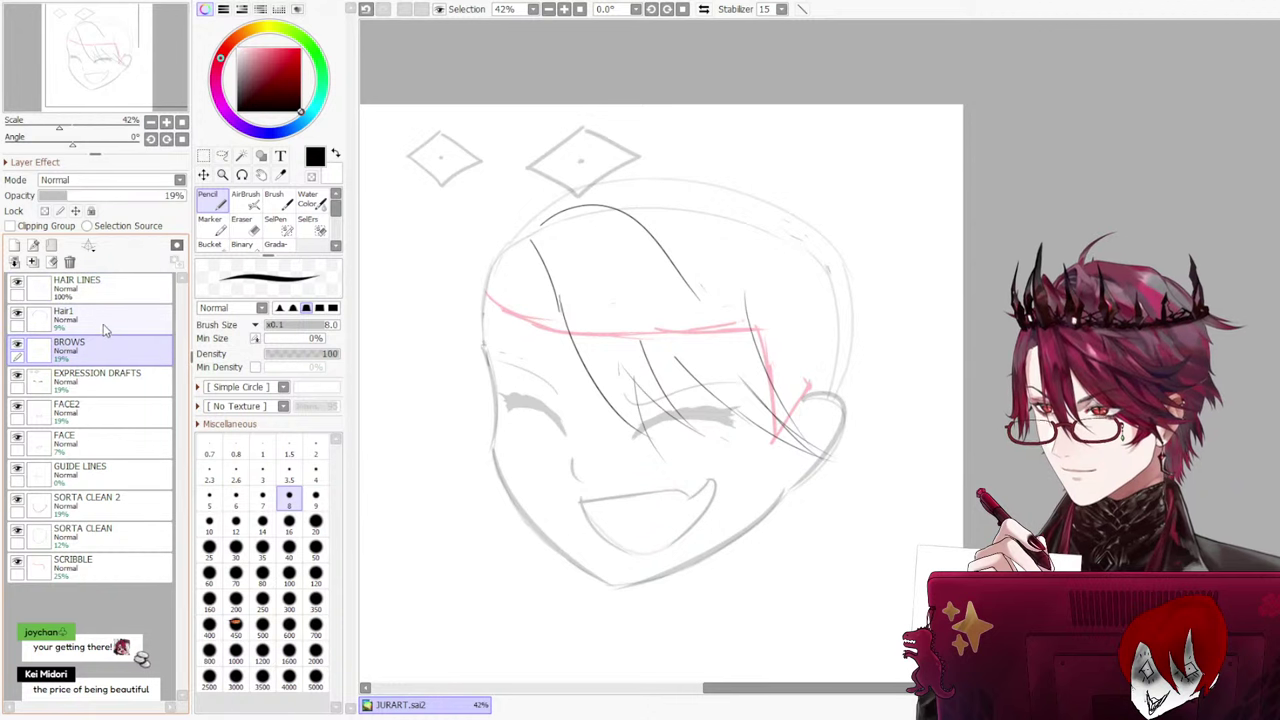
drag(58, 200, 48, 199)
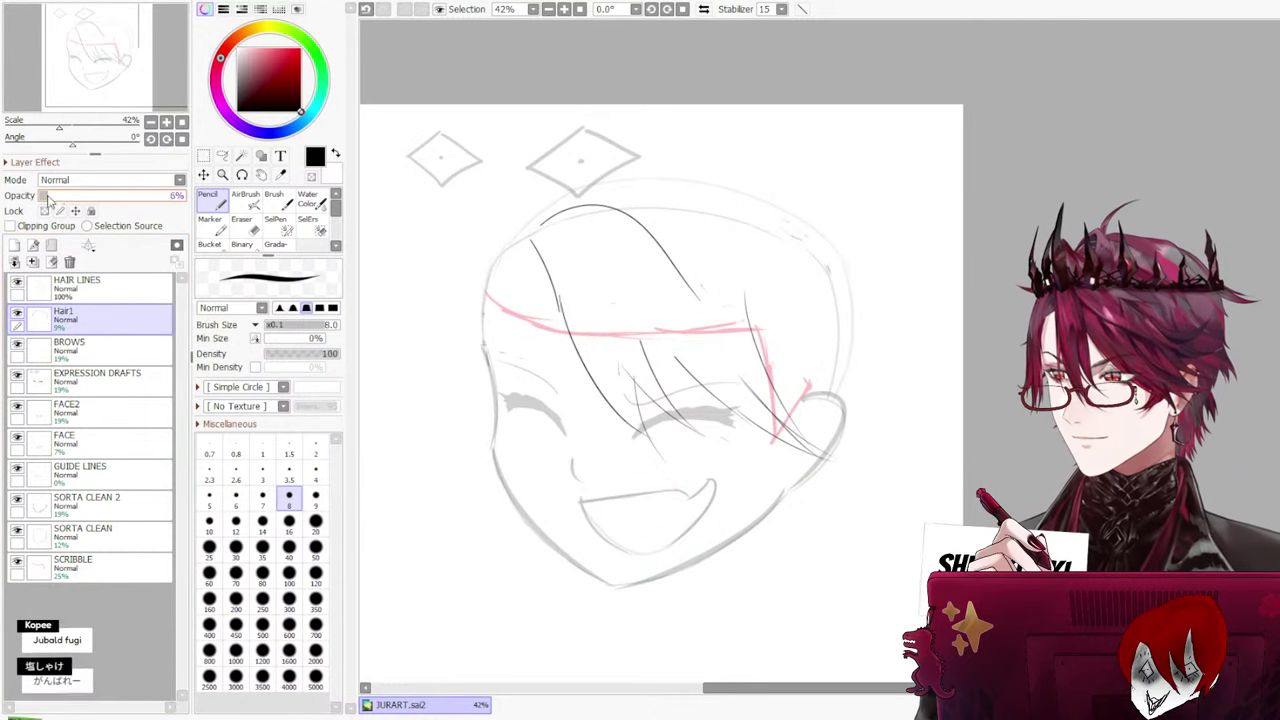
click(100, 535)
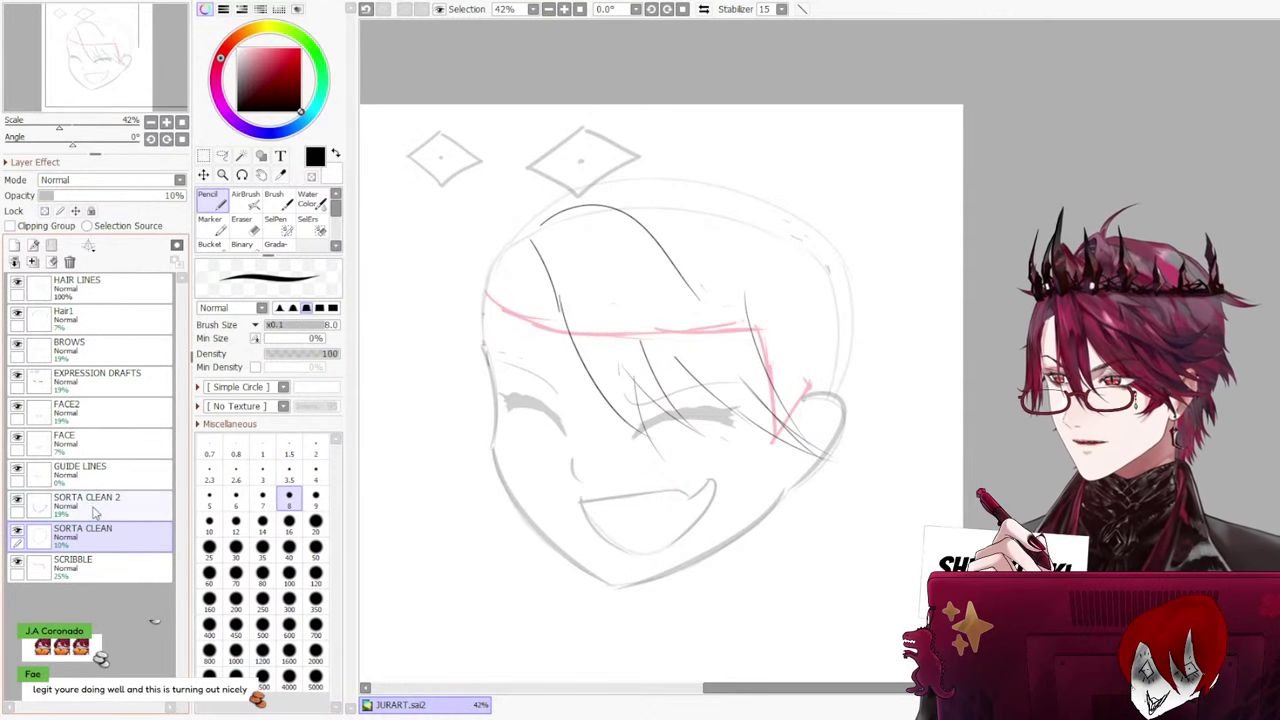
Lower the SCRIBBLE layer's opacity to 4% and make the HAIR LINES layer active again
click(100, 475)
click(91, 540)
click(97, 508)
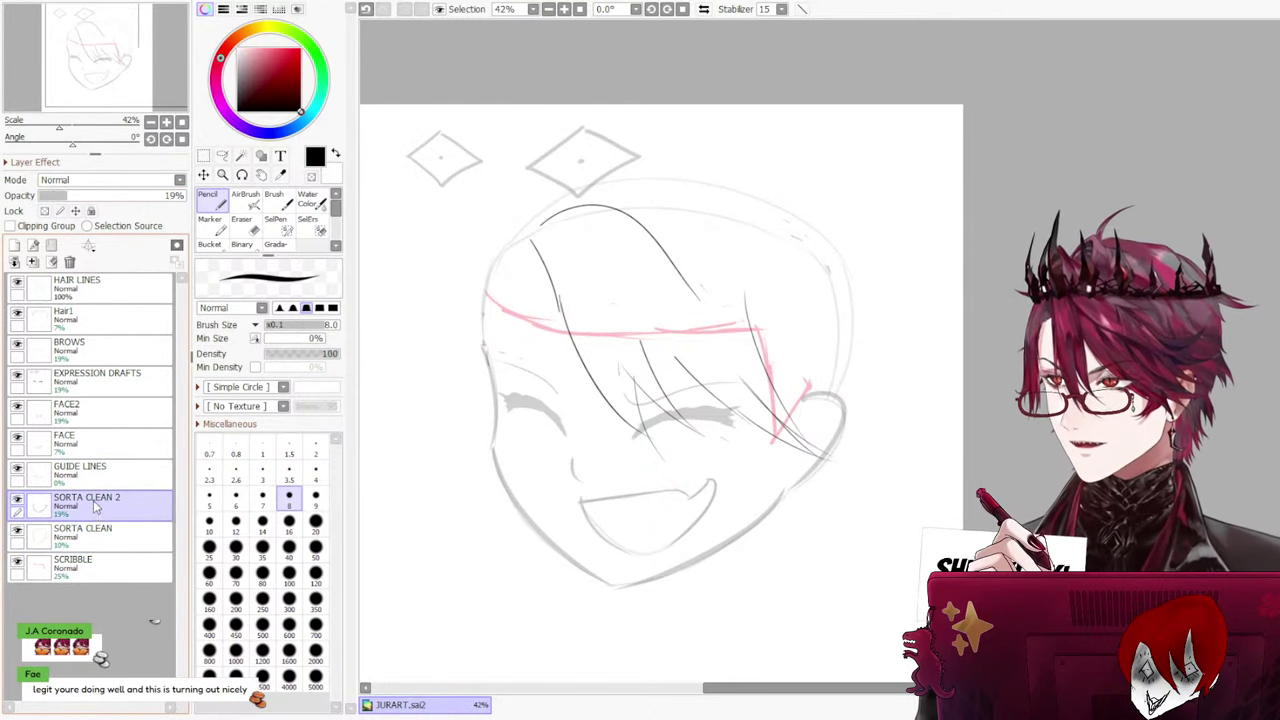
click(114, 540)
click(113, 507)
click(113, 480)
click(100, 535)
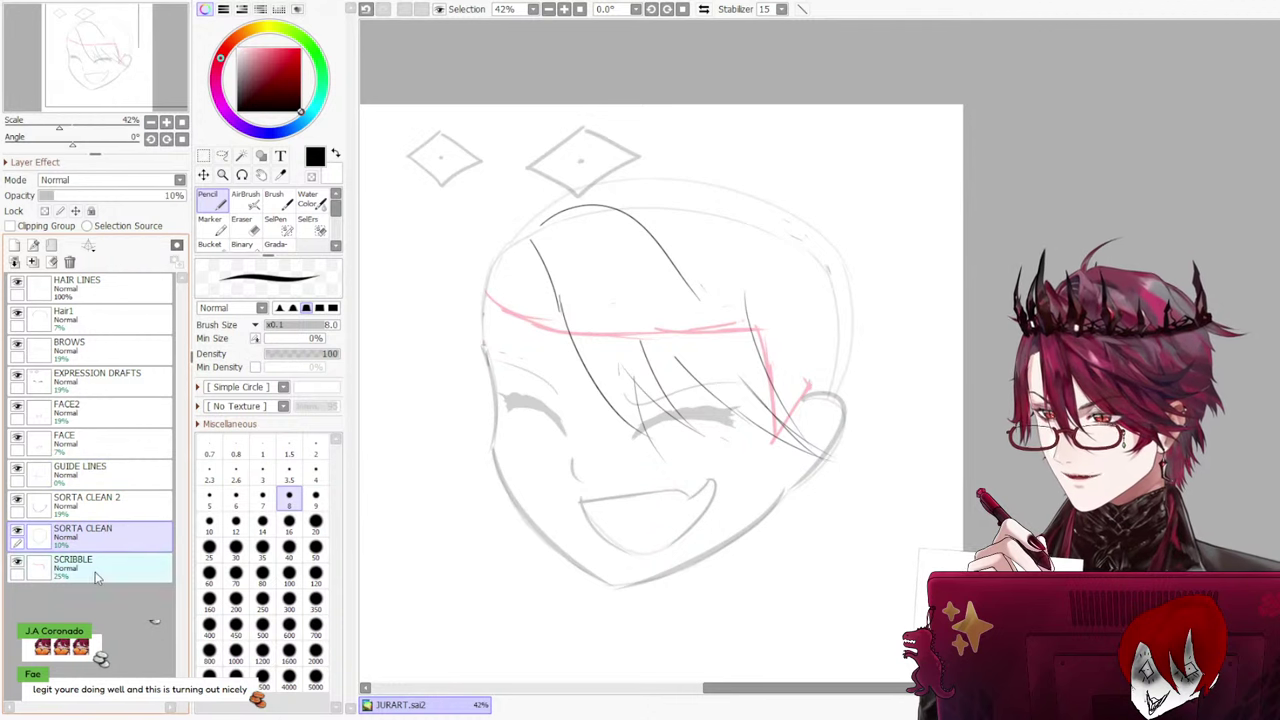
click(100, 565)
drag(62, 203, 35, 200)
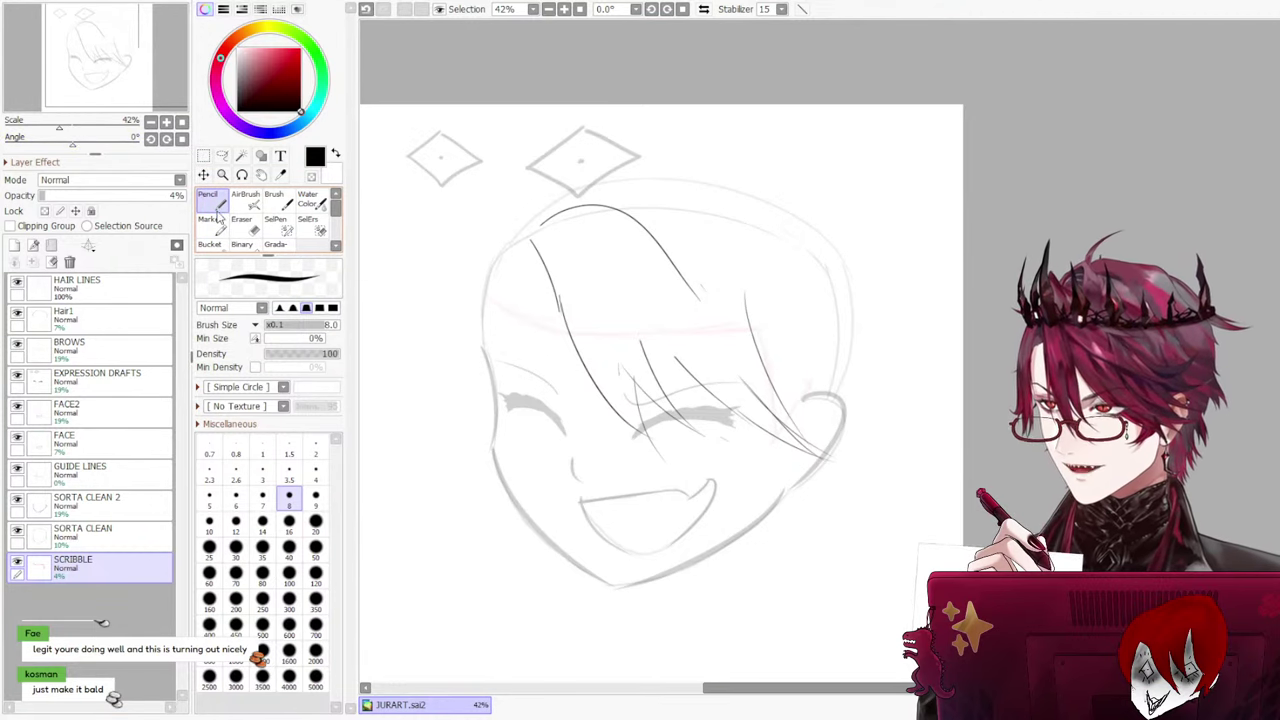
click(110, 287)
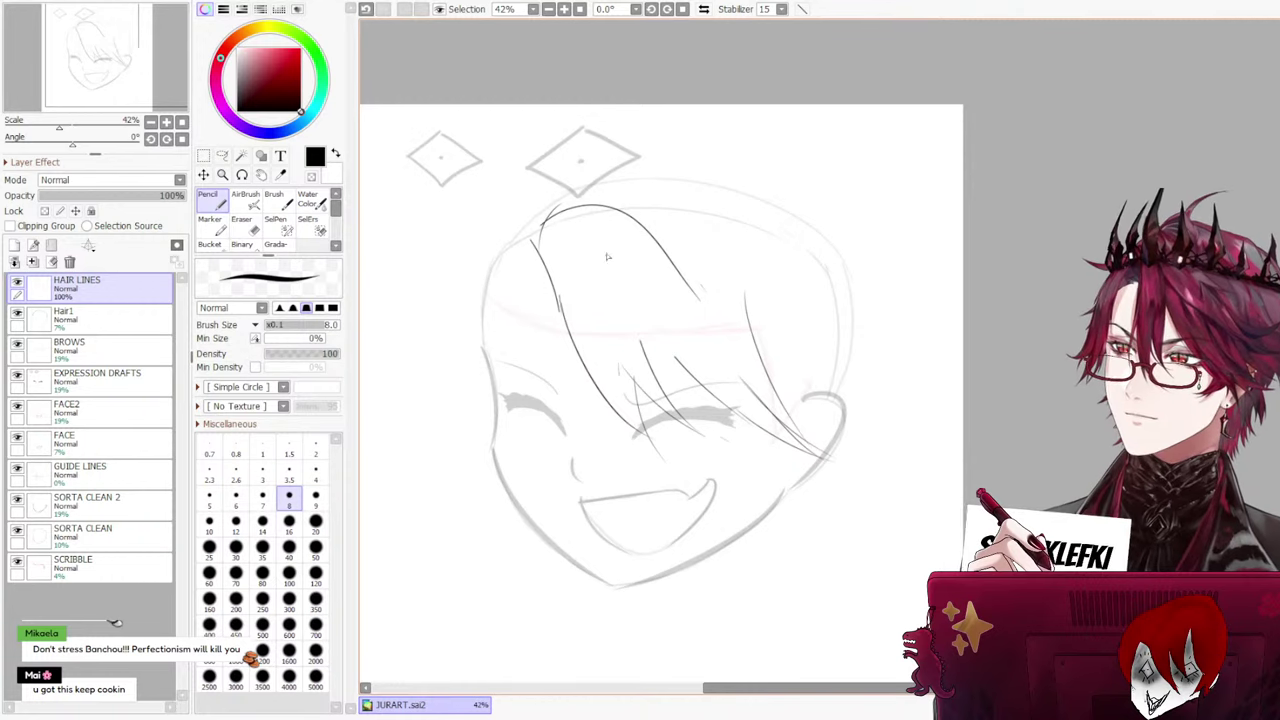
Try several curved pencil strands from the head's upper left down along the face's left contour, undoing each one
key(ctrl+z)
key(ctrl+z)
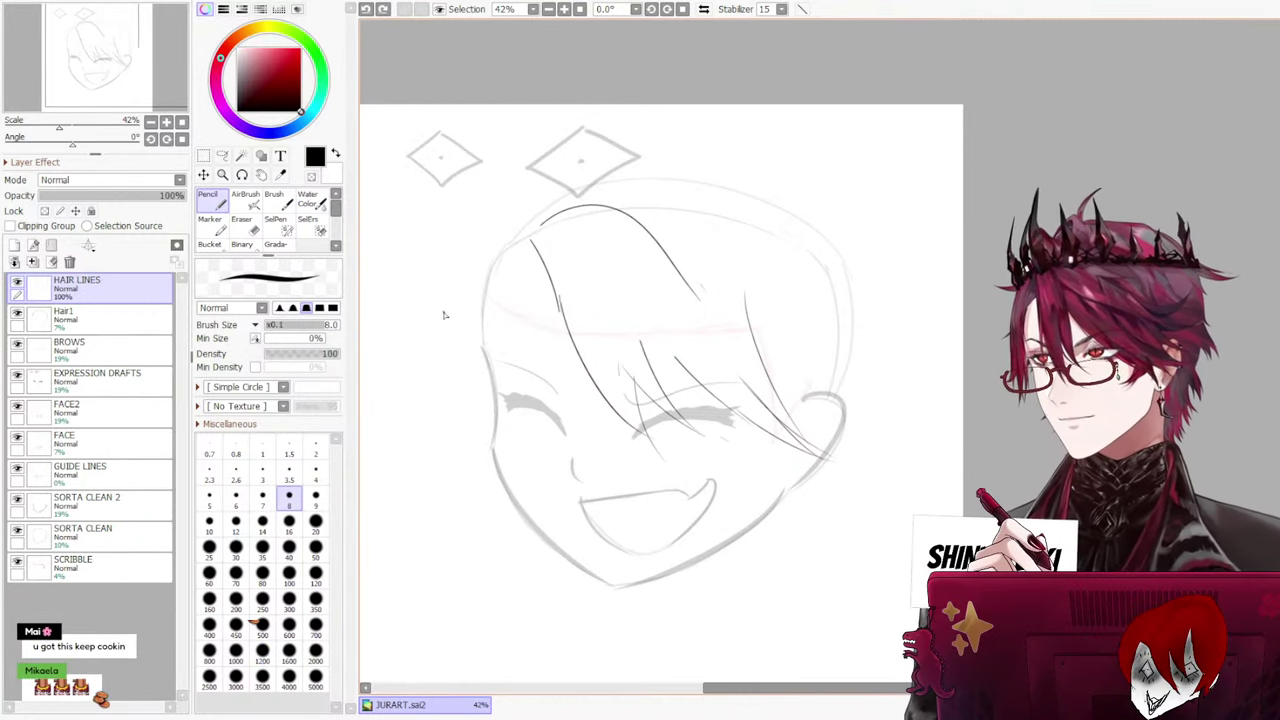
mouse_move(520, 230)
mouse_down()
mouse_move(471, 326)
mouse_move(485, 446)
mouse_up()
key(ctrl+z)
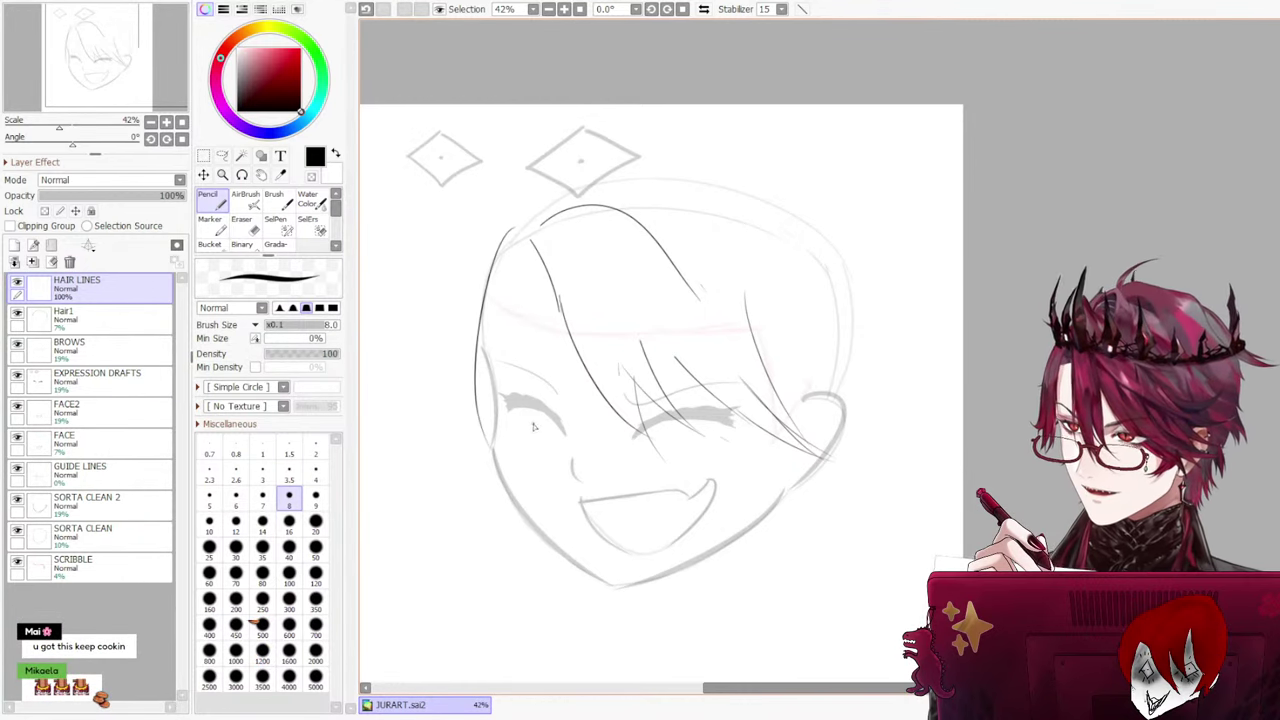
key(ctrl+z)
drag(507, 228, 490, 462)
key(ctrl+z)
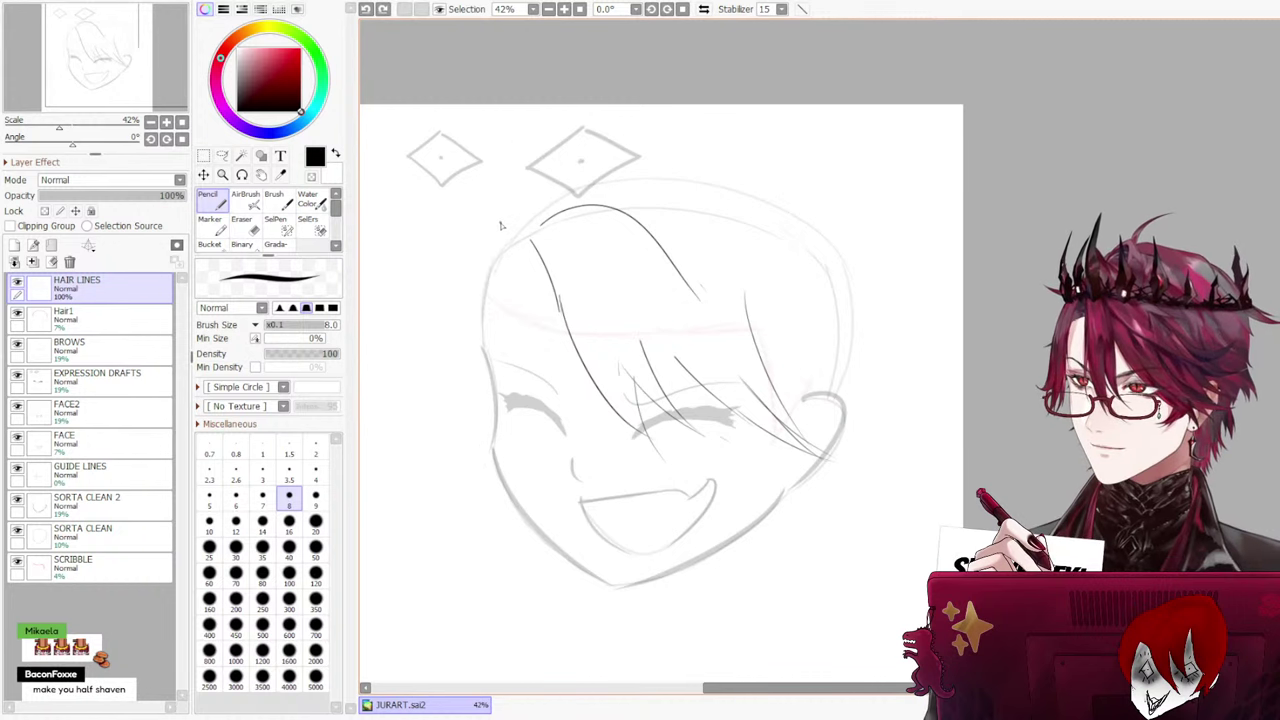
drag(501, 226, 462, 432)
key(ctrl+z)
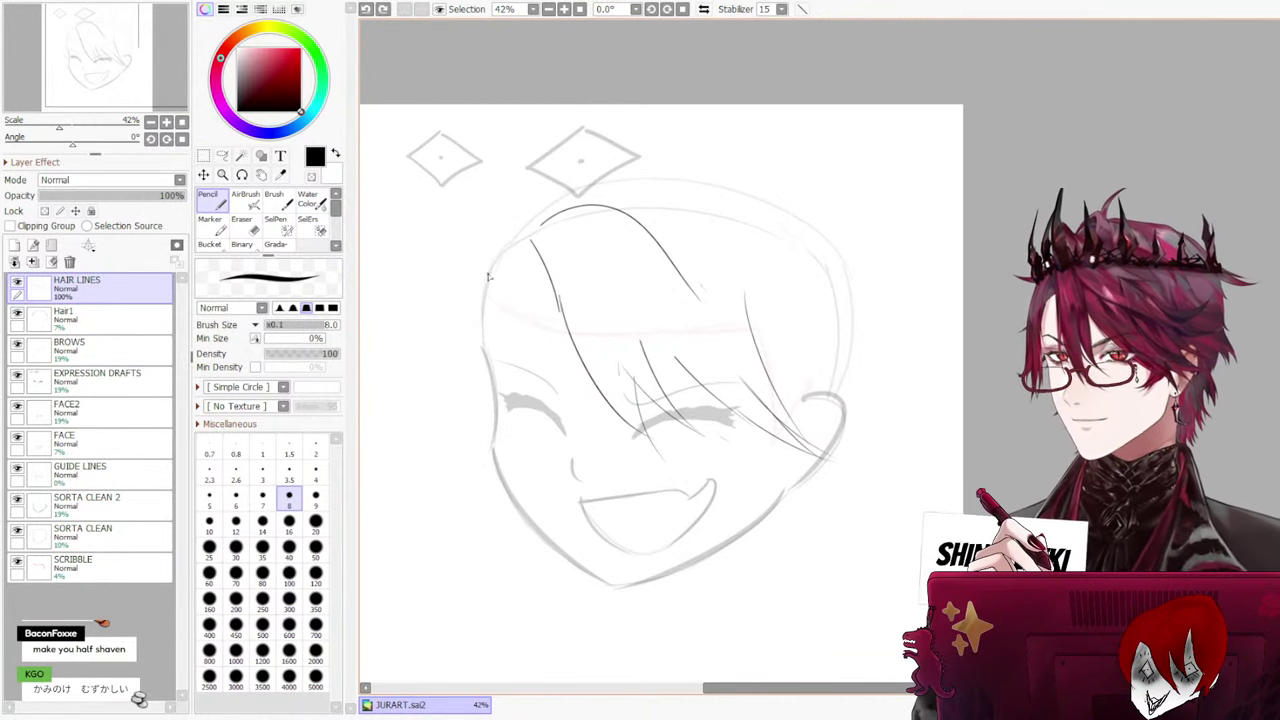
drag(504, 240, 460, 450)
key(ctrl+z)
drag(503, 238, 470, 392)
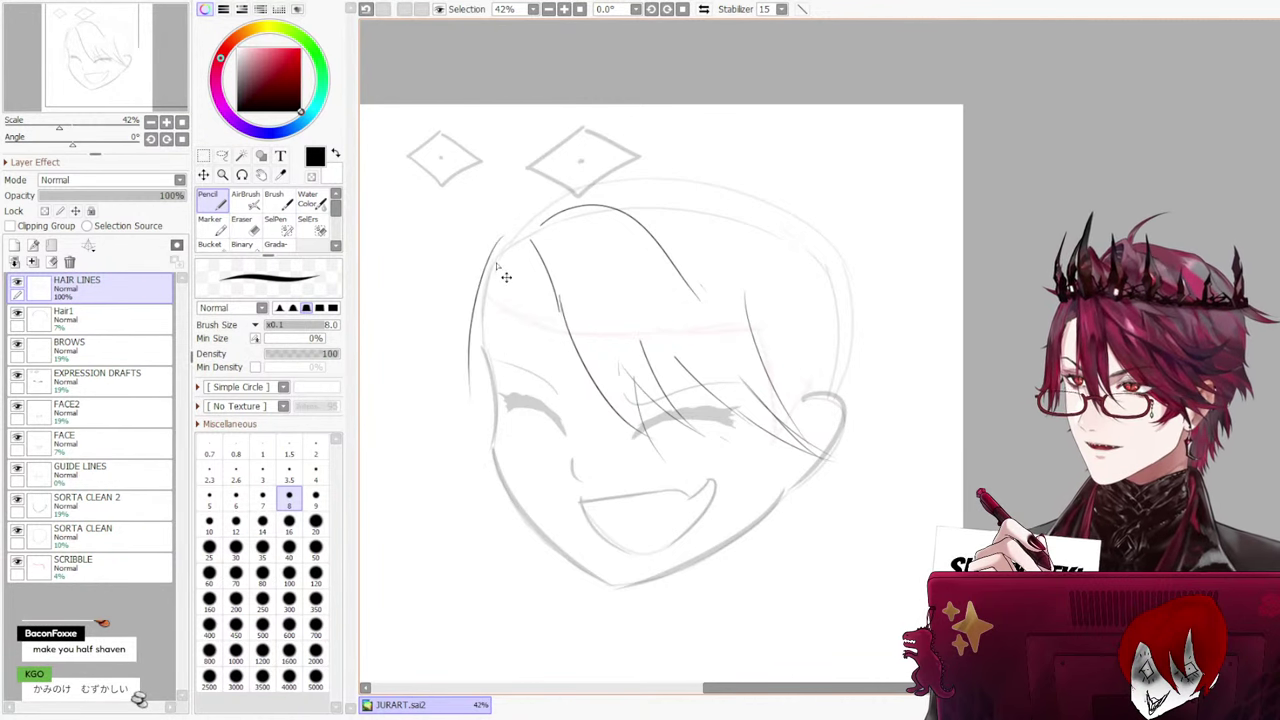
key(ctrl+z)
Draw a curved strand just outside the head's left contour and flip the canvas view horizontally to check the face
drag(490, 240, 462, 420)
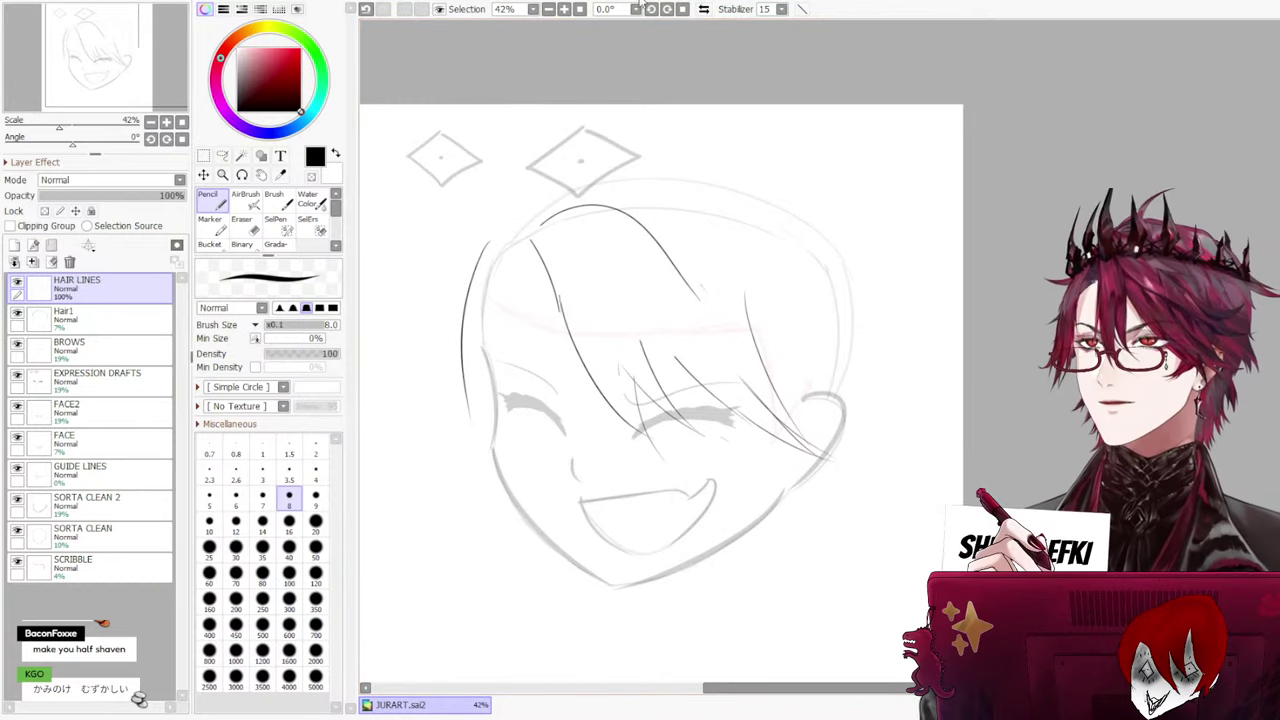
click(704, 9)
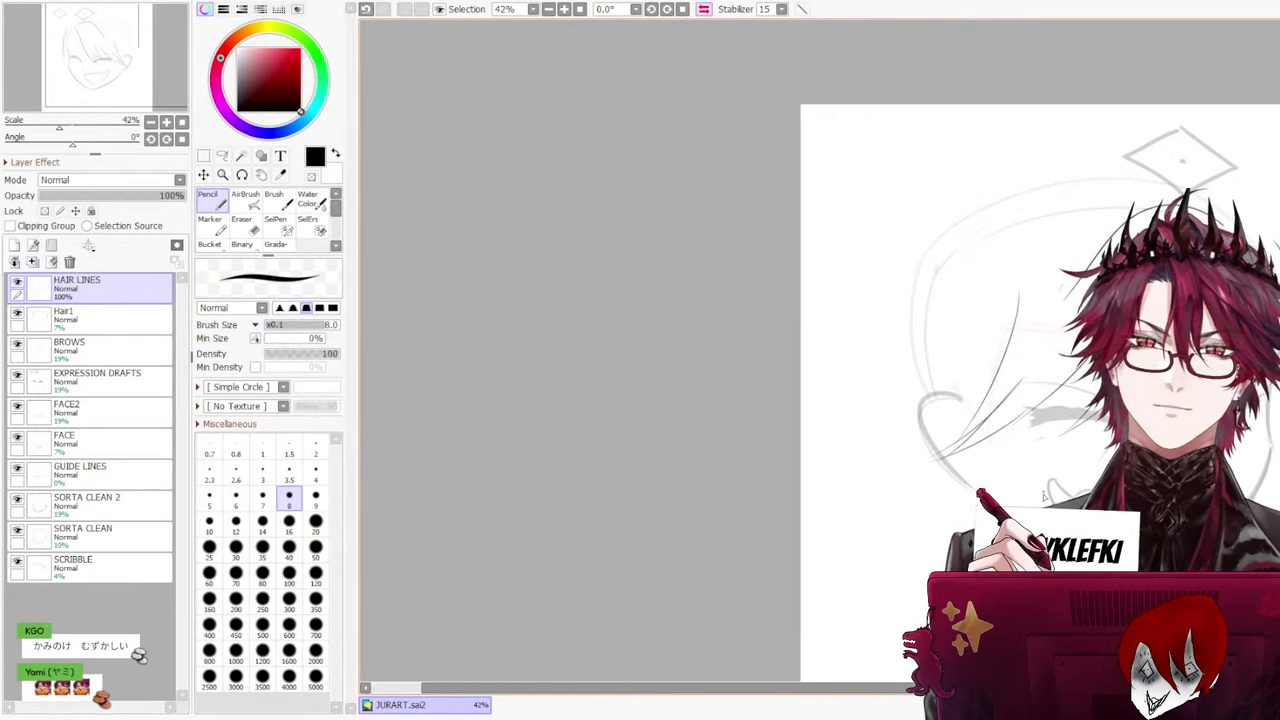
drag(950, 687, 1200, 687)
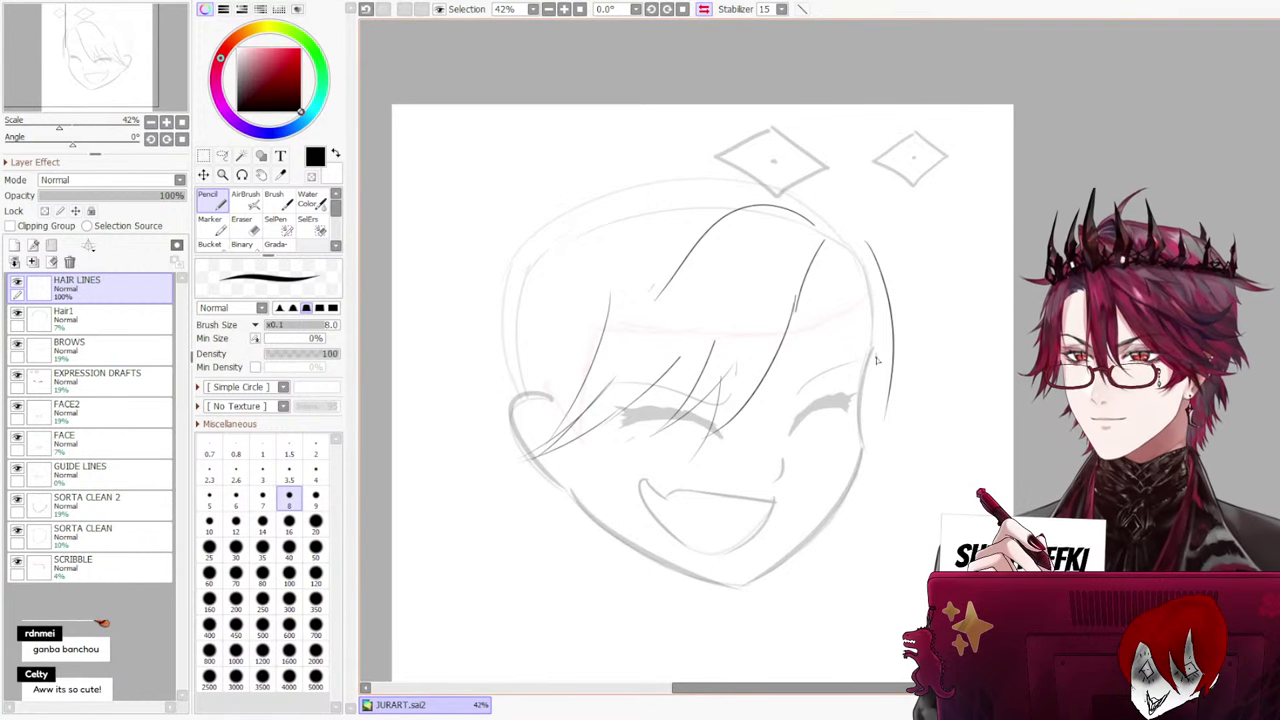
Try short pencil strands beside the temple and cheek, just inside the outer side strand, and undo them
key(ctrl+z)
drag(876, 358, 886, 461)
key(ctrl+z)
drag(880, 353, 886, 446)
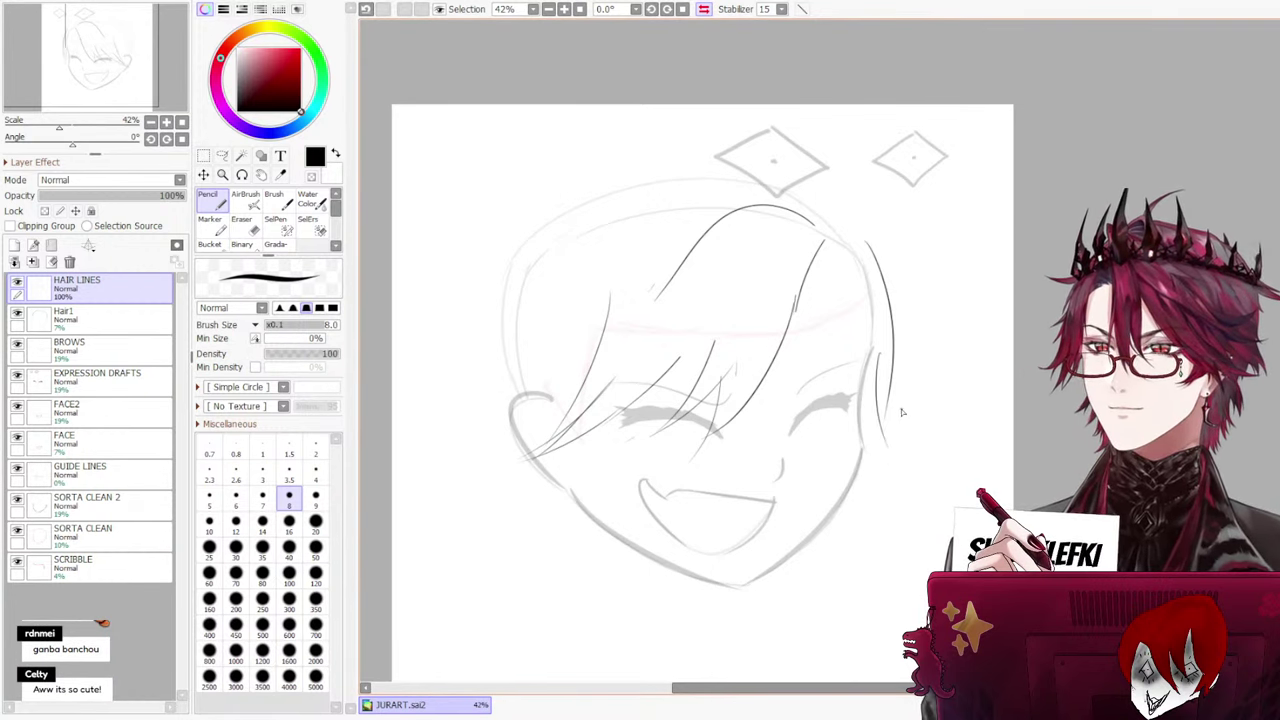
drag(889, 388, 908, 460)
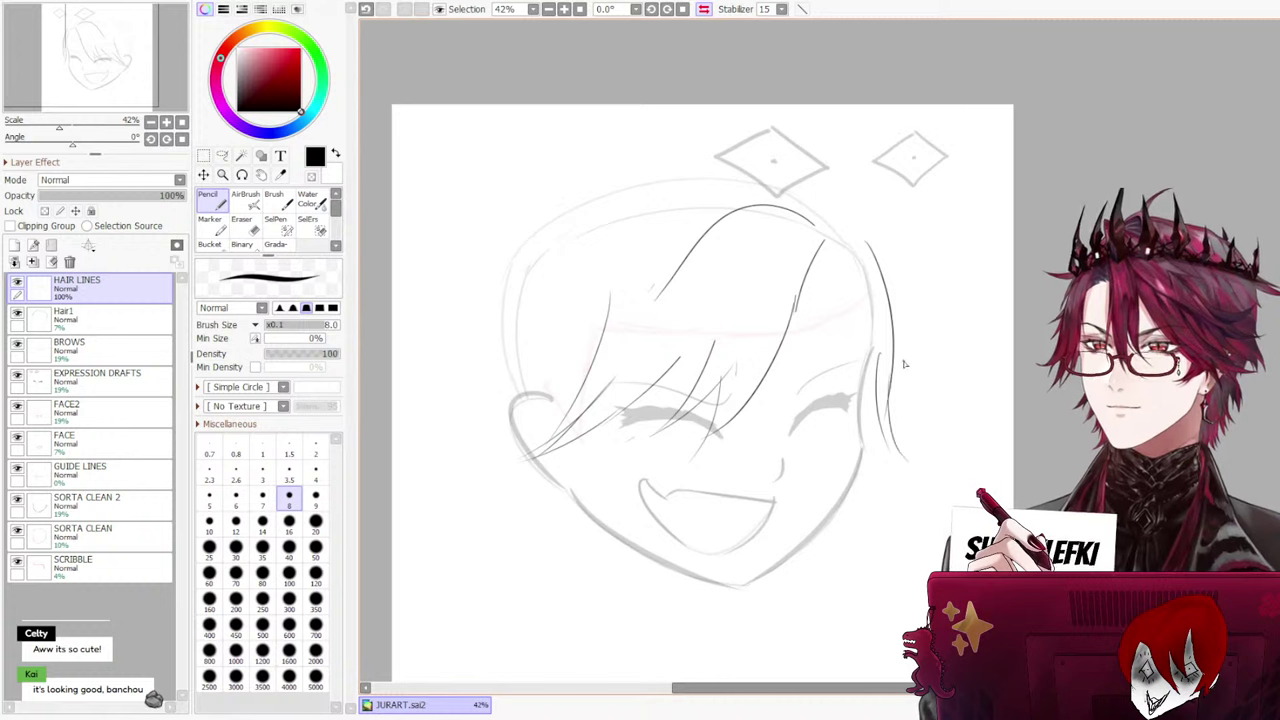
key(ctrl+z)
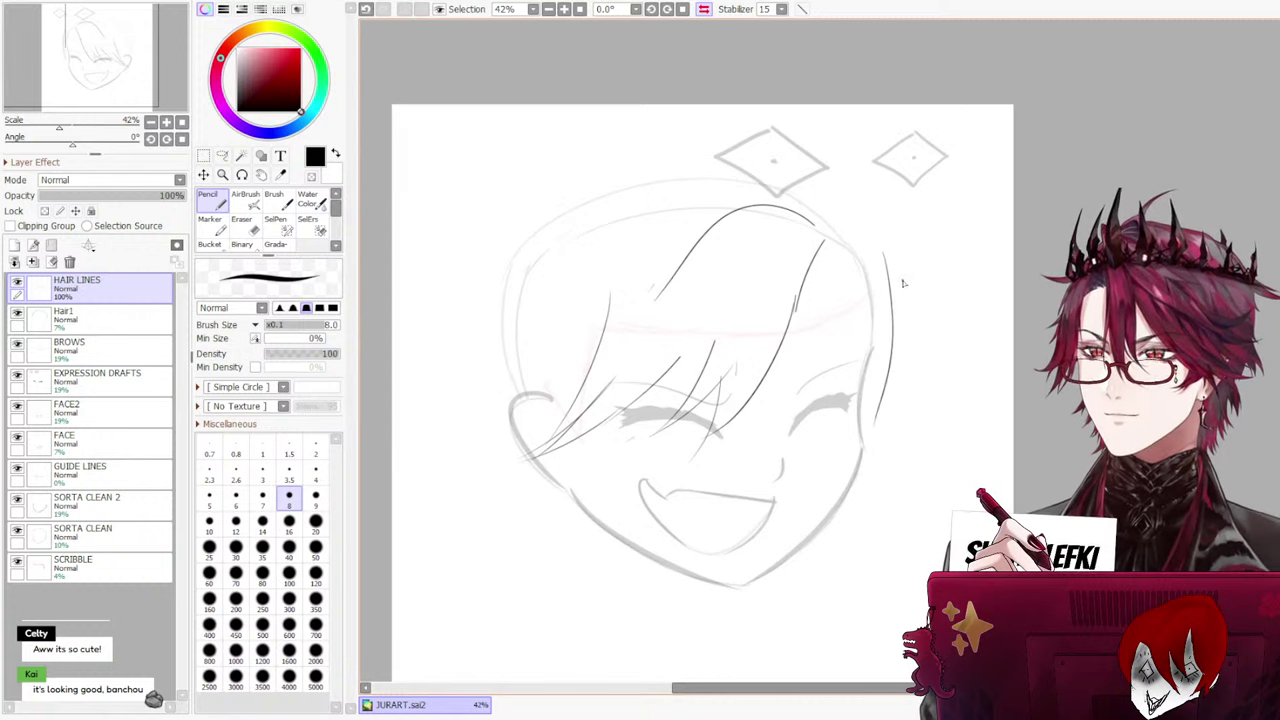
Try several long curved strands outside the head's contour, from the upper side of the head down to the cheek, undoing between attempts
key(ctrl+z)
drag(880, 258, 888, 446)
key(ctrl+z)
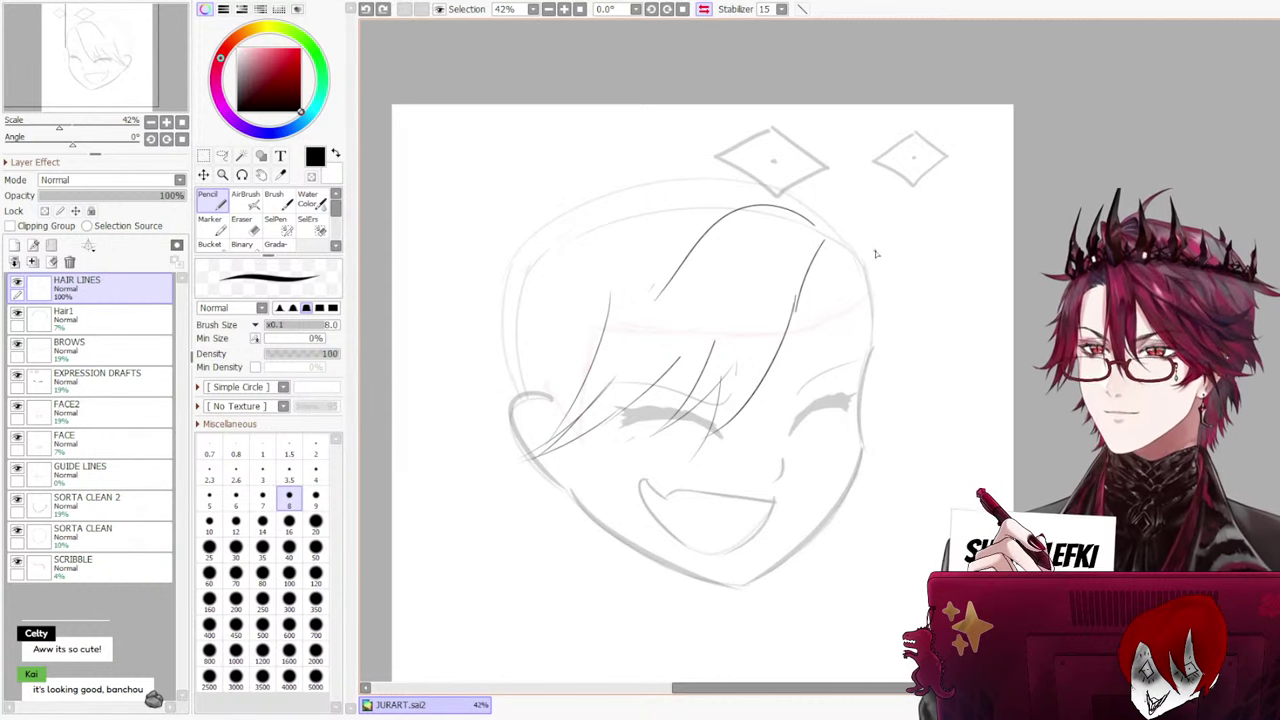
drag(875, 254, 881, 431)
key(ctrl+z)
key(ctrl+z)
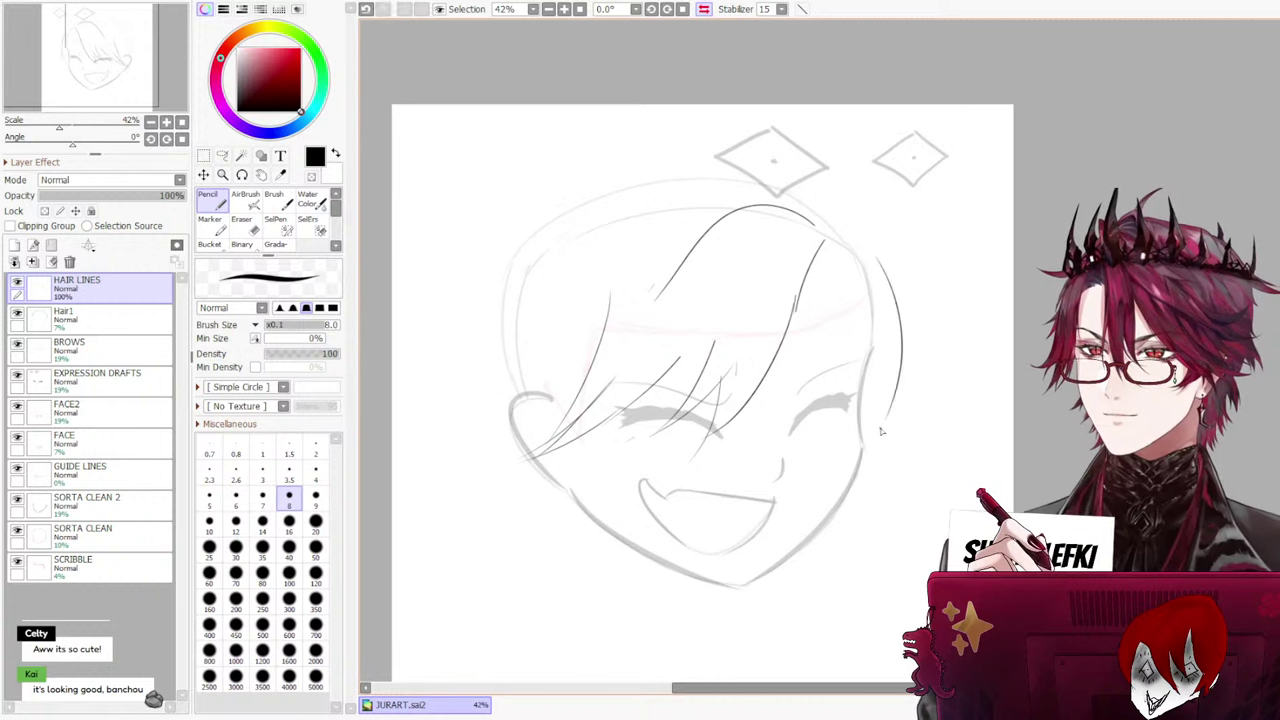
key(ctrl+z)
drag(891, 278, 876, 428)
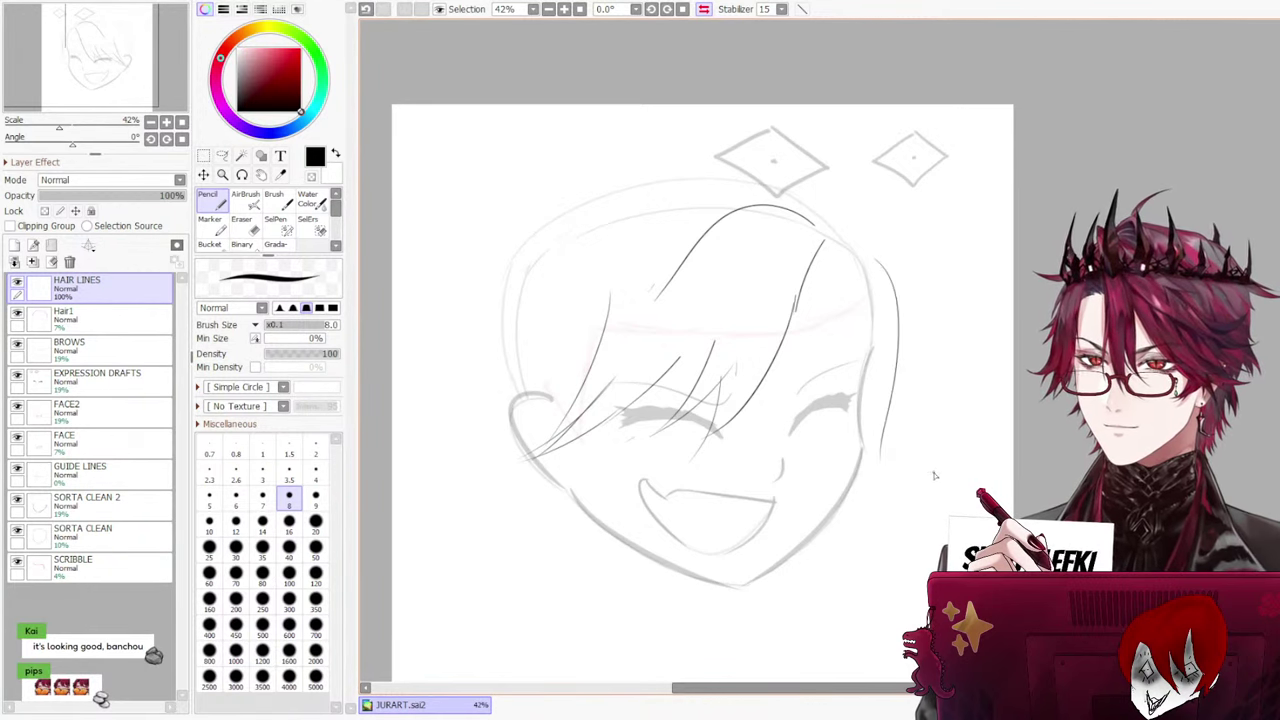
mouse_move(872, 279)
mouse_down()
mouse_move(915, 462)
mouse_move(883, 463)
mouse_up()
key(ctrl+z)
key(ctrl+z)
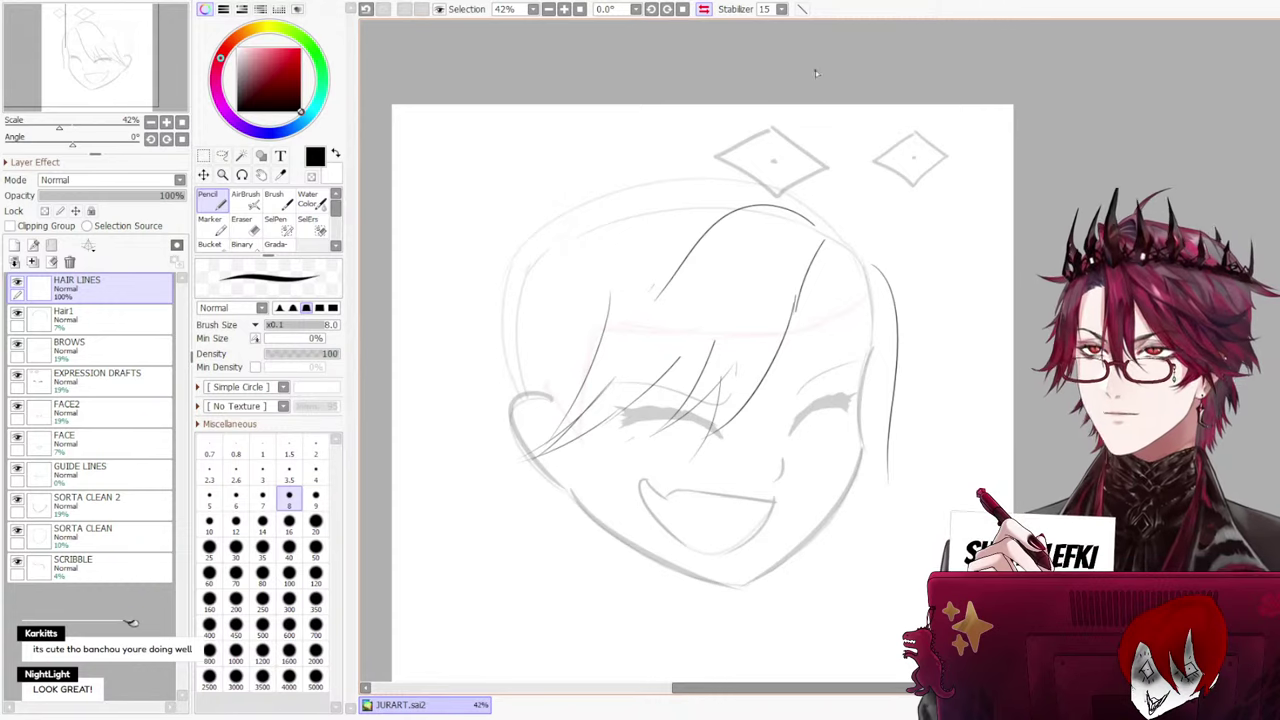
Turn off the horizontal canvas flip and draw a curved strand from beside the hair parting down along the face's left contour
click(703, 9)
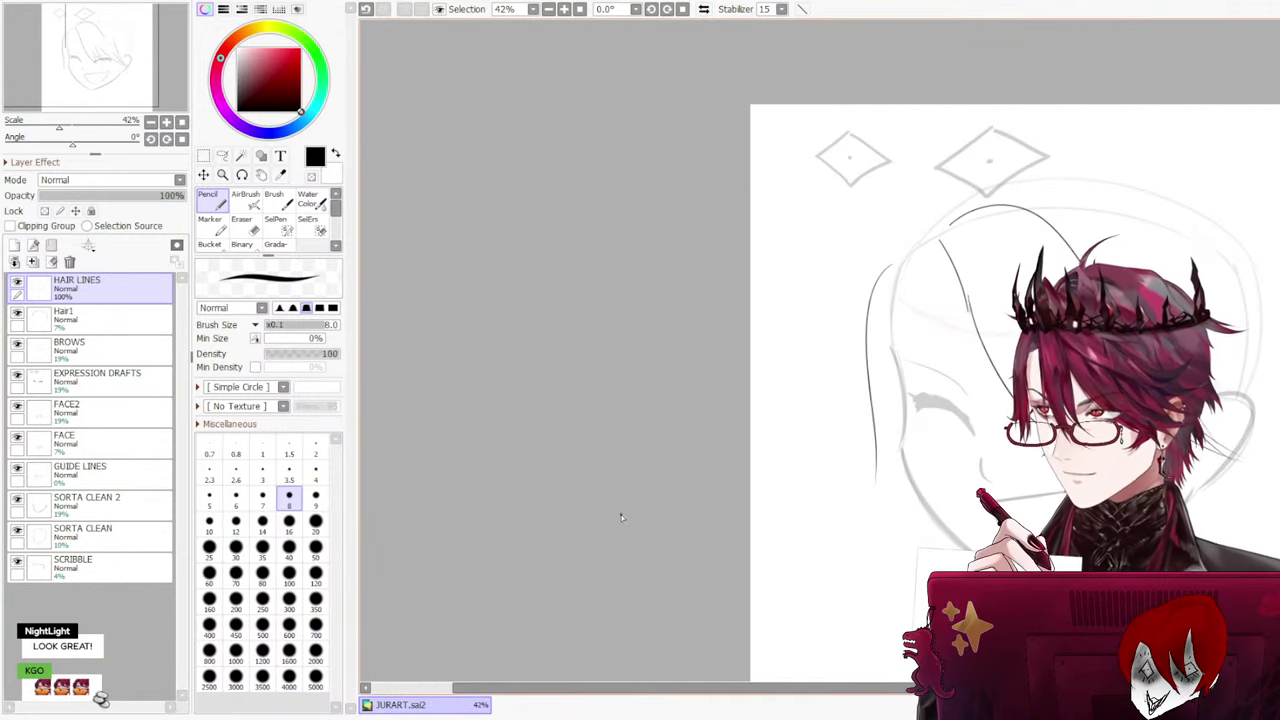
drag(718, 685, 963, 686)
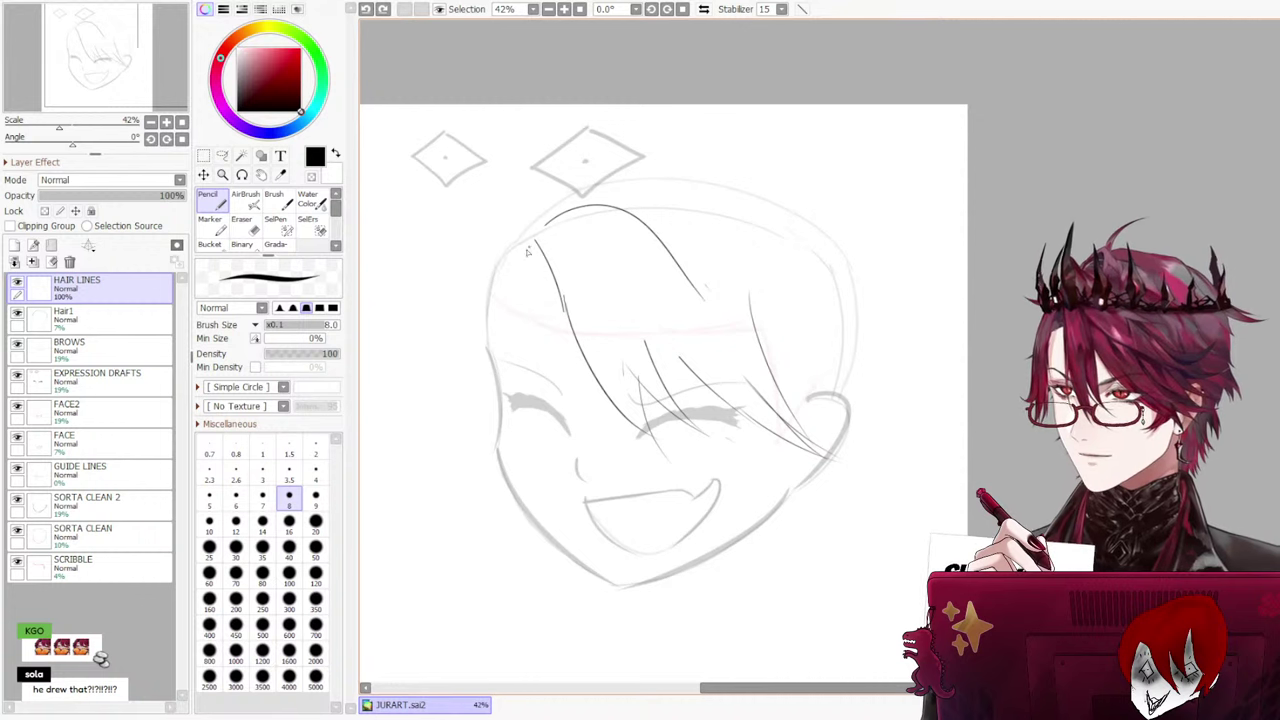
drag(508, 274, 504, 396)
key(ctrl+z)
drag(522, 250, 480, 414)
key(ctrl+z)
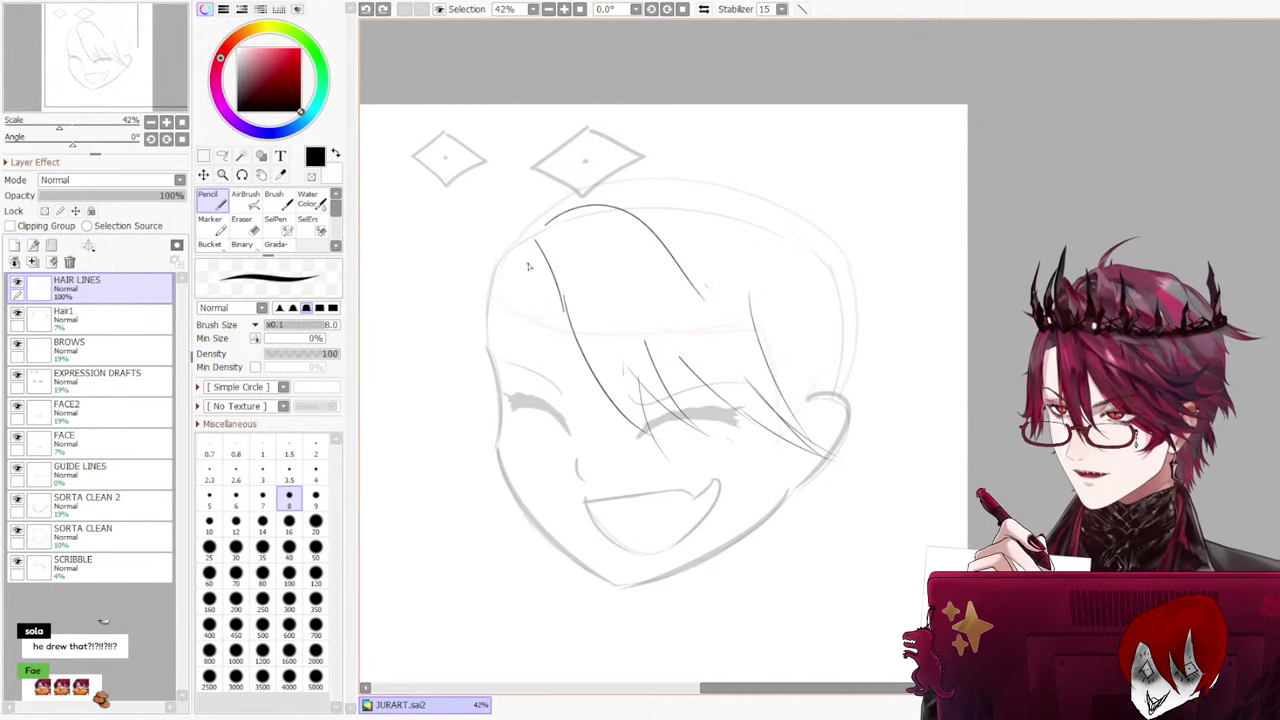
drag(529, 266, 499, 425)
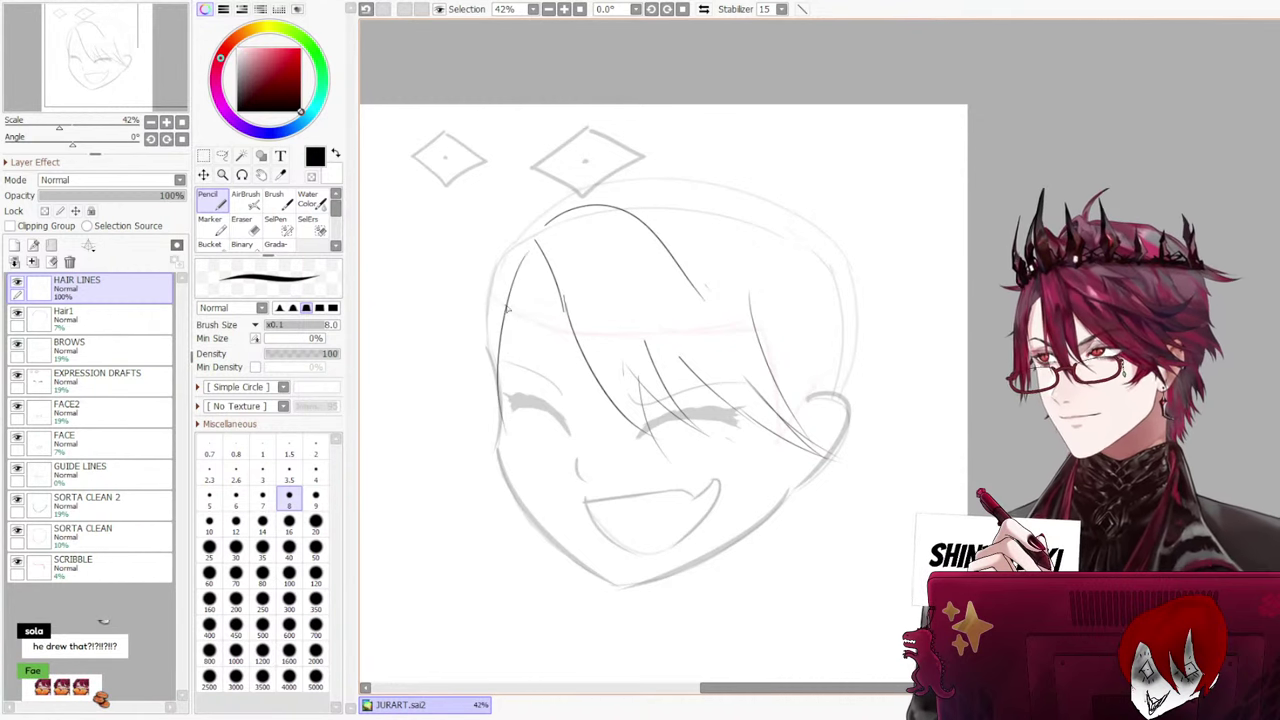
key(ctrl+z)
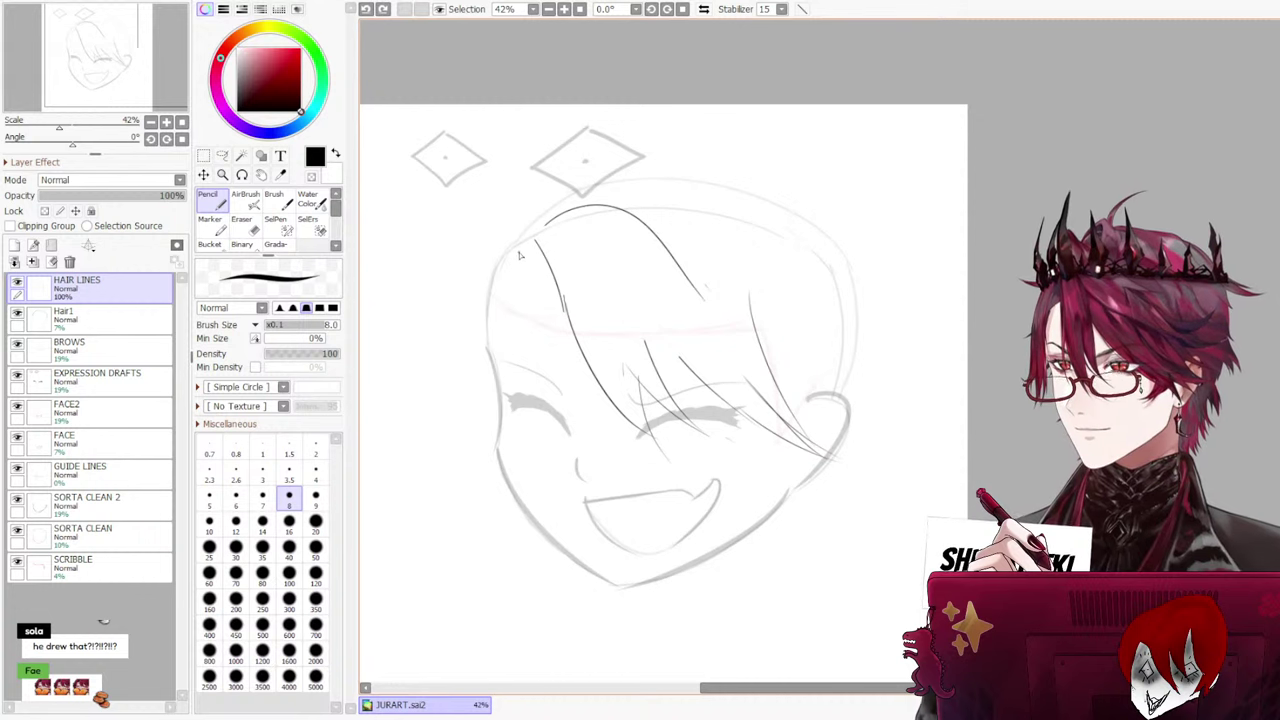
key(ctrl+z)
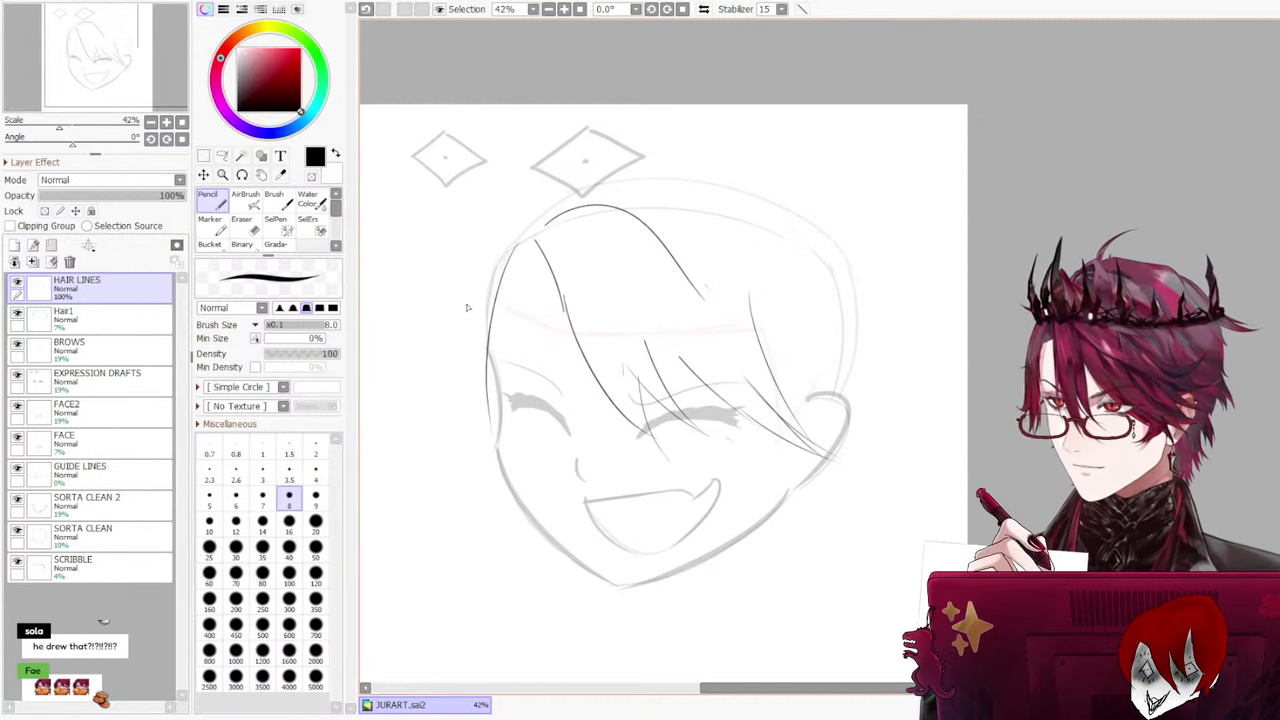
key(ctrl+z)
Draw short tapered strand tips just outside the face's left contour, at the height of the eye
drag(513, 264, 491, 461)
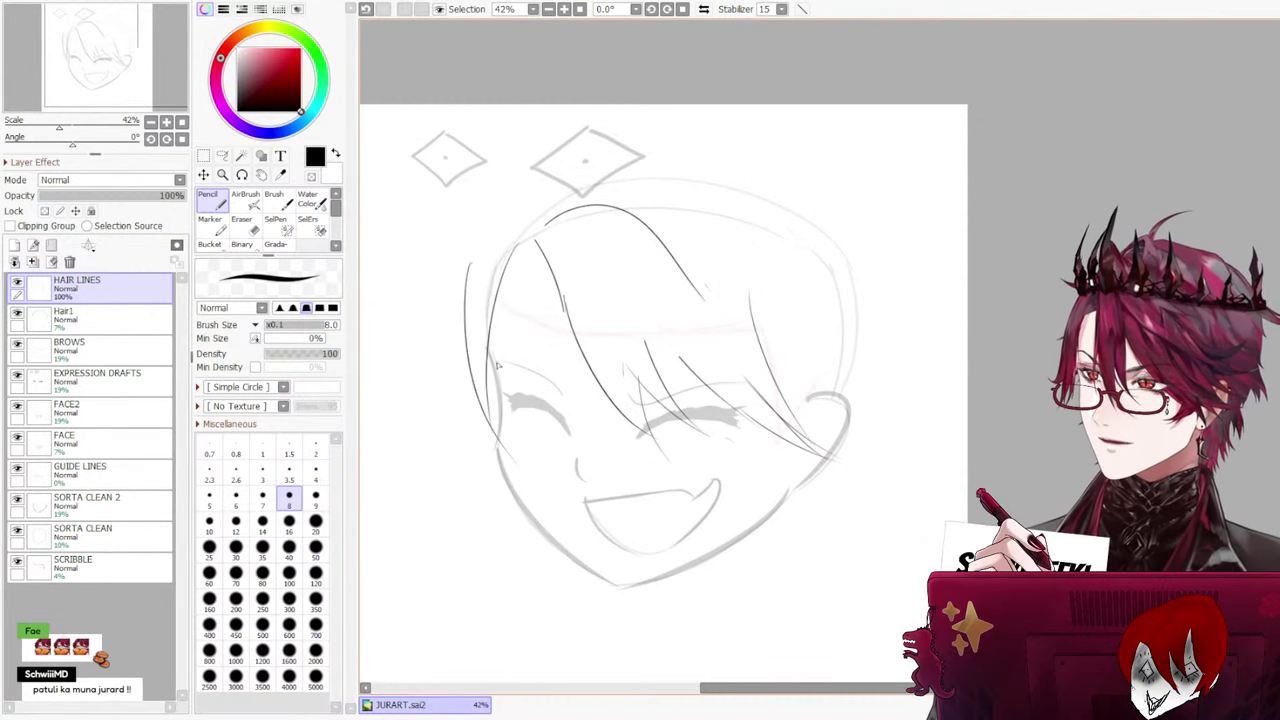
key(ctrl+z)
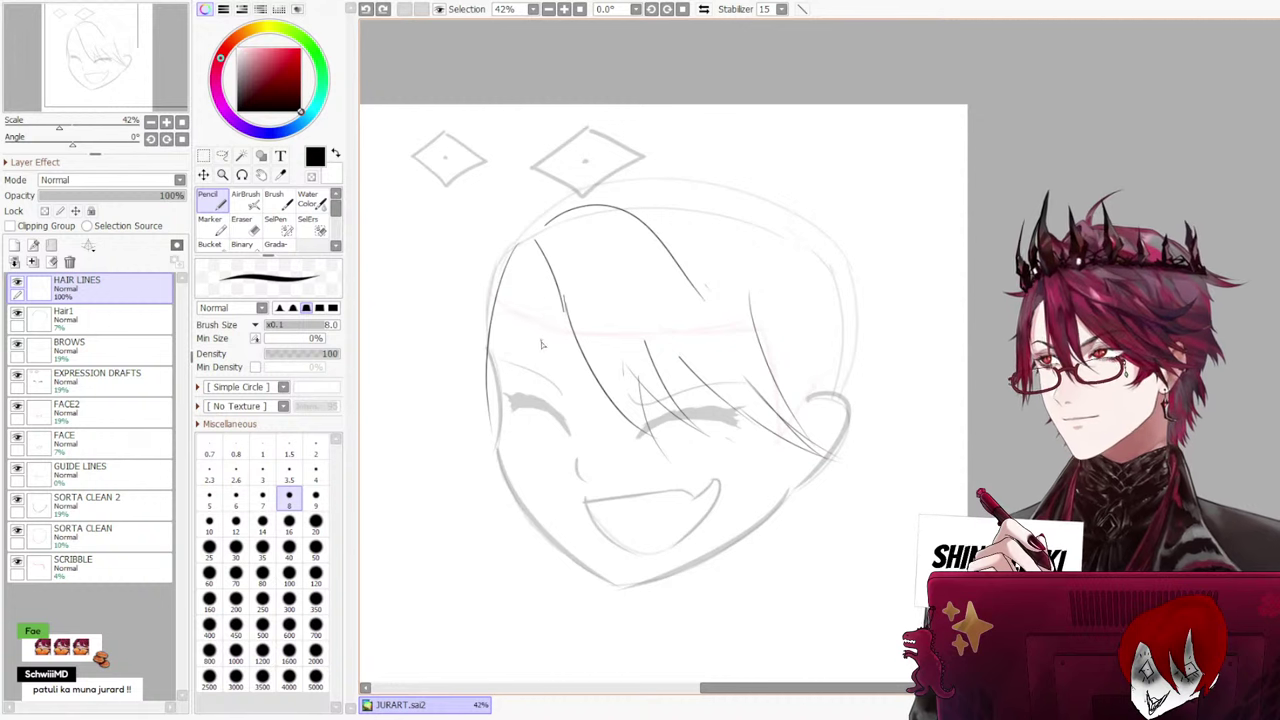
drag(477, 369, 489, 430)
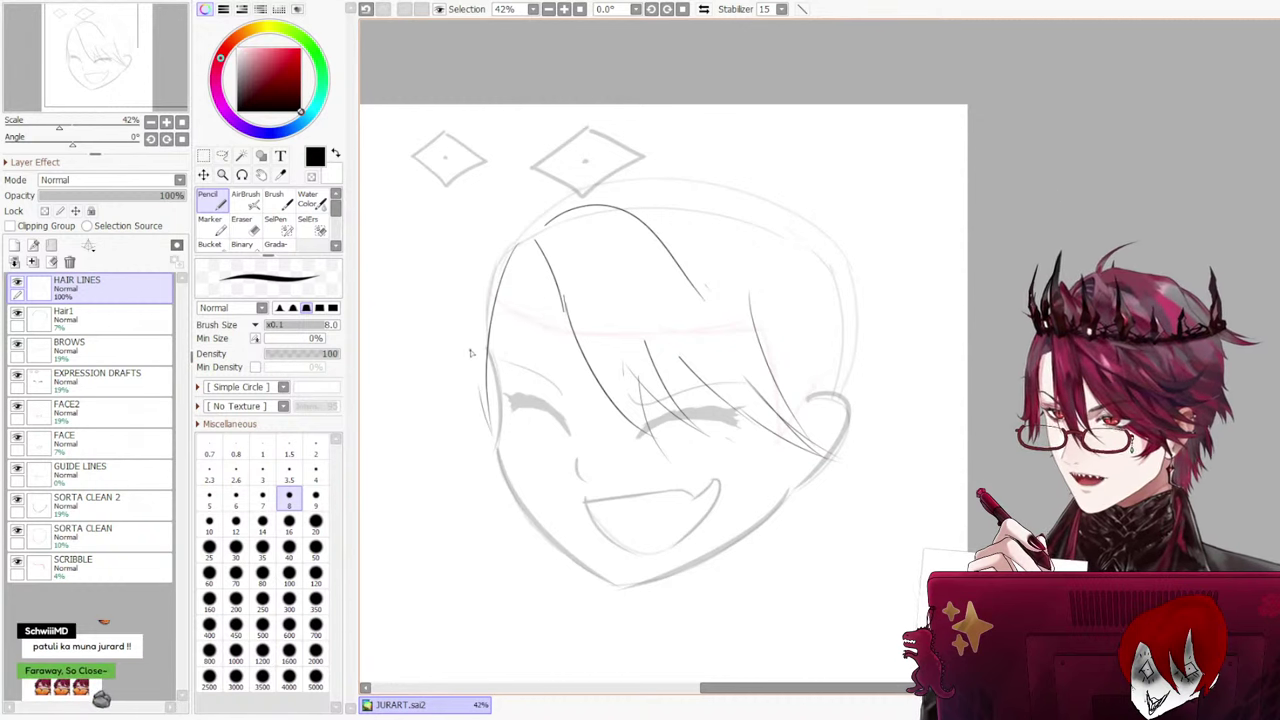
key(ctrl+z)
drag(466, 346, 453, 447)
key(ctrl+z)
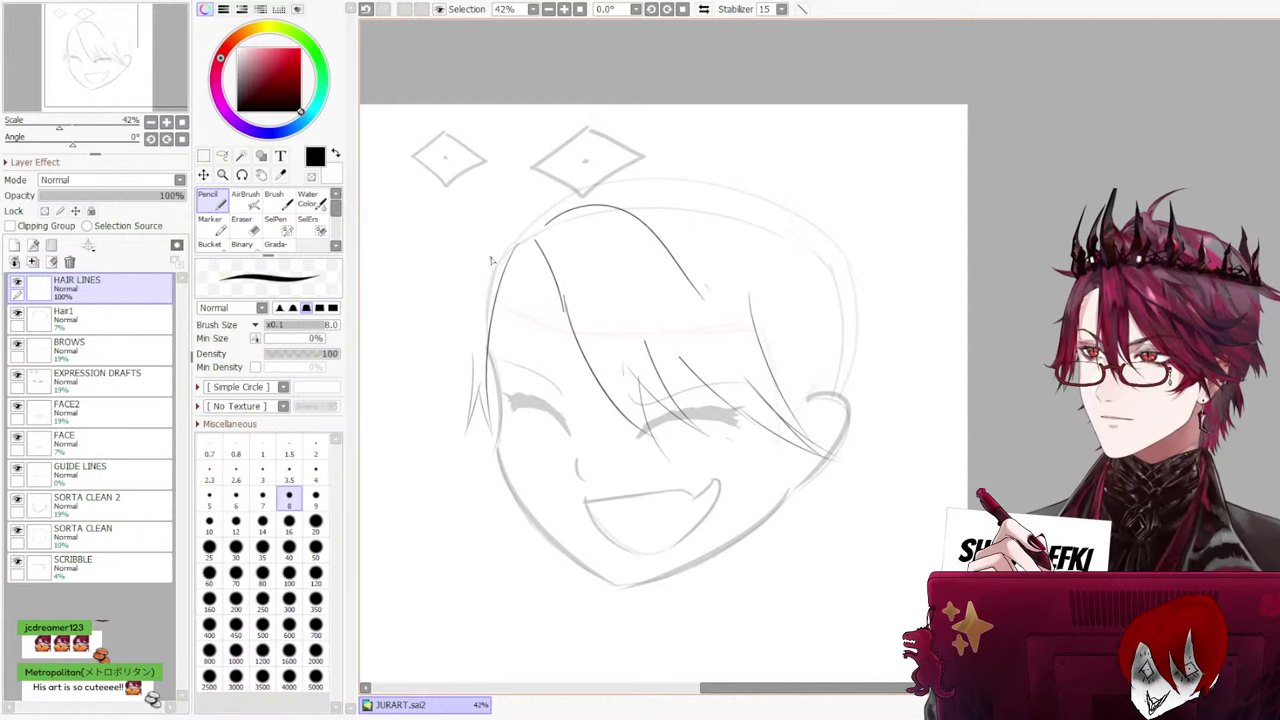
key(ctrl+z)
Try long outer strands from the head's upper left down to the short strand tips, undoing each one
drag(477, 260, 467, 396)
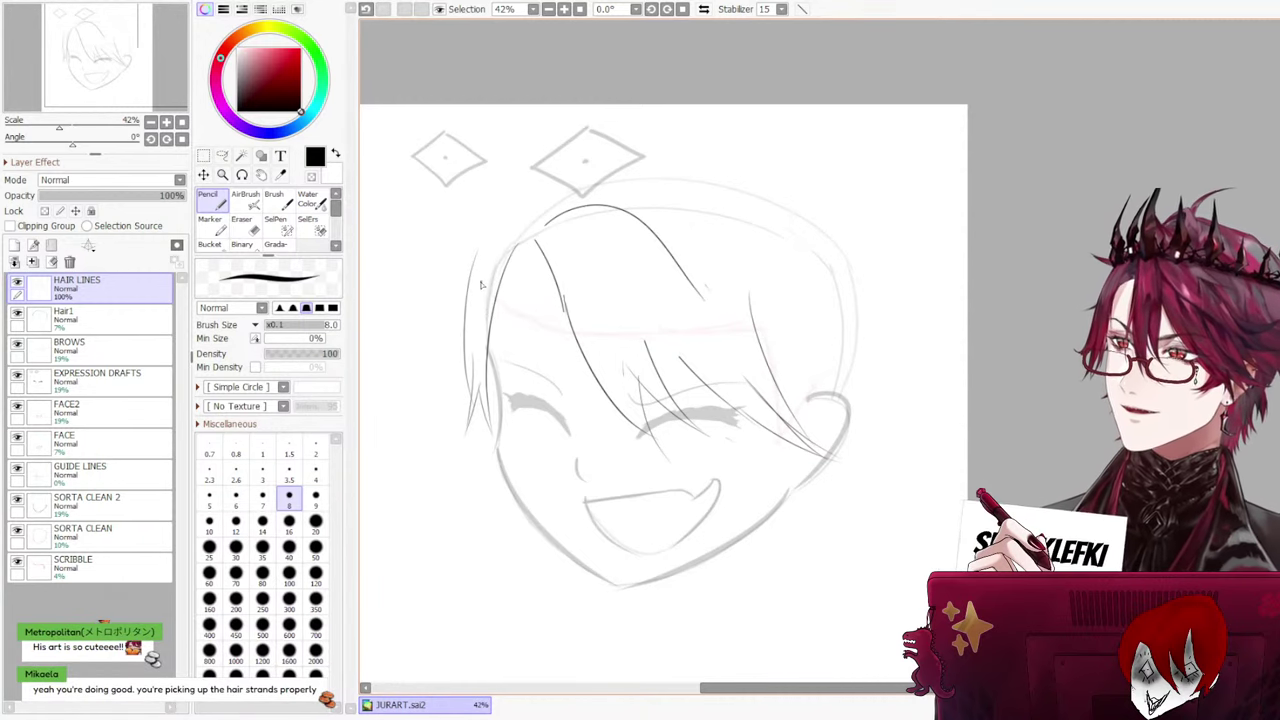
key(ctrl+z)
drag(472, 286, 446, 418)
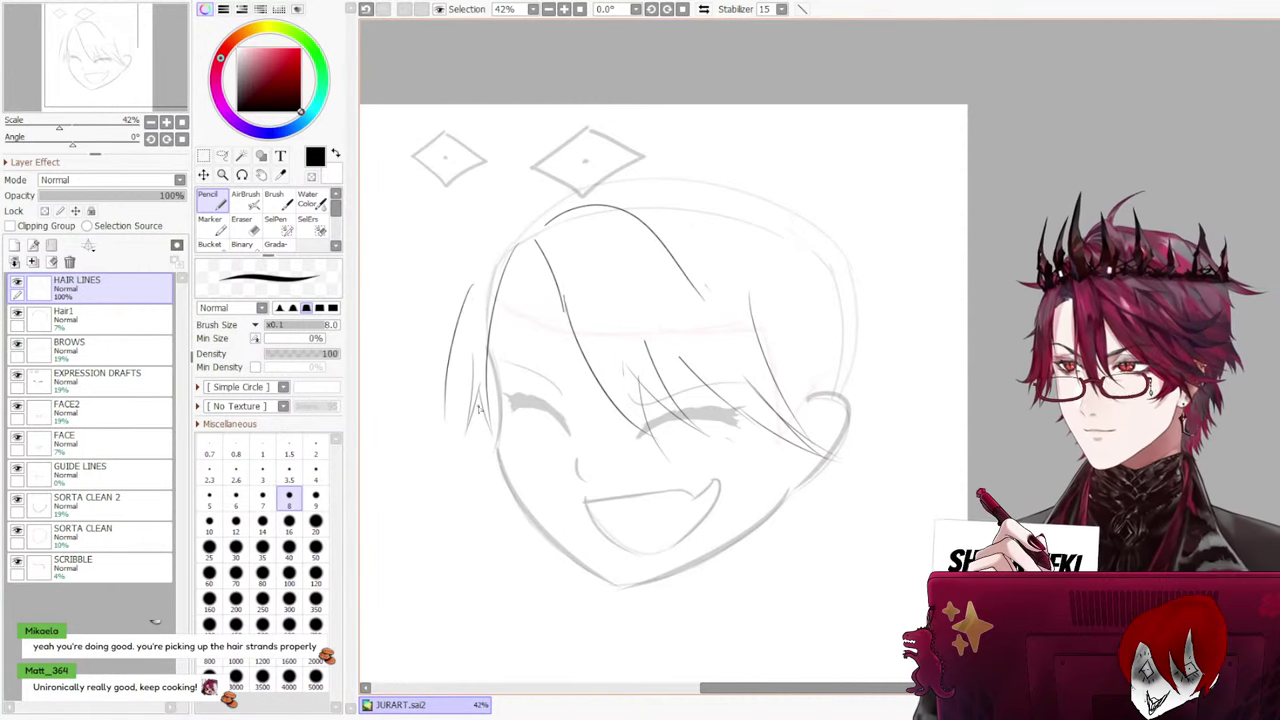
key(ctrl+z)
drag(470, 292, 463, 350)
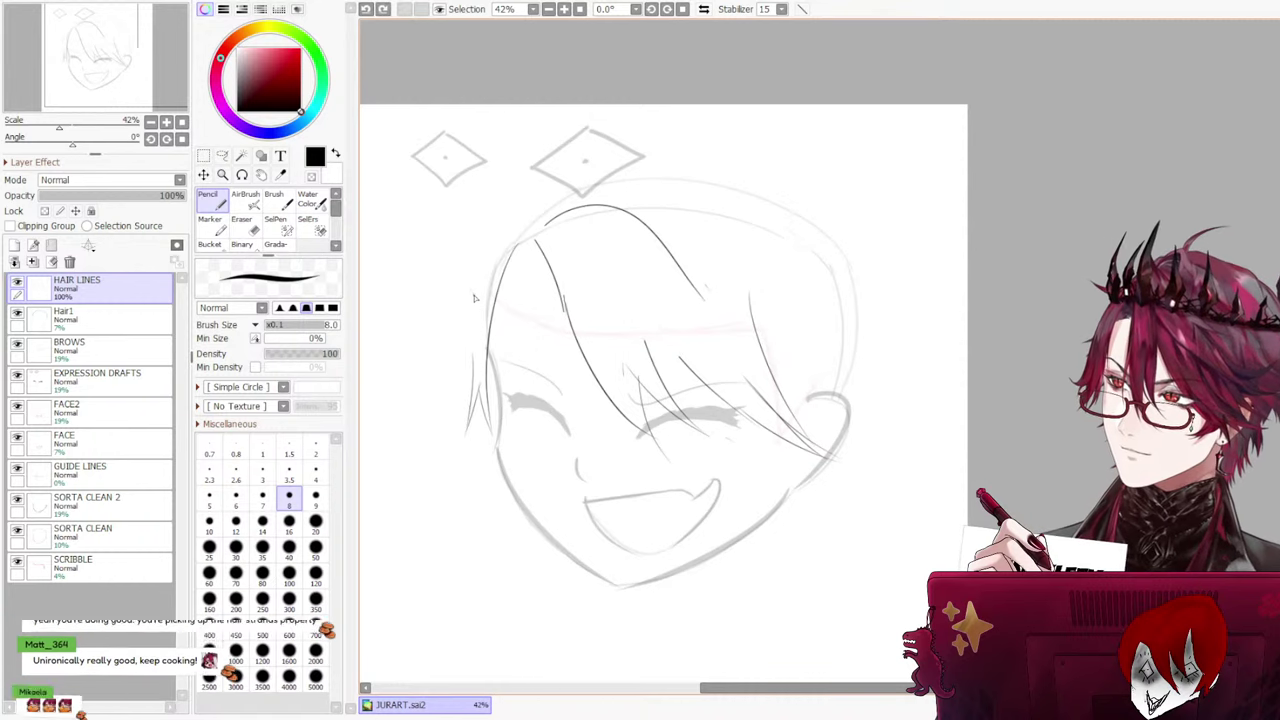
key(ctrl+z)
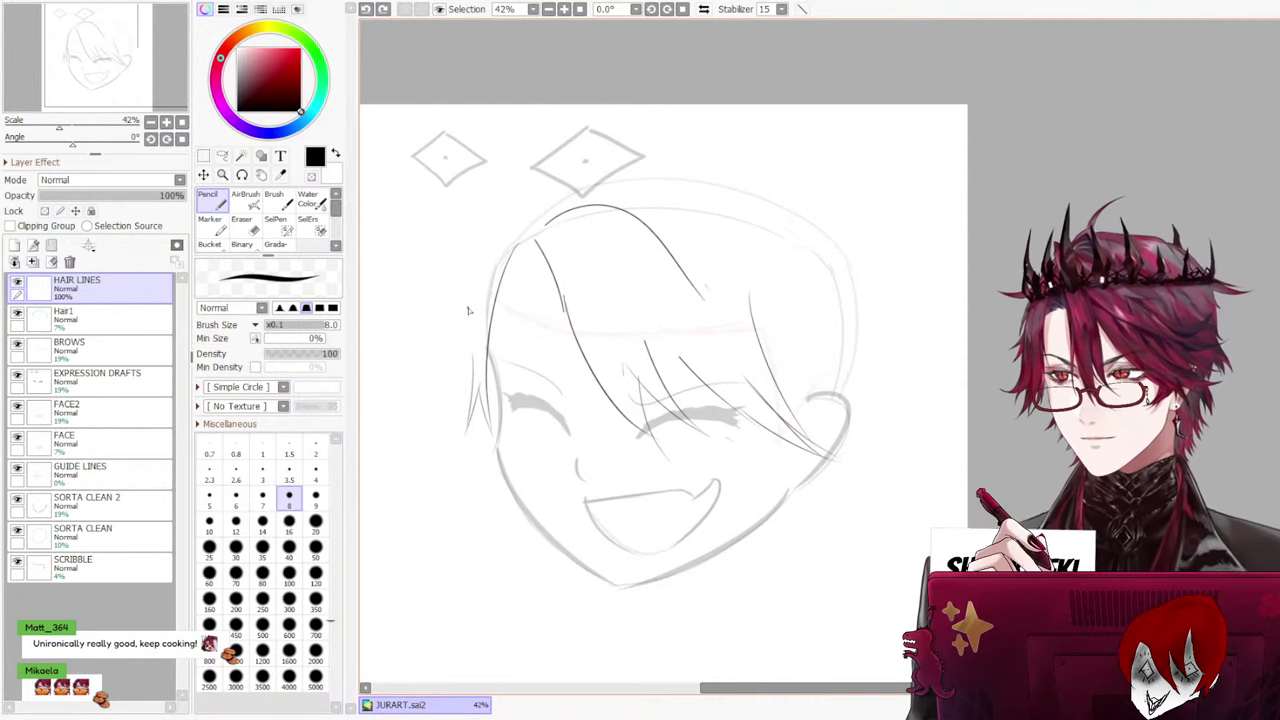
Try shorter strands around the tips beside the left eye and undo them
mouse_move(466, 306)
mouse_down()
mouse_move(496, 420)
mouse_move(463, 327)
mouse_move(461, 421)
mouse_up()
key(ctrl+z)
key(ctrl+z)
mouse_move(459, 325)
mouse_down()
mouse_move(486, 395)
mouse_move(481, 362)
mouse_move(473, 402)
mouse_up()
key(ctrl+z)
key(ctrl+z)
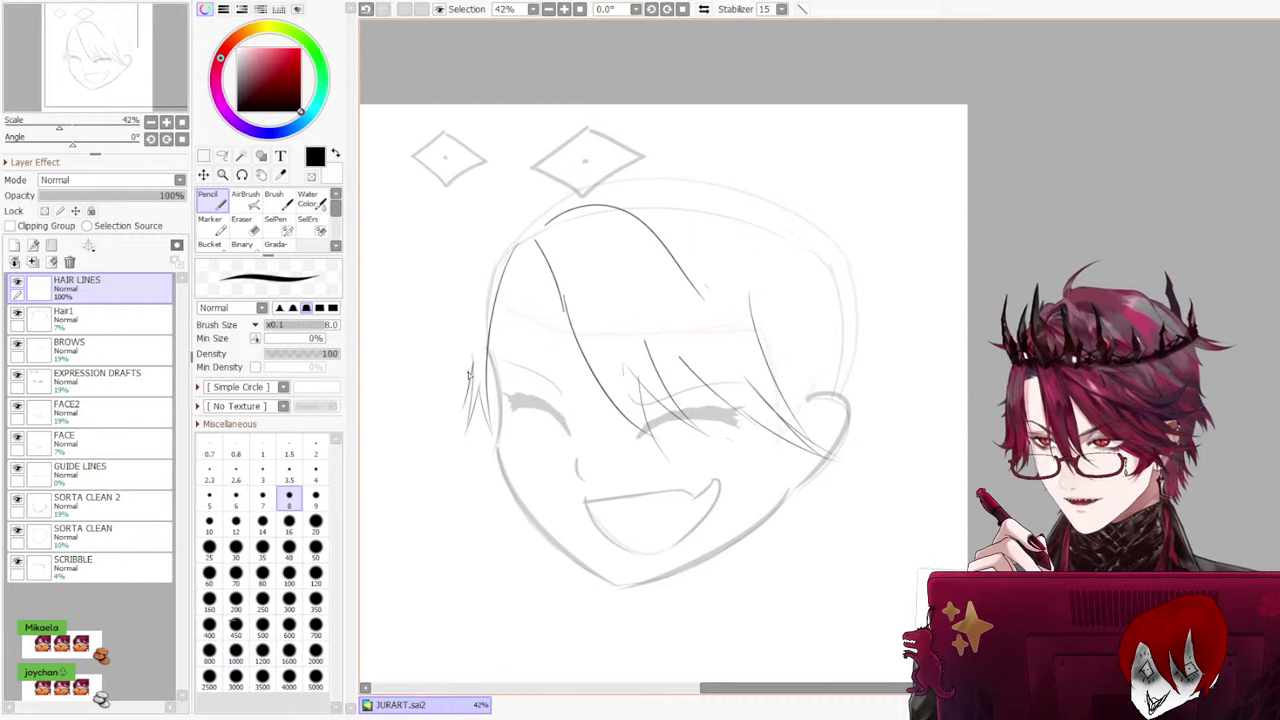
key(ctrl+z)
drag(472, 366, 456, 420)
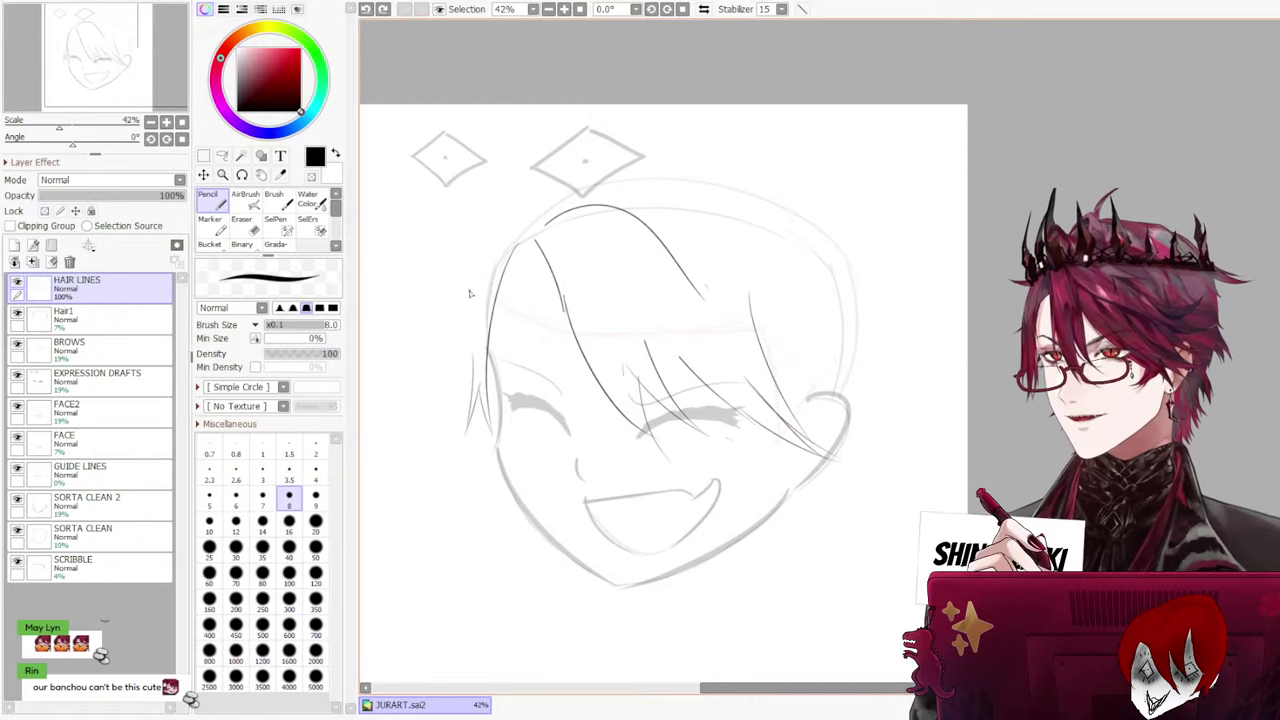
Draw a long curved outer strand from above the head's upper left contour down to the short strand tips
drag(447, 368, 445, 403)
key(ctrl+z)
key(ctrl+z)
mouse_move(492, 235)
mouse_down()
mouse_move(460, 406)
mouse_move(473, 392)
mouse_move(467, 325)
mouse_move(466, 430)
mouse_up()
key(ctrl+z)
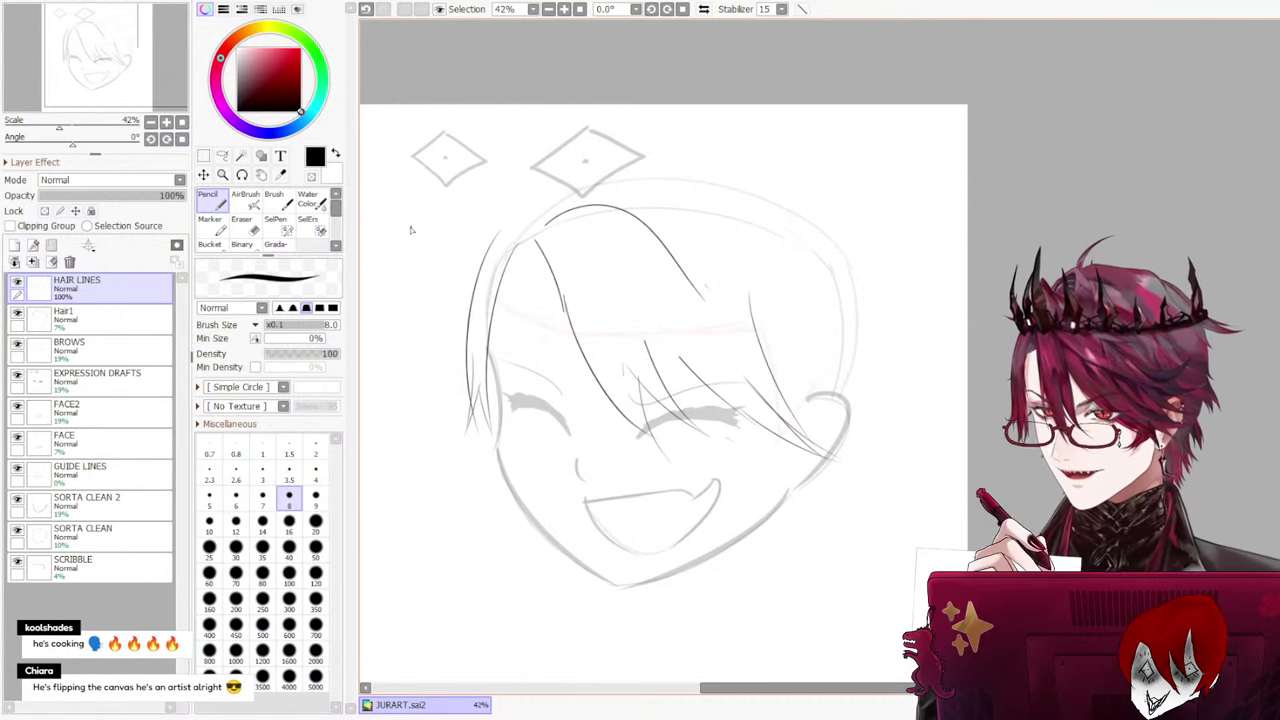
Select the strands left of the face with the SelPen, reshape them with a freeform transform so their upper ends reach the parting, and deselect
click(277, 229)
mouse_move(485, 225)
mouse_down()
mouse_move(501, 236)
mouse_move(466, 425)
mouse_move(470, 313)
mouse_up()
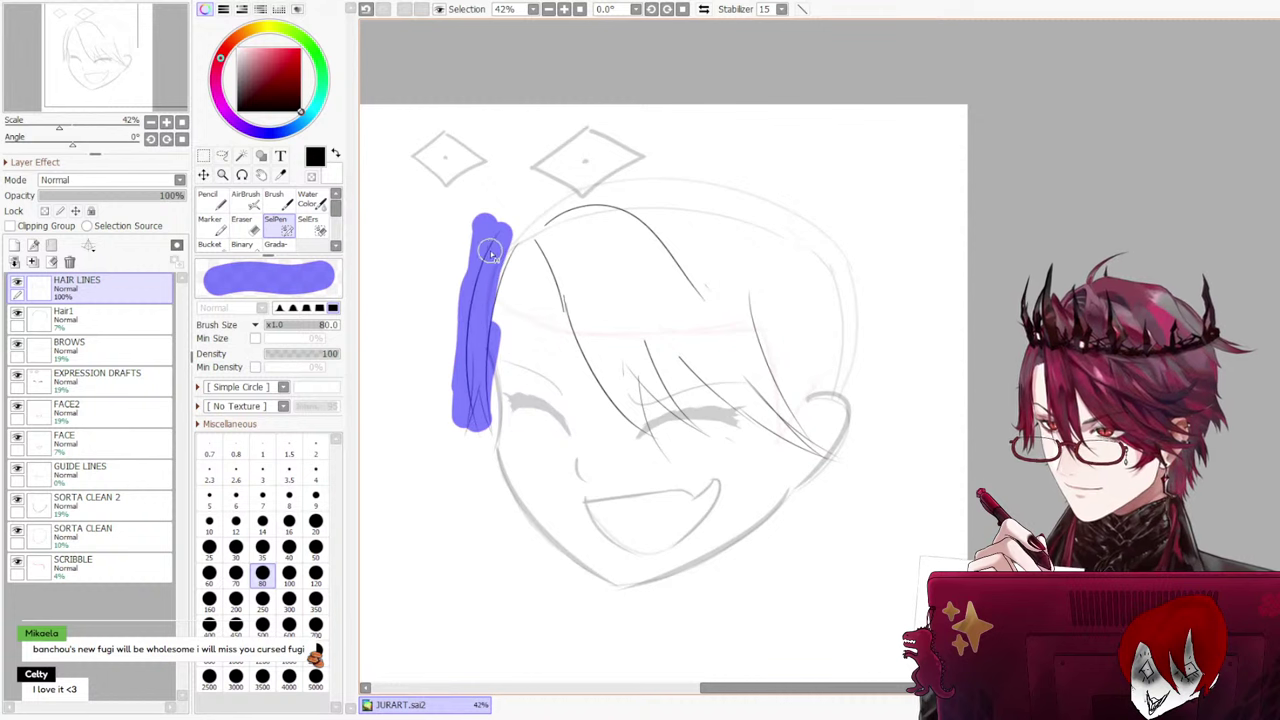
key(ctrl+t)
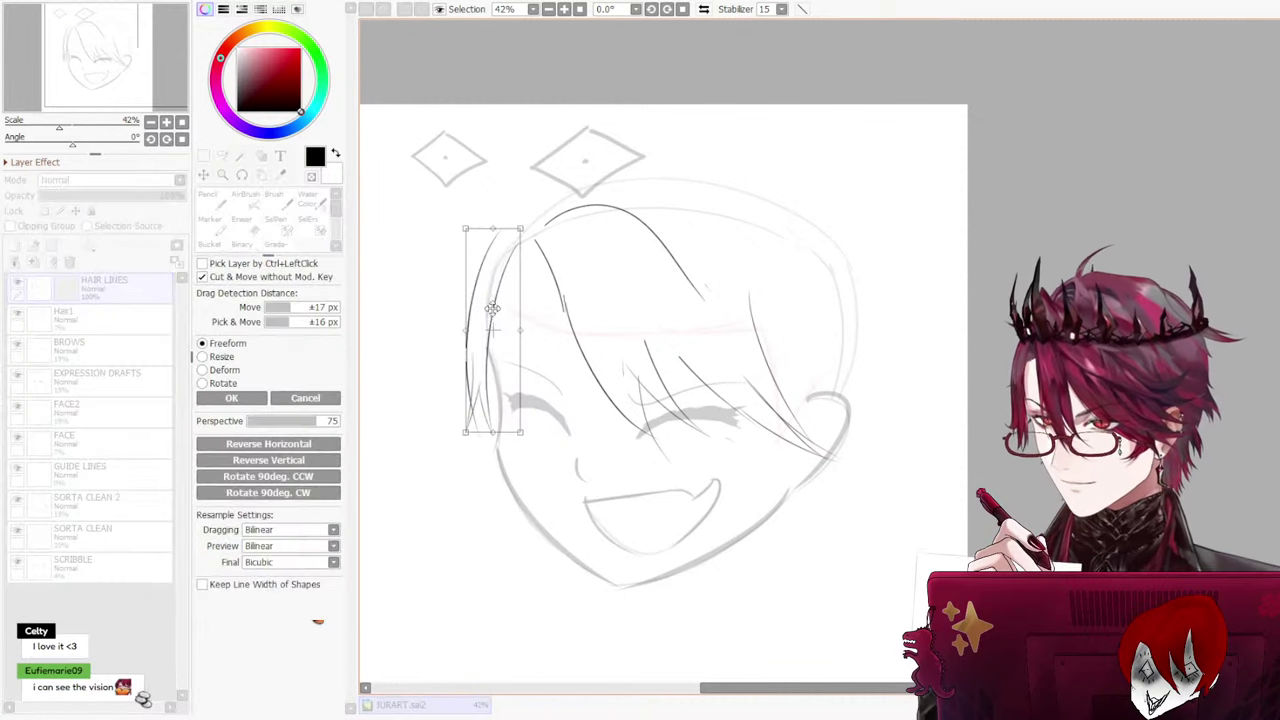
drag(485, 339, 493, 327)
drag(480, 254, 445, 249)
mouse_move(457, 354)
mouse_down()
mouse_move(463, 368)
mouse_move(456, 352)
mouse_up()
drag(446, 245, 473, 233)
drag(532, 452, 538, 463)
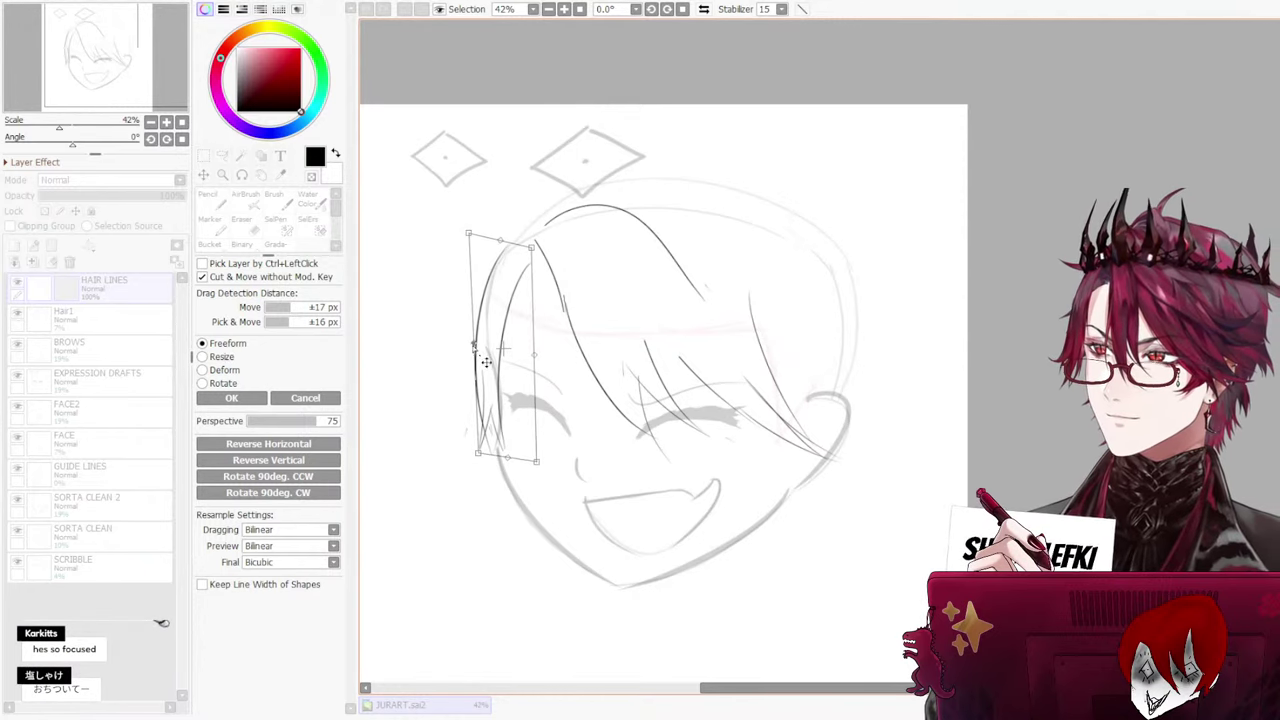
drag(473, 342, 461, 343)
drag(465, 238, 514, 210)
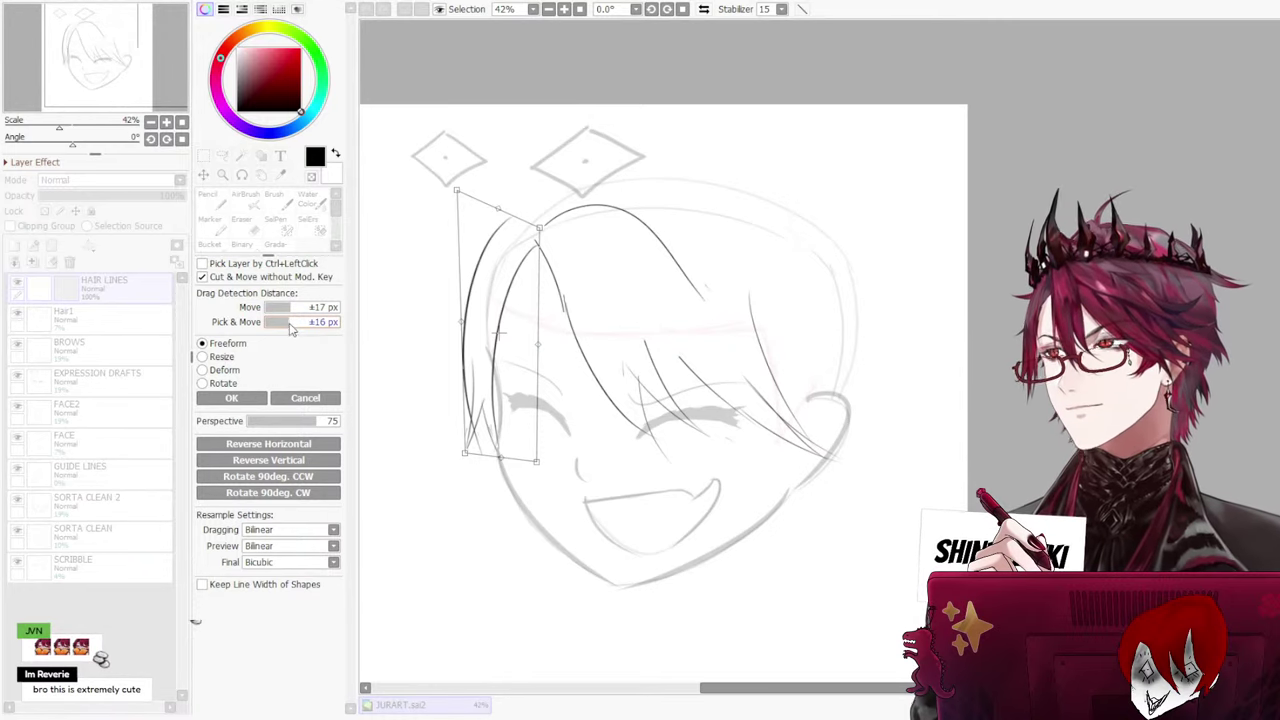
click(235, 398)
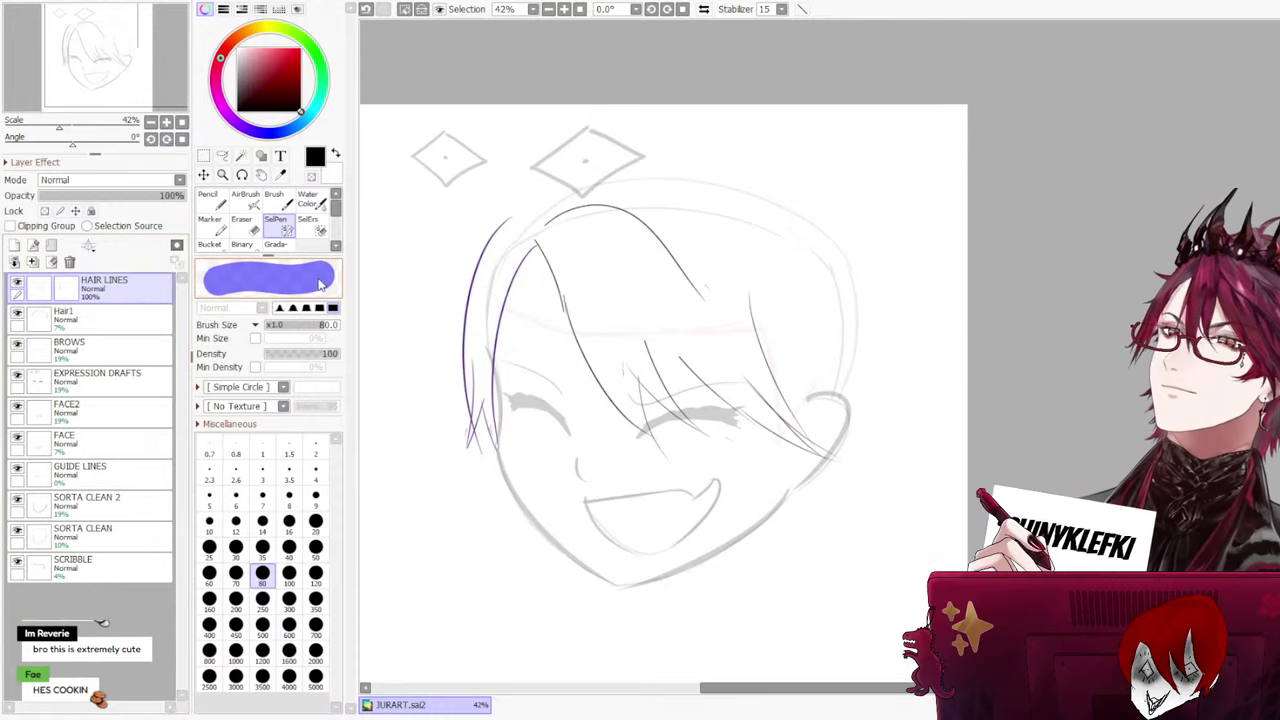
key(ctrl+d)
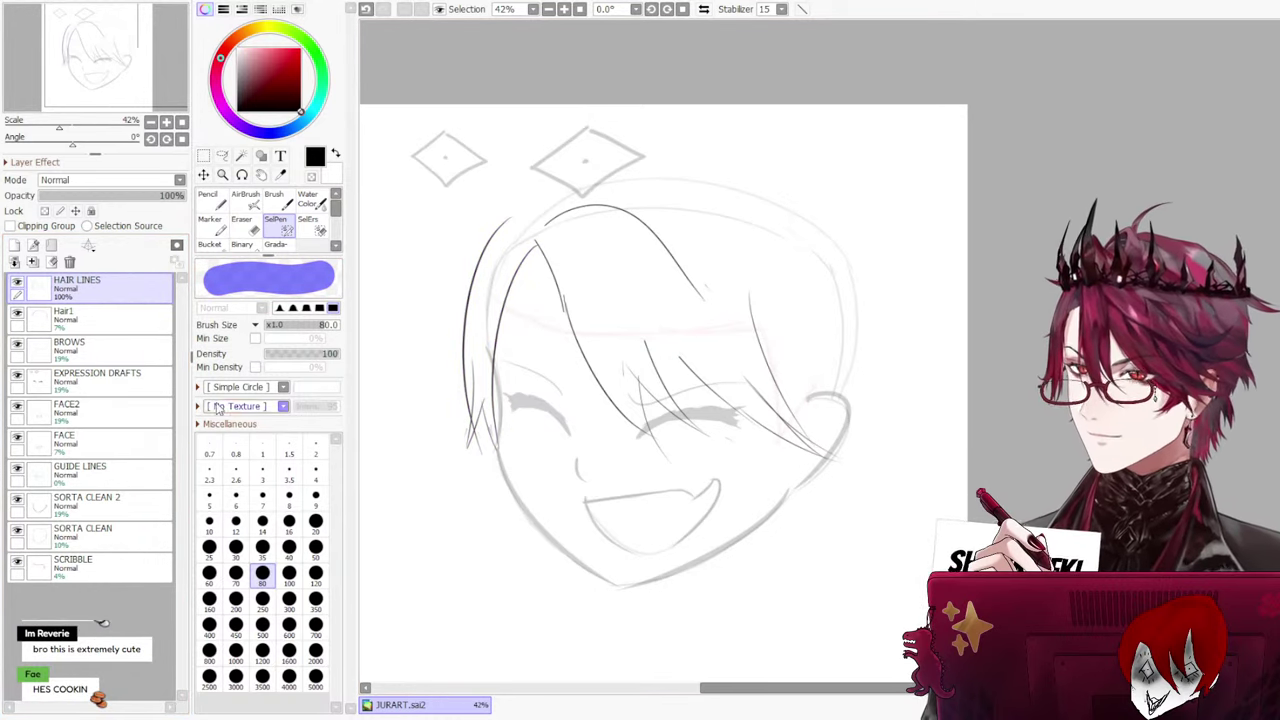
Examine the layers from FACE2 down to SCRIBBLE, toggling SORTA CLEAN's visibility, to find which holds the faint head outline
click(106, 440)
click(60, 410)
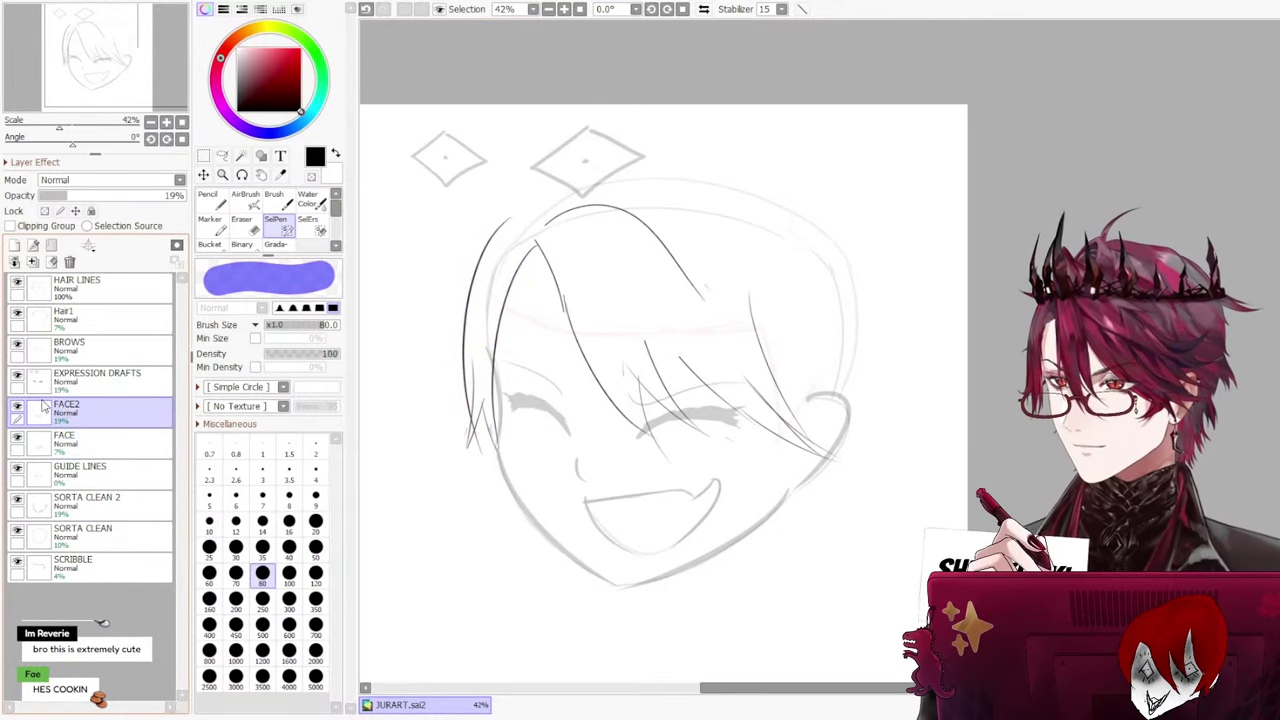
click(60, 445)
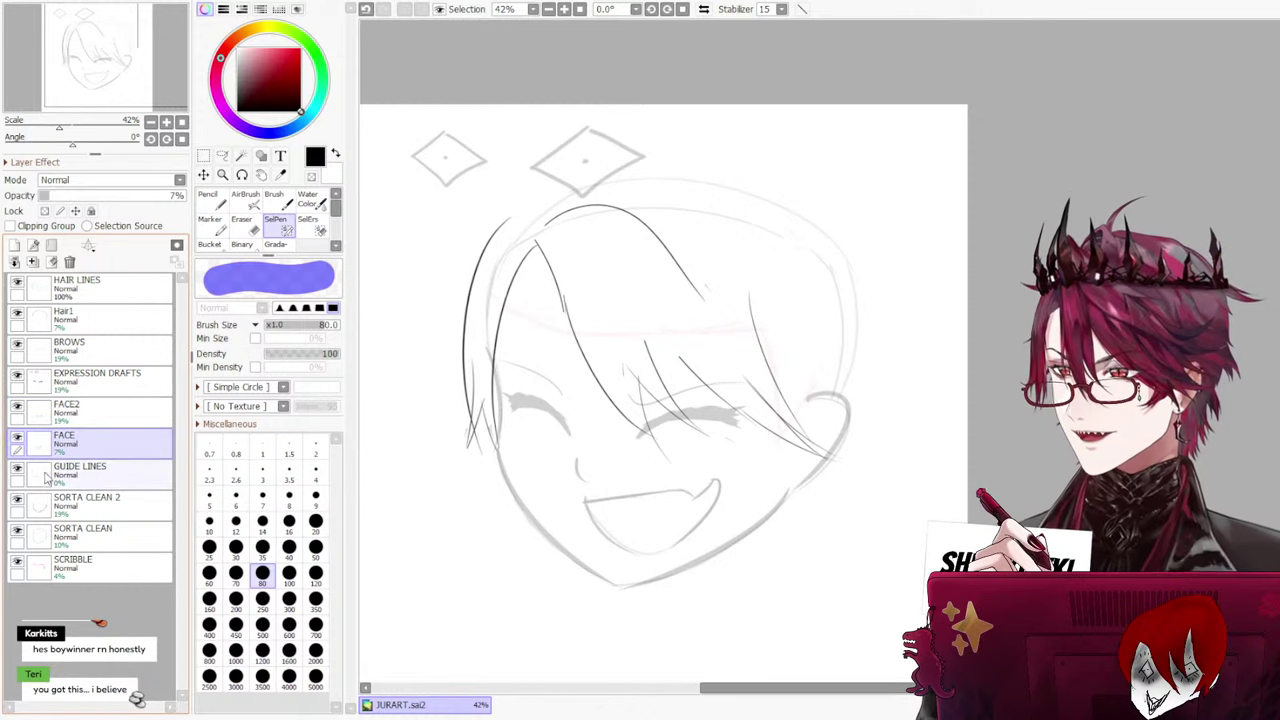
click(86, 500)
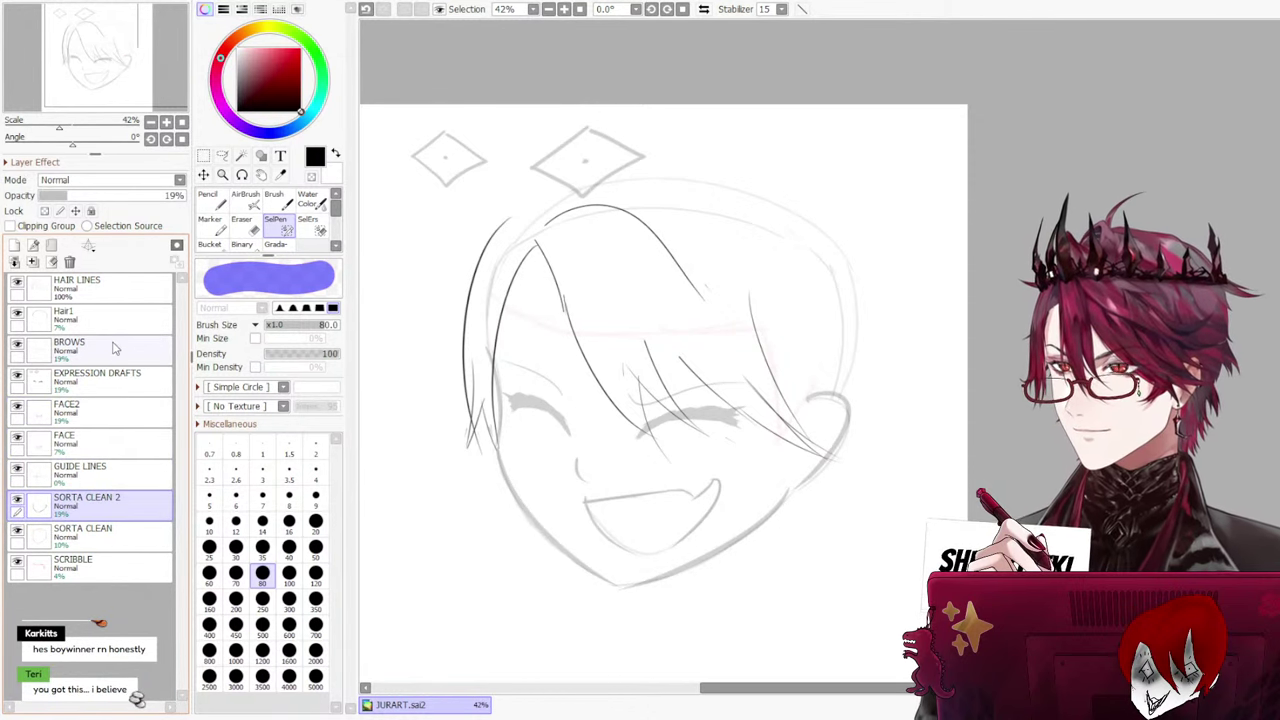
click(90, 540)
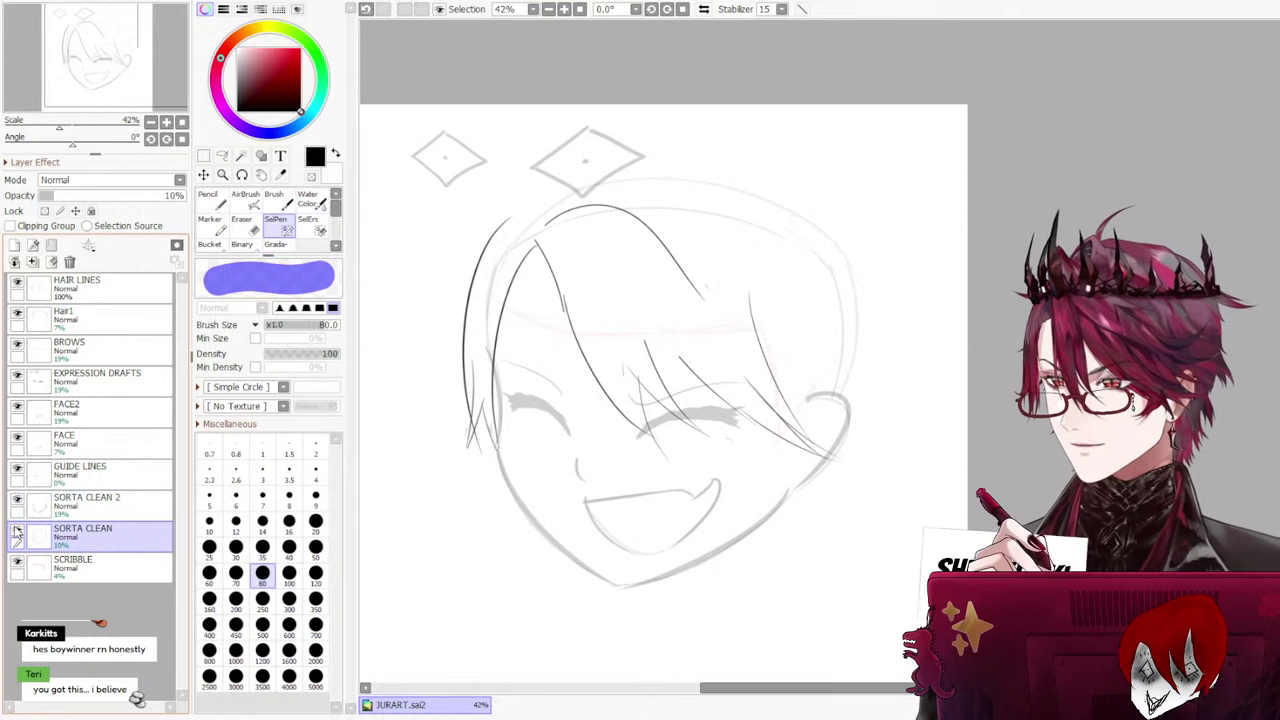
click(86, 560)
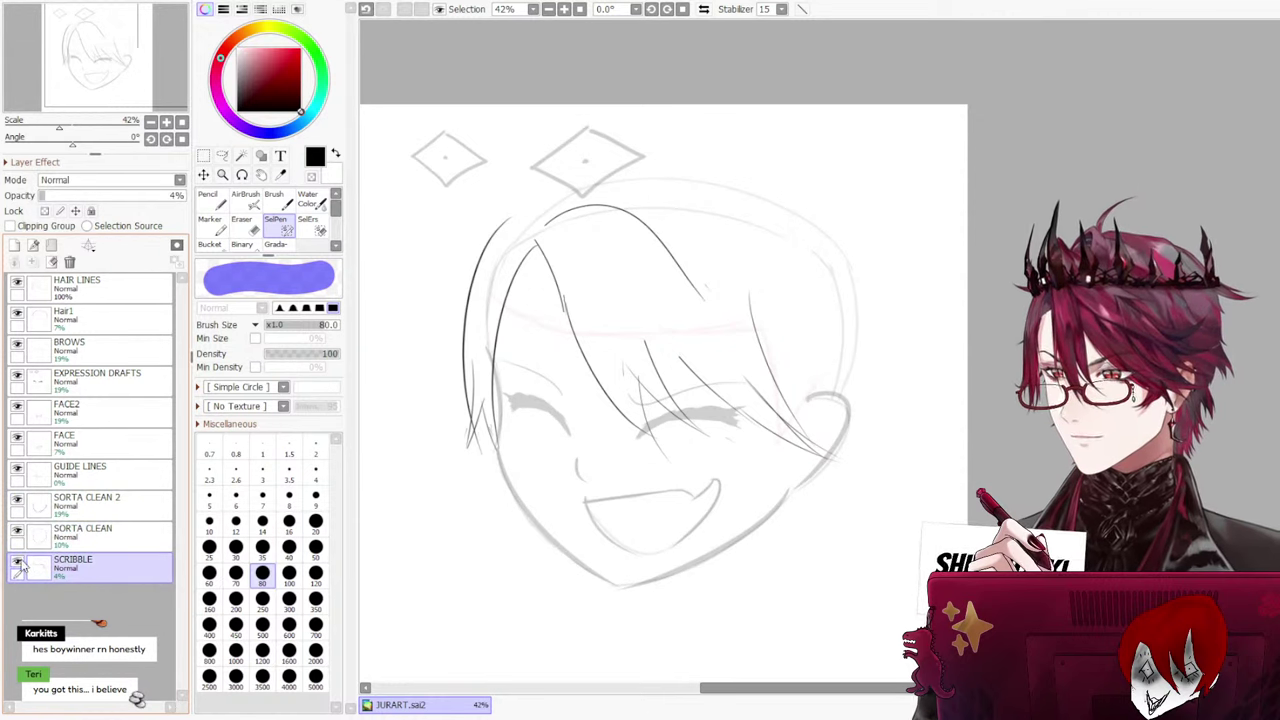
click(33, 531)
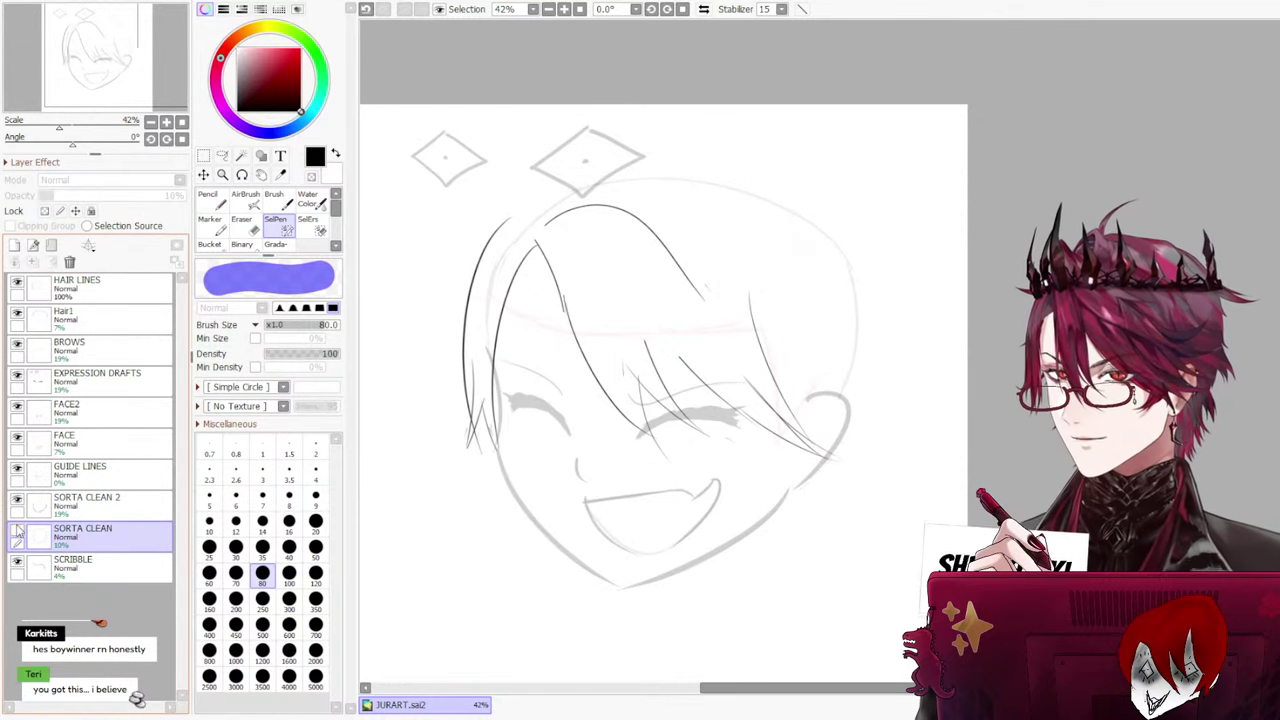
click(244, 226)
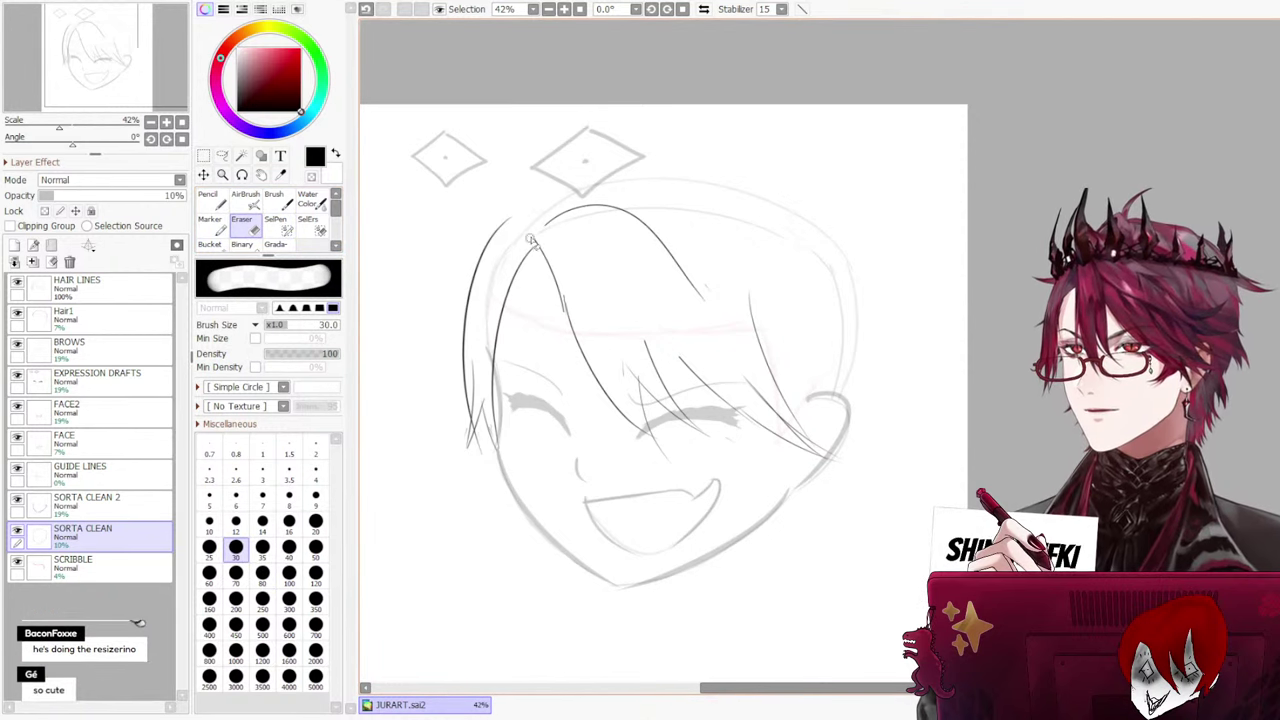
Hide the FACE layer, leaving the FACE2 sketch of the face visible
click(80, 472)
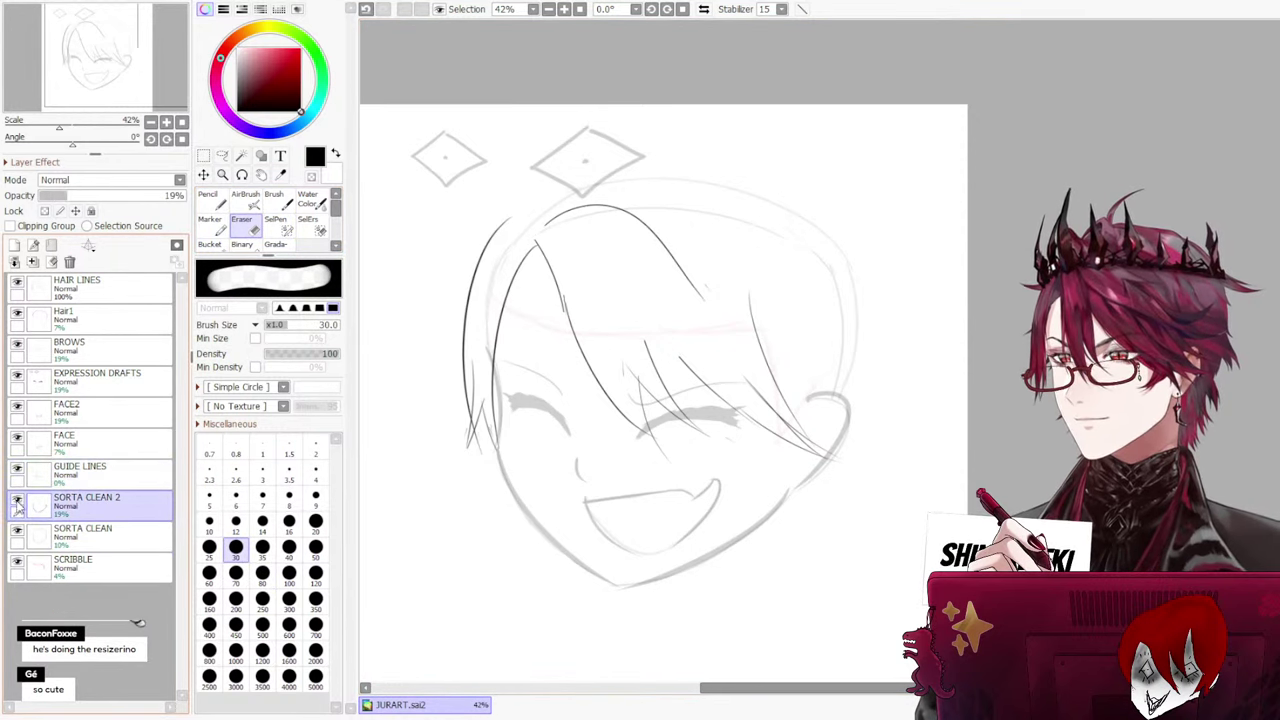
click(63, 450)
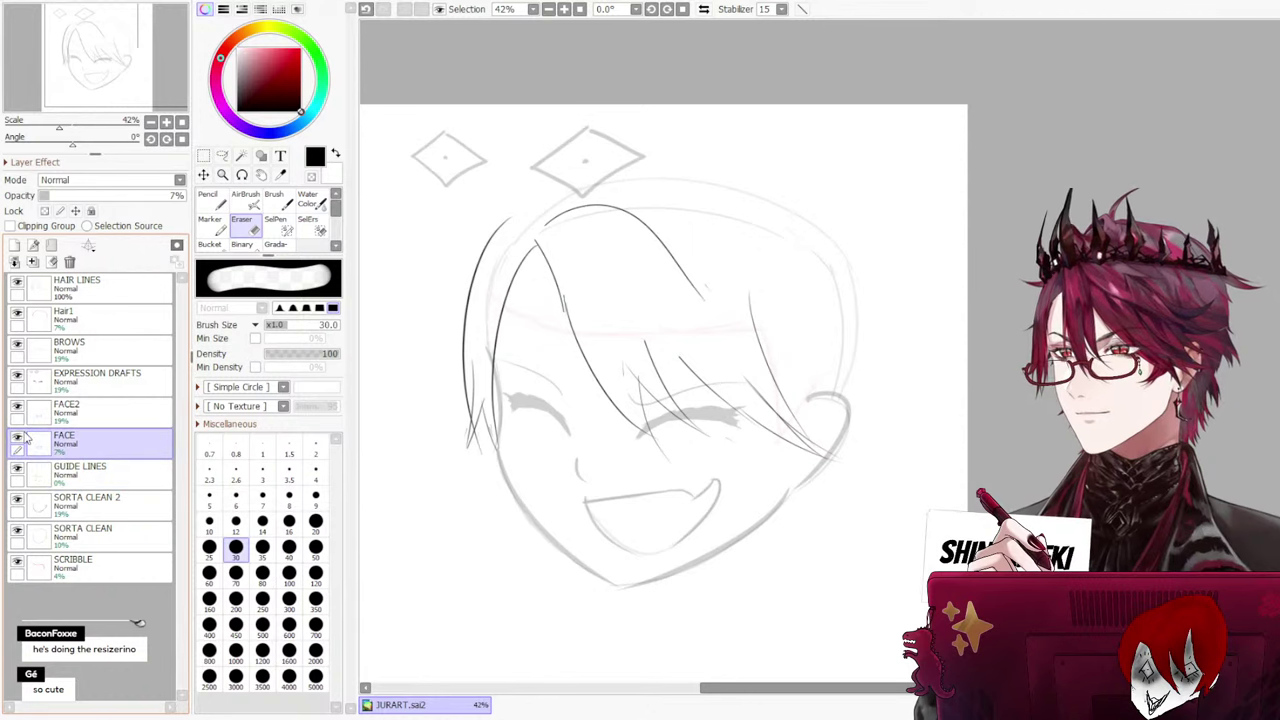
click(17, 440)
click(80, 410)
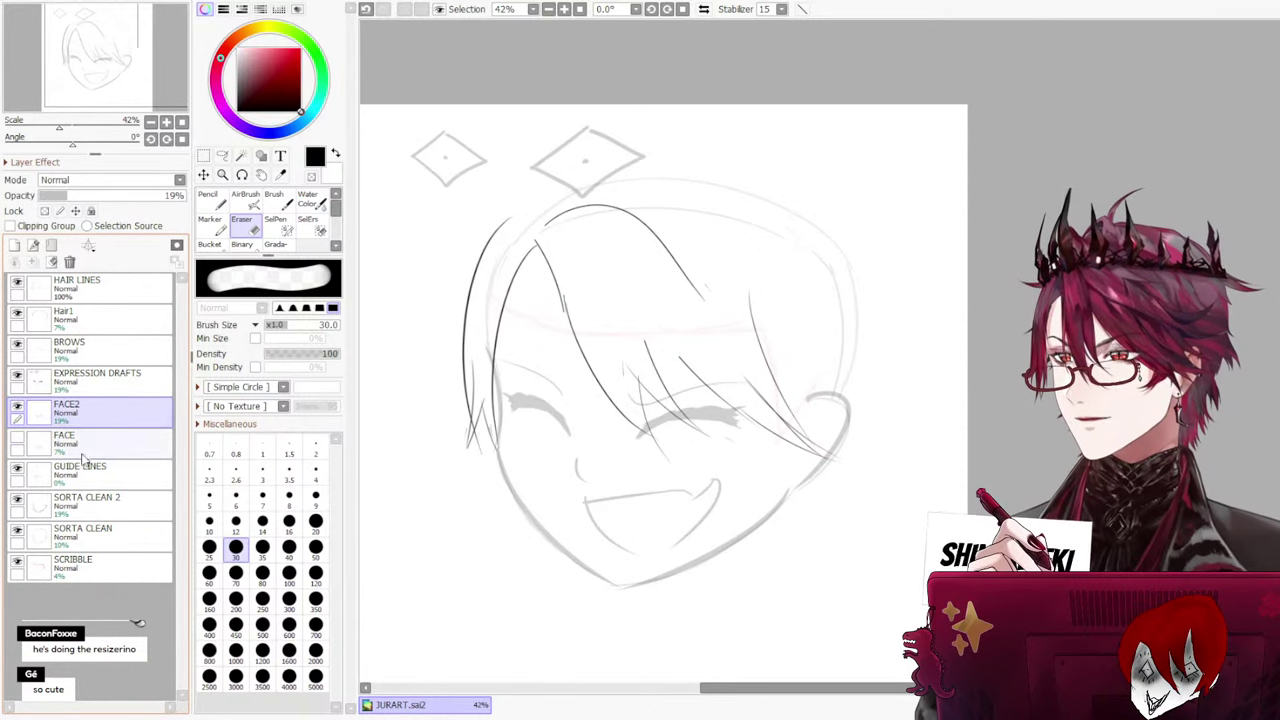
Check the layers from SORTA CLEAN up to Hair1 for the faint sketch lines beside the parting
click(84, 540)
click(97, 505)
click(108, 472)
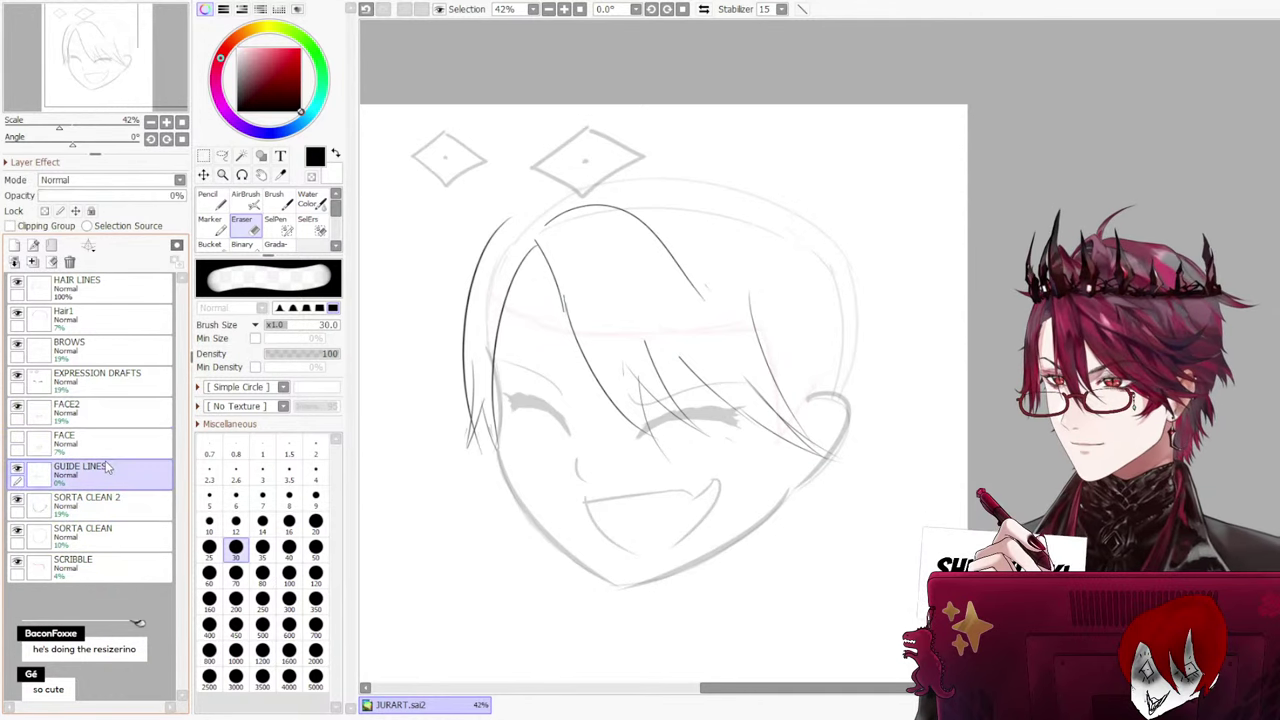
click(93, 540)
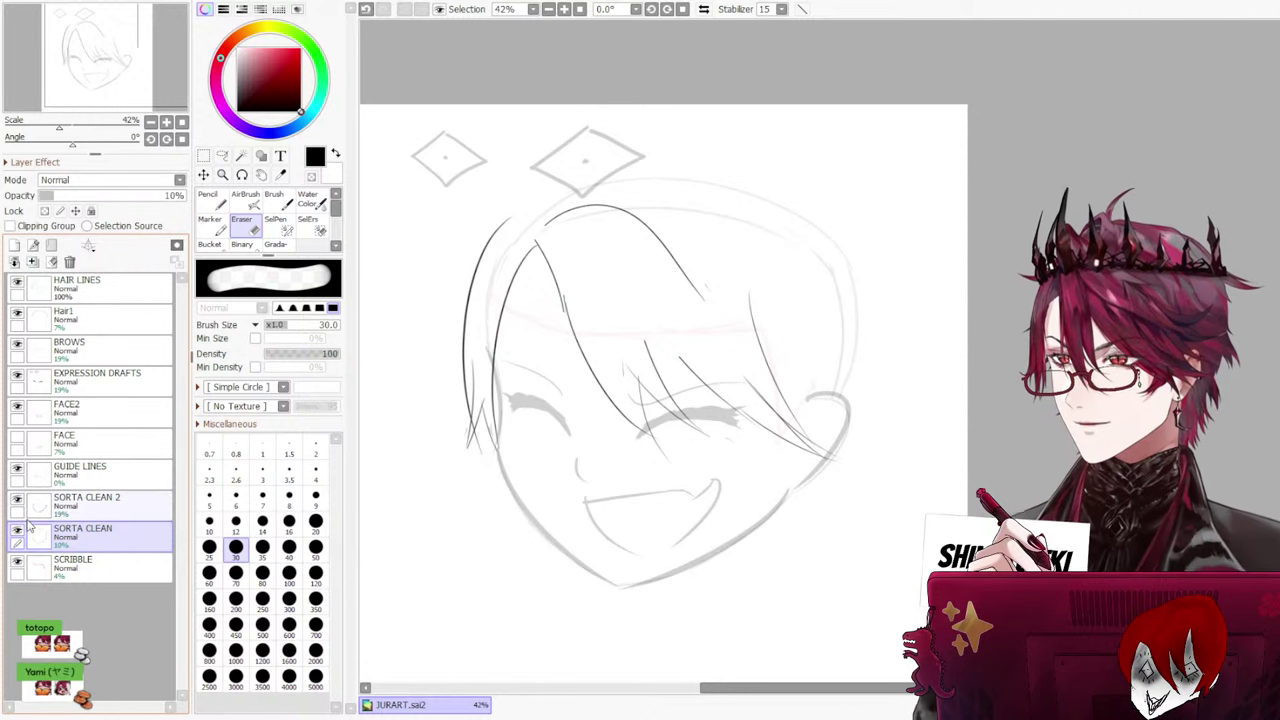
click(62, 445)
click(66, 410)
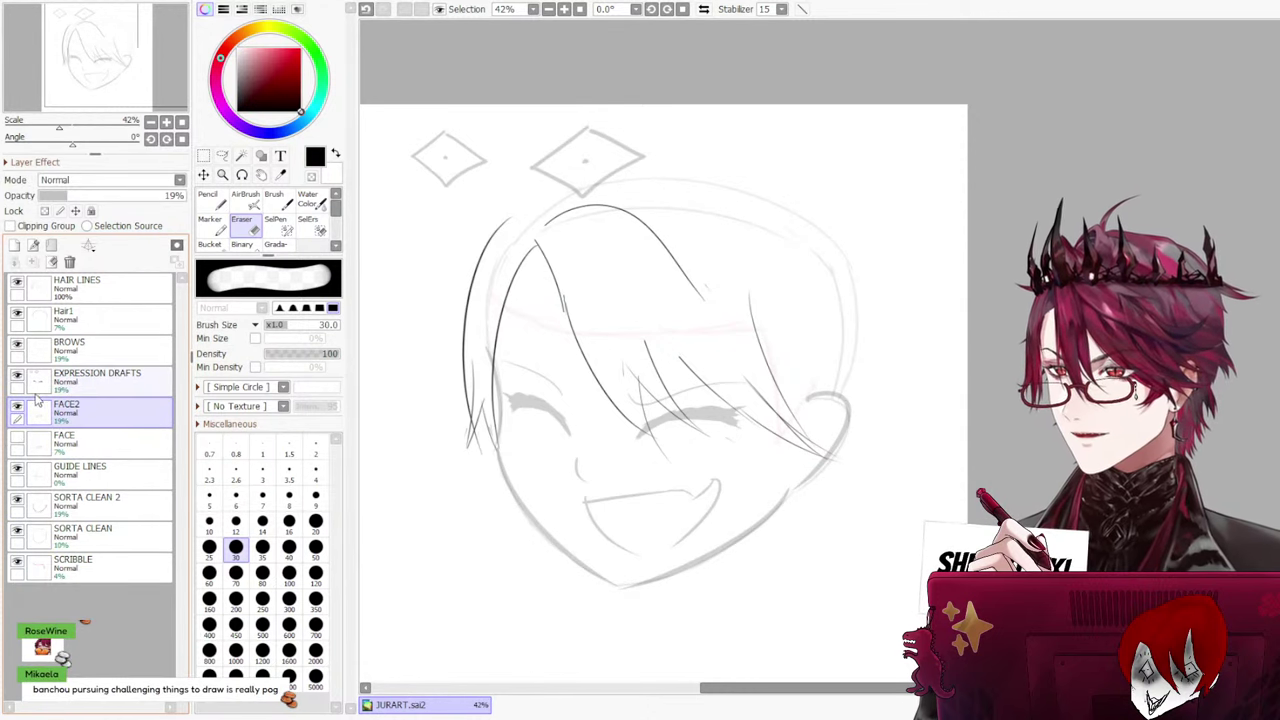
click(72, 385)
click(66, 350)
click(63, 318)
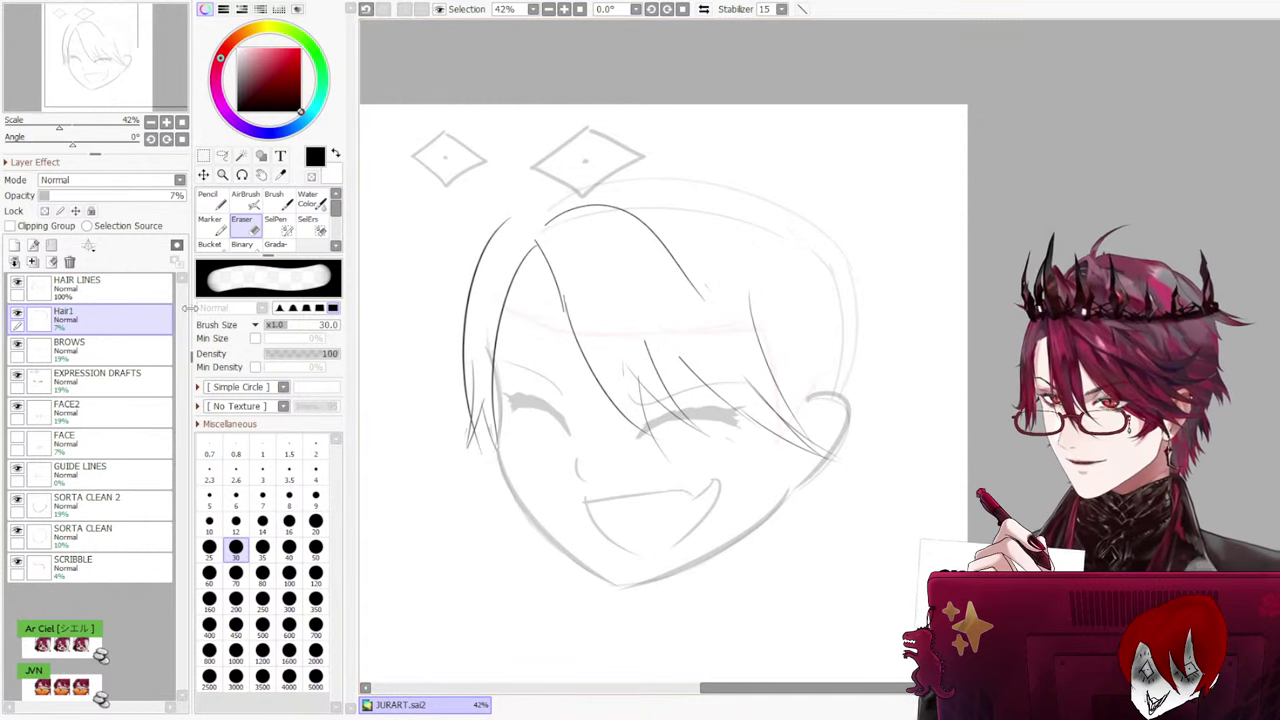
Compare the layers between BROWS and GUIDE LINES, briefly hiding FACE2 to see which facial lines it contains
click(100, 378)
click(106, 411)
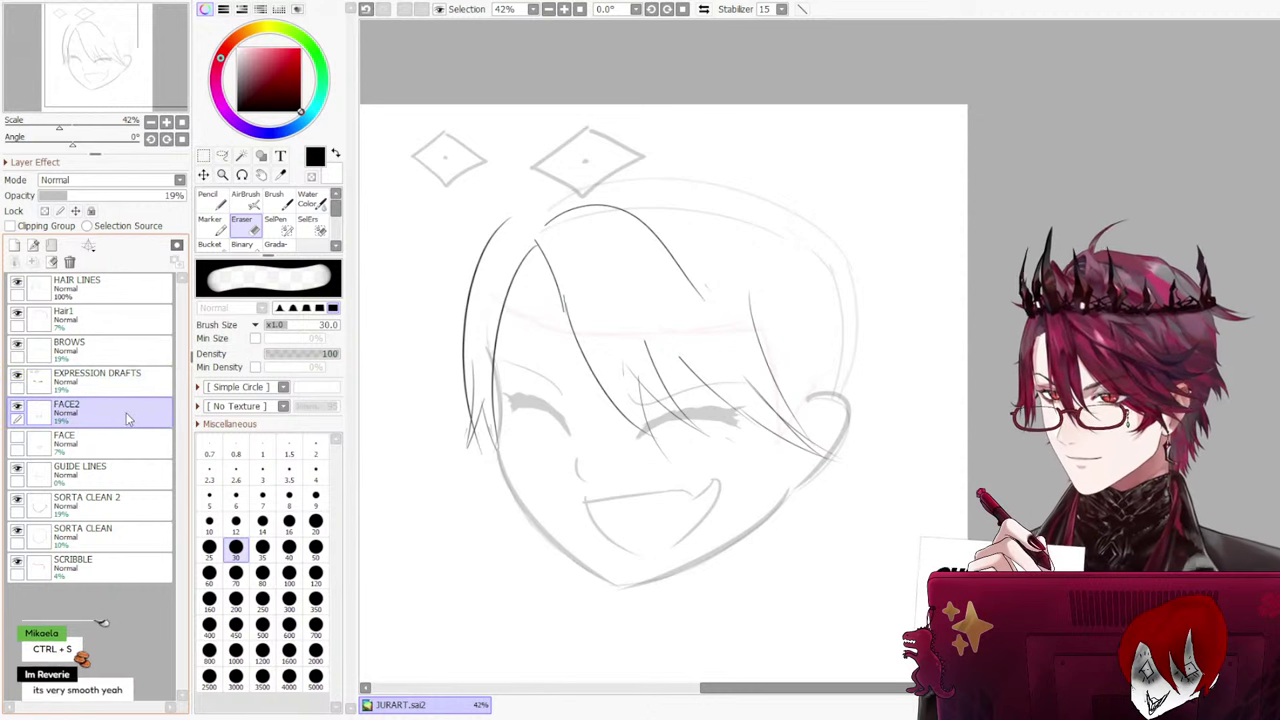
click(118, 386)
click(119, 471)
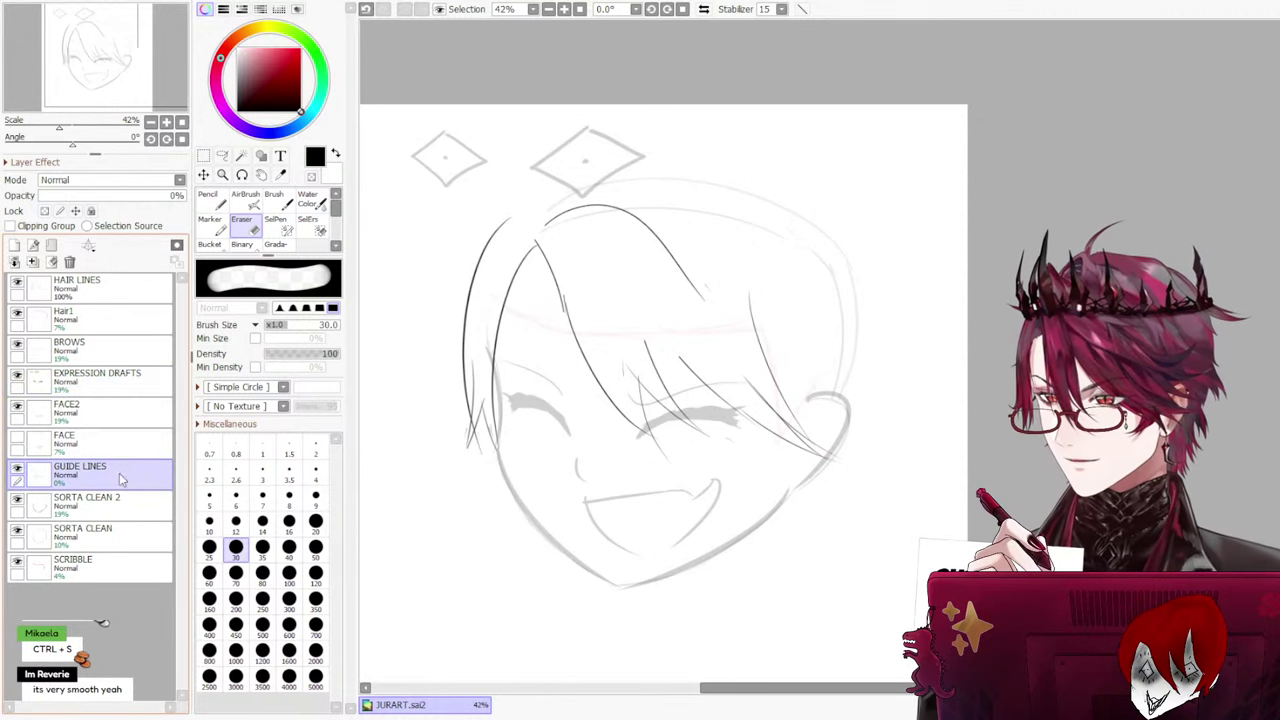
click(112, 380)
click(100, 411)
click(19, 406)
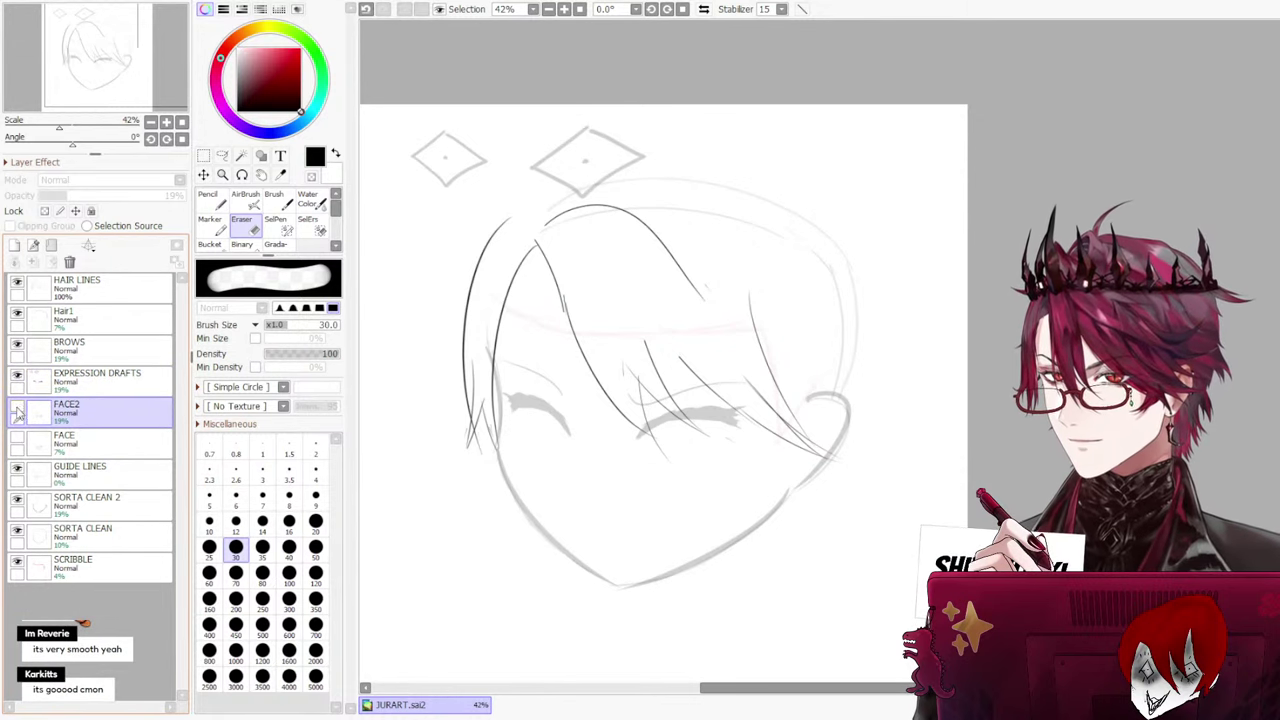
click(19, 406)
click(105, 450)
click(99, 476)
click(100, 411)
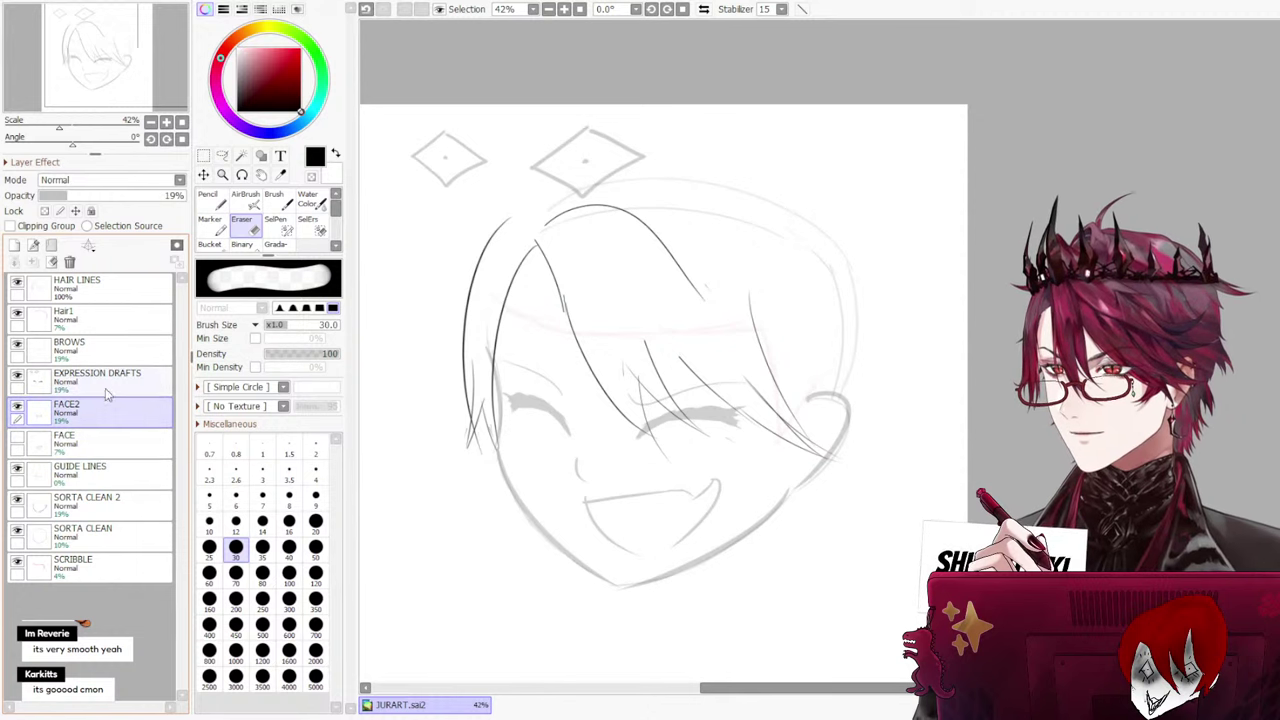
click(112, 380)
click(100, 347)
Examine SORTA CLEAN 2, SORTA CLEAN and SCRIBBLE for face contour lines, briefly hiding SORTA CLEAN 2
click(86, 508)
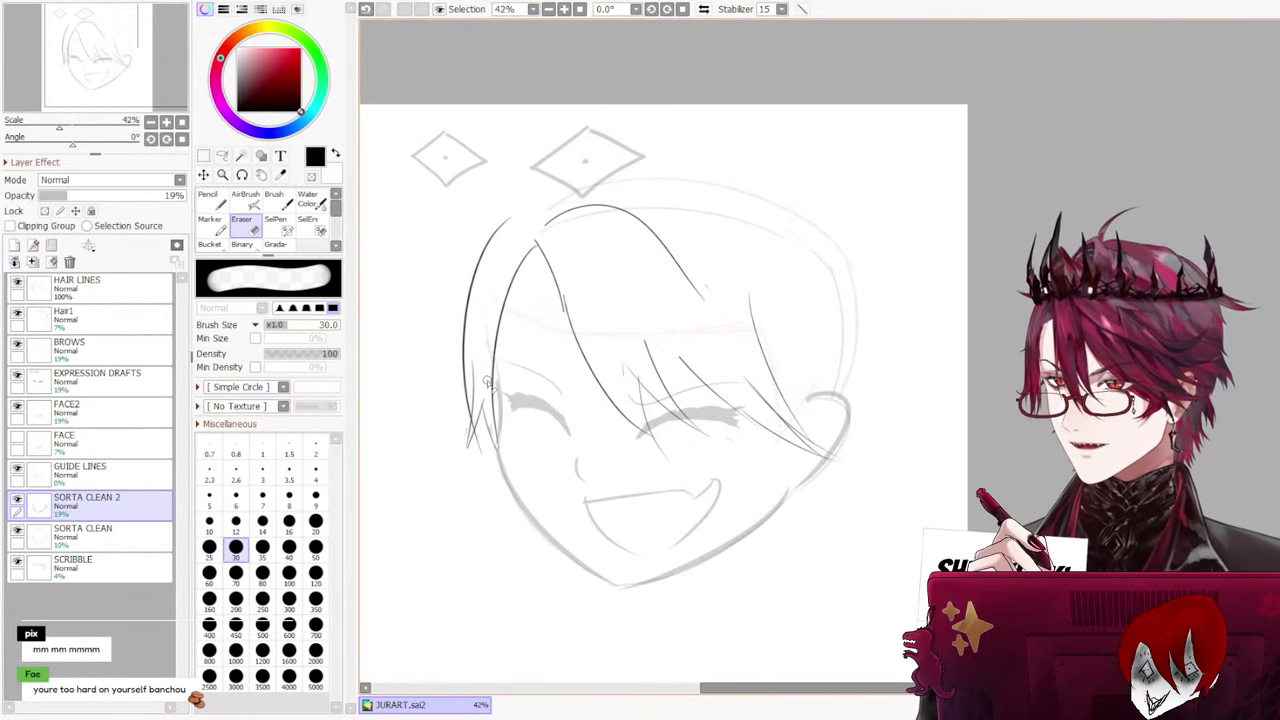
click(88, 543)
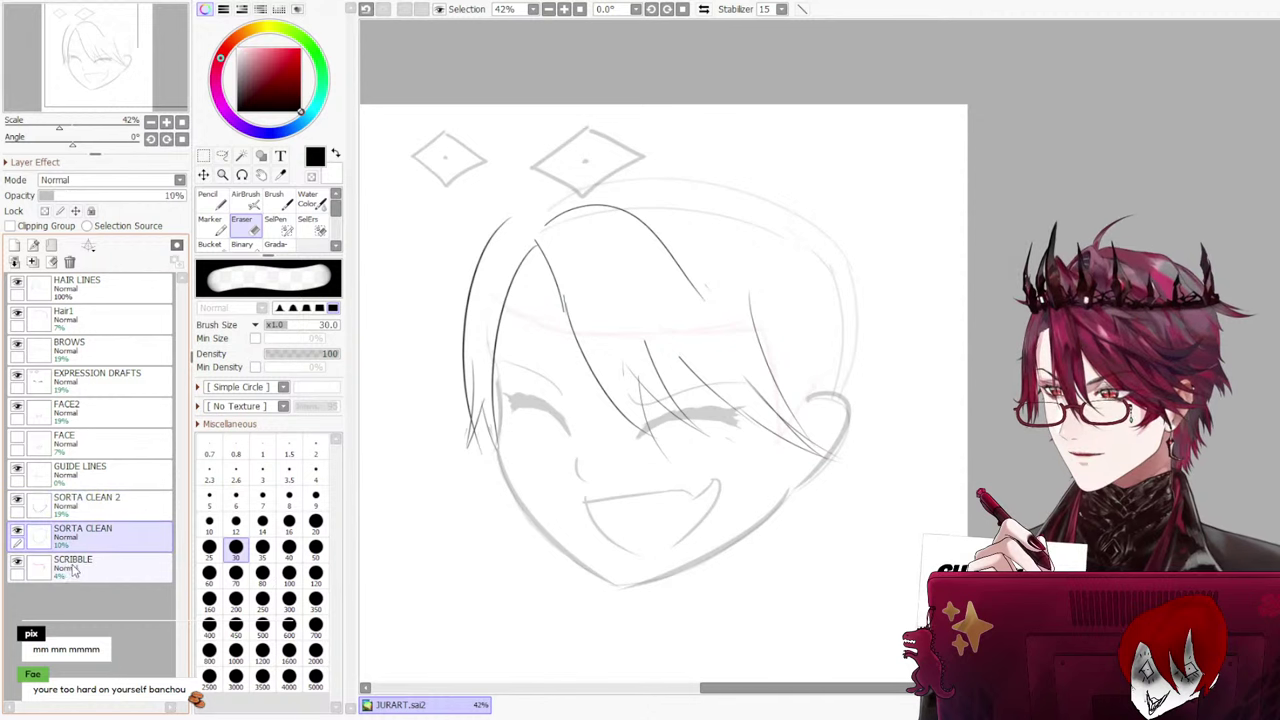
click(54, 560)
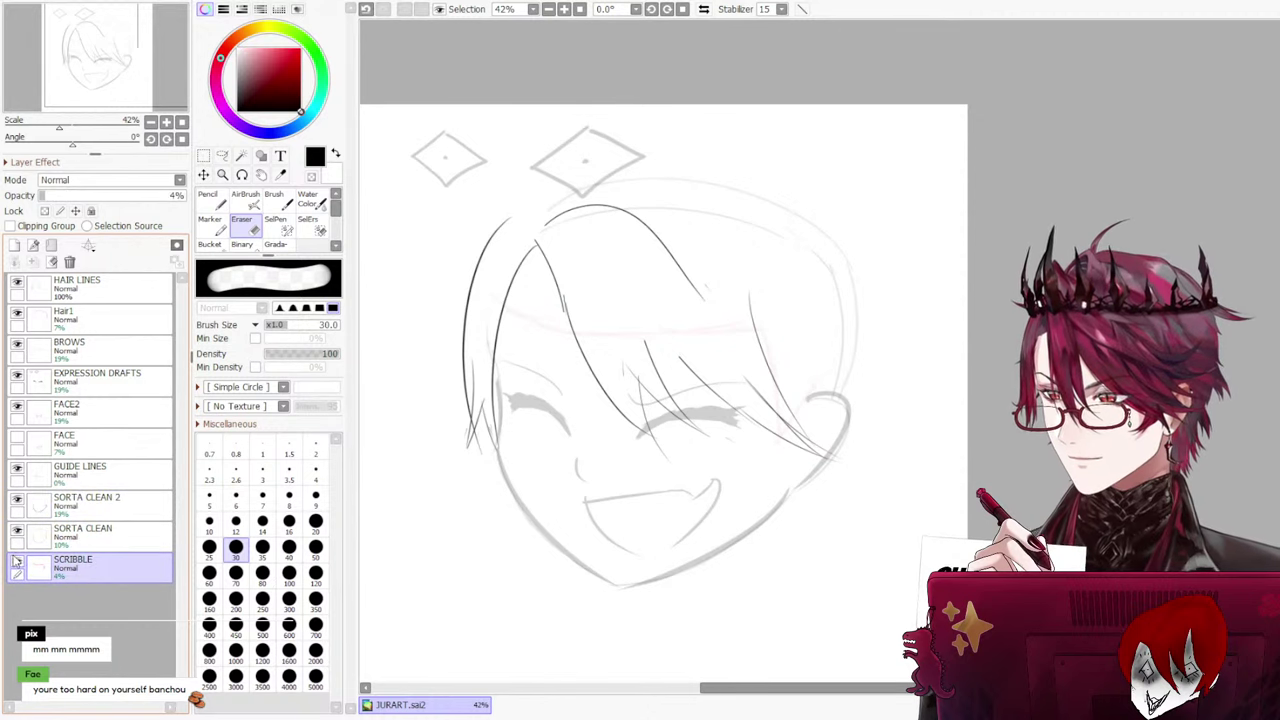
click(86, 448)
click(86, 470)
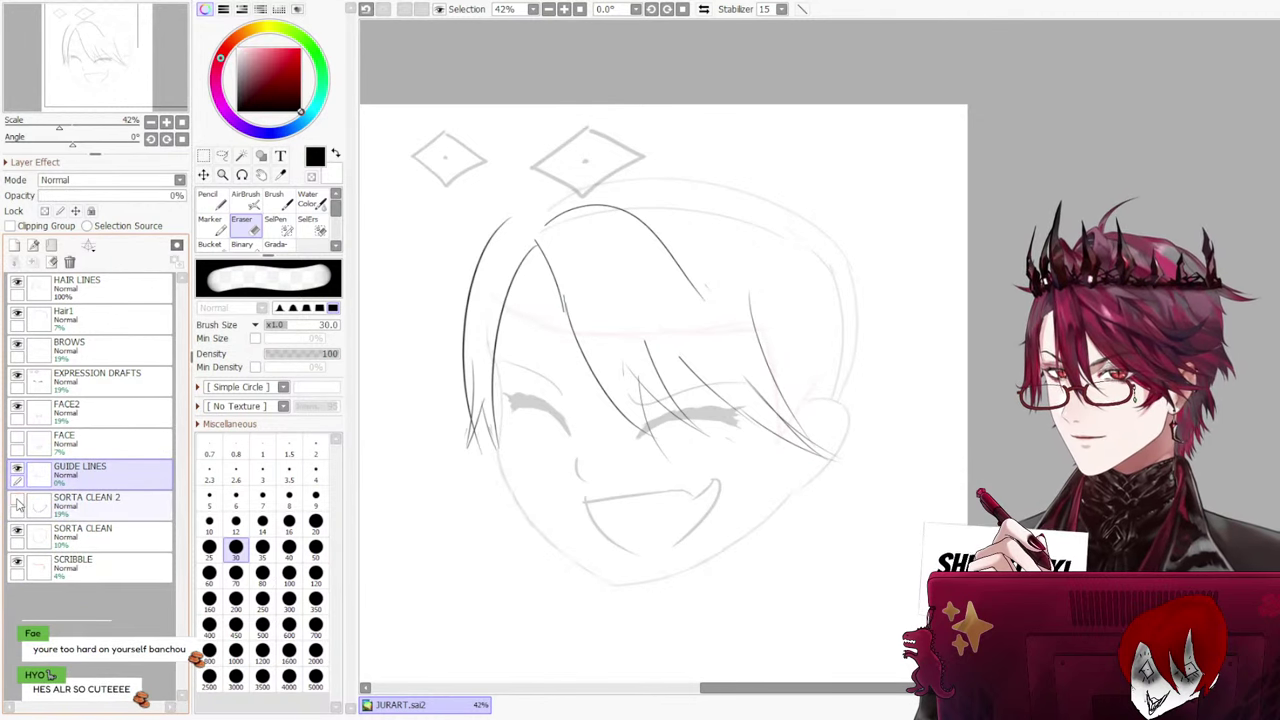
click(100, 535)
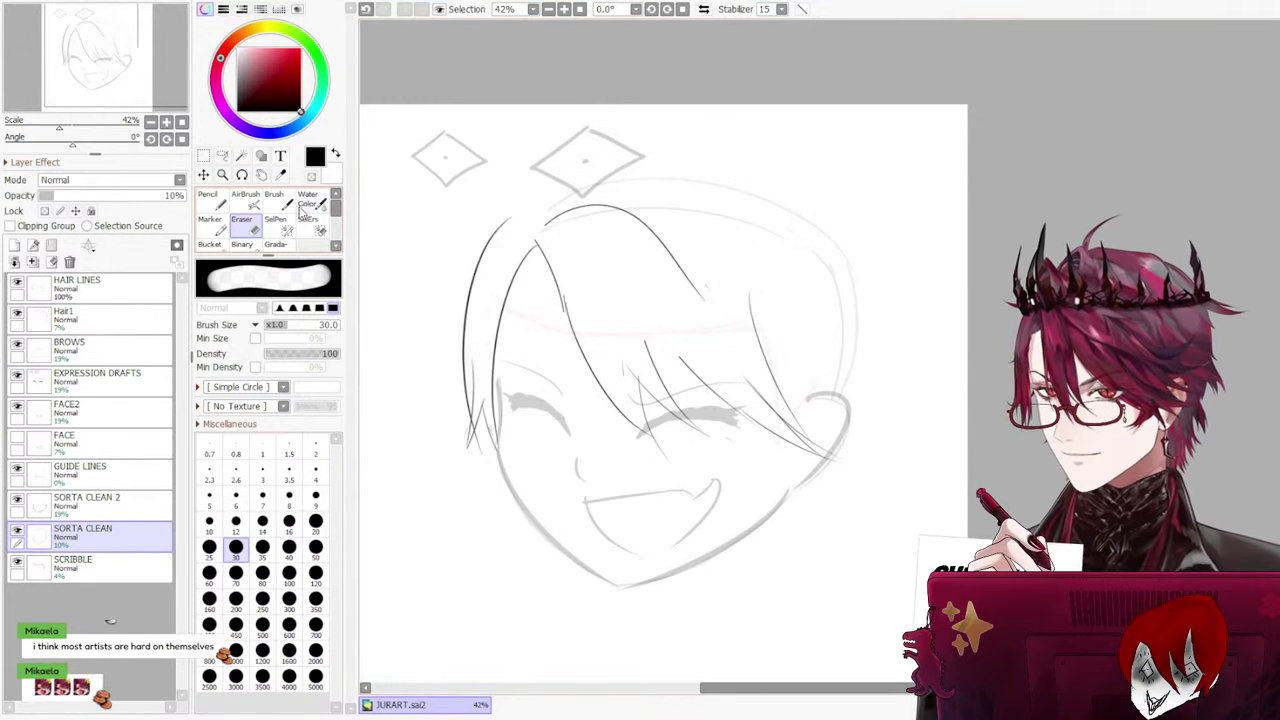
Make HAIR LINES the active layer and undo the eraser attempt near the parting
click(224, 203)
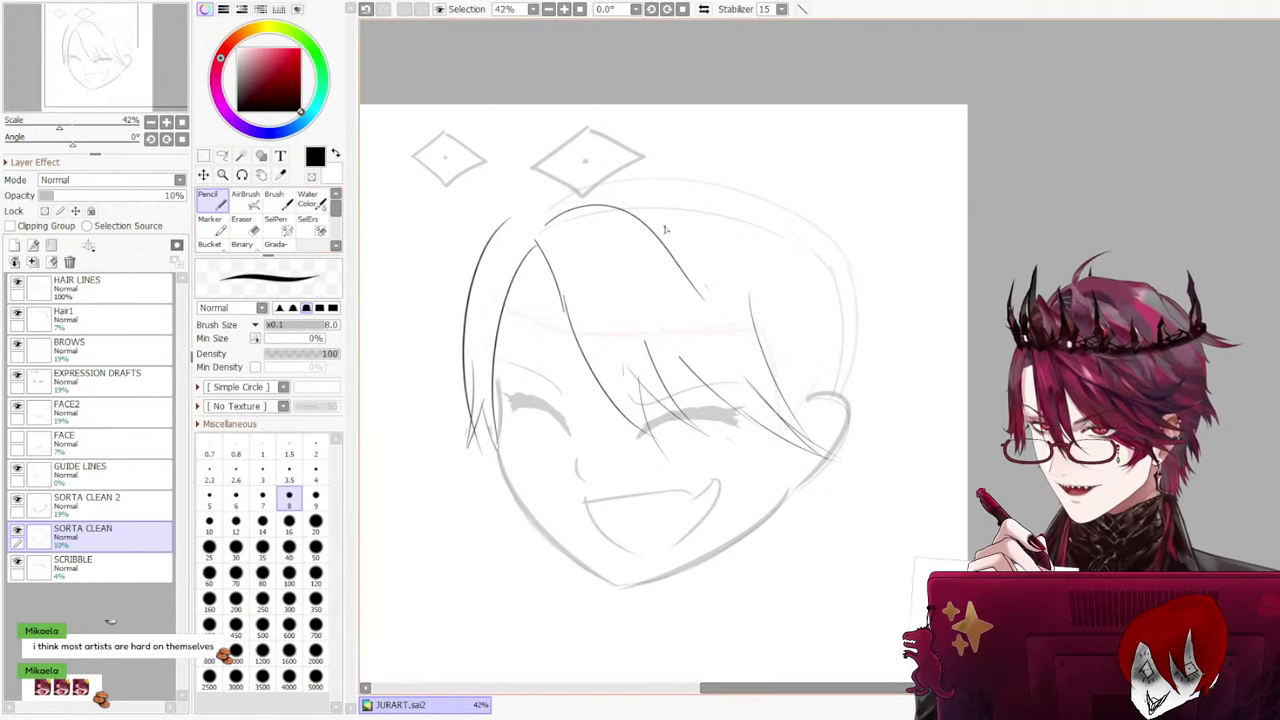
click(100, 288)
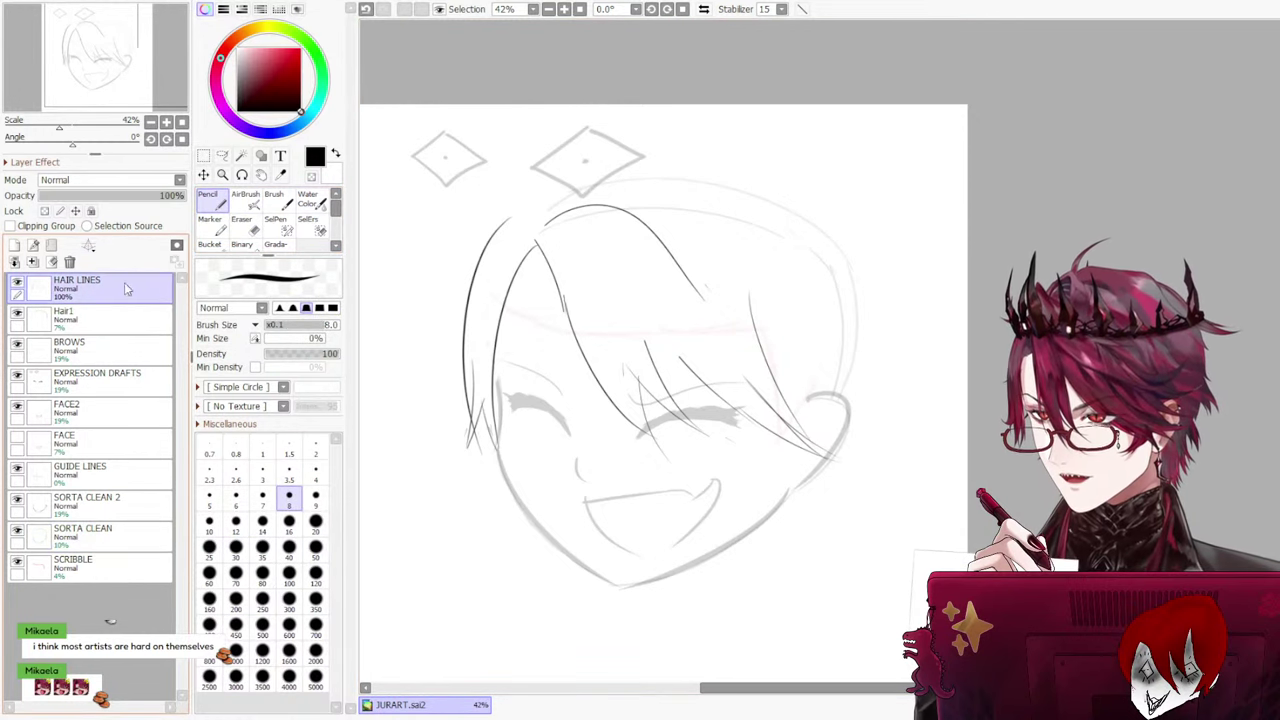
click(241, 222)
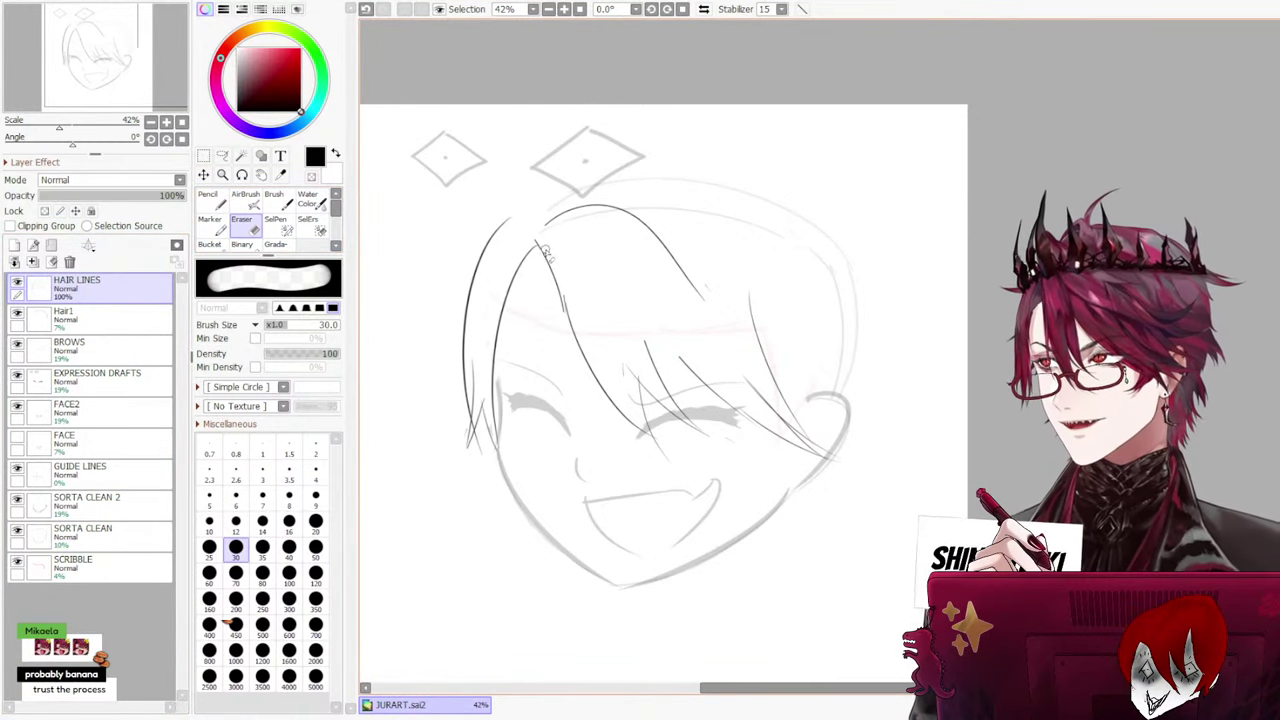
key(ctrl+z)
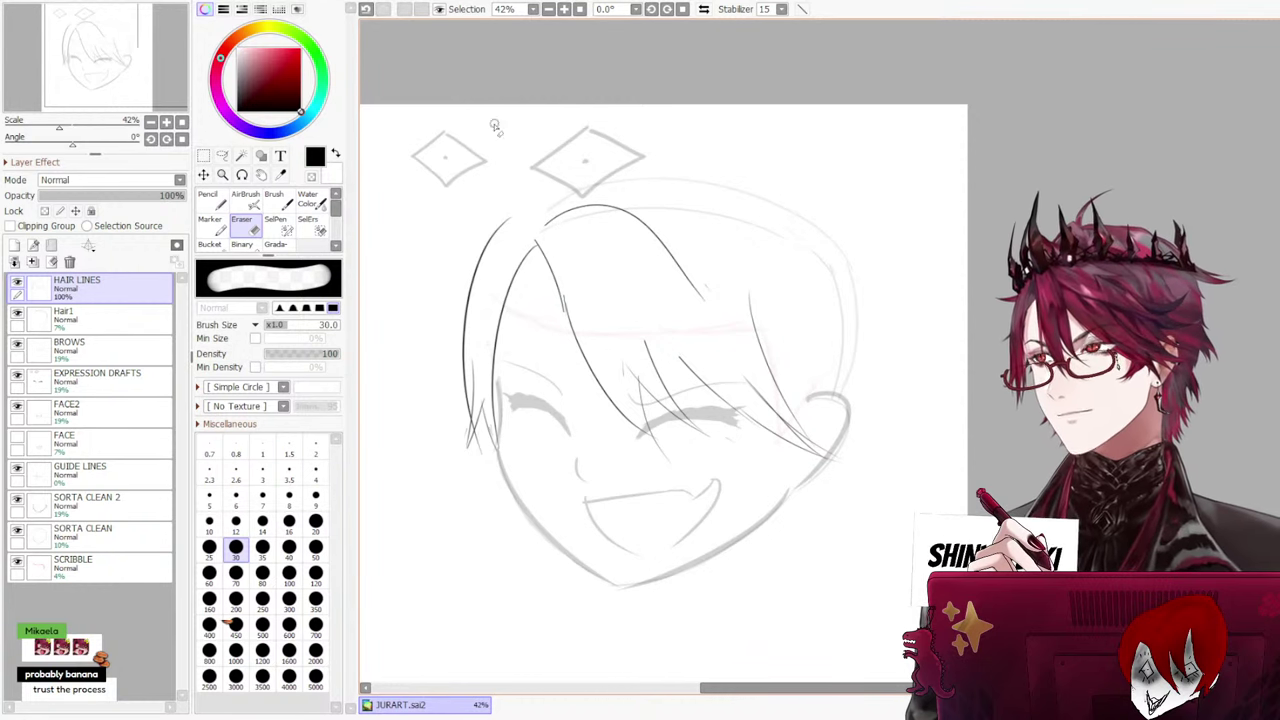
Try a short curved pencil strand from the parting down along the bangs' inner line and undo it
key(n)
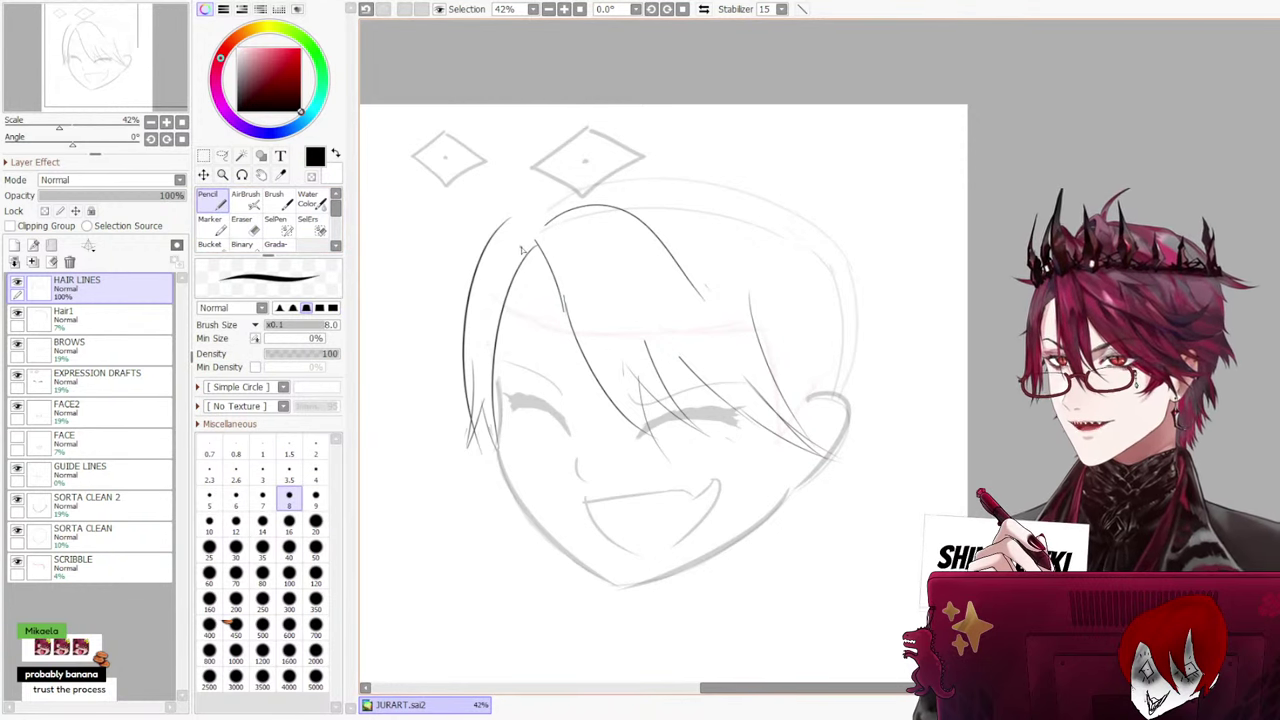
key(ctrl+z)
drag(521, 258, 562, 328)
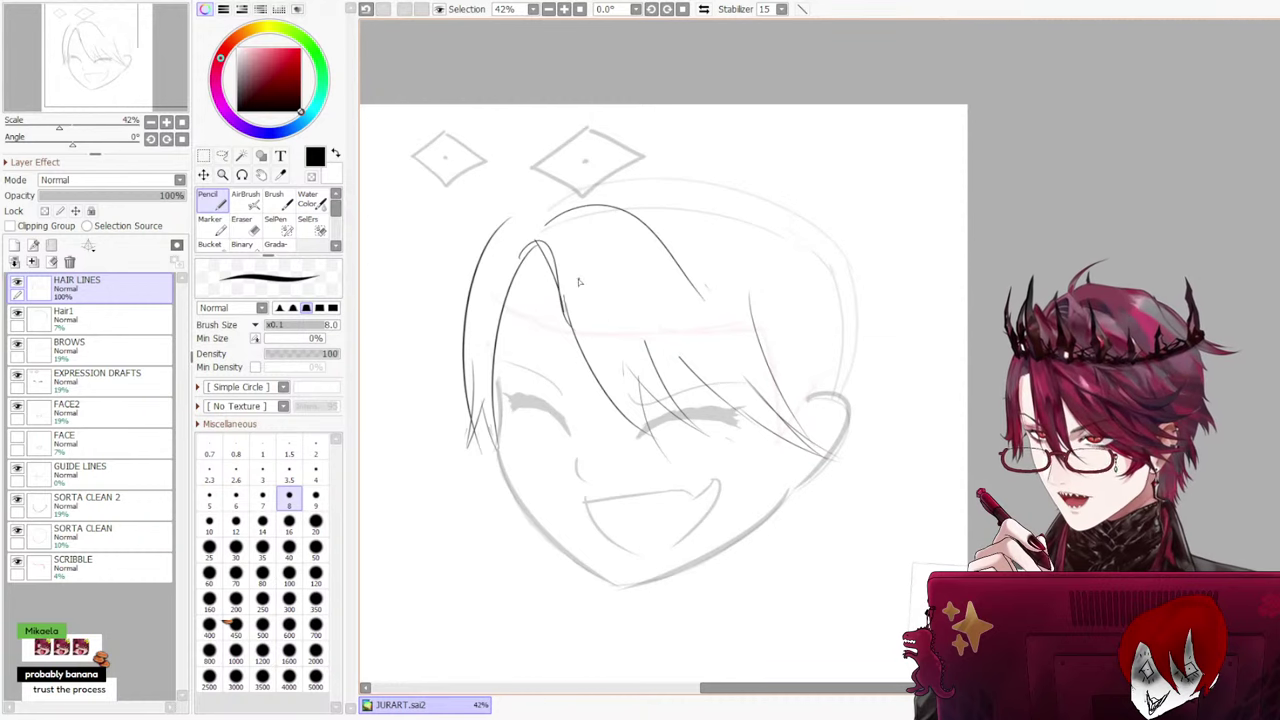
key(ctrl+z)
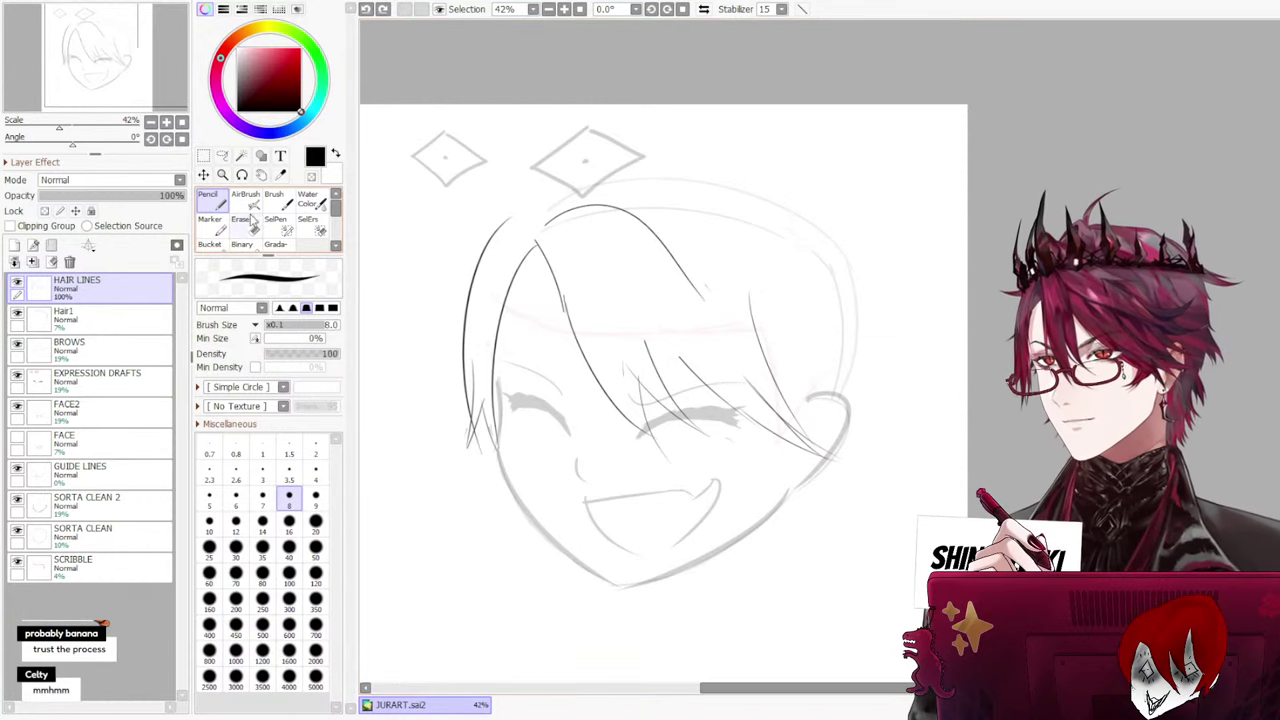
Erase the upper part of the inner strand between the parting and the left temple
key(e)
drag(507, 305, 527, 278)
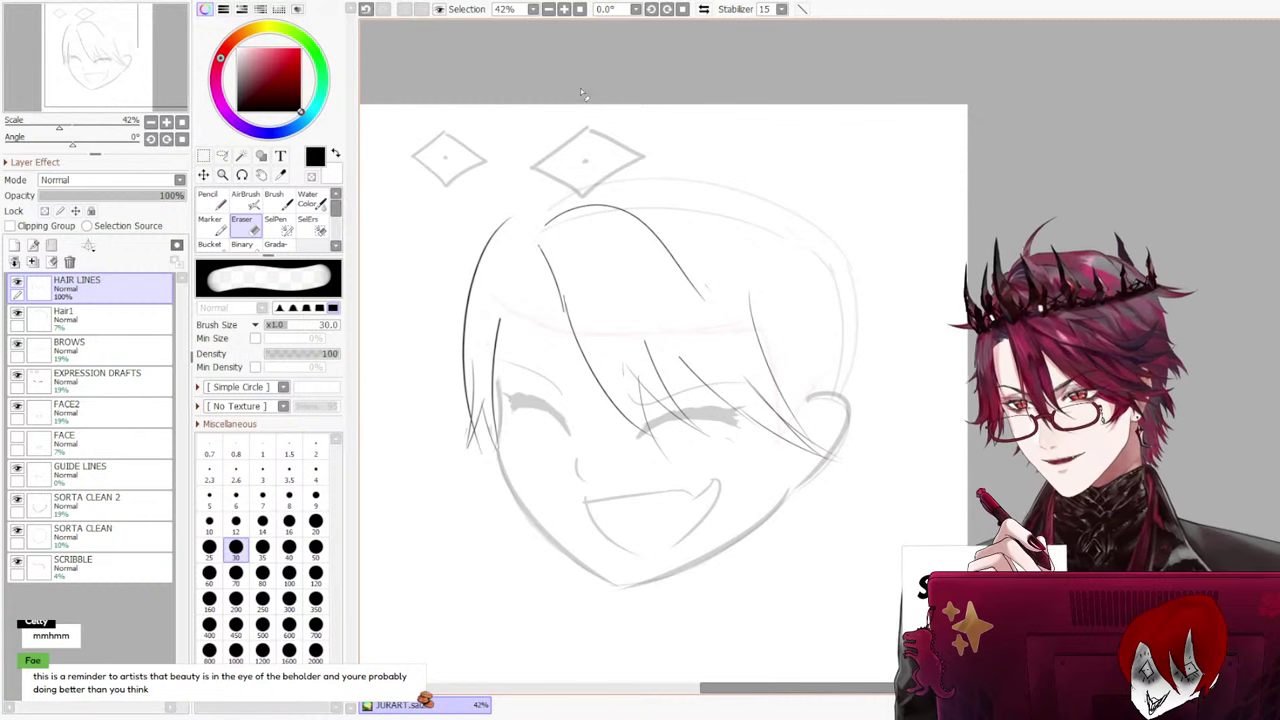
Select the crown strand and the central bangs down to the eye with the SelPen
click(272, 229)
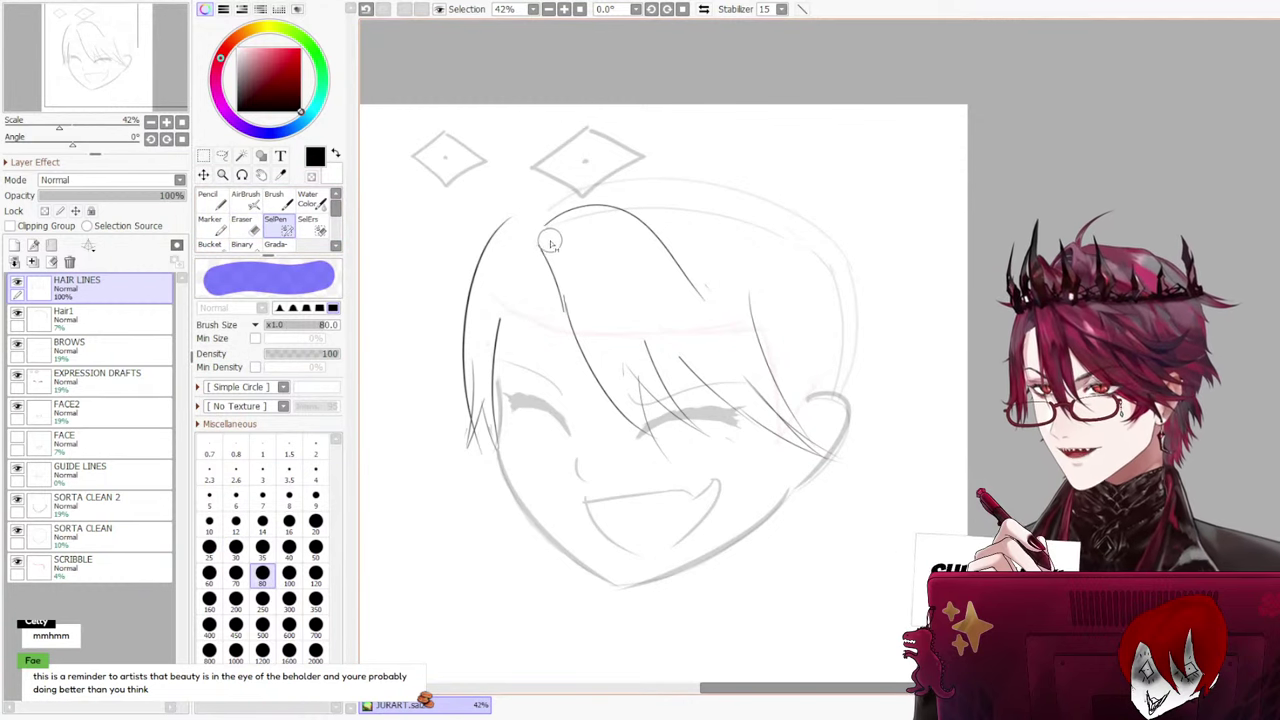
mouse_move(550, 243)
mouse_down()
mouse_move(565, 215)
mouse_move(648, 220)
mouse_move(699, 294)
mouse_move(589, 368)
mouse_move(602, 396)
mouse_move(670, 441)
mouse_move(640, 388)
mouse_move(641, 352)
mouse_move(688, 396)
mouse_move(653, 309)
mouse_move(673, 305)
mouse_move(680, 268)
mouse_move(558, 217)
mouse_move(564, 265)
mouse_move(638, 312)
mouse_move(621, 279)
mouse_move(600, 290)
mouse_move(625, 342)
mouse_move(628, 303)
mouse_move(616, 381)
mouse_move(593, 265)
mouse_move(652, 250)
mouse_move(683, 308)
mouse_up()
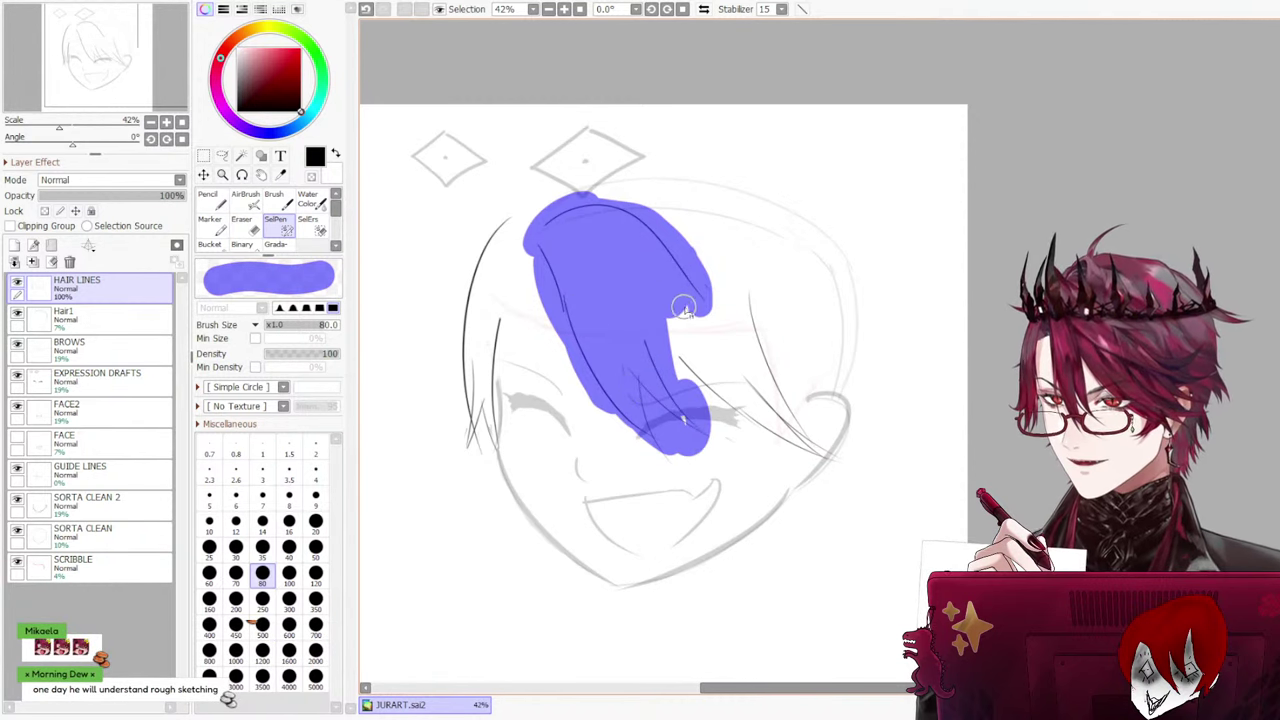
Try to shift and reshape the selected crown and bang strands with a freeform transform, then cancel it
key(ctrl+t)
mouse_move(608, 271)
mouse_down()
mouse_move(586, 294)
mouse_move(580, 269)
mouse_up()
mouse_move(513, 217)
mouse_down()
mouse_move(506, 180)
mouse_move(491, 210)
mouse_move(515, 244)
mouse_up()
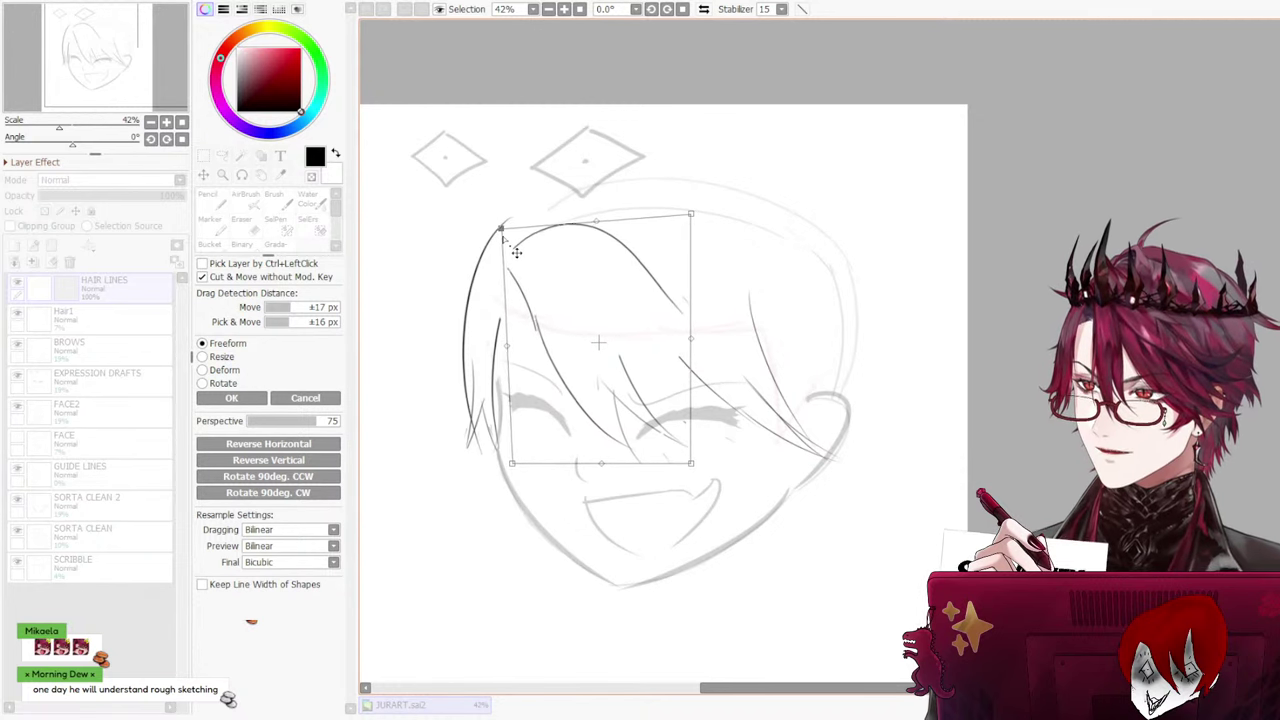
mouse_move(701, 228)
mouse_down()
mouse_move(706, 209)
mouse_move(701, 218)
mouse_up()
mouse_move(700, 157)
mouse_down()
mouse_move(734, 126)
mouse_move(725, 139)
mouse_up()
drag(502, 226, 540, 216)
drag(708, 458, 763, 508)
click(329, 399)
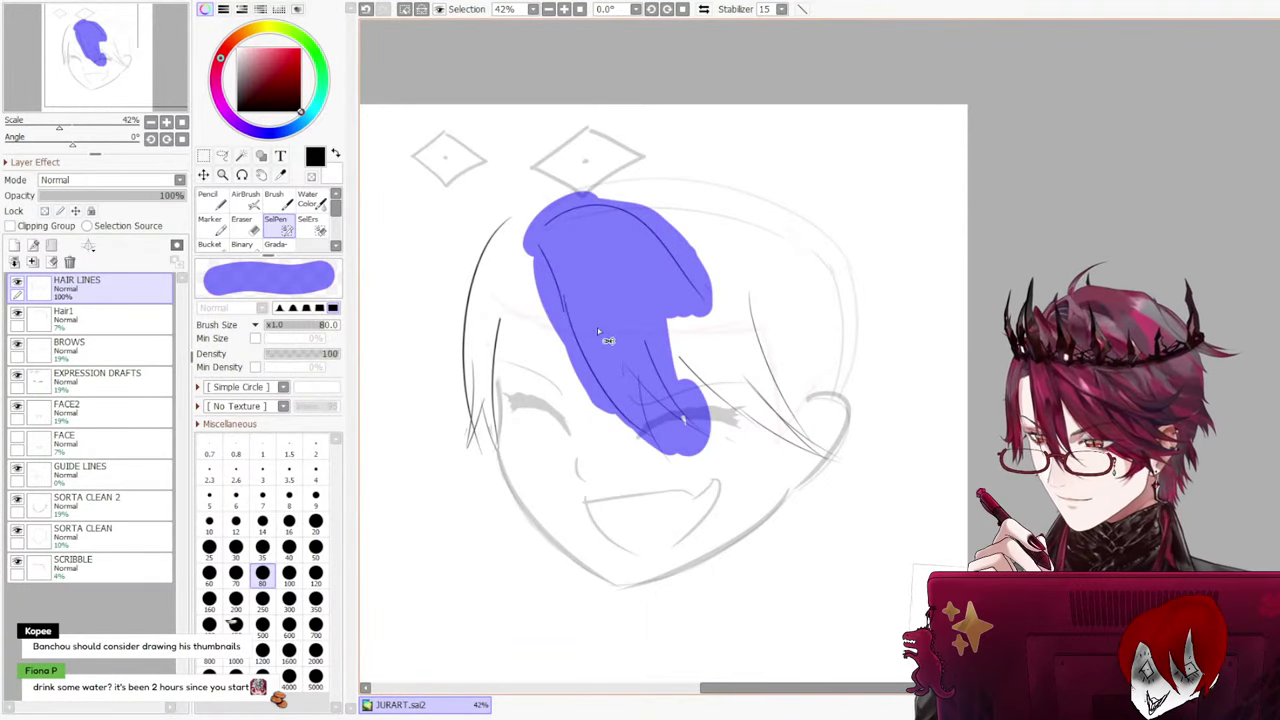
Clear the selection, try a curved pencil strand from the parting down inside the left temple, and undo it
key(ctrl+d)
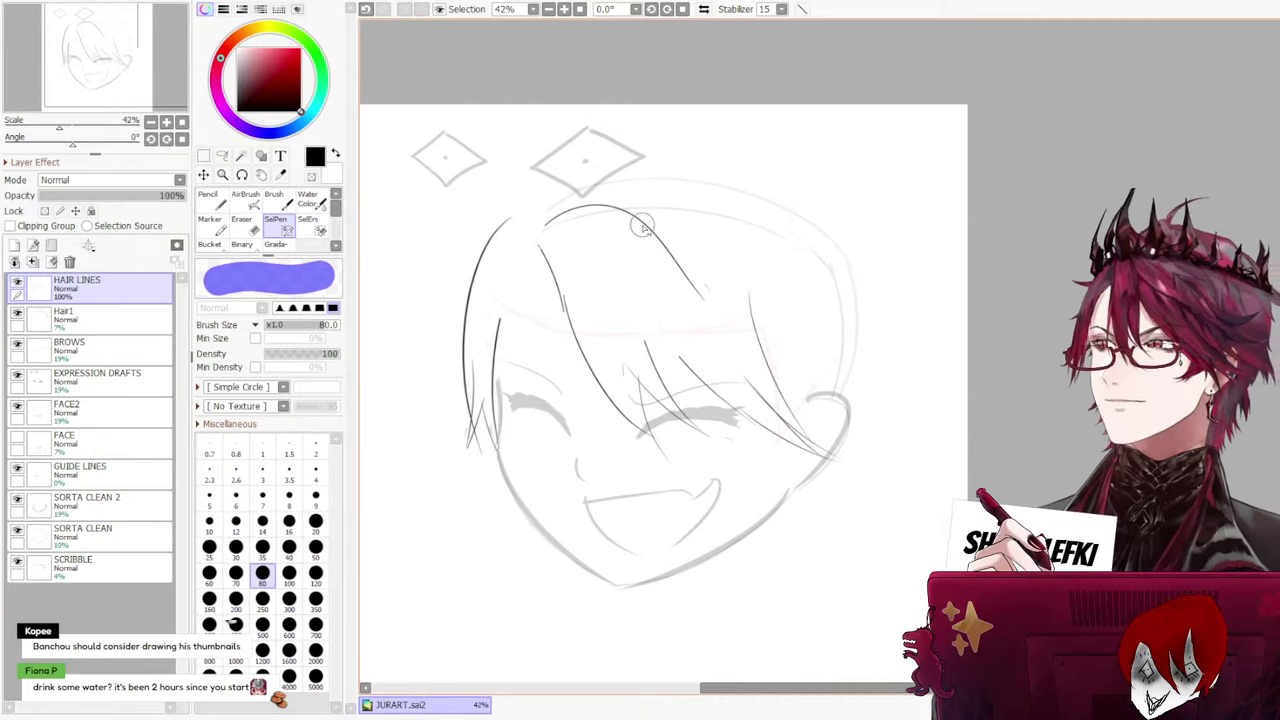
click(212, 201)
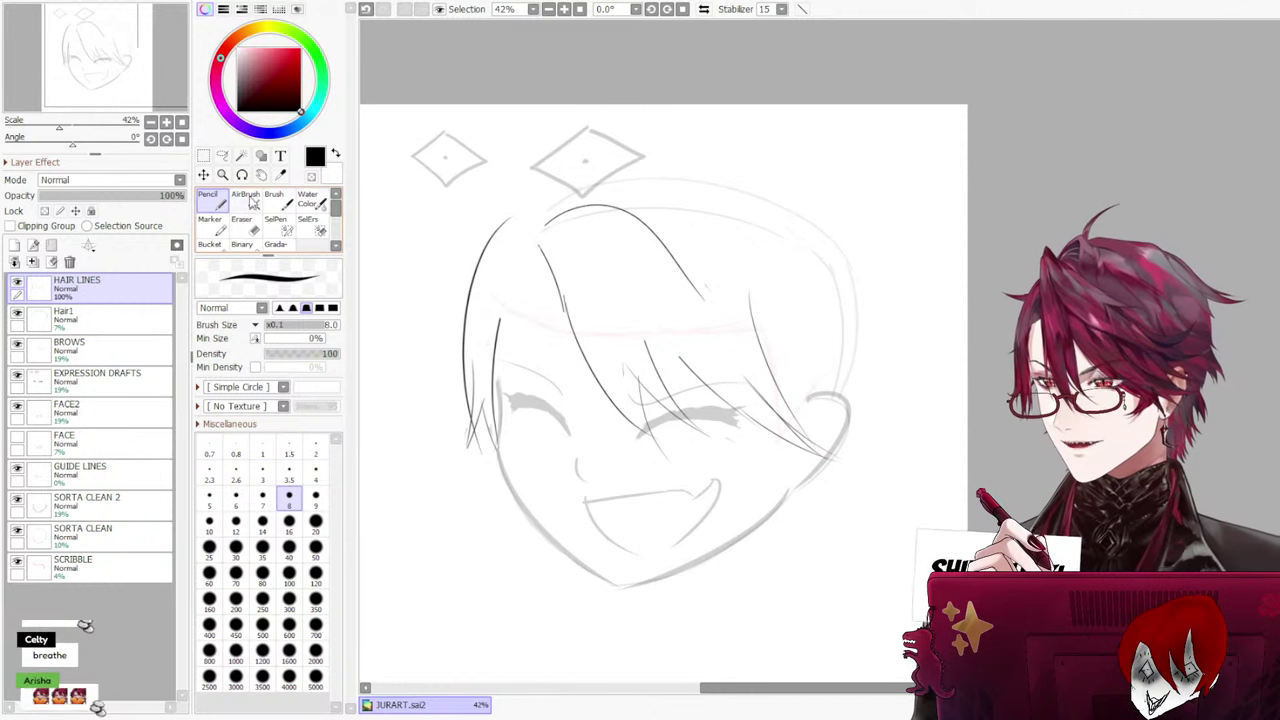
drag(532, 246, 563, 358)
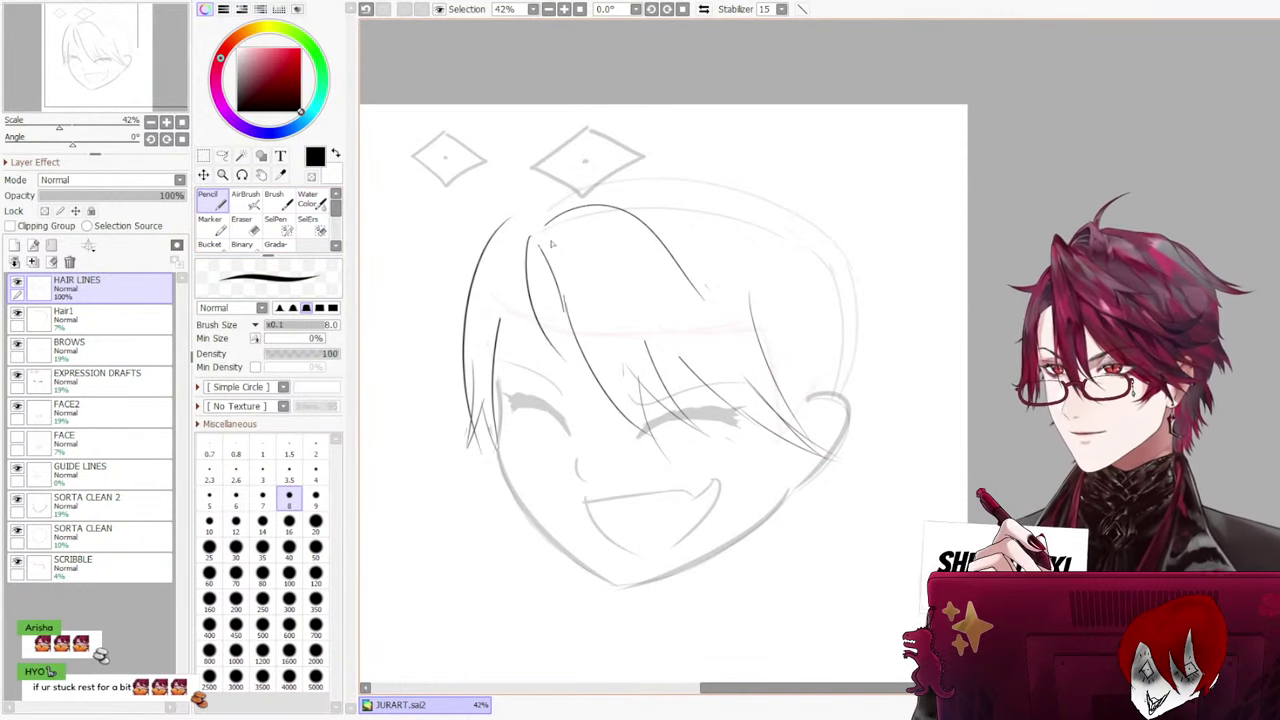
key(ctrl+z)
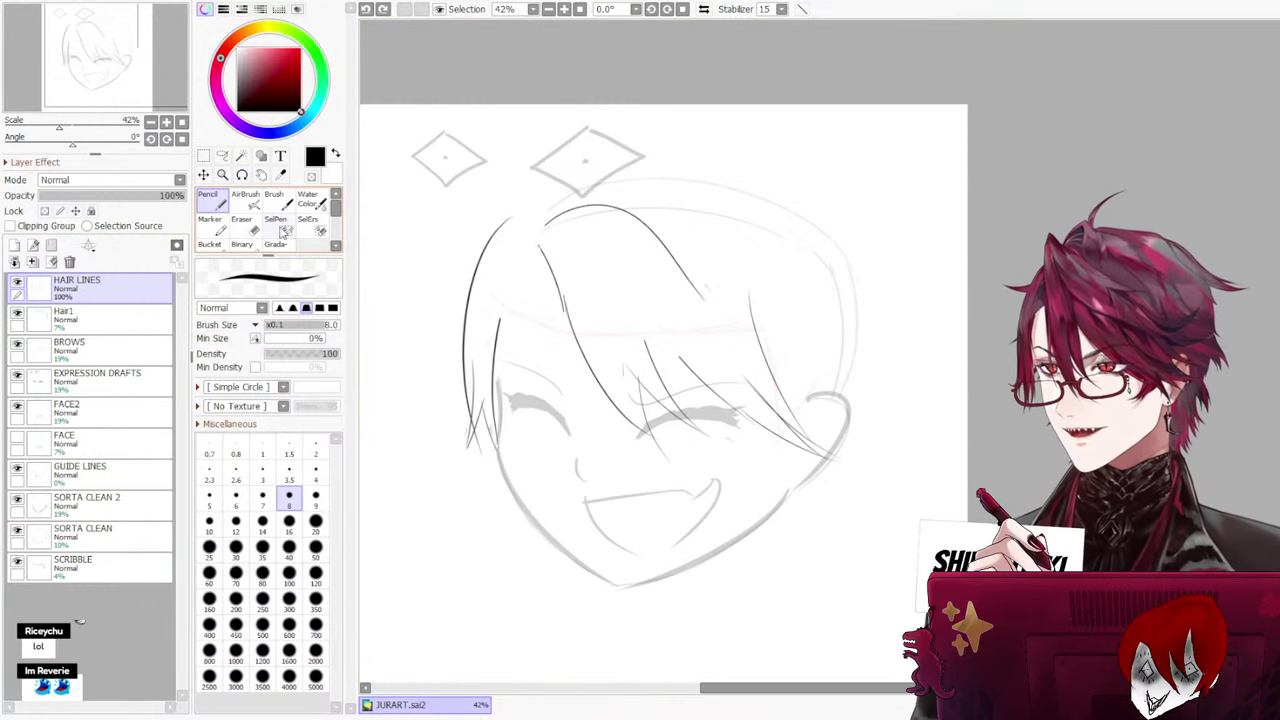
Select the crown strand and bangs with the SelPen and apply a freeform transform that tilts them slightly clockwise and shifts them upward
click(276, 221)
mouse_move(530, 220)
mouse_down()
mouse_move(553, 278)
mouse_move(549, 220)
mouse_move(578, 213)
mouse_move(645, 230)
mouse_move(696, 280)
mouse_move(582, 230)
mouse_move(580, 342)
mouse_move(627, 378)
mouse_move(625, 363)
mouse_move(660, 373)
mouse_move(637, 338)
mouse_move(670, 285)
mouse_move(685, 298)
mouse_move(684, 255)
mouse_move(685, 328)
mouse_move(761, 423)
mouse_move(853, 476)
mouse_move(763, 400)
mouse_move(770, 362)
mouse_move(694, 277)
mouse_up()
key(ctrl+t)
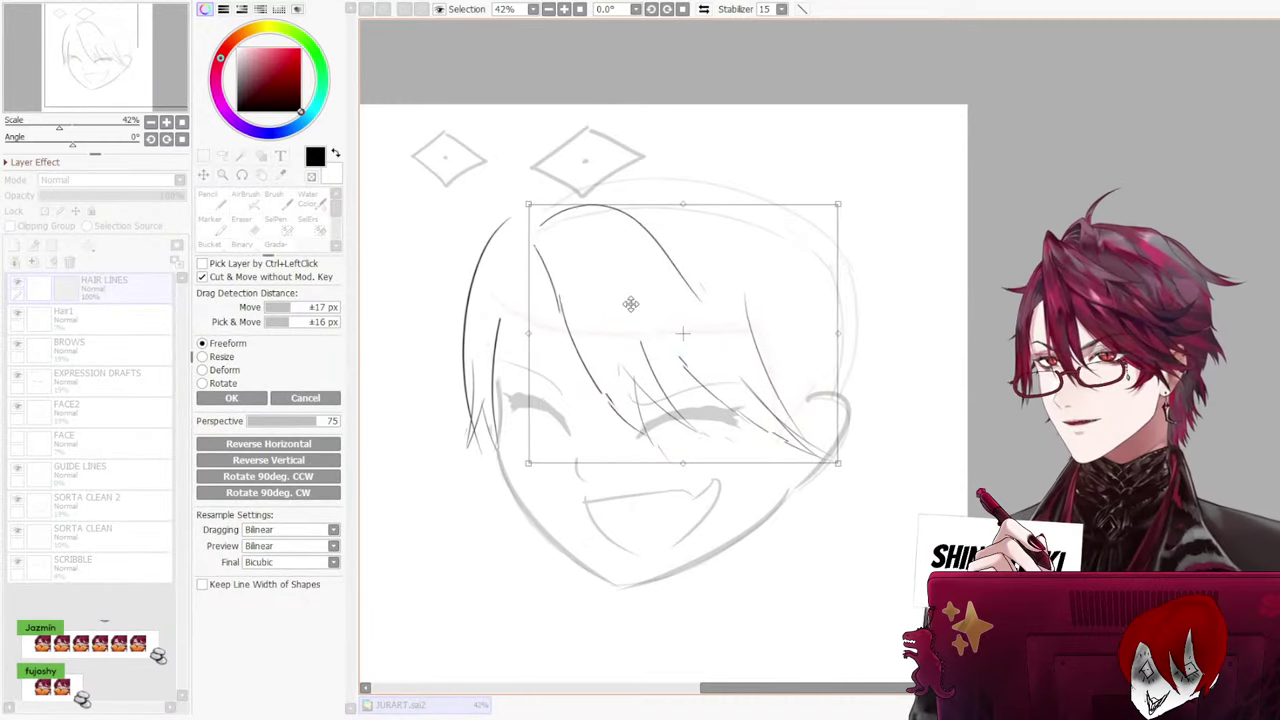
mouse_move(630, 304)
mouse_down()
mouse_move(611, 282)
mouse_move(624, 277)
mouse_move(627, 337)
mouse_move(626, 300)
mouse_move(643, 277)
mouse_move(650, 287)
mouse_move(634, 297)
mouse_move(656, 307)
mouse_up()
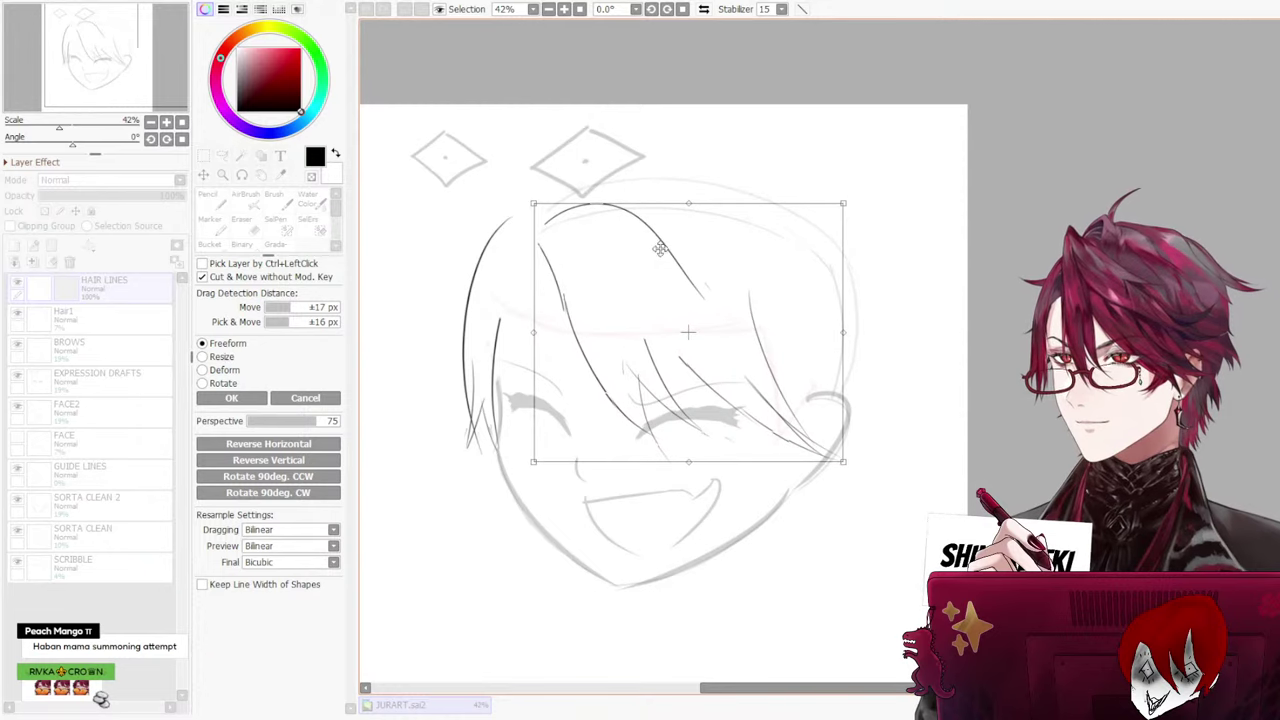
mouse_move(888, 185)
mouse_down()
mouse_move(906, 211)
mouse_move(871, 217)
mouse_up()
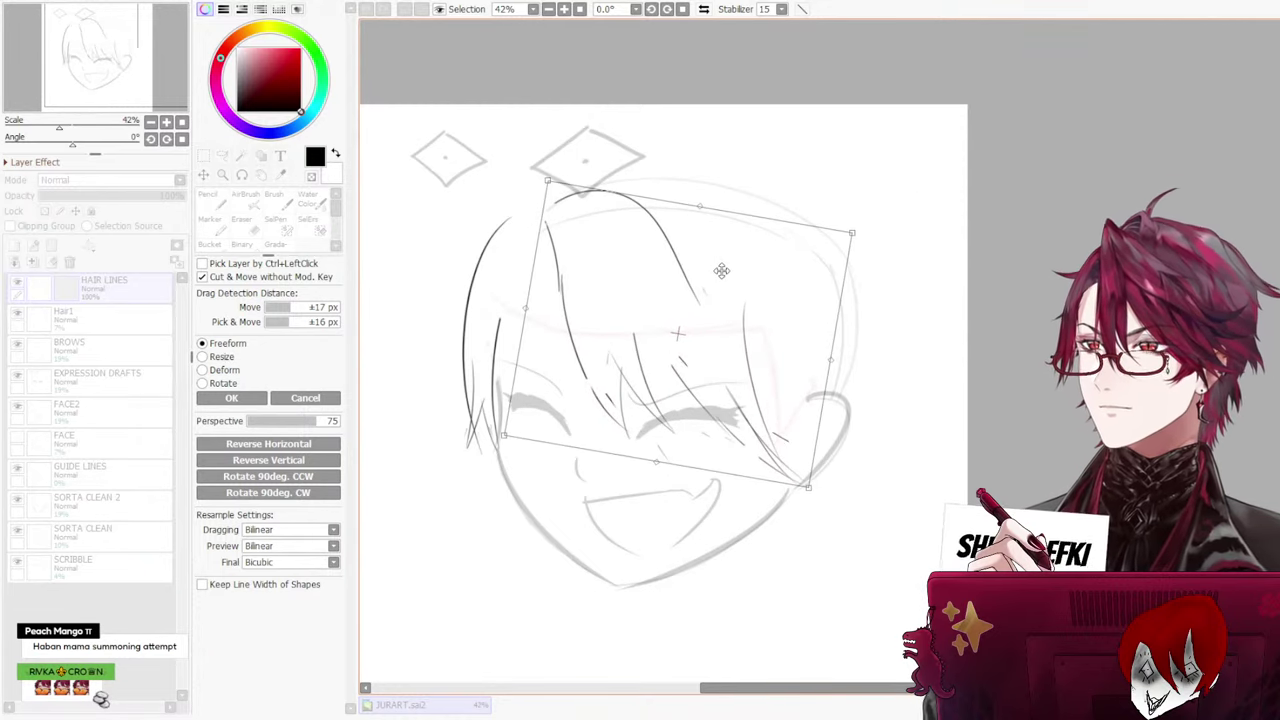
mouse_move(726, 272)
mouse_down()
mouse_move(717, 286)
mouse_move(729, 286)
mouse_move(726, 271)
mouse_up()
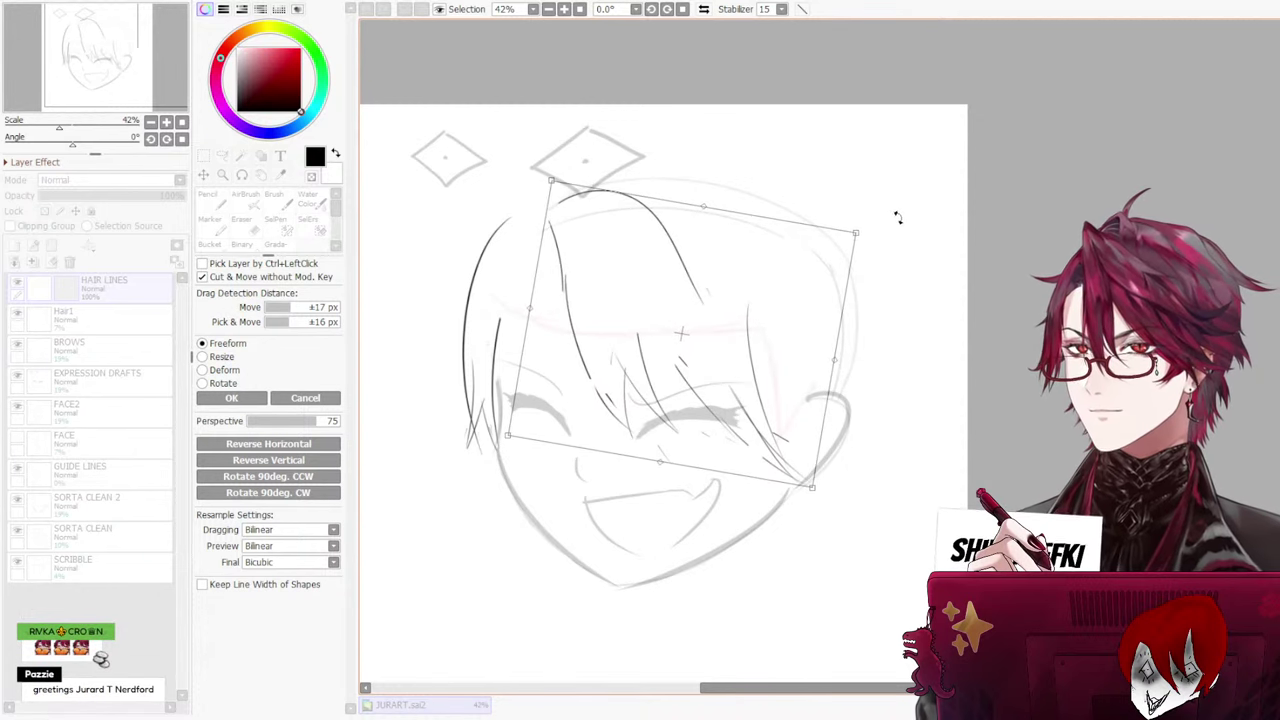
mouse_move(897, 217)
mouse_down()
mouse_move(897, 229)
mouse_move(883, 200)
mouse_up()
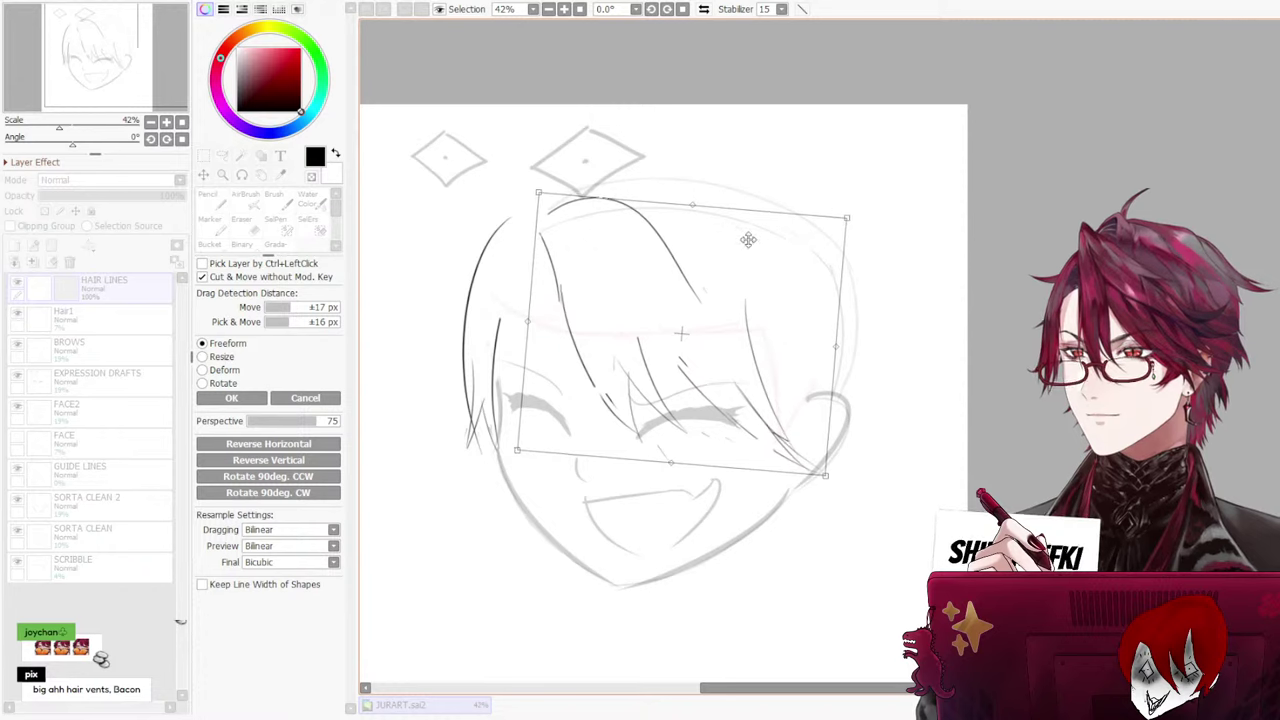
drag(682, 289, 681, 283)
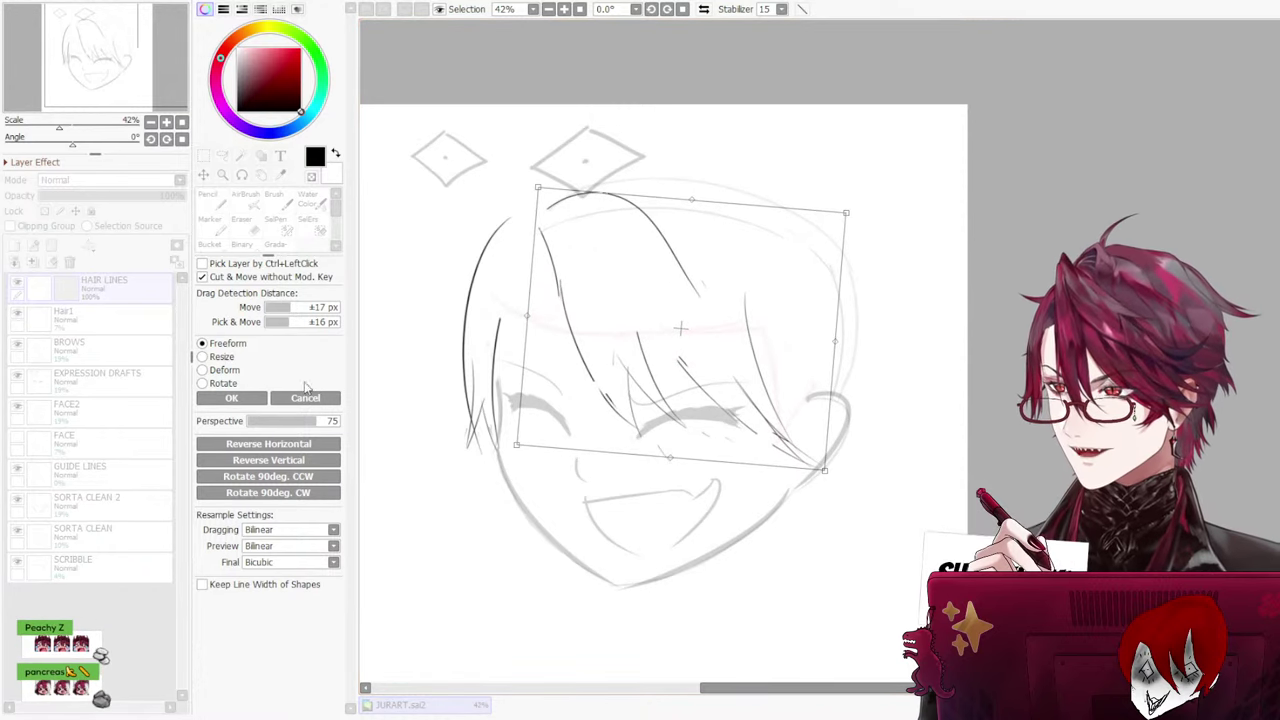
click(245, 398)
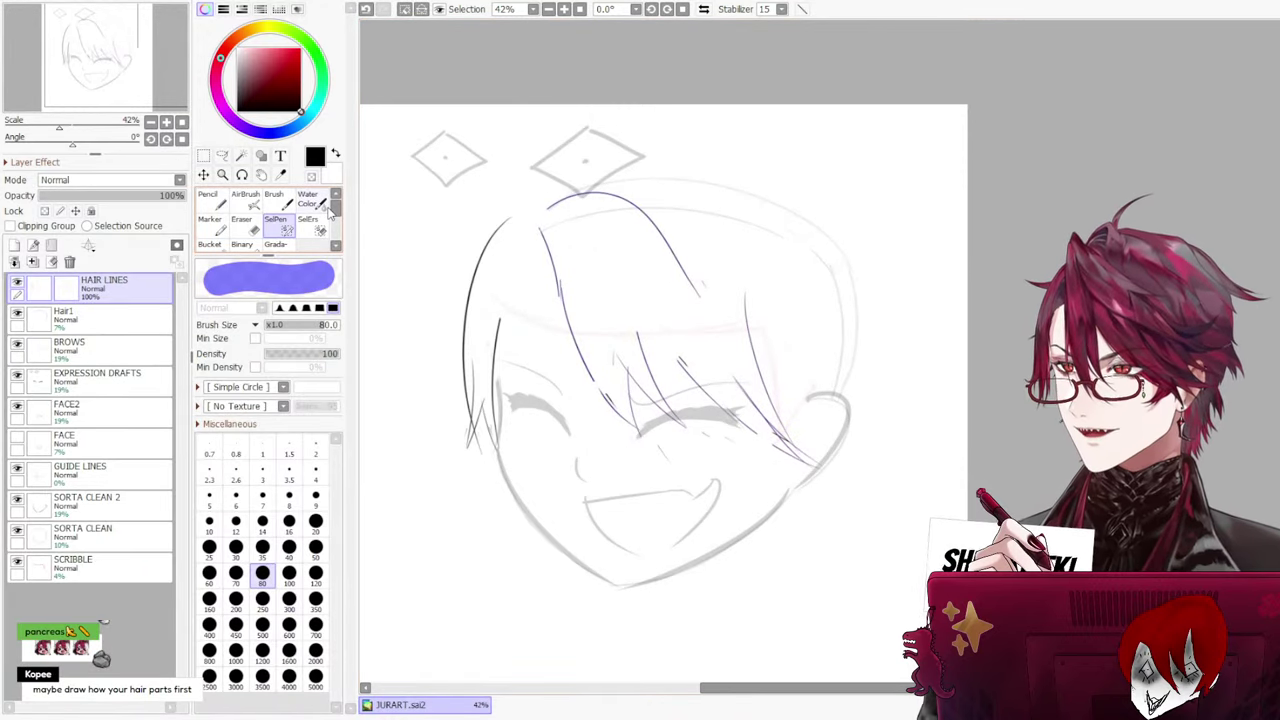
Erase the bang strands over the right brow and eye, enlarging the Eraser to size 300 for the remaining pieces
click(241, 220)
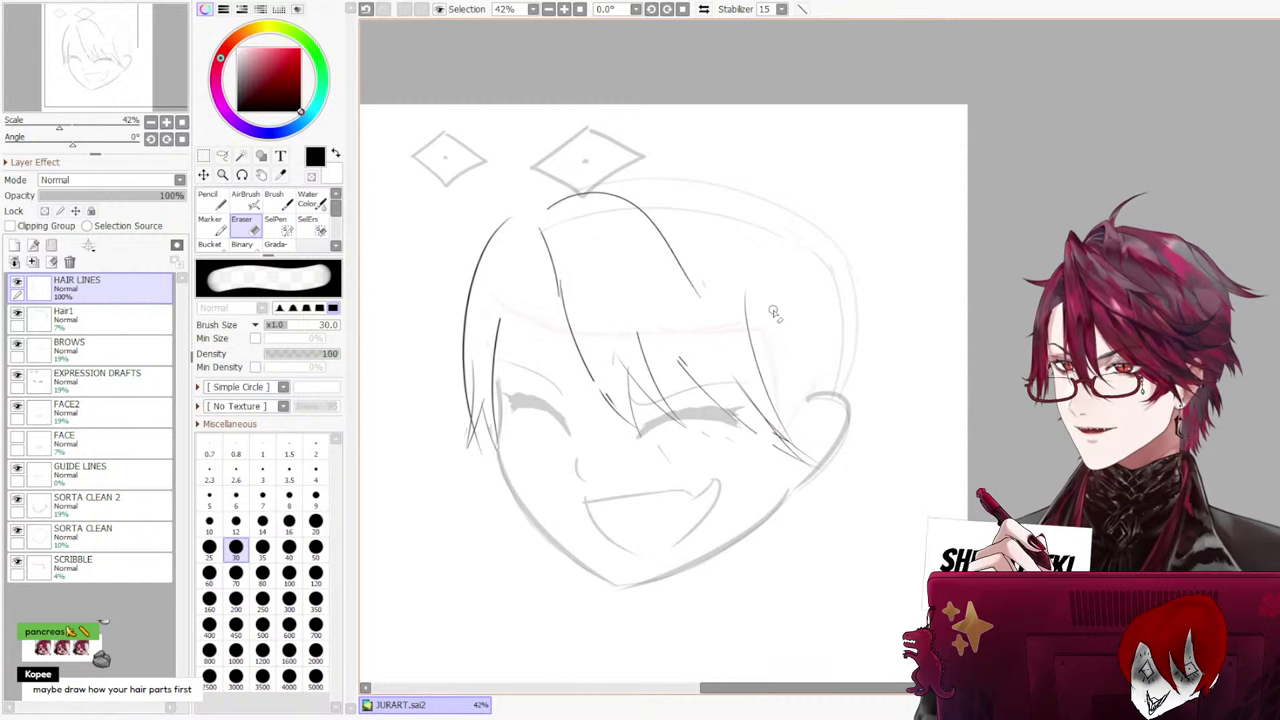
drag(759, 385, 785, 440)
drag(716, 388, 748, 435)
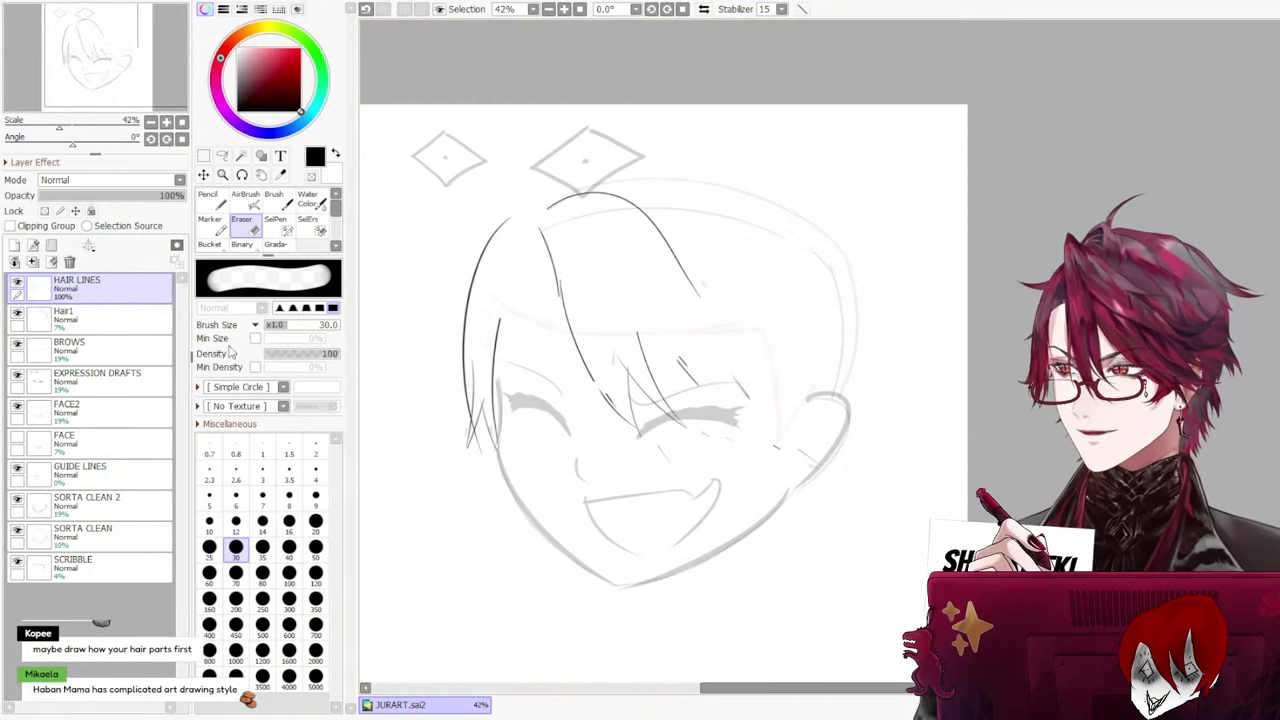
click(289, 598)
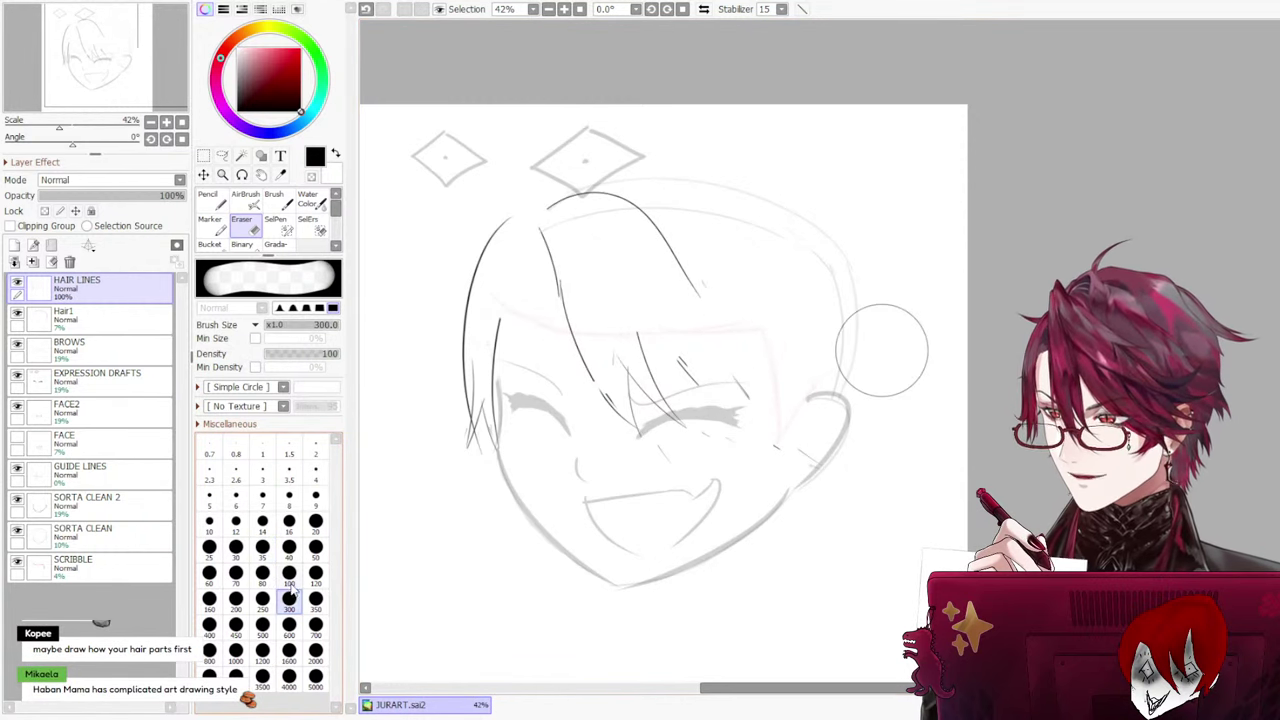
mouse_move(698, 375)
mouse_down()
mouse_move(650, 355)
mouse_move(640, 365)
mouse_move(655, 360)
mouse_up()
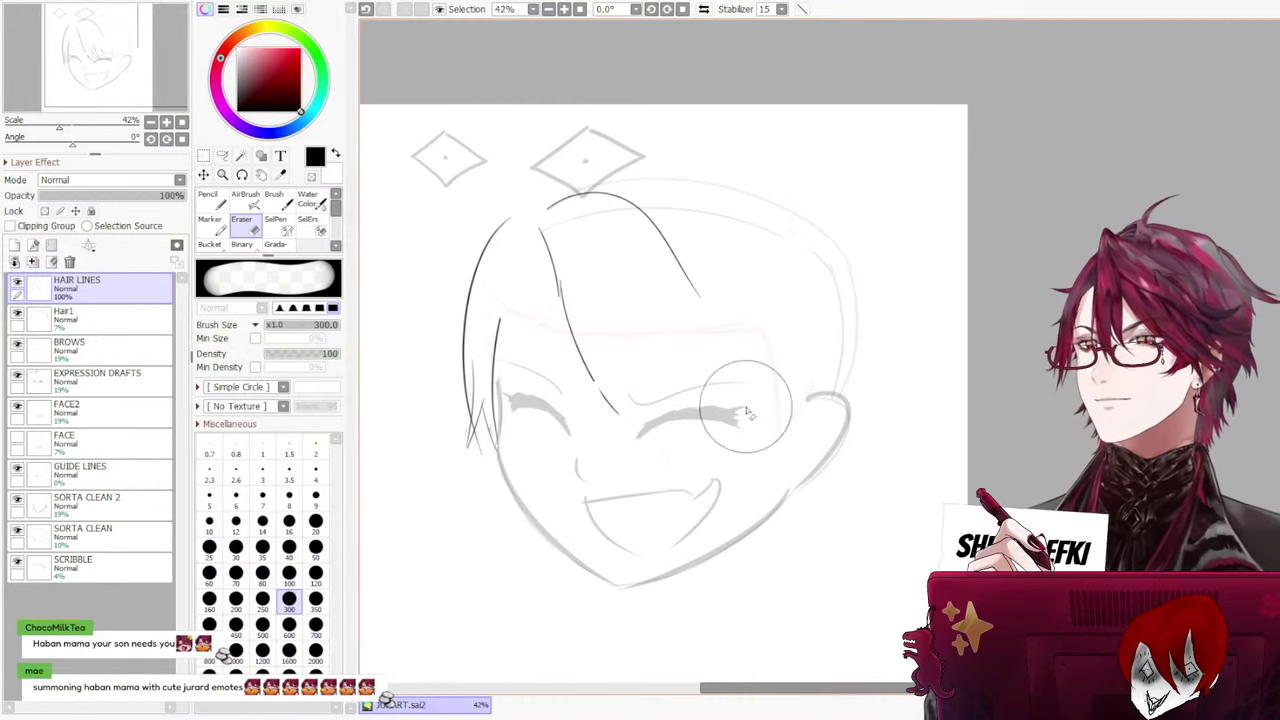
Try several pencil curves from the parting down to the left temple strand and undo each one
key(n)
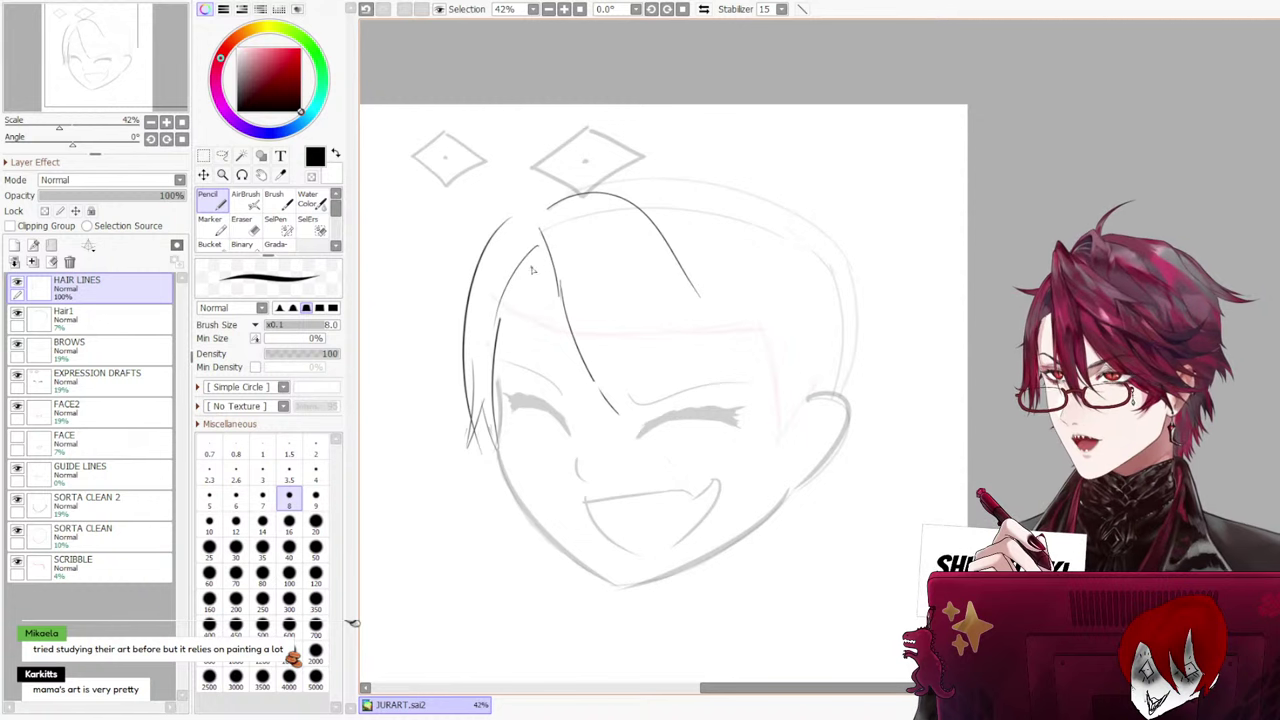
key(ctrl+z)
drag(543, 248, 512, 328)
key(ctrl+z)
key(ctrl+z)
drag(530, 260, 498, 334)
key(ctrl+z)
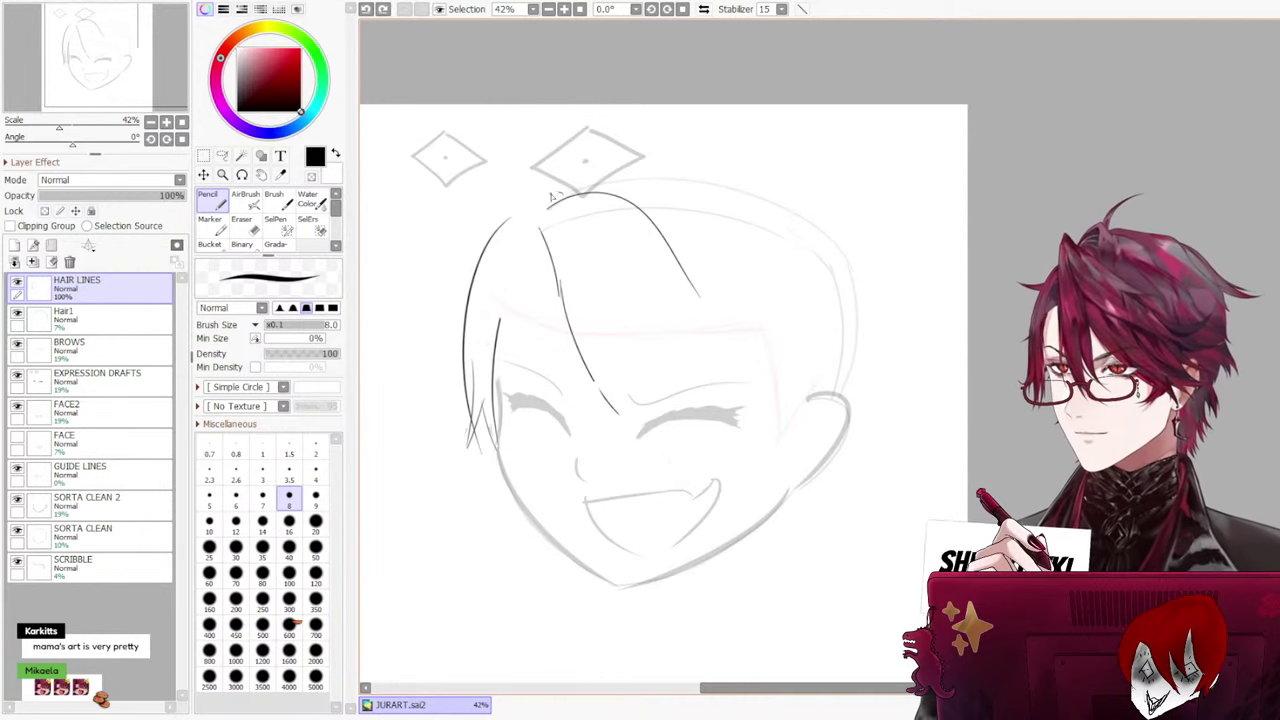
key(ctrl+z)
Try short curves at the front of the crown strand and small strokes beside the parting, undoing each attempt
drag(566, 183, 533, 226)
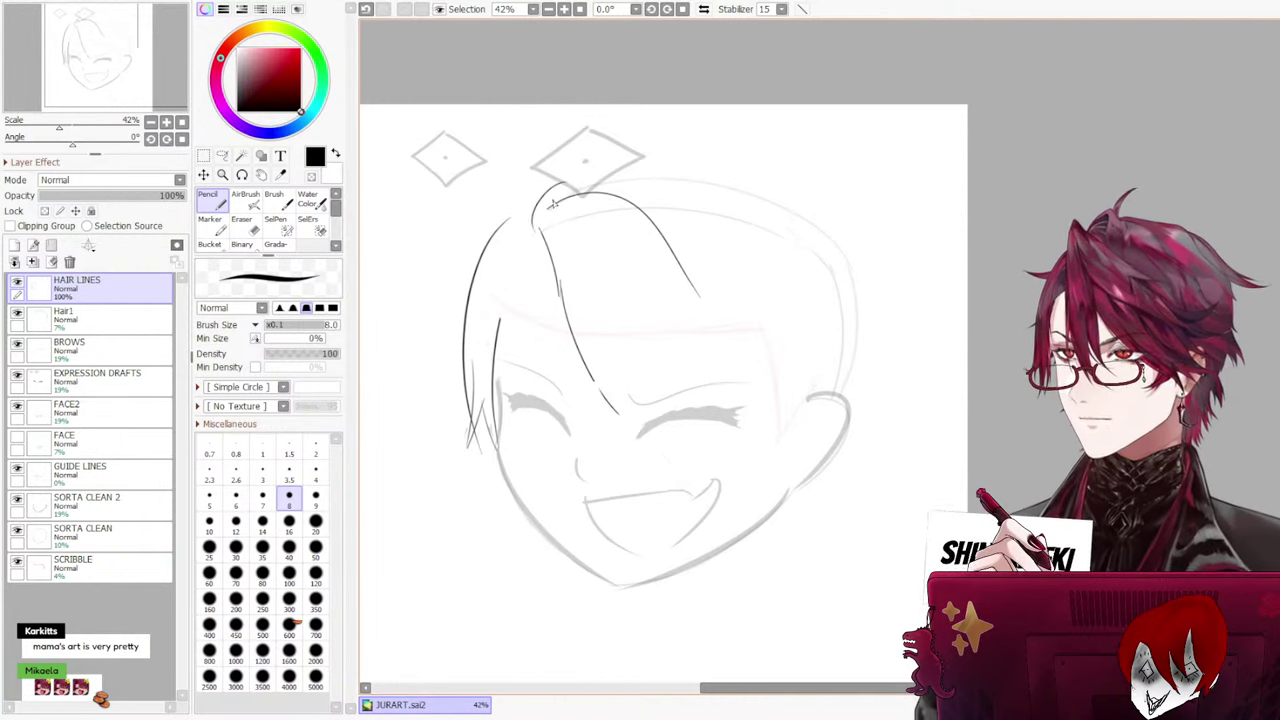
key(ctrl+z)
mouse_move(596, 192)
mouse_down()
mouse_move(532, 225)
mouse_move(556, 192)
mouse_up()
key(ctrl+z)
key(ctrl+z)
key(ctrl+z)
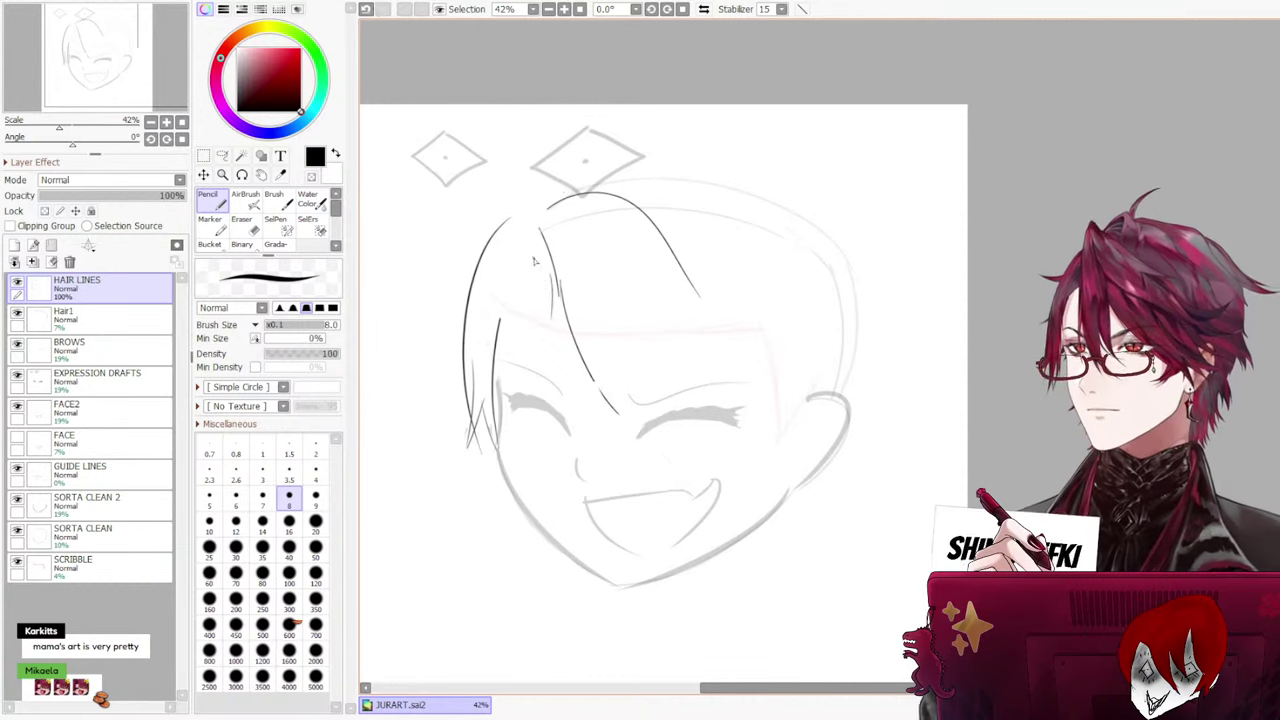
drag(536, 262, 560, 296)
key(ctrl+z)
key(ctrl+z)
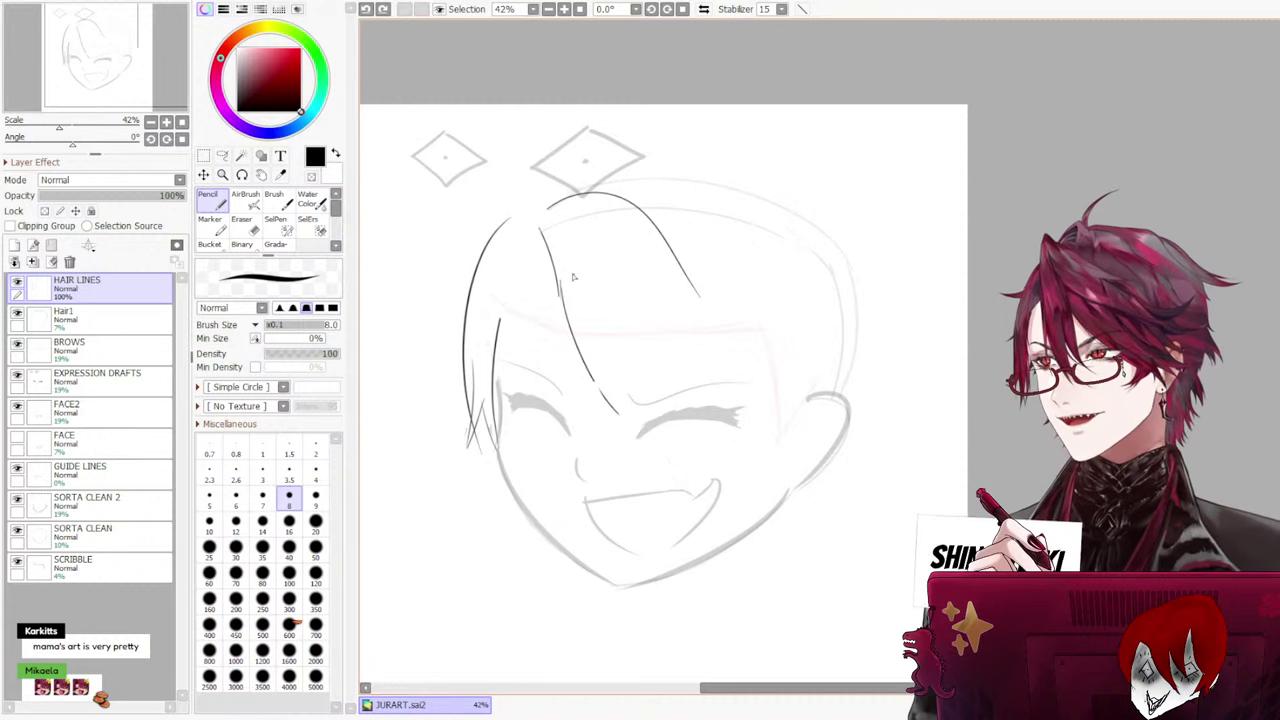
Redraw the curved inner strand from the parting to the left temple with the Pencil until one version fits
drag(540, 238, 502, 313)
key(ctrl+z)
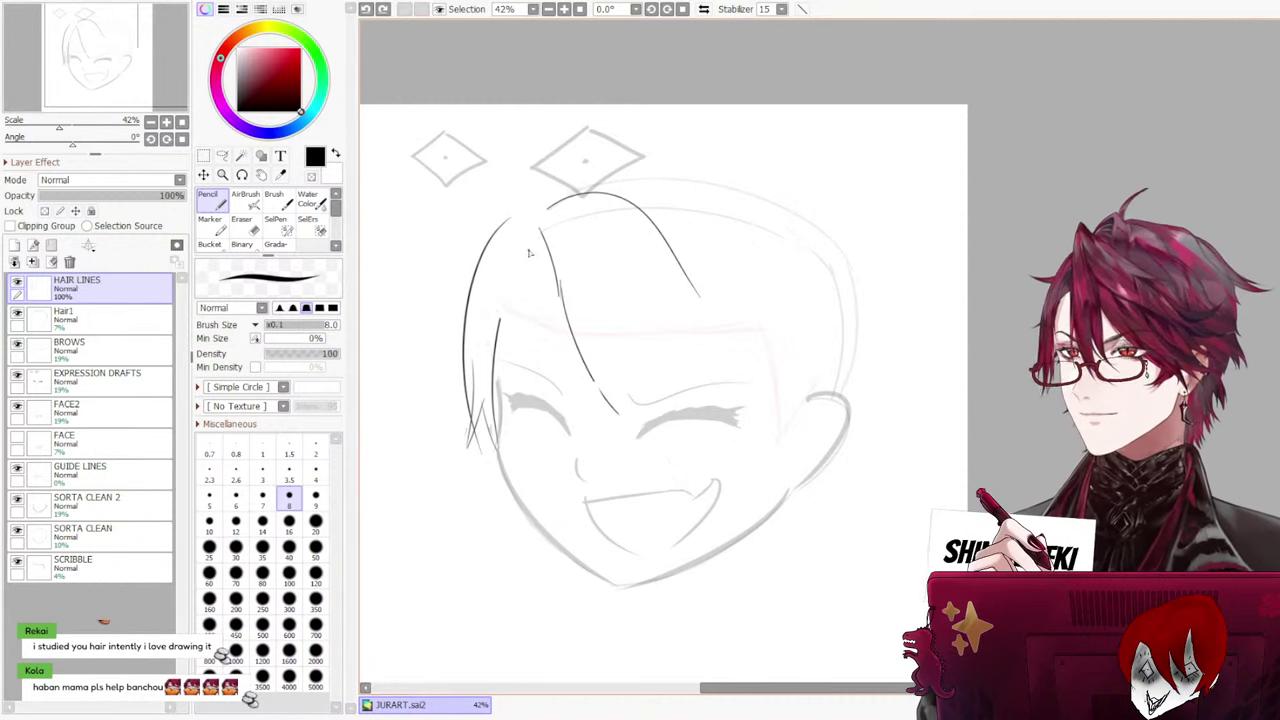
key(ctrl+z)
mouse_move(530, 254)
mouse_down()
mouse_move(534, 327)
mouse_move(541, 236)
mouse_move(529, 333)
mouse_move(499, 320)
mouse_up()
key(ctrl+z)
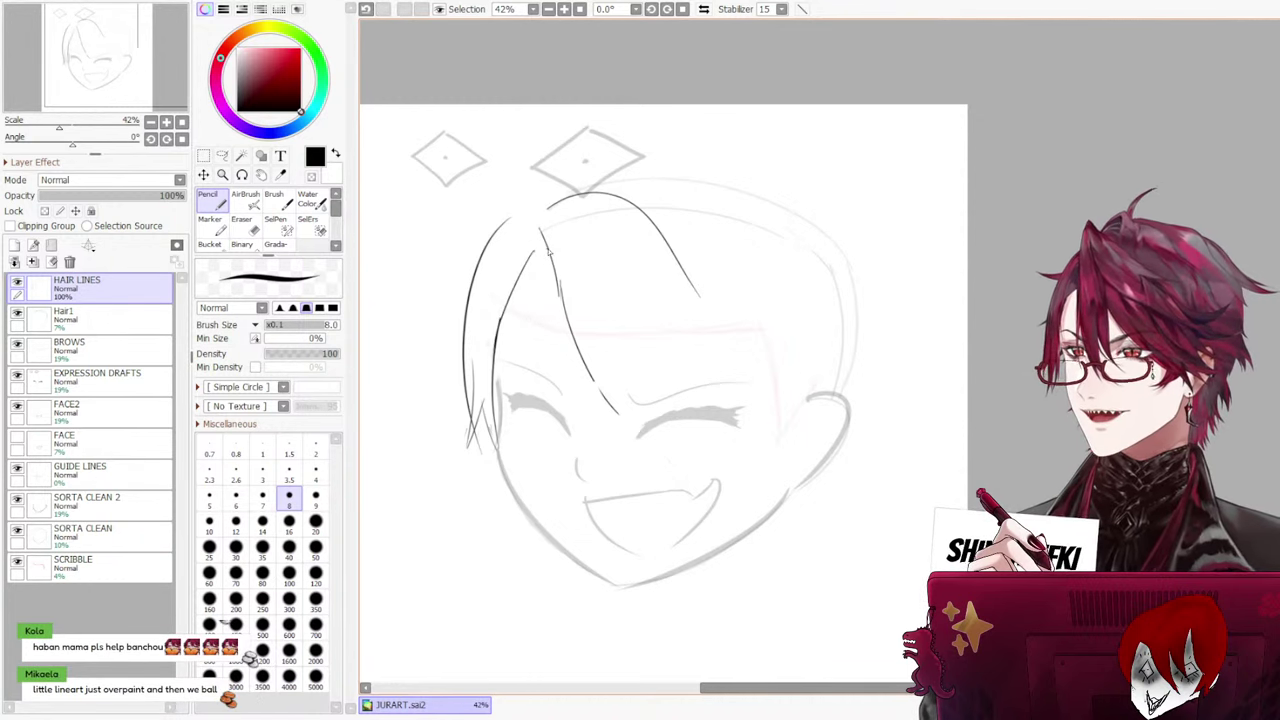
key(ctrl+z)
drag(530, 256, 500, 334)
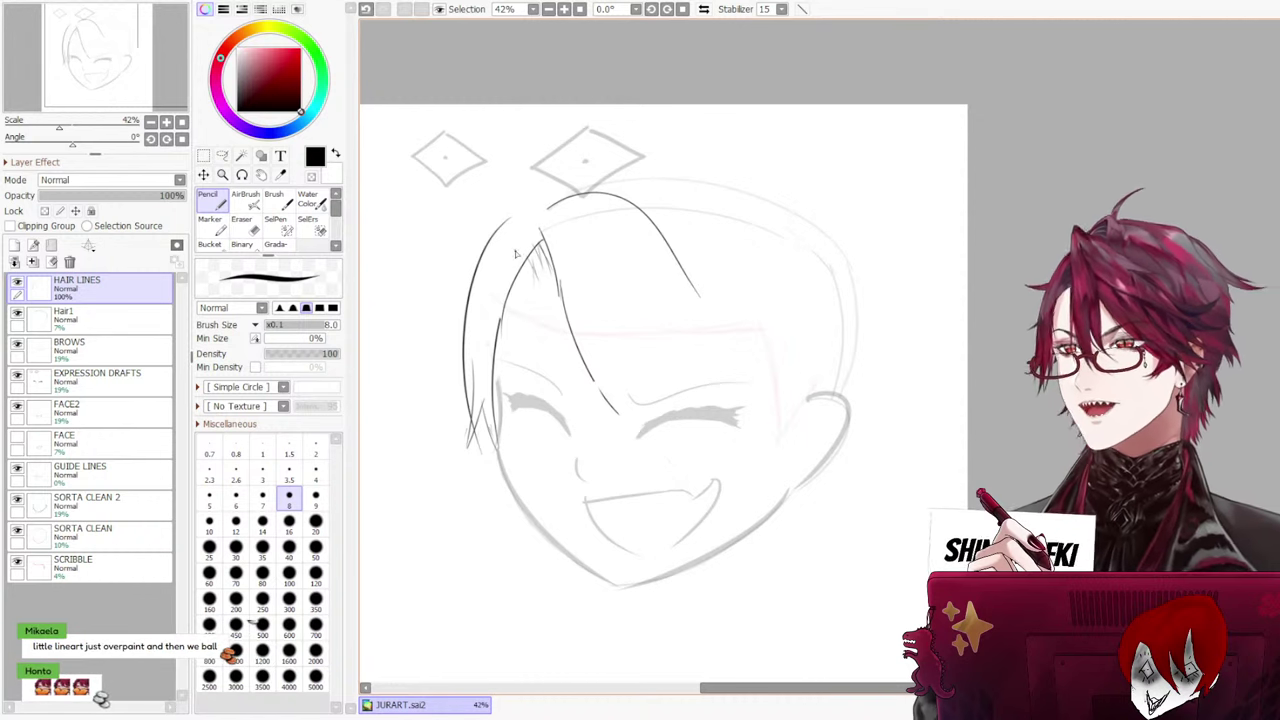
Hatch short hair-root strokes under the parting and try a curve joining it to the crown strand, undoing the joining curve
key(ctrl+z)
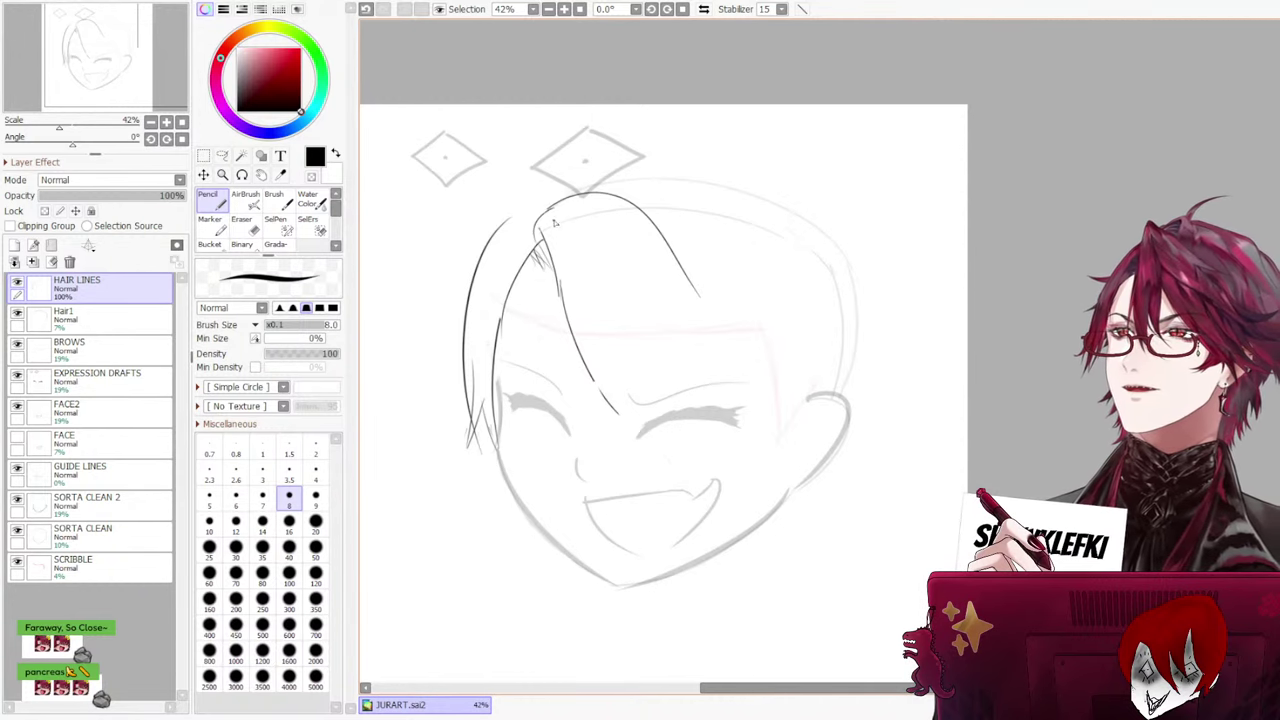
key(ctrl+z)
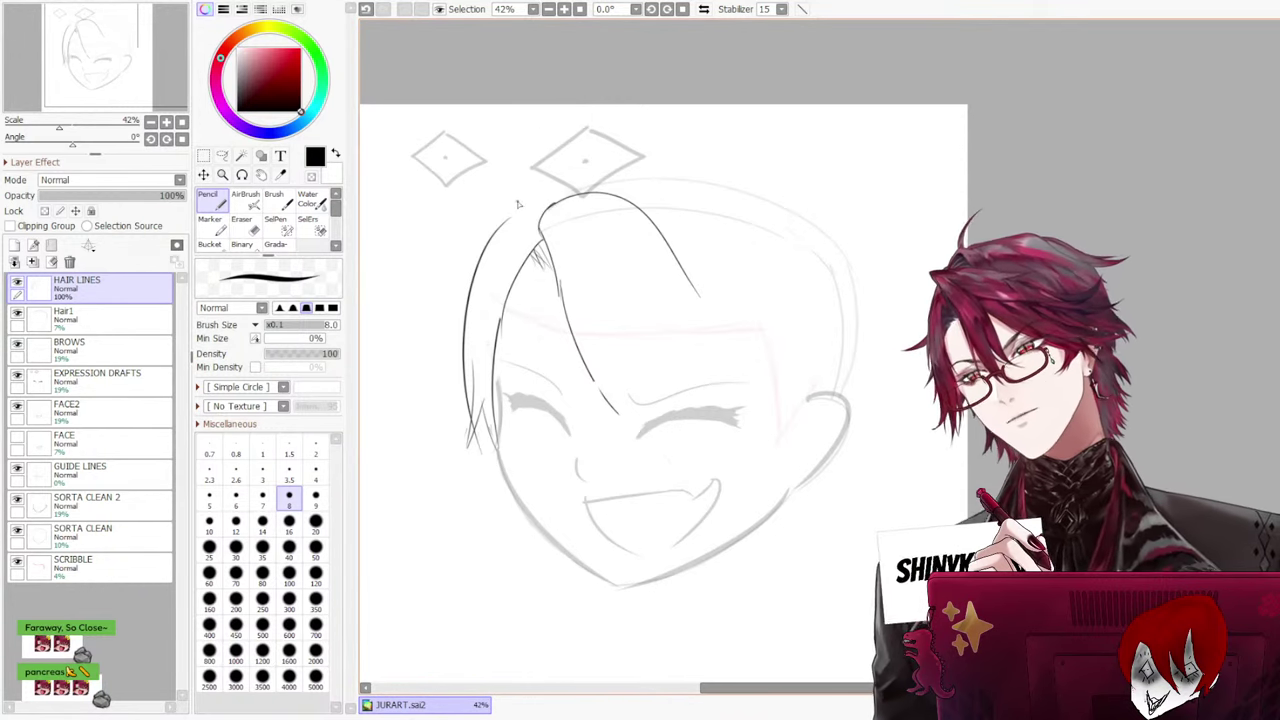
drag(541, 246, 551, 276)
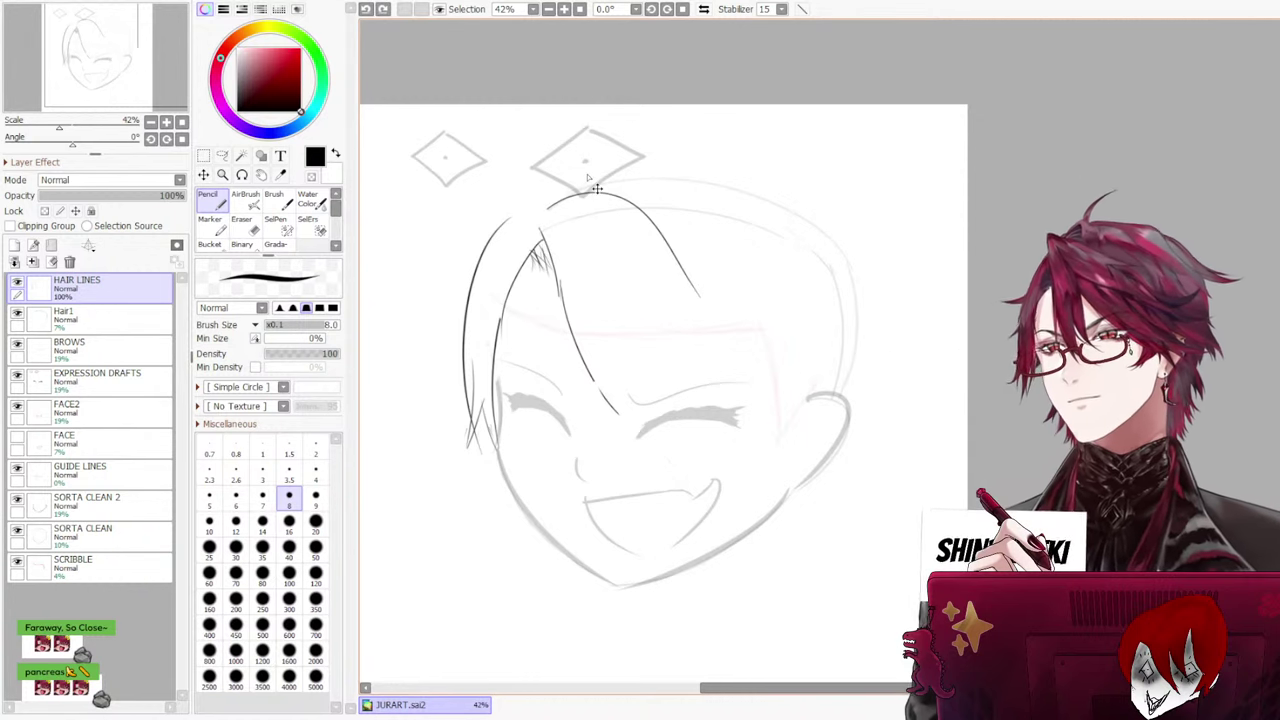
Thin out the hatched strokes beneath the parting with the Eraser at size 7
scroll(565, 171, up, 6)
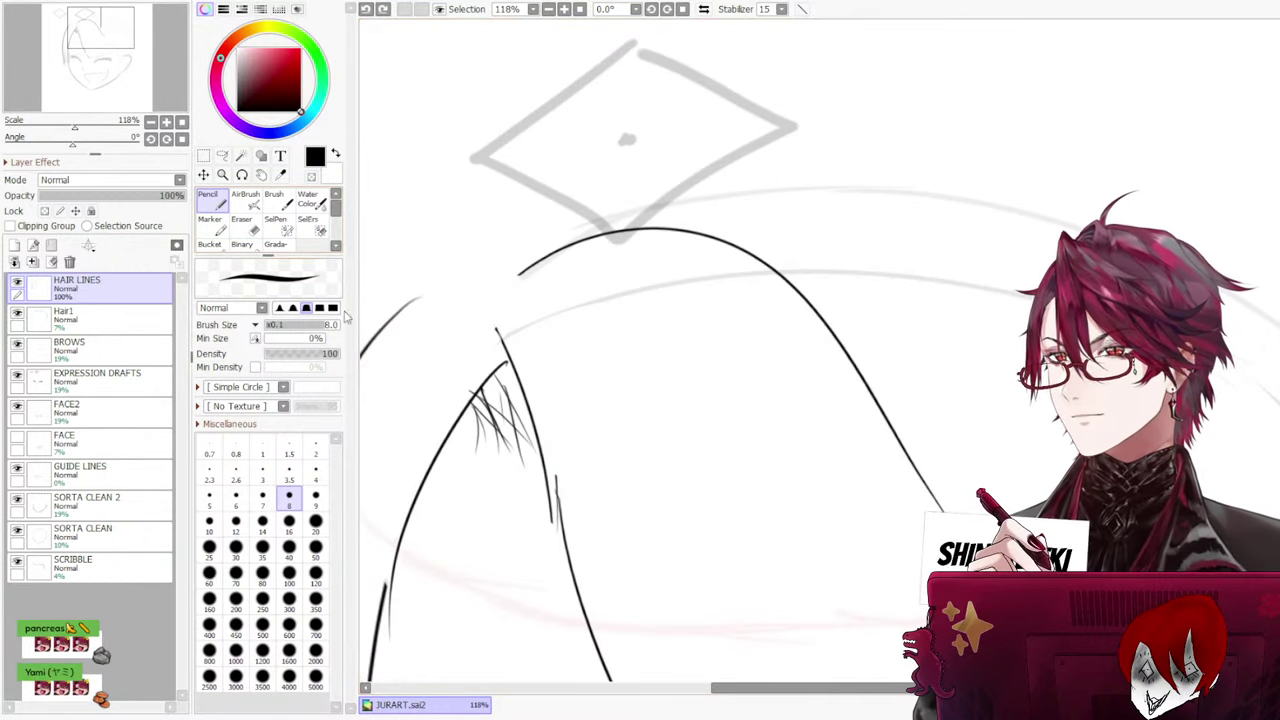
click(242, 224)
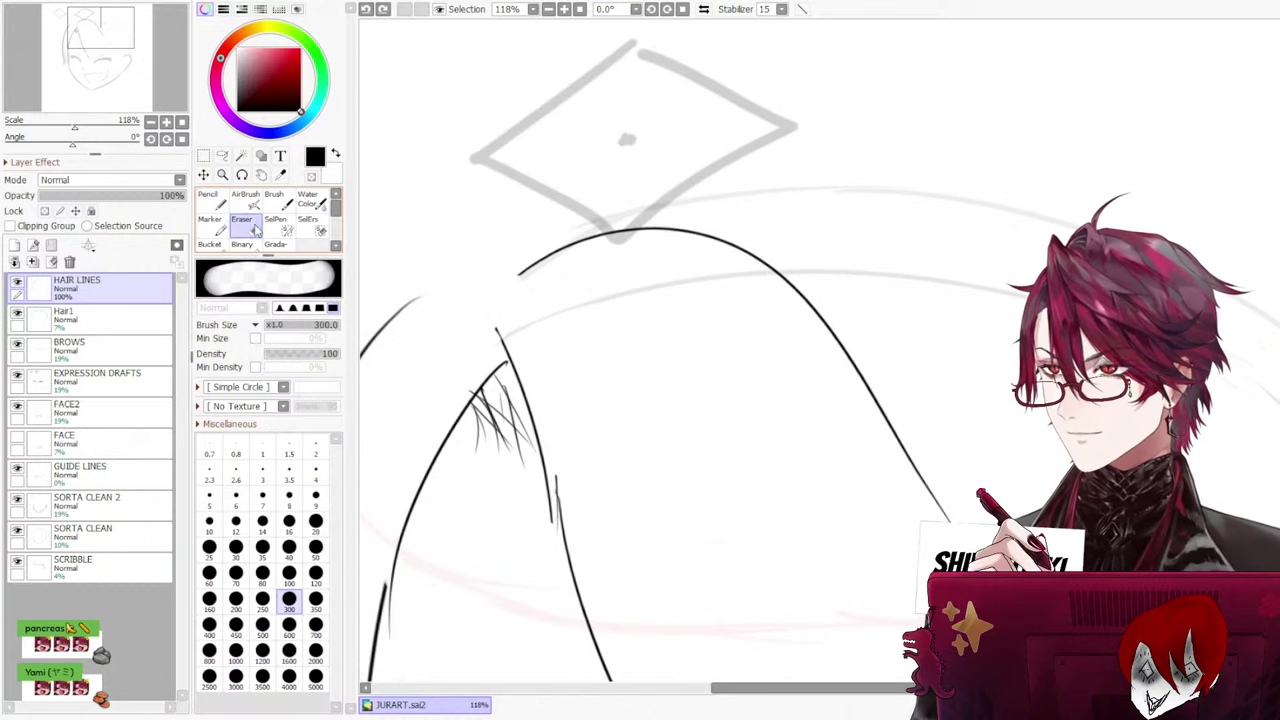
click(262, 495)
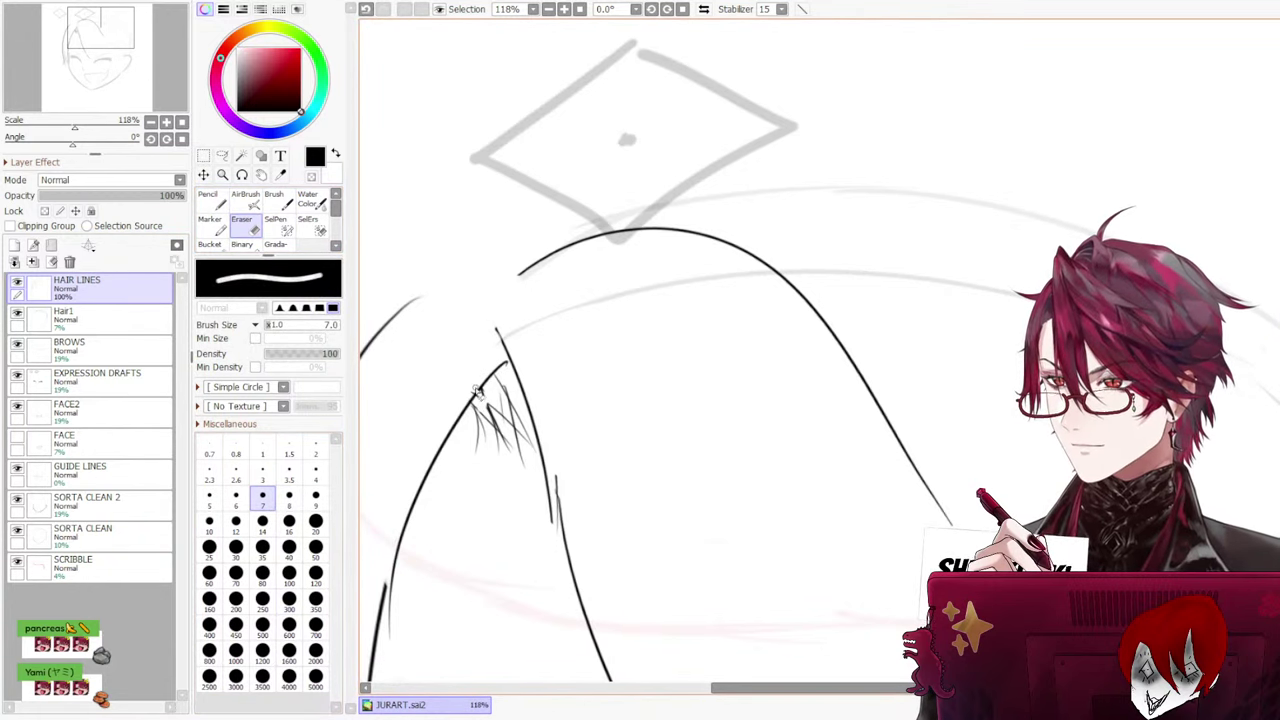
mouse_move(500, 384)
mouse_down()
mouse_move(505, 440)
mouse_move(494, 430)
mouse_up()
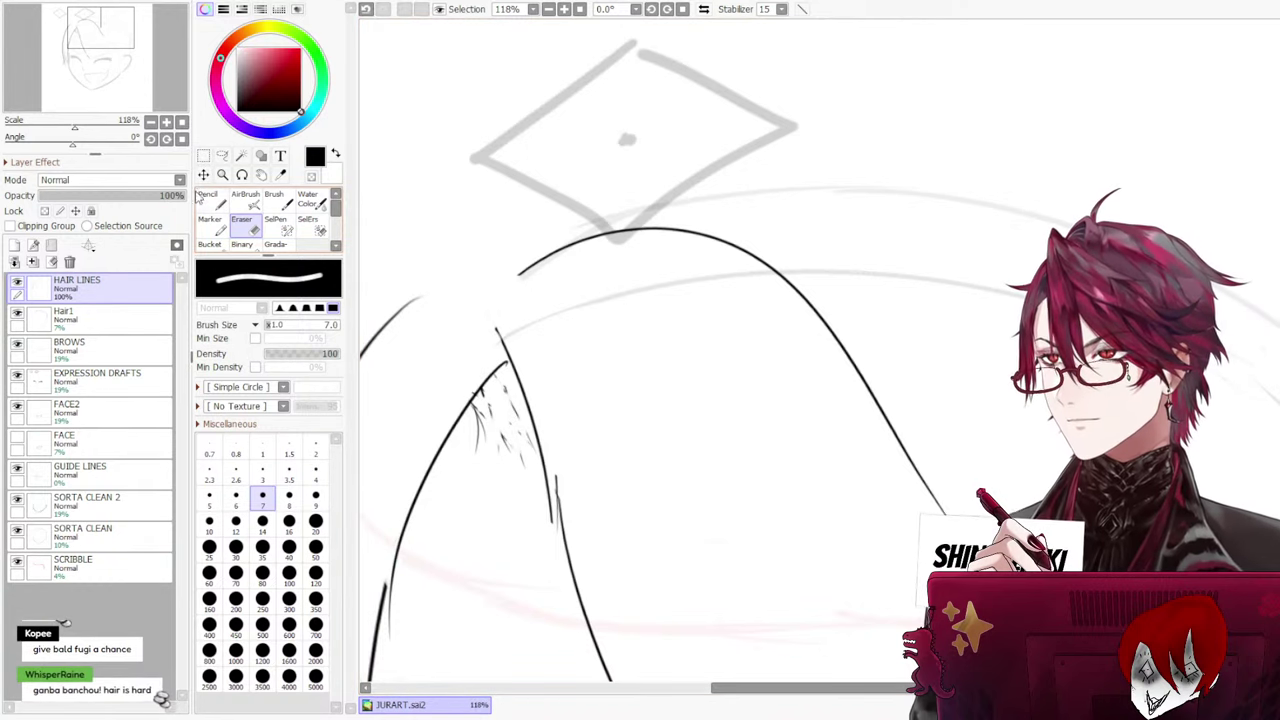
Redraw fine curved hair-root strokes beneath the parting with the Pencil at size 8
key(n)
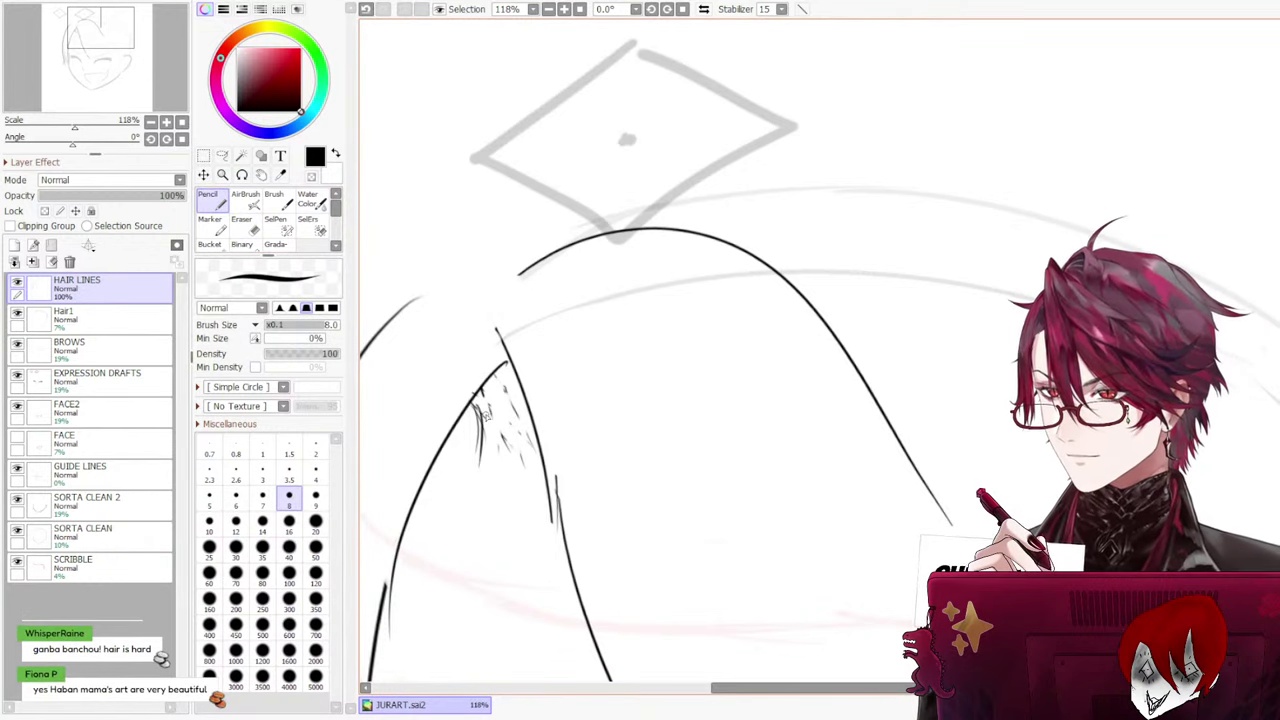
key(ctrl+z)
mouse_move(478, 406)
mouse_down()
mouse_move(482, 465)
mouse_move(476, 454)
mouse_move(491, 460)
mouse_up()
key(ctrl+z)
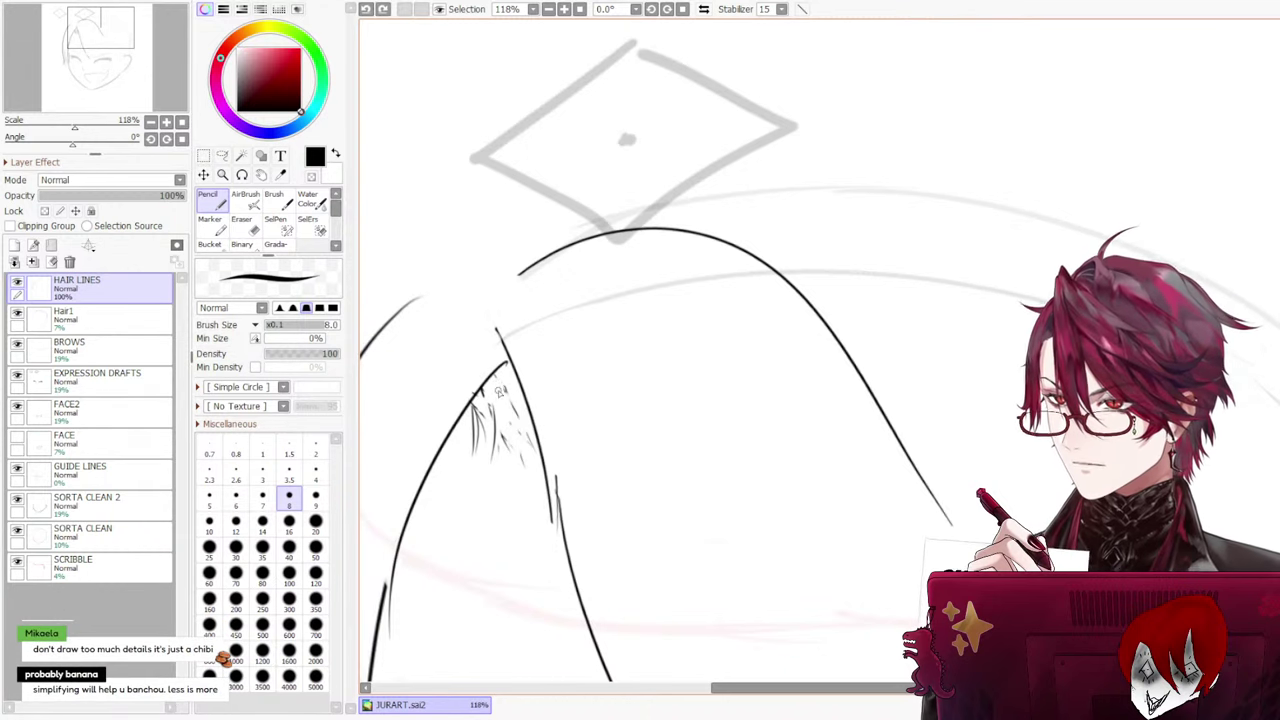
drag(496, 380, 515, 484)
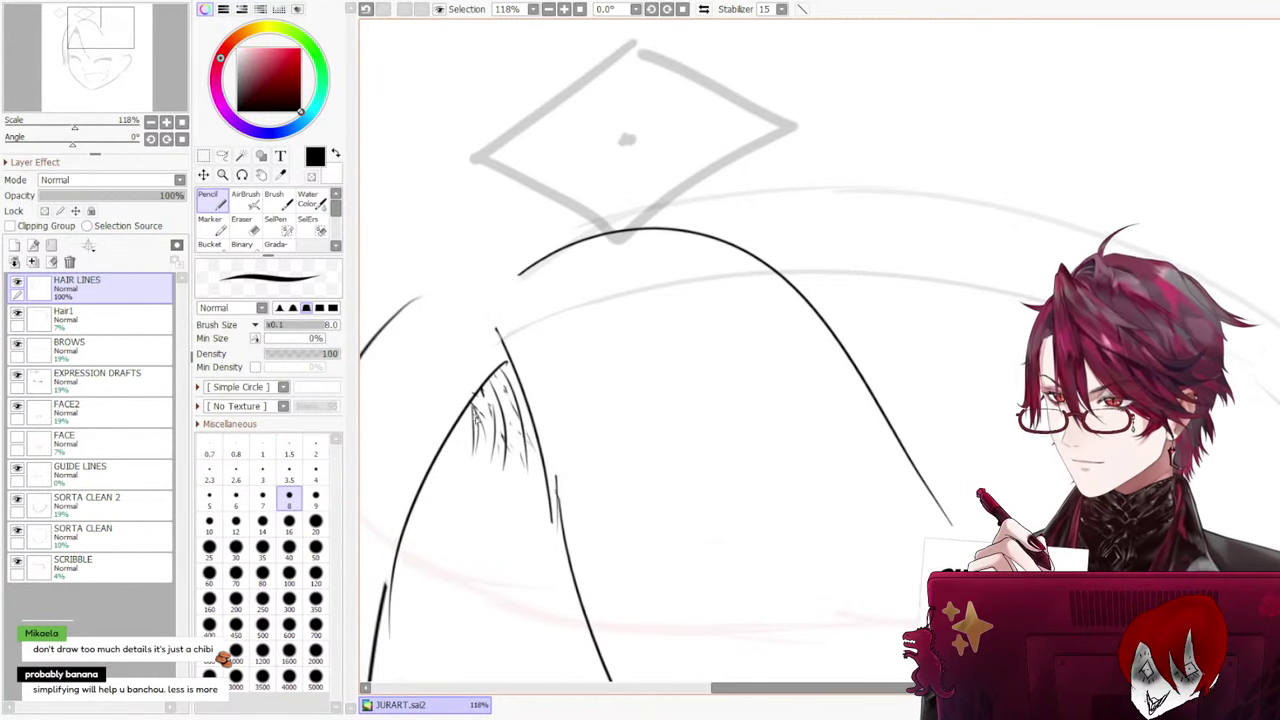
scroll(471, 325, down, 6)
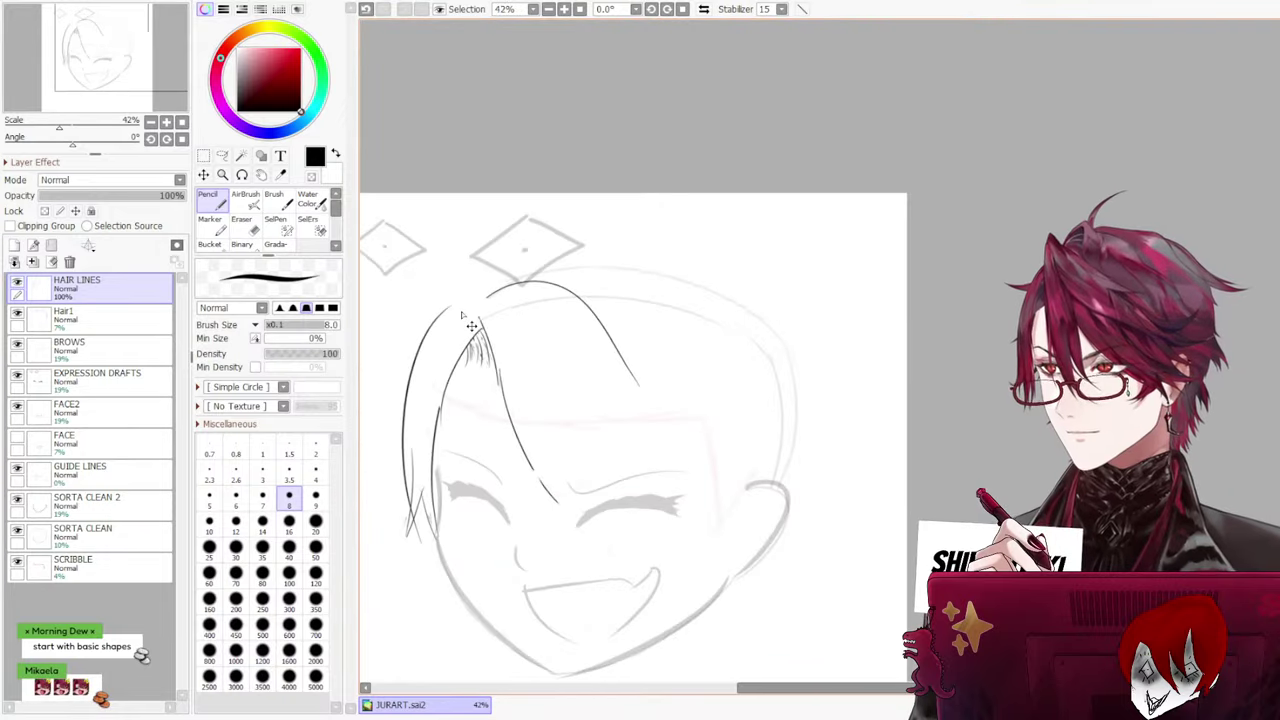
scroll(421, 406, up, 1)
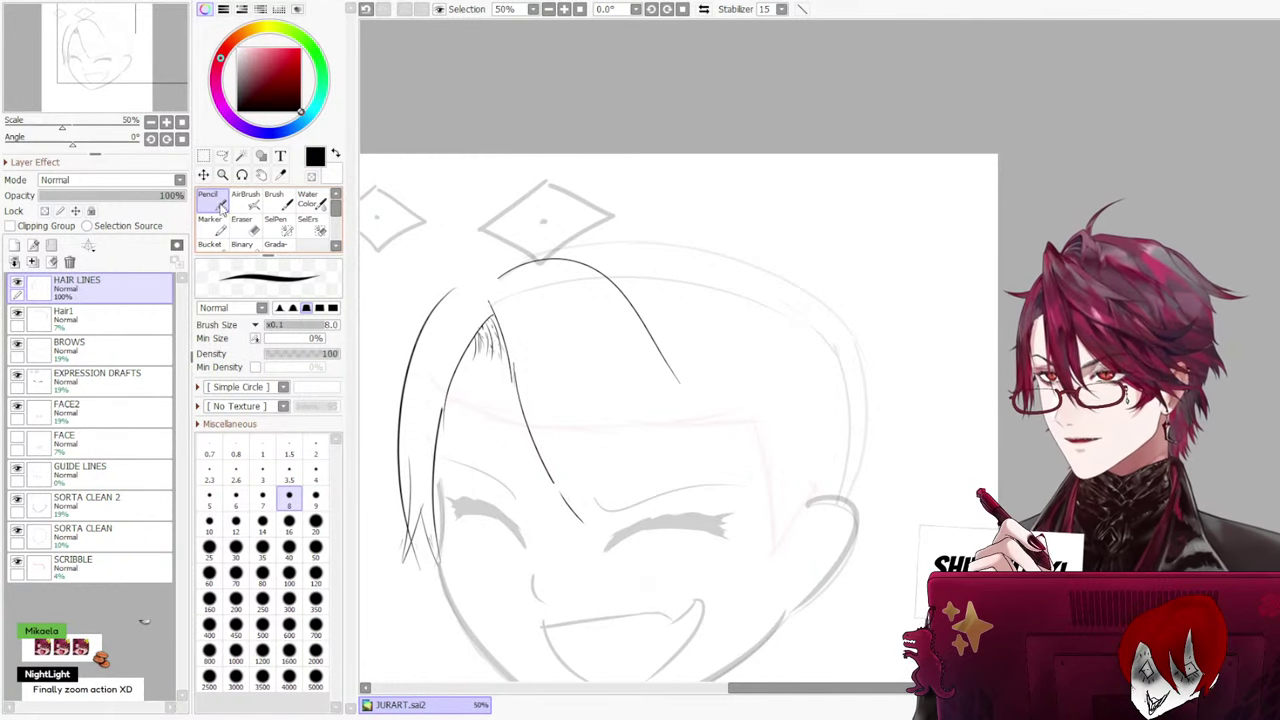
Erase the middle section of the inner strand between the parting and the left temple with the Eraser at size 7
click(249, 228)
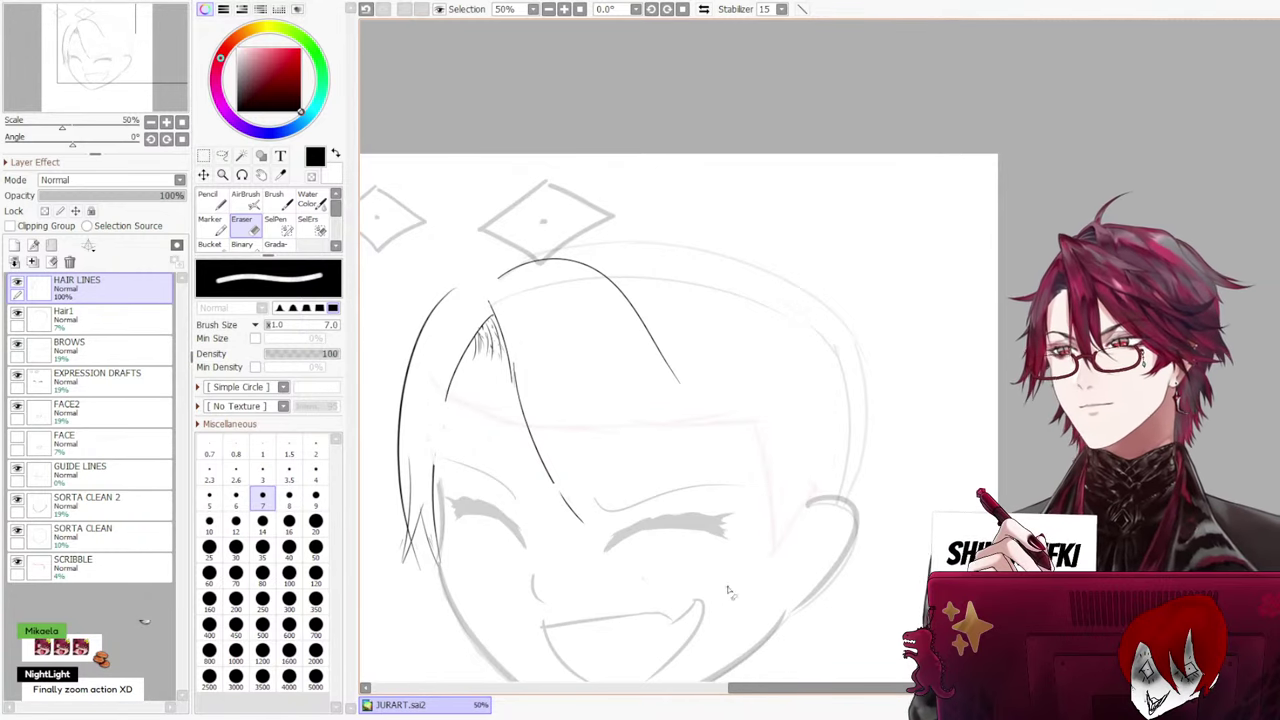
drag(779, 686, 729, 688)
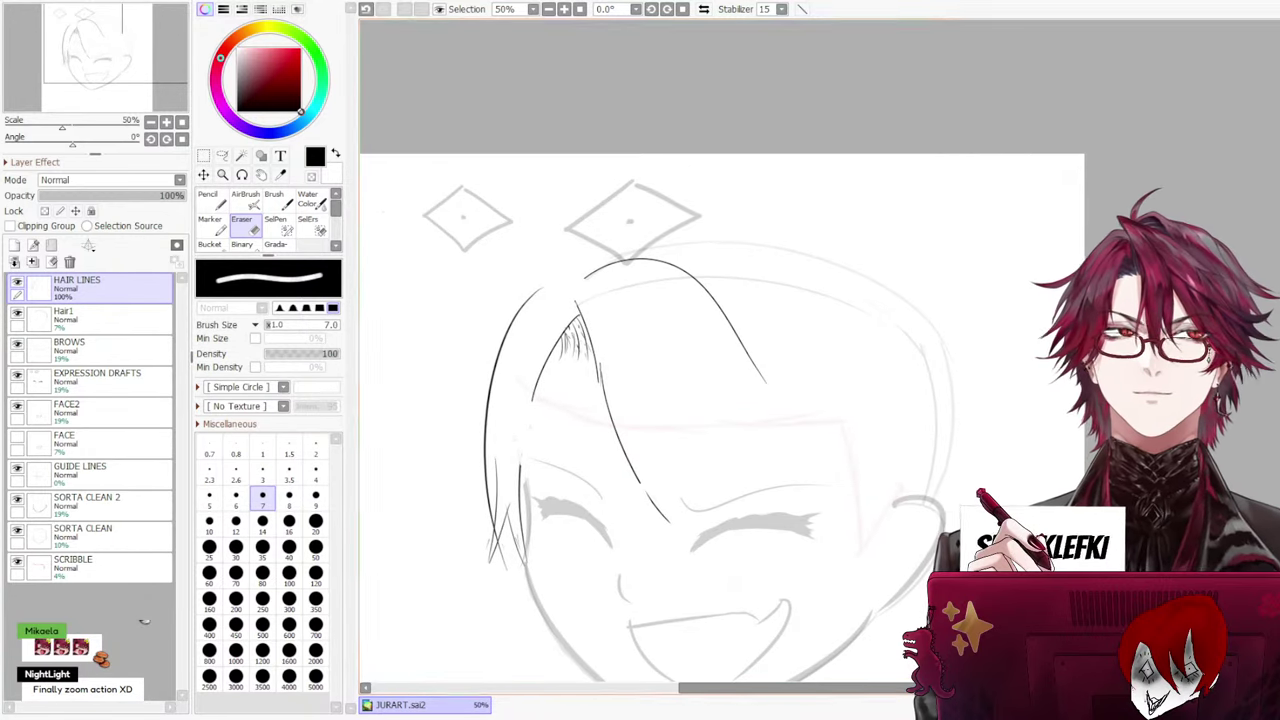
scroll(720, 380, down, 2)
scroll(720, 350, down, 1)
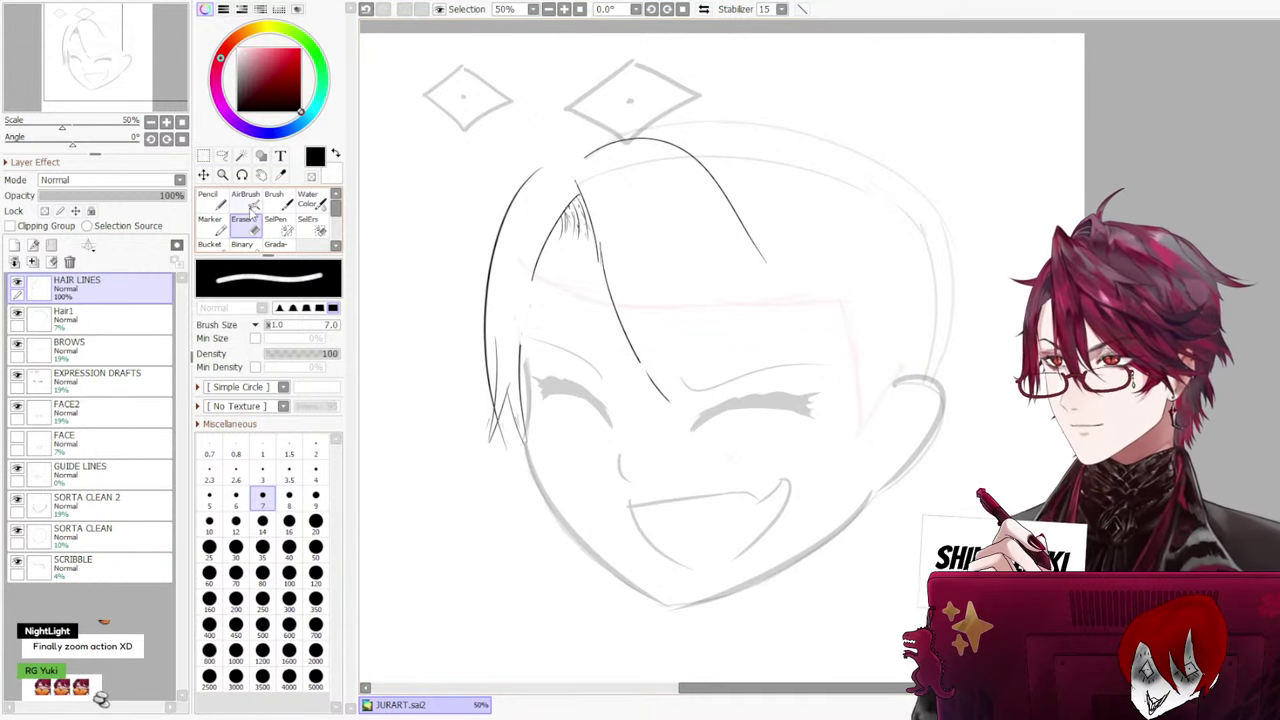
Try several Pencil curves at size 8 to bridge the gap in the inner strand toward the left temple, undoing each one
click(222, 200)
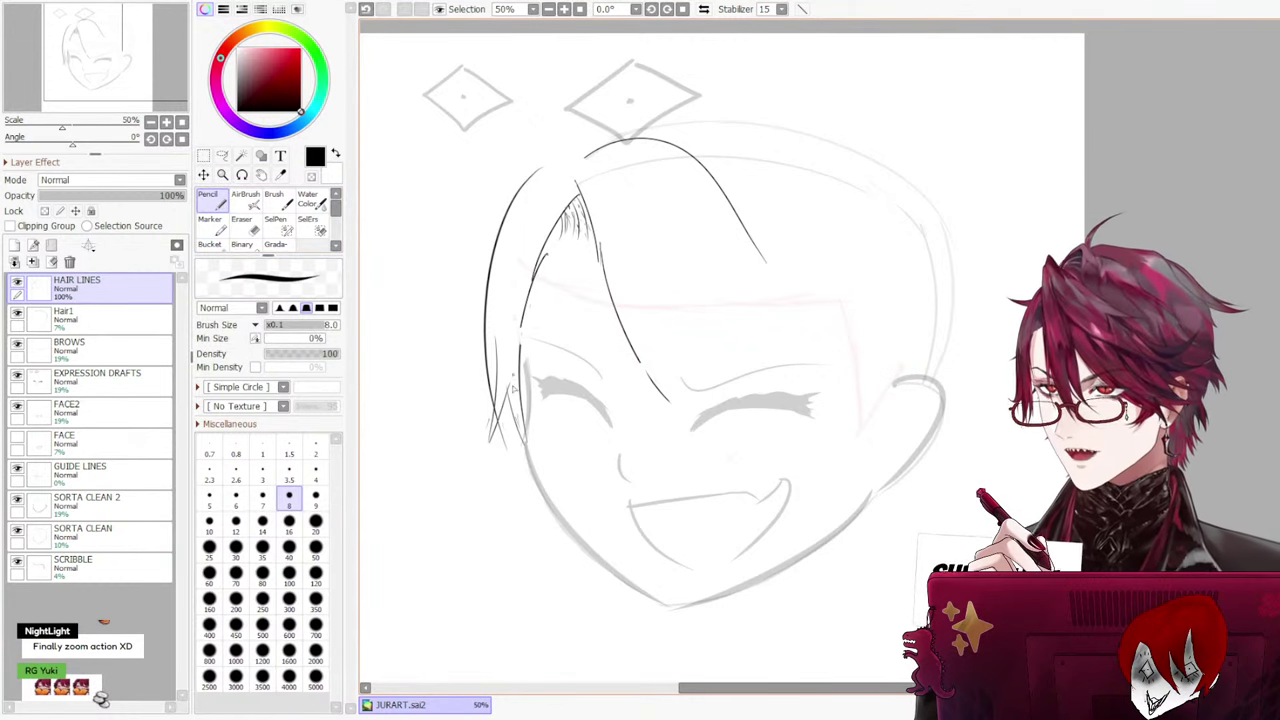
drag(514, 388, 514, 404)
key(ctrl+z)
drag(532, 274, 525, 430)
key(ctrl+z)
drag(548, 252, 523, 425)
key(ctrl+z)
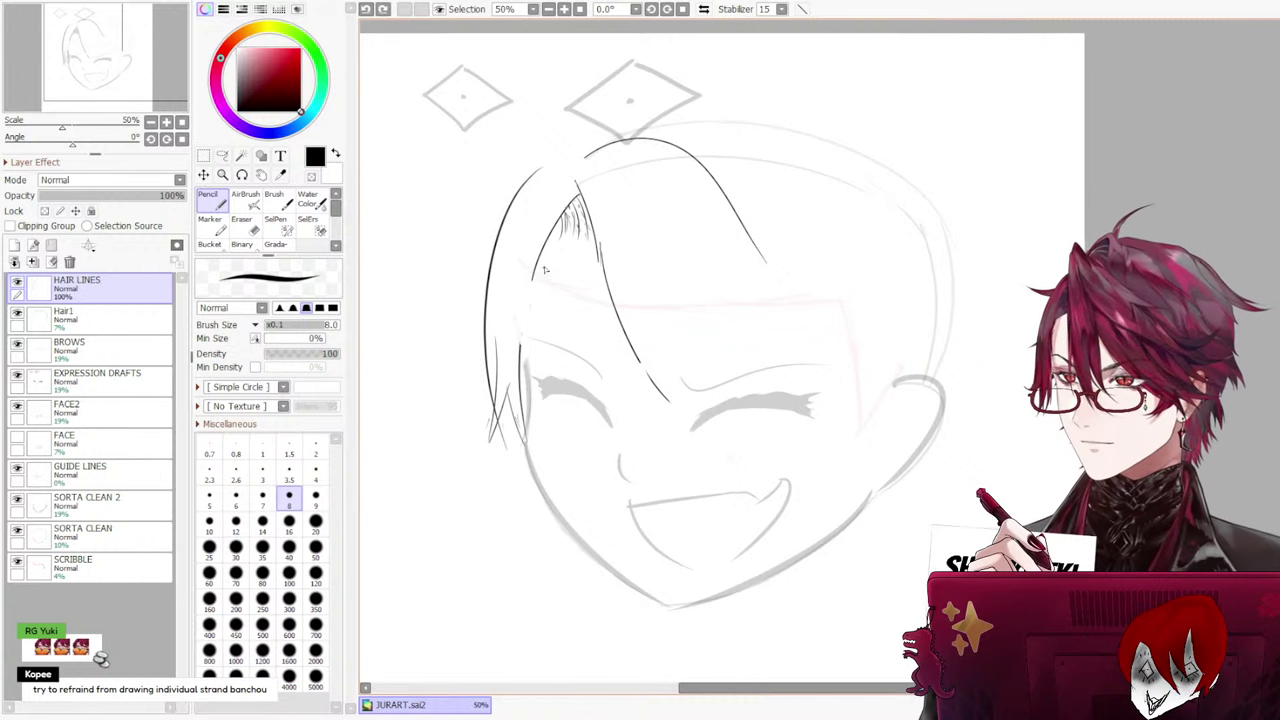
drag(544, 258, 531, 438)
key(ctrl+z)
drag(540, 268, 529, 420)
key(ctrl+z)
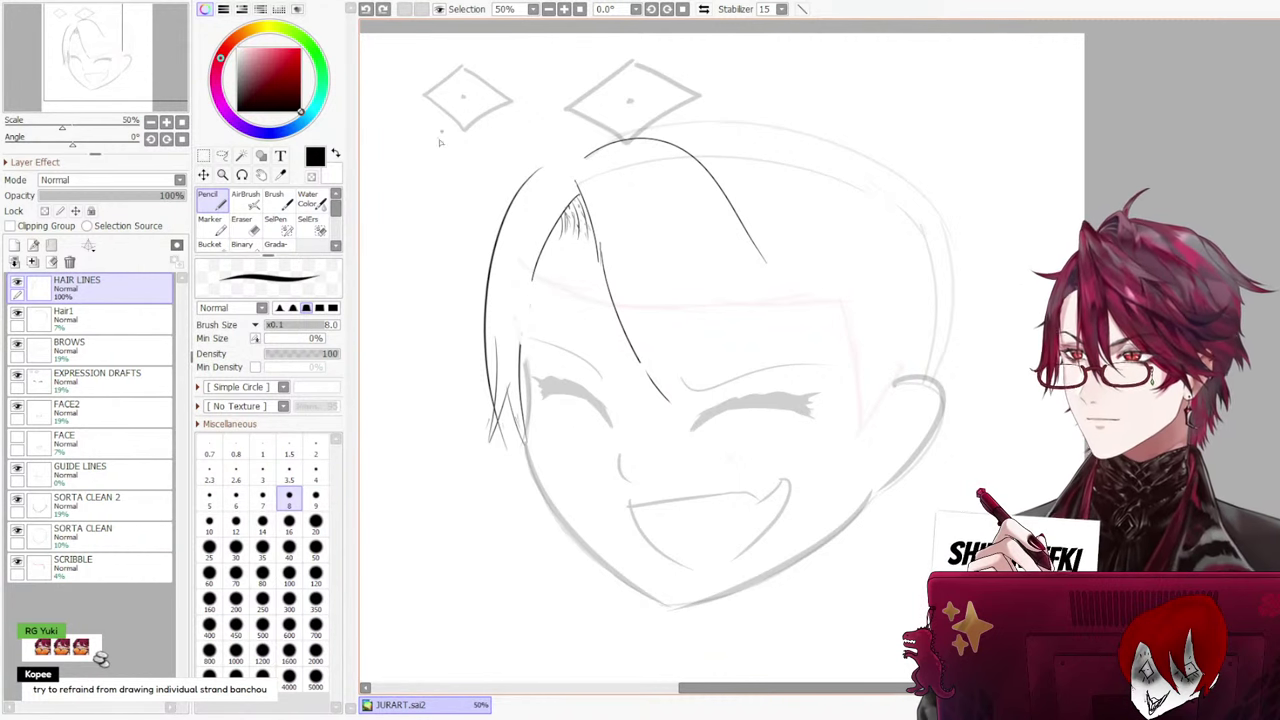
Try to select and reshape the outer left side strands with SelPen and a transform, cancelling the change and clearing the selection
key(e)
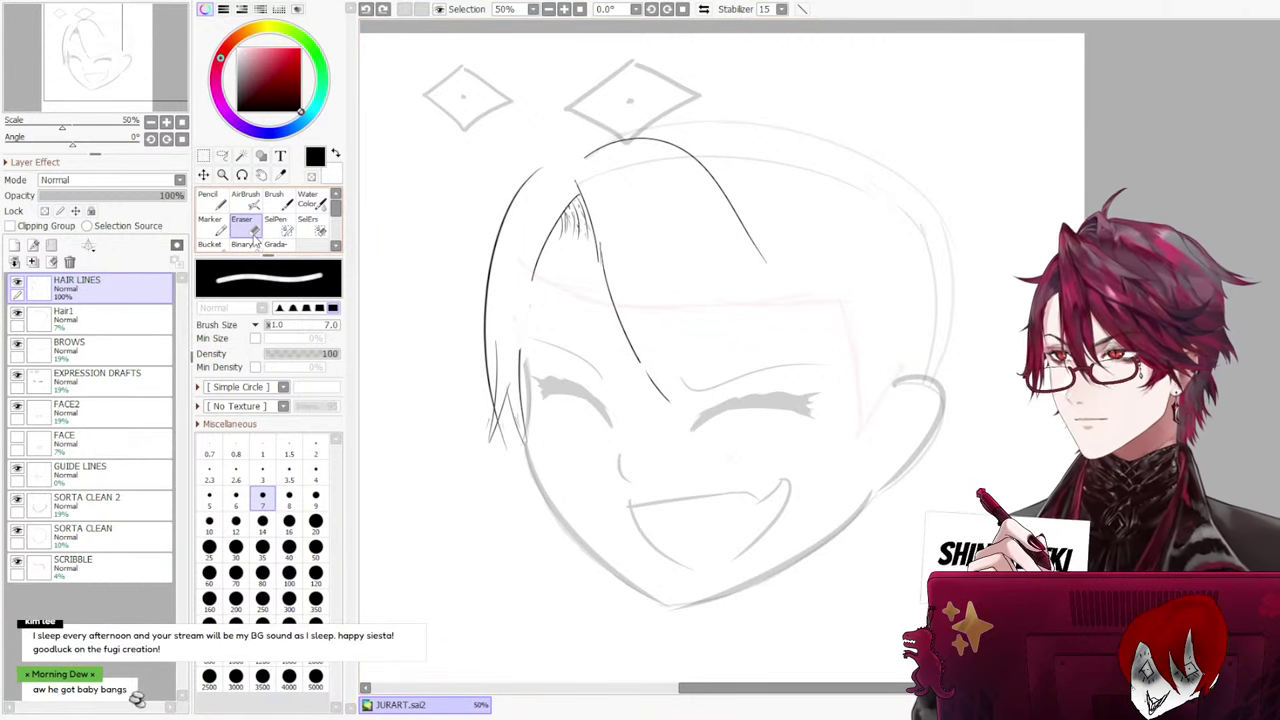
click(285, 226)
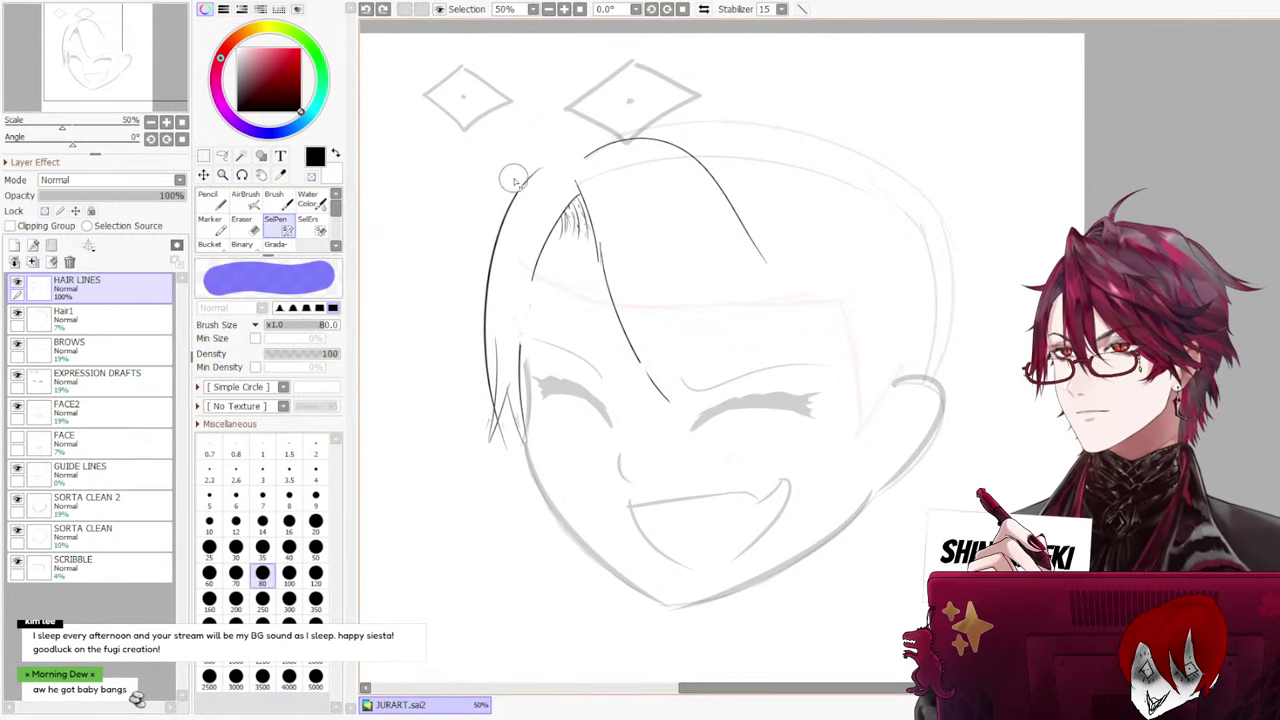
mouse_move(520, 163)
mouse_down()
mouse_move(470, 372)
mouse_move(486, 420)
mouse_move(494, 288)
mouse_move(486, 414)
mouse_move(508, 430)
mouse_move(480, 373)
mouse_up()
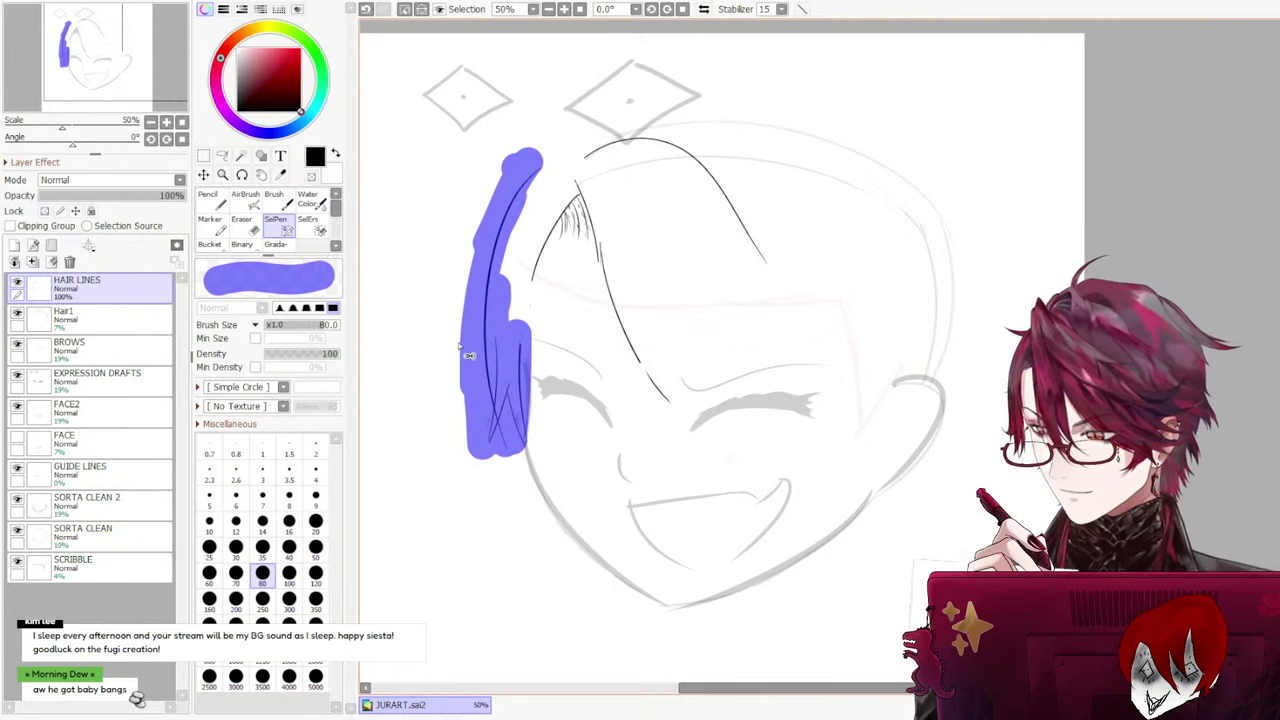
key(ctrl+t)
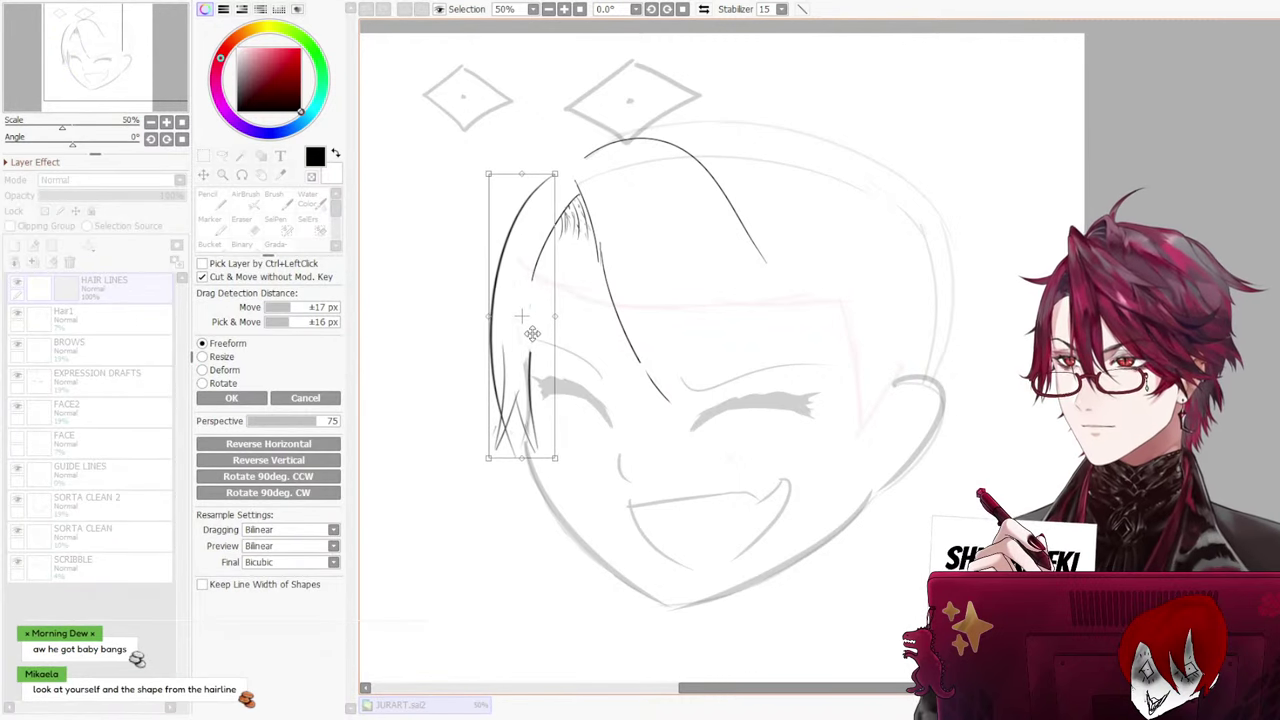
drag(489, 303, 476, 299)
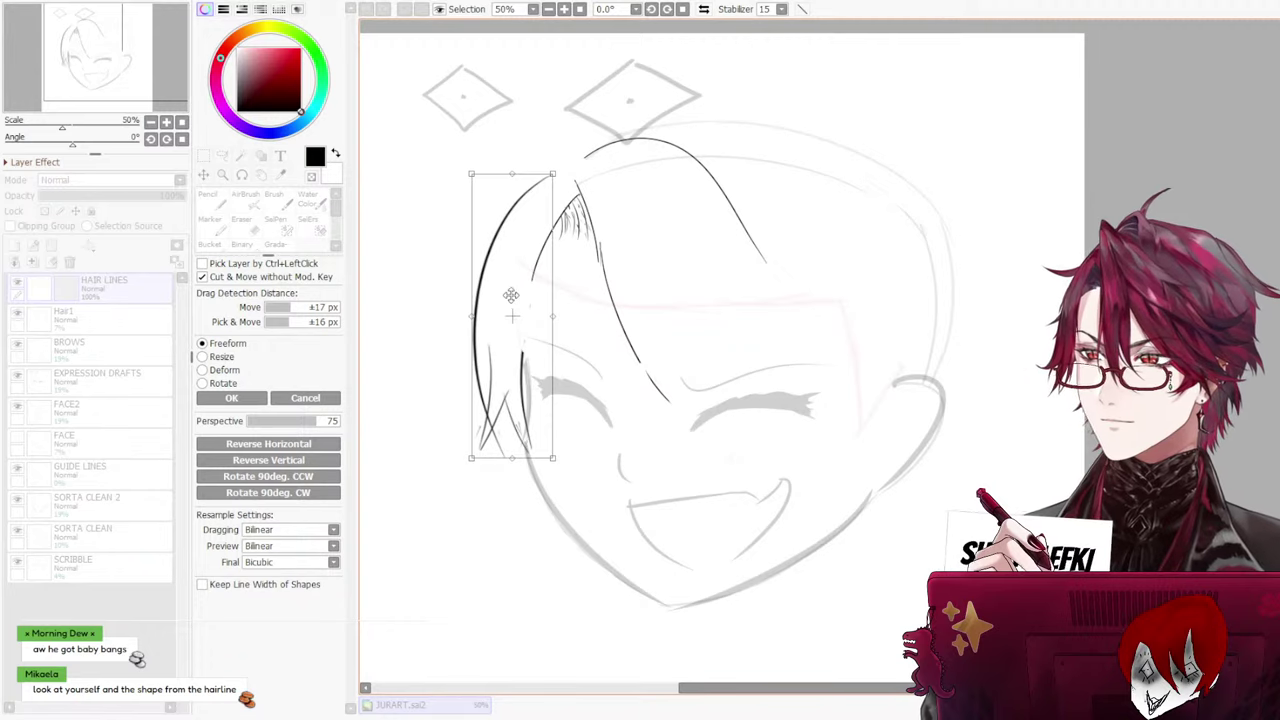
click(330, 396)
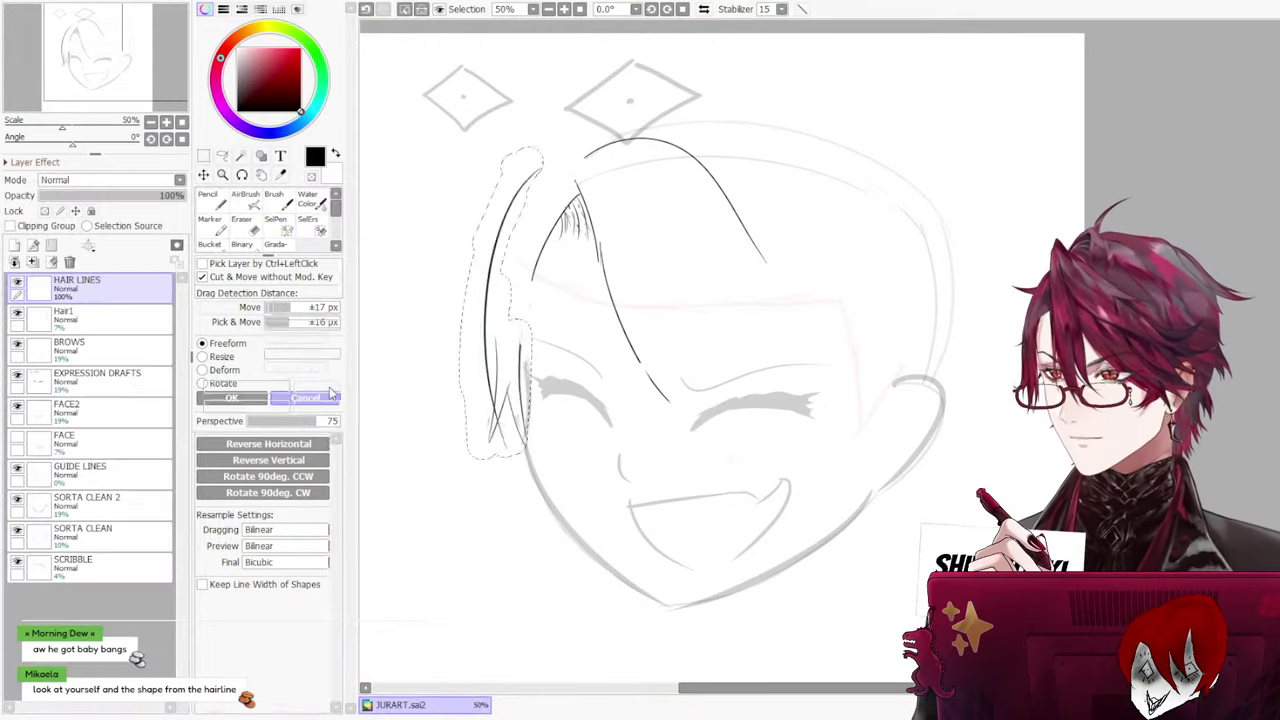
key(ctrl+d)
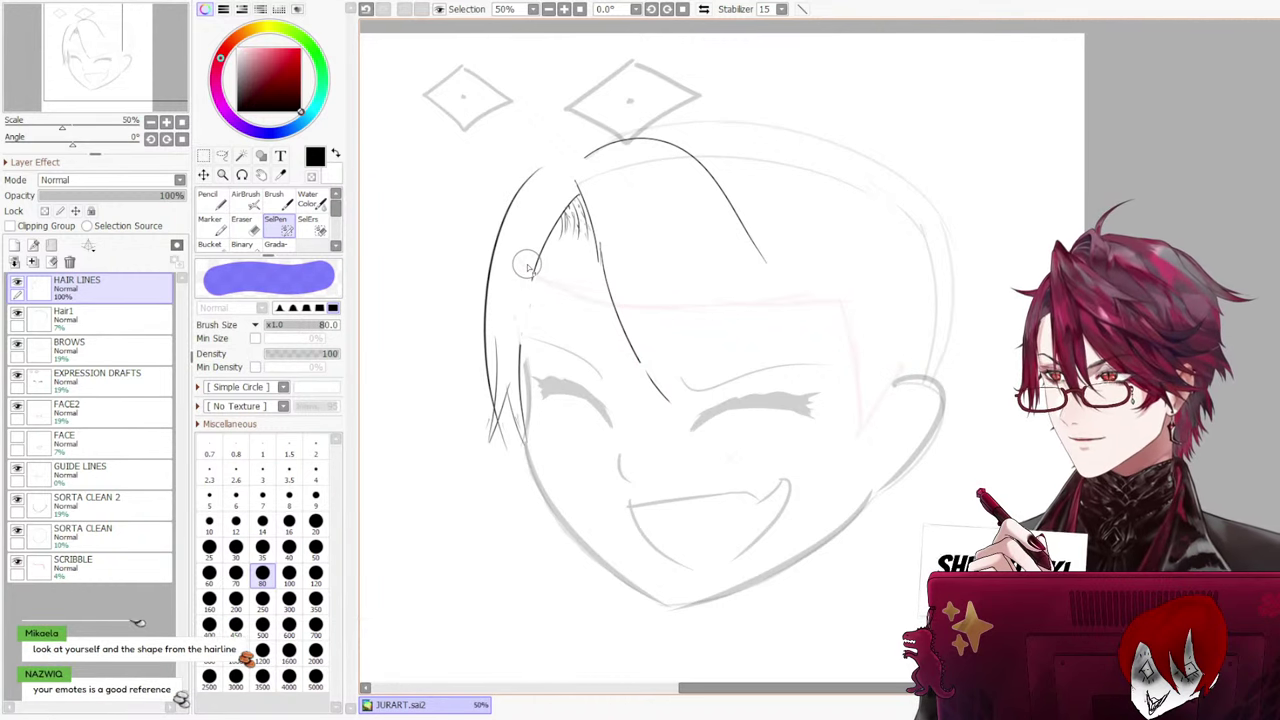
drag(513, 283, 510, 322)
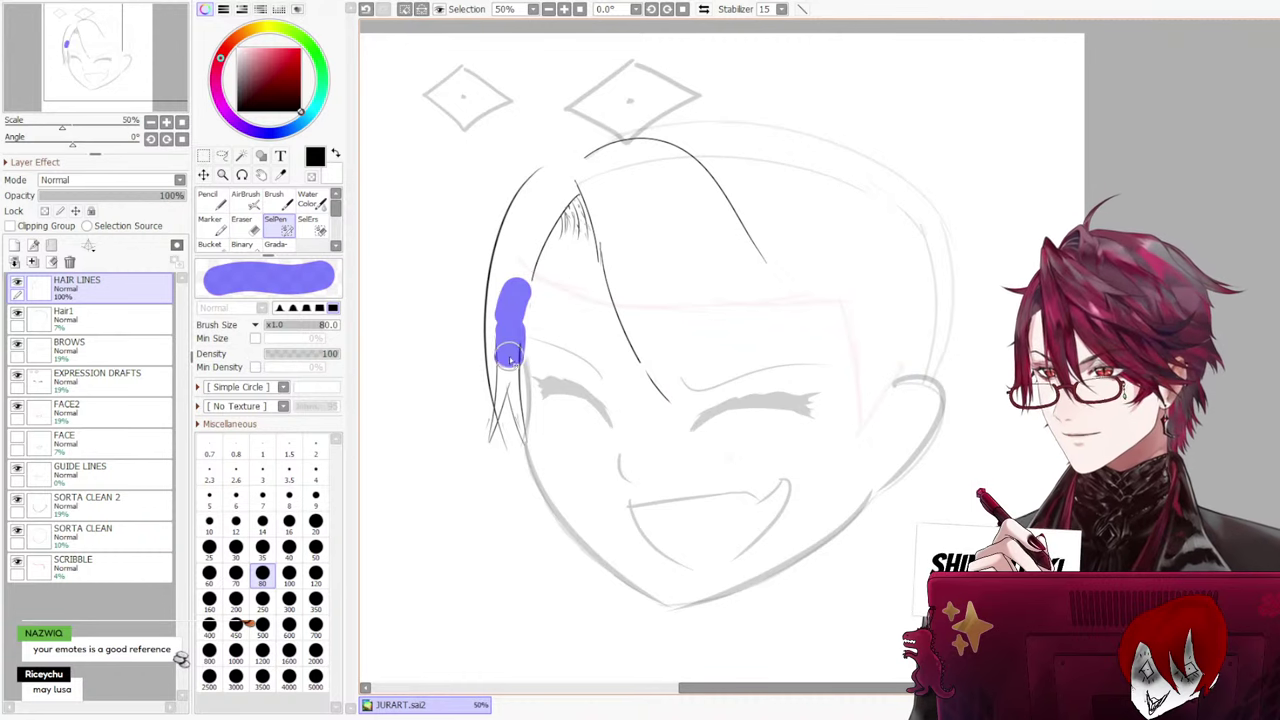
key(ctrl+d)
Erase the lower inner strand at the left temple and the middle of the outer left strand with the Eraser at size 14
key(e)
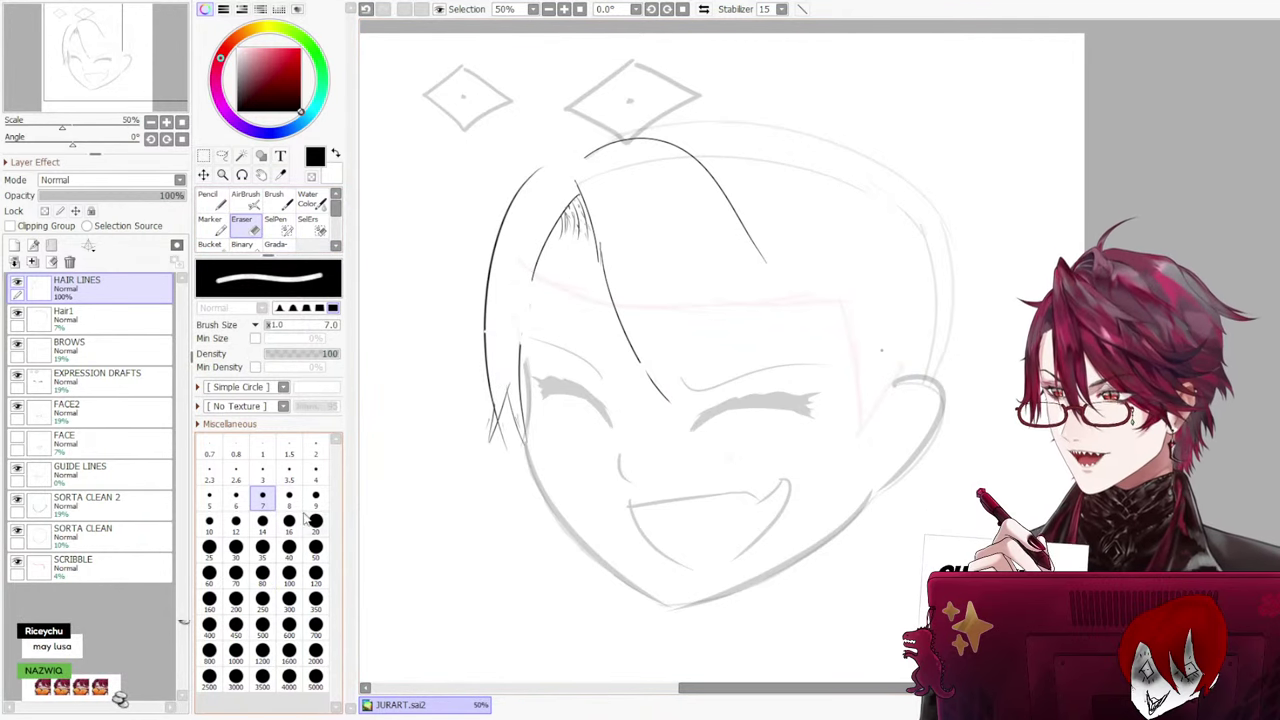
click(262, 520)
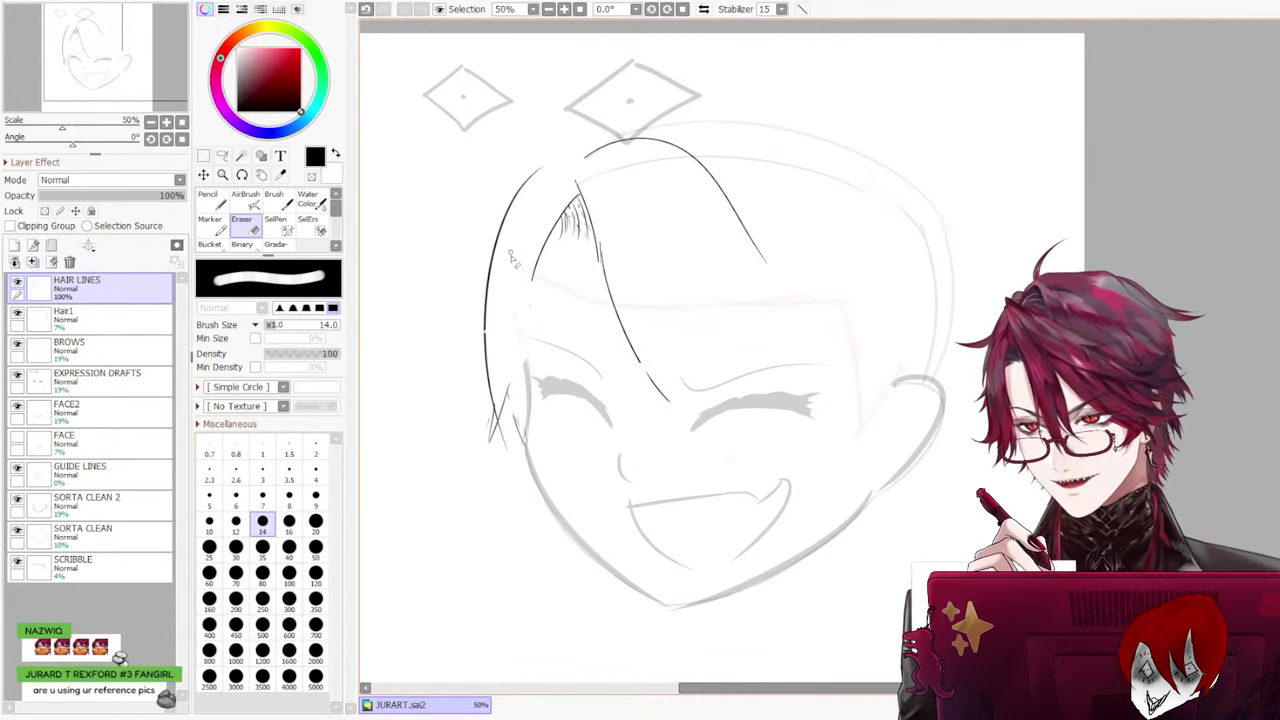
drag(485, 310, 486, 340)
key(ctrl+z)
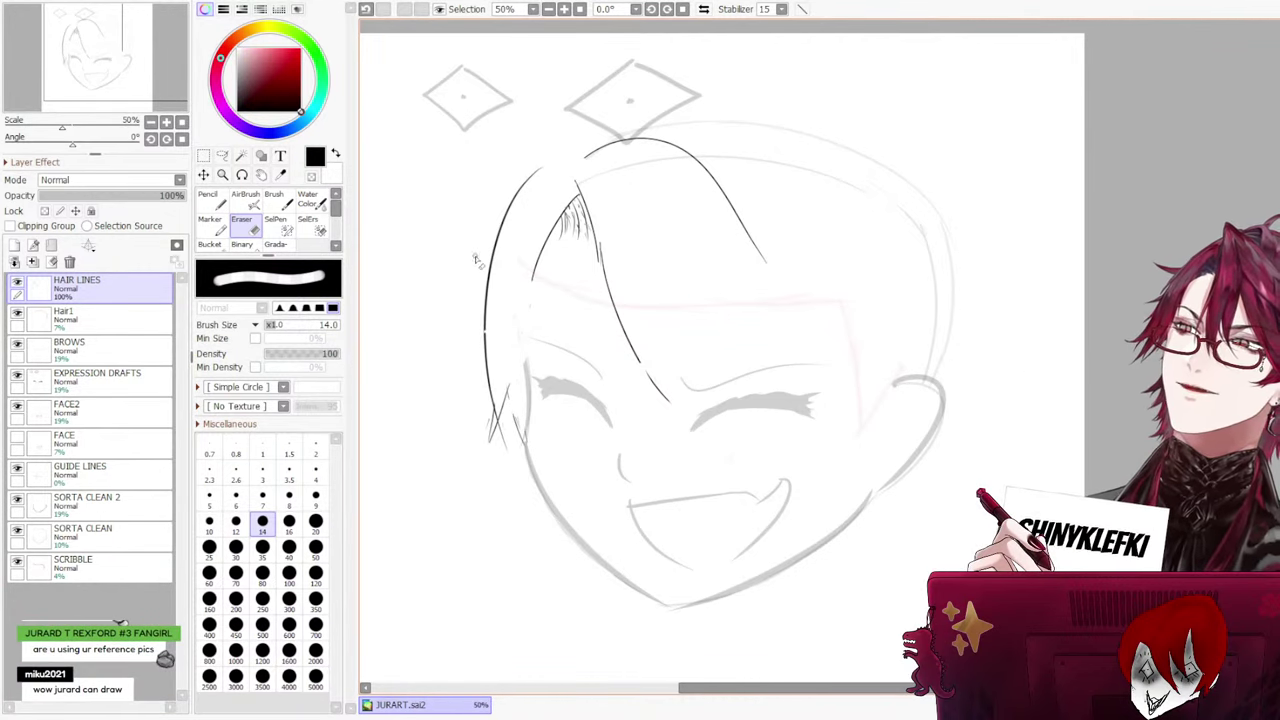
drag(508, 226, 492, 300)
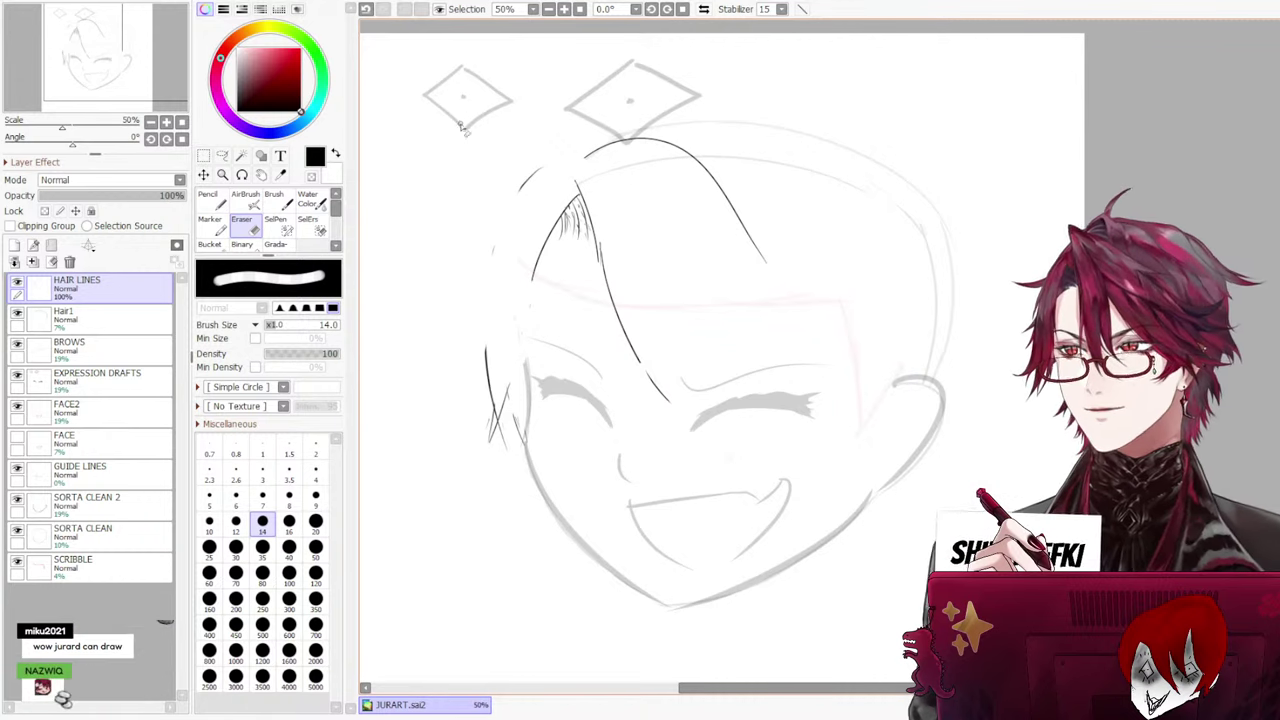
Try redrawing the outer left strand as a Pencil curve from the crown to the side tips, undoing each version
key(n)
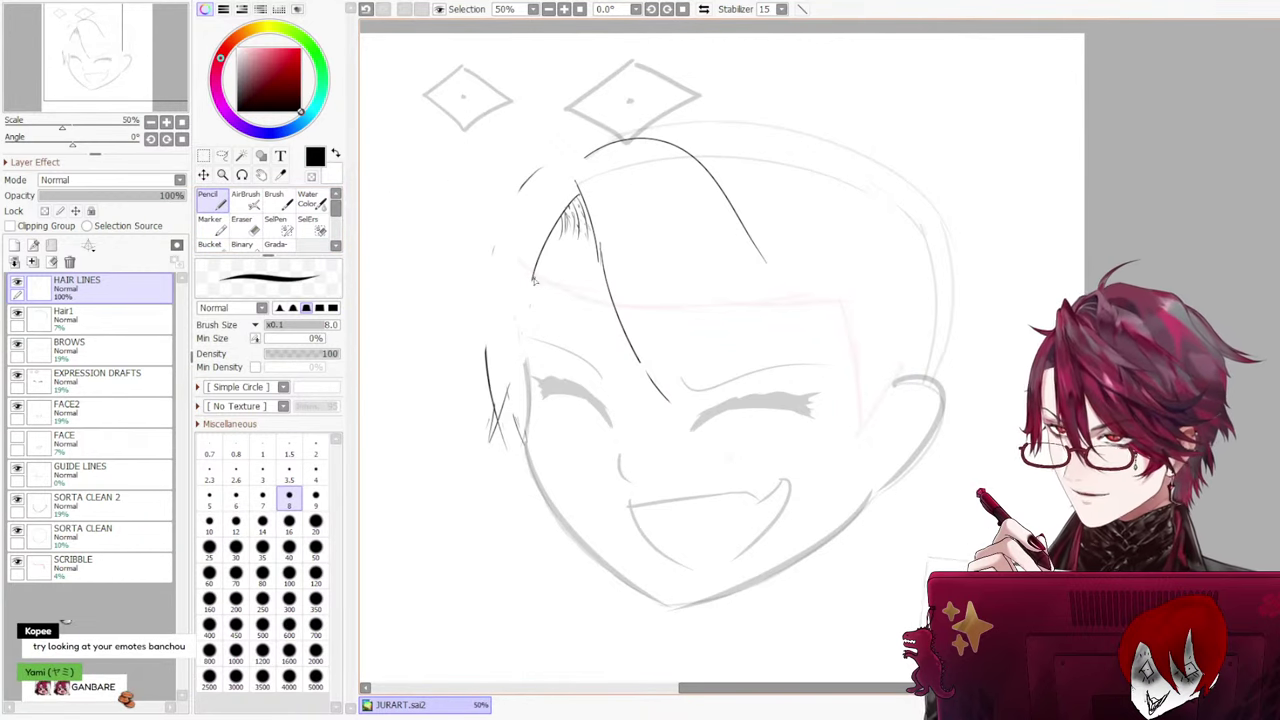
drag(521, 186, 488, 408)
key(ctrl+z)
drag(506, 226, 488, 404)
key(ctrl+z)
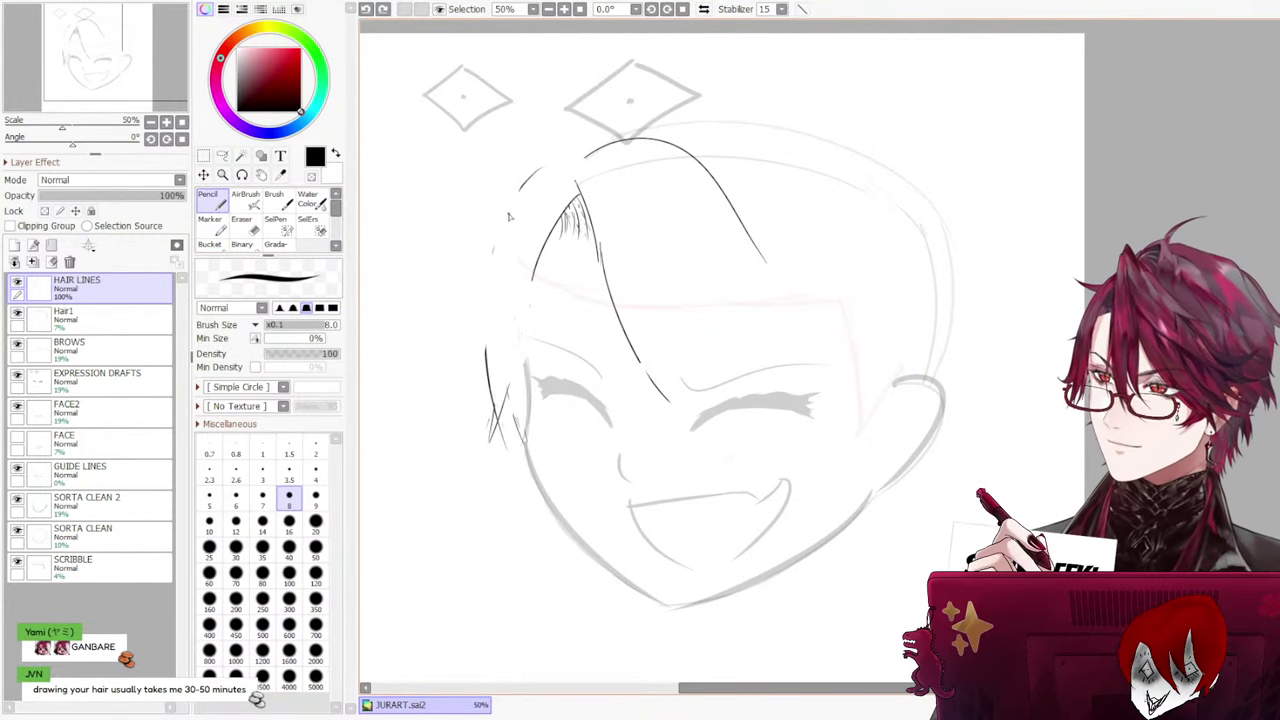
mouse_move(509, 214)
mouse_down()
mouse_move(494, 436)
mouse_move(488, 410)
mouse_up()
key(ctrl+z)
key(ctrl+z)
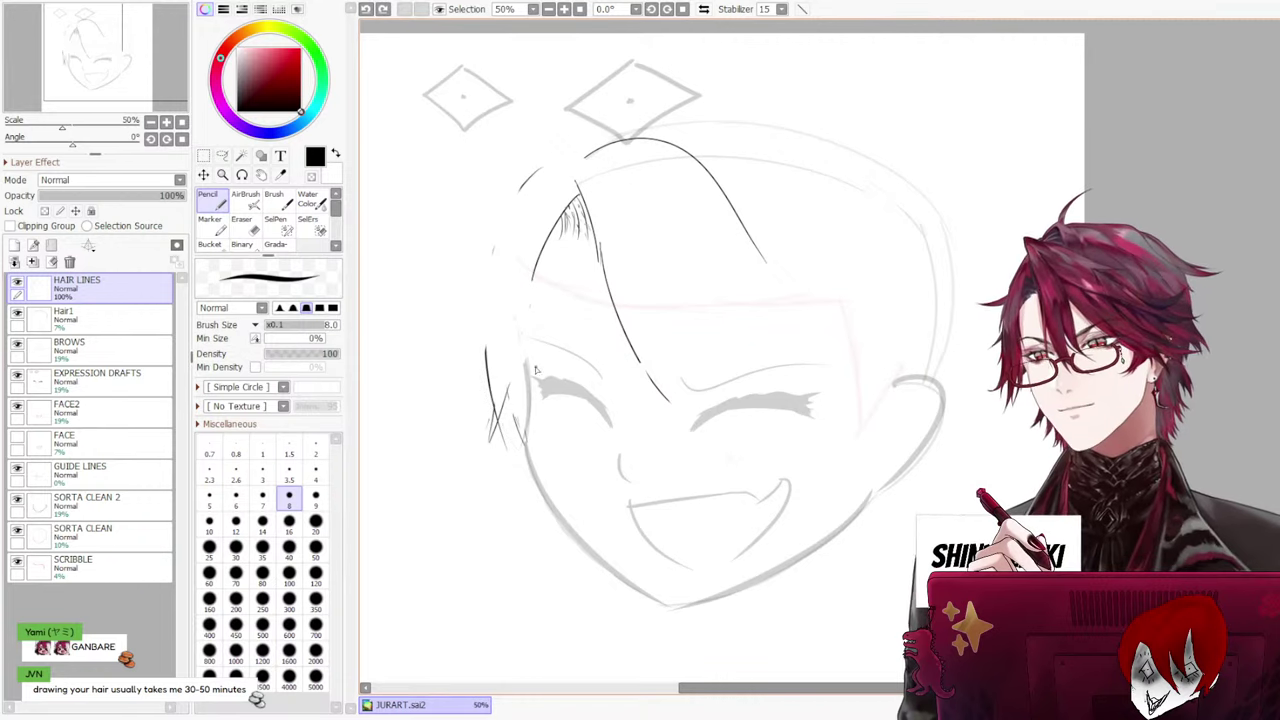
Erase the remaining outer left side strands and their tips with the Eraser at sizes 14 and 300
click(242, 226)
drag(486, 346, 502, 431)
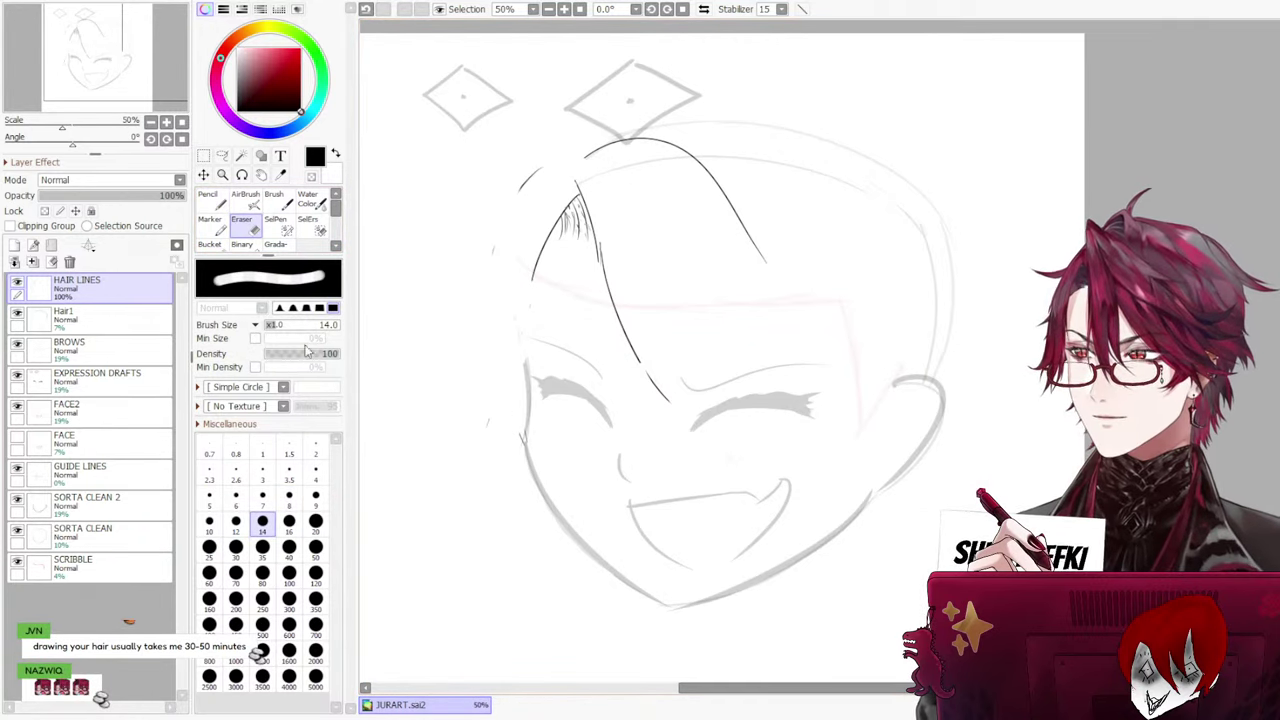
click(288, 598)
drag(479, 253, 517, 157)
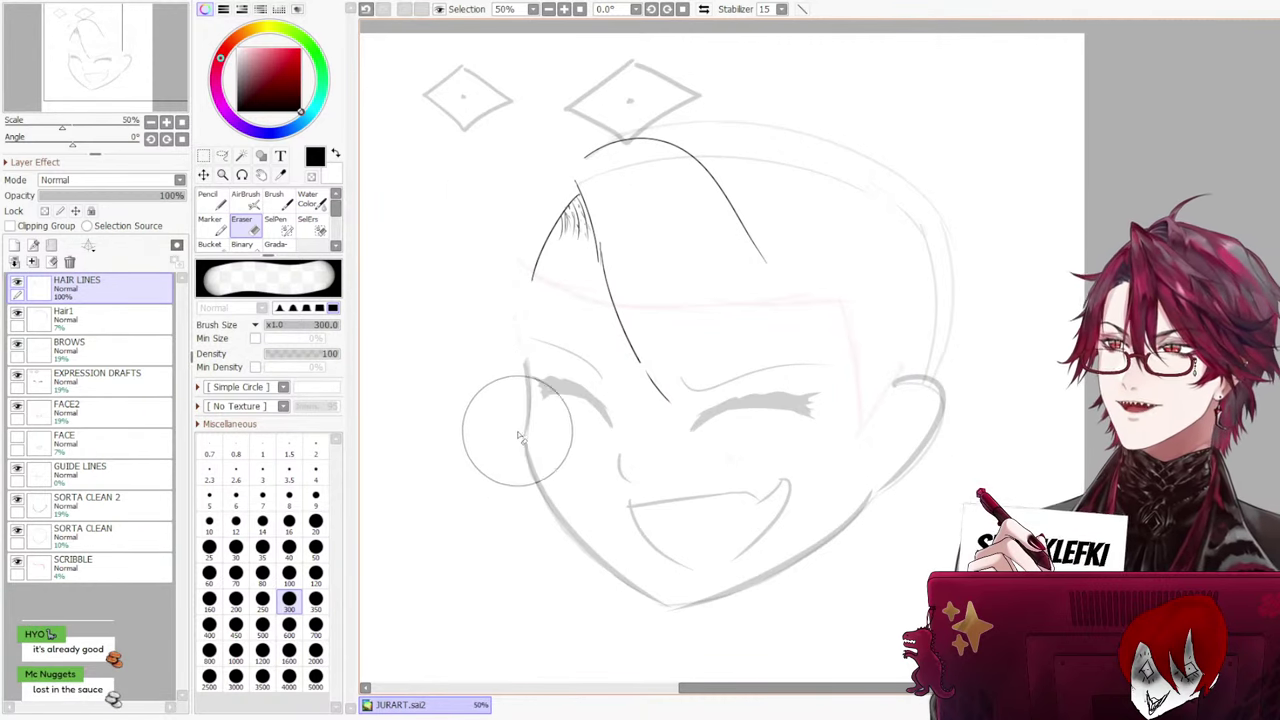
Draw a curved bang strand from the upper forehead down to the inner end of the right brow with the Pencil at size 8
click(210, 200)
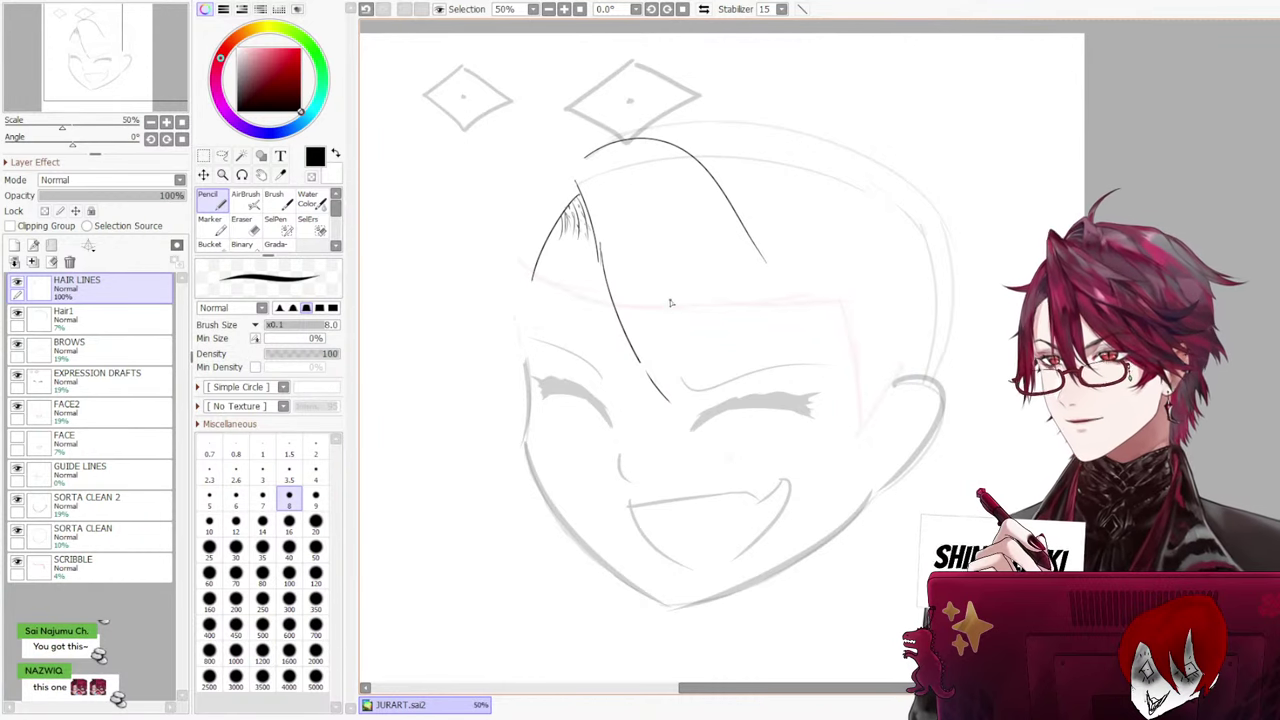
key(ctrl+z)
drag(665, 273, 720, 436)
key(ctrl+z)
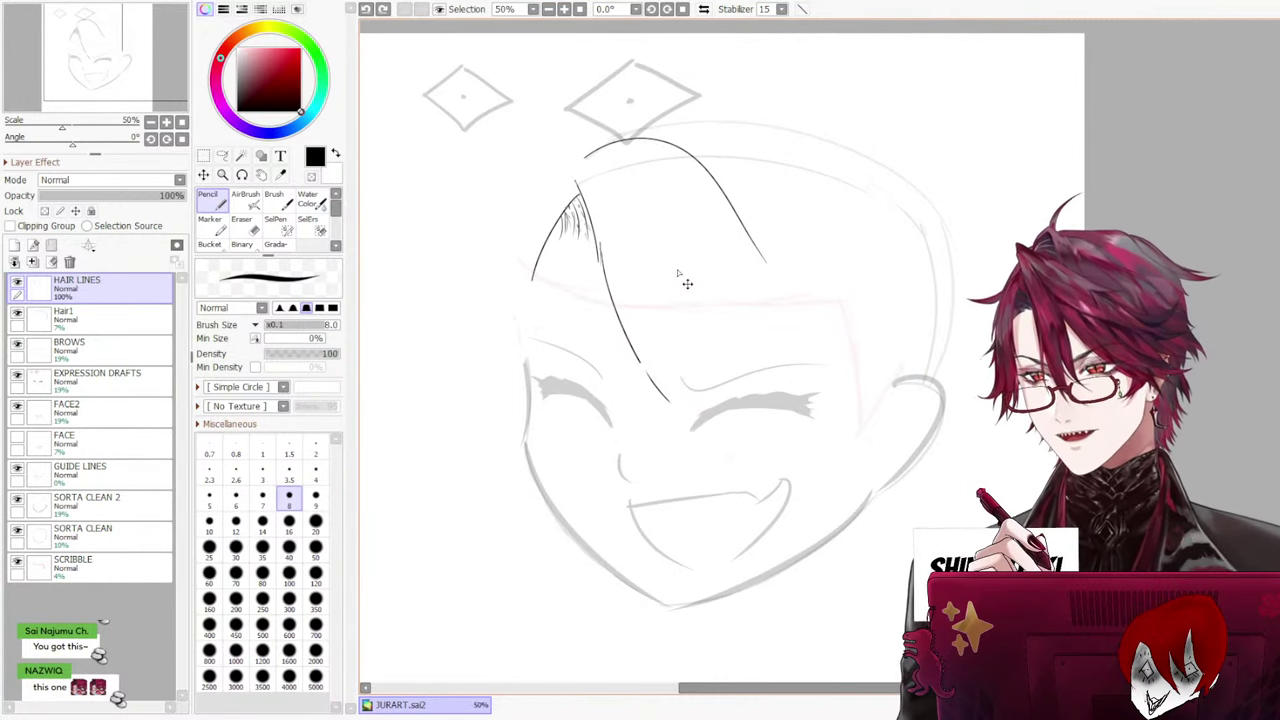
drag(653, 243, 705, 403)
Try extending the parting strand's lower end in a curve toward the inner corner of the right eye, undoing each version
drag(652, 364, 718, 438)
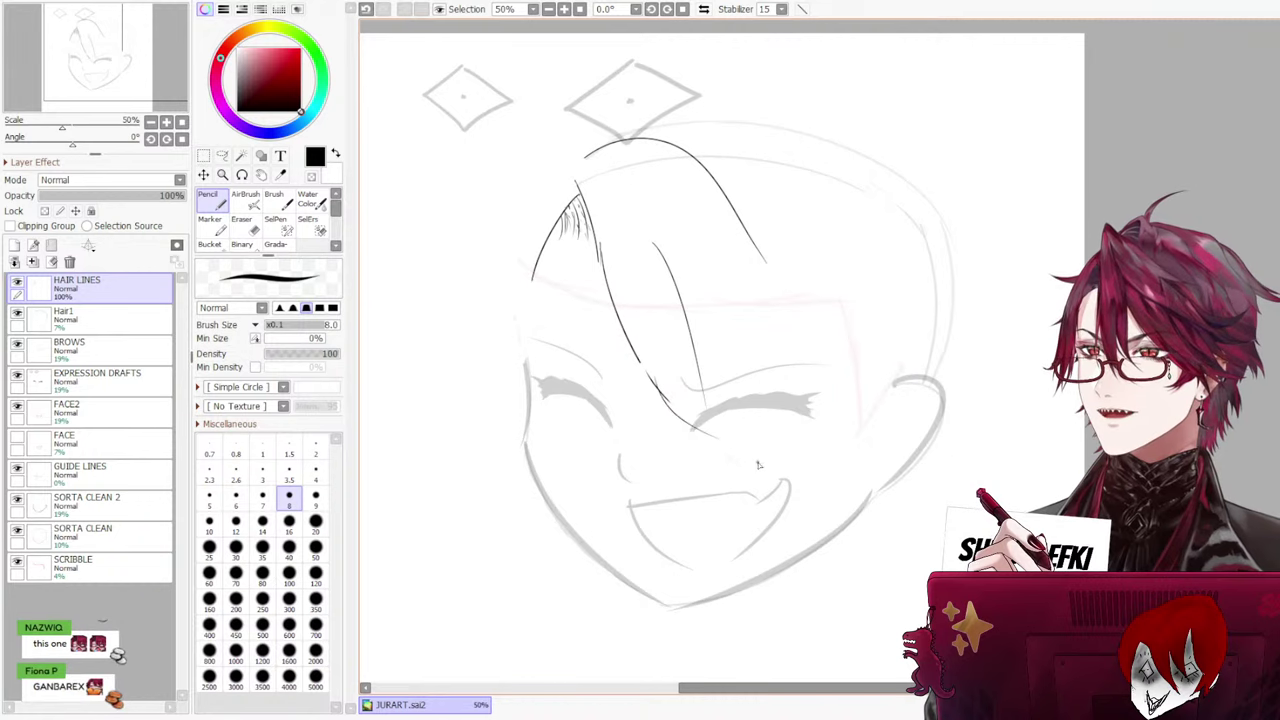
key(ctrl+z)
drag(656, 374, 738, 452)
key(ctrl+z)
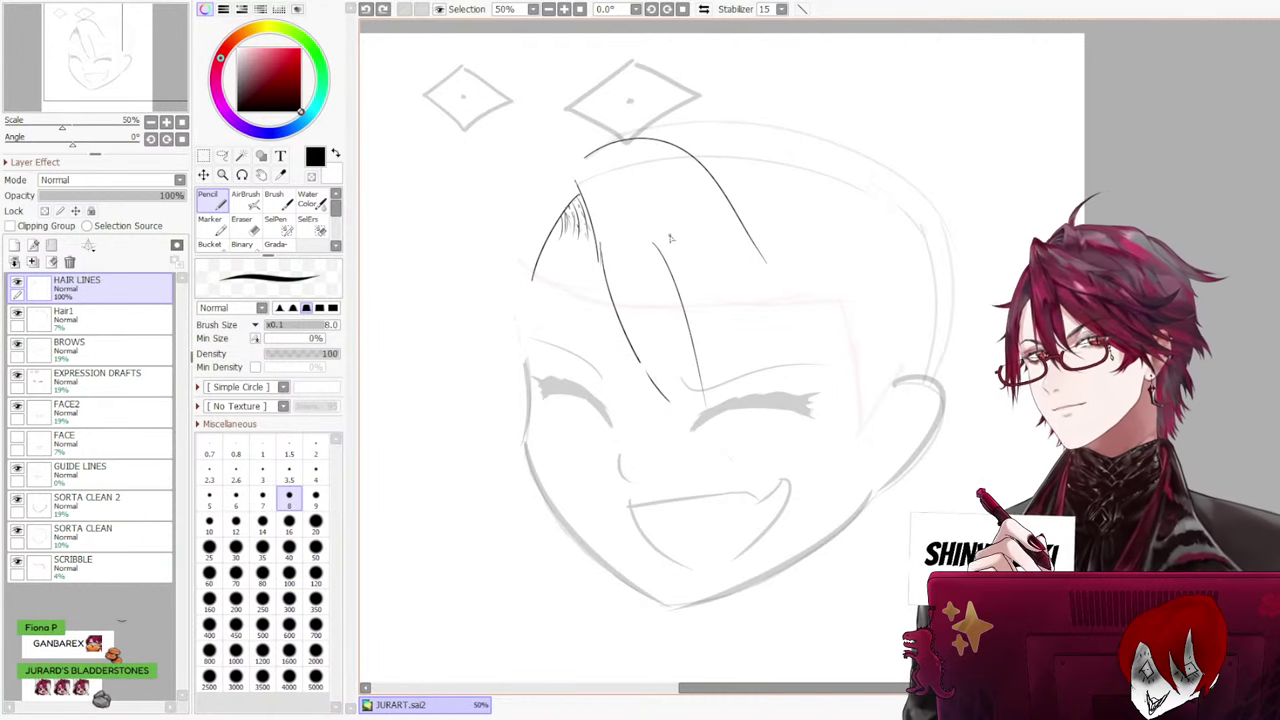
Trim the lower ends of both bang strands above the nose bridge with the Eraser at size 300
click(241, 224)
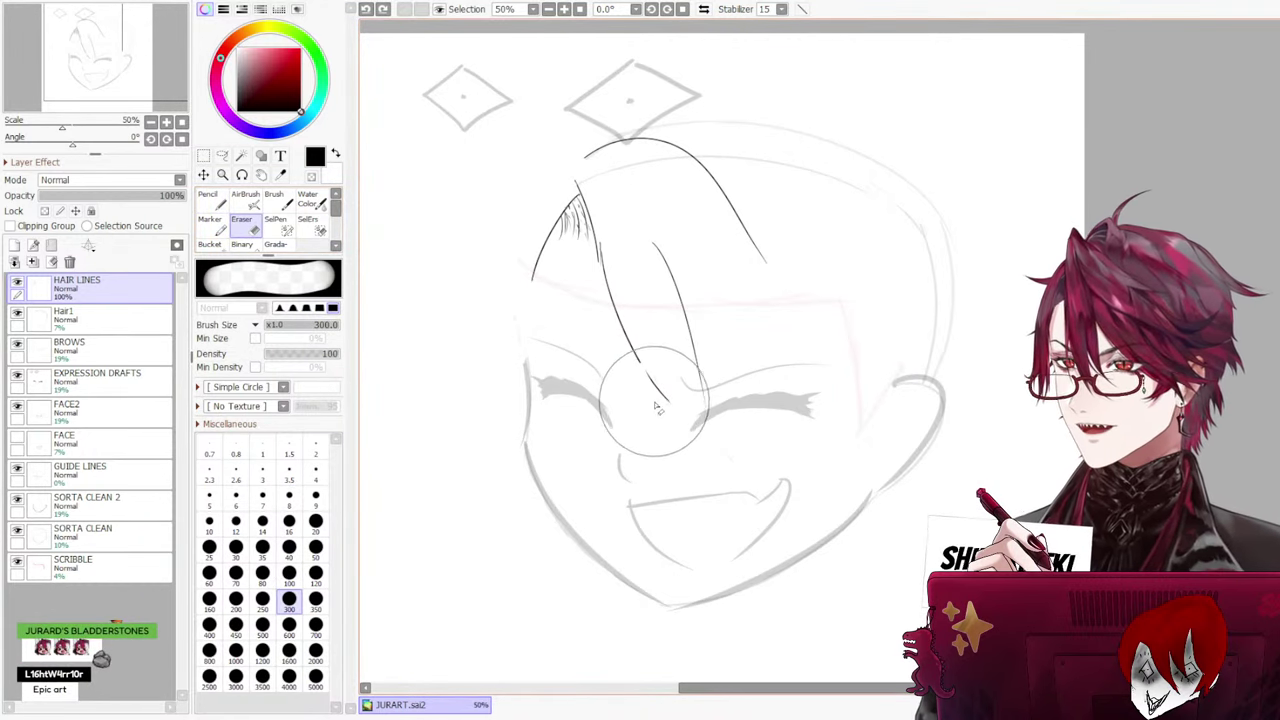
drag(662, 410, 683, 441)
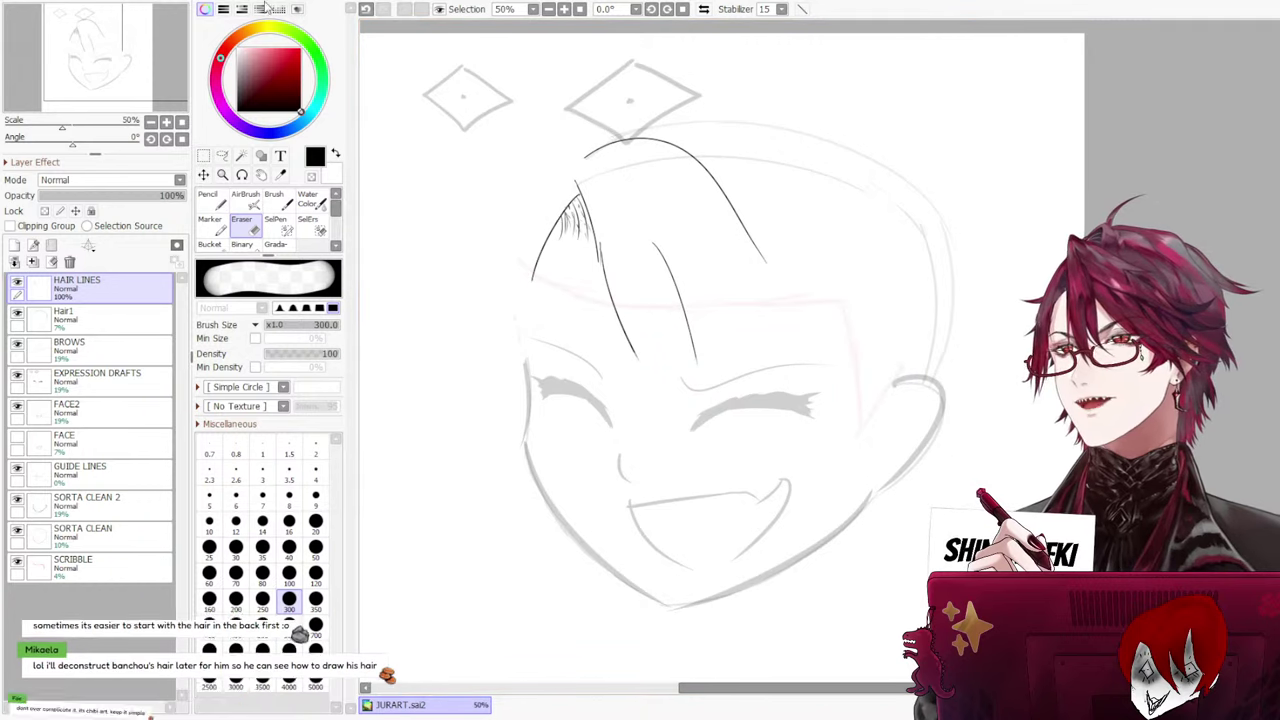
Try a new Pencil curve continuing the trimmed parting strand across the nose bridge, undoing it
click(214, 197)
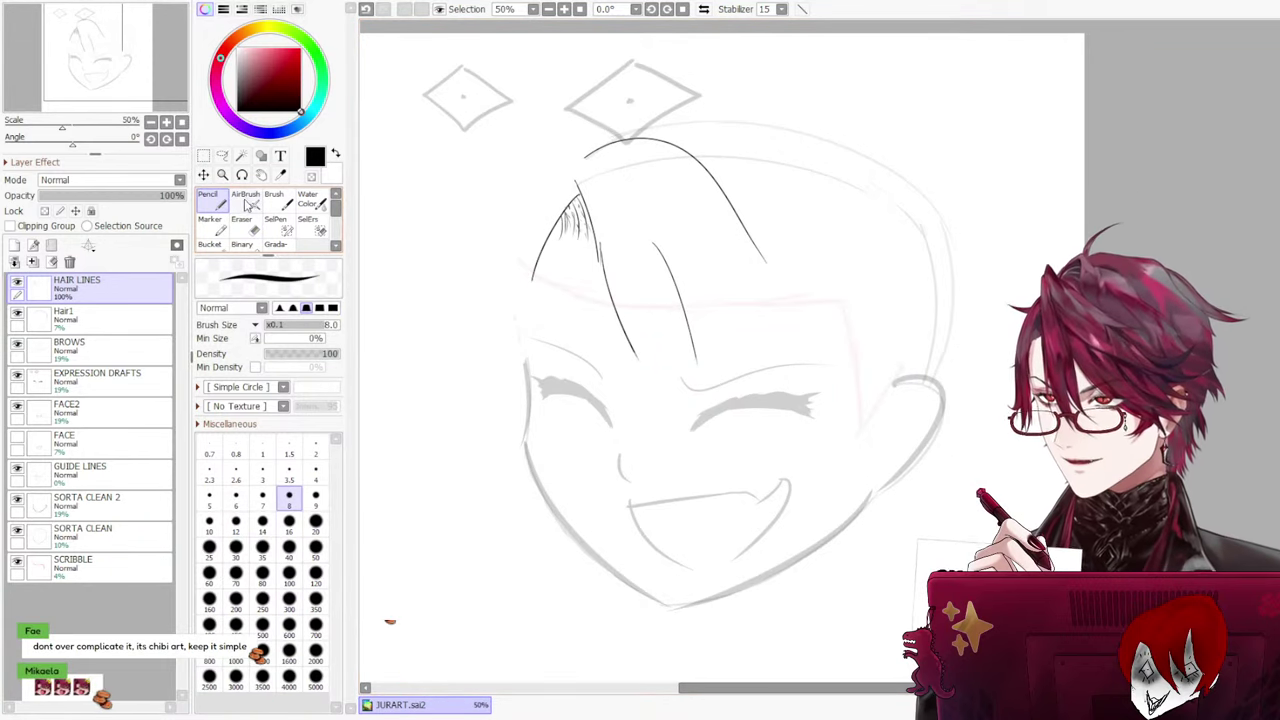
key(ctrl+z)
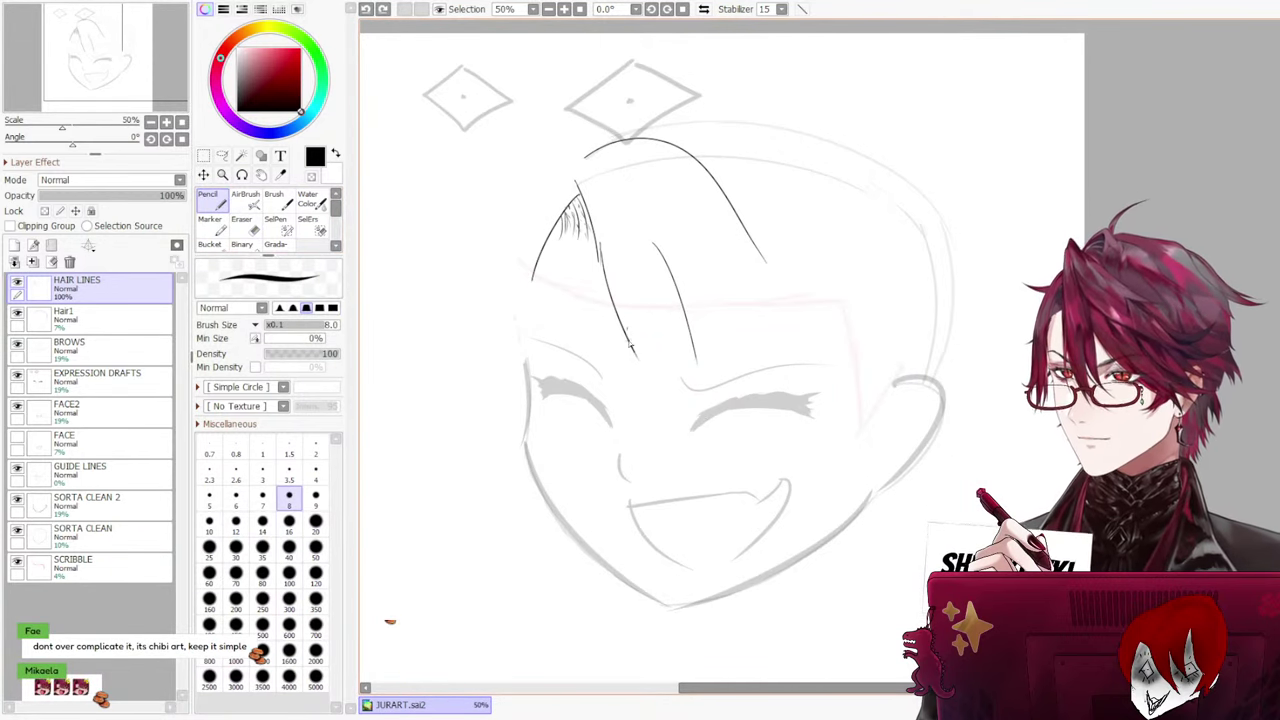
drag(630, 342, 700, 428)
key(ctrl+z)
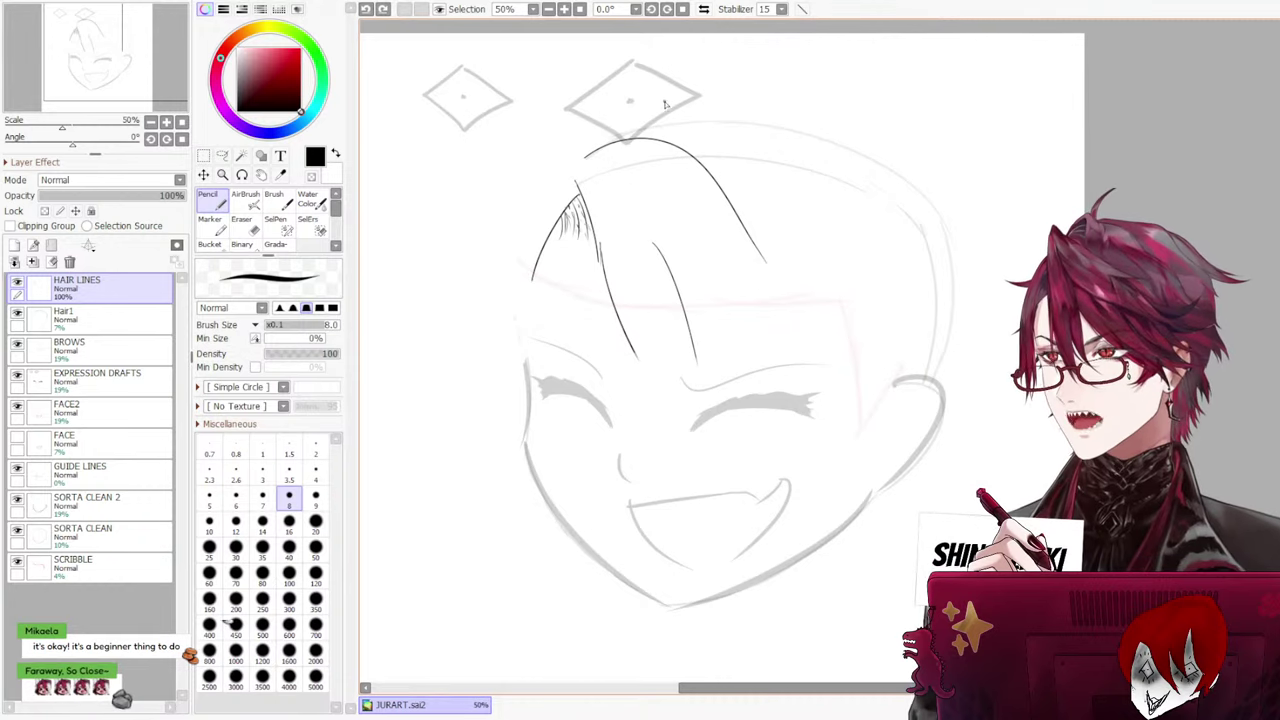
Redraw the short curve joining the start of the crown strand to the parting with the Pencil until one version fits
drag(591, 147, 576, 192)
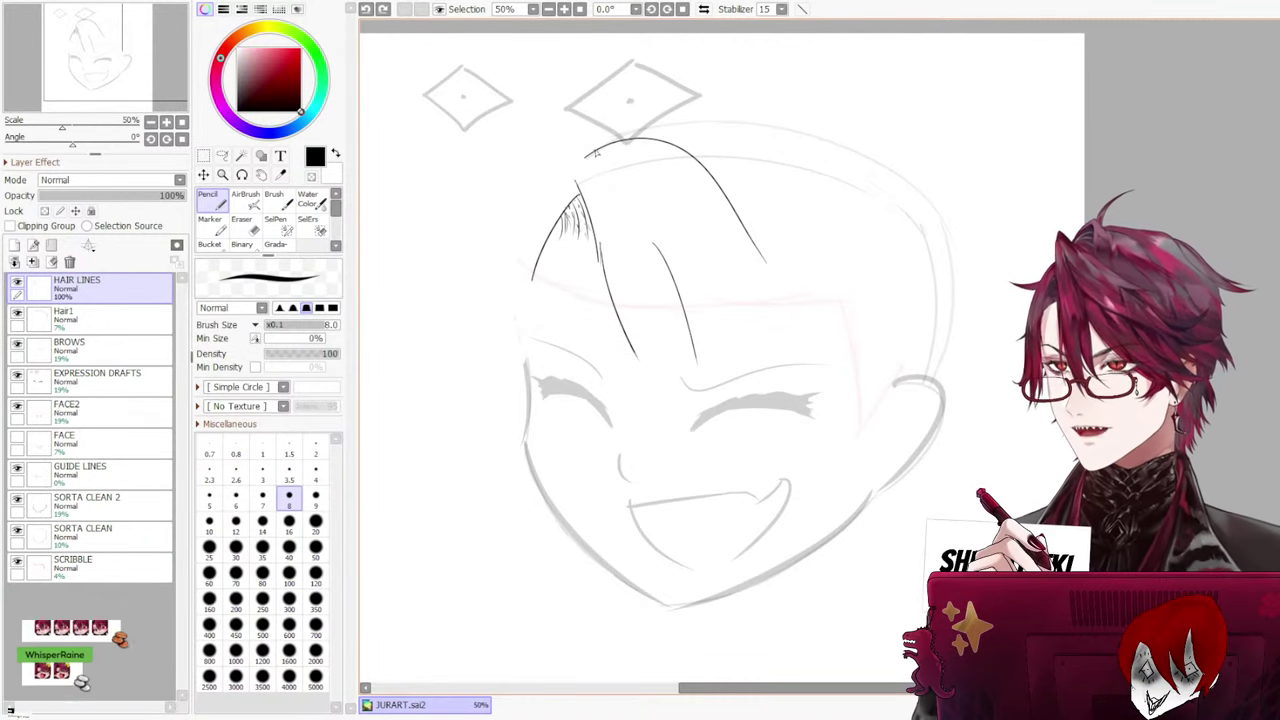
key(ctrl+z)
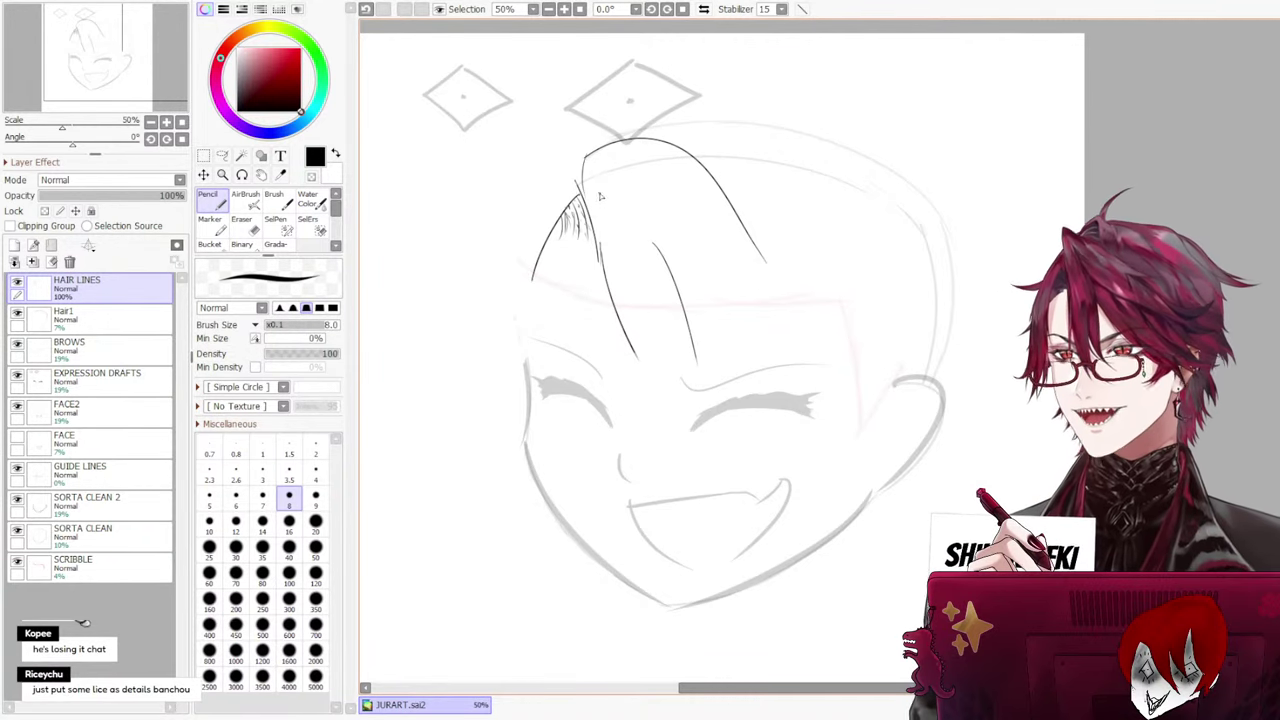
key(ctrl+z)
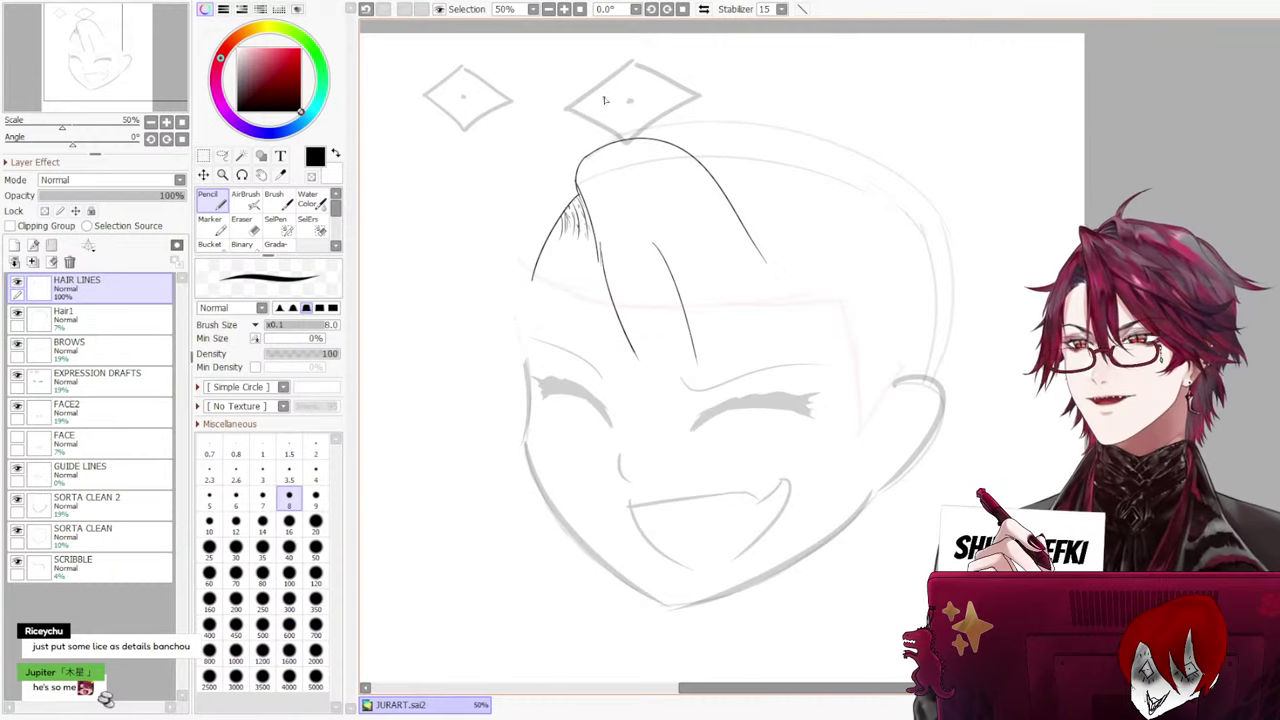
Try curved Pencil side strands along the left edge of the face from the forehead to the cheek, undoing each version
drag(524, 214, 503, 400)
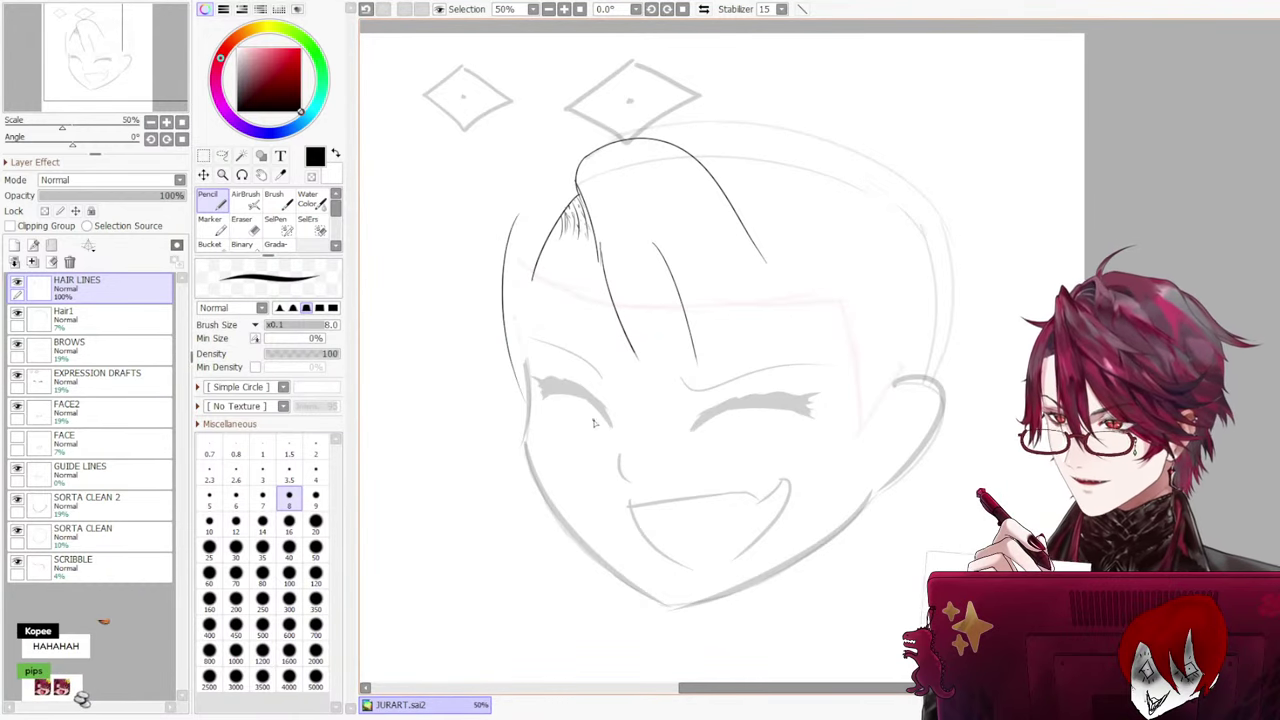
key(ctrl+z)
drag(528, 214, 530, 458)
key(ctrl+z)
mouse_move(525, 198)
mouse_down()
mouse_move(525, 450)
mouse_move(500, 372)
mouse_move(528, 450)
mouse_up()
key(ctrl+z)
drag(530, 268, 522, 424)
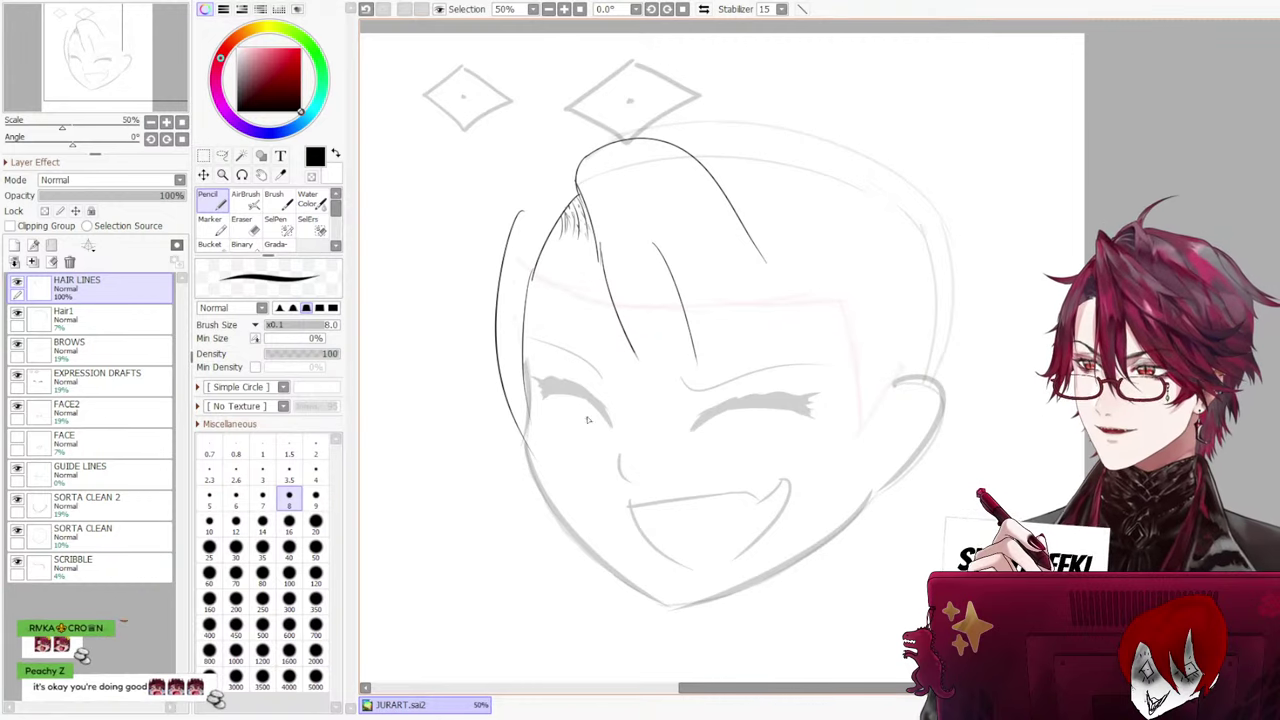
key(ctrl+z)
key(ctrl+z)
drag(520, 230, 524, 412)
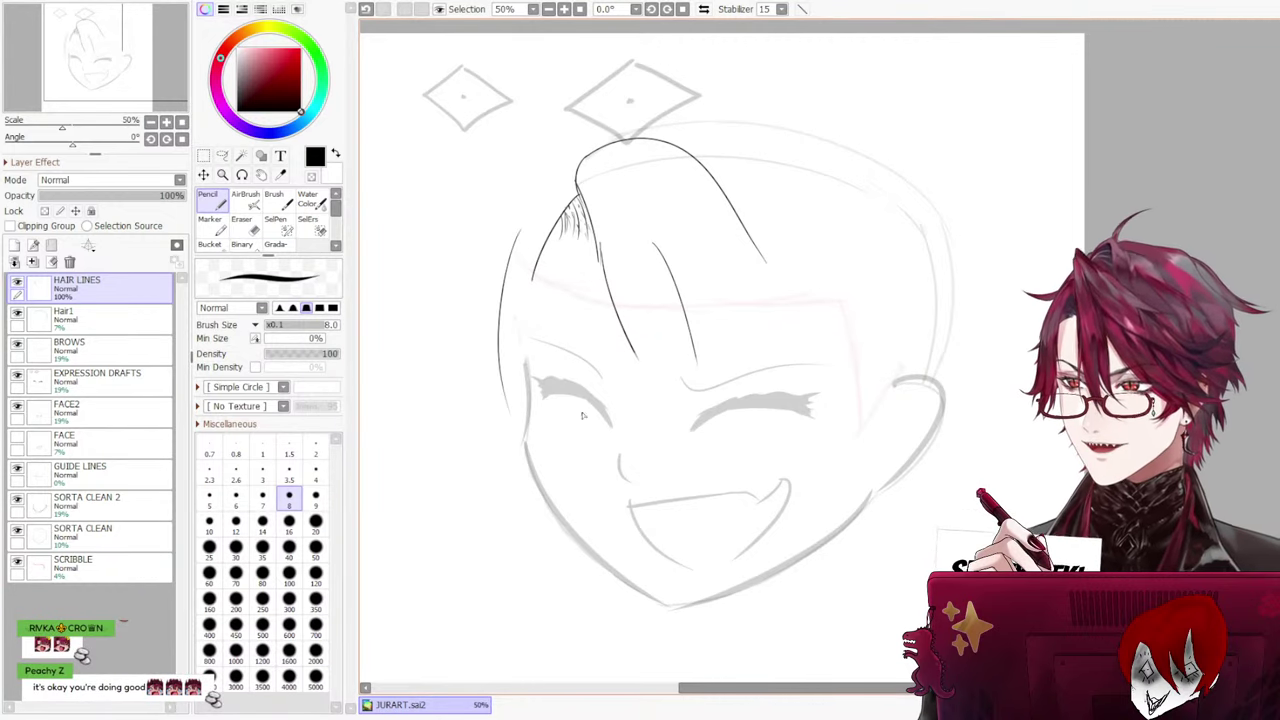
key(ctrl+z)
drag(539, 262, 520, 416)
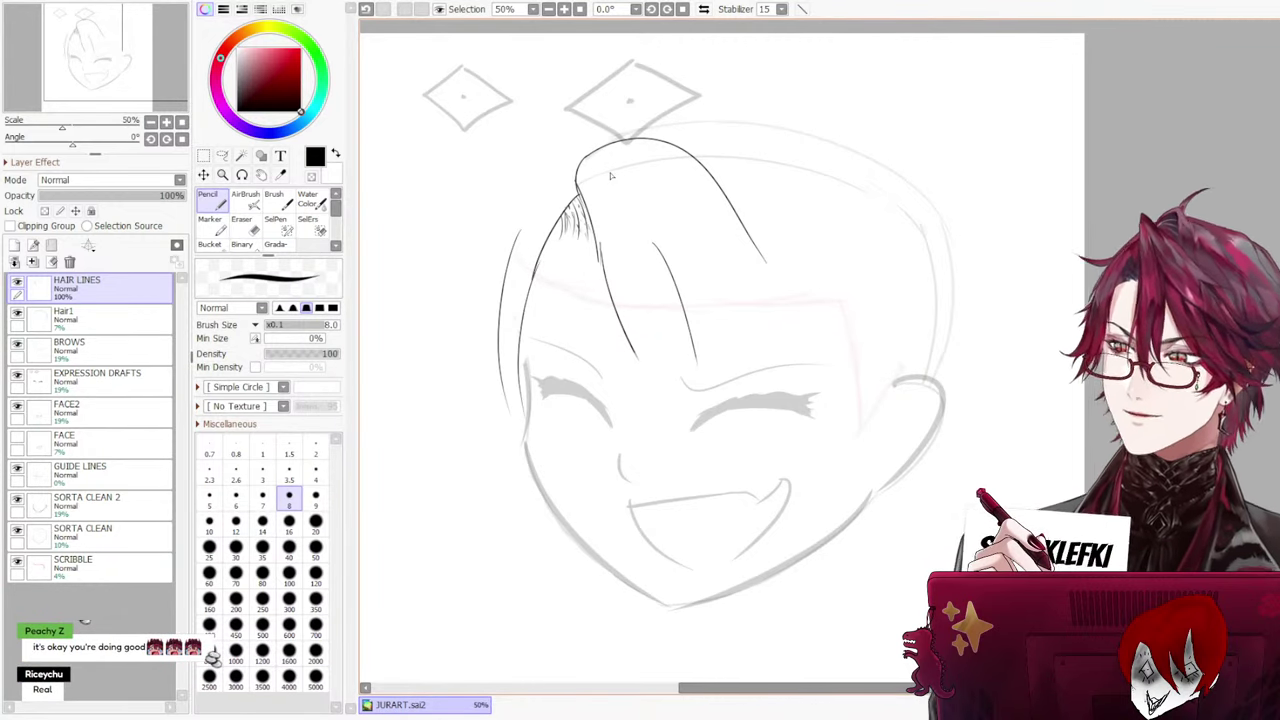
key(ctrl+z)
key(ctrl+z)
Erase the bang strand in the middle of the forehead with the Eraser at size 300
key(e)
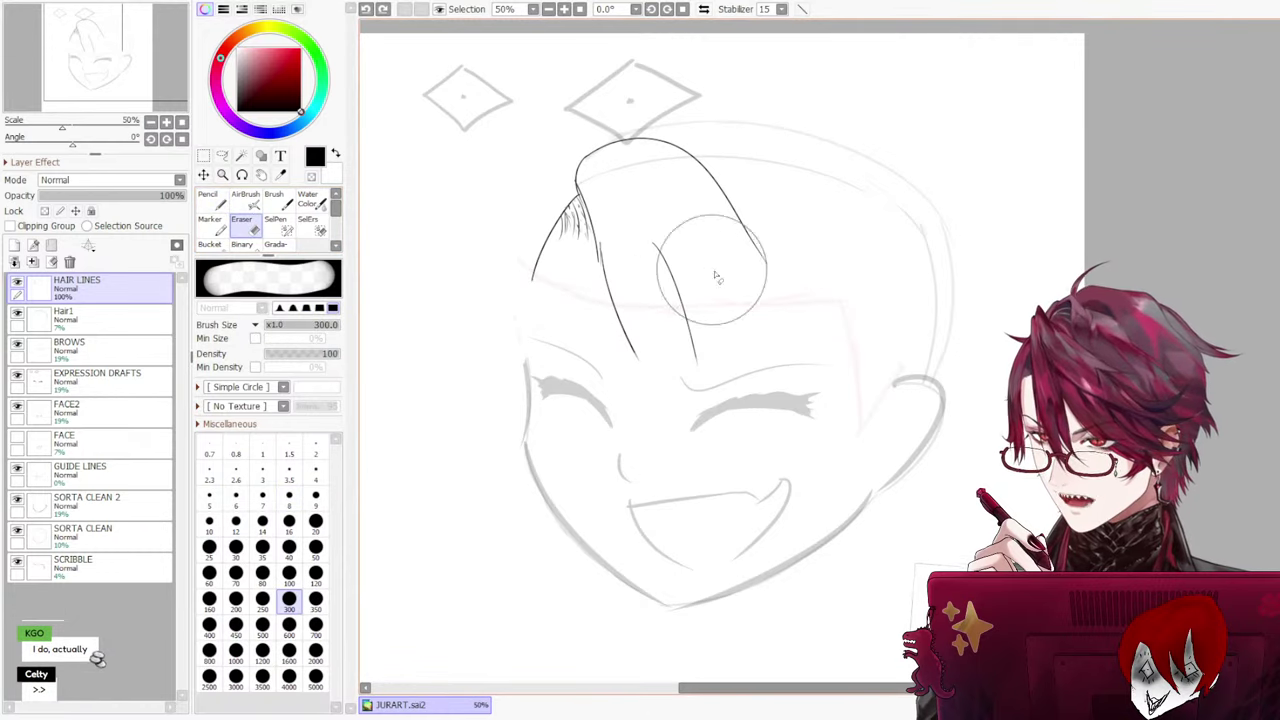
drag(651, 263, 668, 322)
key(ctrl+z)
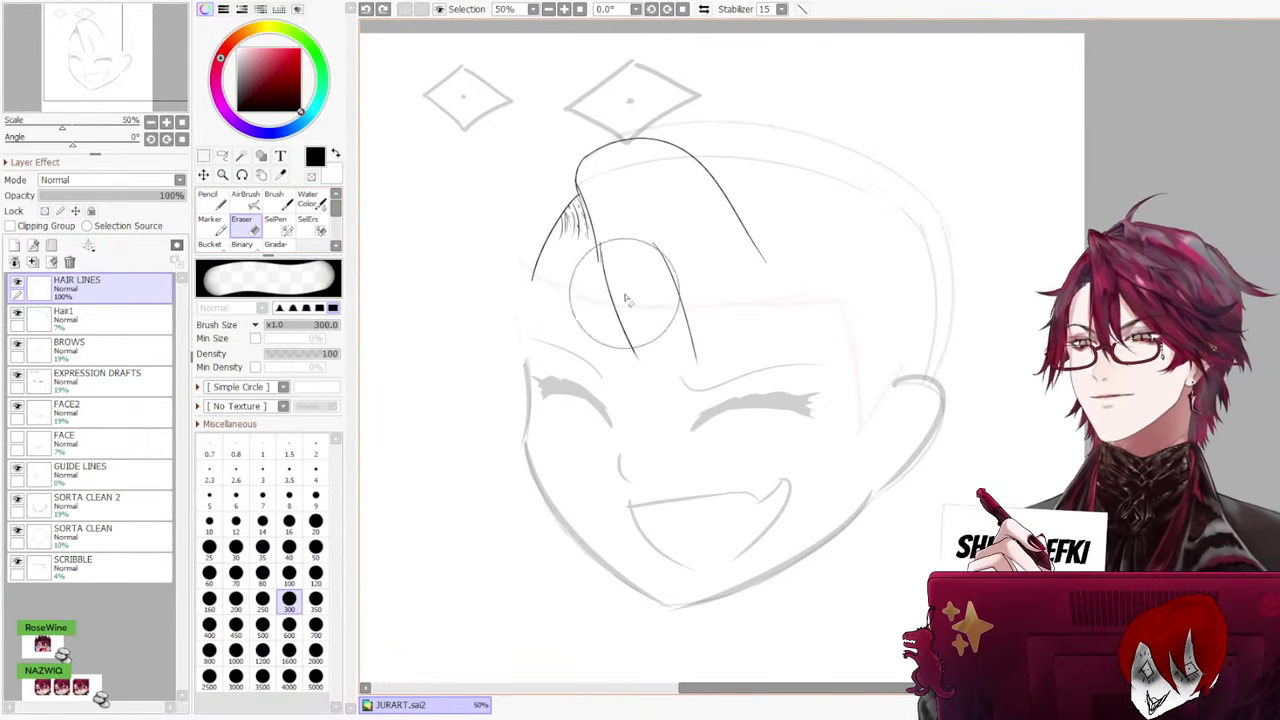
drag(657, 270, 708, 366)
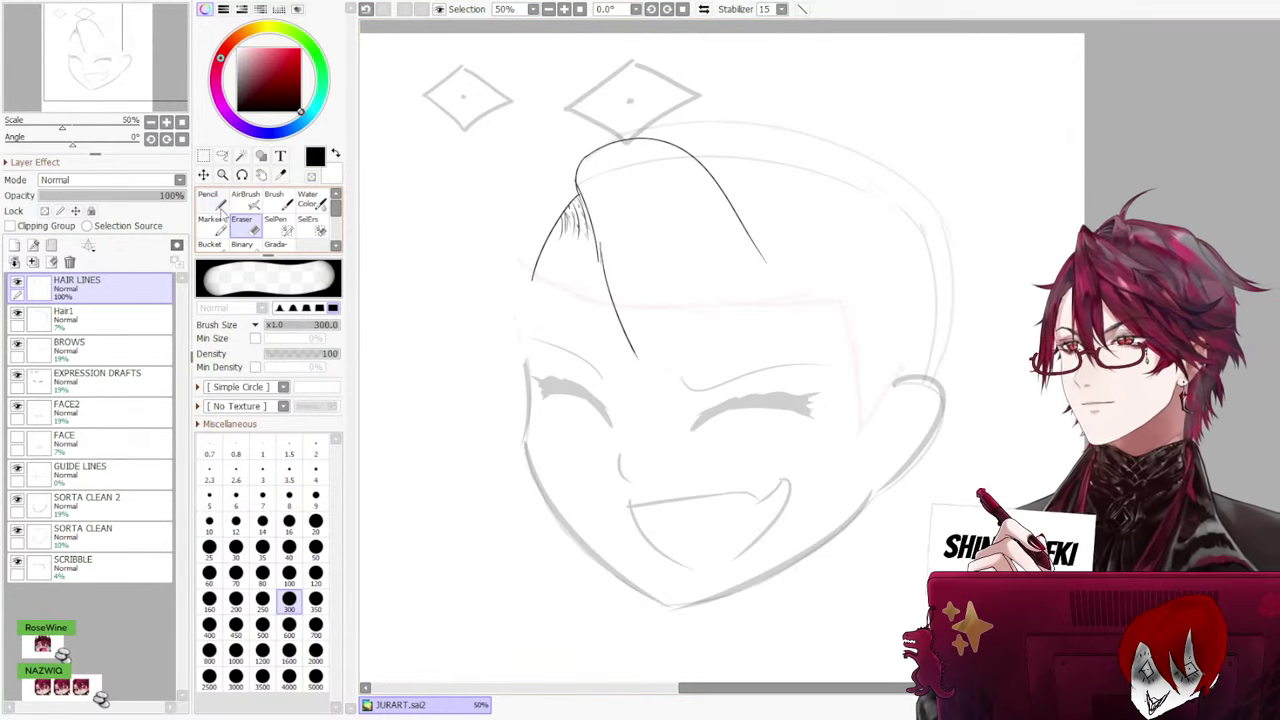
Extend the parting strand's lower end to the nose bridge with the Pencil at size 8, redrawing until one version fits
click(214, 200)
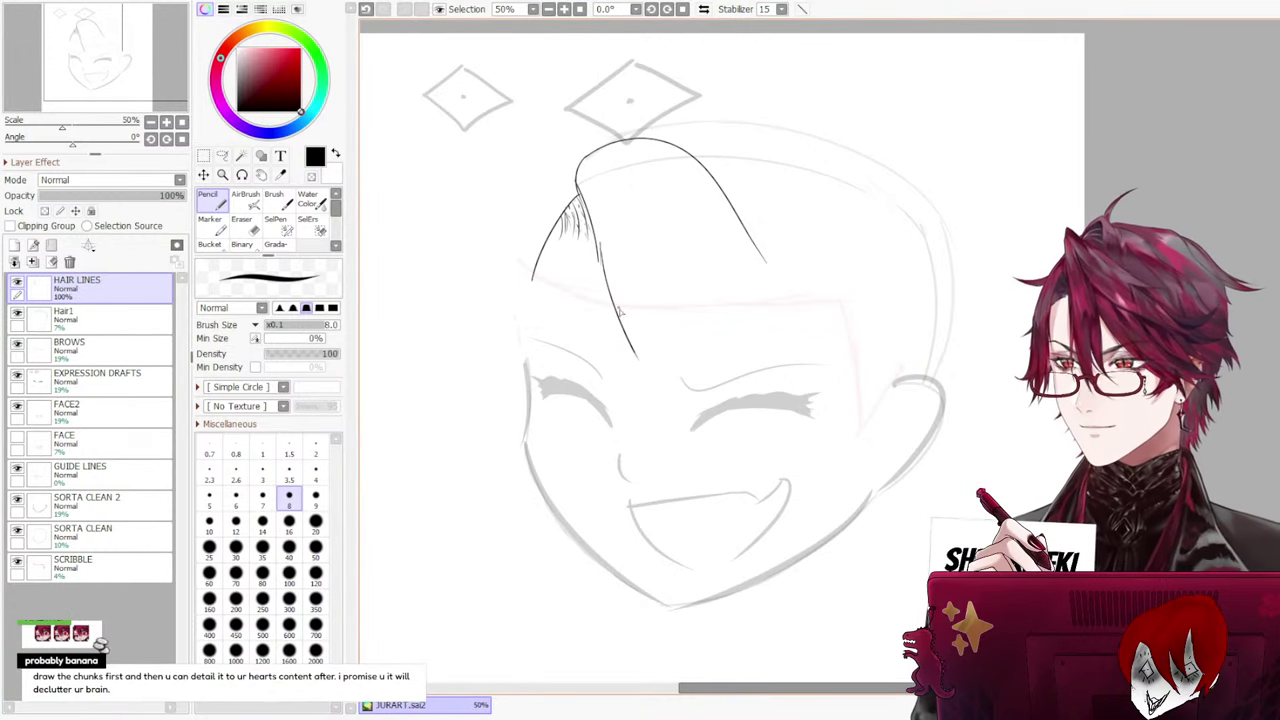
key(ctrl+z)
drag(630, 342, 682, 442)
key(ctrl+z)
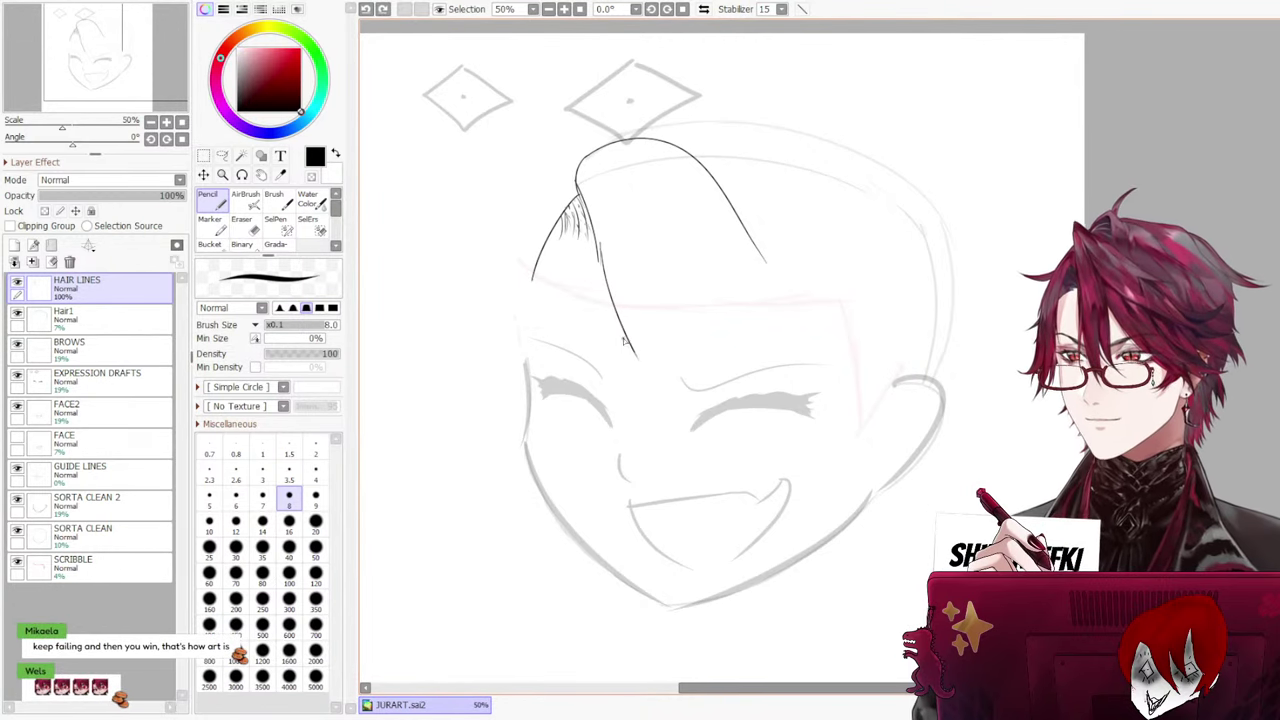
drag(628, 342, 674, 452)
key(ctrl+z)
key(ctrl+z)
drag(632, 348, 668, 472)
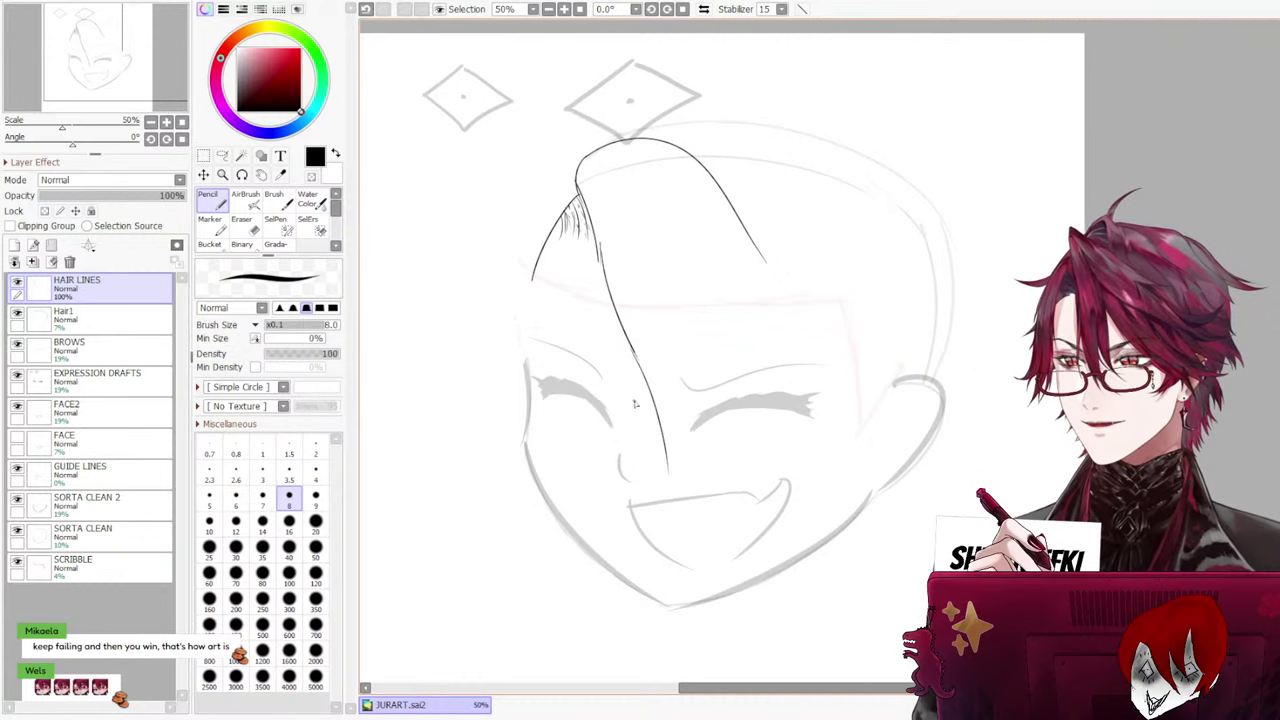
key(ctrl+z)
drag(632, 346, 669, 428)
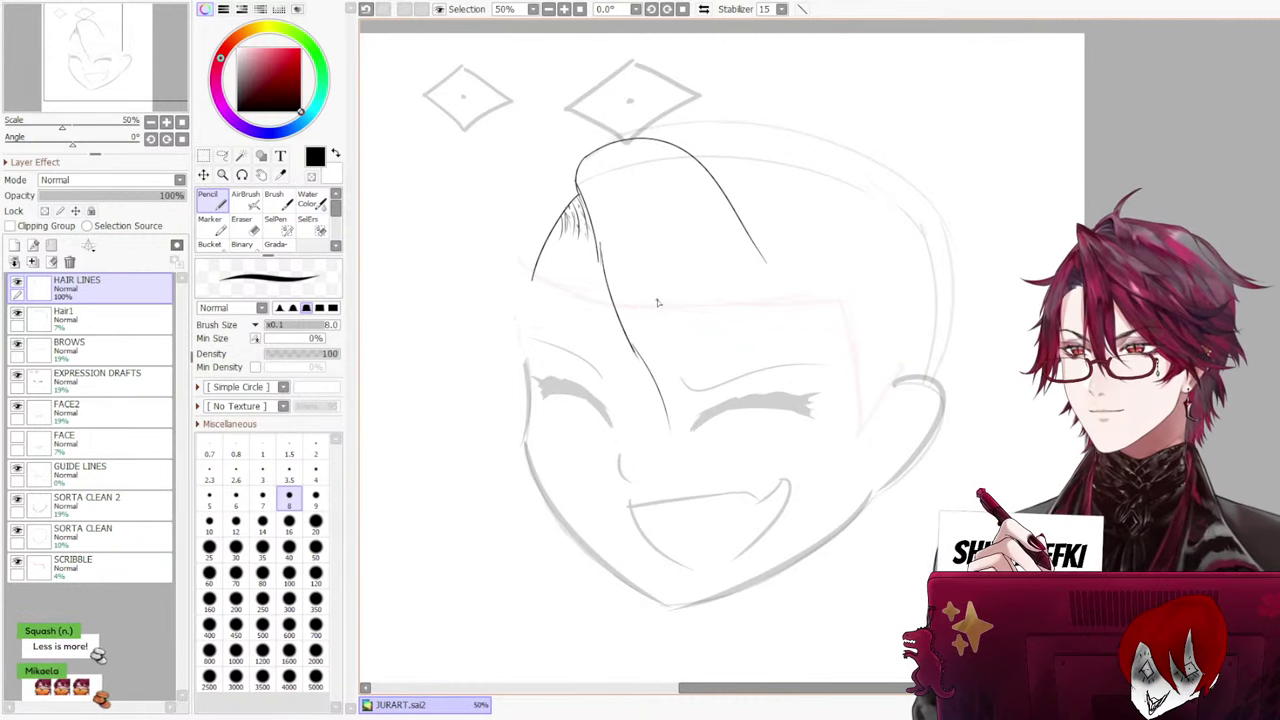
Try a second Pencil bang strand from the mid-forehead down to the inner corner of the right eye, undoing each version
key(ctrl+z)
drag(672, 256, 697, 430)
key(ctrl+z)
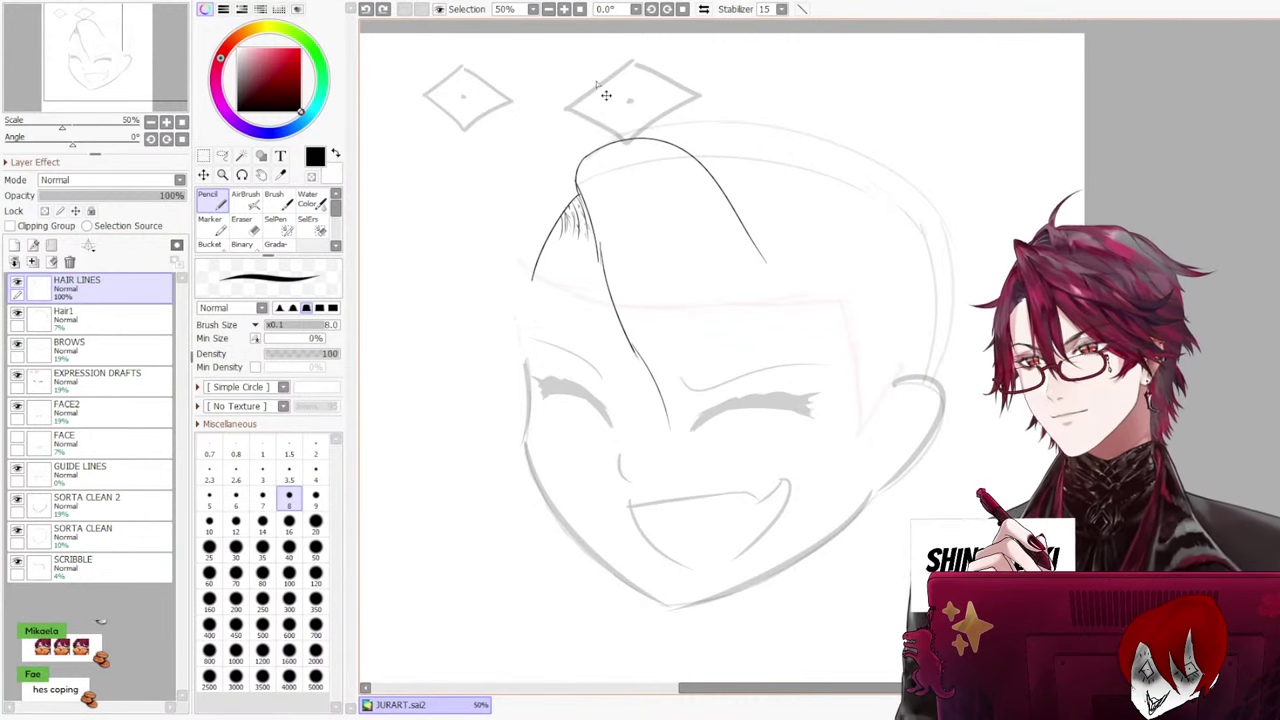
drag(690, 272, 680, 436)
key(ctrl+z)
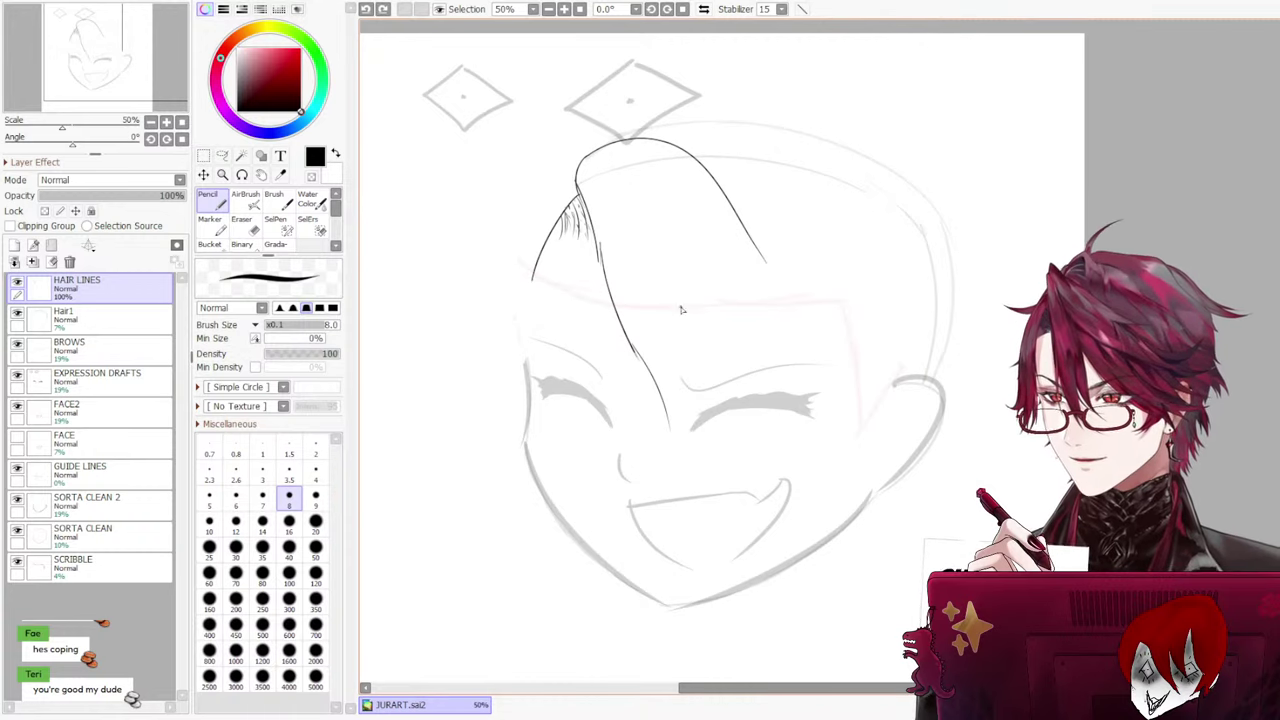
drag(686, 288, 682, 422)
key(ctrl+z)
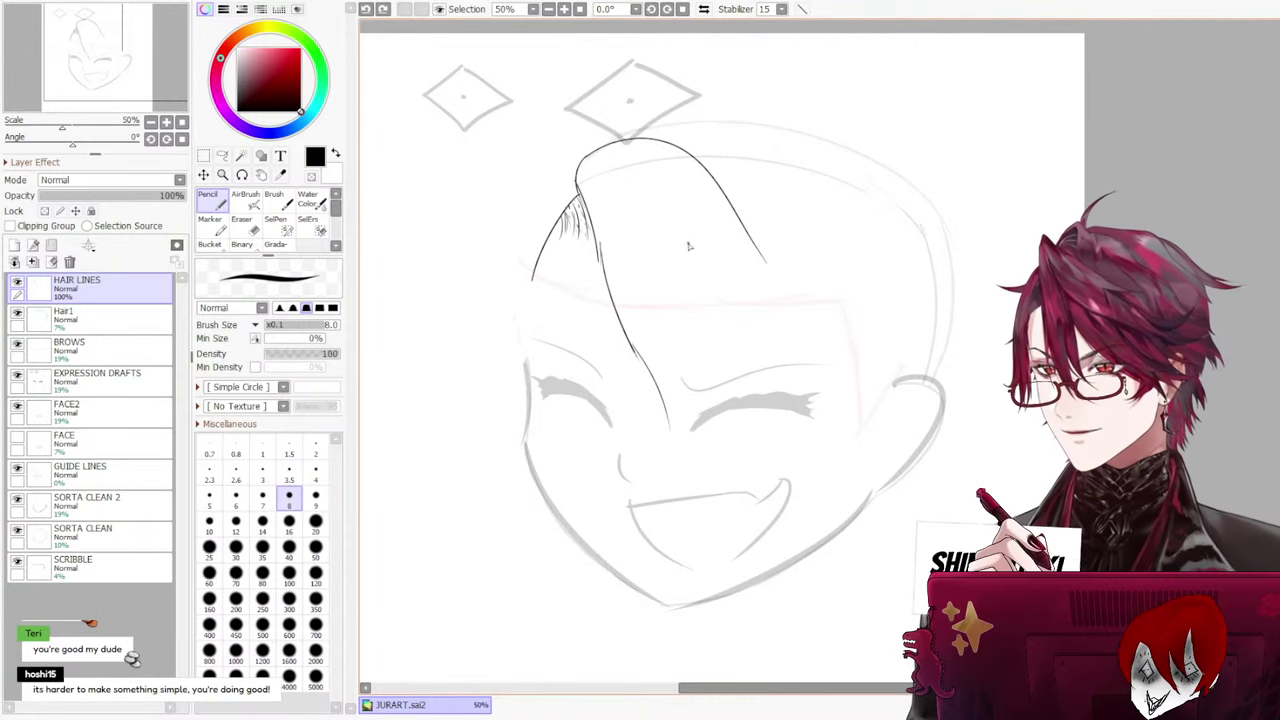
Try a longer bang strand sweeping from below the crown to the middle of the right eye, undoing each version
drag(684, 232, 772, 390)
key(ctrl+z)
drag(682, 228, 772, 396)
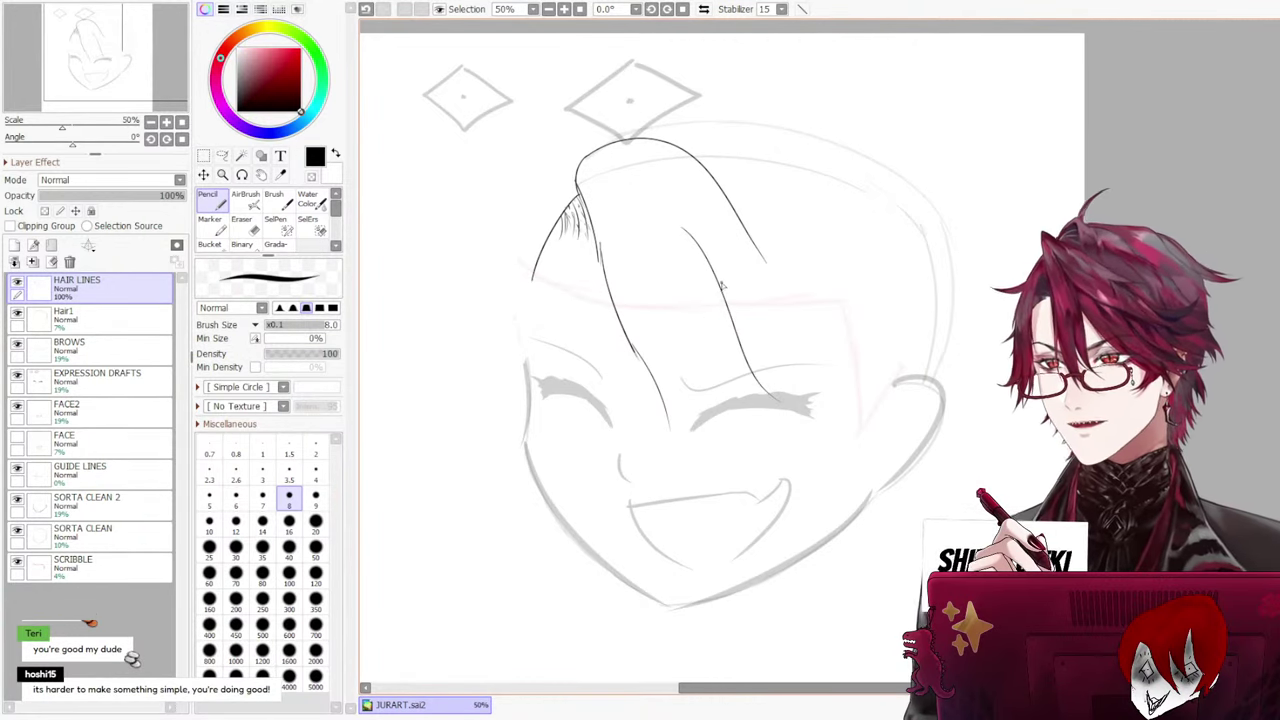
key(ctrl+z)
drag(693, 224, 786, 394)
key(ctrl+z)
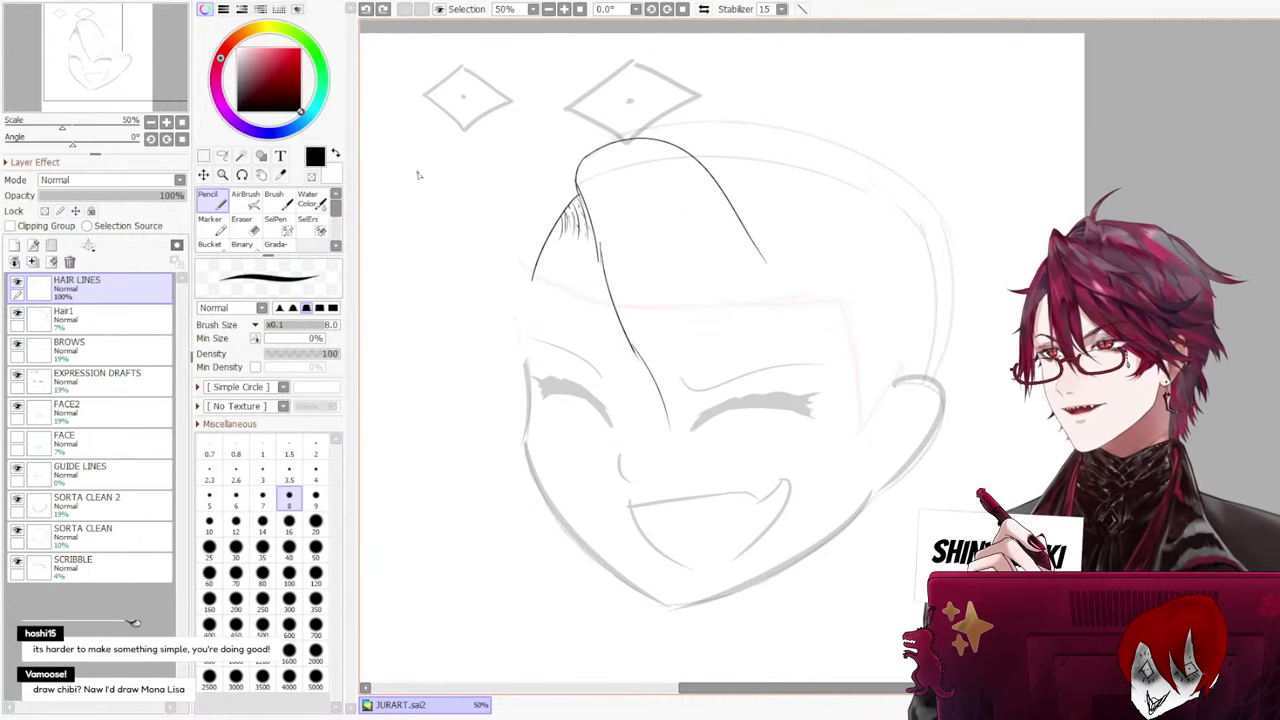
Erase the crown strand's lower half and replace it with two Pencil strokes sweeping toward the right temple
click(241, 219)
mouse_move(686, 232)
mouse_down()
mouse_move(769, 276)
mouse_move(745, 241)
mouse_move(772, 277)
mouse_up()
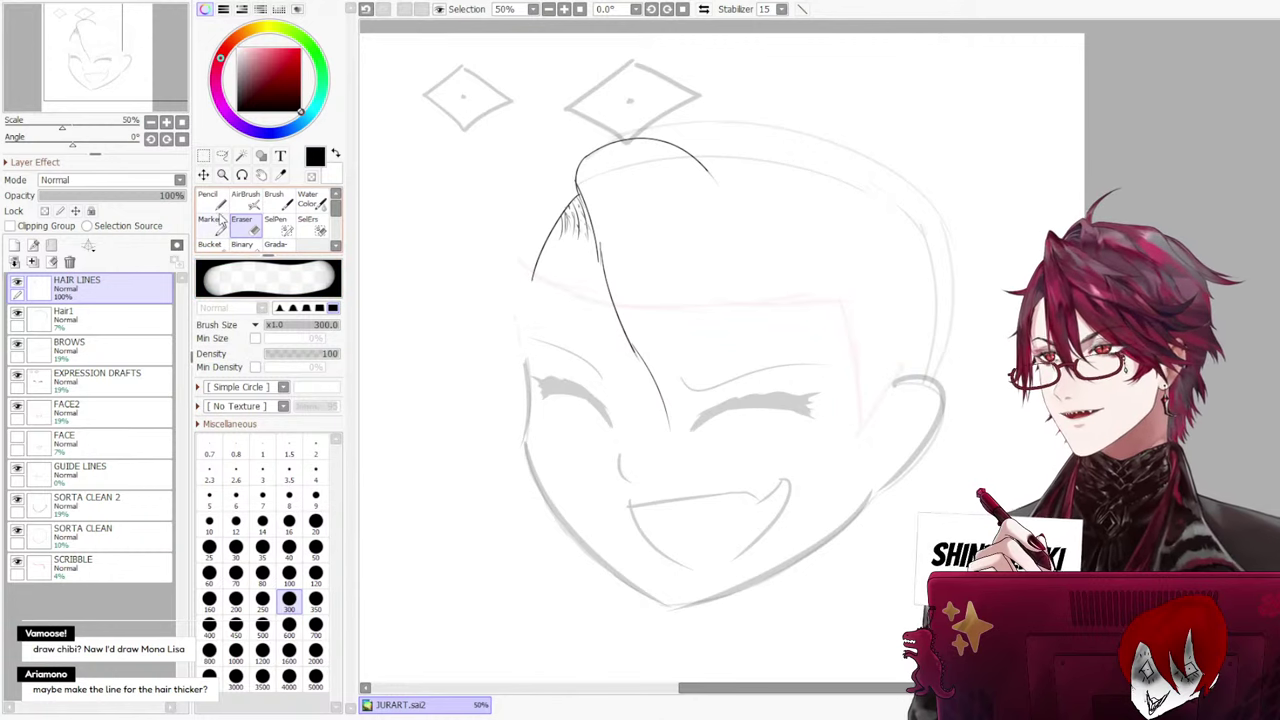
click(211, 201)
key(ctrl+z)
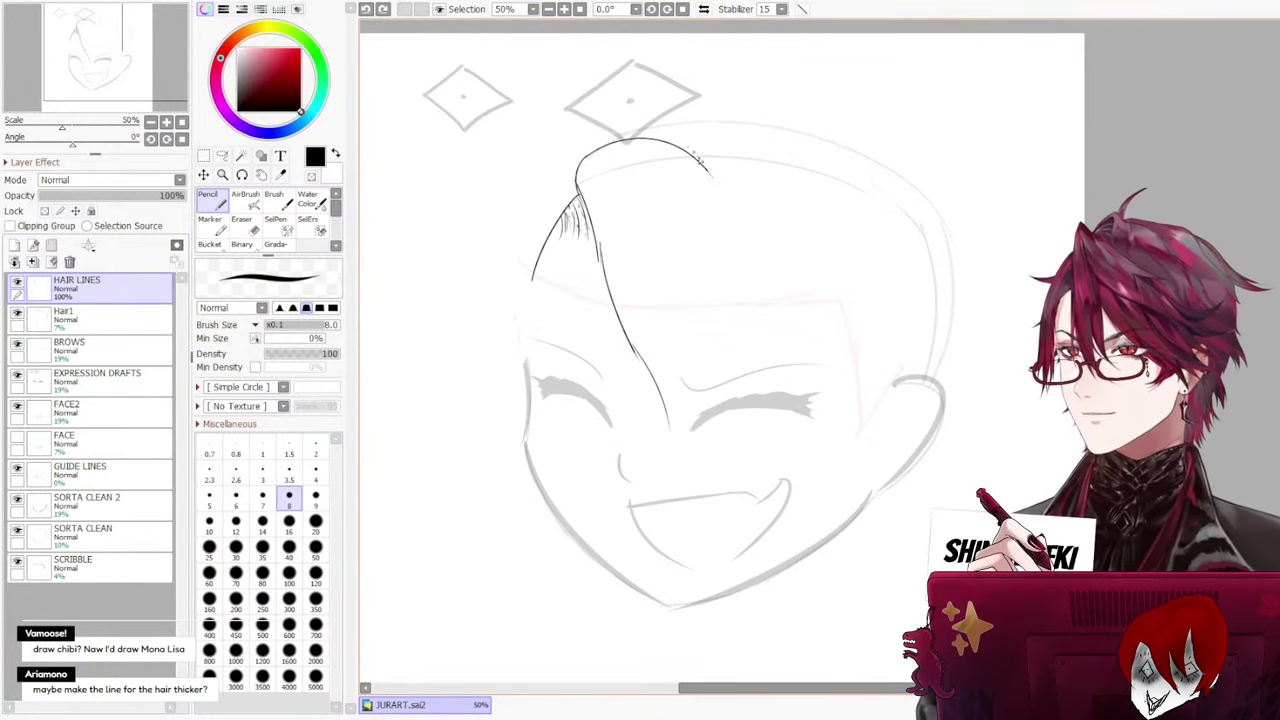
drag(688, 148, 790, 335)
key(ctrl+z)
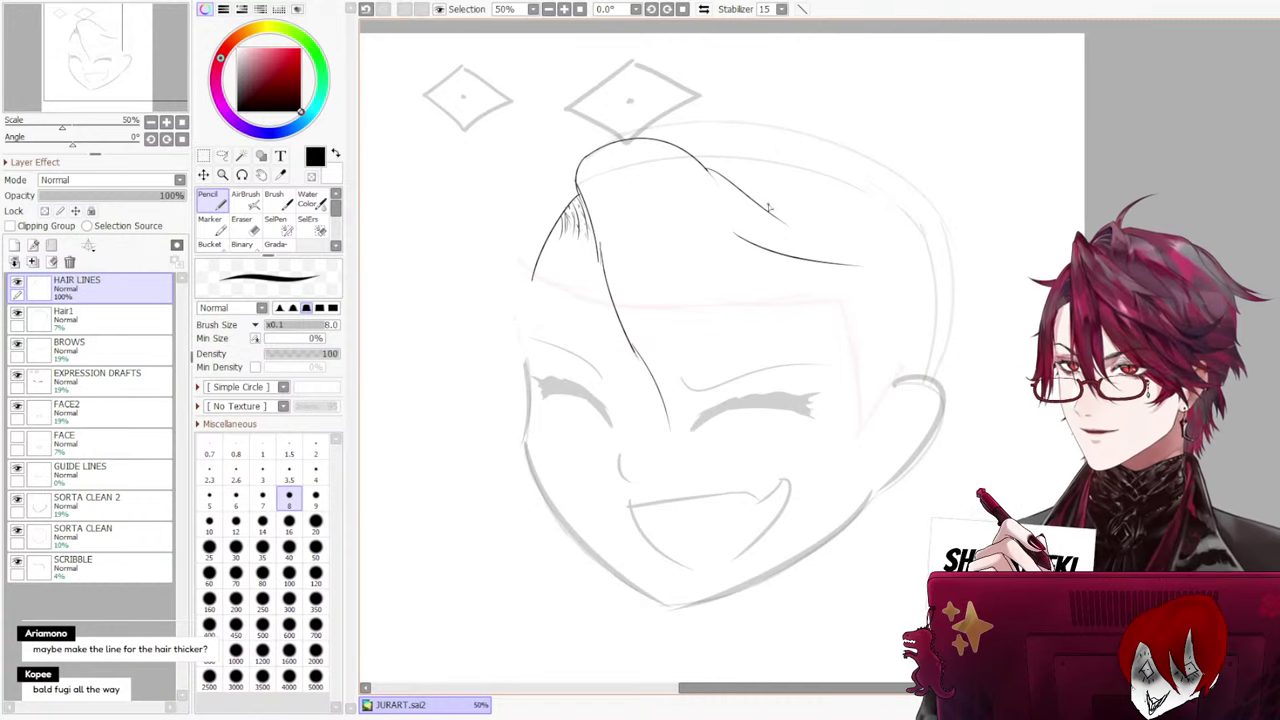
drag(768, 207, 910, 266)
key(ctrl+z)
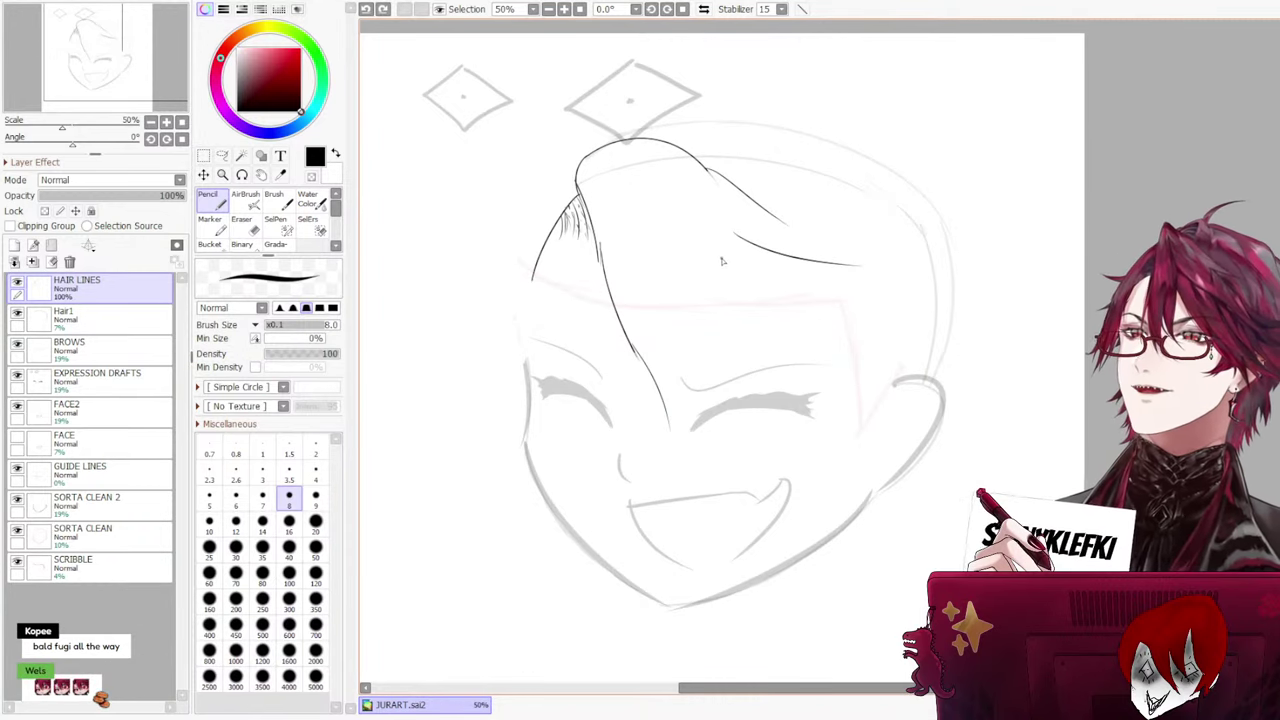
Erase the kinked middle of the crown strand and redraw it as a smoother Pencil curve down to the right temple
key(e)
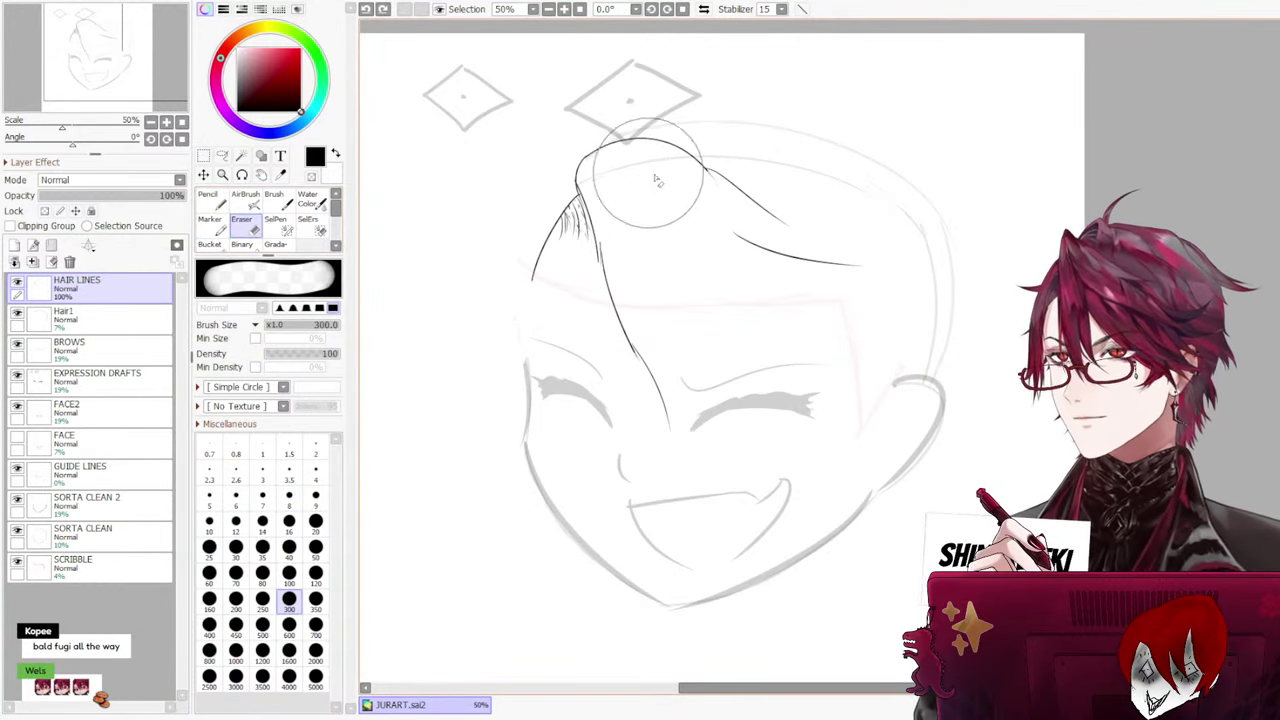
drag(678, 207, 700, 172)
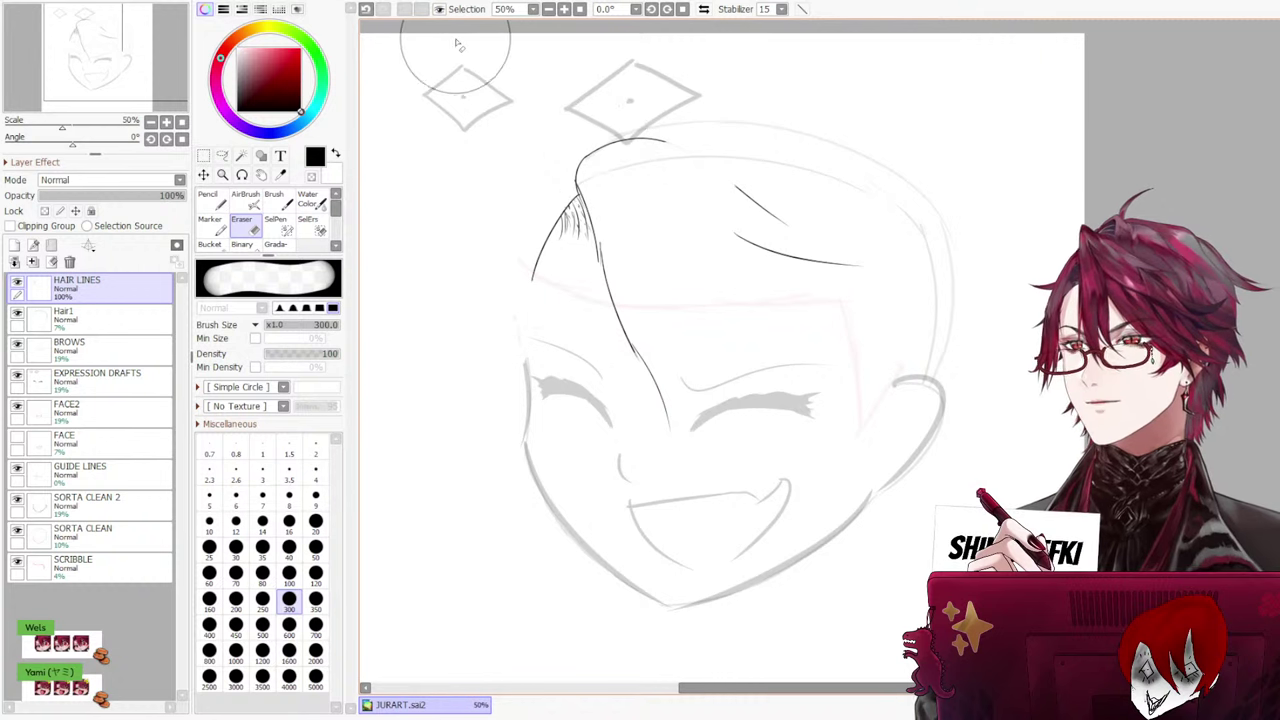
key(n)
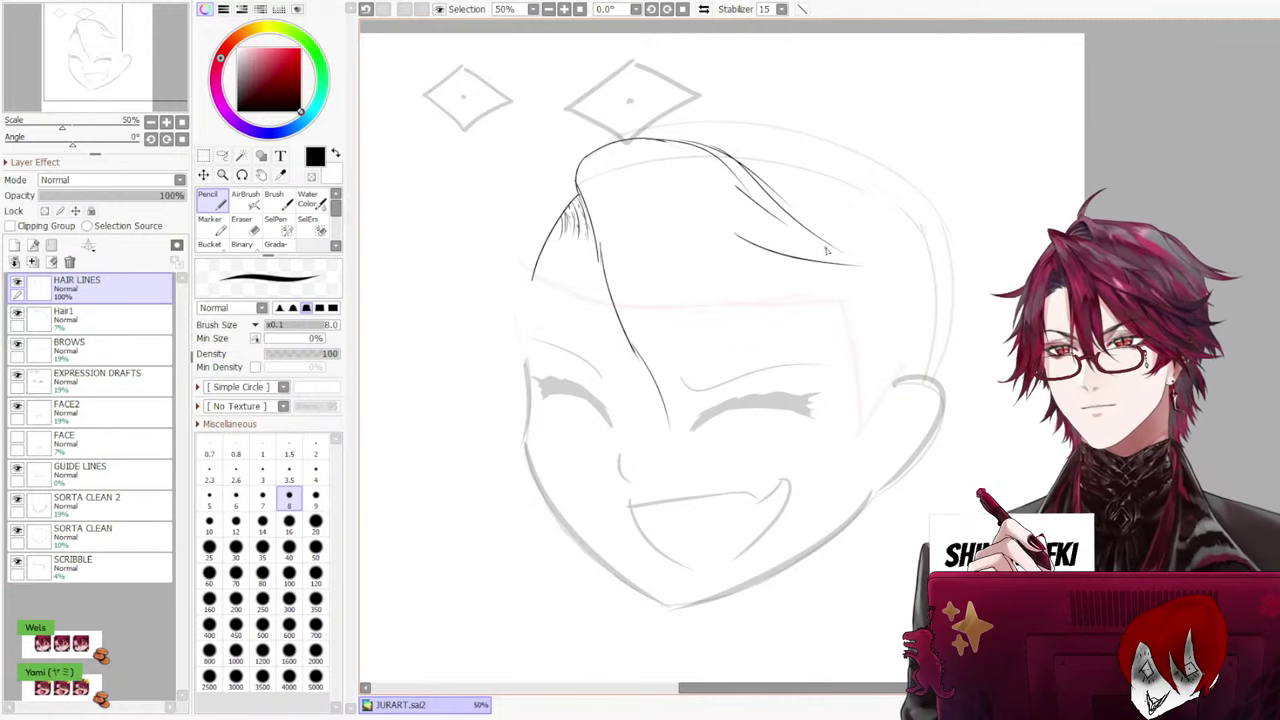
key(ctrl+z)
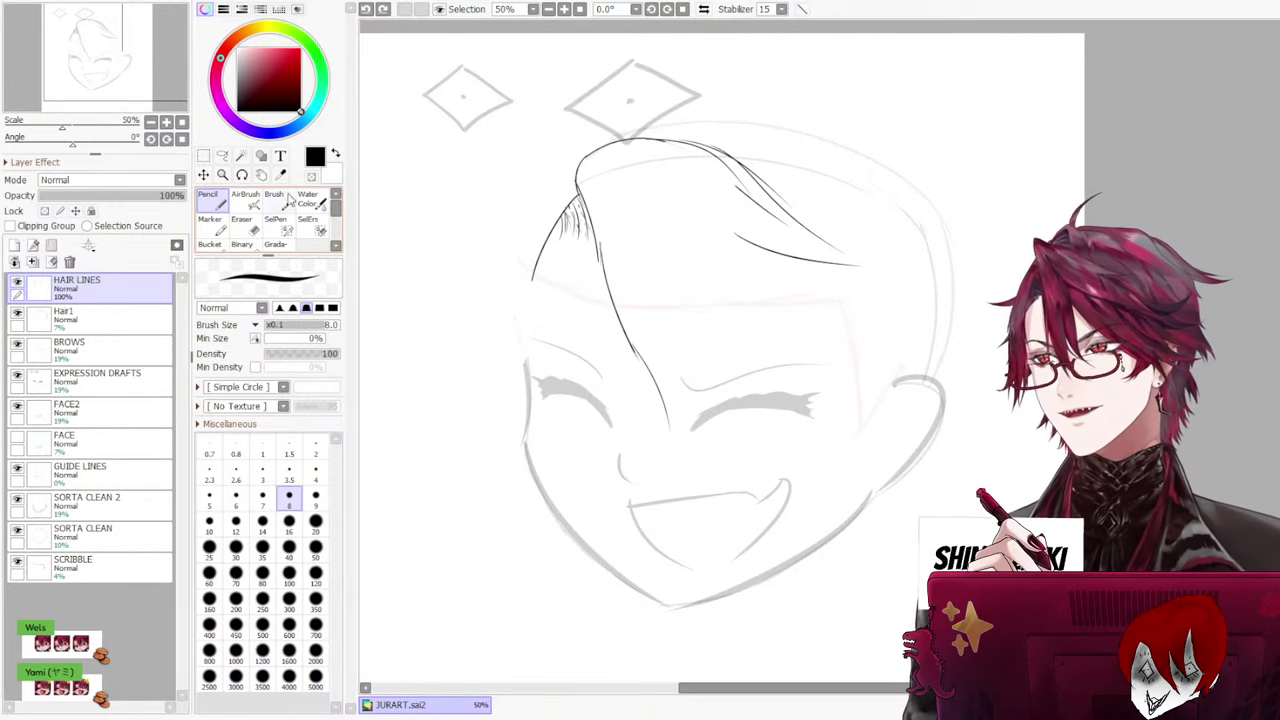
Erase the leftover stroke pieces beneath the new crown curve with the Eraser at size 300
click(211, 244)
click(249, 236)
drag(729, 223, 711, 229)
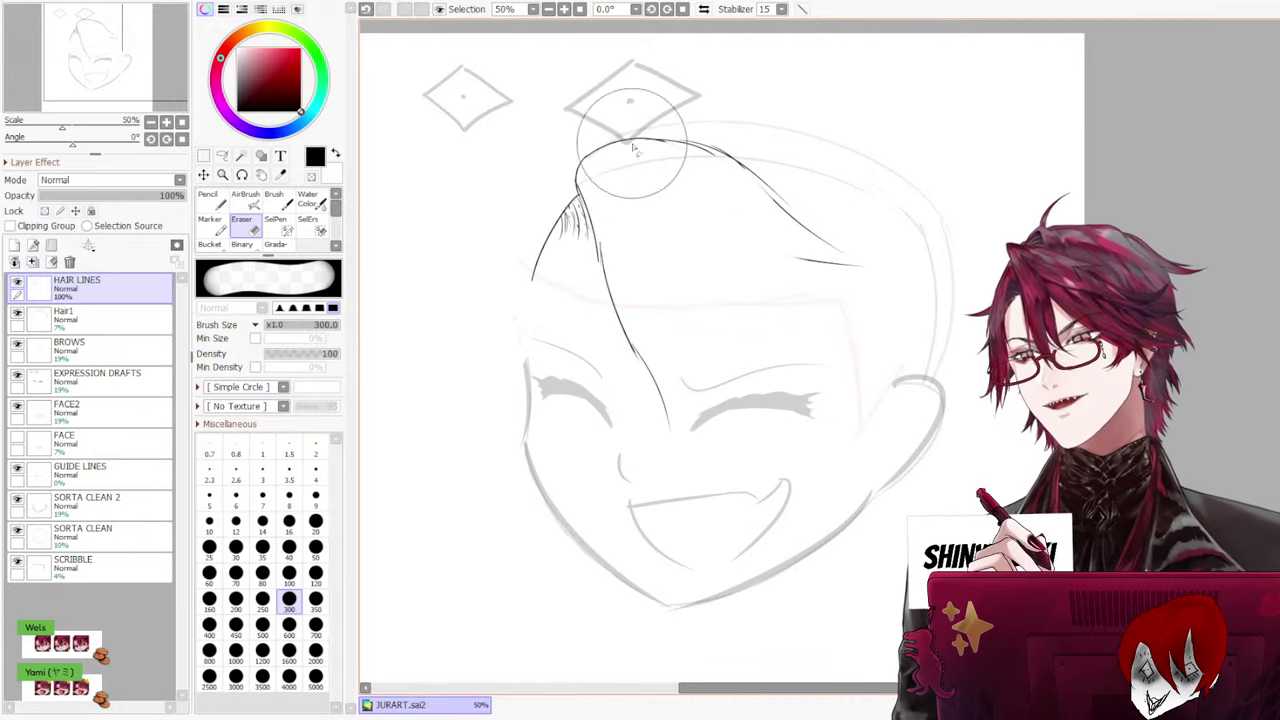
Draw a Pencil bang strand from the mid-forehead across the right brow to the outer corner of the right eye
key(n)
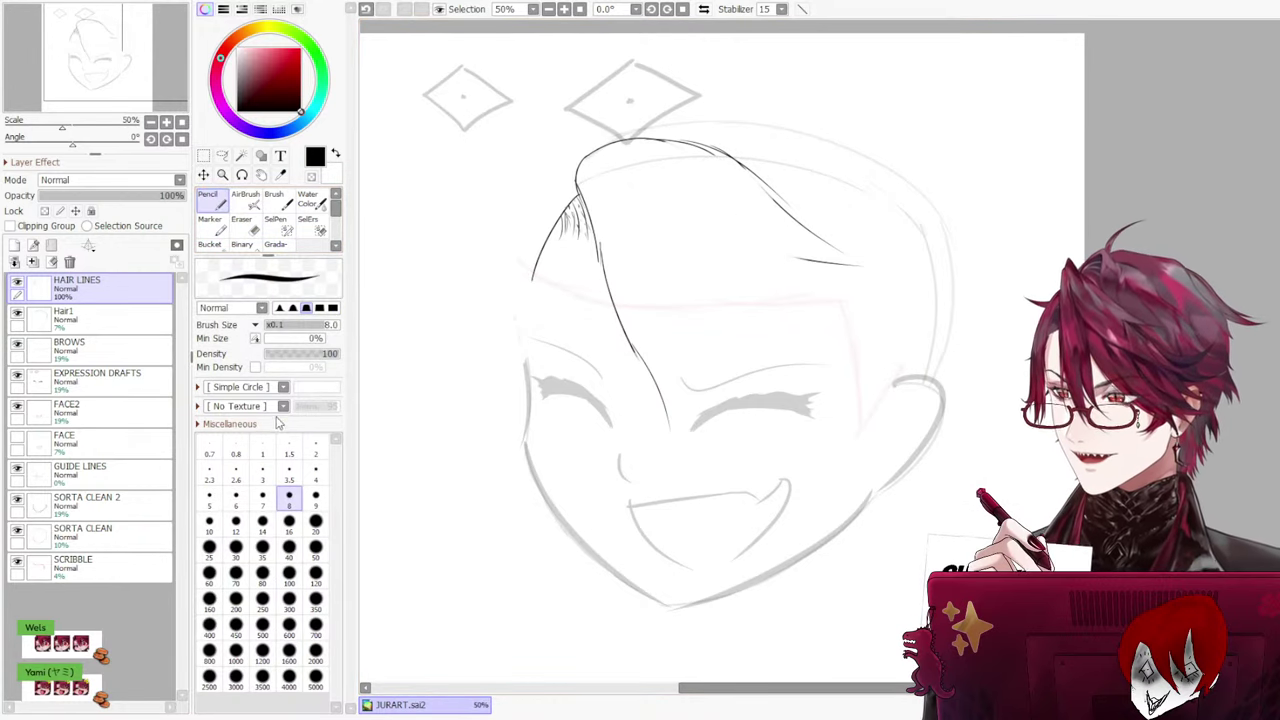
key(e)
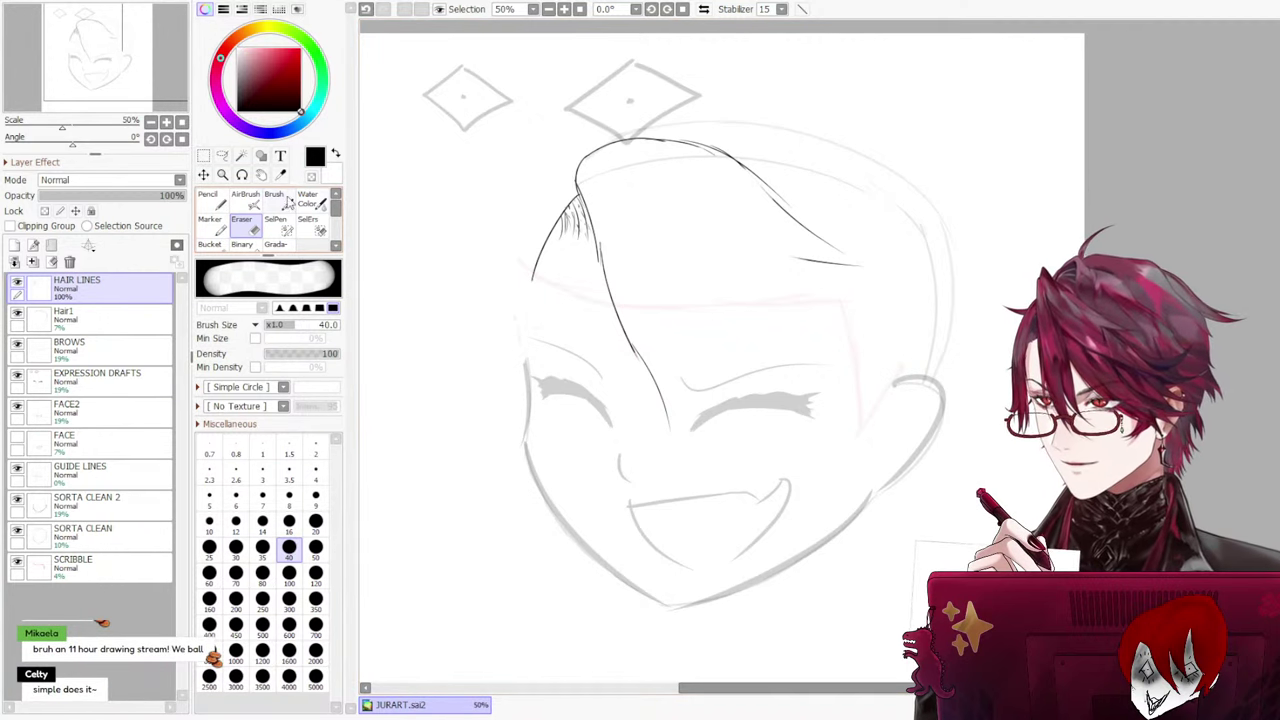
key(n)
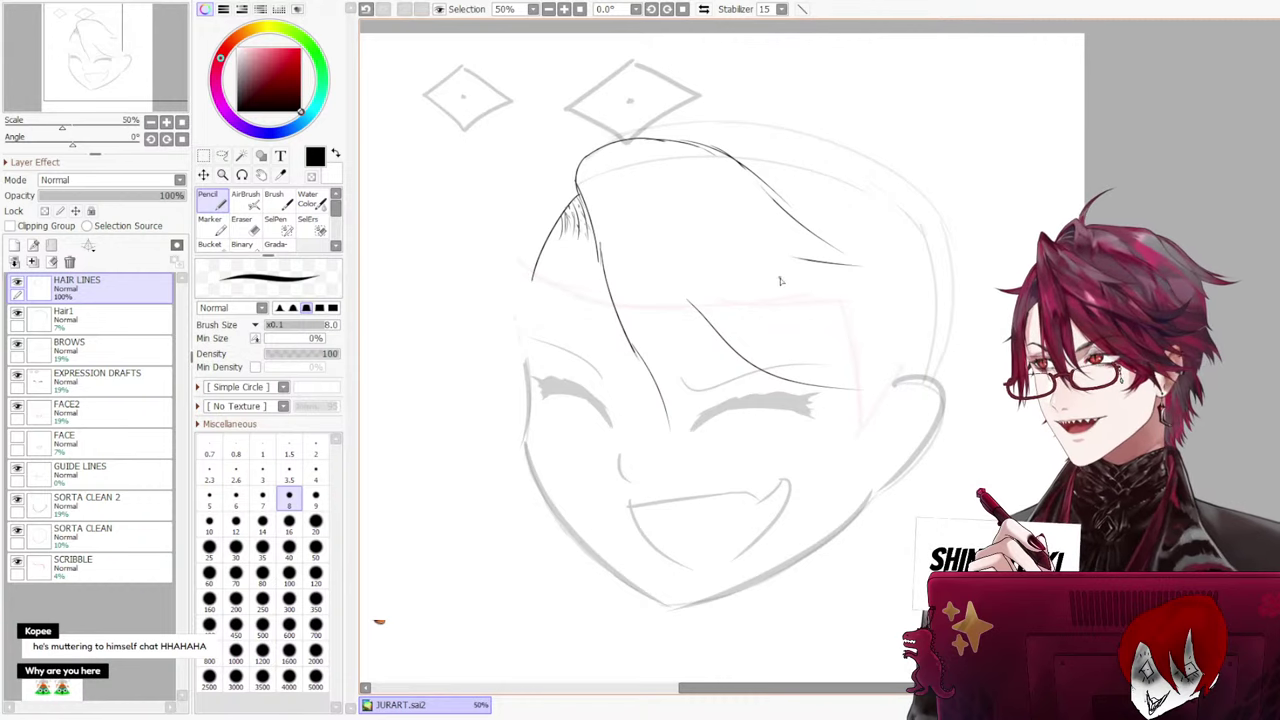
key(ctrl+z)
mouse_move(686, 288)
mouse_down()
mouse_move(857, 438)
mouse_move(697, 344)
mouse_move(848, 408)
mouse_up()
Try a Pencil strand from the right side of the forehead down toward the ear, undoing it
key(ctrl+z)
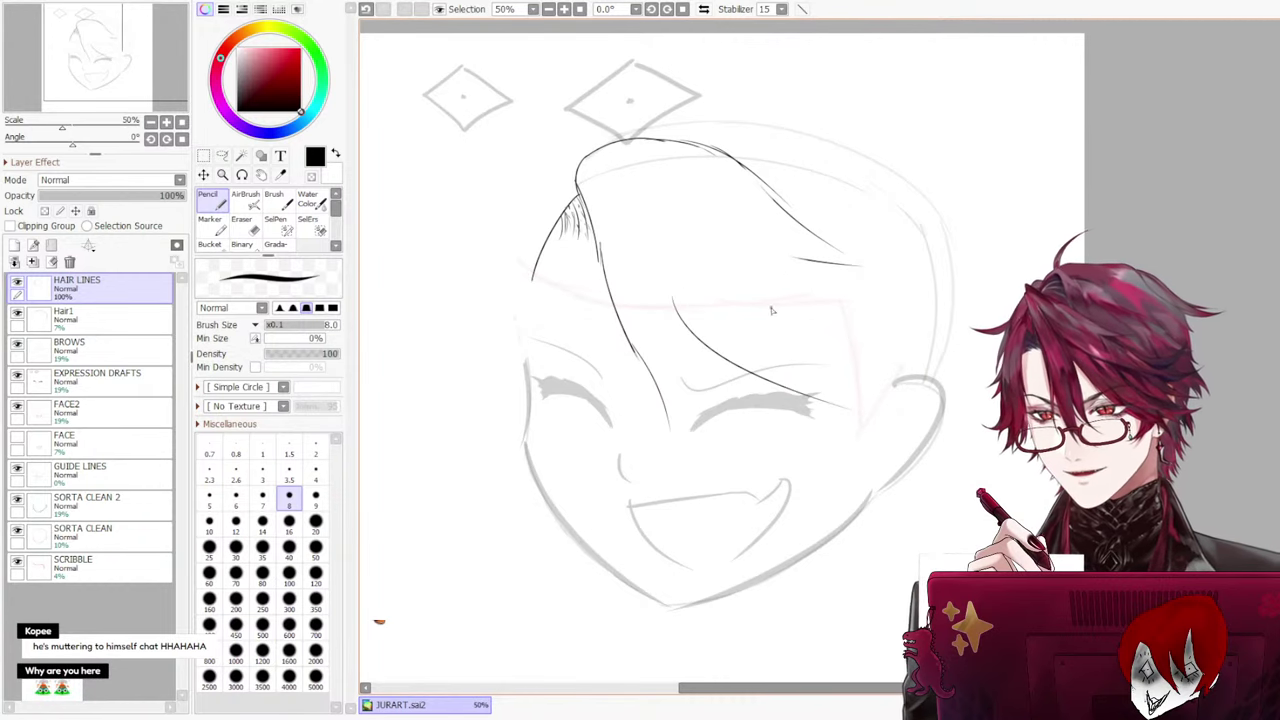
mouse_move(784, 280)
mouse_down()
mouse_move(905, 400)
mouse_move(782, 318)
mouse_move(856, 411)
mouse_move(912, 384)
mouse_up()
key(ctrl+z)
key(ctrl+z)
key(ctrl+z)
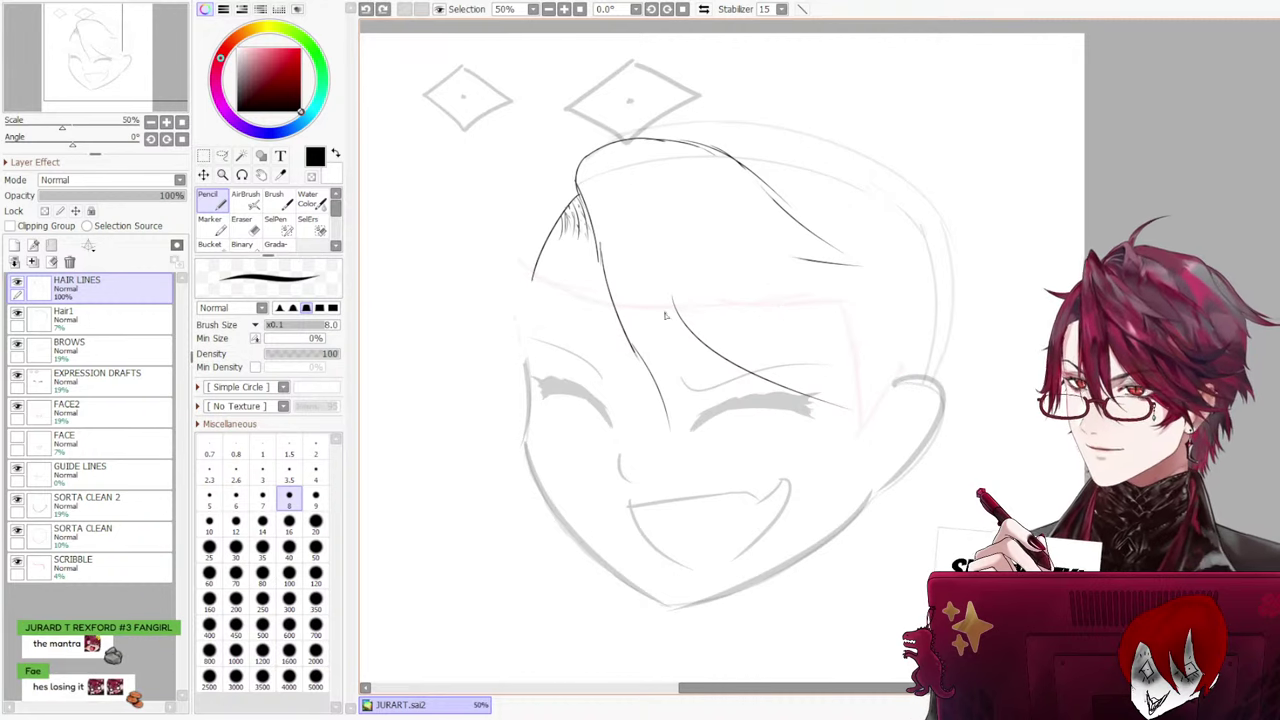
Try a short Pencil strand from the start of the new bang down to the nose bridge, undoing each version
drag(658, 302, 695, 441)
key(ctrl+z)
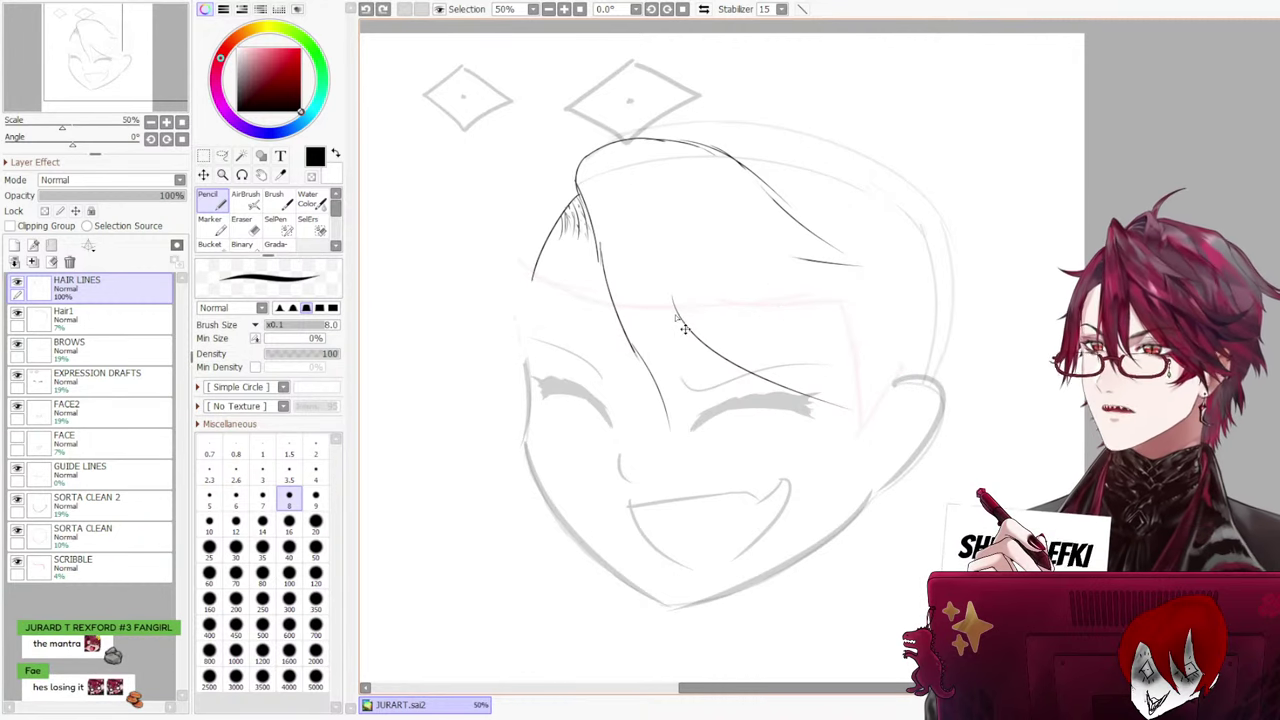
drag(682, 316, 678, 470)
key(ctrl+z)
drag(660, 322, 688, 442)
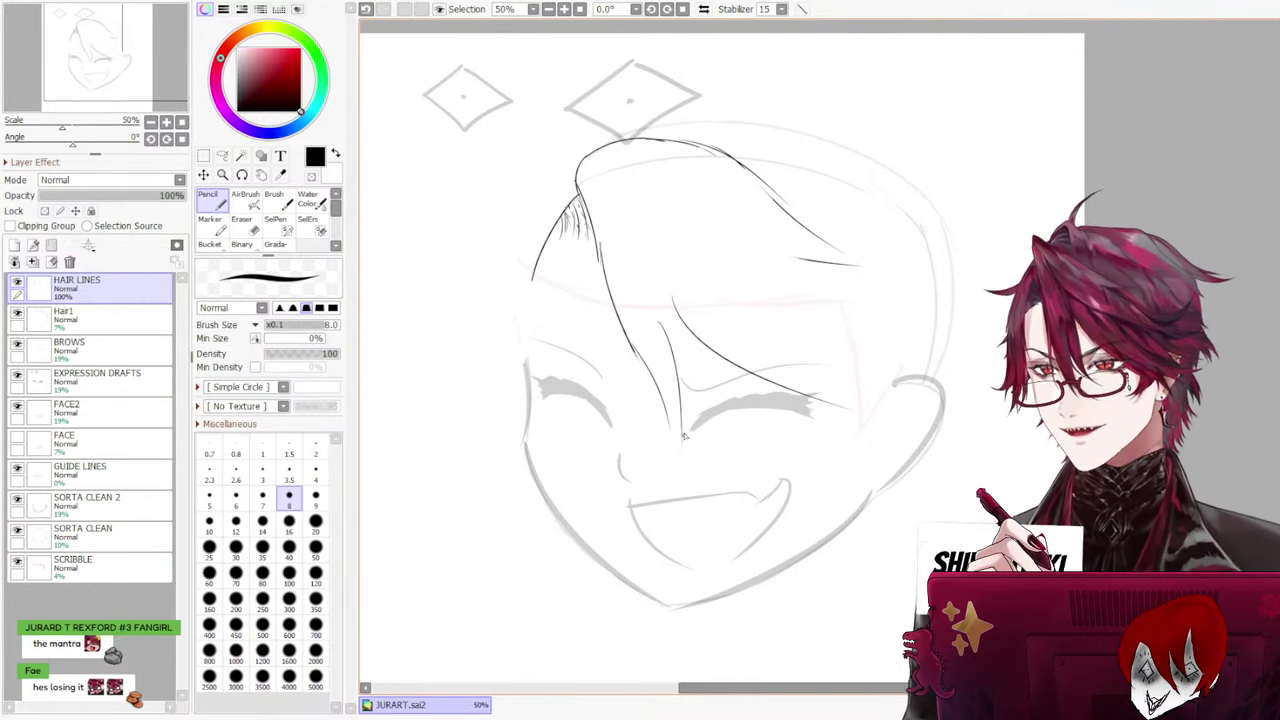
key(ctrl+z)
drag(664, 312, 678, 446)
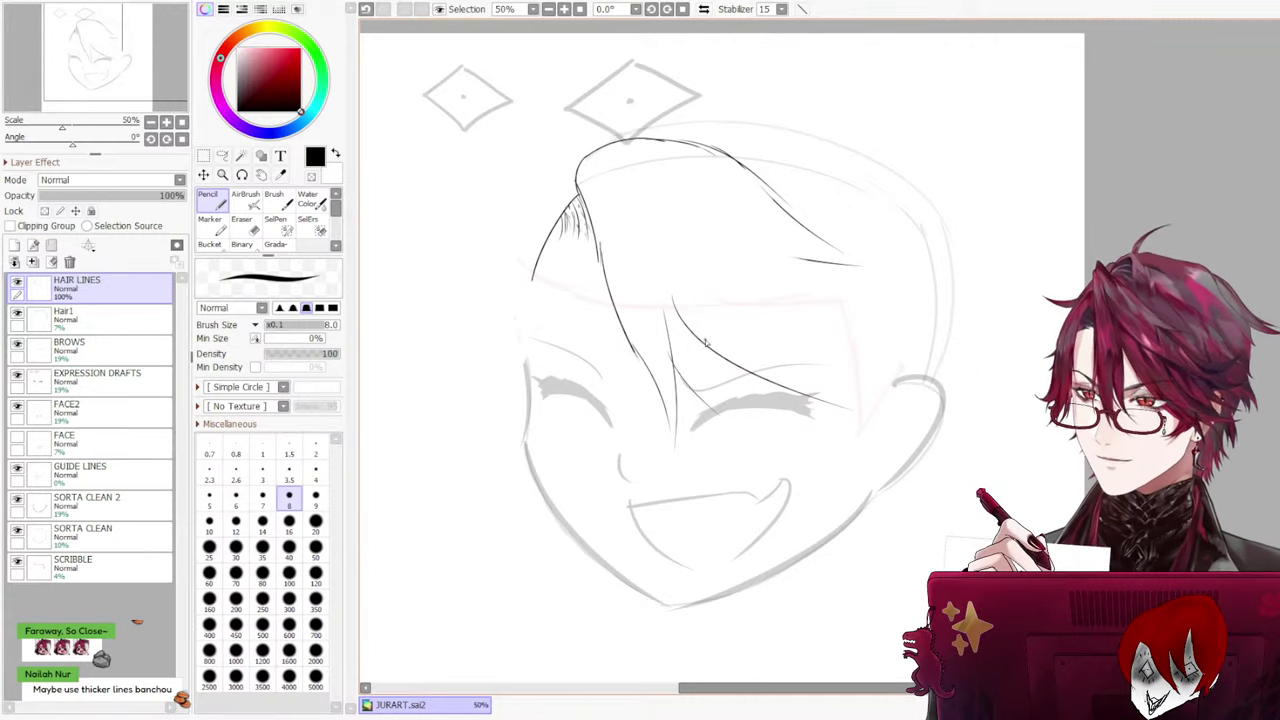
key(ctrl+z)
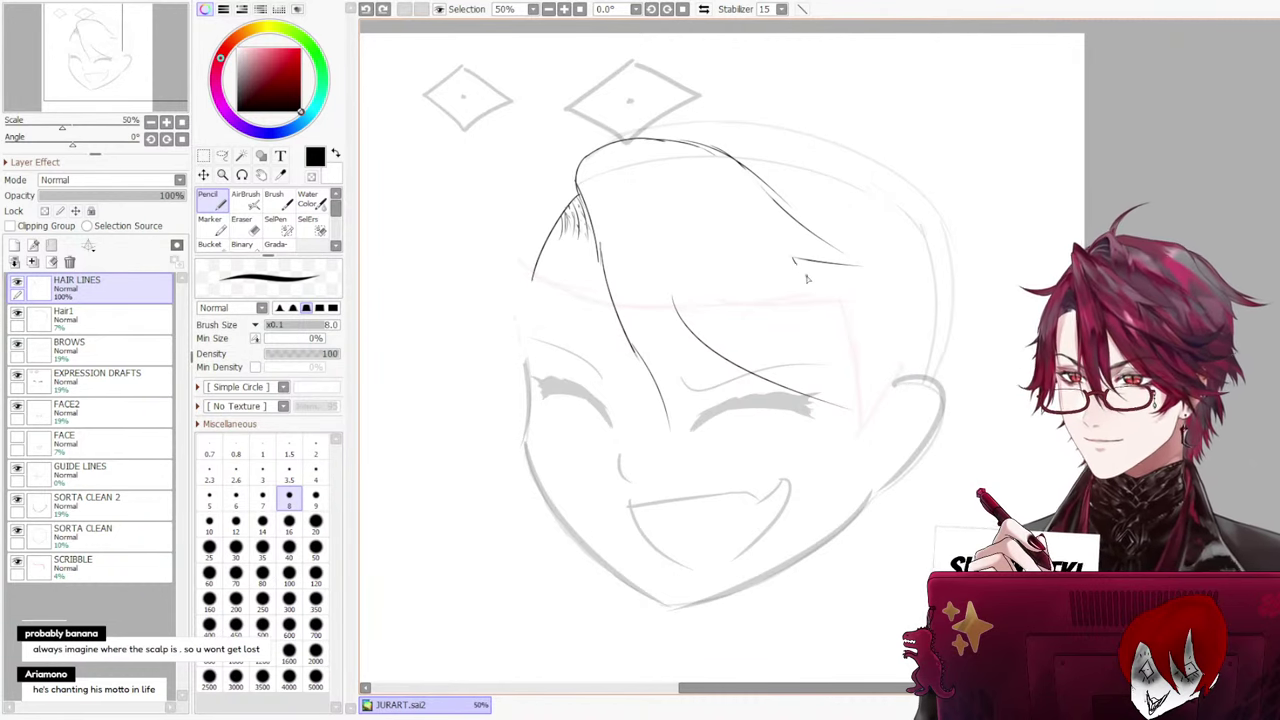
Try extending the short temple stroke in a curve toward the top of the ear, undoing each version
drag(798, 266, 928, 306)
key(ctrl+z)
drag(805, 263, 926, 354)
key(ctrl+z)
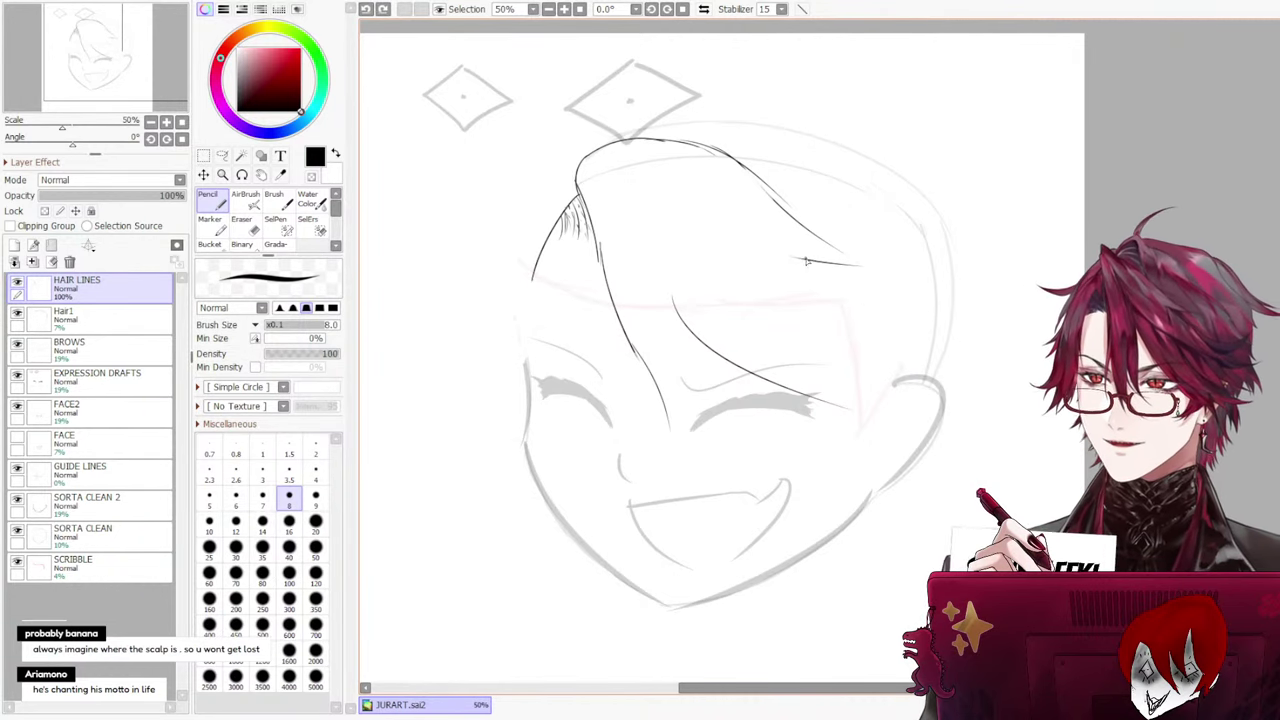
Draw a Pencil strand from the notch beside the right forehead, curving down toward the top of the ear
drag(806, 261, 903, 323)
key(ctrl+z)
mouse_move(792, 260)
mouse_down()
mouse_move(866, 320)
mouse_move(893, 368)
mouse_move(800, 270)
mouse_move(880, 358)
mouse_up()
key(ctrl+z)
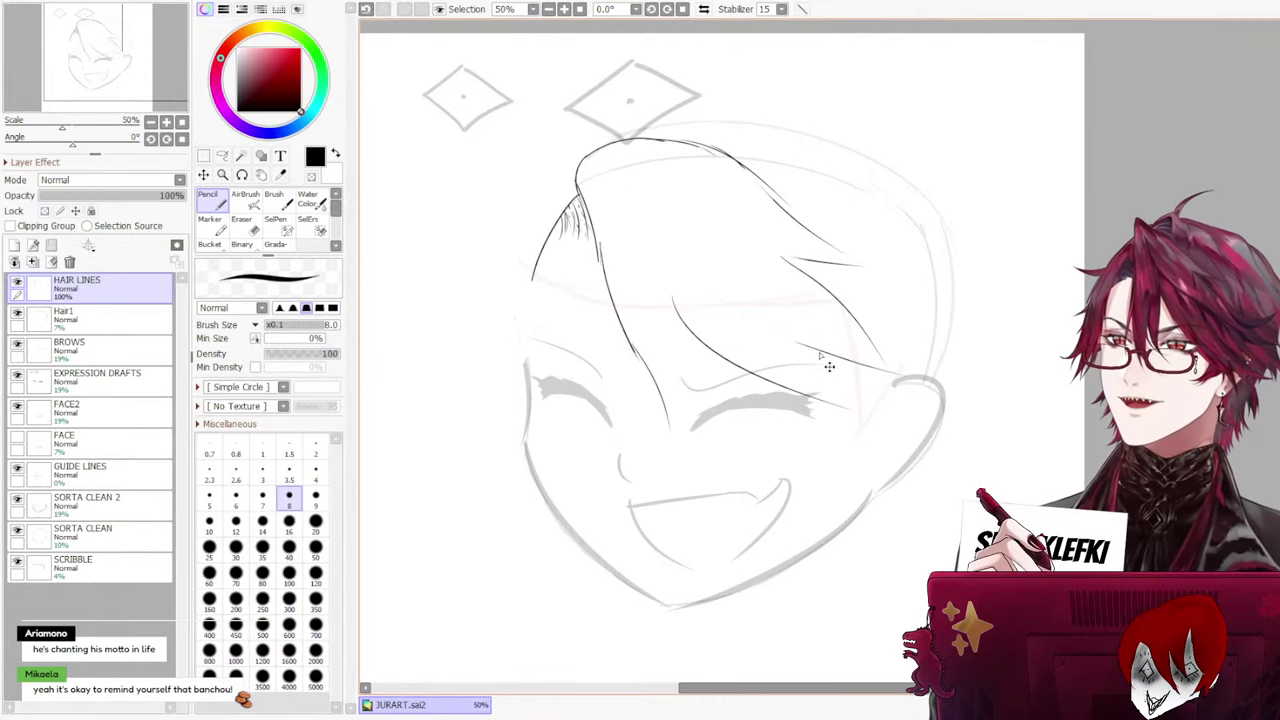
Try a short Pencil strand from the right temple across to the top of the ear, undoing each version
key(ctrl+z)
drag(799, 338, 914, 374)
key(ctrl+z)
drag(796, 330, 894, 366)
key(ctrl+z)
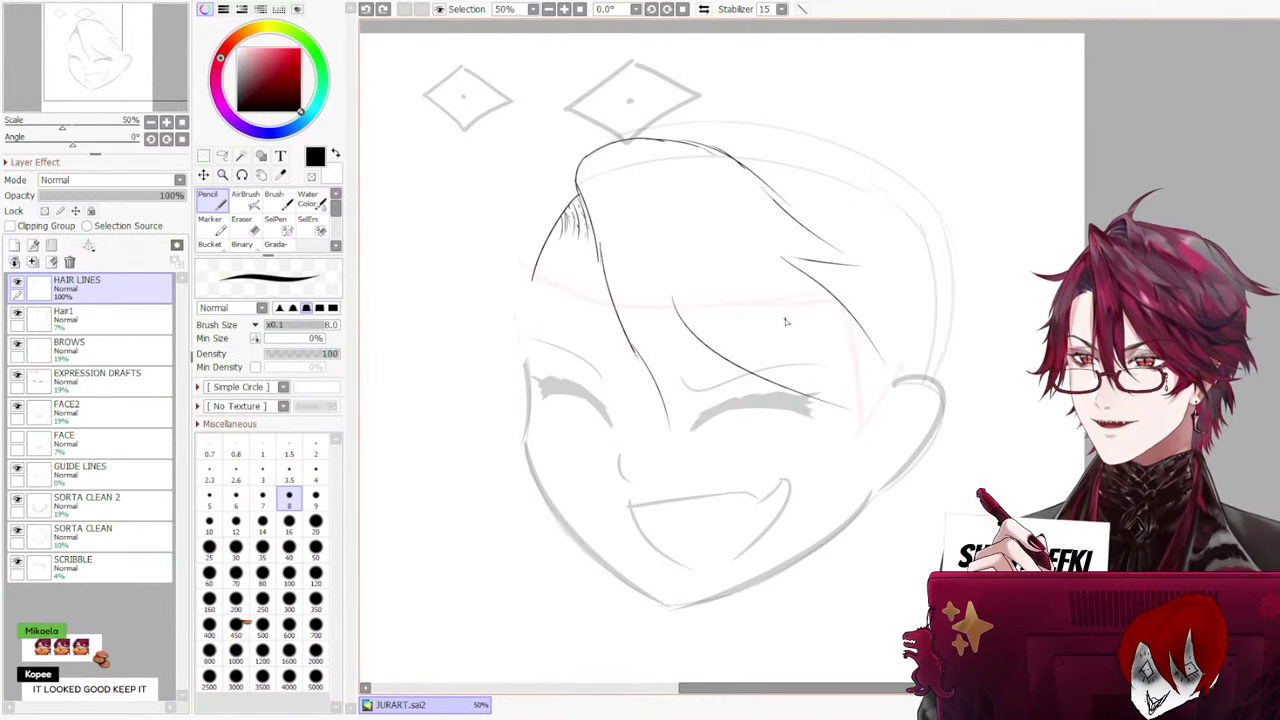
Draw a short Pencil strand curving from above the right brow down to the outer corner of the right eye
mouse_move(787, 325)
mouse_down()
mouse_move(887, 397)
mouse_move(838, 418)
mouse_up()
key(ctrl+z)
drag(779, 337, 868, 385)
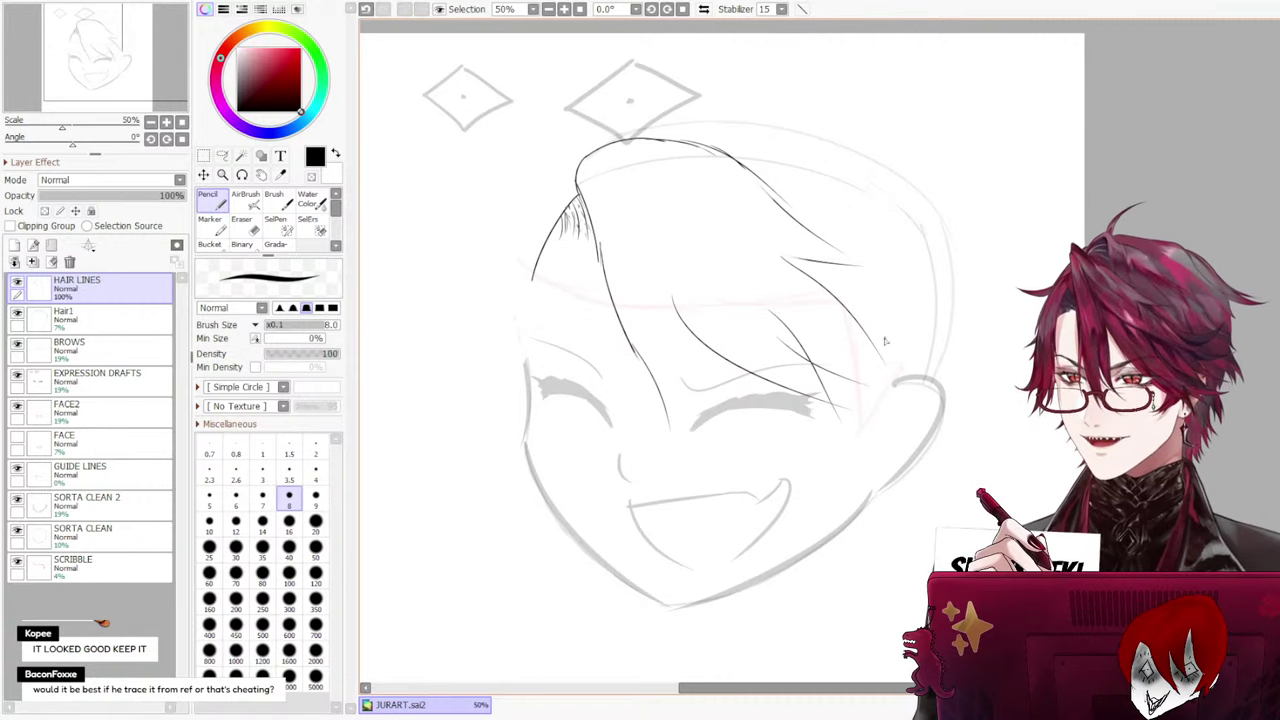
Draw a short Pencil strand from the outer end of the right brow toward the ear, undoing unsatisfactory versions
key(ctrl+z)
mouse_move(803, 358)
mouse_down()
mouse_move(912, 402)
mouse_move(845, 384)
mouse_move(913, 391)
mouse_move(881, 405)
mouse_move(885, 385)
mouse_up()
key(ctrl+z)
key(ctrl+z)
key(ctrl+z)
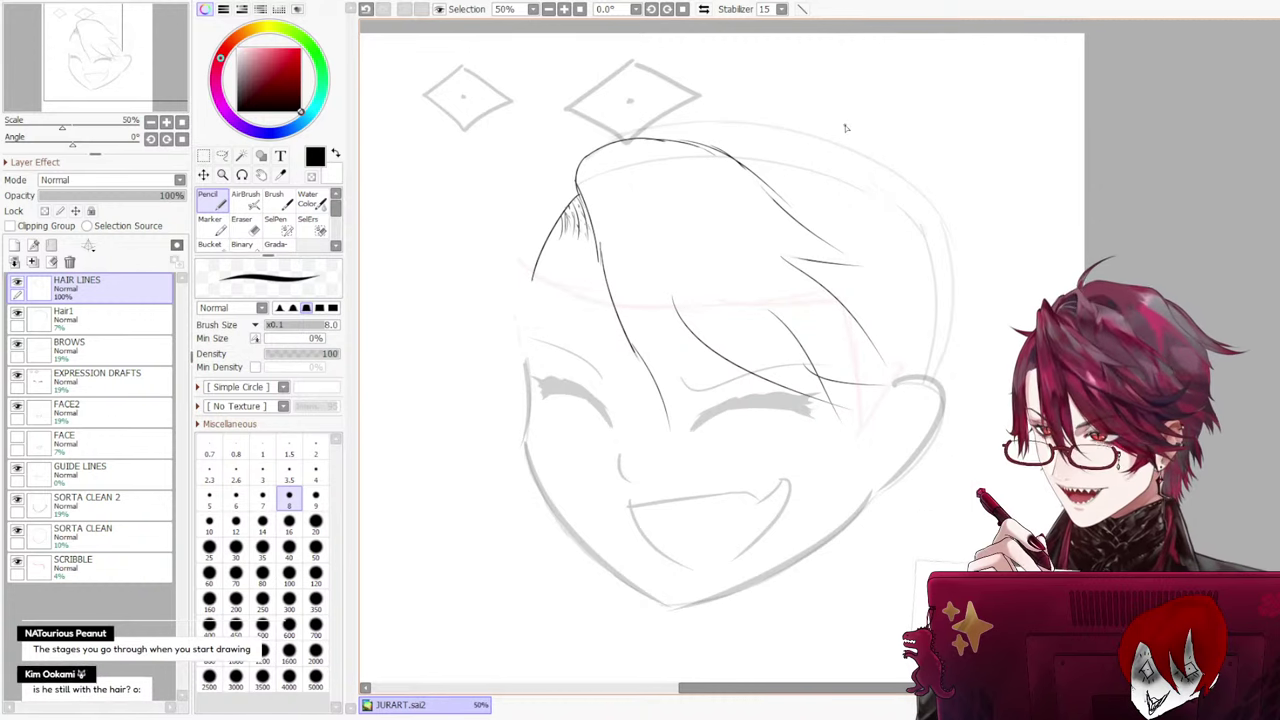
key(ctrl+z)
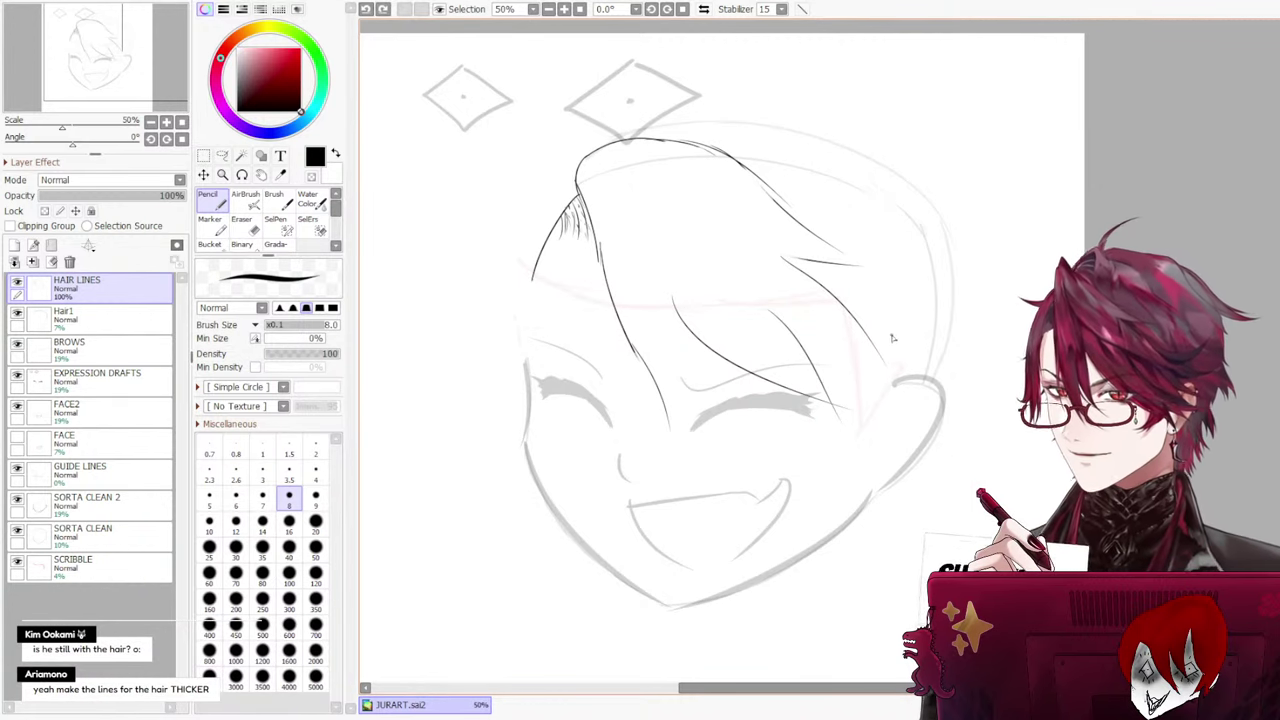
mouse_move(820, 368)
mouse_down()
mouse_move(878, 388)
mouse_move(934, 392)
mouse_up()
key(ctrl+z)
mouse_move(816, 366)
mouse_down()
mouse_move(932, 383)
mouse_move(878, 353)
mouse_move(934, 399)
mouse_move(876, 352)
mouse_move(920, 390)
mouse_up()
key(ctrl+z)
Extend the right side strand with the Pencil to a tip in front of the ear, redrawing it after each undo
drag(873, 350, 920, 386)
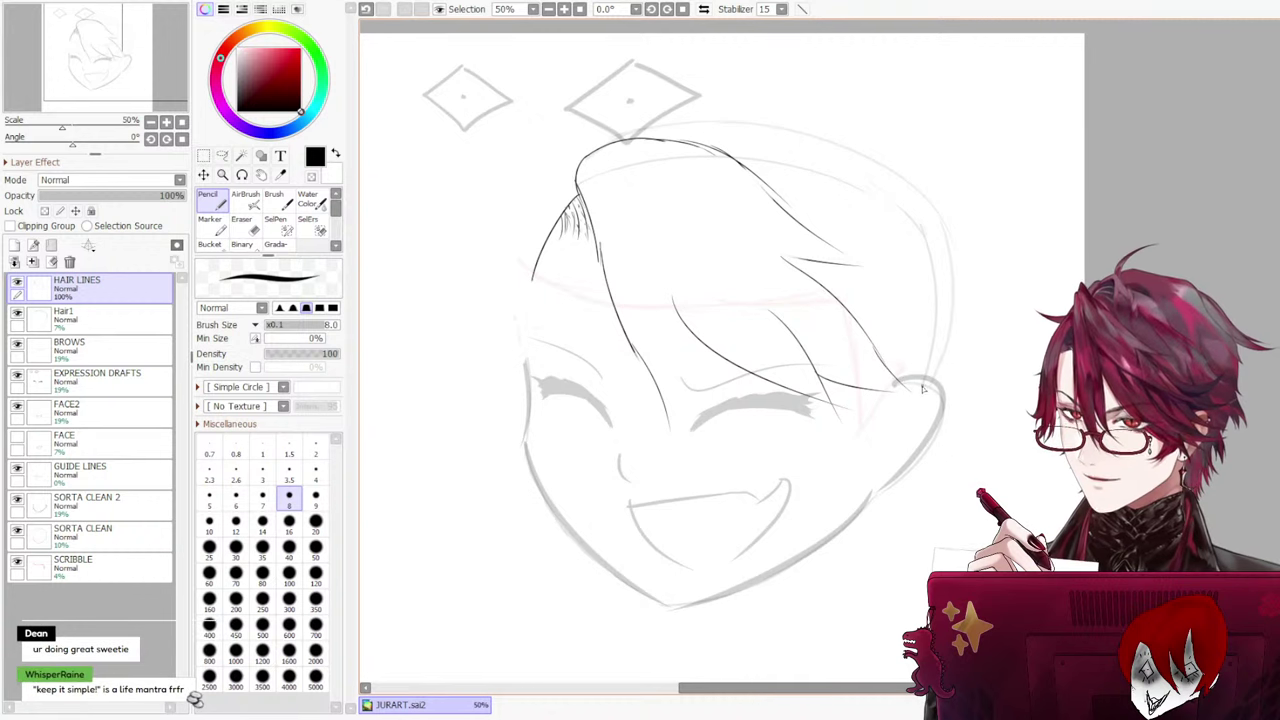
key(ctrl+z)
key(ctrl+z)
drag(872, 346, 906, 400)
key(ctrl+z)
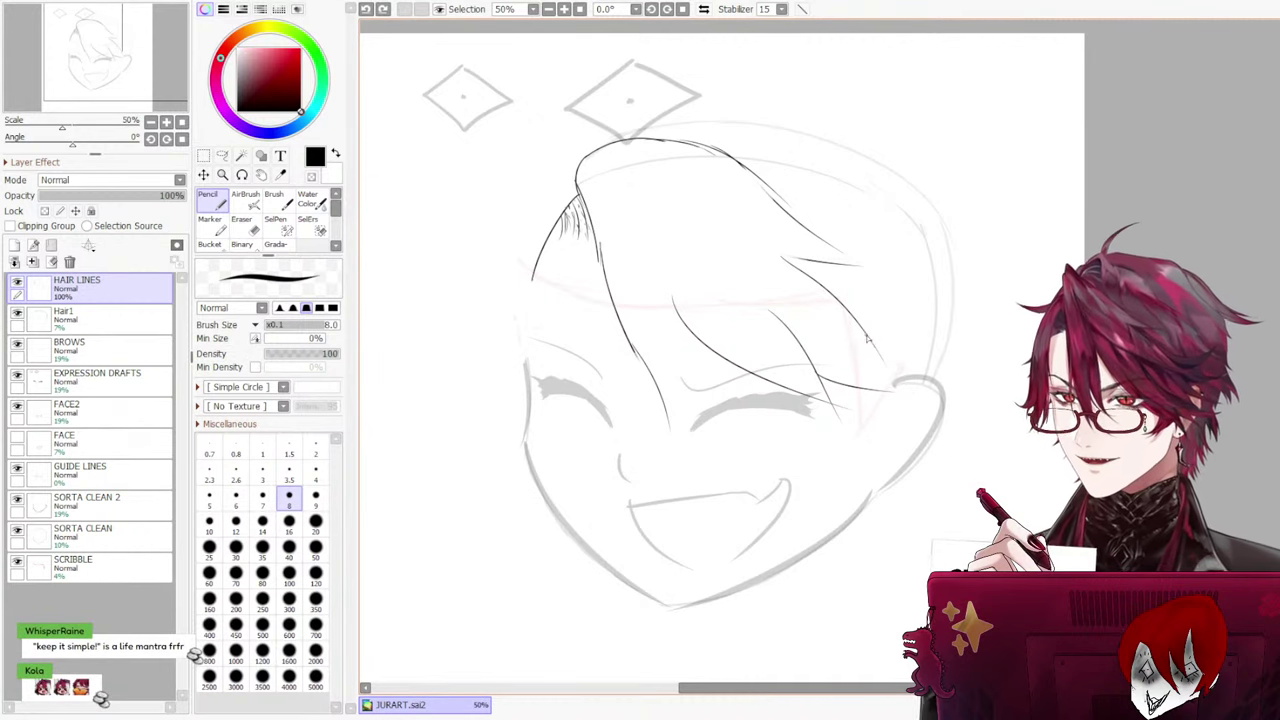
key(ctrl+z)
drag(870, 344, 905, 402)
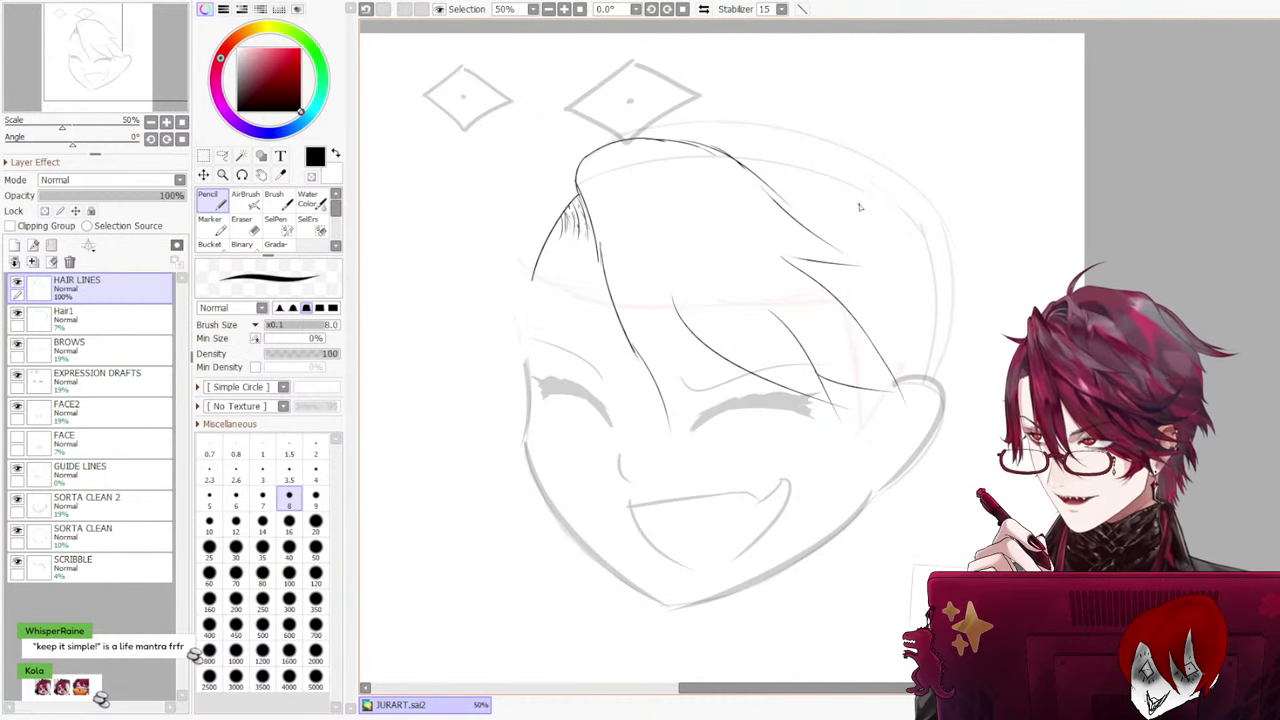
key(ctrl+z)
drag(870, 338, 898, 405)
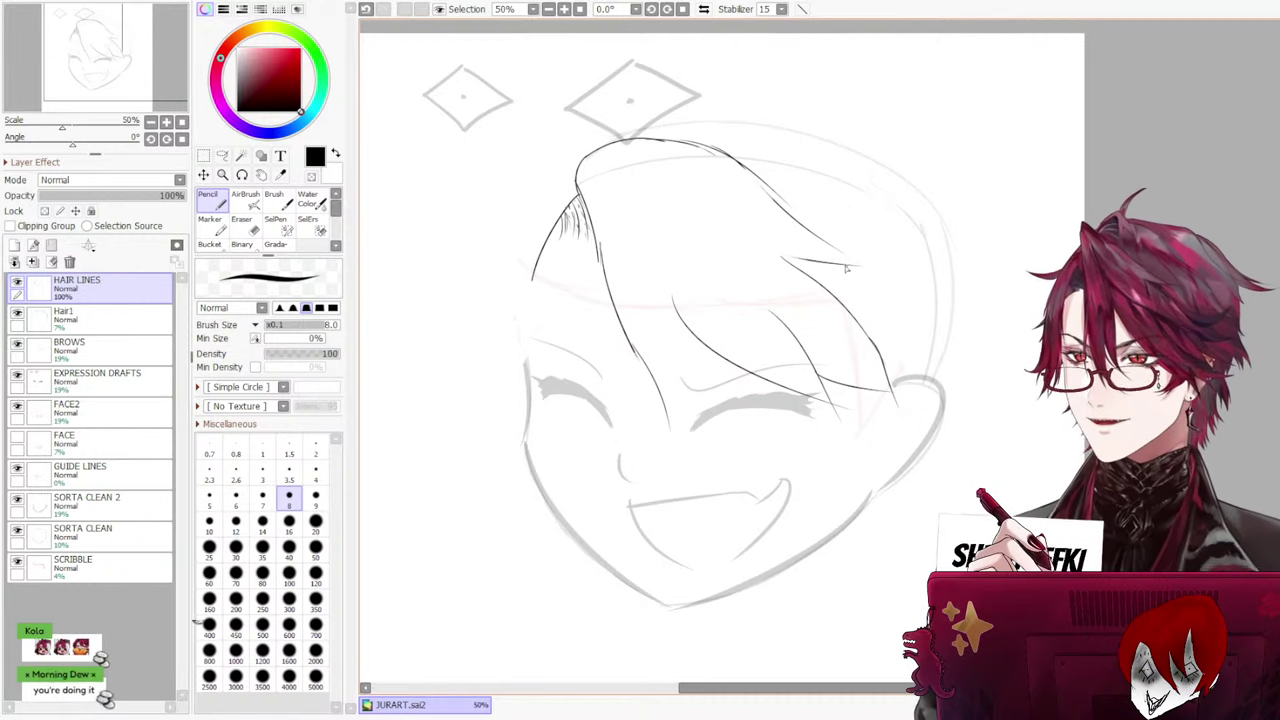
Draw a Pencil strand from the right side of the crown line down to the tip of the notch
key(ctrl+z)
drag(776, 188, 876, 258)
key(ctrl+z)
key(ctrl+z)
drag(781, 207, 856, 262)
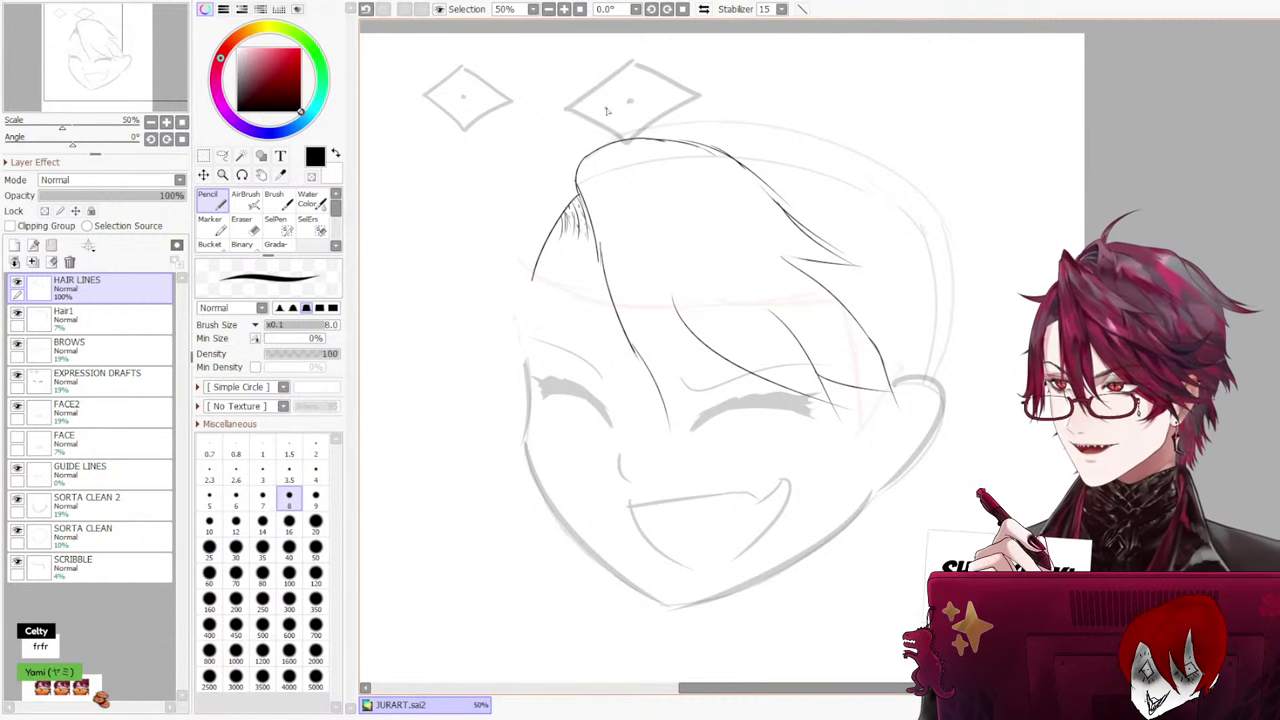
Erase the overlapping piece of the doubled strands where they leave the right side of the crown line
key(e)
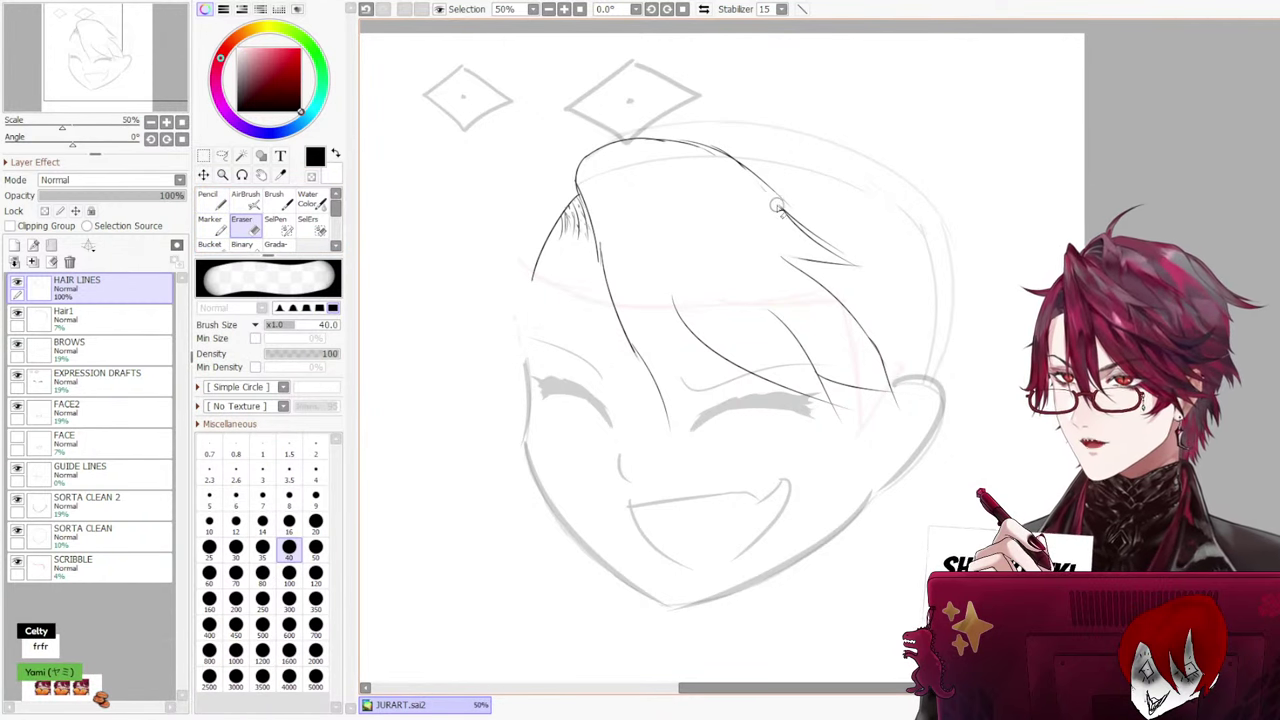
drag(777, 206, 788, 223)
key(ctrl+z)
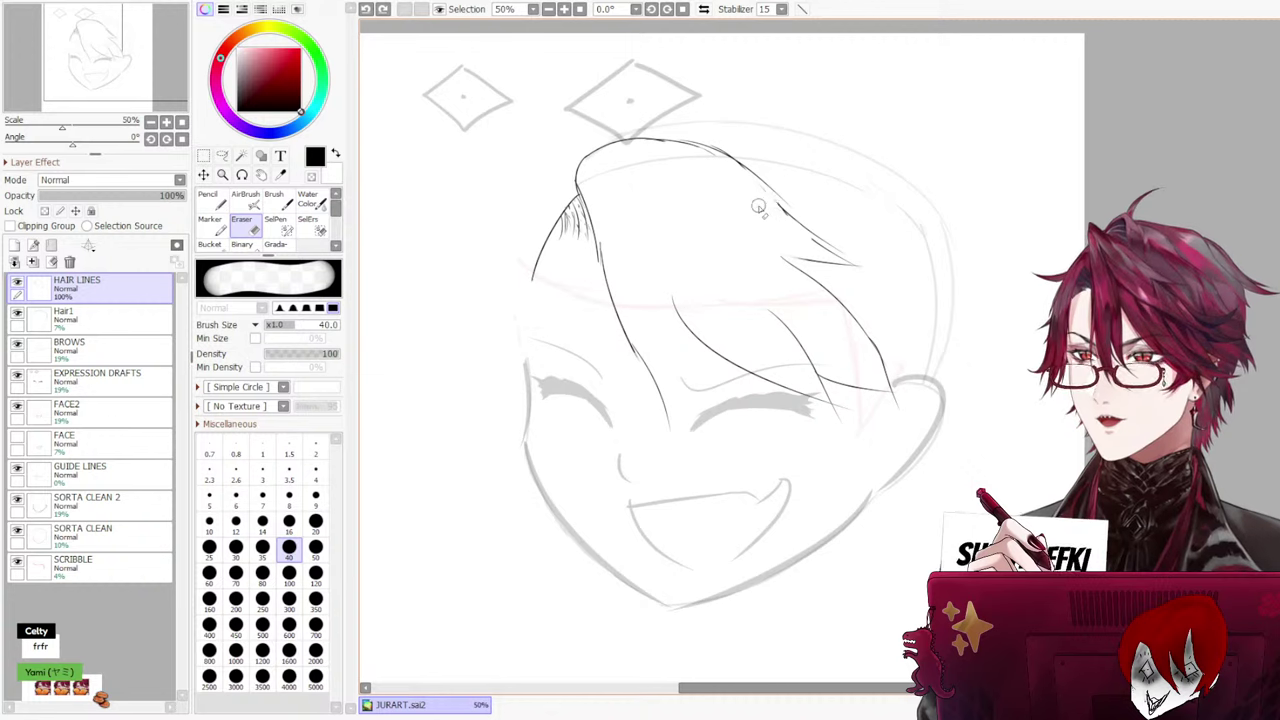
Try erasing the upper end of the mid-forehead bang strand, undoing it
drag(633, 196, 623, 175)
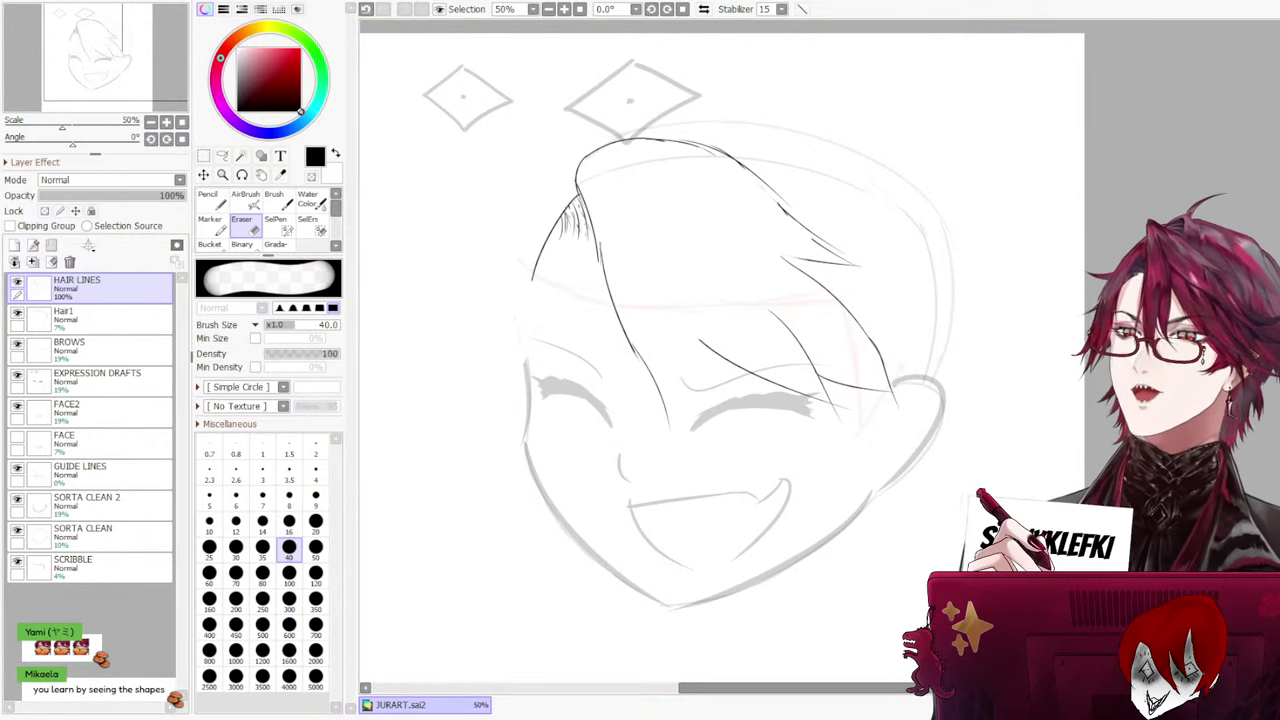
key(ctrl+z)
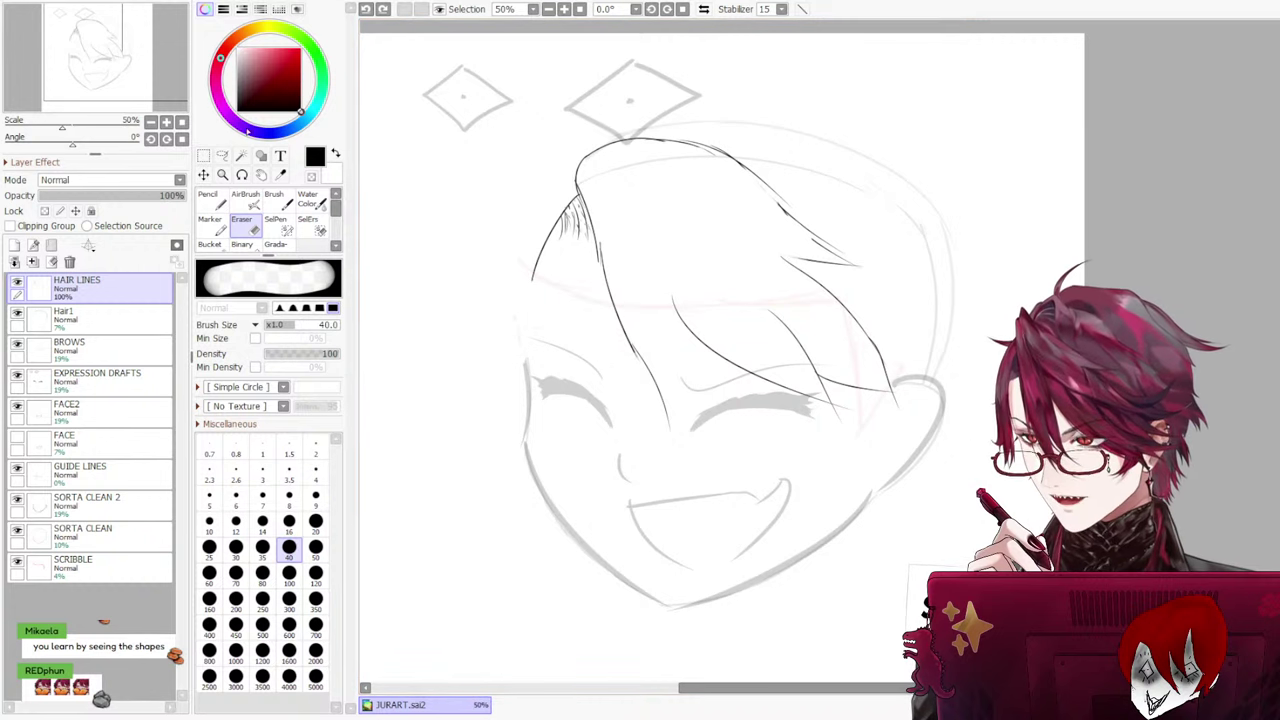
key(n)
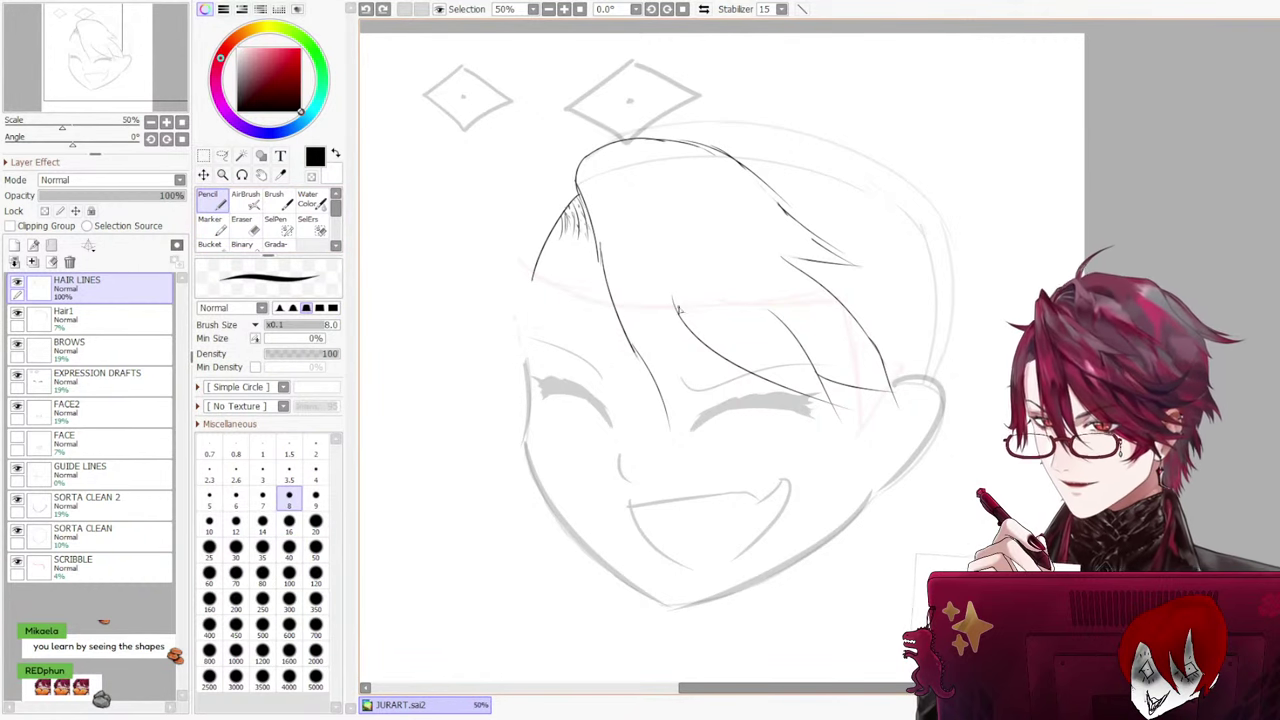
Erase the long bang strand from just below the parting down to the nose bridge
key(e)
mouse_move(626, 322)
mouse_down()
mouse_move(646, 358)
mouse_move(608, 280)
mouse_up()
key(n)
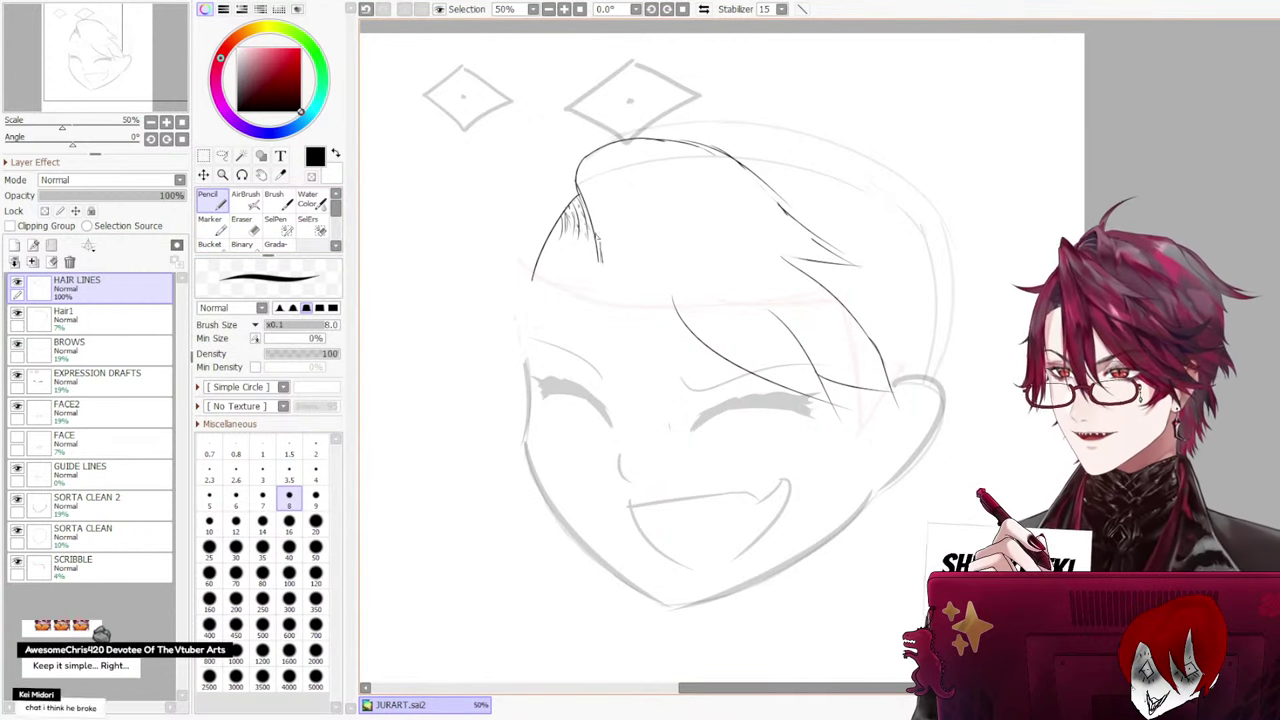
Redraw the long bang with the Pencil as a smooth curve from the parting down past the nose bridge
drag(601, 239, 675, 416)
key(ctrl+z)
drag(598, 229, 675, 414)
key(ctrl+z)
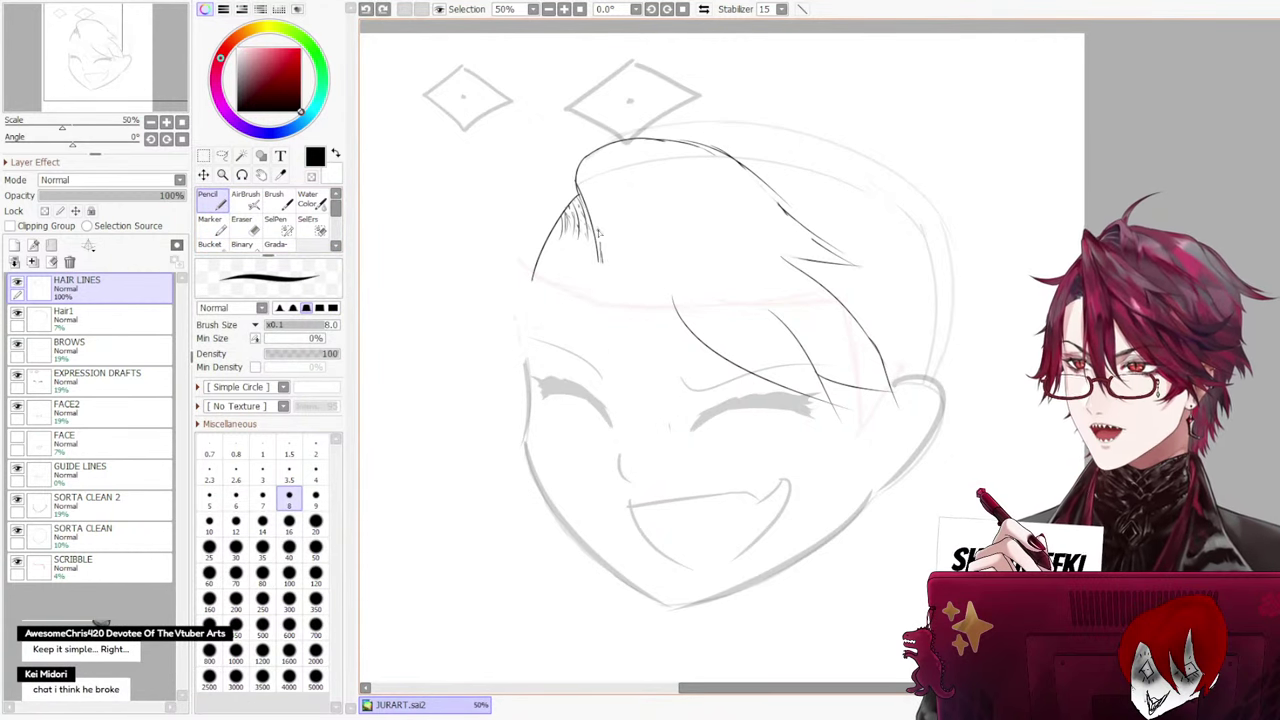
drag(598, 234, 665, 384)
key(ctrl+z)
drag(597, 236, 686, 454)
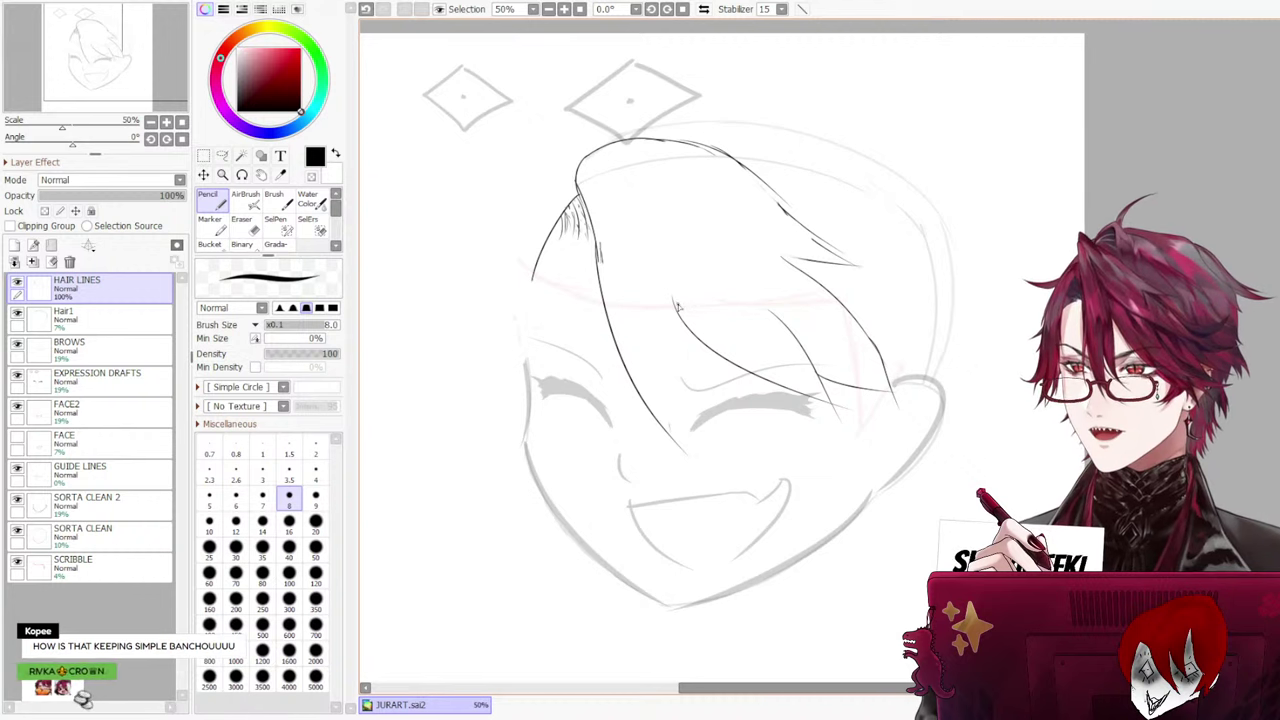
Try a Pencil strand from the mid-forehead down to the tip of the long bang, undoing each version
mouse_move(668, 304)
mouse_down()
mouse_move(707, 480)
mouse_move(673, 413)
mouse_up()
key(ctrl+z)
key(ctrl+z)
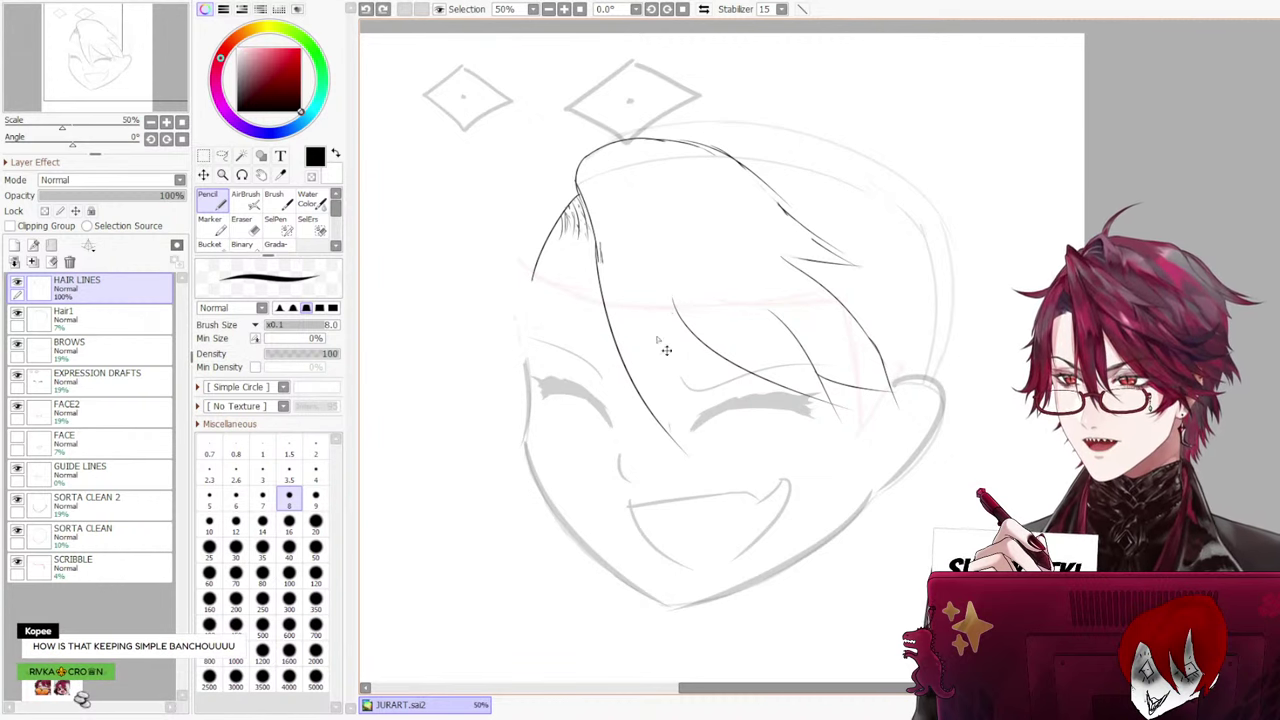
drag(658, 296, 688, 450)
key(ctrl+z)
drag(666, 298, 694, 446)
key(ctrl+z)
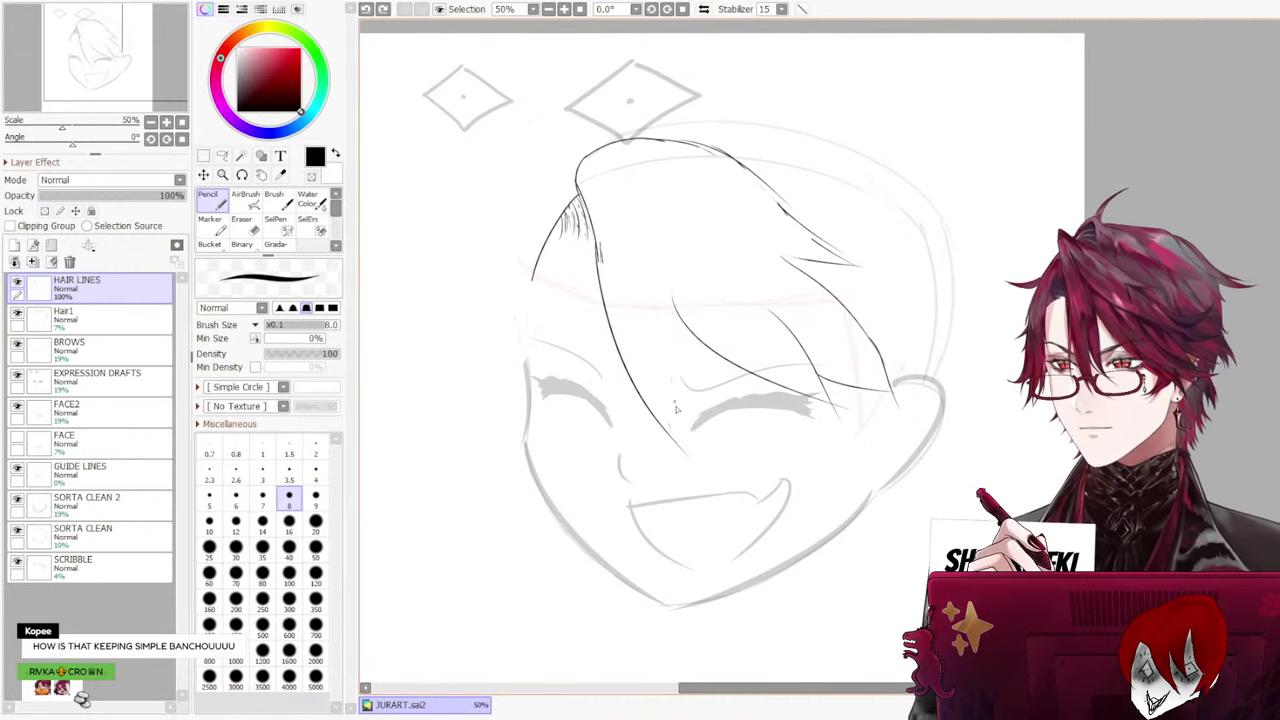
drag(674, 382, 694, 462)
key(ctrl+z)
Draw short crossing Pencil strands between the long bang's tip and the inner corner of the right eye
drag(659, 344, 690, 456)
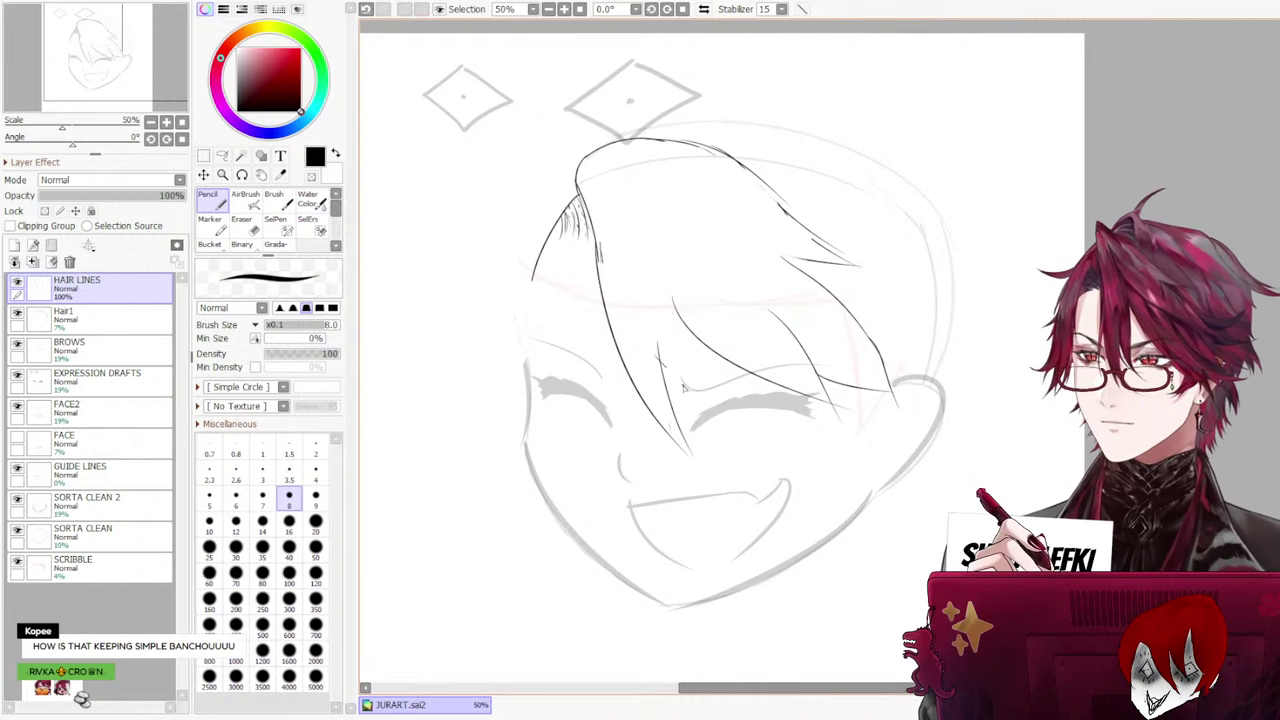
drag(655, 347, 706, 450)
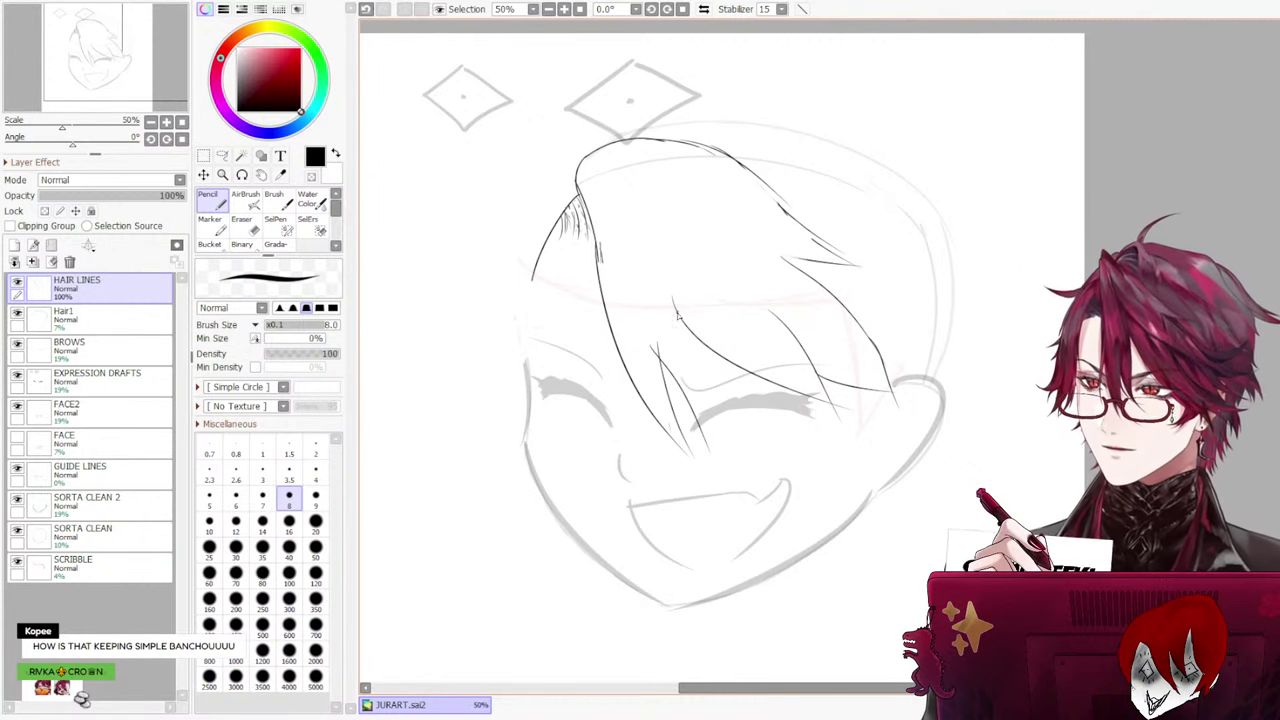
mouse_move(679, 316)
mouse_down()
mouse_move(722, 477)
mouse_move(704, 436)
mouse_up()
key(ctrl+z)
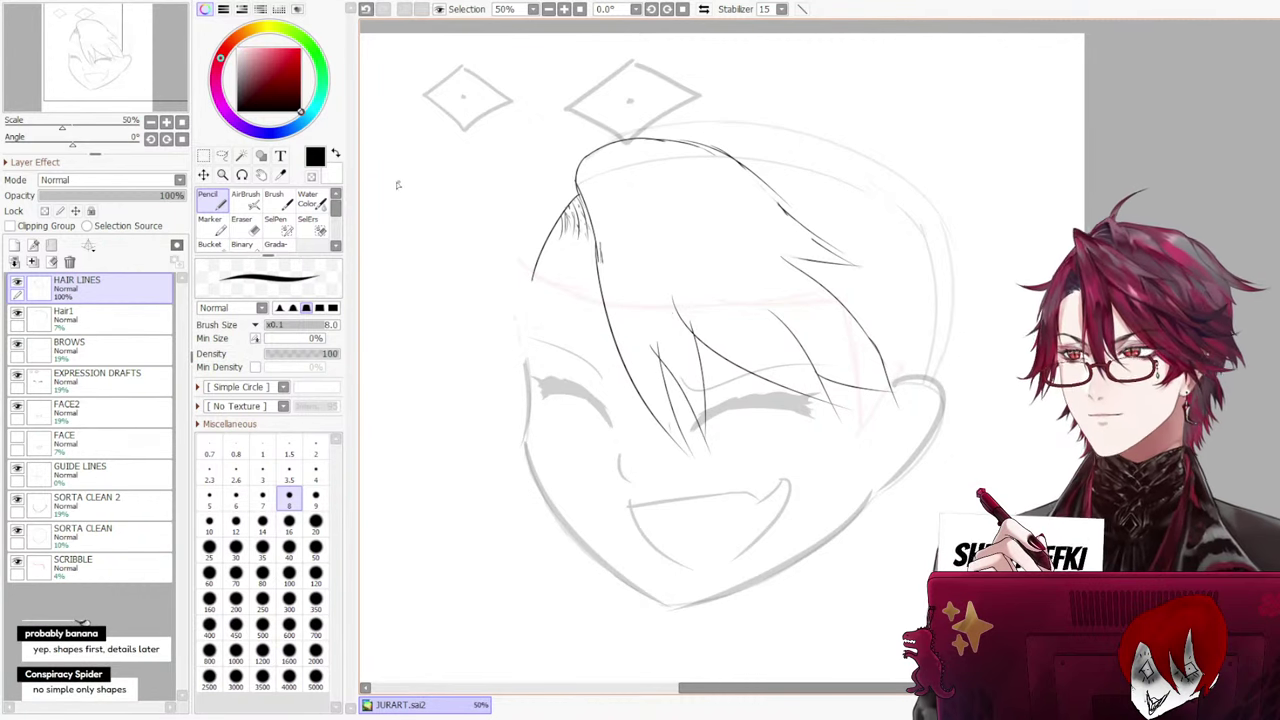
Erase the mid-forehead bang over the right brow and the short strands beside the long bang's tip
click(241, 220)
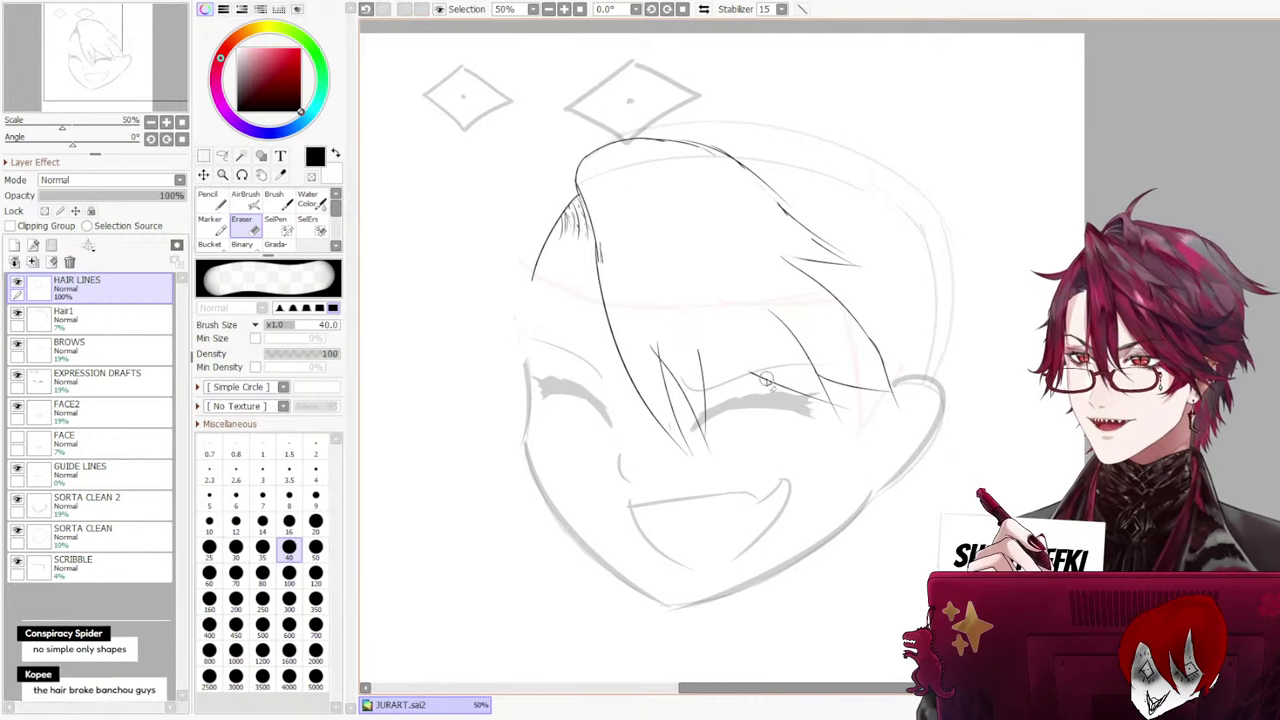
drag(759, 375, 805, 410)
drag(703, 342, 703, 388)
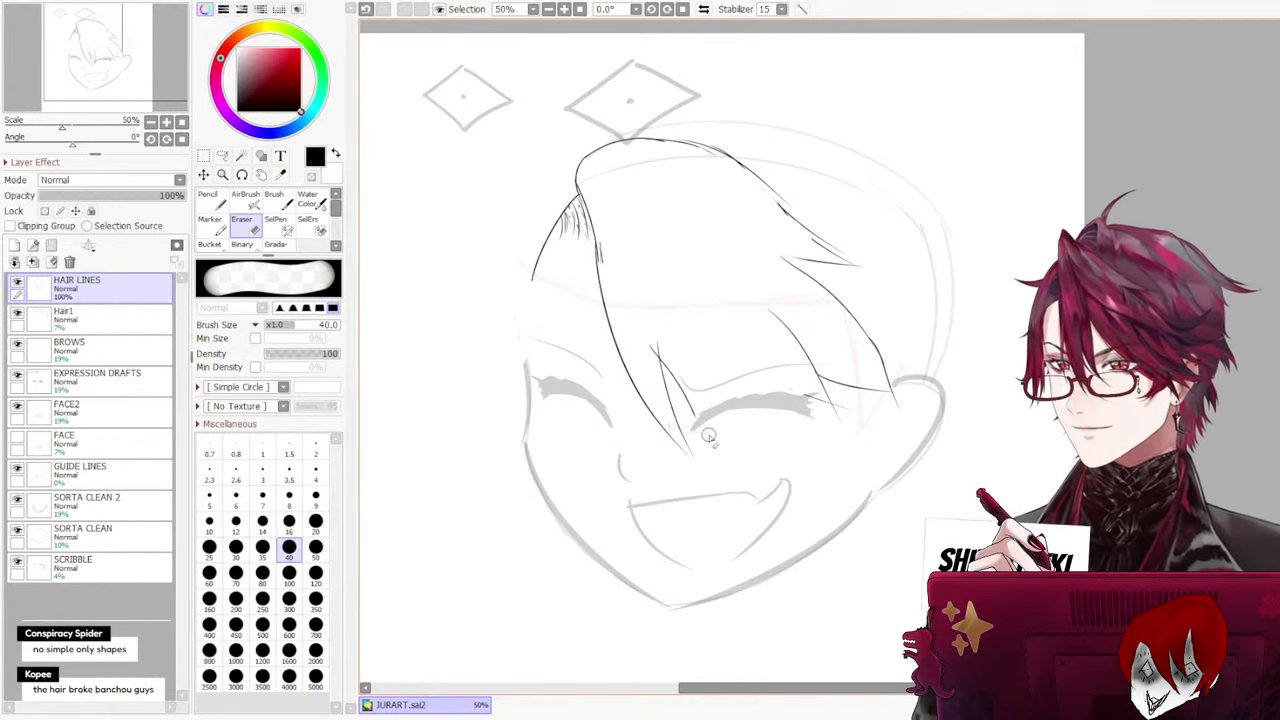
drag(708, 437, 664, 354)
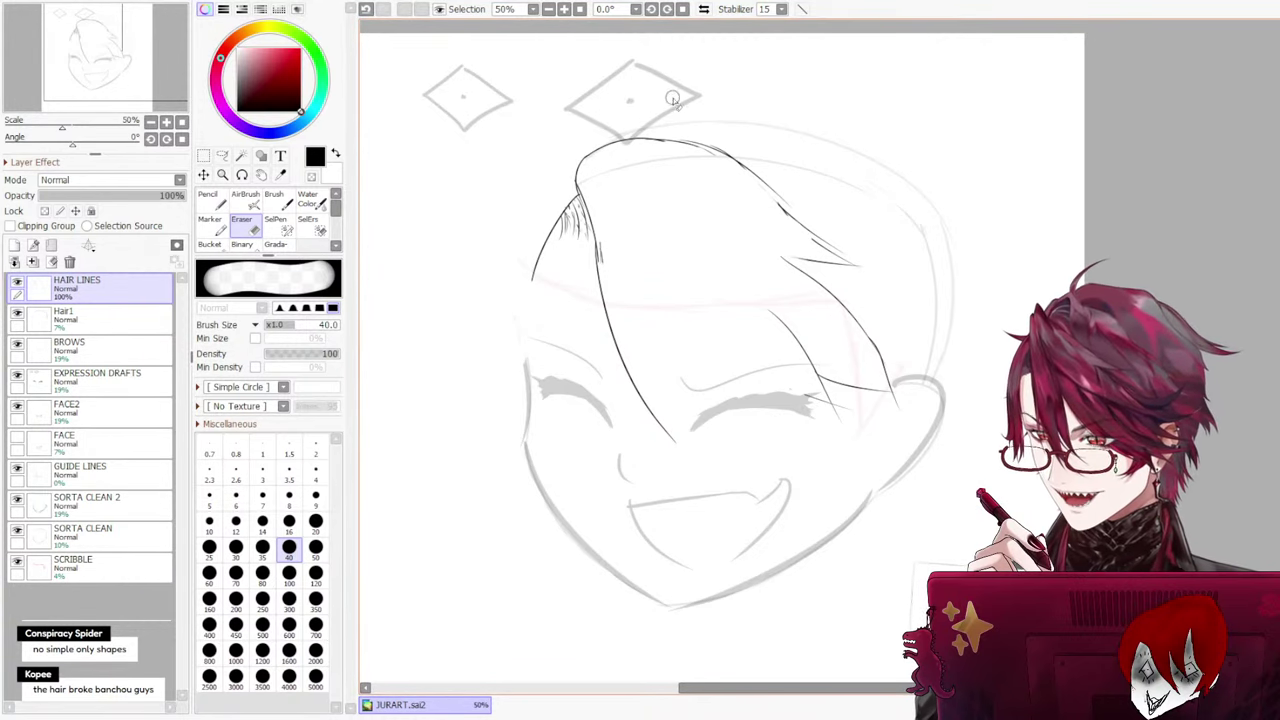
Try a long Pencil strand from the upper forehead down to the inner corner of the right eye, undoing each version
key(n)
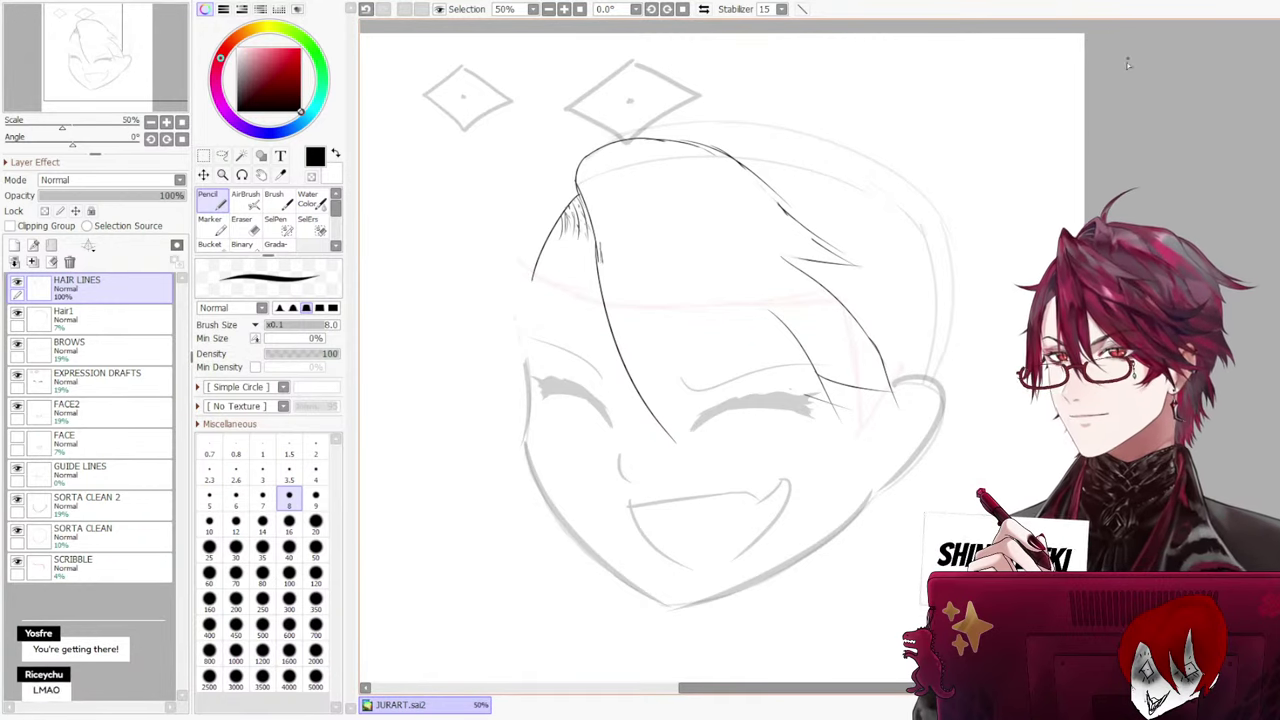
drag(665, 256, 707, 412)
key(ctrl+z)
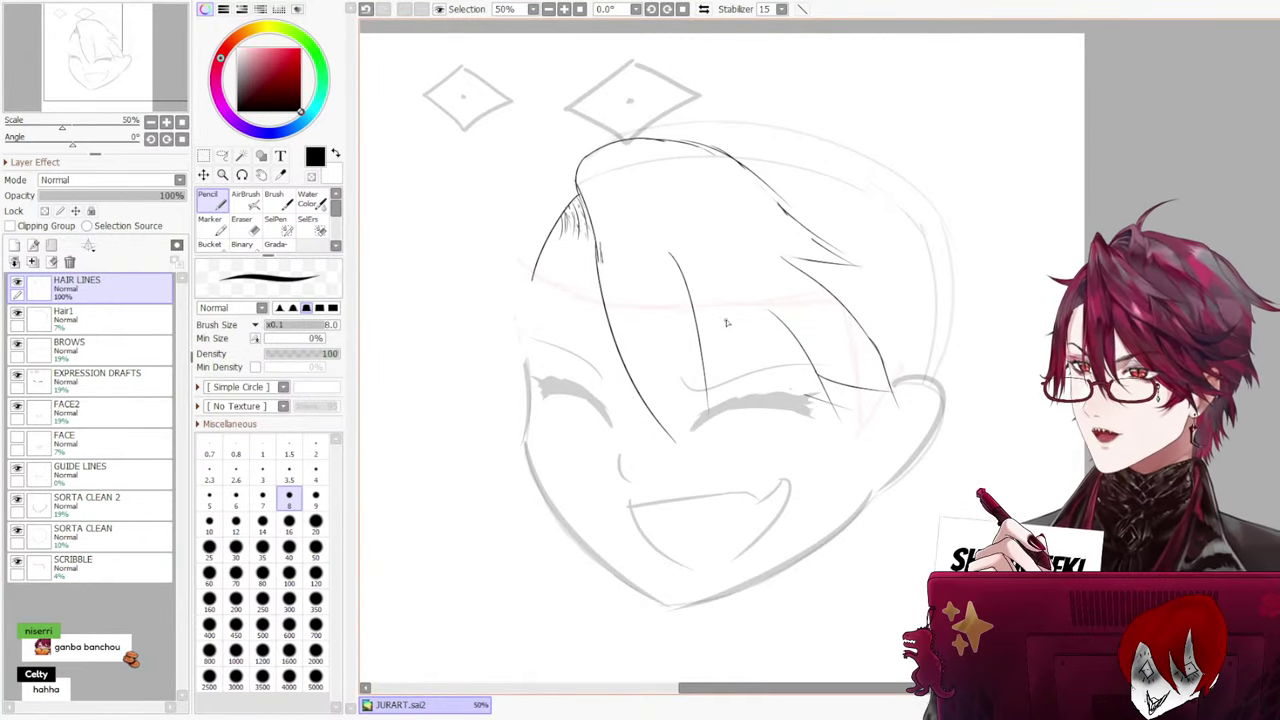
key(ctrl+z)
drag(656, 252, 698, 446)
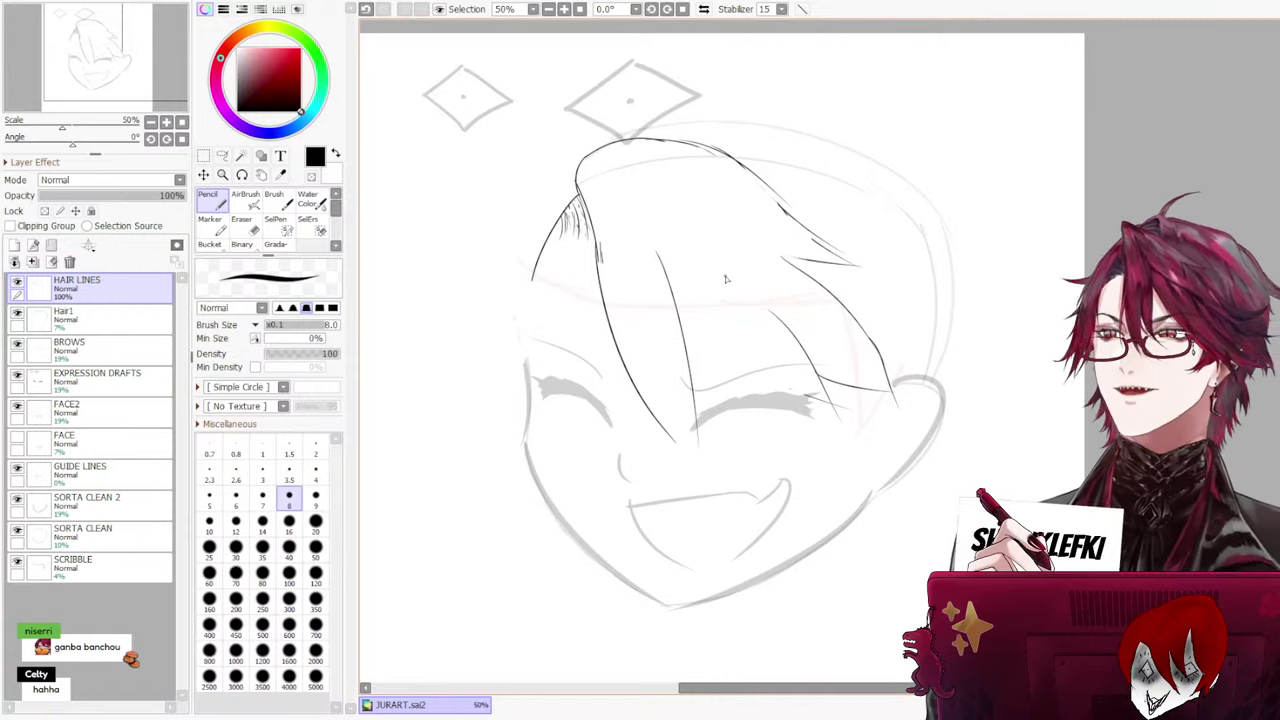
key(ctrl+z)
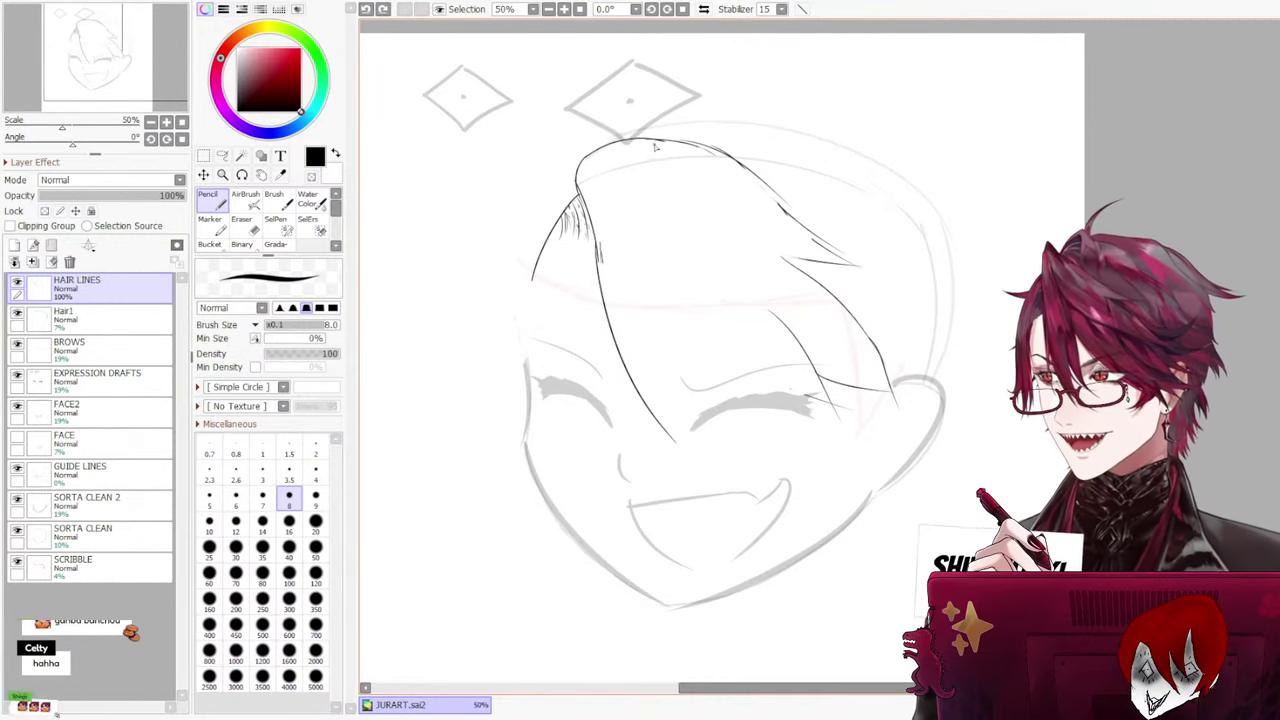
Draw a Pencil strand from the mid-forehead to the right eye's inner corner, plus one branching from it across the brow
drag(668, 312, 680, 428)
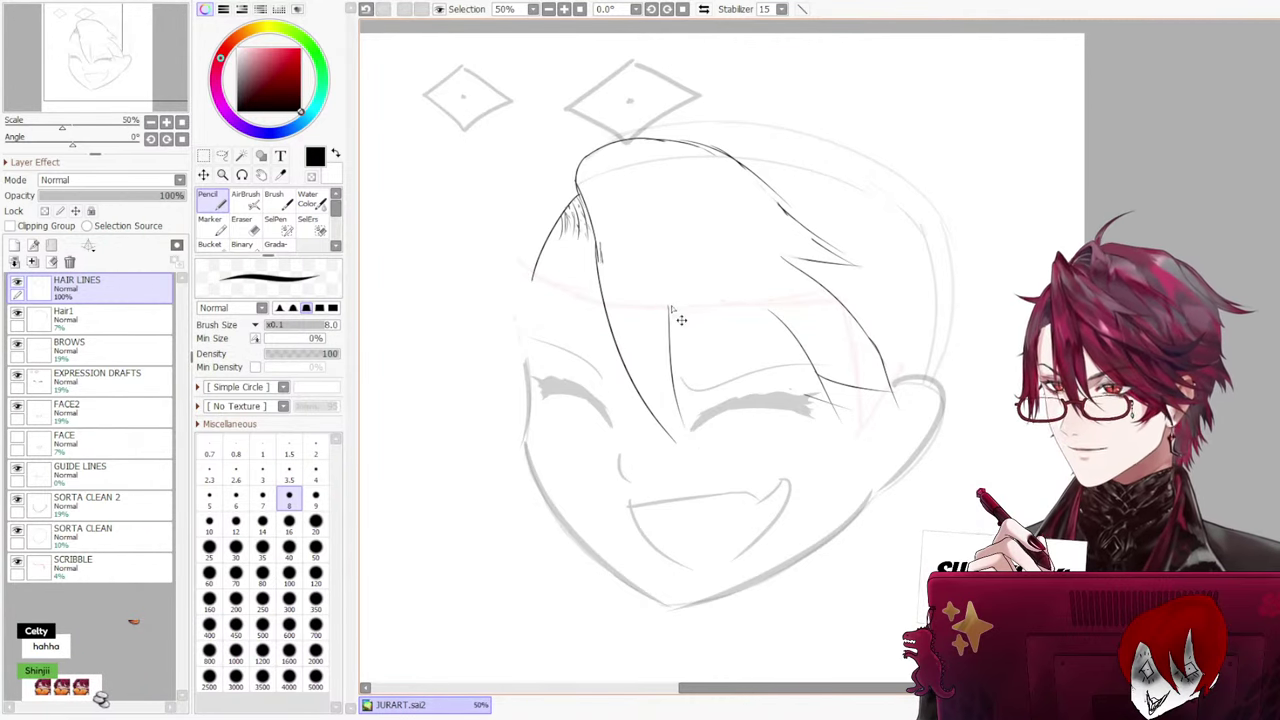
key(ctrl+z)
drag(664, 292, 689, 432)
drag(676, 328, 733, 418)
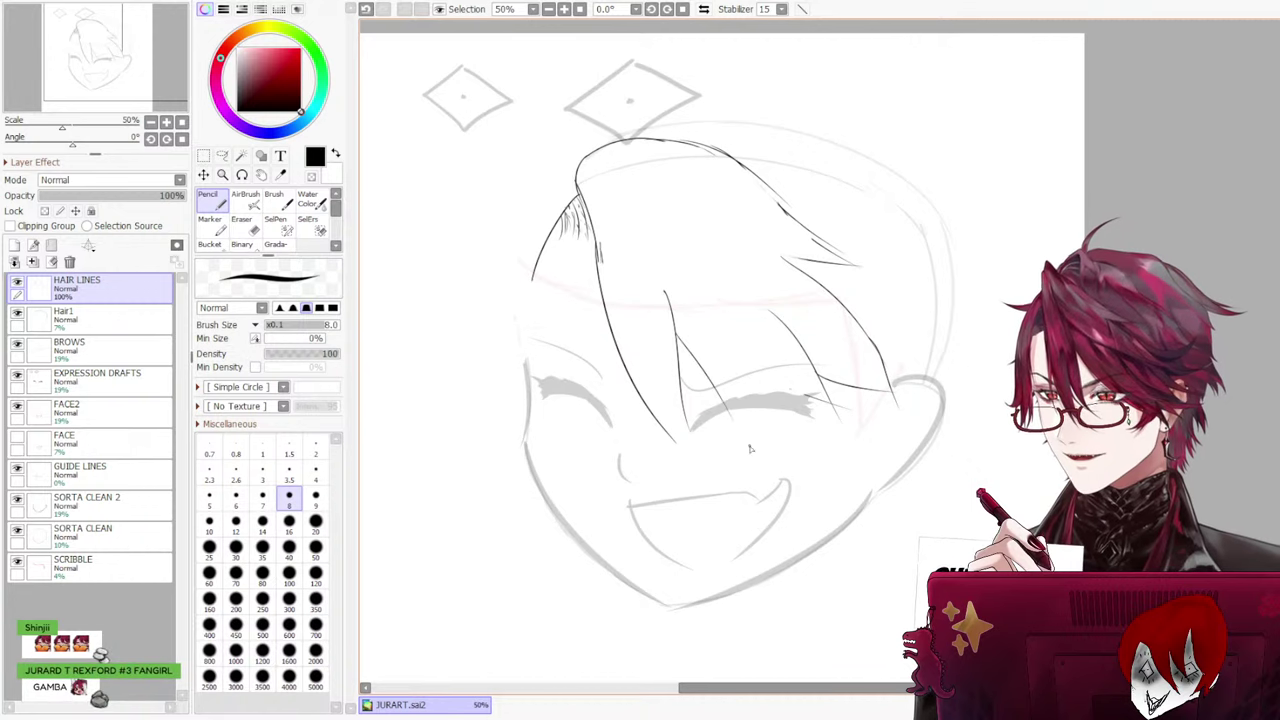
Draw a short Pencil strand from above the right brow down to meet the tip of the branching bang strand
drag(692, 270, 736, 426)
key(ctrl+z)
drag(707, 308, 739, 428)
key(ctrl+z)
key(ctrl+z)
key(ctrl+z)
mouse_move(712, 332)
mouse_down()
mouse_move(742, 424)
mouse_move(732, 434)
mouse_up()
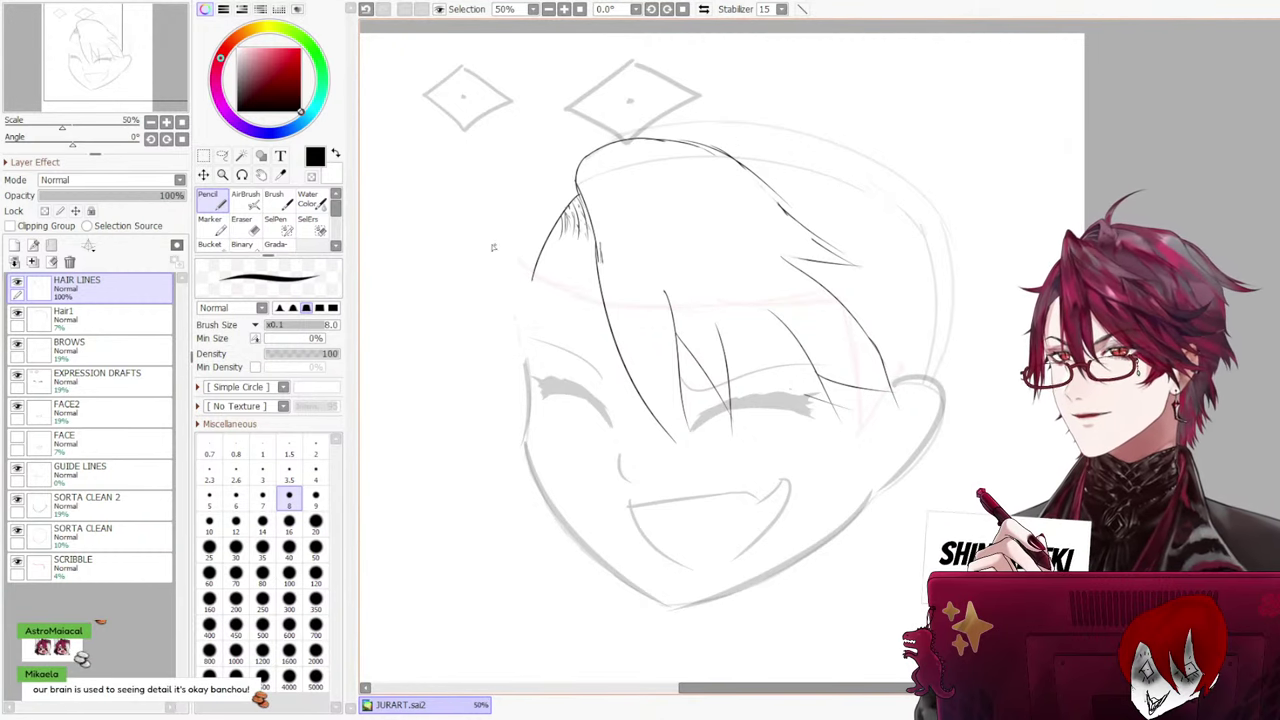
Erase the short strands around the outer corner of the right eye and the side strand's end near the ear
key(e)
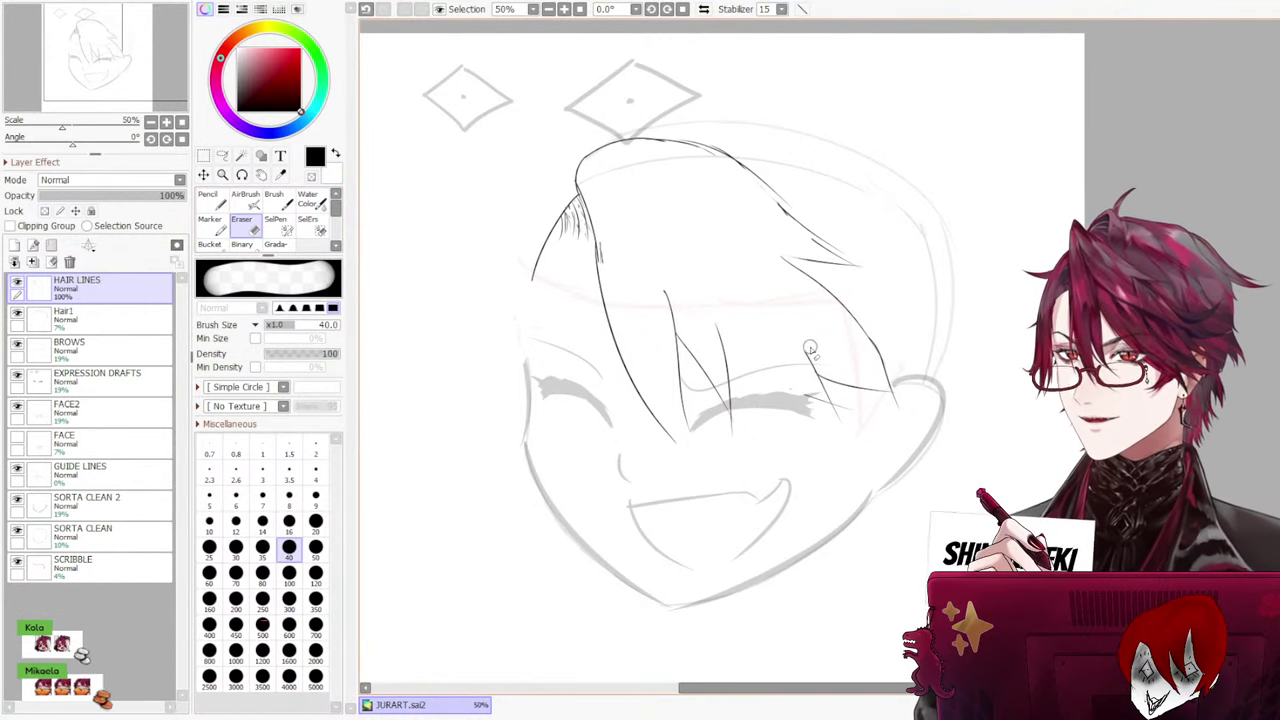
mouse_move(810, 348)
mouse_down()
mouse_move(840, 397)
mouse_move(854, 395)
mouse_move(866, 356)
mouse_move(873, 371)
mouse_move(858, 345)
mouse_move(893, 384)
mouse_up()
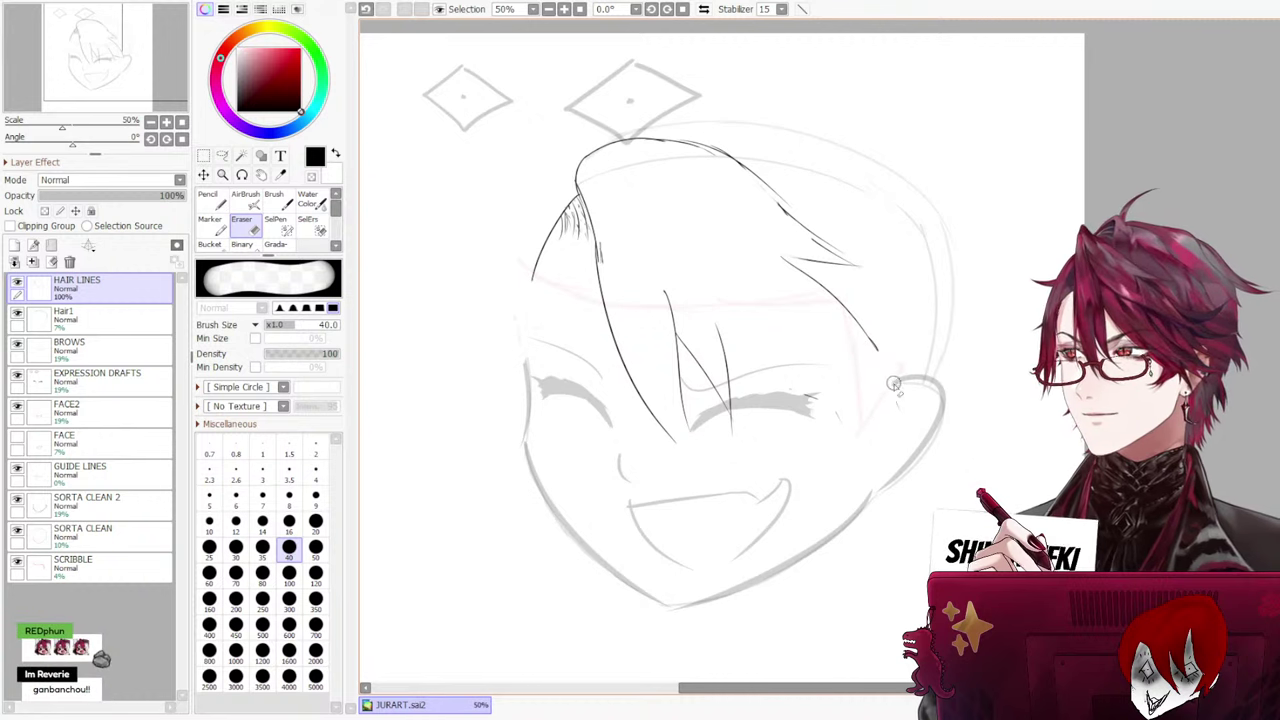
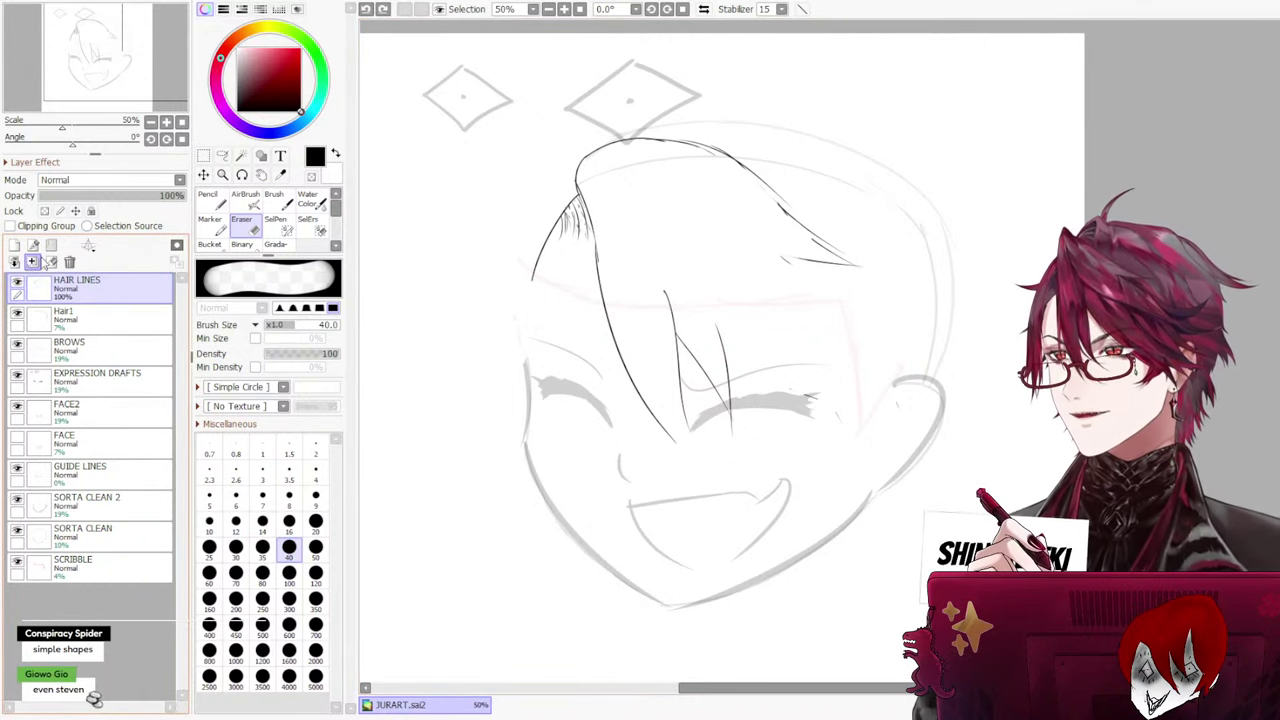
Add a new layer above HAIR LINES and name it HAIRLINE2
click(14, 245)
click(91, 295)
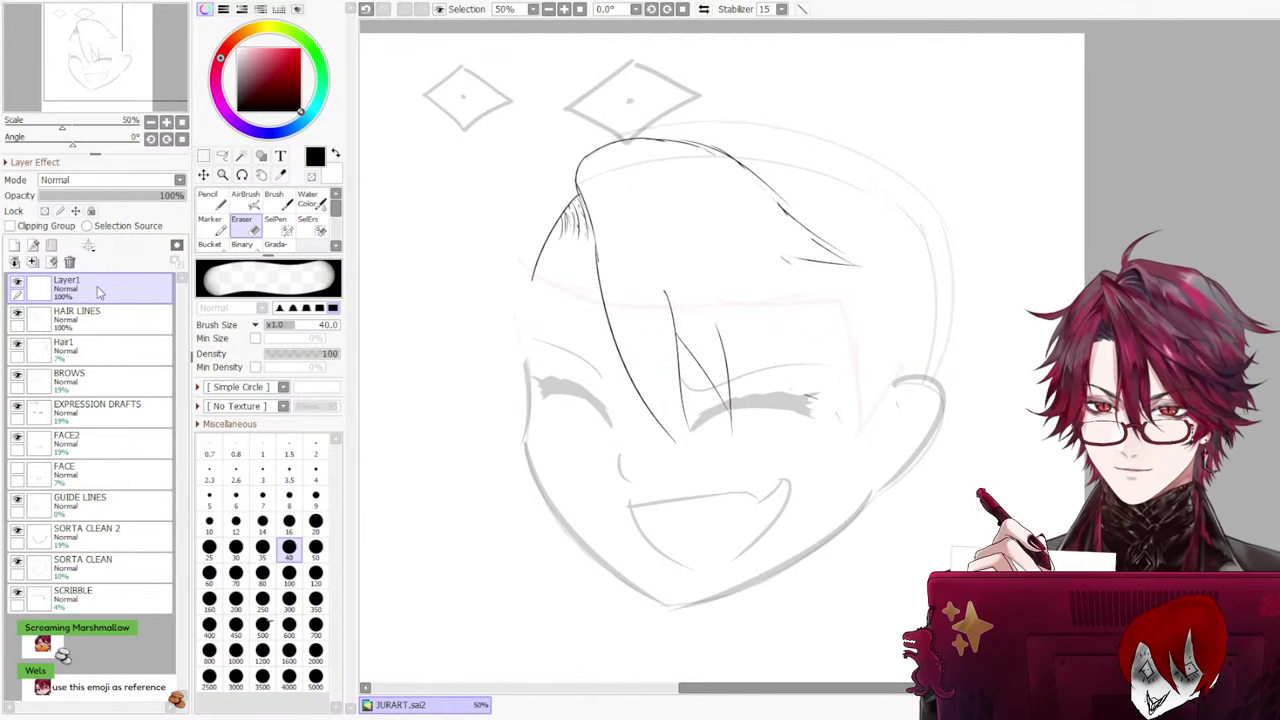
key(Return)
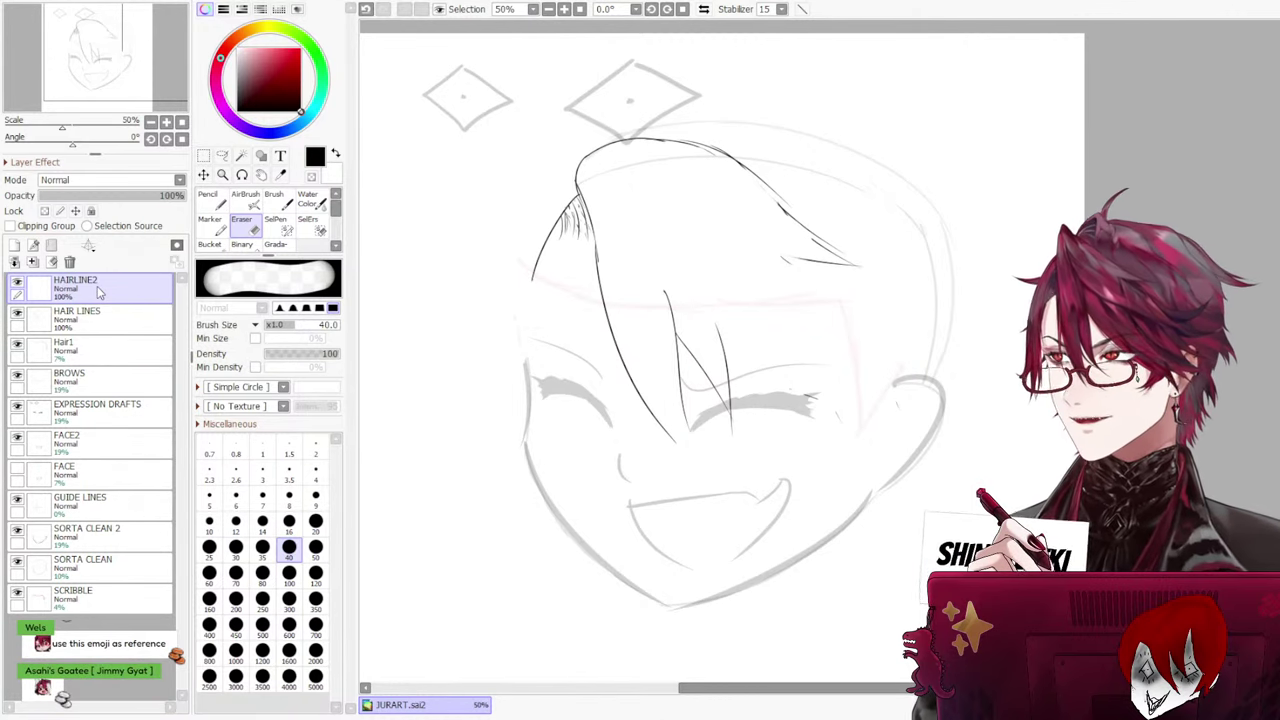
Set the Pencil size to 14 and then 35, testing and undoing a forehead strand at each size
click(214, 204)
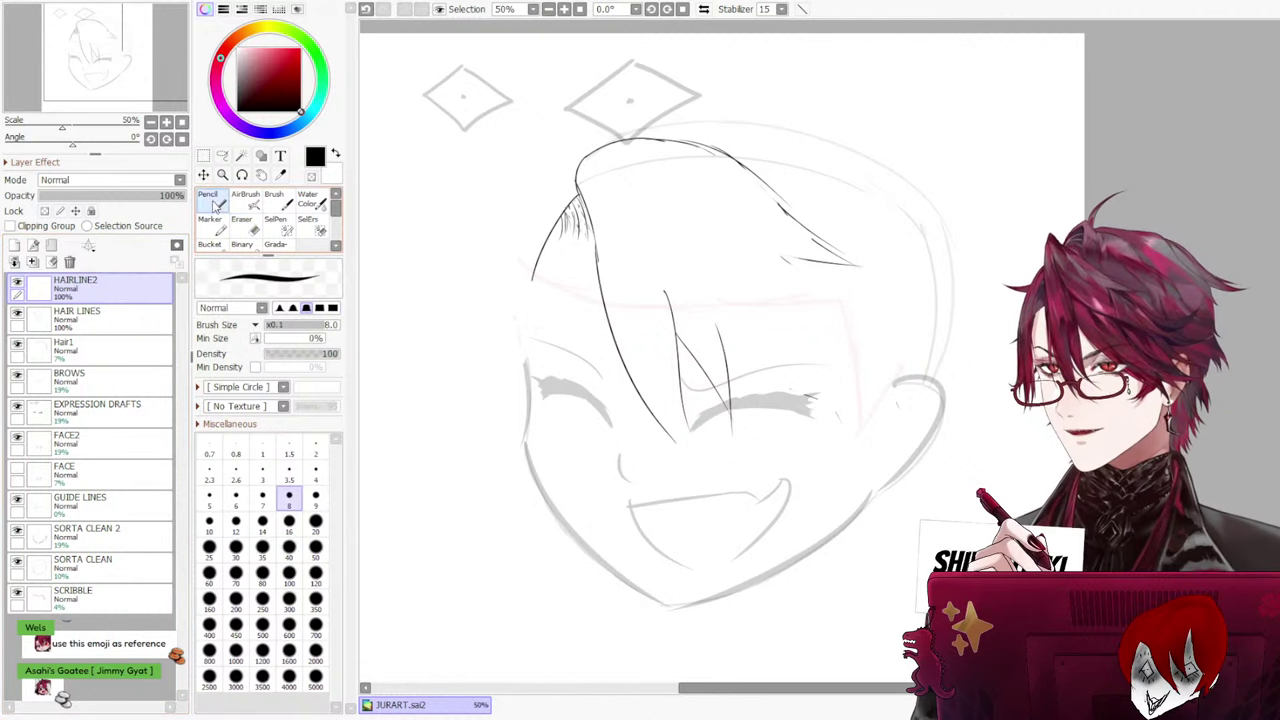
click(260, 550)
click(262, 526)
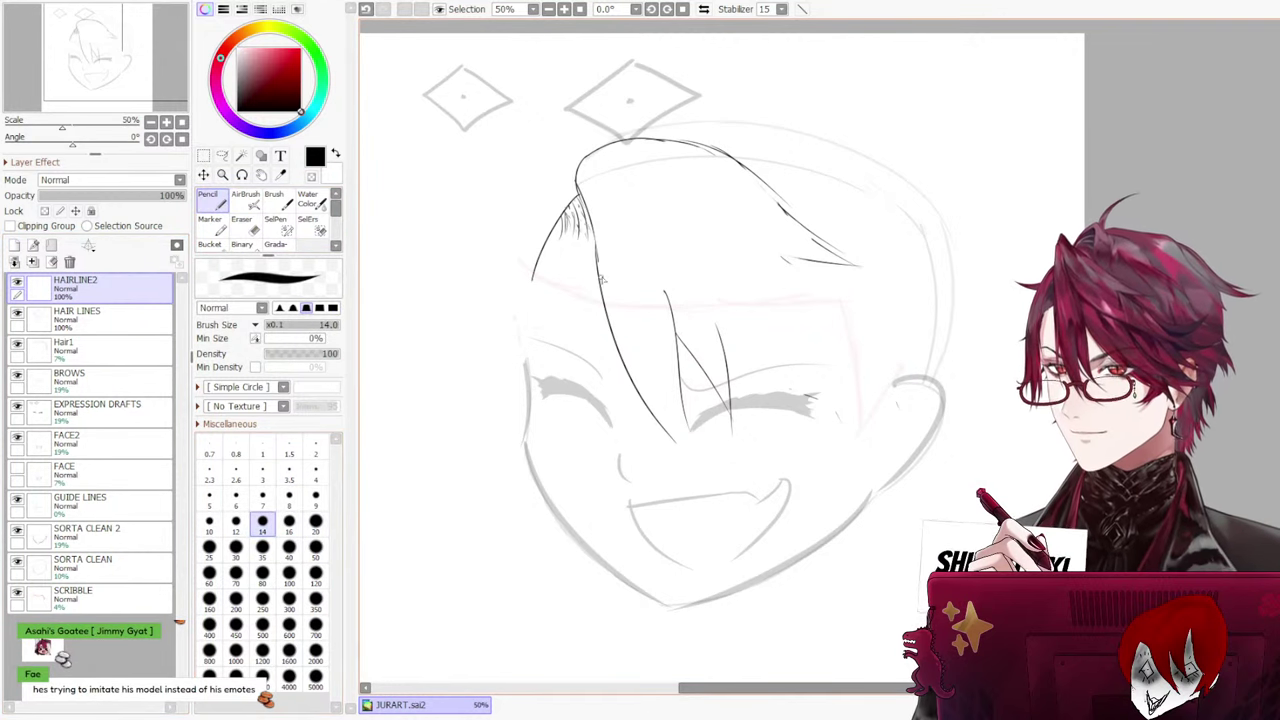
drag(604, 216, 657, 428)
key(ctrl+z)
click(262, 546)
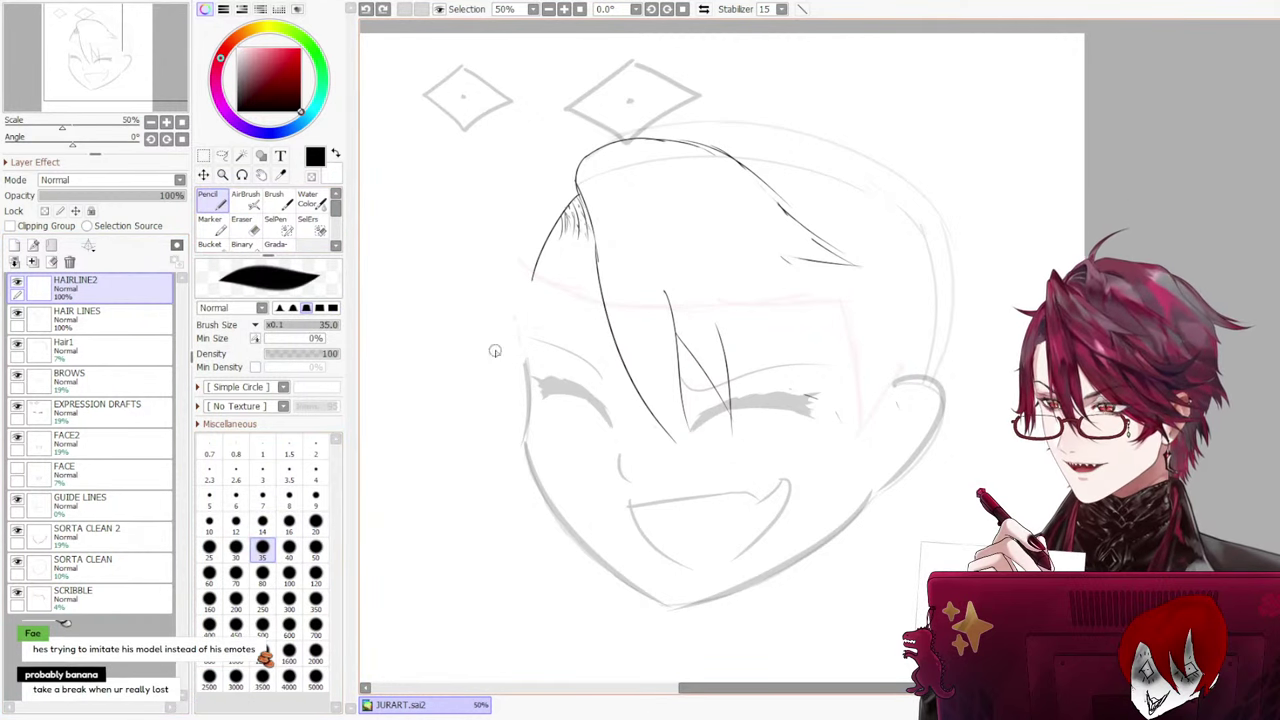
drag(556, 282, 676, 456)
key(ctrl+z)
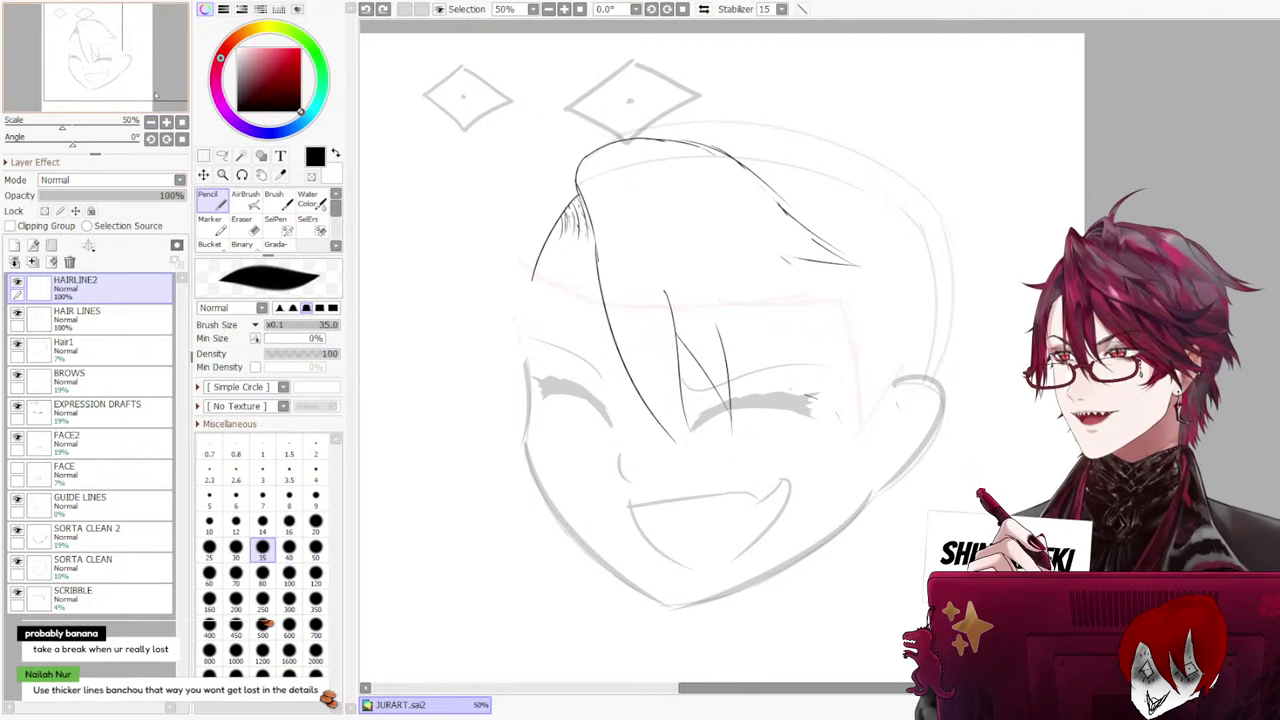
Lower the HAIR LINES layer's opacity to 34%, briefly hiding the layer first
click(12, 313)
click(16, 314)
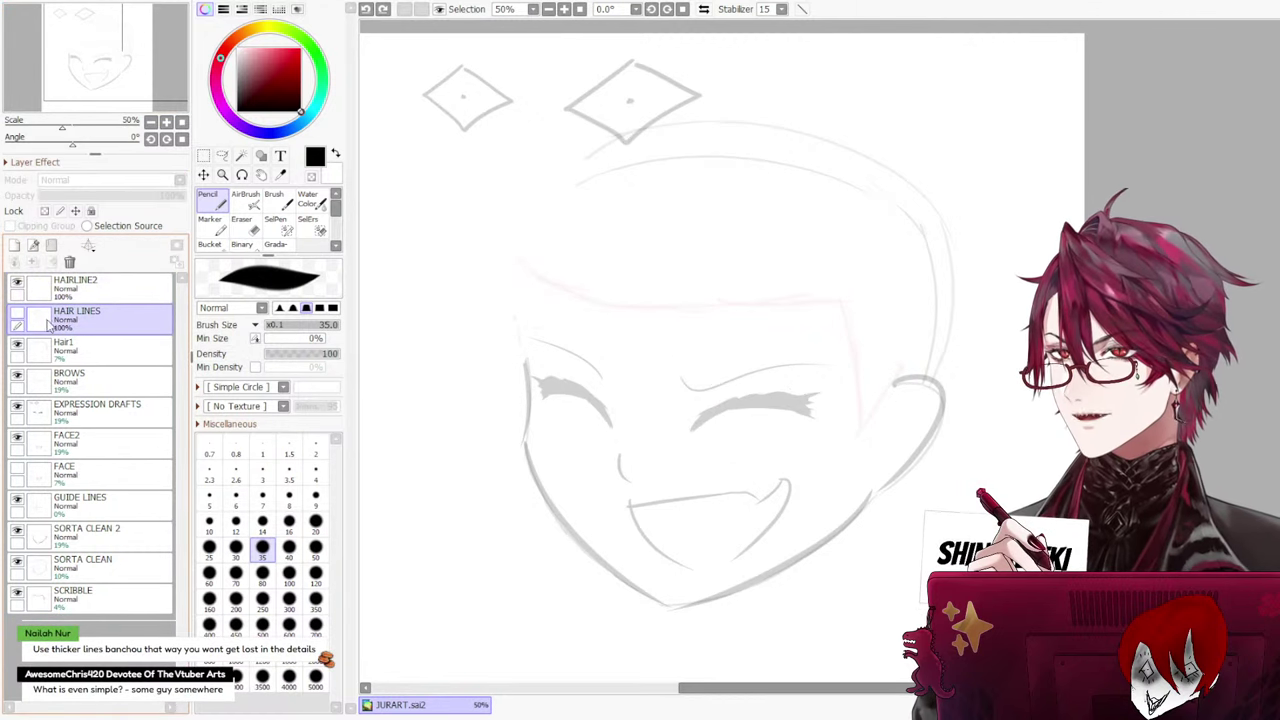
click(16, 314)
drag(185, 195, 100, 190)
Draw a thick Pencil strand from the crown down beside the nose, plus one from the mid-forehead meeting its lower end
drag(571, 180, 742, 164)
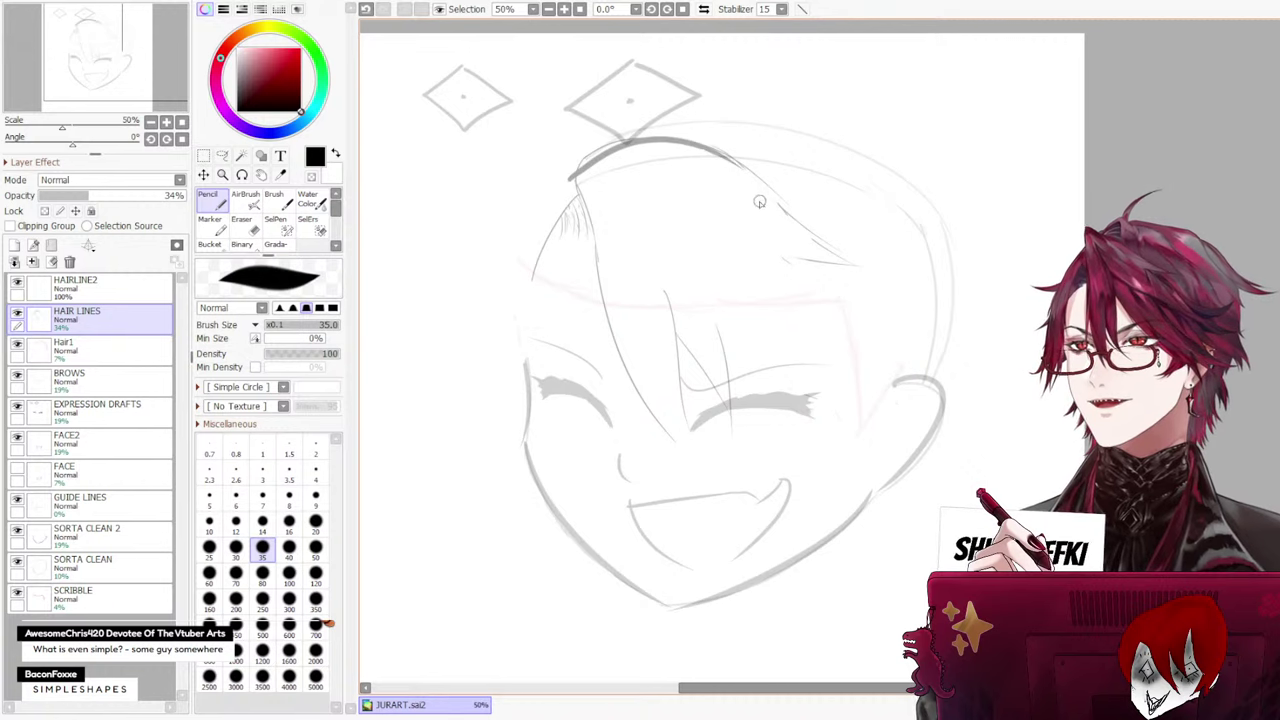
key(ctrl+z)
drag(591, 157, 637, 408)
key(ctrl+z)
drag(590, 152, 705, 490)
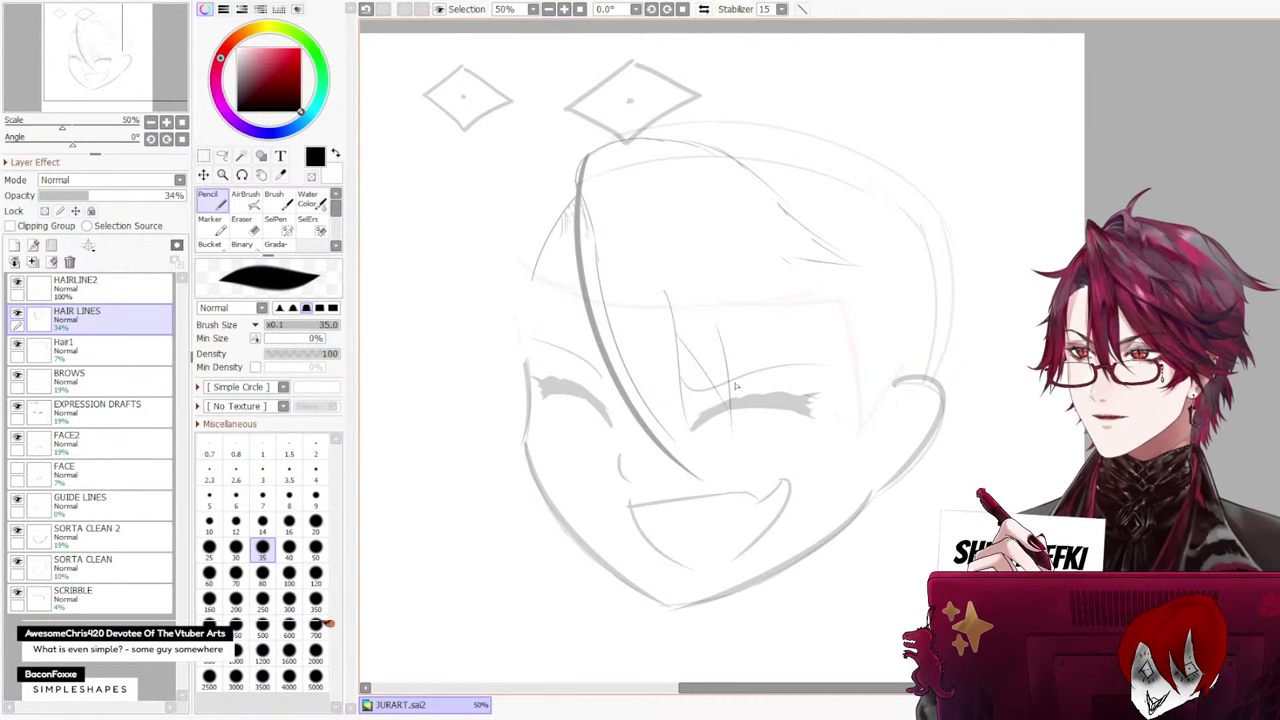
drag(661, 282, 688, 462)
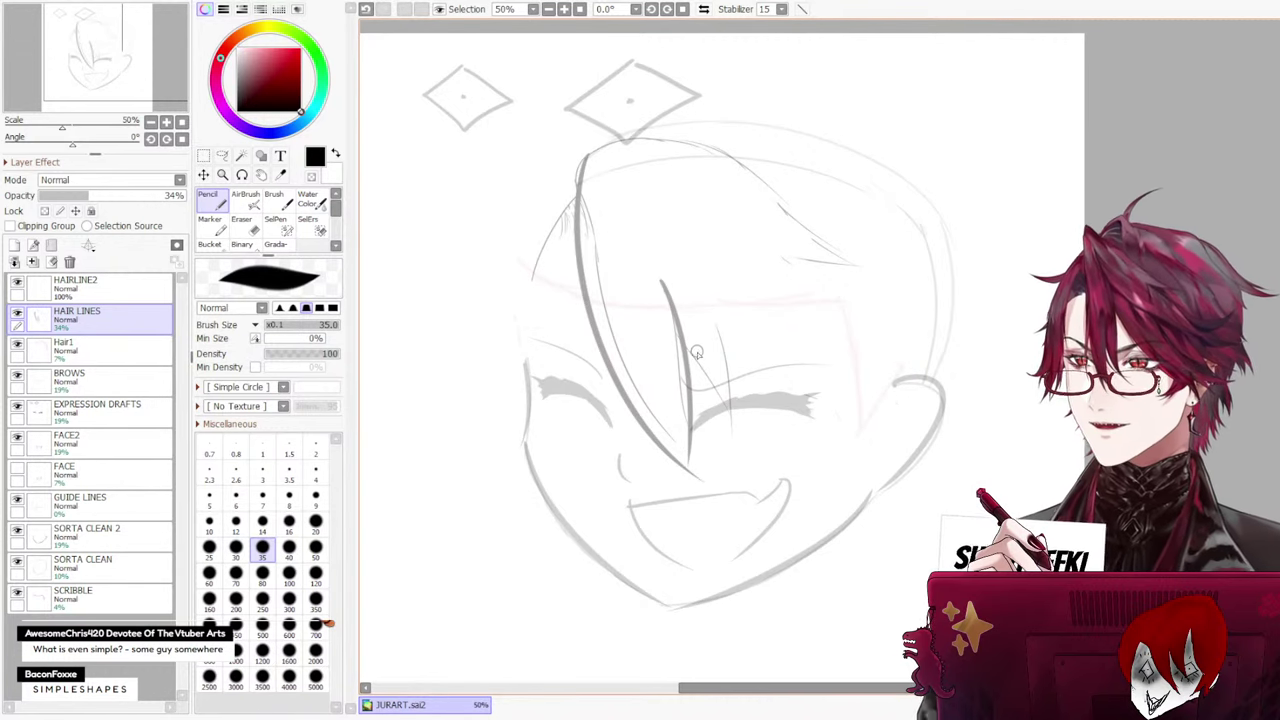
Try thick Pencil bang strands converging over the inner half of the right eye, undoing each version
drag(697, 352, 764, 424)
drag(713, 312, 760, 422)
key(ctrl+z)
drag(709, 287, 762, 424)
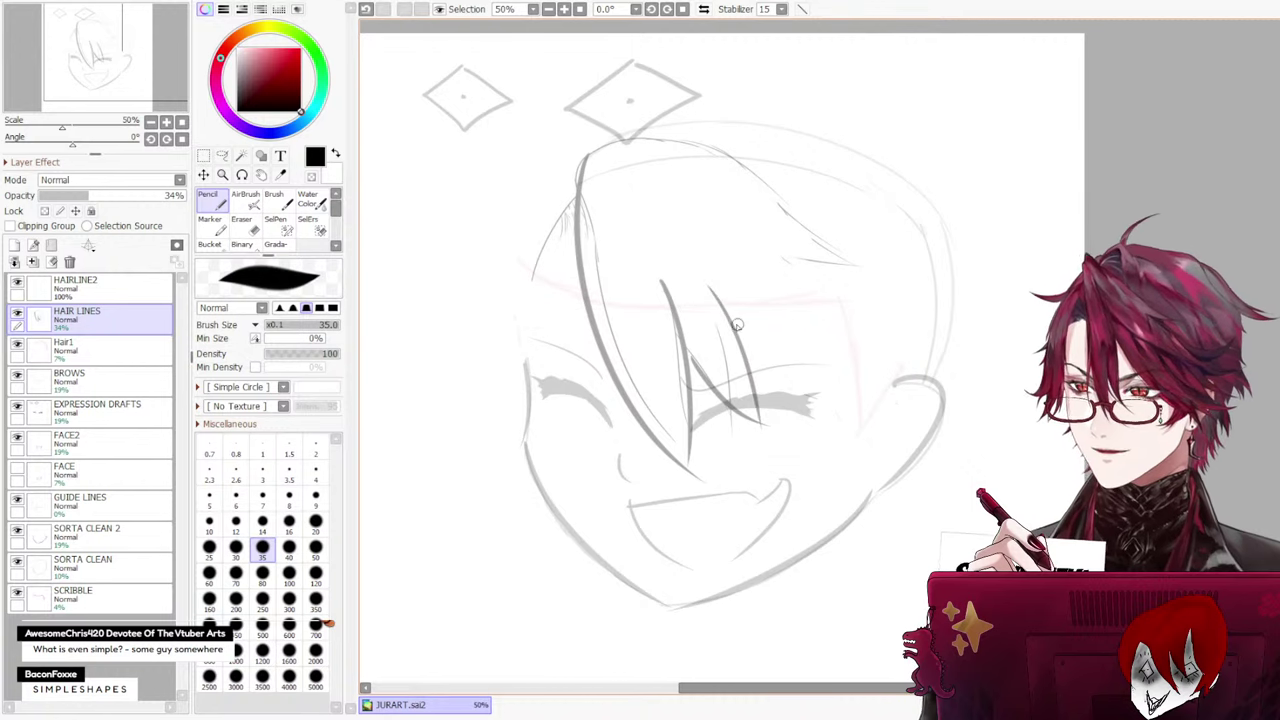
key(ctrl+z)
key(ctrl+z)
drag(697, 382, 728, 433)
key(ctrl+z)
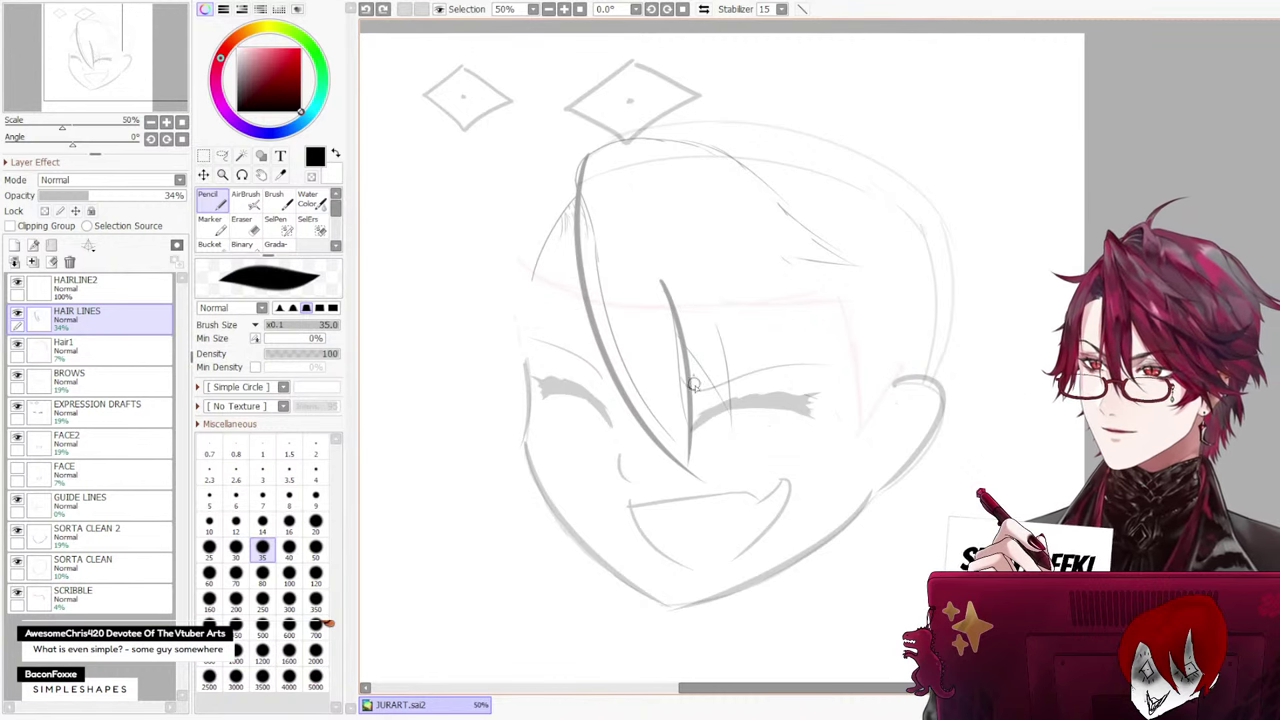
Draw two short Pencil strands converging at the right eye's inner corner, one branching from the middle bang and one from above the brow
drag(692, 376, 735, 433)
drag(700, 337, 737, 443)
key(ctrl+z)
key(ctrl+z)
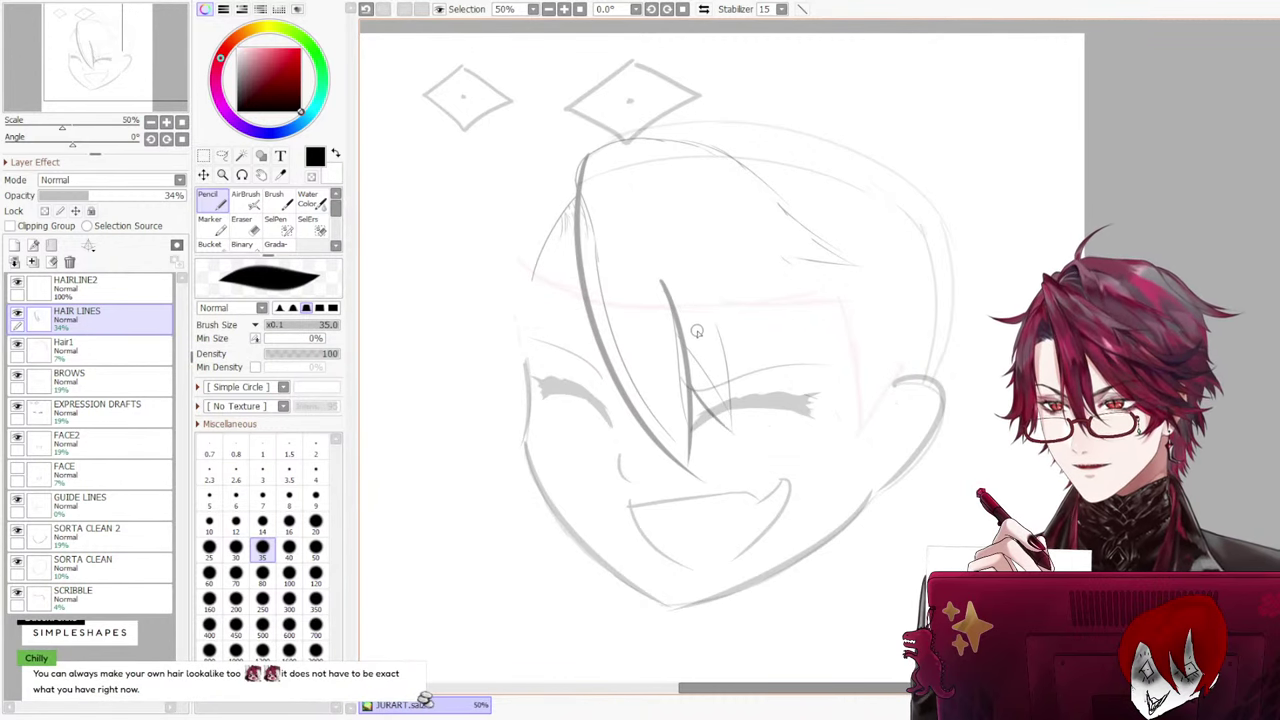
mouse_move(699, 331)
mouse_down()
mouse_move(740, 437)
mouse_move(732, 426)
mouse_up()
key(ctrl+z)
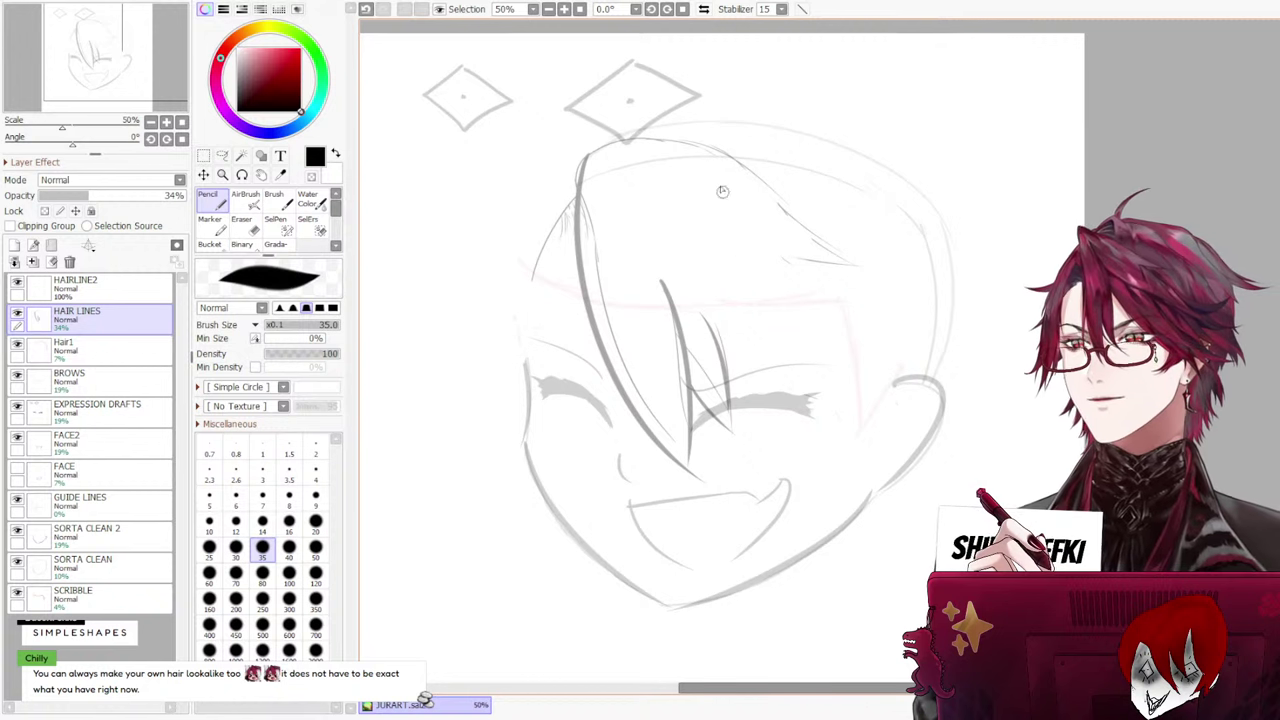
Try a thick Pencil crown outline from the parting over to the right side of the head, undoing each version
mouse_move(600, 167)
mouse_down()
mouse_move(851, 190)
mouse_move(900, 258)
mouse_up()
key(ctrl+z)
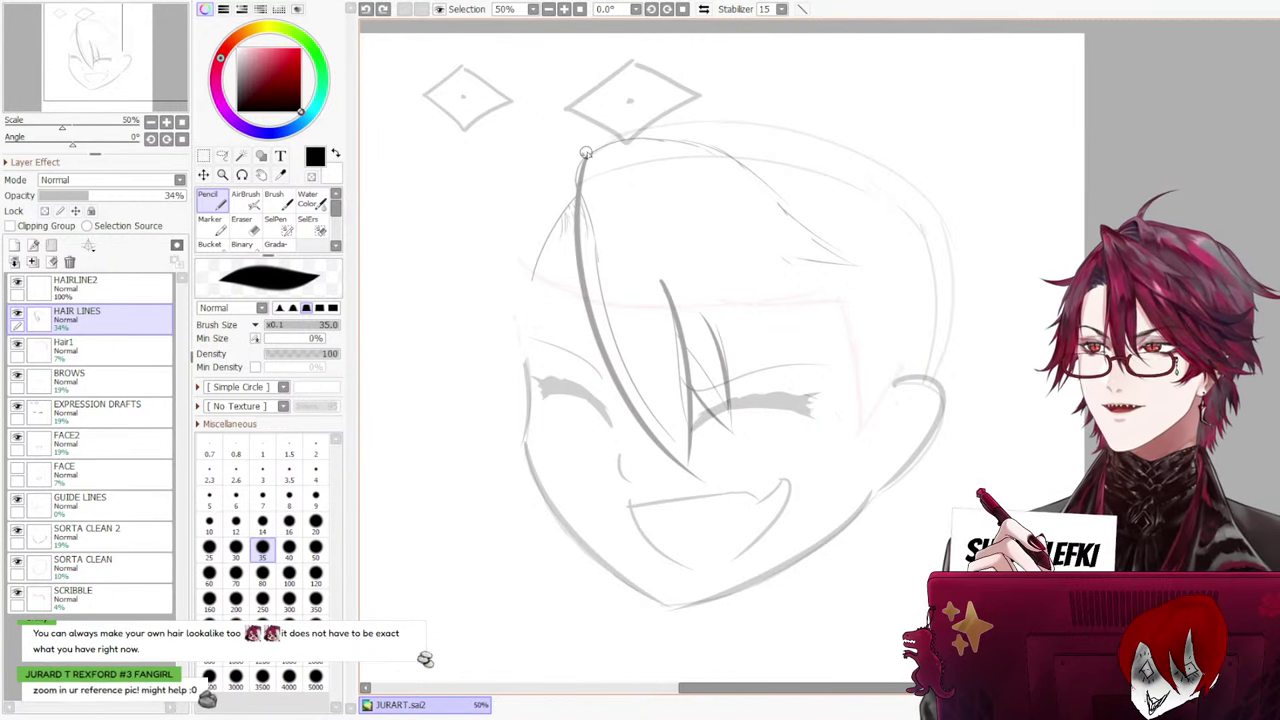
mouse_move(596, 152)
mouse_down()
mouse_move(840, 214)
mouse_move(767, 229)
mouse_move(953, 376)
mouse_up()
key(ctrl+z)
key(ctrl+z)
key(ctrl+z)
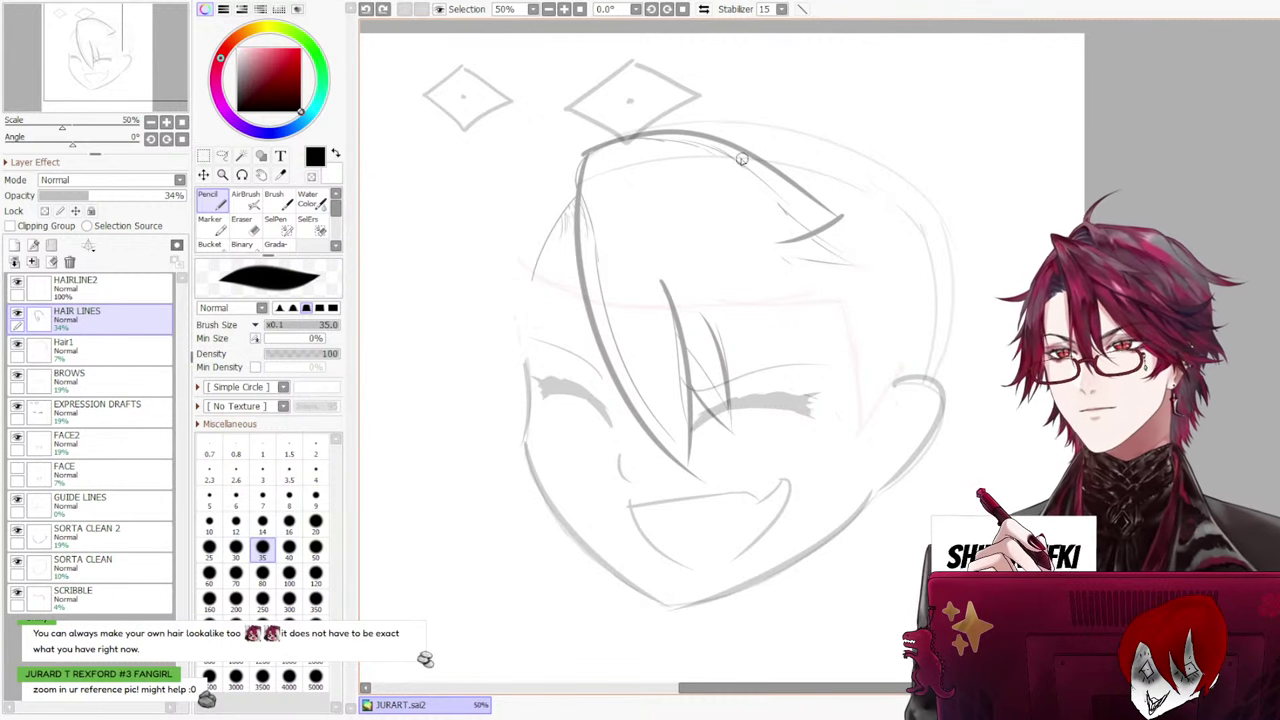
drag(587, 152, 830, 160)
key(ctrl+z)
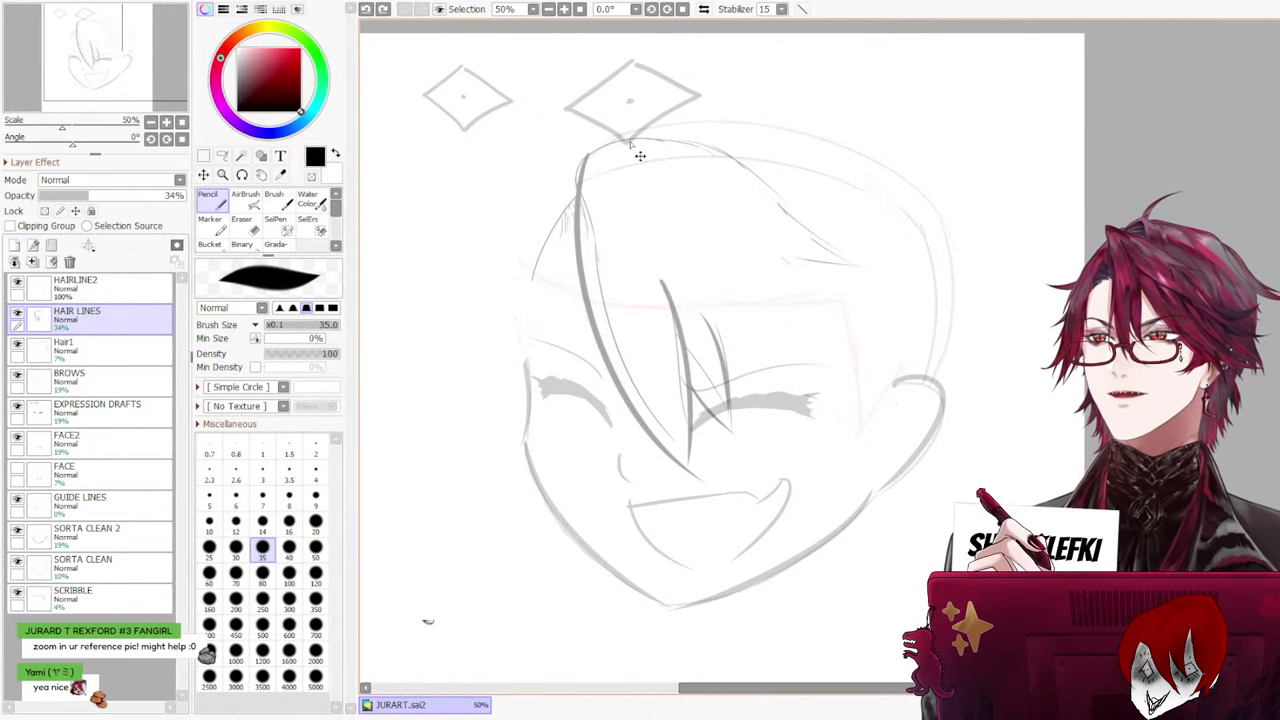
Draw the crown outline ending in a pointed tip near the right temple, plus a side strand running from it toward the ear
drag(590, 140, 884, 257)
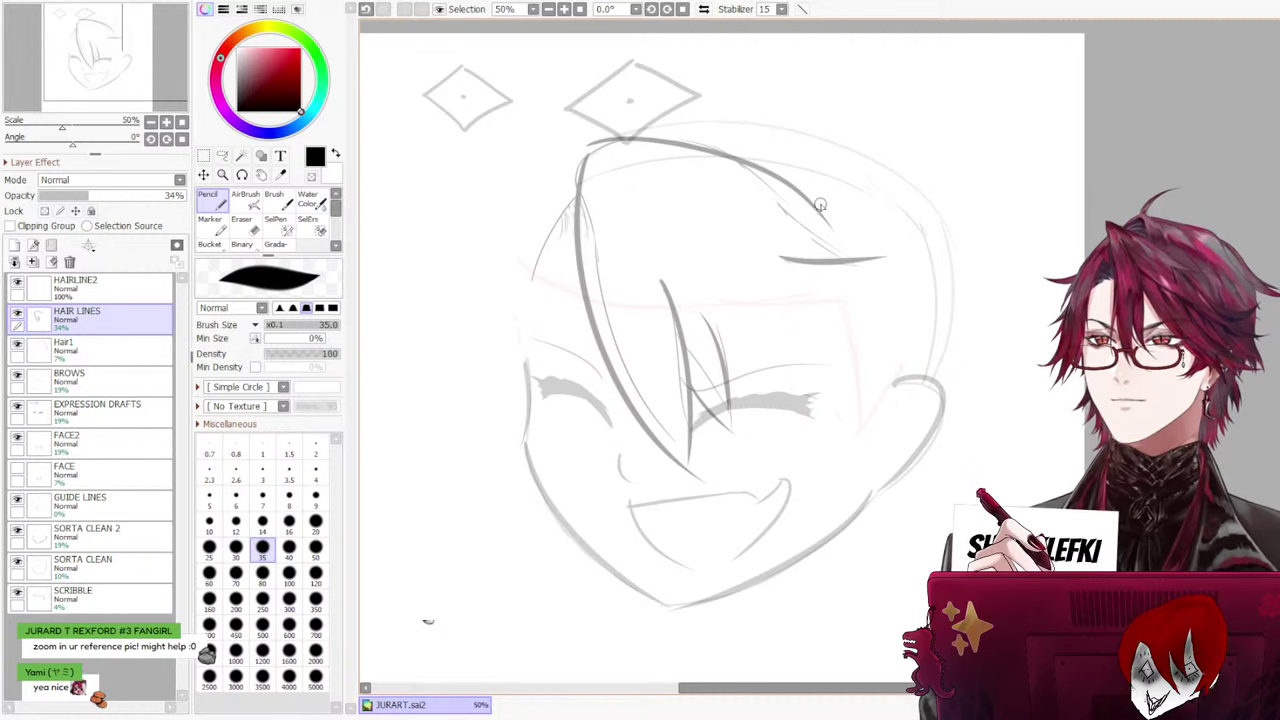
mouse_move(822, 210)
mouse_down()
mouse_move(888, 254)
mouse_move(851, 243)
mouse_move(890, 258)
mouse_move(960, 395)
mouse_up()
key(ctrl+z)
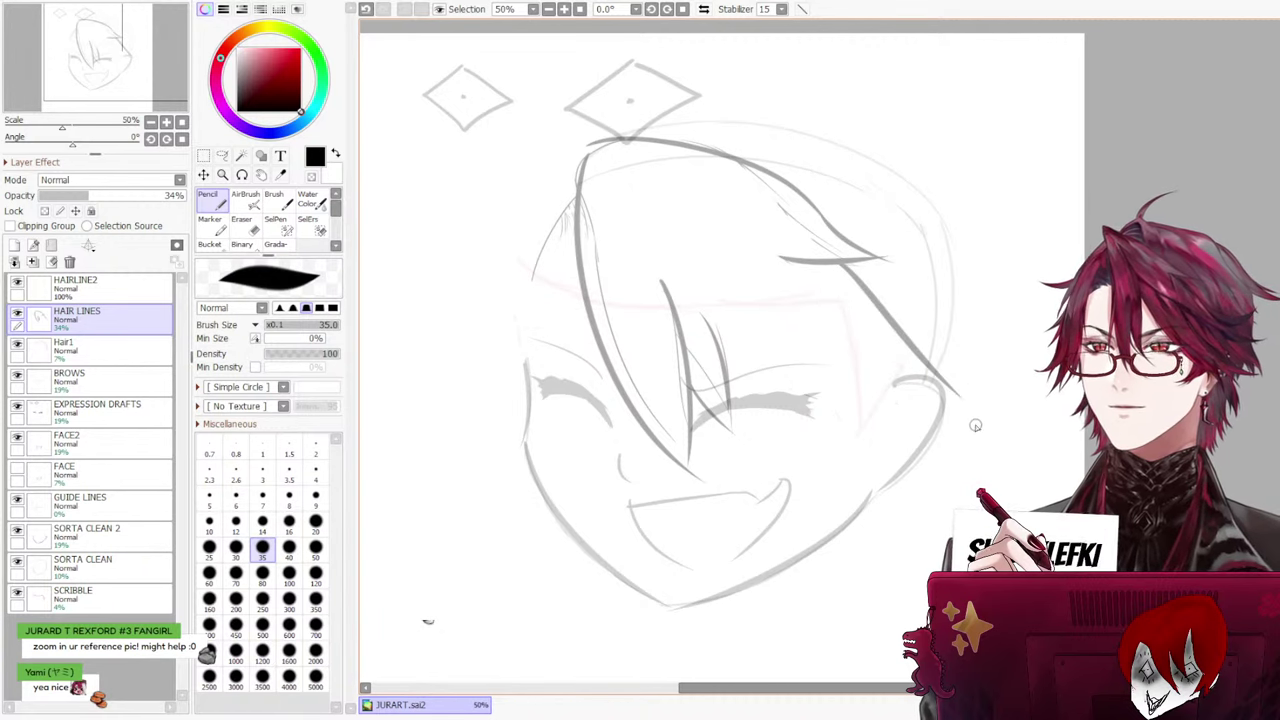
key(ctrl+z)
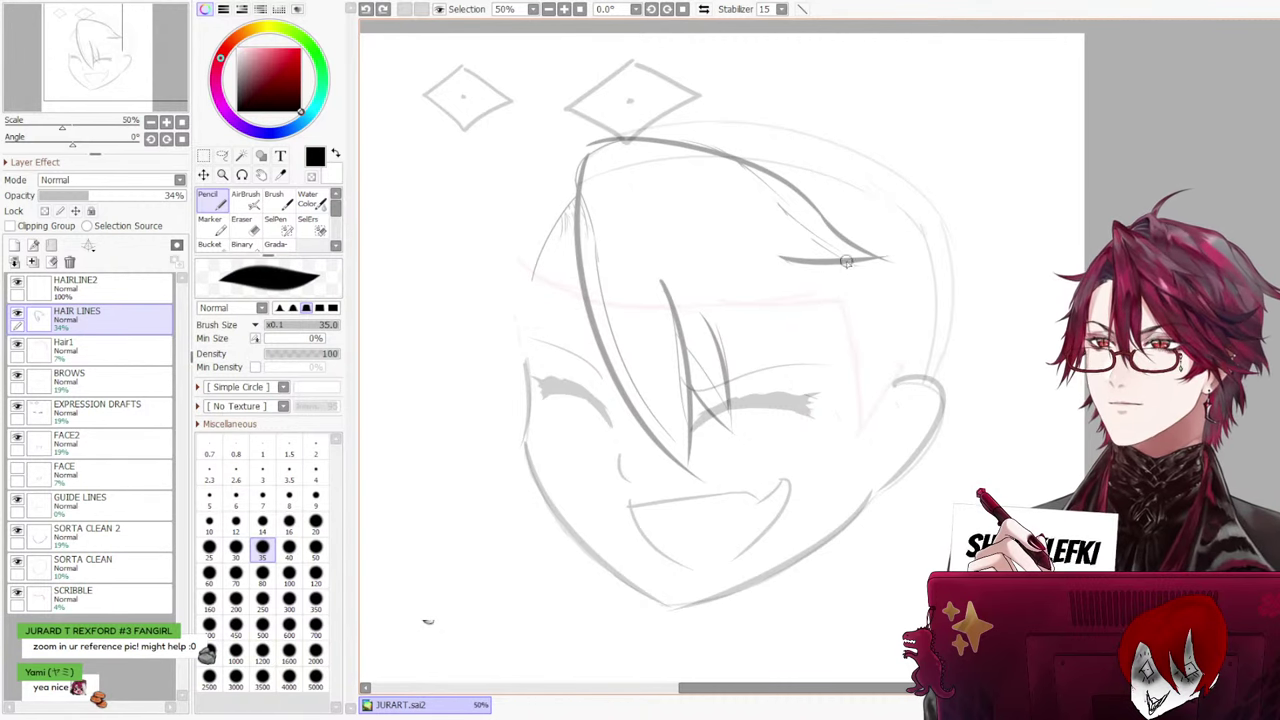
drag(860, 261, 950, 352)
key(ctrl+z)
drag(825, 256, 924, 356)
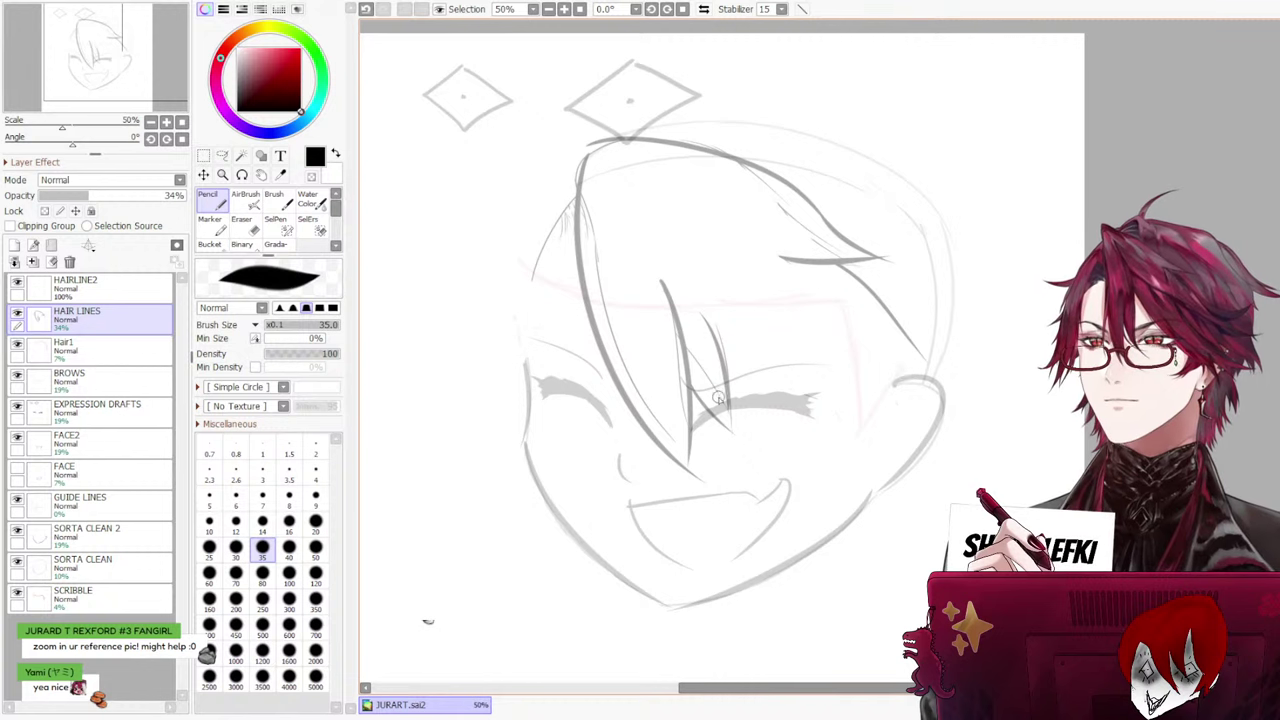
Draw thick Pencil bang strands sweeping from above the right eye across the brow toward the ear
drag(732, 390, 922, 408)
key(ctrl+z)
drag(732, 396, 866, 428)
key(ctrl+z)
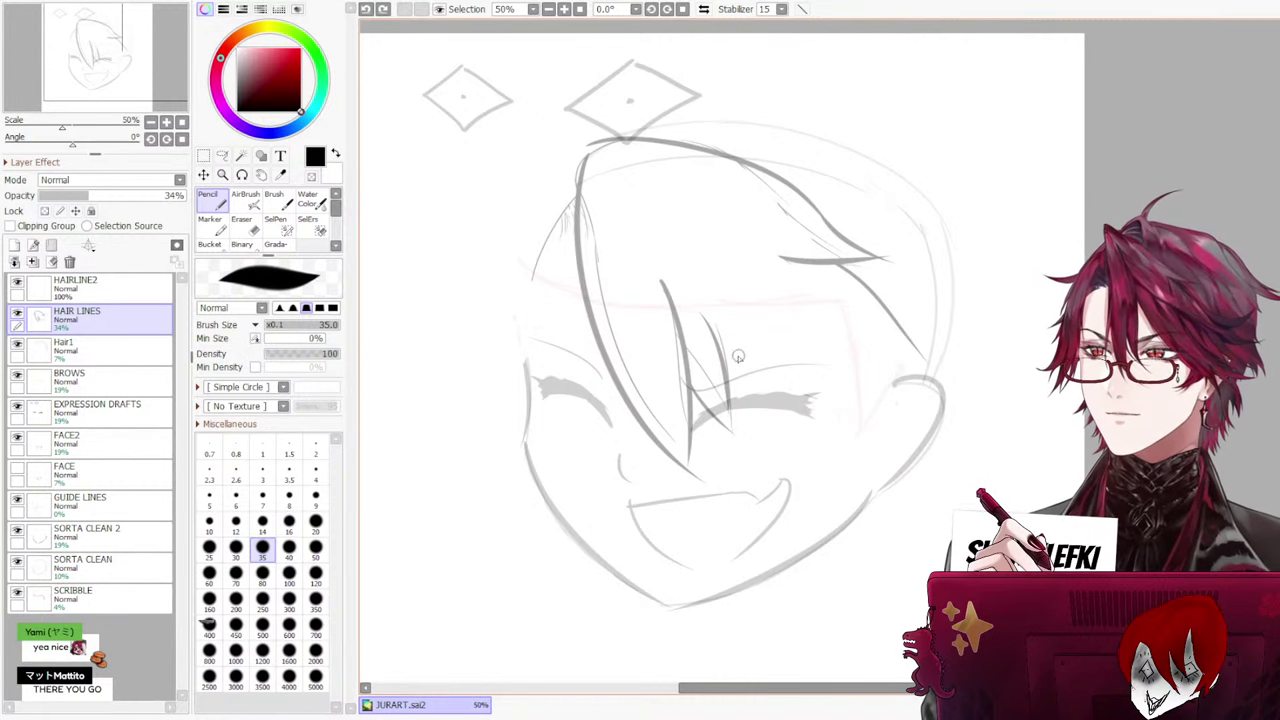
drag(723, 358, 852, 392)
drag(780, 302, 876, 392)
key(ctrl+z)
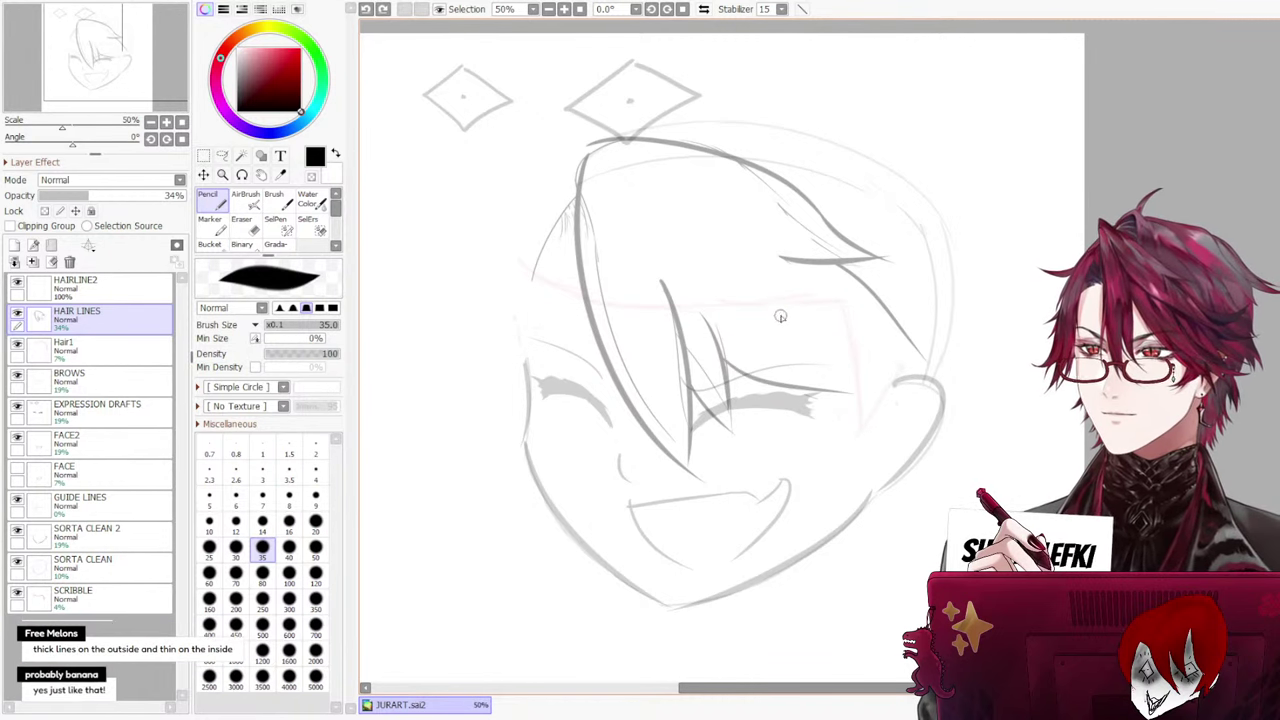
drag(780, 316, 858, 392)
drag(791, 343, 928, 372)
key(ctrl+z)
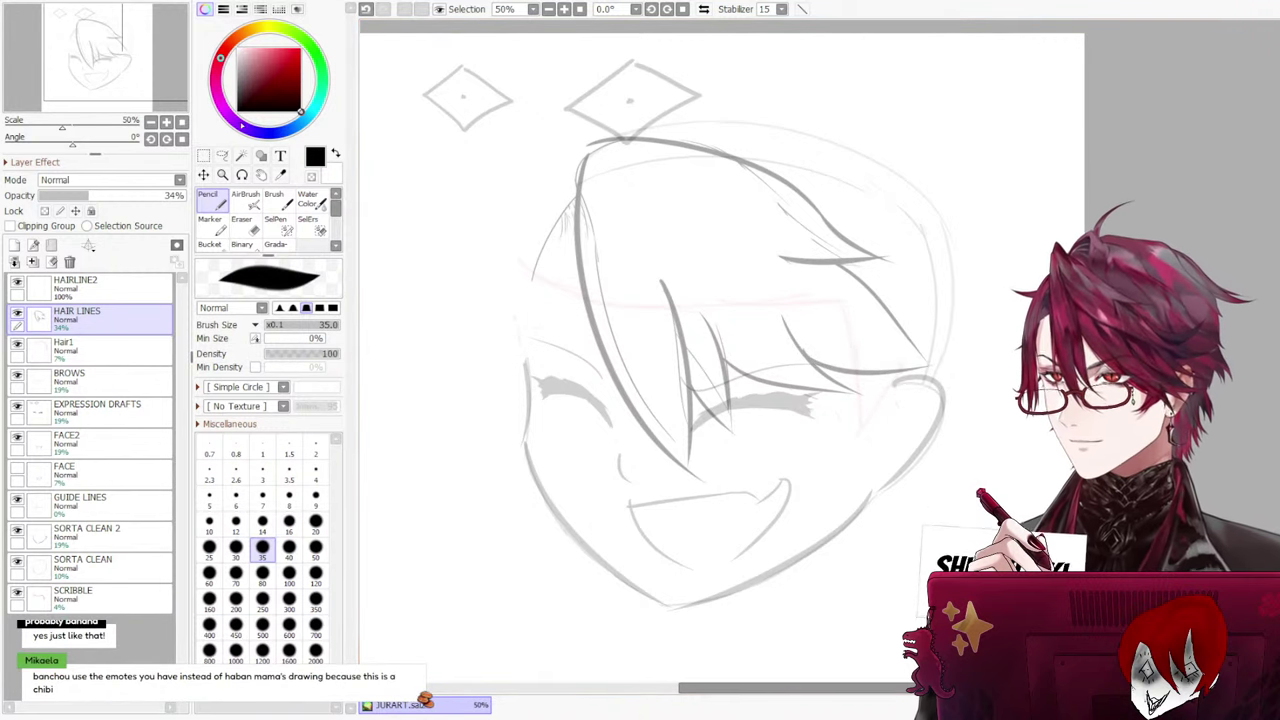
Toggle the visibility of the HAIRLINE2 and HAIR LINES layers to check which one holds the thick strands
click(100, 345)
click(107, 293)
click(75, 318)
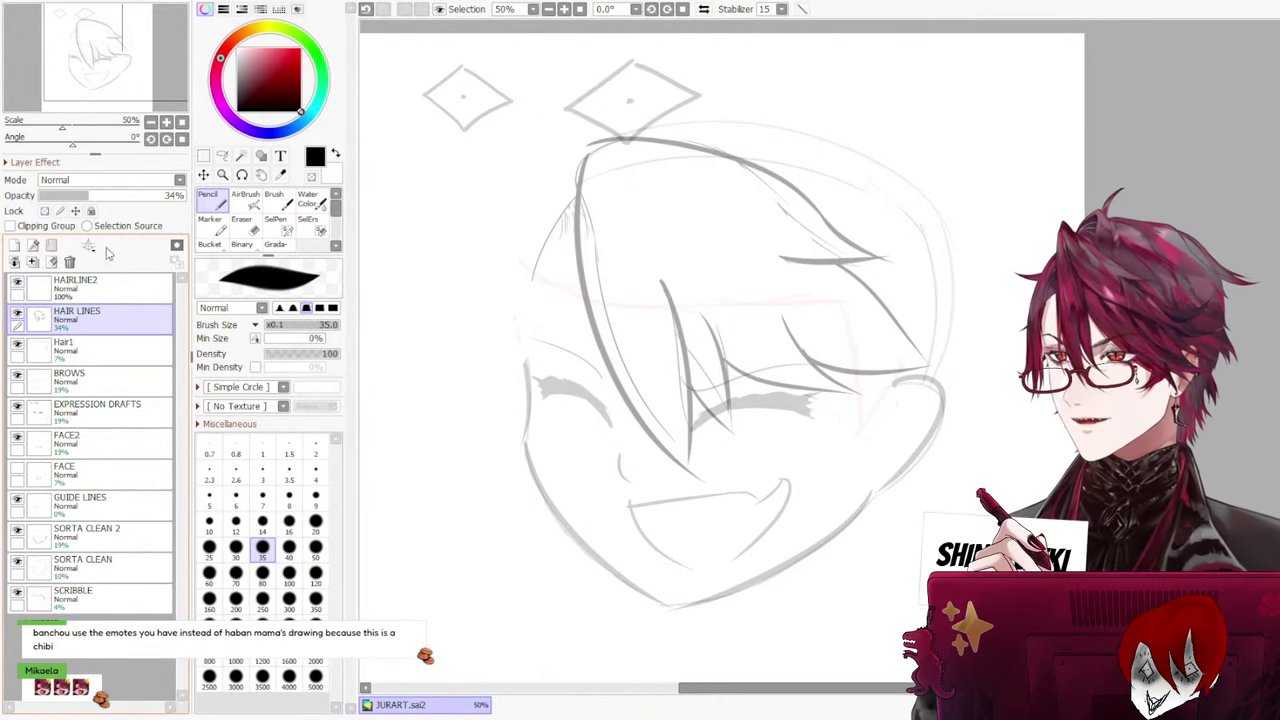
click(15, 312)
click(60, 282)
click(17, 282)
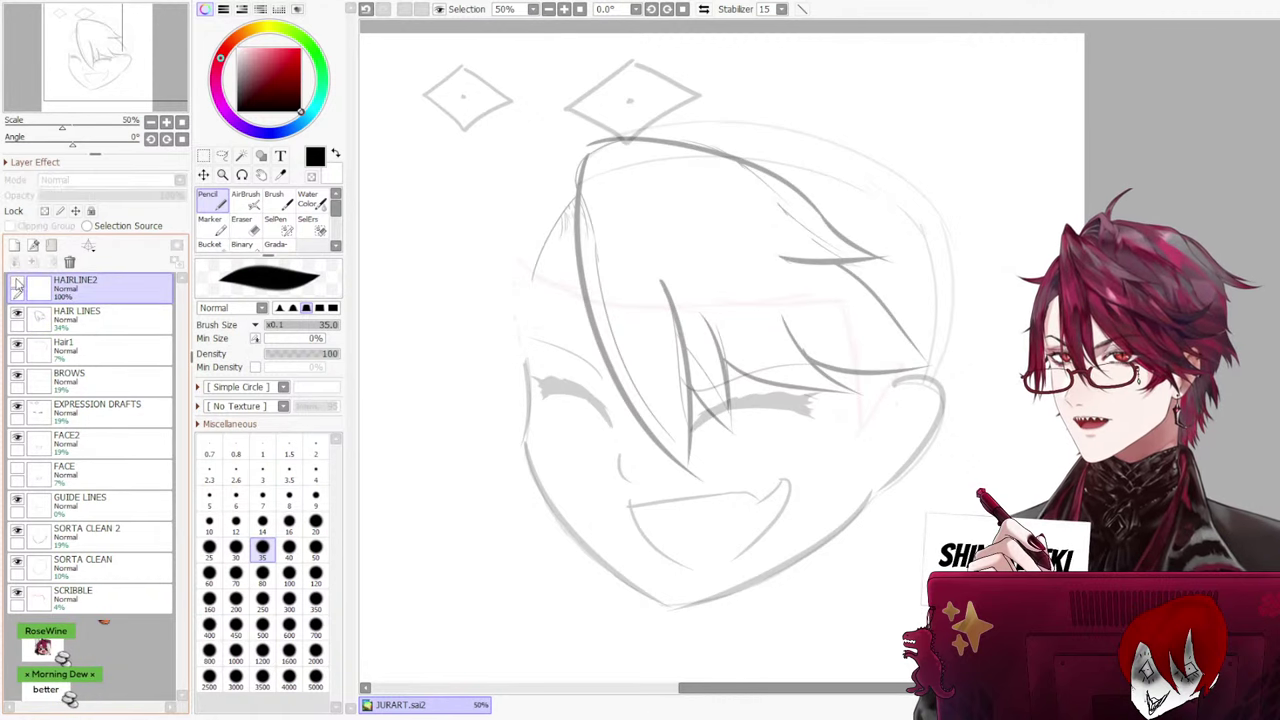
click(17, 282)
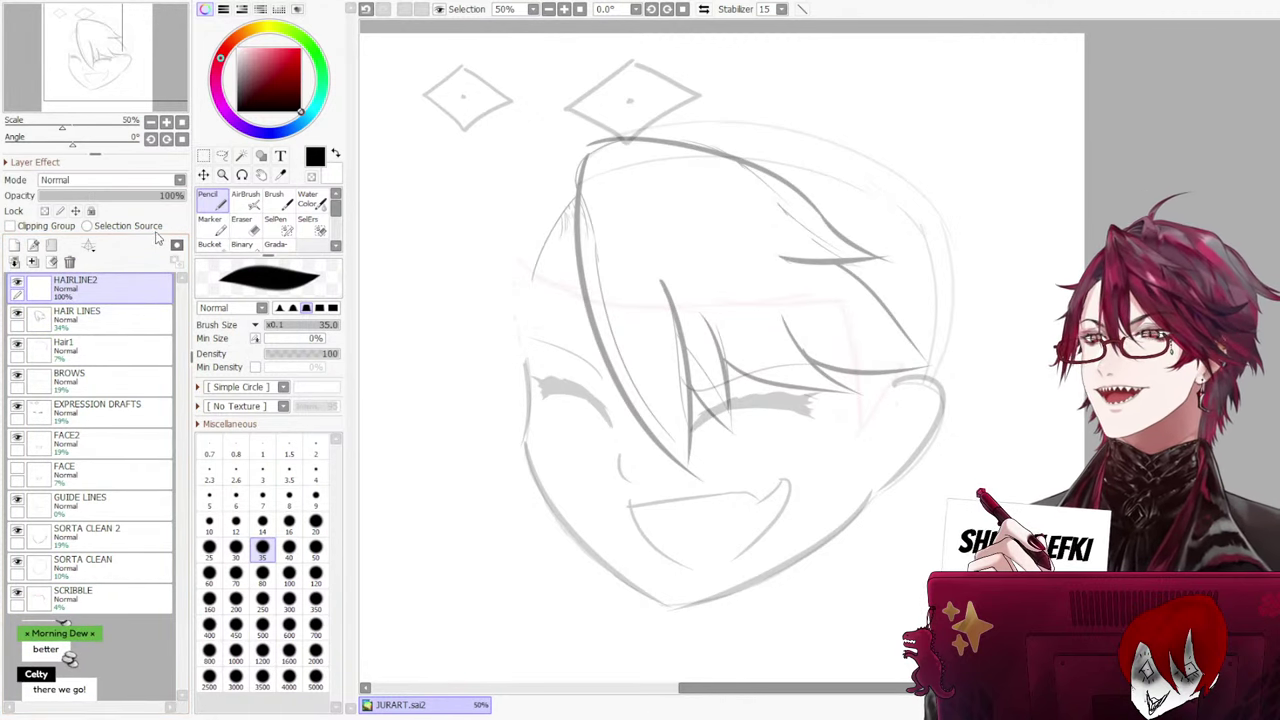
key(e)
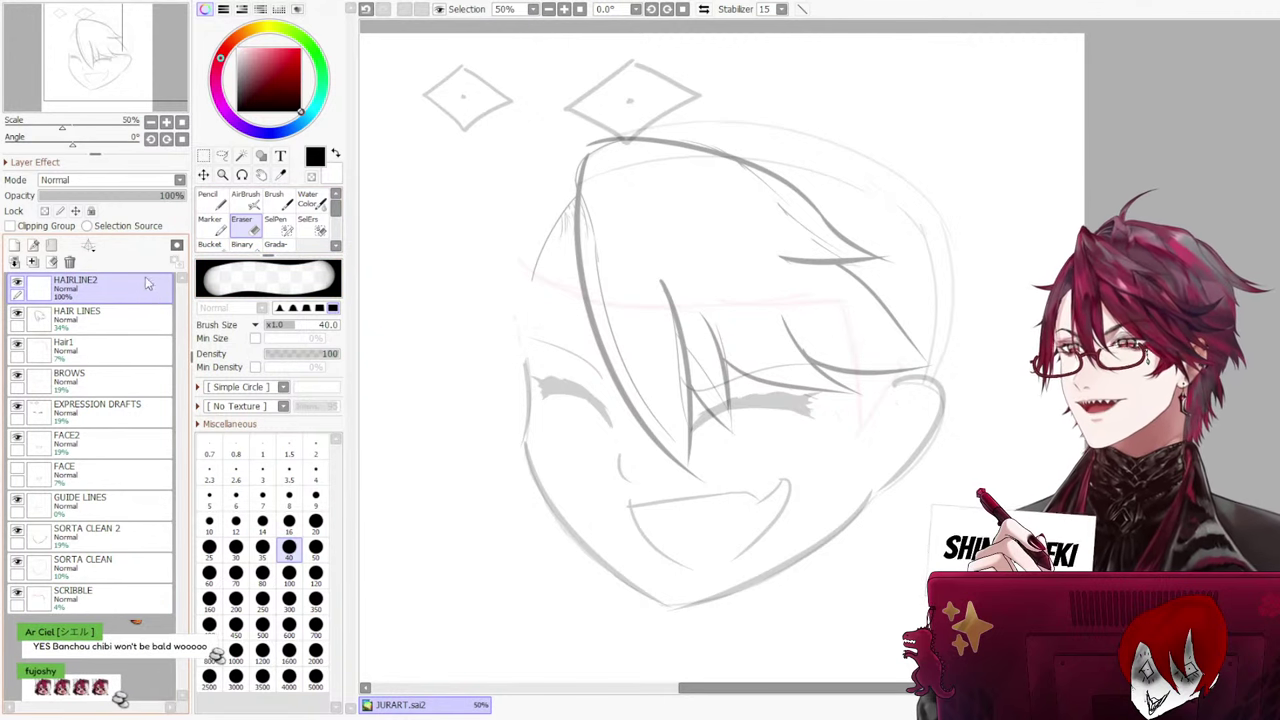
click(112, 318)
click(16, 314)
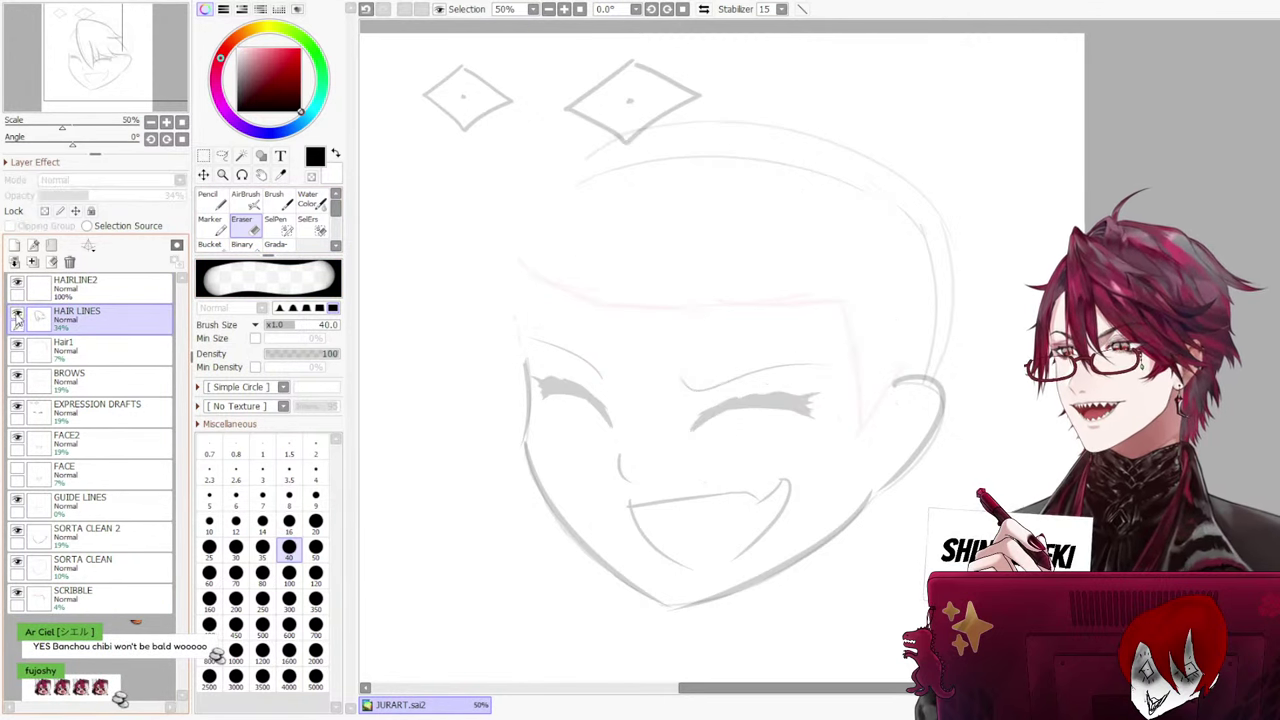
click(16, 314)
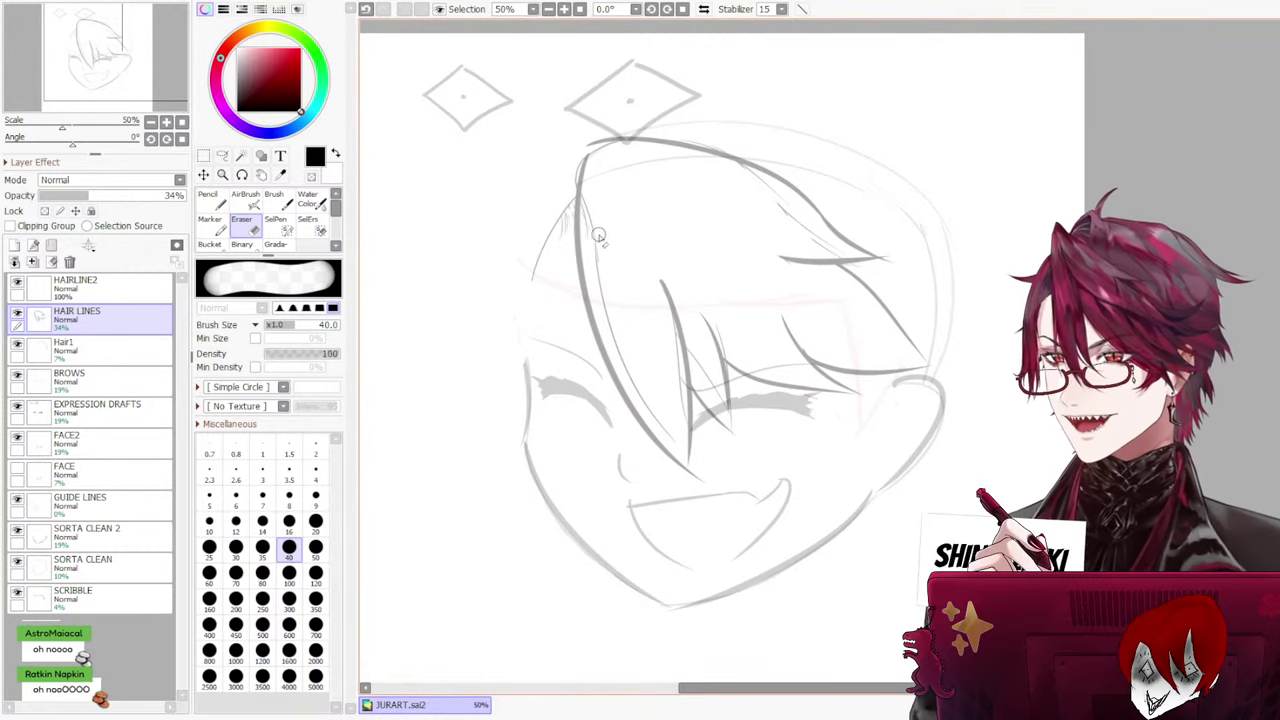
Erase the thin old strands on HAIR LINES and raise the layer's opacity to 58%, then 100%
click(91, 197)
drag(91, 197, 126, 197)
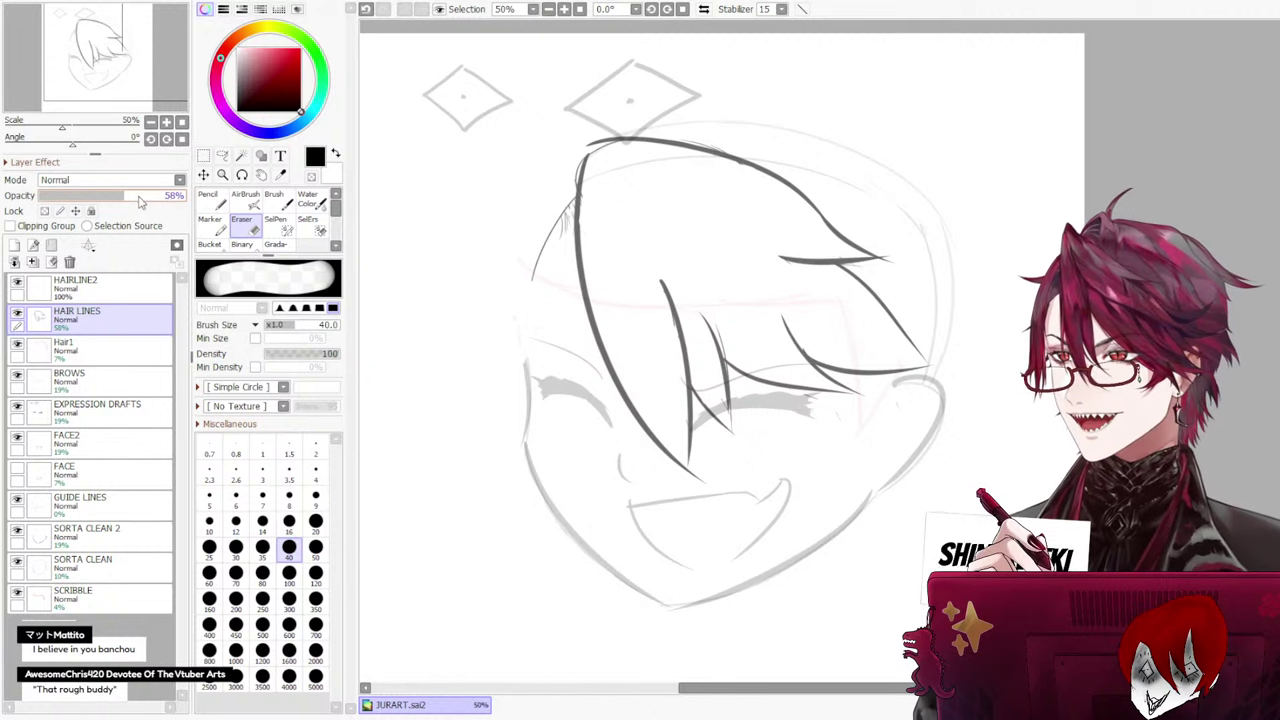
drag(136, 195, 206, 197)
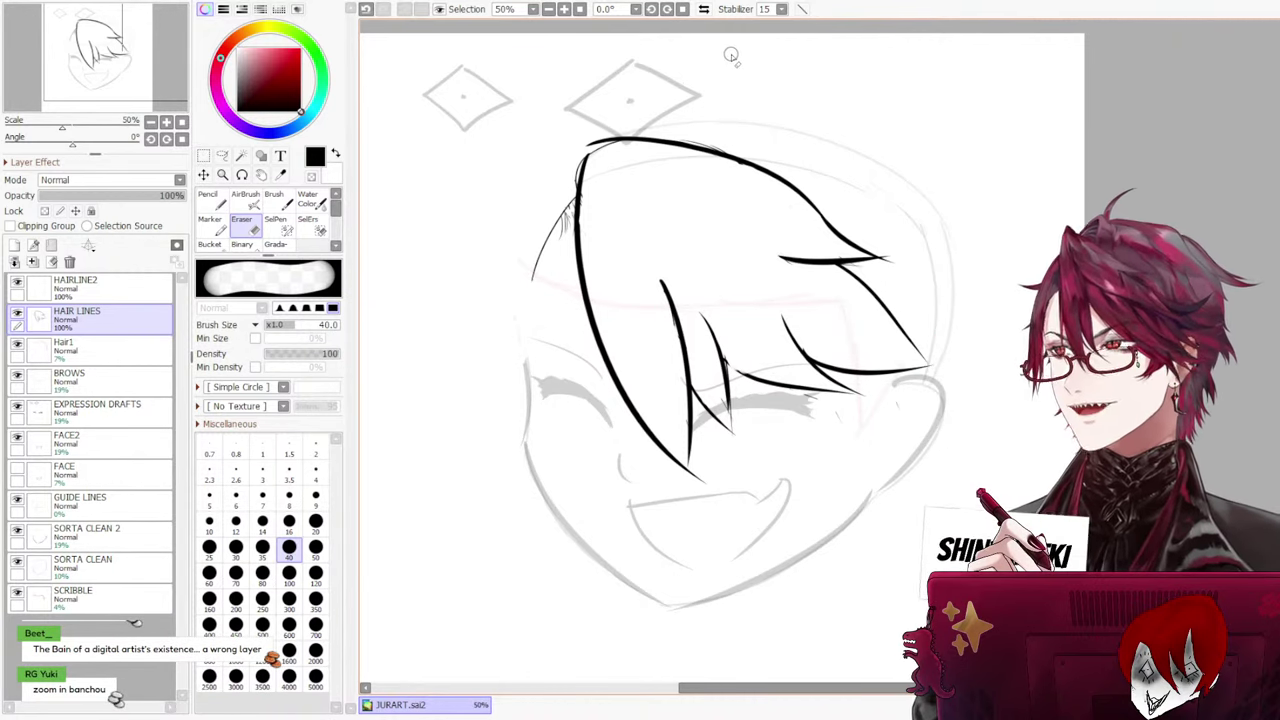
Undo the erasures, opacity changes and thick strands on HAIR LINES back to the thin original hair sketch
key(ctrl+z)
key(ctrl+z)
key(ctrl+z)
key(ctrl+z)
key(ctrl+z)
key(ctrl+z)
key(ctrl+z)
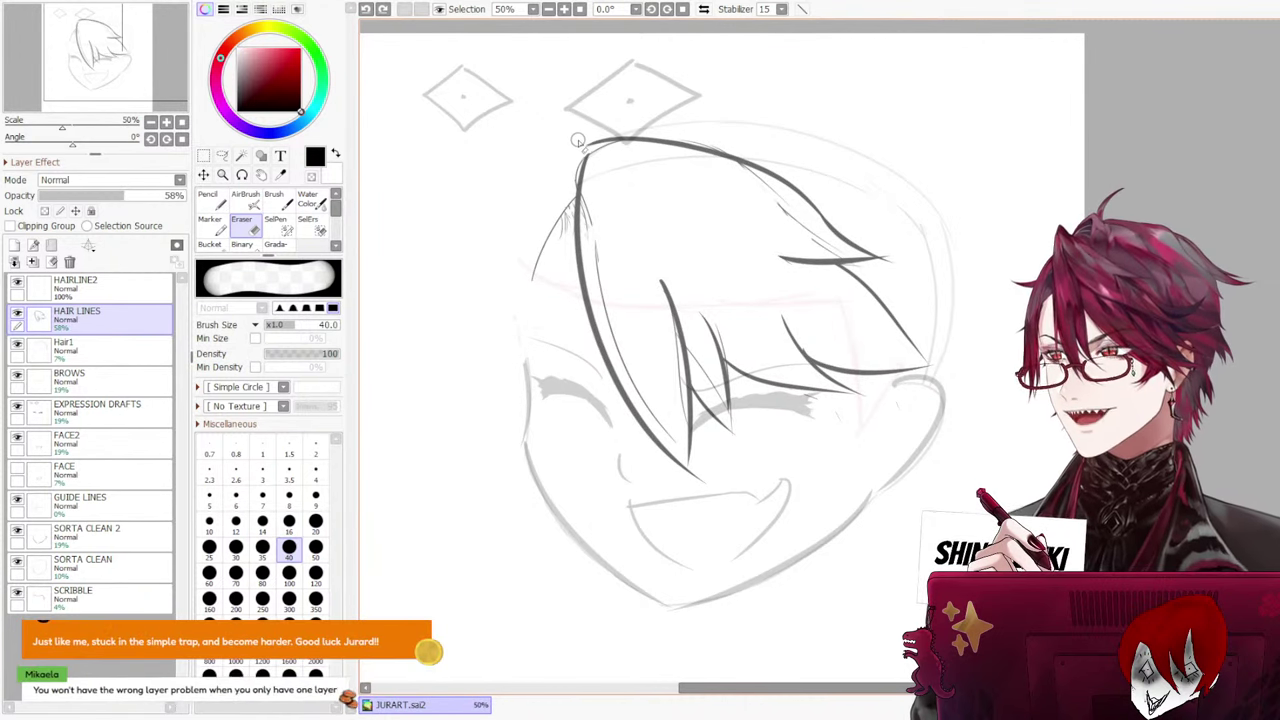
key(ctrl+z)
key(ctrl+z)
key(ctrl+z)
key(ctrl+z)
key(ctrl+z)
key(ctrl+z)
key(ctrl+z)
key(ctrl+z)
key(ctrl+z)
key(ctrl+z)
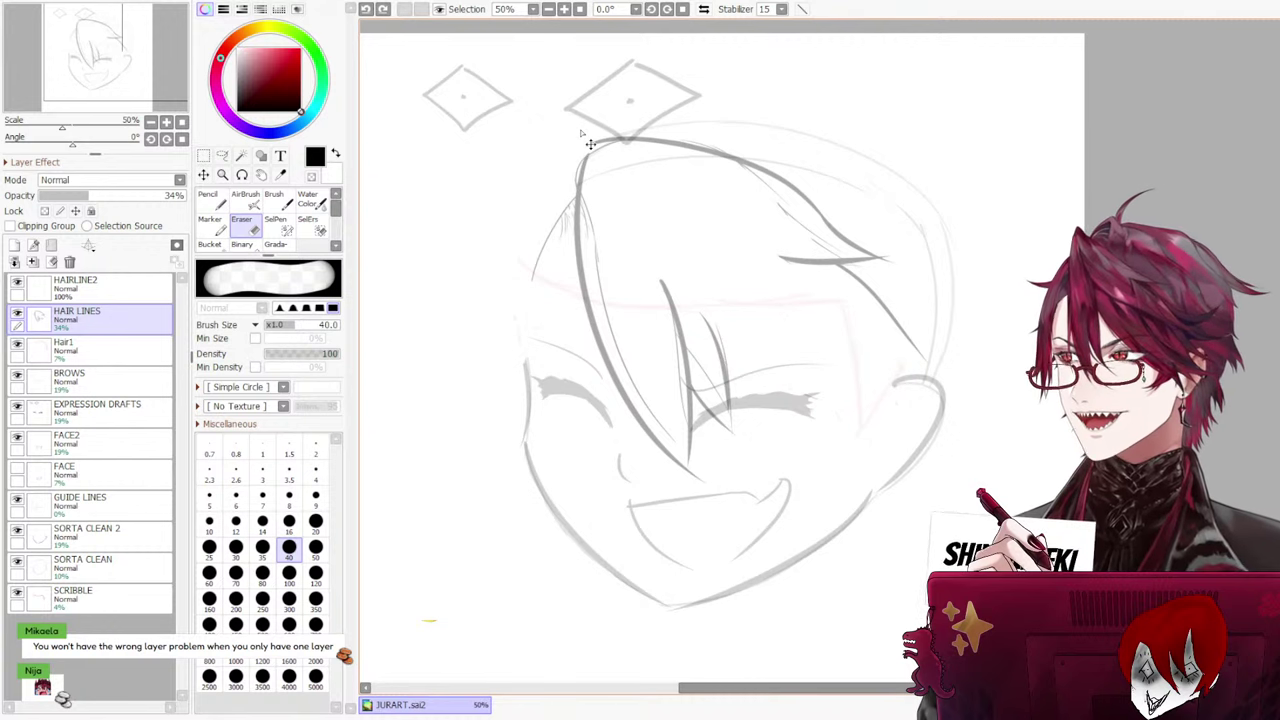
key(0)
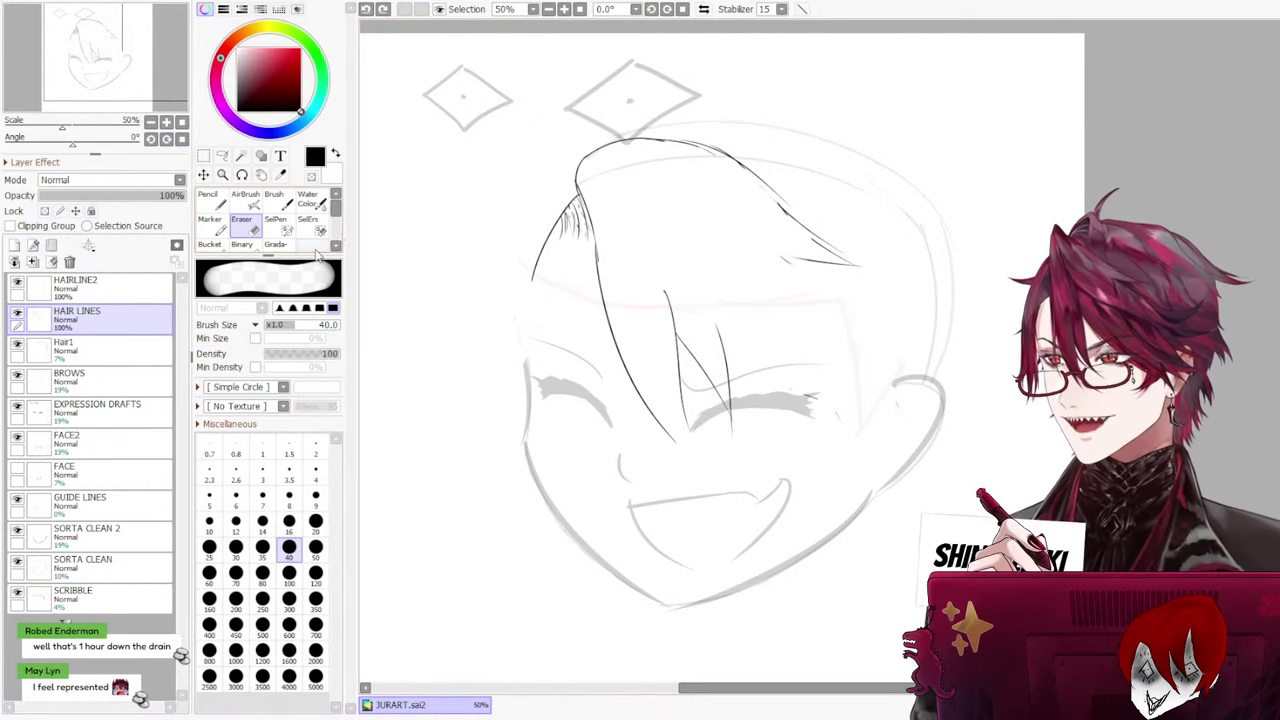
Check HAIRLINE2's visibility, lower the HAIR LINES opacity to 36%, and make HAIRLINE2 the active layer
click(90, 276)
click(17, 285)
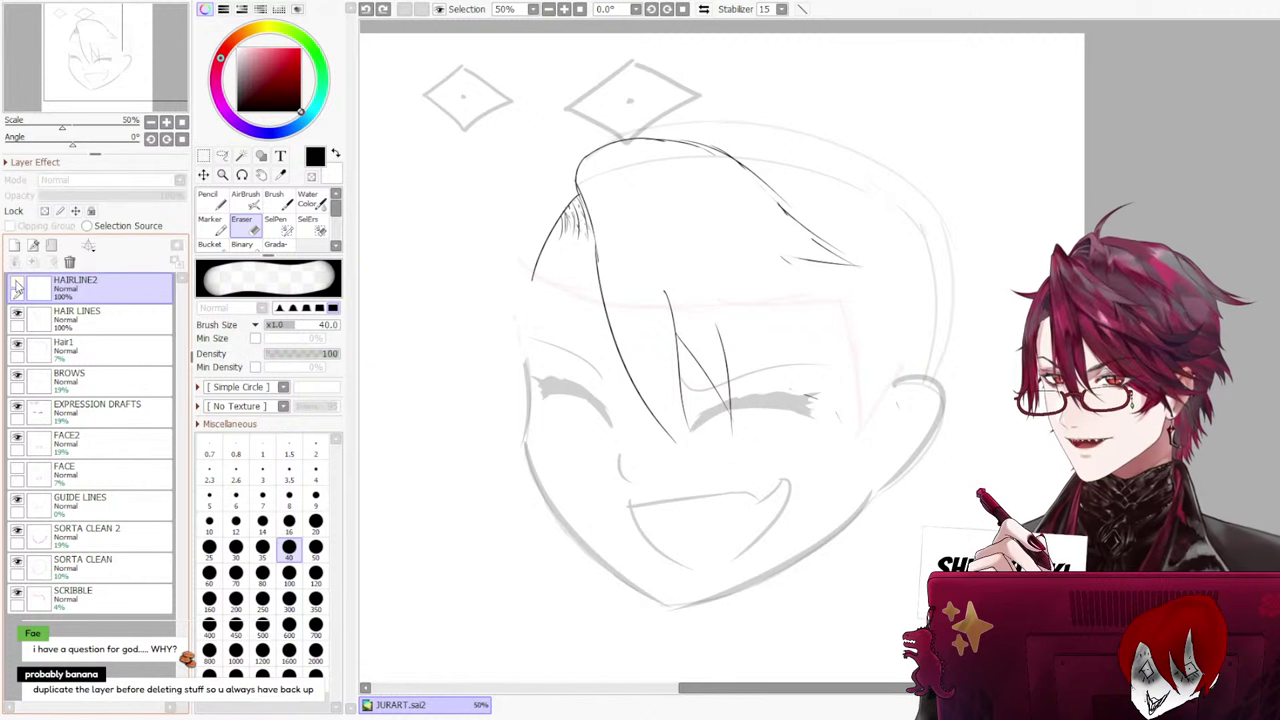
click(17, 286)
click(90, 316)
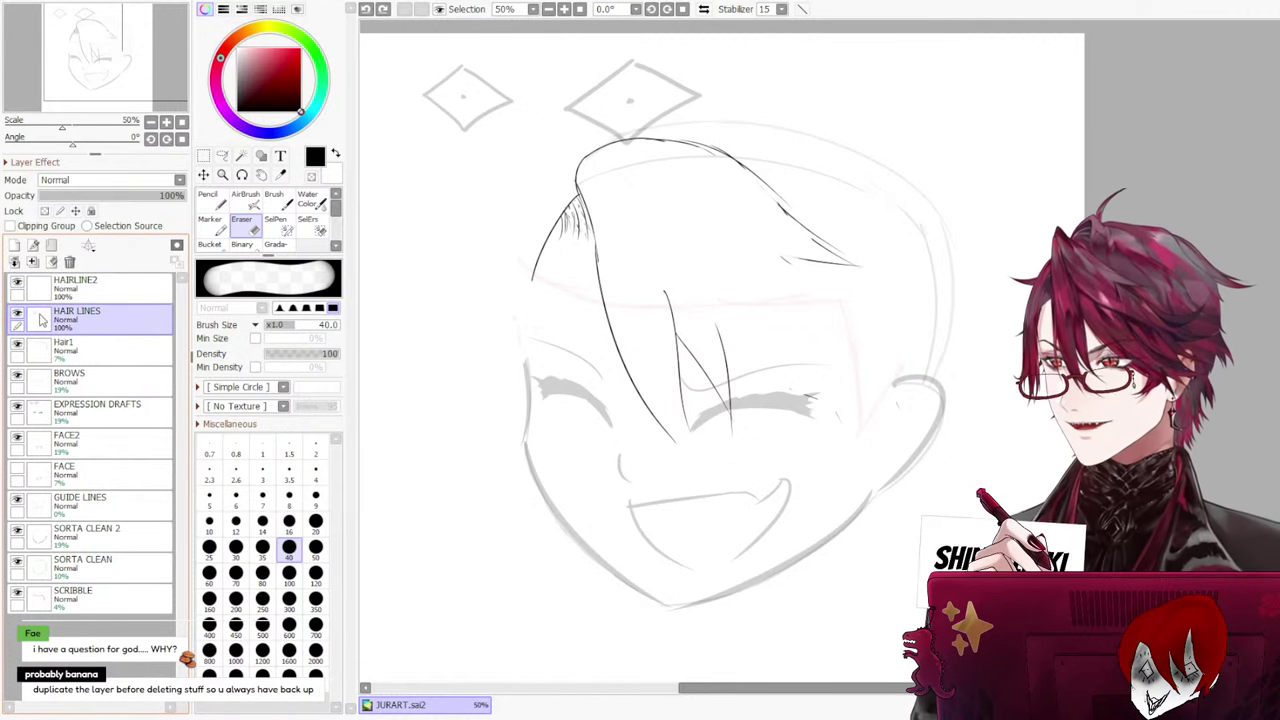
mouse_move(150, 195)
mouse_down()
mouse_move(70, 196)
mouse_move(170, 196)
mouse_move(102, 197)
mouse_up()
click(90, 285)
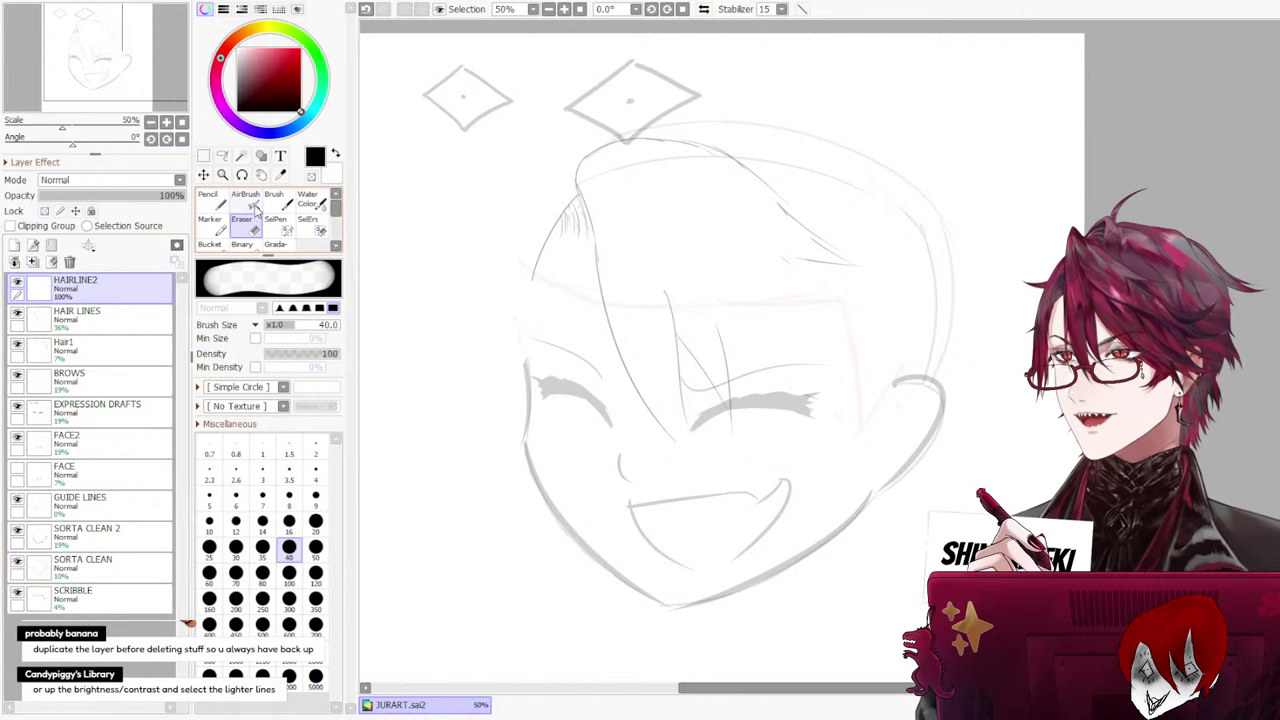
Draw a thick size 35 Pencil bang strand on HAIRLINE2, curving from the parting down between the eyes
click(212, 200)
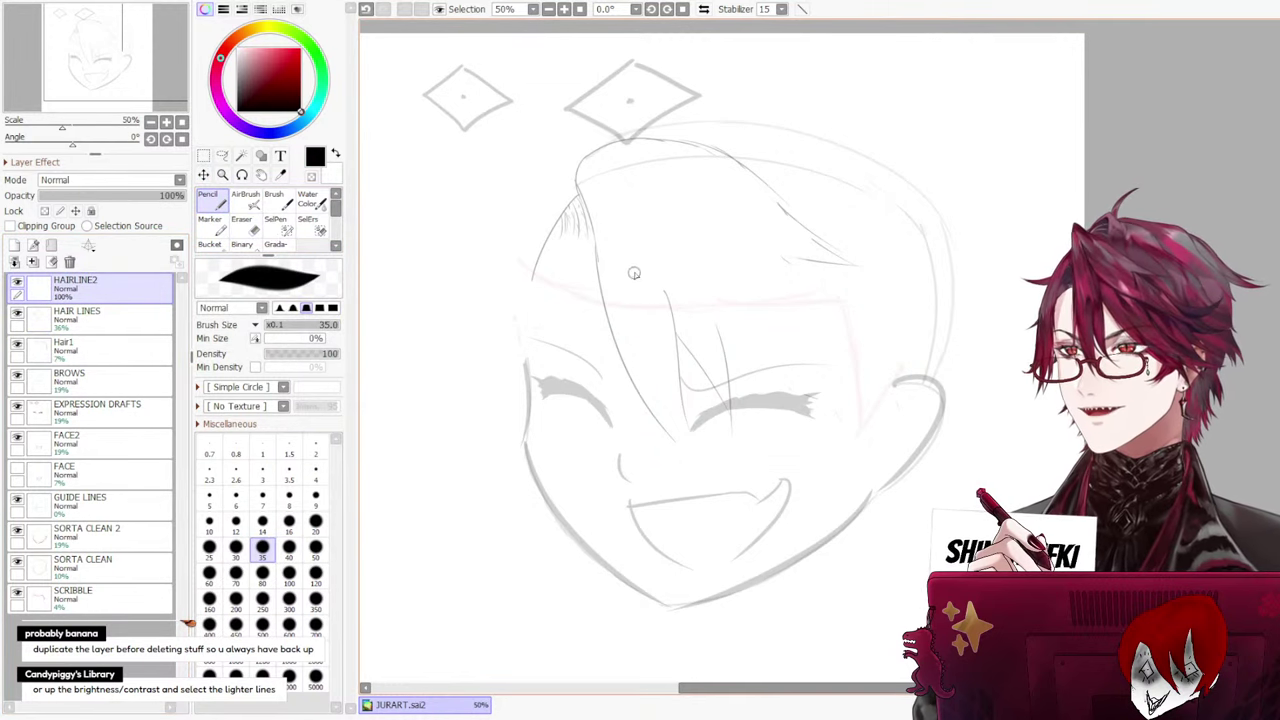
mouse_move(570, 183)
mouse_down()
mouse_move(595, 234)
mouse_move(614, 371)
mouse_up()
key(ctrl+z)
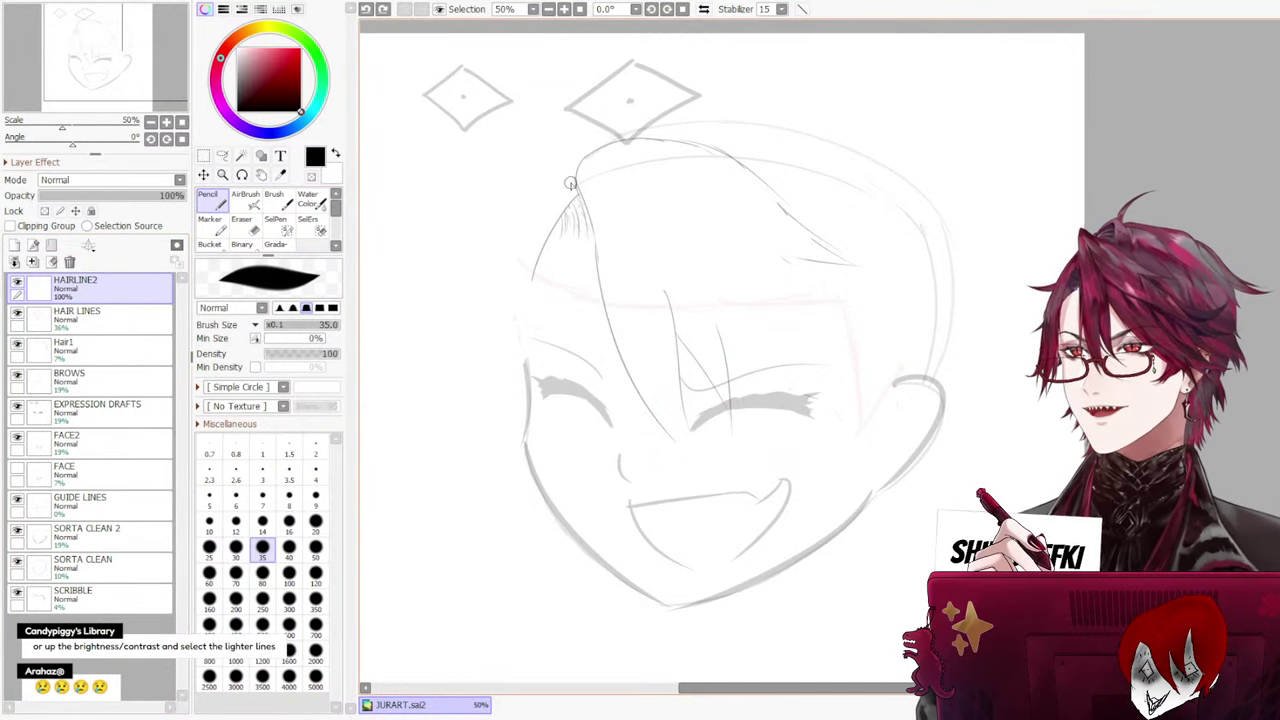
drag(570, 180, 660, 400)
key(ctrl+z)
drag(568, 181, 660, 405)
key(ctrl+z)
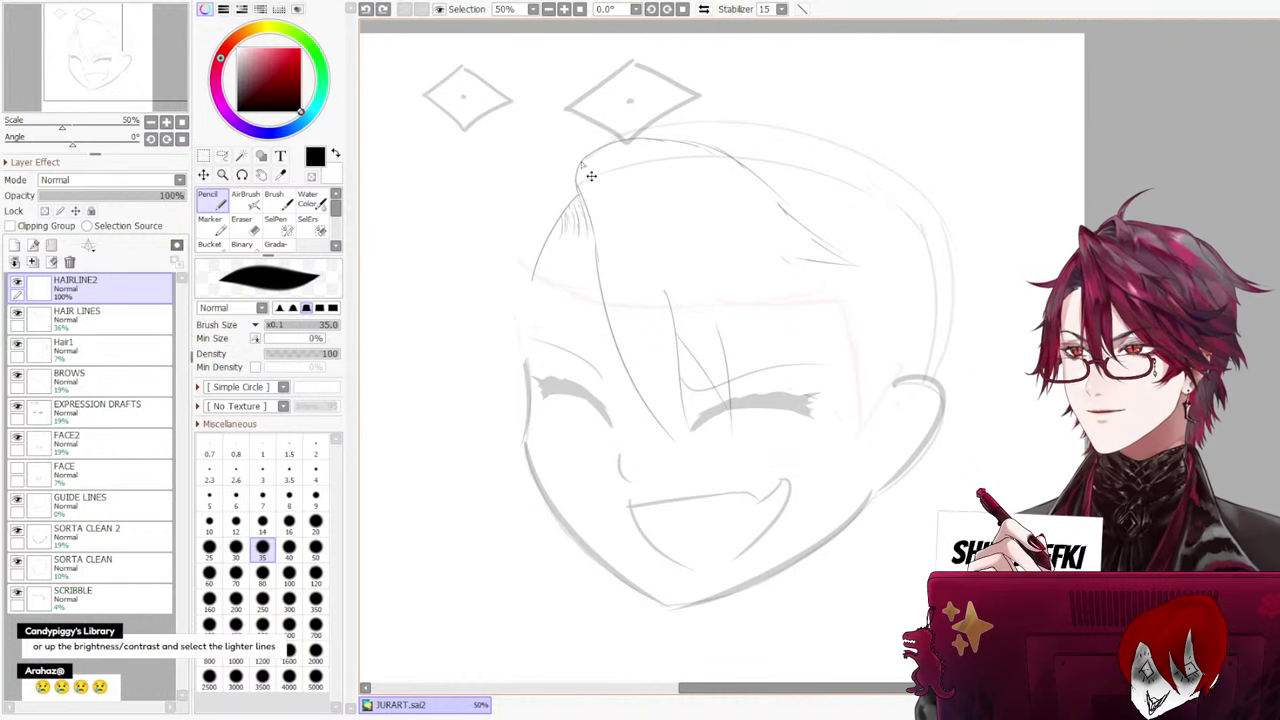
drag(571, 197, 660, 410)
key(ctrl+z)
drag(568, 200, 665, 410)
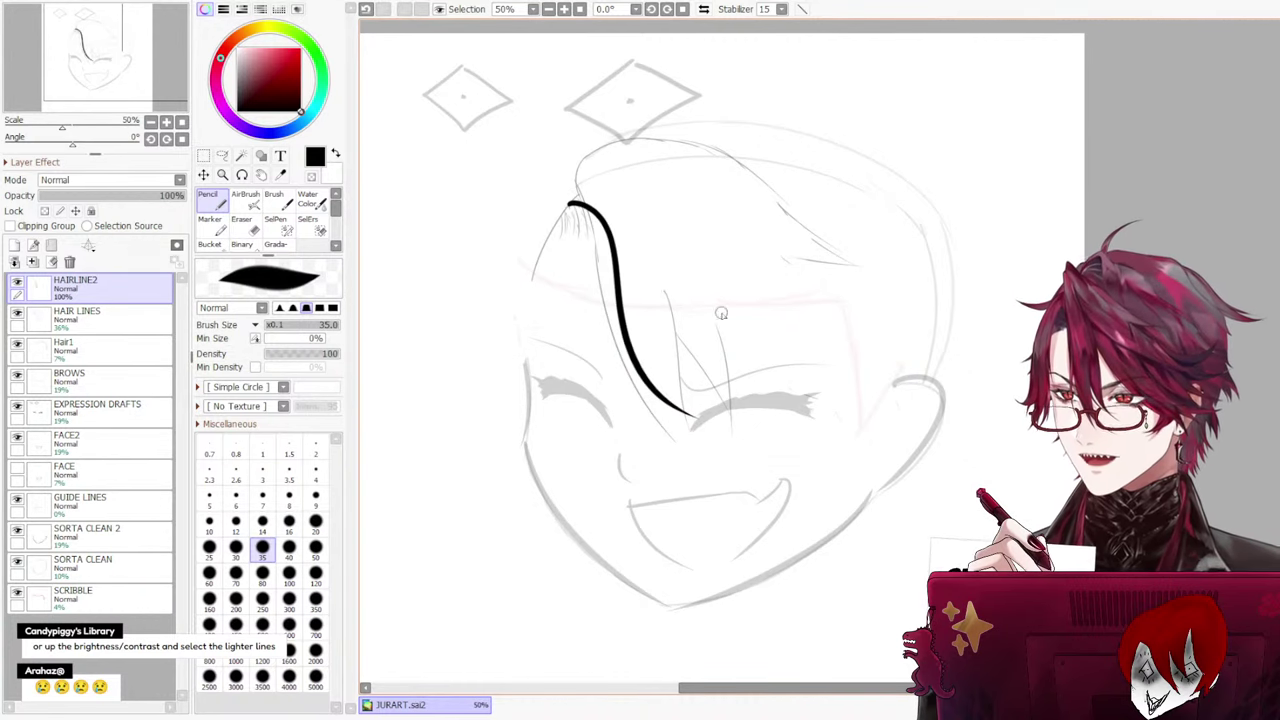
key(ctrl+z)
drag(569, 203, 712, 433)
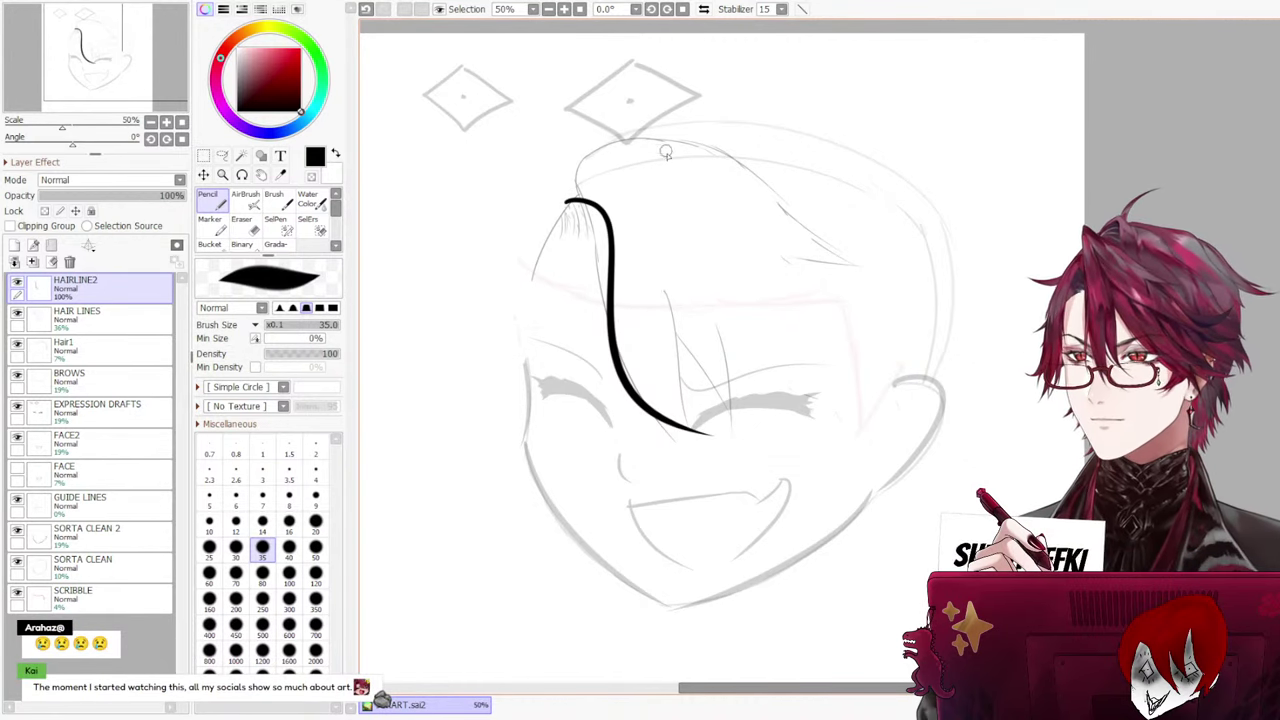
Draw the thick crown outline from the parting over the top of the head and down toward the right temple
mouse_move(566, 188)
mouse_down()
mouse_move(780, 205)
mouse_move(890, 265)
mouse_up()
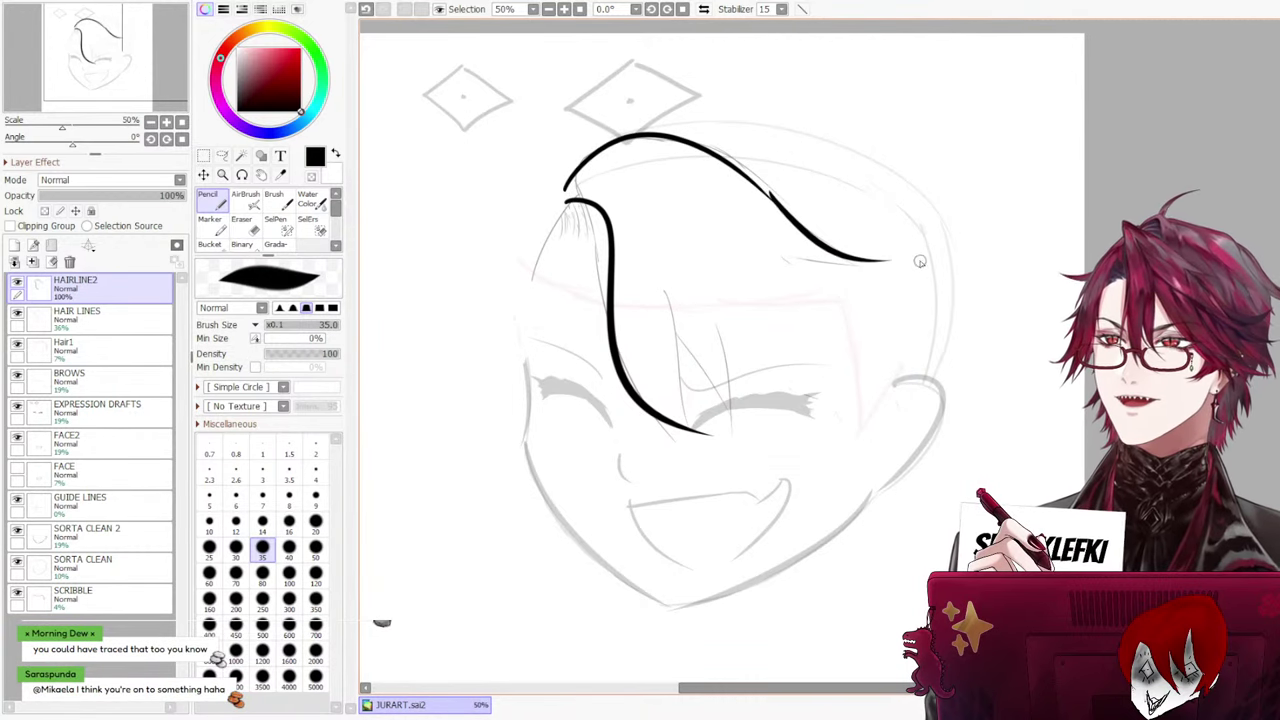
key(ctrl+z)
drag(770, 193, 882, 268)
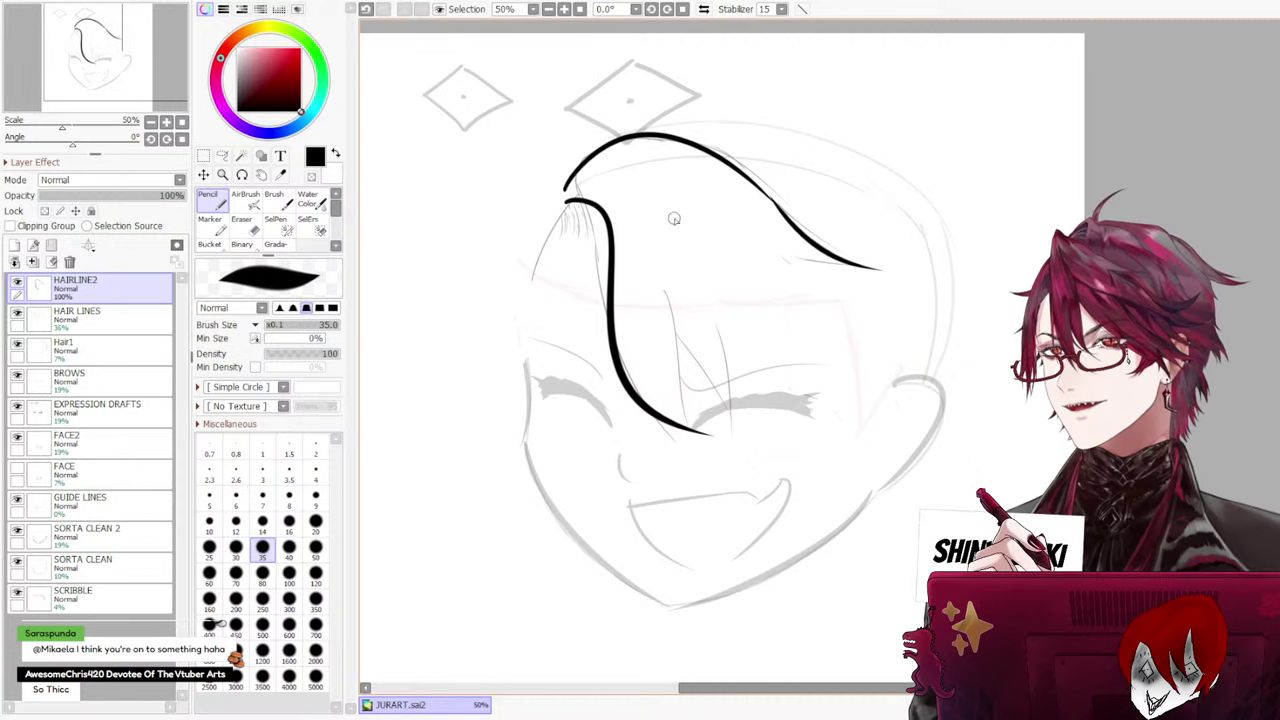
Draw a thick curved side strand from the parting down past the left temple to the outer corner of the eye
drag(561, 181, 507, 427)
key(ctrl+z)
drag(537, 187, 517, 456)
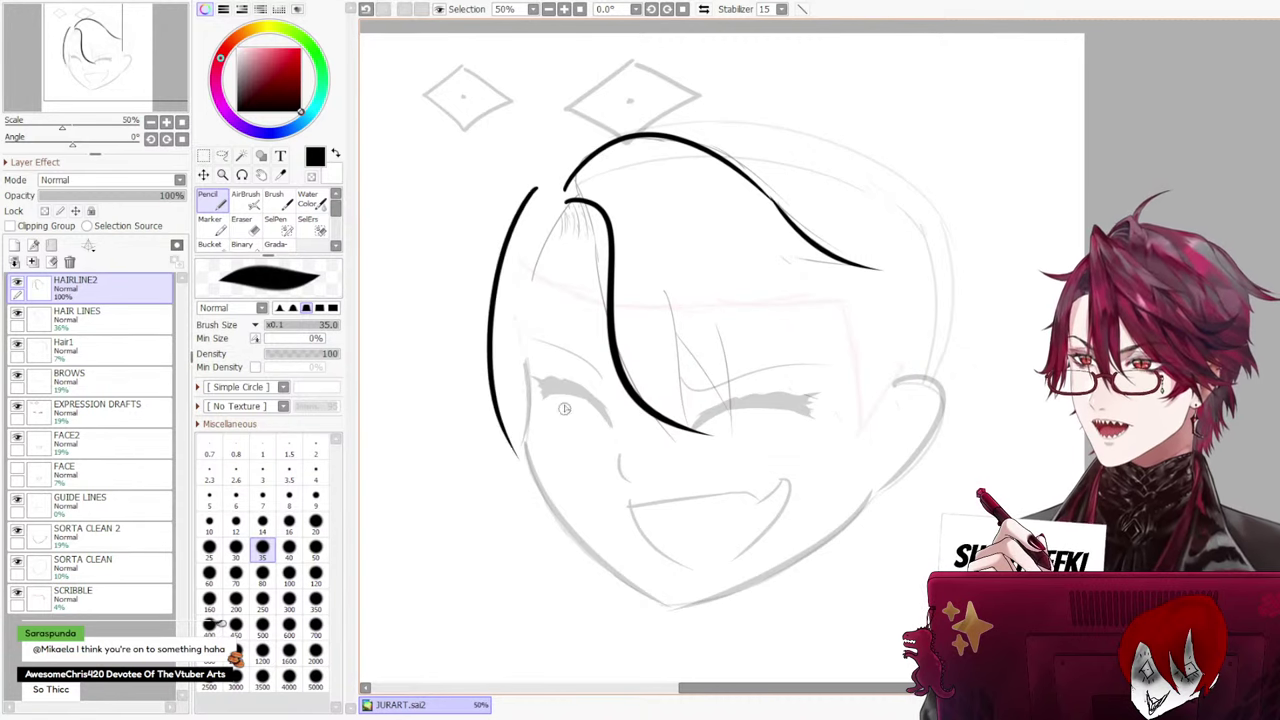
key(ctrl+z)
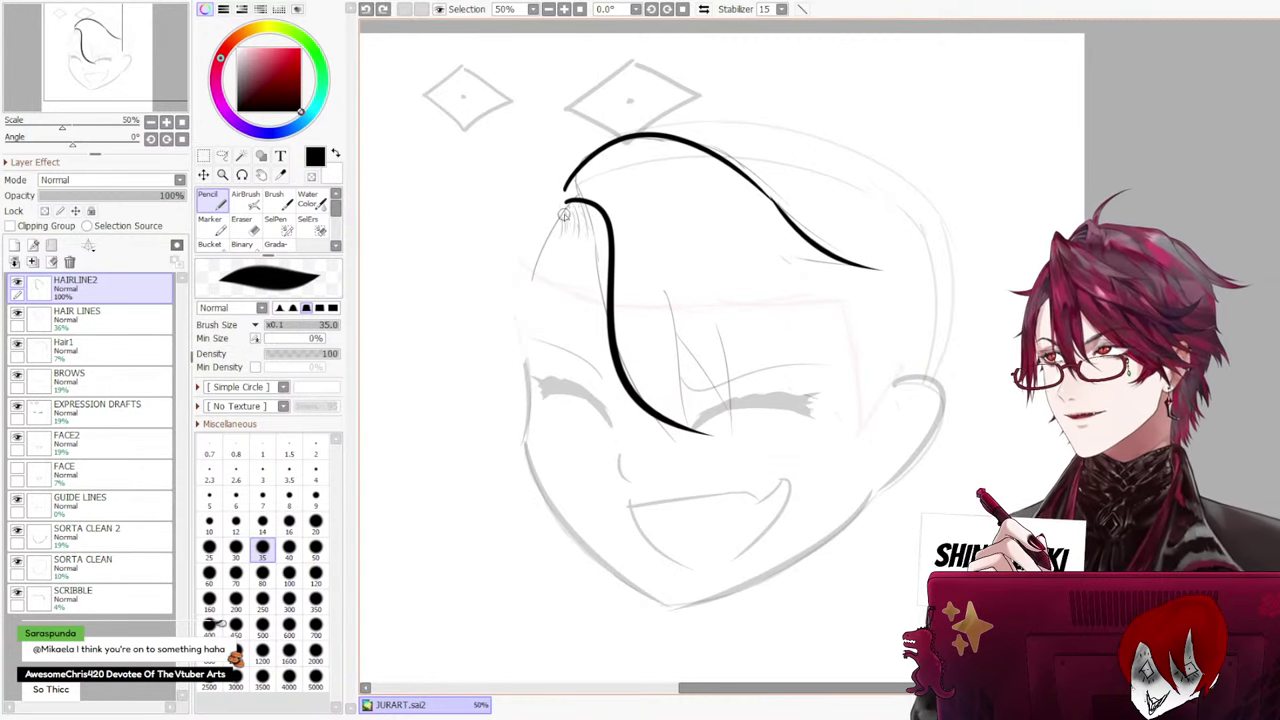
drag(560, 190, 523, 408)
key(ctrl+z)
mouse_move(546, 205)
mouse_down()
mouse_move(514, 428)
mouse_move(527, 400)
mouse_up()
key(ctrl+z)
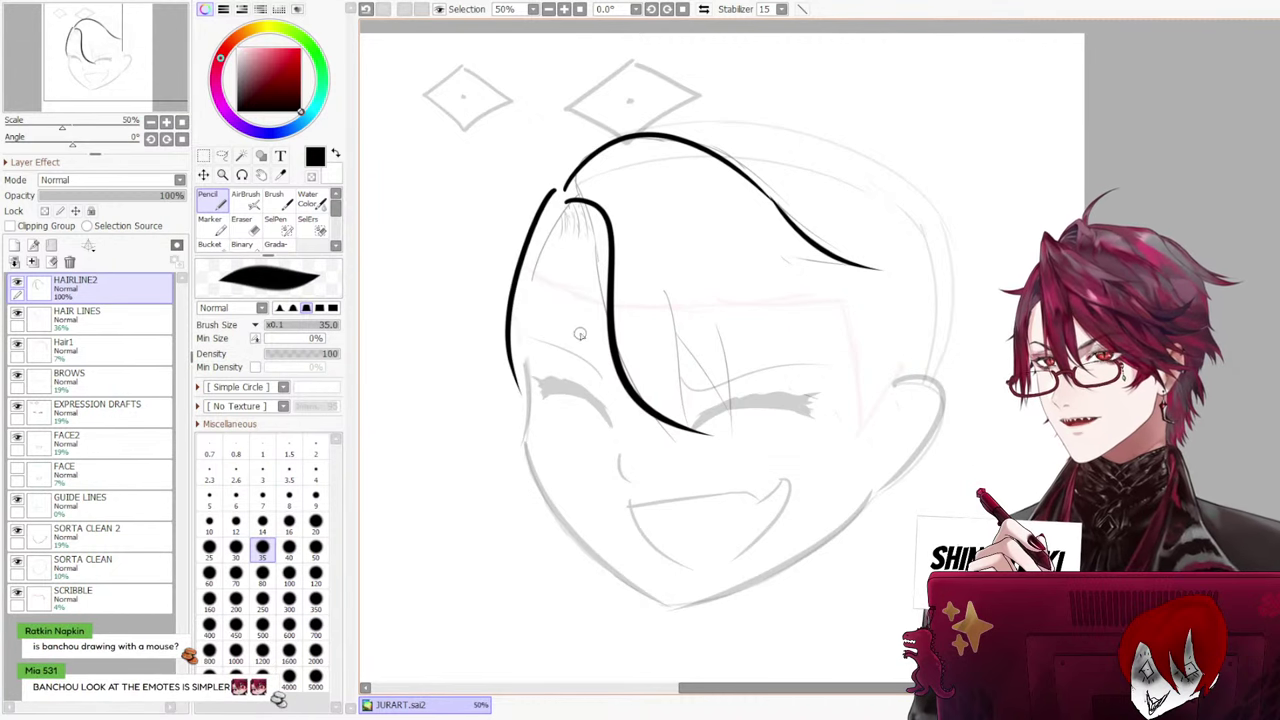
Add an outer side lock left of the face and extend the inner strand so both taper to points beside the cheek
drag(505, 214, 500, 408)
key(ctrl+z)
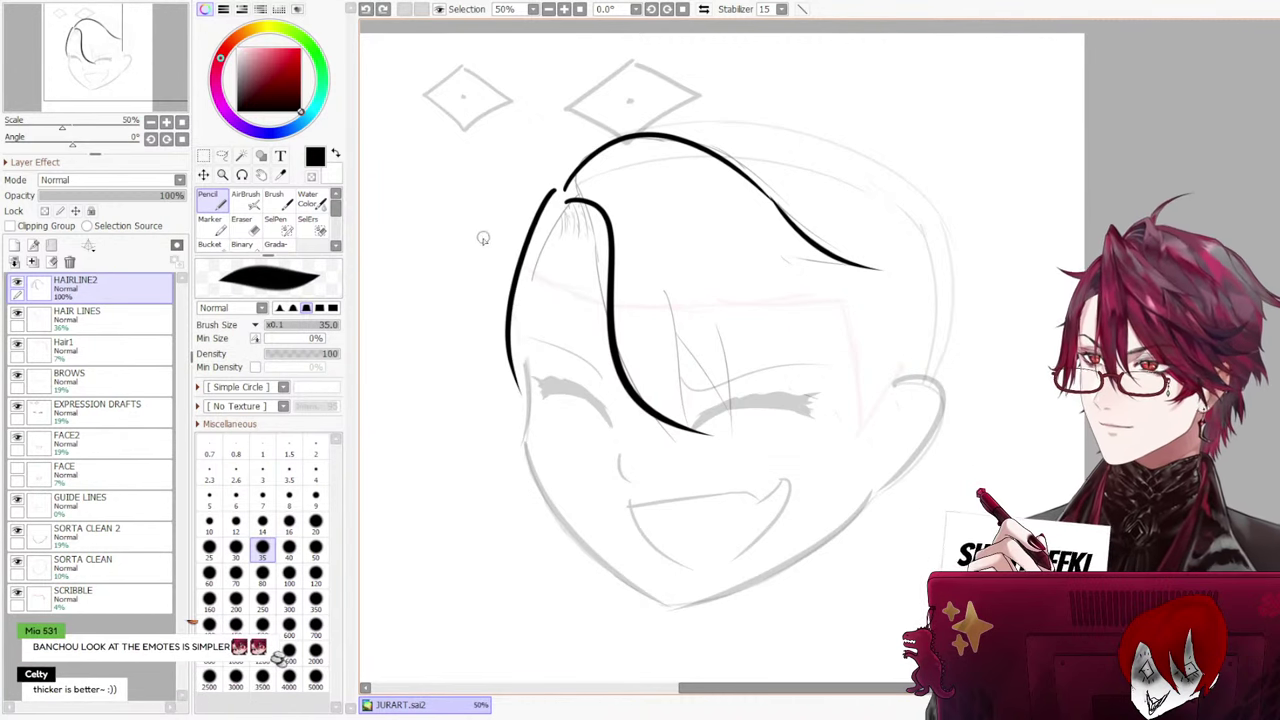
drag(482, 236, 518, 410)
key(ctrl+z)
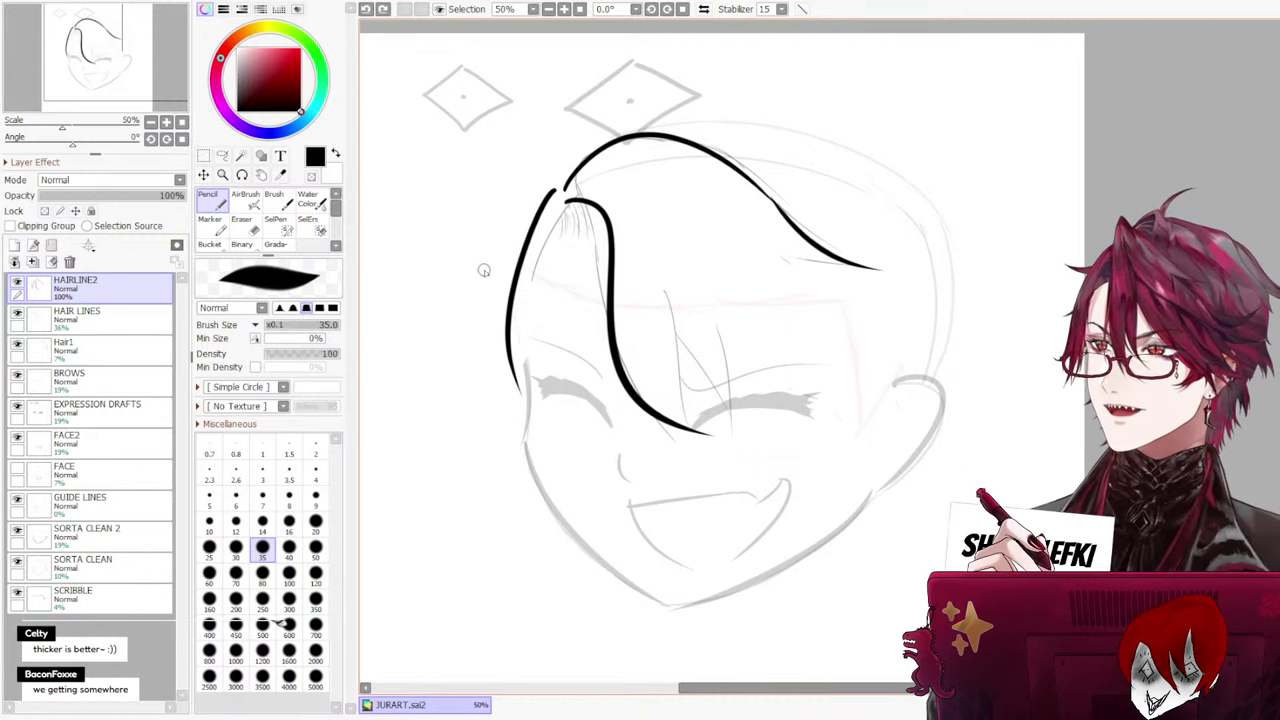
drag(478, 270, 515, 432)
drag(507, 366, 530, 470)
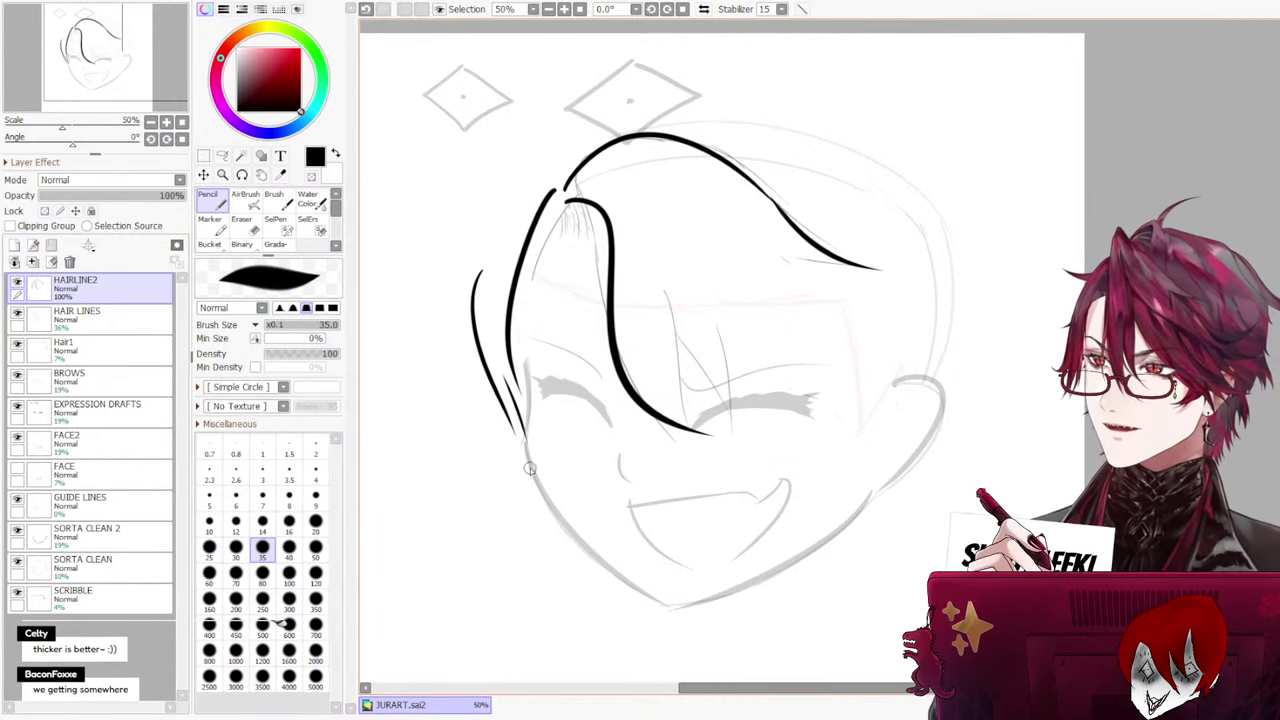
Draw the outer hair contour from the parting down to join the outer side lock left of the face
drag(548, 172, 460, 326)
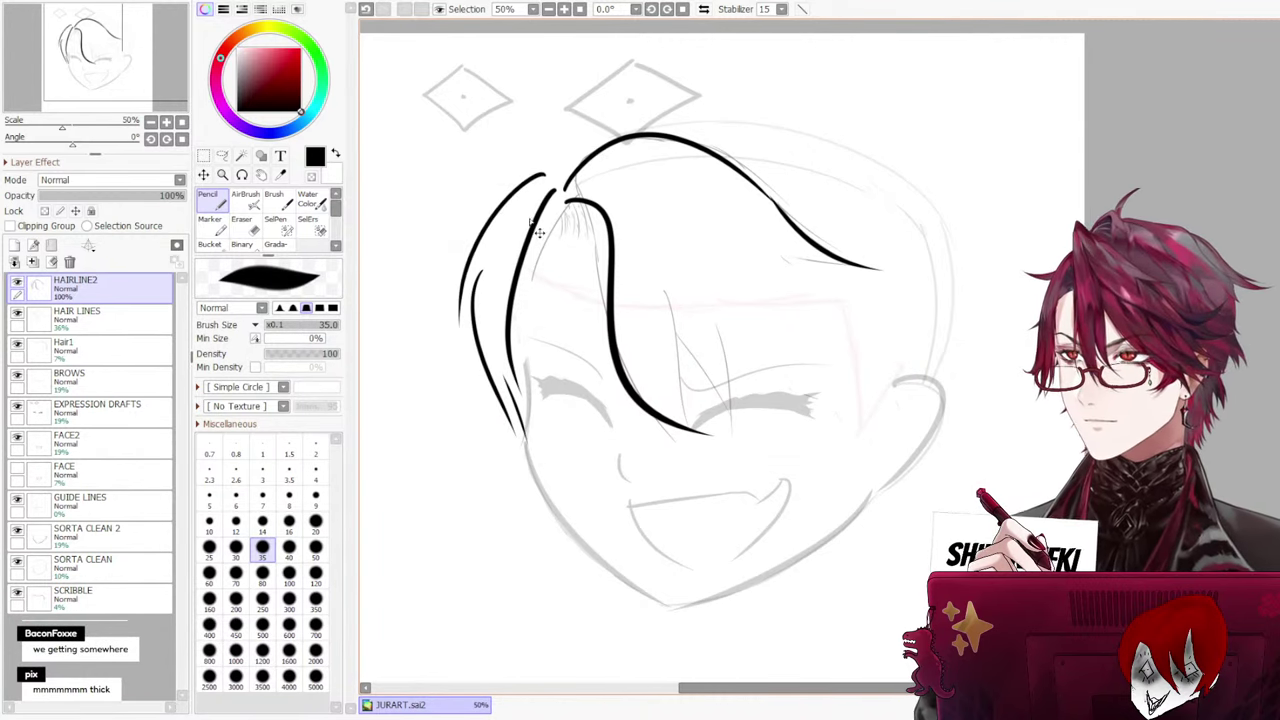
key(ctrl+z)
key(ctrl+z)
drag(550, 174, 470, 328)
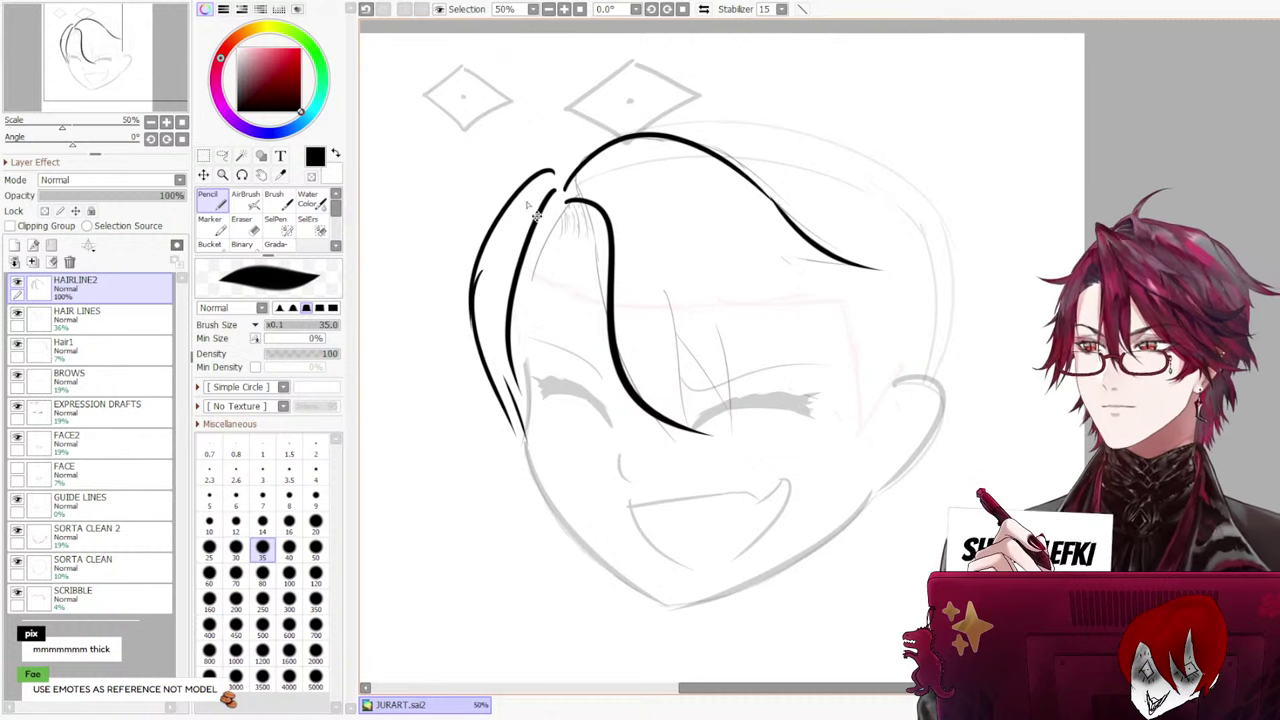
Try to redraw the outermost hair strand from the parting down the viewer's left side of the face
key(ctrl+z)
mouse_move(553, 170)
mouse_down()
mouse_move(466, 288)
mouse_move(468, 316)
mouse_move(474, 290)
mouse_up()
key(ctrl+z)
key(ctrl+z)
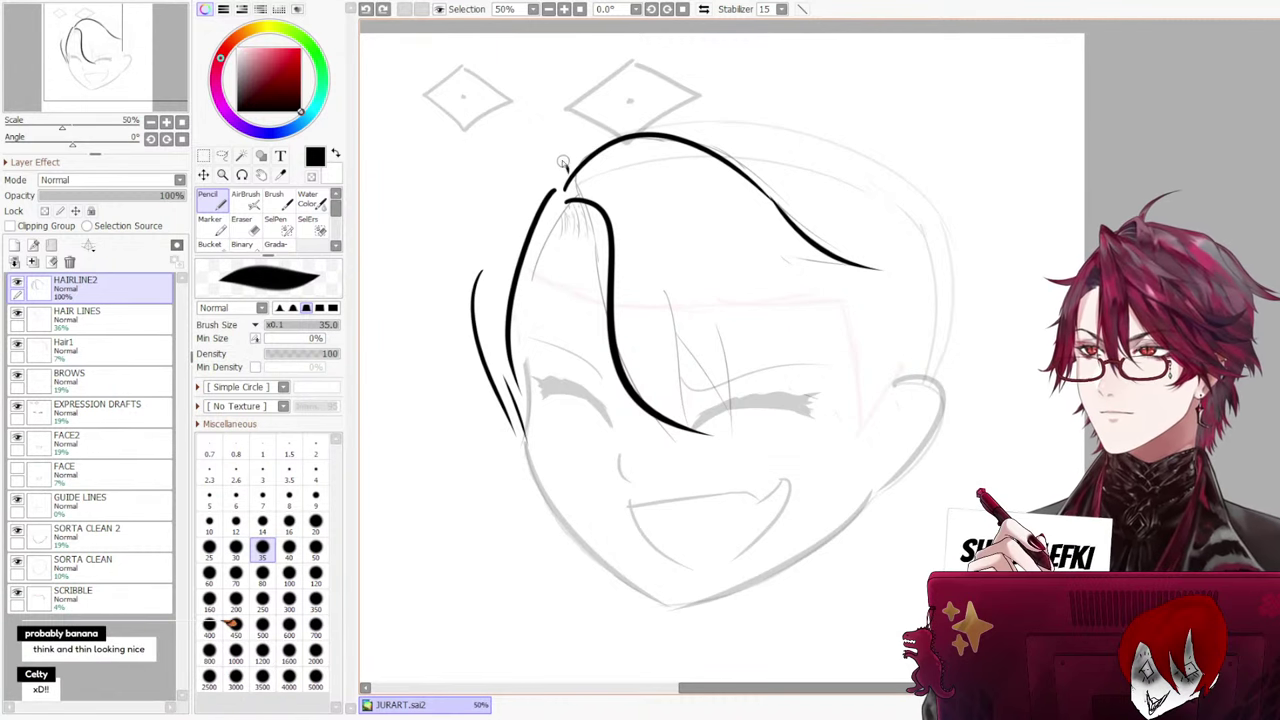
drag(563, 164, 476, 322)
key(ctrl+z)
drag(560, 168, 460, 336)
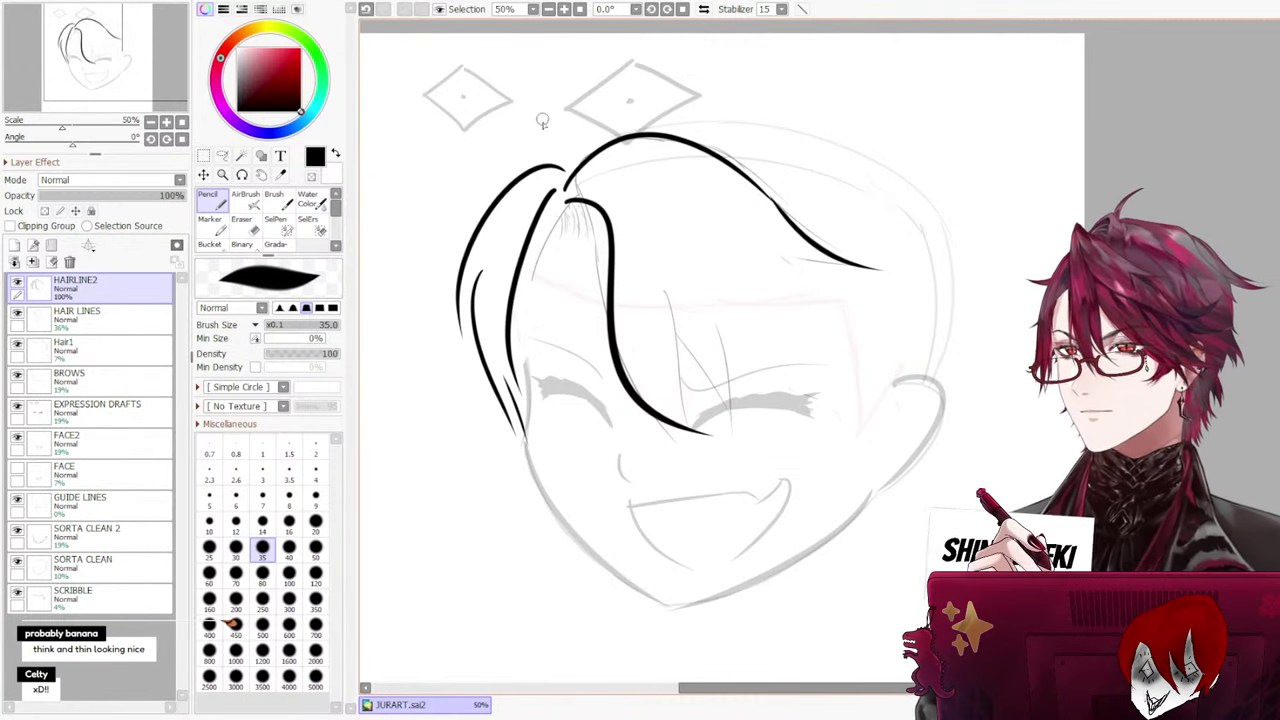
key(ctrl+z)
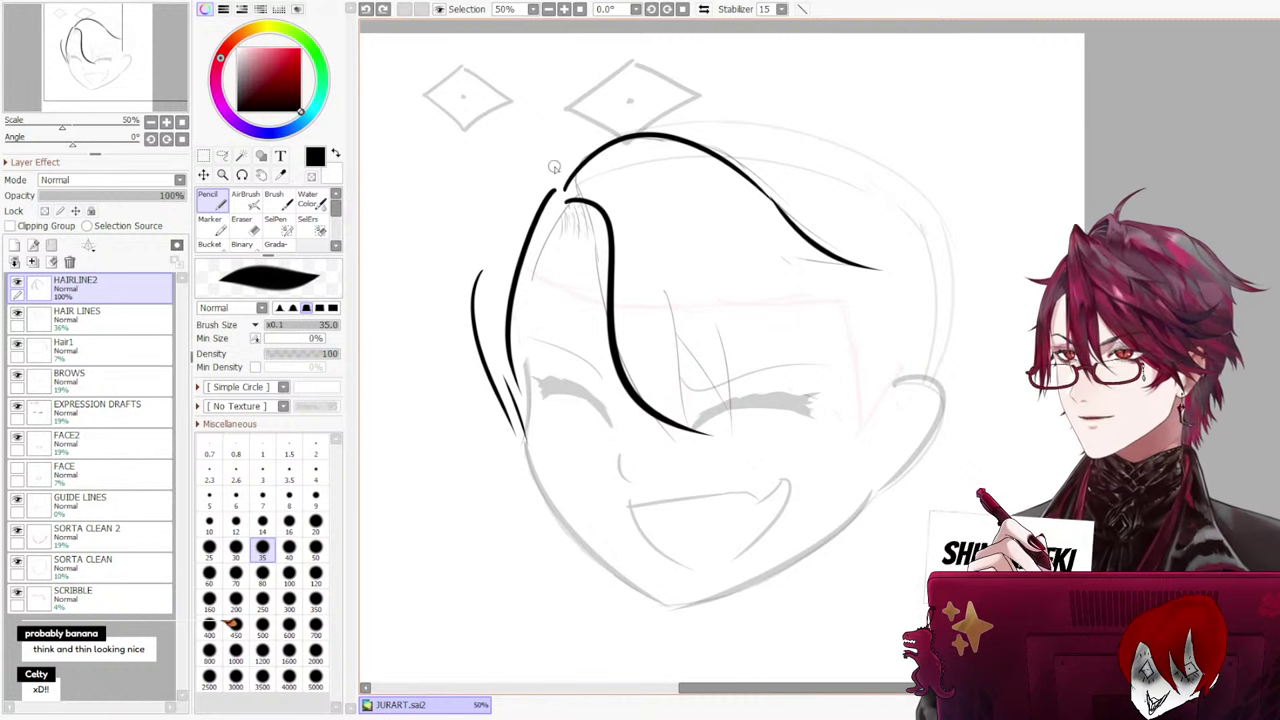
Undo the remaining inked hair strands on the viewer's left side of the face
click(556, 188)
key(ctrl+z)
key(ctrl+z)
key(ctrl+z)
key(ctrl+z)
Try several single curves from the parting down around the viewer's left side of the face
drag(564, 189, 494, 416)
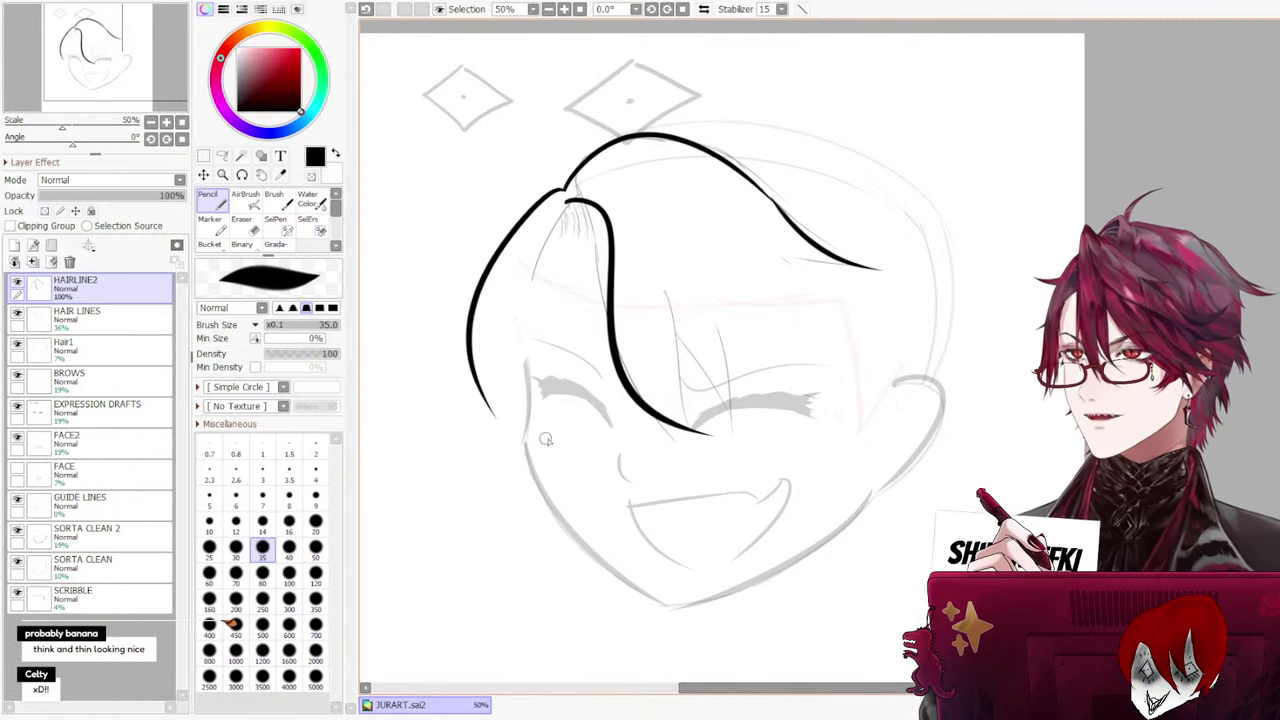
key(ctrl+z)
drag(565, 205, 492, 455)
key(ctrl+z)
drag(566, 190, 519, 360)
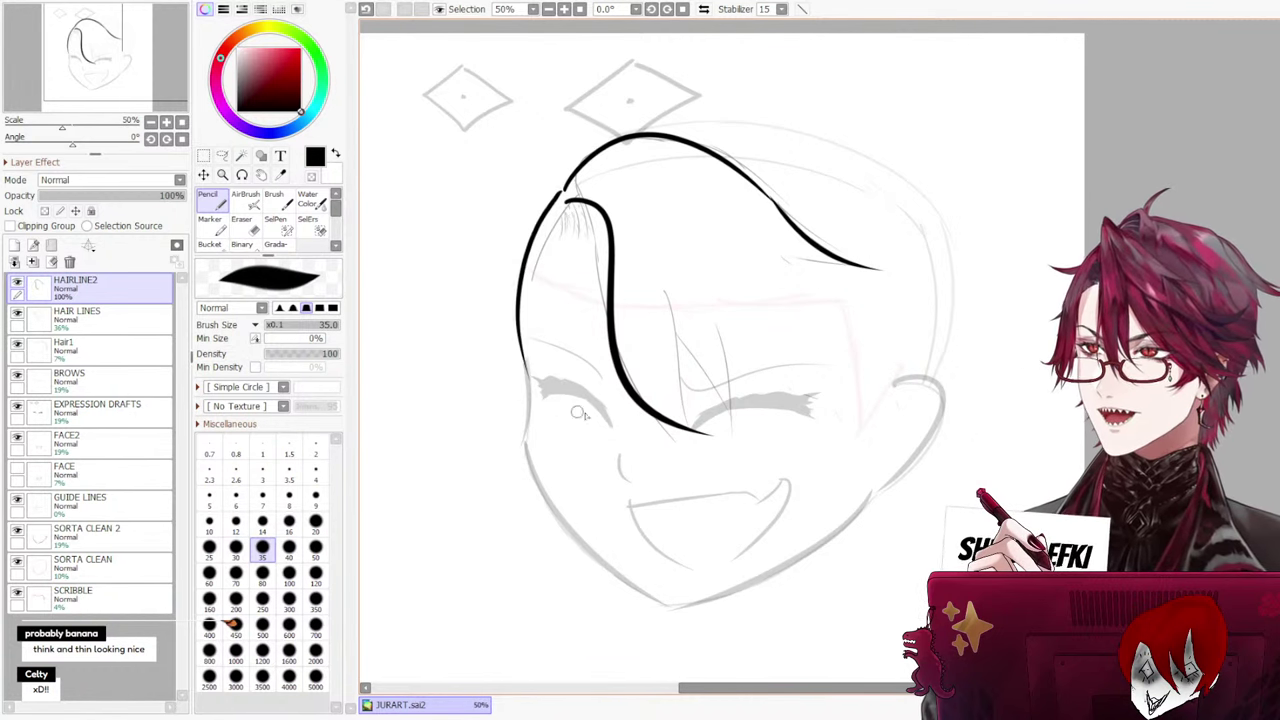
key(ctrl+z)
drag(566, 190, 540, 470)
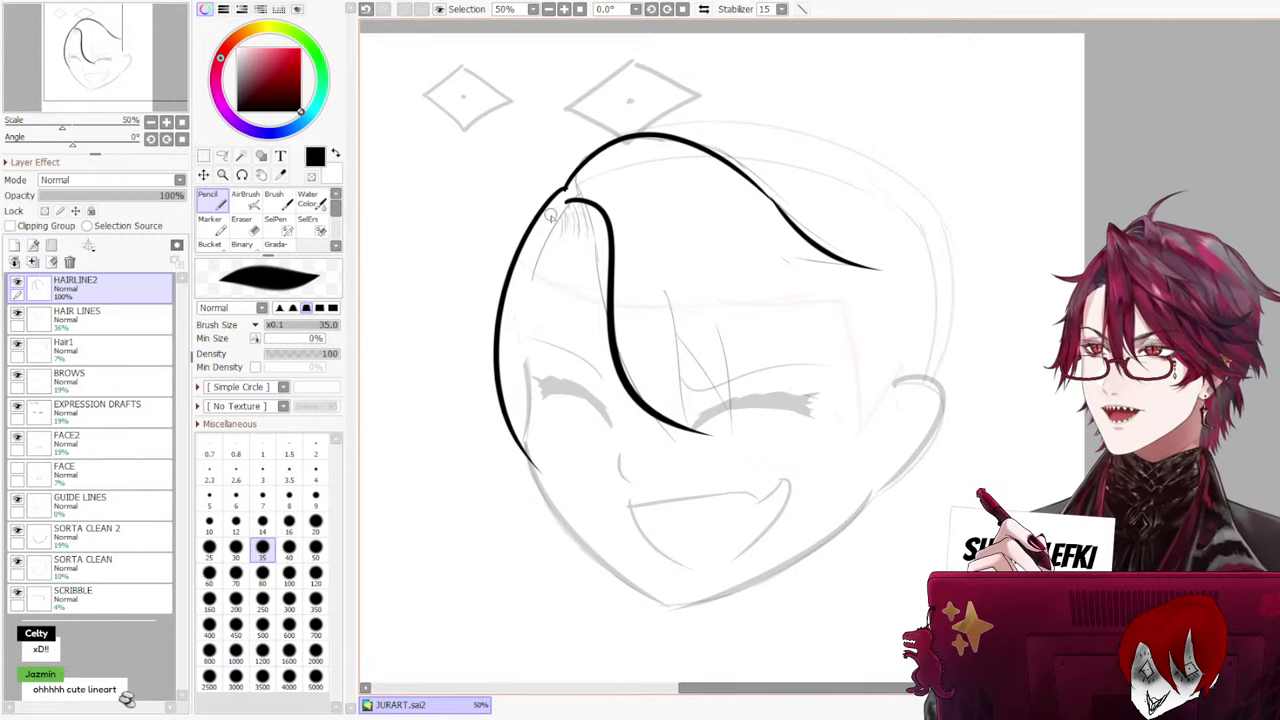
key(ctrl+z)
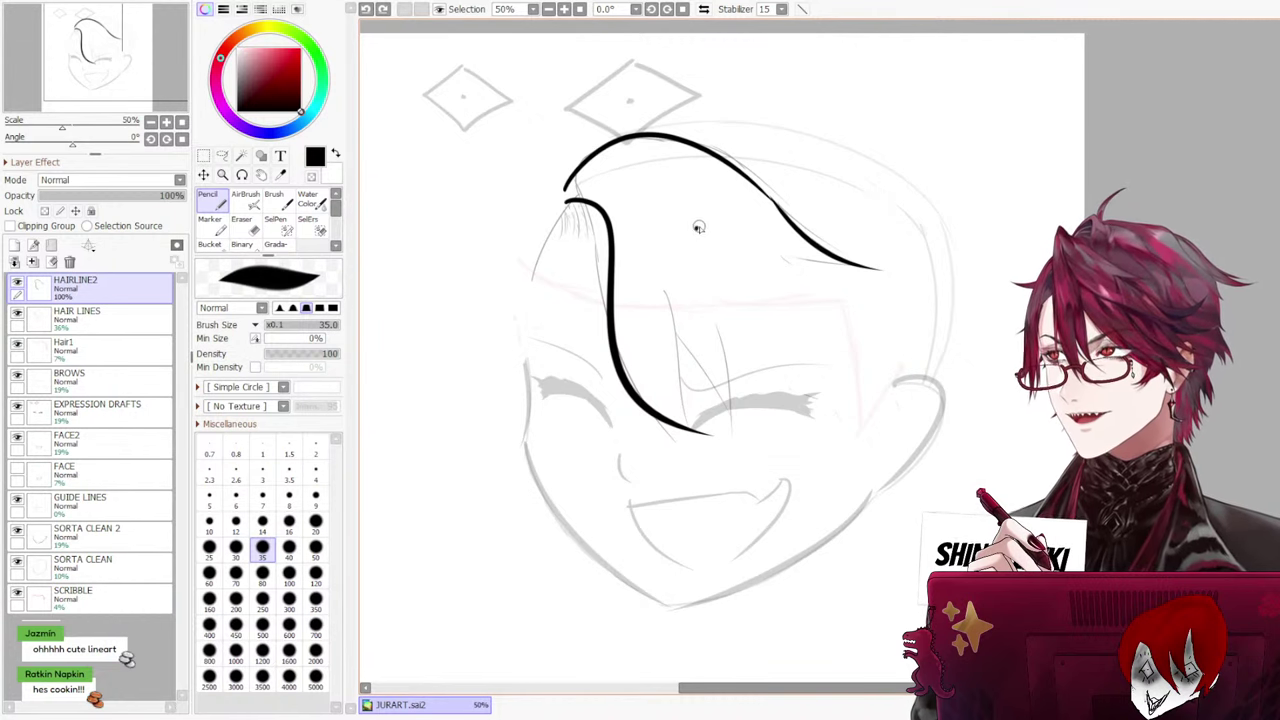
Draw a curved fringe strand from mid-forehead down between the eyes, with a second line branching from its middle
drag(698, 227, 765, 455)
key(ctrl+z)
drag(664, 212, 712, 428)
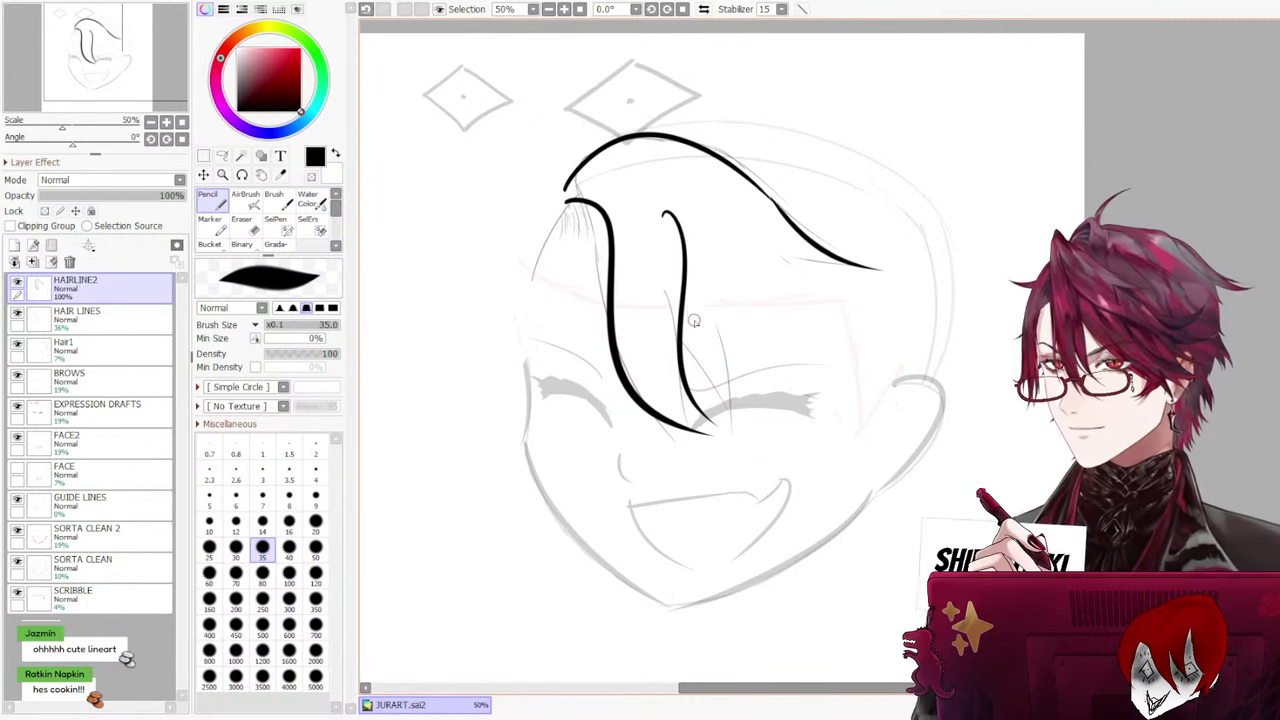
drag(690, 290, 738, 410)
key(ctrl+z)
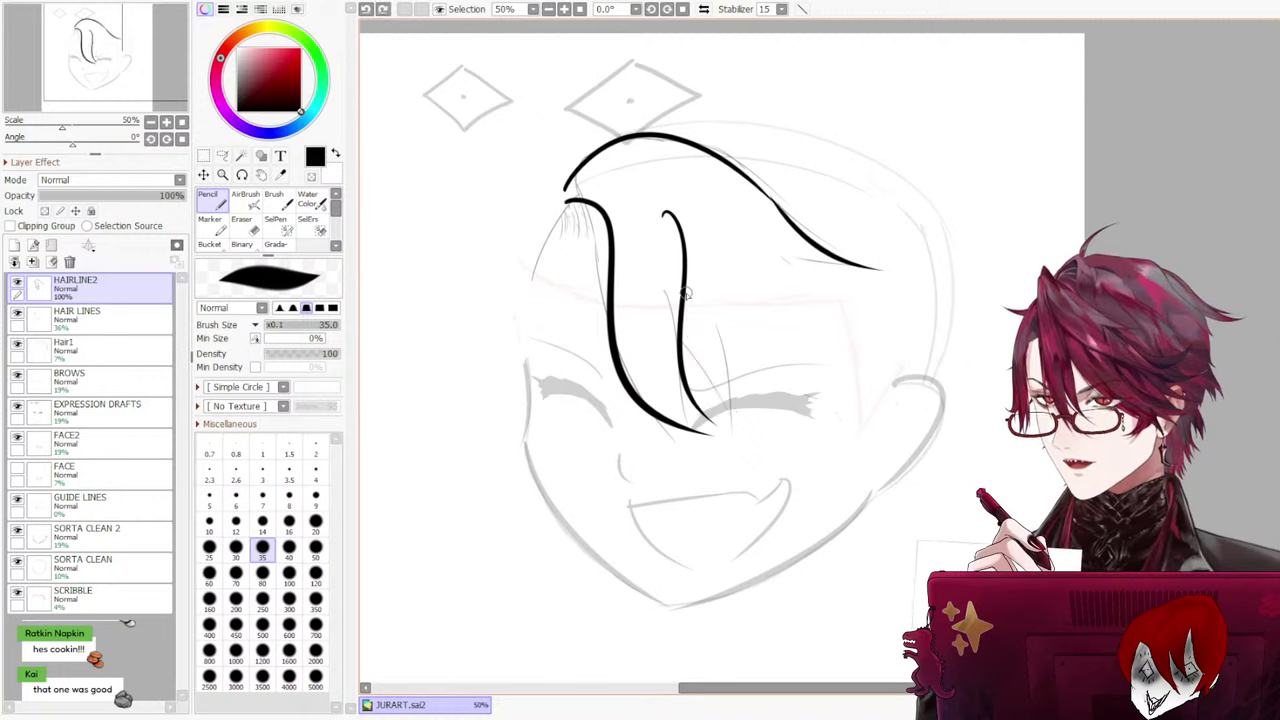
drag(684, 304, 736, 412)
Draw a near-vertical fringe strand beside the branching one, meeting its lower tip, and erase the first strand's hooked top
drag(716, 236, 744, 438)
key(ctrl+z)
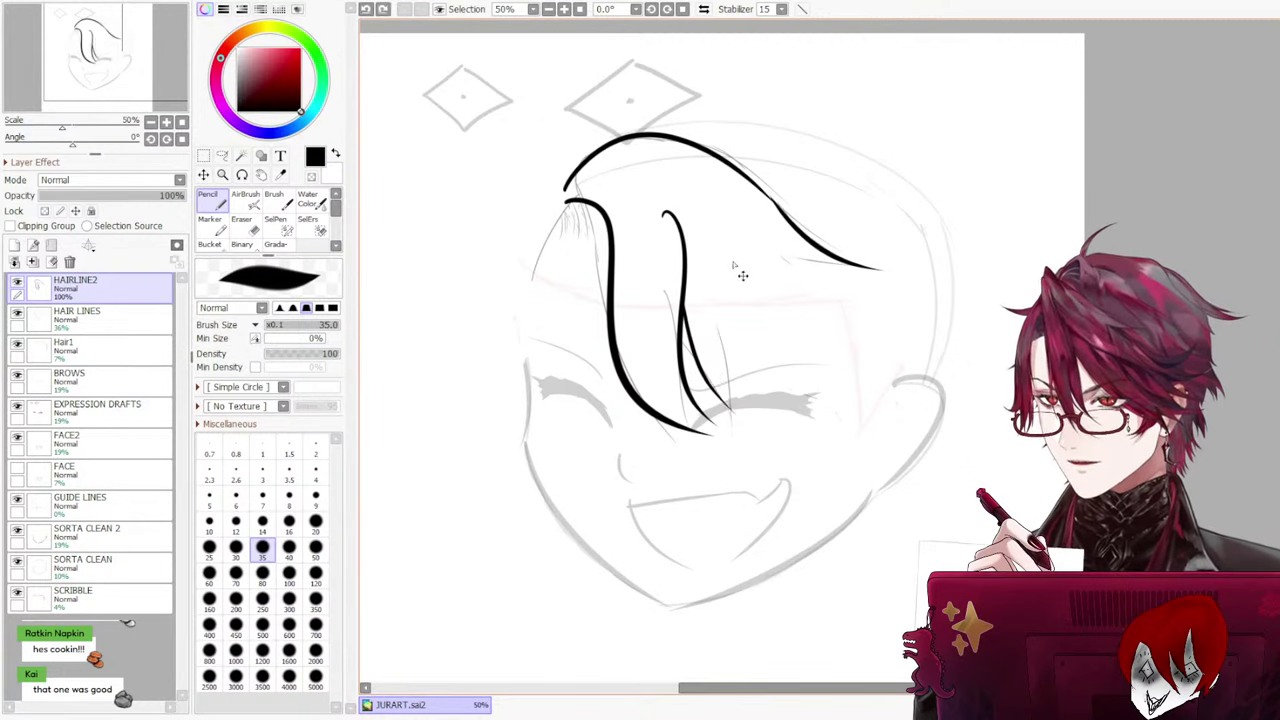
drag(740, 256, 734, 408)
key(ctrl+z)
drag(692, 276, 732, 430)
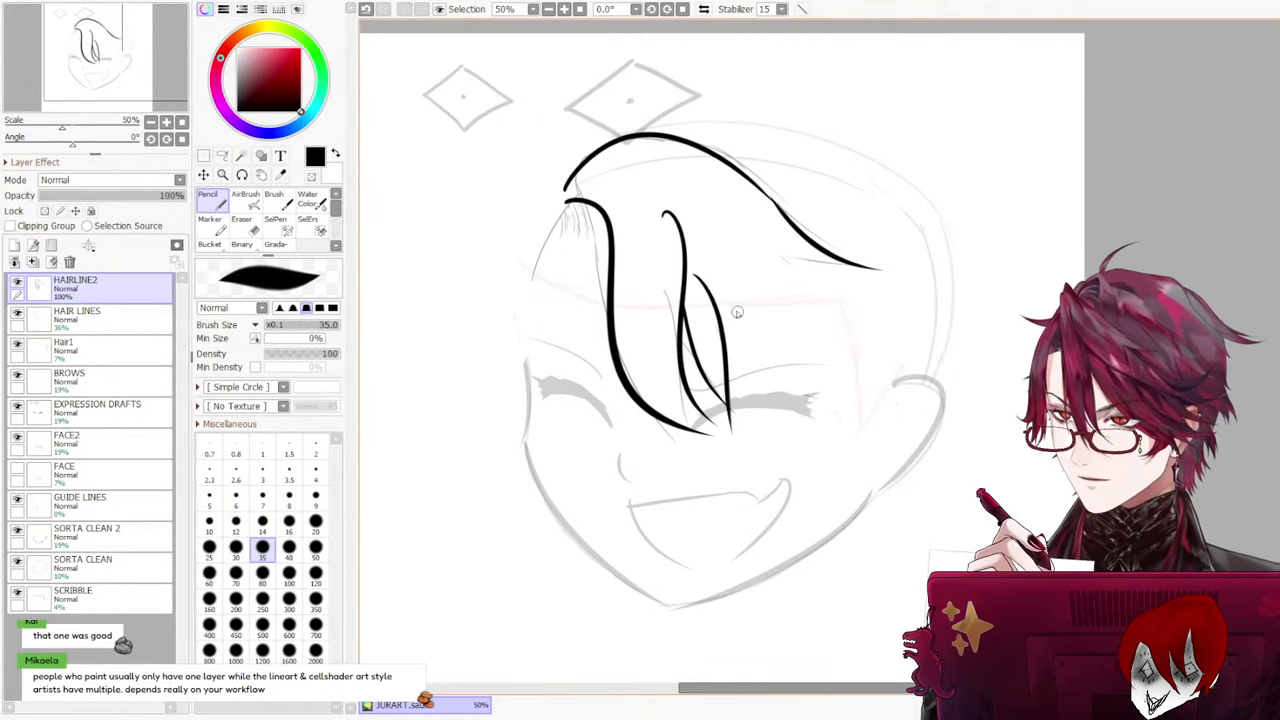
key(ctrl+z)
drag(690, 260, 738, 400)
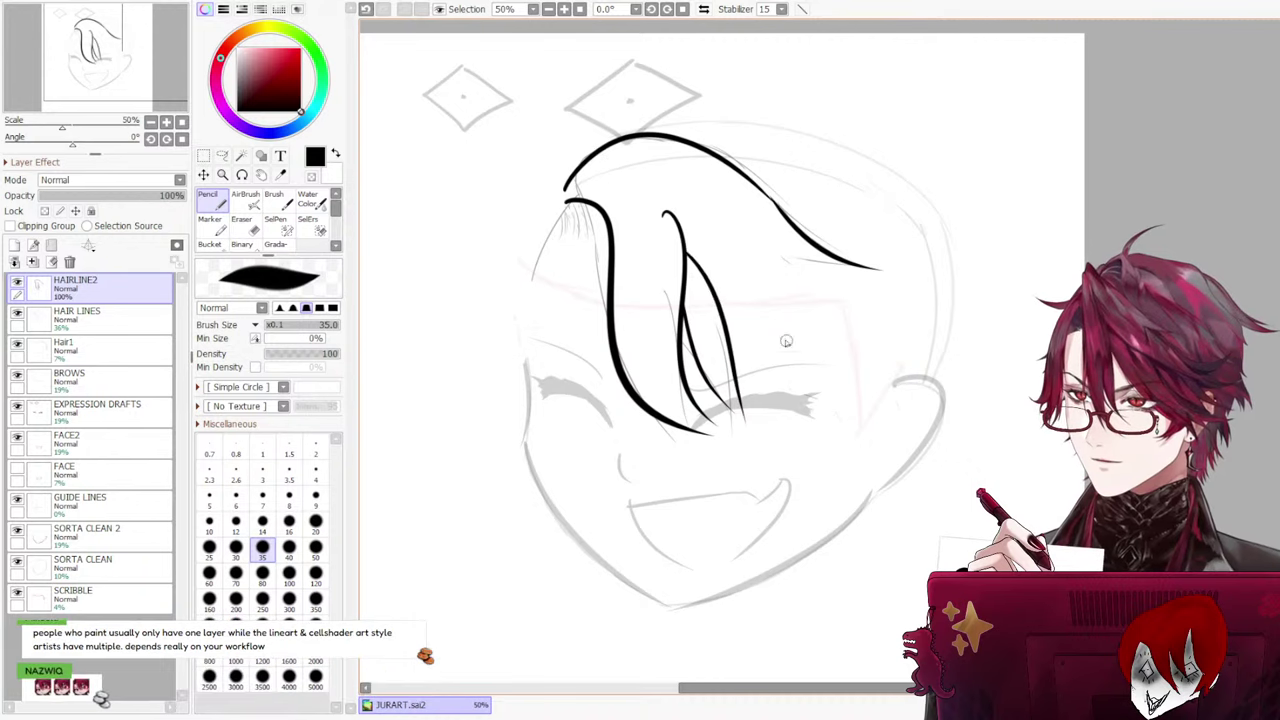
key(ctrl+z)
drag(701, 244, 740, 415)
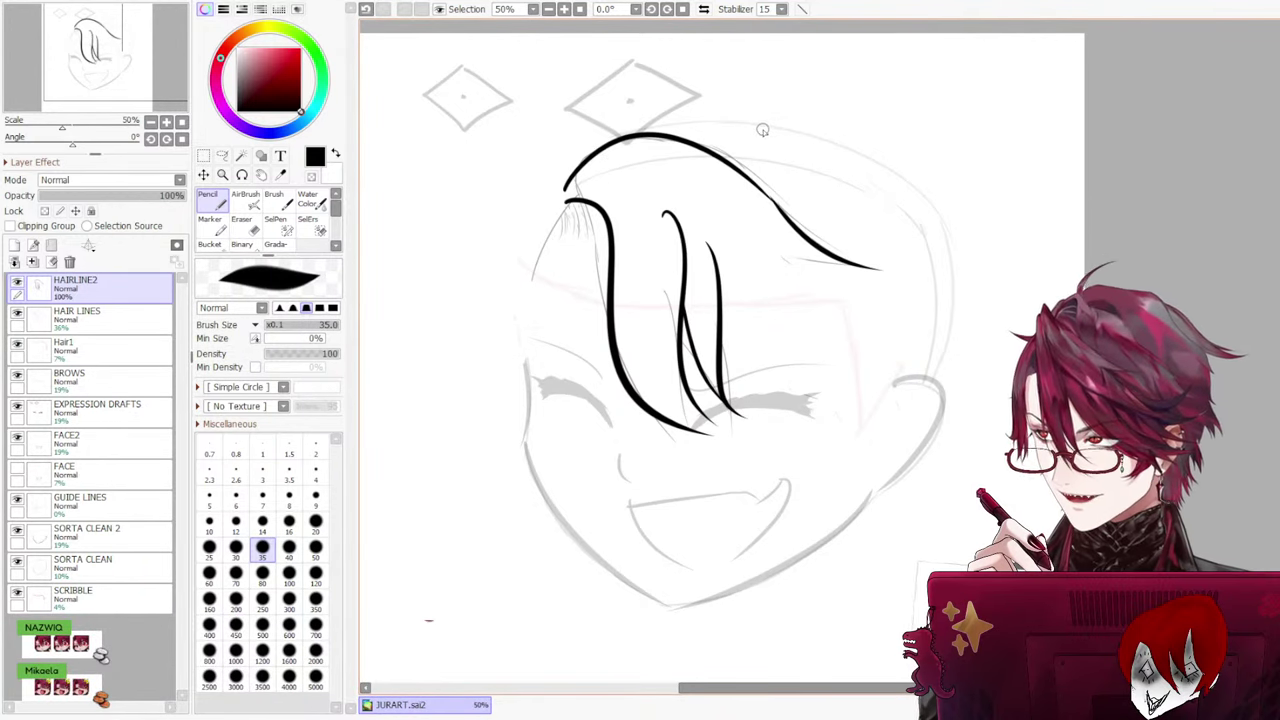
key(ctrl+z)
drag(703, 229, 733, 403)
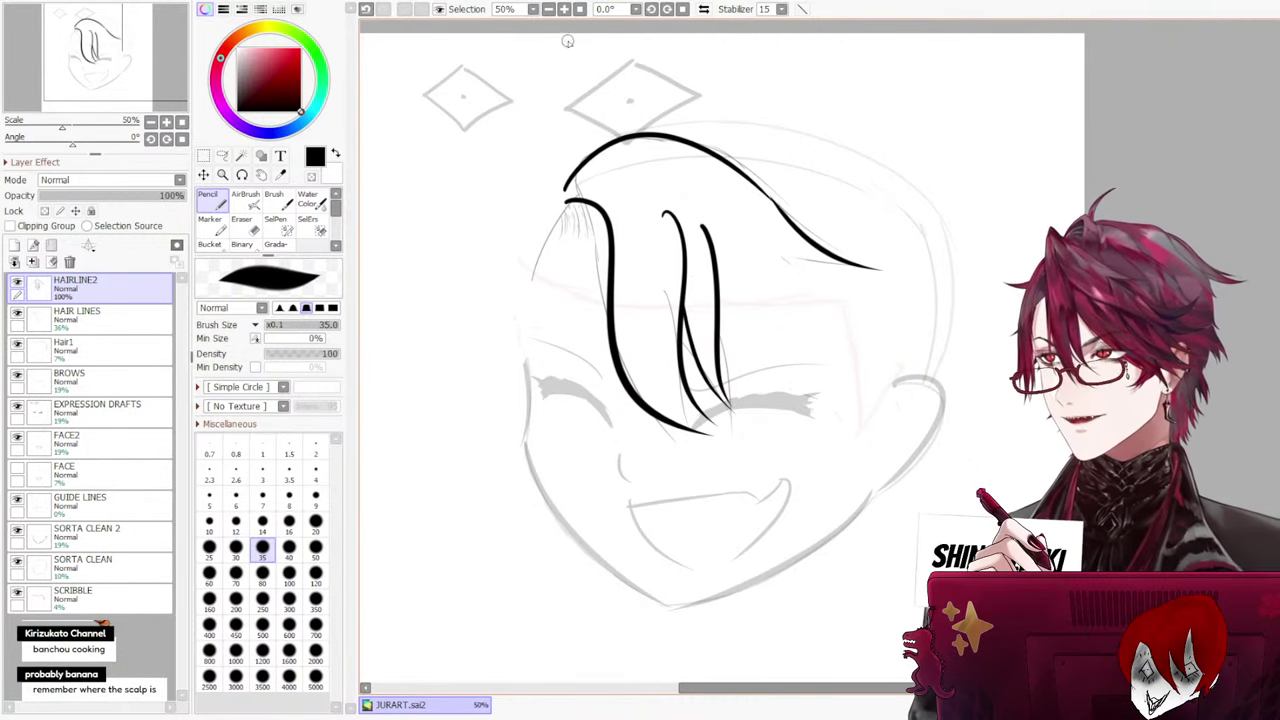
key(e)
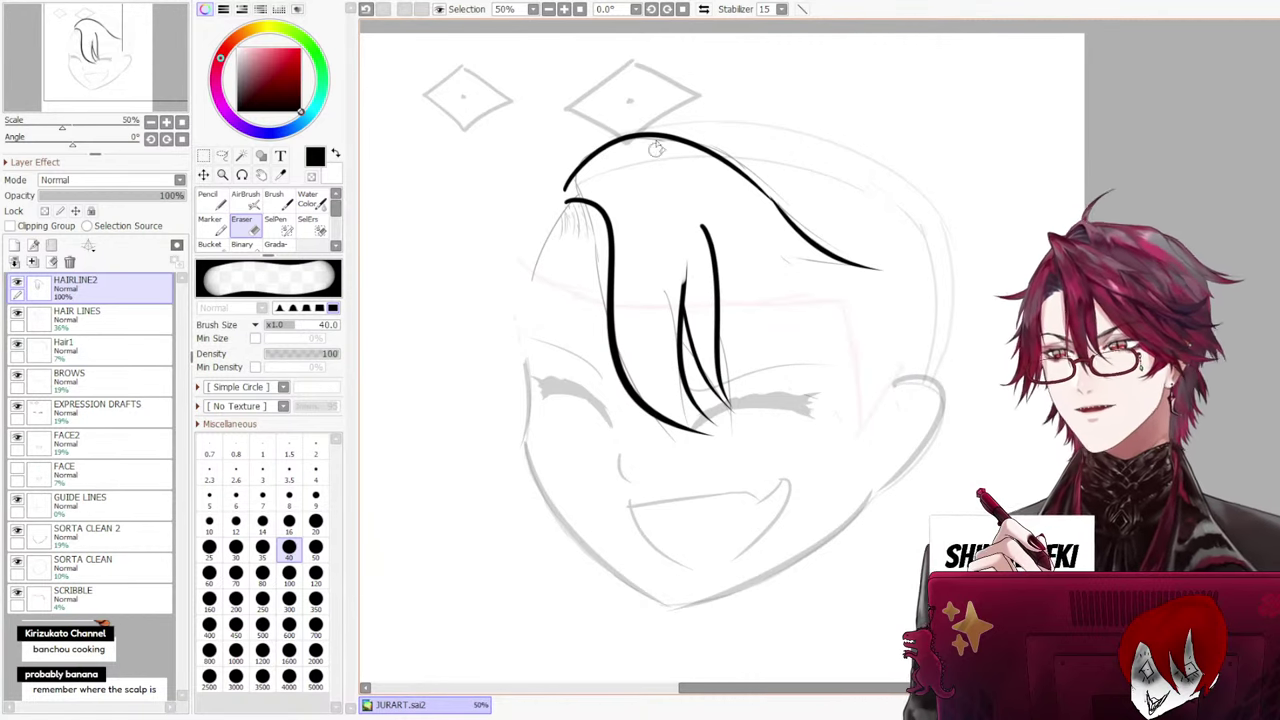
Compare the inked hair with the sketch by hiding and showing the HAIR LINES layer
click(72, 316)
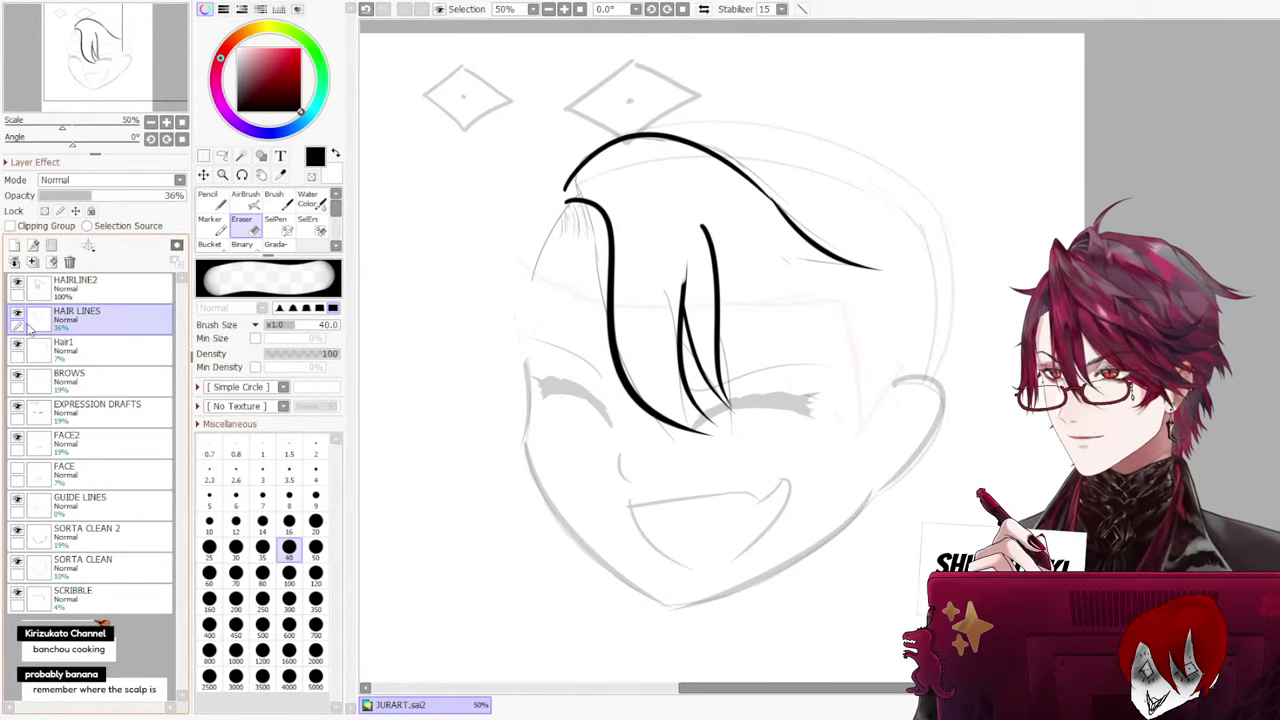
click(17, 315)
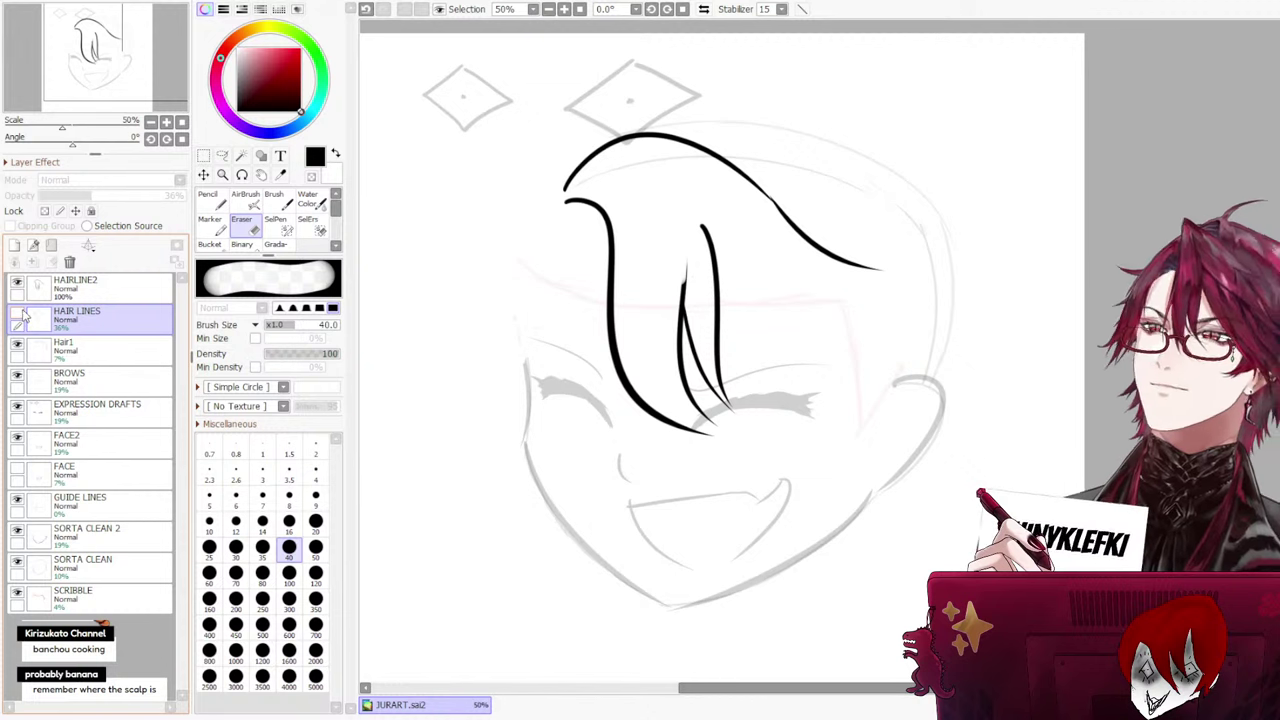
click(19, 317)
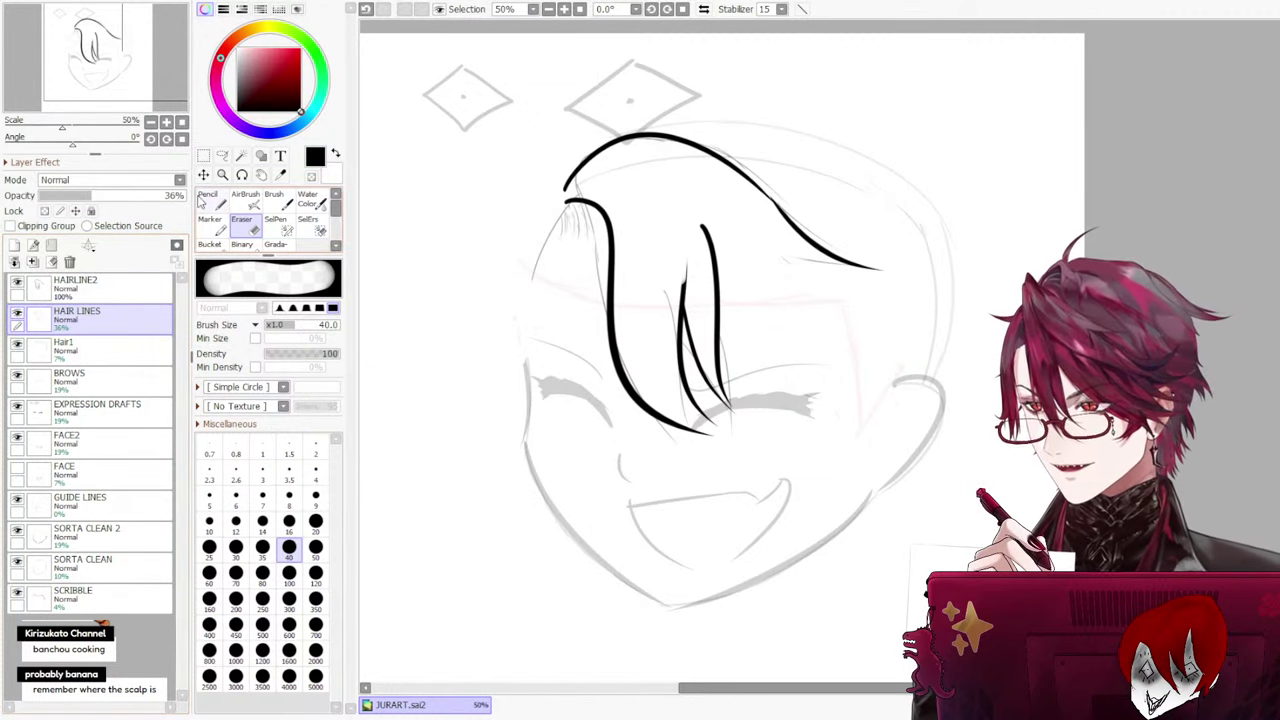
With the Pencil on the HAIRLINE2 layer, draw a strand sweeping from the near-vertical fringe line over the closed eye beside it
scroll(534, 205, down, 1)
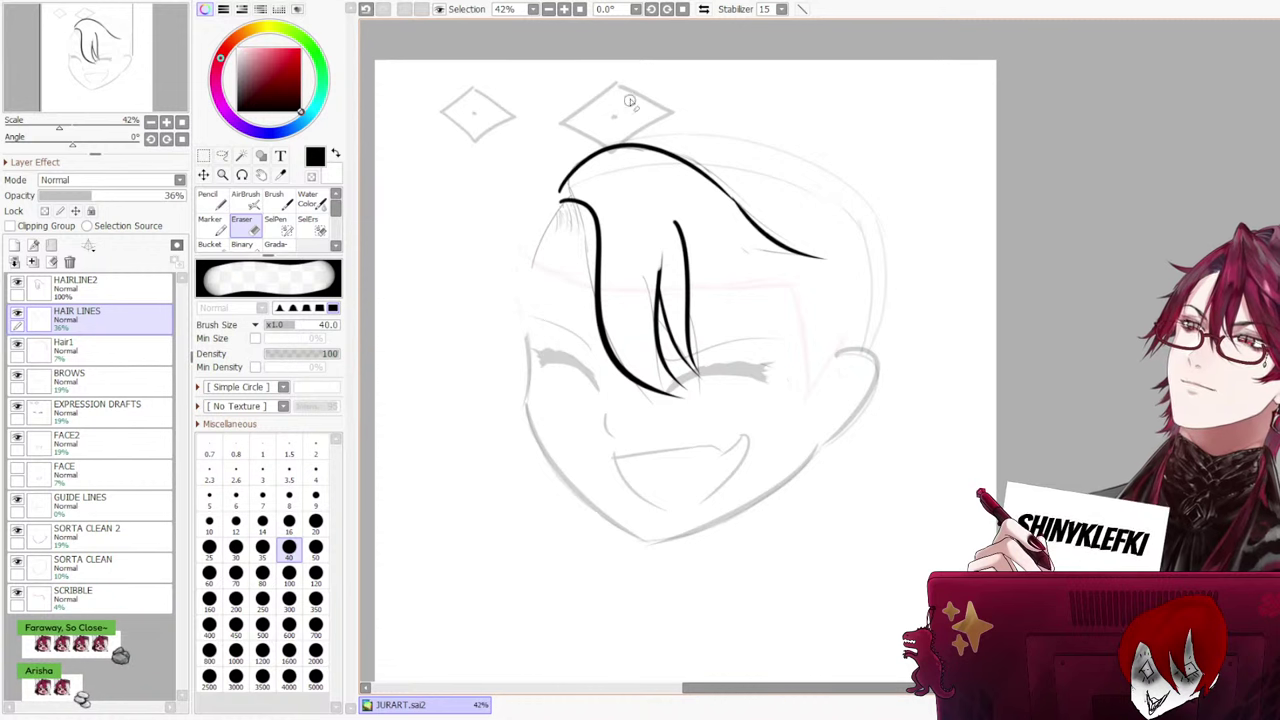
click(217, 199)
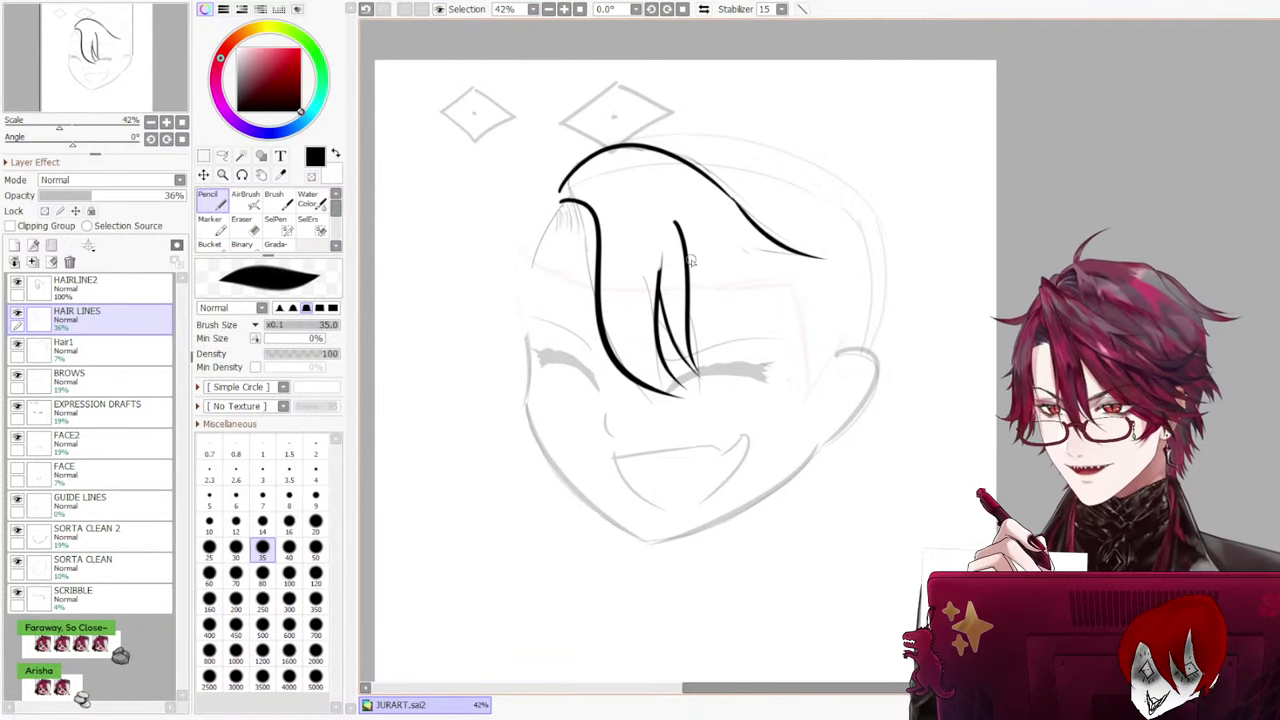
click(158, 290)
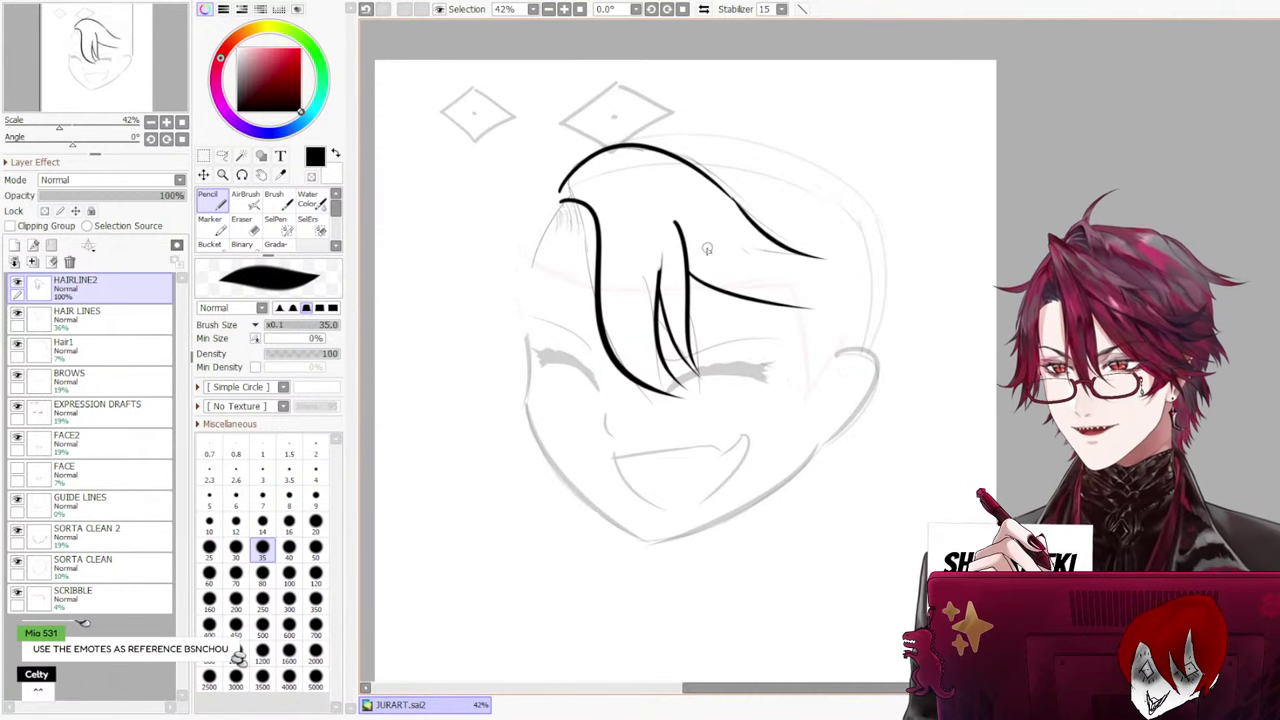
drag(692, 258, 800, 343)
key(ctrl+z)
drag(690, 305, 782, 362)
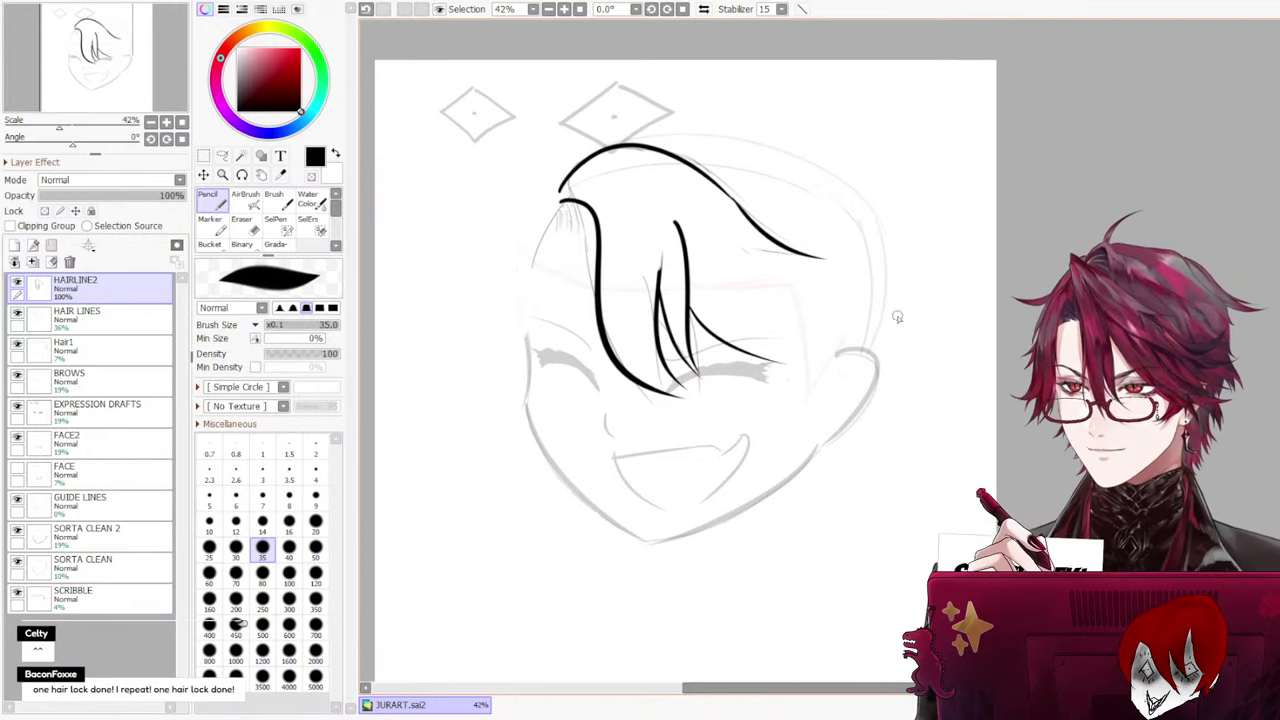
Draw a long strand from beneath the lower end of the top hair contour down toward the ear
drag(743, 236, 866, 323)
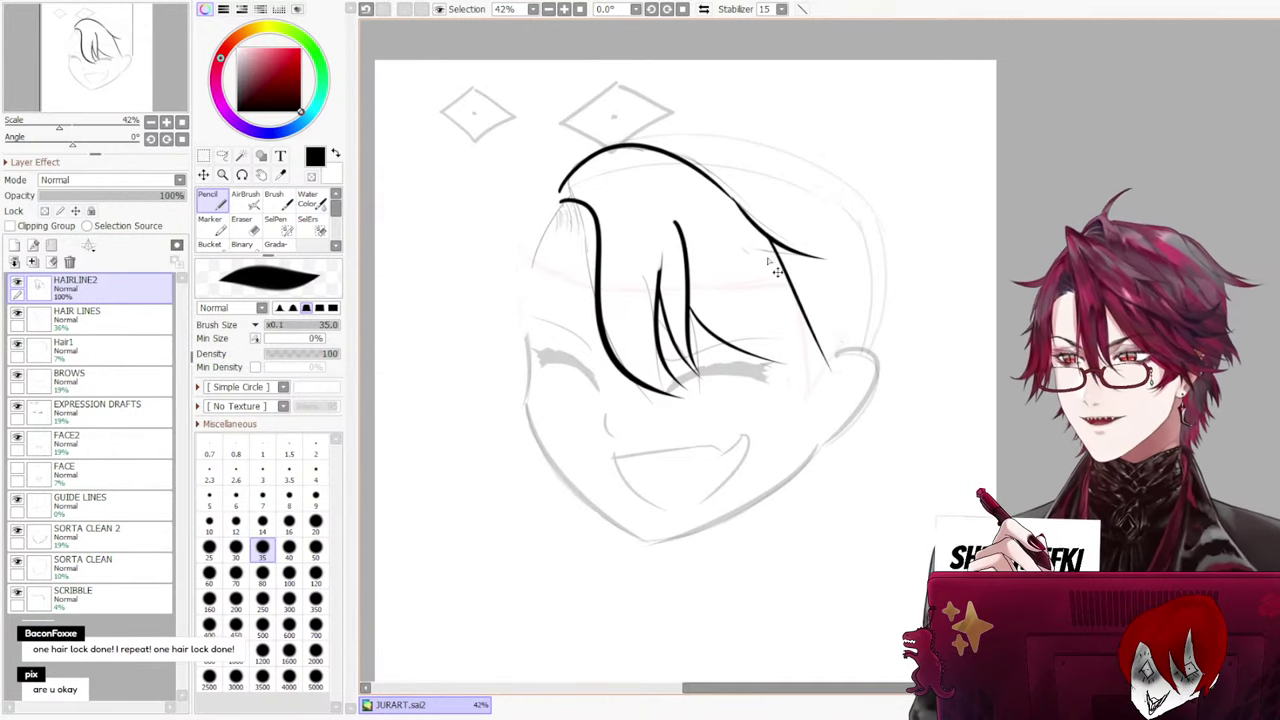
key(ctrl+z)
drag(778, 246, 823, 382)
key(ctrl+z)
drag(755, 226, 858, 367)
key(ctrl+z)
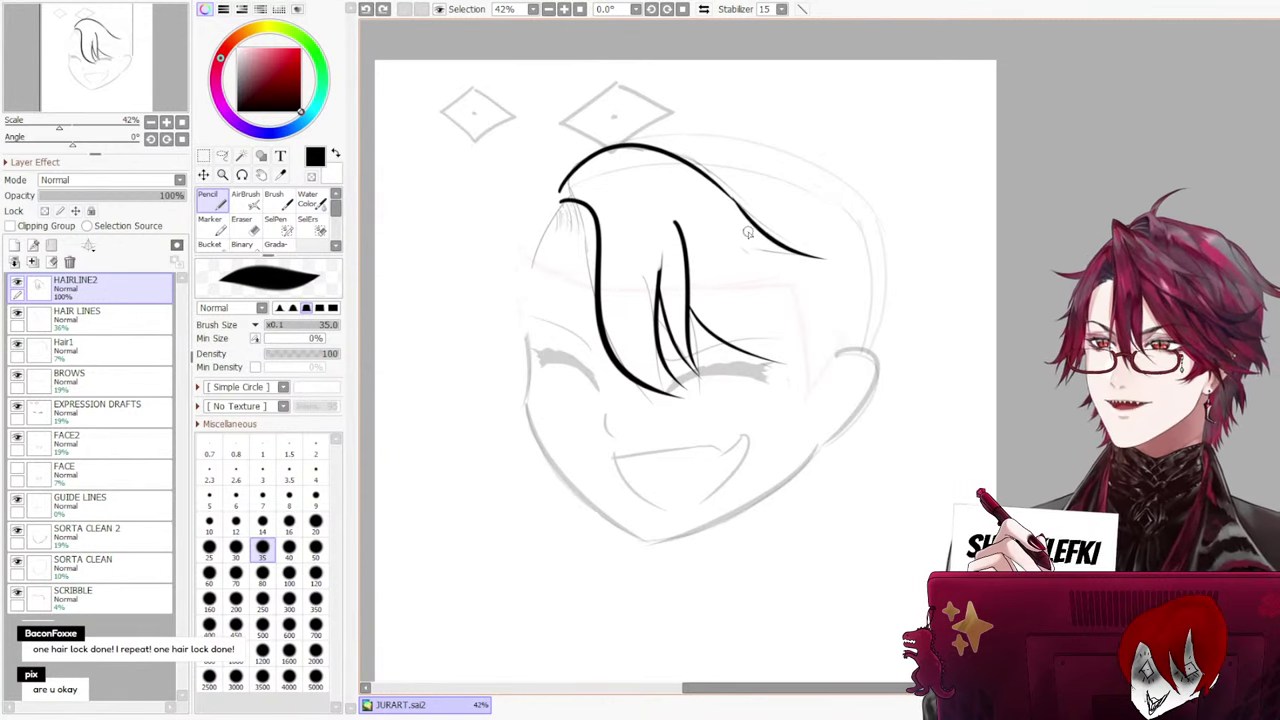
drag(742, 226, 846, 354)
Draw two overlapping strand tips between the closed eye and the ear, and close the pointed tip of the upper lock
drag(760, 335, 878, 357)
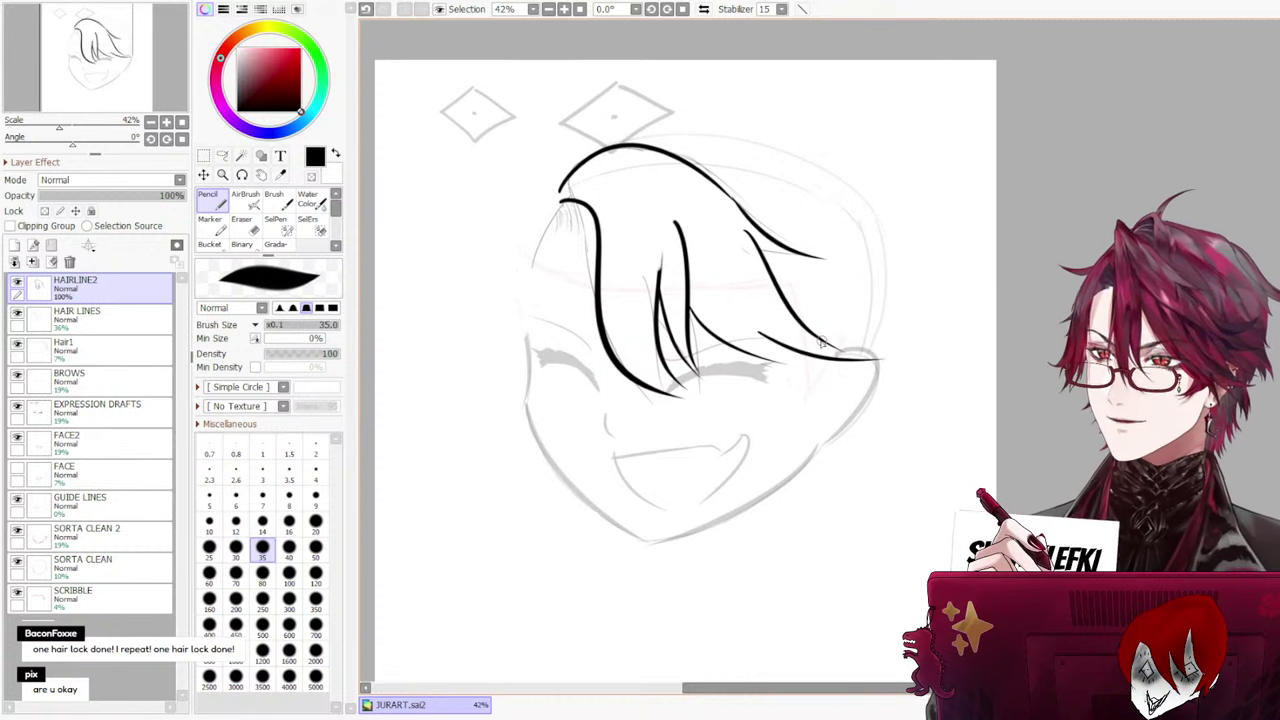
drag(753, 330, 847, 376)
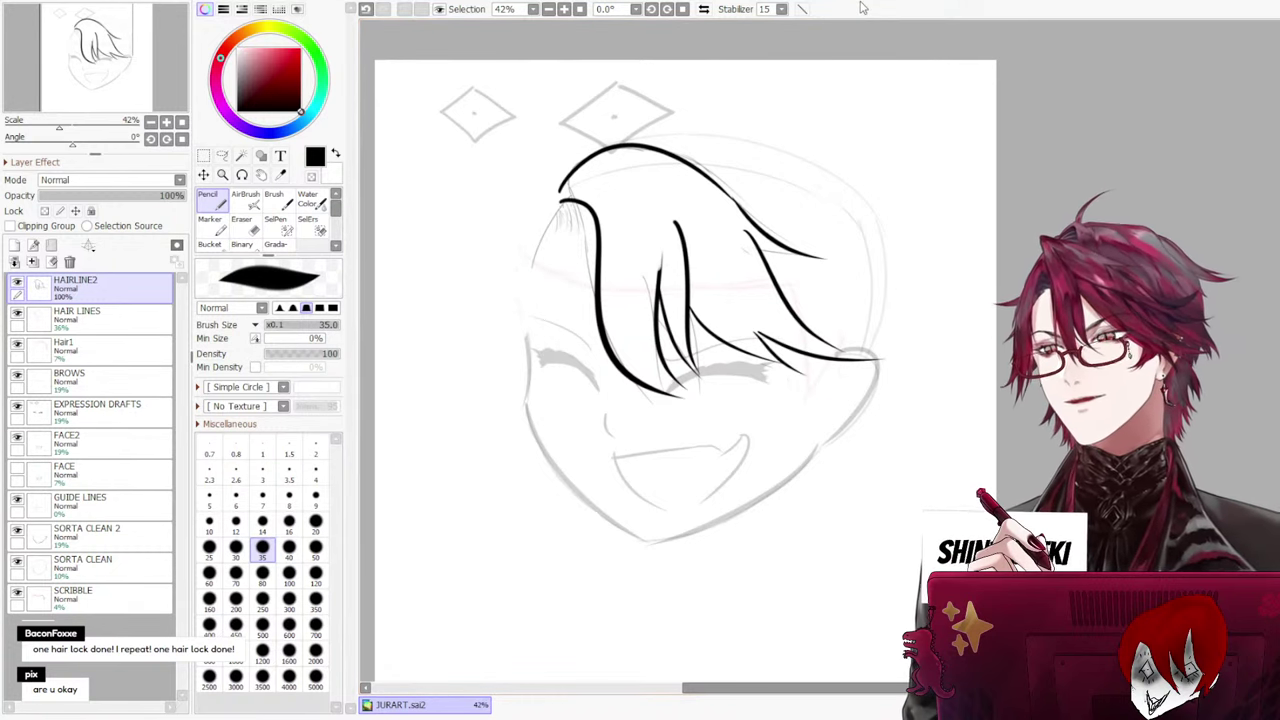
mouse_move(820, 260)
mouse_down()
mouse_move(765, 282)
mouse_move(797, 269)
mouse_move(772, 272)
mouse_up()
key(ctrl+z)
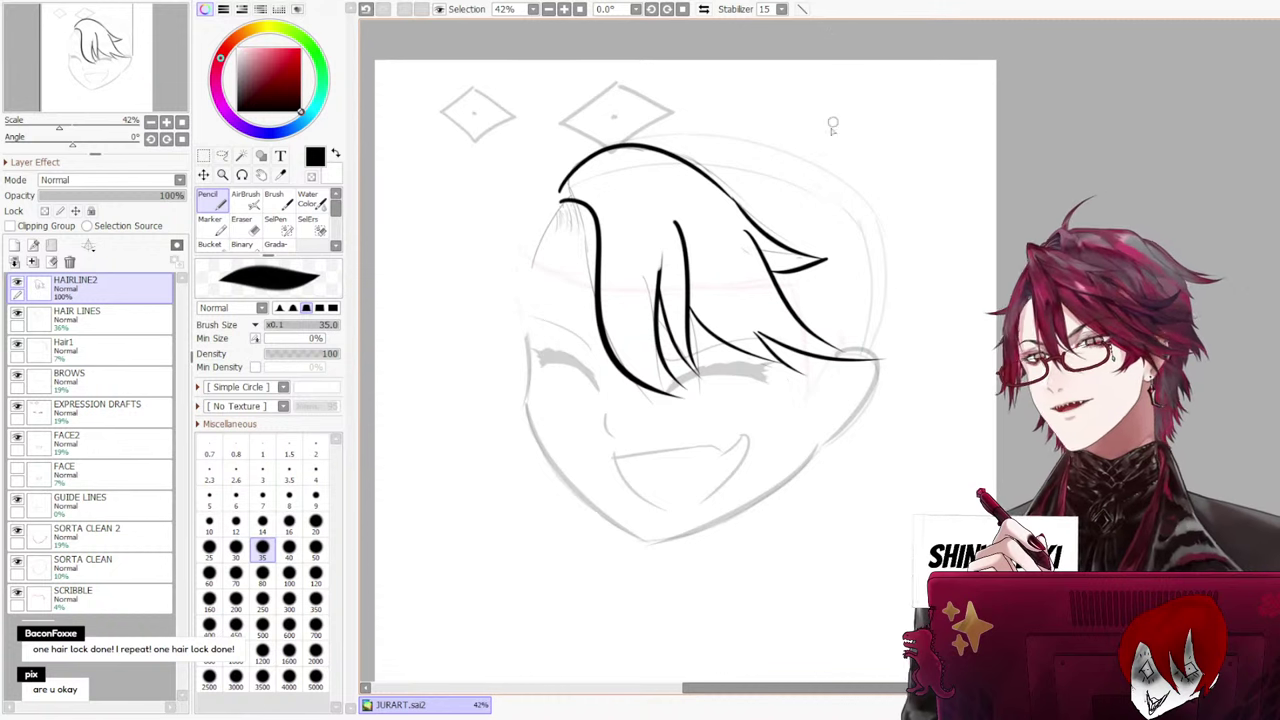
Draw the inner side strand from the parting down the viewer's left edge of the face to the cheek
key(e)
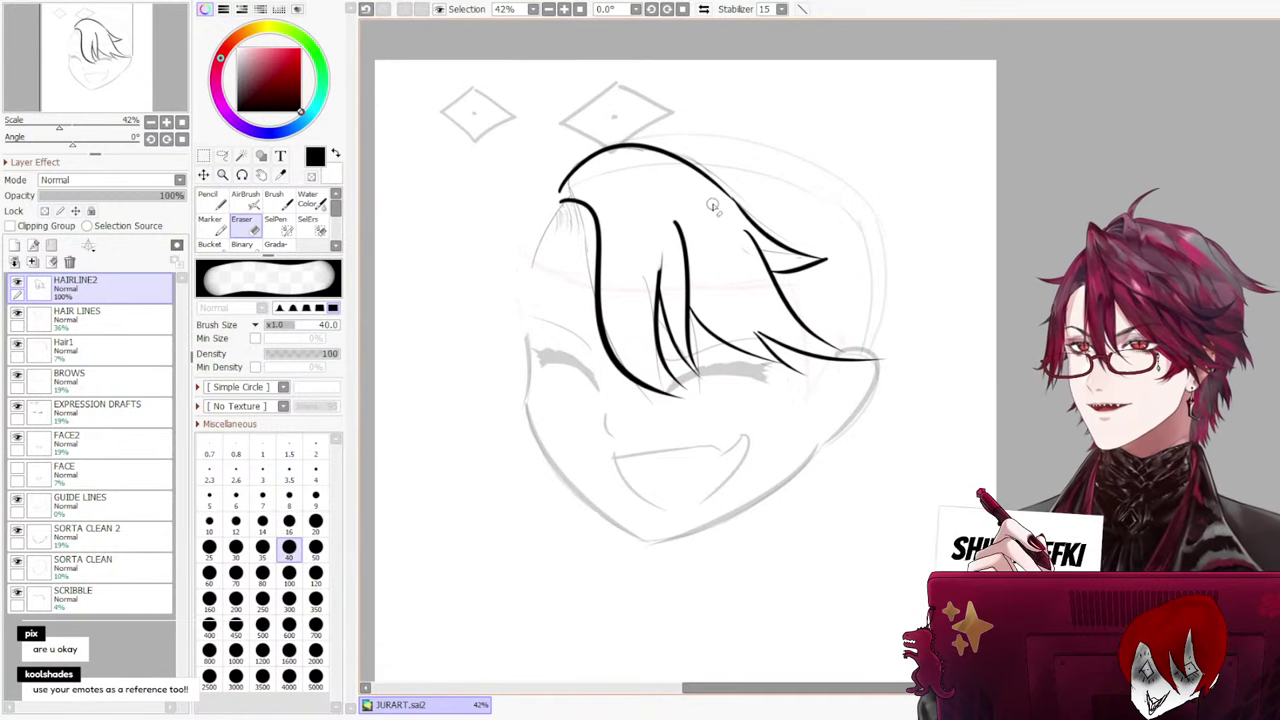
key(n)
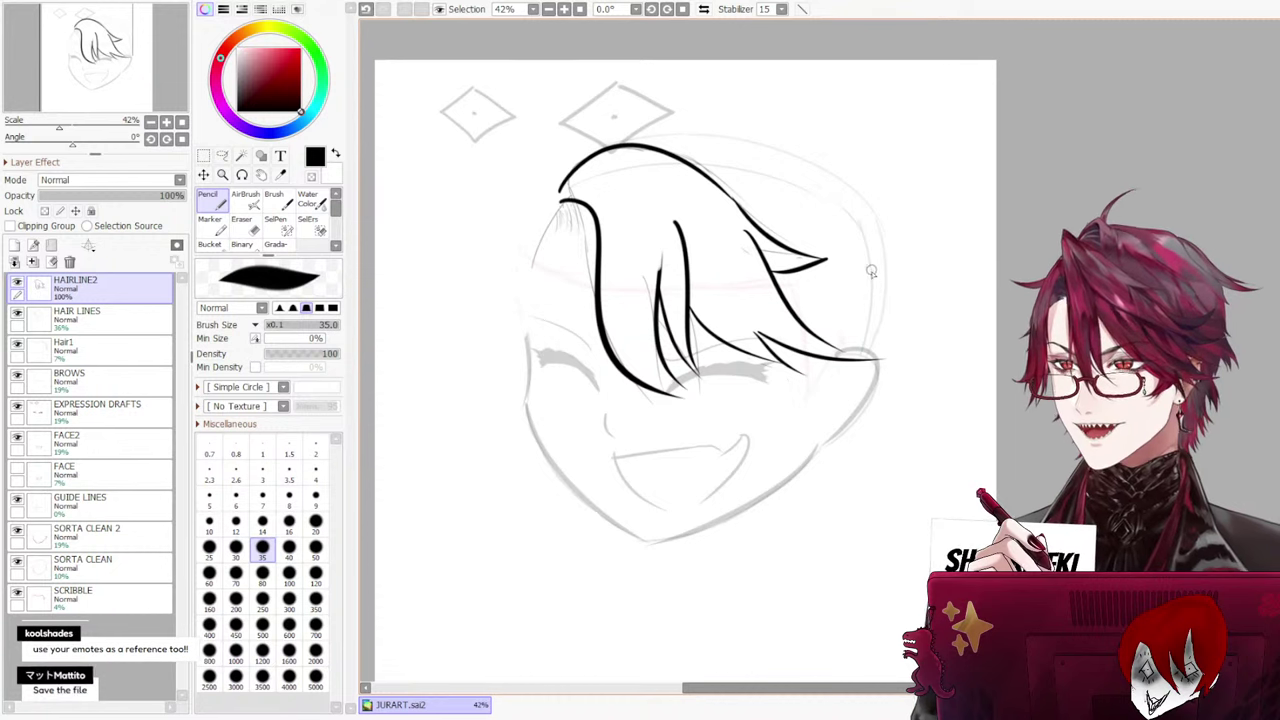
drag(547, 198, 518, 400)
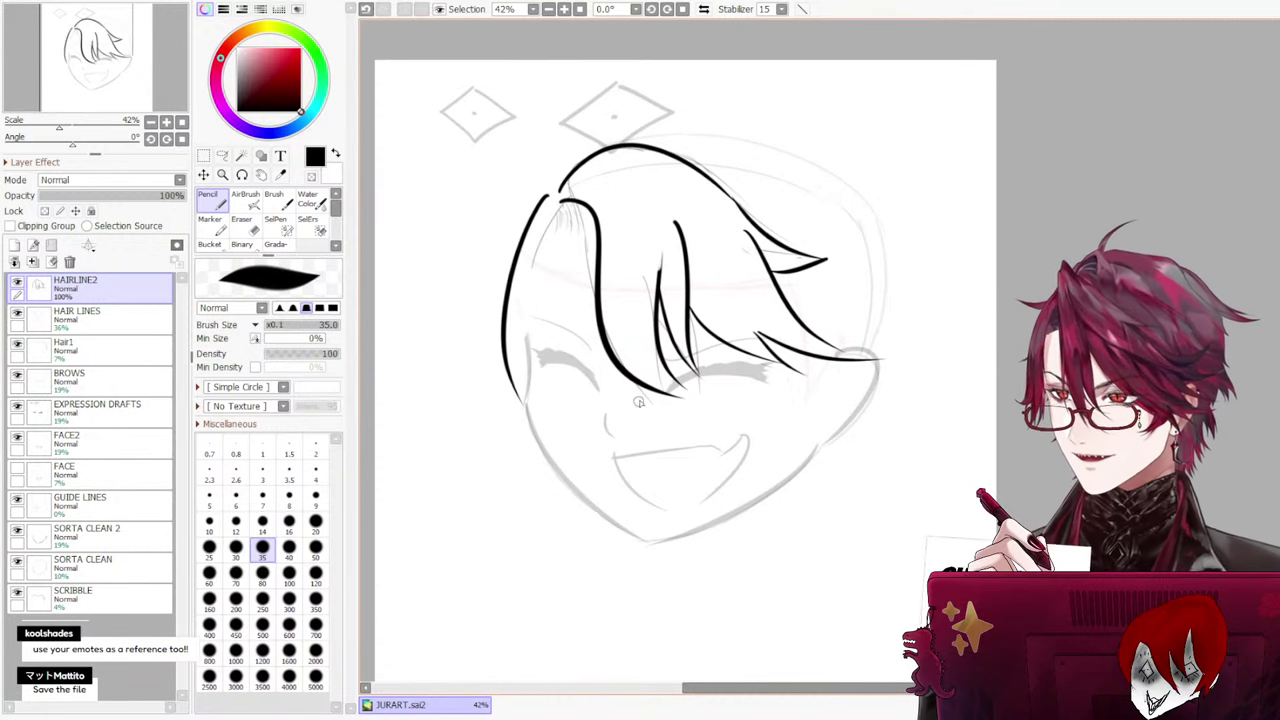
key(ctrl+z)
drag(562, 205, 520, 398)
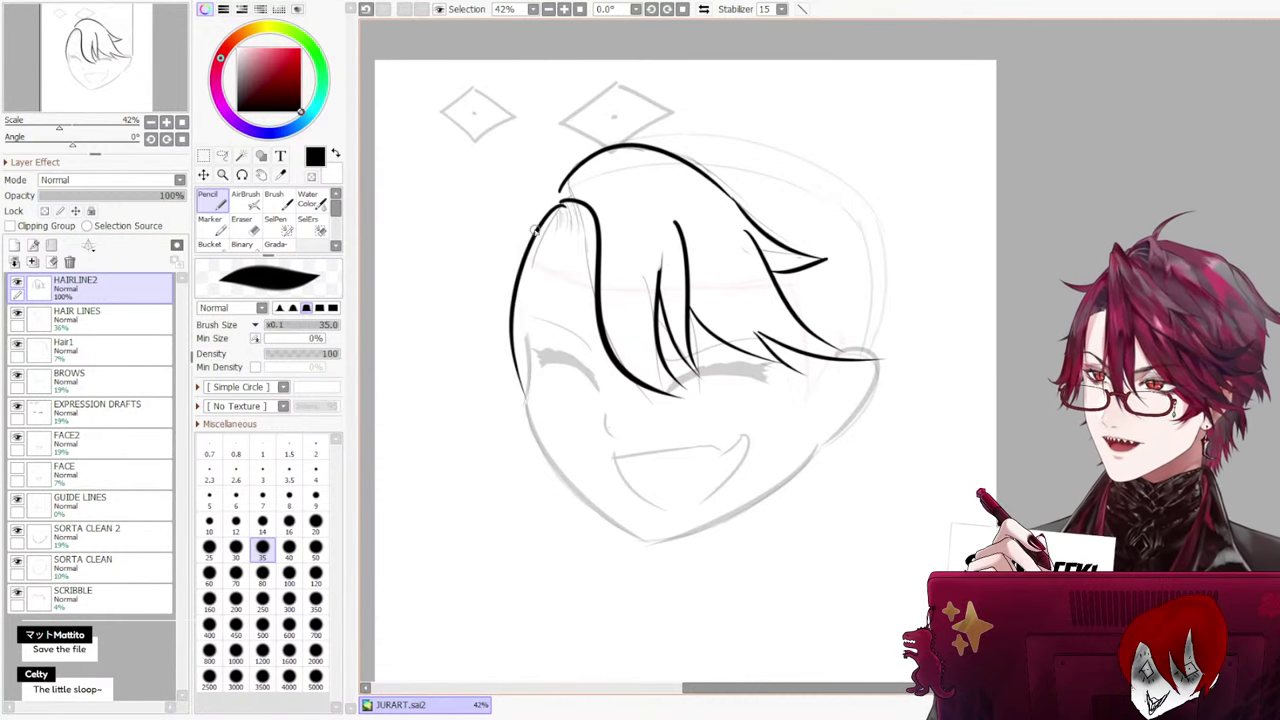
Draw the outer side strand from the parting, bowing outside the inner strand down to cheek level
mouse_move(545, 190)
mouse_down()
mouse_move(480, 315)
mouse_move(482, 380)
mouse_up()
key(ctrl+z)
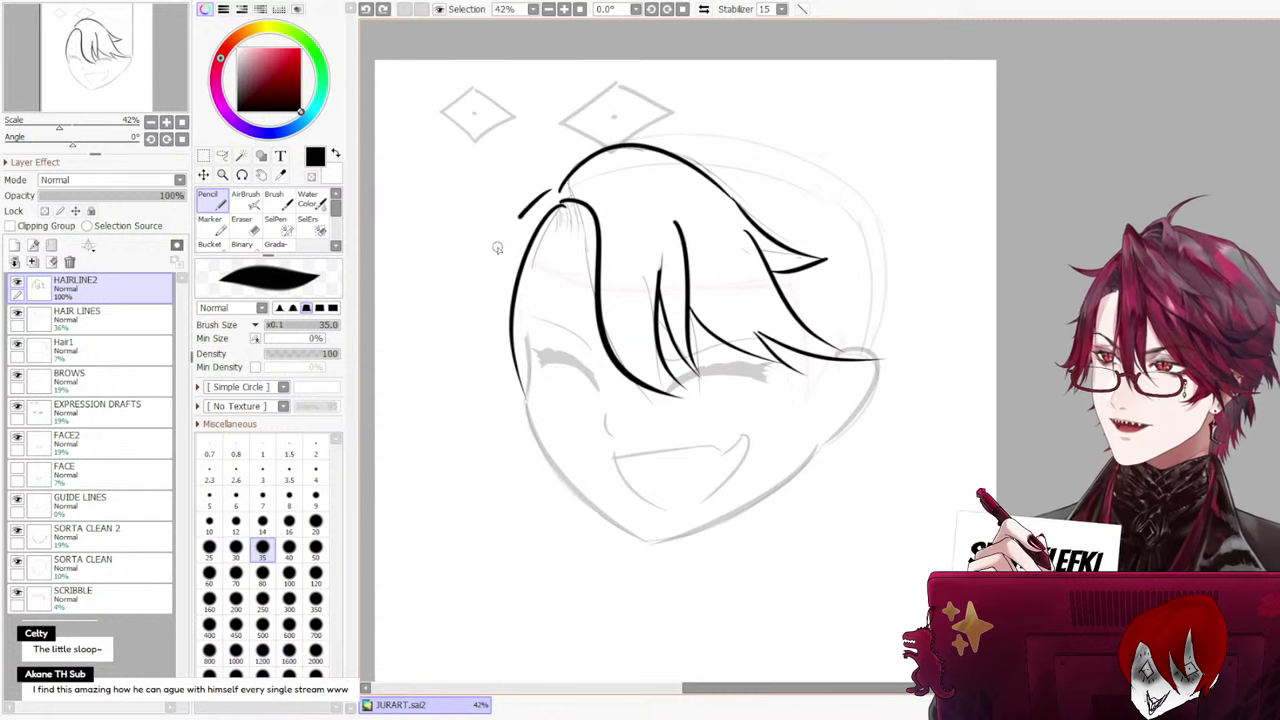
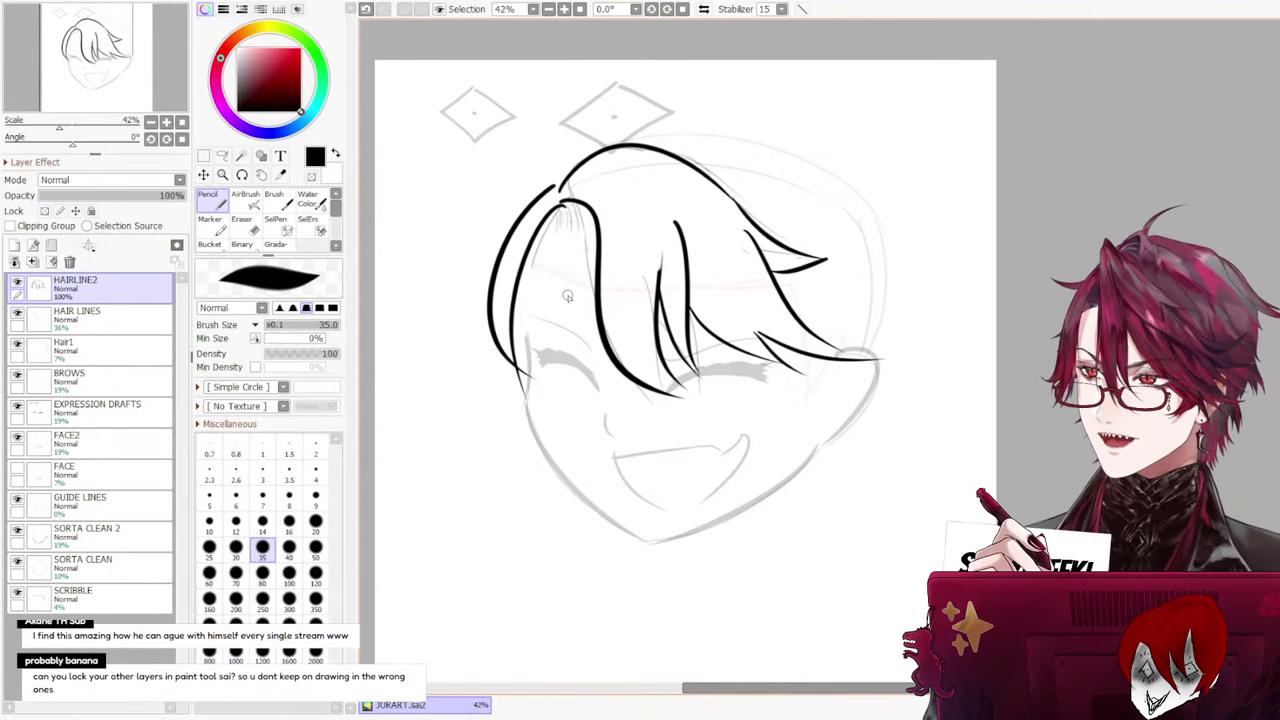
key(ctrl+z)
drag(552, 187, 491, 356)
key(ctrl+z)
drag(551, 190, 492, 340)
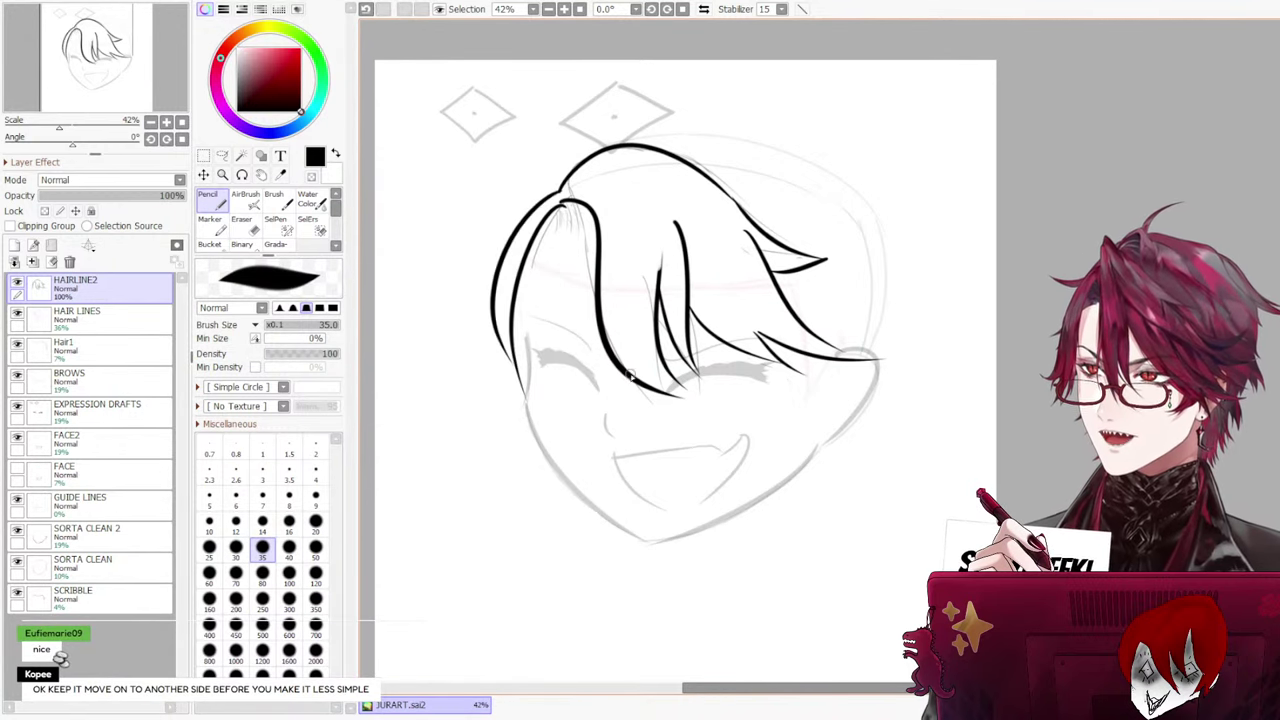
key(ctrl+z)
drag(550, 192, 522, 400)
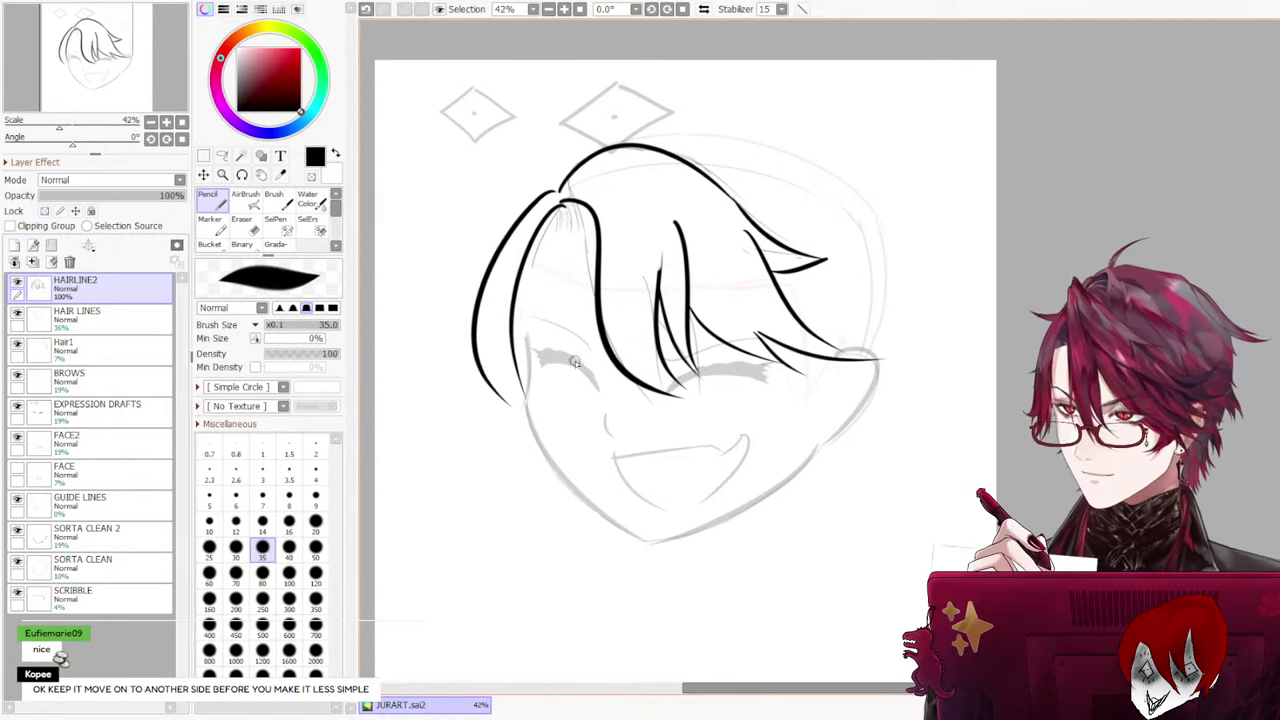
Remove both side strands along the viewer's left edge of the face, including two retries of the outer one
key(ctrl+z)
drag(542, 194, 520, 397)
key(ctrl+z)
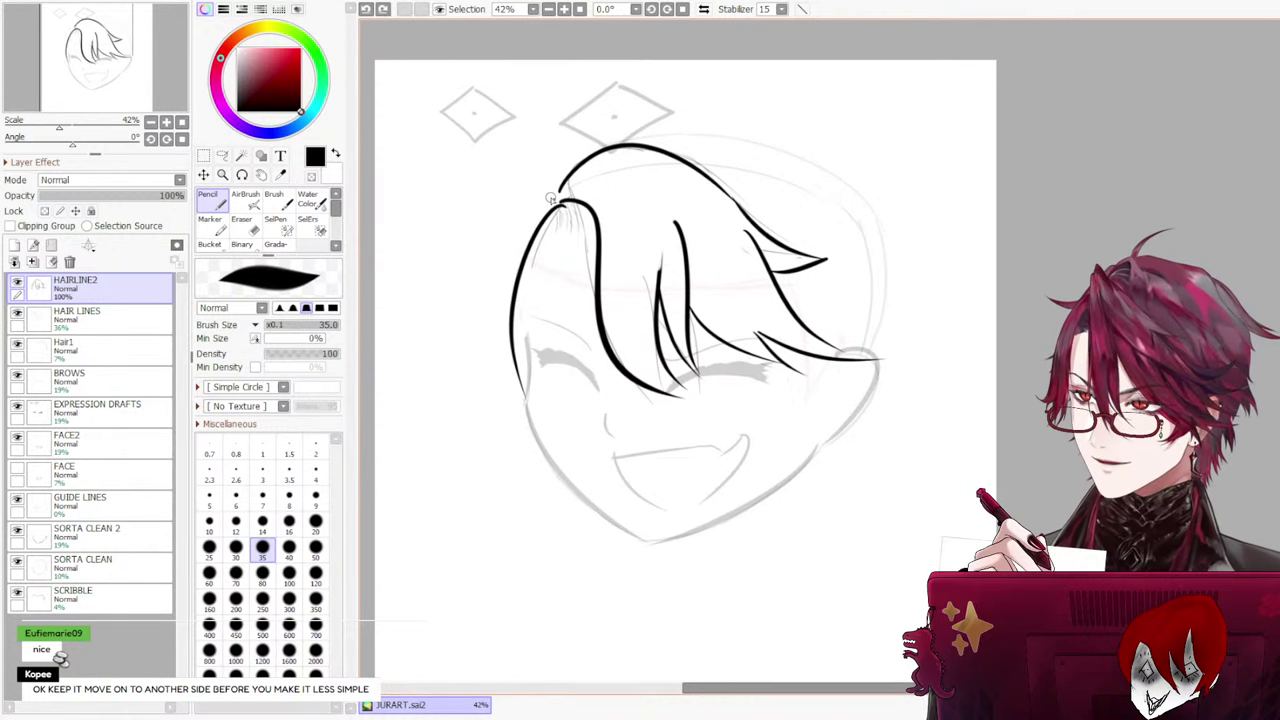
drag(555, 195, 484, 396)
key(ctrl+z)
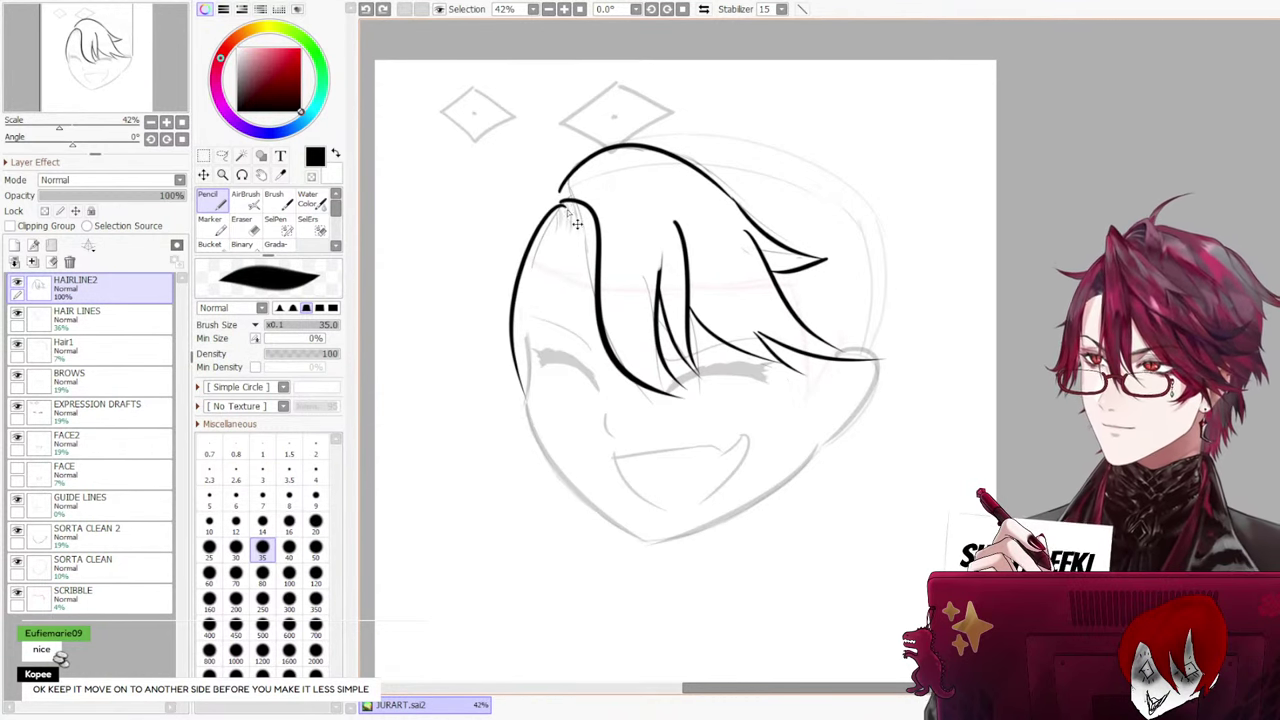
key(ctrl+z)
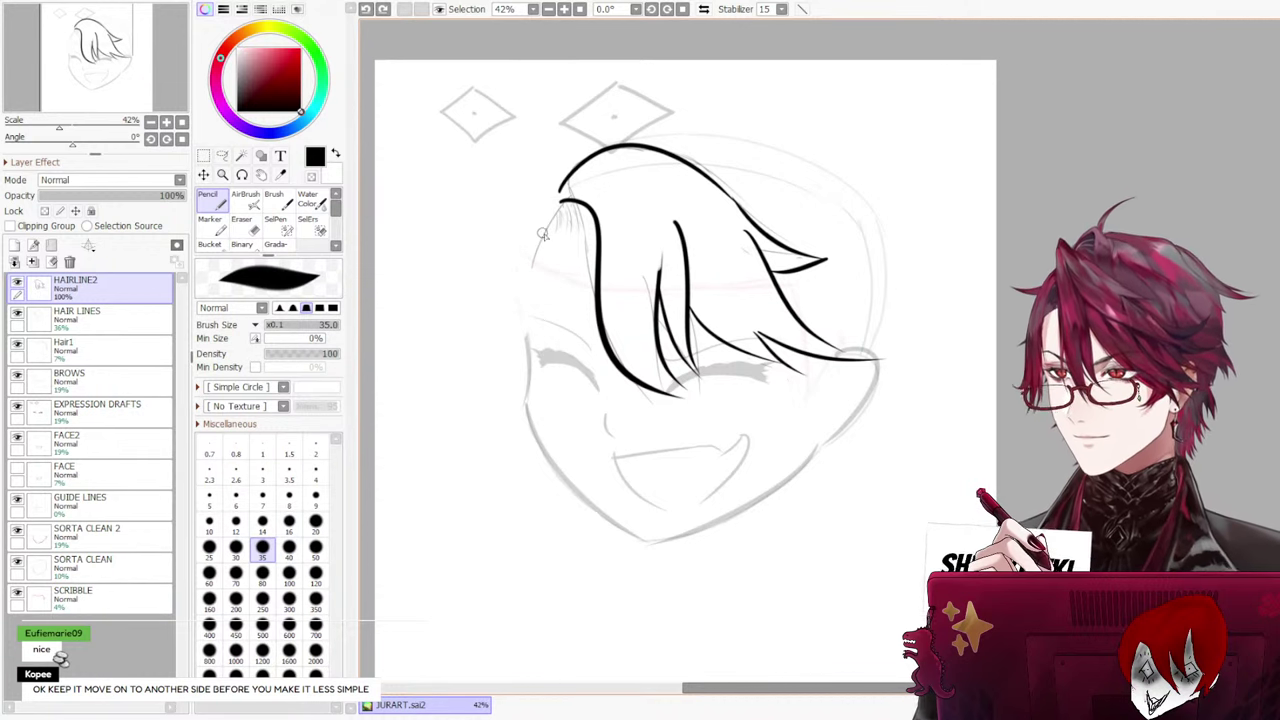
Try to redraw the inner side strand from the parting down the edge of the face to the cheek
drag(560, 205, 512, 398)
key(ctrl+z)
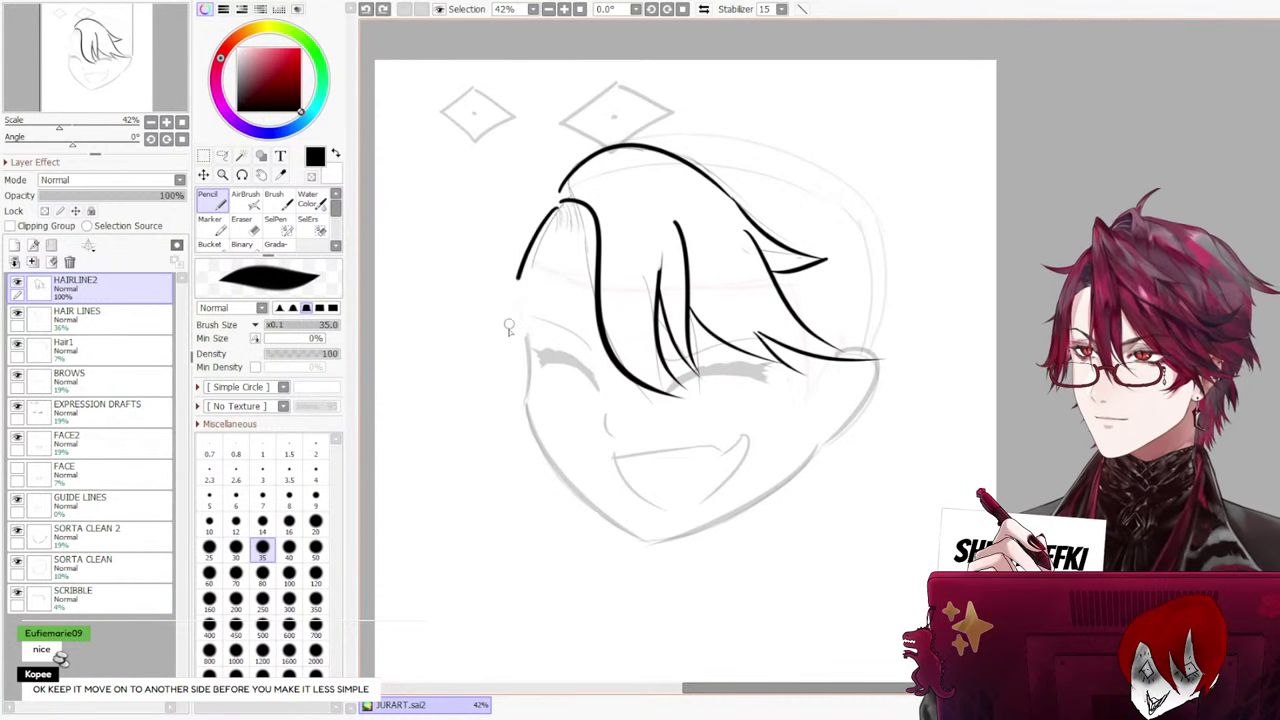
drag(508, 328, 512, 402)
key(ctrl+z)
drag(558, 200, 518, 425)
key(ctrl+z)
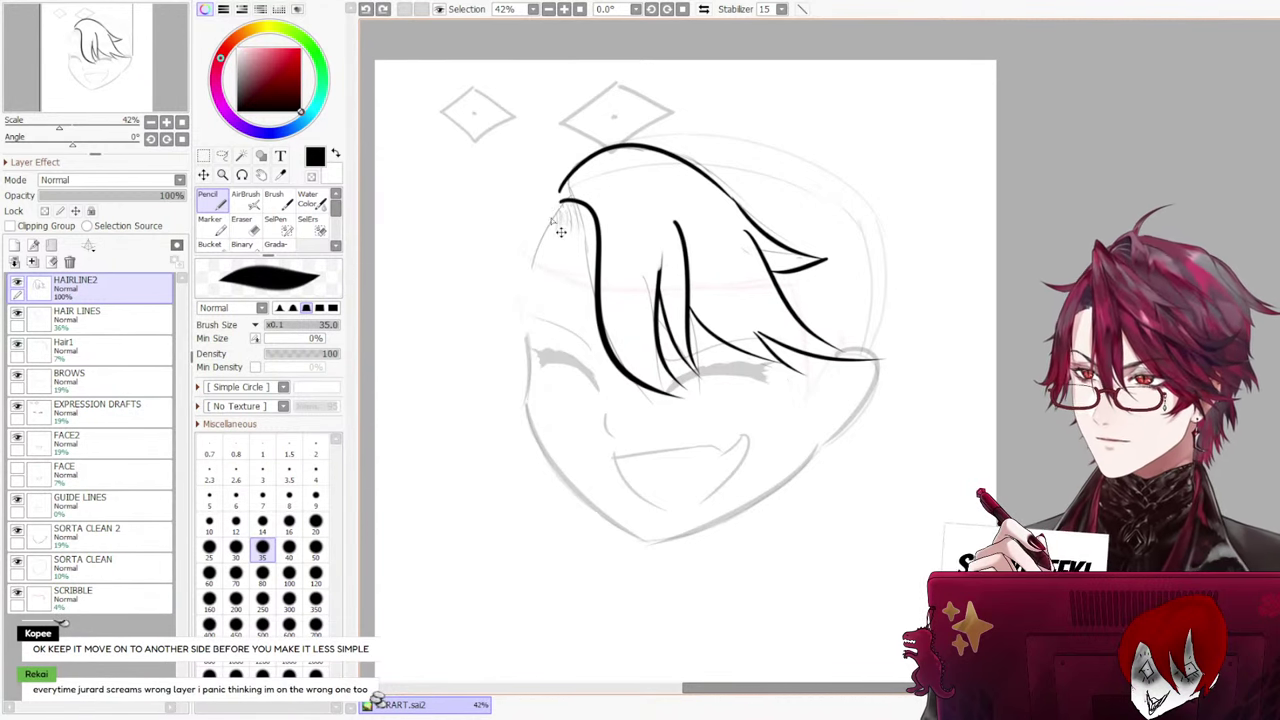
Try a longer inner side strand from the parting to the cheek with an outer strand bowing outside it, and undo both
mouse_move(558, 200)
mouse_down()
mouse_move(512, 362)
mouse_move(518, 425)
mouse_up()
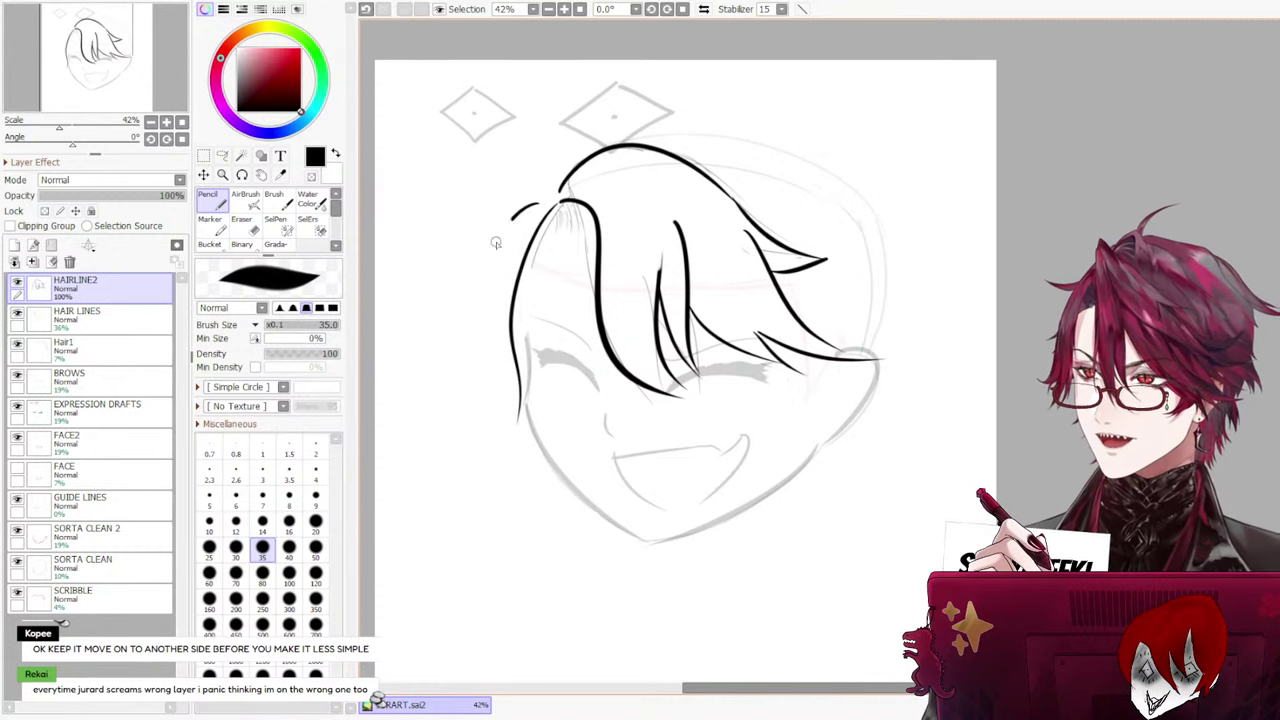
drag(495, 242, 505, 412)
key(ctrl+z)
mouse_move(544, 212)
mouse_down()
mouse_move(482, 328)
mouse_move(495, 396)
mouse_up()
key(ctrl+z)
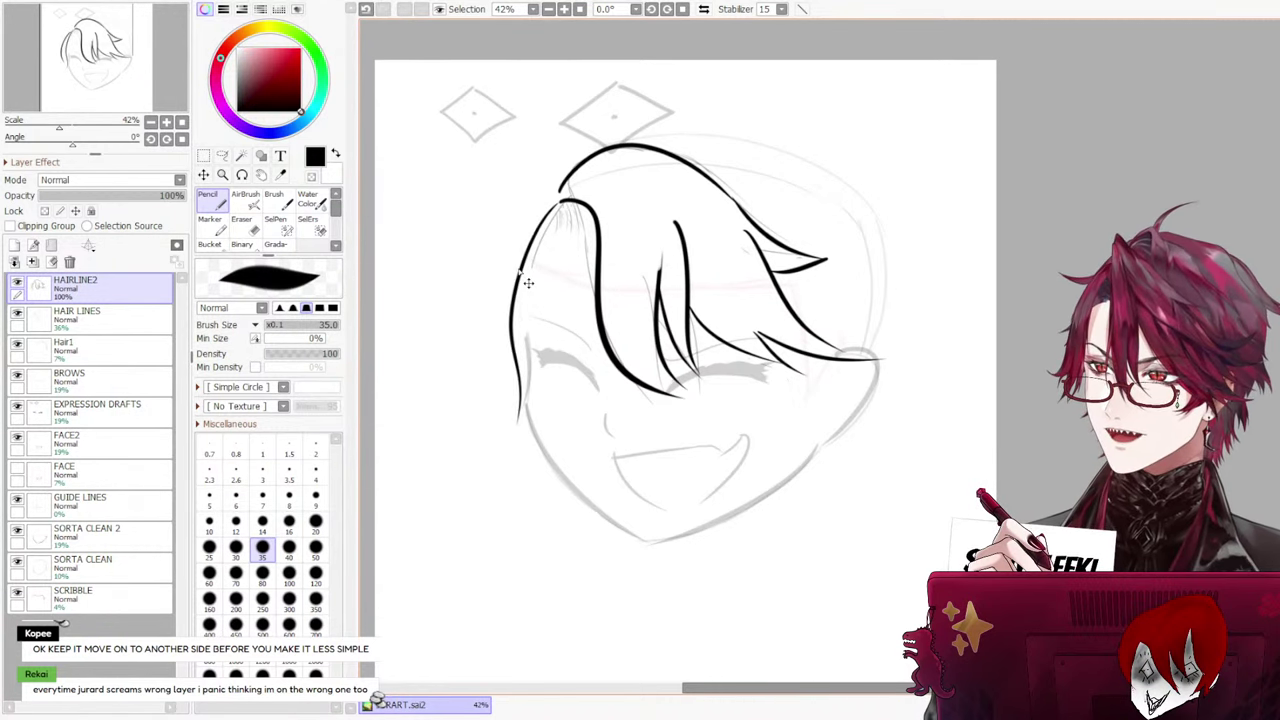
mouse_move(536, 214)
mouse_down()
mouse_move(506, 386)
mouse_move(514, 436)
mouse_up()
key(ctrl+z)
key(ctrl+z)
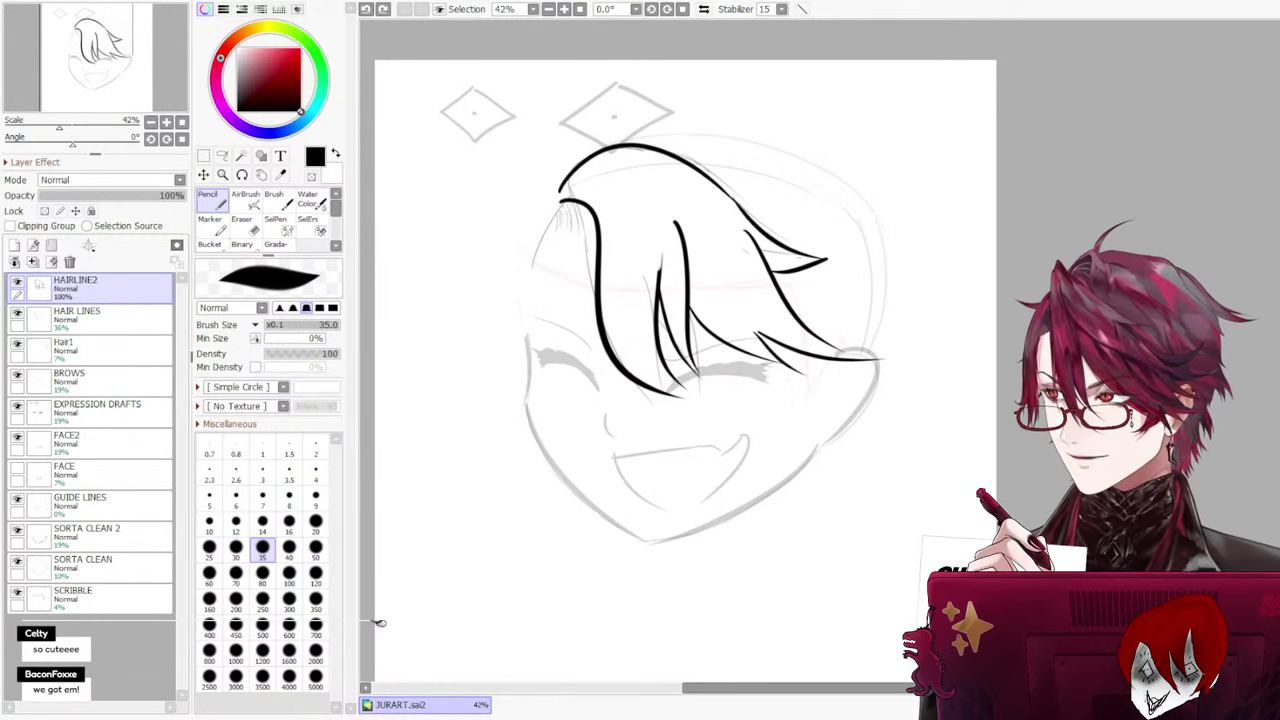
Raise the opacity of the FACE2 and EXPRESSION DRAFTS layers to 100%
click(78, 442)
drag(88, 196, 186, 196)
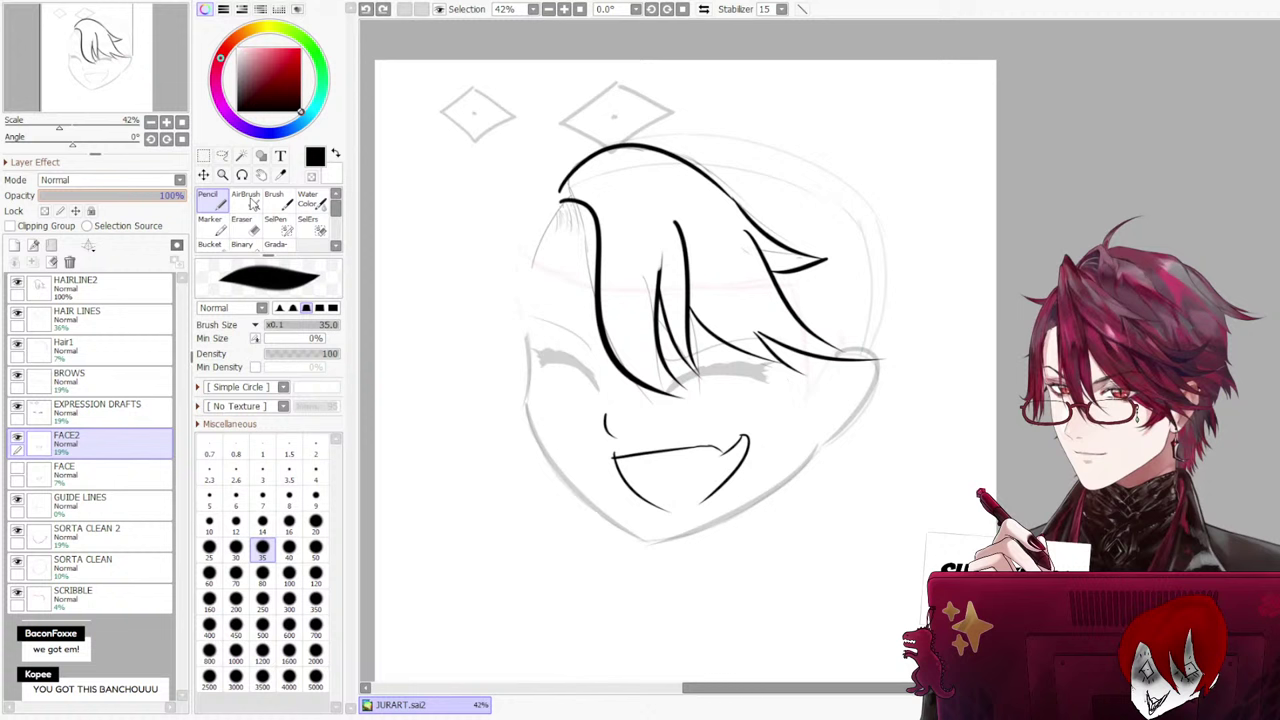
click(95, 406)
click(94, 502)
click(90, 471)
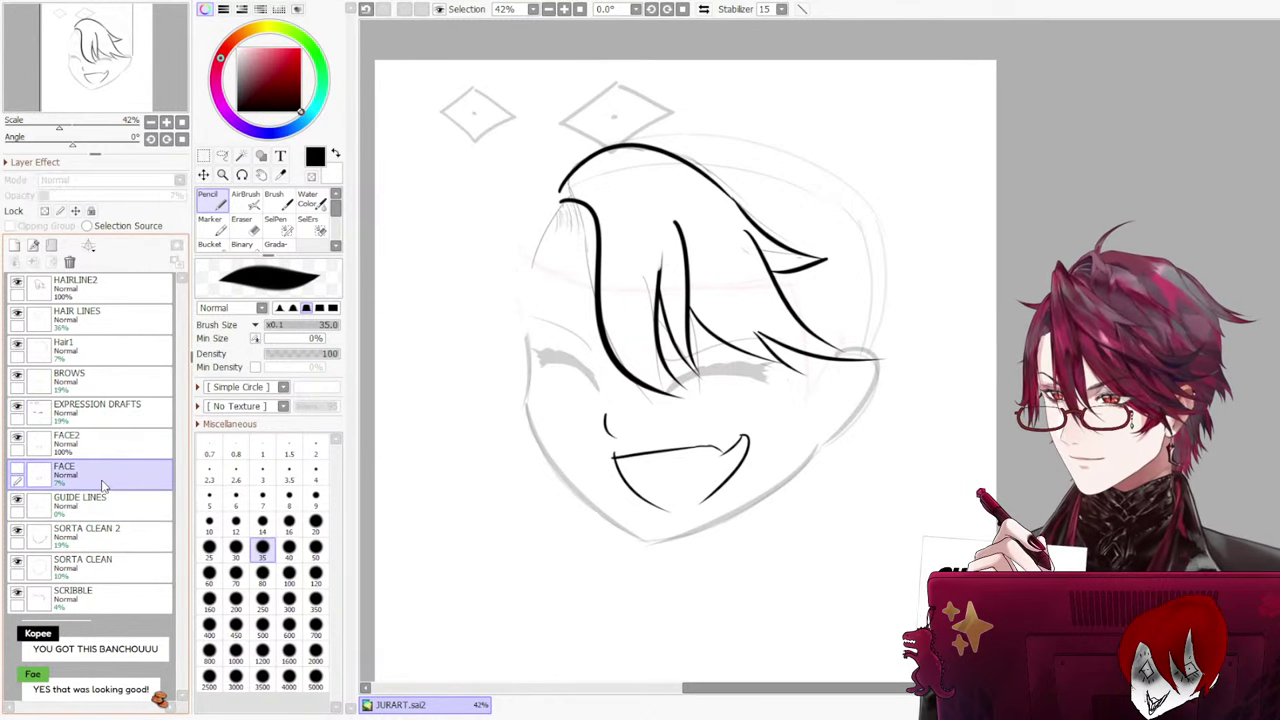
click(92, 502)
click(95, 408)
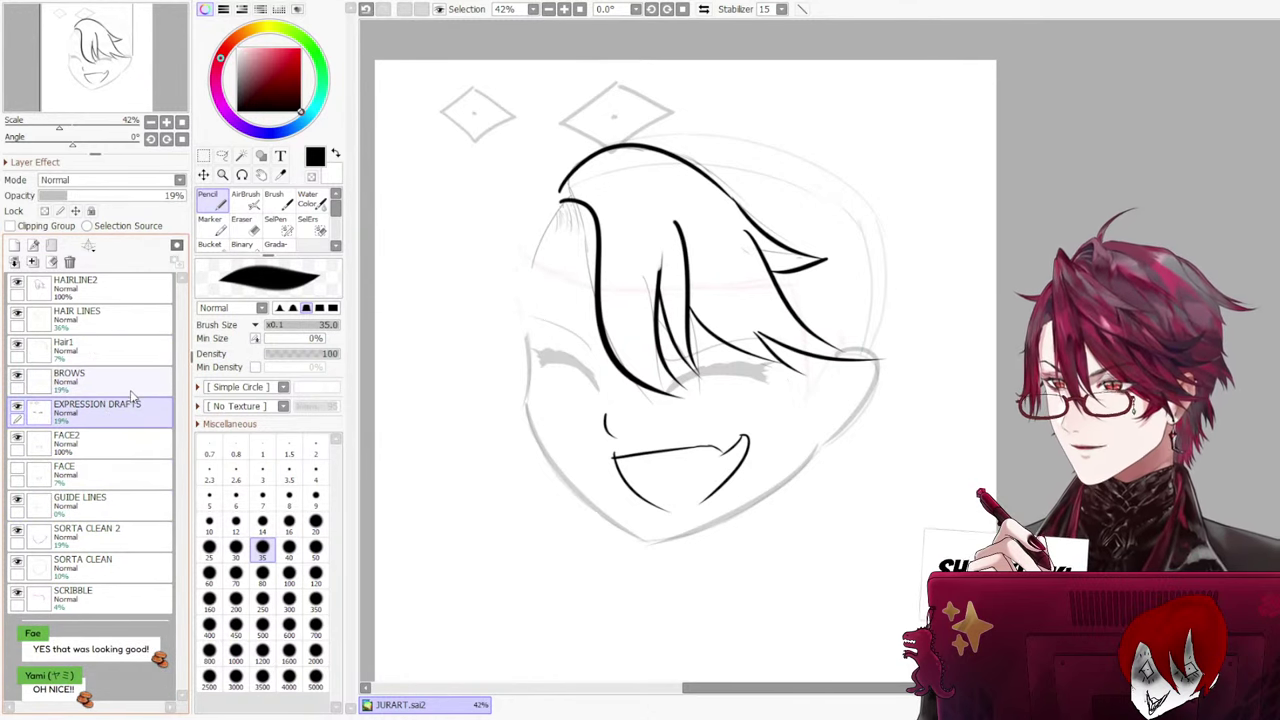
drag(75, 196, 186, 196)
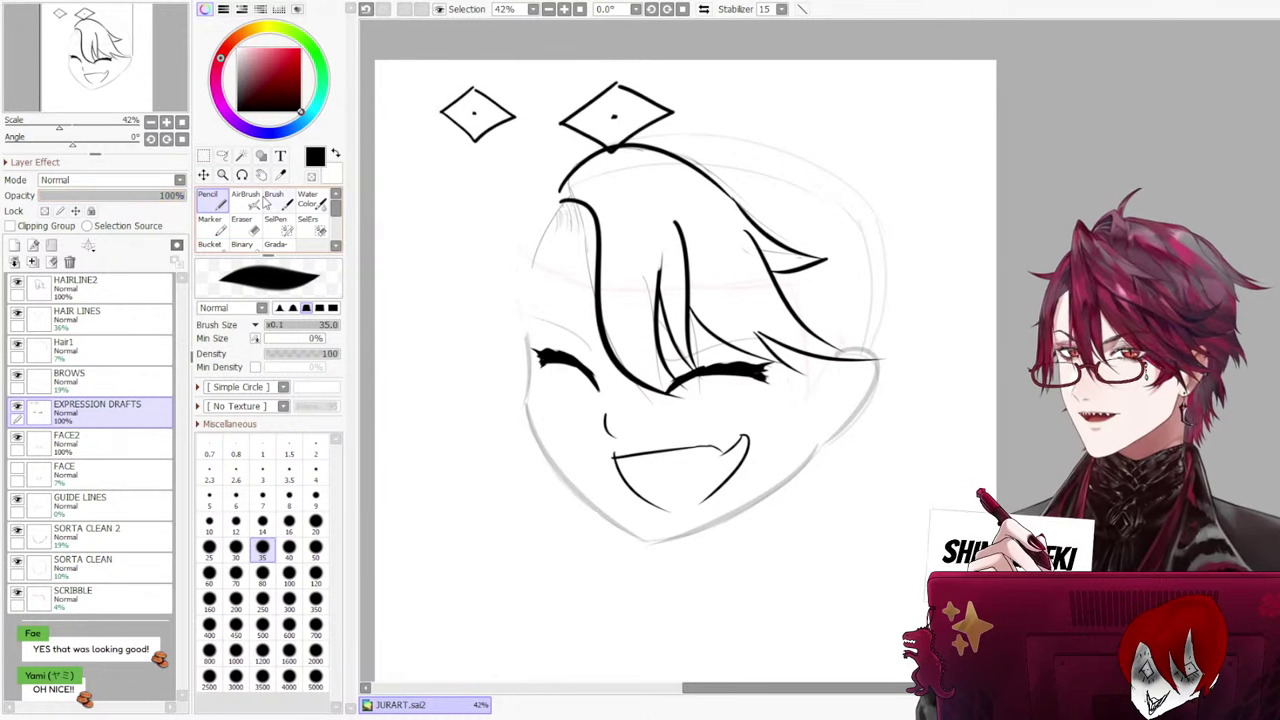
Hide the HAIR LINES layer and raise the SORTA CLEAN 2 layer's opacity to 100%
click(18, 315)
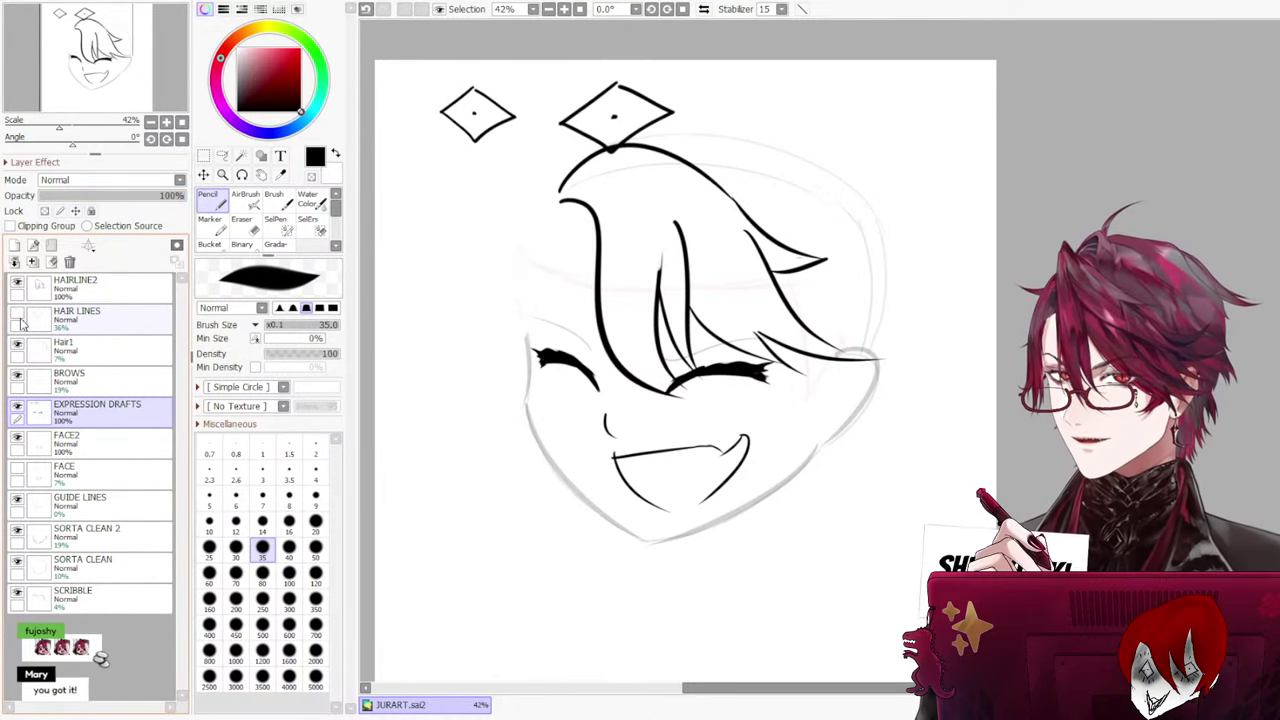
click(84, 470)
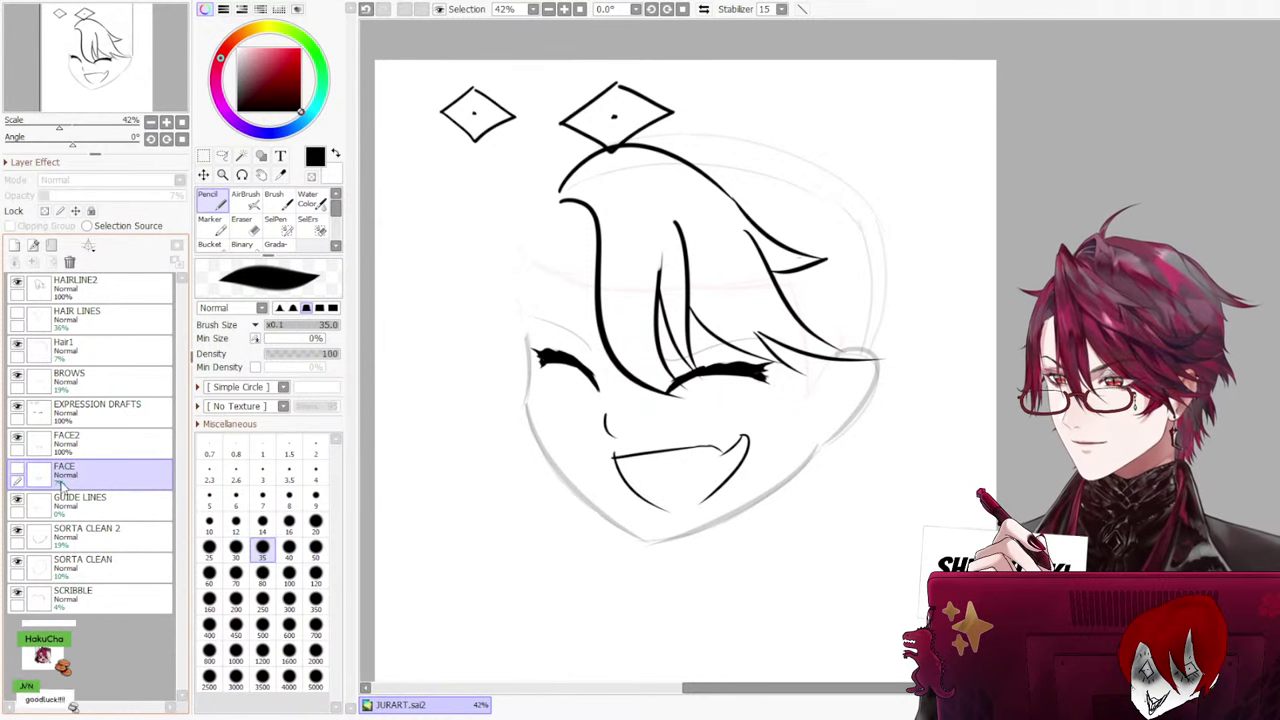
click(28, 531)
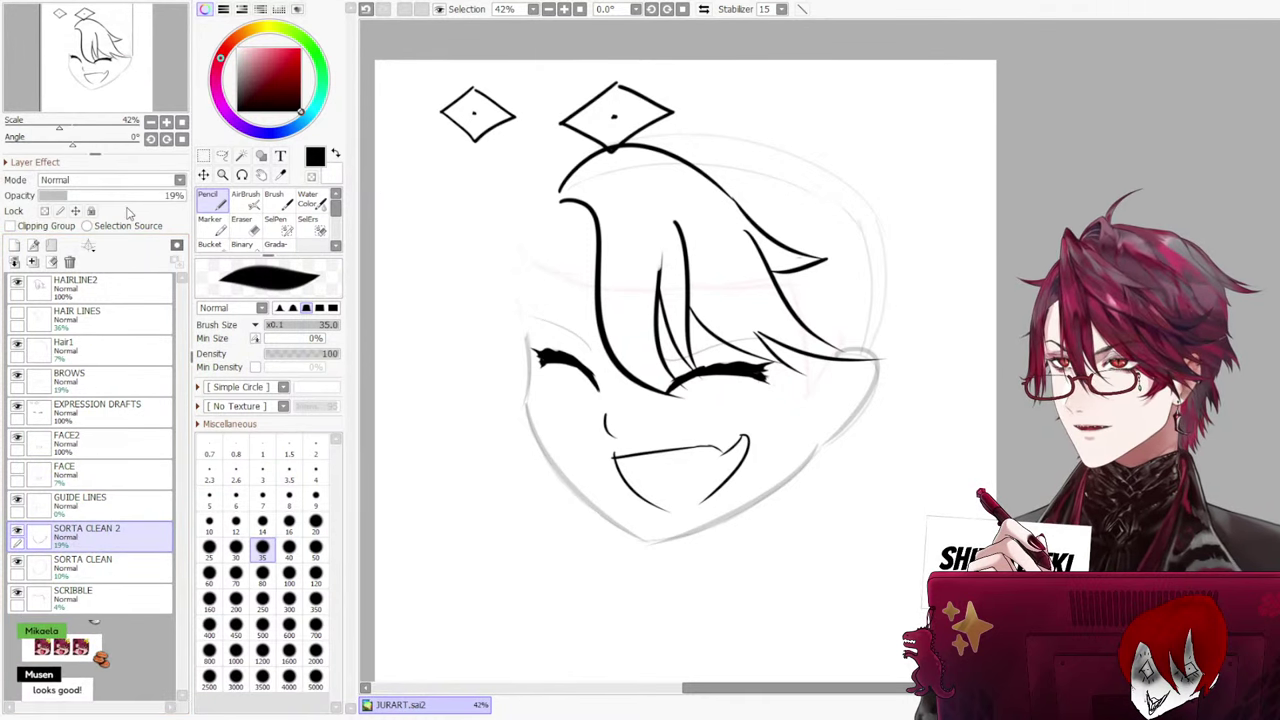
drag(60, 195, 183, 196)
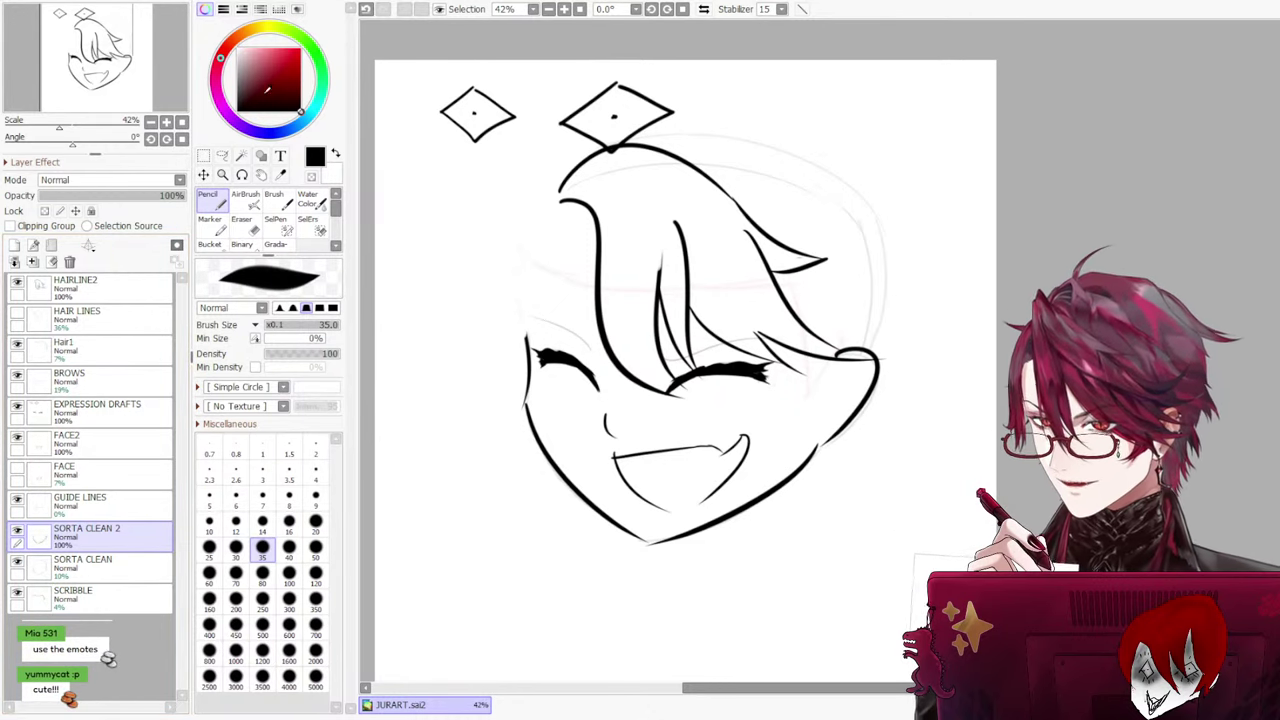
Show the HAIR LINES layer again and make HAIRLINE2 the active layer for drawing with the Pencil
click(98, 290)
click(20, 284)
click(20, 284)
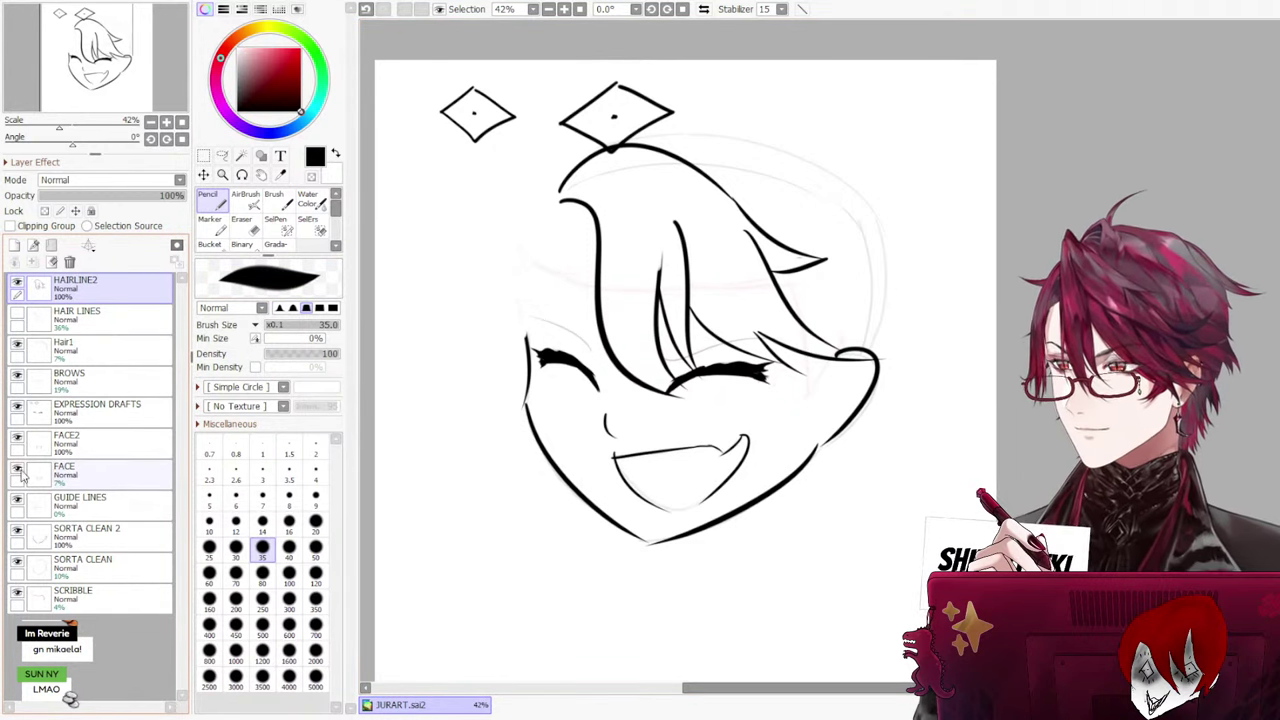
click(17, 598)
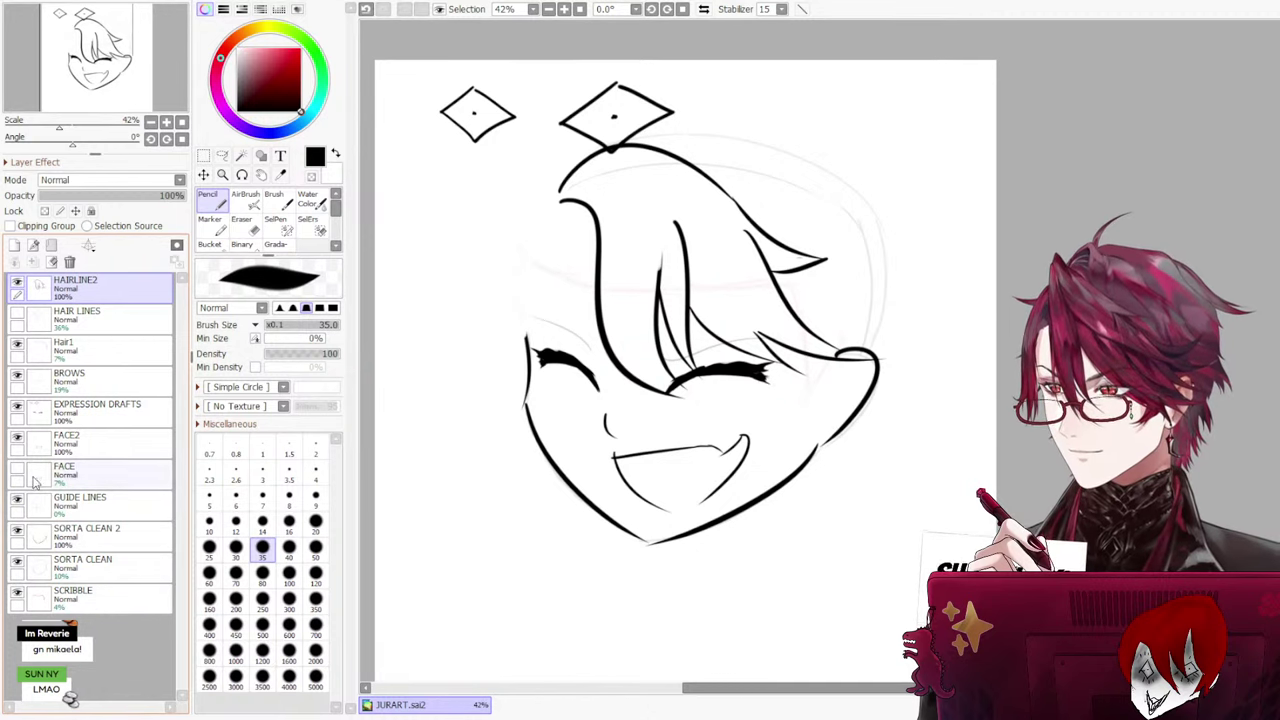
click(24, 320)
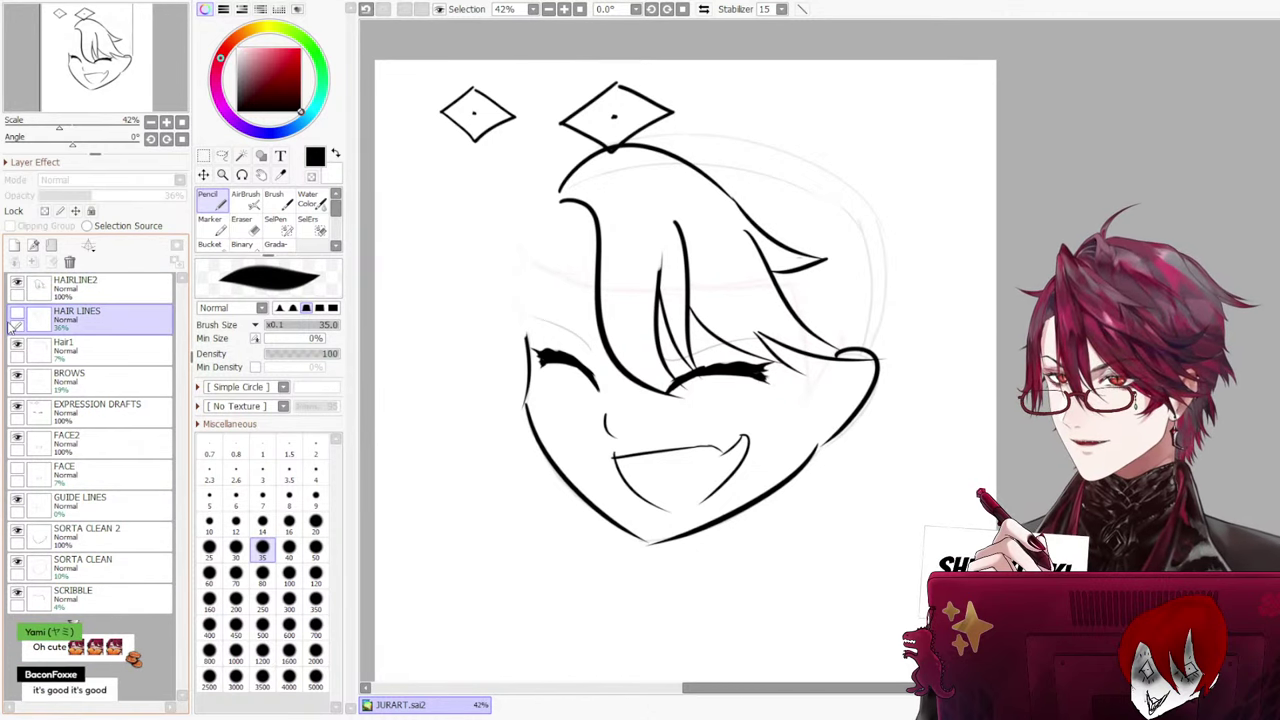
click(17, 318)
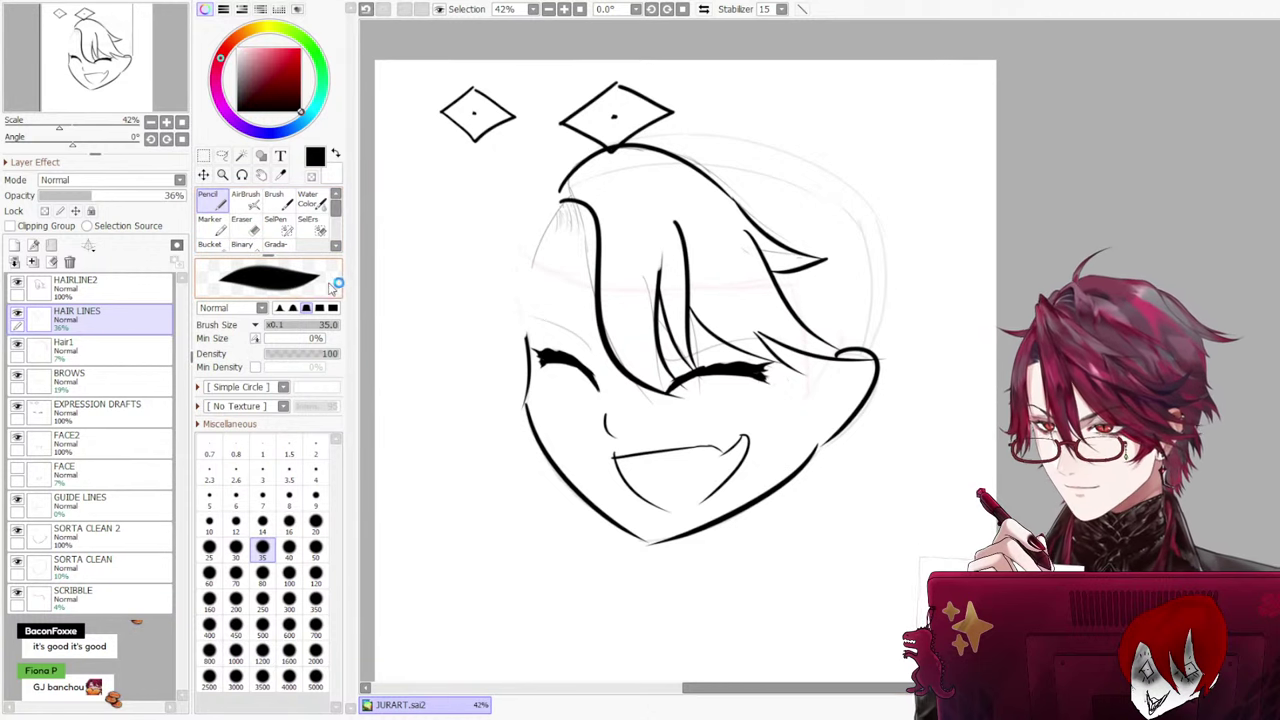
click(216, 200)
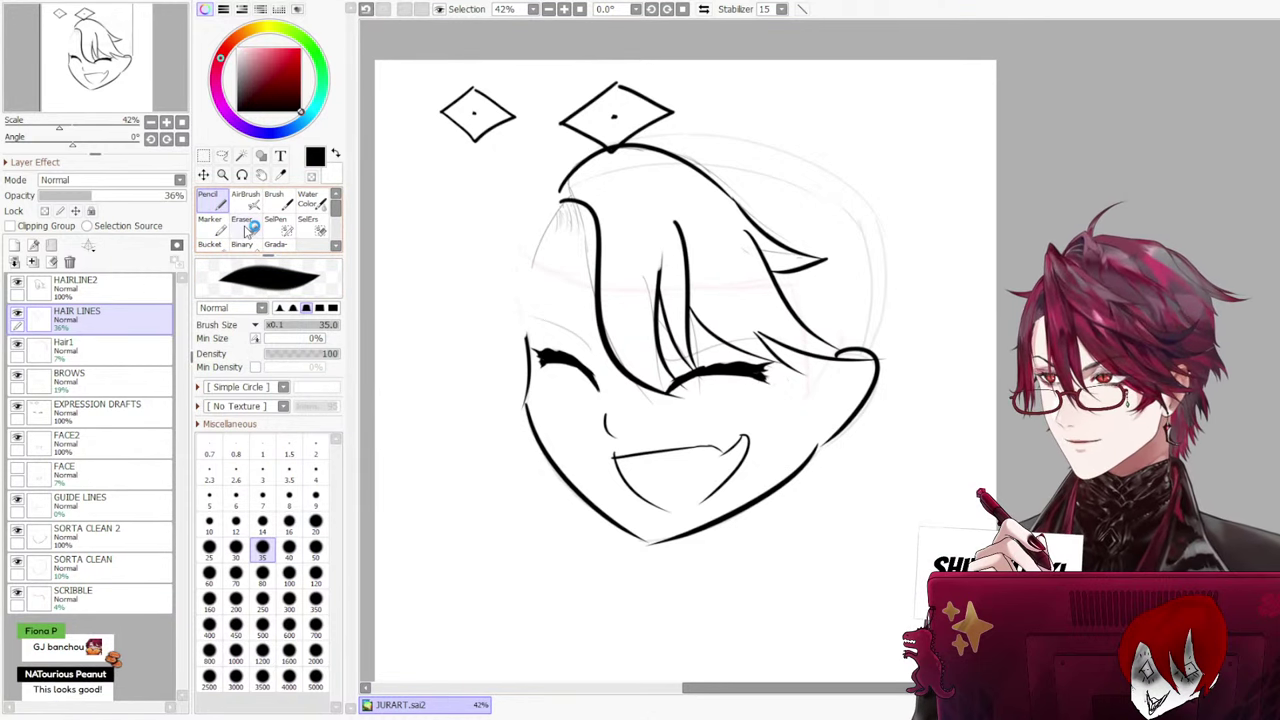
click(118, 358)
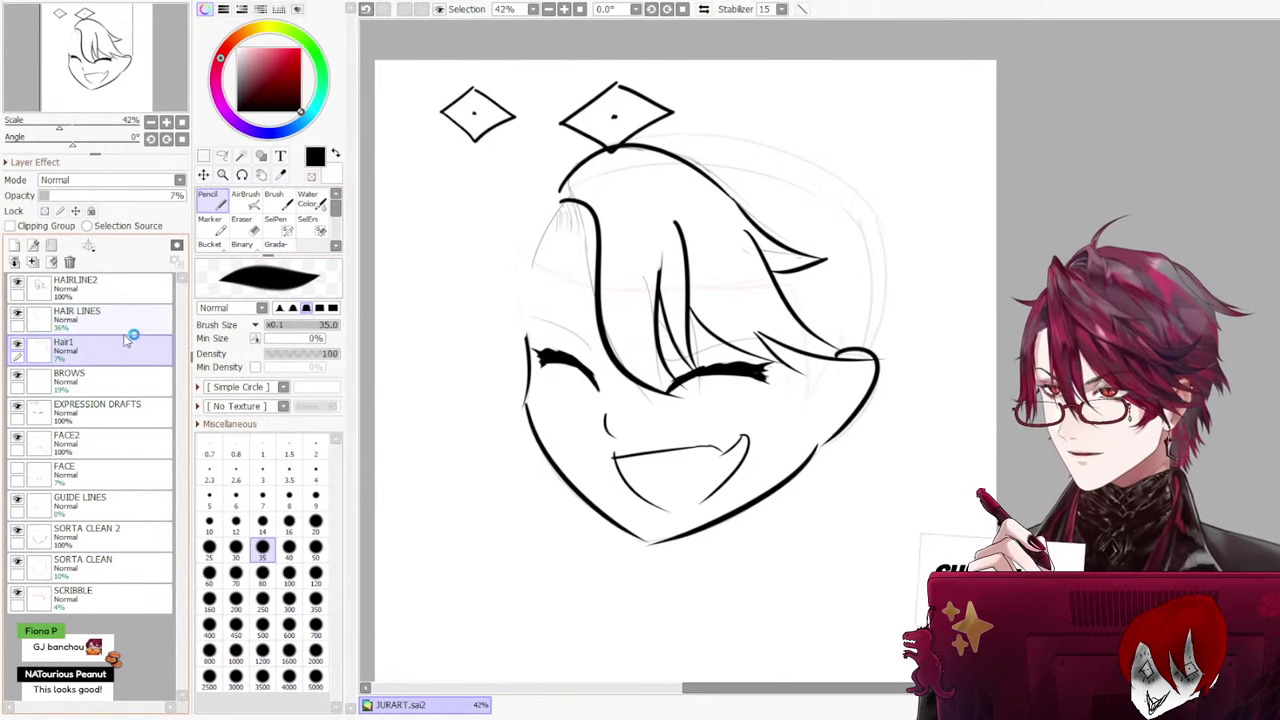
click(140, 280)
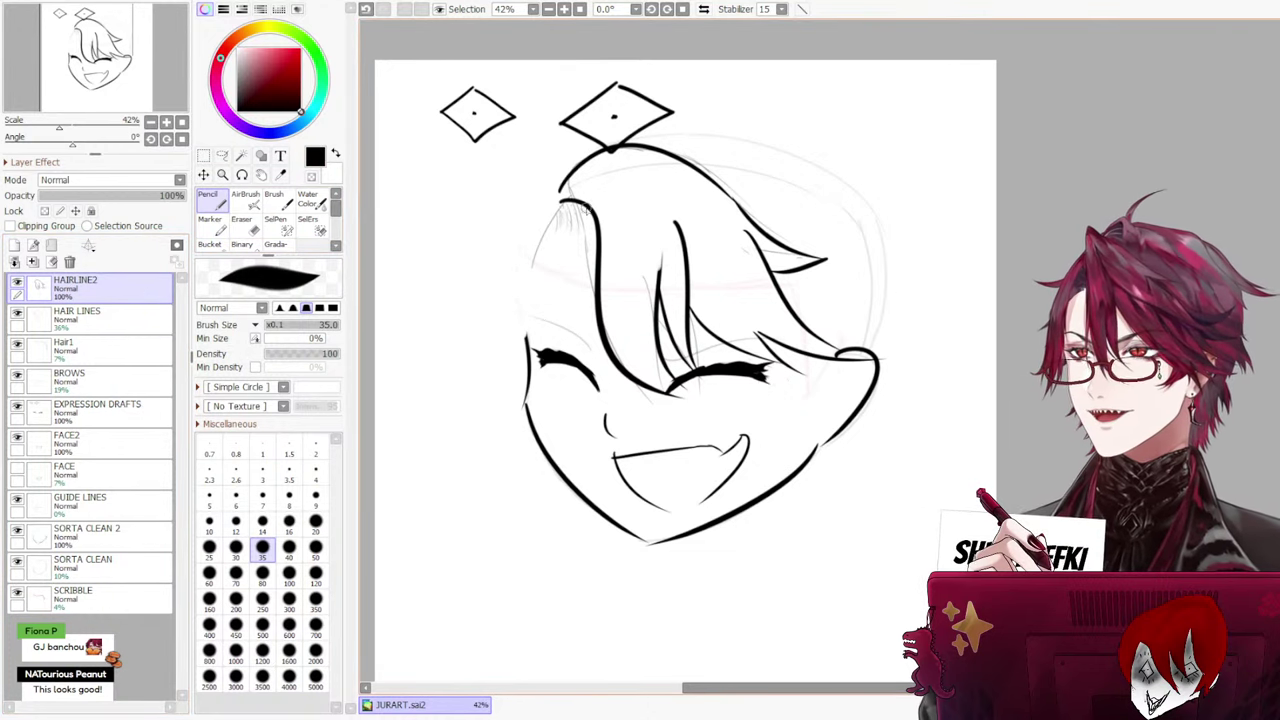
Try to draw a side strand from the parting, bowing outside the face edge down past the closed eye
drag(565, 204, 528, 368)
key(ctrl+z)
drag(556, 206, 530, 394)
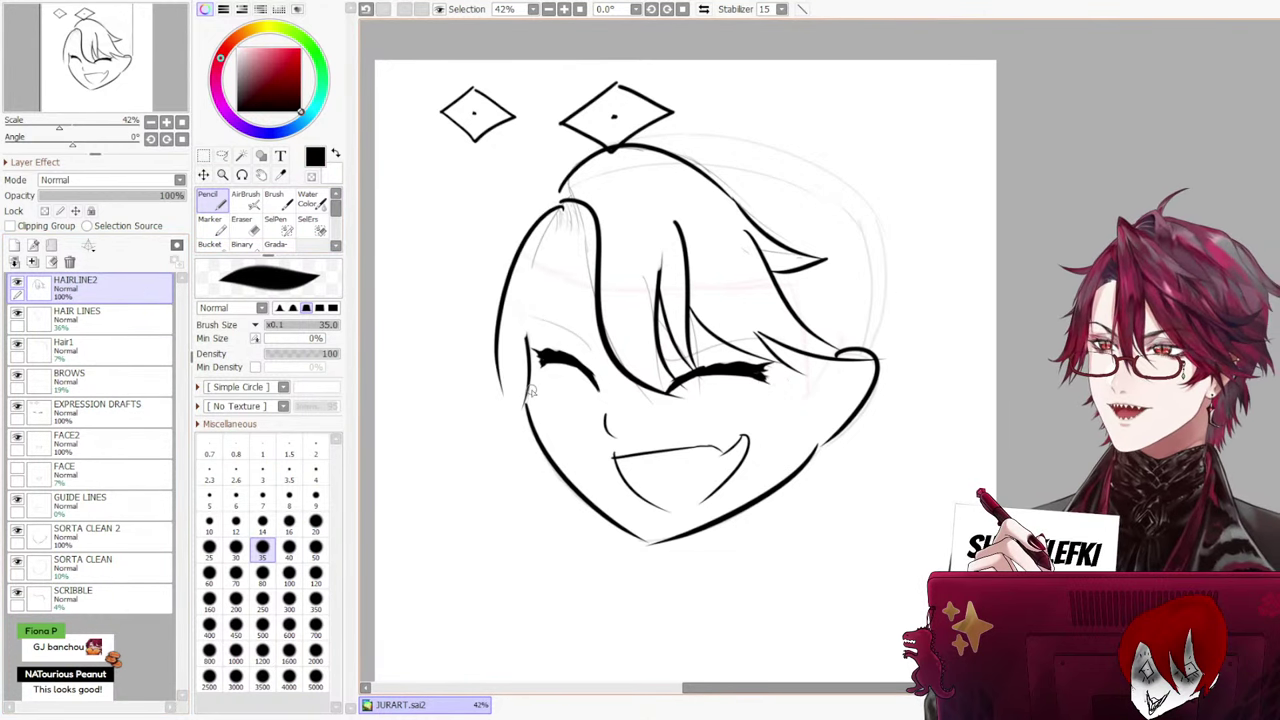
key(ctrl+z)
Mirror the canvas view horizontally and bring the whole head back into view
key(h)
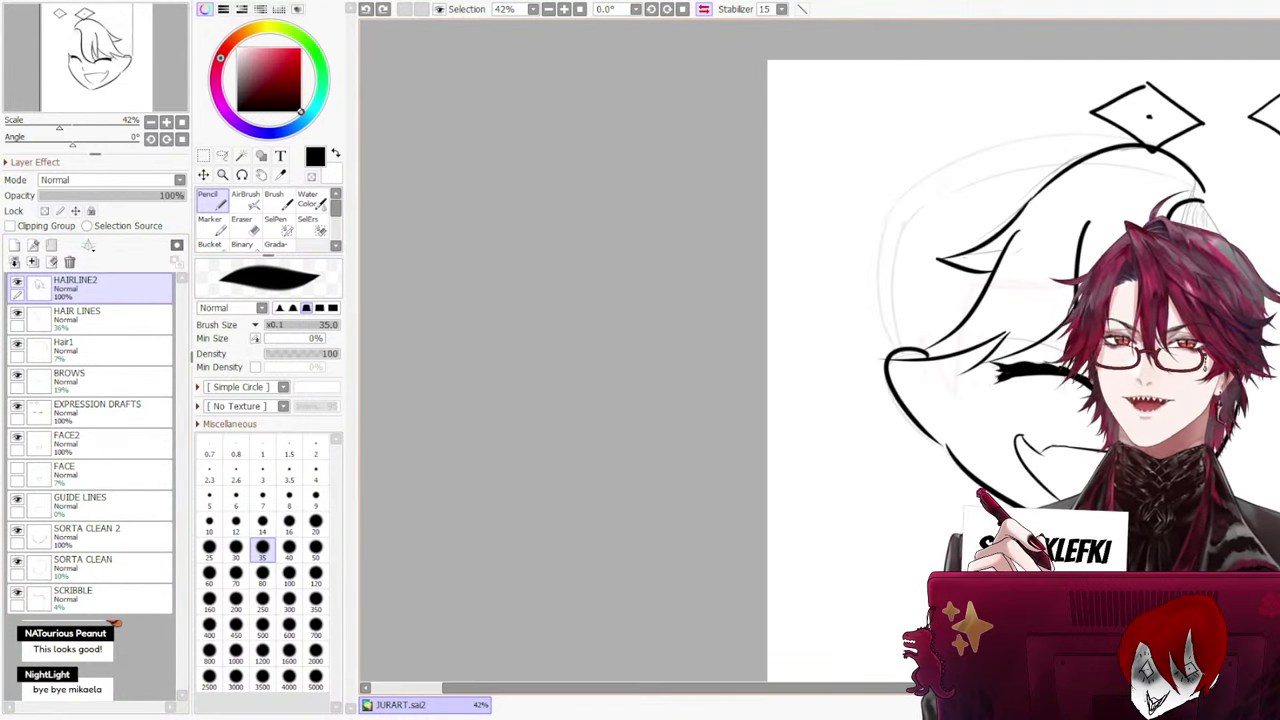
drag(700, 687, 907, 687)
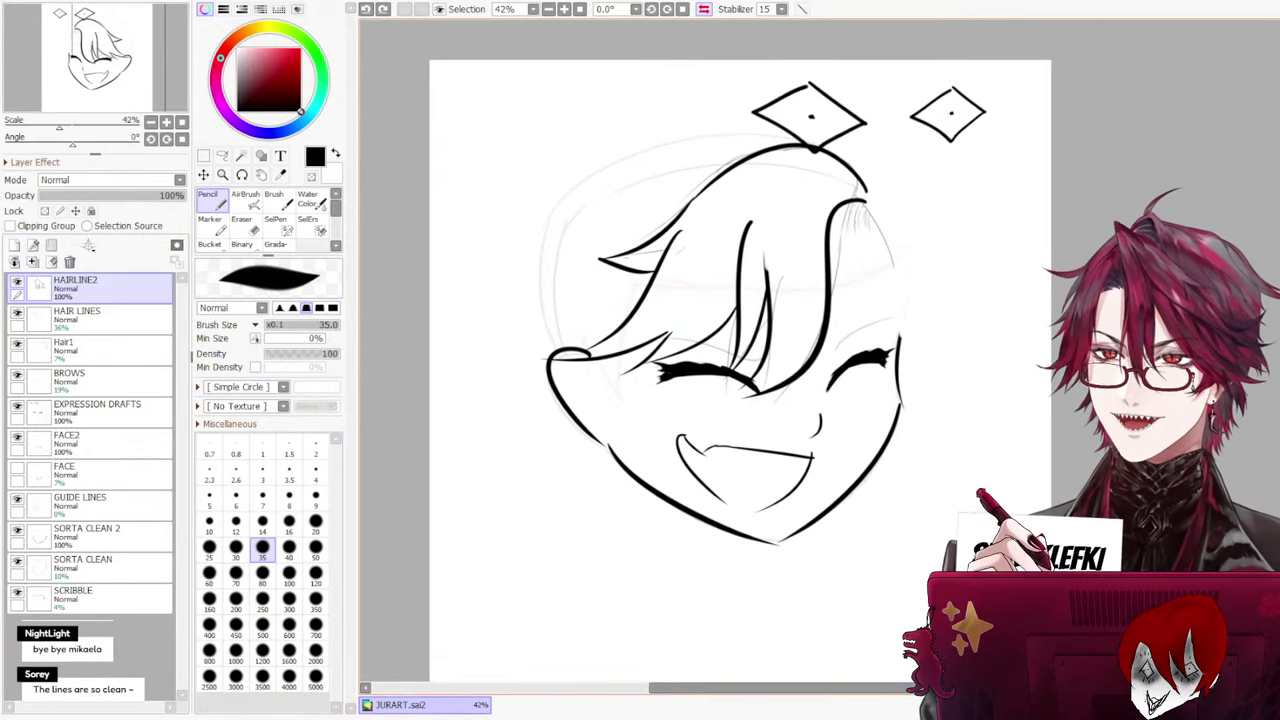
Draw the inner side strand from the parting down the face edge, flicking its tip outward below the closed eye
drag(850, 202, 922, 360)
key(ctrl+z)
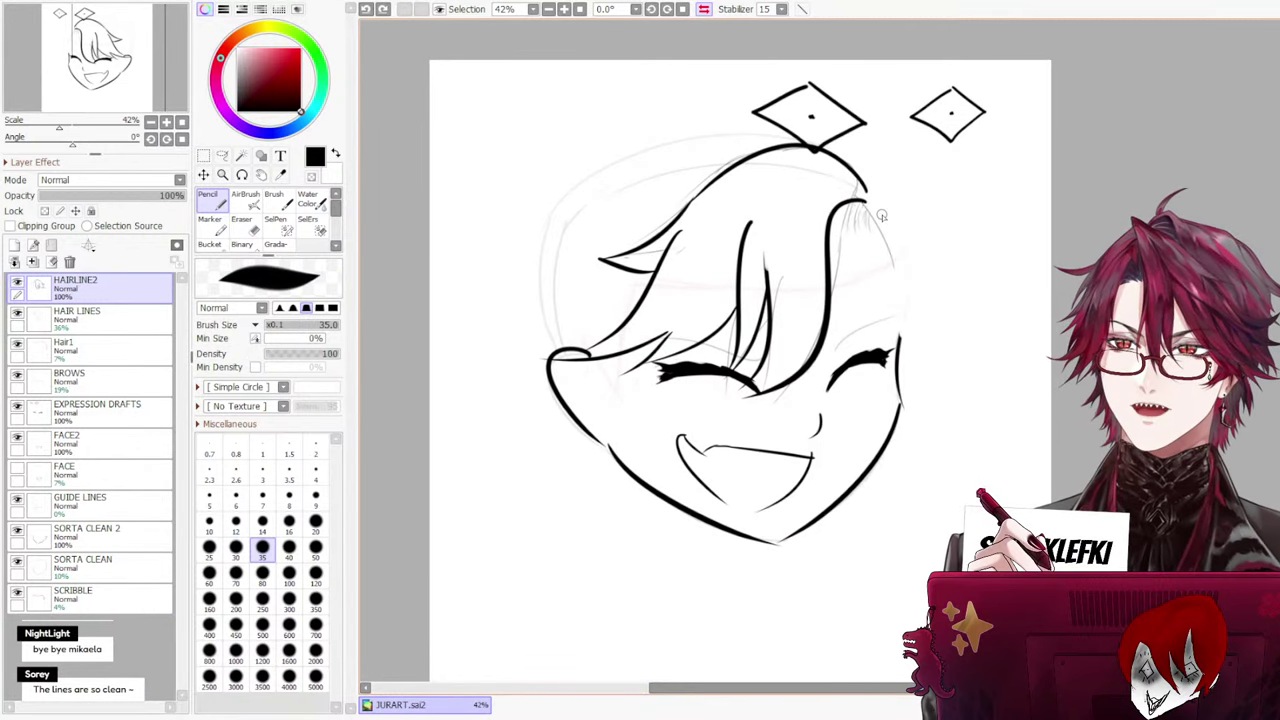
drag(850, 202, 925, 362)
key(ctrl+z)
key(ctrl+z)
drag(868, 203, 927, 378)
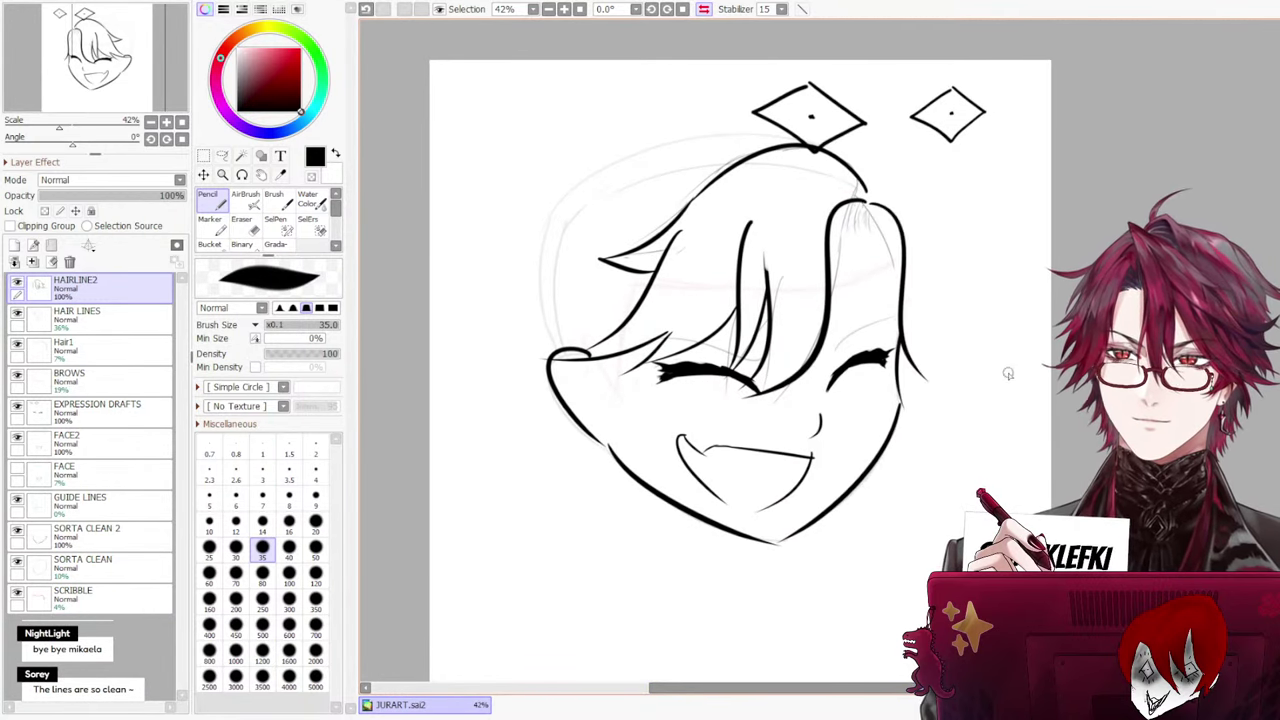
Try several versions of an outer side strand running from the parting down just outside the inner side strand
mouse_move(897, 197)
mouse_down()
mouse_move(915, 210)
mouse_move(928, 368)
mouse_up()
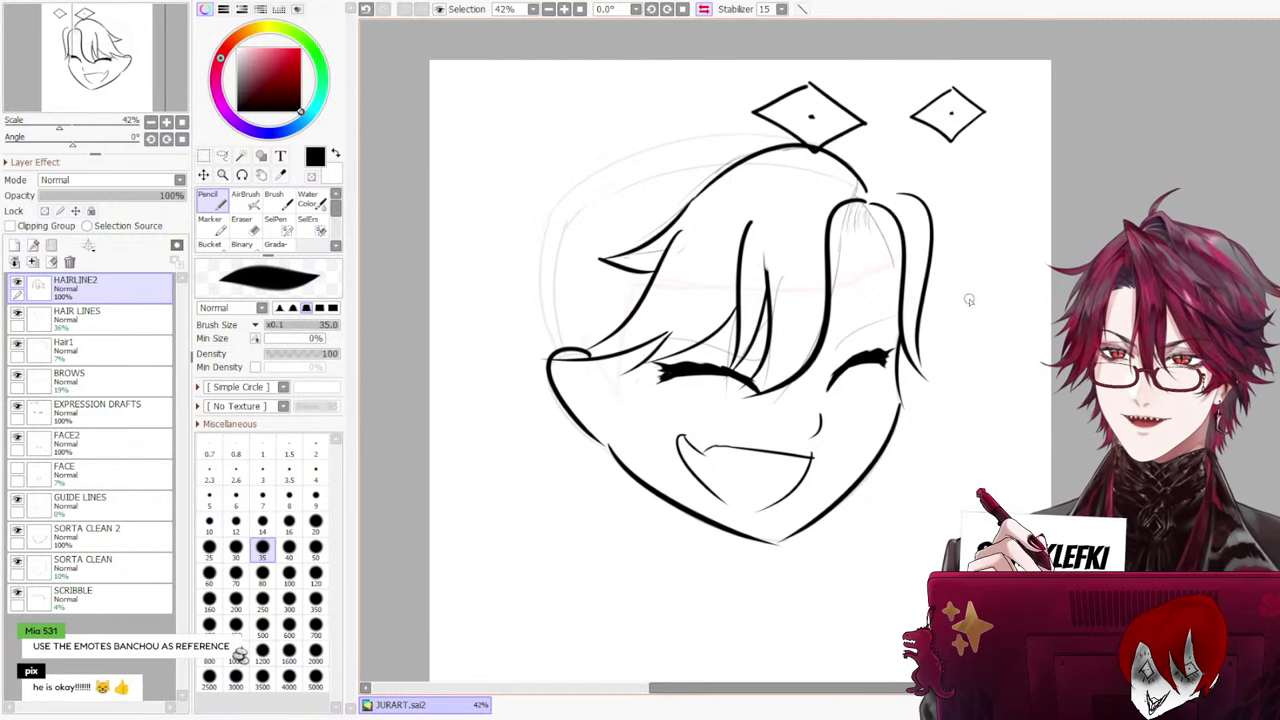
key(ctrl+z)
drag(883, 192, 925, 345)
key(ctrl+z)
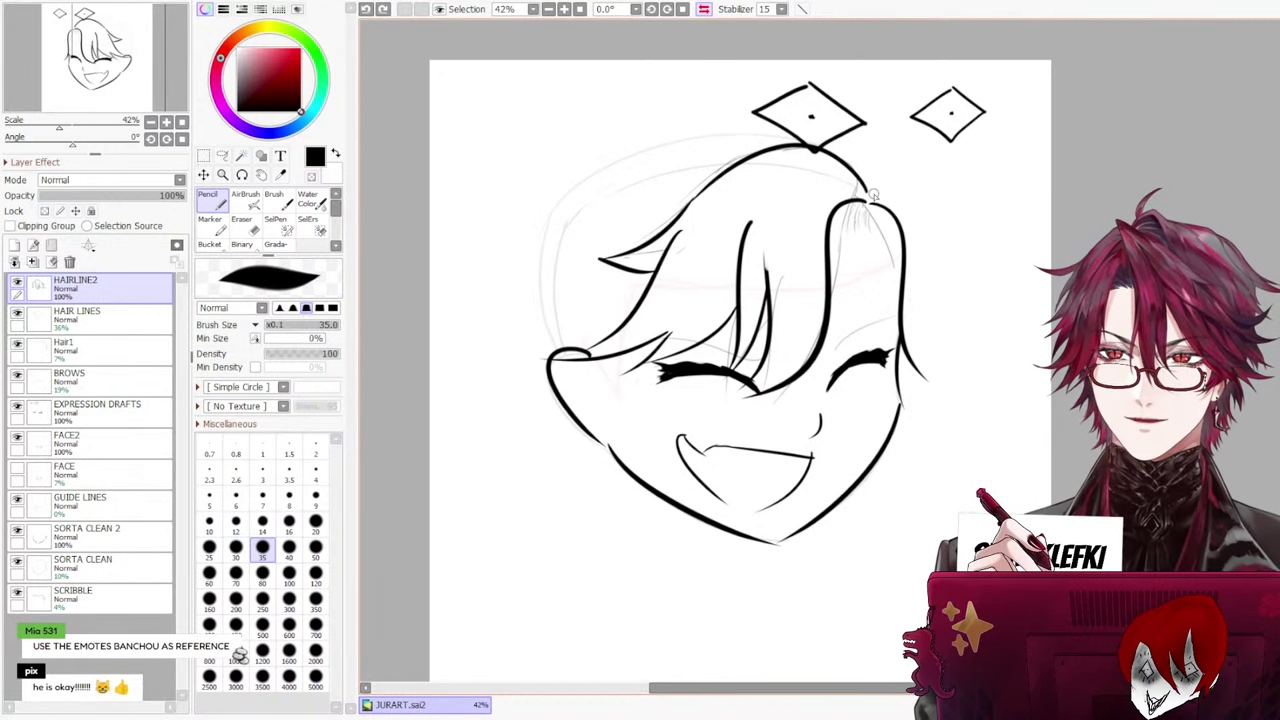
drag(882, 194, 922, 392)
key(ctrl+z)
drag(898, 200, 928, 370)
key(ctrl+z)
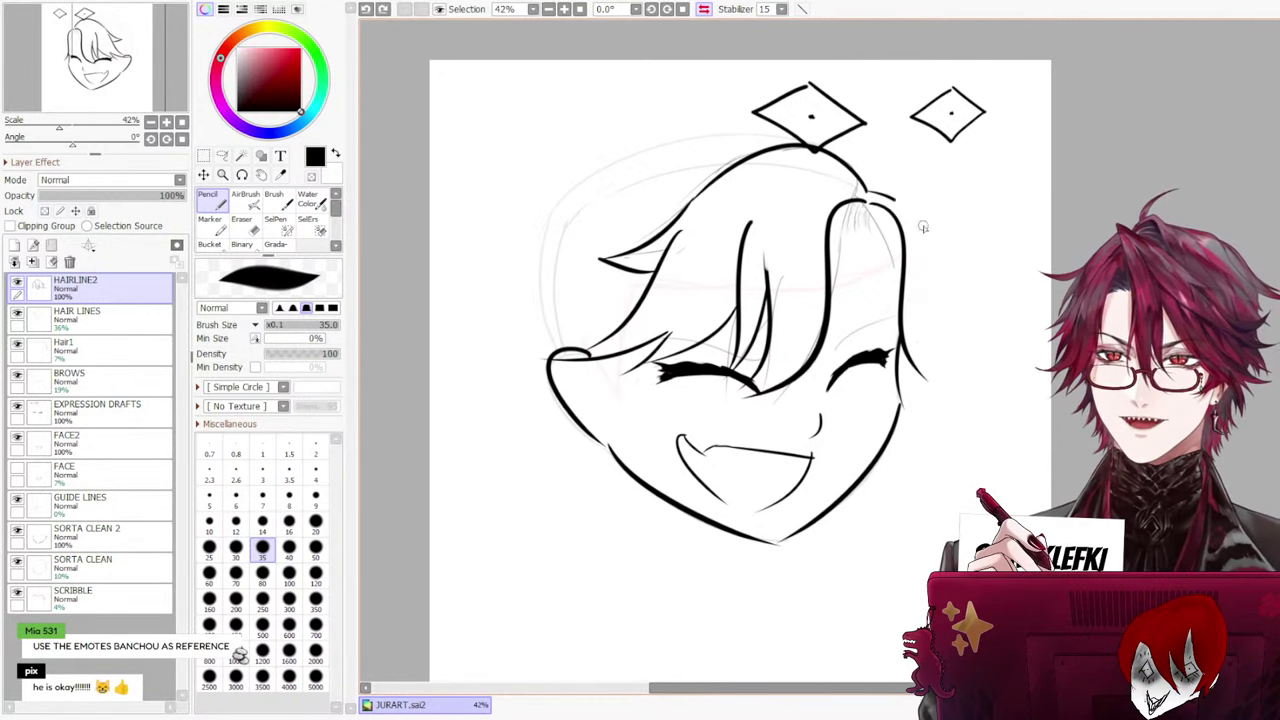
drag(898, 200, 925, 392)
key(ctrl+z)
drag(866, 190, 920, 370)
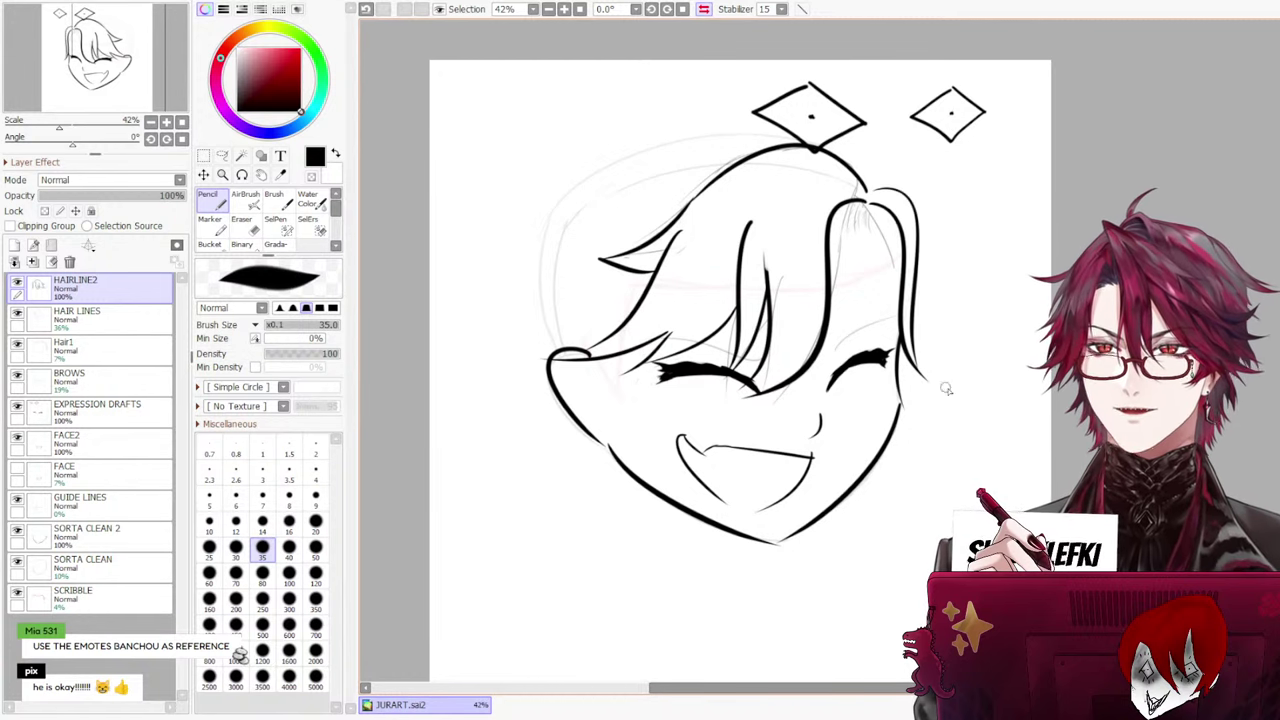
key(ctrl+z)
drag(883, 191, 930, 368)
key(ctrl+z)
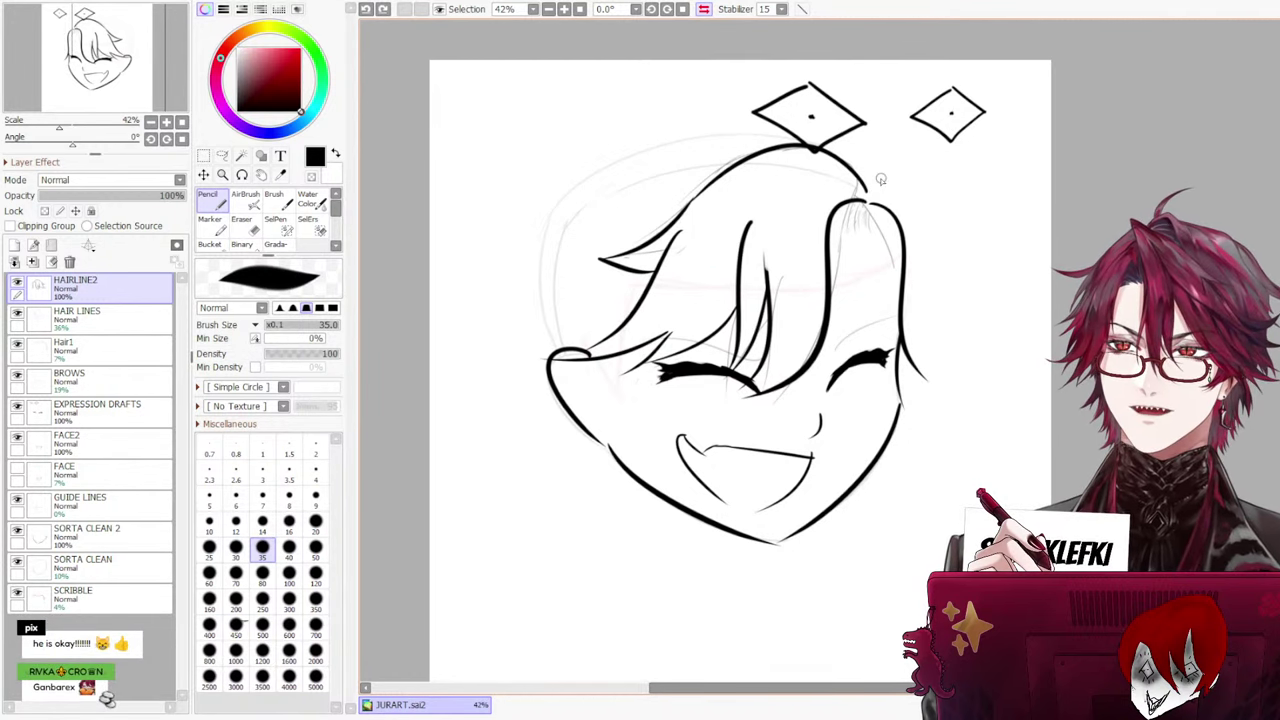
Try repeated versions of the side strand from the parting down the face edge, flicking its tip outward below the closed eye
key(ctrl+z)
drag(877, 200, 925, 378)
key(ctrl+z)
drag(868, 205, 935, 376)
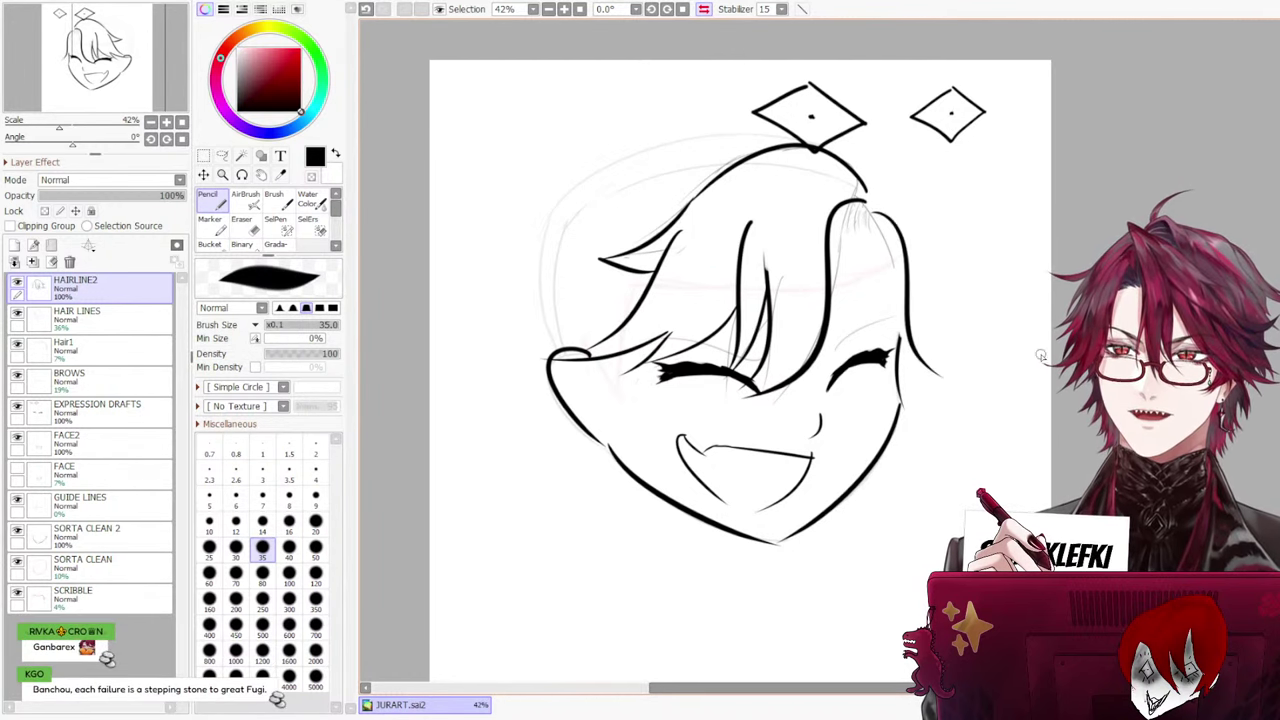
key(ctrl+z)
drag(867, 207, 925, 378)
key(ctrl+z)
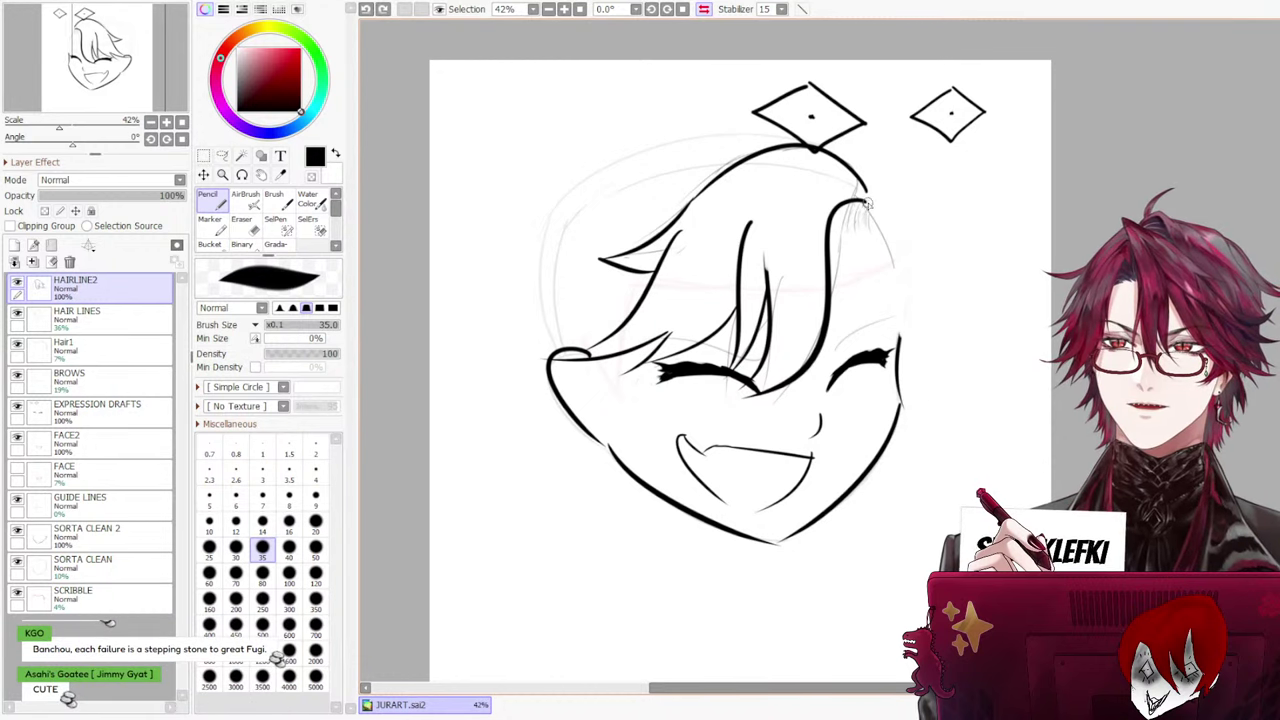
drag(862, 204, 922, 380)
key(ctrl+z)
drag(862, 204, 938, 420)
key(ctrl+z)
key(ctrl+z)
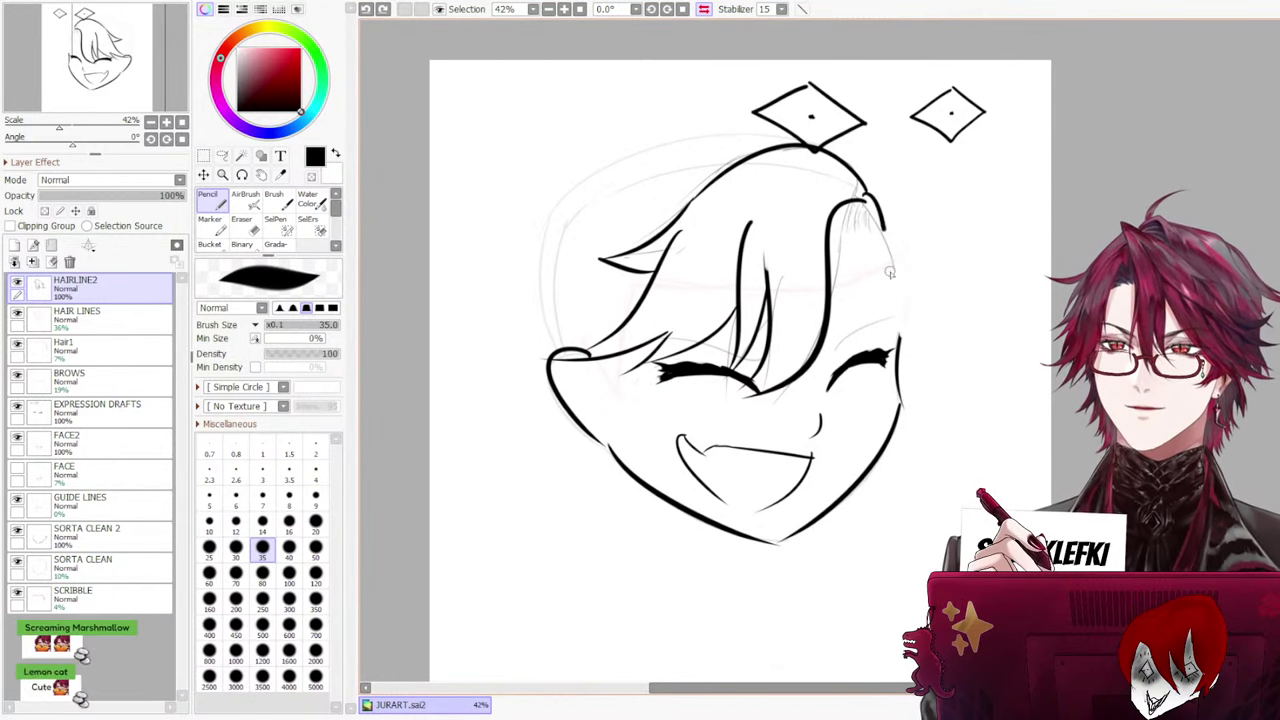
drag(865, 200, 952, 388)
key(ctrl+z)
drag(862, 204, 930, 378)
key(ctrl+z)
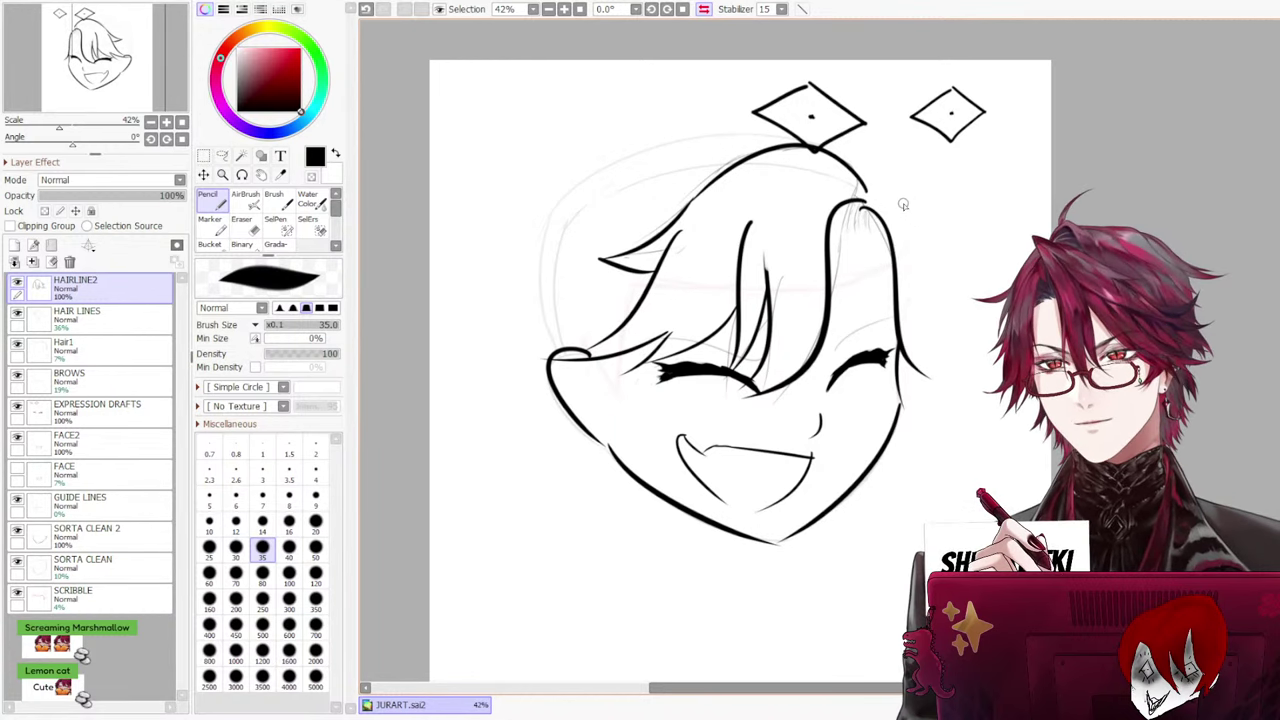
key(ctrl+z)
drag(862, 204, 918, 378)
key(ctrl+z)
drag(866, 212, 934, 388)
key(ctrl+z)
key(ctrl+z)
drag(862, 204, 946, 398)
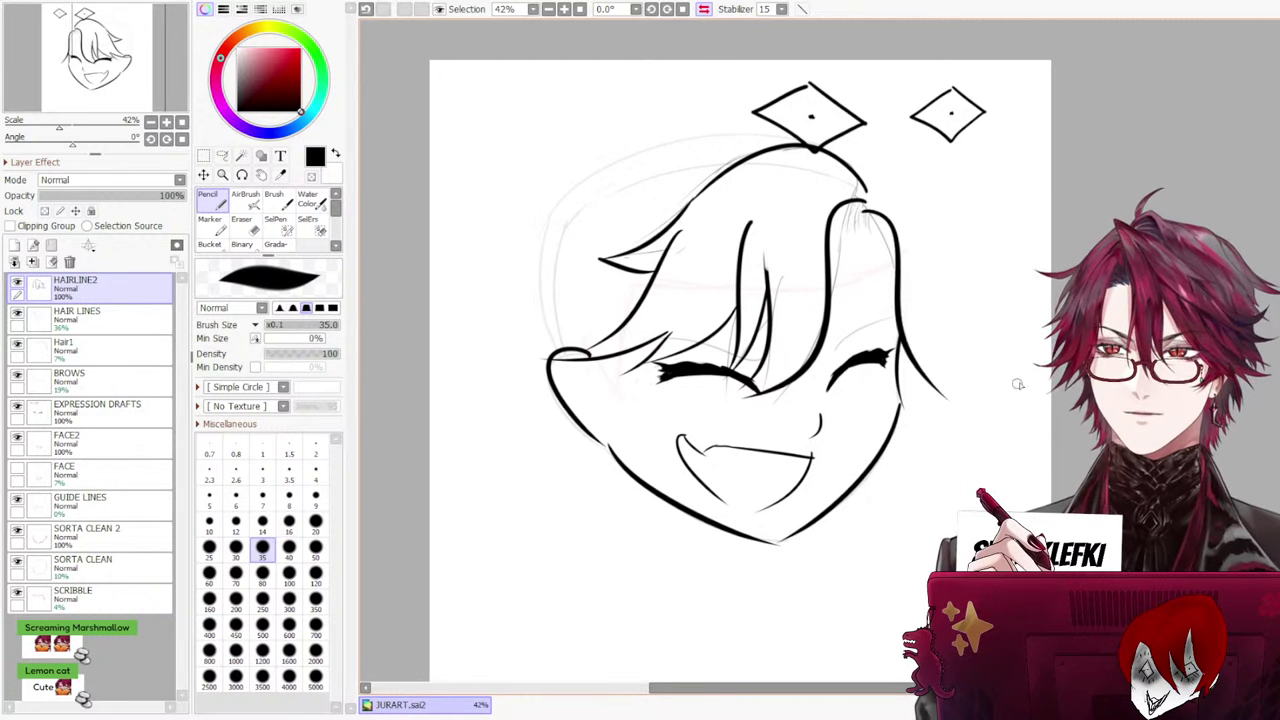
key(ctrl+z)
drag(864, 205, 932, 380)
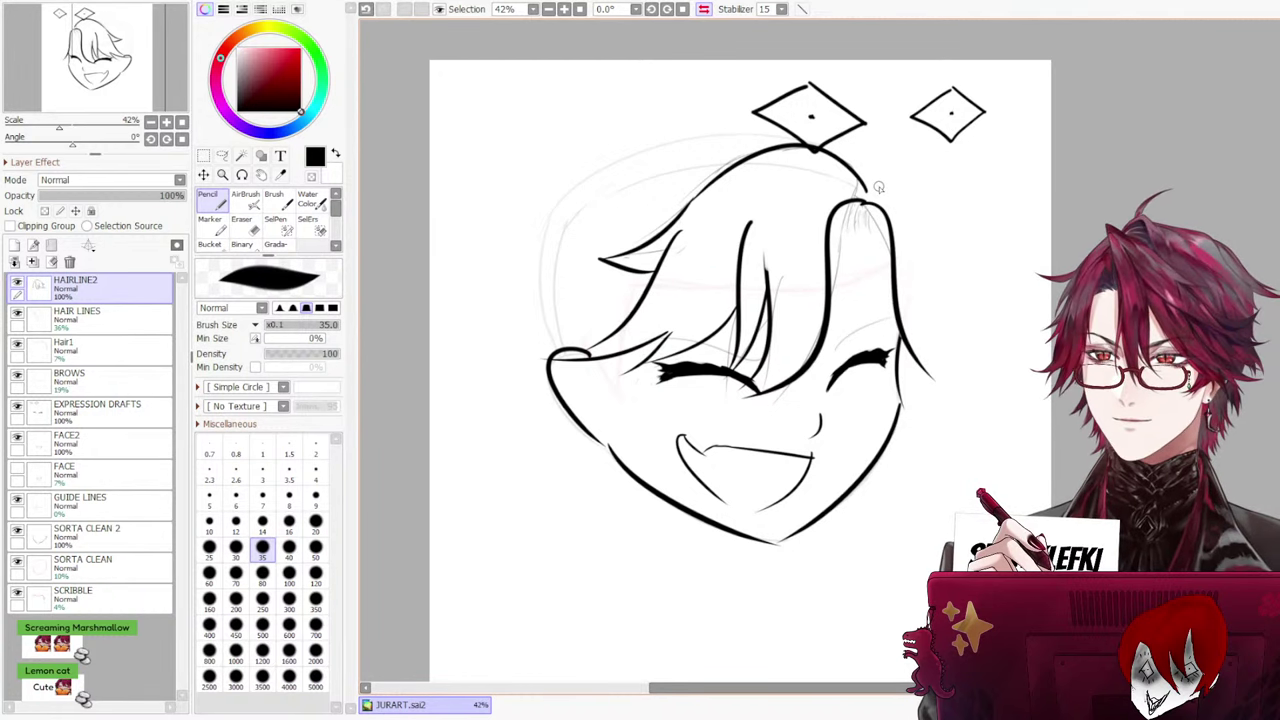
Try several short and long outer strands running parallel just outside the inner side strand
mouse_move(872, 196)
mouse_down()
mouse_move(984, 321)
mouse_move(925, 354)
mouse_up()
key(ctrl+z)
key(ctrl+z)
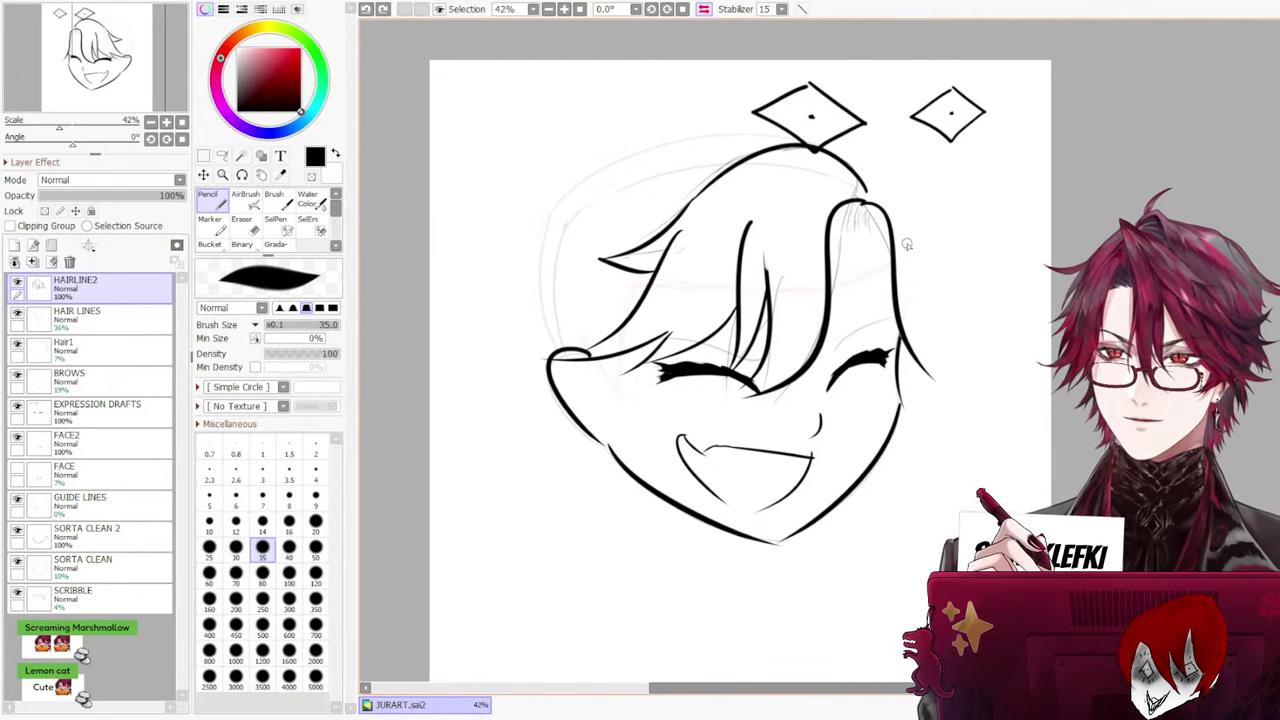
drag(906, 244, 936, 372)
key(ctrl+z)
mouse_move(910, 244)
mouse_down()
mouse_move(1009, 377)
mouse_move(938, 361)
mouse_up()
key(ctrl+z)
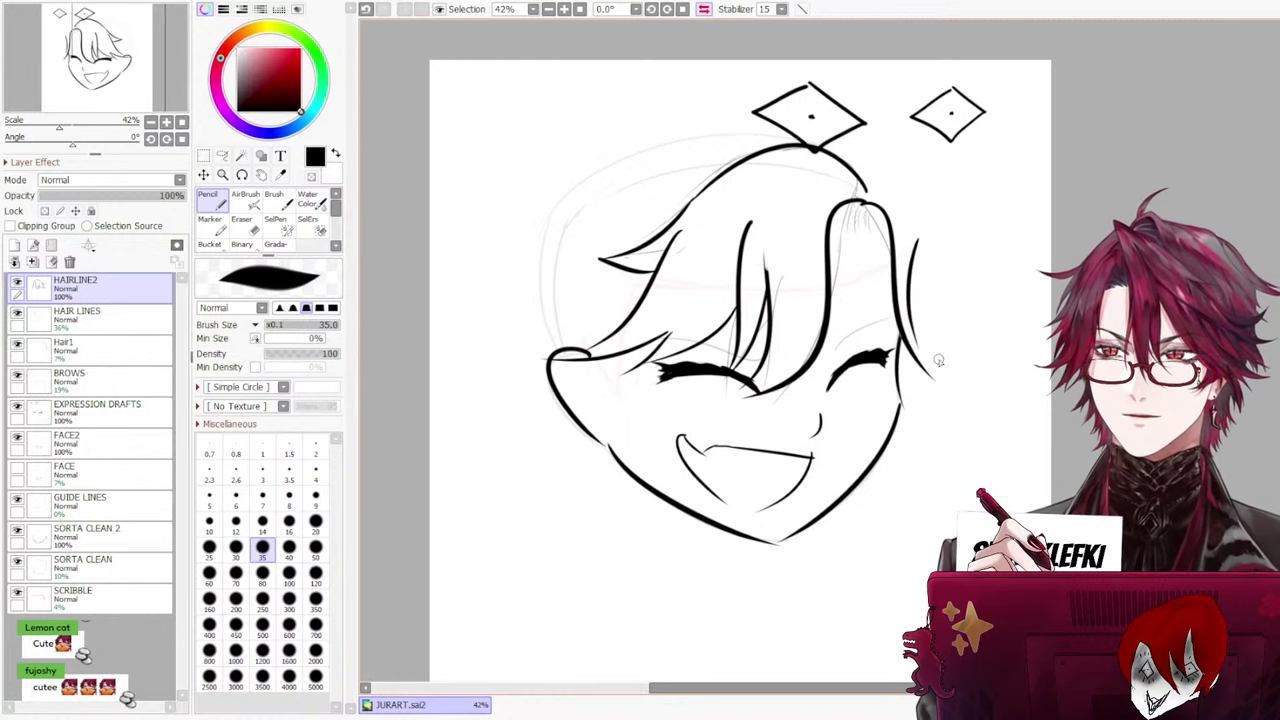
key(ctrl+z)
drag(898, 205, 940, 366)
key(ctrl+z)
drag(900, 206, 948, 366)
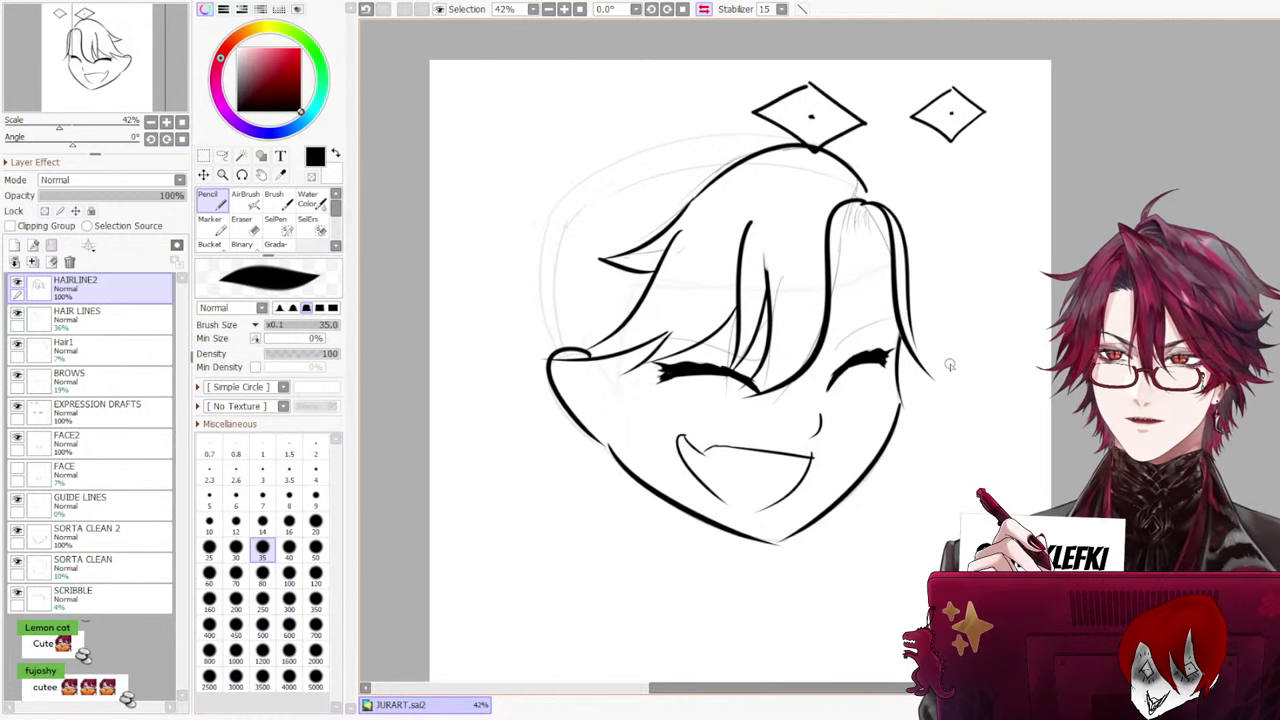
drag(910, 218, 930, 366)
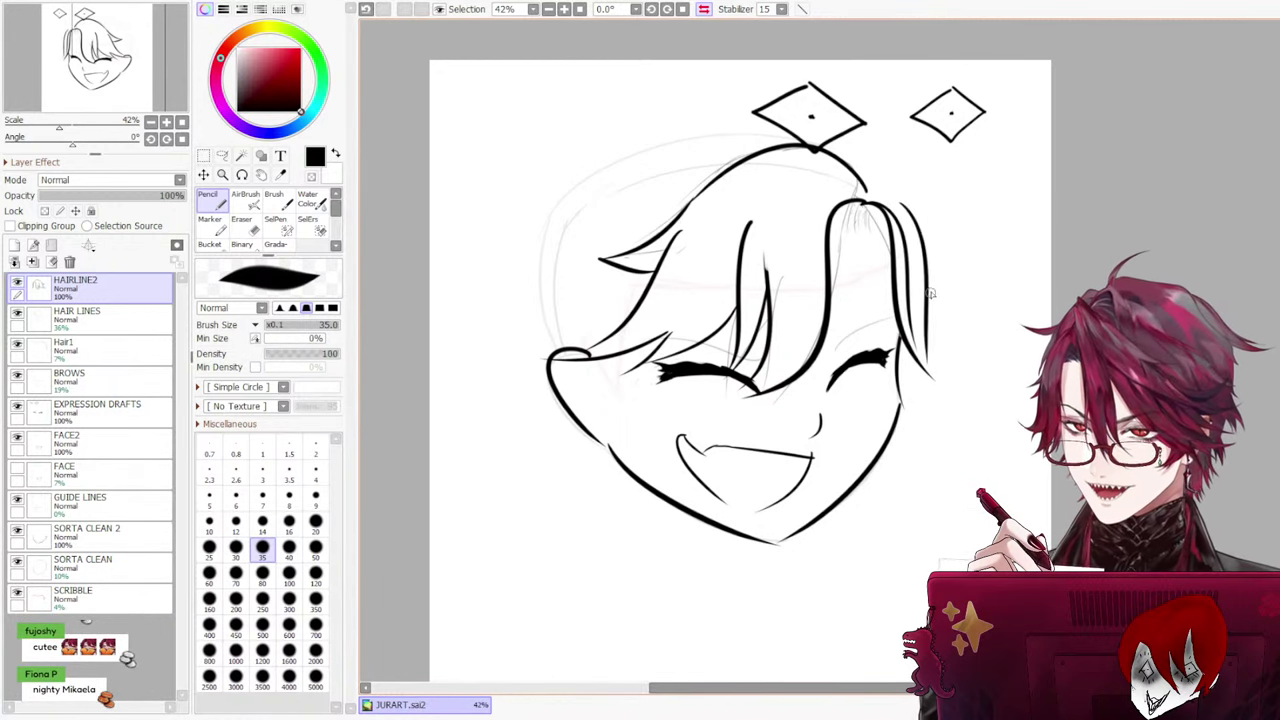
key(ctrl+z)
drag(910, 216, 925, 350)
key(ctrl+z)
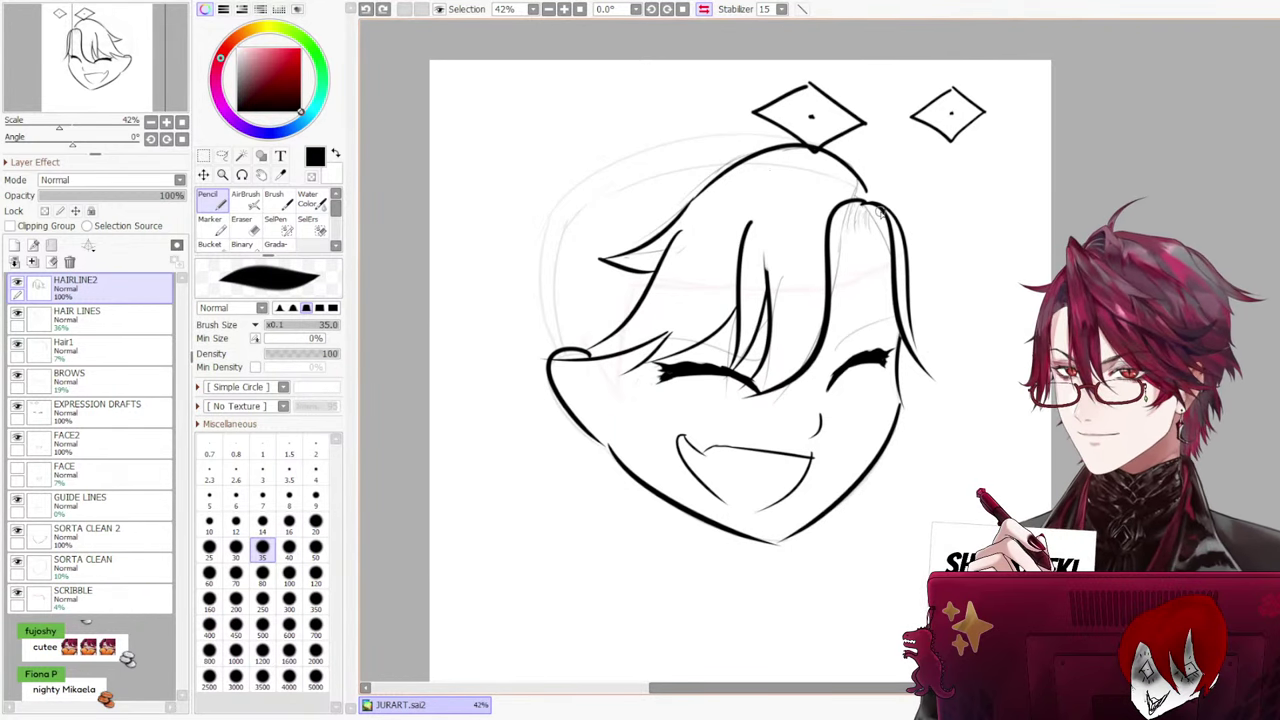
Try an outer side strand that starts at the crown line's end, arches over the parting and curves inward beside the closed eye
drag(872, 186, 908, 242)
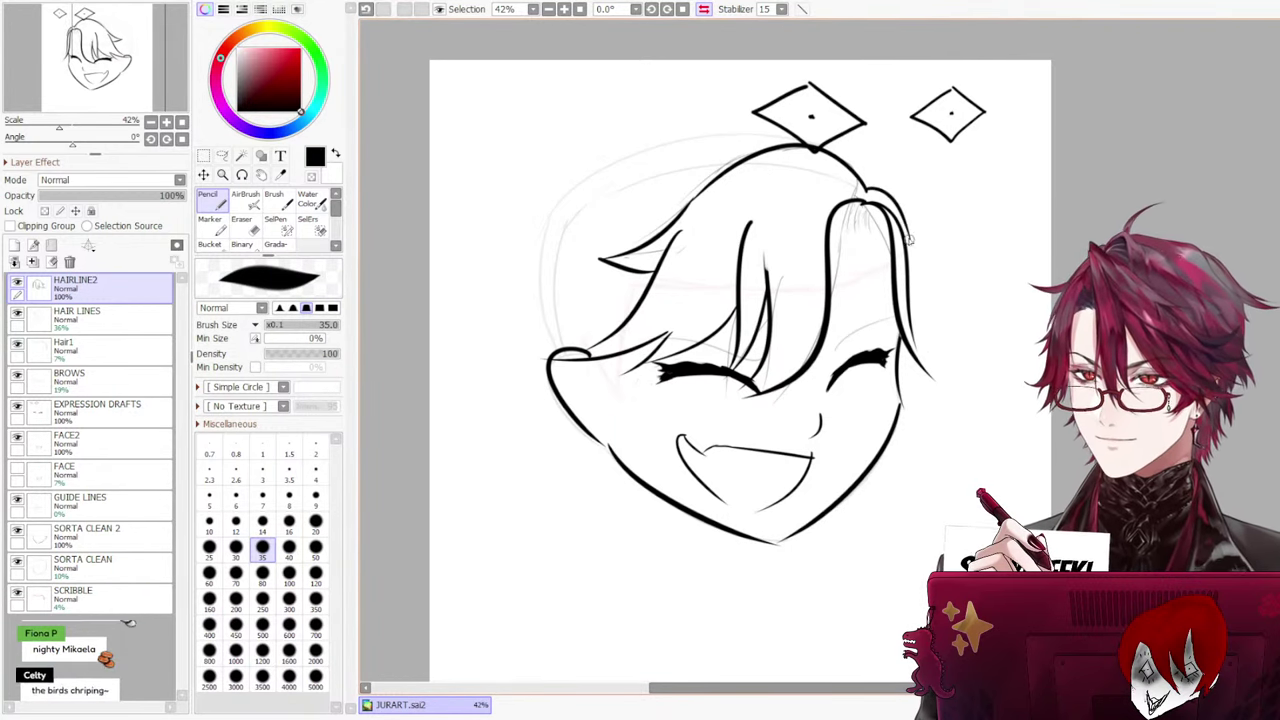
key(ctrl+z)
key(ctrl+z)
mouse_move(868, 182)
mouse_down()
mouse_move(907, 238)
mouse_move(861, 190)
mouse_move(926, 367)
mouse_up()
key(ctrl+z)
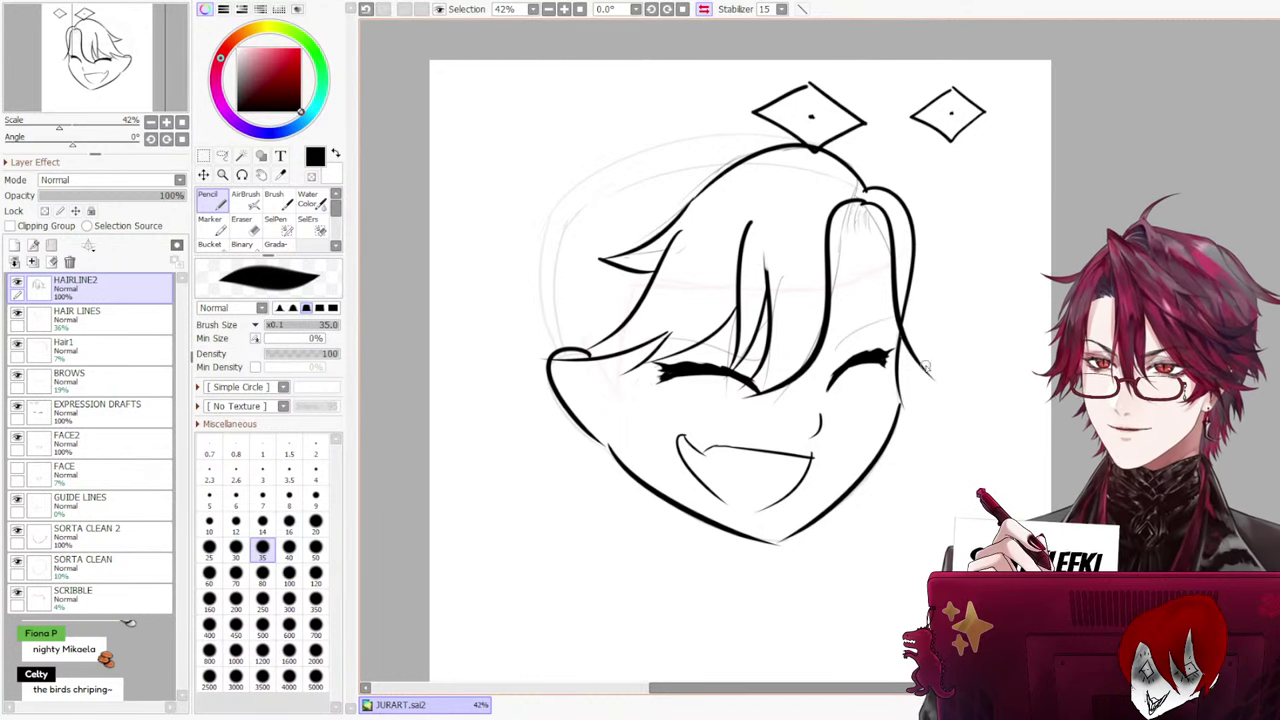
key(ctrl+z)
drag(867, 190, 914, 326)
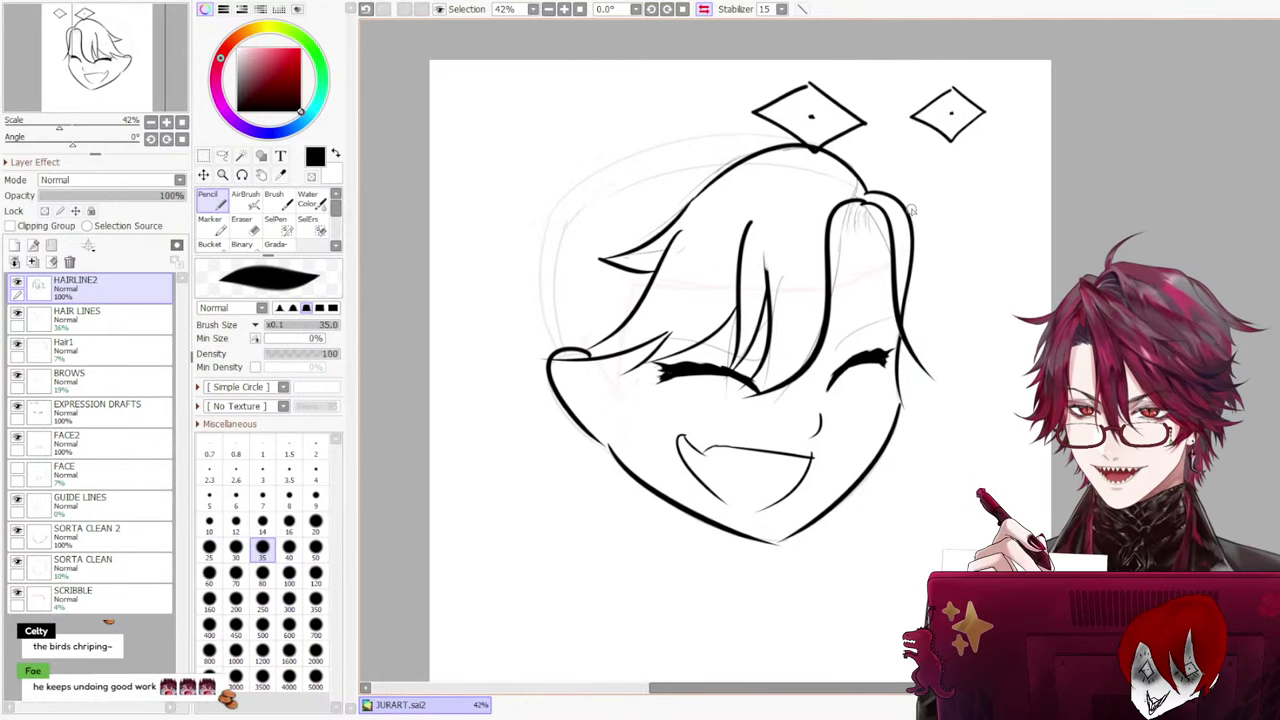
key(ctrl+z)
drag(870, 192, 922, 356)
key(ctrl+z)
key(ctrl+y)
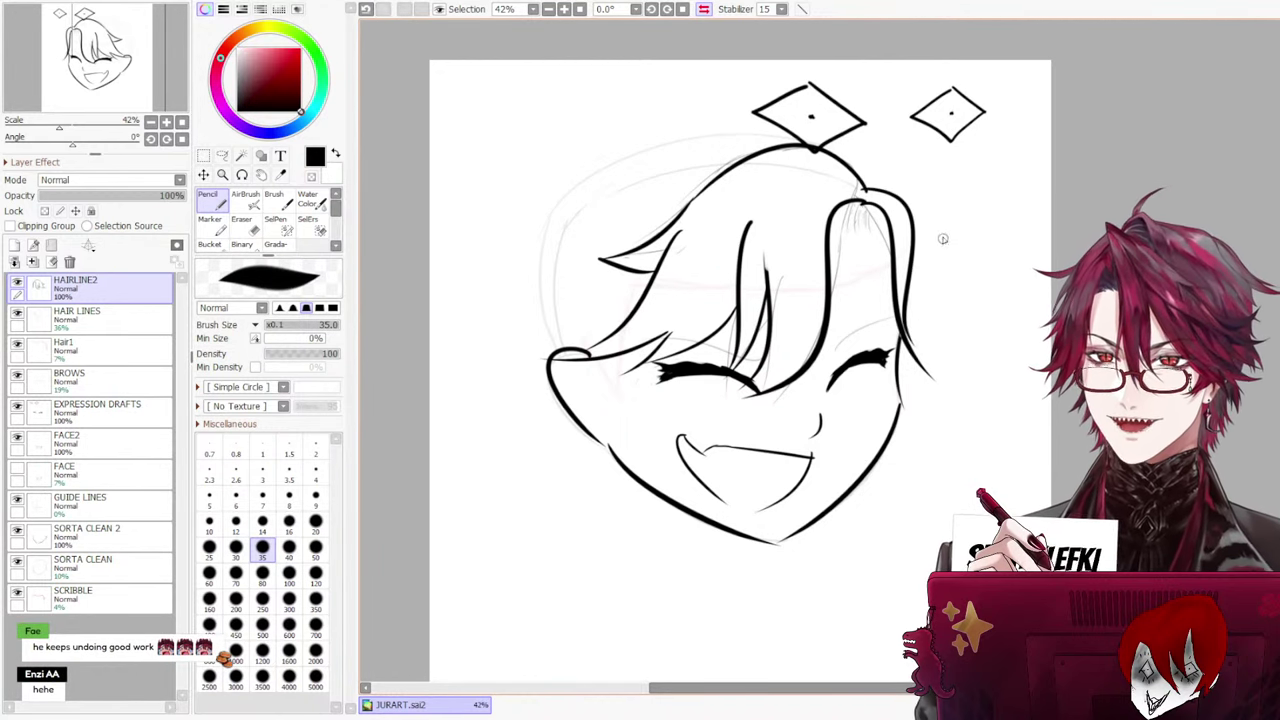
key(ctrl+z)
key(ctrl+y)
key(ctrl+z)
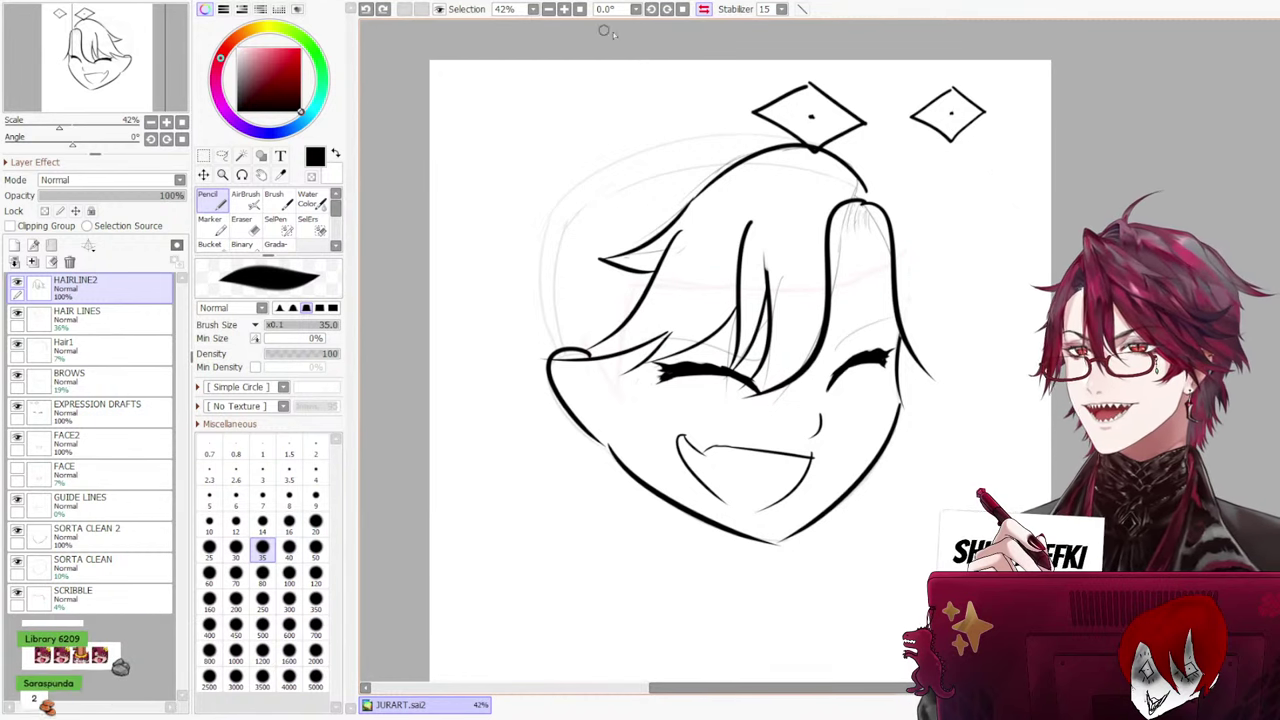
click(100, 443)
click(17, 437)
click(17, 437)
click(68, 410)
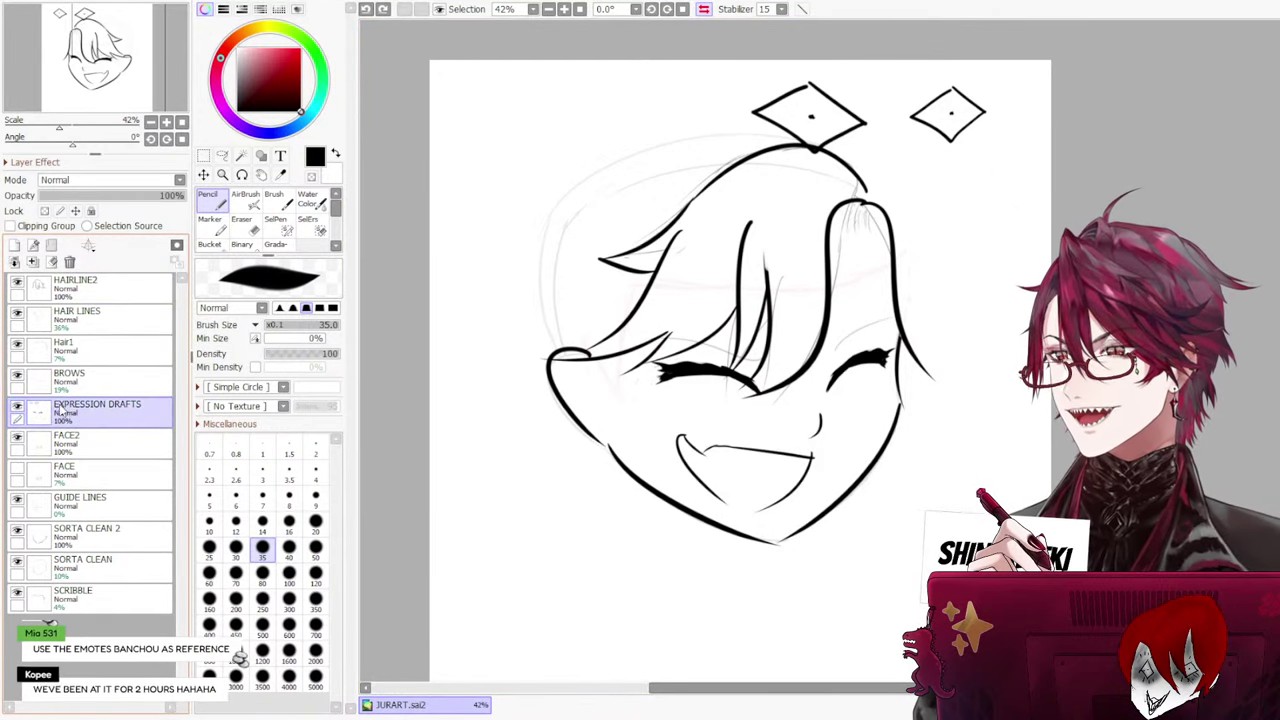
click(88, 385)
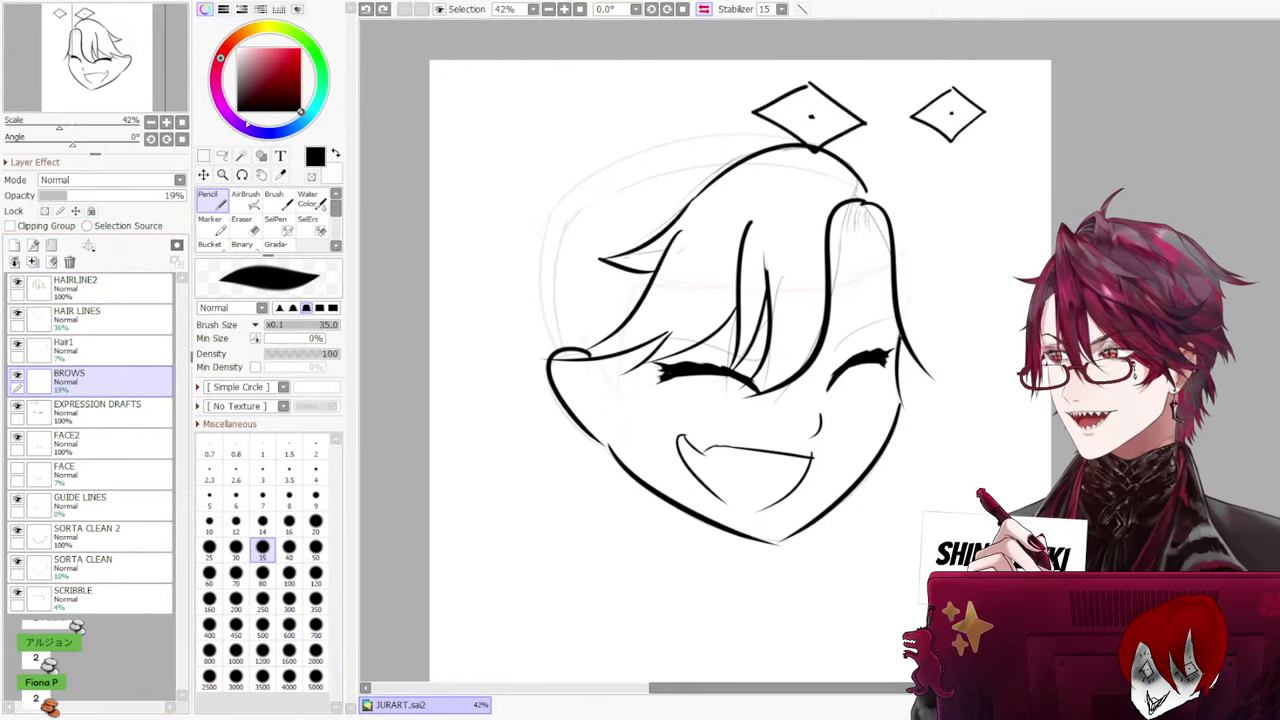
Undo the inner side strand and try wider replacement curves from the parting down past the closed eye
key(ctrl+z)
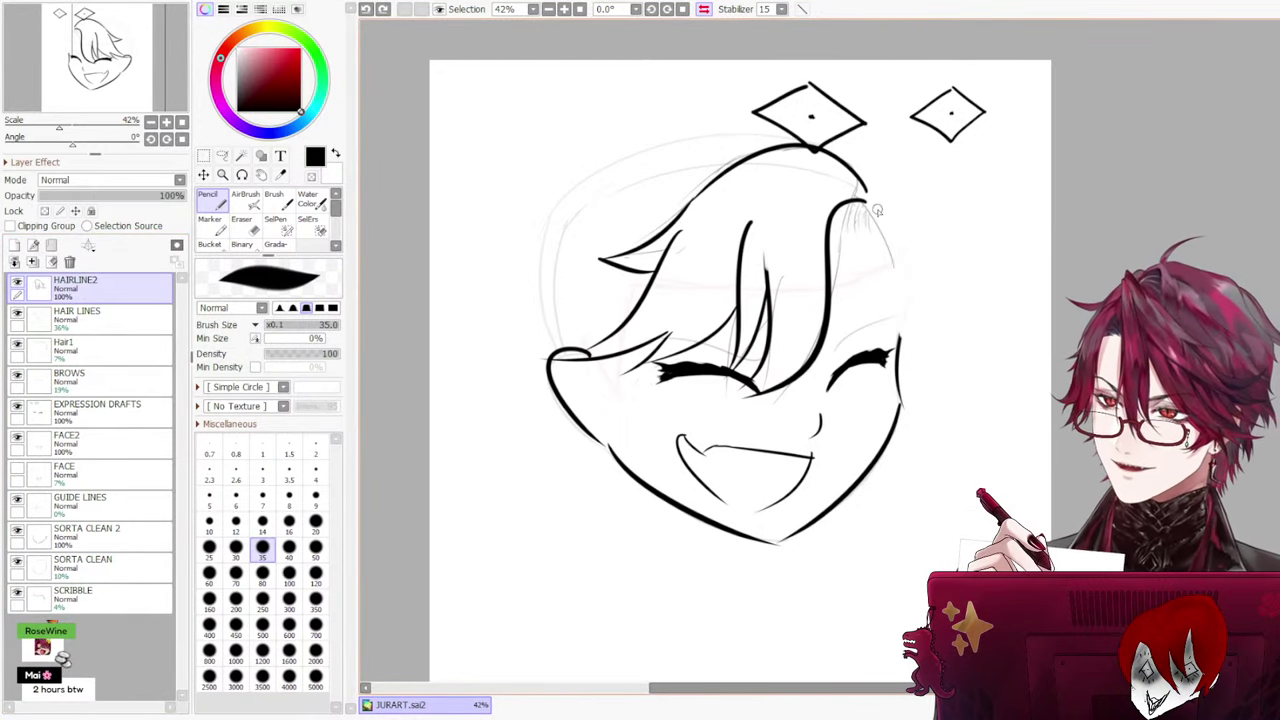
drag(870, 202, 900, 364)
key(ctrl+z)
drag(882, 206, 922, 398)
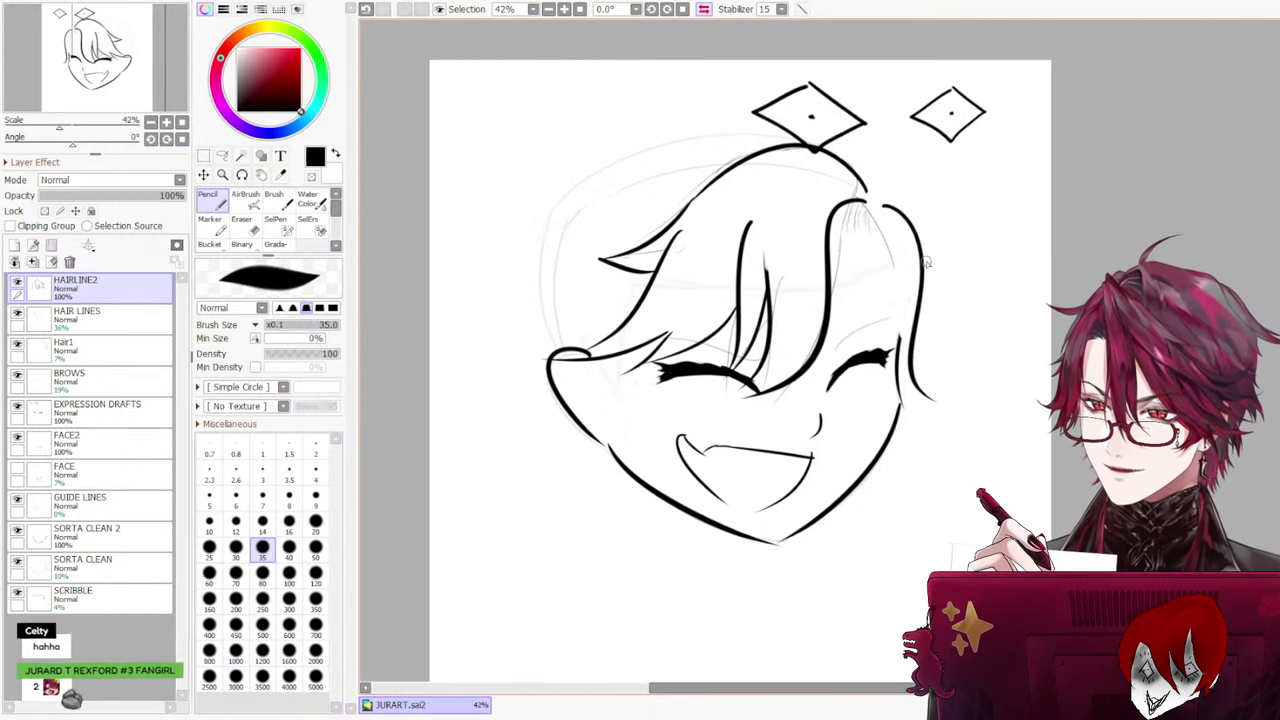
key(ctrl+z)
drag(866, 201, 900, 360)
key(ctrl+z)
drag(868, 203, 930, 398)
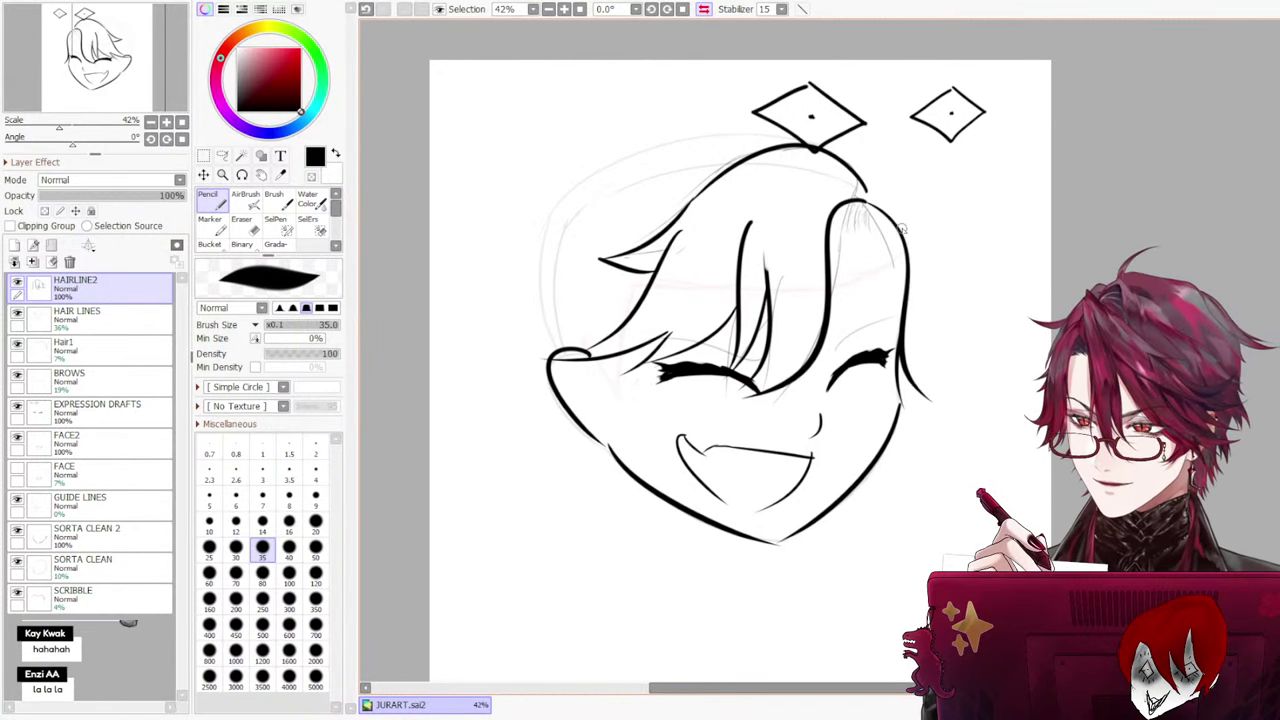
key(ctrl+z)
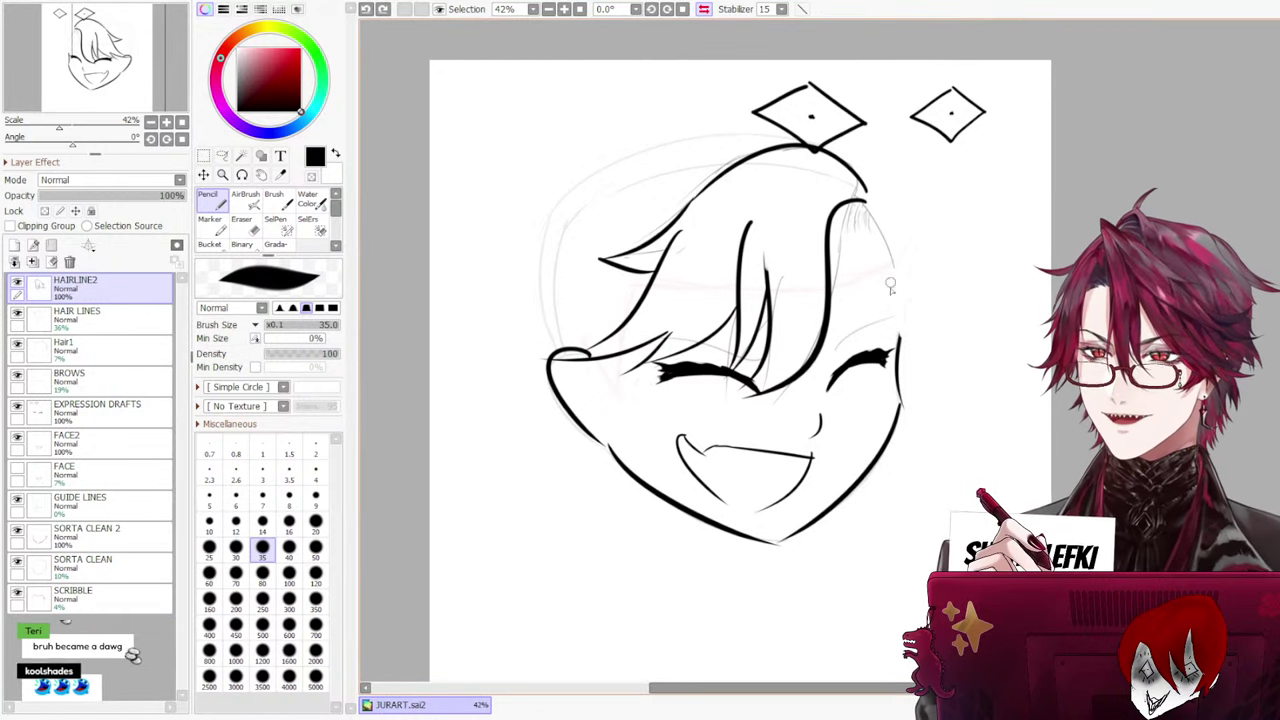
Draw the inner side strand from the parting past the closed eye, and a parallel outer strand tapering toward the same tip
drag(862, 196, 928, 418)
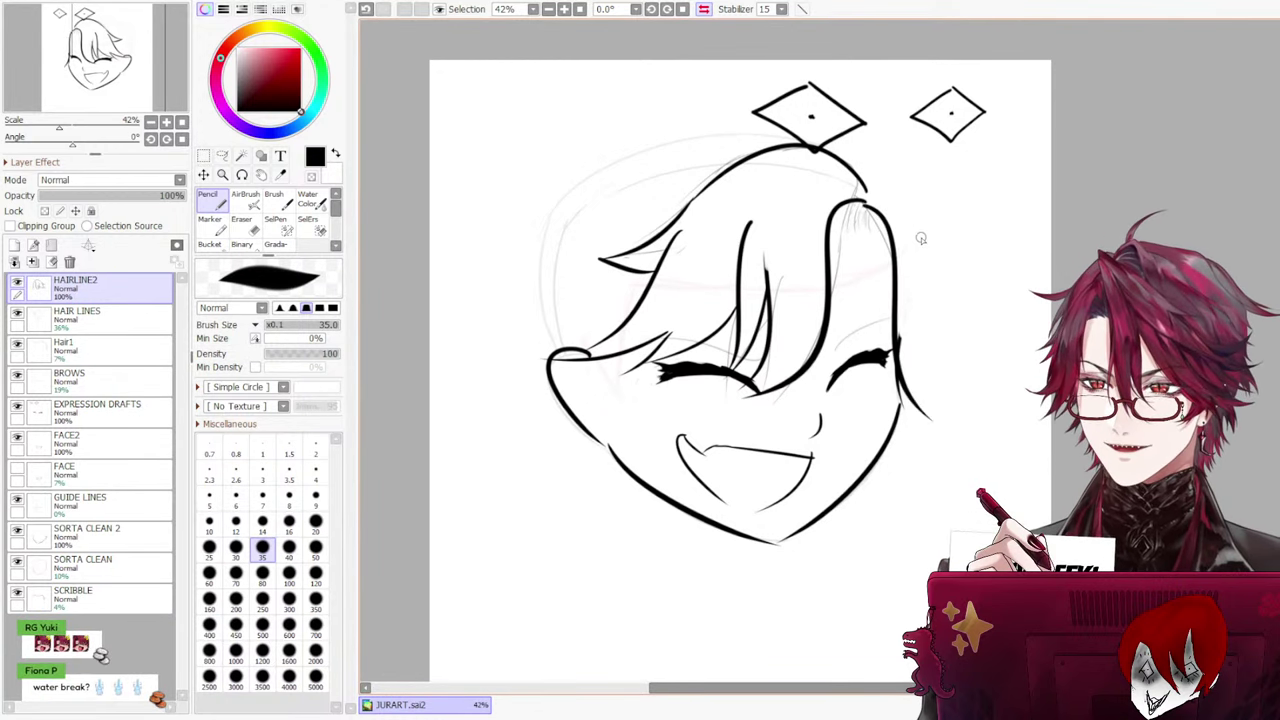
drag(905, 206, 928, 412)
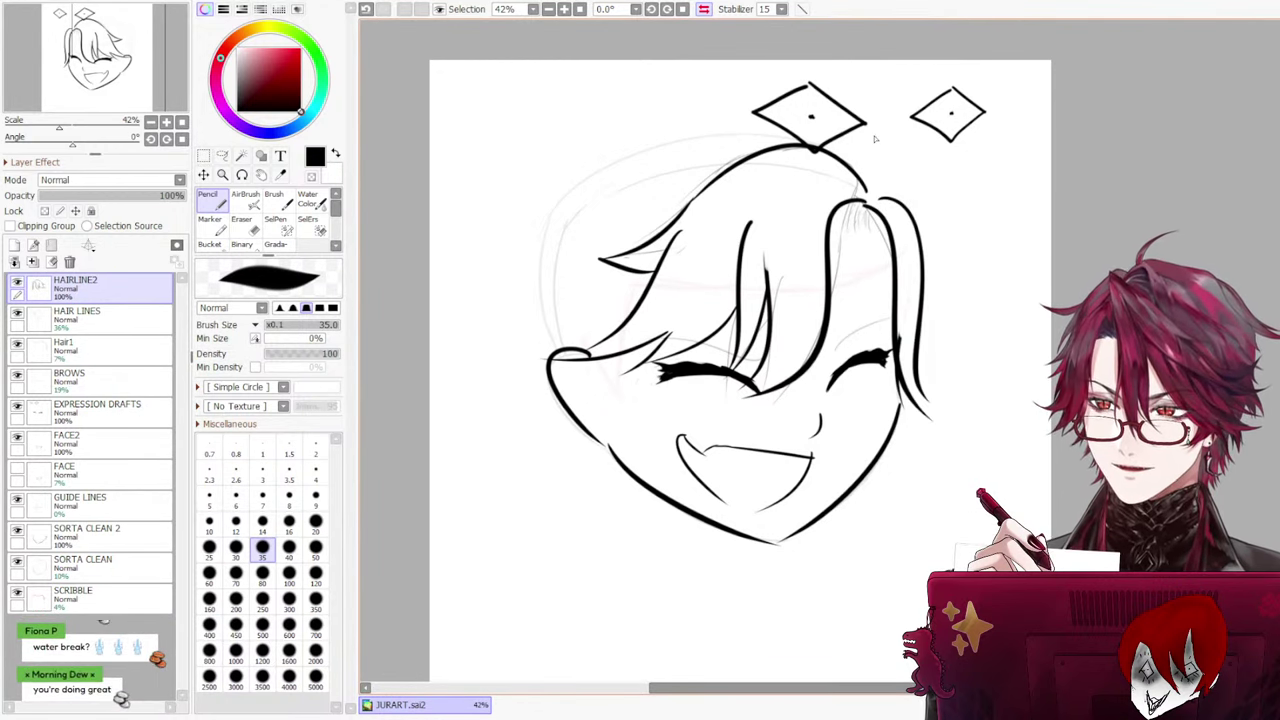
Turn off the horizontal mirroring of the canvas view and bring the whole head back into view
click(704, 9)
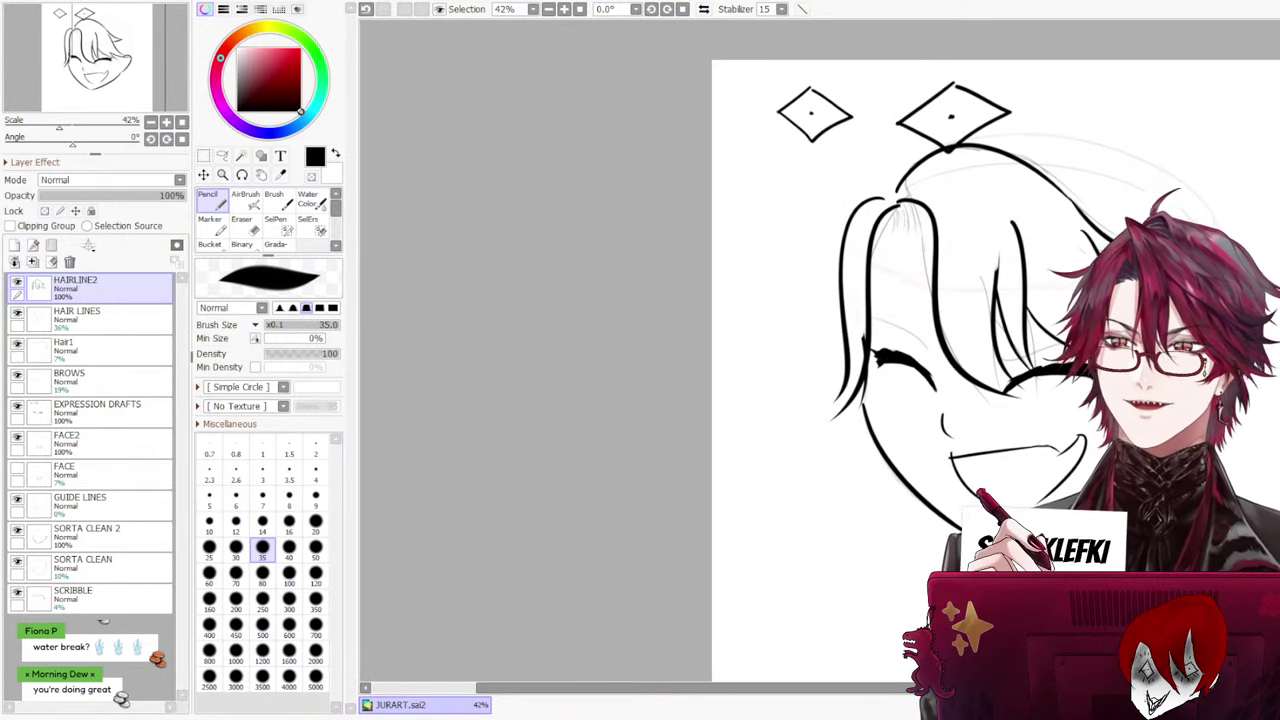
scroll(878, 636, right, 3)
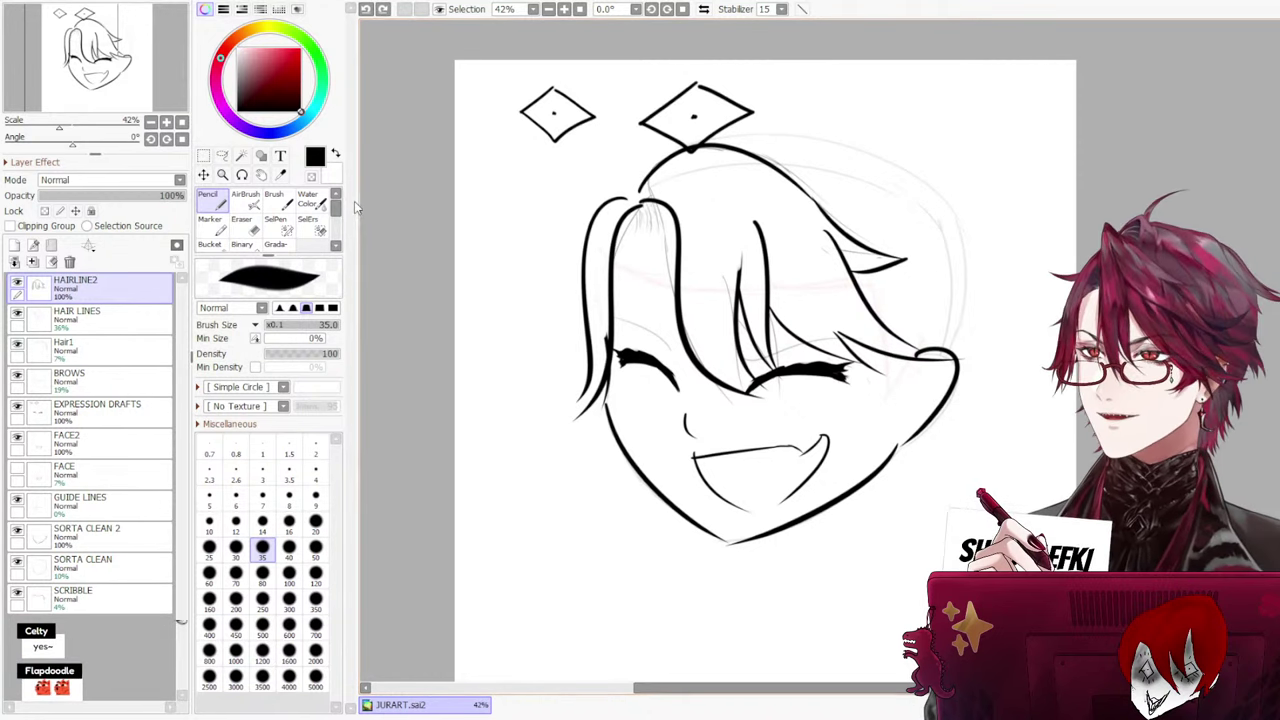
key(e)
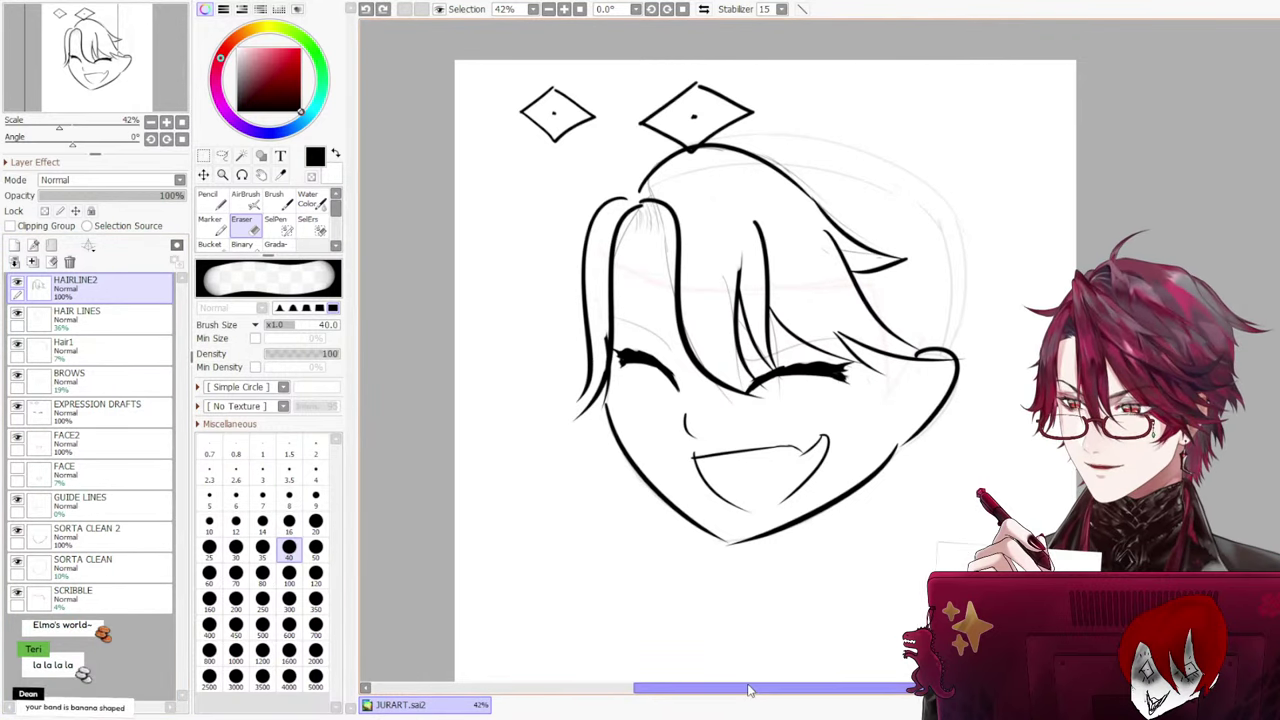
mouse_move(749, 686)
mouse_down()
mouse_move(809, 683)
mouse_move(775, 673)
mouse_up()
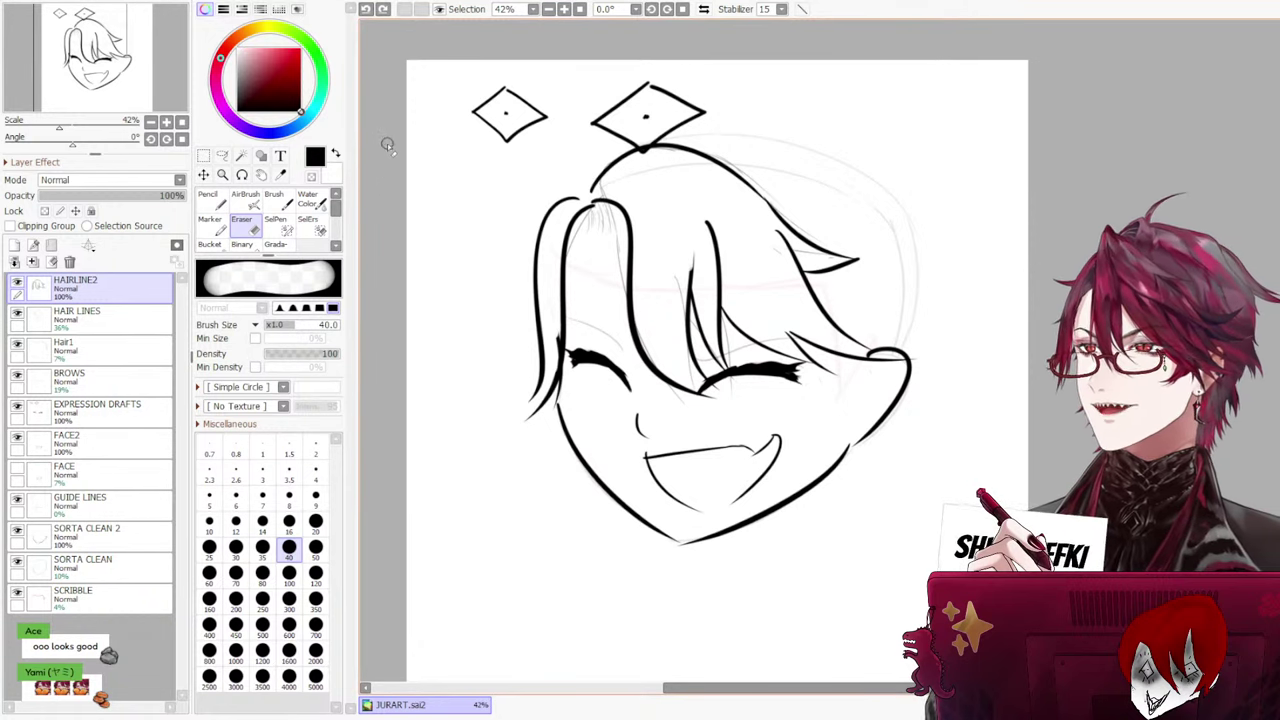
click(207, 206)
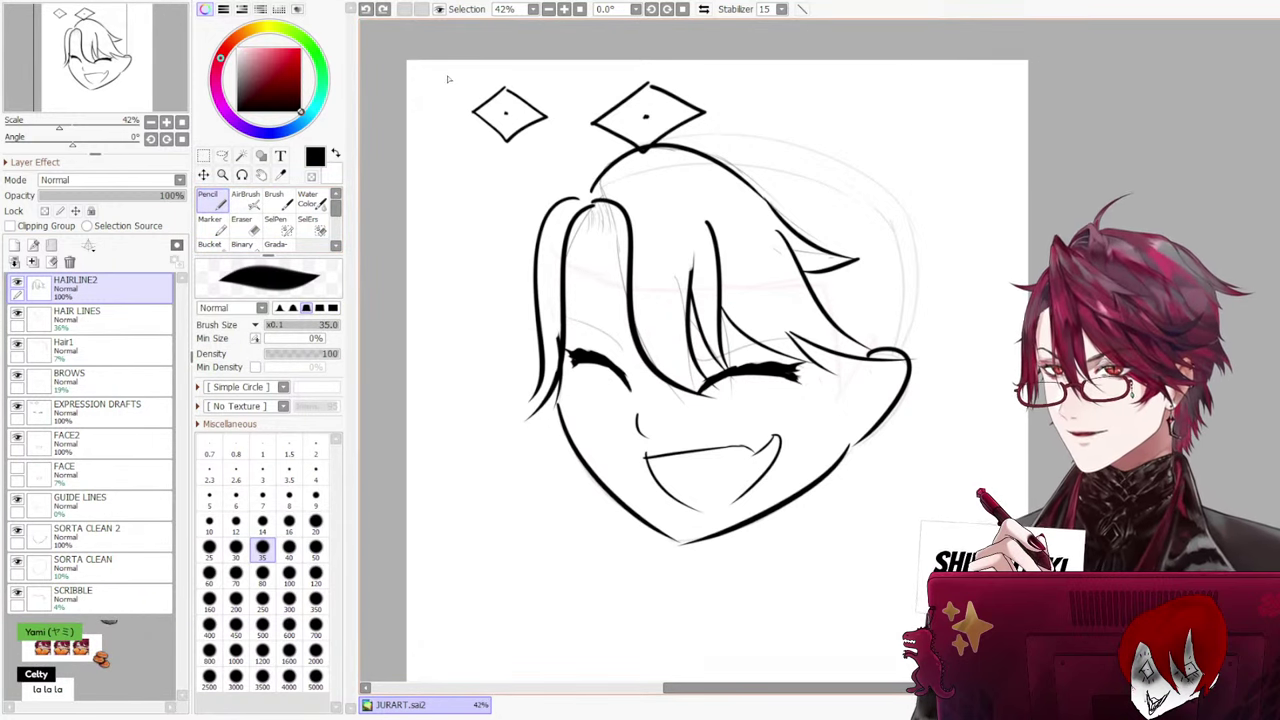
click(246, 198)
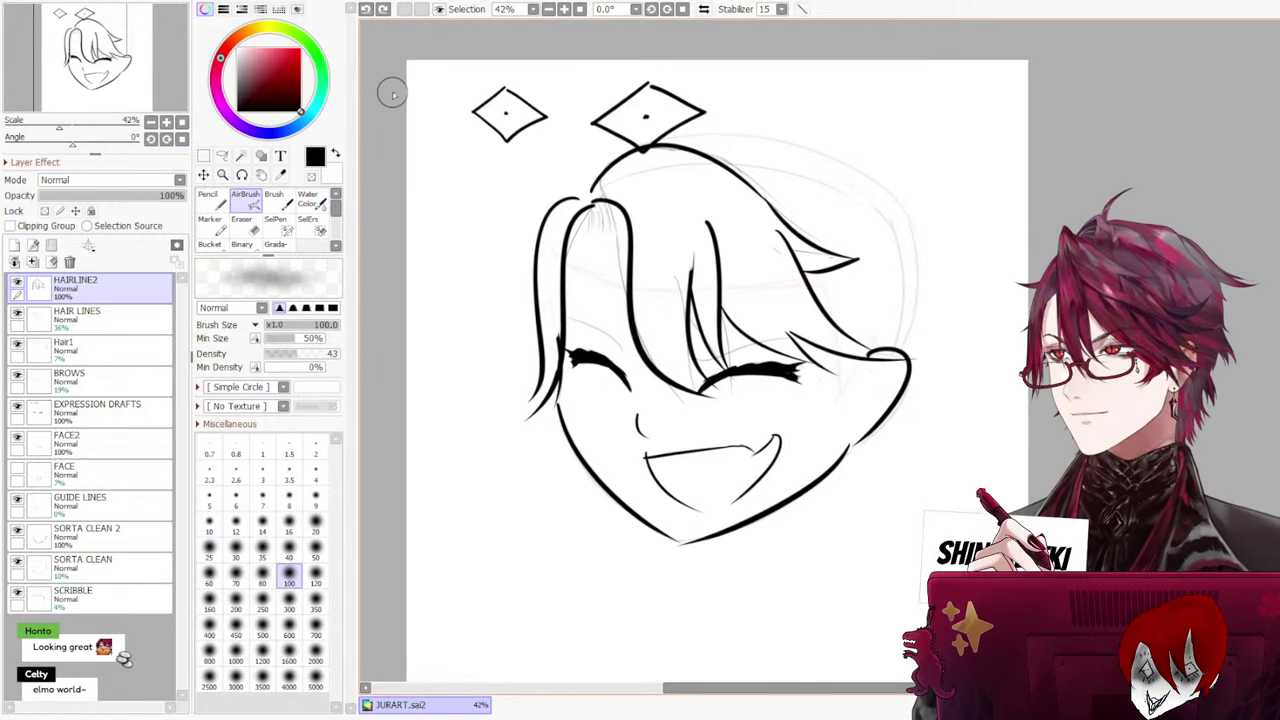
click(224, 202)
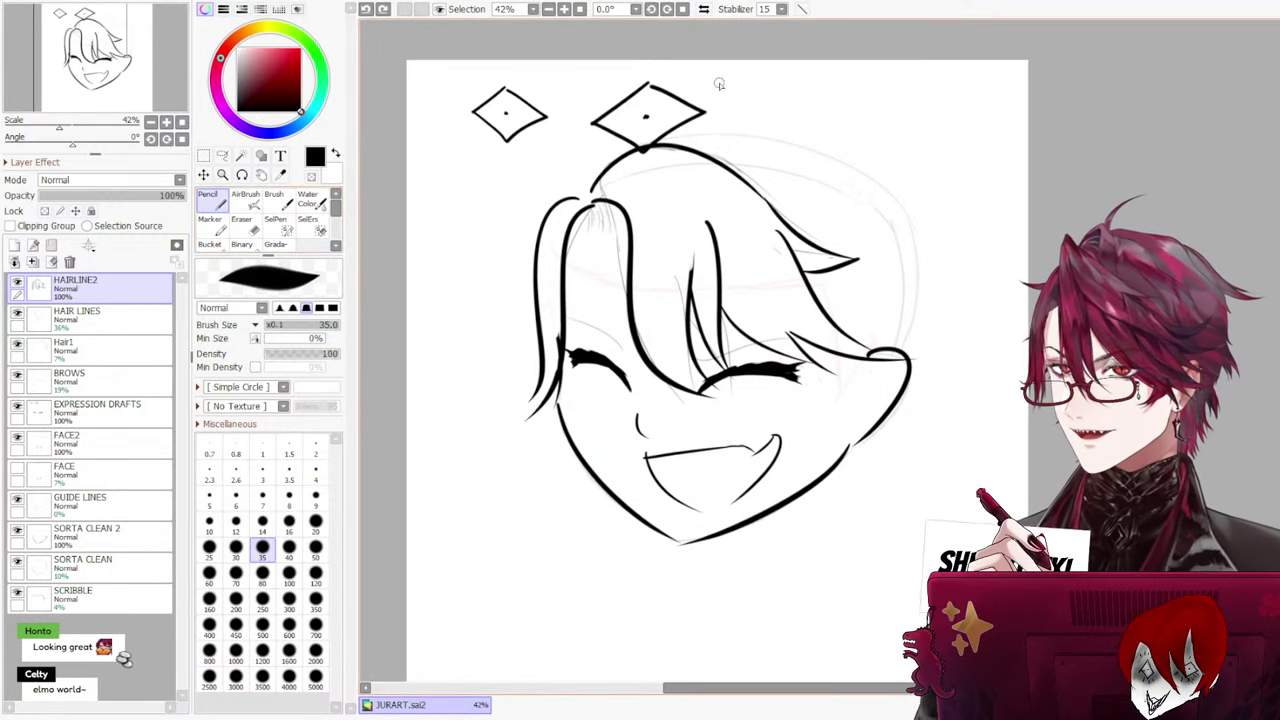
Erase both diamond shapes above the head from the EXPRESSION DRAFTS layer, raising the eraser size to 80 for the remaining line
click(90, 410)
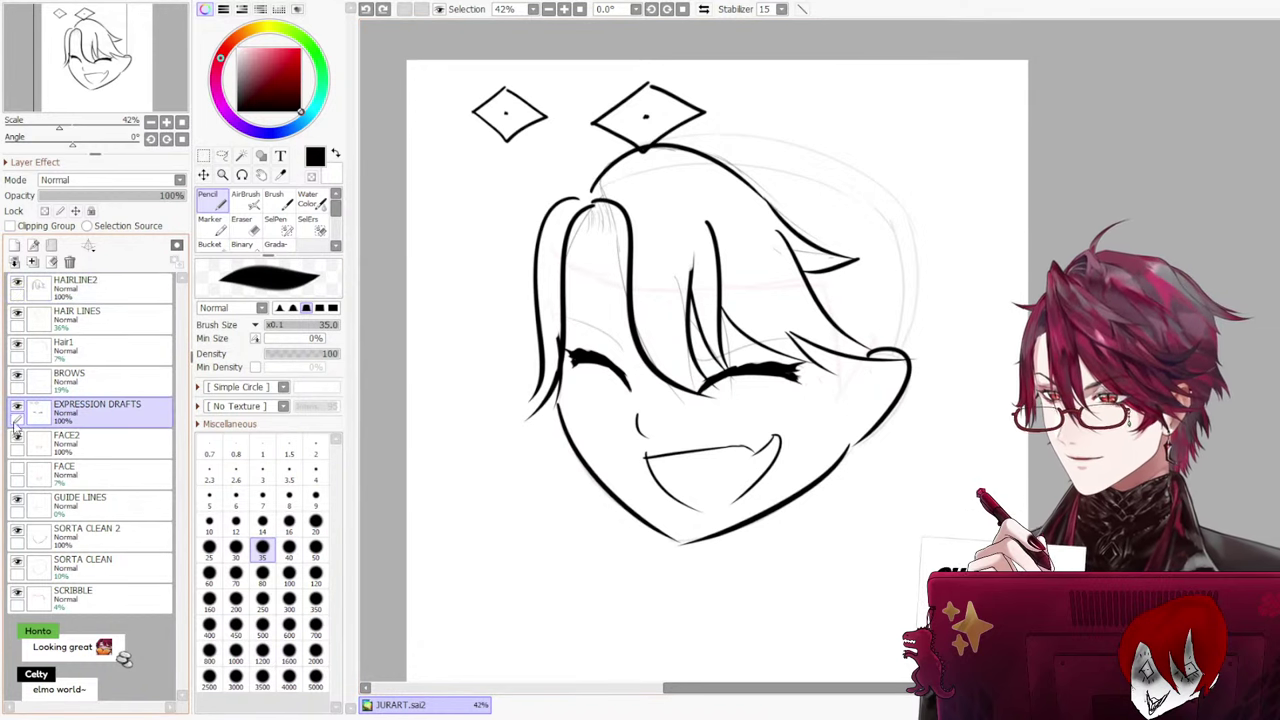
click(17, 411)
click(17, 411)
key(e)
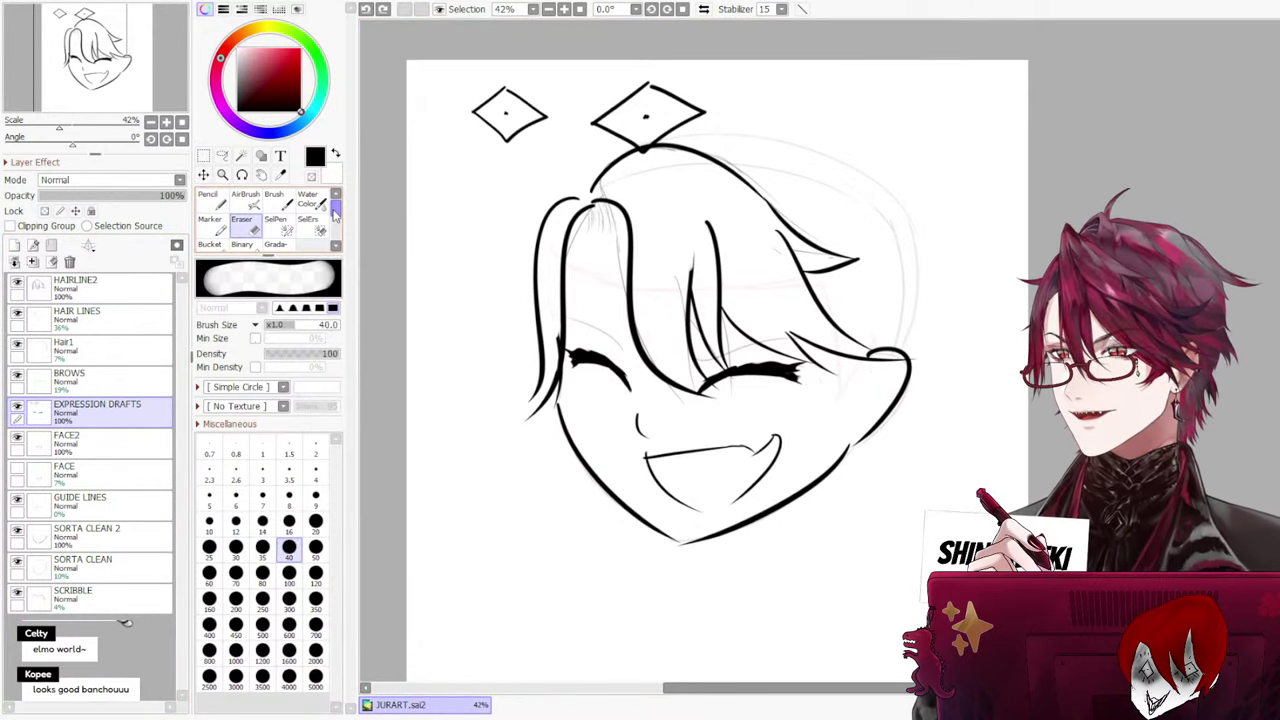
mouse_move(545, 110)
mouse_down()
mouse_move(490, 120)
mouse_move(690, 125)
mouse_move(655, 150)
mouse_up()
click(262, 576)
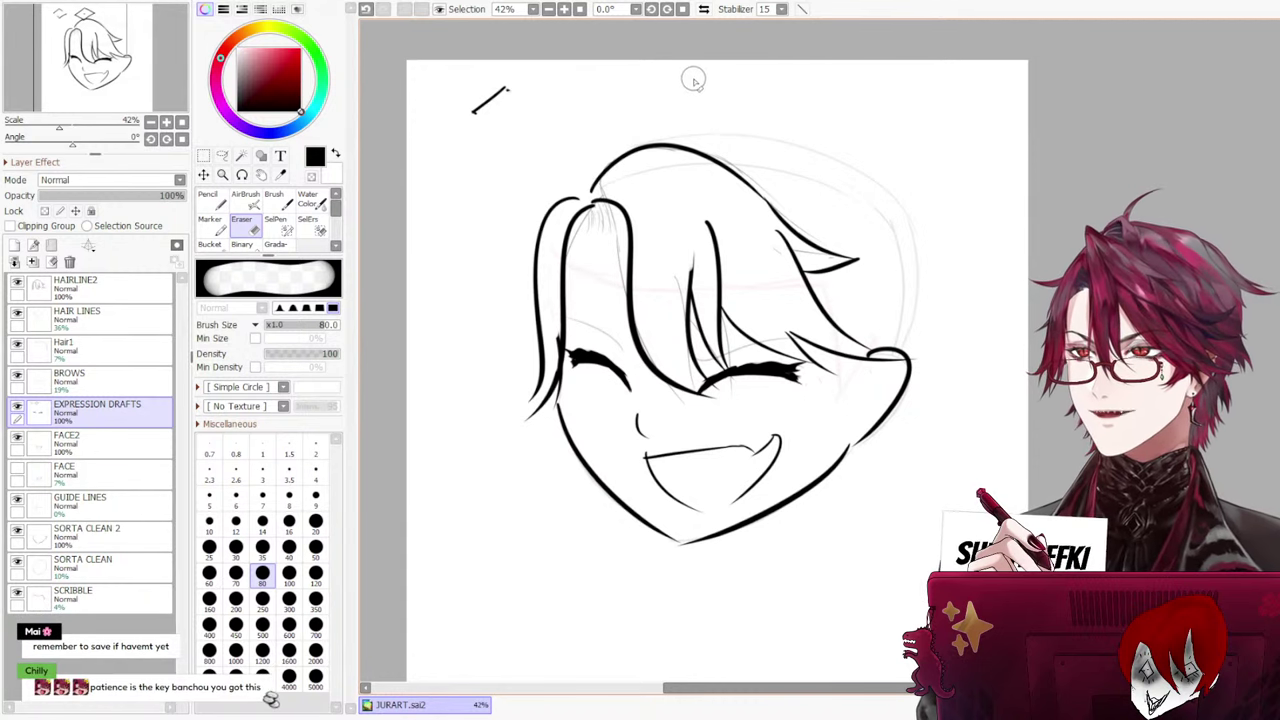
drag(510, 88, 475, 110)
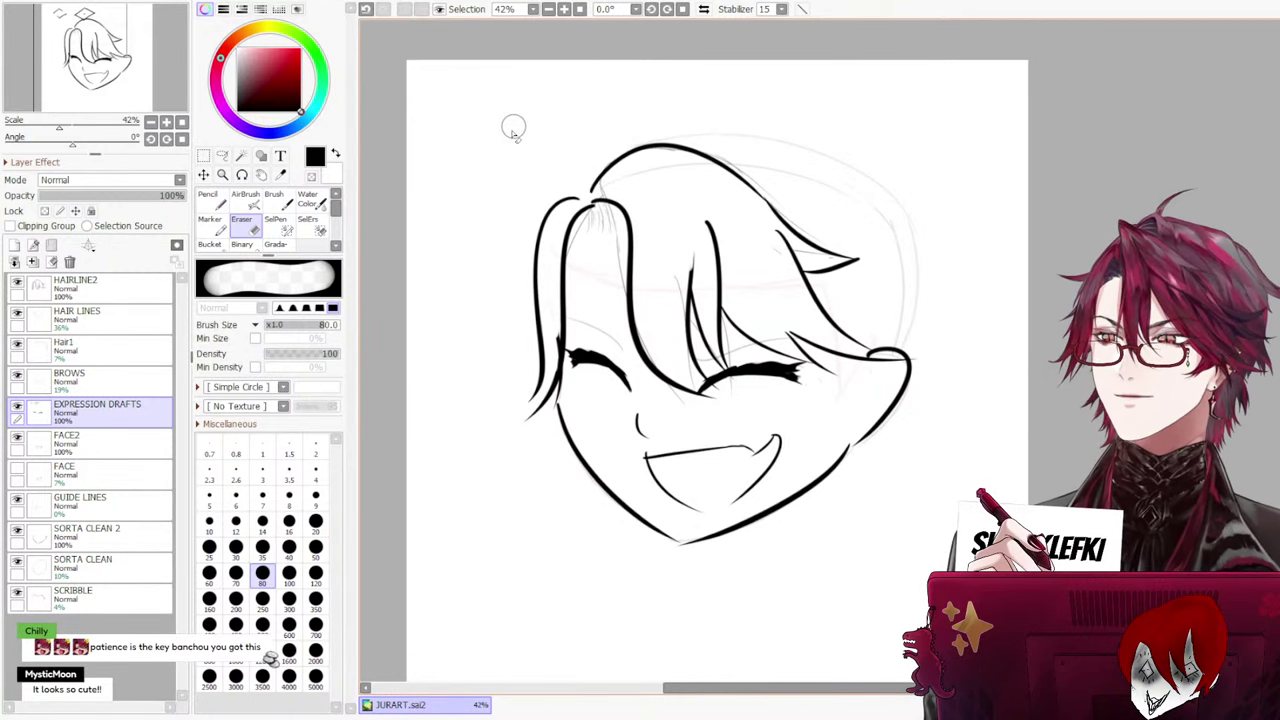
Compare the drawing with the HAIR LINES layer hidden and shown again
click(110, 316)
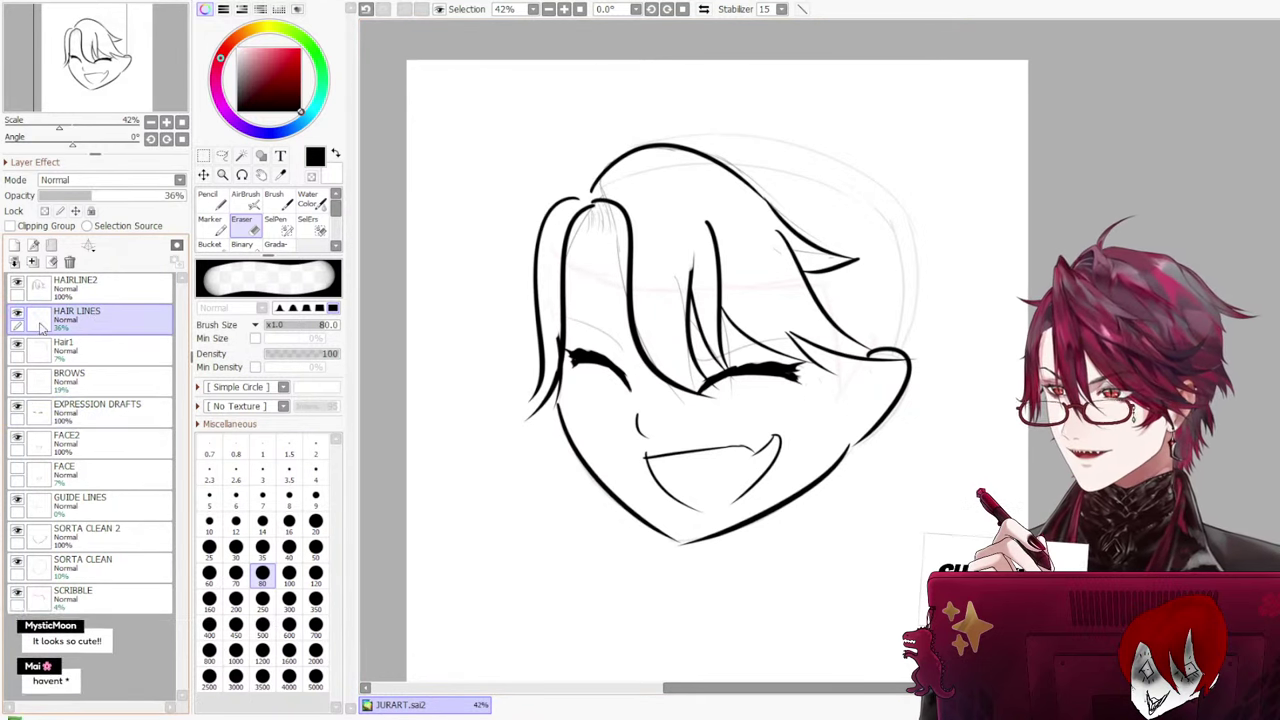
click(17, 317)
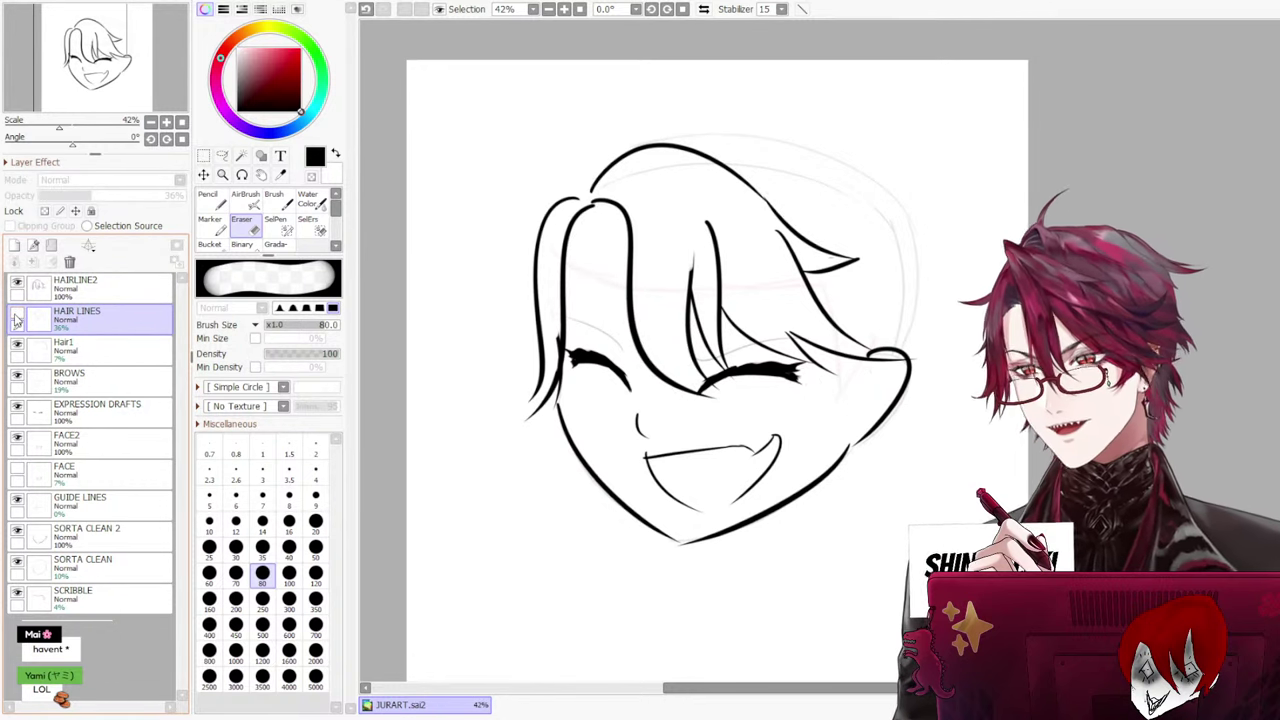
click(17, 317)
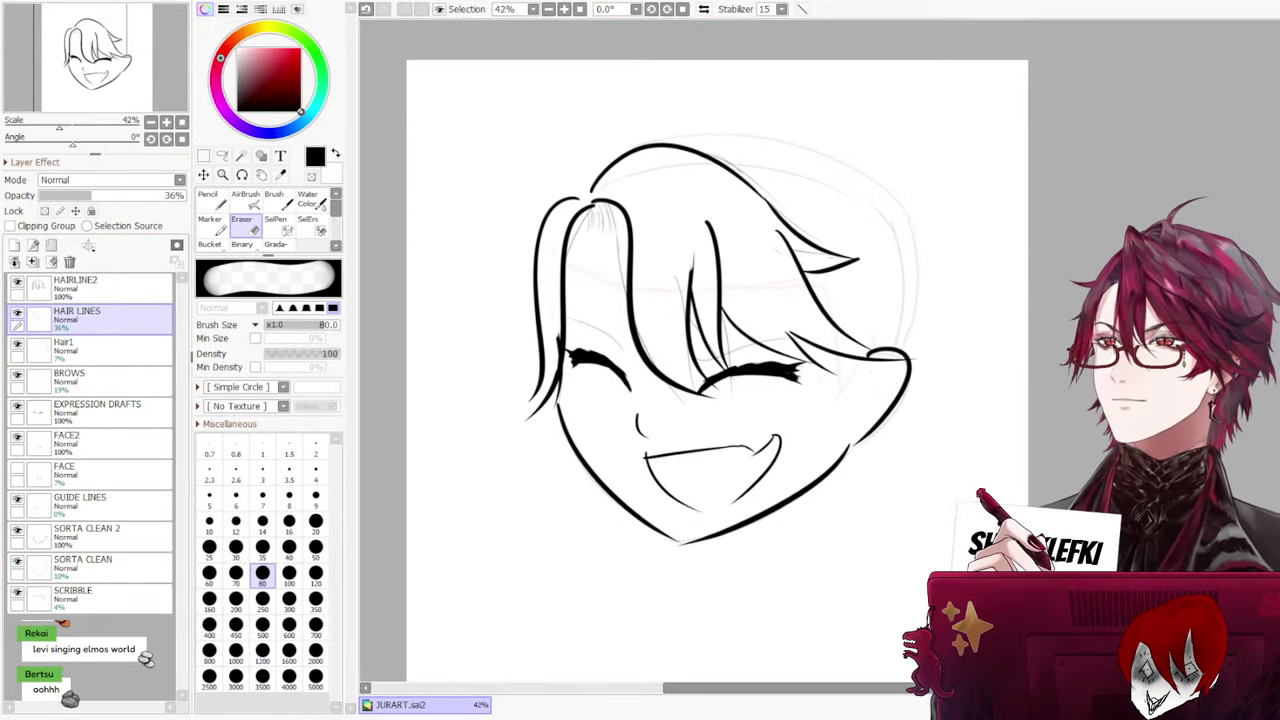
Try several 35-size Pencil replacements on HAIRLINE2 for the inner strand running from the parting past the closed eye
click(75, 286)
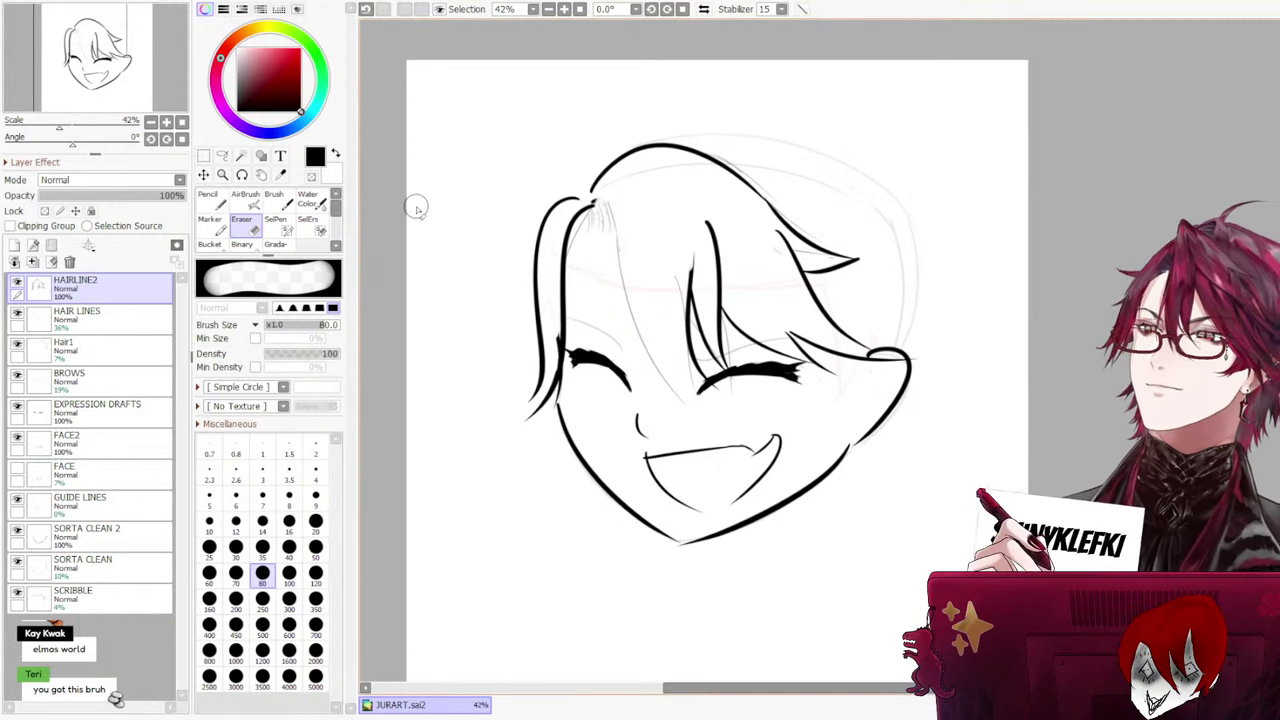
click(210, 200)
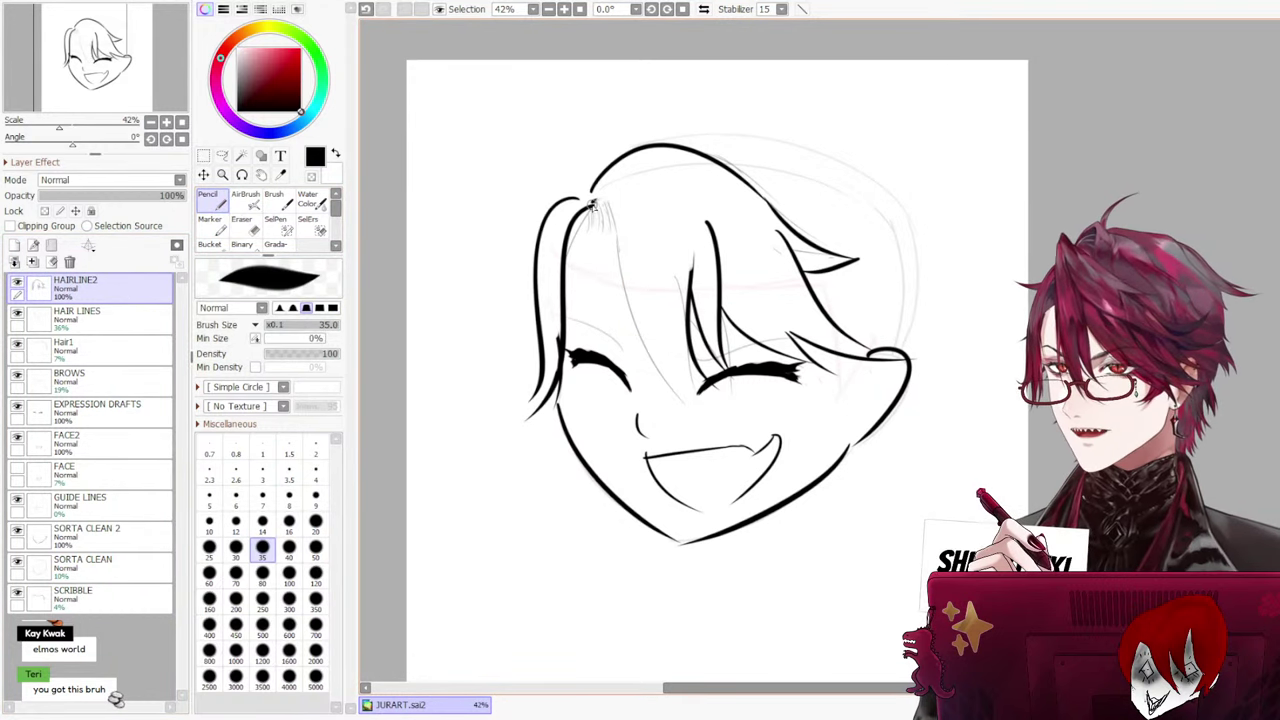
drag(628, 214, 676, 382)
key(ctrl+z)
drag(587, 218, 683, 378)
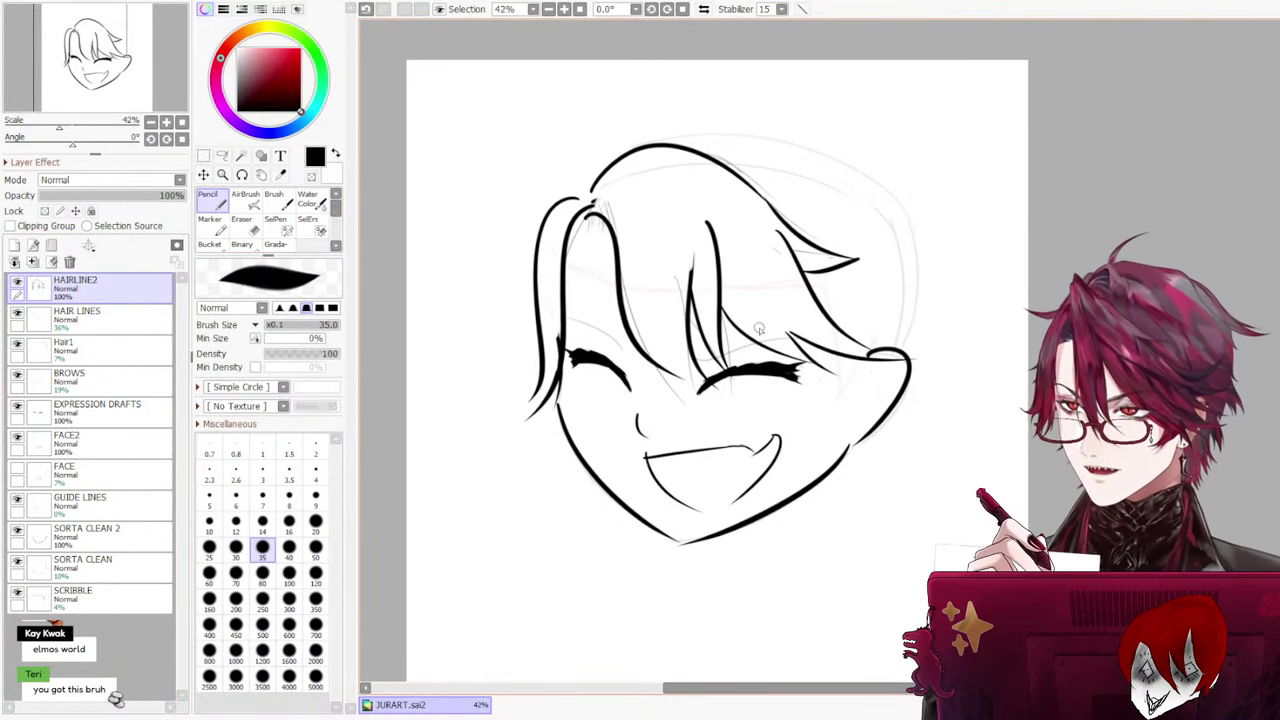
key(ctrl+z)
drag(615, 254, 688, 404)
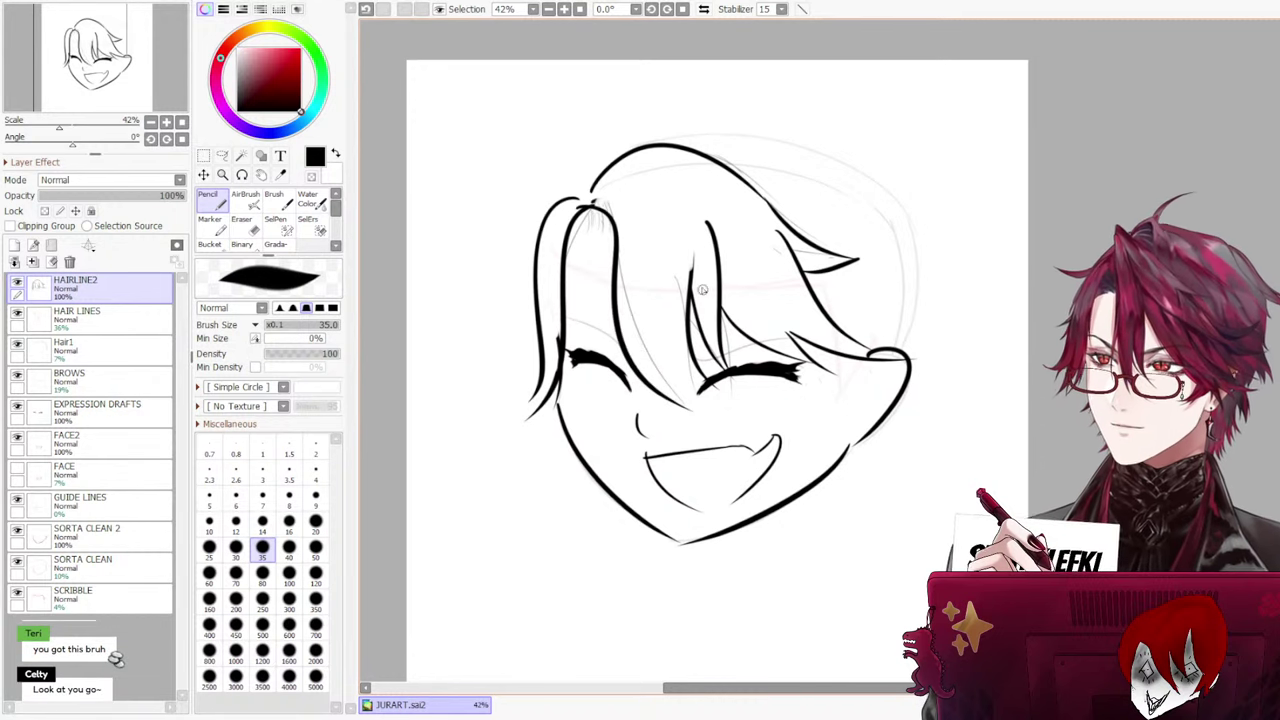
key(ctrl+z)
drag(592, 207, 688, 398)
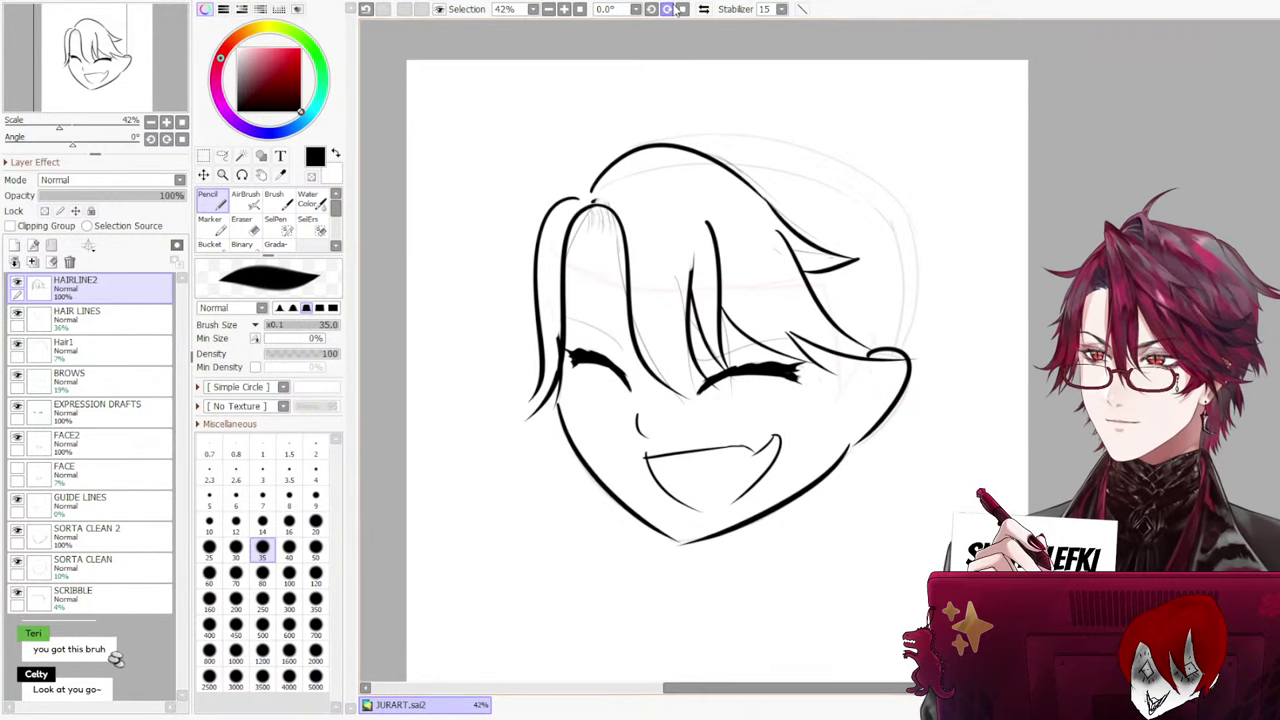
key(ctrl+z)
drag(628, 262, 646, 362)
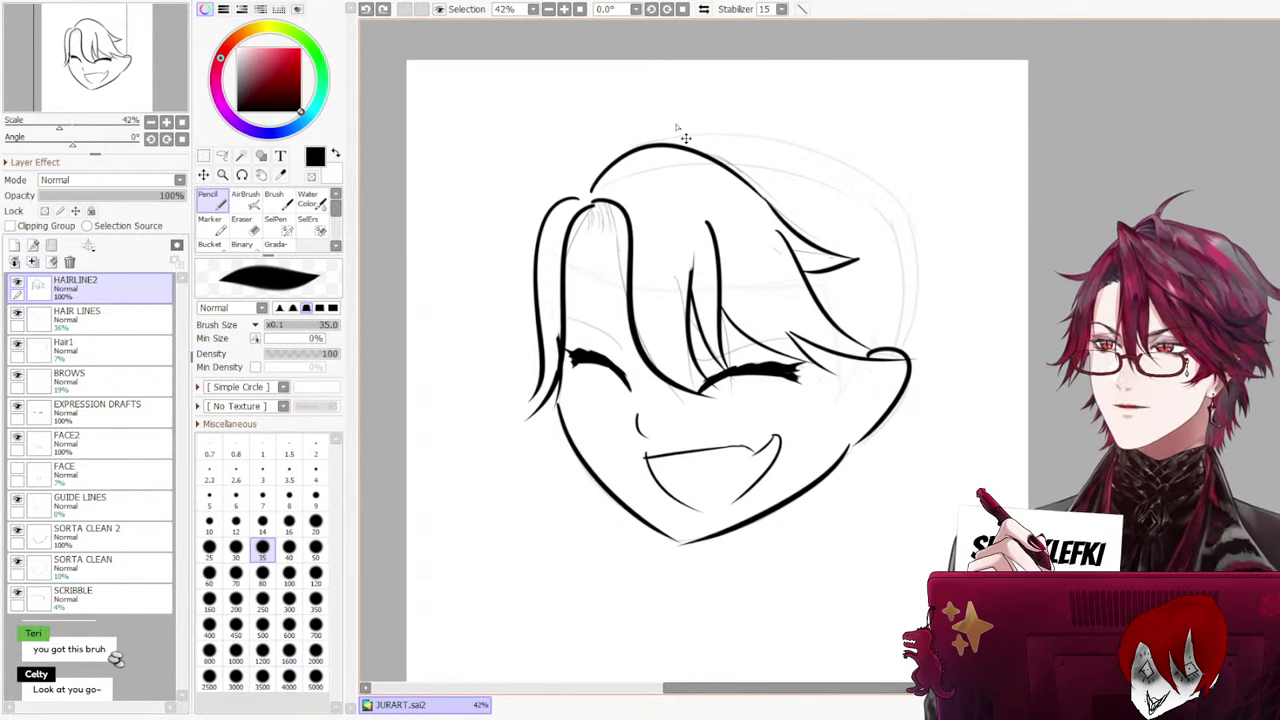
Remove the upper part of the inner strand on HAIRLINE2, keep its lower tip, and try new curves from the parting down to it
click(90, 316)
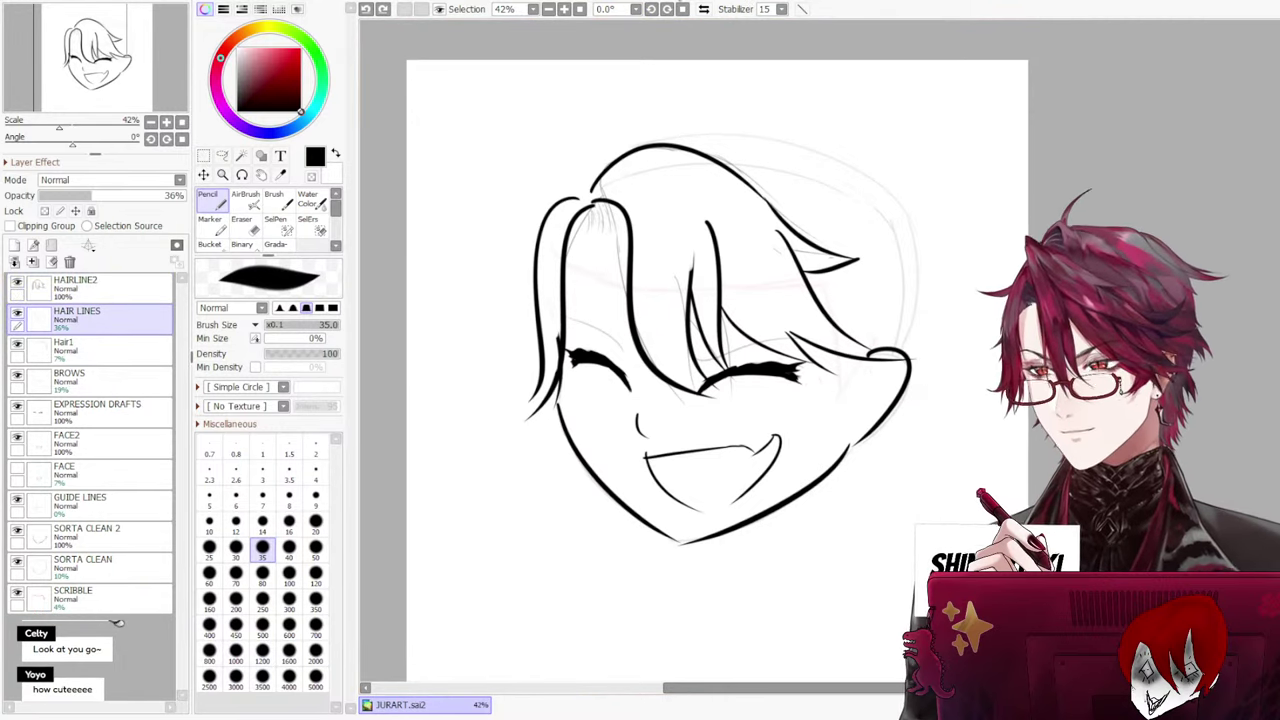
click(80, 286)
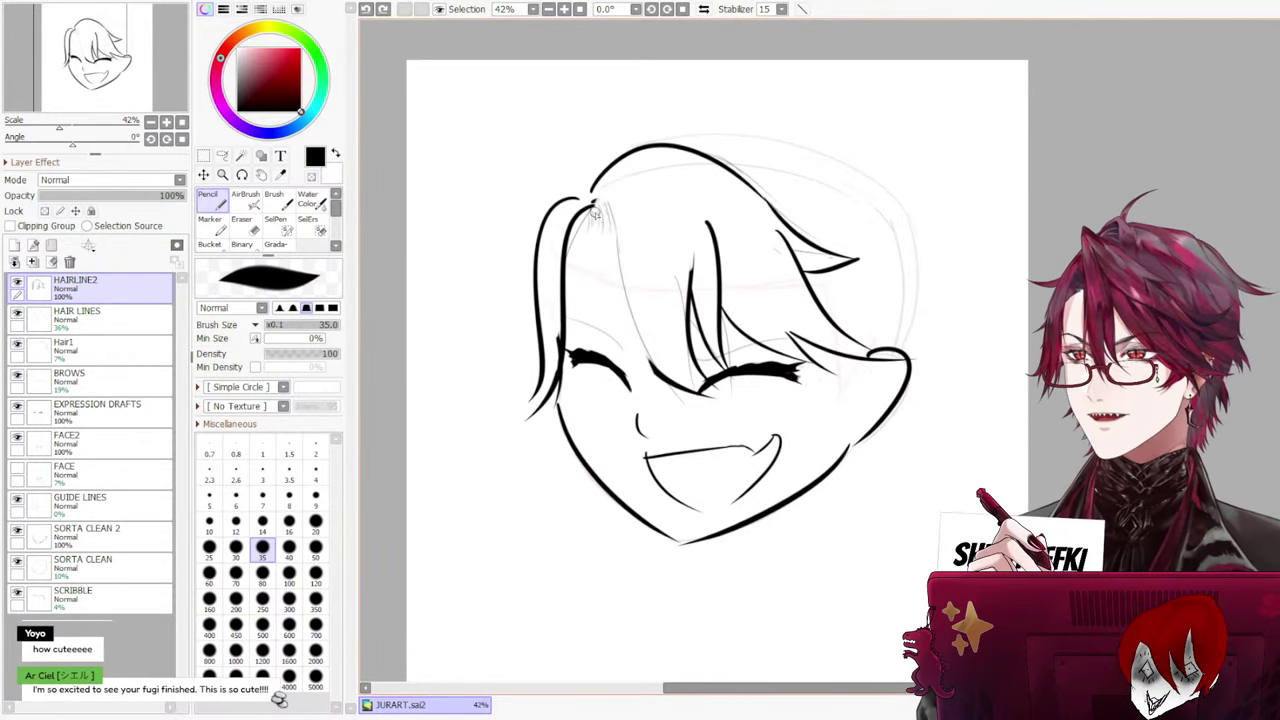
mouse_move(600, 212)
mouse_down()
mouse_move(668, 400)
mouse_move(592, 219)
mouse_move(680, 390)
mouse_up()
key(ctrl+z)
key(ctrl+z)
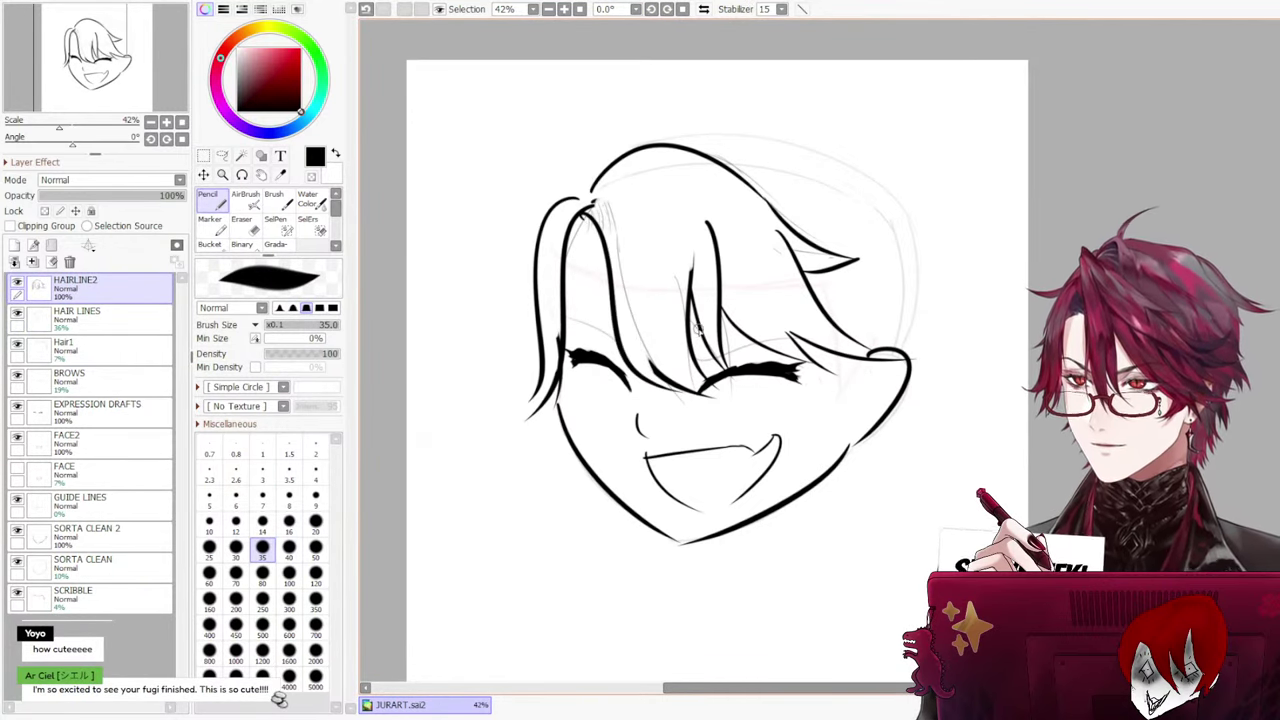
key(ctrl+z)
drag(618, 226, 652, 370)
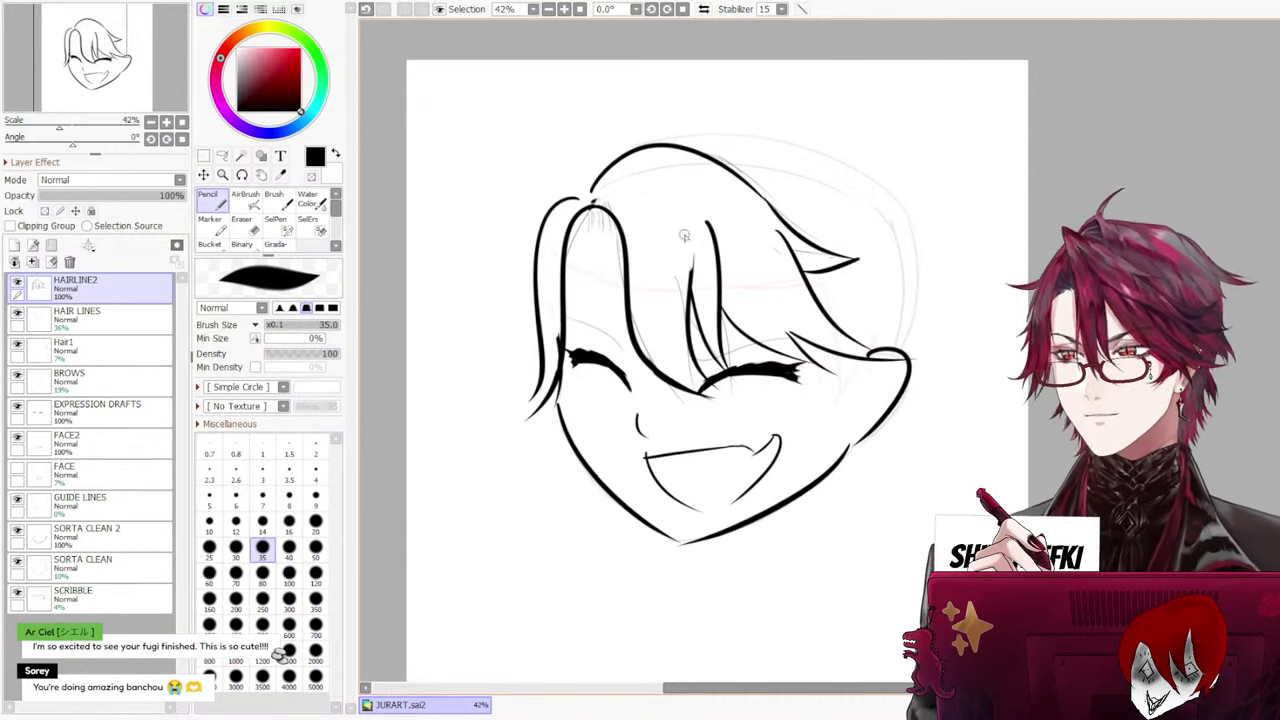
key(ctrl+z)
drag(600, 206, 662, 376)
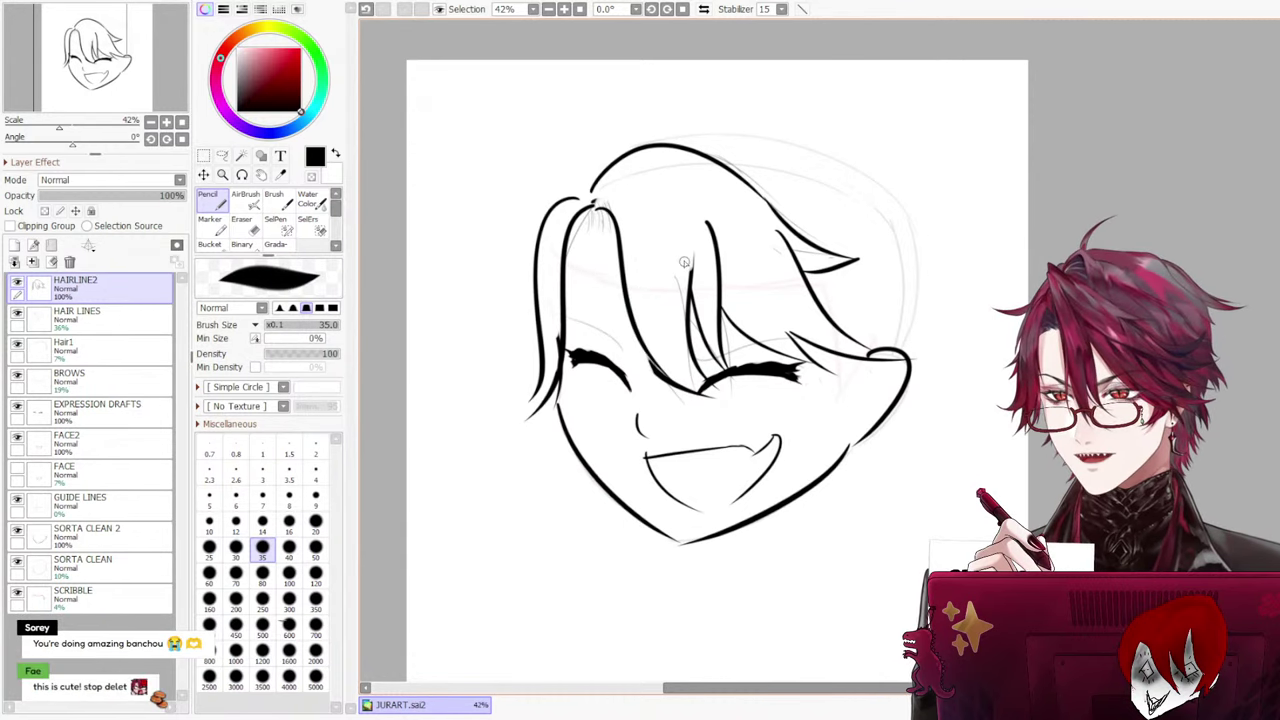
key(ctrl+z)
drag(586, 204, 650, 366)
key(ctrl+z)
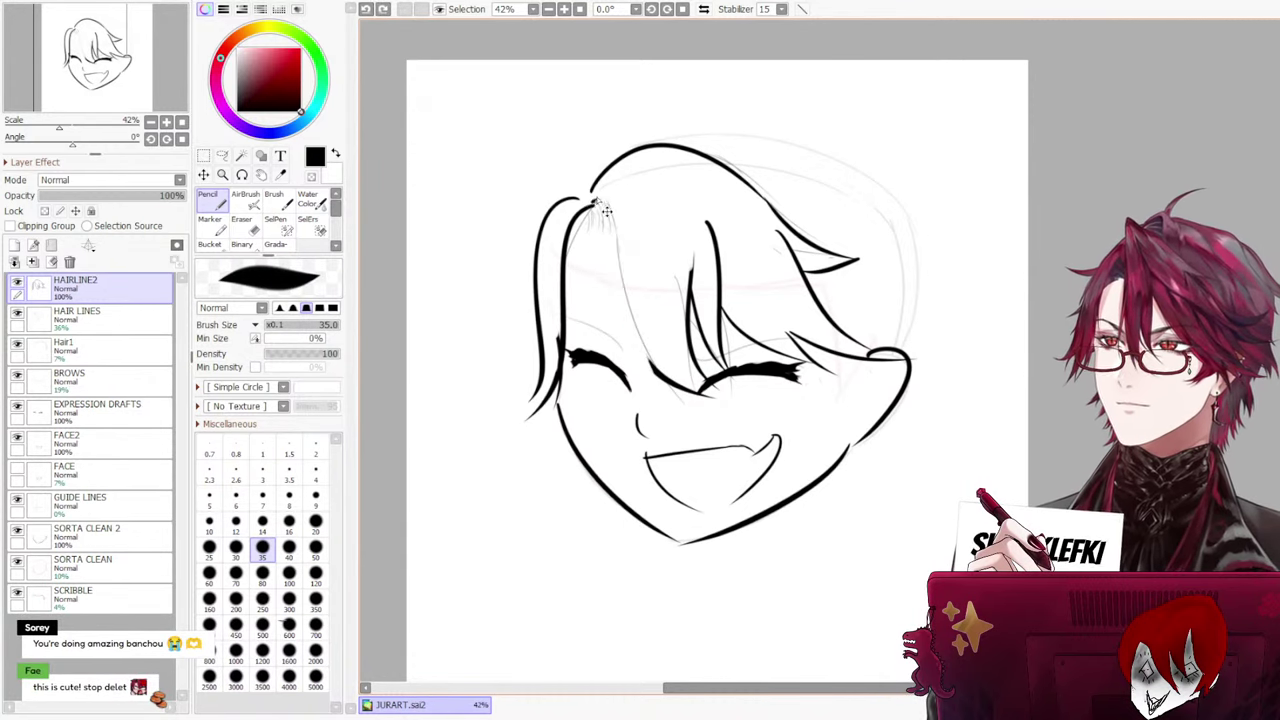
Draw the inner strand as a wide rounded curve from the parting down past the remaining tip between the closed eyes
drag(624, 228, 690, 386)
key(ctrl+z)
drag(584, 212, 668, 370)
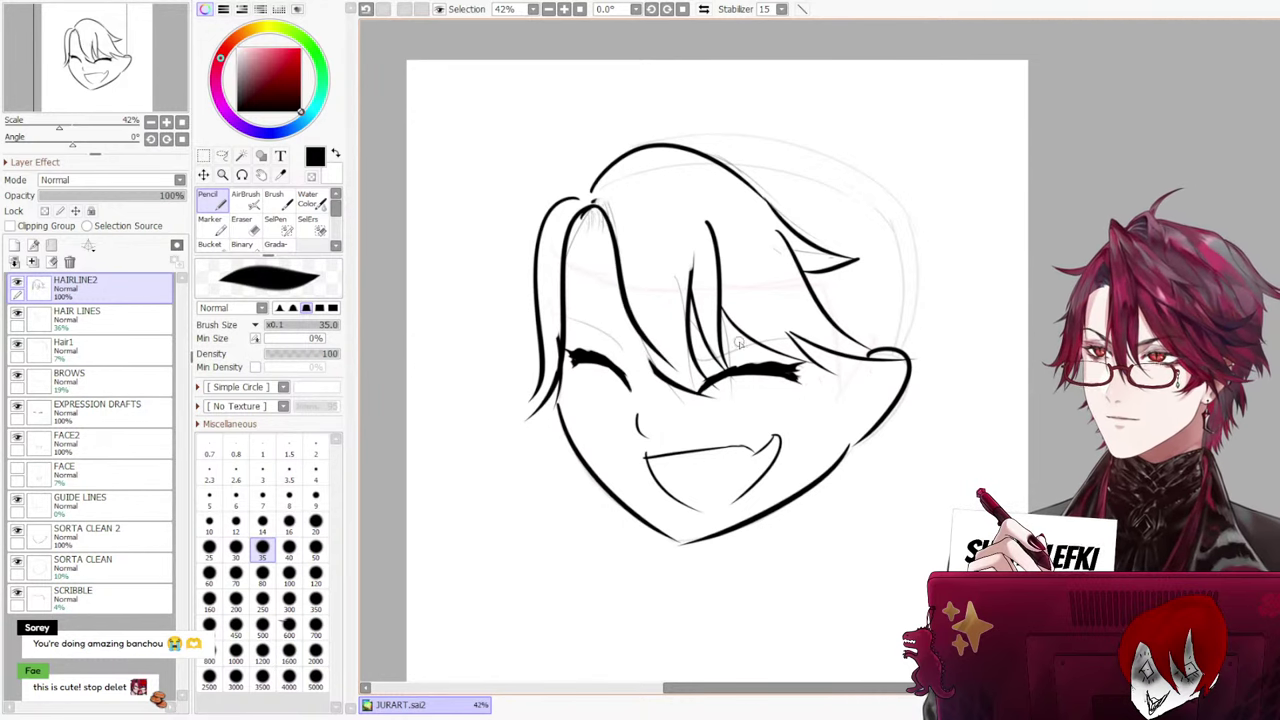
key(ctrl+z)
drag(590, 208, 690, 404)
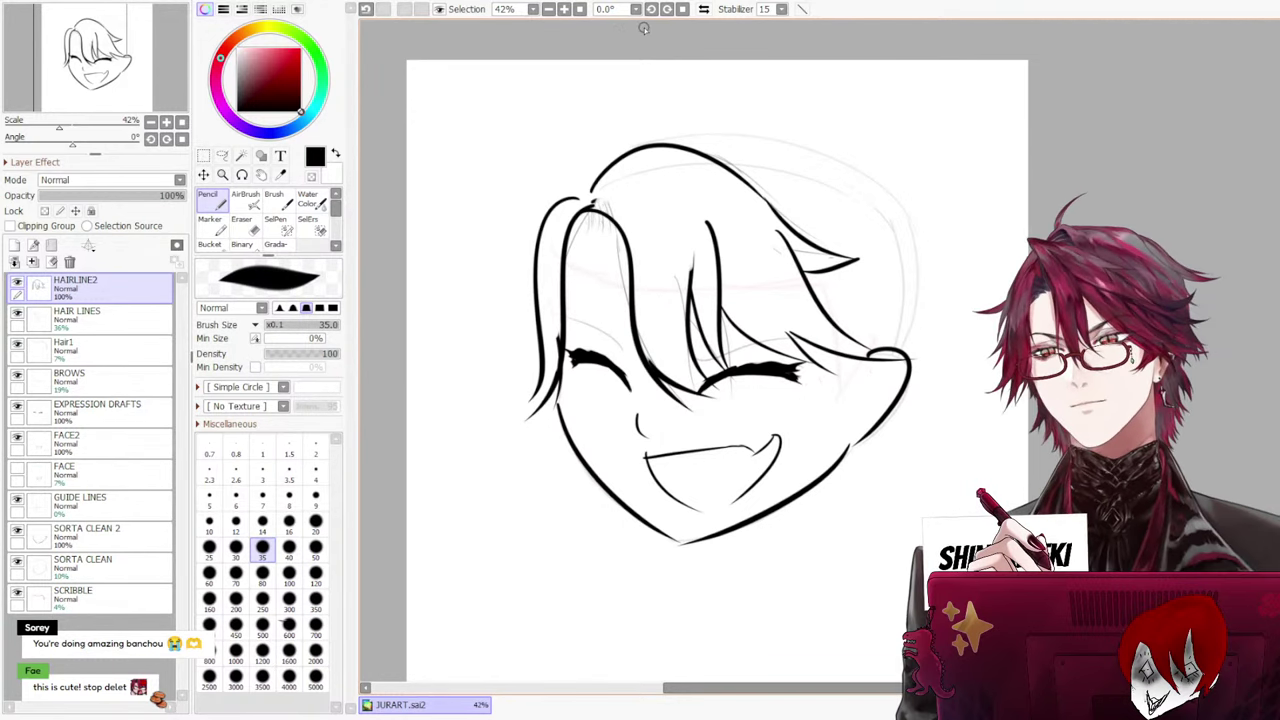
scroll(757, 243, down, 1)
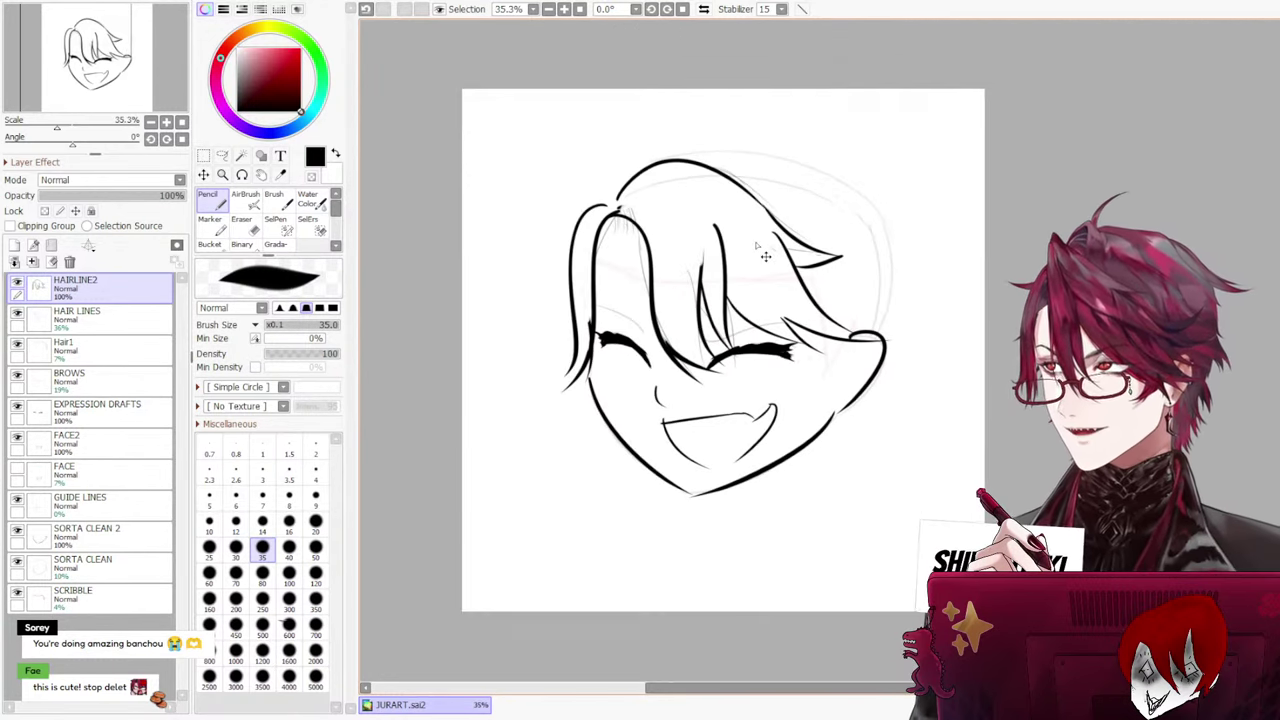
scroll(757, 243, up, 1)
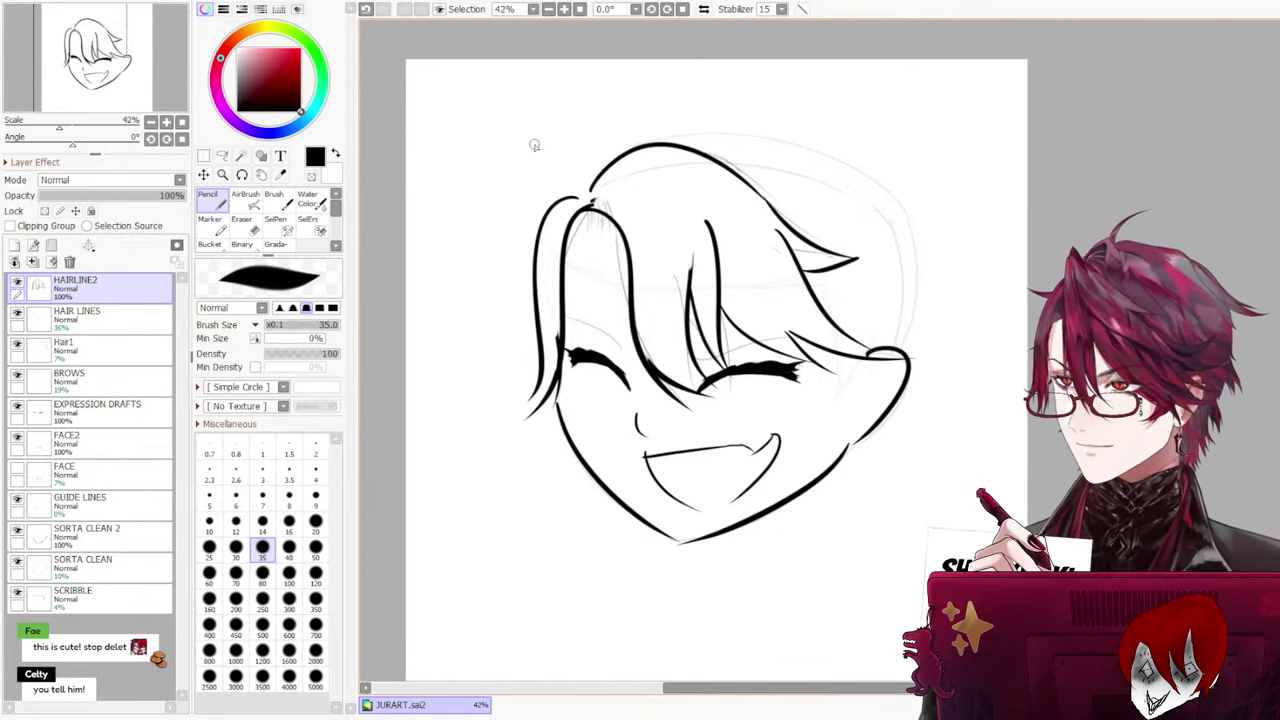
Erase the upper part of the outer side strand and the stray stub at the parting, using the 80-size Eraser
key(e)
drag(566, 195, 537, 280)
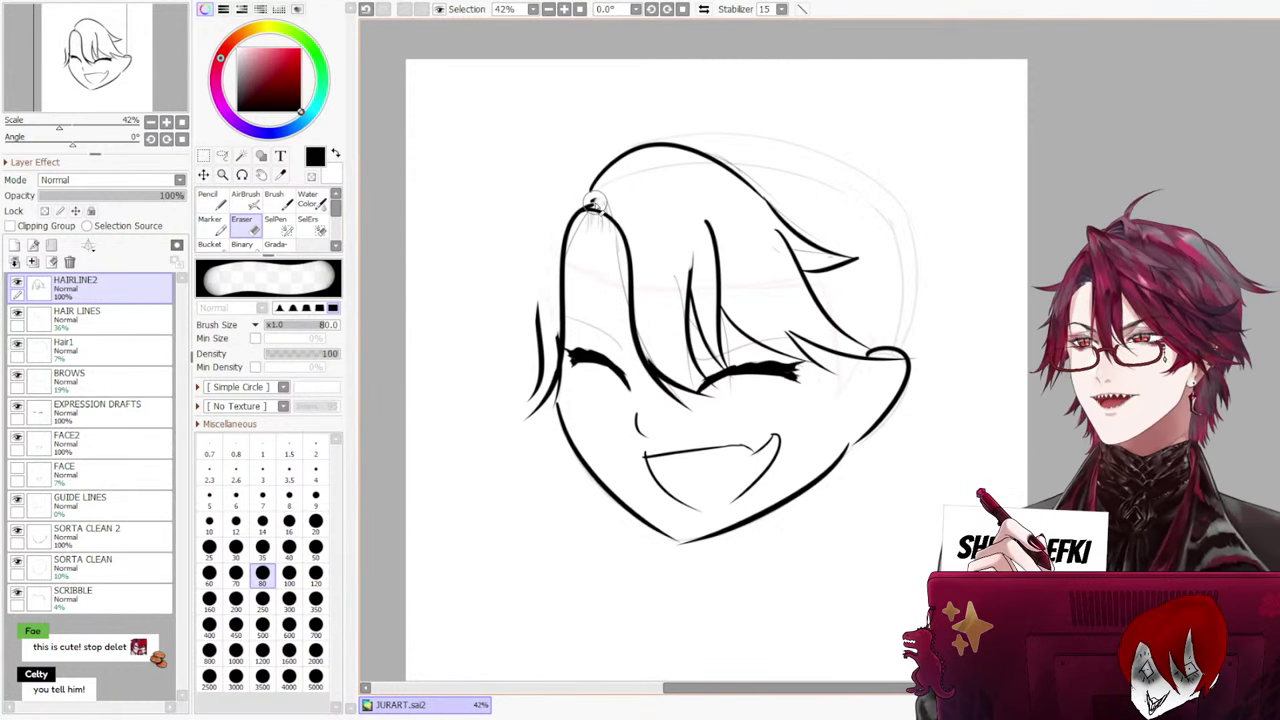
key(ctrl+z)
drag(600, 195, 622, 190)
key(ctrl+z)
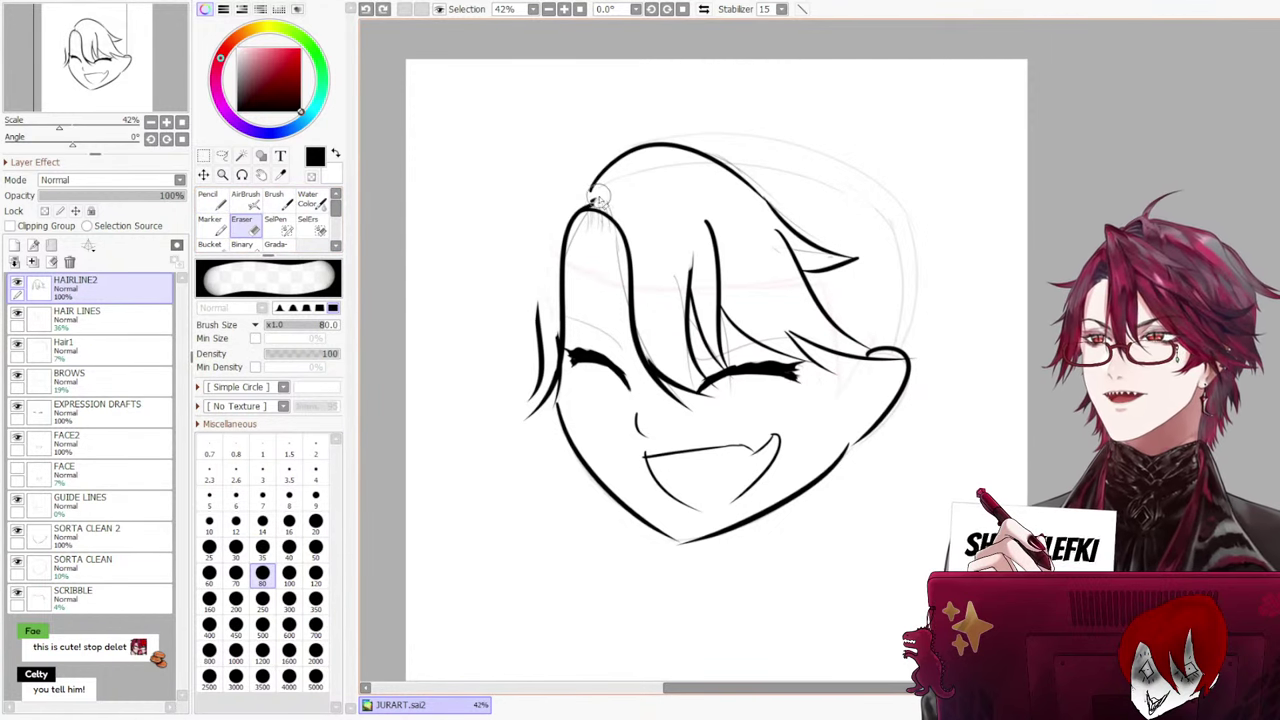
click(600, 202)
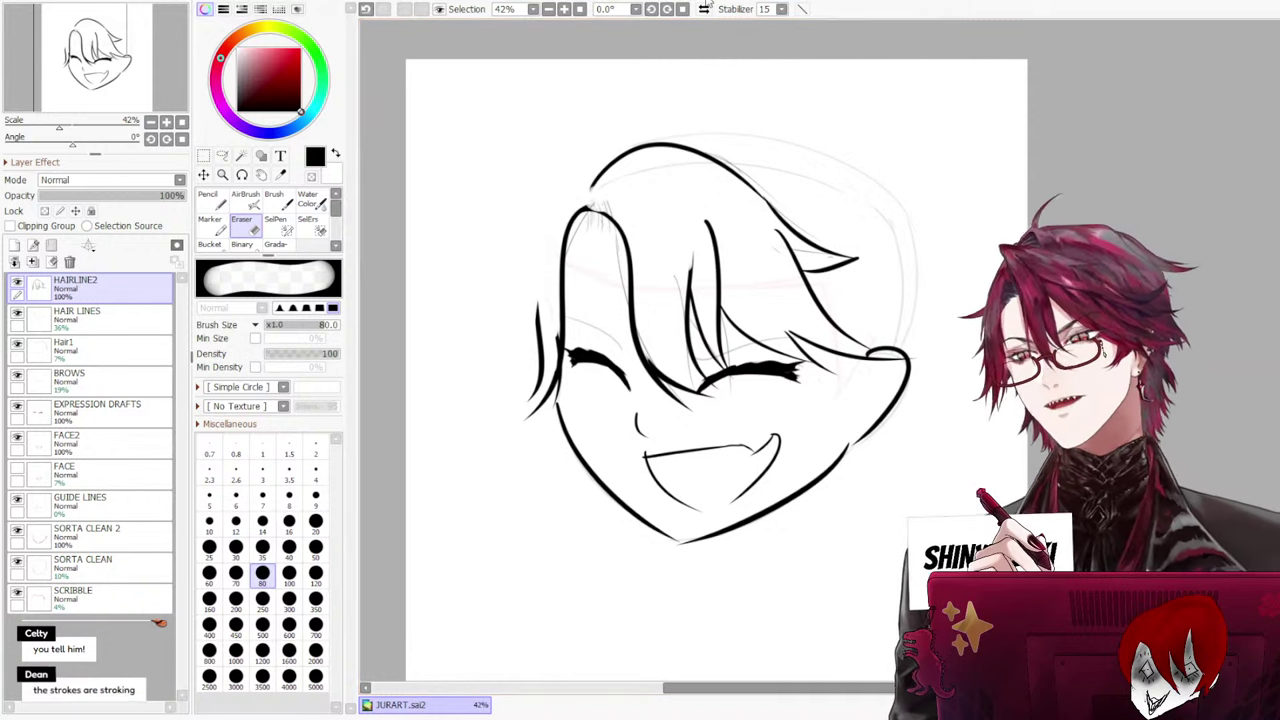
Erase the upper part of the central fringe strand above the far closed eye on the HAIRLINE2 layer
click(100, 316)
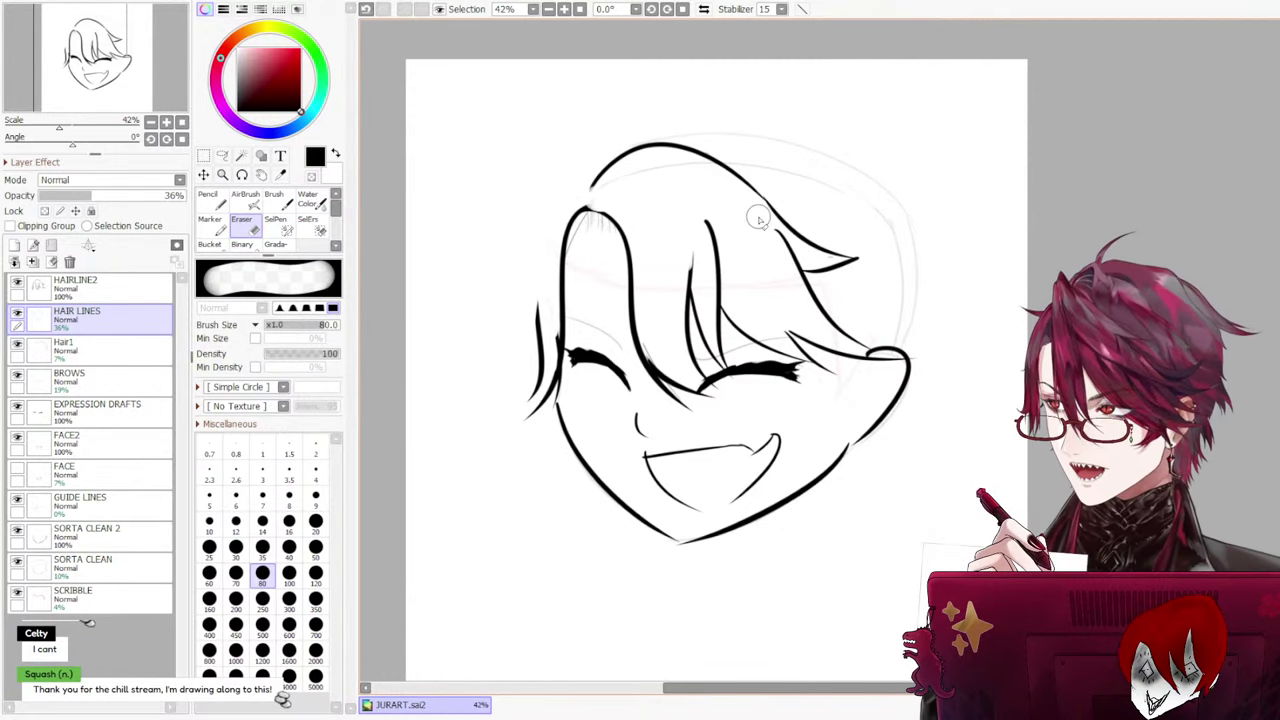
click(86, 288)
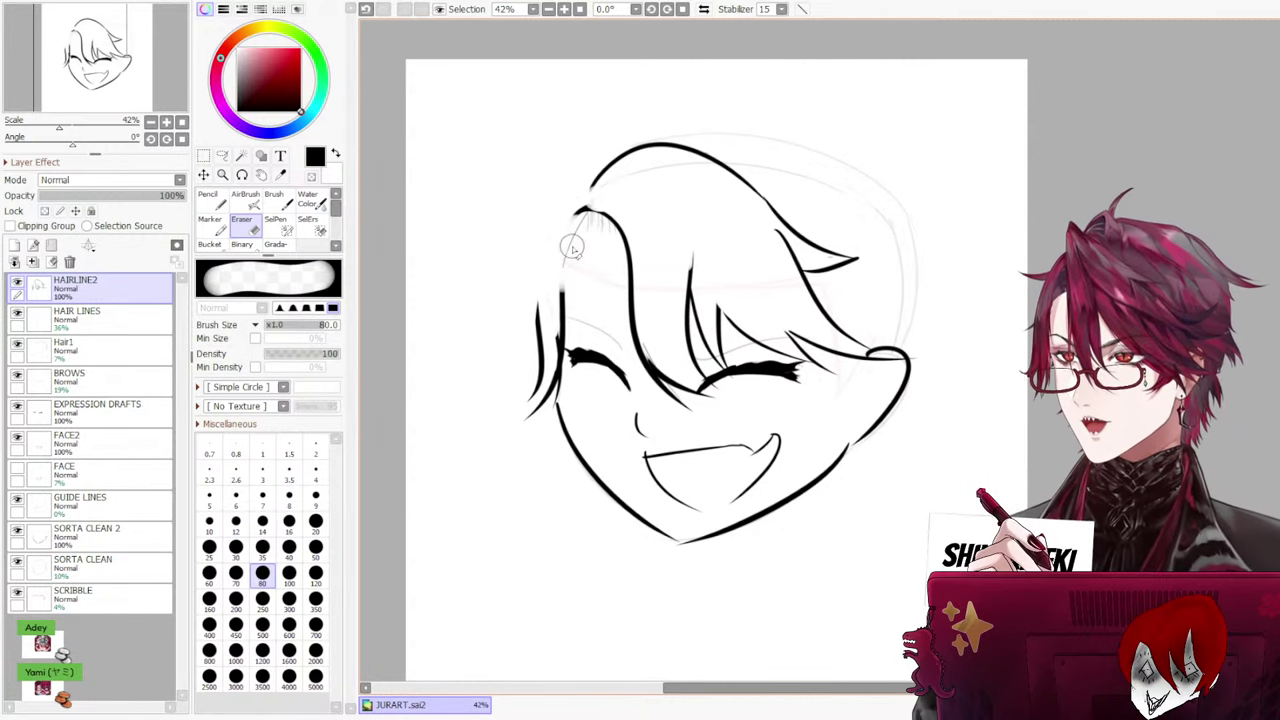
key(Down)
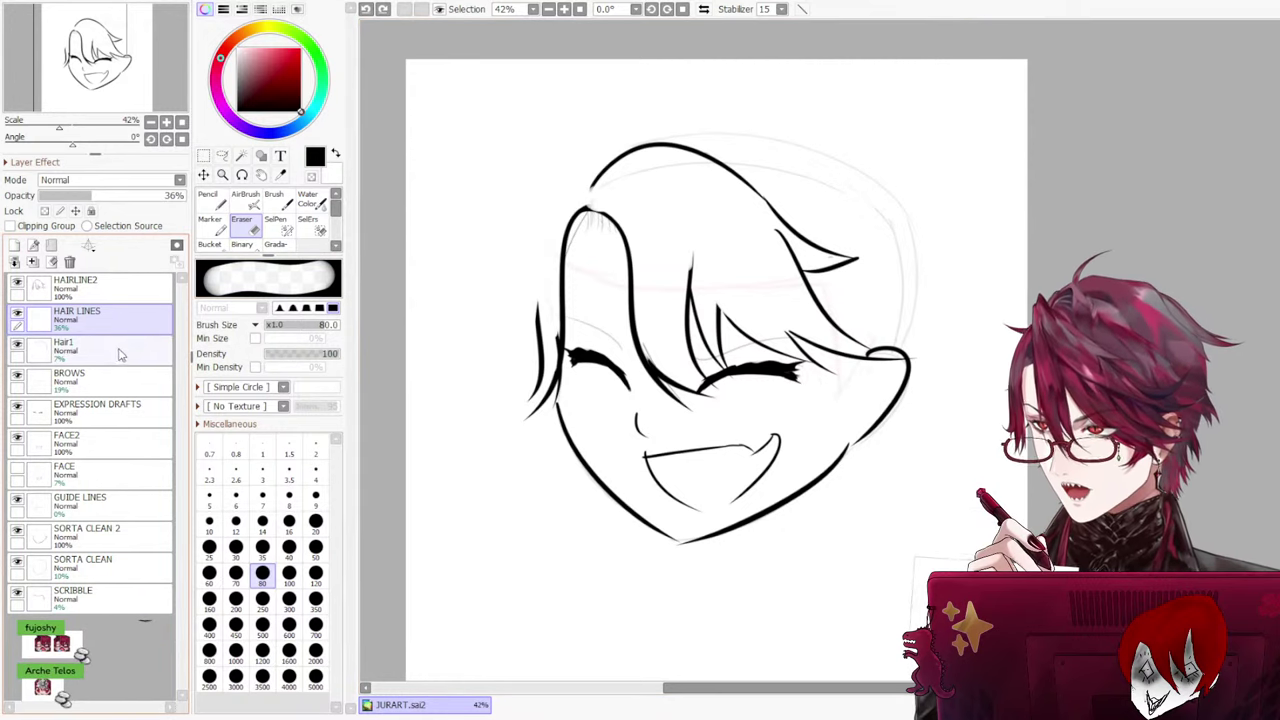
click(115, 290)
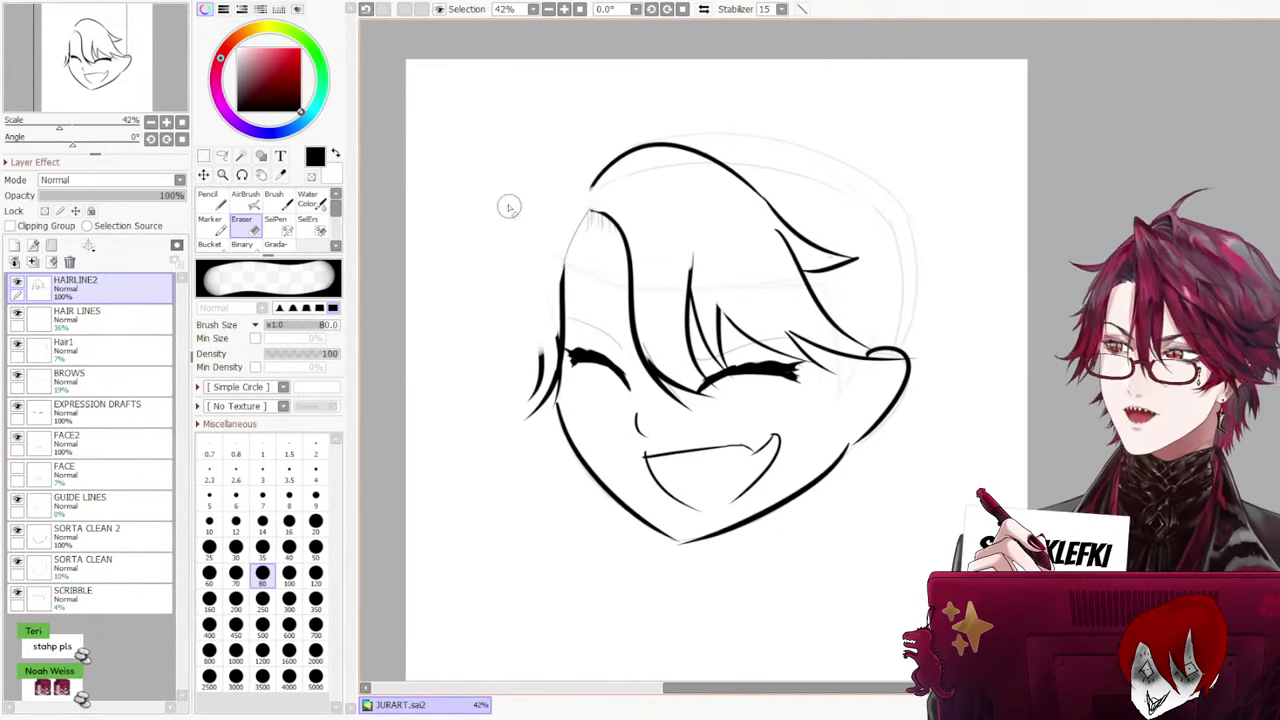
Try erasing more of the inner and outer side strands beside the near closed eye
drag(564, 230, 555, 298)
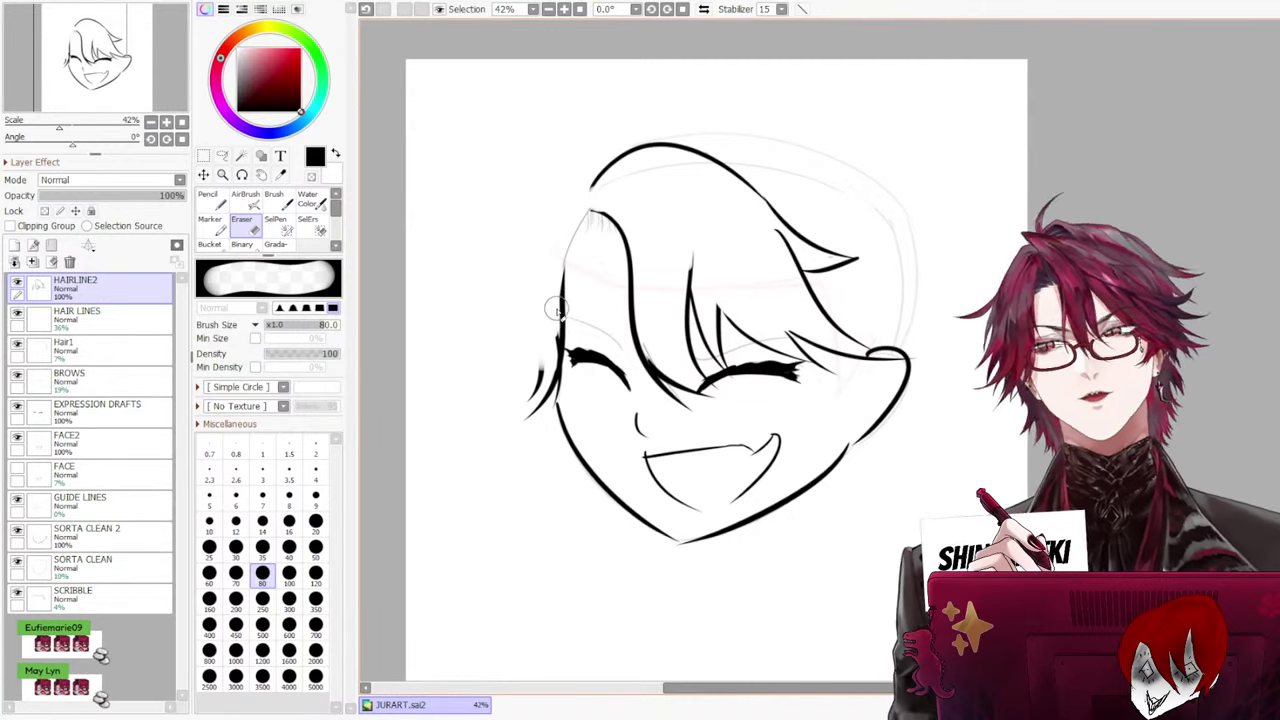
key(ctrl+z)
key(ctrl+z)
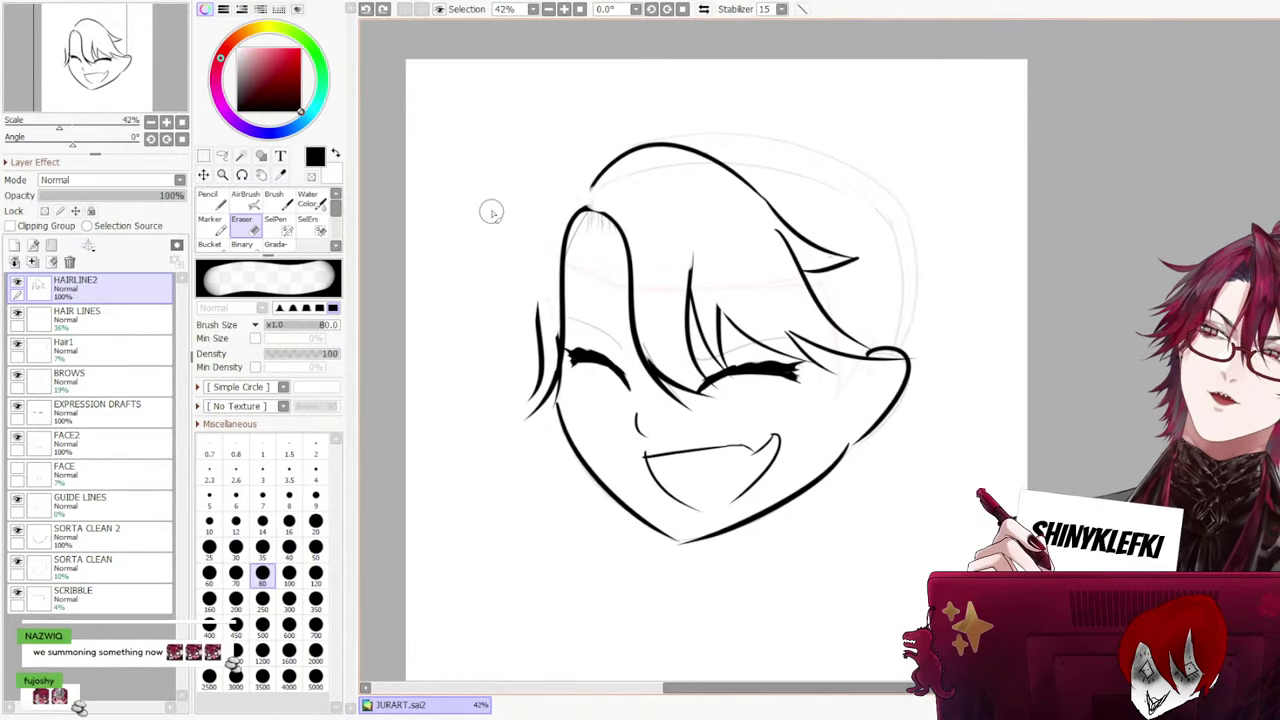
Try to extend the crown line down to the parting with the 35-size Pencil
key(n)
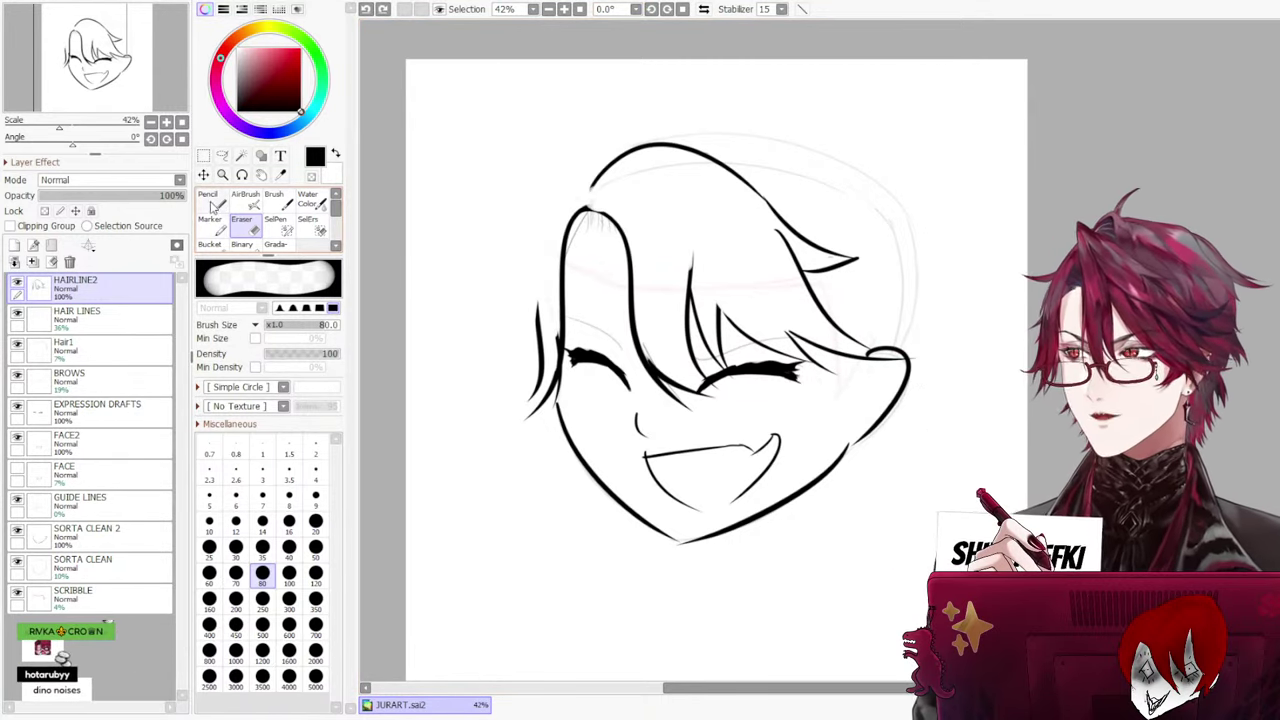
drag(600, 180, 592, 240)
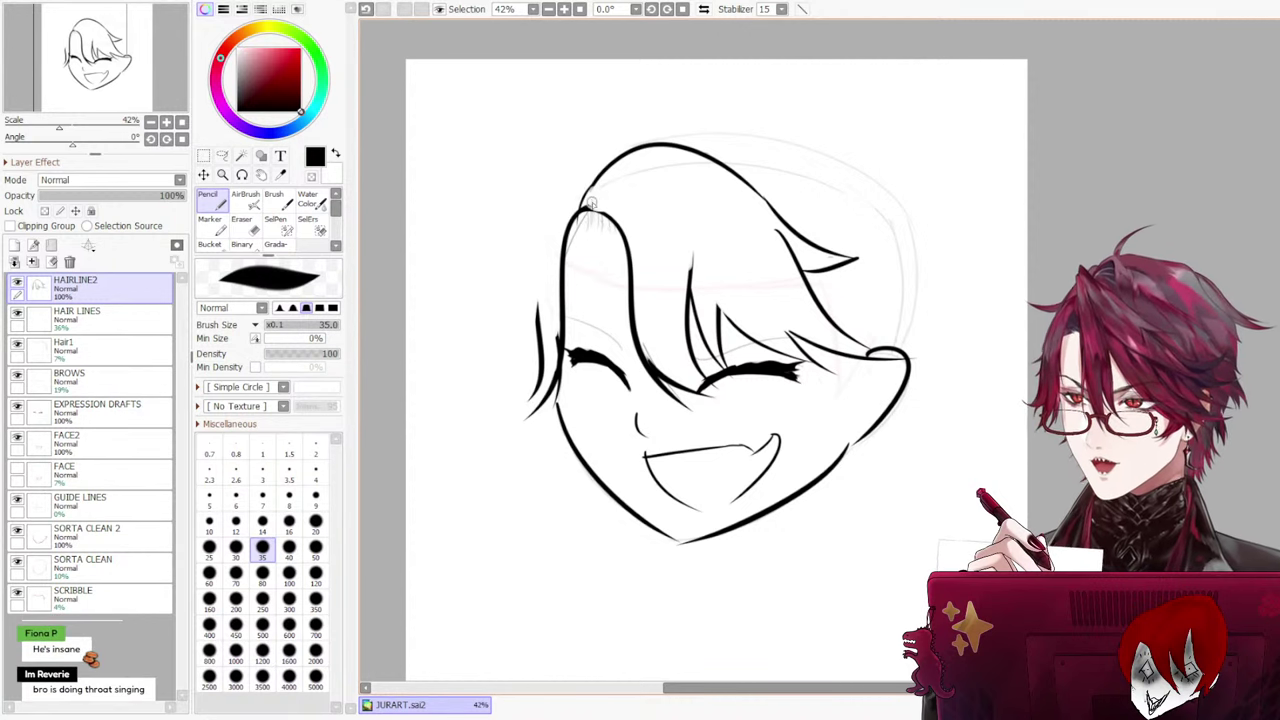
key(ctrl+z)
drag(599, 180, 588, 218)
key(ctrl+z)
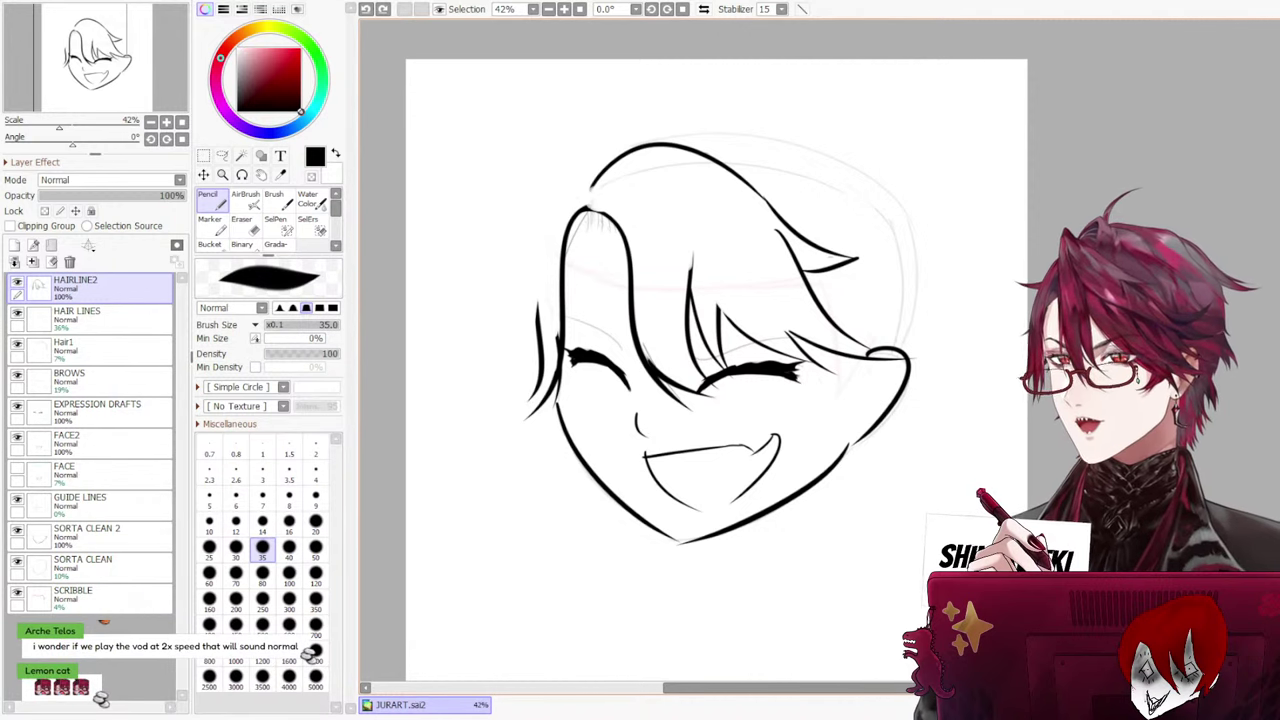
Draw two short curved strokes beyond the ear as the tips of the back hair
drag(940, 311, 939, 398)
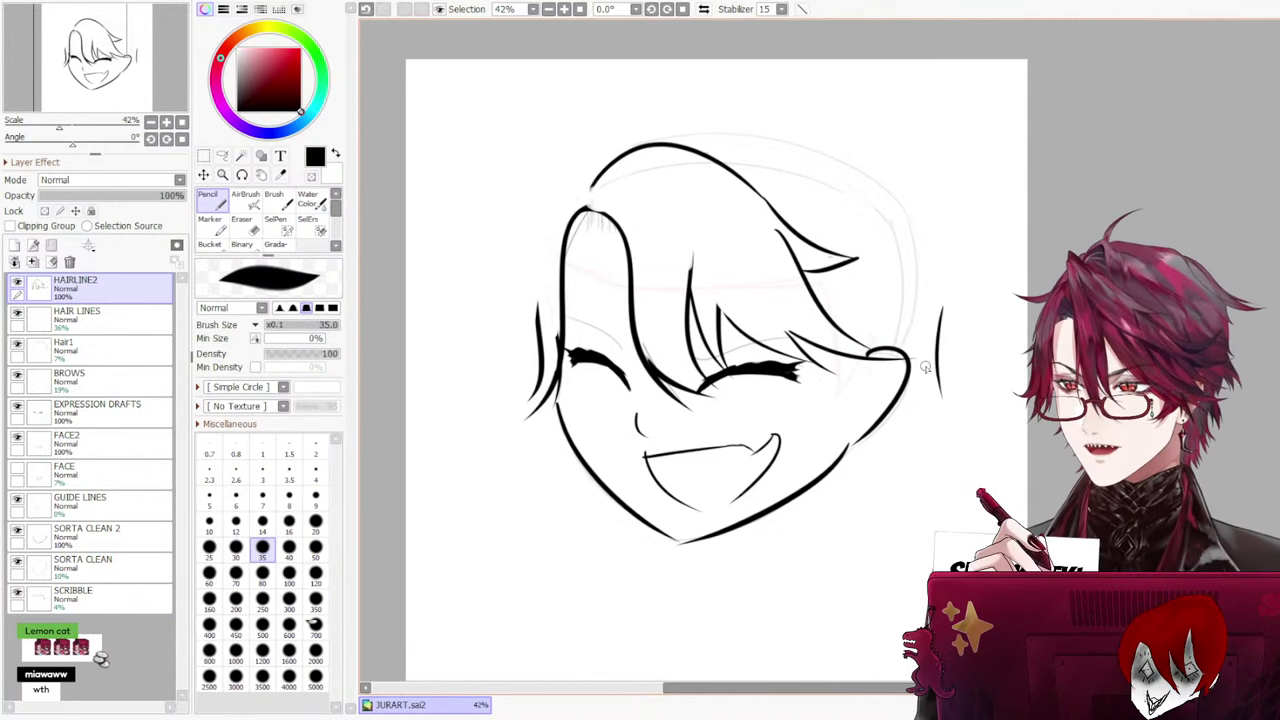
key(ctrl+z)
mouse_move(944, 304)
mouse_down()
mouse_move(929, 357)
mouse_move(948, 397)
mouse_move(930, 434)
mouse_up()
key(ctrl+z)
key(ctrl+z)
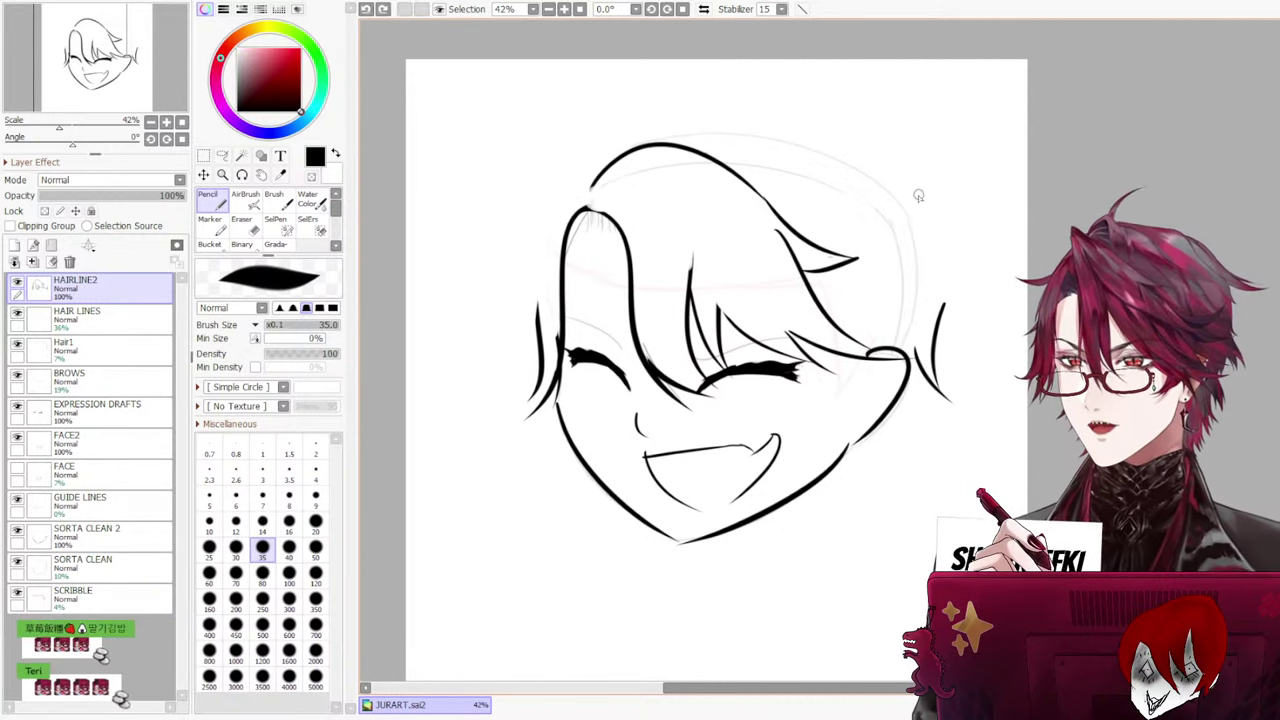
Try to draw the outer curve of the back hair above the two tips beyond the ear on the HAIRLINE2 layer
drag(911, 186, 943, 306)
key(ctrl+z)
drag(915, 156, 944, 306)
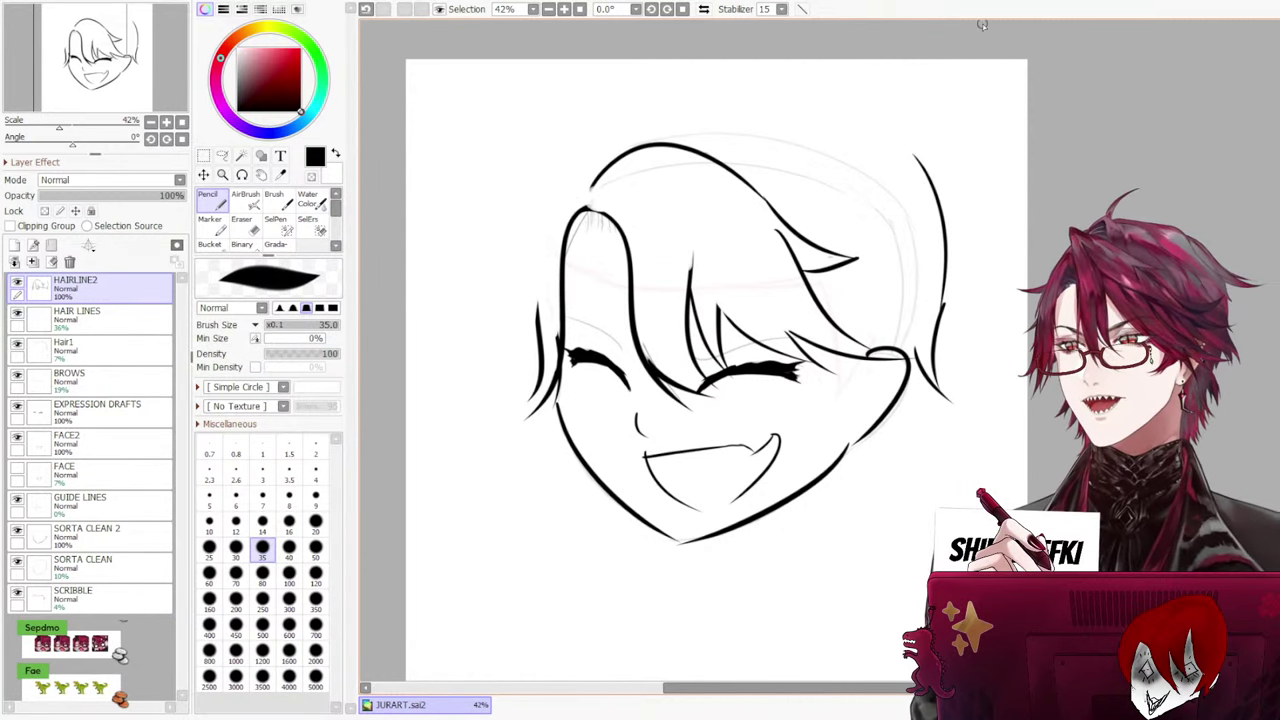
key(ctrl+z)
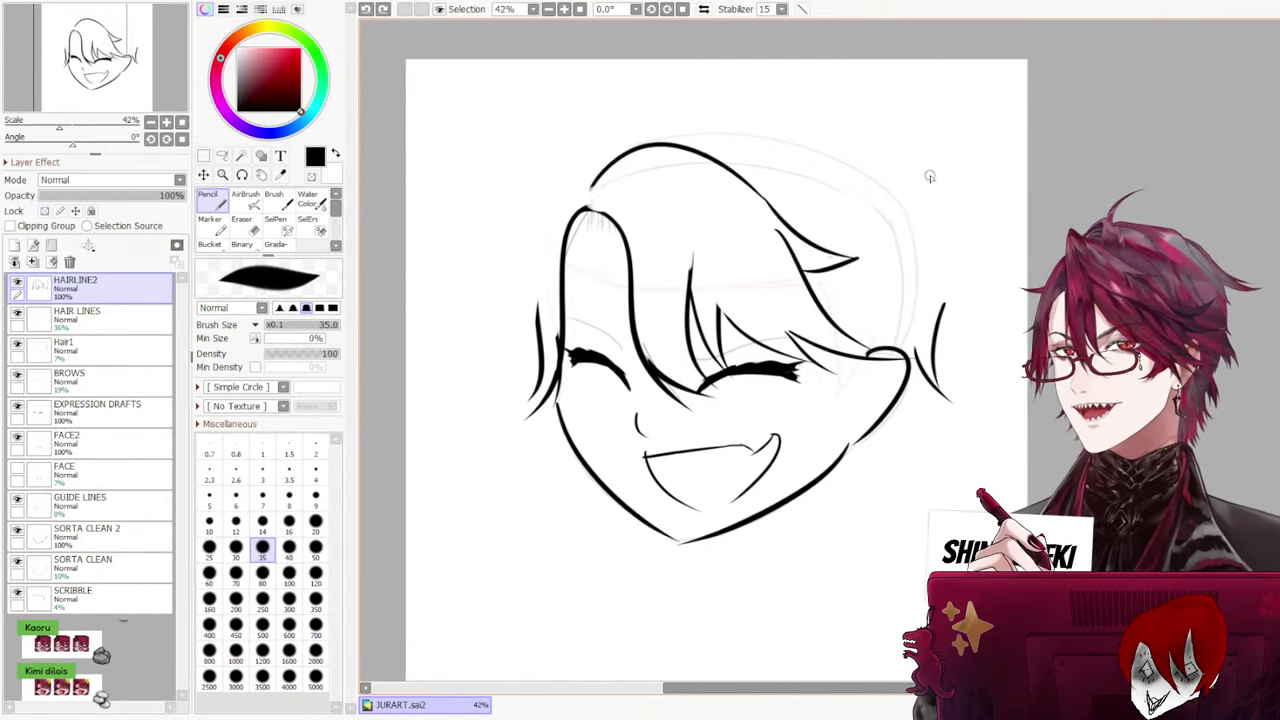
mouse_move(921, 160)
mouse_down()
mouse_move(984, 243)
mouse_move(954, 223)
mouse_move(973, 234)
mouse_up()
key(ctrl+z)
key(ctrl+z)
key(ctrl+z)
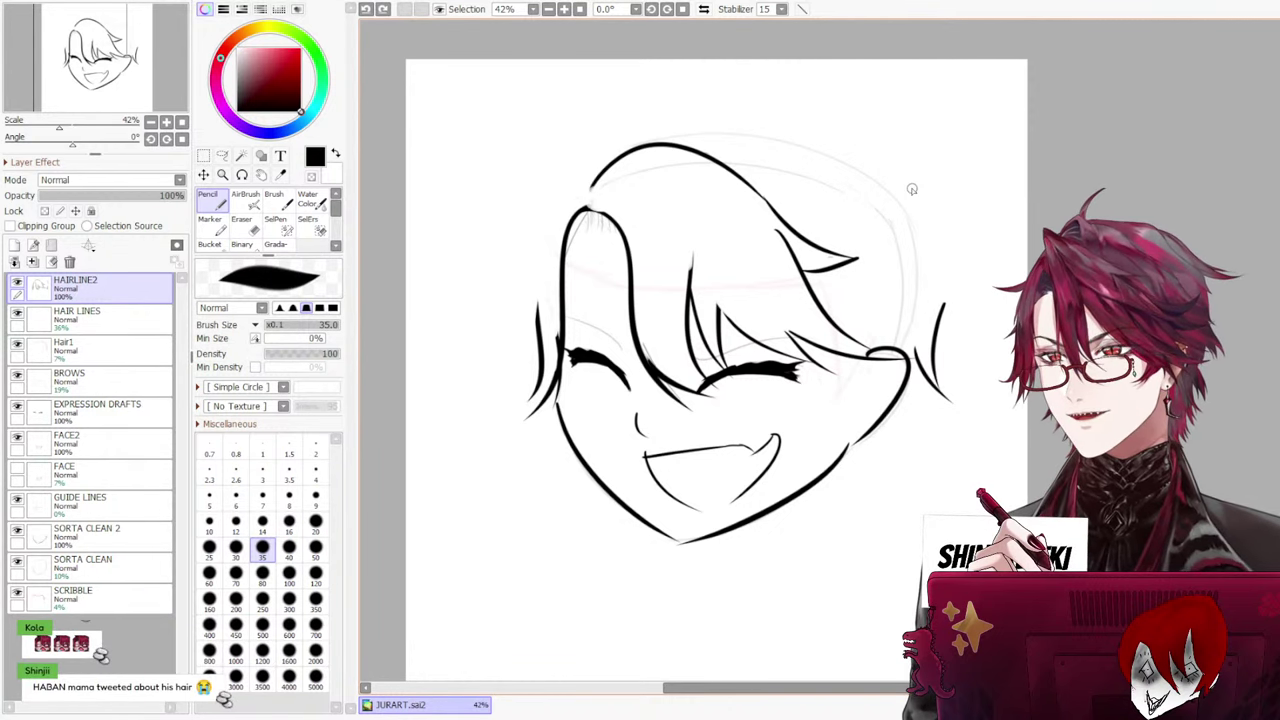
mouse_move(912, 186)
mouse_down()
mouse_move(963, 253)
mouse_move(927, 263)
mouse_move(962, 280)
mouse_up()
key(ctrl+z)
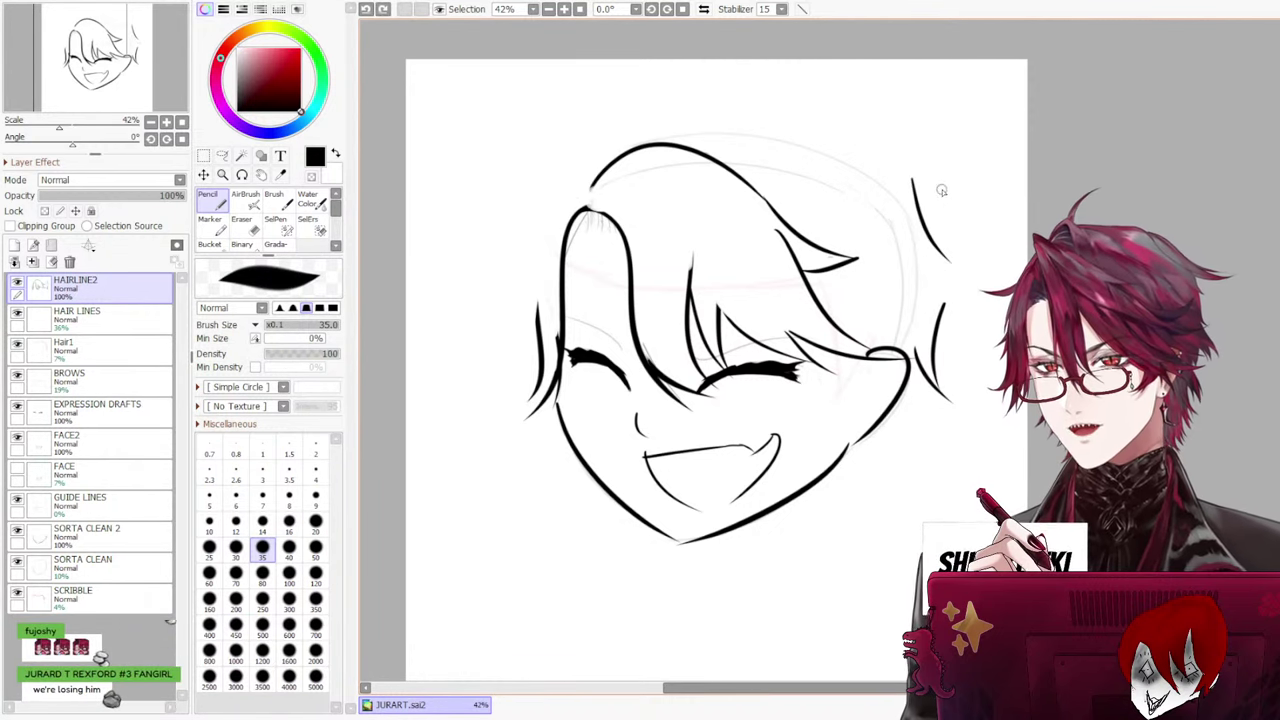
drag(928, 178, 958, 282)
key(ctrl+z)
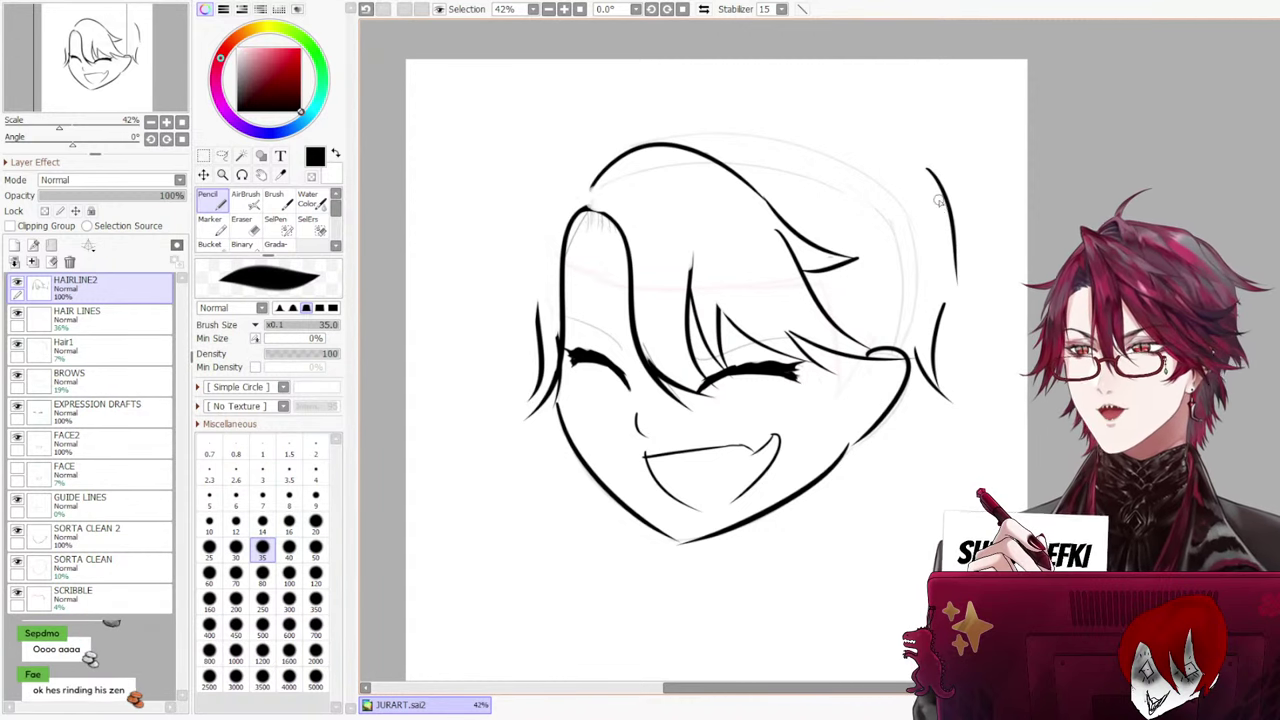
key(ctrl+z)
drag(911, 180, 948, 272)
key(ctrl+z)
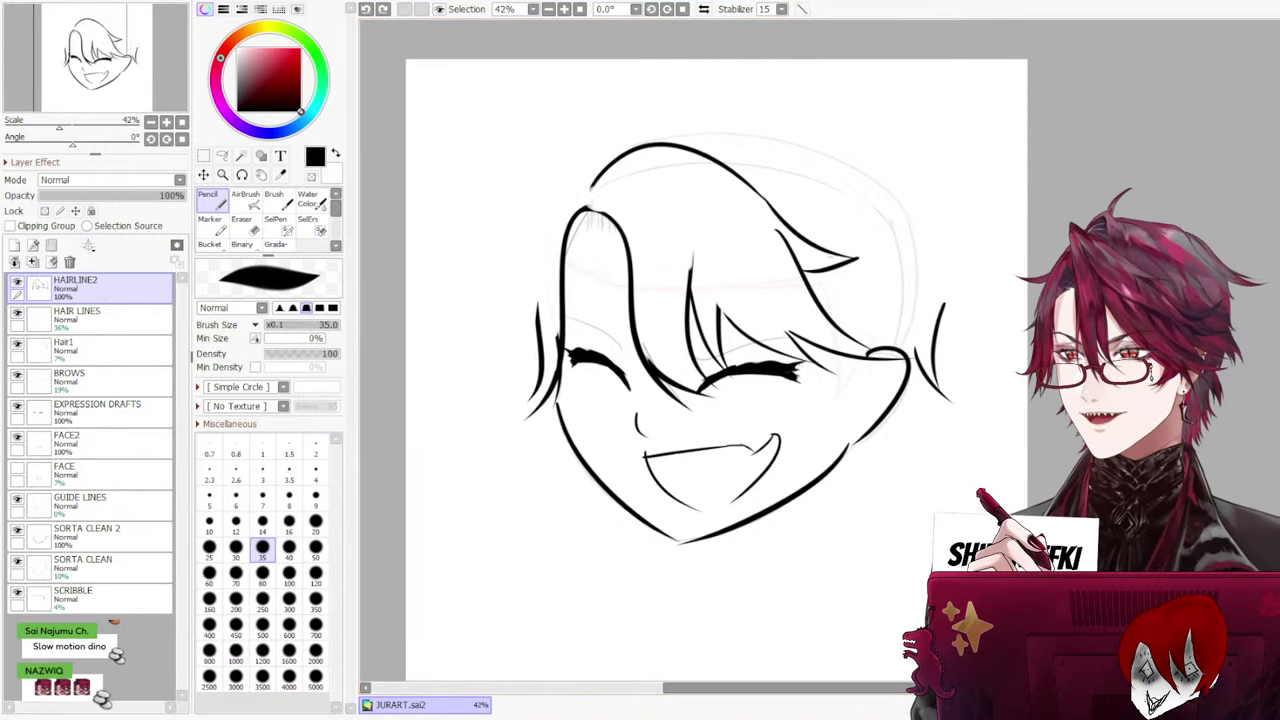
Add a new layer above HAIRLINE2 and name it backhair
click(14, 245)
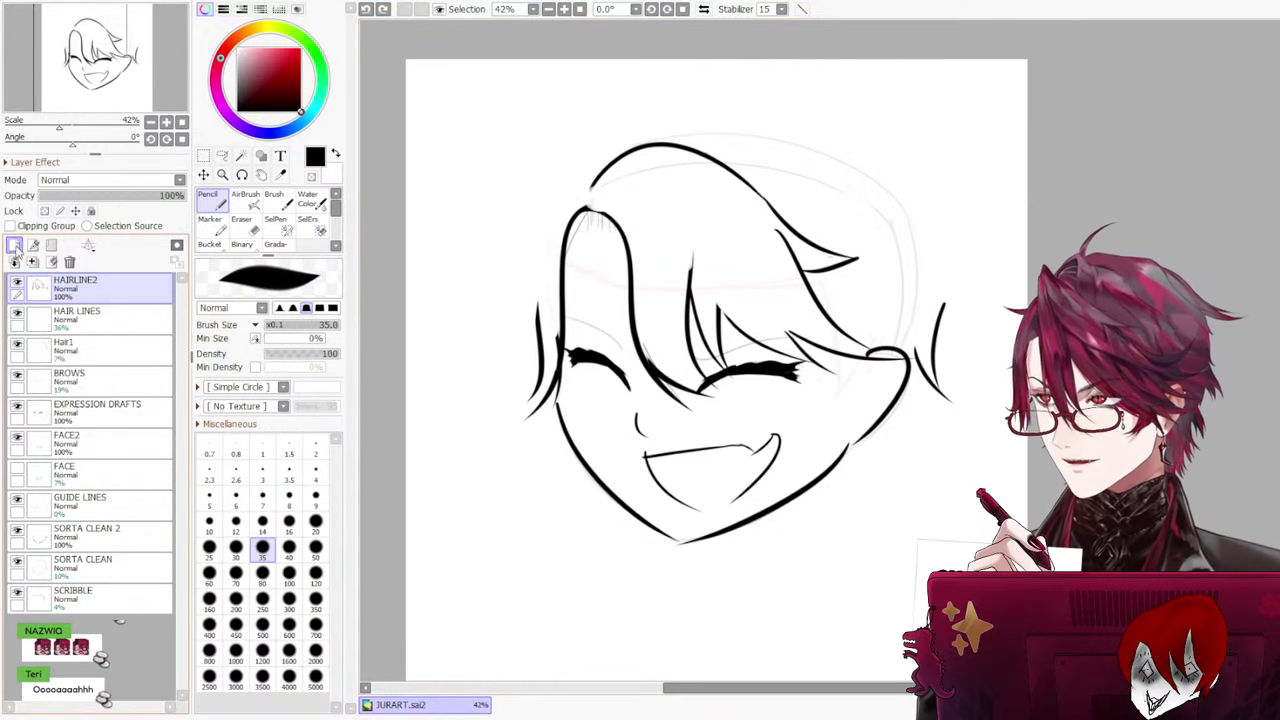
key(ctrl+z)
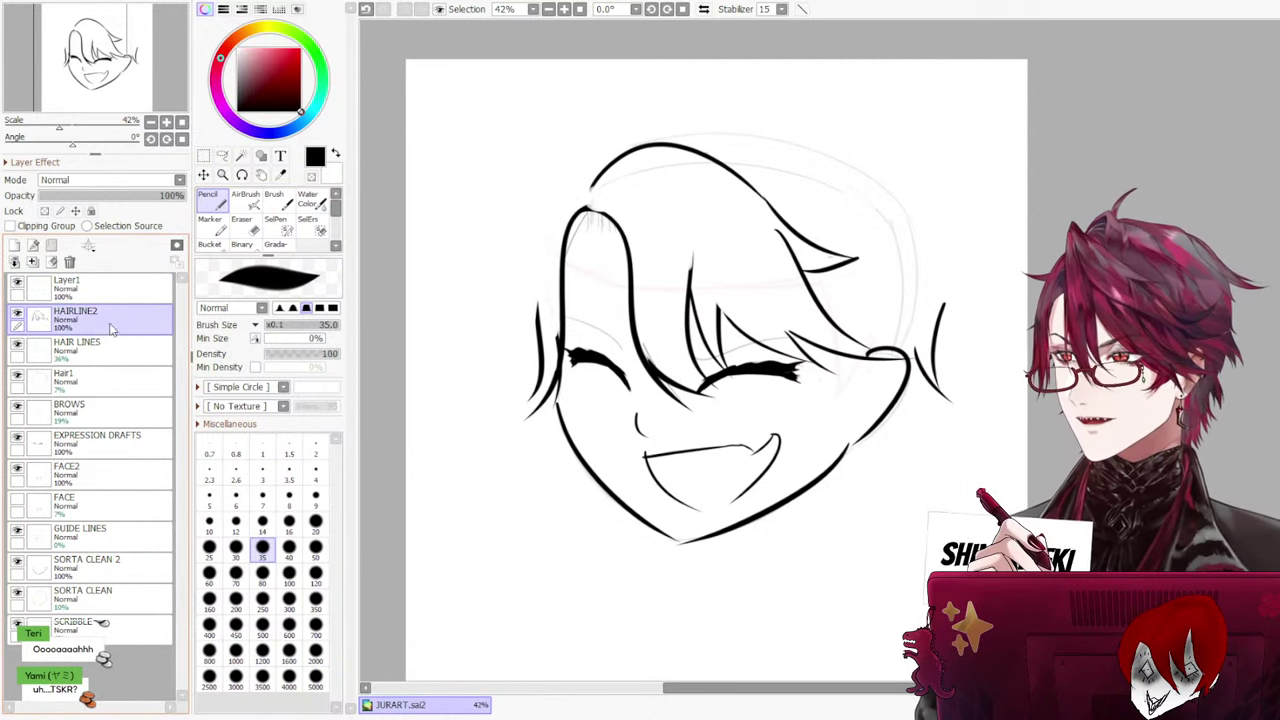
key(ctrl+z)
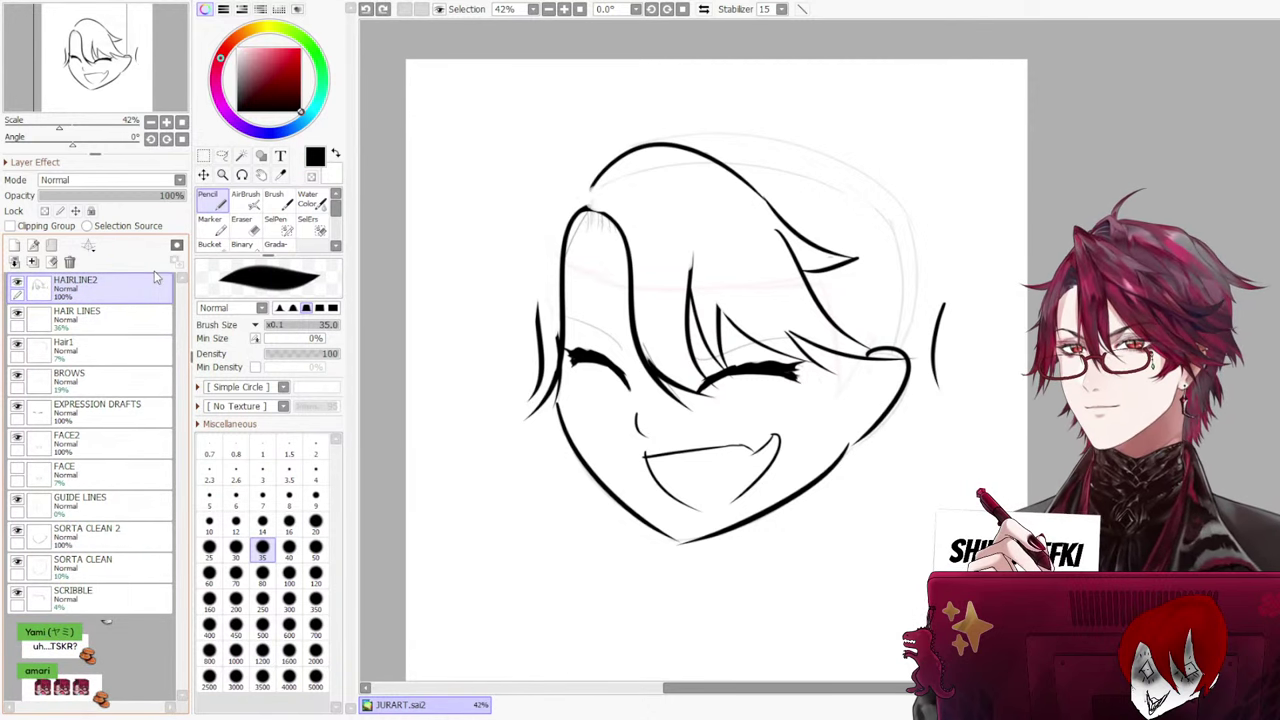
key(ctrl+y)
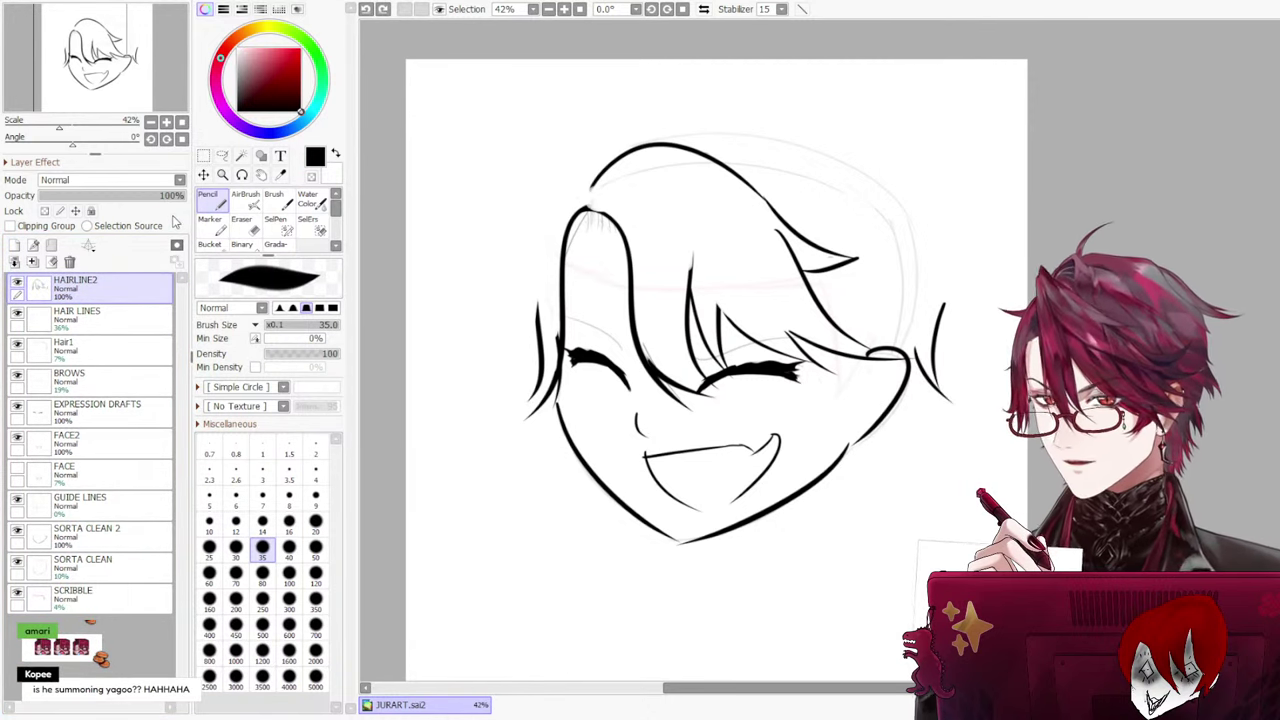
key(ctrl+y)
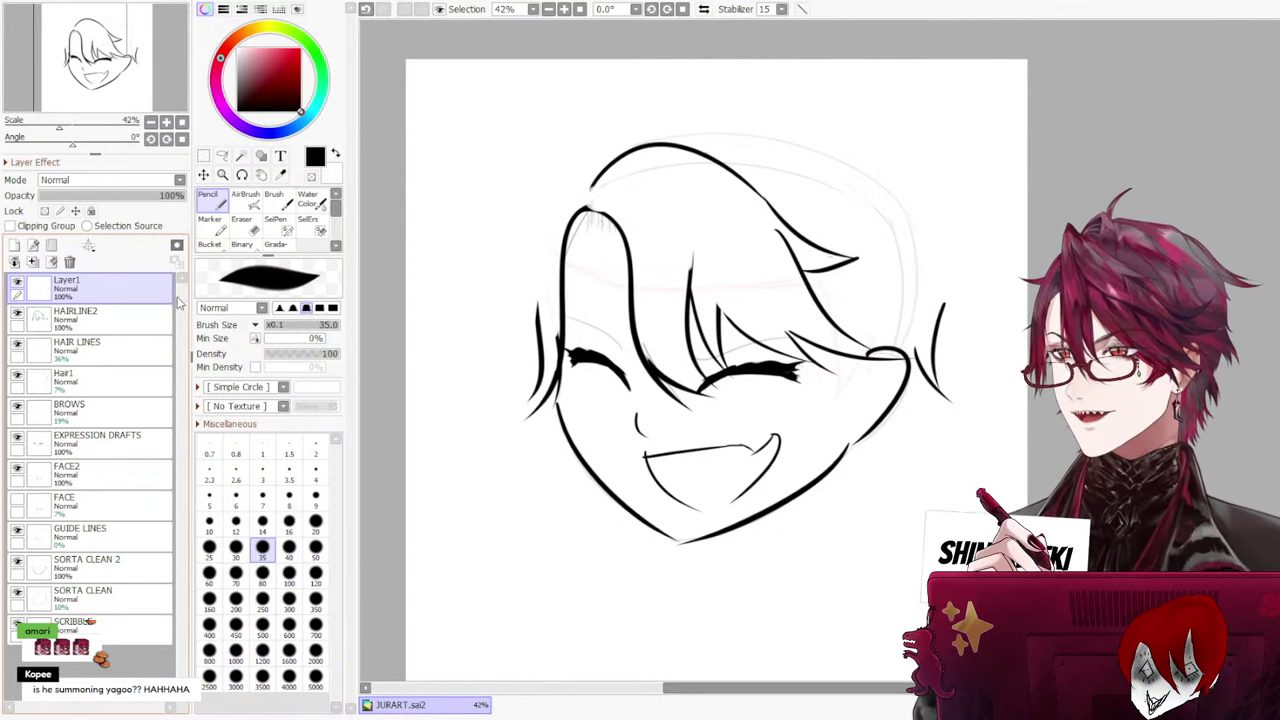
click(100, 294)
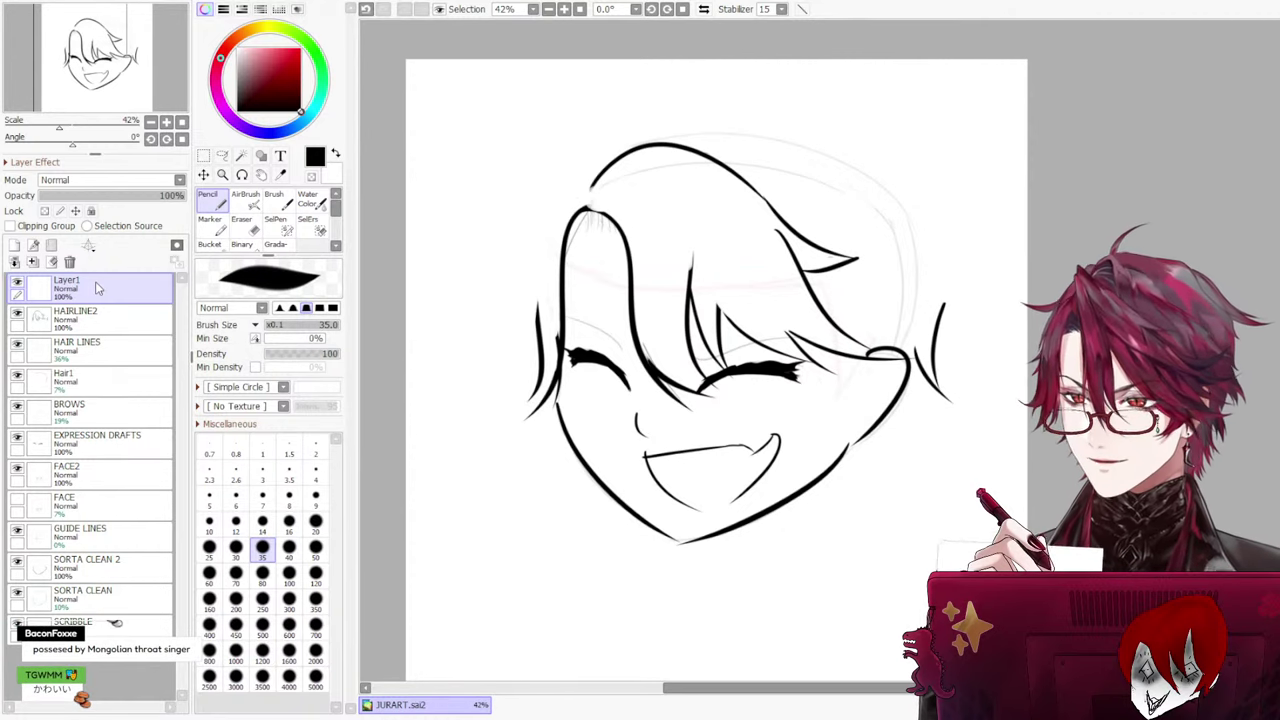
text(backhair)
key(Return)
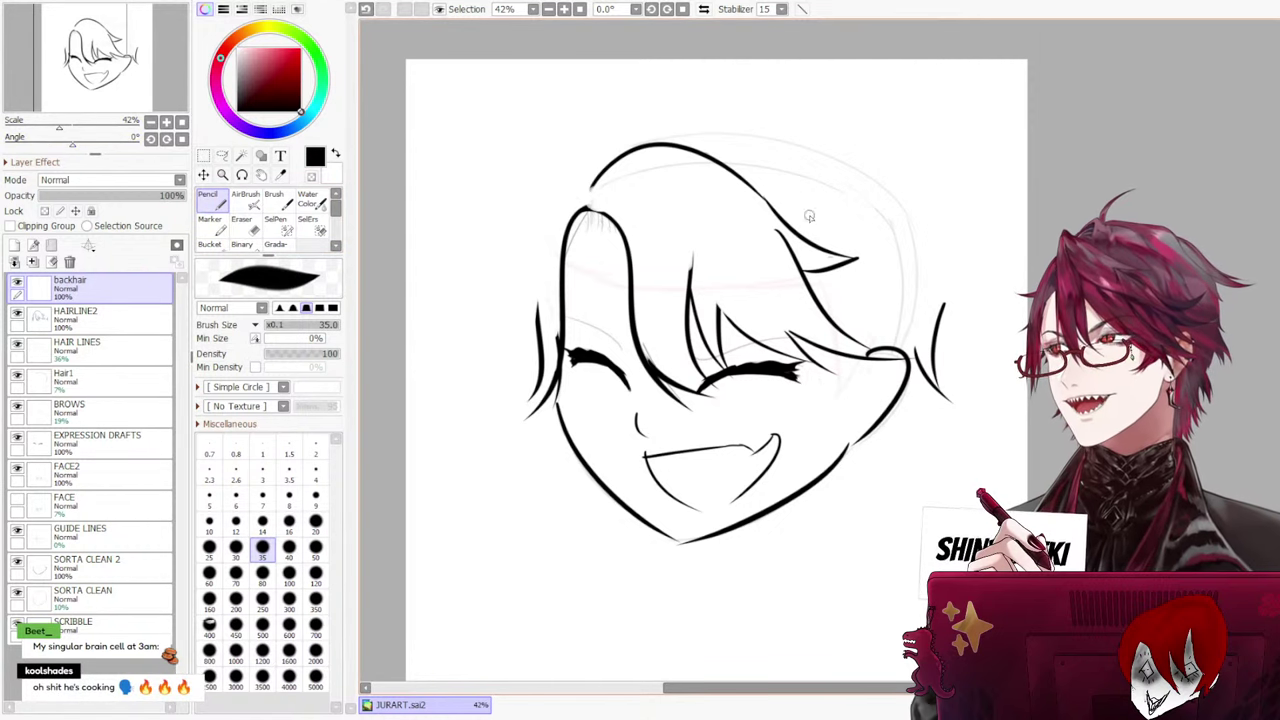
Try several short outline strokes for the back of the head on the backhair layer with the 35-size Pencil
mouse_move(897, 152)
mouse_down()
mouse_move(932, 312)
mouse_move(926, 163)
mouse_move(934, 308)
mouse_move(957, 270)
mouse_up()
key(ctrl+z)
key(ctrl+z)
key(ctrl+z)
drag(943, 182, 959, 257)
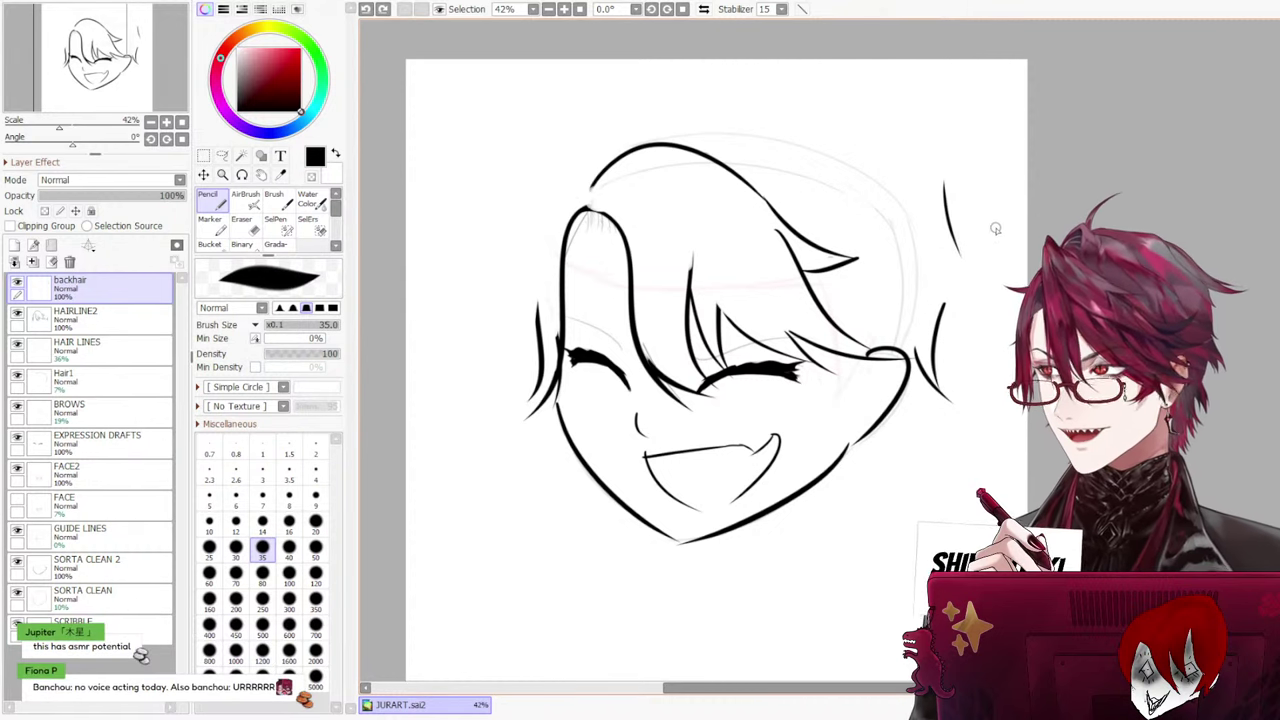
drag(906, 114, 951, 183)
key(ctrl+z)
drag(895, 149, 934, 181)
key(ctrl+z)
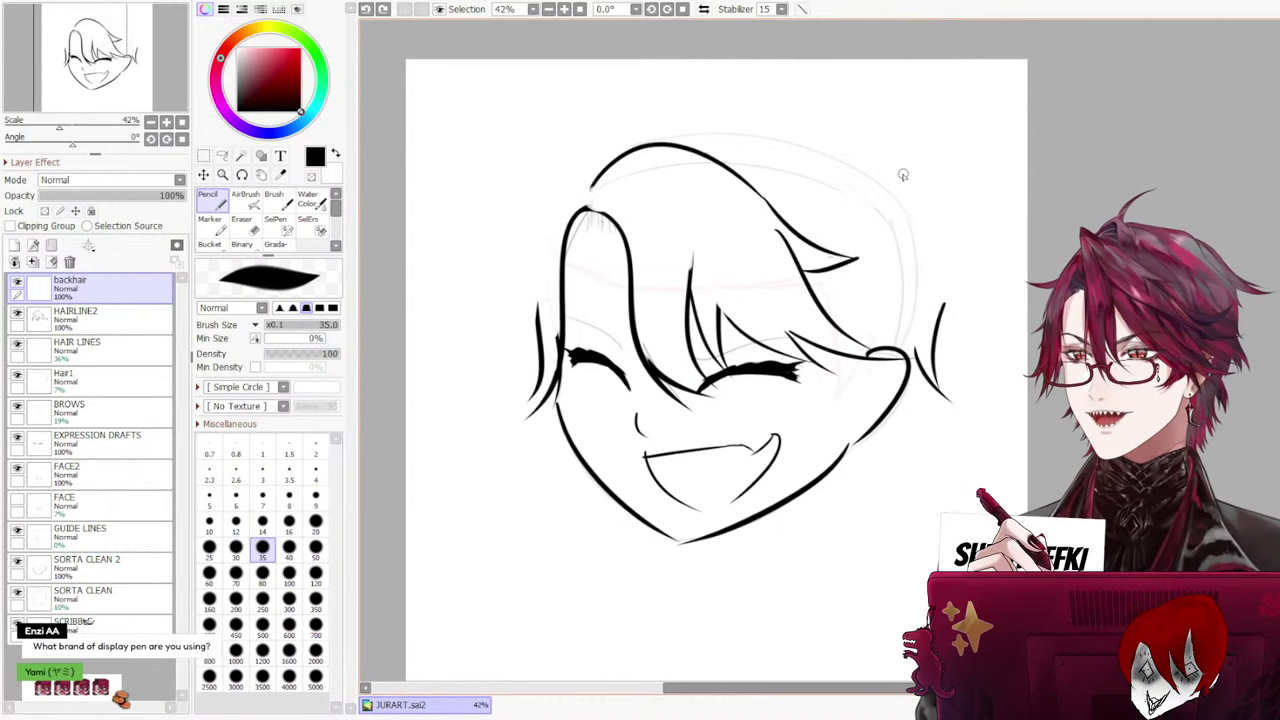
Toggle the Hair1 layer's visibility to identify its sketch and rename the layer as scalp
click(82, 346)
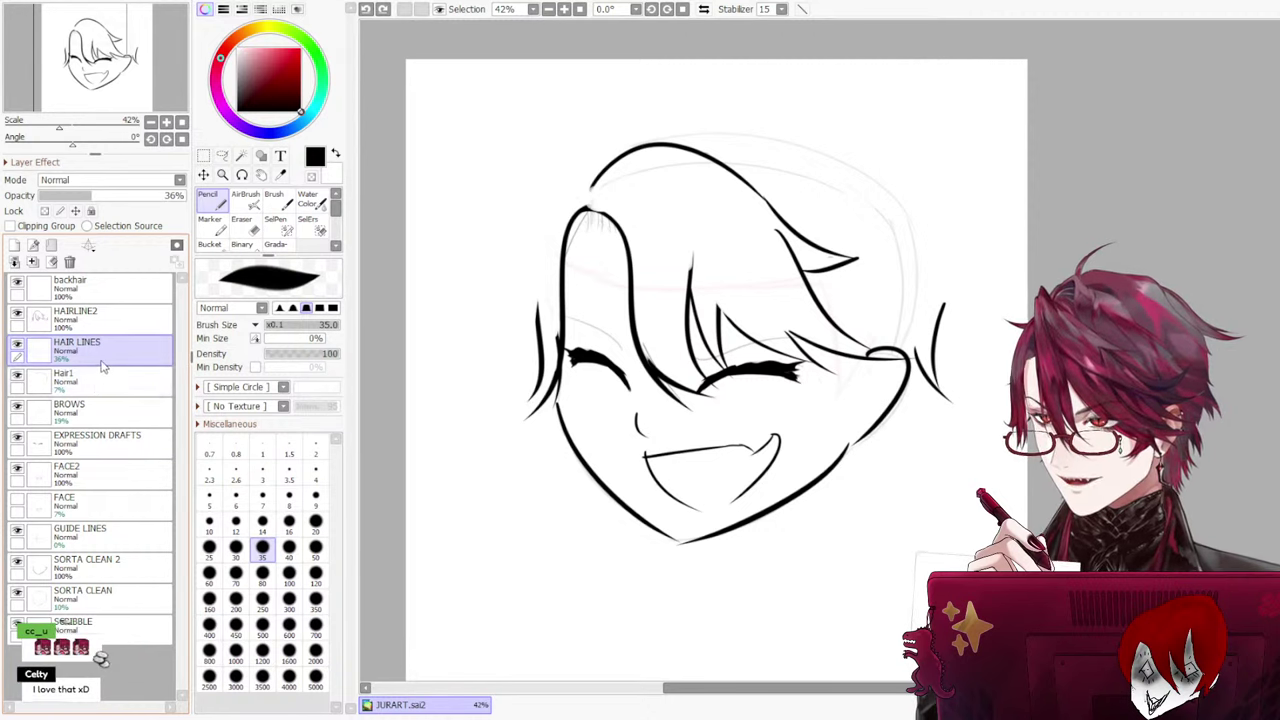
click(88, 385)
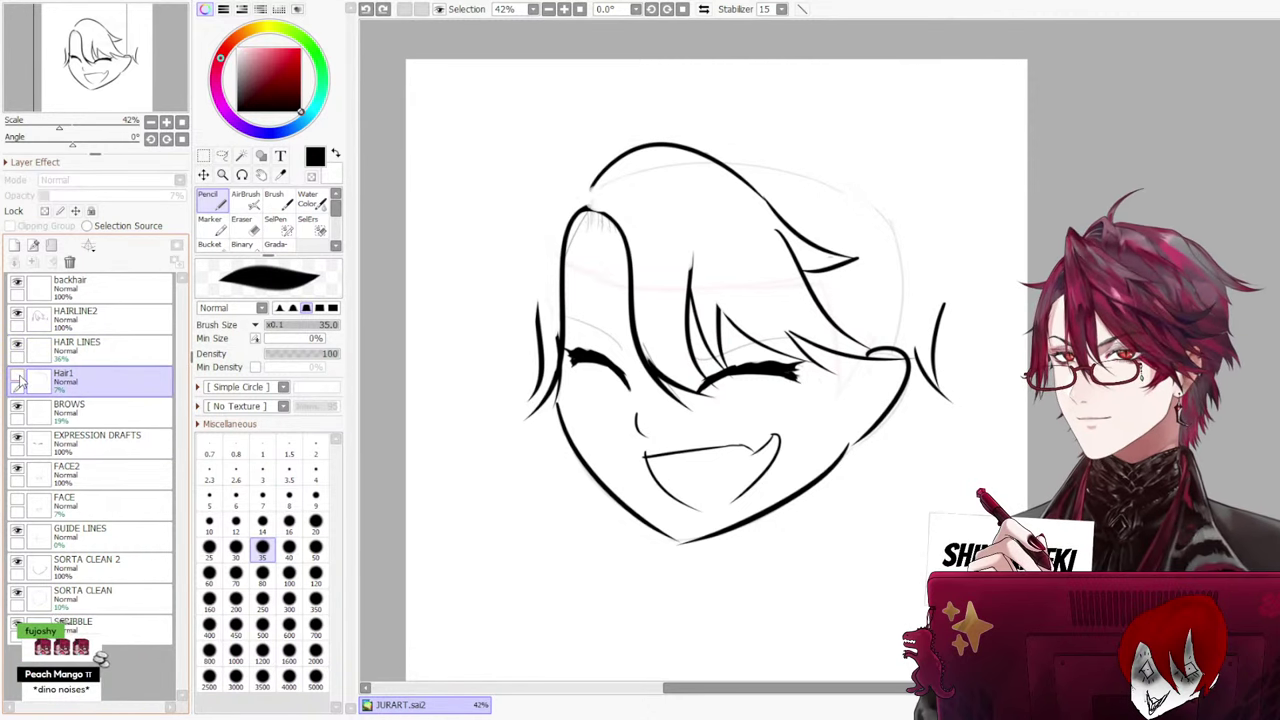
click(18, 380)
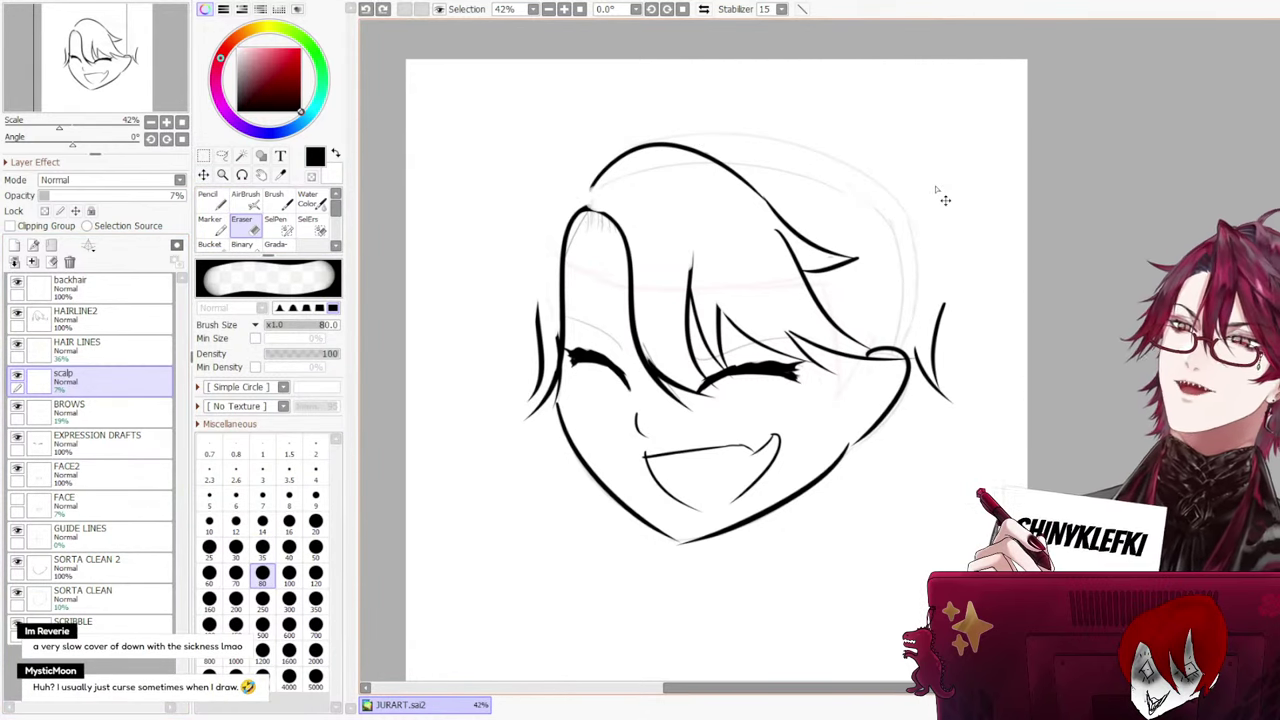
Check which faint sketch lines belong to the SCRIBBLE, GUIDE LINES, FACE, FACE2 and EXPRESSION DRAFTS layers
click(97, 418)
click(100, 445)
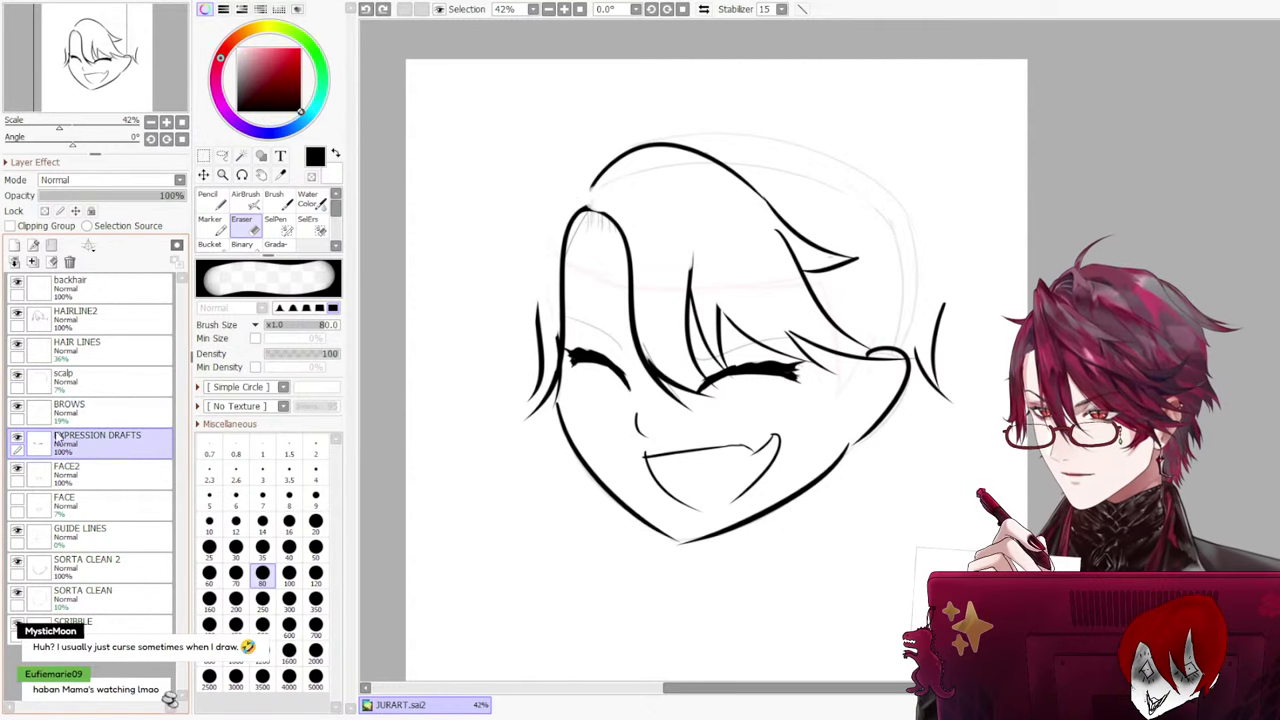
click(35, 624)
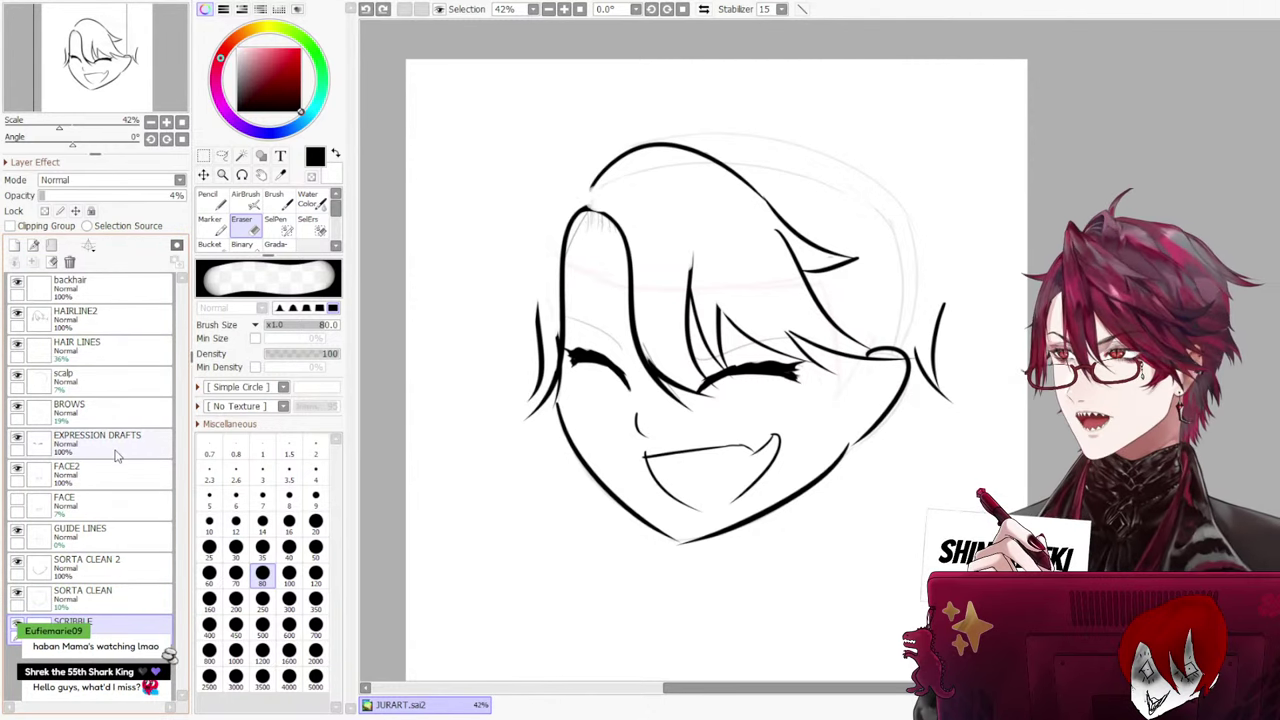
click(57, 540)
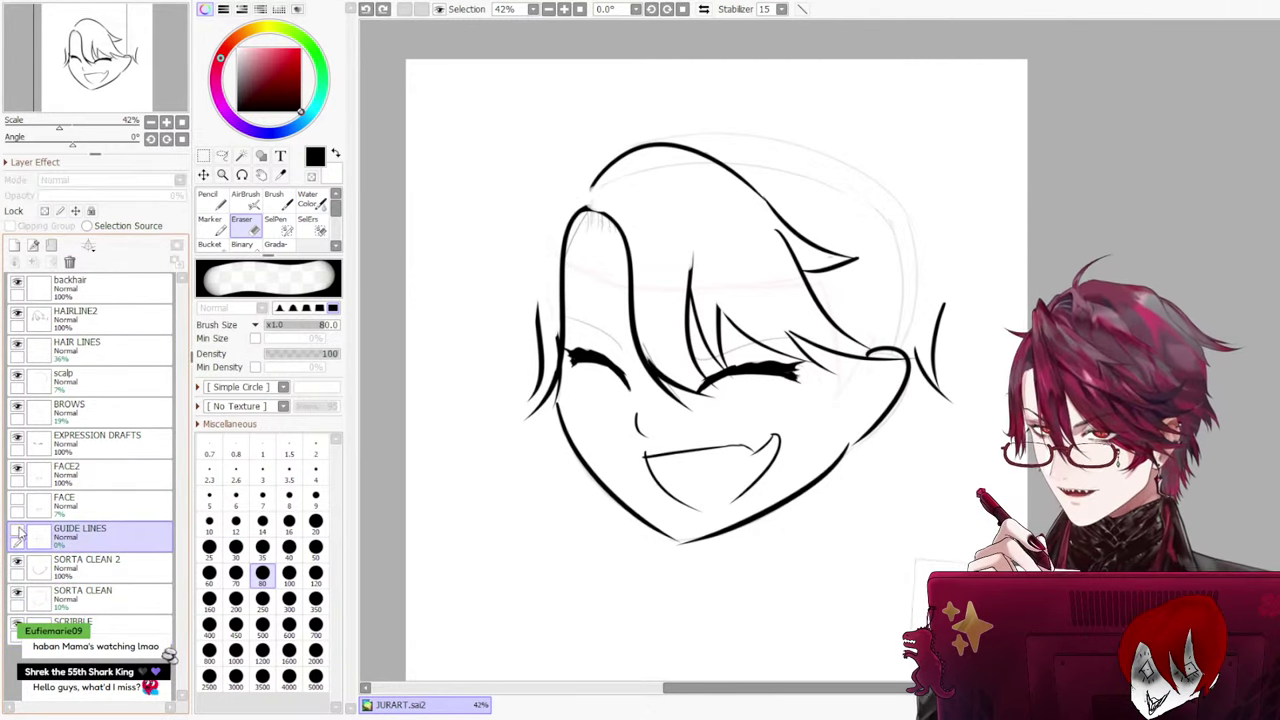
click(16, 505)
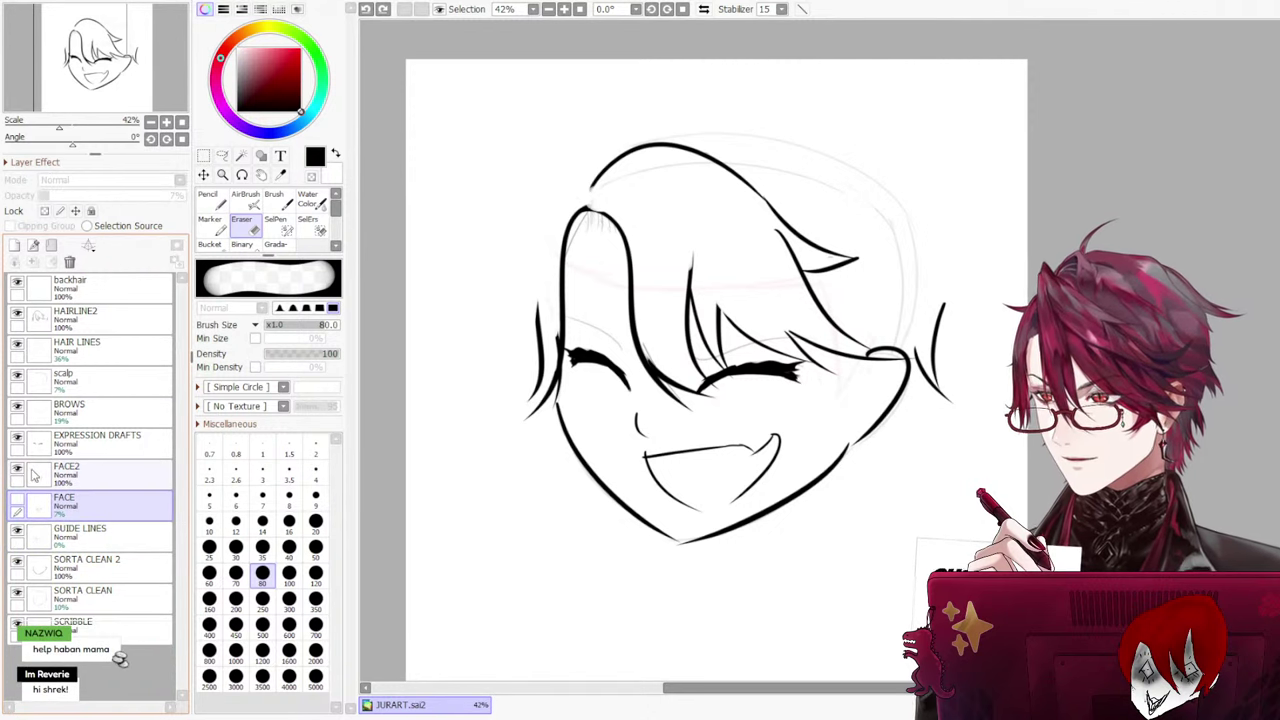
click(16, 470)
click(16, 470)
click(82, 452)
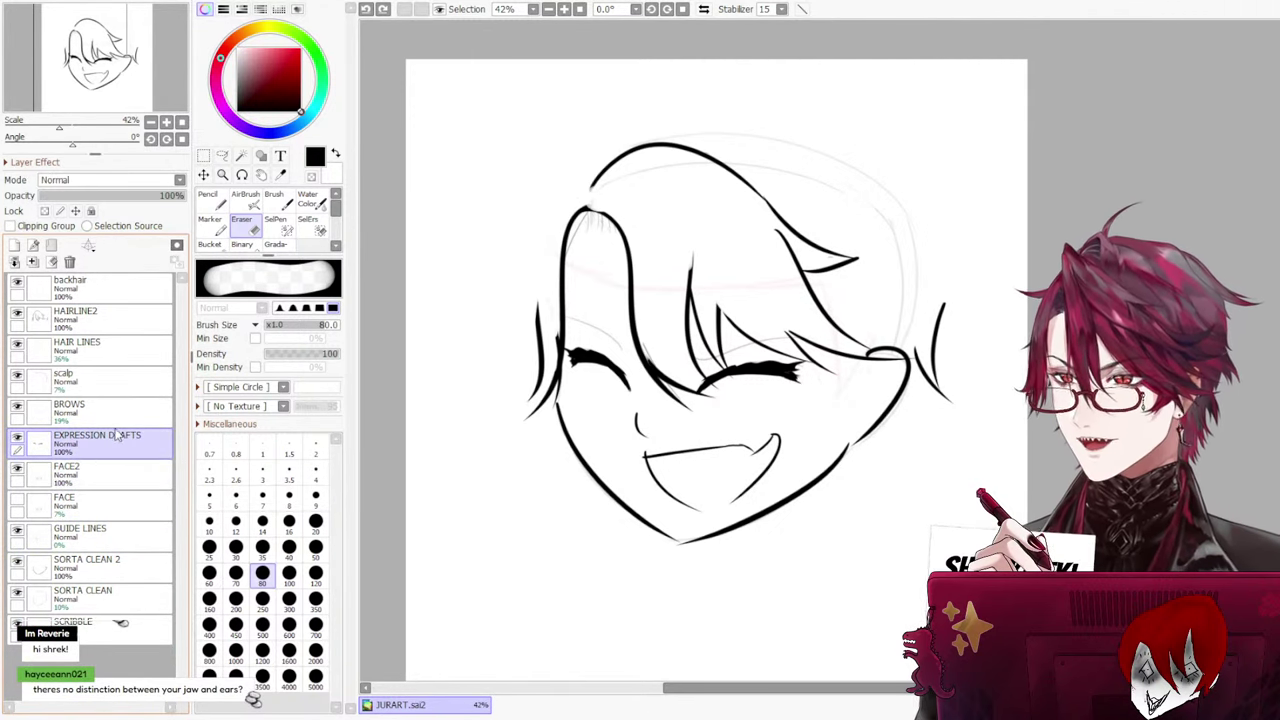
Hide the SORTA CLEAN layer and keep the scalp layer visible as the guide for the head outline
click(100, 380)
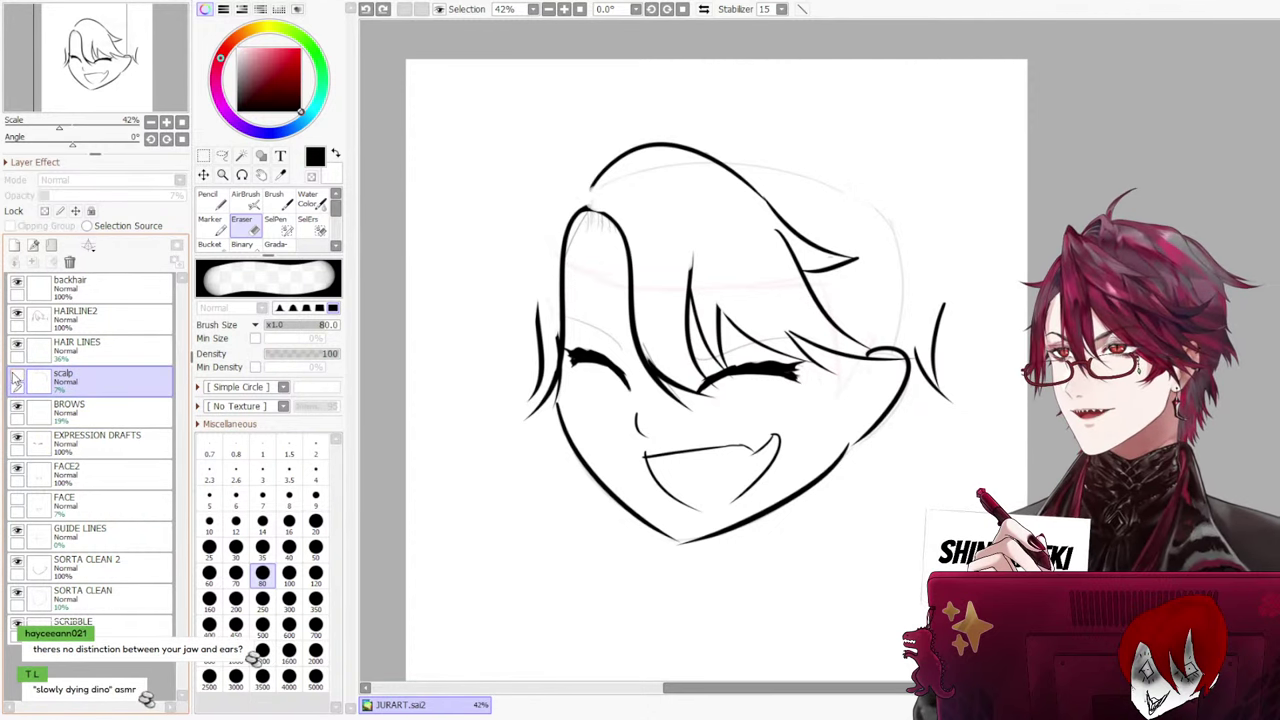
click(17, 379)
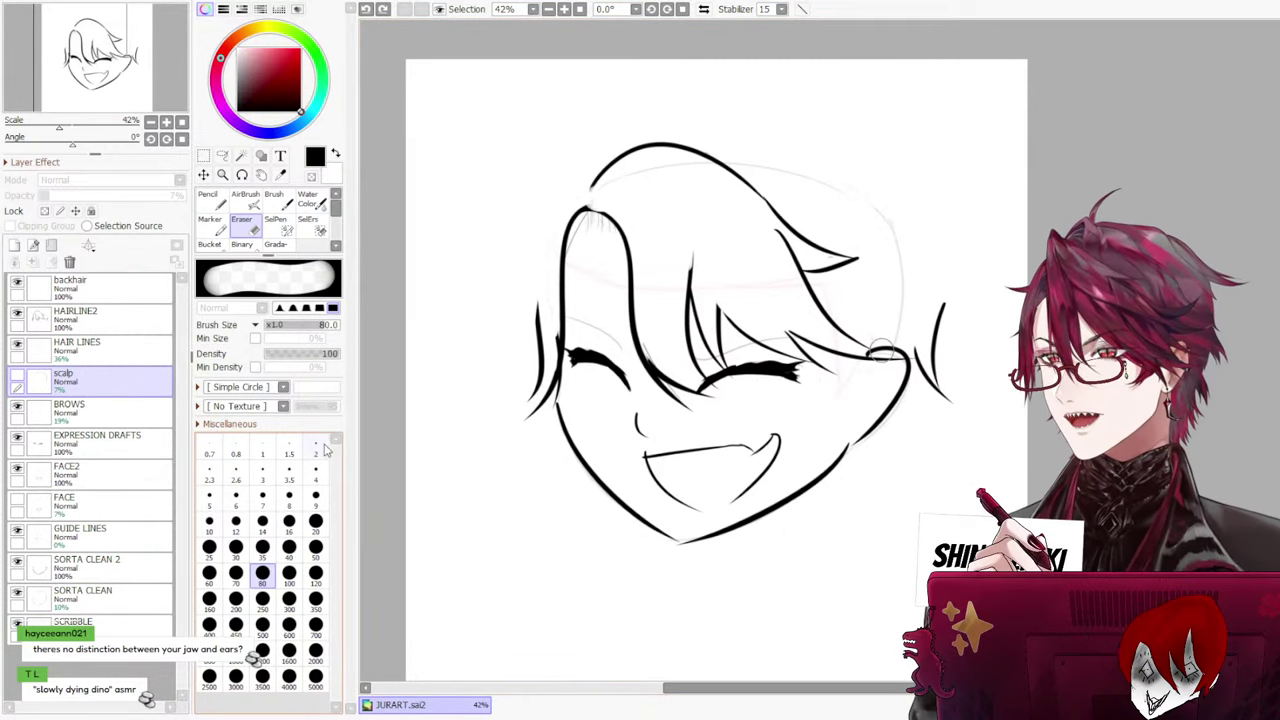
click(88, 538)
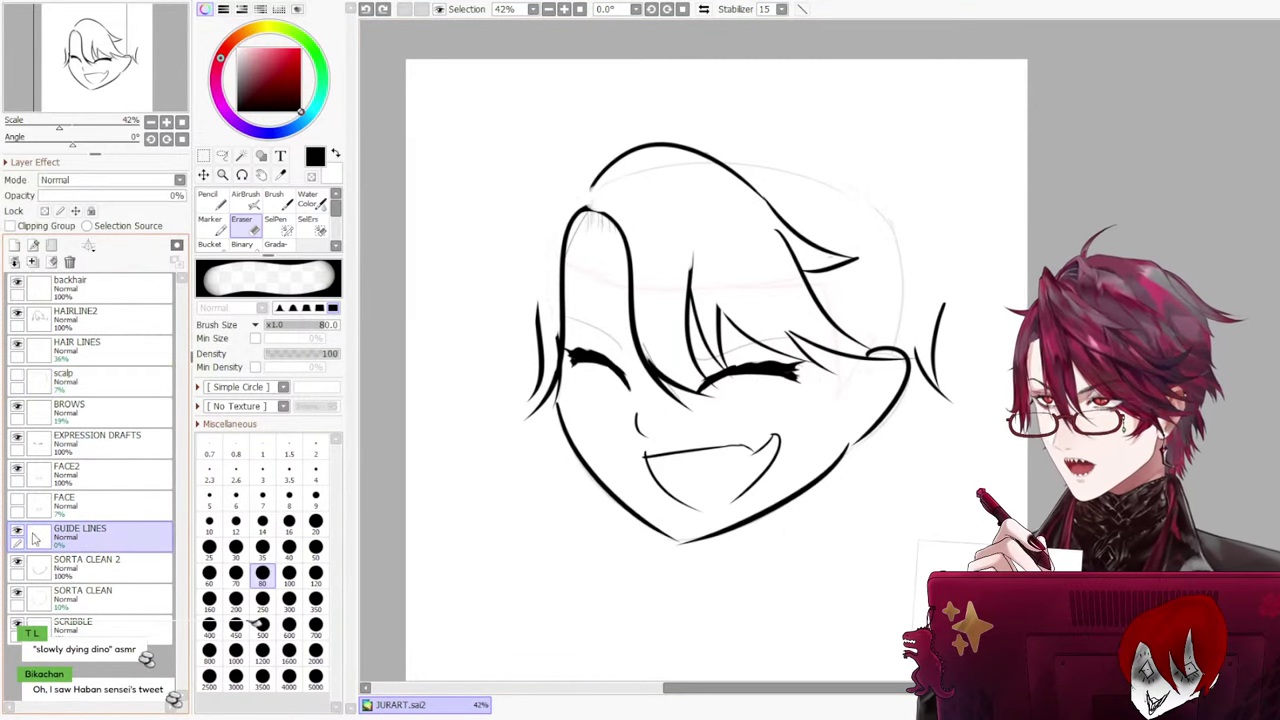
click(90, 592)
click(17, 596)
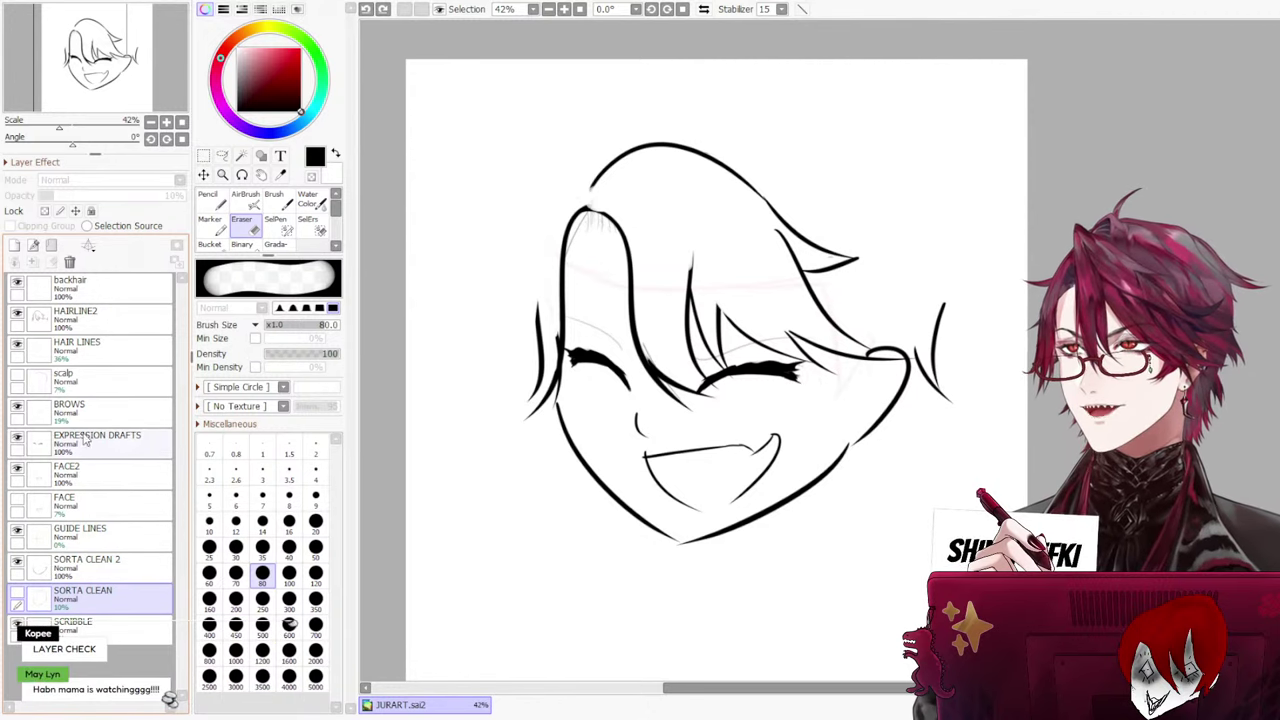
click(75, 380)
click(17, 377)
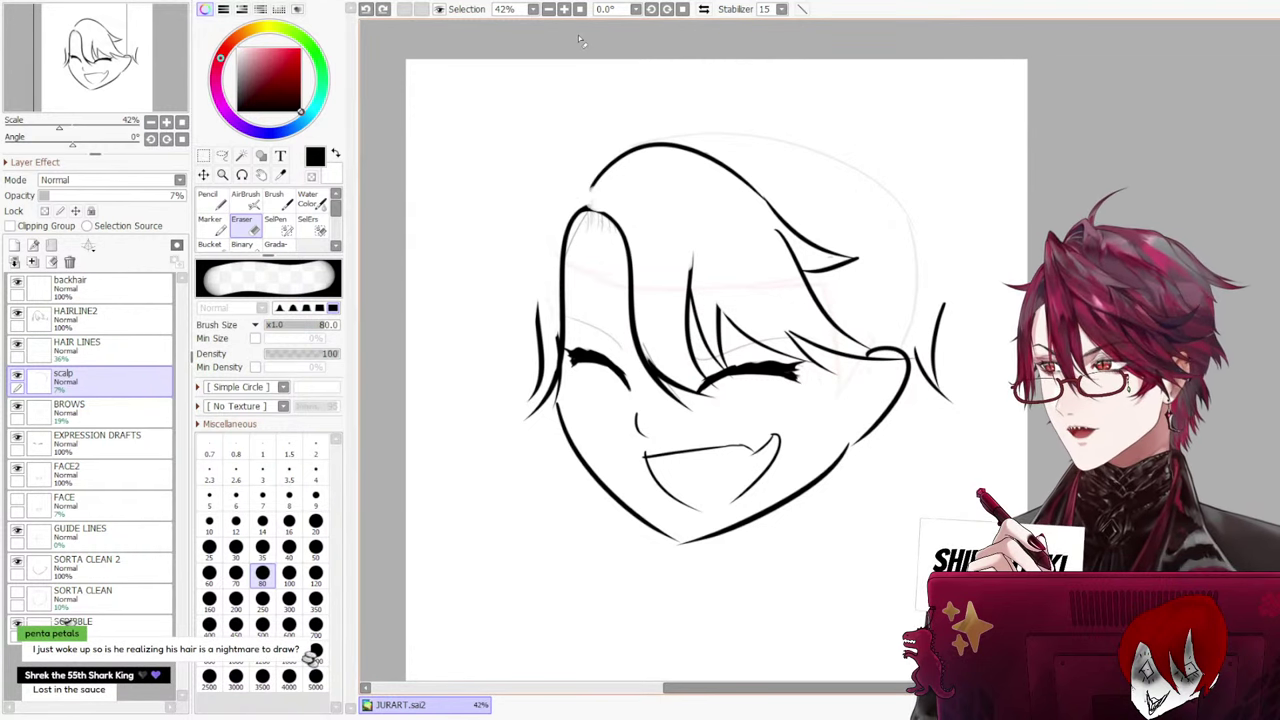
Erase the two back hair tip strokes beyond the ear on the HAIRLINE2 layer with the 80-size Eraser
click(210, 202)
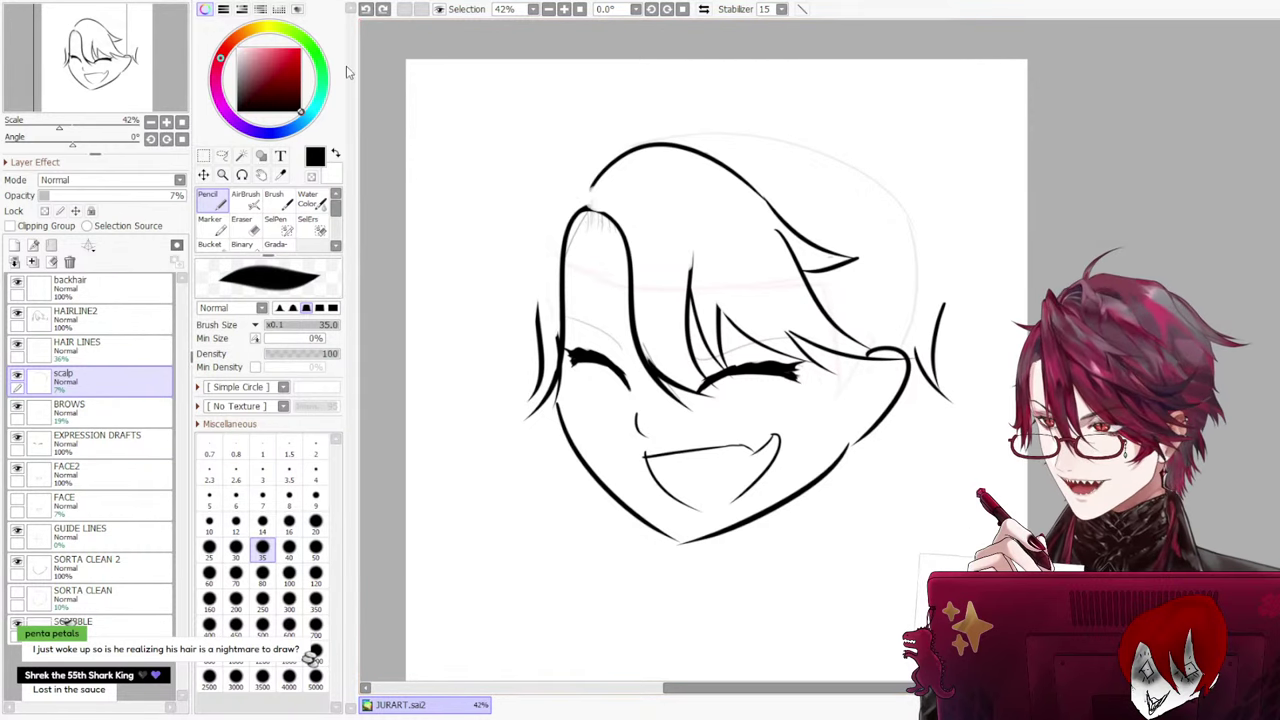
key(e)
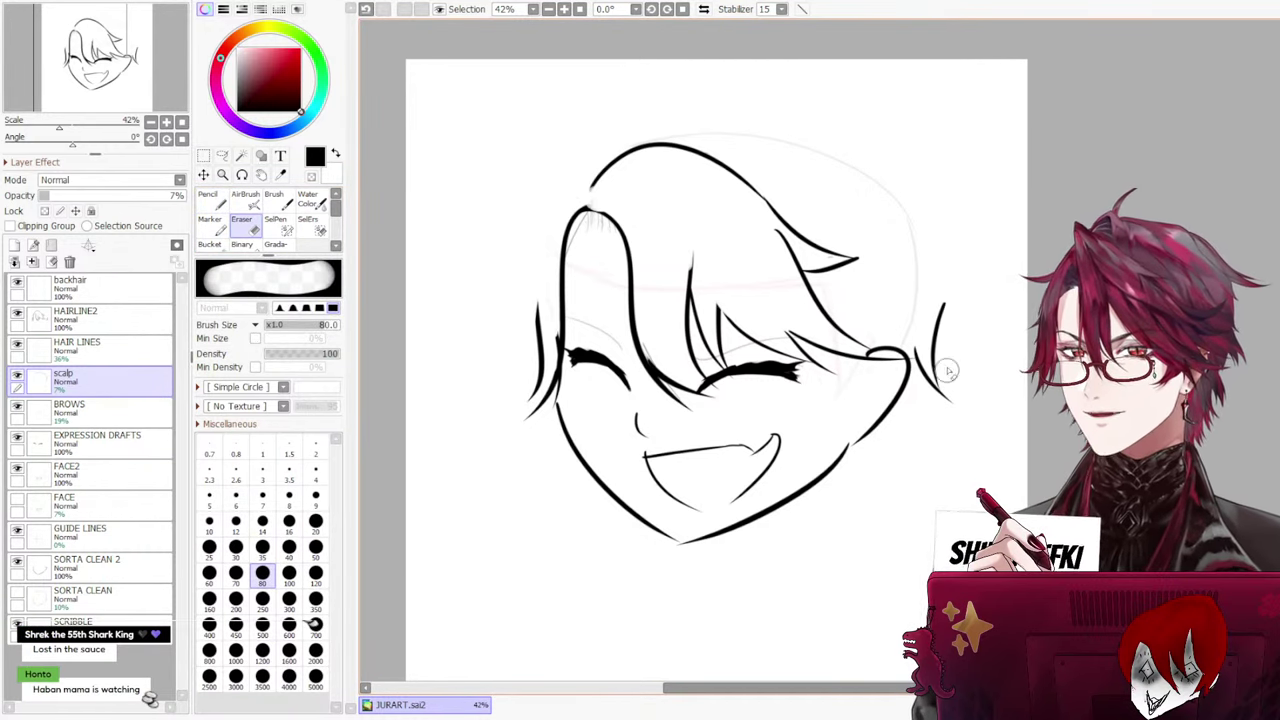
click(128, 290)
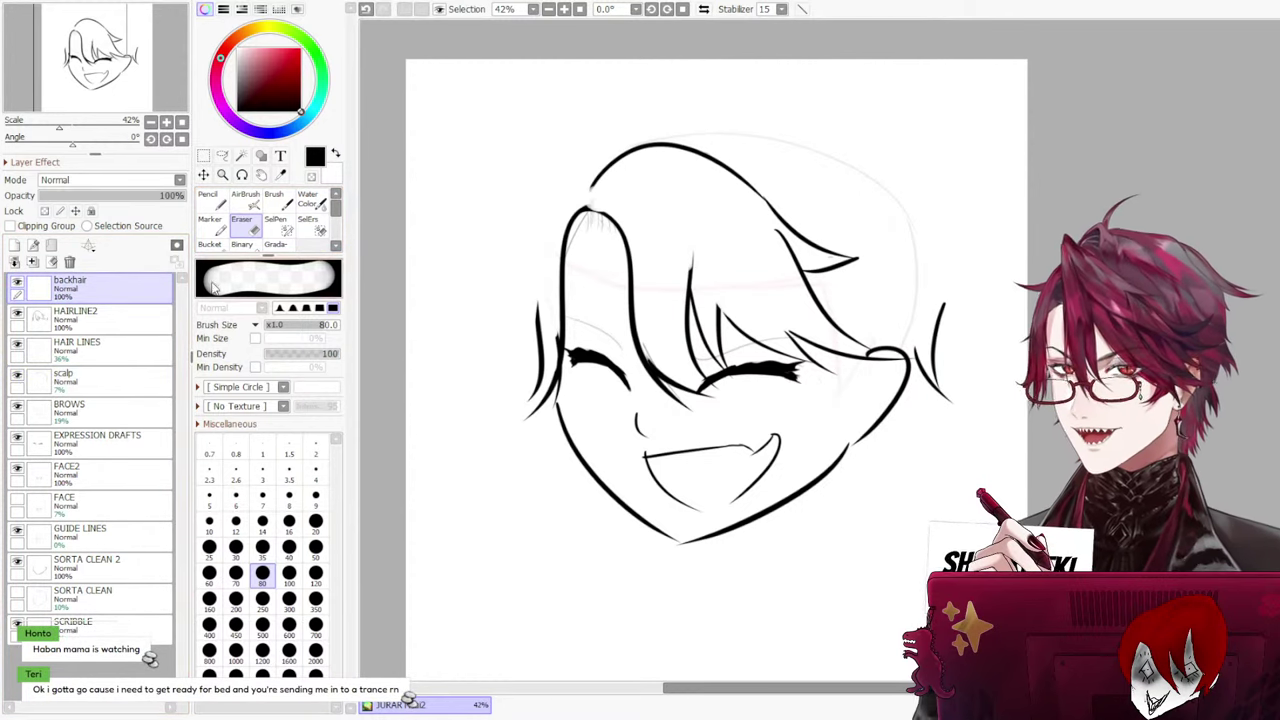
click(120, 318)
drag(930, 305, 942, 385)
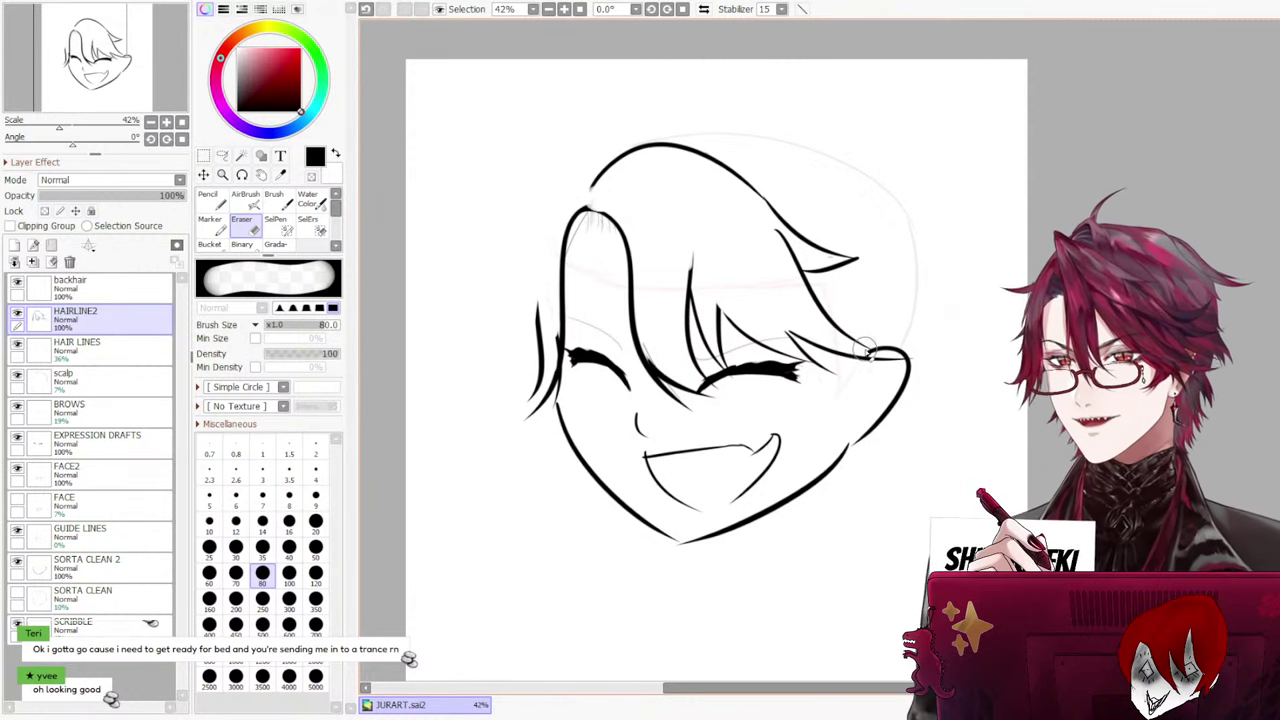
drag(894, 328, 874, 338)
key(ctrl+z)
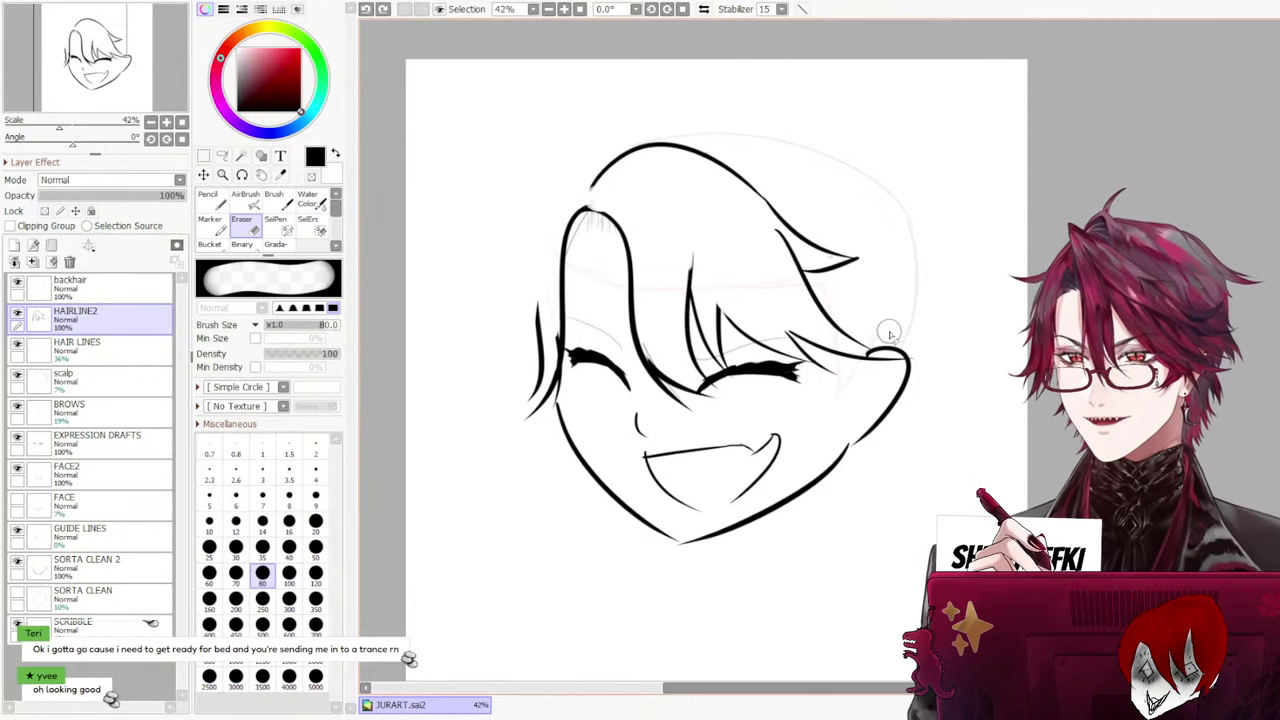
Draw the top back-of-head outline on the backhair layer with the 35-size Pencil, running from the fringe arc along the scalp sketch
click(97, 291)
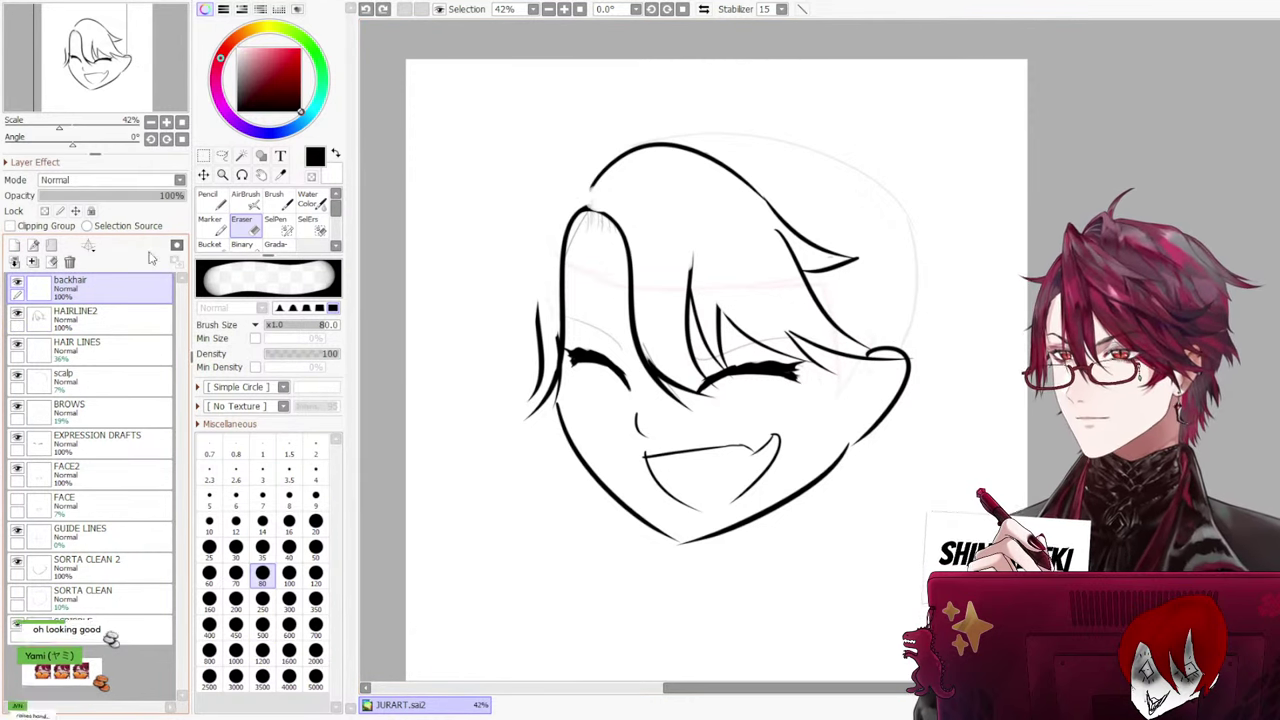
key(n)
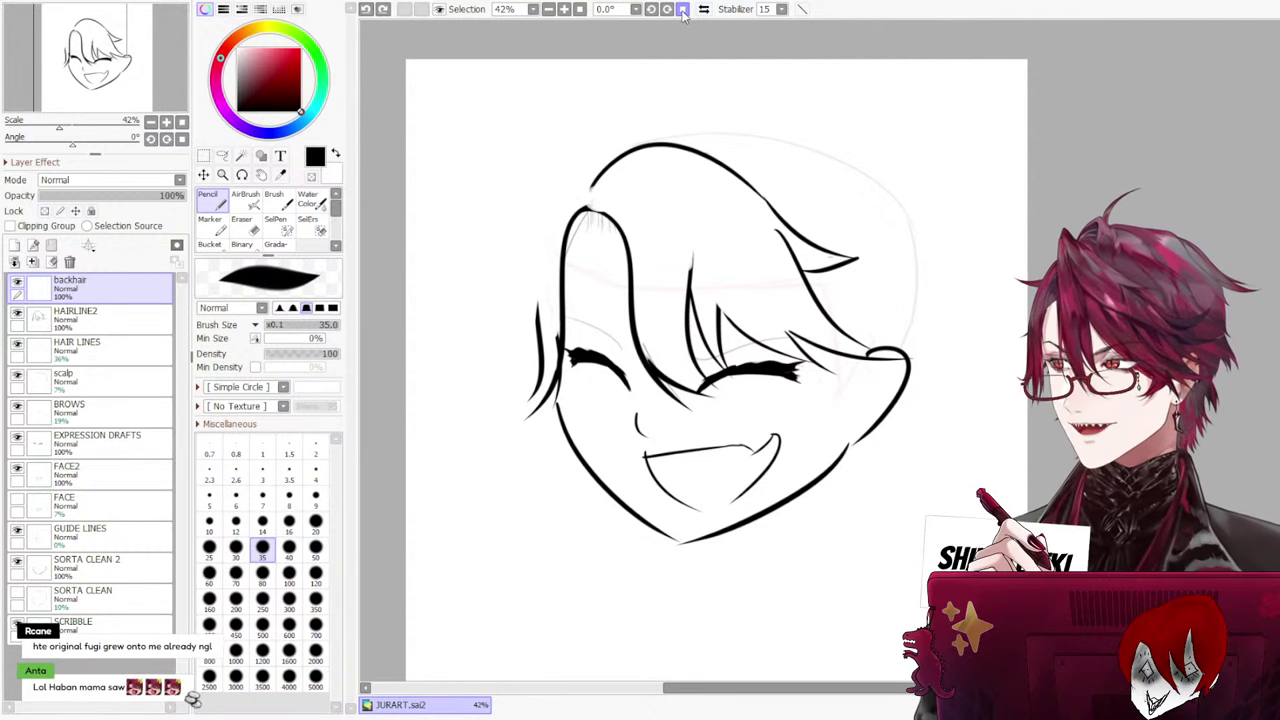
click(207, 206)
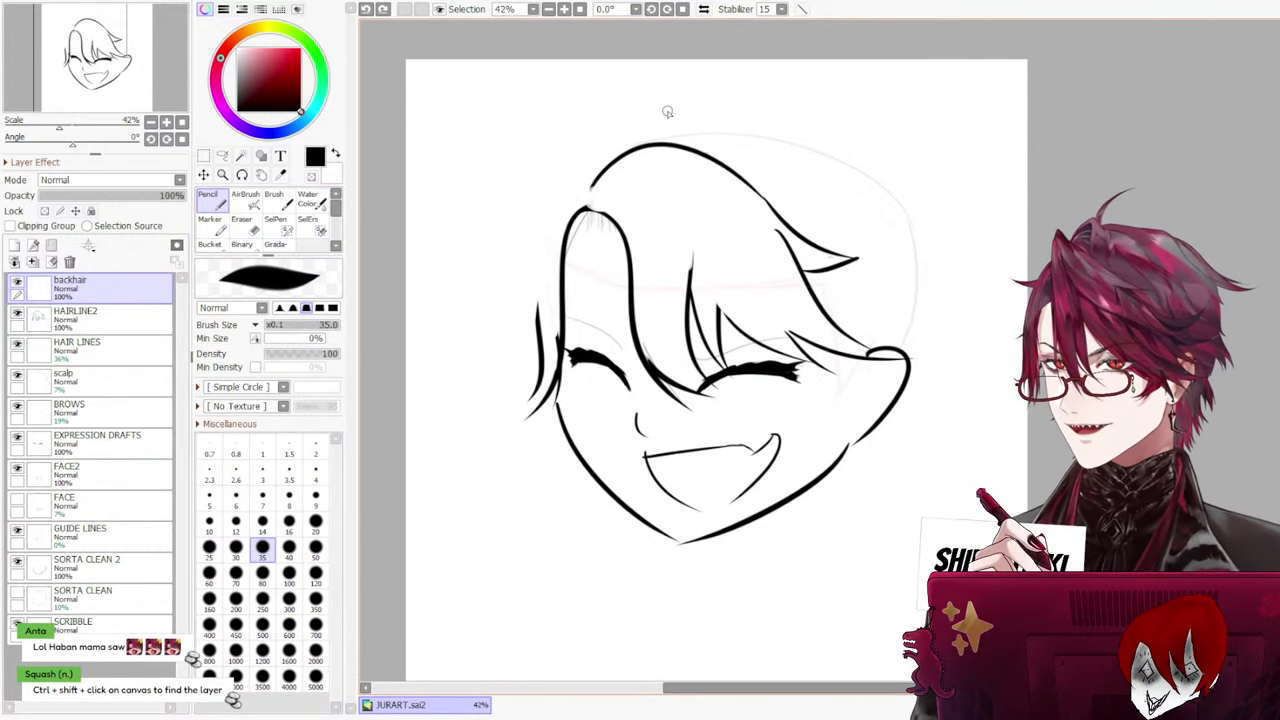
drag(697, 148, 873, 218)
key(ctrl+z)
drag(690, 143, 862, 176)
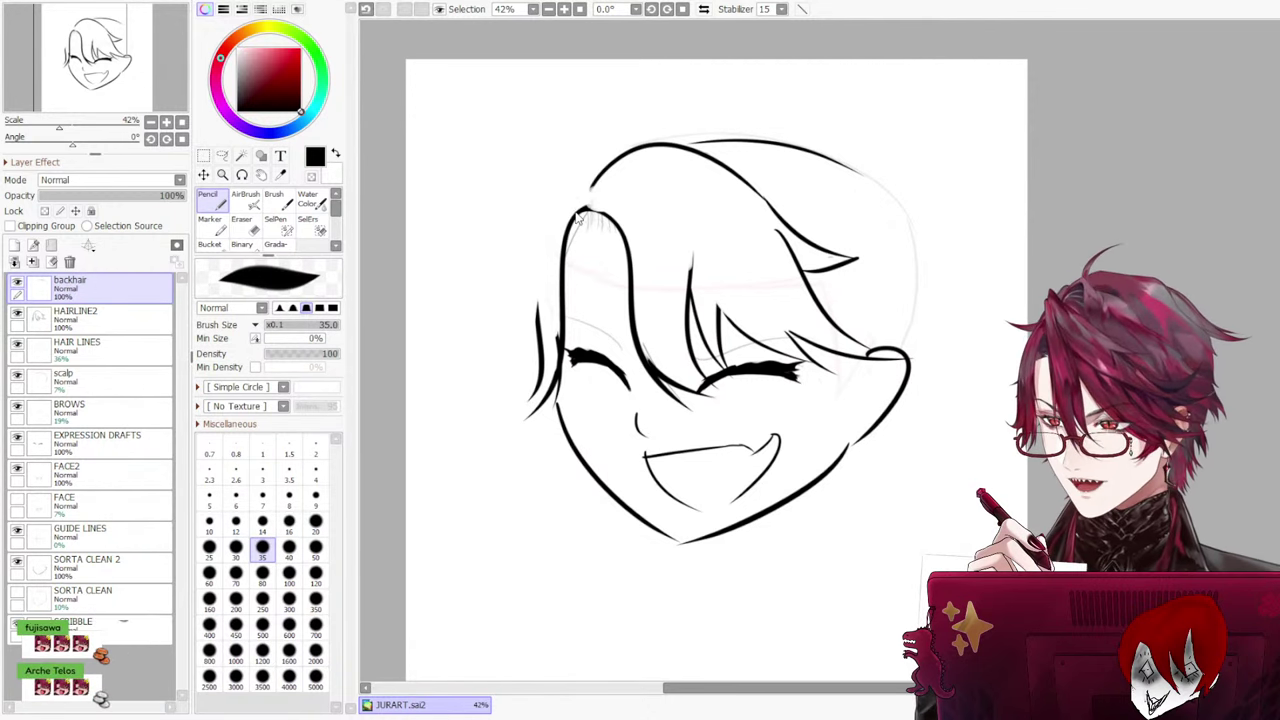
Draw a small V of two short pencil strokes at the hair parting on the backhair layer, redoing strokes that miss
key(ctrl+z)
key(ctrl+z)
mouse_move(573, 211)
mouse_down()
mouse_move(599, 260)
mouse_move(598, 247)
mouse_up()
key(ctrl+z)
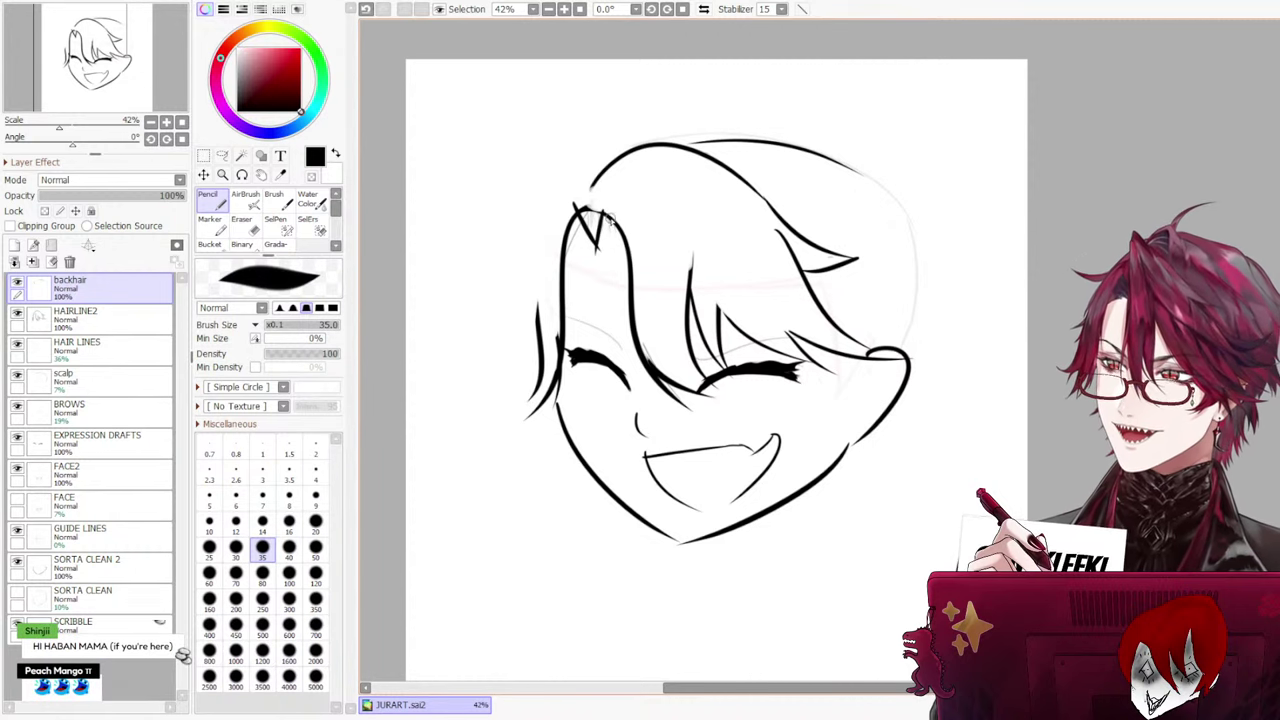
key(ctrl+z)
drag(580, 205, 606, 247)
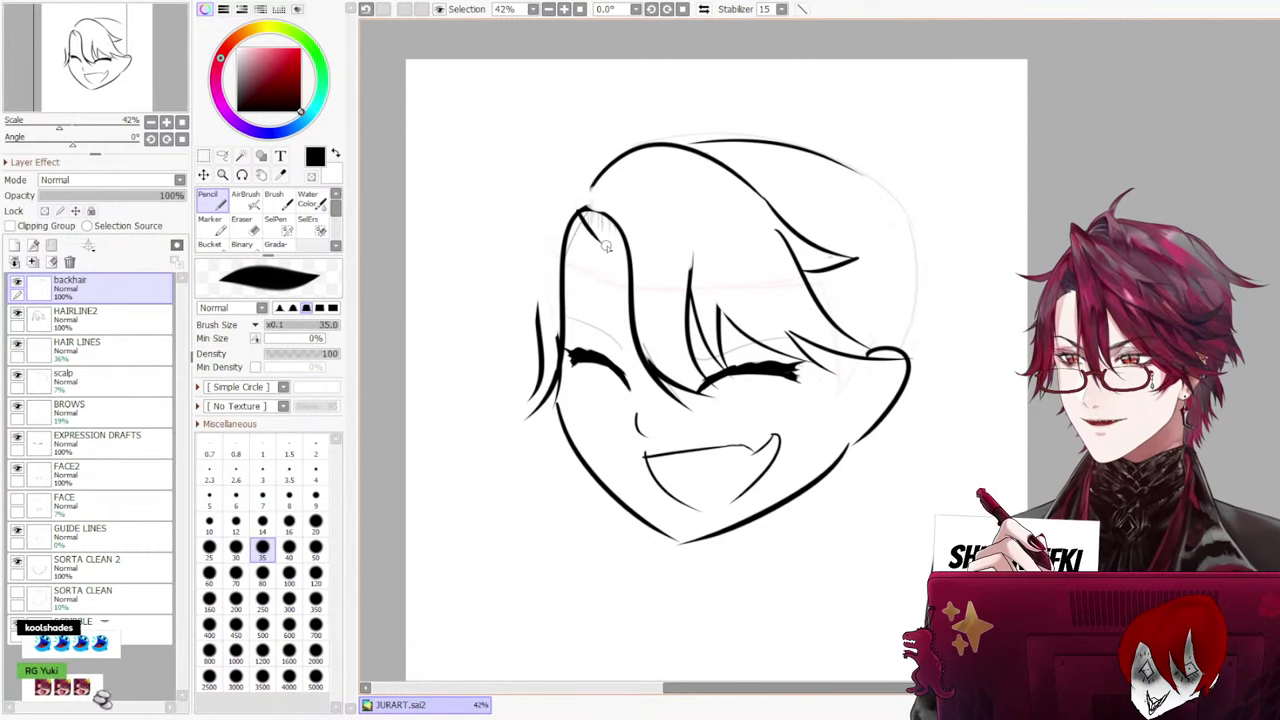
Try erasing the small V and the HAIRLINE2 arch at the parting with the 80-size Eraser, and undo it
key(e)
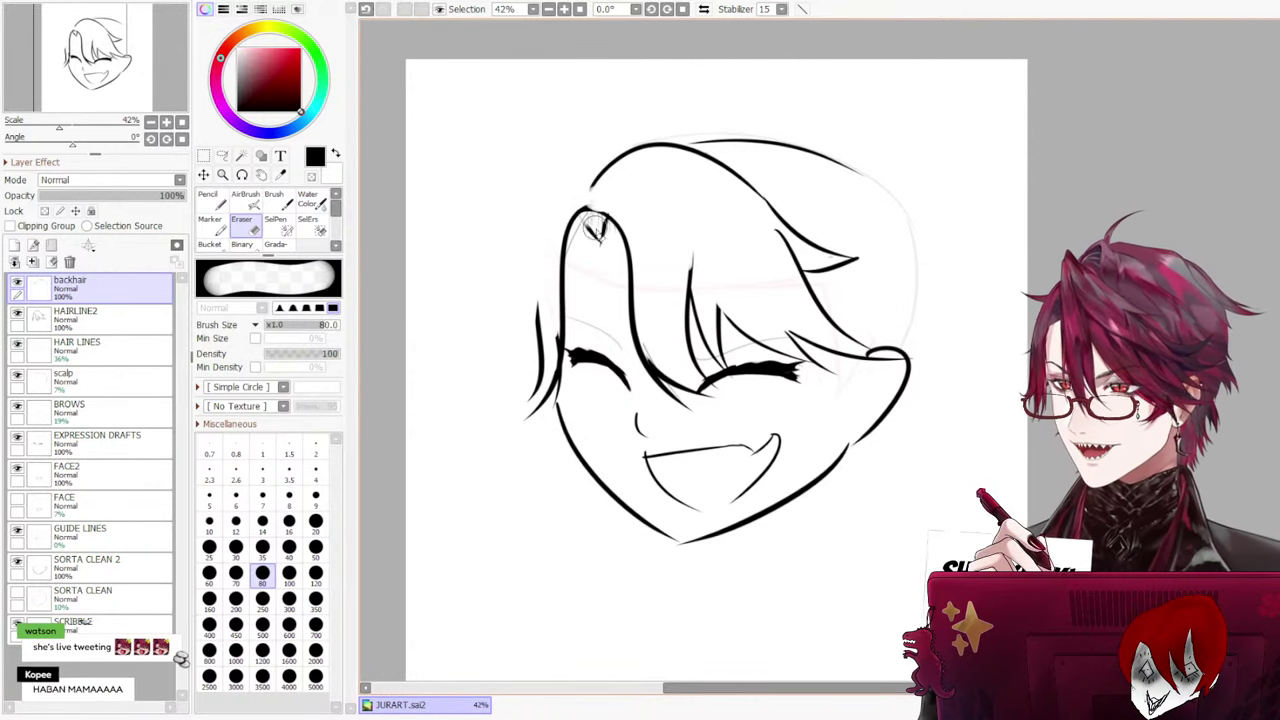
drag(594, 229, 600, 226)
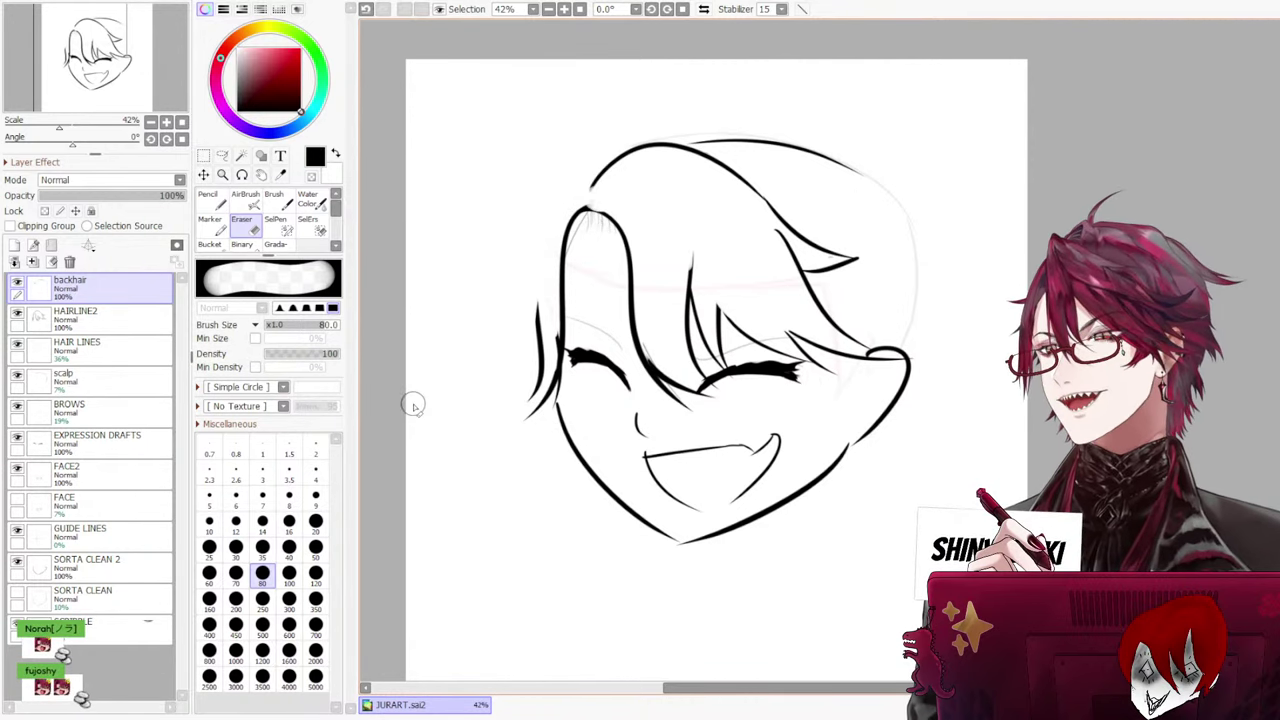
click(110, 318)
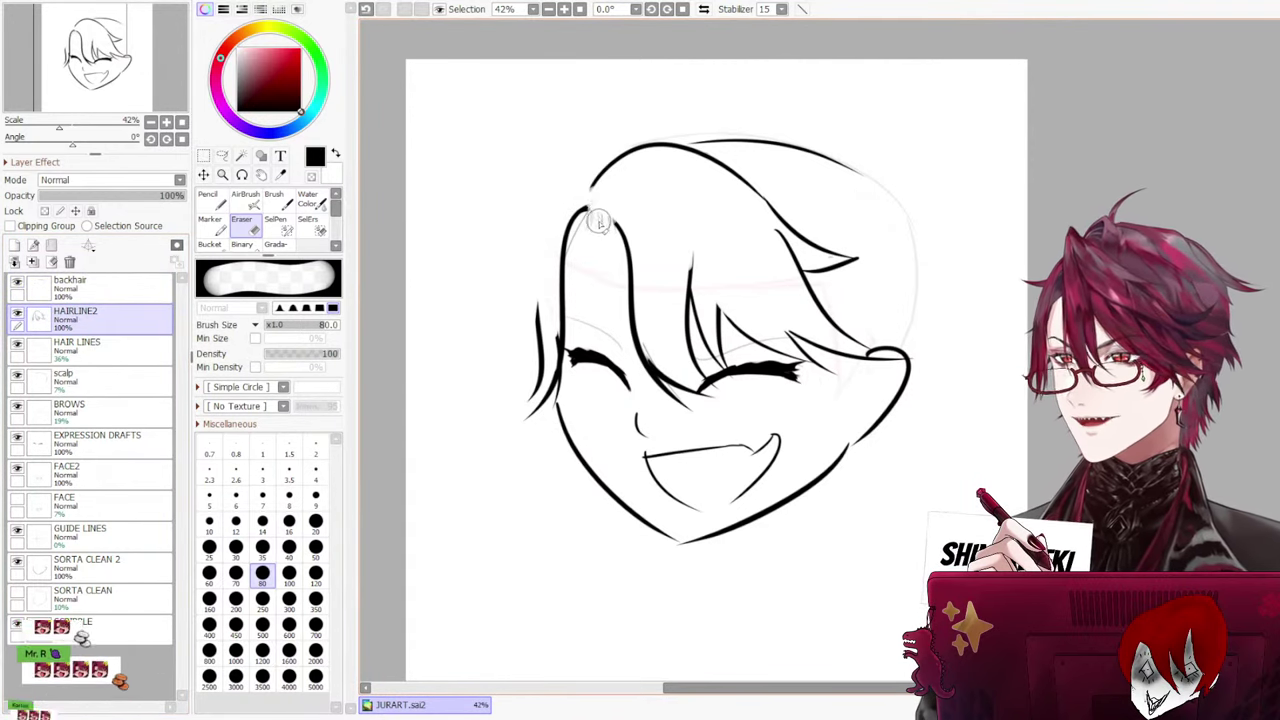
click(212, 225)
click(214, 200)
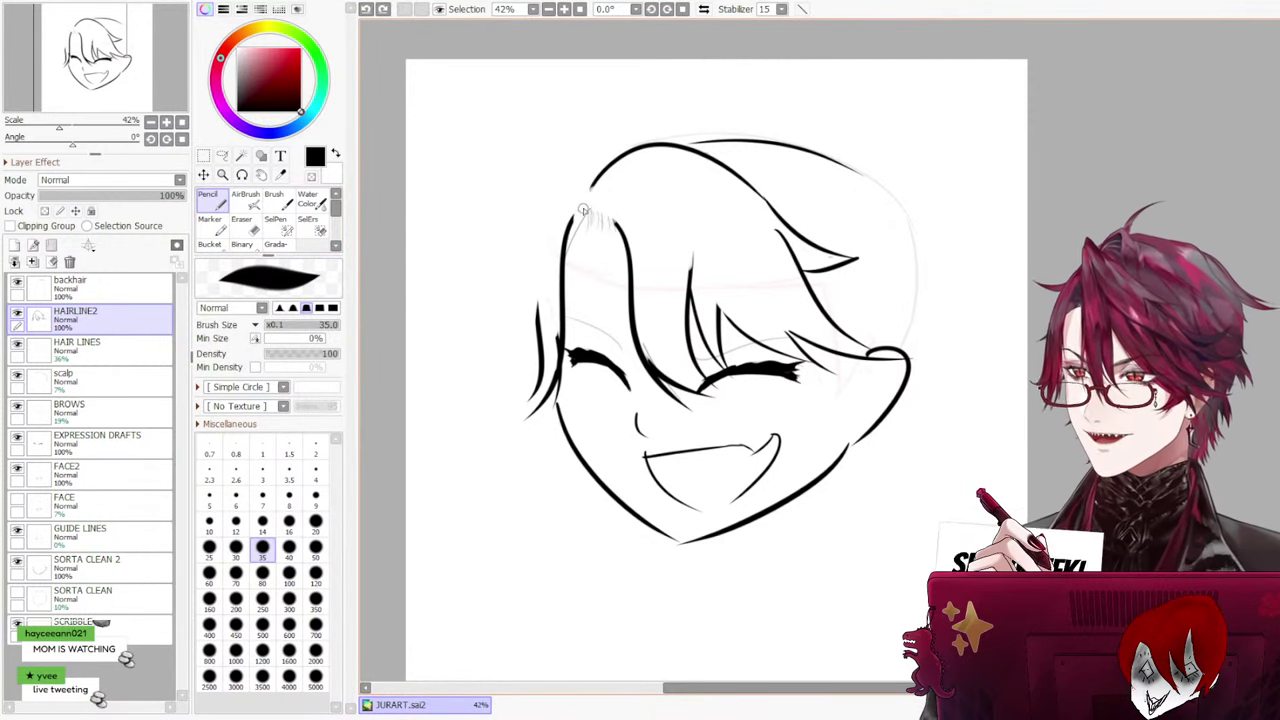
key(ctrl+z)
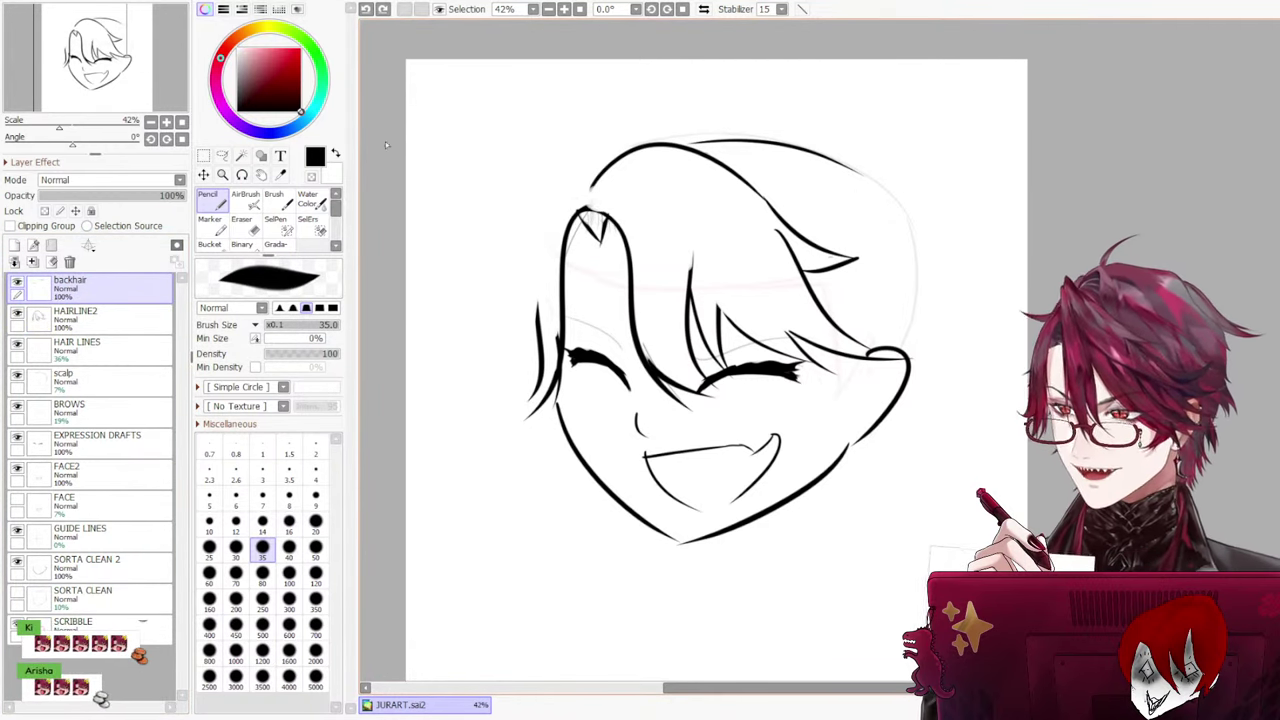
Erase the HAIRLINE2 arch over the parting and try a new pencil stroke joining the fringe to the V
click(241, 224)
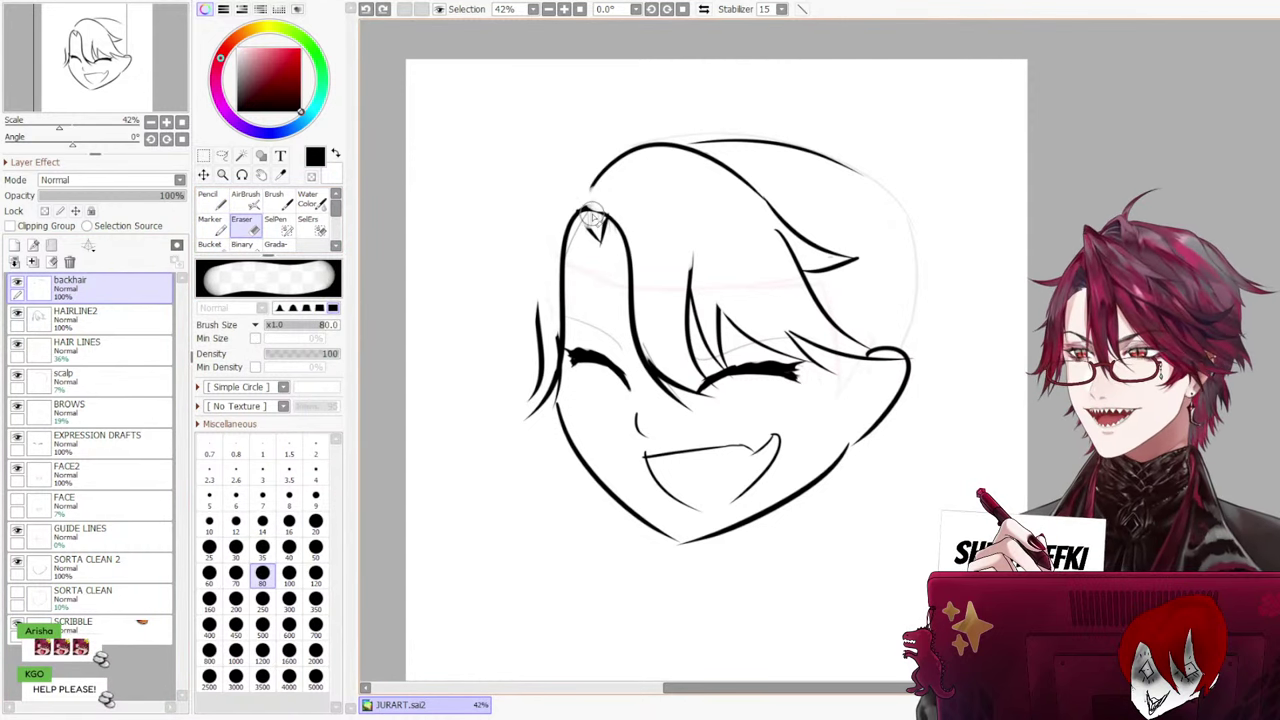
click(117, 323)
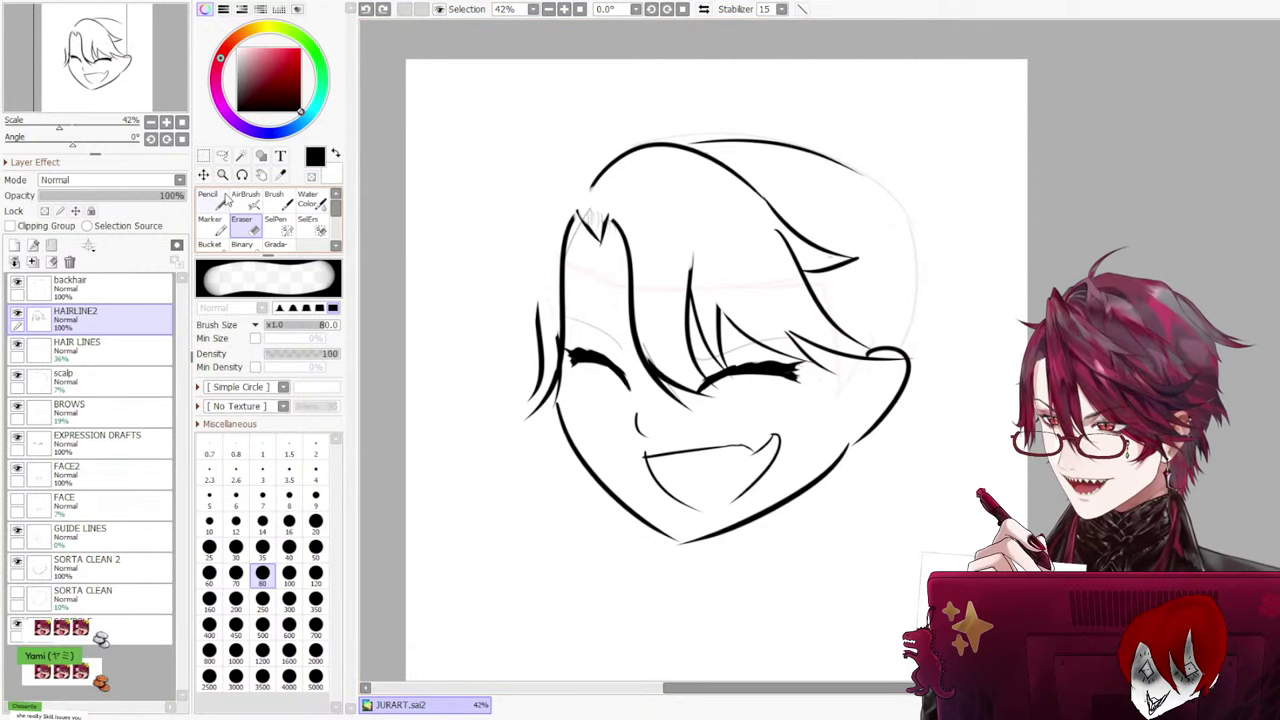
key(n)
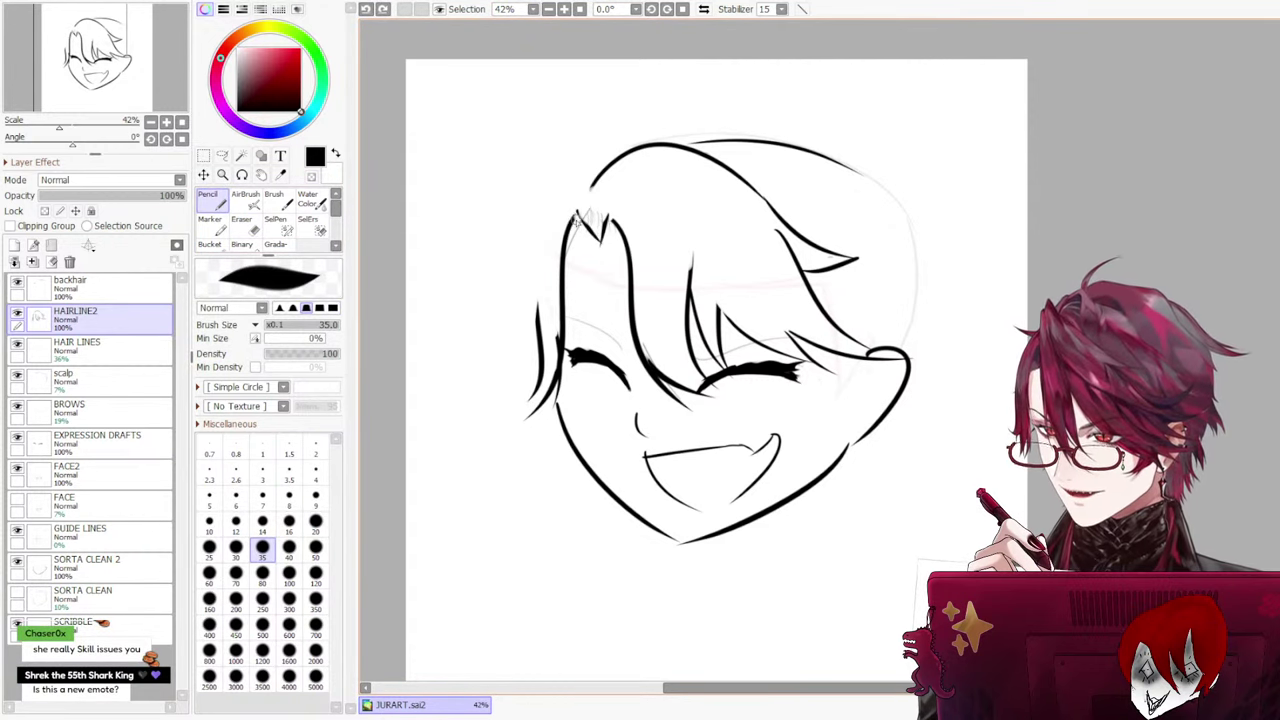
mouse_move(577, 220)
mouse_down()
mouse_move(604, 260)
mouse_move(602, 240)
mouse_up()
key(ctrl+z)
key(ctrl+z)
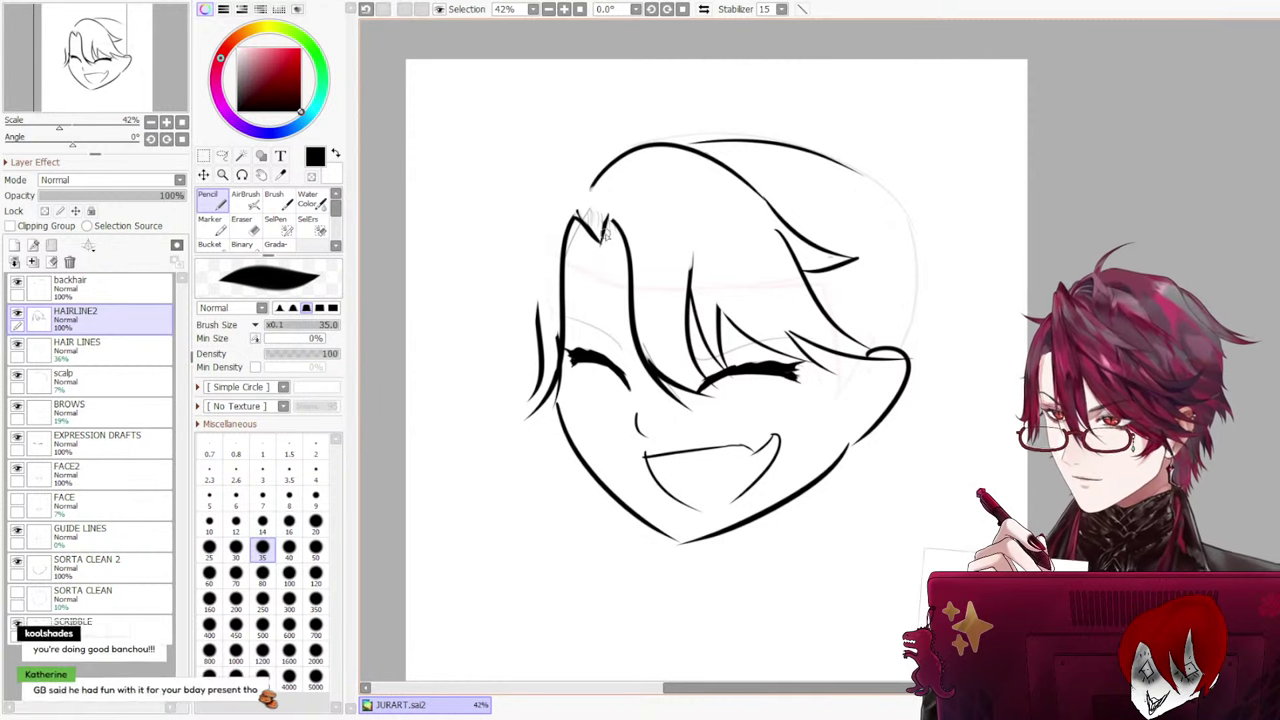
Try trimming the stroke tips above the parting V on the HAIRLINE2 and backhair layers with the 80-size Eraser
key(e)
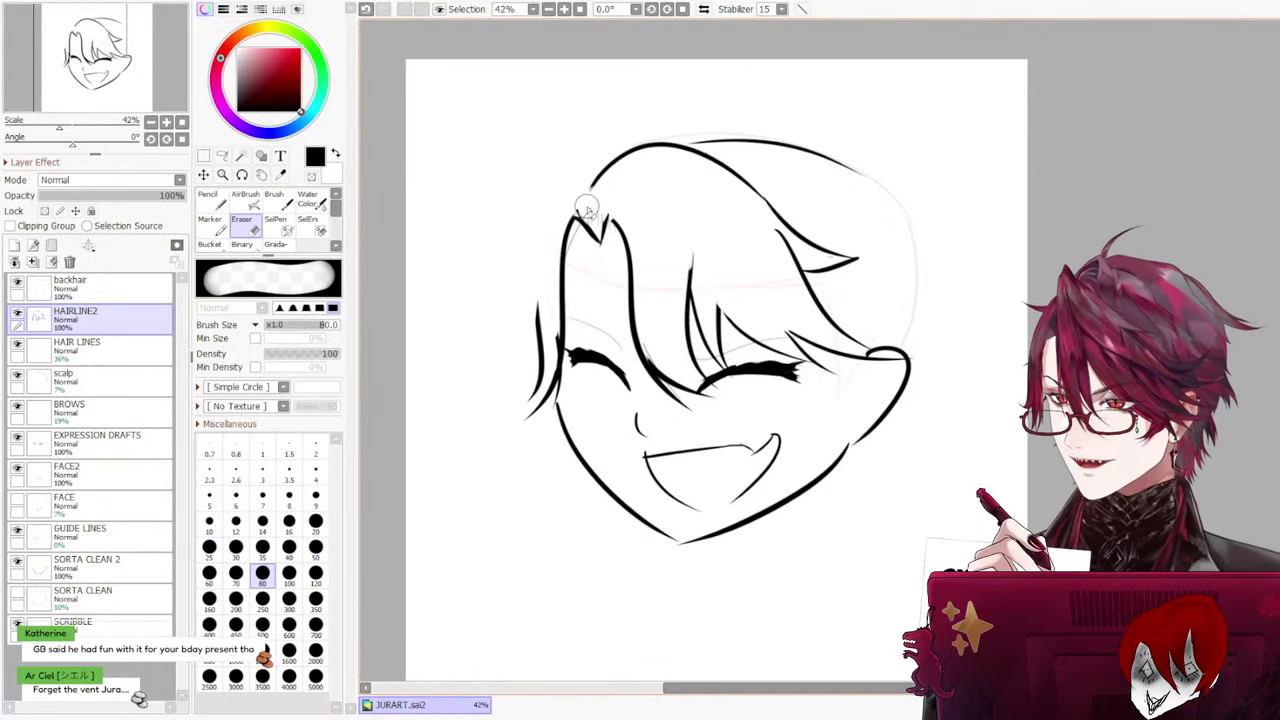
key(ctrl+z)
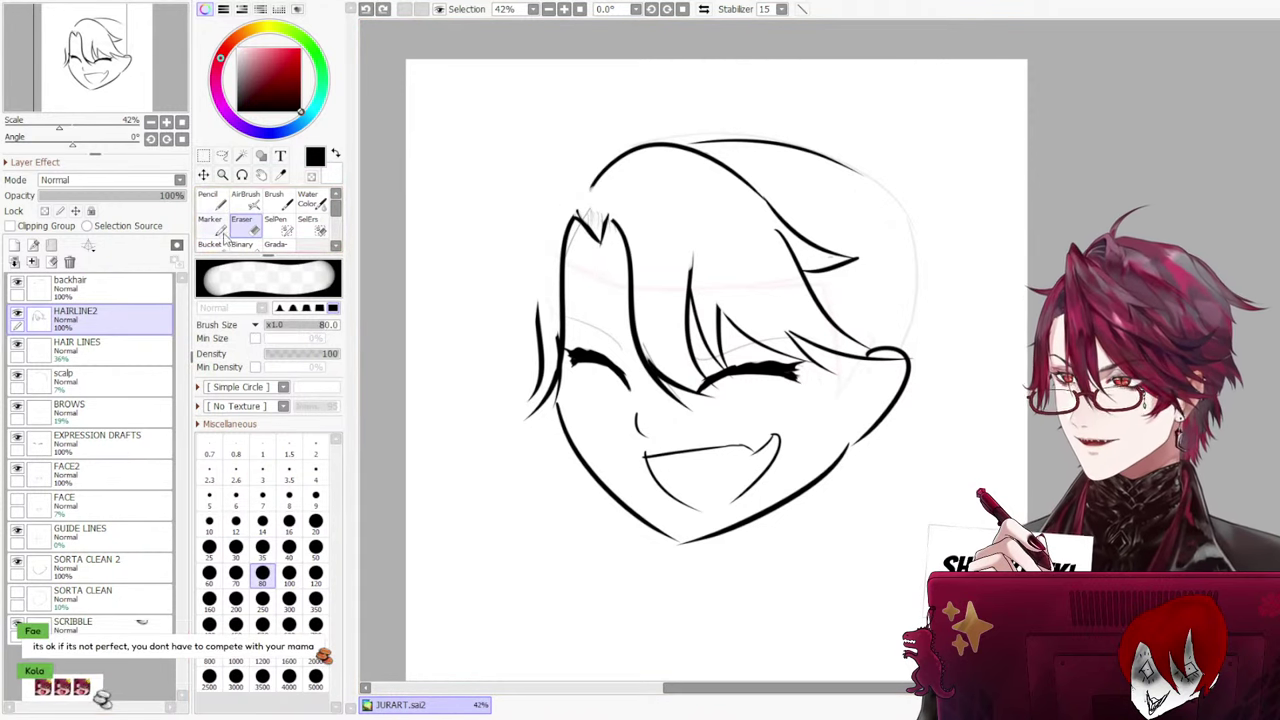
click(84, 287)
click(589, 215)
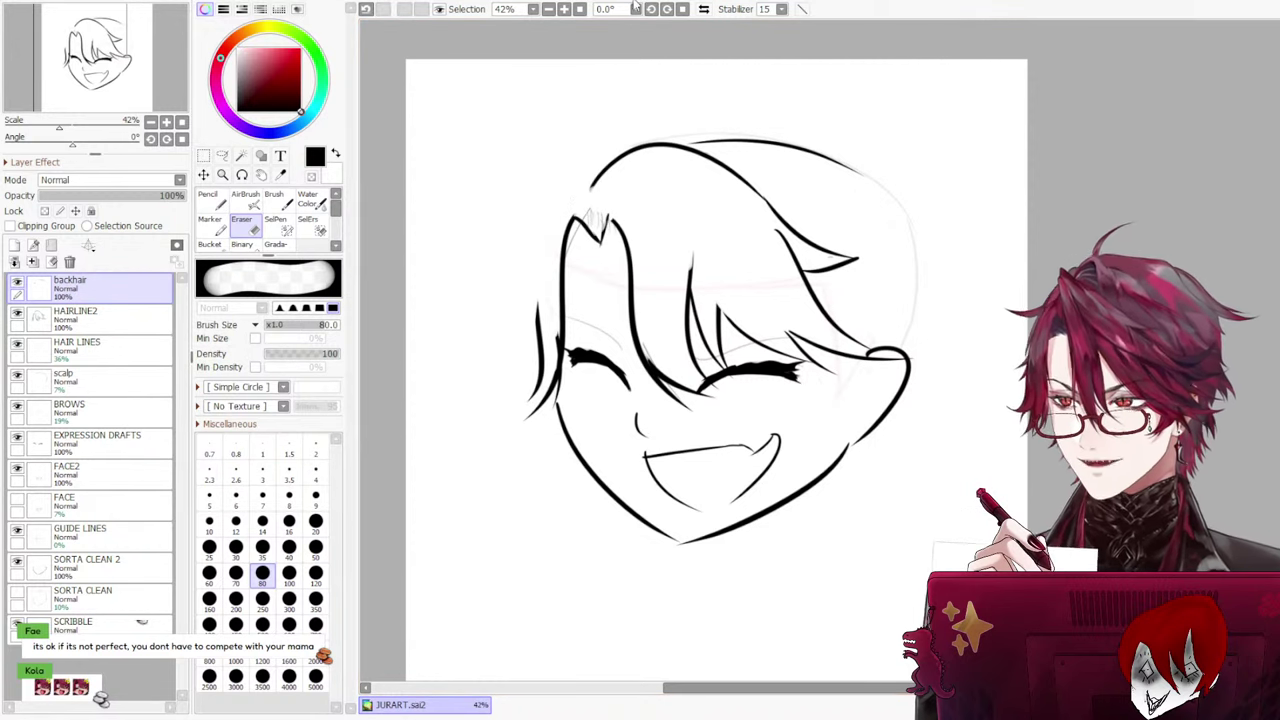
click(84, 318)
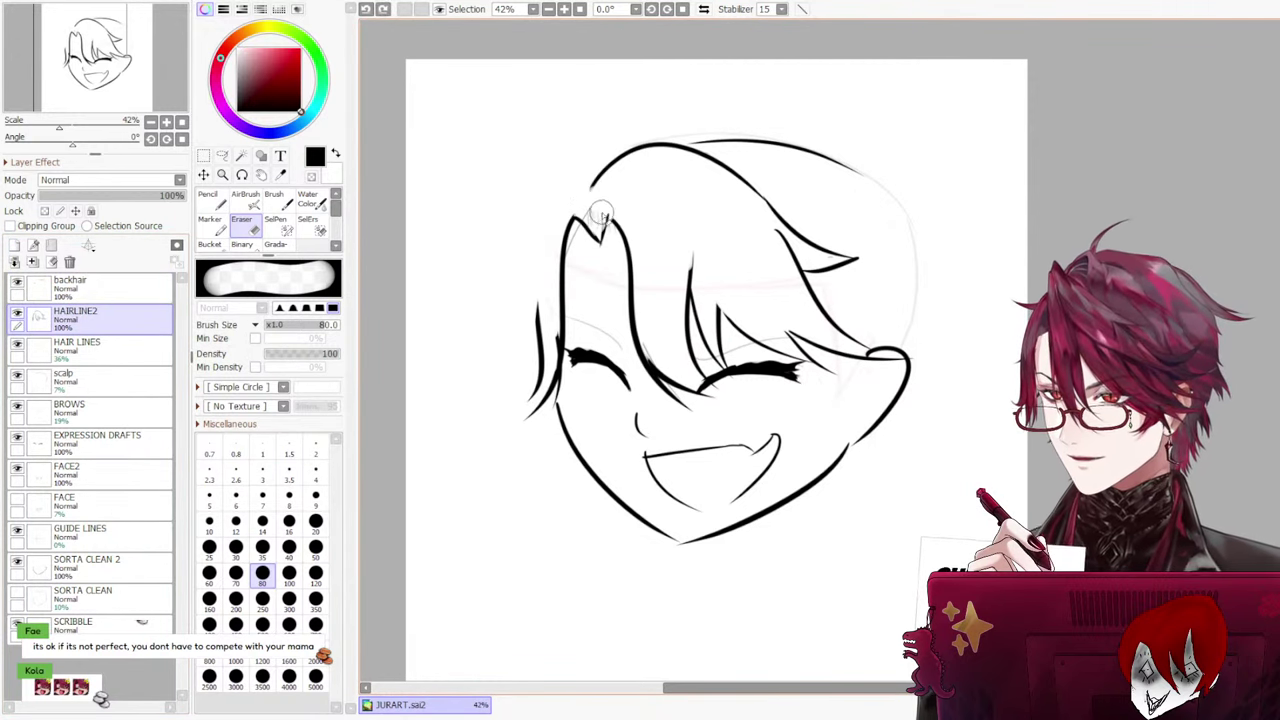
click(84, 348)
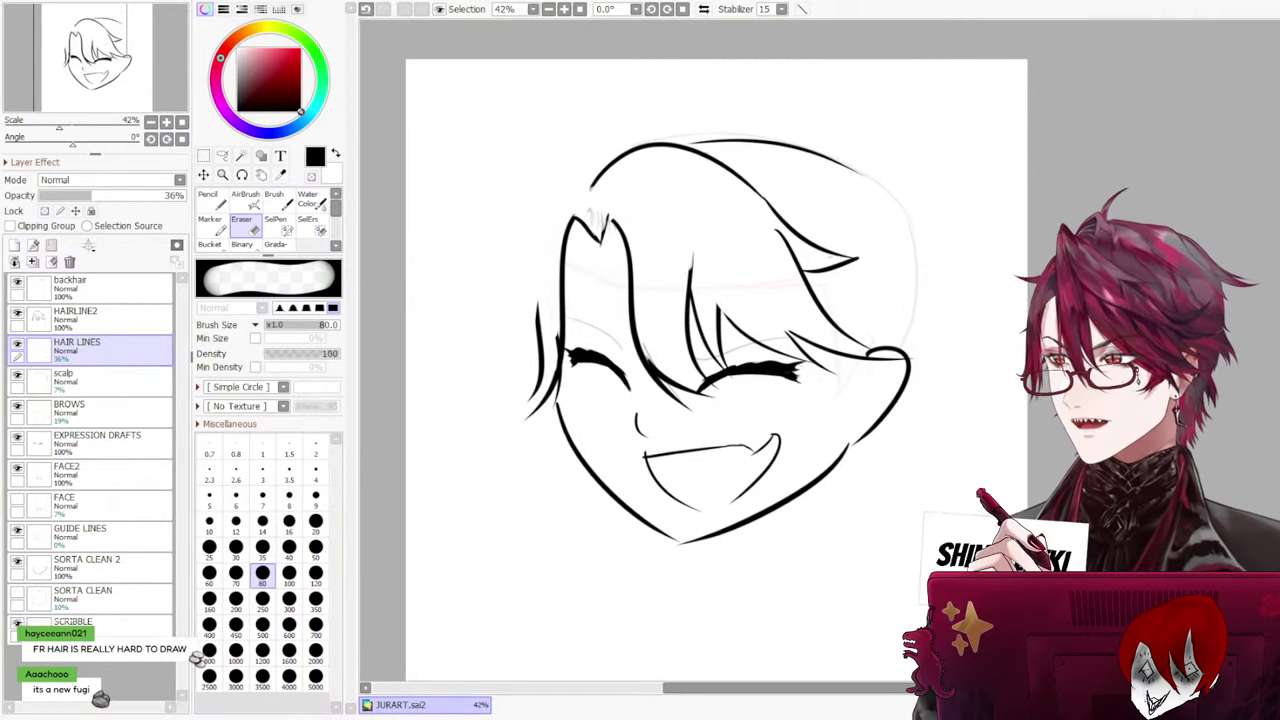
Undo the parting erasures, stepping through the history to bring back the full arch with the V on the backhair layer
key(ctrl+z)
key(ctrl+z)
key(ctrl+z)
key(ctrl+z)
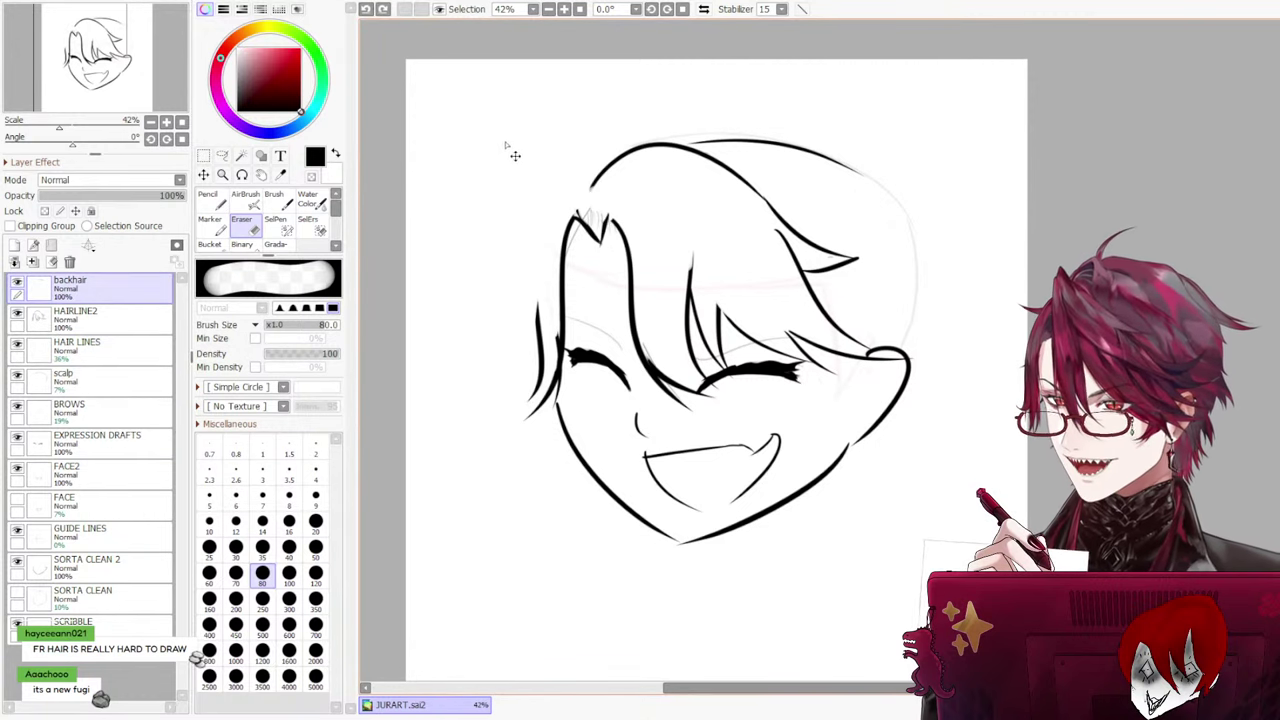
key(ctrl+Up)
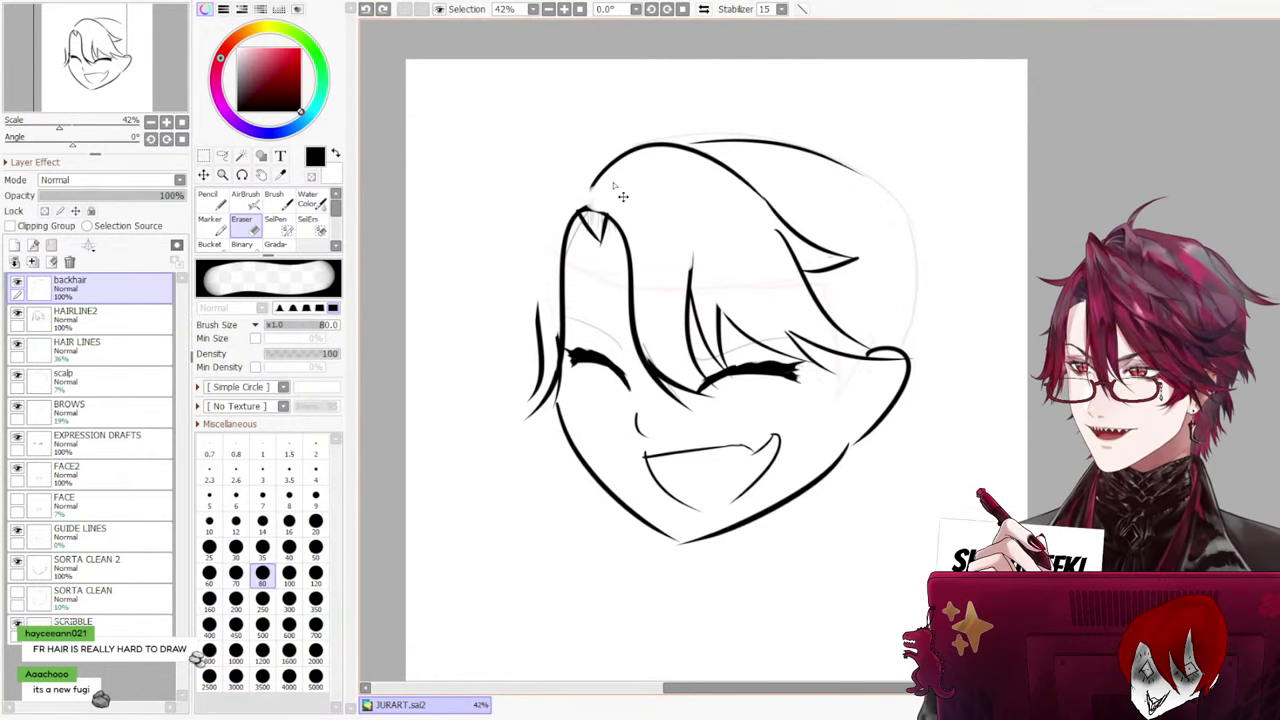
click(592, 208)
key(ctrl+z)
key(ctrl+z)
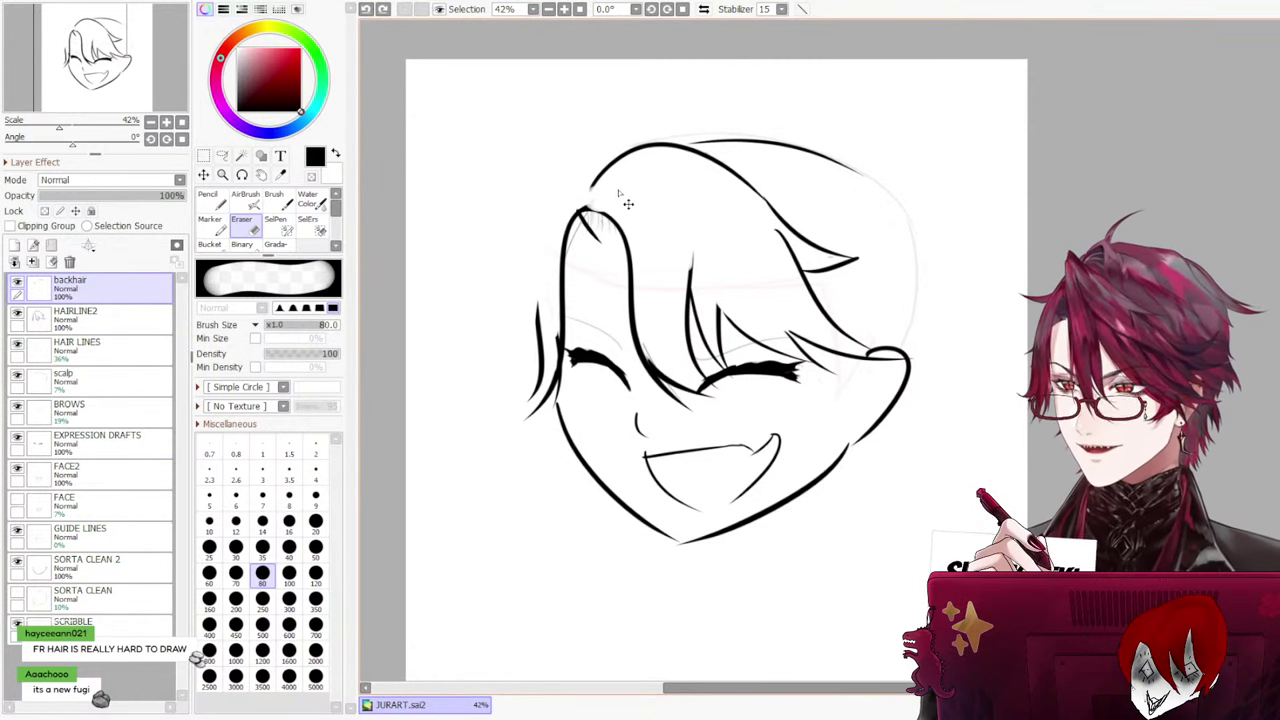
key(ctrl+z)
key(ctrl+z)
key(ctrl+y)
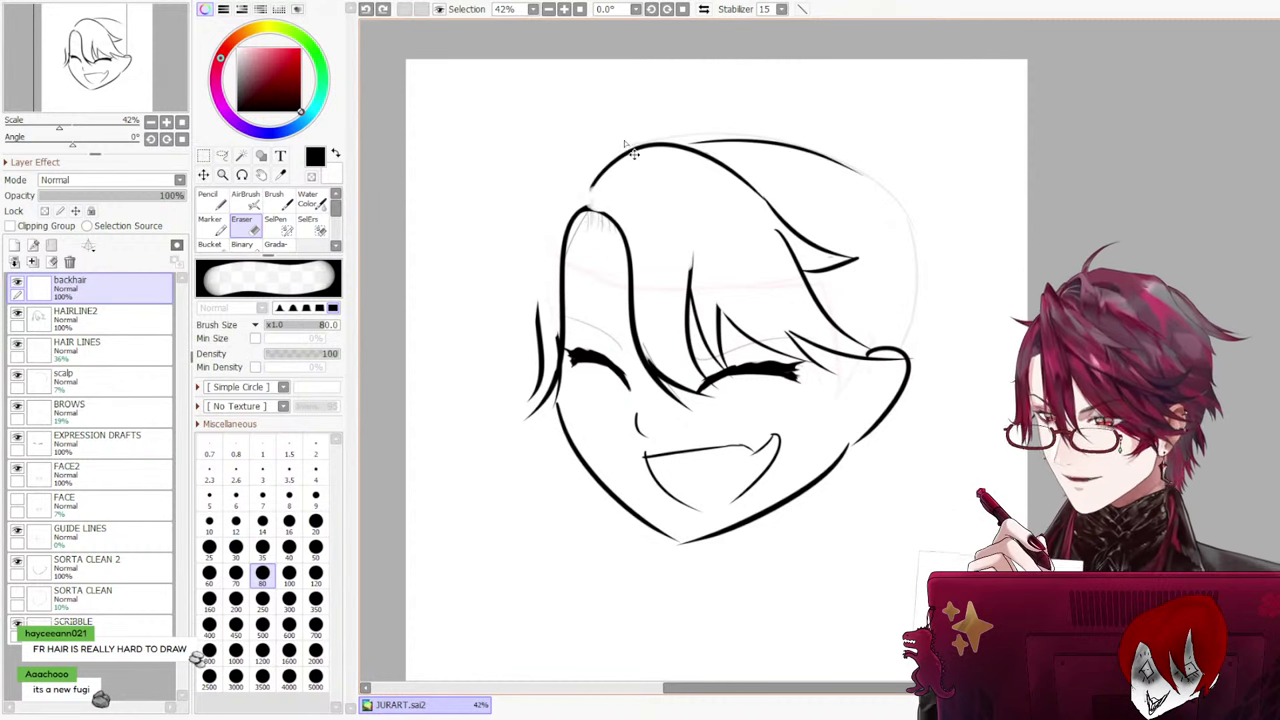
key(ctrl+y)
key(ctrl+z)
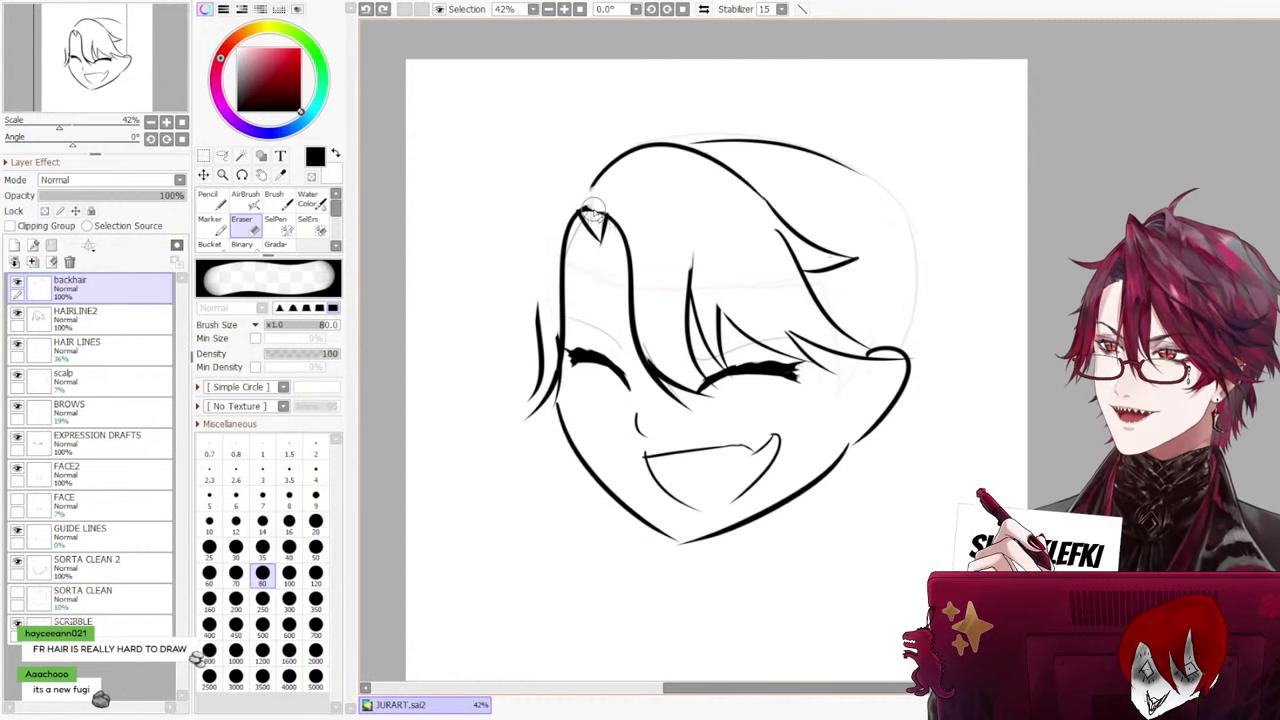
Try erasing the V's overlap with the arch, checking between the backhair, HAIRLINE2 and HAIR LINES layers
drag(594, 211, 593, 204)
click(155, 328)
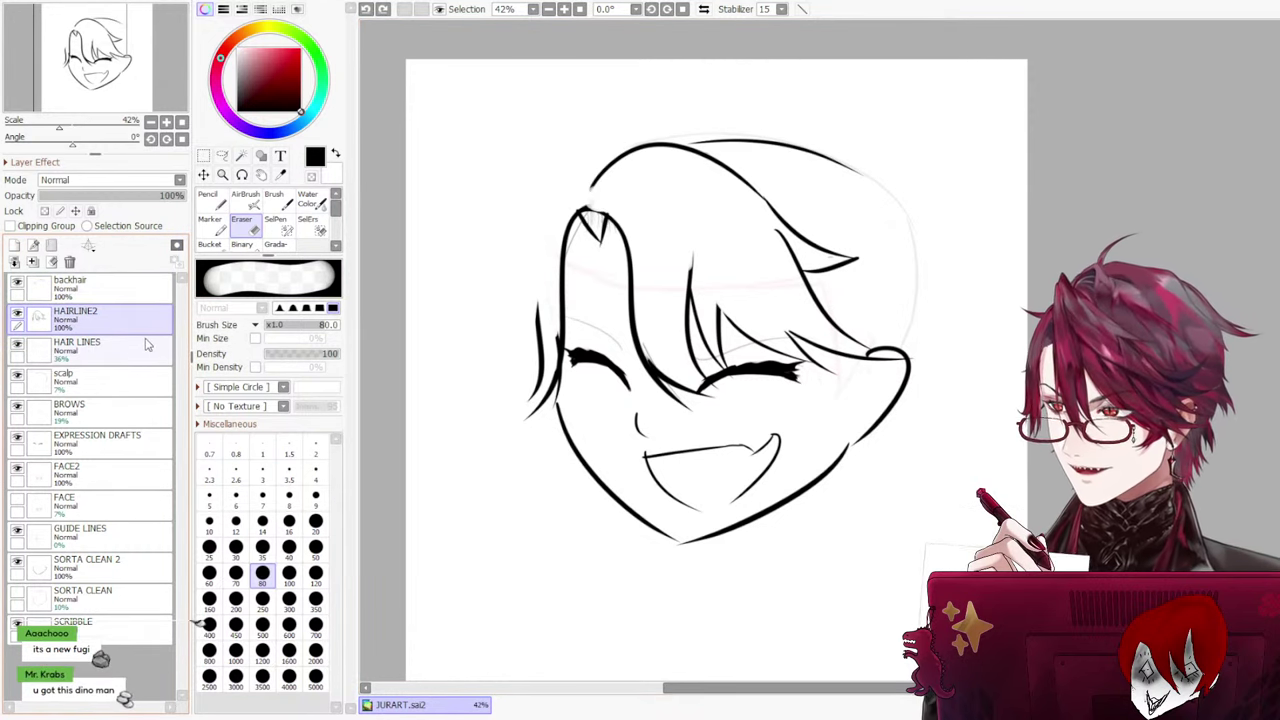
click(146, 344)
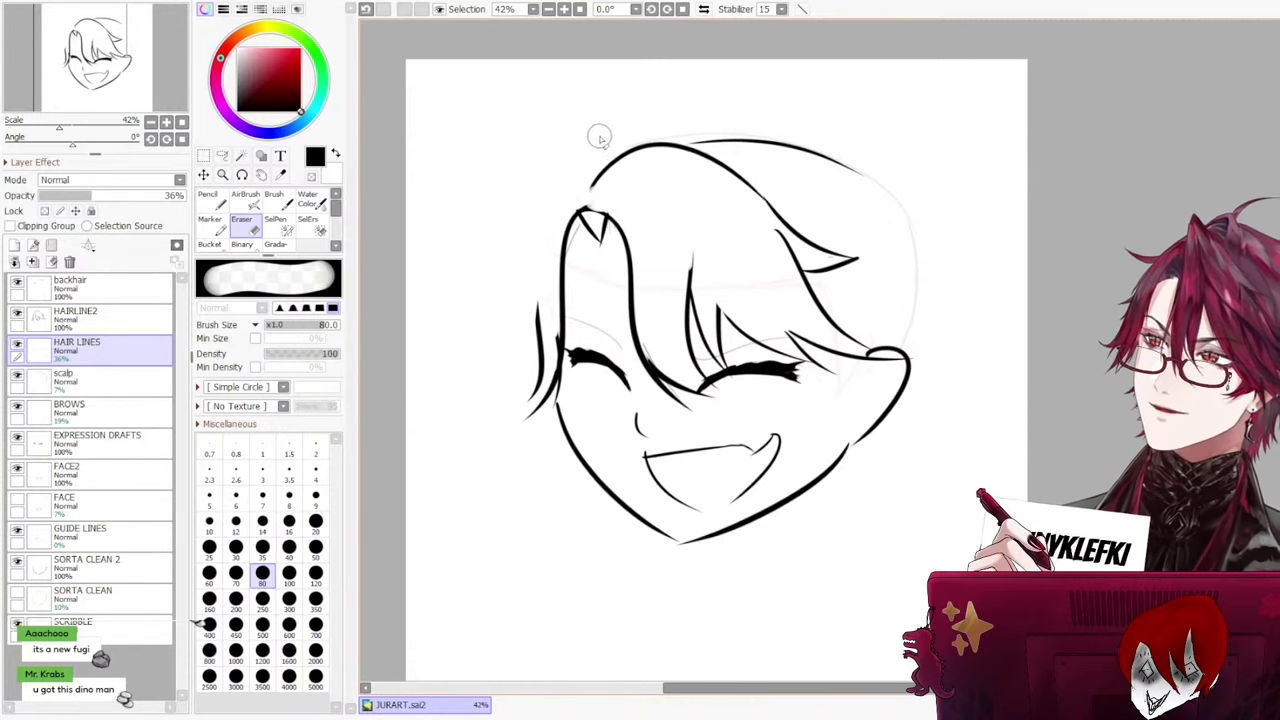
key(Up)
key(Up)
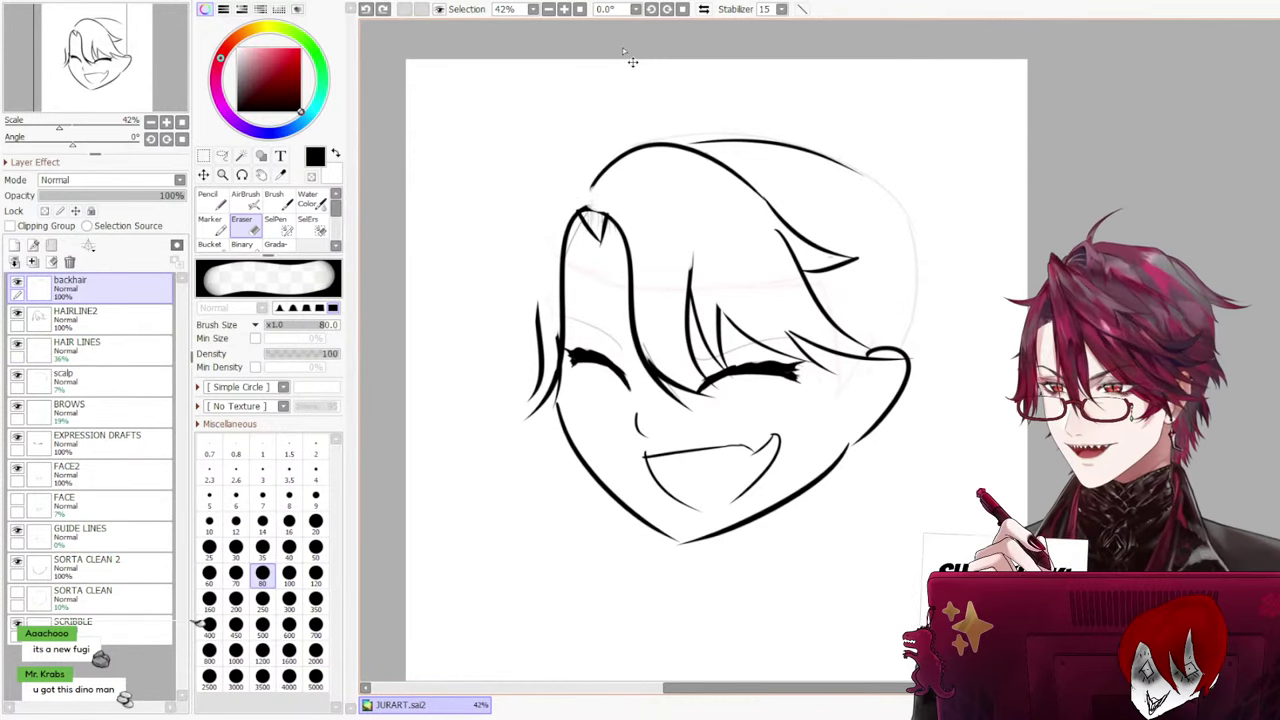
key(Down)
key(Down)
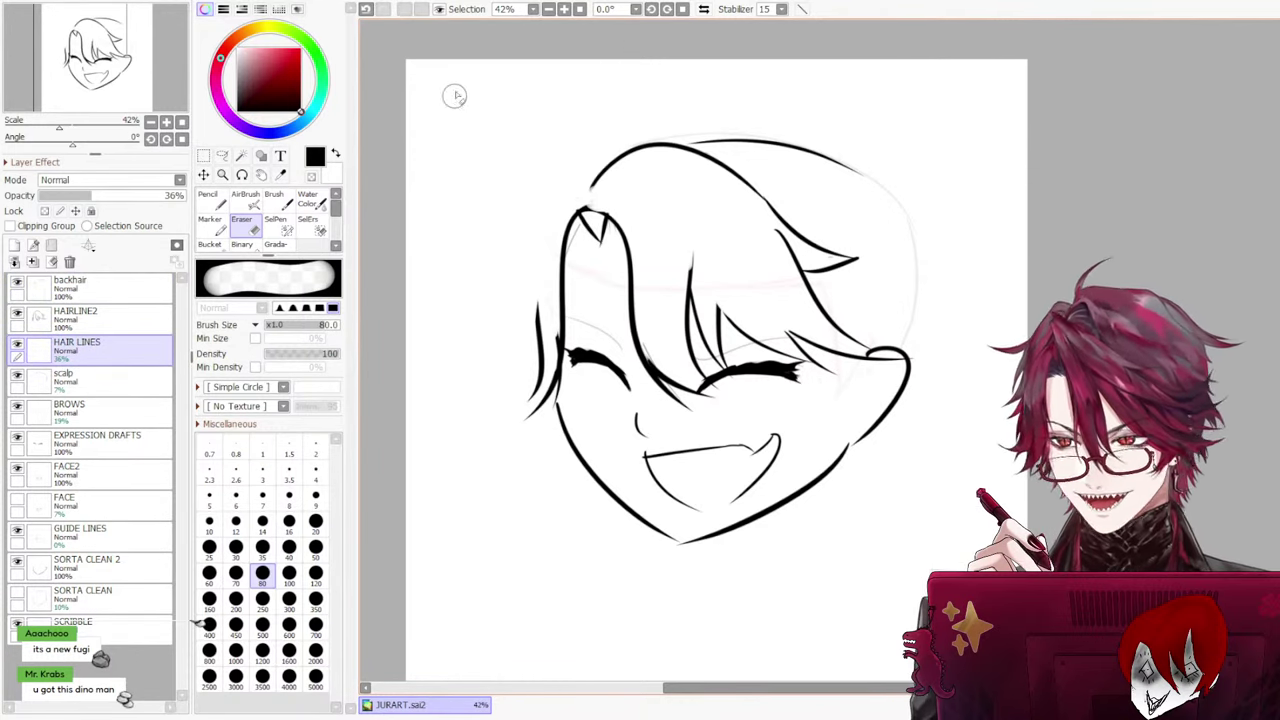
Try a longer outer back hair stroke from the crown beyond the scalp sketch with the 35-size Pencil, and undo it
click(212, 200)
key(Up)
key(Up)
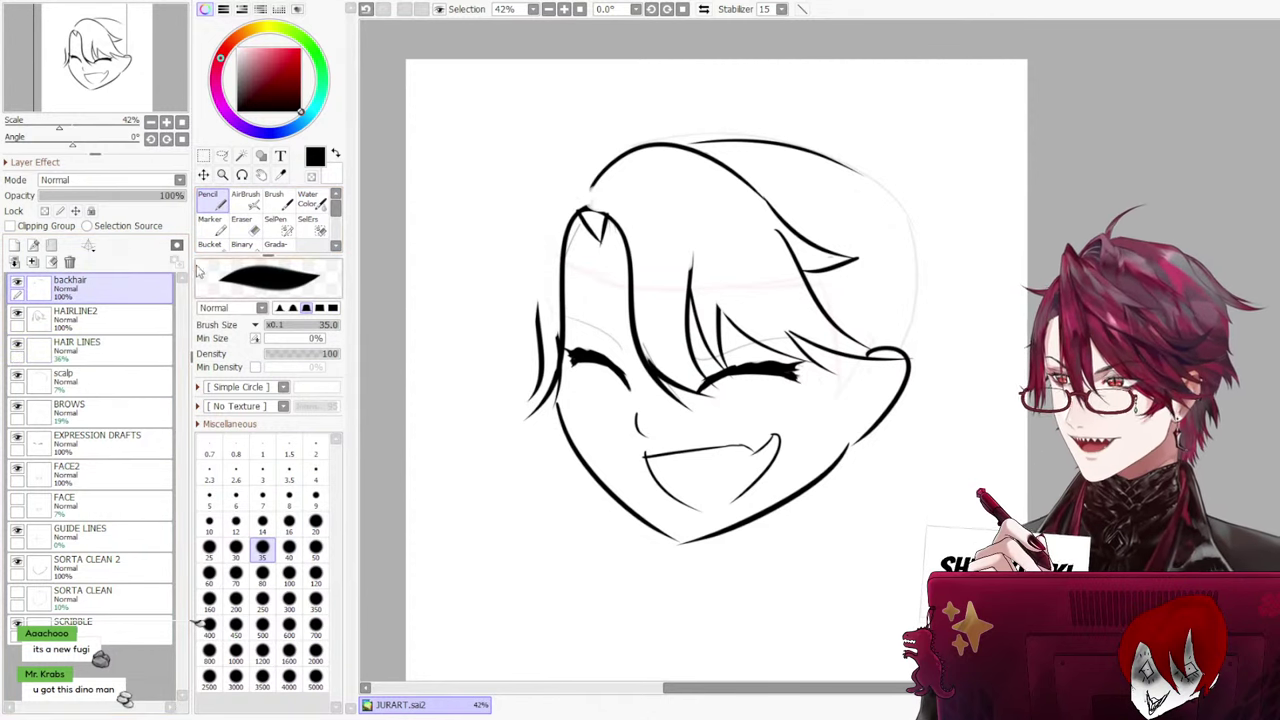
drag(690, 145, 868, 154)
key(ctrl+z)
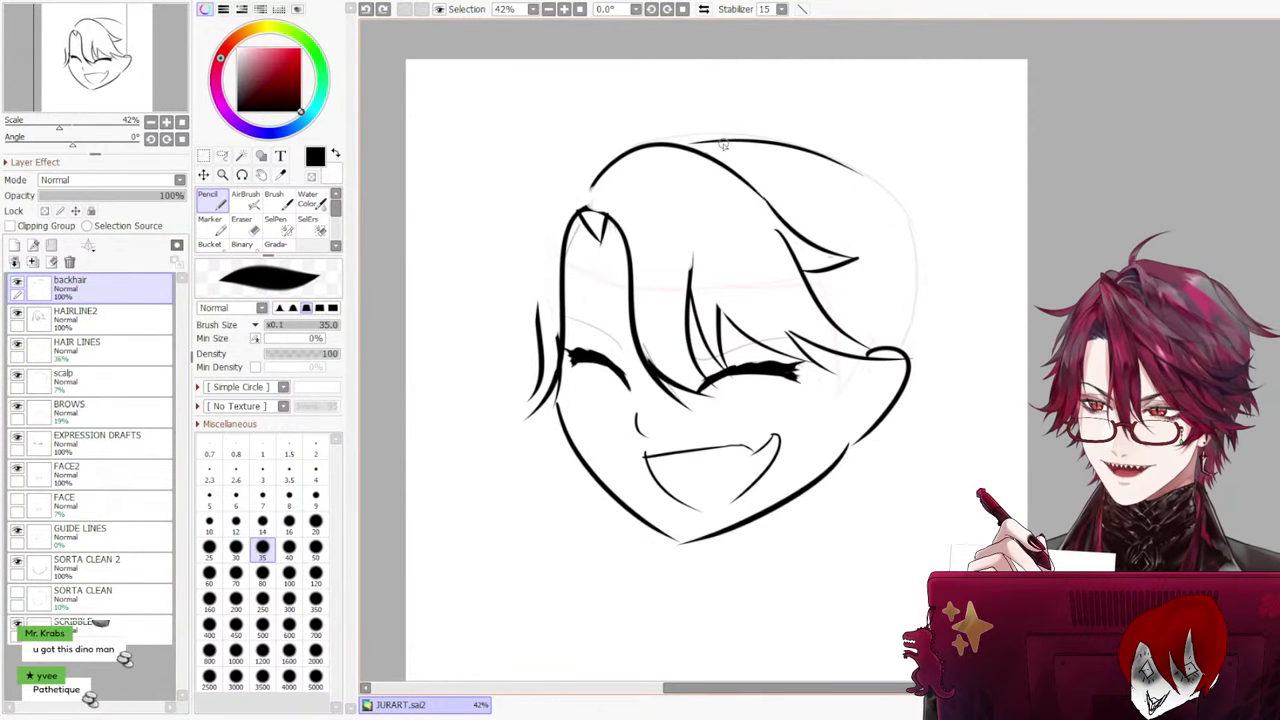
mouse_move(722, 142)
mouse_down()
mouse_move(850, 174)
mouse_move(945, 248)
mouse_up()
key(ctrl+z)
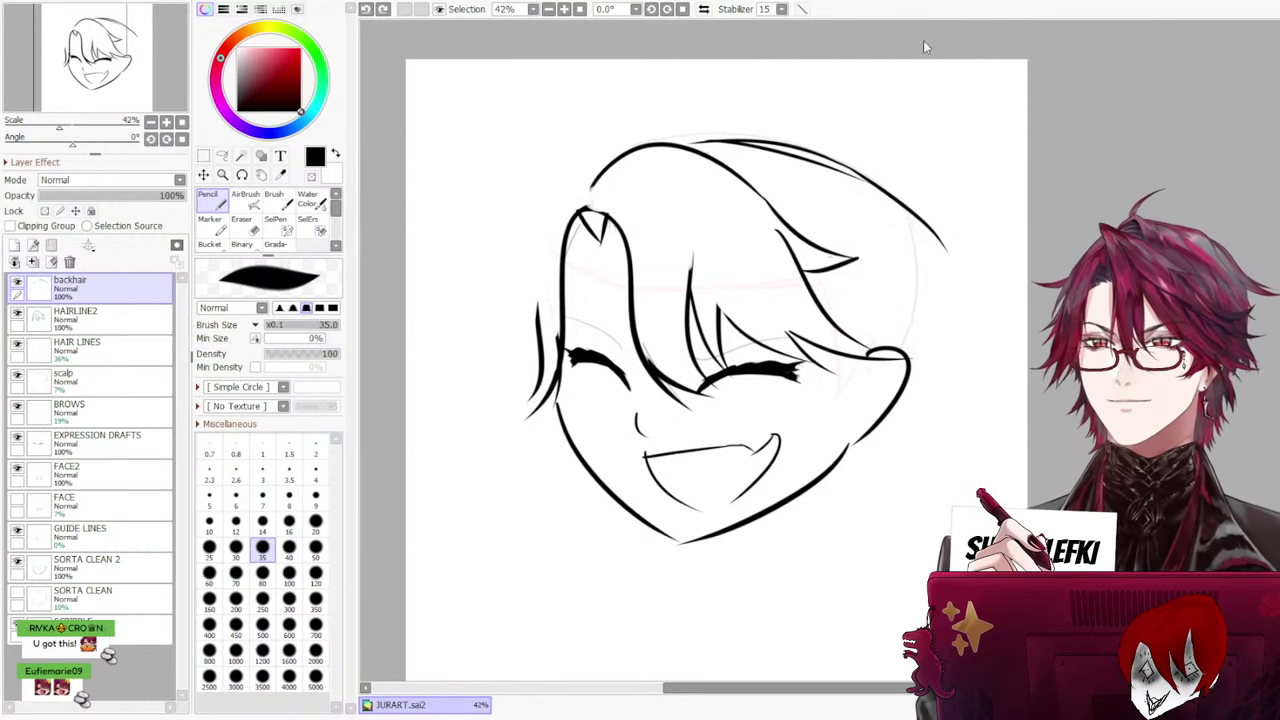
key(ctrl+z)
key(ctrl+z)
Erase the outer back hair stroke beyond the crown on the backhair layer with the 80-size Eraser, after checking the HAIR LINES layer
ctrl+shift+click(921, 174)
ctrl+click(934, 166)
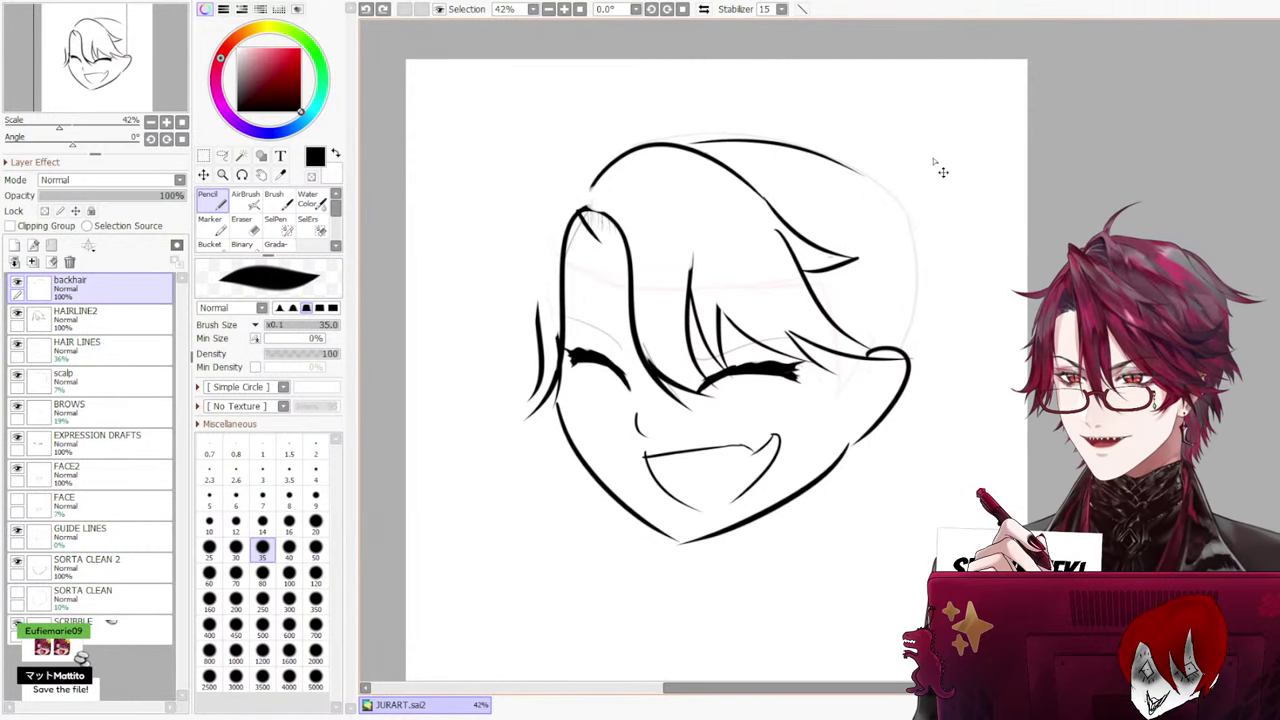
ctrl+click(933, 159)
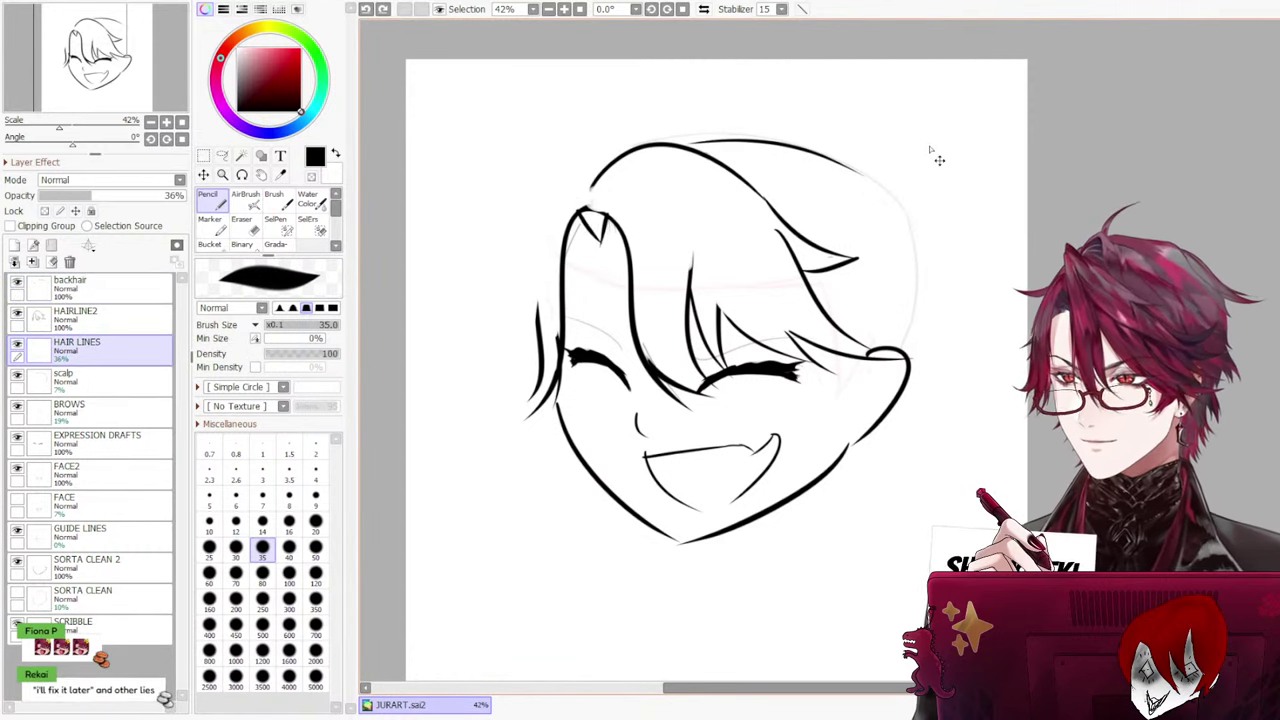
key(e)
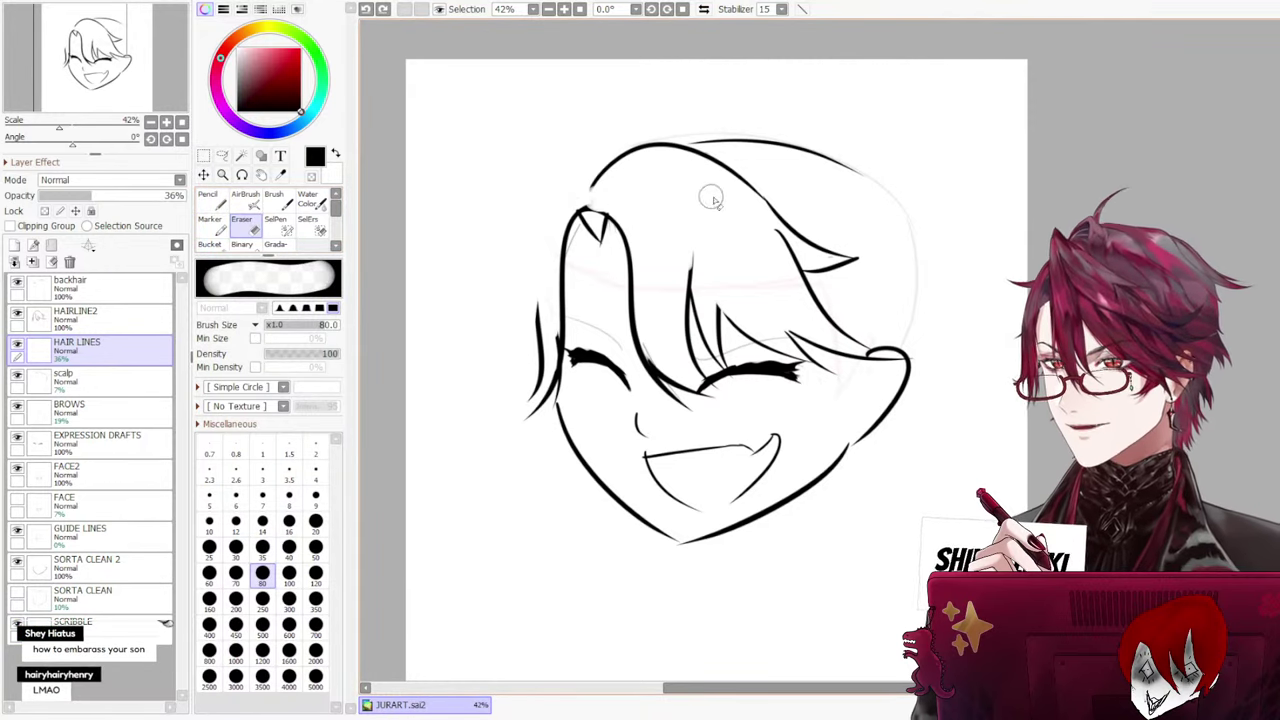
ctrl+click(688, 220)
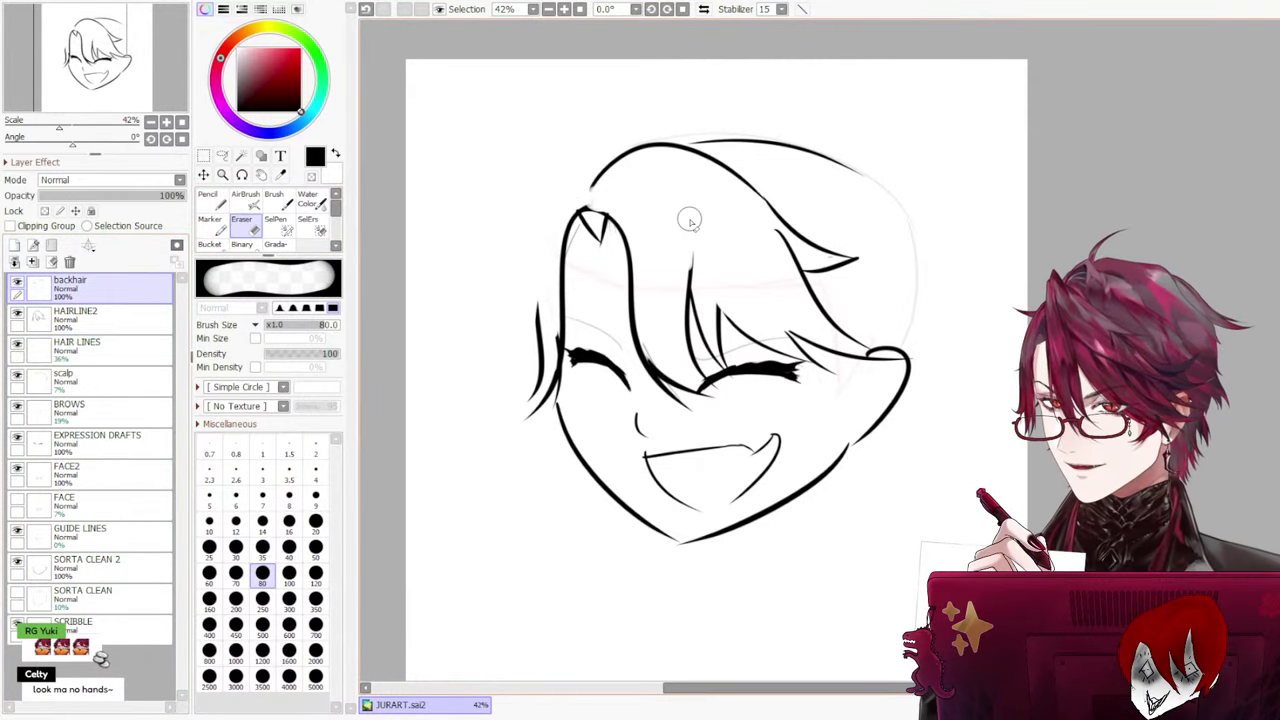
mouse_move(749, 137)
mouse_down()
mouse_move(749, 149)
mouse_move(834, 169)
mouse_up()
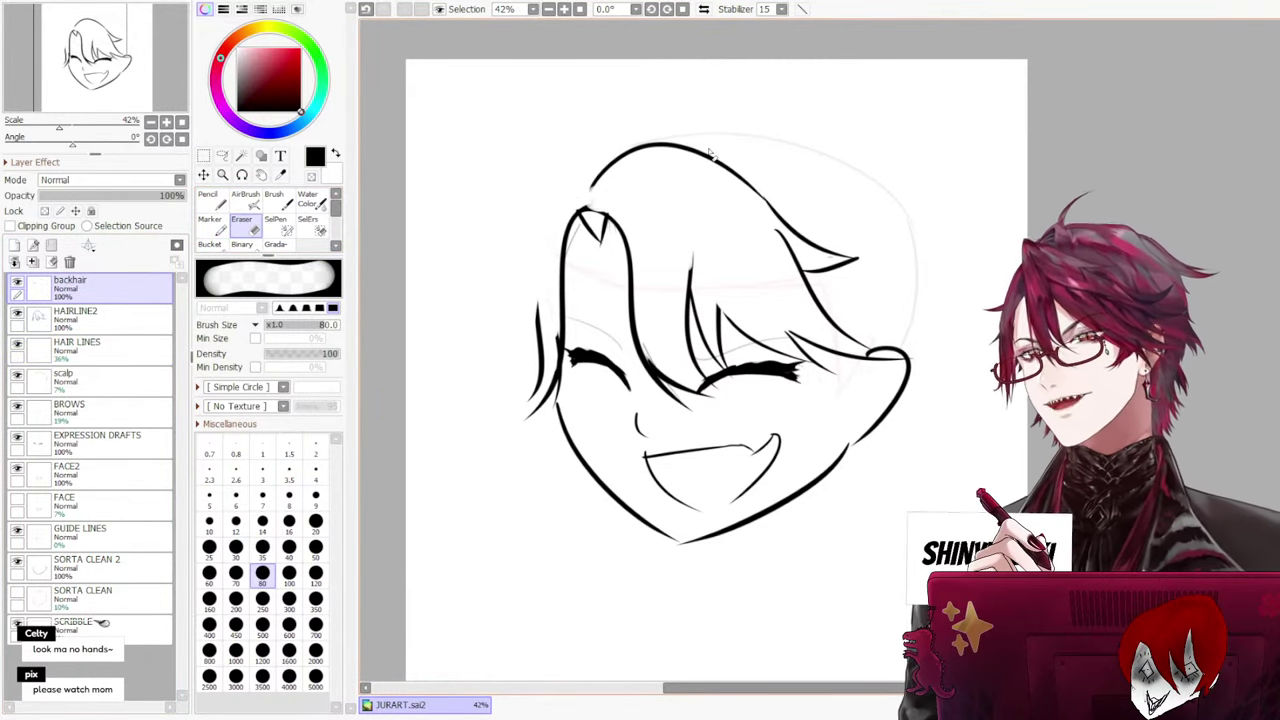
click(116, 358)
click(114, 622)
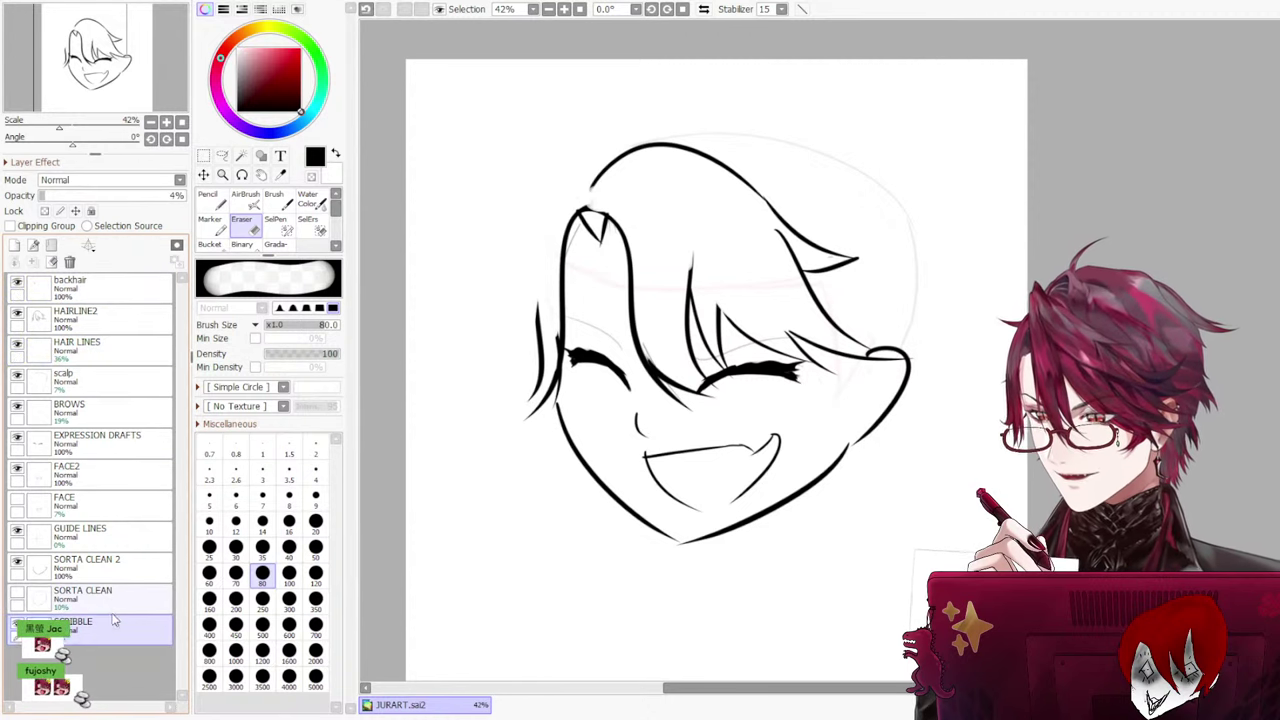
click(114, 594)
click(84, 566)
click(88, 506)
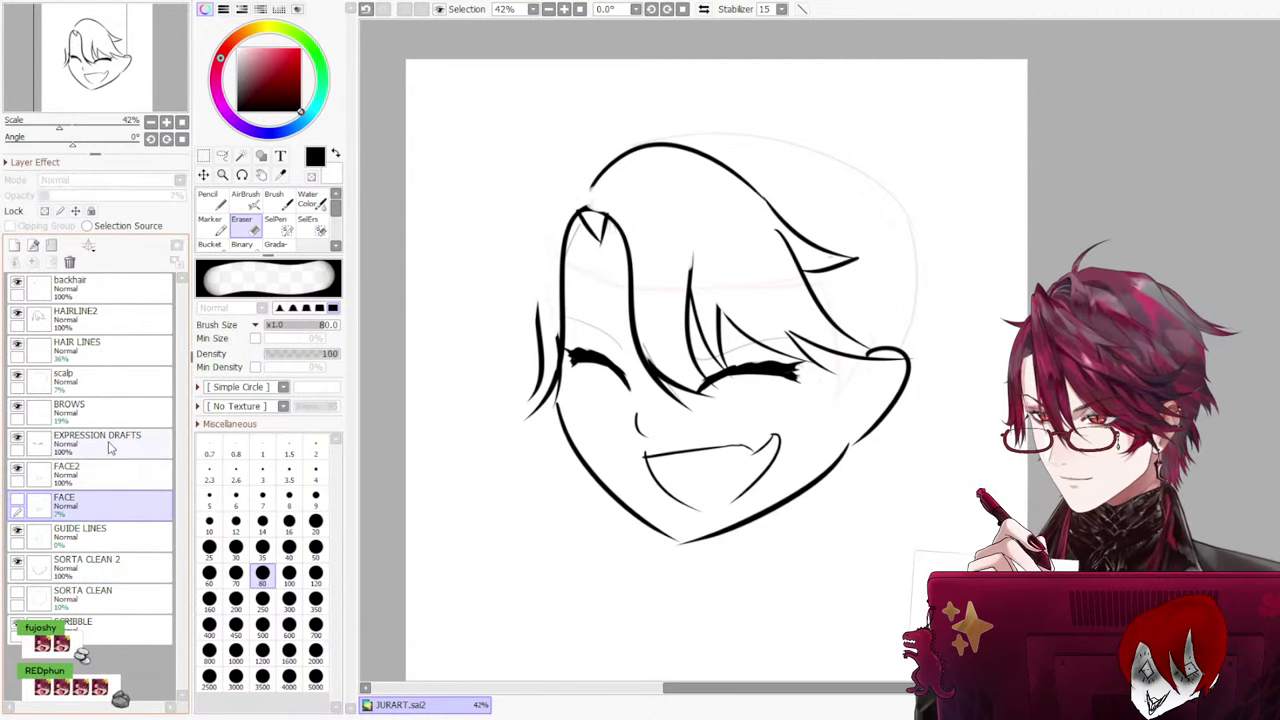
click(110, 384)
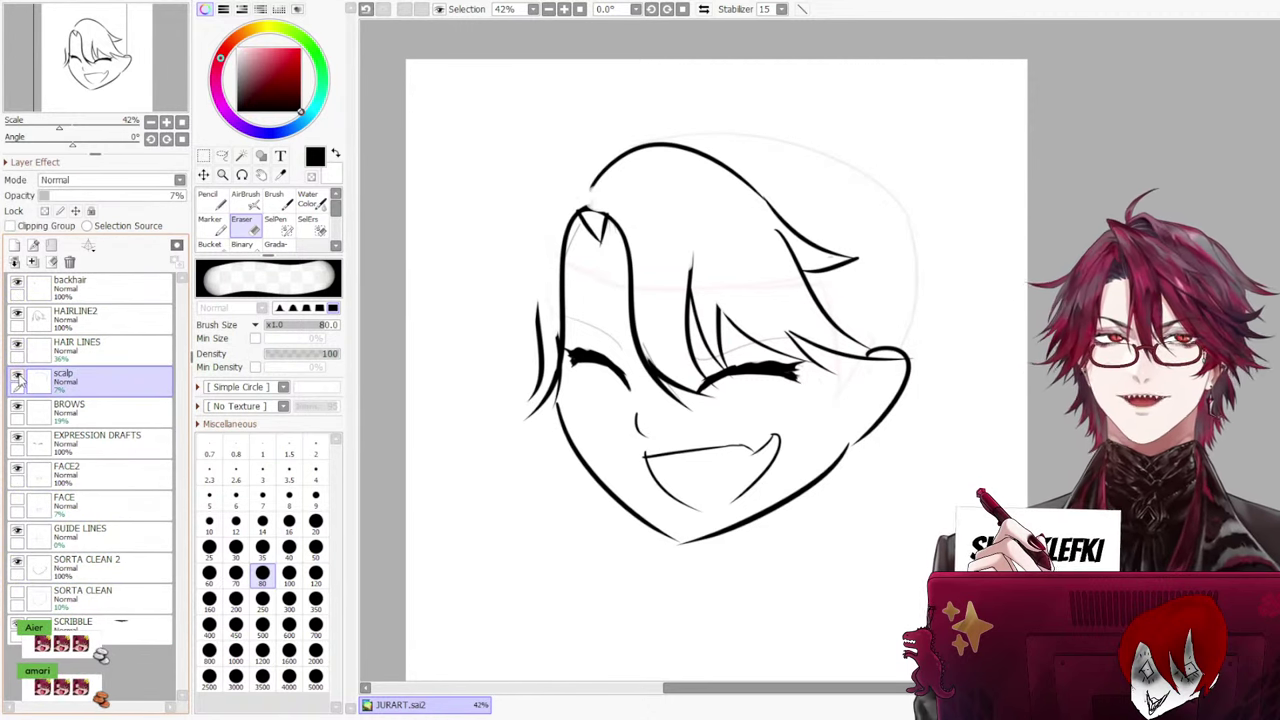
Try an outer hair stroke from the crown along the scalp sketch on the backhair layer with the 35-size Pencil
click(214, 200)
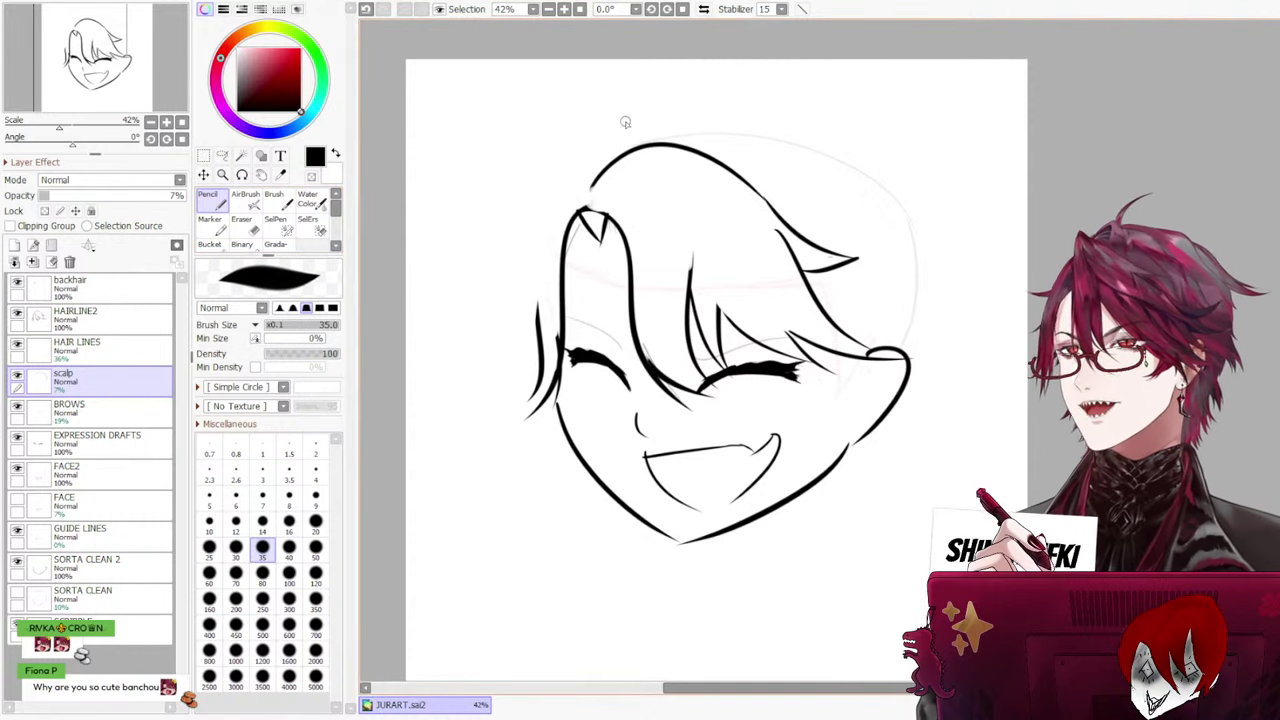
click(120, 288)
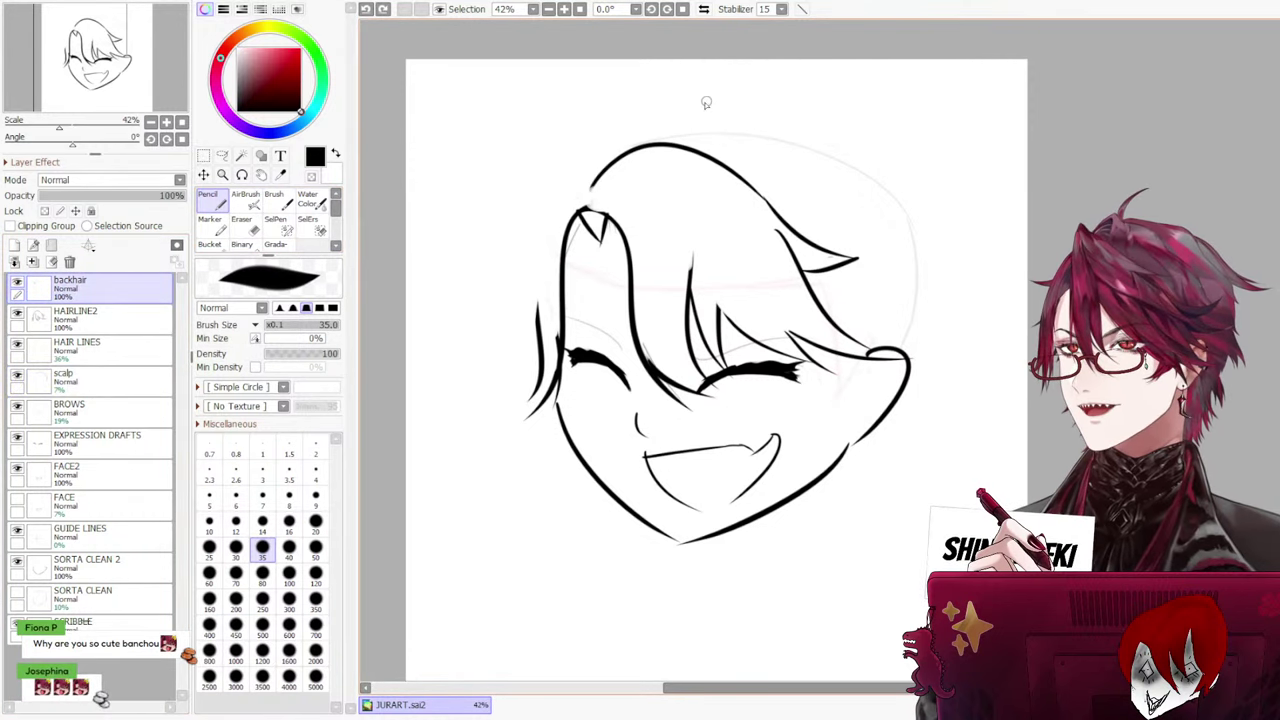
mouse_move(665, 137)
mouse_down()
mouse_move(815, 133)
mouse_move(783, 112)
mouse_move(828, 172)
mouse_move(911, 230)
mouse_up()
key(ctrl+z)
key(ctrl+z)
key(ctrl+z)
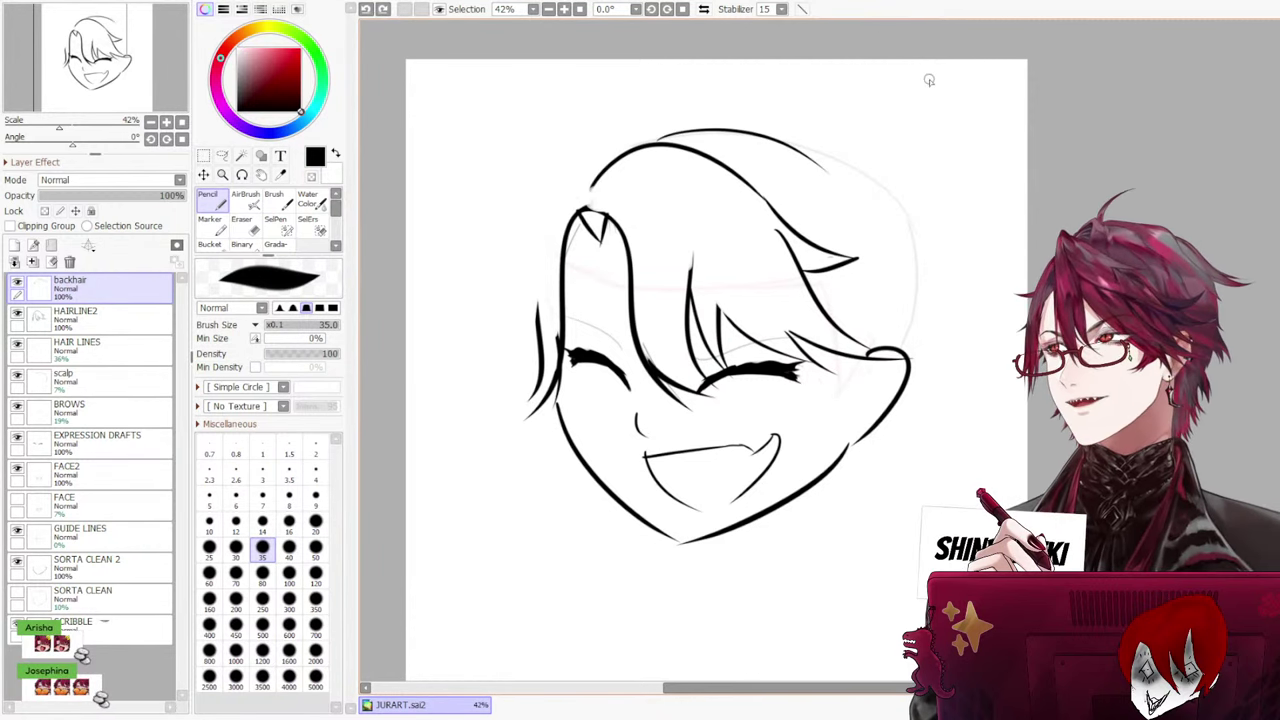
Draw a small pointed hair spike sticking out past the back of the scalp sketch, undoing the unwanted strokes
mouse_move(873, 175)
mouse_down()
mouse_move(978, 199)
mouse_move(891, 214)
mouse_move(935, 239)
mouse_move(767, 117)
mouse_move(956, 225)
mouse_up()
key(ctrl+z)
key(ctrl+z)
key(ctrl+z)
key(ctrl+z)
key(ctrl+z)
Redraw the crown outline just above the scalp sketch in short strokes, undoing the longer attempts toward the spike
mouse_move(672, 138)
mouse_down()
mouse_move(860, 140)
mouse_move(884, 166)
mouse_up()
key(ctrl+z)
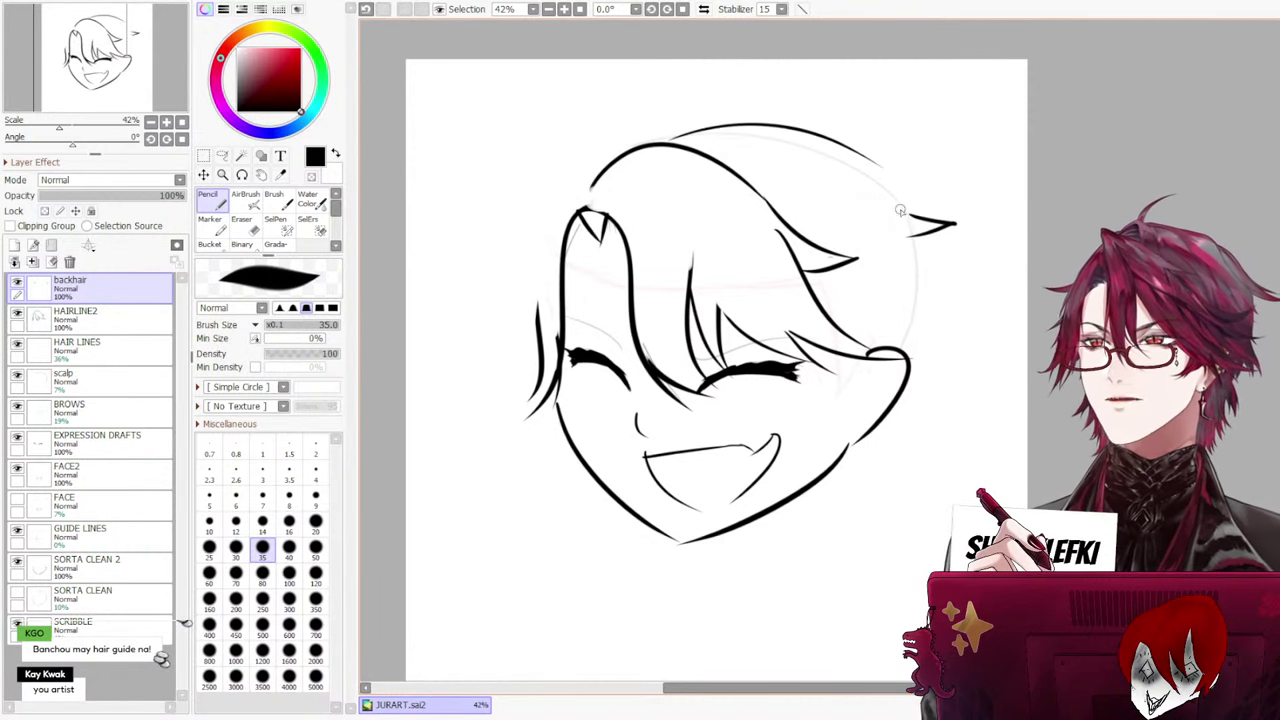
key(ctrl+z)
drag(662, 142, 868, 176)
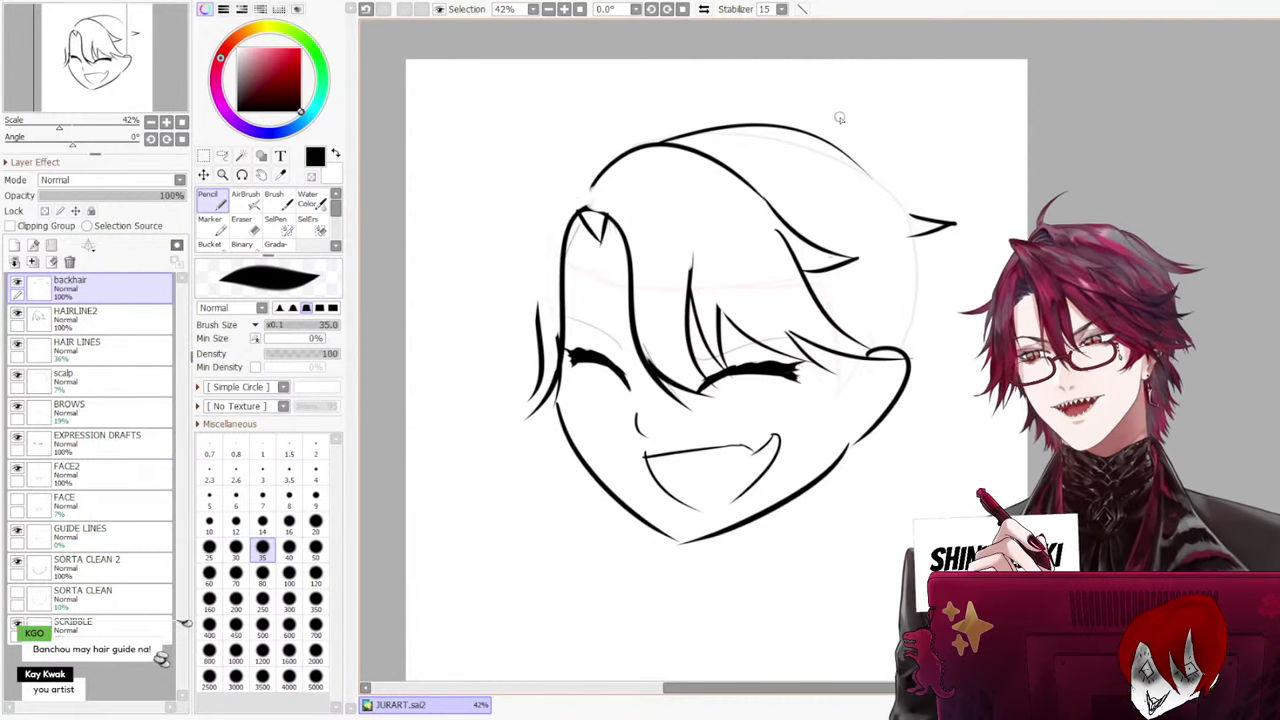
key(ctrl+z)
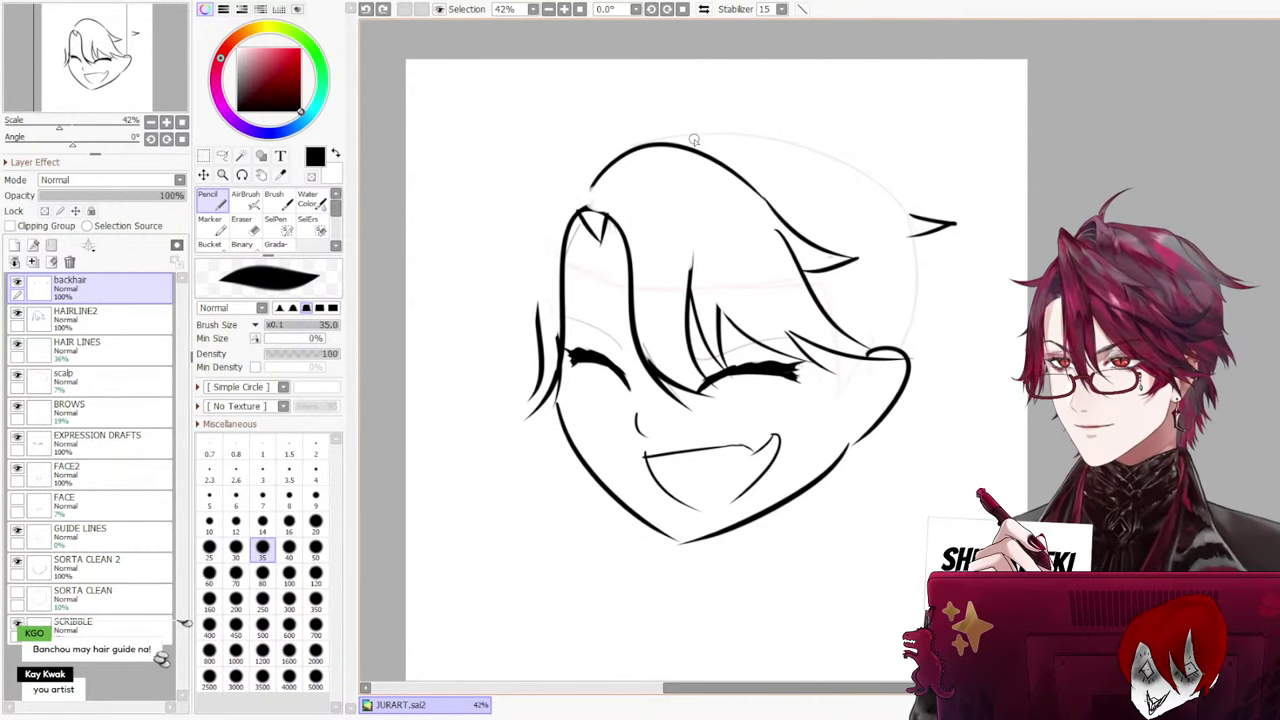
mouse_move(672, 136)
mouse_down()
mouse_move(867, 159)
mouse_move(856, 149)
mouse_move(812, 149)
mouse_move(905, 186)
mouse_up()
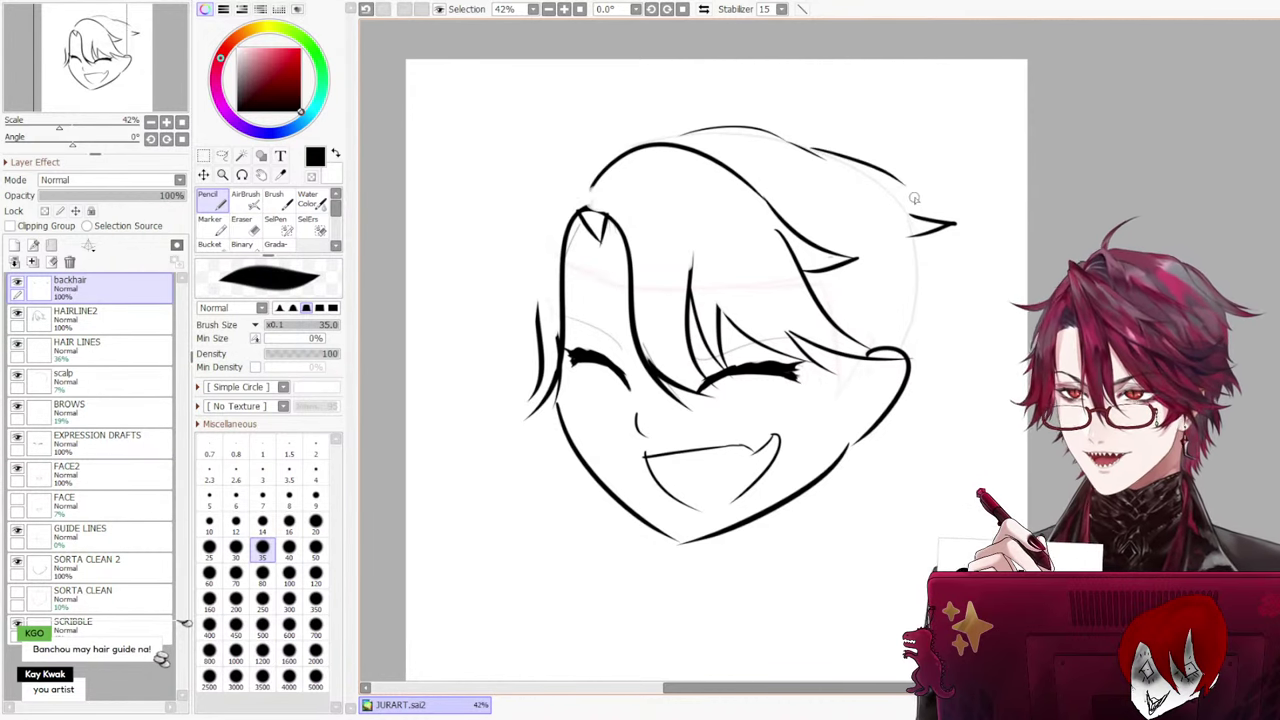
key(ctrl+z)
mouse_move(800, 156)
mouse_down()
mouse_move(912, 220)
mouse_move(900, 272)
mouse_up()
key(ctrl+z)
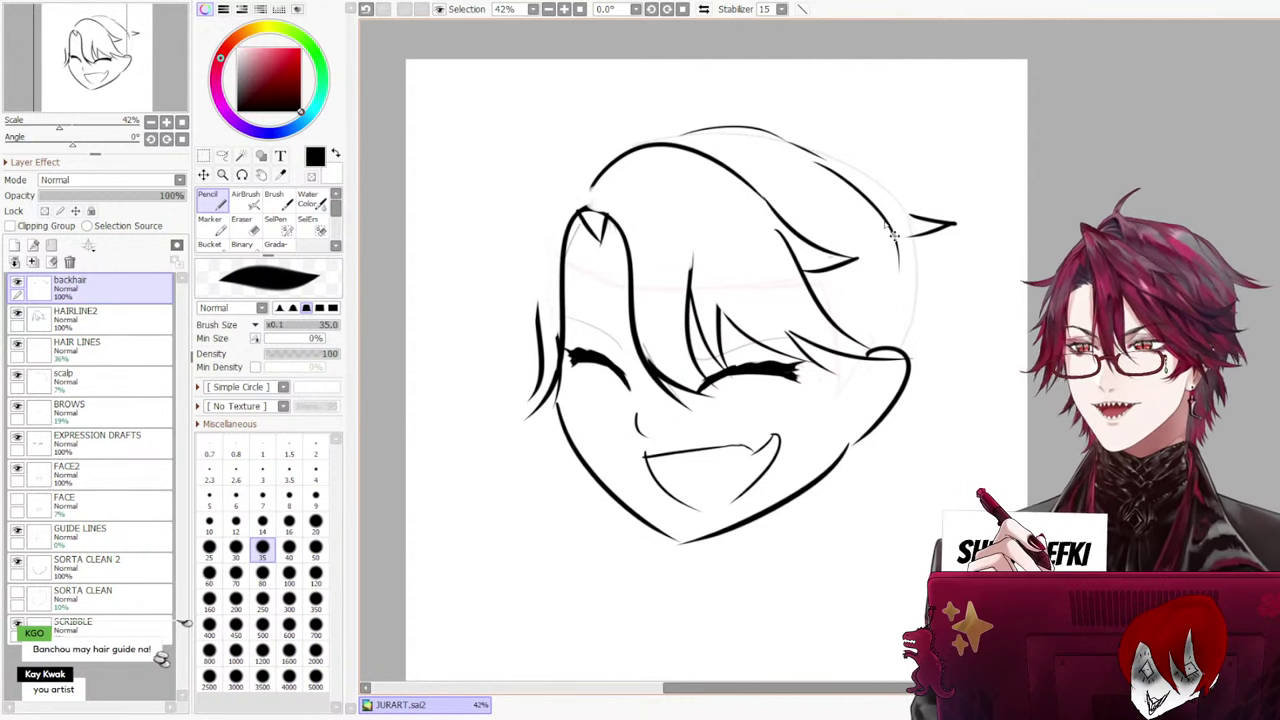
key(ctrl+z)
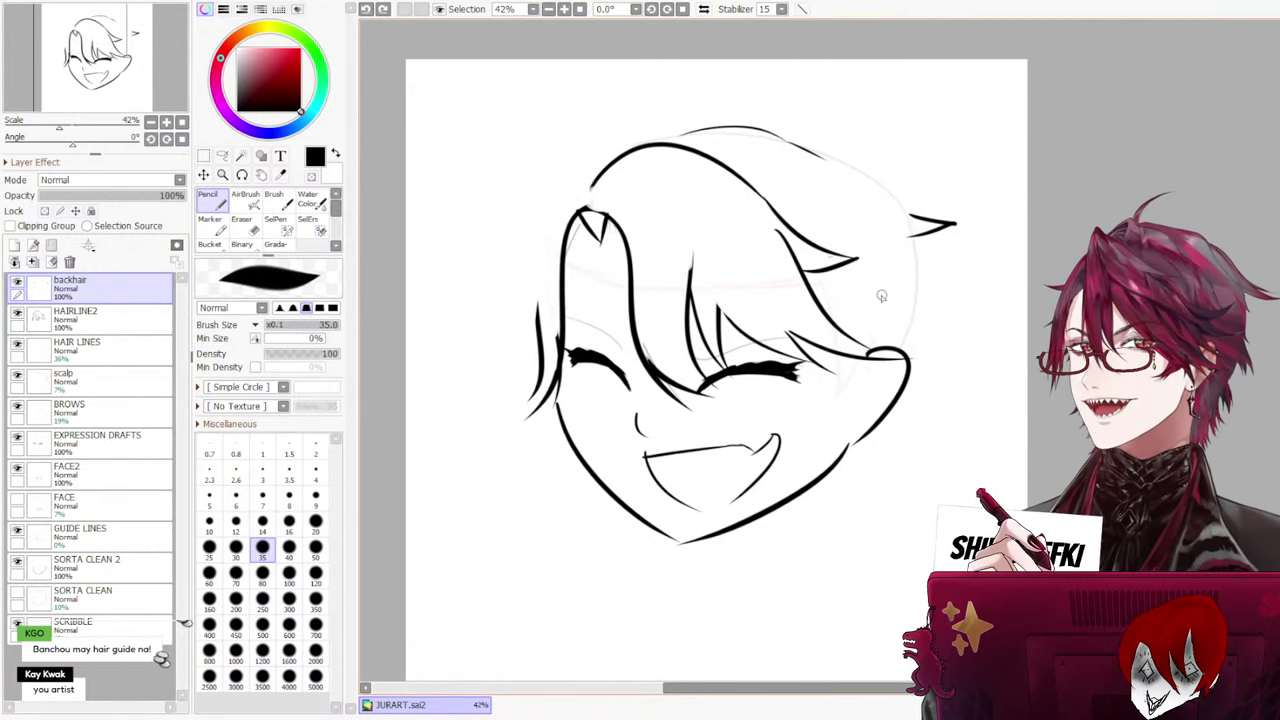
Draw the curved side strands sweeping from the bangs down to the top of the ear, redoing the strokes until they fit
drag(860, 278, 976, 300)
key(ctrl+z)
drag(850, 280, 932, 338)
key(ctrl+z)
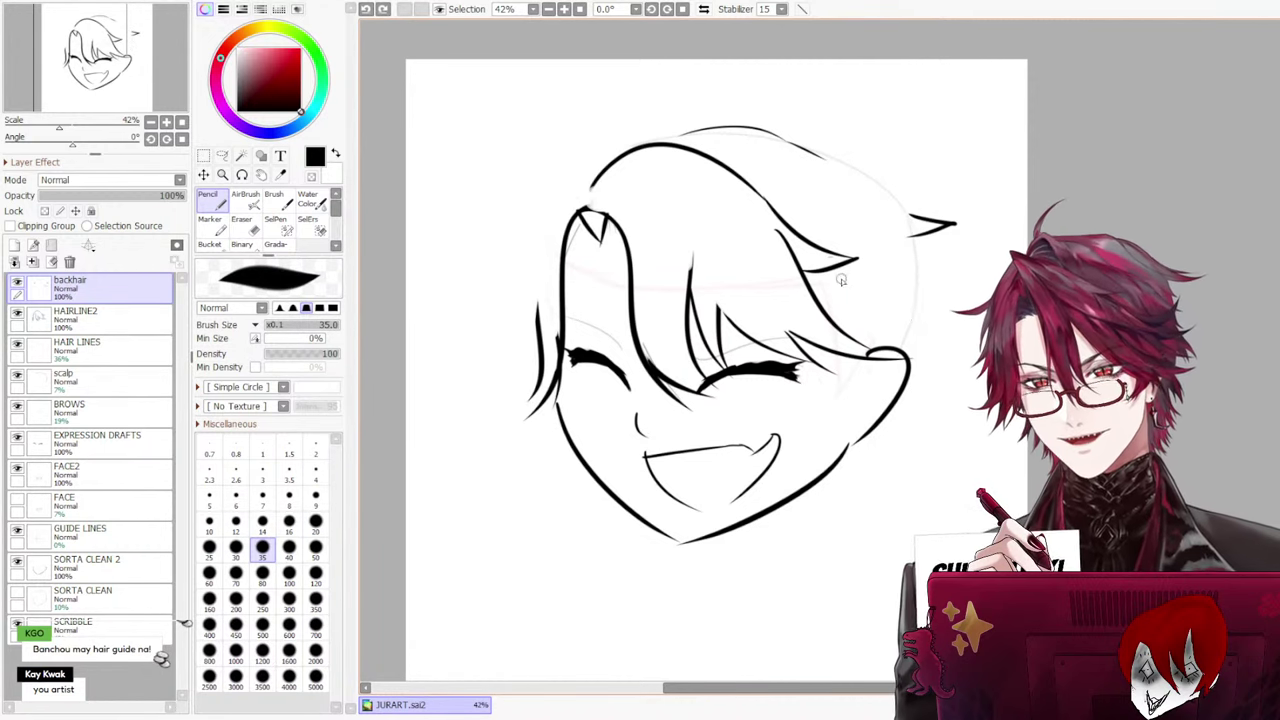
drag(841, 279, 914, 334)
key(ctrl+z)
mouse_move(829, 300)
mouse_down()
mouse_move(905, 336)
mouse_move(901, 346)
mouse_up()
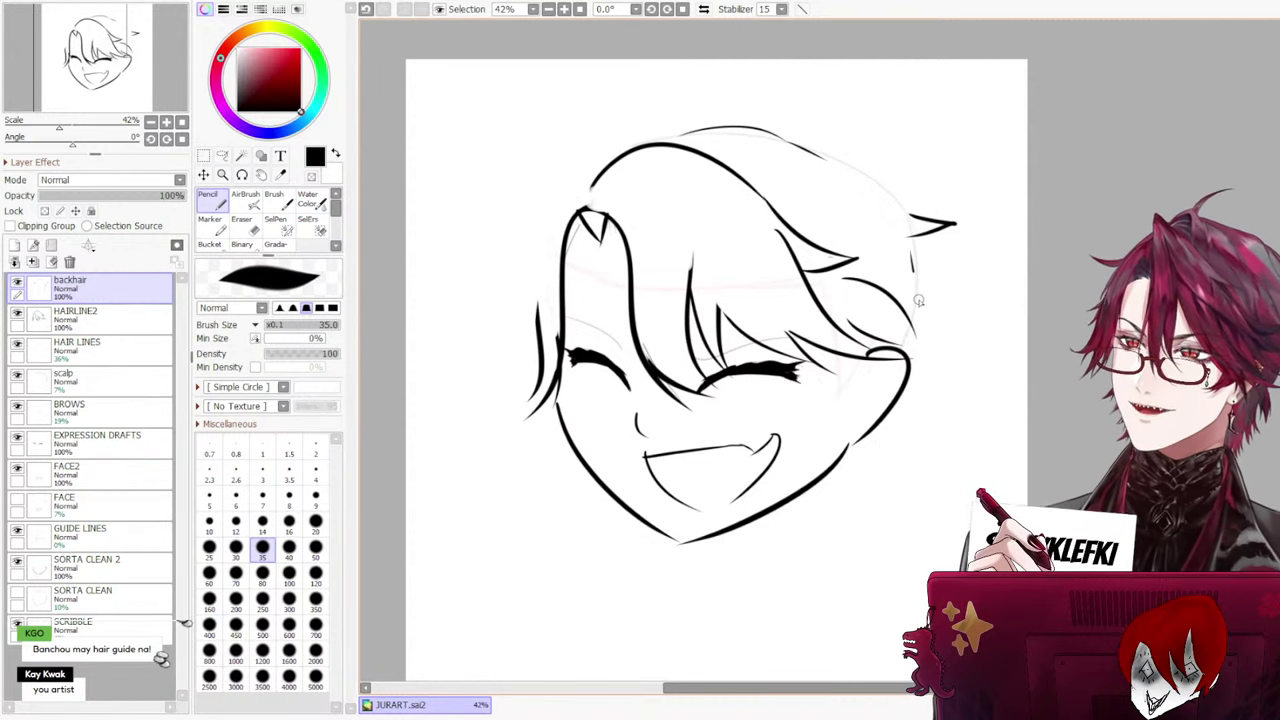
Draw a pointed hair lock hanging just behind the ear, undoing the stray vertical strokes
drag(918, 300, 924, 312)
key(ctrl+z)
drag(914, 252, 940, 396)
key(ctrl+z)
drag(930, 282, 932, 380)
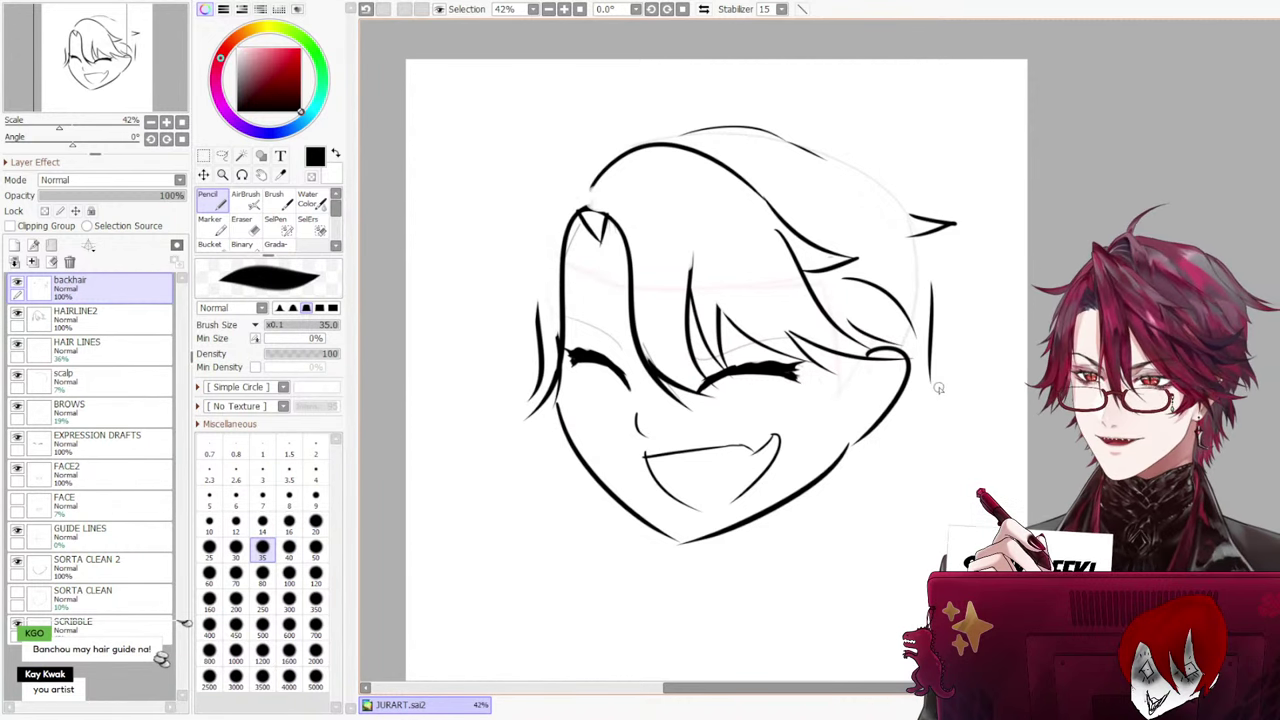
key(ctrl+z)
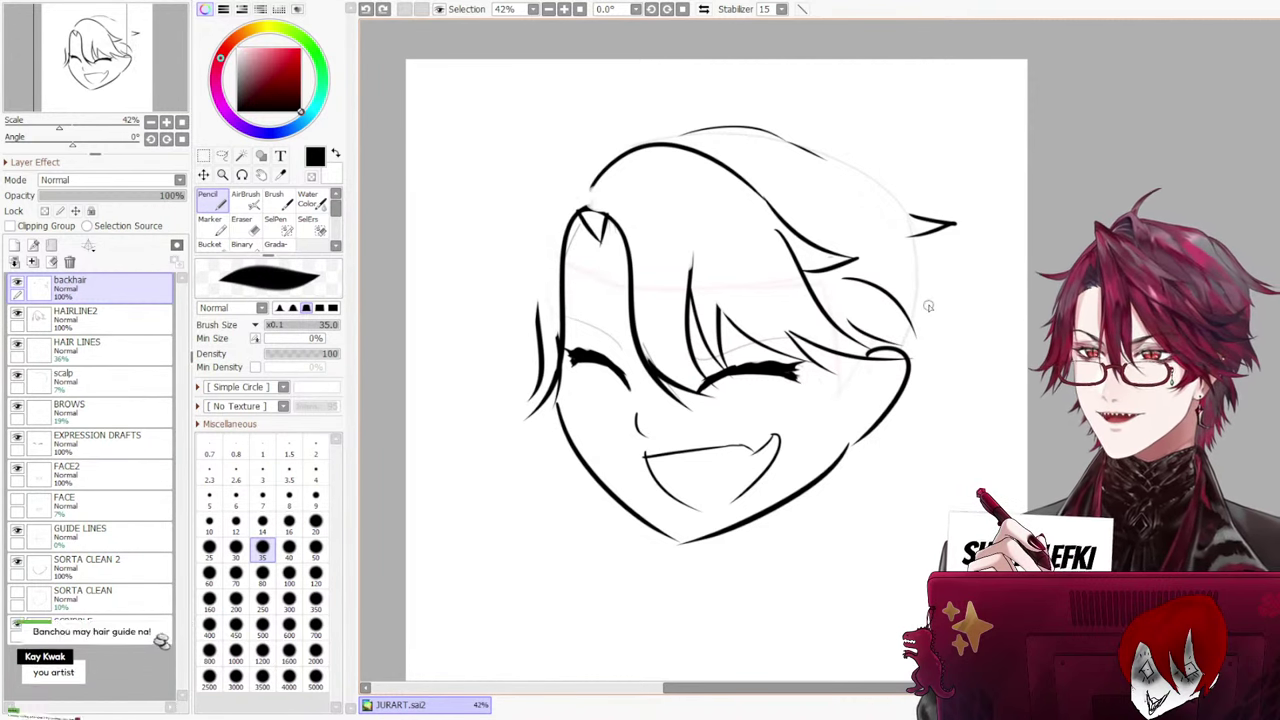
drag(928, 305, 946, 394)
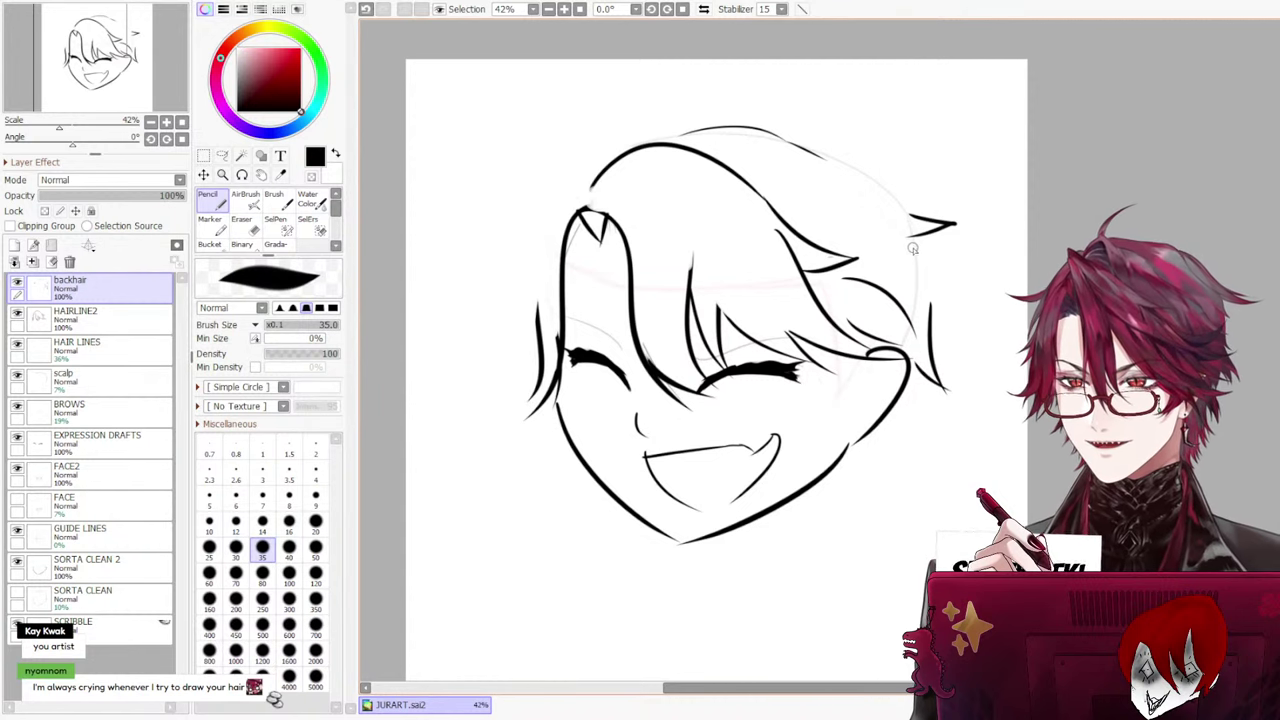
Draw the outer back hair curve from below the spike down to the lock behind the ear
drag(914, 246, 940, 337)
key(ctrl+z)
drag(925, 246, 939, 343)
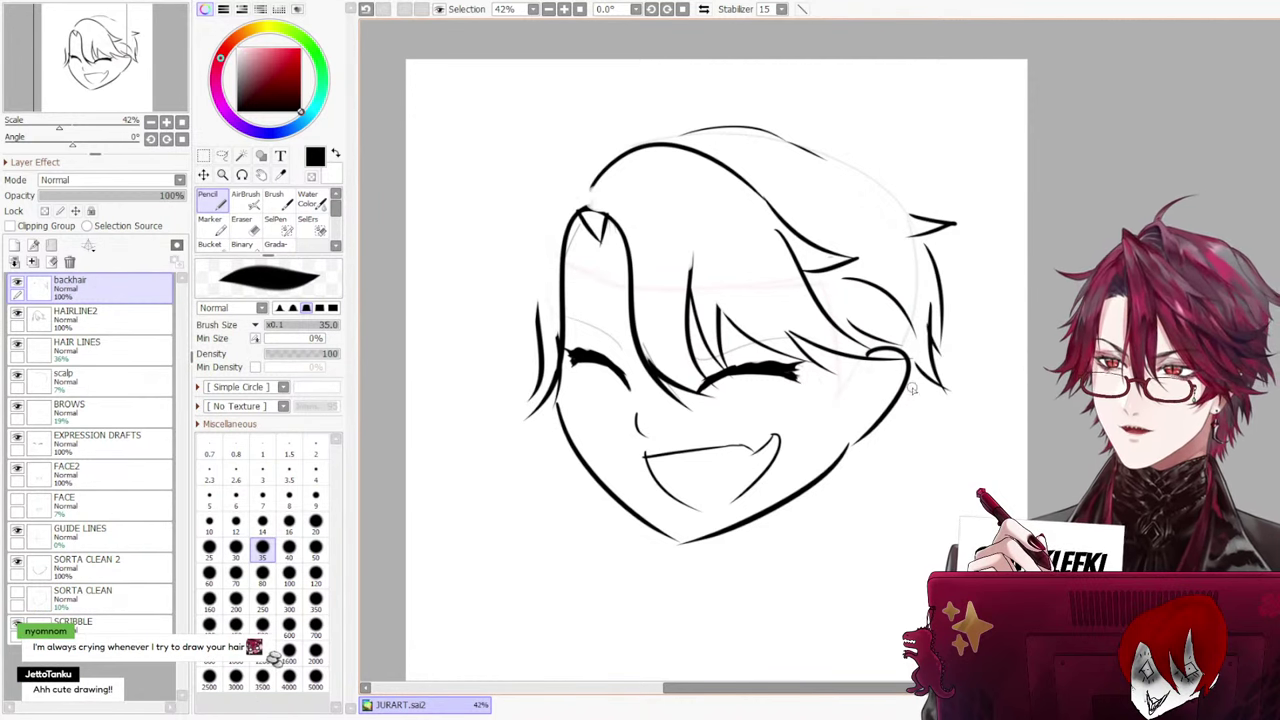
Try long nape strokes from behind the ear down past the jaw, and undo them
drag(910, 372, 882, 488)
key(ctrl+z)
drag(912, 378, 848, 470)
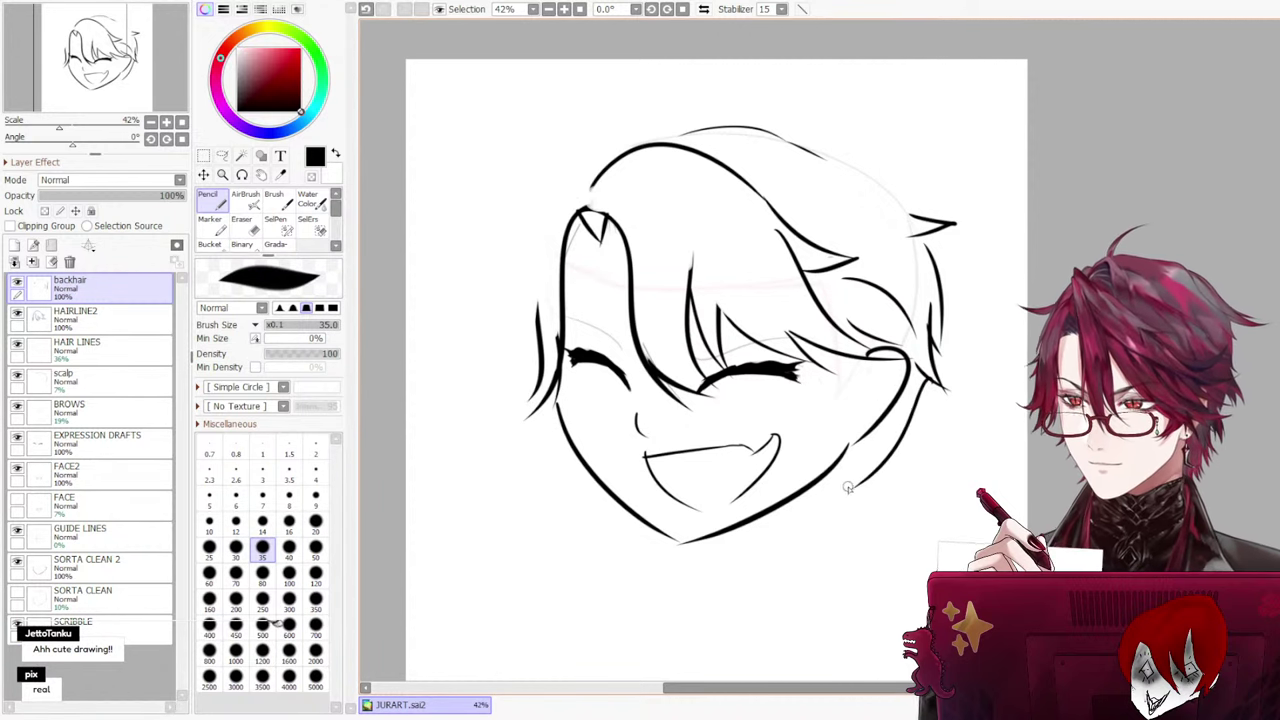
mouse_move(913, 378)
mouse_down()
mouse_move(919, 428)
mouse_move(870, 530)
mouse_up()
key(ctrl+z)
key(ctrl+z)
Draw short pointed nape locks below the ear, linked up to the lock behind it
drag(903, 423, 895, 480)
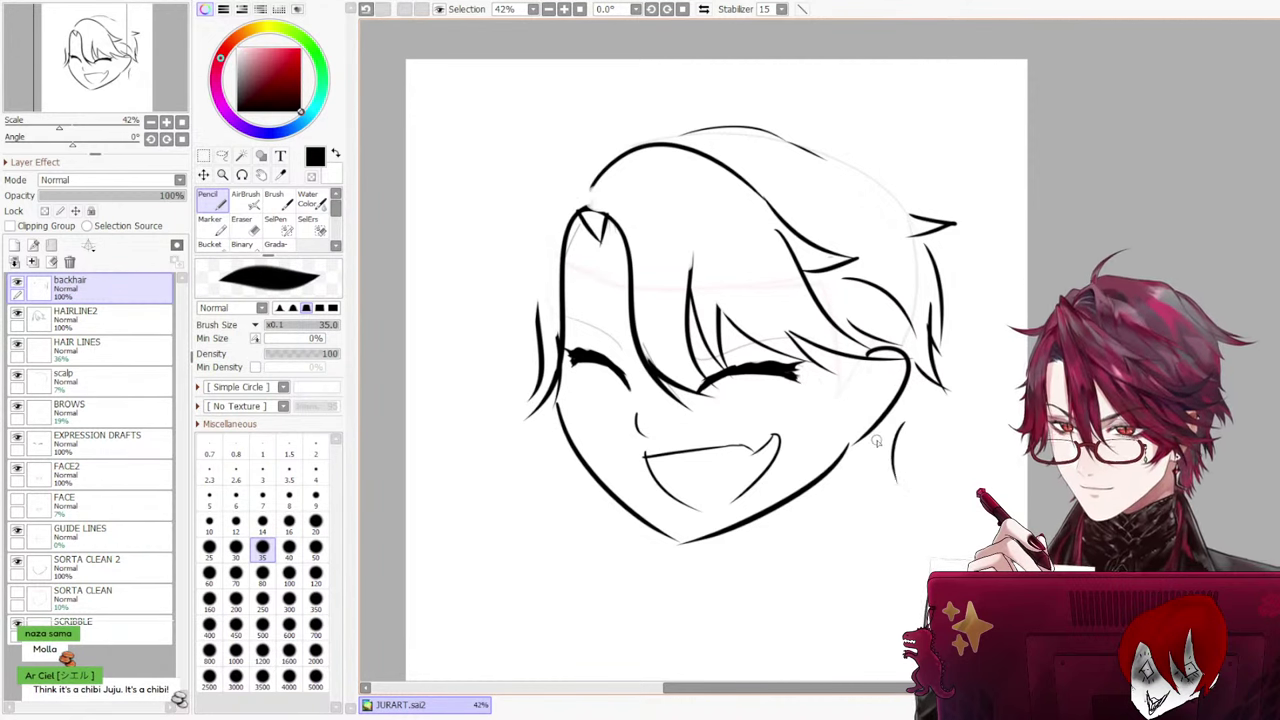
drag(935, 424, 925, 455)
key(ctrl+z)
mouse_move(923, 376)
mouse_down()
mouse_move(916, 450)
mouse_move(853, 503)
mouse_up()
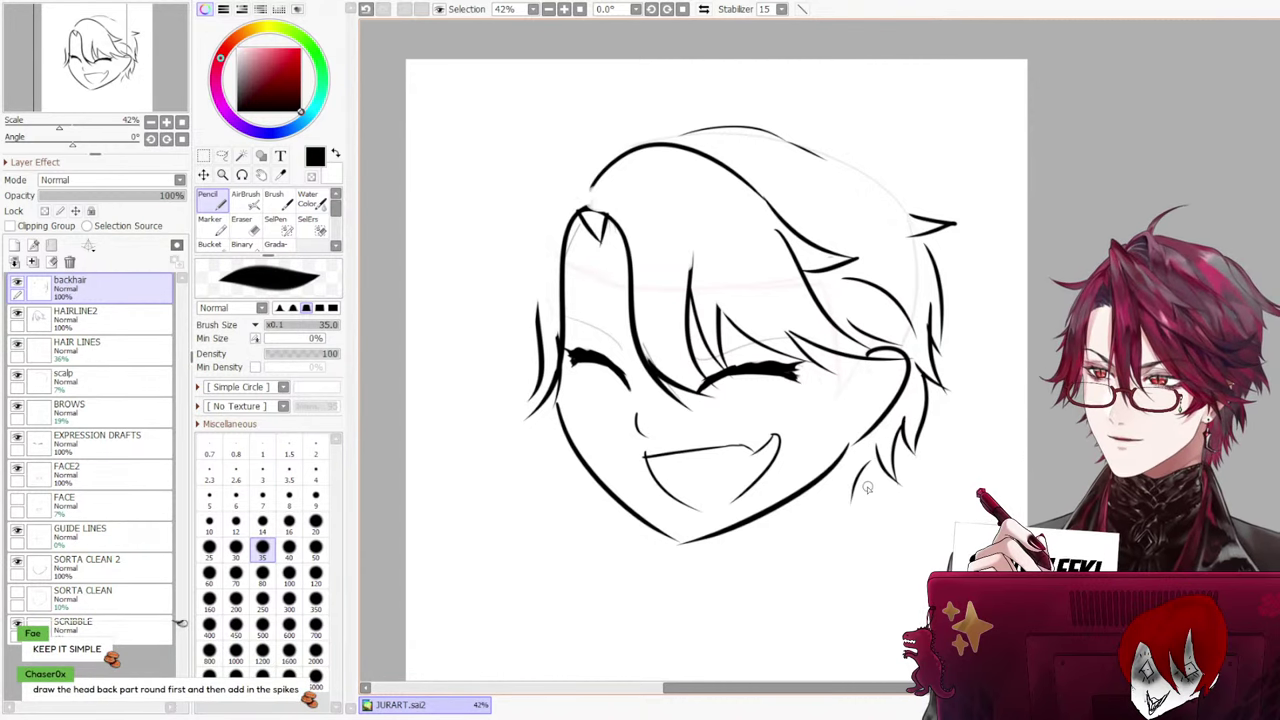
Redraw the innermost nape lock against the jaw, and trim the overlapping lines behind the ear with the 80-size Eraser
key(ctrl+z)
mouse_move(869, 443)
mouse_down()
mouse_move(874, 481)
mouse_move(851, 449)
mouse_move(838, 458)
mouse_move(863, 503)
mouse_up()
key(ctrl+z)
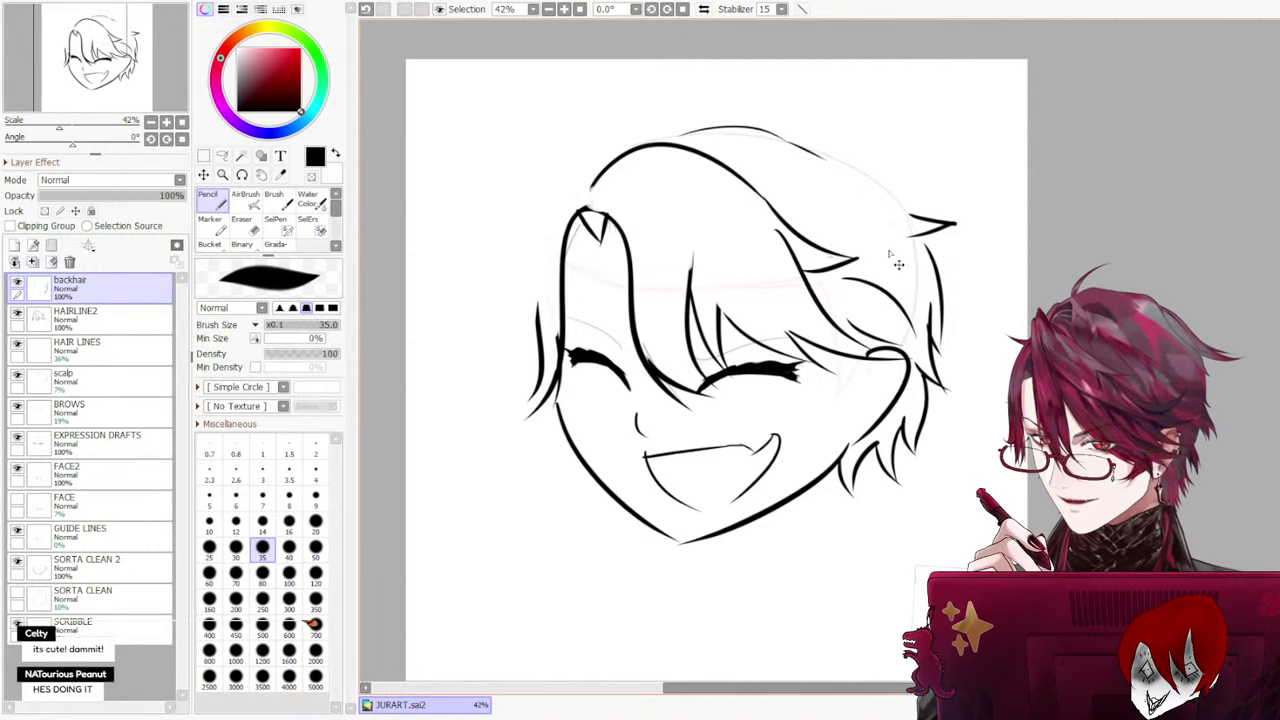
key(ctrl+z)
drag(850, 448, 842, 494)
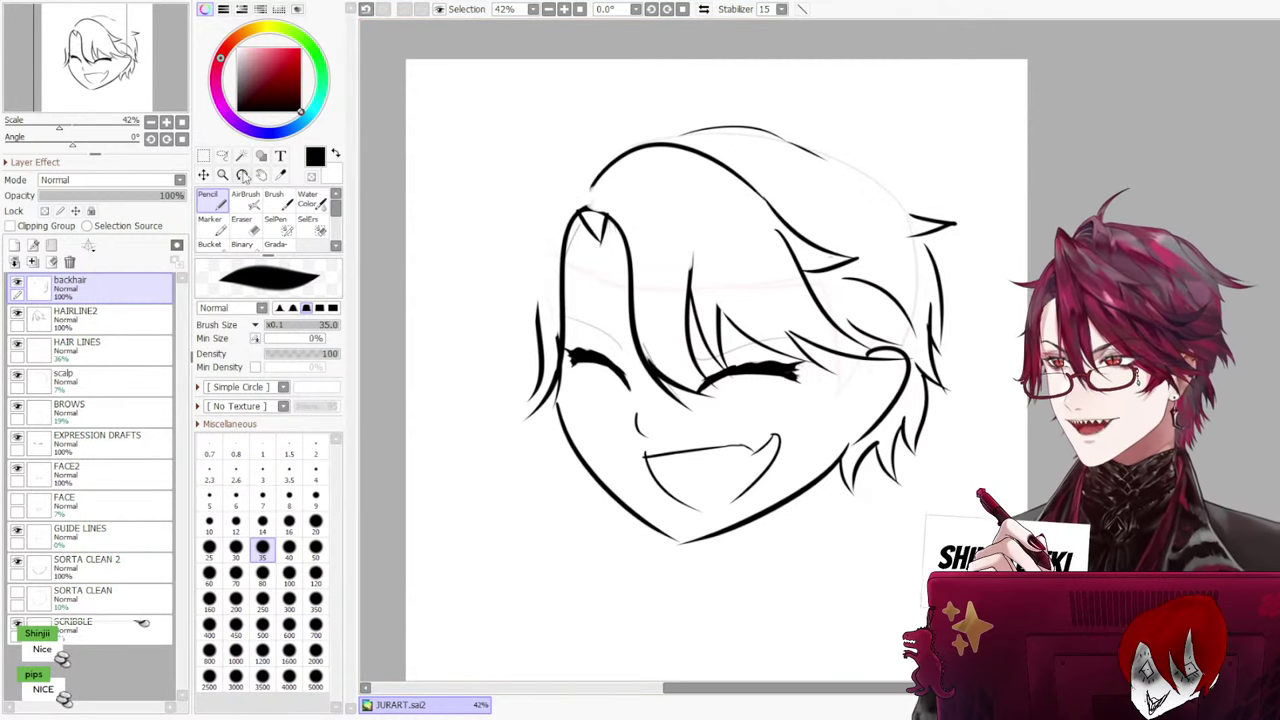
click(241, 222)
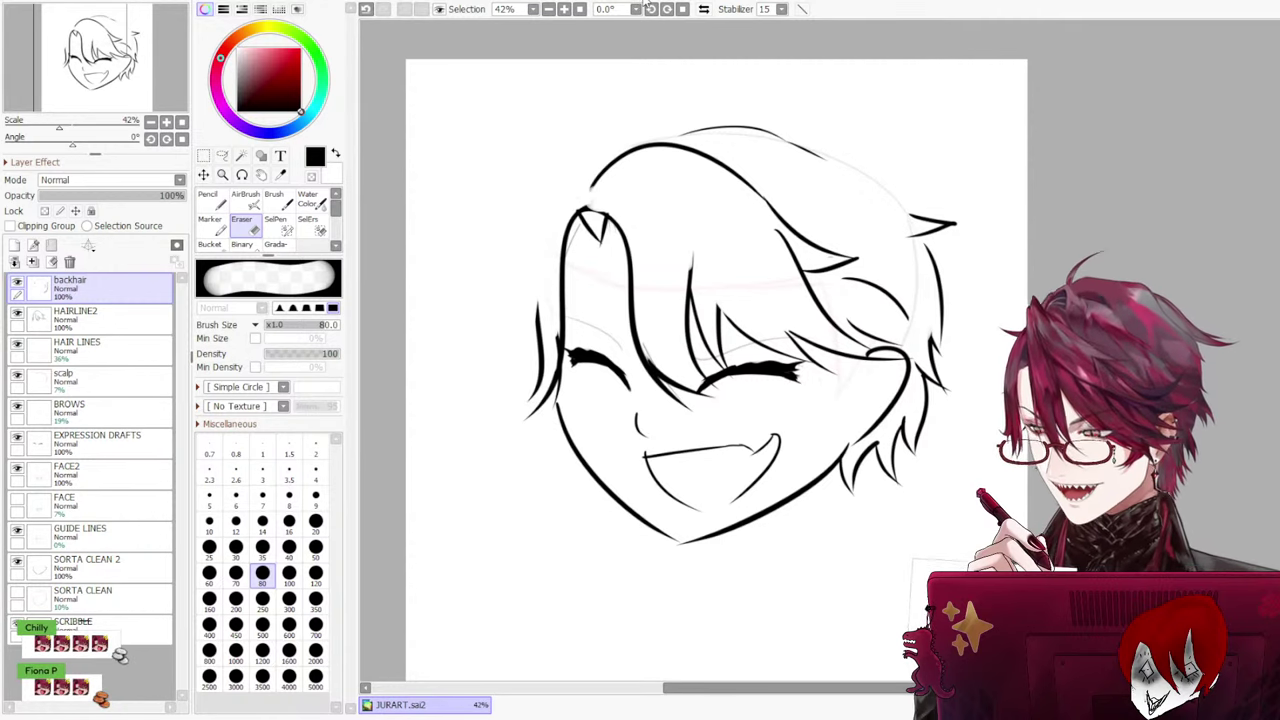
Raise the BROWS layer's opacity to 100%
click(100, 410)
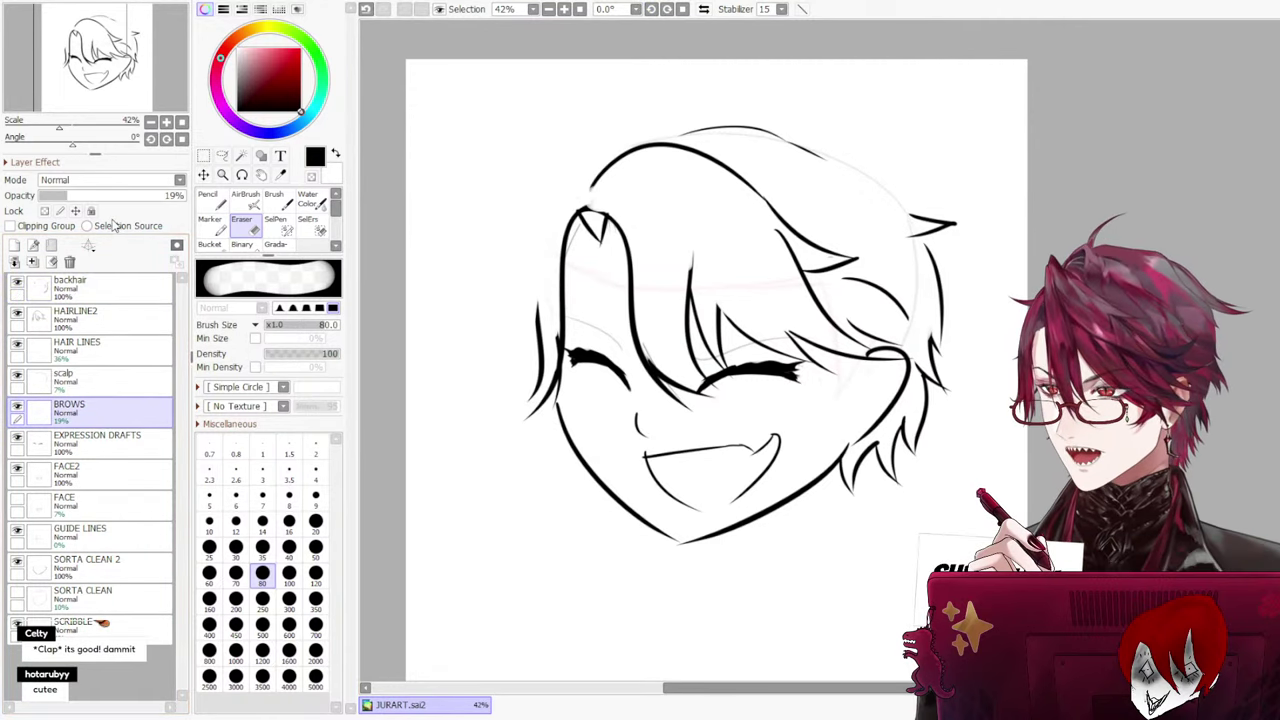
drag(114, 195, 186, 195)
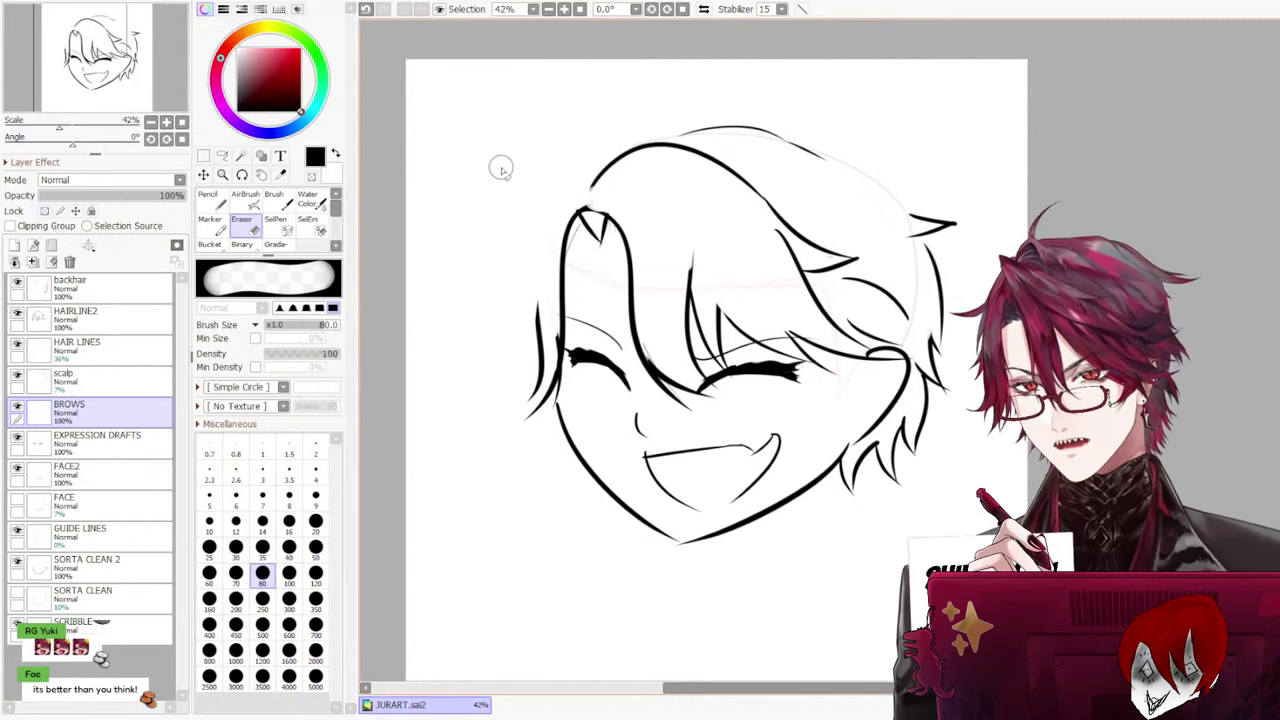
Toggle the HAIRLINE2 layer's visibility to compare the head without bangs, leave it hidden, and select the HAIR LINES layer
click(124, 315)
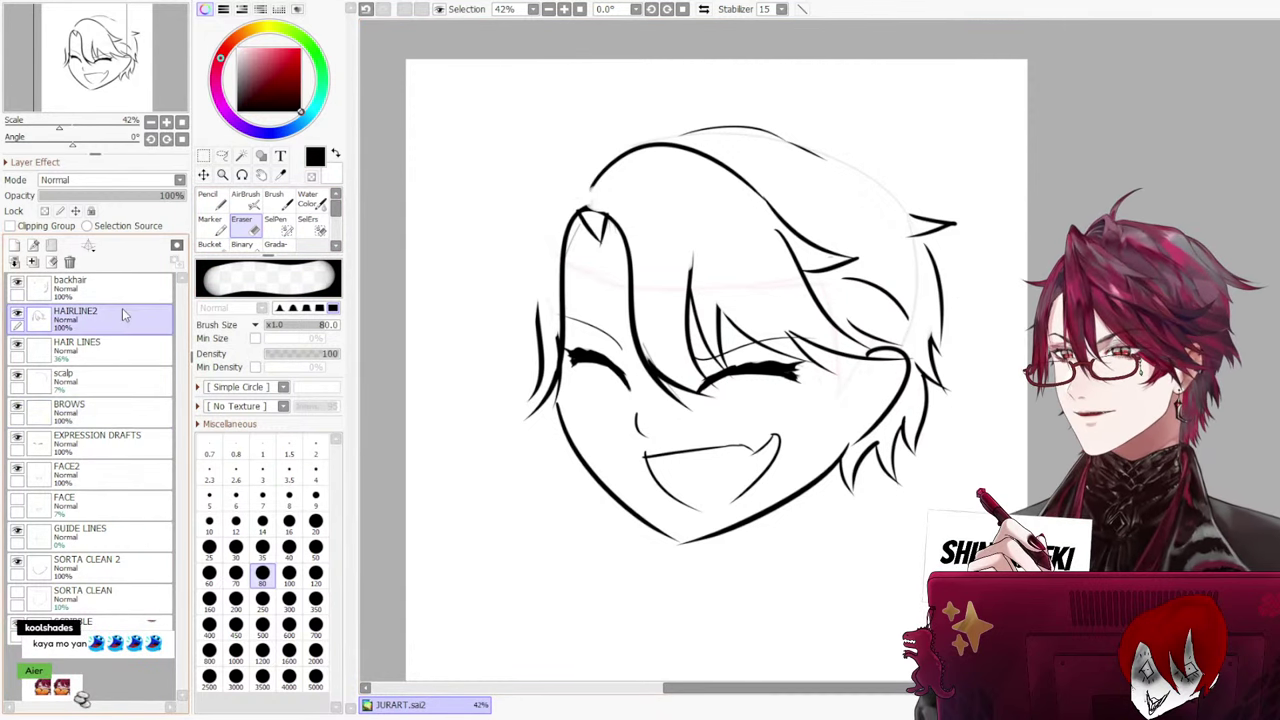
click(17, 317)
click(17, 317)
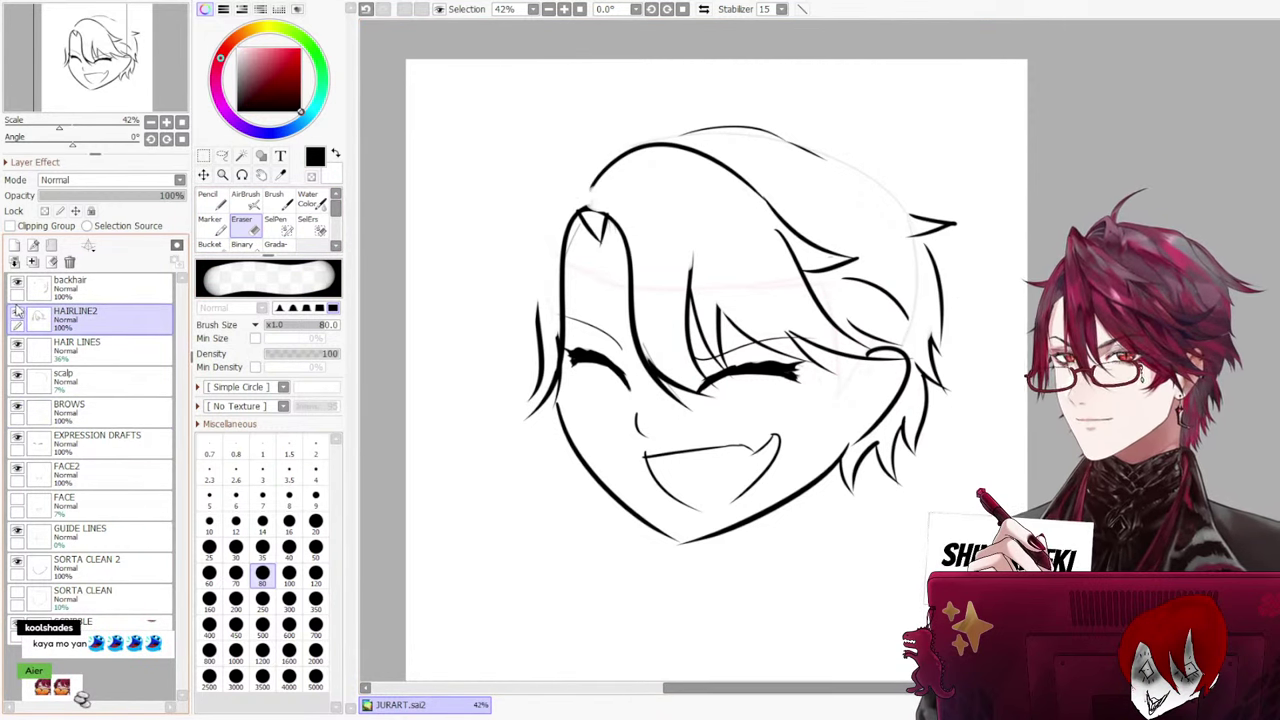
click(17, 317)
click(17, 317)
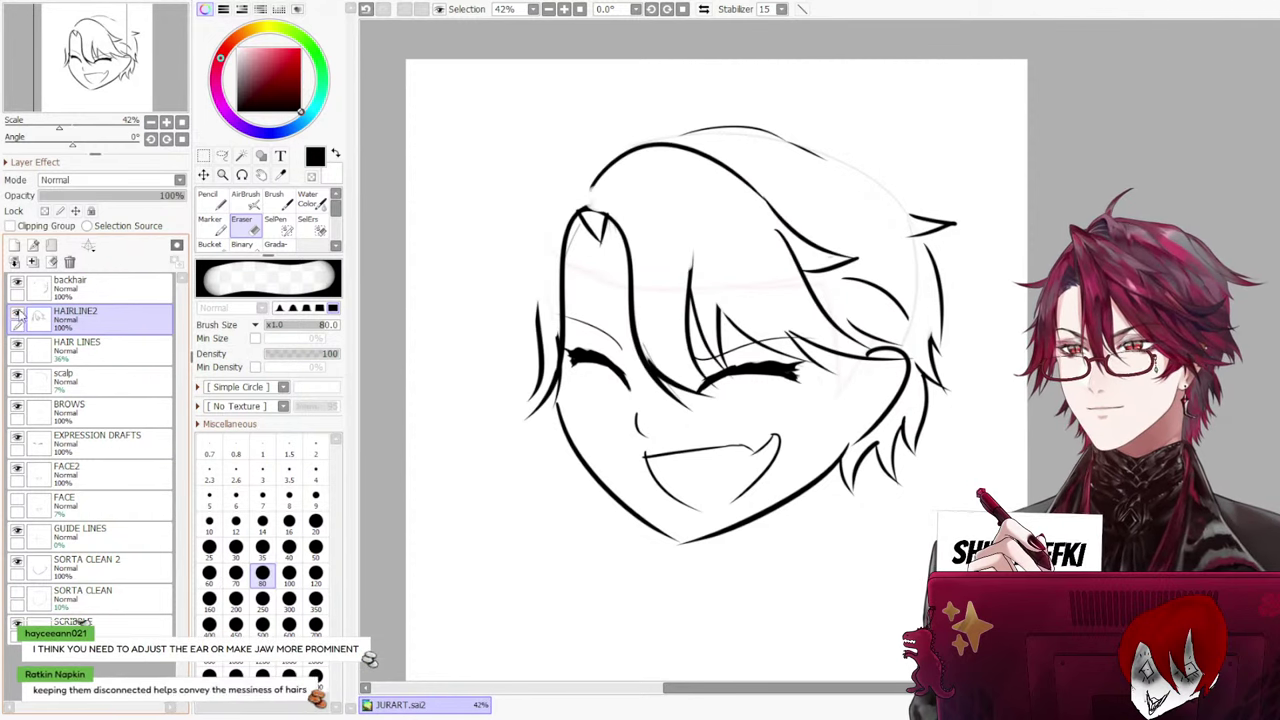
click(17, 317)
click(95, 347)
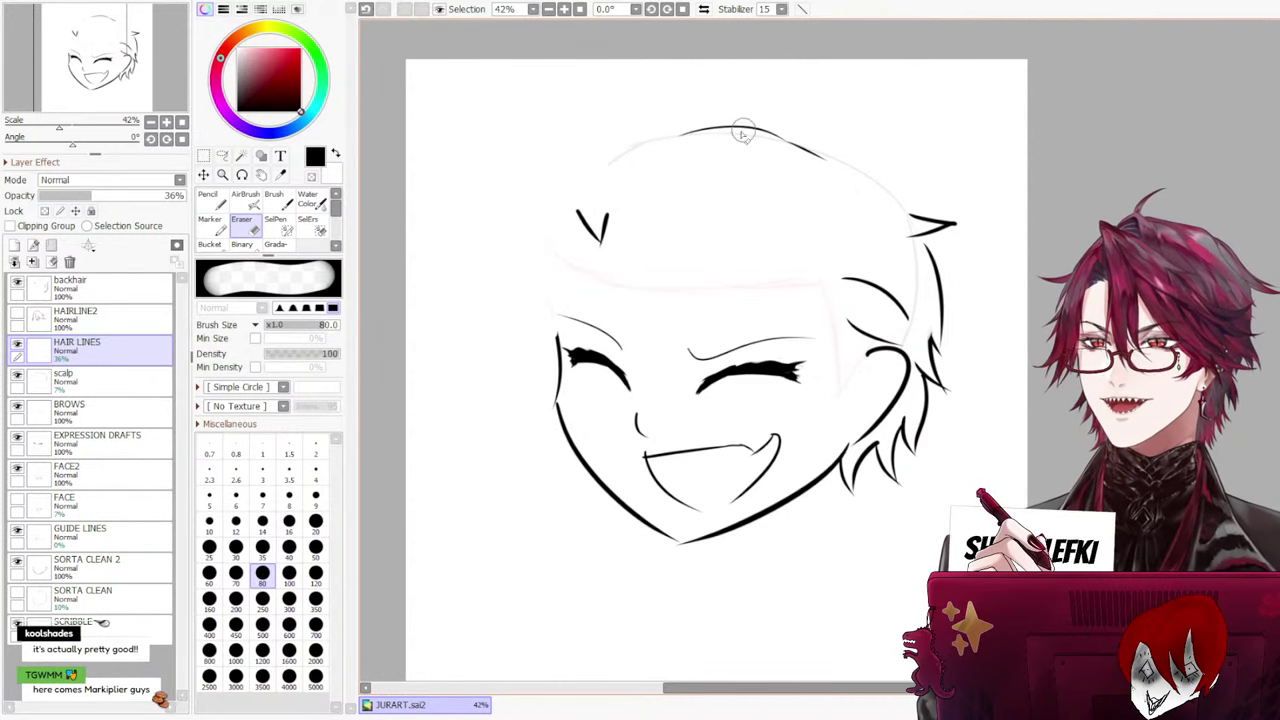
Show the HAIRLINE2 layer again and make it the active layer, checking which strokes it holds
click(17, 316)
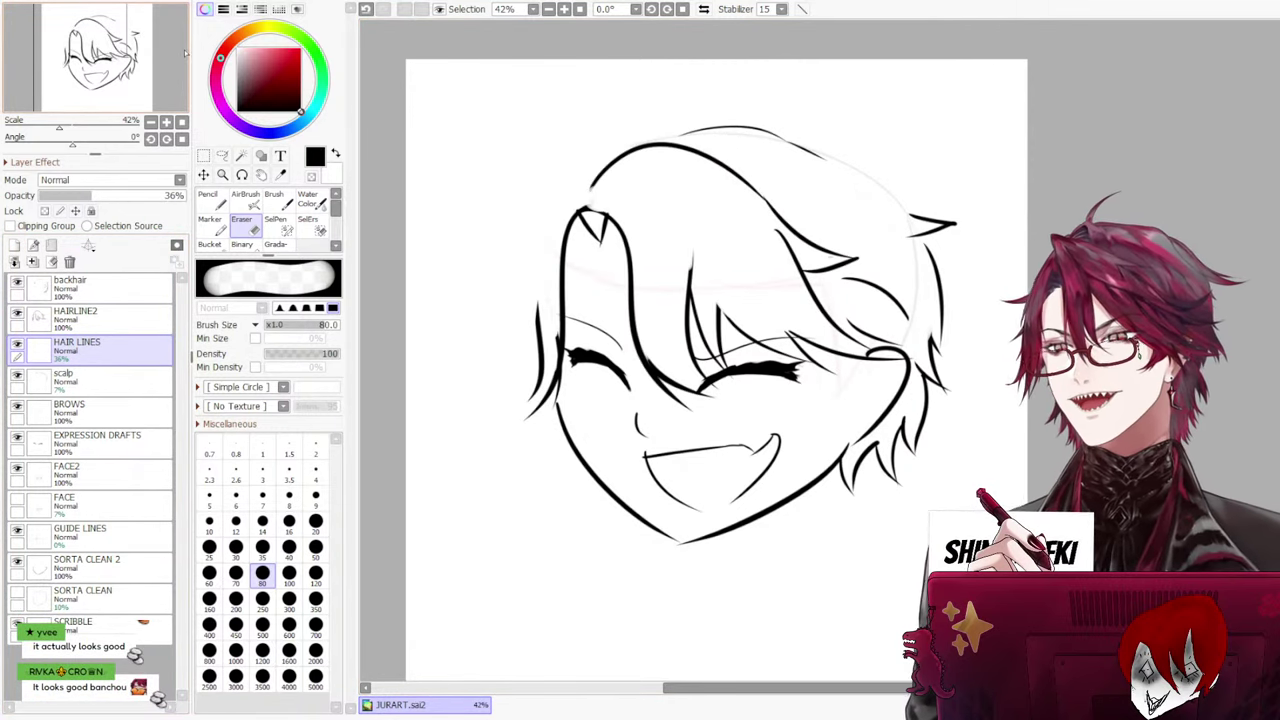
click(104, 316)
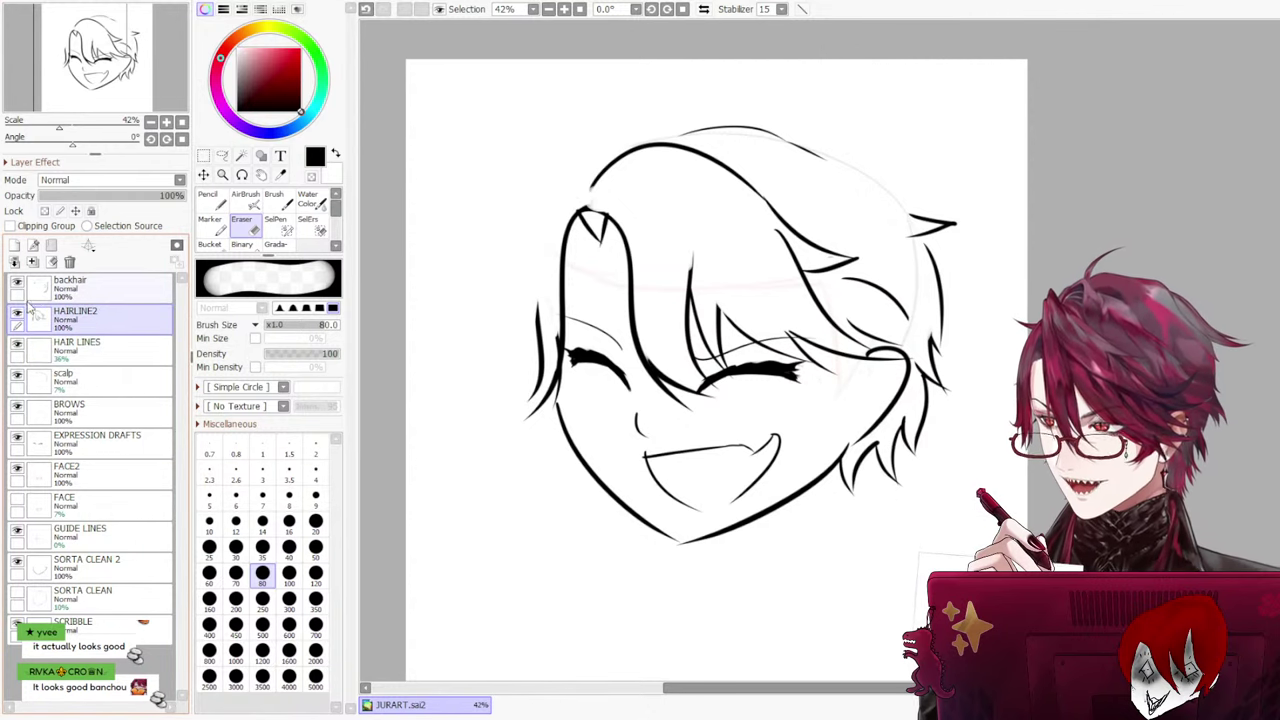
click(17, 314)
click(17, 314)
key(ctrl+t)
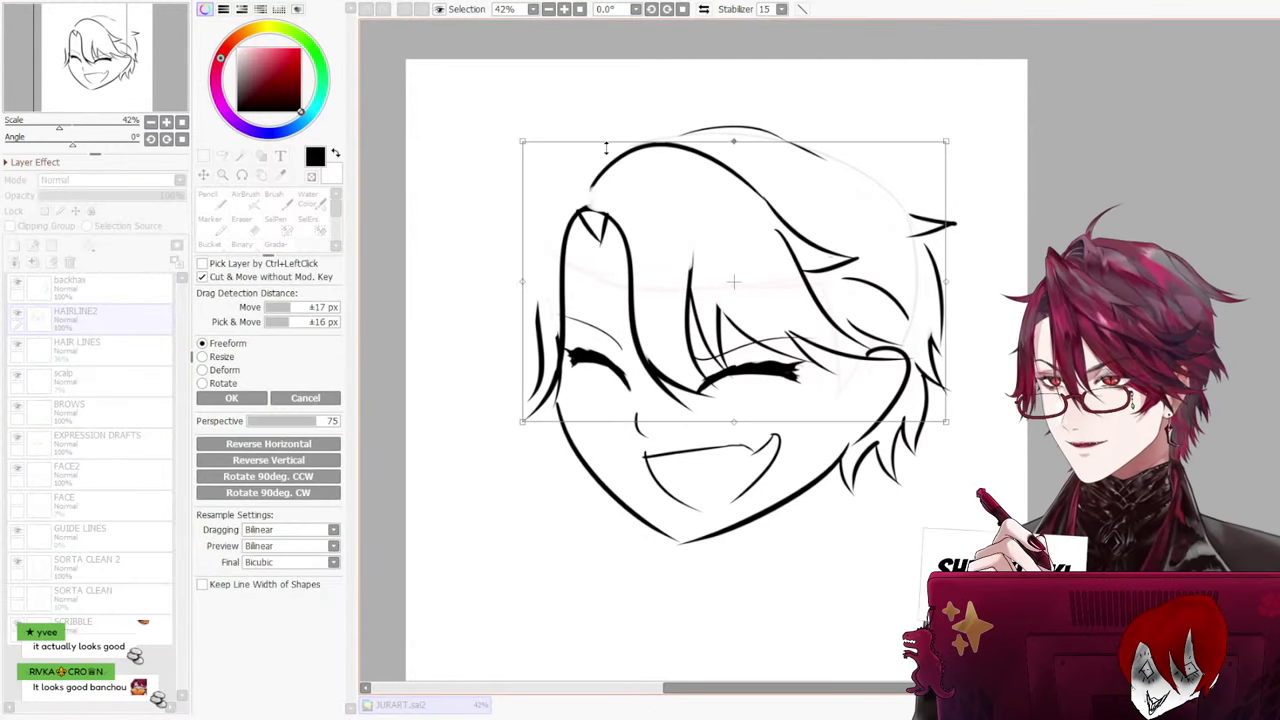
drag(570, 143, 583, 105)
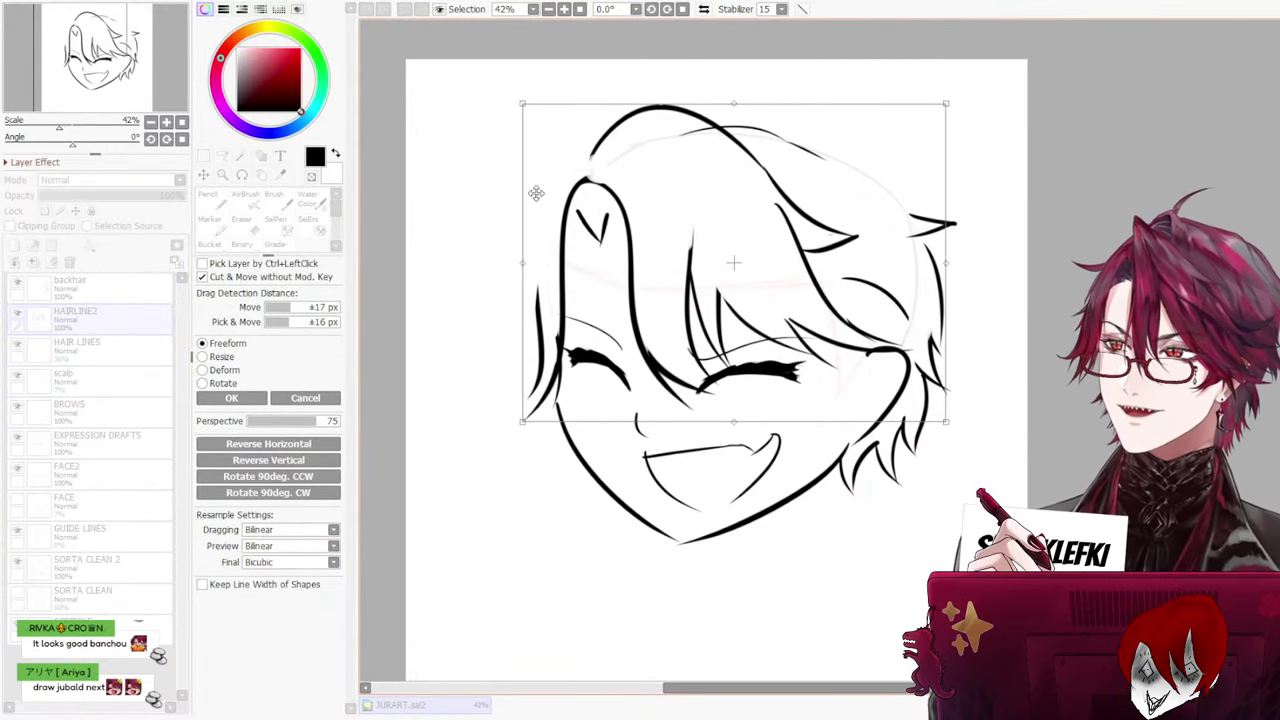
drag(695, 231, 705, 252)
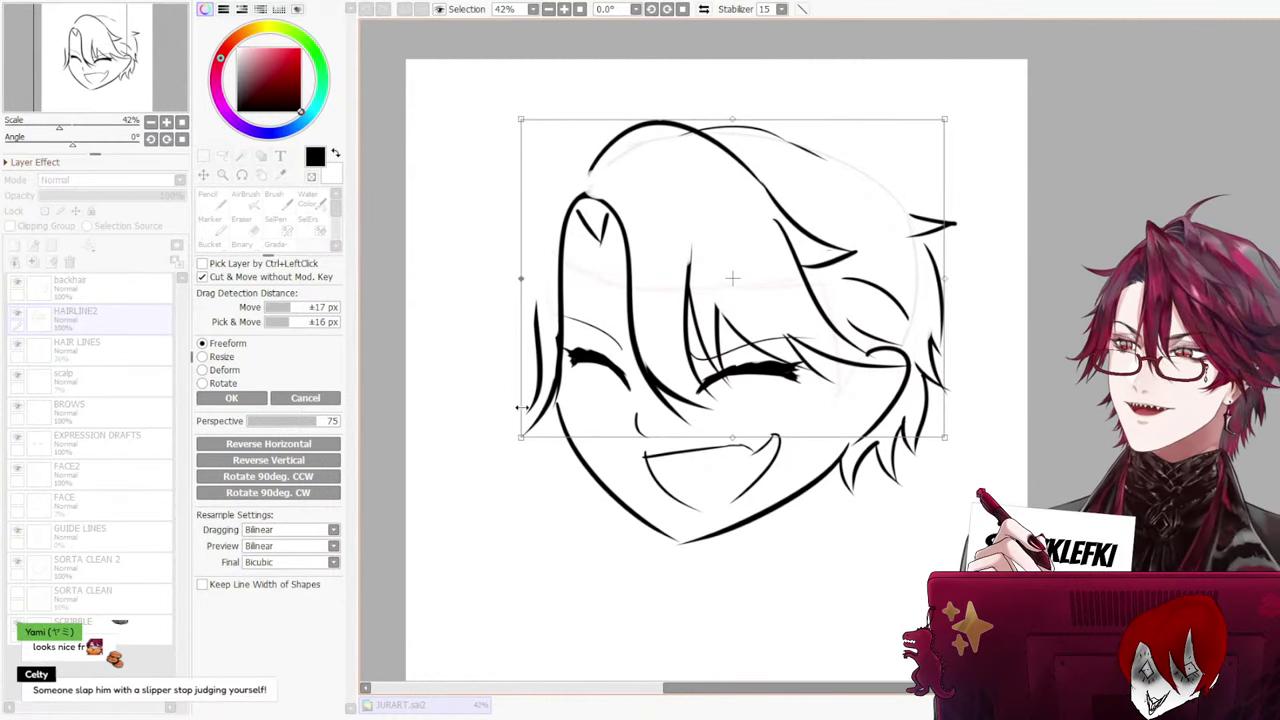
mouse_move(539, 443)
mouse_down()
mouse_move(555, 438)
mouse_move(546, 407)
mouse_move(530, 421)
mouse_up()
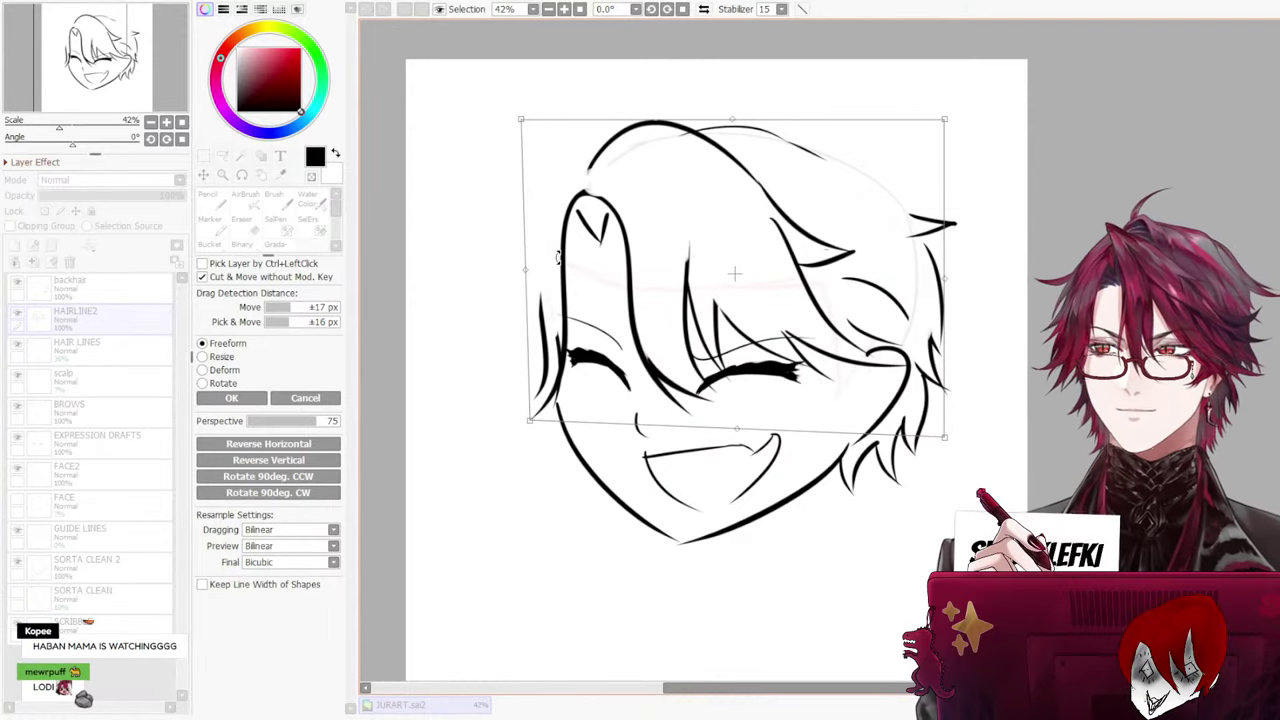
drag(958, 131, 997, 129)
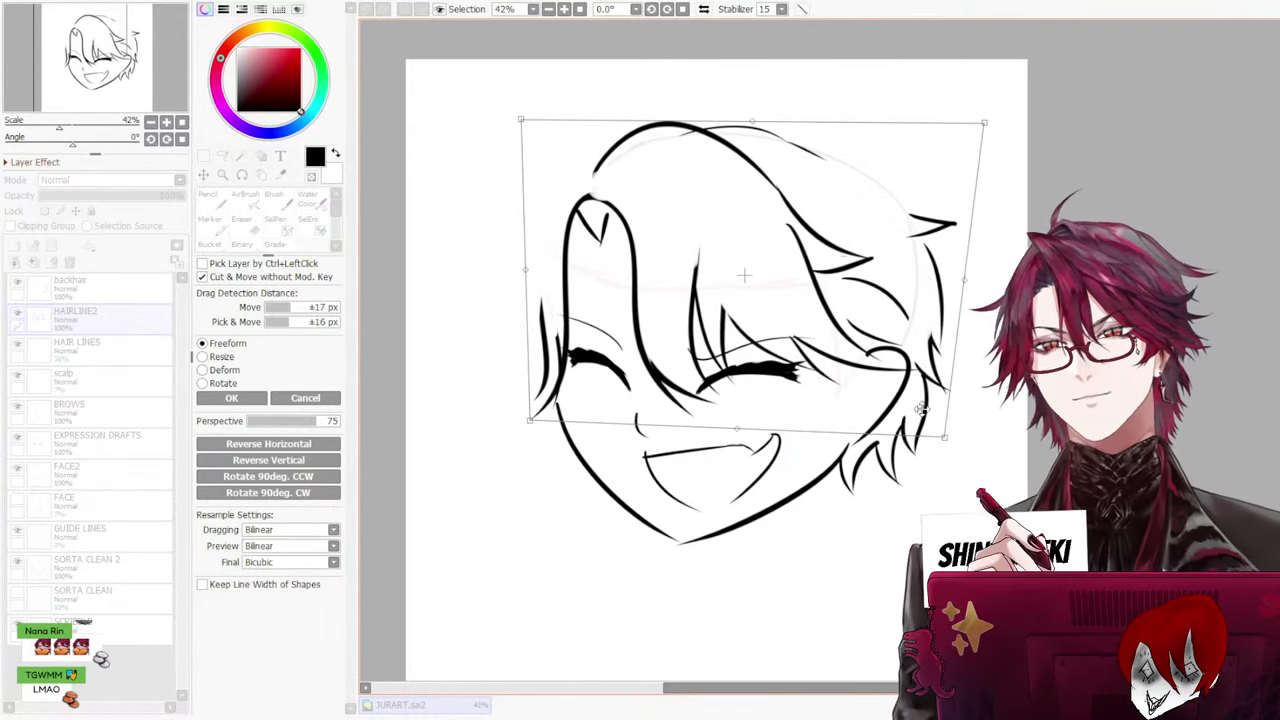
mouse_move(945, 439)
mouse_down()
mouse_move(970, 452)
mouse_move(932, 447)
mouse_up()
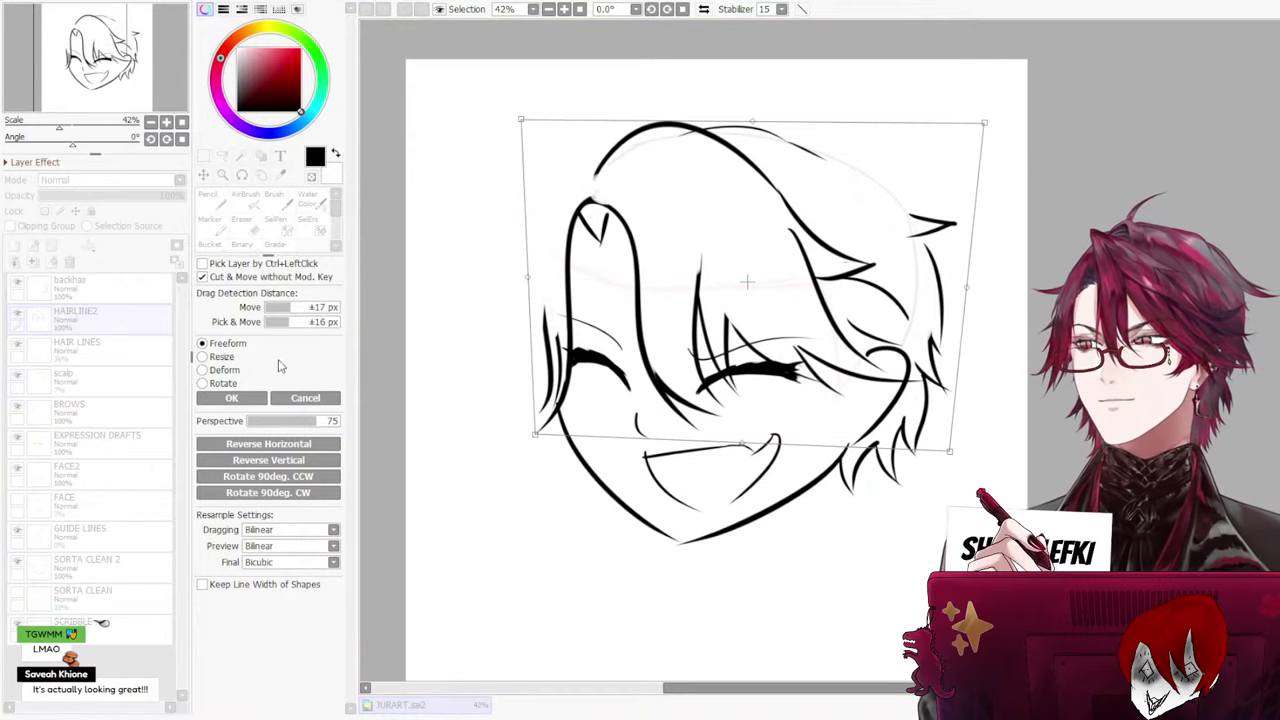
click(321, 398)
key(ctrl+t)
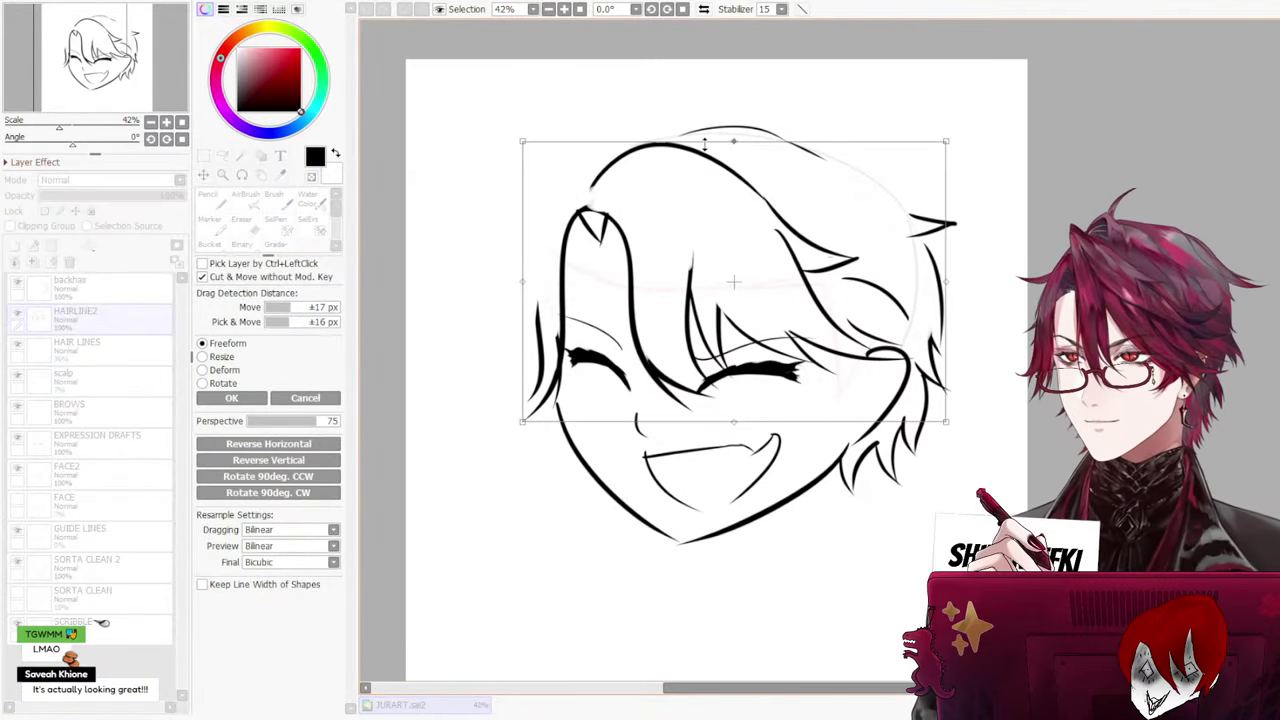
drag(745, 147, 749, 120)
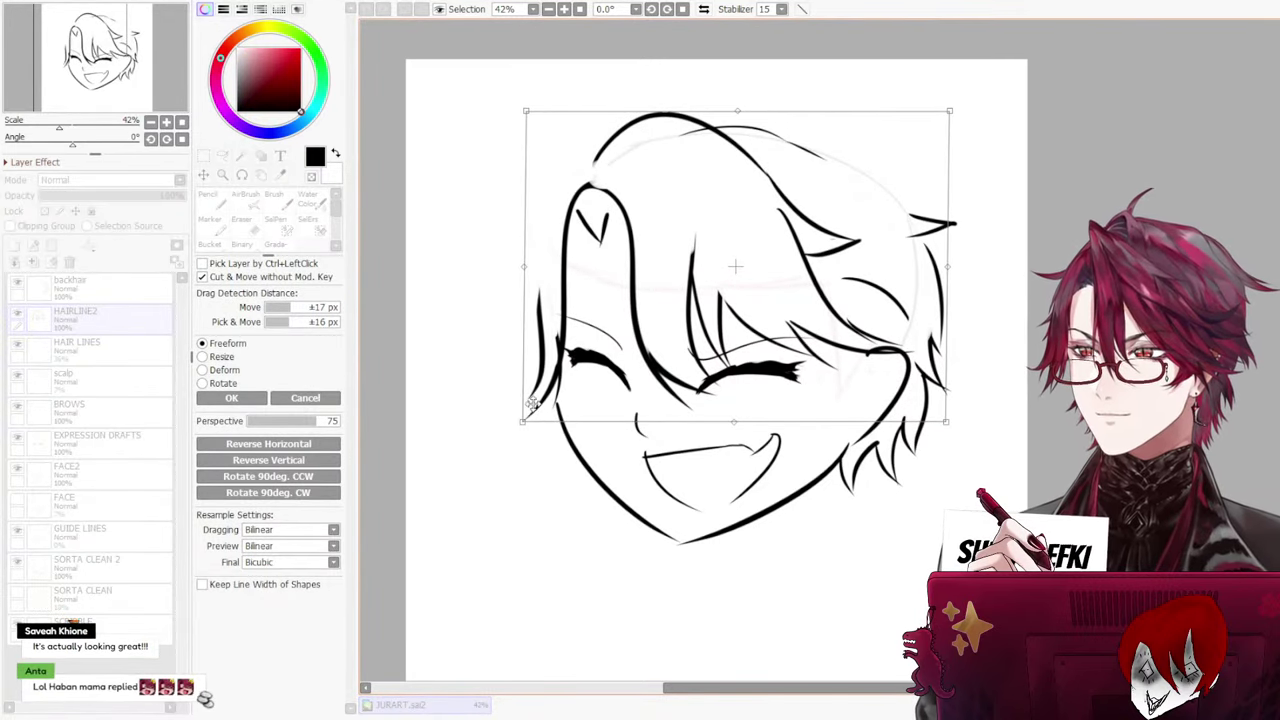
drag(559, 362, 559, 372)
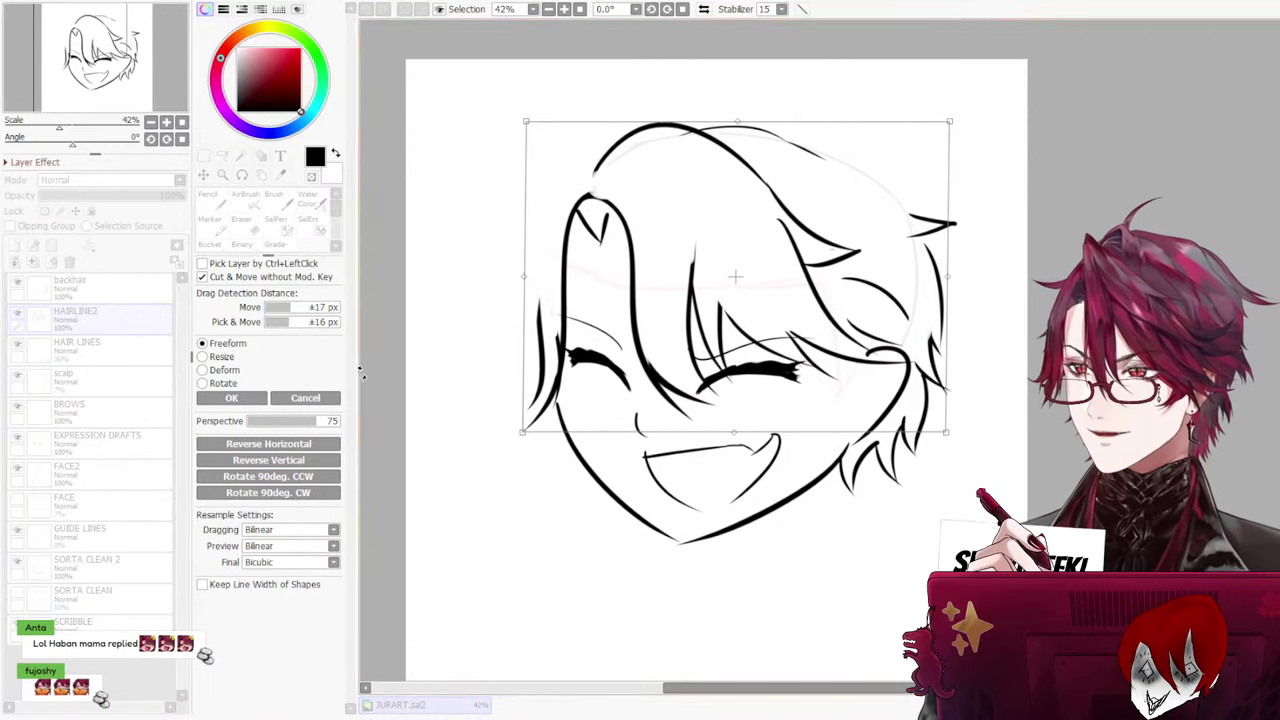
click(305, 398)
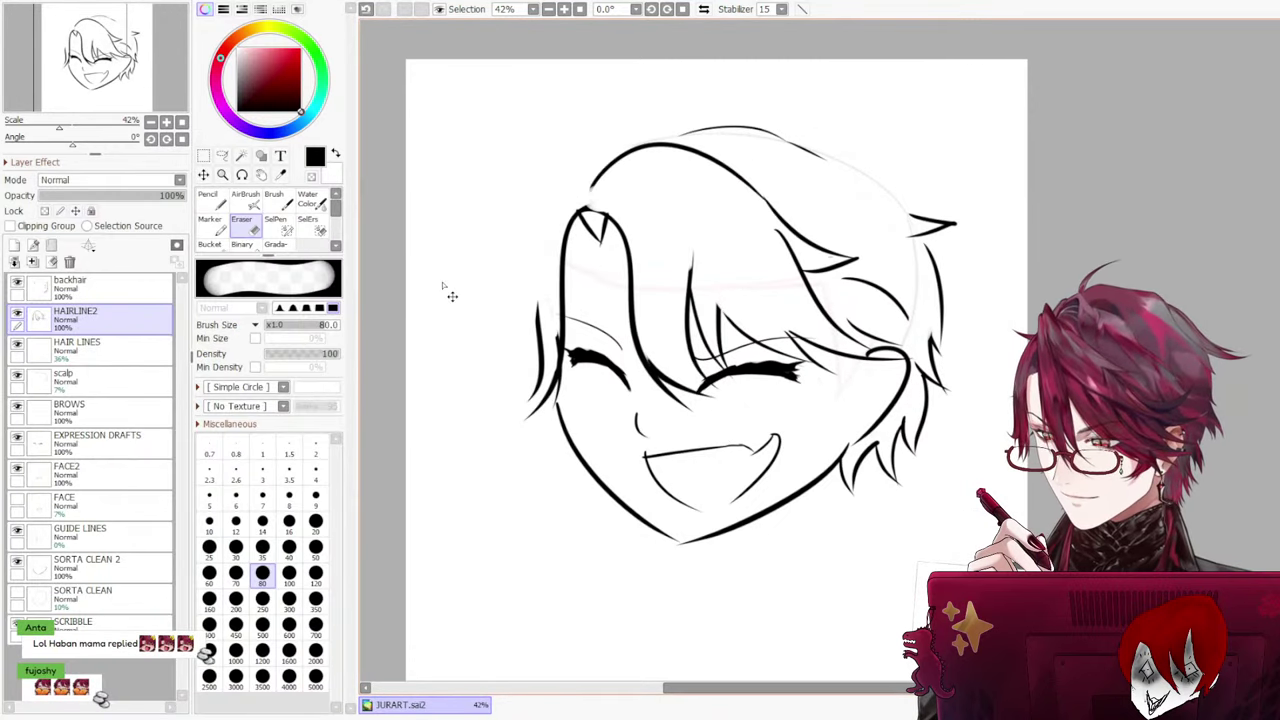
Freeform-transform the HAIRLINE2 bangs, raising the face-side top corner and pulling both back-of-head corners outward, with the lower one further down
key(ctrl+t)
drag(522, 142, 521, 117)
drag(946, 421, 985, 458)
drag(946, 142, 1003, 147)
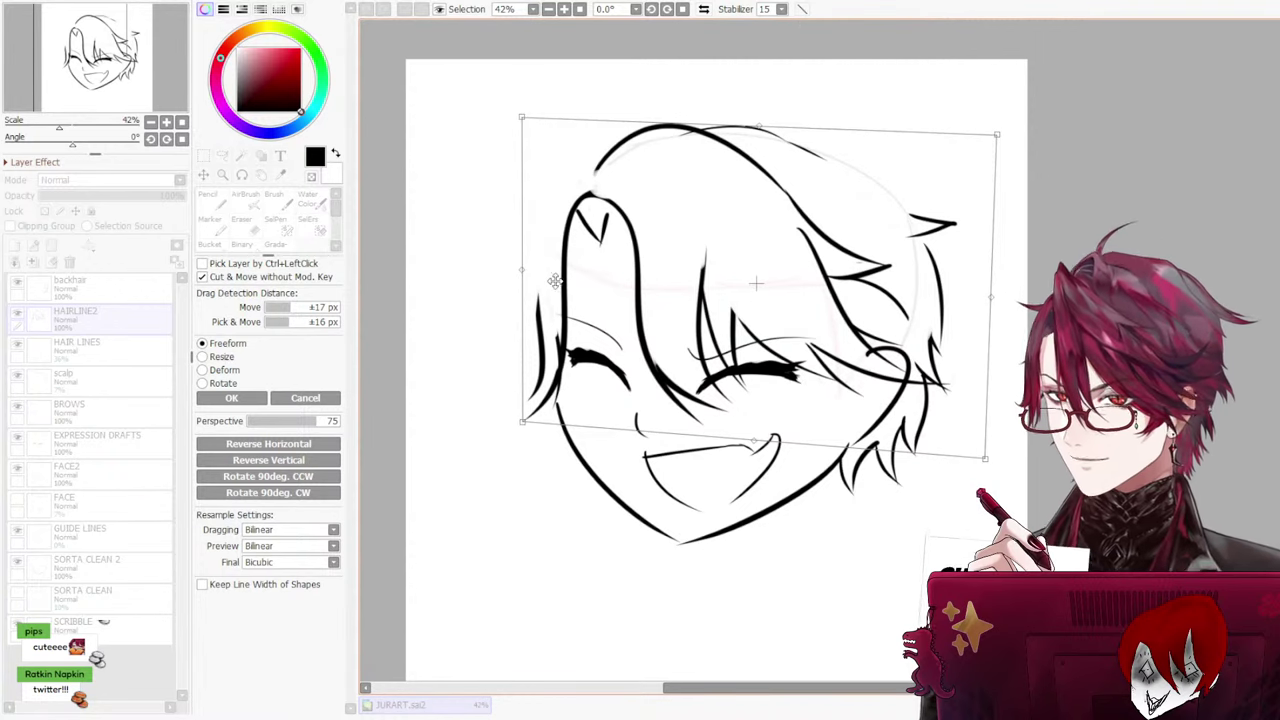
click(240, 398)
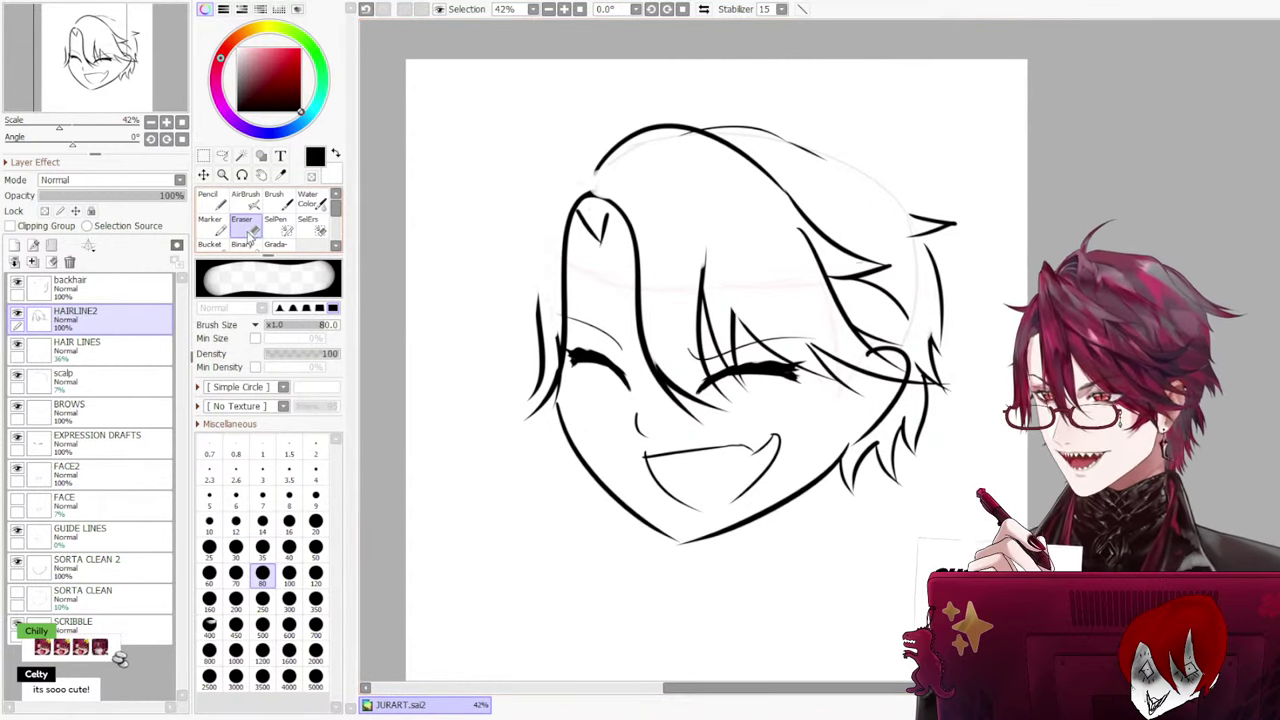
Erase the rounded arc joining the front bang lines at the parting with the 80-size Eraser, undoing the excess erasing around the side locks
mouse_move(588, 202)
mouse_down()
mouse_move(598, 197)
mouse_move(578, 208)
mouse_move(562, 273)
mouse_up()
key(ctrl+z)
key(ctrl+z)
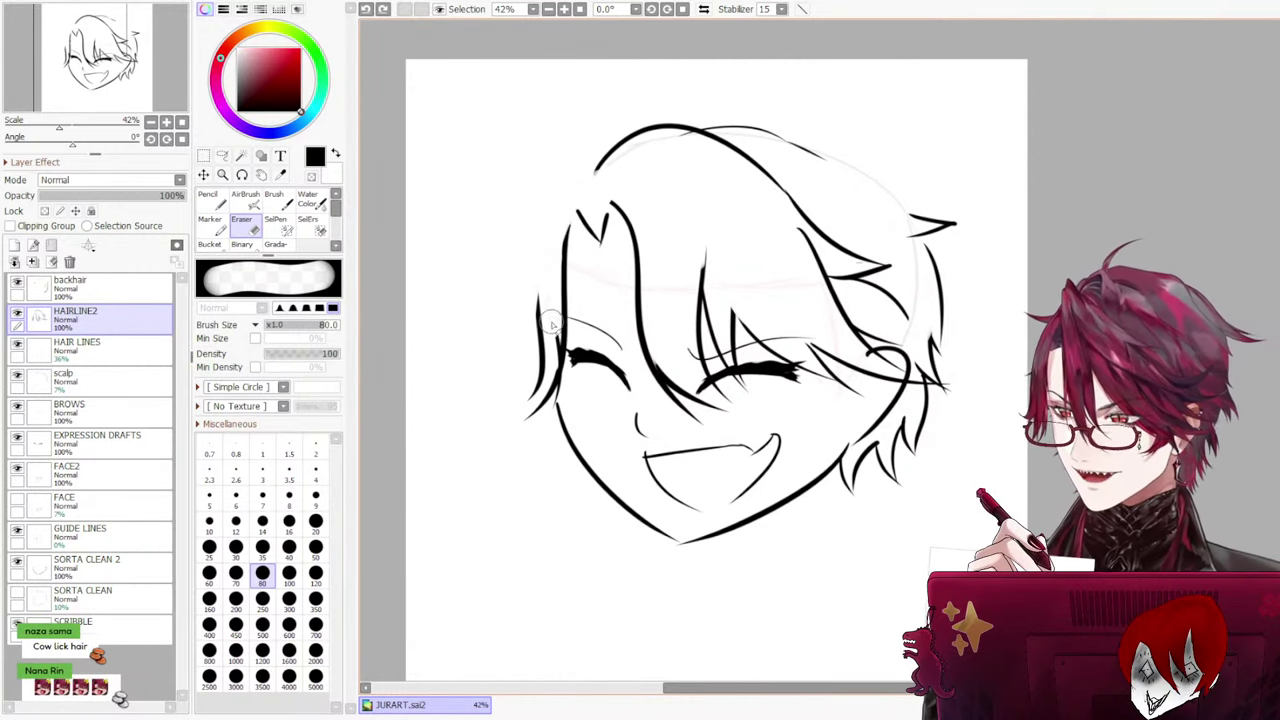
drag(550, 326, 545, 386)
key(ctrl+z)
key(ctrl+z)
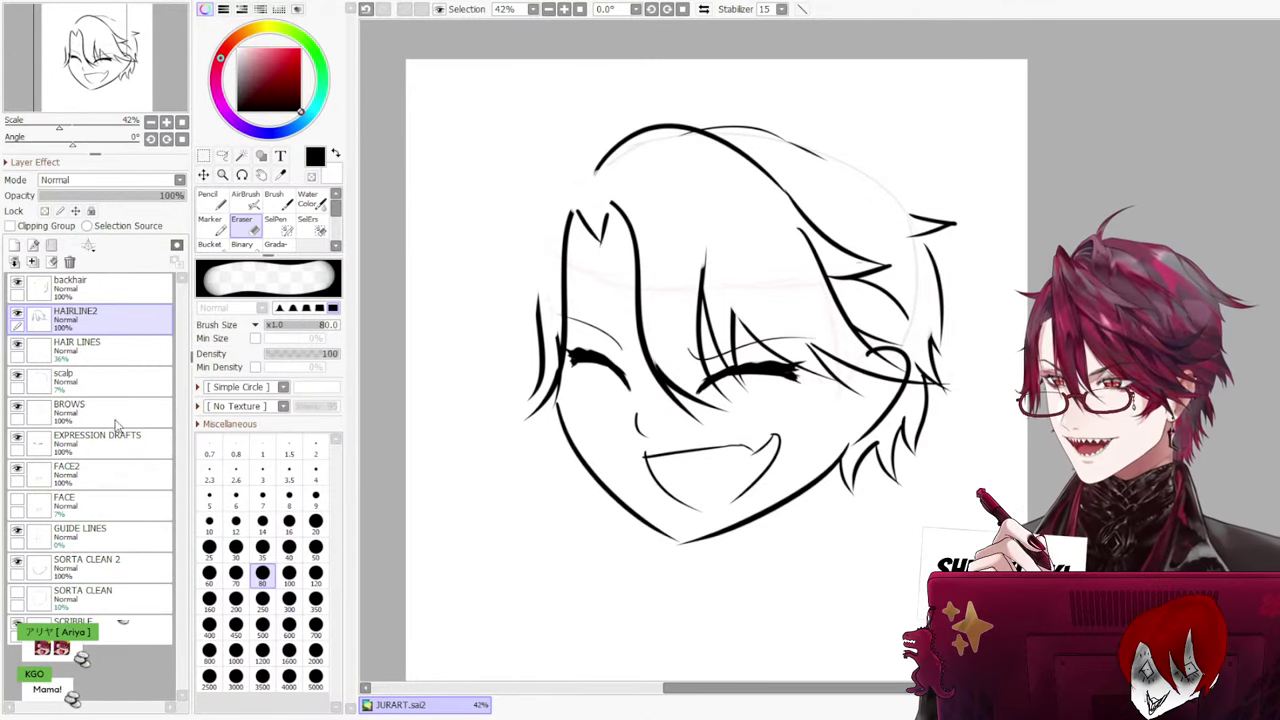
Check which lines the layers from FACE2 to SORTA CLEAN 2 hold by selecting them and toggling some layers' visibility
click(90, 470)
click(17, 468)
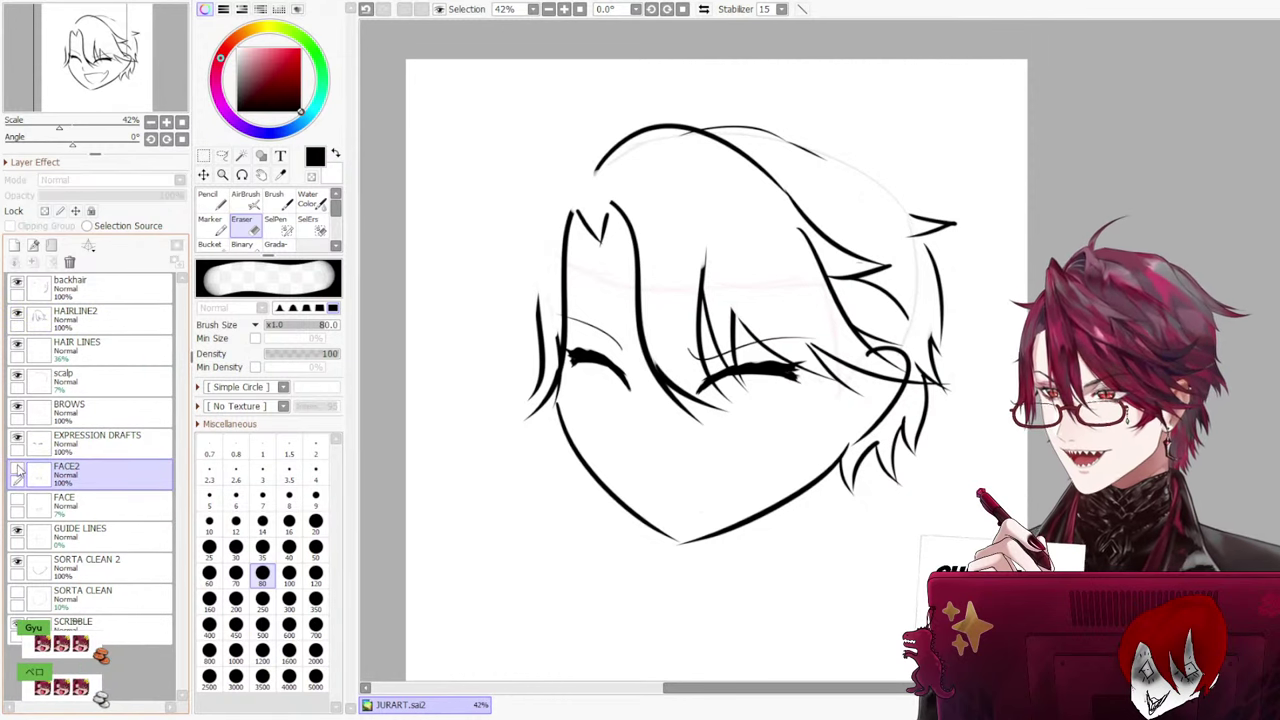
click(17, 468)
click(75, 408)
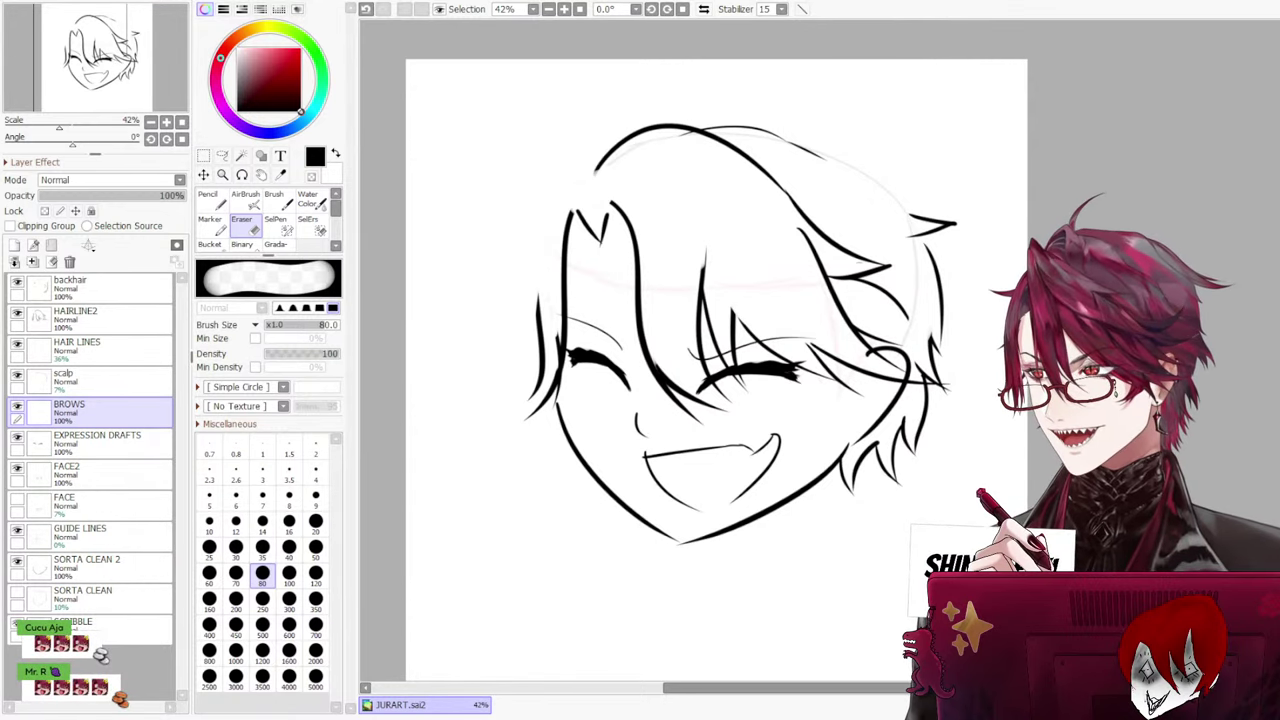
click(88, 350)
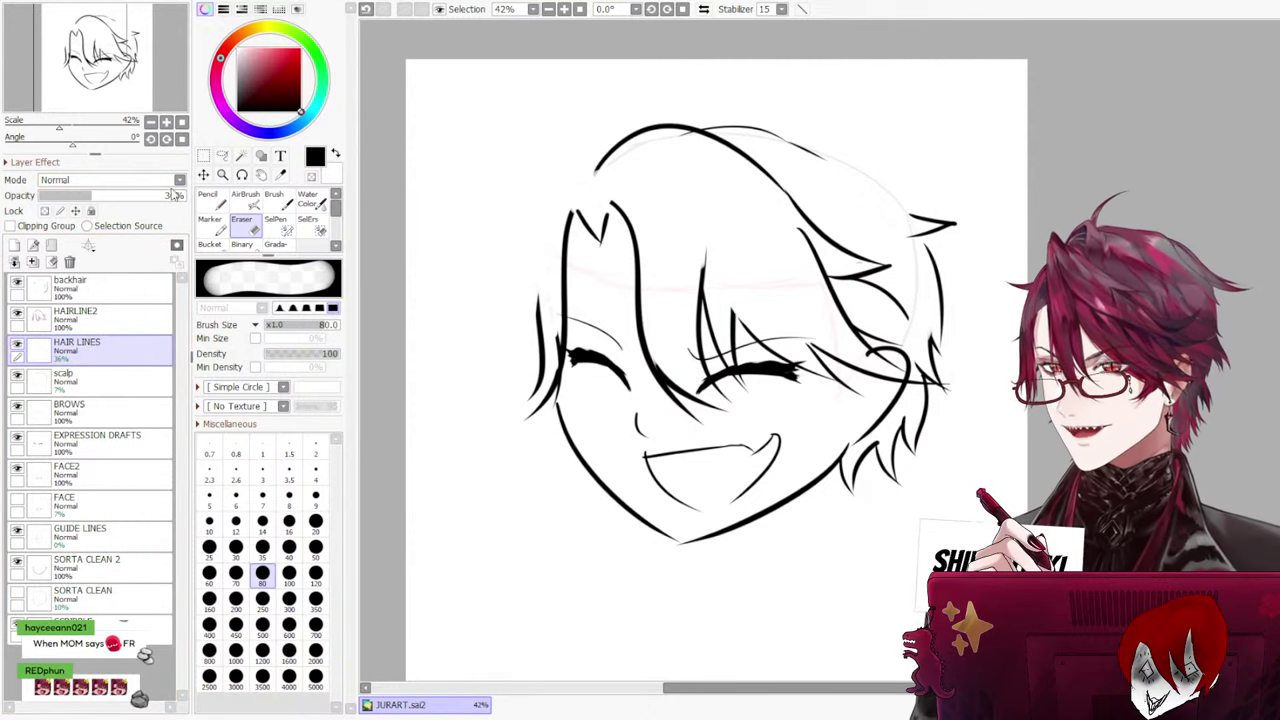
click(17, 345)
click(17, 345)
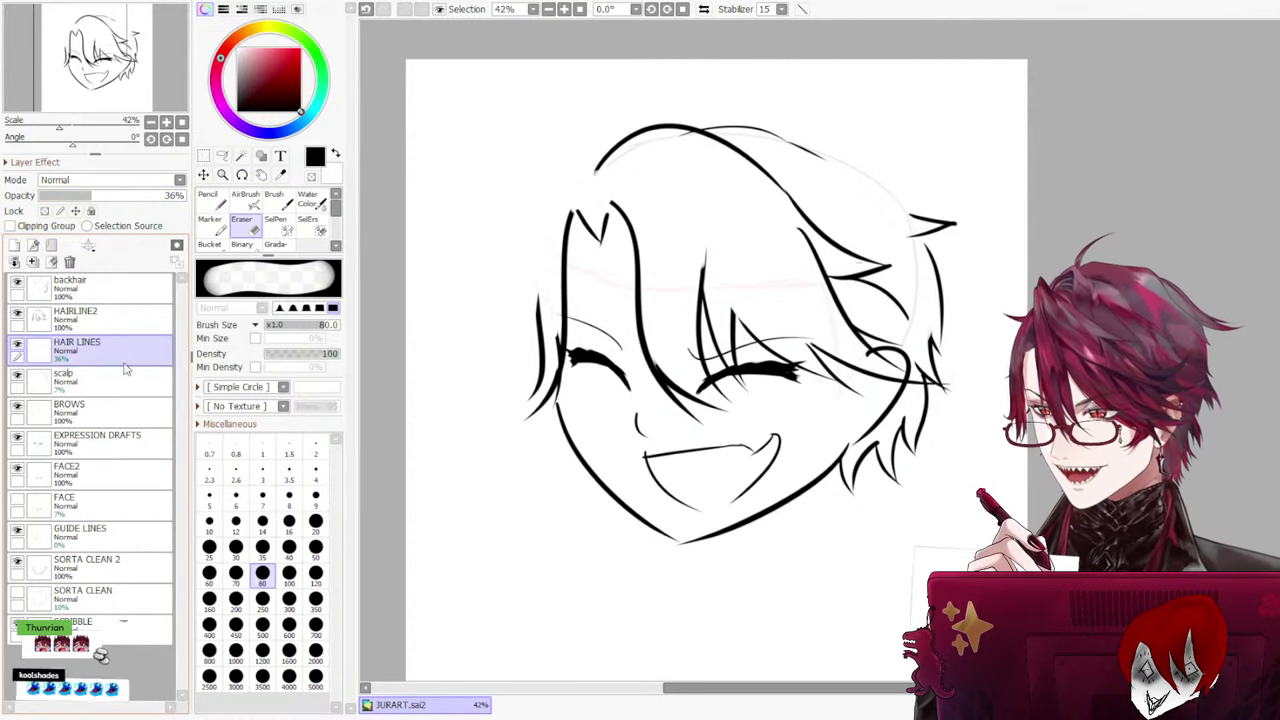
click(70, 406)
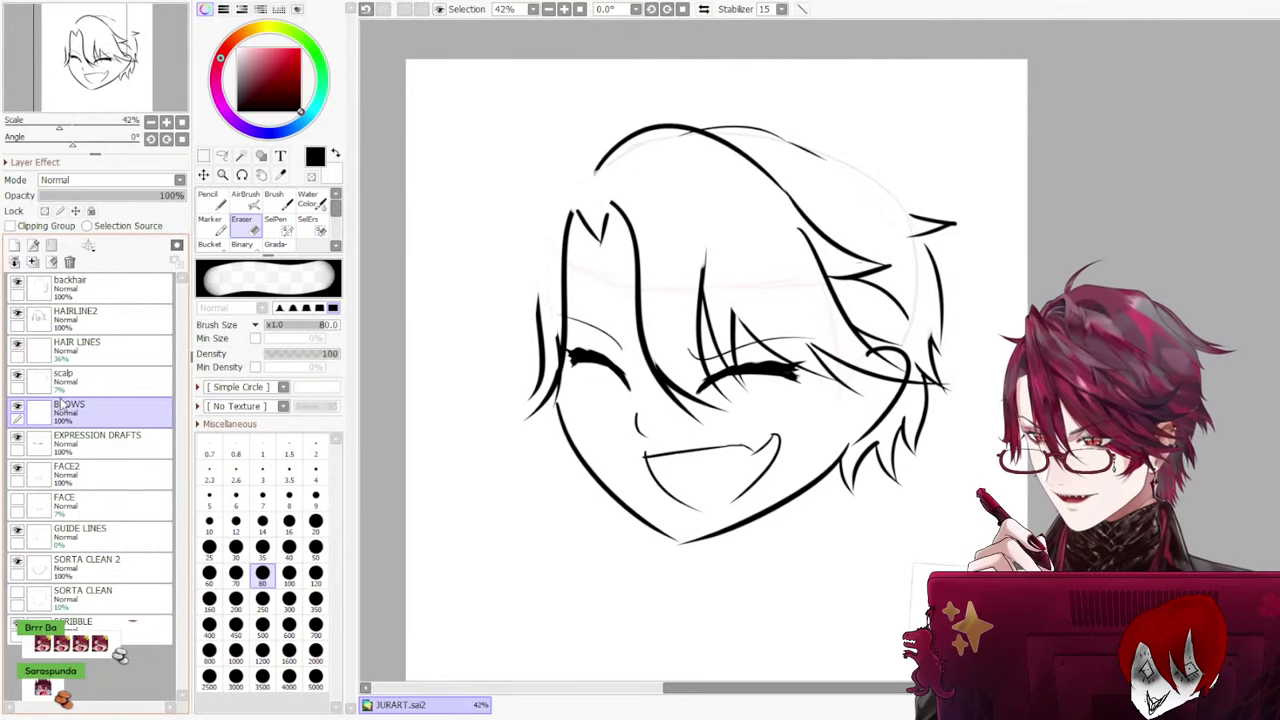
click(80, 472)
click(94, 447)
click(106, 534)
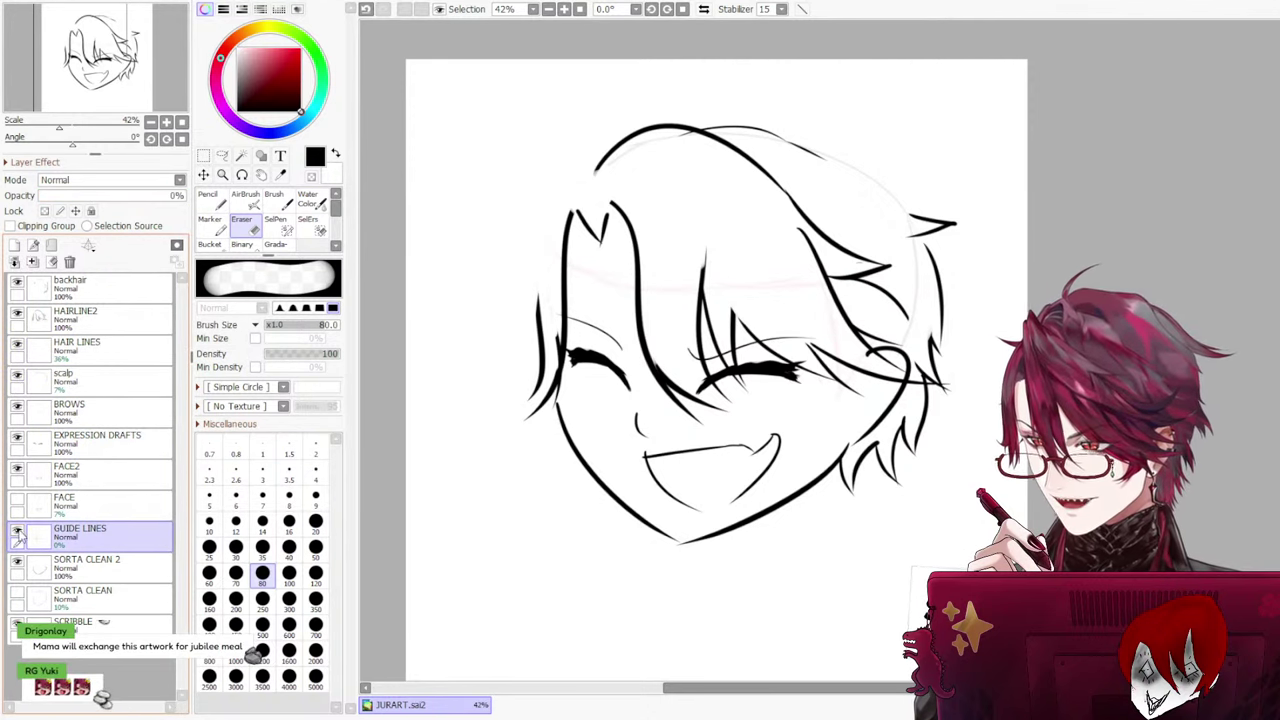
click(105, 575)
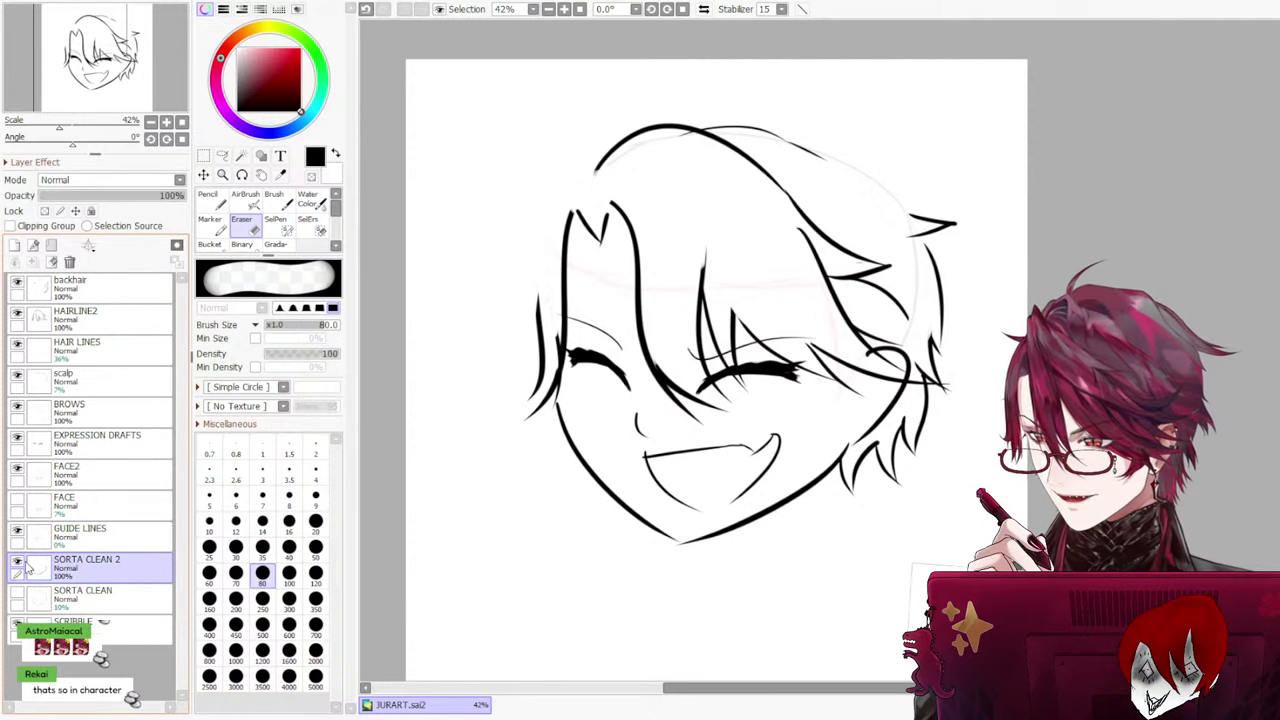
click(18, 563)
click(18, 563)
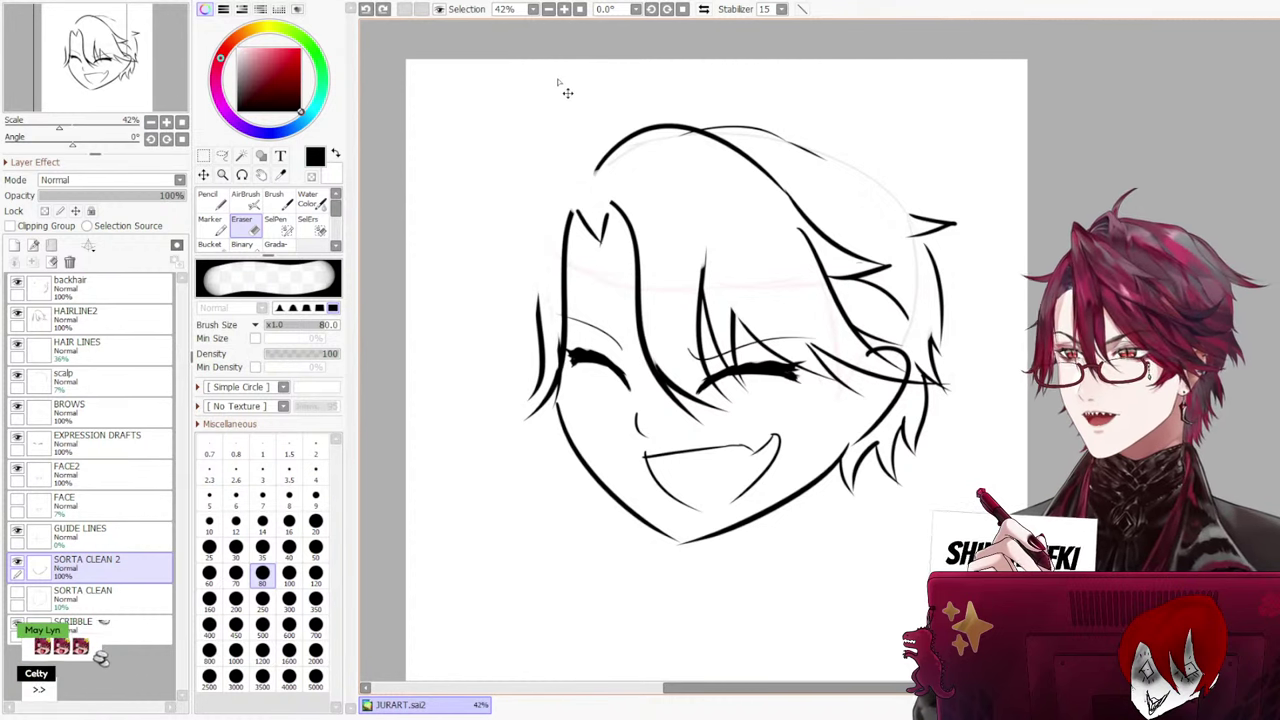
key(ctrl+z)
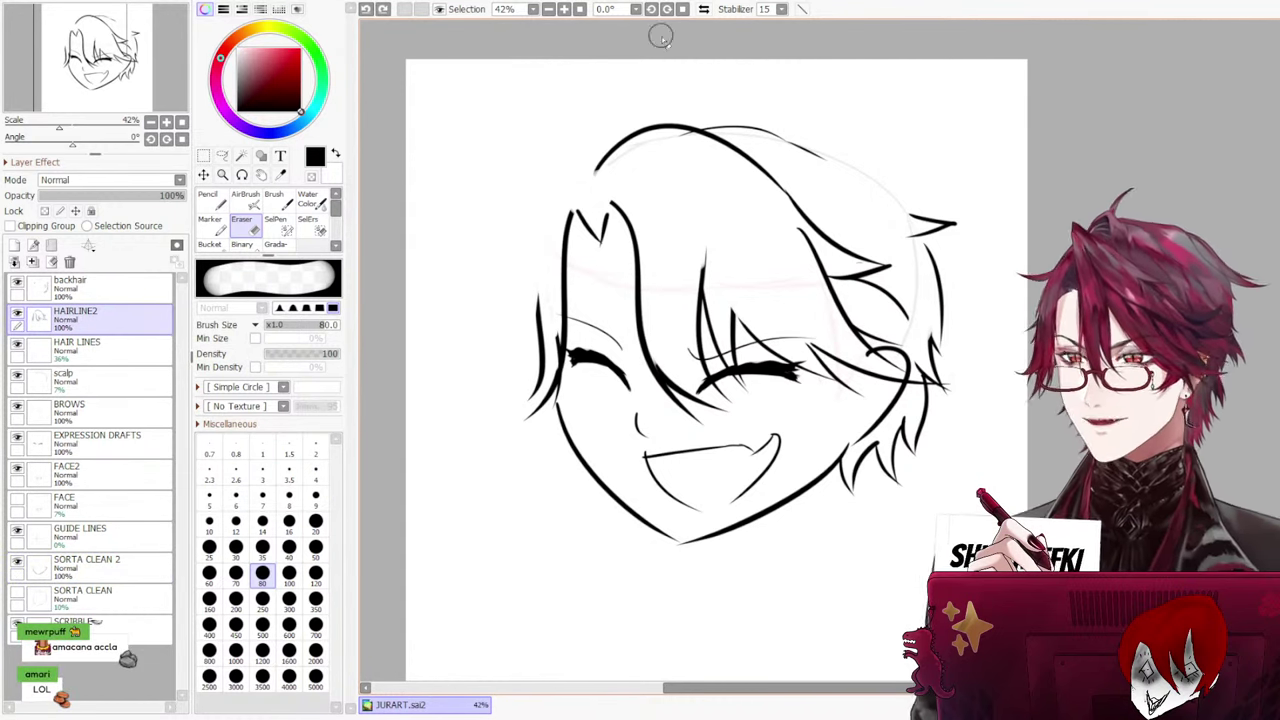
key(ctrl+y)
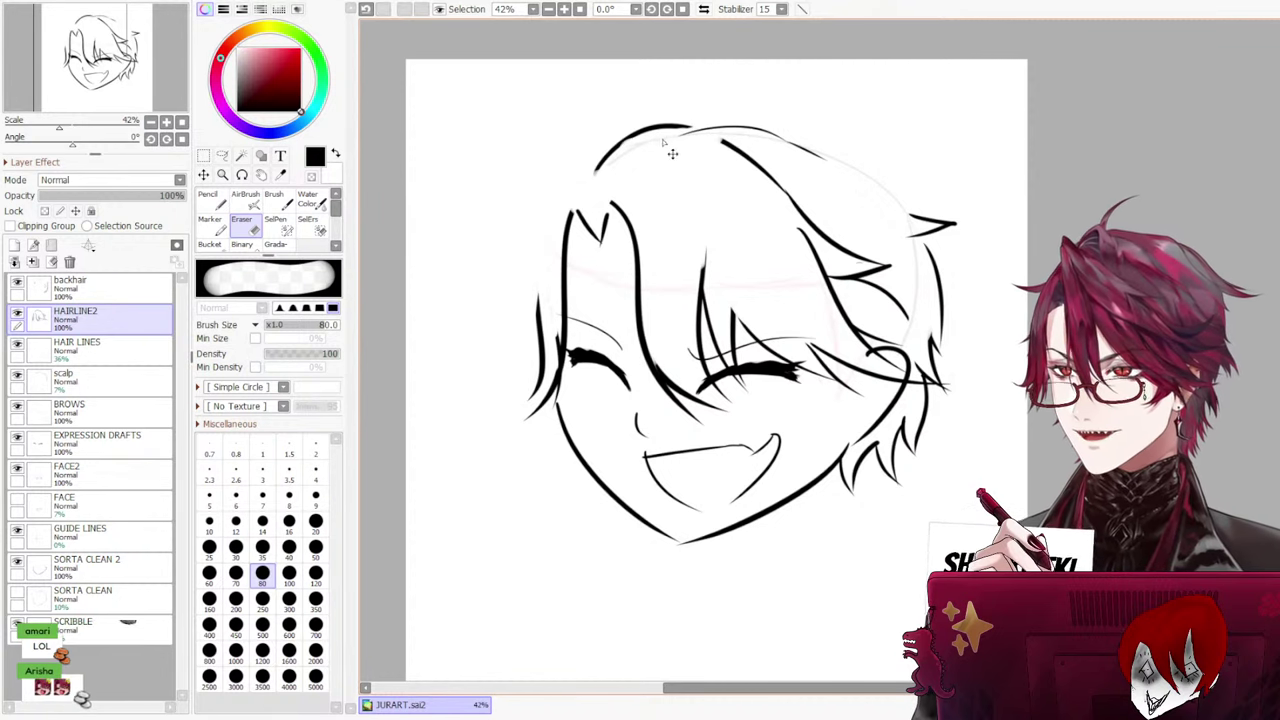
key(ctrl+z)
On the backhair layer, erase the front end of the crown outline where it crosses under the bangs' top curve
click(90, 288)
drag(681, 148, 652, 149)
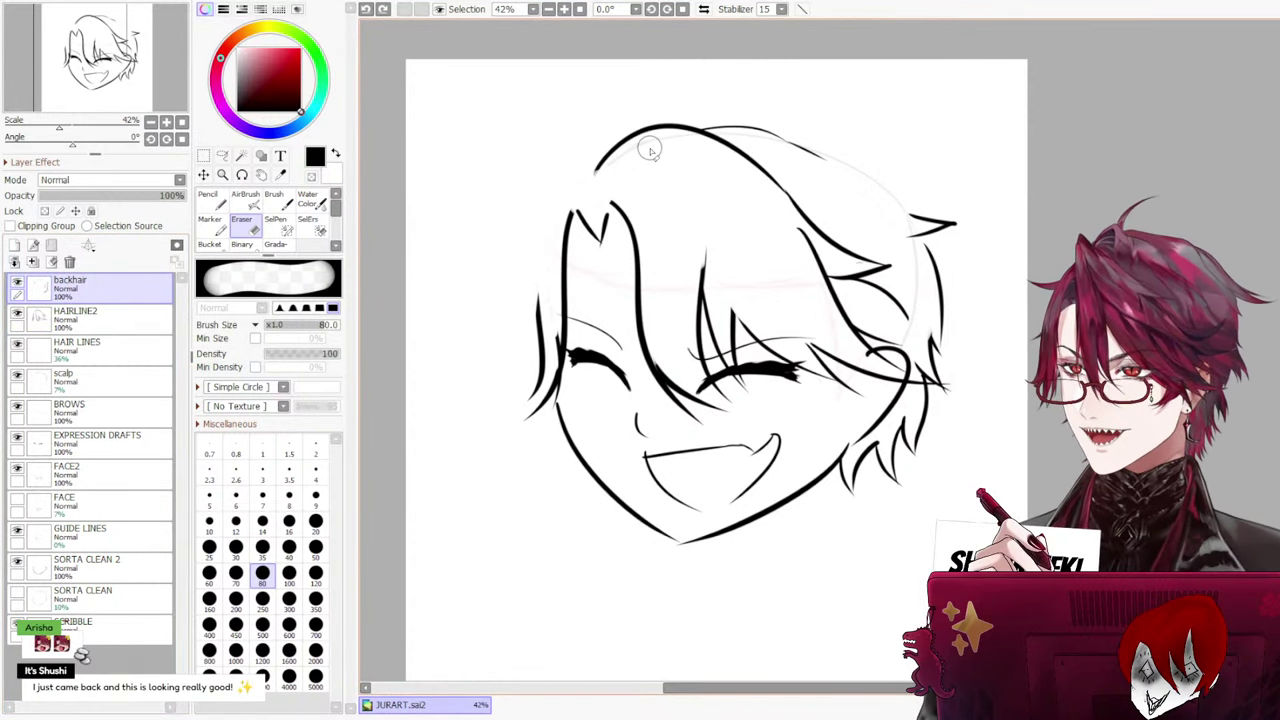
Erase the leftover head outline on the scalp layer and most of the faint forehead guide on the SCRIBBLE layer
click(110, 380)
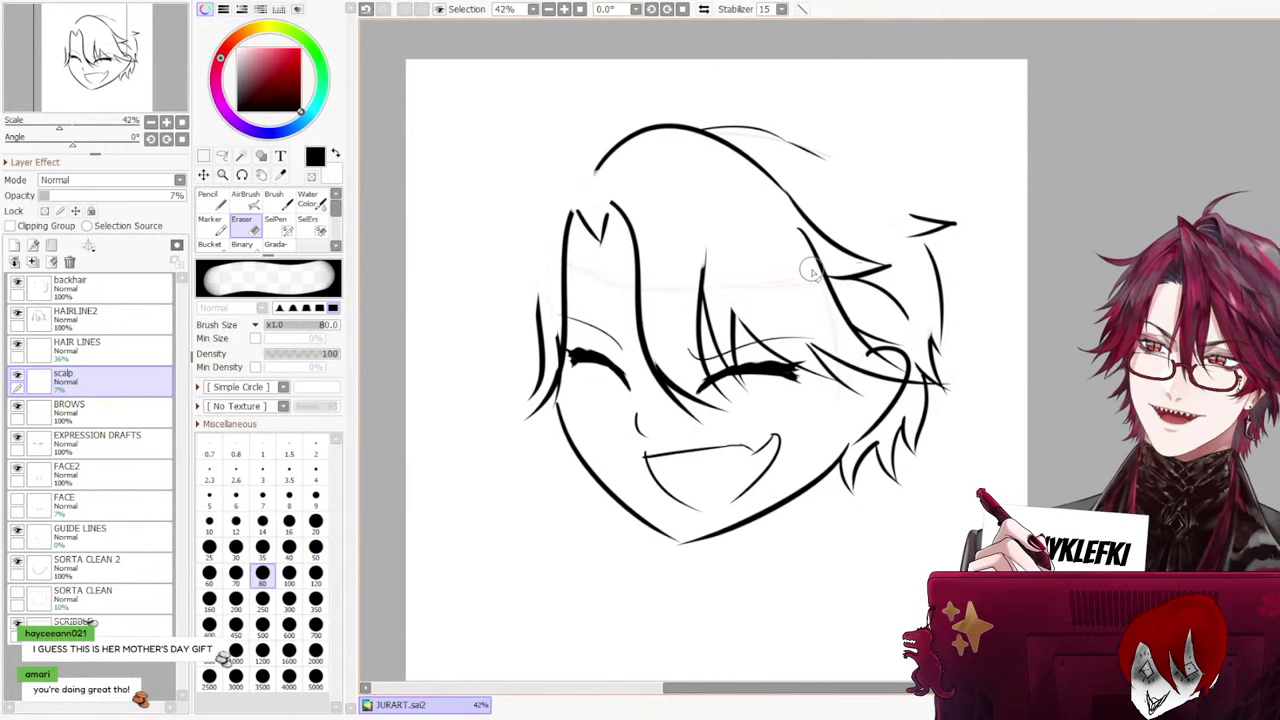
click(128, 421)
click(105, 380)
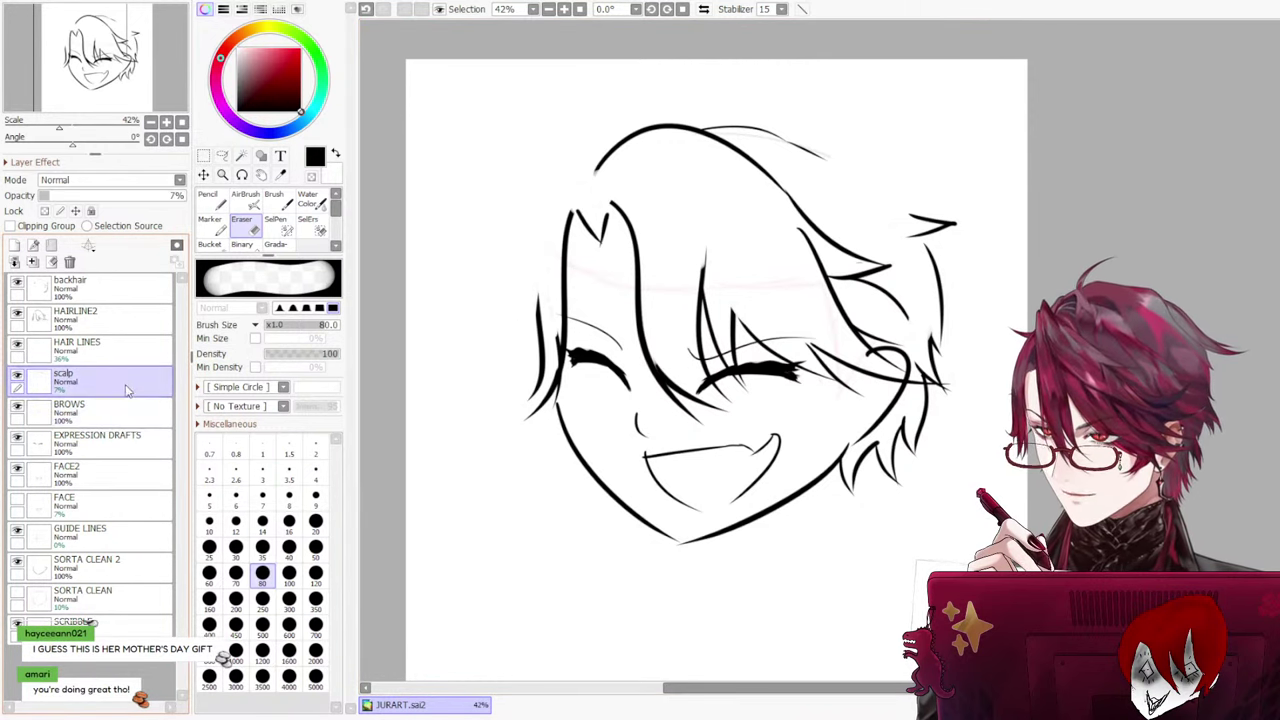
click(107, 540)
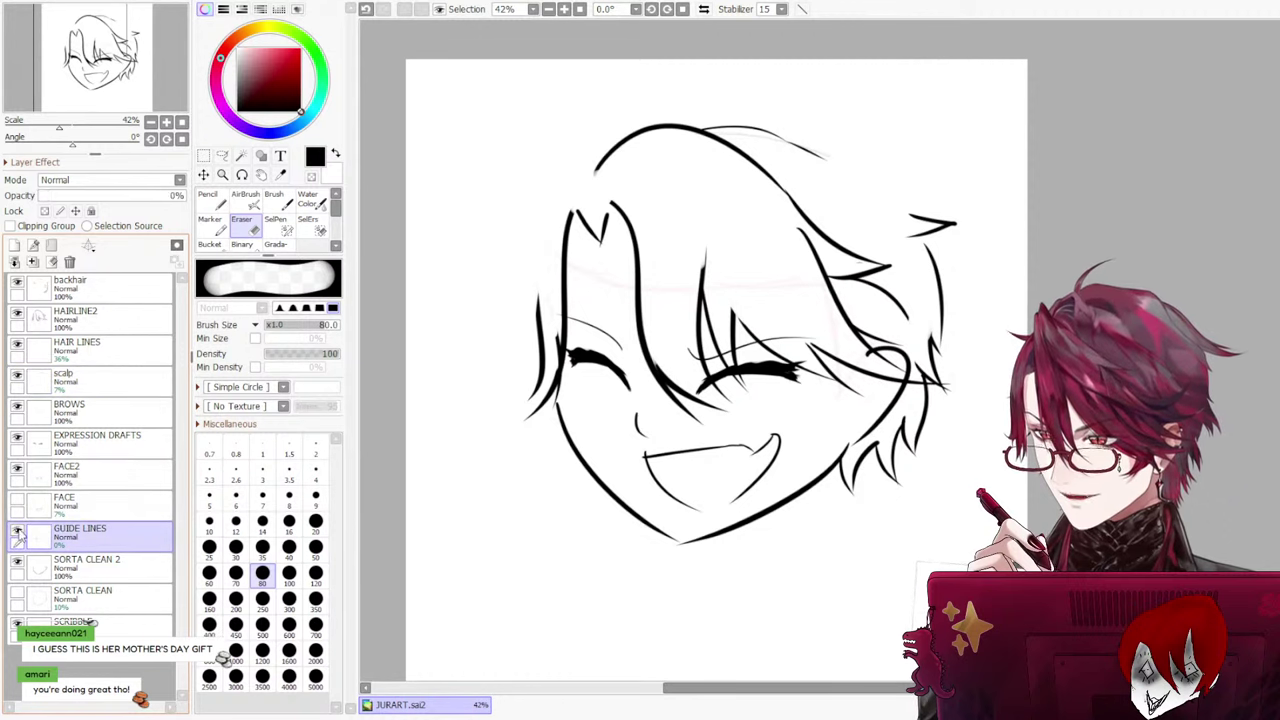
click(110, 625)
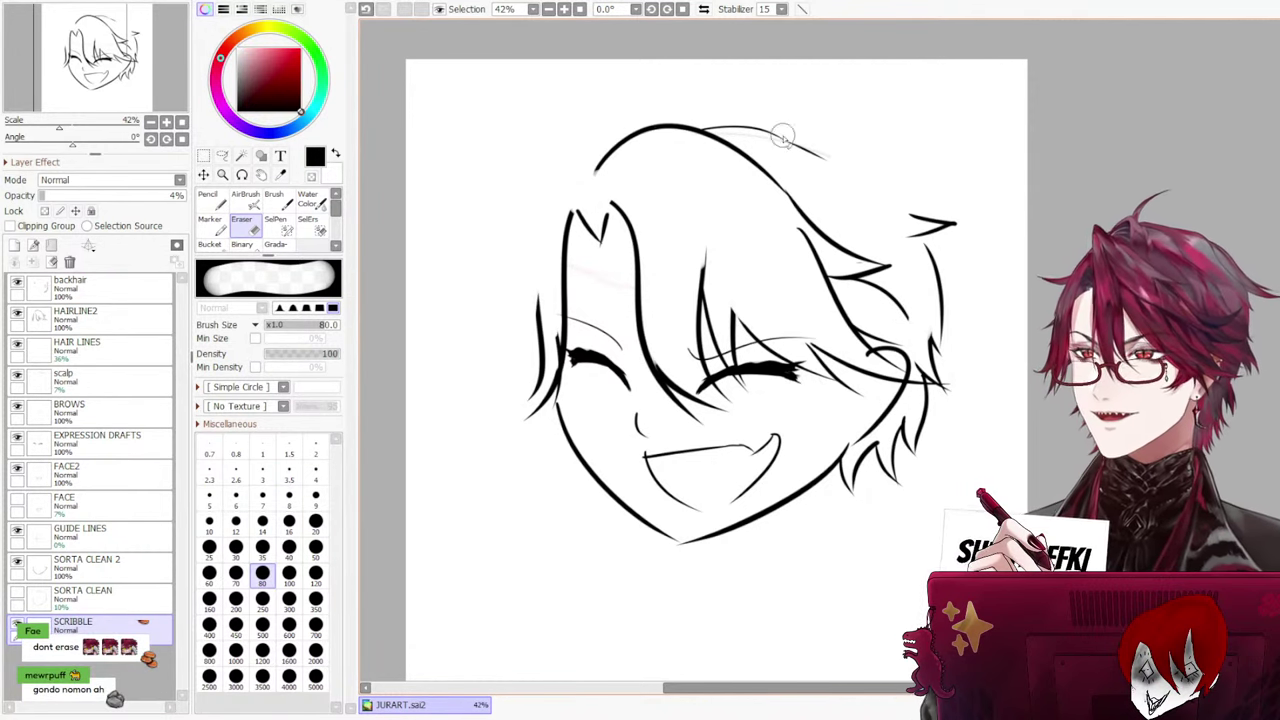
click(122, 373)
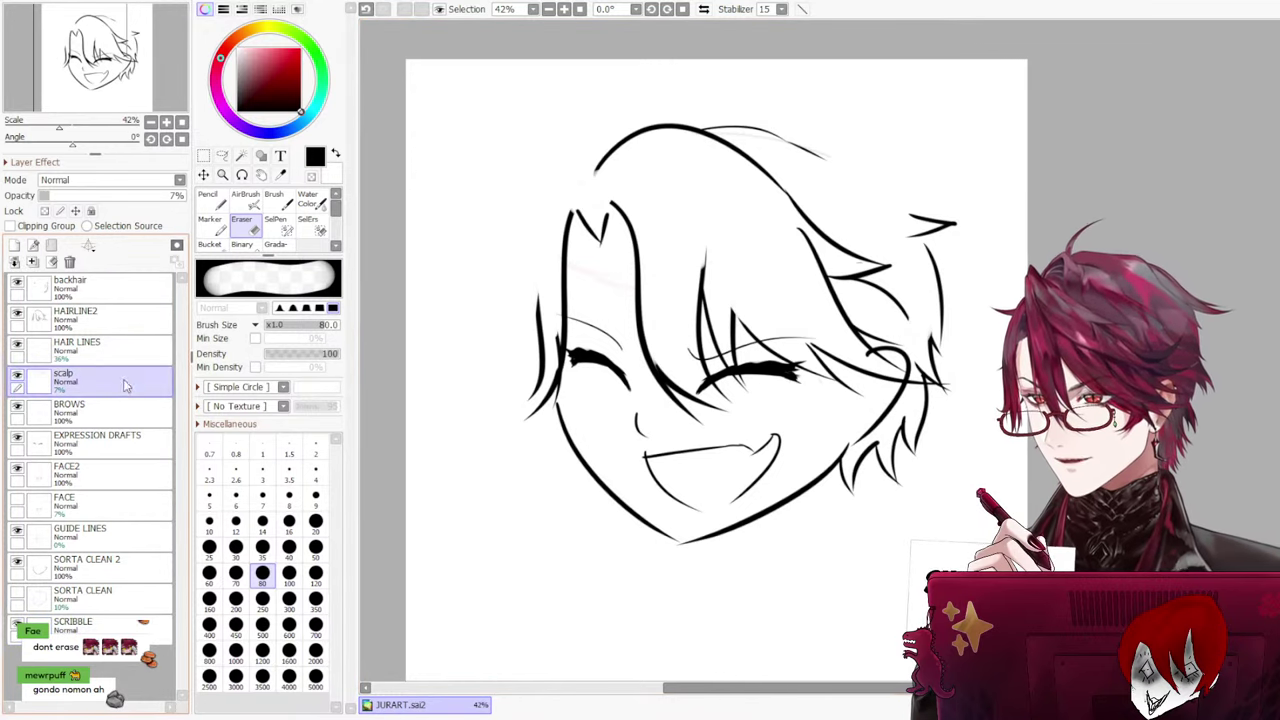
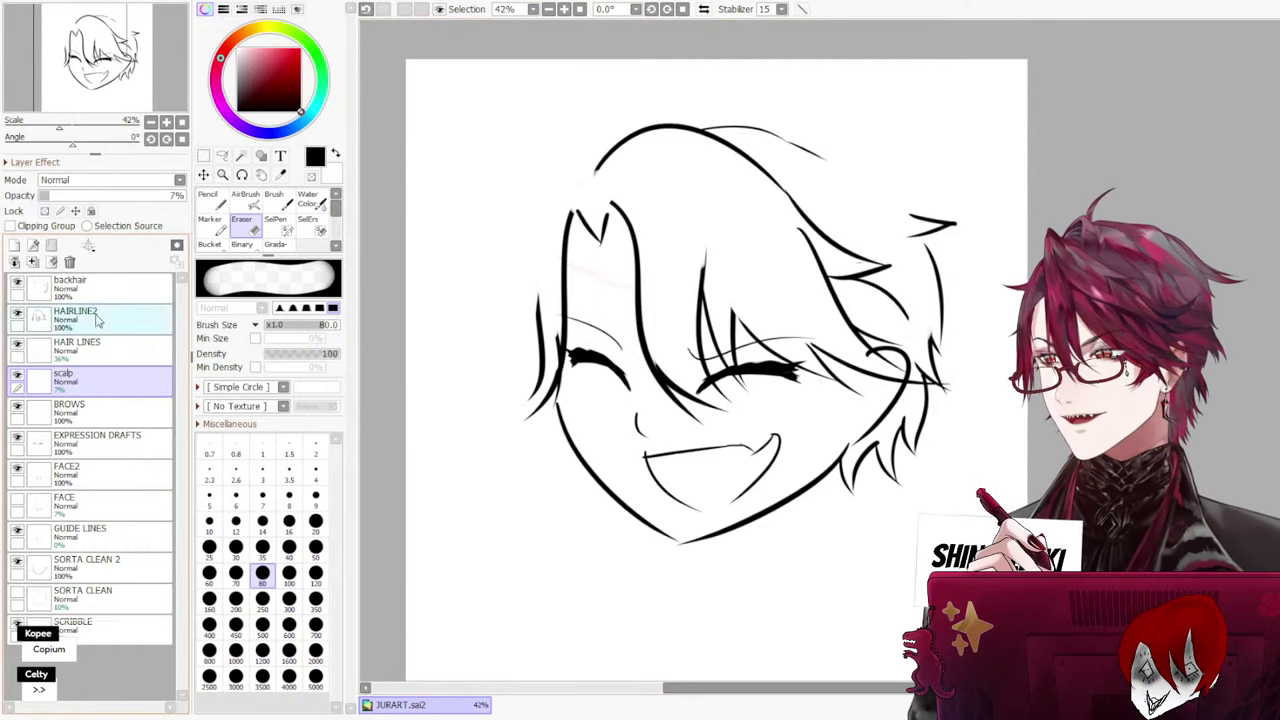
Try erasing the outer side lock beside the face on the HAIRLINE2 layer, undoing the erasing
click(40, 322)
click(18, 318)
click(18, 318)
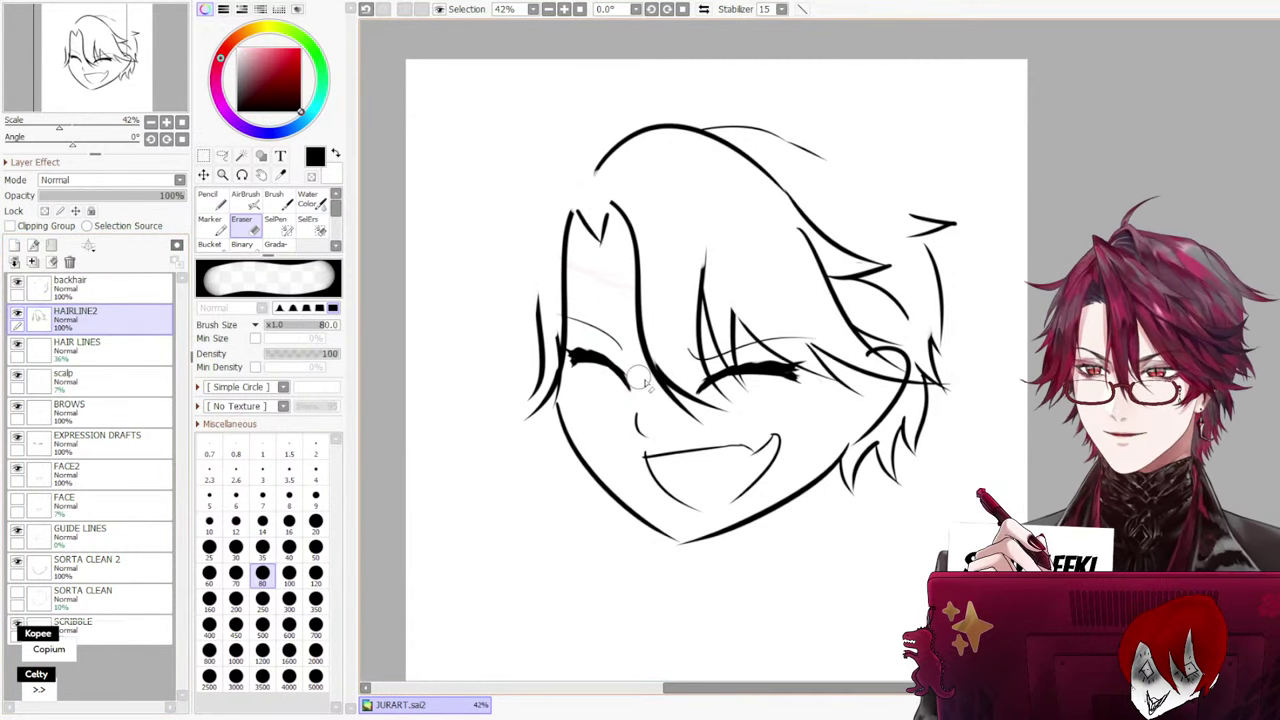
drag(543, 287, 523, 322)
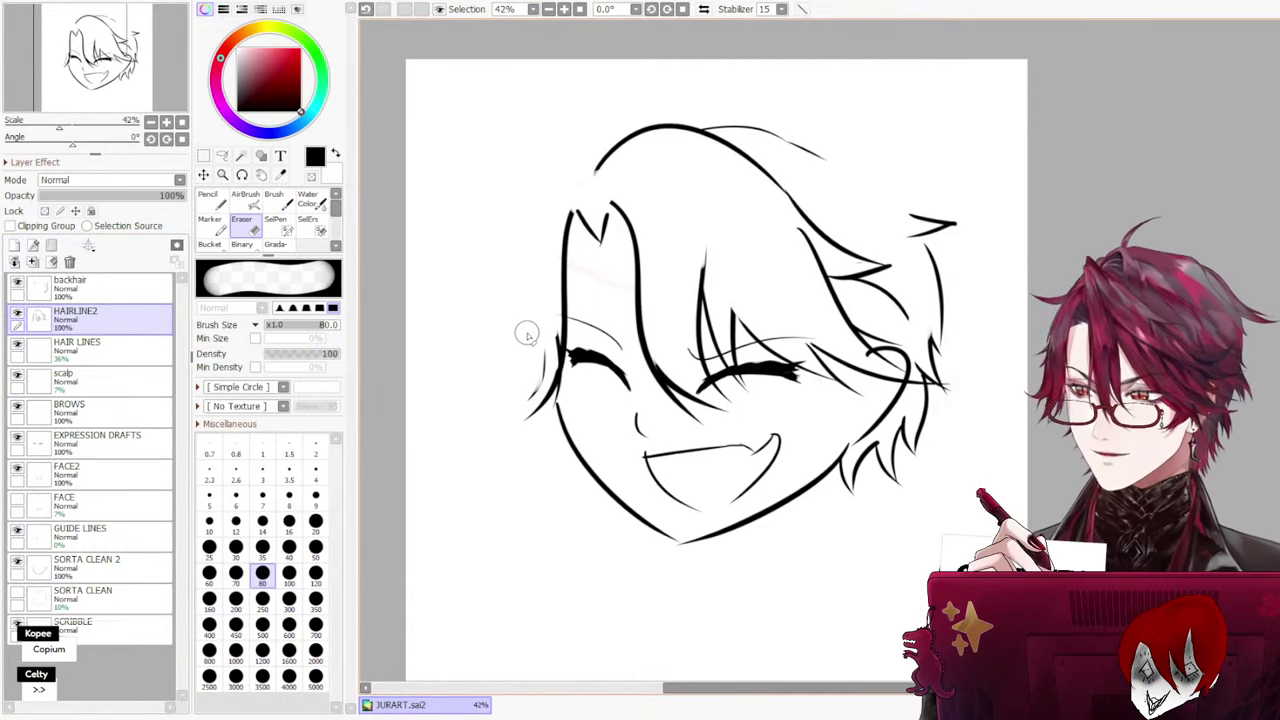
key(ctrl+z)
key(ctrl+z)
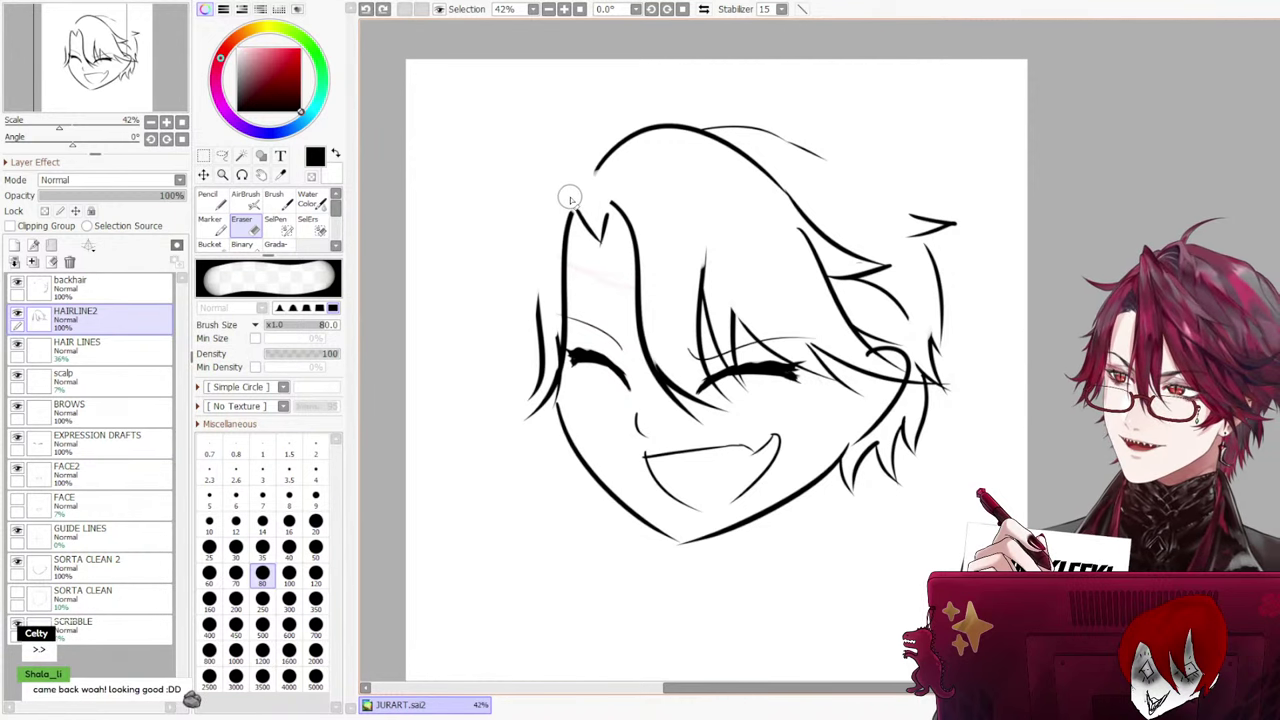
key(ctrl+z)
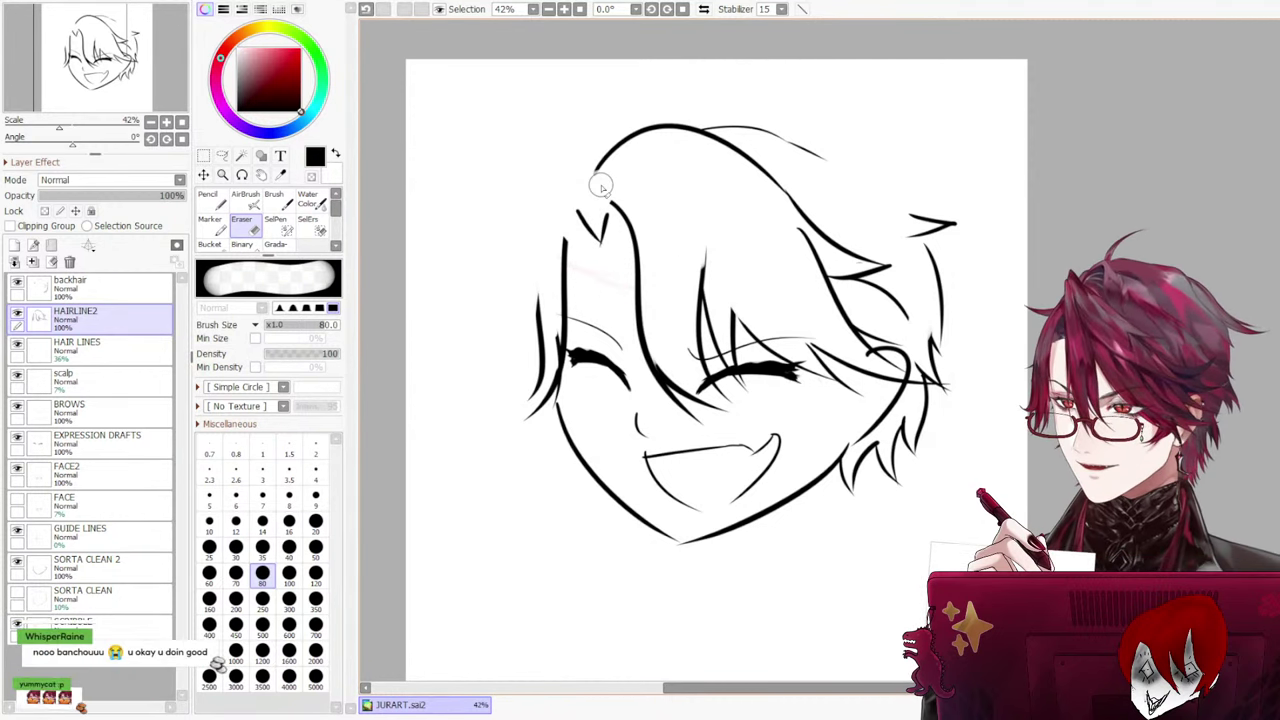
Erase the upper outer bang line on HAIRLINE2 and redraw the parting notch's outer edge on backhair with the size 35 Pencil
drag(590, 200, 553, 241)
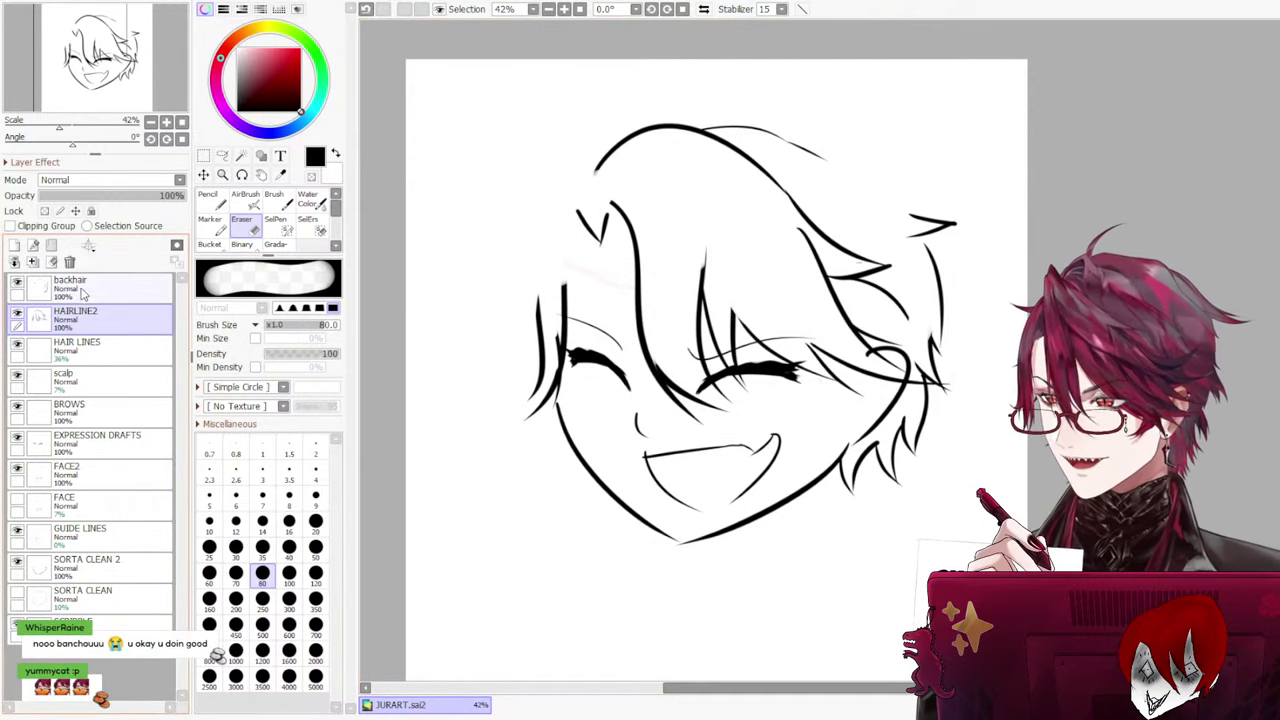
click(120, 292)
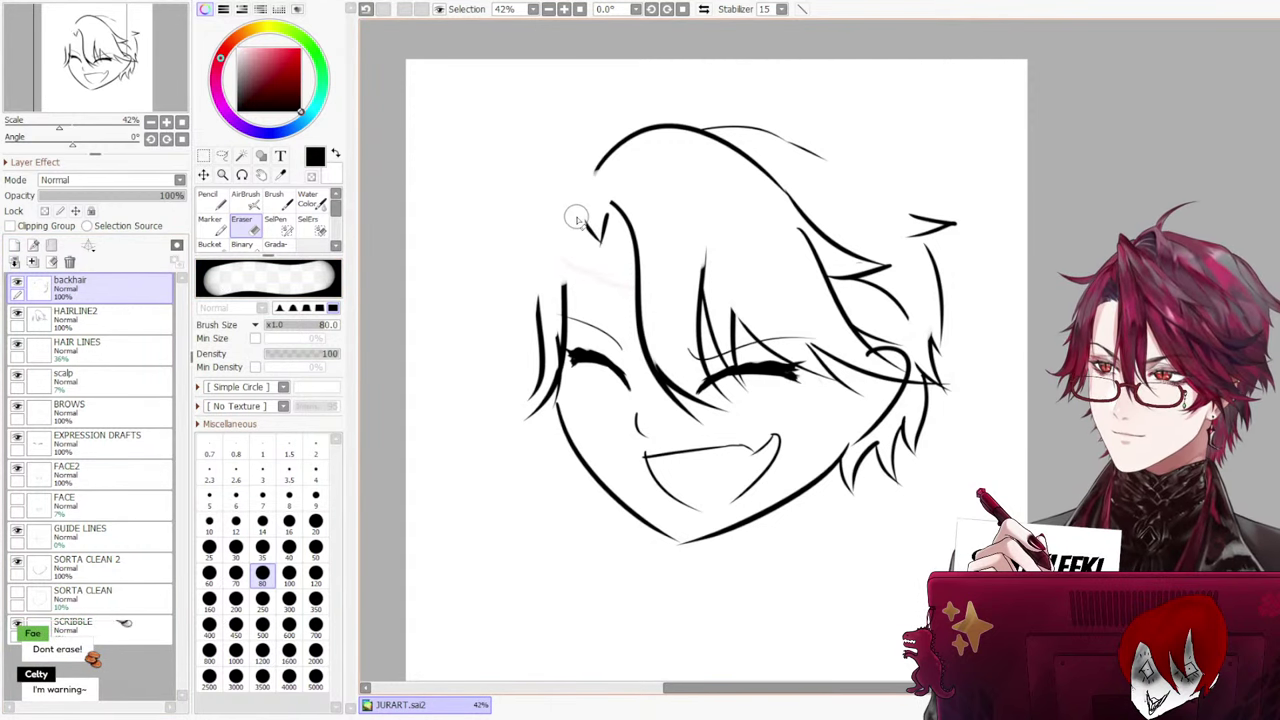
key(n)
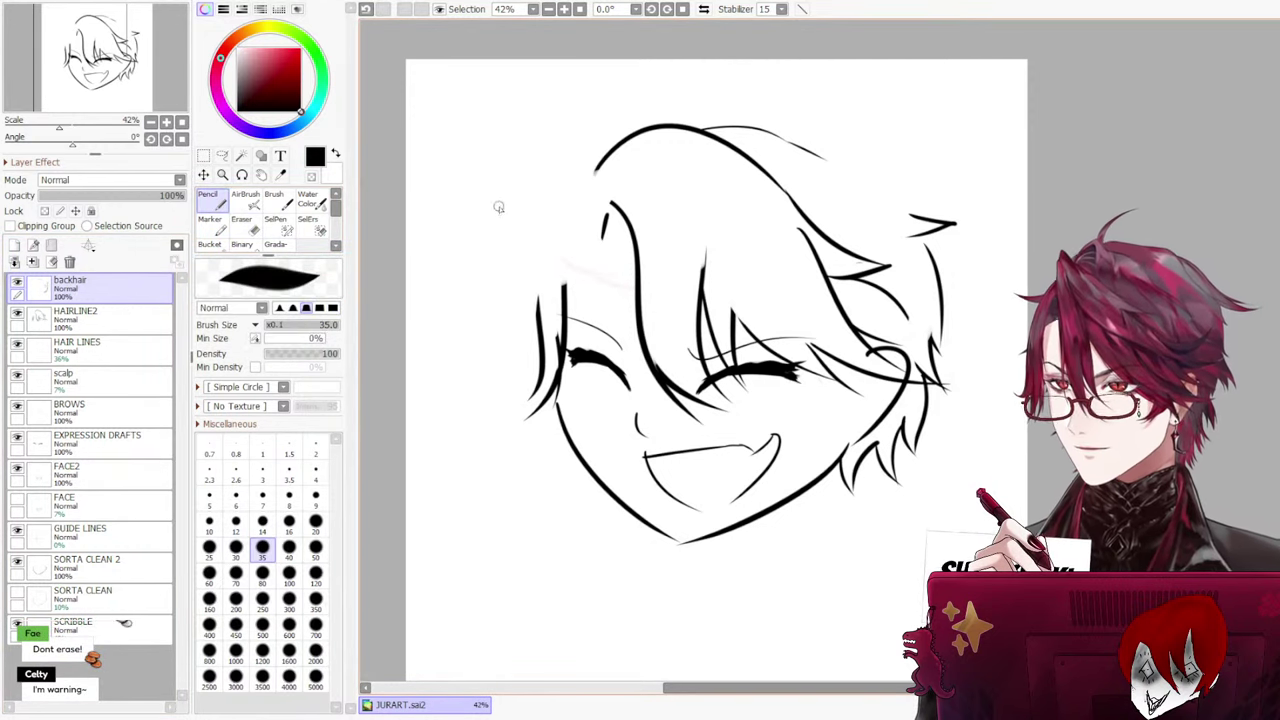
drag(585, 215, 604, 212)
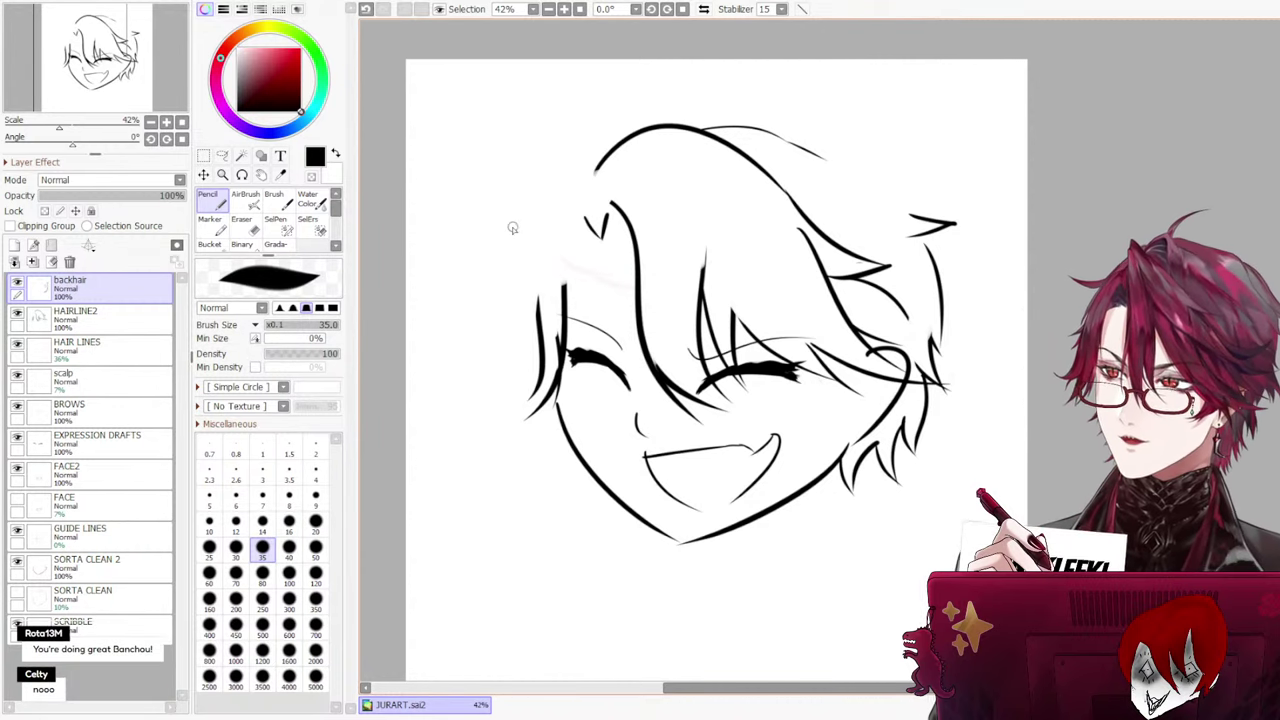
Redraw the outer bang line from the parting notch down toward the brow on the backhair layer, undoing the rejected strokes
drag(586, 200, 540, 332)
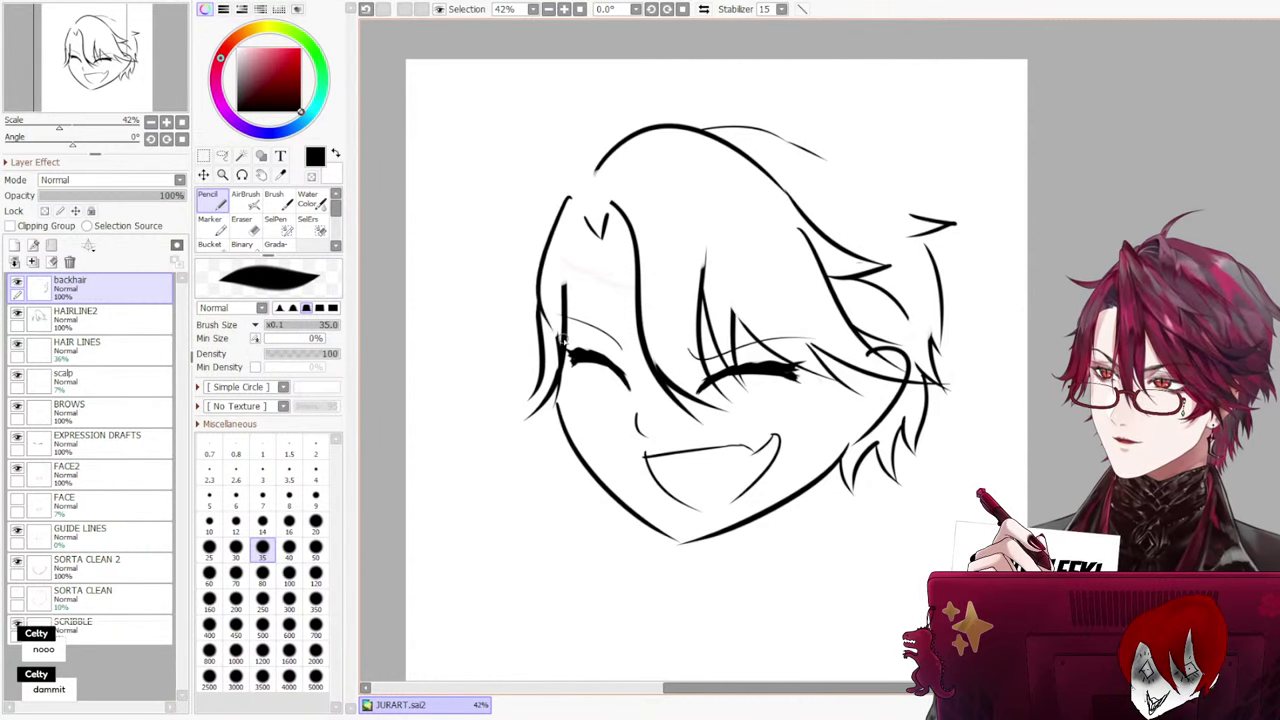
key(ctrl+z)
mouse_move(586, 208)
mouse_down()
mouse_move(547, 261)
mouse_move(545, 345)
mouse_up()
key(ctrl+z)
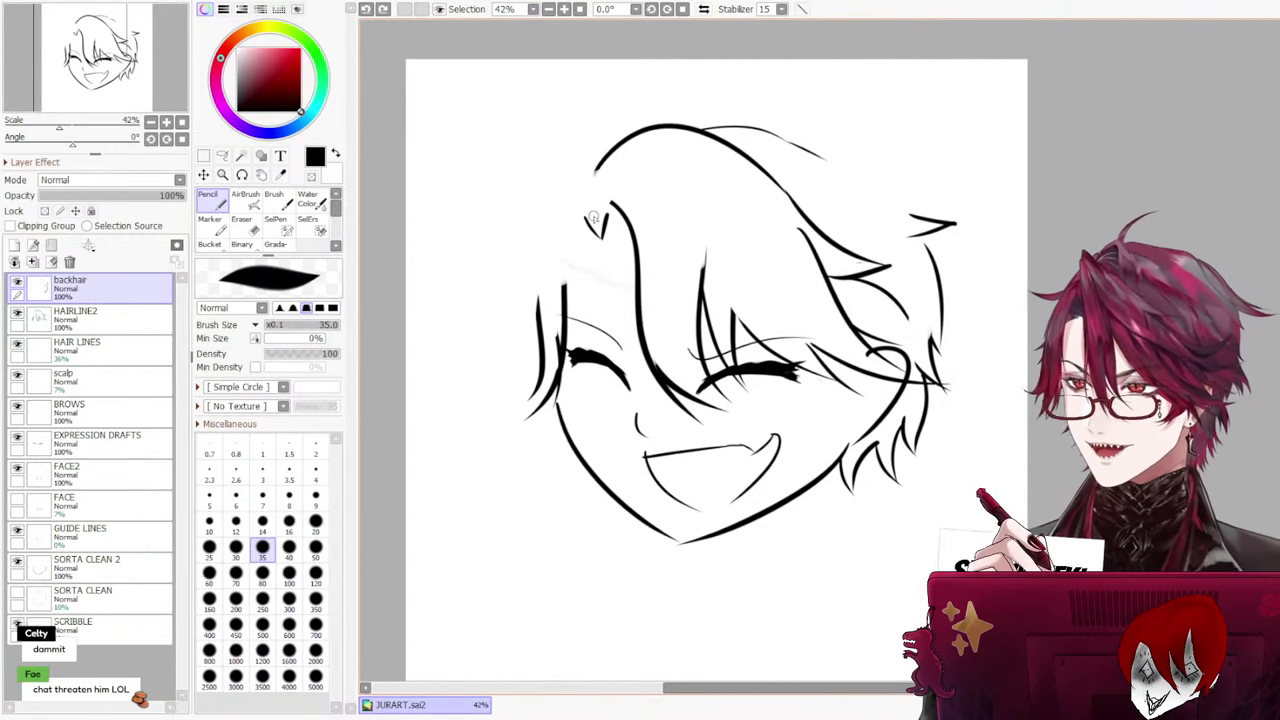
drag(588, 208, 540, 316)
key(ctrl+z)
drag(580, 214, 558, 322)
key(ctrl+z)
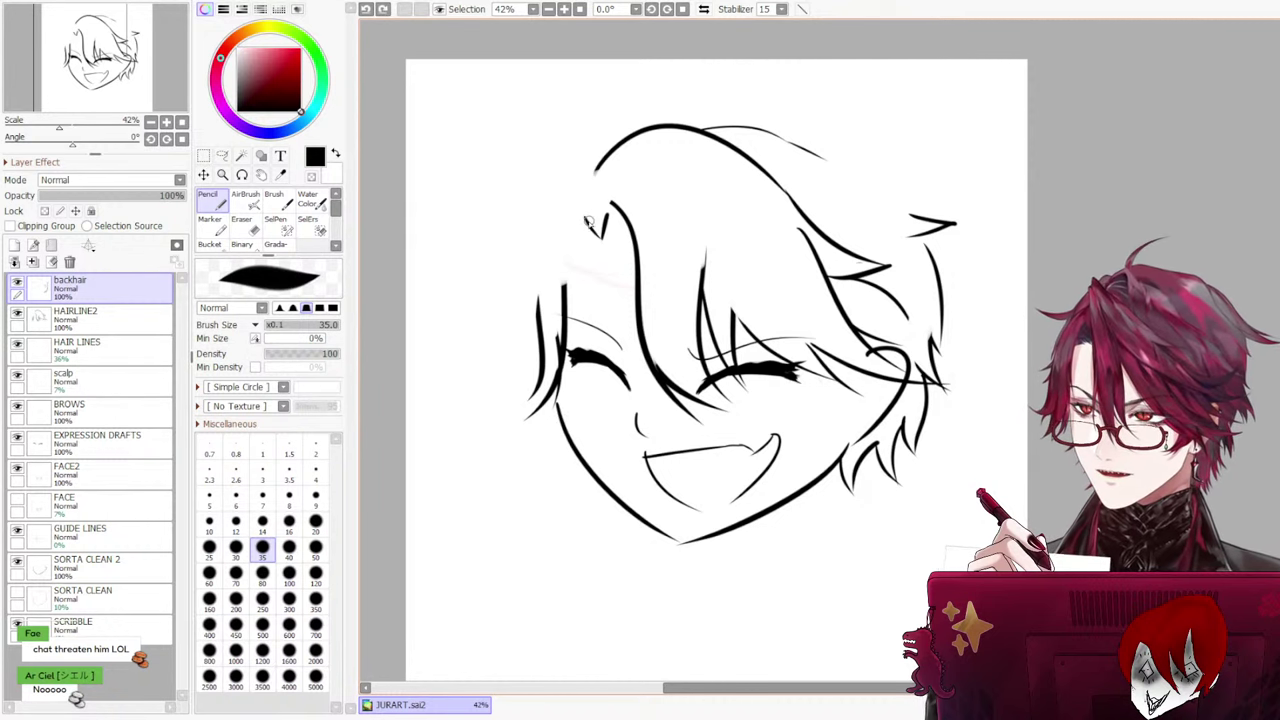
drag(590, 216, 568, 326)
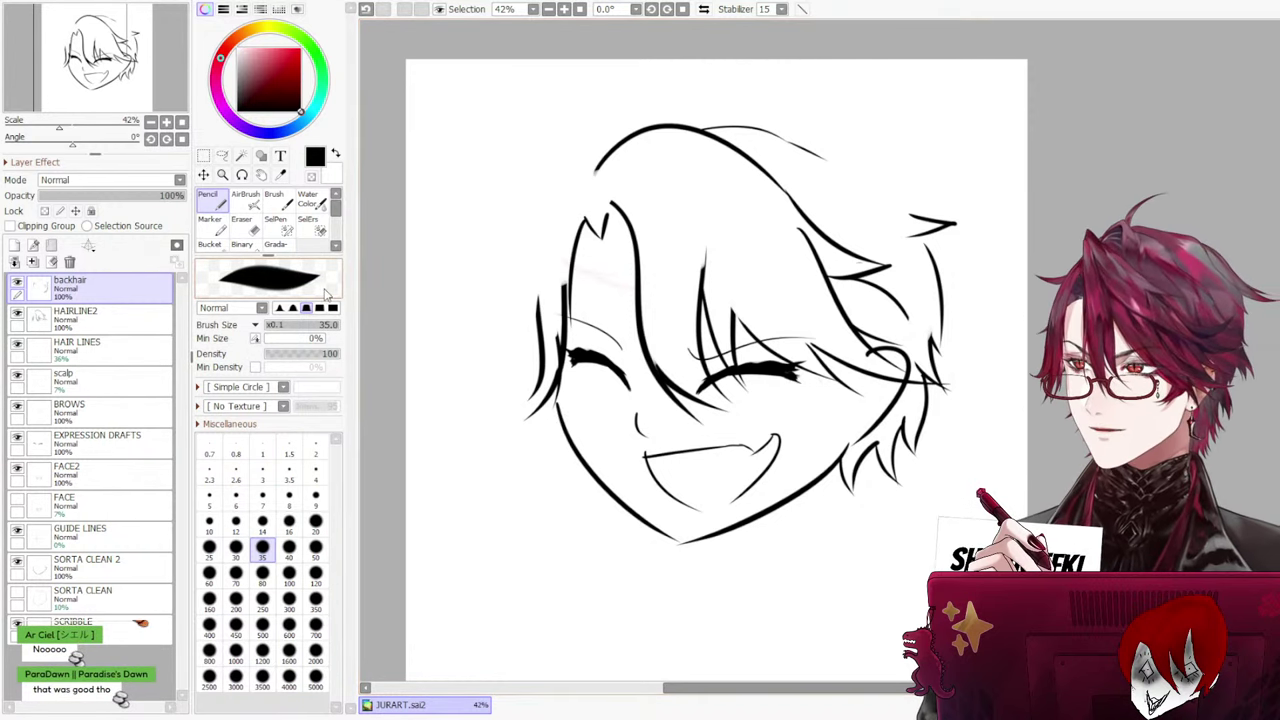
Erase the old bang remnant and side lock lines on the HAIRLINE2 layer with the 80-size Eraser
key(e)
drag(563, 285, 556, 306)
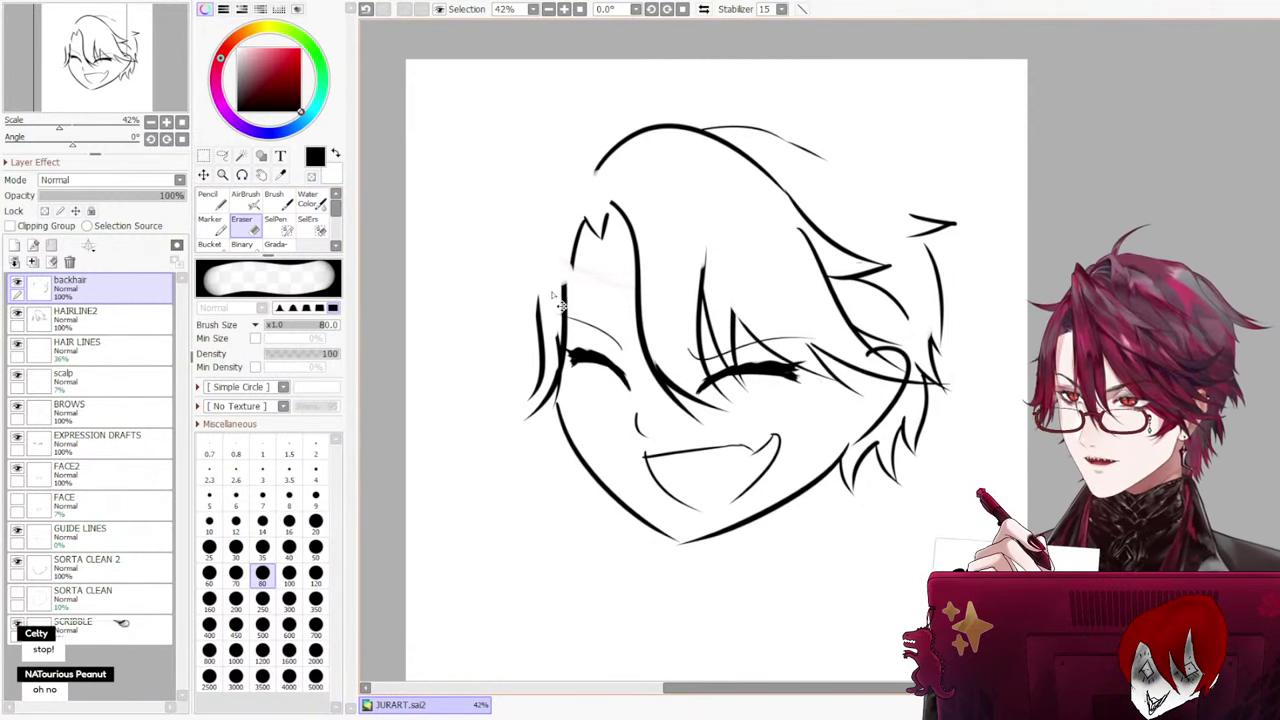
key(ctrl+z)
click(104, 326)
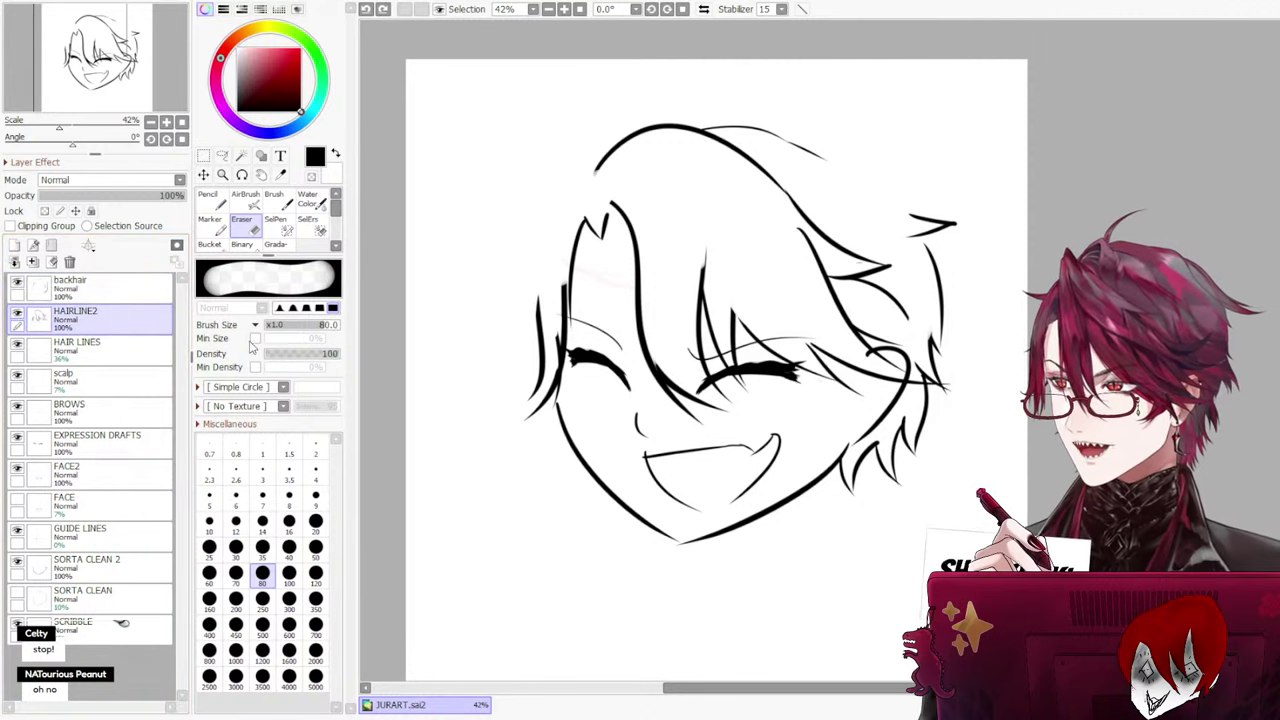
mouse_move(553, 268)
mouse_down()
mouse_move(560, 351)
mouse_move(552, 338)
mouse_move(534, 409)
mouse_up()
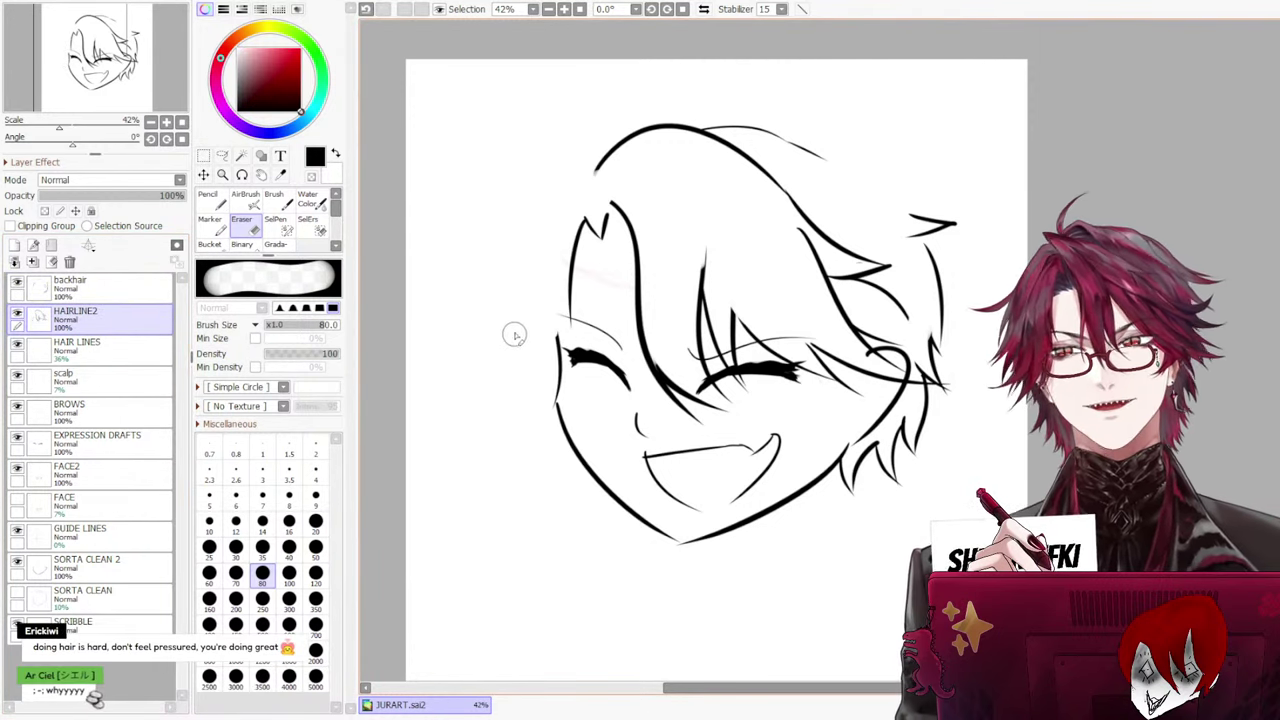
Draw a short strand beside the closed eye on HAIRLINE2 with the Pencil and try an outer side hair curve, undoing the curve
click(220, 203)
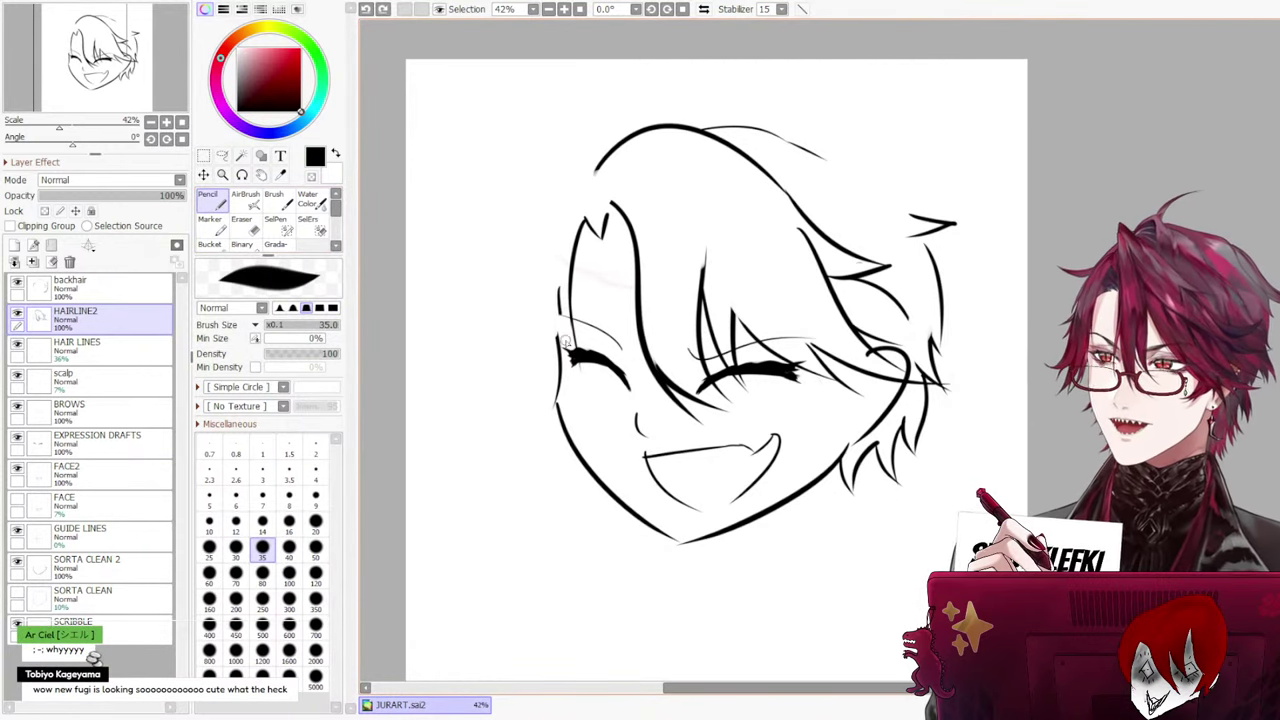
drag(565, 341, 567, 350)
drag(550, 270, 545, 396)
key(ctrl+z)
mouse_move(564, 191)
mouse_down()
mouse_move(543, 237)
mouse_move(545, 372)
mouse_up()
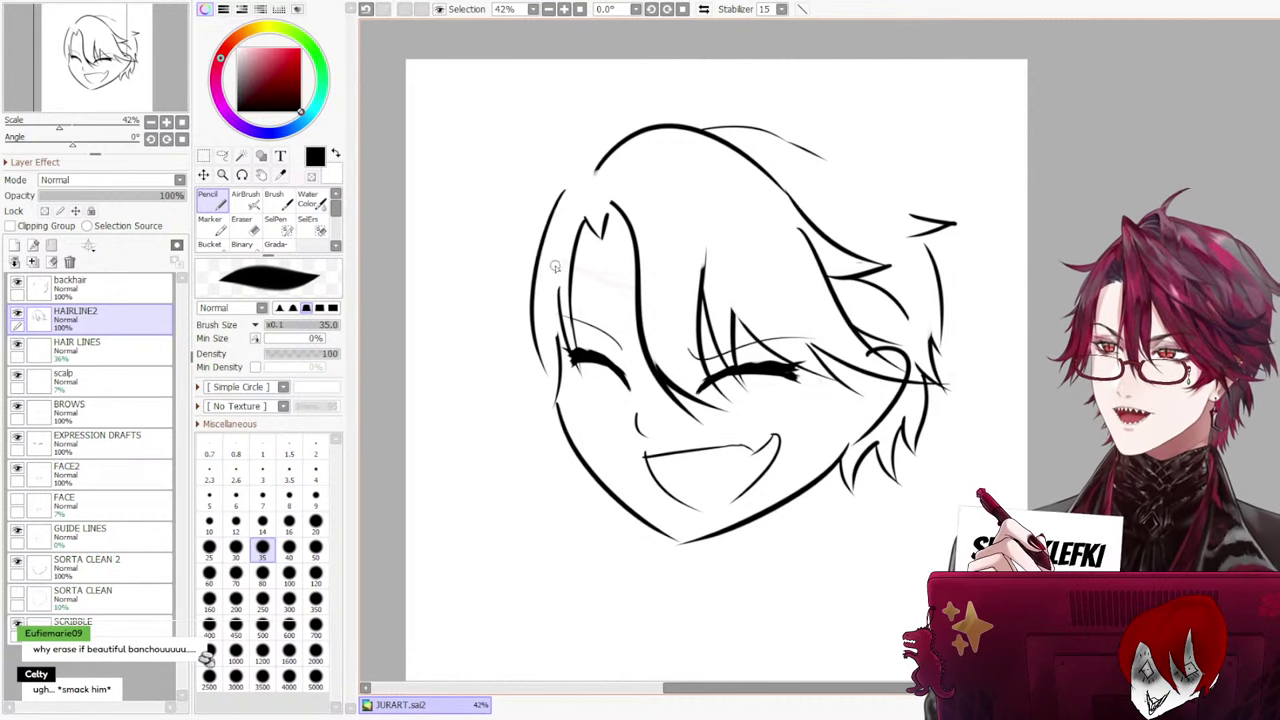
drag(560, 306, 556, 388)
key(ctrl+z)
key(ctrl+z)
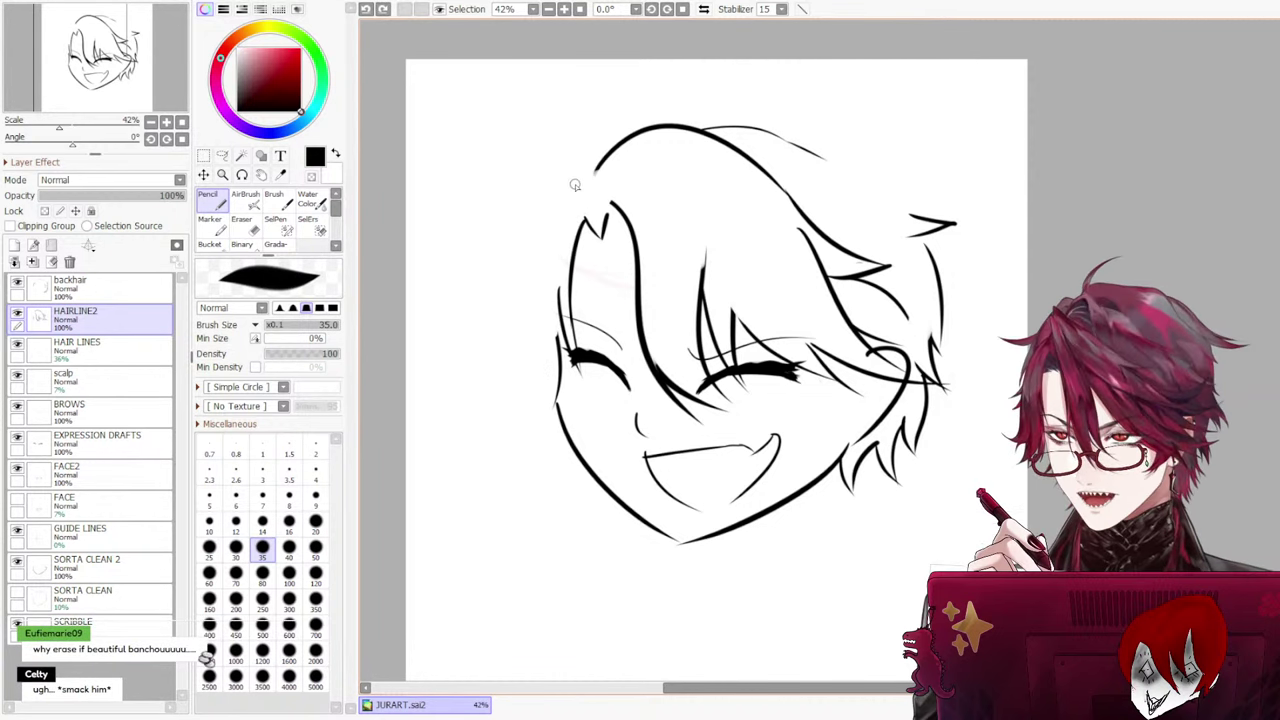
Draw a longer outer hair curve from below the crown outline's front end down to the cheek, undoing the extra strokes
drag(578, 183, 532, 355)
key(ctrl+z)
drag(578, 183, 555, 400)
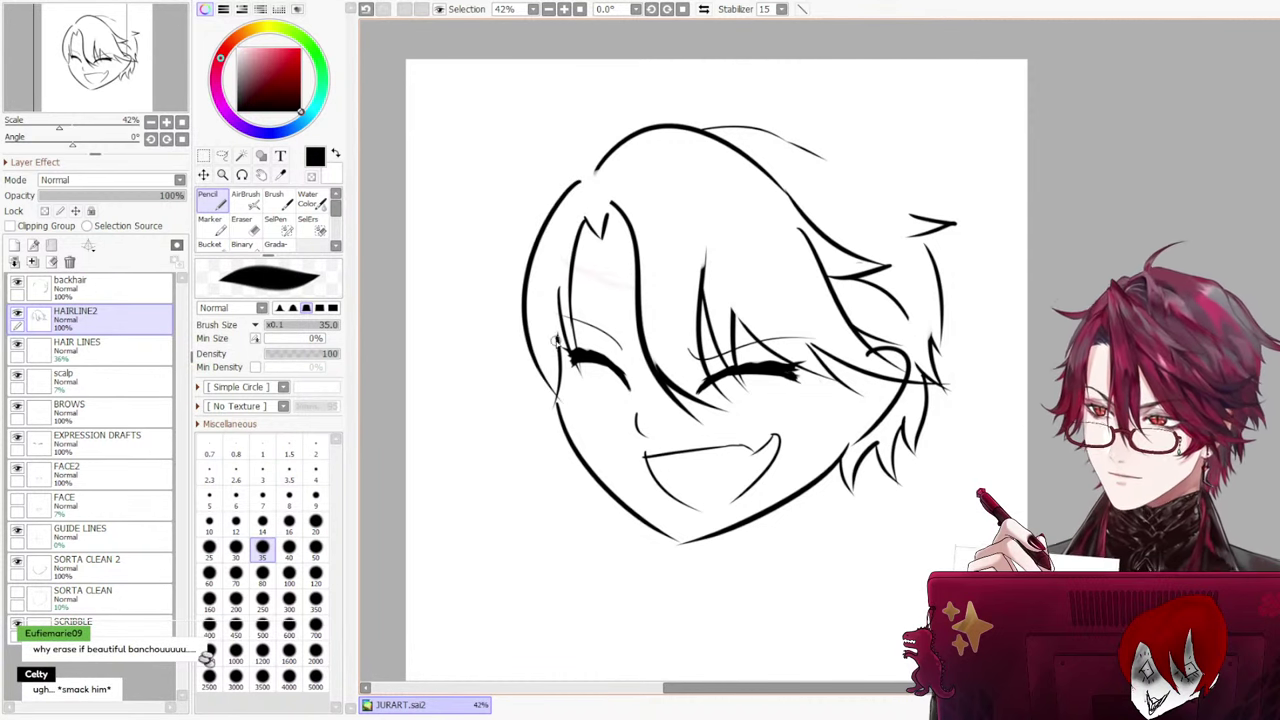
drag(557, 348, 559, 414)
key(ctrl+z)
key(ctrl+z)
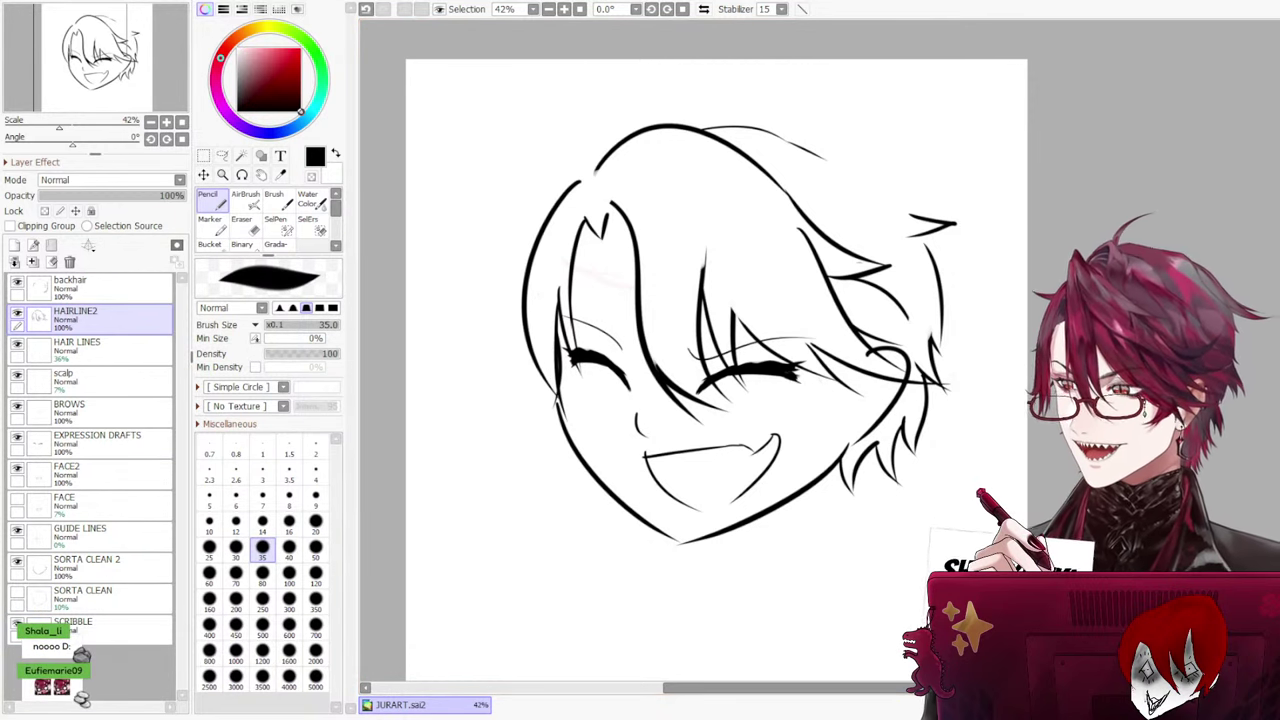
Undo the redrawn bang and side hair strokes and the erasing before them to restore the original side lock and bang lines
key(ctrl+z)
key(ctrl+z)
key(ctrl+z)
key(ctrl+z)
key(ctrl+z)
key(ctrl+z)
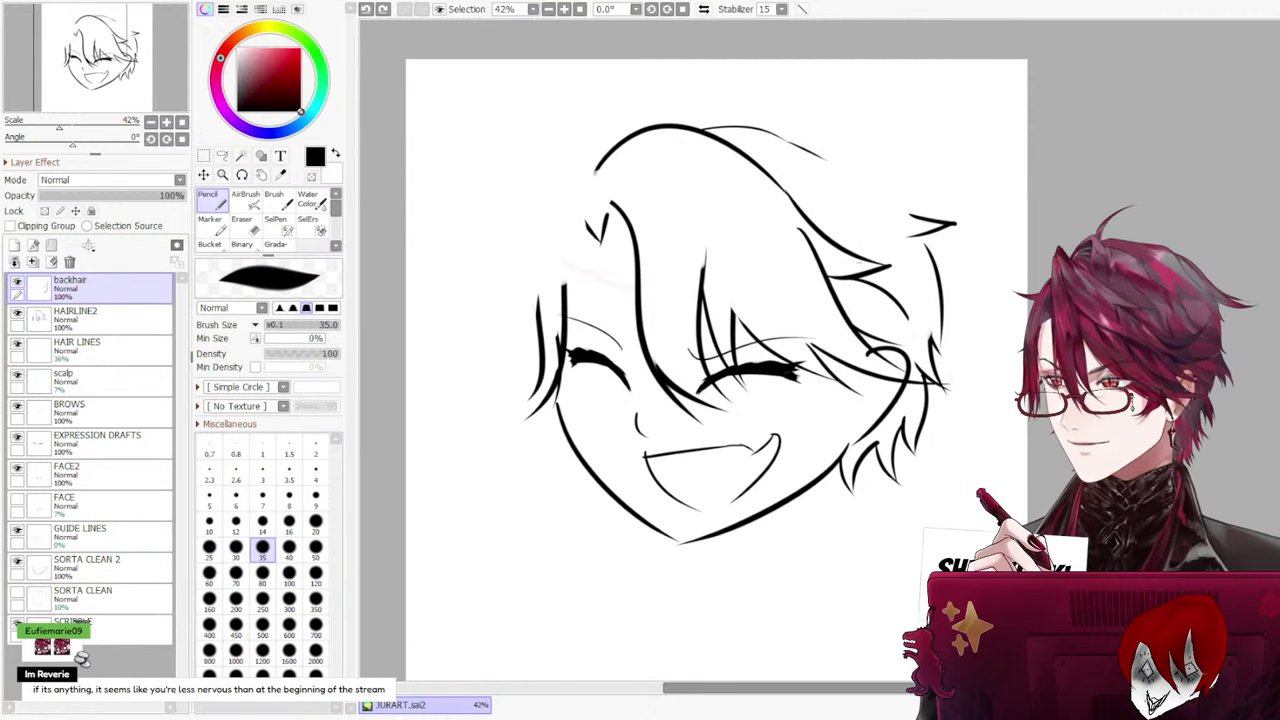
key(ctrl+z)
key(ctrl+z)
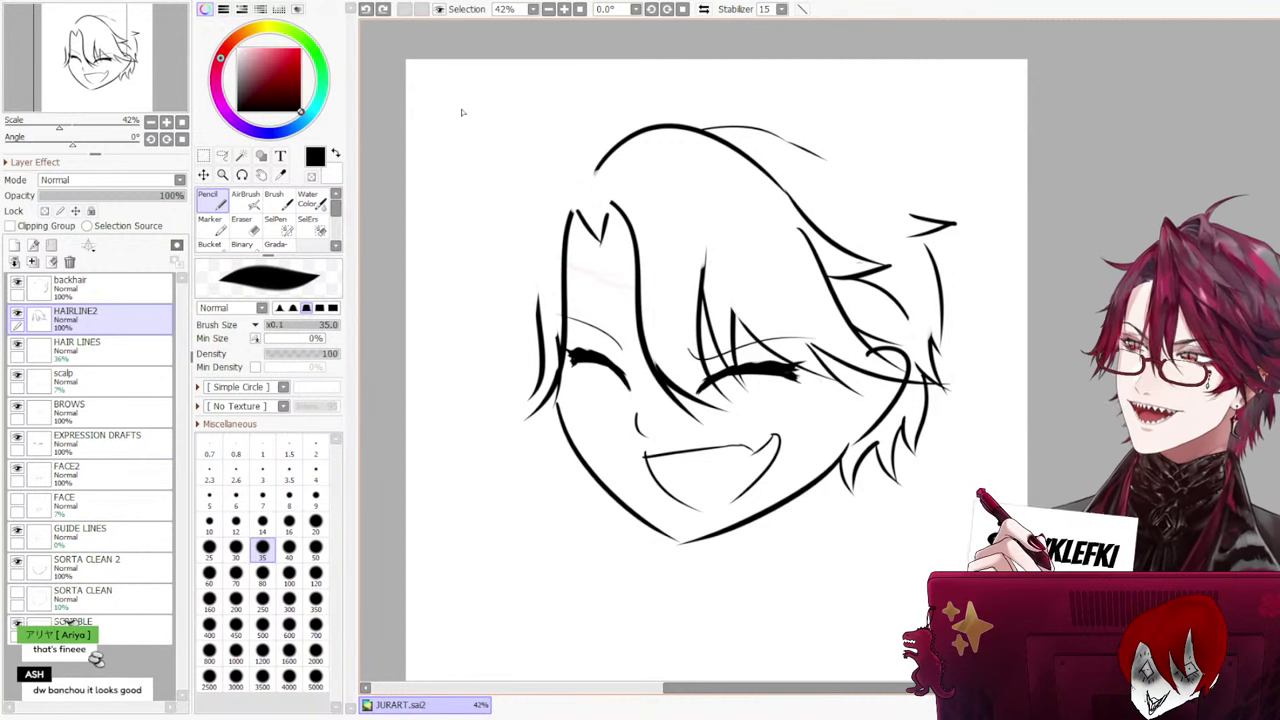
Try erasing part of the outer side lock on HAIRLINE2 with the 80-size Eraser and undo it
click(239, 229)
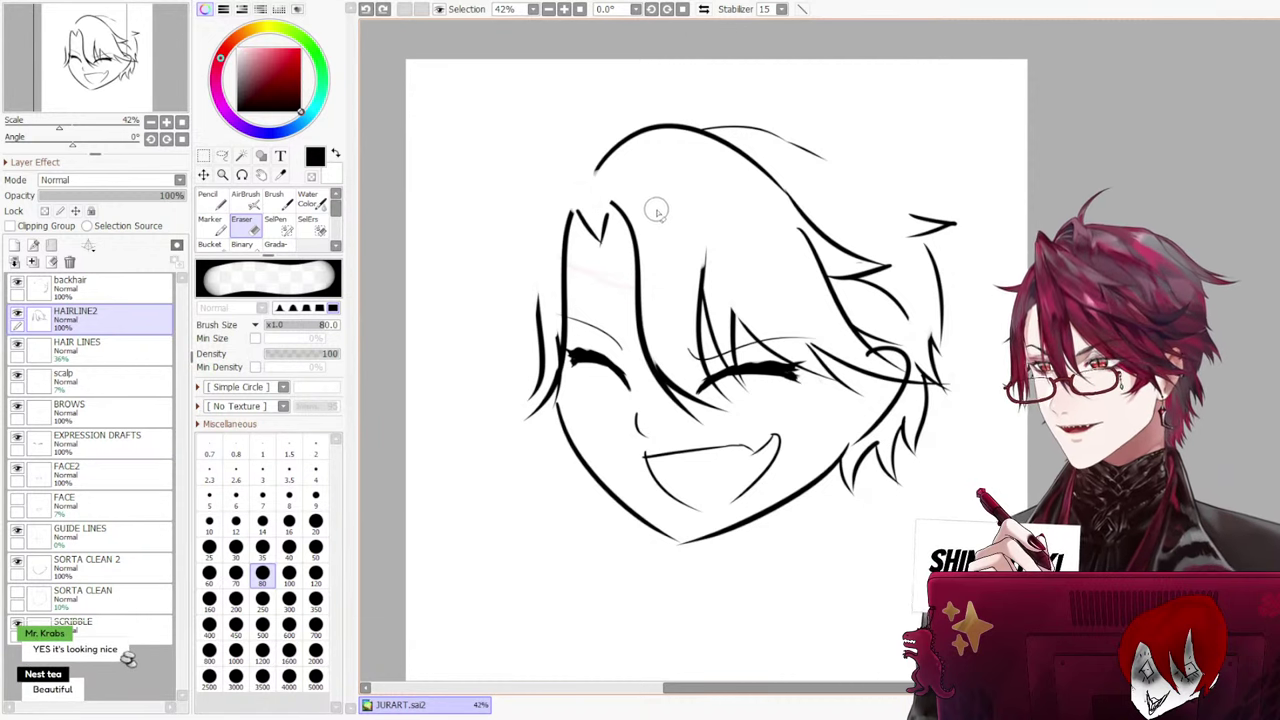
mouse_move(540, 345)
mouse_down()
mouse_move(545, 295)
mouse_move(543, 360)
mouse_up()
key(ctrl+z)
key(ctrl+z)
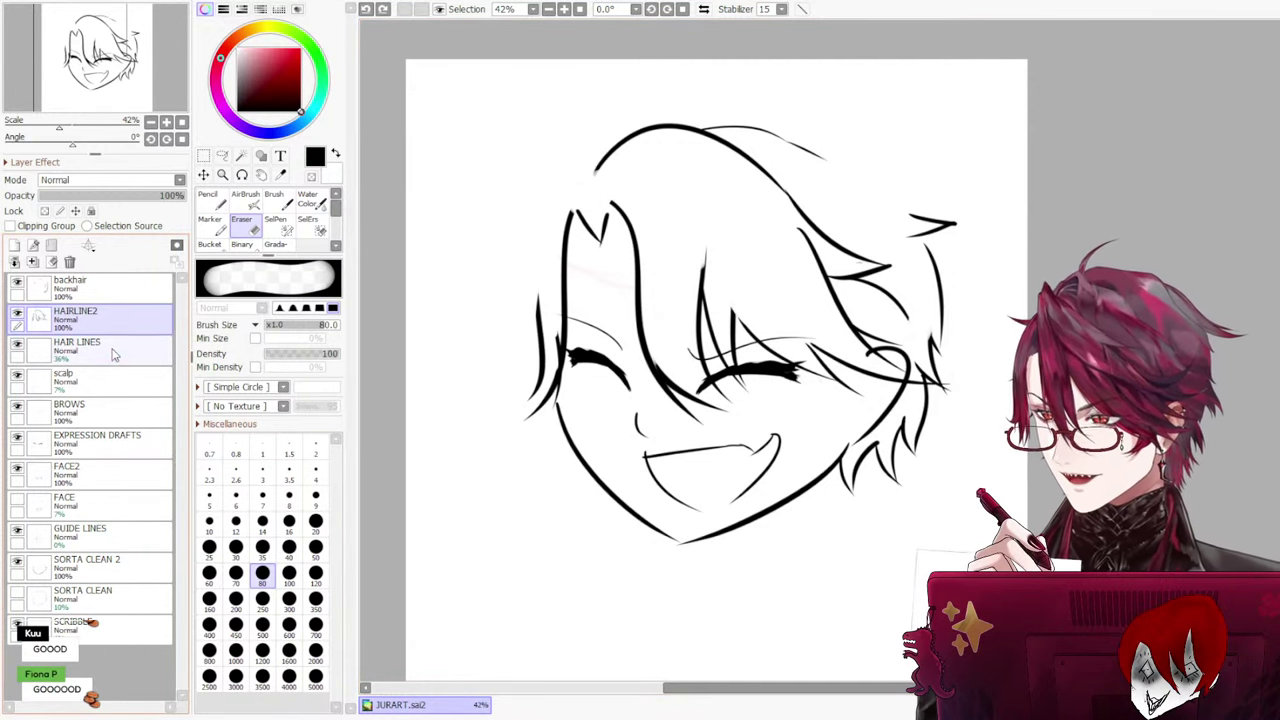
Check which layer holds the bang lines by selecting HAIR LINES, SORTA CLEAN 2, backhair and HAIRLINE2 and toggling HAIRLINE2's visibility
click(113, 354)
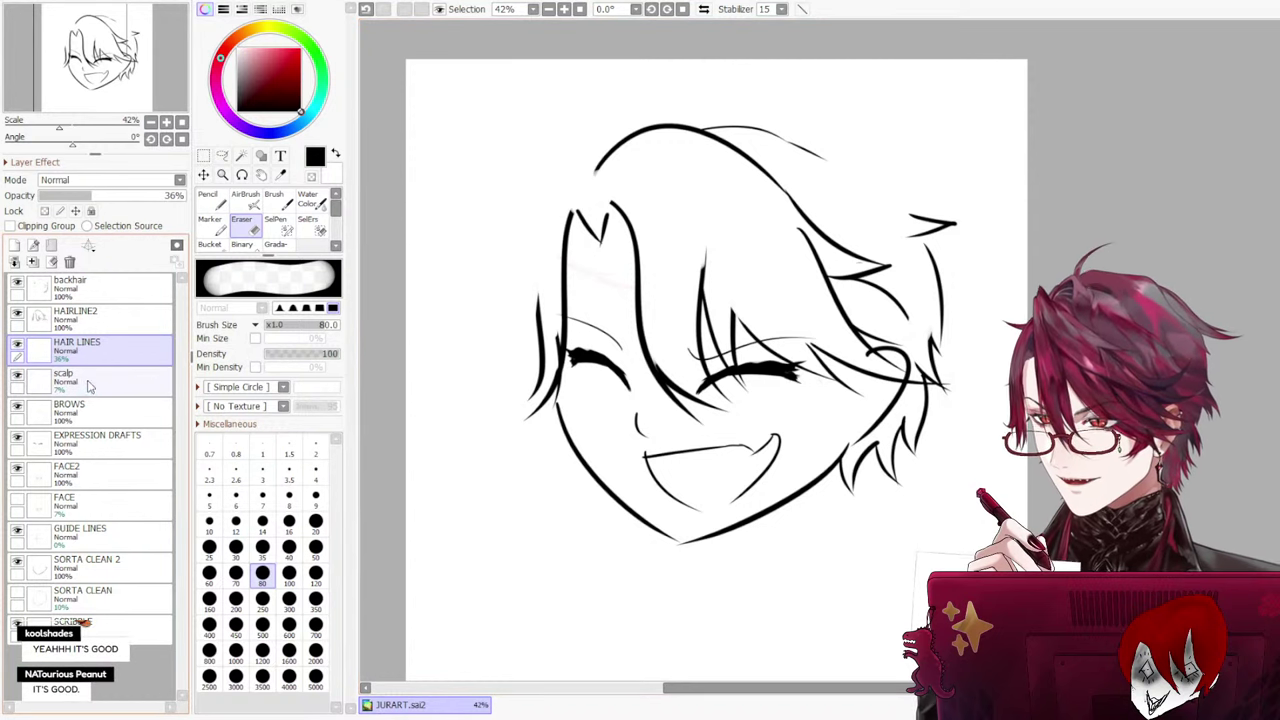
click(125, 561)
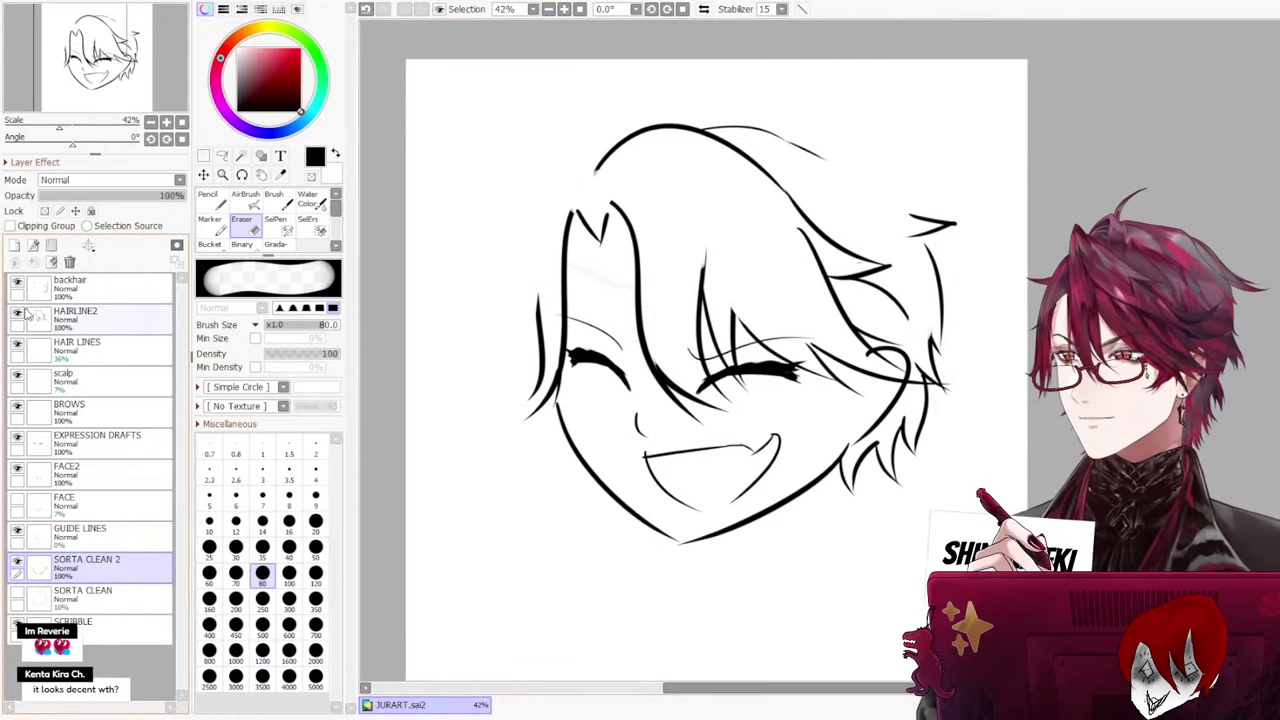
click(90, 345)
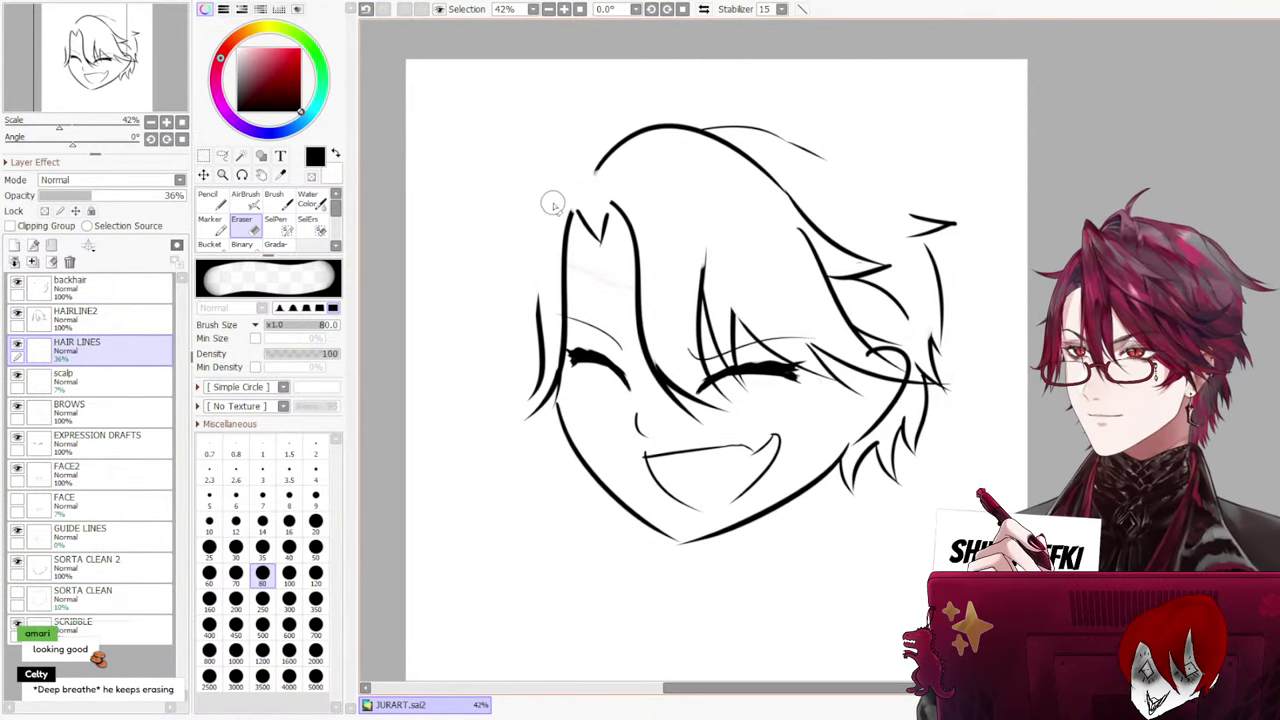
click(100, 318)
click(102, 295)
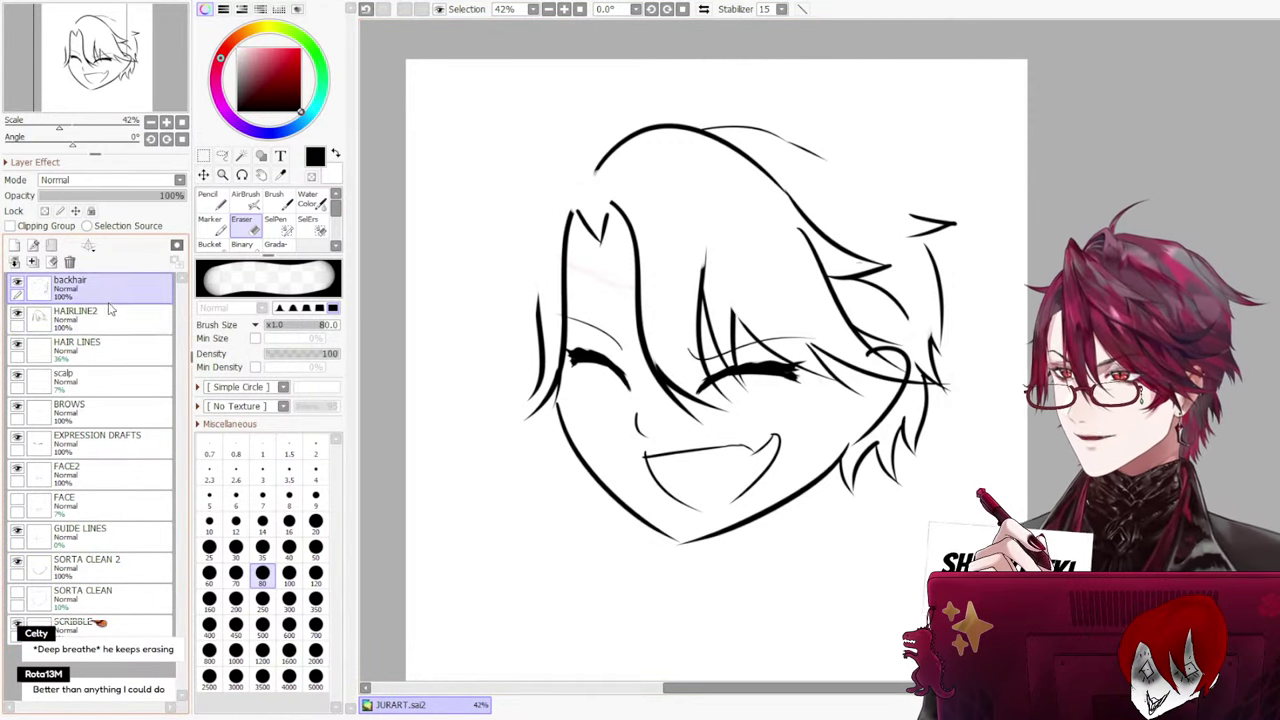
click(102, 318)
click(17, 315)
click(17, 315)
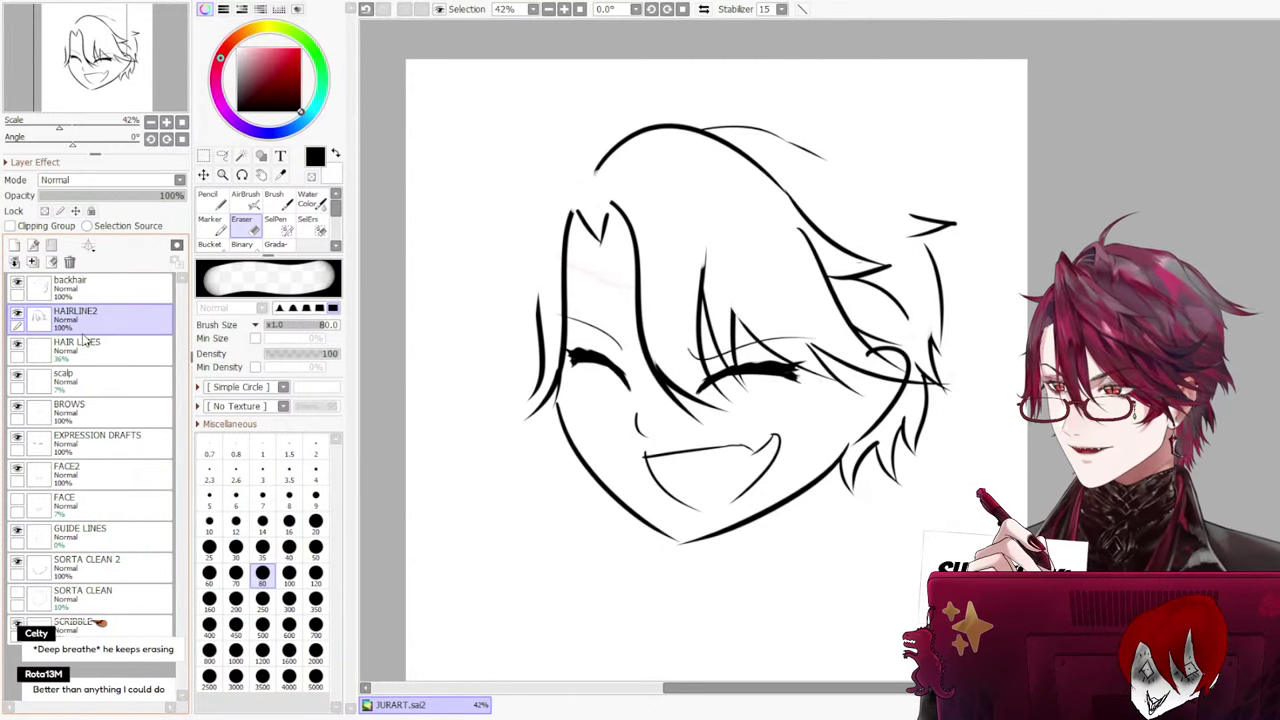
On HAIRLINE2, draw an outer side hair curve rounding over at the parting and short strands beside the notch with the size 35 Pencil
key(n)
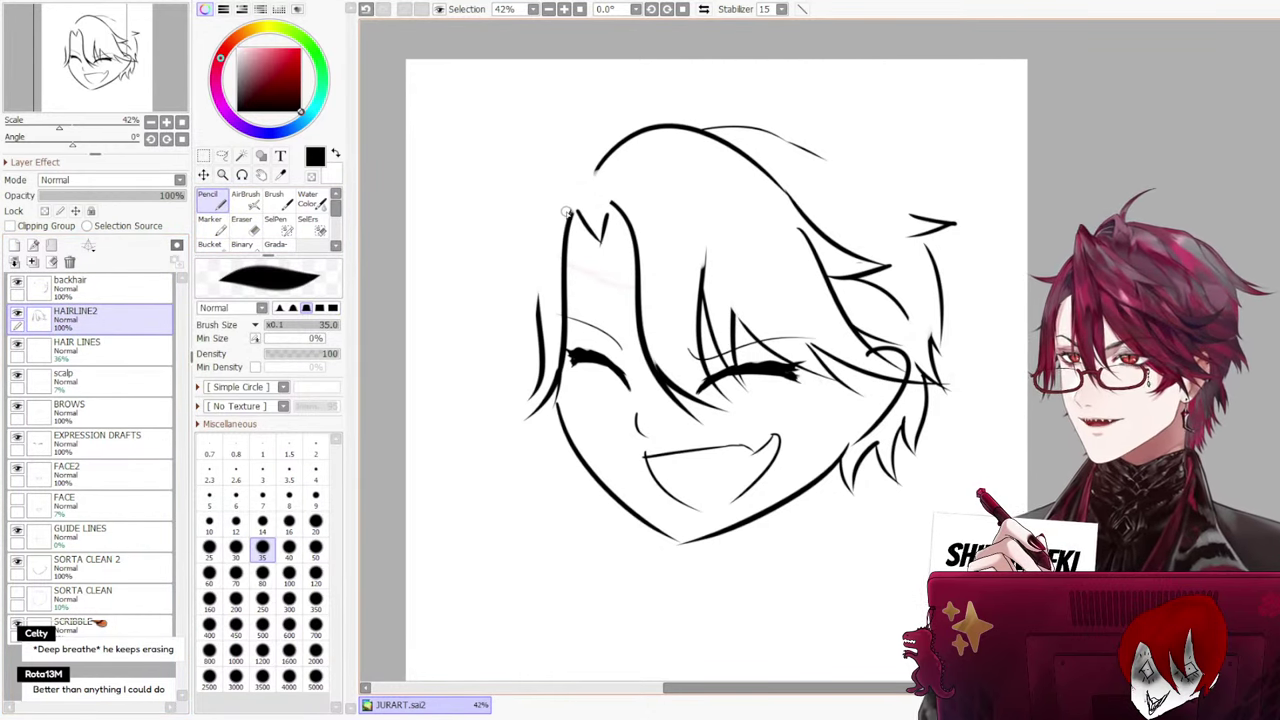
drag(569, 197, 522, 330)
key(ctrl+z)
mouse_move(546, 202)
mouse_down()
mouse_move(520, 365)
mouse_move(545, 372)
mouse_up()
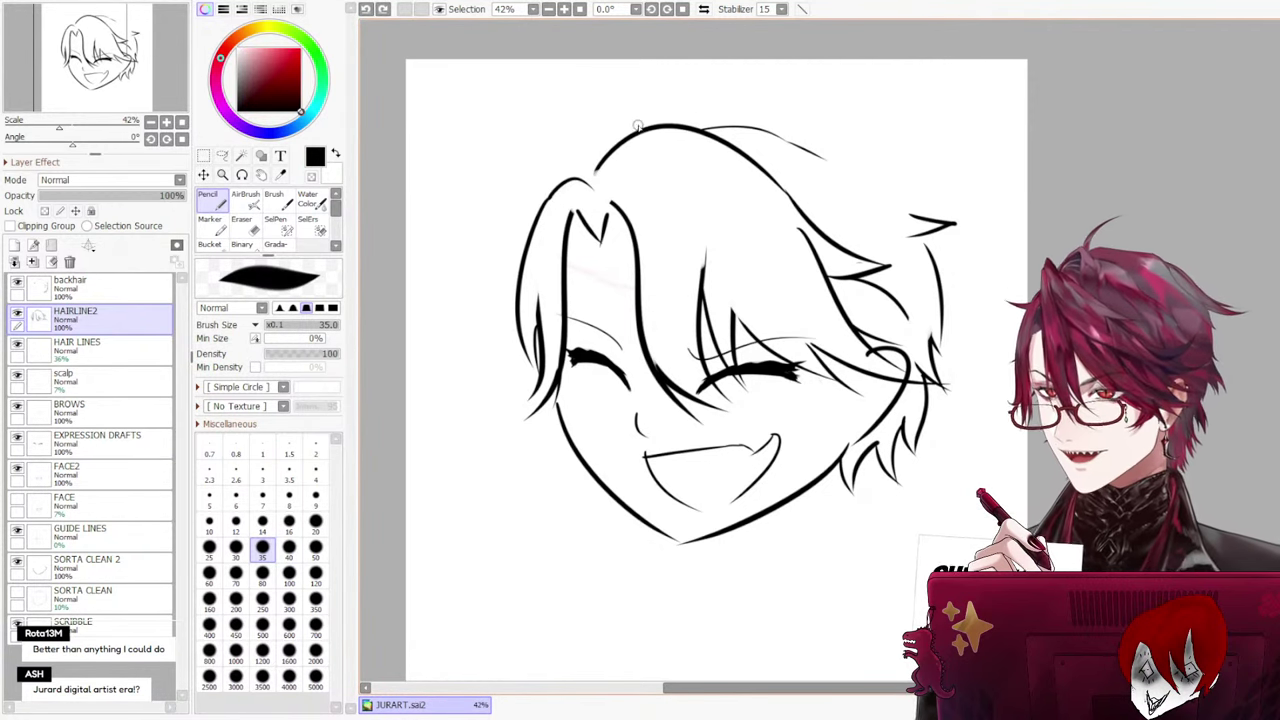
drag(596, 214, 590, 178)
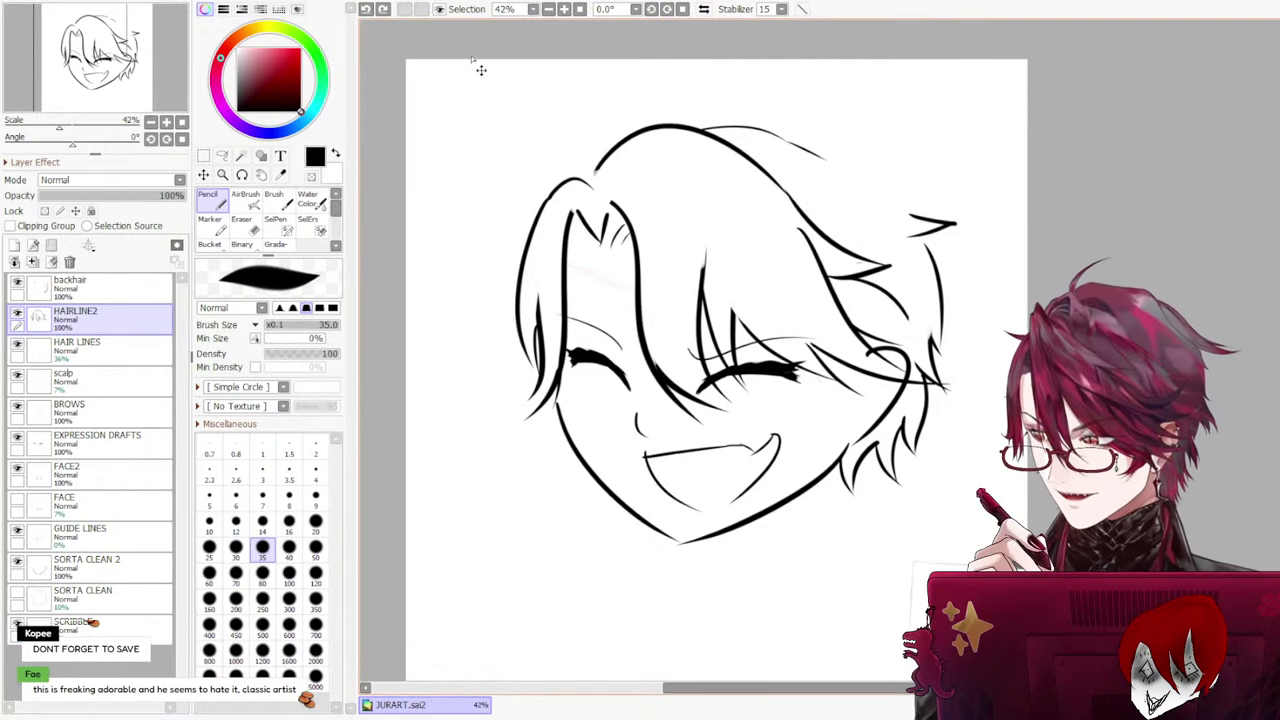
Try deleting the crown outline and back hair tips by painting over them with the 80-size SelPen, then clear the selection
click(275, 222)
mouse_move(745, 133)
mouse_down()
mouse_move(897, 226)
mouse_move(929, 291)
mouse_move(940, 280)
mouse_move(936, 234)
mouse_move(929, 266)
mouse_move(841, 247)
mouse_move(824, 220)
mouse_move(920, 222)
mouse_move(748, 140)
mouse_move(815, 150)
mouse_move(909, 192)
mouse_move(780, 138)
mouse_move(722, 145)
mouse_move(660, 115)
mouse_move(633, 145)
mouse_move(664, 124)
mouse_move(764, 157)
mouse_move(869, 284)
mouse_move(883, 284)
mouse_move(912, 235)
mouse_move(916, 252)
mouse_move(940, 233)
mouse_move(938, 295)
mouse_up()
key(ctrl+d)
click(146, 287)
key(Delete)
key(ctrl+d)
click(75, 315)
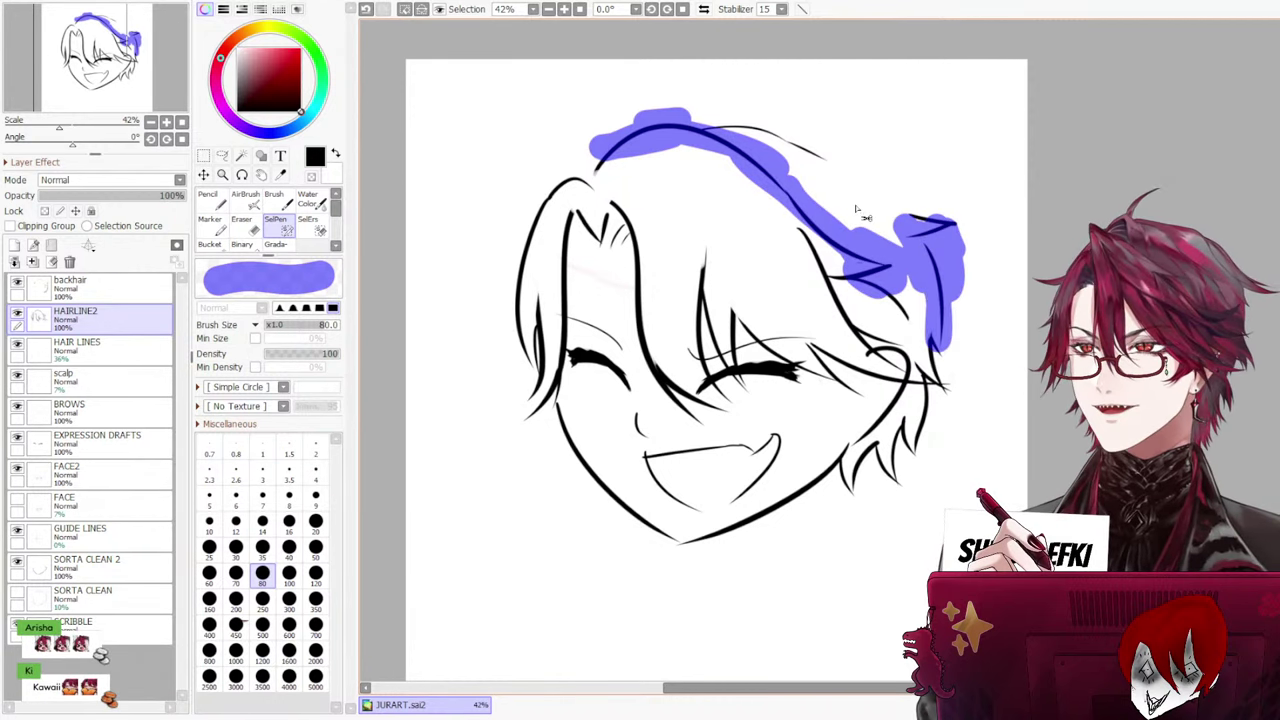
key(Delete)
key(ctrl+d)
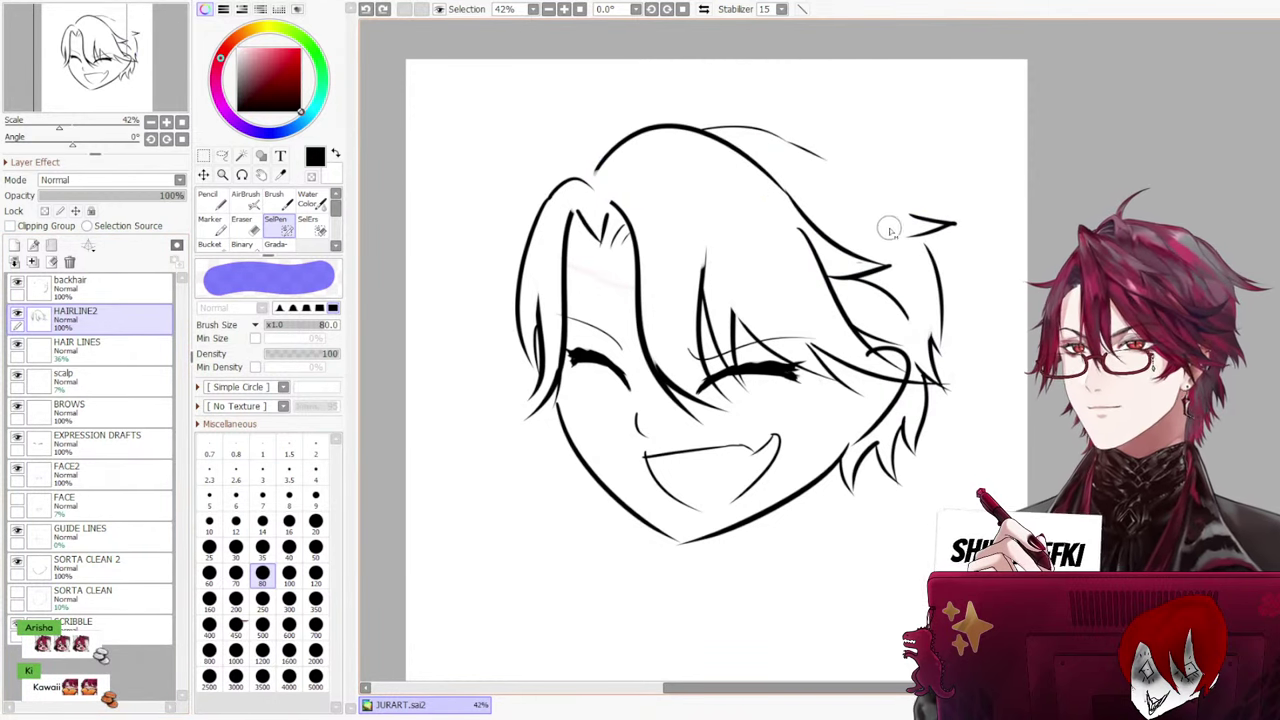
Paint an 80-size SelPen selection over the crown outline and back hair tips and try transforming it on HAIRLINE2
mouse_move(930, 226)
mouse_down()
mouse_move(939, 291)
mouse_move(913, 251)
mouse_move(940, 245)
mouse_move(723, 126)
mouse_move(729, 113)
mouse_move(785, 131)
mouse_move(706, 121)
mouse_move(881, 207)
mouse_move(891, 191)
mouse_move(917, 206)
mouse_move(938, 375)
mouse_move(926, 352)
mouse_move(933, 368)
mouse_move(930, 320)
mouse_up()
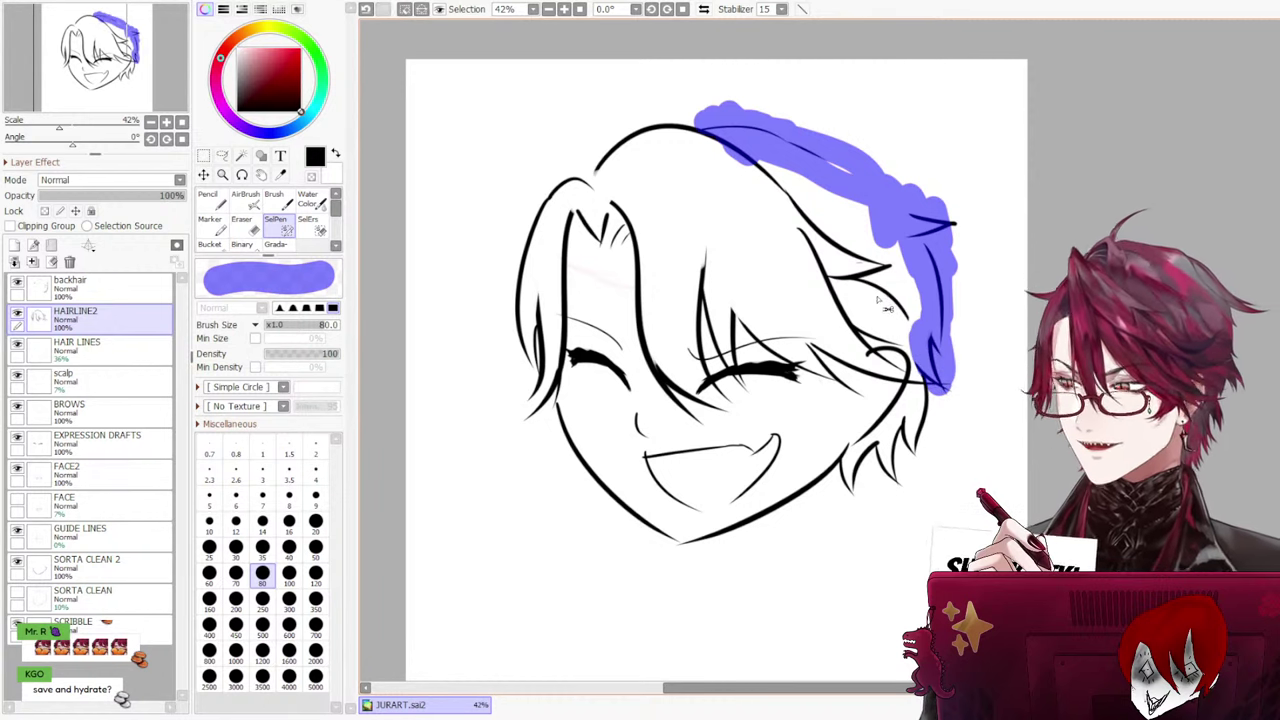
key(ctrl+t)
drag(823, 129, 816, 101)
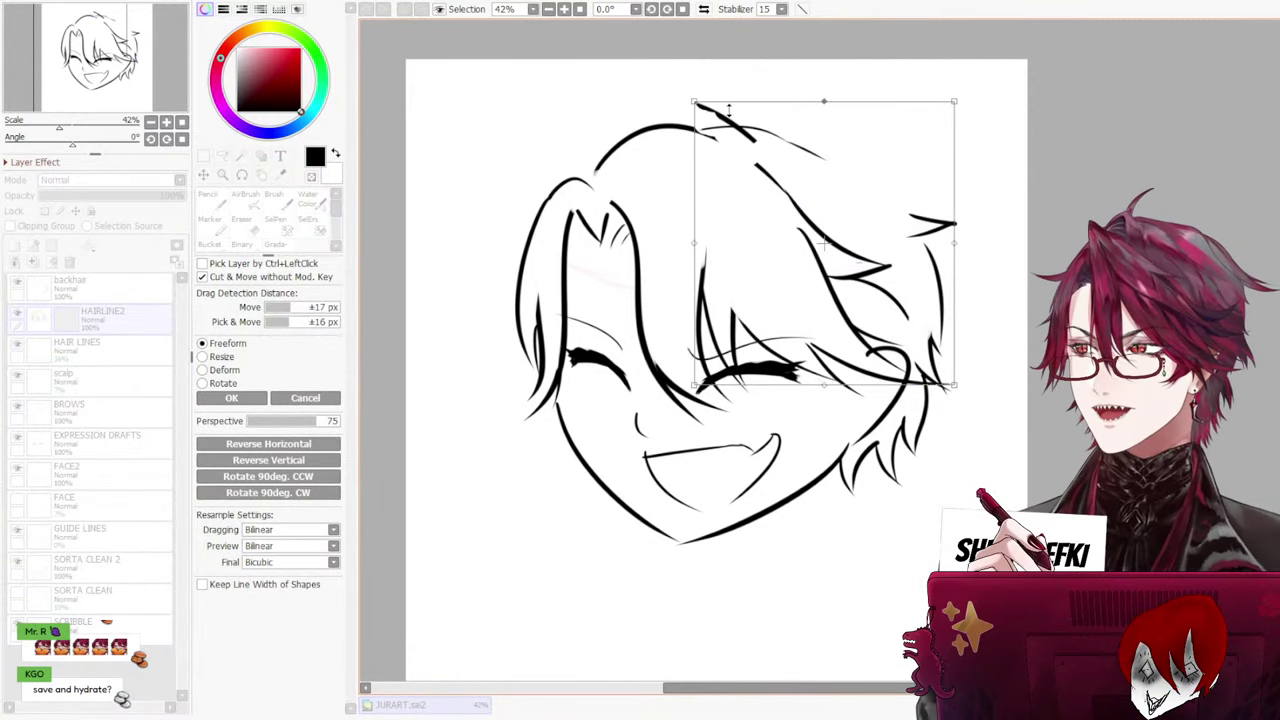
click(305, 398)
Try raising and skewing the selected back hair outline on the backhair layer with a freeform transform, cancel it, and clear the selection
click(120, 287)
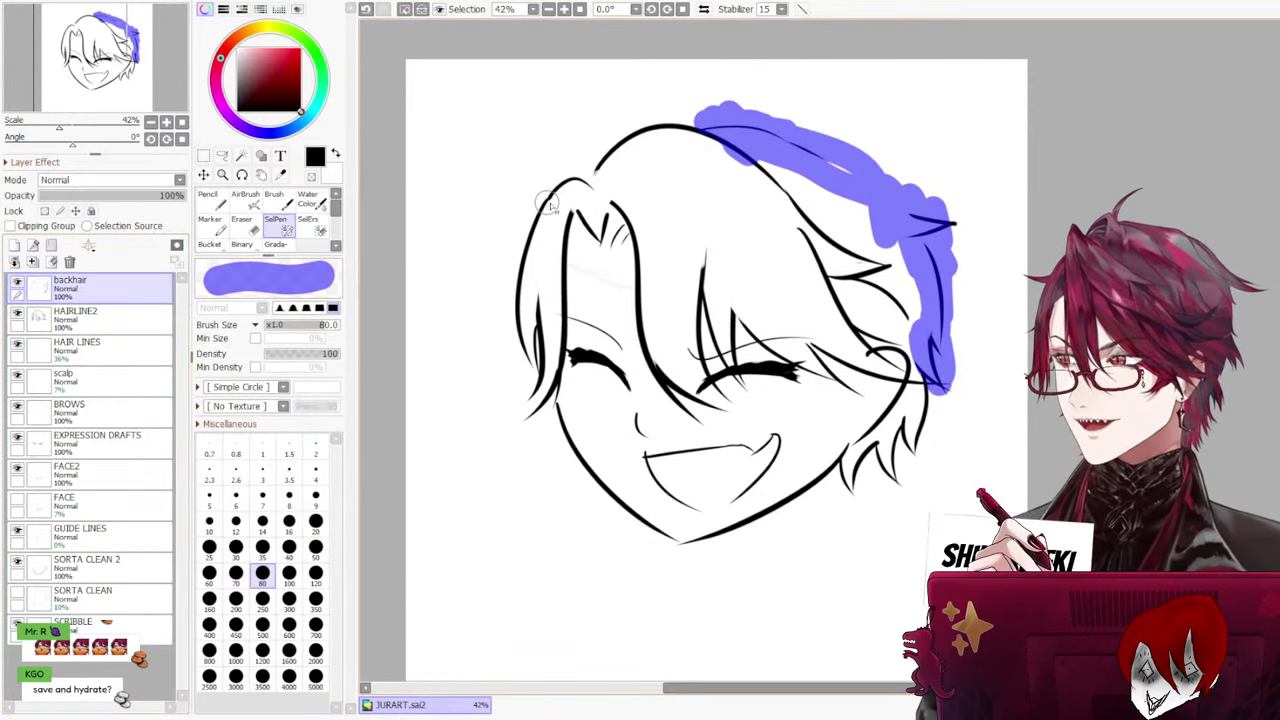
key(ctrl+t)
mouse_move(825, 118)
mouse_down()
mouse_move(828, 69)
mouse_move(826, 86)
mouse_up()
drag(840, 287, 861, 305)
mouse_move(706, 106)
mouse_down()
mouse_move(742, 128)
mouse_move(736, 140)
mouse_move(718, 124)
mouse_move(738, 106)
mouse_move(731, 114)
mouse_up()
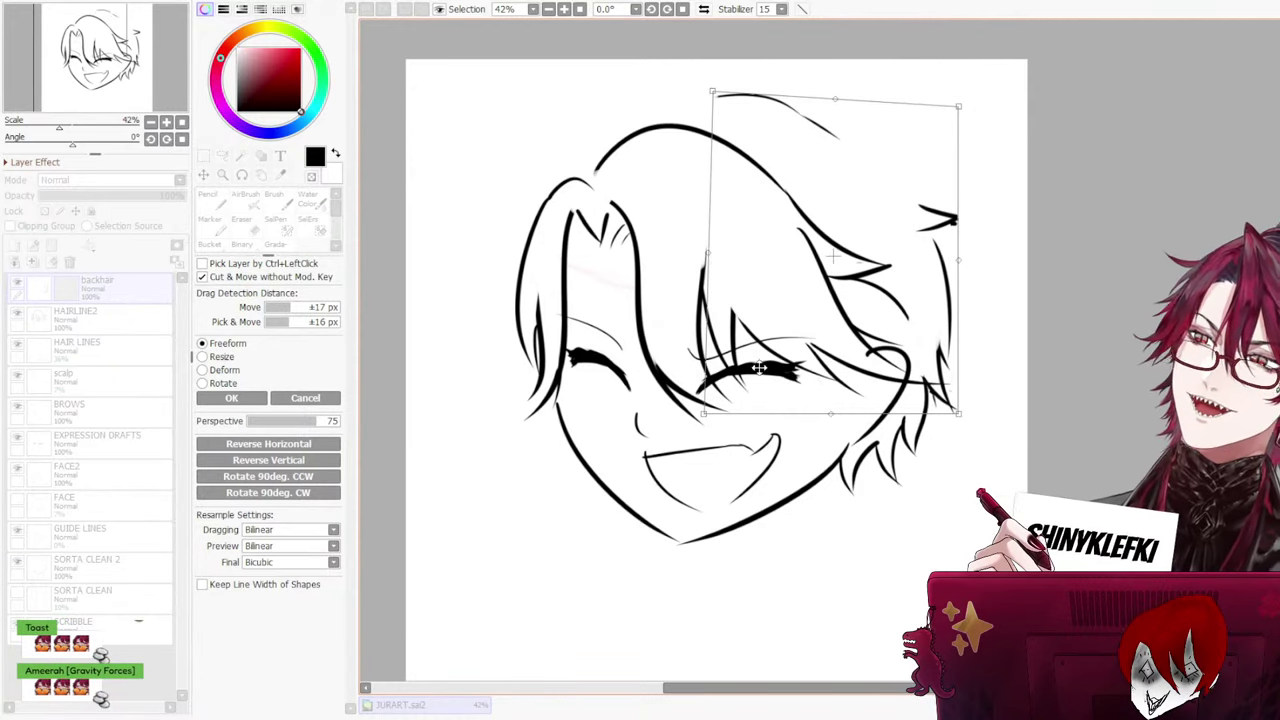
click(327, 398)
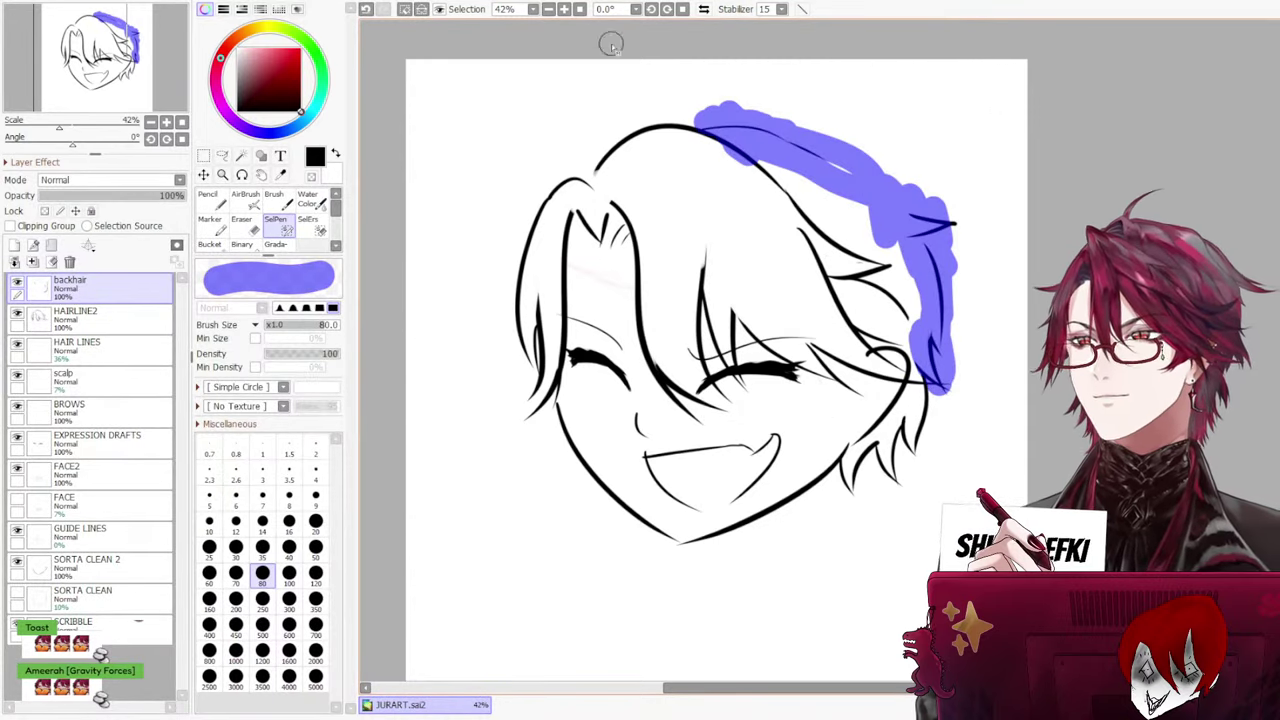
key(ctrl+d)
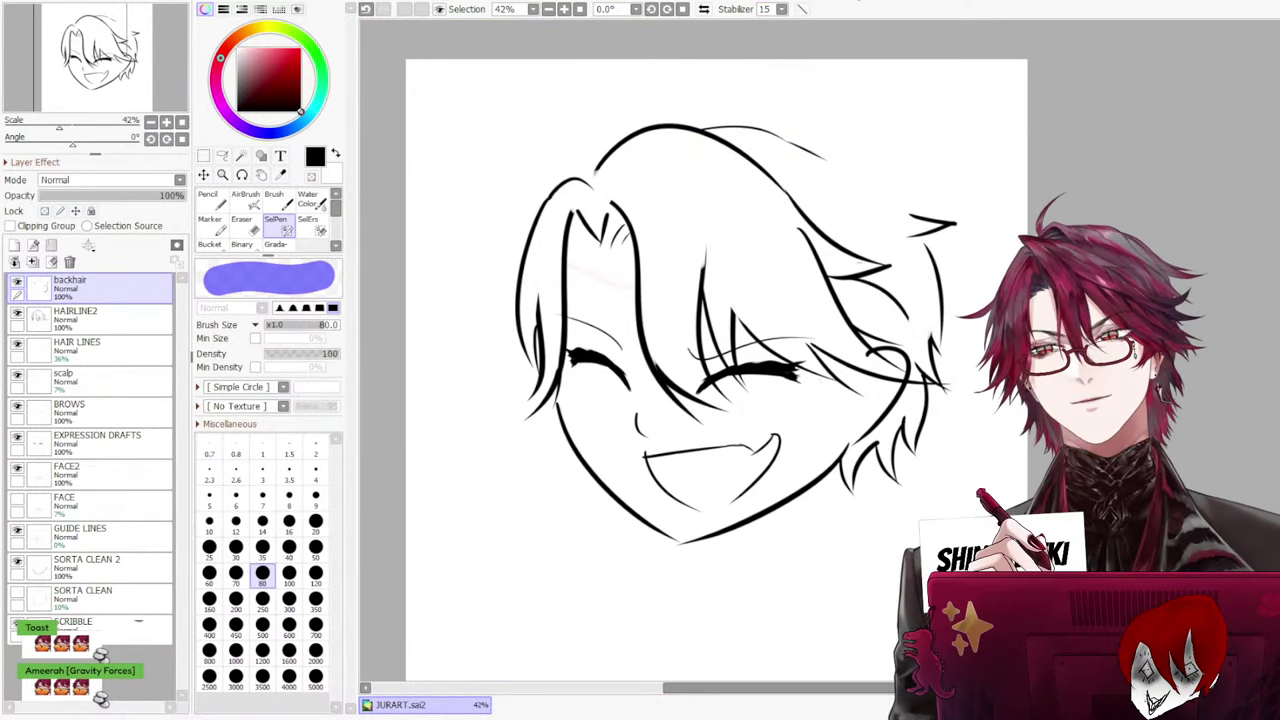
On backhair, erase the old crown outline and redraw it as a higher curve sweeping toward the back tips with the size 35 Pencil
click(241, 222)
mouse_move(800, 120)
mouse_down()
mouse_move(826, 150)
mouse_move(697, 133)
mouse_up()
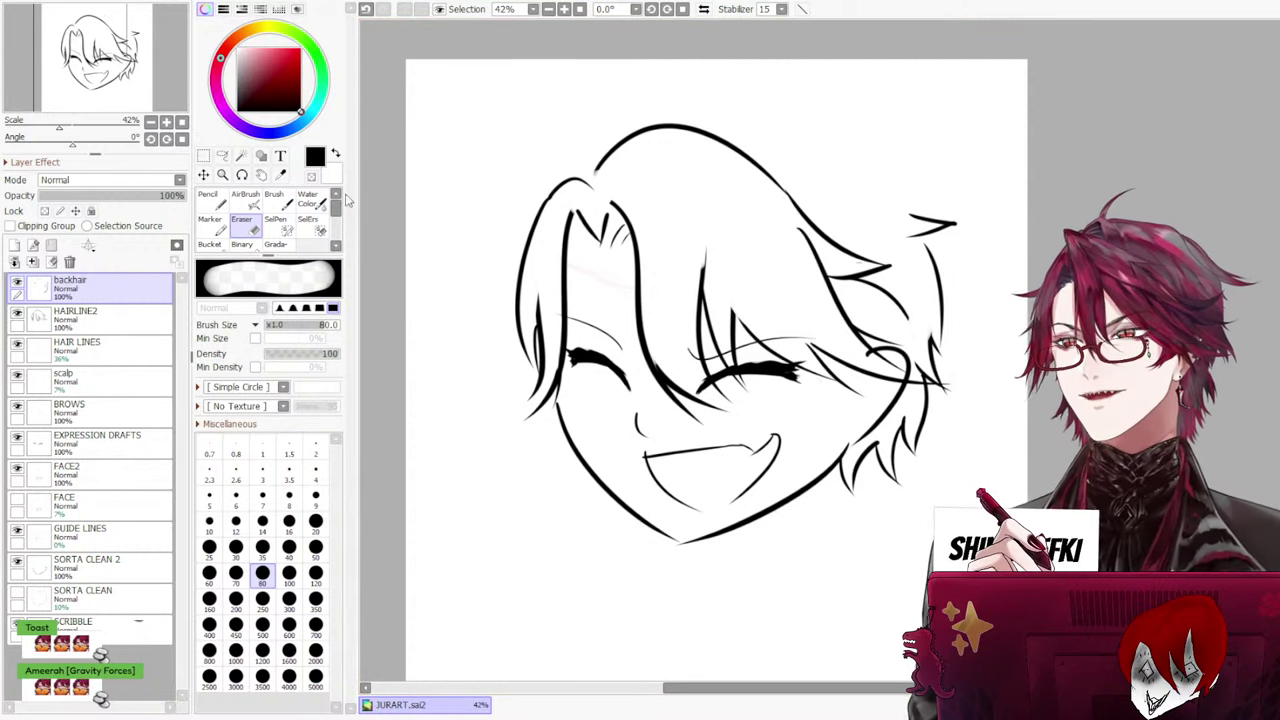
key(n)
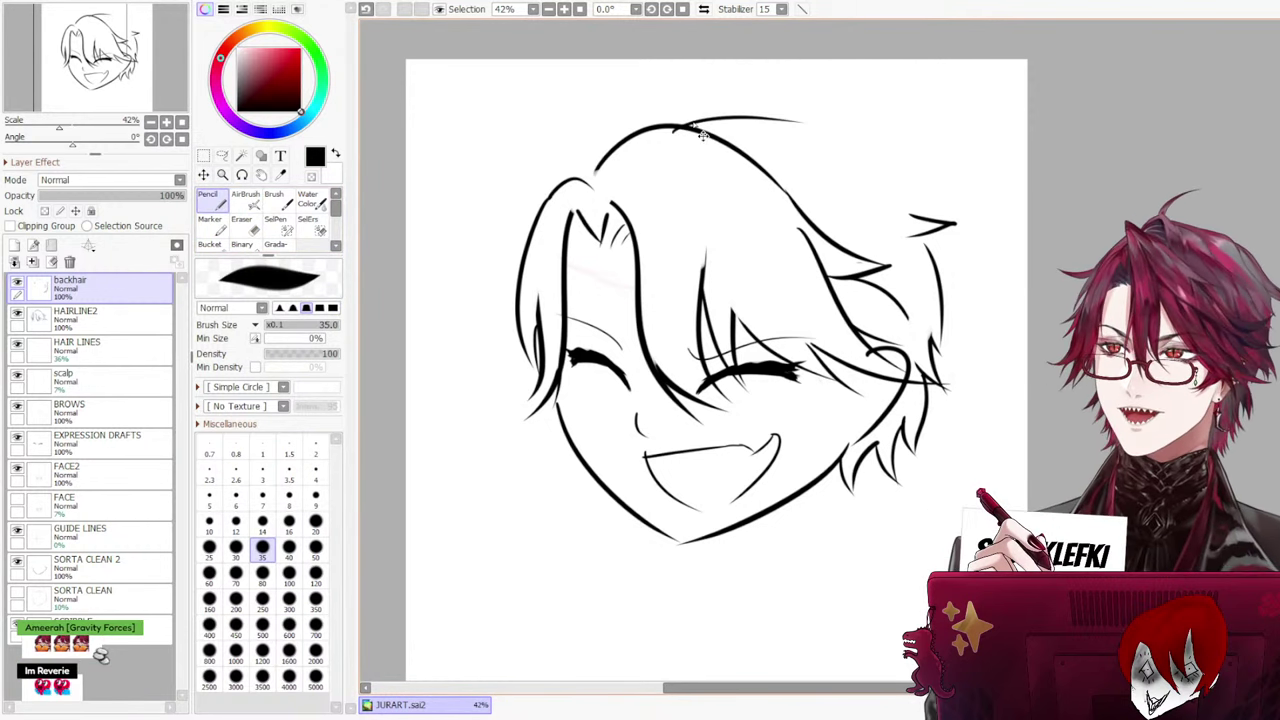
key(ctrl+z)
drag(678, 121, 778, 126)
key(ctrl+z)
mouse_move(678, 121)
mouse_down()
mouse_move(862, 101)
mouse_move(878, 146)
mouse_up()
key(ctrl+z)
key(ctrl+z)
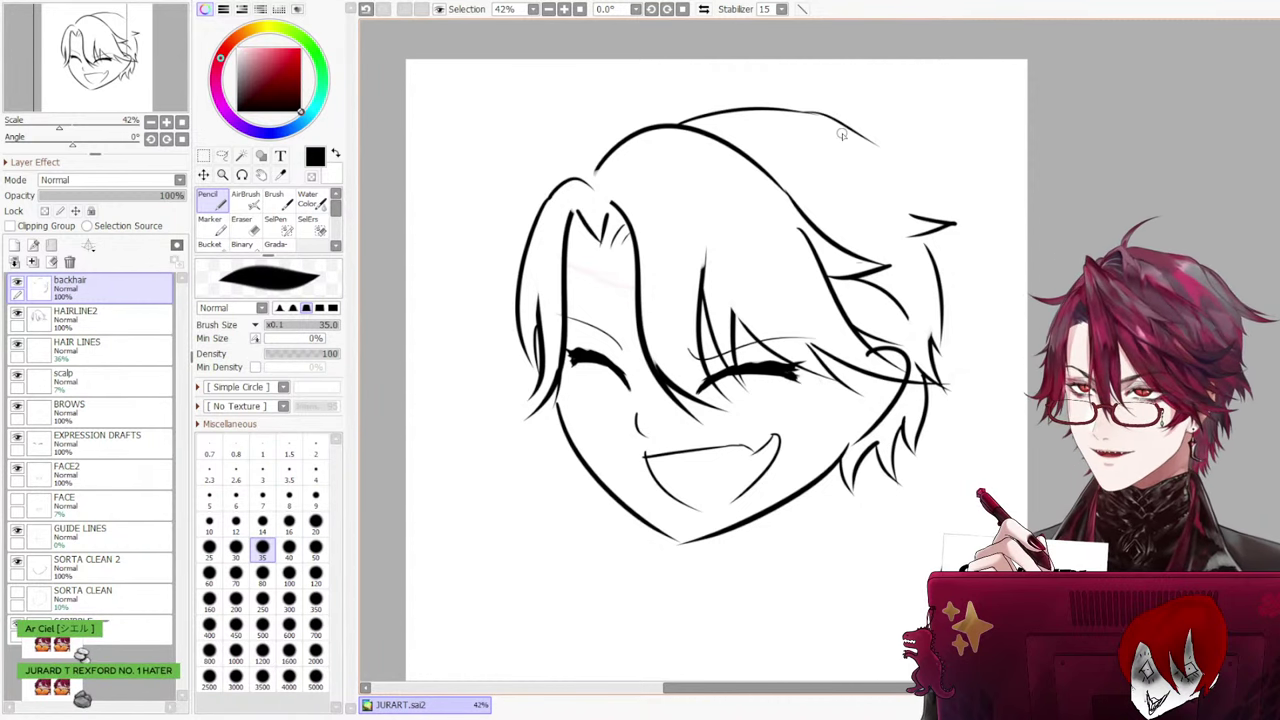
key(ctrl+z)
drag(800, 111, 920, 196)
key(ctrl+z)
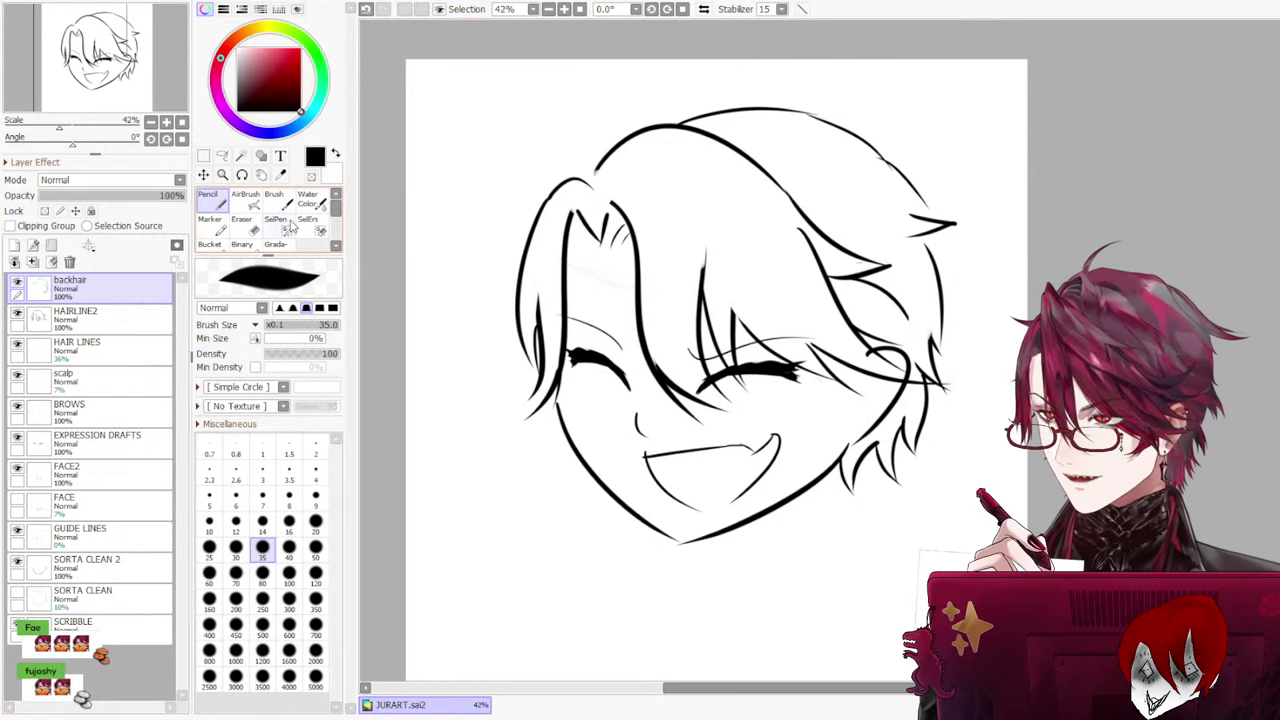
Erase the old pointed back hair tip, mirror the view, and draw a new pointed tip at the end of the crown curve
click(242, 223)
drag(886, 228, 932, 234)
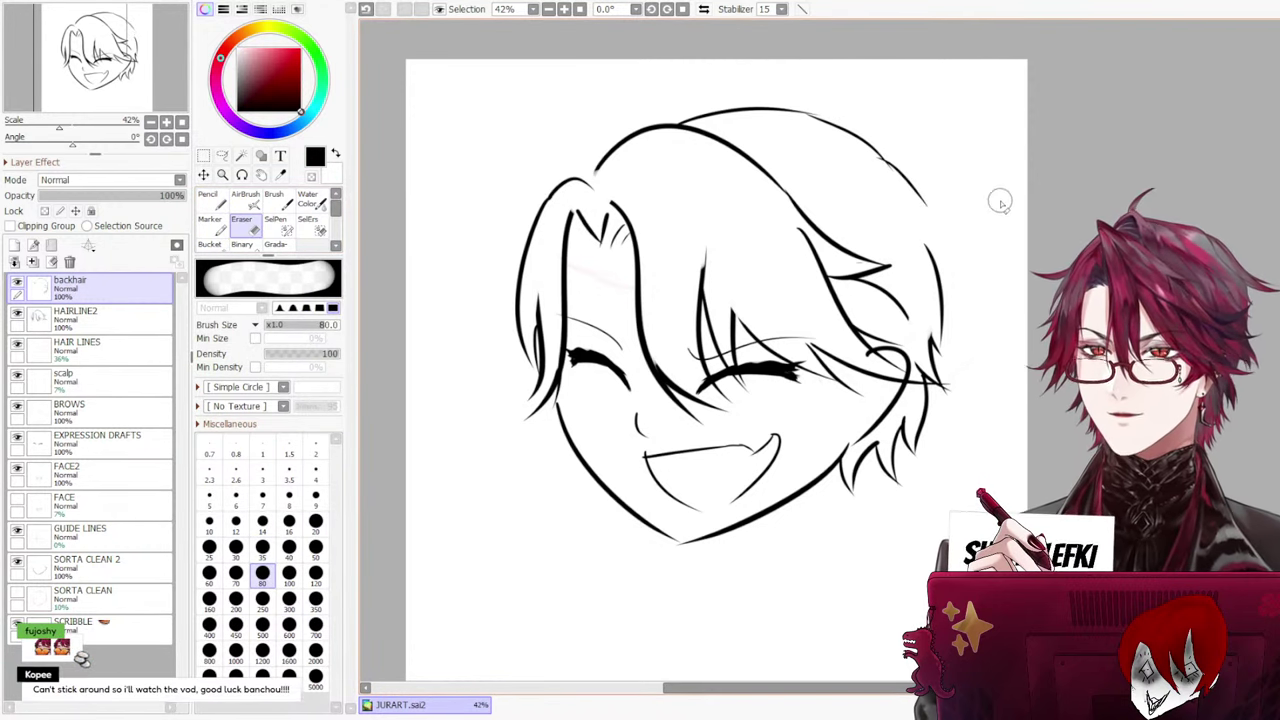
click(209, 199)
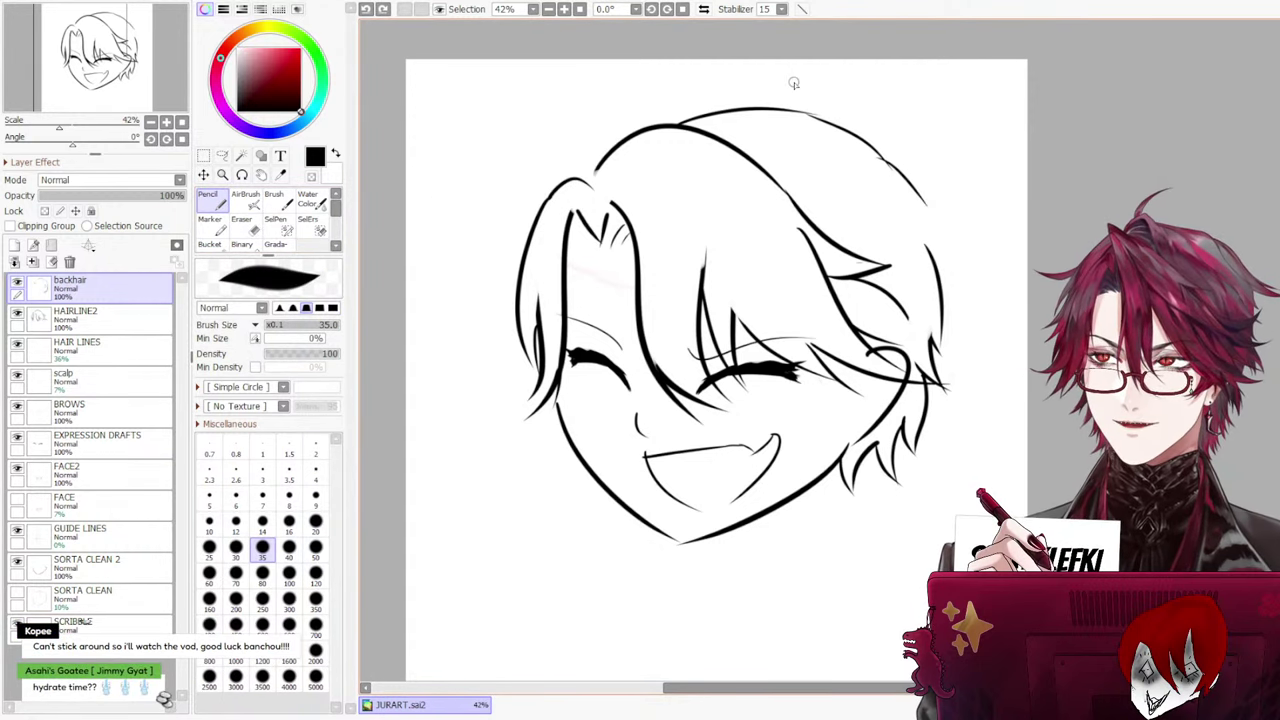
click(704, 9)
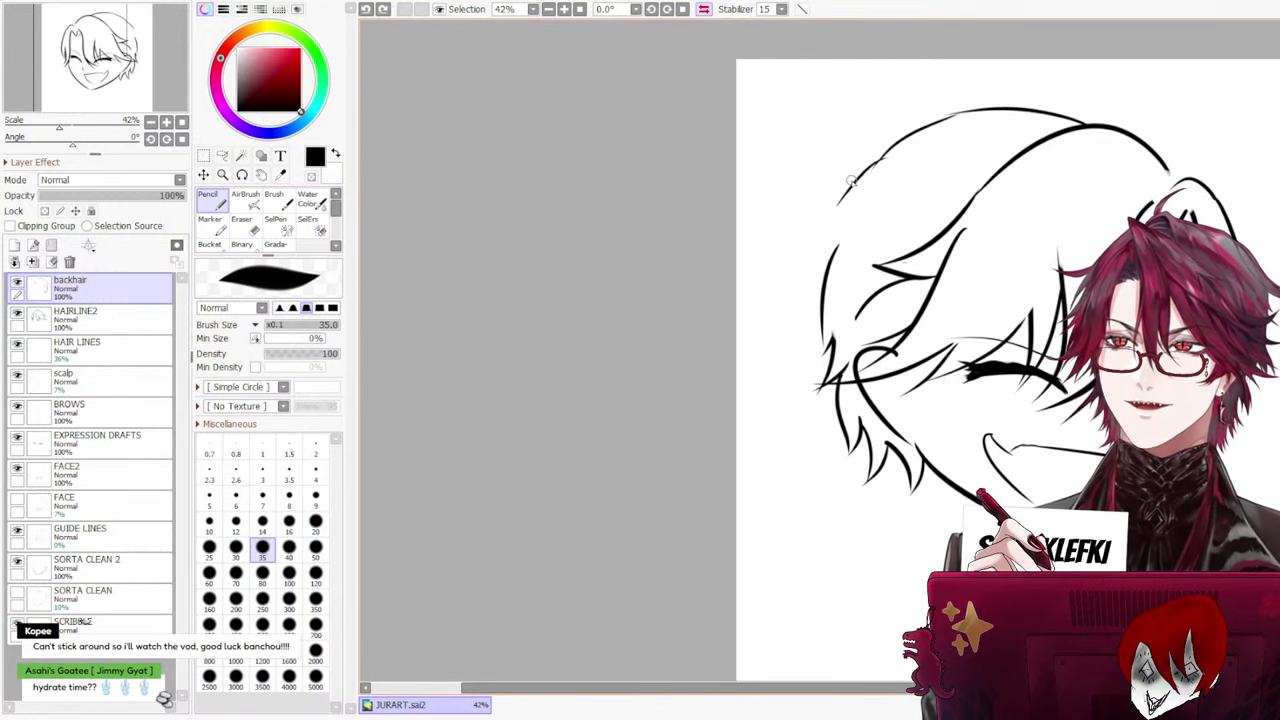
drag(851, 181, 811, 228)
key(ctrl+z)
key(ctrl+z)
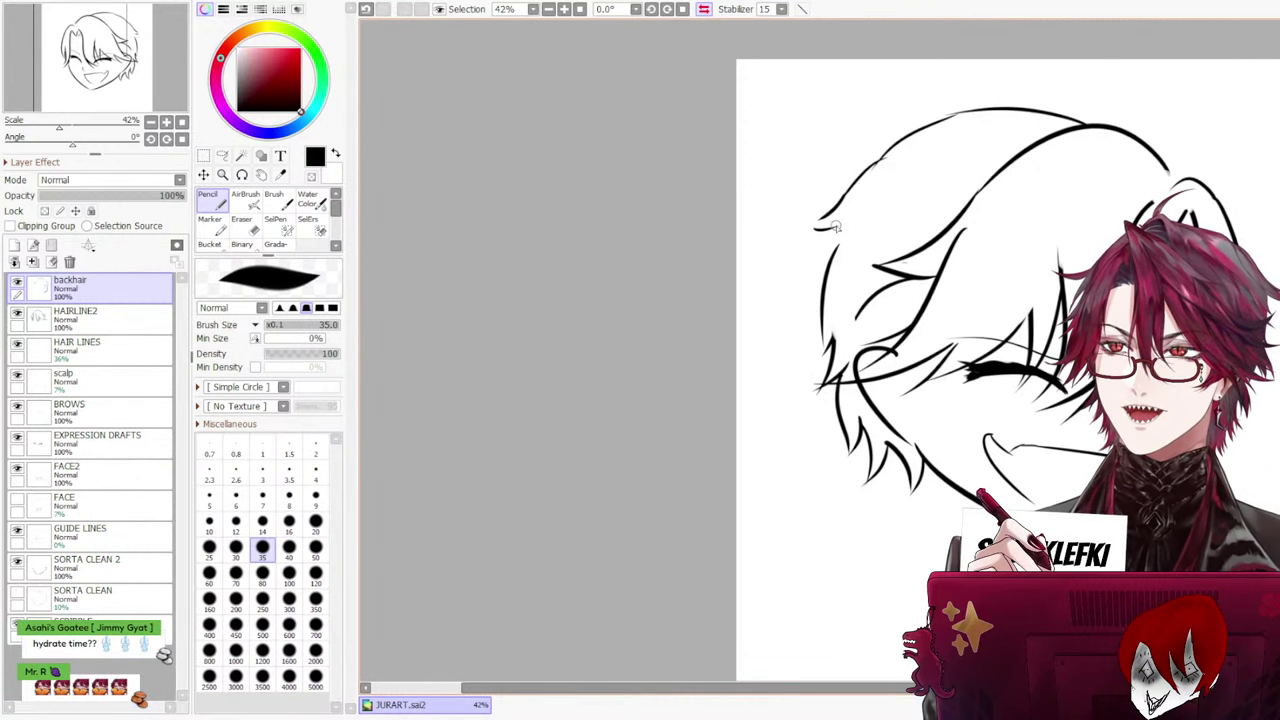
drag(827, 213, 817, 225)
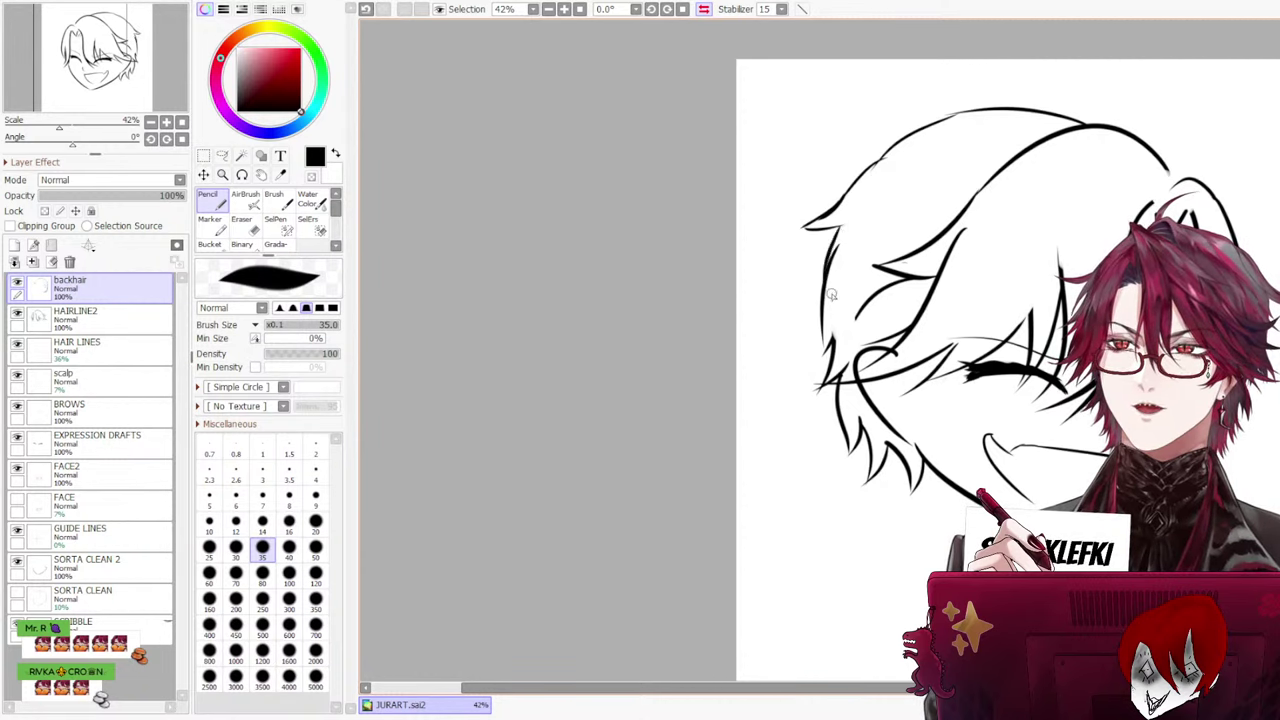
Draw a second pointed hair tip just below the first one on the back outline
drag(808, 230, 803, 294)
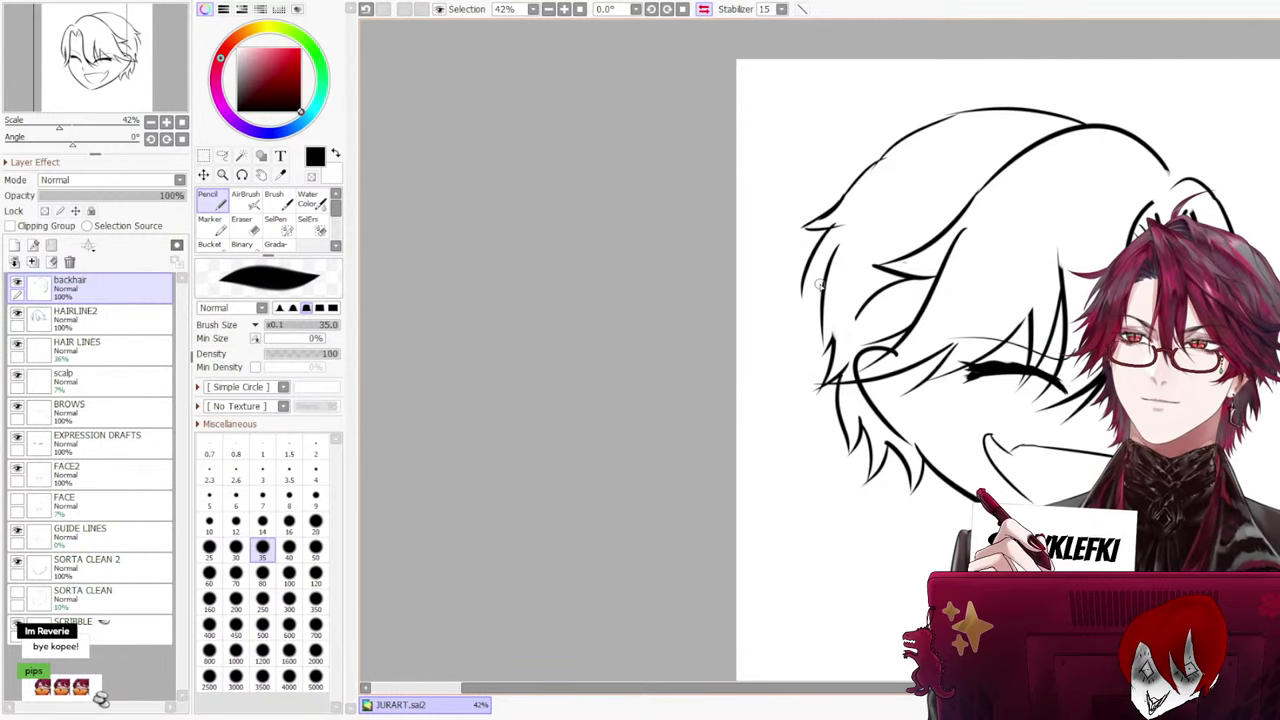
key(ctrl+z)
drag(818, 226, 801, 289)
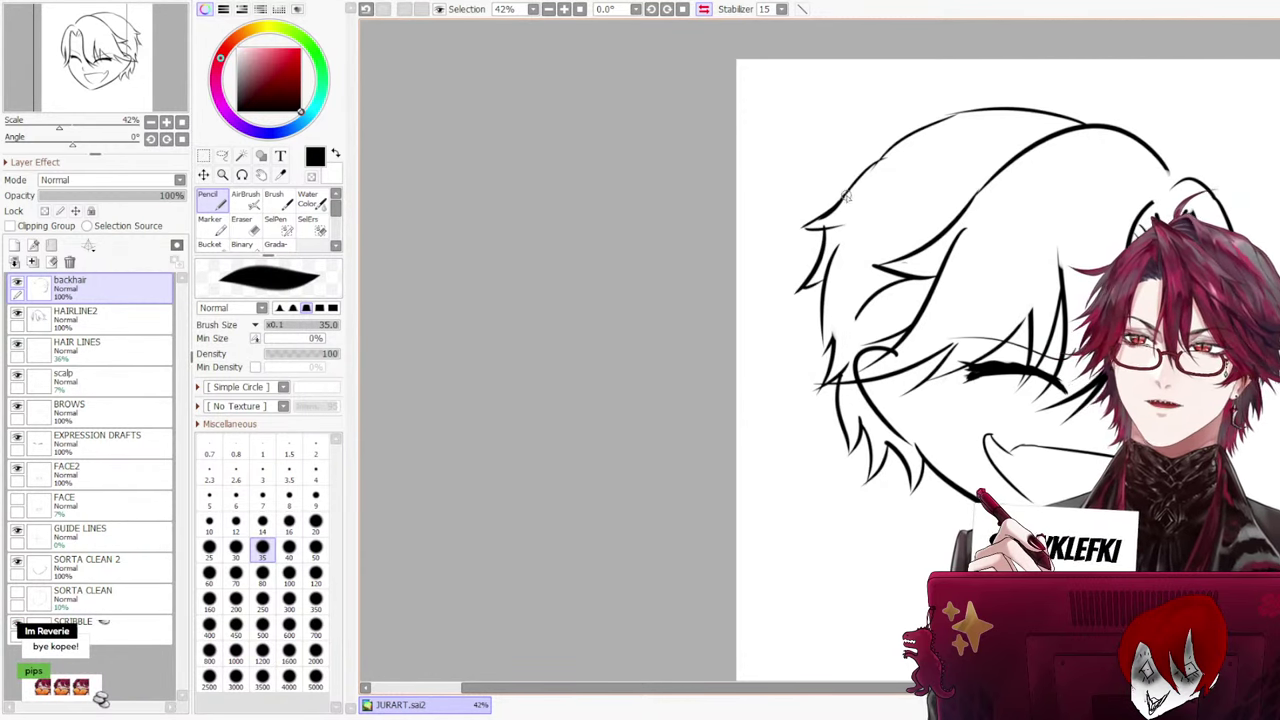
Erase the upper part of the old side outline overlapping the new tips with the 80-size Eraser, and restore the unmirrored view
key(e)
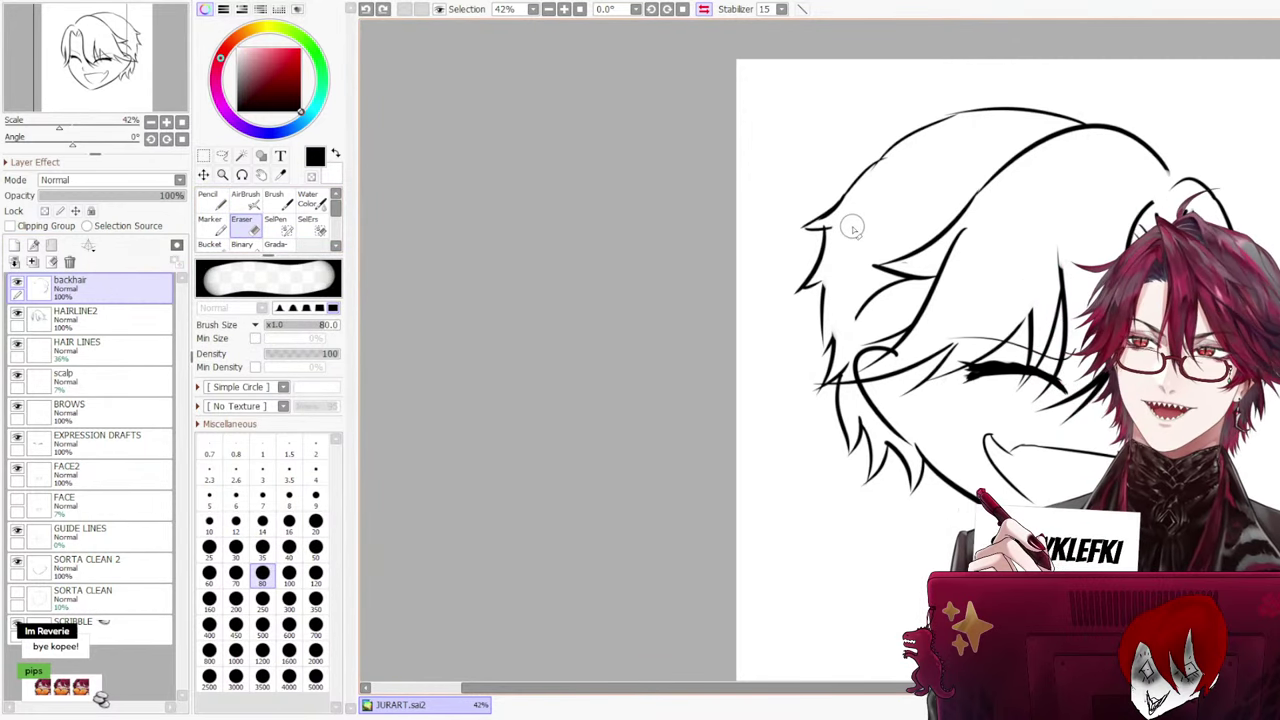
drag(852, 227, 846, 252)
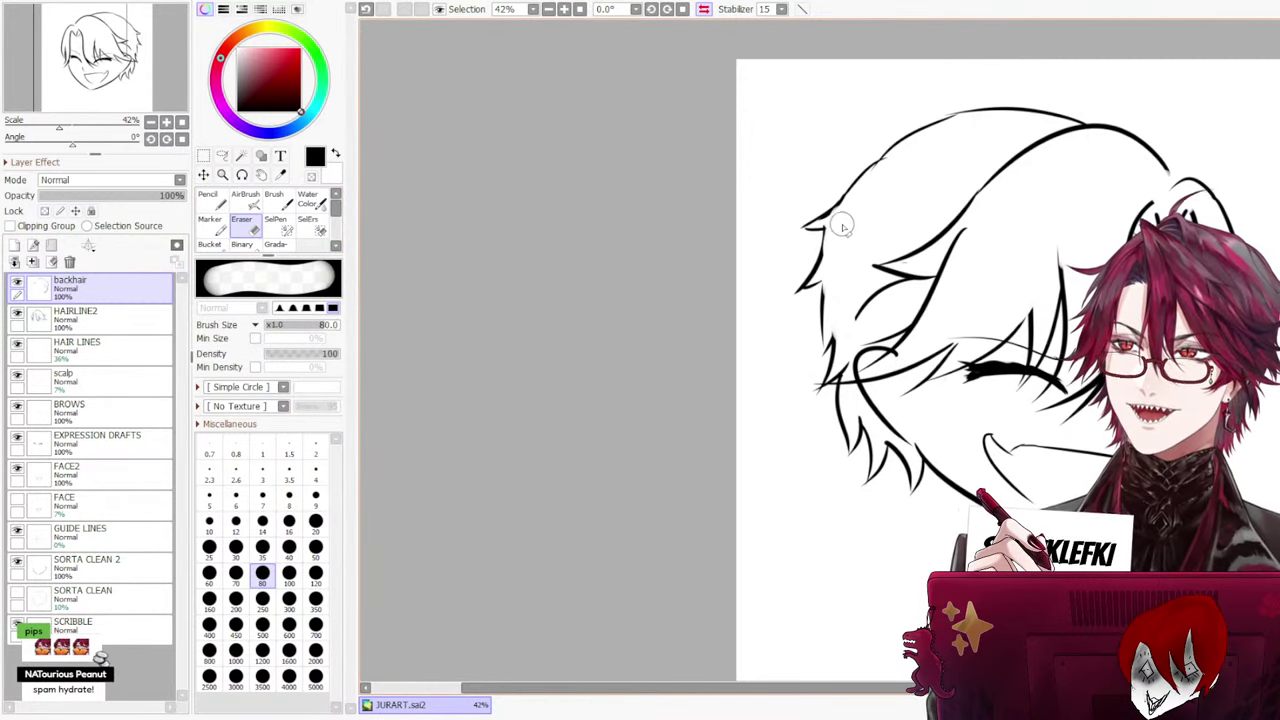
key(ctrl+z)
drag(837, 223, 832, 290)
key(ctrl+z)
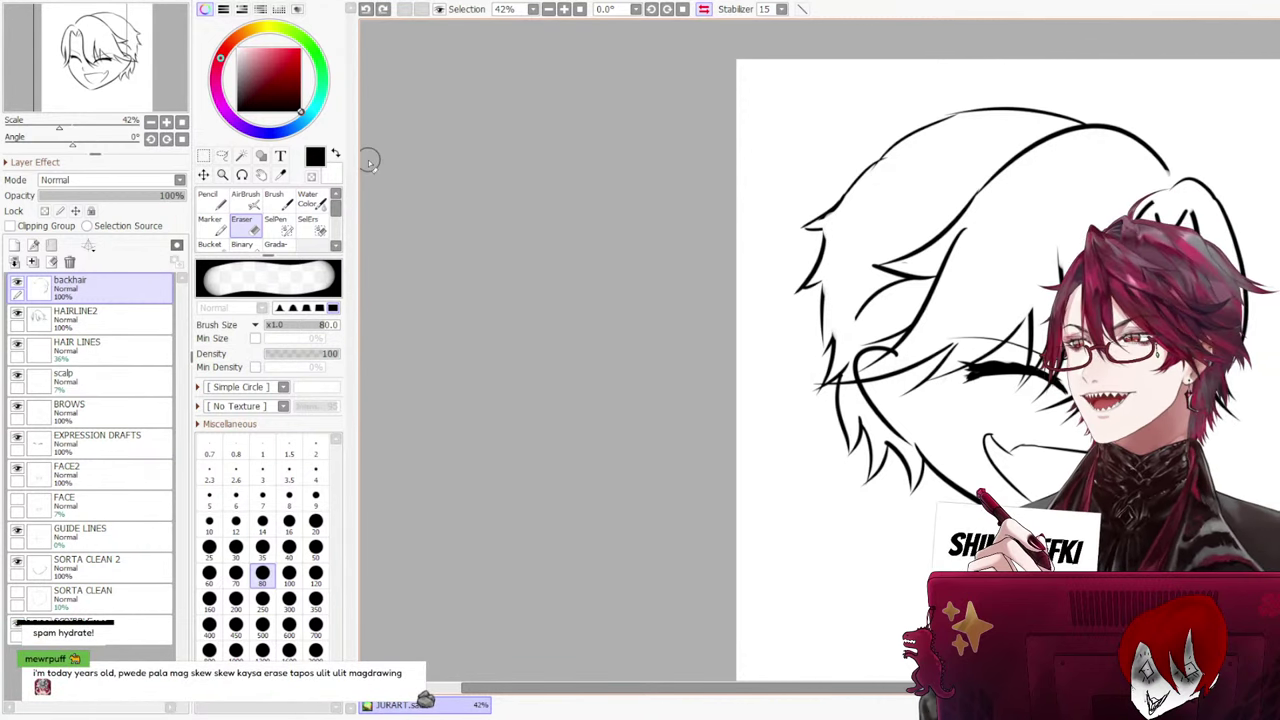
click(212, 202)
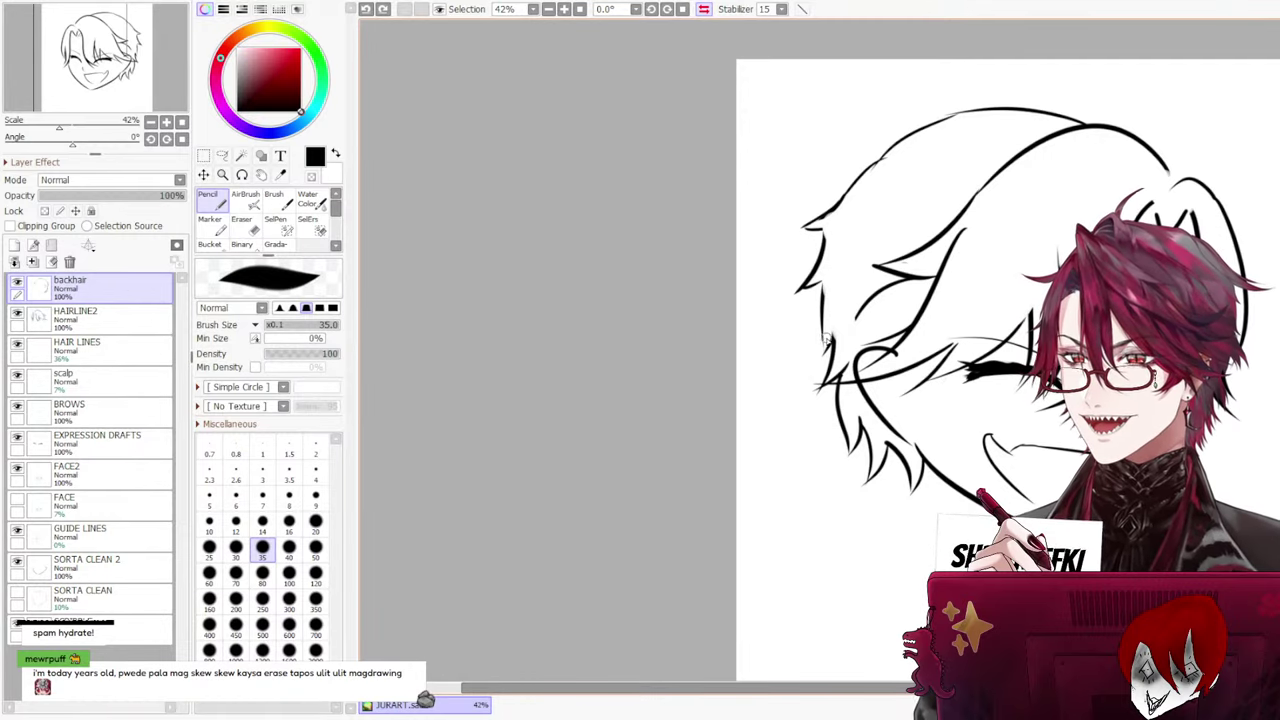
key(ctrl+z)
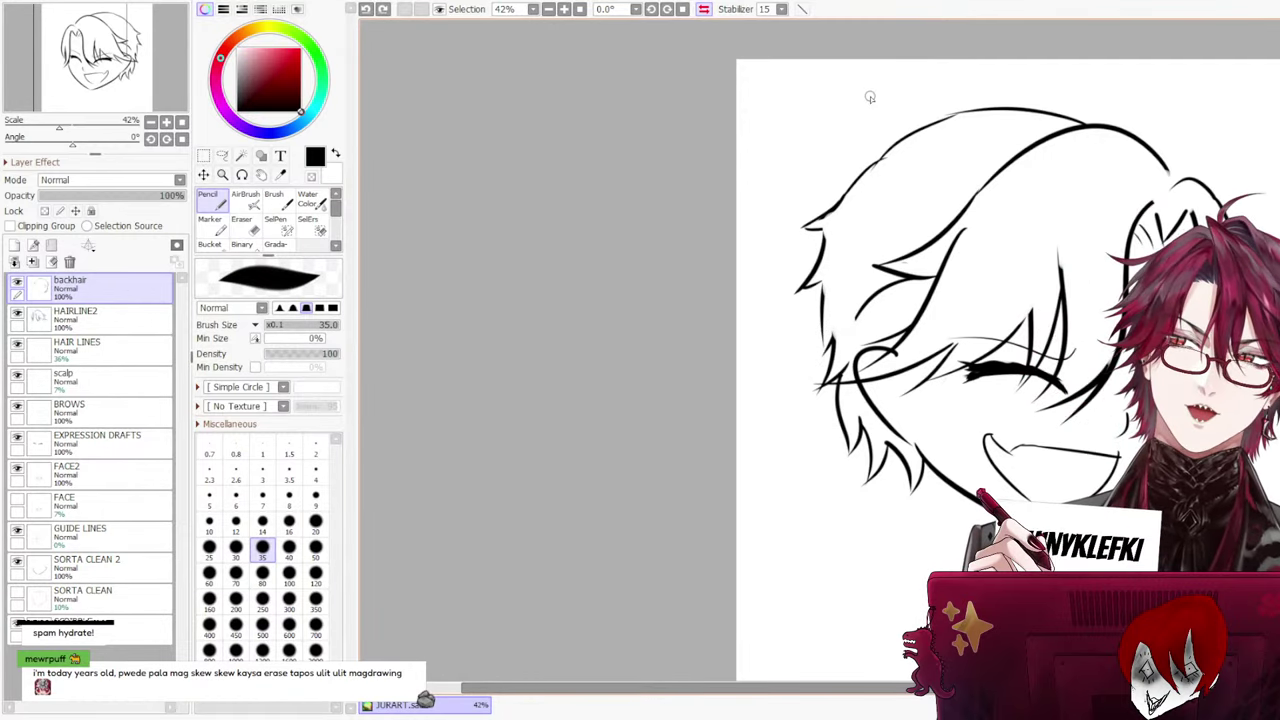
click(705, 8)
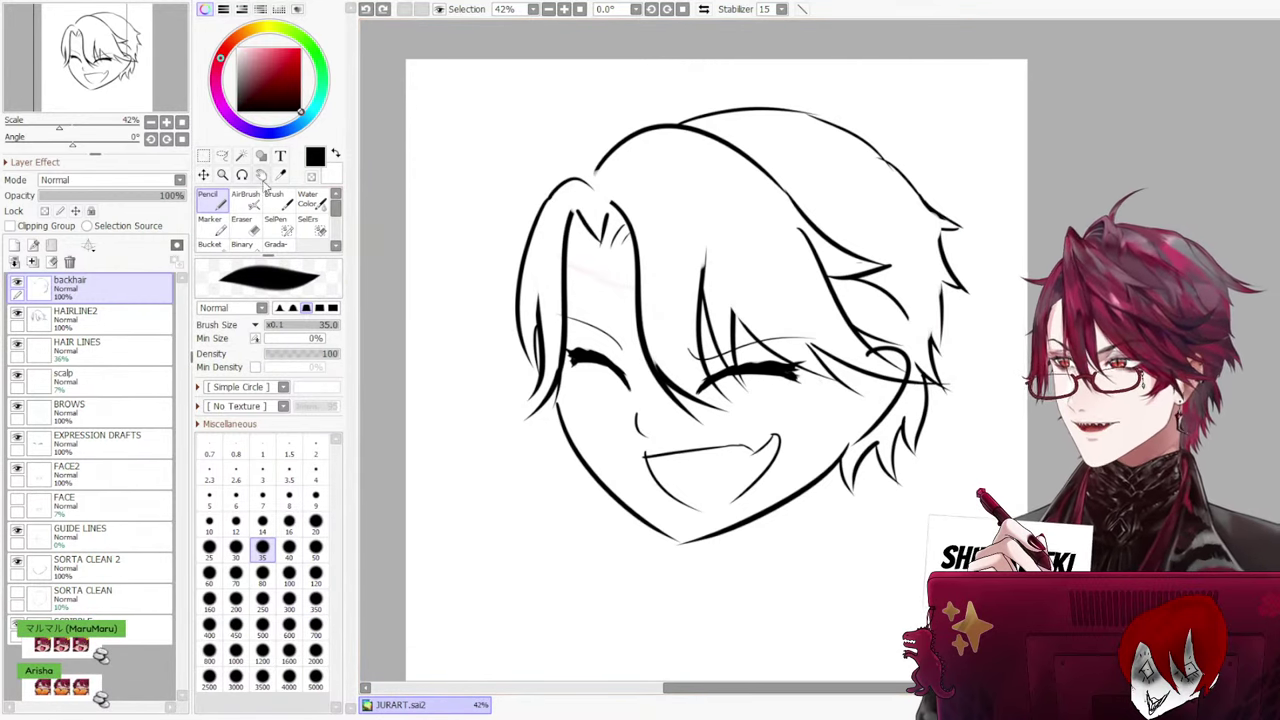
Erase the upper back hair tip and the lower end of the crown curve leading to it
key(e)
drag(956, 237, 945, 201)
mouse_move(881, 168)
mouse_down()
mouse_move(907, 200)
mouse_move(906, 149)
mouse_move(923, 263)
mouse_up()
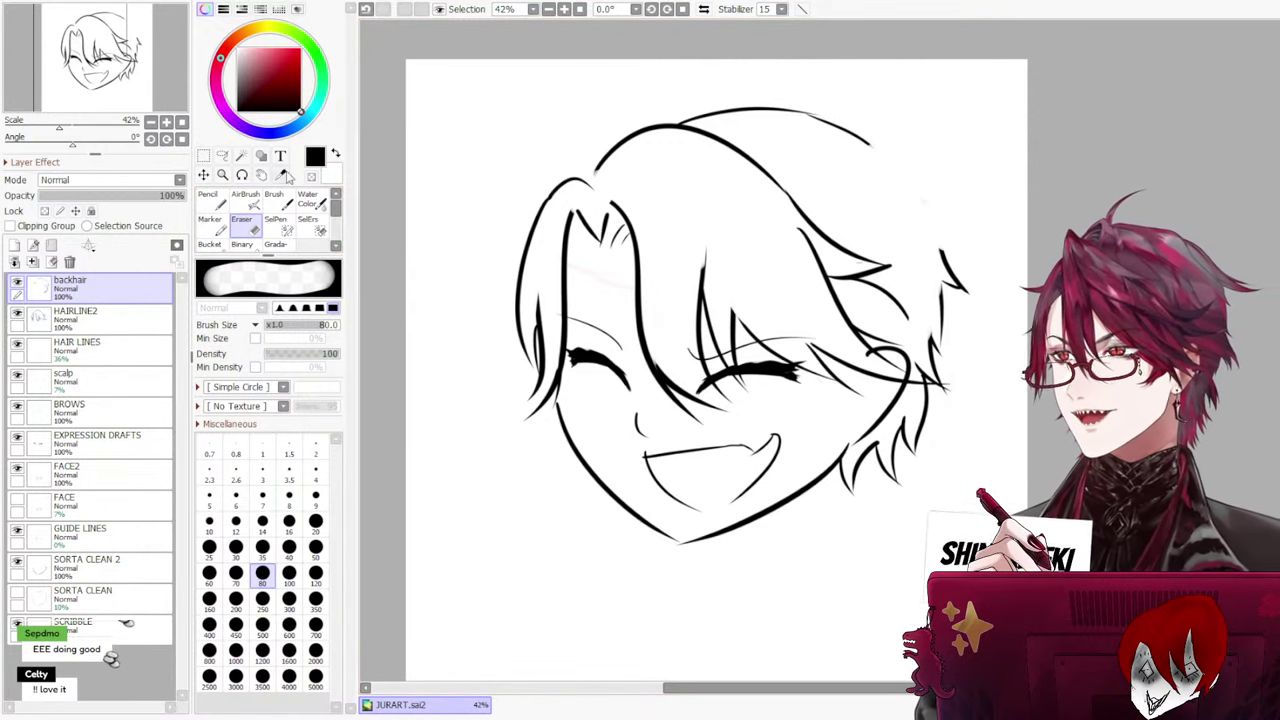
Redraw the back hair outline with the size 35 Pencil as a smooth curve from the crown line to the remaining tip, retrying strokes as needed
key(n)
drag(863, 134, 950, 214)
key(ctrl+z)
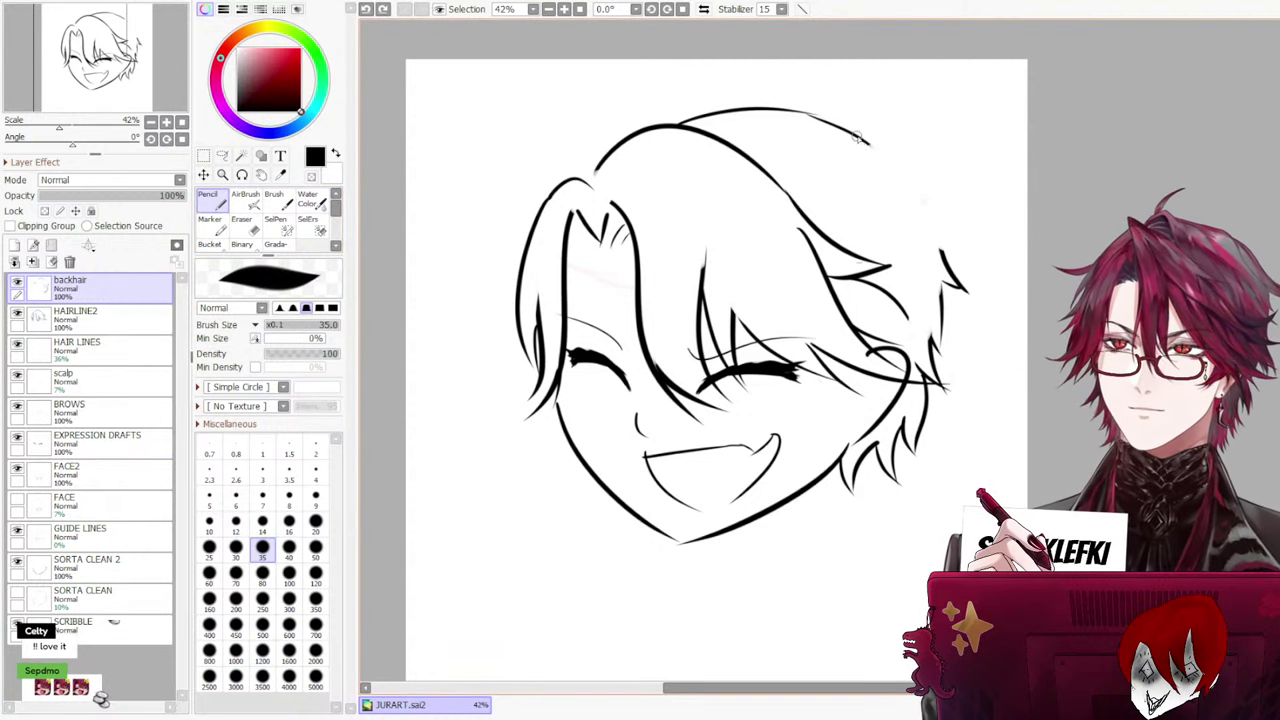
drag(860, 134, 920, 220)
key(ctrl+z)
mouse_move(858, 134)
mouse_down()
mouse_move(977, 209)
mouse_move(901, 165)
mouse_move(936, 252)
mouse_up()
key(ctrl+z)
drag(910, 186, 942, 252)
key(ctrl+z)
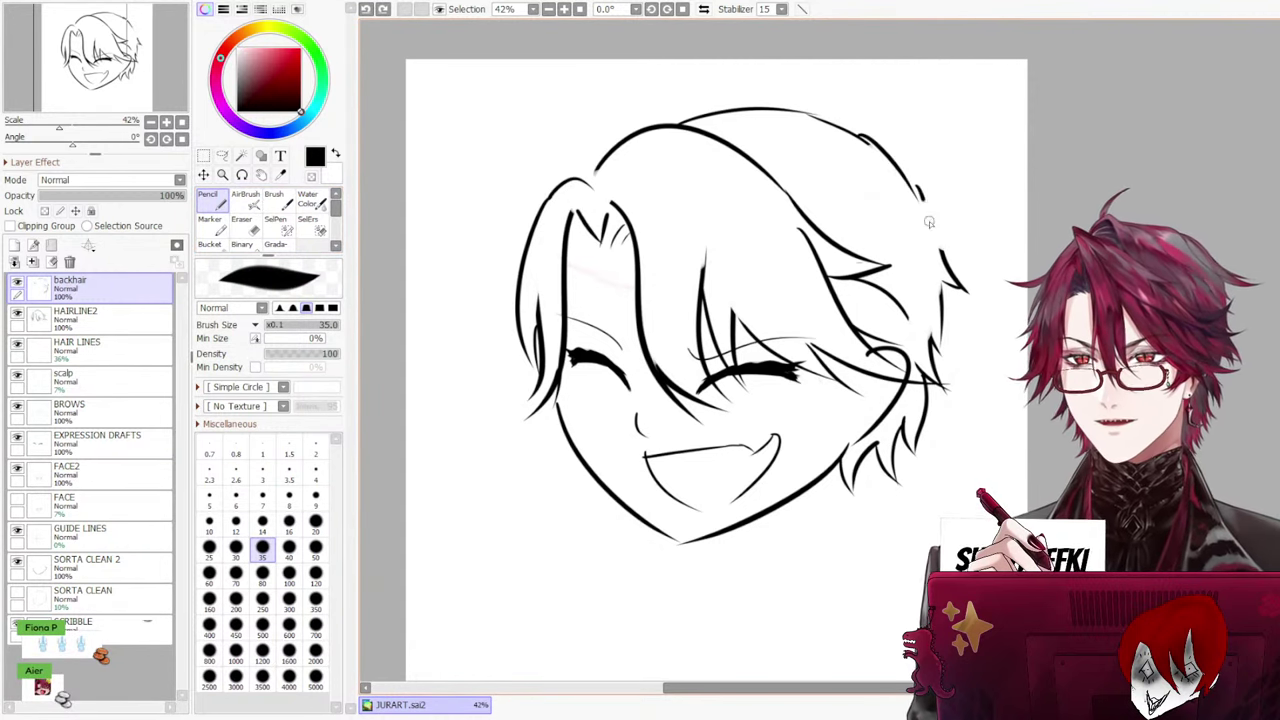
key(ctrl+z)
mouse_move(924, 204)
mouse_down()
mouse_move(940, 268)
mouse_move(941, 250)
mouse_up()
key(ctrl+z)
key(ctrl+z)
drag(858, 139, 934, 288)
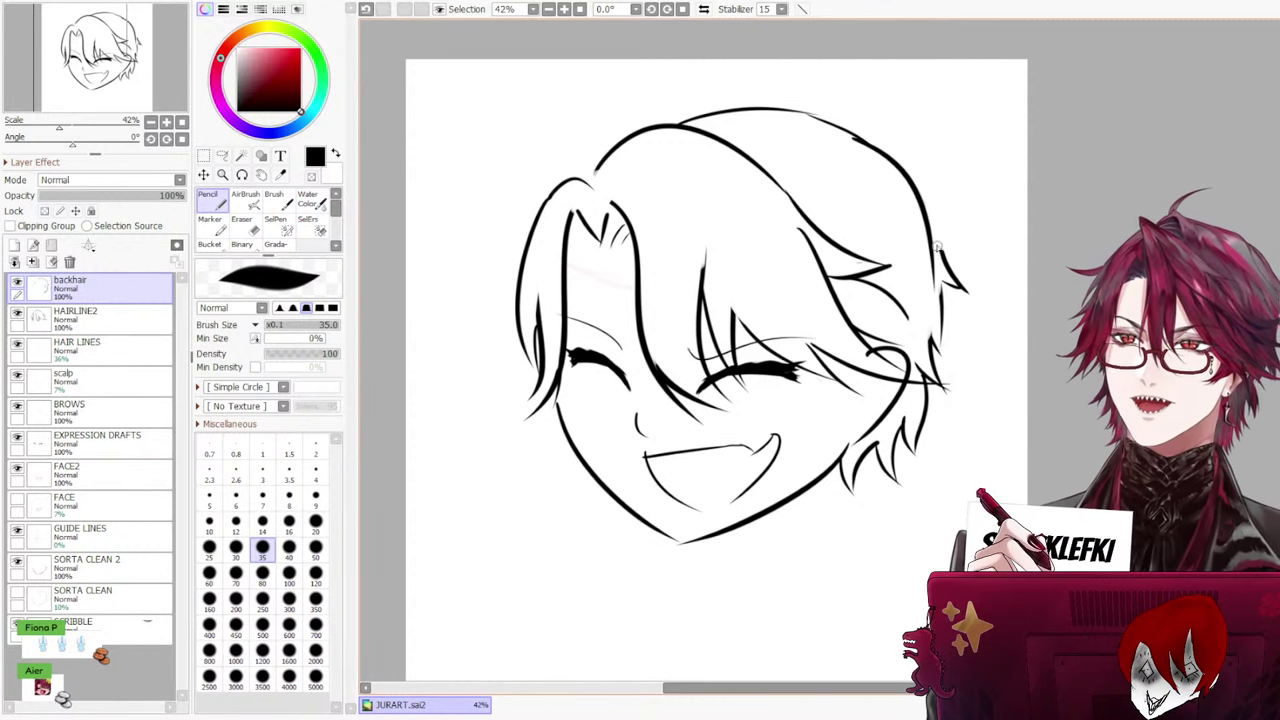
key(ctrl+z)
drag(840, 126, 944, 254)
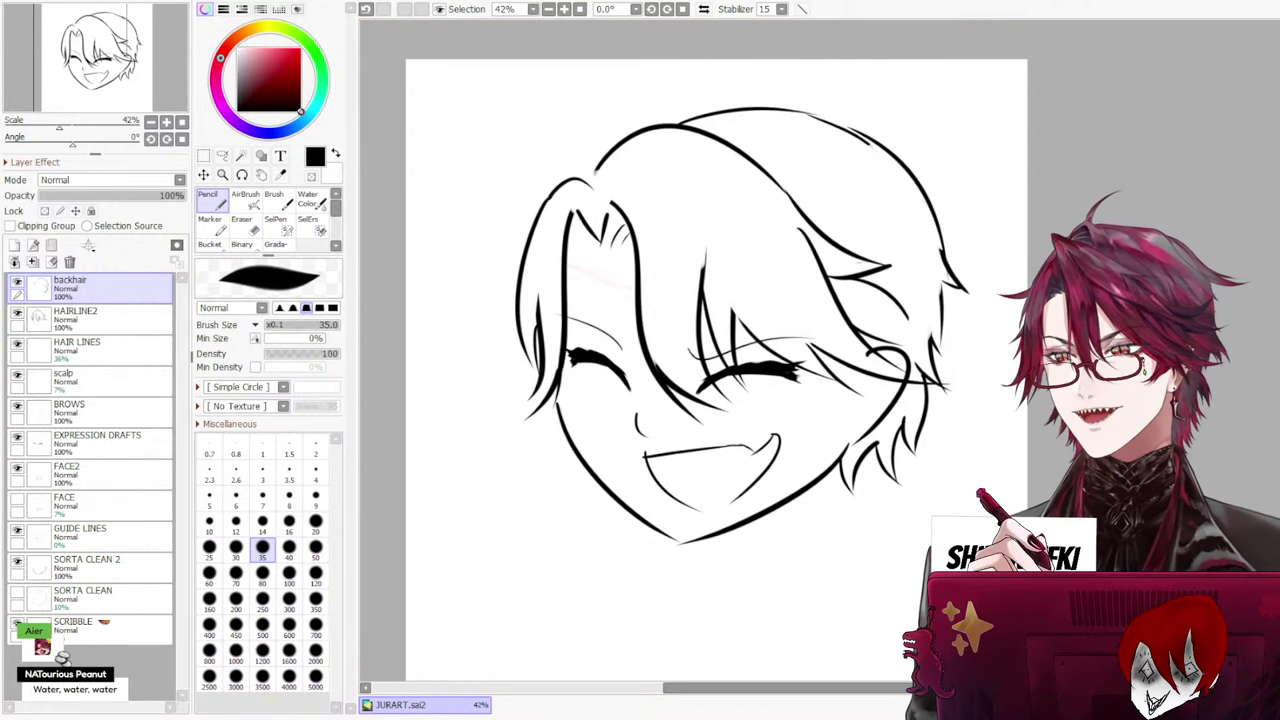
key(ctrl+z)
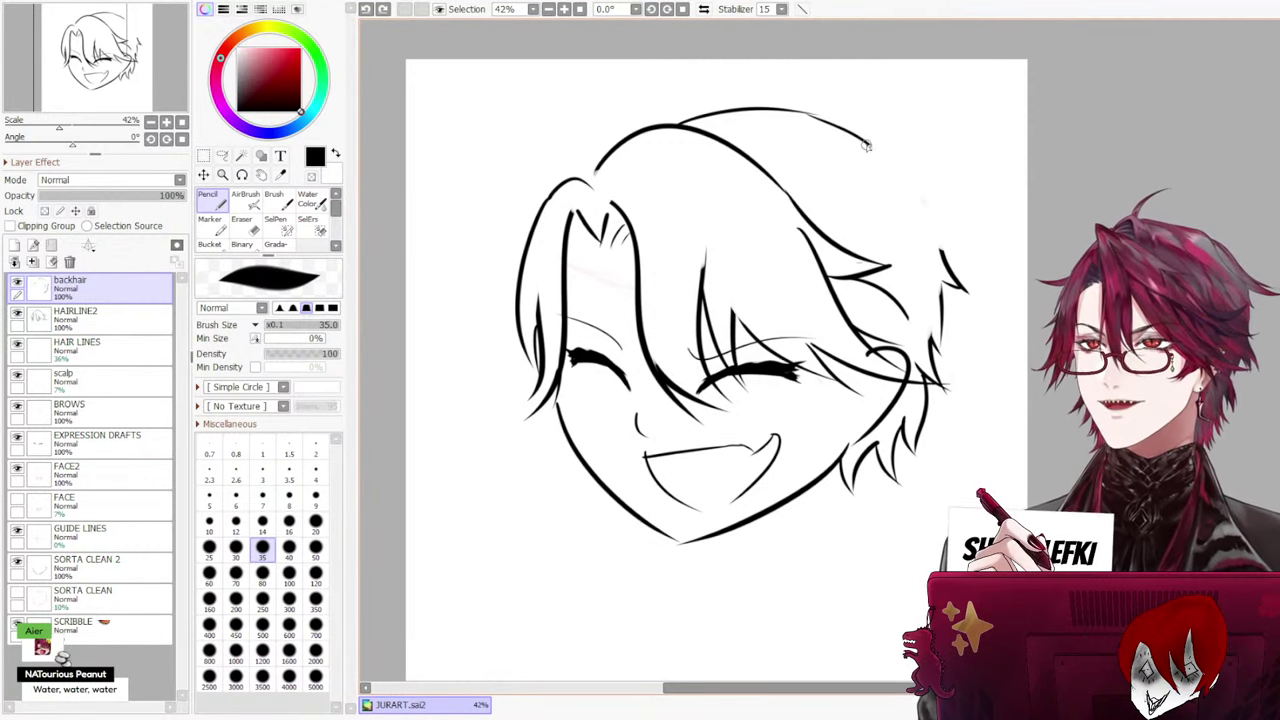
drag(866, 145, 946, 250)
key(ctrl+z)
key(ctrl+z)
drag(880, 150, 943, 258)
key(ctrl+z)
key(ctrl+z)
mouse_move(870, 147)
mouse_down()
mouse_move(930, 266)
mouse_move(943, 252)
mouse_up()
key(ctrl+z)
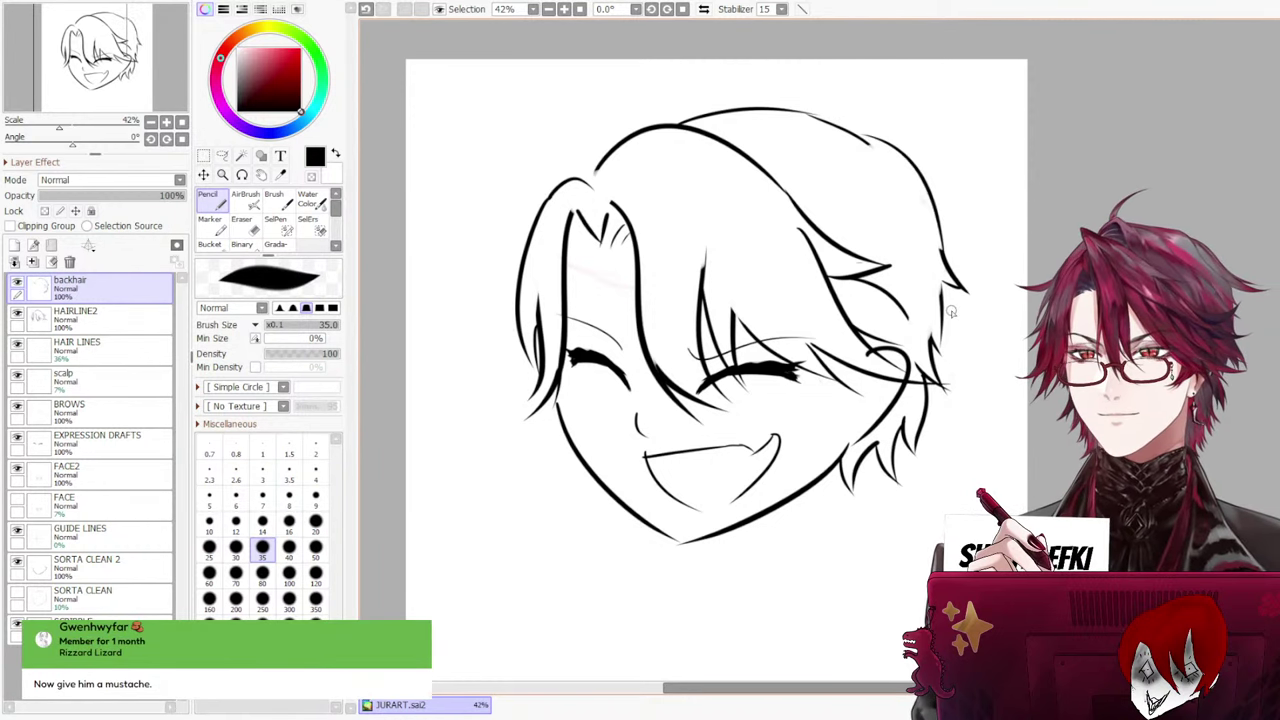
key(ctrl+z)
drag(866, 141, 948, 260)
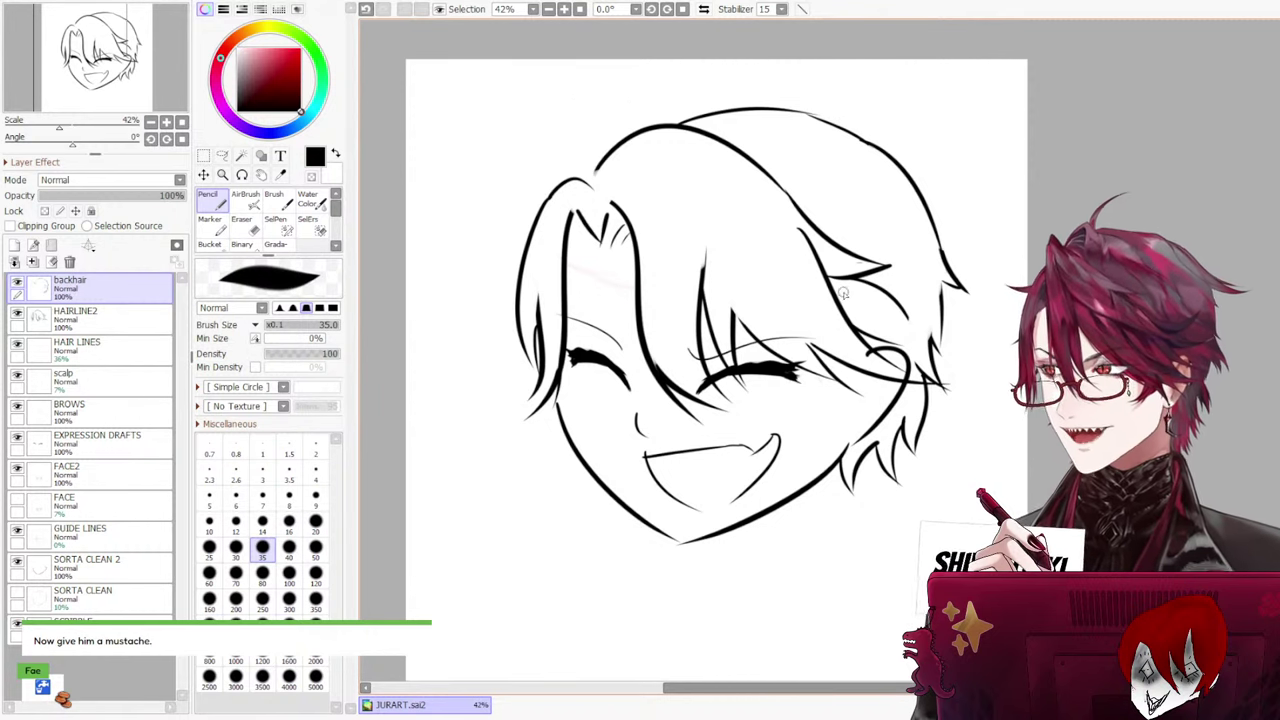
Try adding short mustache strokes above the mouth with the Pencil and undo them
drag(826, 440, 784, 492)
drag(641, 494, 637, 514)
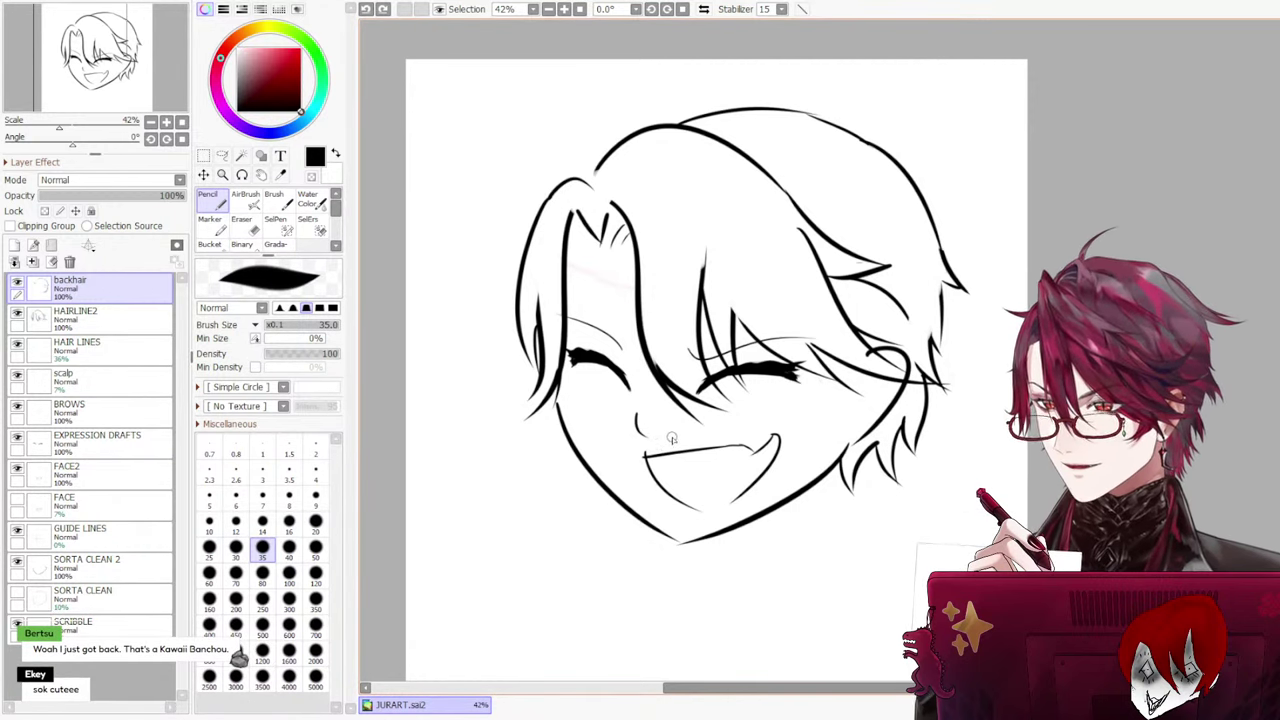
drag(666, 441, 657, 450)
mouse_move(672, 442)
mouse_down()
mouse_move(665, 450)
mouse_move(696, 442)
mouse_up()
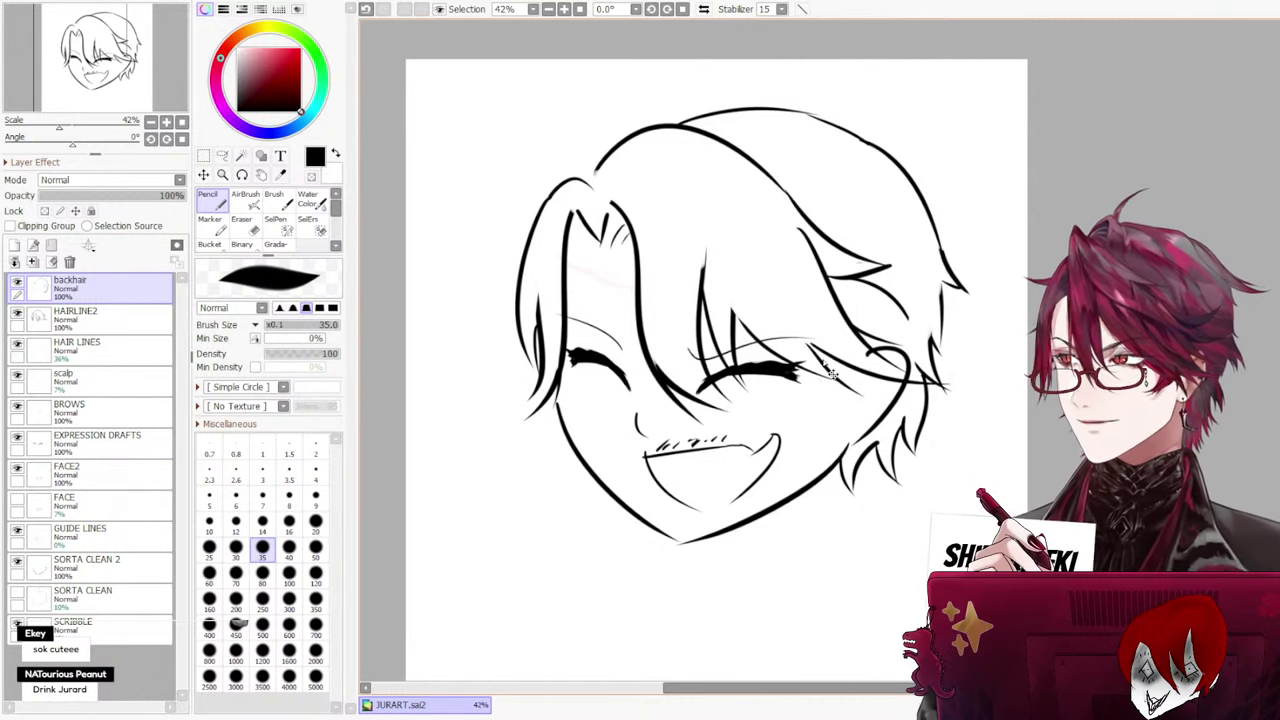
key(ctrl+z)
key(ctrl+z)
key(ctrl+z)
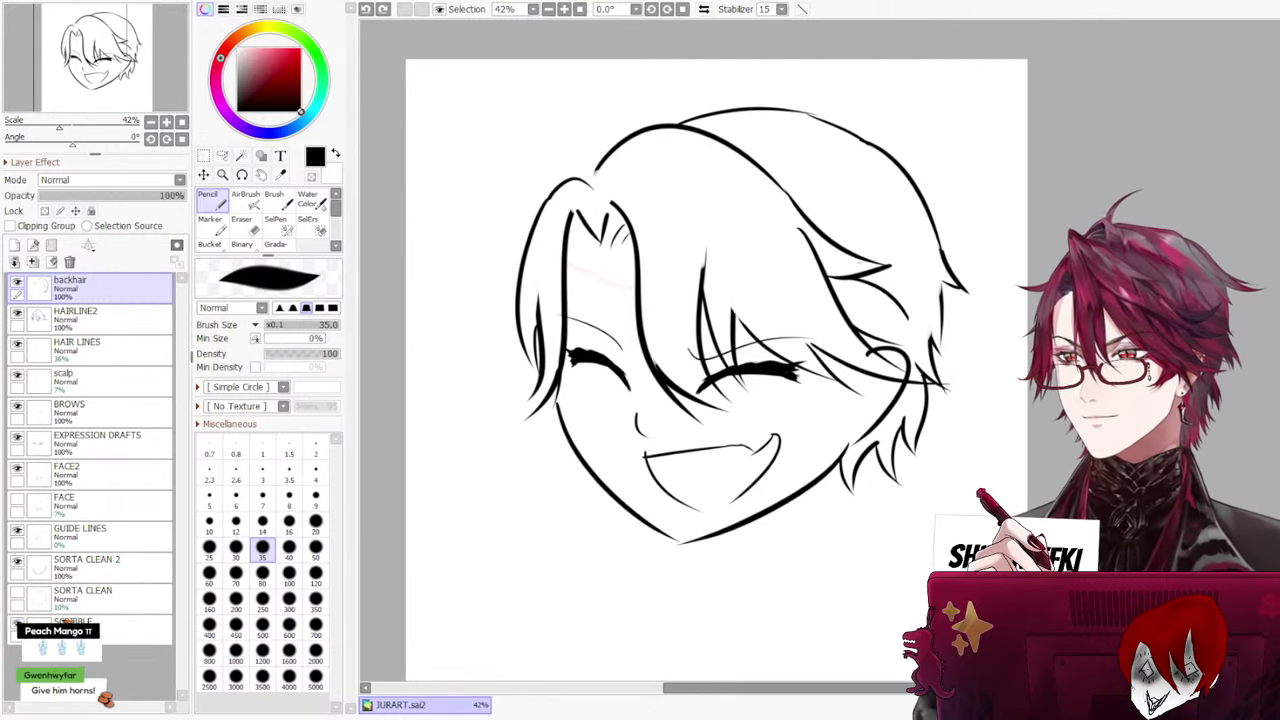
click(275, 222)
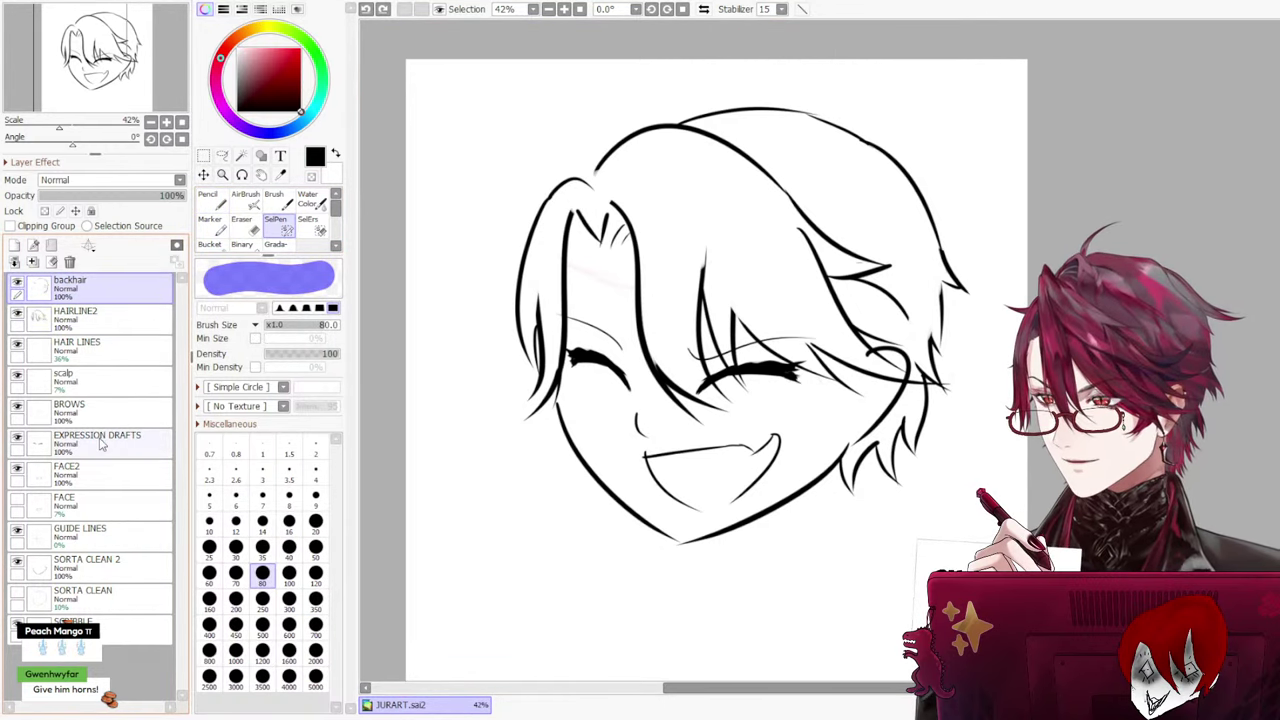
shift+click(98, 598)
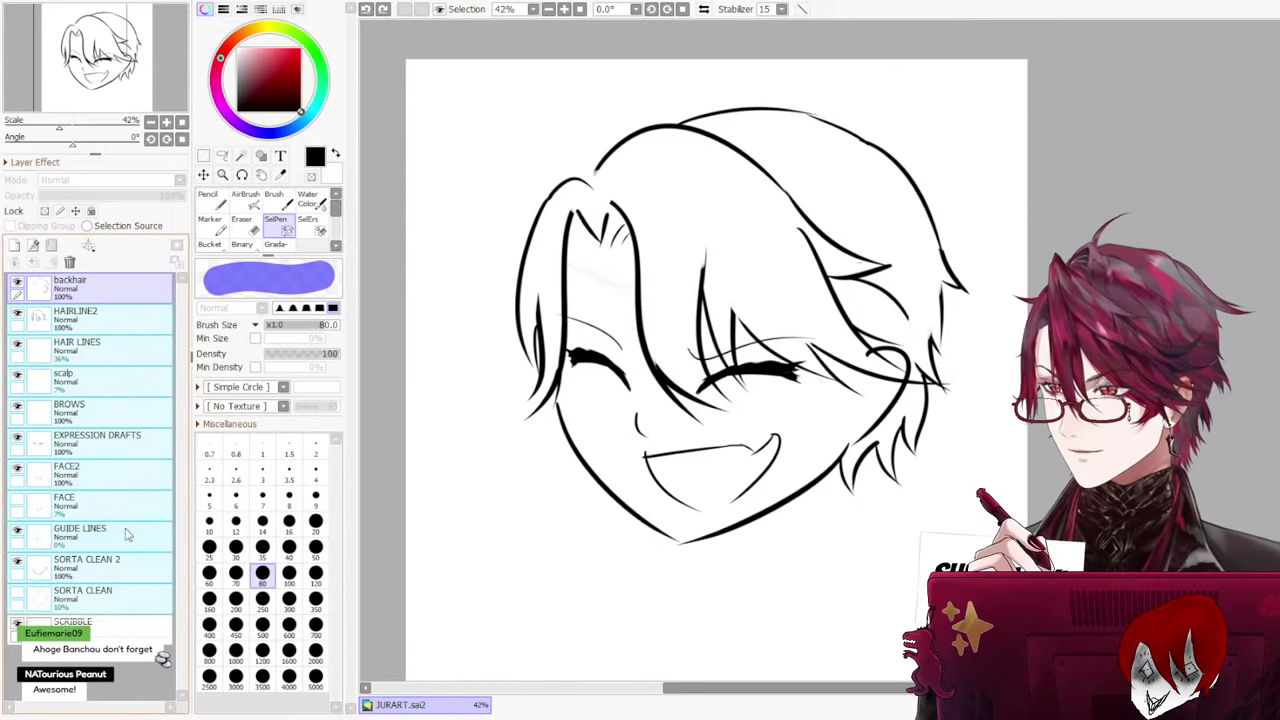
click(65, 506)
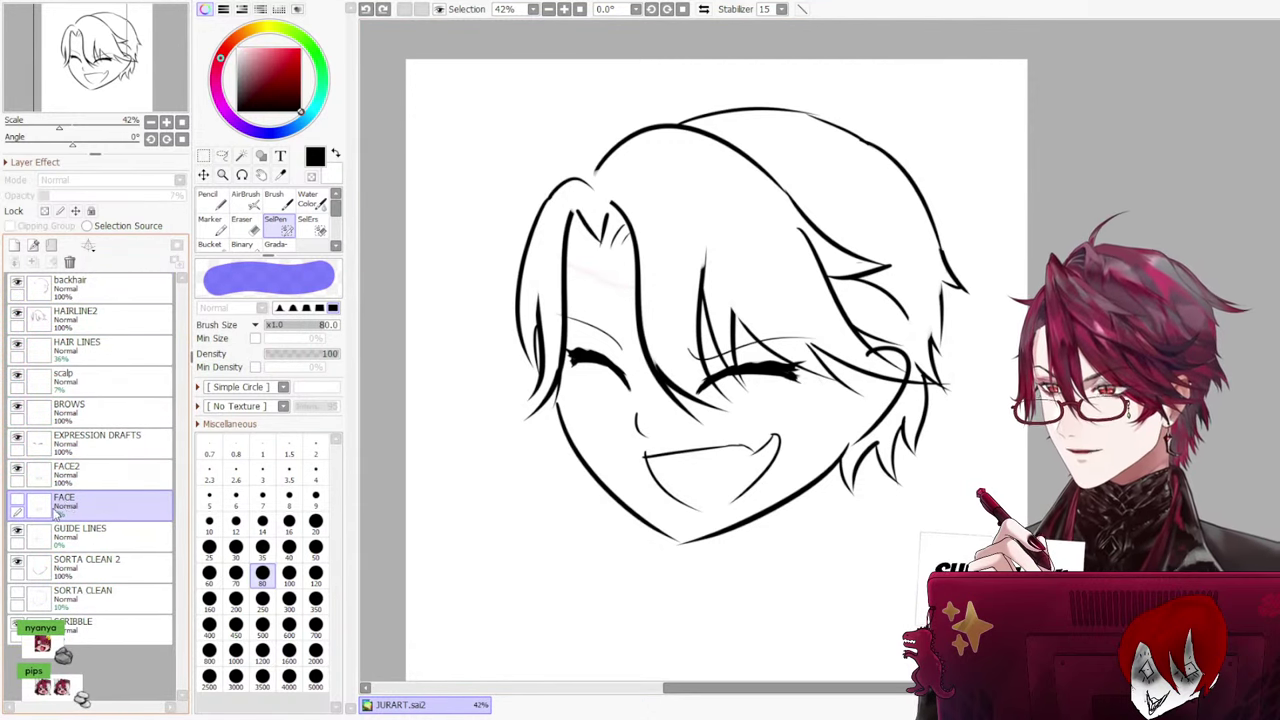
click(66, 472)
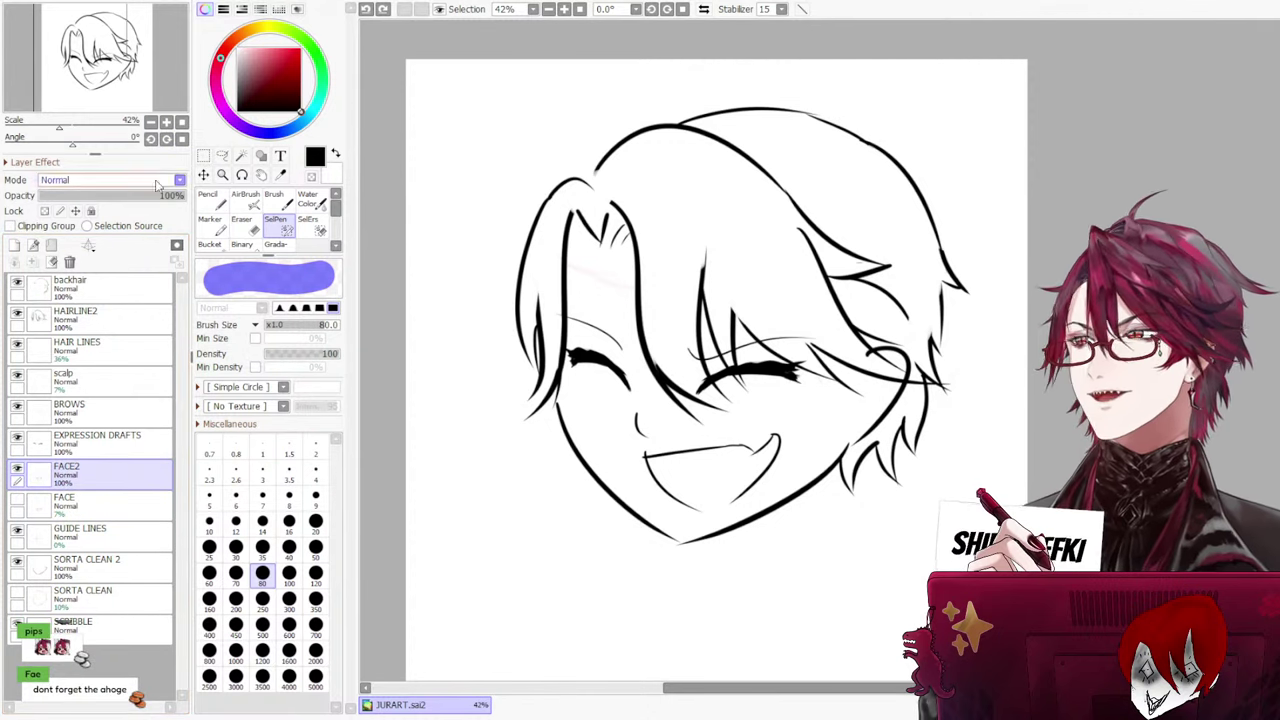
click(100, 290)
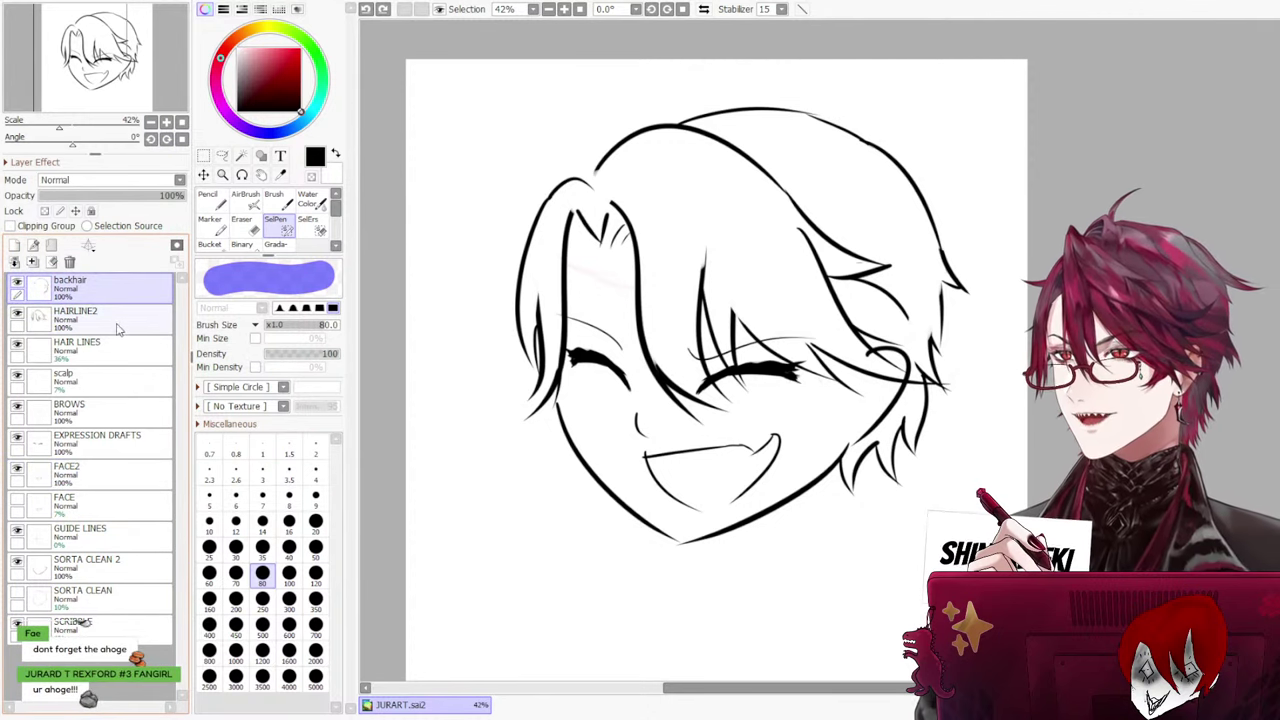
Hide the scalp and HAIR LINES layers, and toggle the backhair layer's visibility to check which lines it holds
click(95, 380)
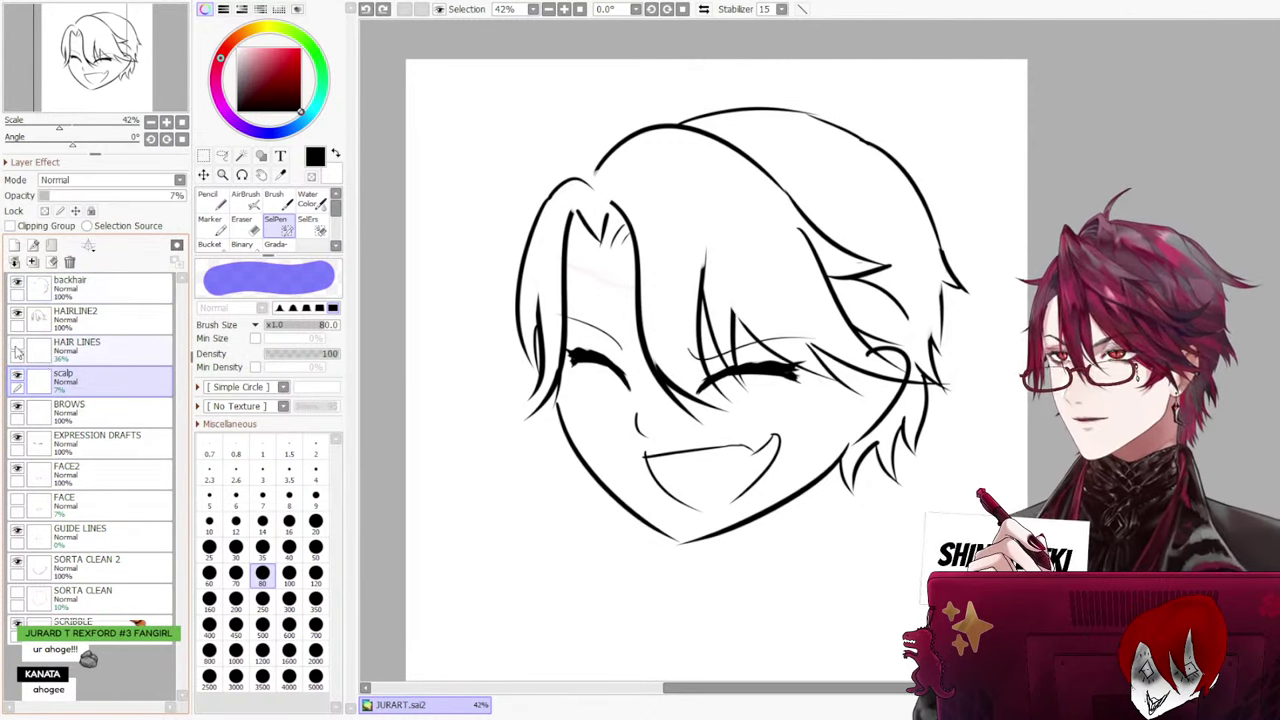
click(17, 377)
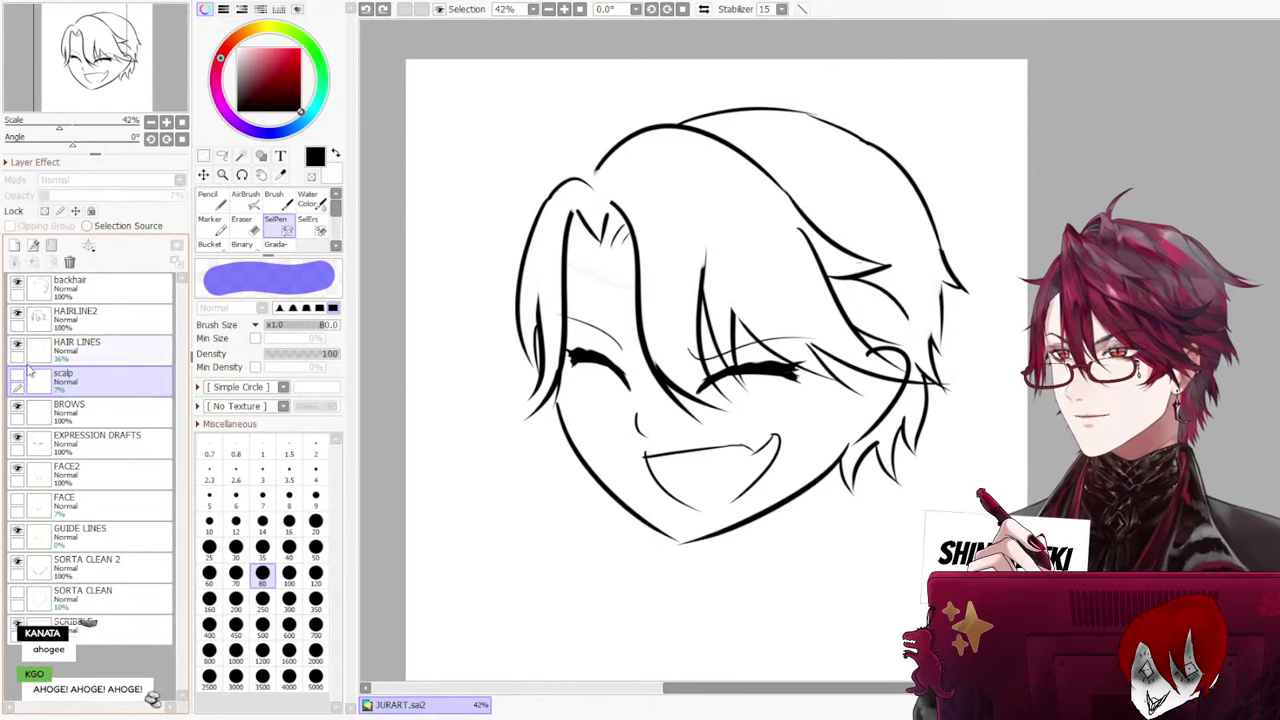
click(18, 314)
click(18, 314)
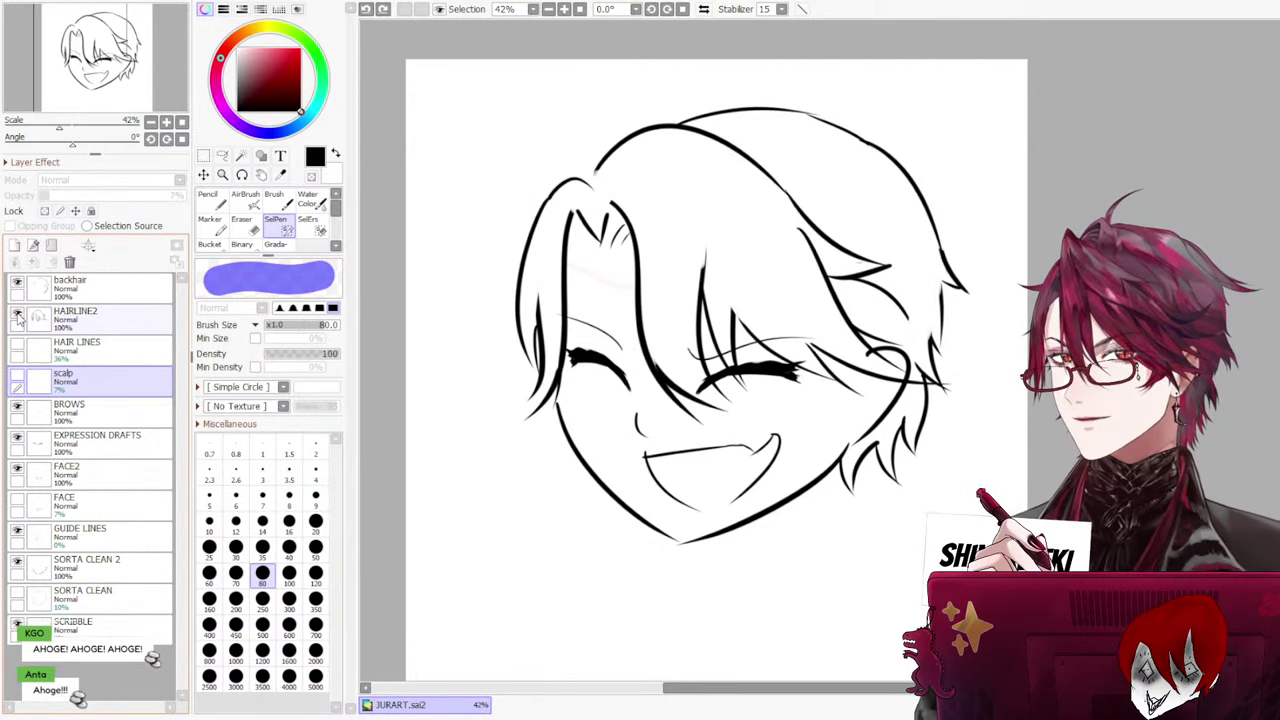
click(17, 283)
click(17, 283)
click(17, 283)
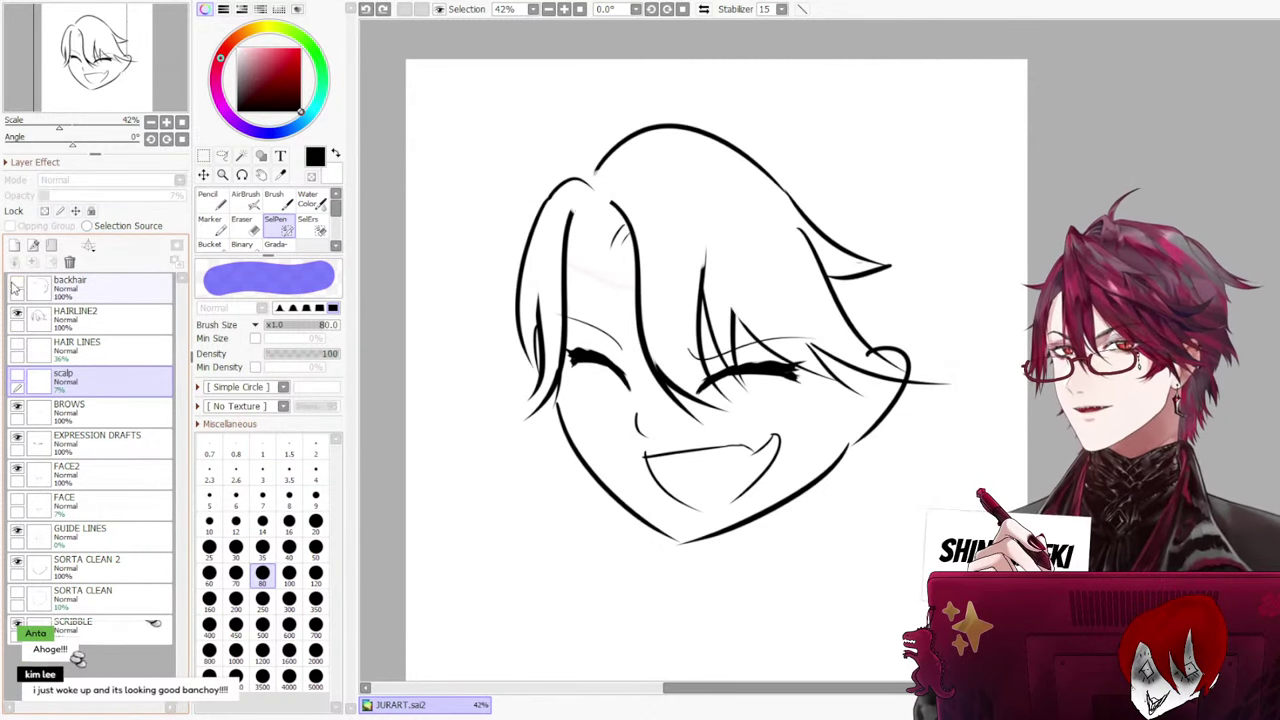
click(17, 283)
Stretch the HAIRLINE2 layer upward with a free transform so the front hair crown rises above the back hair line
click(80, 316)
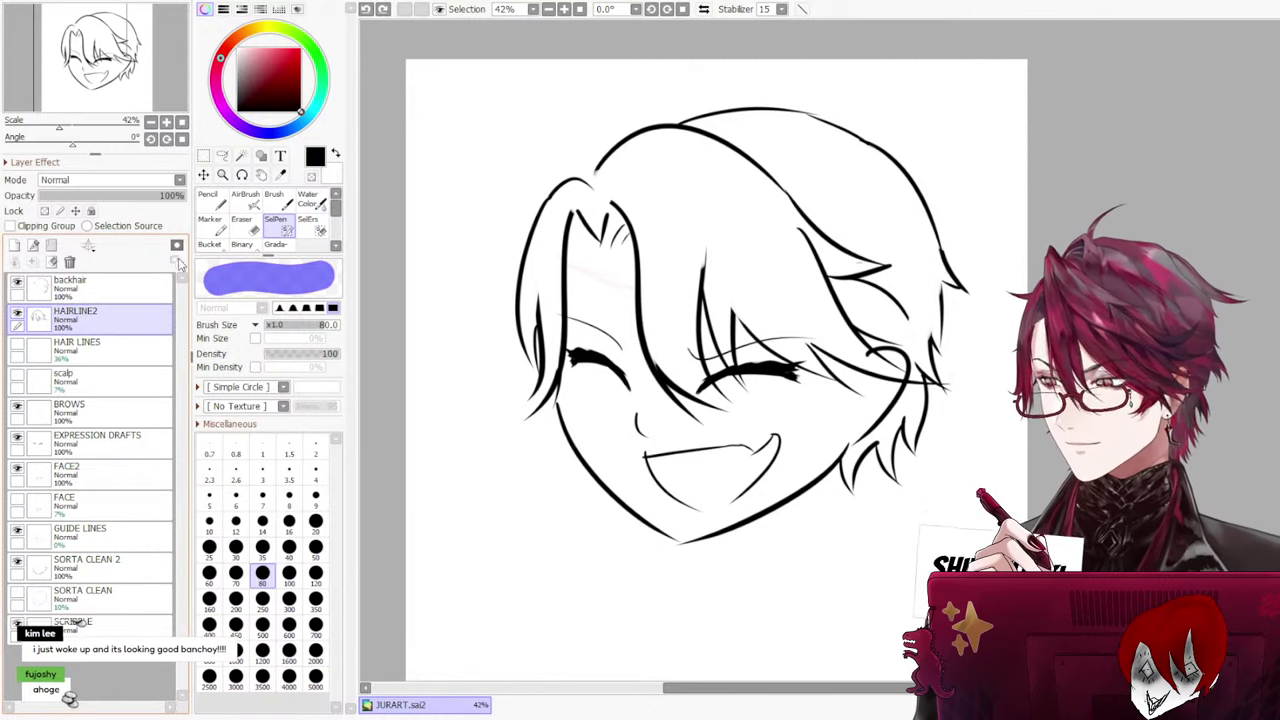
key(ctrl+t)
drag(760, 122, 759, 100)
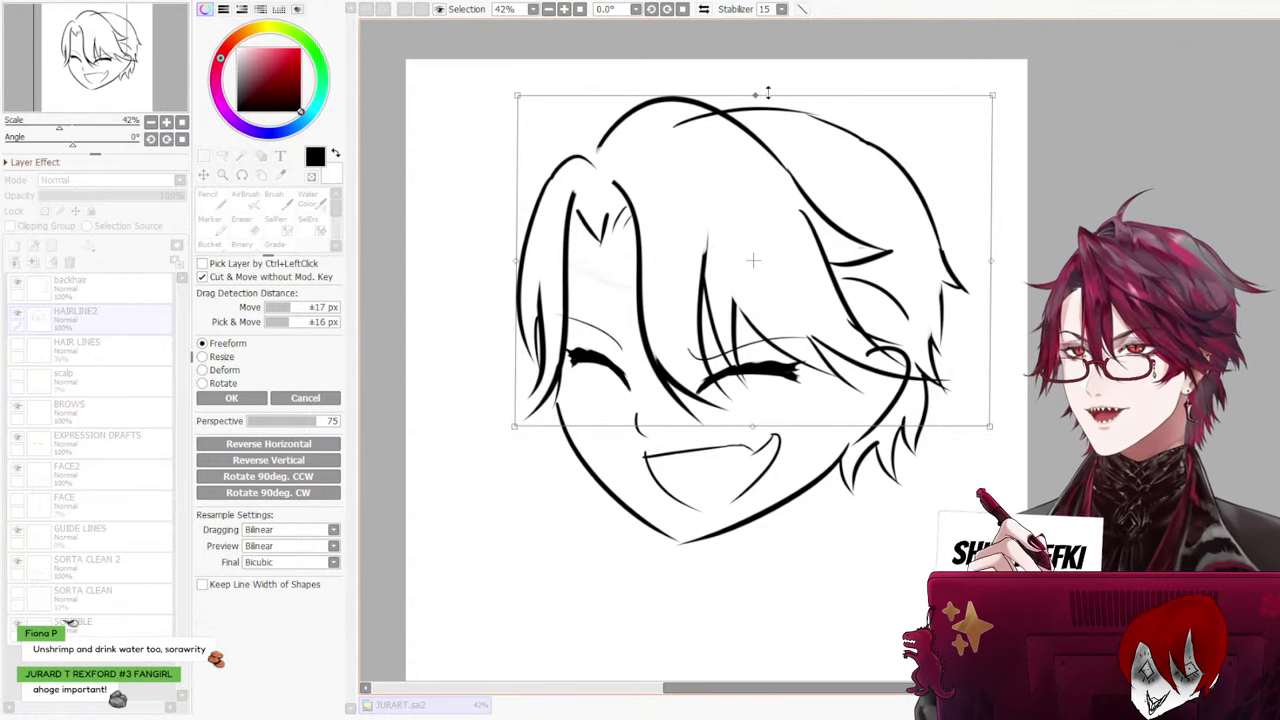
drag(763, 97, 766, 92)
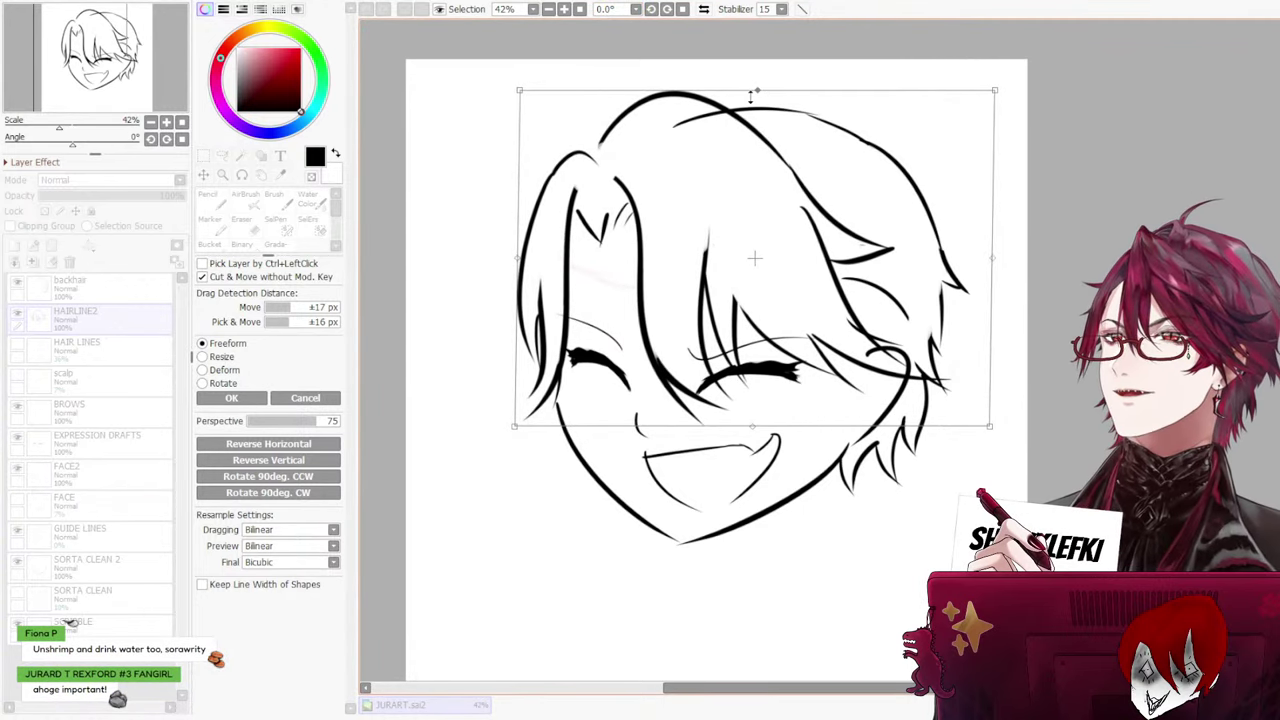
key(Return)
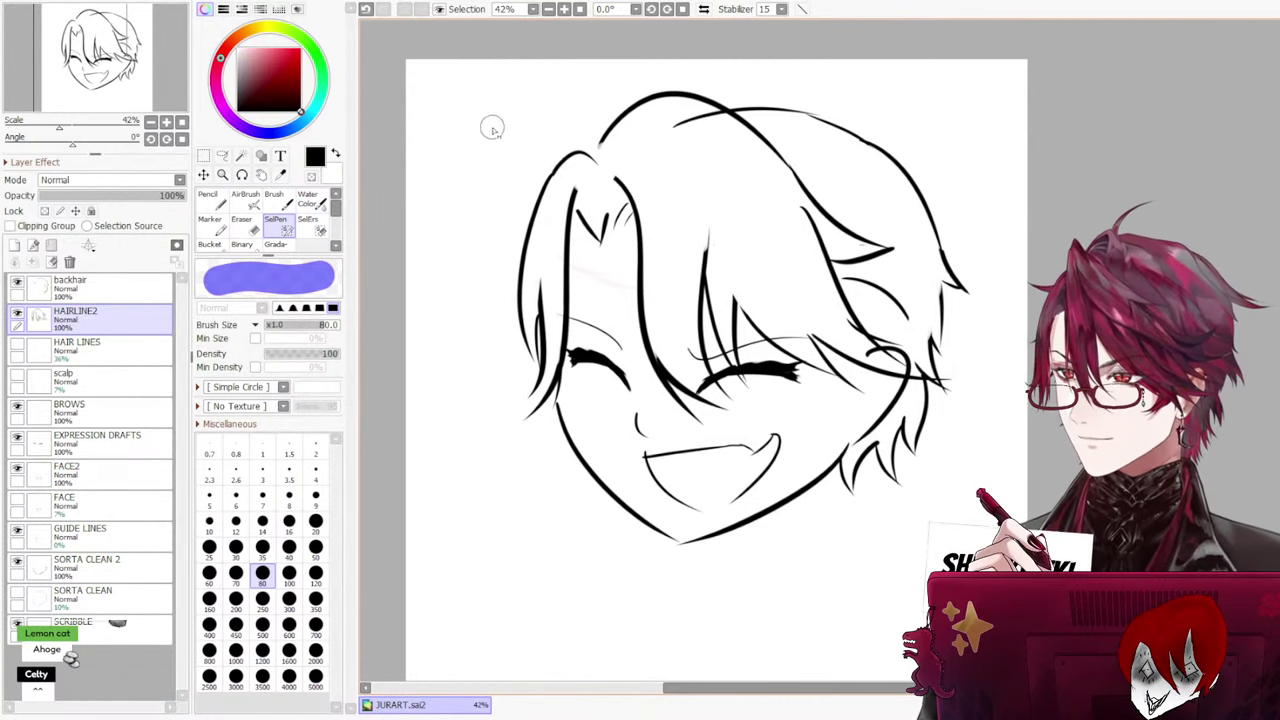
Redraw the V-shaped hairline peak on the forehead with the size 35 Pencil so it connects to the parted front strands
key(e)
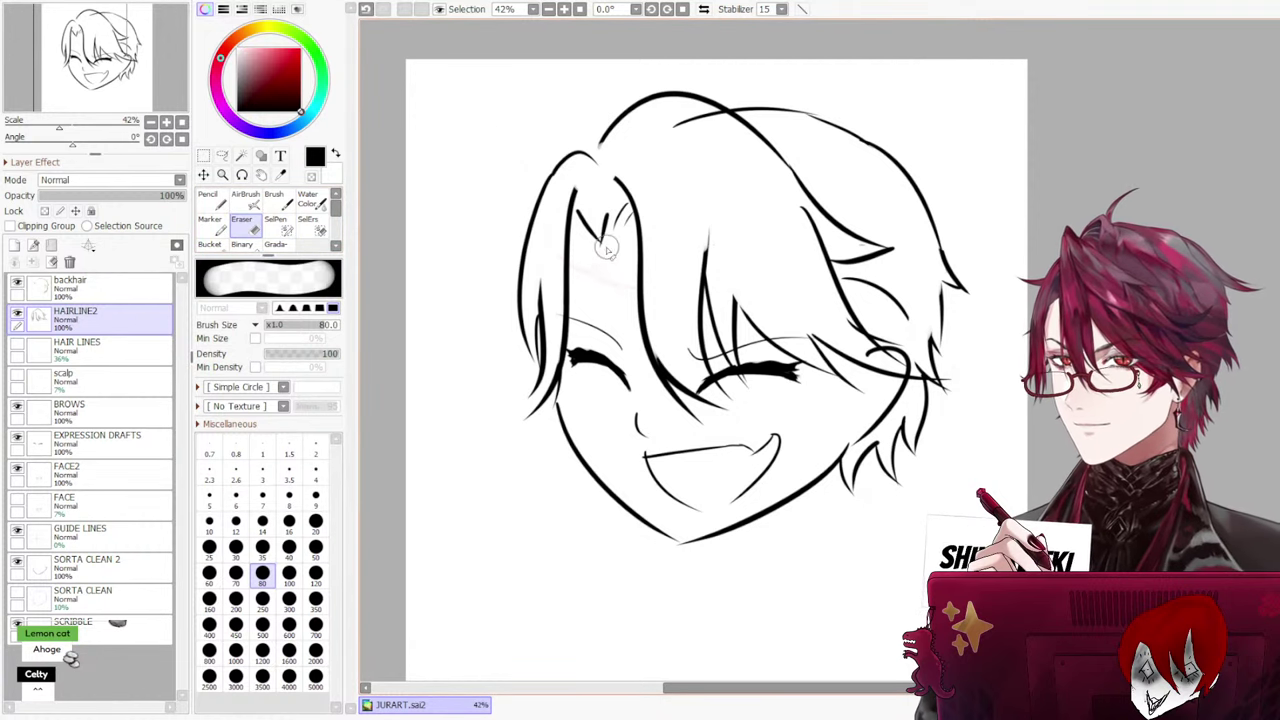
key(n)
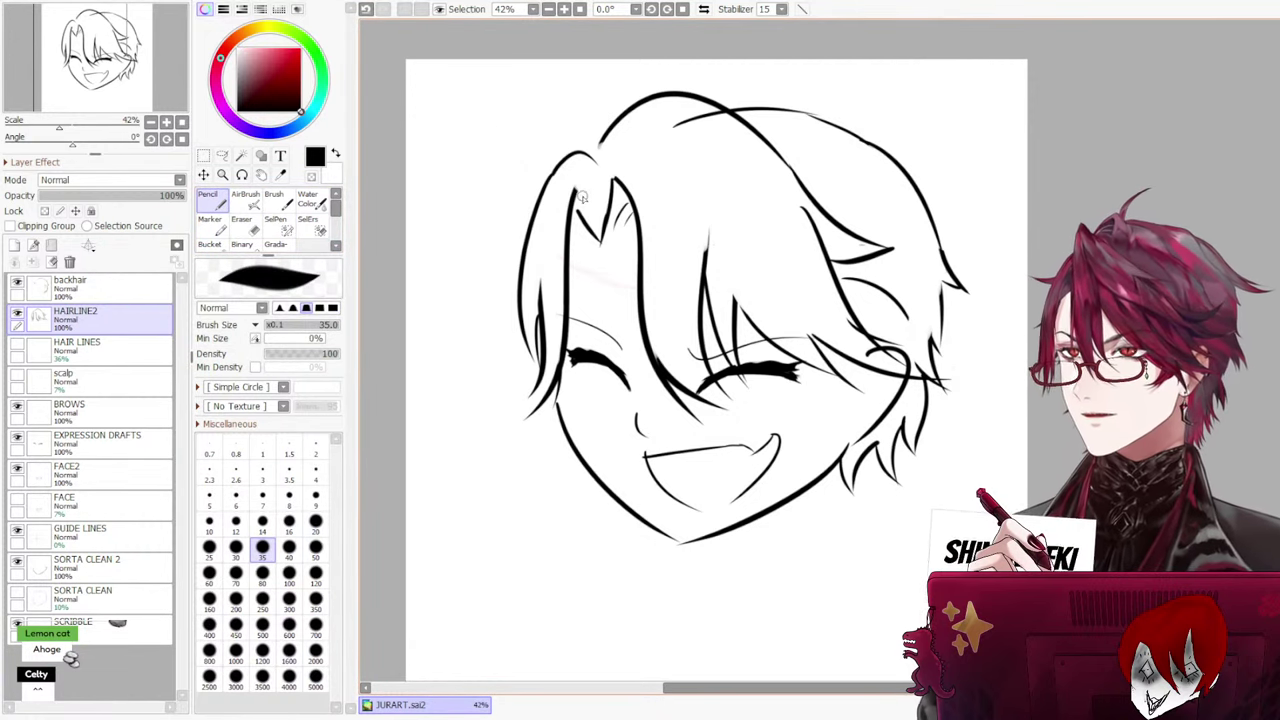
key(ctrl+z)
drag(575, 191, 601, 242)
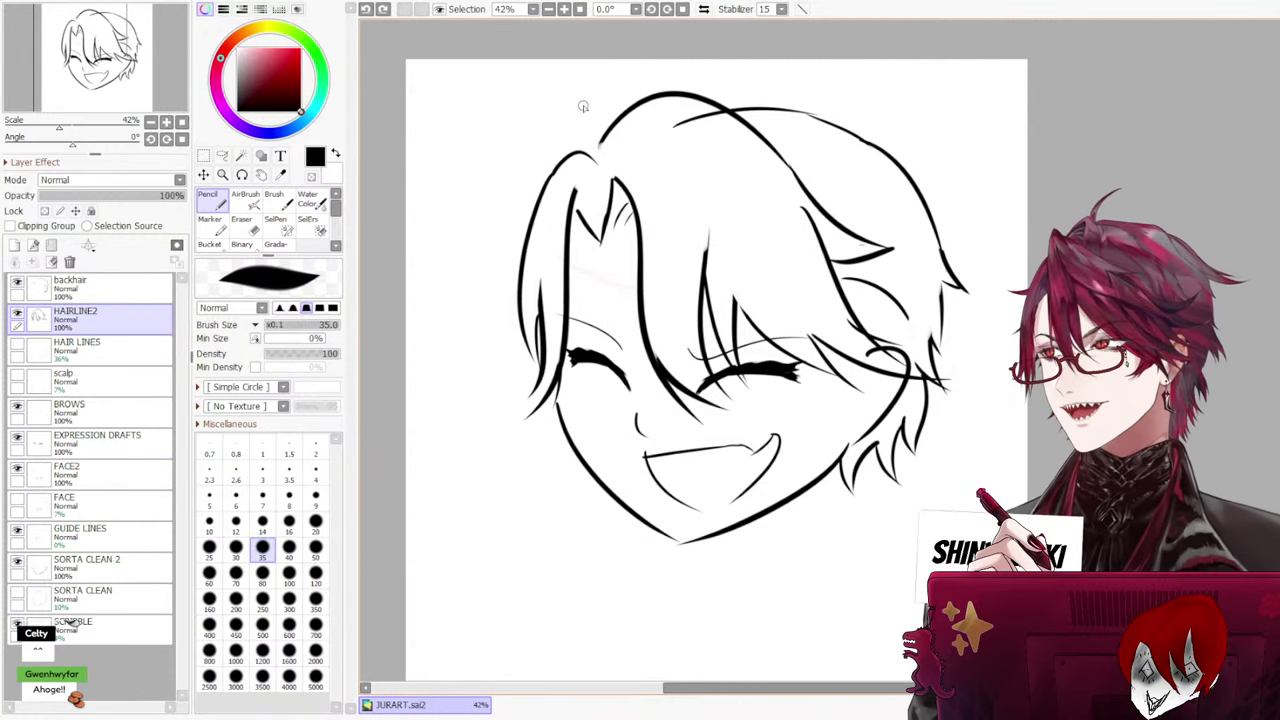
Sketch a curved ahoge stroke rising from the crown on HAIRLINE2, trying and undoing a second stroke to close its tip
mouse_move(733, 108)
mouse_down()
mouse_move(806, 70)
mouse_move(758, 106)
mouse_up()
key(ctrl+z)
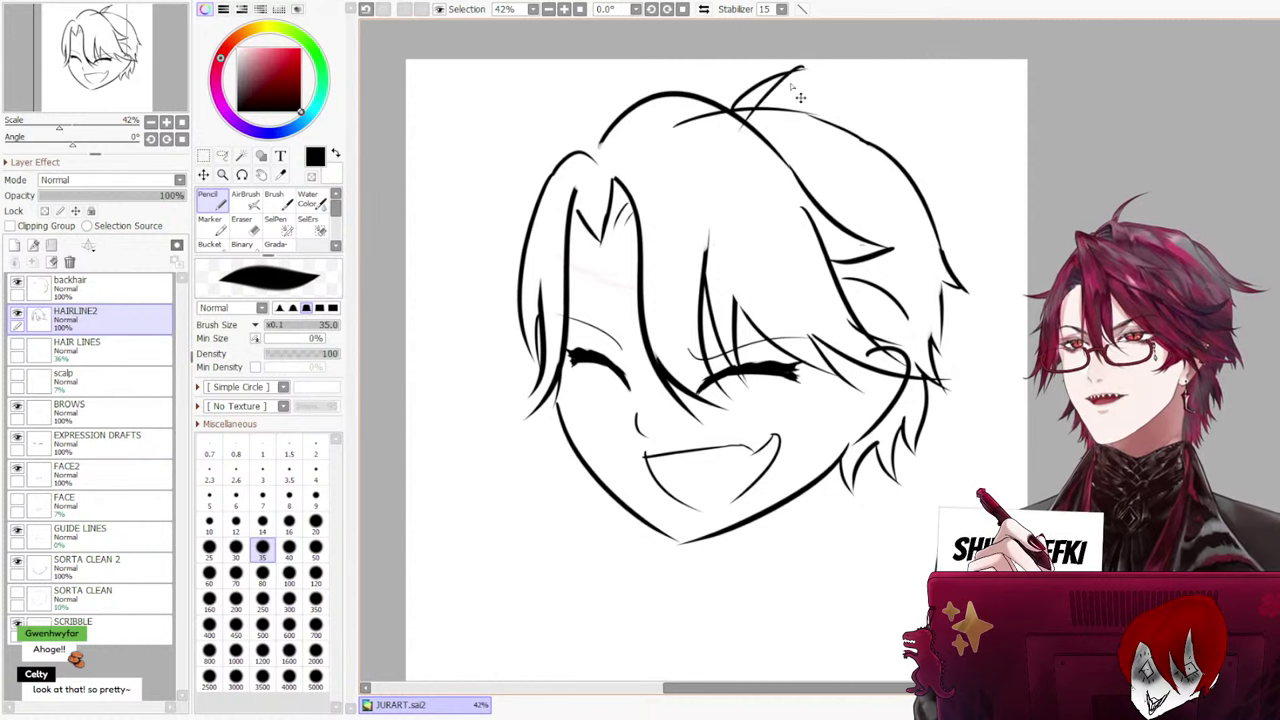
key(ctrl+z)
drag(805, 68, 748, 106)
key(ctrl+z)
drag(804, 68, 750, 106)
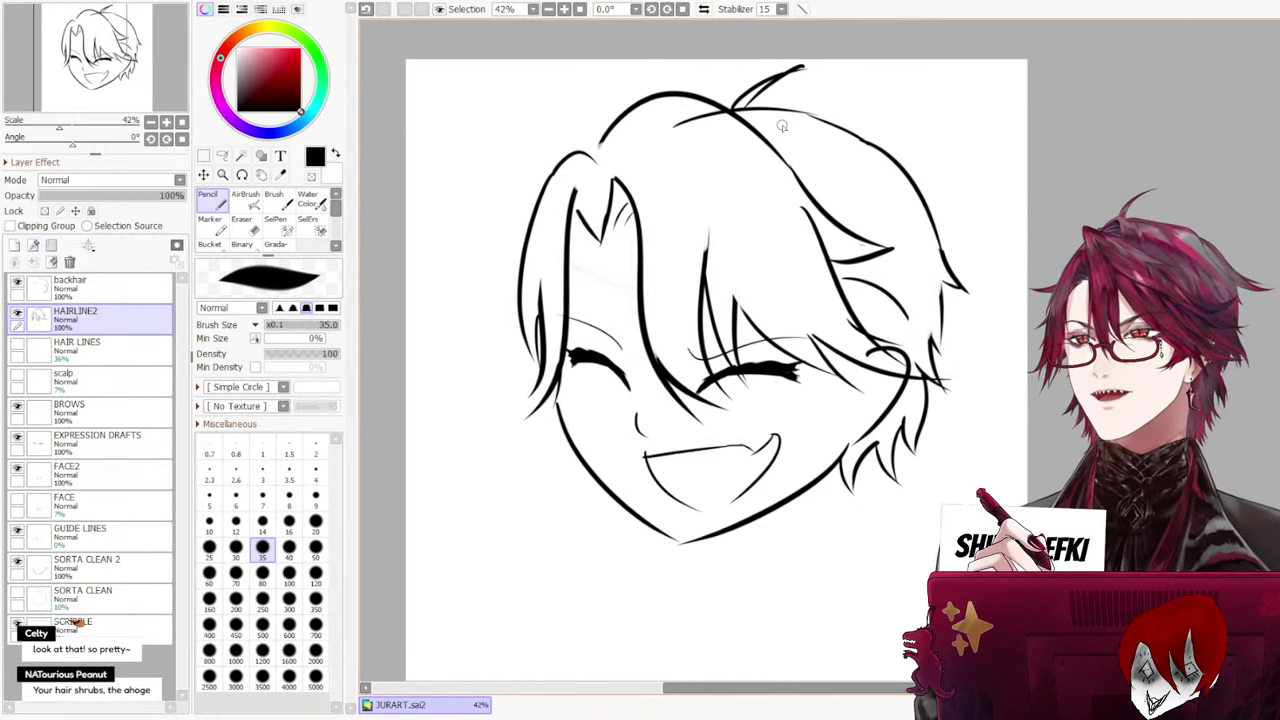
key(ctrl+z)
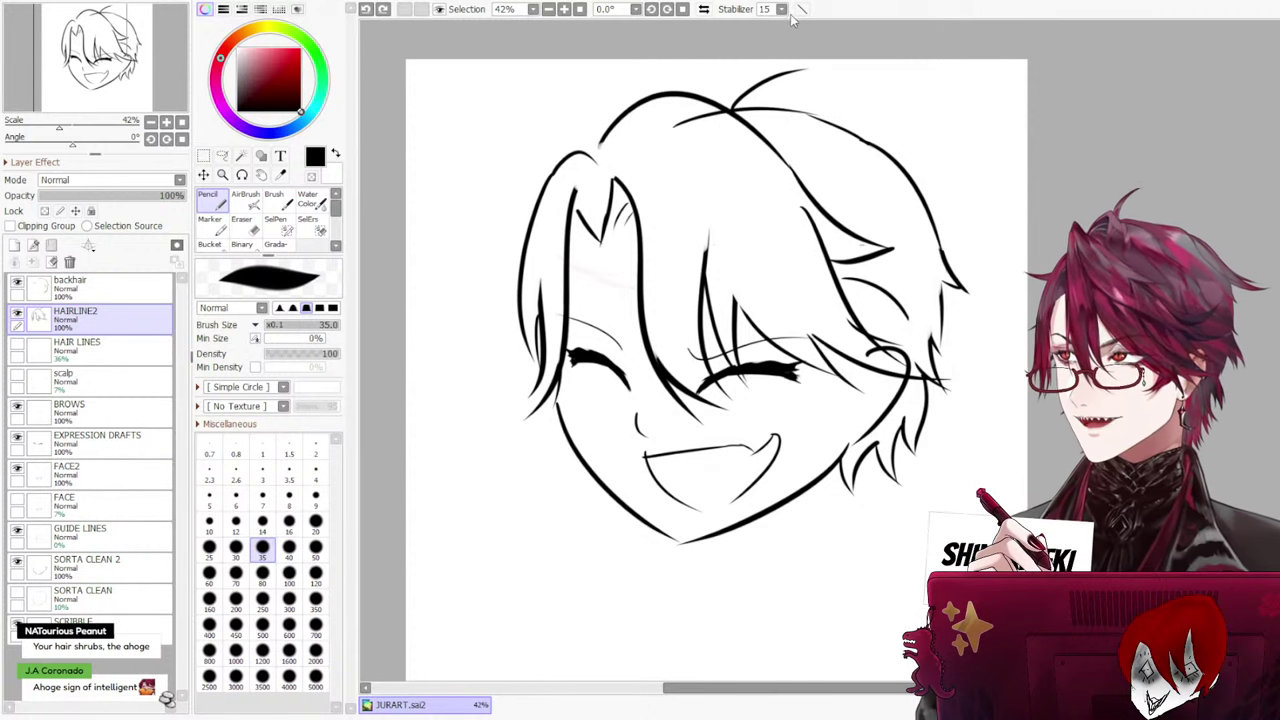
Erase the upper inner line of the front strand beside the forehead on HAIRLINE2 and redraw it thinner from the hairline peak
key(e)
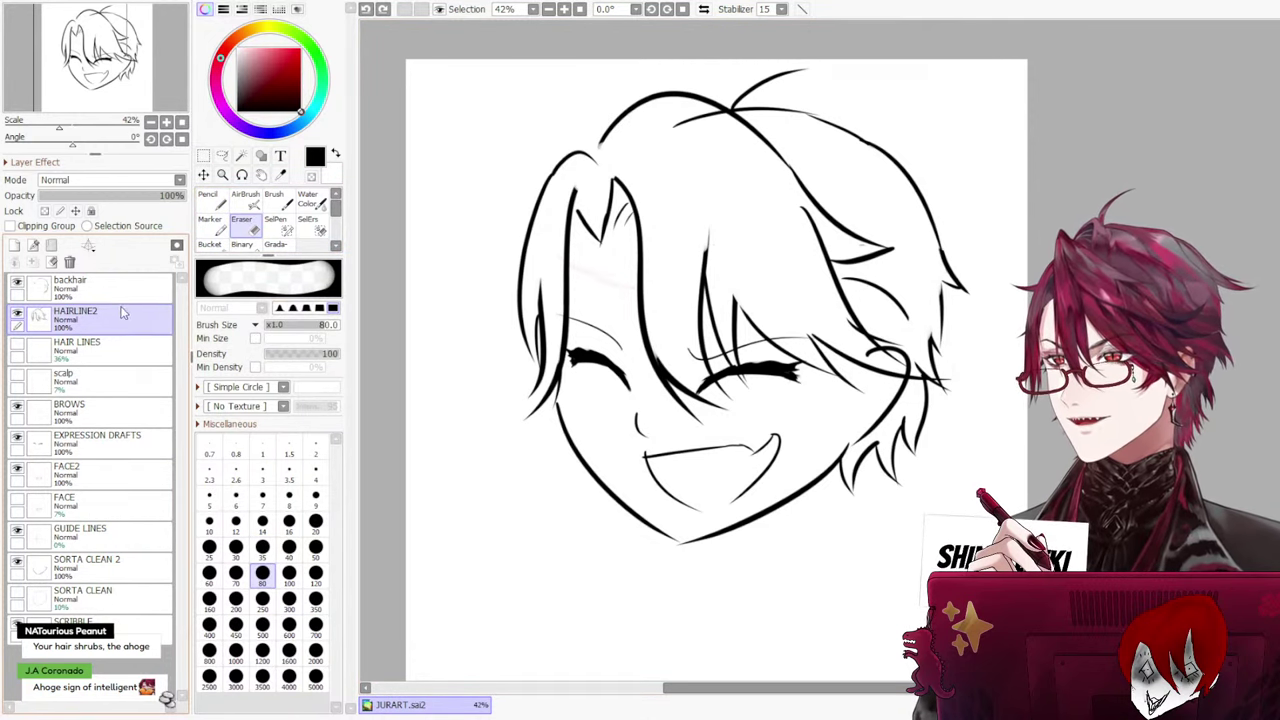
click(90, 286)
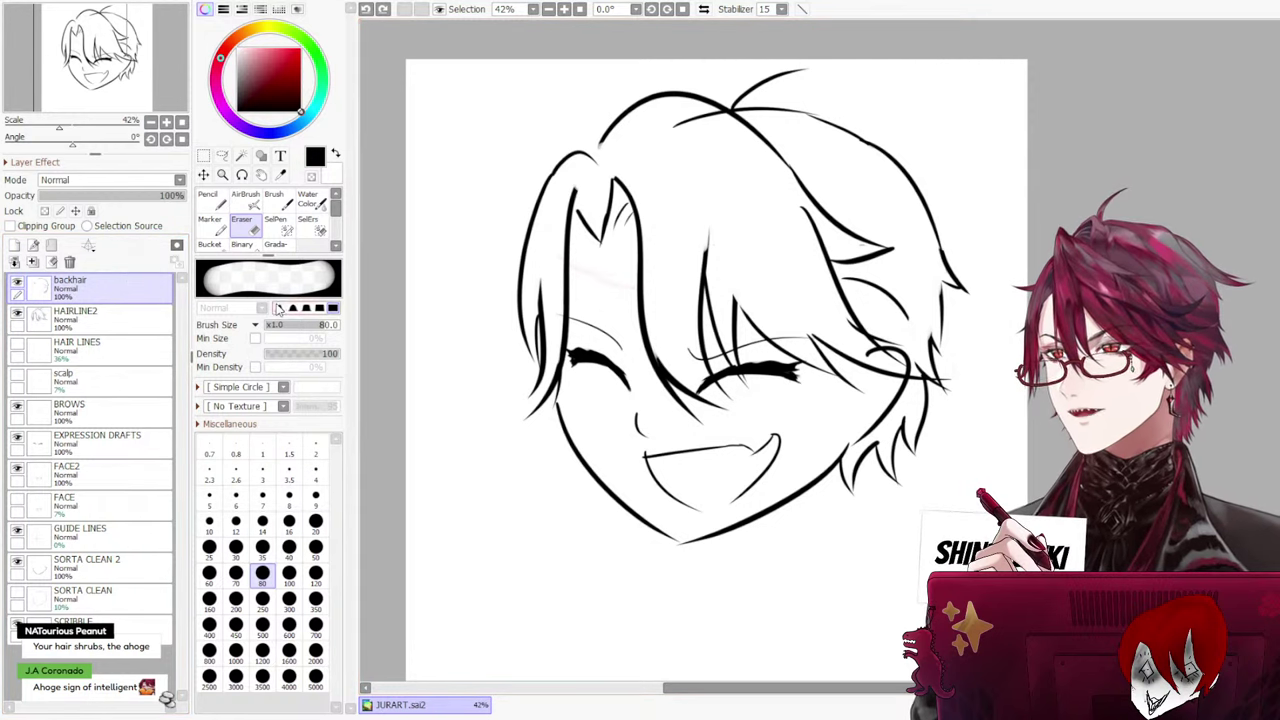
click(150, 318)
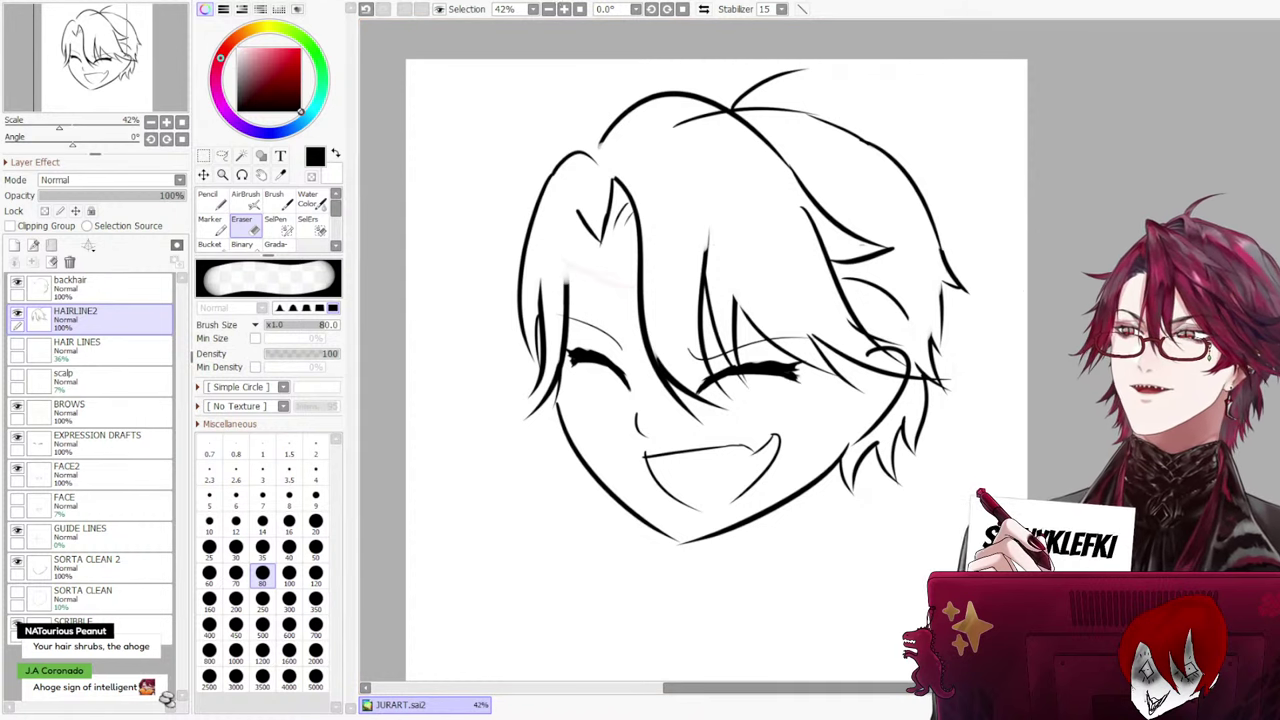
click(214, 202)
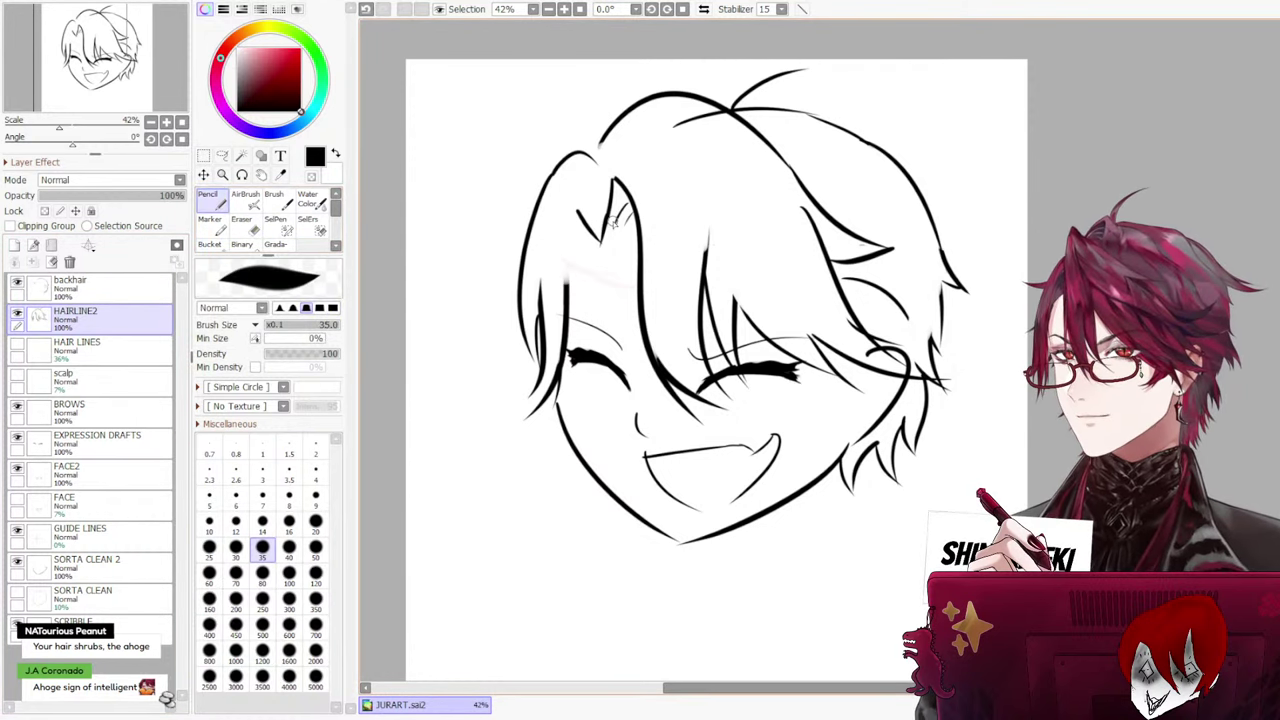
mouse_move(574, 208)
mouse_down()
mouse_move(566, 325)
mouse_move(557, 319)
mouse_up()
key(ctrl+z)
key(ctrl+z)
key(e)
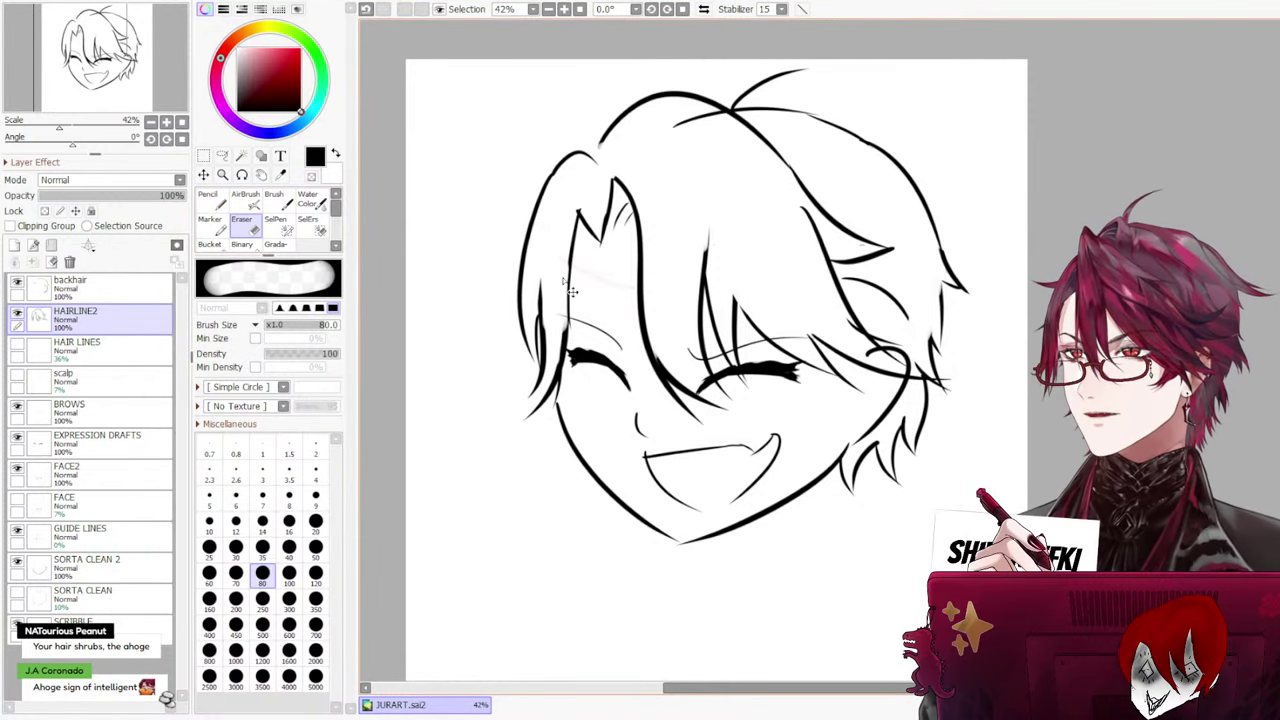
key(ctrl+z)
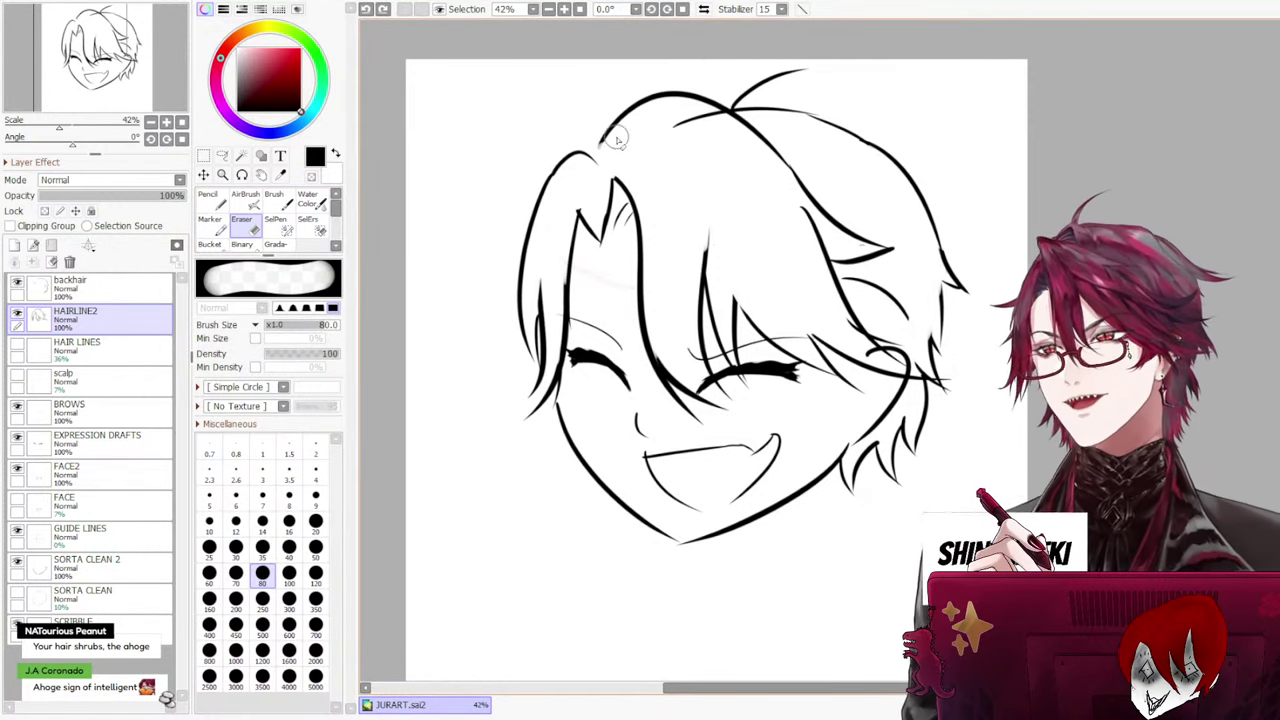
Erase the back hair line overlapping inside the crown on the backhair layer, and try a second ahoge stroke and undo it
click(128, 291)
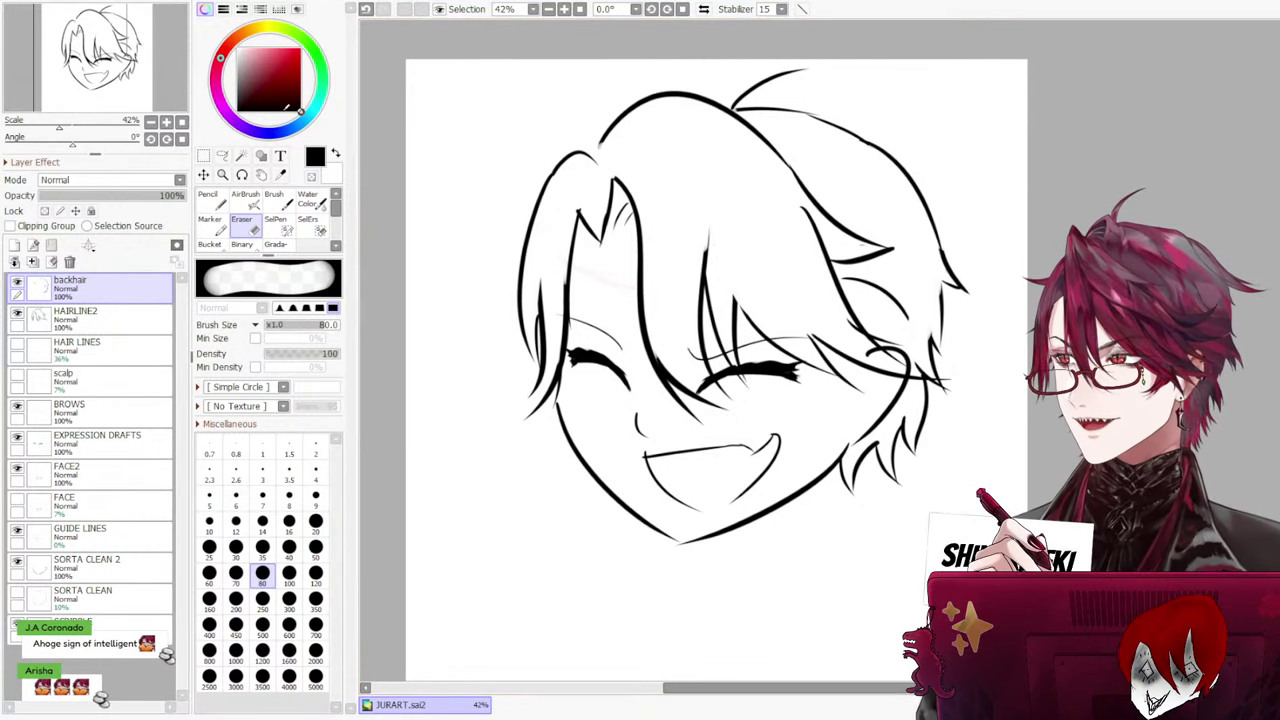
click(219, 203)
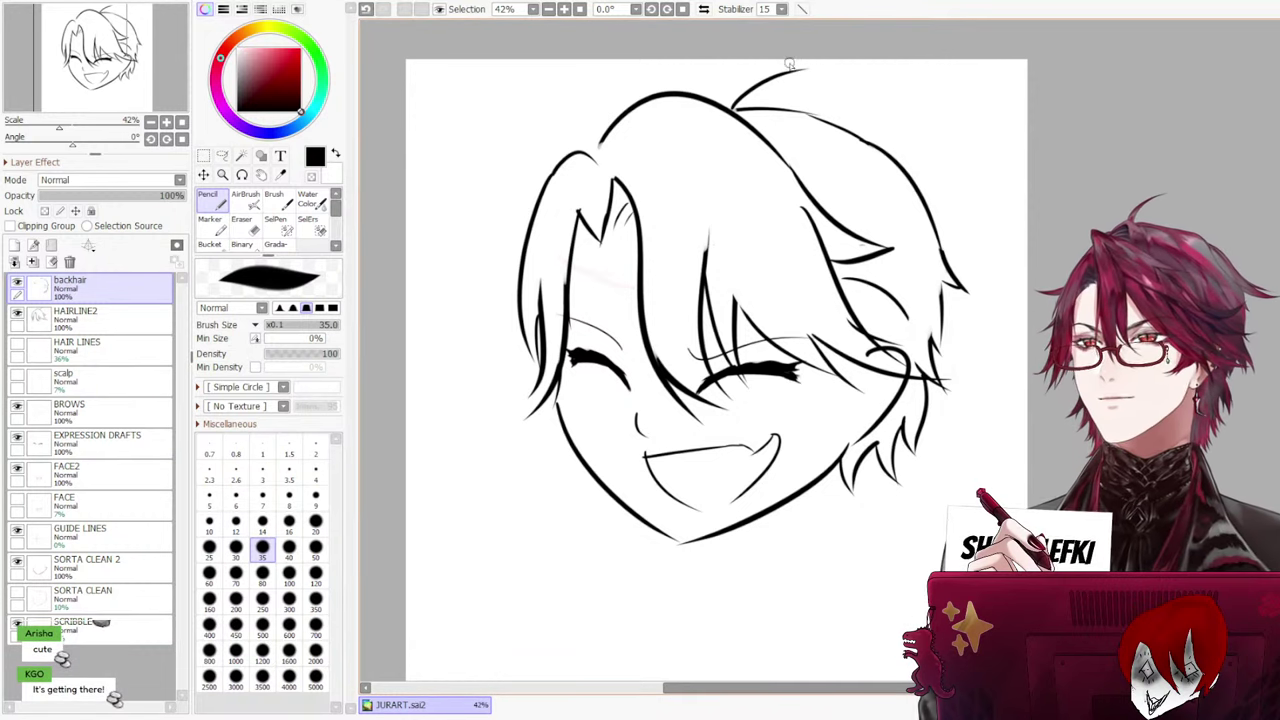
drag(808, 70, 750, 104)
key(ctrl+z)
key(ctrl+z)
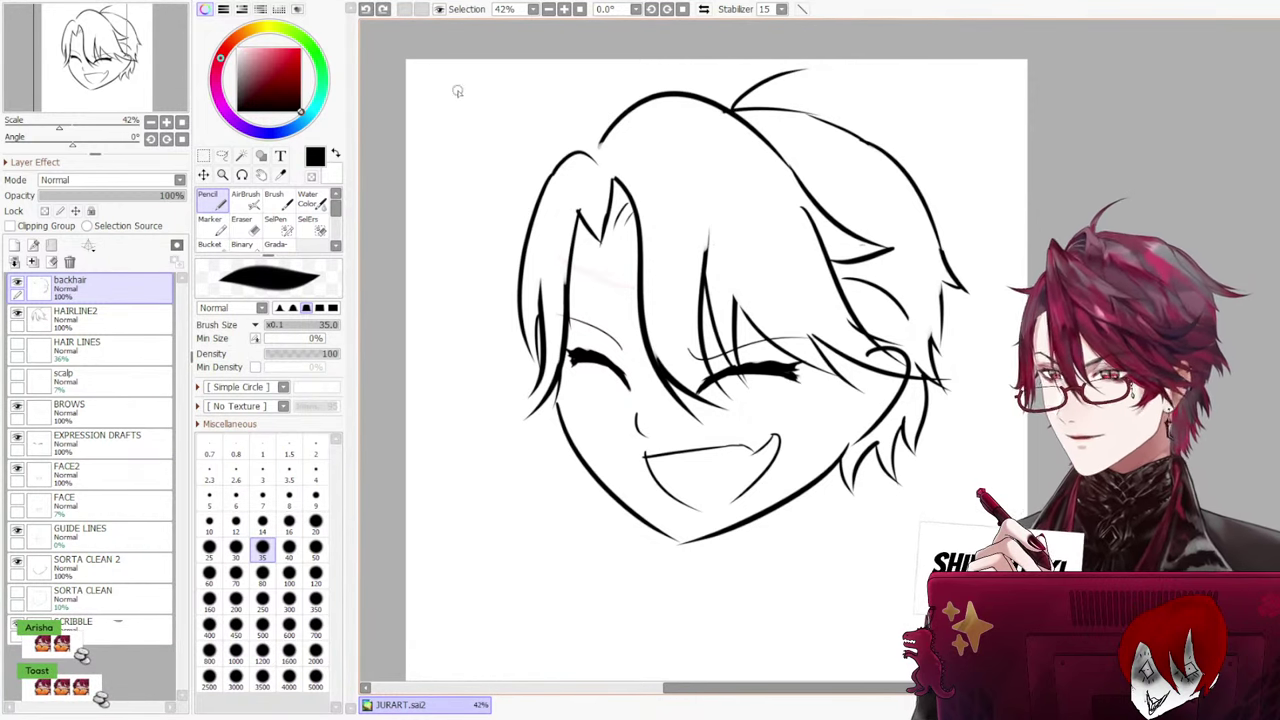
Erase the ahoge stroke above the crown from the HAIRLINE2 layer with the size 80 Eraser
click(245, 226)
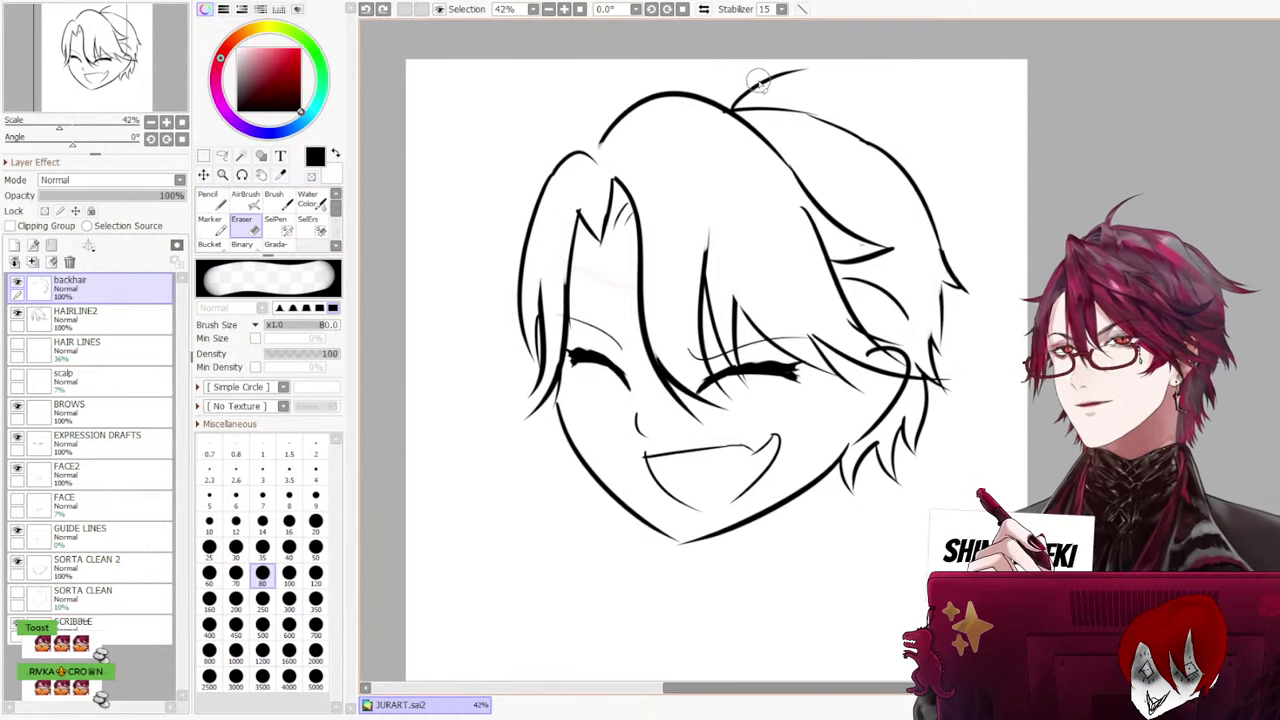
click(80, 316)
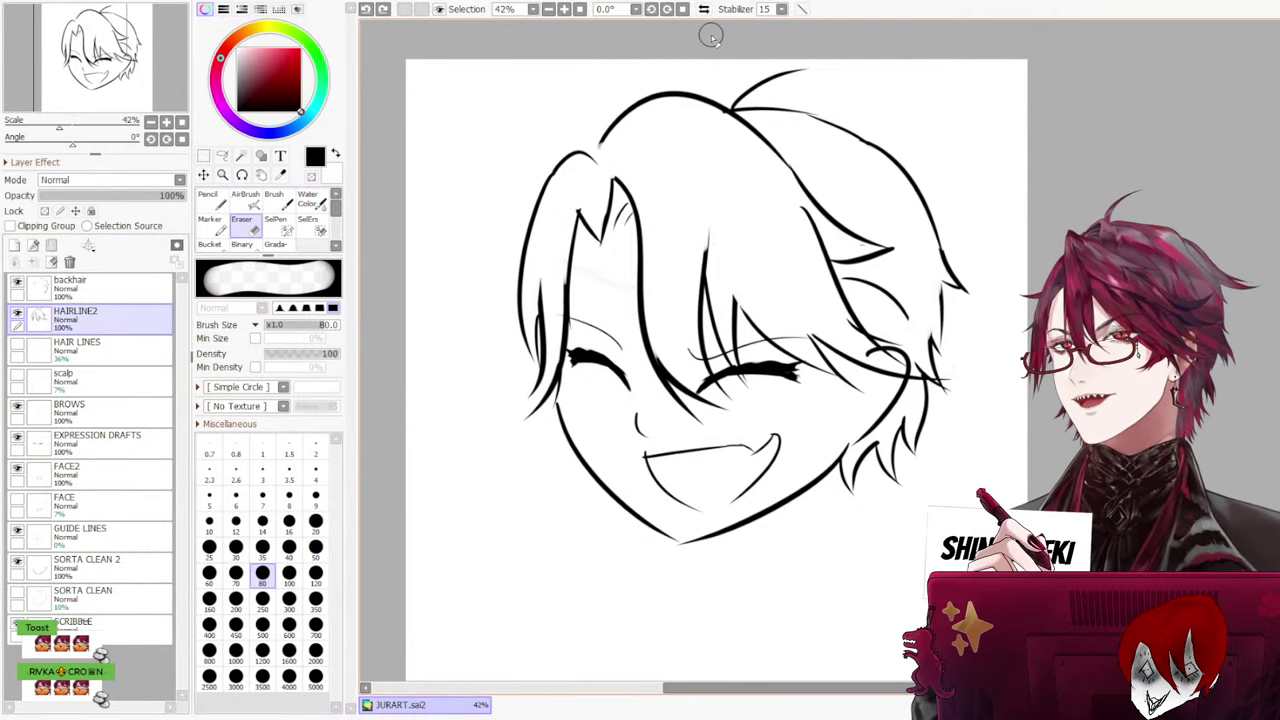
drag(769, 76, 734, 91)
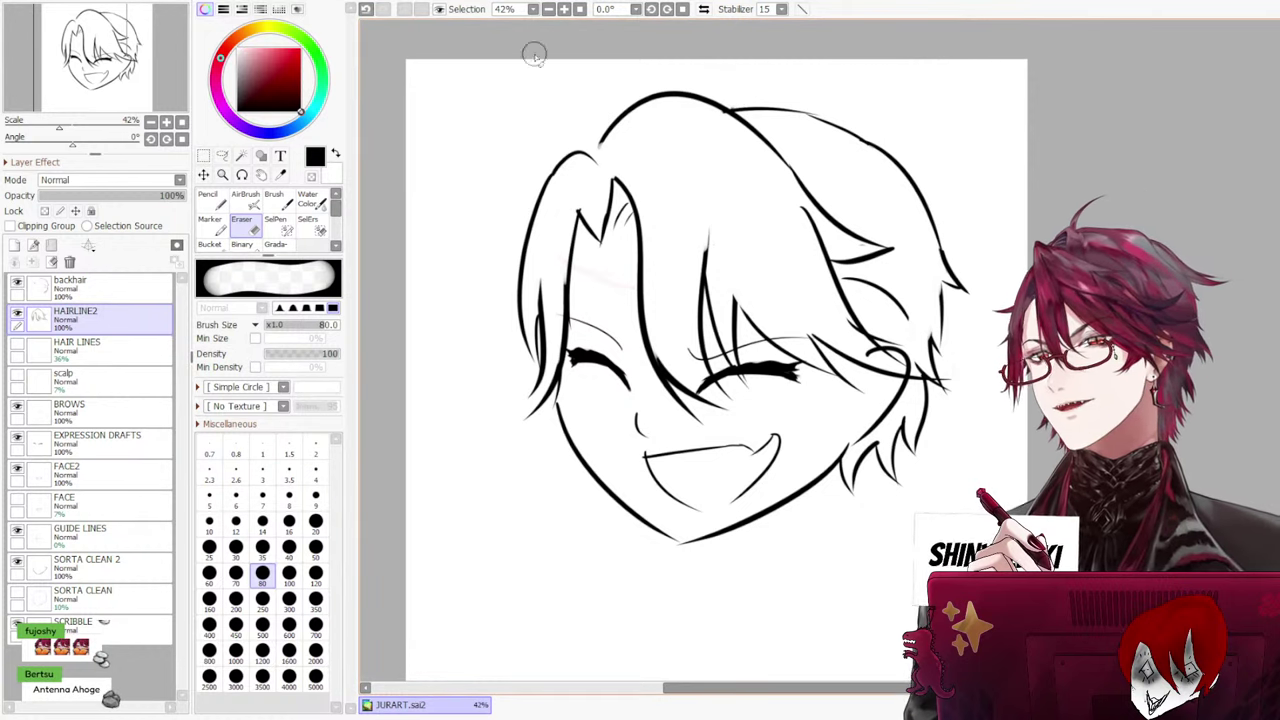
Add a layer named AHOGE above backhair and draw a two-stroke ahoge rising from the crown with the size 35 Pencil
click(101, 294)
click(14, 248)
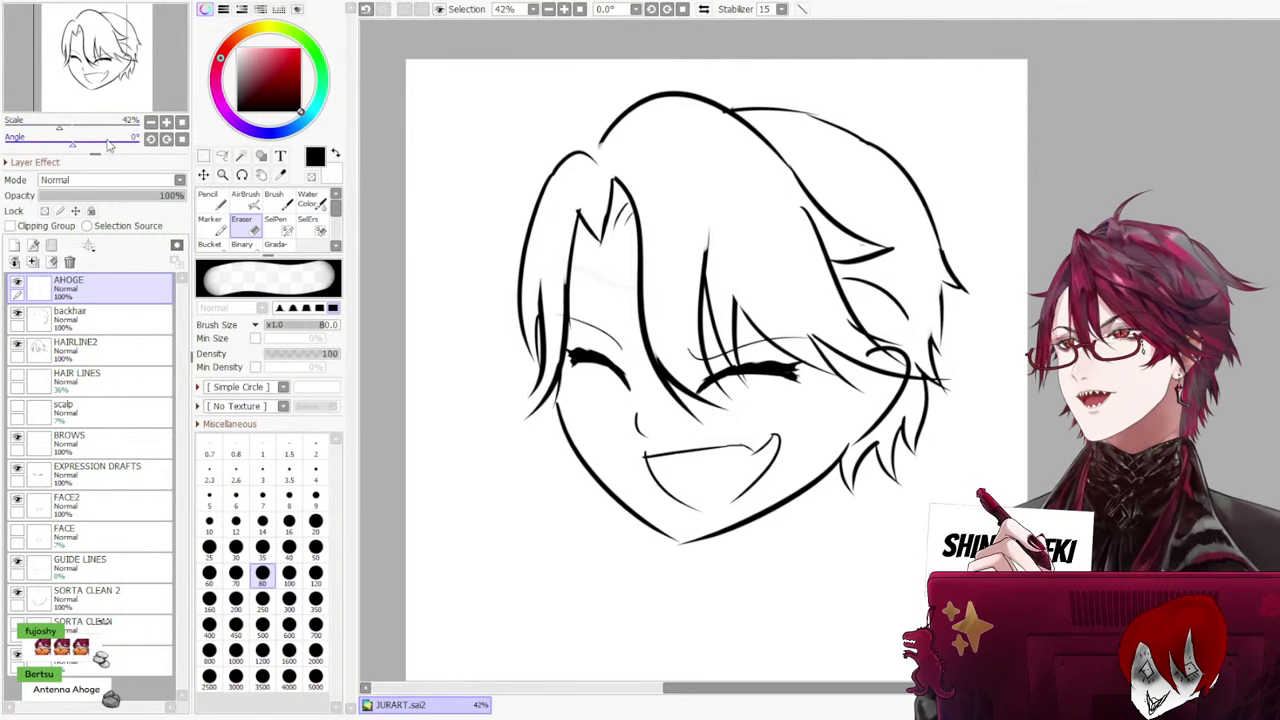
click(212, 197)
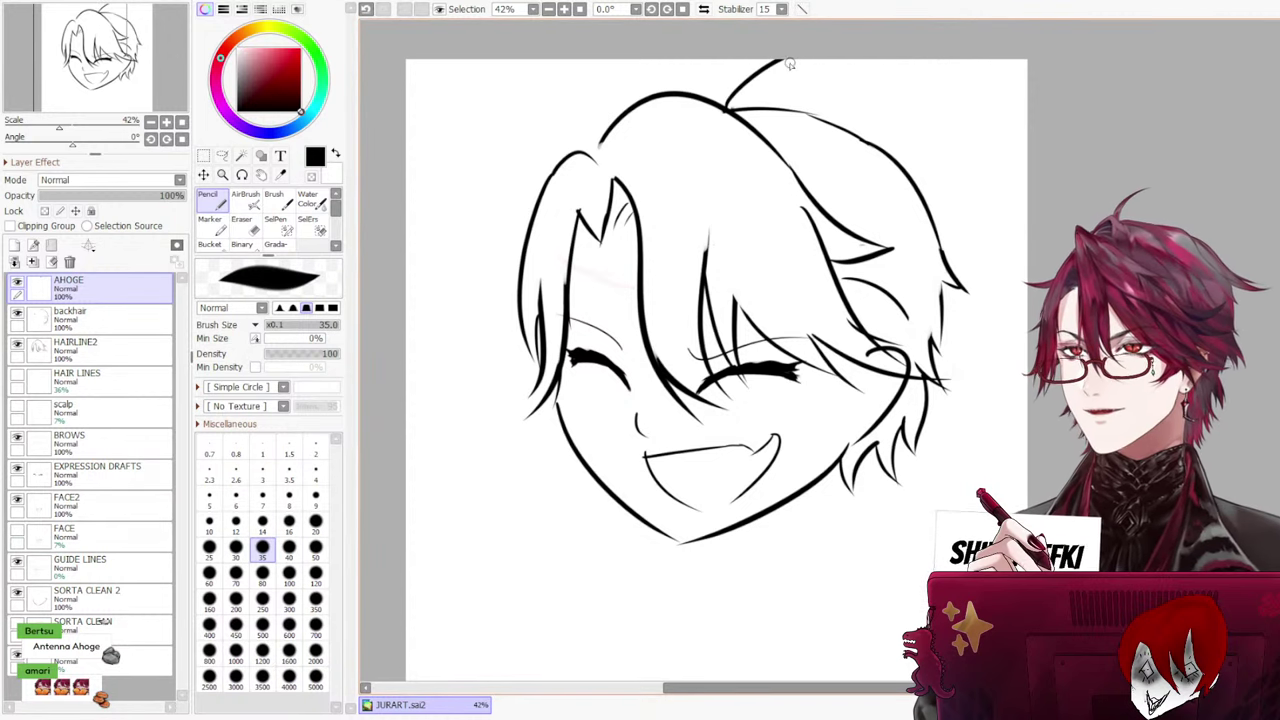
key(ctrl+z)
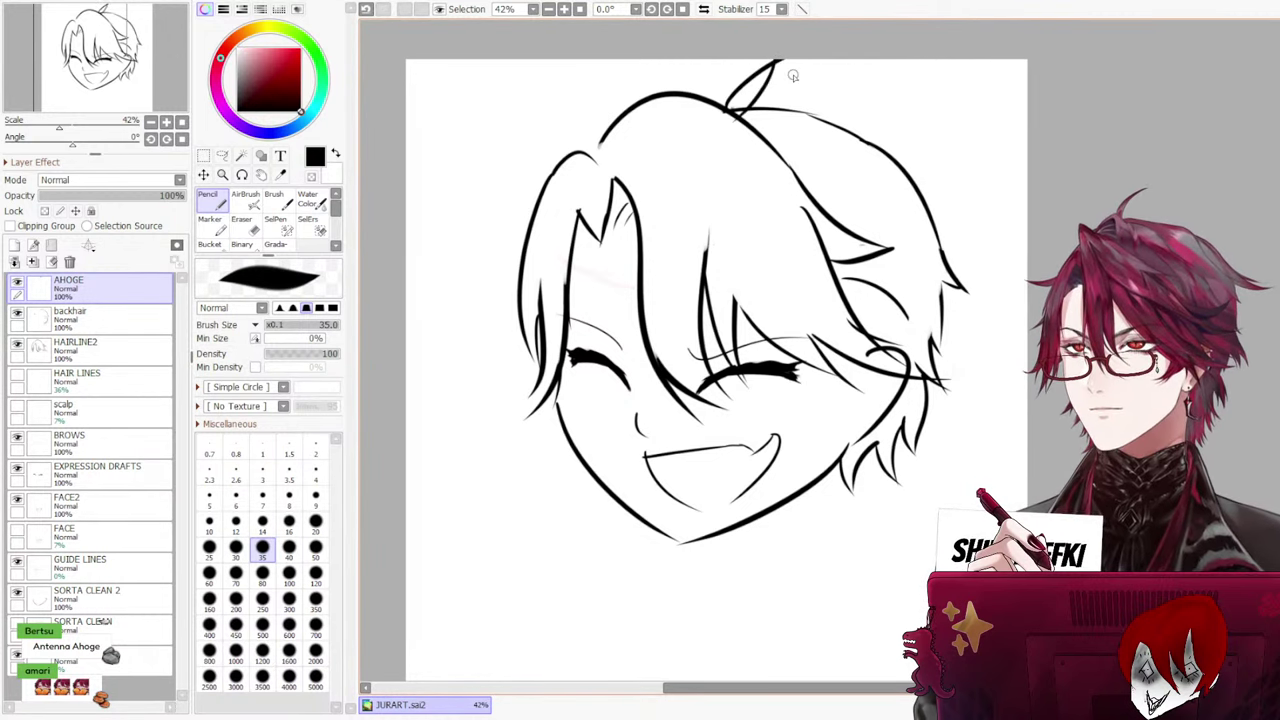
key(ctrl+z)
drag(776, 62, 736, 108)
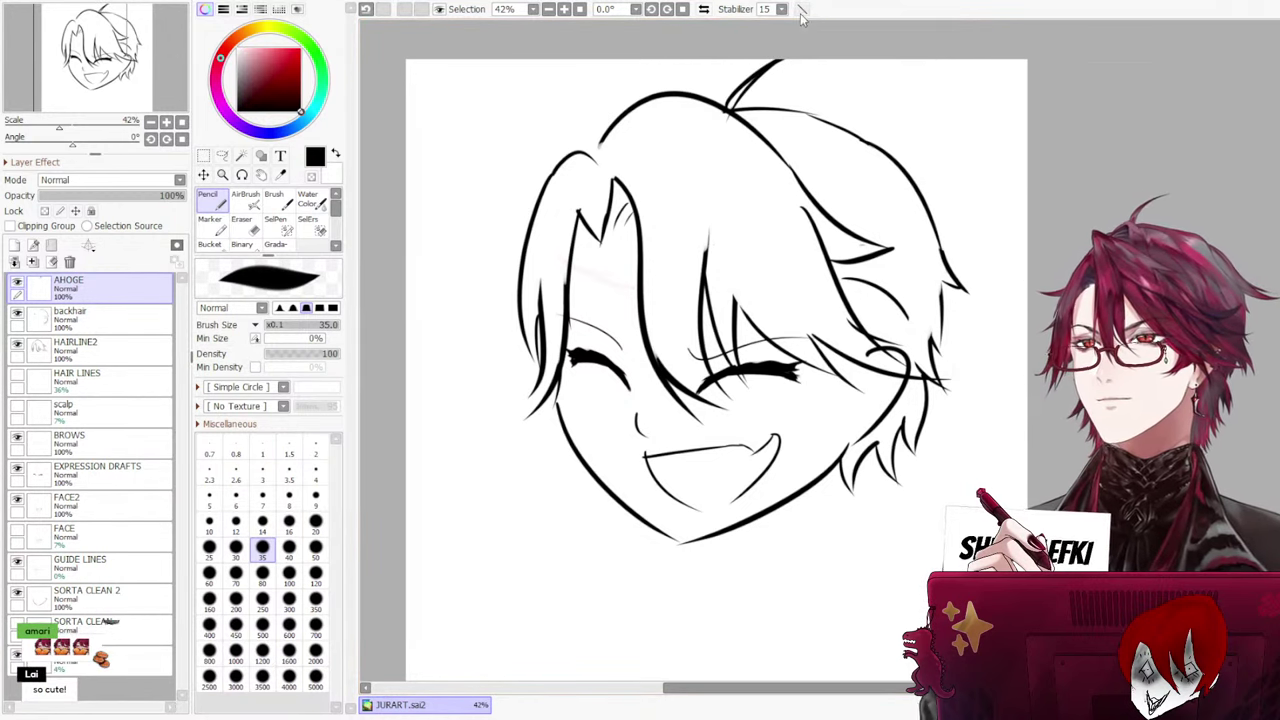
Extend the crown line down to meet the front strand with the size 35 Pencil, and try side ahoge strokes and undo them
key(e)
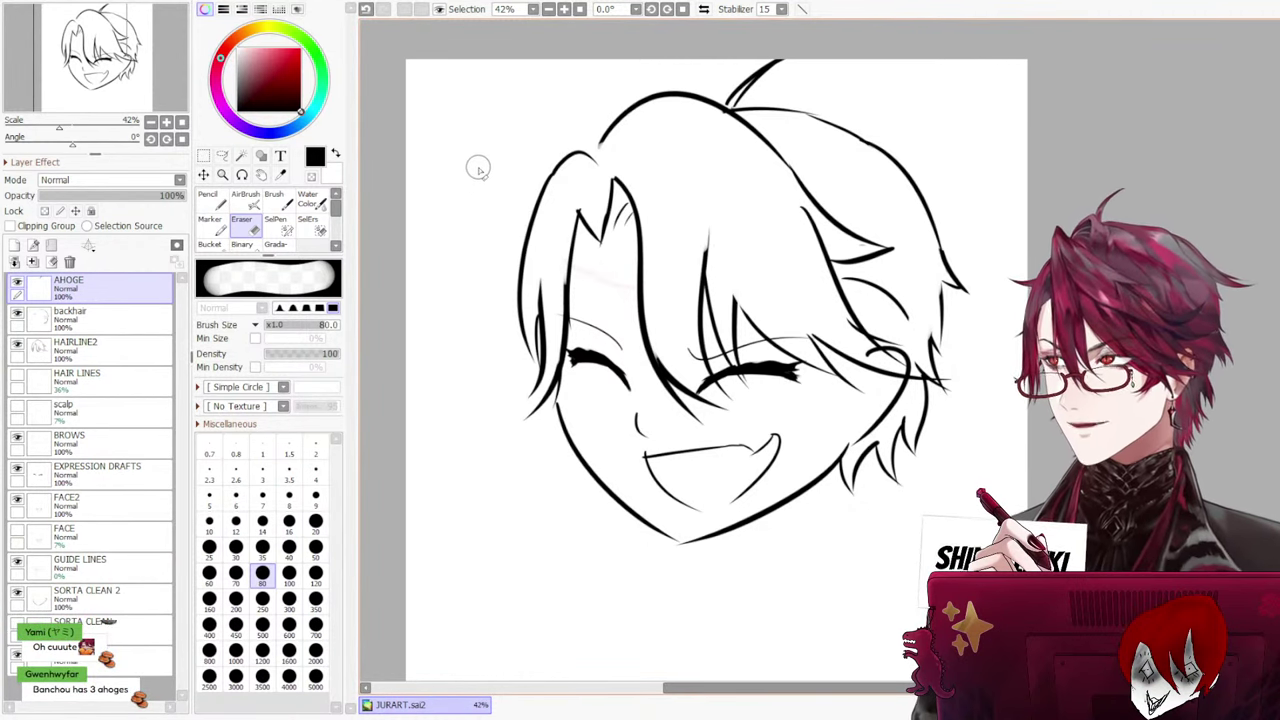
click(216, 204)
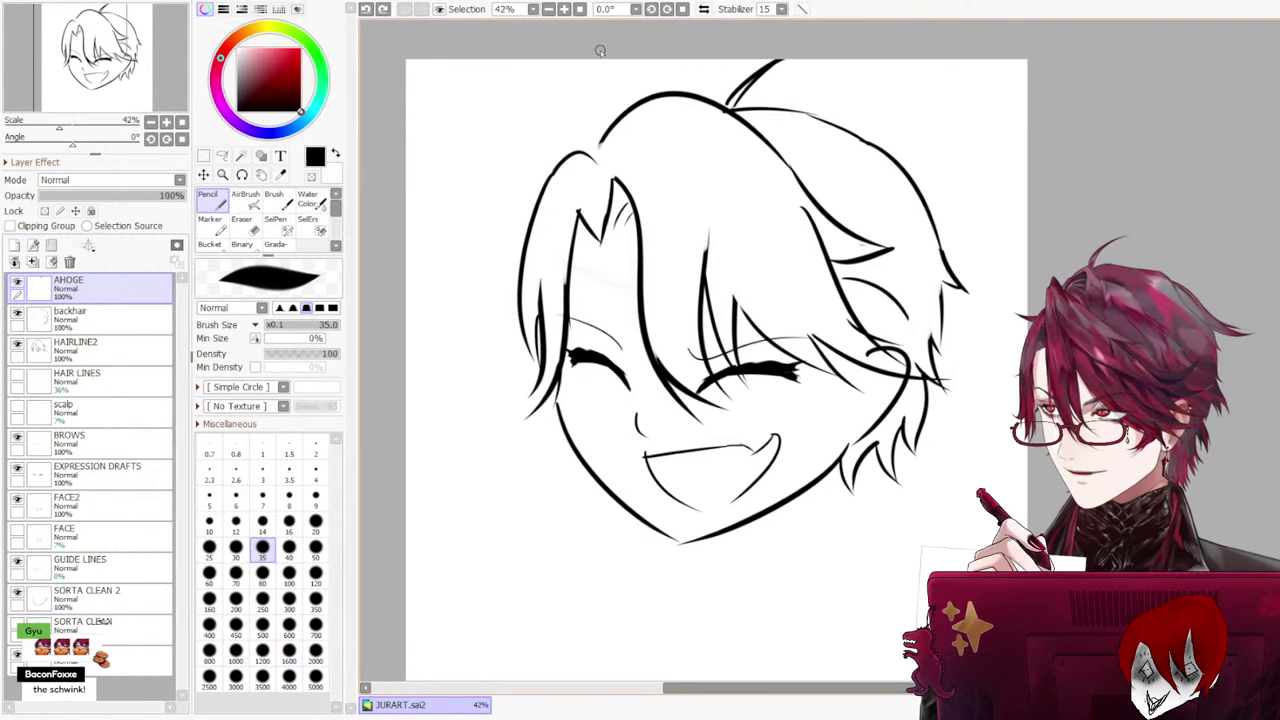
drag(550, 173, 512, 185)
key(ctrl+z)
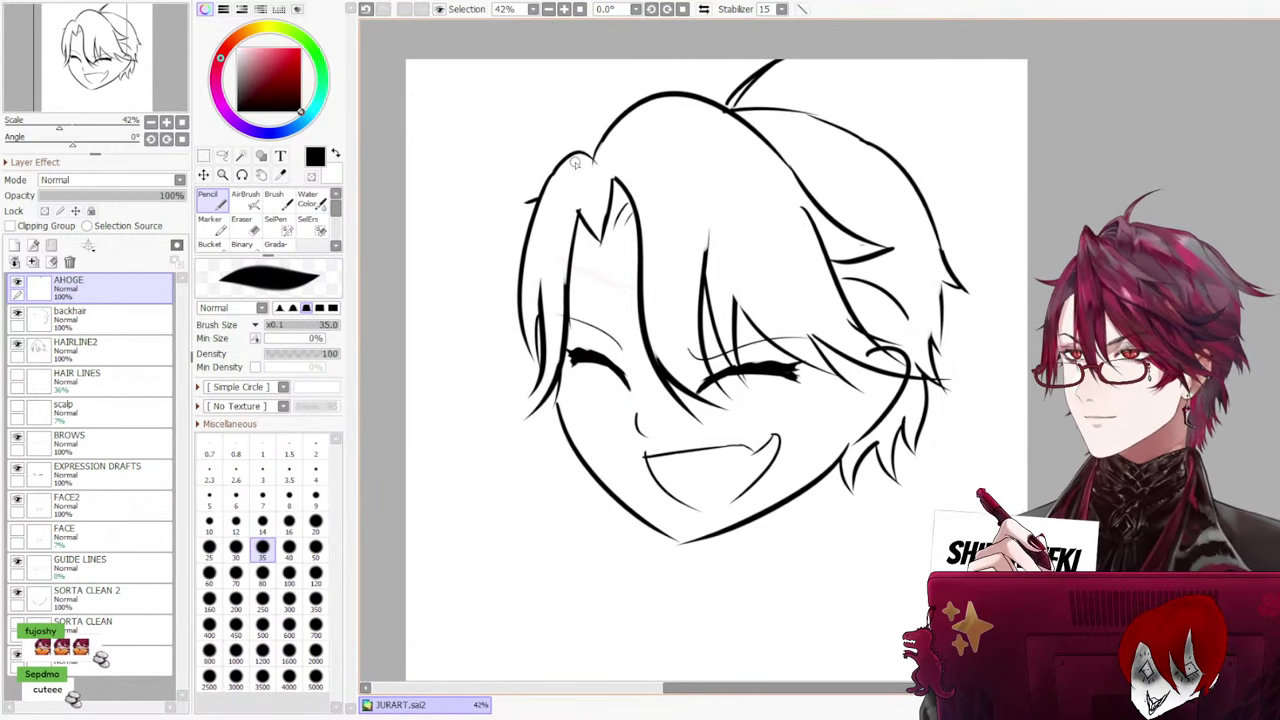
key(ctrl+z)
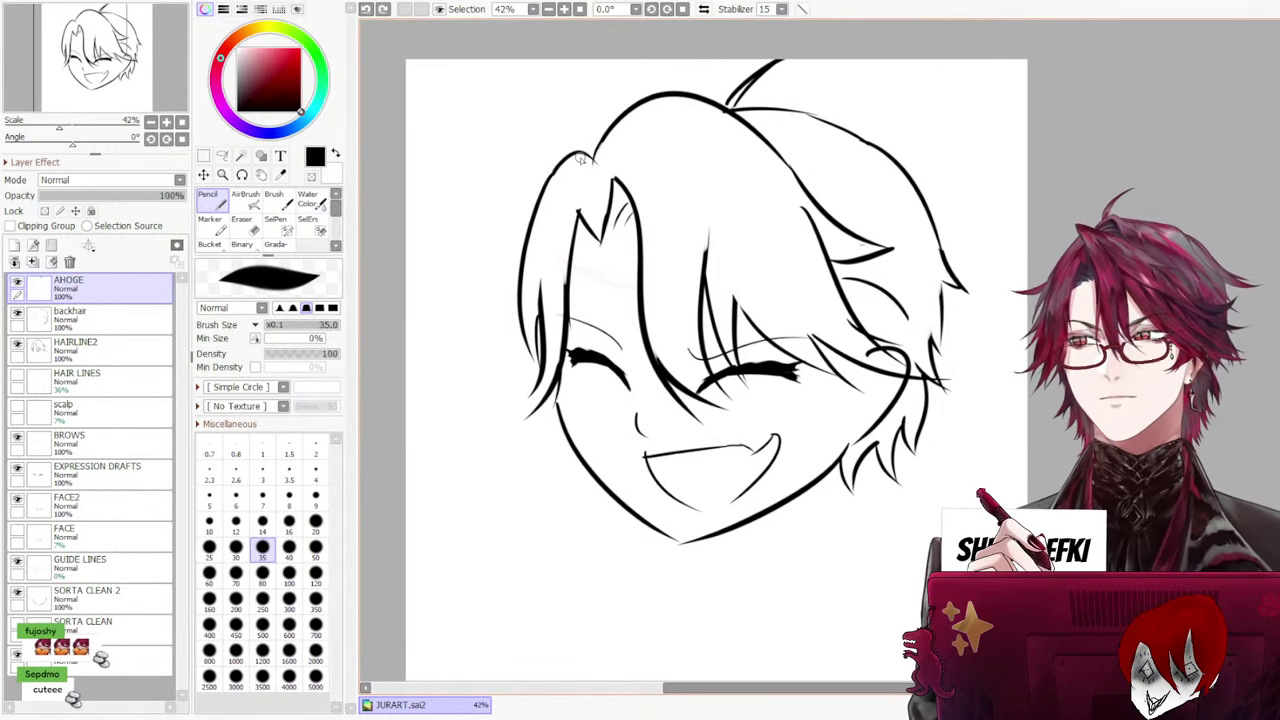
key(ctrl+z)
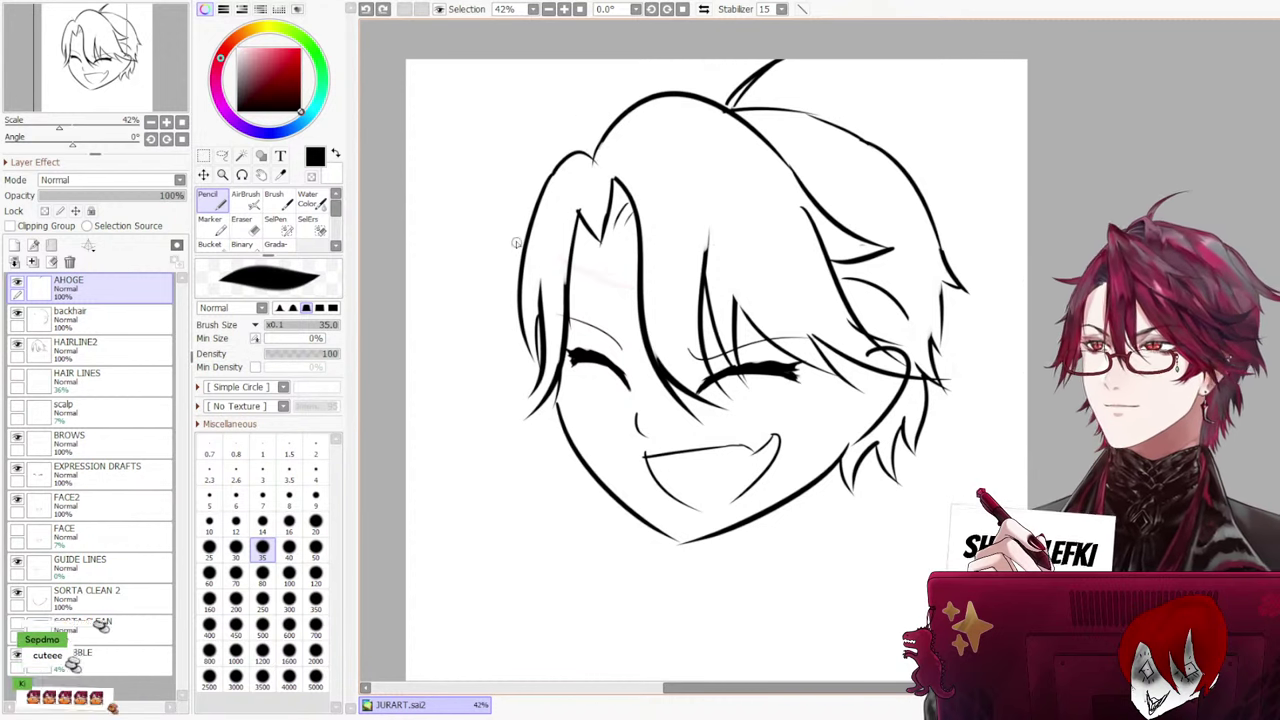
key(ctrl+z)
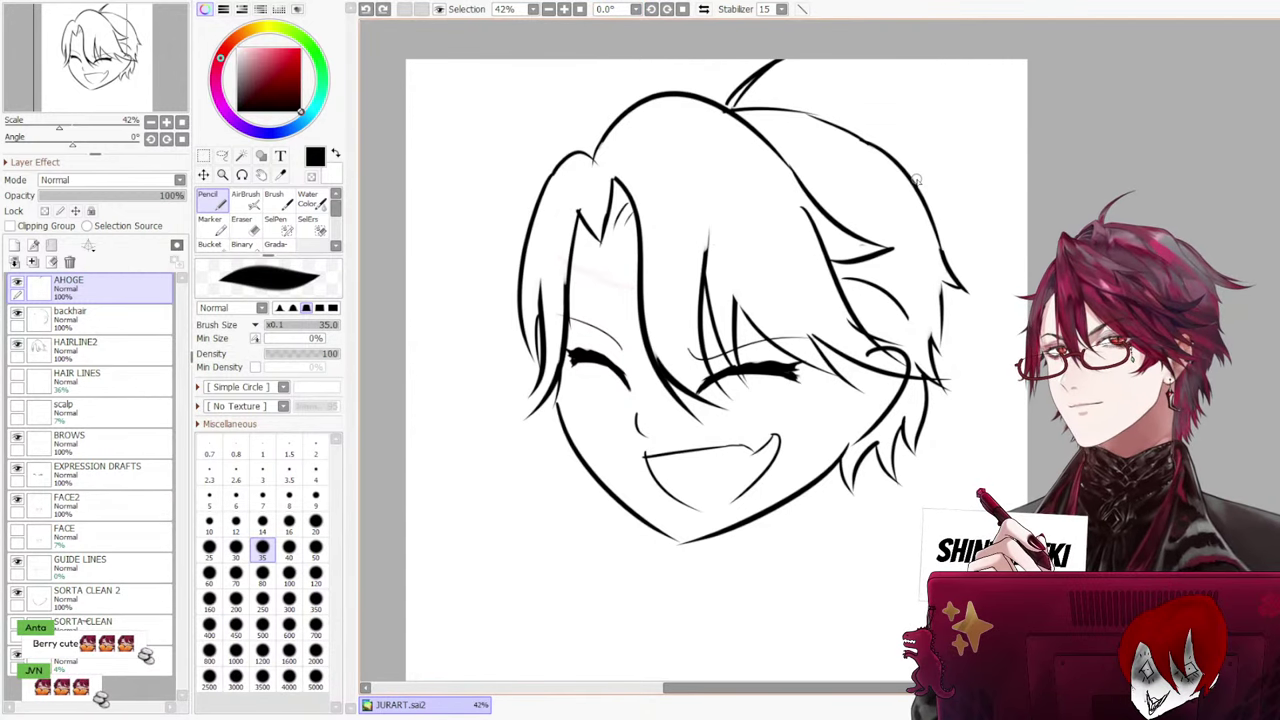
Transform the backhair layer in Freeform mode, raising its upper rear corner and stretching it outward behind the head
click(101, 308)
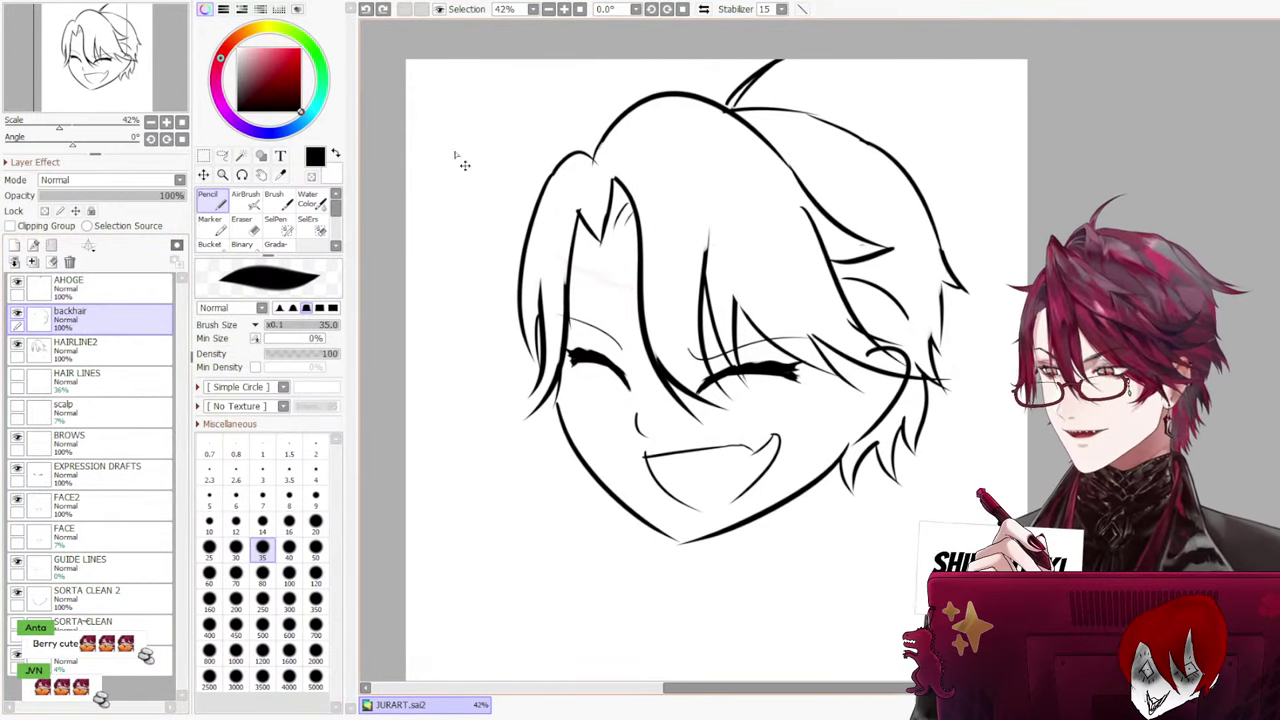
key(ctrl+t)
mouse_move(970, 104)
mouse_down()
mouse_move(982, 83)
mouse_move(953, 94)
mouse_up()
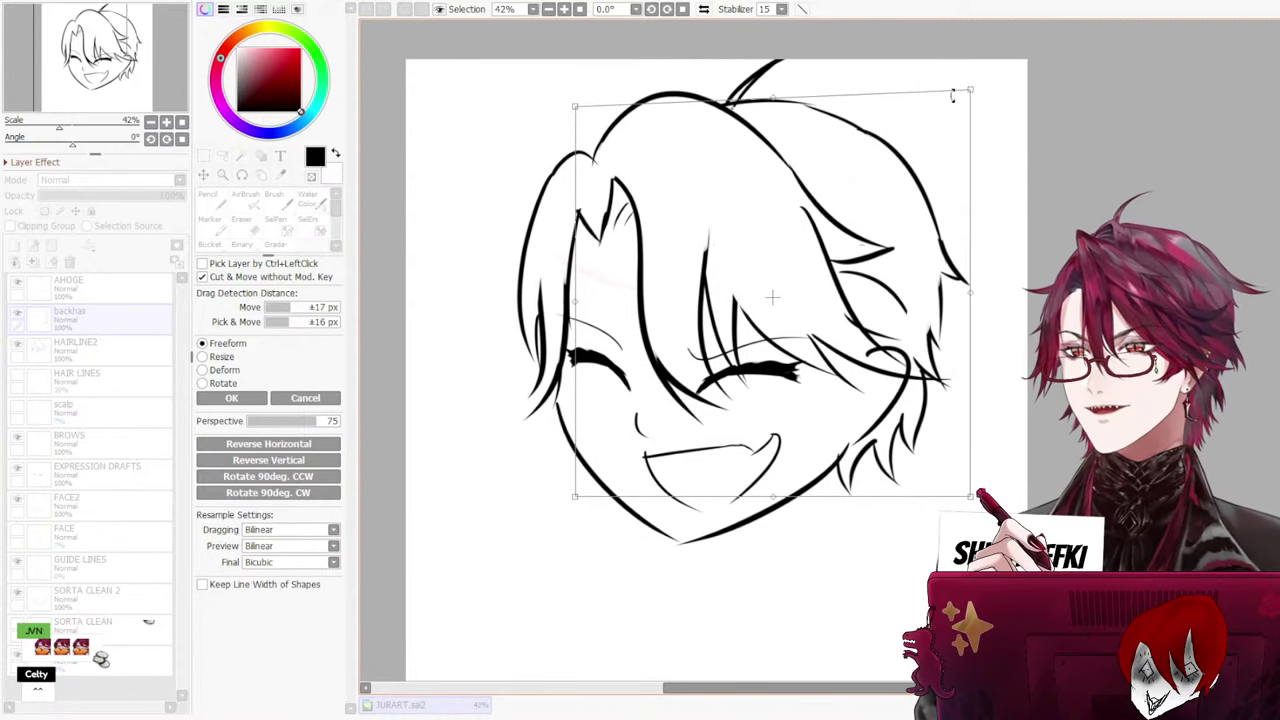
mouse_move(972, 290)
mouse_down()
mouse_move(1006, 306)
mouse_move(988, 292)
mouse_up()
mouse_move(984, 96)
mouse_down()
mouse_move(974, 80)
mouse_move(991, 57)
mouse_move(1040, 70)
mouse_move(1036, 97)
mouse_move(1003, 90)
mouse_up()
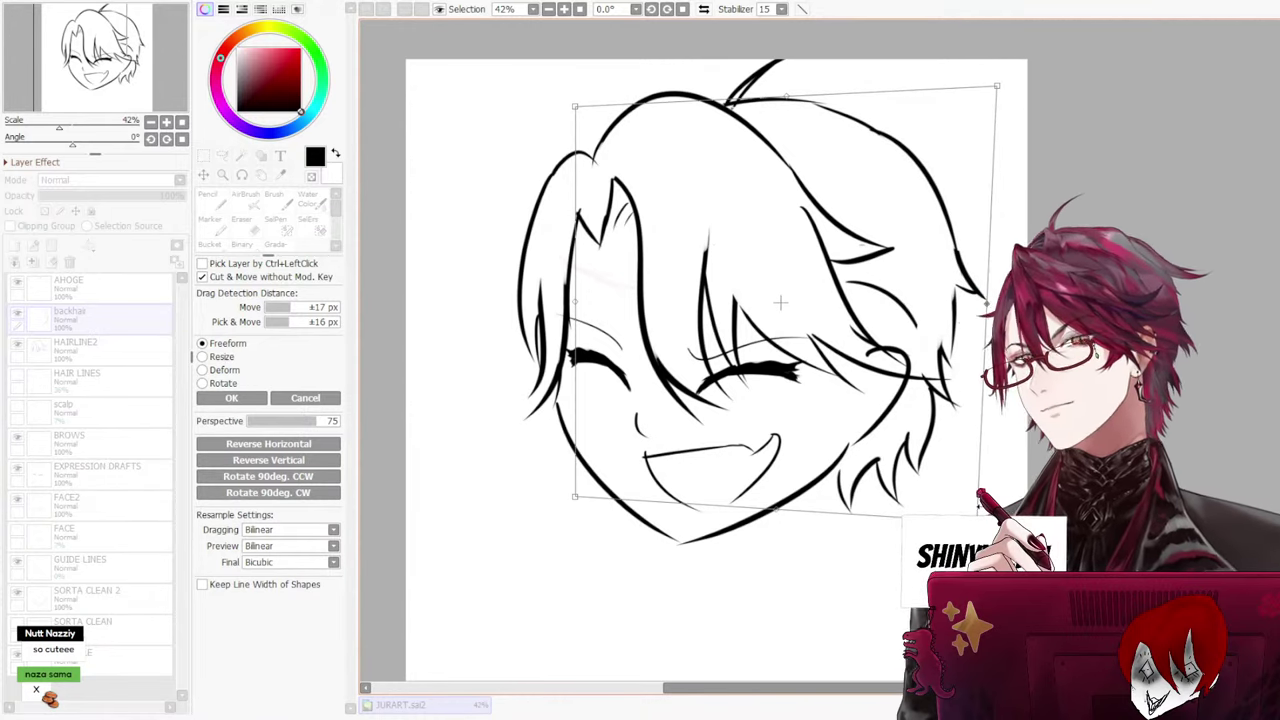
key(Return)
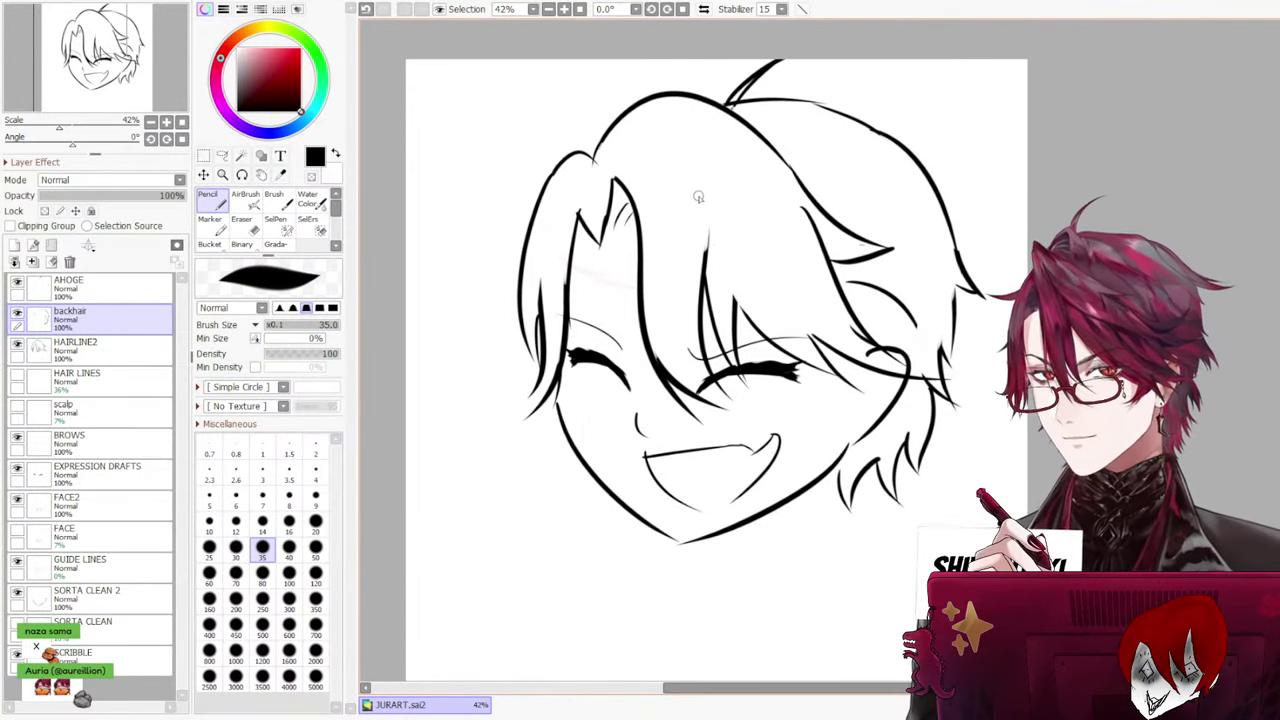
Erase the top stretch of the back hair line beside the ahoge and redraw it from the crown with the size 35 Pencil
key(e)
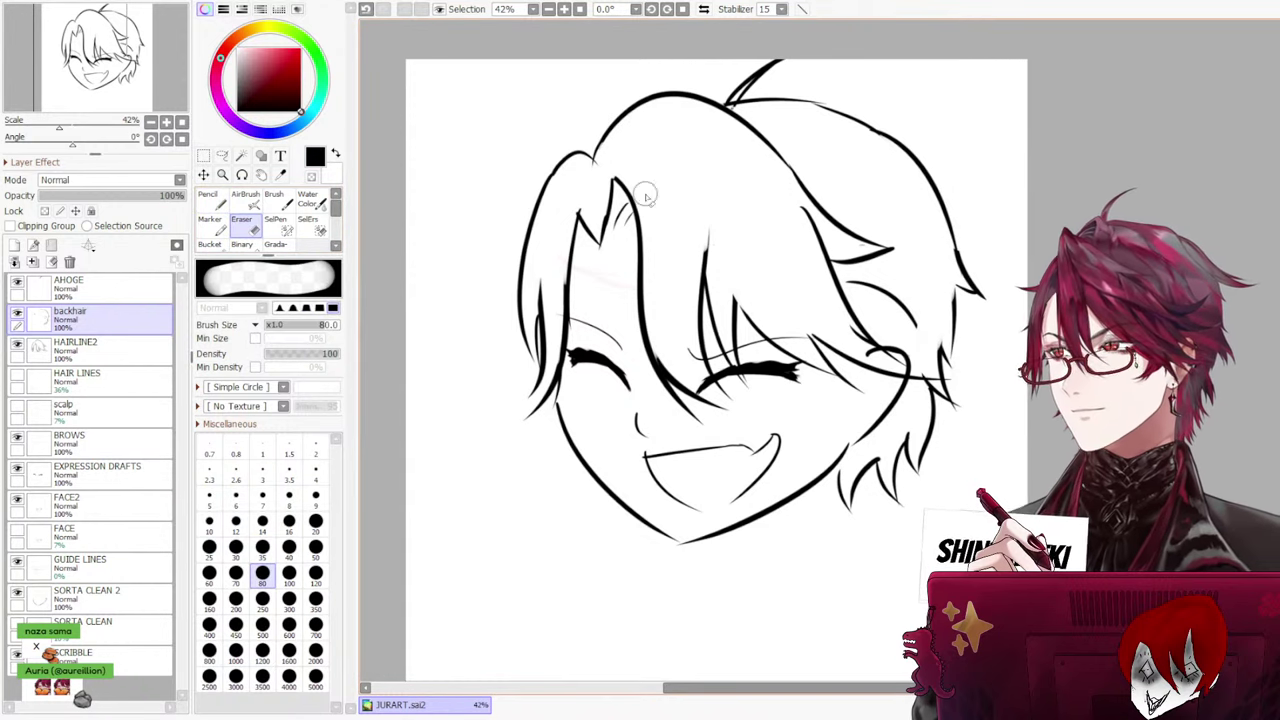
drag(820, 108, 765, 100)
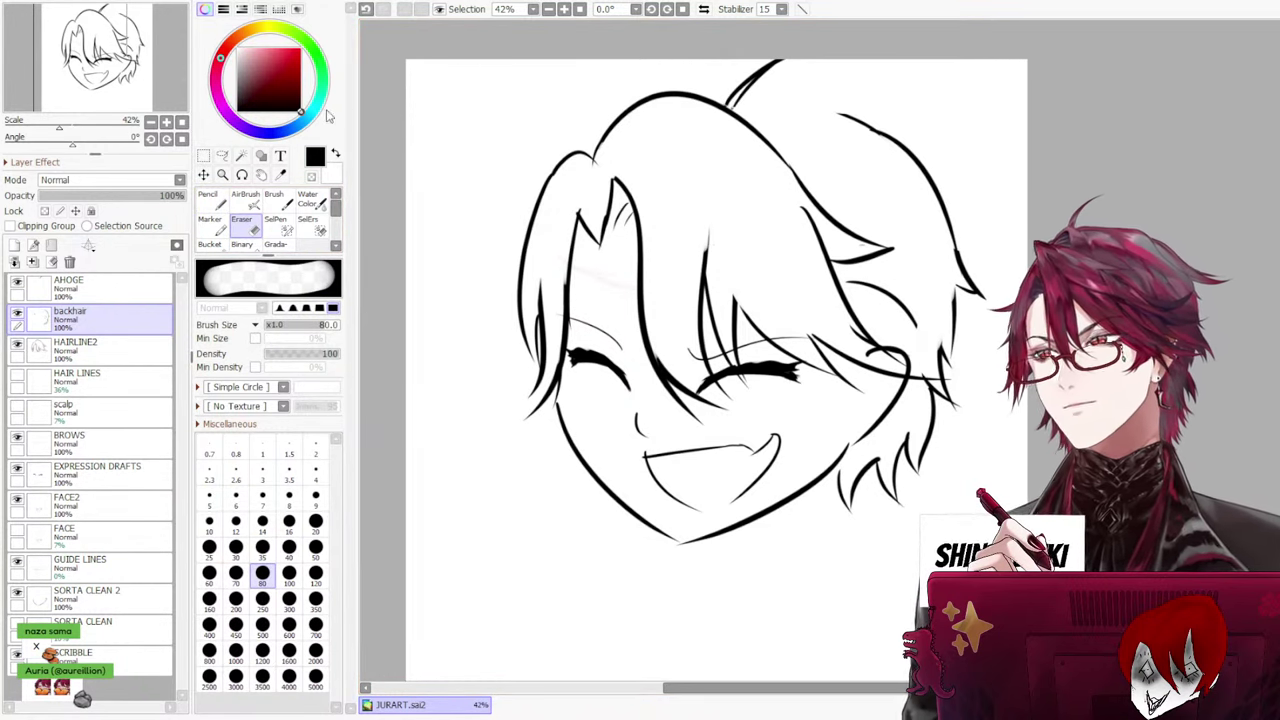
key(n)
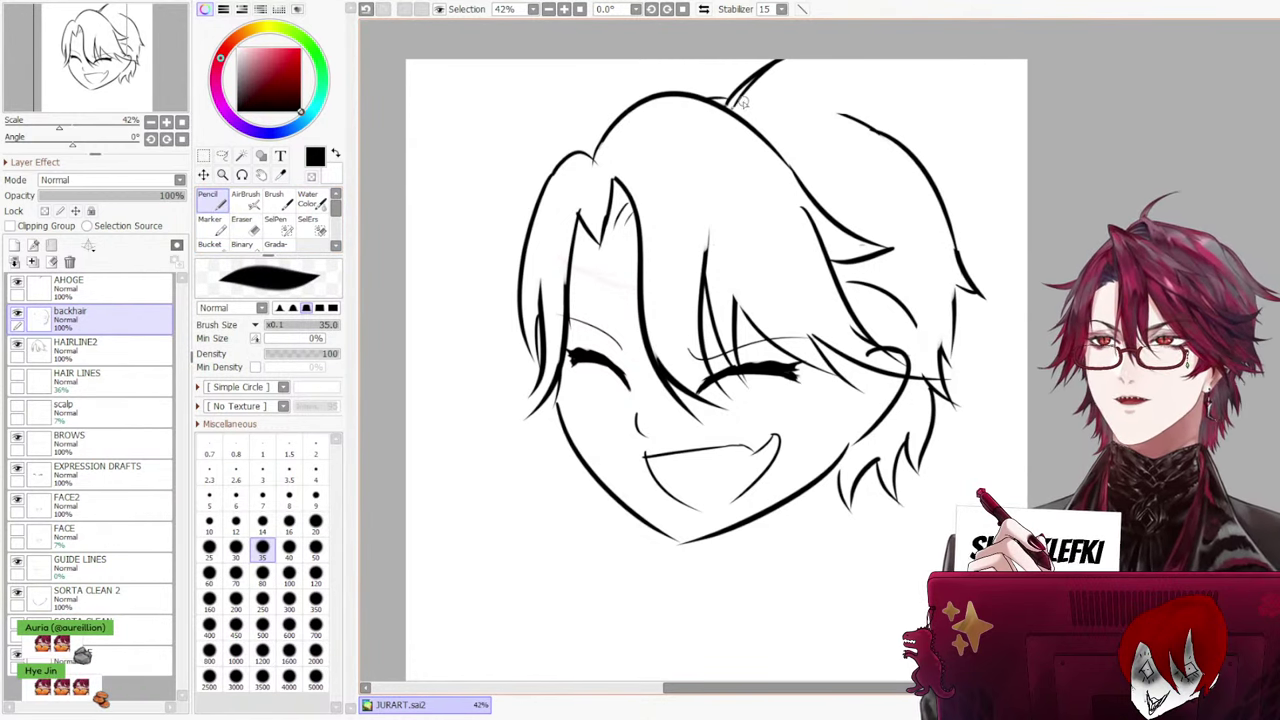
drag(746, 100, 872, 126)
key(ctrl+z)
drag(746, 100, 846, 116)
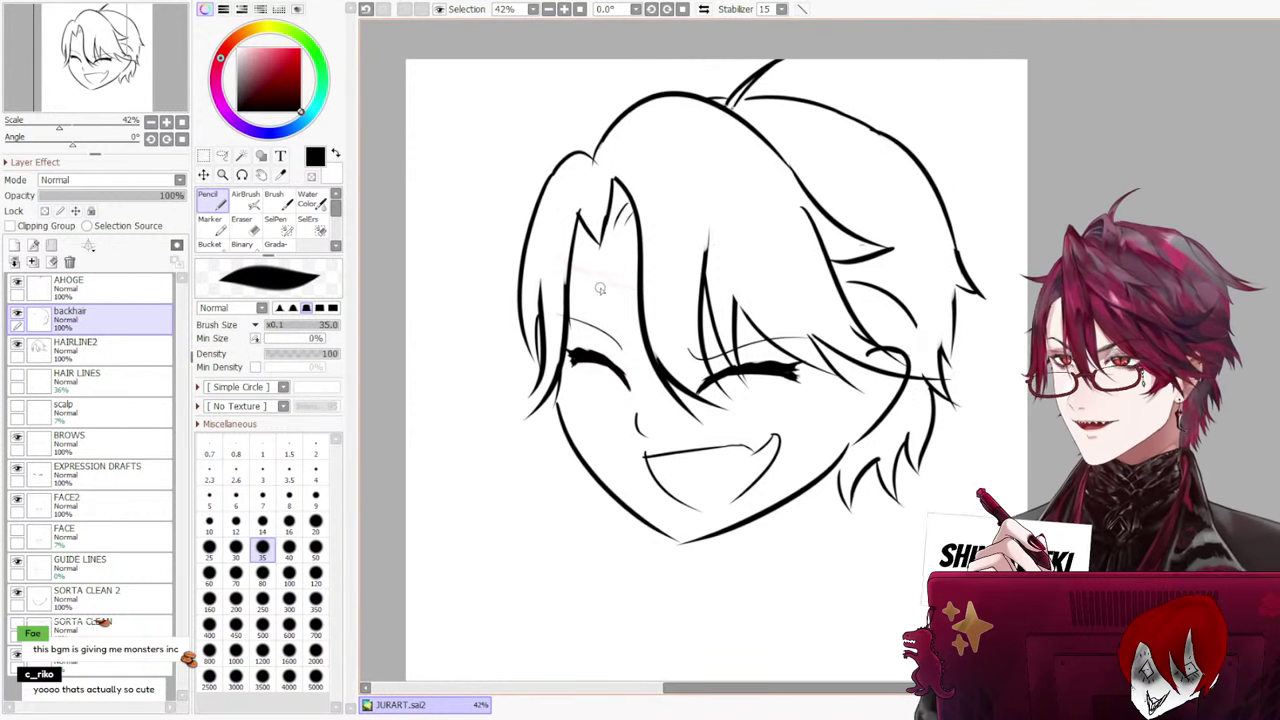
Check the SCRIBBLE layer by toggling its visibility, and rotate it slightly counterclockwise and shift it to fit the enlarged head
click(122, 666)
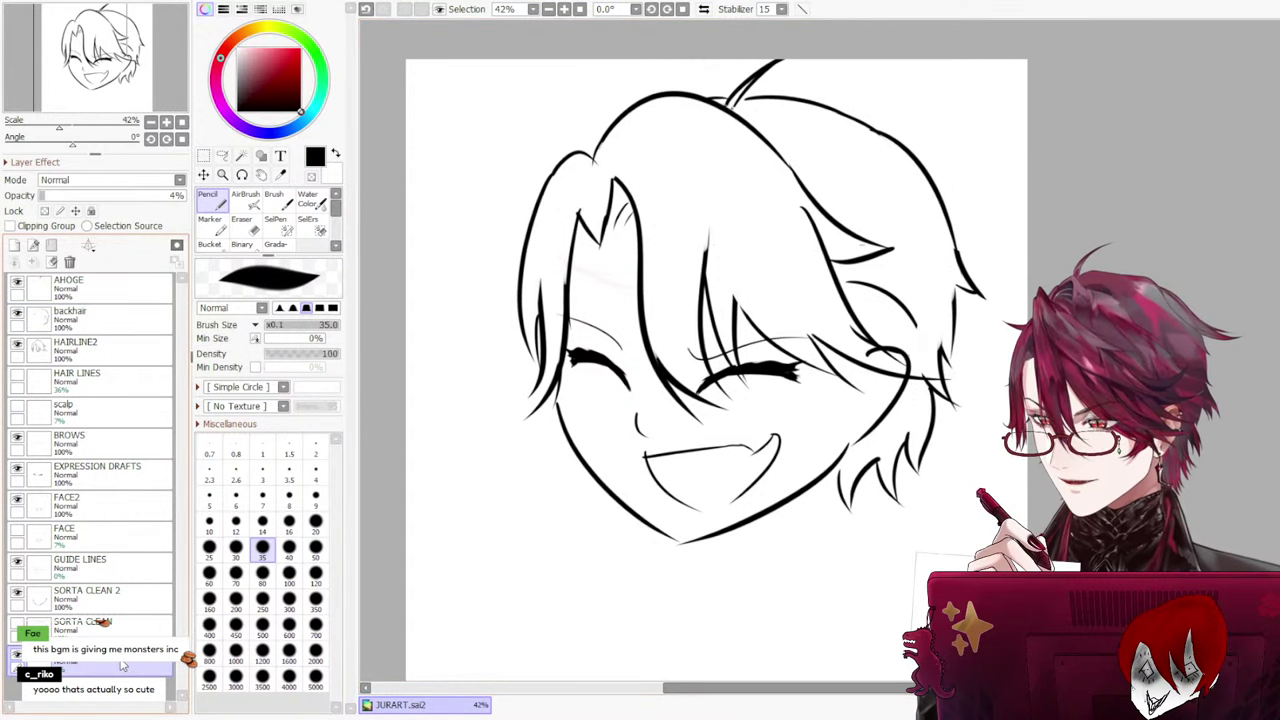
click(15, 656)
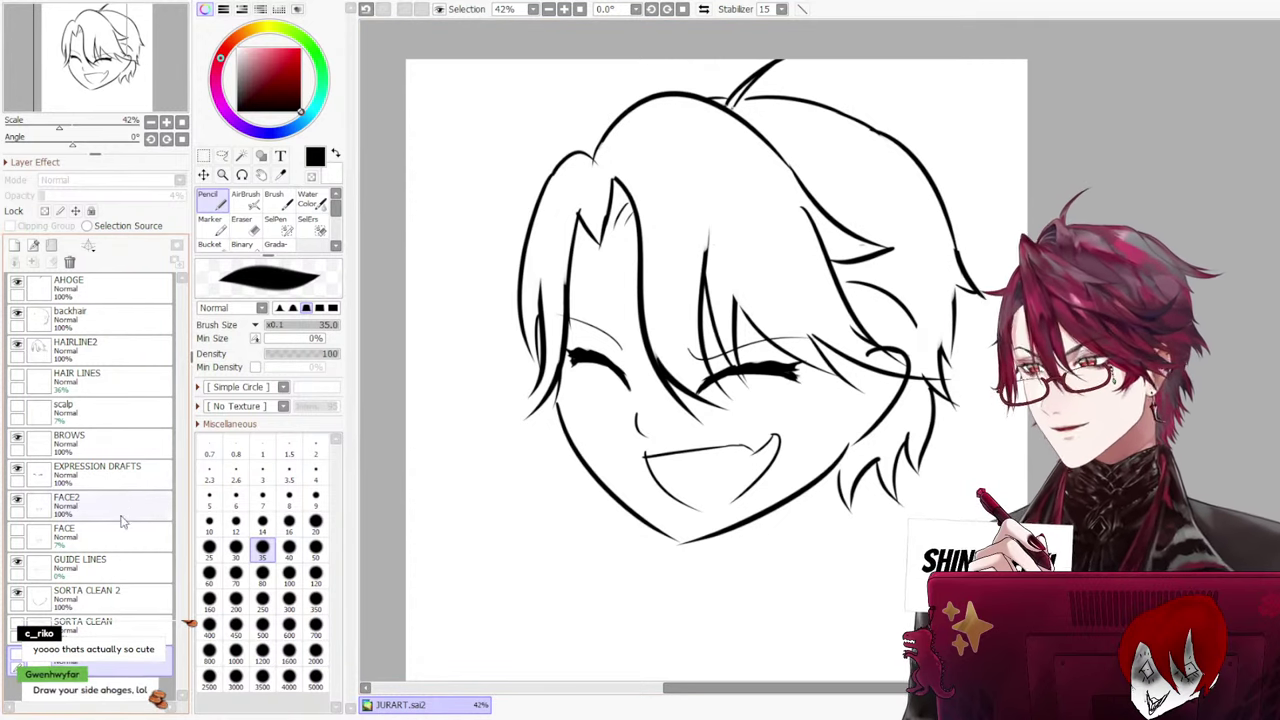
click(16, 656)
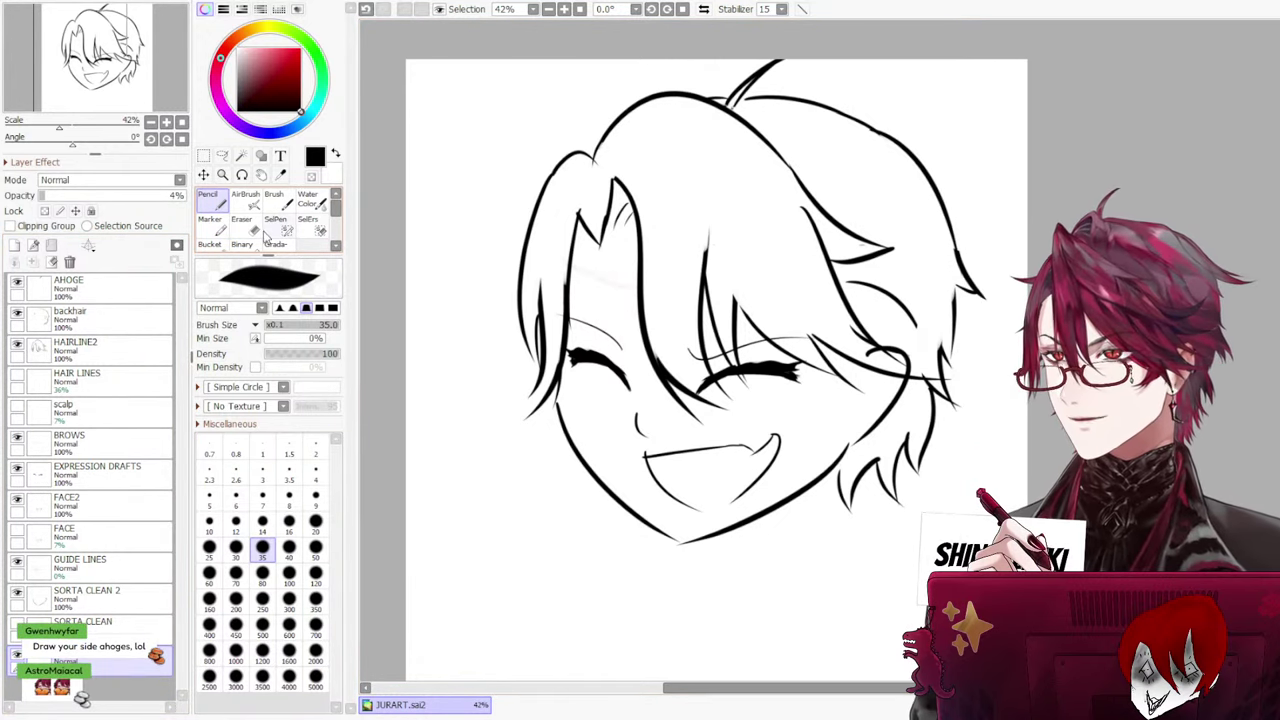
key(ctrl+t)
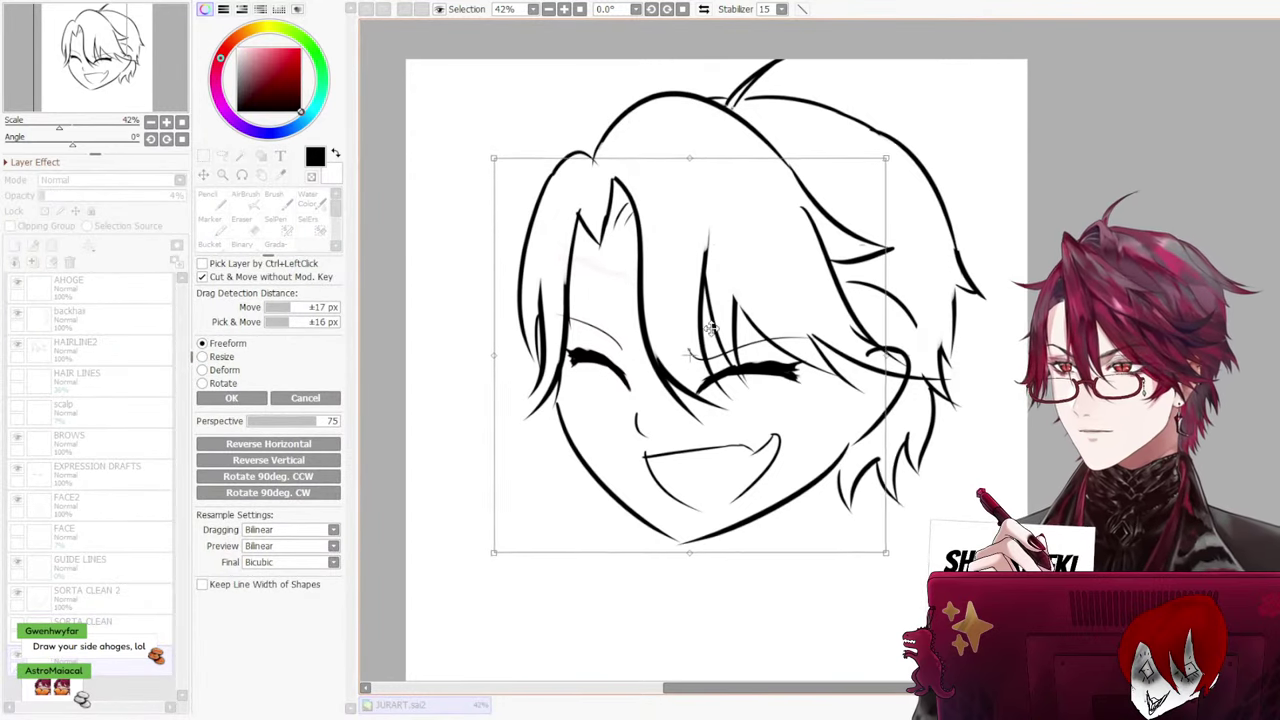
drag(862, 190, 862, 200)
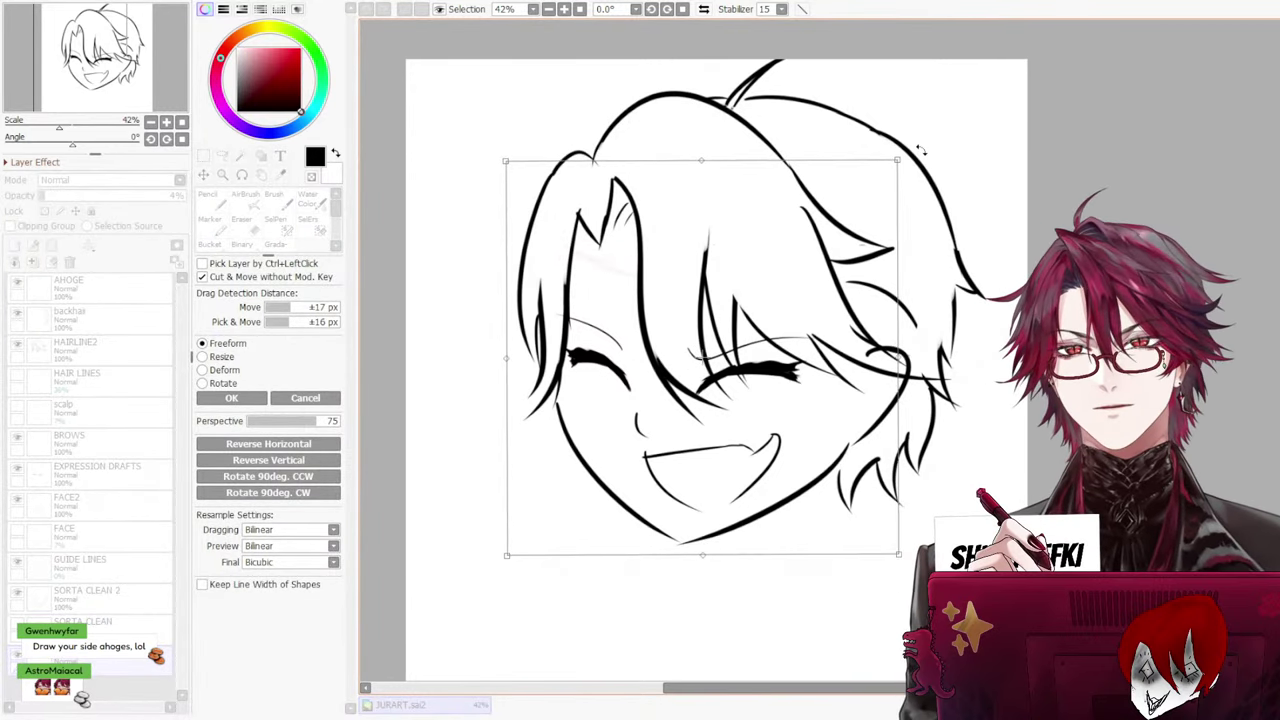
drag(920, 151, 909, 136)
drag(791, 312, 803, 297)
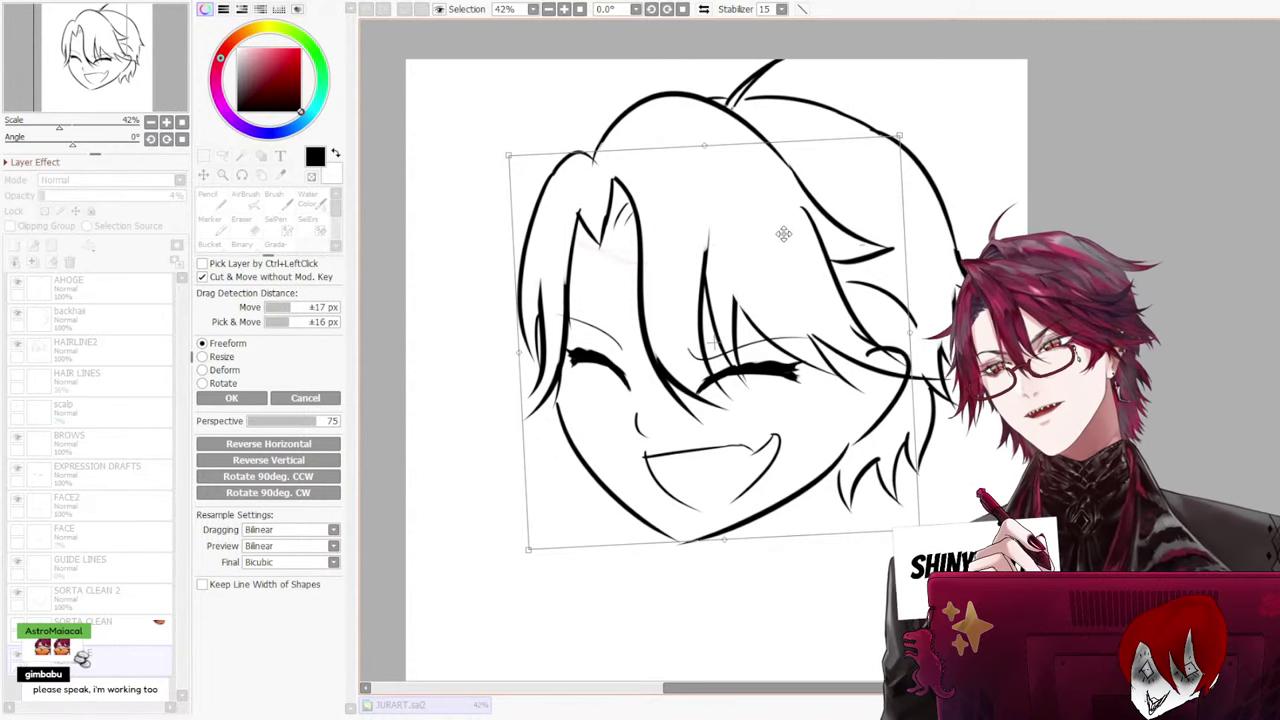
drag(914, 114, 904, 106)
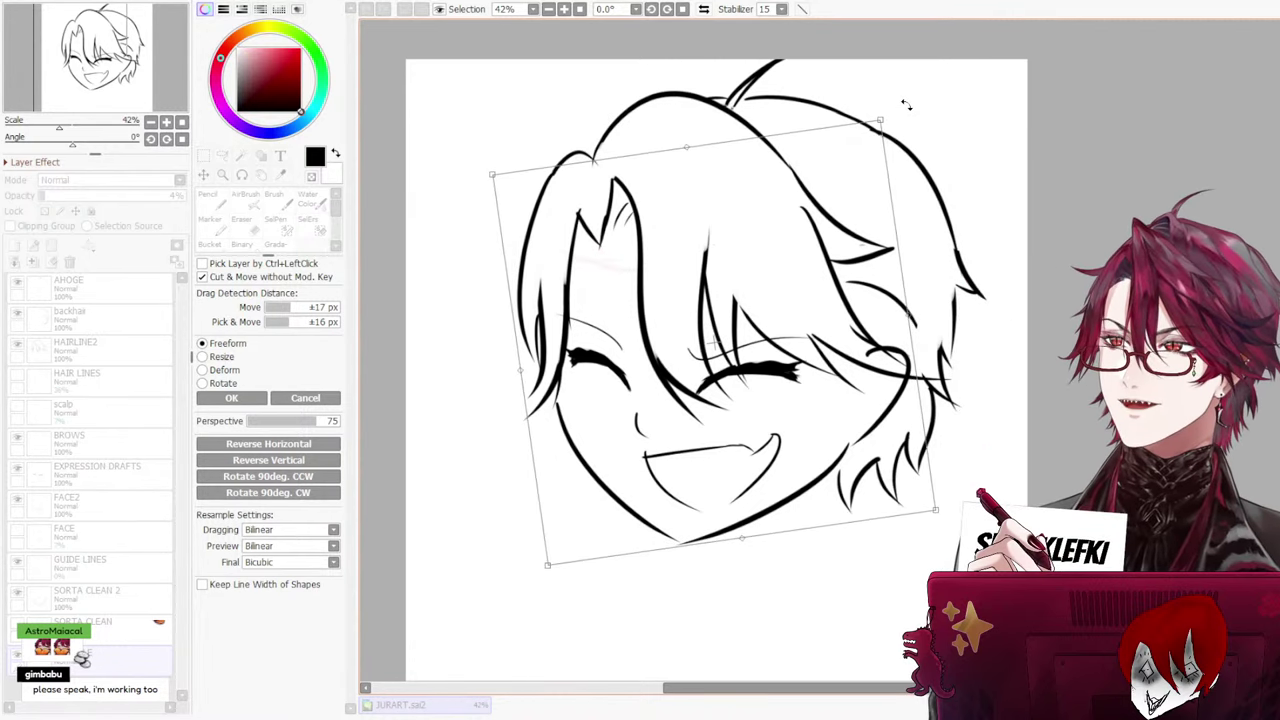
drag(812, 250, 823, 249)
click(231, 397)
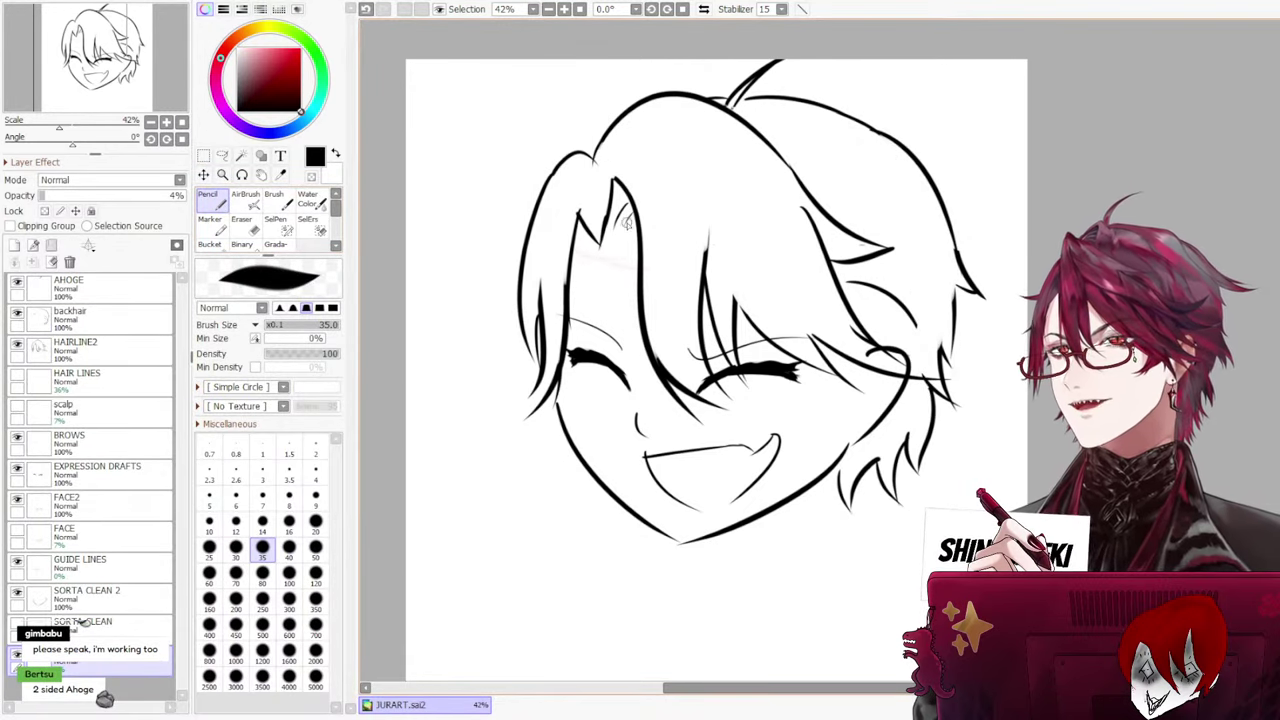
Try to erase the small V-shaped hairline stroke above the forehead on the backhair layer
click(103, 322)
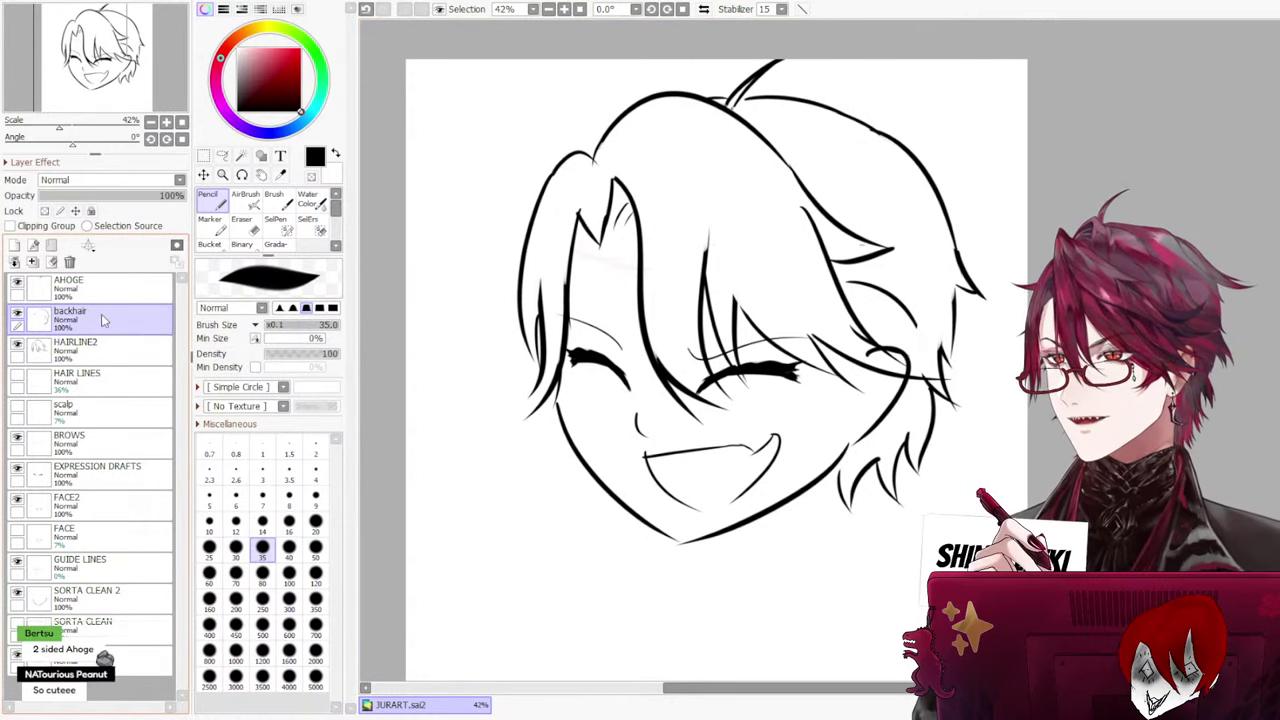
key(ctrl+z)
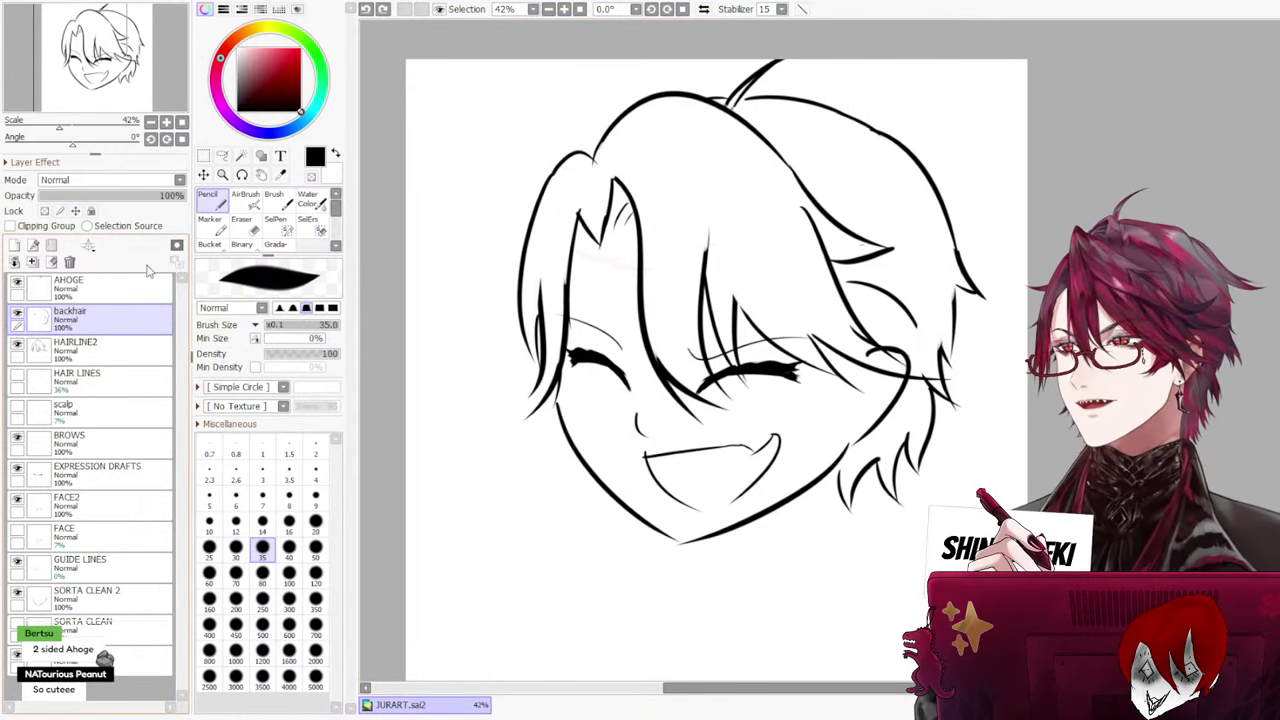
click(100, 346)
click(95, 287)
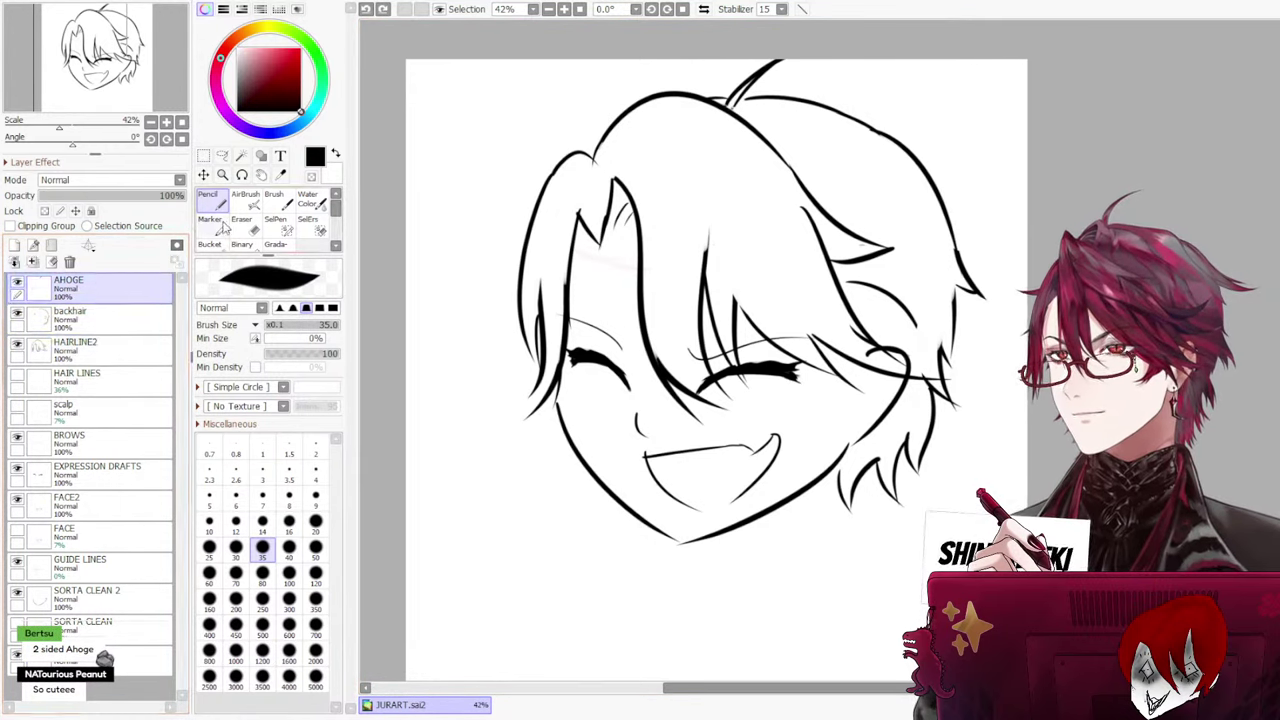
key(e)
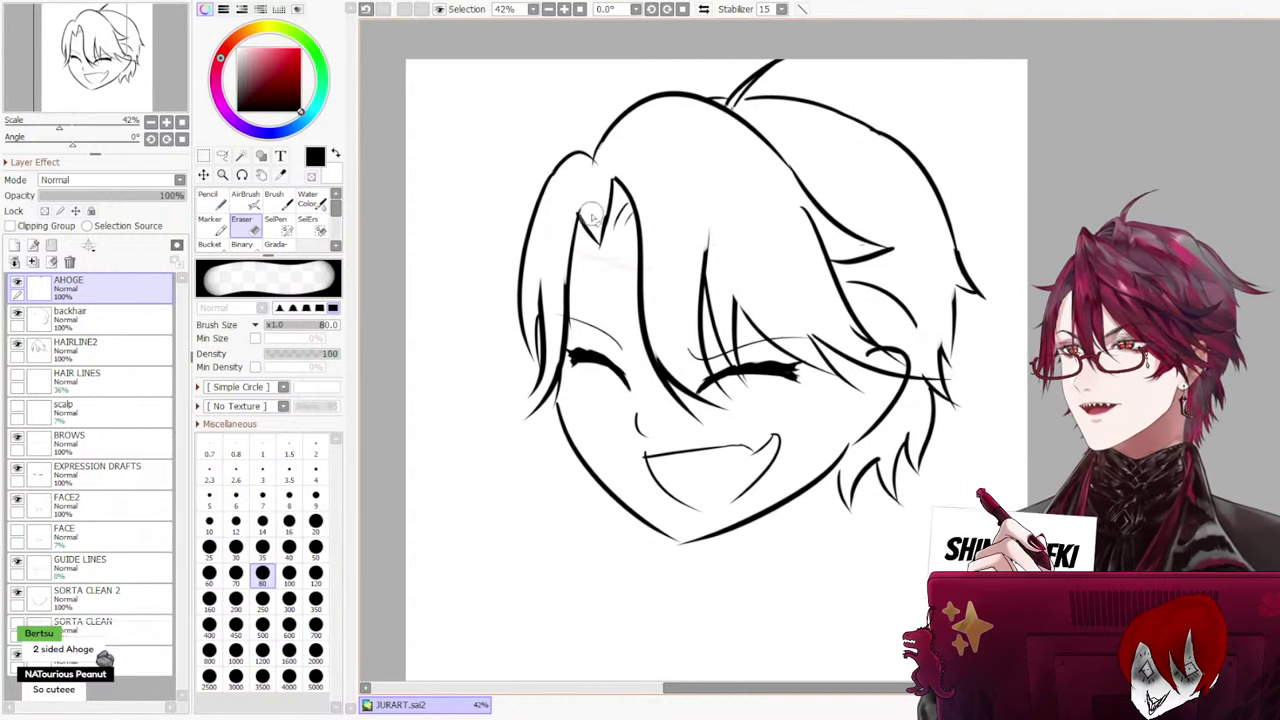
ctrl+shift+click(594, 224)
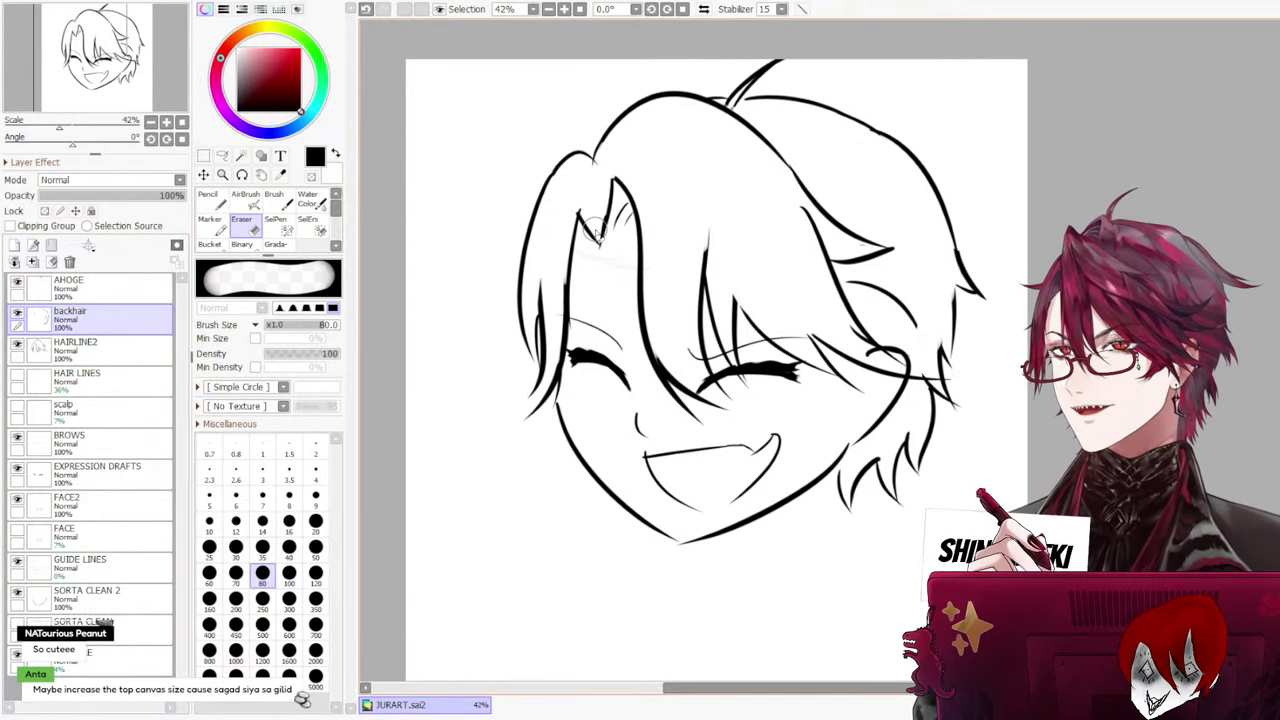
drag(596, 232, 604, 210)
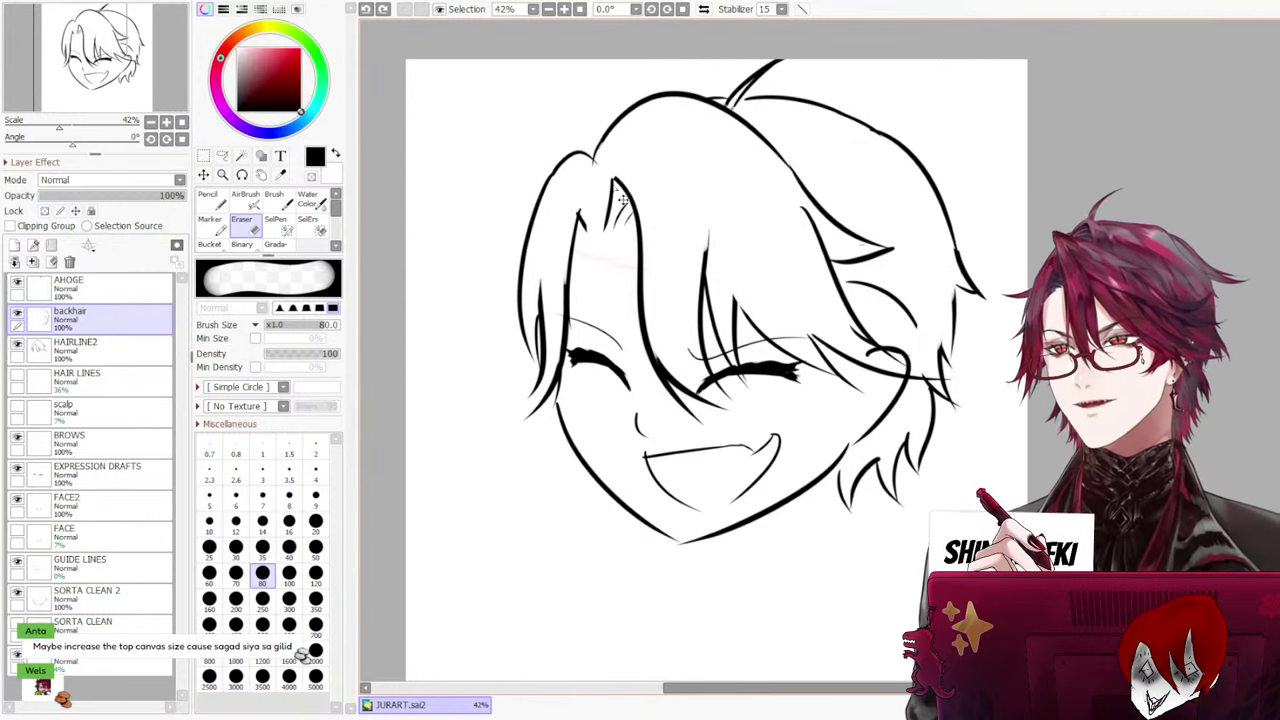
drag(606, 225, 615, 252)
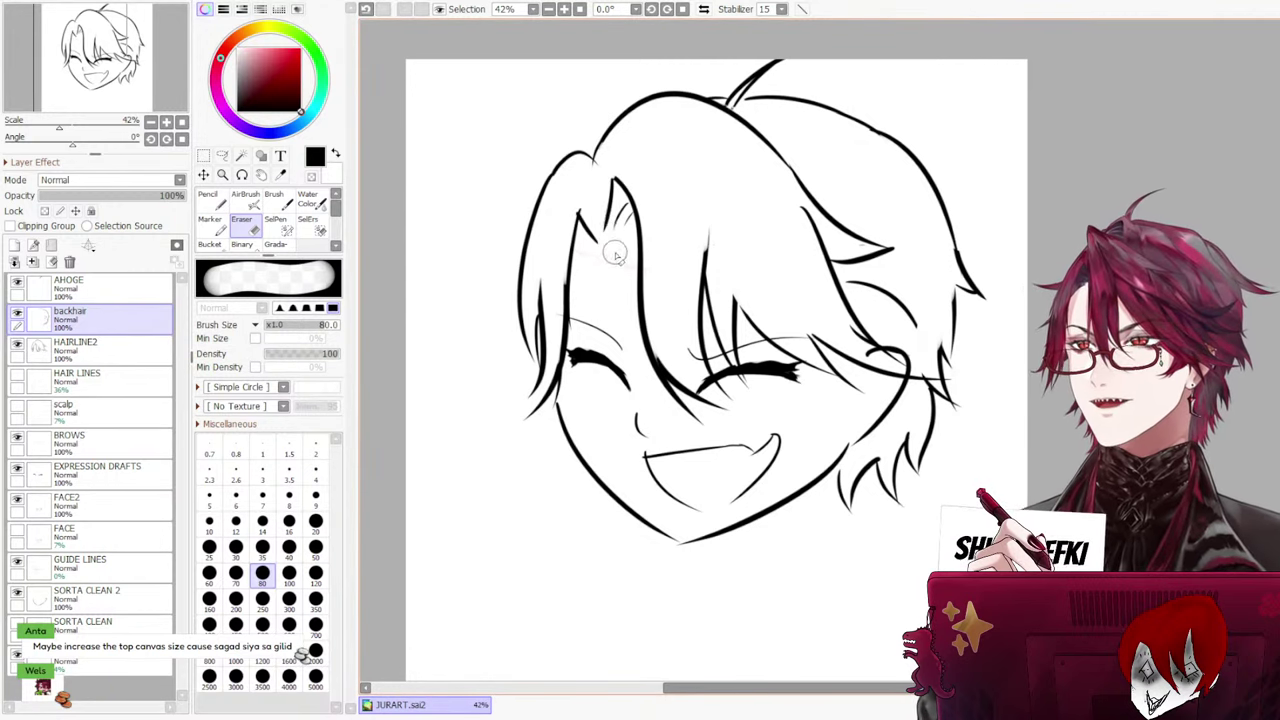
Sketch fine strands inside the fringe parting on the HAIRLINE2 layer at brush size 7, and erase the parting's inner left edge
click(209, 200)
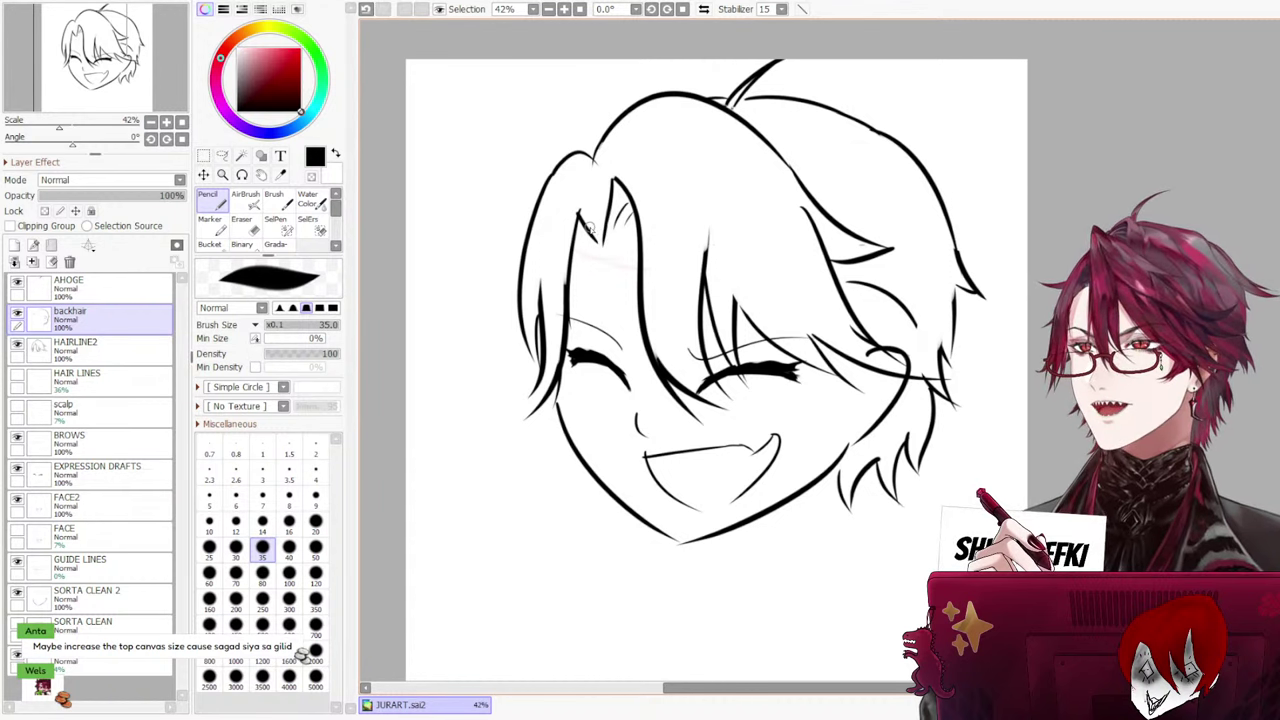
click(112, 344)
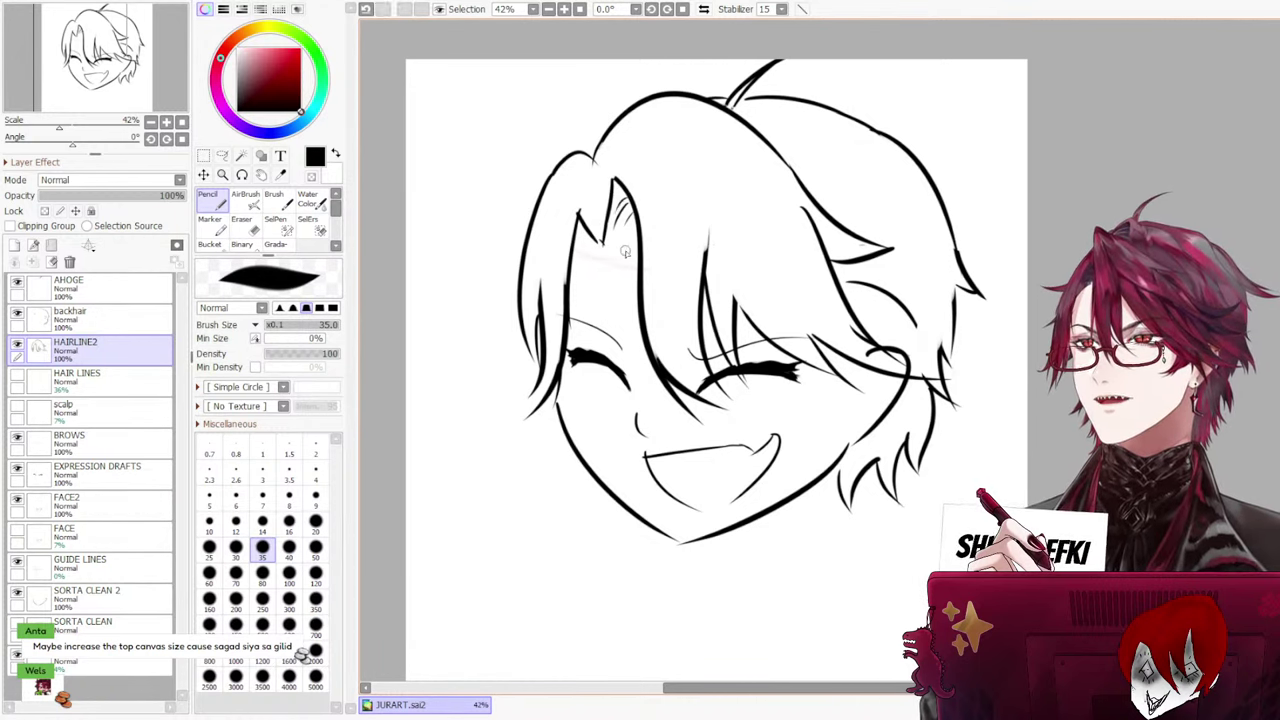
click(262, 494)
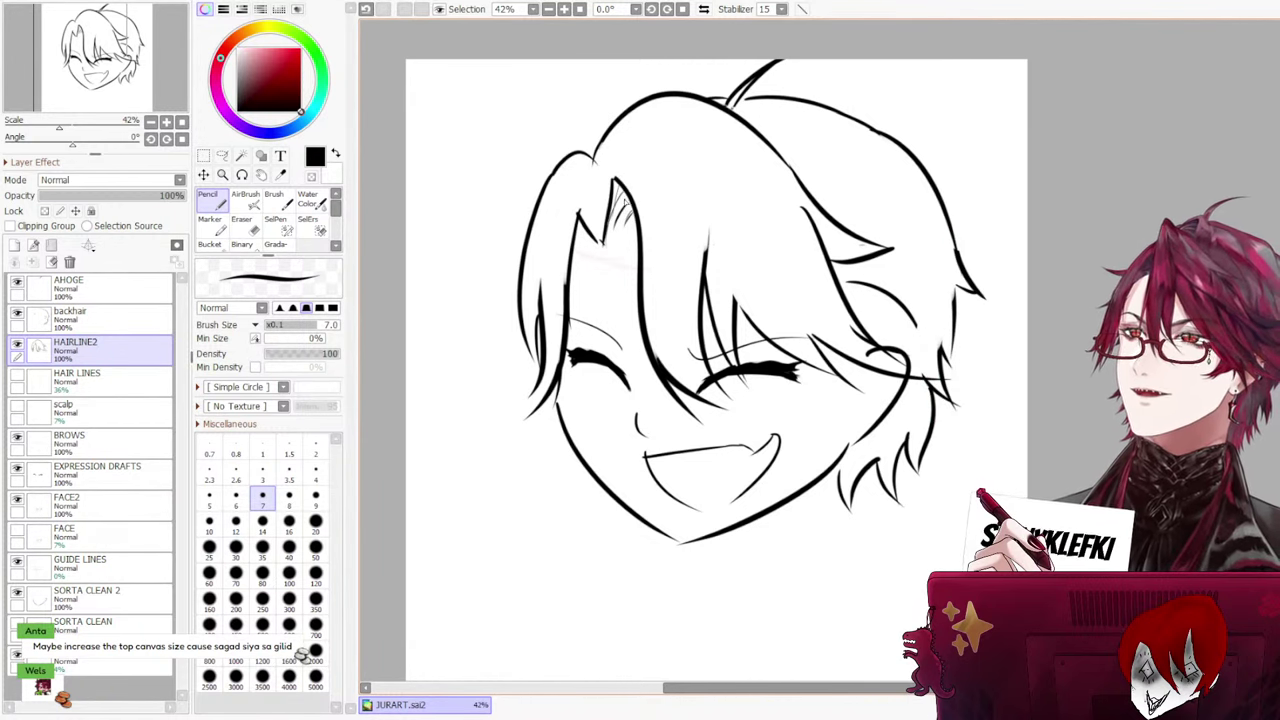
key(e)
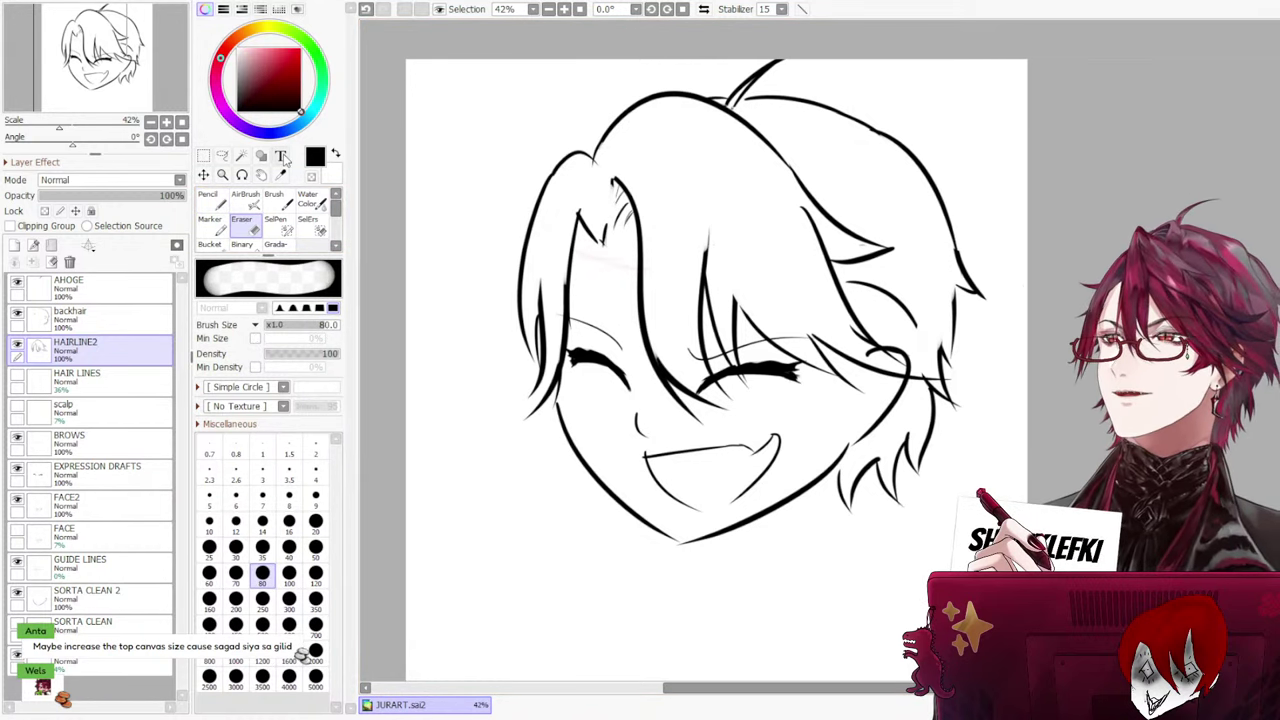
Redraw the inner left edge of the fringe parting from its peak down to the forehead with a size 35 pencil
key(n)
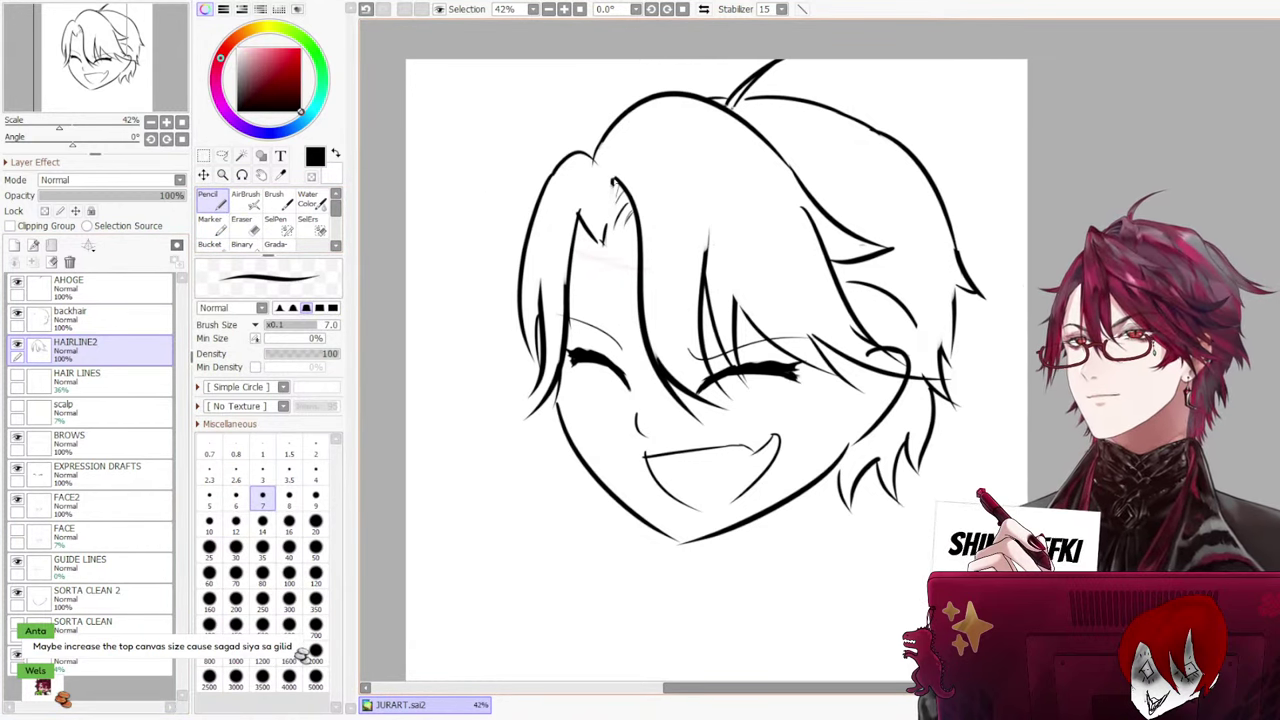
key(ctrl+z)
click(264, 522)
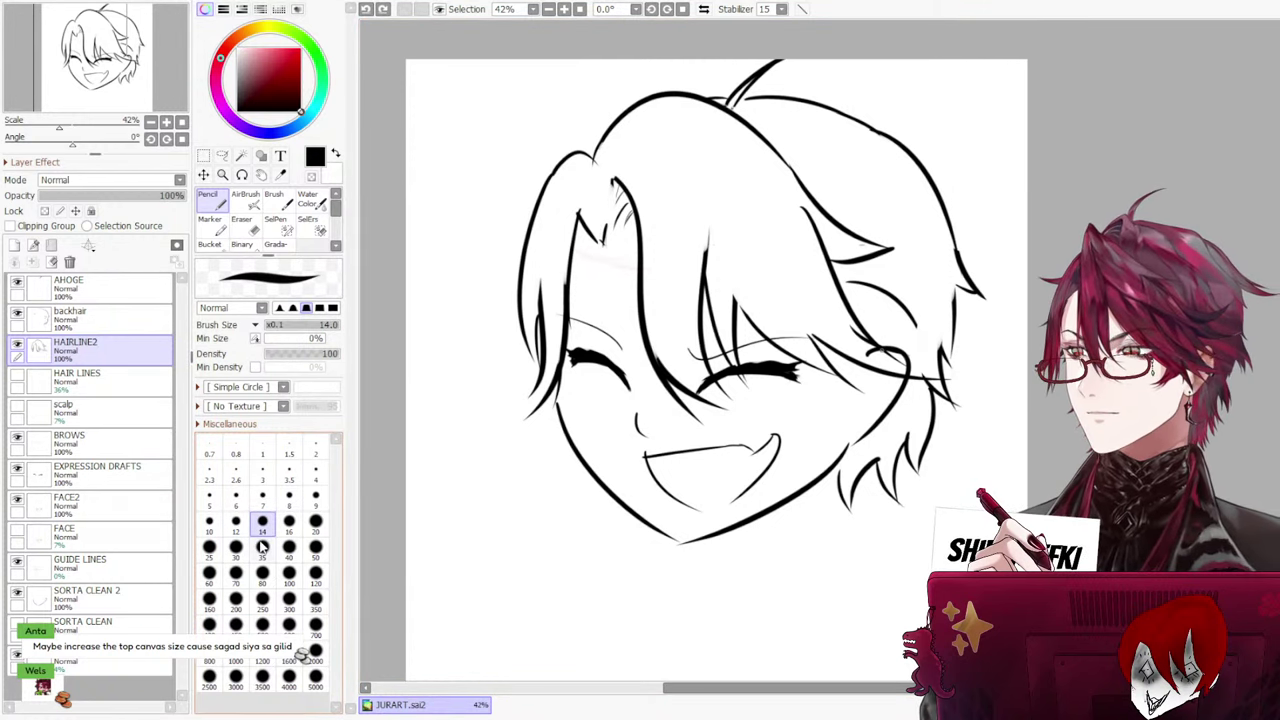
click(262, 547)
drag(615, 180, 601, 255)
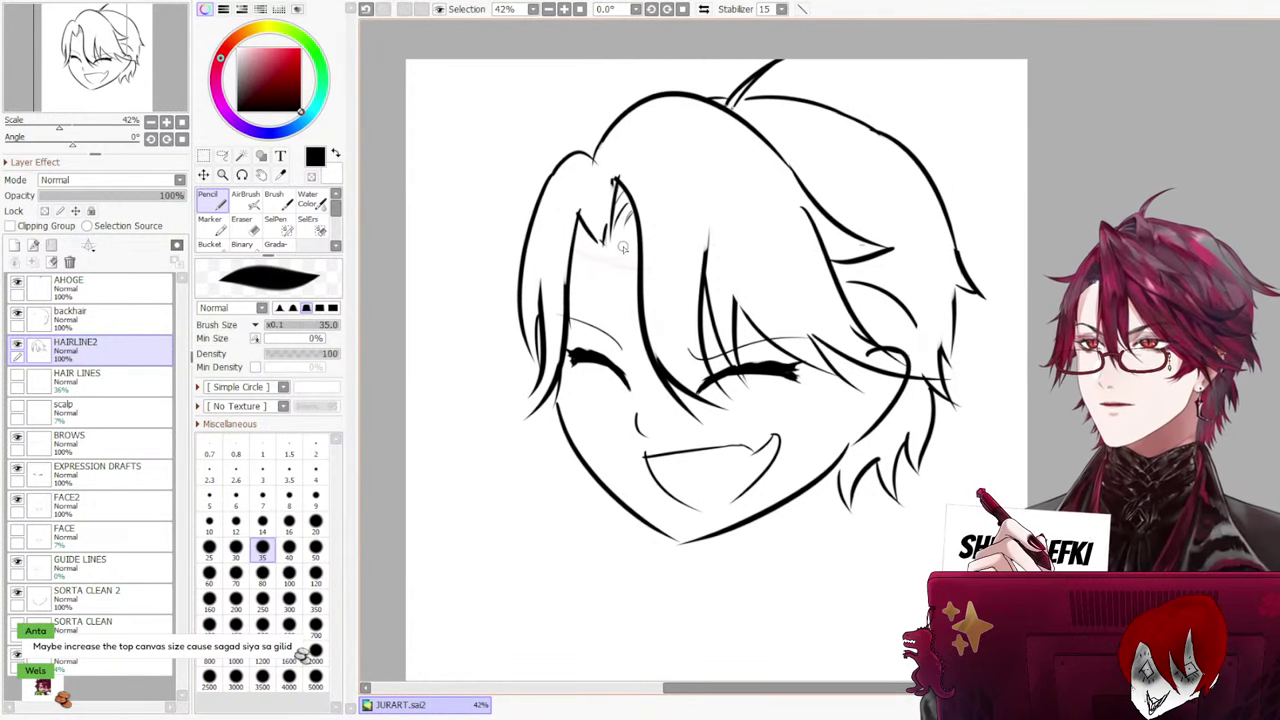
key(ctrl+z)
drag(615, 182, 600, 247)
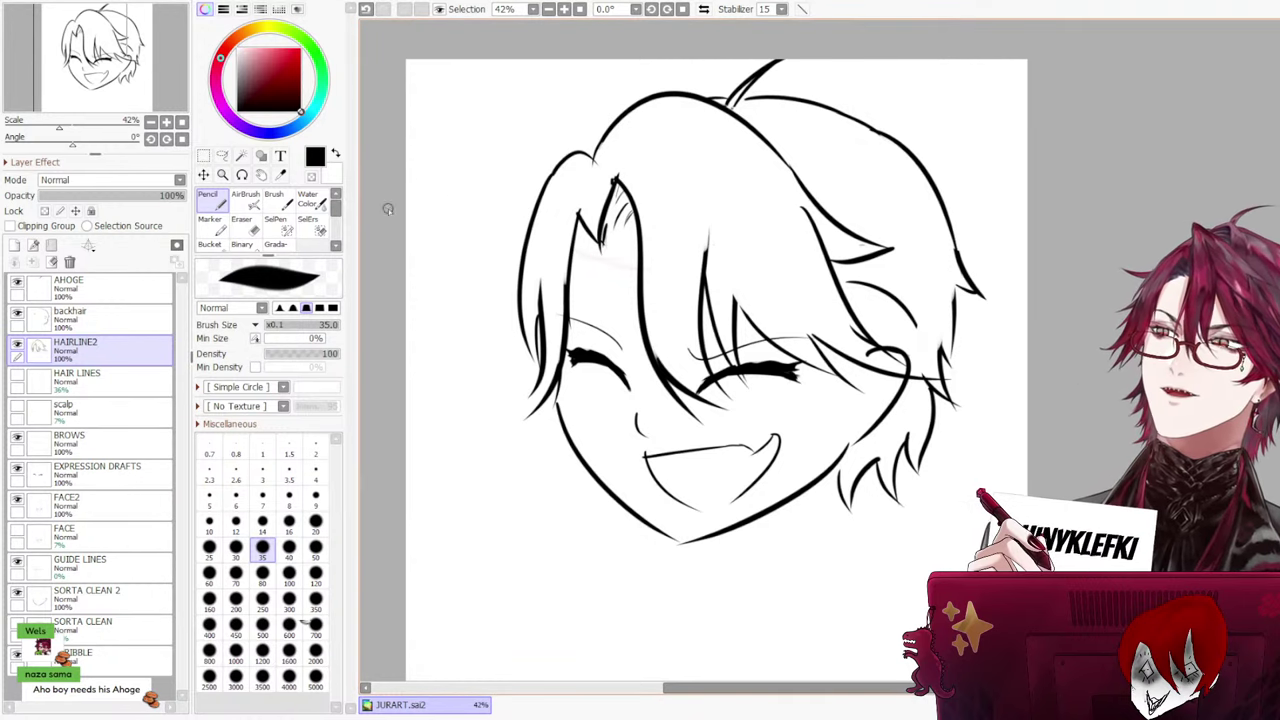
key(ctrl+z)
drag(616, 180, 602, 228)
key(ctrl+z)
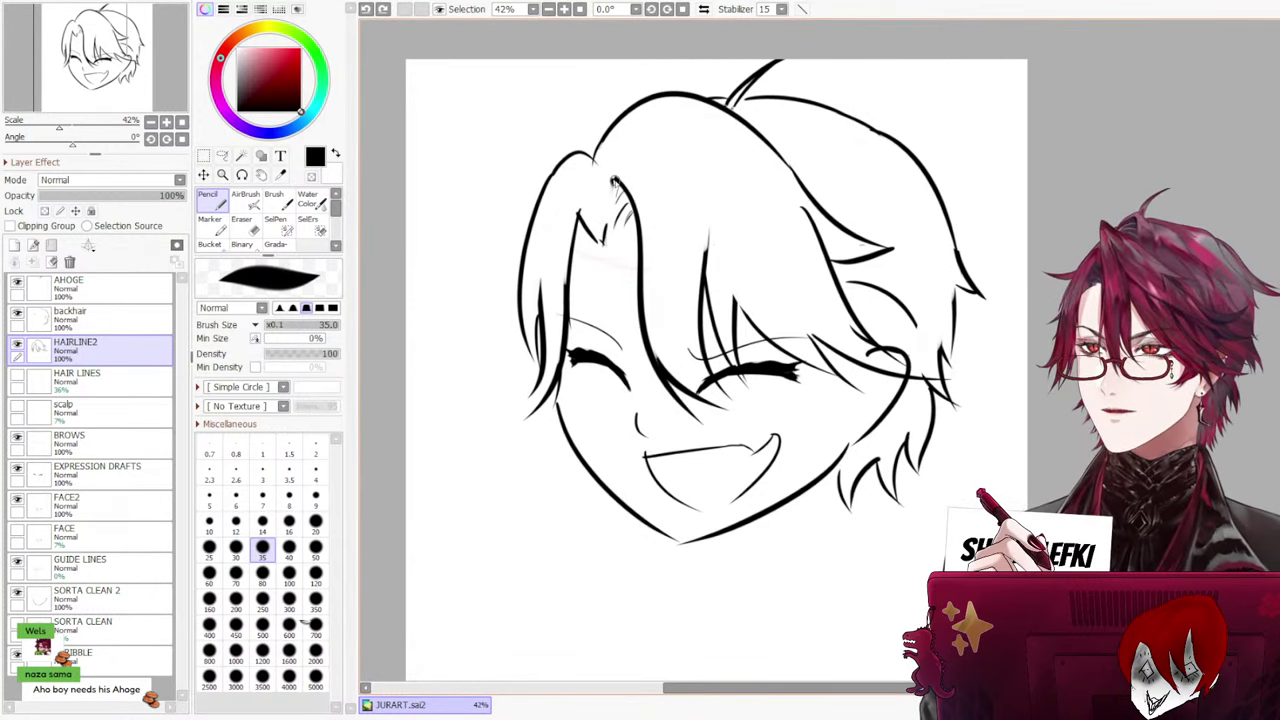
drag(616, 180, 602, 243)
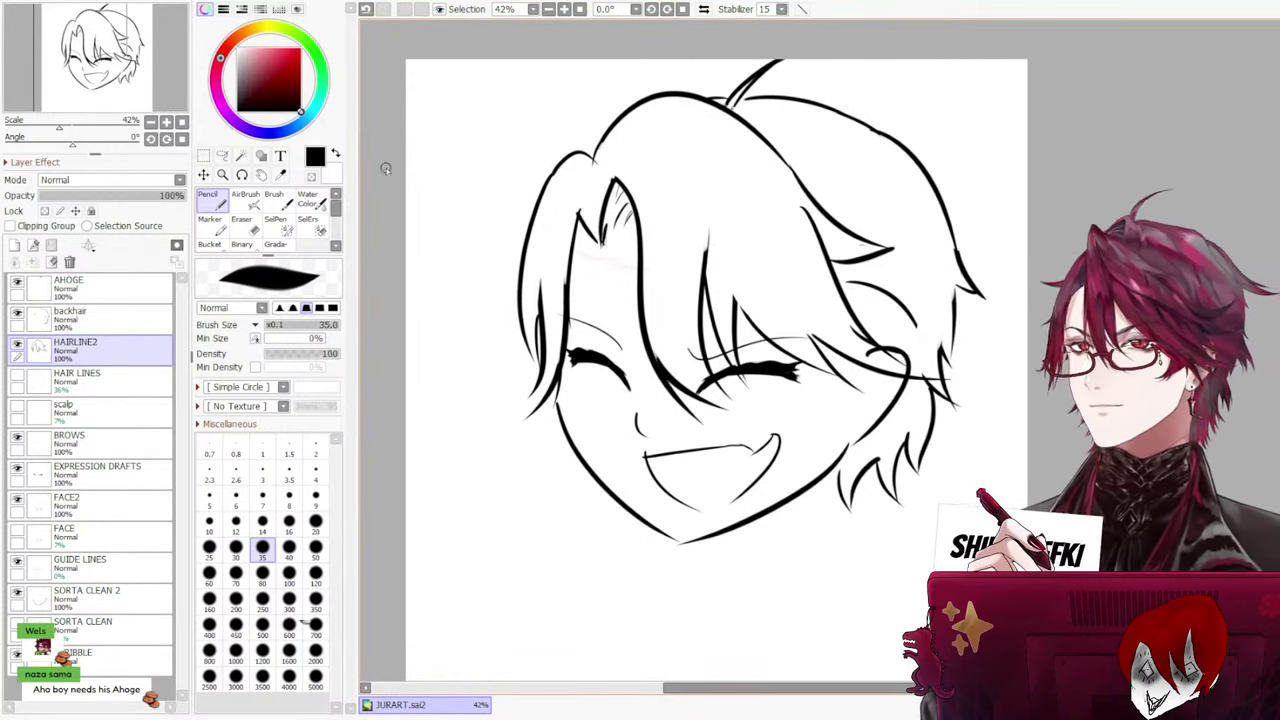
Erase the lower part of the short hairline stroke beside the fringe parting on the backhair layer
key(e)
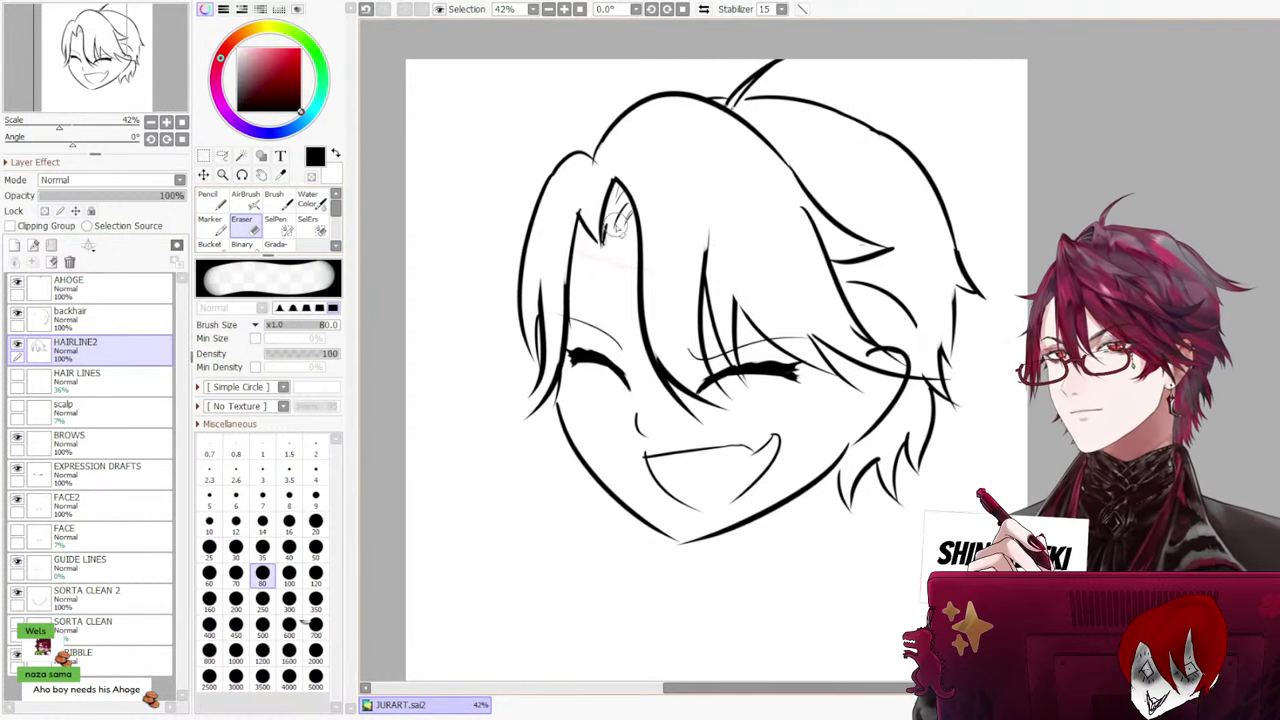
mouse_move(605, 225)
mouse_down()
mouse_move(609, 258)
mouse_move(612, 236)
mouse_up()
key(ctrl+z)
click(118, 322)
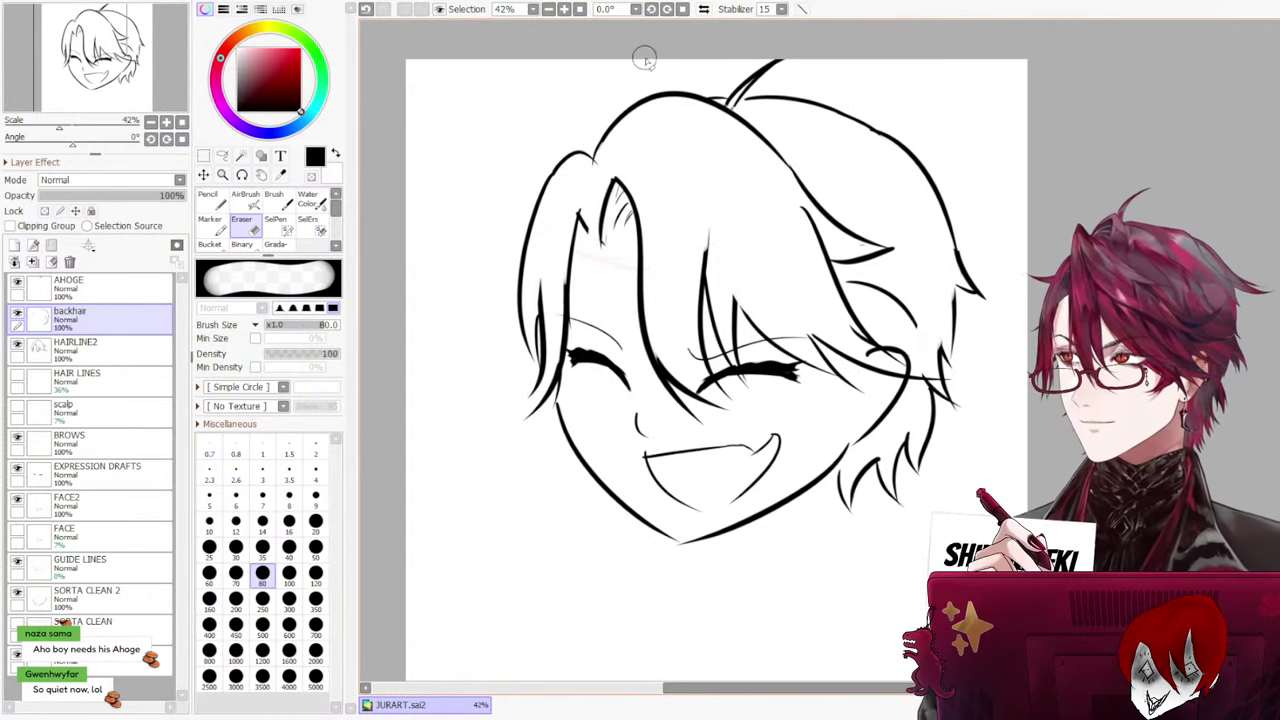
Draw short hair strokes inside the peak of the fringe parting with the Pencil on the HAIRLINE2 layer
click(100, 348)
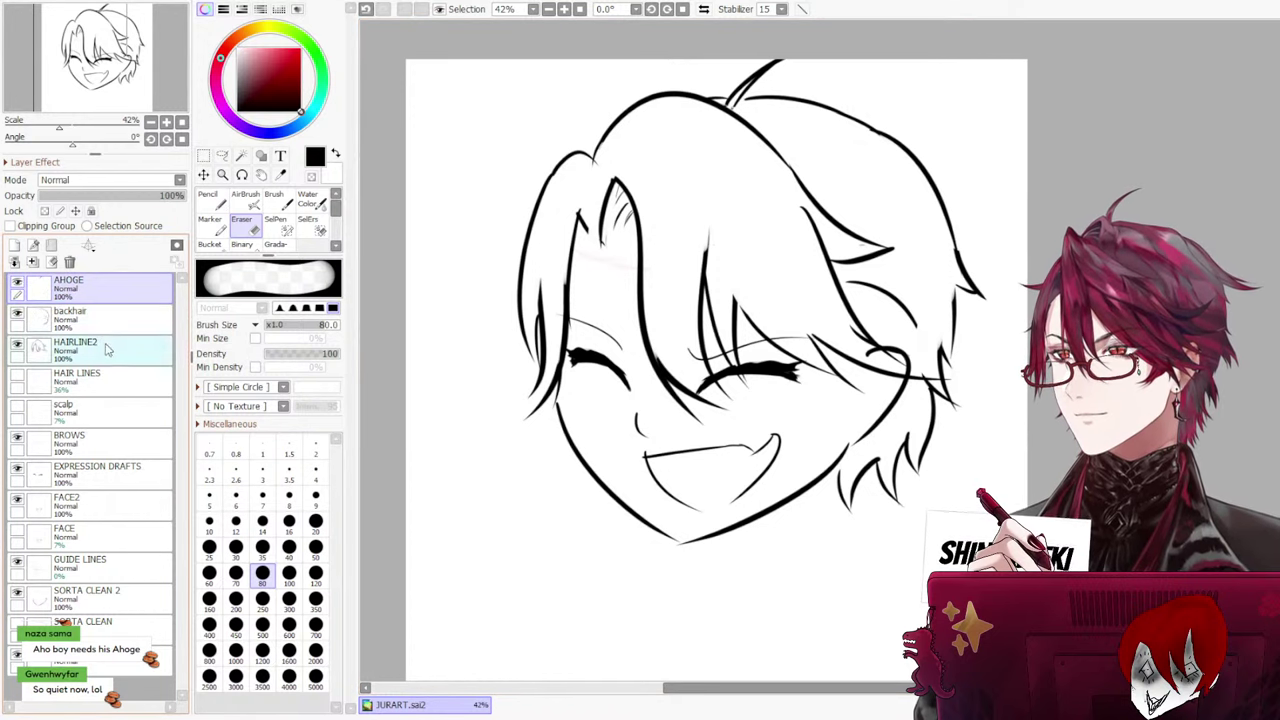
click(209, 199)
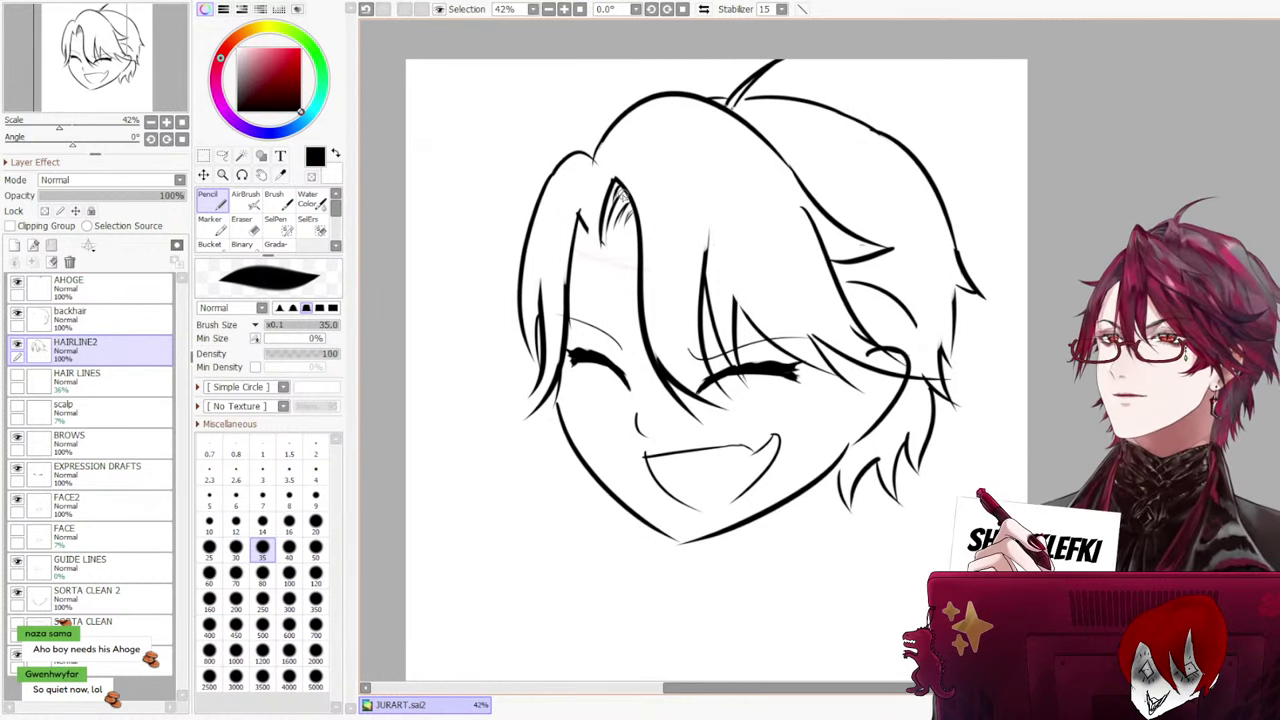
drag(627, 196, 613, 223)
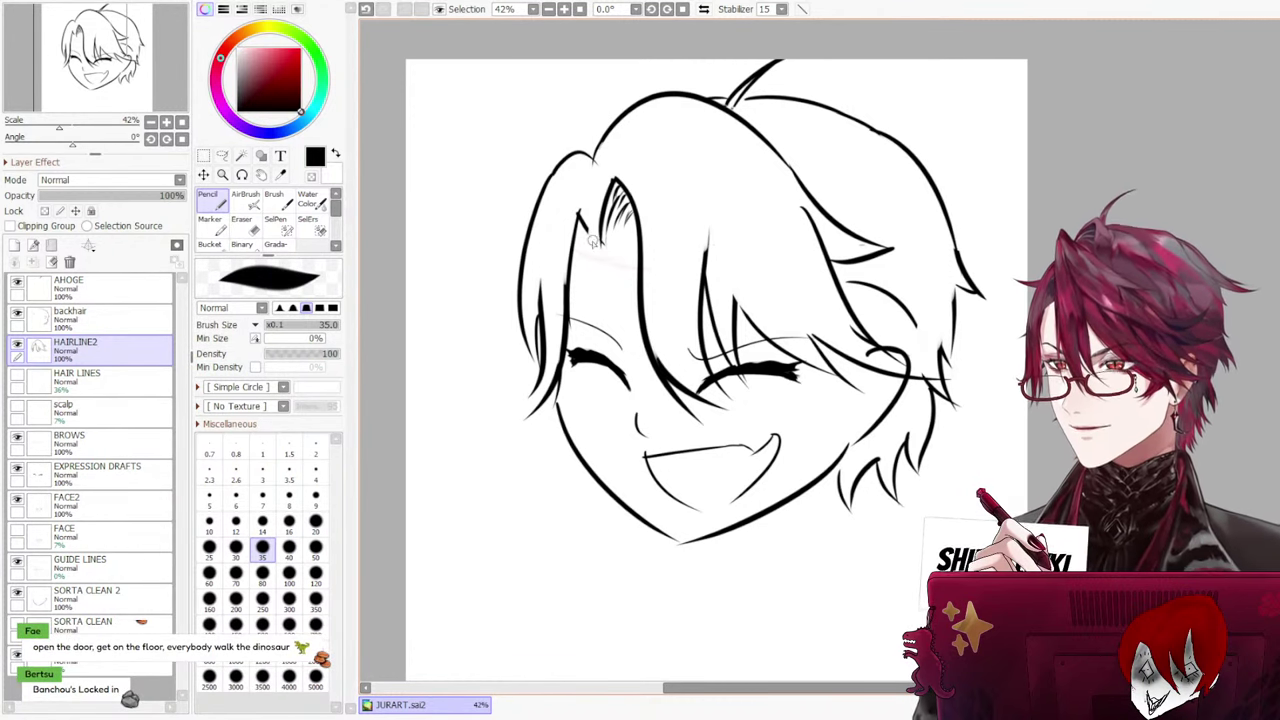
key(ctrl+z)
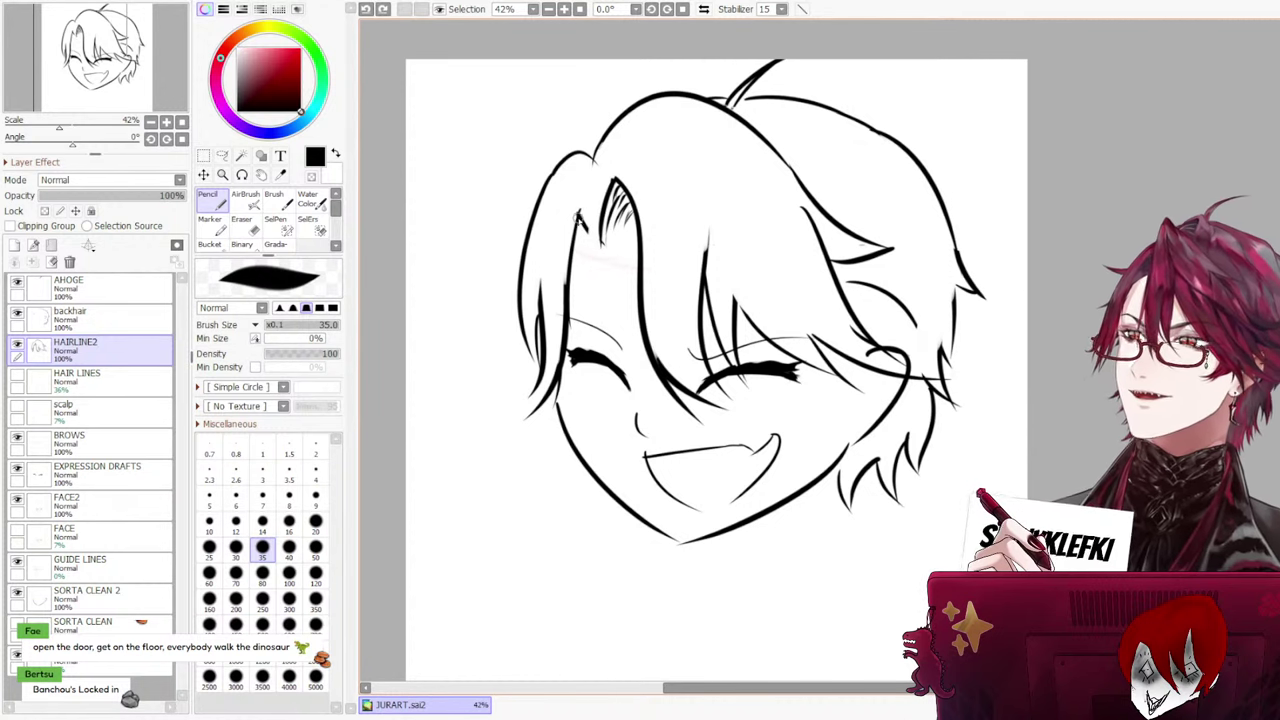
Erase the leftover hairline stub on the backhair layer and redraw the short stroke joining the left strand to the parting
click(128, 322)
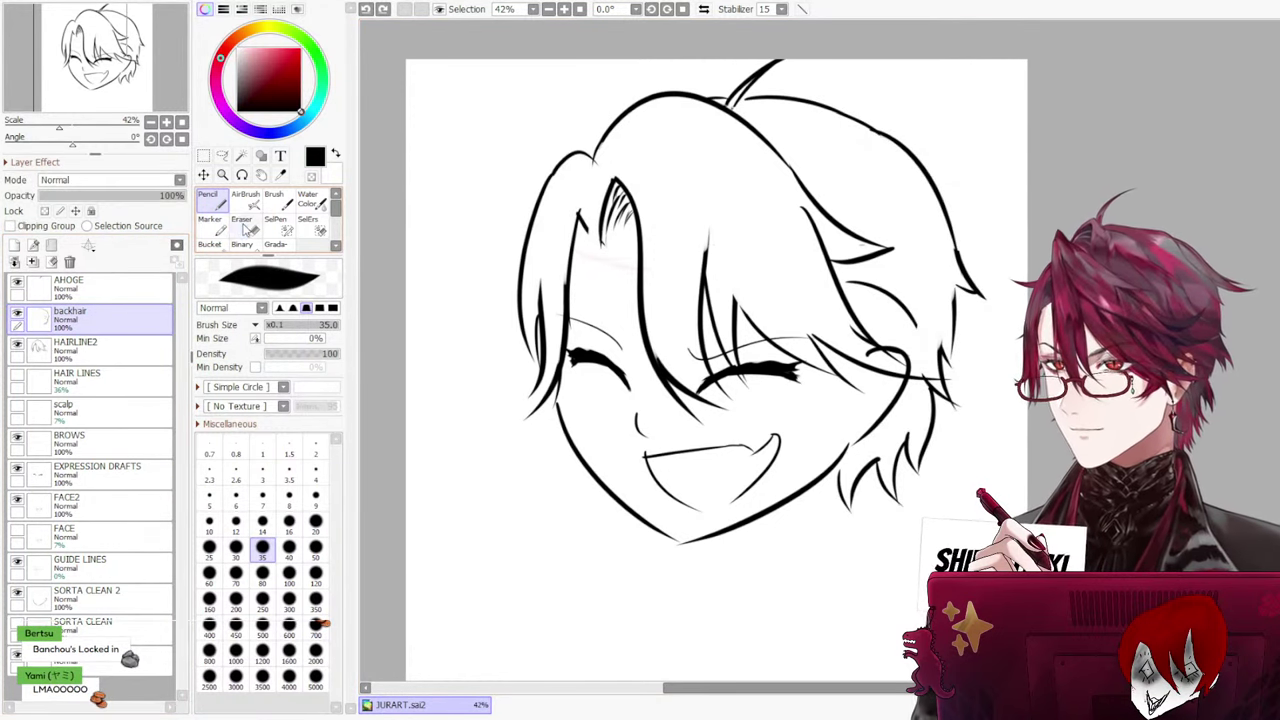
click(249, 229)
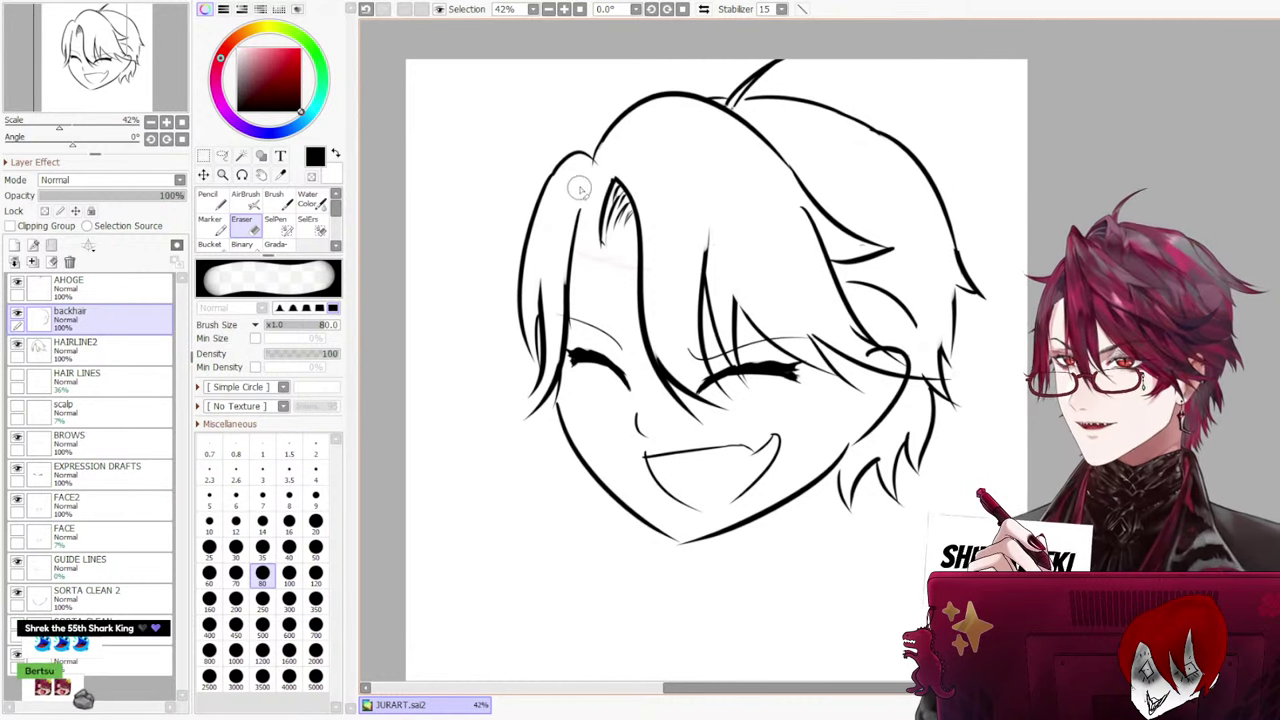
key(n)
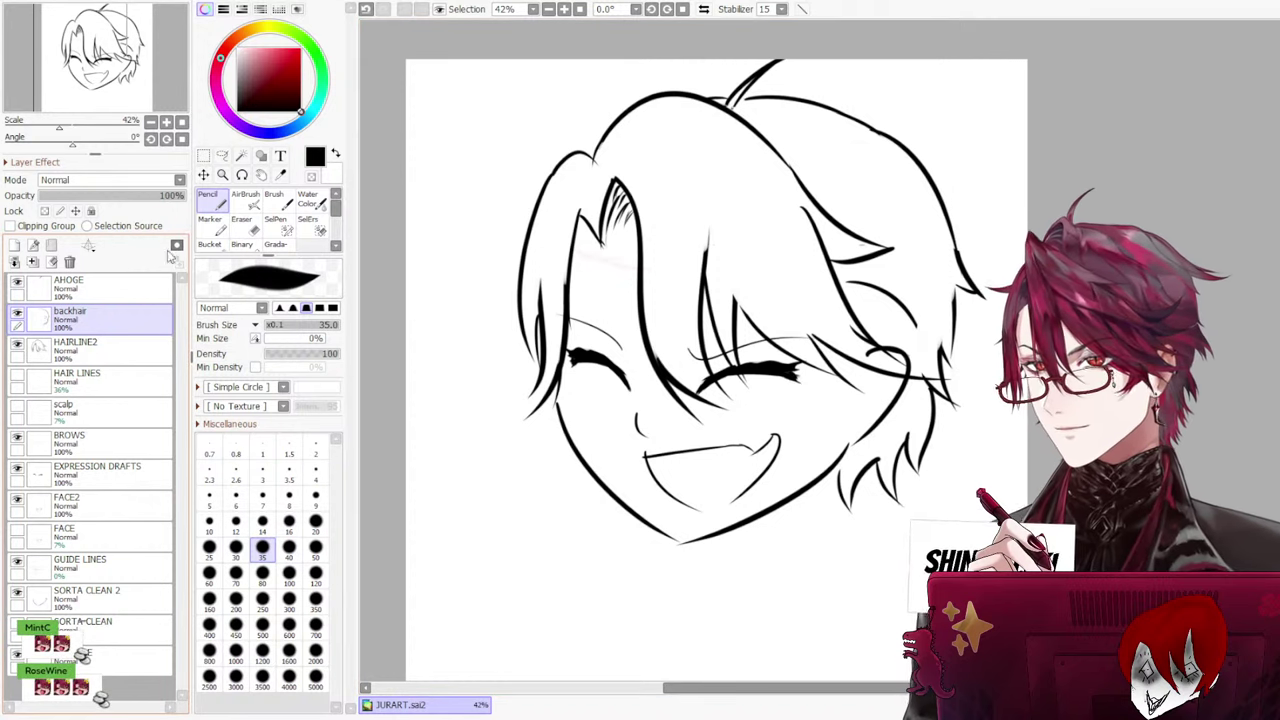
Erase the upper end of the left fringe strand on the HAIRLINE2 layer and redraw its inner edge down towards the closed eye
click(95, 345)
click(244, 230)
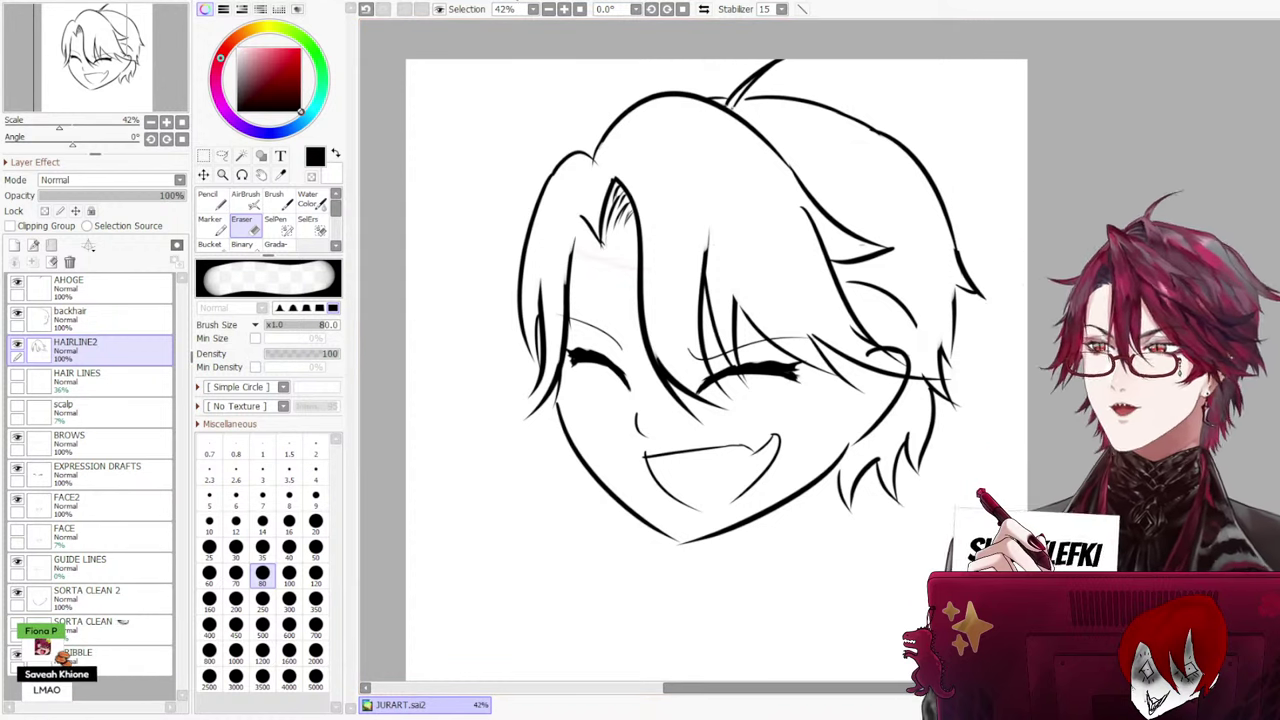
click(98, 318)
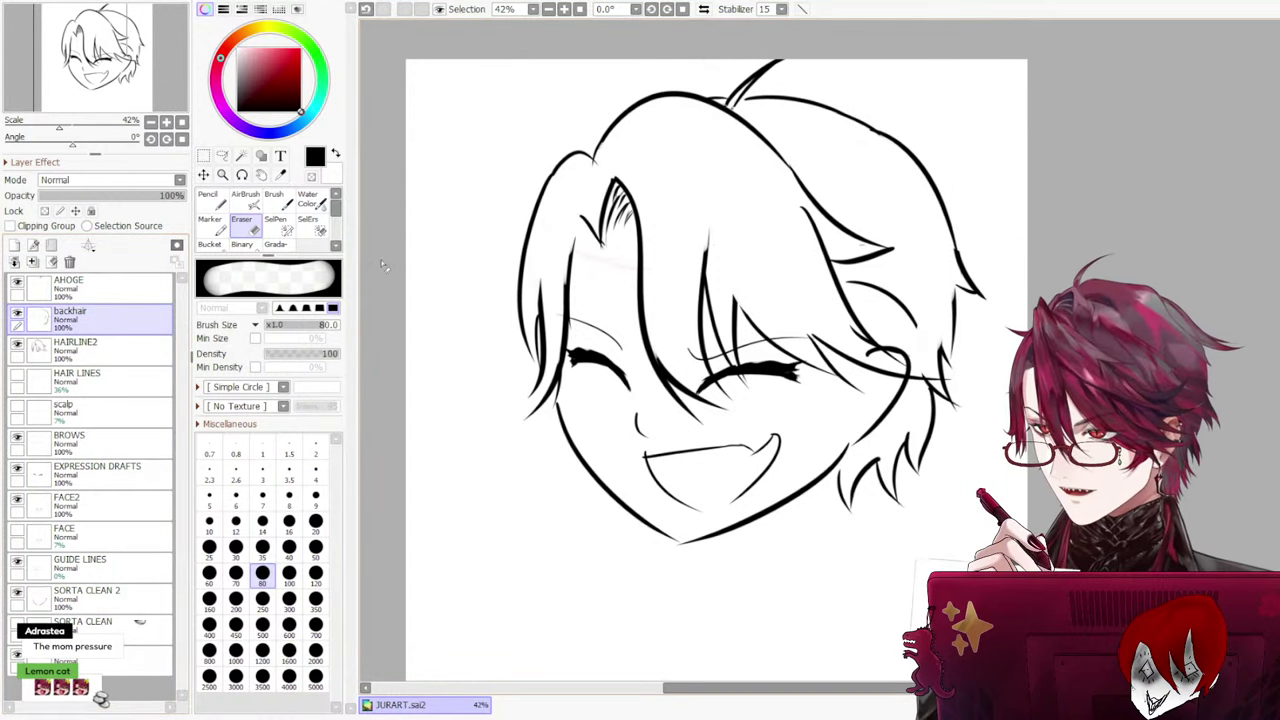
click(101, 337)
key(n)
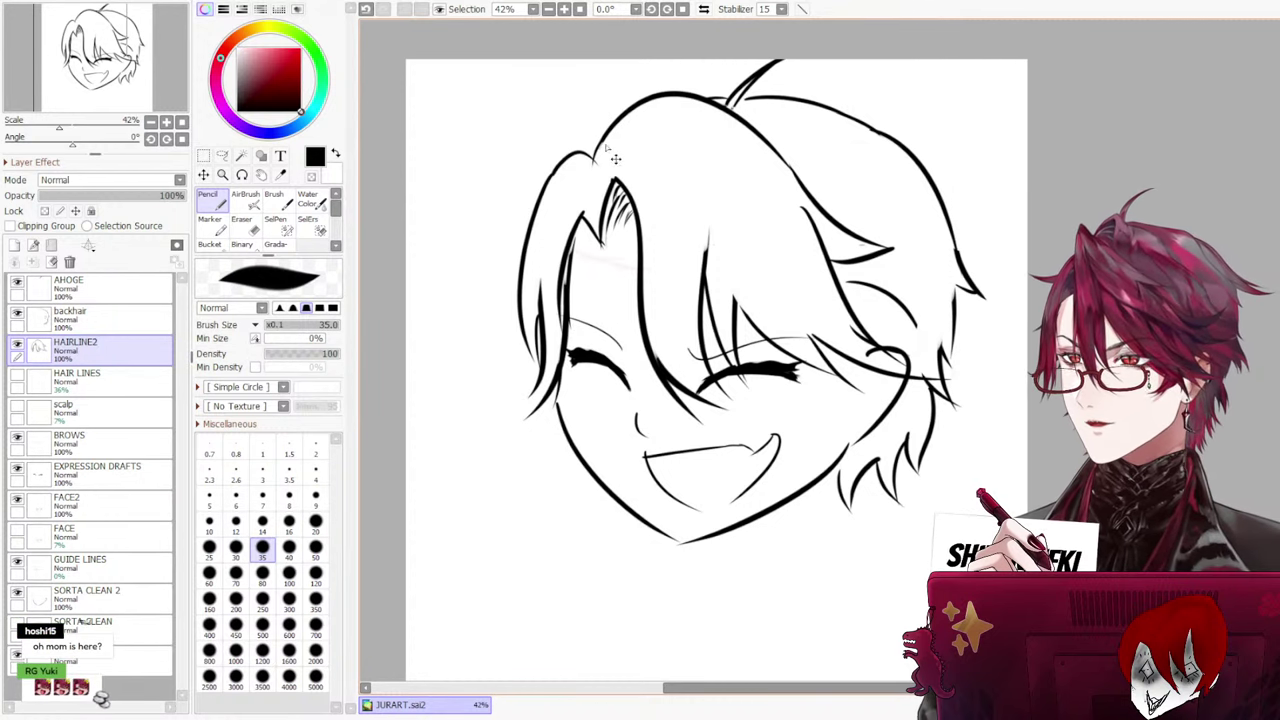
key(ctrl+z)
drag(585, 214, 562, 334)
key(ctrl+z)
key(ctrl+y)
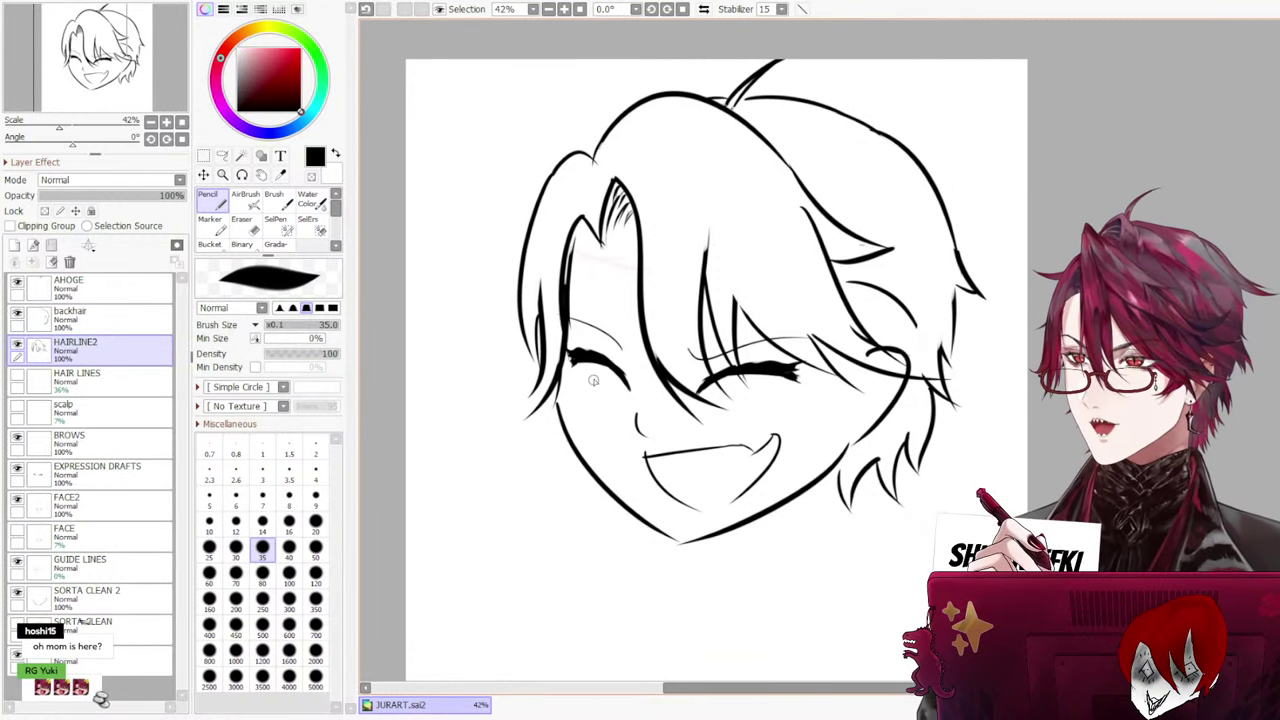
Clean up the doubled line along the left fringe strand's inner edge with the Eraser on the HAIRLINE2 layer
click(122, 318)
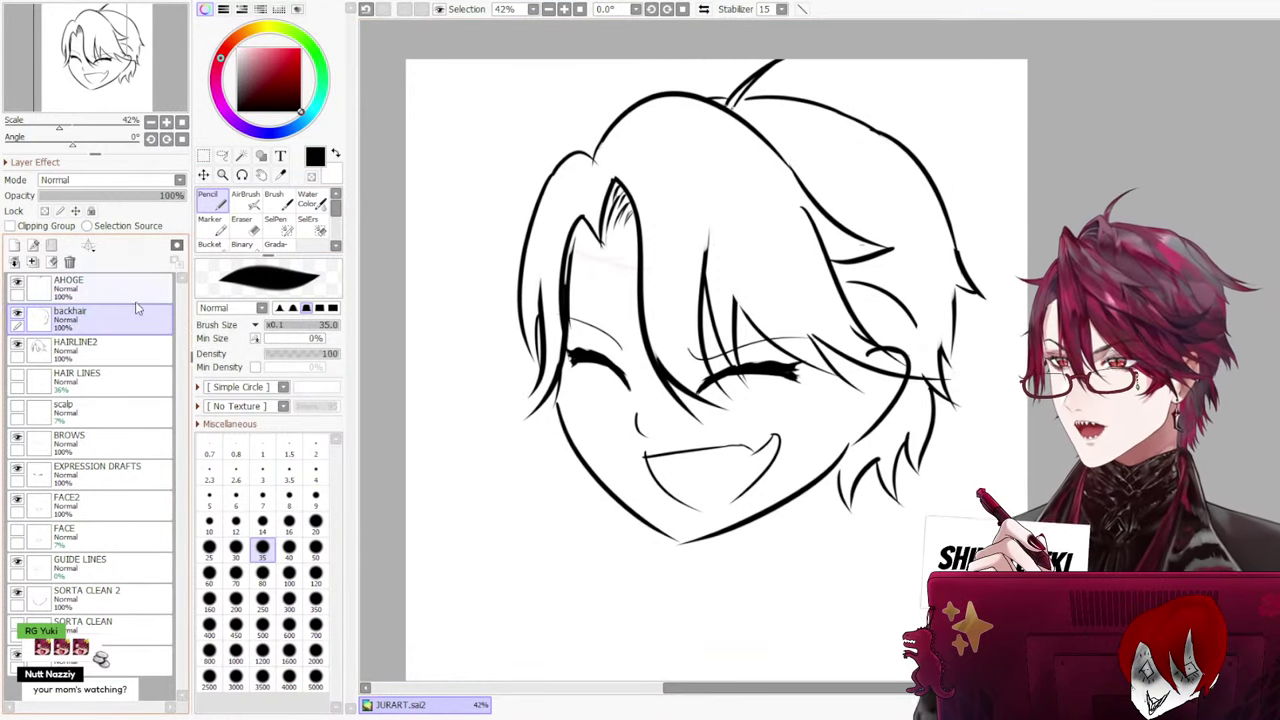
click(106, 349)
click(246, 228)
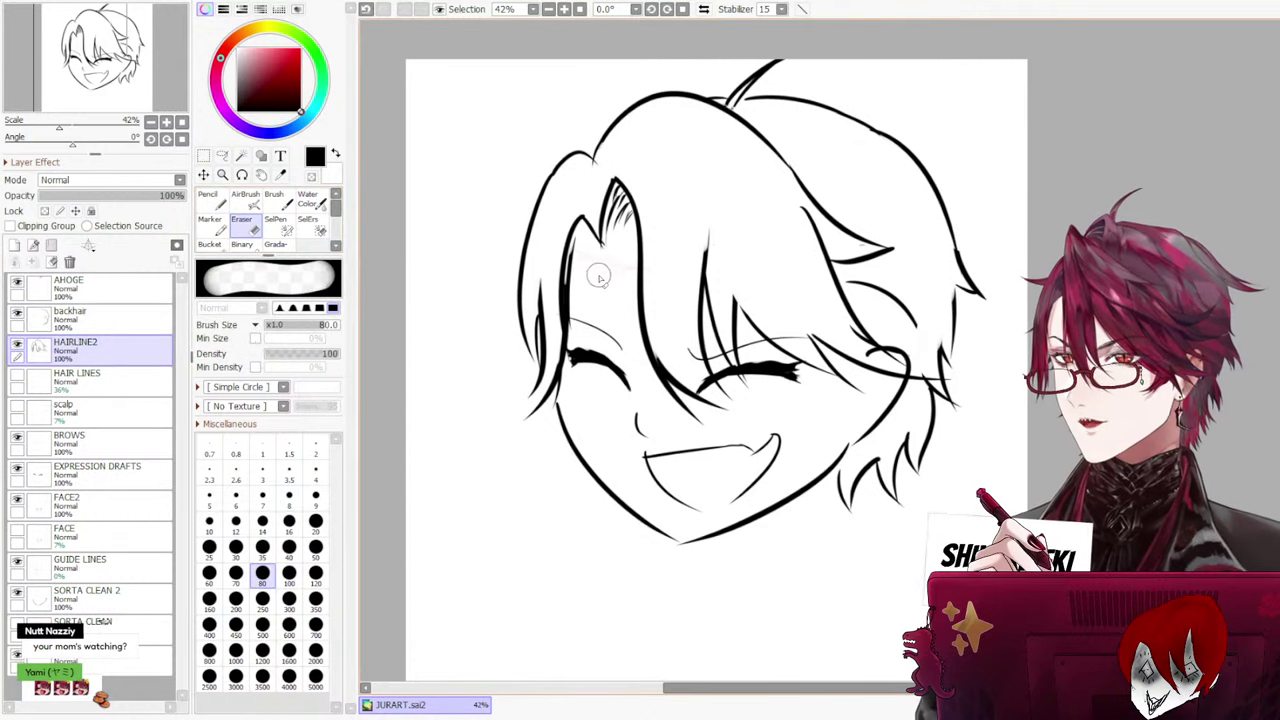
drag(576, 241, 578, 315)
key(ctrl+z)
mouse_move(585, 250)
mouse_down()
mouse_move(578, 311)
mouse_move(586, 273)
mouse_move(586, 290)
mouse_move(574, 281)
mouse_move(590, 314)
mouse_up()
key(ctrl+z)
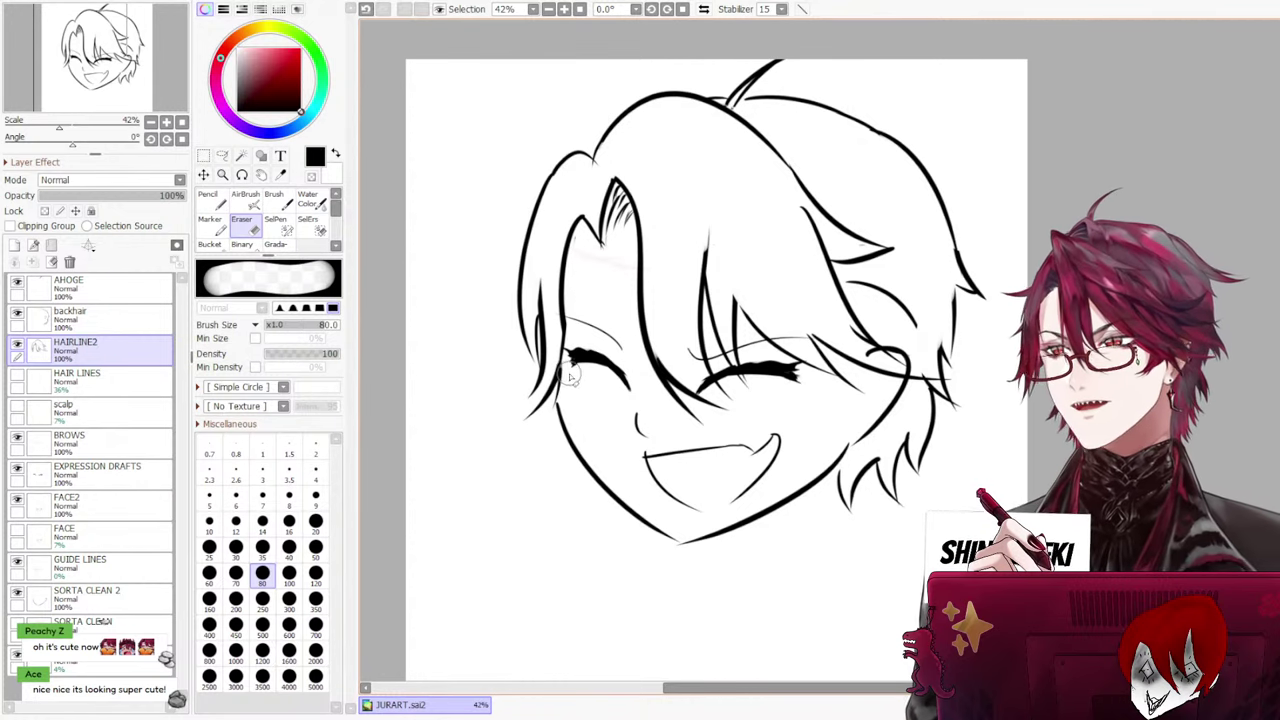
drag(564, 367, 542, 402)
key(ctrl+z)
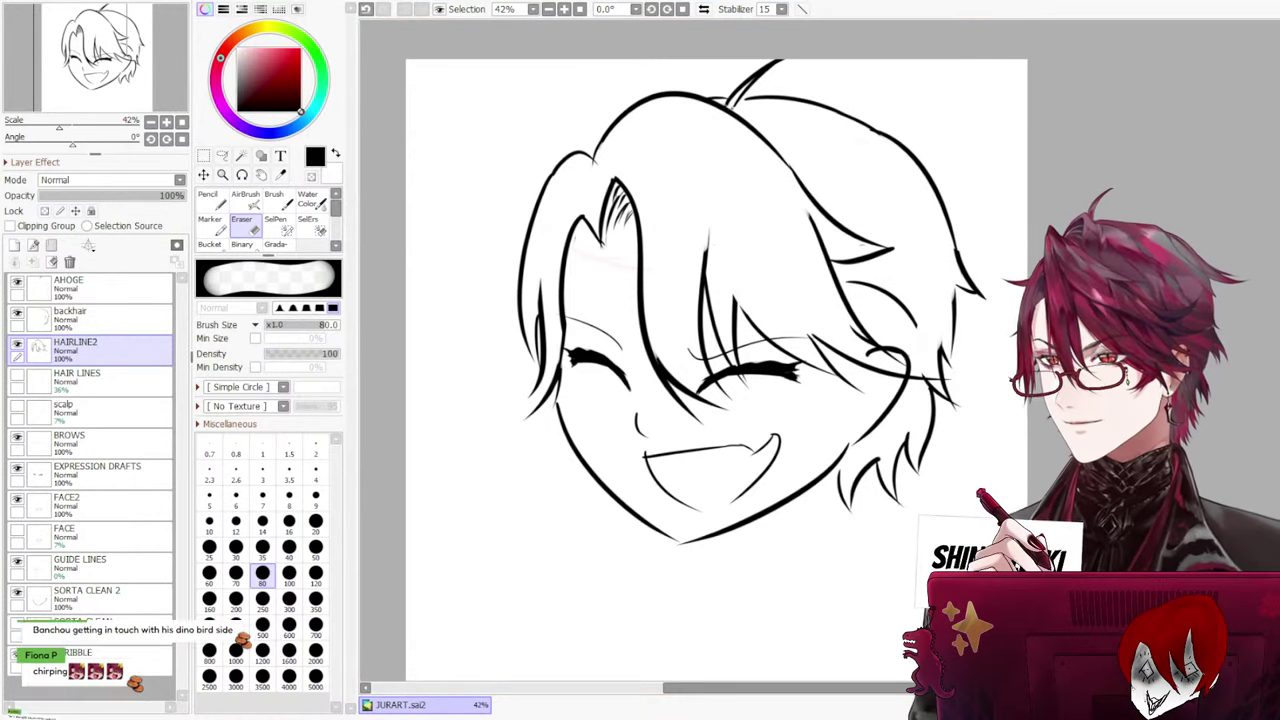
scroll(665, 175, up, 1)
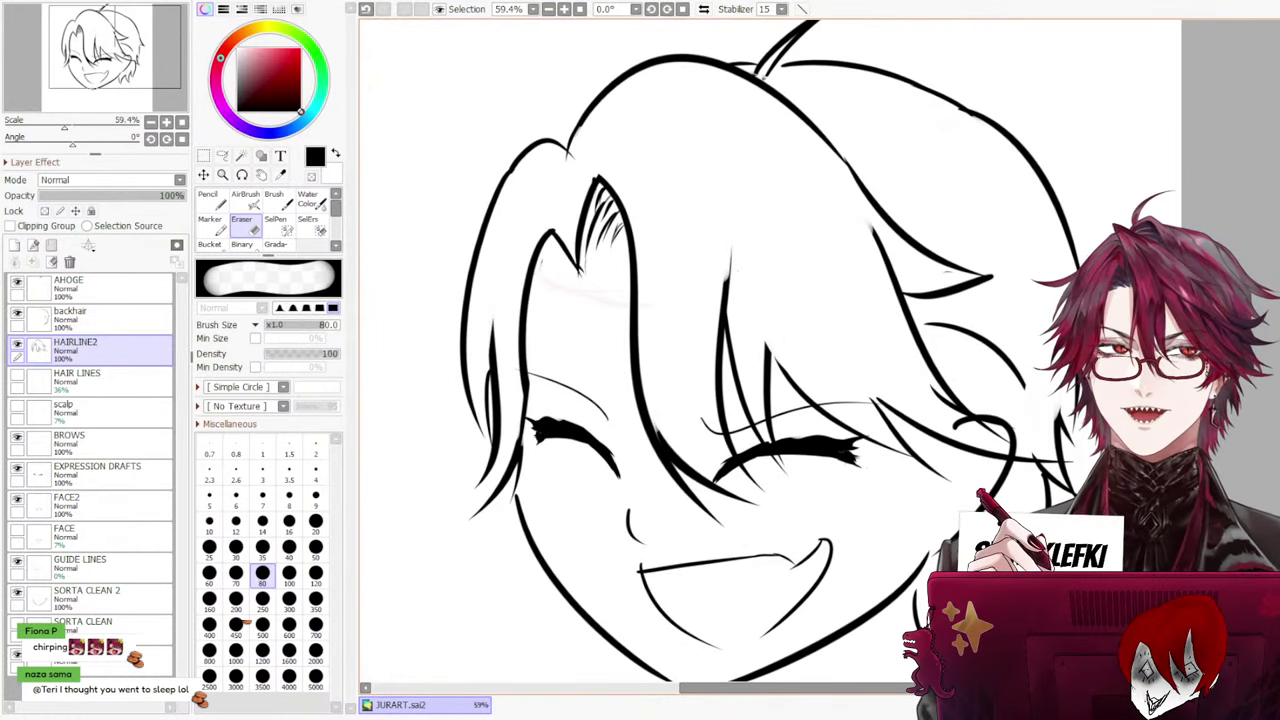
Toggle the visibility of the FACE2 layer to check that it holds the mouth, and make it the active layer
scroll(770, 350, down, 3)
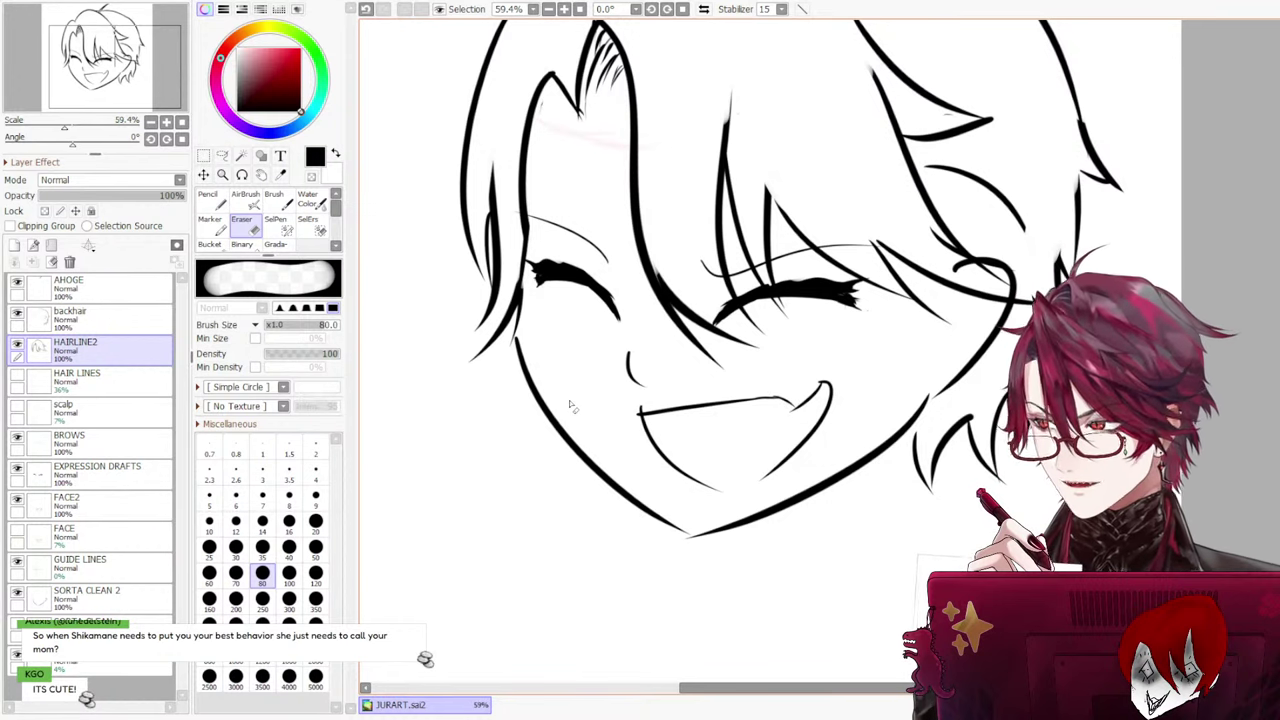
scroll(580, 408, up, 1)
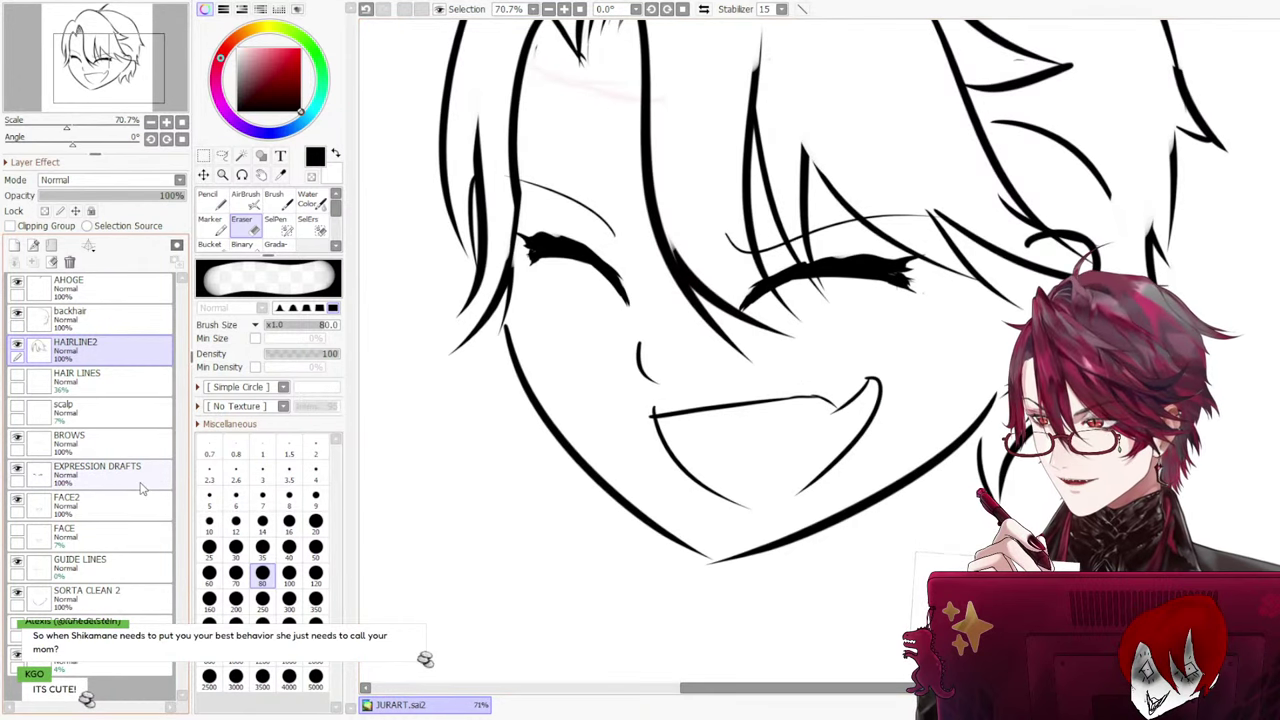
click(19, 499)
click(19, 499)
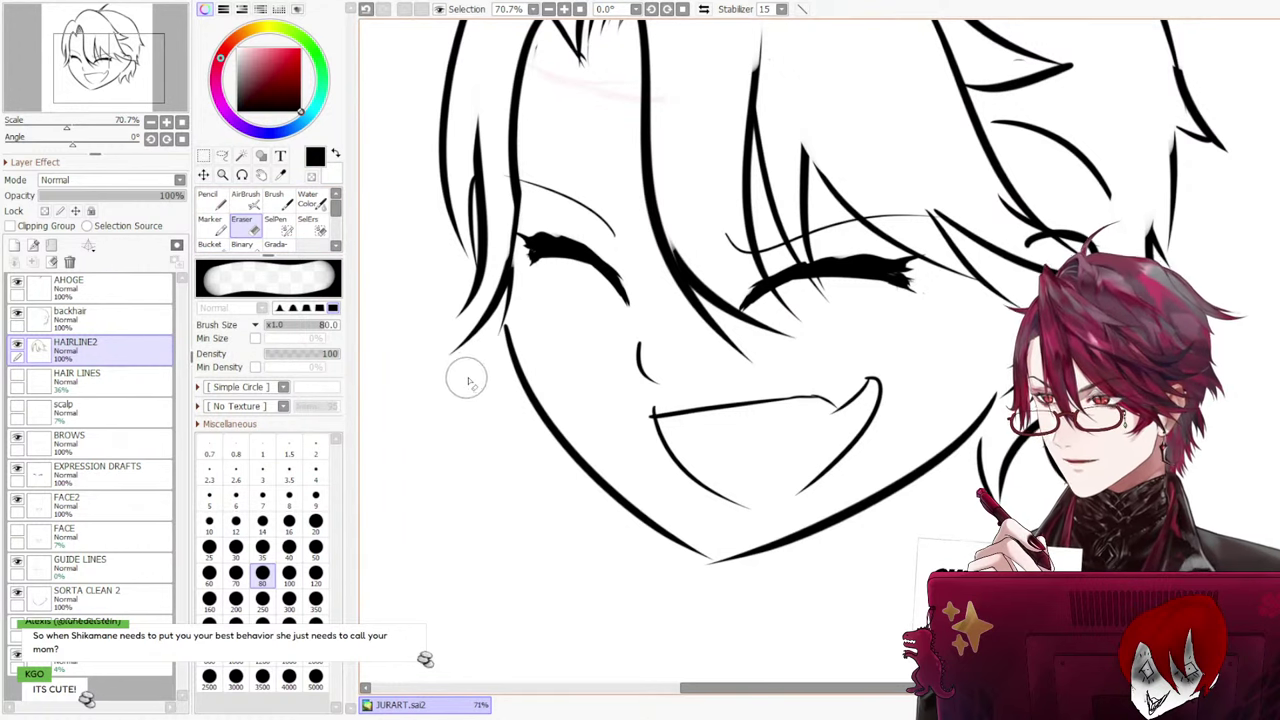
click(115, 513)
click(17, 499)
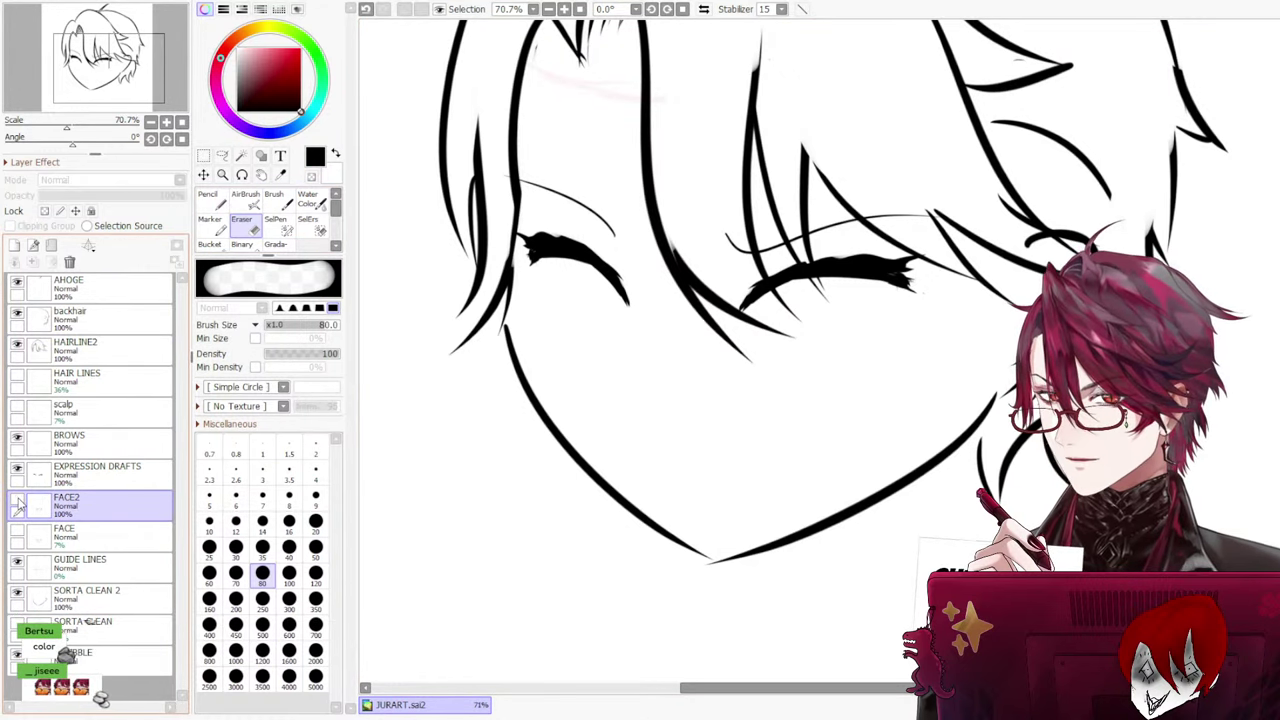
click(17, 499)
Try erasing the left corner of the mouth on the FACE2 layer and redrawing it rounded with the Pencil at size 14
drag(638, 410, 616, 418)
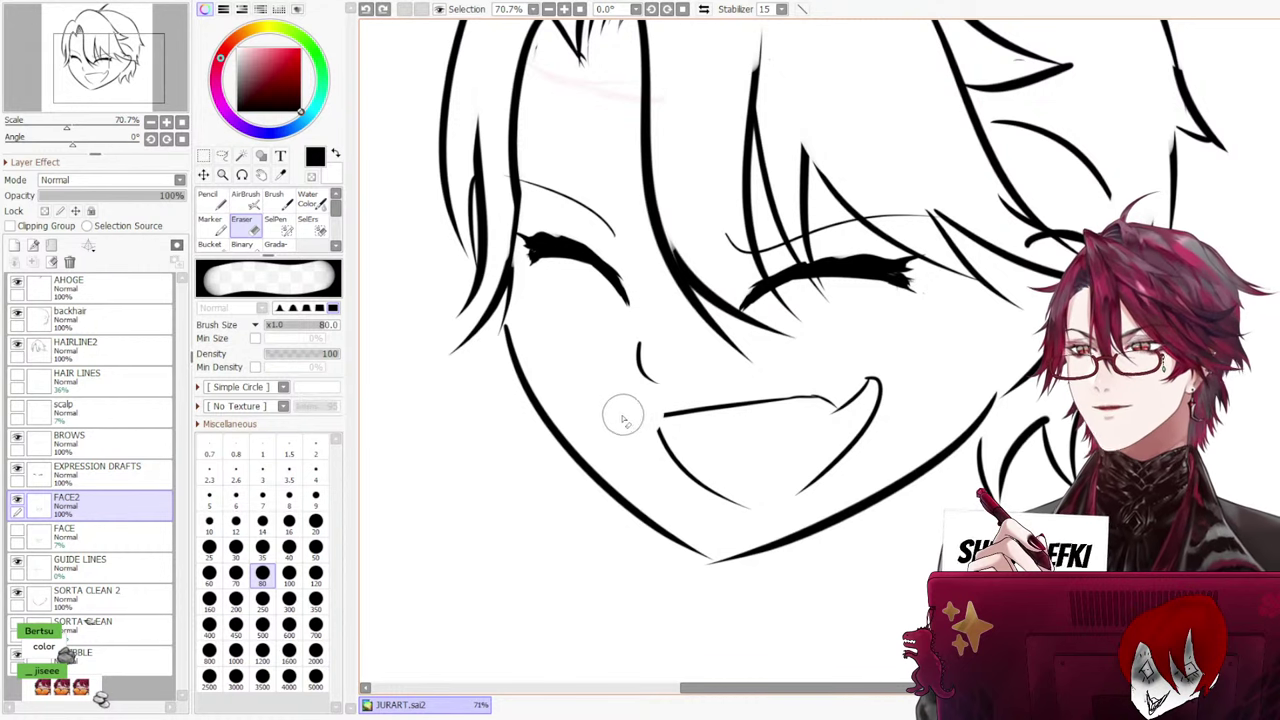
key(n)
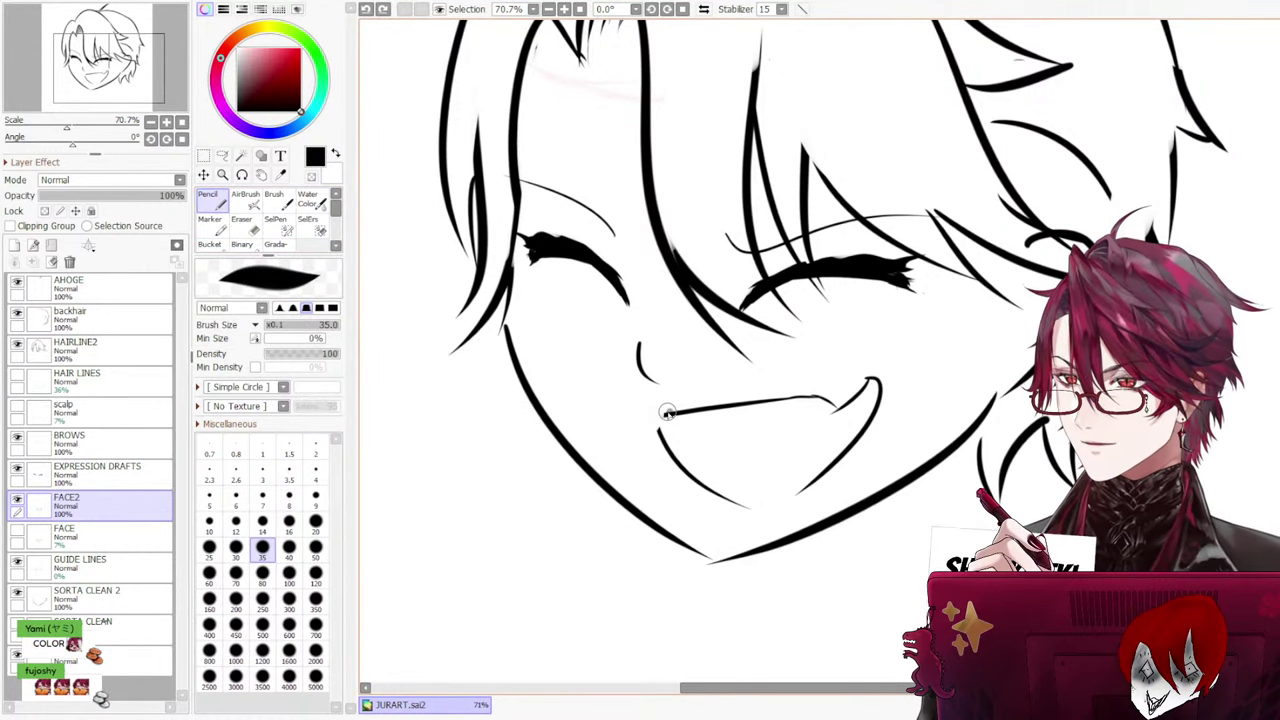
drag(668, 413, 676, 464)
key(ctrl+z)
key(ctrl+z)
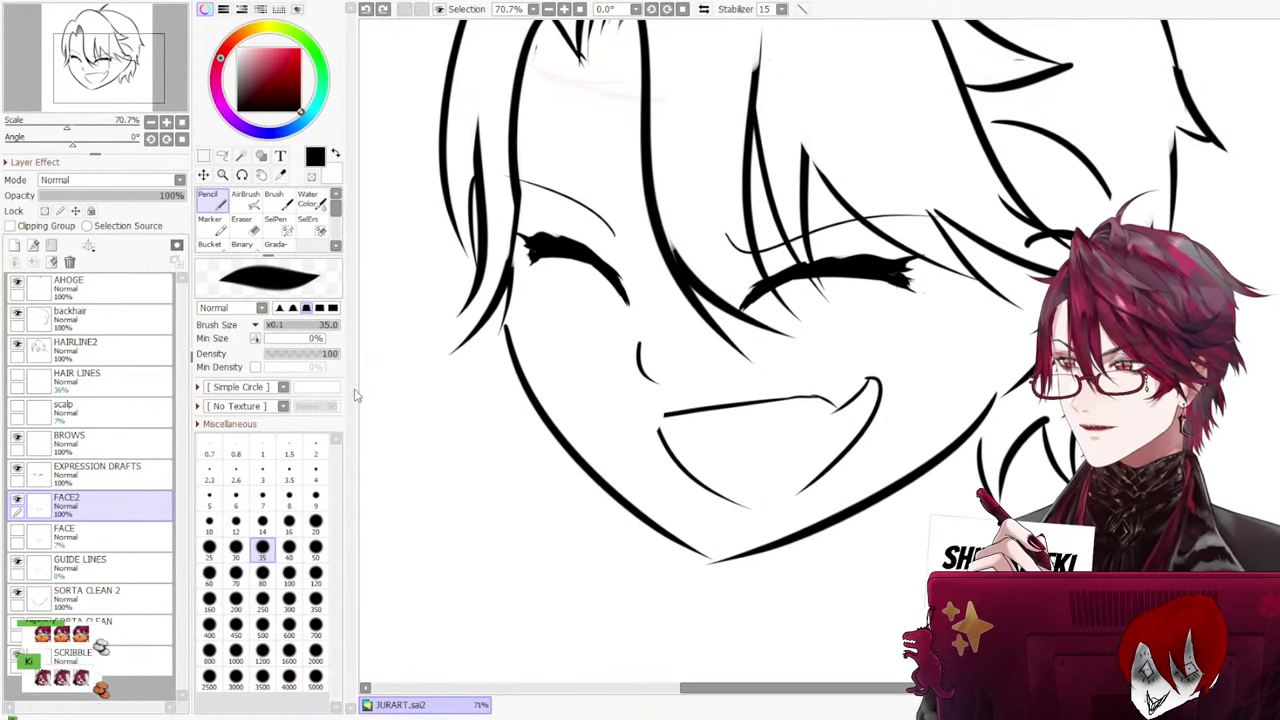
click(262, 520)
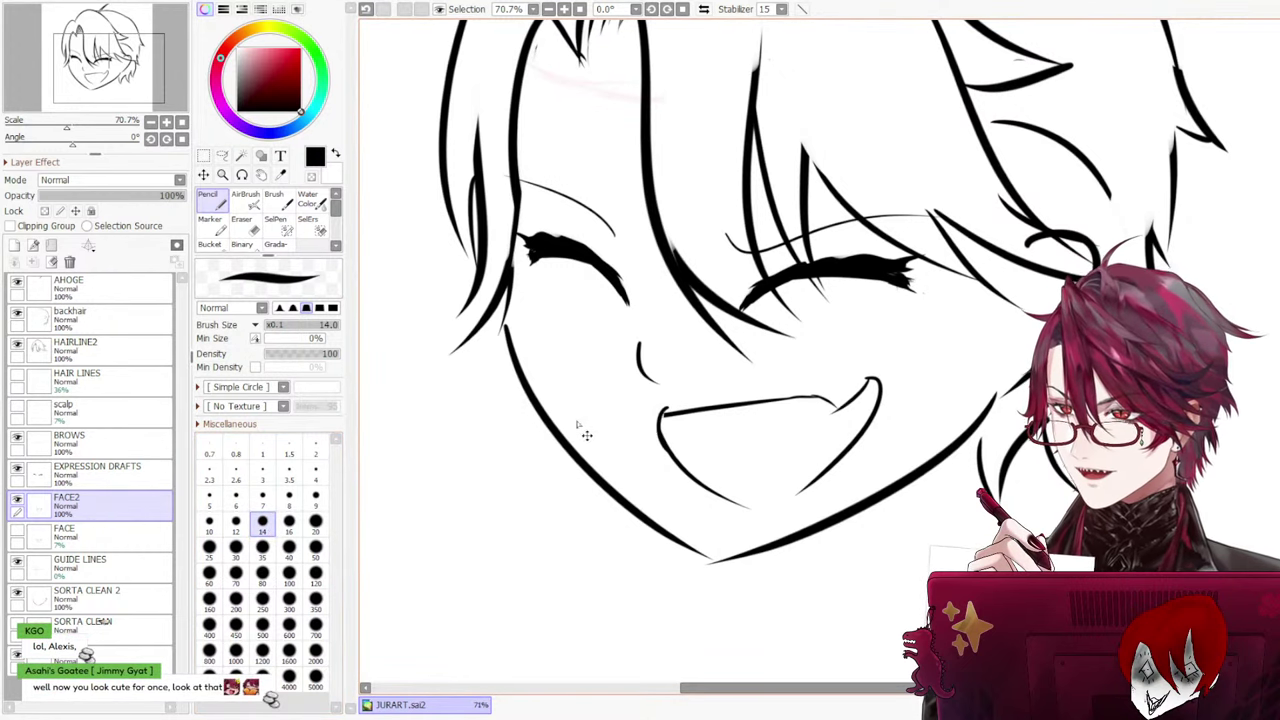
key(ctrl+z)
mouse_move(668, 412)
mouse_down()
mouse_move(665, 452)
mouse_move(660, 434)
mouse_up()
key(ctrl+z)
key(ctrl+z)
key(ctrl+z)
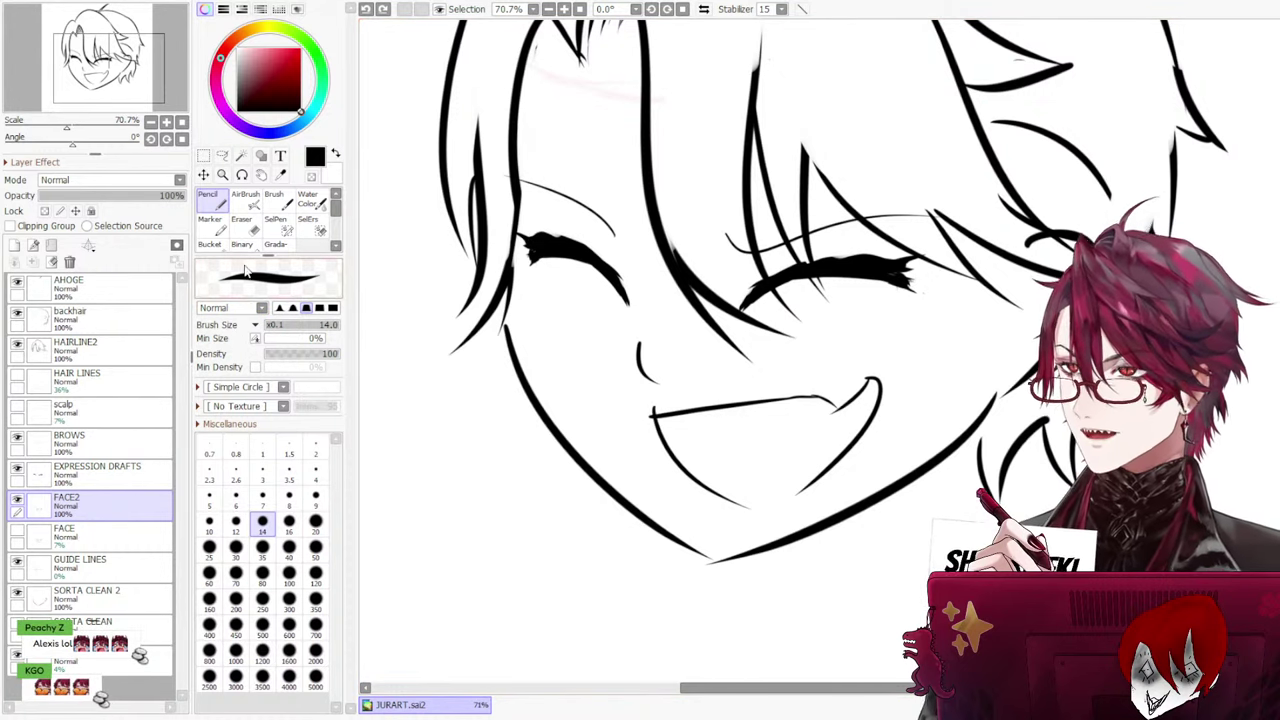
Trim the overshooting line at the left corner of the mouth with a size 7 Eraser on the FACE2 layer
key(e)
click(262, 500)
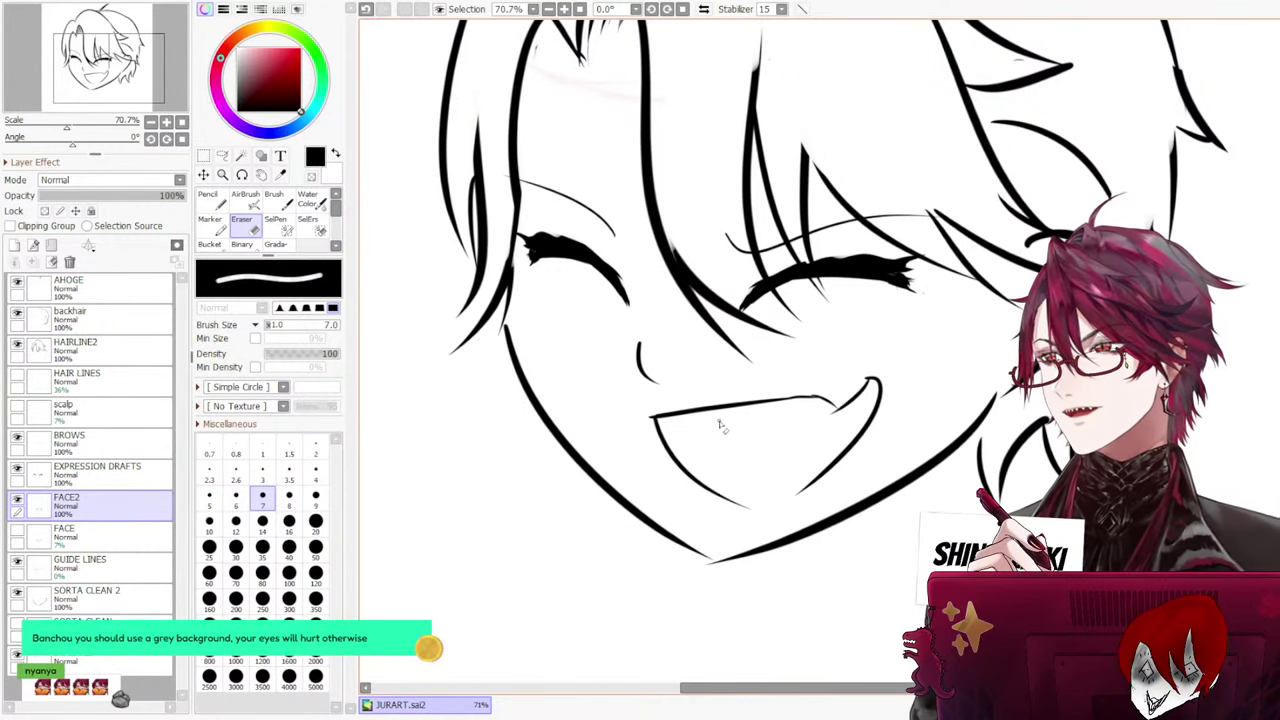
scroll(850, 381, down, 3)
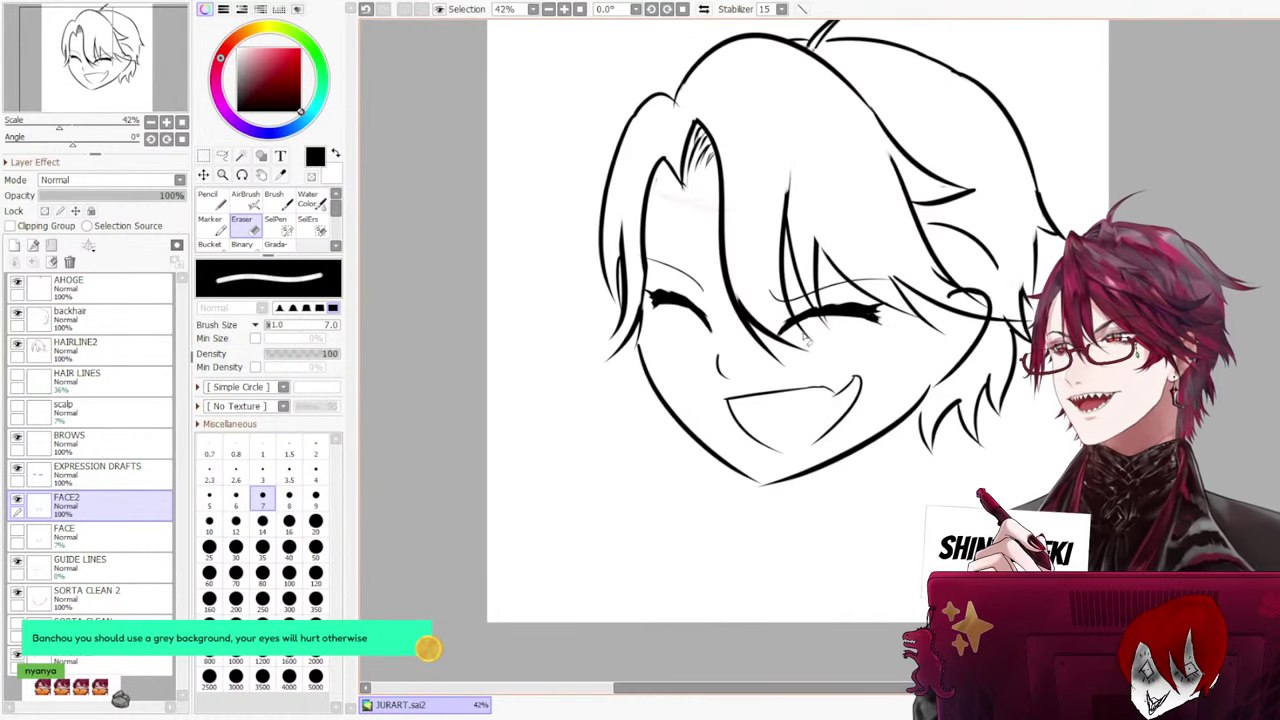
scroll(807, 337, up, 1)
scroll(793, 387, down, 1)
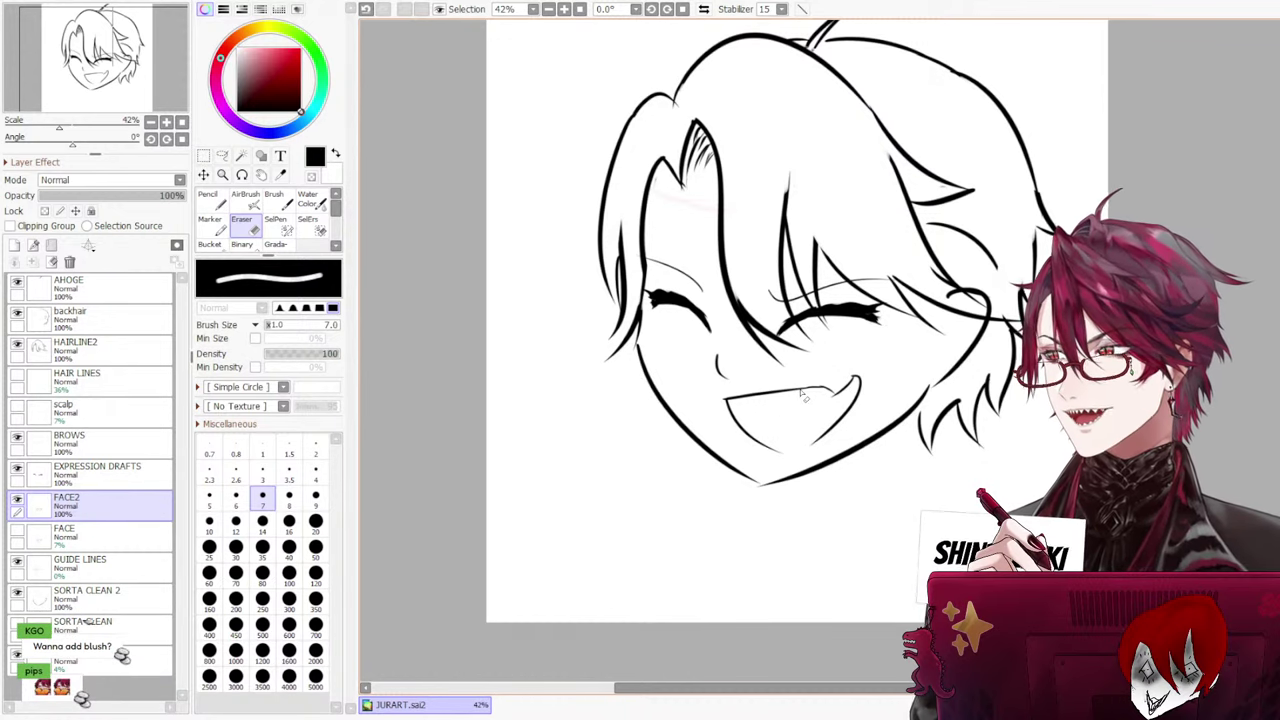
Draw a thick eyebrow above the right closed eye with a size 35 Pencil on the BROWS layer
scroll(820, 390, up, 3)
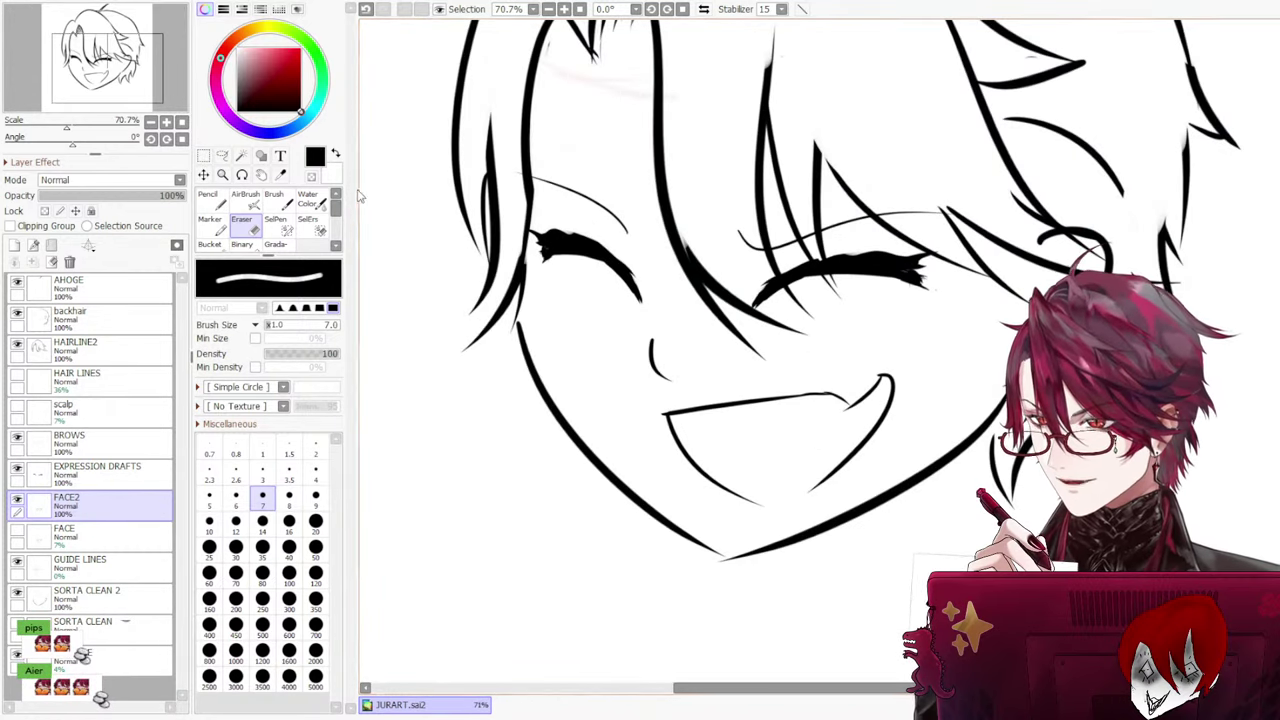
click(100, 472)
click(38, 446)
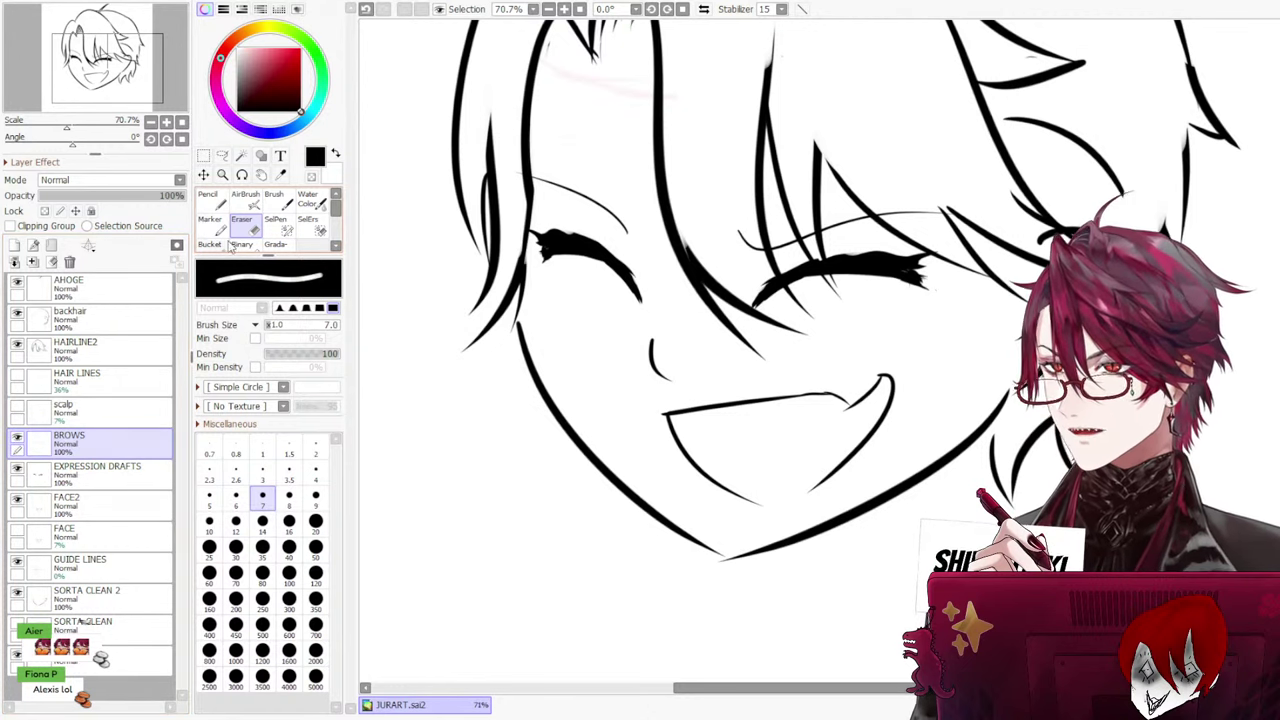
click(214, 205)
click(262, 547)
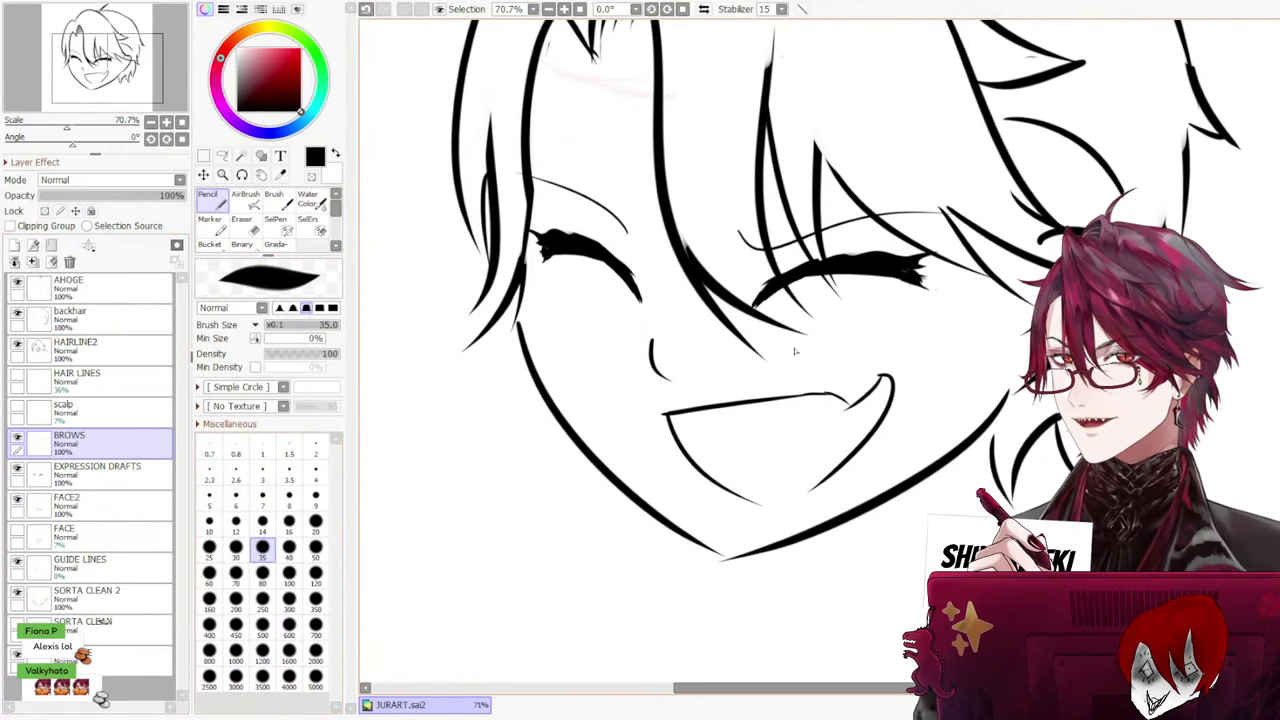
mouse_move(738, 232)
mouse_down()
mouse_move(775, 258)
mouse_move(800, 257)
mouse_move(775, 243)
mouse_move(893, 208)
mouse_up()
key(ctrl+z)
key(ctrl+z)
key(ctrl+z)
key(ctrl+z)
drag(732, 238, 968, 208)
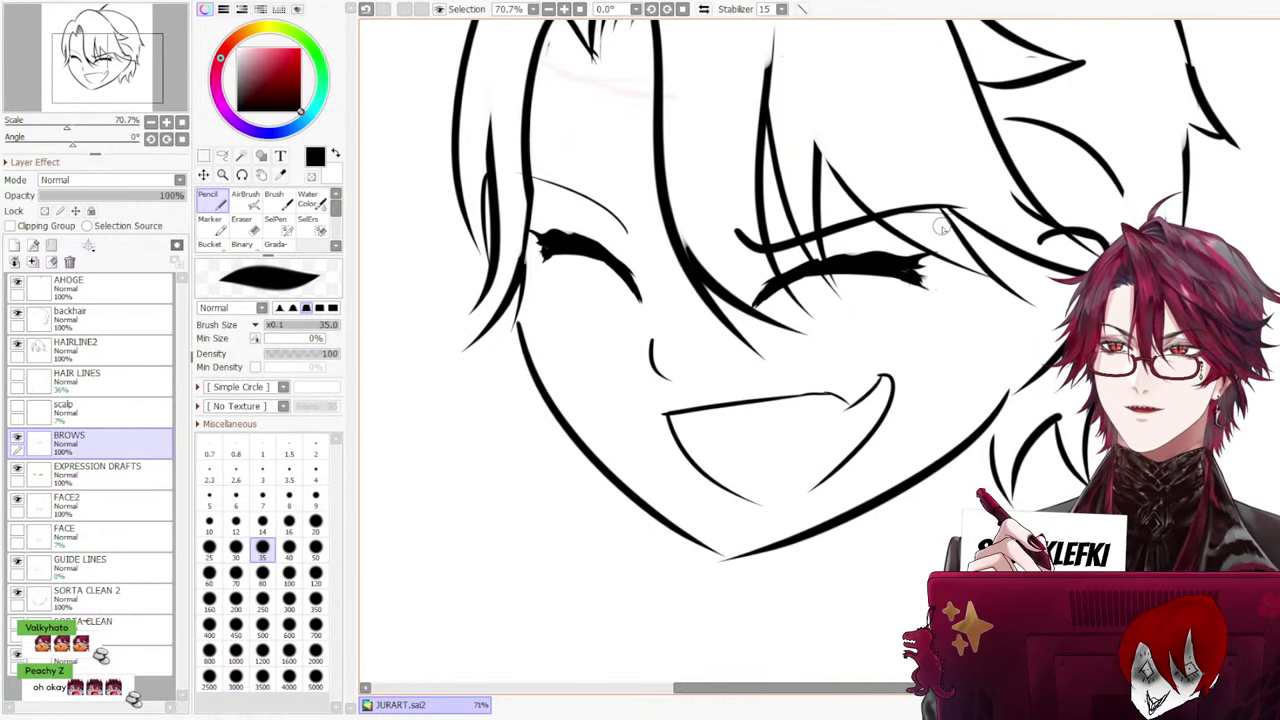
Mirror the canvas view and examine the thick eyebrow and overall face proportions at different zoom levels
scroll(929, 137, down, 3)
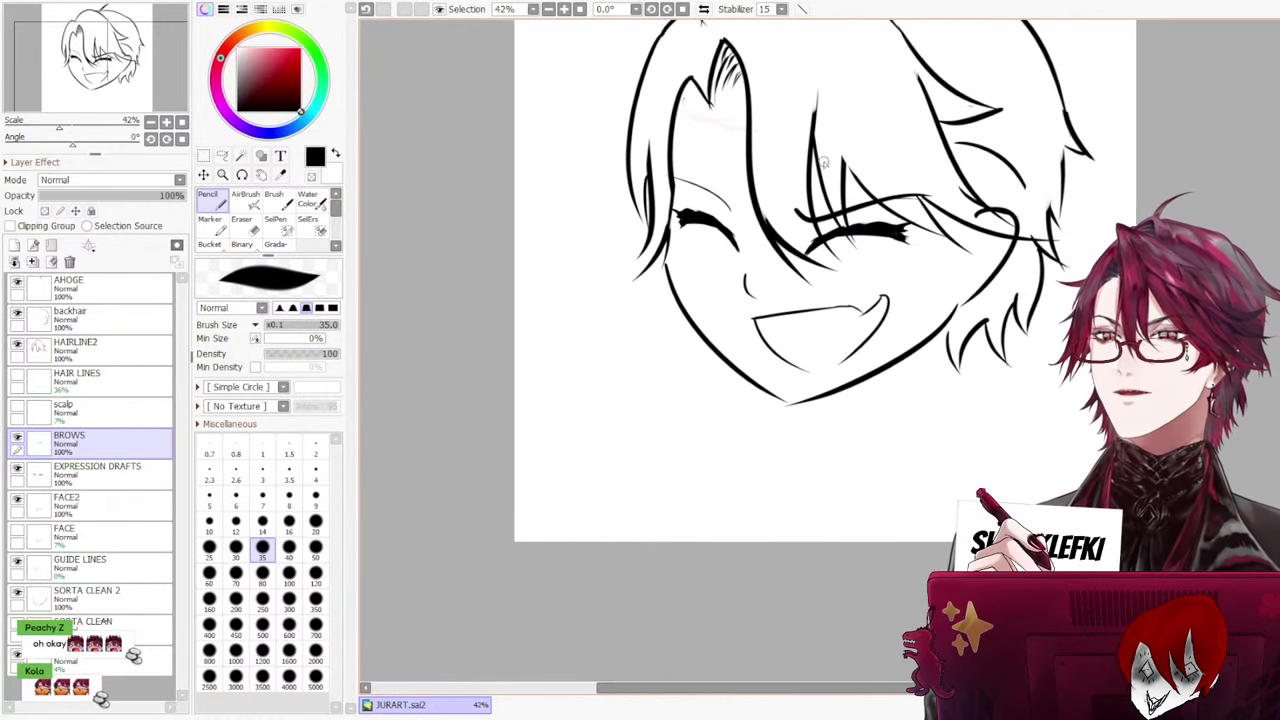
scroll(776, 137, up, 1)
scroll(776, 137, up, 1)
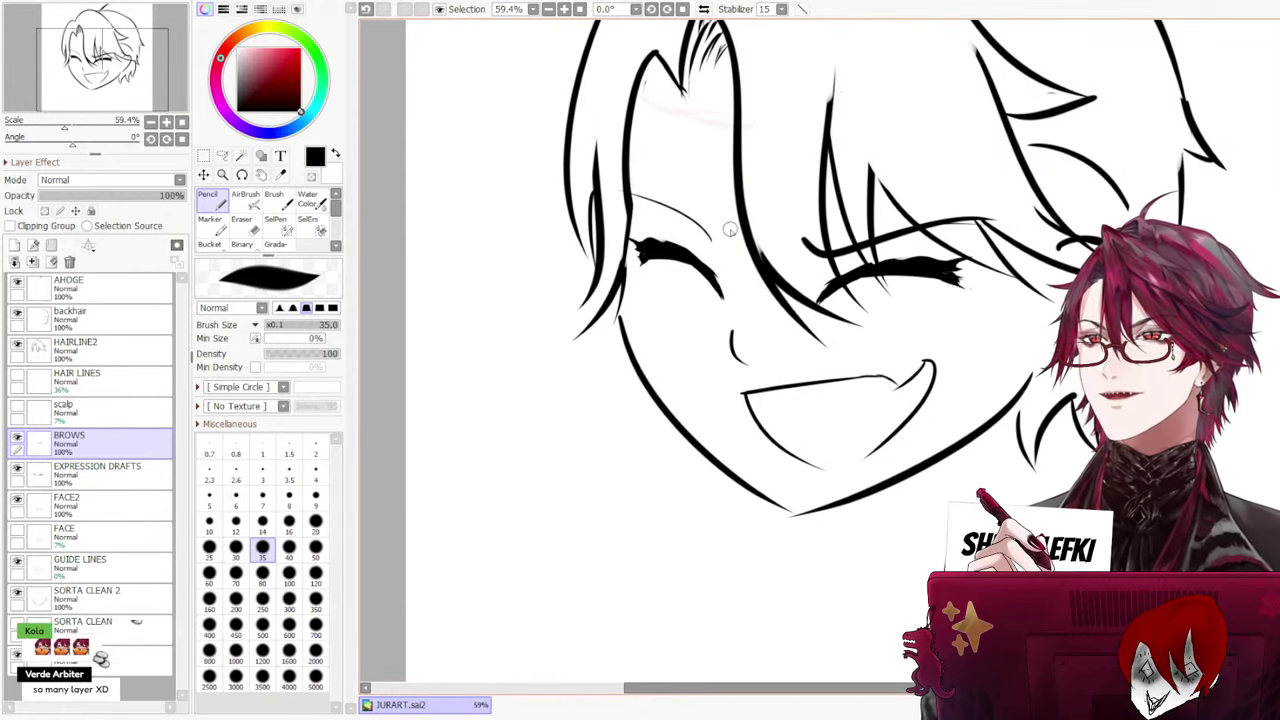
click(704, 9)
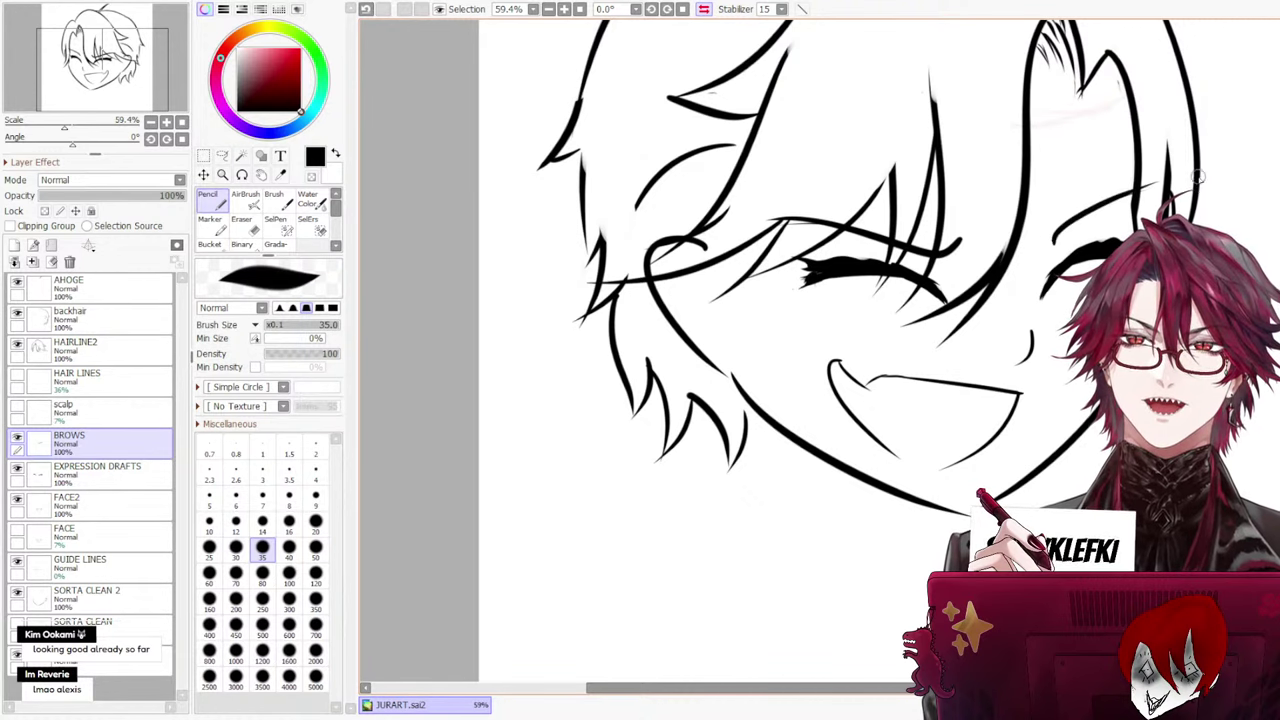
scroll(1100, 200, down, 2)
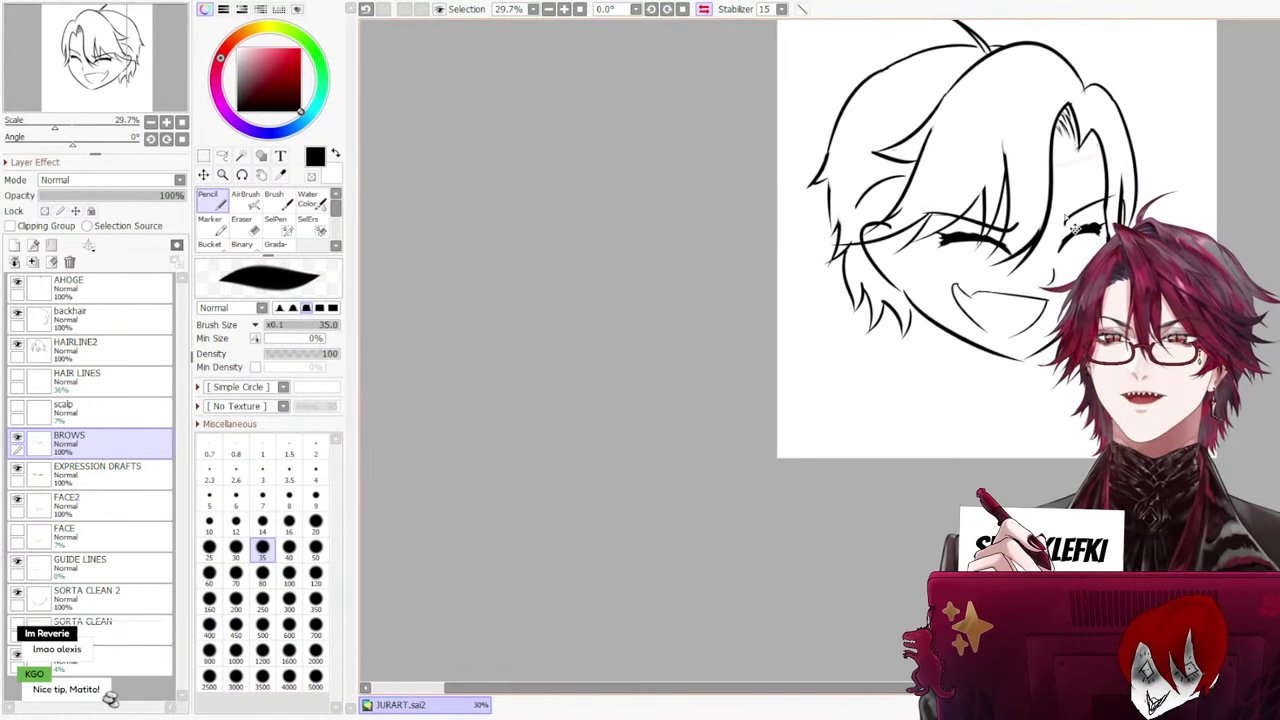
scroll(1078, 212, up, 2)
scroll(1100, 200, down, 3)
scroll(1120, 195, up, 2)
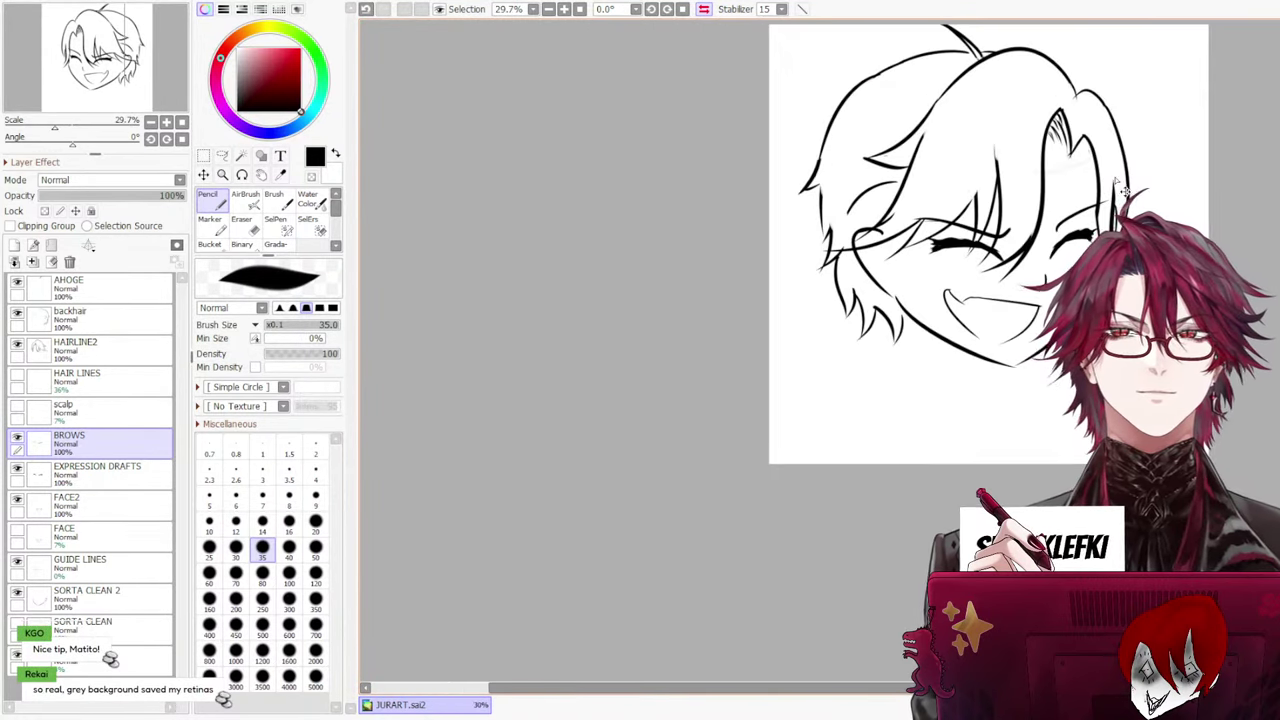
scroll(1010, 188, down, 3)
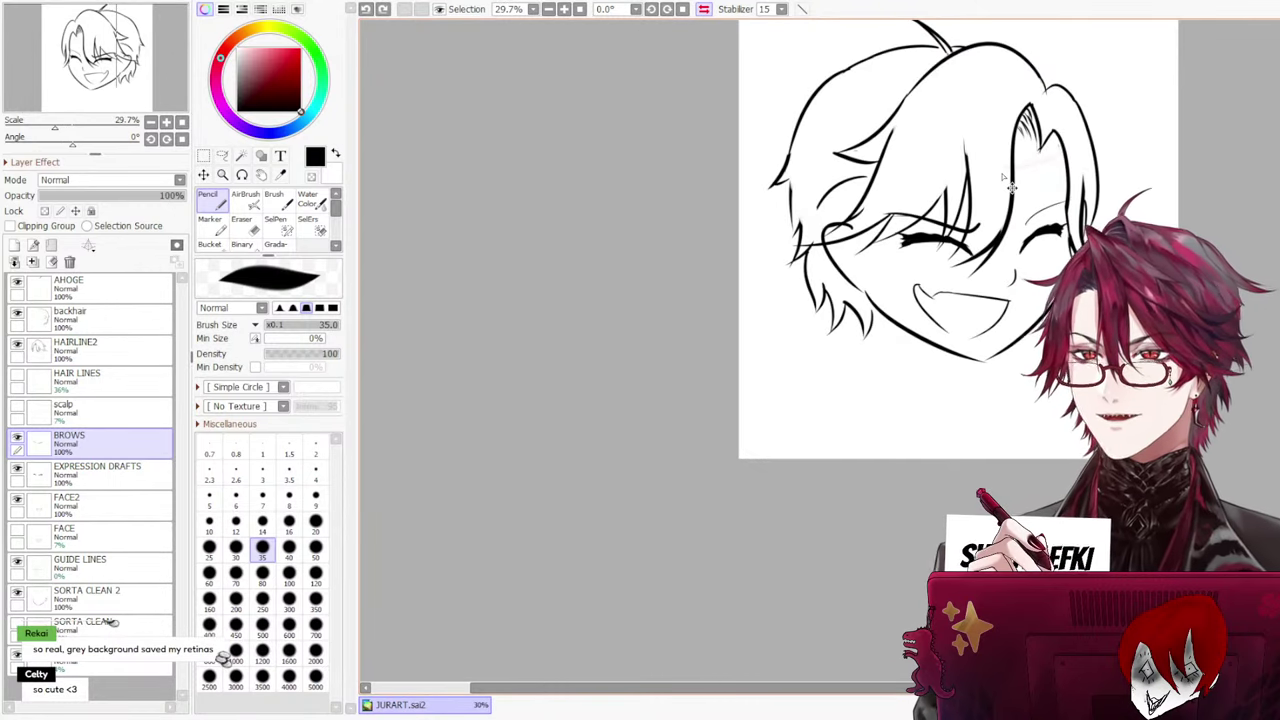
scroll(1011, 185, up, 3)
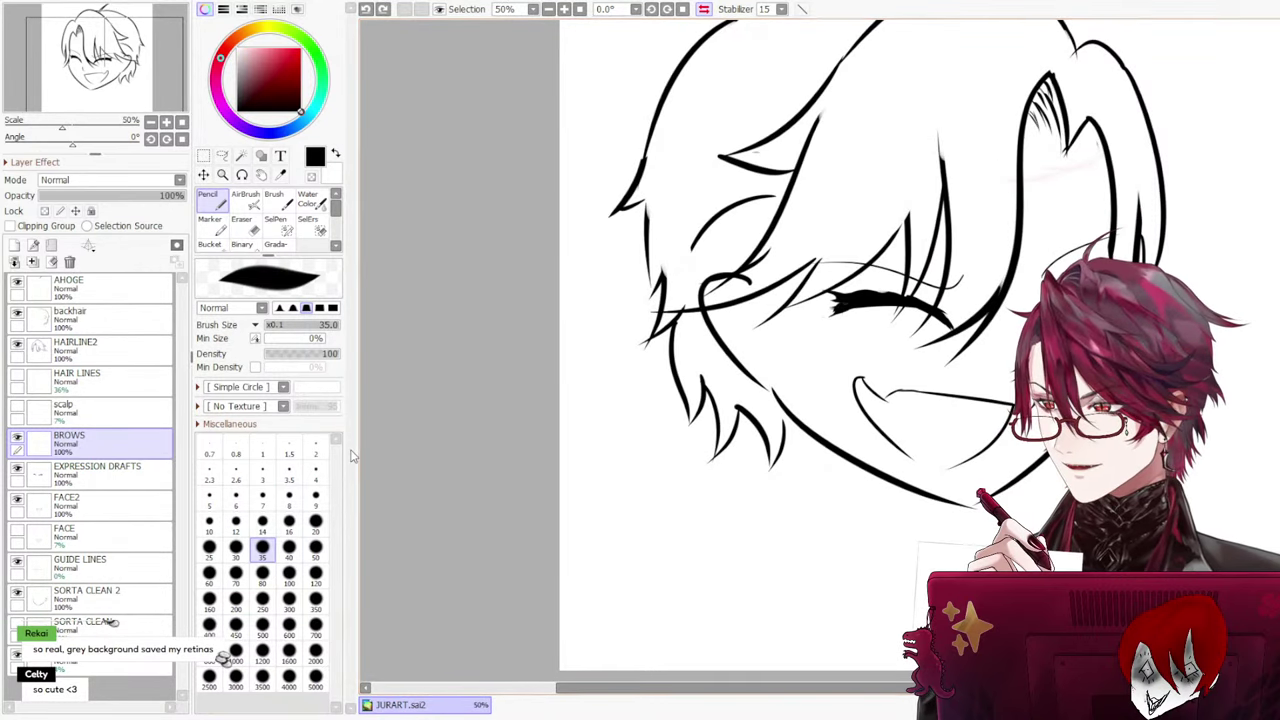
Set the Pencil size to 20 and return the canvas view to its unmirrored state
click(266, 525)
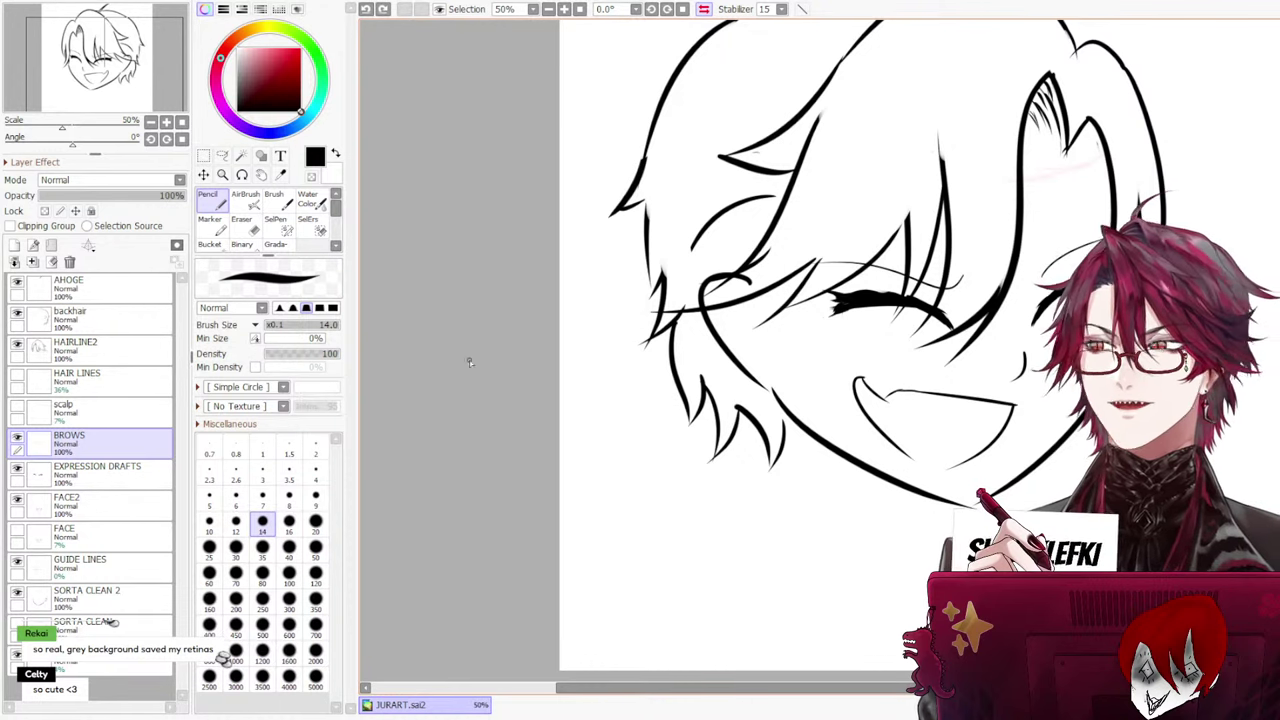
click(315, 521)
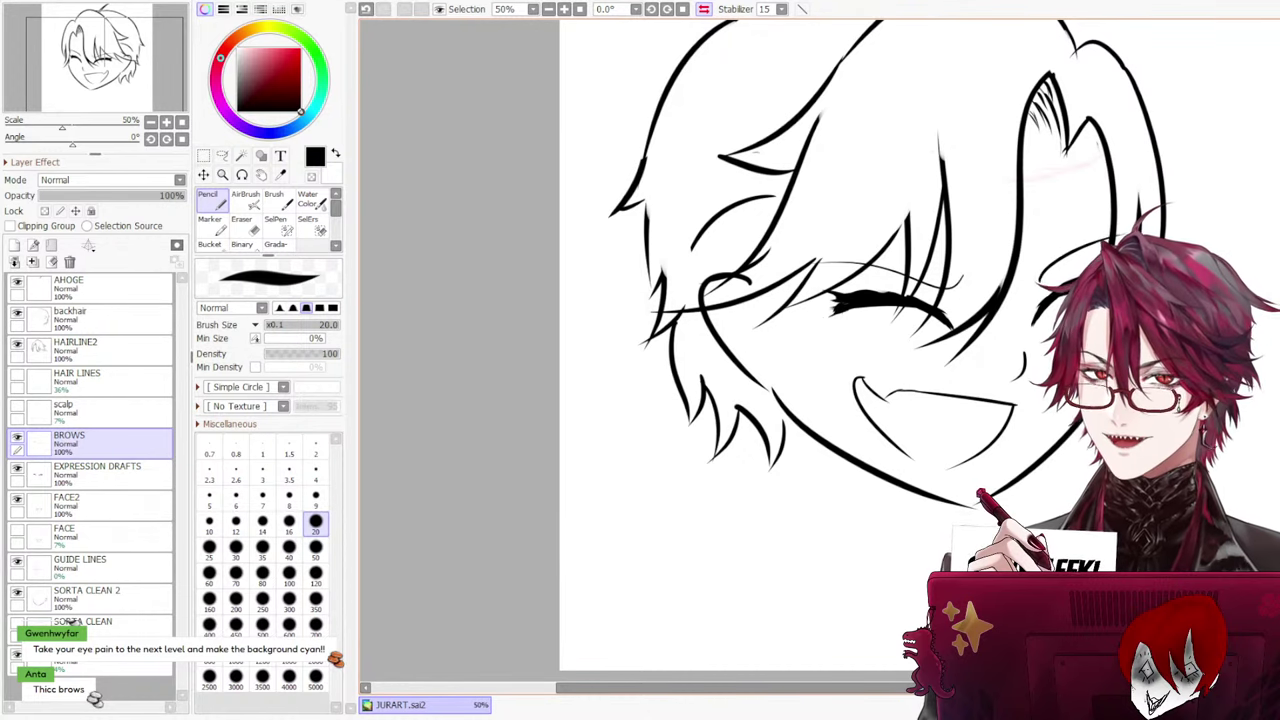
click(704, 9)
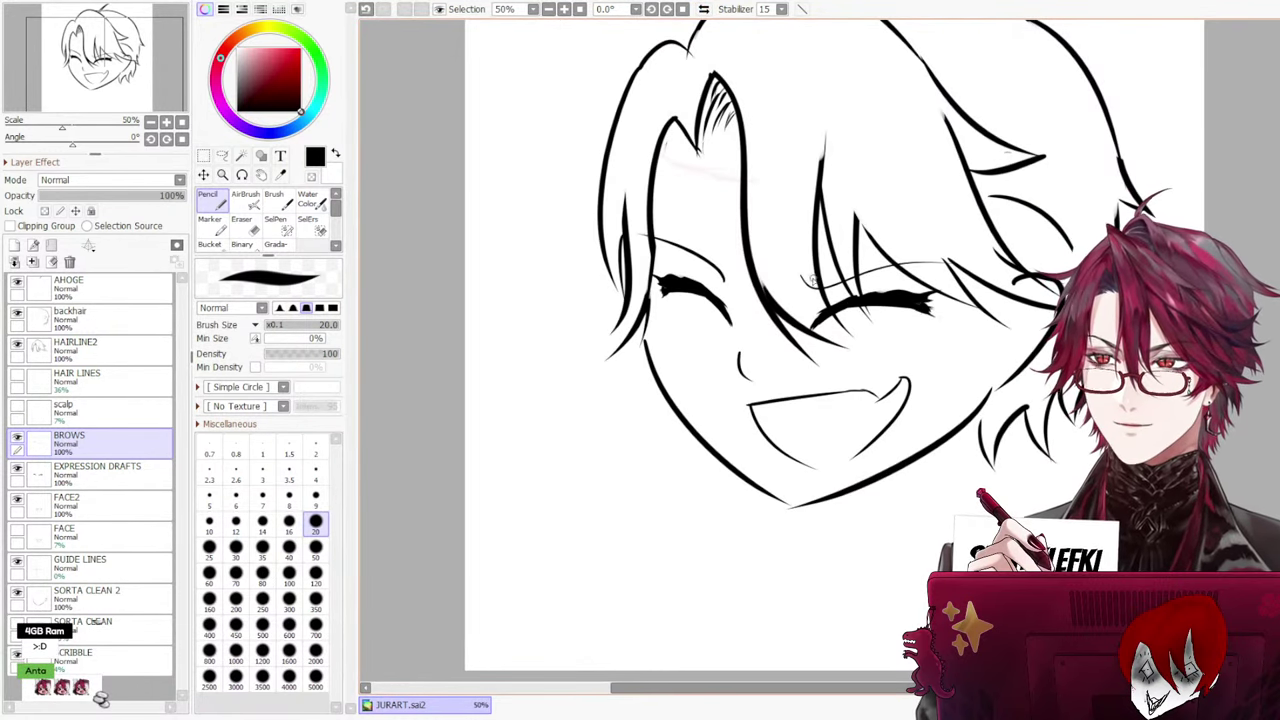
Try drawing a thinner right eyebrow on the BROWS layer with the size 20 Pencil, repeating its outer stroke
mouse_move(804, 277)
mouse_down()
mouse_move(866, 271)
mouse_move(808, 281)
mouse_move(864, 276)
mouse_move(841, 285)
mouse_move(975, 245)
mouse_move(856, 287)
mouse_move(838, 285)
mouse_move(944, 254)
mouse_up()
key(ctrl+z)
key(ctrl+z)
key(ctrl+z)
drag(848, 284, 940, 262)
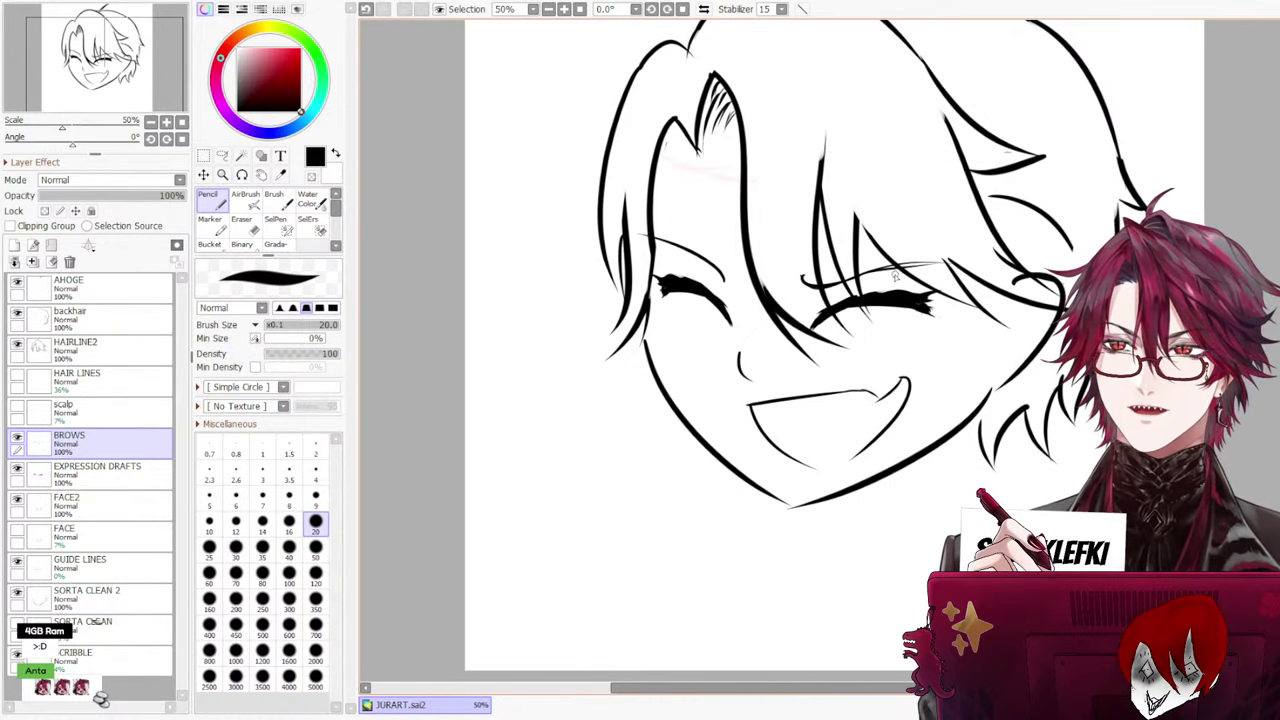
key(ctrl+z)
drag(860, 275, 944, 263)
key(ctrl+z)
key(ctrl+z)
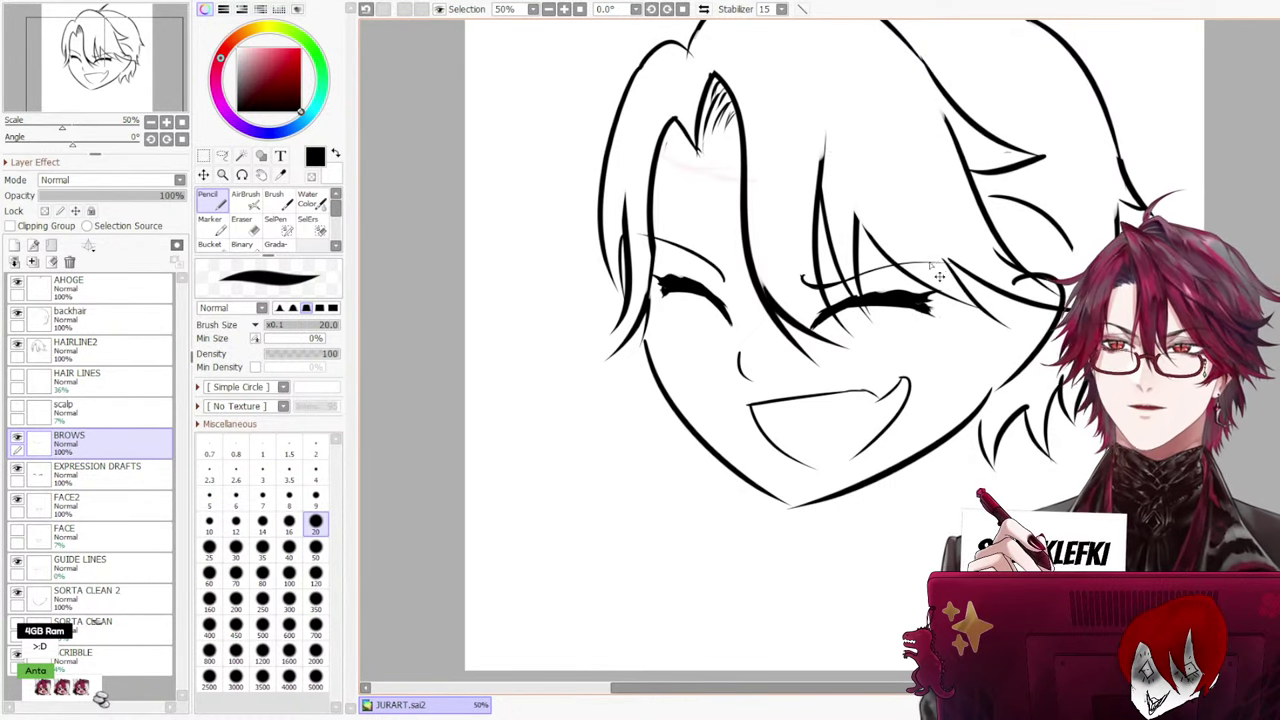
key(ctrl+z)
drag(868, 278, 944, 262)
Undo the eyebrow strokes on the BROWS layer and restore the trimmed mouth corner on the FACE2 layer
scroll(958, 204, down, 6)
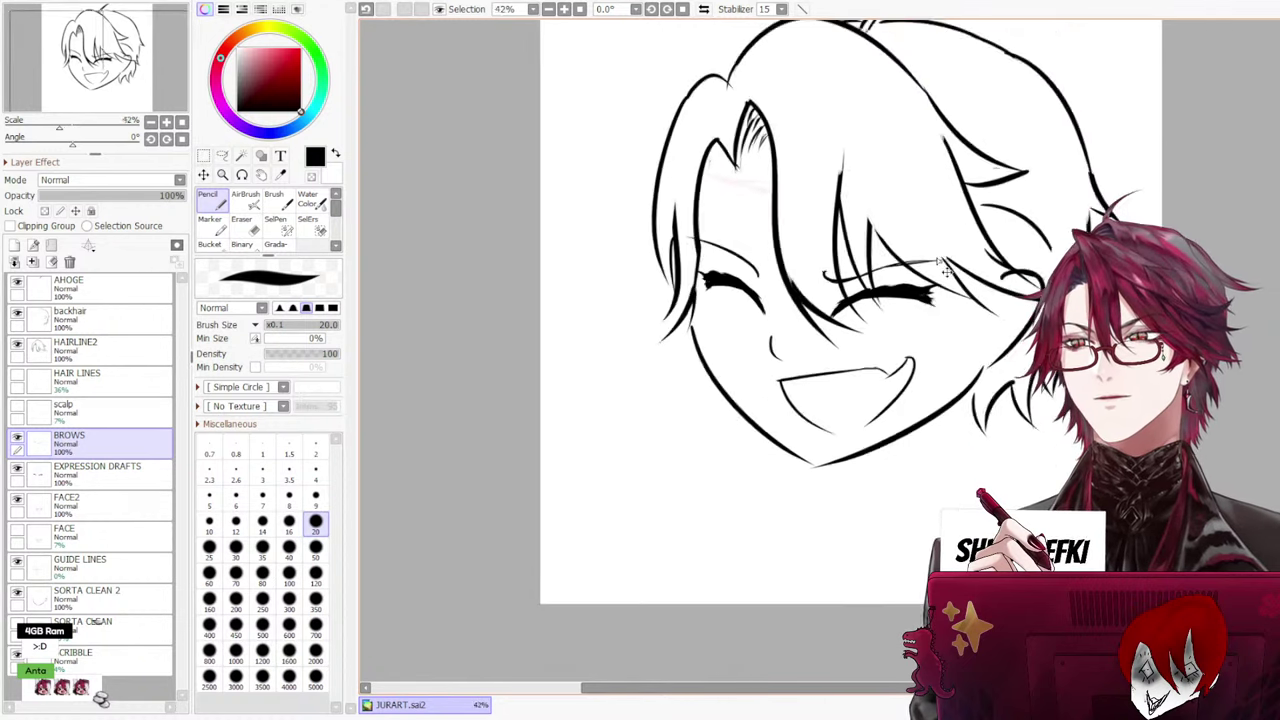
scroll(981, 237, up, 3)
key(ctrl+z)
key(ctrl+z)
key(ctrl+z)
key(ctrl+z)
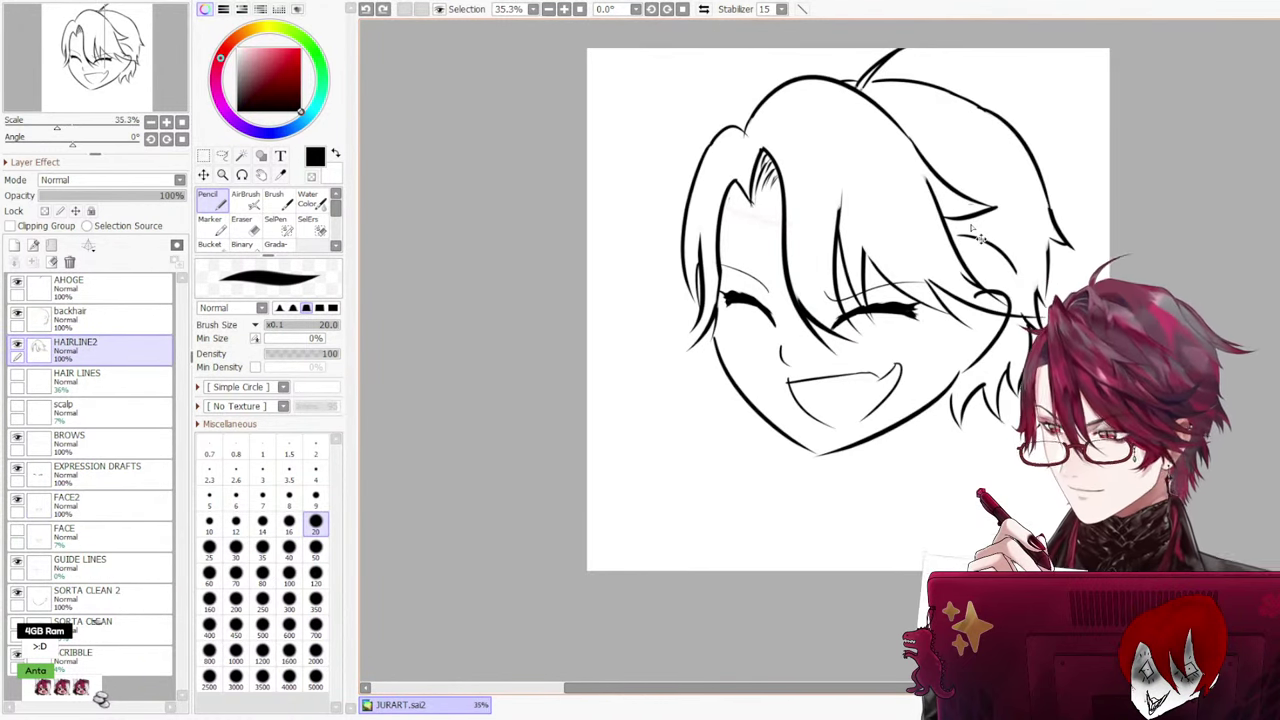
ctrl+shift+click(975, 233)
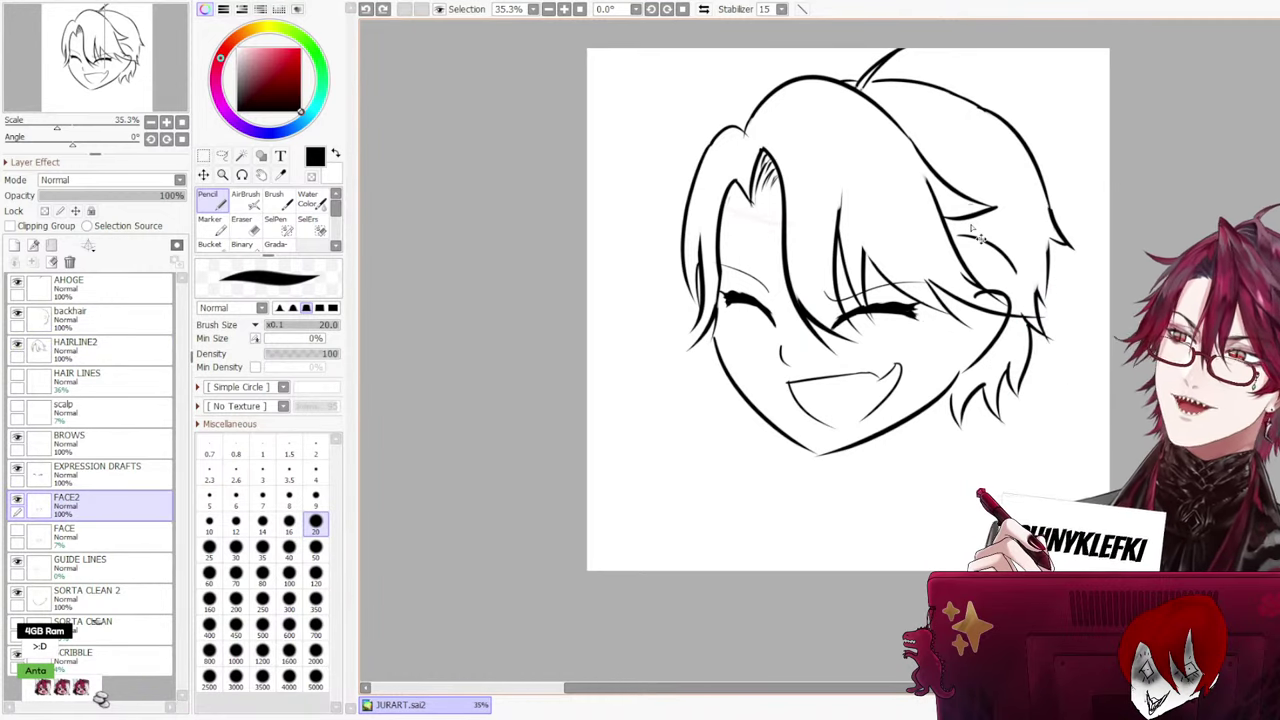
Thicken the right eyebrow on the FACE2 layer with the size 35 Pencil and check it in the mirrored canvas view
scroll(981, 237, up, 3)
scroll(952, 226, down, 3)
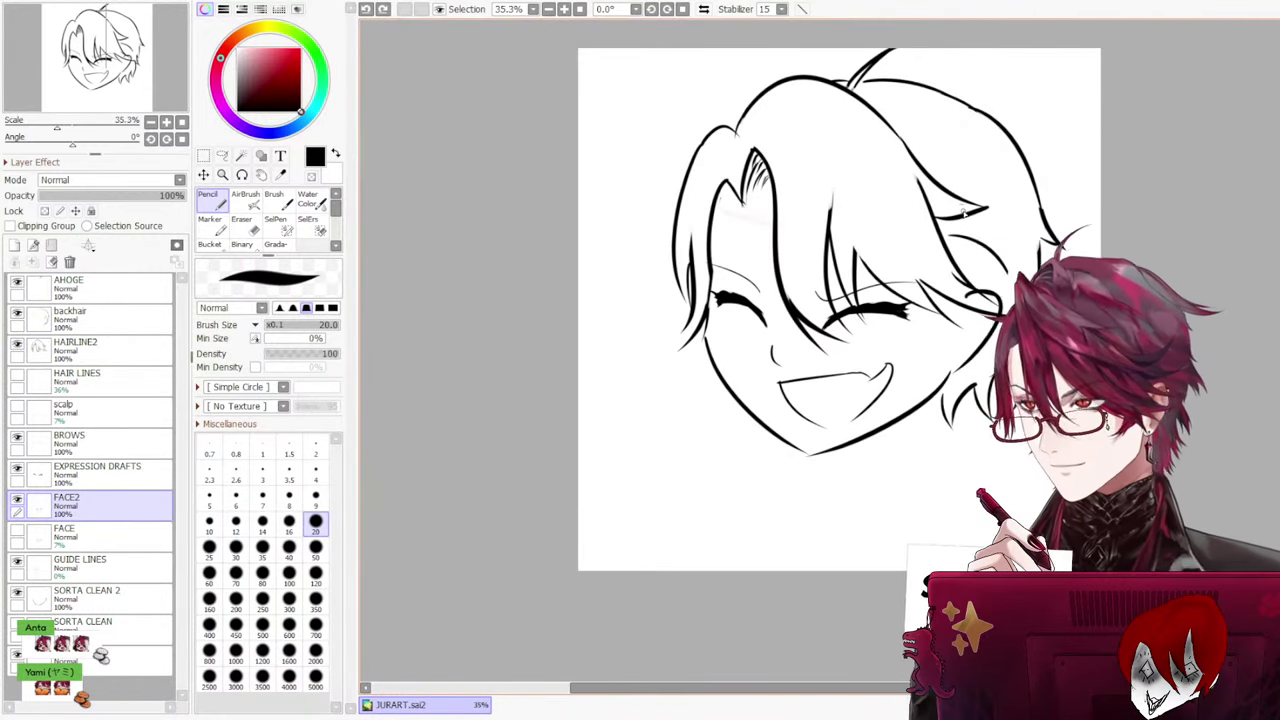
scroll(758, 100, up, 2)
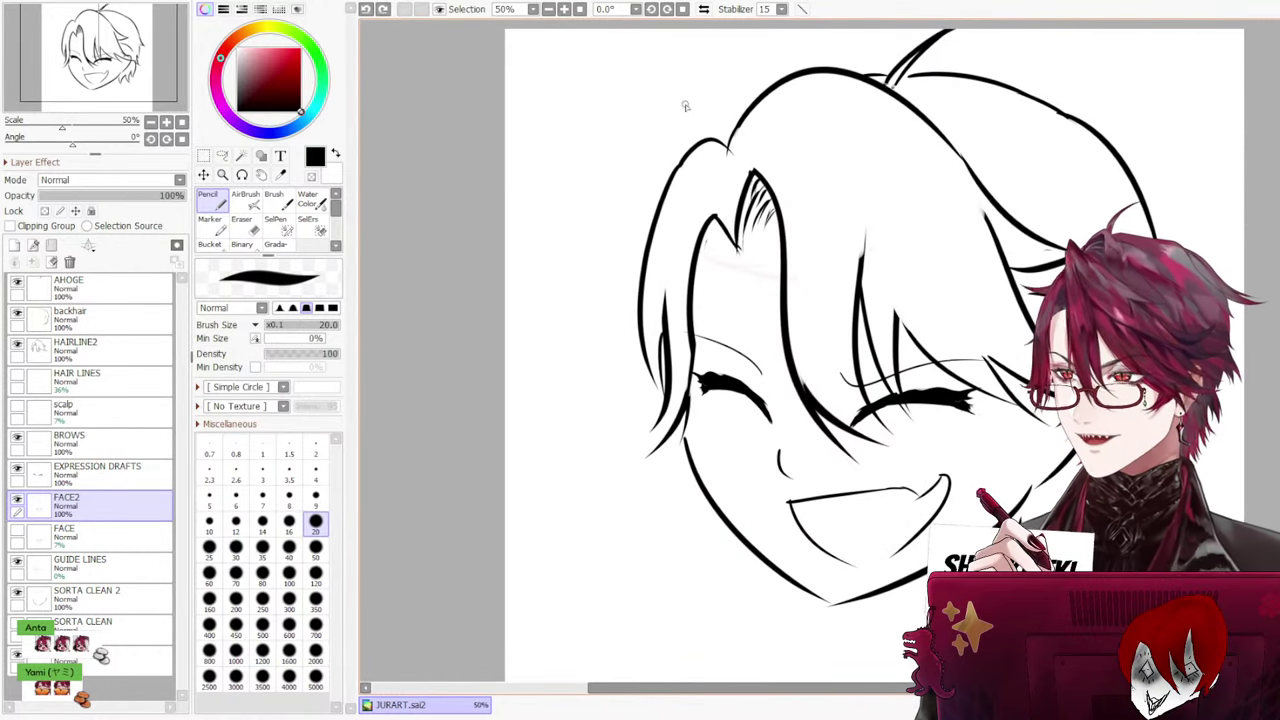
click(250, 225)
click(210, 200)
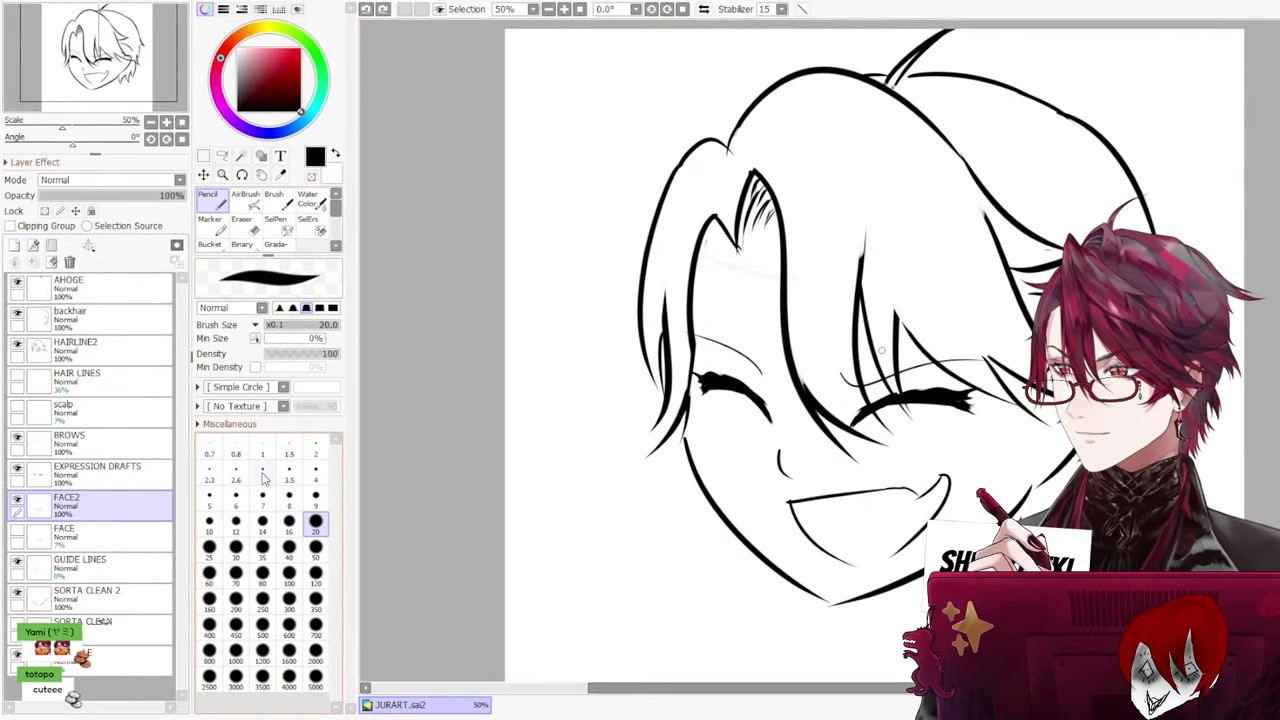
click(315, 522)
click(289, 522)
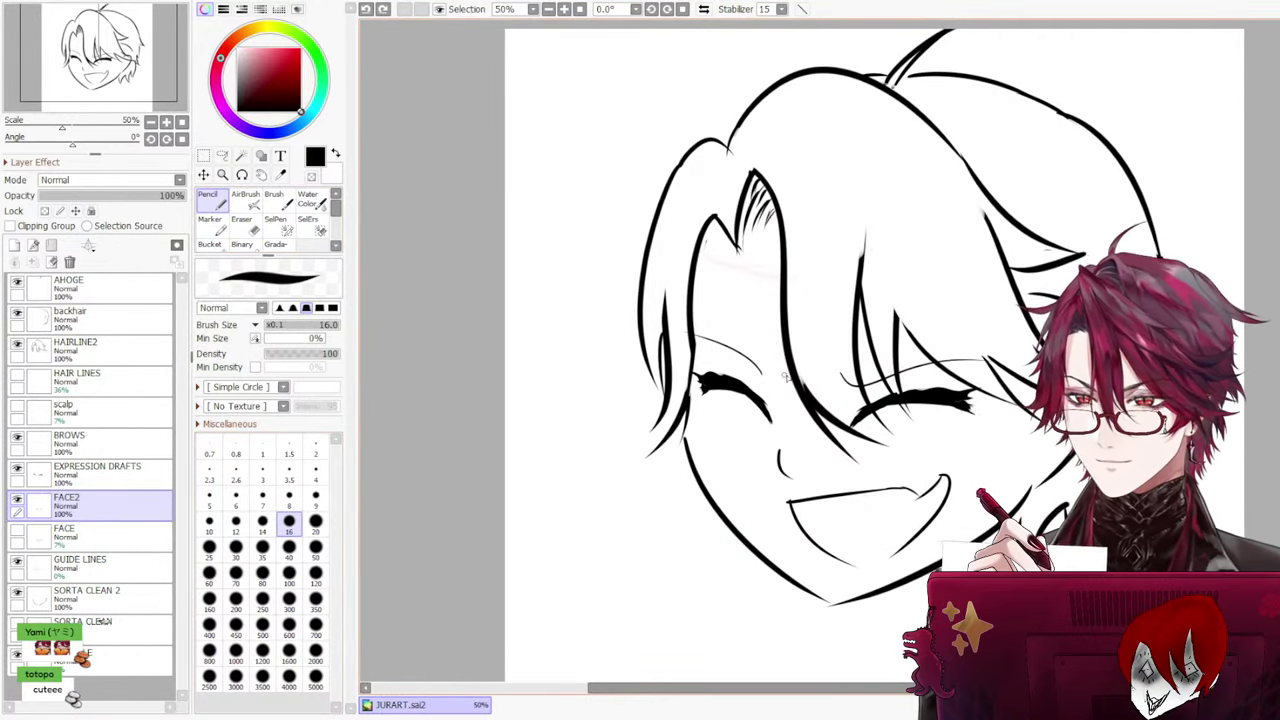
click(262, 547)
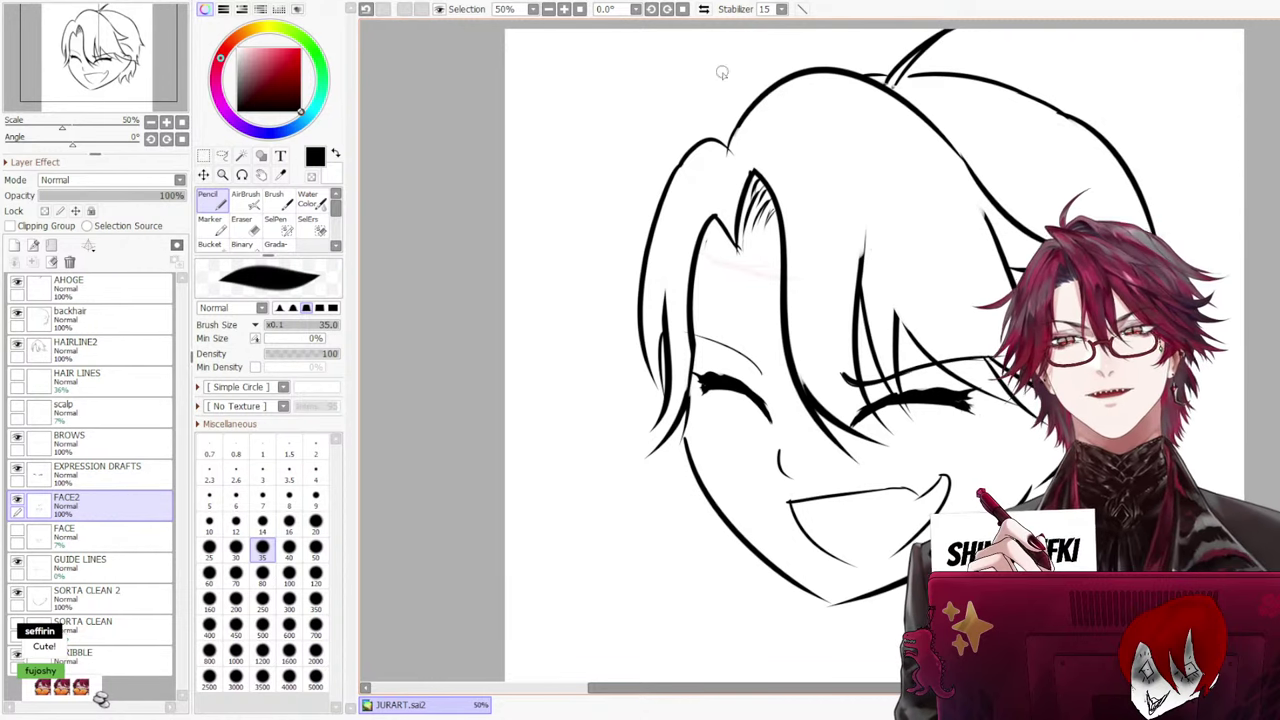
click(703, 9)
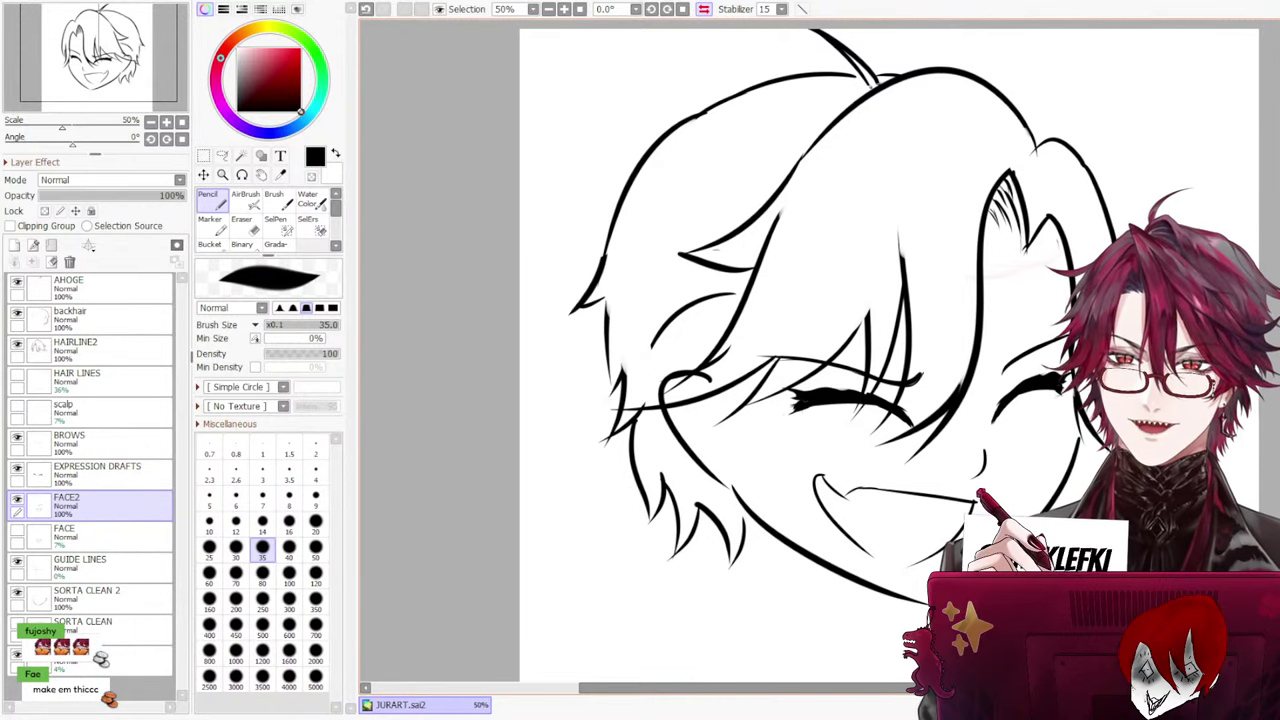
scroll(839, 311, down, 2)
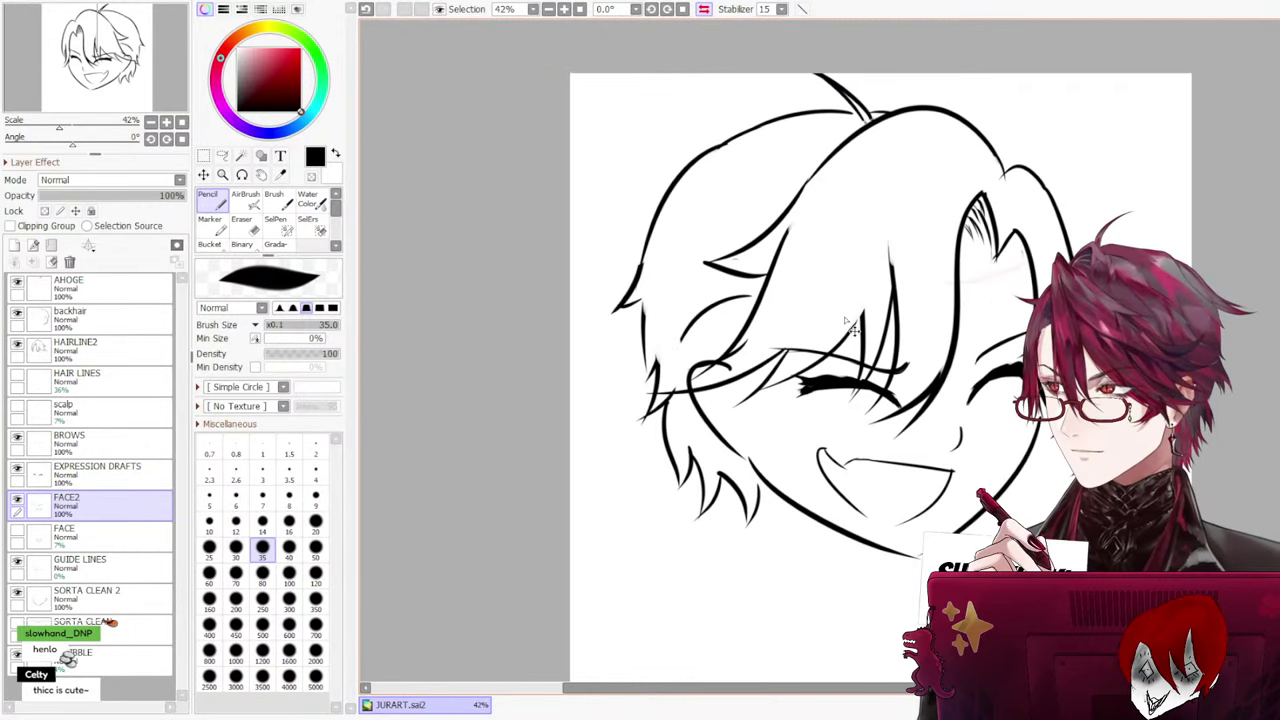
scroll(853, 327, up, 2)
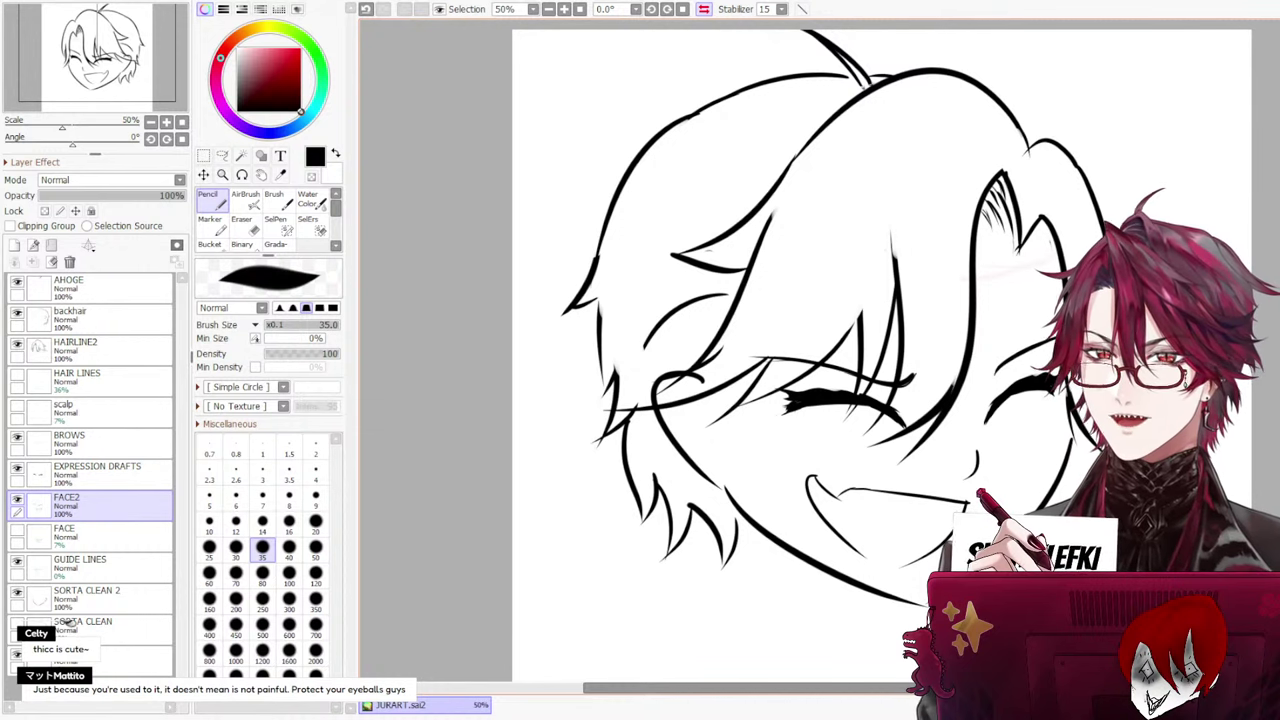
Identify the SORTA CLEAN 2 layer by toggling its visibility, select it with the size 7 Eraser, and unmirror the canvas view
click(106, 443)
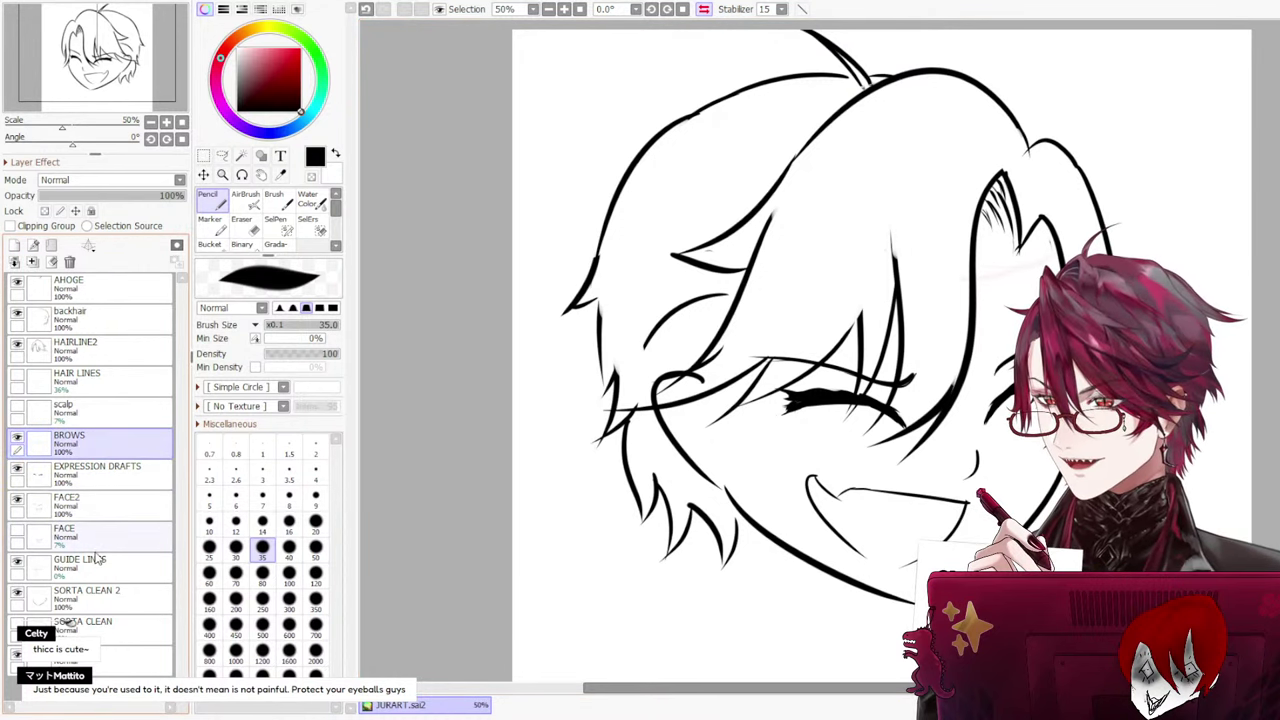
click(96, 549)
click(115, 568)
click(80, 597)
click(17, 596)
click(17, 598)
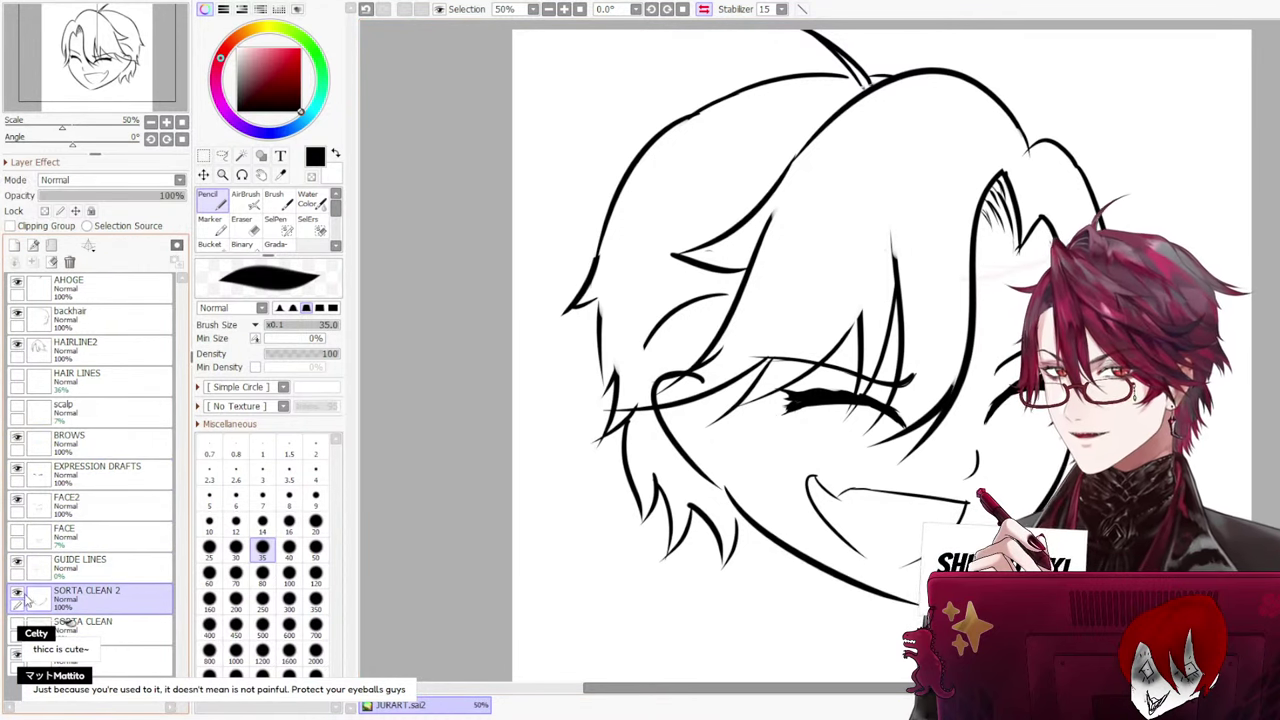
click(245, 230)
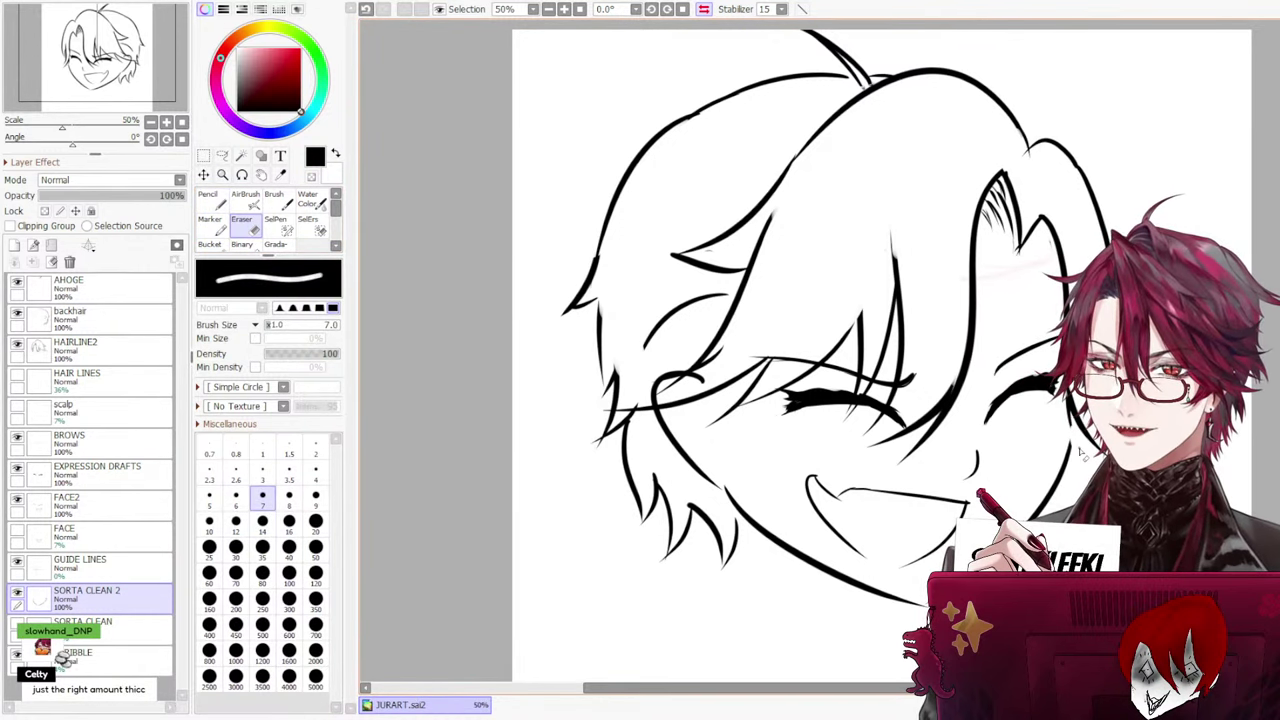
click(211, 200)
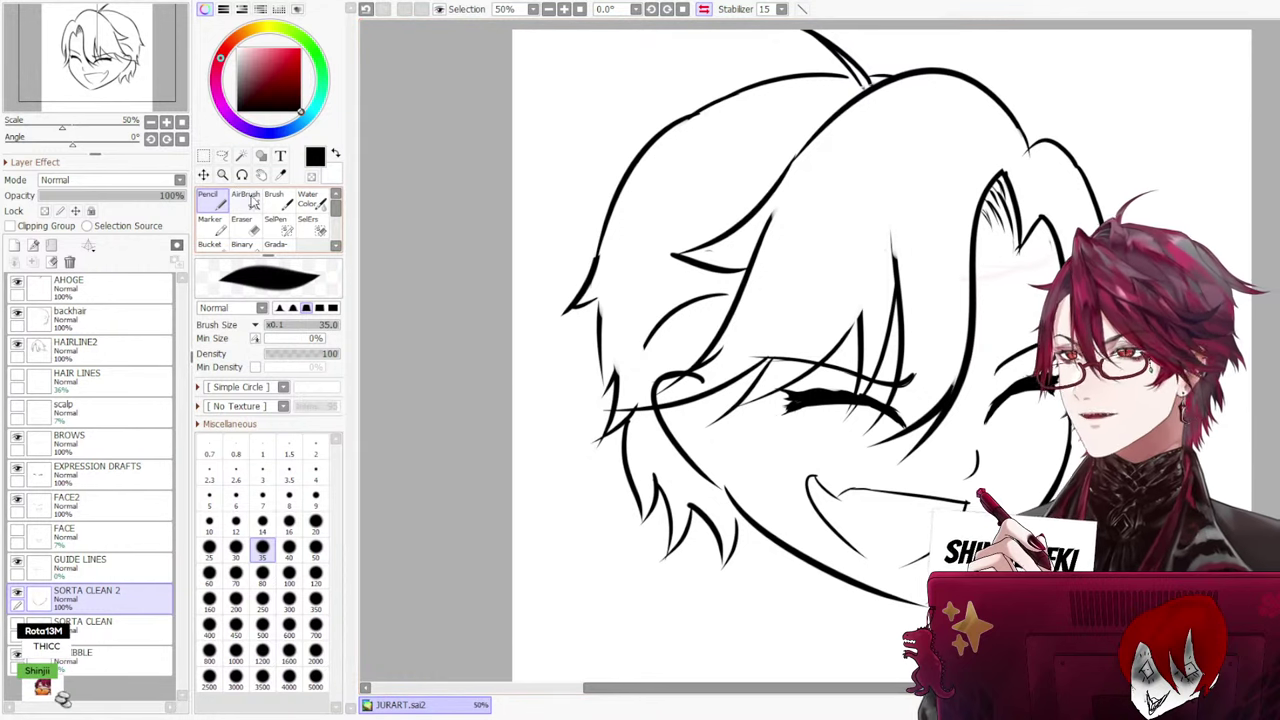
key(e)
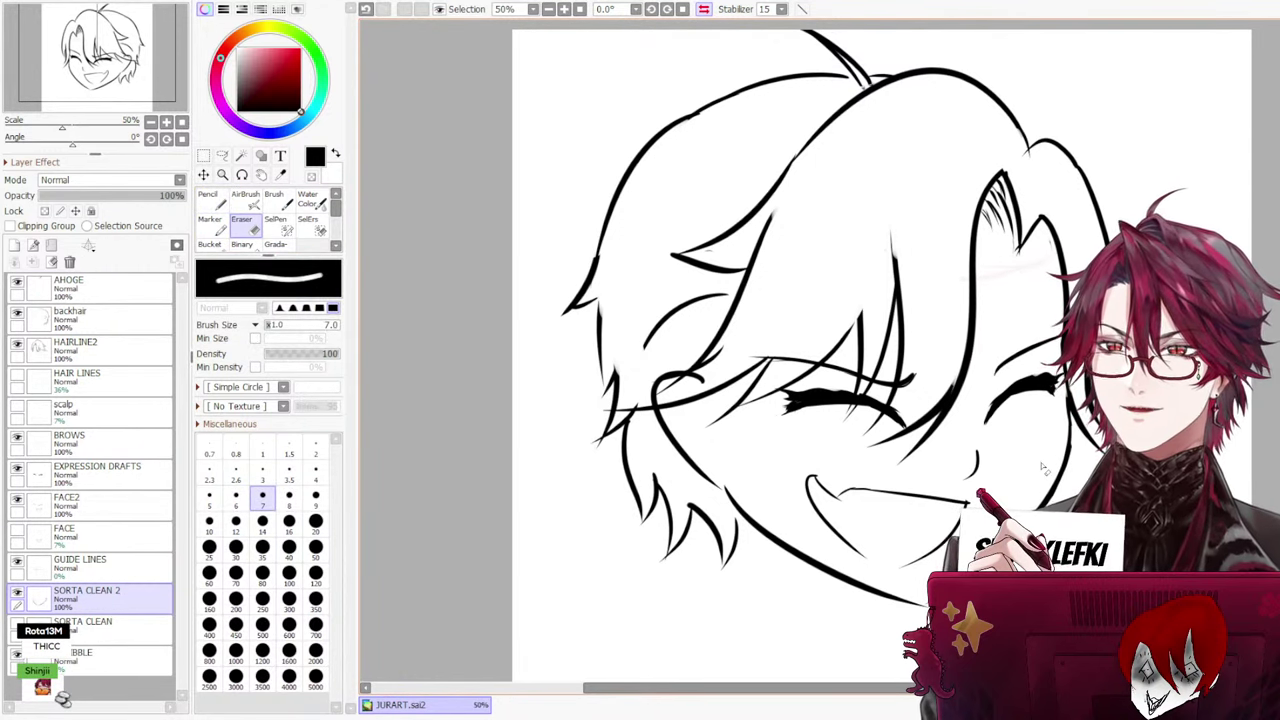
scroll(783, 340, down, 2)
scroll(783, 340, up, 1)
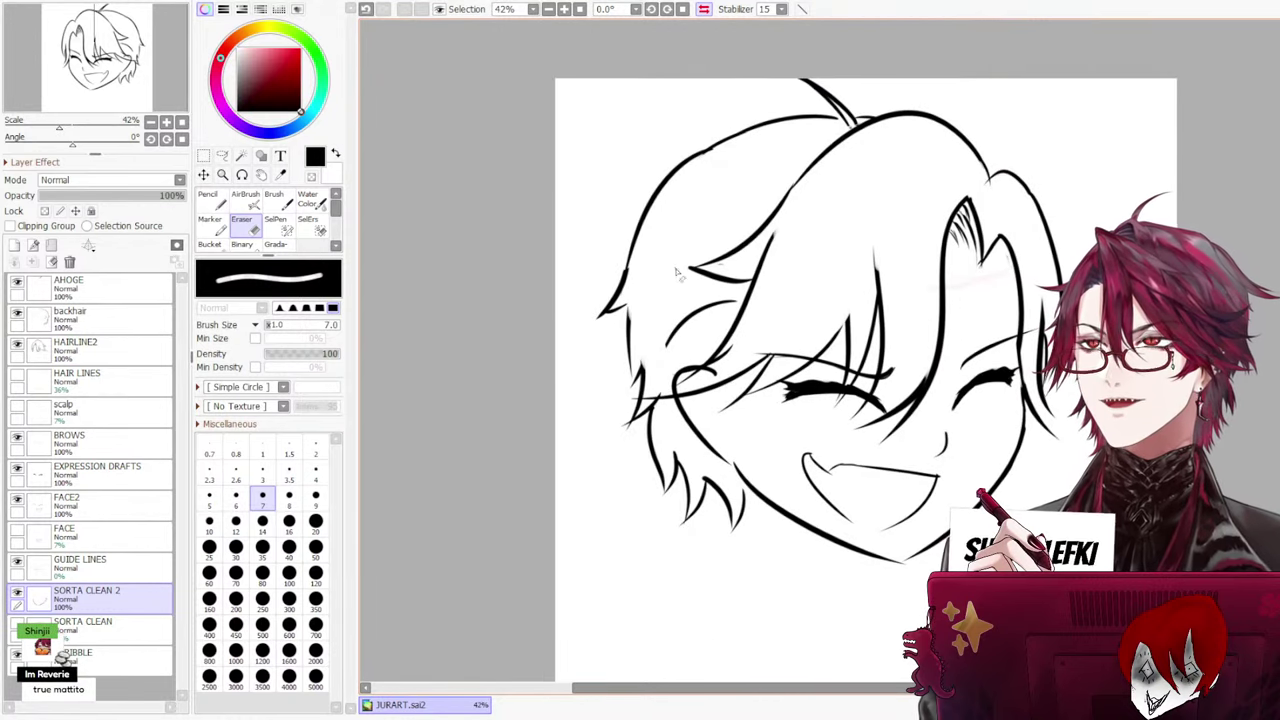
click(705, 8)
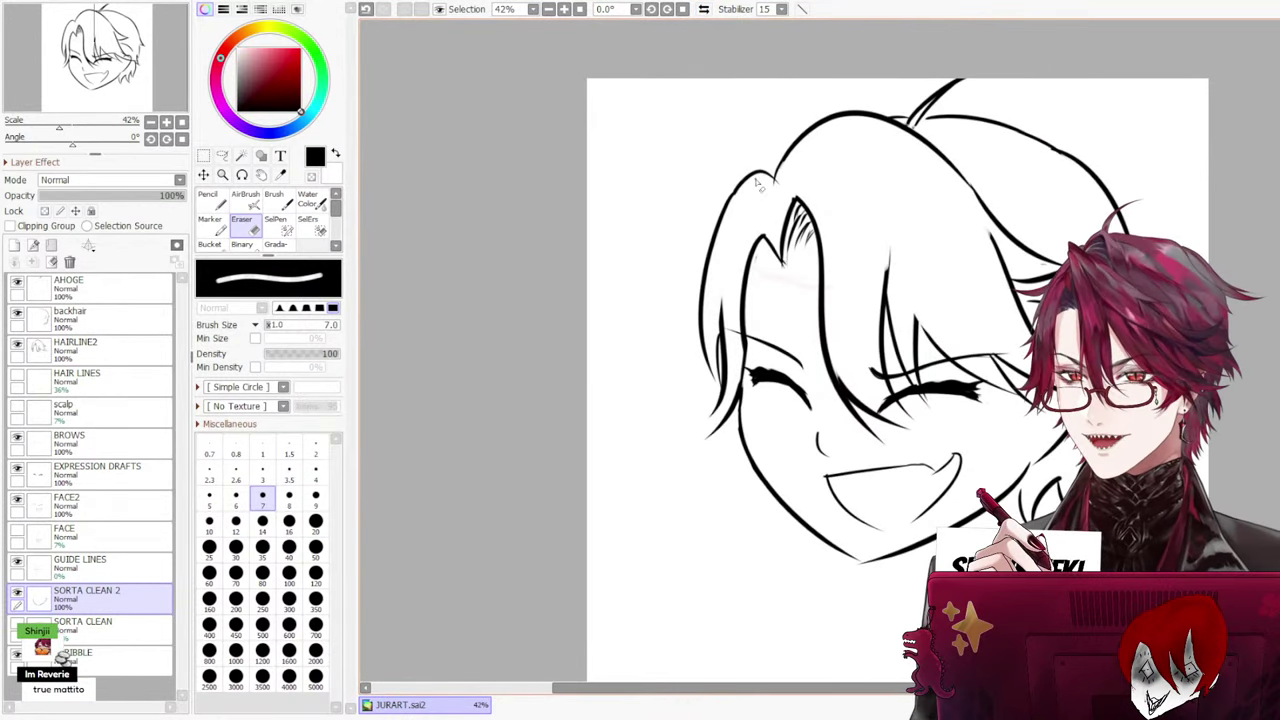
Add a new layer named EARS directly above the SORTA CLEAN 2 layer
click(248, 245)
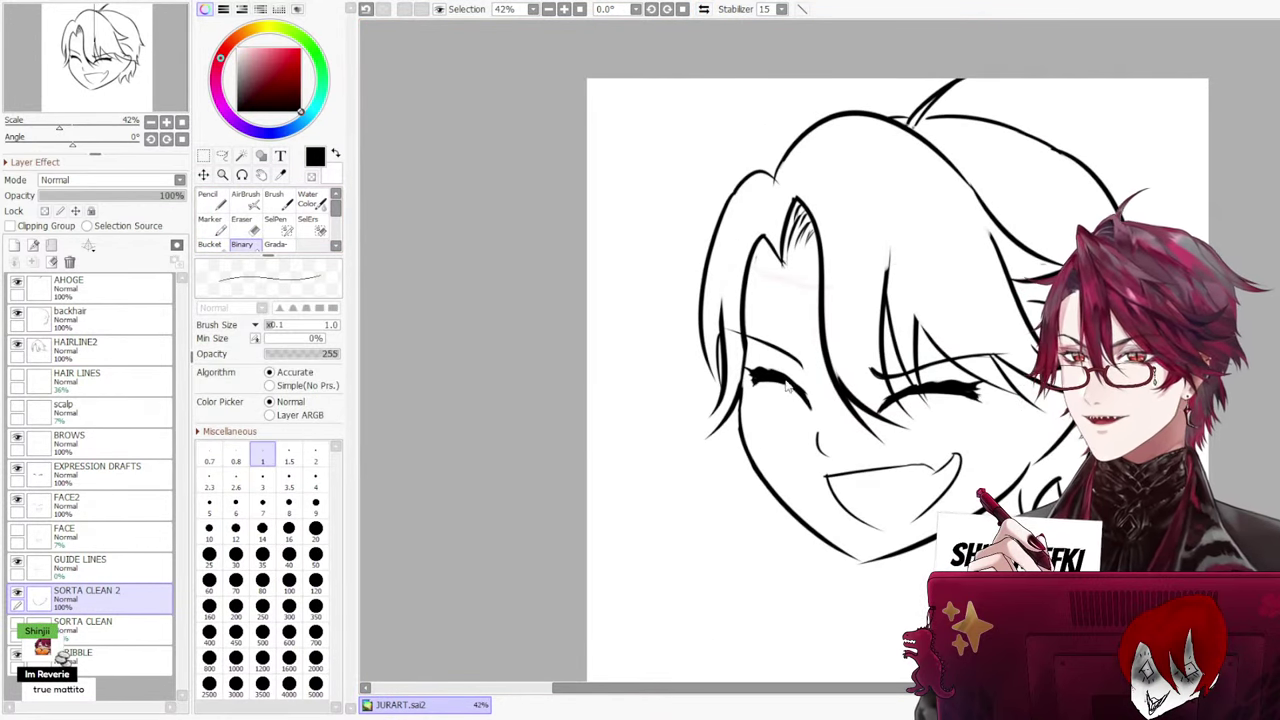
click(92, 566)
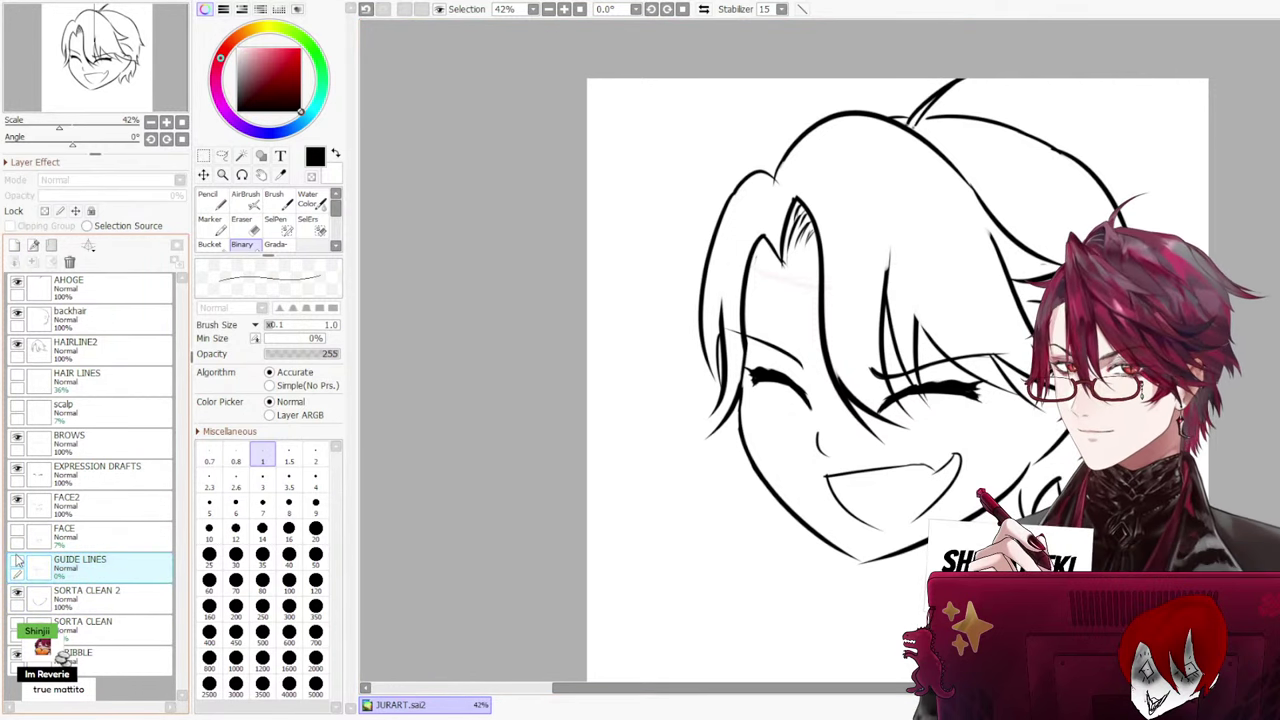
click(88, 541)
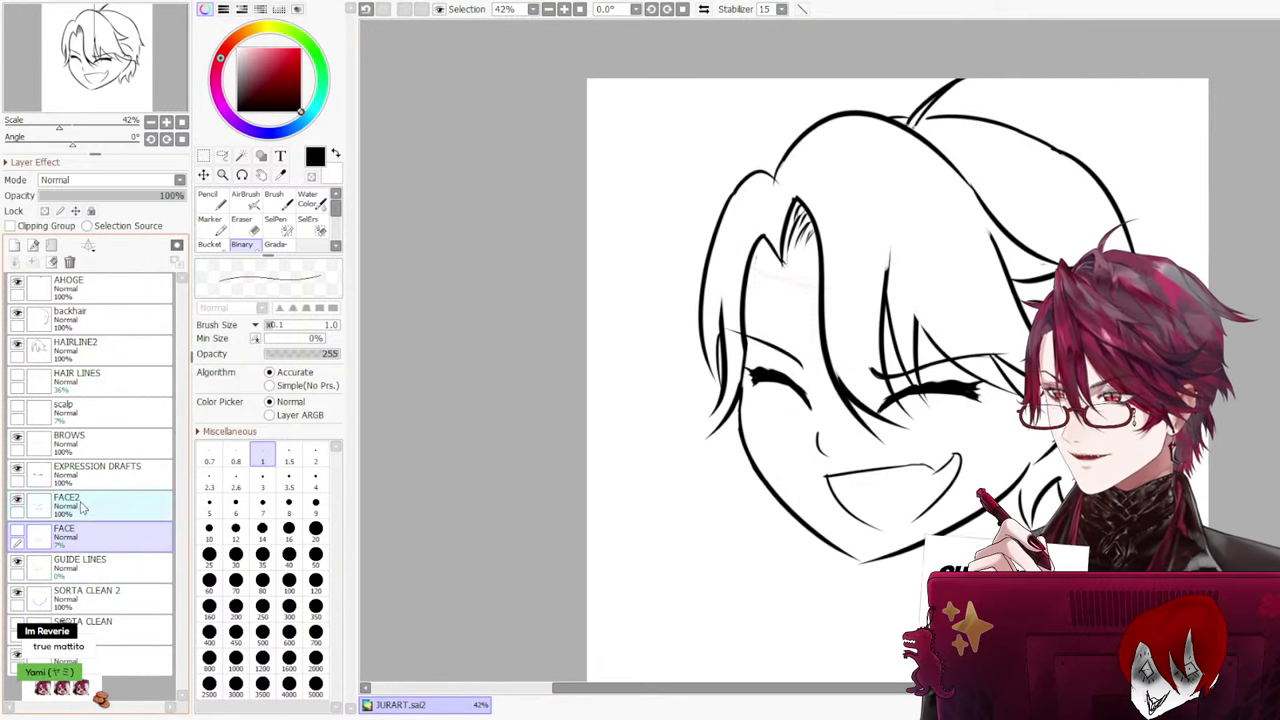
click(84, 506)
click(104, 601)
click(18, 594)
click(18, 598)
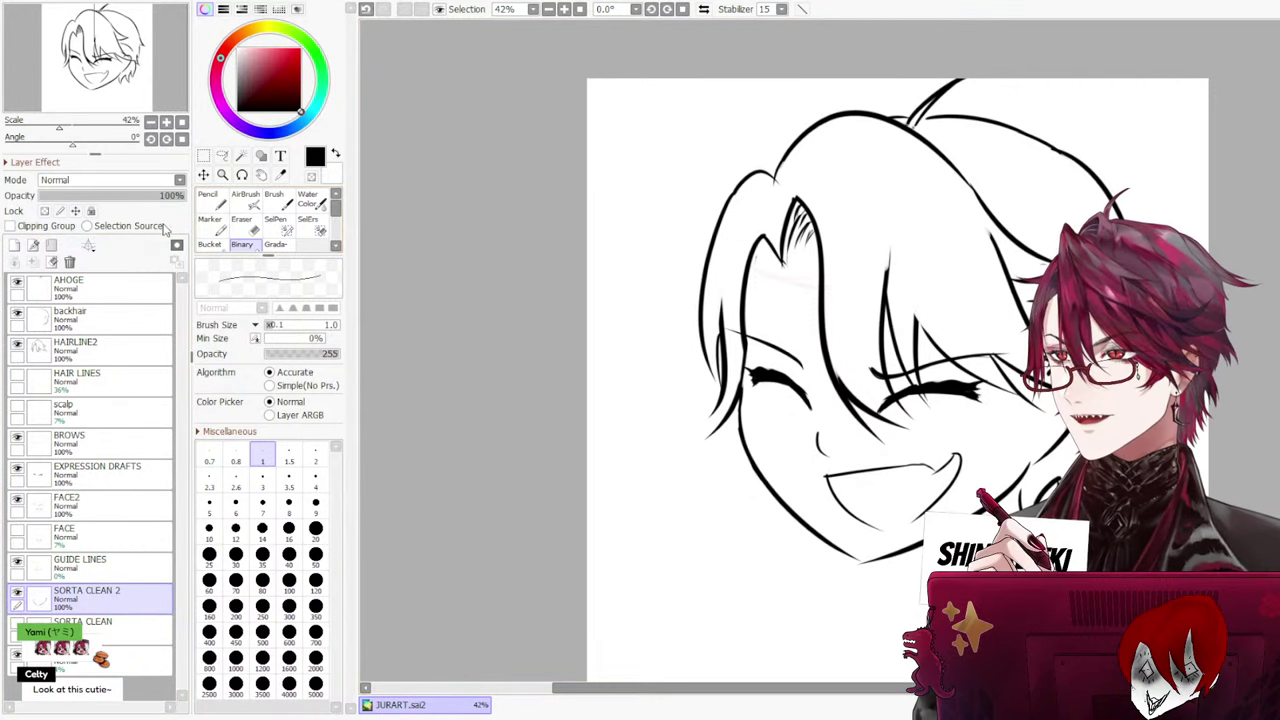
click(33, 245)
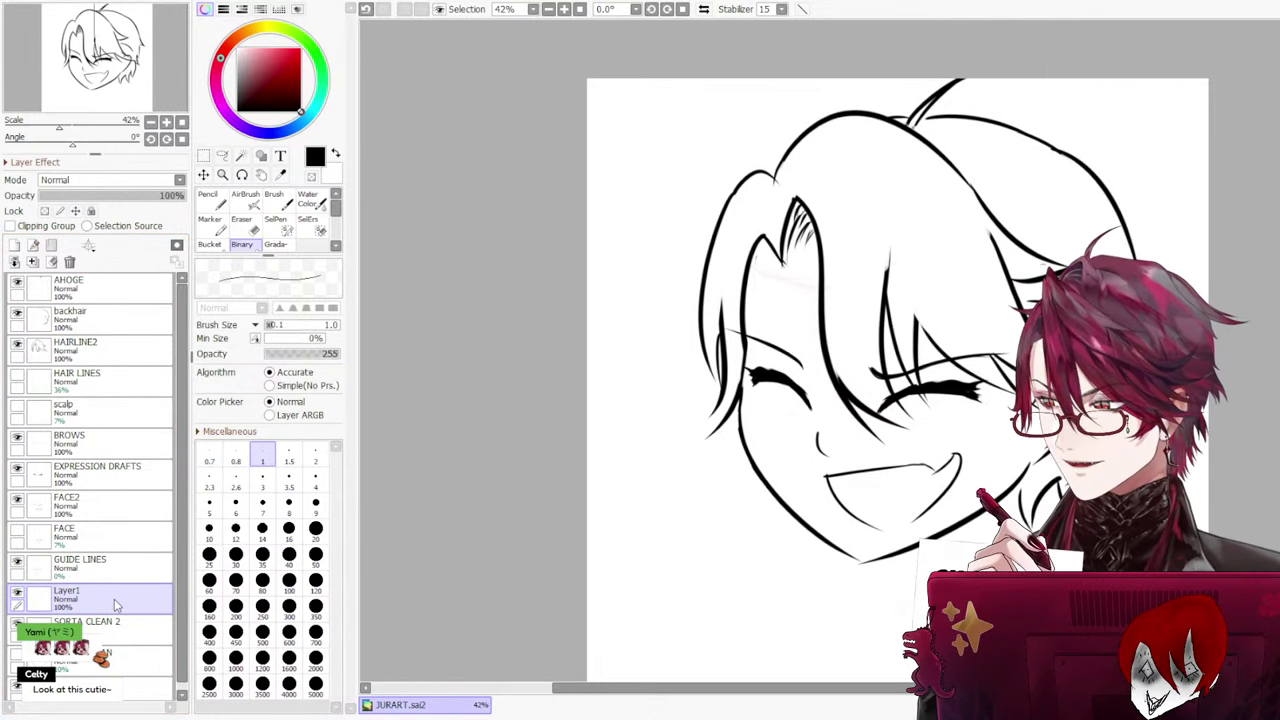
text(EARS)
key(Return)
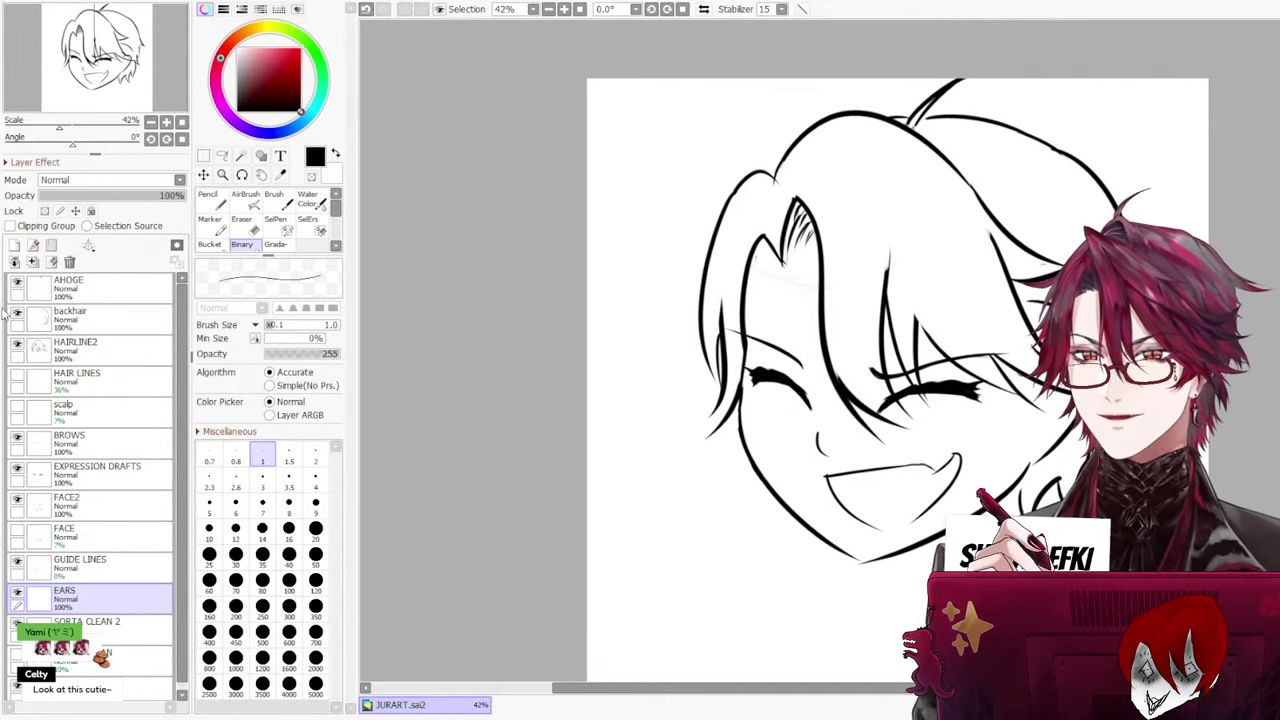
Draw a thicker line along the right side of the jaw on the SORTA CLEAN 2 layer with the size 35 Pencil
scroll(911, 438, up, 2)
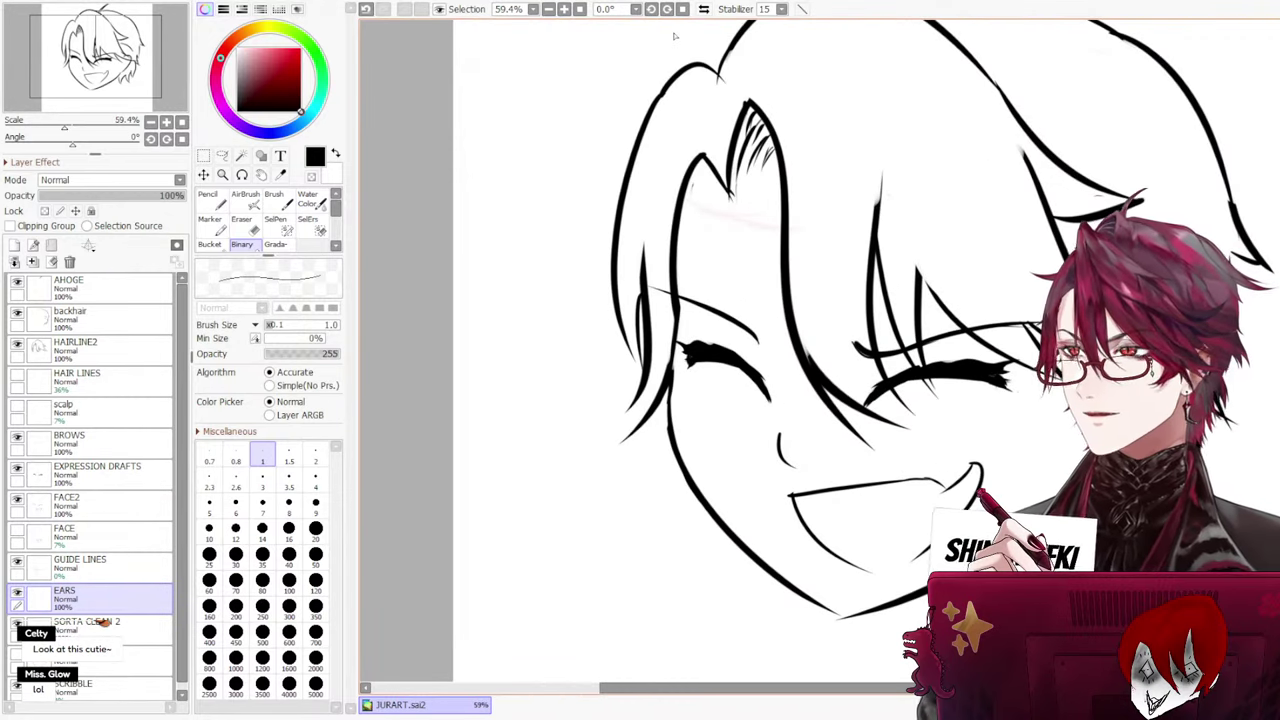
click(210, 200)
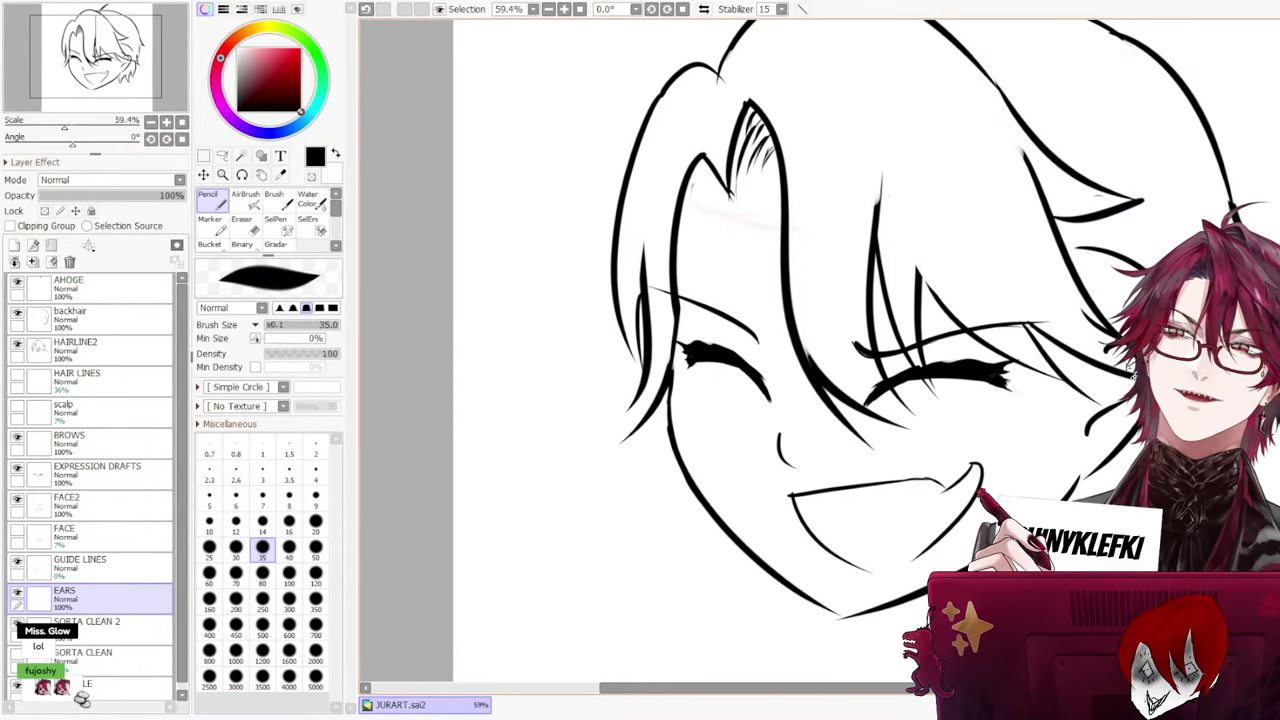
scroll(1118, 355, down, 4)
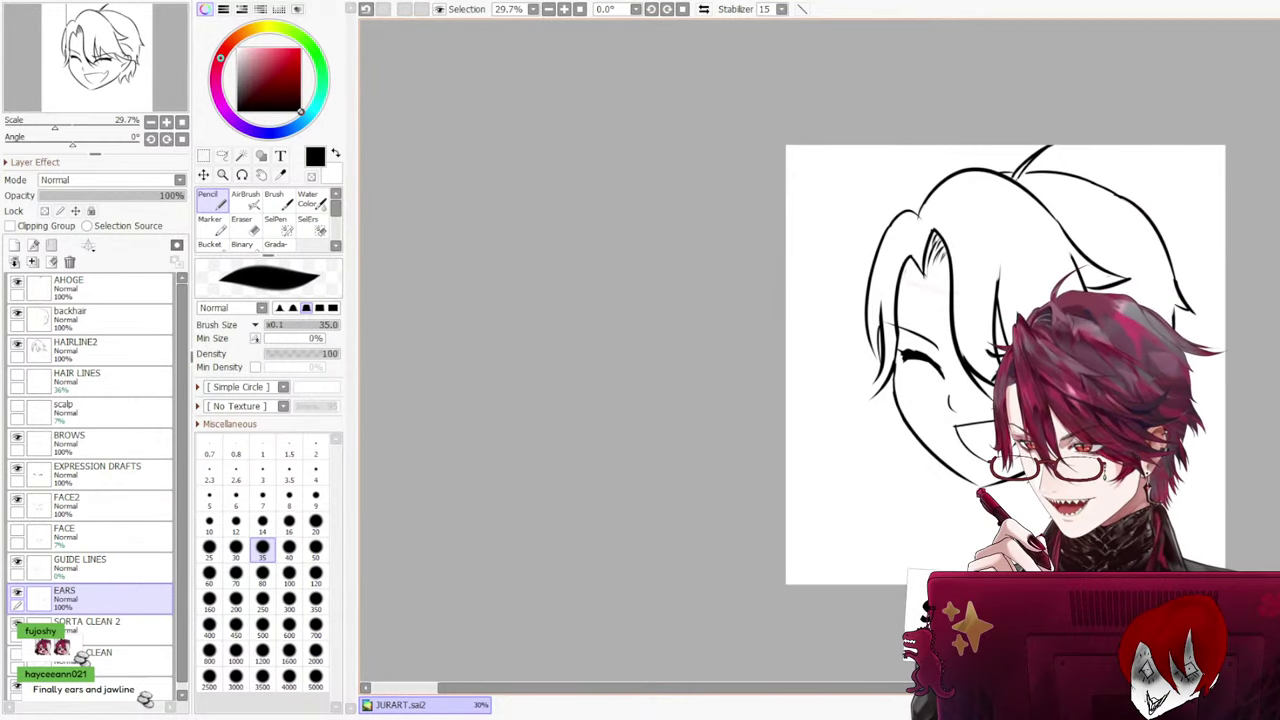
key(plus)
key(plus)
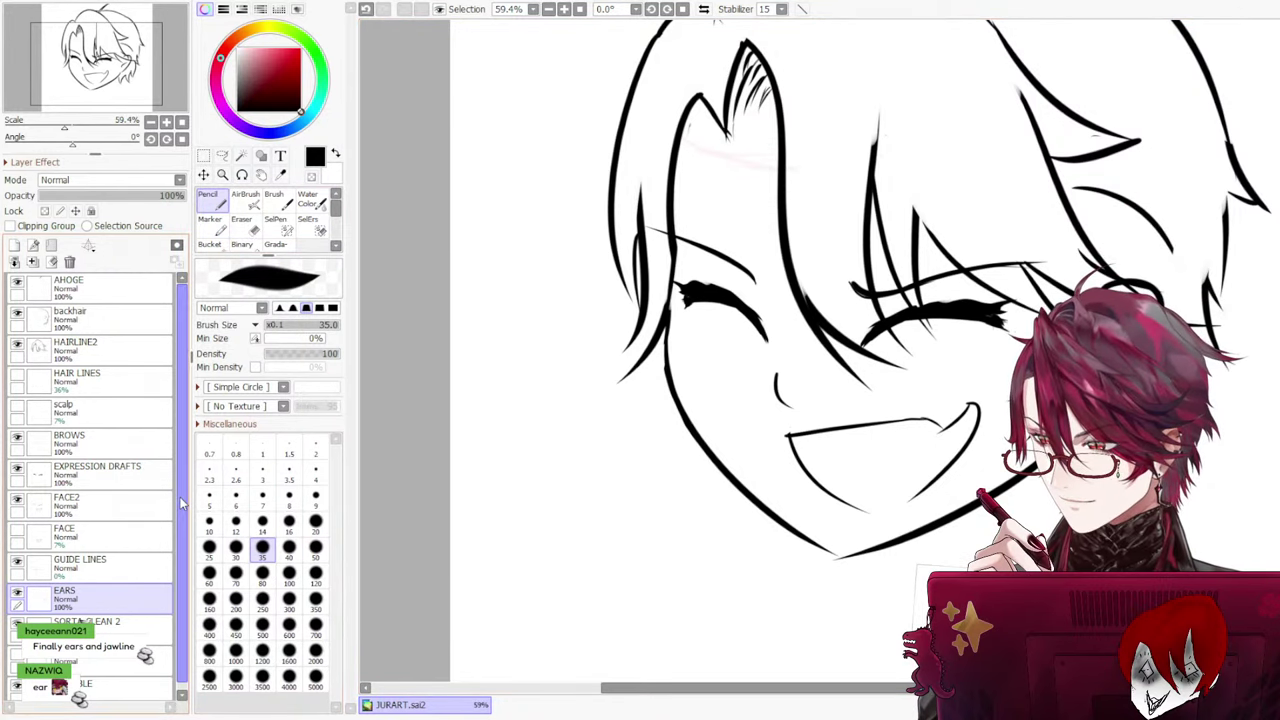
click(128, 623)
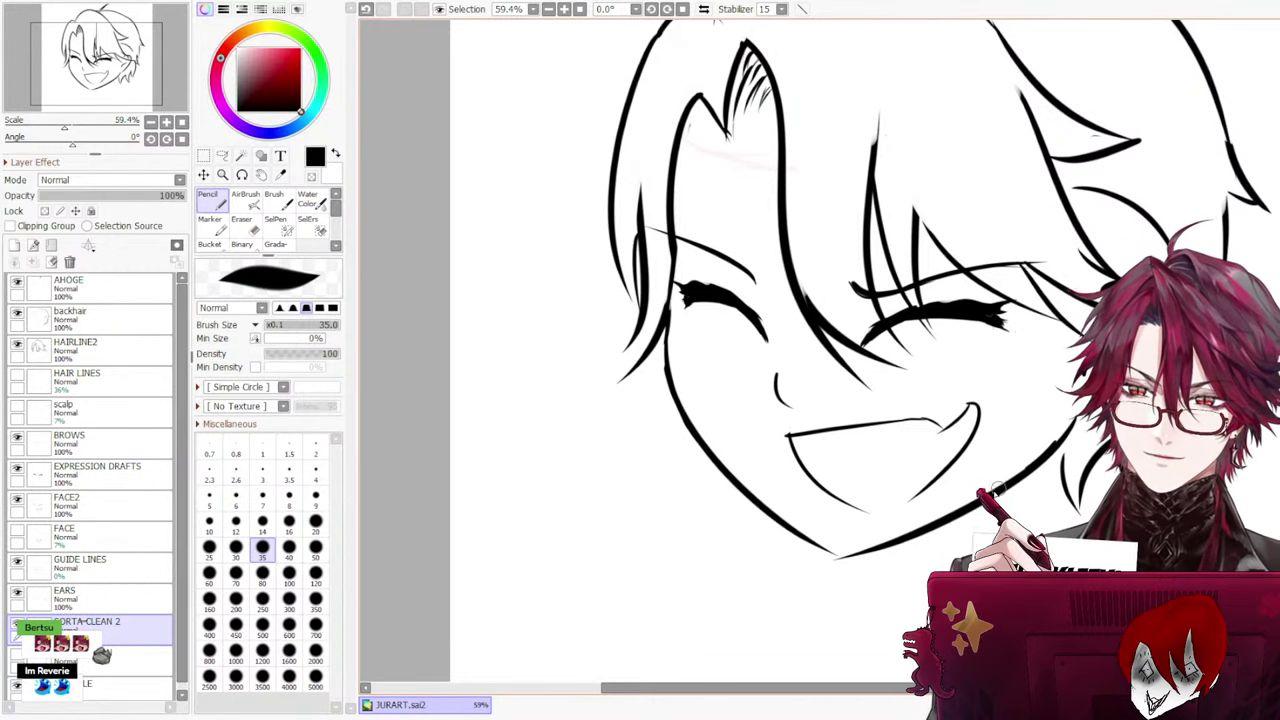
drag(990, 503, 1066, 436)
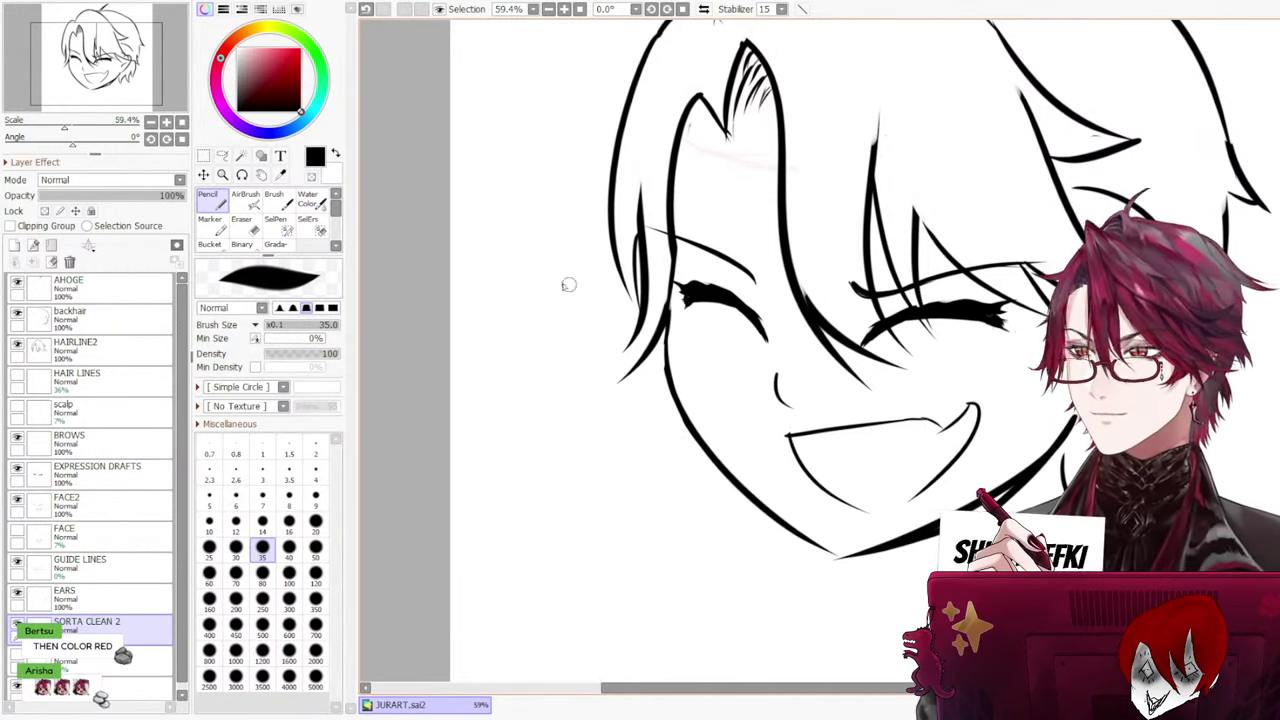
Erase the doubled right jawline with the size 14 Eraser and redraw its lower part with the size 35 Pencil
click(243, 225)
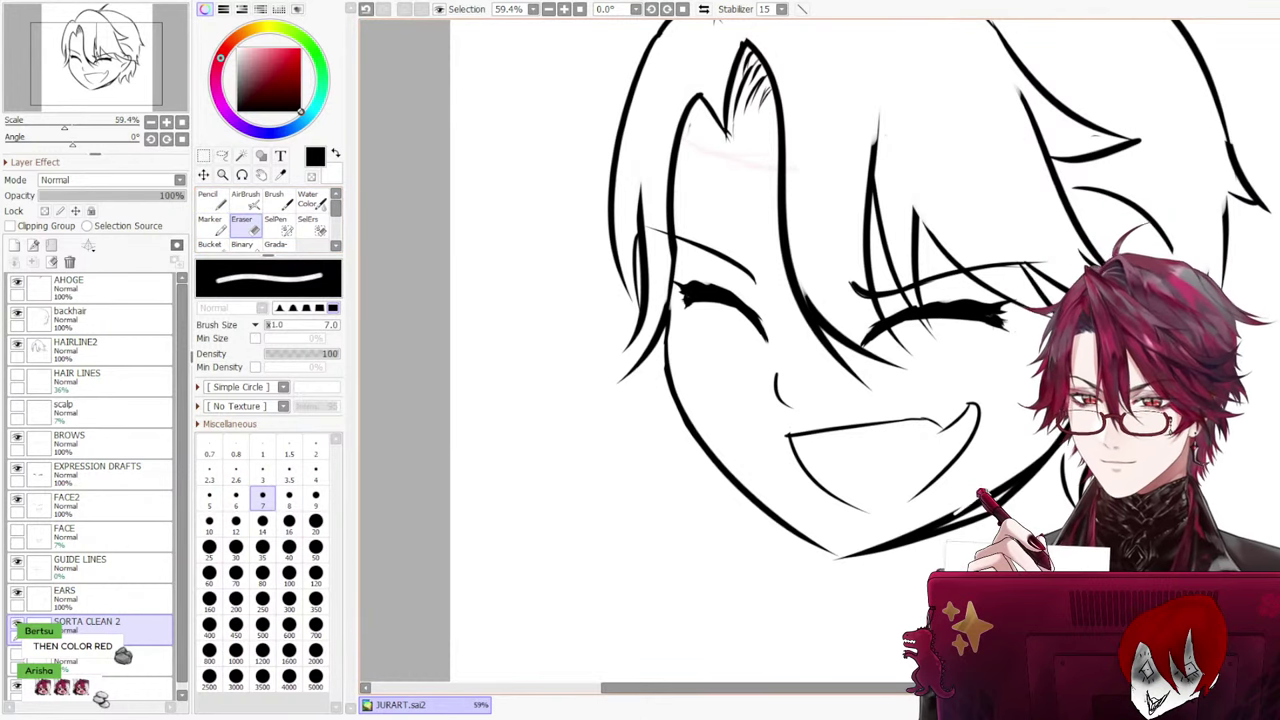
click(262, 525)
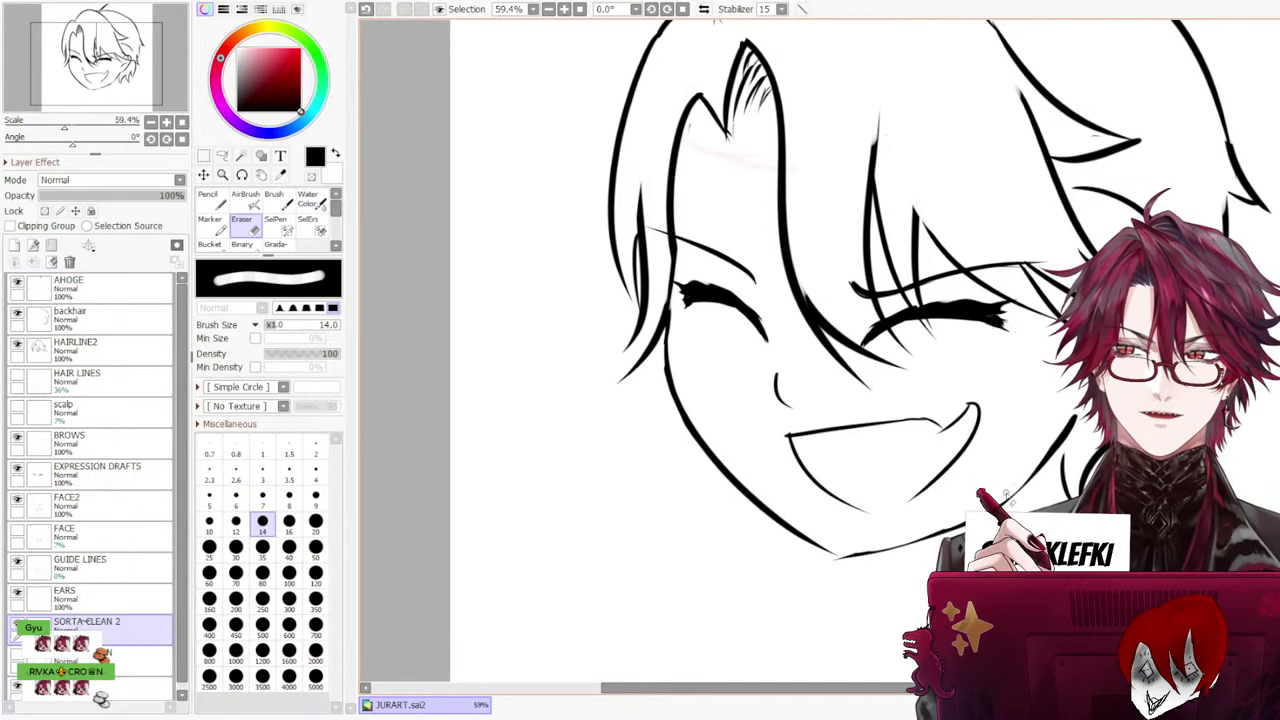
scroll(914, 406, down, 4)
scroll(968, 344, up, 2)
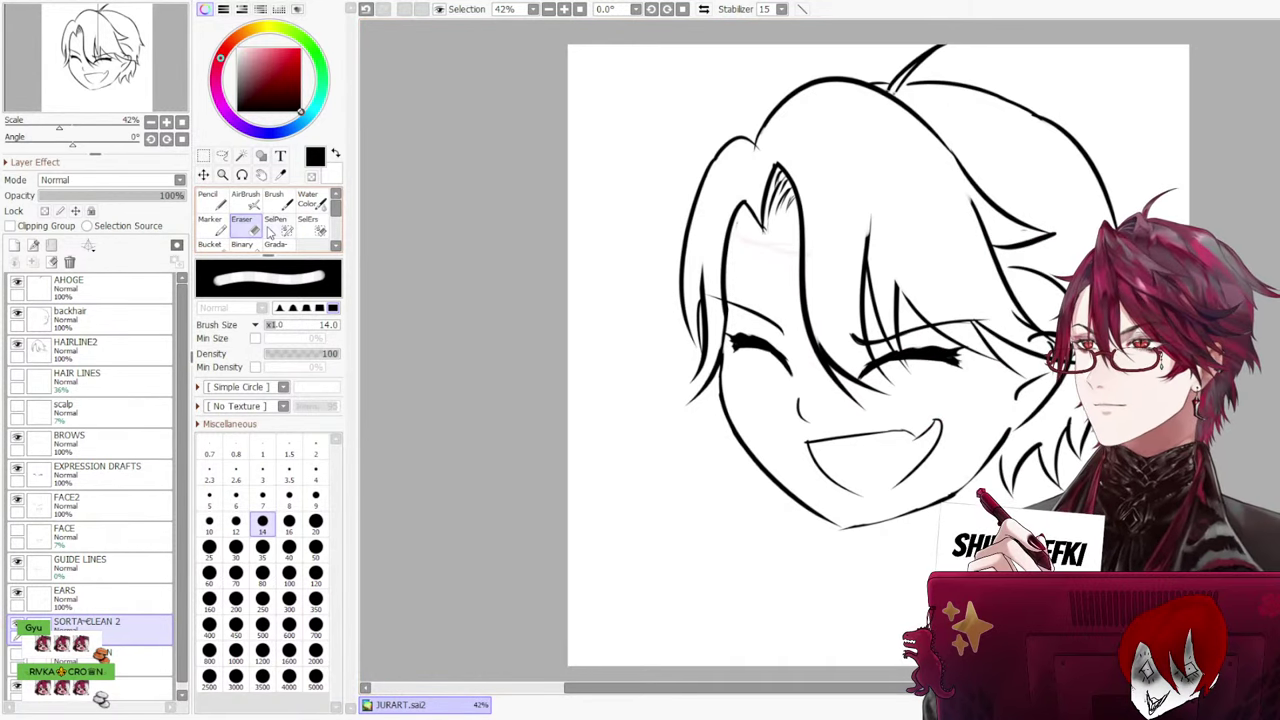
click(210, 200)
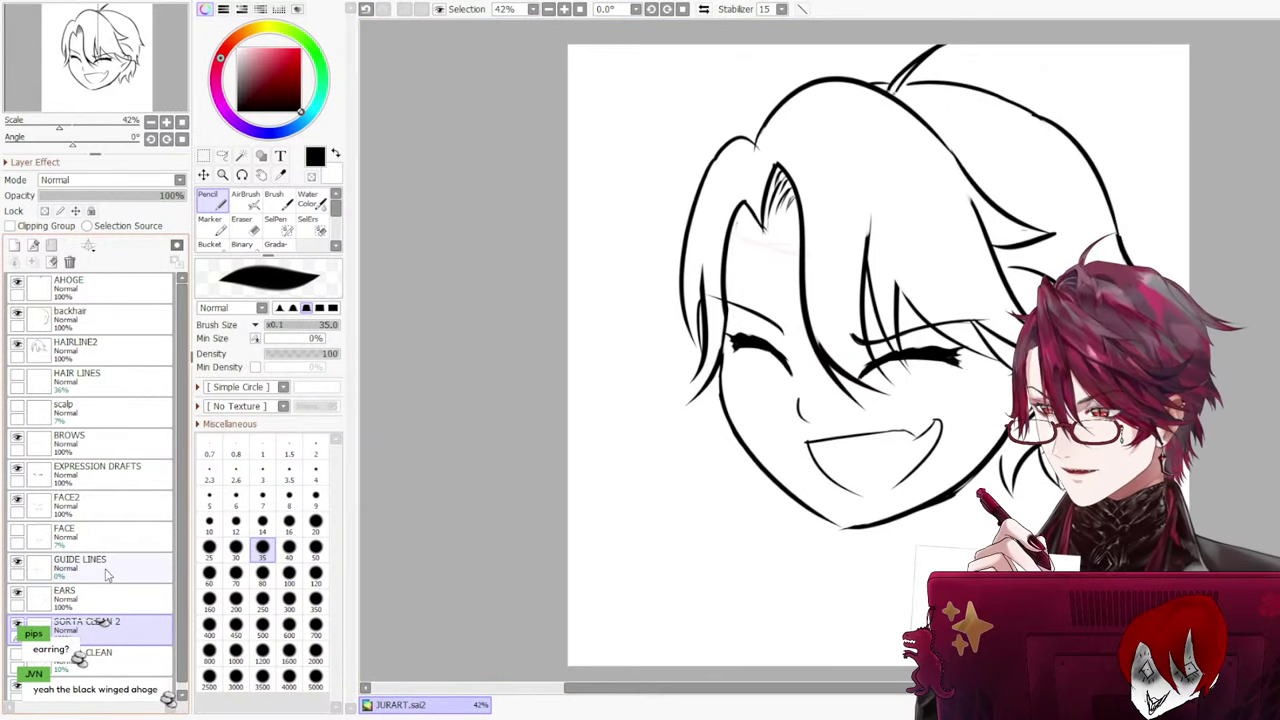
Thin the thick lower part of the right jawline on the SORTA CLEAN 2 layer with the Eraser, enlarging it to size 35
click(100, 505)
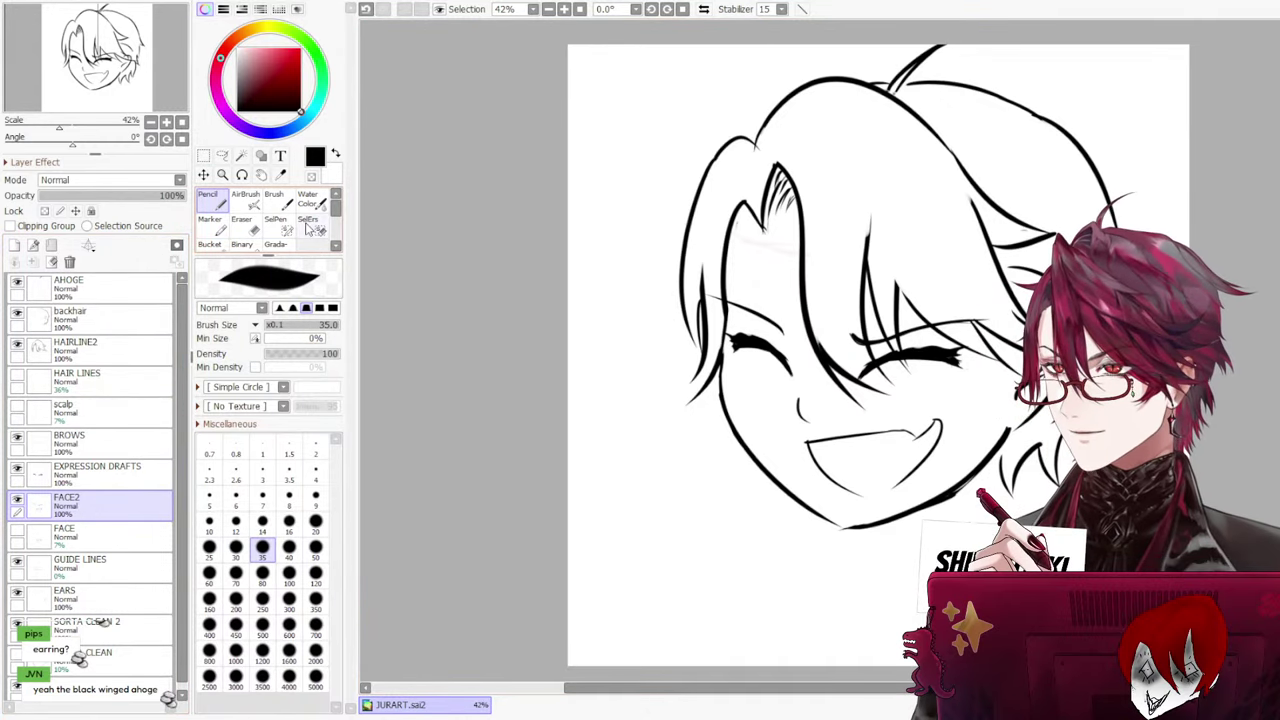
key(e)
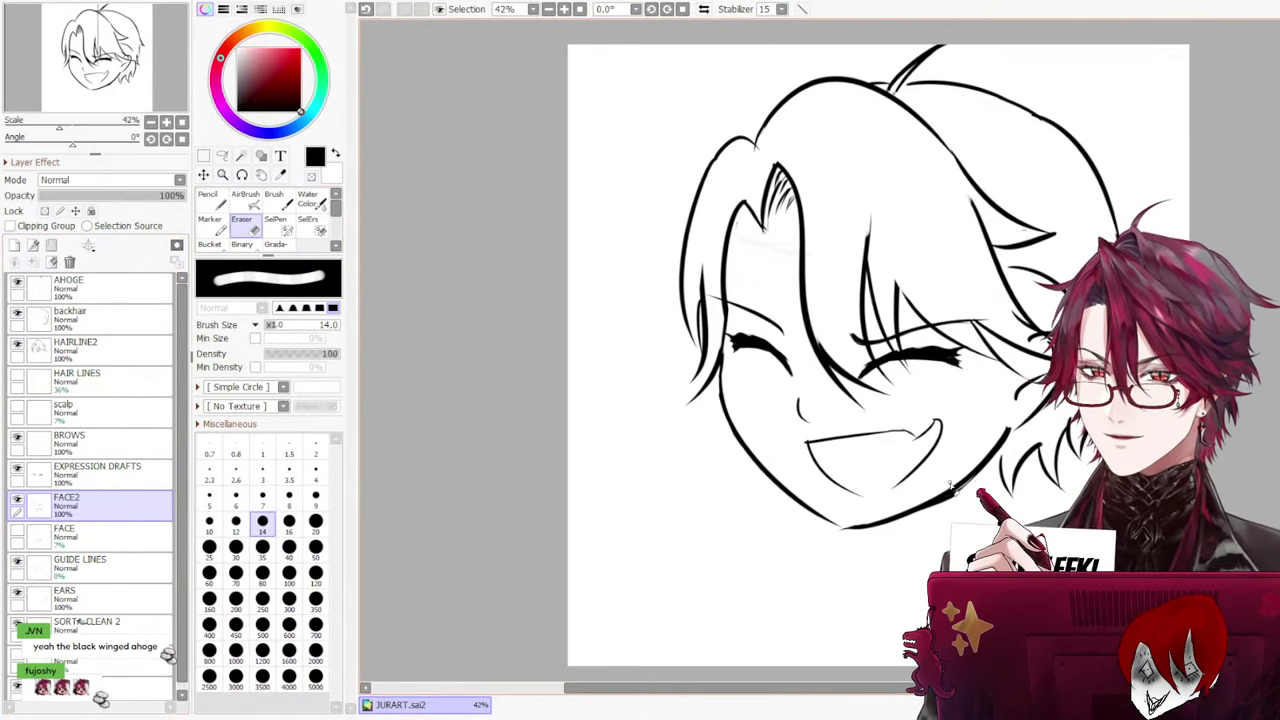
click(90, 624)
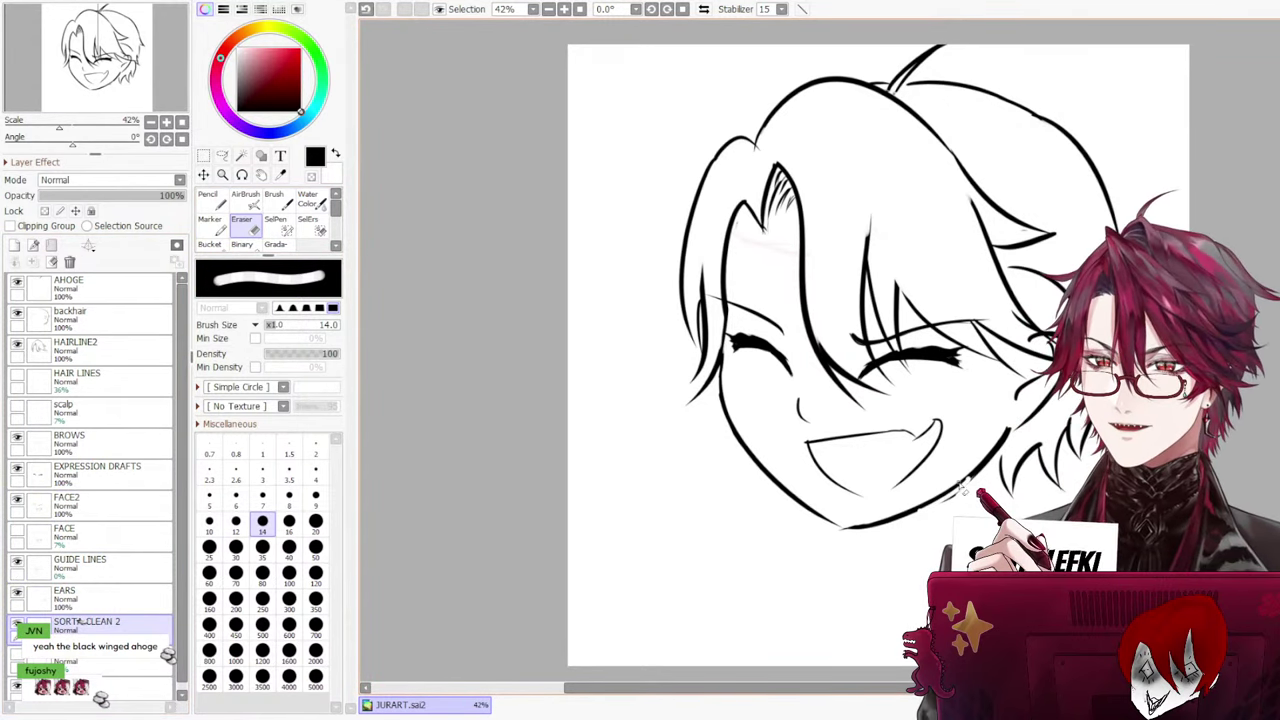
key(ctrl+z)
click(262, 550)
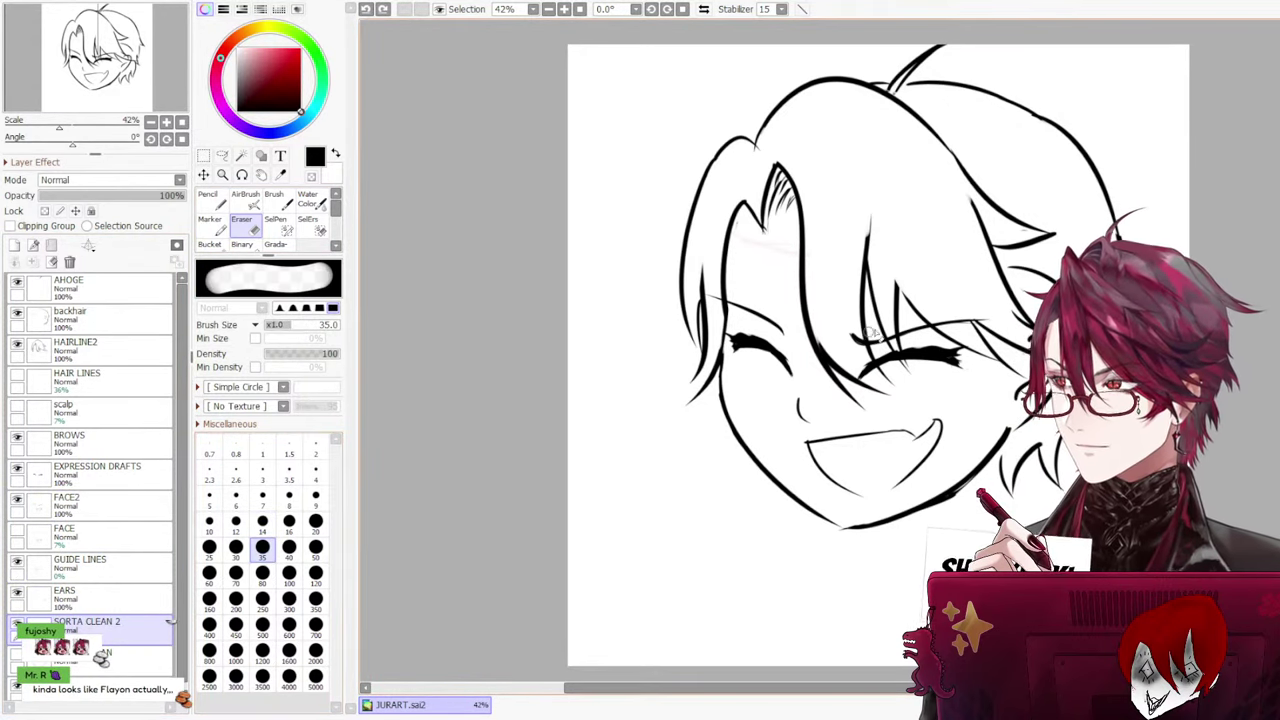
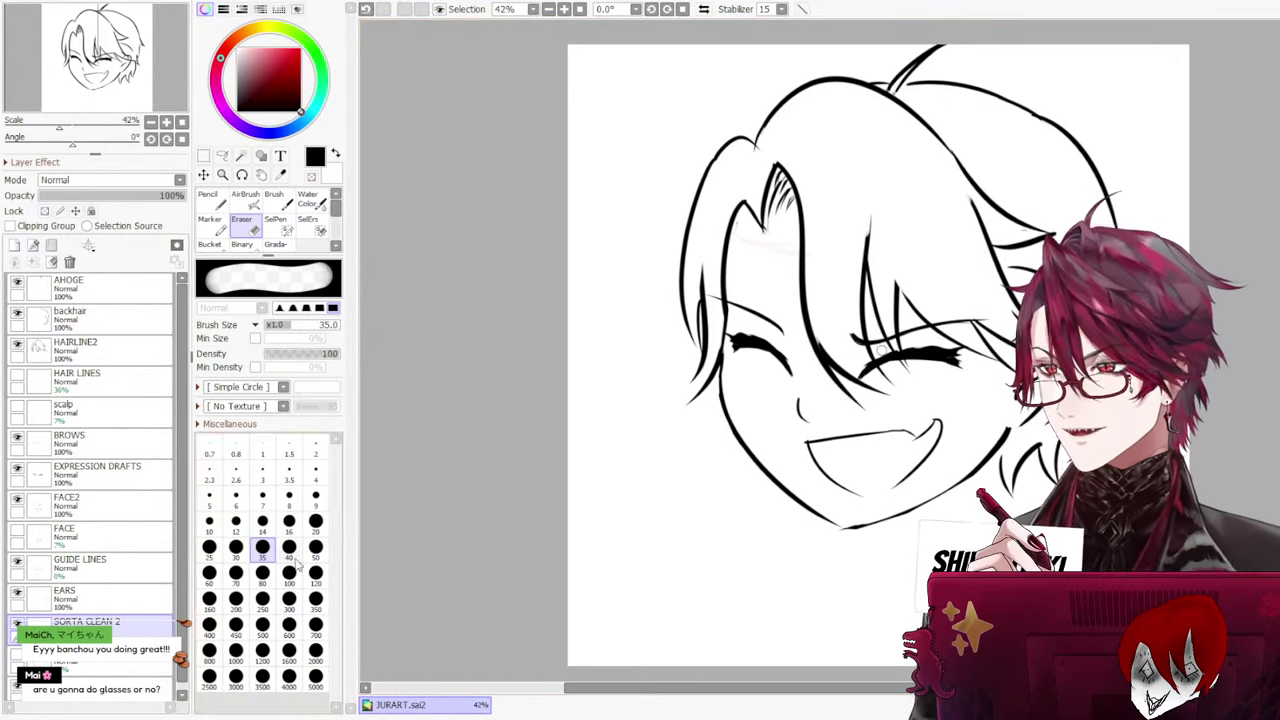
Select the mouth on the FACE2 layer with the size 80 SelPen and try shifting and resizing it slightly in Freeform mode
click(112, 532)
click(110, 498)
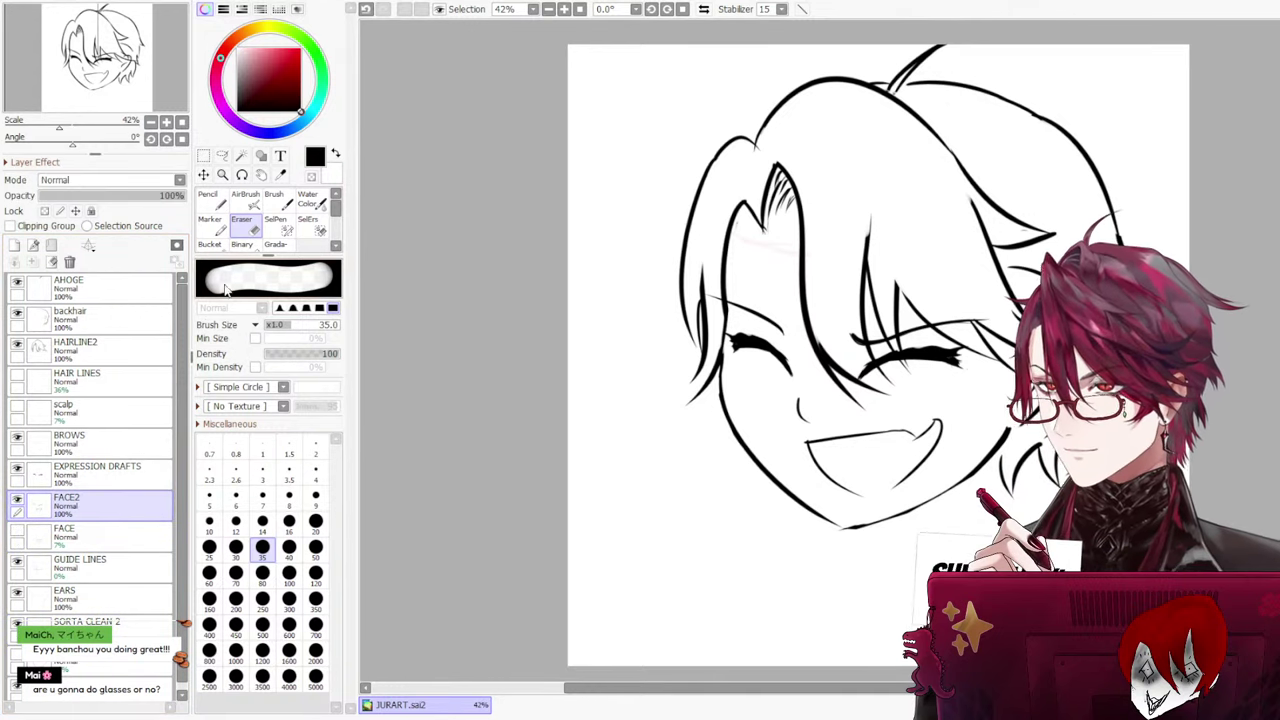
click(288, 222)
mouse_move(815, 440)
mouse_down()
mouse_move(824, 467)
mouse_move(851, 482)
mouse_move(889, 474)
mouse_move(929, 431)
mouse_move(831, 453)
mouse_move(867, 488)
mouse_move(900, 472)
mouse_move(899, 449)
mouse_move(855, 435)
mouse_up()
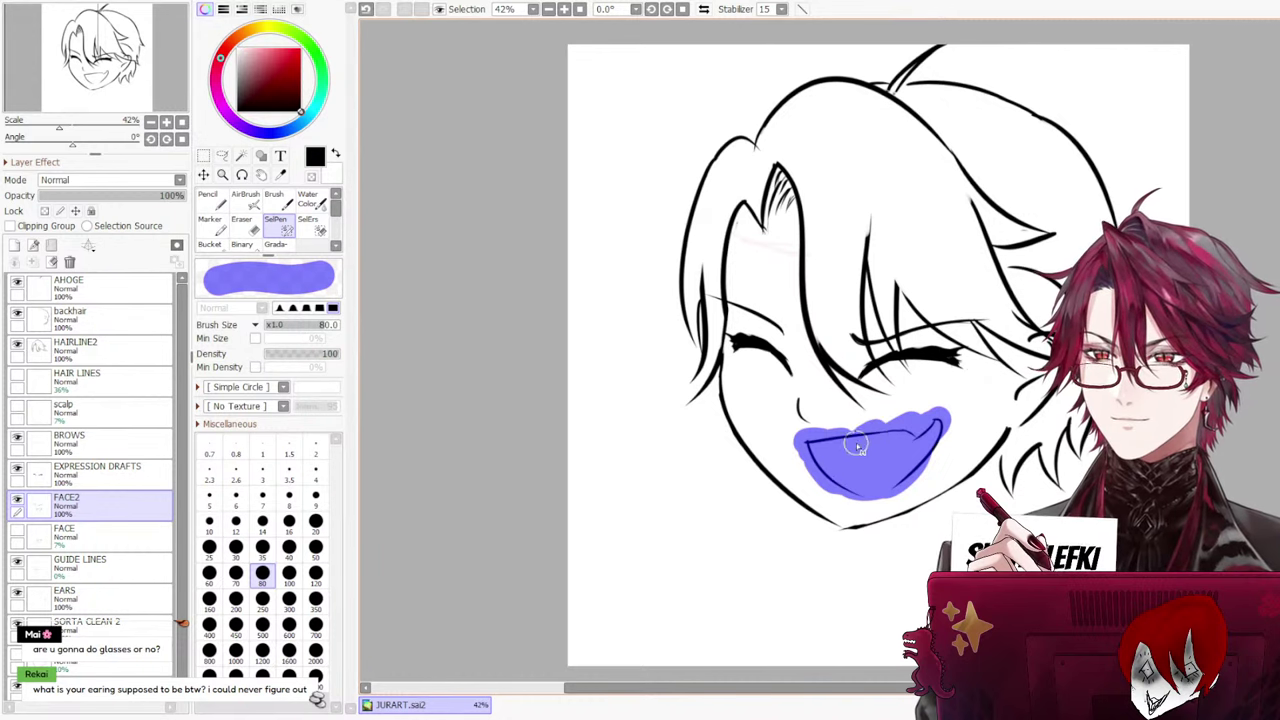
key(ctrl+t)
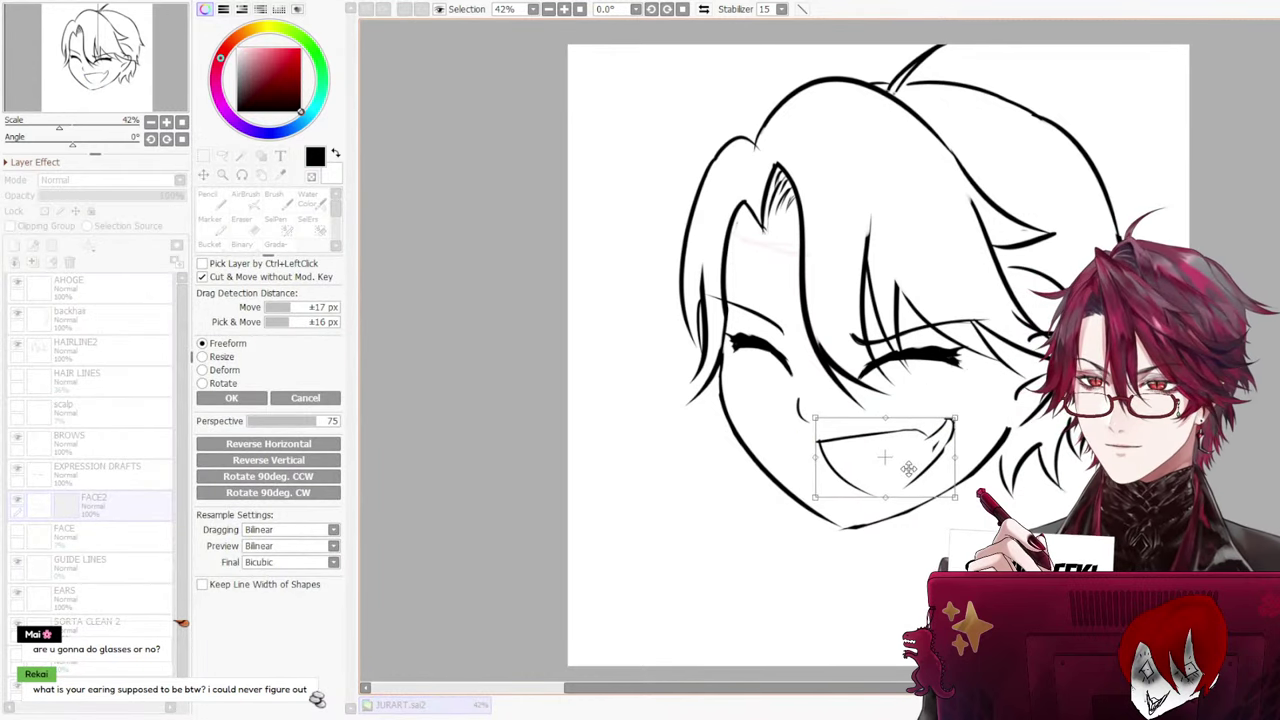
drag(898, 469, 892, 472)
drag(798, 421, 807, 430)
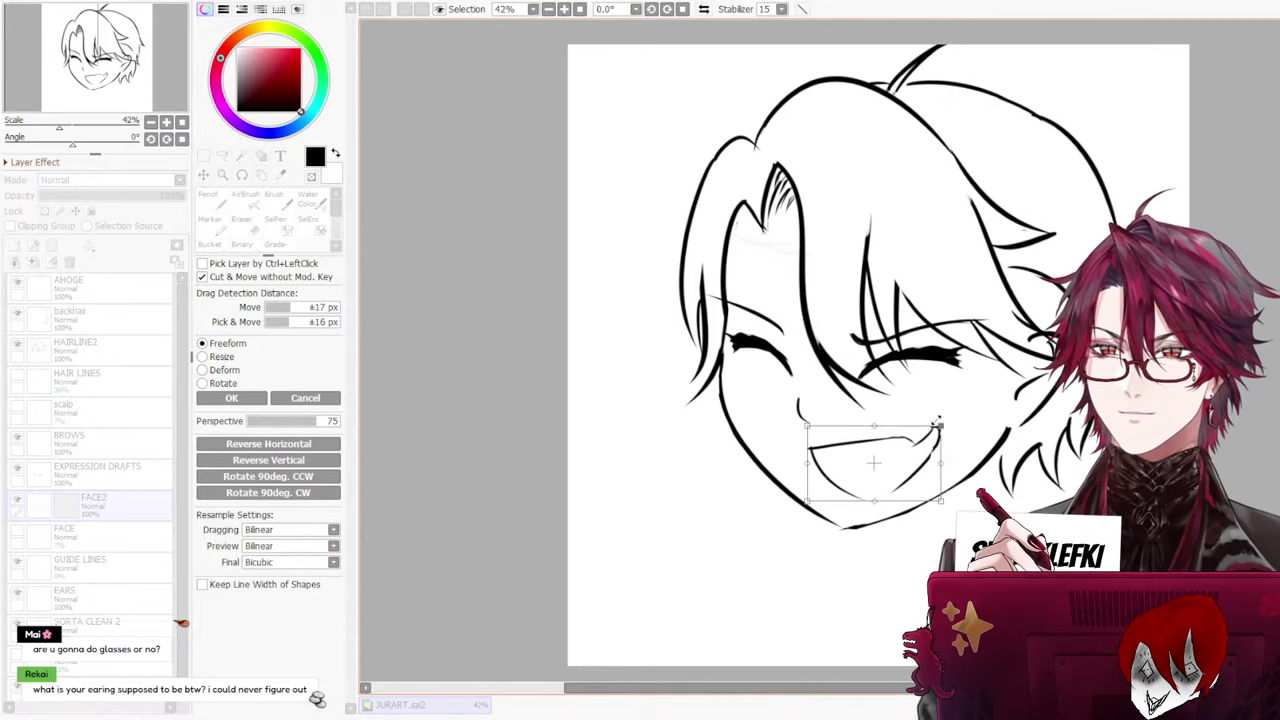
mouse_move(937, 431)
mouse_down()
mouse_move(948, 420)
mouse_move(940, 427)
mouse_up()
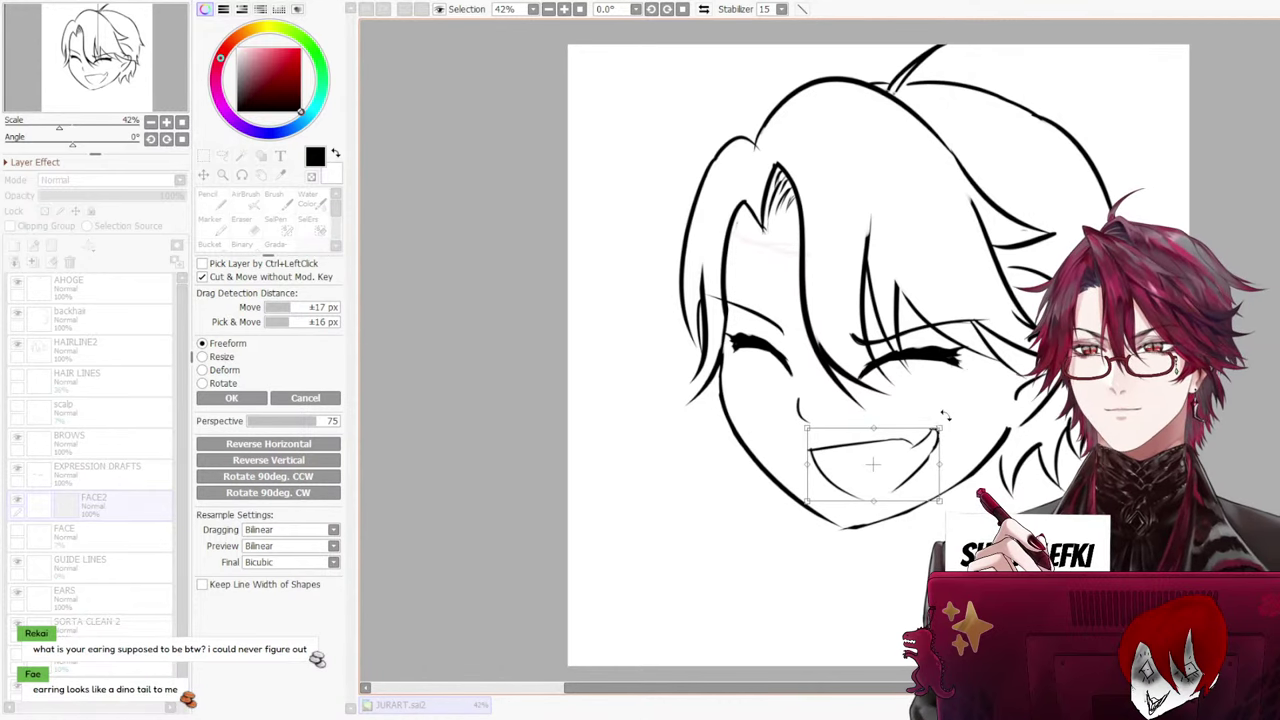
click(321, 400)
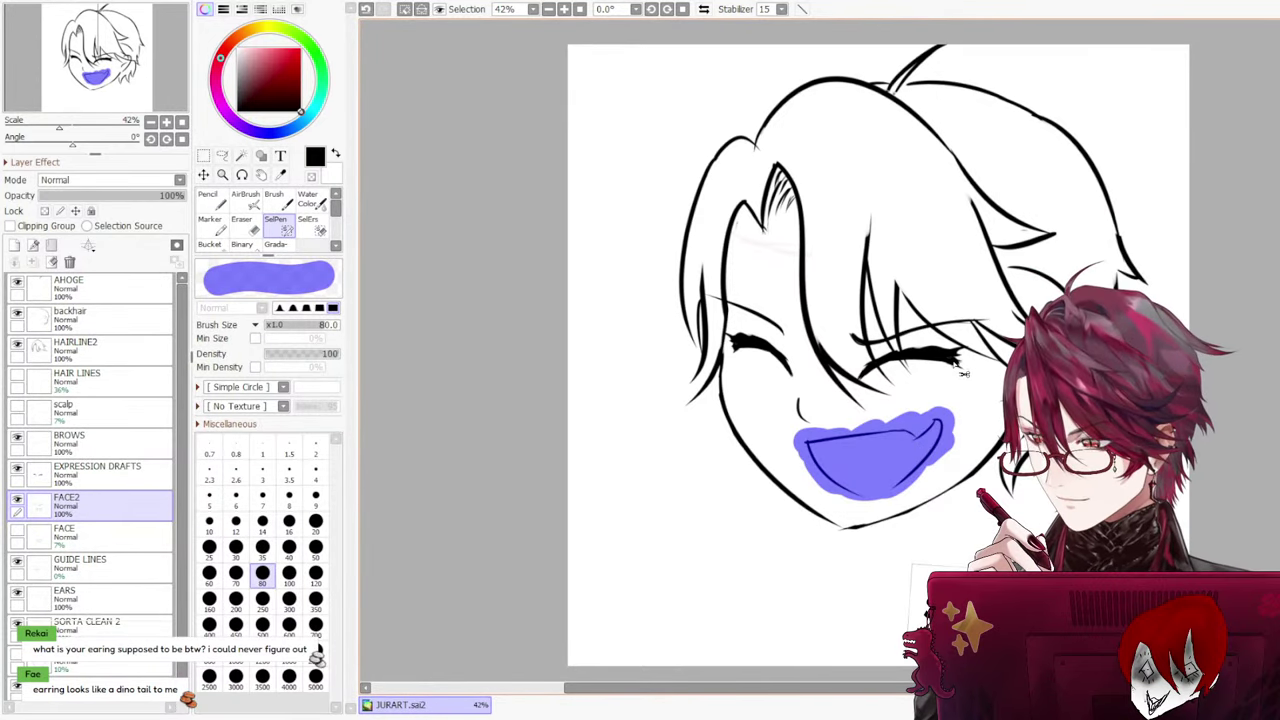
Try a smaller, narrower mouth with another Freeform transform, discard it and clear the selection
key(ctrl+t)
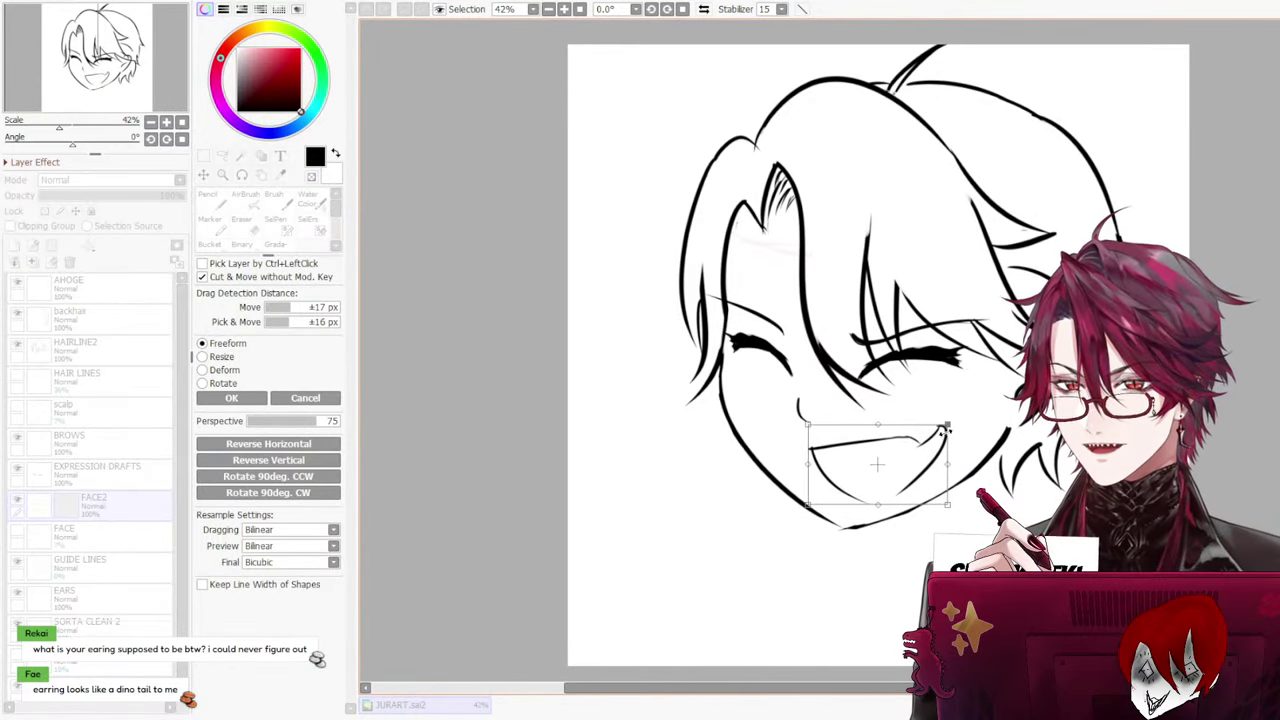
drag(945, 430, 935, 432)
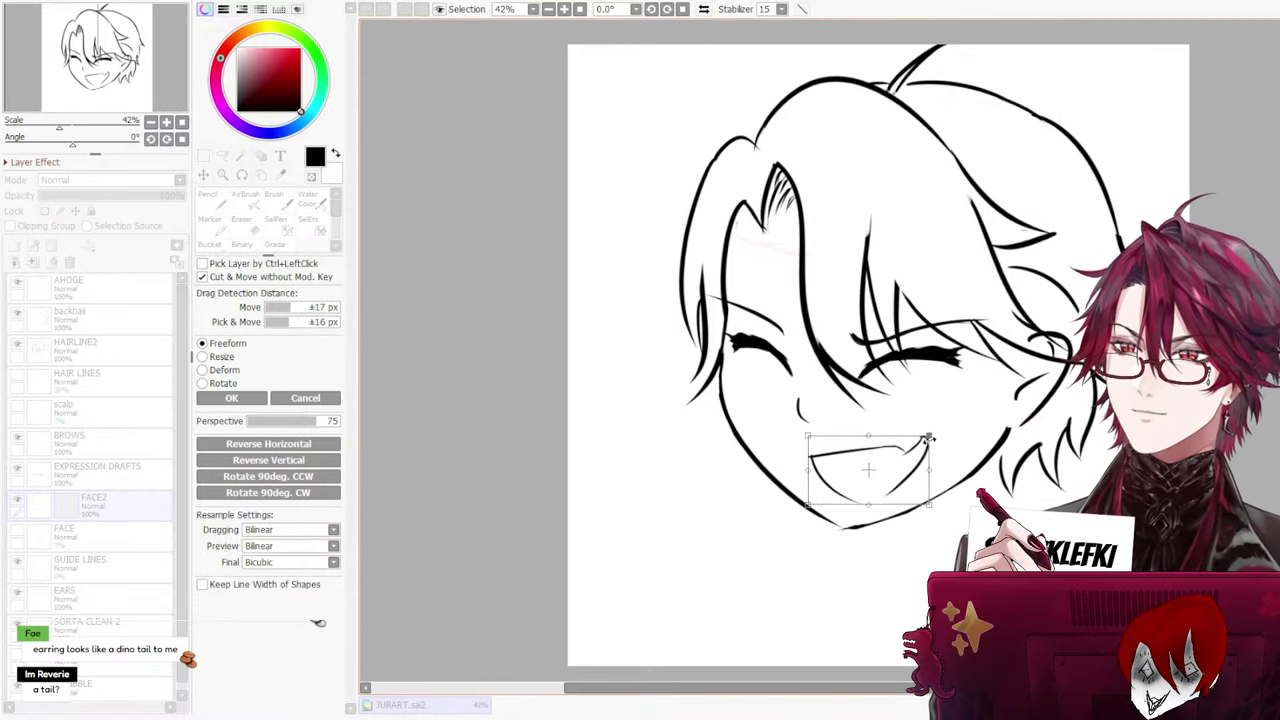
drag(808, 469, 871, 467)
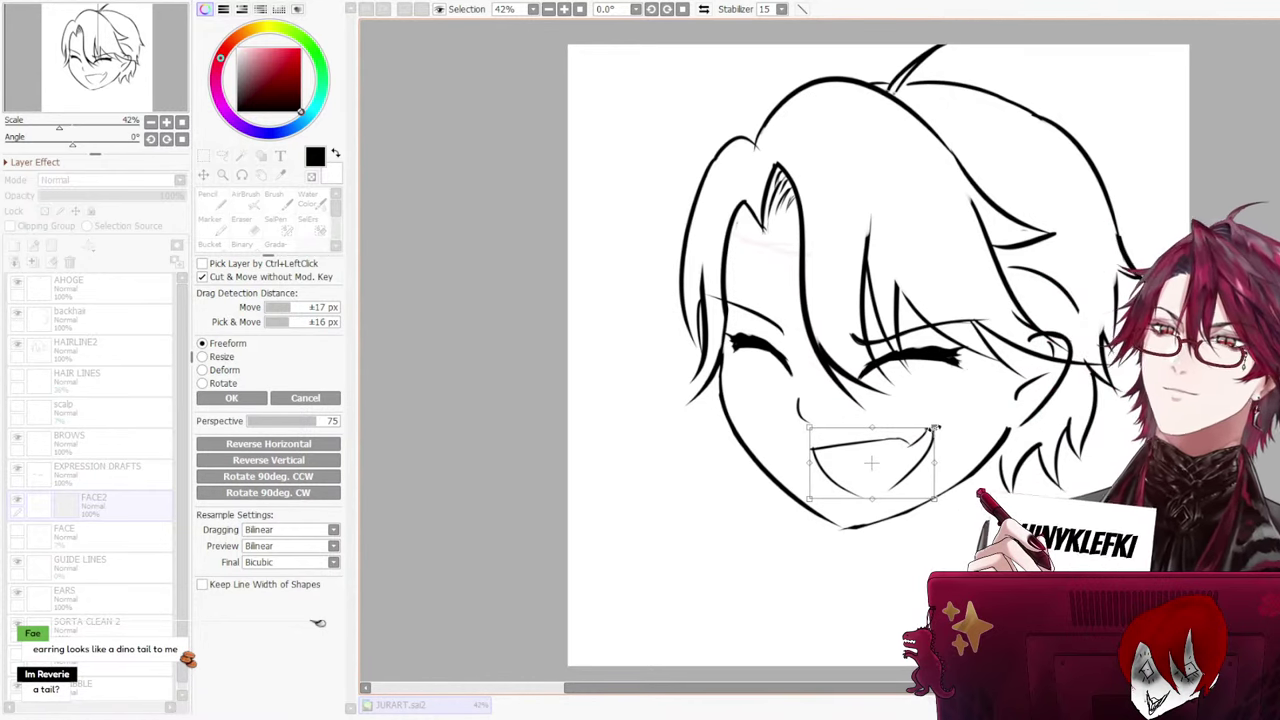
mouse_move(933, 428)
mouse_down()
mouse_move(904, 446)
mouse_move(947, 426)
mouse_up()
drag(806, 449, 823, 460)
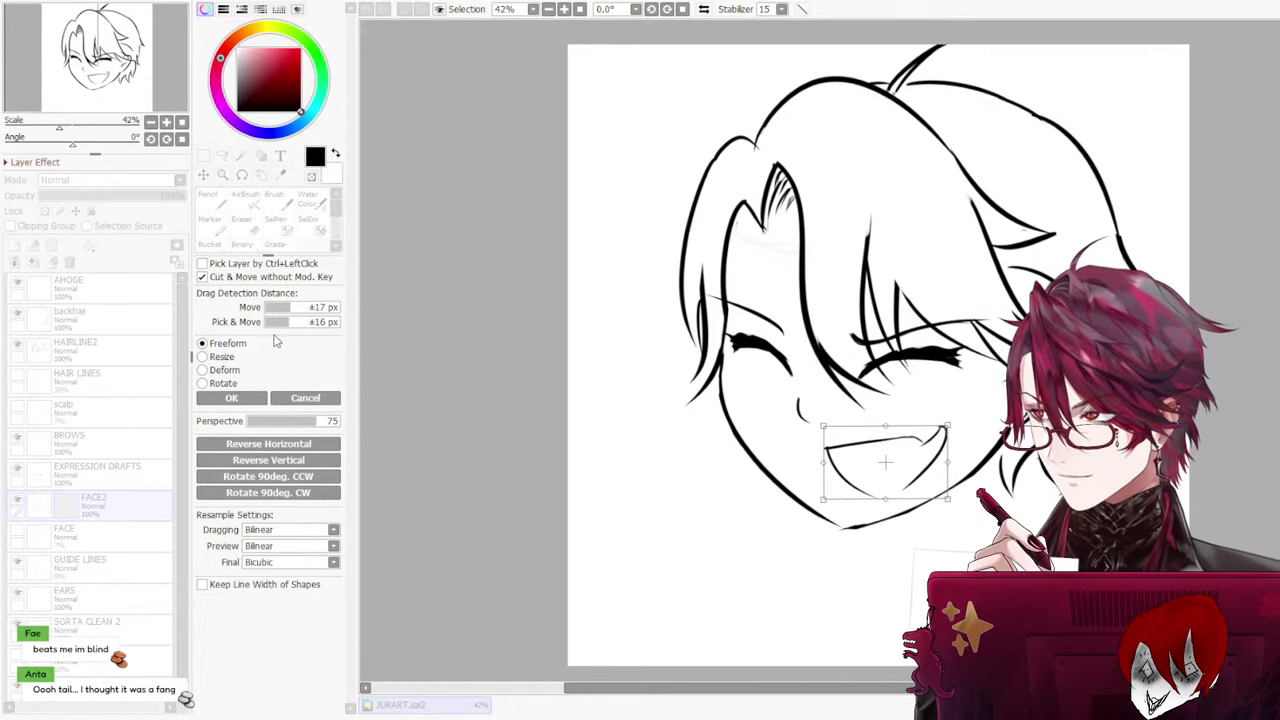
click(318, 399)
key(ctrl+d)
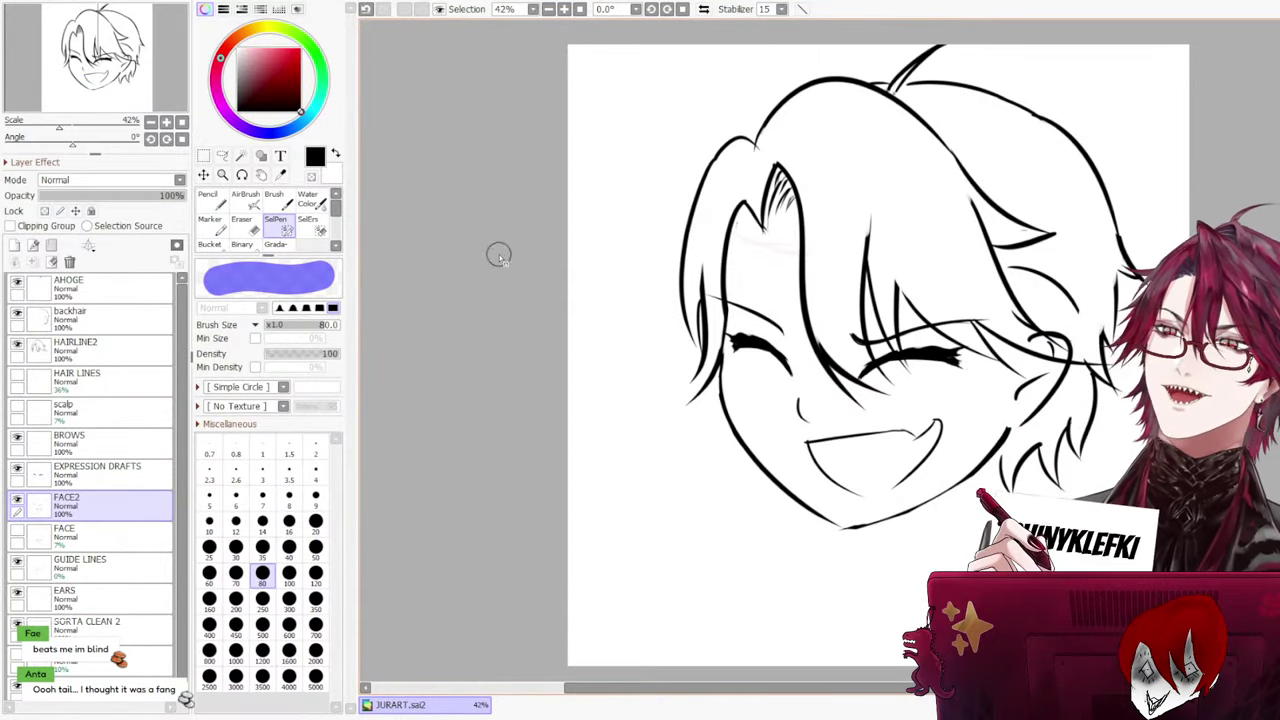
Try a row of small pointed teeth along the mouth's upper line on the FACE2 layer with the size 35 Pencil
scroll(695, 172, down, 3)
scroll(794, 259, up, 1)
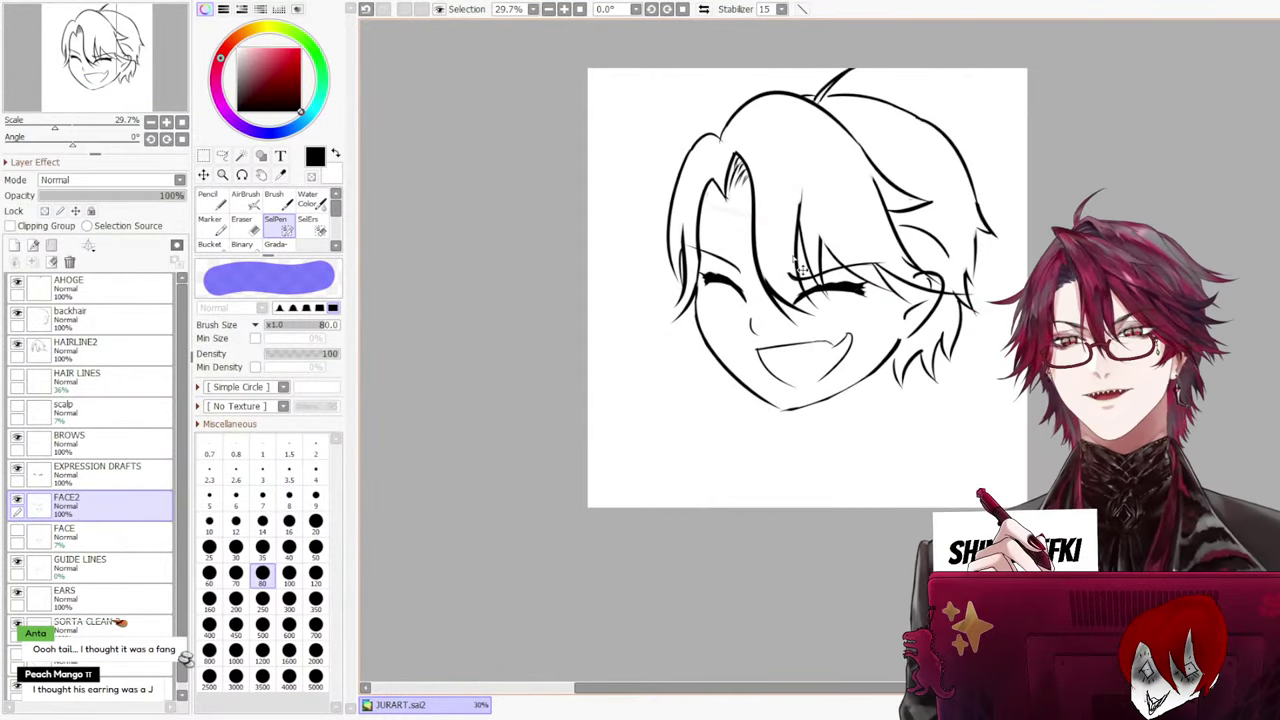
scroll(811, 267, up, 2)
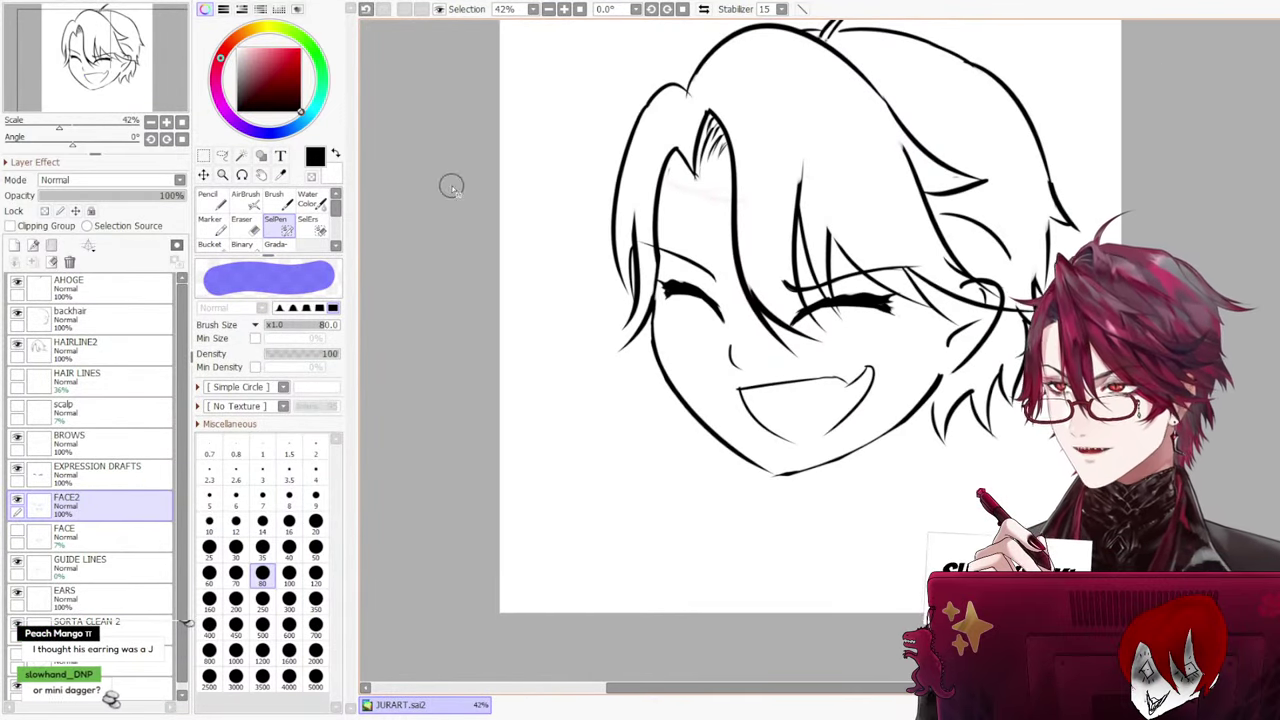
click(211, 200)
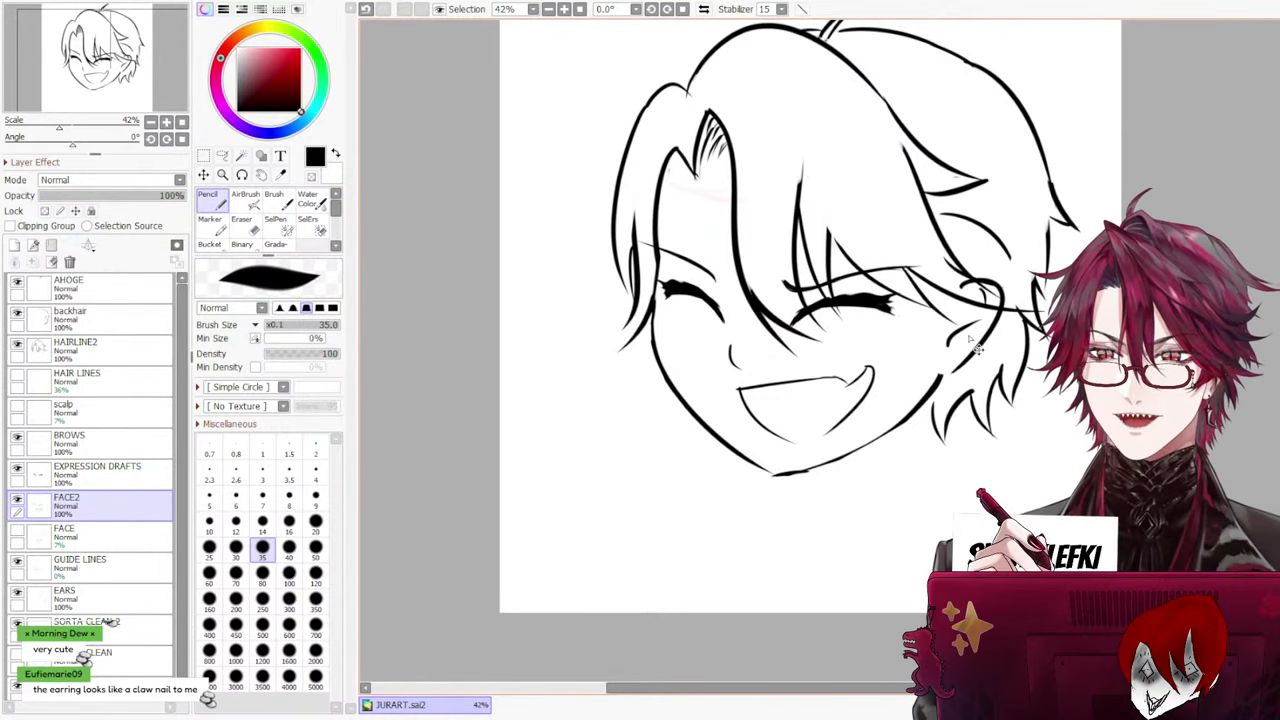
scroll(868, 520, up, 3)
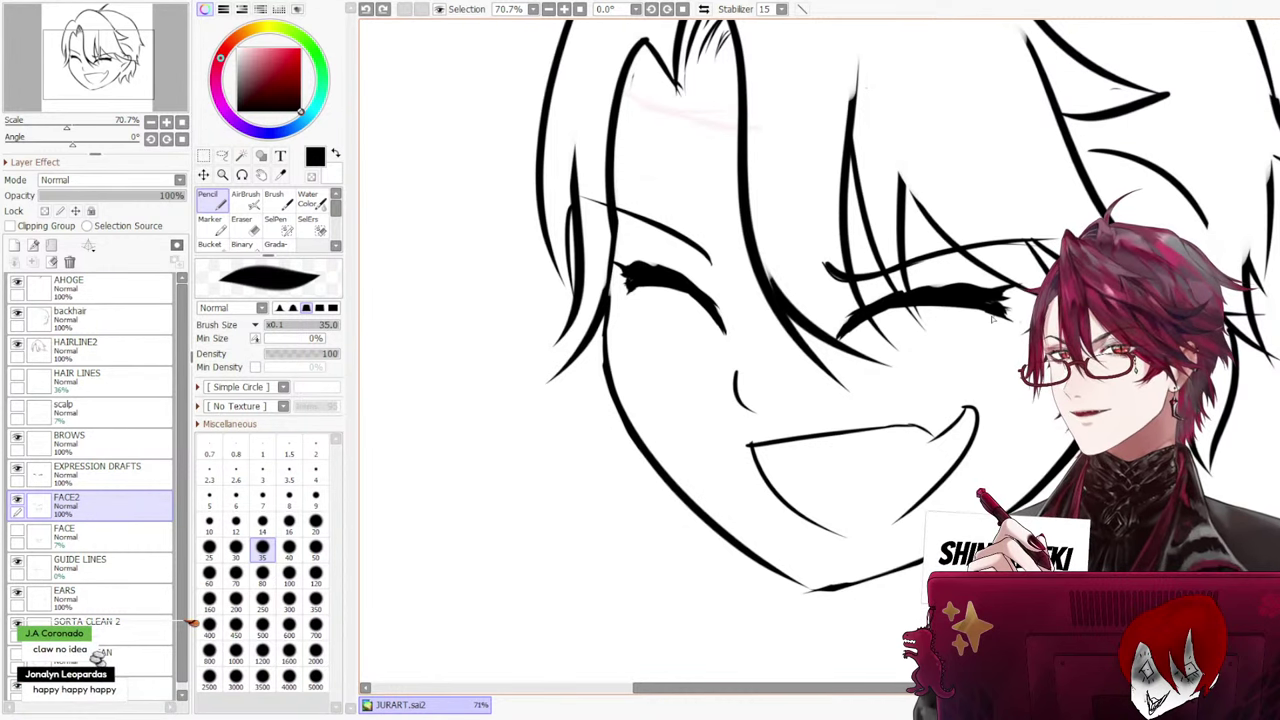
mouse_move(772, 448)
mouse_down()
mouse_move(809, 438)
mouse_move(795, 444)
mouse_move(819, 445)
mouse_move(810, 455)
mouse_move(833, 436)
mouse_move(798, 443)
mouse_move(814, 463)
mouse_move(826, 444)
mouse_move(812, 465)
mouse_move(837, 436)
mouse_move(841, 462)
mouse_move(858, 431)
mouse_move(855, 442)
mouse_move(893, 434)
mouse_move(873, 459)
mouse_move(896, 430)
mouse_move(910, 458)
mouse_move(934, 434)
mouse_up()
key(ctrl+z)
key(ctrl+z)
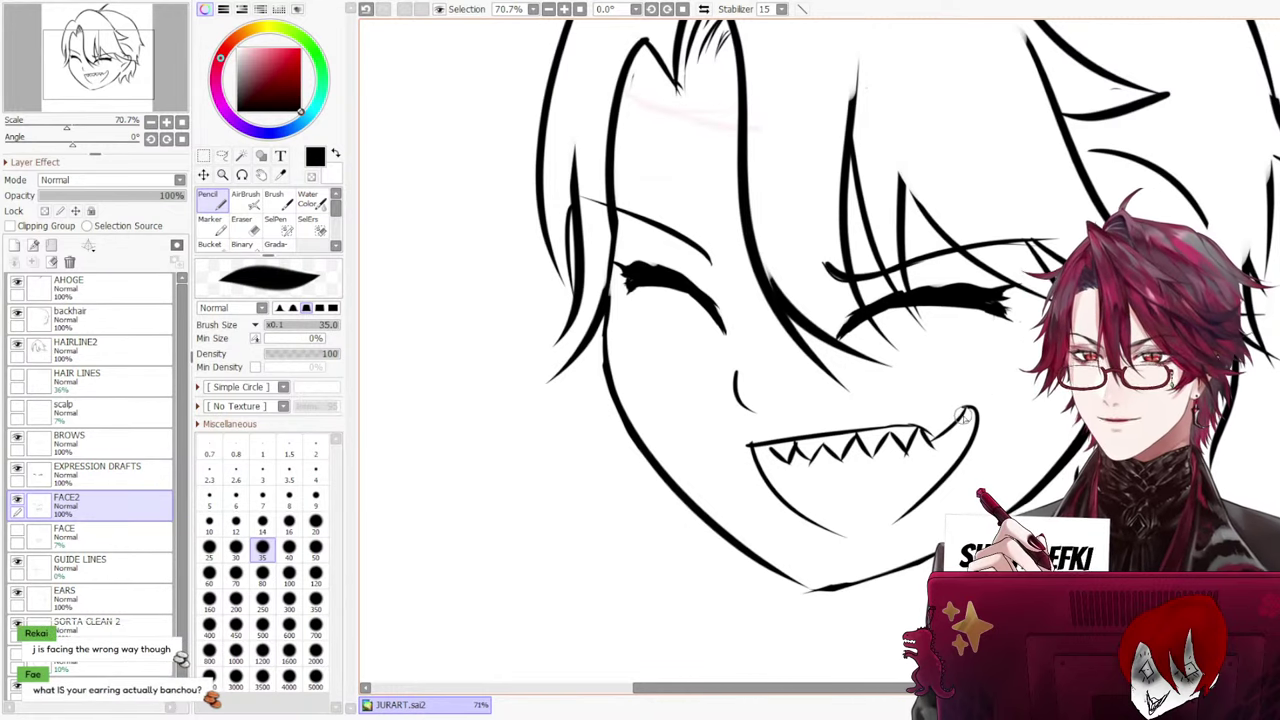
scroll(968, 335, down, 3)
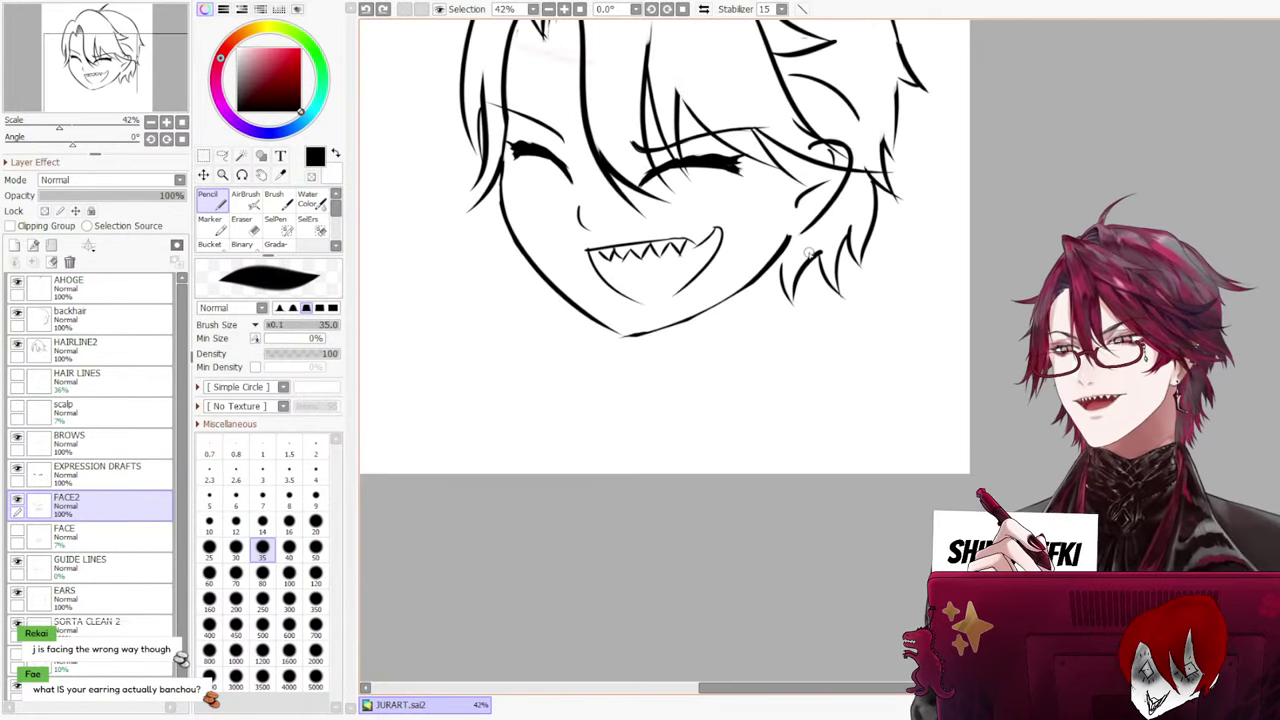
scroll(710, 257, up, 3)
scroll(704, 257, down, 3)
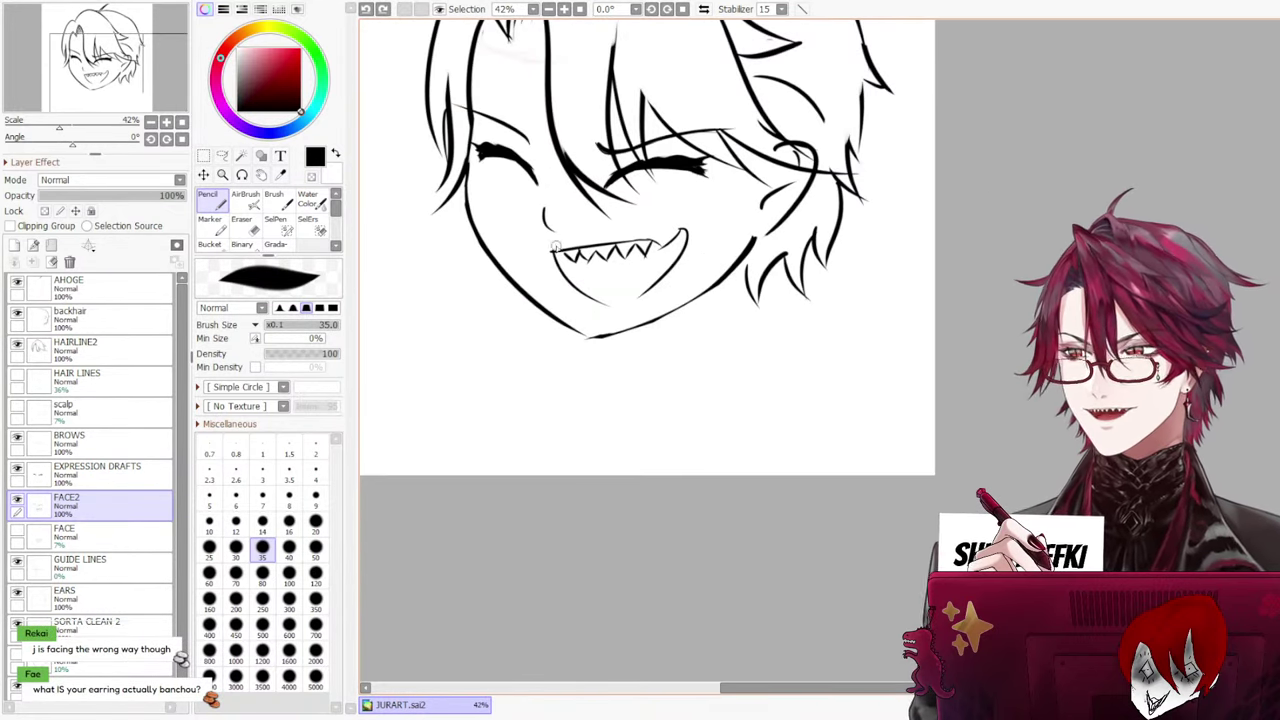
drag(940, 180, 940, 457)
scroll(936, 250, down, 2)
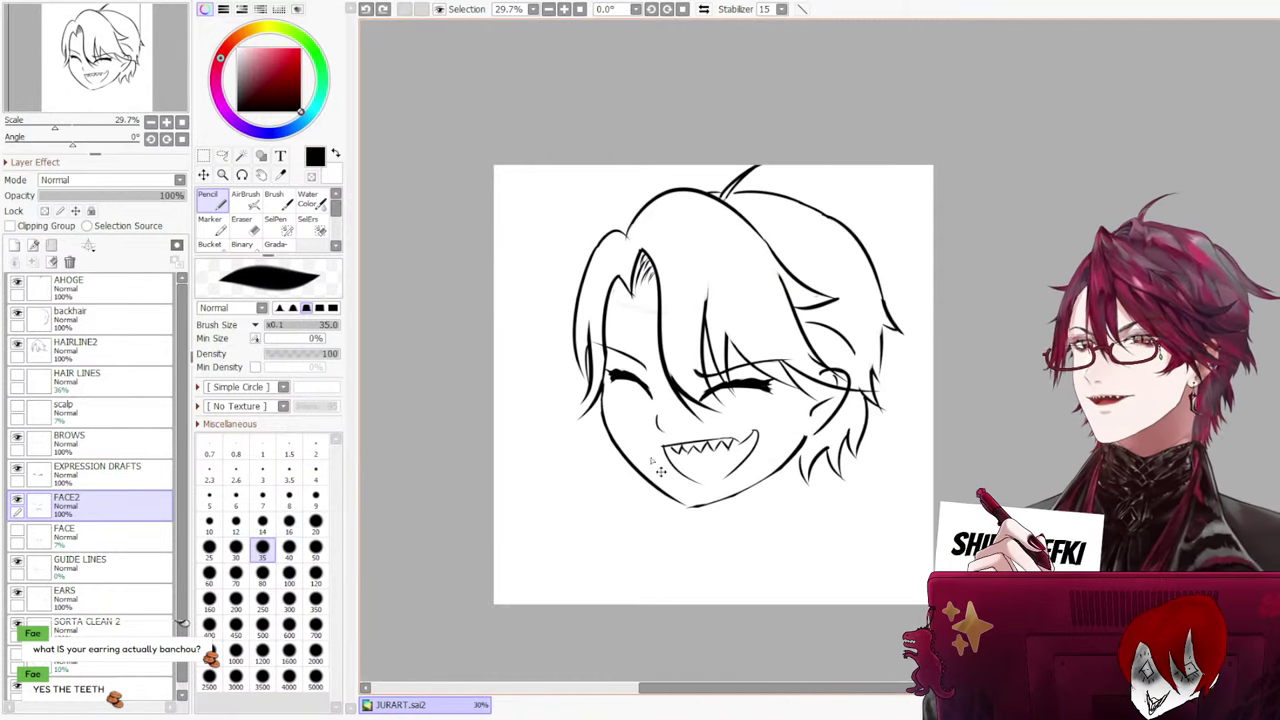
scroll(662, 470, up, 1)
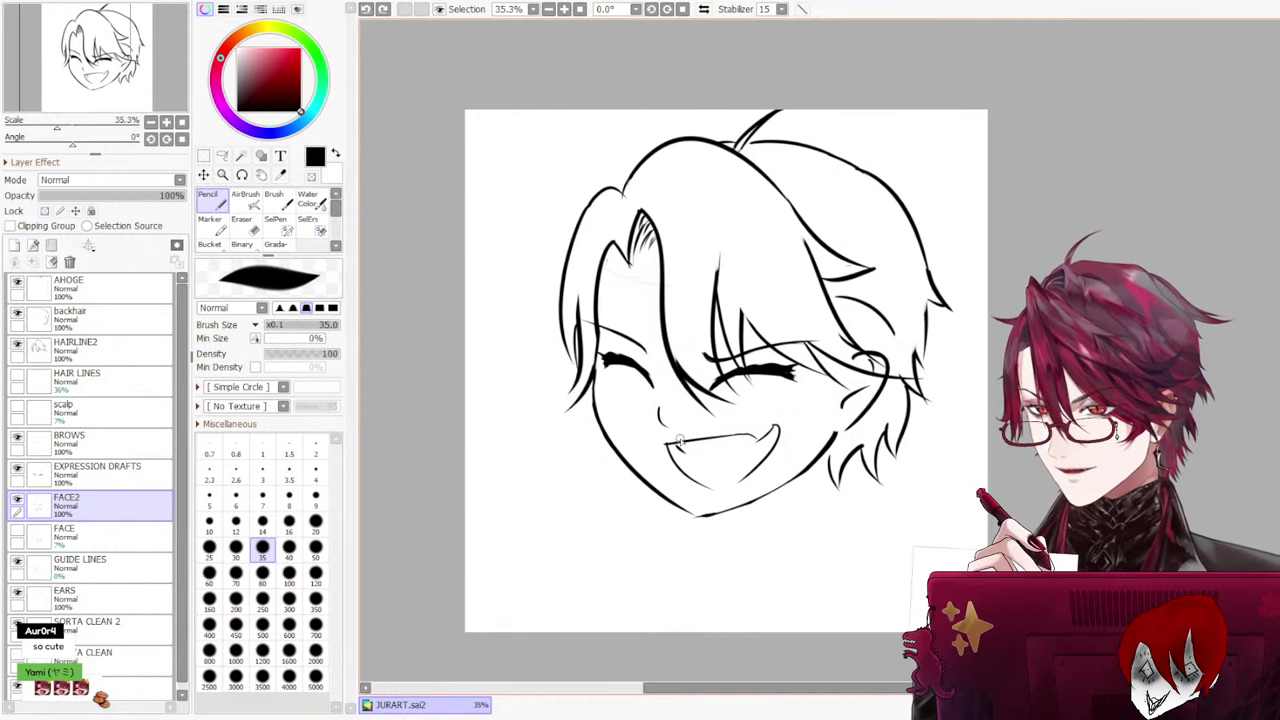
Try a few pointed teeth starting at the mouth's left corner with the size 35 Pencil and undo them
mouse_move(682, 446)
mouse_down()
mouse_move(687, 460)
mouse_move(708, 456)
mouse_up()
key(ctrl+z)
key(ctrl+z)
key(ctrl+z)
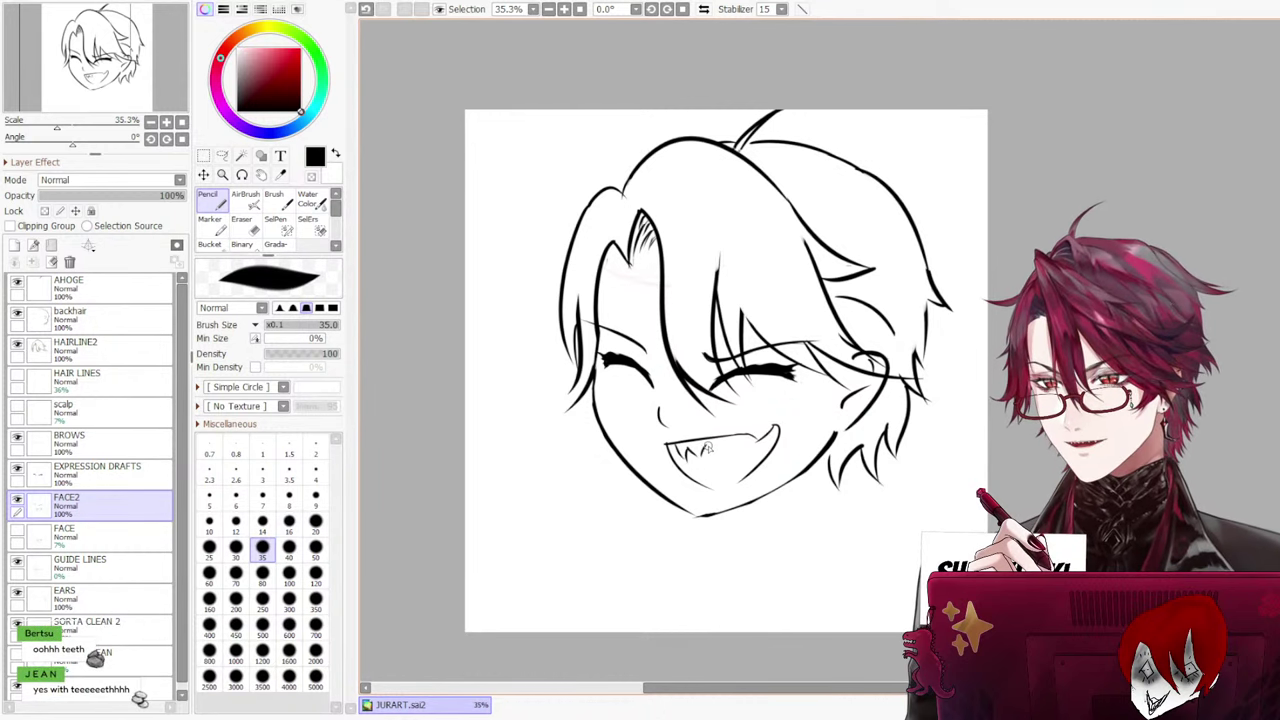
key(ctrl+z)
key(ctrl+z)
key(ctrl+z)
key(ctrl+z)
key(ctrl+z)
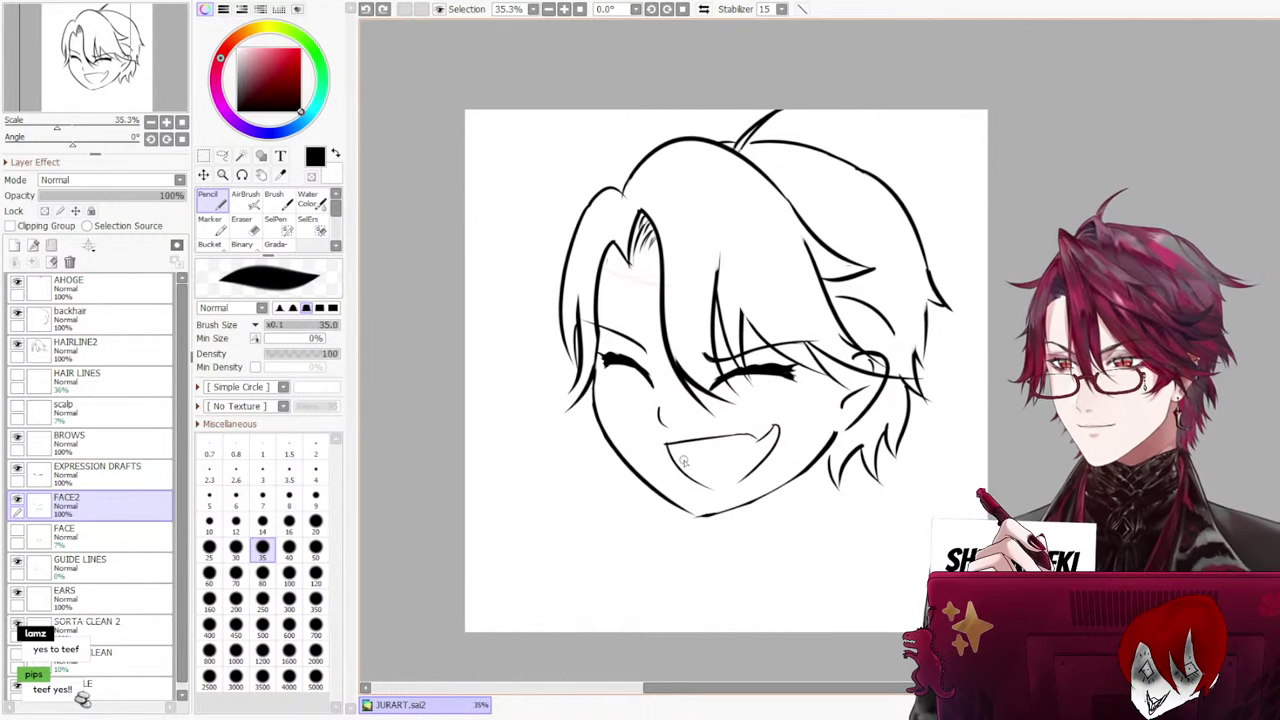
Draw a curved line inside the left part of the mouth on the FACE2 layer with the size 35 Pencil
mouse_move(680, 440)
mouse_down()
mouse_move(749, 442)
mouse_move(700, 470)
mouse_up()
key(ctrl+z)
key(ctrl+z)
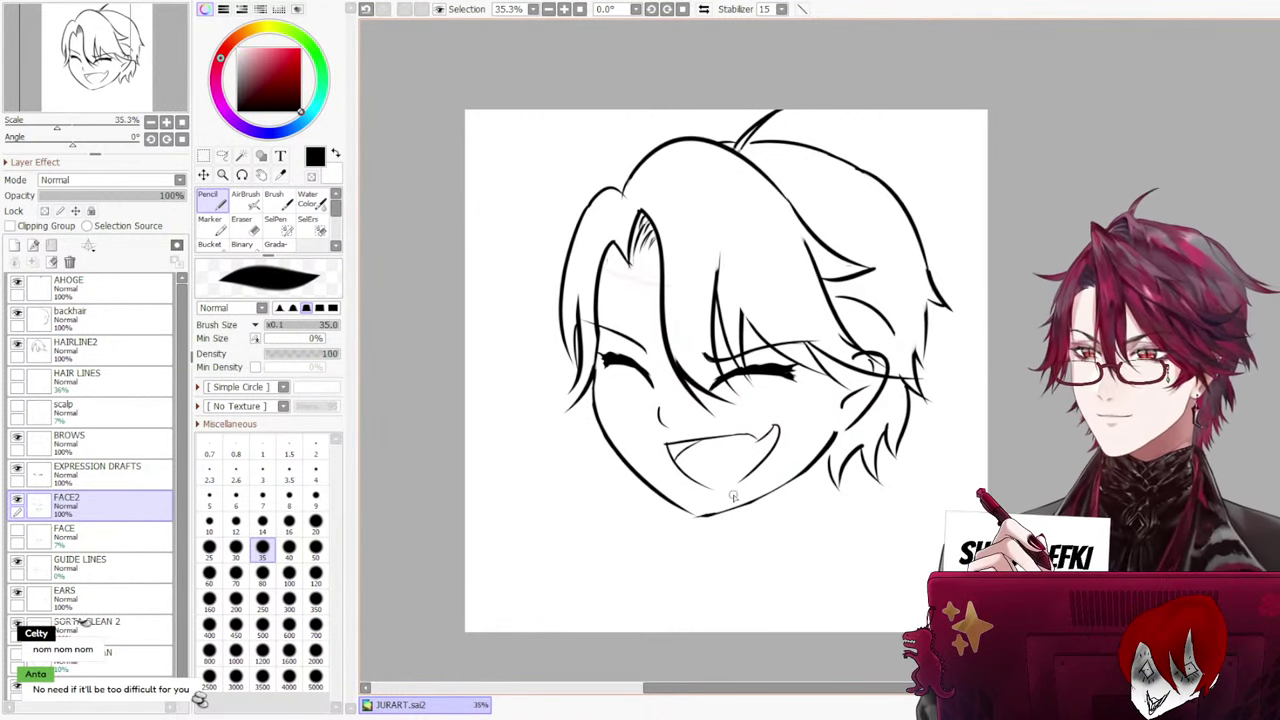
key(ctrl+z)
Close the gap in the mouth's lower line with the size 35 Pencil, undoing and redrawing the stroke until it fits
drag(753, 474, 711, 489)
key(ctrl+z)
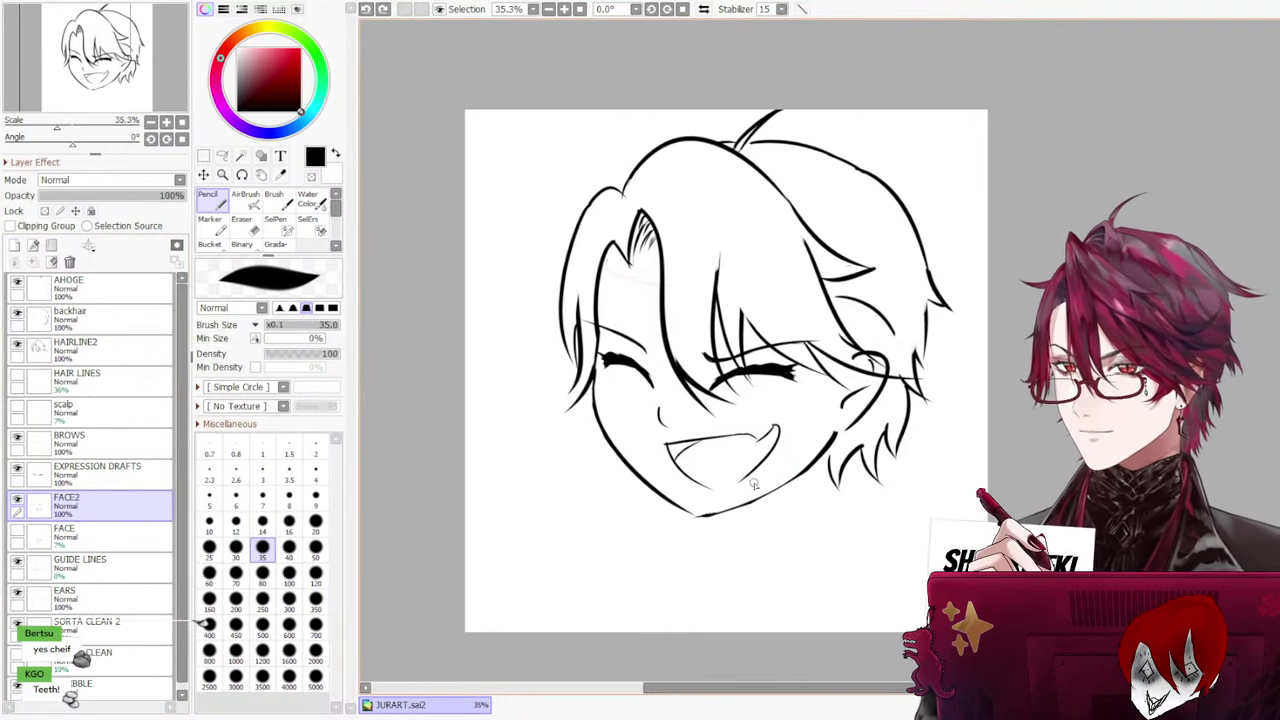
key(ctrl+z)
drag(728, 484, 711, 489)
key(ctrl+z)
key(ctrl+z)
key(ctrl+z)
key(ctrl+z)
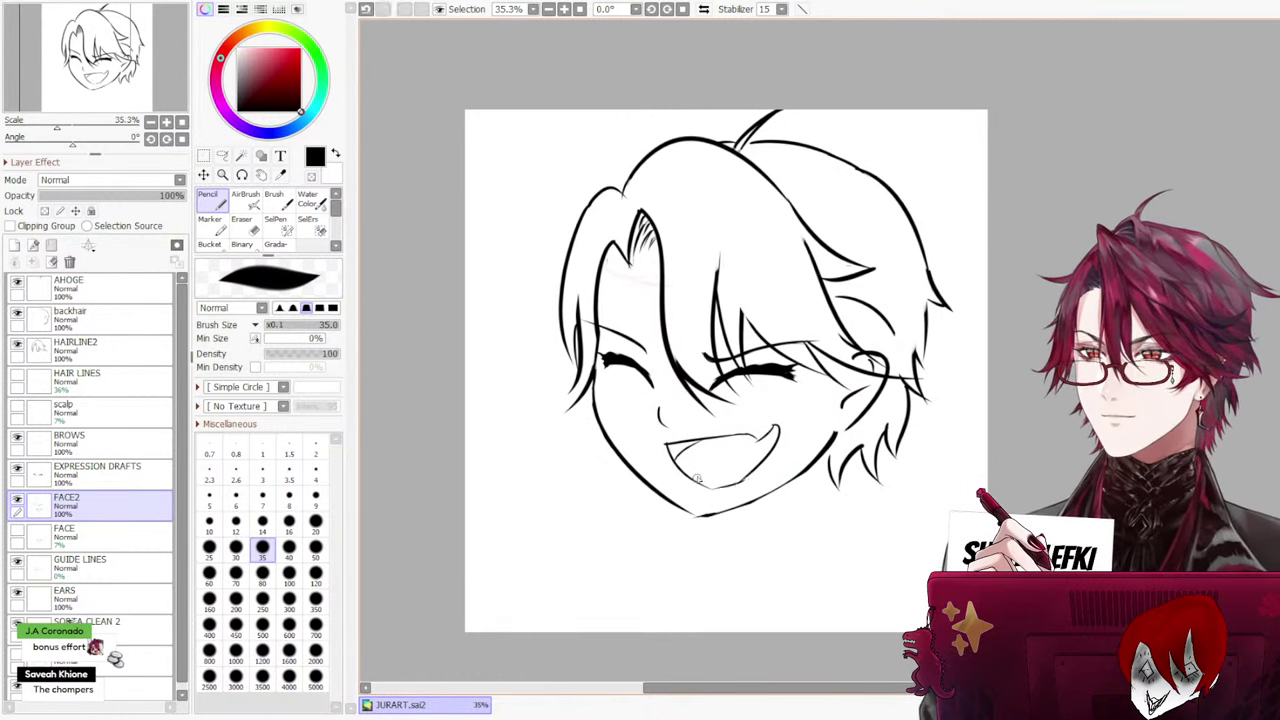
Compare the mouth with and without its last stroke by repeatedly undoing and redoing it, keeping the stroke
key(ctrl+z)
key(ctrl+y)
key(ctrl+z)
key(ctrl+y)
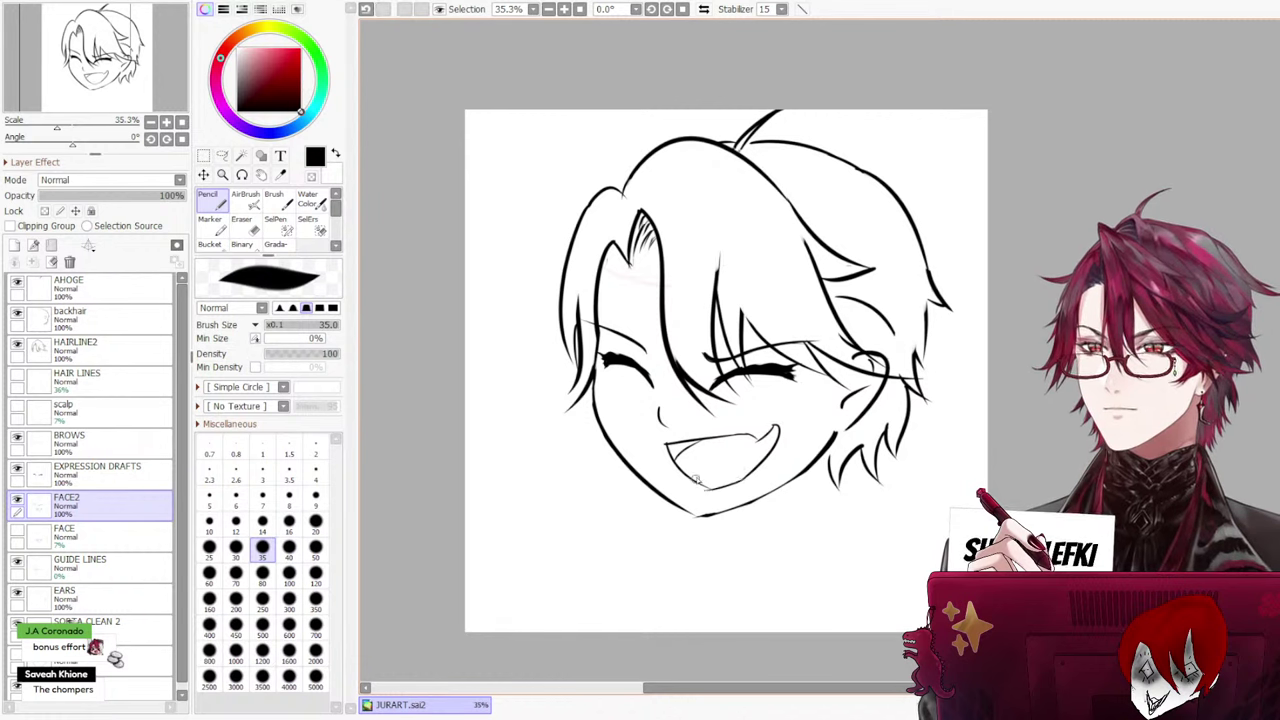
key(ctrl+z)
key(ctrl+y)
key(ctrl+z)
key(ctrl+y)
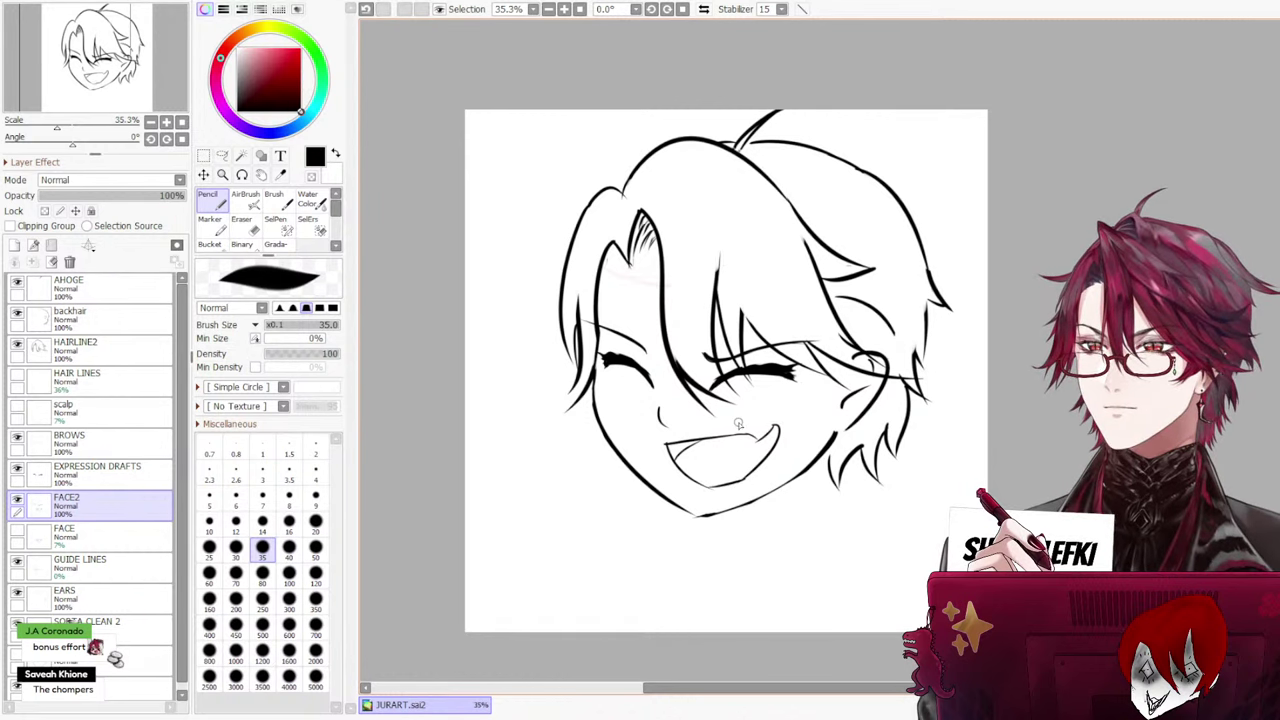
key(ctrl+z)
key(ctrl+y)
key(ctrl+z)
key(ctrl+y)
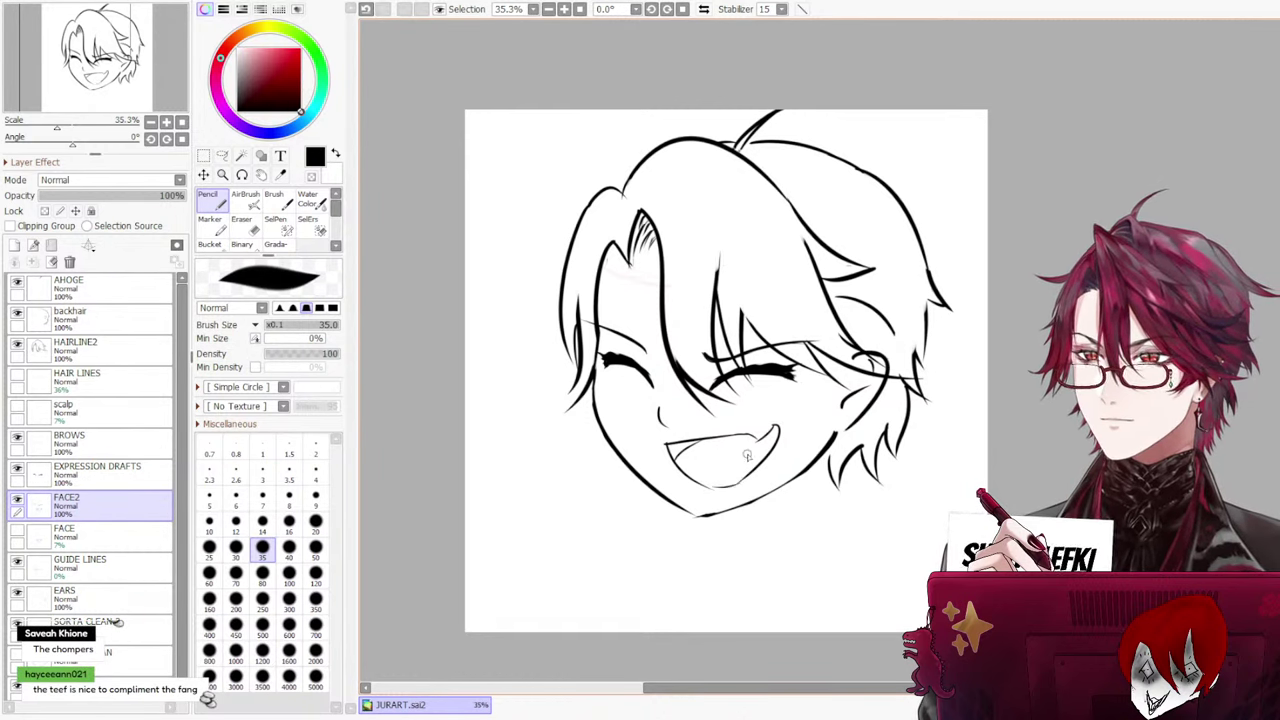
key(ctrl+z)
key(ctrl+y)
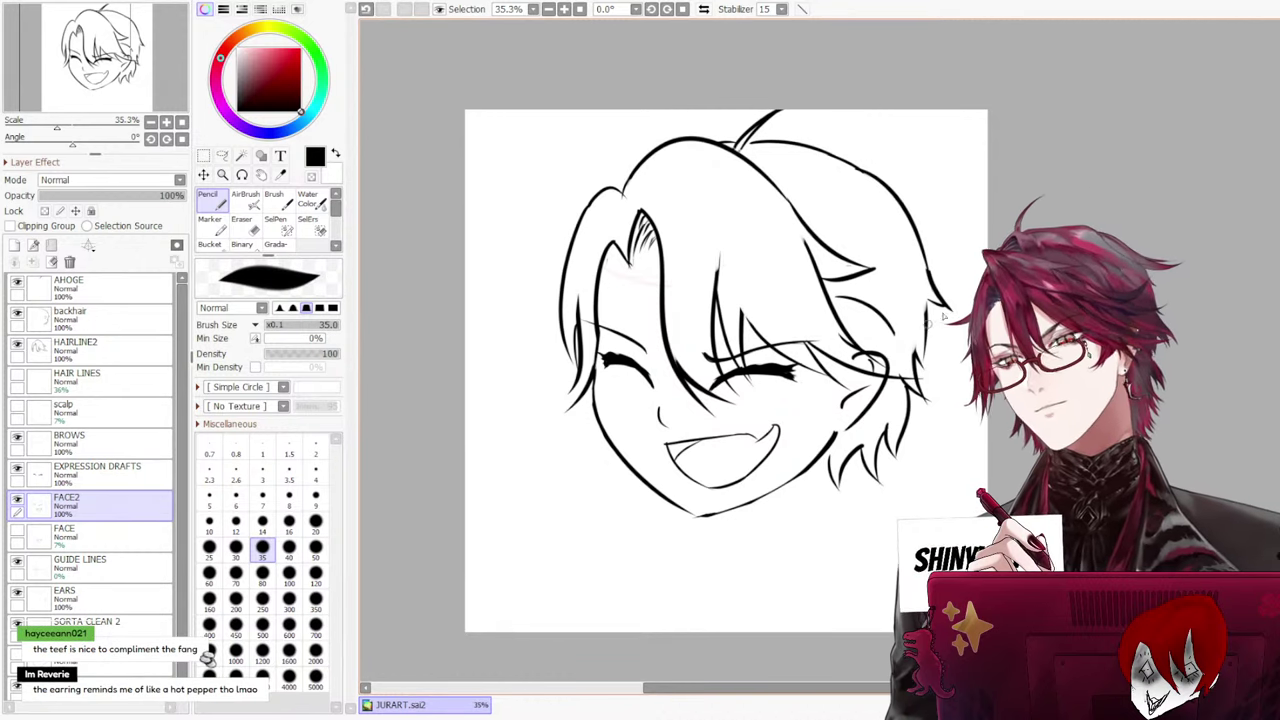
scroll(750, 325, up, 3)
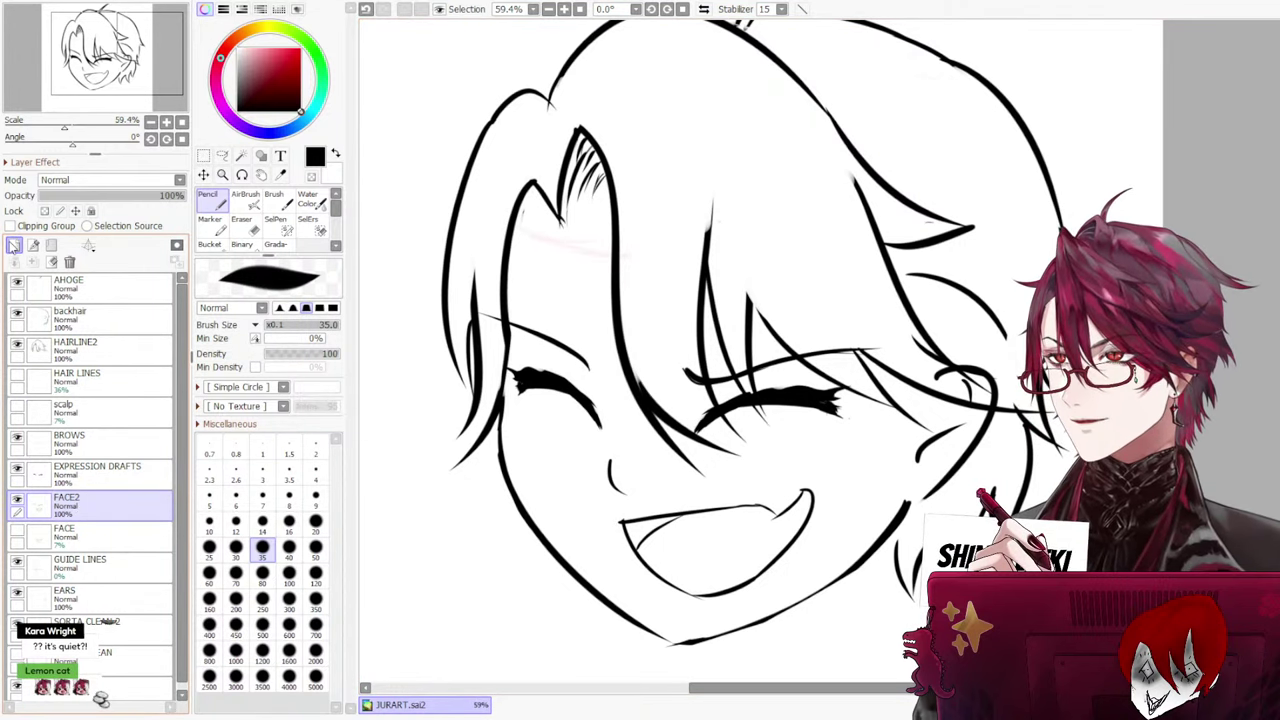
Add a new layer above FACE2 and name it CHOMPERS
click(14, 246)
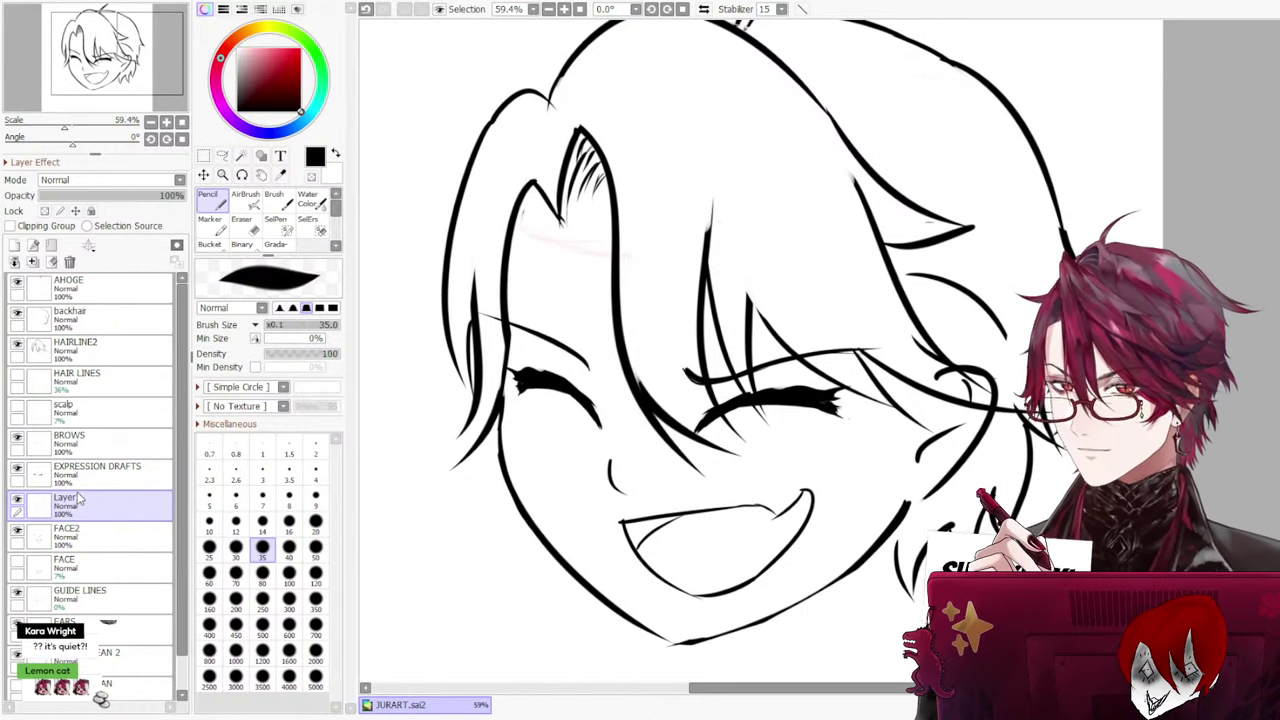
double_click(80, 498)
text(CHOMPERS)
key(Return)
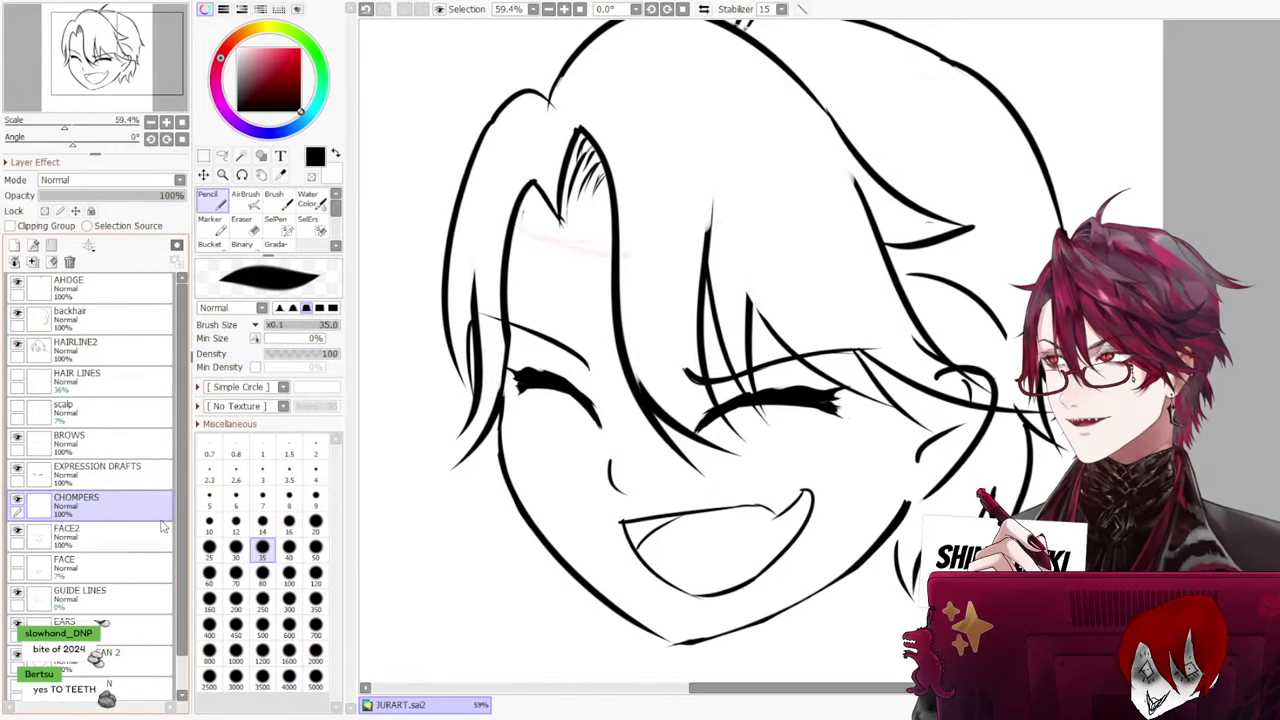
Lower the FACE2 layer's opacity to 23%
click(100, 526)
click(17, 532)
click(17, 532)
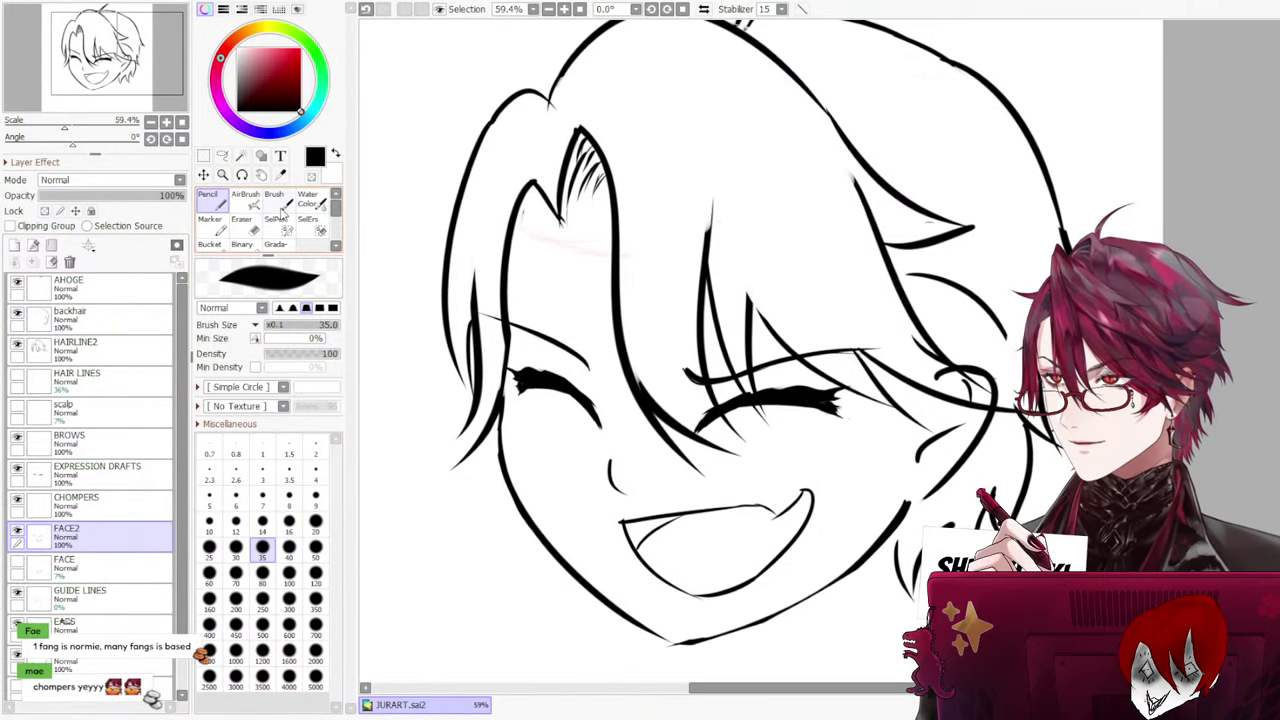
mouse_move(180, 195)
mouse_down()
mouse_move(63, 211)
mouse_move(80, 196)
mouse_up()
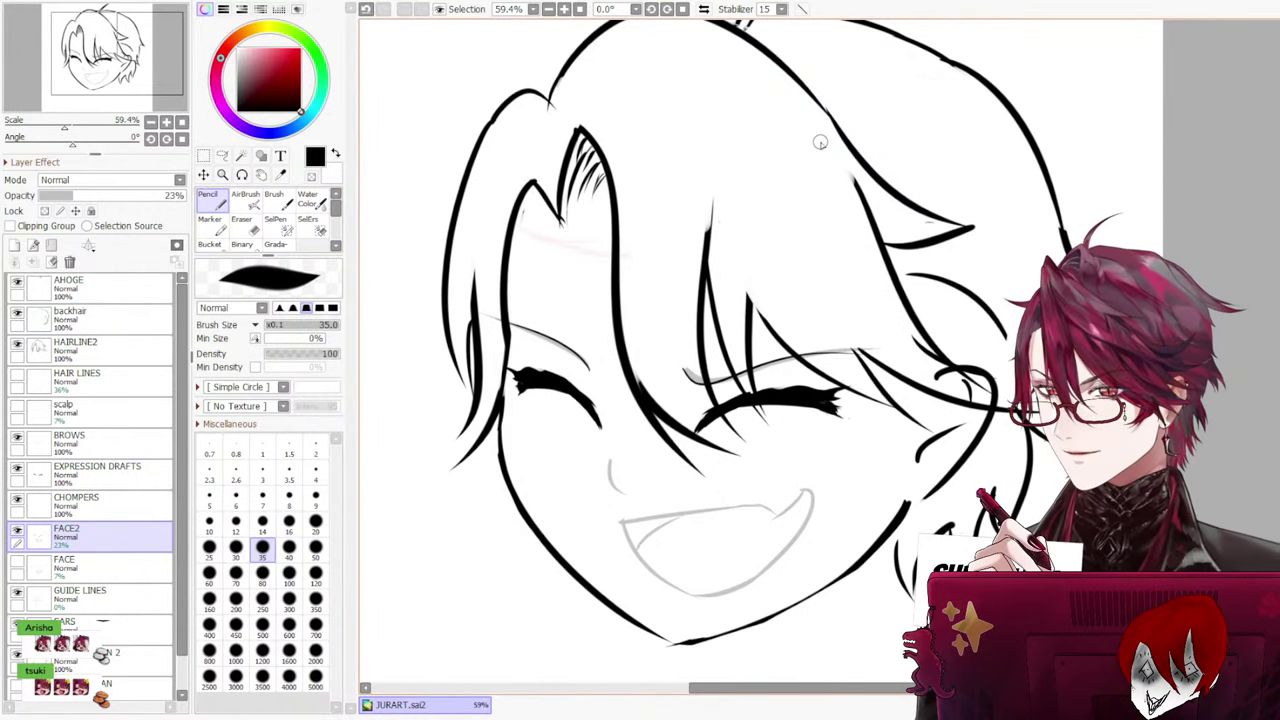
Make CHOMPERS the active layer and set the Pencil's brush size to 14
click(262, 454)
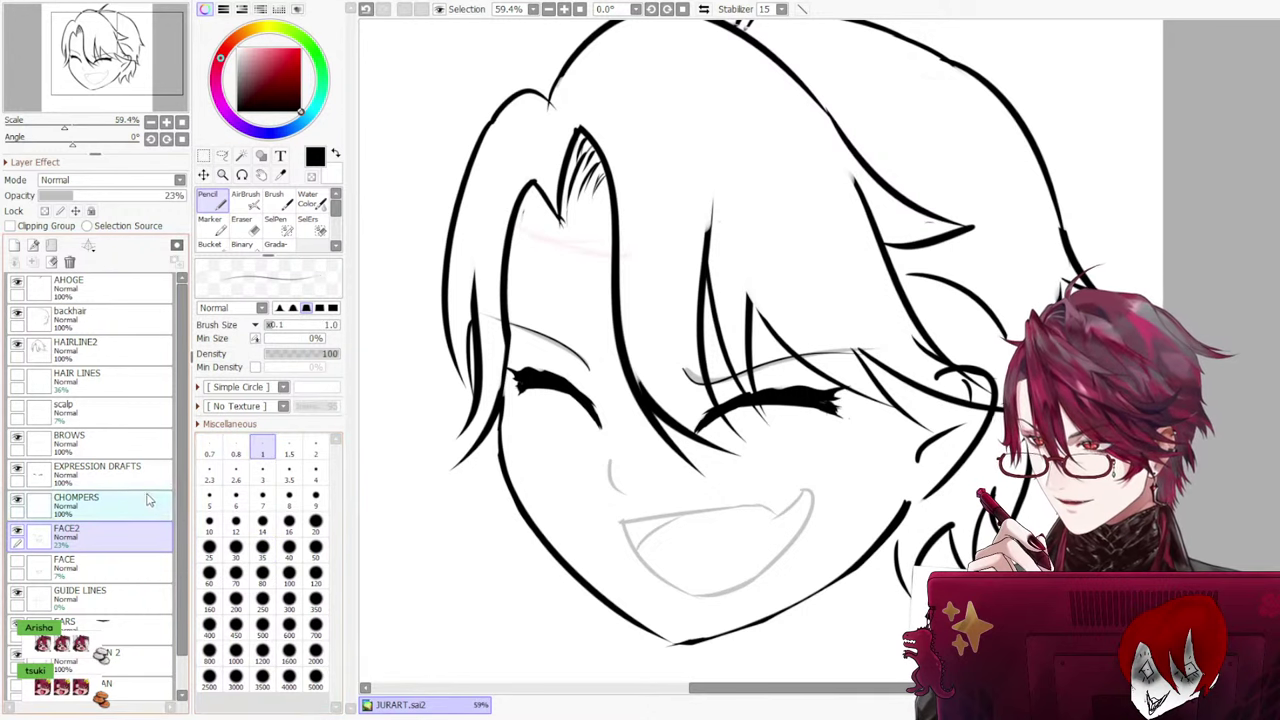
click(100, 505)
click(235, 546)
click(262, 522)
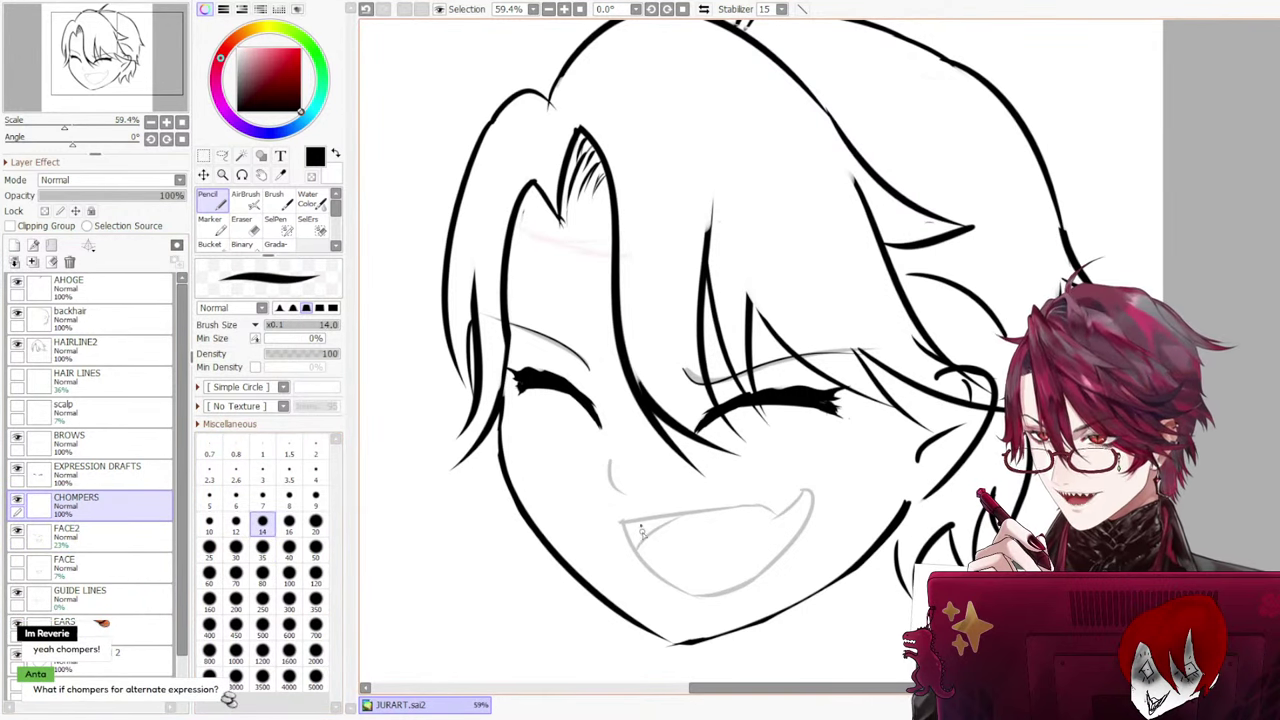
Try small pointed teeth below the mouth's upper line from its left corner with the size 14 Pencil, undoing each attempt
key(ctrl+z)
drag(639, 526, 651, 541)
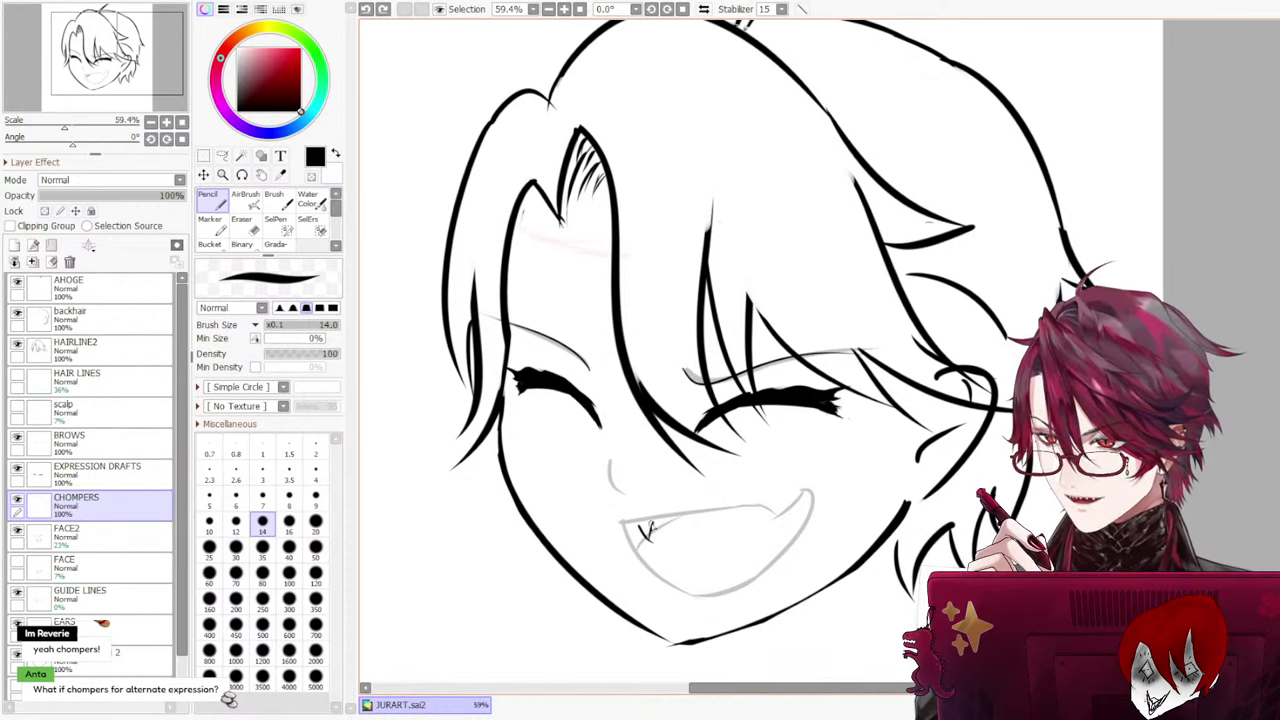
mouse_move(668, 526)
mouse_down()
mouse_move(706, 524)
mouse_move(659, 547)
mouse_move(766, 513)
mouse_move(656, 547)
mouse_move(784, 508)
mouse_up()
key(ctrl+z)
key(ctrl+z)
key(ctrl+z)
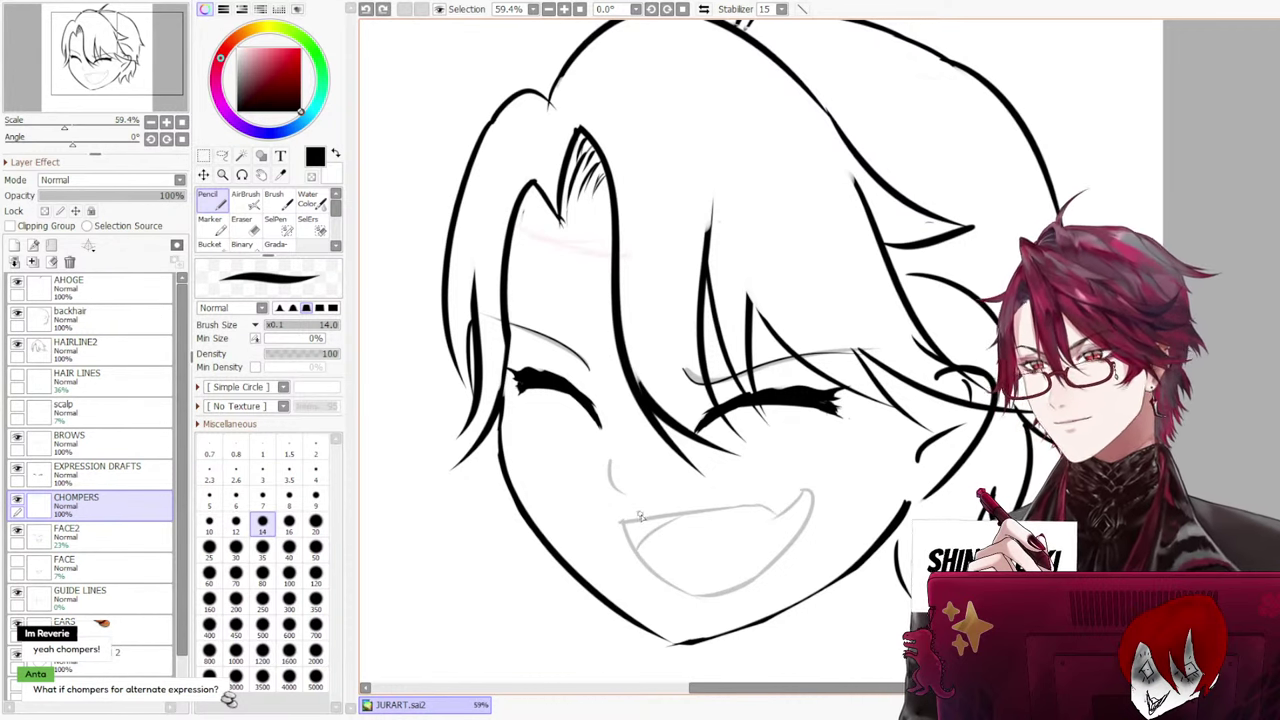
mouse_move(670, 560)
mouse_down()
mouse_move(681, 528)
mouse_move(735, 518)
mouse_up()
key(ctrl+z)
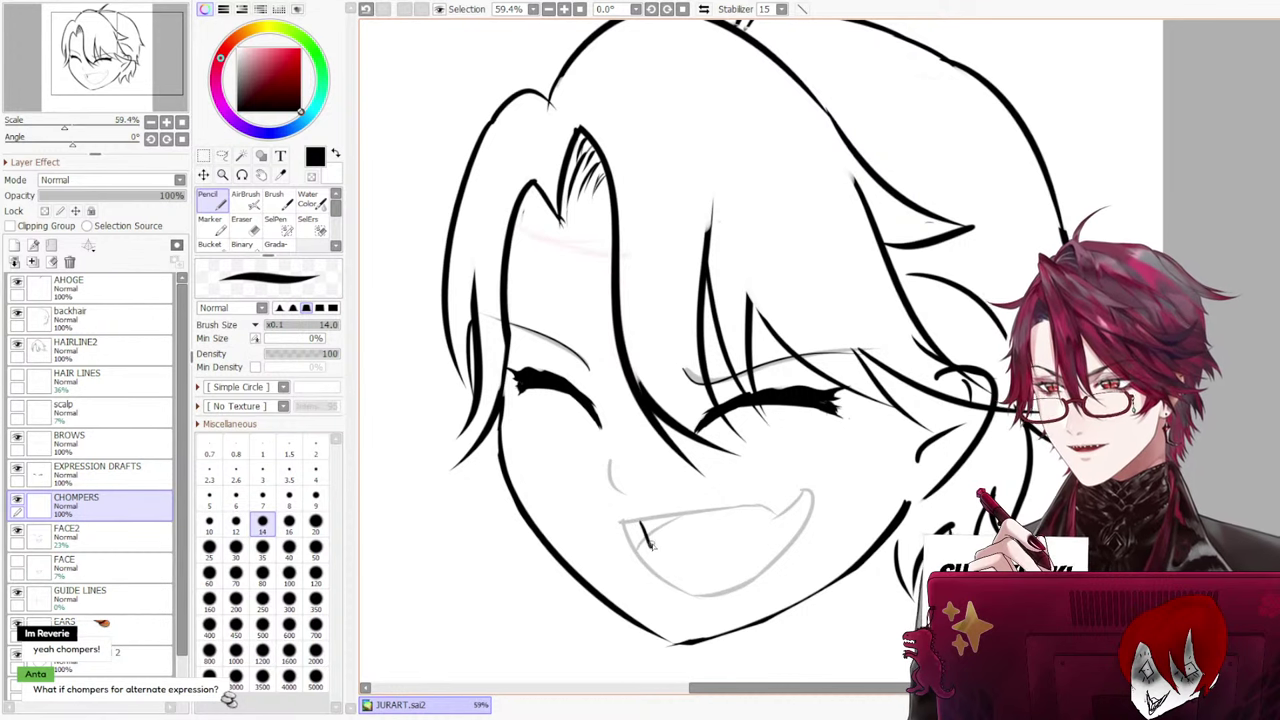
key(ctrl+z)
key(ctrl+z)
drag(642, 523, 657, 538)
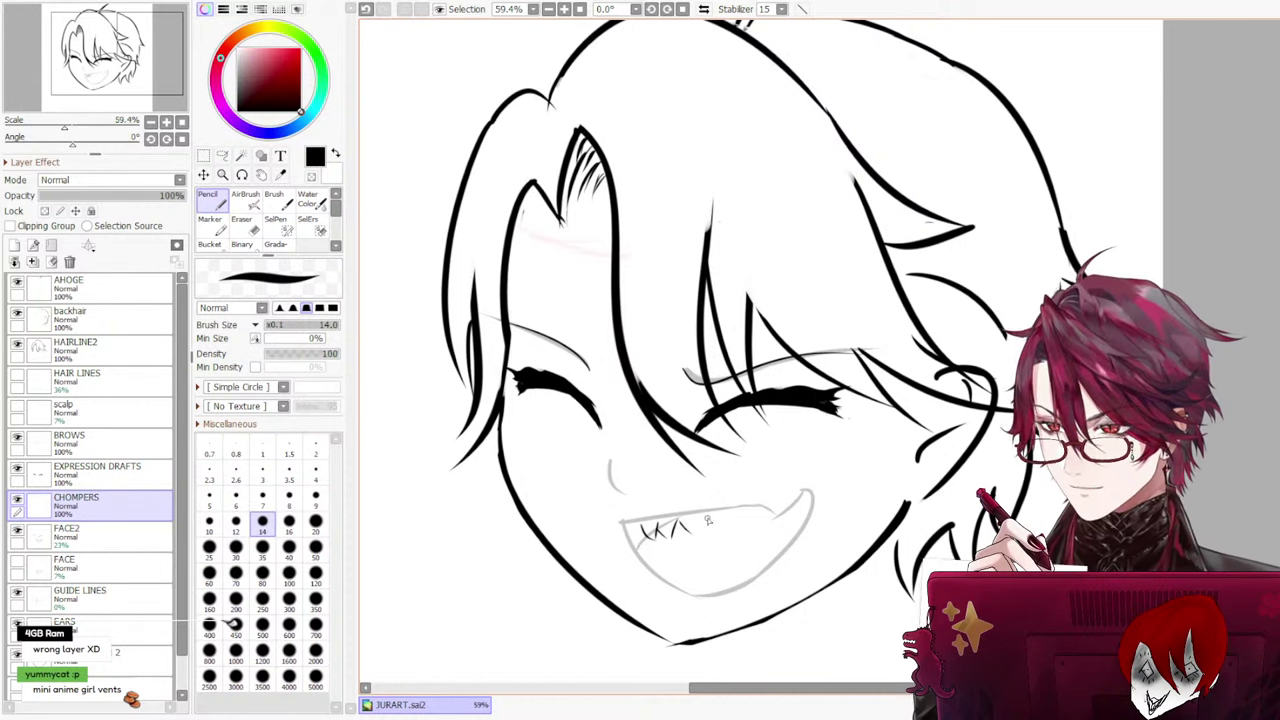
key(ctrl+z)
key(ctrl+z)
key(ctrl+z)
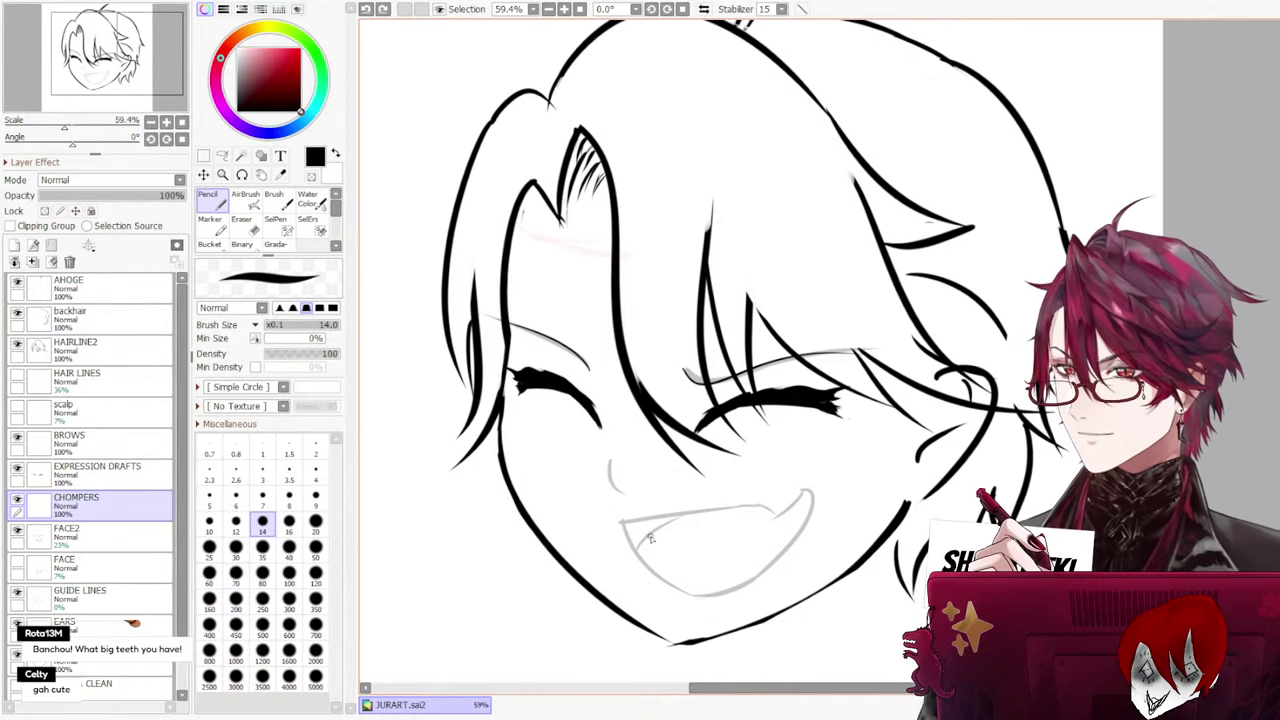
Try a smooth curved edge for the upper teeth across the mouth, undoing and redrawing its right half
drag(640, 522, 702, 540)
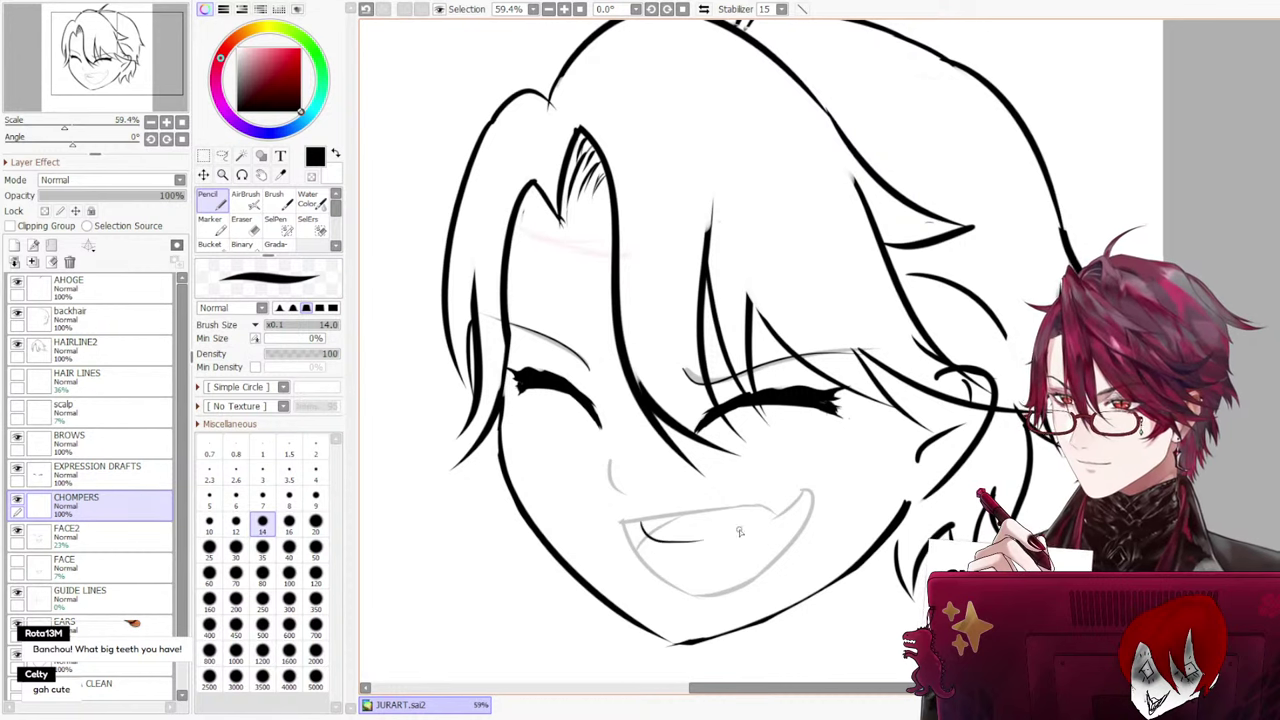
mouse_move(773, 511)
mouse_down()
mouse_move(739, 526)
mouse_move(761, 531)
mouse_move(777, 515)
mouse_move(700, 536)
mouse_up()
key(ctrl+z)
key(ctrl+z)
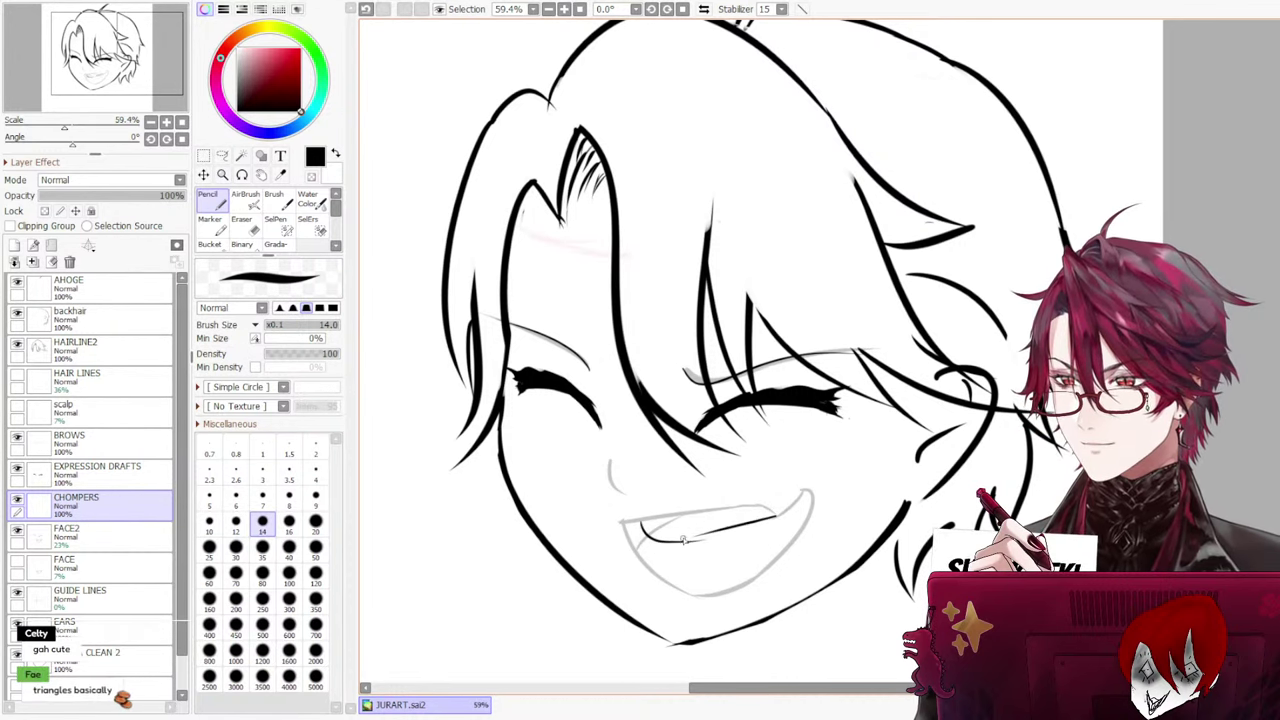
key(ctrl+z)
drag(779, 516, 700, 537)
key(ctrl+z)
mouse_move(776, 516)
mouse_down()
mouse_move(698, 539)
mouse_move(768, 566)
mouse_up()
key(ctrl+z)
Try a curved line for the lower teeth, and undo it together with the upper teeth edge
drag(664, 575, 786, 561)
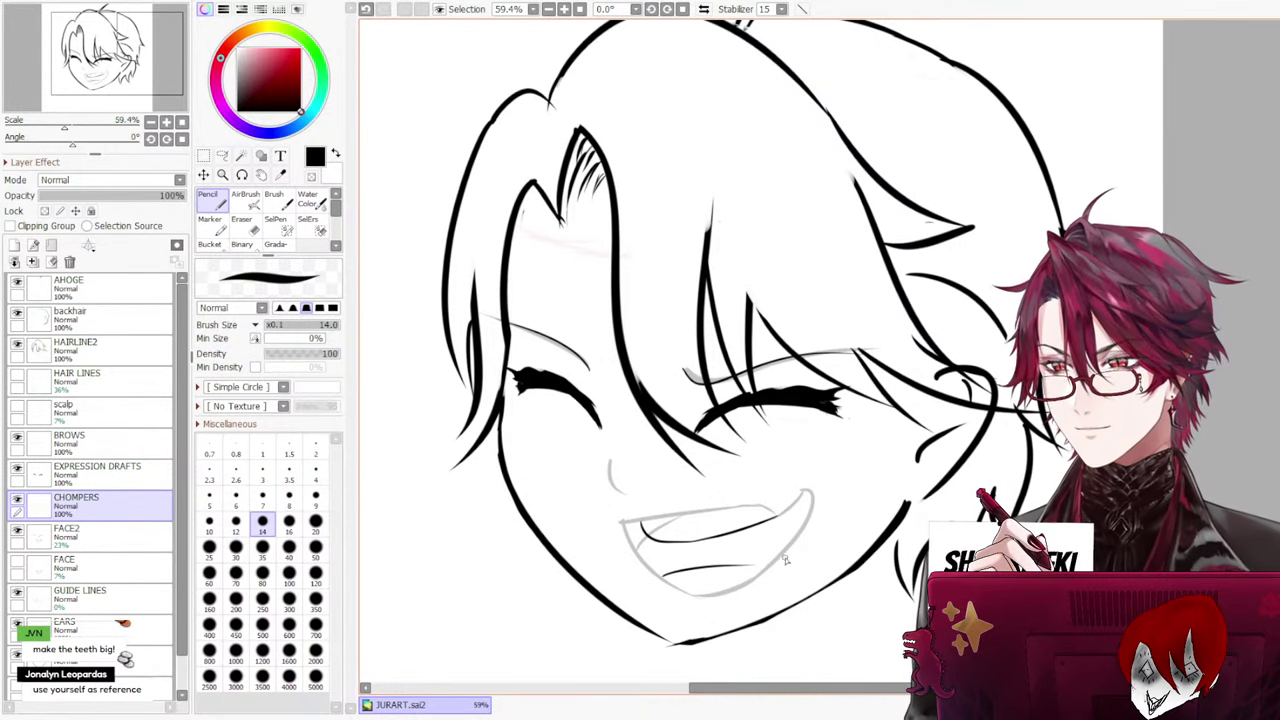
key(ctrl+z)
drag(662, 572, 762, 566)
key(ctrl+z)
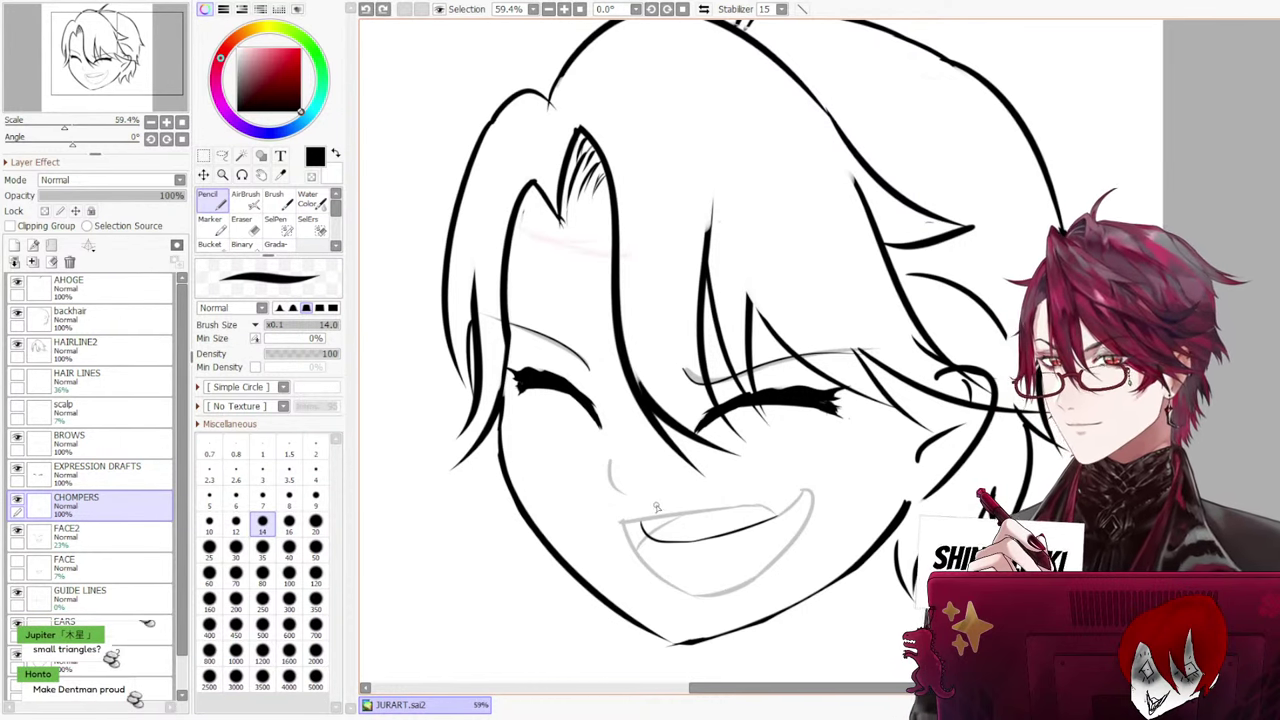
key(ctrl+z)
key(ctrl+z)
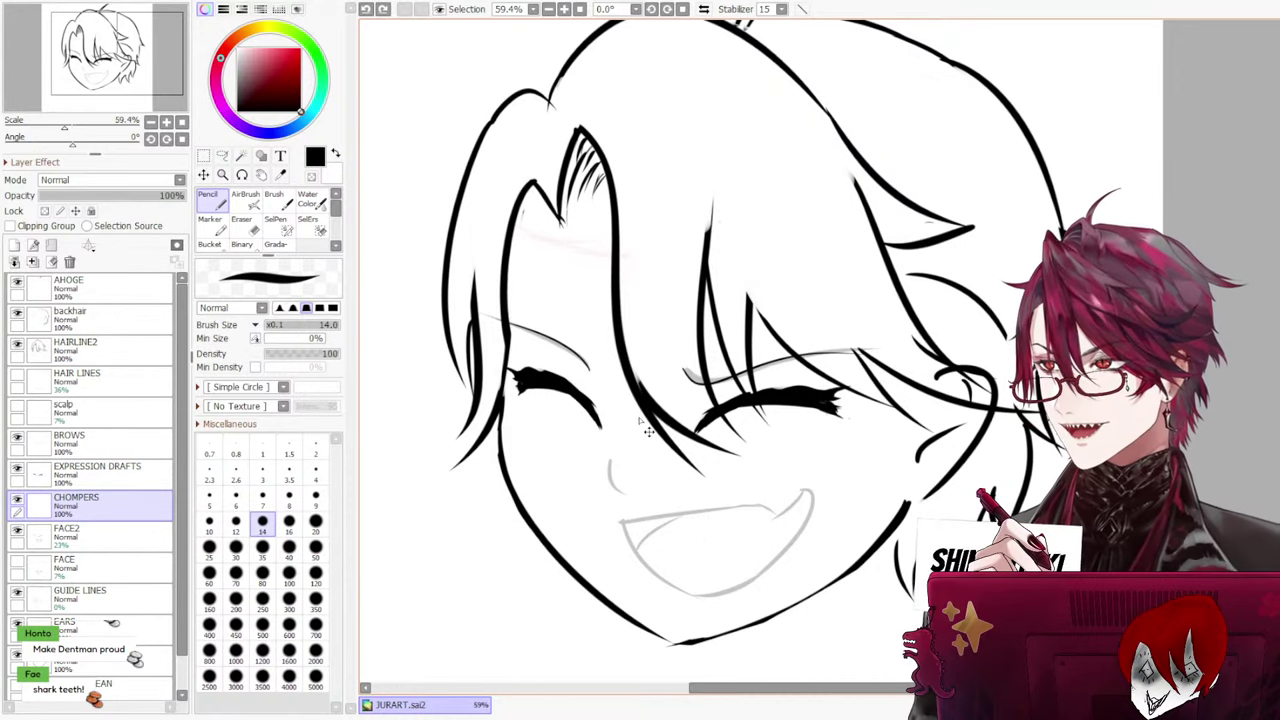
scroll(699, 384, up, 2)
scroll(699, 385, down, 1)
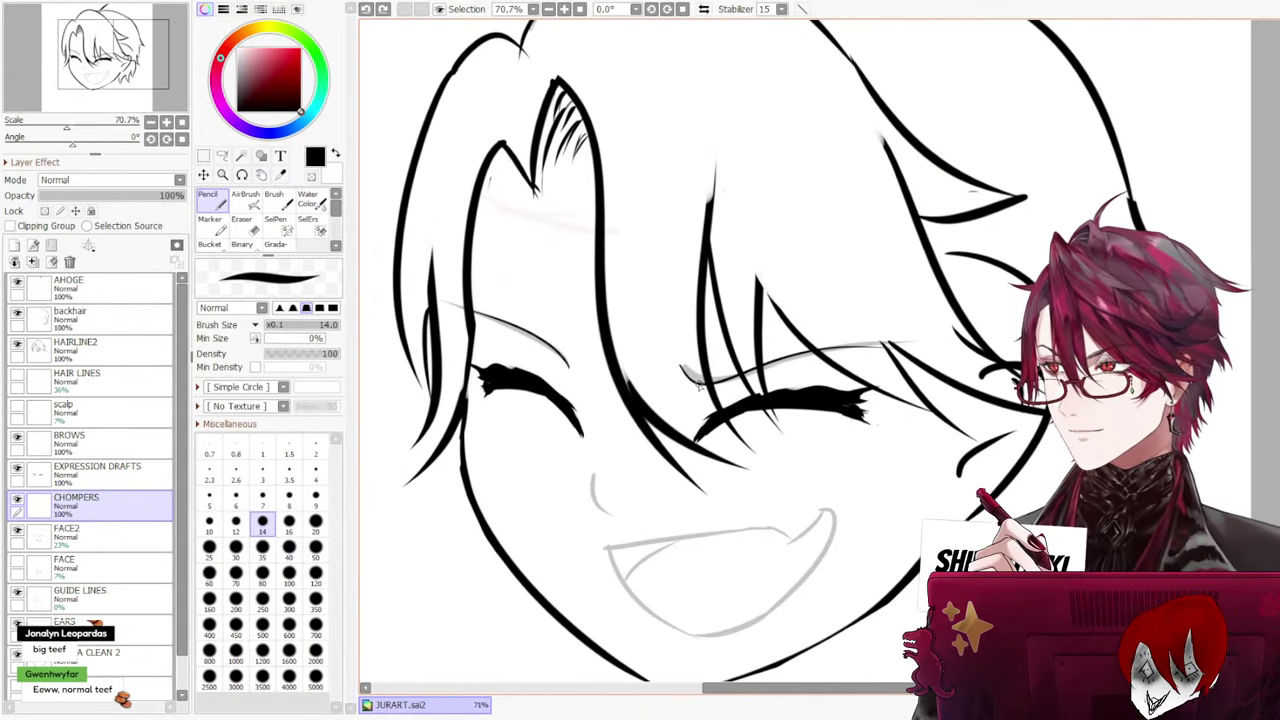
scroll(700, 388, down, 2)
scroll(703, 390, up, 1)
scroll(704, 392, down, 1)
scroll(705, 393, up, 1)
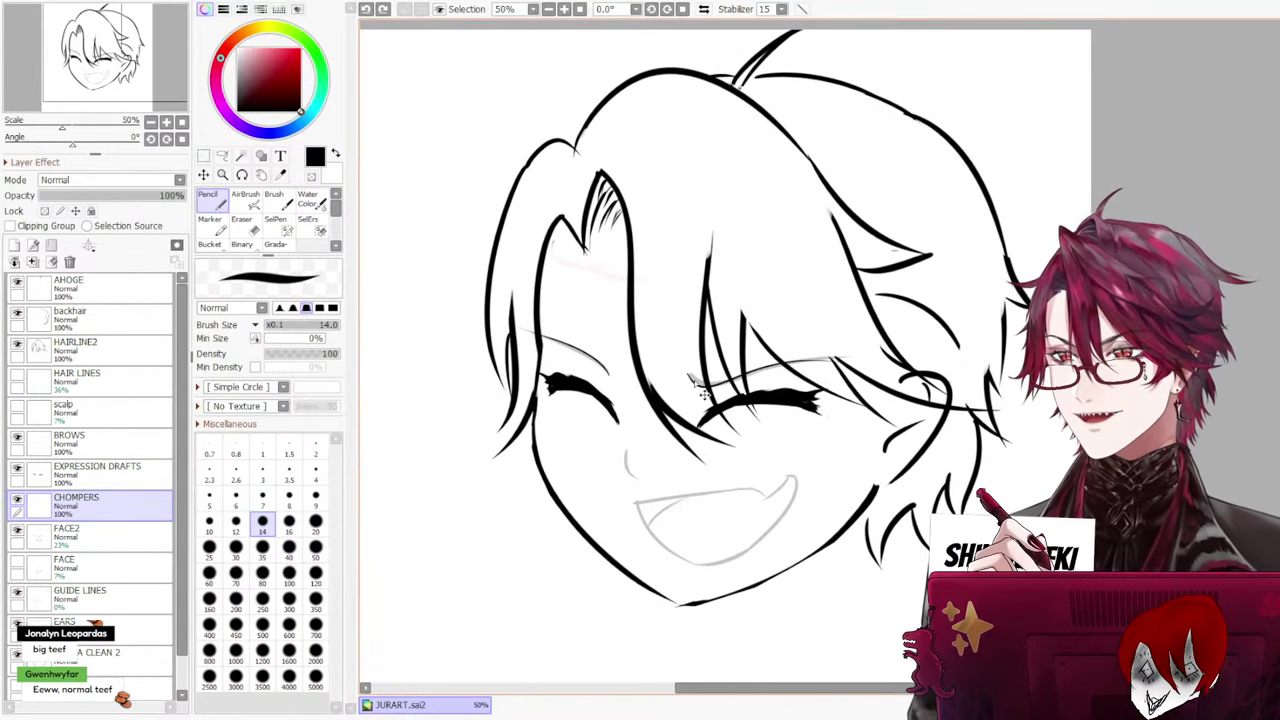
scroll(701, 391, up, 1)
scroll(698, 388, down, 1)
scroll(695, 385, up, 1)
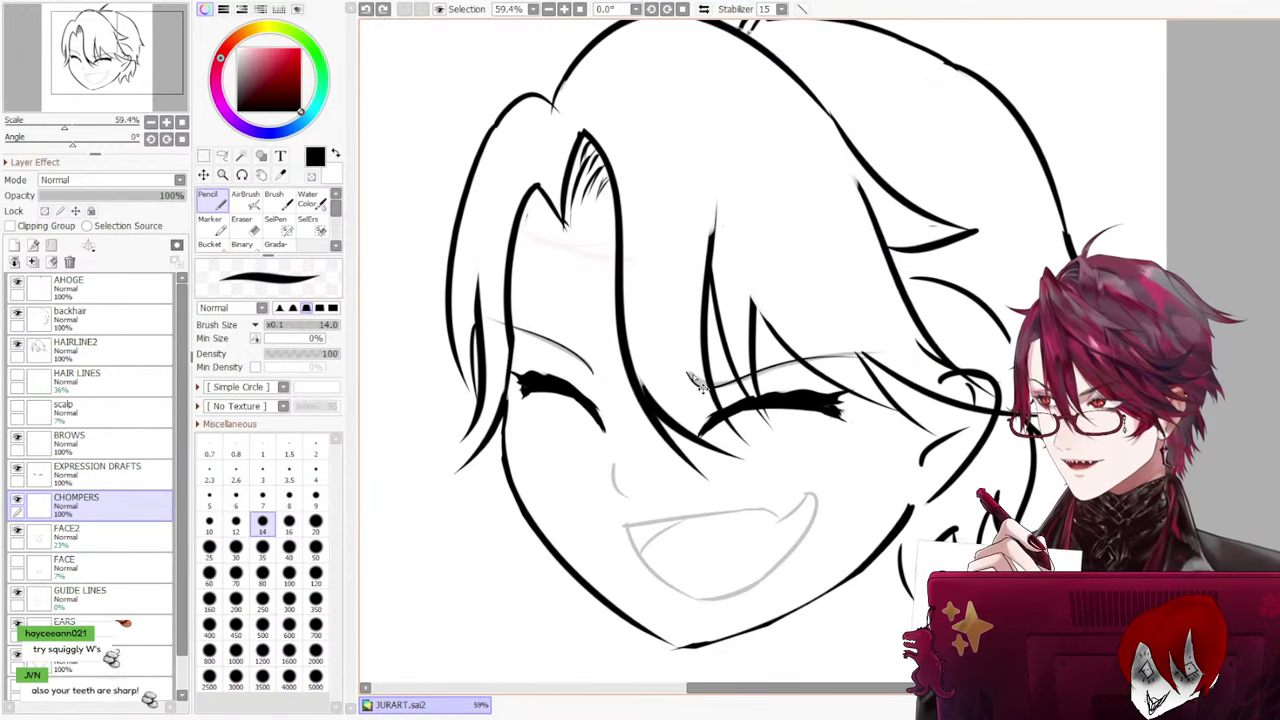
Draw a row of small pointed teeth along the mouth's upper line on the CHOMPERS layer with the size 14 Pencil
scroll(690, 380, up, 1)
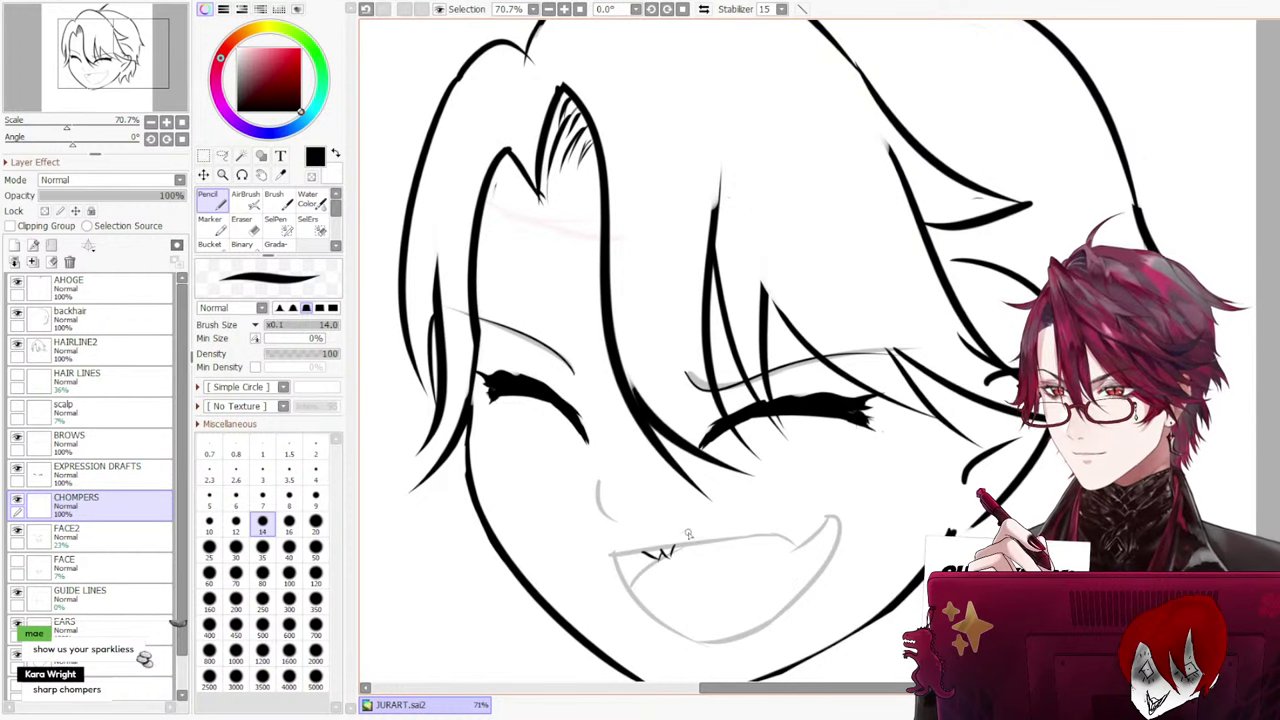
drag(666, 549, 688, 545)
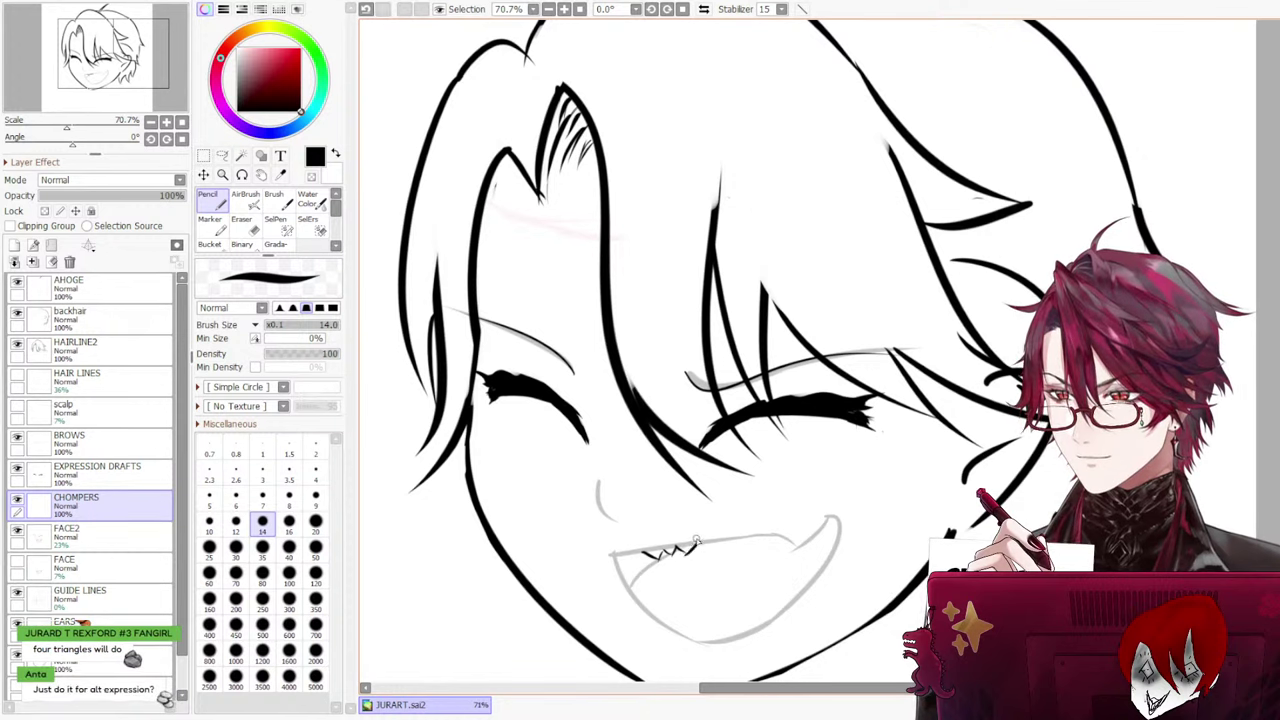
key(ctrl+z)
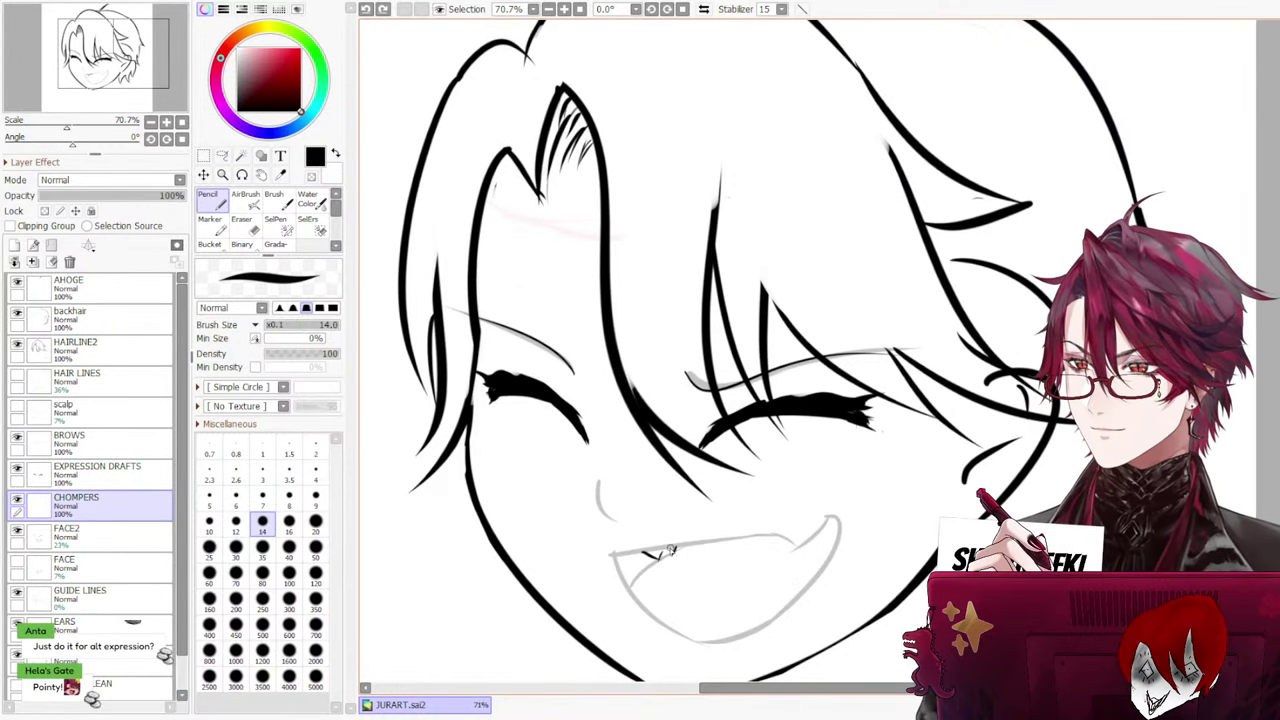
drag(660, 552, 677, 560)
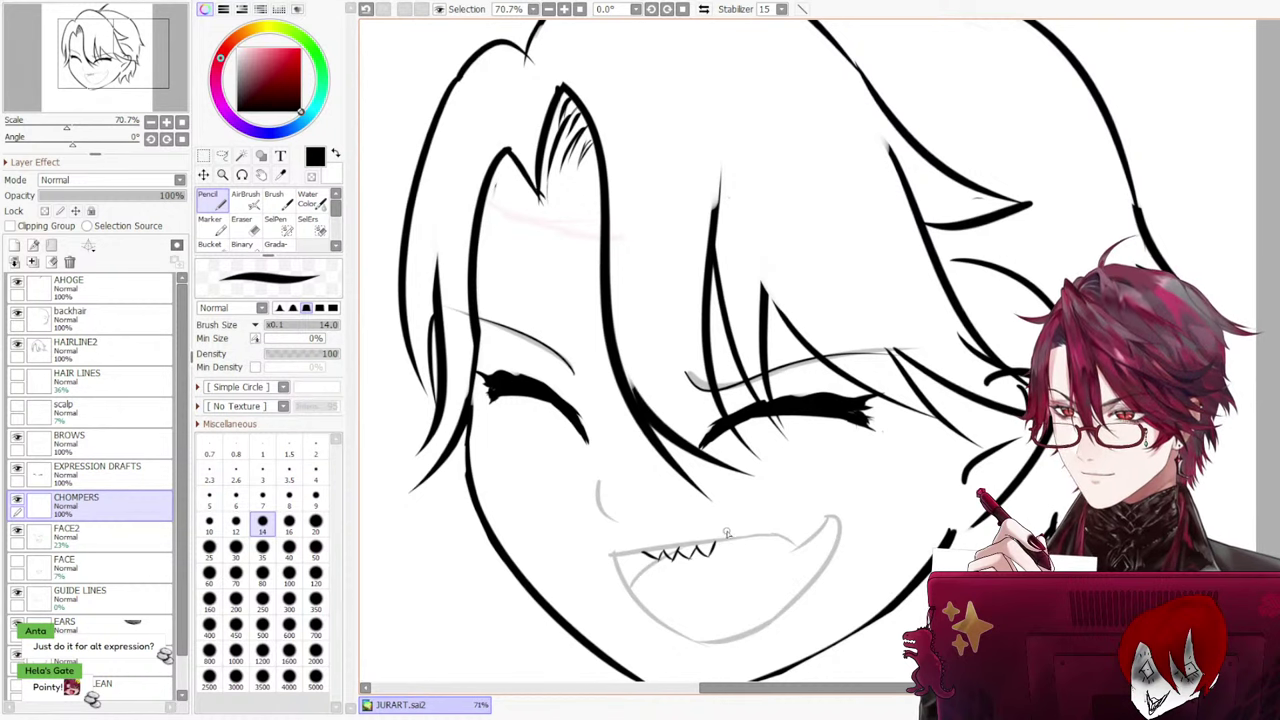
drag(715, 547, 762, 540)
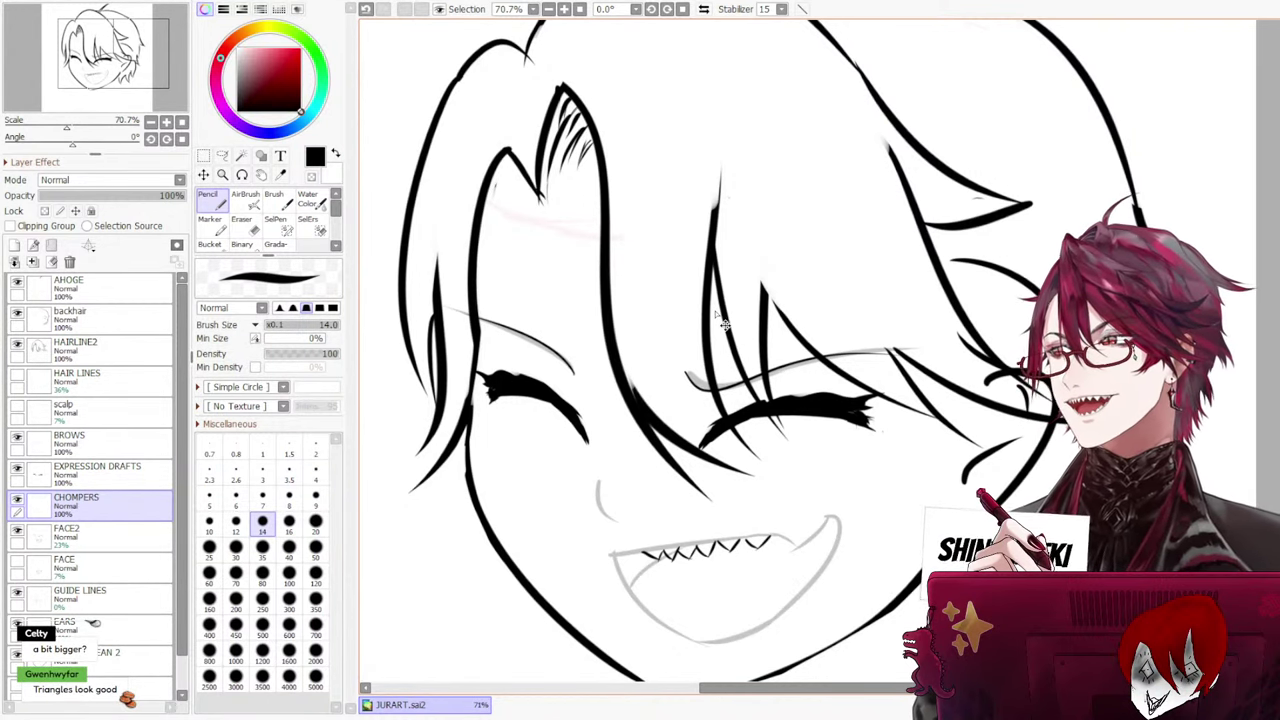
Erase the right end of the mouth's upper line on the FACE2 layer with the size 35 Eraser
scroll(716, 315, down, 3)
scroll(693, 329, up, 2)
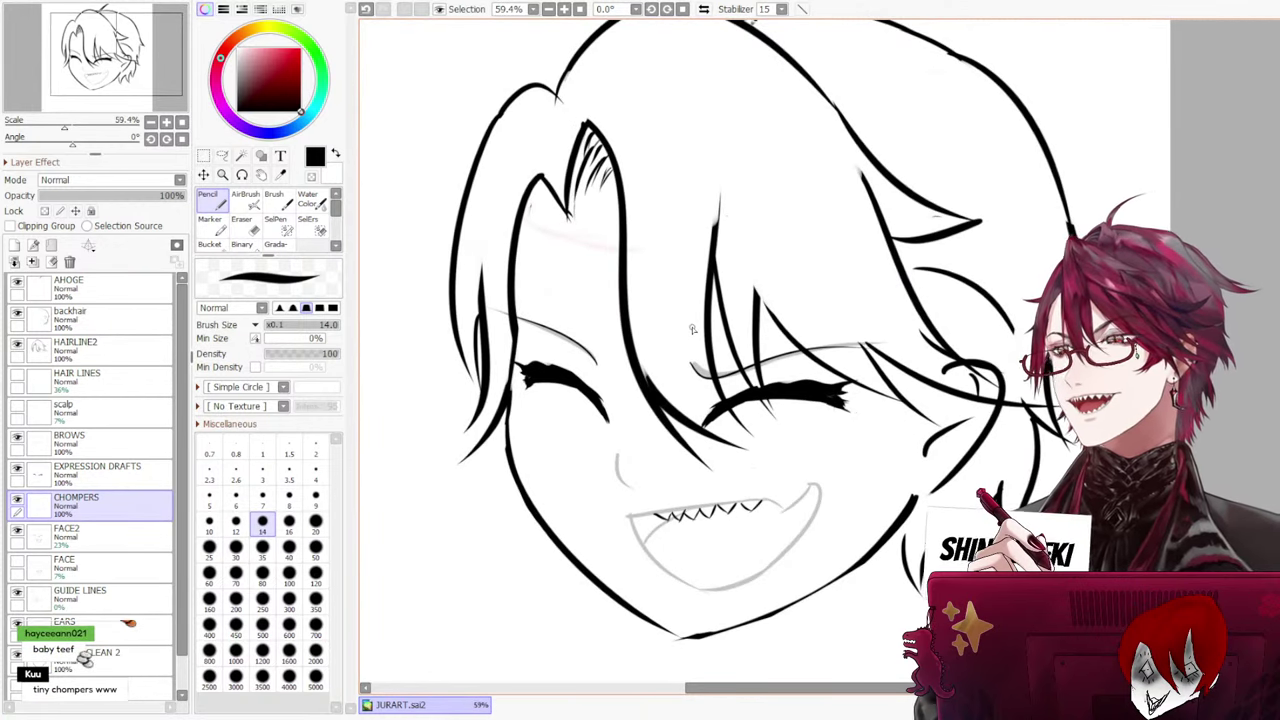
scroll(760, 525, up, 2)
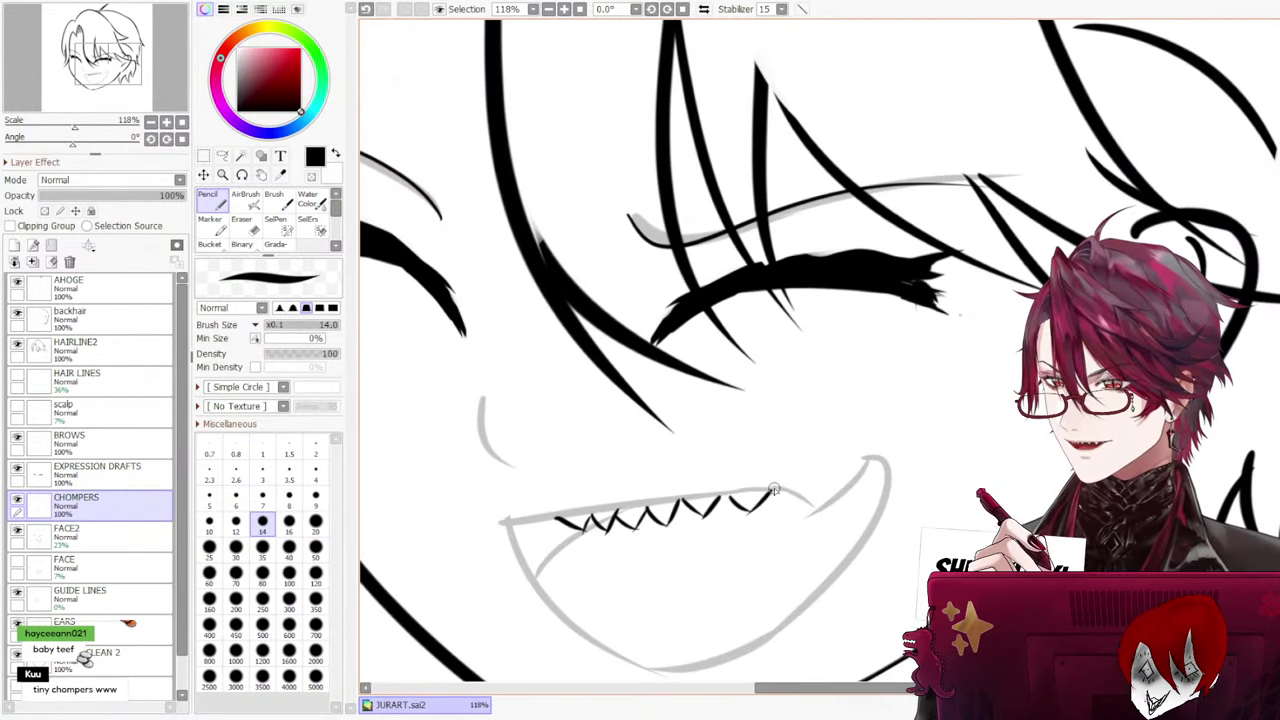
click(236, 220)
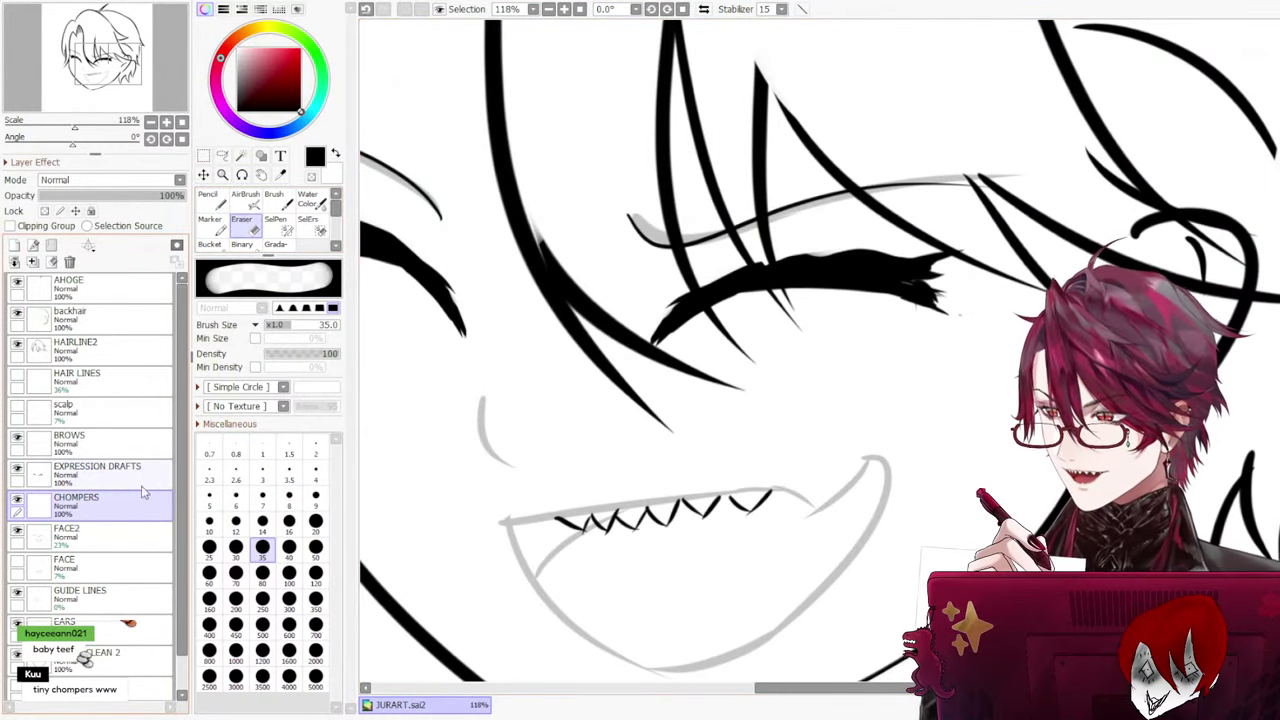
click(124, 537)
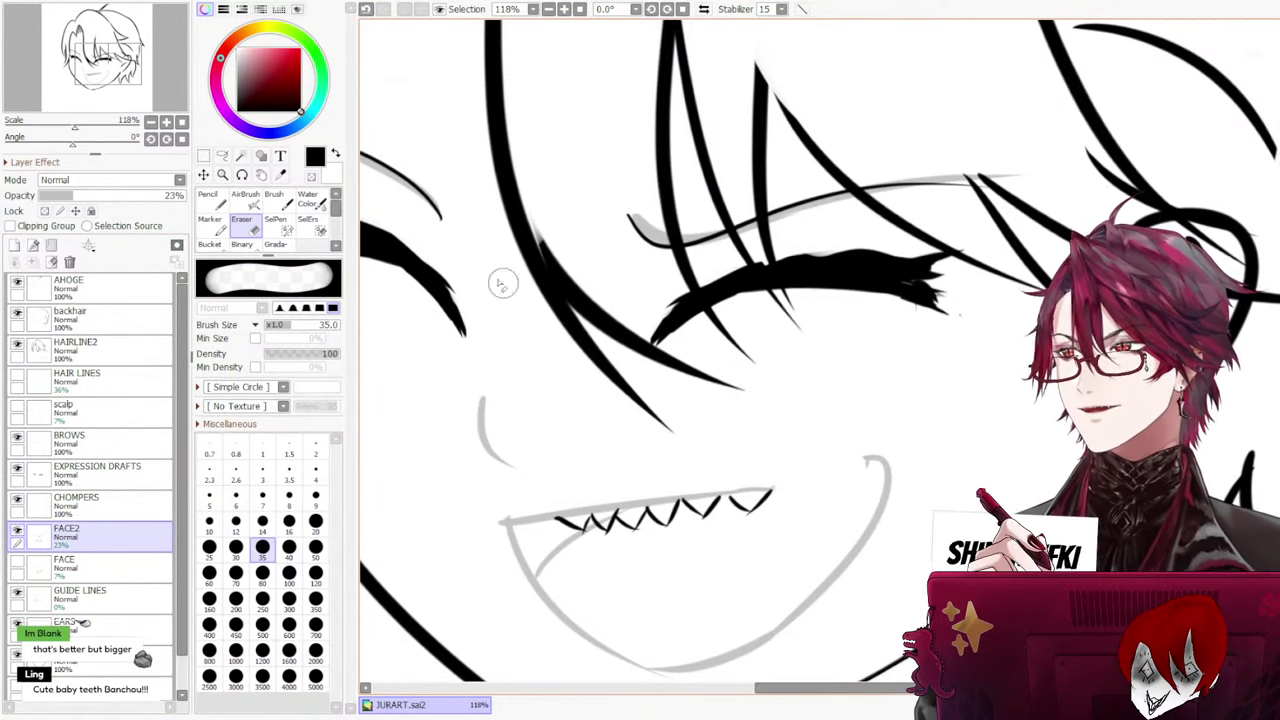
Redraw the mouth's upper line up to its right corner on the FACE2 layer with the size 14 Pencil, undoing strokes until it fits
click(210, 200)
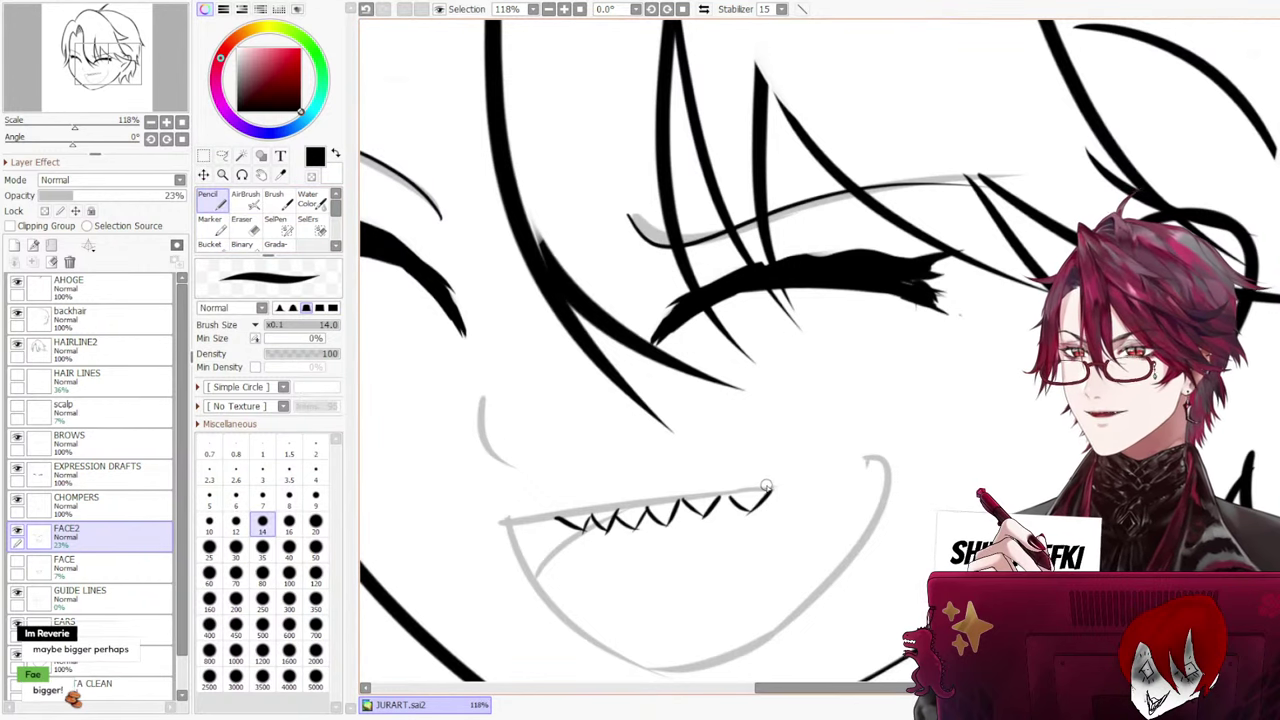
key(ctrl+z)
mouse_move(772, 490)
mouse_down()
mouse_move(874, 447)
mouse_move(822, 474)
mouse_move(869, 462)
mouse_move(806, 472)
mouse_move(894, 448)
mouse_move(883, 470)
mouse_move(854, 466)
mouse_move(884, 454)
mouse_up()
key(ctrl+z)
key(ctrl+z)
key(ctrl+z)
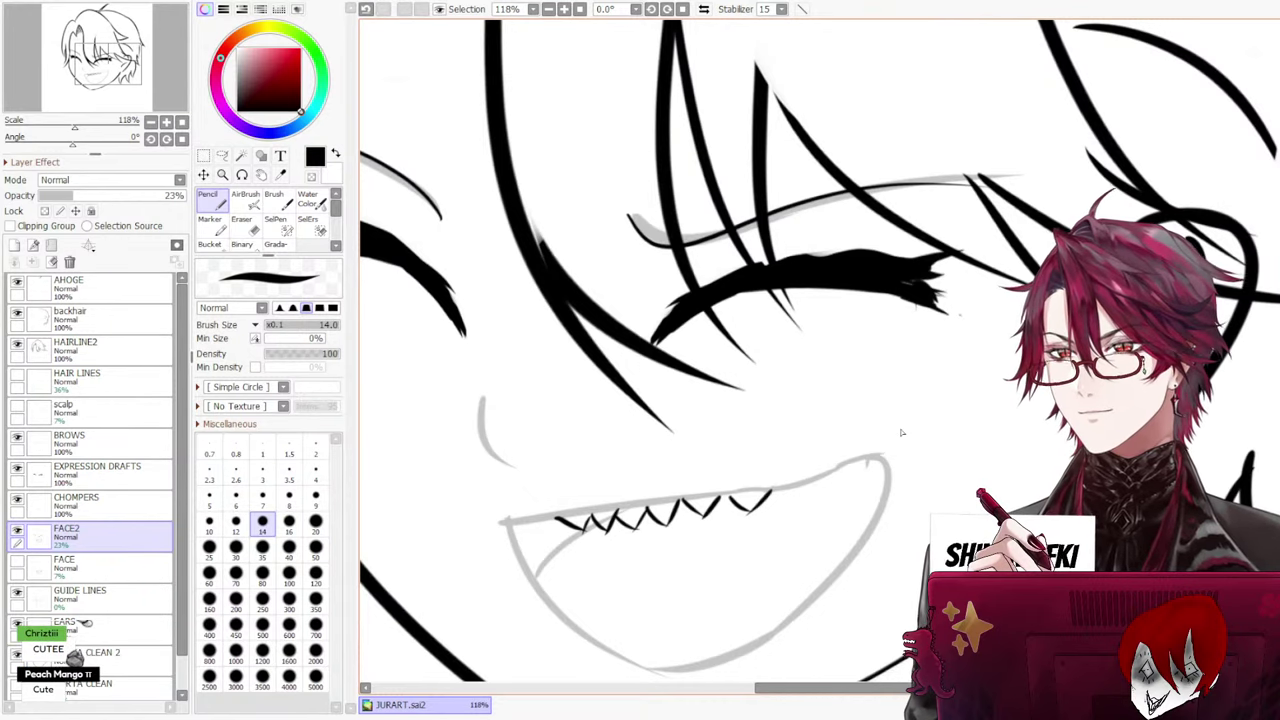
Extend the row of pointed upper teeth to the mouth's right corner on the CHOMPERS layer, undoing and redrawing strokes
scroll(860, 410, down, 5)
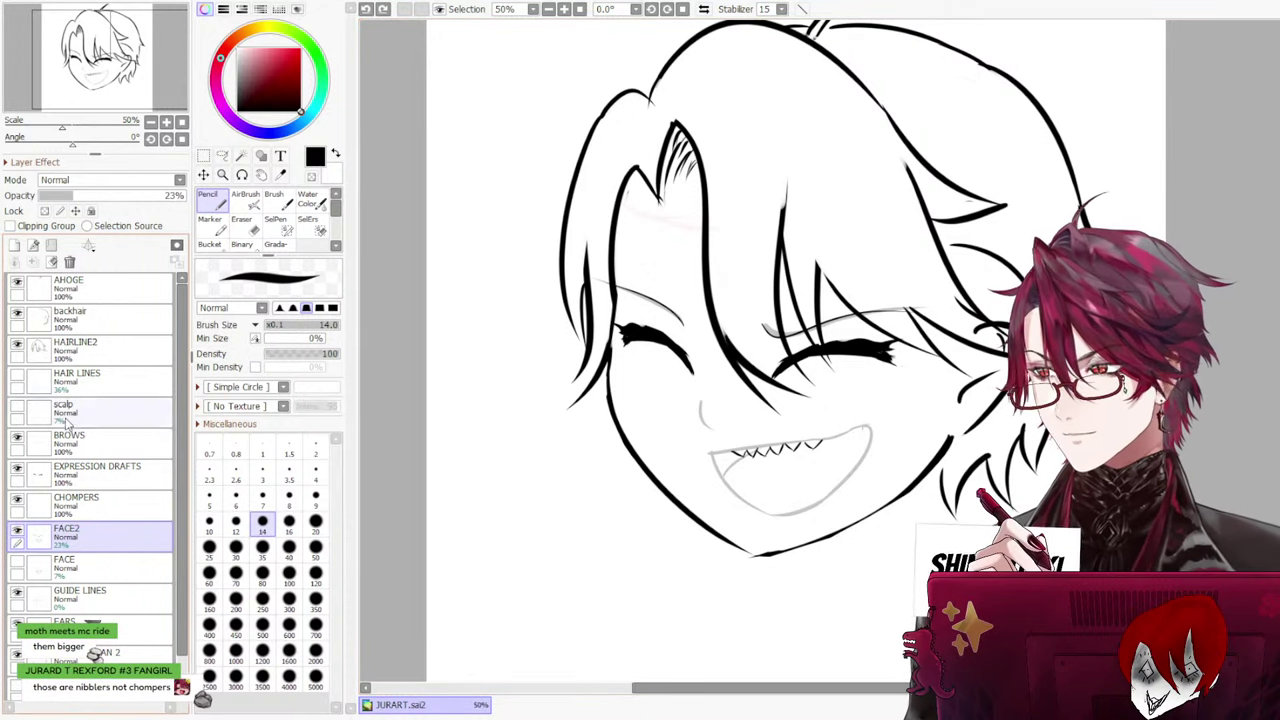
click(166, 508)
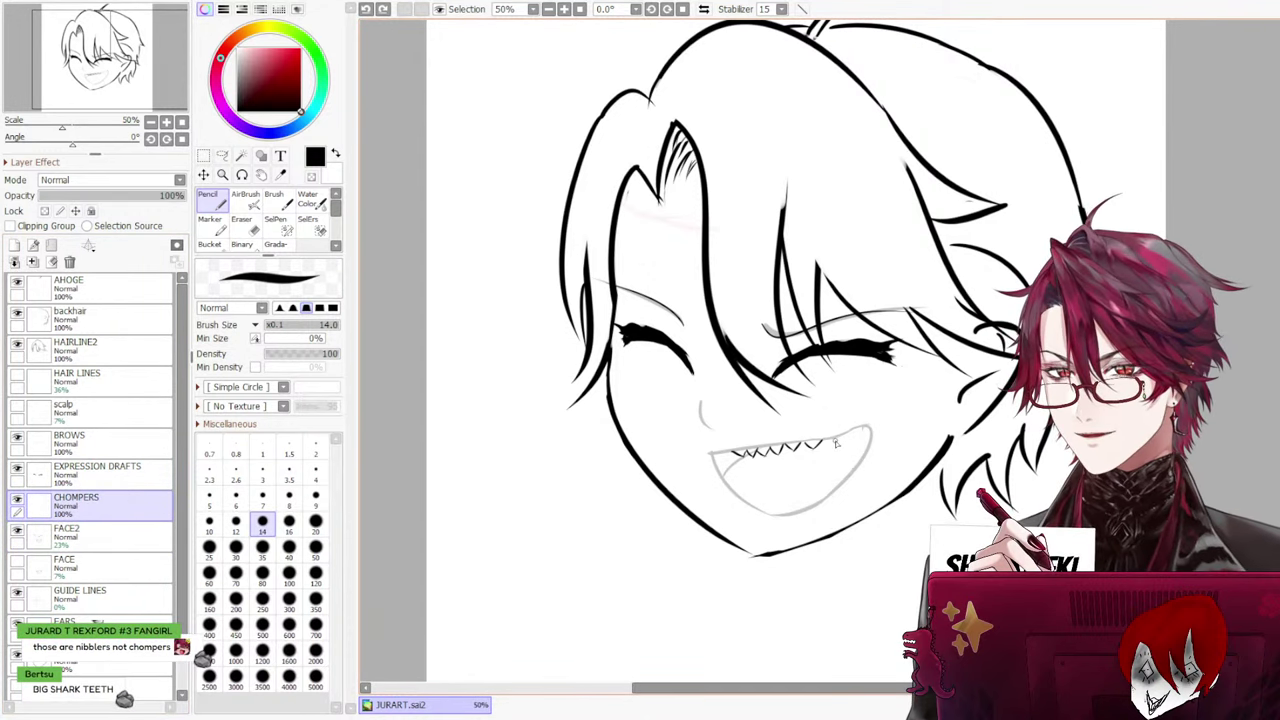
mouse_move(823, 442)
mouse_down()
mouse_move(838, 456)
mouse_move(839, 437)
mouse_up()
key(ctrl+z)
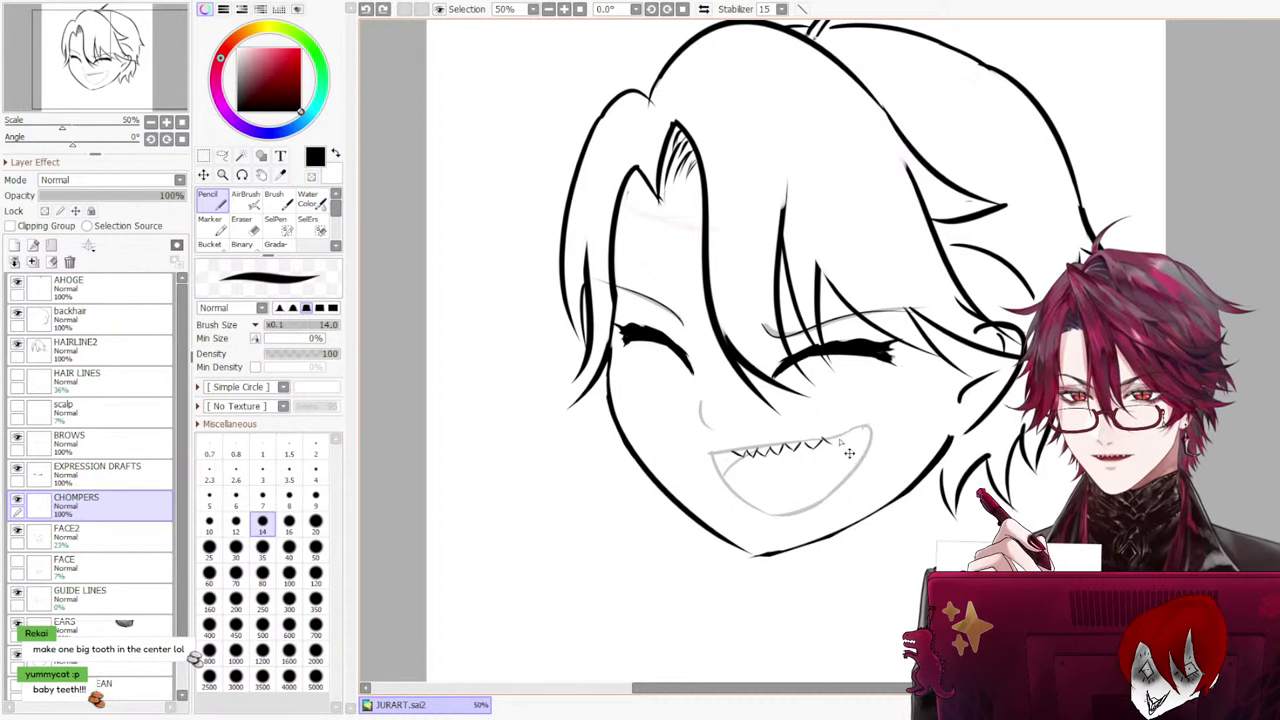
drag(838, 439, 853, 430)
key(ctrl+z)
key(ctrl+z)
key(ctrl+z)
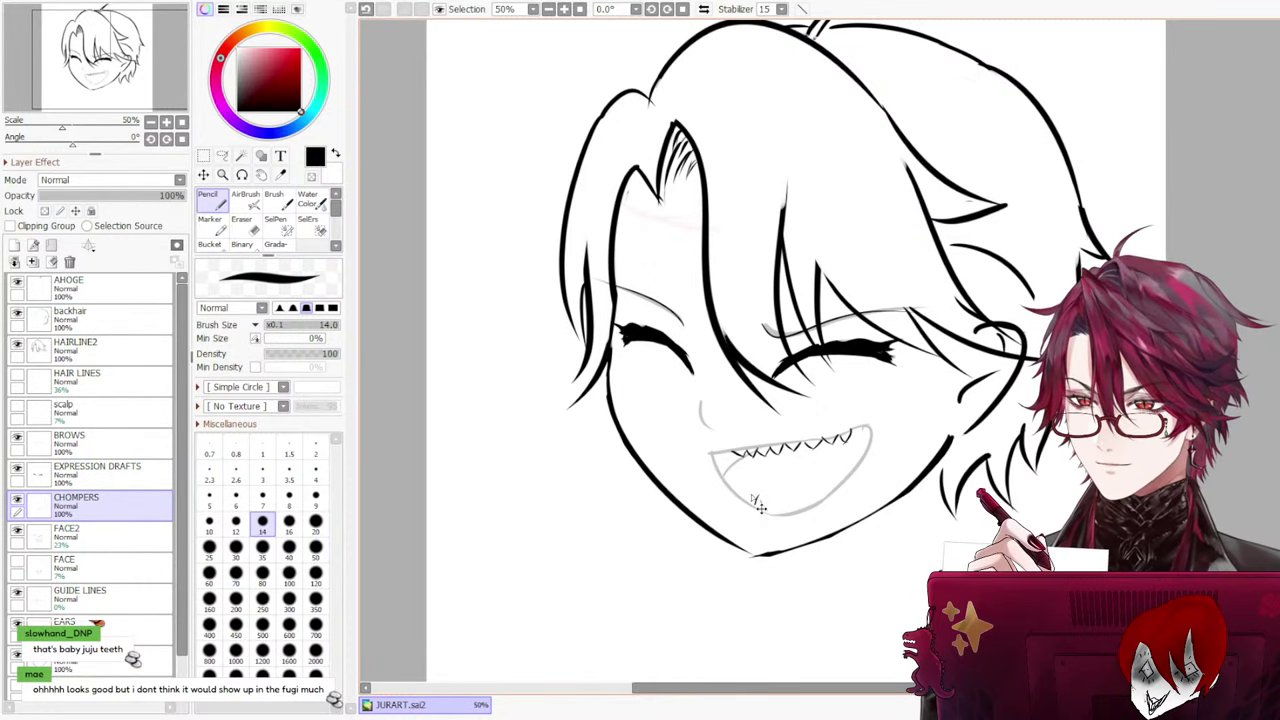
Draw a row of pointed lower teeth along the mouth's bottom line on the CHOMPERS layer with the size 14 Pencil
key(ctrl+z)
drag(742, 497, 774, 506)
key(ctrl+z)
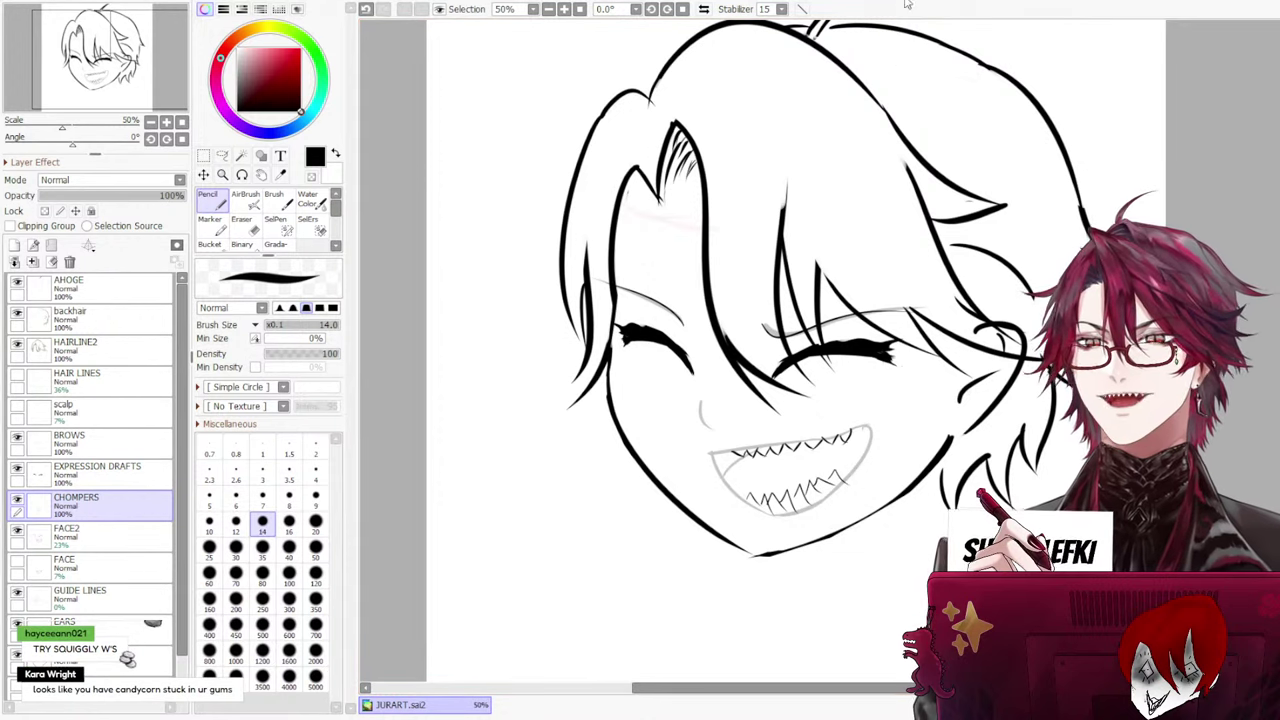
Undo the lower teeth strokes and stretch the upper teeth row taller across the mouth on the CHOMPERS layer with a Freeform transform
key(ctrl+z)
key(ctrl+z)
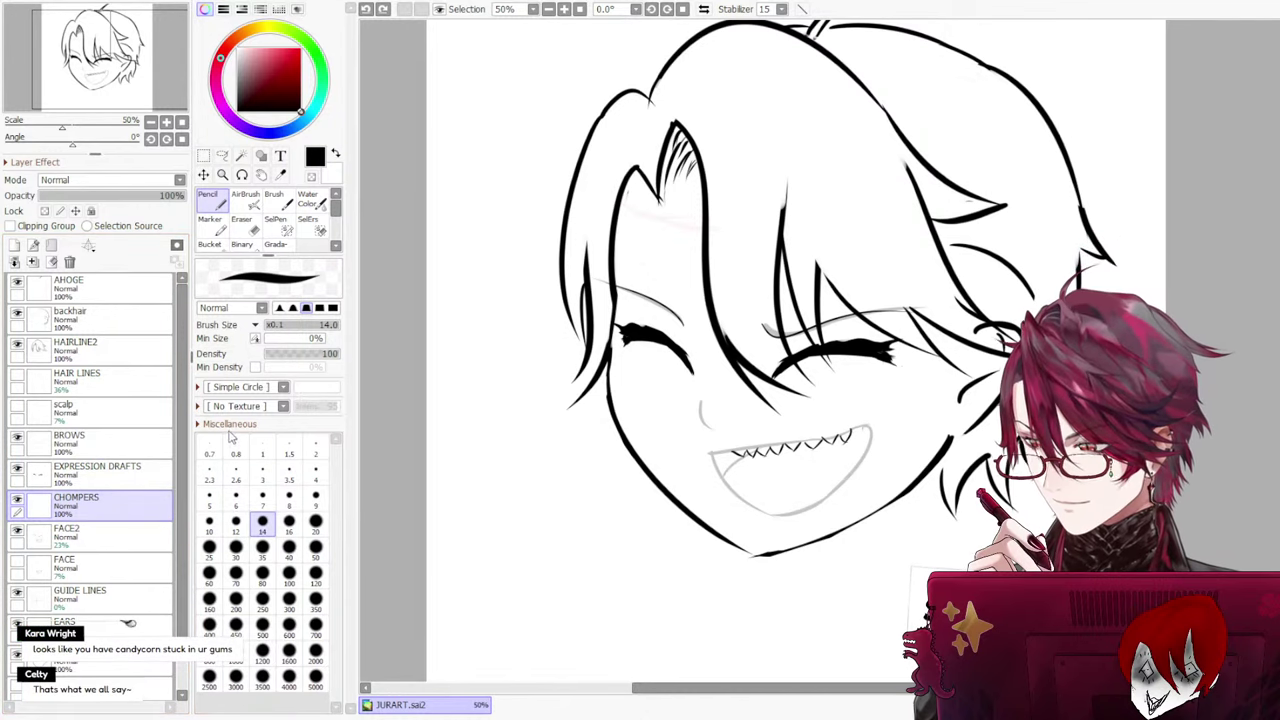
key(ctrl+t)
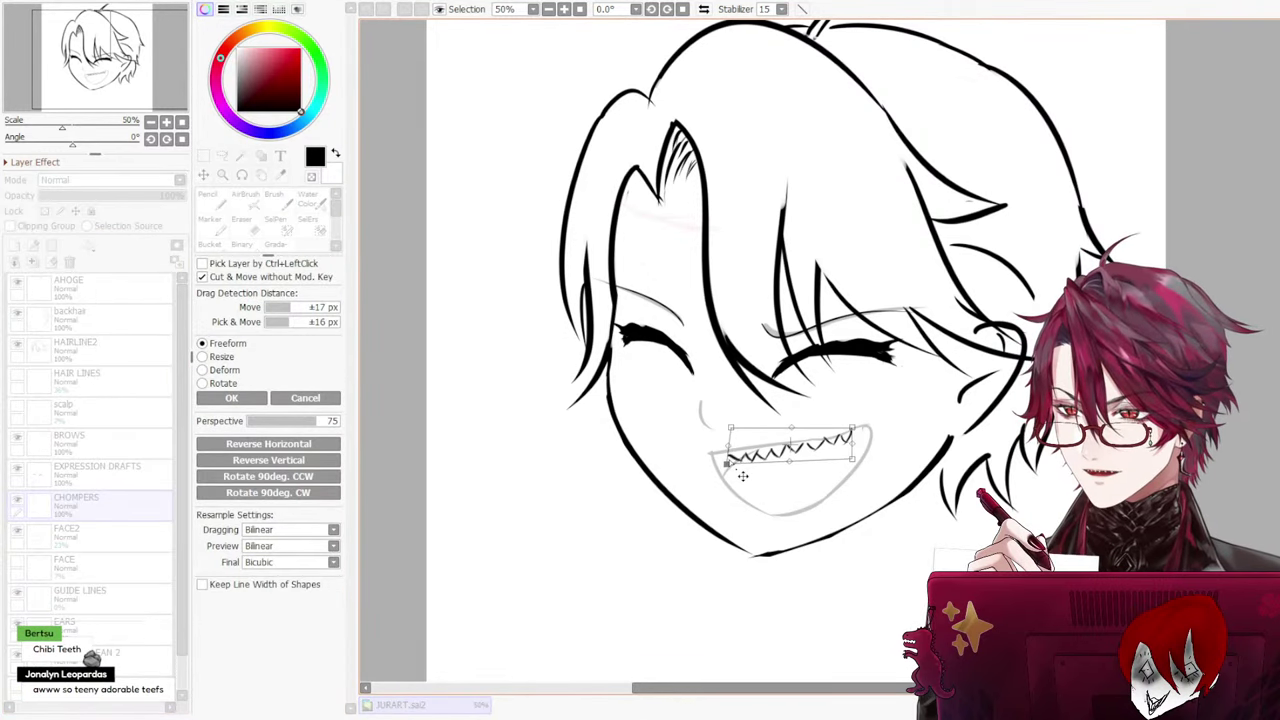
drag(731, 459, 739, 467)
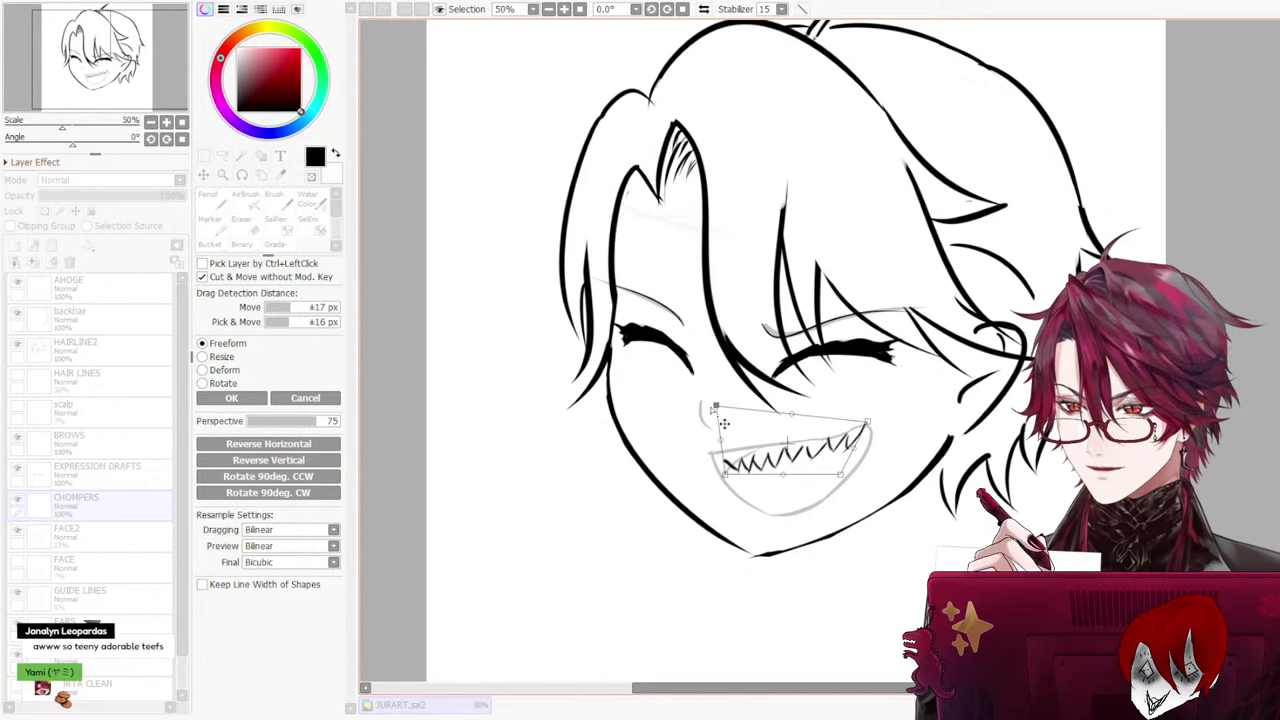
drag(713, 408, 692, 386)
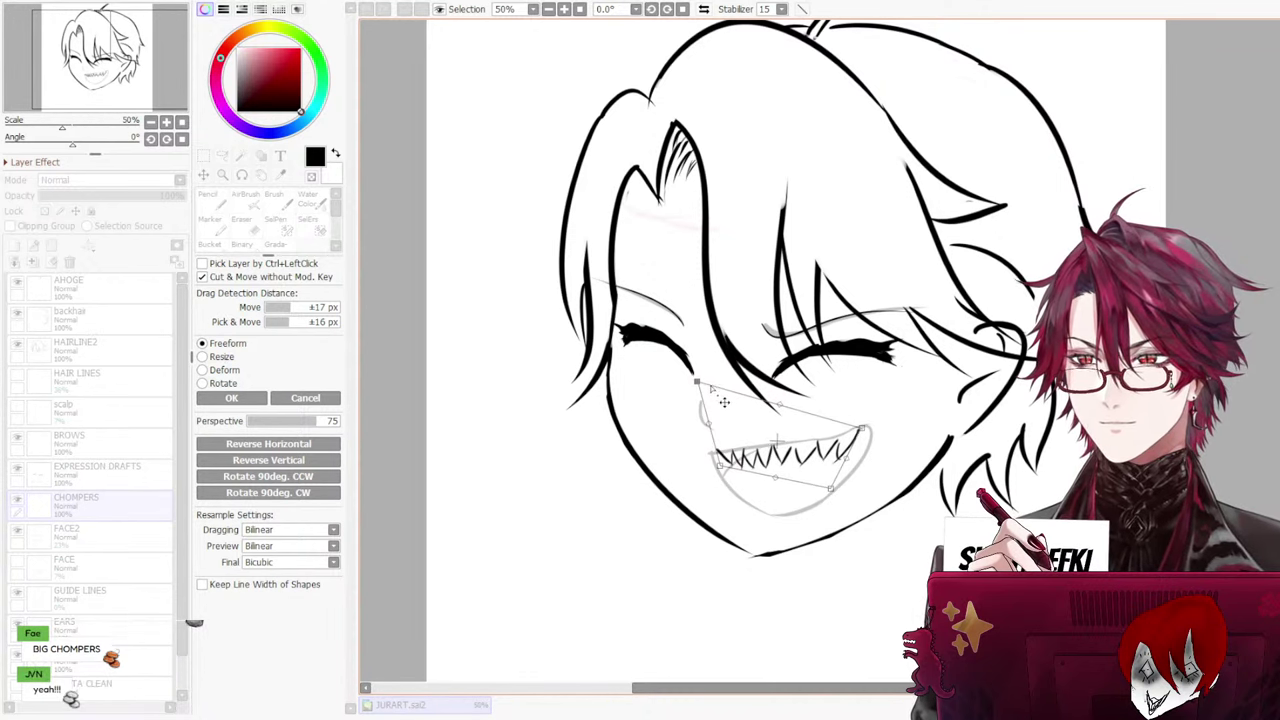
drag(699, 382, 711, 387)
drag(714, 480, 719, 477)
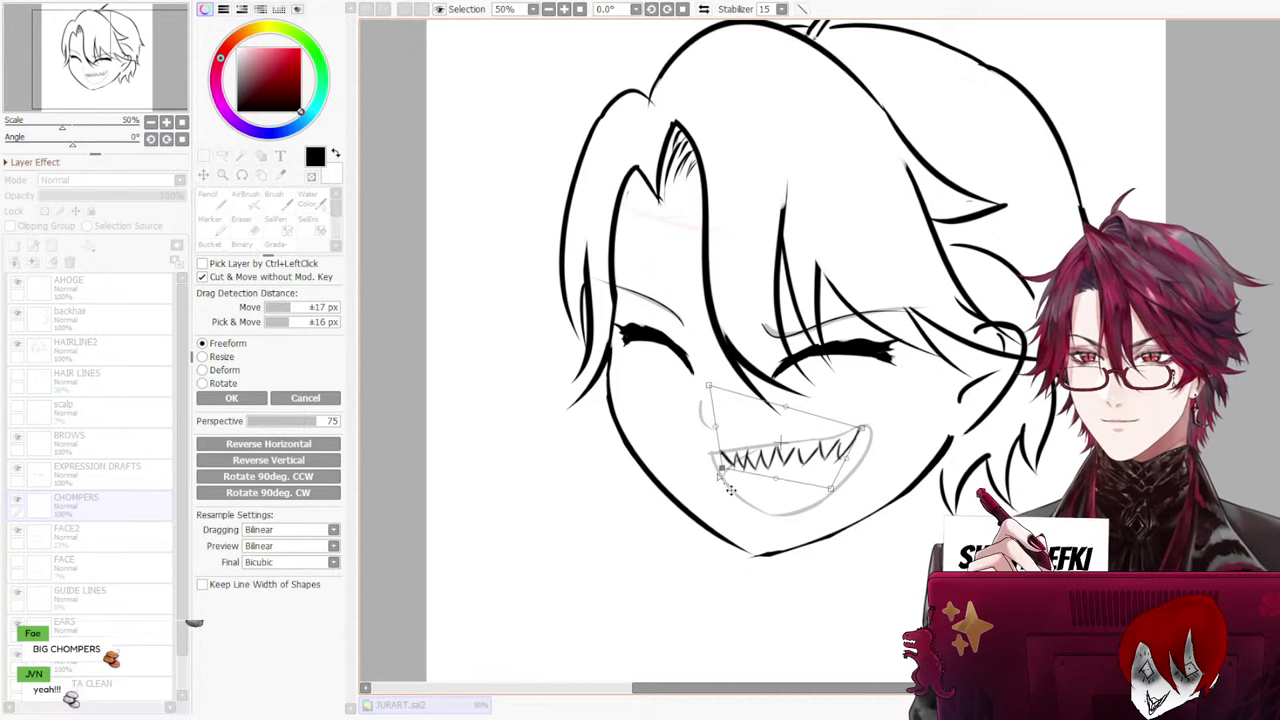
click(231, 398)
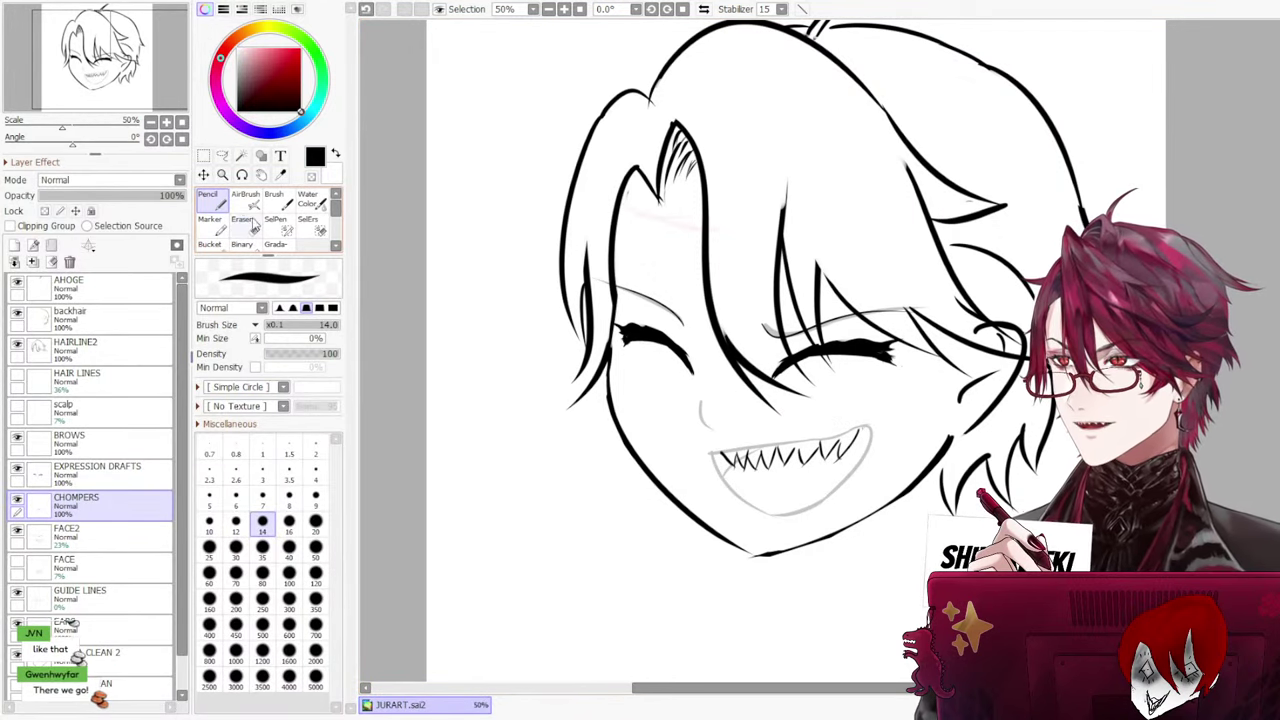
Trim the upper ends of the stretched teeth on the CHOMPERS layer with the size 35 Eraser
key(e)
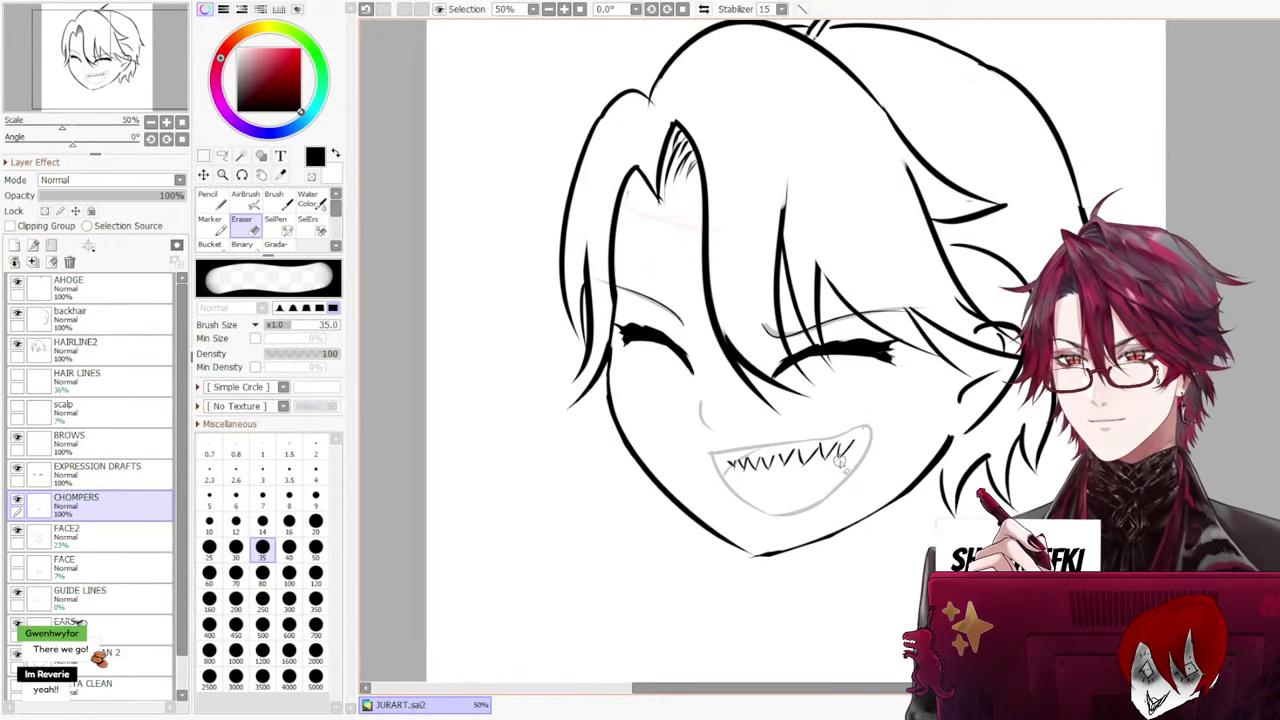
key(Page_Up)
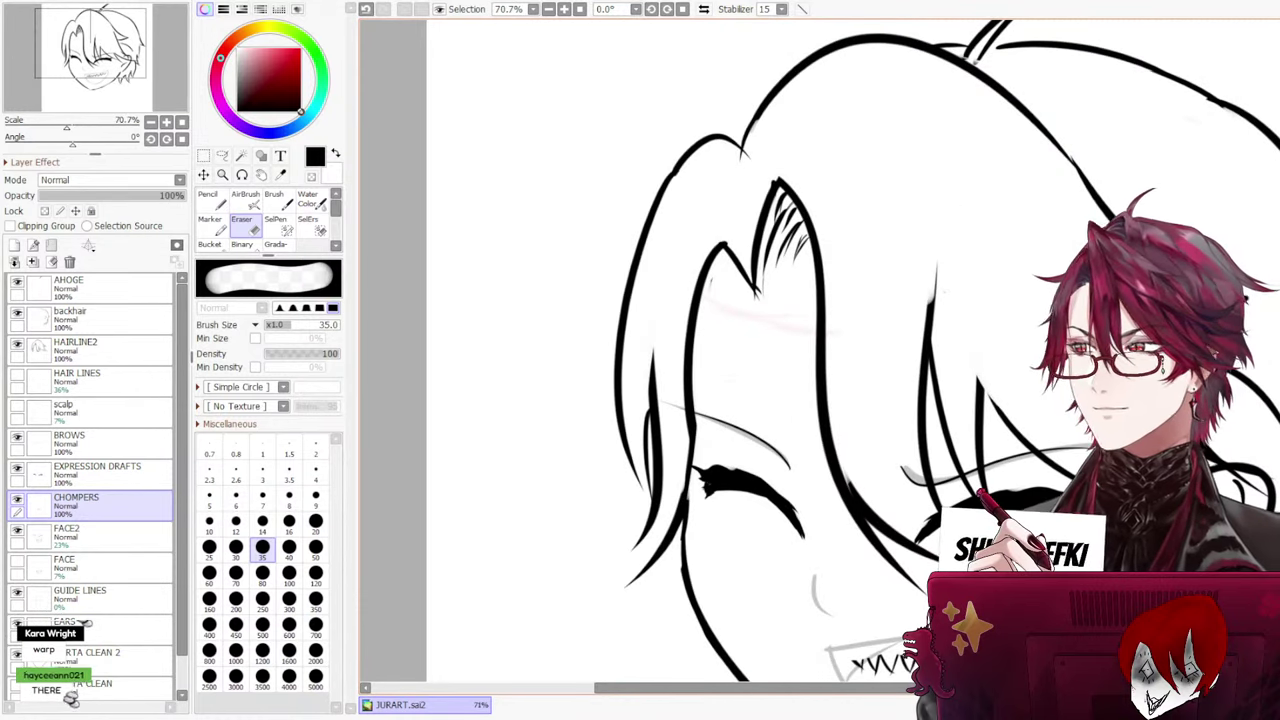
scroll(850, 350, down, 5)
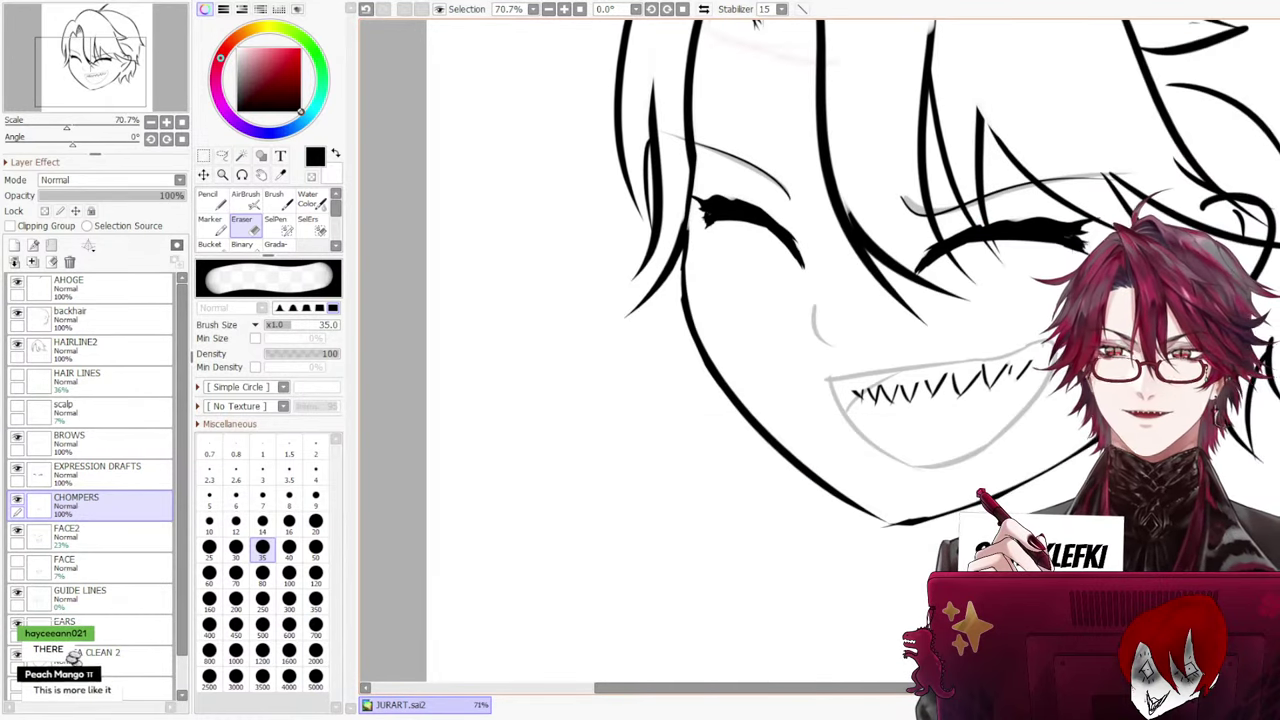
key(ctrl+plus)
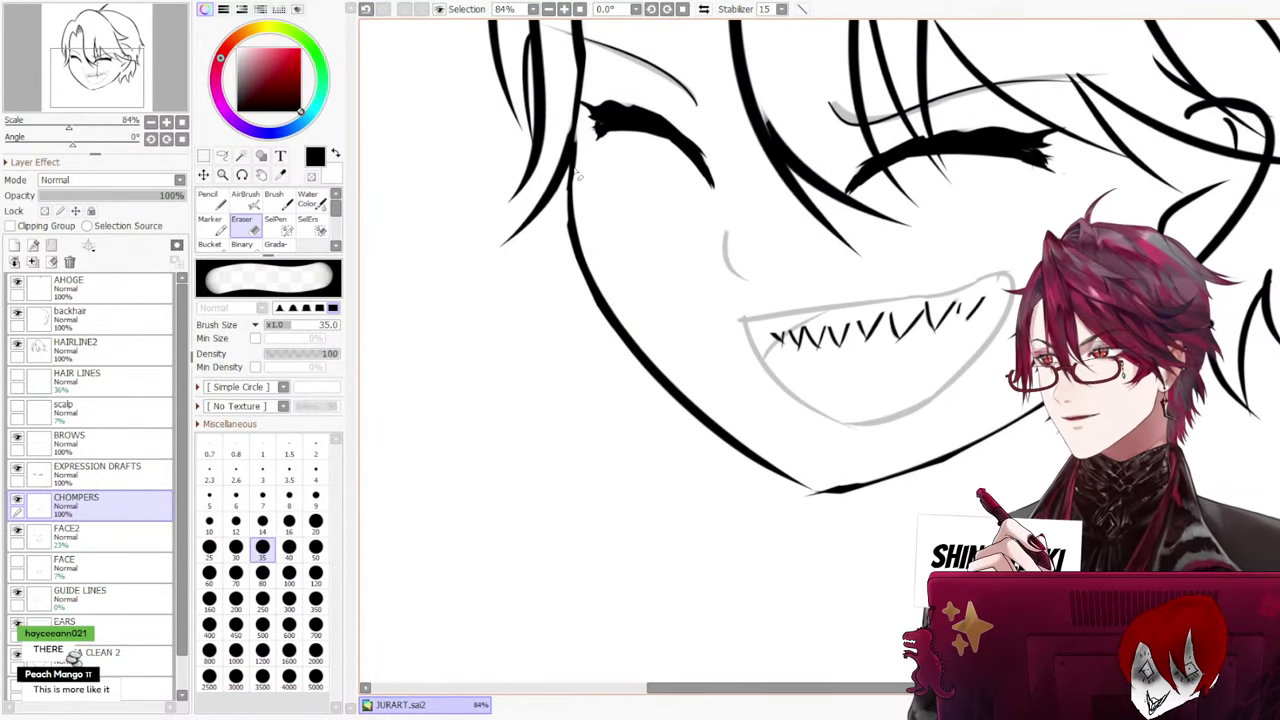
Try extending the right-hand upper teeth to the mouth's upper line with the size 14 Pencil, undoing and redrawing strokes
key(n)
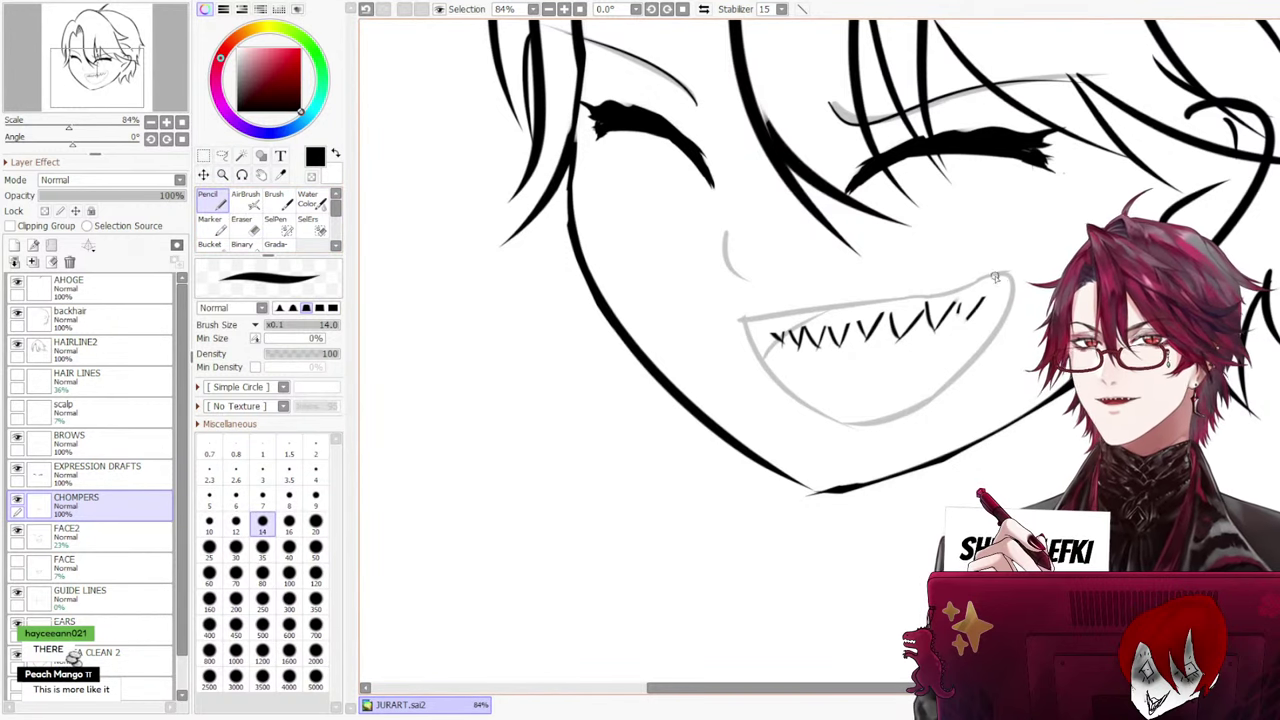
key(ctrl+z)
drag(989, 276, 978, 312)
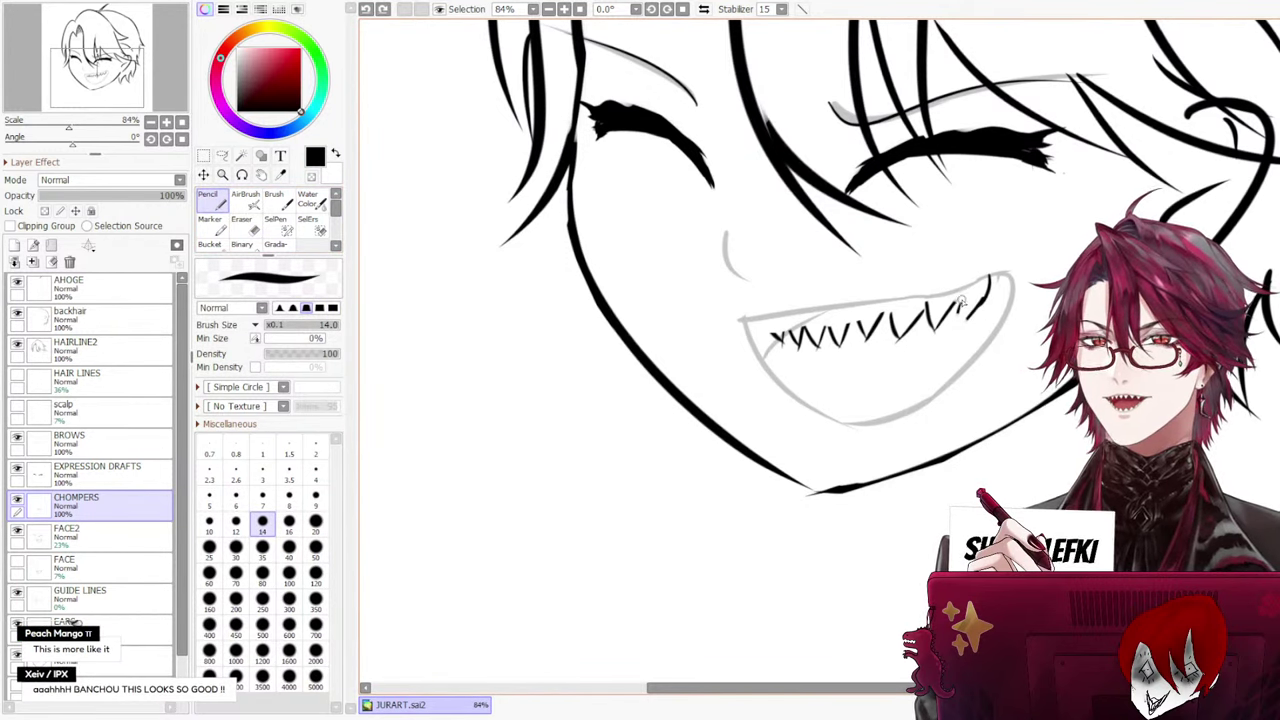
mouse_move(964, 298)
mouse_down()
mouse_move(972, 312)
mouse_move(950, 308)
mouse_move(944, 326)
mouse_move(904, 334)
mouse_up()
key(ctrl+z)
key(ctrl+z)
key(ctrl+z)
key(ctrl+z)
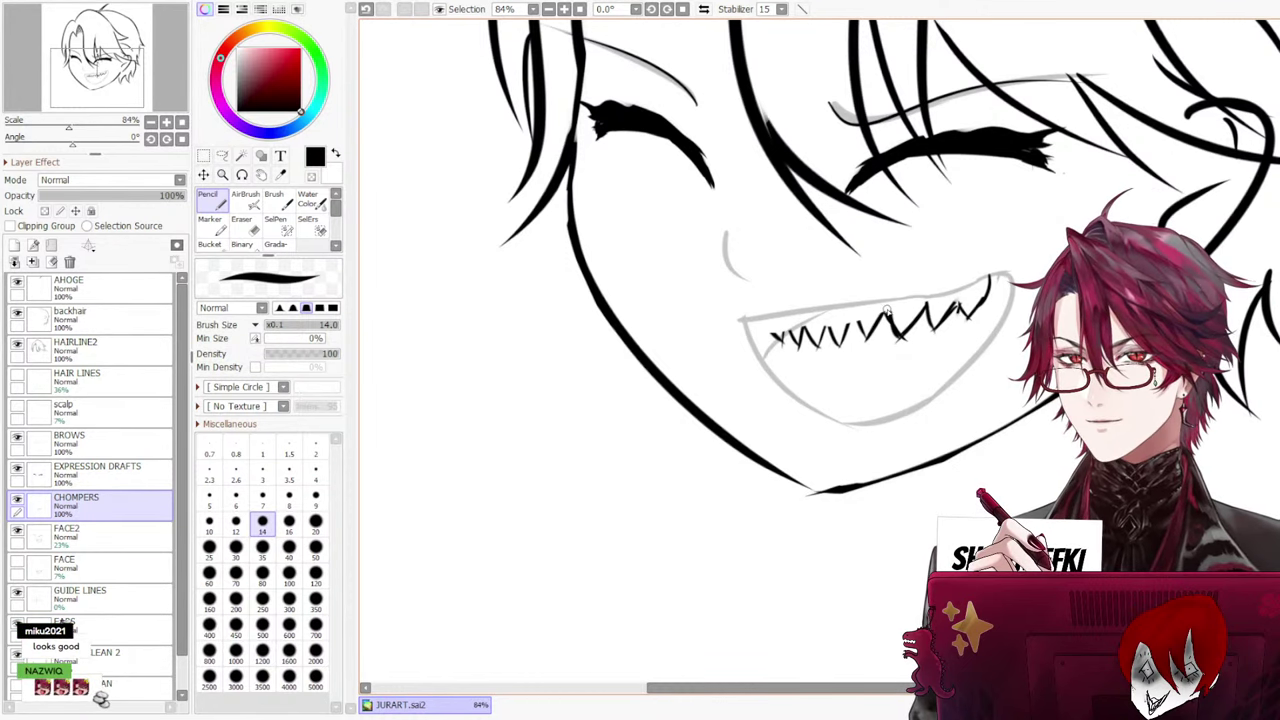
Try redrawing the left-hand upper teeth up to the mouth's upper line with the size 14 Pencil
key(ctrl+z)
mouse_move(854, 316)
mouse_down()
mouse_move(870, 336)
mouse_move(848, 307)
mouse_move(817, 343)
mouse_up()
key(ctrl+z)
key(ctrl+z)
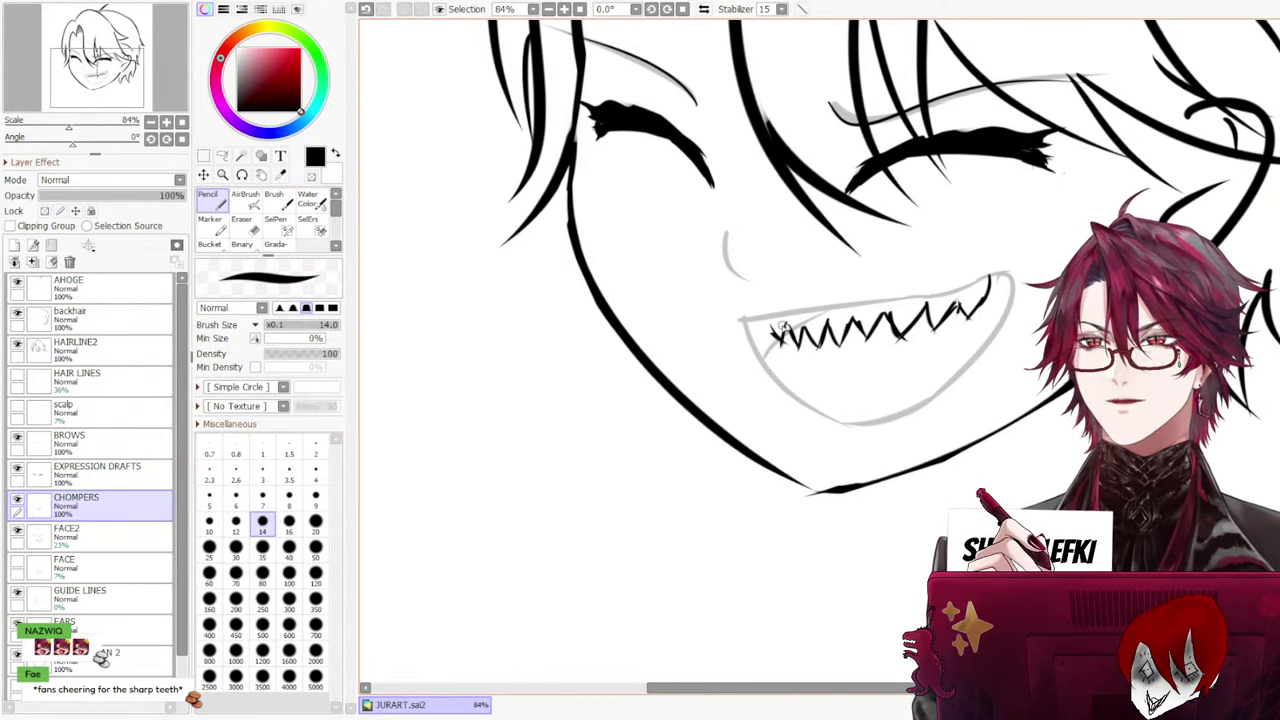
key(ctrl+z)
key(ctrl+z)
drag(772, 324, 785, 349)
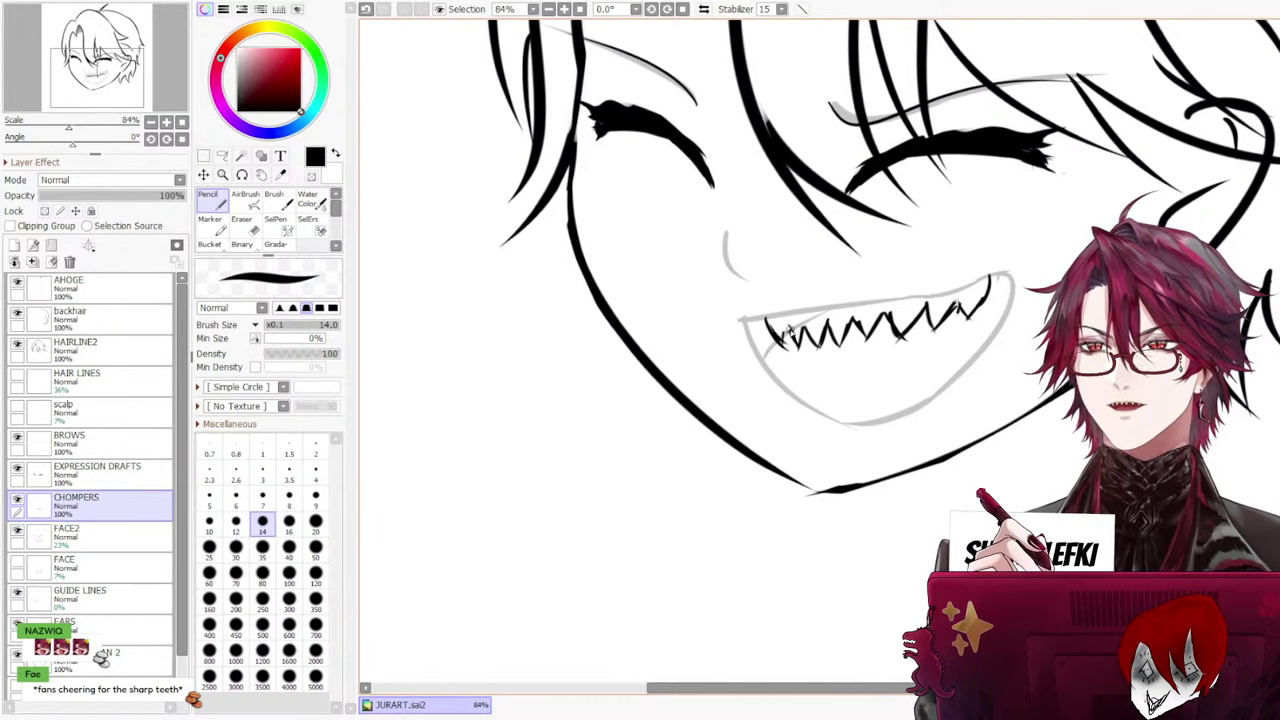
Try an extra pencil stroke on the leftmost upper tooth and undo it
scroll(792, 245, down, 5)
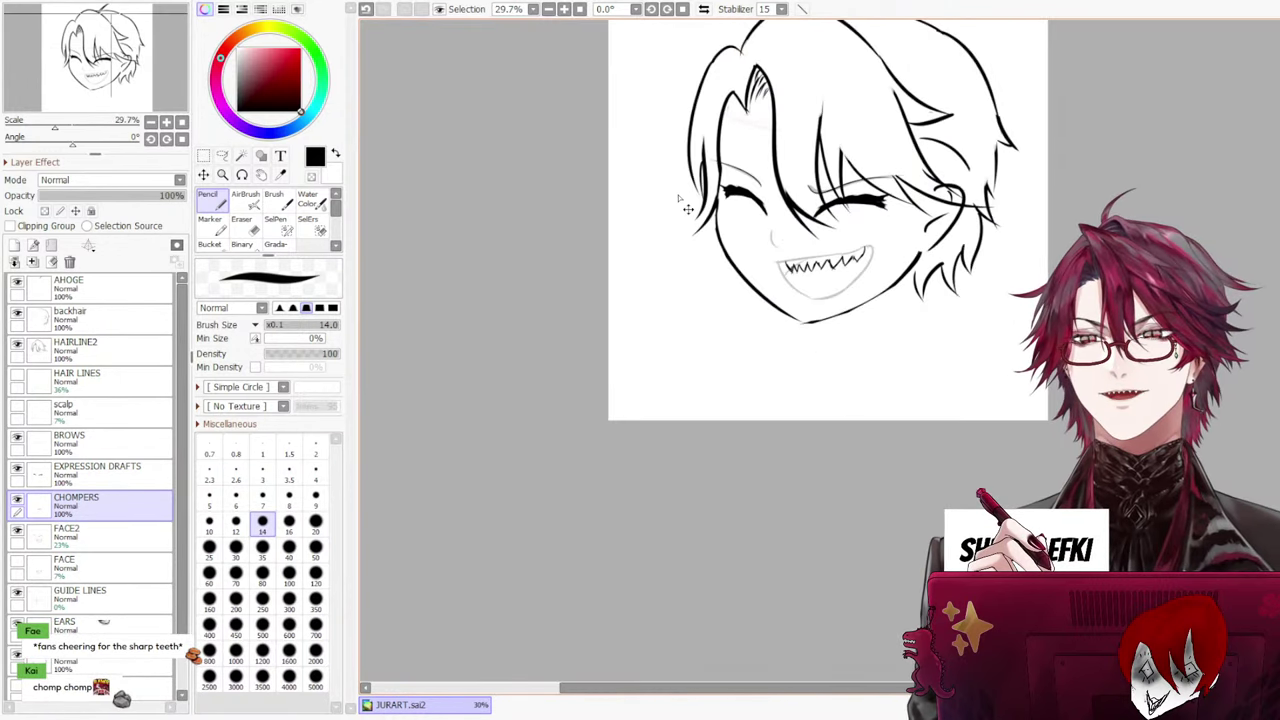
scroll(791, 248, down, 2)
scroll(832, 188, up, 6)
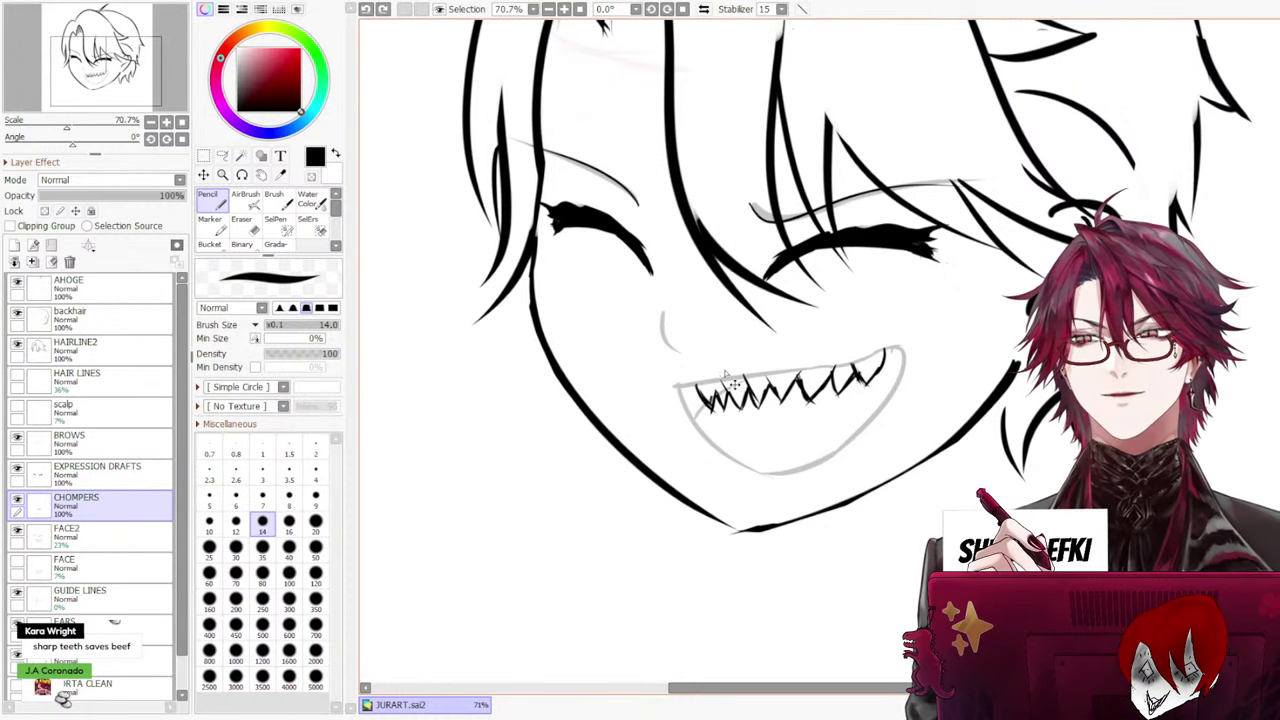
mouse_move(708, 385)
mouse_down()
mouse_move(727, 406)
mouse_move(721, 394)
mouse_move(715, 404)
mouse_up()
key(ctrl+z)
key(ctrl+z)
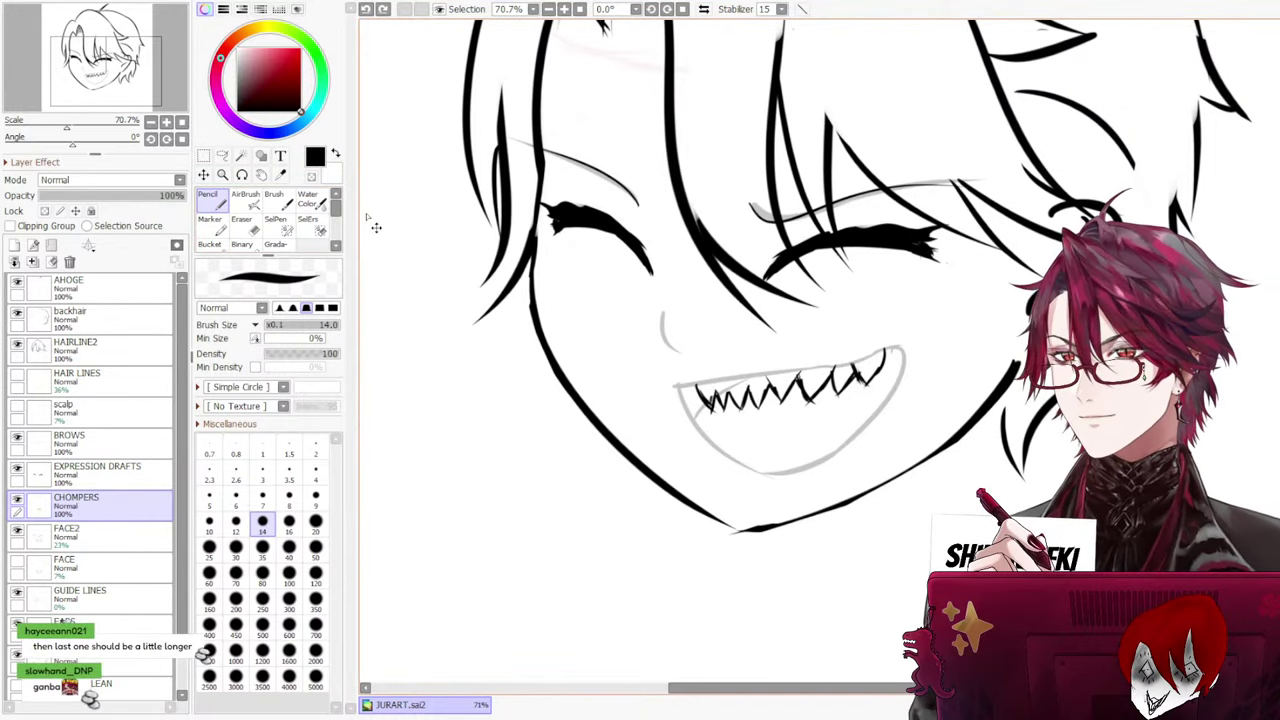
Examine the upper teeth against the whole face, both from a distance and close up
scroll(784, 385, down, 5)
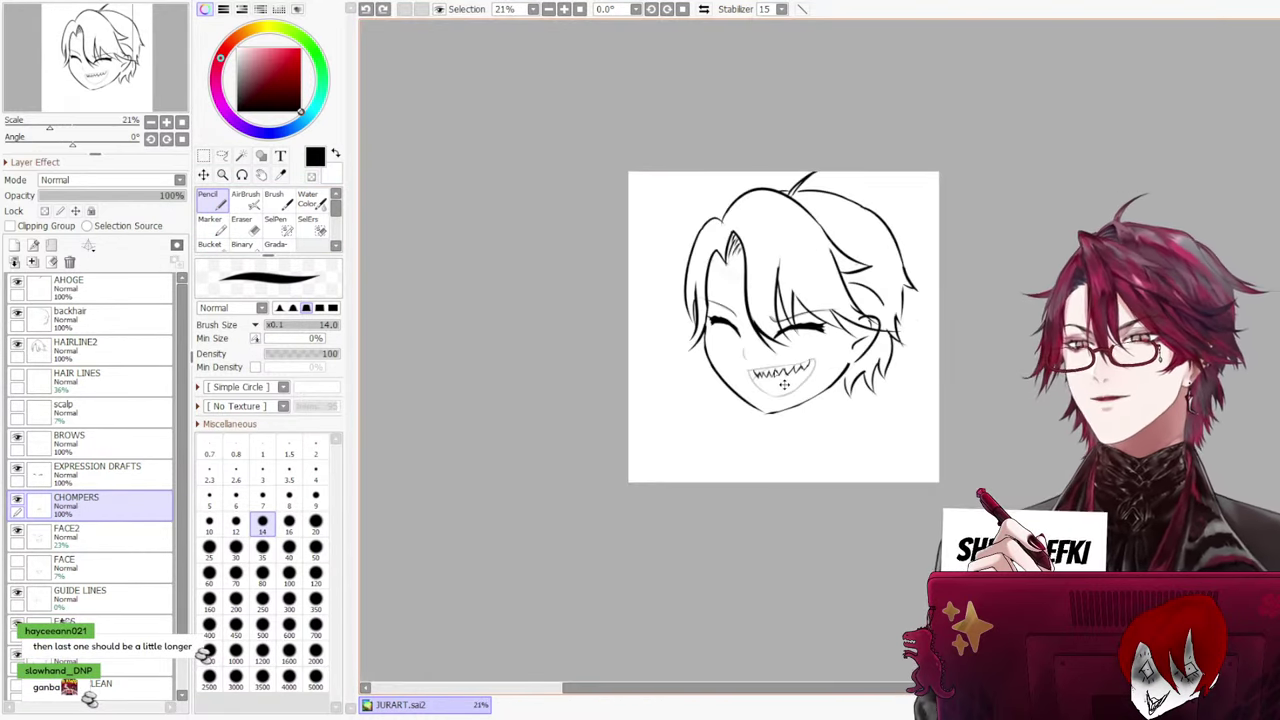
scroll(784, 385, up, 3)
scroll(800, 378, up, 1)
scroll(800, 378, down, 1)
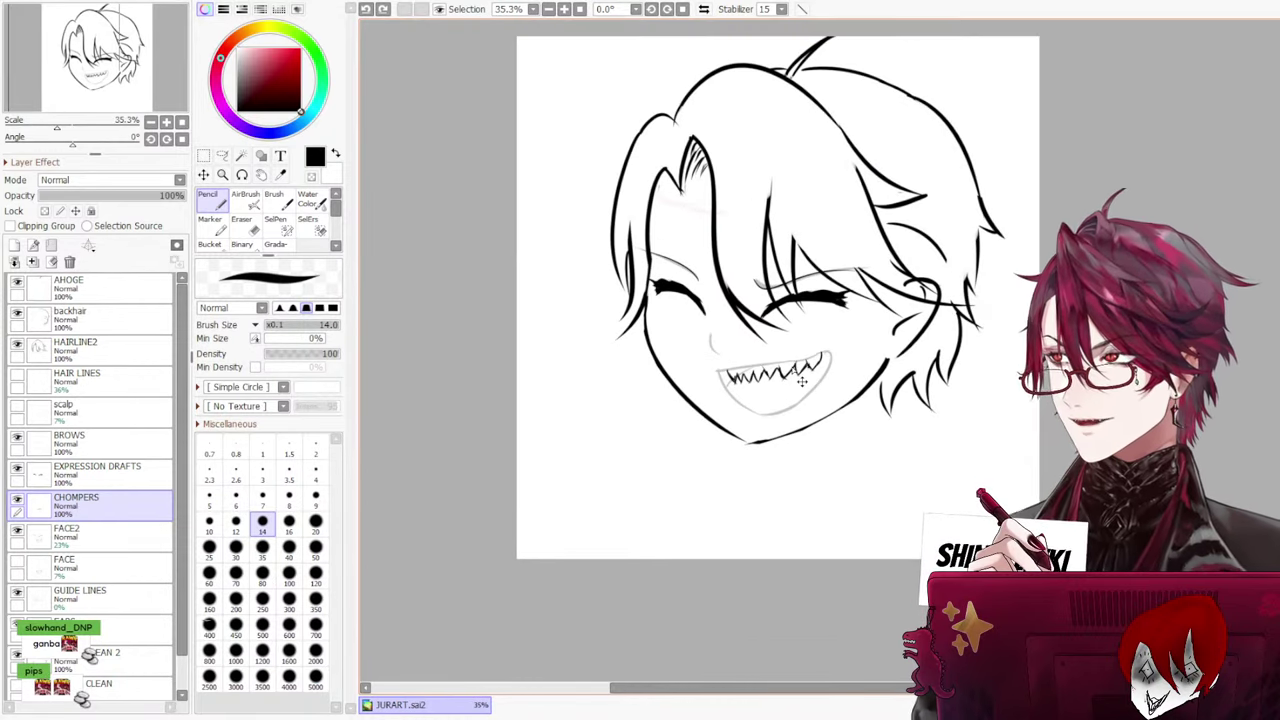
scroll(802, 381, up, 1)
scroll(798, 378, up, 2)
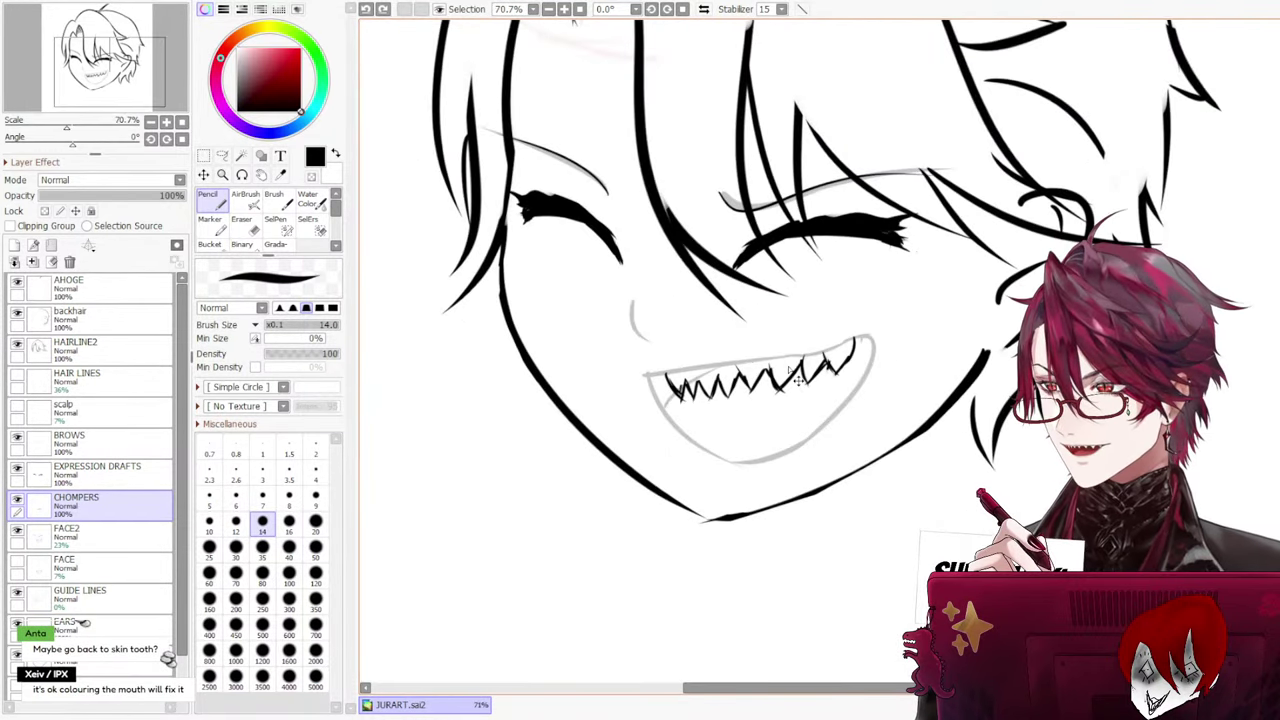
scroll(798, 378, down, 2)
scroll(798, 378, up, 3)
scroll(798, 378, up, 1)
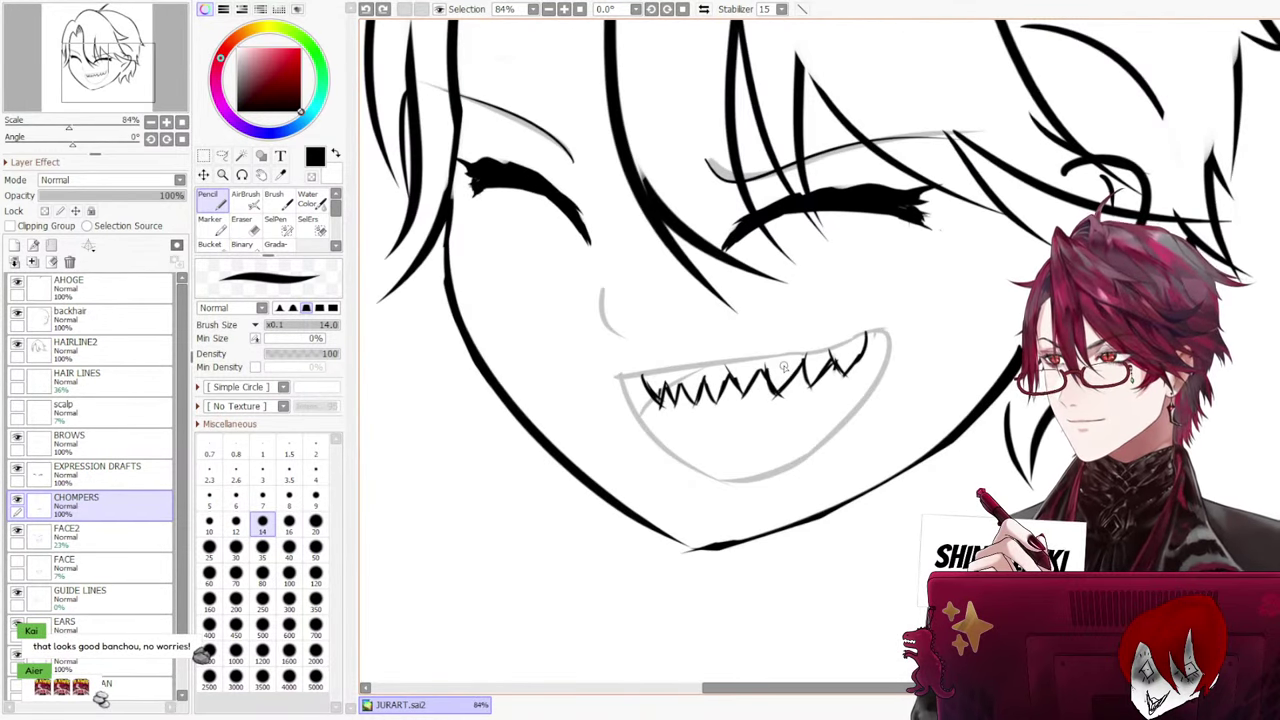
scroll(783, 365, down, 8)
scroll(665, 366, up, 3)
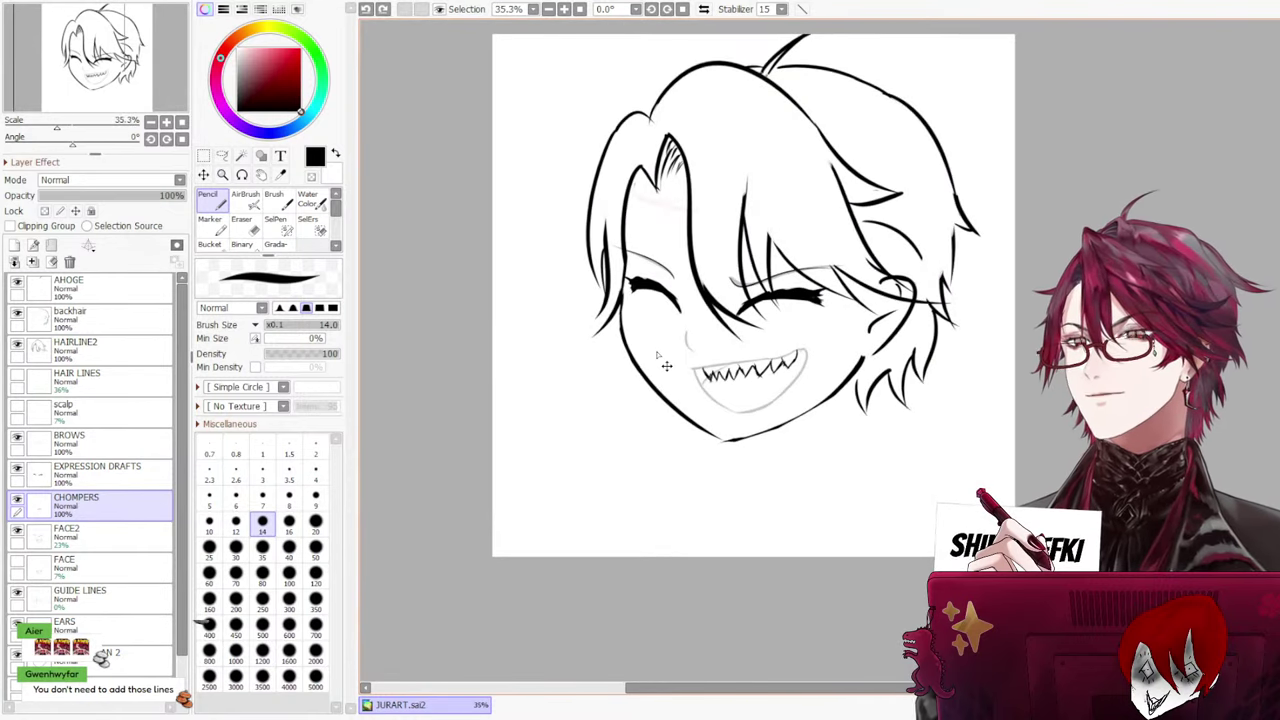
Try the FACE2 layer at 100% opacity, and undo back to the trimmed teeth on the CHOMPERS layer
click(100, 540)
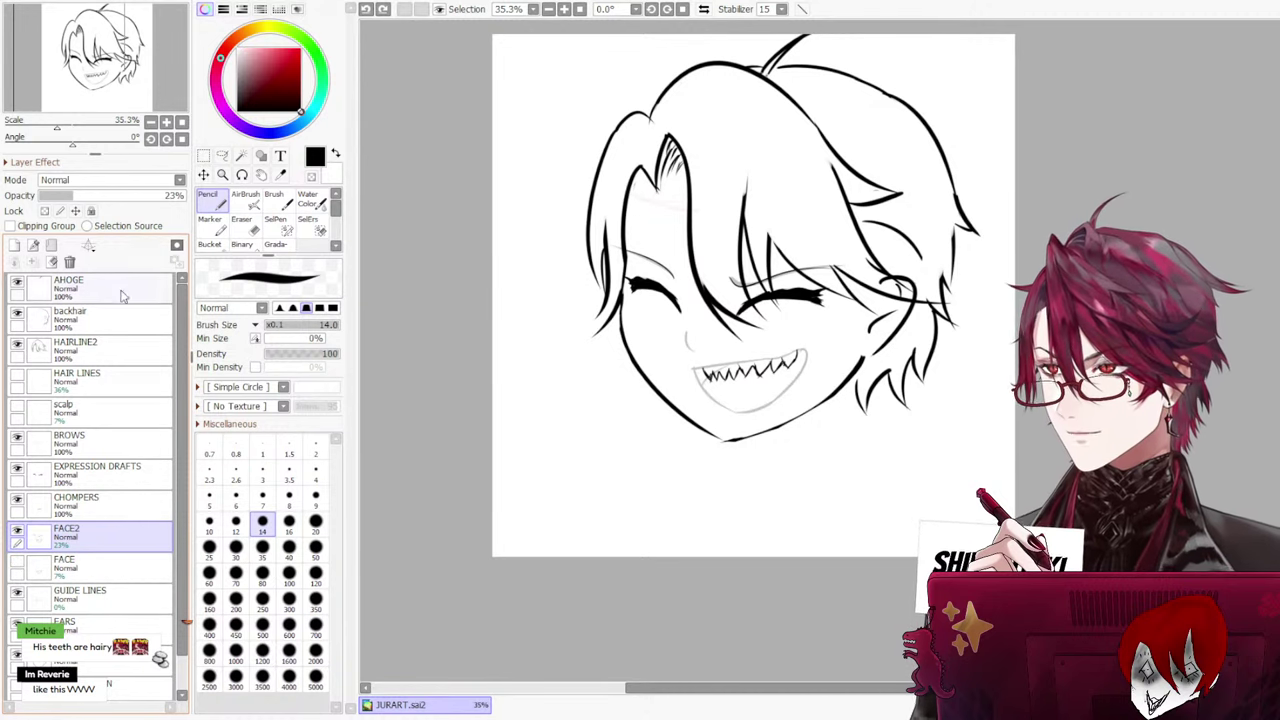
drag(127, 203, 190, 197)
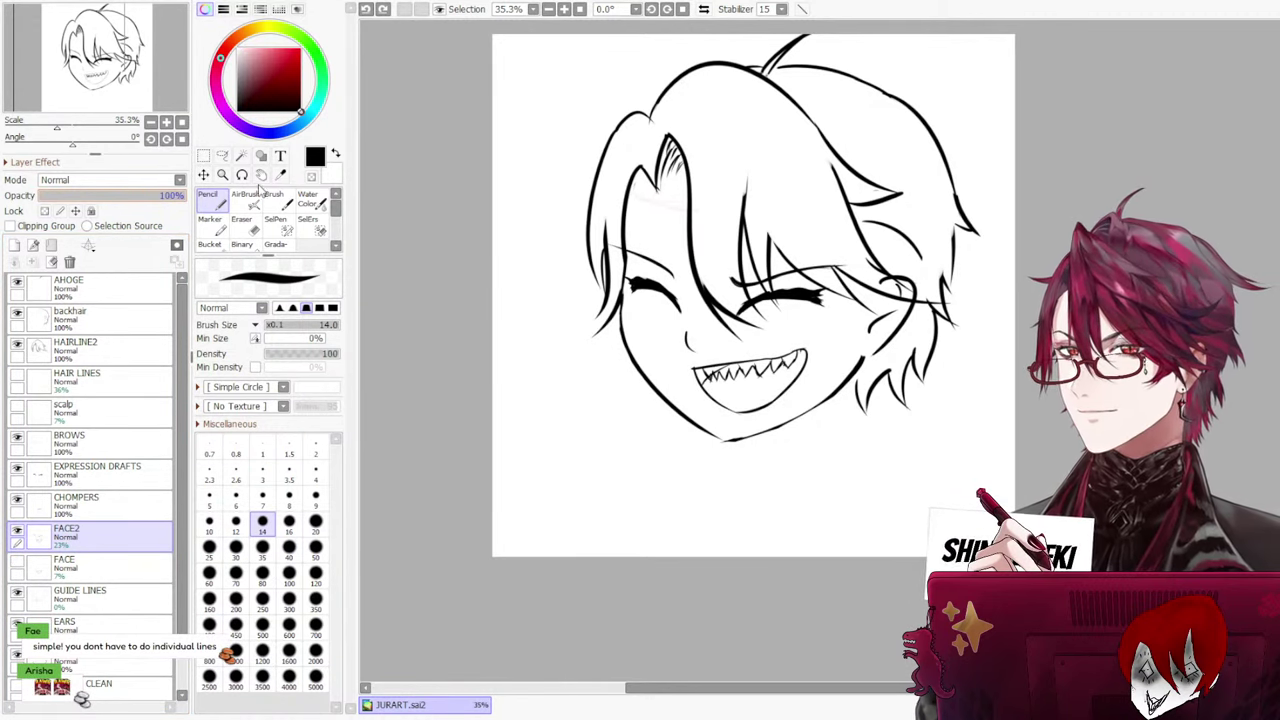
mouse_move(180, 197)
mouse_down()
mouse_move(18, 205)
mouse_move(198, 171)
mouse_move(19, 193)
mouse_move(184, 168)
mouse_up()
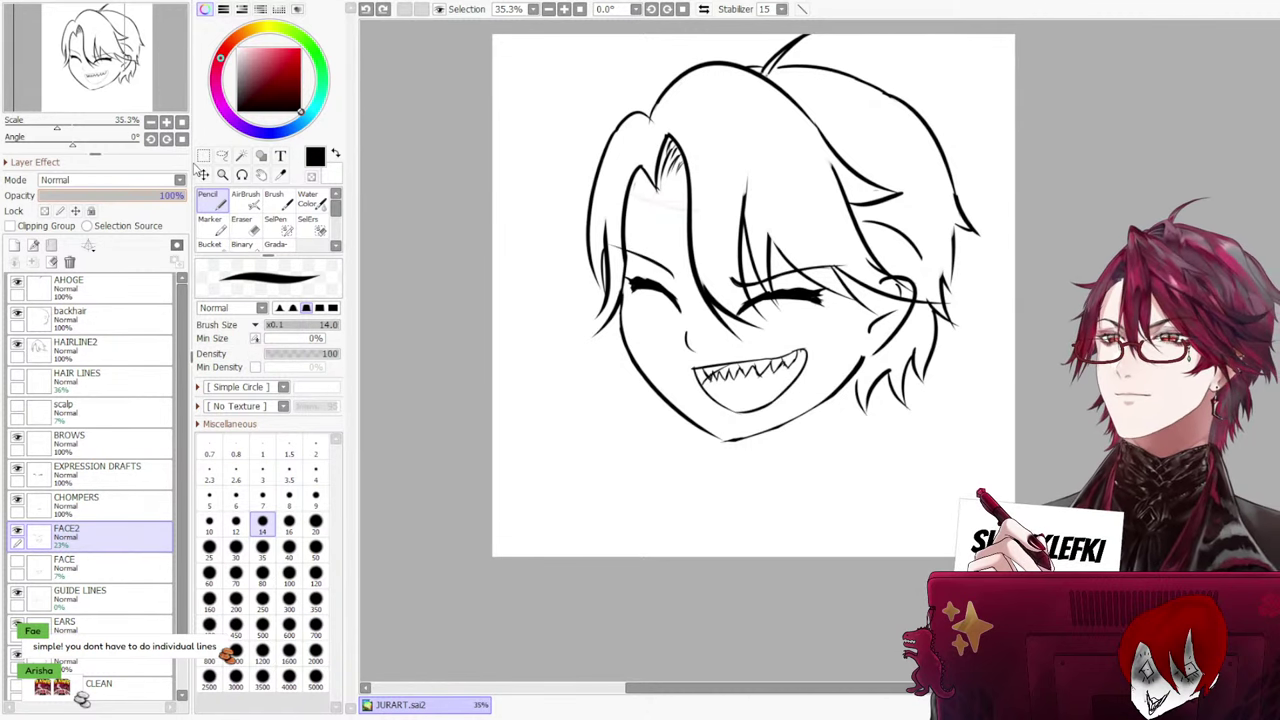
scroll(642, 392, up, 3)
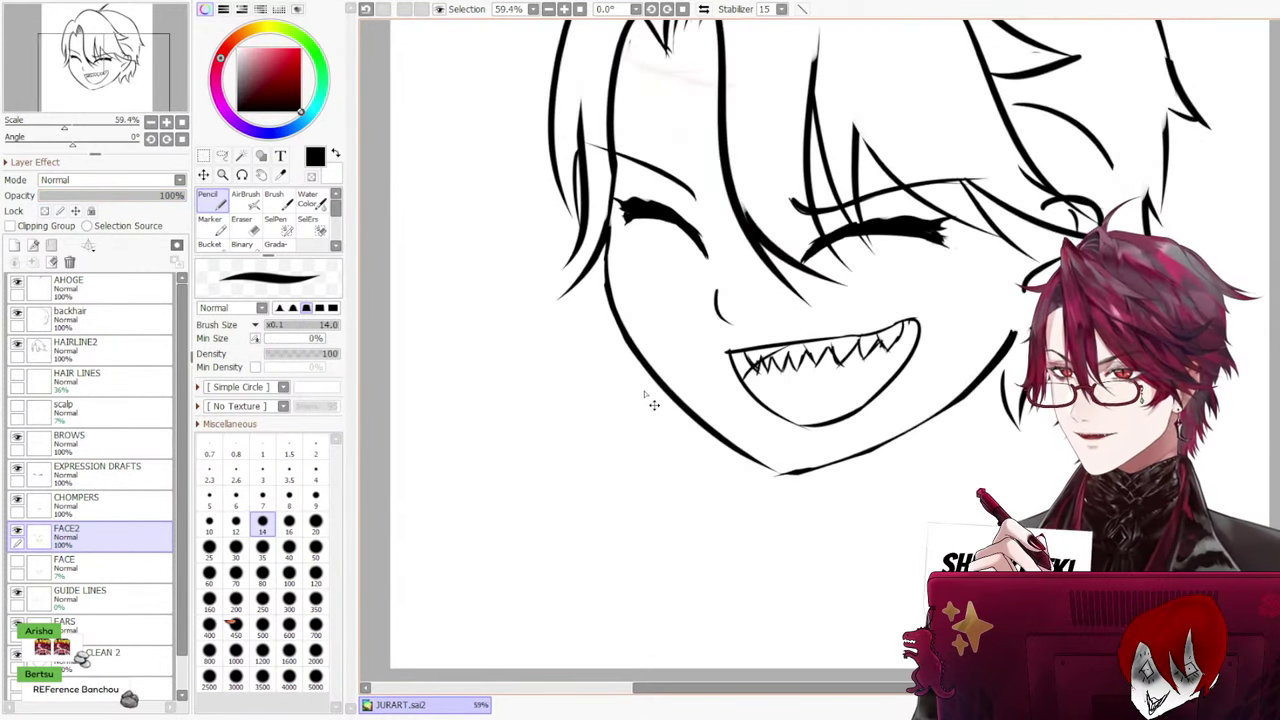
key(ctrl+z)
key(ctrl+z)
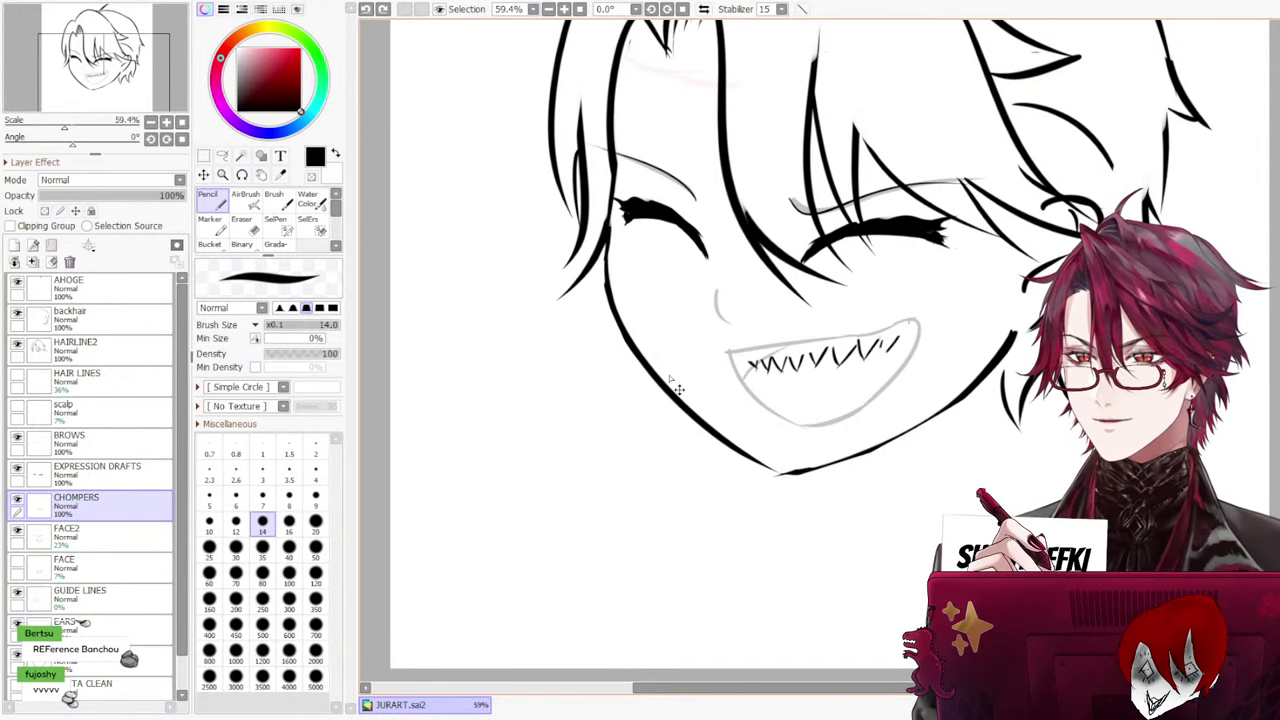
Redraw the pointed upper teeth near the mouth's right corner on the CHOMPERS layer with the size 14 Pencil
scroll(679, 386, up, 3)
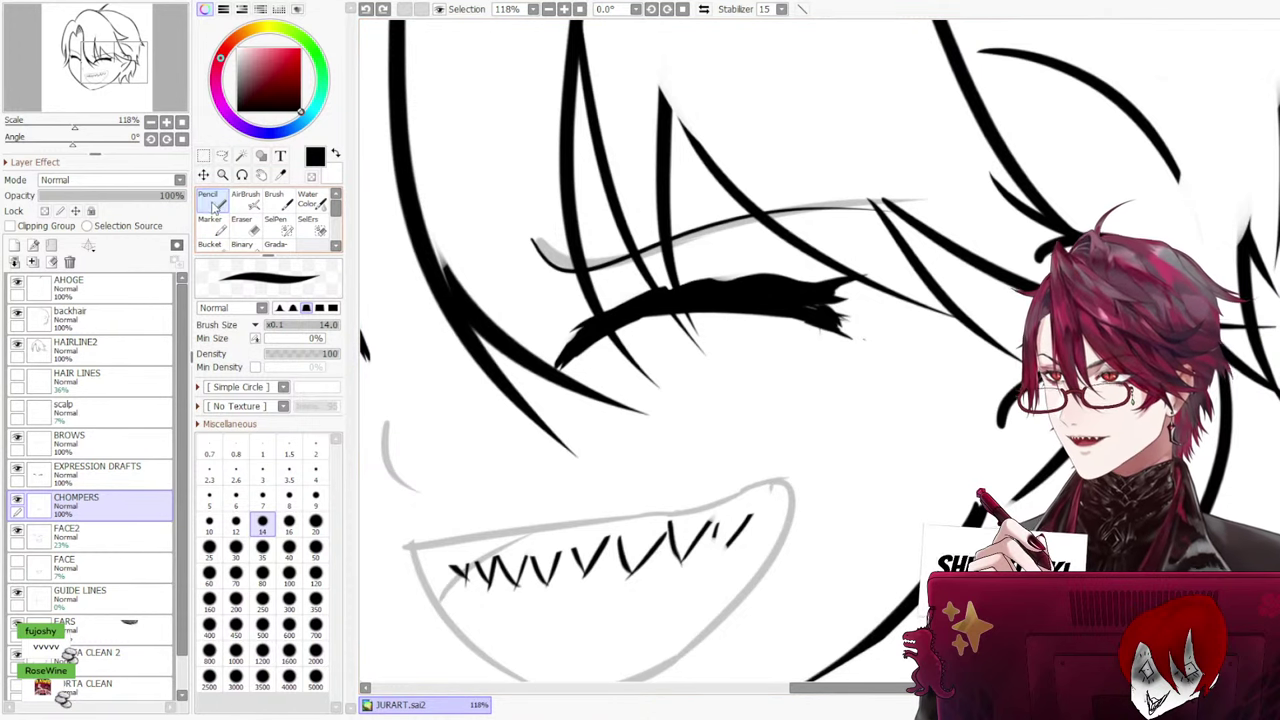
drag(708, 517, 733, 546)
key(ctrl+z)
drag(750, 493, 735, 543)
key(ctrl+z)
drag(658, 518, 687, 556)
drag(713, 512, 688, 557)
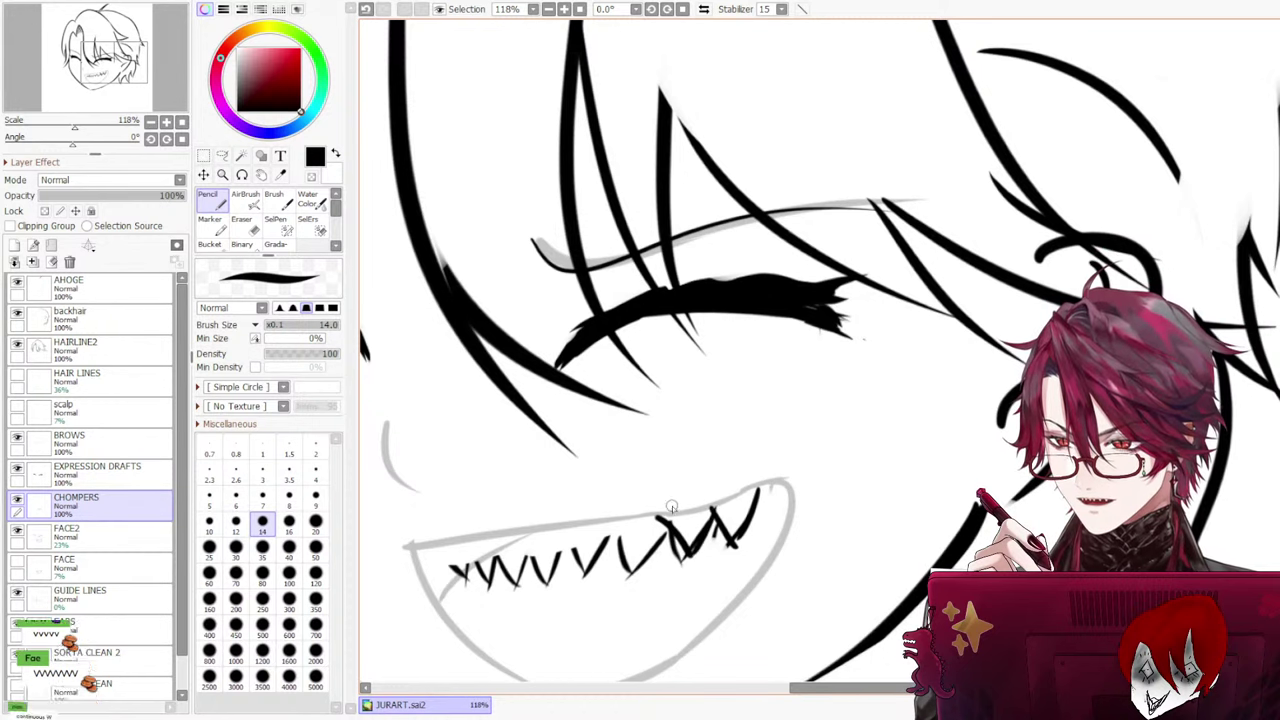
Redraw the middle upper teeth as bold V shapes reaching the mouth's upper line on the CHOMPERS layer
drag(609, 525, 634, 576)
drag(668, 522, 635, 574)
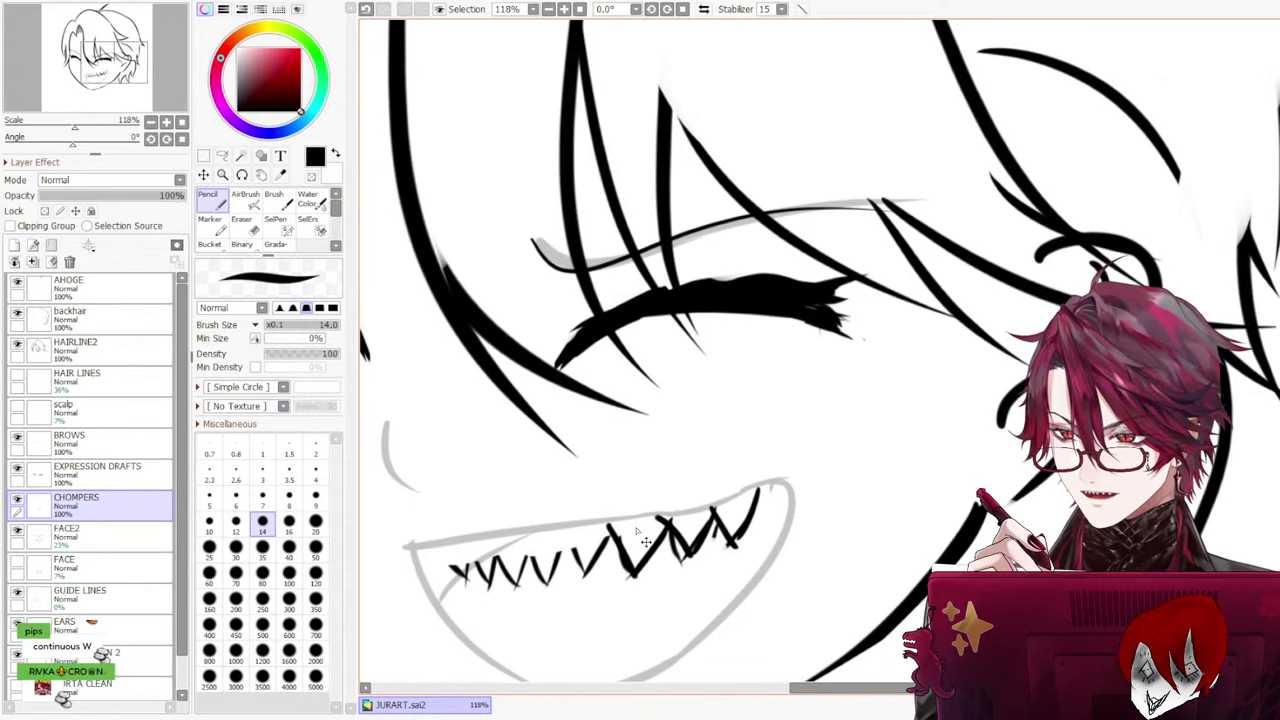
key(ctrl+z)
drag(668, 521, 631, 577)
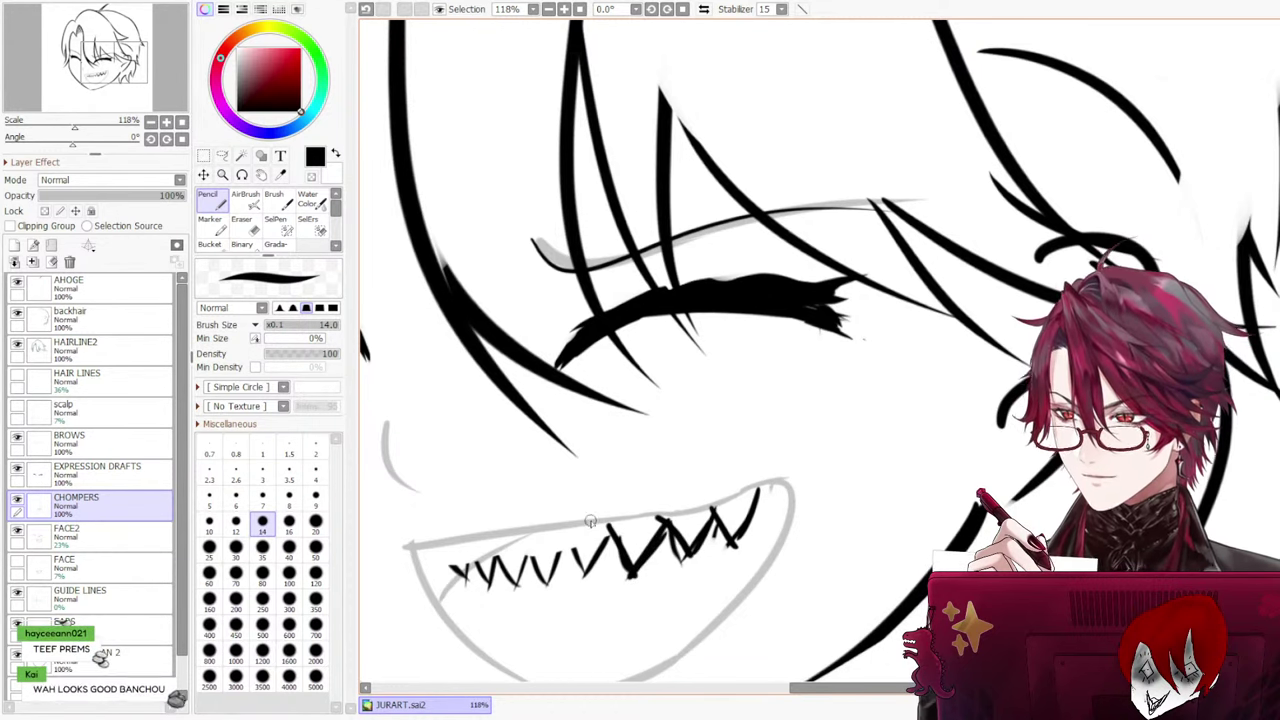
drag(560, 528, 595, 576)
drag(614, 525, 594, 570)
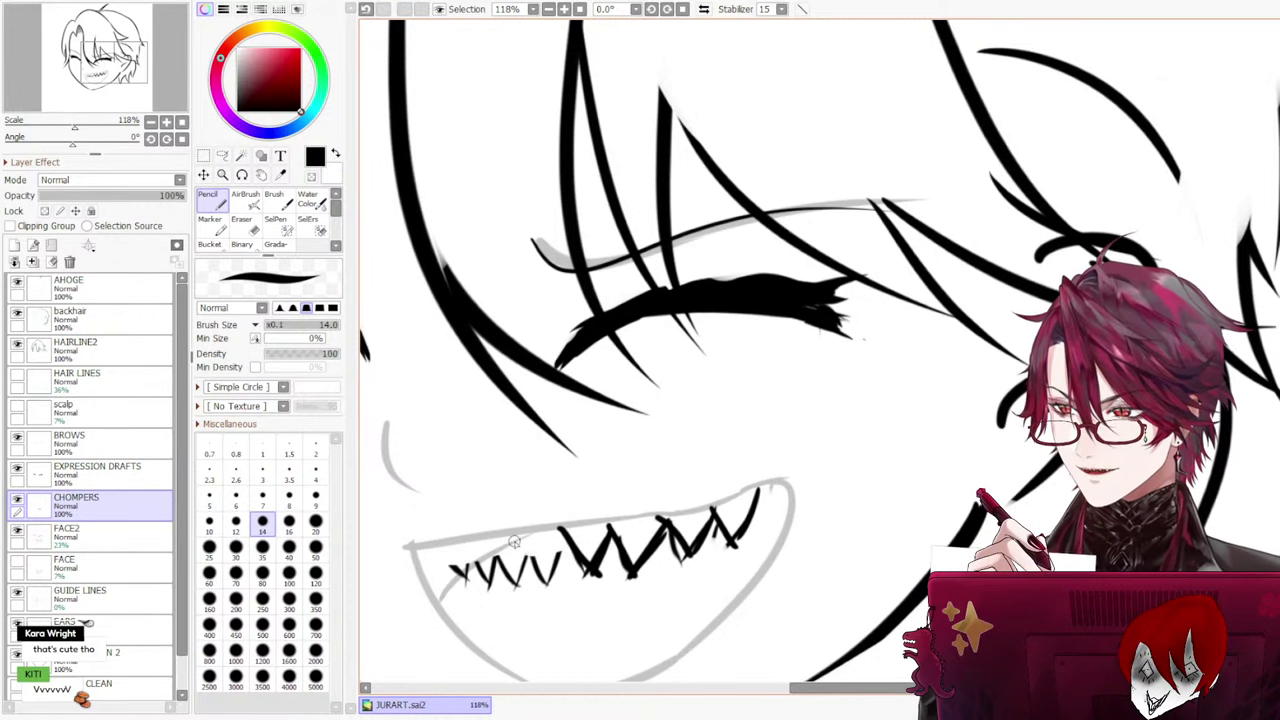
Redraw the upper teeth toward the mouth's left corner as bold V shapes on the CHOMPERS layer with the size 14 Pencil
drag(516, 541, 557, 587)
key(ctrl+z)
drag(524, 535, 550, 577)
drag(567, 529, 545, 587)
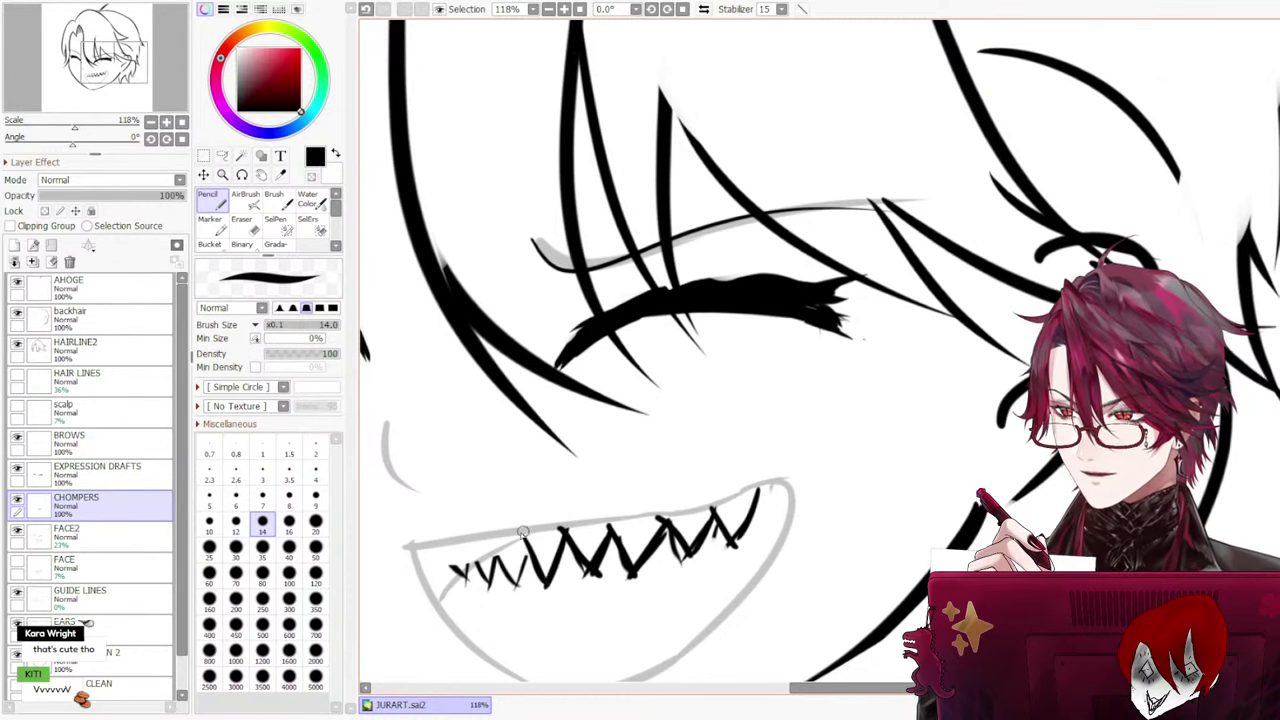
drag(486, 540, 519, 584)
key(ctrl+z)
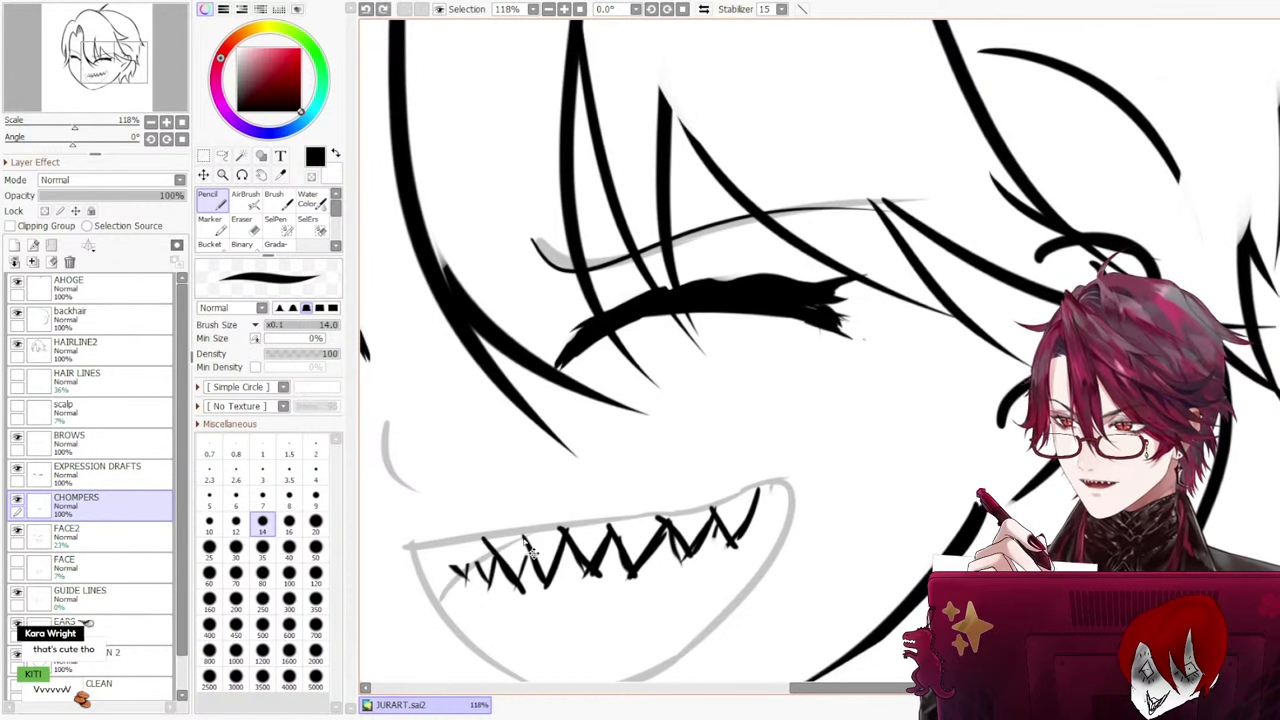
key(ctrl+y)
drag(457, 543, 494, 590)
key(ctrl+z)
key(ctrl+z)
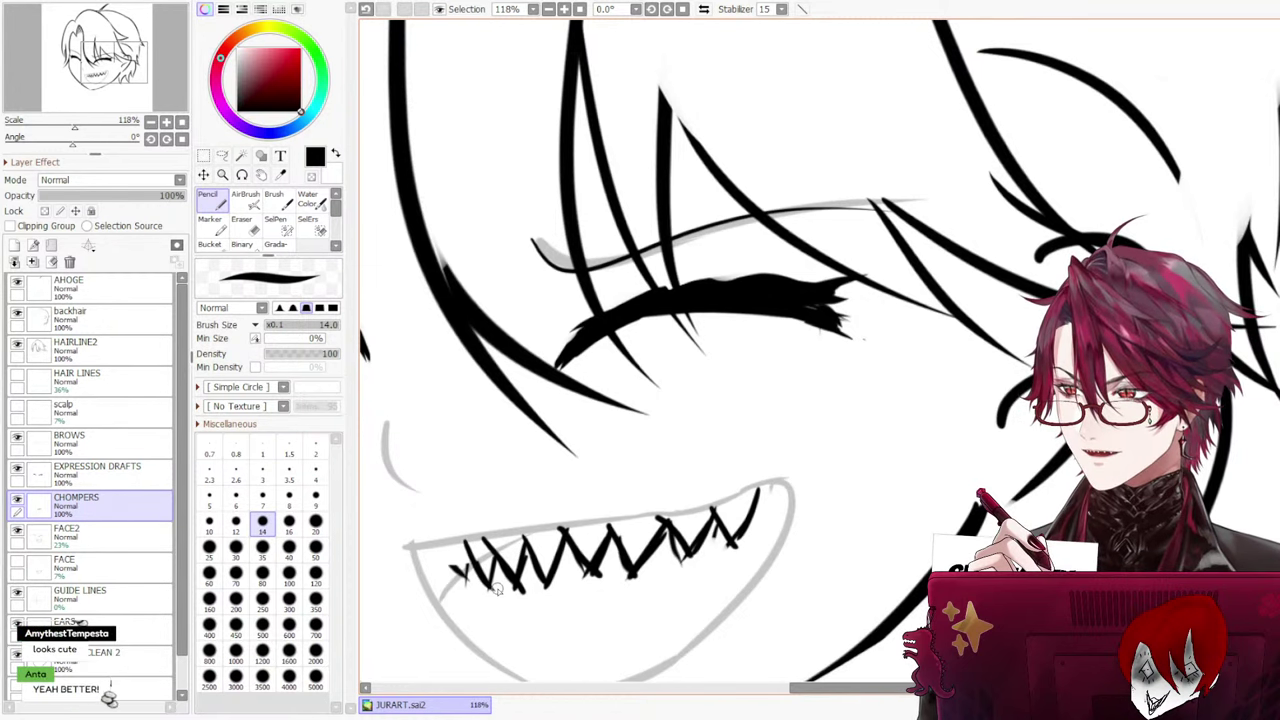
Erase the tiny leftmost tooth and trim the stray ends of the upper teeth with the size 14 Eraser
key(e)
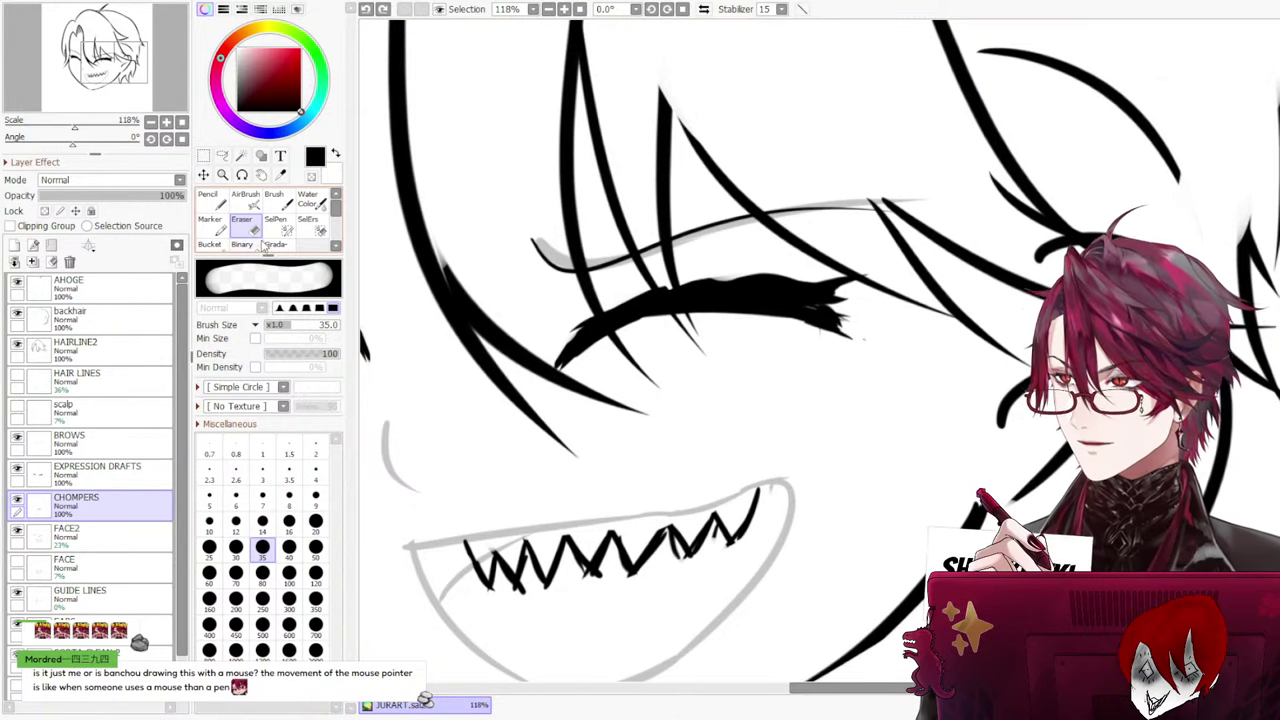
click(262, 520)
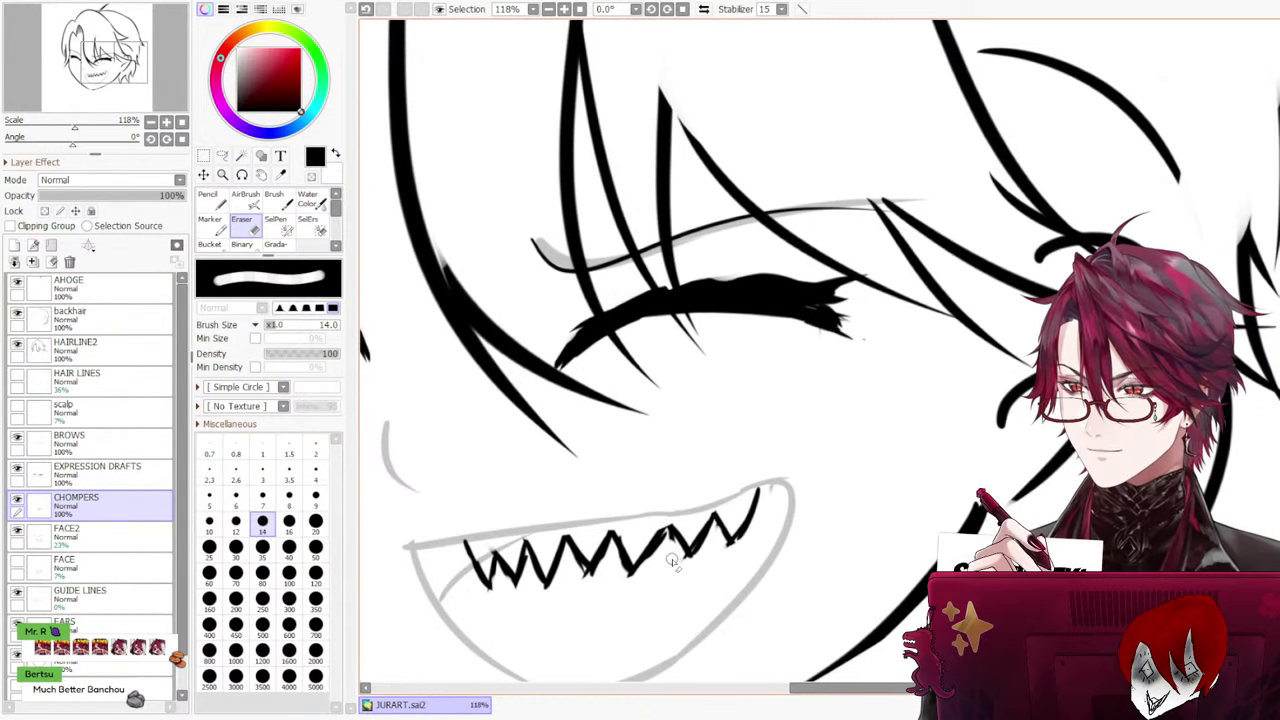
scroll(668, 566, down, 4)
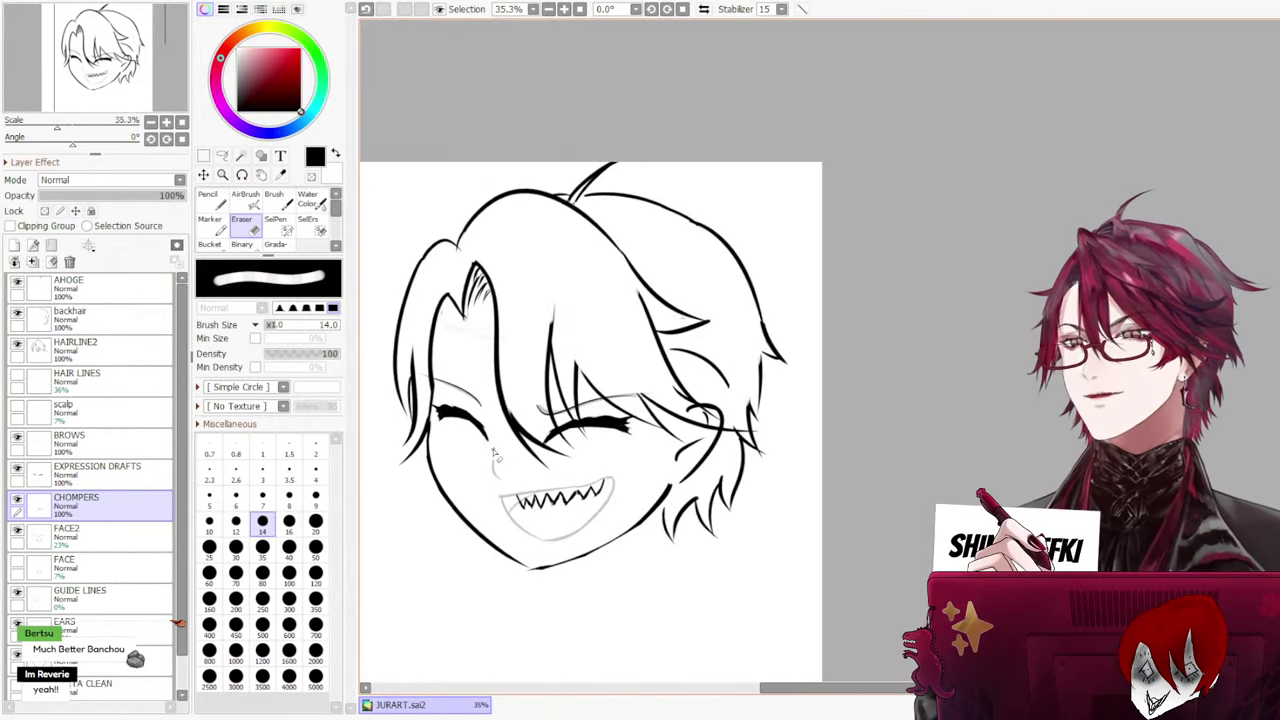
scroll(410, 500, up, 3)
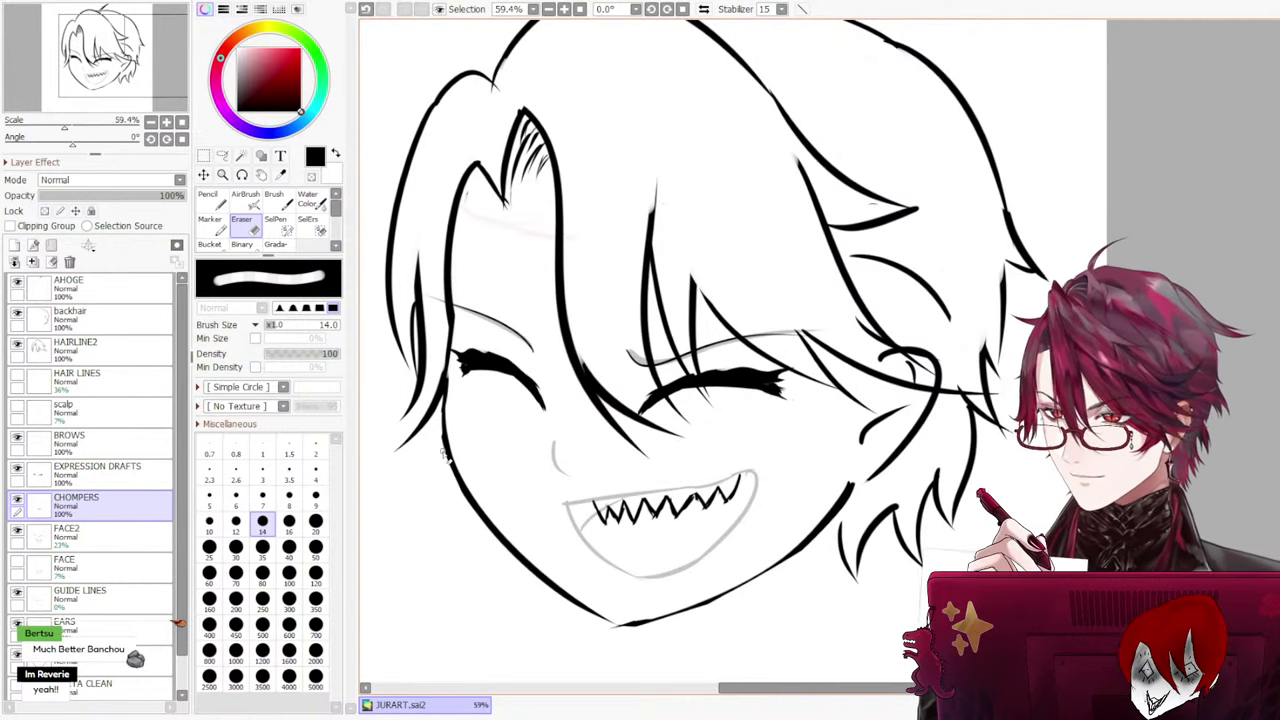
Try adding a small pointed tooth at the left end of the upper row with the Pencil
click(218, 205)
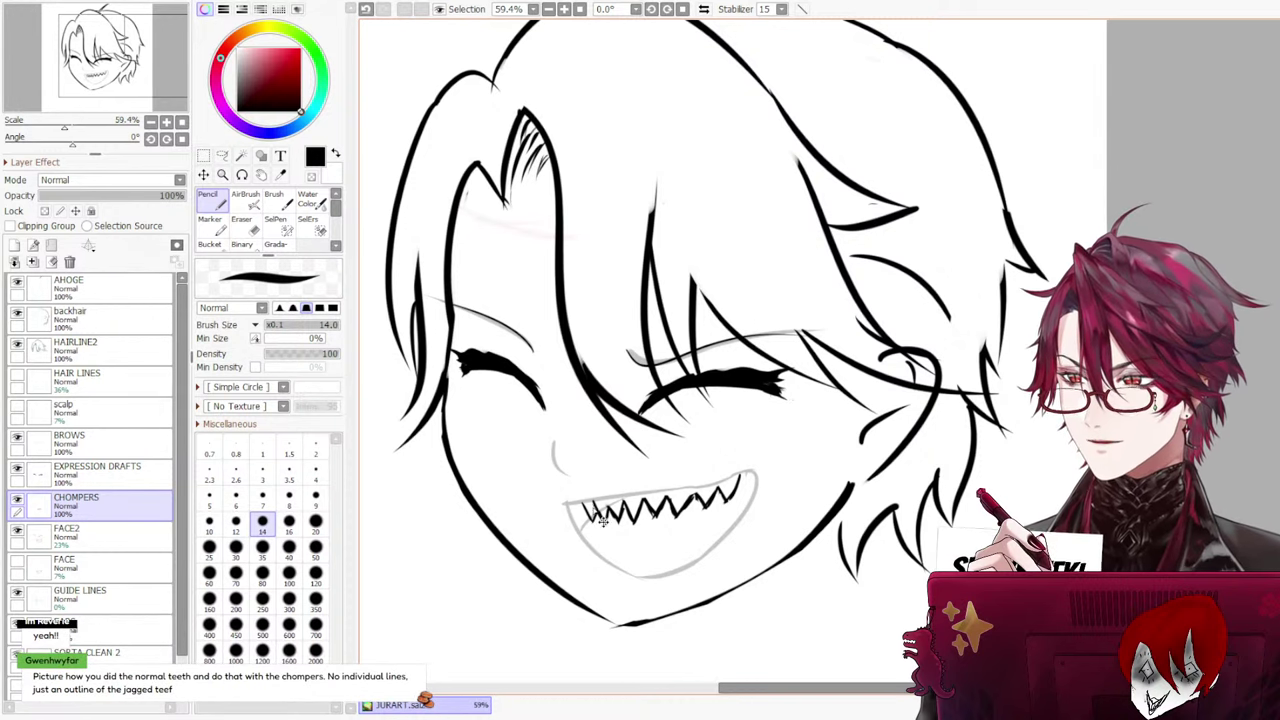
key(ctrl+z)
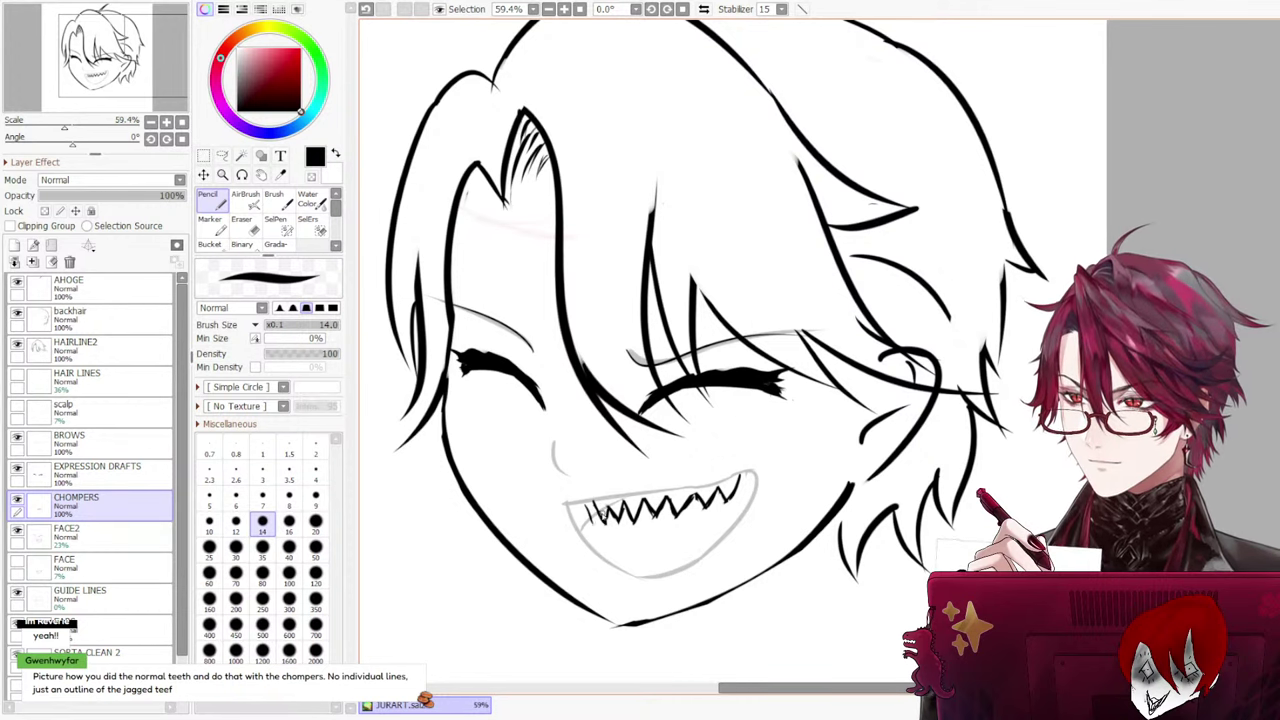
key(ctrl+z)
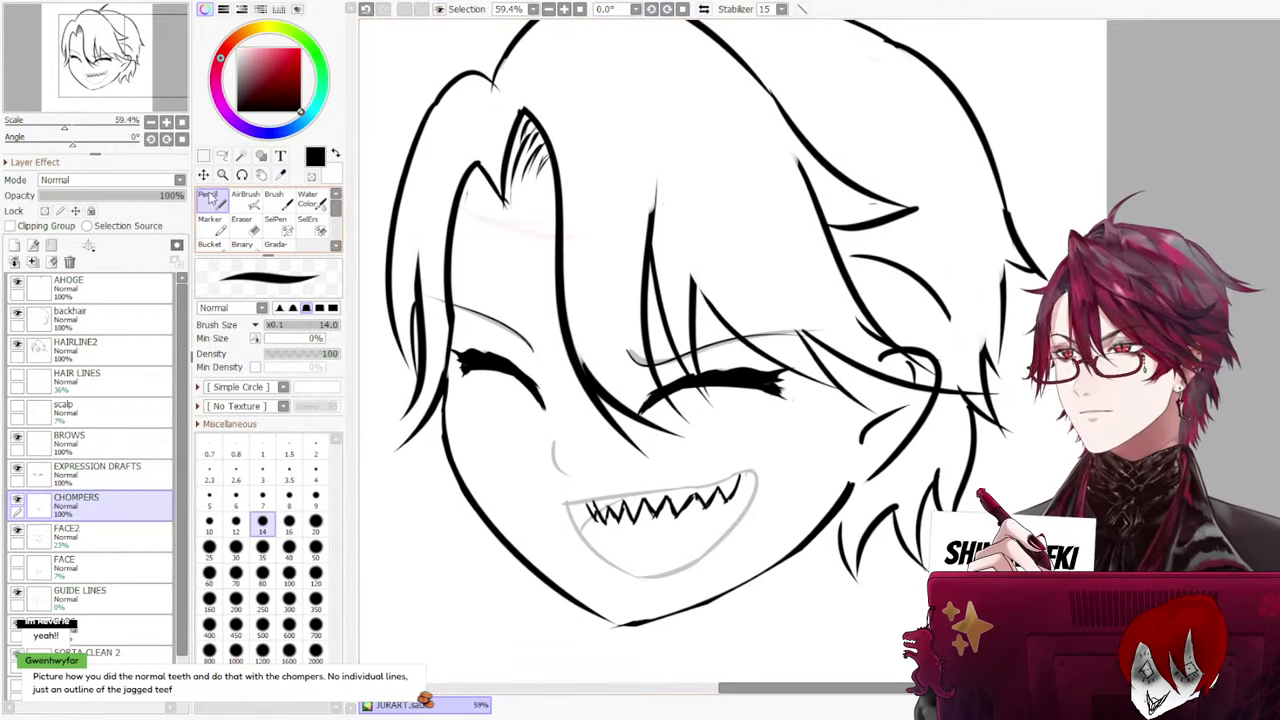
key(e)
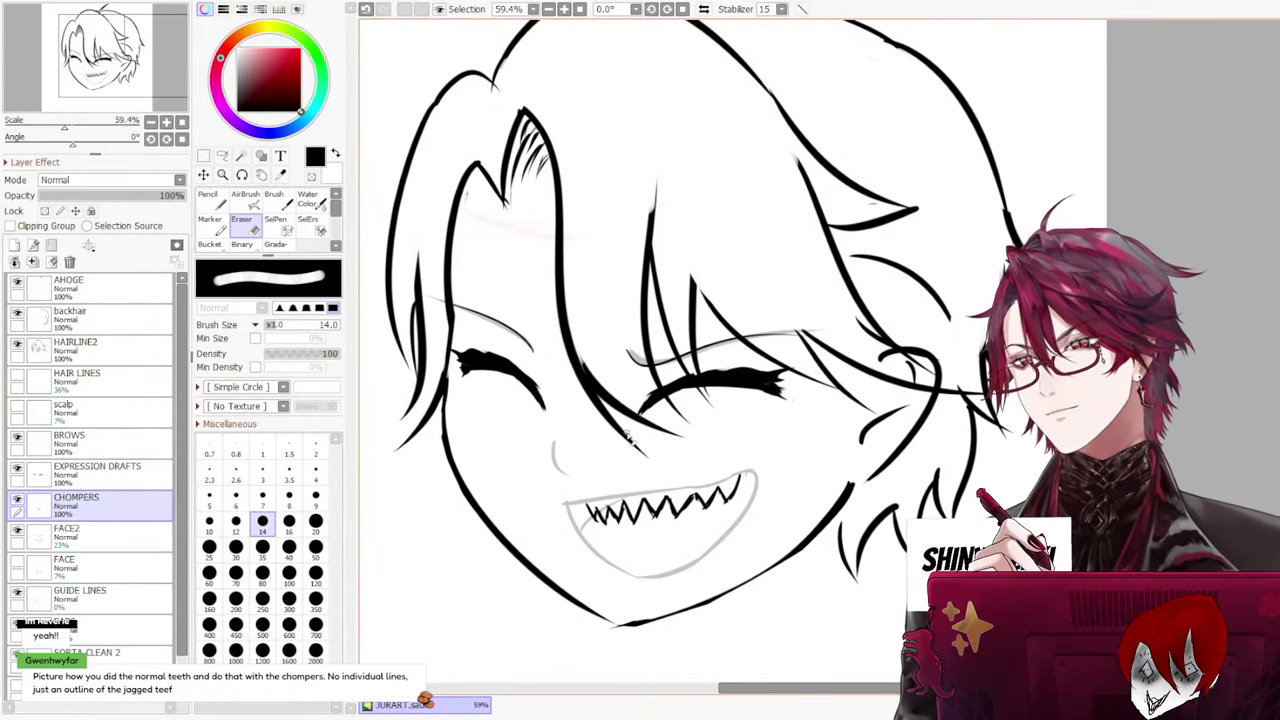
key(n)
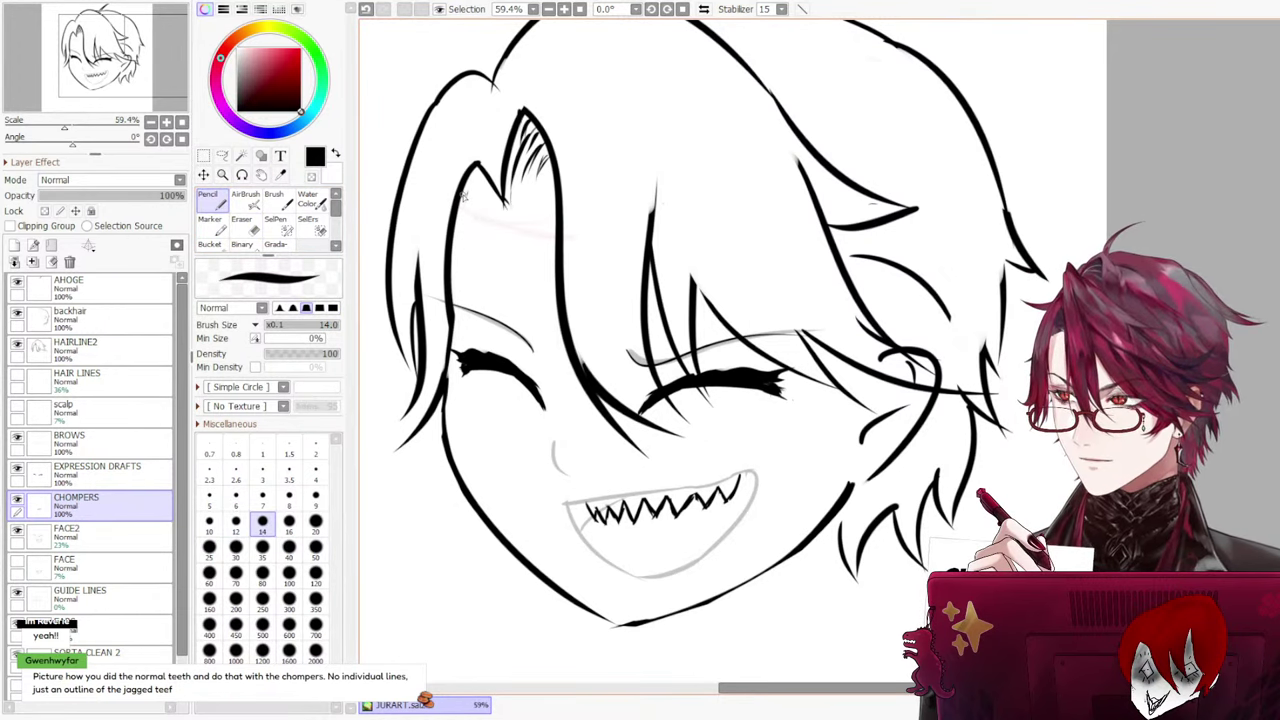
Set the FACE2 layer's opacity to 100% and check the teeth against the whole head
click(100, 539)
click(120, 510)
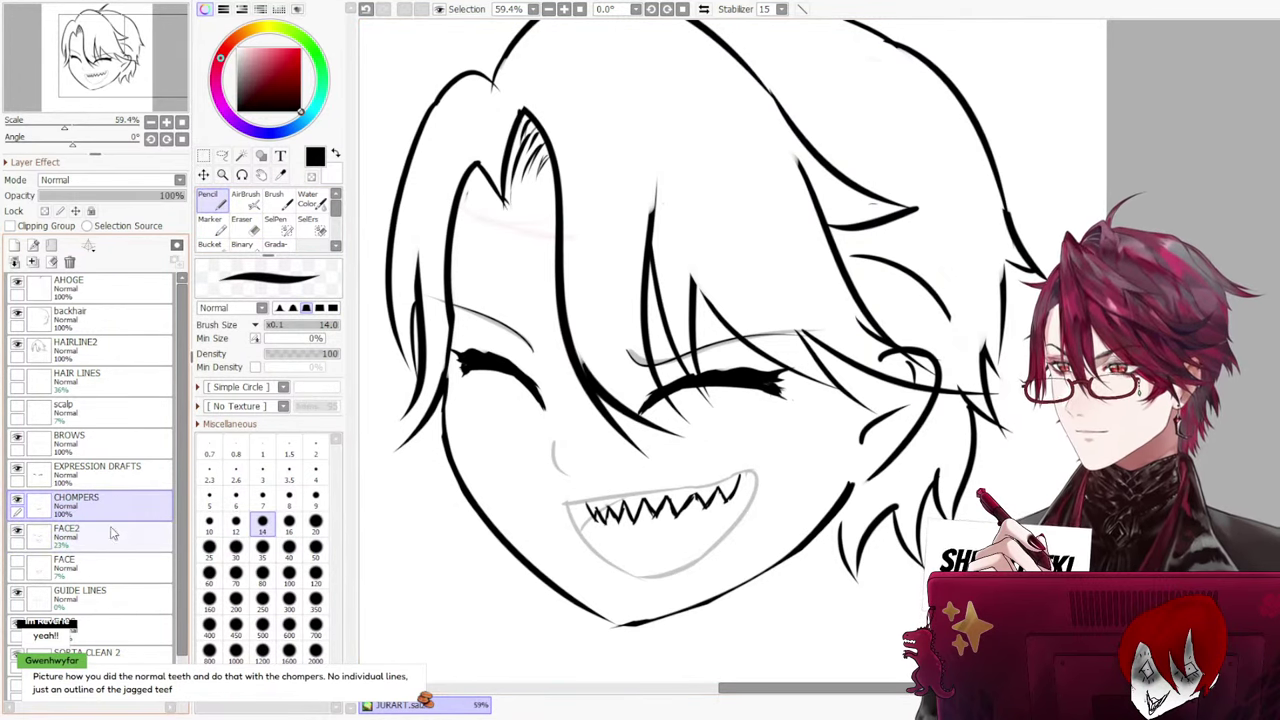
click(113, 534)
key(e)
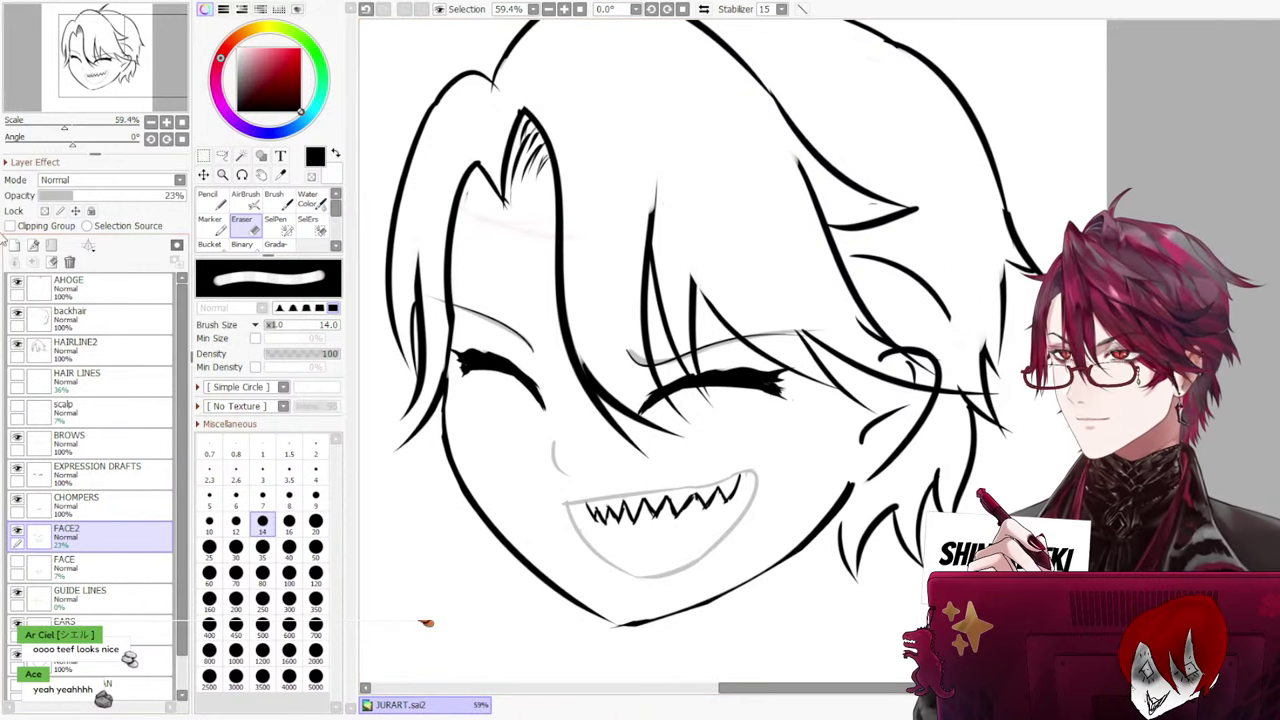
drag(80, 196, 186, 196)
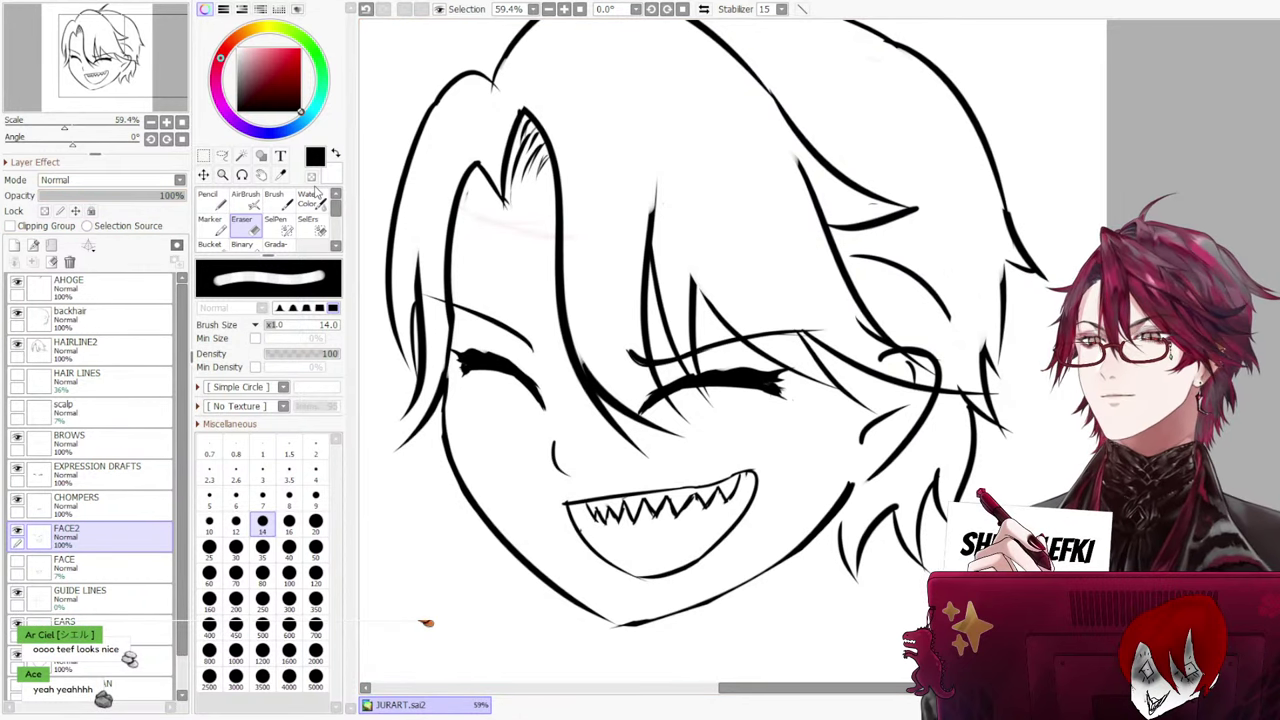
scroll(623, 329, down, 3)
scroll(548, 365, up, 1)
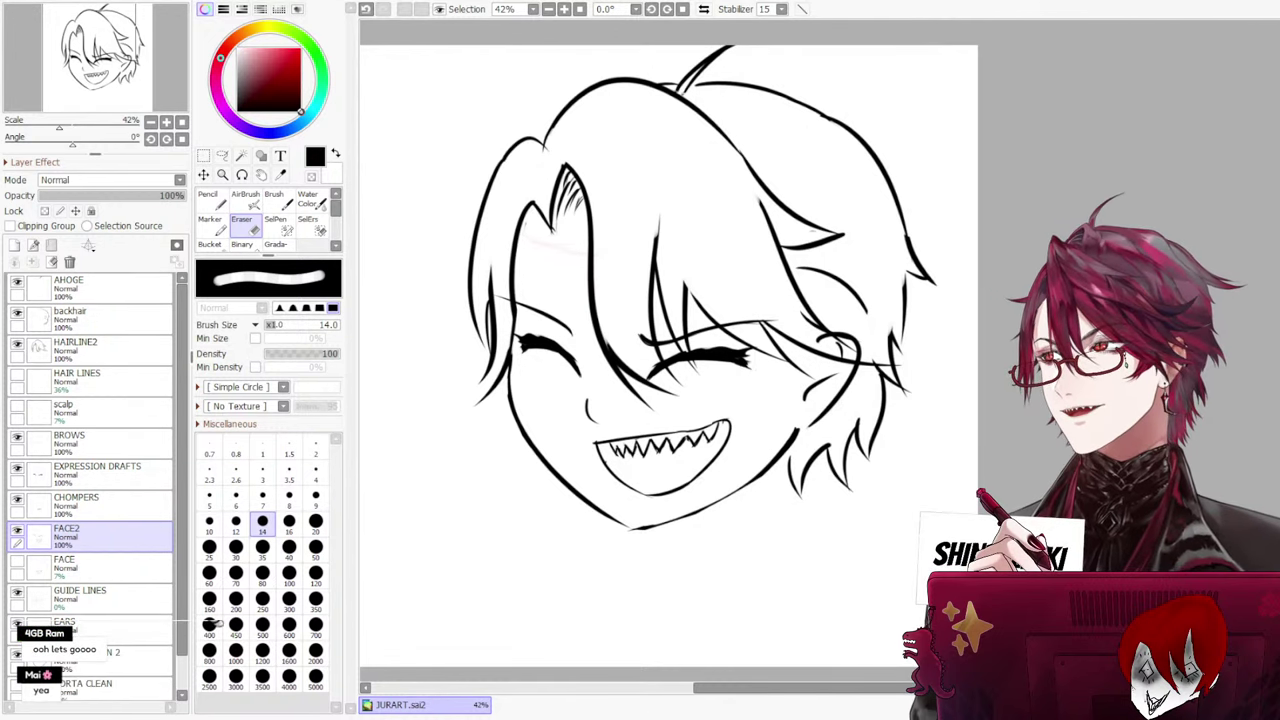
Try a jagged row of lower teeth along the mouth's bottom edge with the Pencil, and undo it
scroll(453, 520, up, 2)
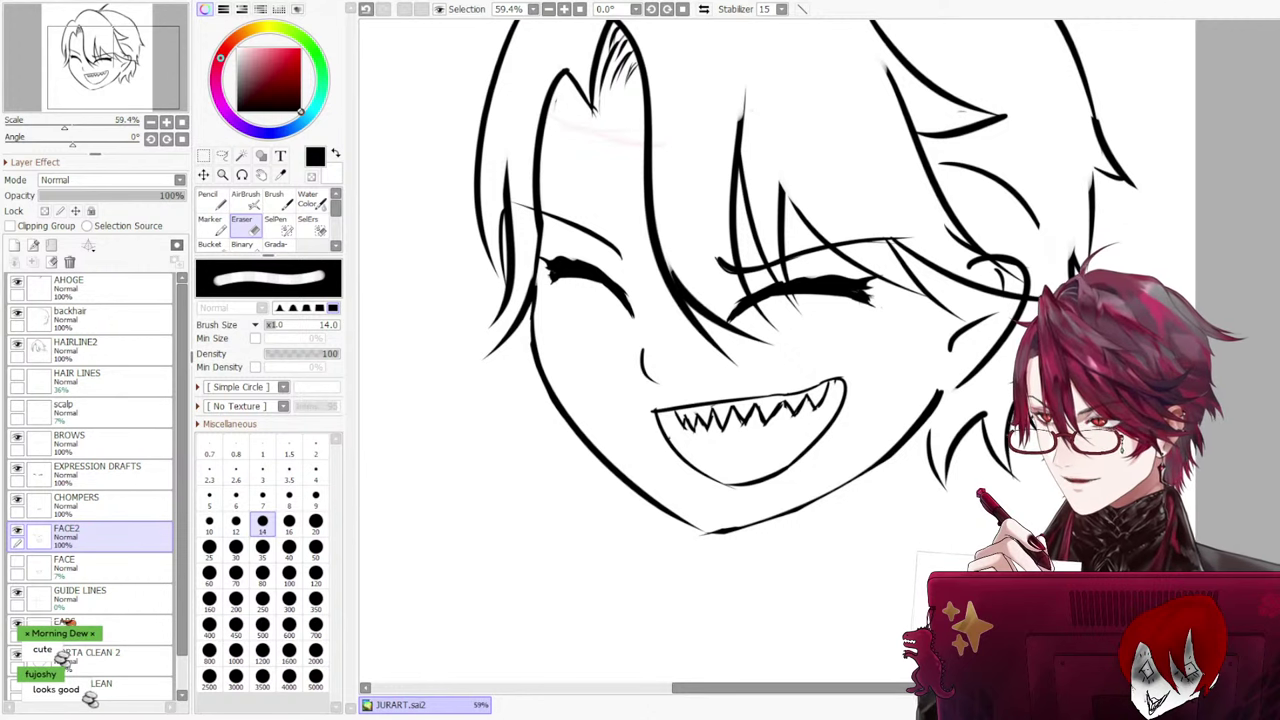
click(212, 198)
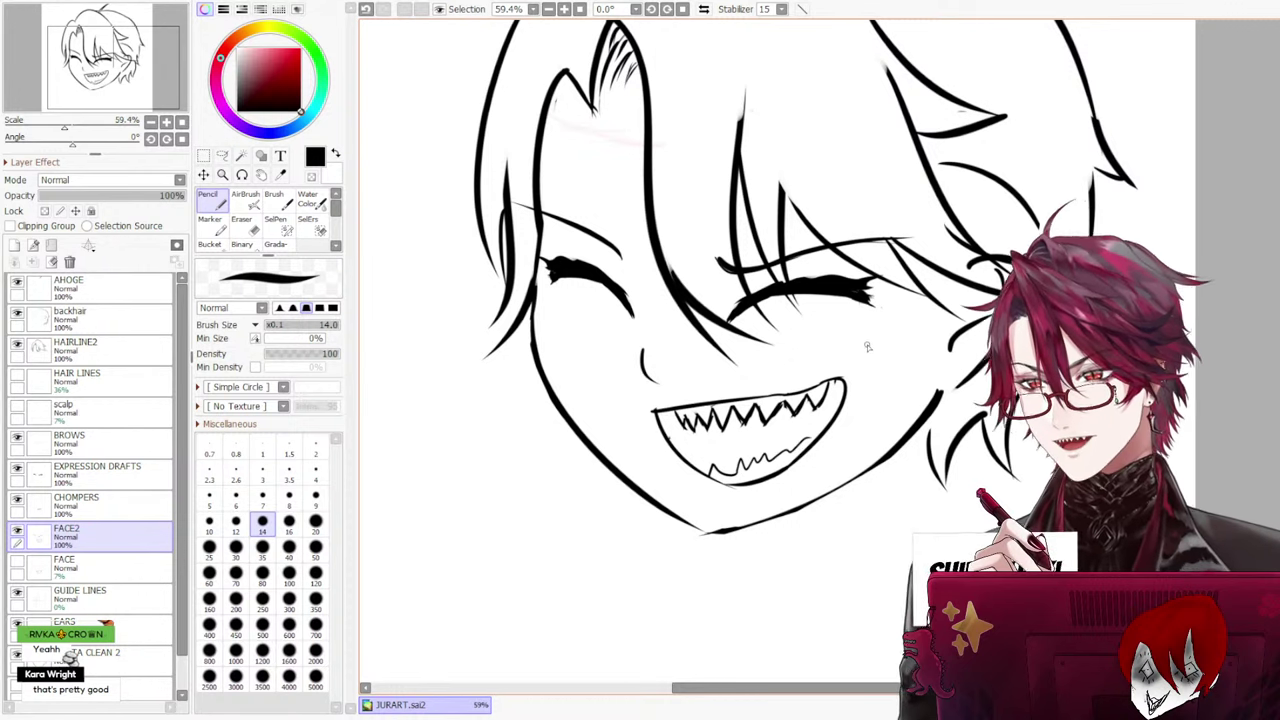
key(ctrl+z)
mouse_move(731, 465)
mouse_down()
mouse_move(824, 424)
mouse_move(814, 417)
mouse_move(775, 457)
mouse_move(722, 479)
mouse_move(705, 461)
mouse_move(799, 428)
mouse_up()
key(ctrl+z)
key(ctrl+z)
key(ctrl+z)
key(ctrl+z)
drag(688, 462, 798, 432)
key(ctrl+z)
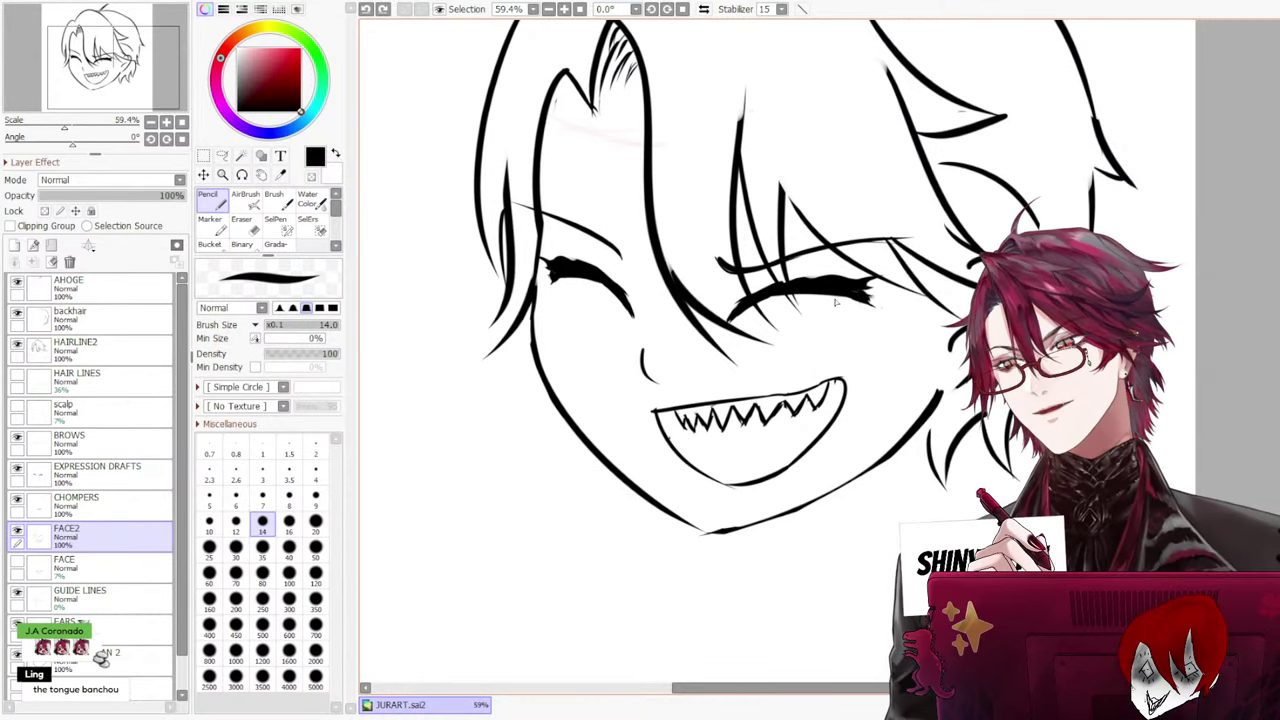
Try curved lines across the lower part of the open mouth on the FACE2 layer, and undo them
scroll(904, 334, down, 3)
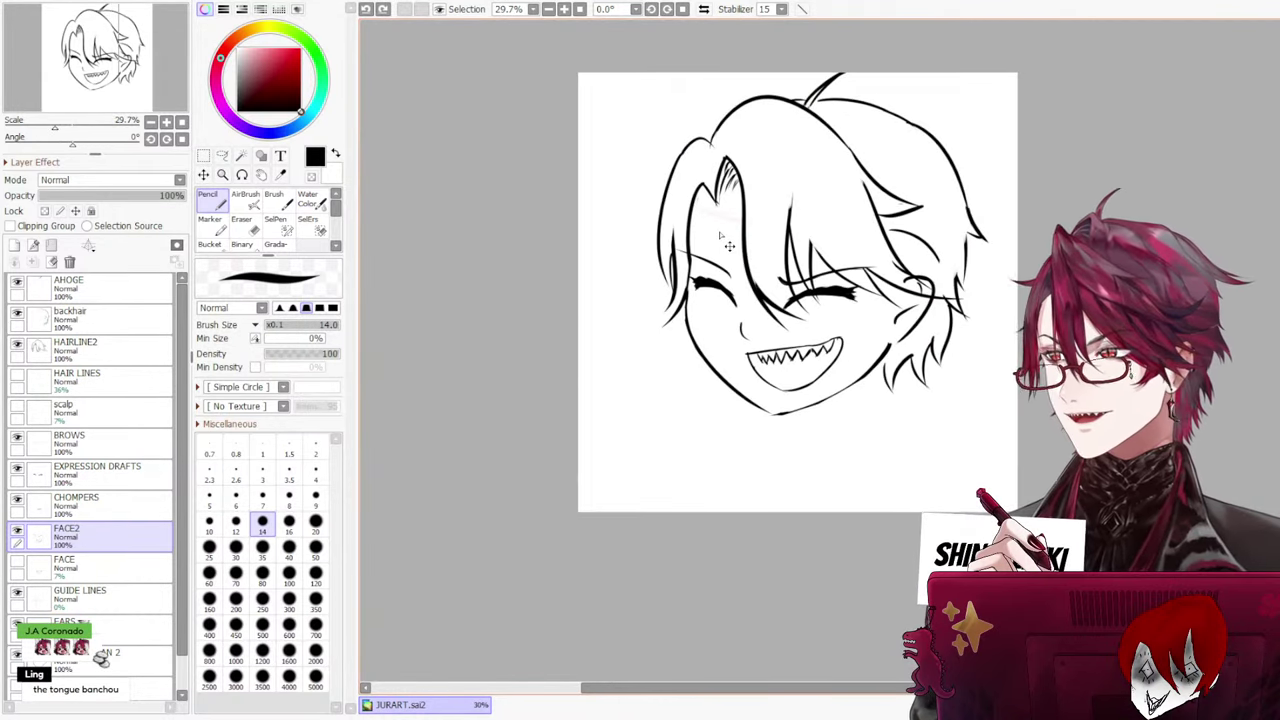
scroll(731, 249, up, 1)
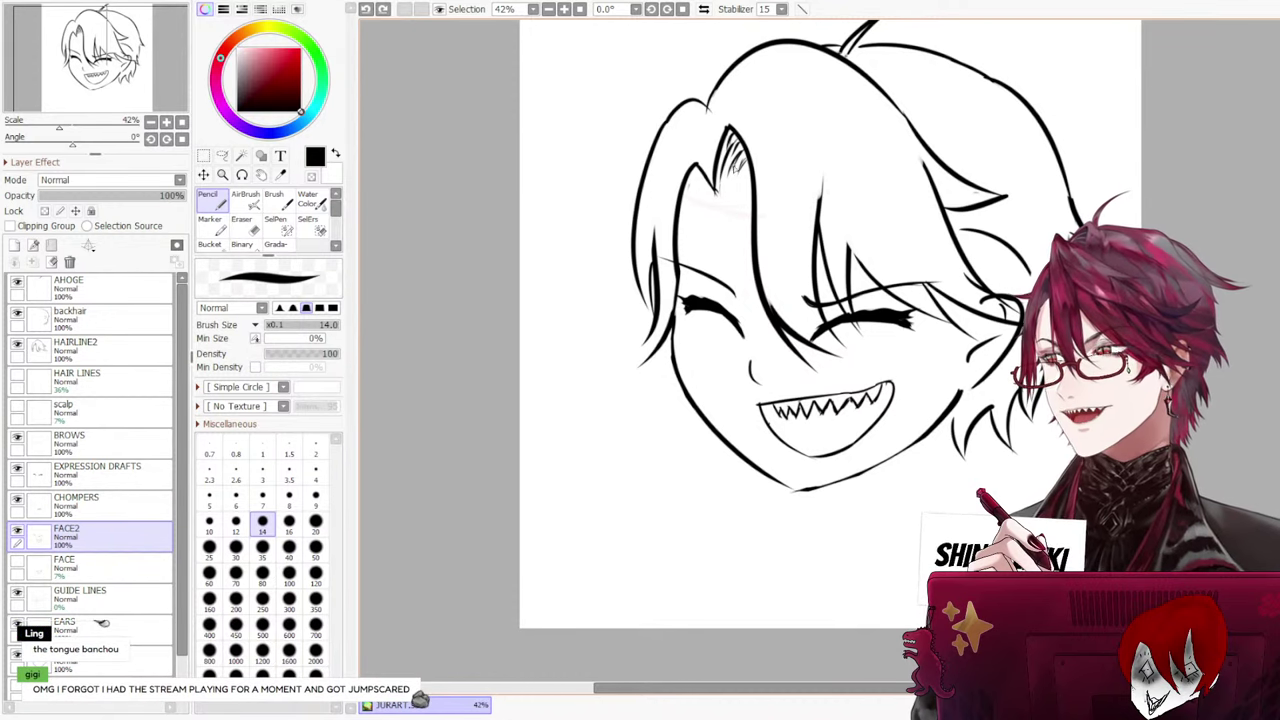
drag(783, 435, 856, 410)
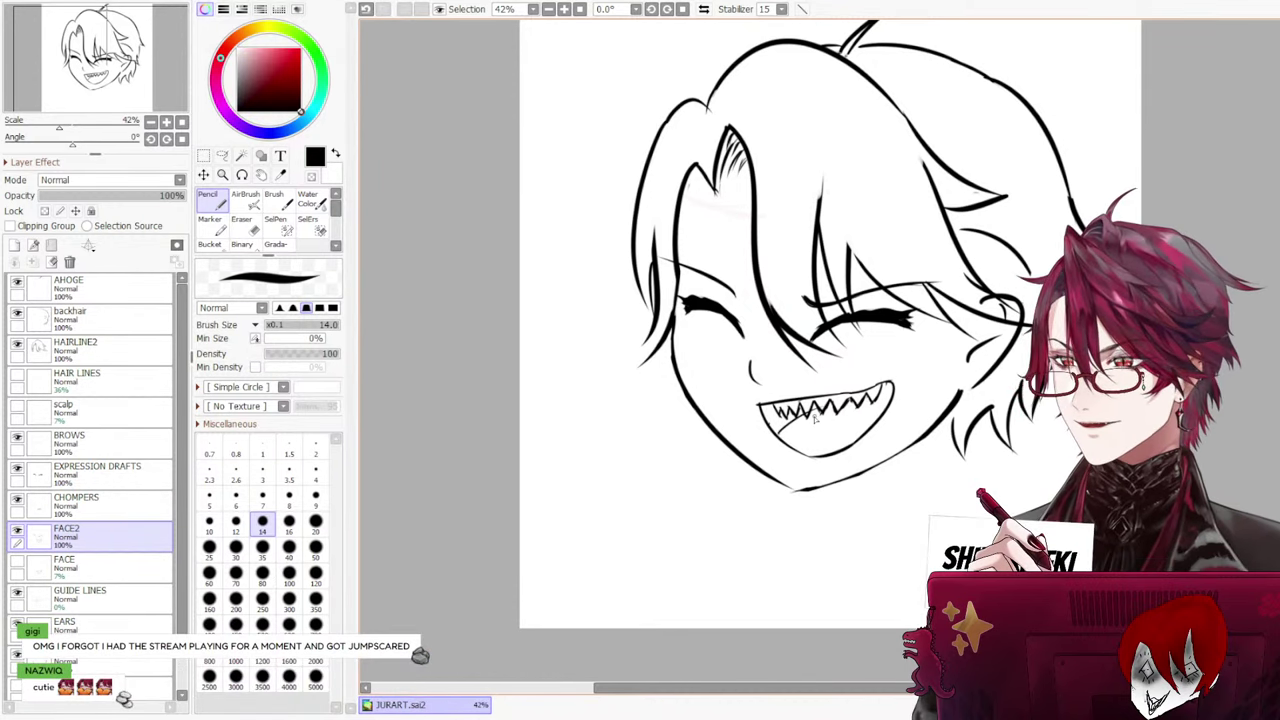
key(ctrl+z)
drag(786, 434, 868, 409)
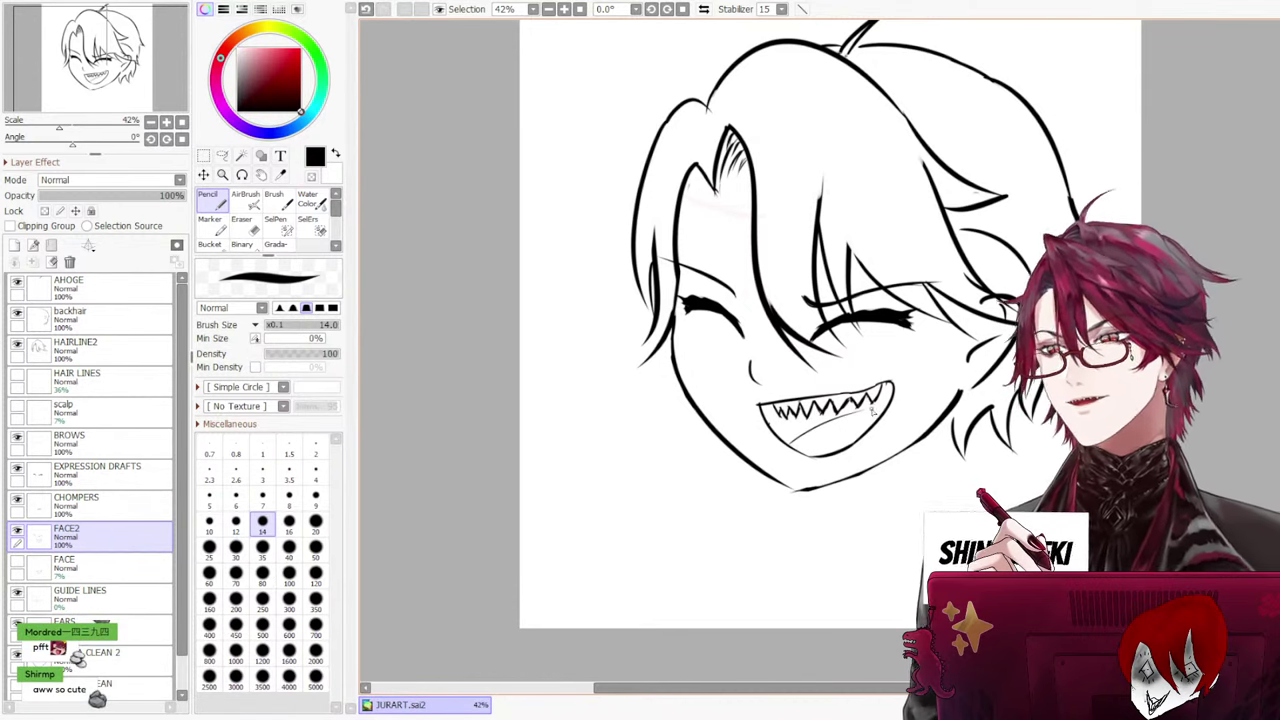
key(ctrl+z)
drag(792, 447, 860, 417)
key(ctrl+z)
key(ctrl+z)
mouse_move(800, 444)
mouse_down()
mouse_move(866, 410)
mouse_move(801, 460)
mouse_up()
key(ctrl+z)
key(ctrl+z)
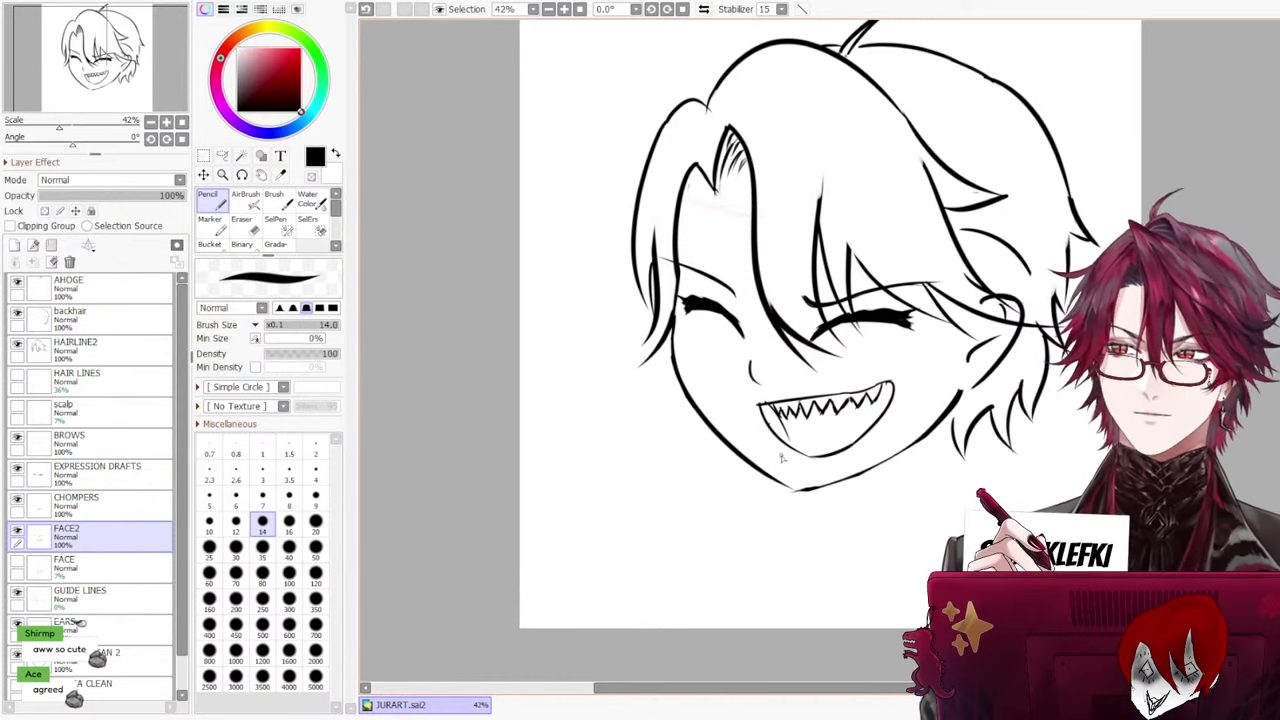
key(ctrl+z)
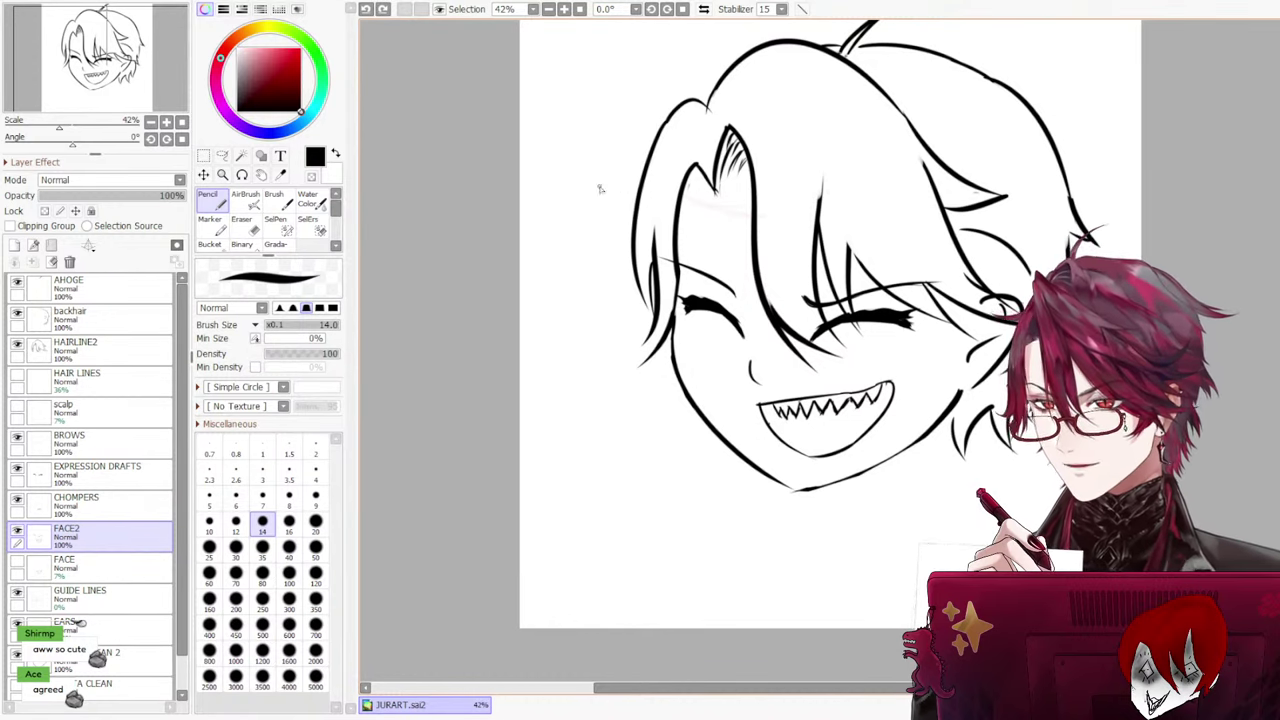
Erase the small stray tooth at the left end of the upper row on the CHOMPERS layer
key(e)
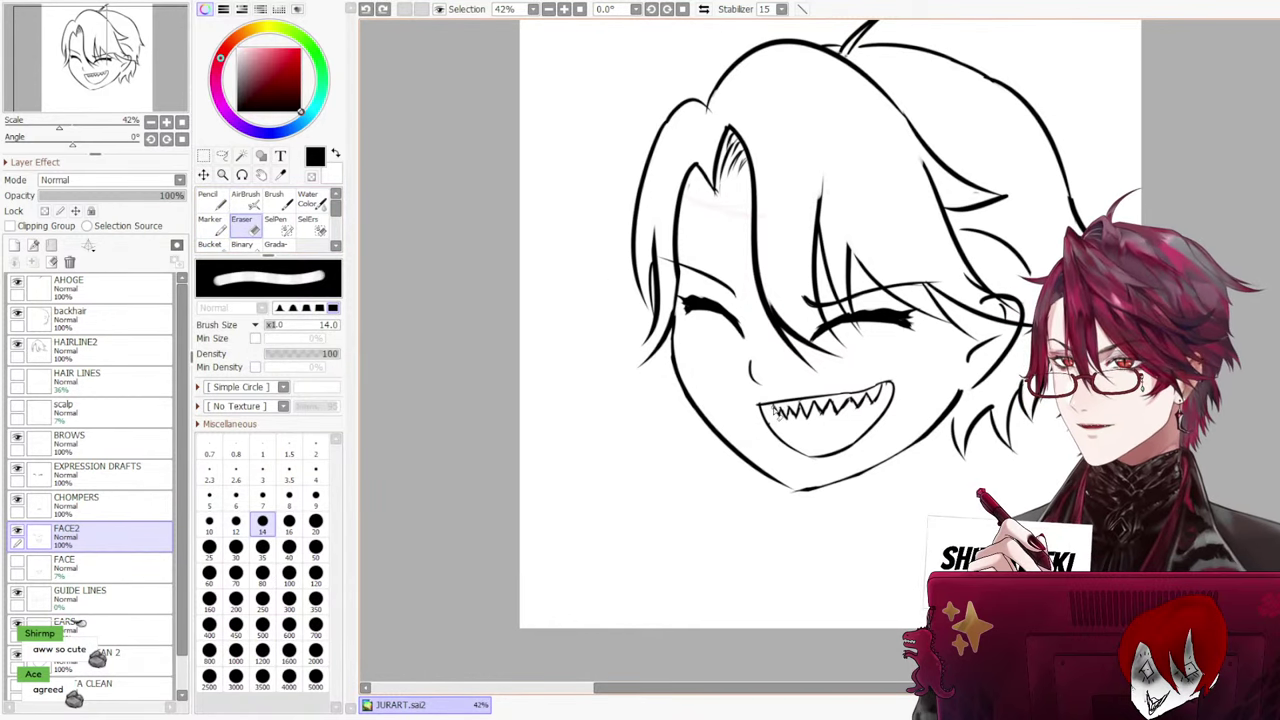
click(100, 505)
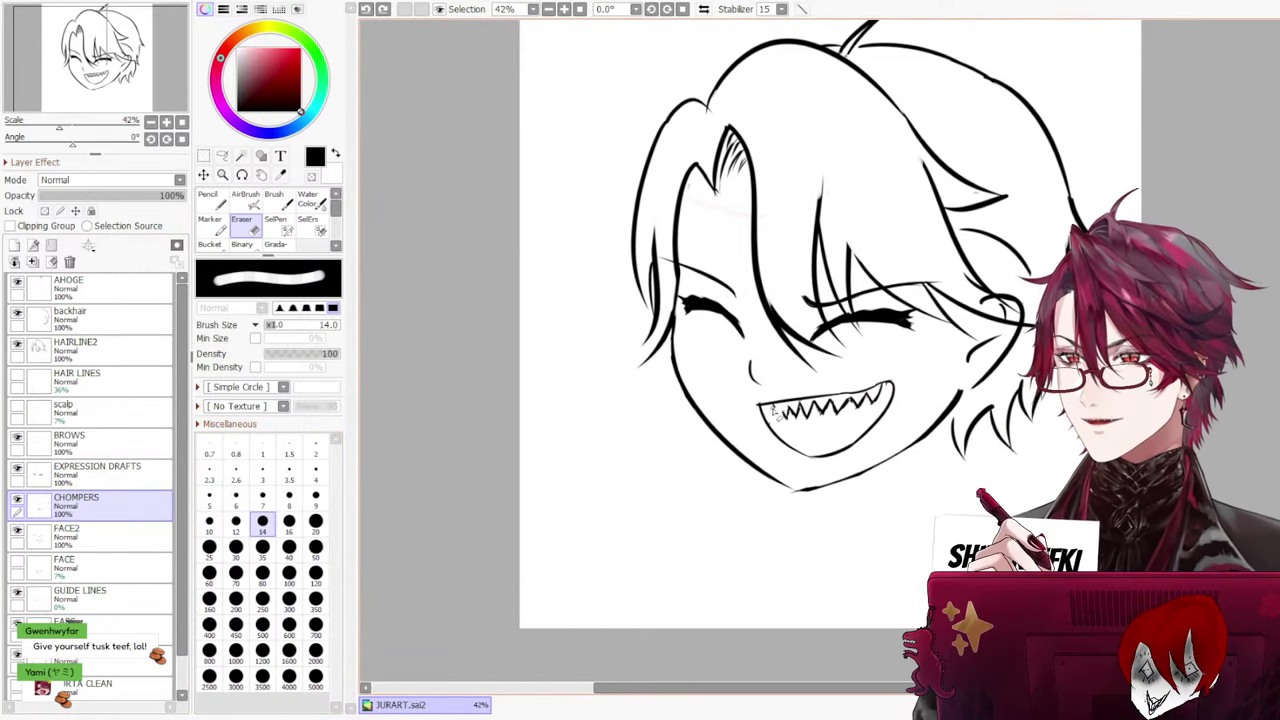
drag(777, 415, 786, 408)
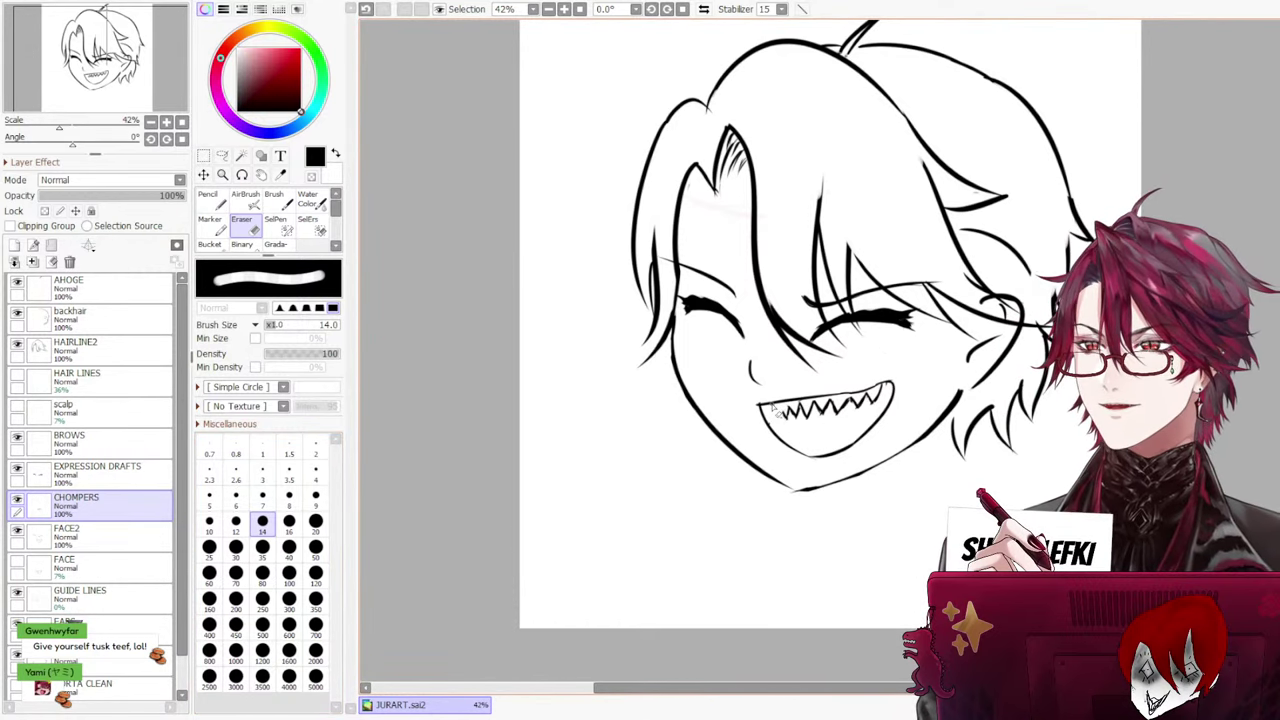
Try short Pencil strokes for an extra tooth at the left end of the upper row on the CHOMPERS layer, and undo them
scroll(775, 412, up, 4)
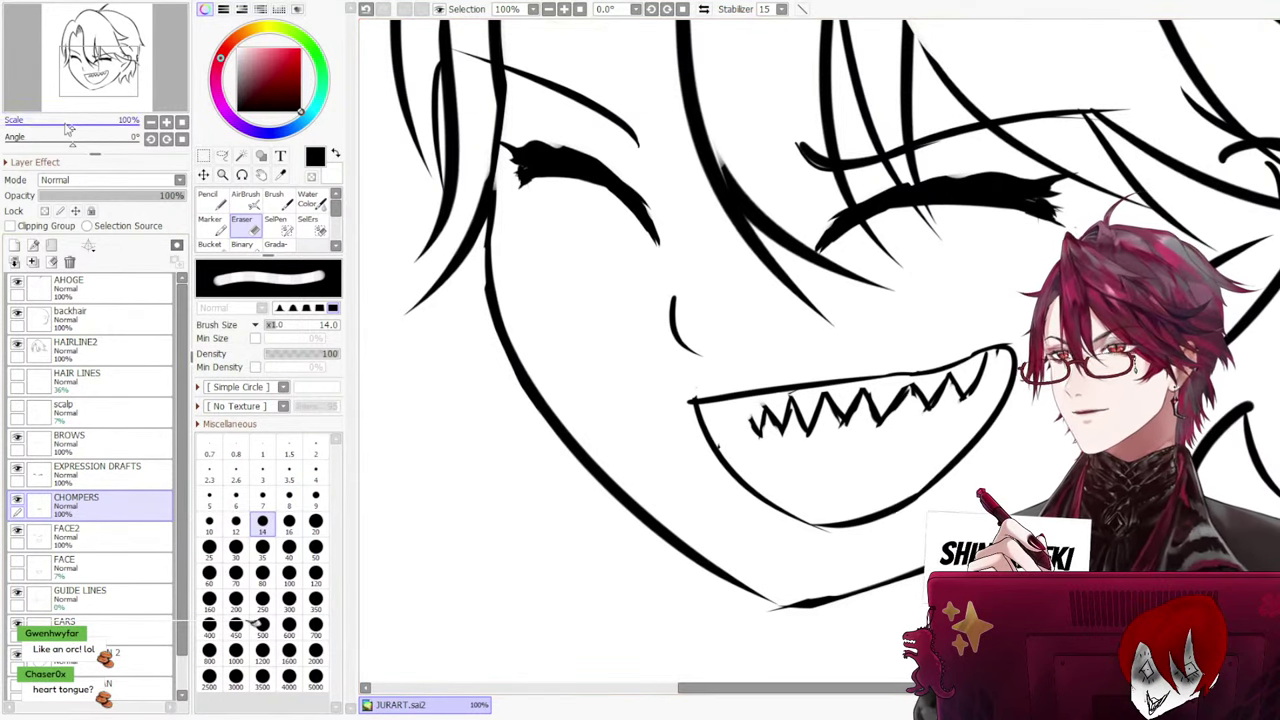
click(207, 195)
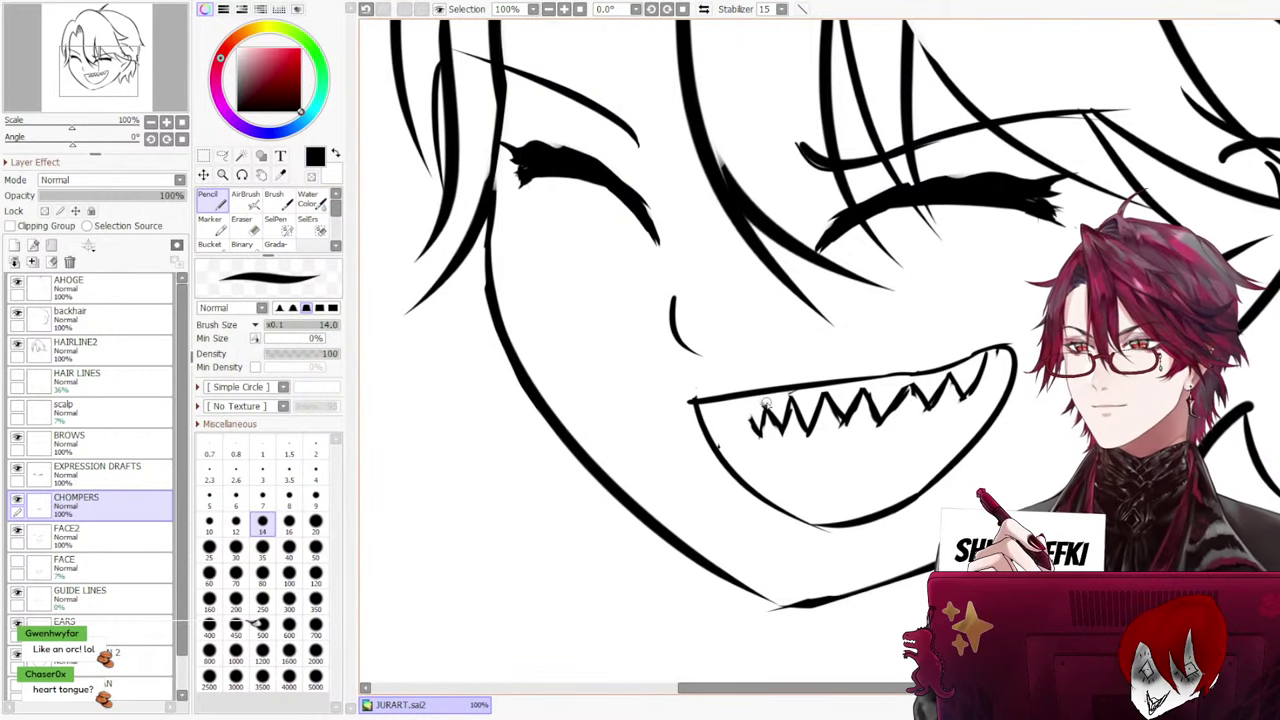
key(ctrl+z)
key(ctrl+z)
drag(729, 398, 747, 436)
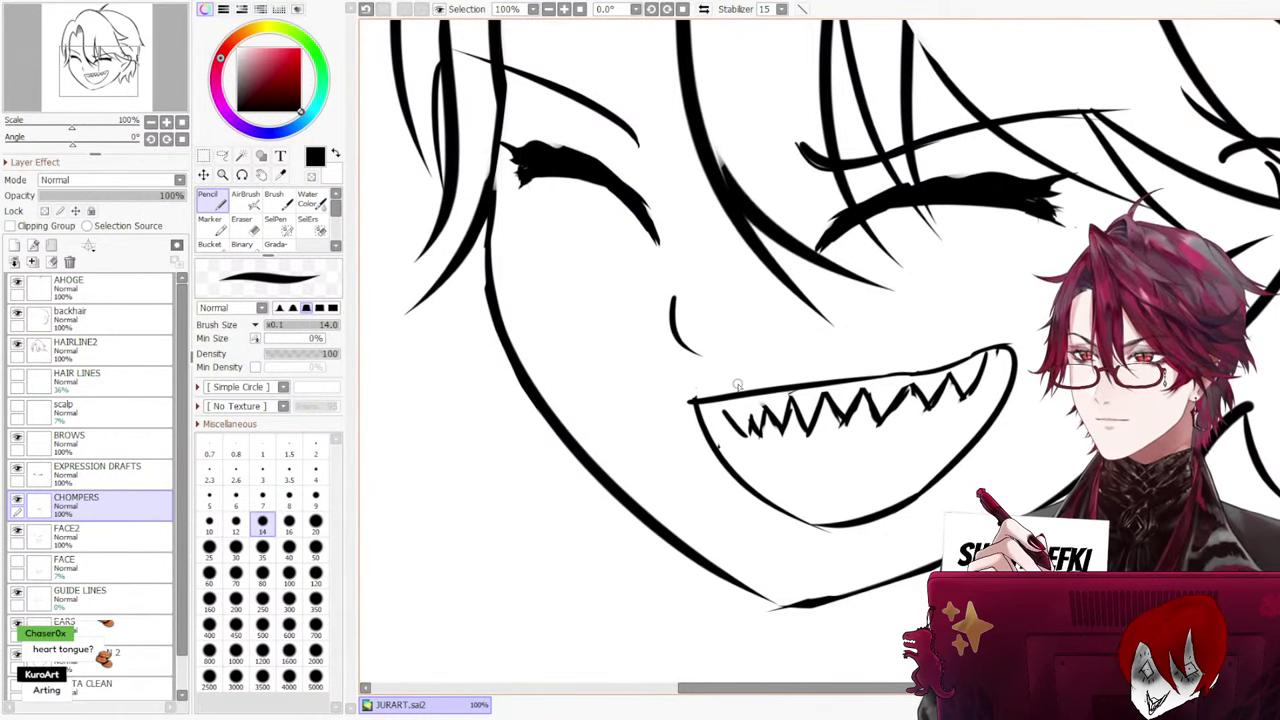
key(ctrl+z)
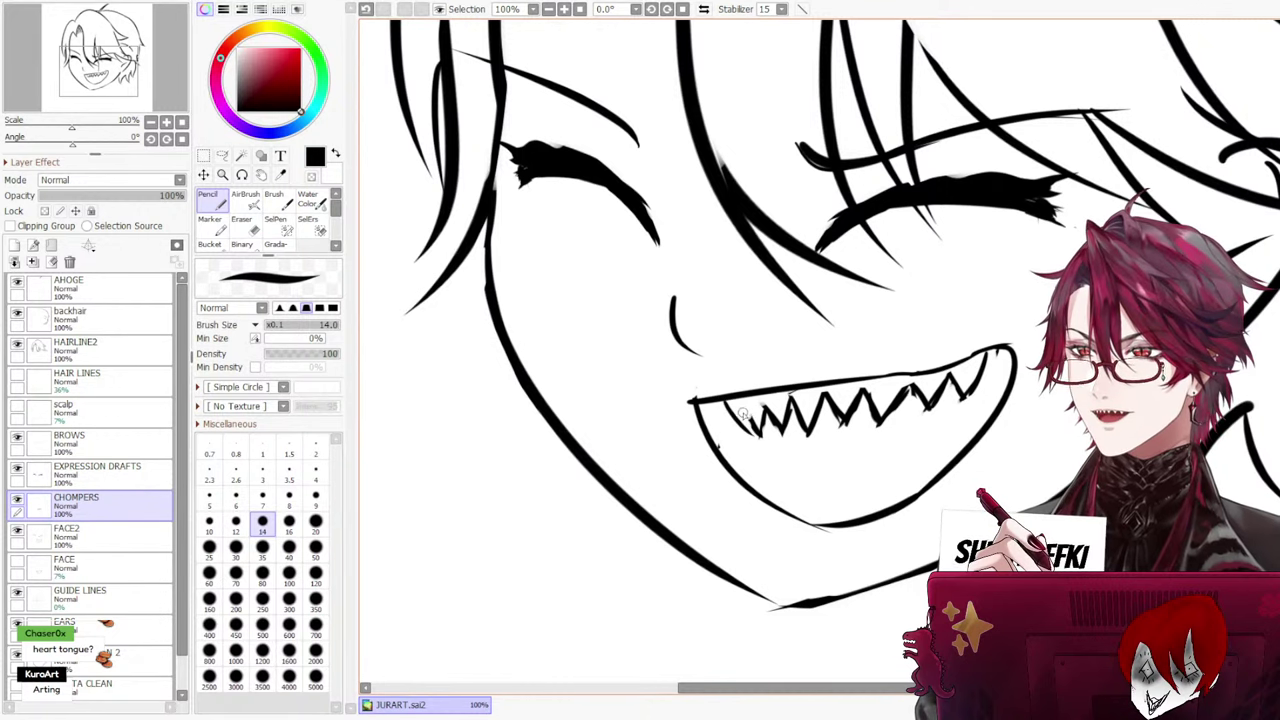
key(ctrl+z)
drag(730, 402, 749, 431)
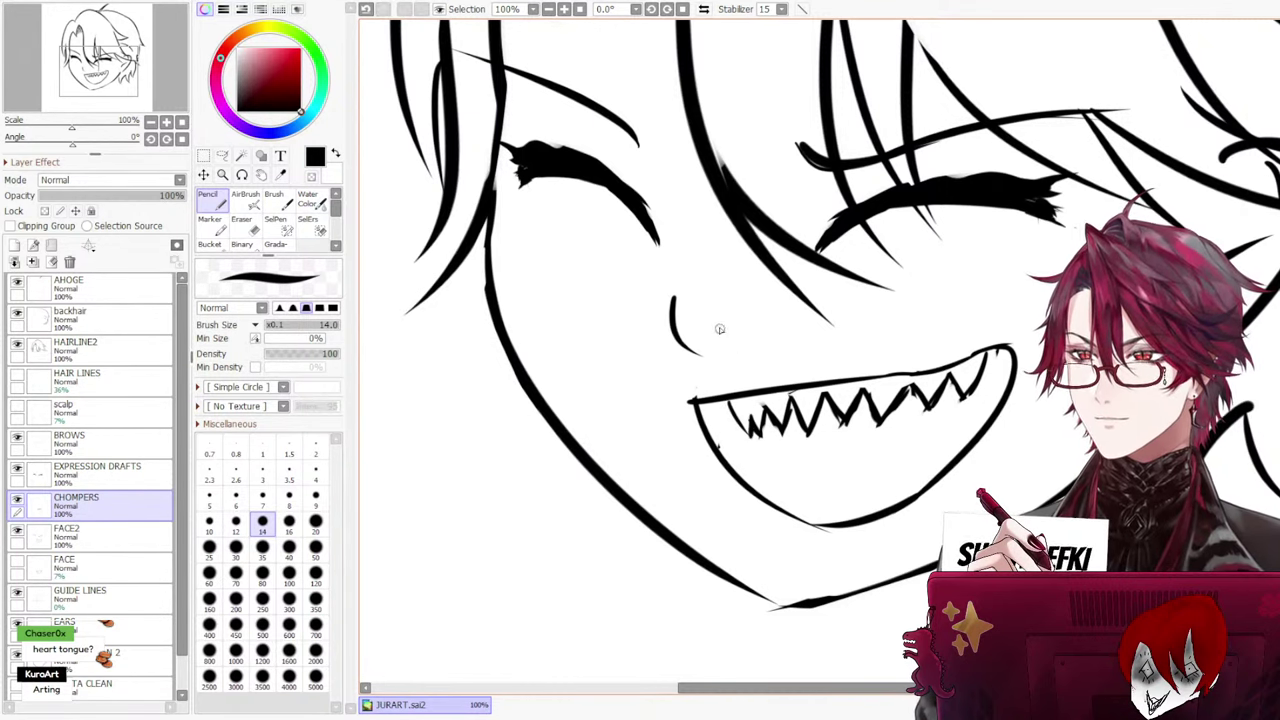
key(ctrl+z)
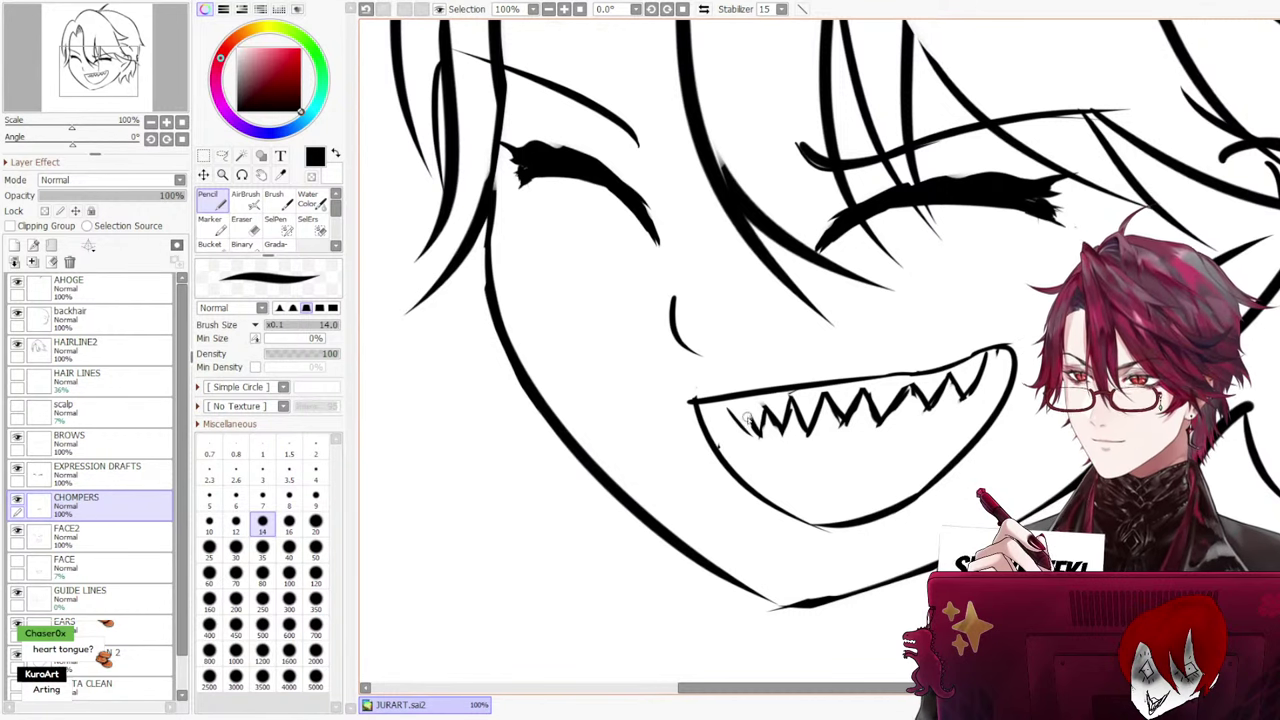
key(ctrl+z)
drag(728, 405, 734, 420)
key(ctrl+z)
key(ctrl+z)
key(ctrl+z)
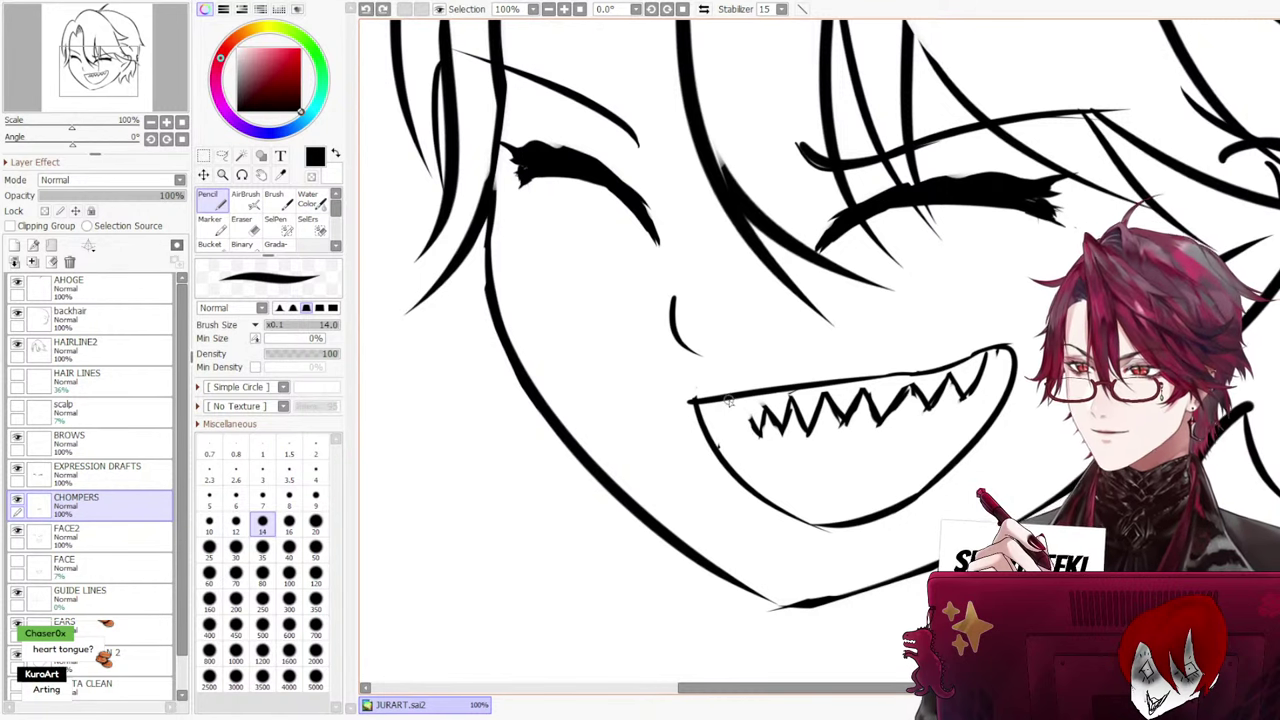
Compare the upper row with and without the extra left tooth stroke, leaving the stroke undone
key(ctrl+y)
key(ctrl+z)
key(ctrl+y)
key(ctrl+z)
key(ctrl+y)
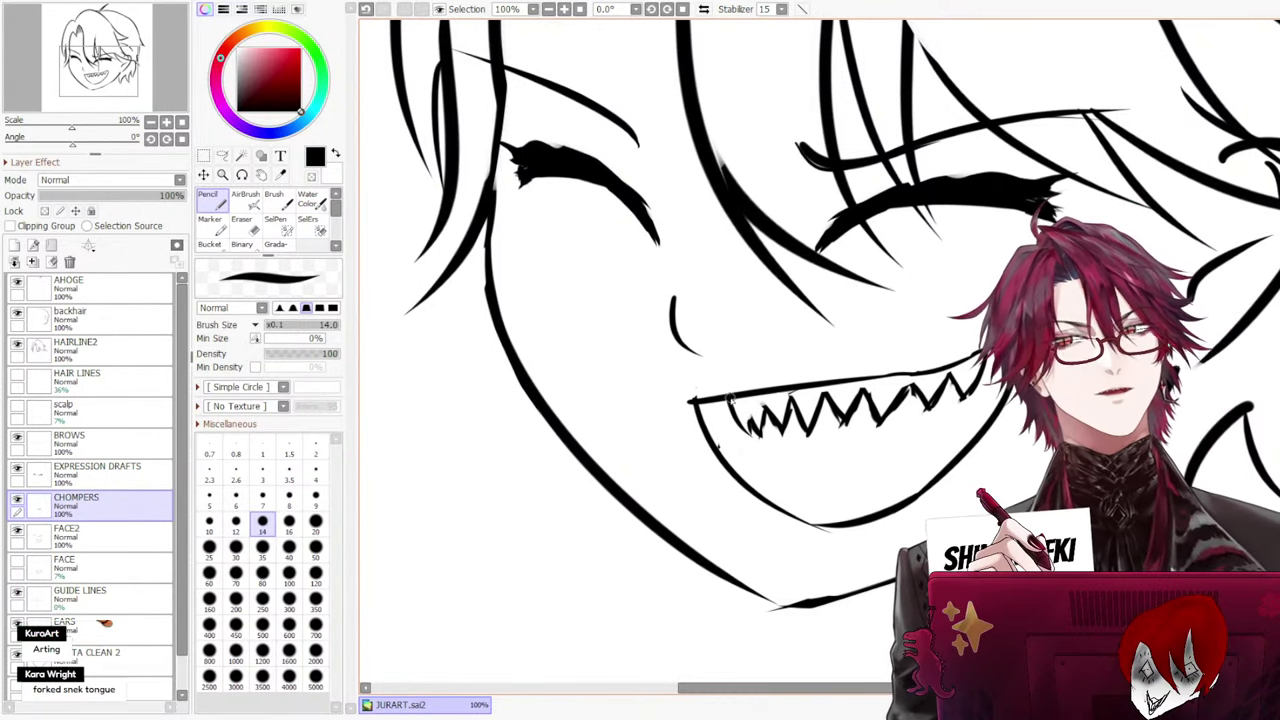
key(ctrl+z)
Draw a curved outer side for a new tooth near the mouth's left corner and erase the old narrow tooth beside it
mouse_move(716, 398)
mouse_down()
mouse_move(768, 419)
mouse_move(742, 407)
mouse_move(760, 434)
mouse_up()
key(ctrl+z)
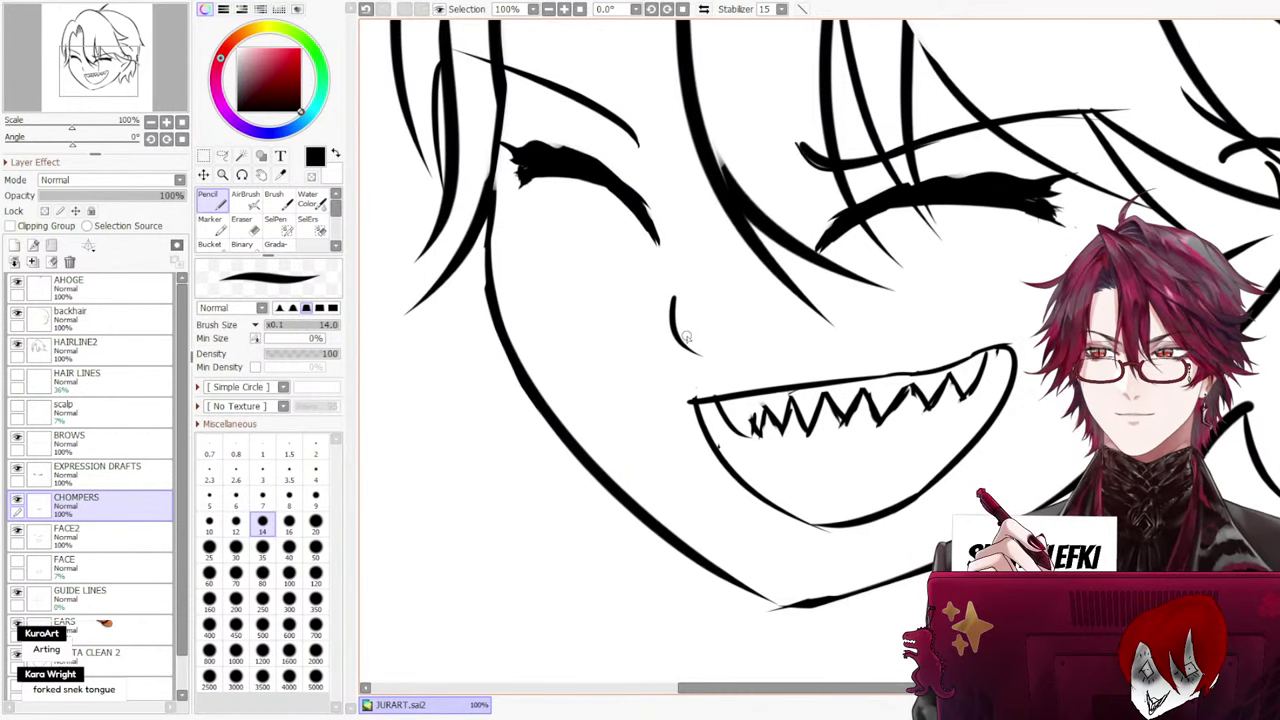
key(ctrl+z)
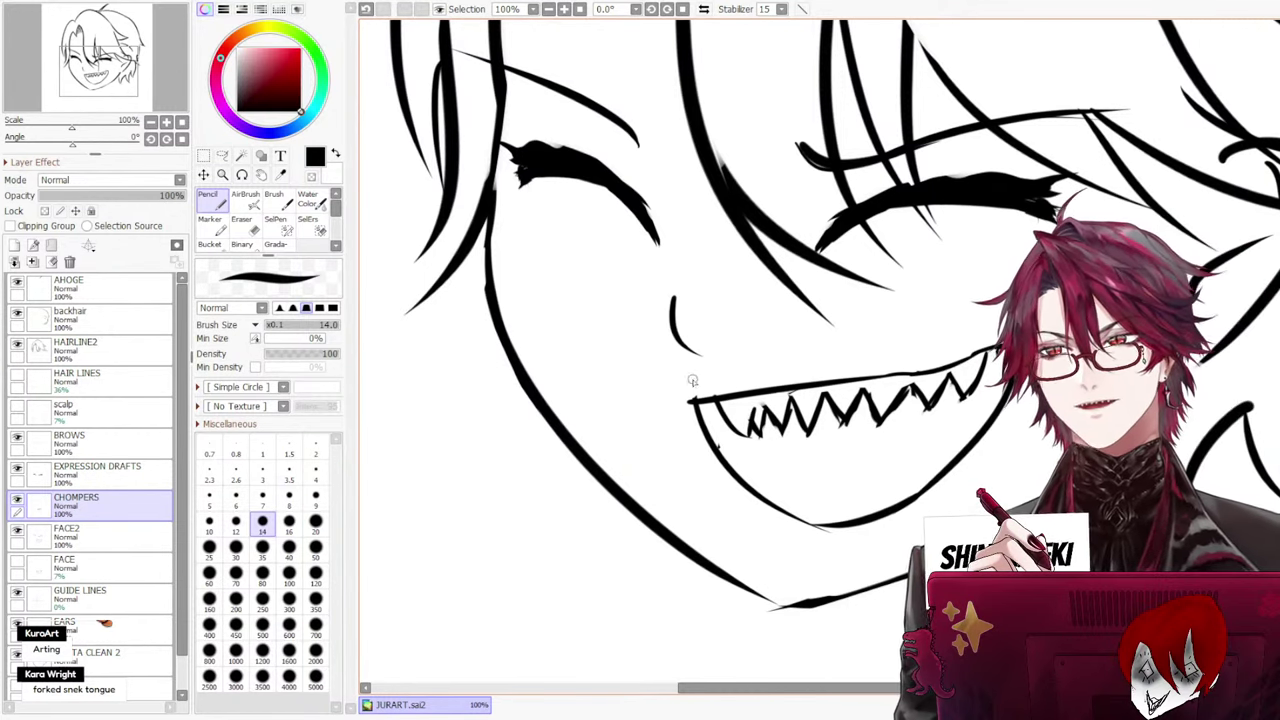
key(e)
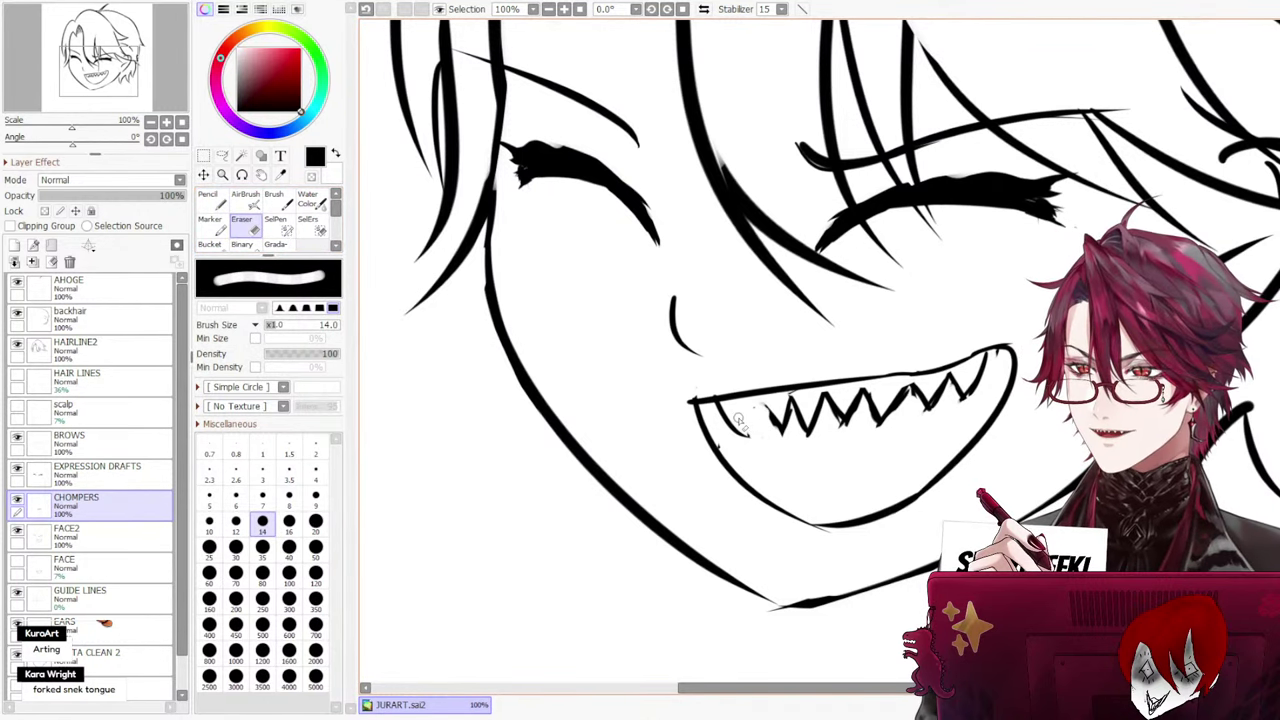
Redraw the pointed teeth between the new curved stroke and the rest of the upper row, and trim their overlong tip
key(n)
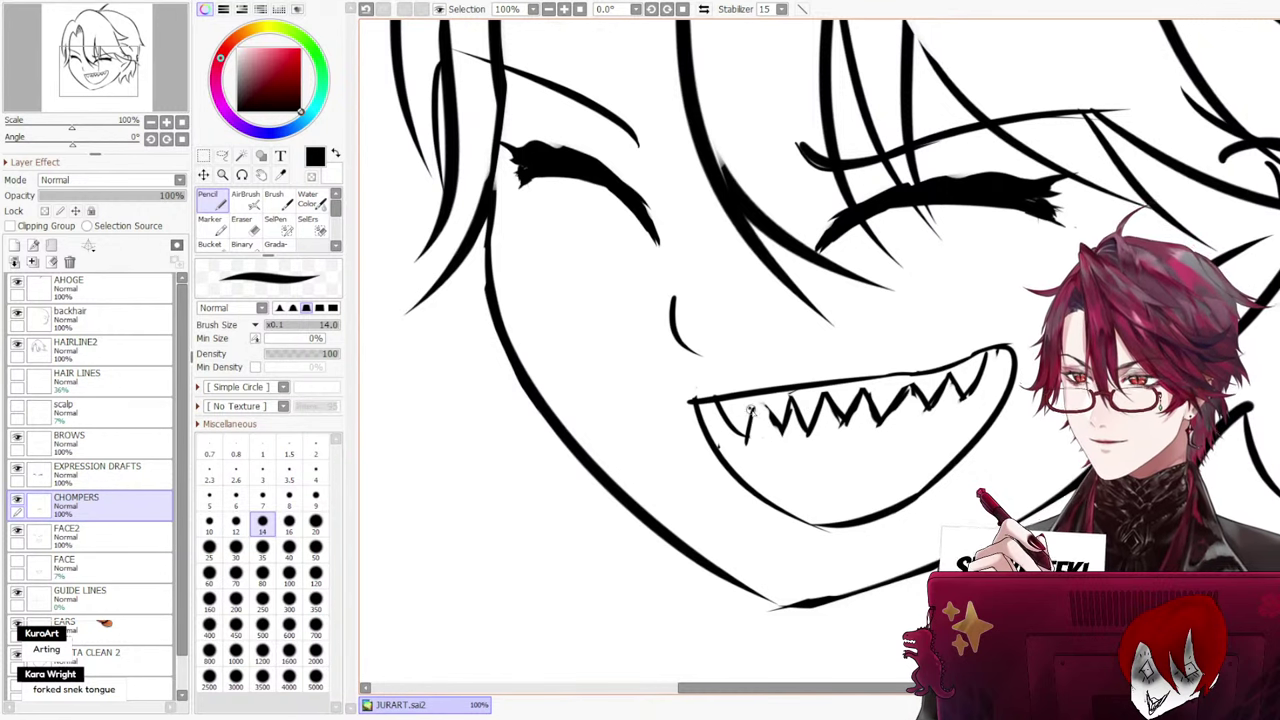
key(ctrl+z)
drag(751, 410, 775, 444)
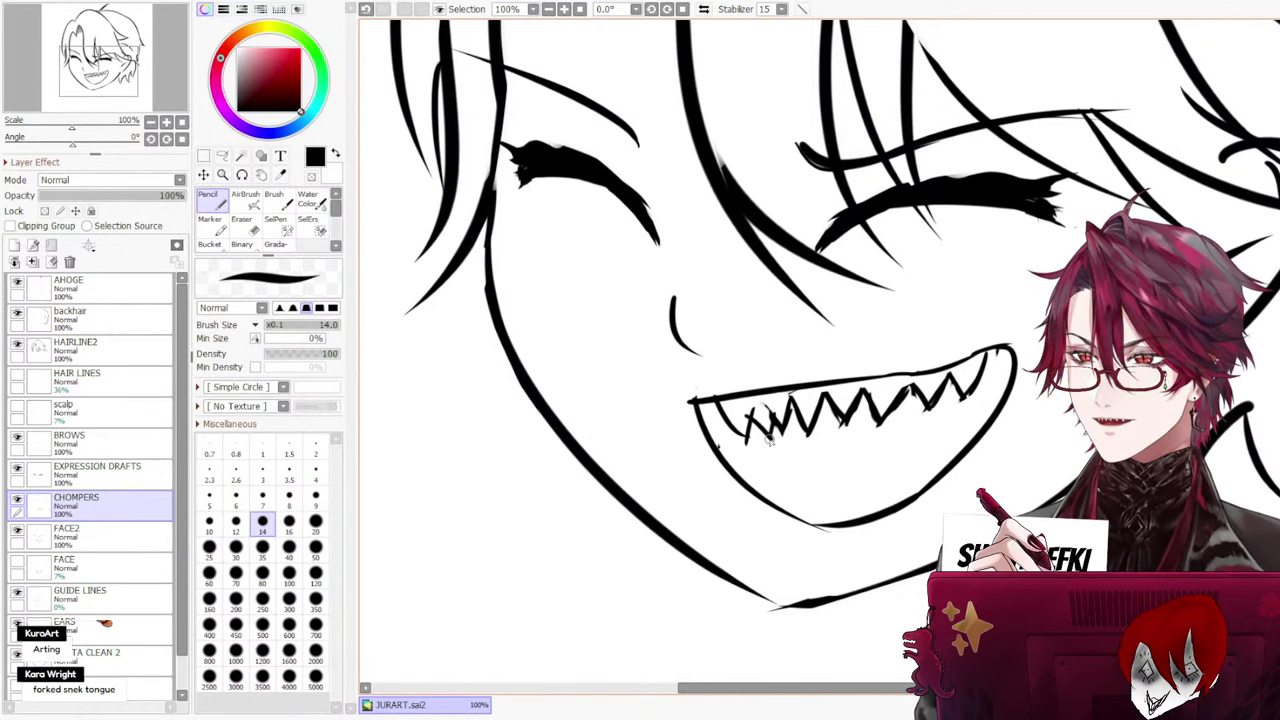
key(ctrl+z)
key(ctrl+z)
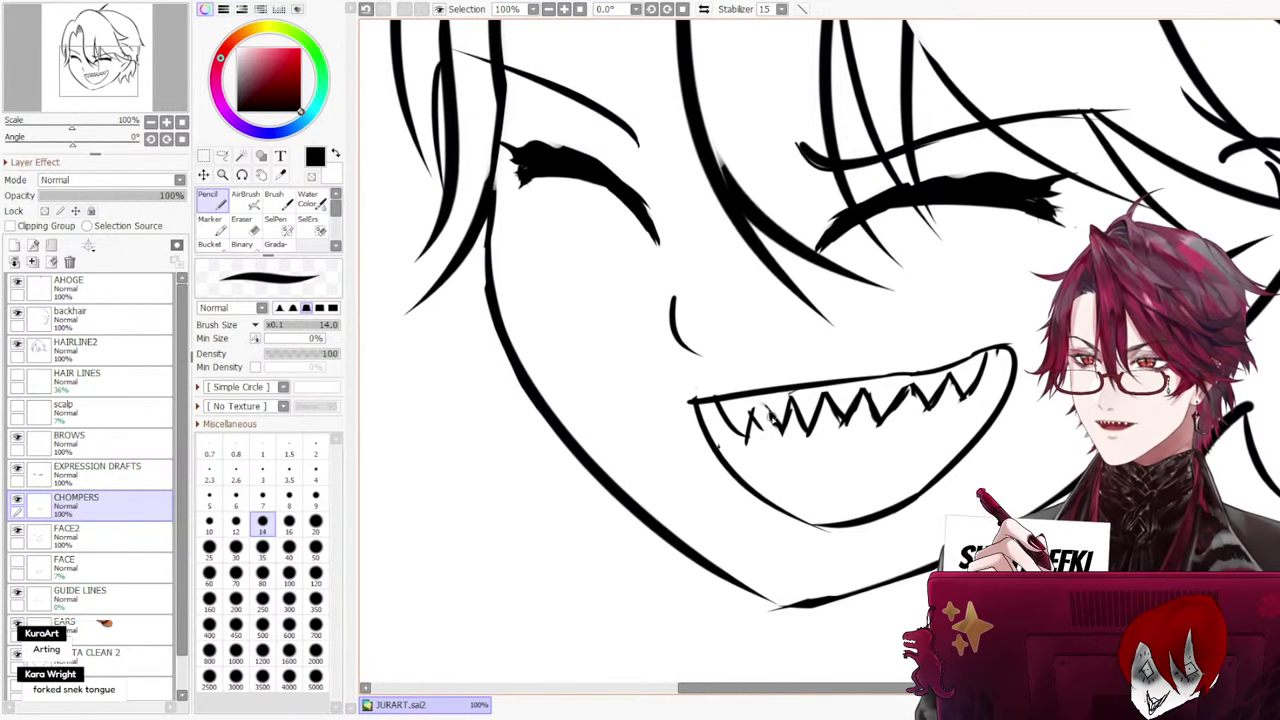
mouse_move(768, 405)
mouse_down()
mouse_move(781, 425)
mouse_move(777, 398)
mouse_up()
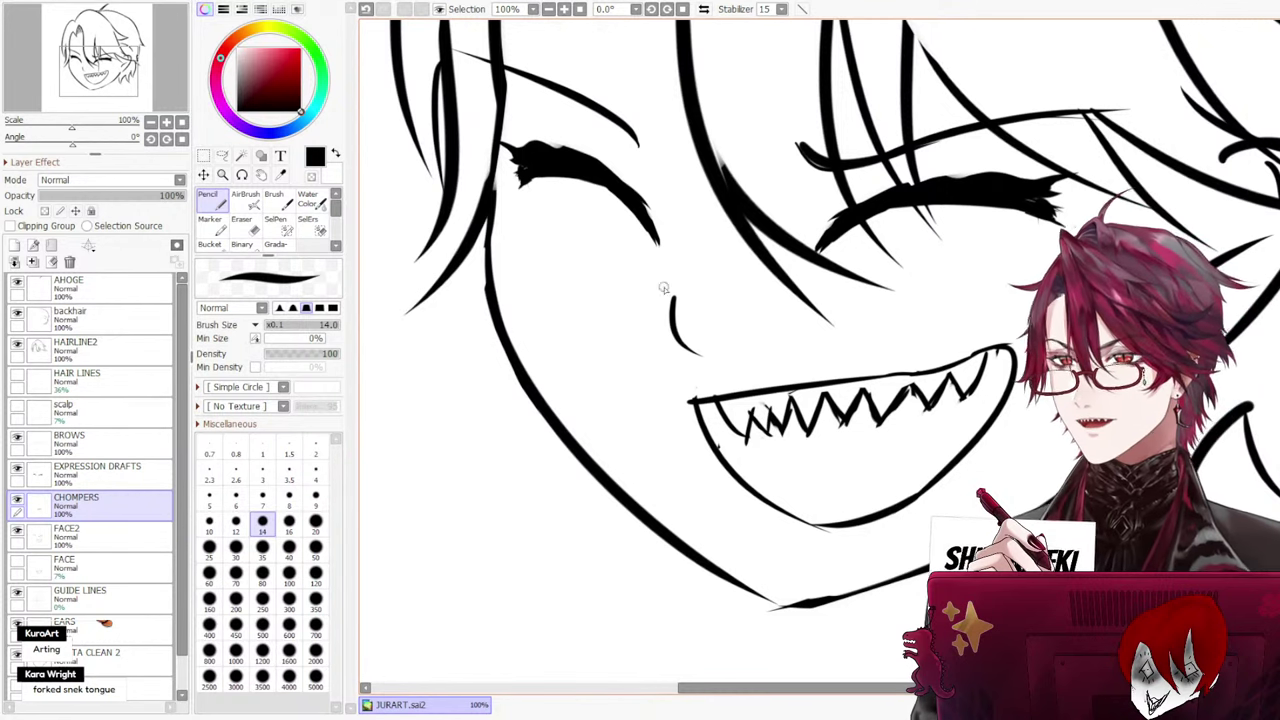
click(245, 225)
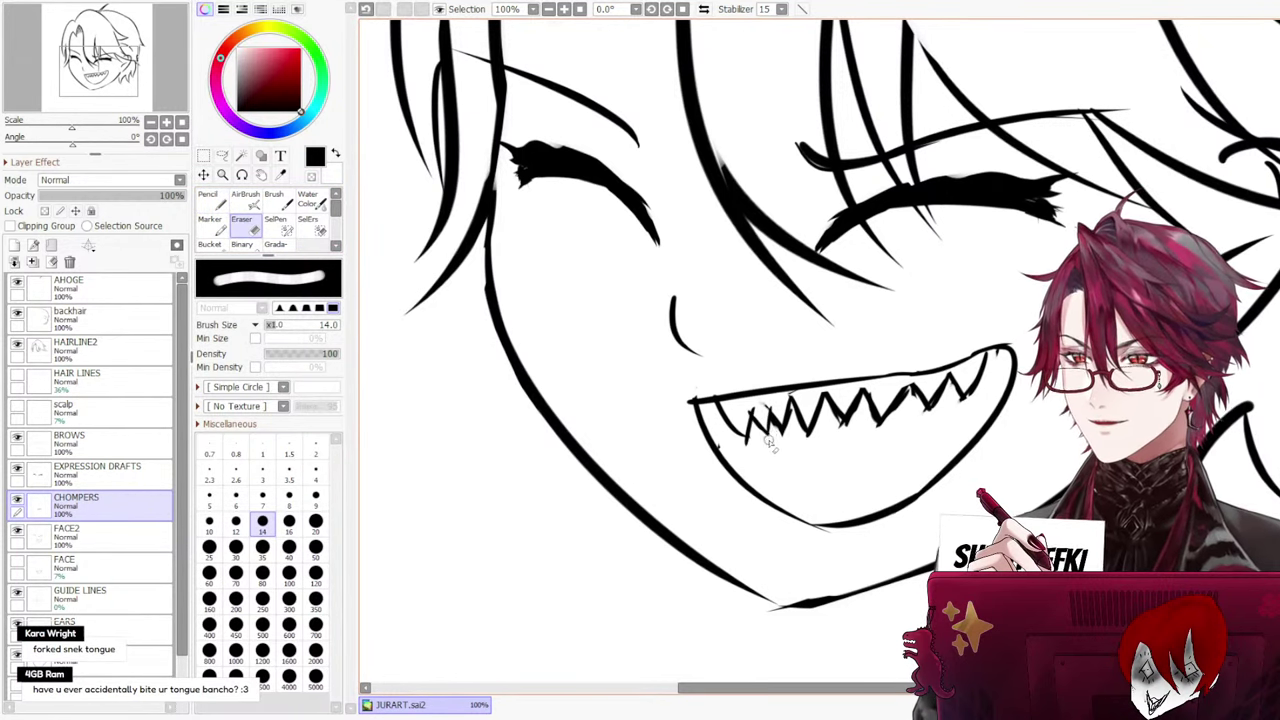
Try two long curved Pencil lines for a tongue hanging out over the lower lip, and undo them
scroll(757, 441, down, 7)
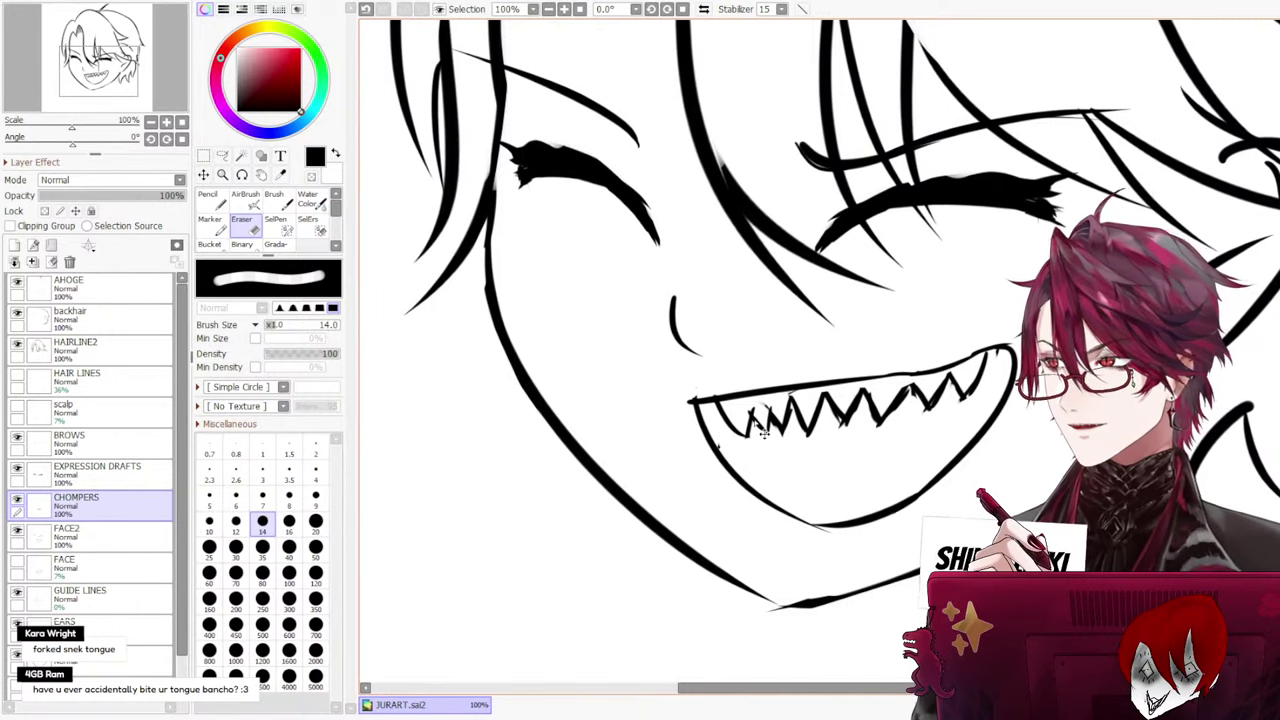
scroll(770, 380, up, 2)
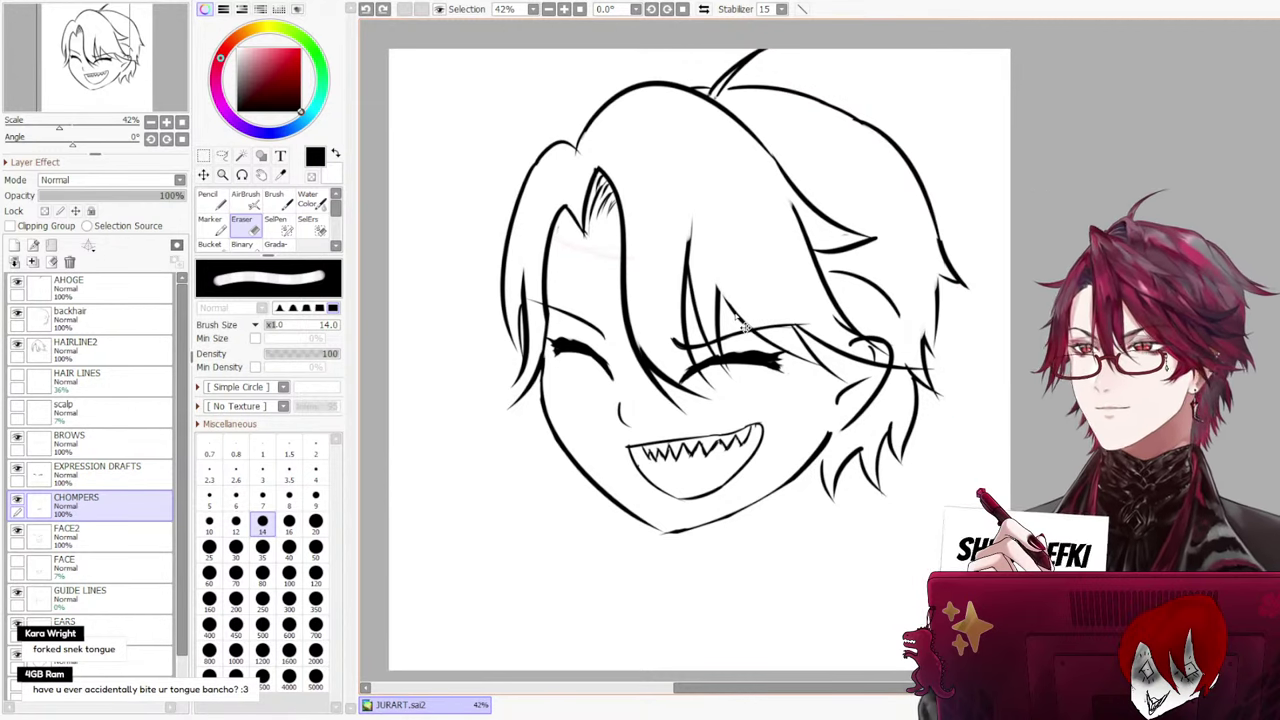
scroll(715, 322, up, 3)
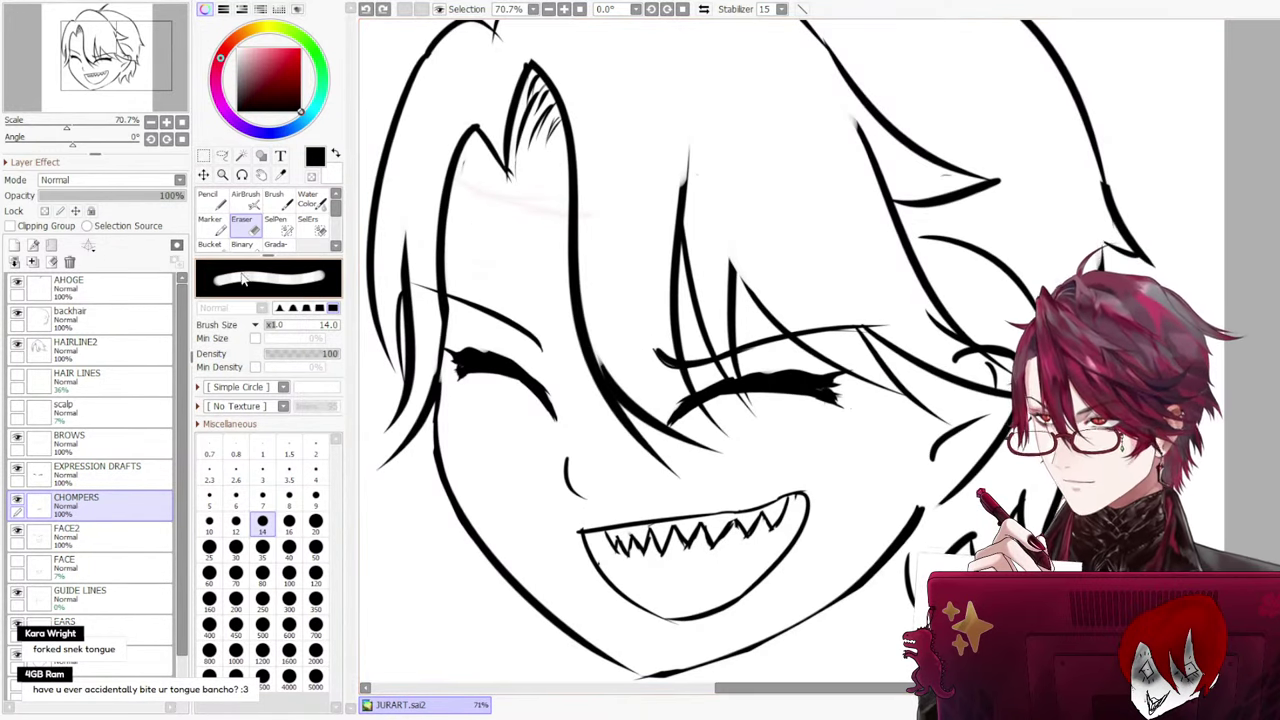
key(n)
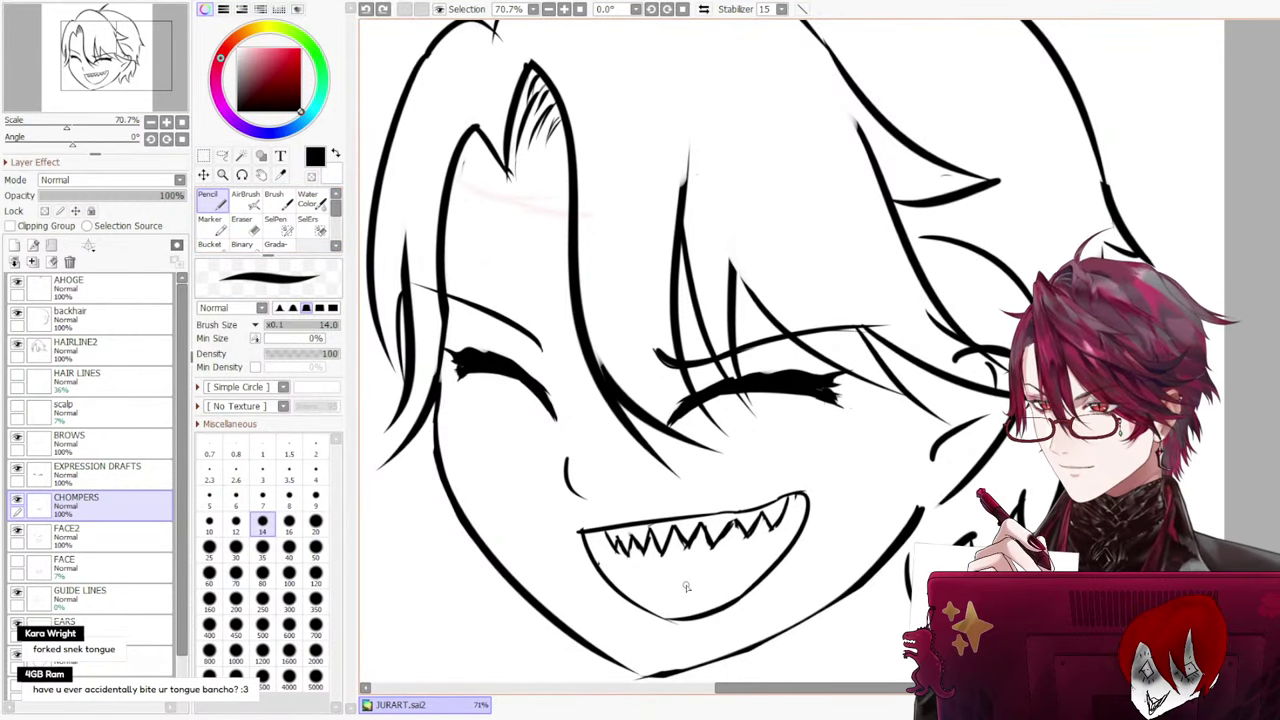
drag(650, 570, 616, 640)
drag(735, 568, 694, 662)
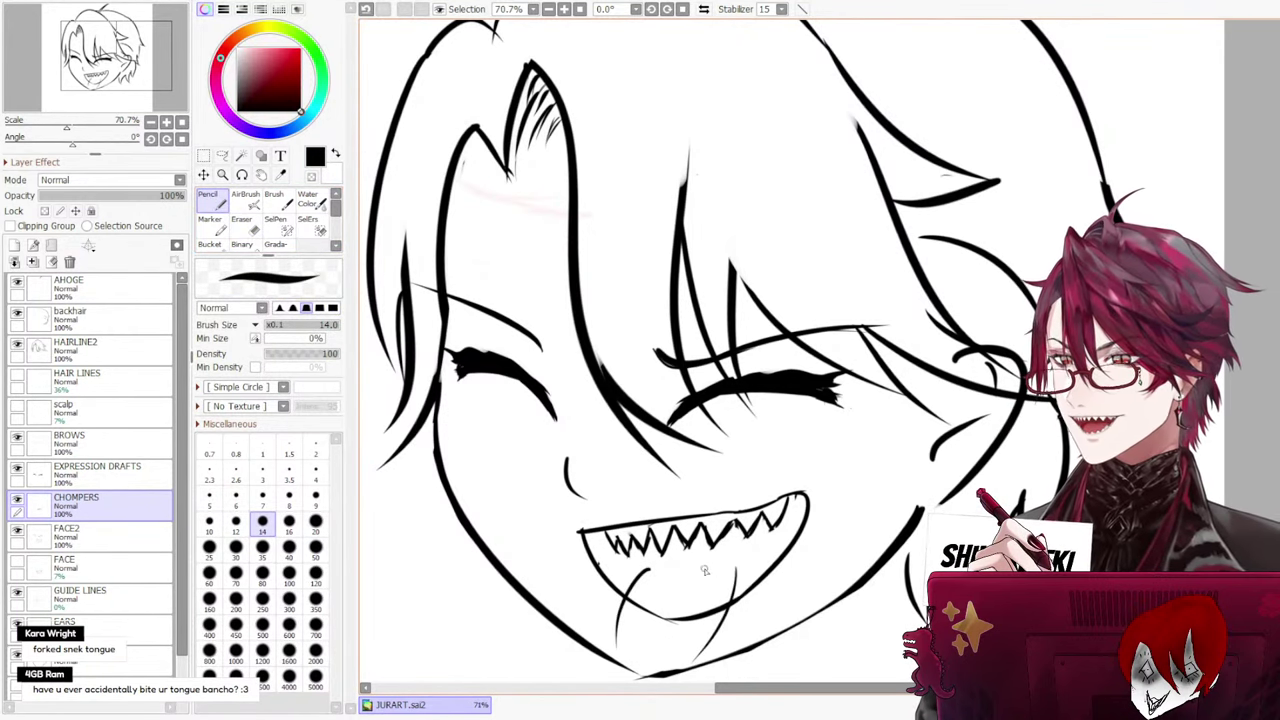
key(ctrl+z)
key(ctrl+z)
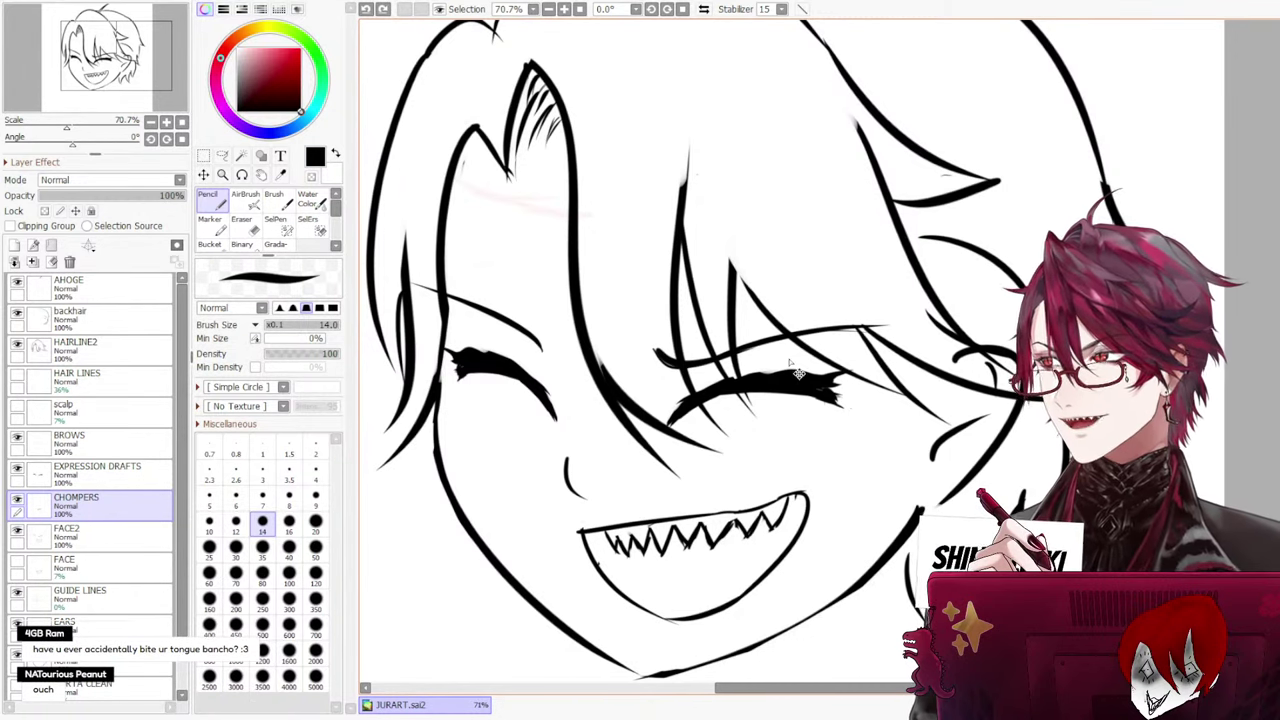
Examine the row of pointed teeth and the open mouth against the whole face
scroll(707, 463, down, 2)
scroll(671, 488, up, 3)
scroll(666, 485, down, 3)
scroll(665, 483, up, 2)
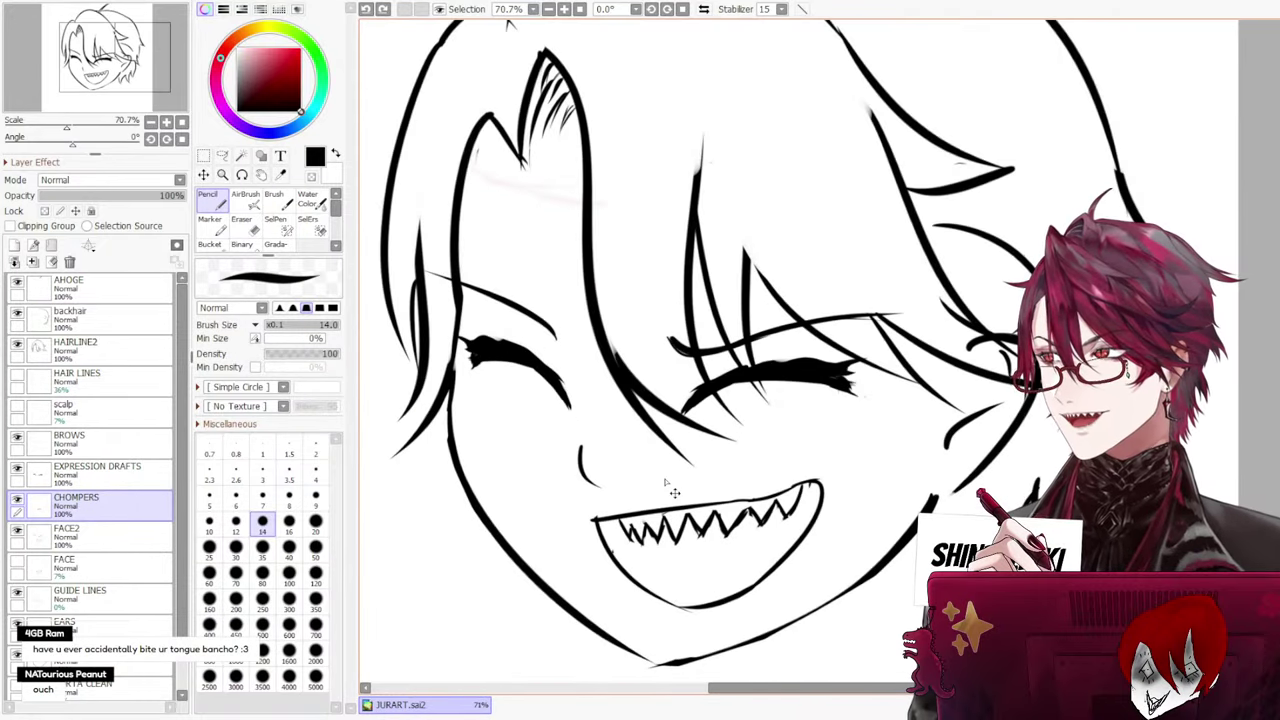
scroll(674, 492, down, 1)
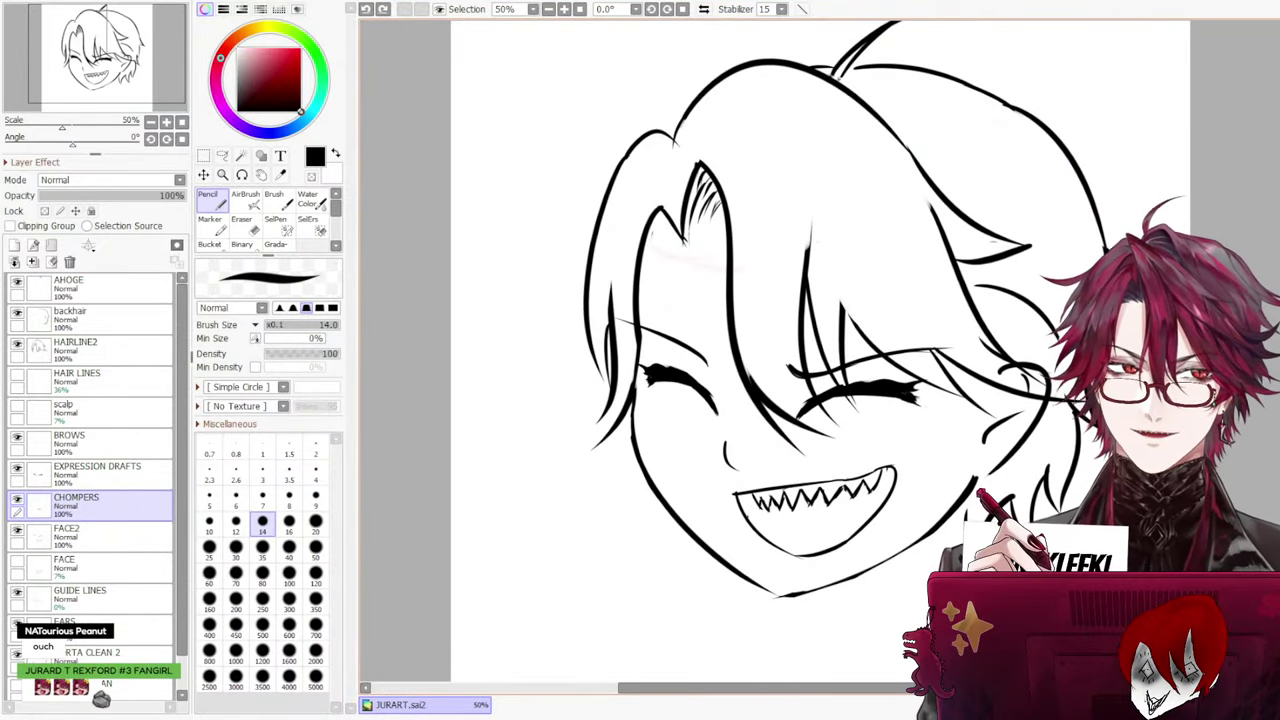
scroll(770, 353, down, 2)
scroll(770, 353, up, 1)
scroll(770, 353, down, 1)
scroll(770, 353, up, 1)
scroll(770, 353, down, 1)
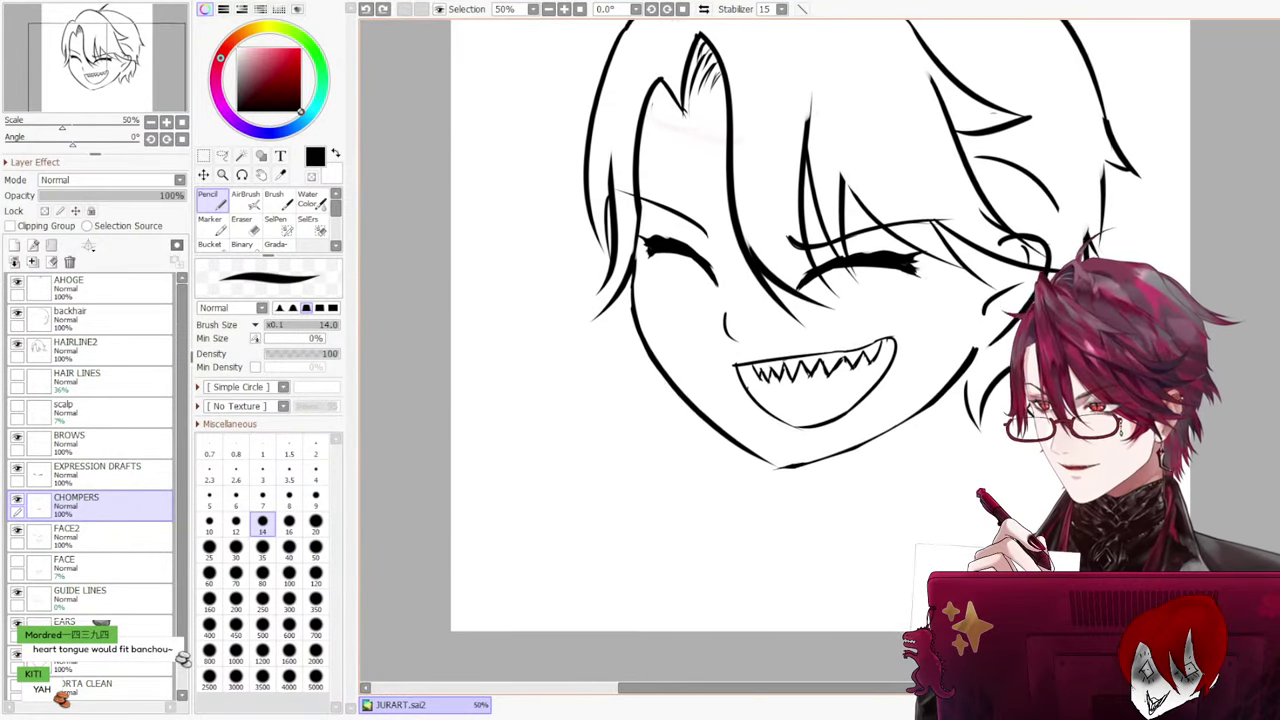
scroll(770, 353, down, 1)
scroll(770, 353, up, 1)
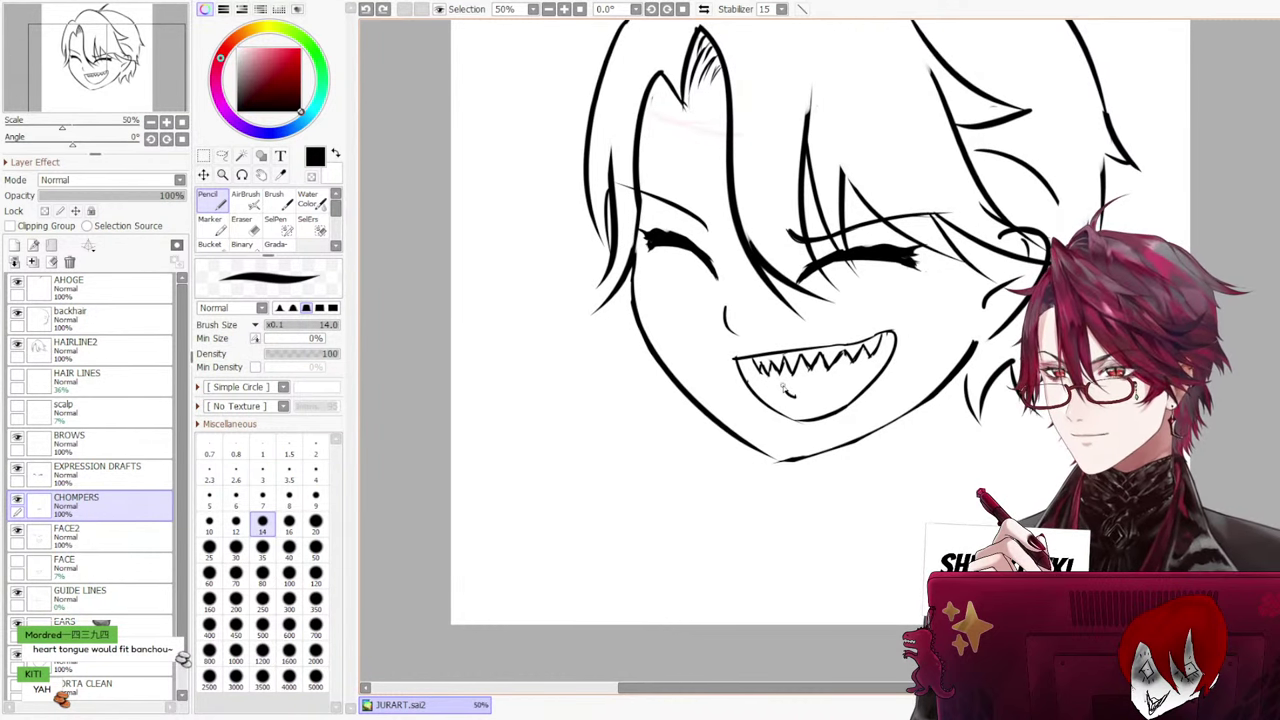
Try a small heart shape for the tongue inside the open mouth, below the upper teeth, and undo it
key(ctrl+z)
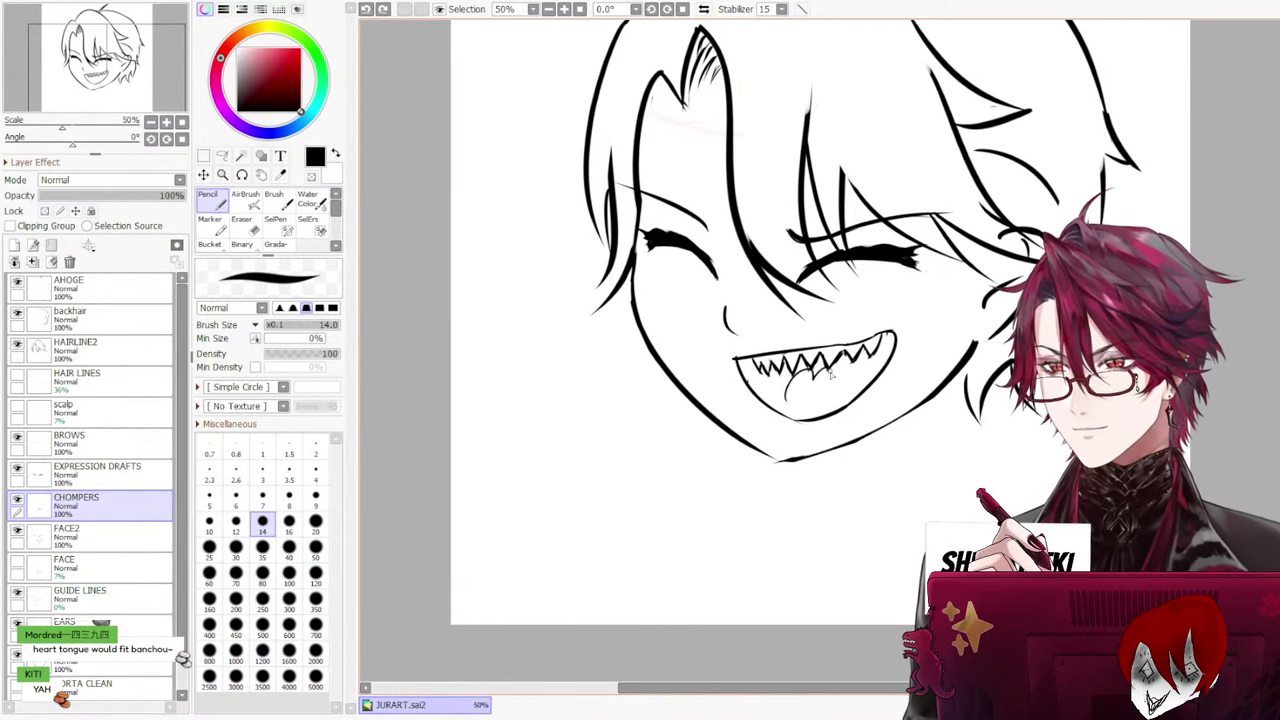
drag(830, 374, 804, 403)
key(ctrl+z)
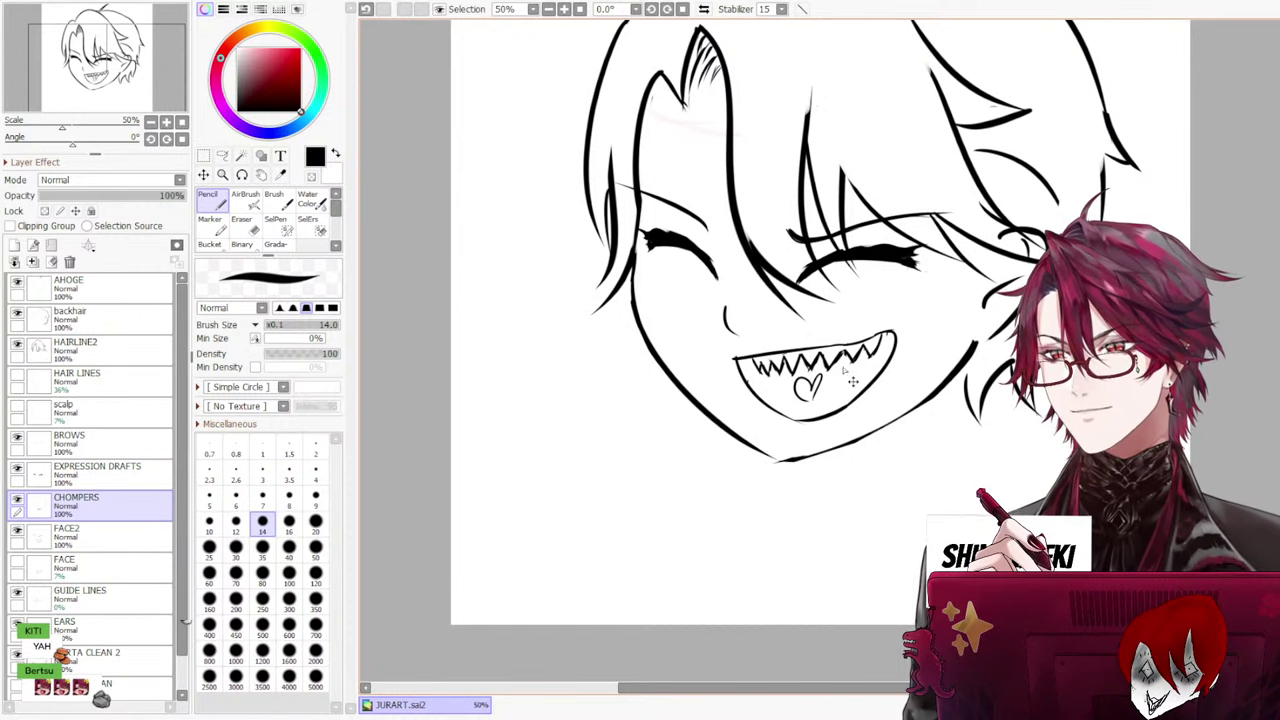
key(ctrl+z)
Try several curved side lines for a tongue sticking out across the lower lip toward the chin, and undo them all
drag(797, 389, 766, 456)
key(ctrl+z)
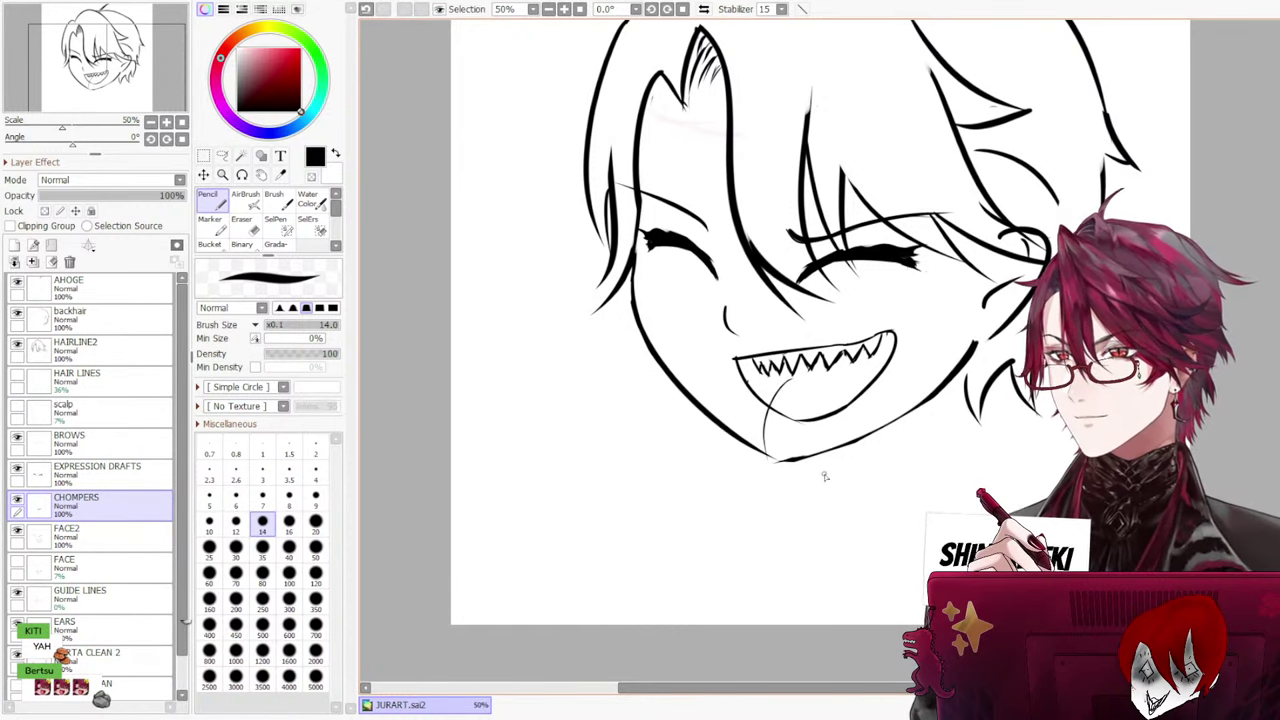
key(ctrl+z)
mouse_move(800, 390)
mouse_down()
mouse_move(752, 409)
mouse_move(744, 438)
mouse_up()
key(ctrl+z)
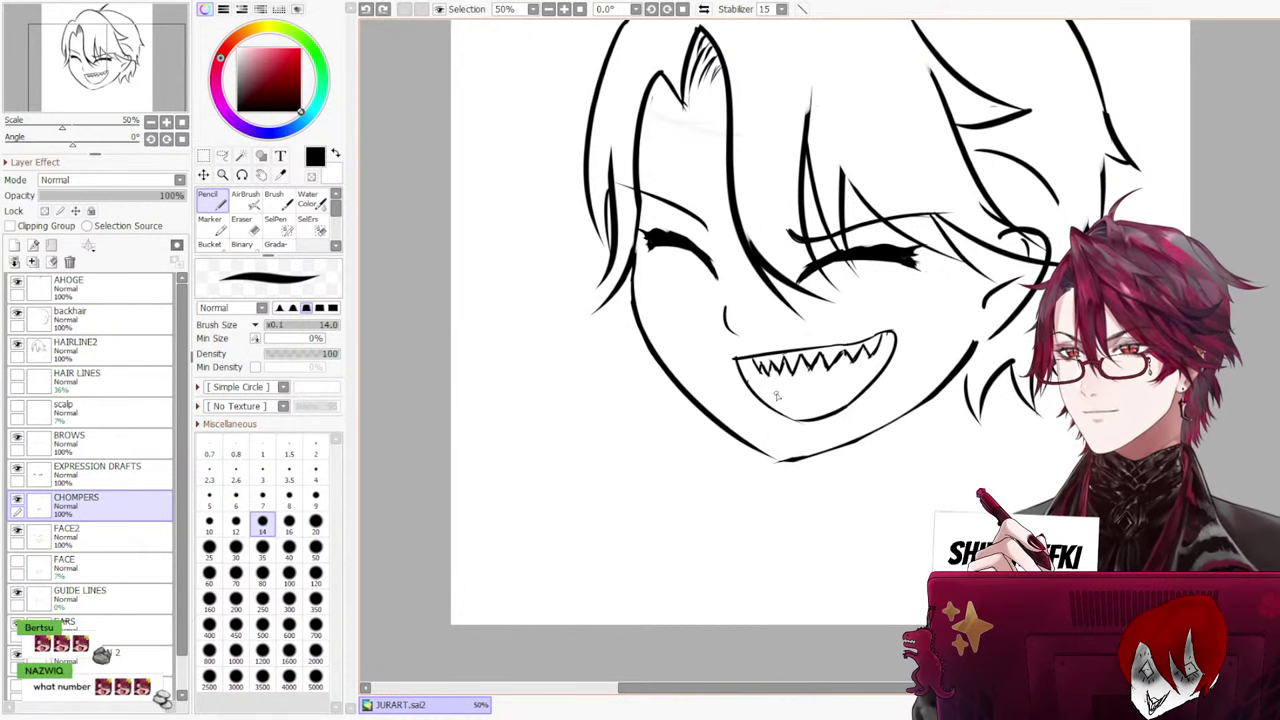
drag(782, 387, 758, 442)
key(ctrl+z)
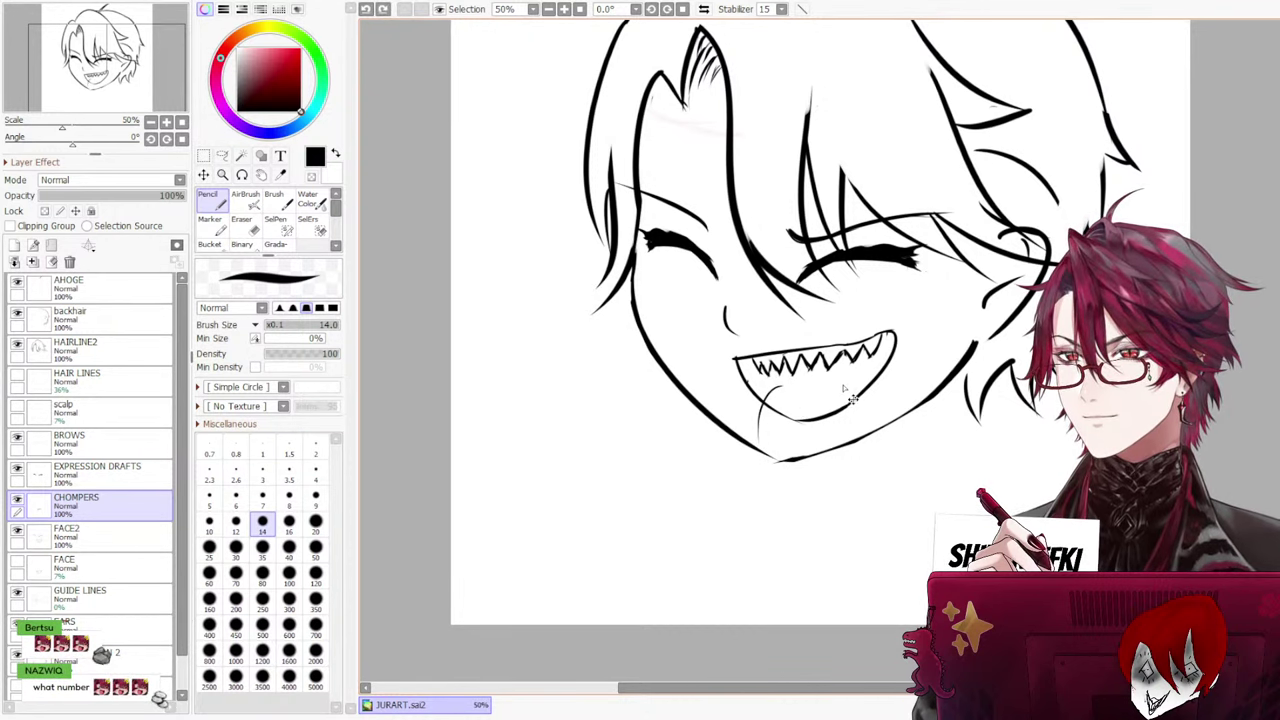
drag(848, 406, 828, 460)
key(ctrl+z)
drag(852, 396, 826, 458)
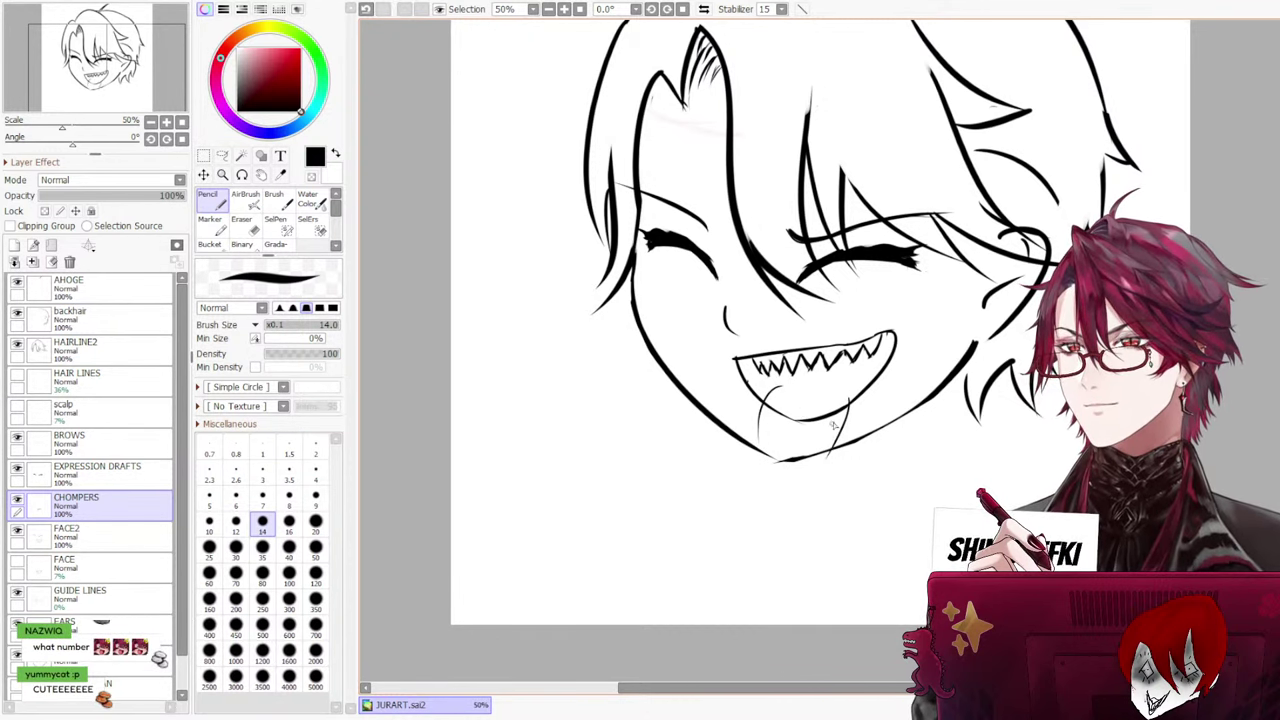
key(ctrl+z)
drag(852, 393, 834, 442)
key(ctrl+z)
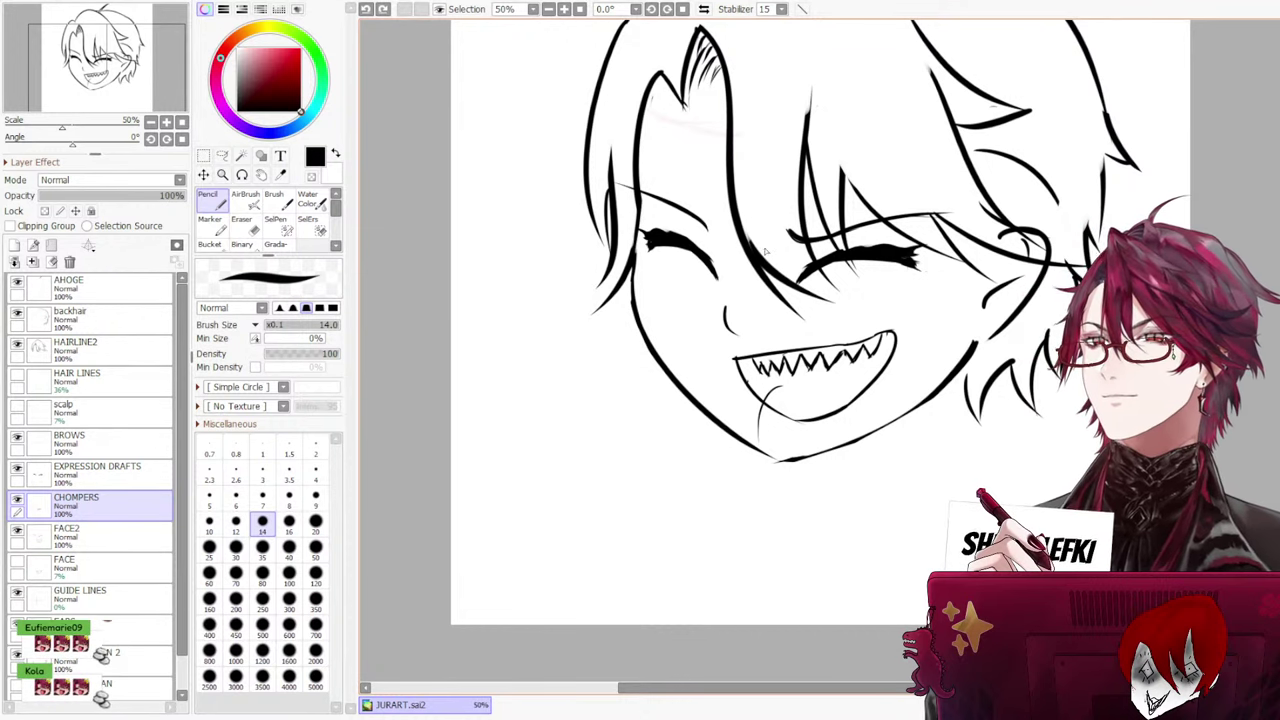
key(ctrl+z)
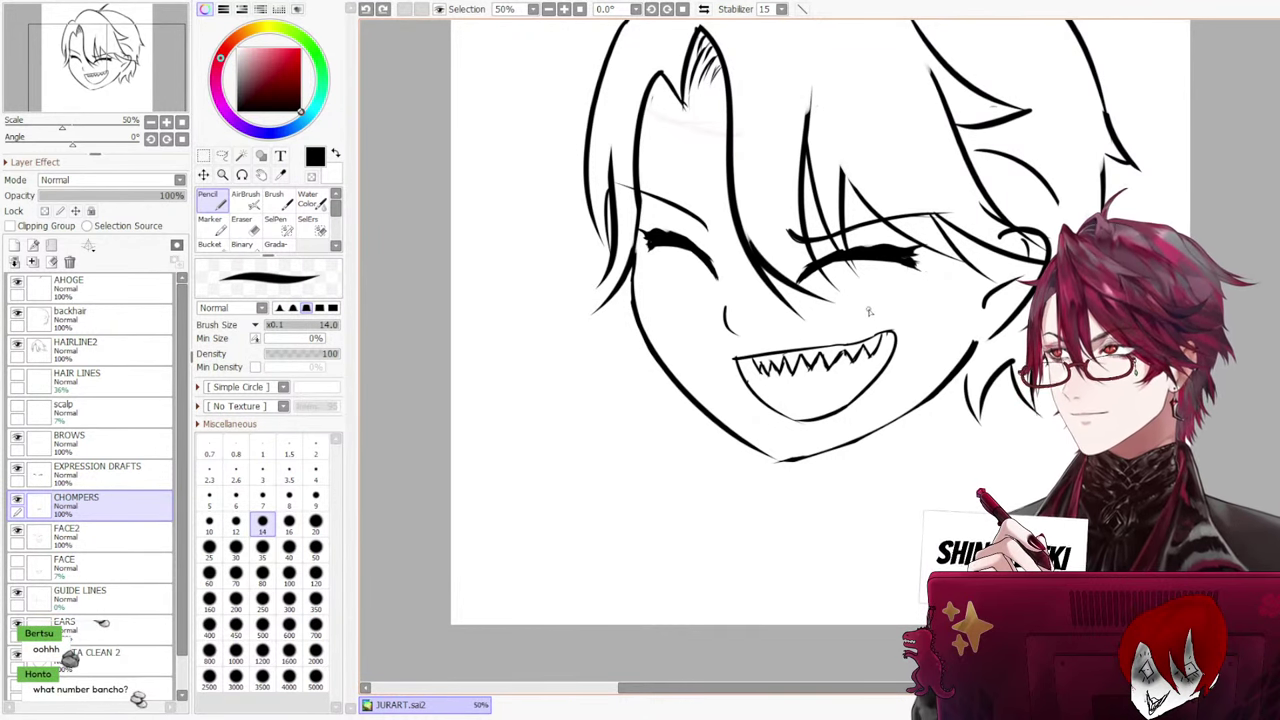
Erase the left corner and side of the mouth outline on the FACE2 layer and redraw them with the Pencil at size 35
click(110, 535)
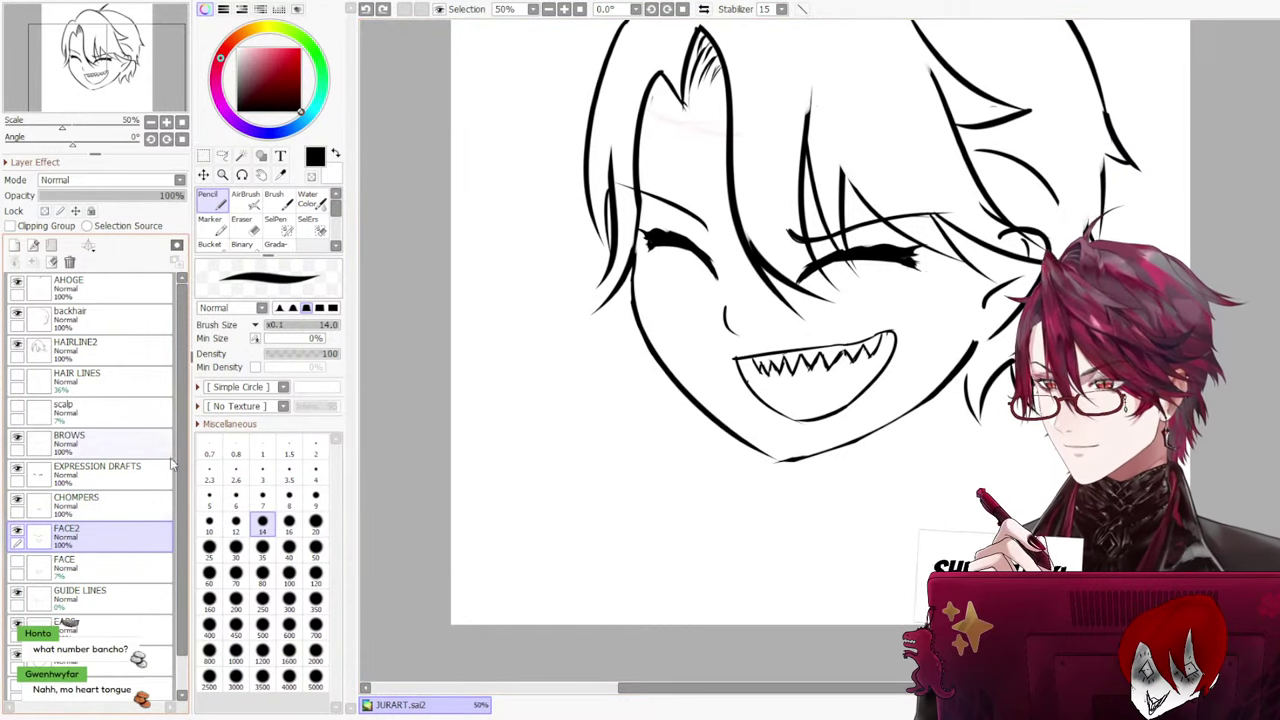
click(242, 226)
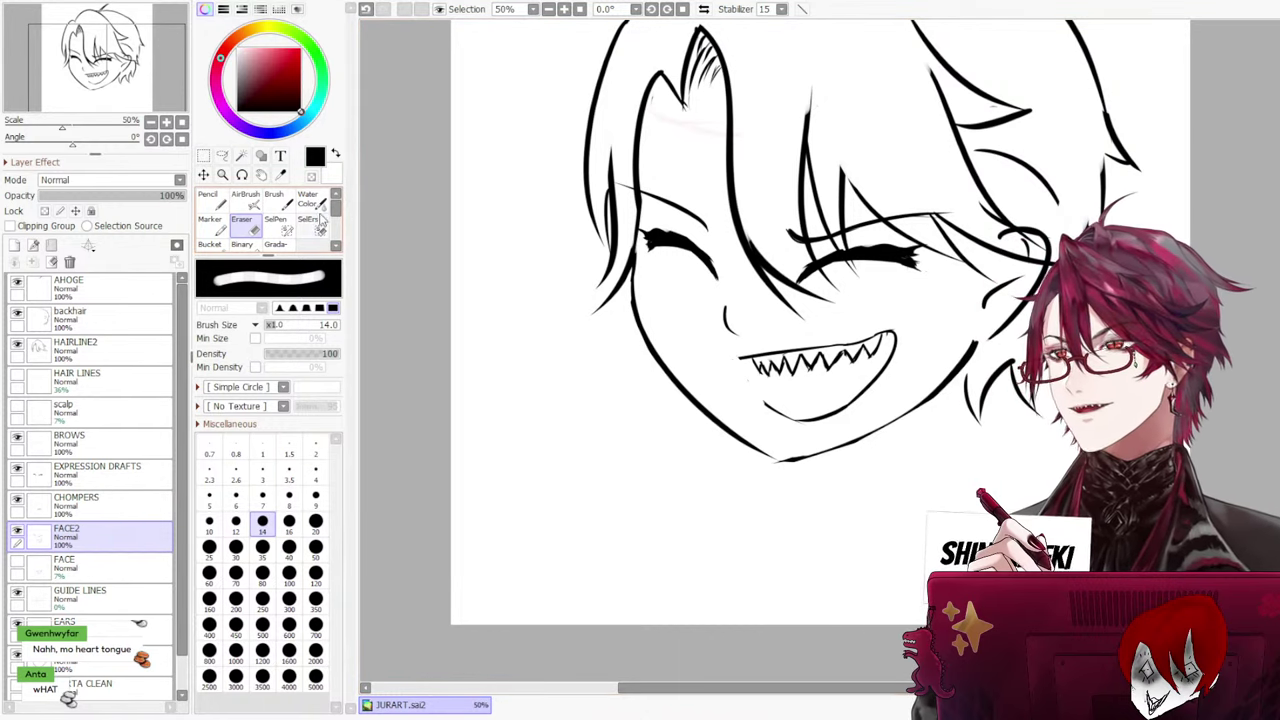
click(210, 202)
click(262, 547)
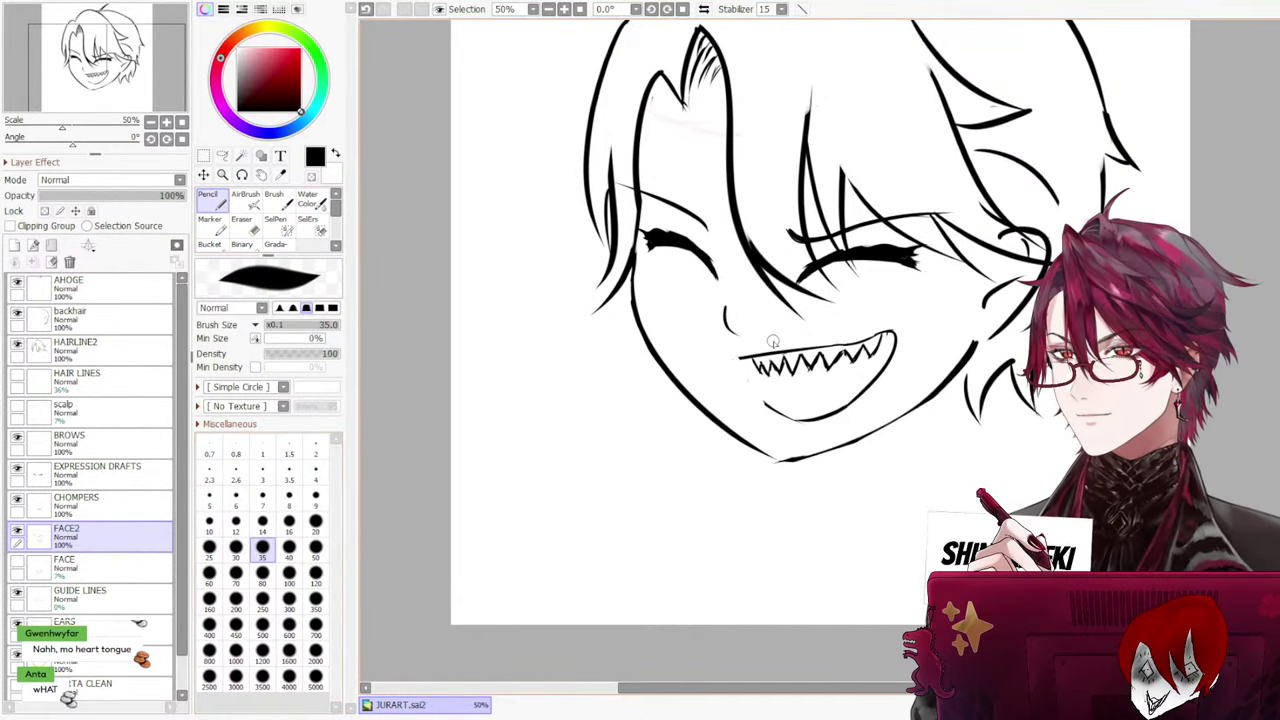
mouse_move(739, 360)
mouse_down()
mouse_move(771, 423)
mouse_move(754, 368)
mouse_move(768, 410)
mouse_up()
key(ctrl+z)
key(ctrl+z)
key(ctrl+z)
key(ctrl+z)
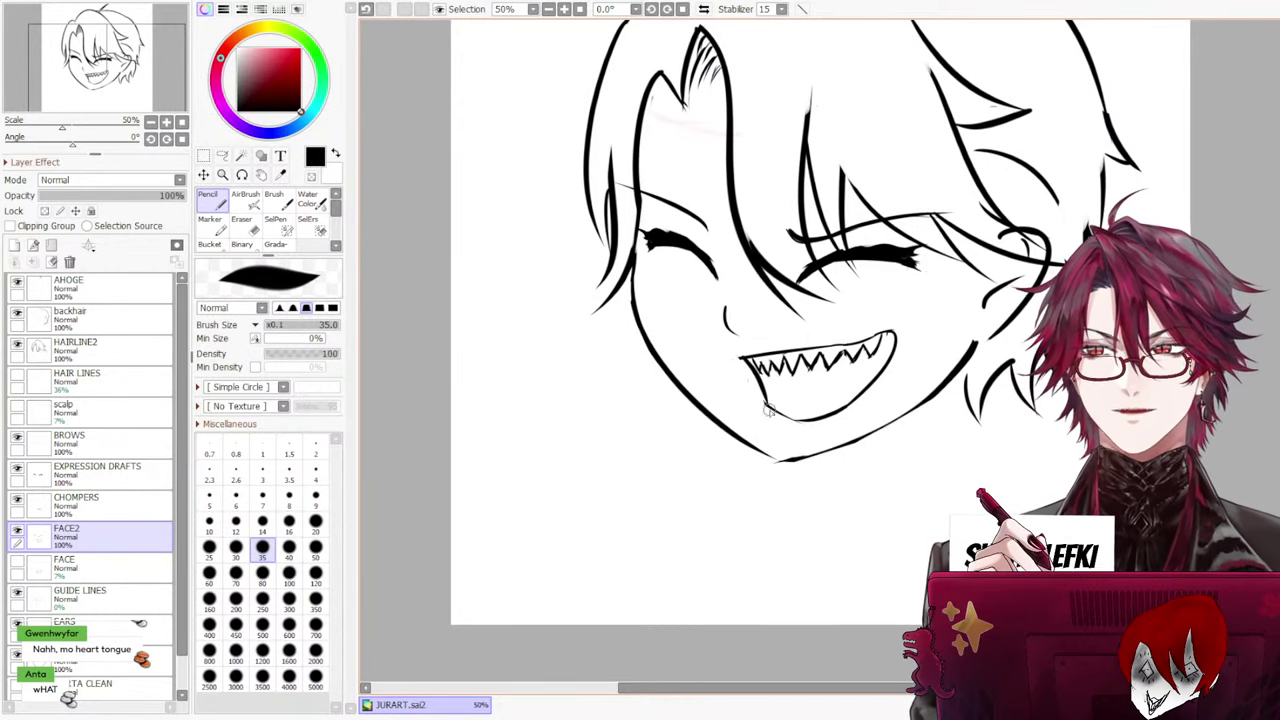
key(ctrl+z)
drag(744, 366, 762, 402)
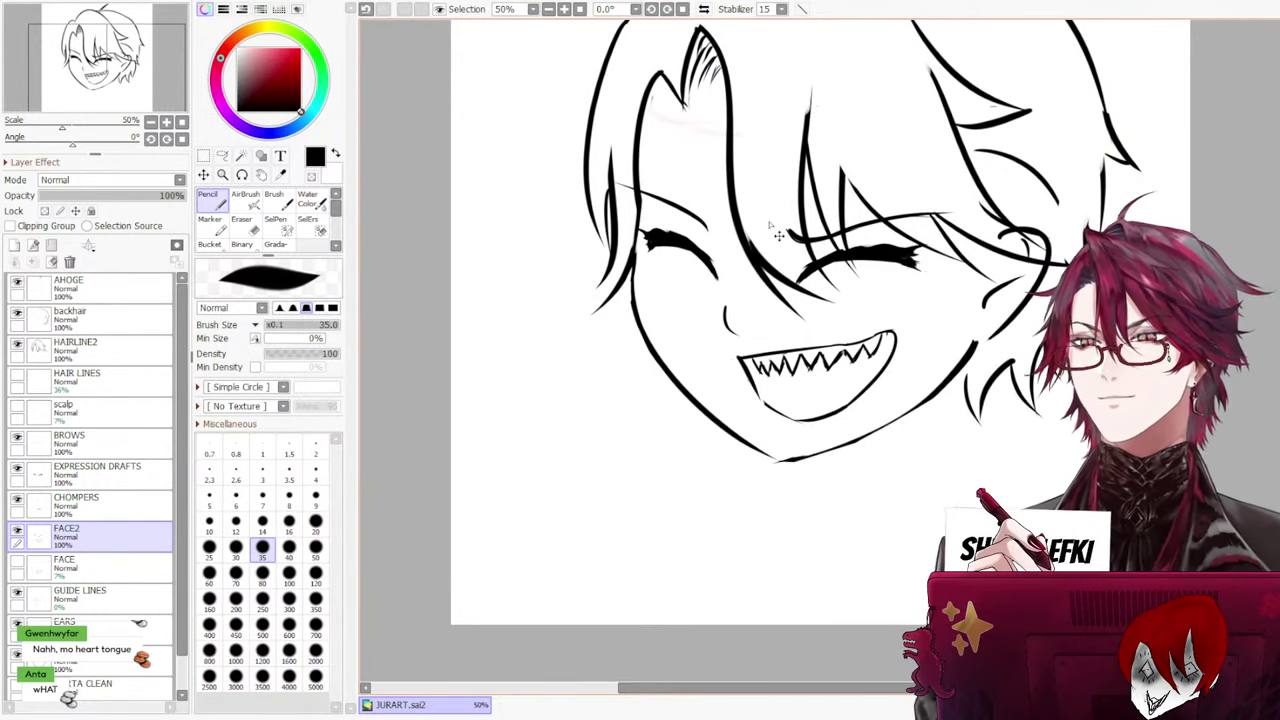
Try thicker Pencil strokes along the right side of the mouth outline and undo them
scroll(778, 235, down, 3)
scroll(819, 203, up, 2)
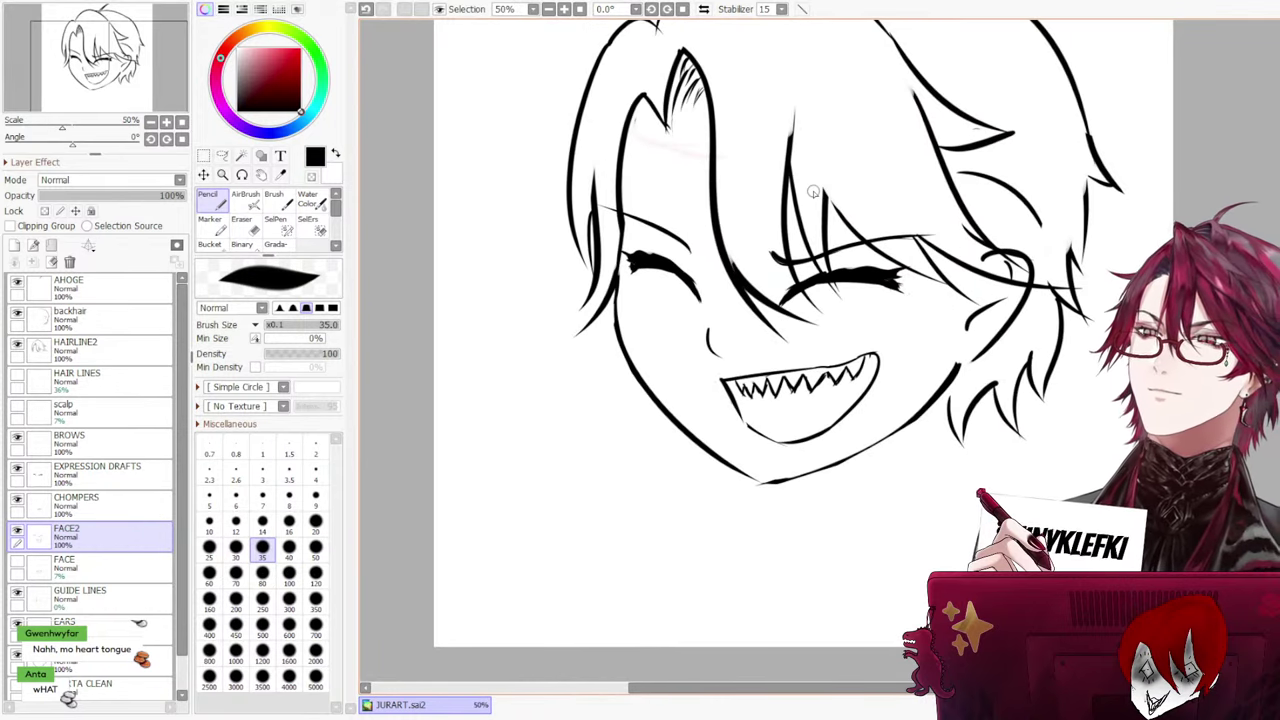
drag(873, 358, 810, 435)
key(ctrl+z)
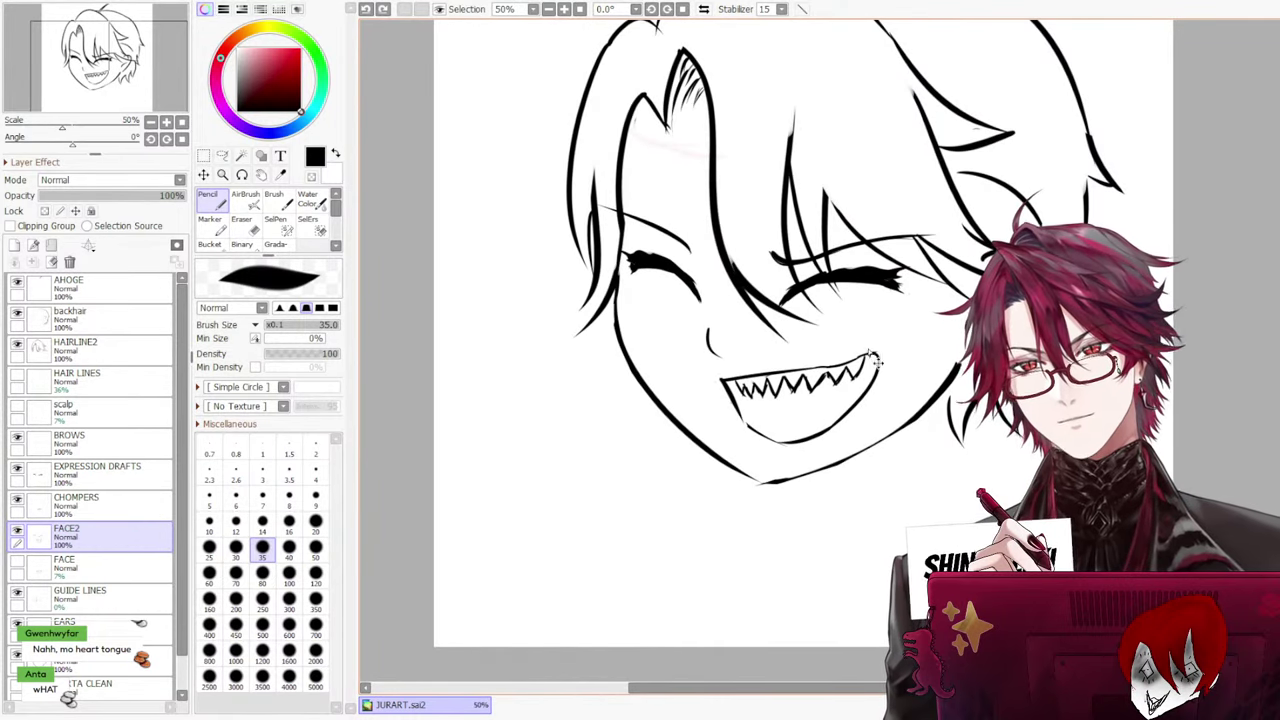
drag(873, 356, 801, 434)
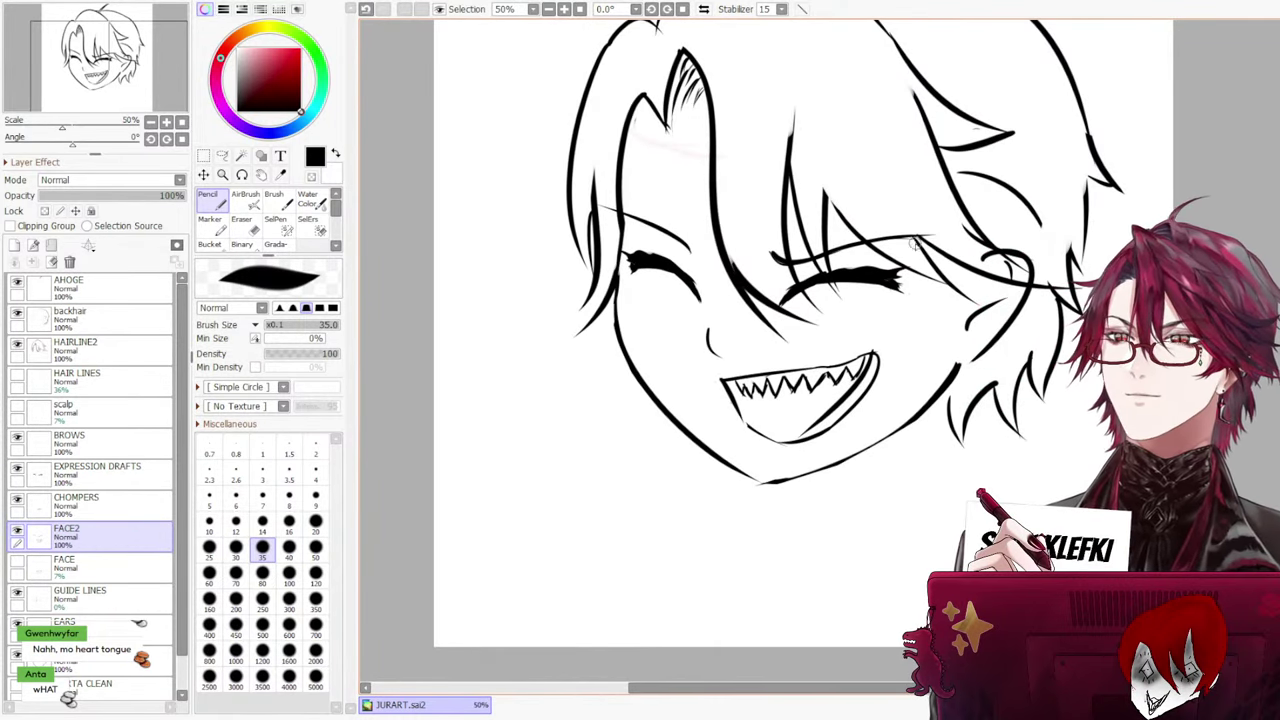
key(ctrl+z)
key(ctrl+z)
key(ctrl+z)
key(ctrl+z)
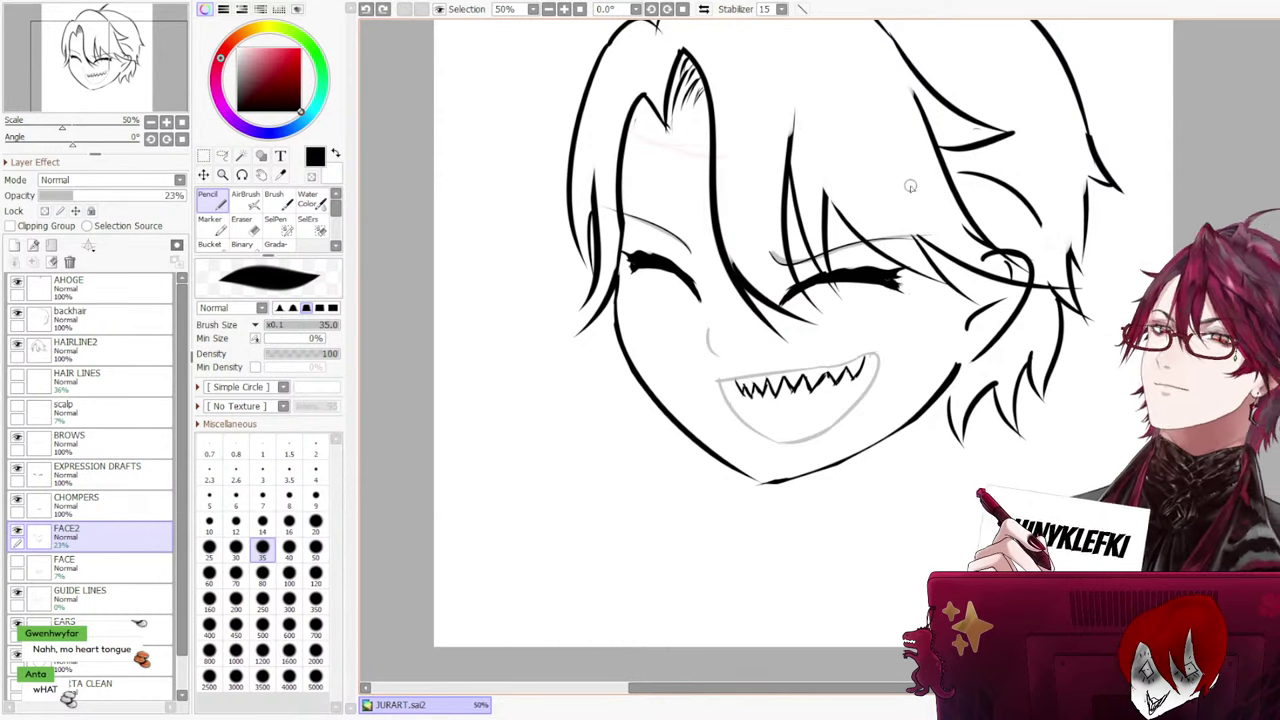
key(ctrl+y)
scroll(890, 230, down, 1)
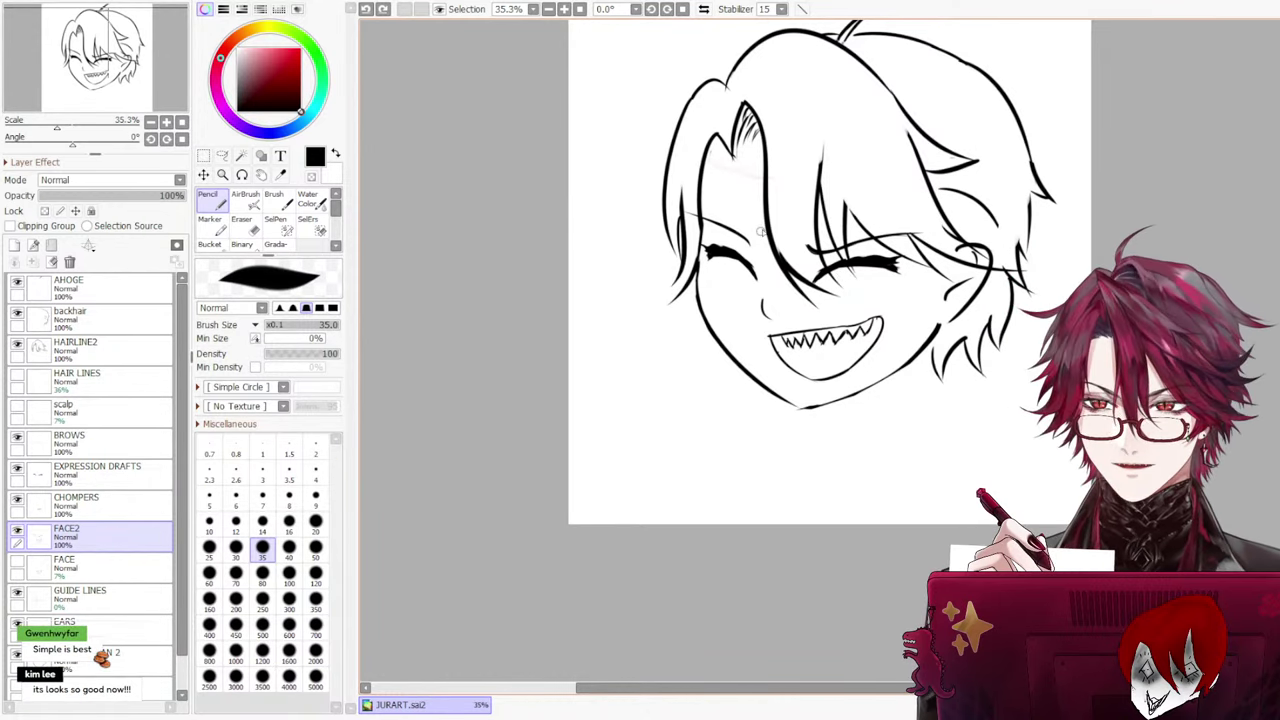
scroll(823, 446, up, 1)
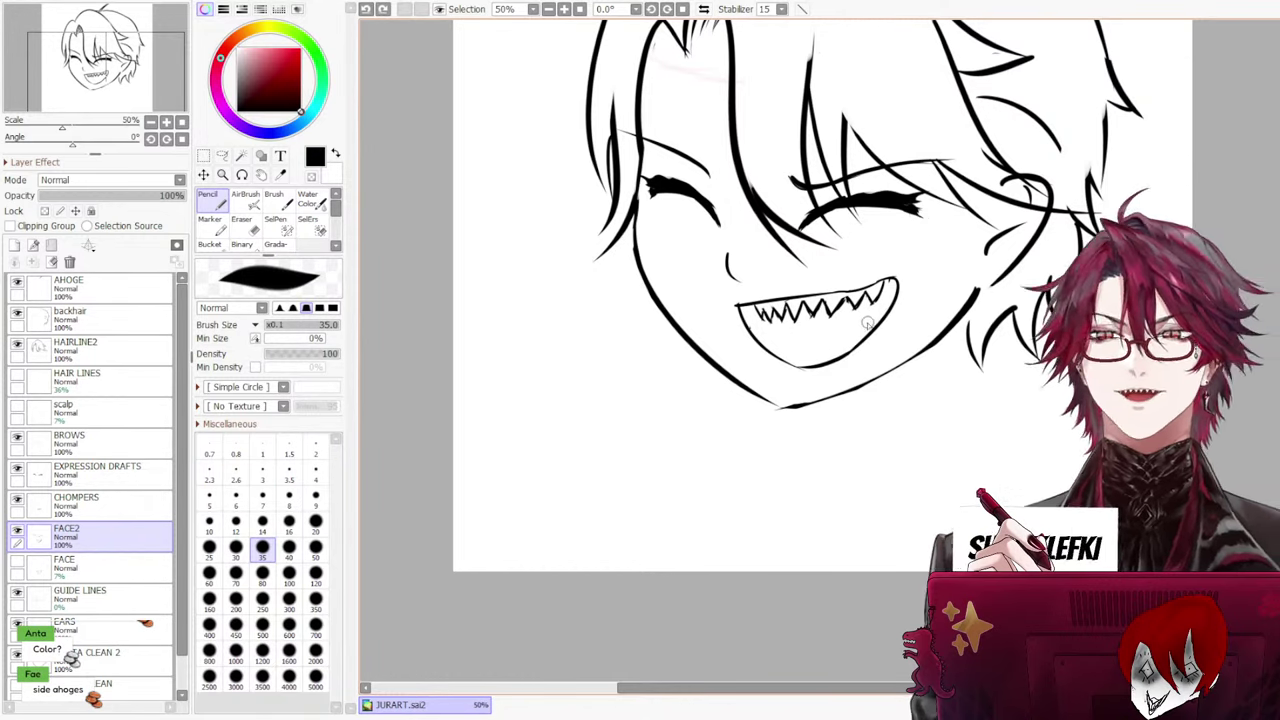
Mirror the canvas view and try erasing a small stretch at the bottom of the mouth outline
click(703, 9)
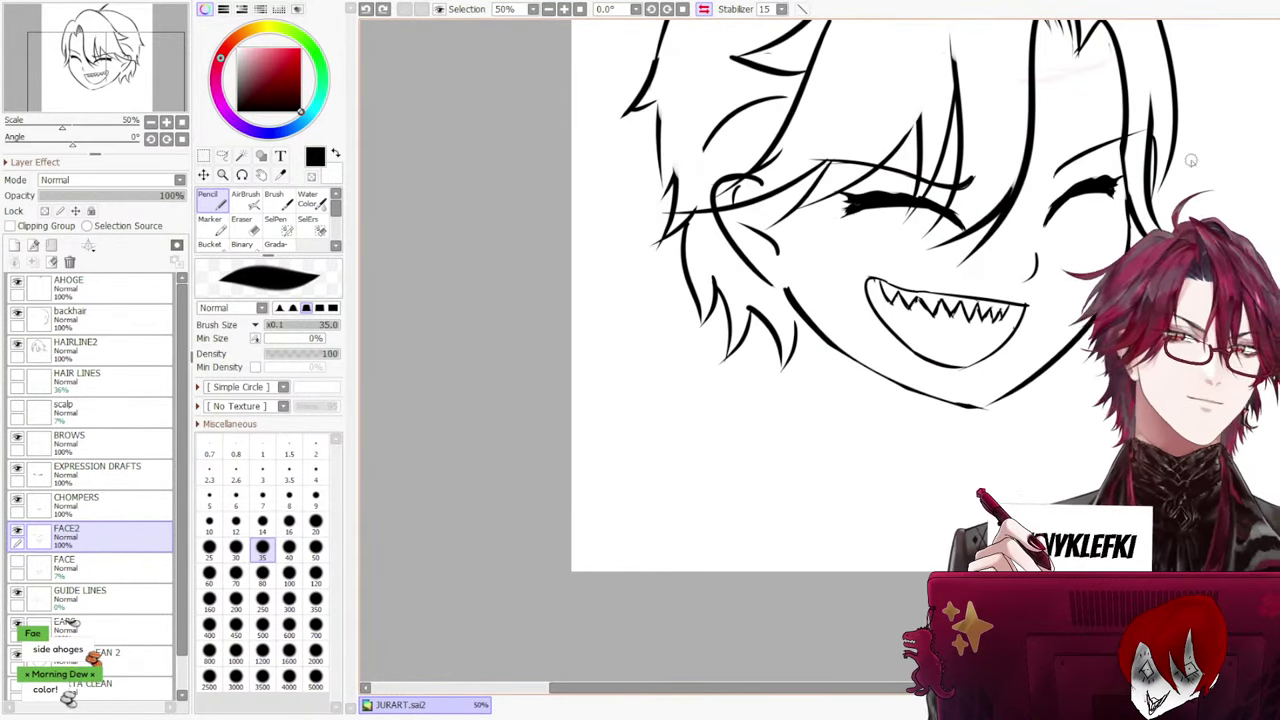
scroll(920, 300, up, 5)
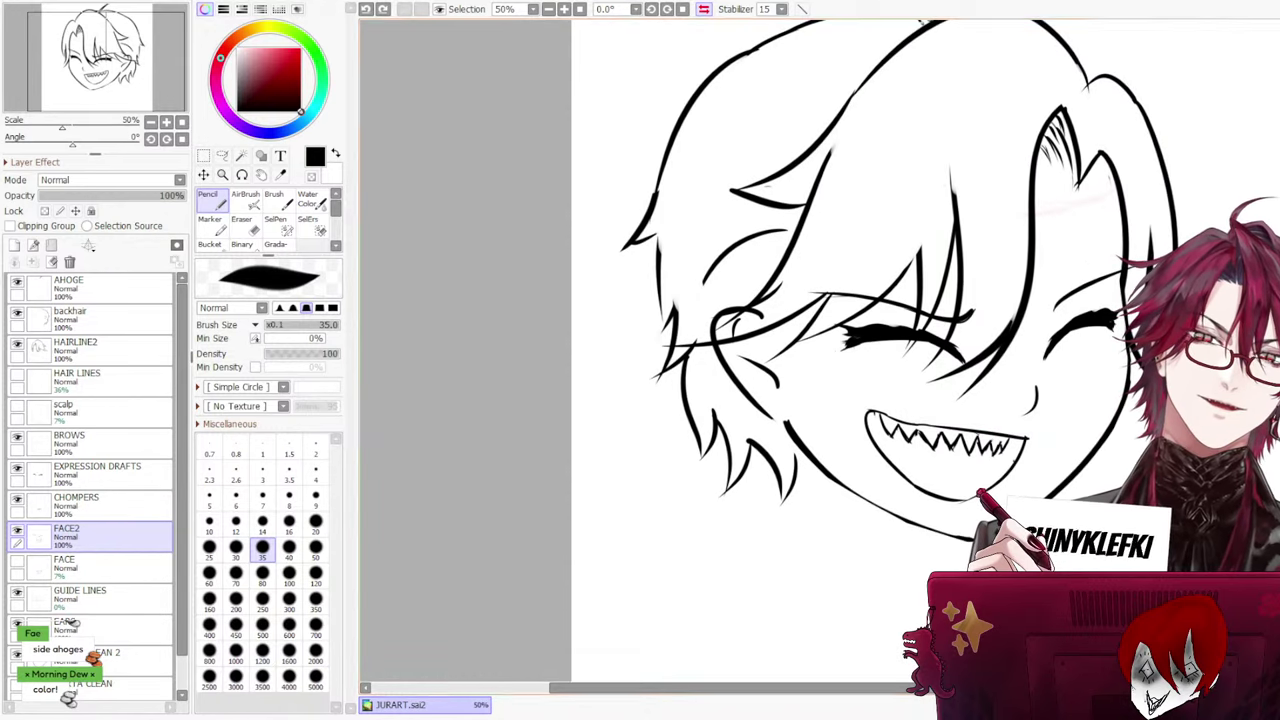
drag(740, 688, 825, 688)
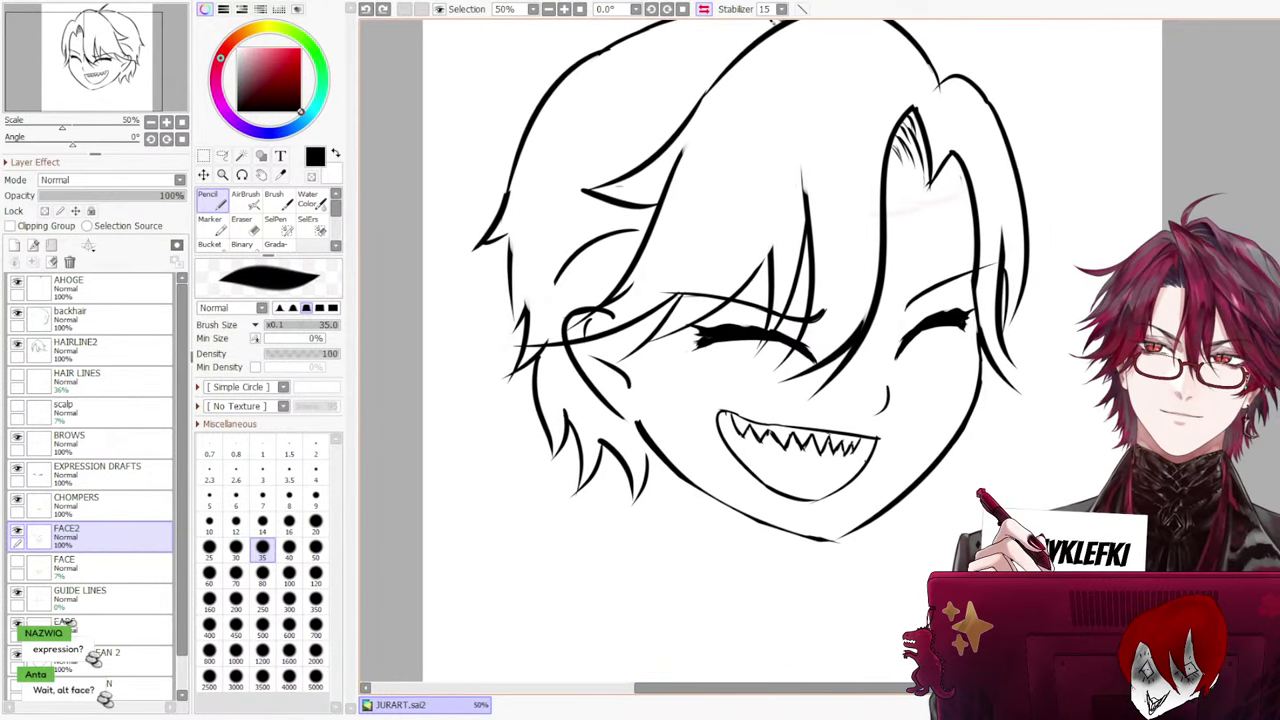
click(241, 222)
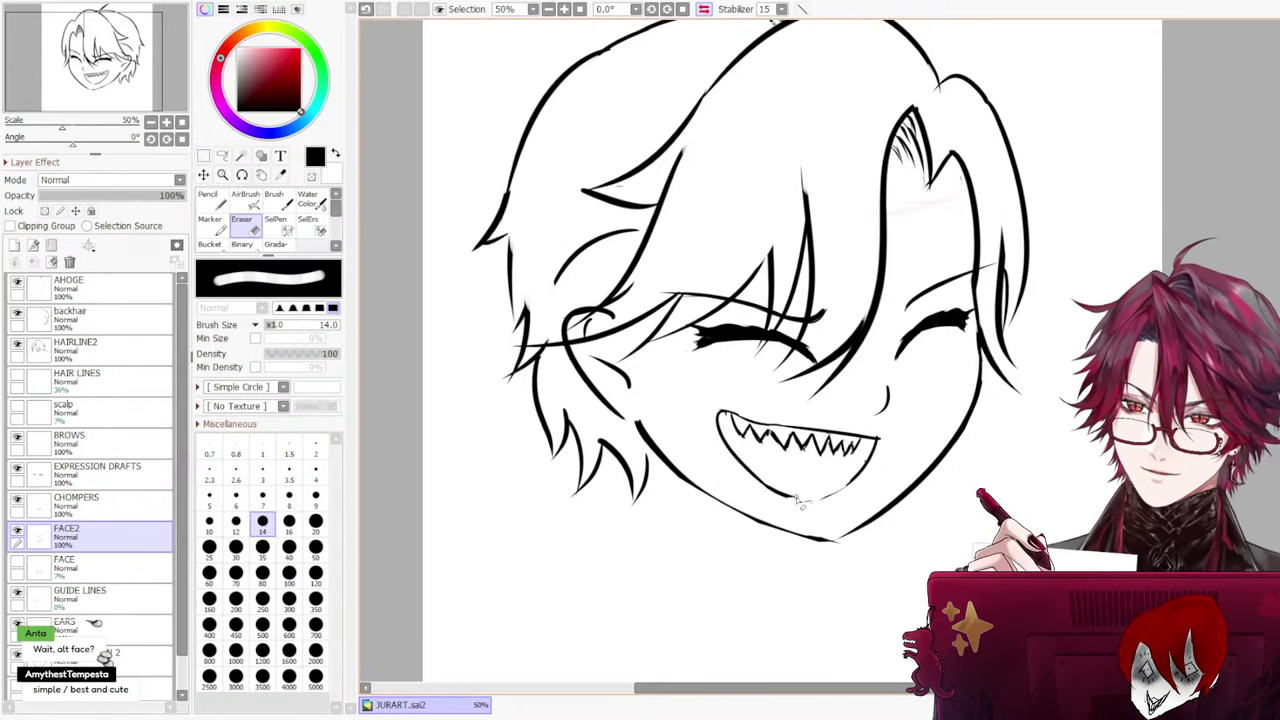
drag(797, 499, 770, 487)
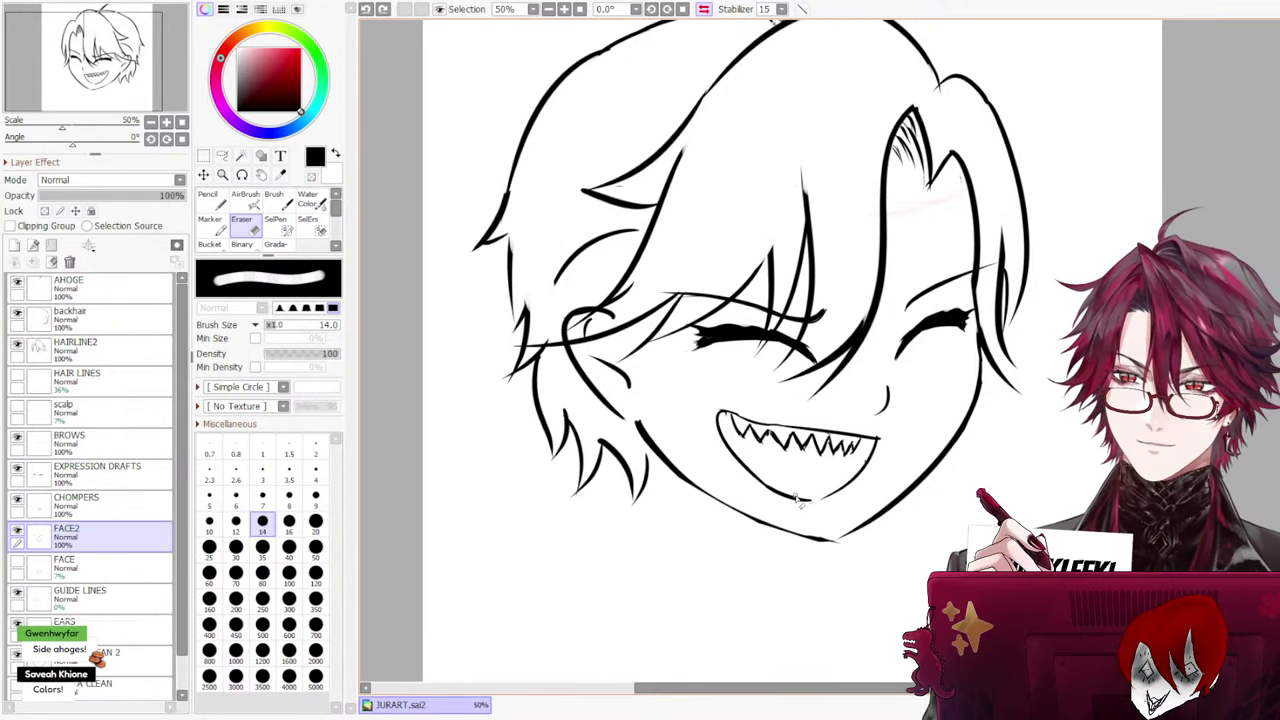
Check the CHOMPERS and FACE2 layers by hiding and showing them, and erase the bottom of the mouth outline on FACE2
click(137, 558)
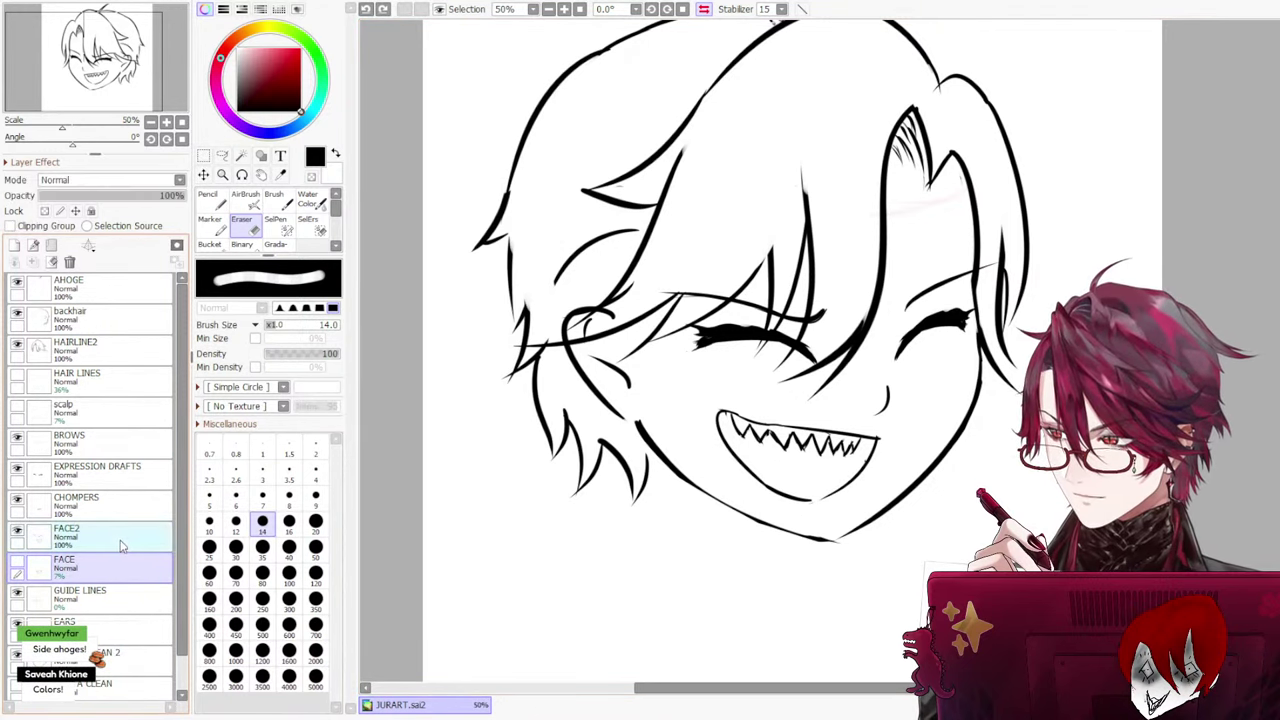
click(110, 501)
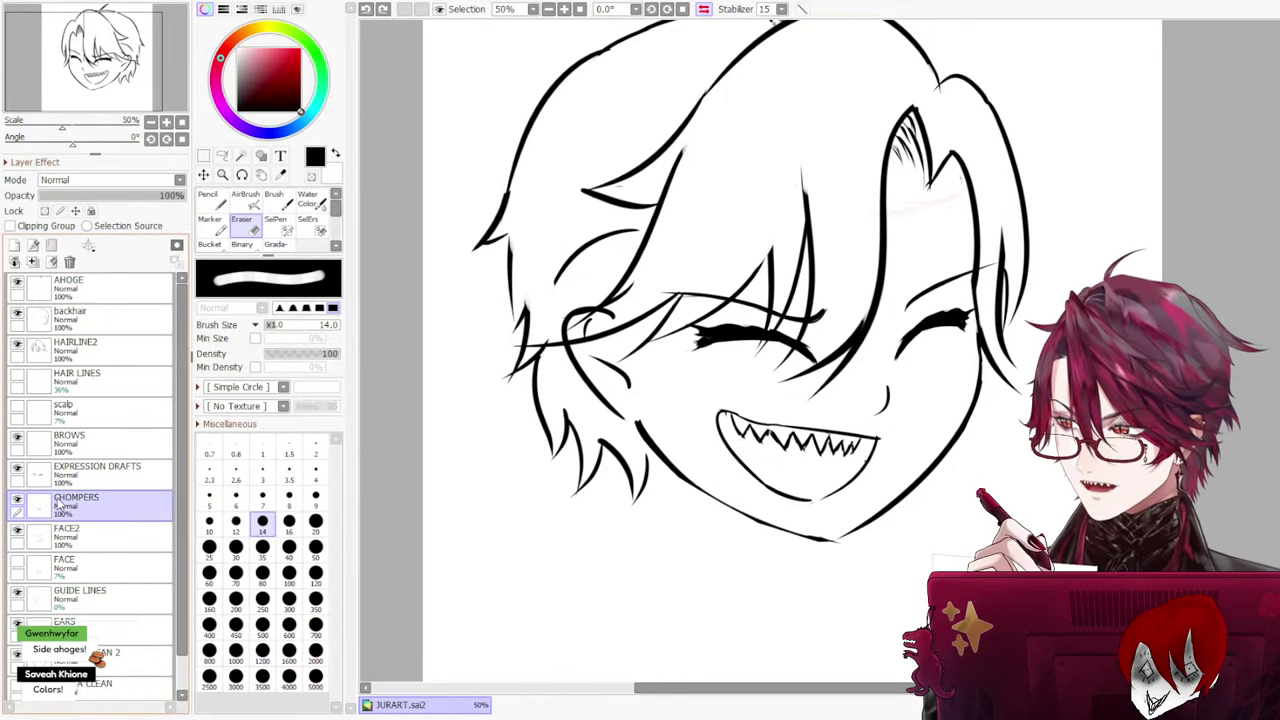
click(17, 503)
click(17, 503)
click(17, 503)
click(17, 503)
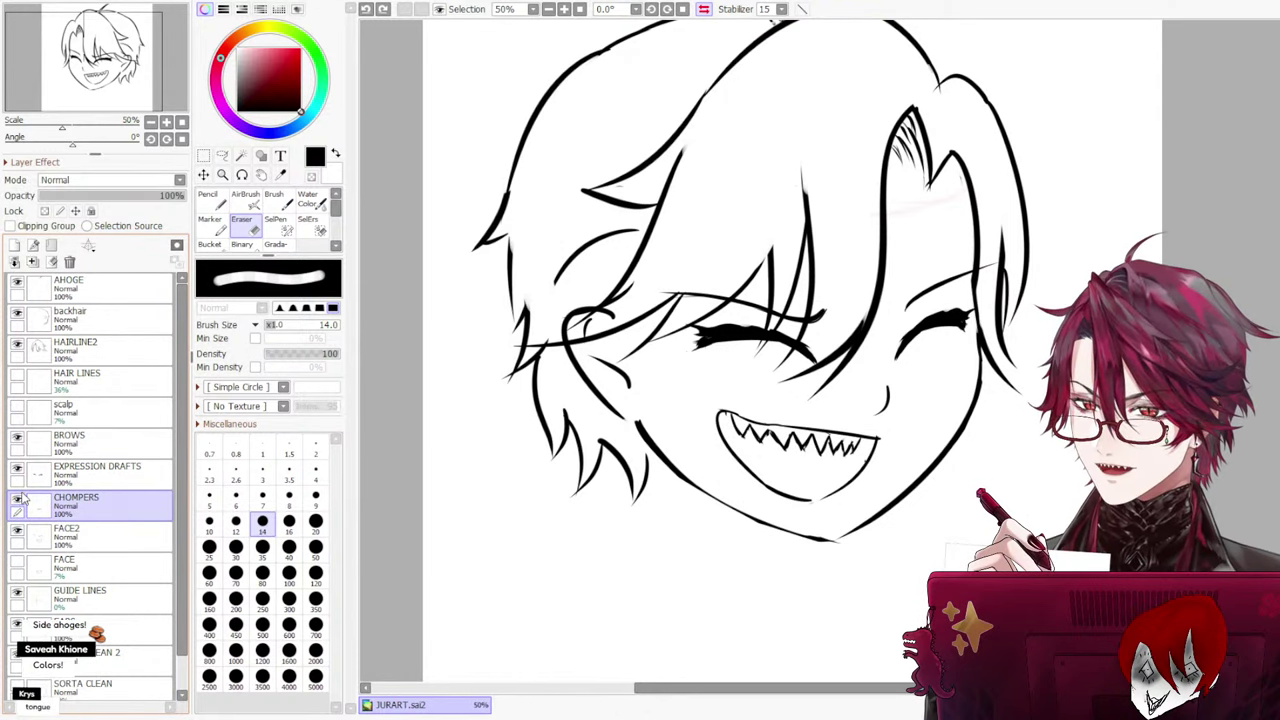
click(38, 532)
click(17, 535)
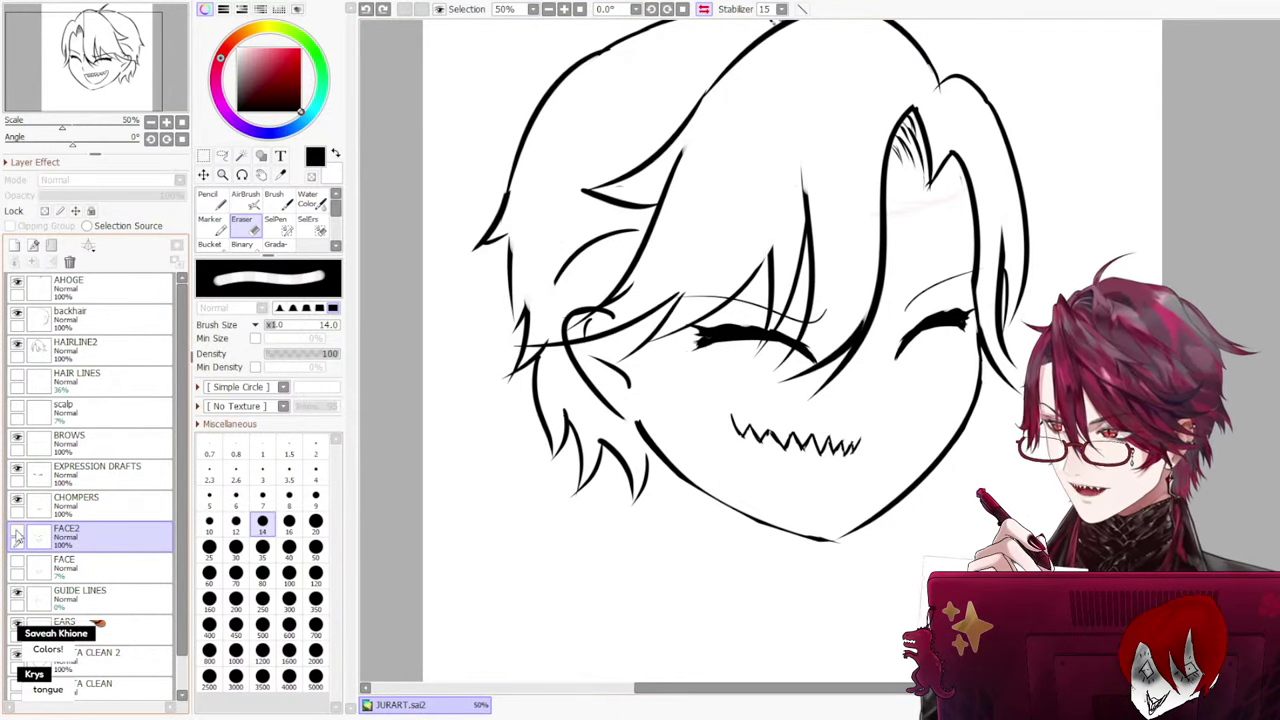
click(17, 535)
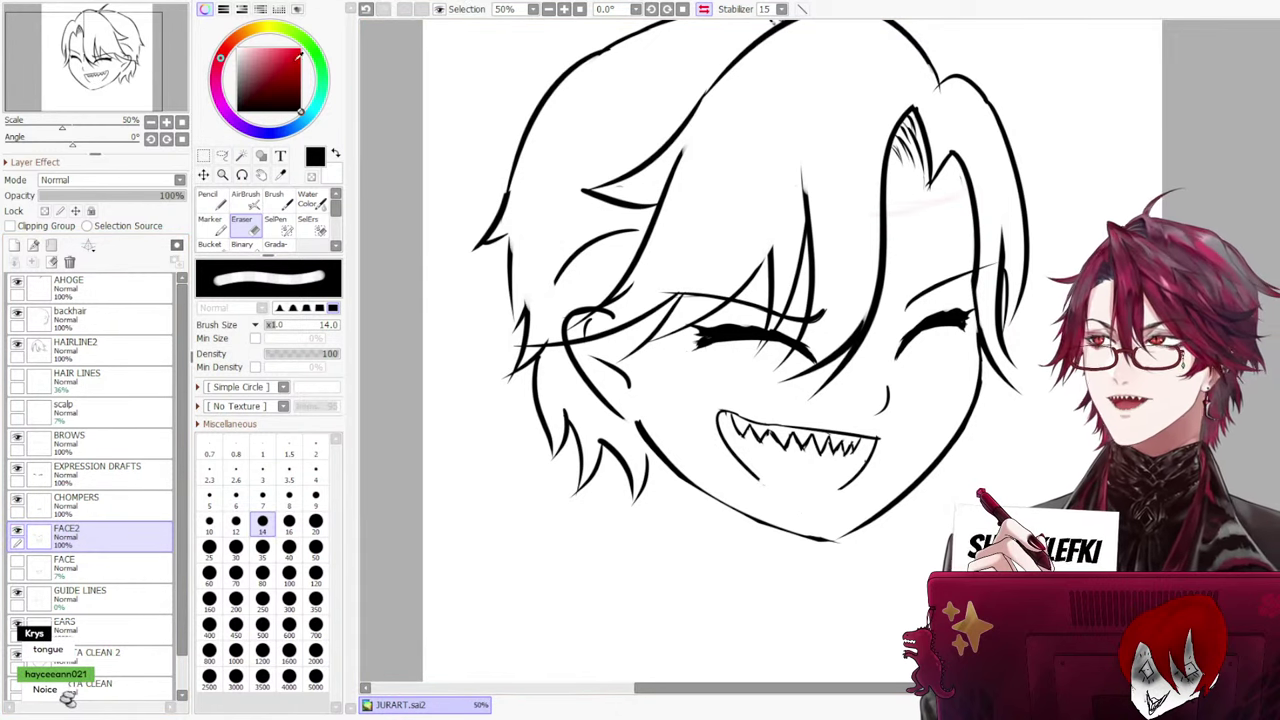
Try closing the bottom of the mouth with size 35 Pencil curves and undo them
click(218, 200)
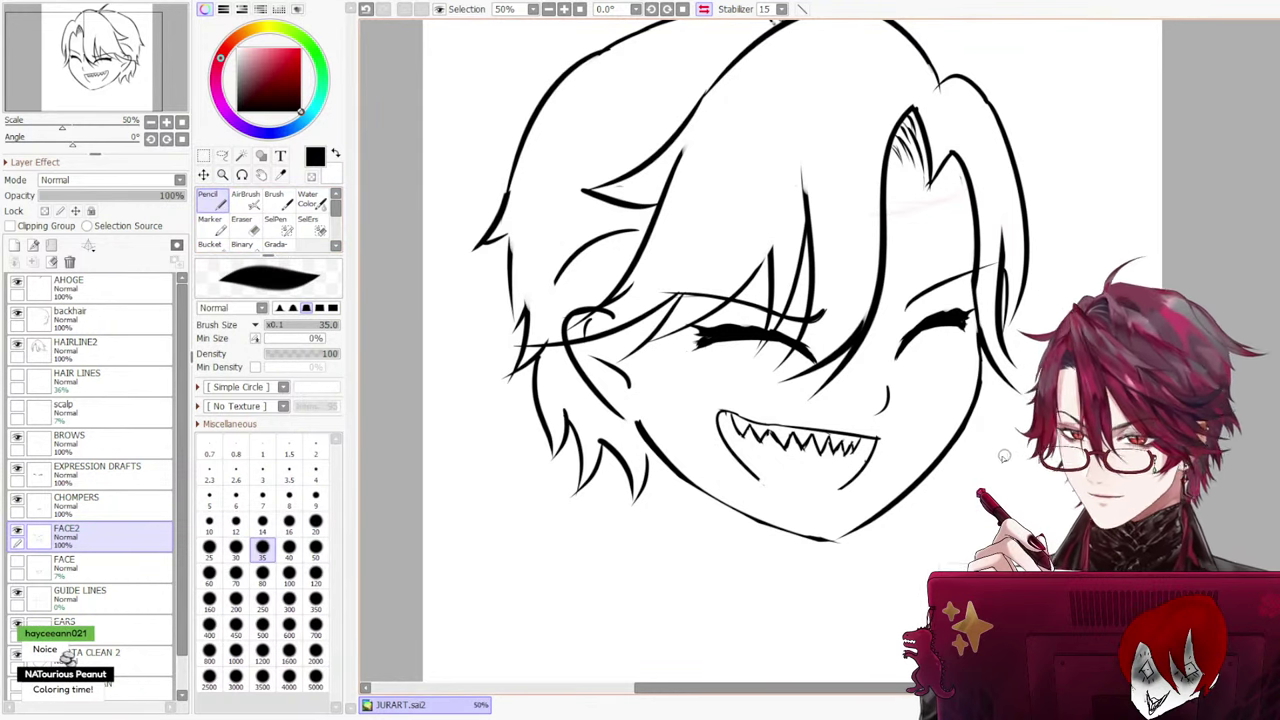
mouse_move(852, 478)
mouse_down()
mouse_move(762, 480)
mouse_move(842, 486)
mouse_up()
key(ctrl+z)
key(ctrl+z)
key(ctrl+z)
key(ctrl+z)
drag(742, 472, 840, 488)
key(ctrl+z)
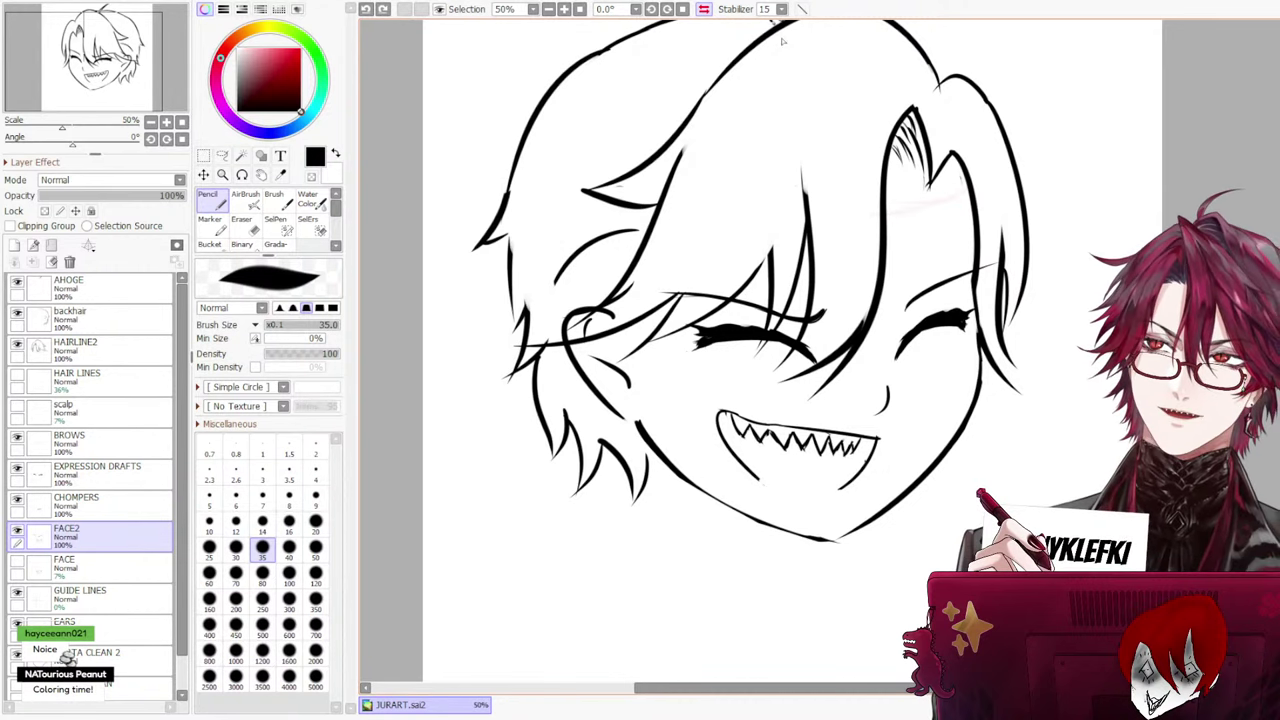
Try flatter curves for the lower lip, checking them in normal and mirrored view, and undo them all
key(h)
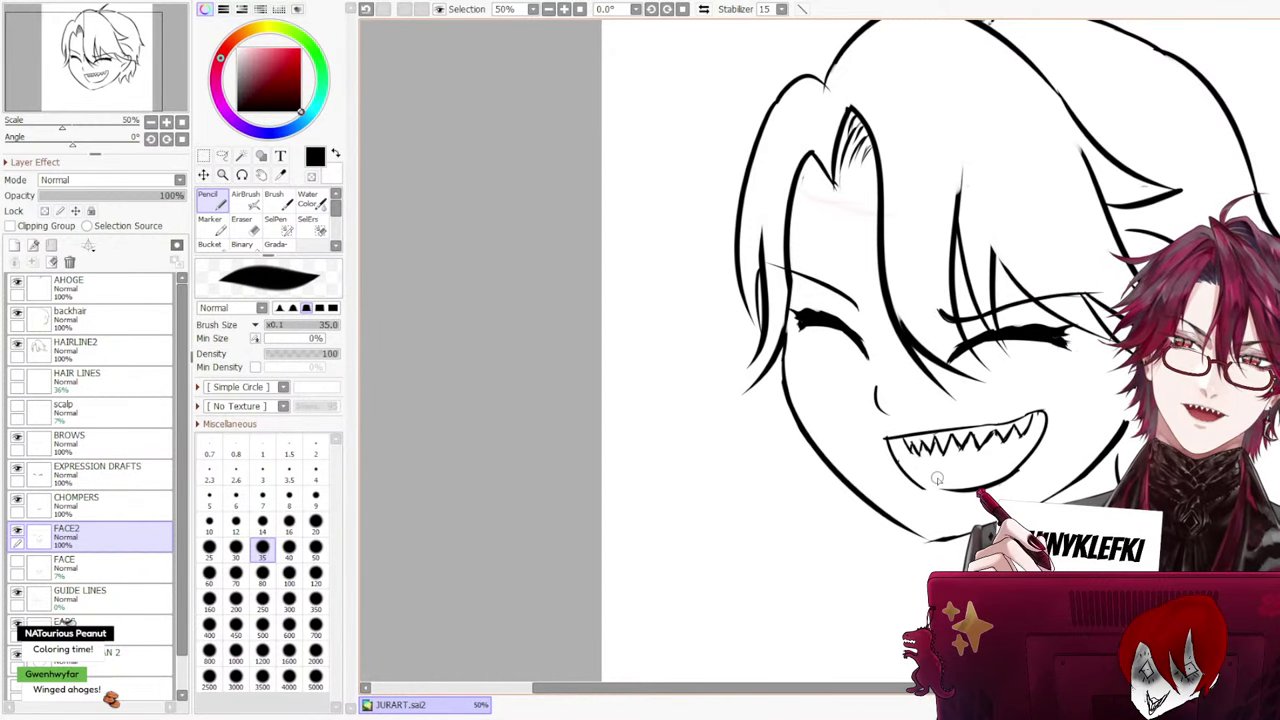
key(h)
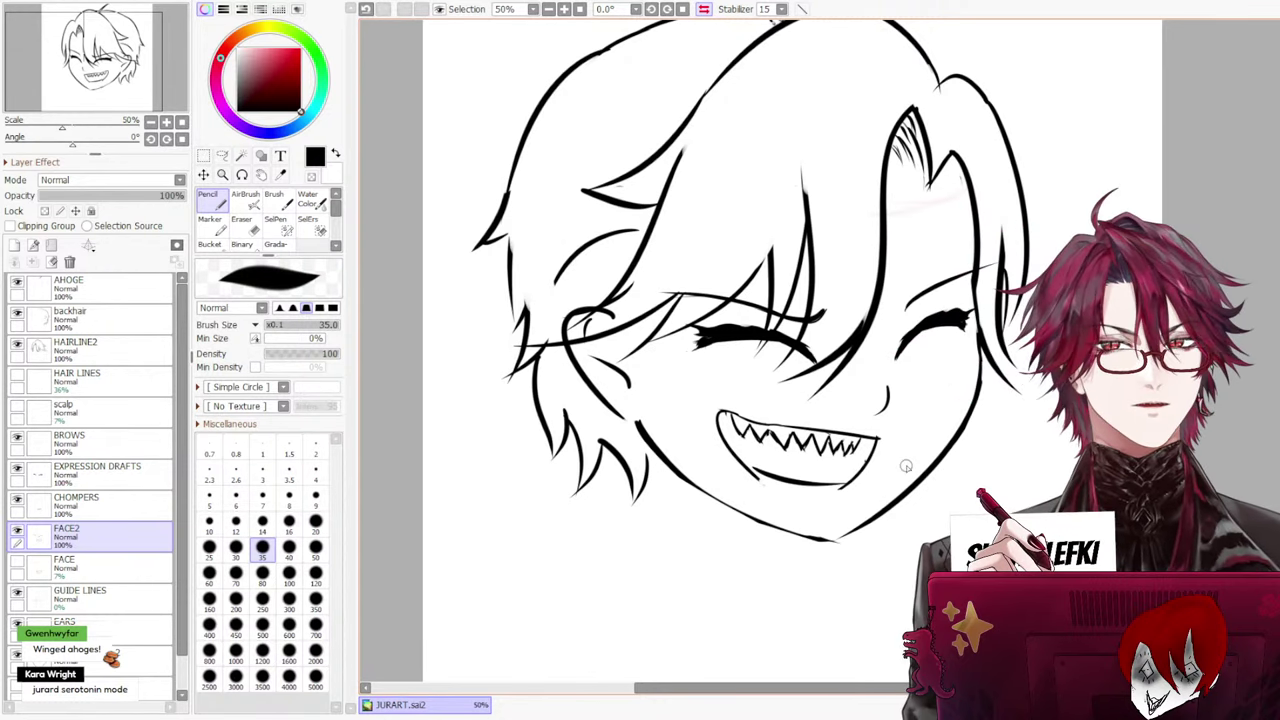
key(ctrl+z)
drag(743, 467, 836, 494)
key(ctrl+z)
drag(755, 476, 854, 488)
key(ctrl+z)
key(ctrl+z)
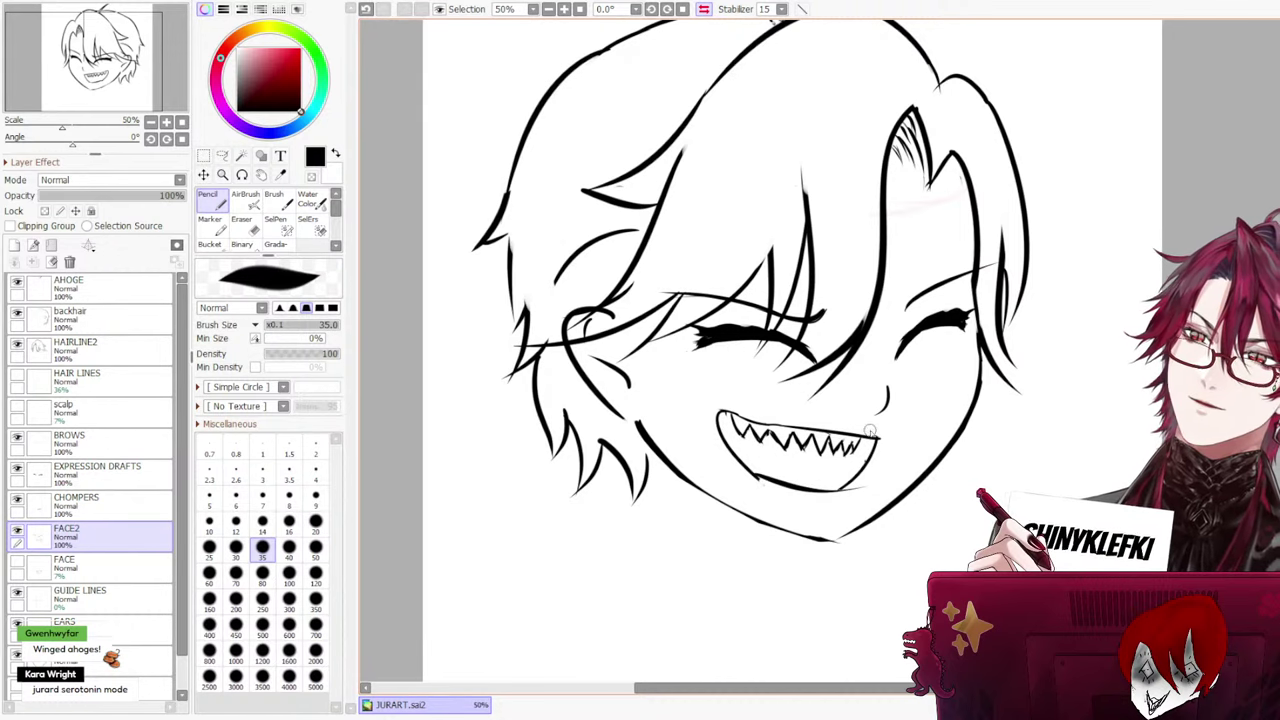
key(ctrl+z)
Redraw the bottom of the mouth with the Pencil at size 30, joining both sides in a slightly pointed curve
click(704, 9)
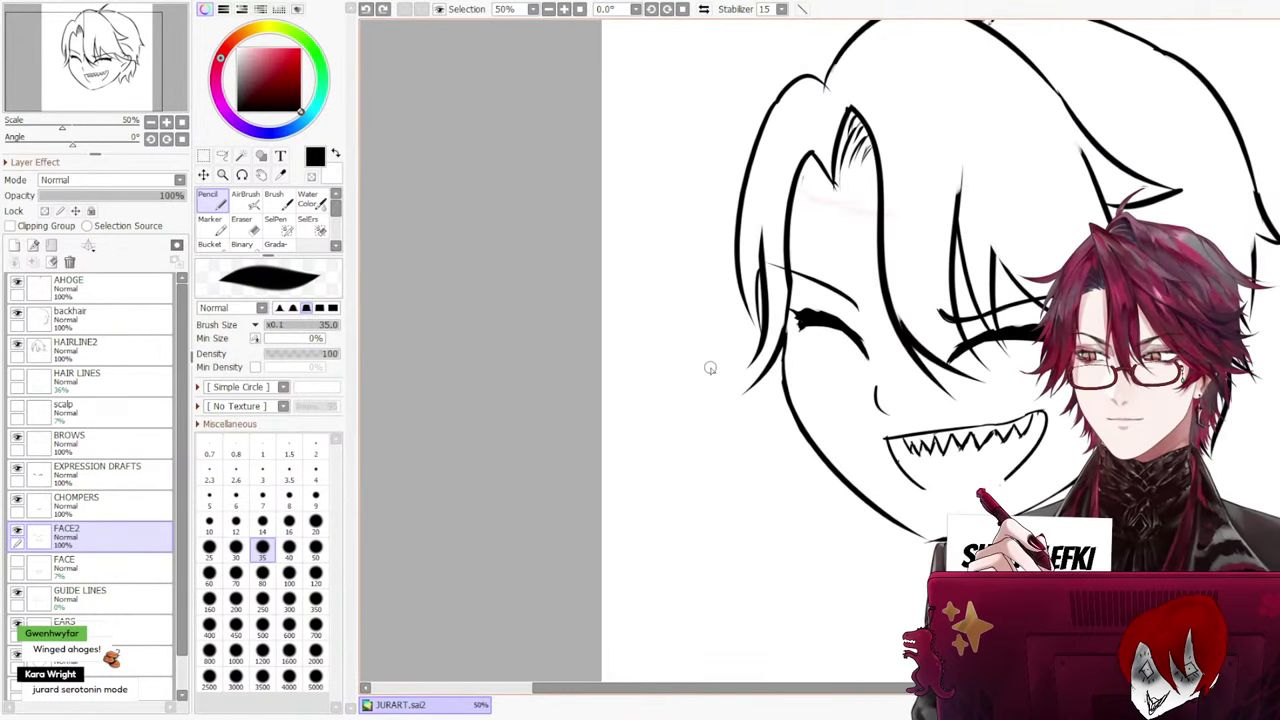
click(236, 546)
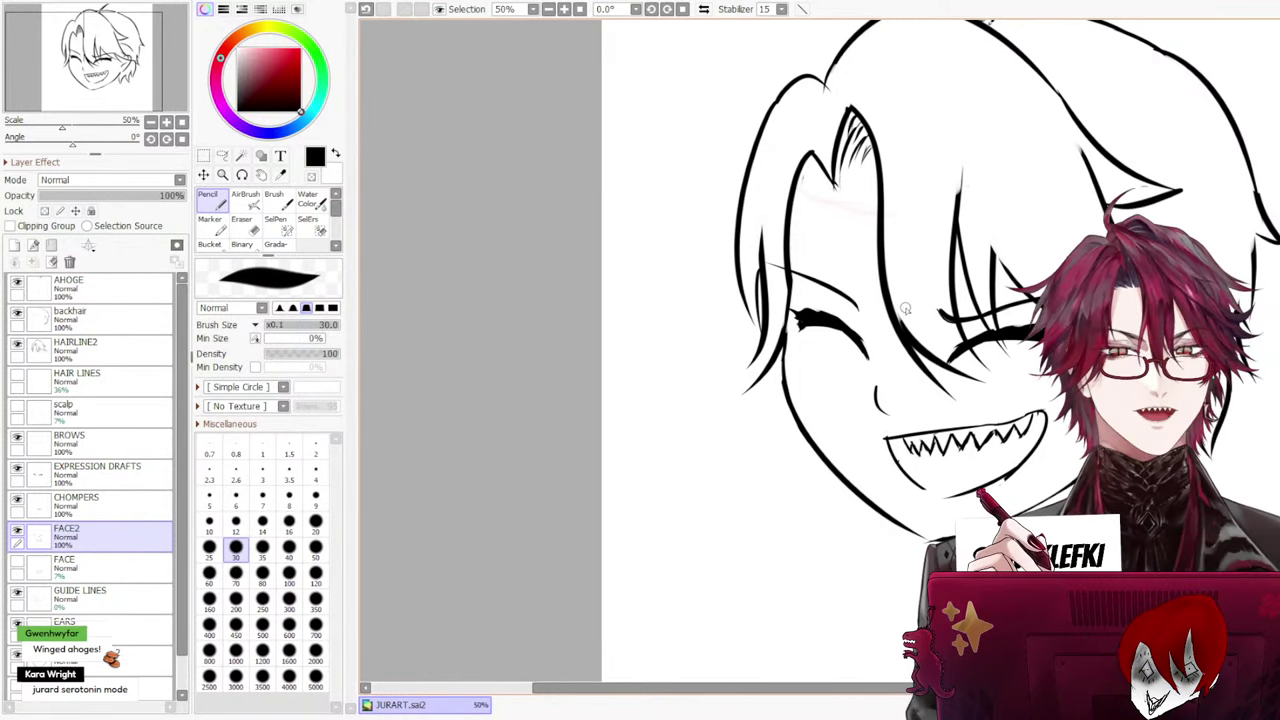
key(h)
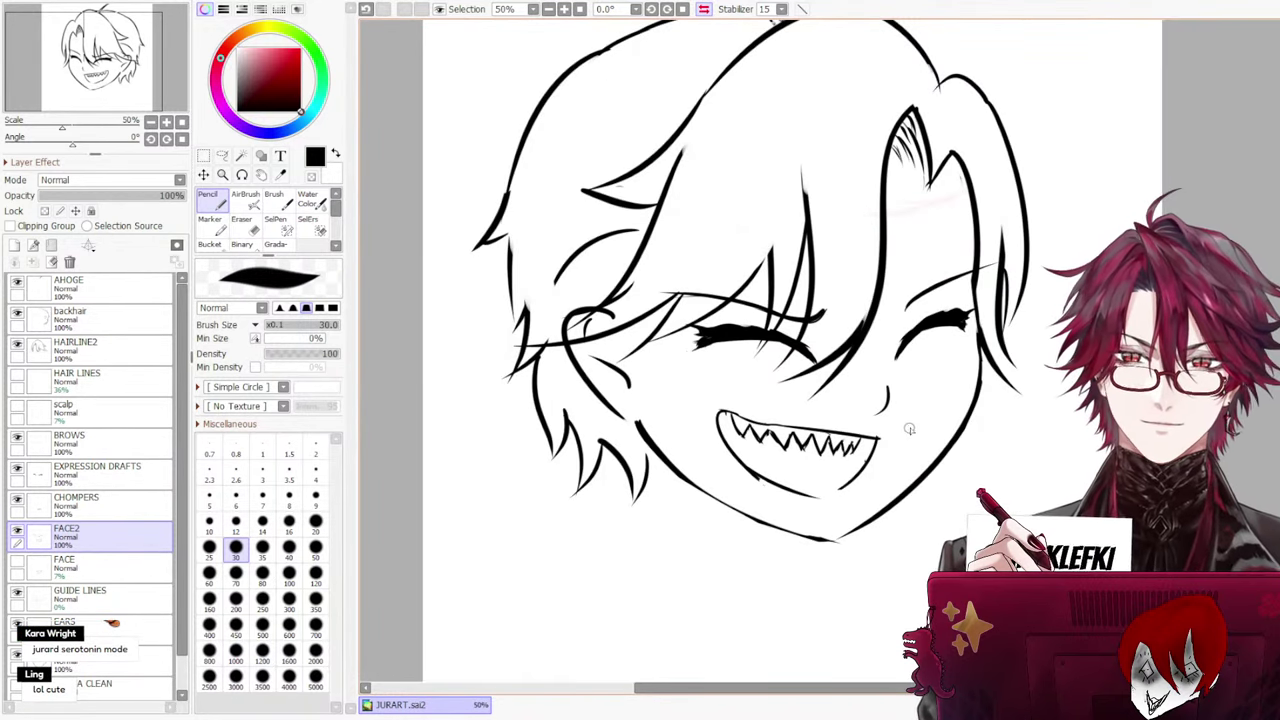
key(ctrl+z)
drag(858, 468, 822, 490)
key(ctrl+z)
drag(871, 455, 822, 494)
key(ctrl+z)
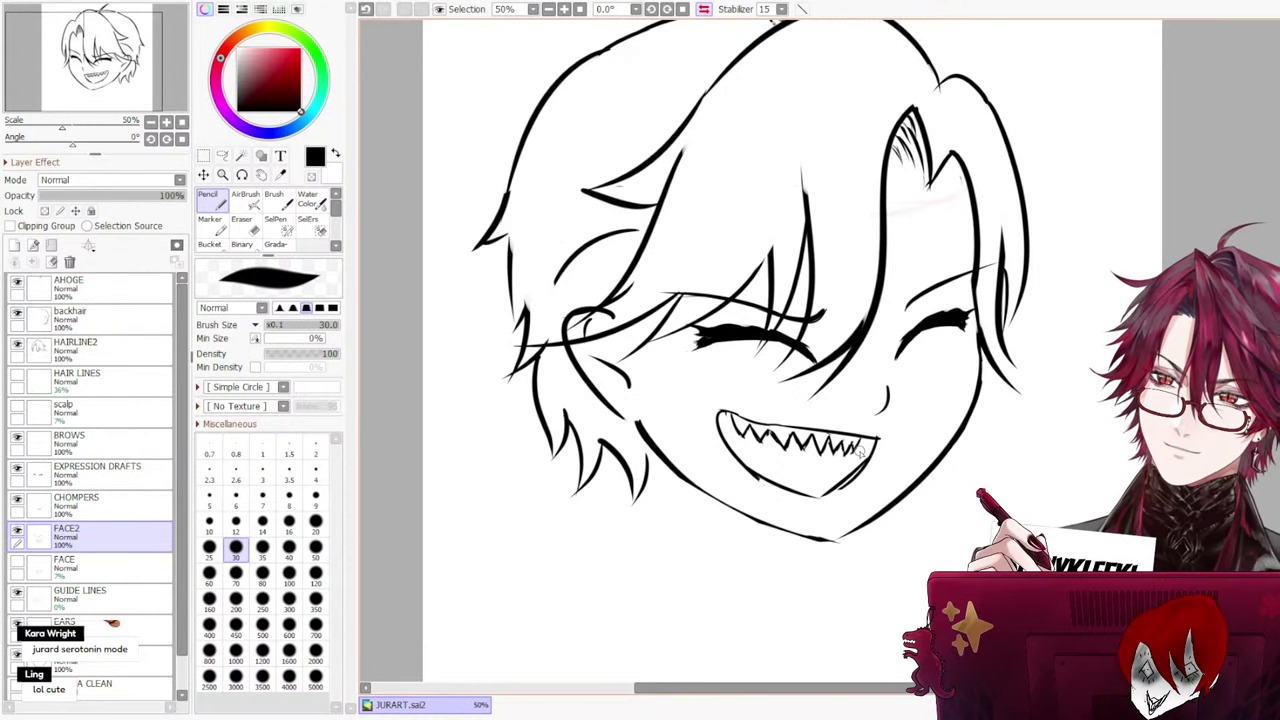
key(ctrl+z)
drag(868, 459, 820, 496)
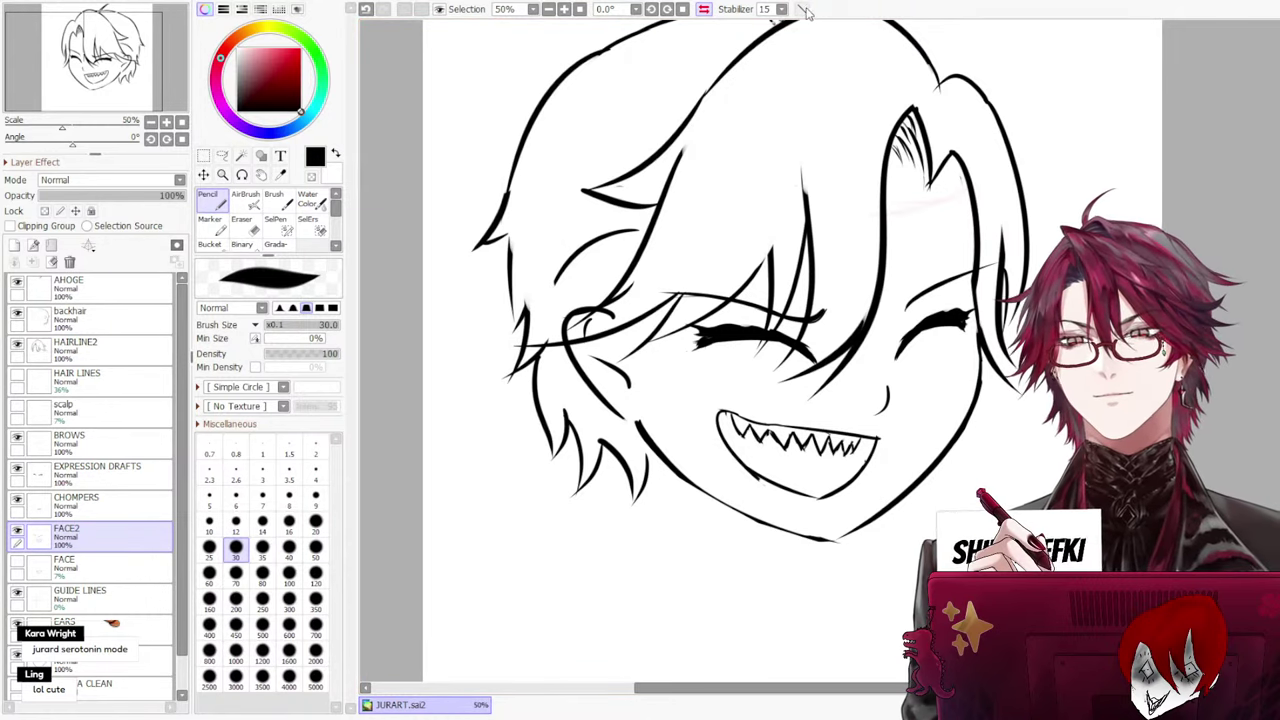
Return the canvas to its unmirrored view and examine the redrawn mouth against the whole head
click(705, 9)
scroll(708, 50, down, 1)
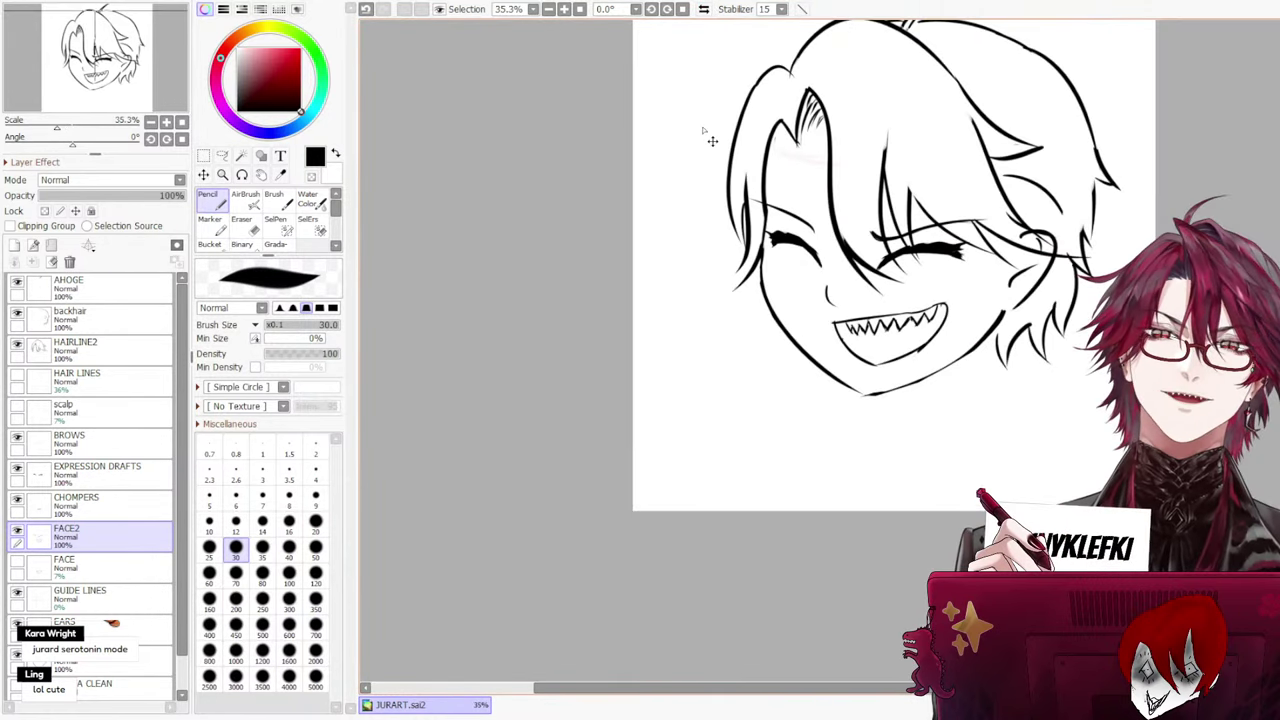
scroll(711, 150, up, 1)
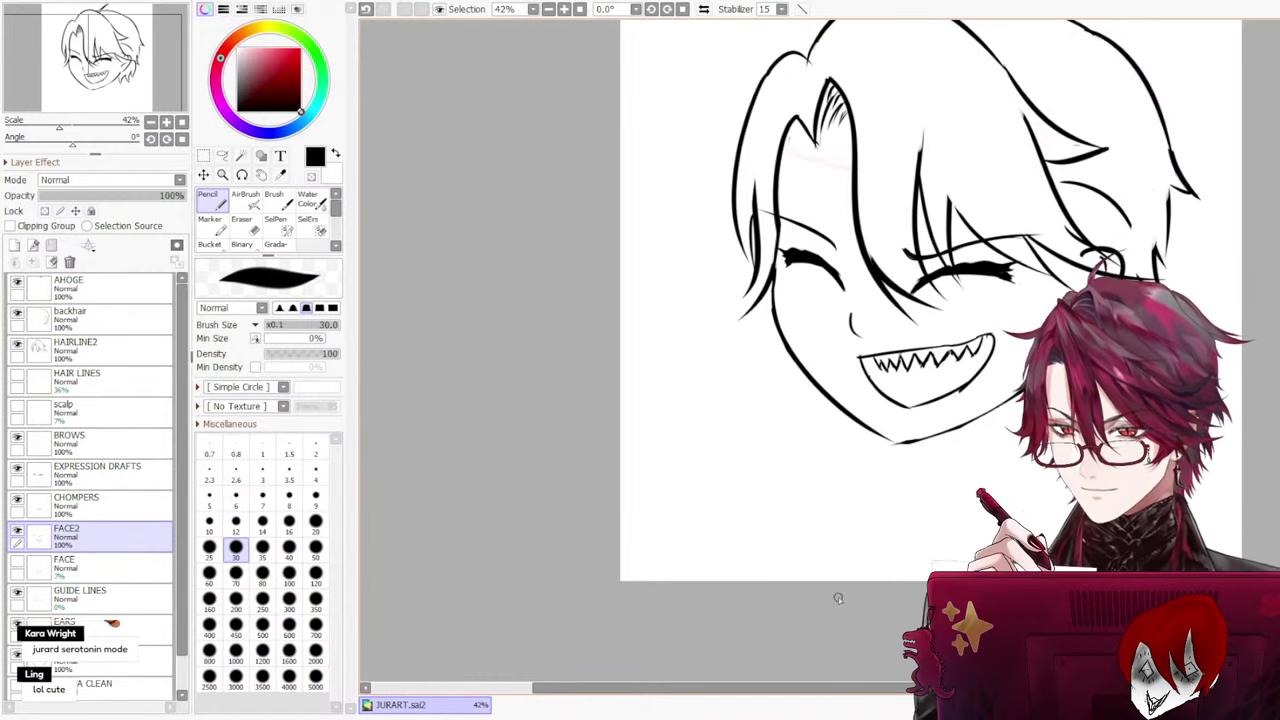
scroll(812, 686, right, 3)
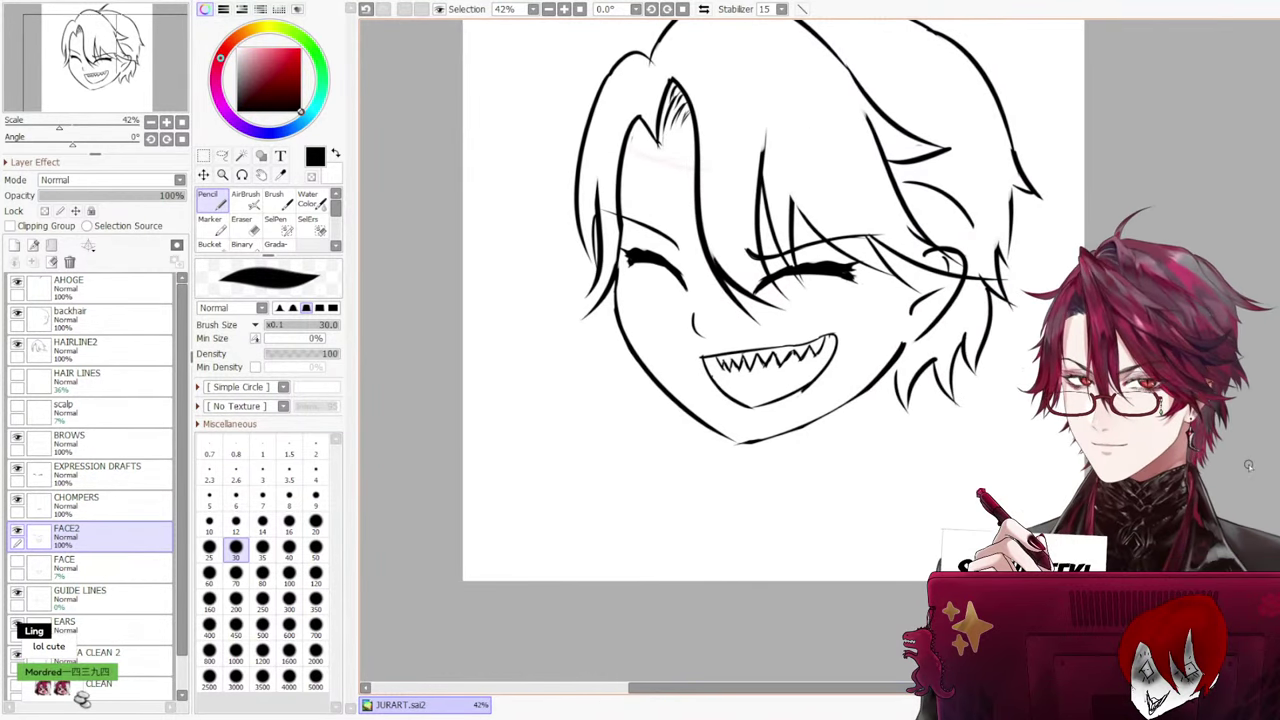
scroll(1248, 465, up, 2)
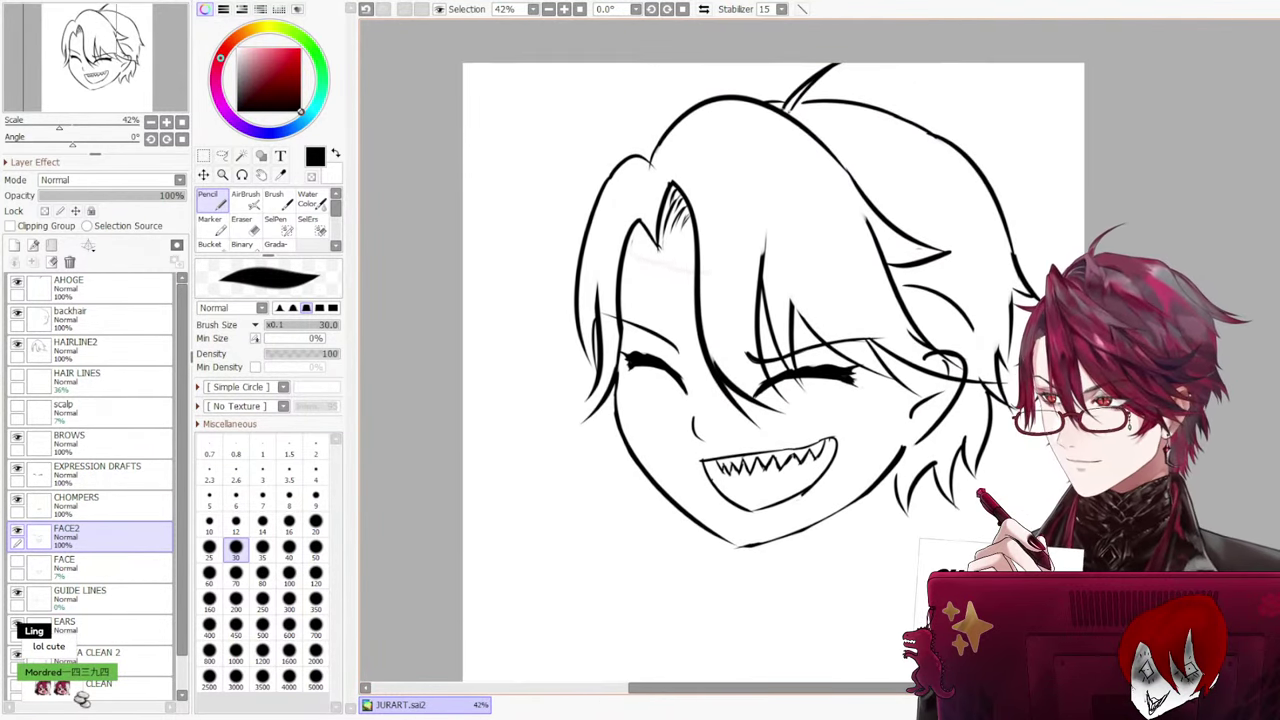
Thin the lower mouth curve on the ear side of the face with the Eraser at size 14
scroll(773, 360, down, 1)
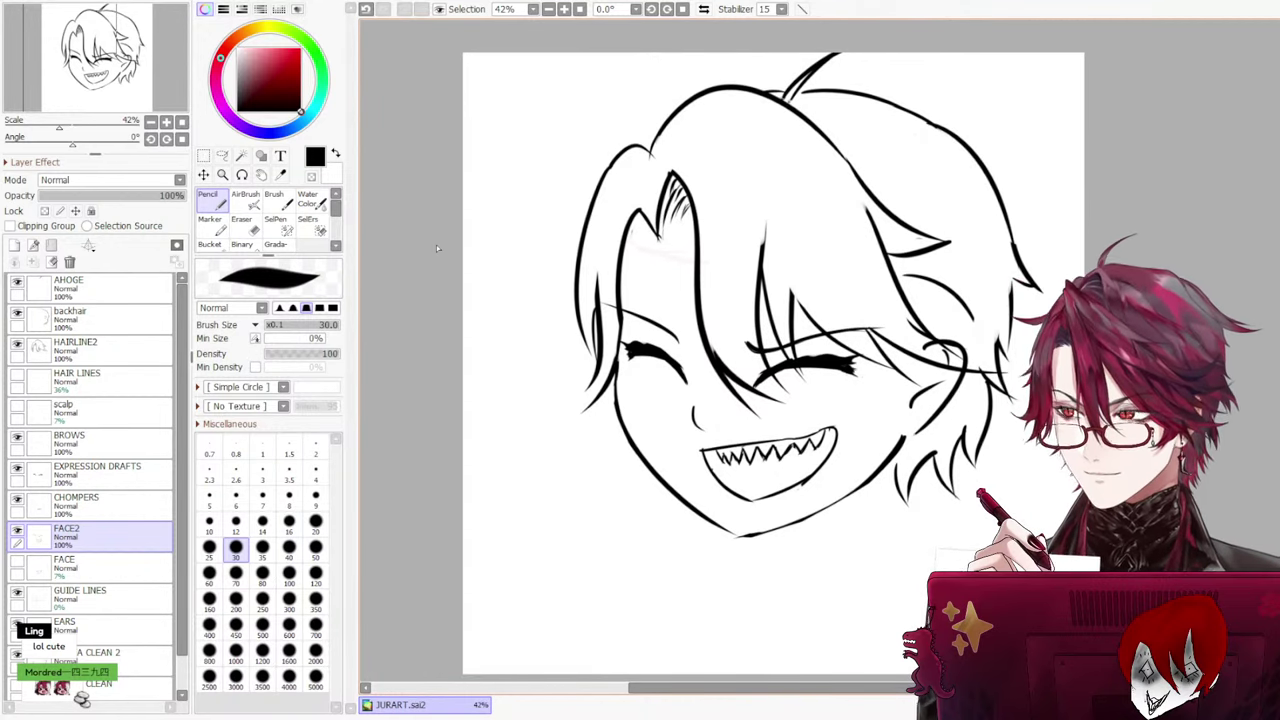
key(e)
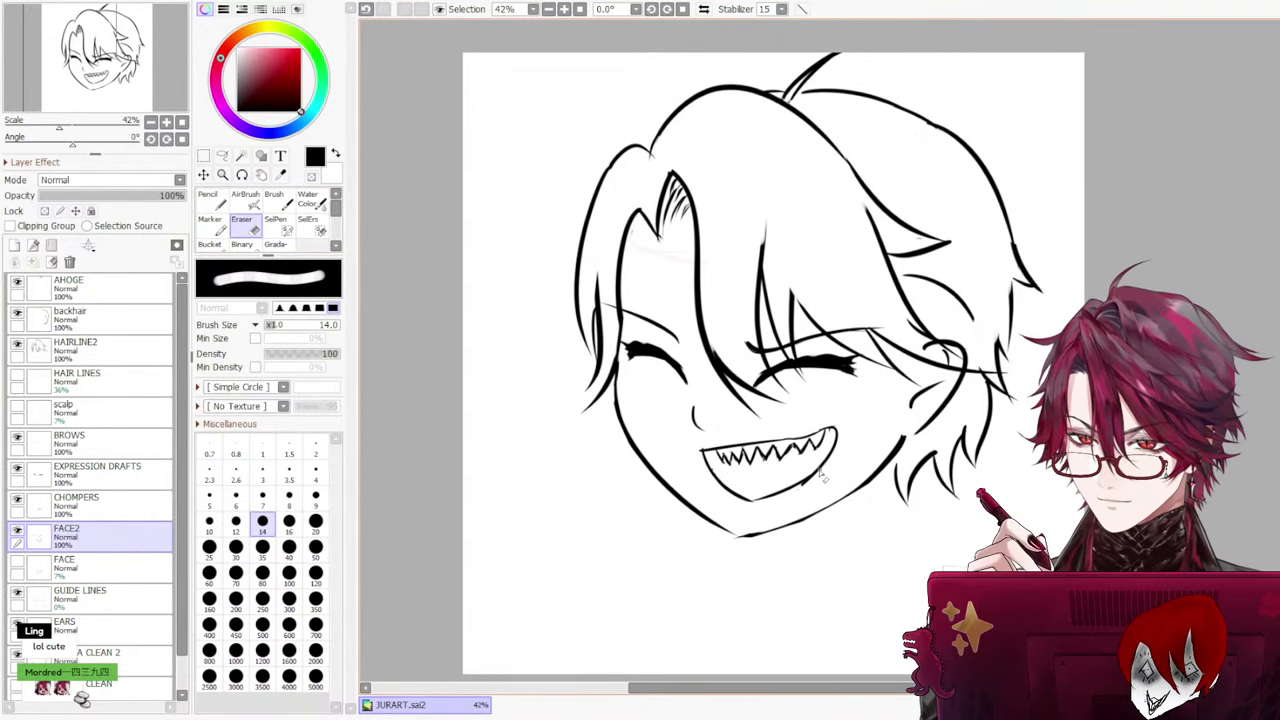
key(ctrl+z)
drag(829, 461, 811, 477)
key(ctrl+z)
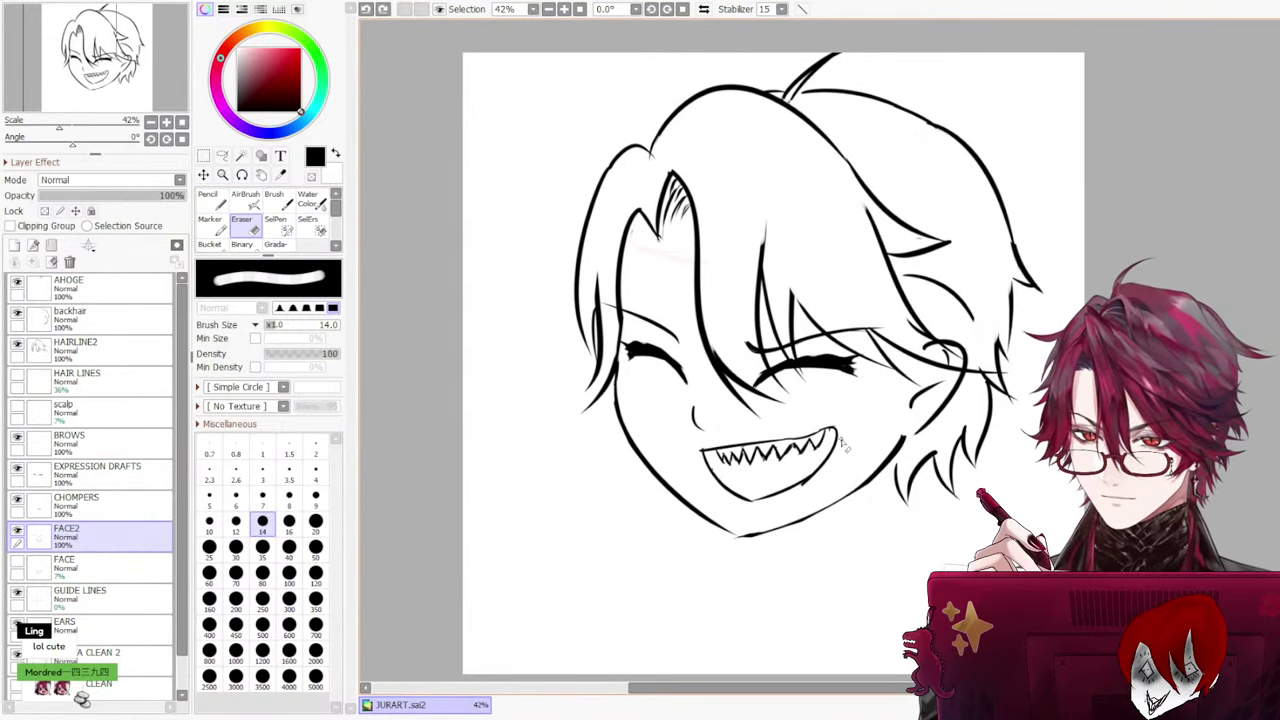
key(ctrl+z)
drag(833, 460, 793, 493)
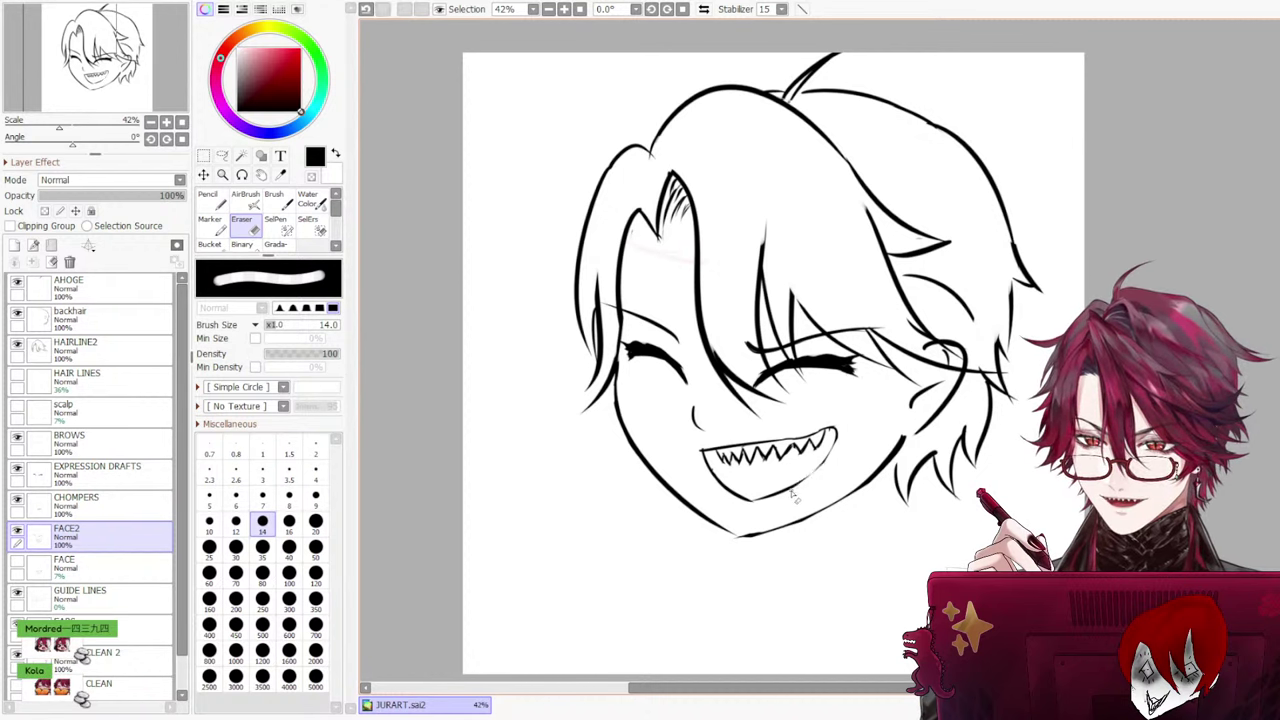
Redraw the mouth's ear-side corner and the curve below it with the Pencil at size 30, undoing unwanted attempts
key(n)
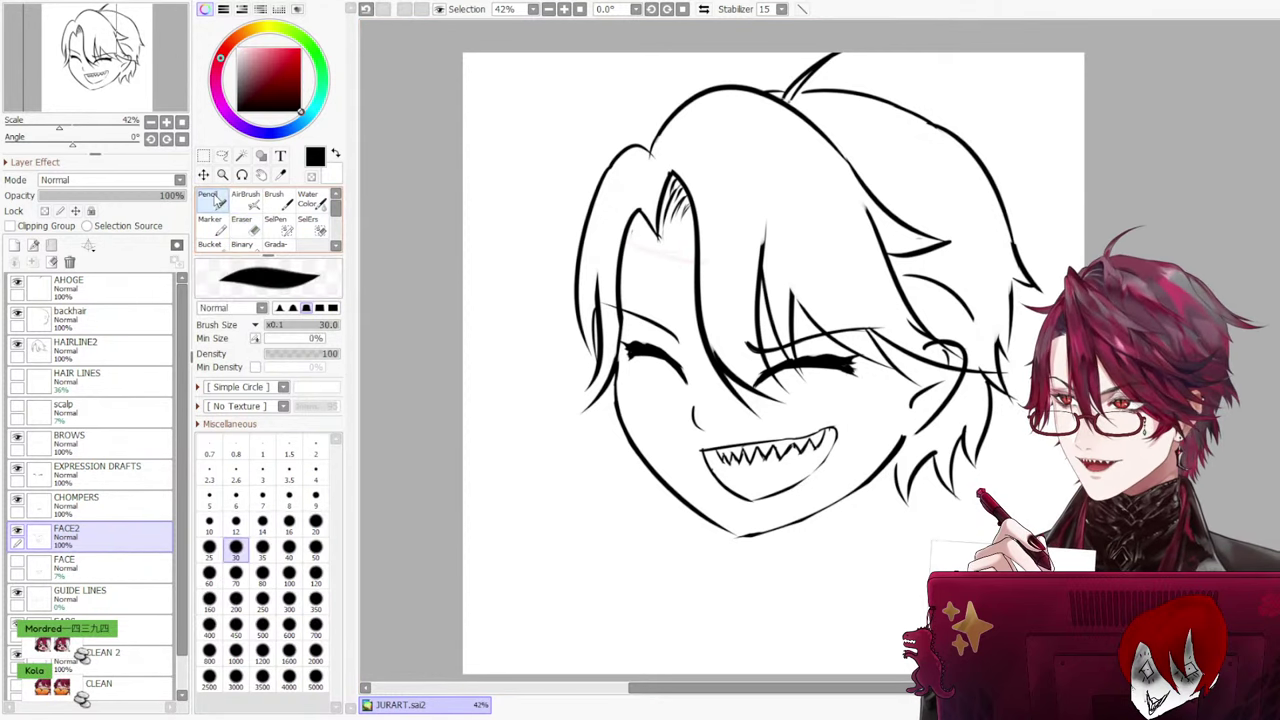
drag(836, 431, 807, 479)
key(ctrl+z)
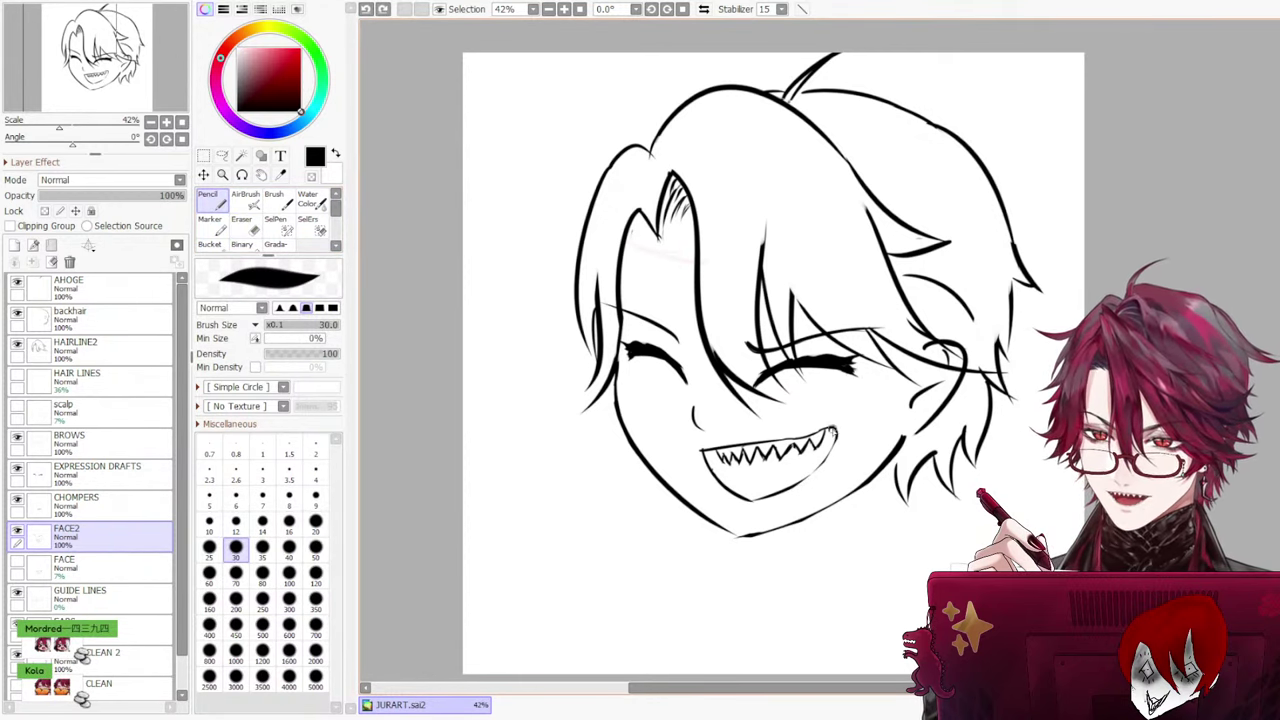
drag(834, 432, 791, 493)
key(ctrl+z)
key(ctrl+z)
drag(820, 430, 798, 482)
key(ctrl+z)
drag(818, 430, 813, 476)
key(ctrl+z)
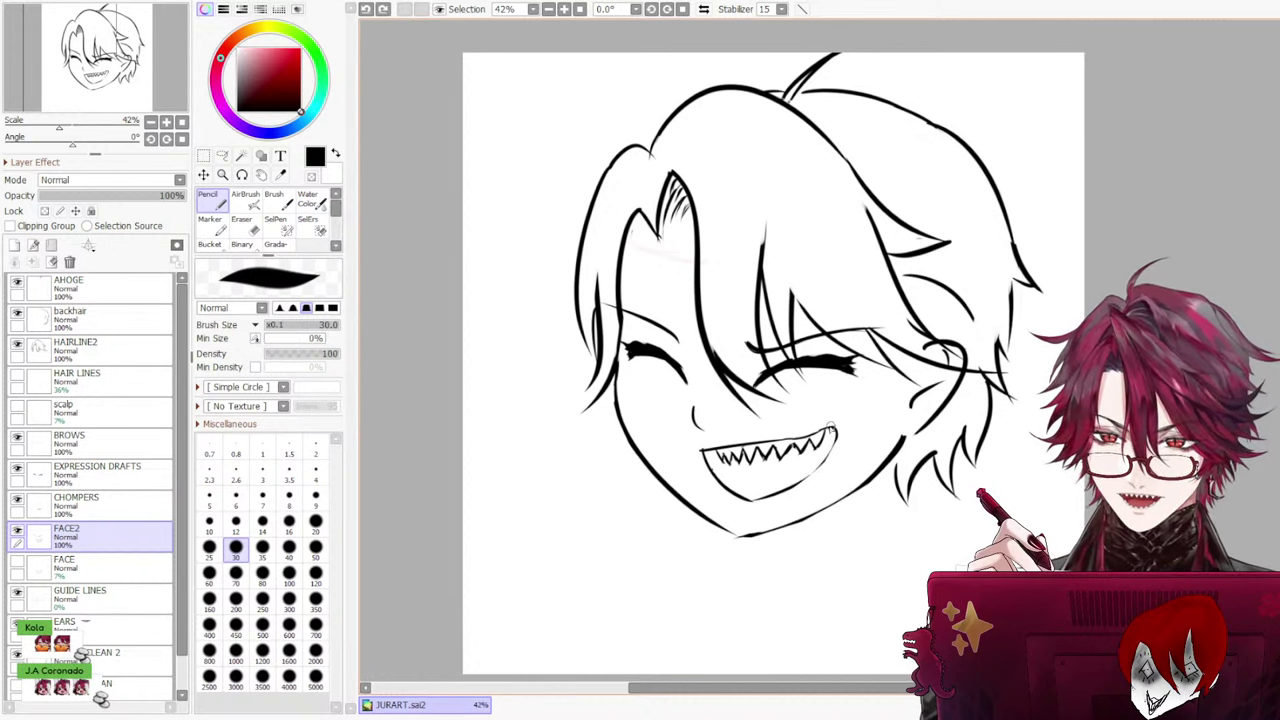
drag(832, 424, 810, 478)
key(ctrl+z)
drag(832, 432, 795, 480)
key(ctrl+z)
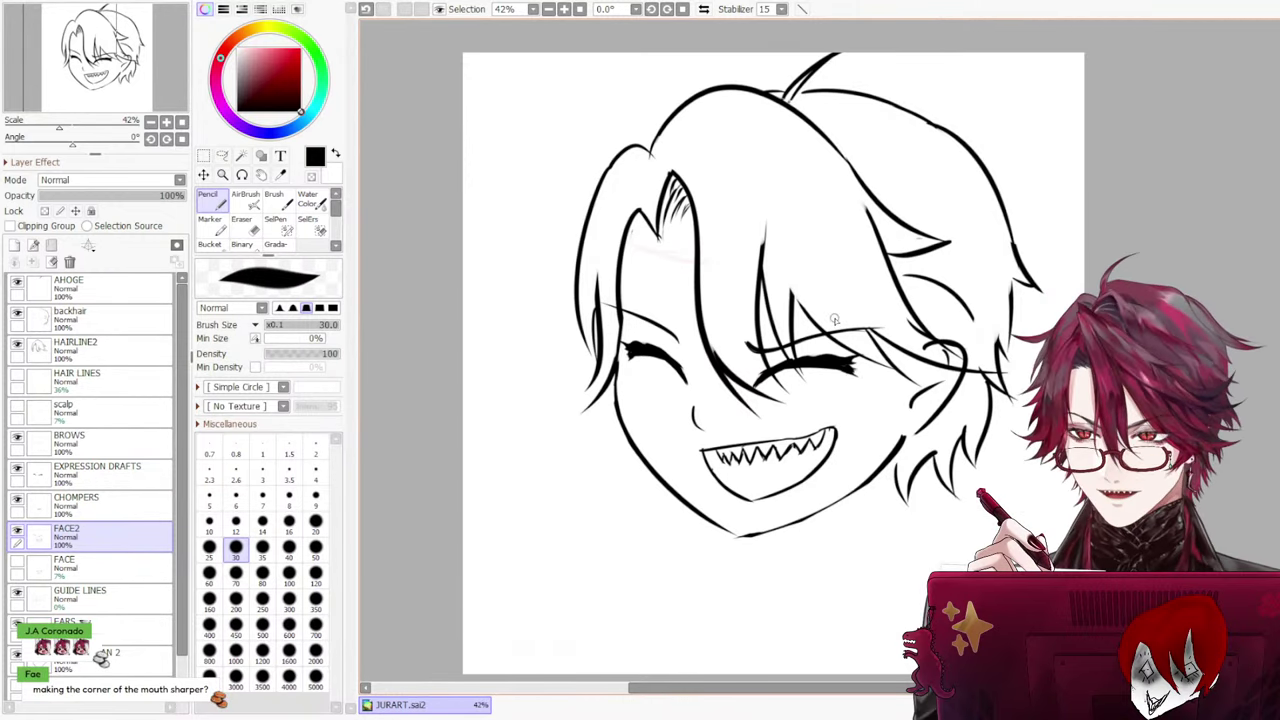
Step back and forth through the edit history to compare the mouth before and after its latest changes
key(ctrl+z)
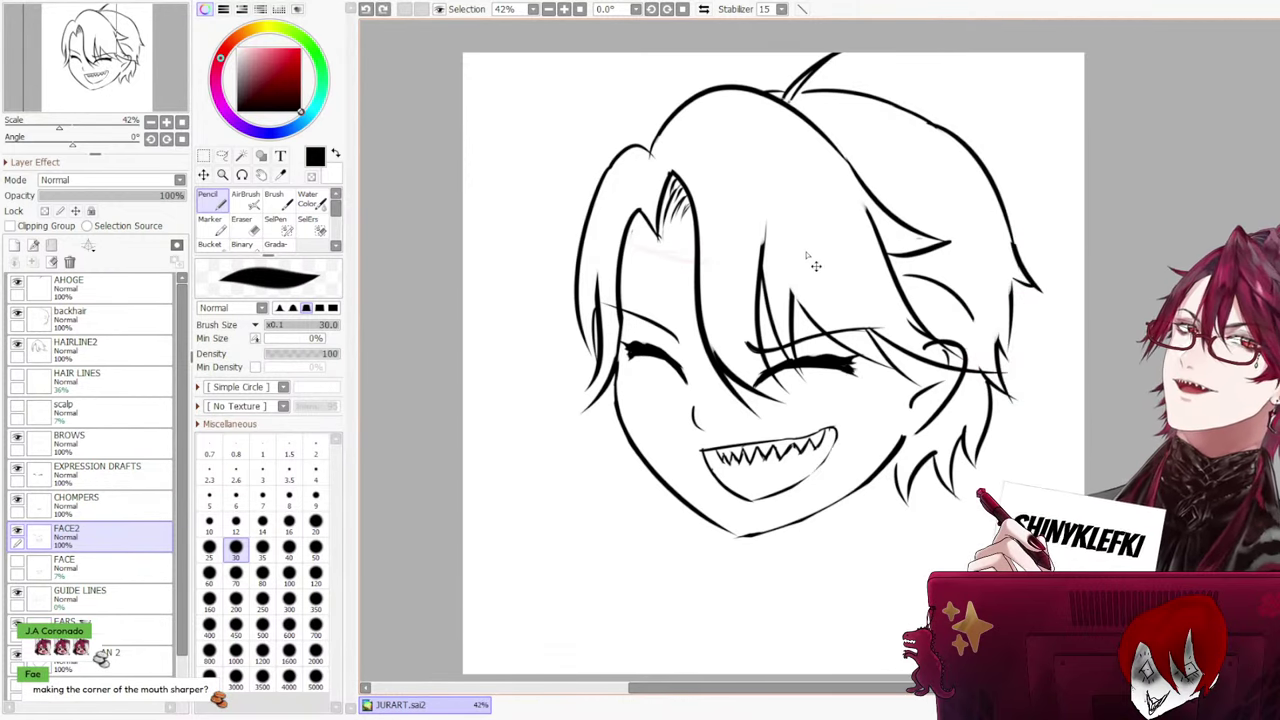
key(ctrl+z)
key(ctrl+z)
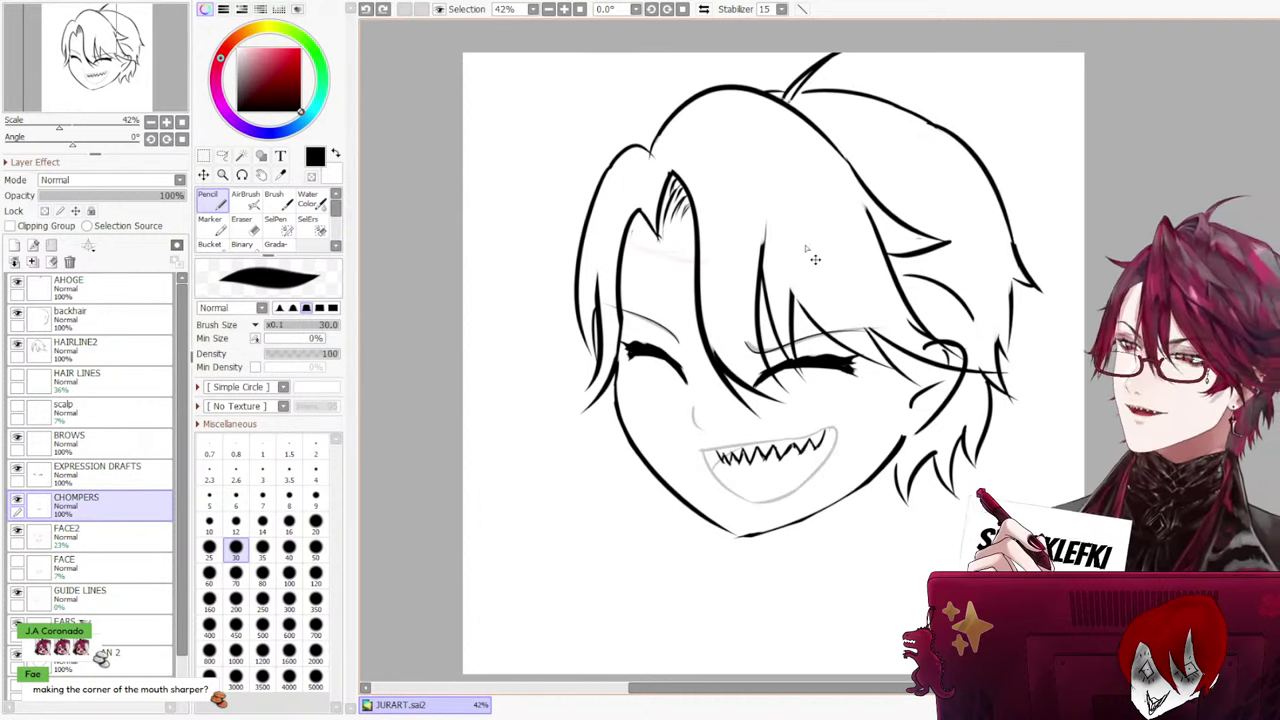
key(Down)
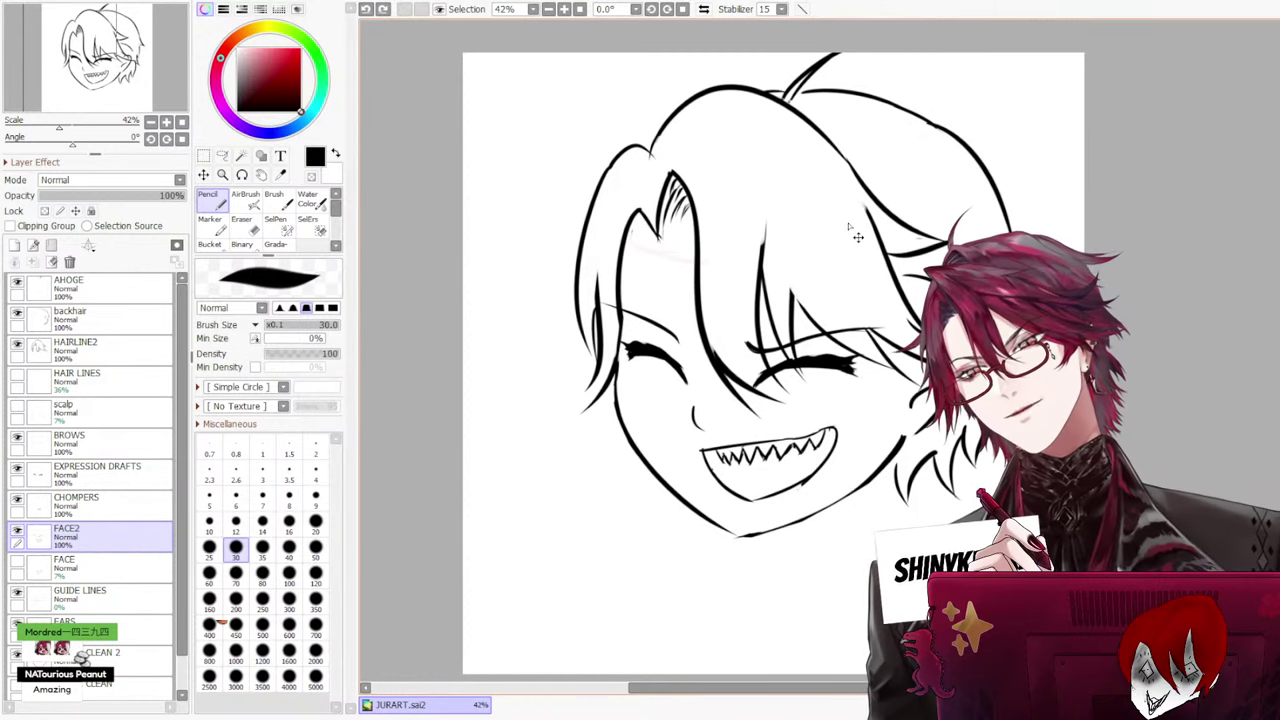
key(ctrl+z)
key(ctrl+z)
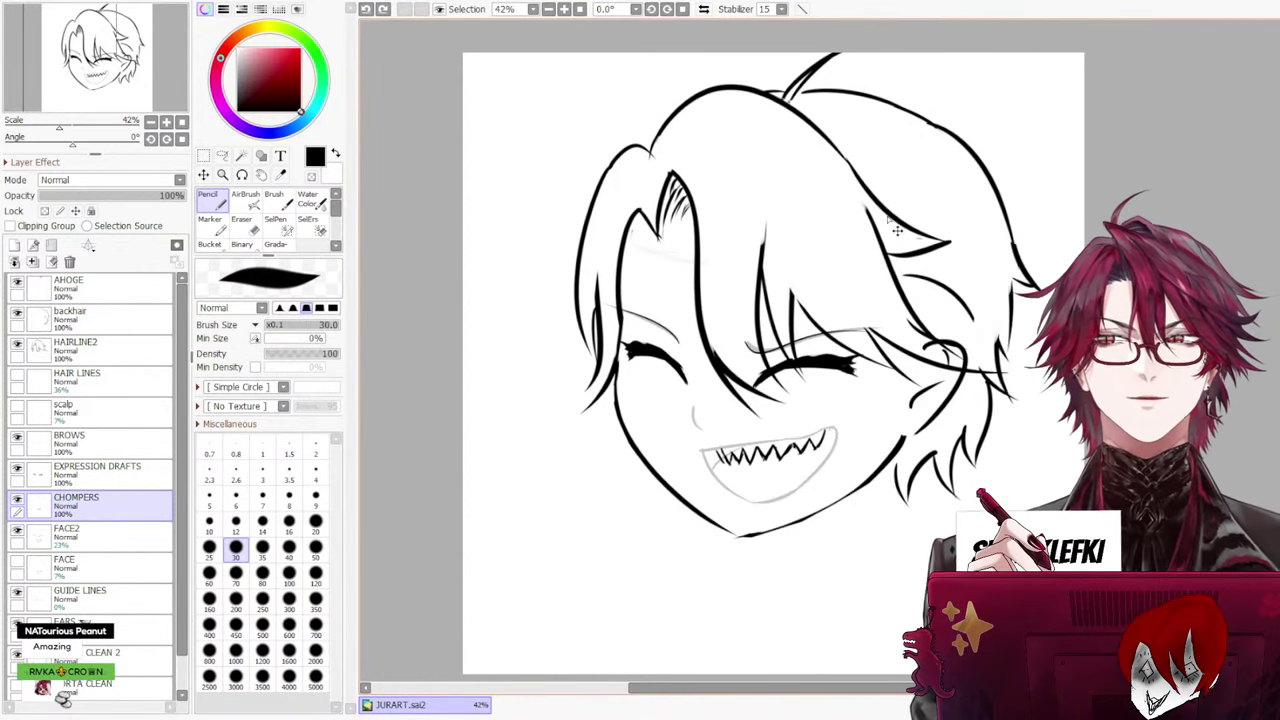
key(Down)
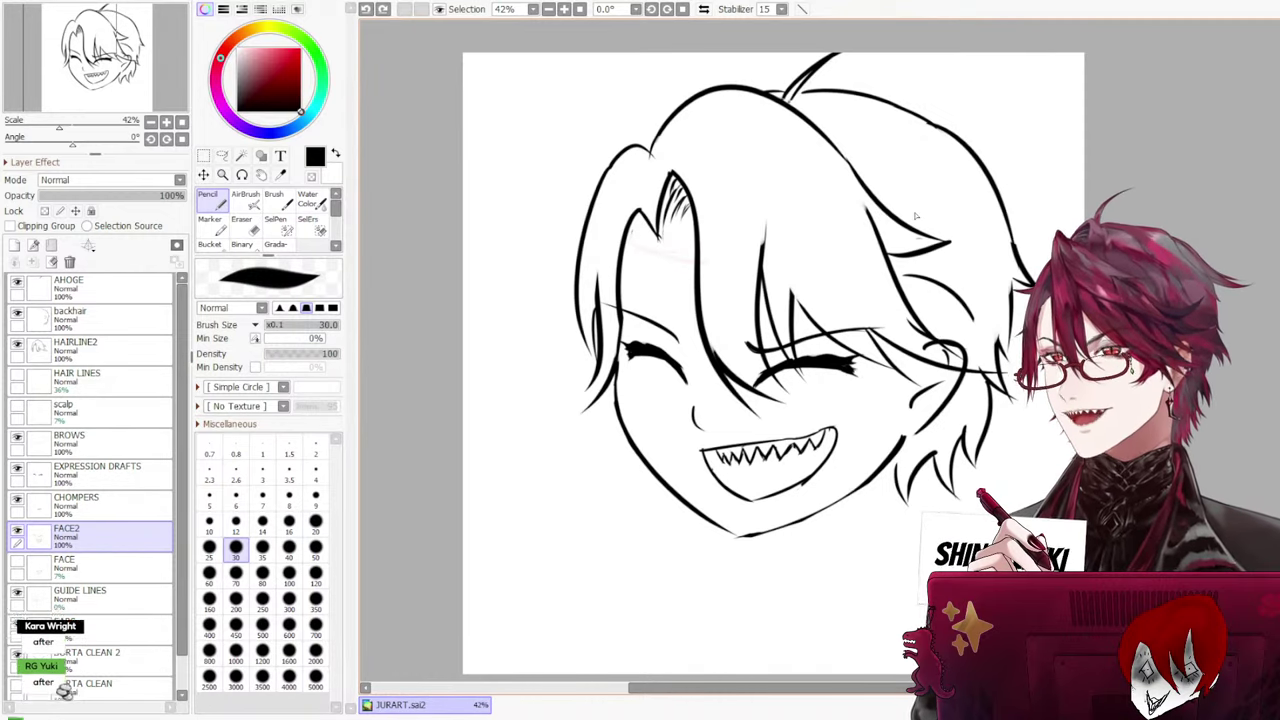
scroll(680, 408, up, 4)
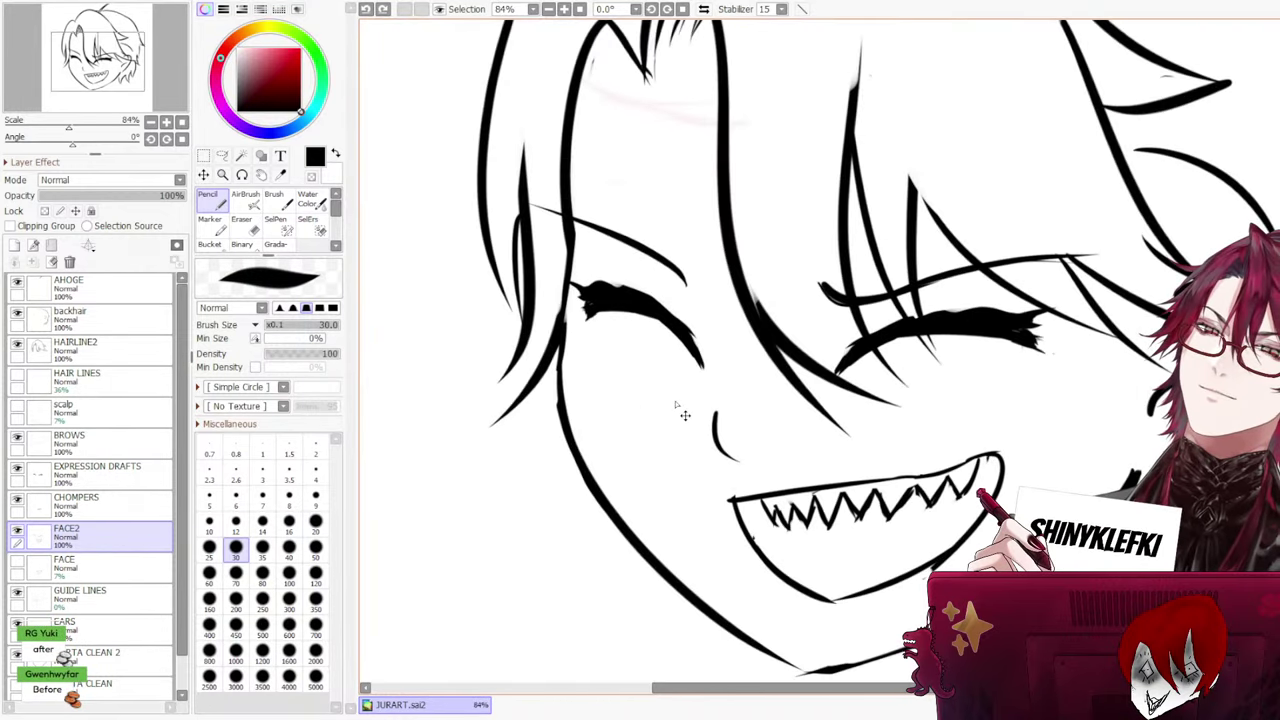
scroll(692, 394, down, 4)
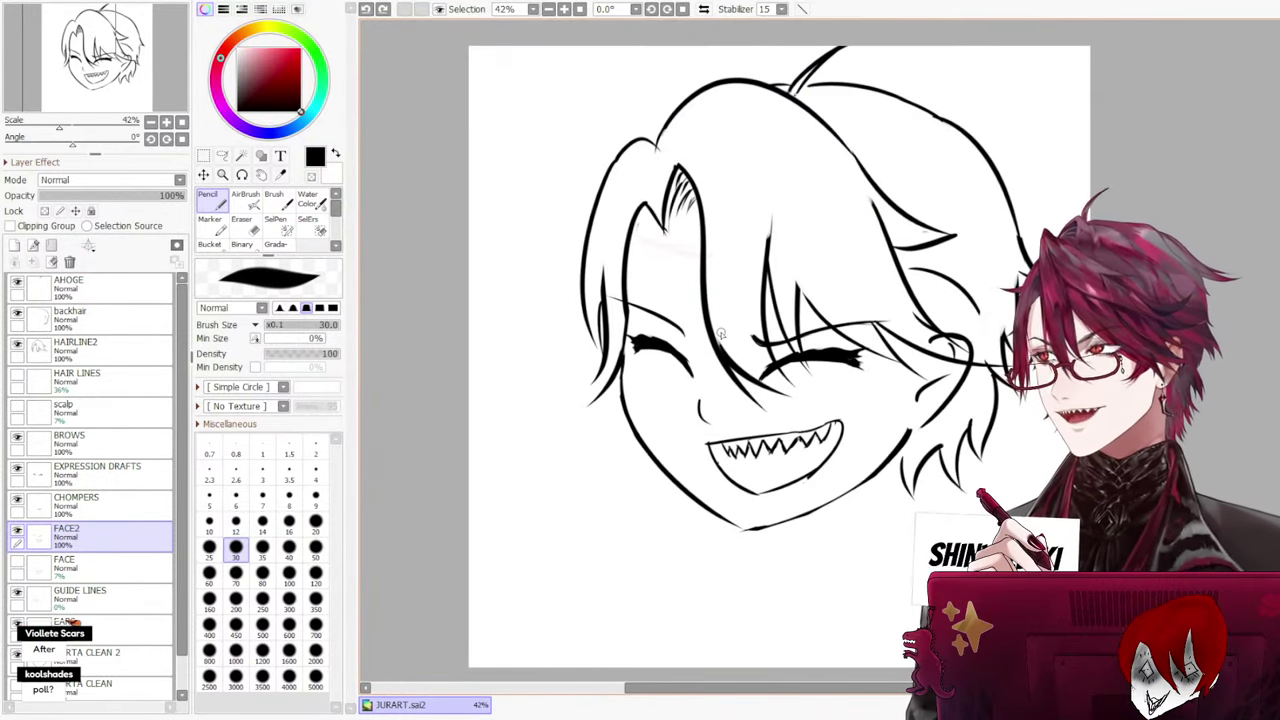
Draw short tapered hair strokes under the smaller peak of the forehead hairline on HAIRLINE2 with the size 30 Pencil
key(e)
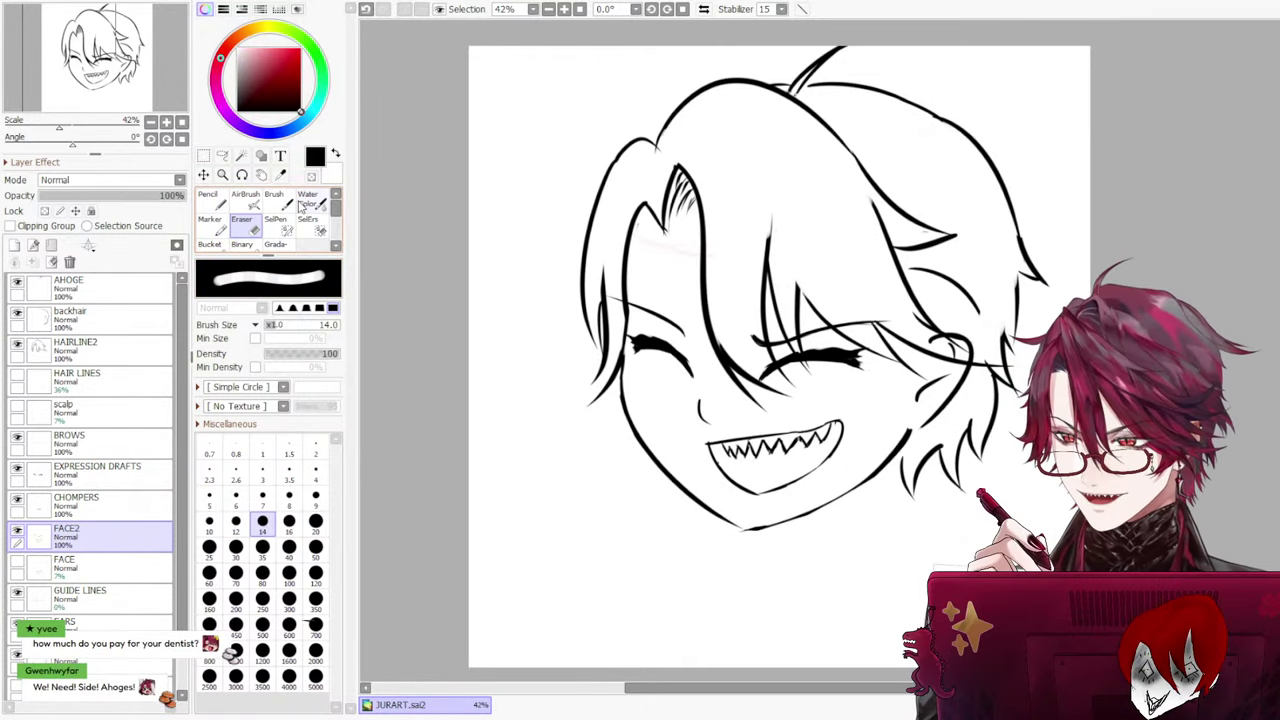
scroll(646, 271, up, 5)
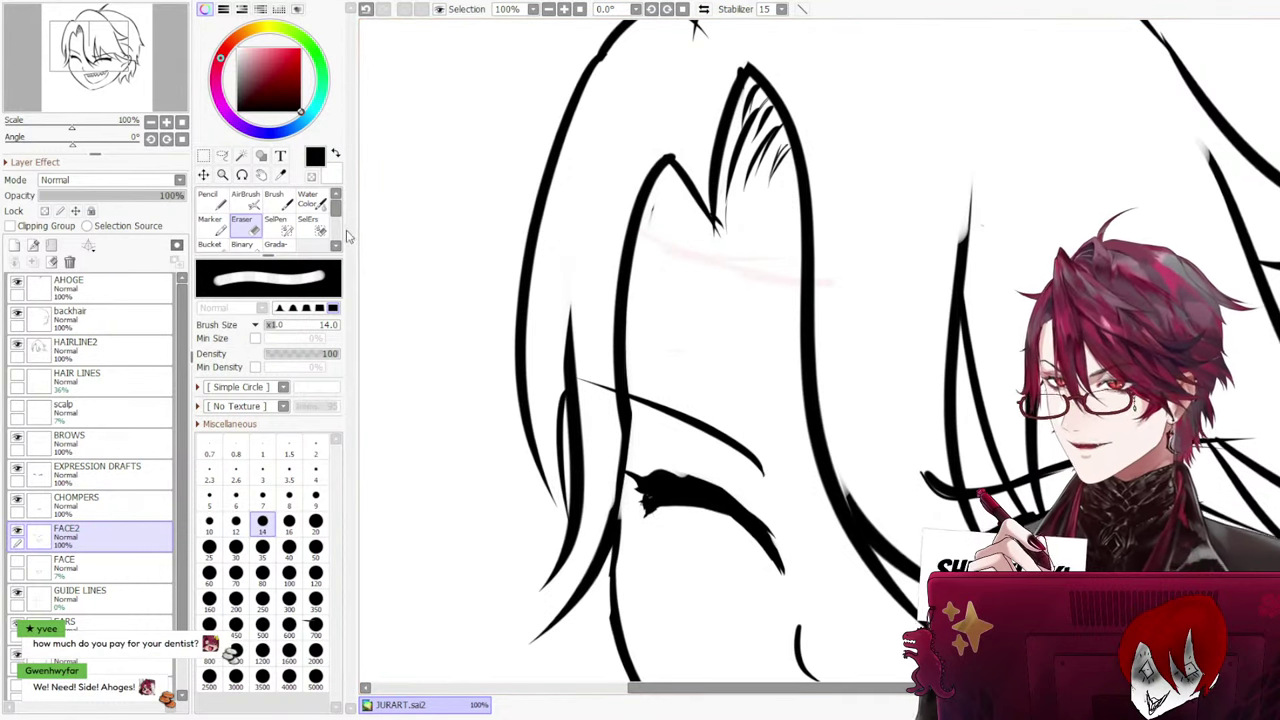
click(211, 201)
click(100, 320)
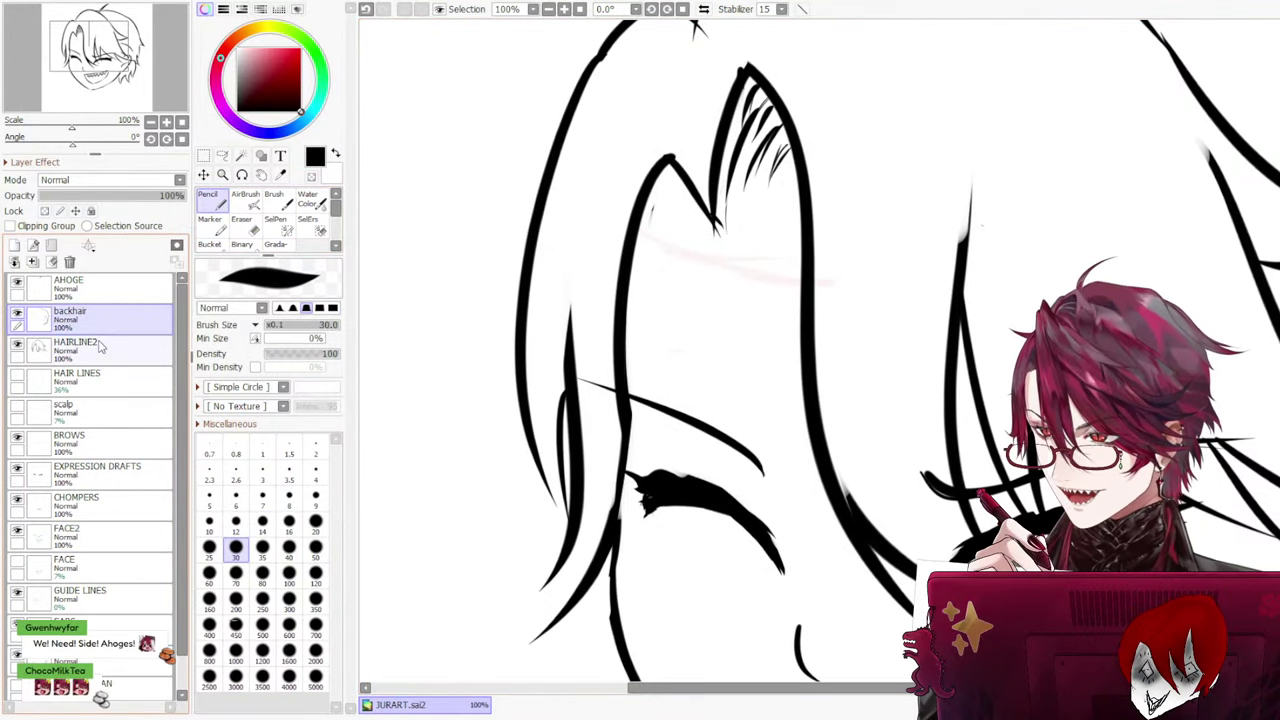
click(100, 350)
click(17, 346)
click(17, 346)
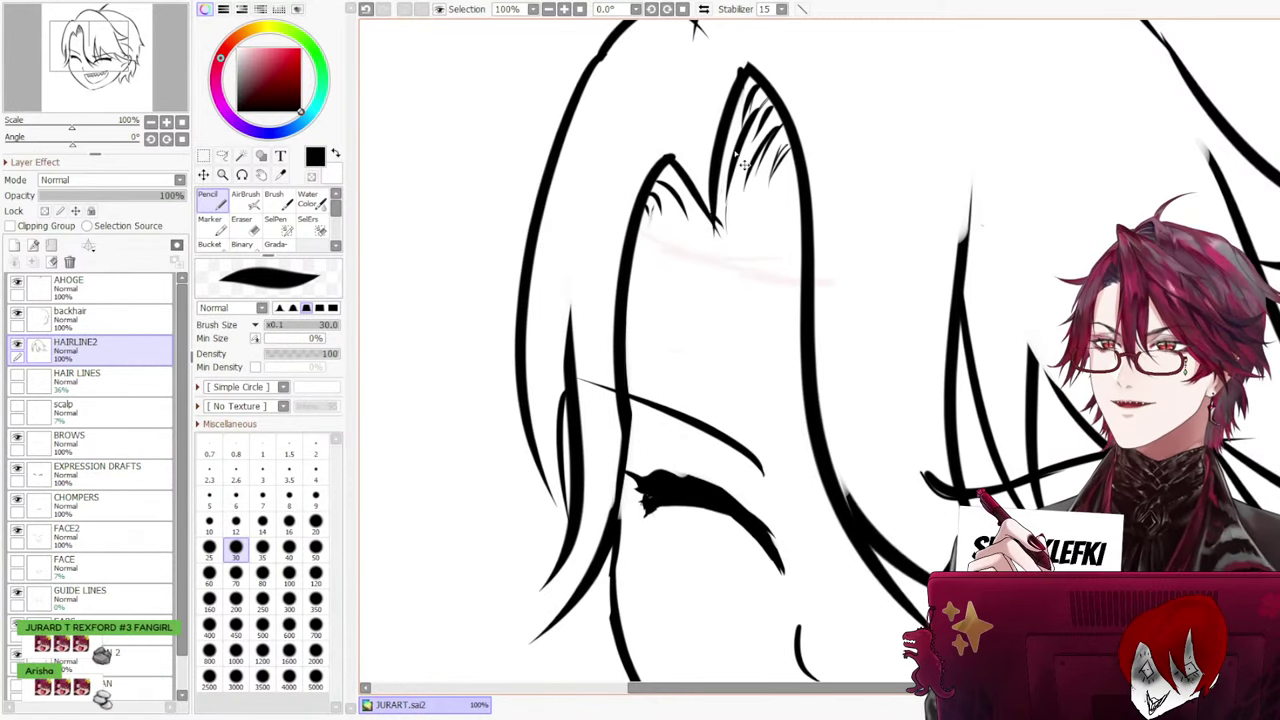
Examine the whole head's line art at several zoom levels and framings
scroll(893, 252, down, 9)
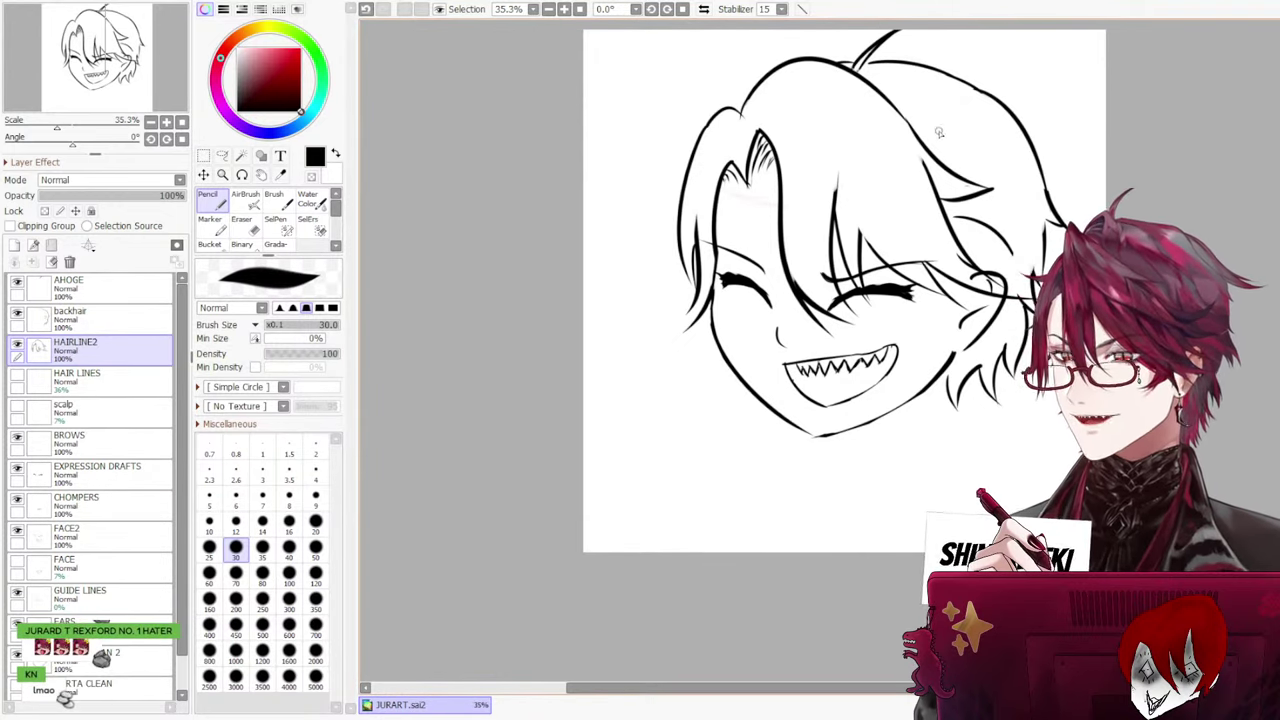
drag(809, 695, 871, 678)
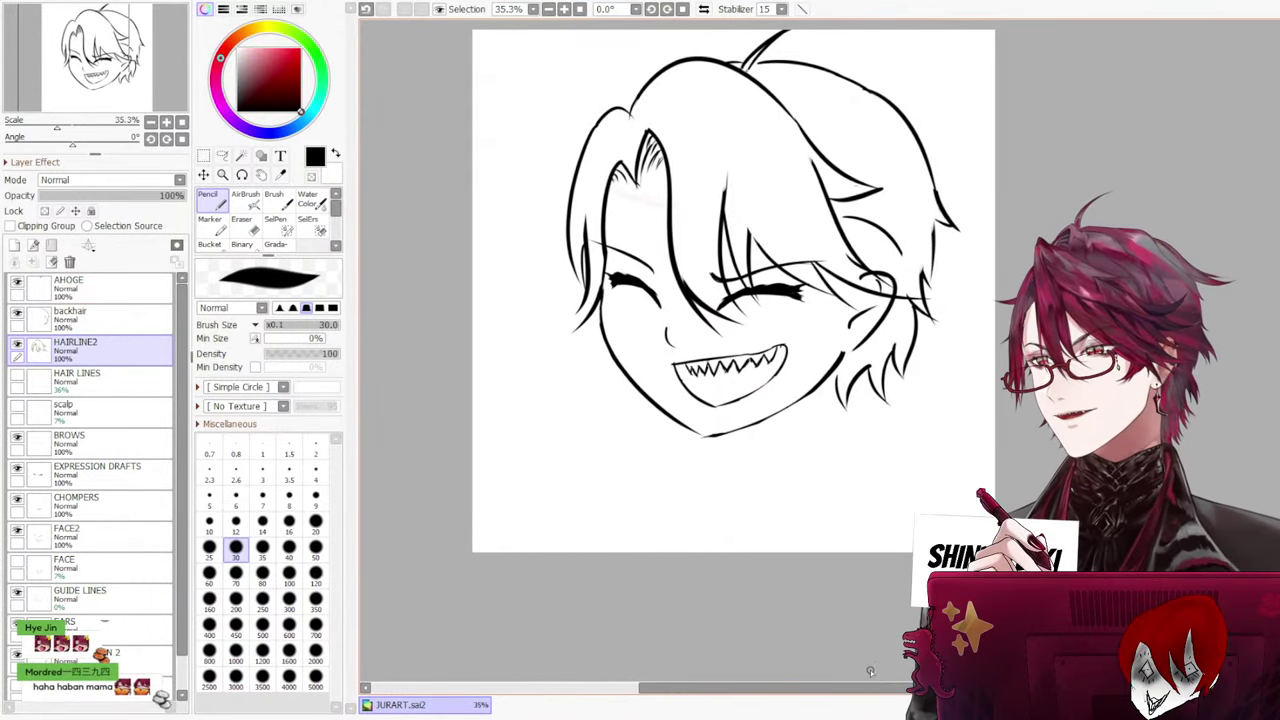
scroll(831, 256, up, 2)
scroll(755, 150, down, 2)
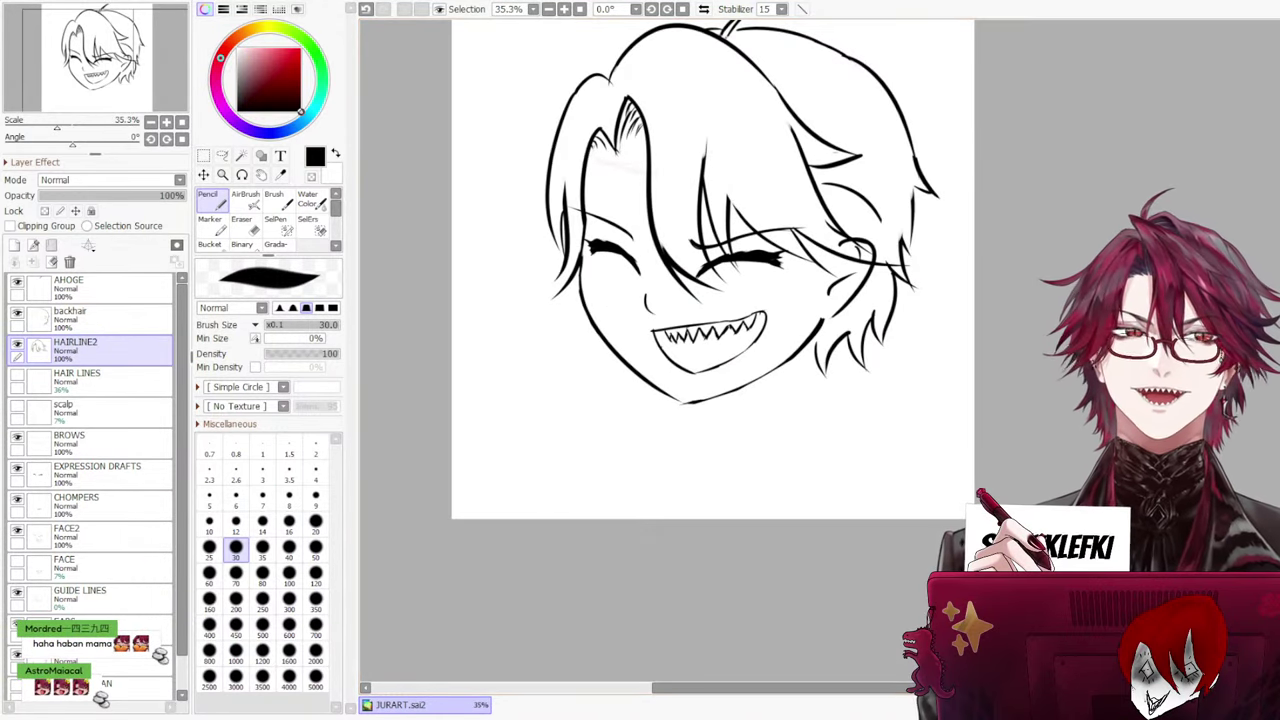
scroll(712, 335, up, 1)
drag(1071, 367, 1071, 422)
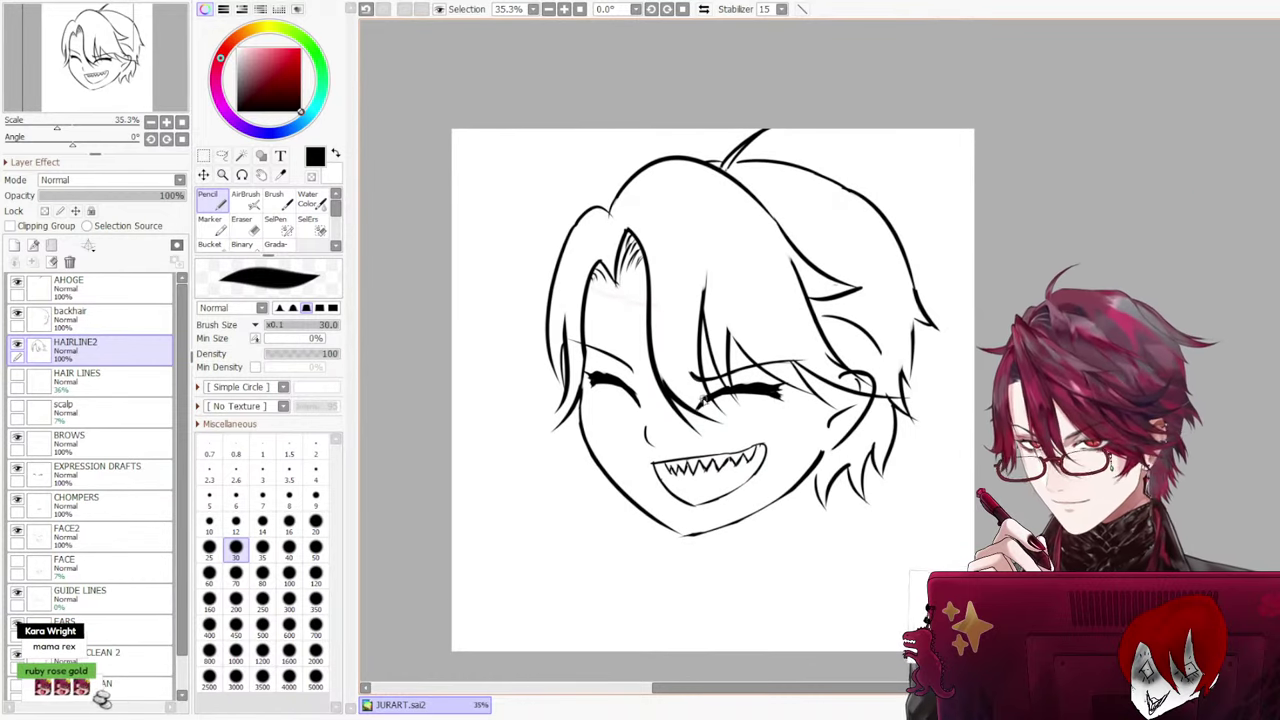
scroll(662, 440, up, 1)
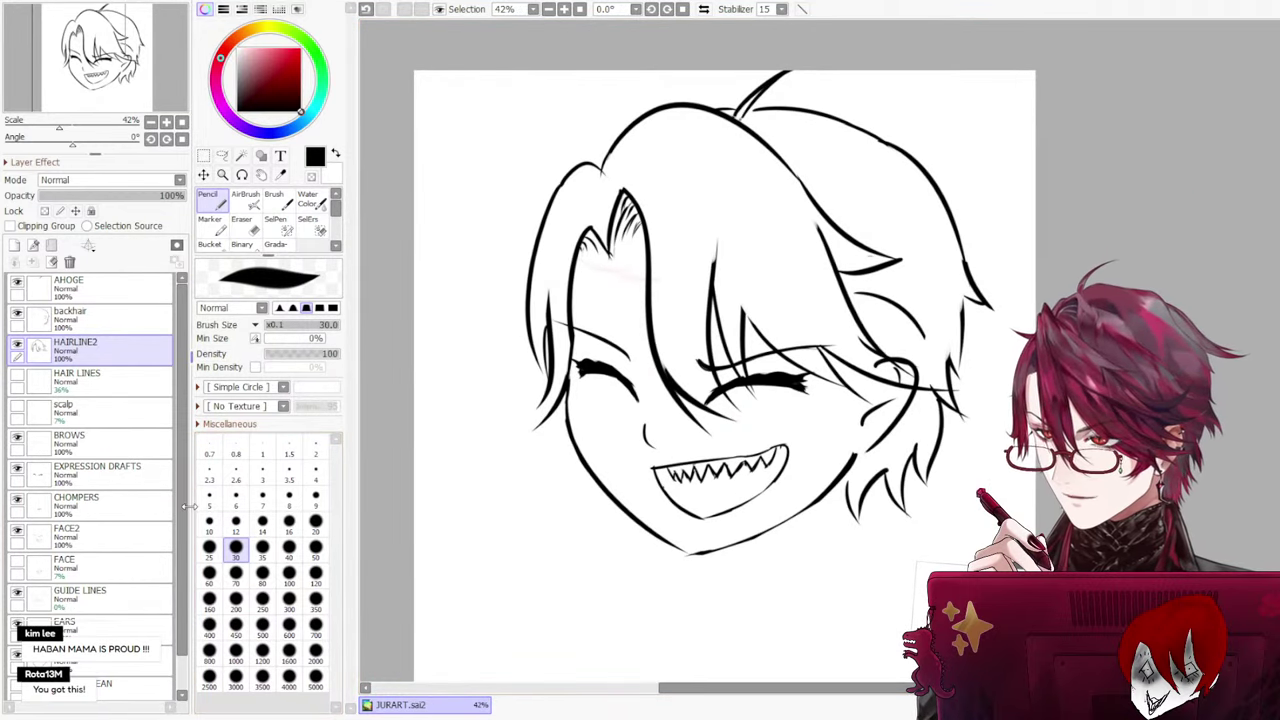
scroll(165, 650, down, 1)
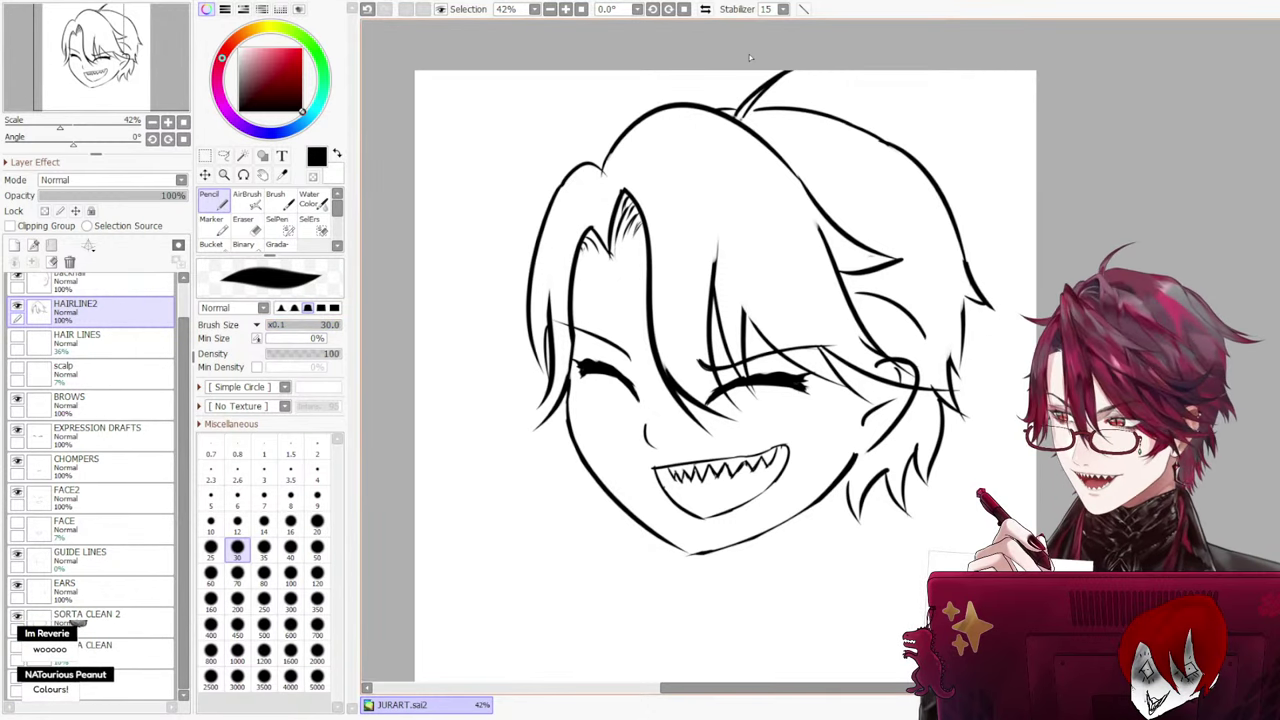
scroll(80, 420, up, 1)
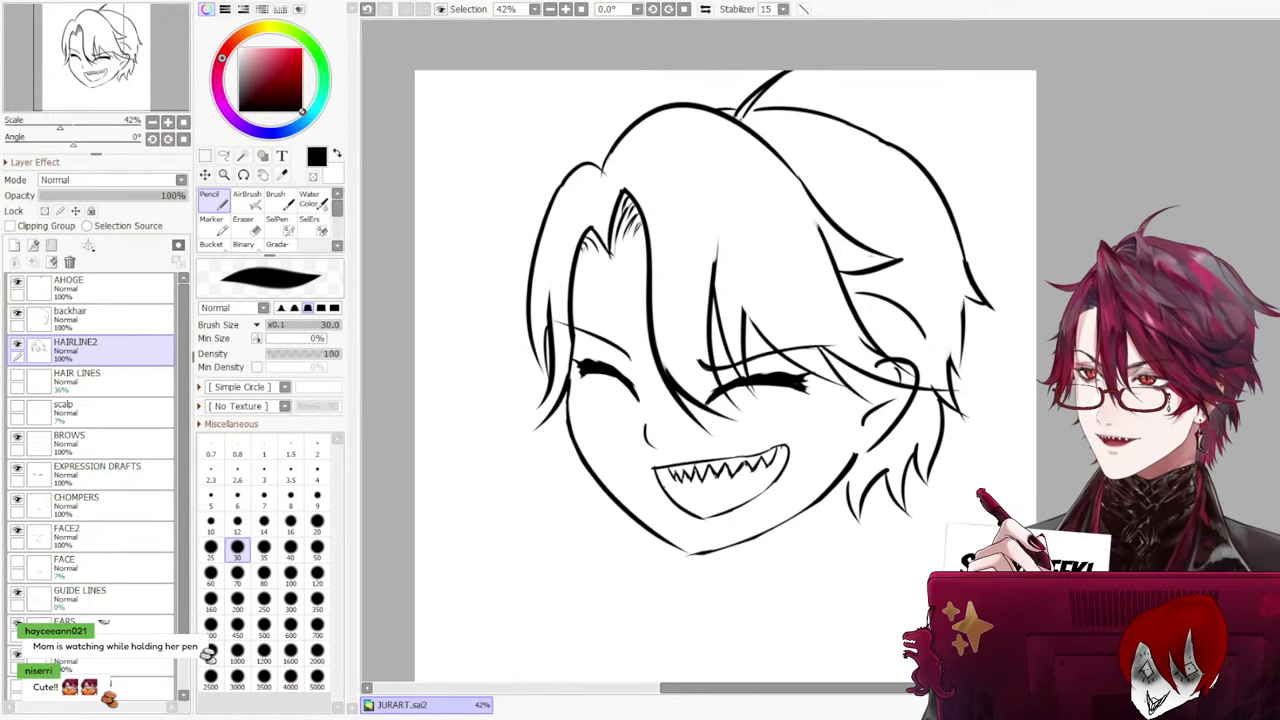
Add a small hair flick outside the face-side strand on HAIRLINE2 in mirrored view, undoing larger attempts, and return the canvas to normal
click(704, 10)
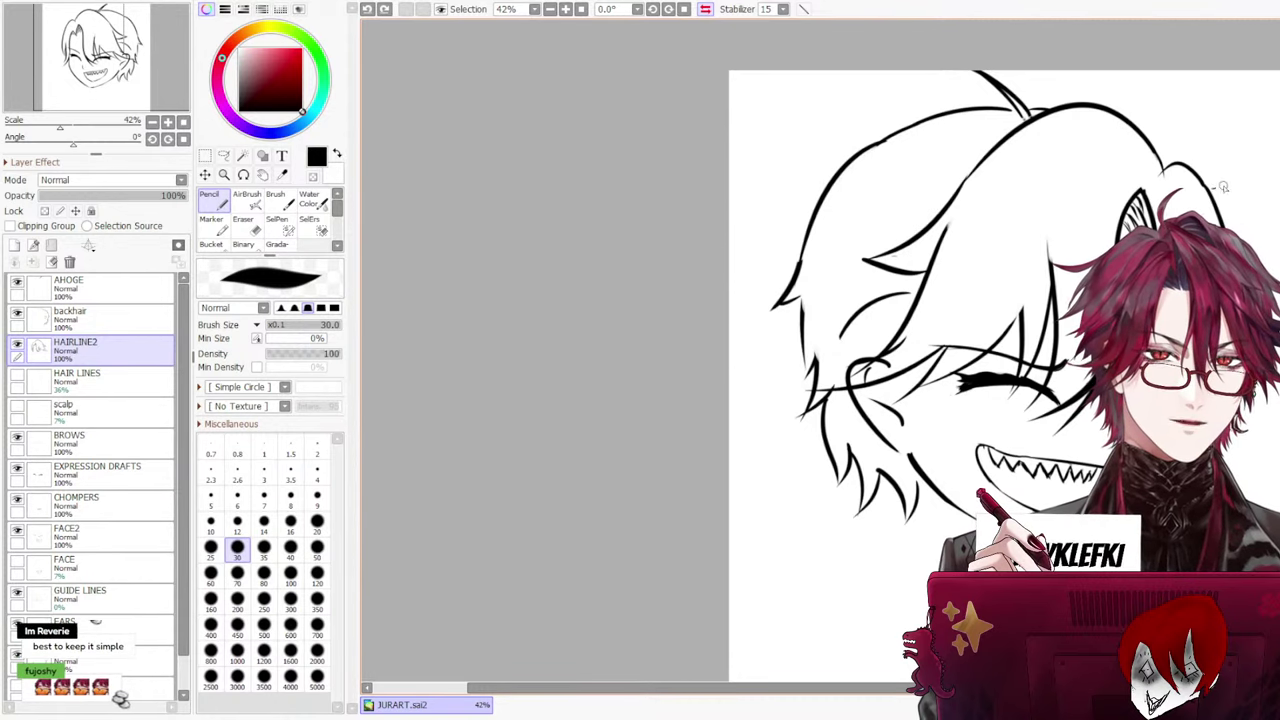
key(ctrl+z)
mouse_move(1166, 167)
mouse_down()
mouse_move(1222, 139)
mouse_move(1209, 128)
mouse_up()
key(ctrl+z)
key(ctrl+z)
key(ctrl+z)
key(ctrl+z)
key(ctrl+z)
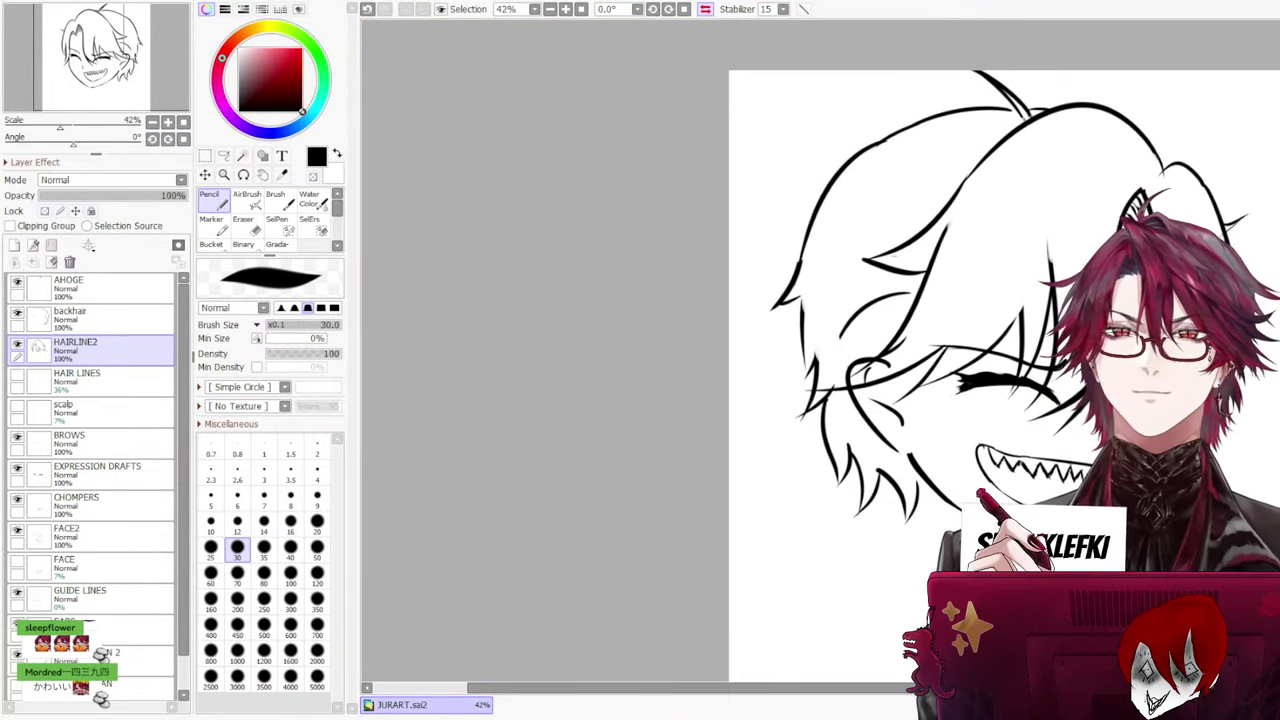
click(705, 9)
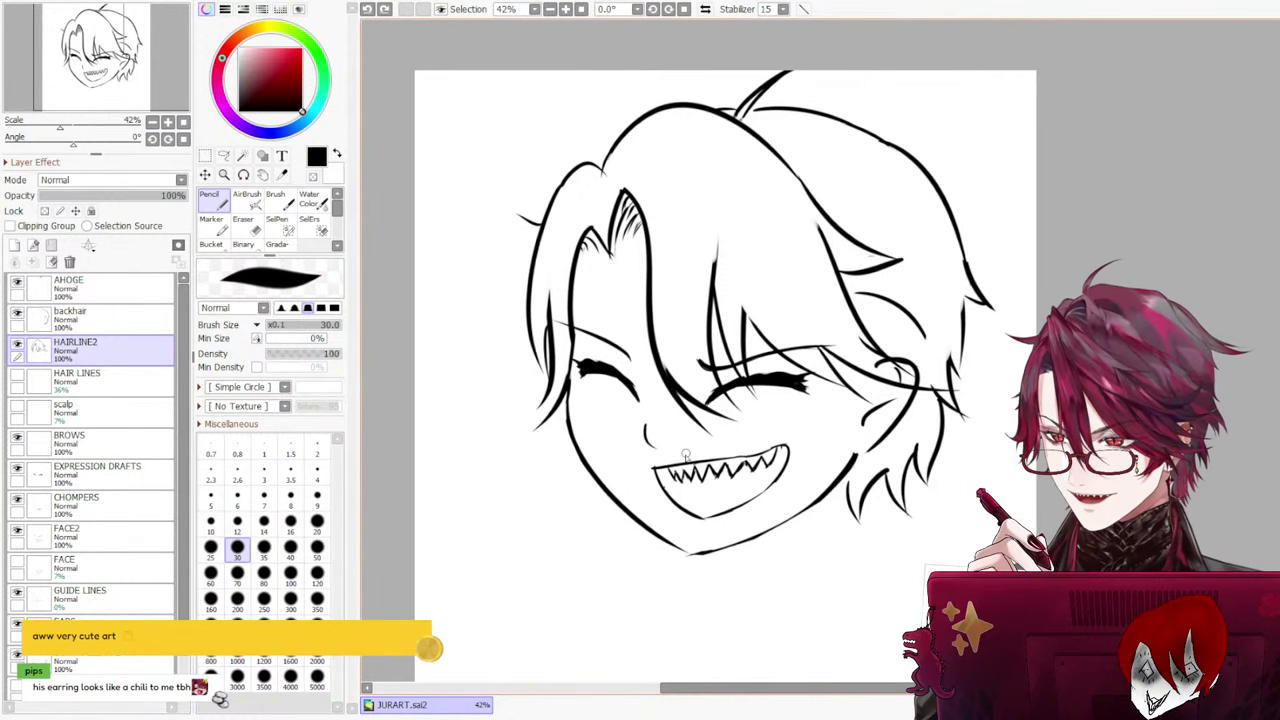
Draw a curved tongue line inside the mouth with the size 30 Pencil and check it by toggling HAIRLINE2's visibility
key(ctrl+z)
mouse_move(668, 500)
mouse_down()
mouse_move(777, 480)
mouse_move(710, 507)
mouse_move(680, 496)
mouse_move(718, 479)
mouse_up()
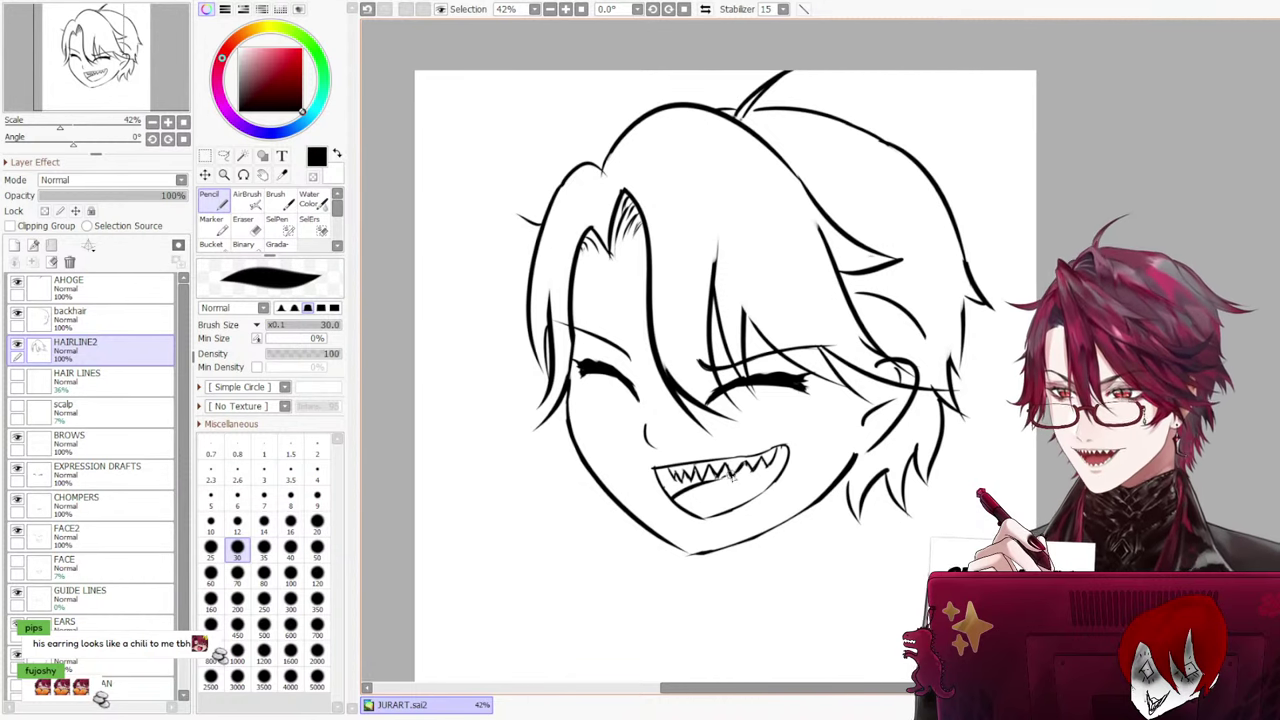
key(ctrl+z)
drag(722, 485, 766, 476)
key(ctrl+z)
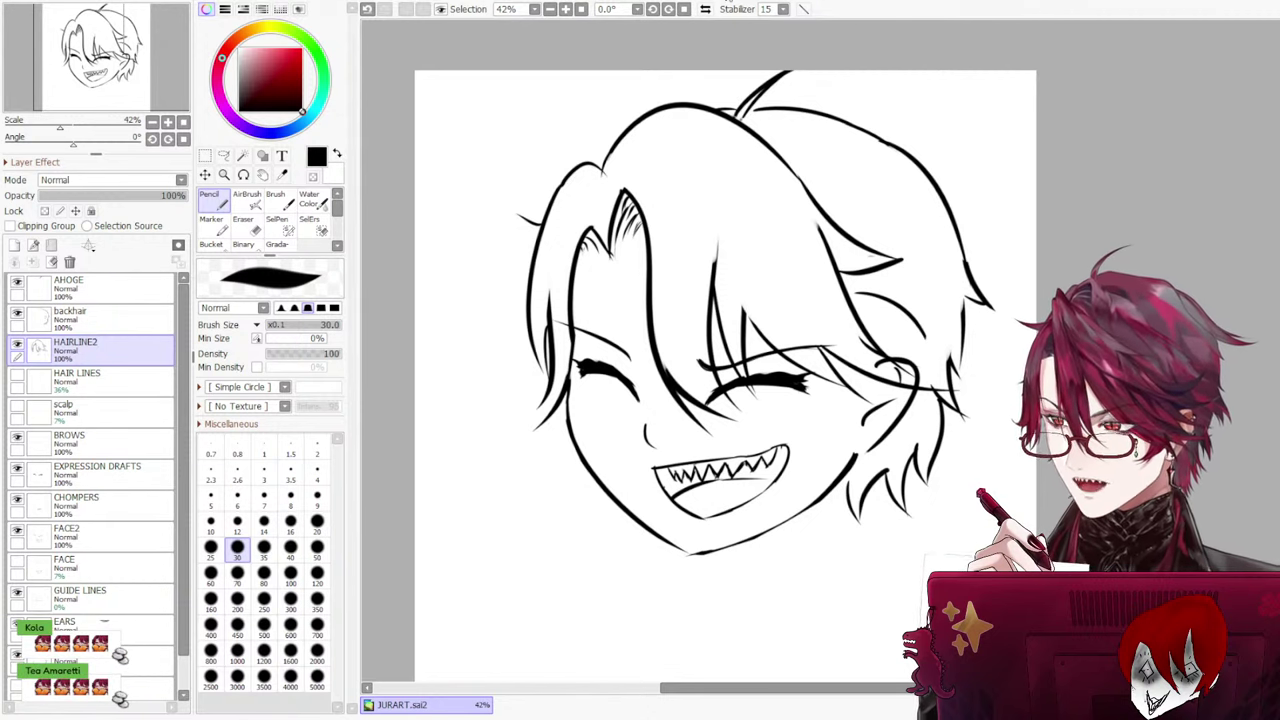
click(17, 345)
click(17, 345)
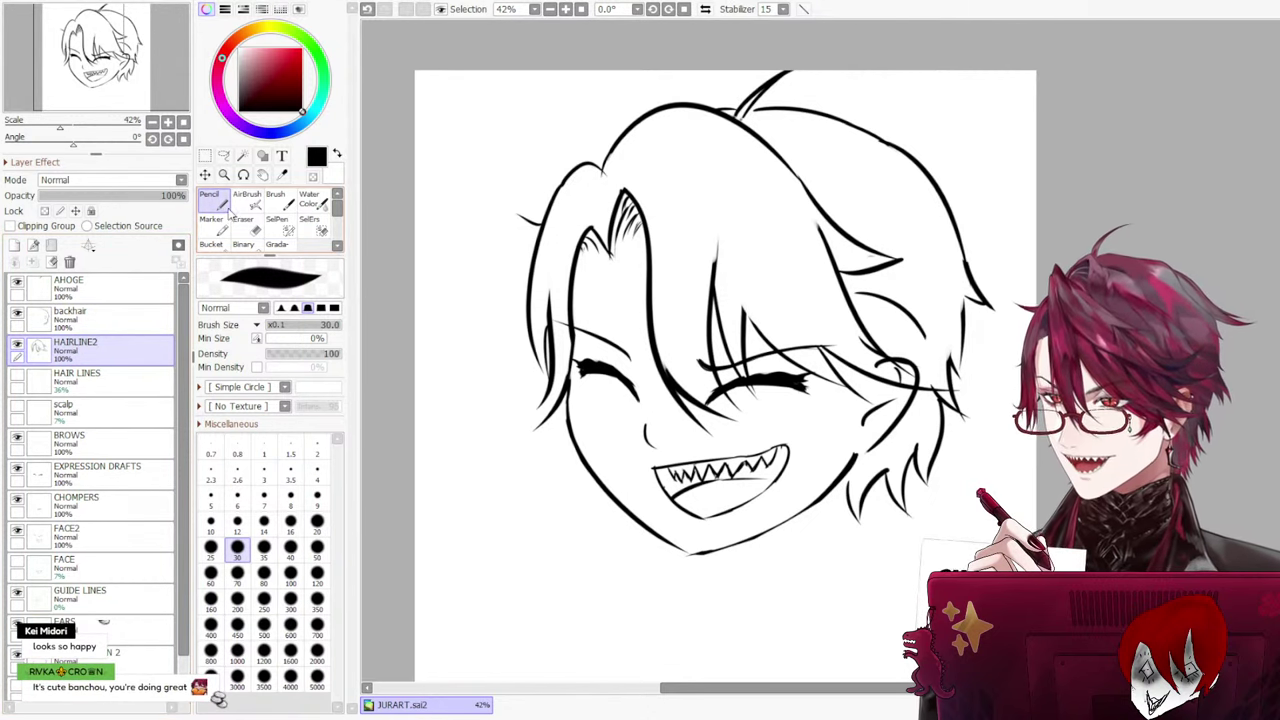
Mark the tongue and lower mouth with the size 80 SelPen and check which lines belong to FACE2 by toggling that layer's visibility
click(282, 228)
mouse_move(693, 487)
mouse_down()
mouse_move(759, 484)
mouse_move(690, 495)
mouse_move(766, 484)
mouse_move(680, 505)
mouse_up()
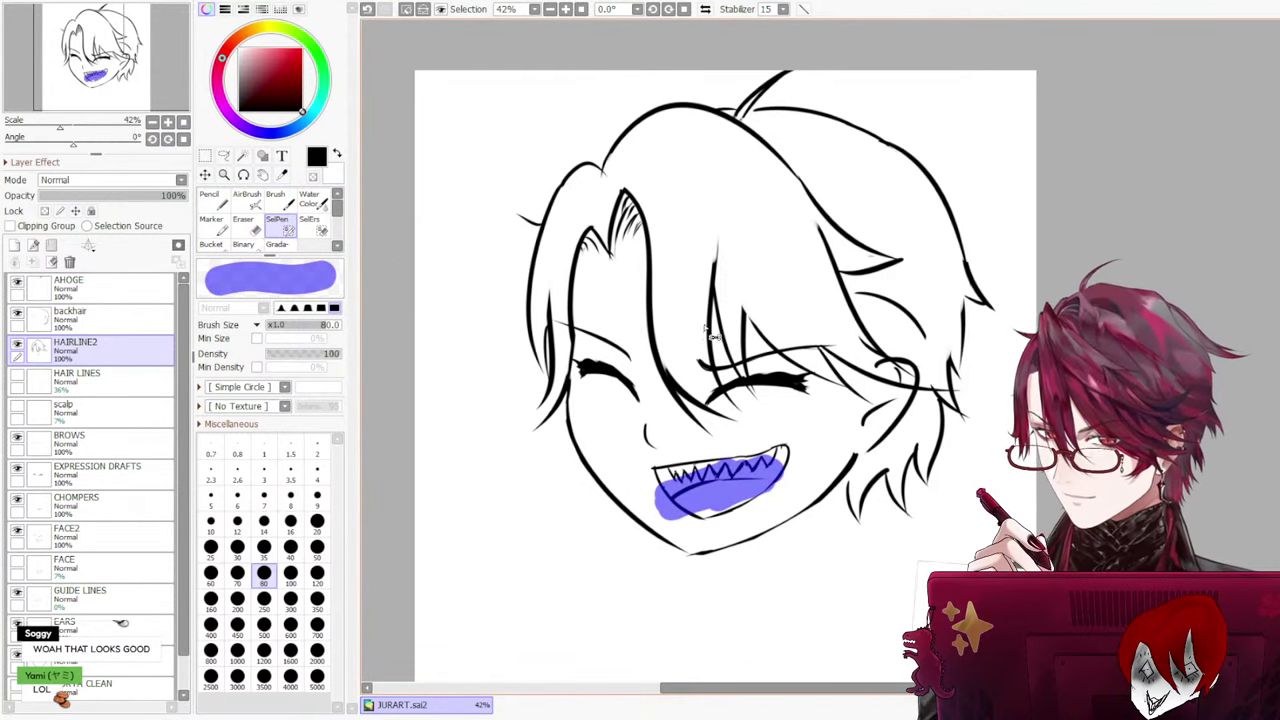
scroll(185, 405, down, 1)
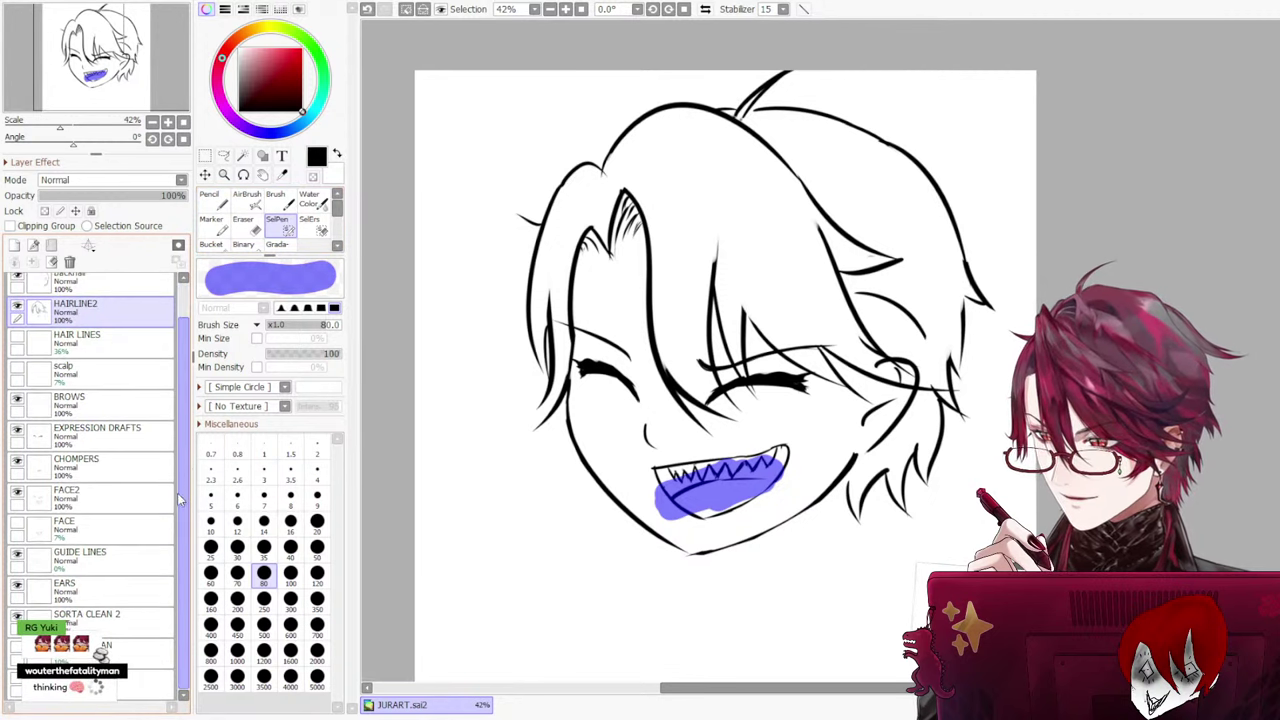
click(100, 560)
click(110, 528)
click(112, 553)
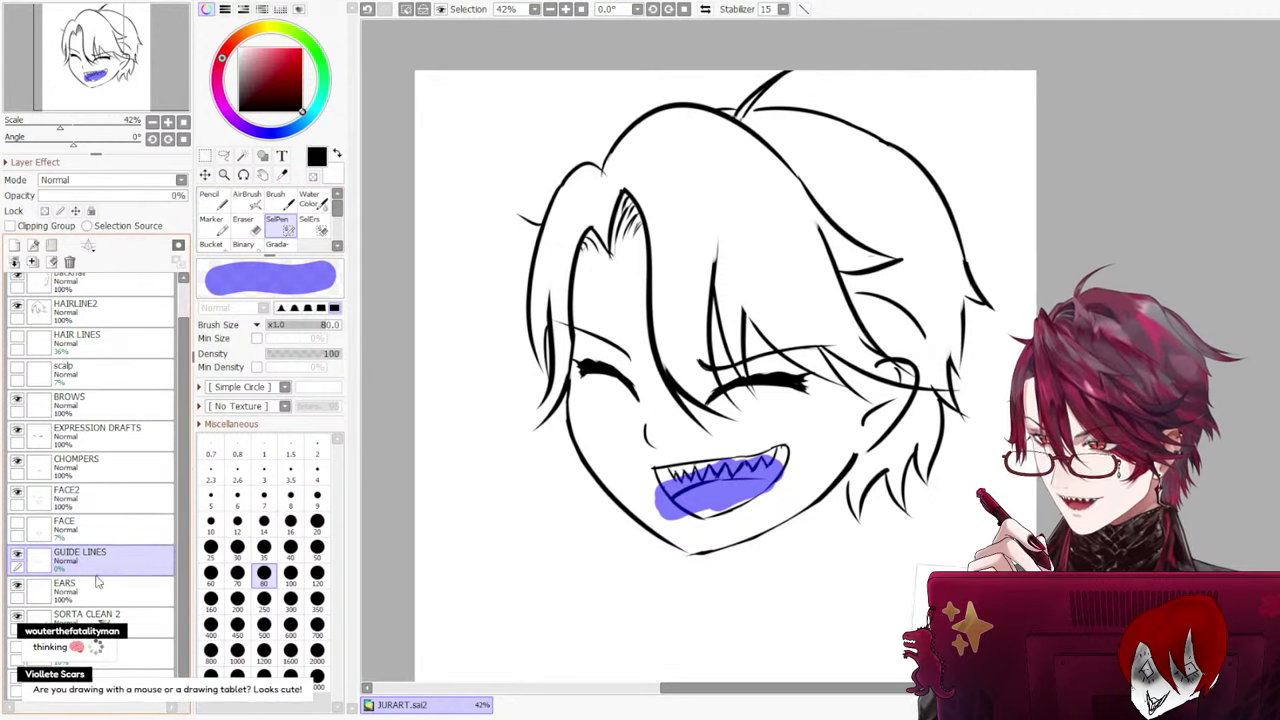
click(100, 528)
click(47, 497)
click(17, 493)
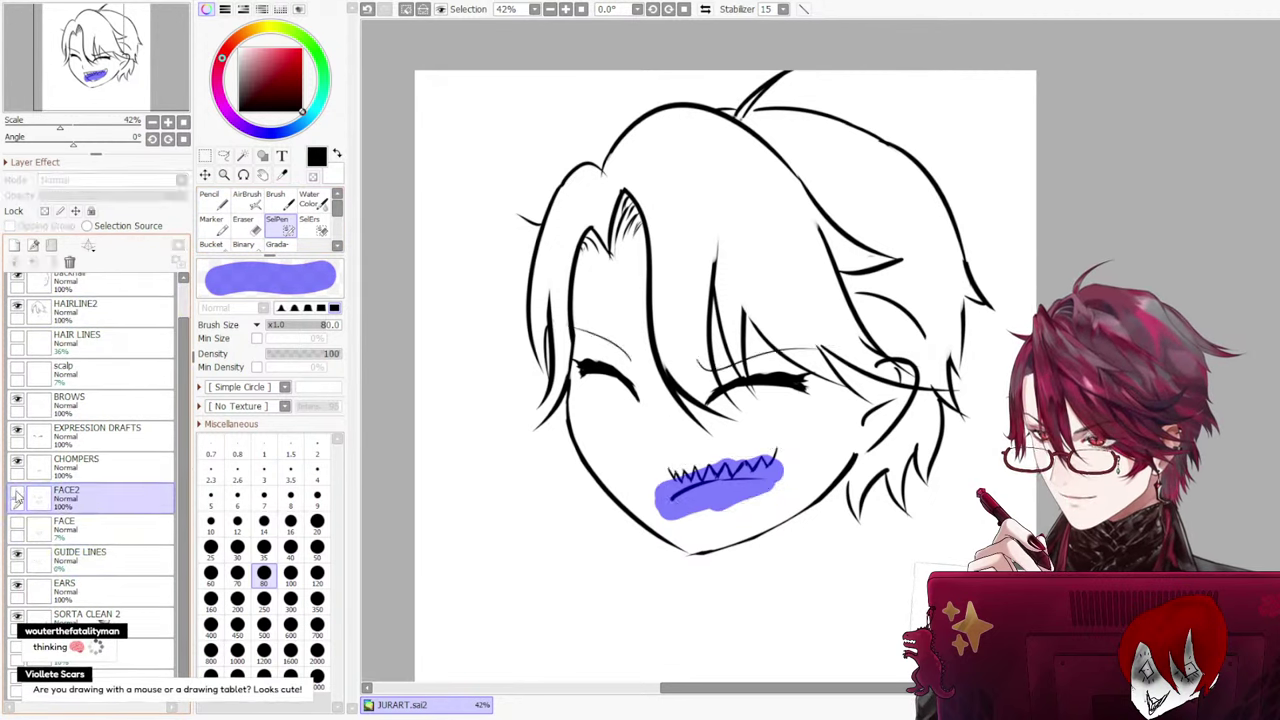
click(17, 493)
click(17, 493)
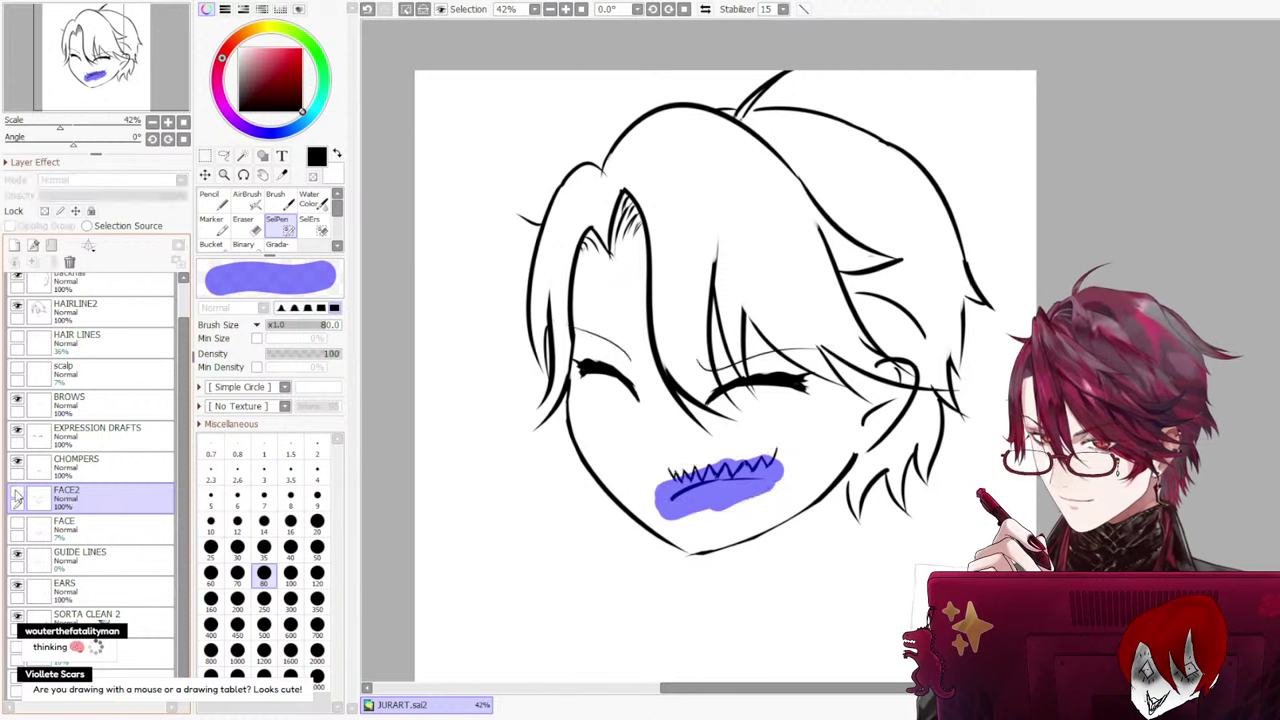
click(17, 494)
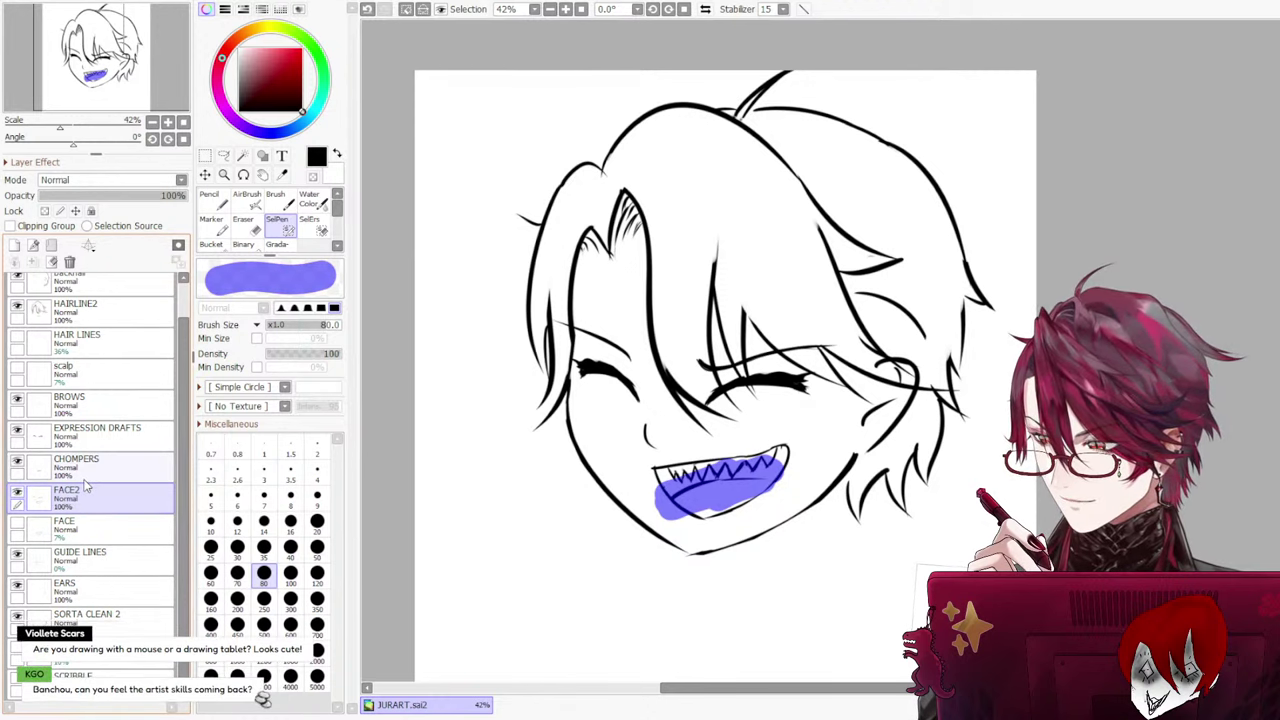
Try to cut the marked mouth lines from FACE2 and paste them as a new layer, and check HAIRLINE2 by toggling its visibility
key(ctrl+x)
key(ctrl+v)
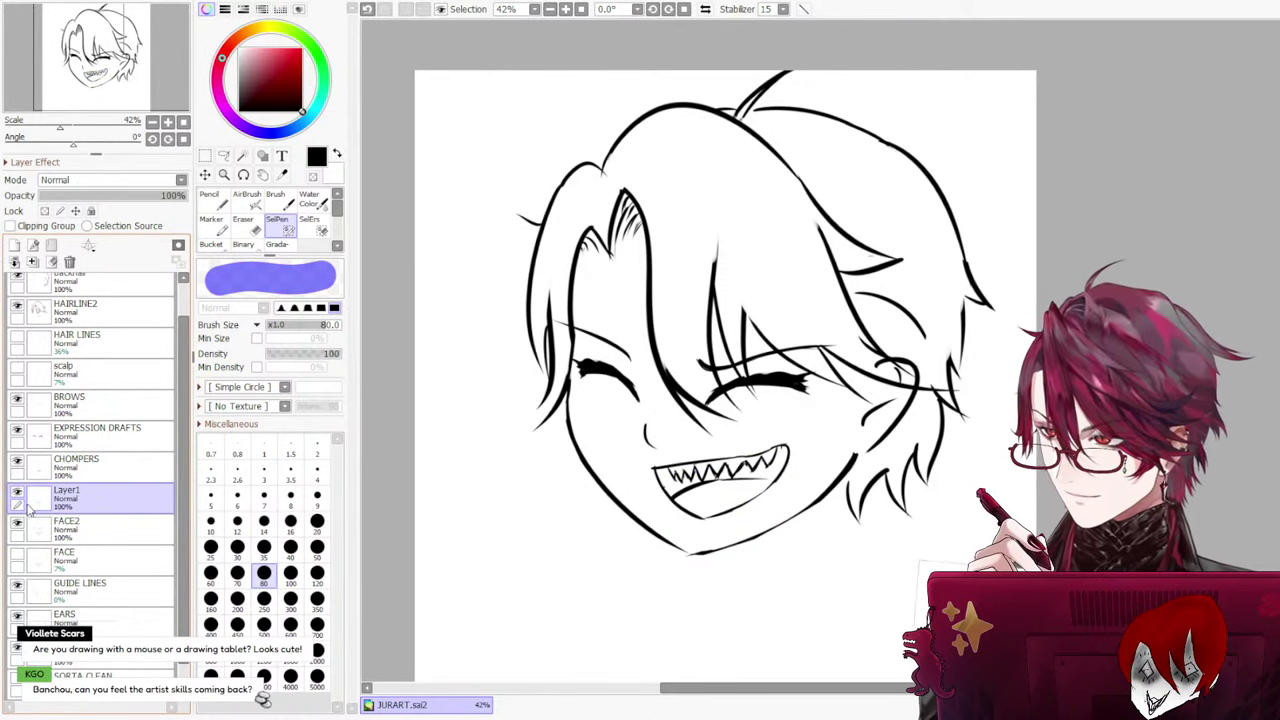
click(75, 288)
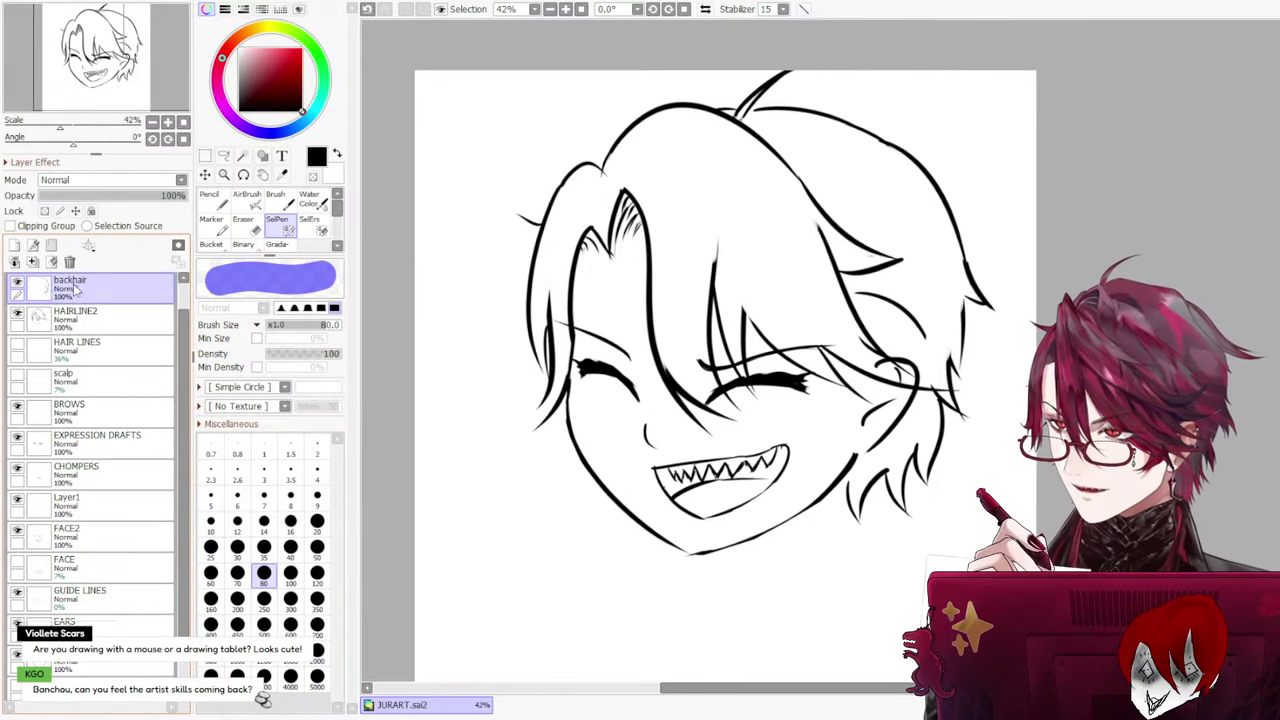
click(64, 320)
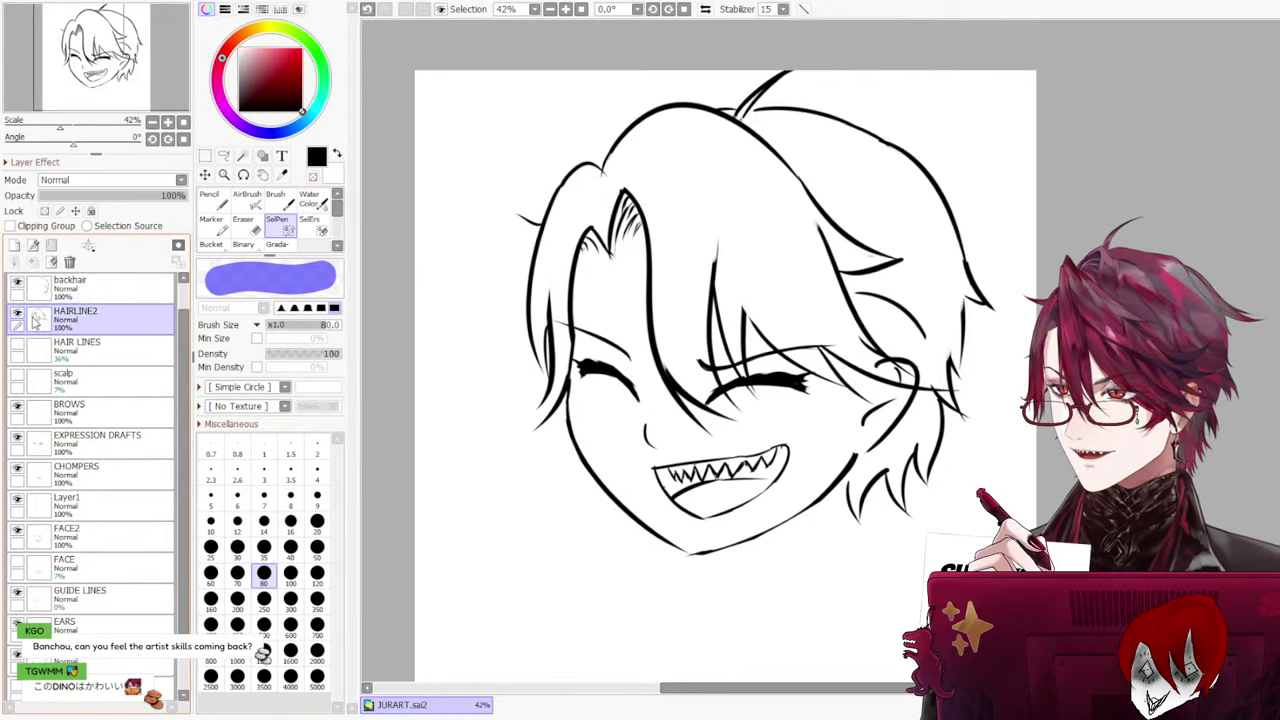
click(18, 314)
click(18, 314)
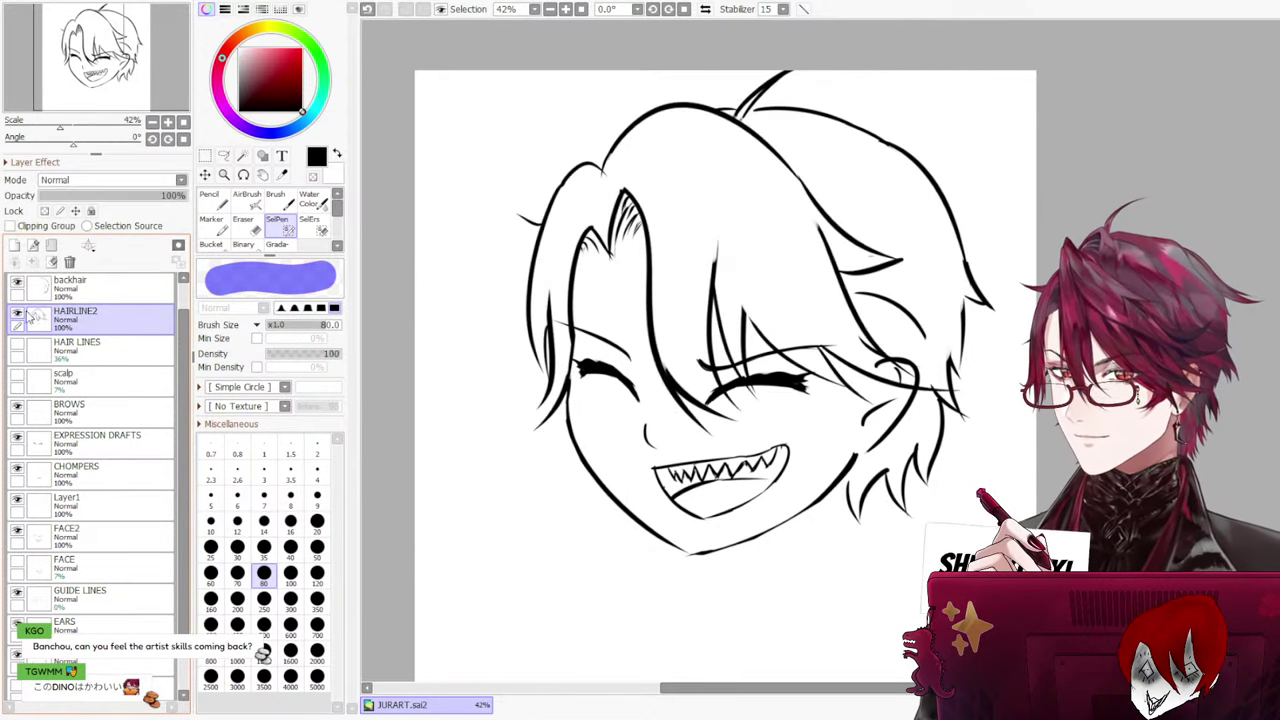
Set the Eraser size to 80, remove Layer1 from above FACE2, and toggle FACE2's visibility
key(e)
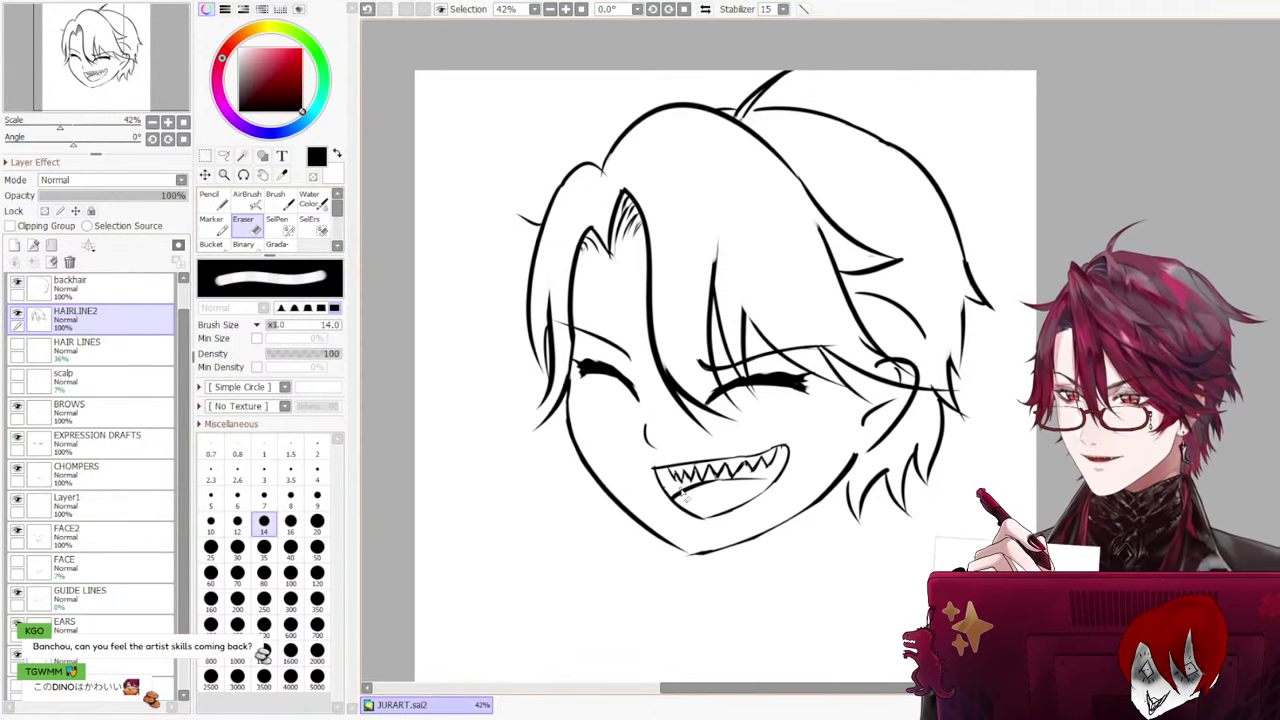
click(264, 572)
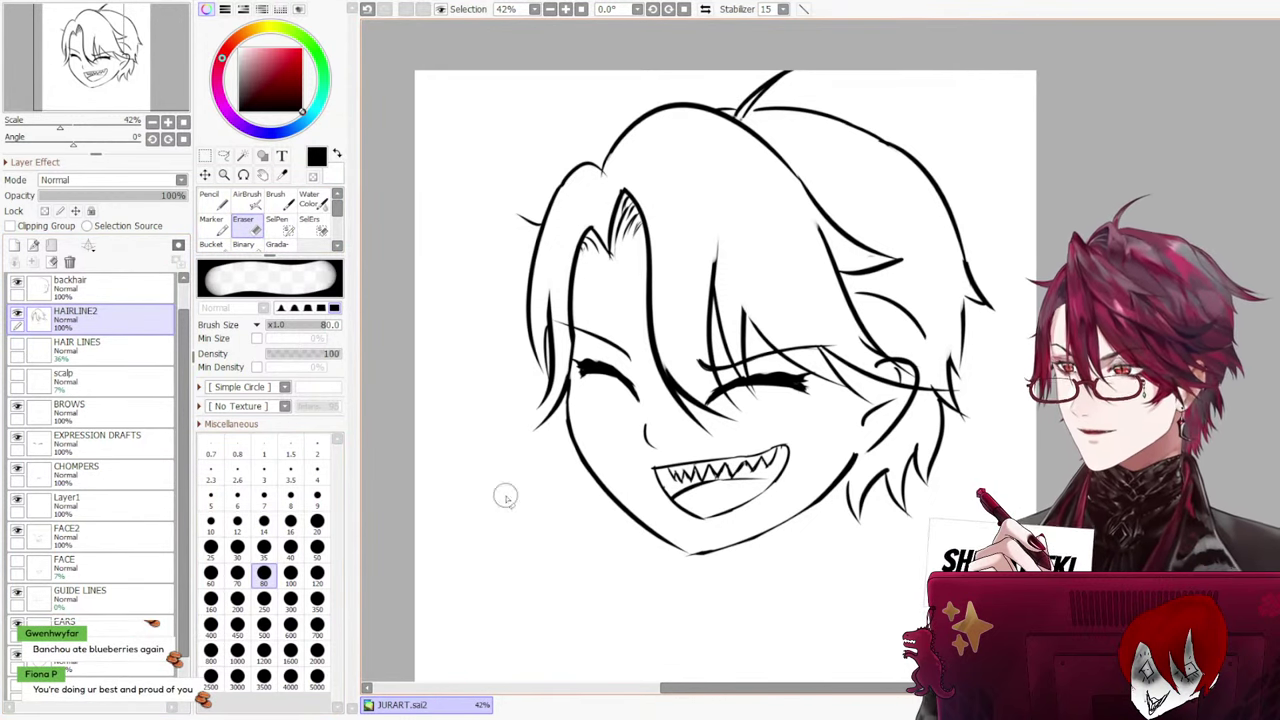
click(85, 508)
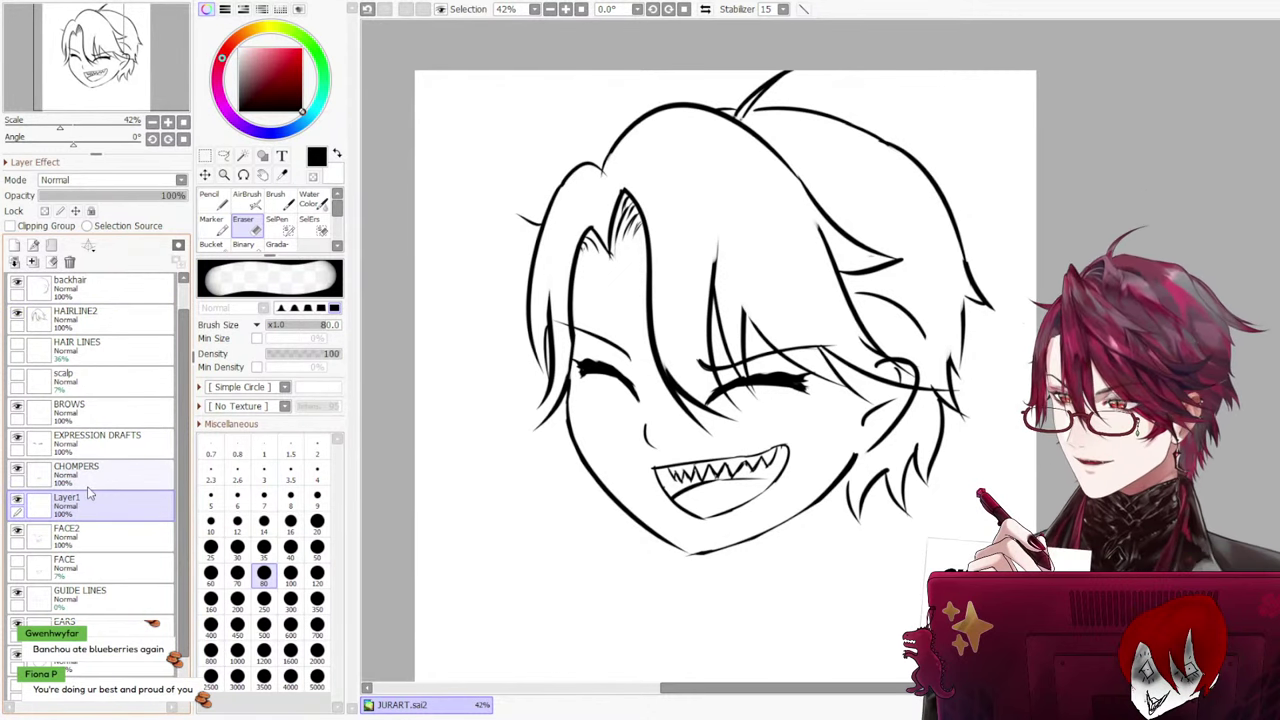
click(69, 262)
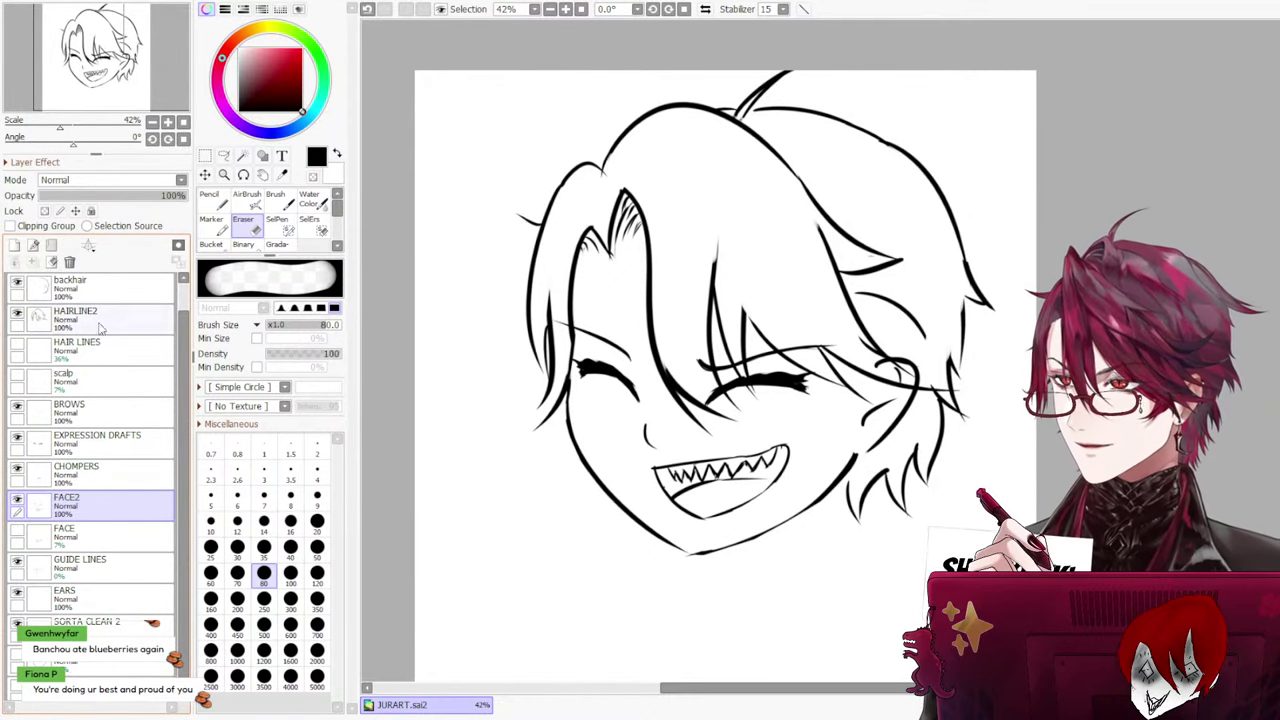
click(20, 502)
click(20, 502)
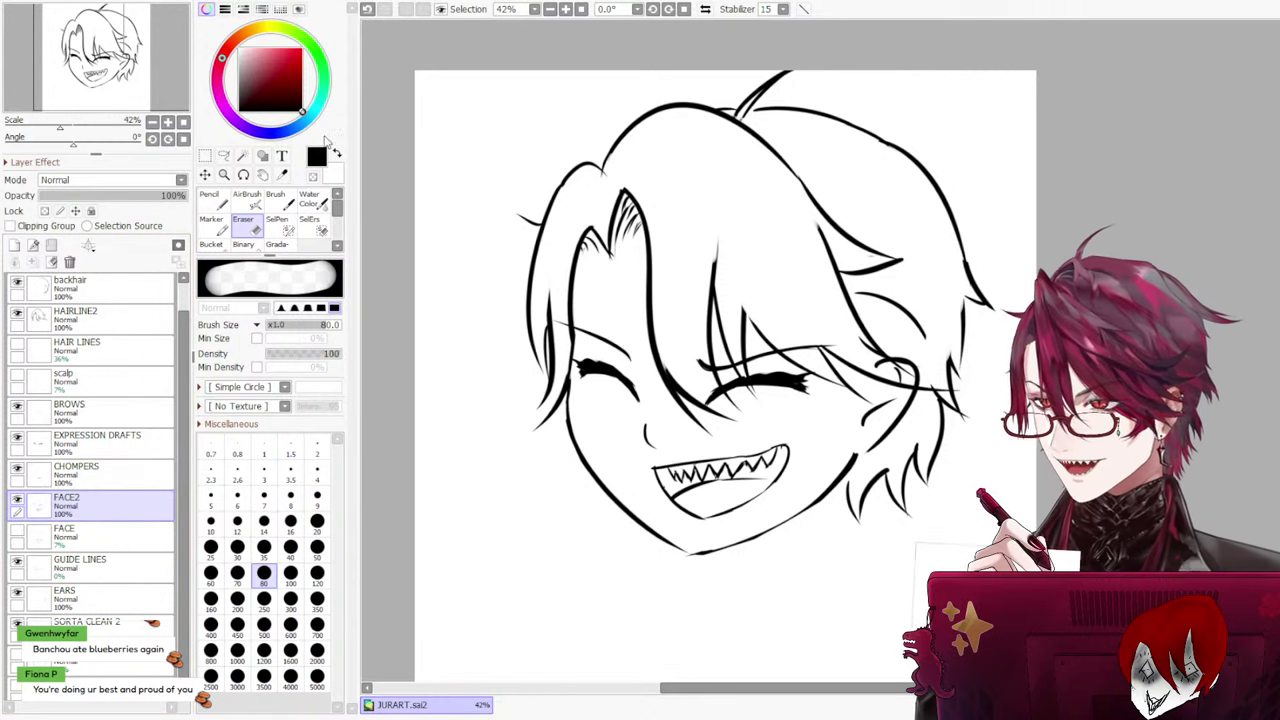
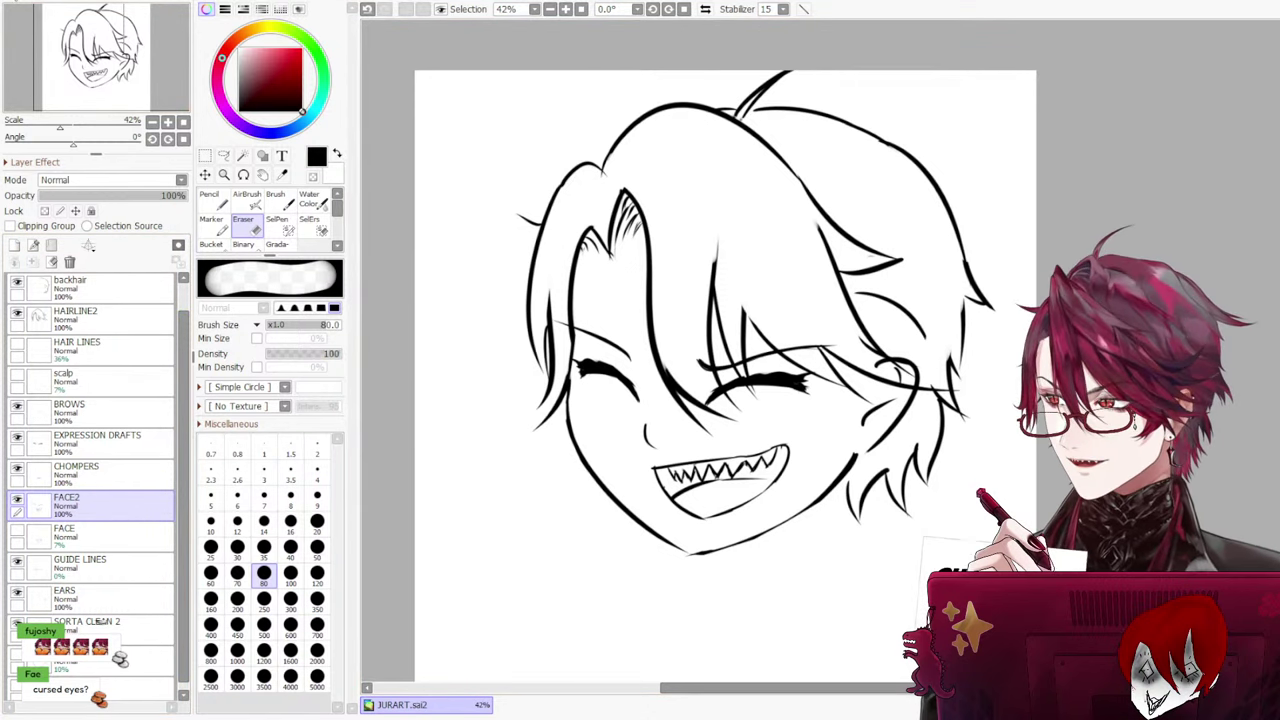
Add a short hair stroke between the jawline and the lower hair tufts on FACE2 with the size 30 Pencil, undoing rejected attempts
scroll(755, 299, up, 2)
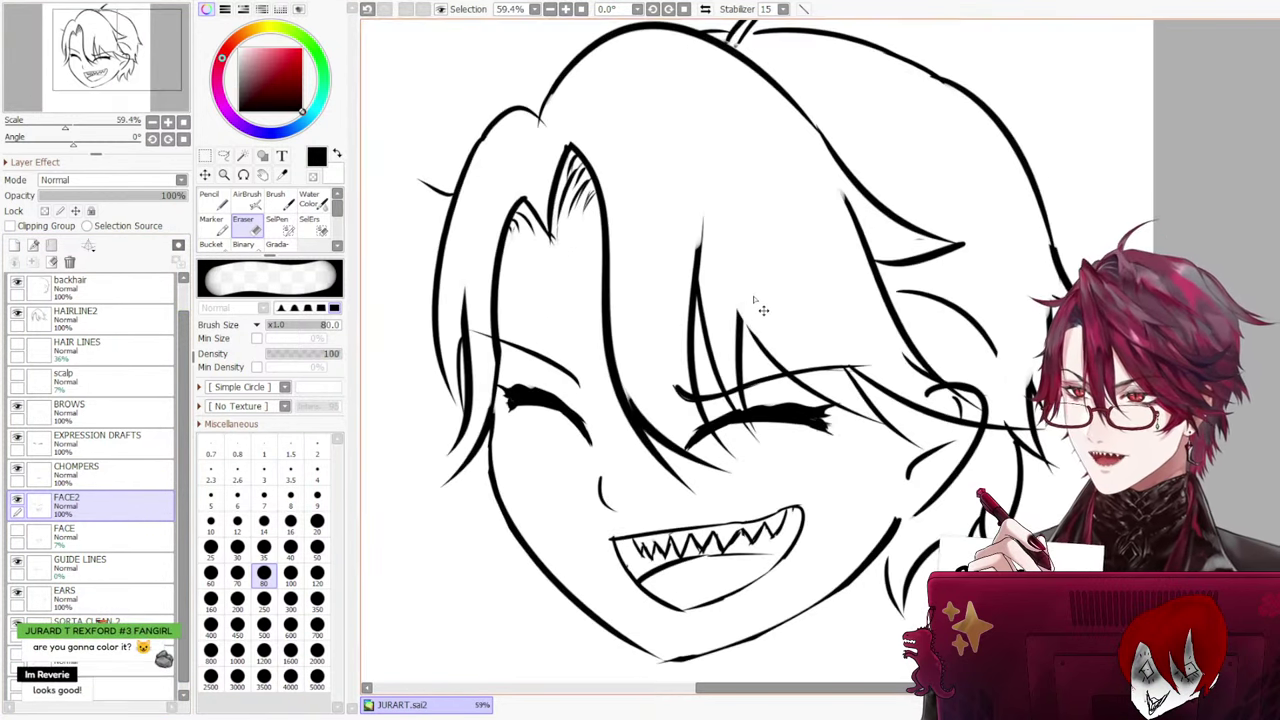
scroll(755, 299, down, 3)
scroll(755, 299, up, 1)
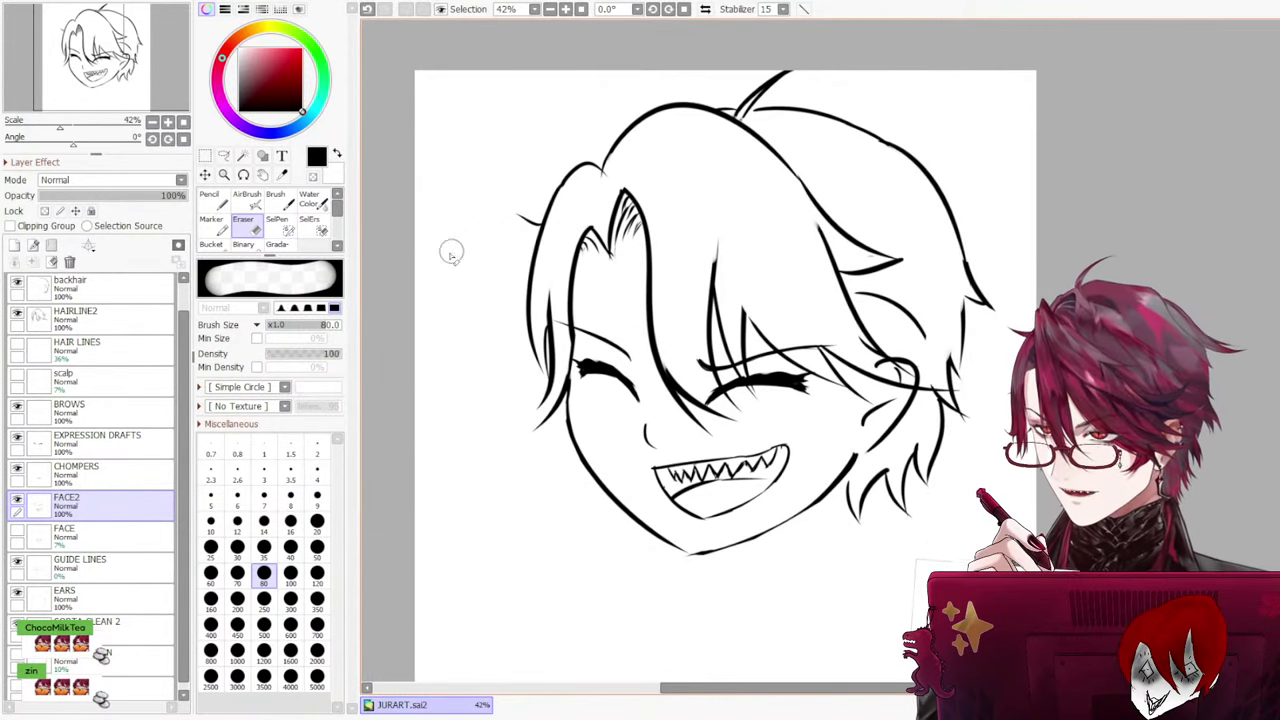
key(n)
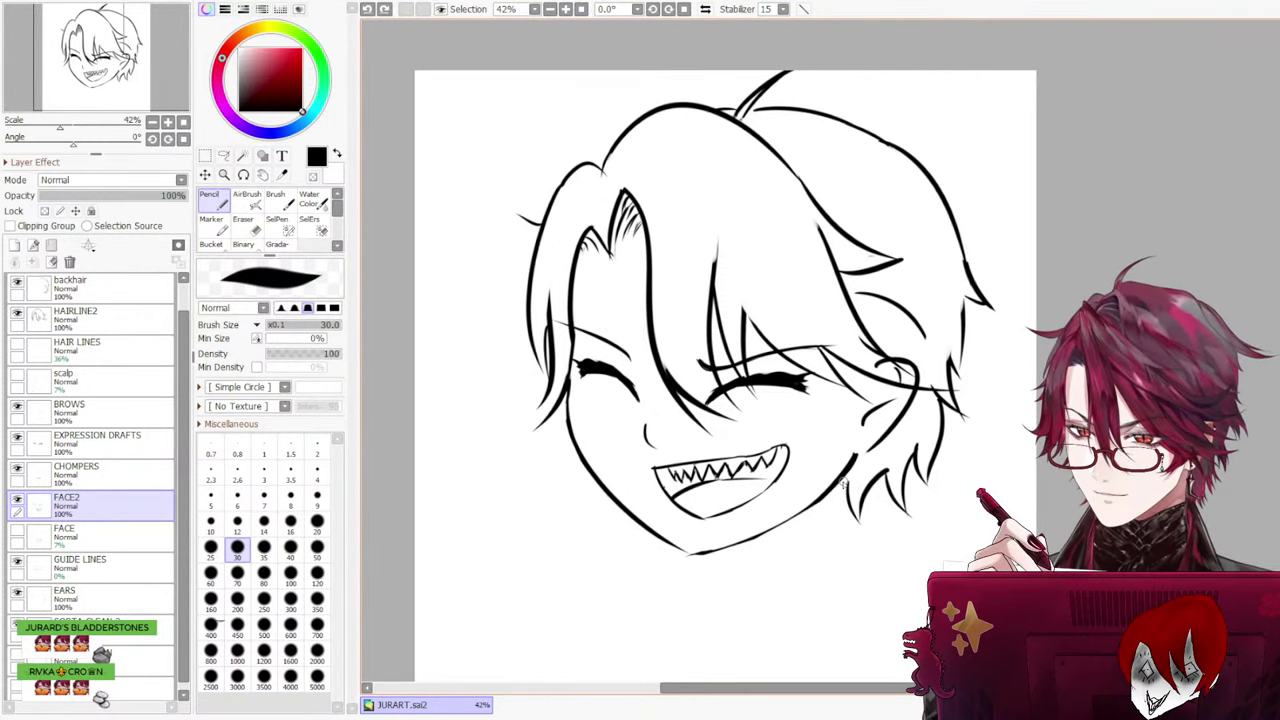
key(ctrl+z)
drag(846, 467, 848, 508)
key(ctrl+z)
key(ctrl+z)
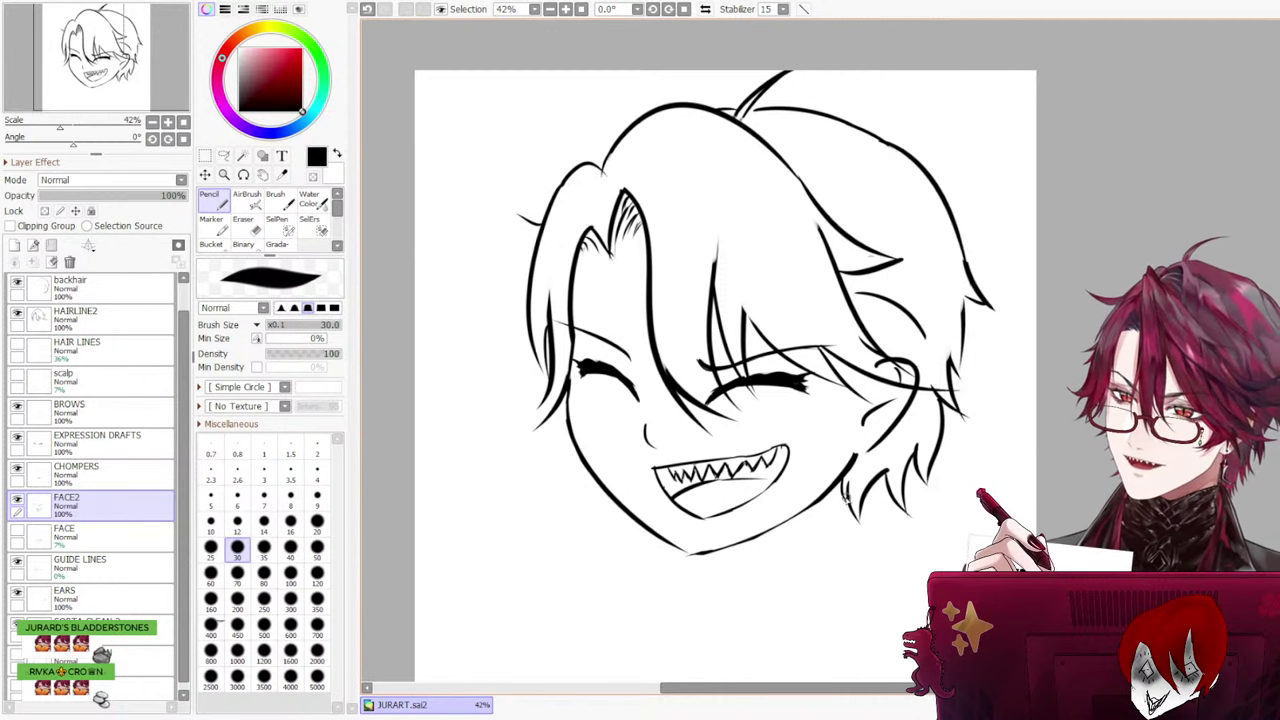
Draw a thin tapered strand between the two pointed tips of the side lock beside the cheek on FACE2, undoing shorter attempts
scroll(898, 414, up, 3)
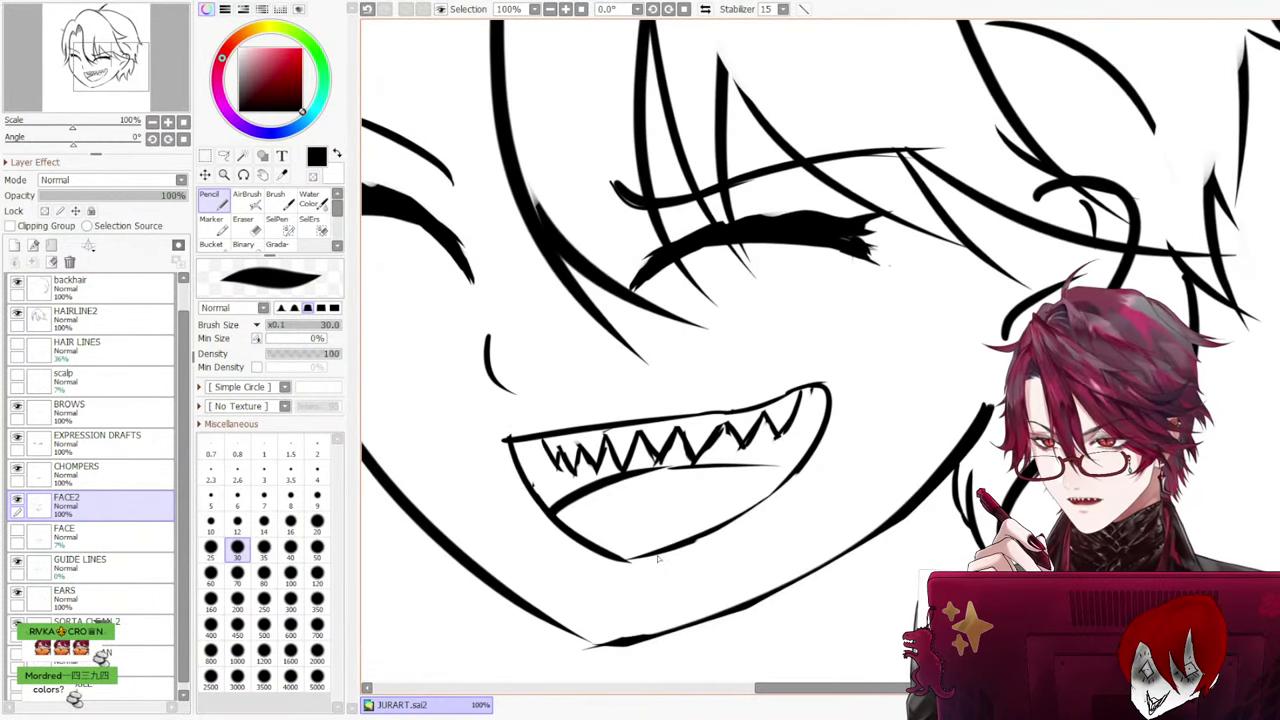
scroll(655, 540, up, 1)
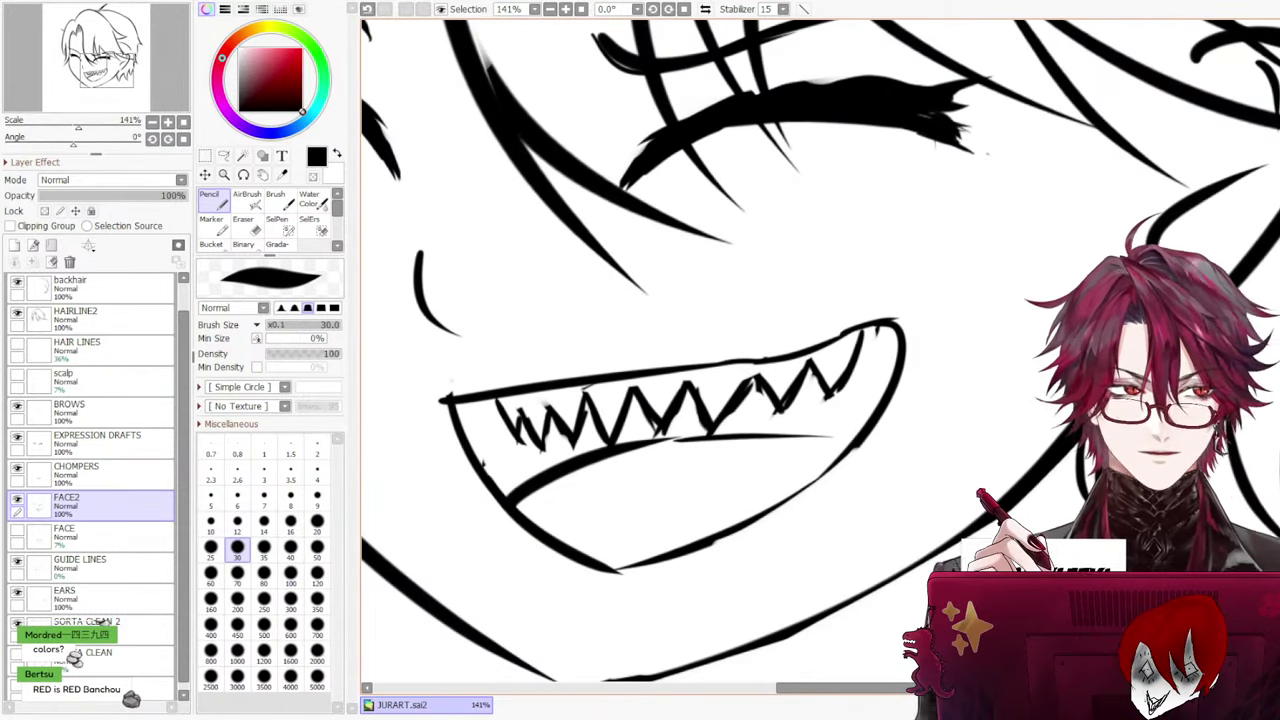
scroll(820, 350, down, 4)
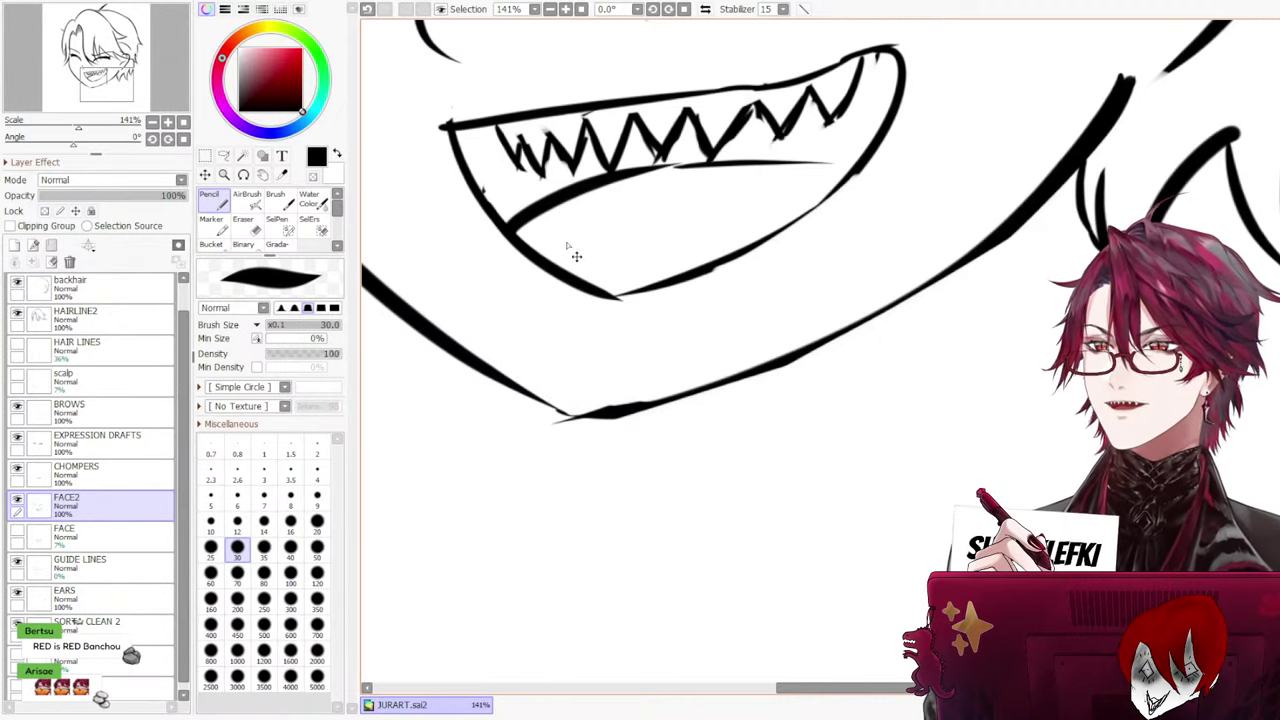
scroll(648, 243, down, 2)
scroll(648, 243, down, 1)
scroll(405, 88, up, 5)
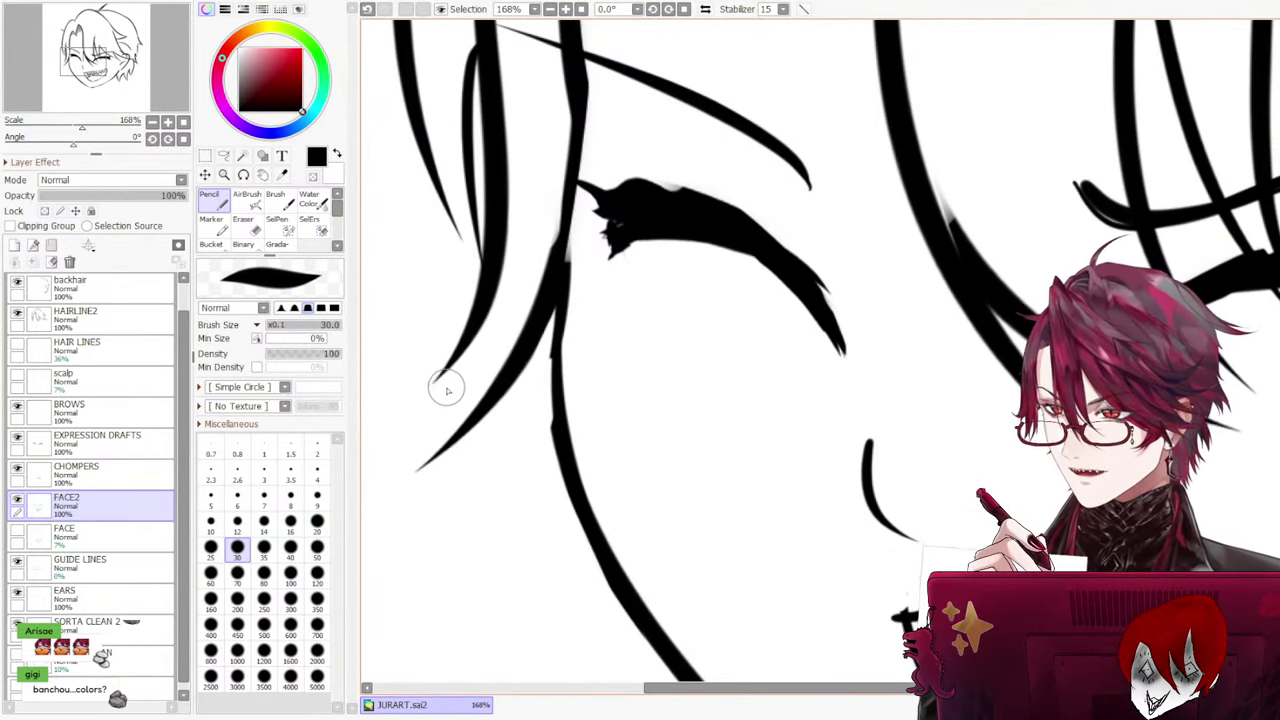
drag(460, 382, 406, 450)
key(ctrl+z)
drag(463, 376, 410, 448)
key(ctrl+z)
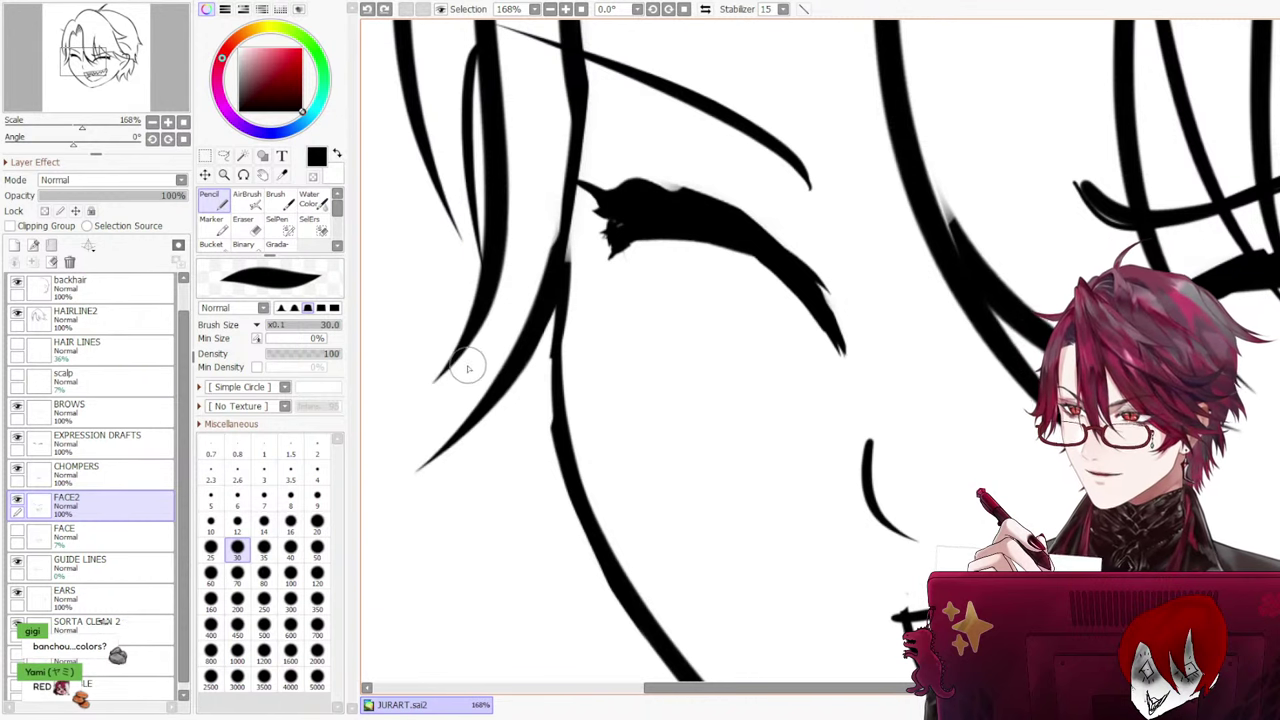
mouse_move(472, 364)
mouse_down()
mouse_move(408, 457)
mouse_move(424, 464)
mouse_up()
key(ctrl+z)
key(ctrl+z)
drag(474, 362, 416, 449)
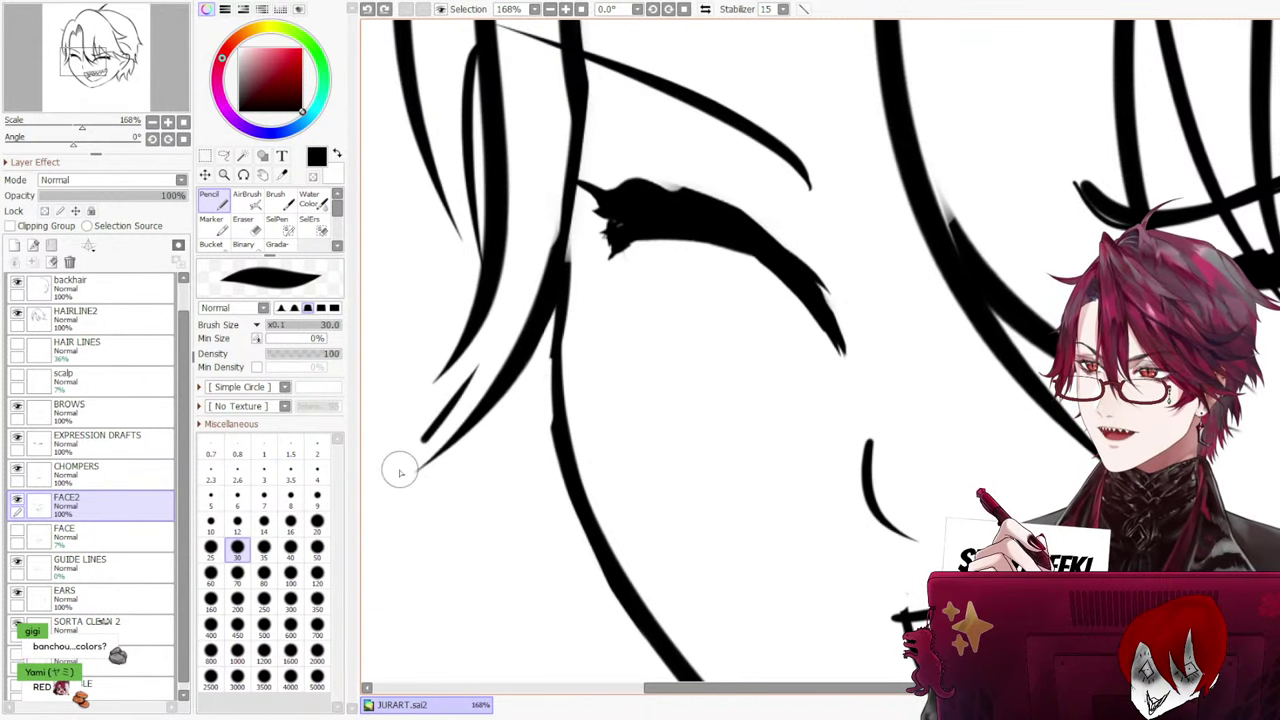
key(ctrl+z)
drag(501, 325, 415, 462)
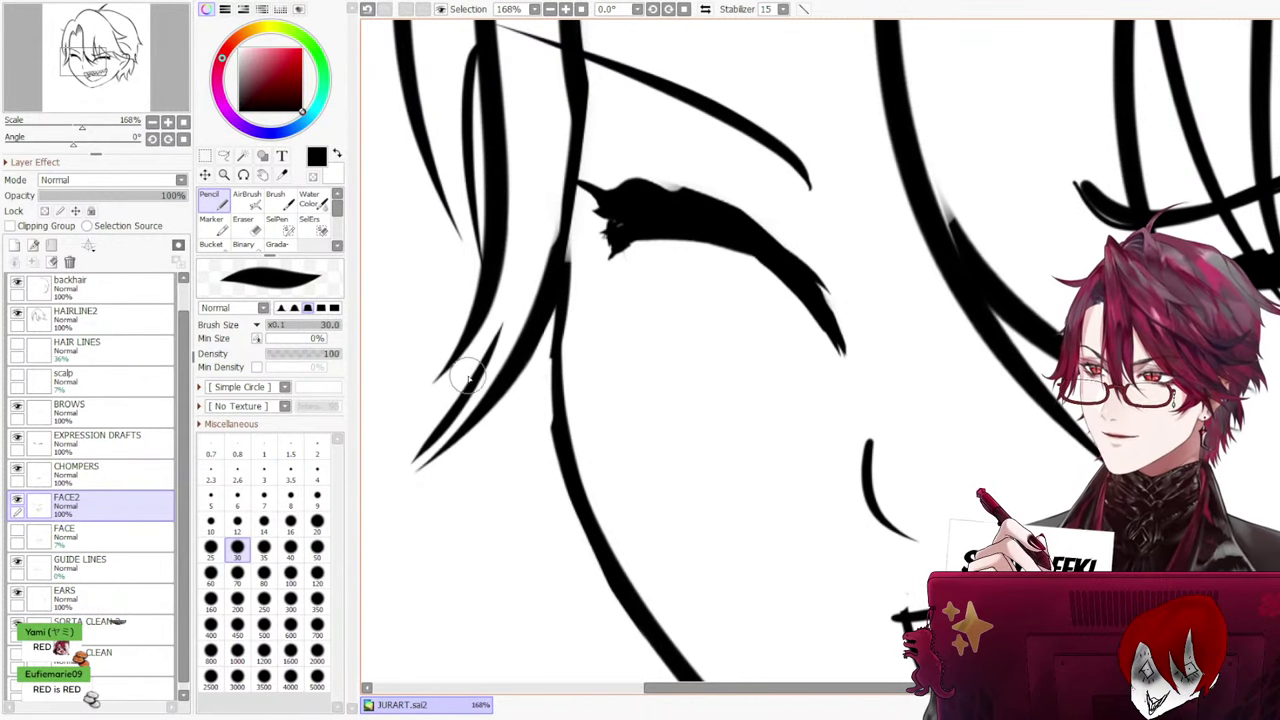
Extend the outer tip of the side lock into a sharp point with two short Pencil strokes on FACE2, redrawing the outer one
drag(467, 378, 398, 414)
key(ctrl+z)
drag(449, 361, 388, 423)
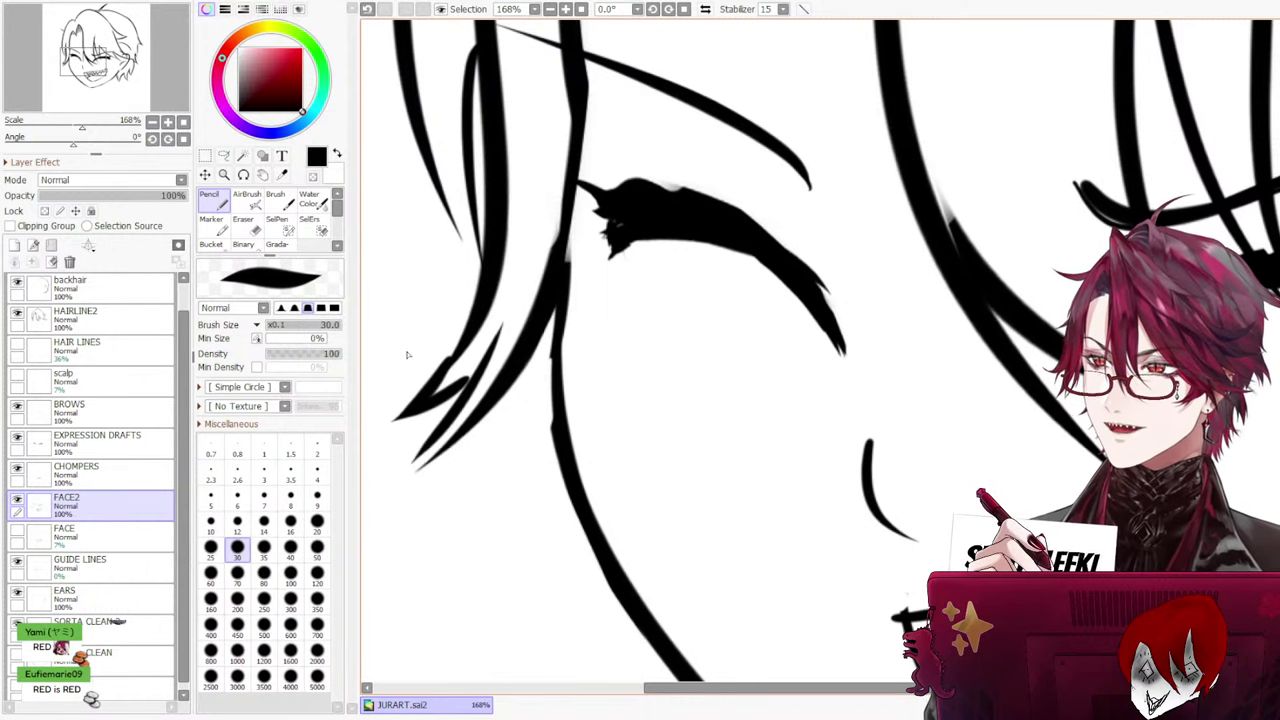
key(ctrl+z)
drag(448, 362, 395, 414)
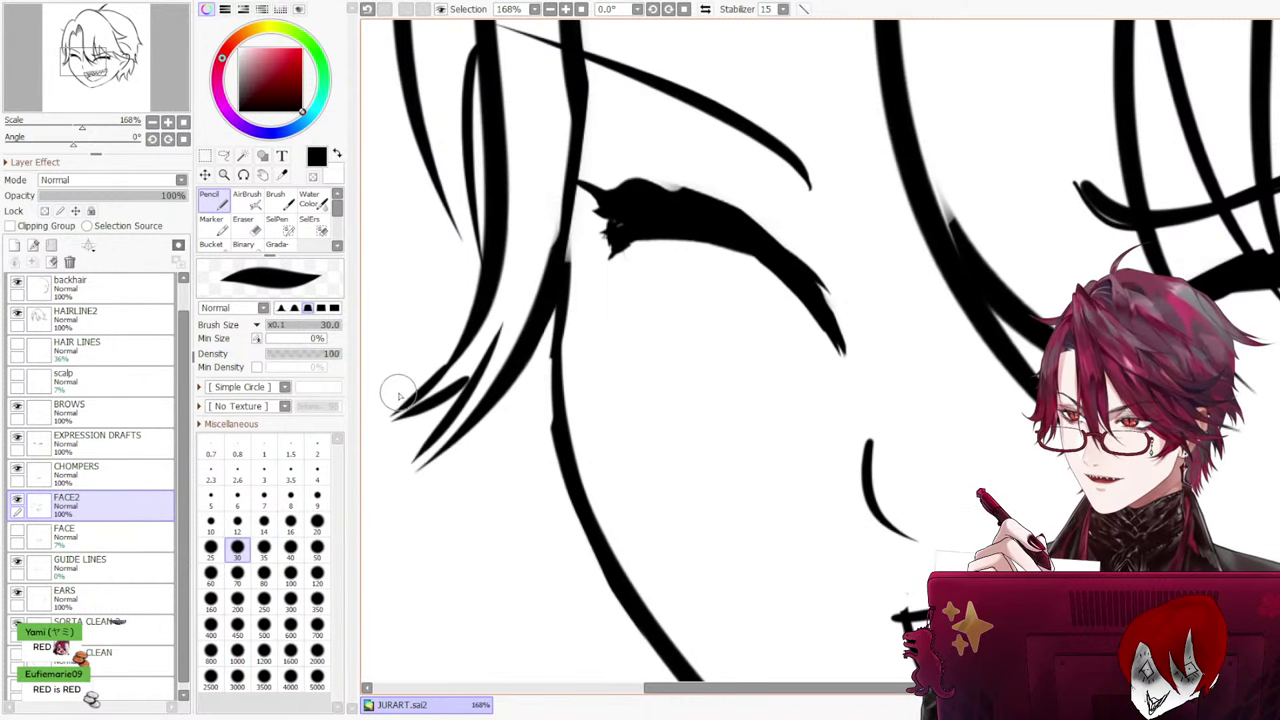
key(ctrl+z)
drag(468, 346, 402, 408)
key(ctrl+z)
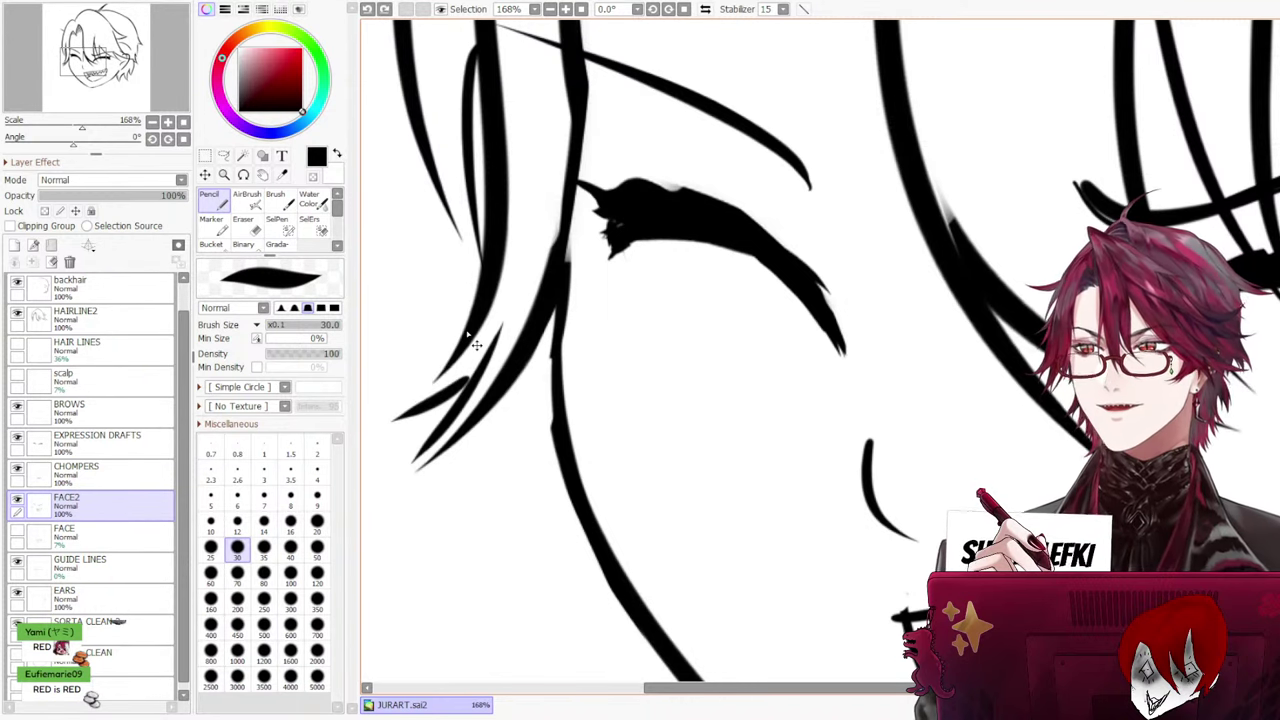
drag(457, 357, 404, 410)
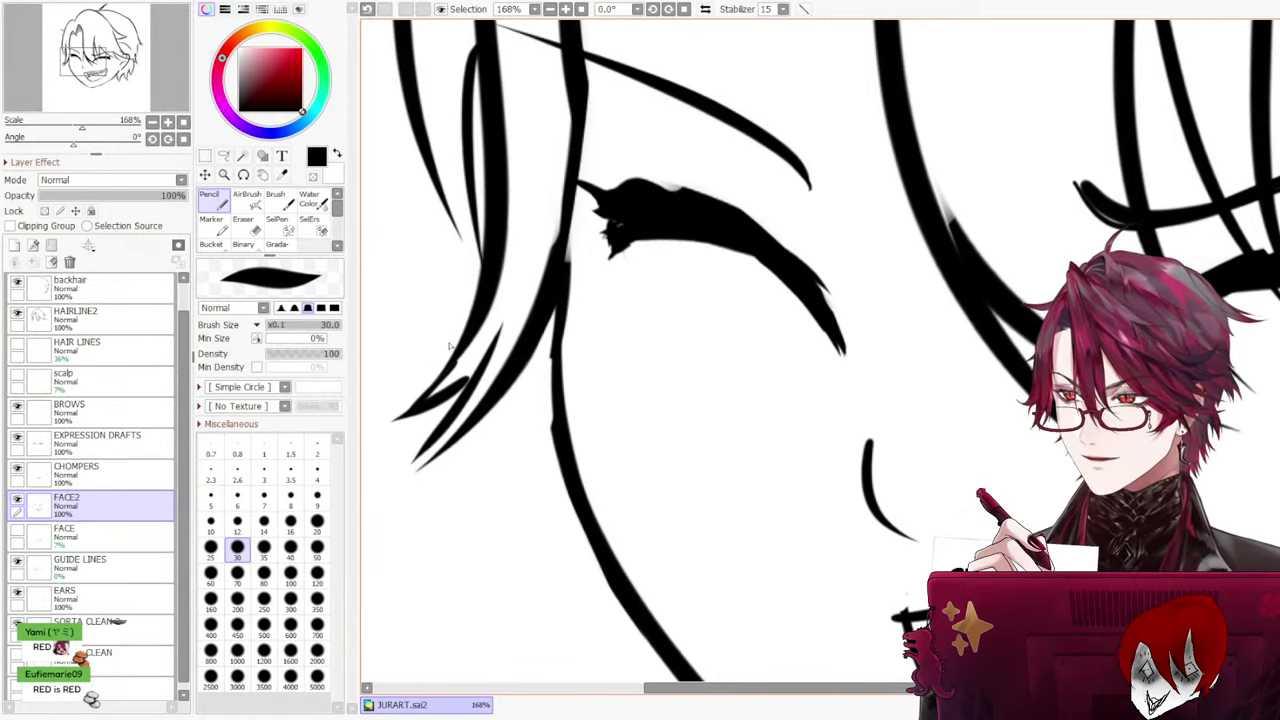
Draw short tapered hair strokes across the upper ear on FACE2 with the size 30 Pencil, undoing the first attempt
scroll(820, 382, down, 8)
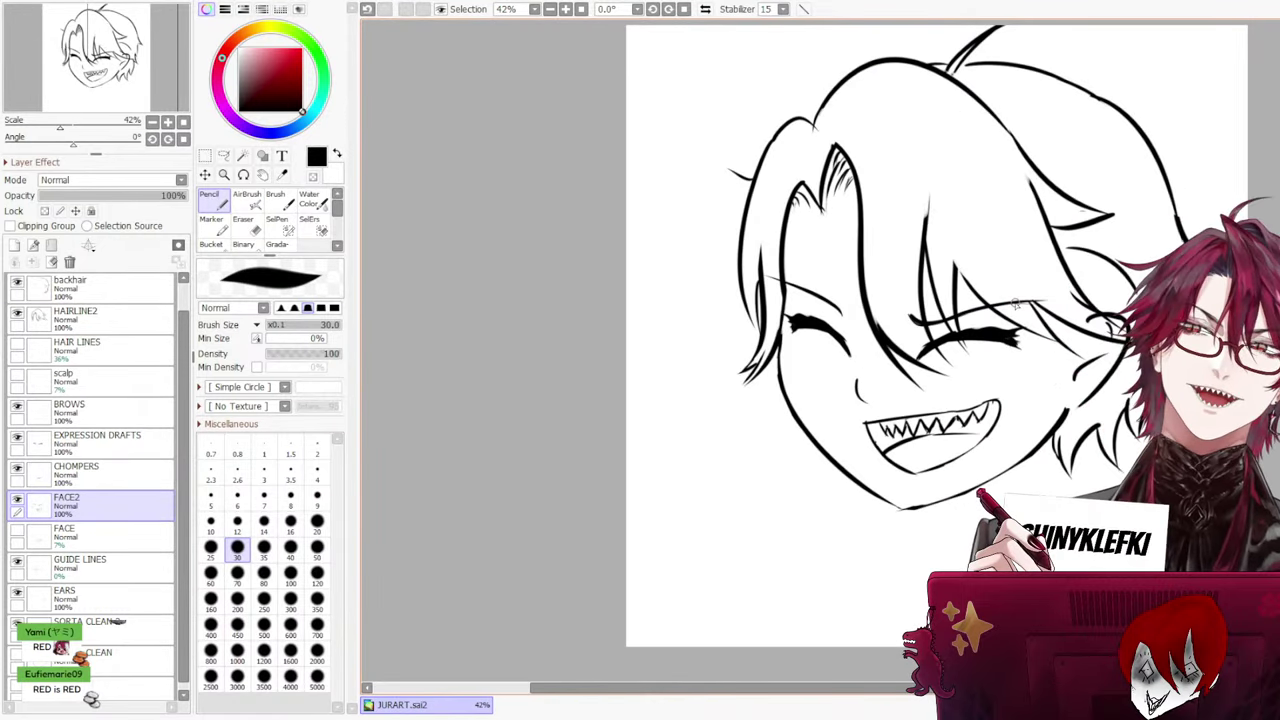
drag(732, 689, 896, 689)
scroll(980, 310, up, 6)
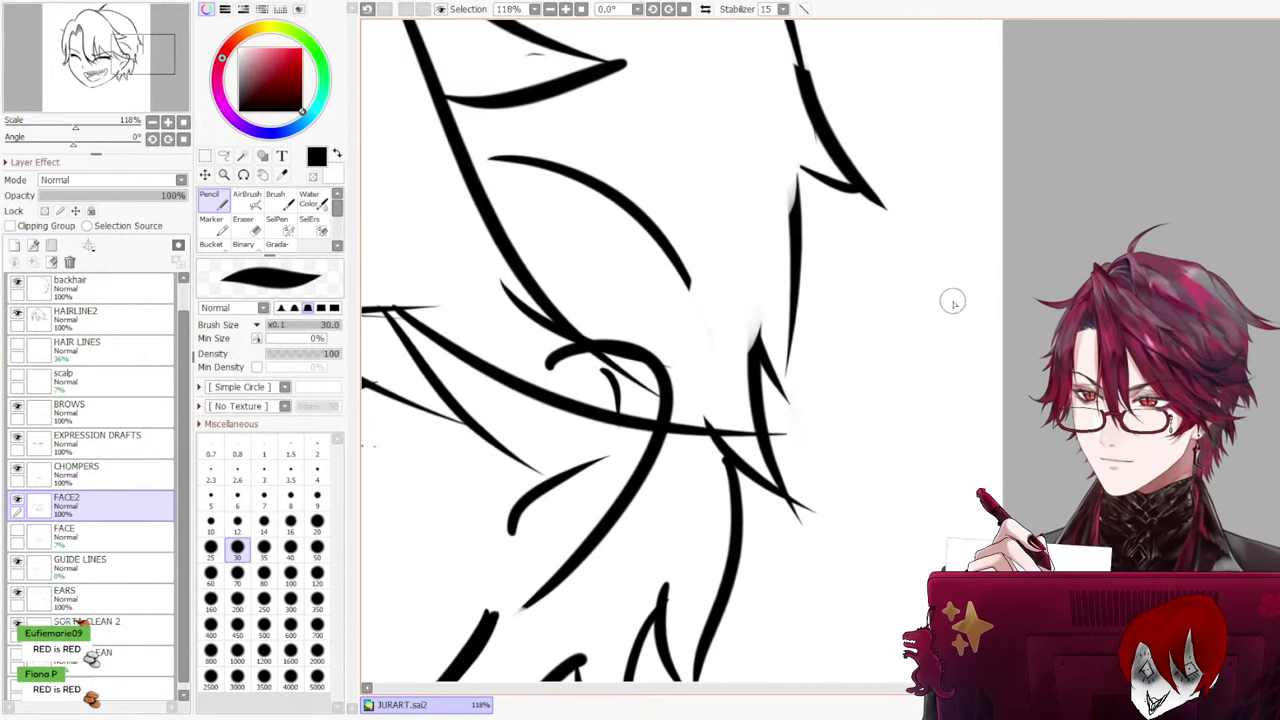
key(ctrl+z)
mouse_move(622, 394)
mouse_down()
mouse_move(680, 419)
mouse_move(692, 403)
mouse_up()
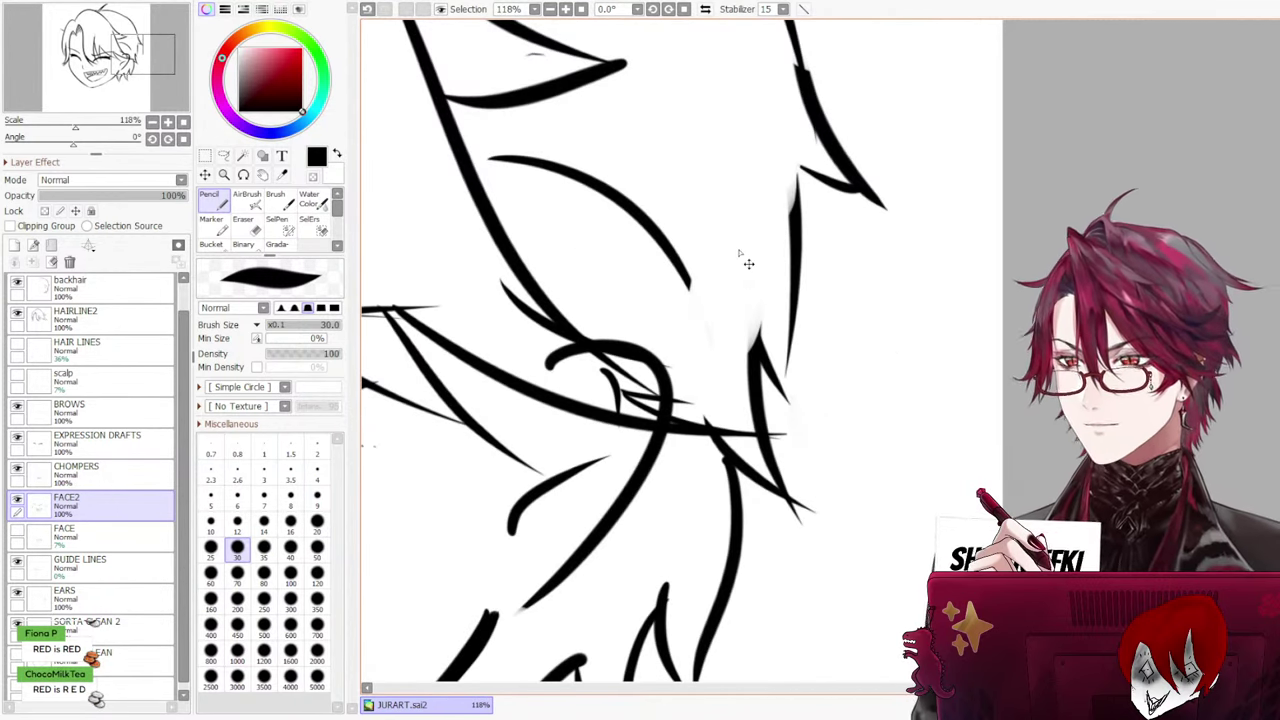
scroll(748, 263, down, 8)
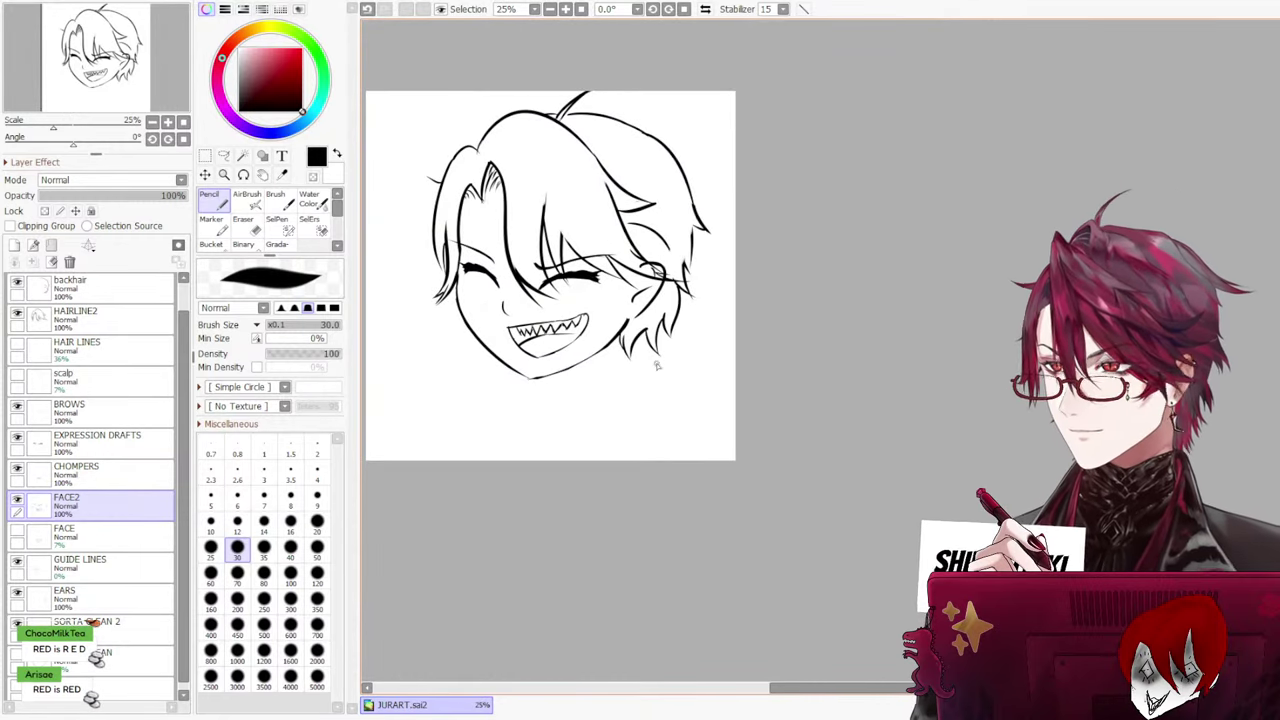
Pick a dark crimson drawing colour with a hue shifted from red towards magenta
drag(799, 688, 696, 687)
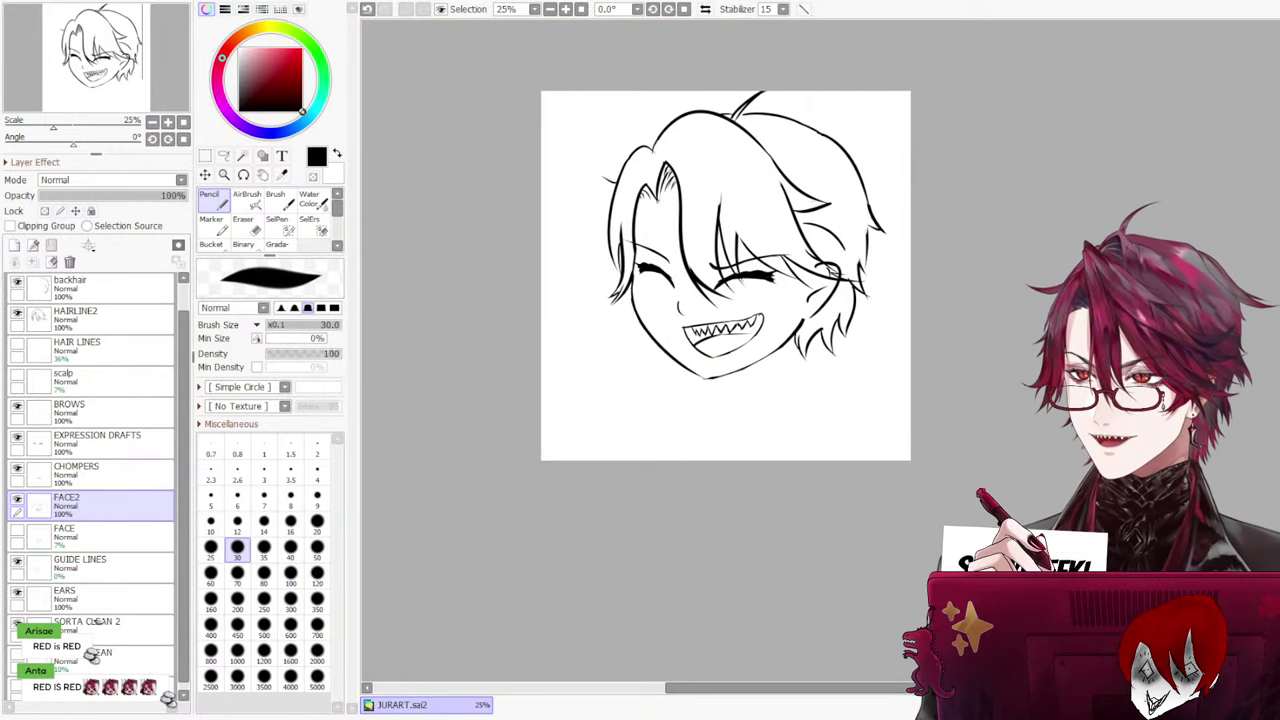
scroll(632, 122, up, 5)
scroll(719, 219, down, 2)
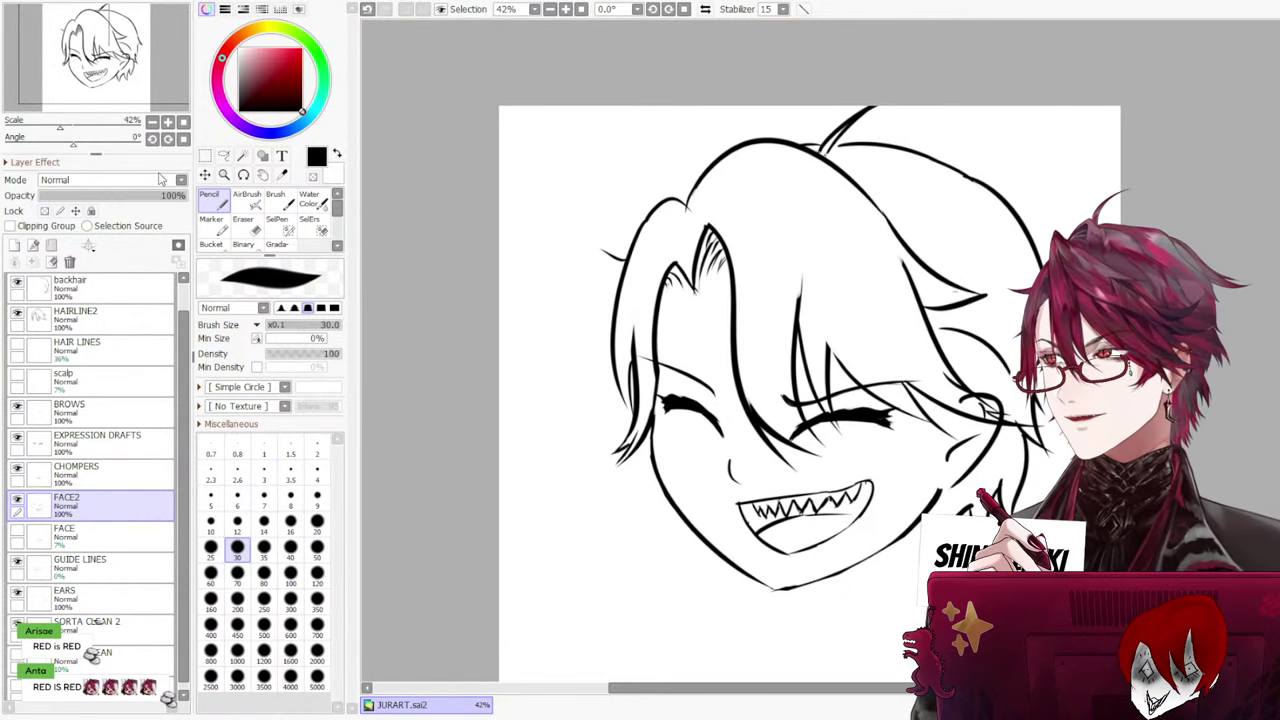
mouse_move(294, 62)
mouse_down()
mouse_move(292, 84)
mouse_move(300, 62)
mouse_up()
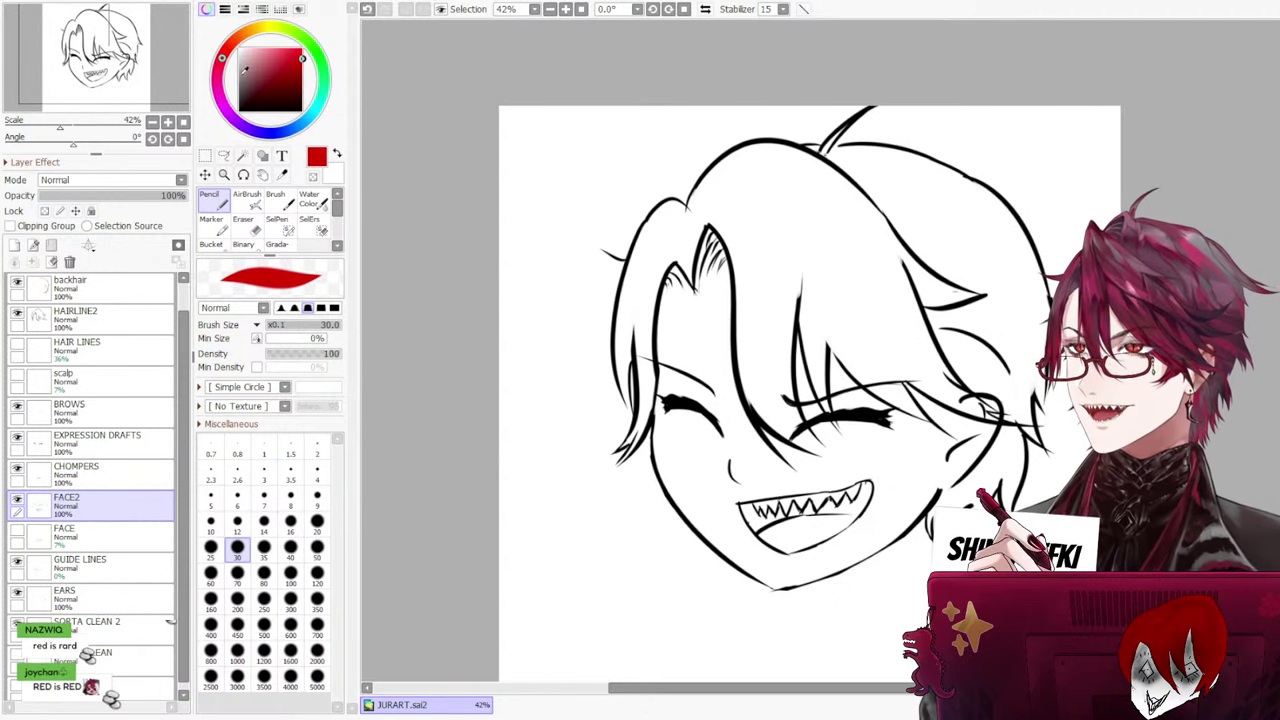
drag(224, 52, 219, 84)
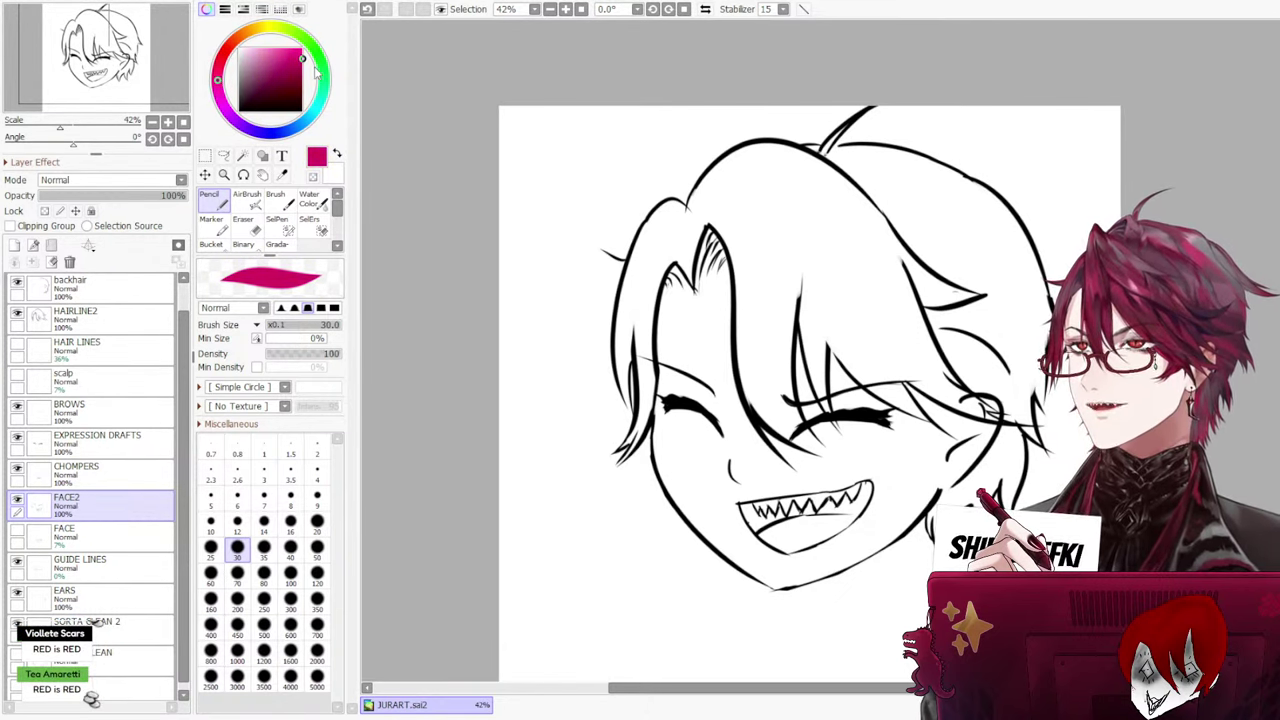
drag(302, 58, 298, 68)
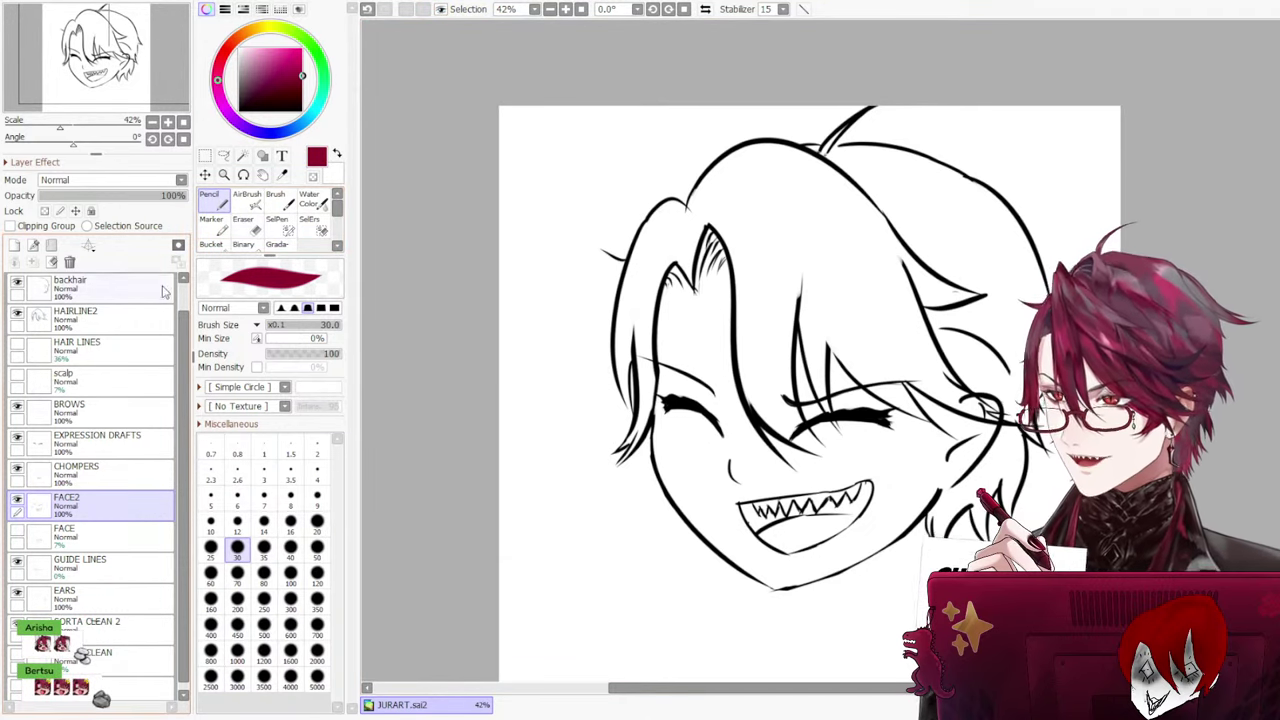
Add a new layer above backhair, name it COLOR, and place it directly beneath HAIRLINE2
click(100, 282)
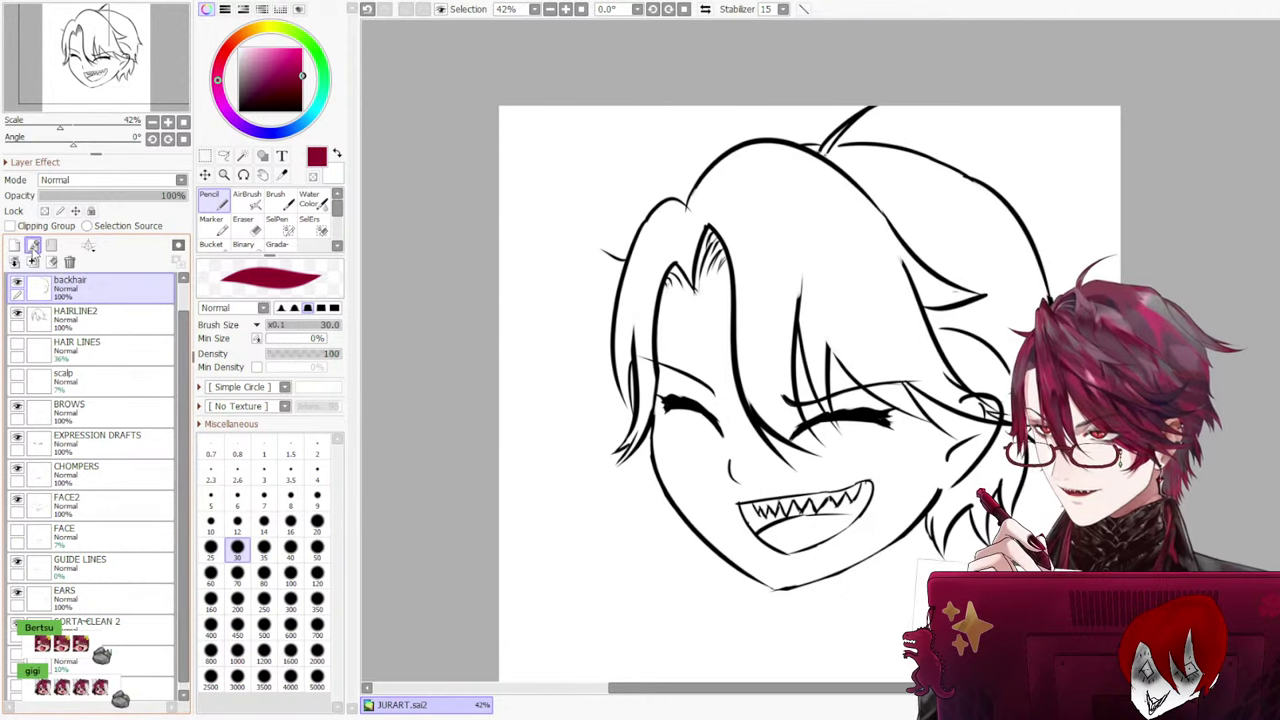
click(14, 246)
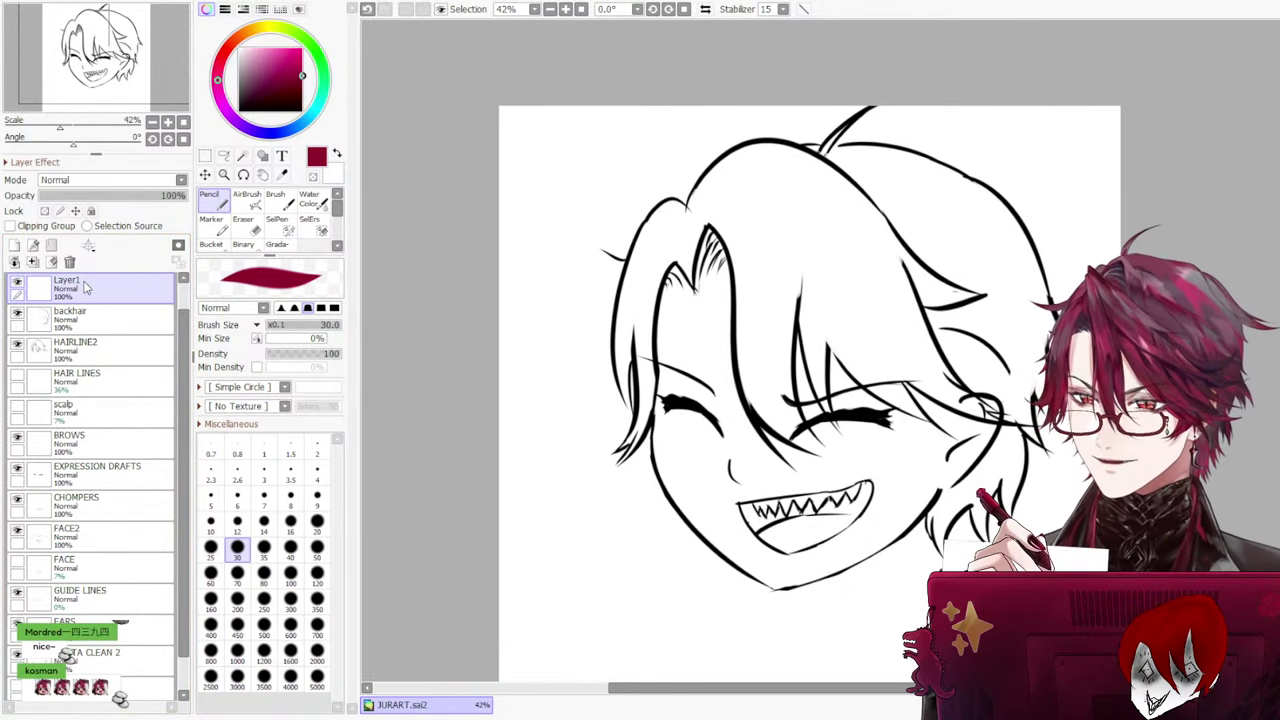
text(COLOR)
key(Return)
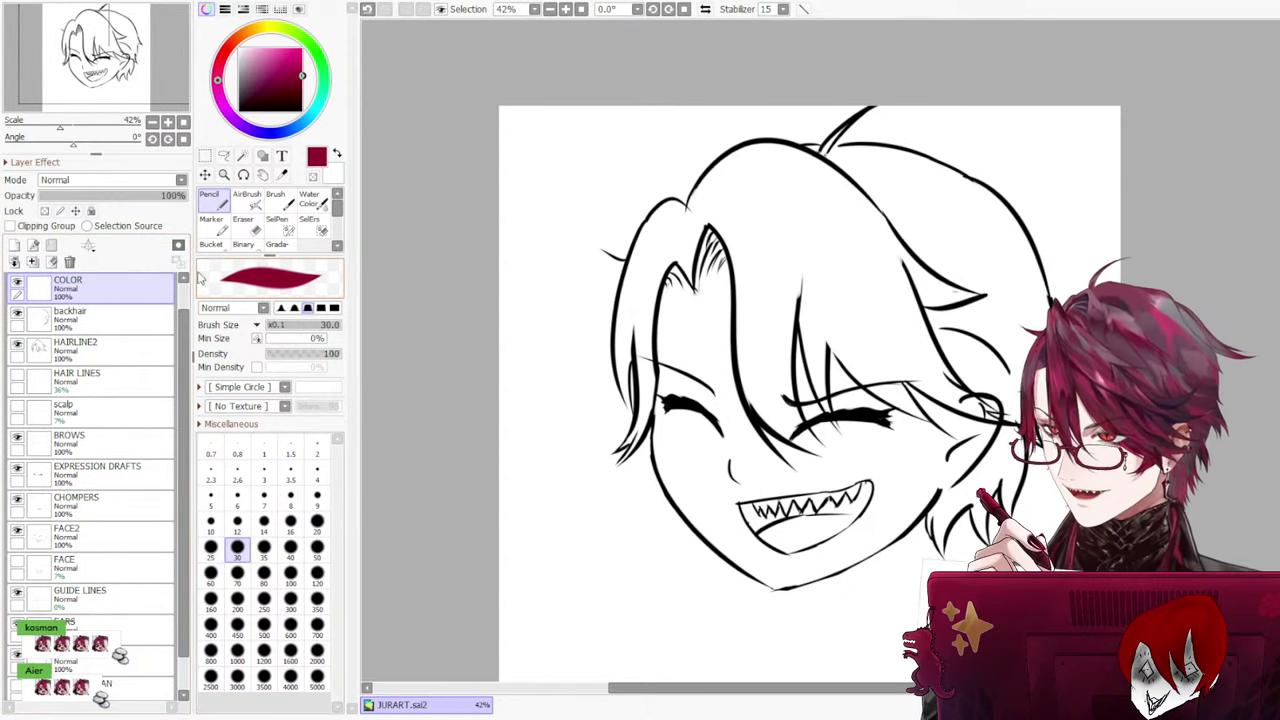
drag(108, 288, 145, 358)
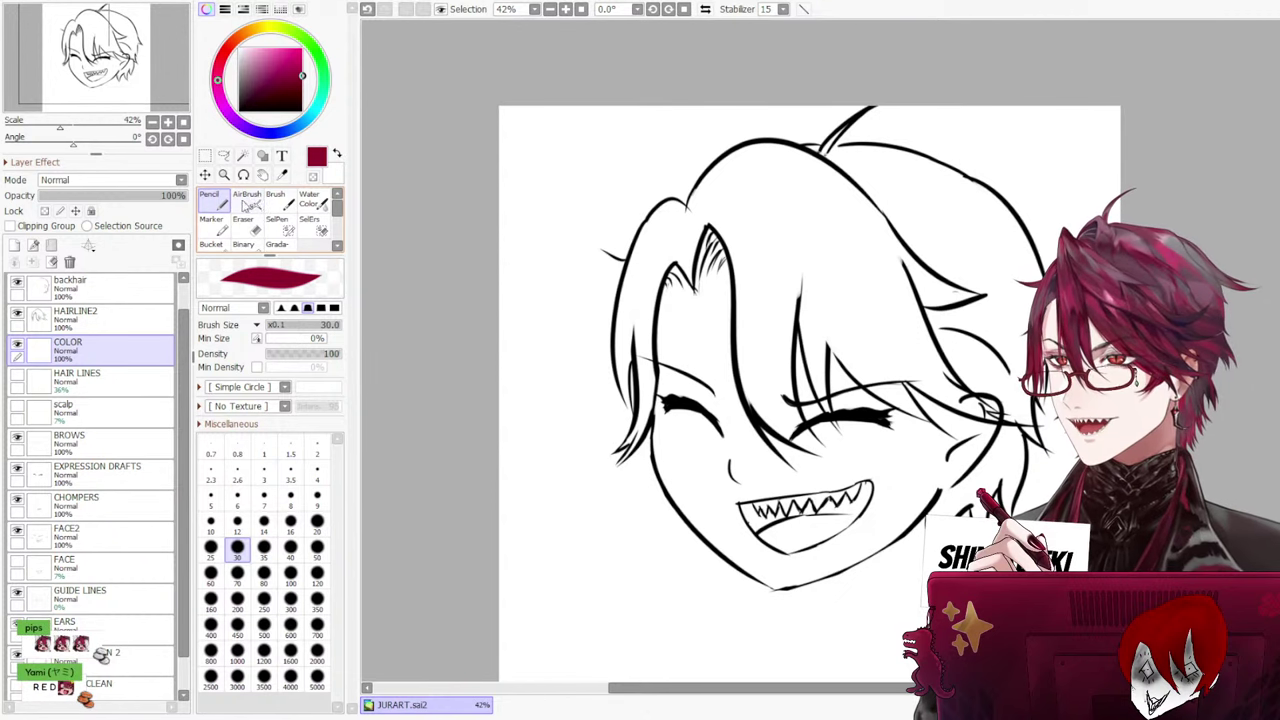
Shade the central fringe and the top of the side lock softly in crimson on COLOR with the size 200 AirBrush
click(250, 203)
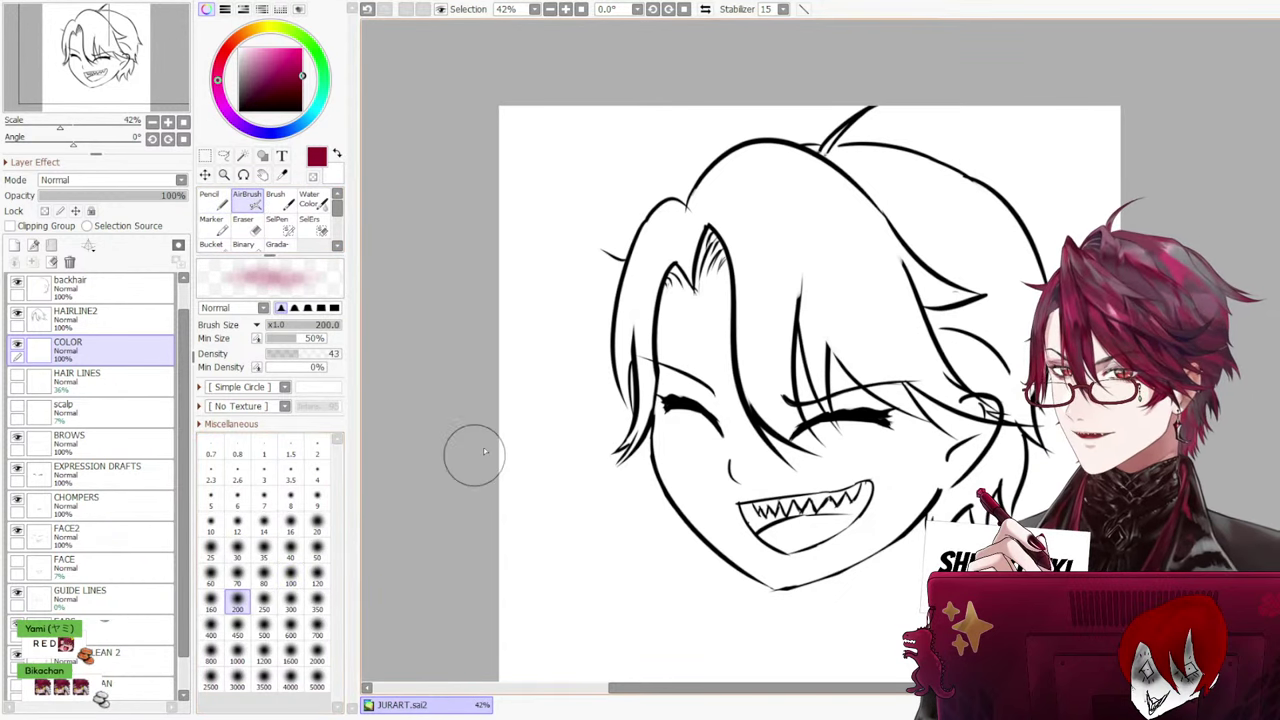
mouse_move(745, 237)
mouse_down()
mouse_move(787, 336)
mouse_move(755, 226)
mouse_move(788, 388)
mouse_move(781, 249)
mouse_move(774, 291)
mouse_up()
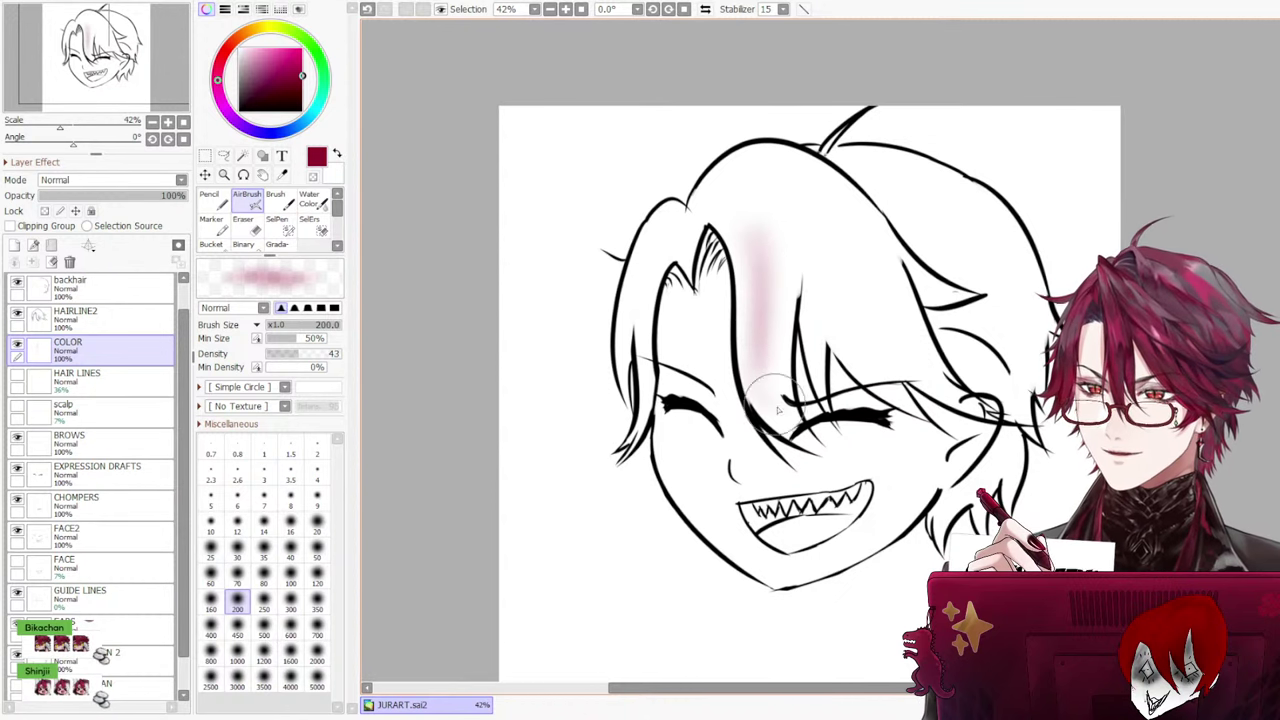
drag(736, 185, 762, 148)
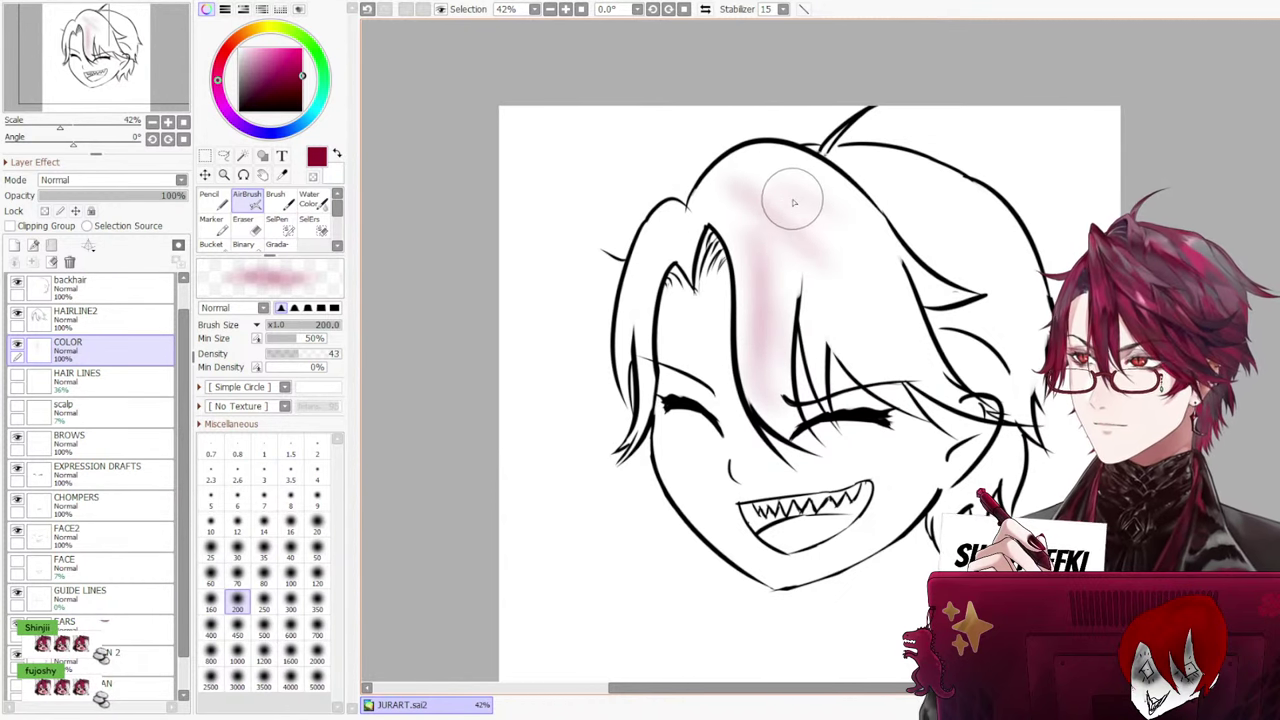
mouse_move(739, 174)
mouse_down()
mouse_move(866, 206)
mouse_move(836, 190)
mouse_up()
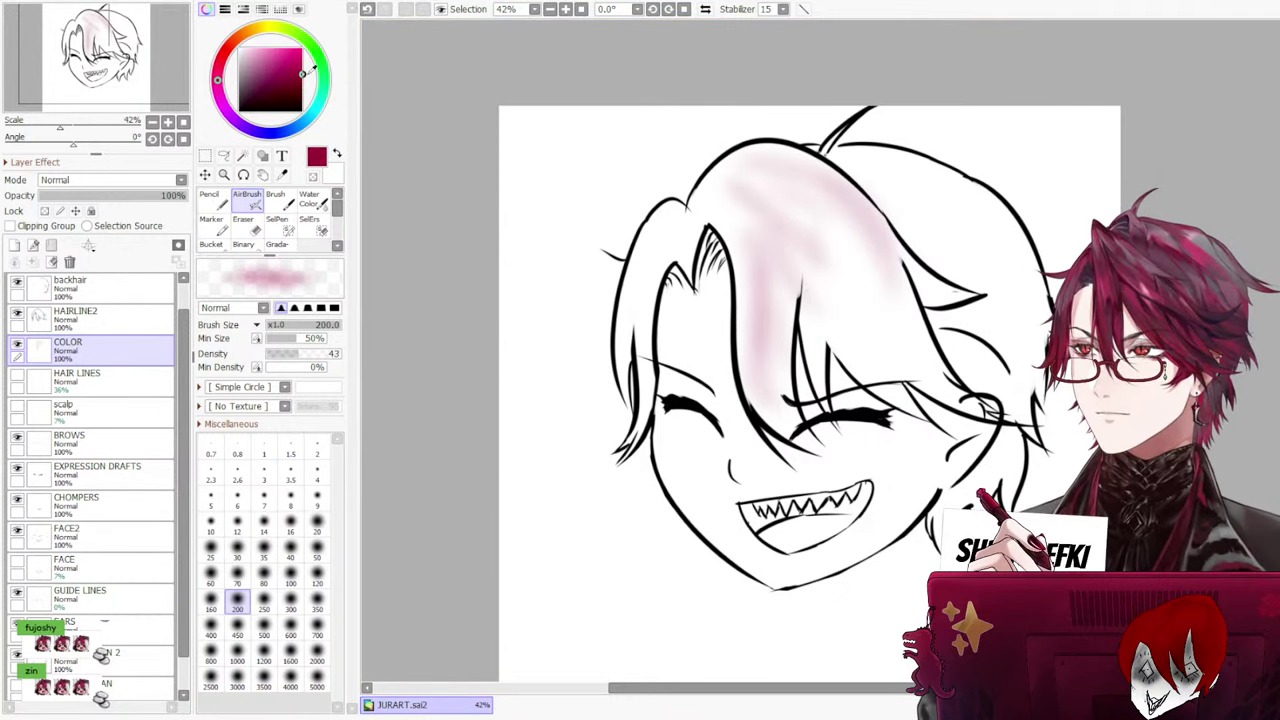
mouse_move(843, 237)
mouse_down()
mouse_move(863, 306)
mouse_move(820, 318)
mouse_move(801, 285)
mouse_up()
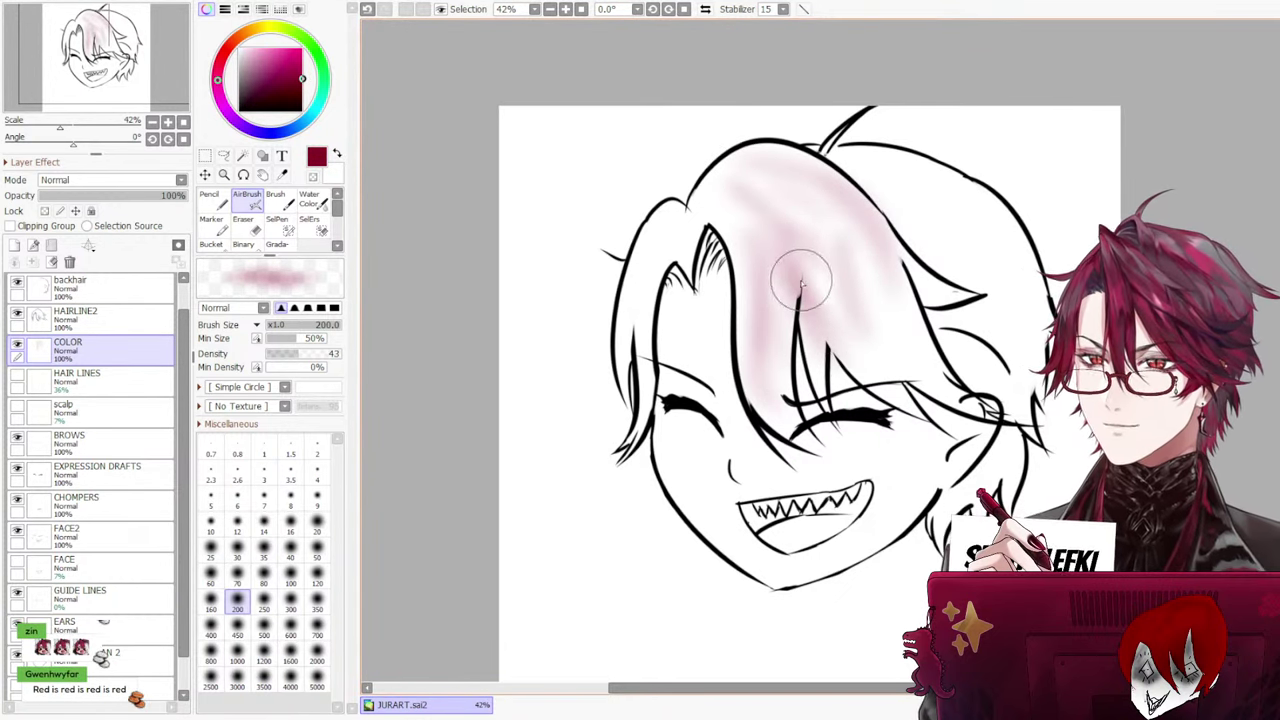
mouse_move(784, 232)
mouse_down()
mouse_move(704, 215)
mouse_move(690, 238)
mouse_move(722, 186)
mouse_move(640, 240)
mouse_up()
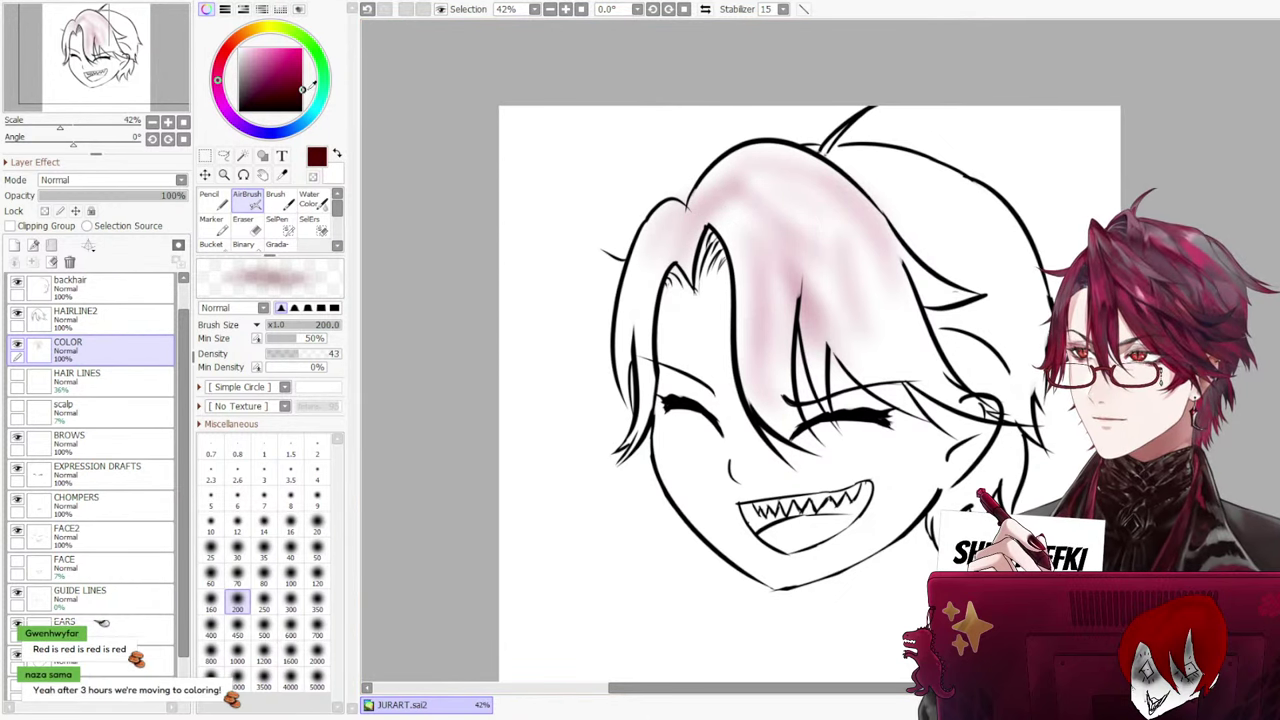
Deepen the side lock and spread shading across the whole fringe on COLOR with the size 200 AirBrush in dark maroon
mouse_move(730, 262)
mouse_down()
mouse_move(707, 284)
mouse_move(669, 247)
mouse_move(663, 345)
mouse_move(649, 267)
mouse_move(632, 435)
mouse_up()
mouse_move(685, 208)
mouse_down()
mouse_move(758, 165)
mouse_move(712, 208)
mouse_move(782, 321)
mouse_move(744, 203)
mouse_move(732, 213)
mouse_move(749, 368)
mouse_move(735, 312)
mouse_move(771, 261)
mouse_move(814, 410)
mouse_move(779, 347)
mouse_move(790, 412)
mouse_up()
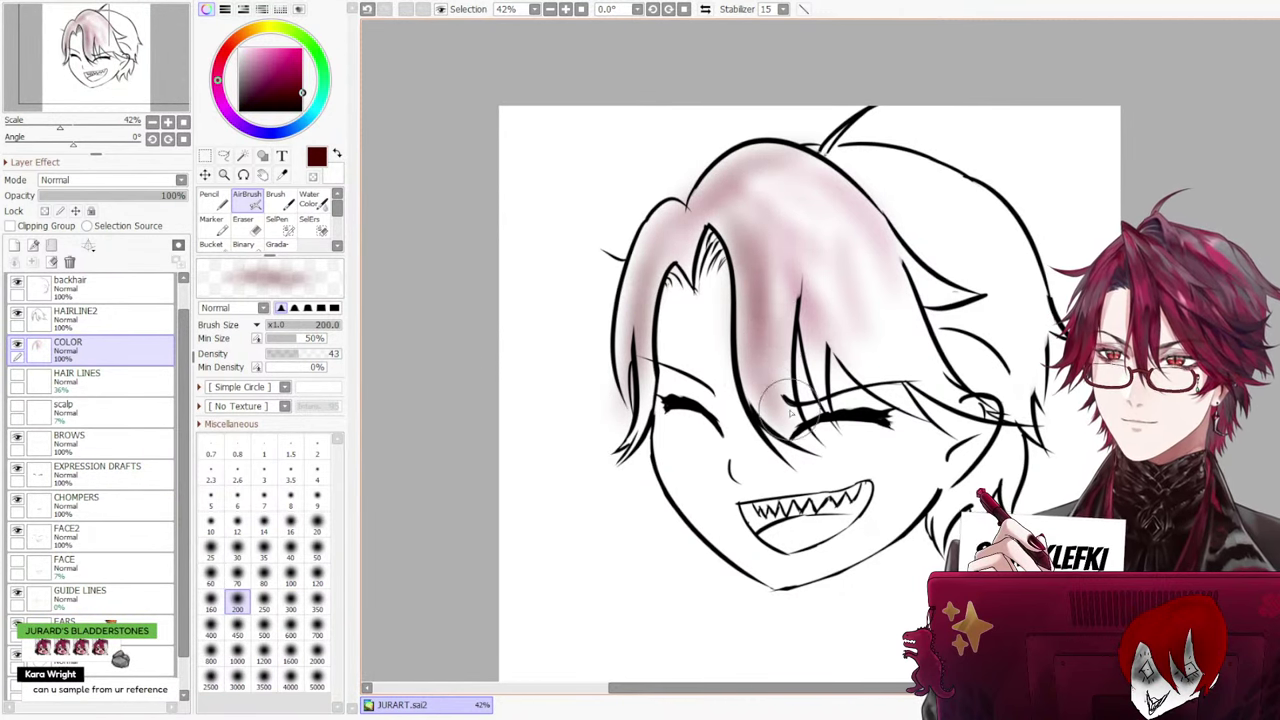
mouse_move(801, 165)
mouse_down()
mouse_move(902, 232)
mouse_move(812, 203)
mouse_move(791, 225)
mouse_move(796, 207)
mouse_move(883, 254)
mouse_move(892, 323)
mouse_move(810, 307)
mouse_move(865, 352)
mouse_up()
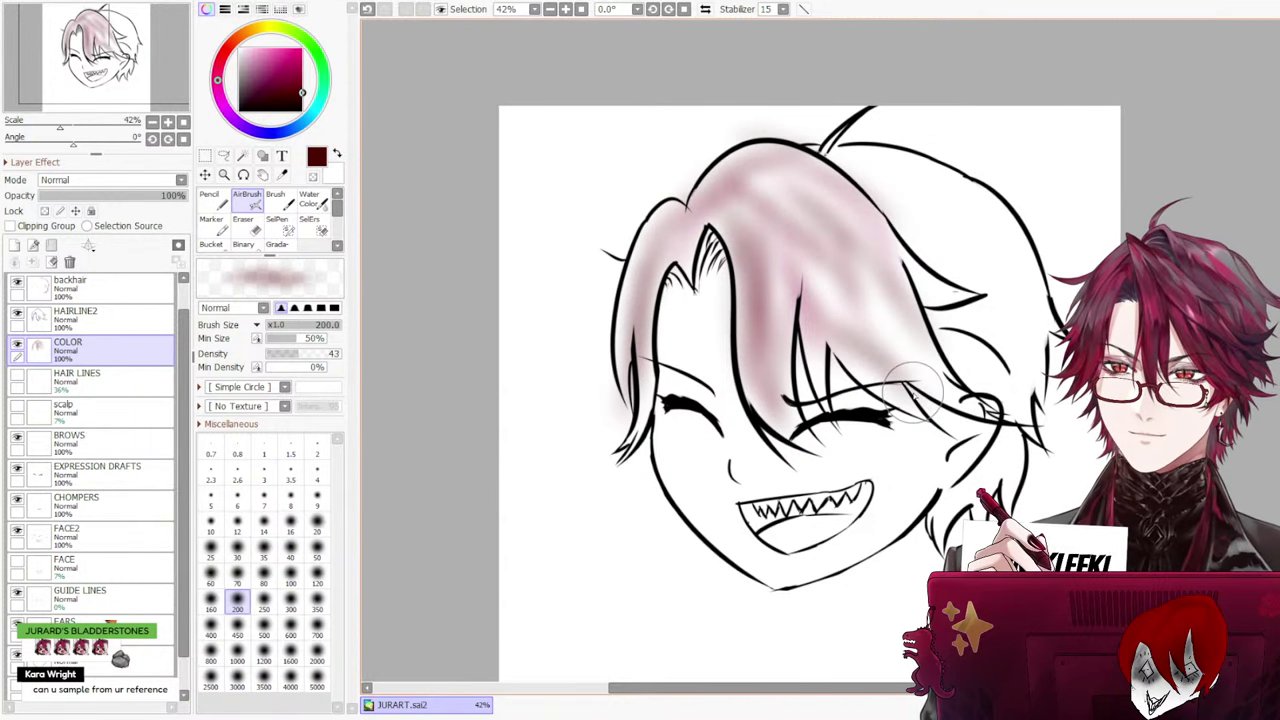
mouse_move(913, 394)
mouse_down()
mouse_move(931, 310)
mouse_move(883, 292)
mouse_move(921, 354)
mouse_move(888, 340)
mouse_move(710, 144)
mouse_move(916, 289)
mouse_up()
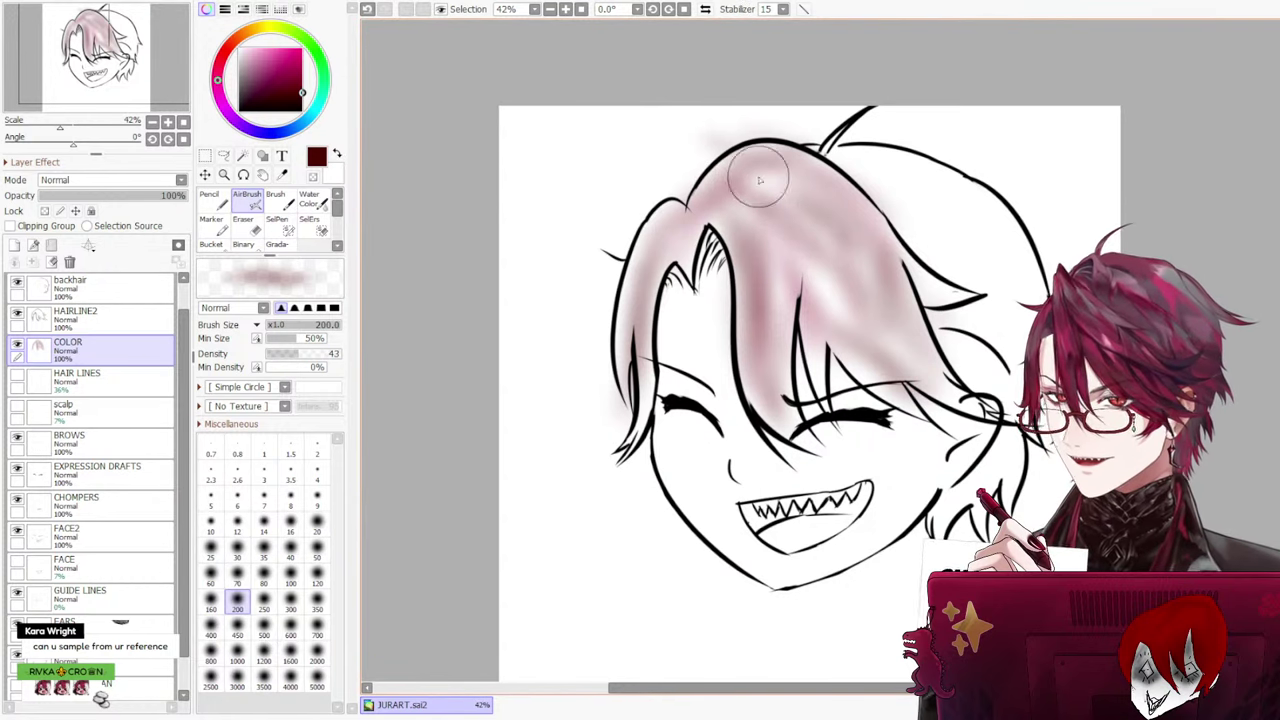
mouse_move(759, 180)
mouse_down()
mouse_move(789, 245)
mouse_move(831, 252)
mouse_move(814, 256)
mouse_move(775, 317)
mouse_move(797, 242)
mouse_up()
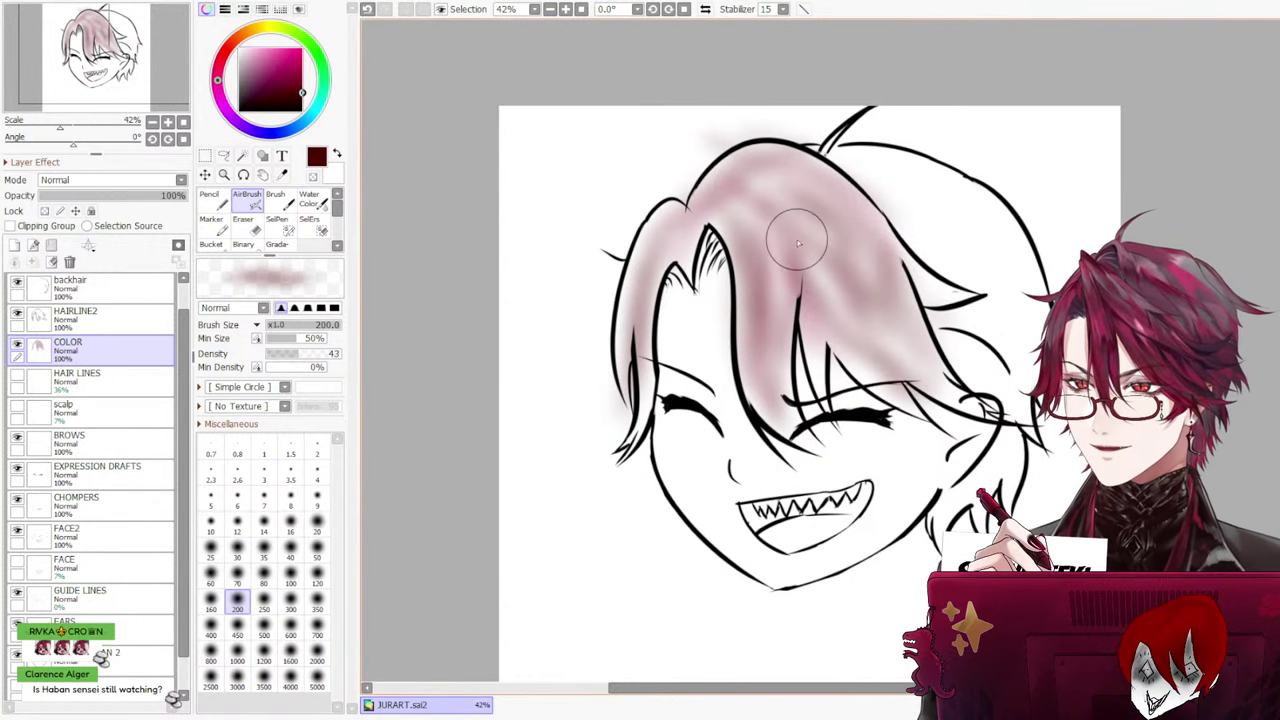
Try a very broad AirBrush stroke at size 1600 across the hair on COLOR and undo it
click(263, 602)
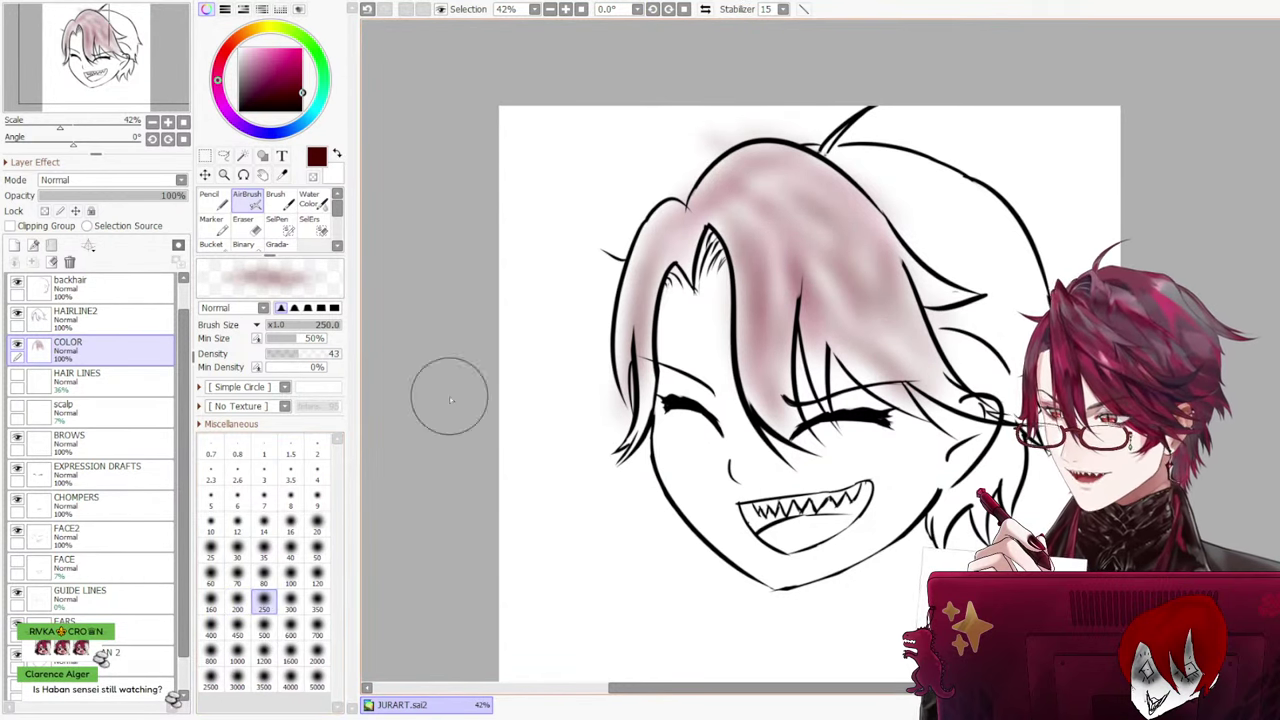
click(290, 658)
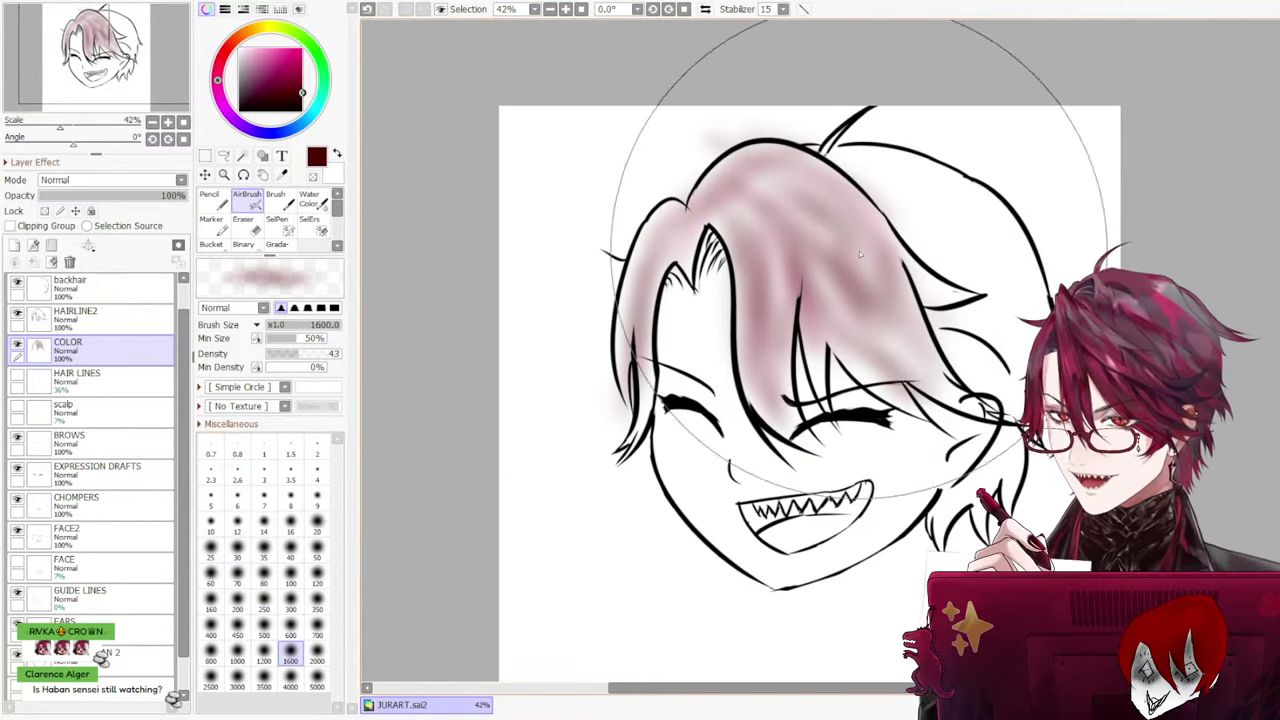
drag(908, 315, 1005, 305)
key(ctrl+z)
key(ctrl+z)
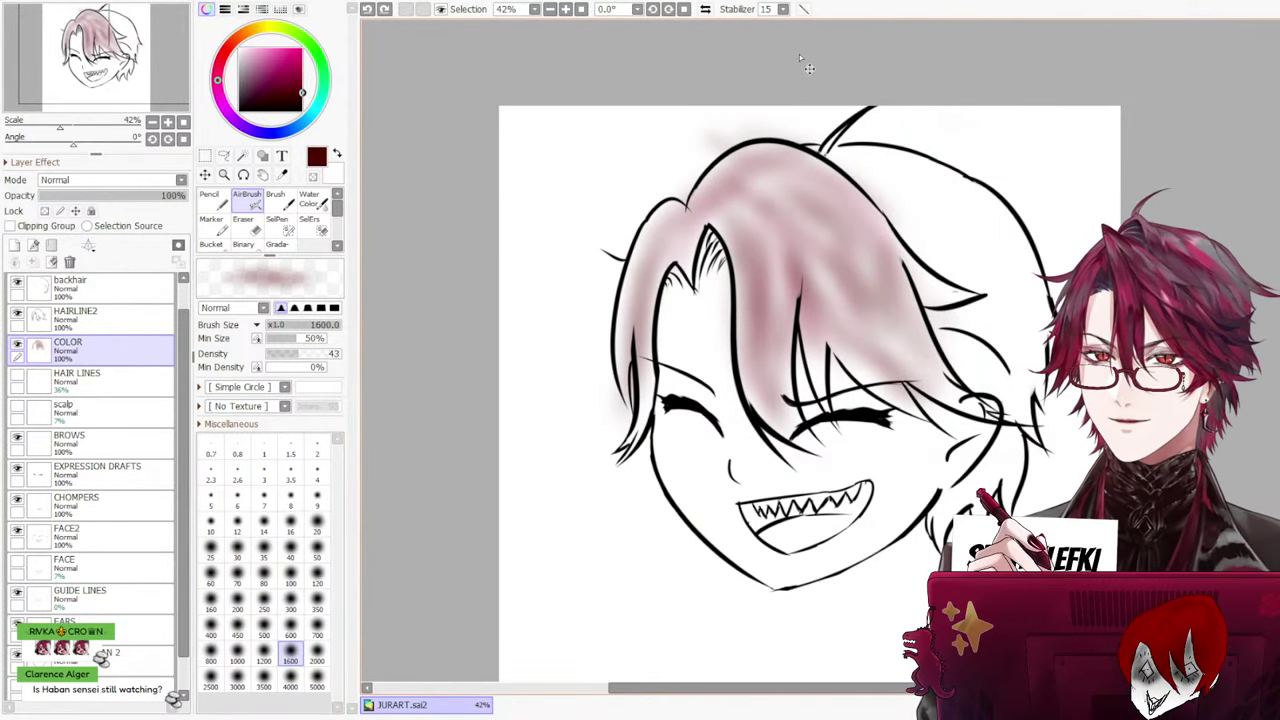
Set the AirBrush size to 80 and undo all the airbrushed hair shading on COLOR
click(263, 577)
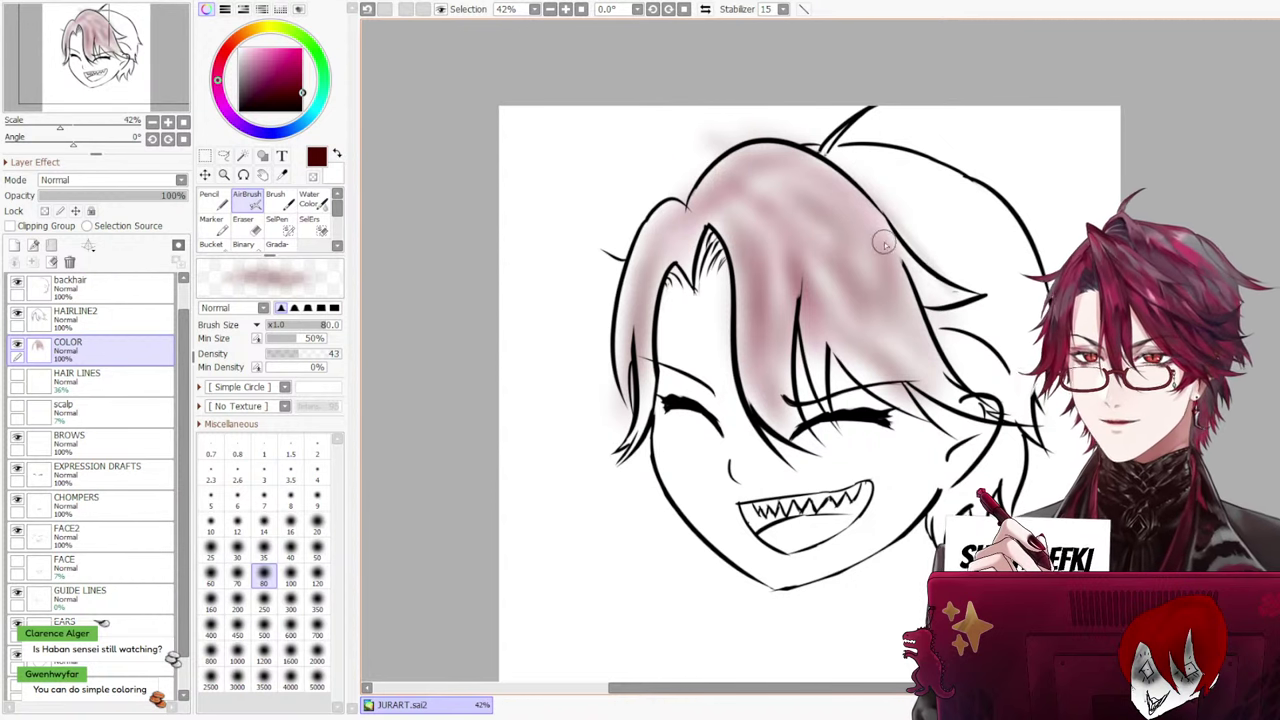
key(ctrl+z)
key(ctrl+z)
key(ctrl+z)
key(ctrl+z)
key(ctrl+z)
key(ctrl+z)
key(ctrl+z)
key(ctrl+z)
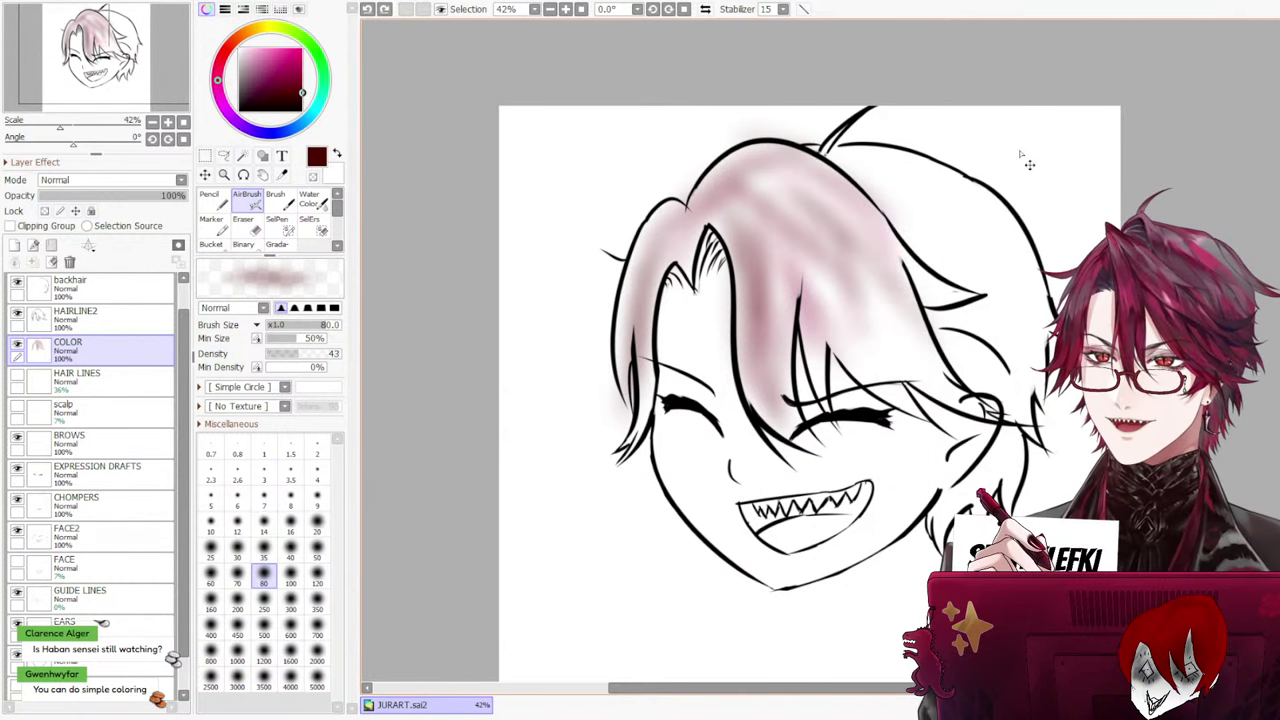
key(ctrl+z)
key(ctrl+z)
key(ctrl+z)
key(ctrl+z)
key(ctrl+z)
key(ctrl+z)
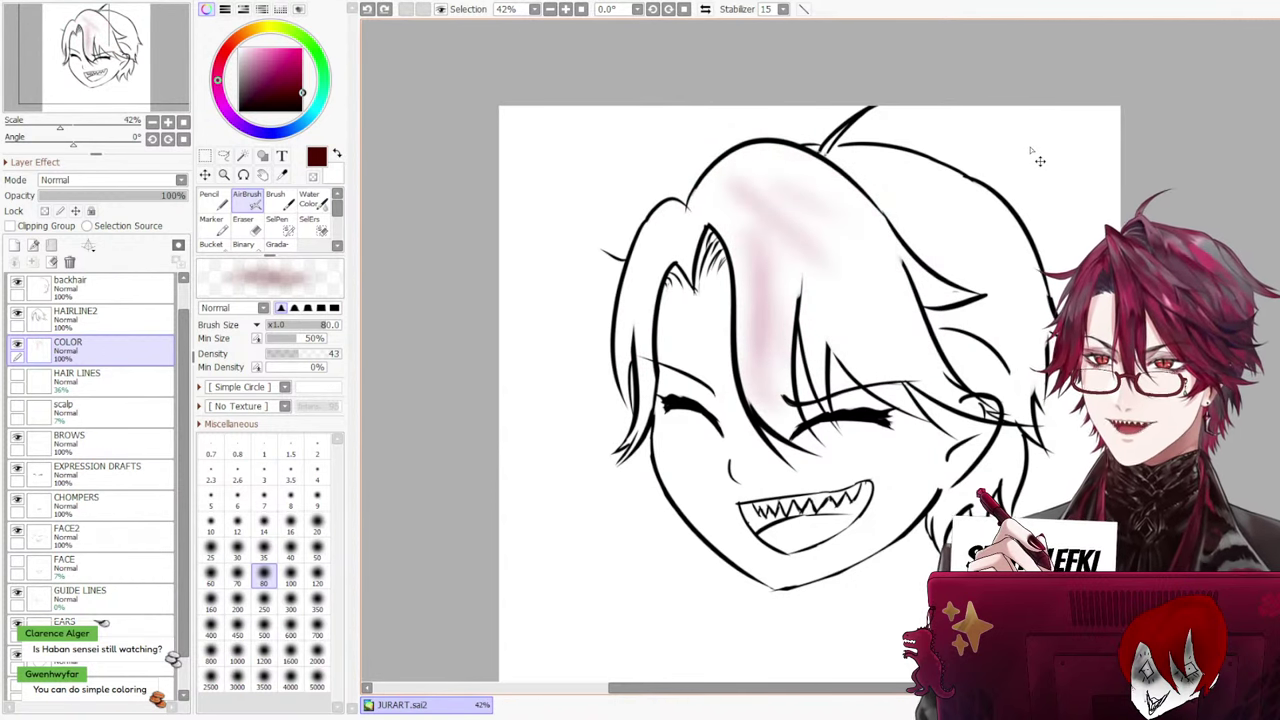
key(ctrl+z)
key(ctrl+z)
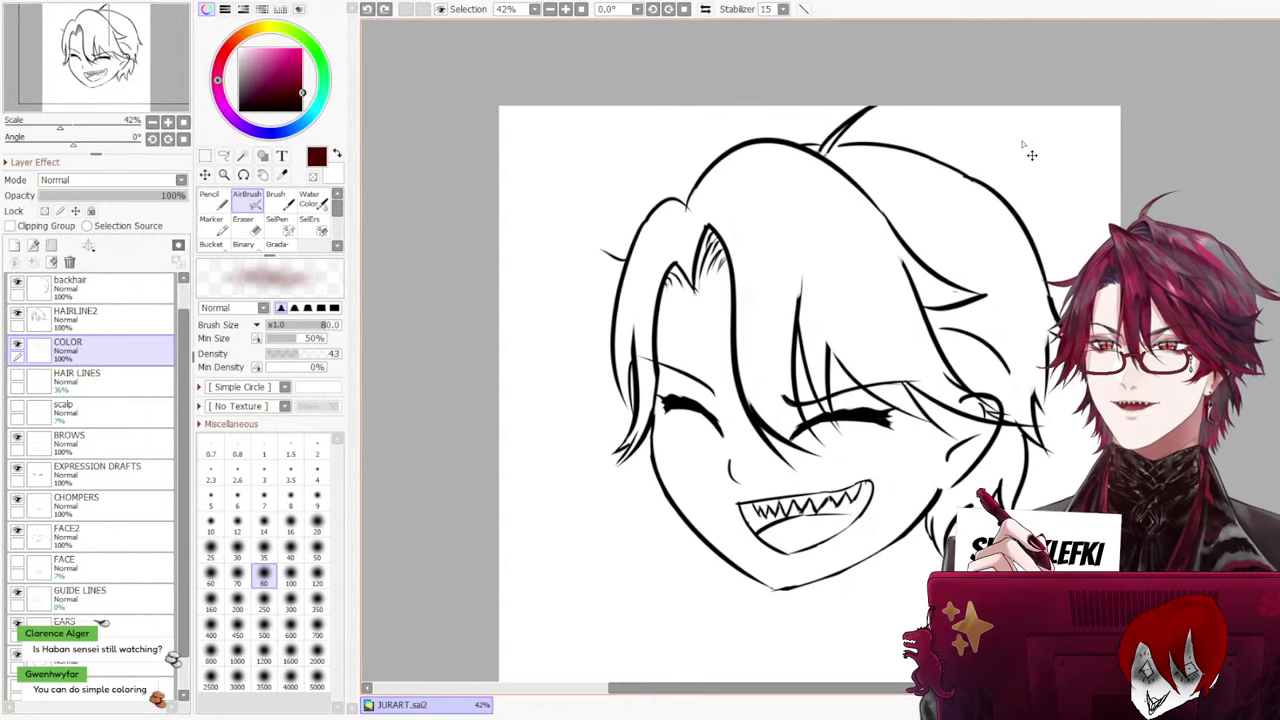
Switch to the Pencil in dark crimson on COLOR, undo a thin test stroke along the side lock, and set the brush size to 300
click(90, 372)
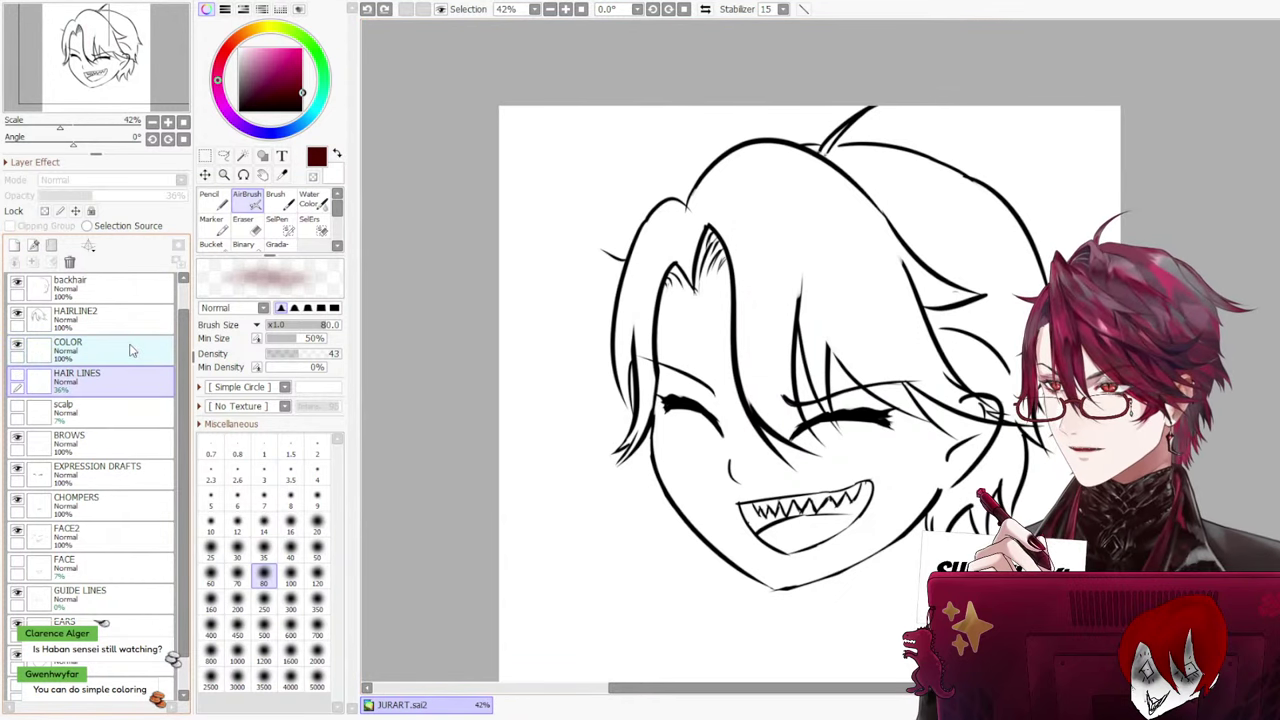
click(130, 349)
click(212, 203)
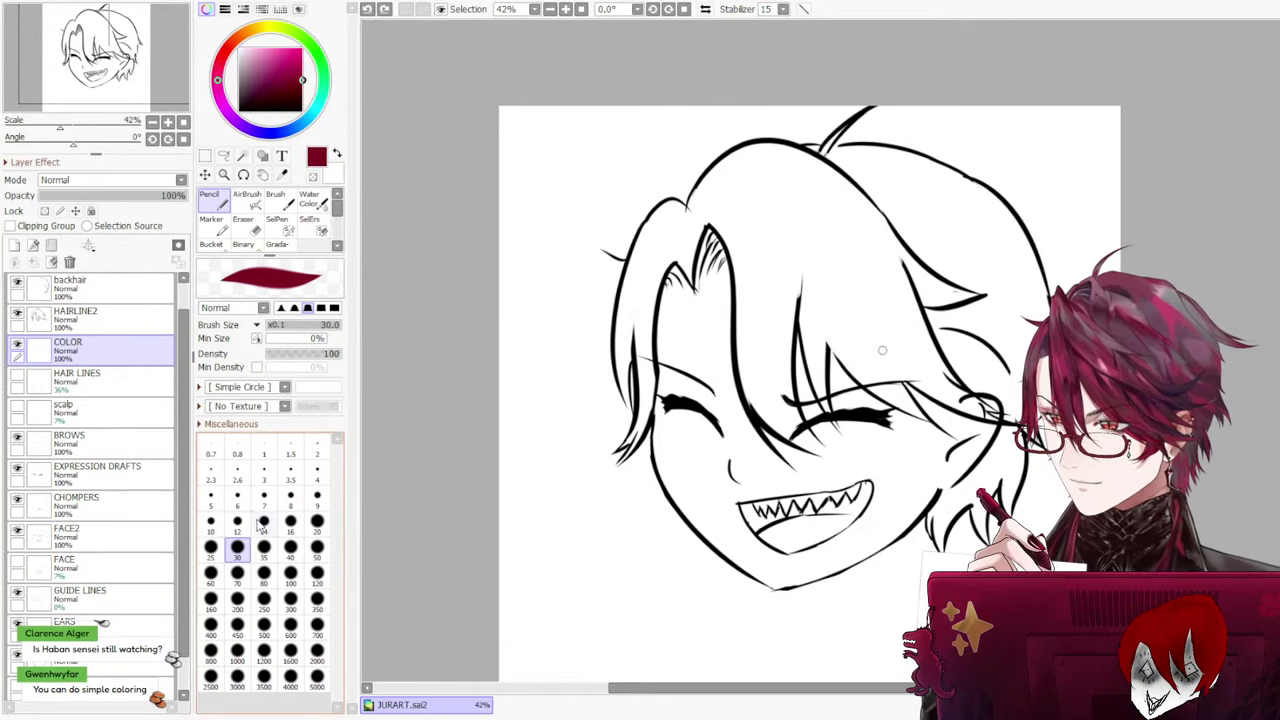
click(263, 546)
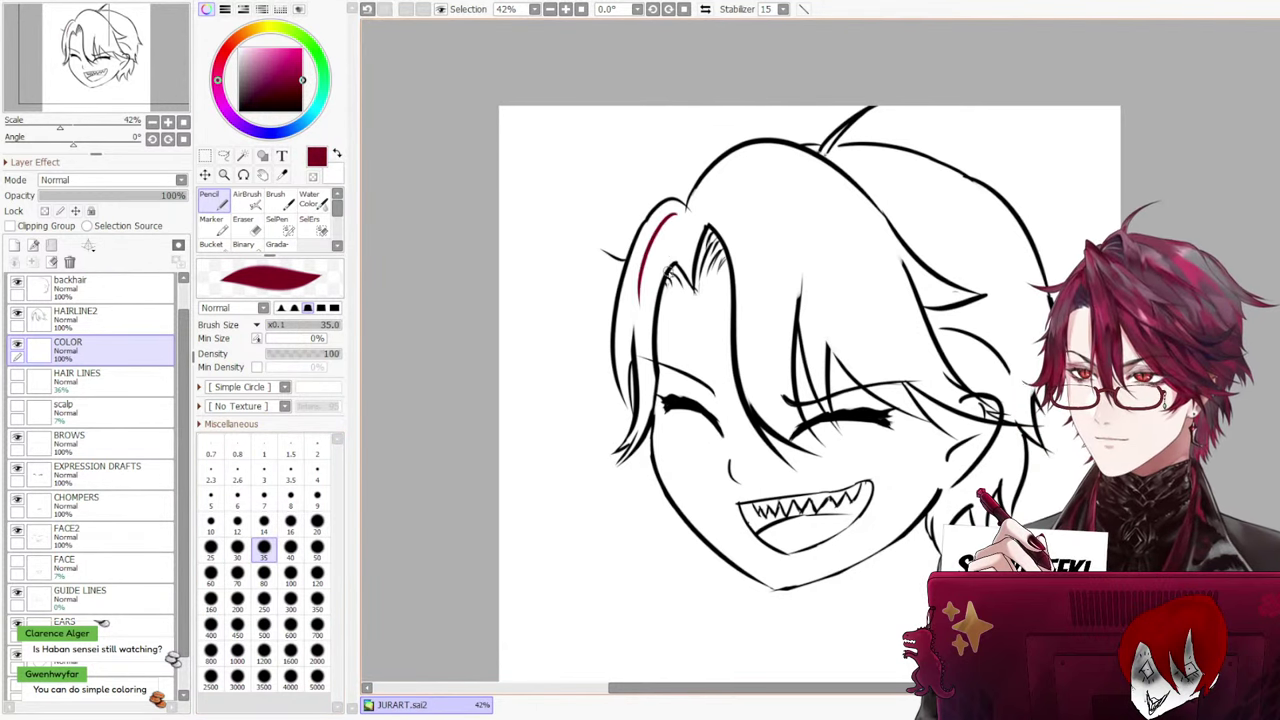
click(290, 546)
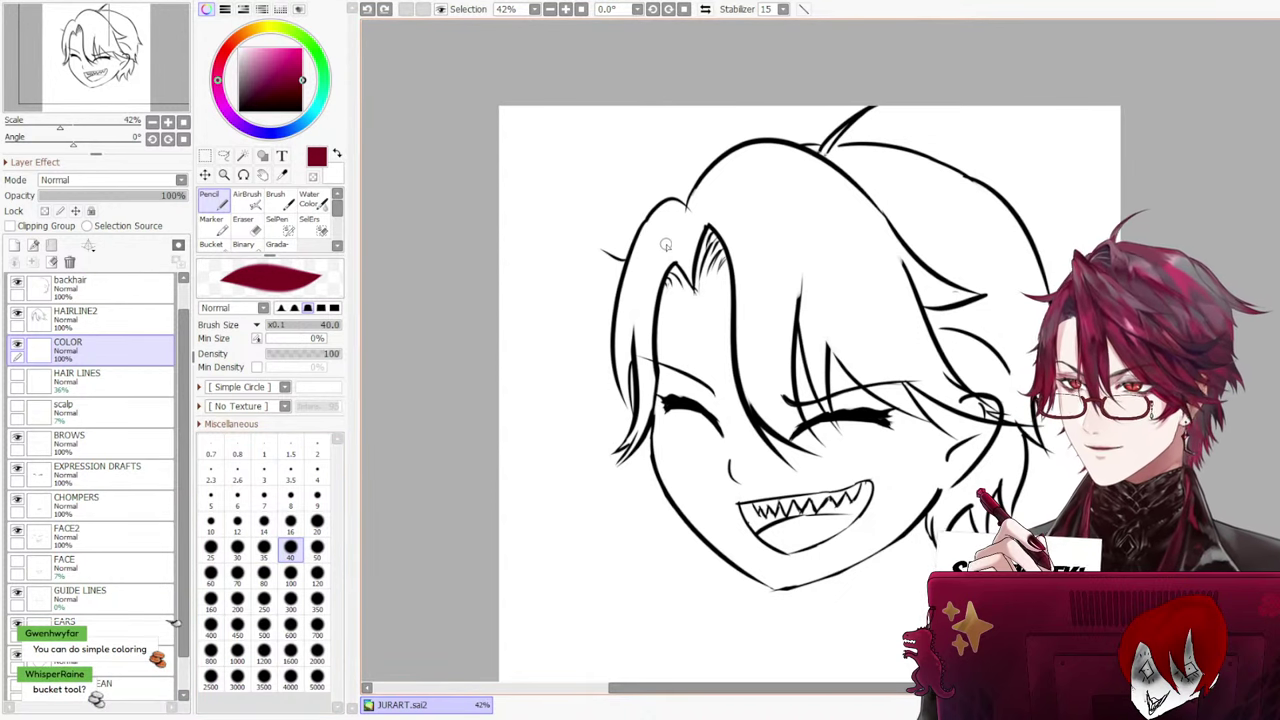
key(ctrl+z)
click(290, 597)
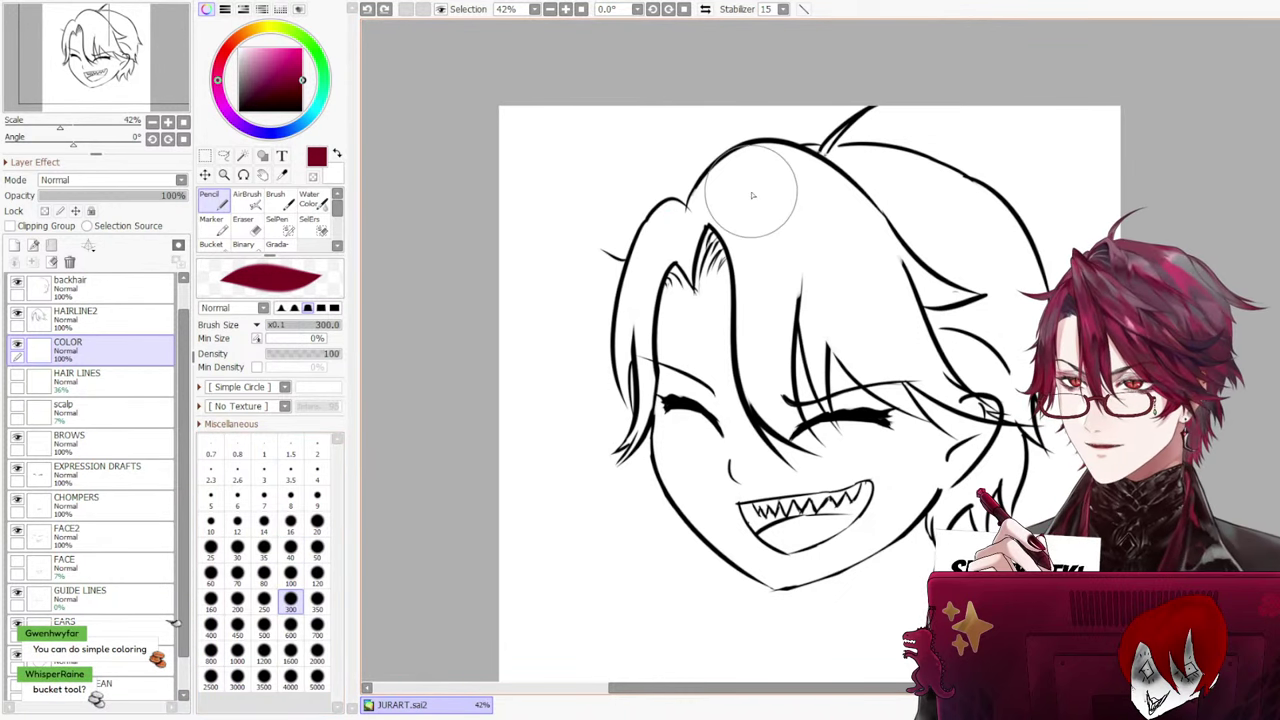
Try to paint the front hair dark red on the COLOR layer using the Pencil at size 300
mouse_move(755, 190)
mouse_down()
mouse_move(801, 247)
mouse_move(781, 299)
mouse_up()
key(ctrl+z)
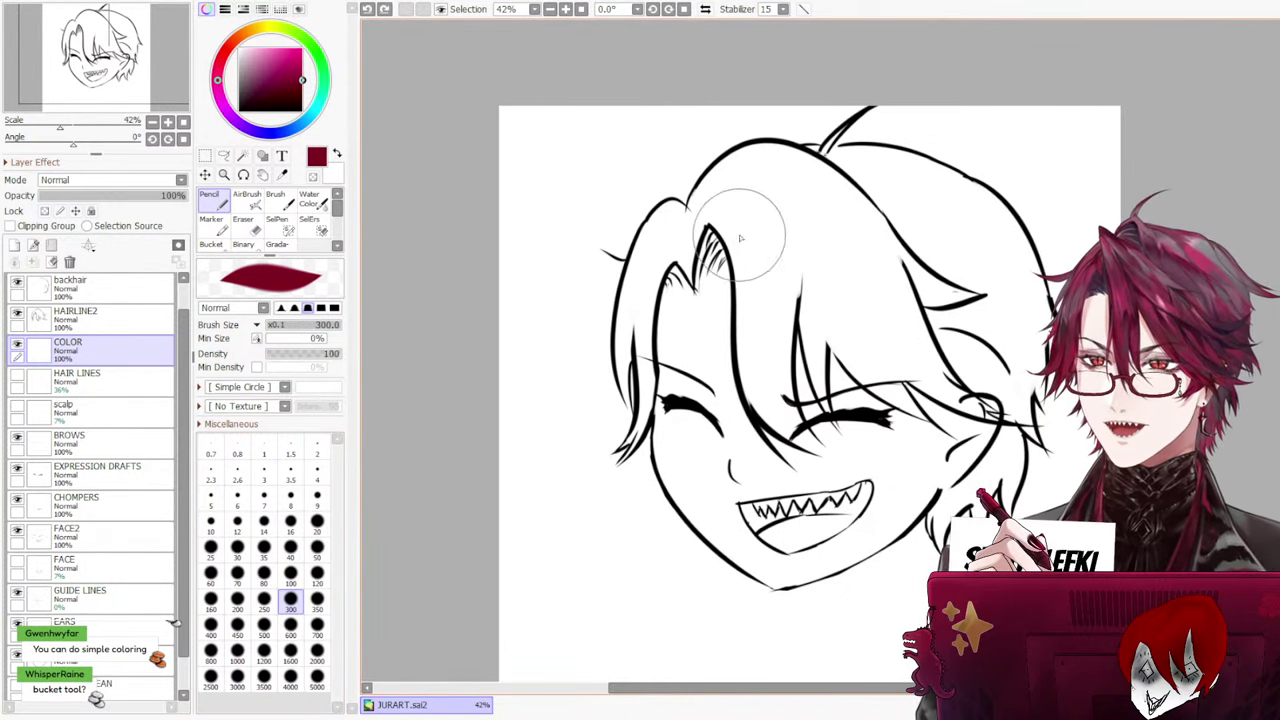
mouse_move(739, 233)
mouse_down()
mouse_move(756, 408)
mouse_move(757, 386)
mouse_move(805, 450)
mouse_up()
drag(740, 300, 790, 440)
mouse_move(775, 210)
mouse_down()
mouse_move(770, 380)
mouse_move(774, 333)
mouse_move(710, 175)
mouse_move(630, 300)
mouse_up()
drag(700, 230, 615, 380)
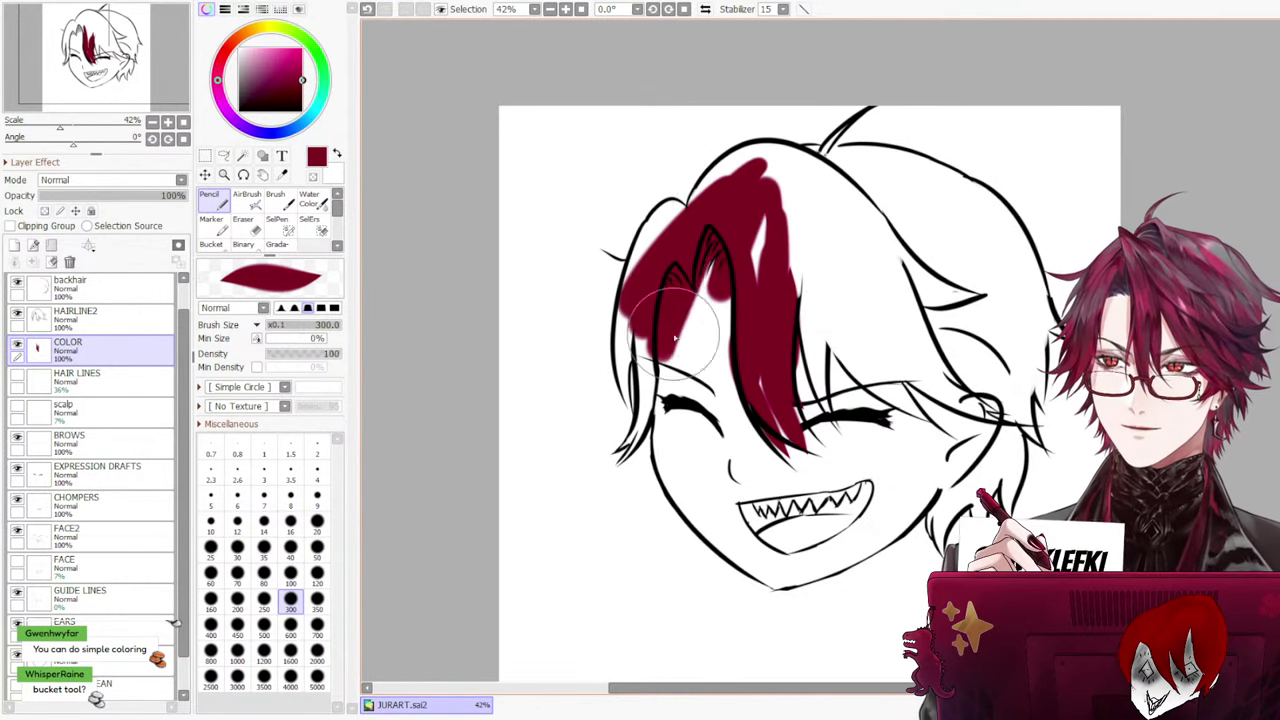
mouse_move(700, 270)
mouse_down()
mouse_move(640, 445)
mouse_move(610, 385)
mouse_move(623, 277)
mouse_move(694, 209)
mouse_move(815, 165)
mouse_up()
key(ctrl+z)
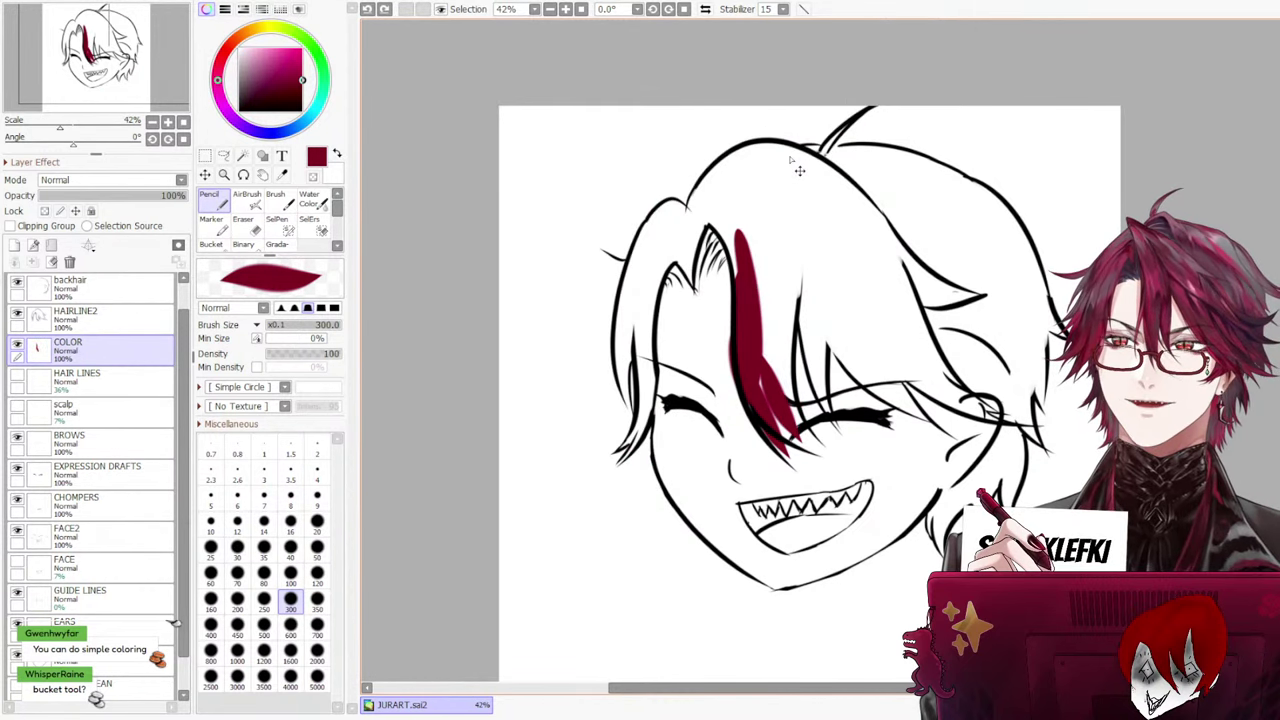
key(ctrl+z)
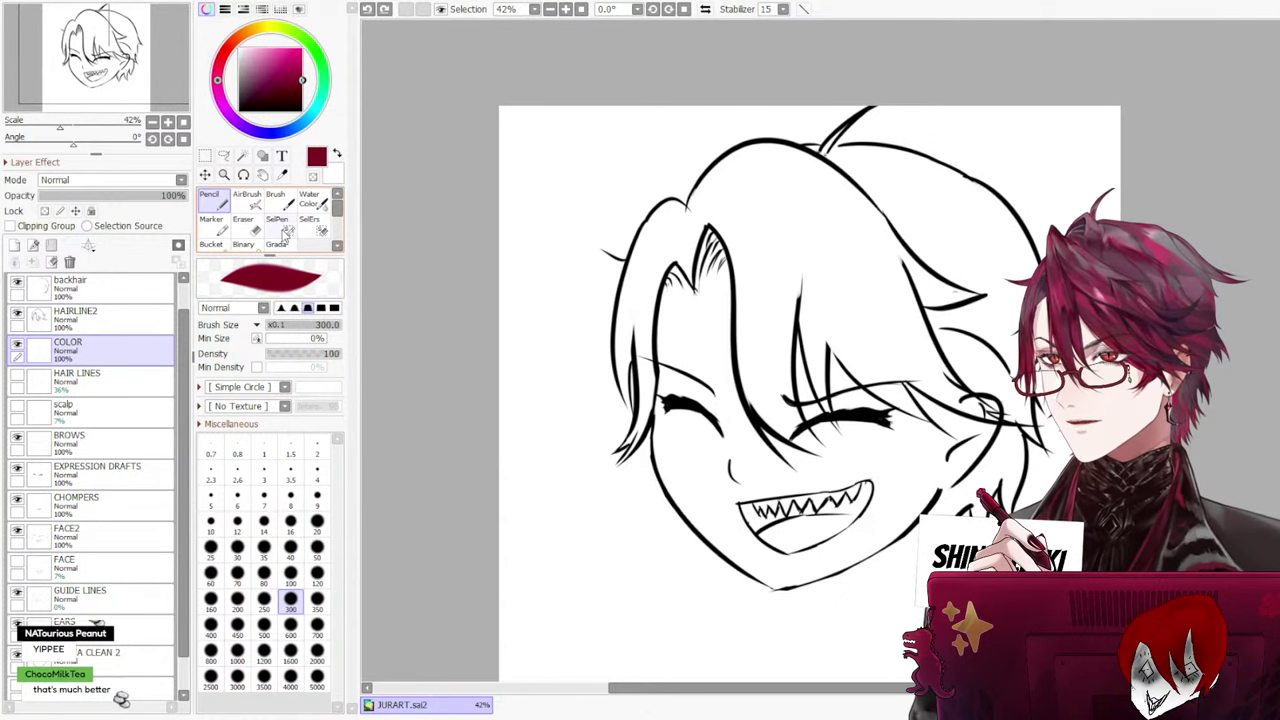
Try to flood the COLOR layer with dark red using the Bucket tool
mouse_move(337, 205)
mouse_down()
mouse_move(343, 226)
mouse_move(336, 217)
mouse_up()
click(211, 225)
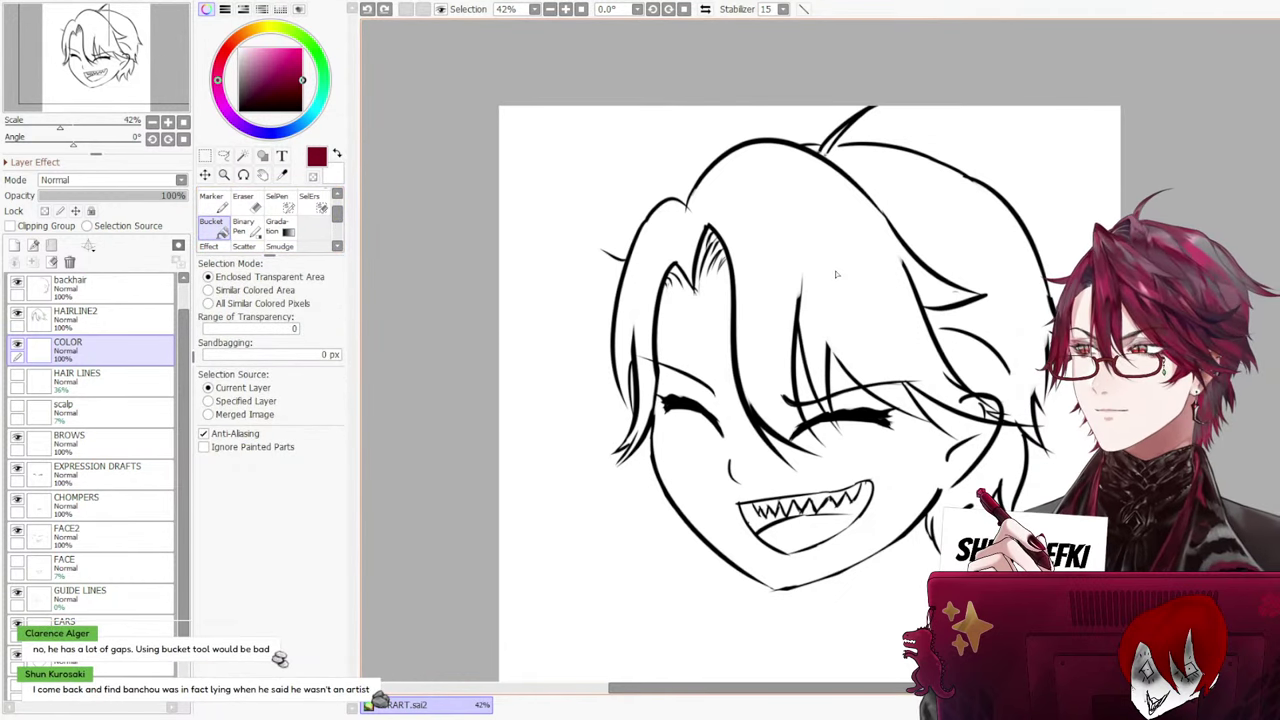
key(ctrl+f)
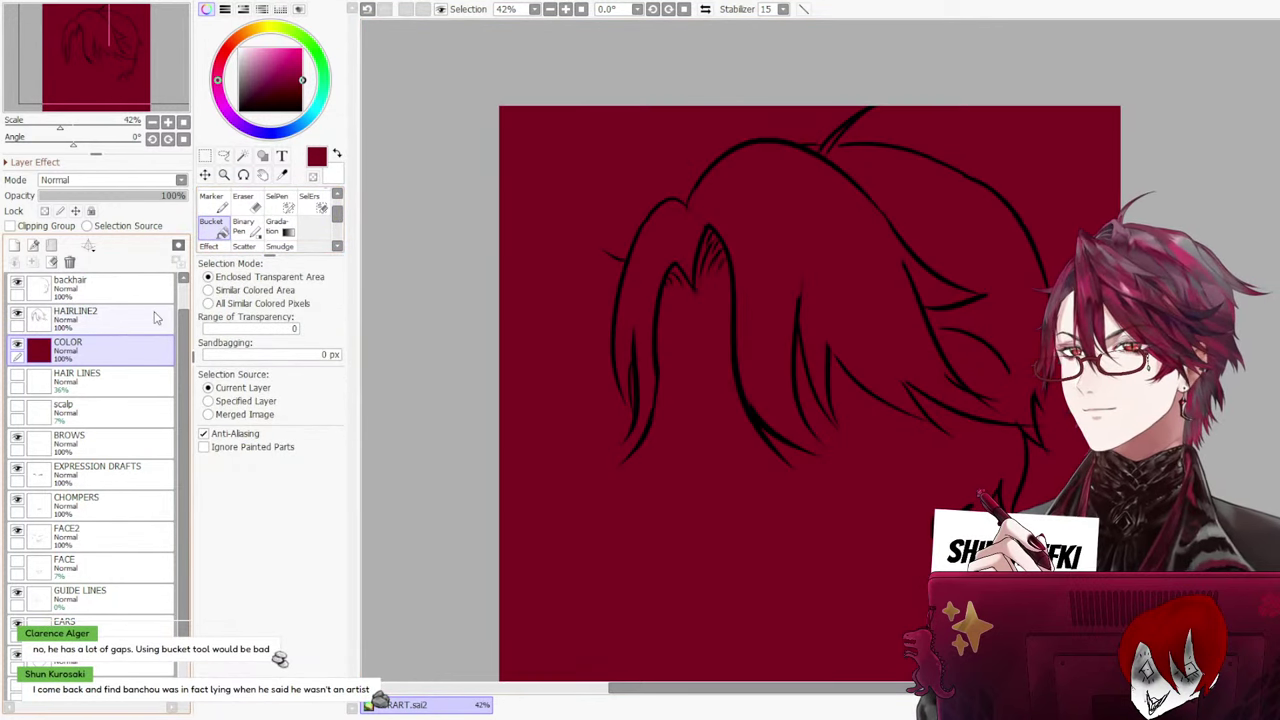
key(ctrl+z)
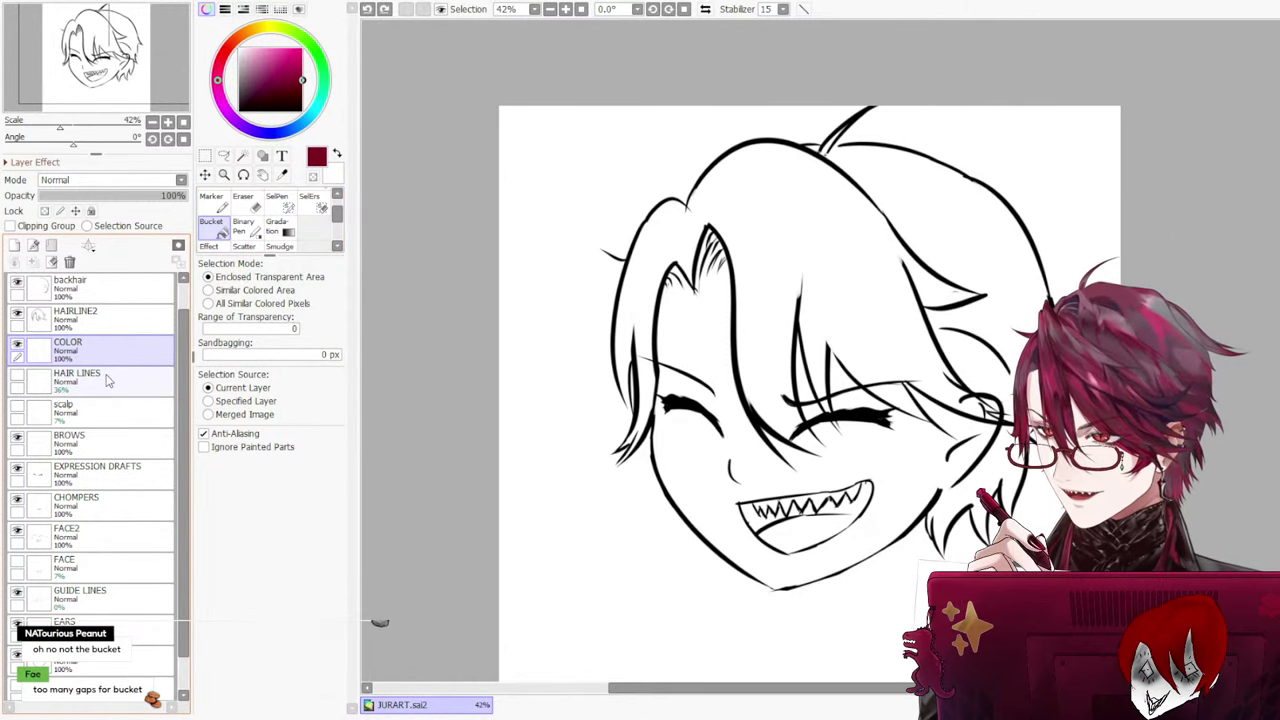
Try to bucket-fill the front hair with dark red on the HAIRLINE2 layer
click(108, 320)
click(736, 229)
key(ctrl+z)
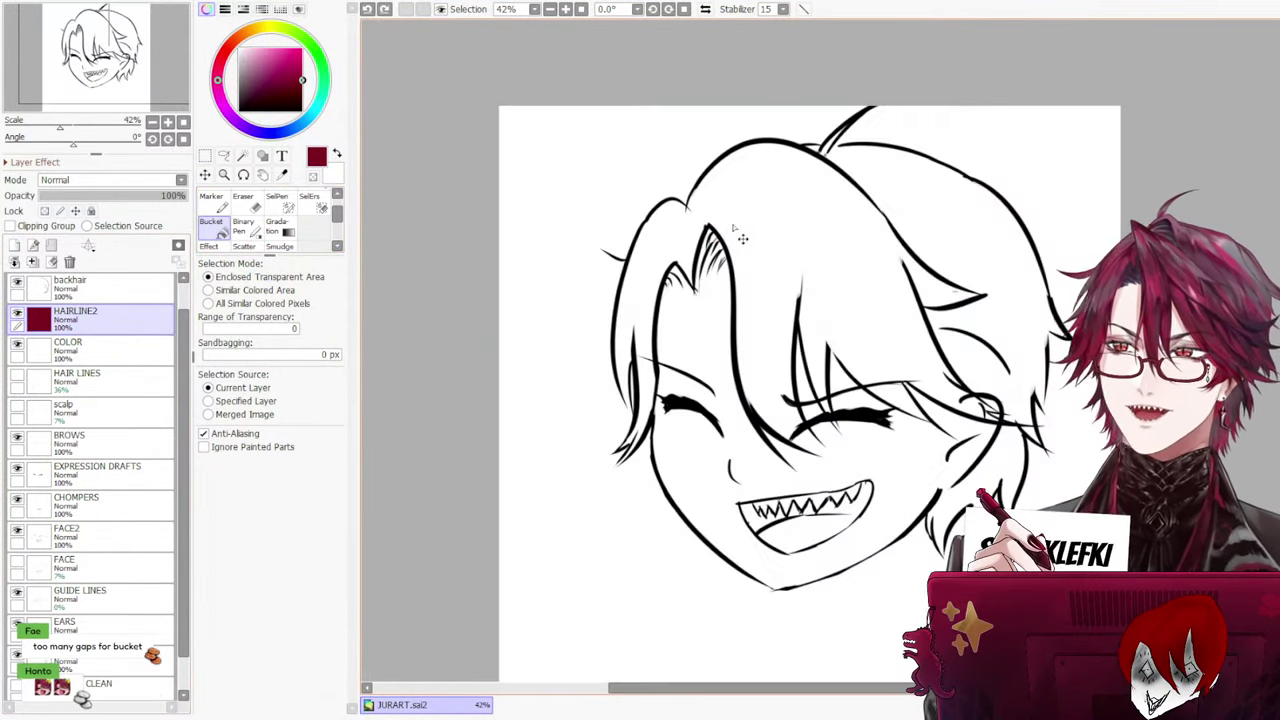
click(731, 243)
key(ctrl+z)
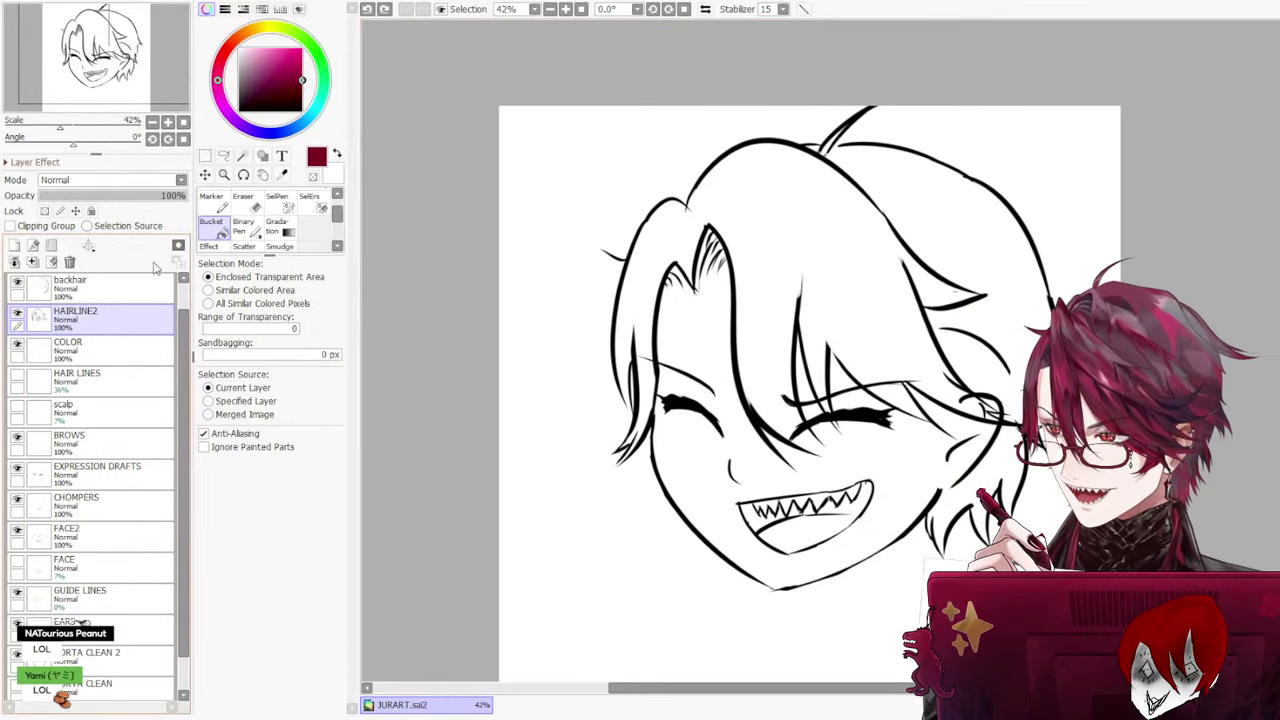
Fill the COLOR layer with dark red and try erasing over the forehead with the Eraser at size 600
click(130, 347)
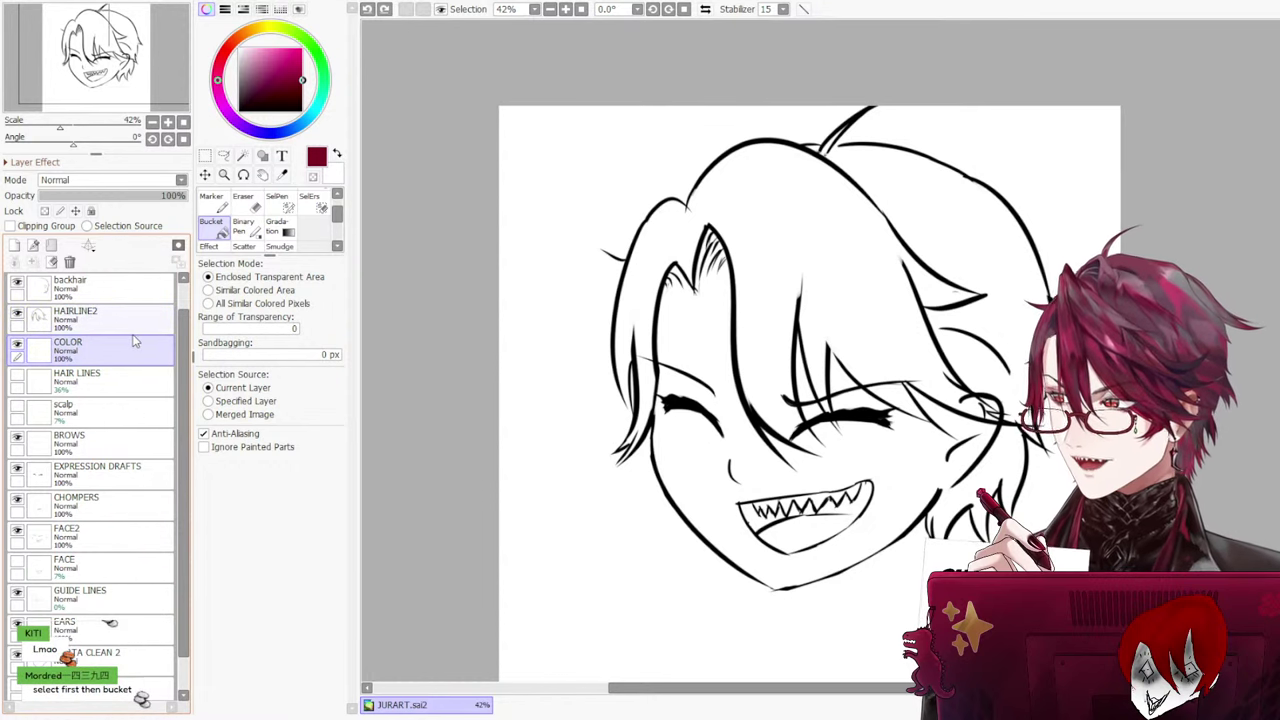
click(612, 213)
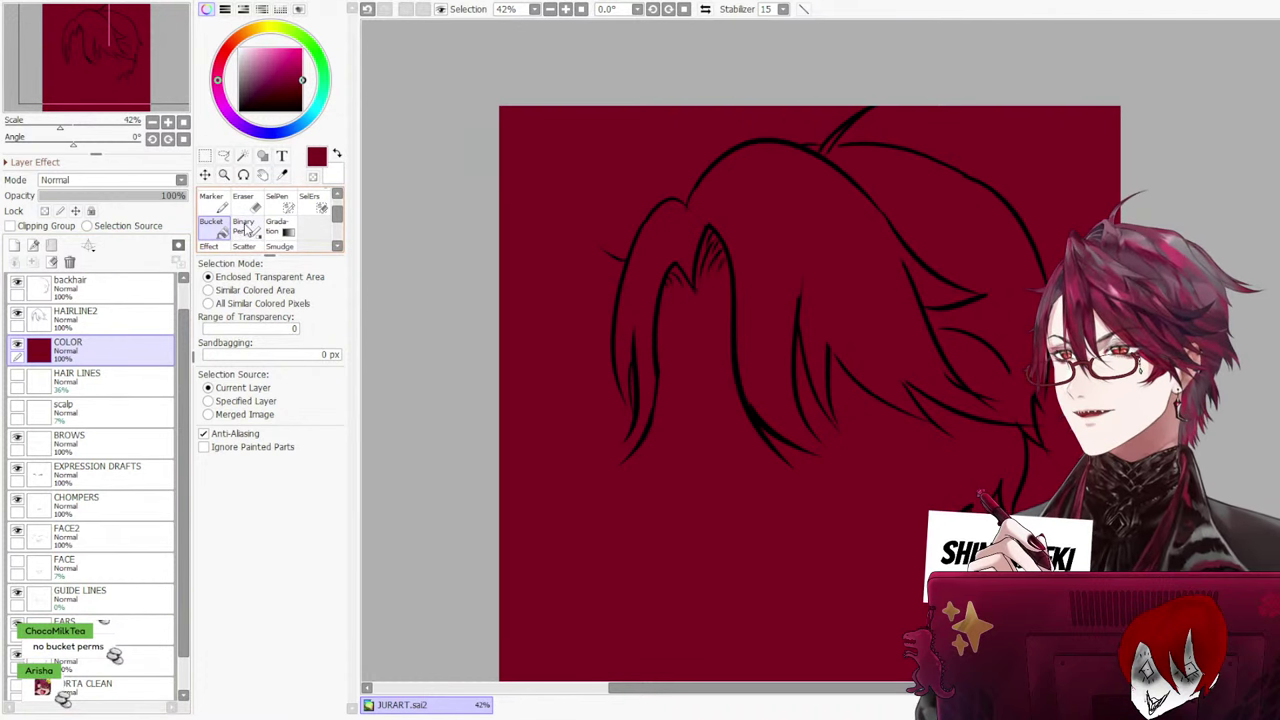
click(256, 211)
key(bracketright)
key(bracketright)
key(bracketright)
key(bracketright)
key(bracketright)
key(bracketright)
key(bracketright)
key(bracketright)
key(bracketright)
key(bracketright)
key(bracketright)
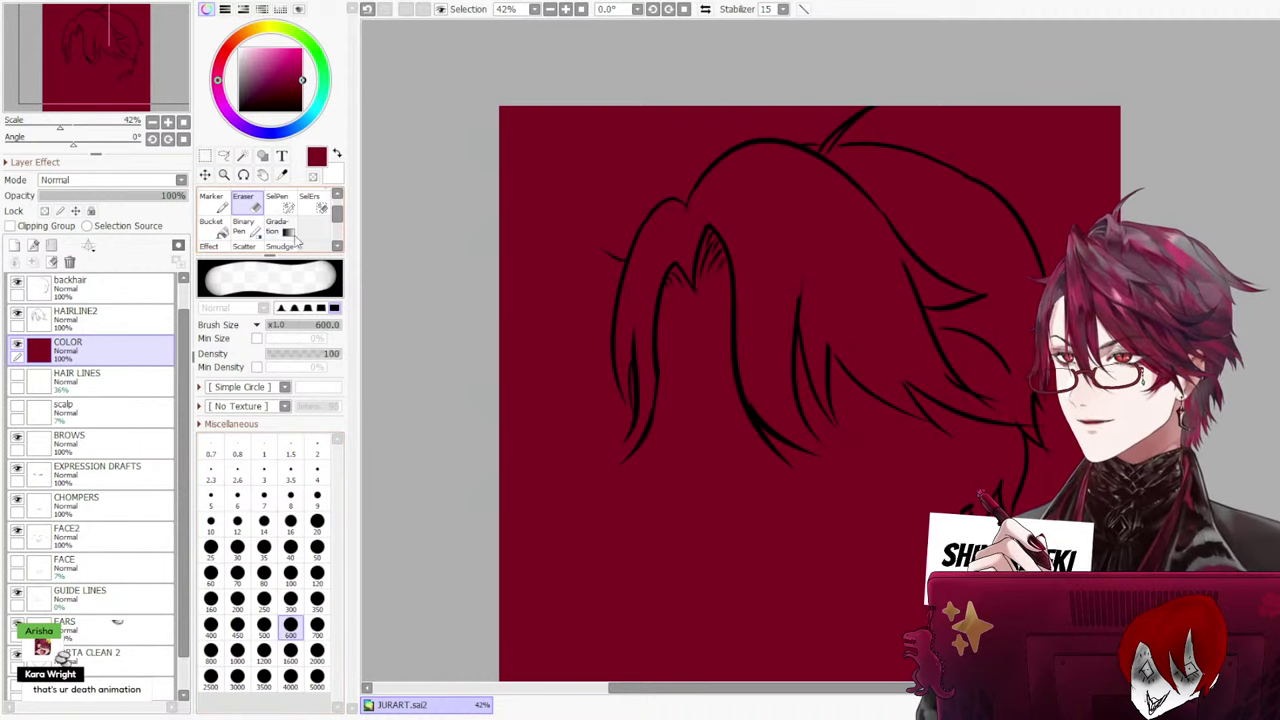
mouse_move(680, 349)
mouse_down()
mouse_move(644, 376)
mouse_move(645, 328)
mouse_up()
key(ctrl+z)
Try erasing the red between the front hair strands at size 100, and undo back to the empty COLOR layer
key(bracketleft)
key(bracketleft)
key(bracketleft)
key(bracketleft)
key(bracketleft)
key(bracketleft)
key(bracketleft)
key(bracketleft)
key(bracketleft)
key(bracketleft)
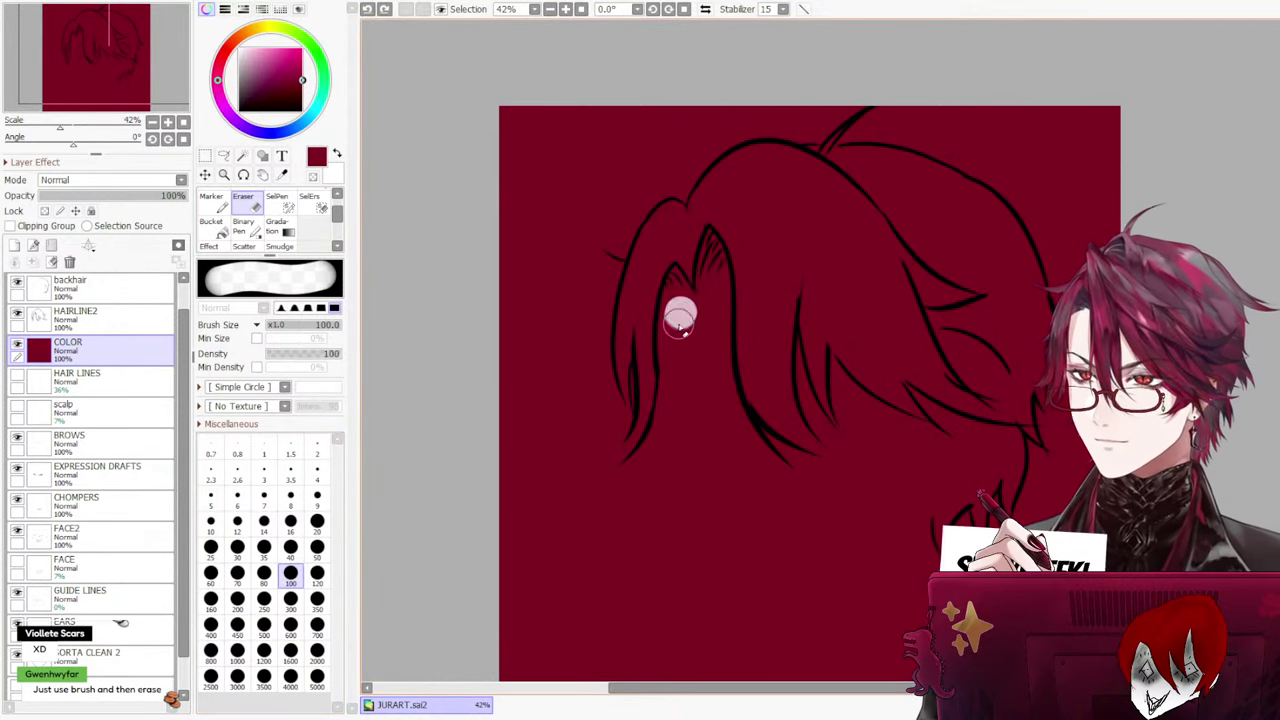
drag(678, 362, 681, 398)
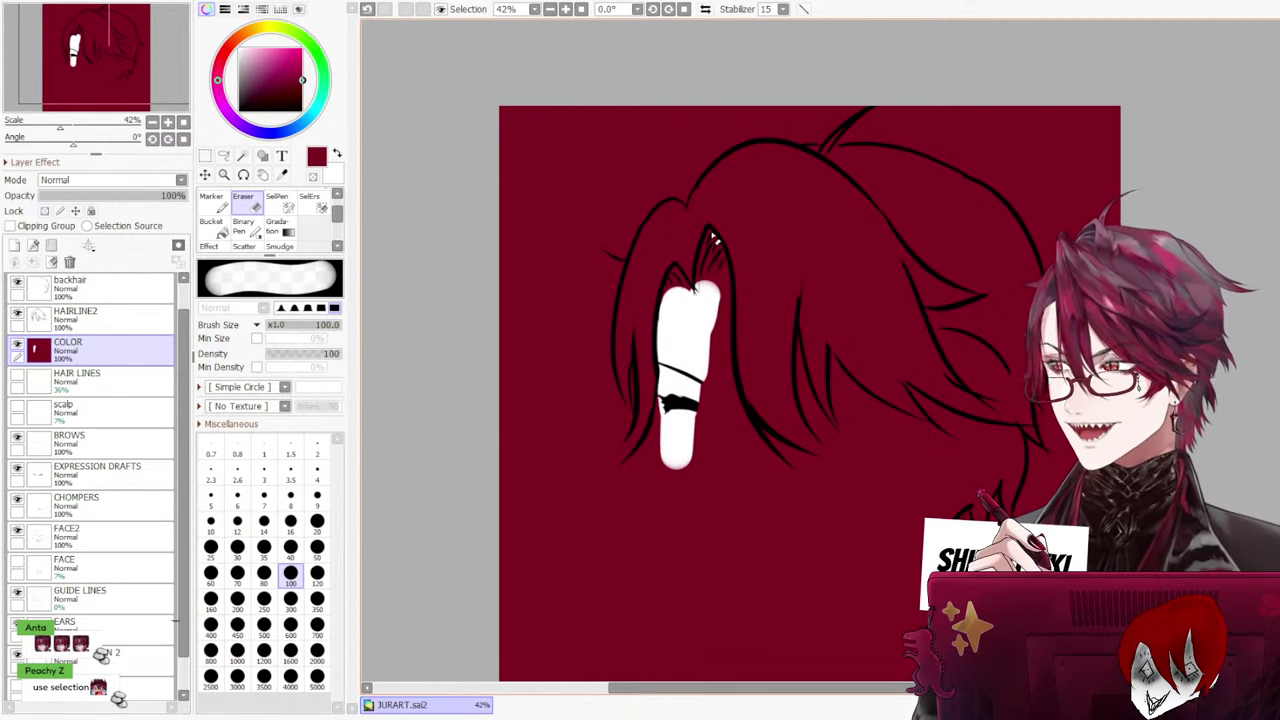
key(ctrl+z)
key(ctrl+z)
key(ctrl+z)
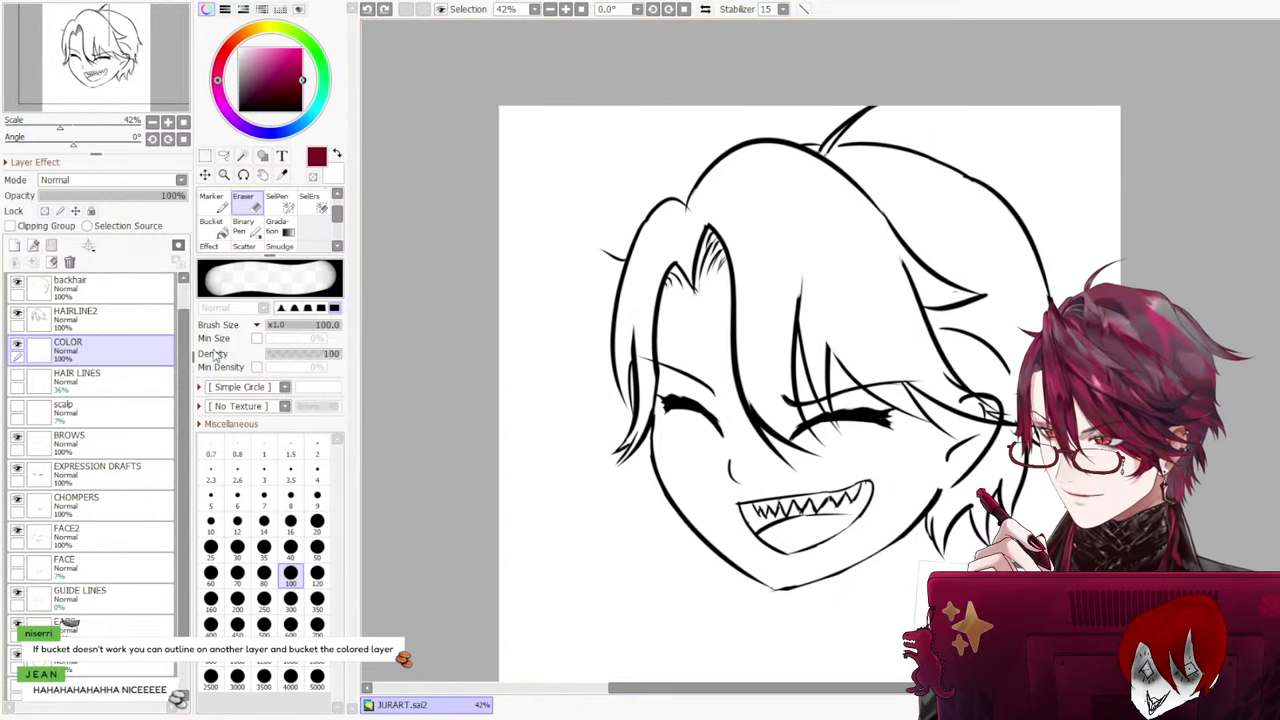
Fill the COLOR layer with dark red using the Bucket tool and lower the layer's opacity to 20%
click(212, 226)
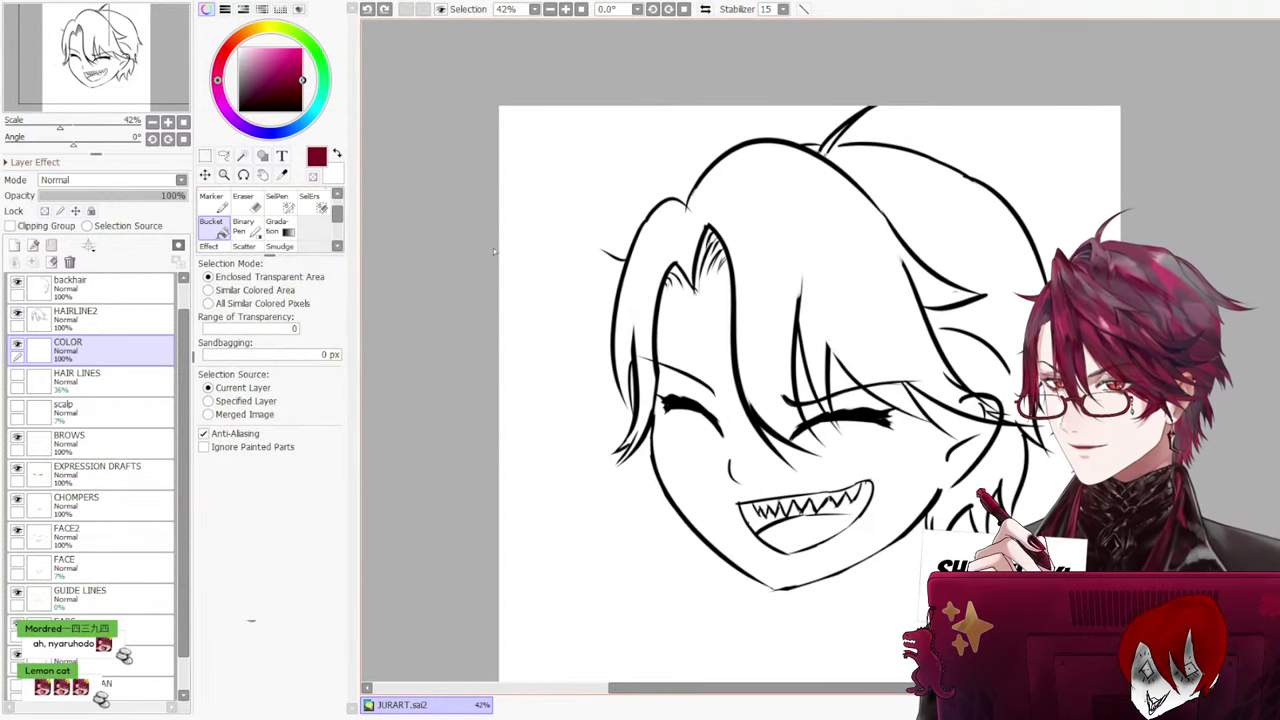
click(522, 227)
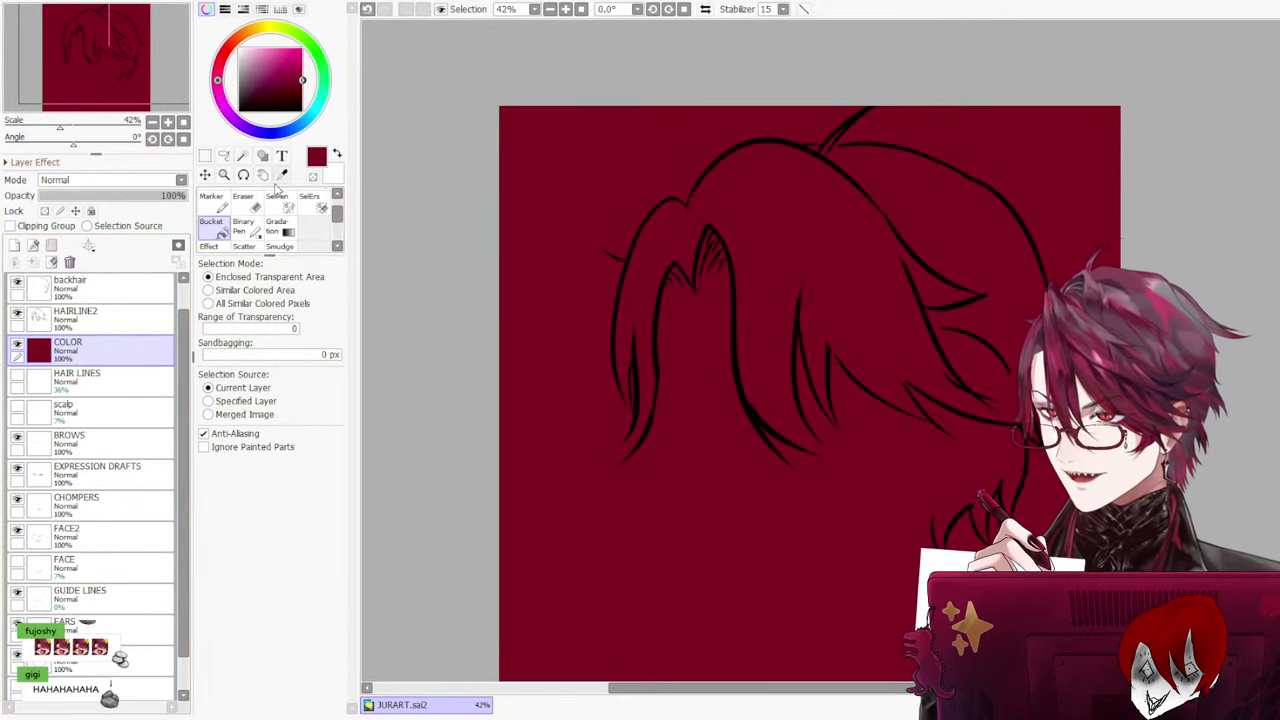
drag(150, 196, 72, 198)
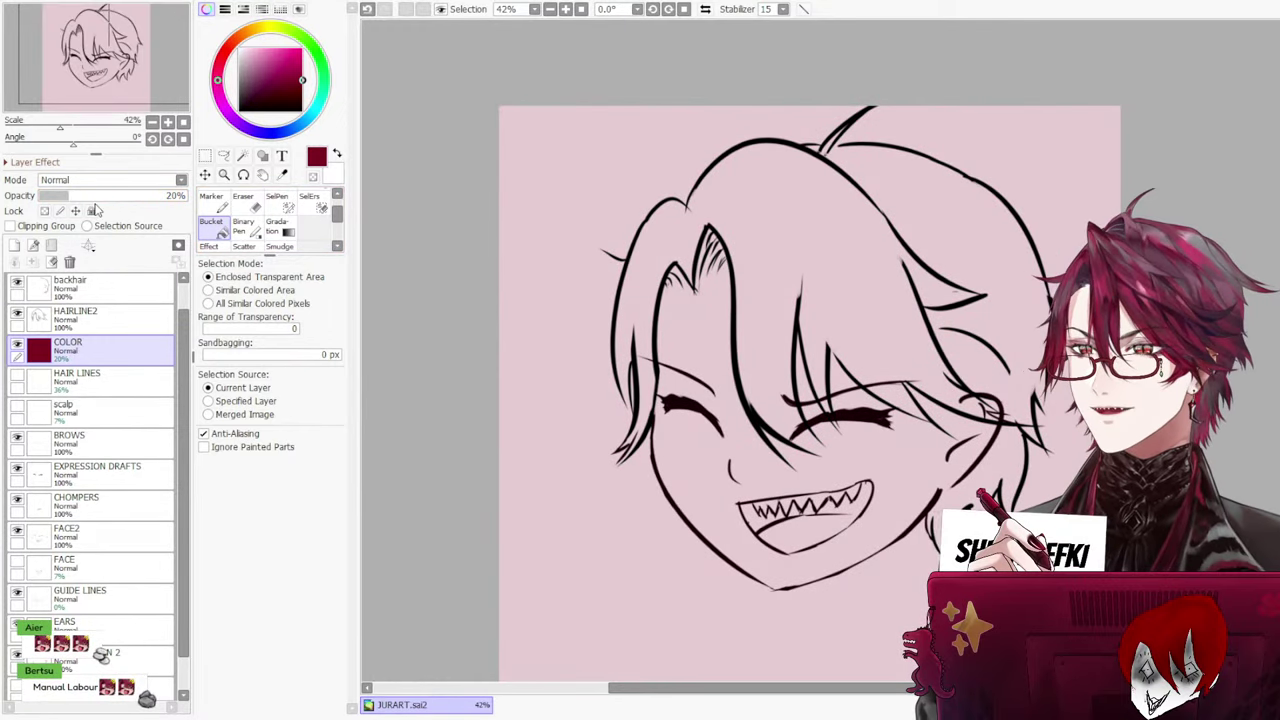
Erase the fill over the forehead, the cheek below it and the area just outside the side hair at size 100
scroll(590, 347, up, 3)
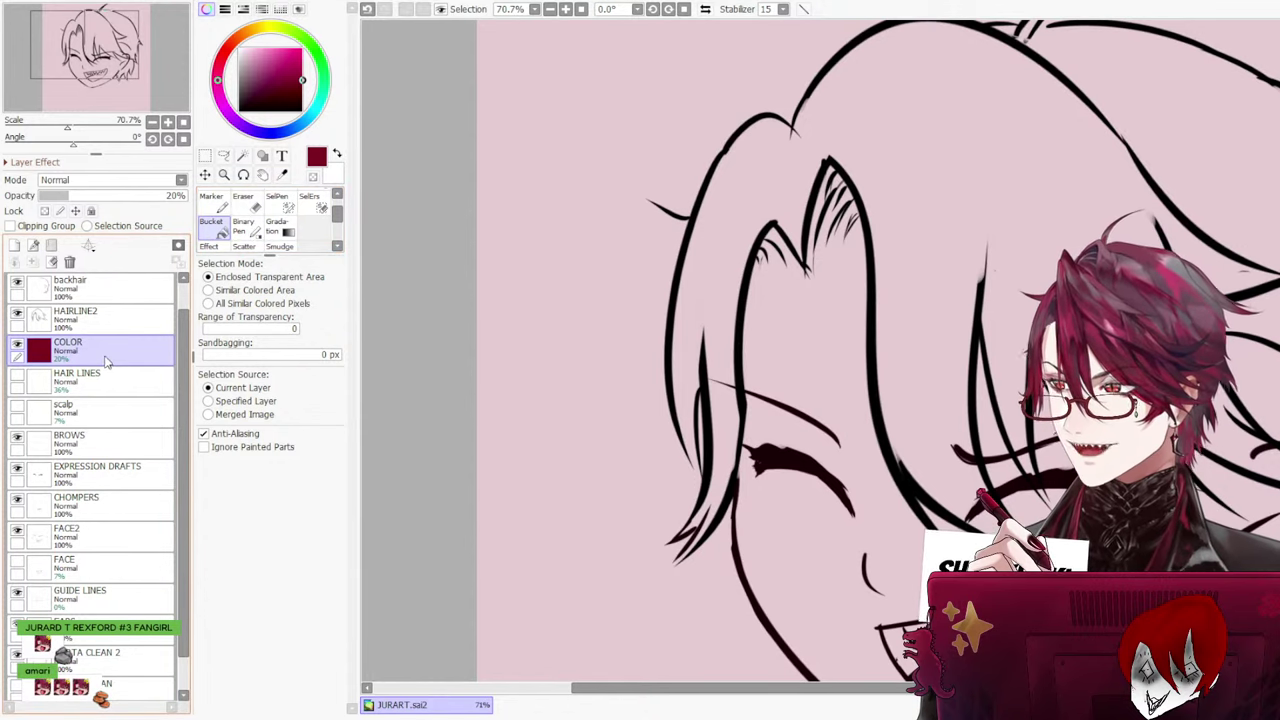
click(249, 201)
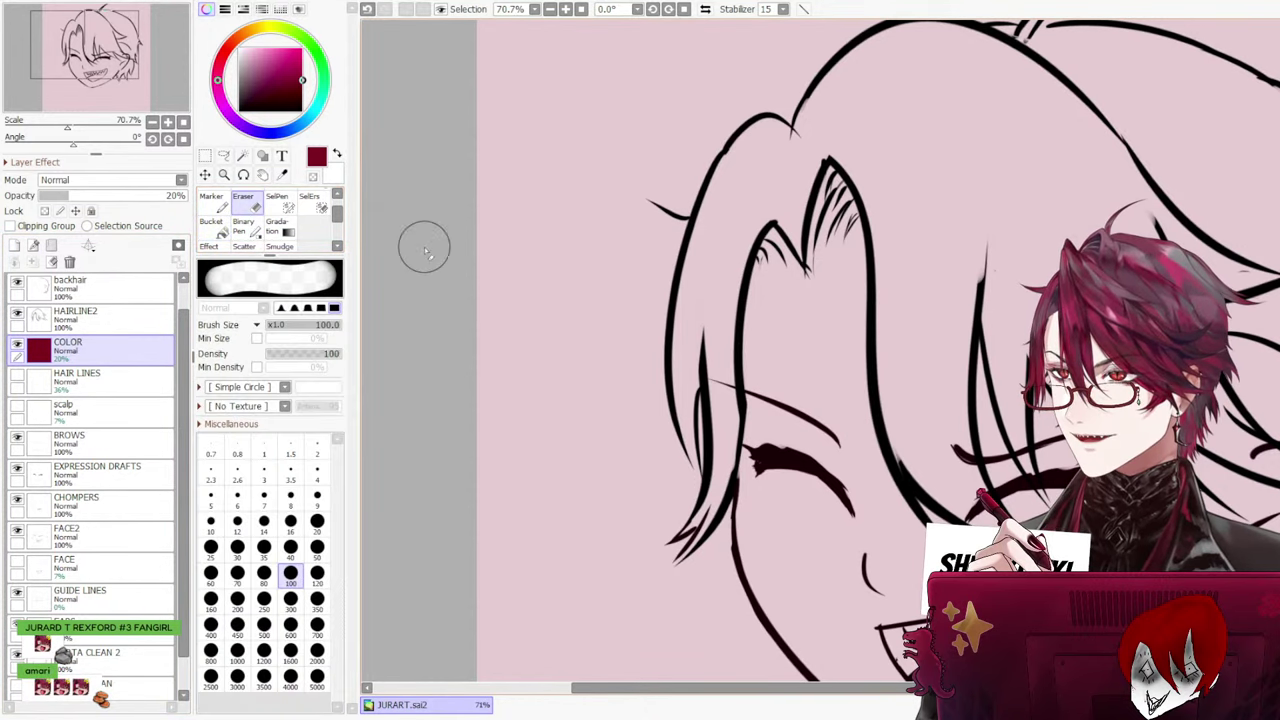
drag(791, 300, 787, 366)
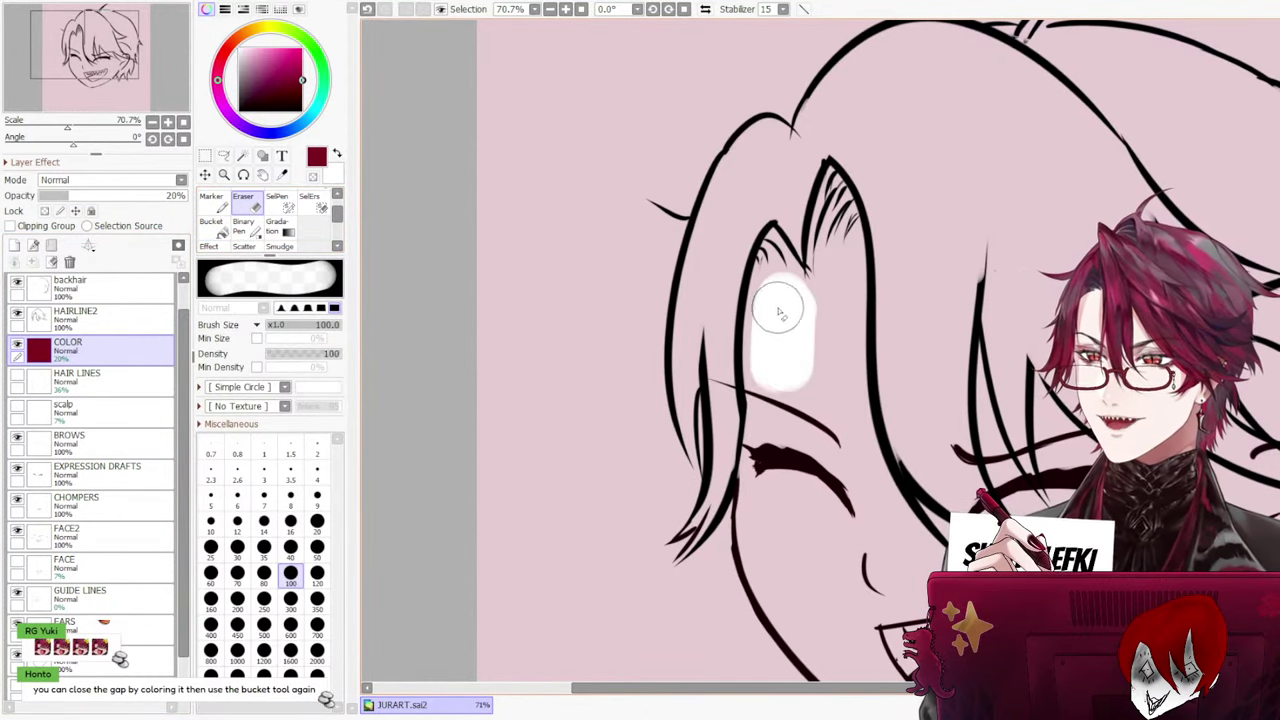
mouse_move(780, 318)
mouse_down()
mouse_move(752, 545)
mouse_move(767, 497)
mouse_move(715, 595)
mouse_move(742, 540)
mouse_move(645, 620)
mouse_up()
mouse_move(646, 434)
mouse_down()
mouse_move(646, 503)
mouse_move(663, 492)
mouse_move(634, 410)
mouse_move(656, 263)
mouse_up()
mouse_move(795, 300)
mouse_down()
mouse_move(778, 323)
mouse_move(831, 277)
mouse_move(810, 455)
mouse_move(745, 640)
mouse_move(650, 640)
mouse_up()
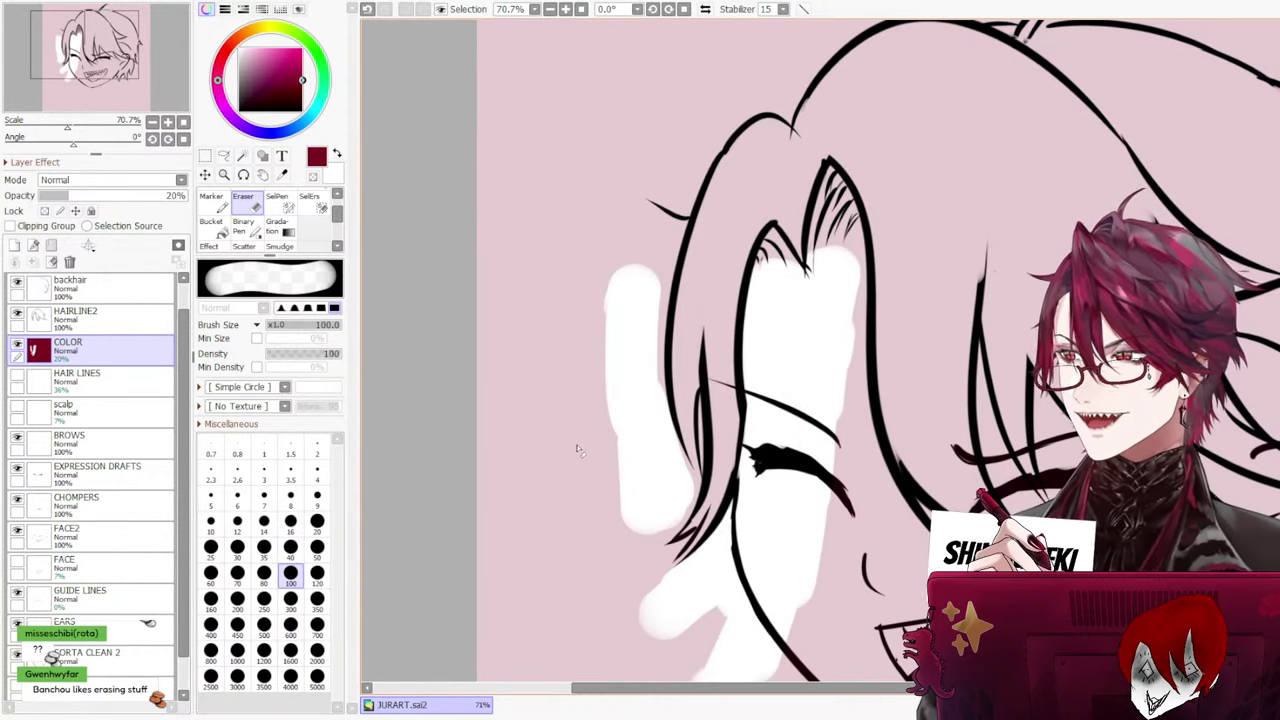
Clear the fill from the canvas background around the head using the Eraser at size 1600
scroll(608, 453, down, 5)
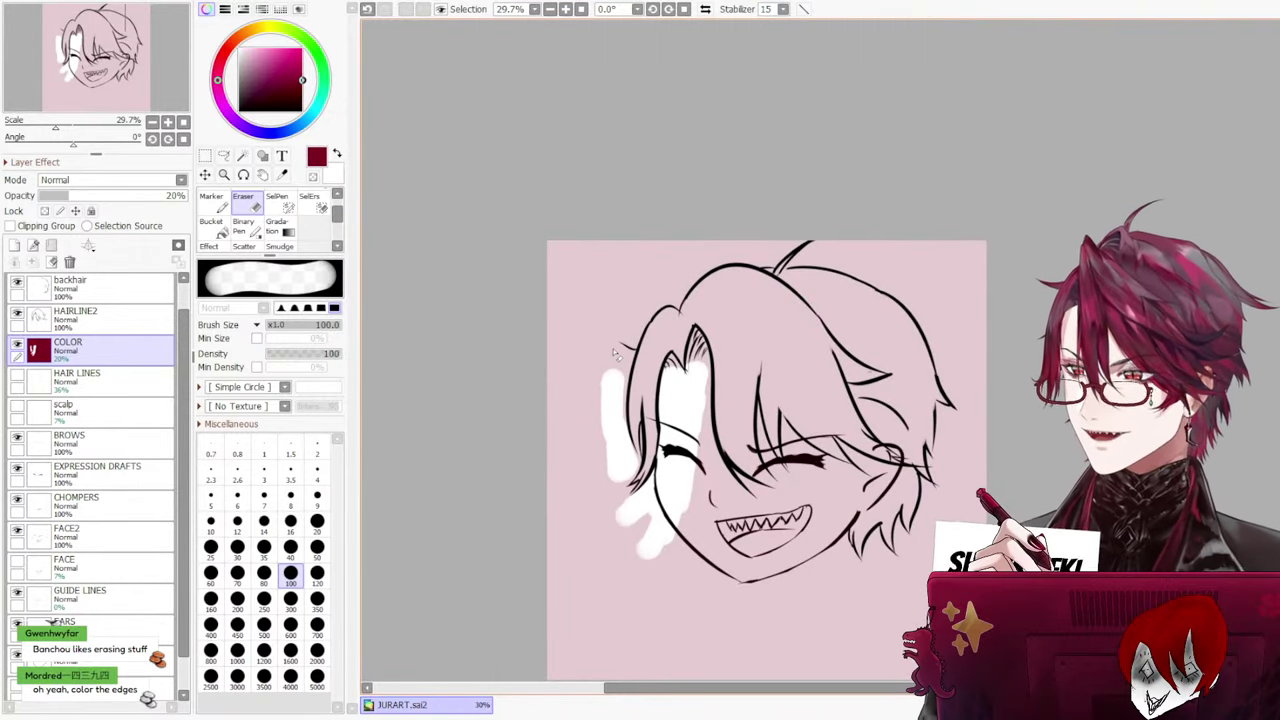
click(290, 650)
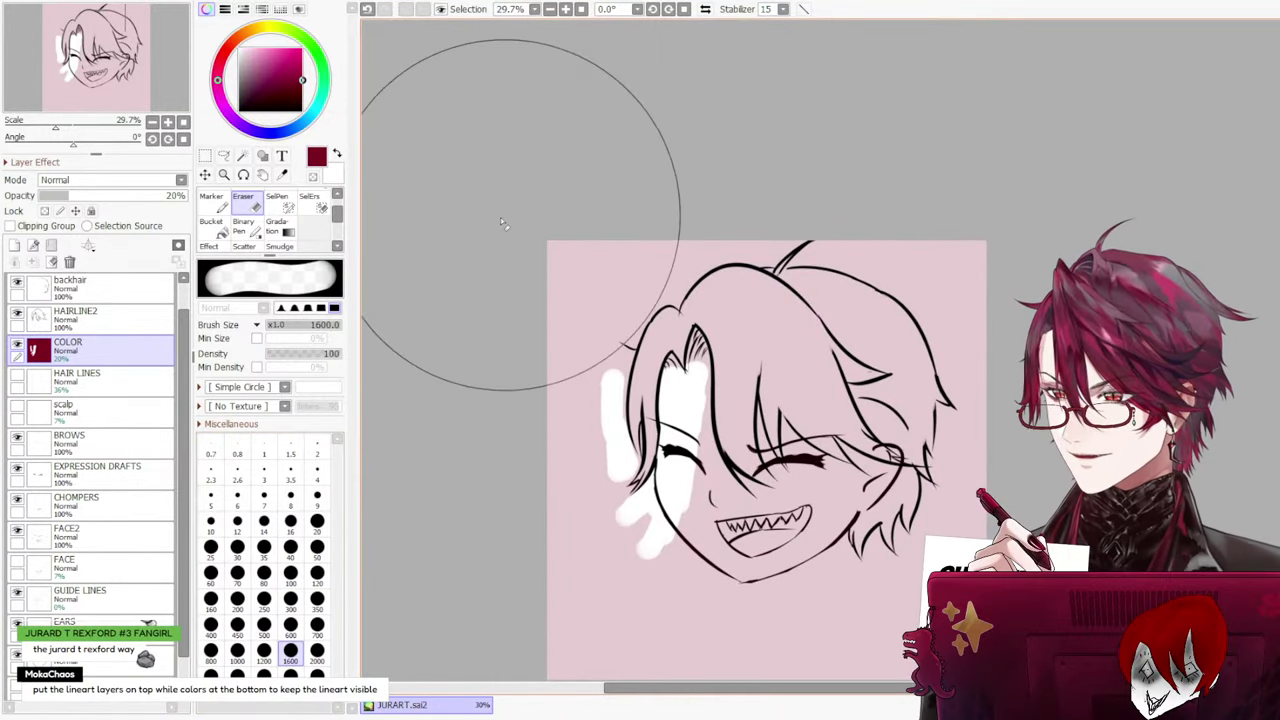
mouse_move(478, 231)
mouse_down()
mouse_move(422, 457)
mouse_move(440, 594)
mouse_move(640, 700)
mouse_move(820, 700)
mouse_up()
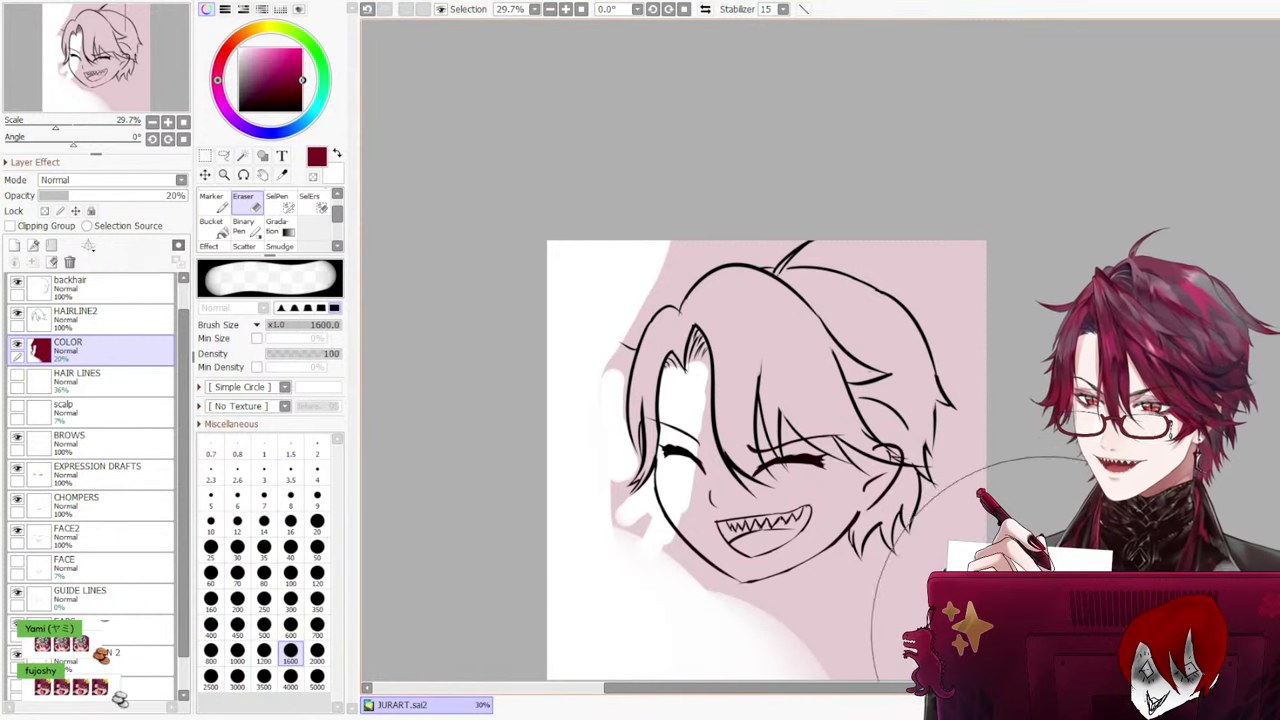
mouse_move(1050, 640)
mouse_down()
mouse_move(1120, 580)
mouse_move(1105, 585)
mouse_move(1115, 590)
mouse_move(1150, 420)
mouse_move(1110, 348)
mouse_move(1108, 145)
mouse_move(994, 94)
mouse_move(1034, 124)
mouse_move(1030, 149)
mouse_move(960, 96)
mouse_move(830, 90)
mouse_move(684, 87)
mouse_move(557, 127)
mouse_move(660, 103)
mouse_move(575, 130)
mouse_up()
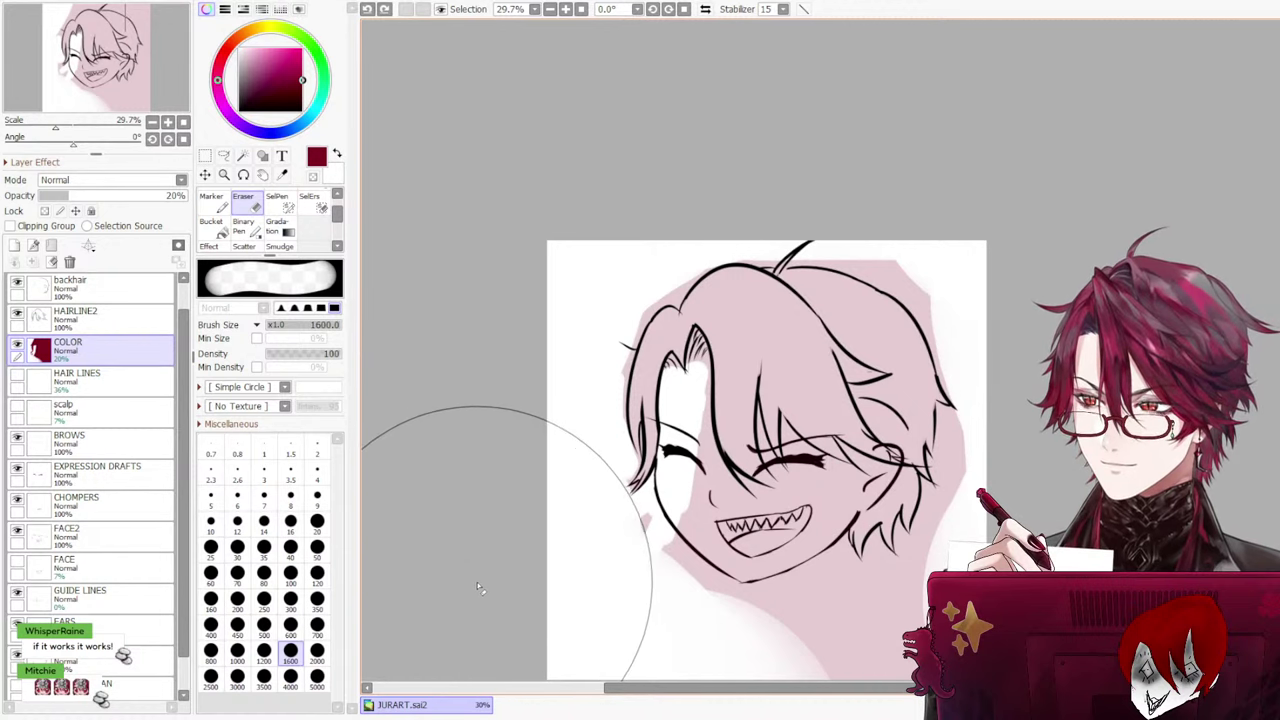
drag(1006, 640, 977, 678)
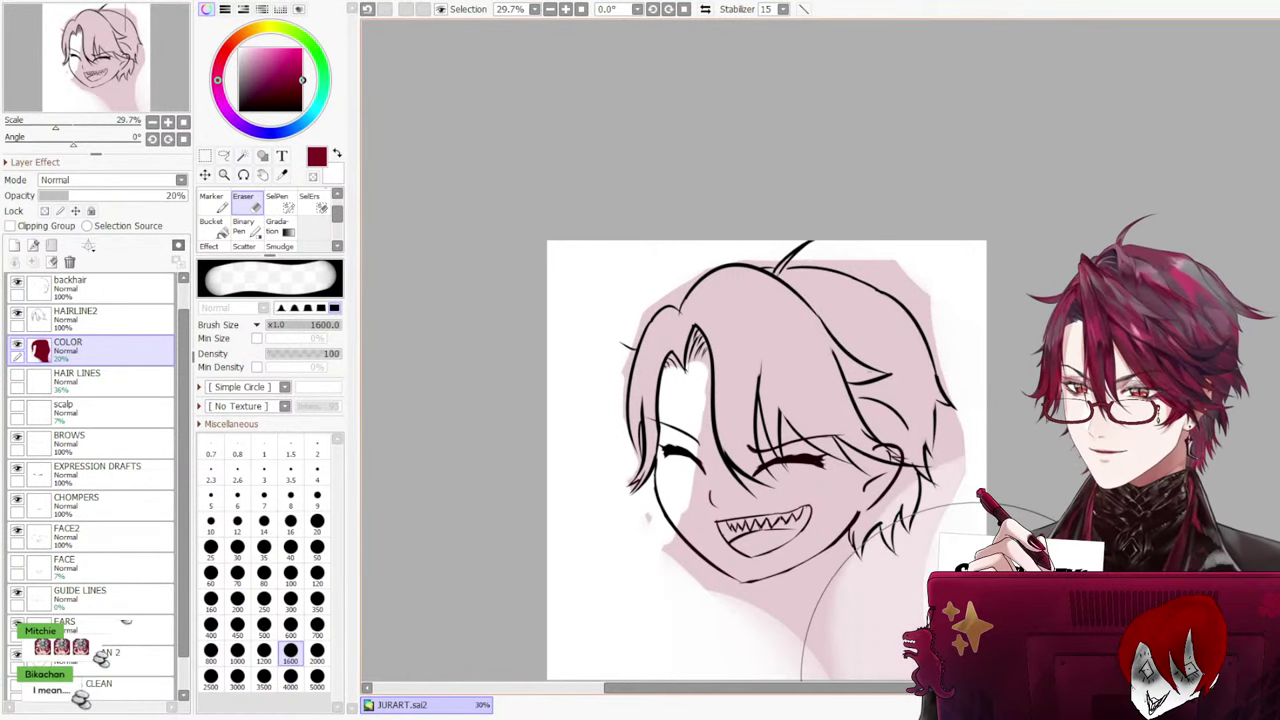
Set the eraser size to 300 and try trimming the excess fill around the head's outline
click(290, 598)
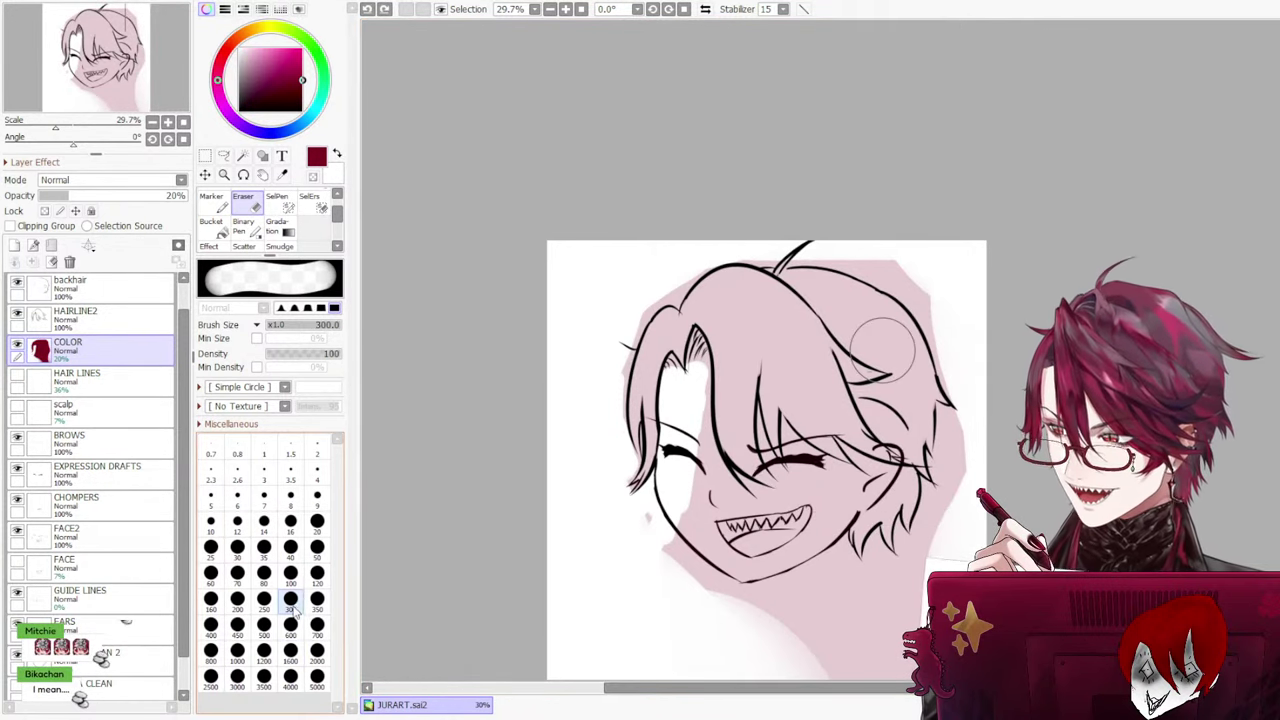
mouse_move(901, 640)
mouse_down()
mouse_move(880, 622)
mouse_move(983, 503)
mouse_move(984, 436)
mouse_up()
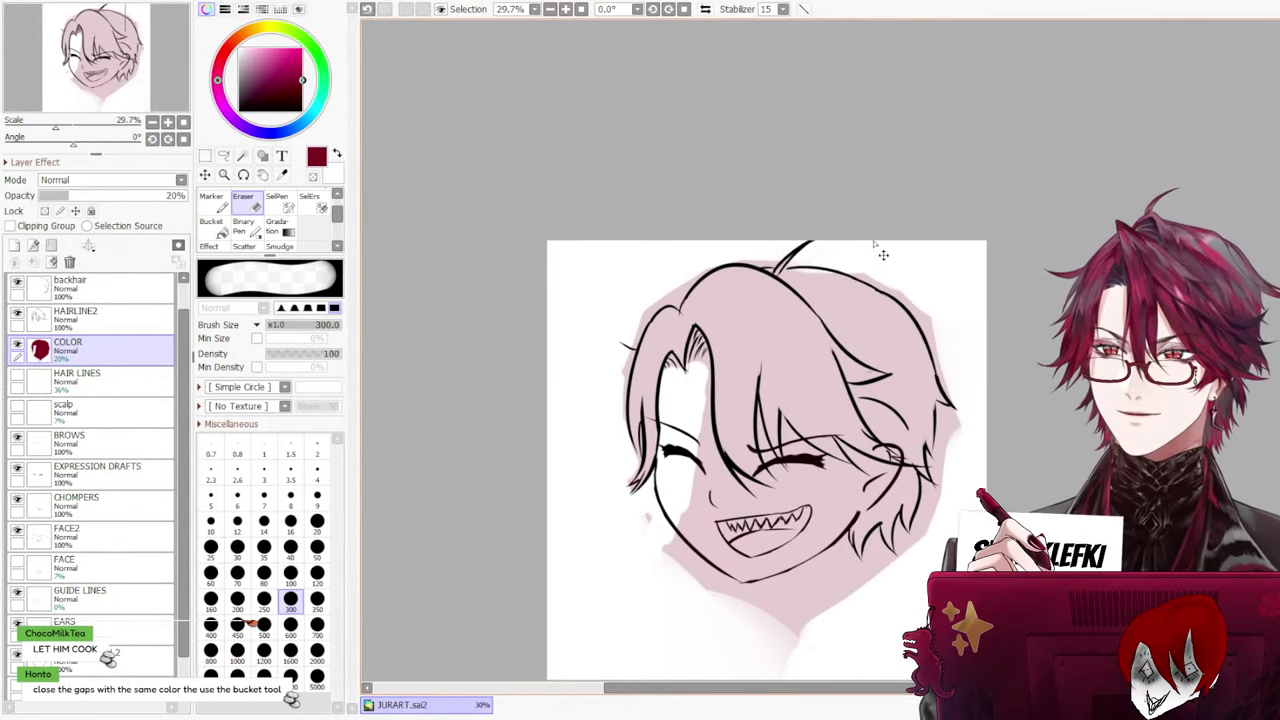
key(ctrl+z)
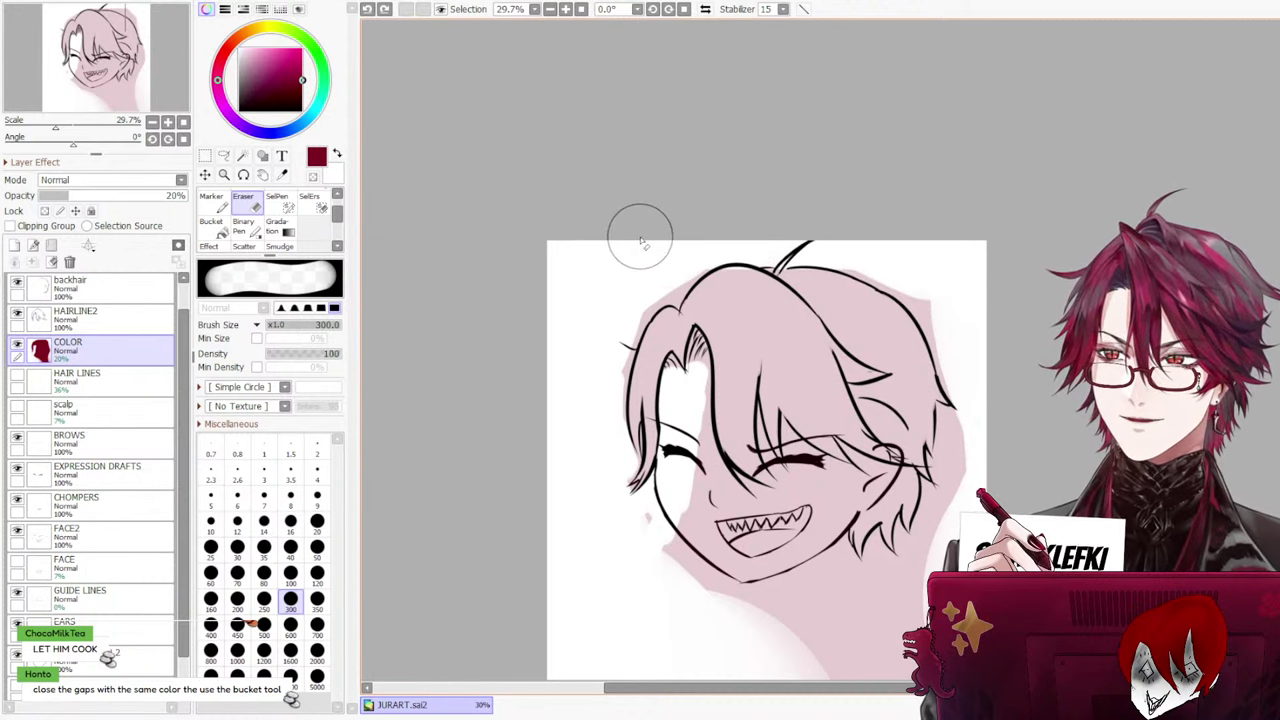
key(ctrl+z)
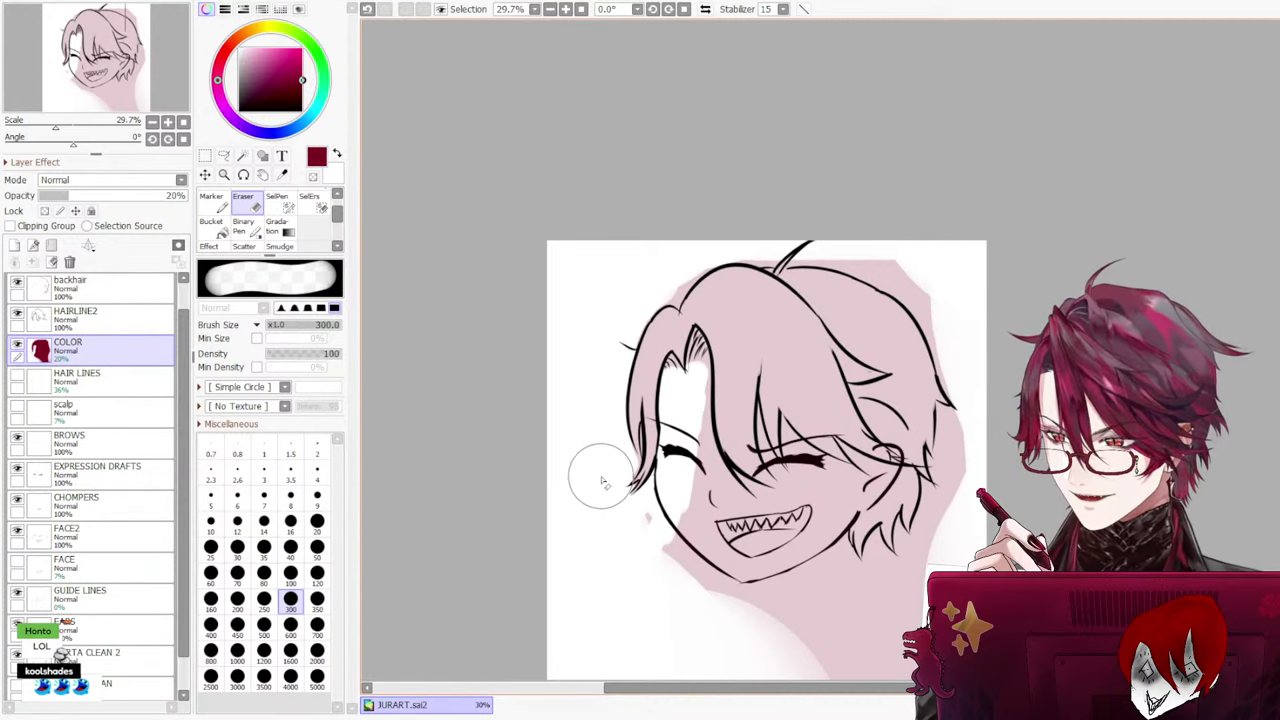
Erase the fill from the cheek, mouth, chin and the area below the jaw and back hair at size 300
mouse_move(663, 583)
mouse_down()
mouse_move(690, 527)
mouse_move(675, 512)
mouse_move(656, 557)
mouse_move(683, 484)
mouse_move(708, 576)
mouse_up()
key(ctrl+z)
drag(694, 452, 678, 550)
key(ctrl+z)
mouse_move(686, 503)
mouse_down()
mouse_move(674, 554)
mouse_move(705, 531)
mouse_move(922, 615)
mouse_move(896, 592)
mouse_up()
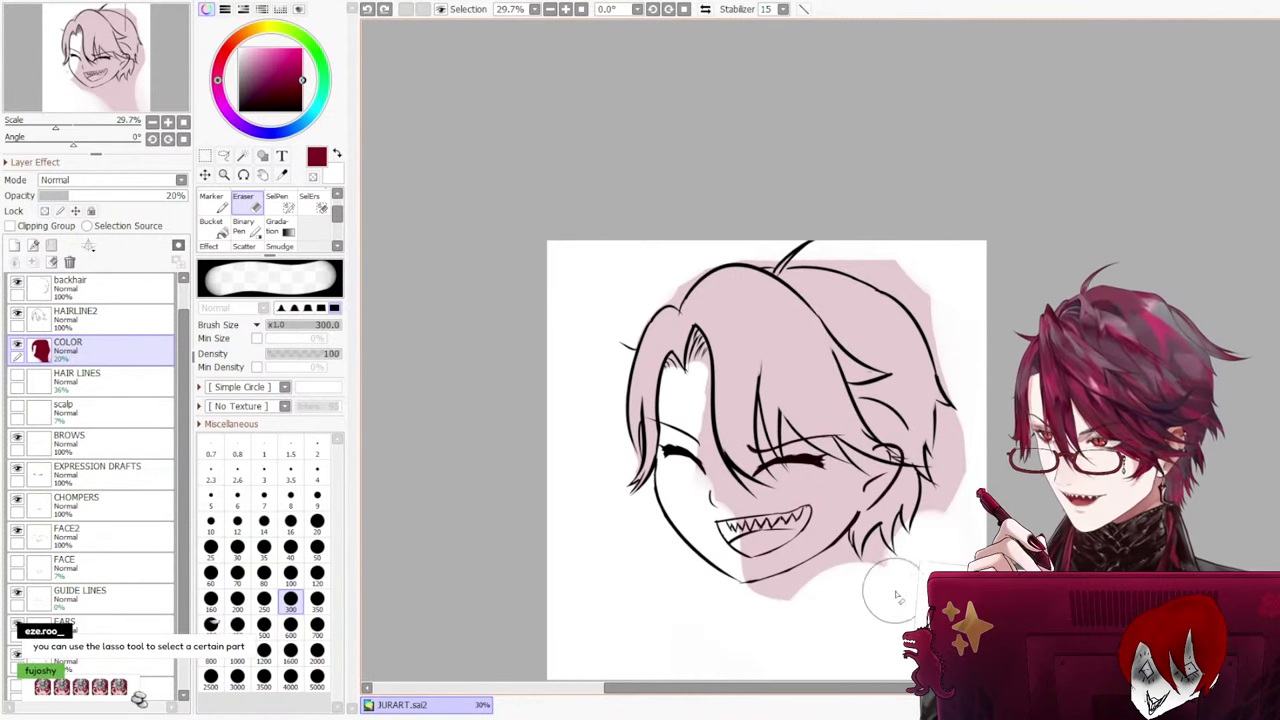
drag(929, 548, 976, 481)
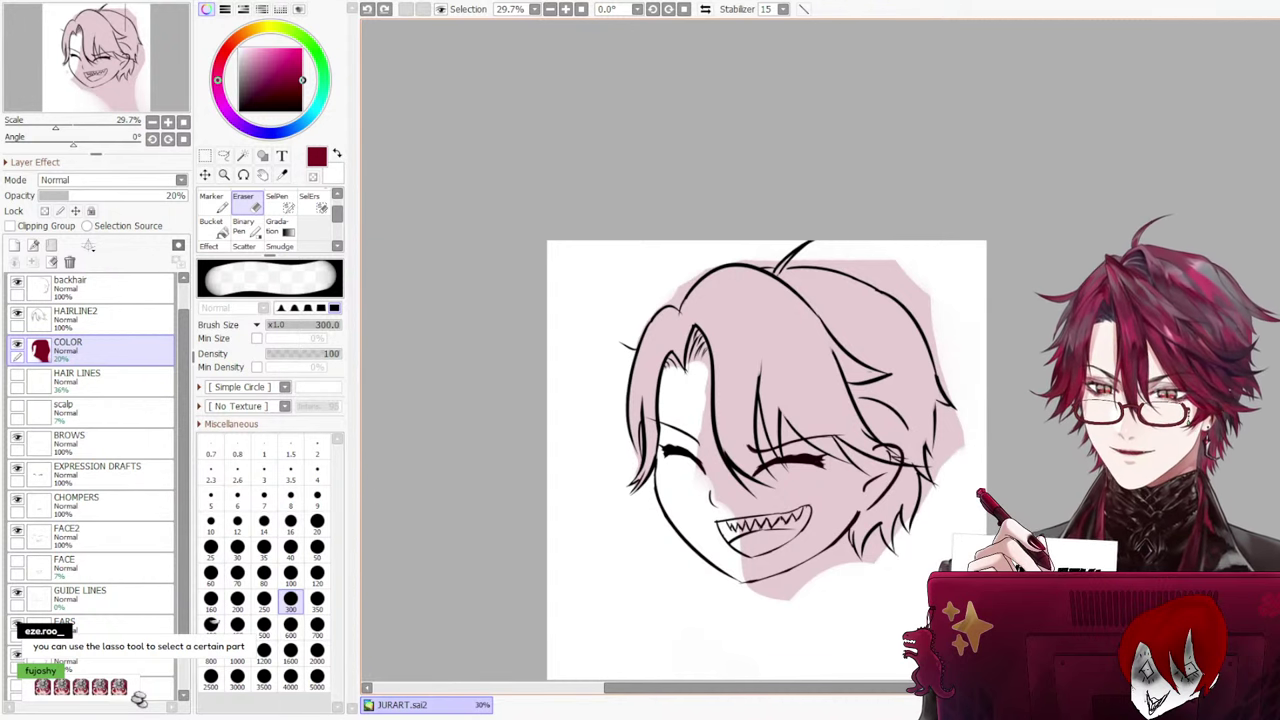
mouse_move(771, 643)
mouse_down()
mouse_move(759, 605)
mouse_move(741, 603)
mouse_move(758, 582)
mouse_move(705, 572)
mouse_move(701, 539)
mouse_move(727, 547)
mouse_move(697, 507)
mouse_up()
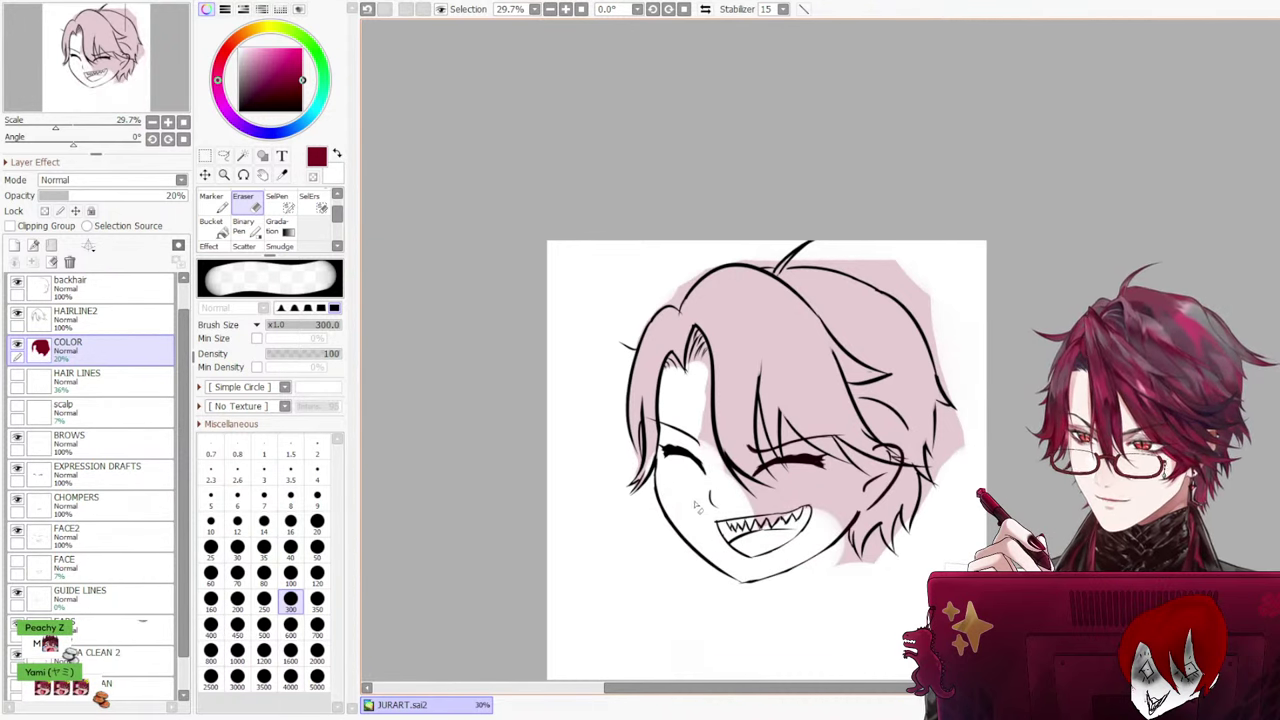
scroll(710, 436, up, 5)
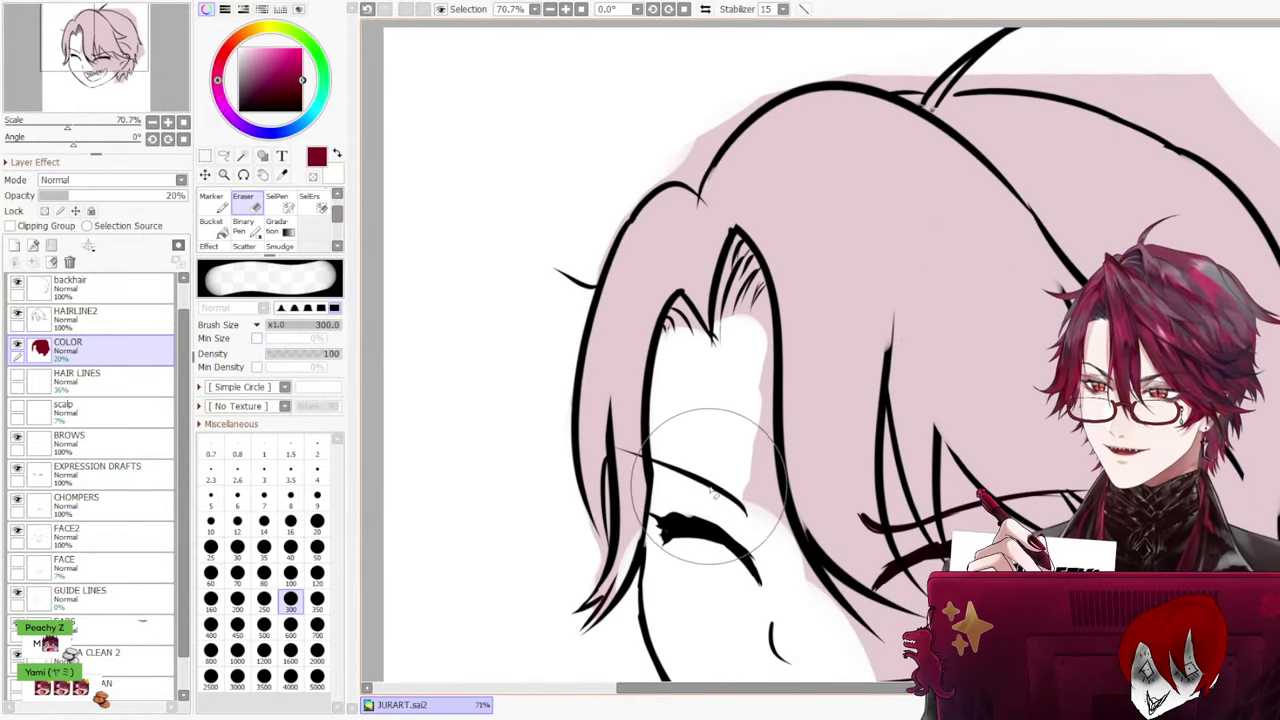
Erase the leftover fill along the forehead's inner hair edge and beneath the long bang beside the nose at eraser size 40
click(317, 520)
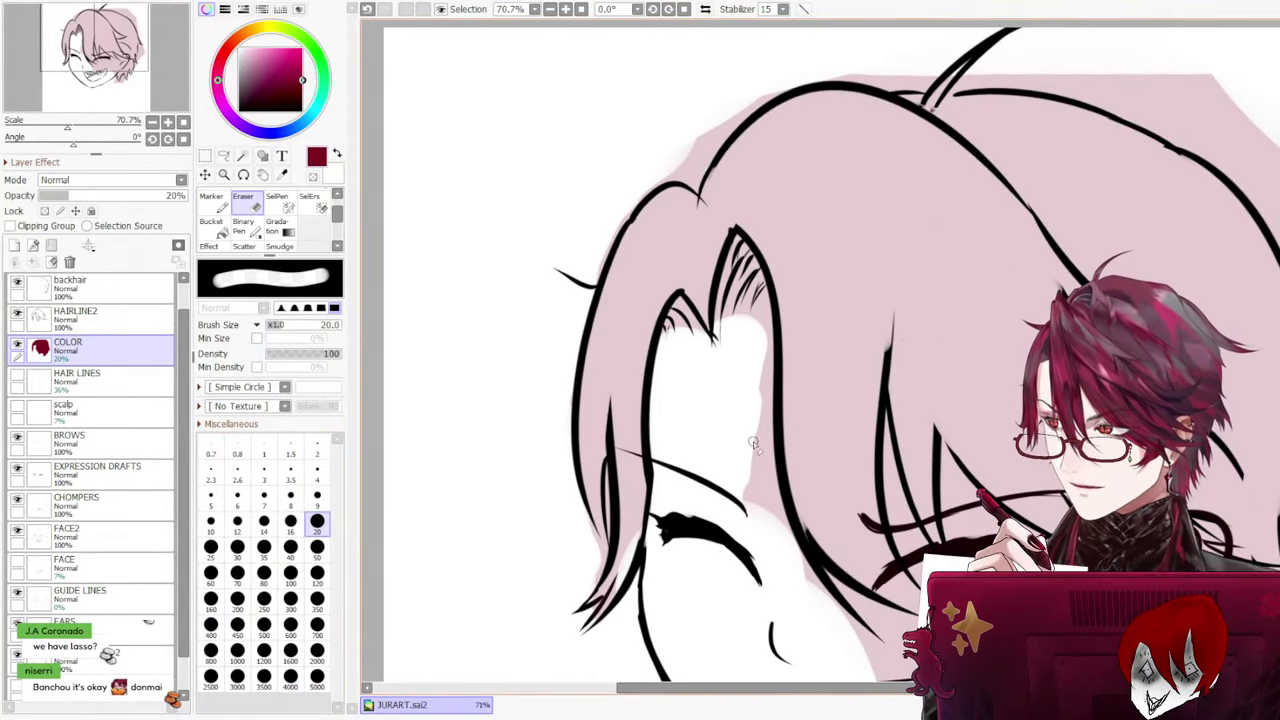
click(290, 546)
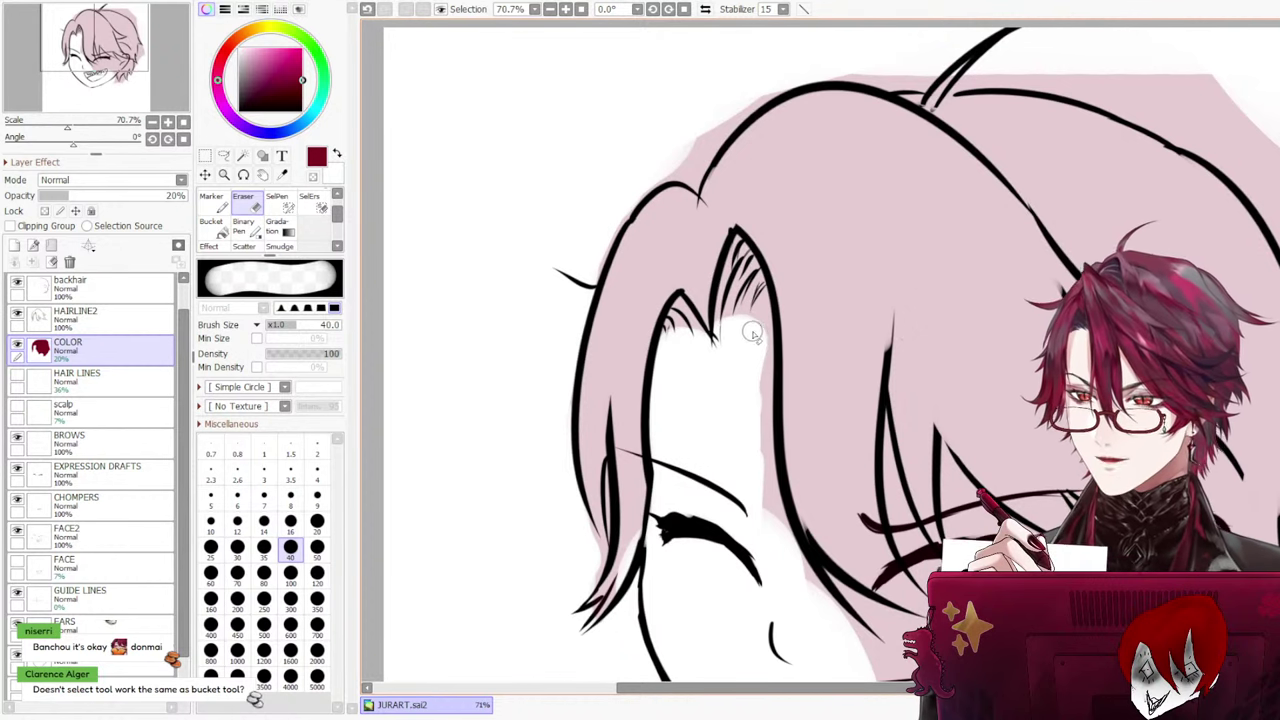
mouse_move(752, 333)
mouse_down()
mouse_move(762, 518)
mouse_move(760, 487)
mouse_up()
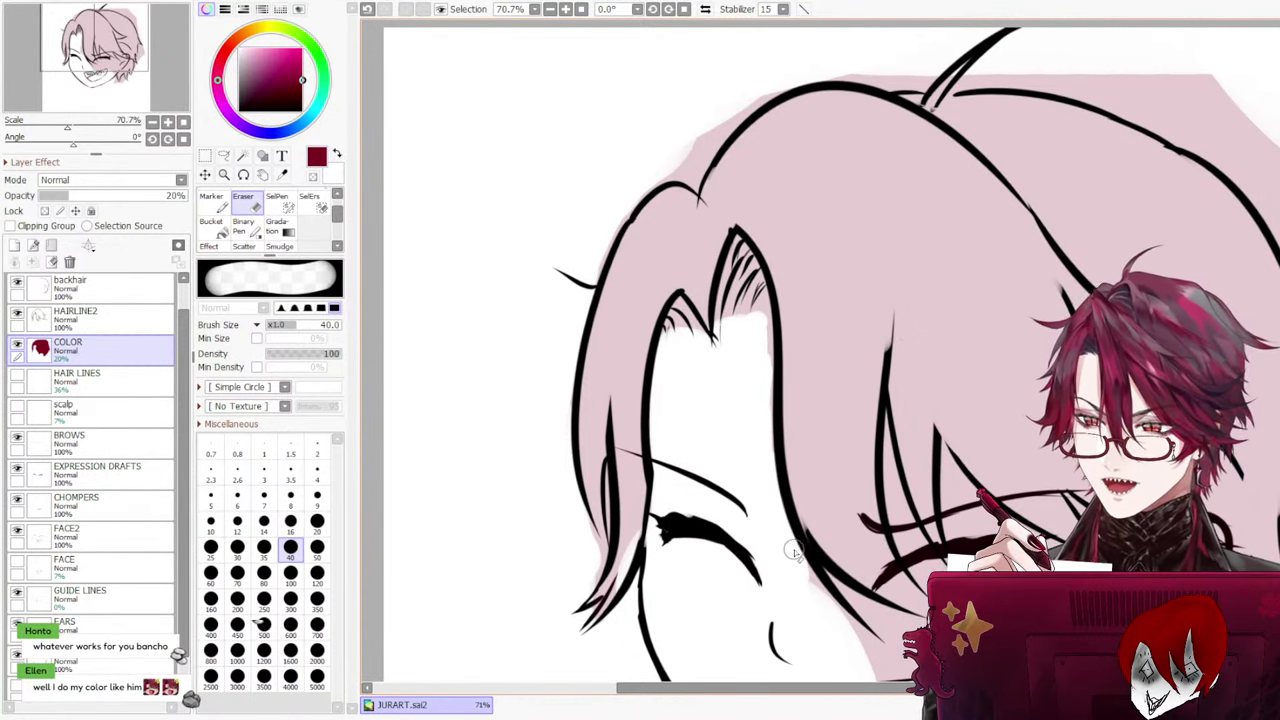
drag(800, 558, 875, 648)
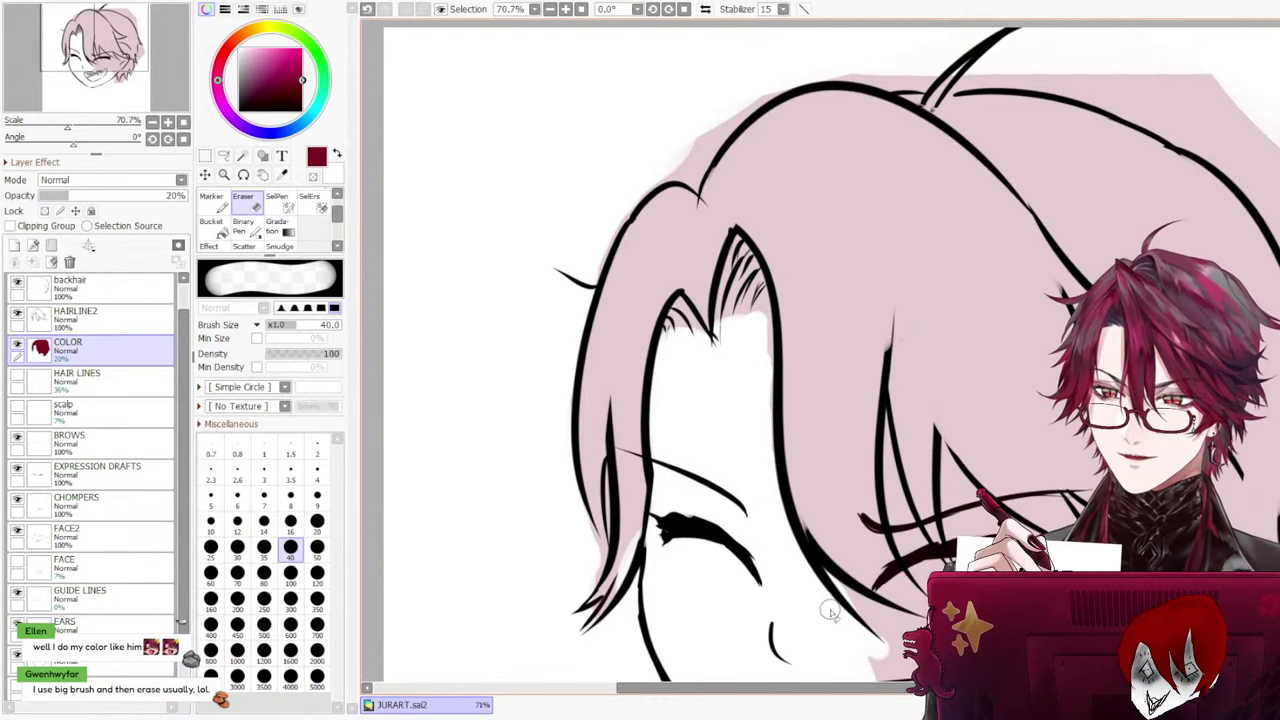
drag(830, 612, 892, 664)
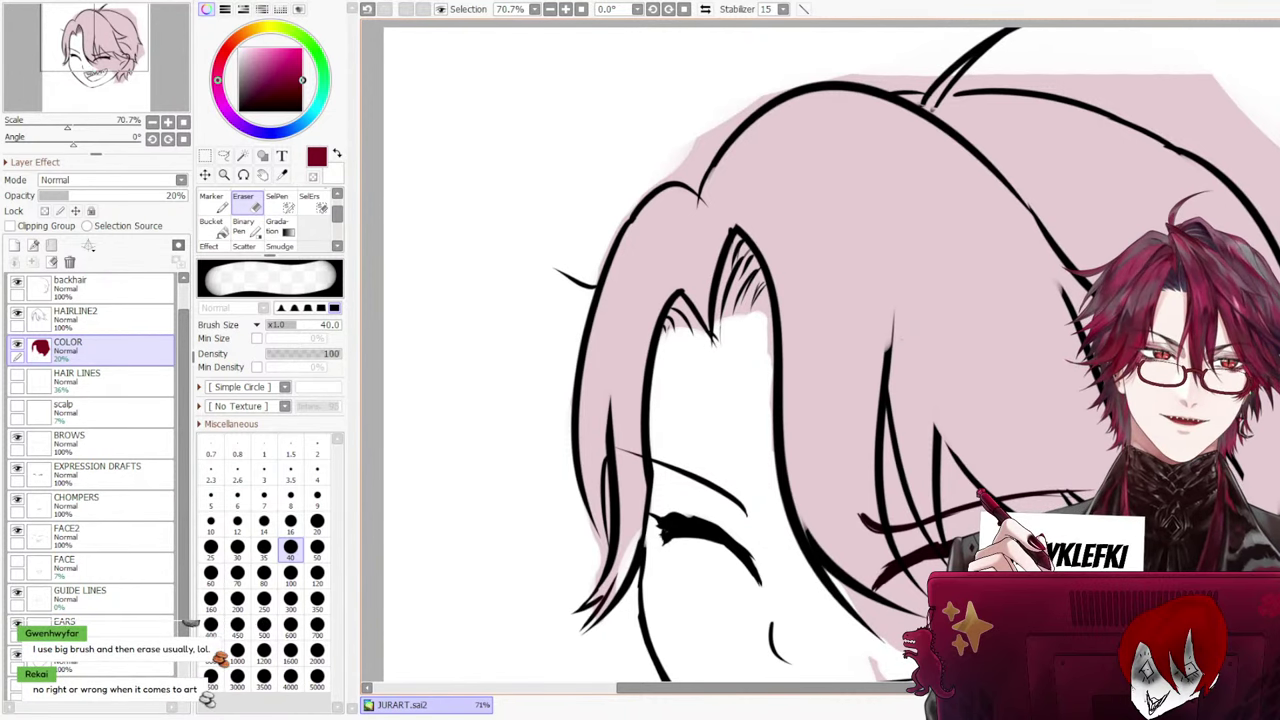
Erase the fill above the mouth and over the teeth at size 40, and from the cheek beneath the far eye at size 80
scroll(820, 350, down, 5)
drag(930, 325, 875, 370)
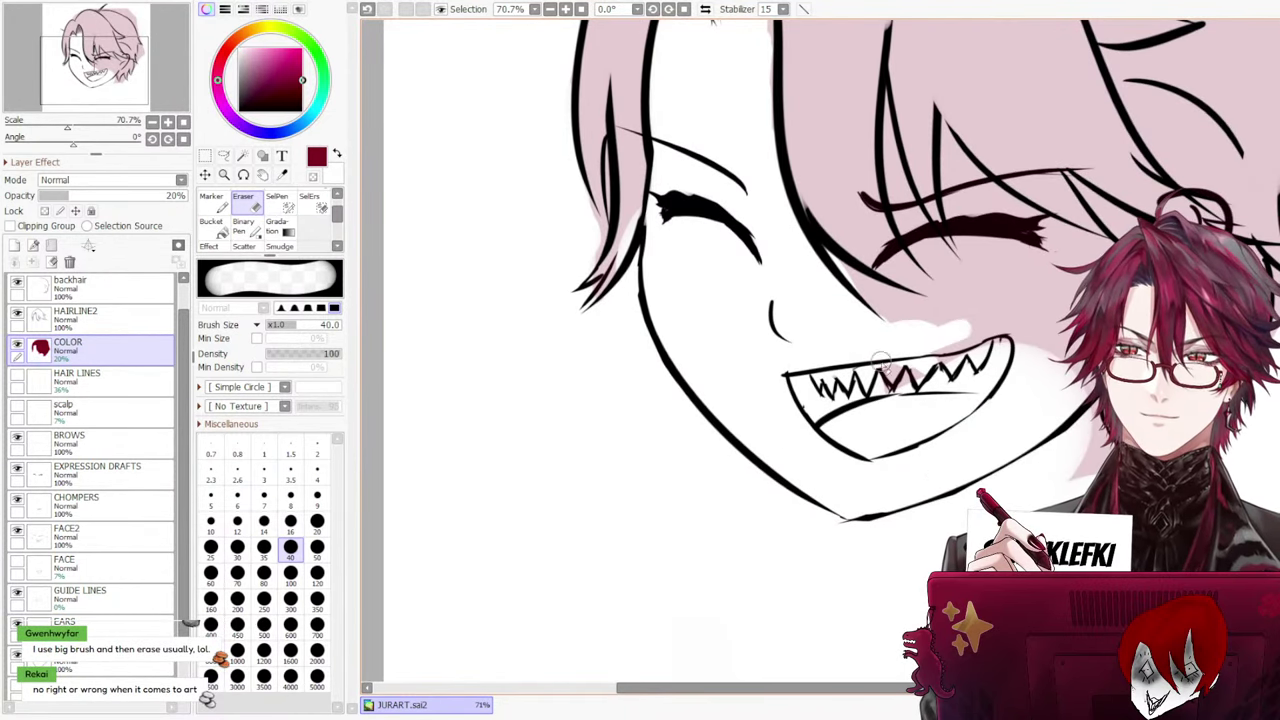
drag(975, 340, 885, 400)
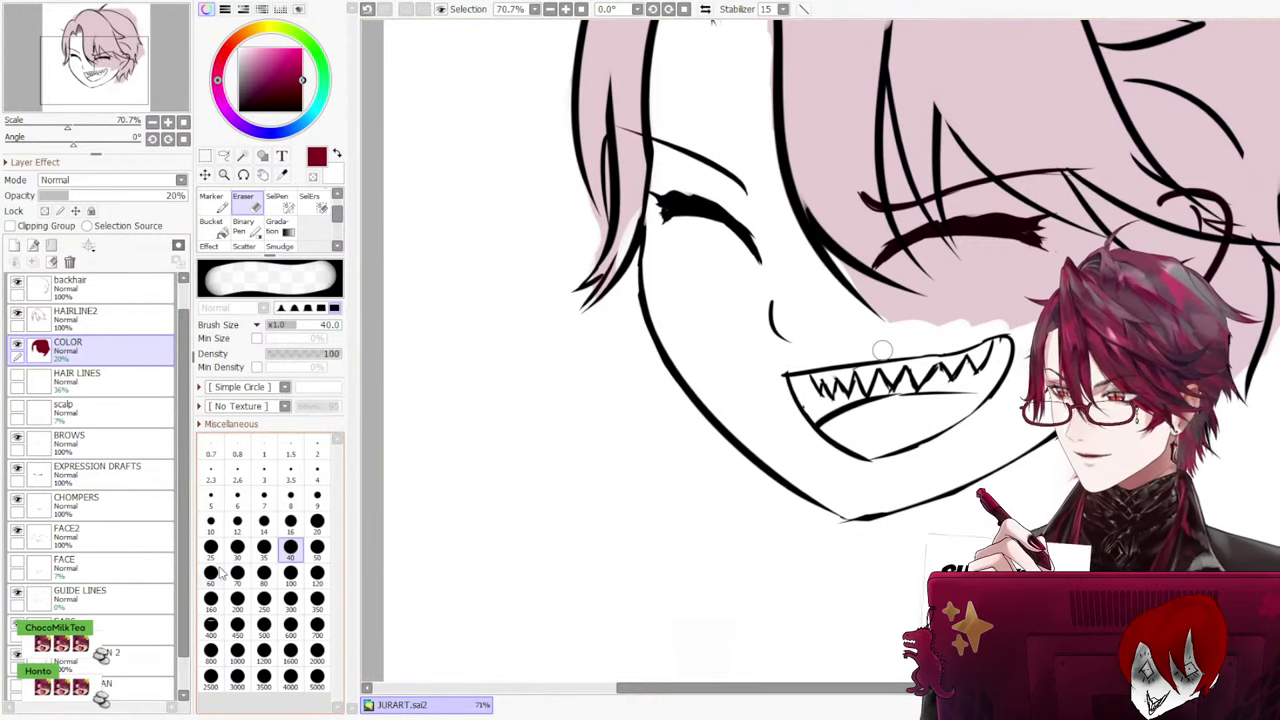
key(bracketright)
key(bracketright)
key(bracketright)
key(bracketright)
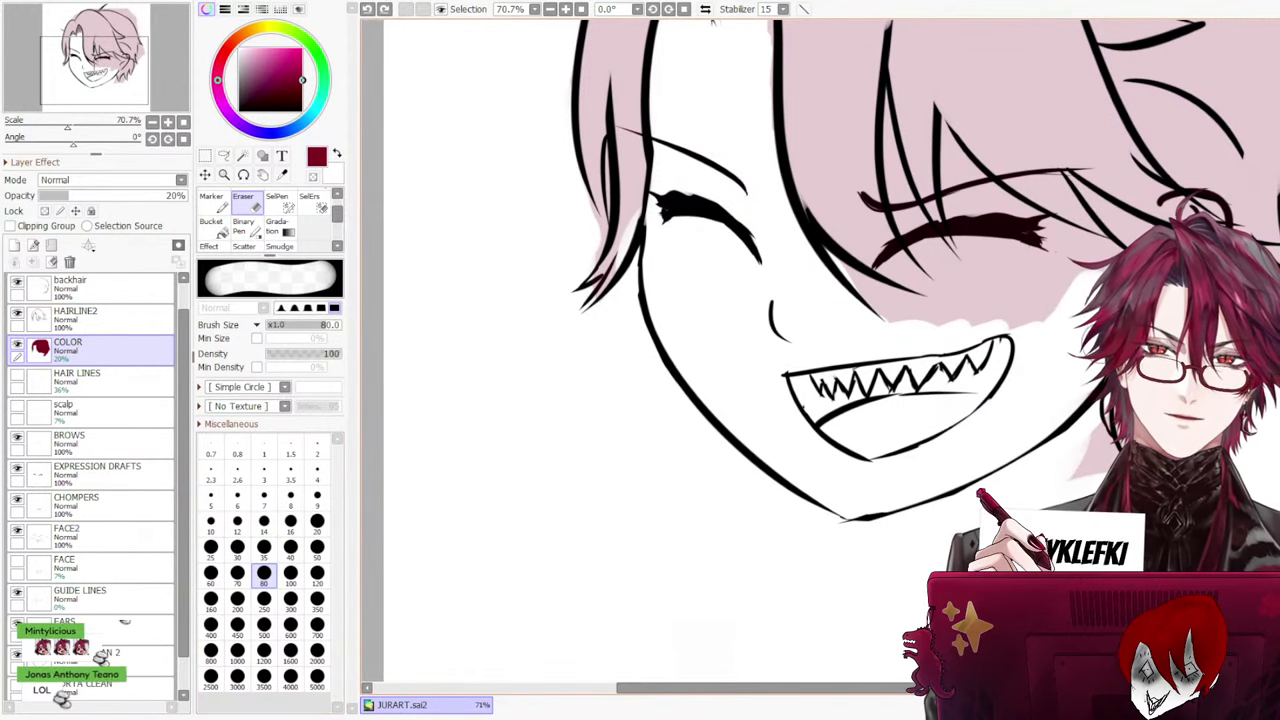
mouse_move(990, 335)
mouse_down()
mouse_move(959, 304)
mouse_move(880, 343)
mouse_up()
Erase the fill around the far closed eye and in the skin gaps between the bang strands using eraser sizes 8 and 40
click(316, 497)
click(290, 497)
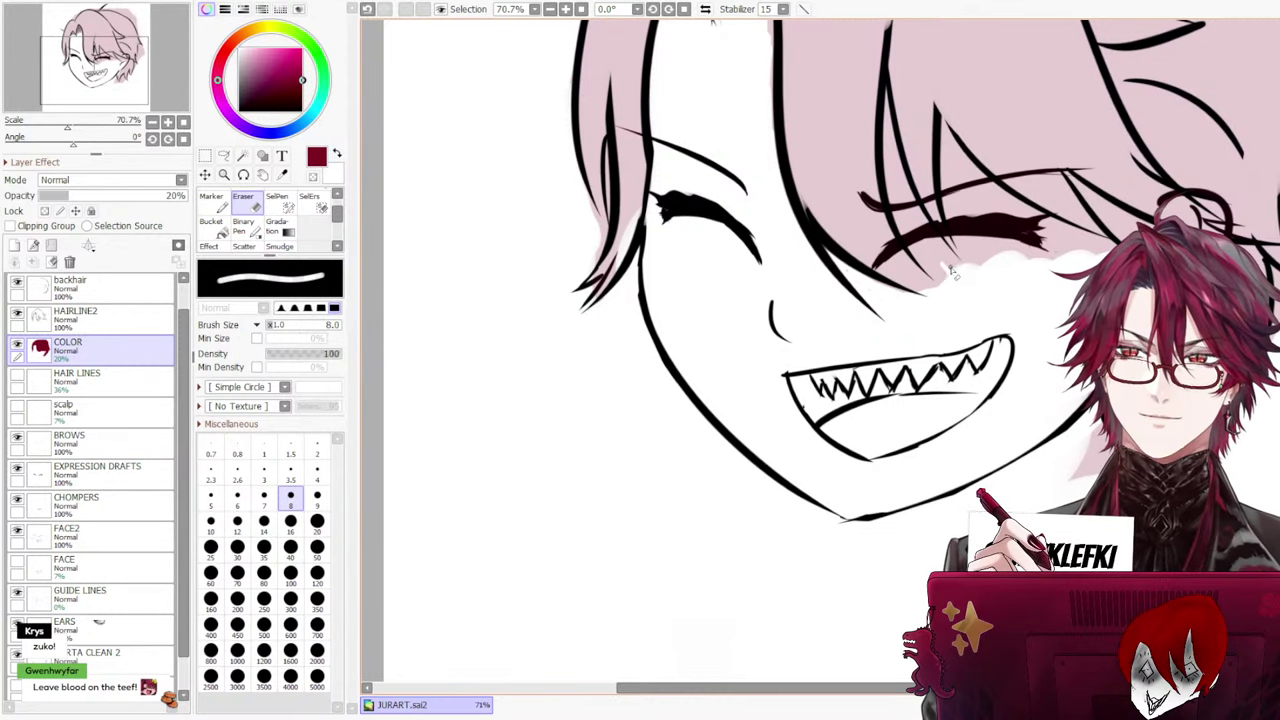
click(290, 546)
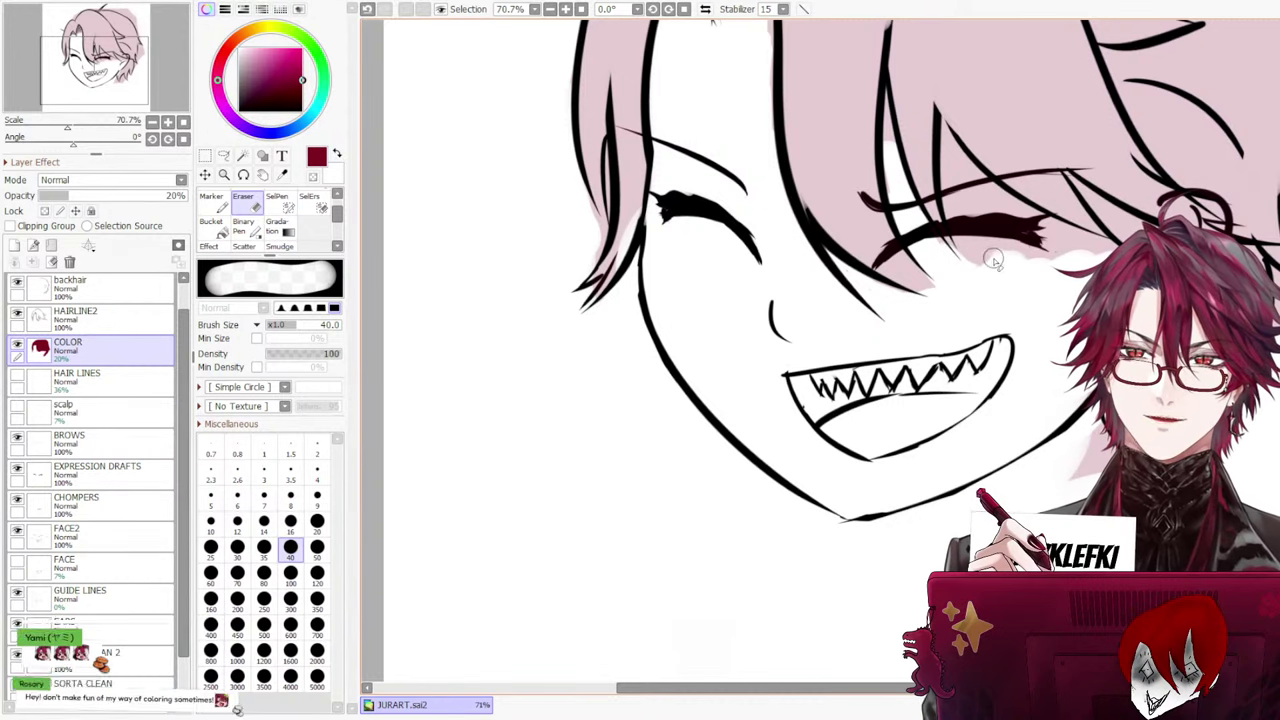
key(ctrl+z)
key(ctrl+z)
mouse_move(954, 146)
mouse_down()
mouse_move(965, 263)
mouse_move(931, 258)
mouse_move(887, 180)
mouse_up()
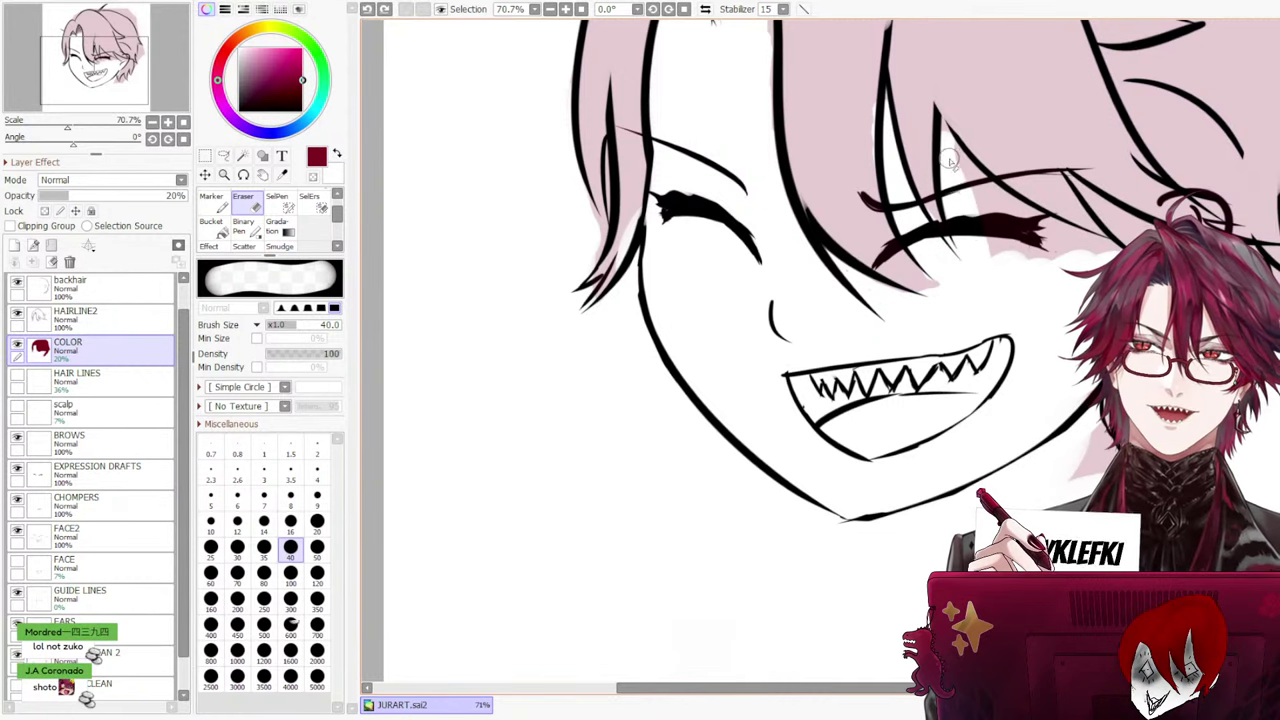
mouse_move(950, 158)
mouse_down()
mouse_move(986, 177)
mouse_move(1017, 263)
mouse_up()
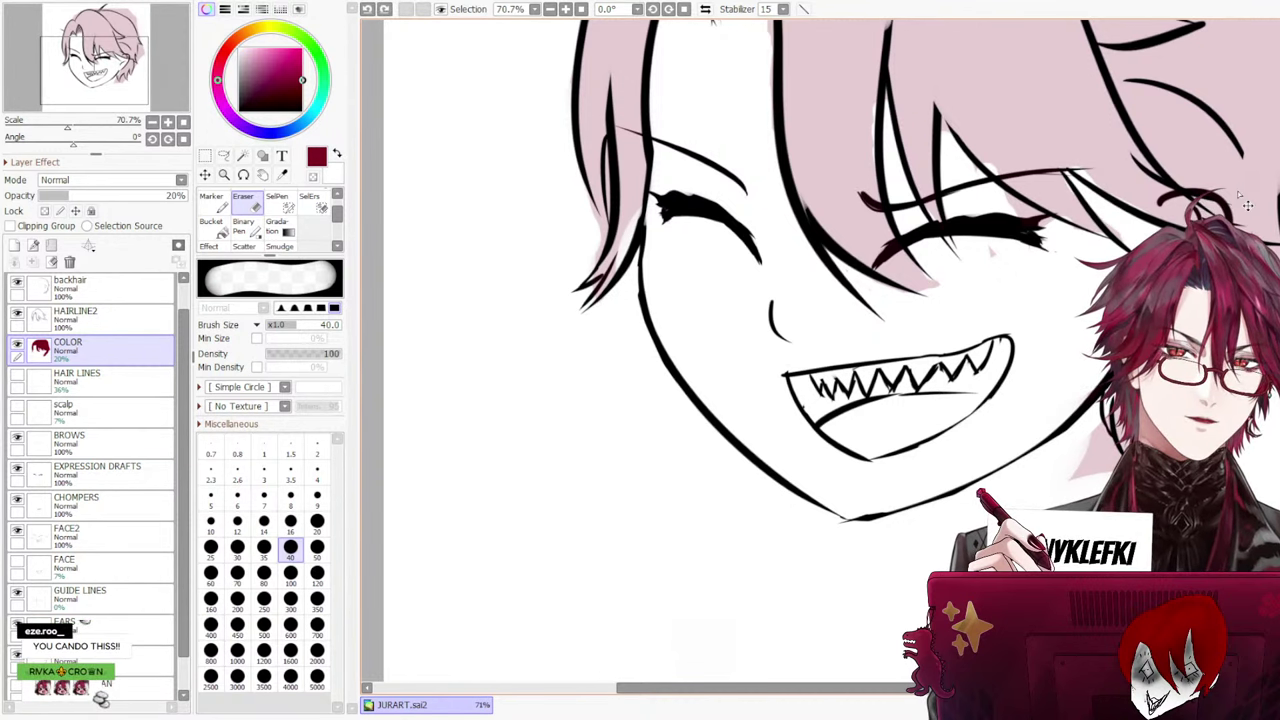
key(ctrl+z)
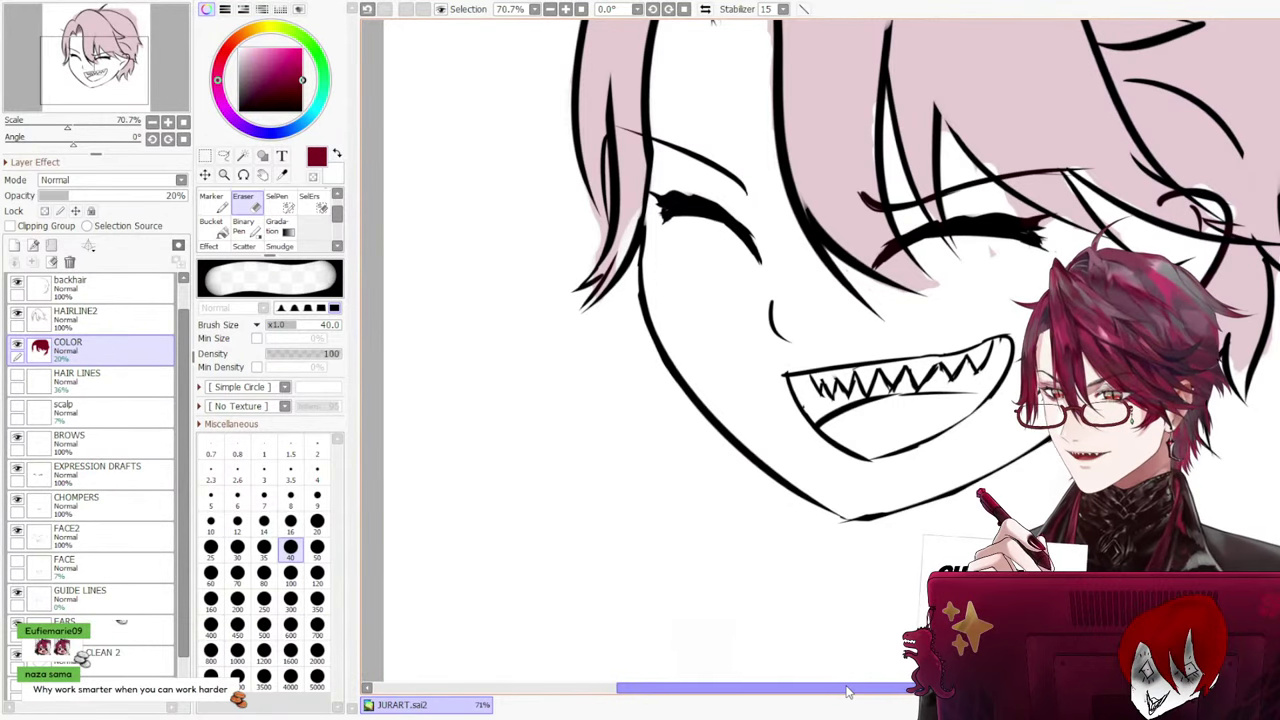
Erase the excess fill outside the outline at the back of the head and its upper corner at size 40
drag(847, 690, 1011, 690)
scroll(820, 355, up, 2)
scroll(820, 355, down, 2)
scroll(820, 355, up, 1)
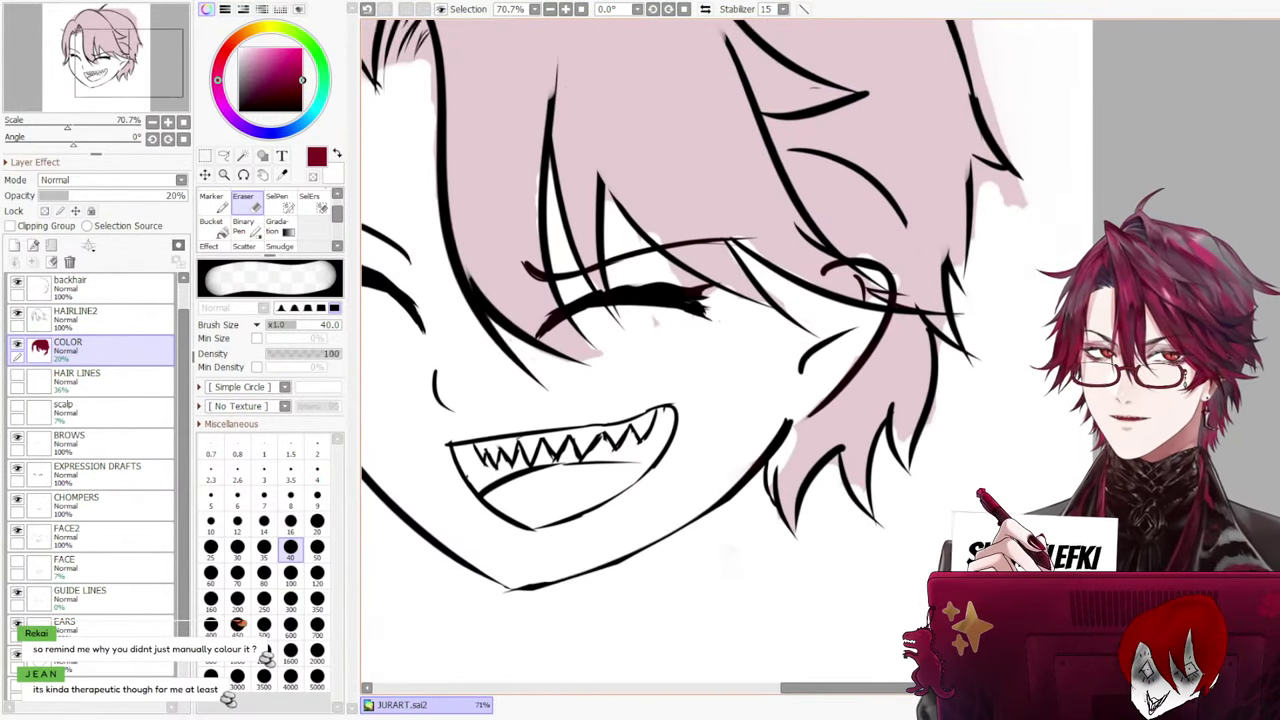
scroll(727, 350, up, 3)
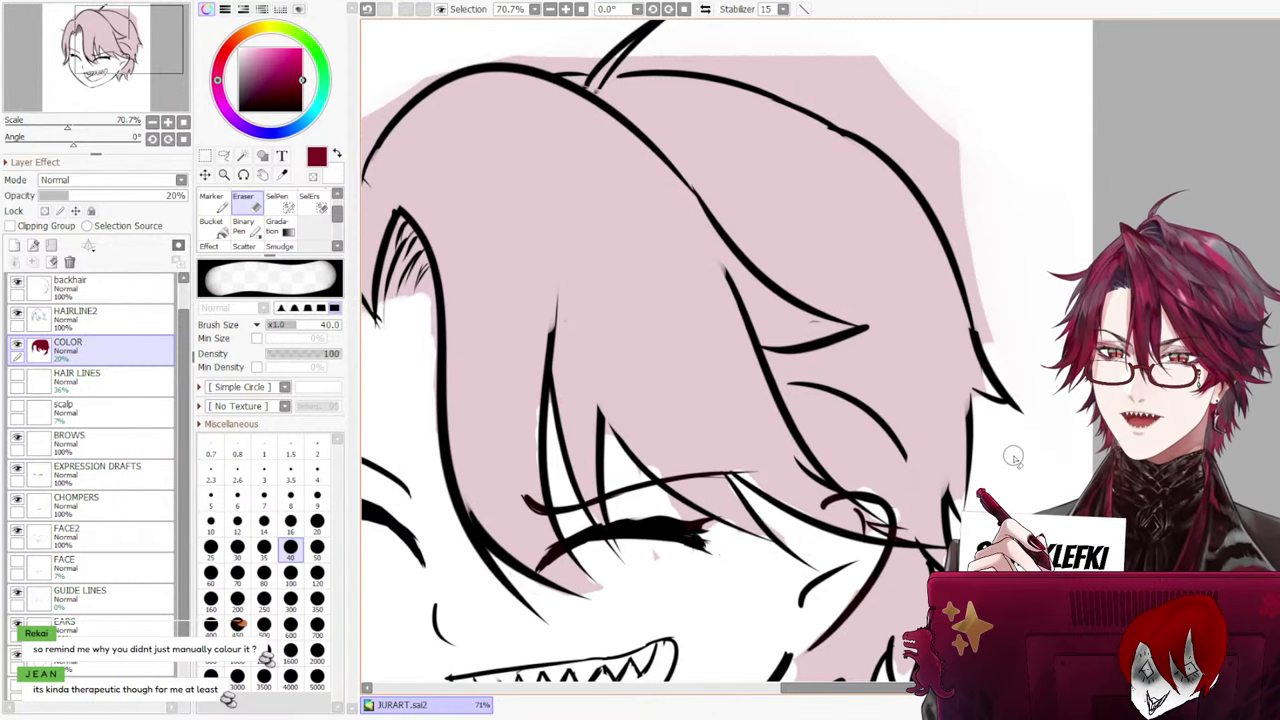
mouse_move(984, 338)
mouse_down()
mouse_move(914, 149)
mouse_move(1029, 401)
mouse_move(905, 115)
mouse_move(964, 212)
mouse_up()
key(ctrl+z)
key(ctrl+z)
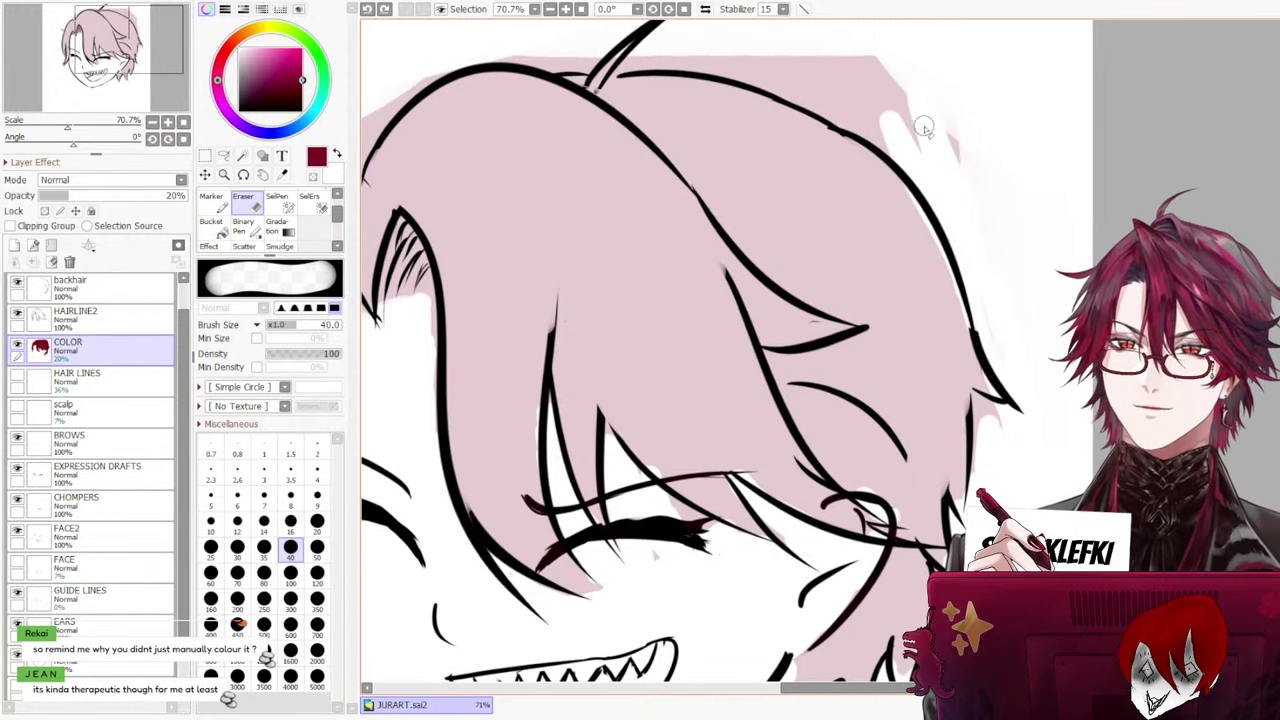
drag(924, 128, 958, 141)
drag(846, 50, 878, 72)
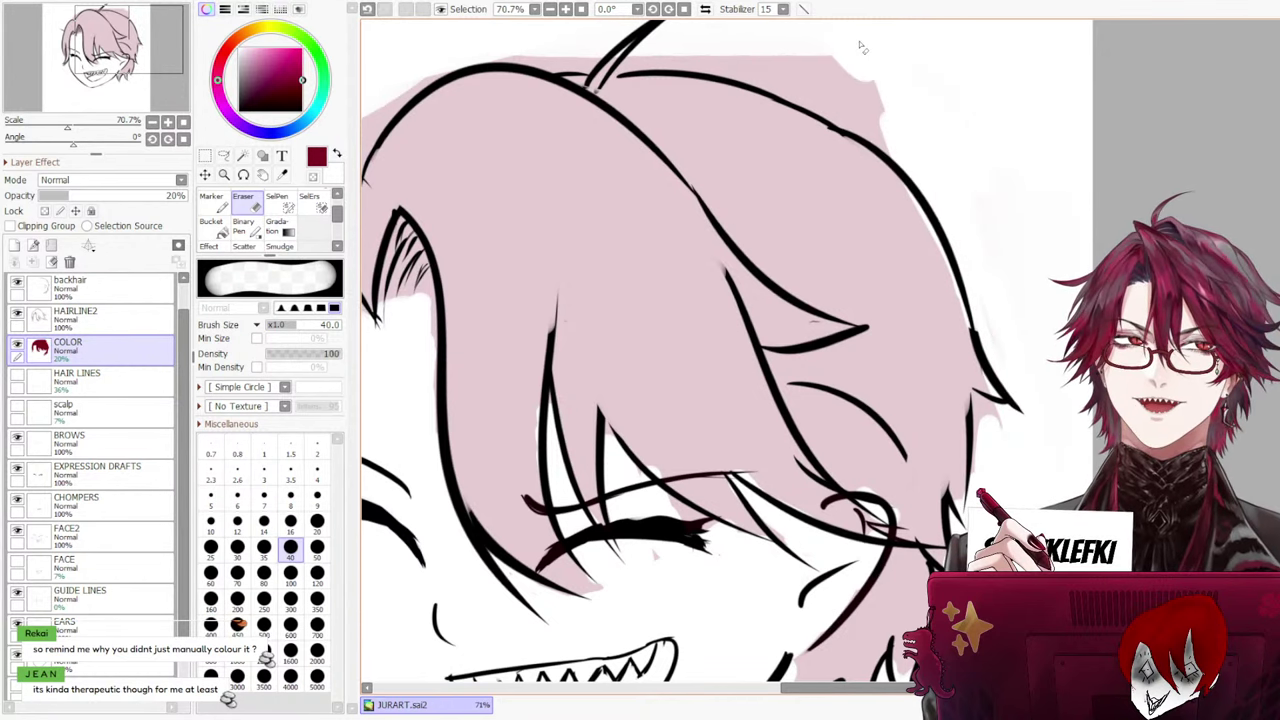
Erase the excess fill above the crown and outside the front hair's upper outline with the Eraser at size 250
scroll(726, 350, up, 1)
scroll(727, 350, up, 5)
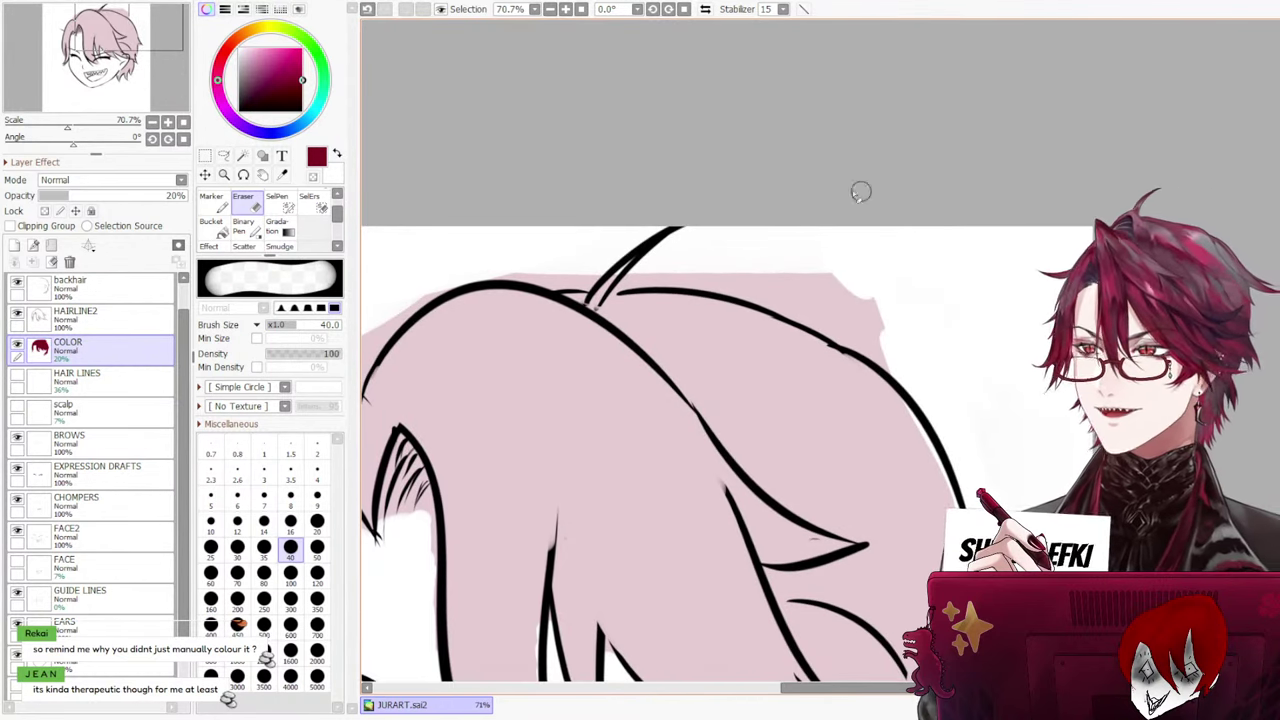
click(263, 598)
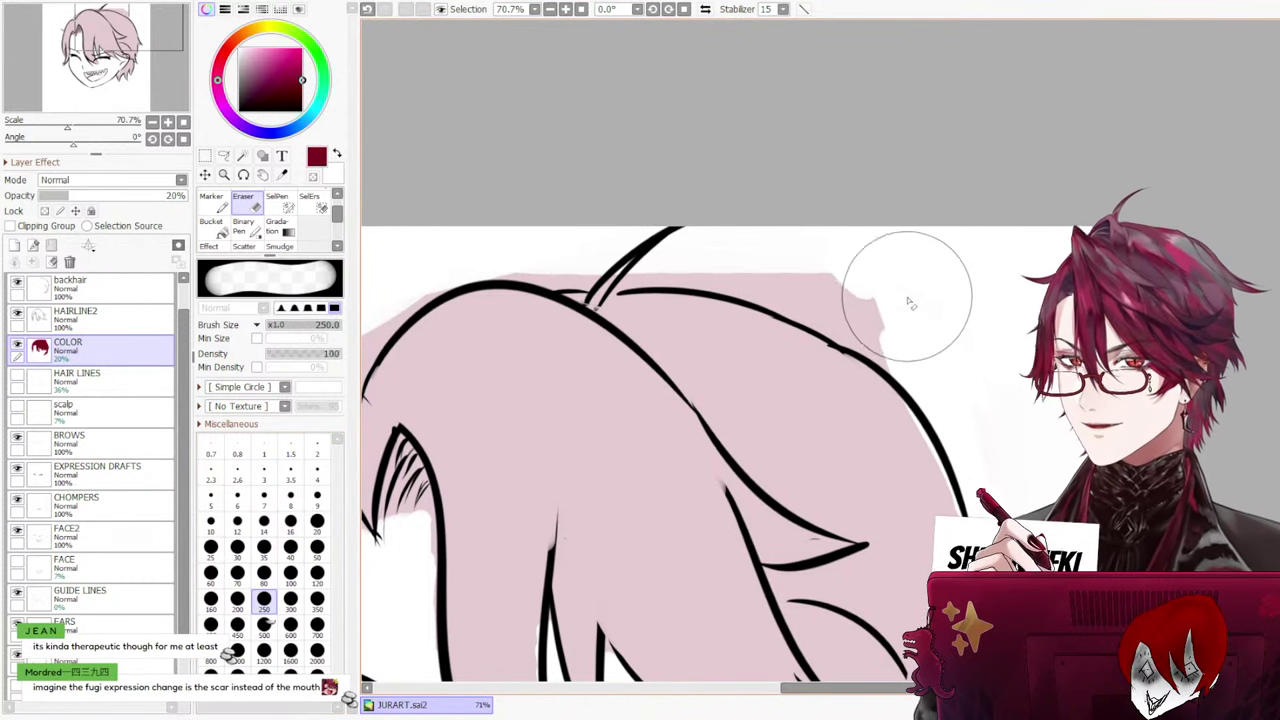
mouse_move(900, 286)
mouse_down()
mouse_move(863, 284)
mouse_move(903, 283)
mouse_move(905, 309)
mouse_move(776, 251)
mouse_move(585, 207)
mouse_move(620, 230)
mouse_up()
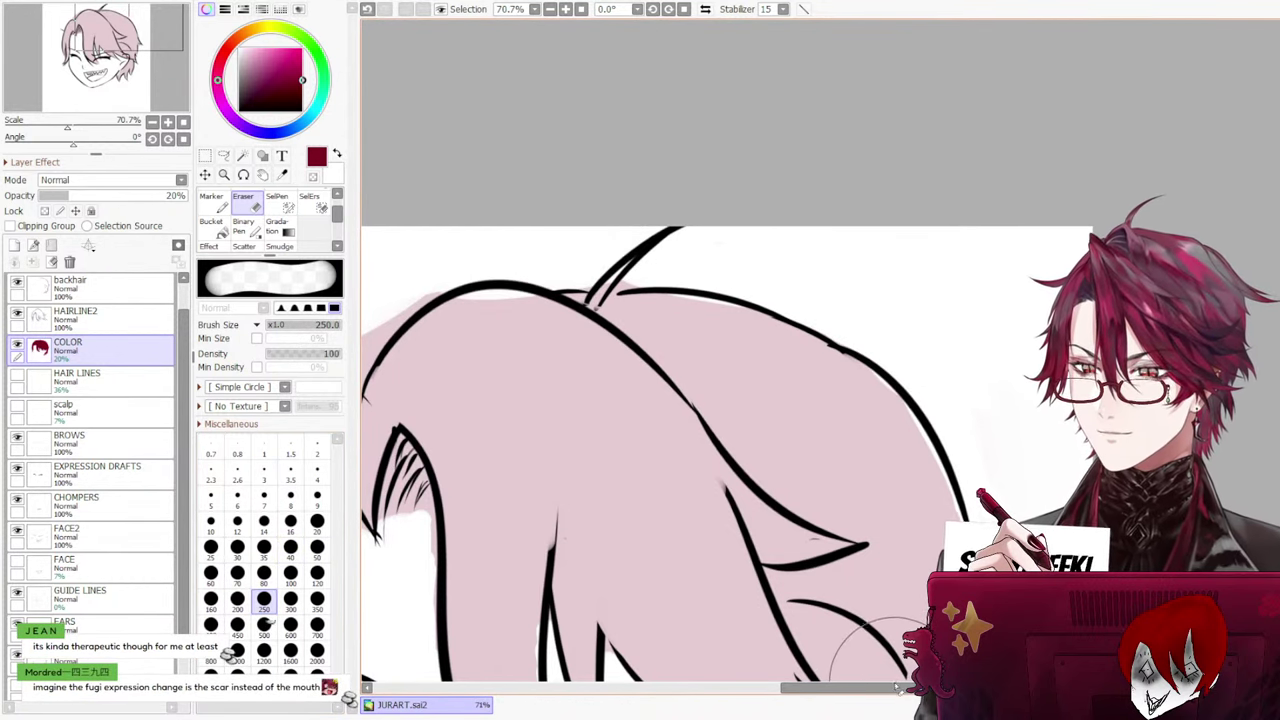
key(ctrl+z)
drag(895, 688, 626, 688)
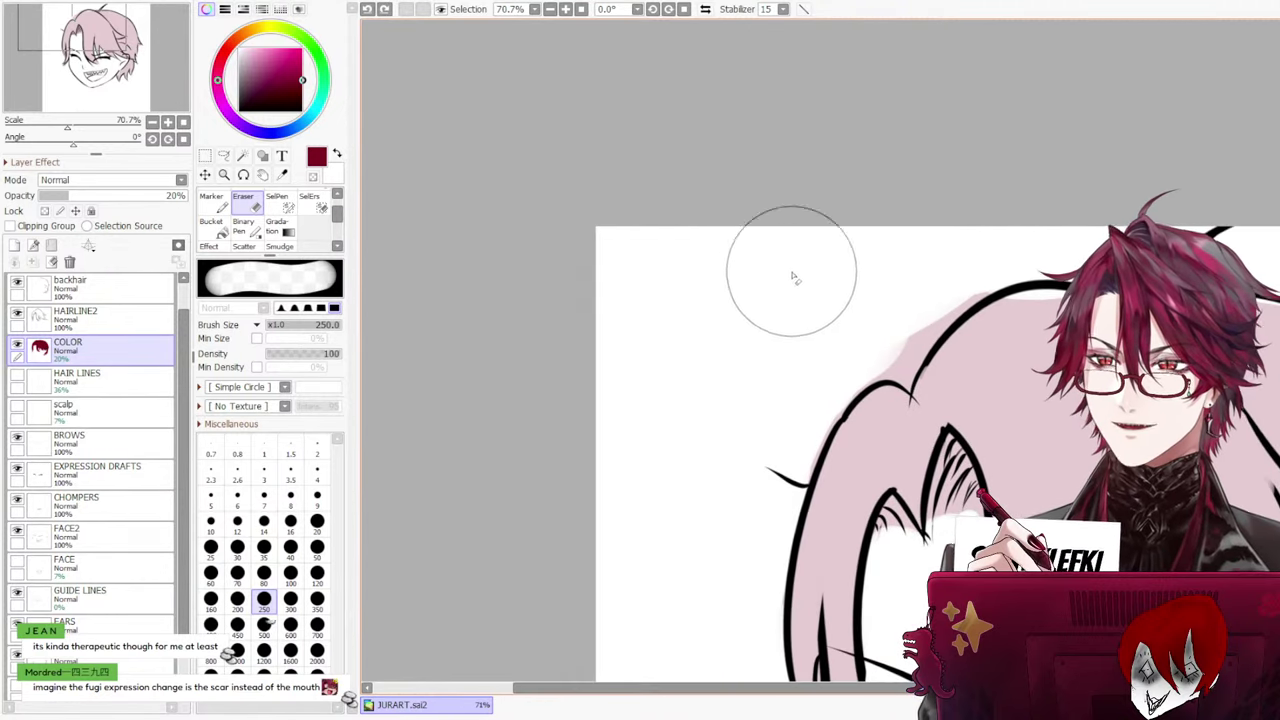
drag(934, 238, 875, 329)
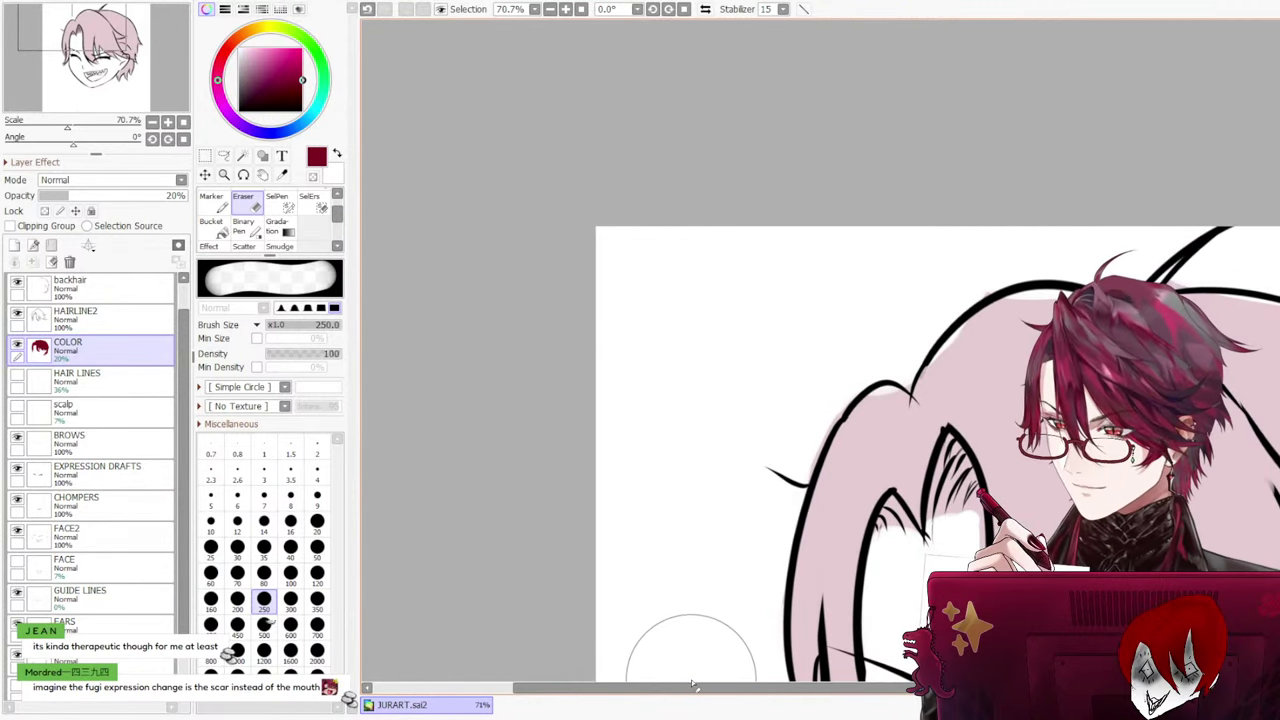
drag(761, 690, 935, 690)
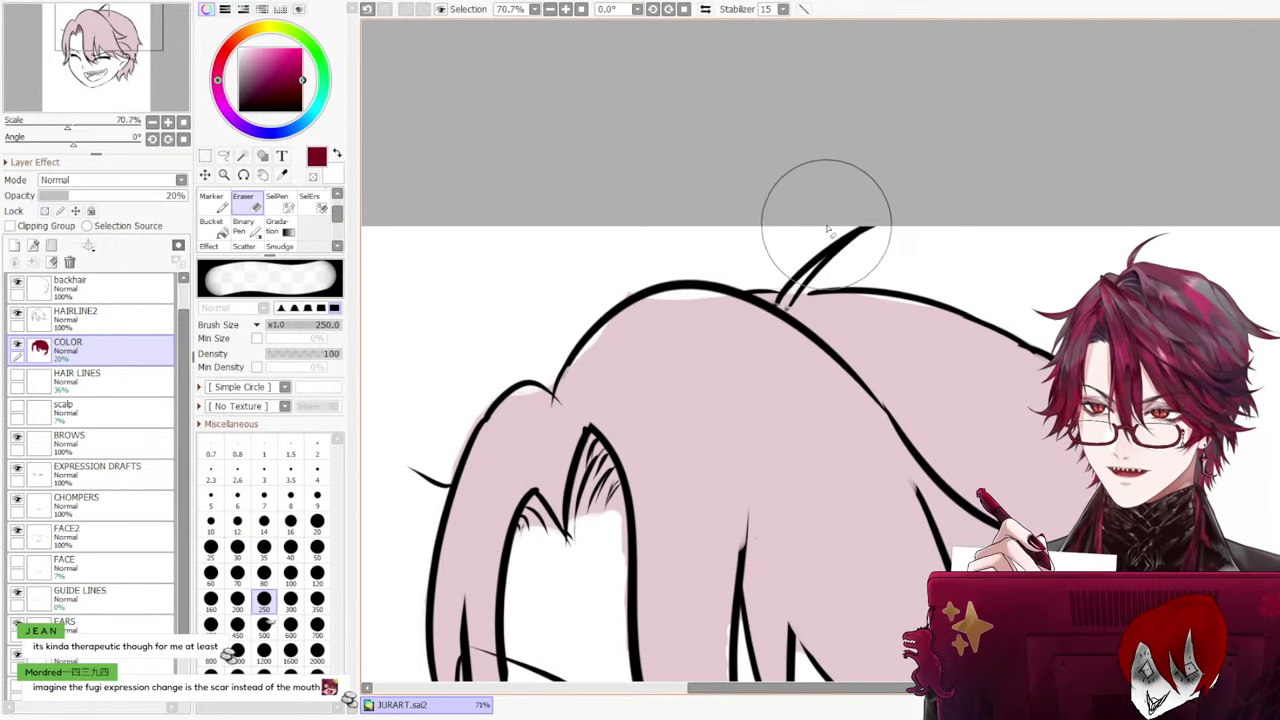
scroll(905, 325, down, 6)
scroll(895, 430, up, 3)
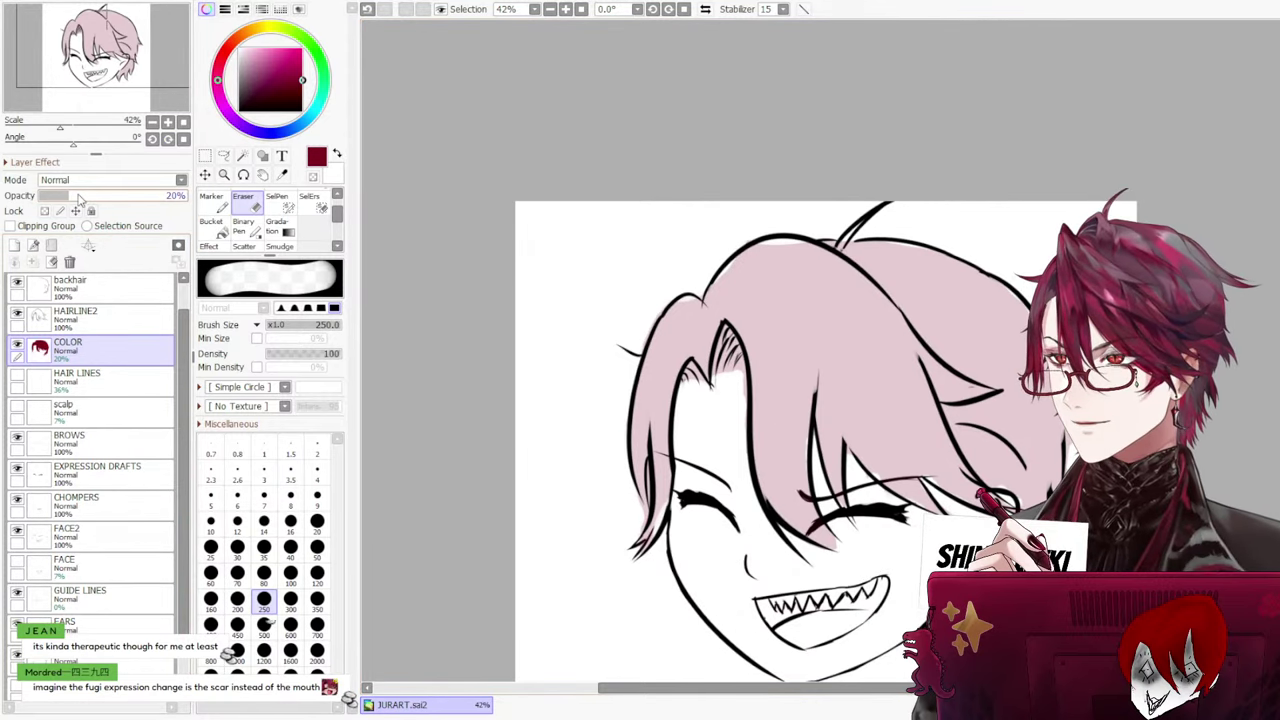
Preview the COLOR layer at full opacity and set its opacity to 31%
drag(82, 196, 244, 206)
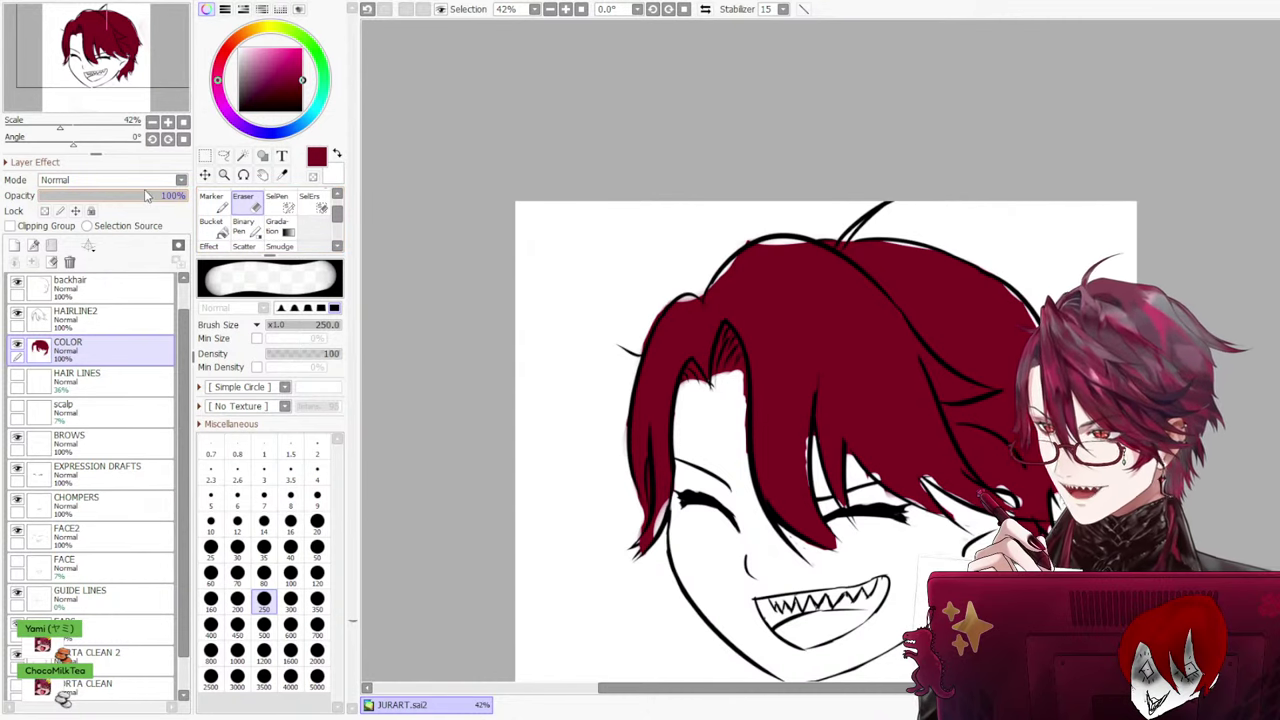
drag(146, 195, 84, 198)
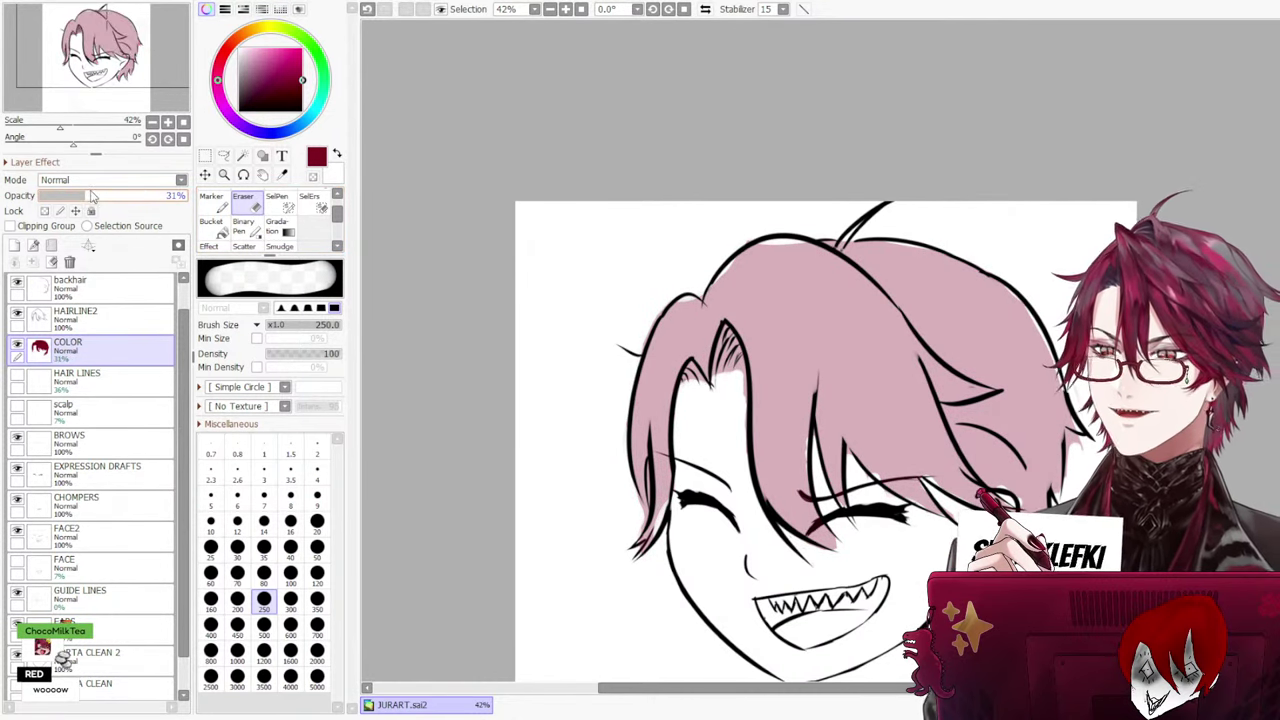
scroll(1243, 112, down, 3)
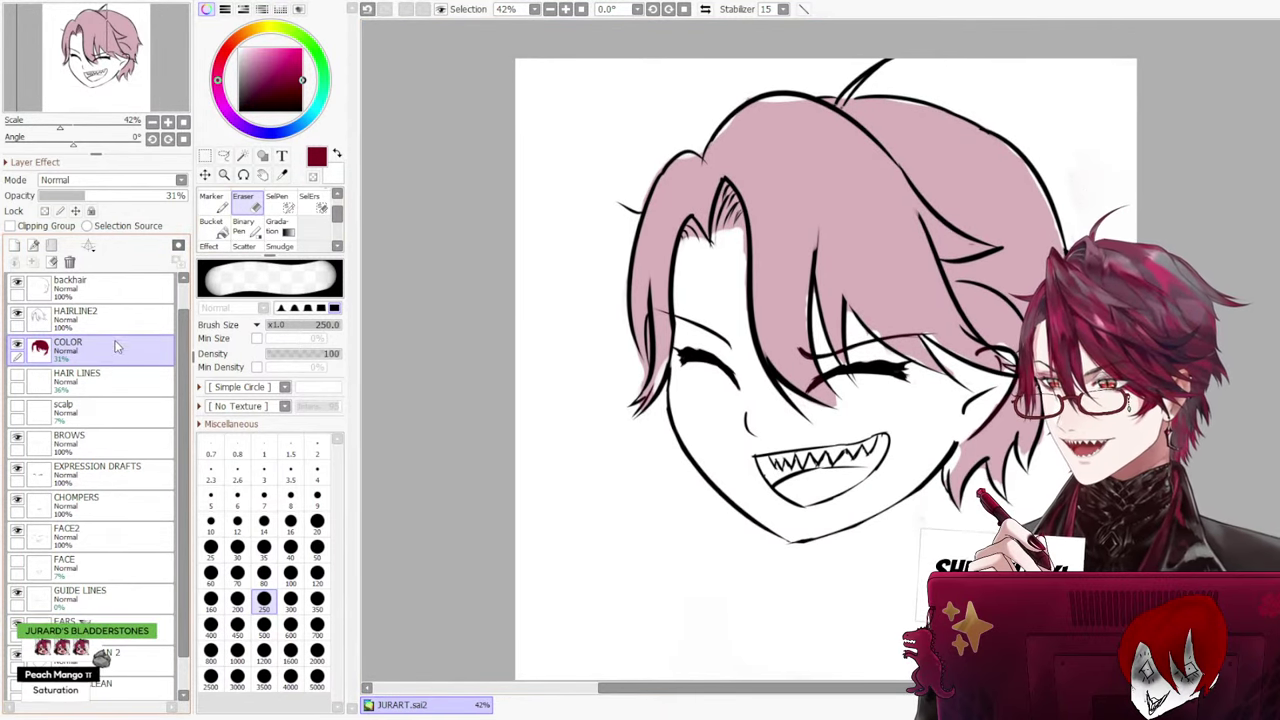
click(211, 199)
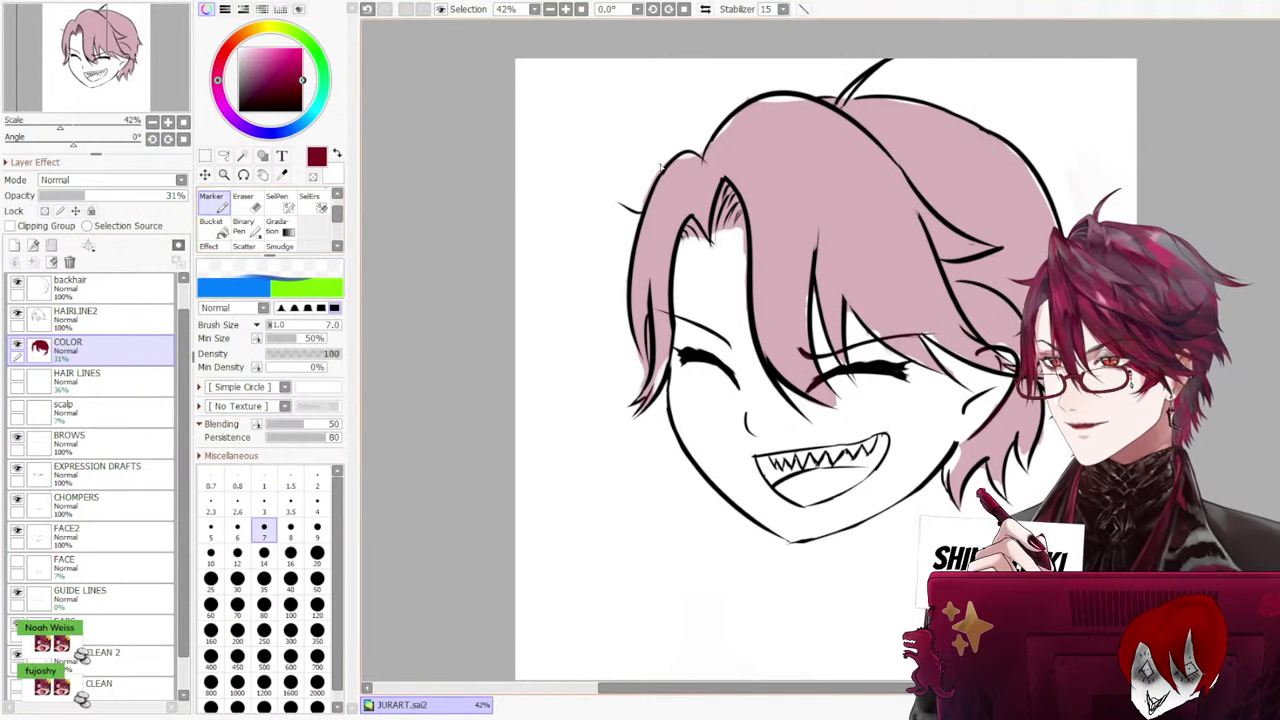
click(264, 578)
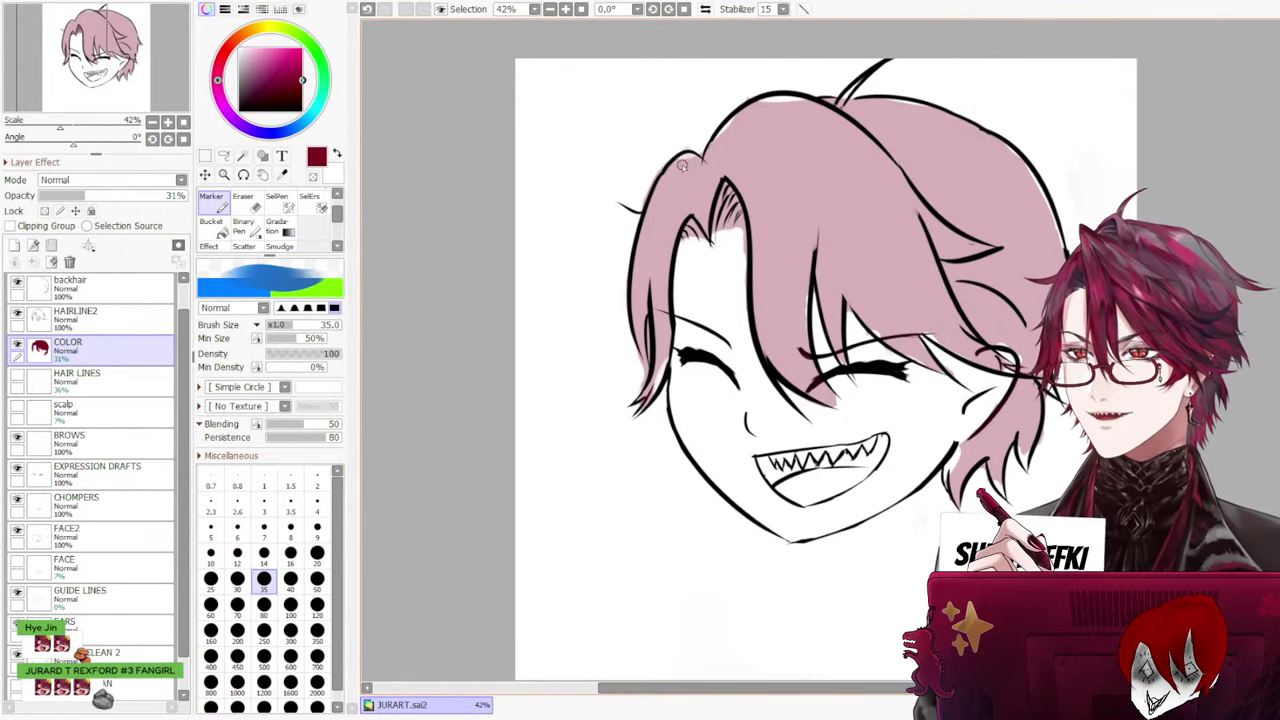
click(264, 604)
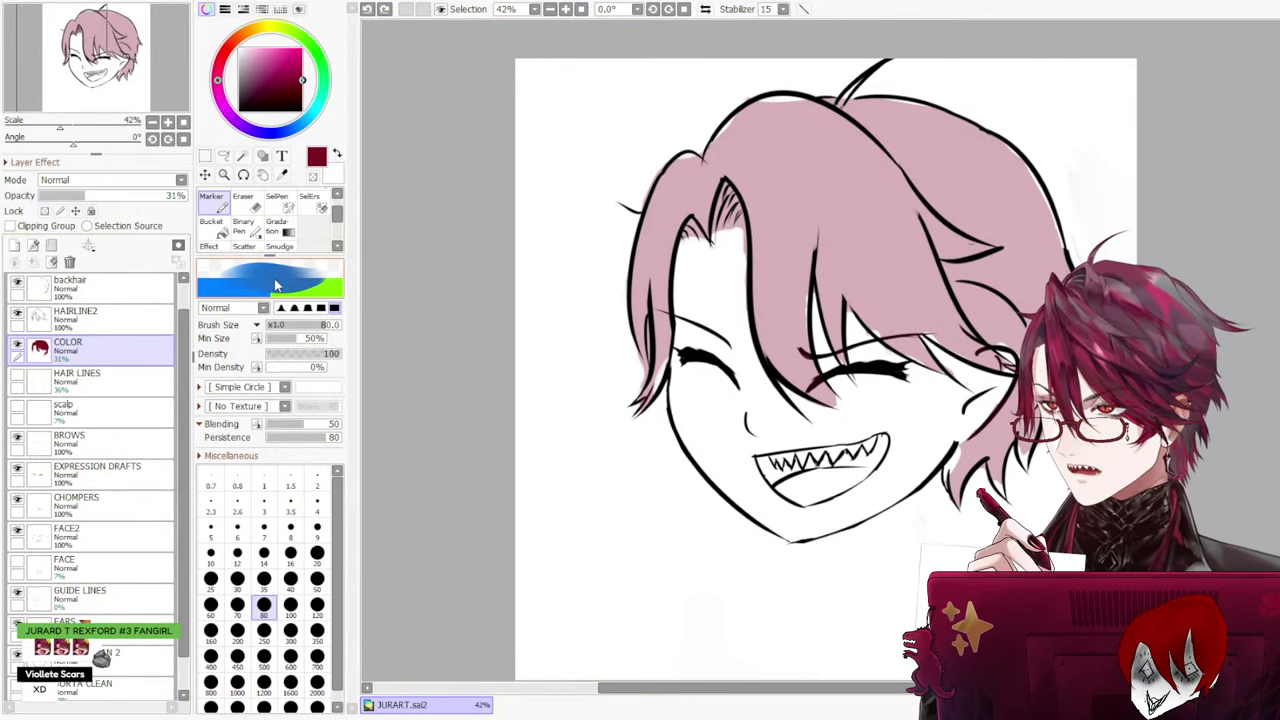
Fill the uncoloured gaps inside the front side lock beside the near closed eye with the Pencil at size 40
scroll(340, 205, up, 1)
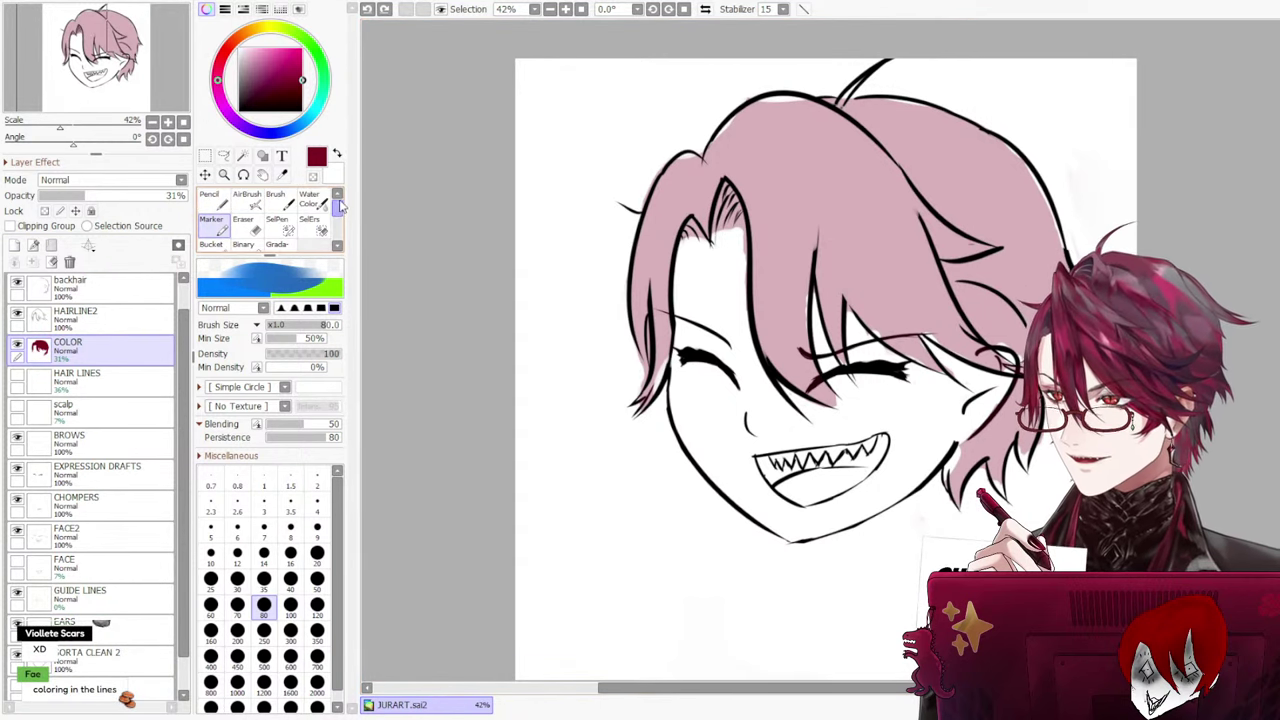
click(210, 200)
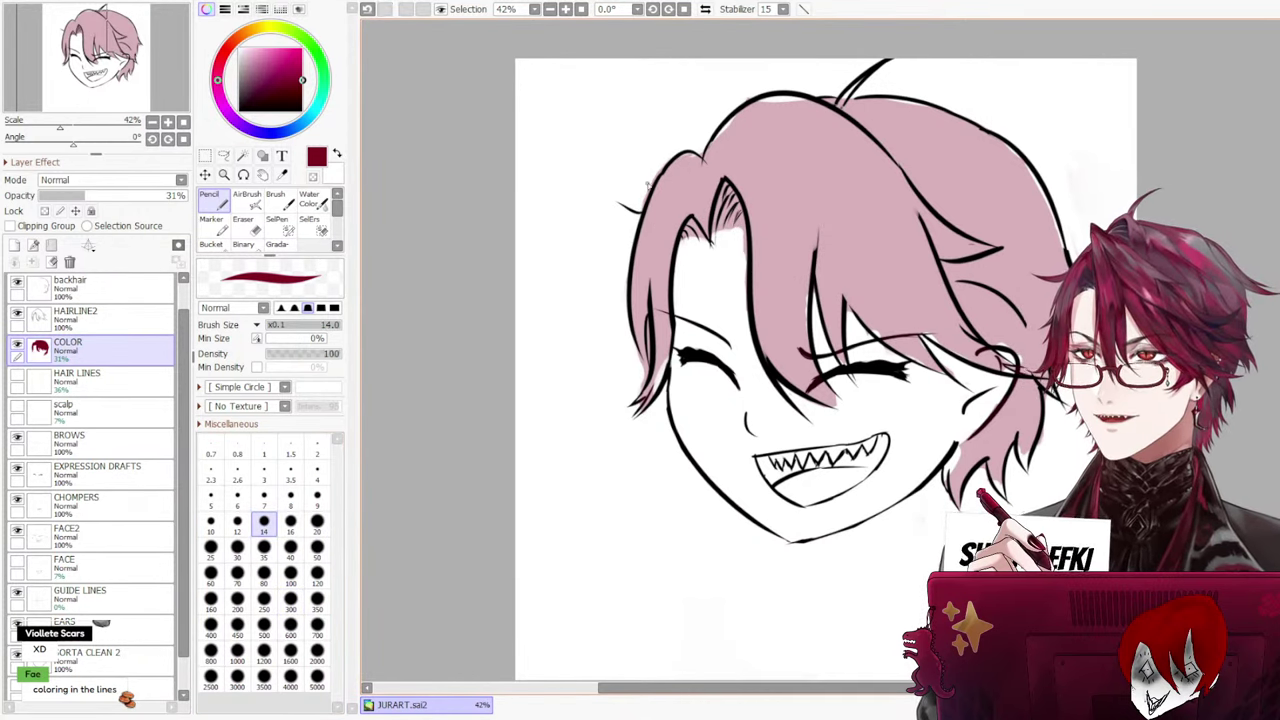
click(264, 546)
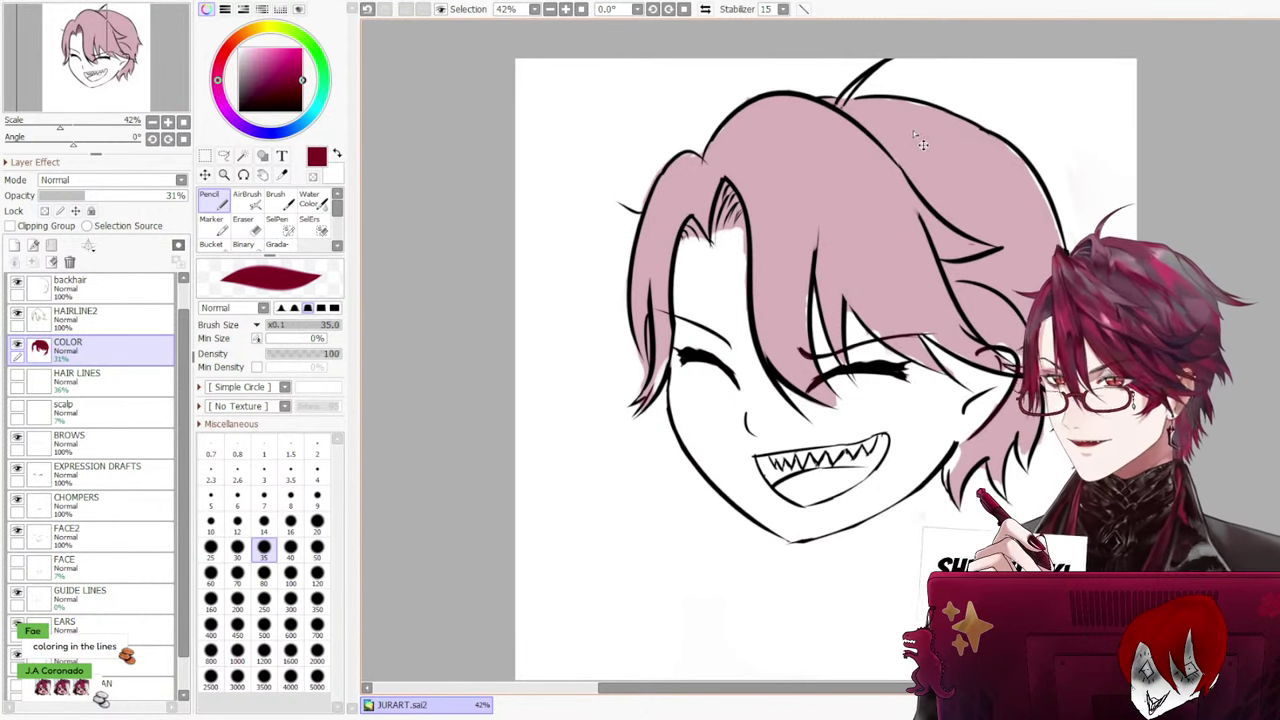
scroll(640, 162, up, 5)
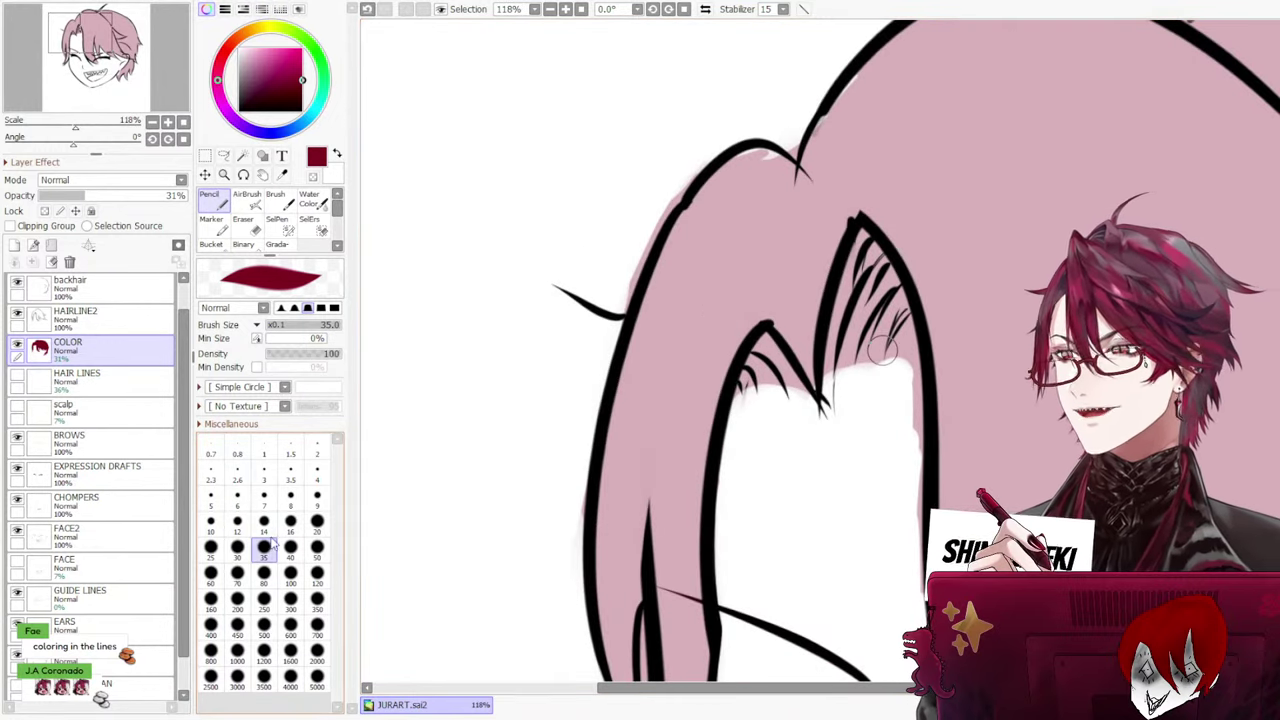
key(bracketright)
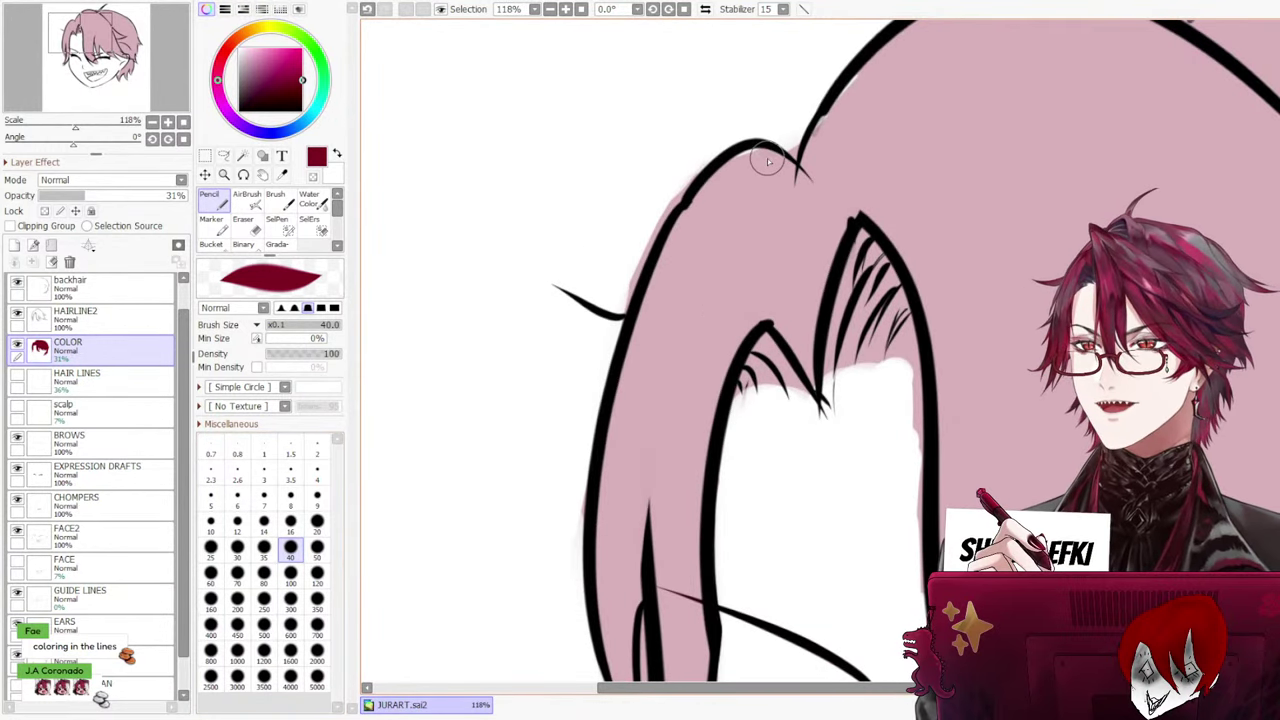
scroll(632, 425, down, 4)
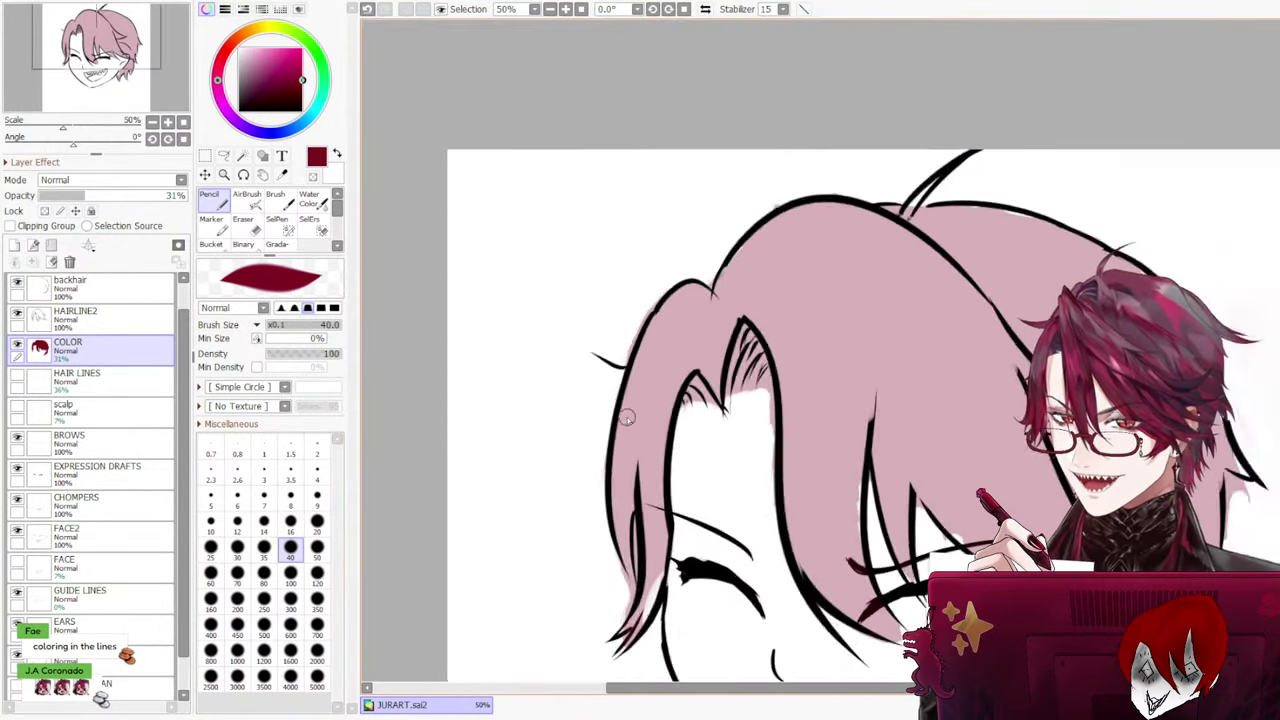
scroll(634, 483, up, 4)
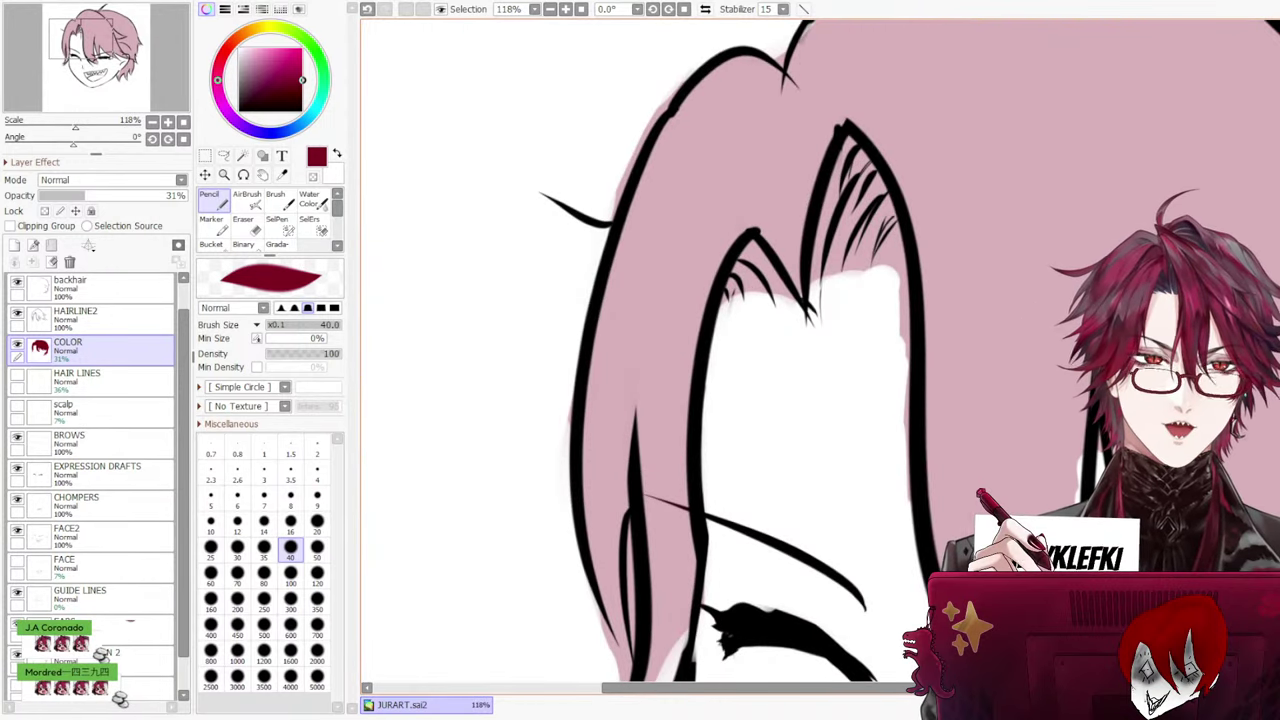
scroll(760, 400, down, 4)
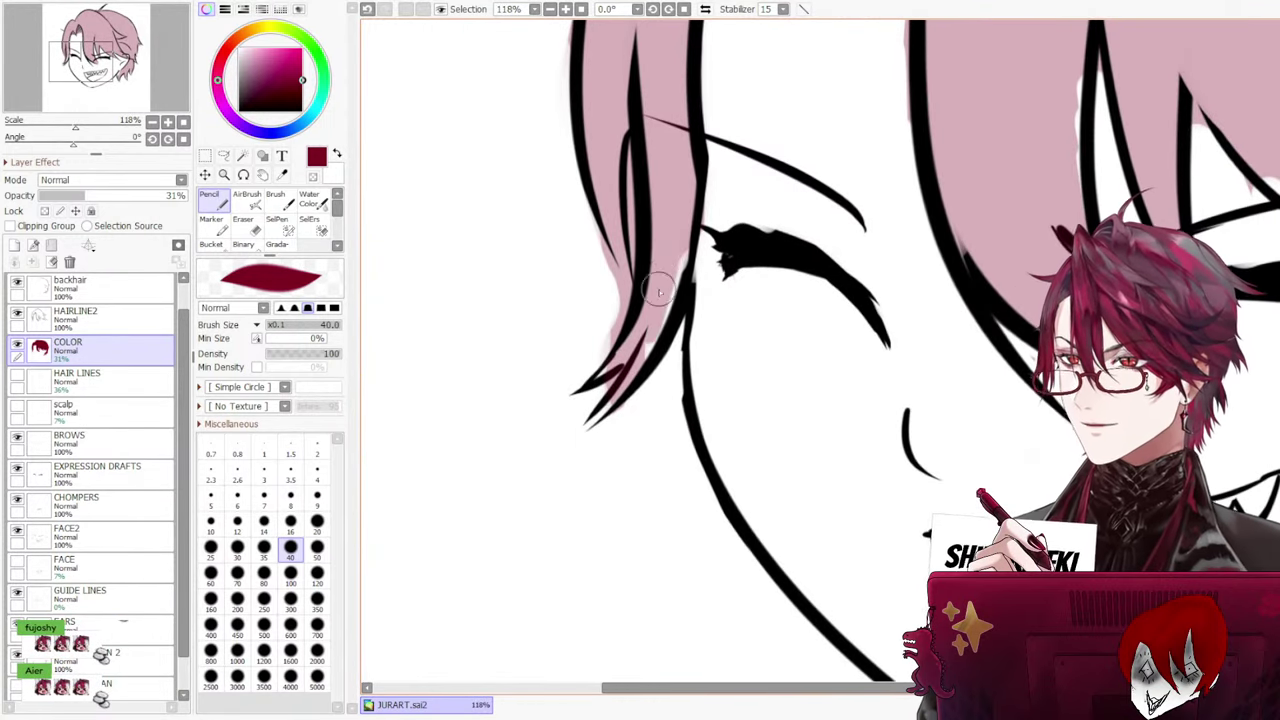
drag(658, 290, 639, 360)
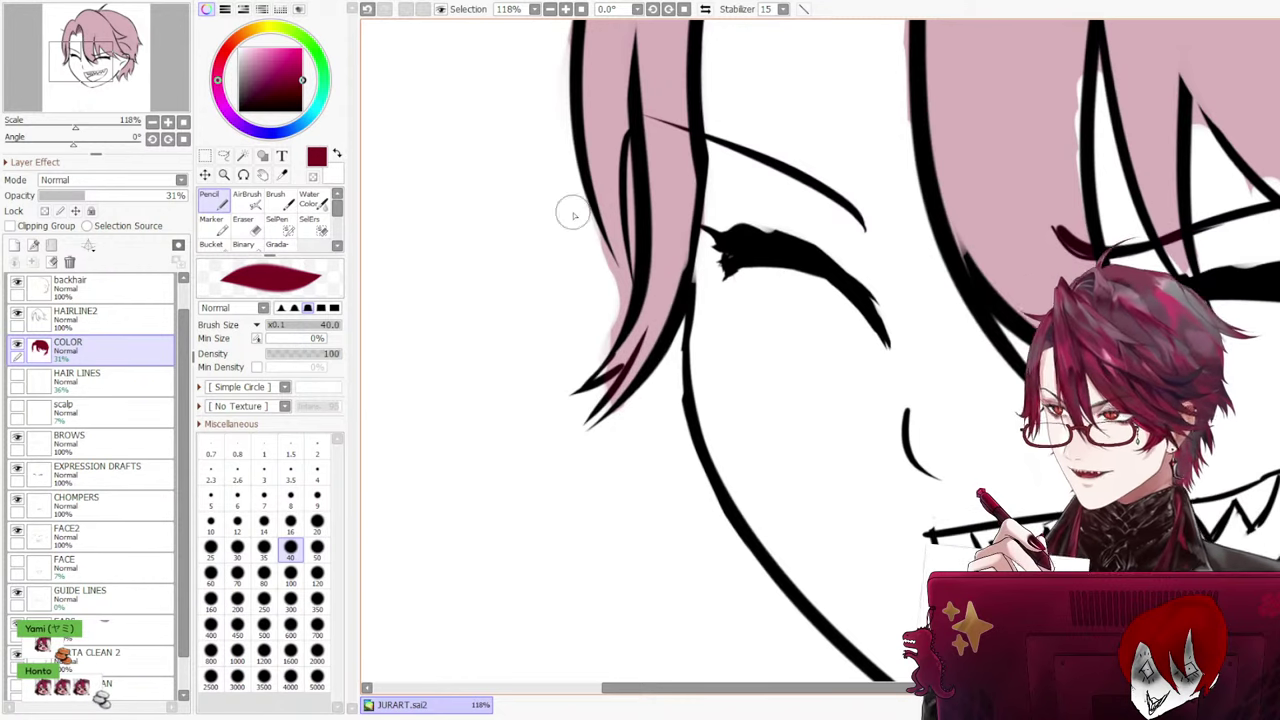
Erase the spill along the front side lock's outer edge at size 250 and refill its pointed tips with the Pencil at size 35
key(e)
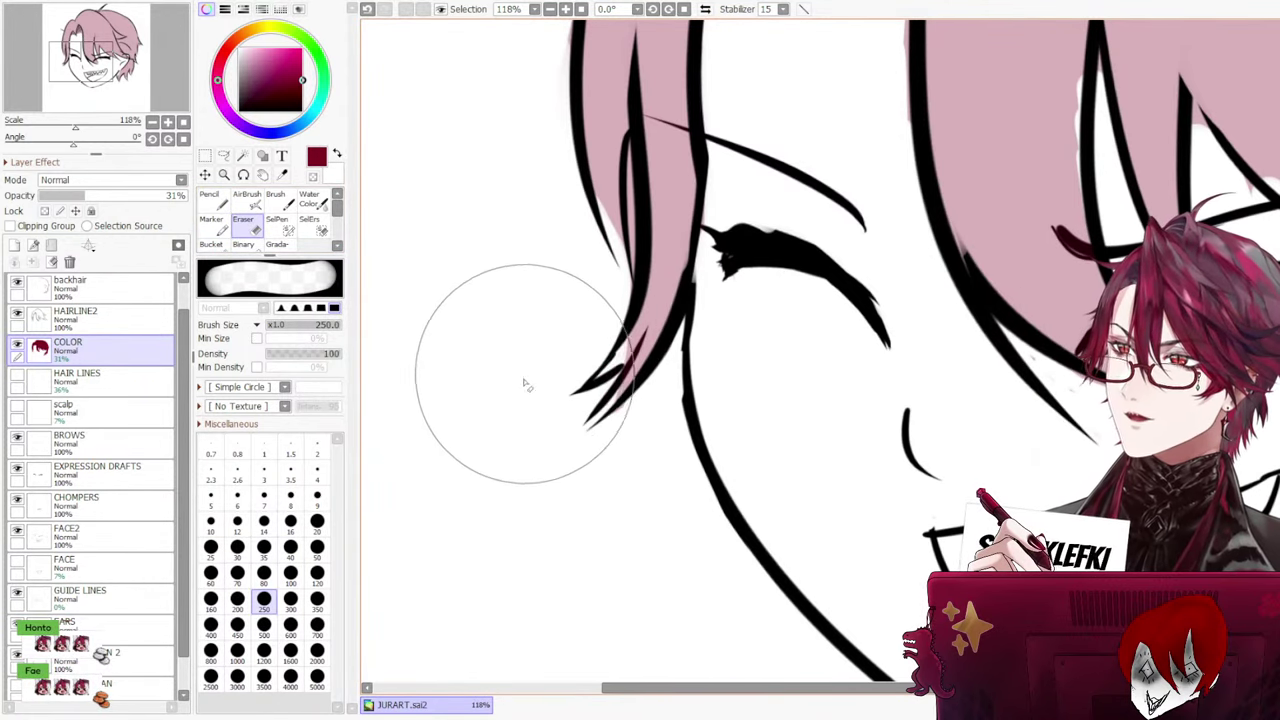
click(216, 200)
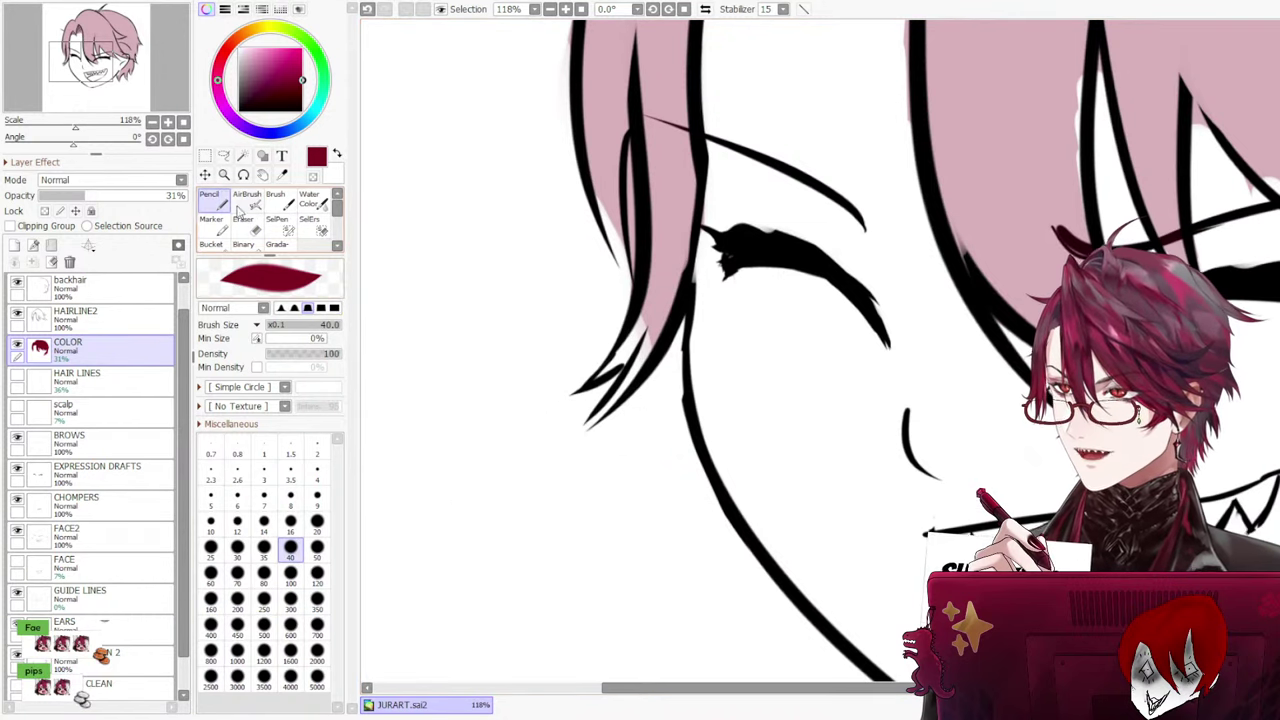
click(264, 549)
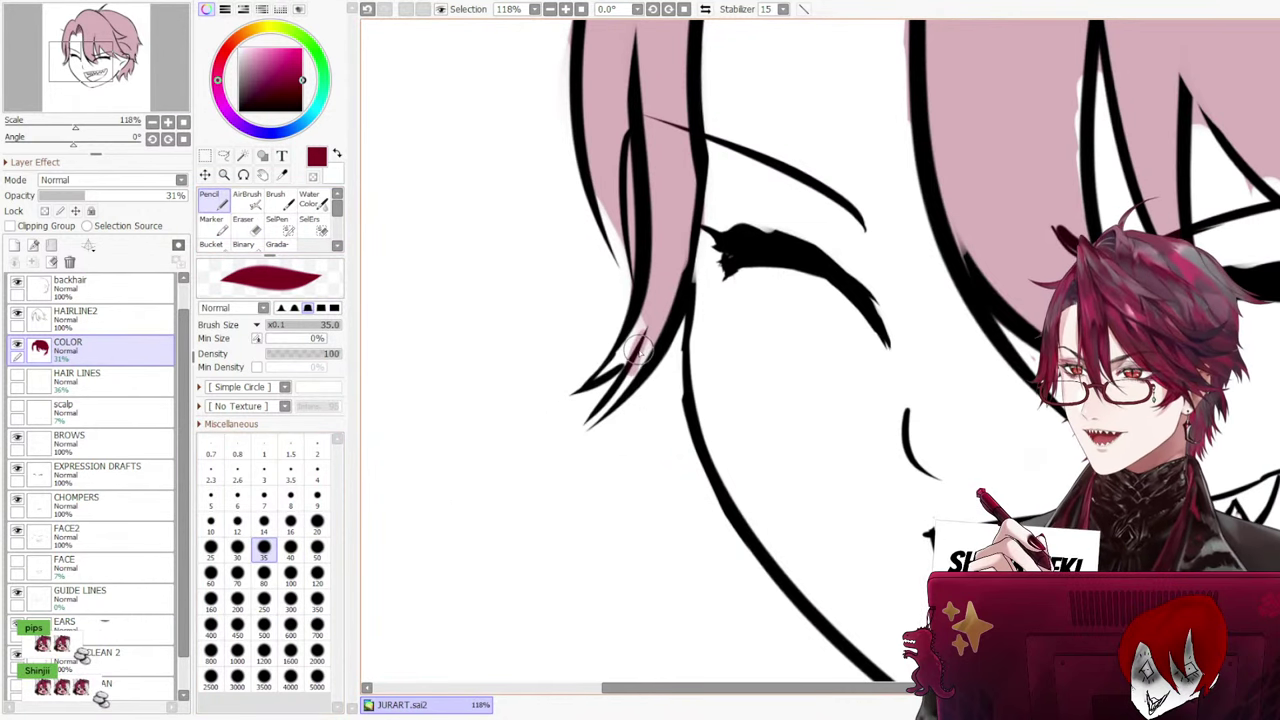
drag(640, 348, 642, 318)
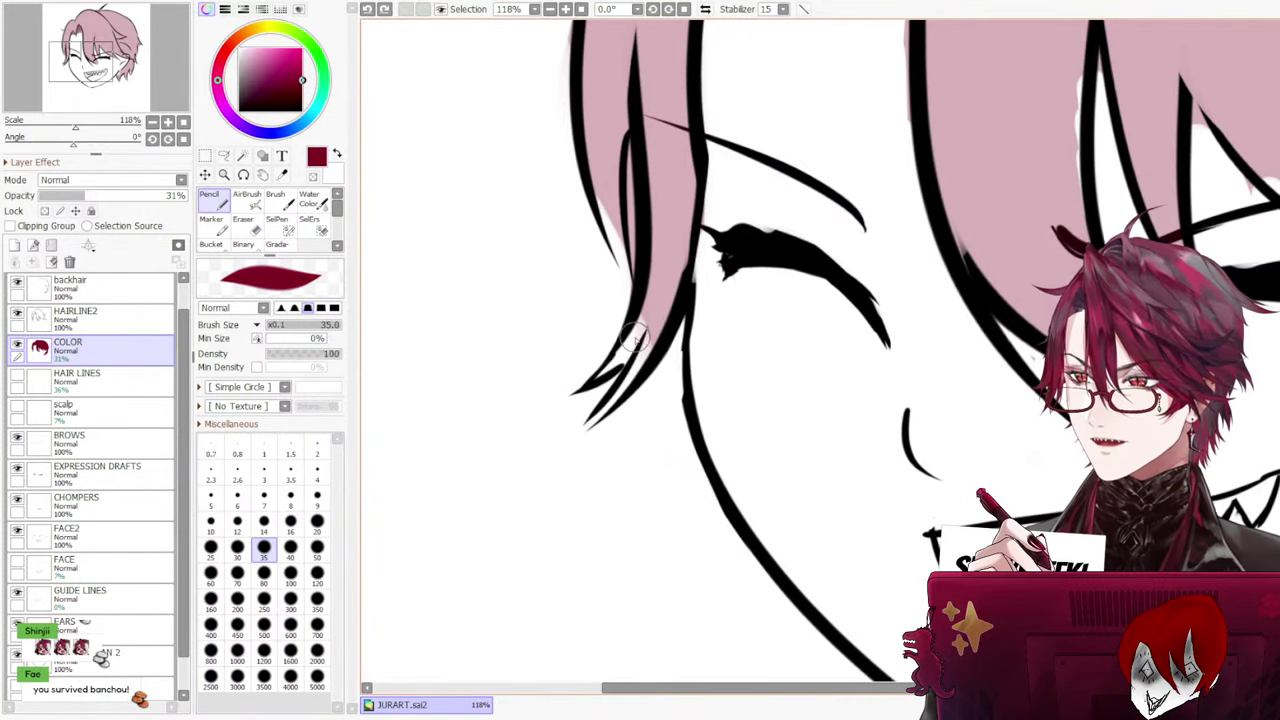
drag(636, 370, 660, 325)
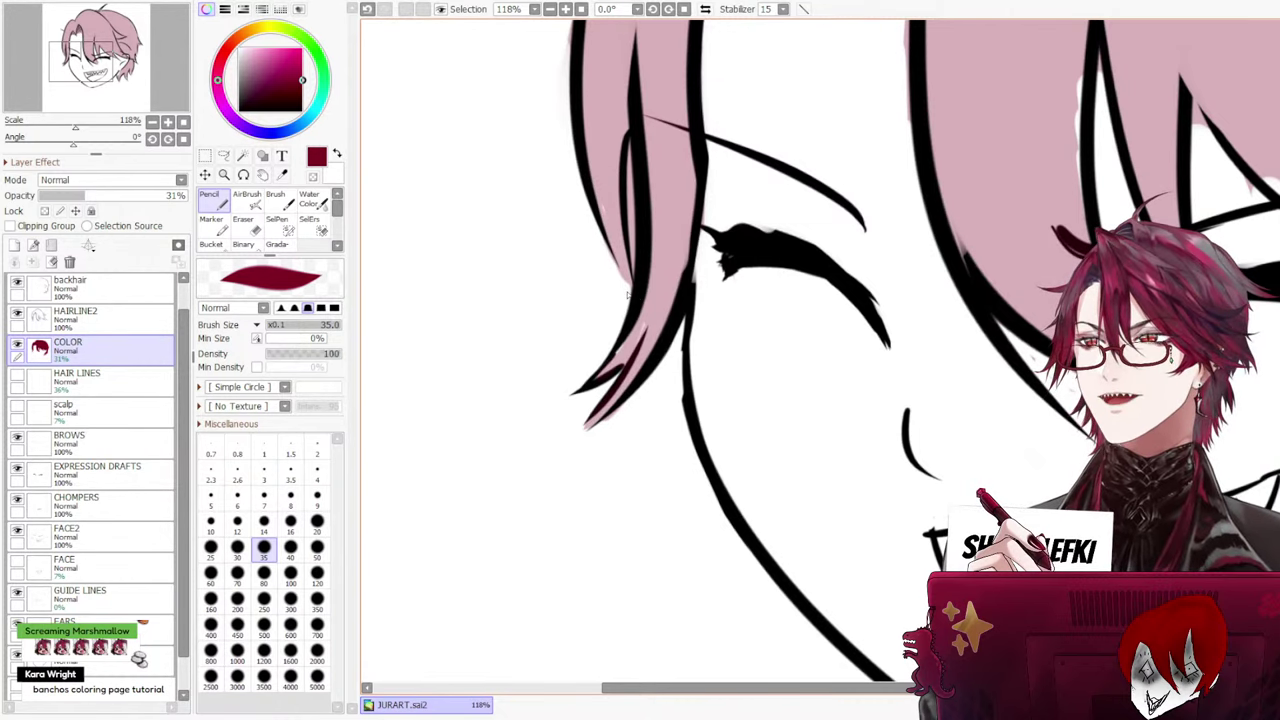
Erase the fill spilling into the skin gaps between the bang strands around the far closed eye with the Eraser at size 14
scroll(640, 303, down, 5)
scroll(798, 165, up, 3)
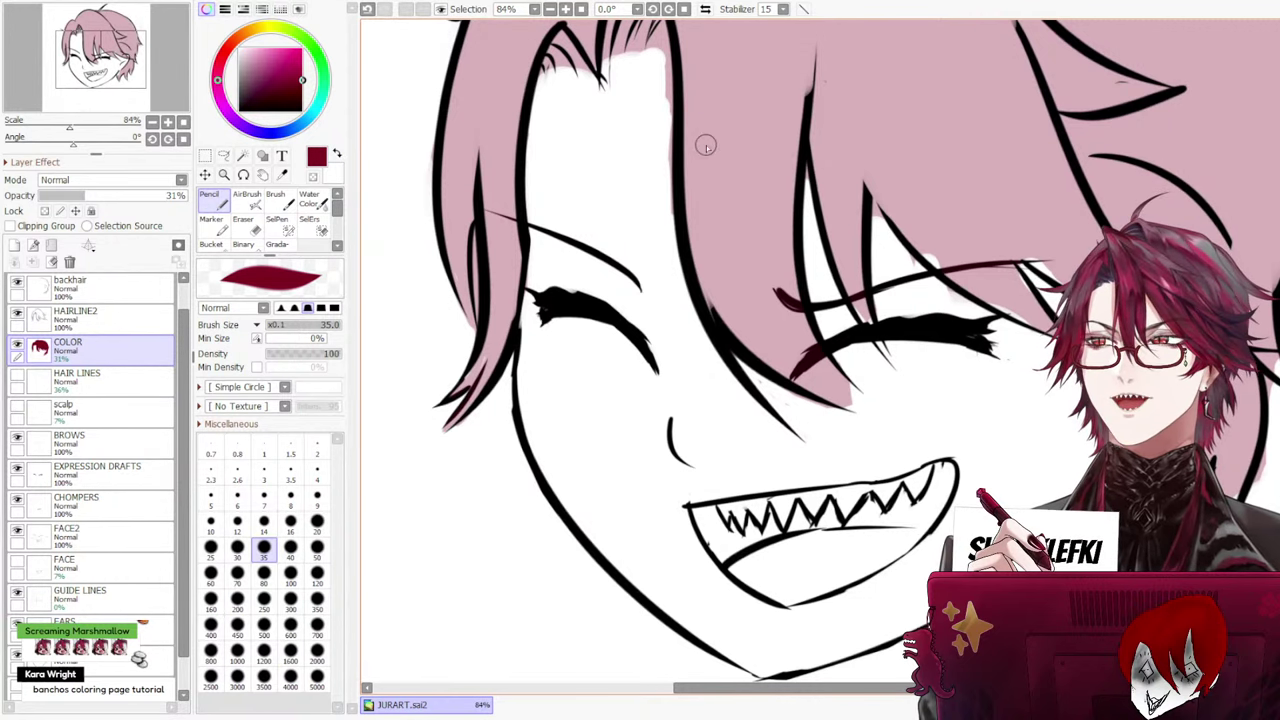
click(248, 224)
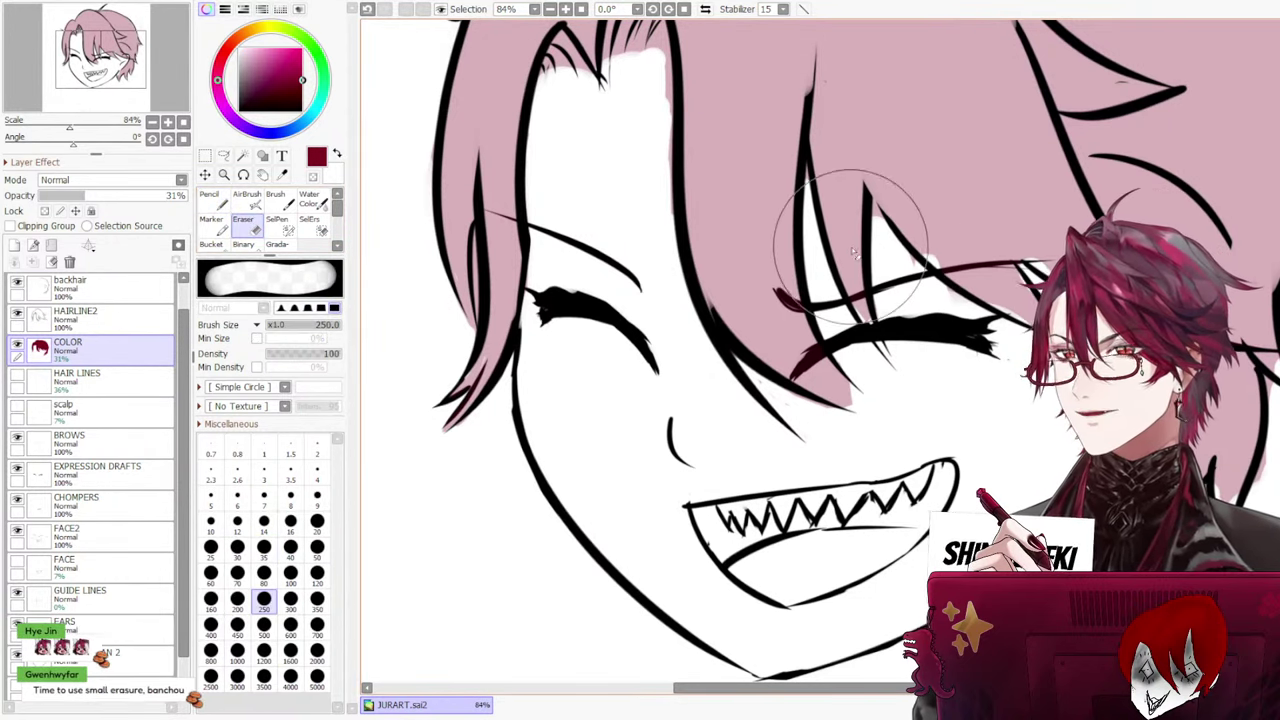
click(264, 521)
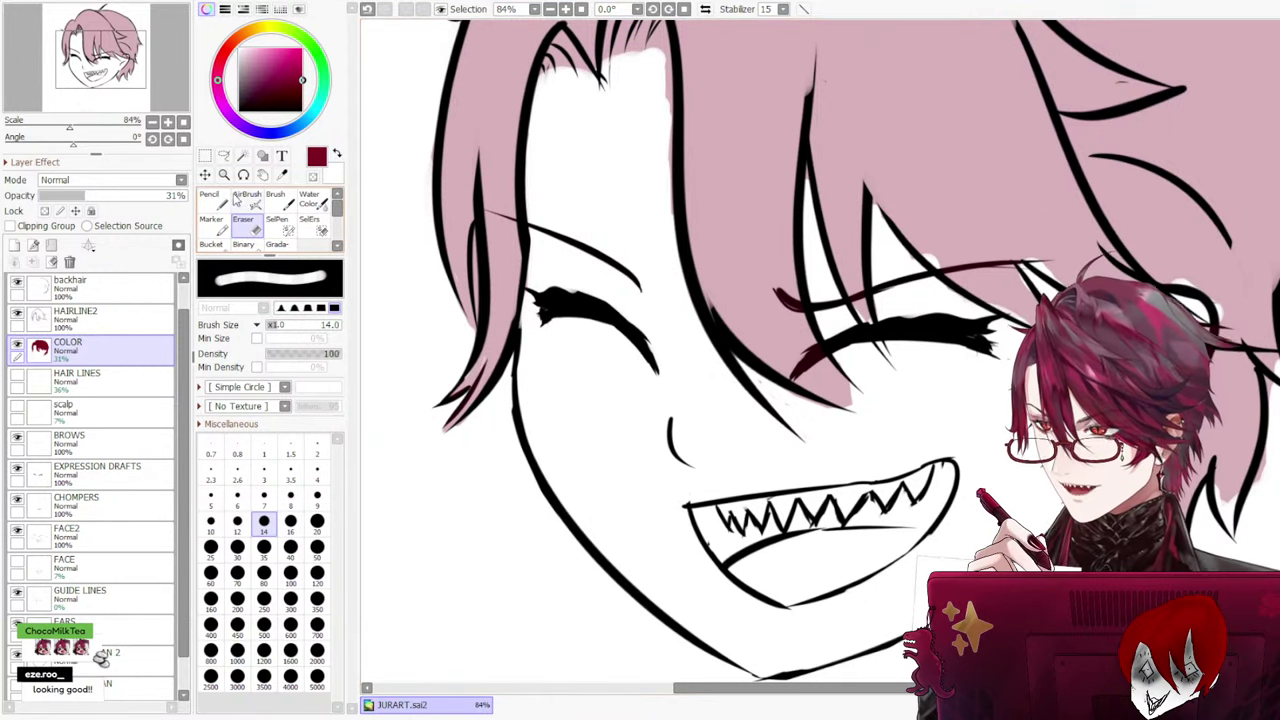
click(225, 199)
click(255, 228)
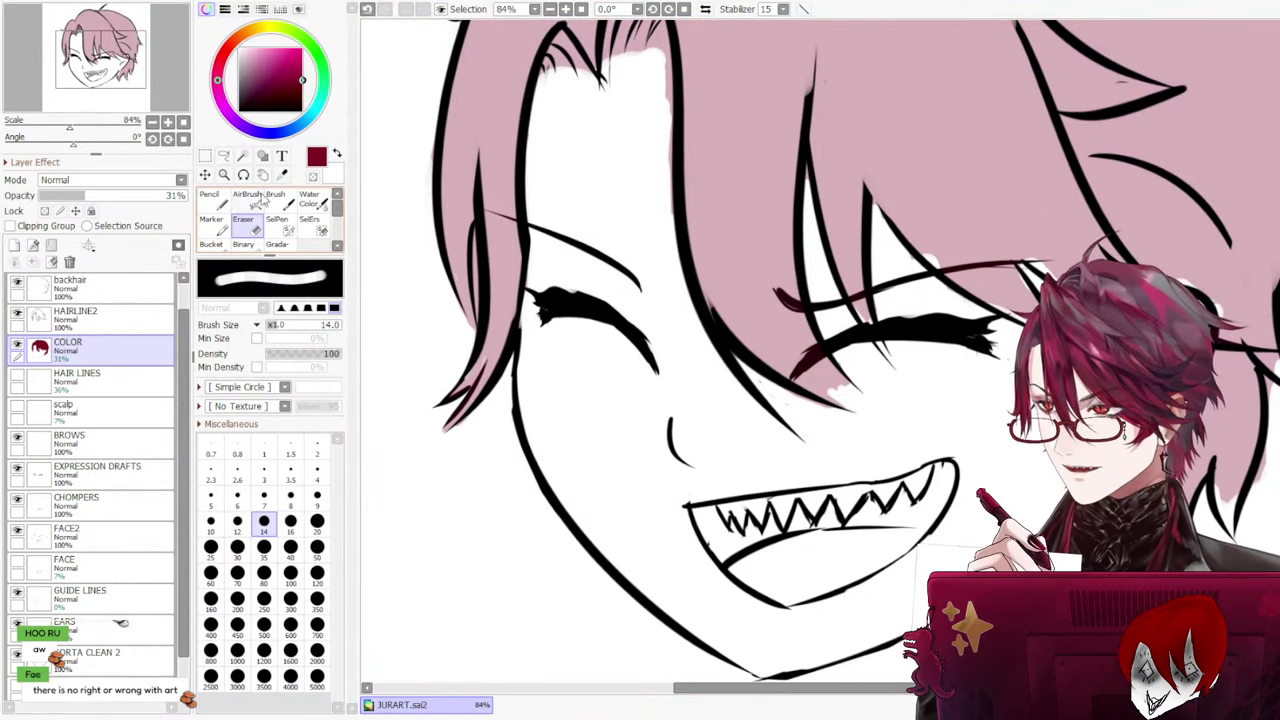
Refill the tip of the long centre bang beneath the far eye with the Pencil at size 80
click(212, 201)
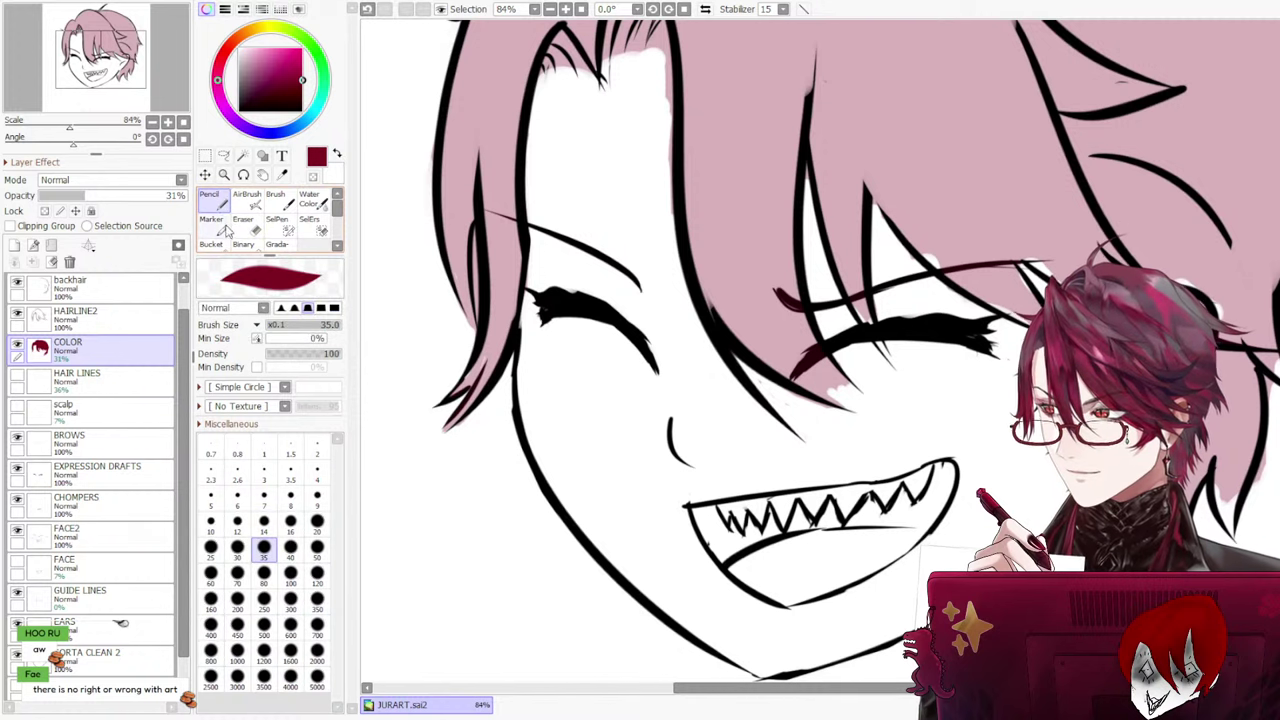
click(265, 572)
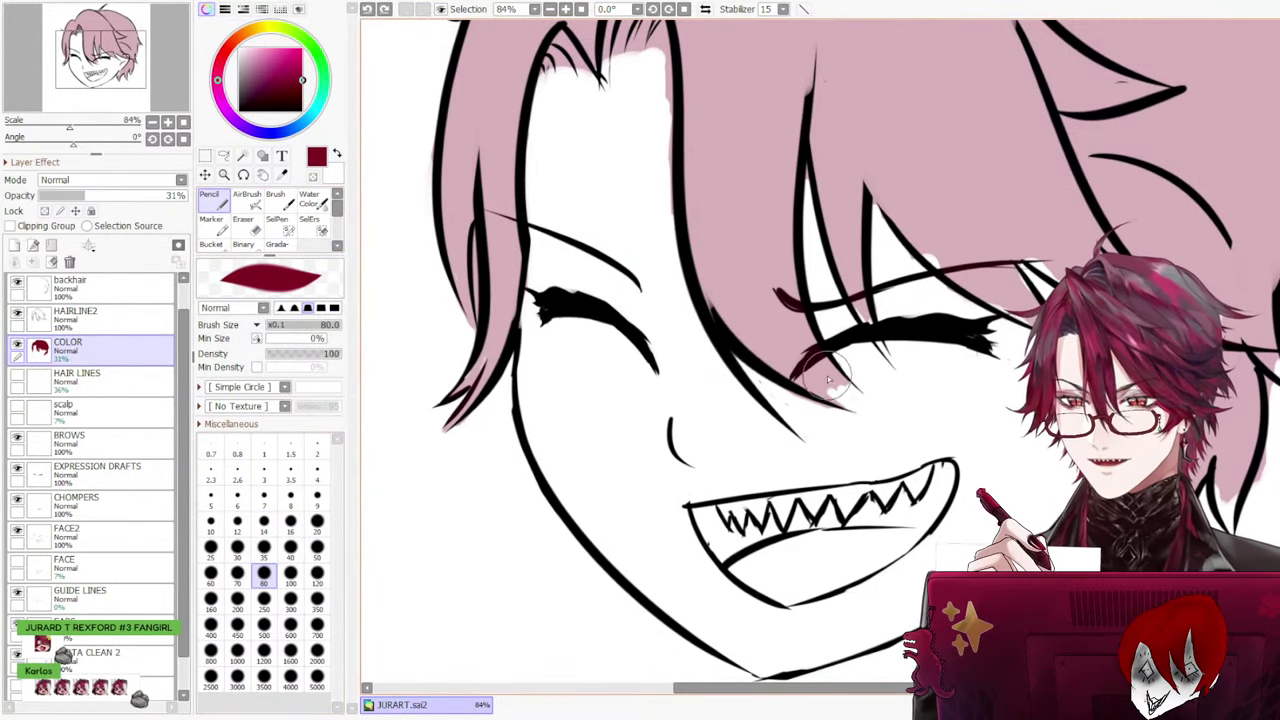
drag(828, 380, 872, 402)
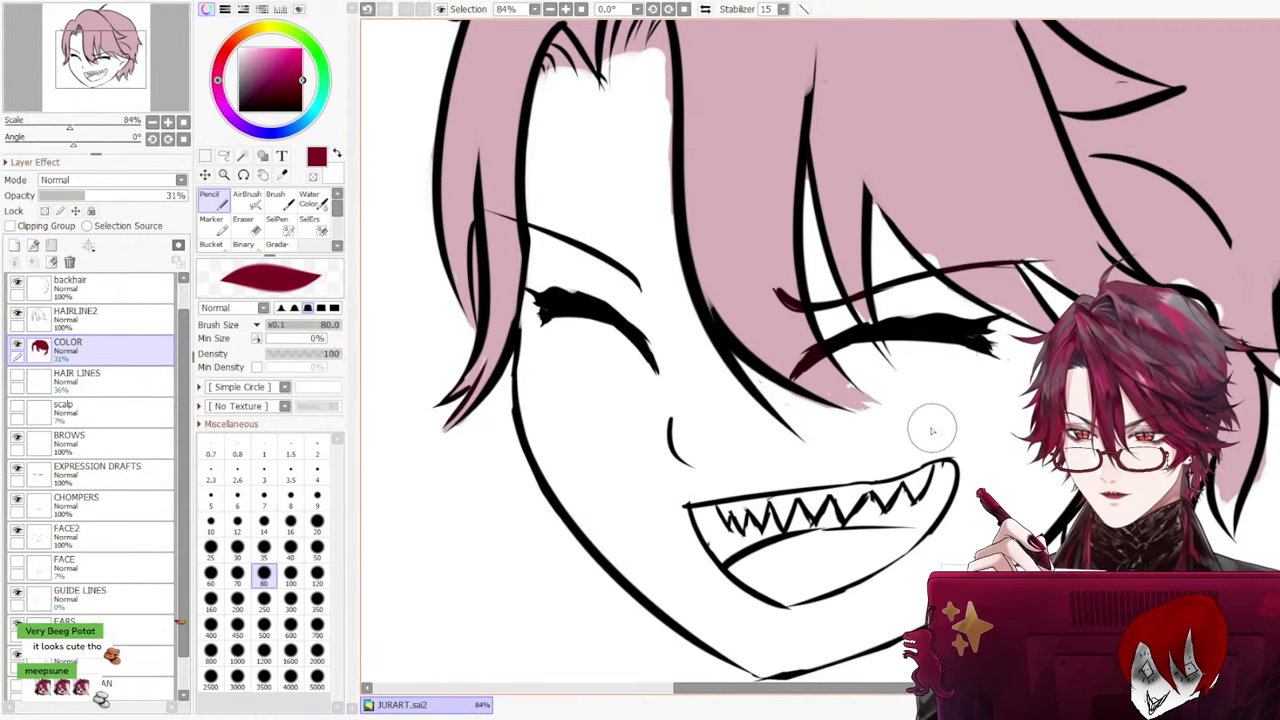
Inspect the hair fill around the bangs, the crown and the back of the head for gaps and spill
scroll(991, 393, down, 3)
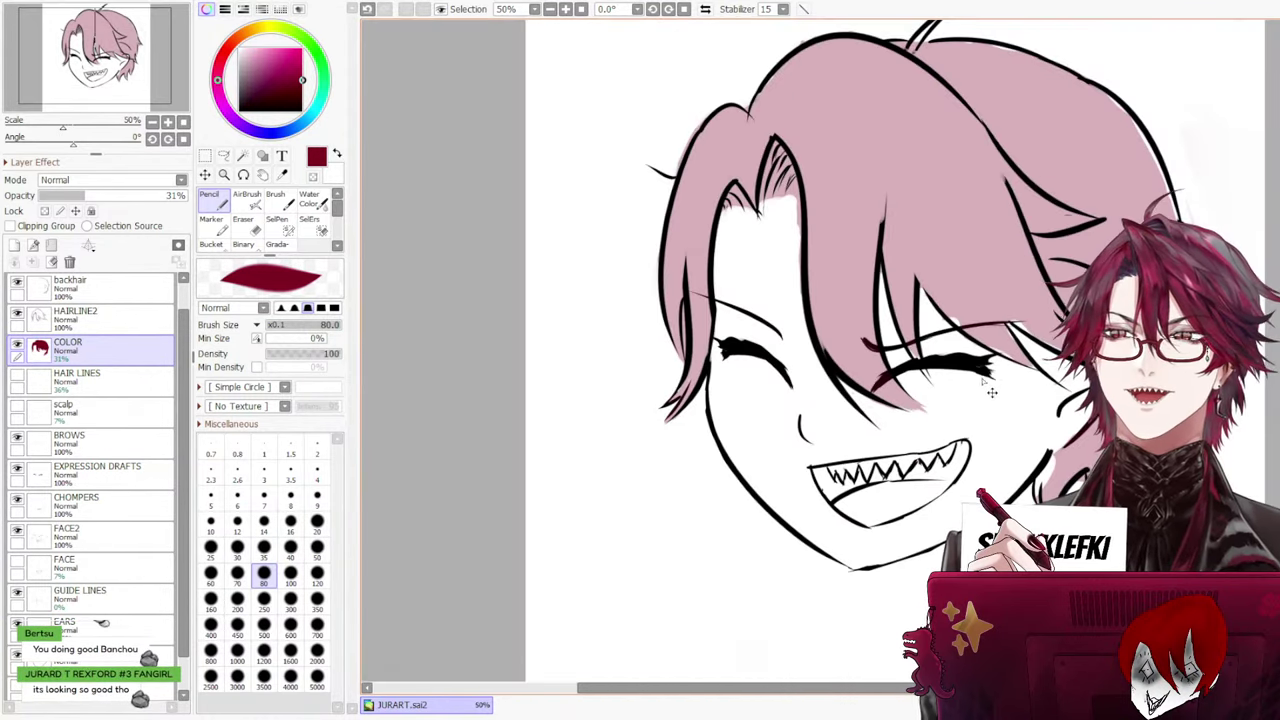
scroll(991, 393, up, 6)
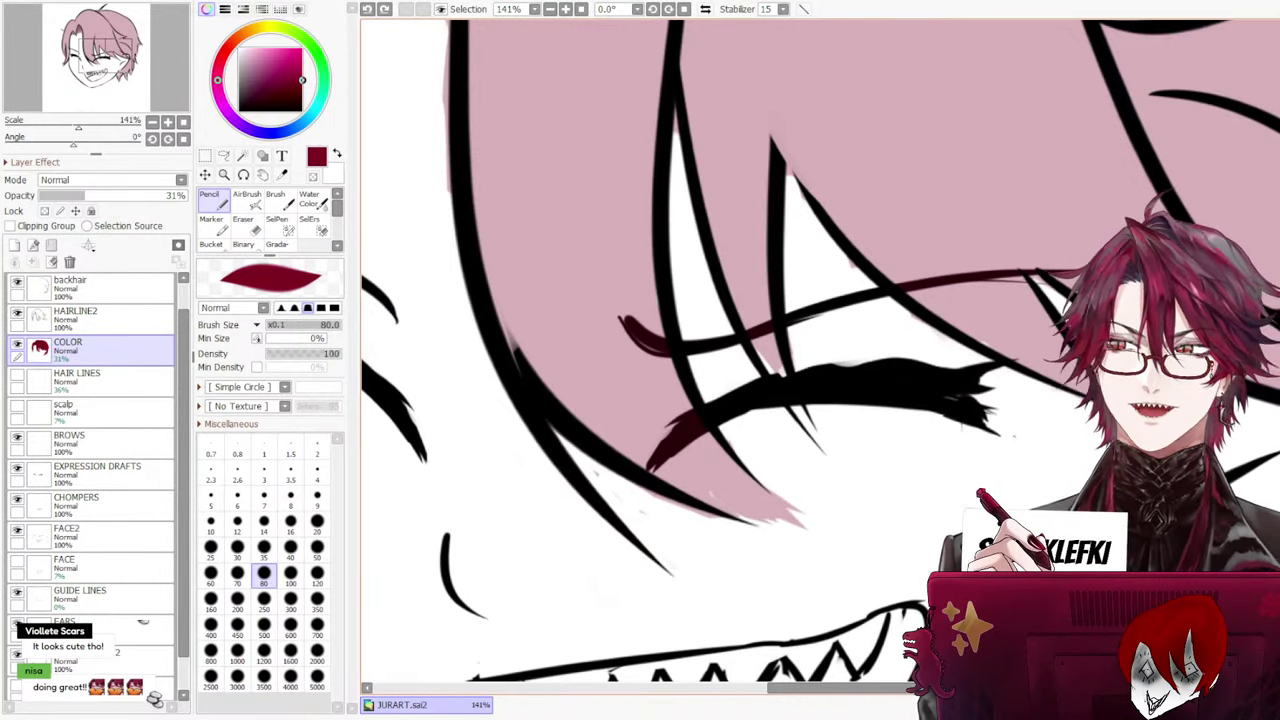
scroll(966, 306, down, 5)
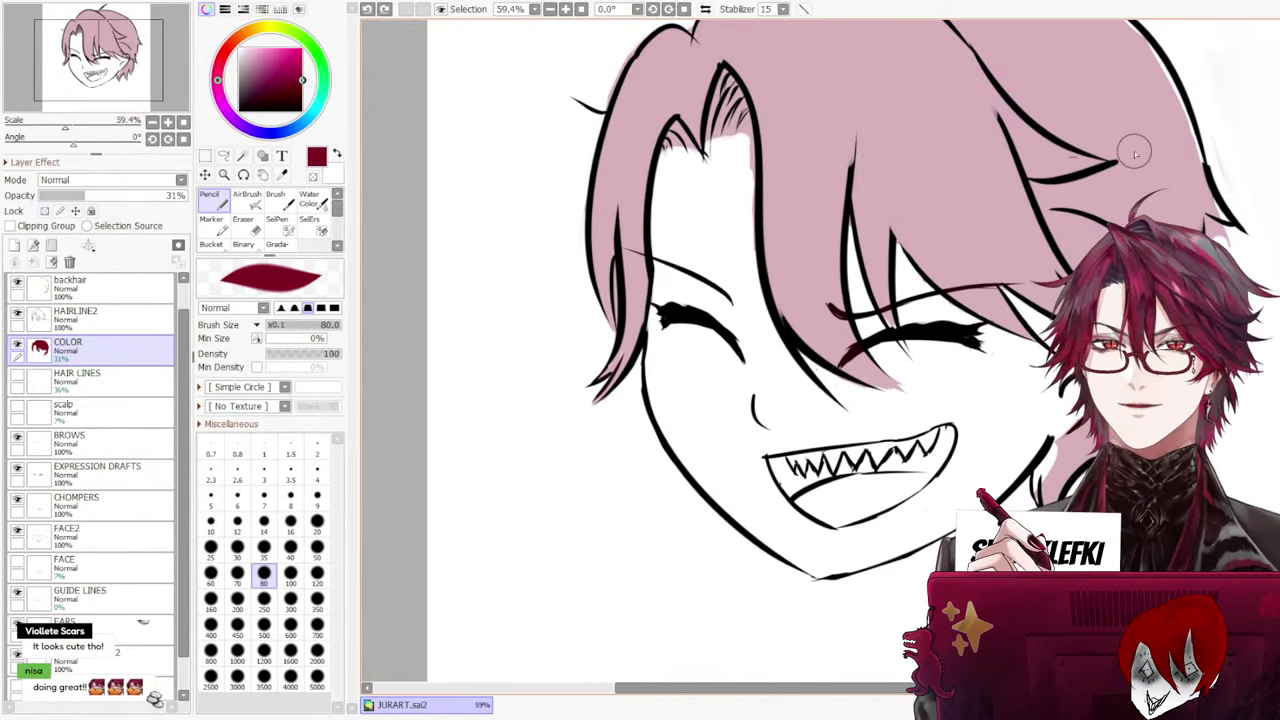
scroll(1135, 153, up, 4)
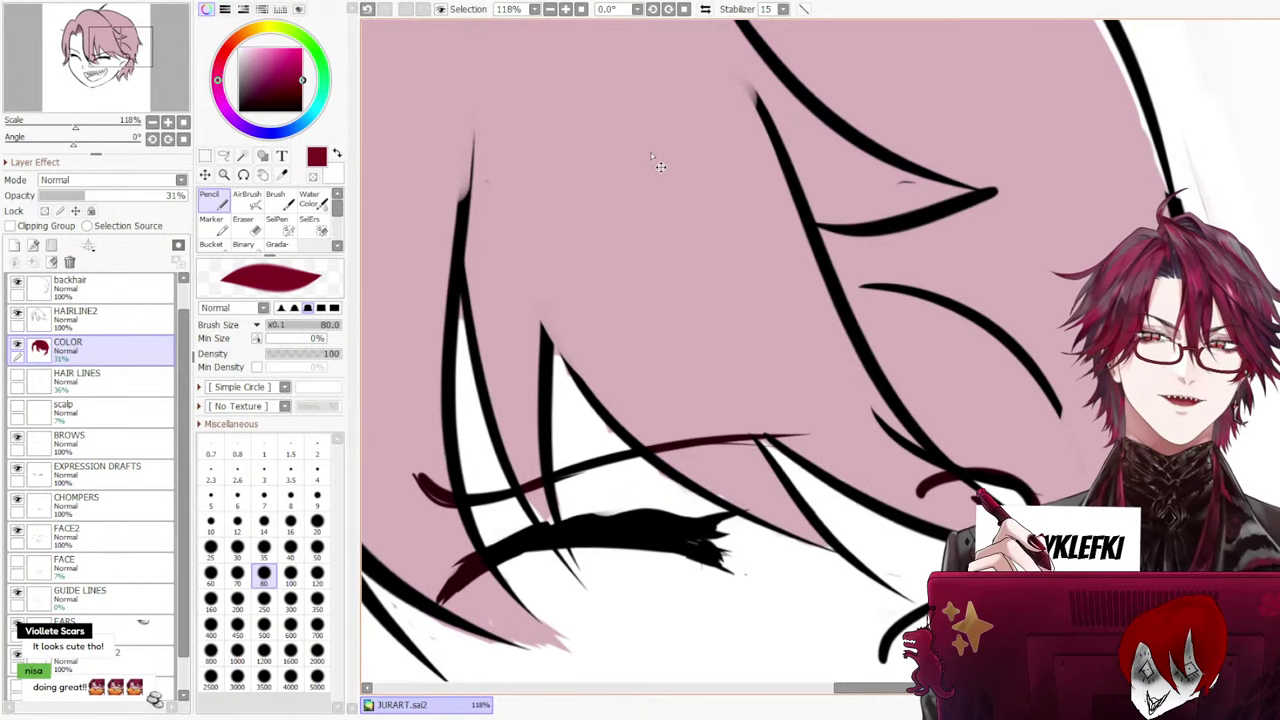
scroll(650, 152, down, 1)
scroll(816, 350, up, 4)
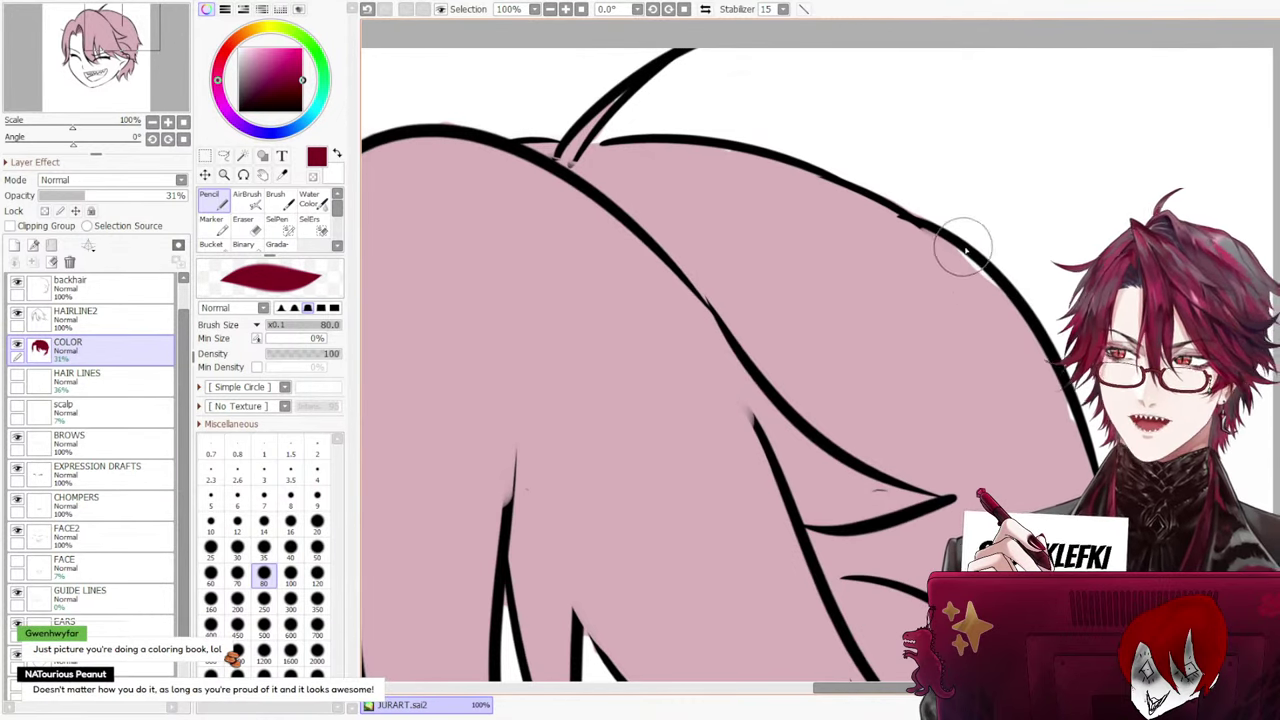
scroll(1038, 462, down, 5)
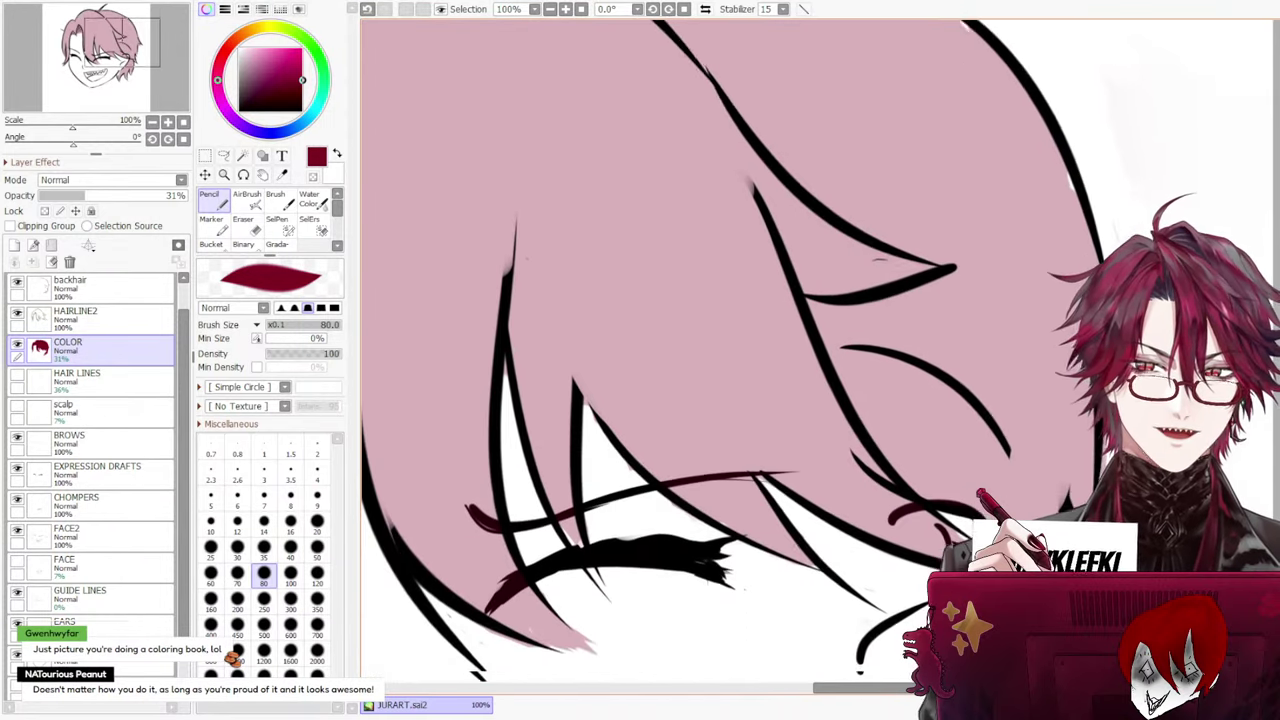
key(e)
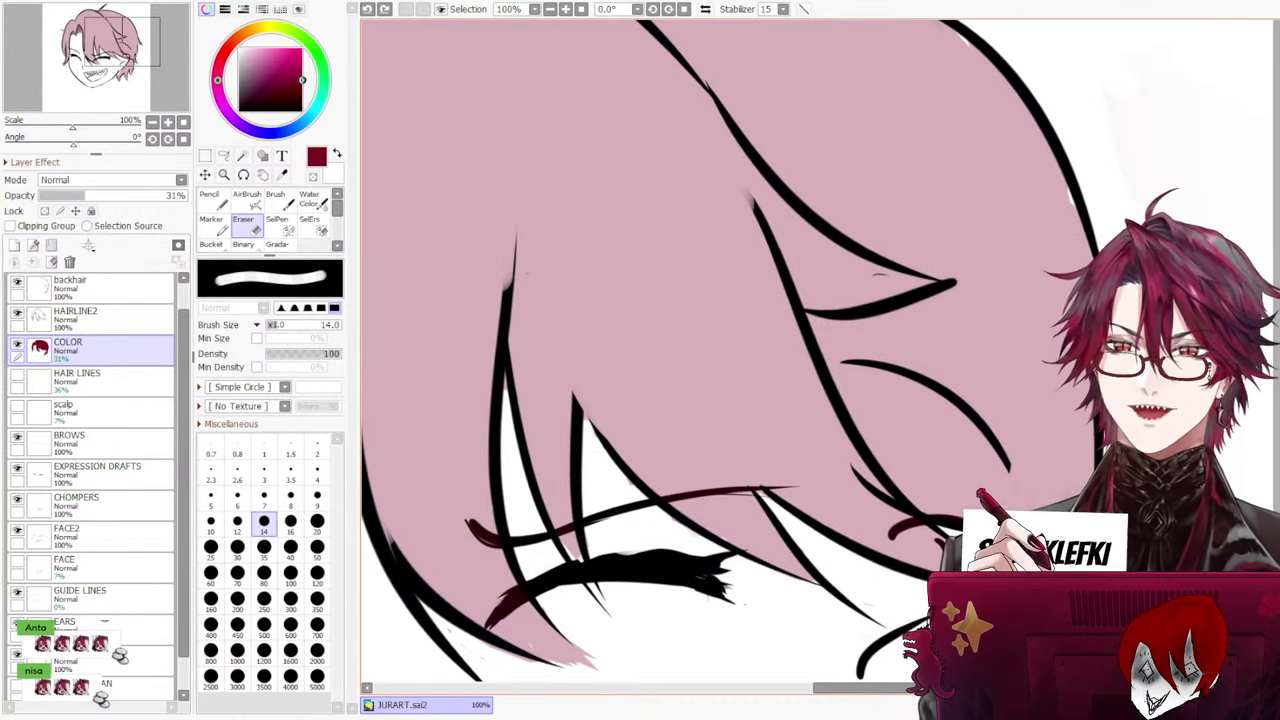
scroll(759, 533, down, 2)
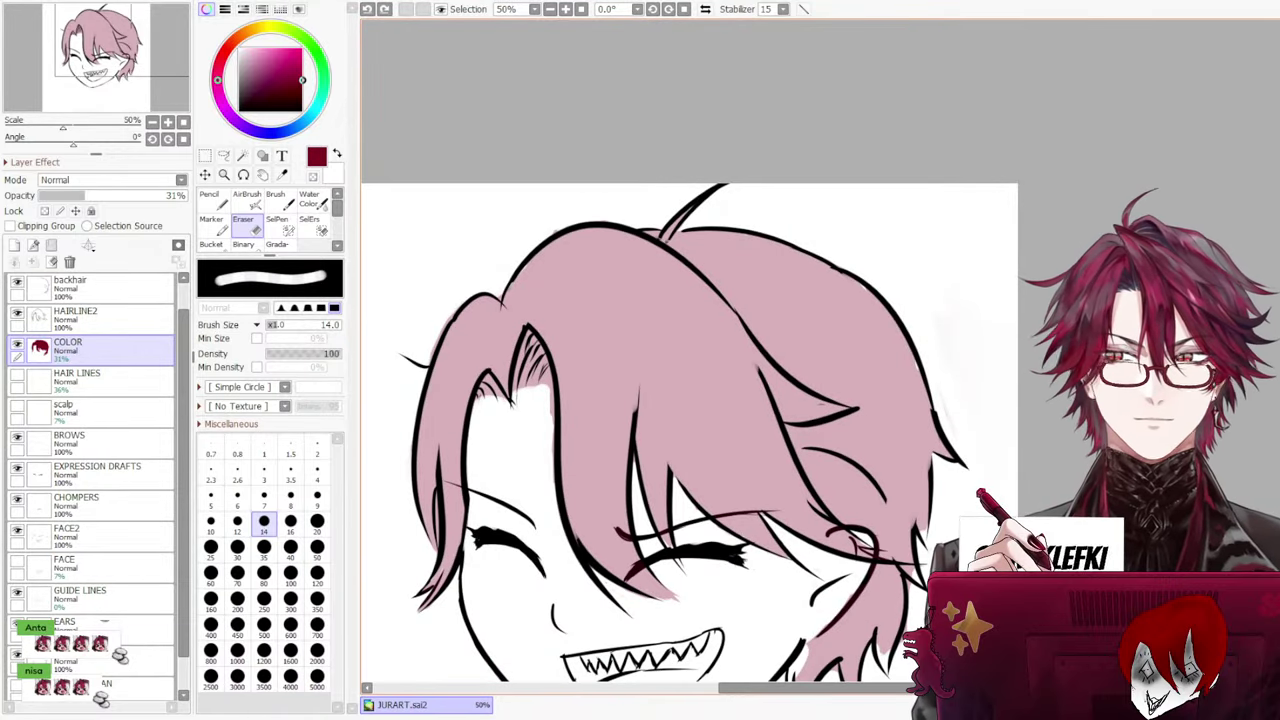
Fill the gaps and pointed tips of the nape hair strands behind the jaw with the Pencil at size 80
scroll(862, 557, up, 3)
drag(860, 560, 860, 83)
scroll(828, 262, up, 3)
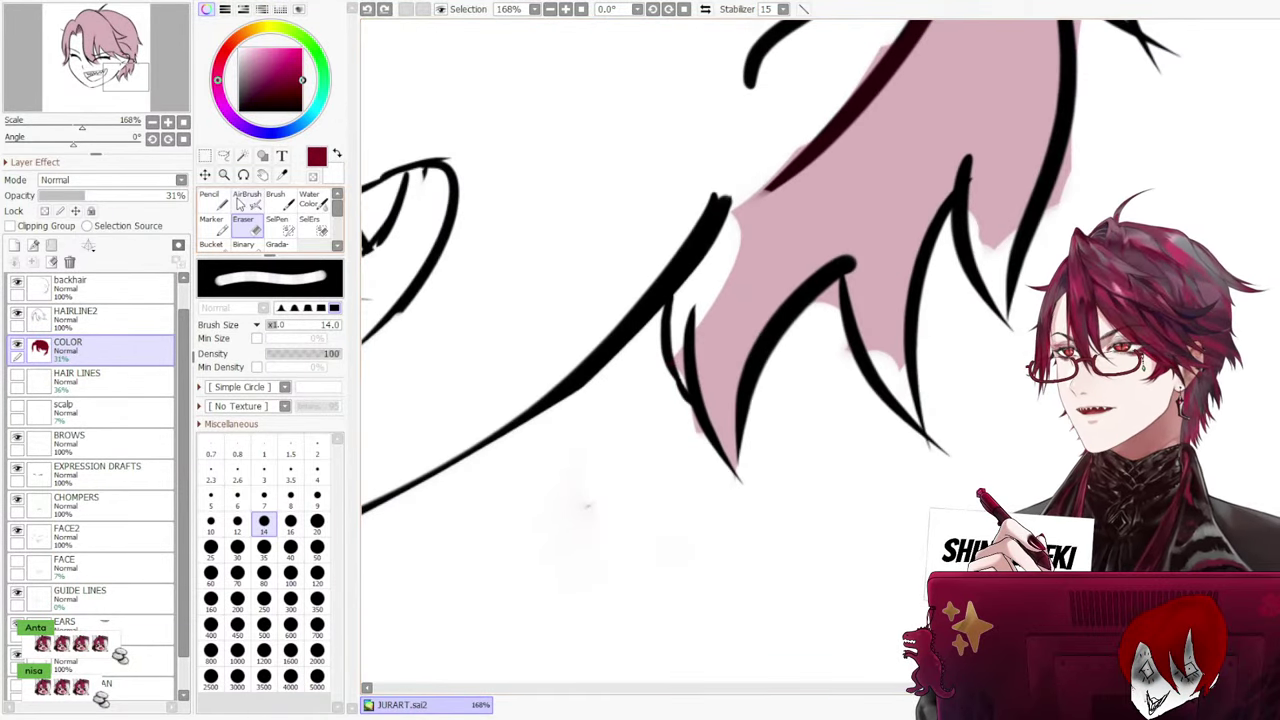
key(n)
drag(737, 290, 740, 242)
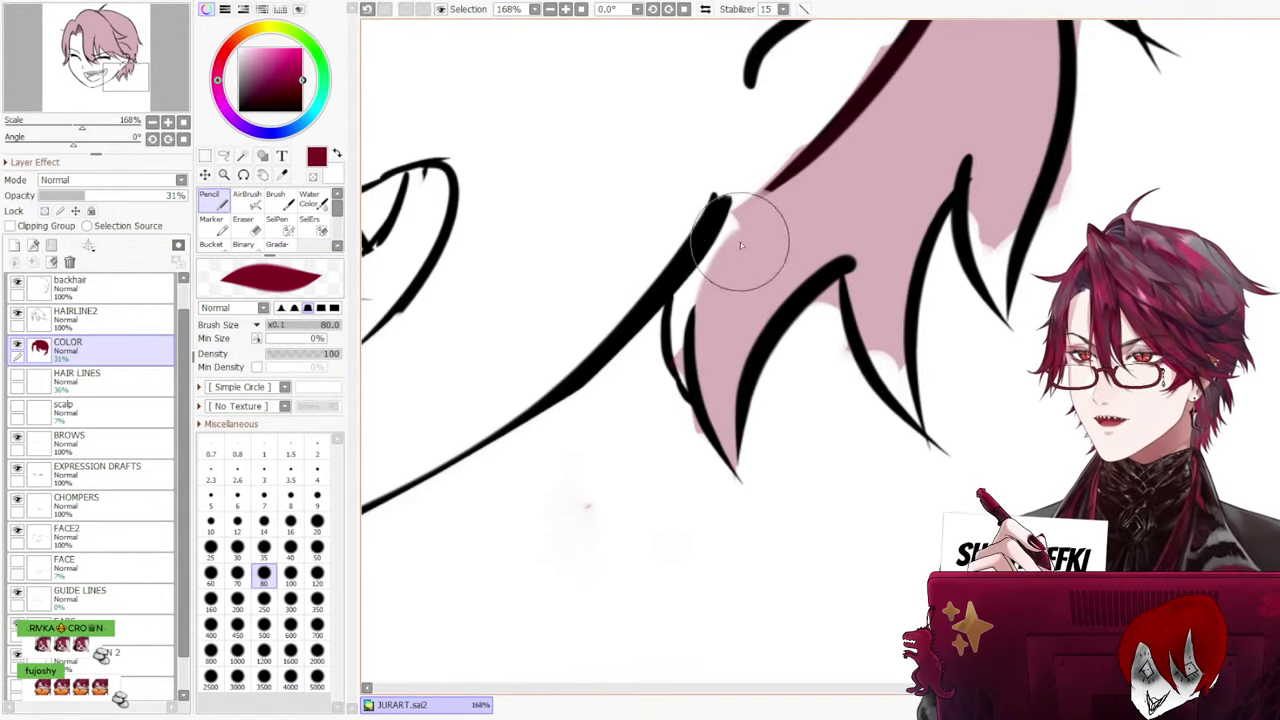
mouse_move(916, 359)
mouse_down()
mouse_move(894, 388)
mouse_move(891, 333)
mouse_move(910, 400)
mouse_move(879, 340)
mouse_move(901, 404)
mouse_up()
key(ctrl+z)
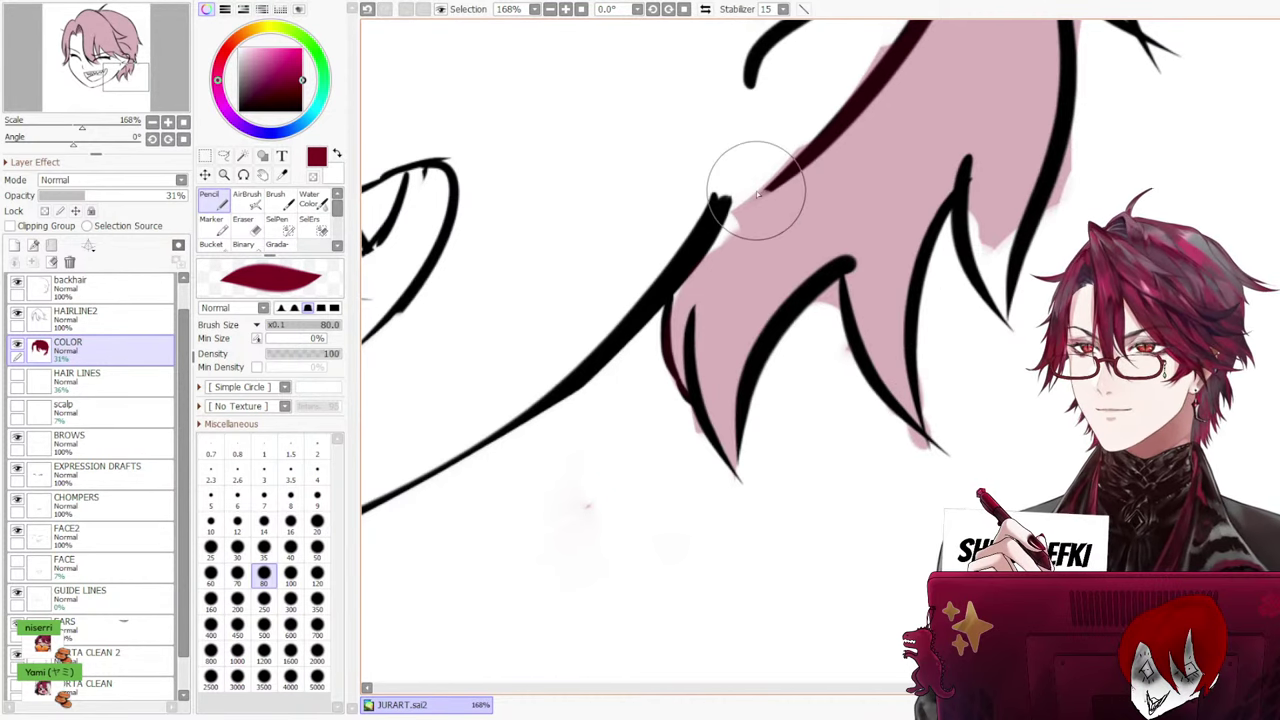
drag(757, 189, 746, 265)
drag(992, 243, 1003, 321)
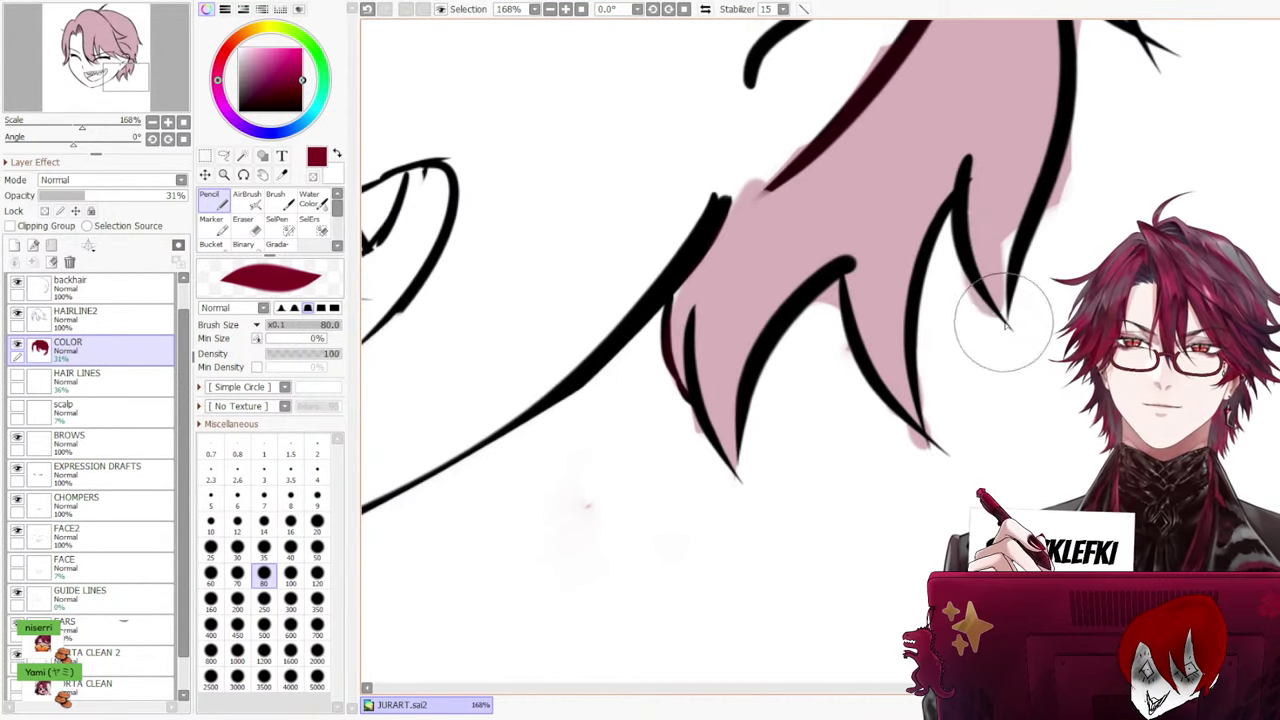
mouse_move(999, 209)
mouse_down()
mouse_move(1033, 266)
mouse_move(1010, 249)
mouse_up()
key(ctrl+z)
key(ctrl+z)
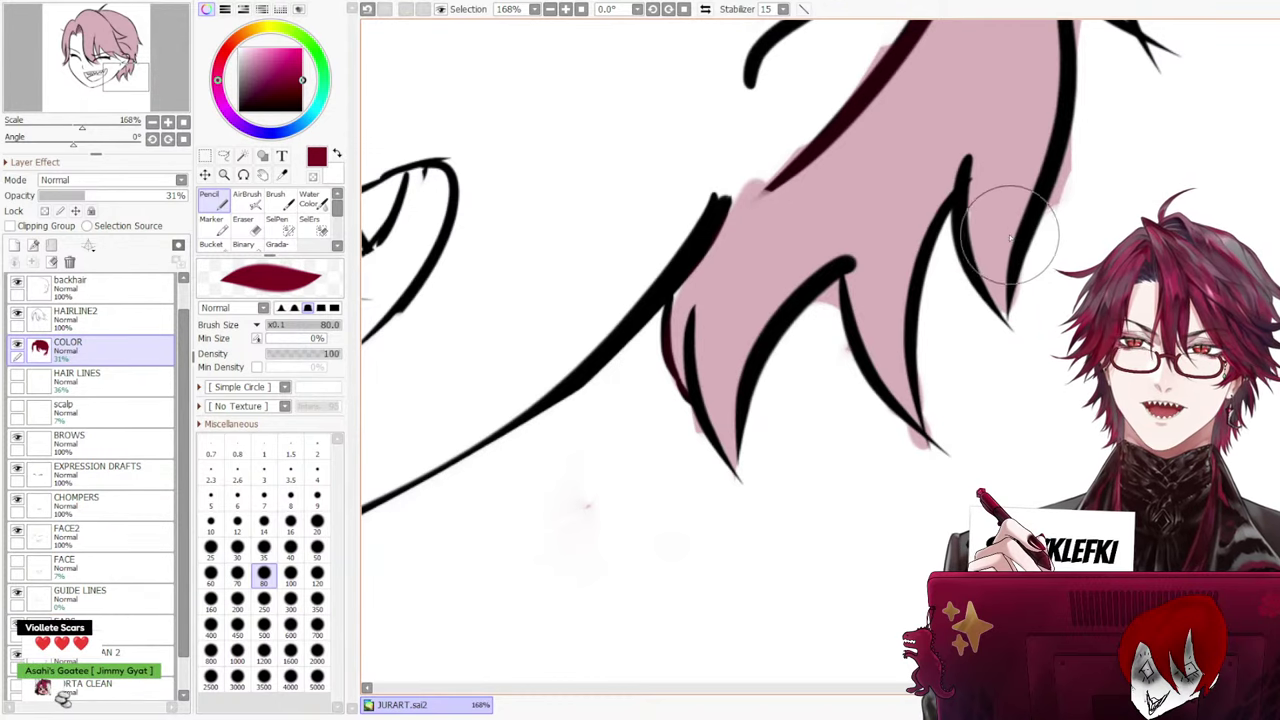
Erase the fill spilling outside the nape hair outlines behind the jaw with the Eraser at size 20
key(e)
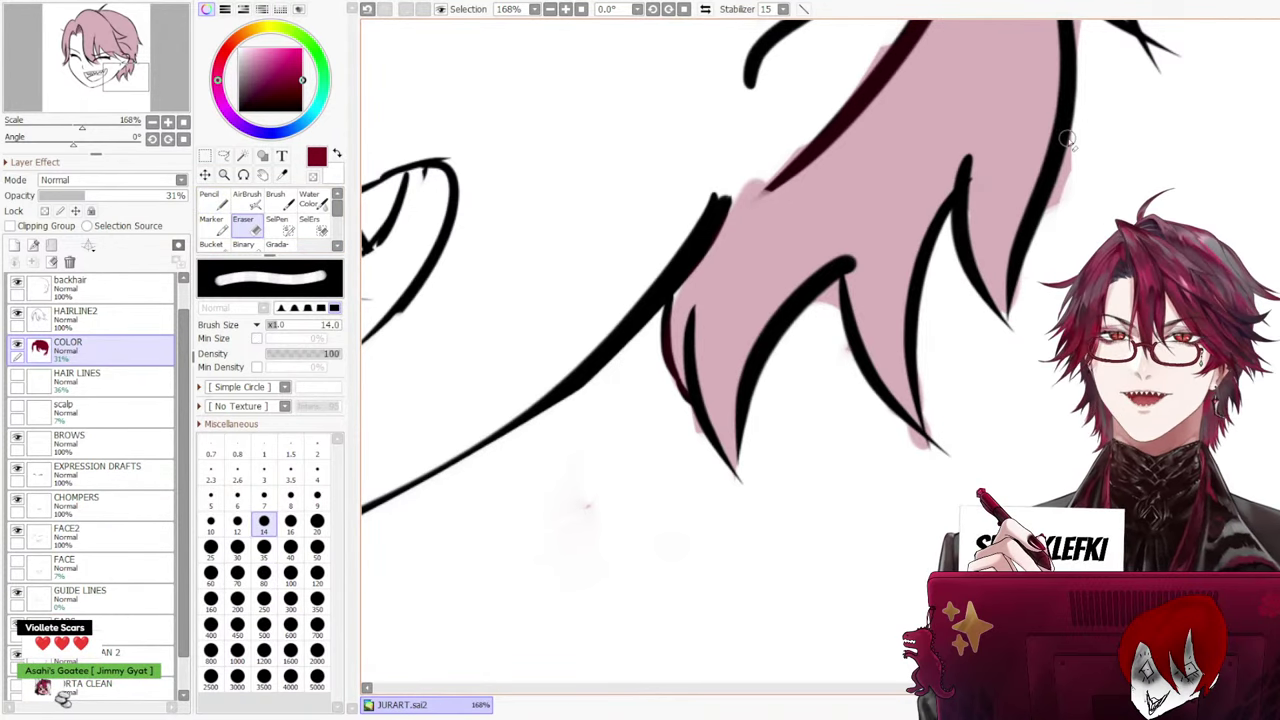
click(317, 520)
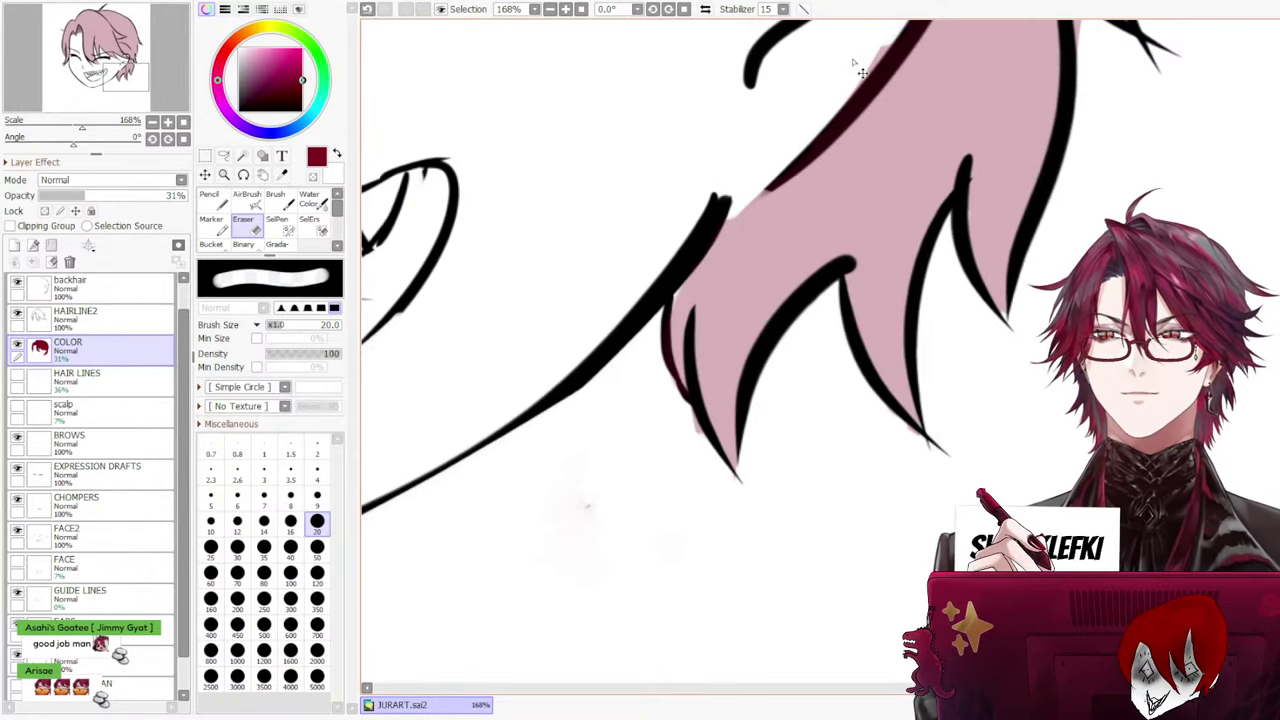
scroll(790, 212, down, 7)
scroll(943, 94, up, 5)
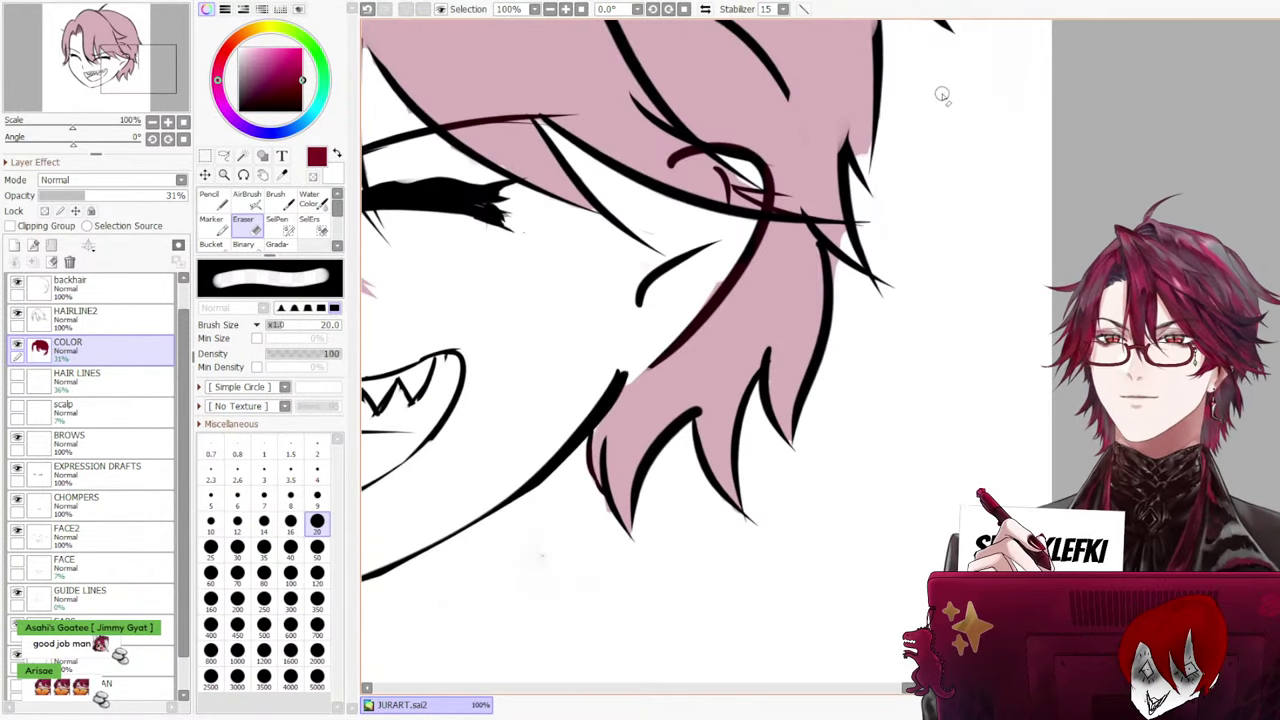
Fill the remaining gaps inside the outline at the back of the head with the Pencil at size 80
click(213, 200)
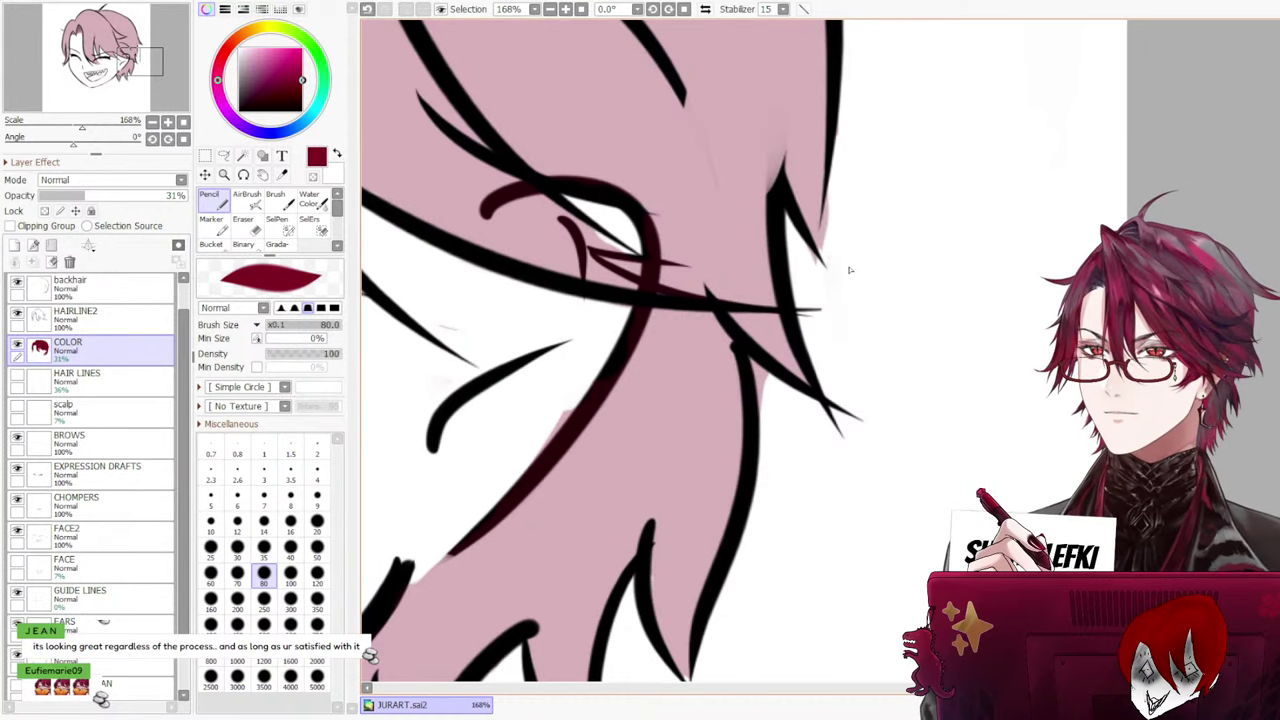
scroll(750, 300, down, 4)
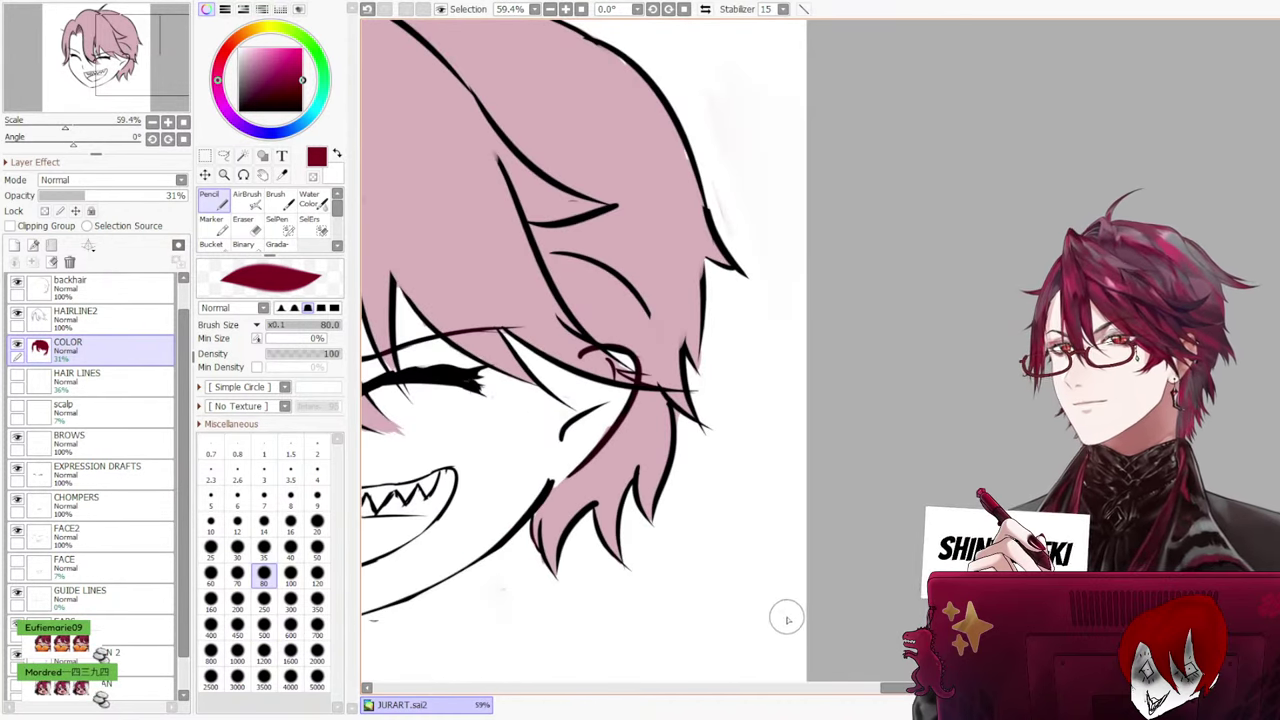
scroll(660, 119, up, 3)
scroll(660, 123, up, 2)
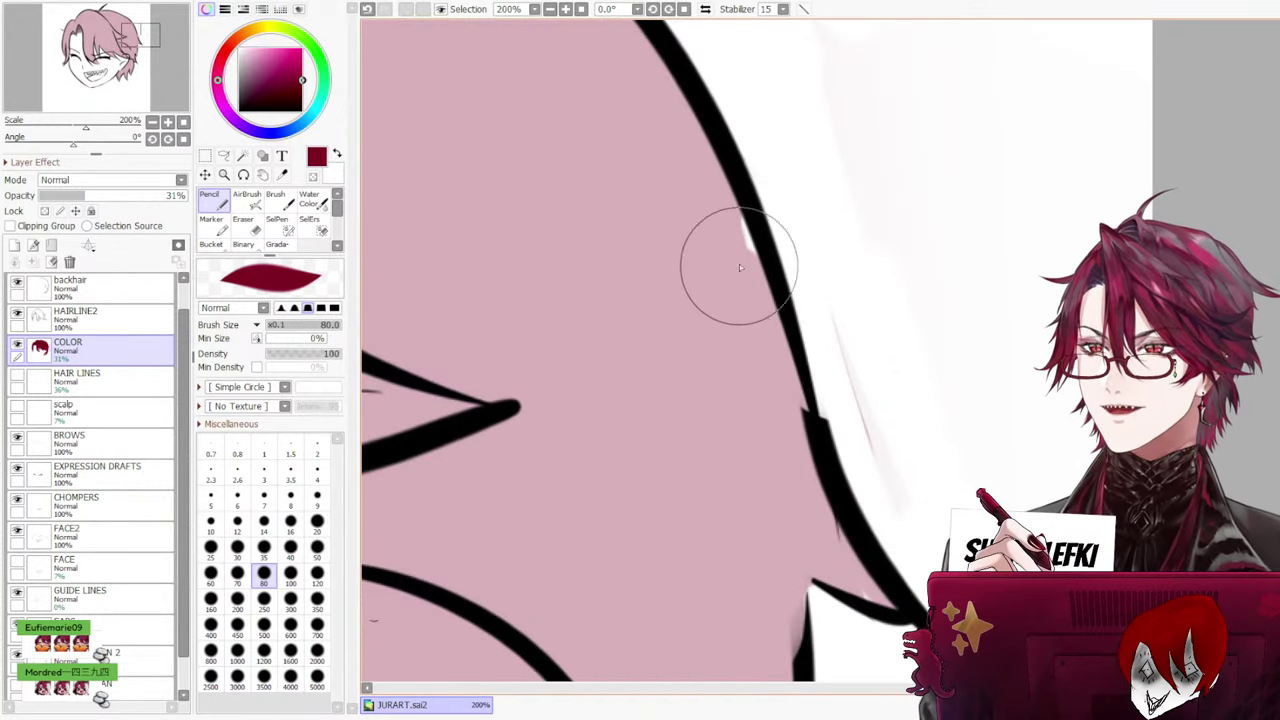
scroll(872, 390, down, 2)
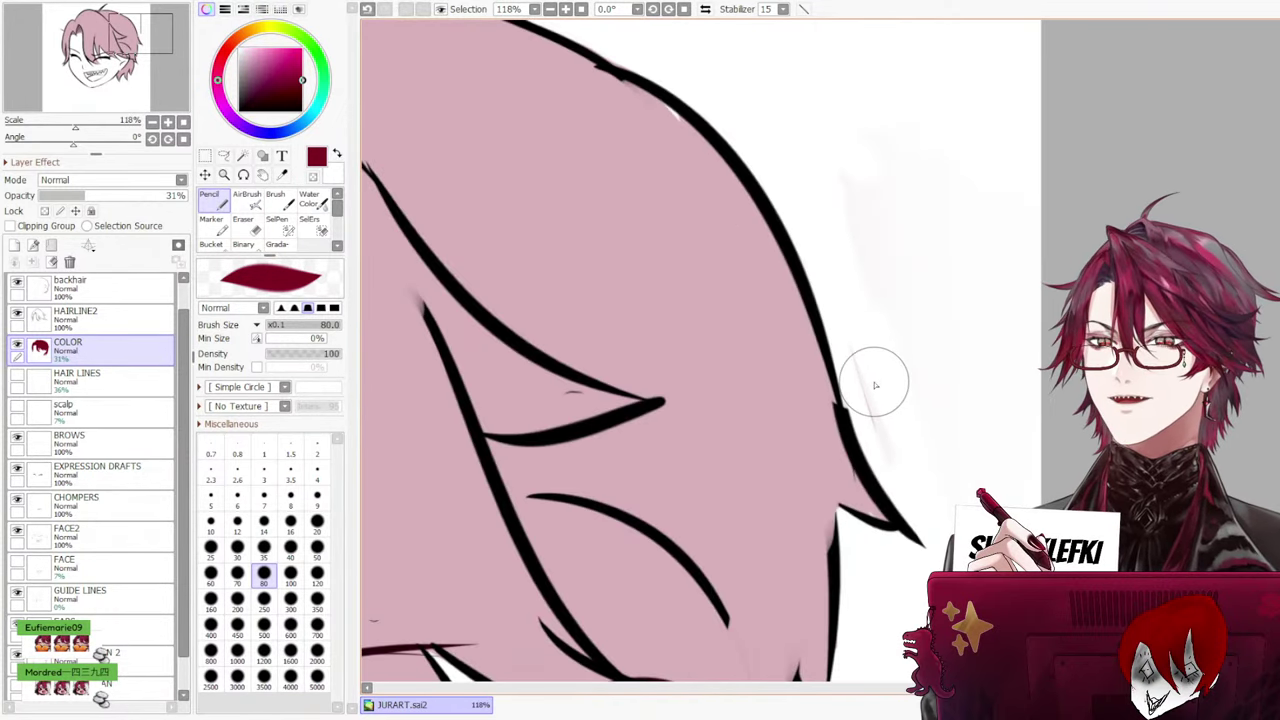
Erase the stray colour marks on the blank canvas behind the head with the Eraser at size 500
key(e)
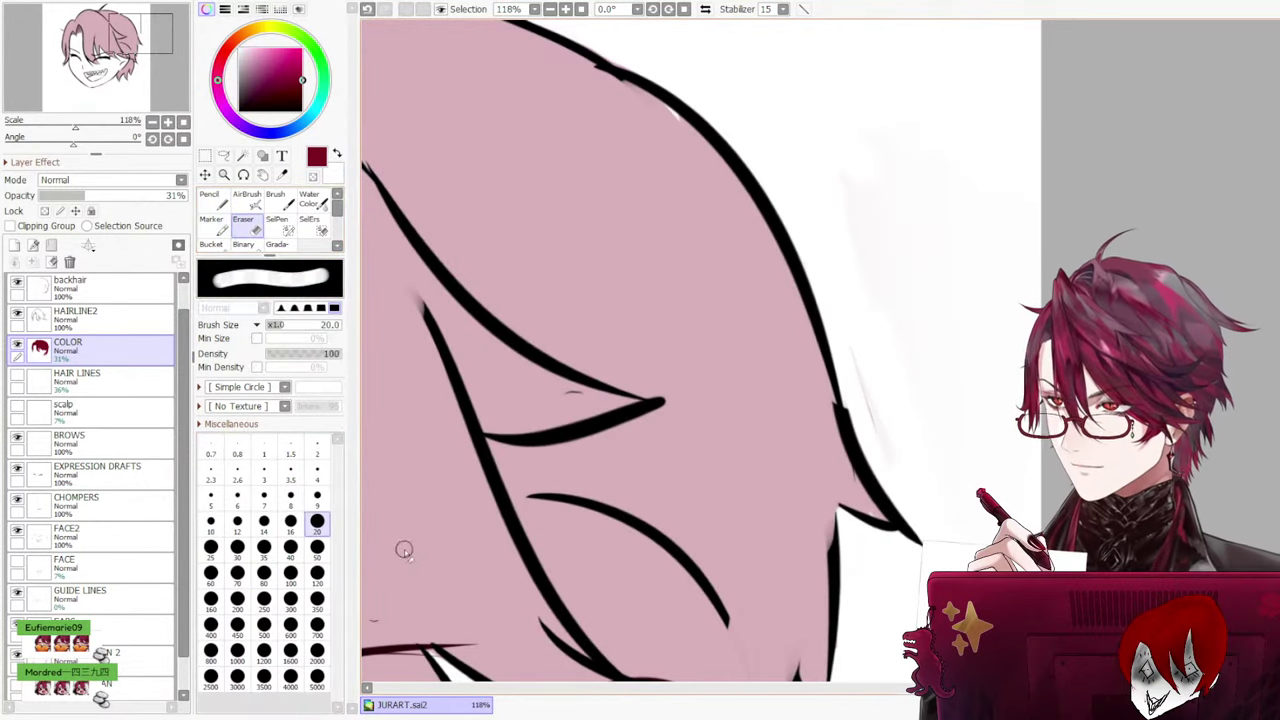
click(264, 628)
click(886, 406)
key(ctrl+z)
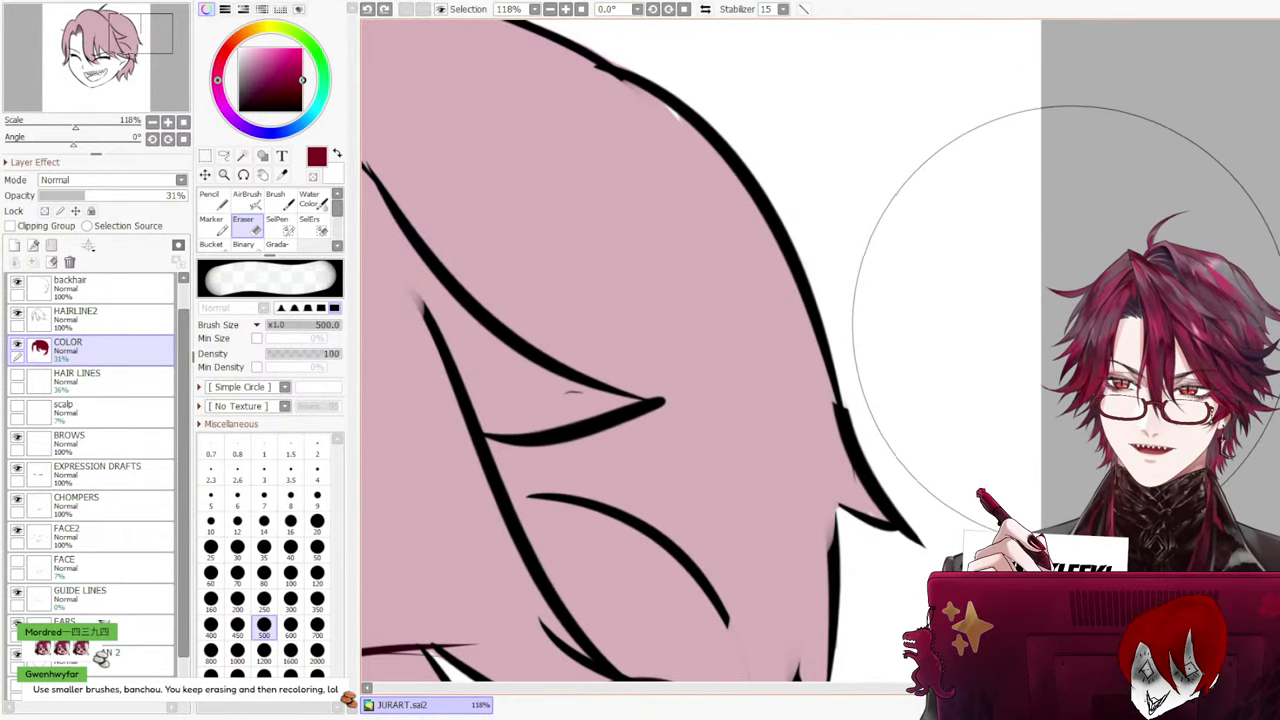
click(1092, 314)
scroll(1092, 314, down, 4)
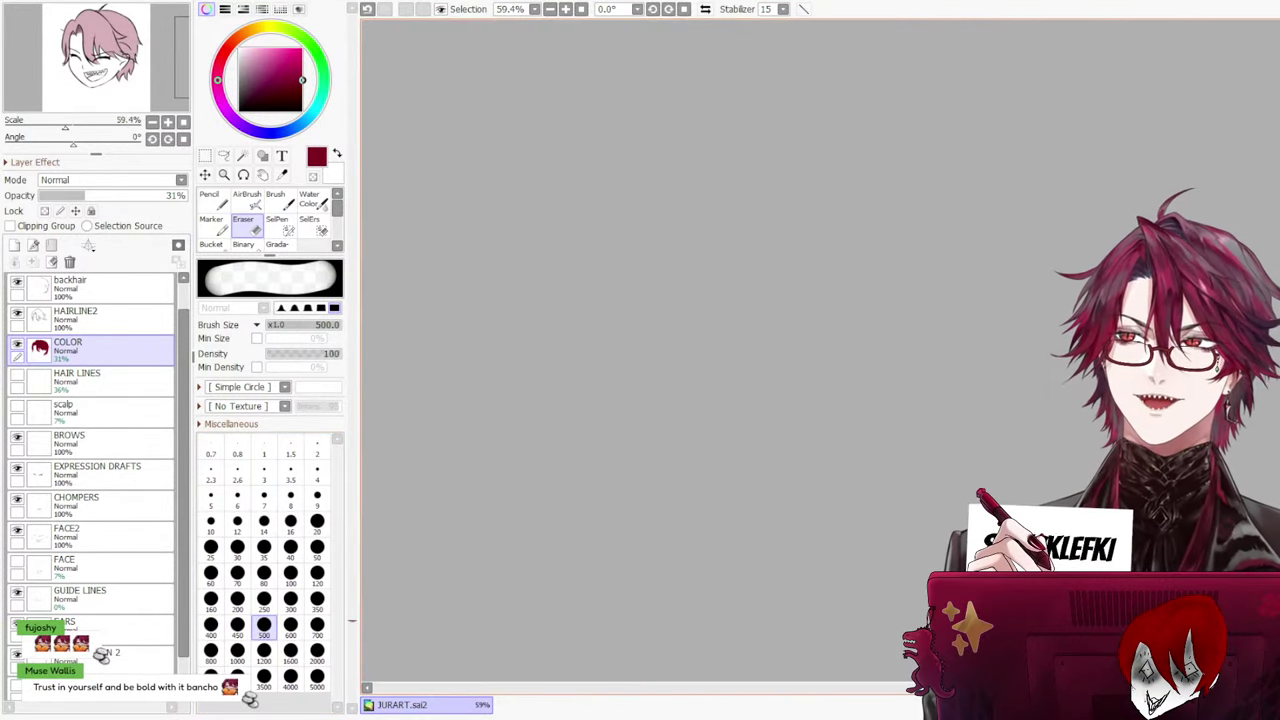
scroll(896, 552, up, 4)
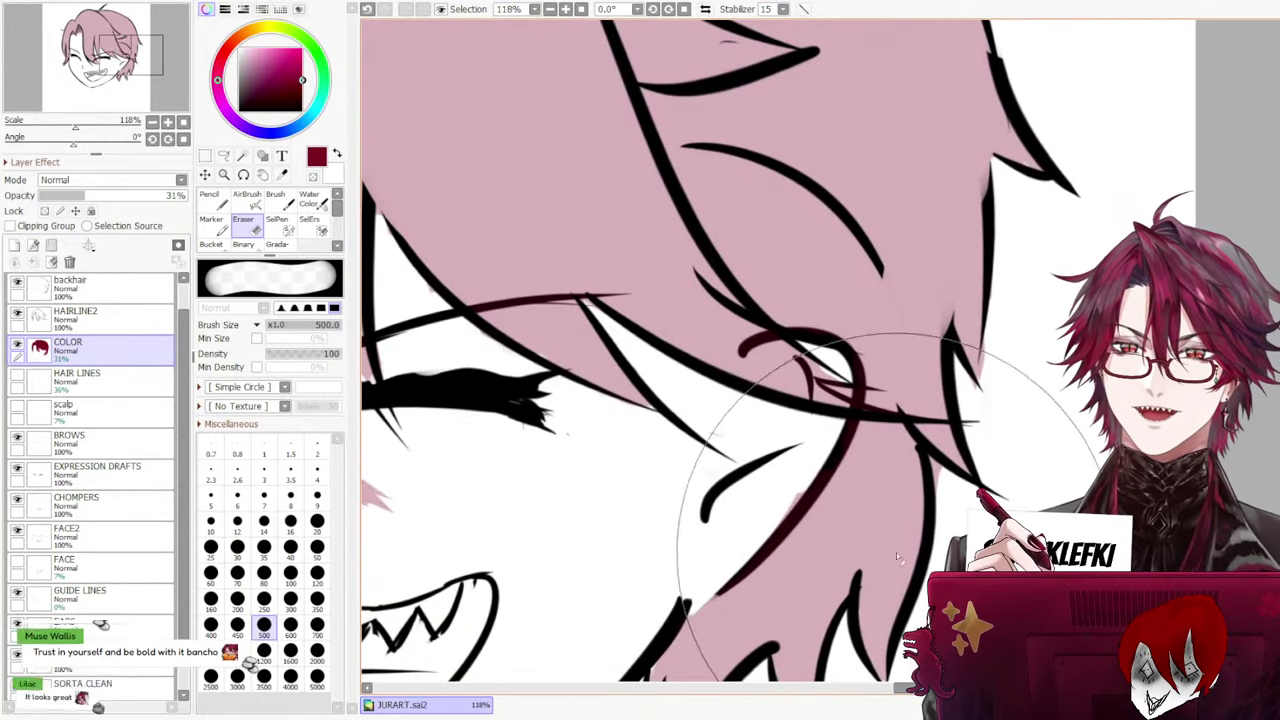
Erase the fill spilling above the crown outline near the parting with the Eraser at size 30
scroll(897, 557, down, 7)
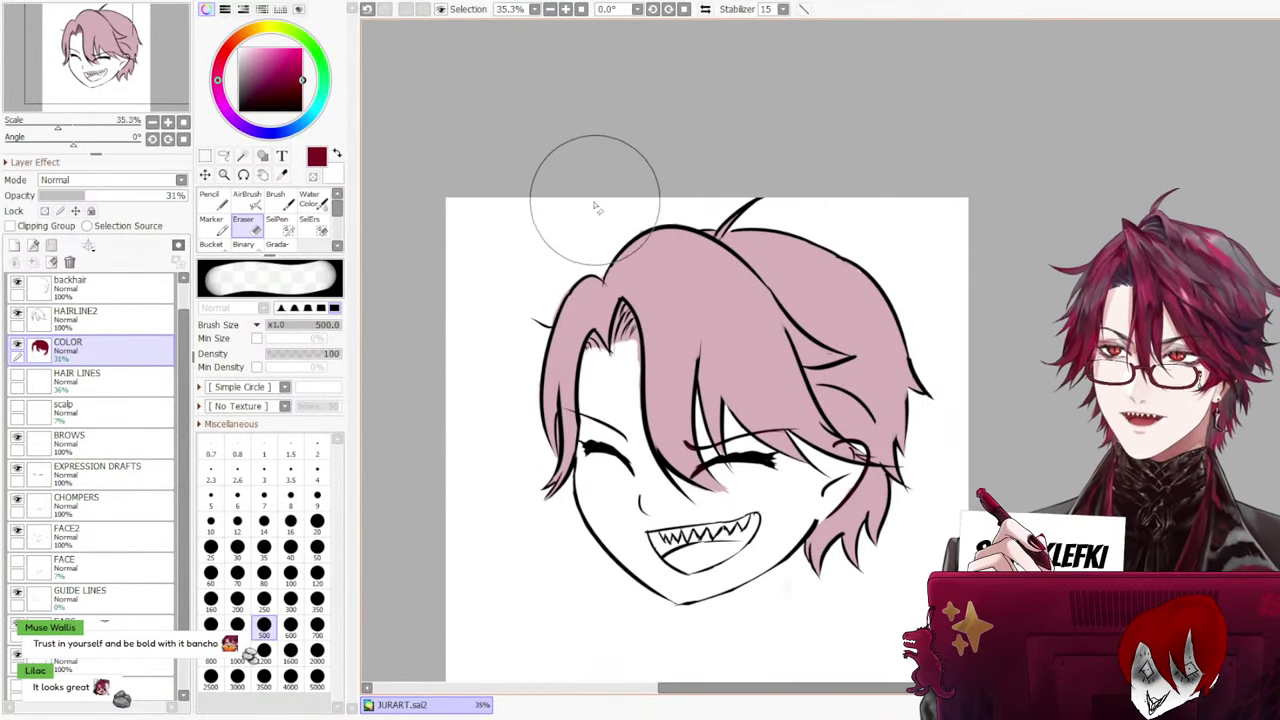
scroll(566, 171, up, 4)
scroll(575, 180, up, 1)
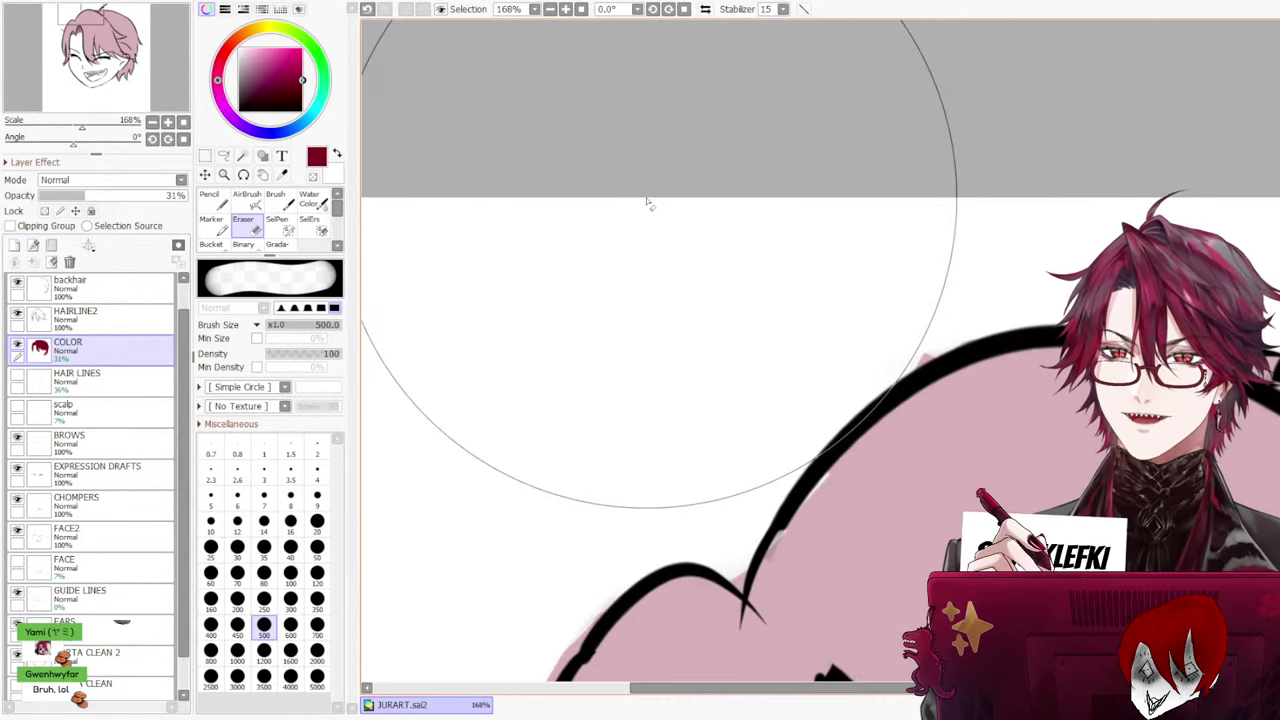
click(237, 546)
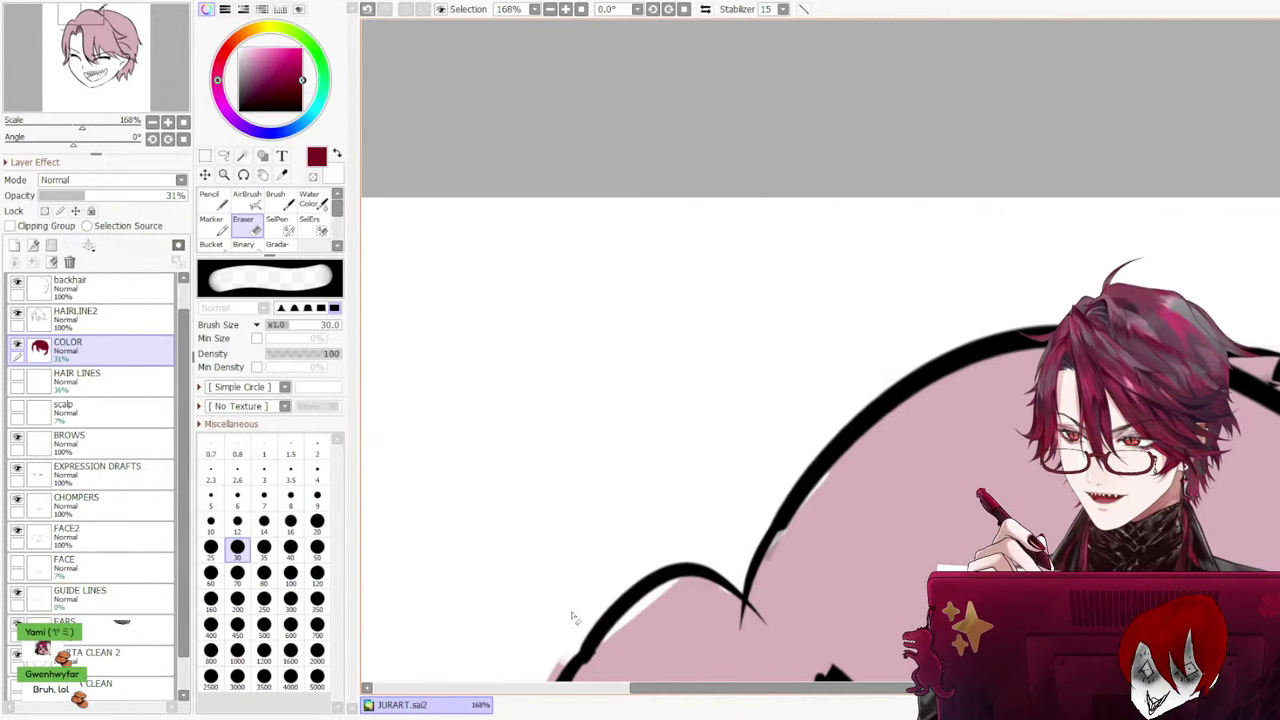
scroll(578, 645, down, 3)
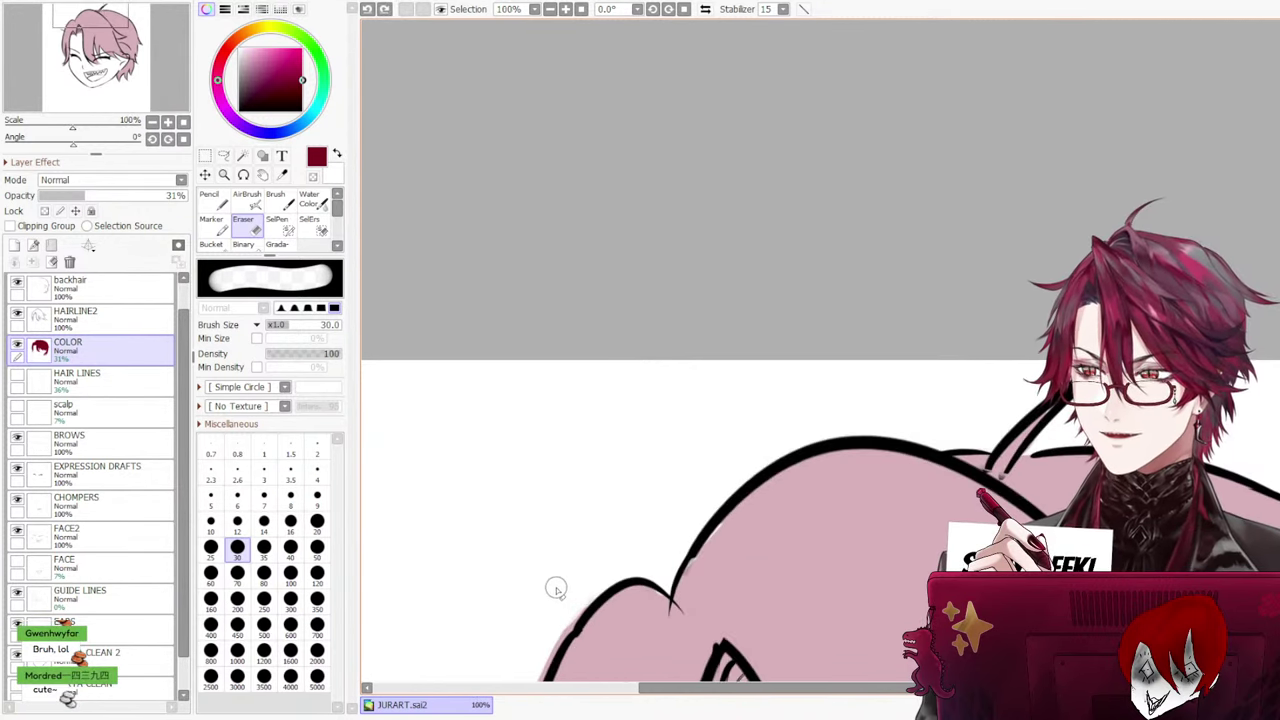
scroll(820, 400, down, 5)
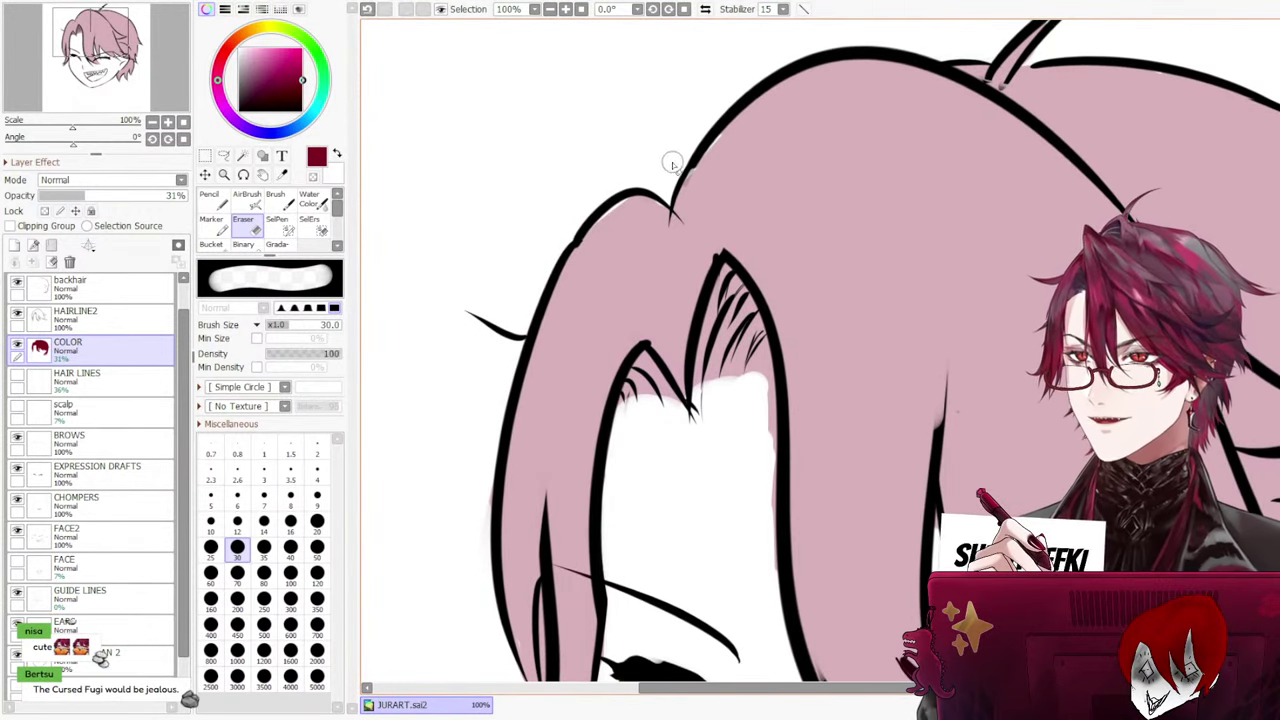
Erase the spill along the outer edge of the side hair beside the forehead, redoing the stroke until the edge is clean
mouse_move(614, 197)
mouse_down()
mouse_move(554, 251)
mouse_move(524, 303)
mouse_up()
key(ctrl+z)
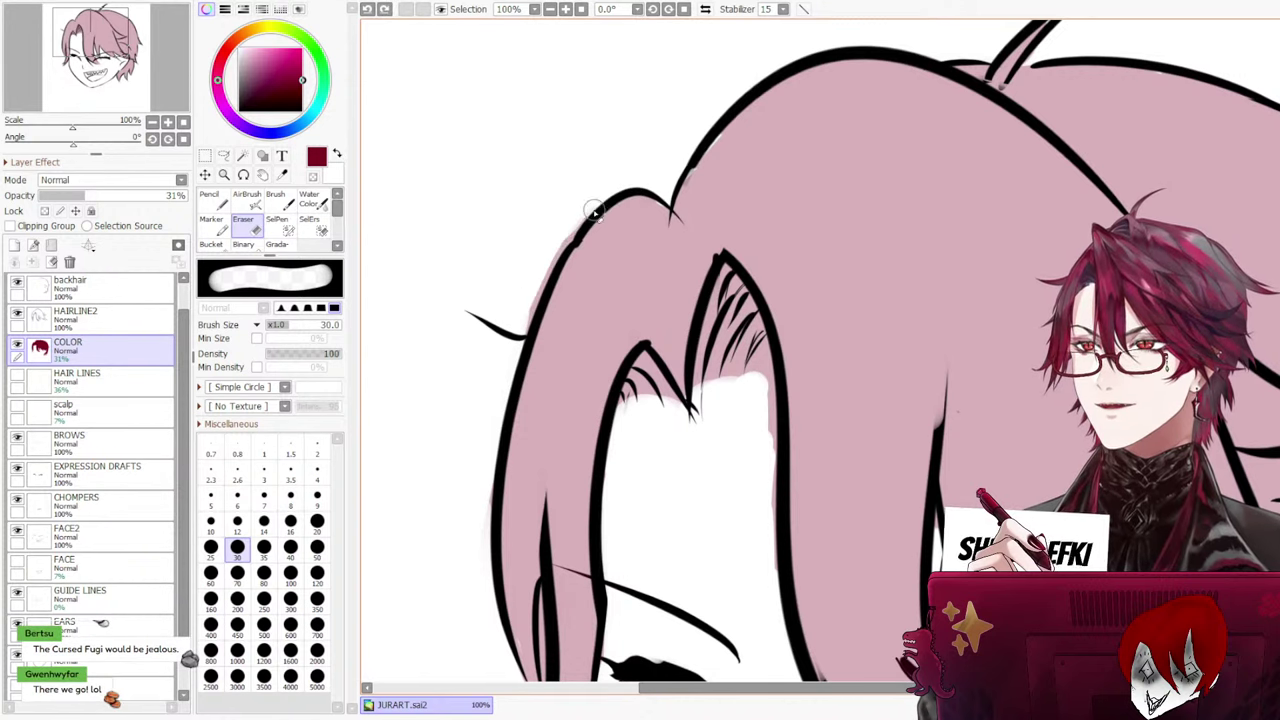
drag(596, 209, 534, 306)
key(ctrl+z)
drag(598, 200, 539, 315)
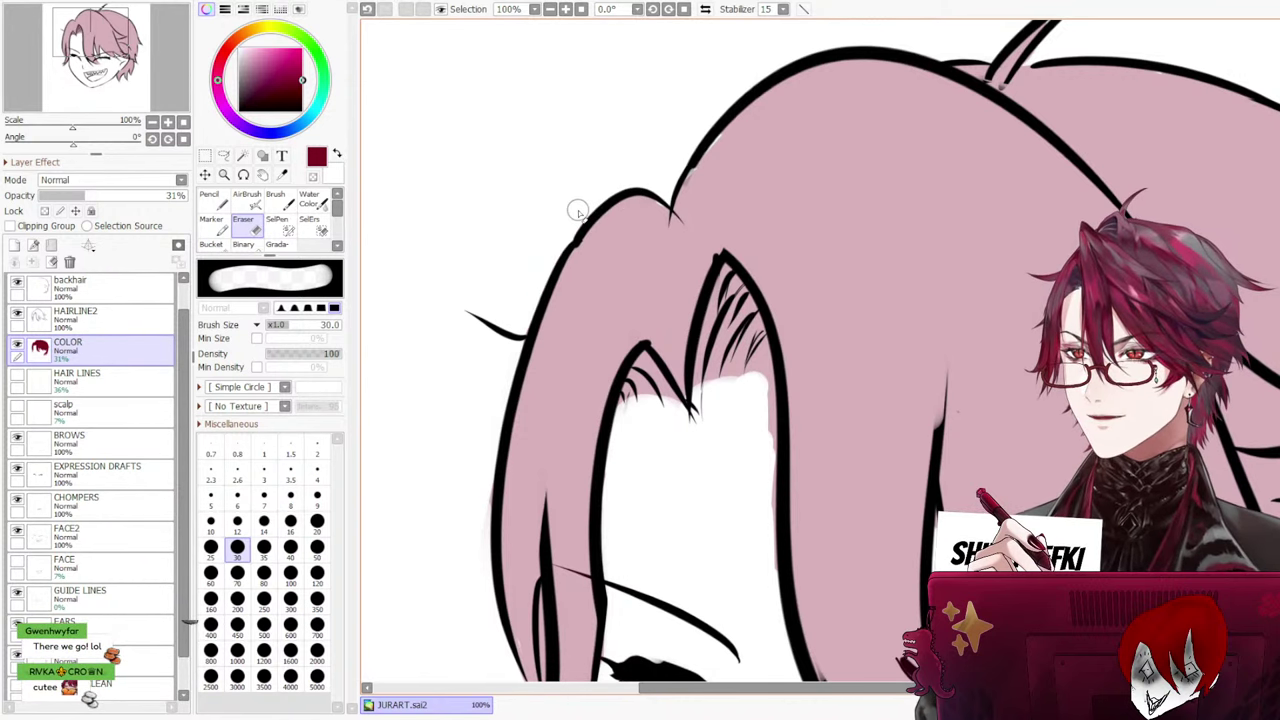
scroll(586, 394, down, 3)
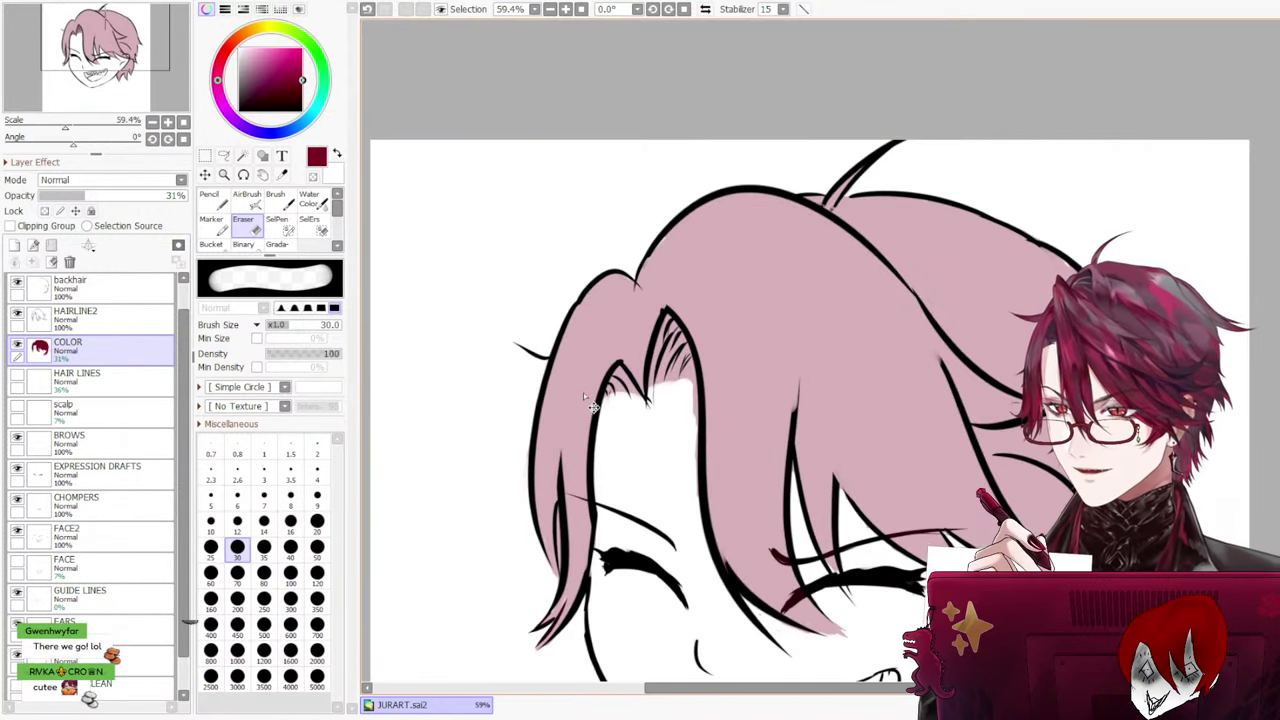
Erase the fill spilling onto the forehead along the inner edge of the long bang below the hairline
scroll(583, 395, up, 4)
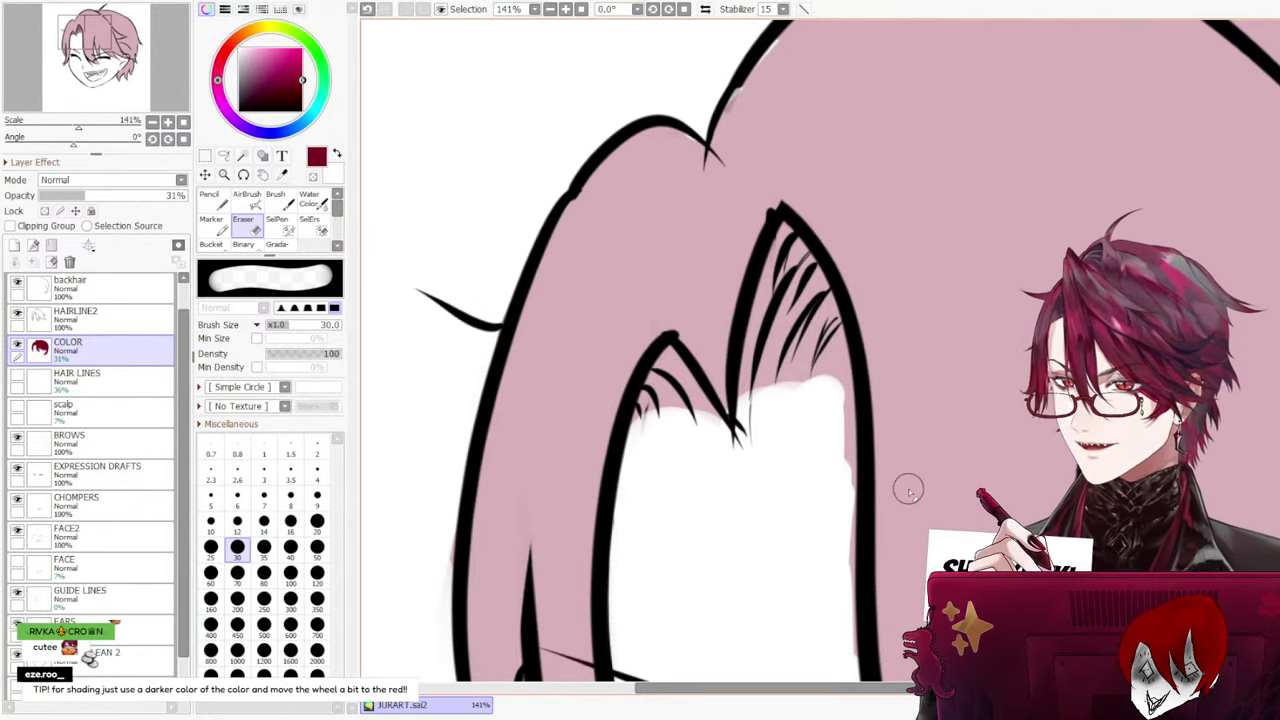
mouse_move(836, 428)
mouse_down()
mouse_move(839, 604)
mouse_move(844, 414)
mouse_move(827, 393)
mouse_move(786, 420)
mouse_move(842, 370)
mouse_up()
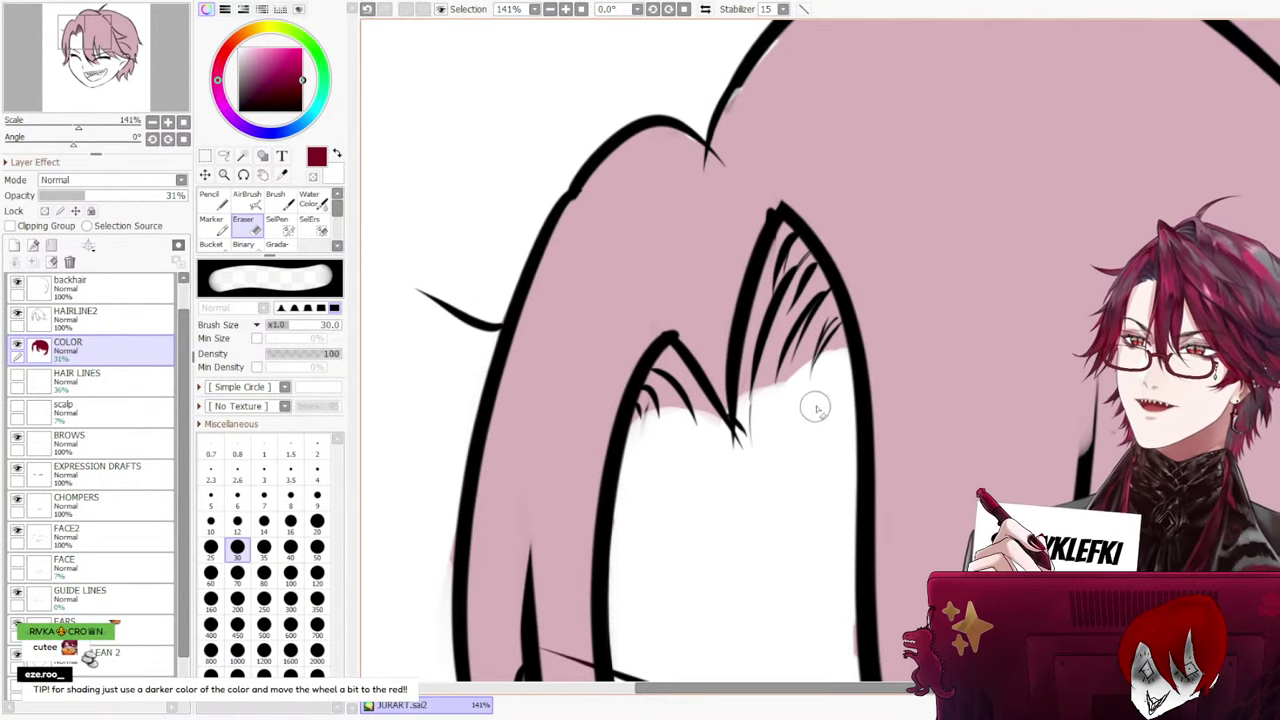
scroll(923, 134, down, 7)
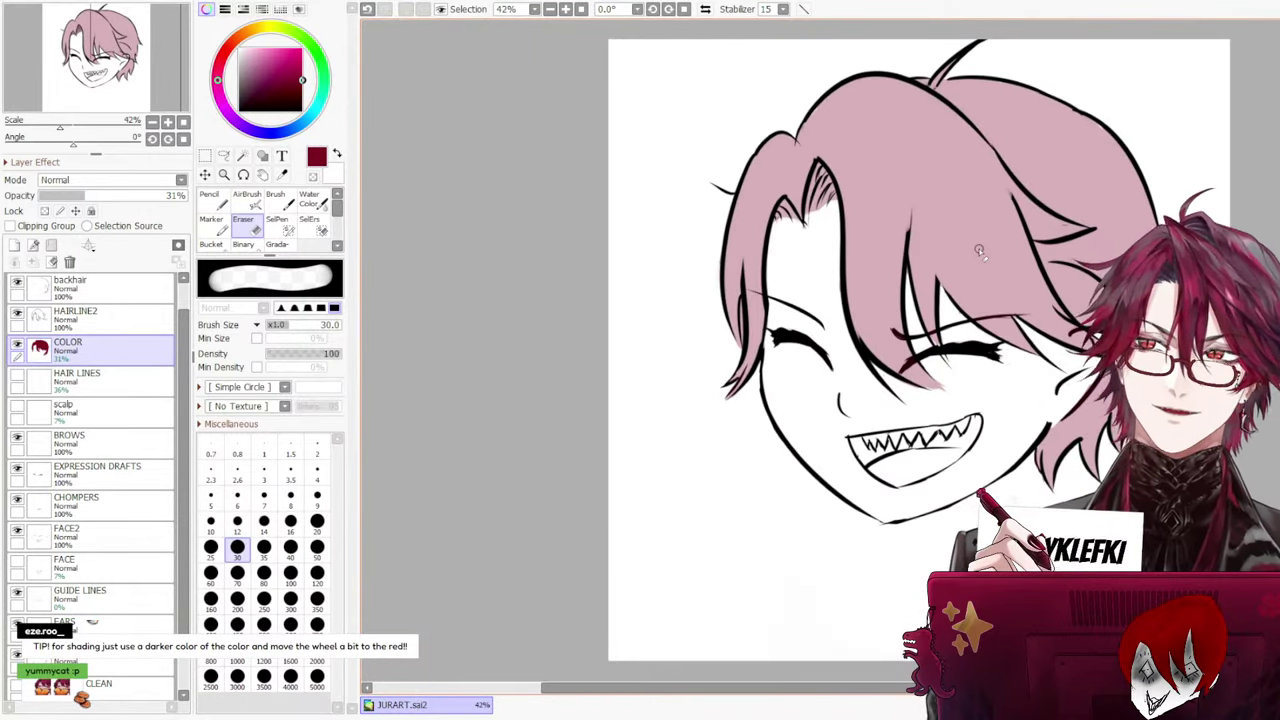
Try to touch up the hair fill along the forehead hairline with the Pencil at size 80
scroll(988, 262, up, 3)
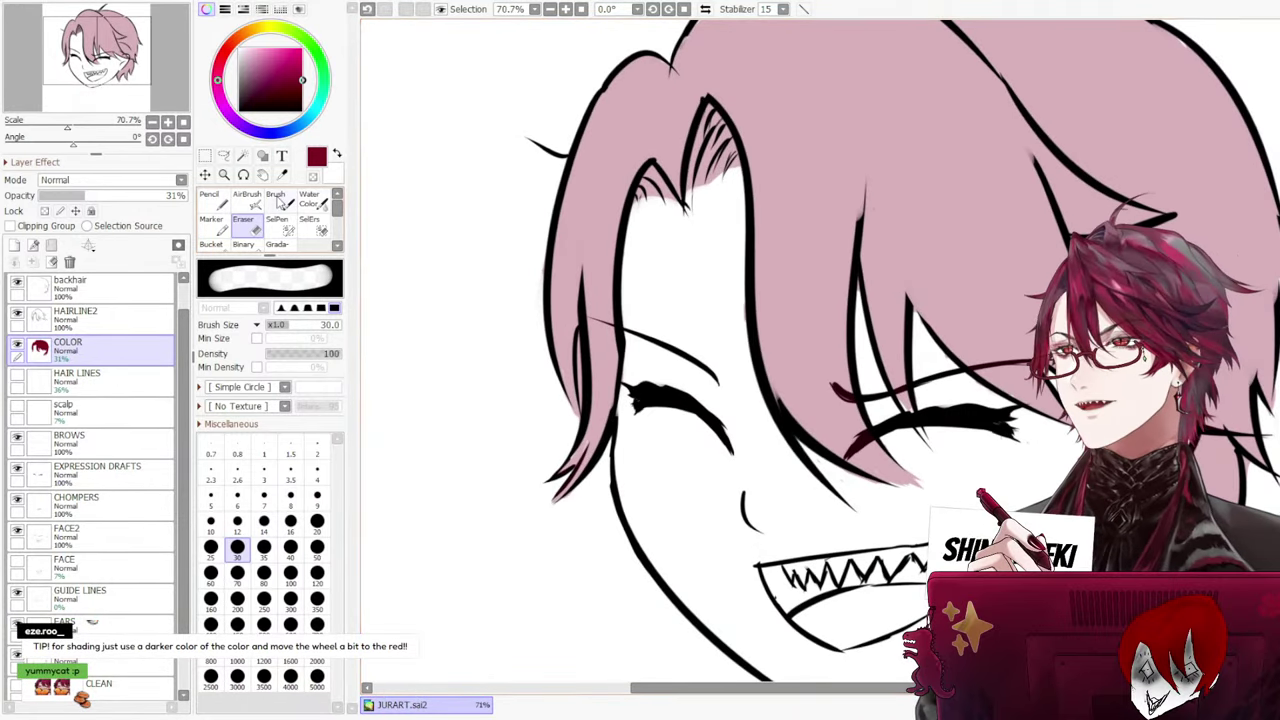
click(210, 197)
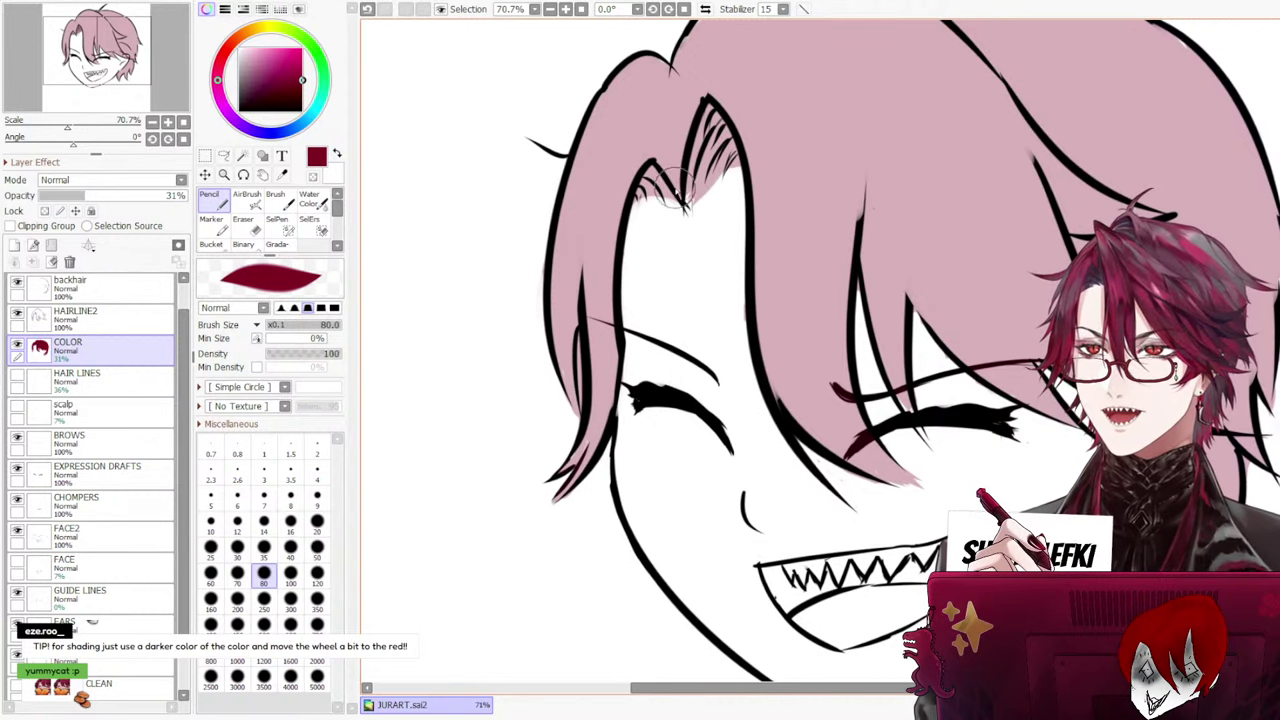
mouse_move(695, 213)
mouse_down()
mouse_move(742, 187)
mouse_move(744, 172)
mouse_move(728, 181)
mouse_move(739, 162)
mouse_move(726, 202)
mouse_move(727, 172)
mouse_move(657, 203)
mouse_move(708, 198)
mouse_up()
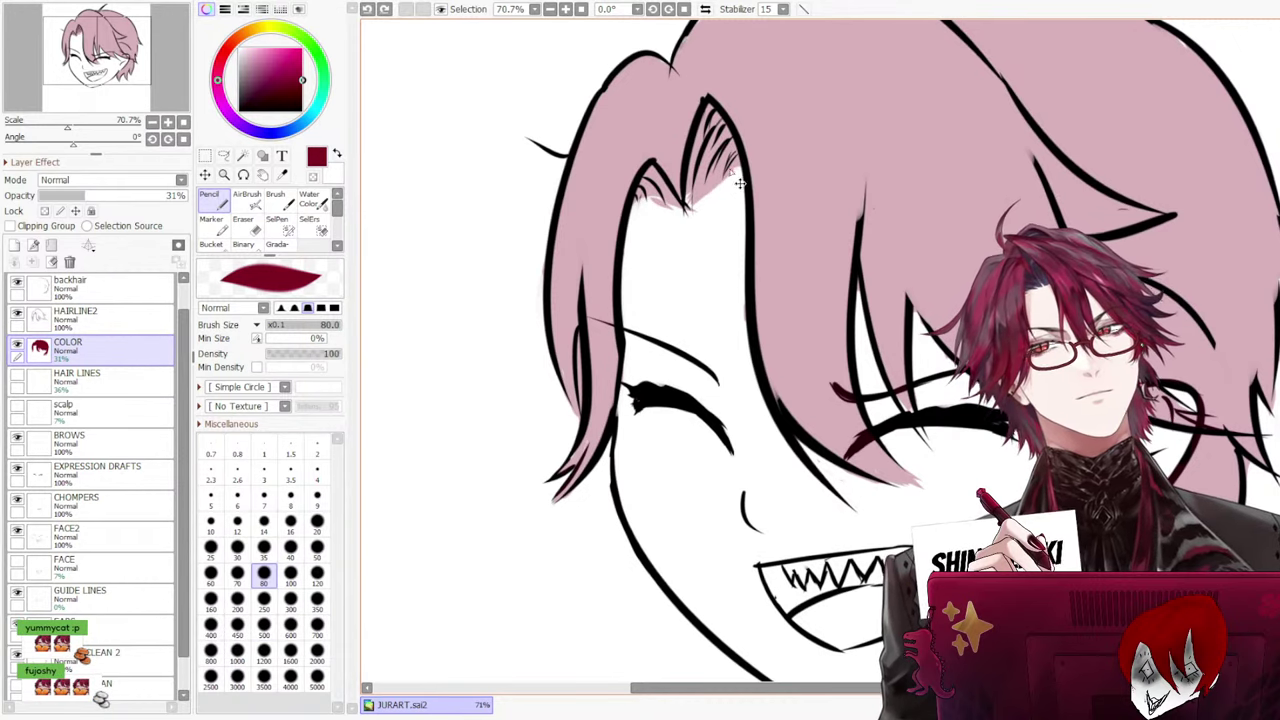
Raise the opacity of the COLOR layer to 52%
scroll(769, 83, down, 3)
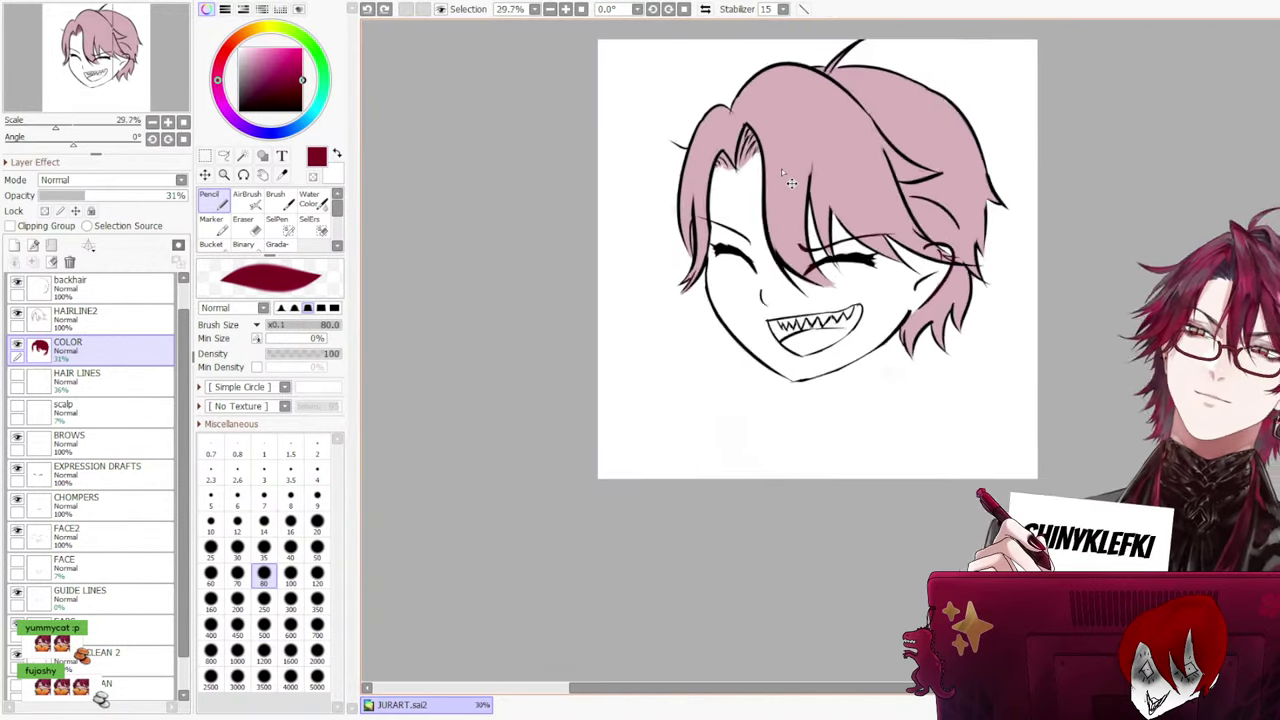
scroll(959, 233, up, 1)
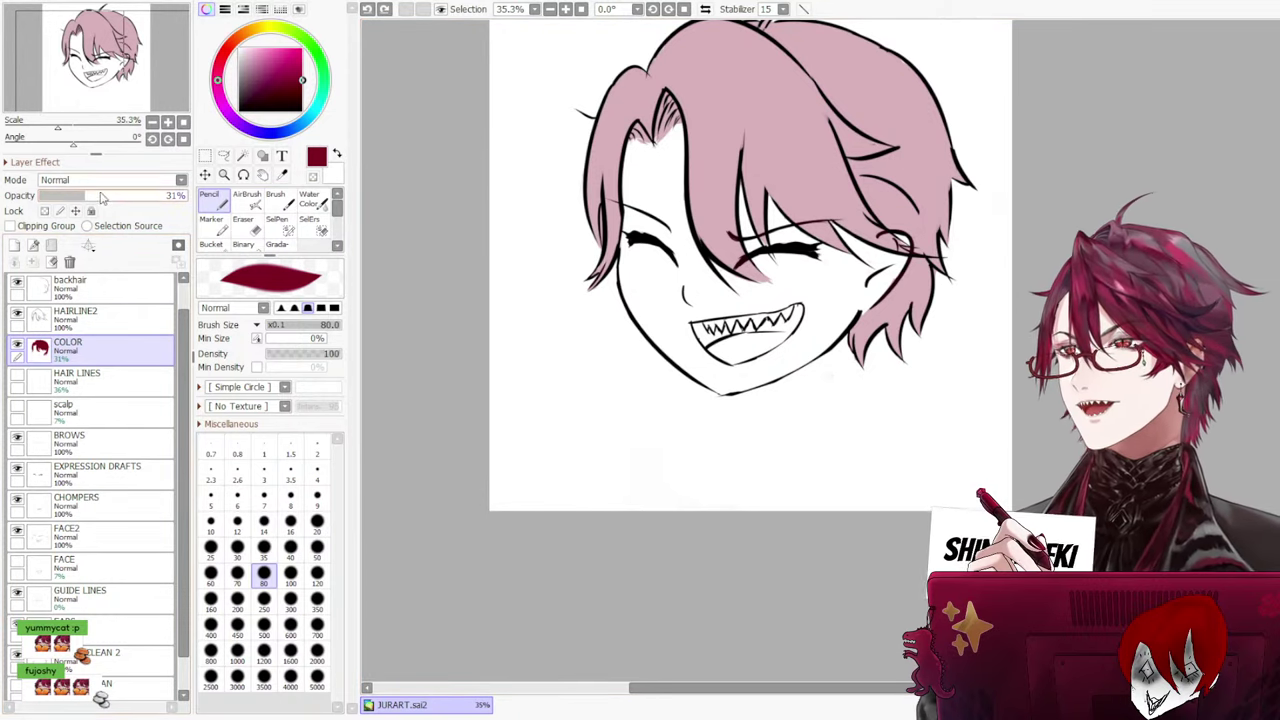
mouse_move(108, 206)
mouse_down()
mouse_move(193, 200)
mouse_move(117, 199)
mouse_up()
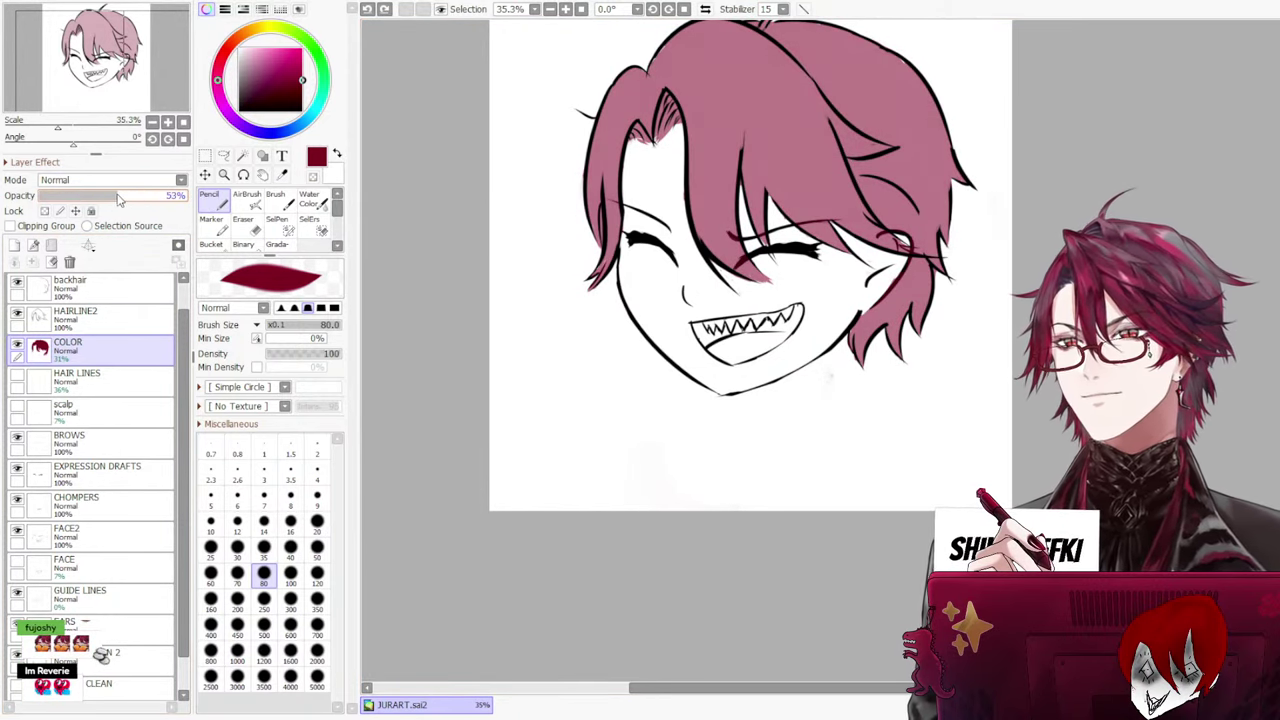
scroll(750, 330, up, 3)
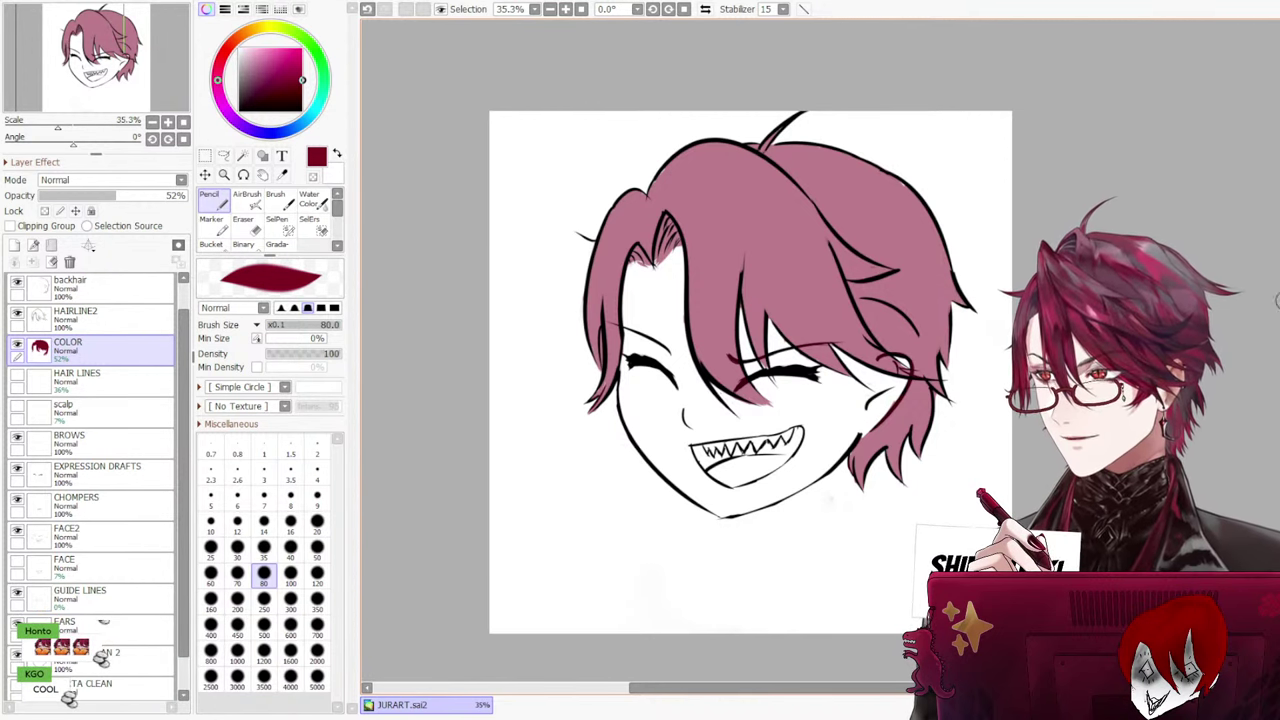
Add a new layer directly above COLOR and choose a darker shade of the hair's red for shading
scroll(984, 457, up, 2)
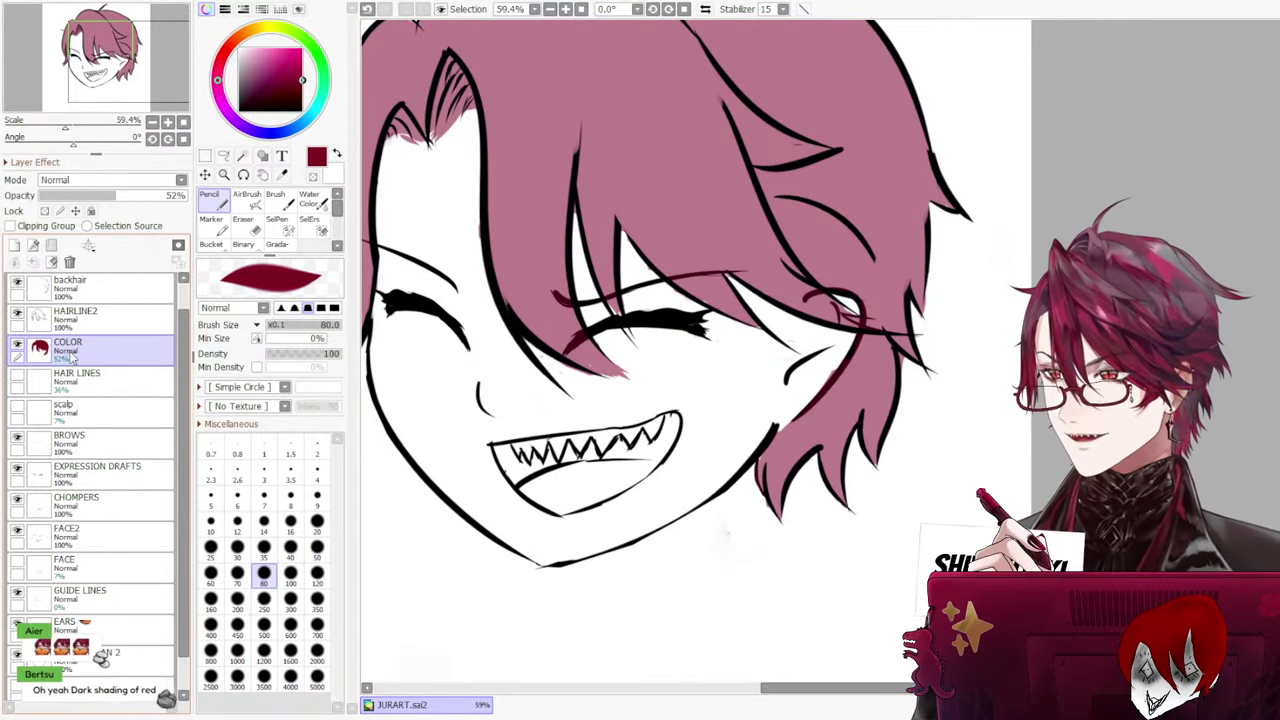
click(14, 245)
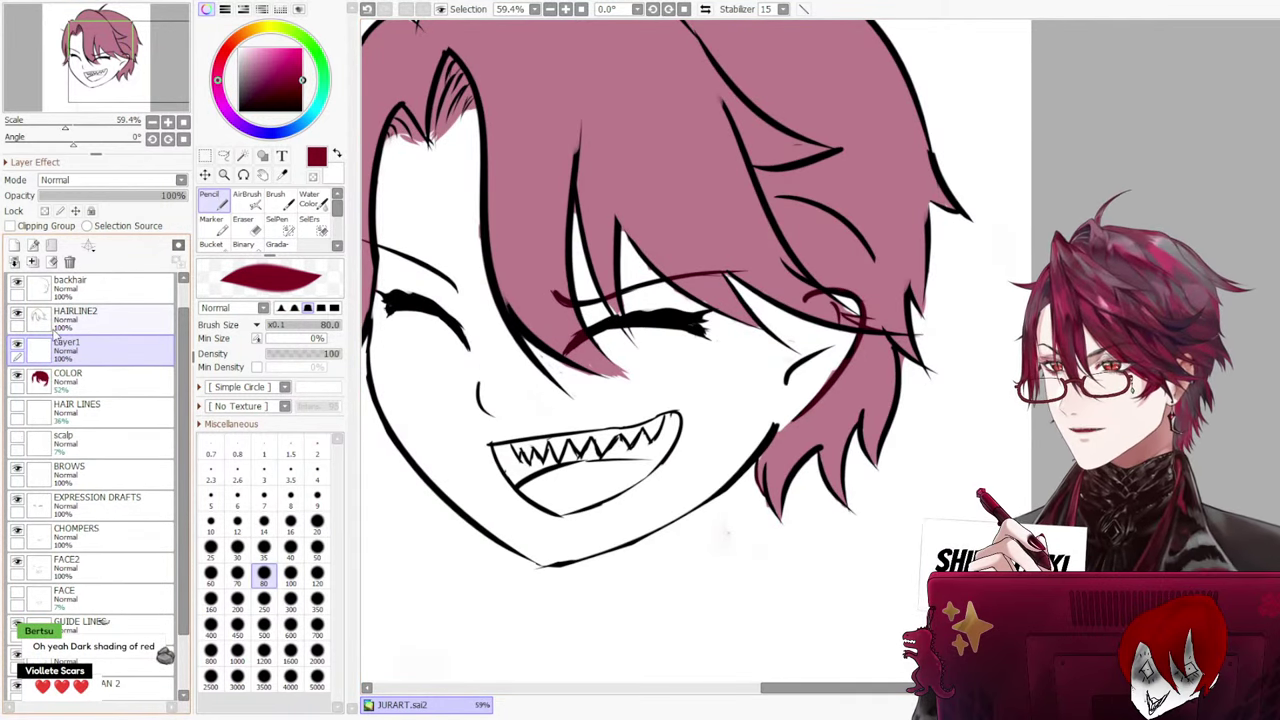
drag(298, 86, 302, 94)
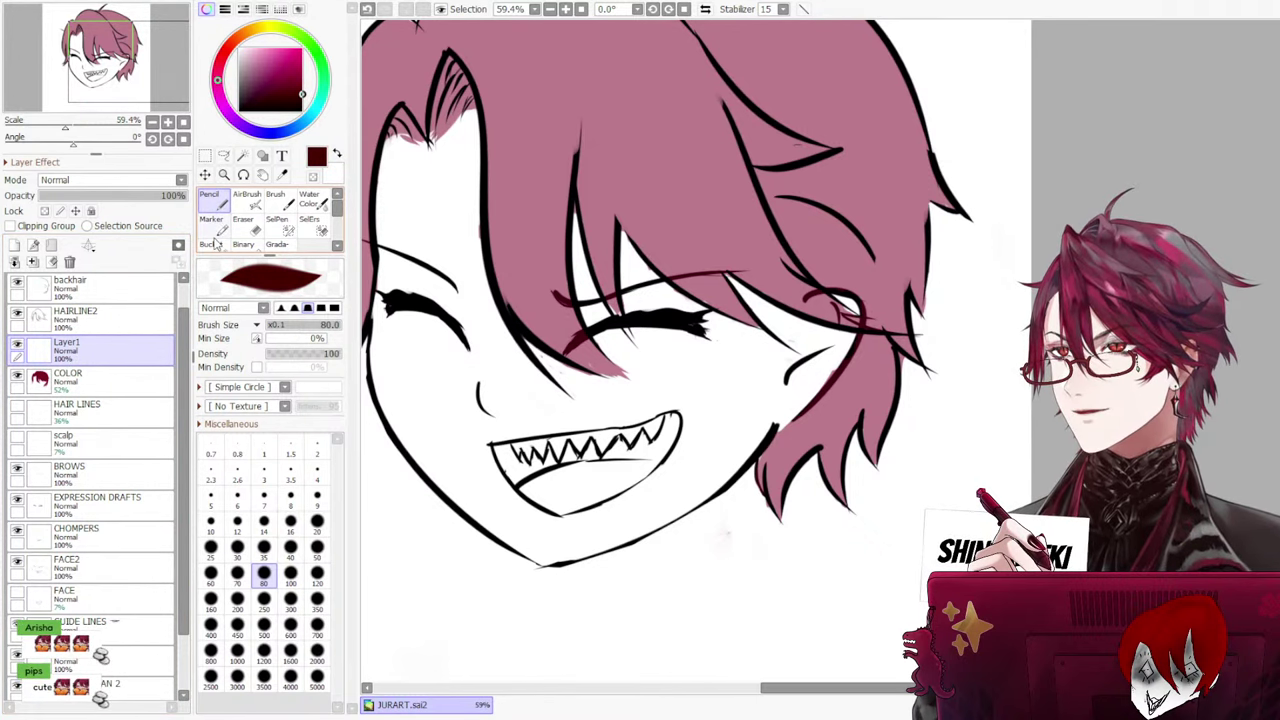
Test a dark stroke on the nape hair with the Pencil at size 250, undo it and set the size to 35
click(263, 598)
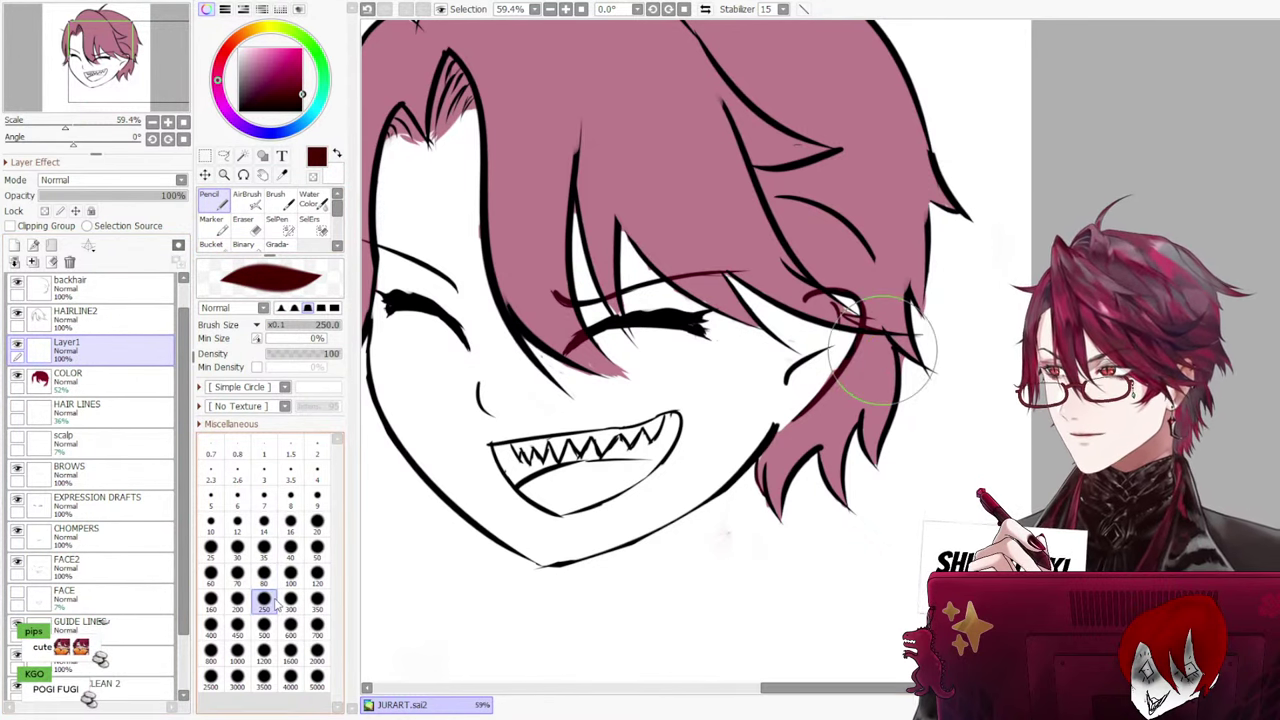
drag(858, 388, 838, 418)
key(ctrl+z)
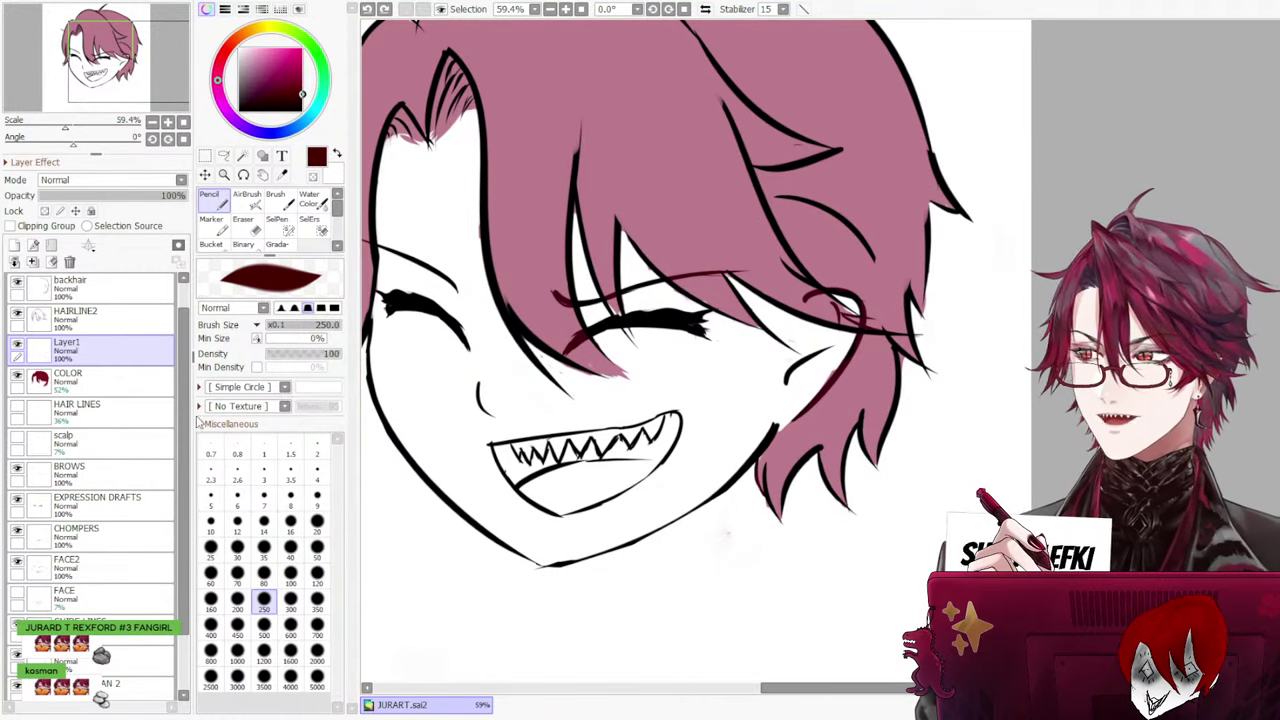
click(264, 547)
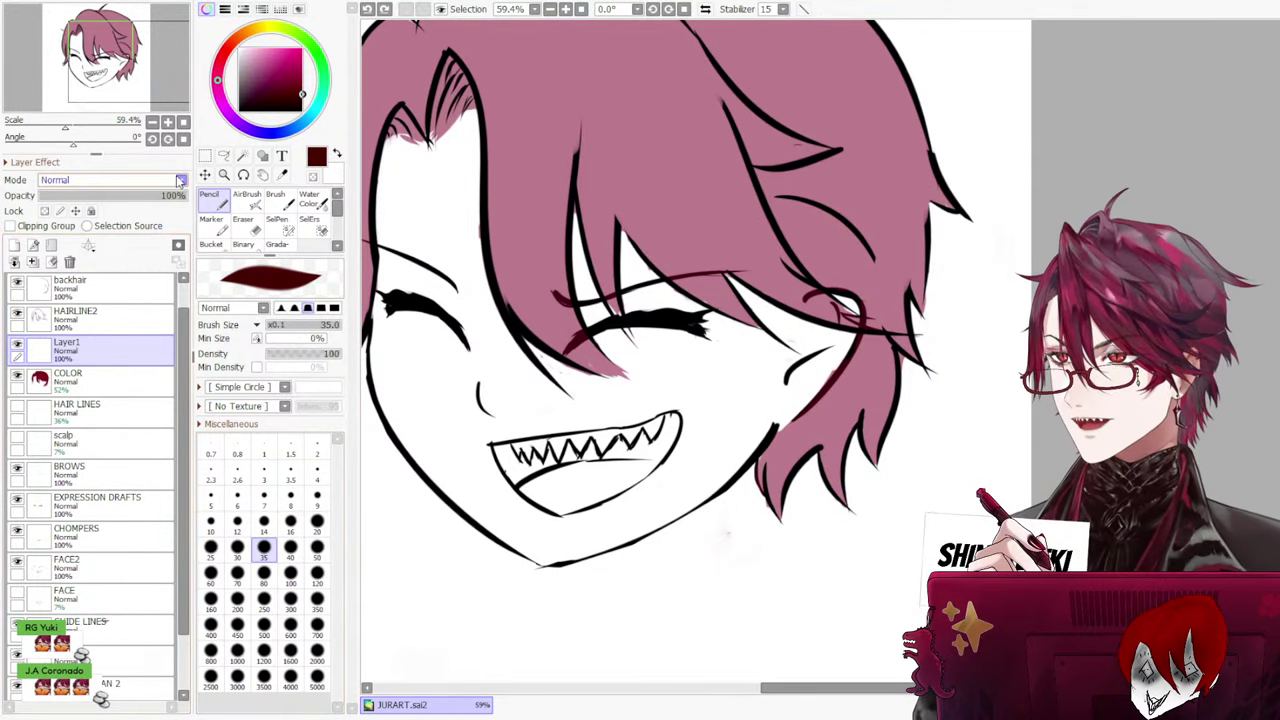
Set the new shading layer's opacity to 39% and shade the nape hair with the Pencil at size 80
click(94, 197)
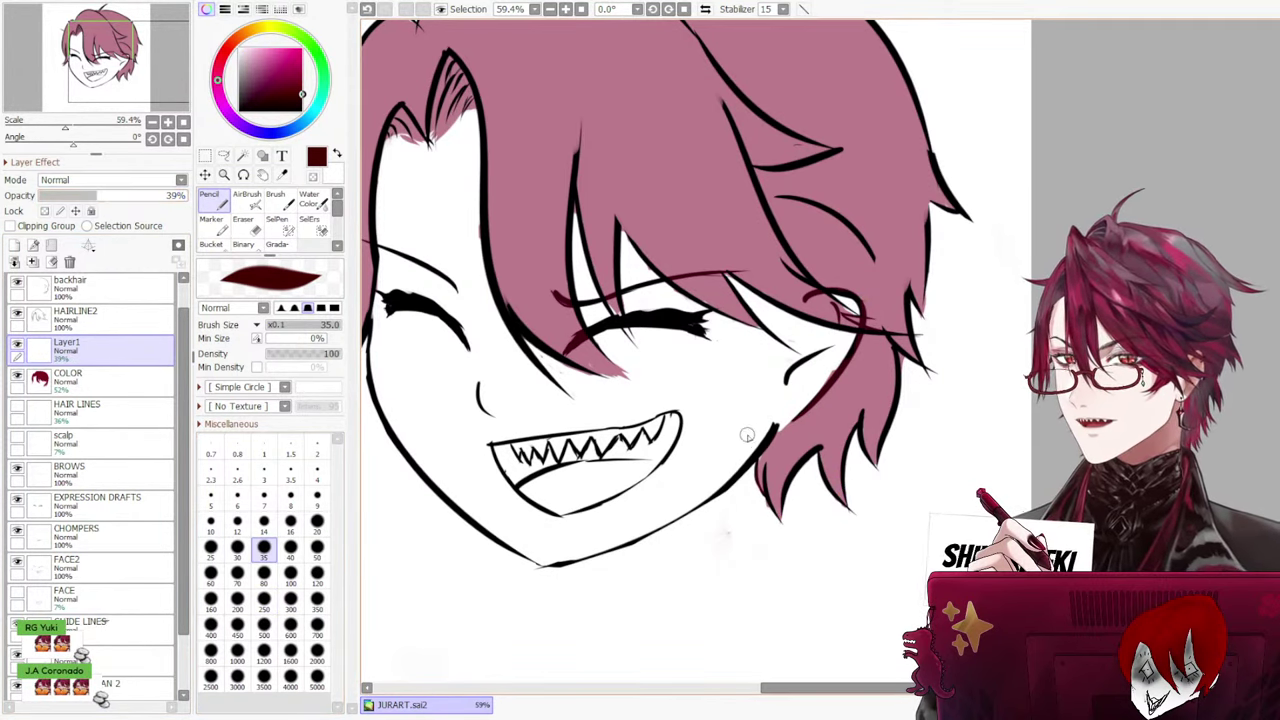
click(263, 572)
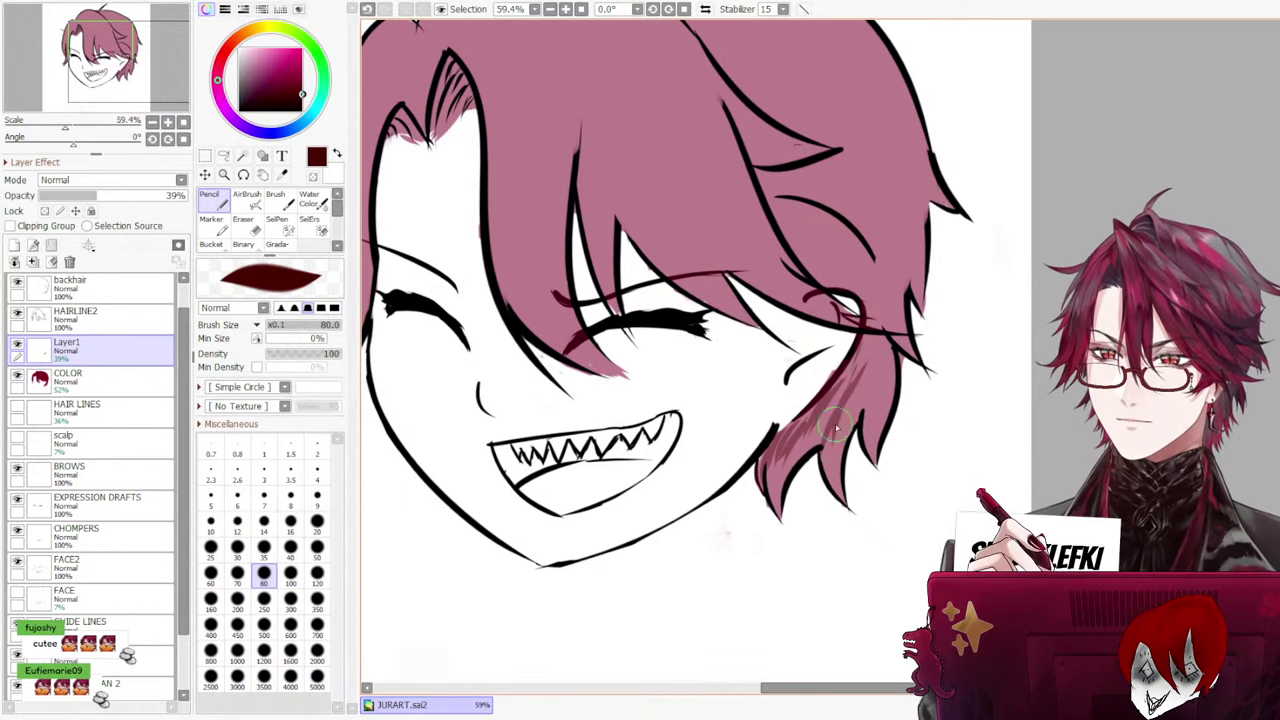
mouse_move(812, 424)
mouse_down()
mouse_move(778, 470)
mouse_move(784, 503)
mouse_up()
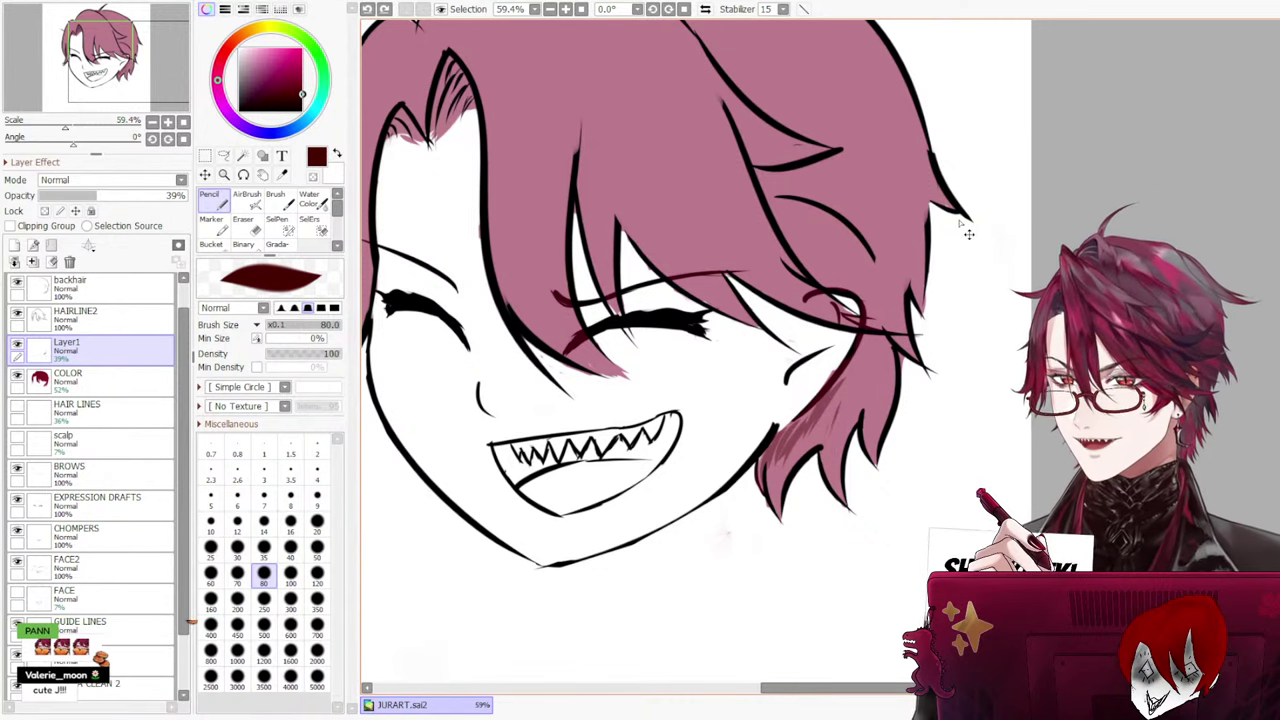
Rework the nape hair shading with broader dark strokes using the Pencil at size 250
click(266, 606)
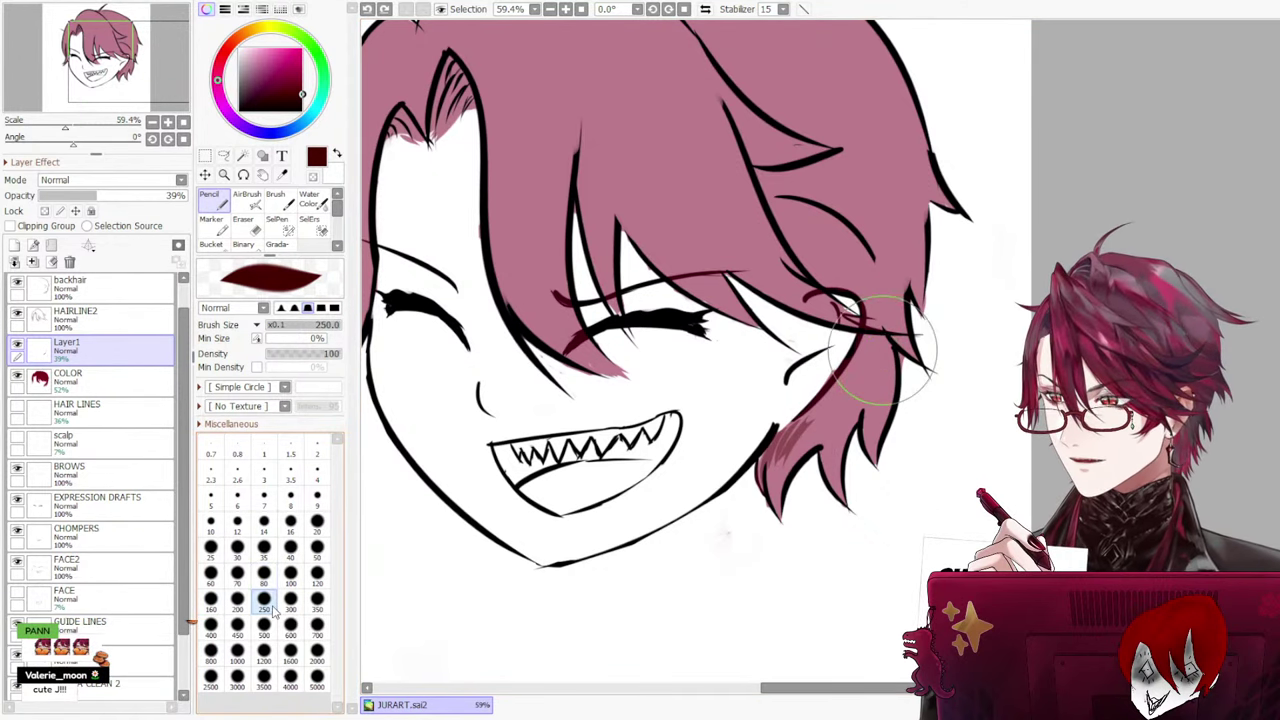
drag(826, 402, 798, 440)
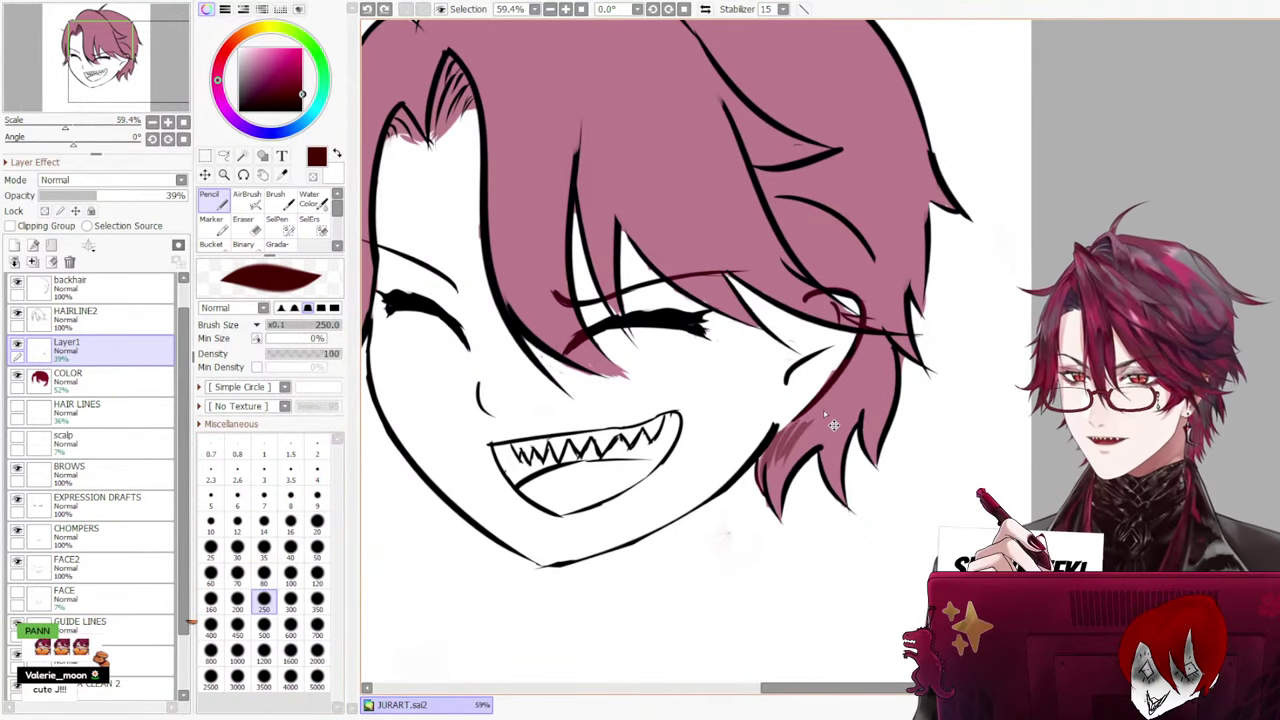
key(ctrl+z)
key(ctrl+z)
key(ctrl+z)
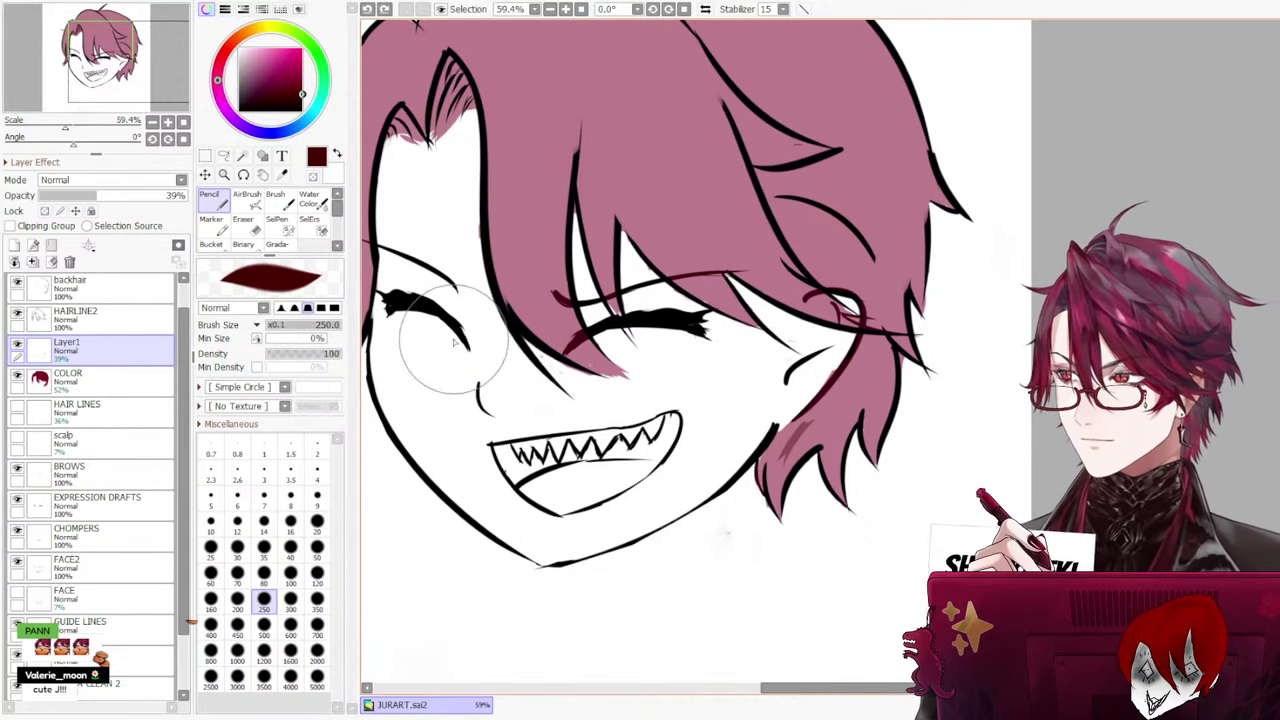
mouse_move(850, 388)
mouse_down()
mouse_move(832, 418)
mouse_move(808, 418)
mouse_move(793, 465)
mouse_move(806, 422)
mouse_move(831, 432)
mouse_move(814, 468)
mouse_move(862, 362)
mouse_up()
key(ctrl+z)
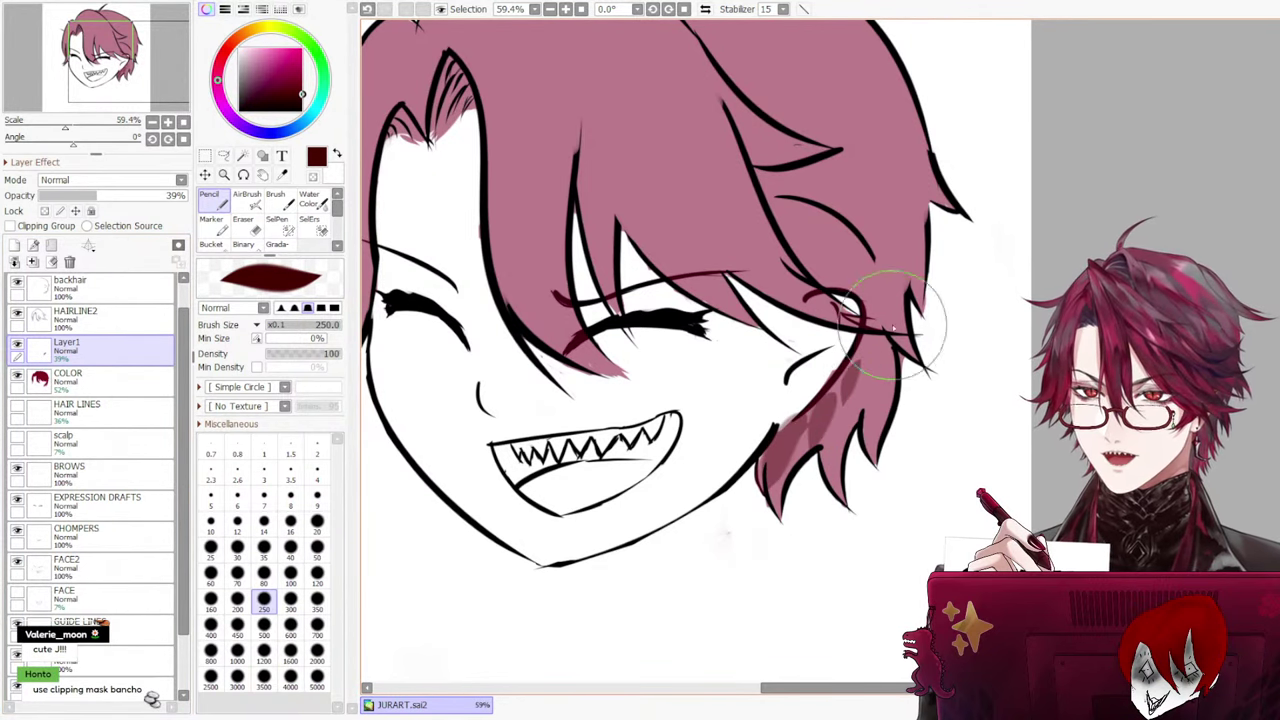
Shade the hair above the ear on both sides of the curved strand line with the size 250 Pencil
mouse_move(841, 236)
mouse_down()
mouse_move(841, 284)
mouse_move(812, 241)
mouse_move(824, 267)
mouse_move(824, 236)
mouse_move(872, 312)
mouse_up()
key(ctrl+z)
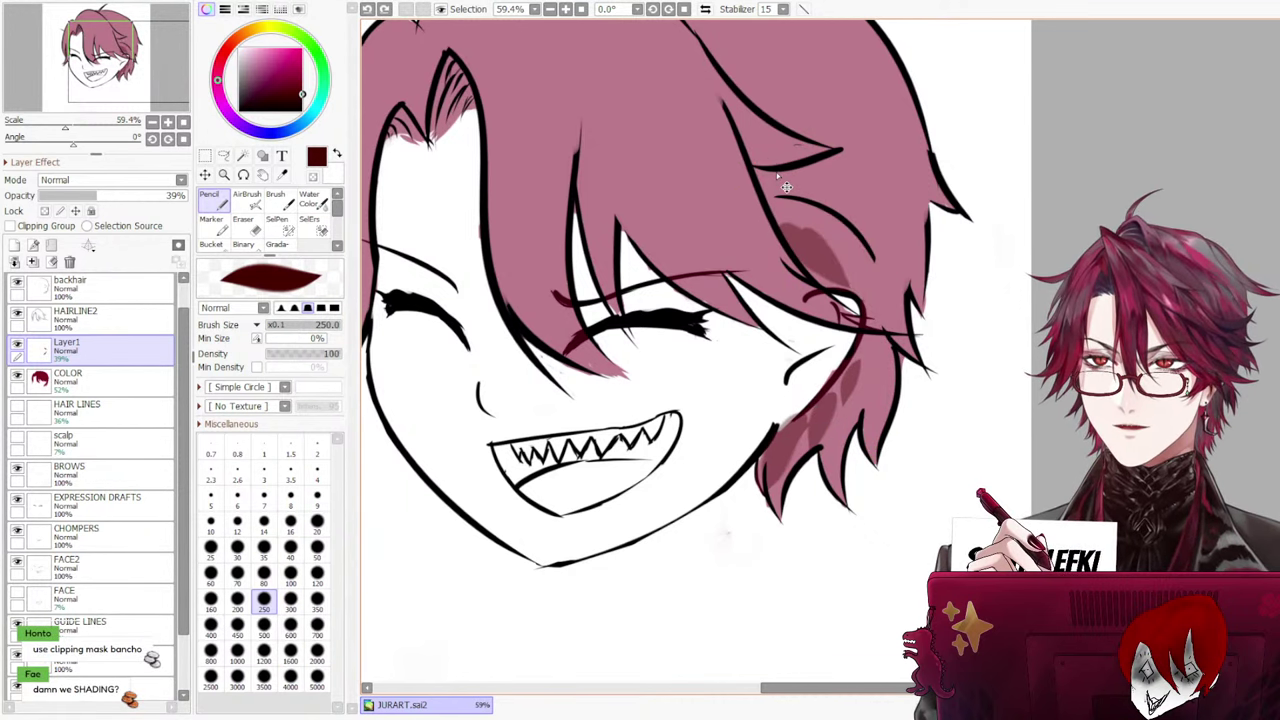
mouse_move(786, 187)
mouse_down()
mouse_move(859, 219)
mouse_move(845, 202)
mouse_move(894, 257)
mouse_move(884, 328)
mouse_move(889, 140)
mouse_up()
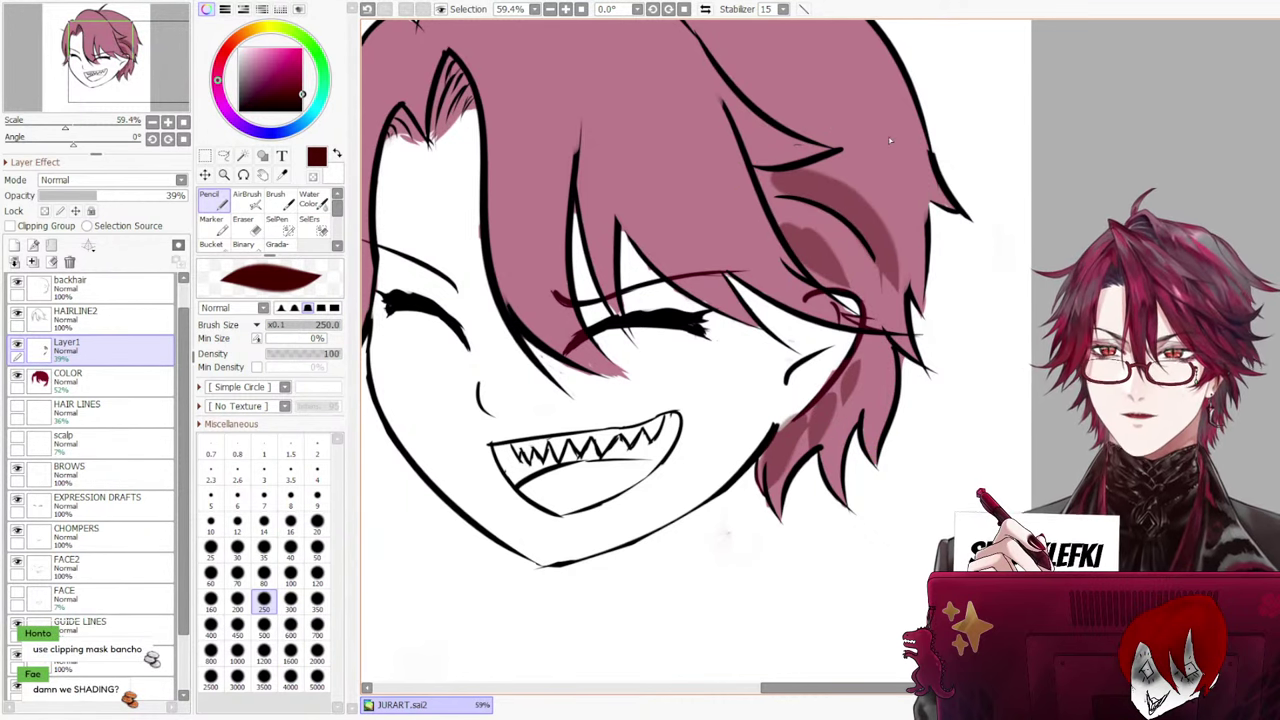
Paint dark streaks from the crown down the back of the head, then undo the most recent strokes
scroll(838, 158, down, 3)
scroll(766, 149, up, 1)
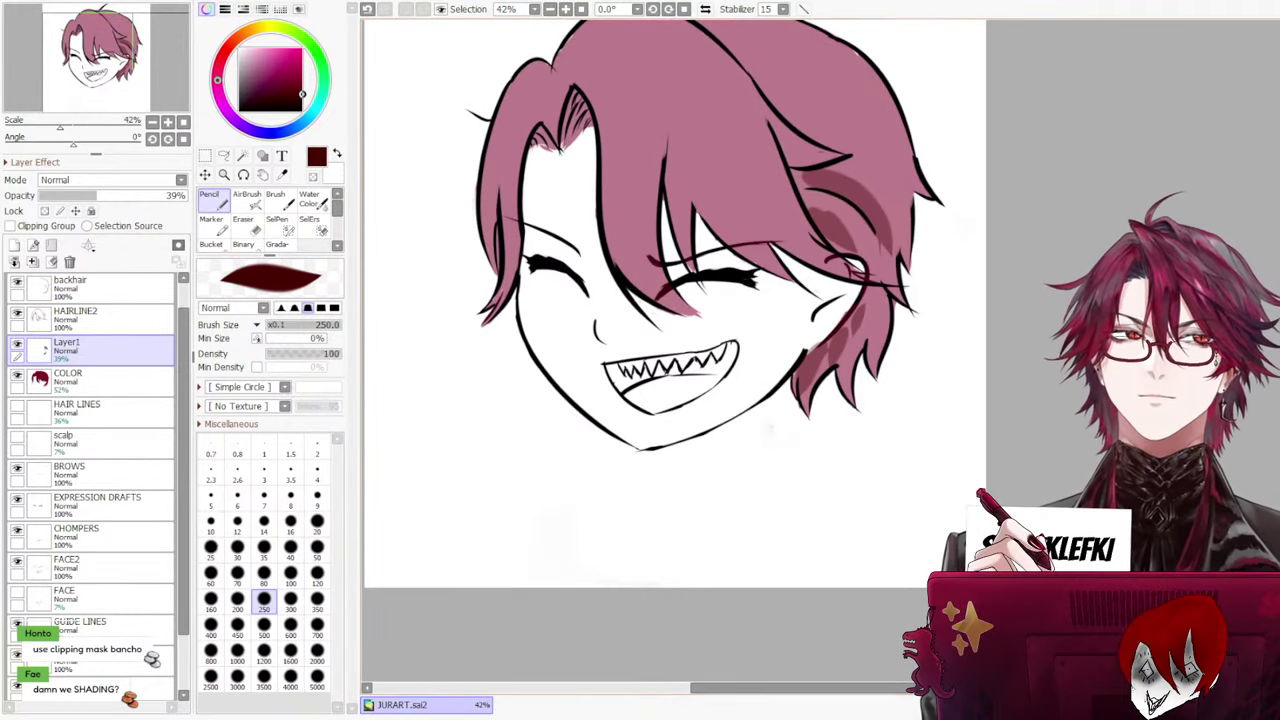
drag(766, 149, 766, 224)
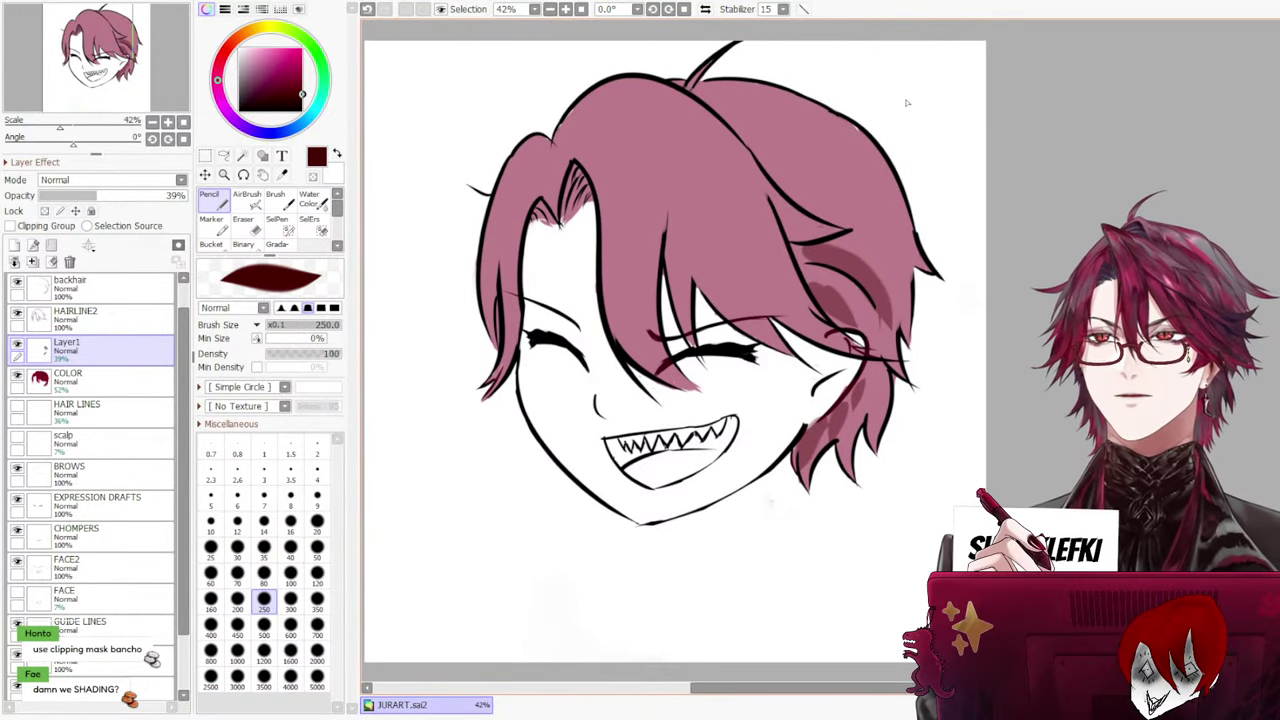
mouse_move(703, 86)
mouse_down()
mouse_move(832, 159)
mouse_move(731, 104)
mouse_move(833, 110)
mouse_move(764, 88)
mouse_move(876, 163)
mouse_move(745, 96)
mouse_move(877, 175)
mouse_move(783, 117)
mouse_move(888, 224)
mouse_move(807, 135)
mouse_move(774, 153)
mouse_move(904, 268)
mouse_move(869, 173)
mouse_move(882, 261)
mouse_move(904, 248)
mouse_move(902, 297)
mouse_move(855, 280)
mouse_move(885, 380)
mouse_move(874, 329)
mouse_move(867, 453)
mouse_move(871, 412)
mouse_move(830, 400)
mouse_up()
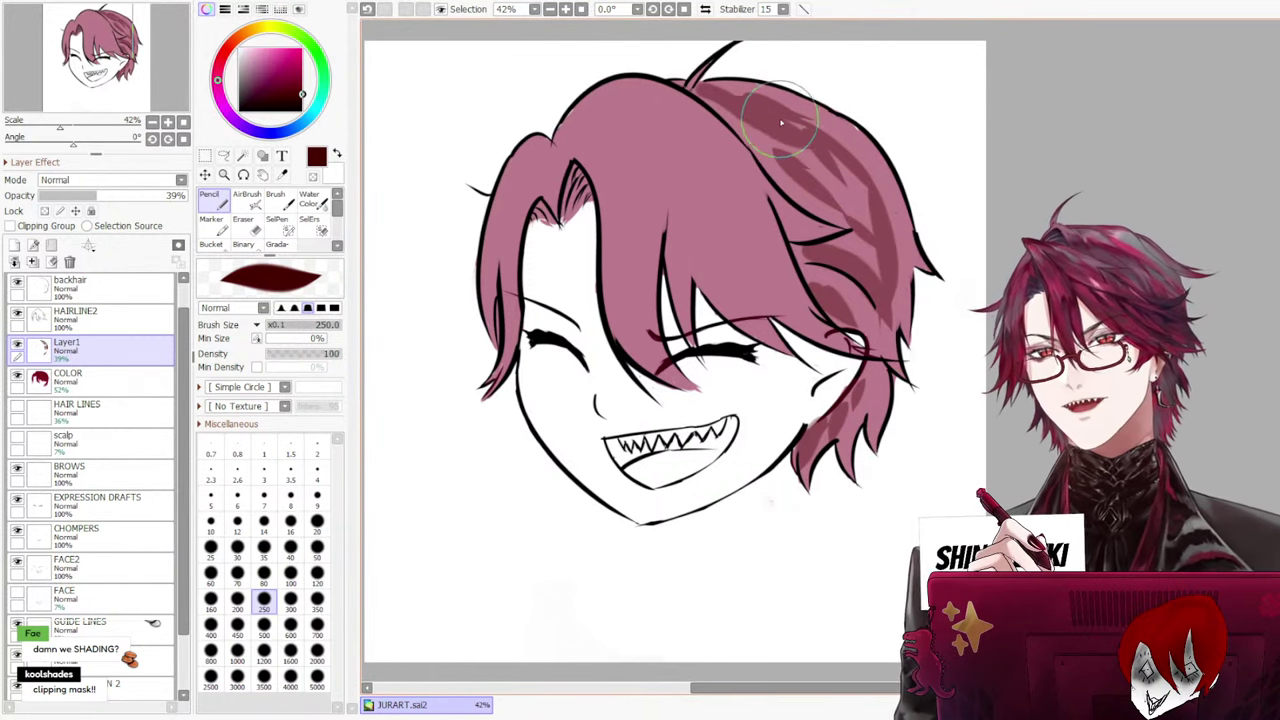
key(bracketright)
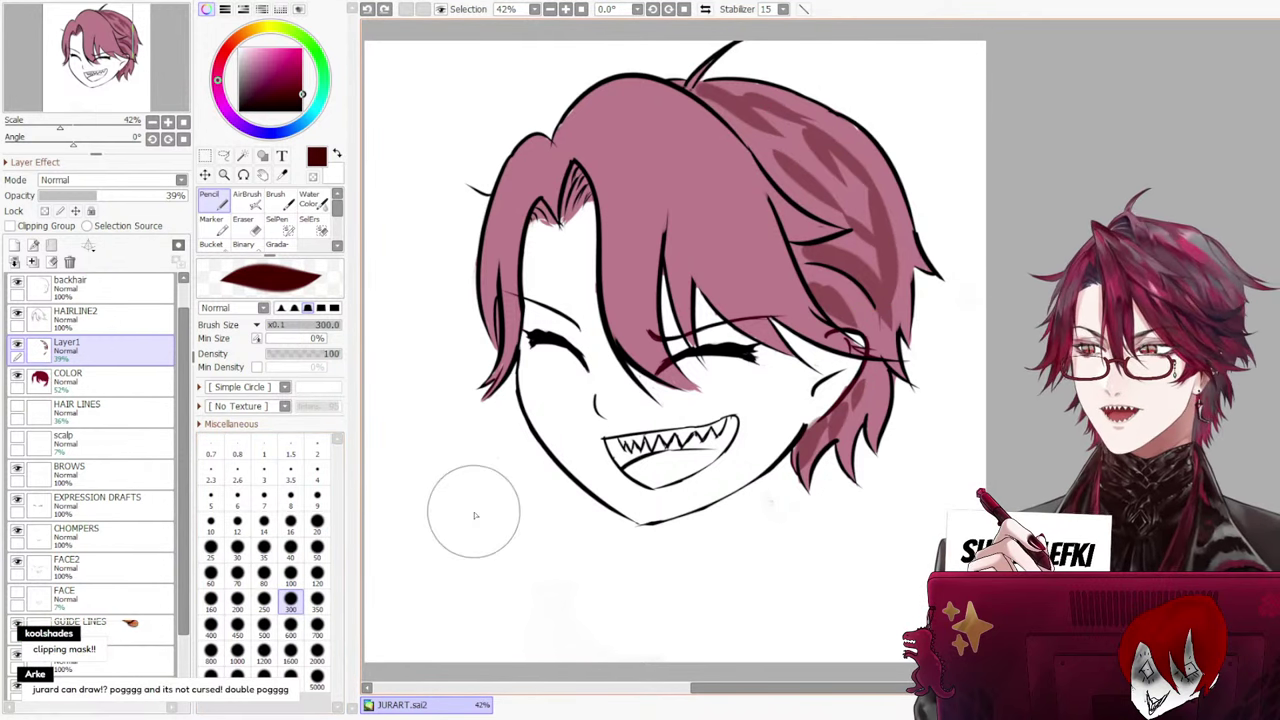
key(ctrl+z)
key(ctrl+z)
key(ctrl+z)
key(ctrl+z)
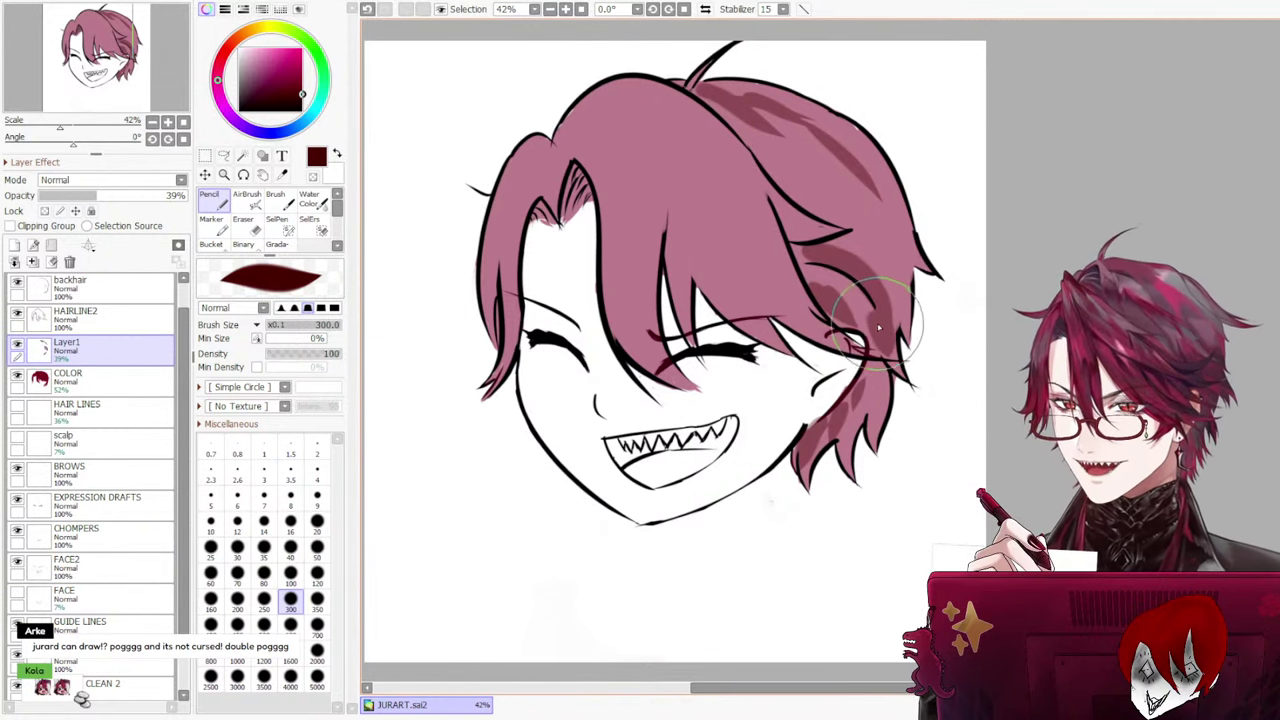
Try further shading strokes above the ear and on the back of the head with the Pencil at sizes 300 and 1200
drag(865, 314, 845, 292)
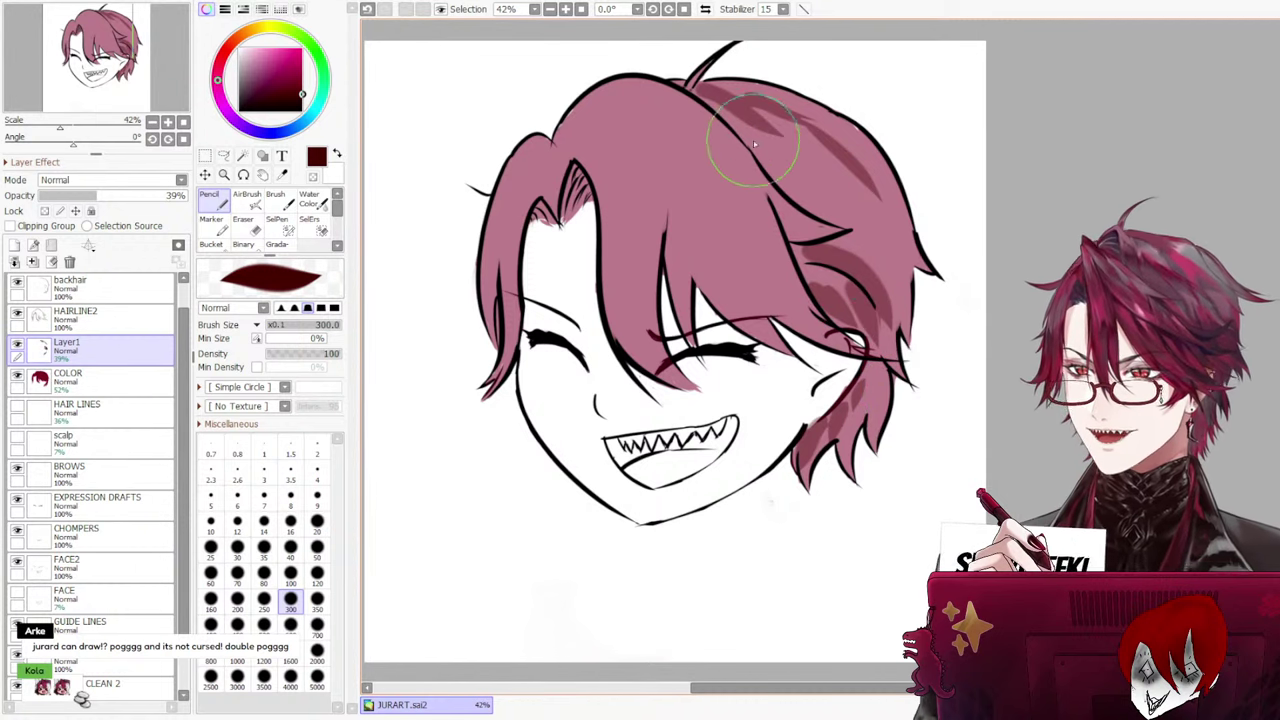
mouse_move(762, 138)
mouse_down()
mouse_move(746, 134)
mouse_move(832, 196)
mouse_up()
mouse_move(770, 133)
mouse_down()
mouse_move(826, 168)
mouse_move(812, 202)
mouse_up()
click(264, 654)
key(ctrl+z)
drag(830, 145, 858, 224)
key(ctrl+z)
mouse_move(734, 119)
mouse_down()
mouse_move(766, 118)
mouse_move(822, 165)
mouse_up()
drag(812, 138, 872, 214)
key(ctrl+z)
key(ctrl+z)
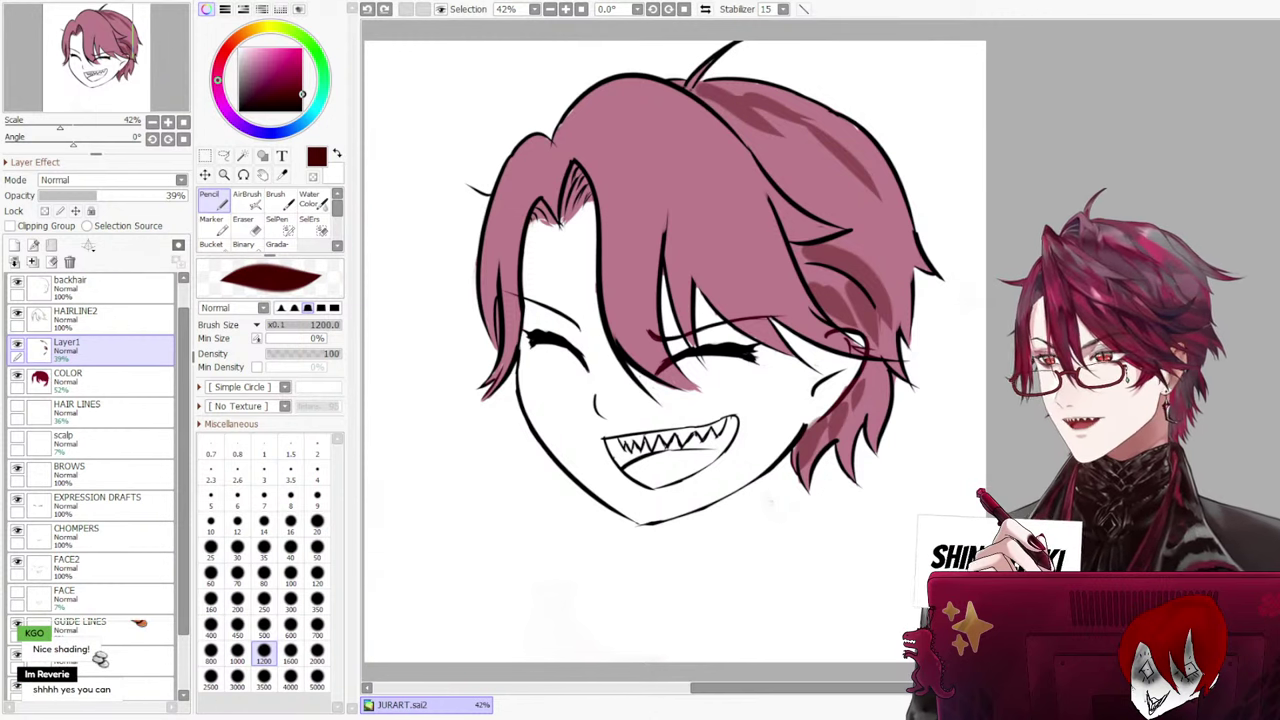
Lower the shading layer's opacity to 20% and add thinner streaks to the back of the head with the Pencil at size 80
click(86, 200)
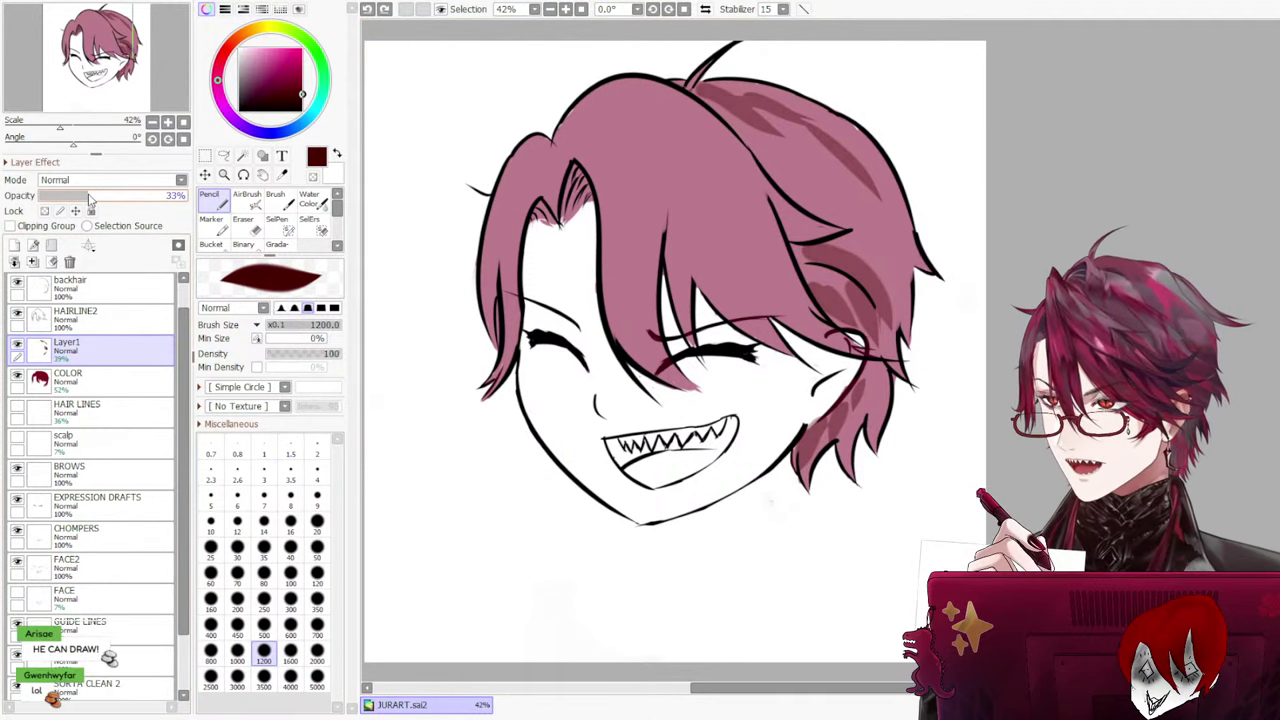
drag(86, 200, 70, 197)
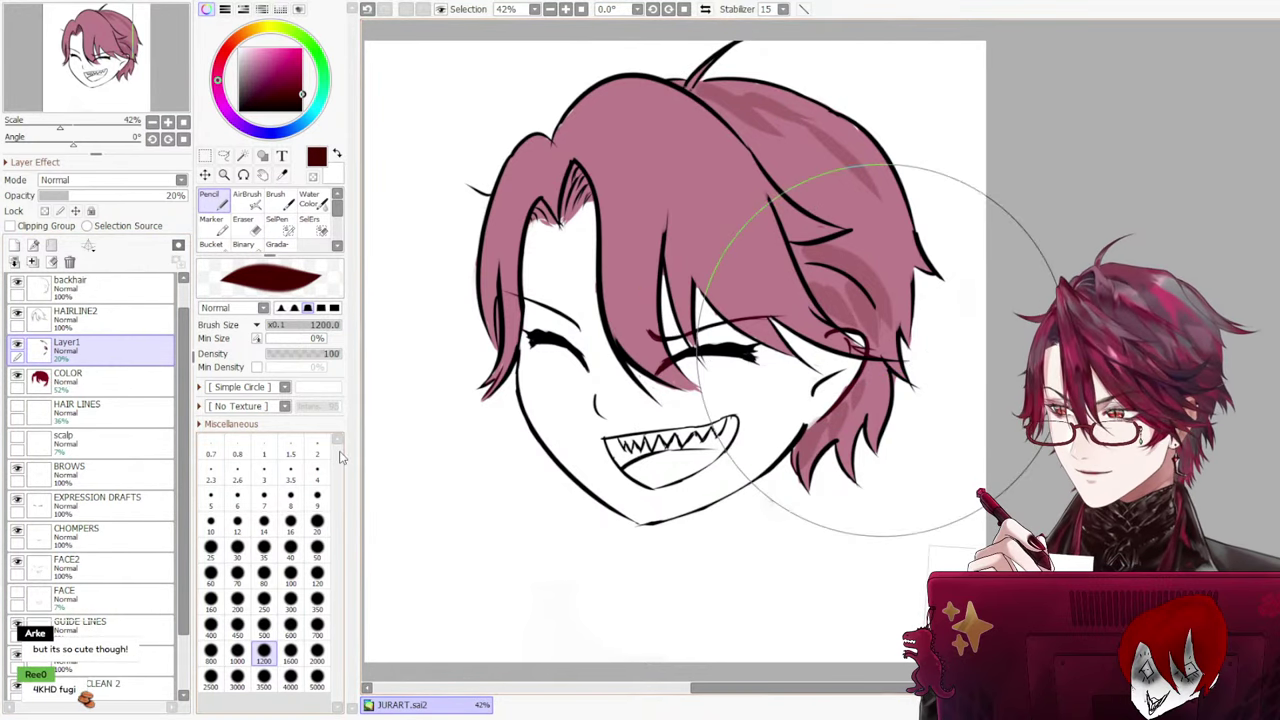
click(264, 571)
mouse_move(795, 174)
mouse_down()
mouse_move(857, 211)
mouse_move(891, 251)
mouse_move(880, 269)
mouse_up()
drag(882, 206, 903, 253)
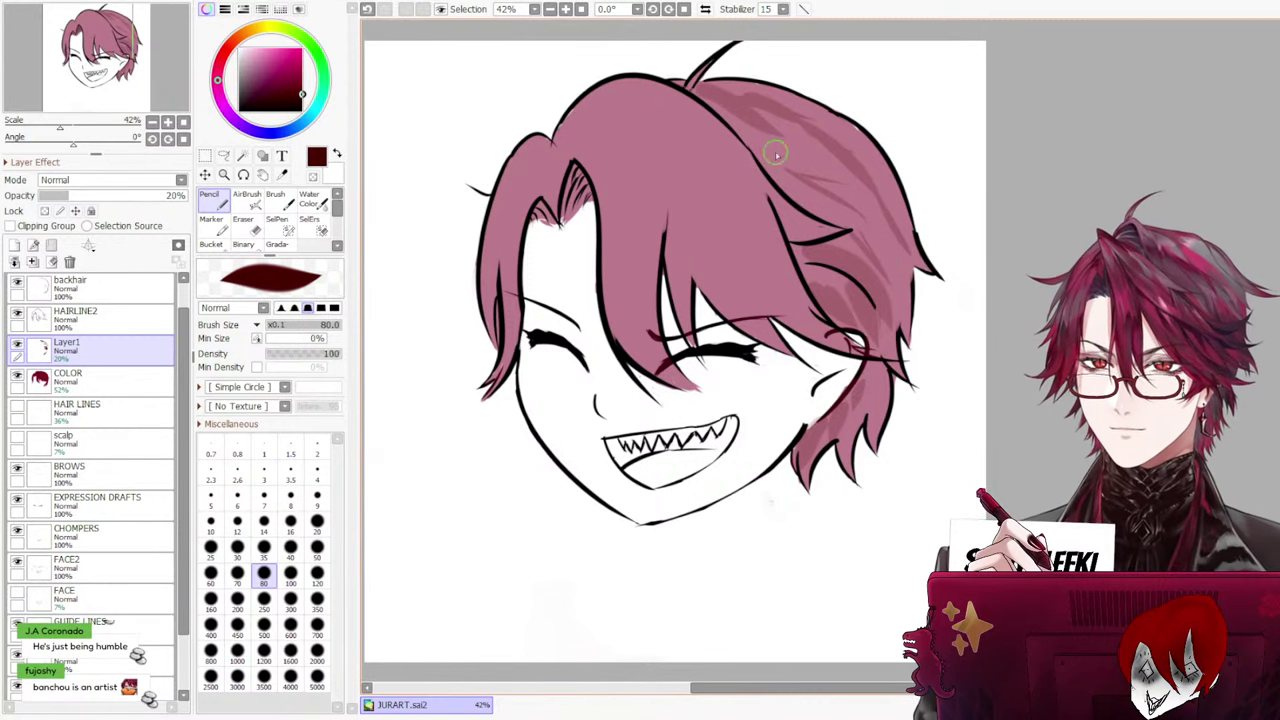
drag(788, 168, 838, 207)
drag(843, 117, 878, 138)
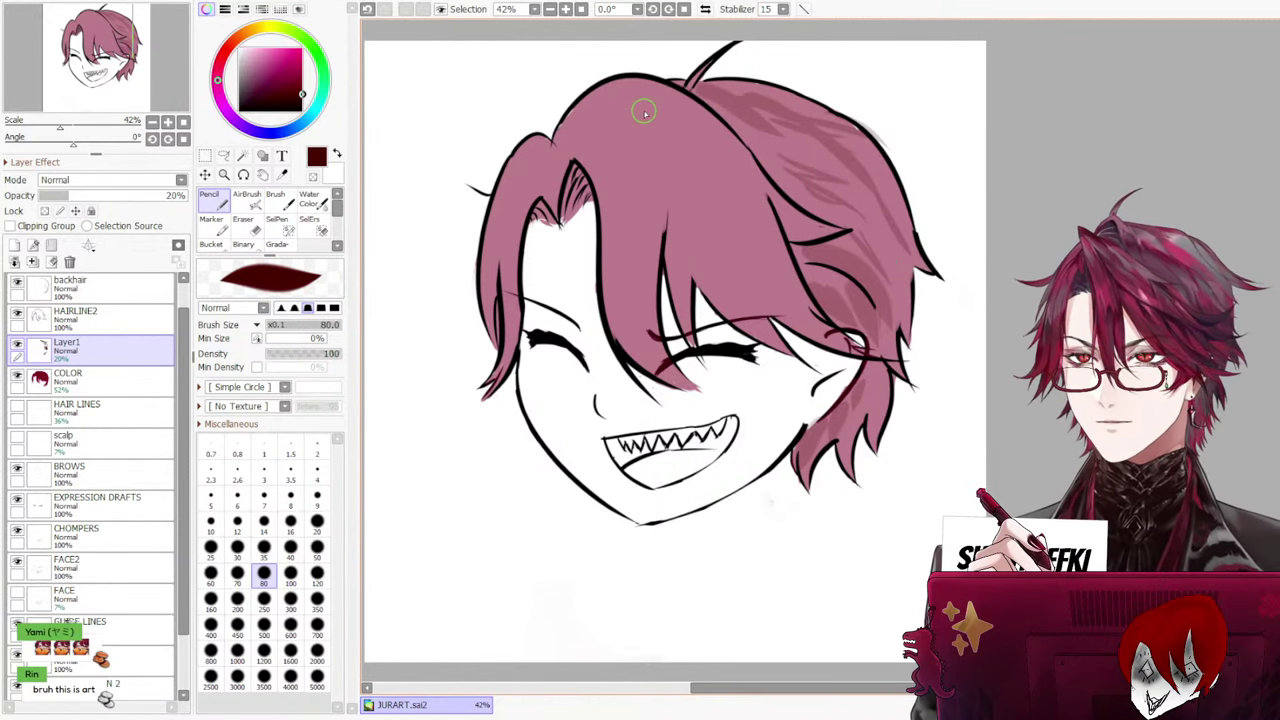
Shade the top of the hair, the swept bangs and the side lock beside the forehead with thin strokes at size 80
mouse_move(643, 112)
mouse_down()
mouse_move(778, 259)
mouse_move(698, 142)
mouse_move(764, 208)
mouse_move(672, 155)
mouse_move(725, 262)
mouse_up()
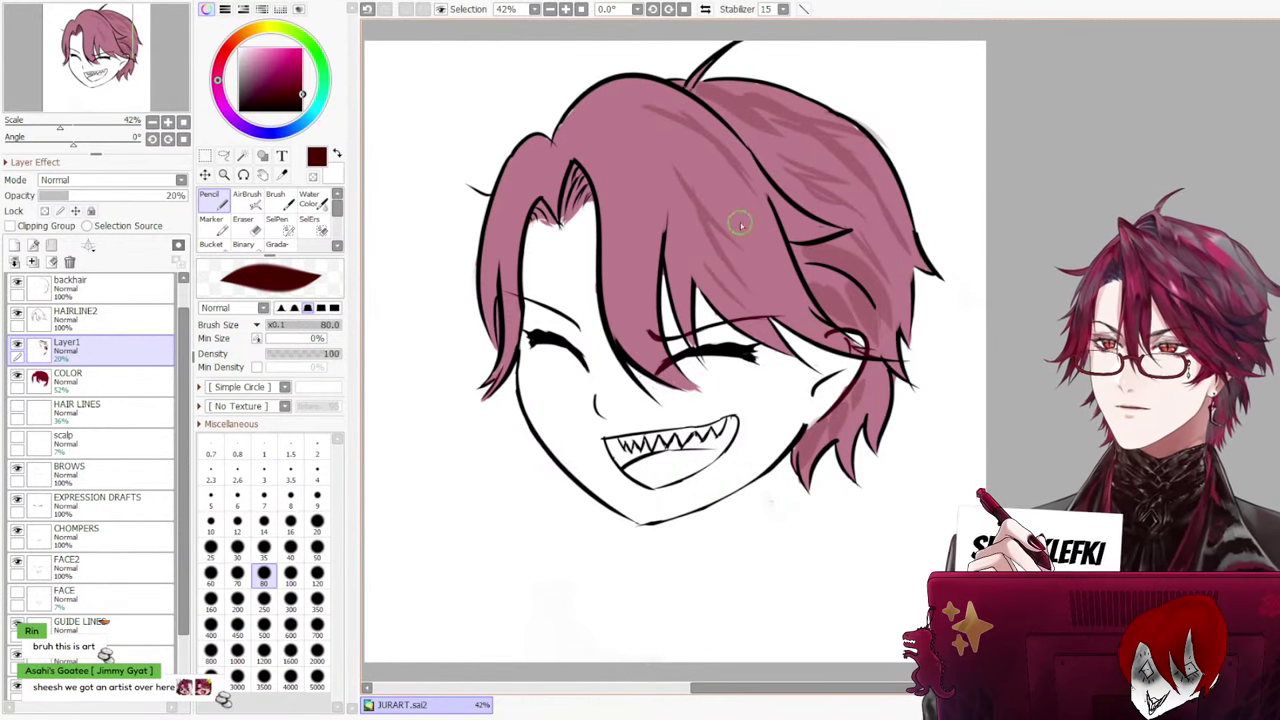
drag(641, 215, 639, 333)
key(ctrl+z)
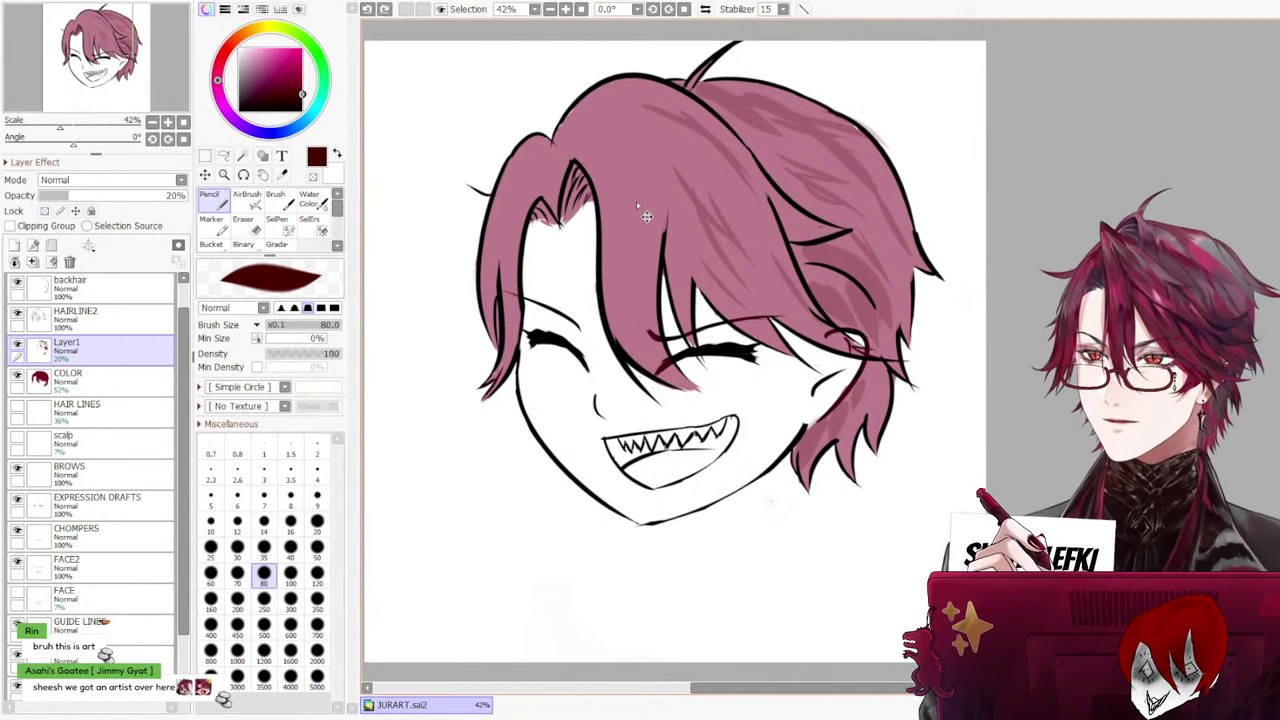
drag(646, 214, 691, 370)
drag(627, 235, 681, 370)
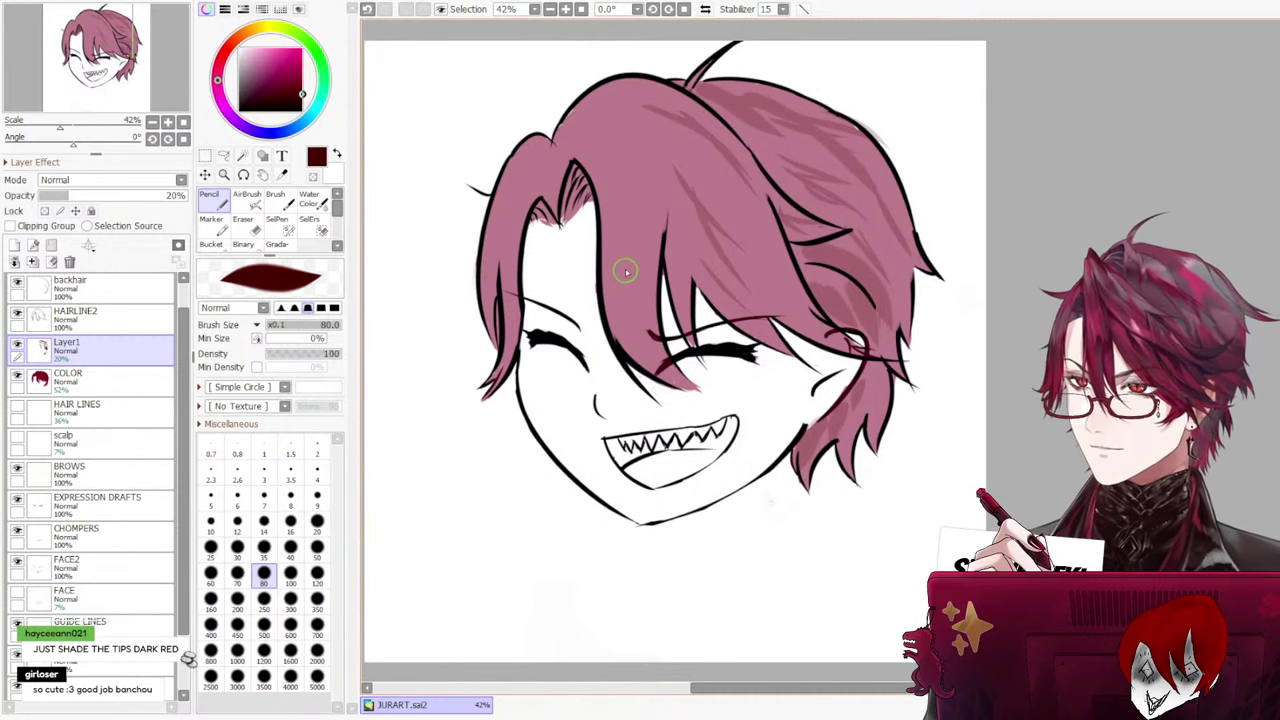
drag(625, 211, 640, 330)
key(ctrl+z)
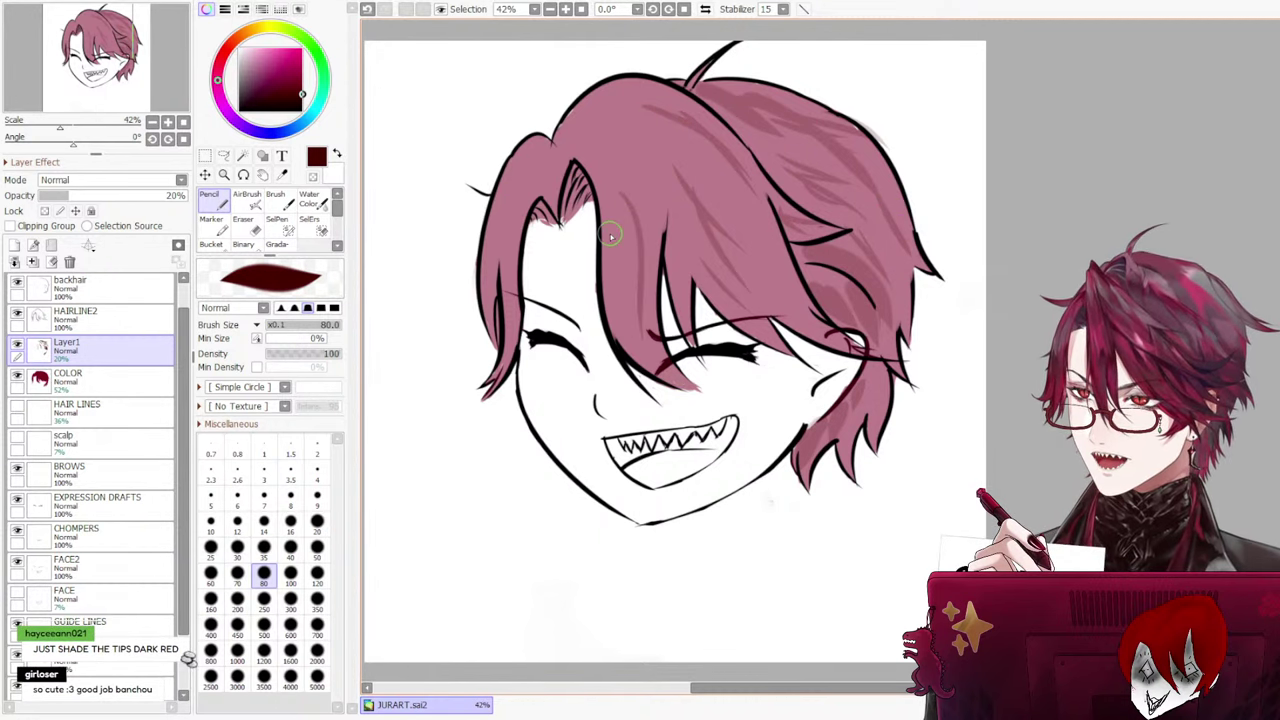
drag(610, 232, 625, 326)
key(ctrl+z)
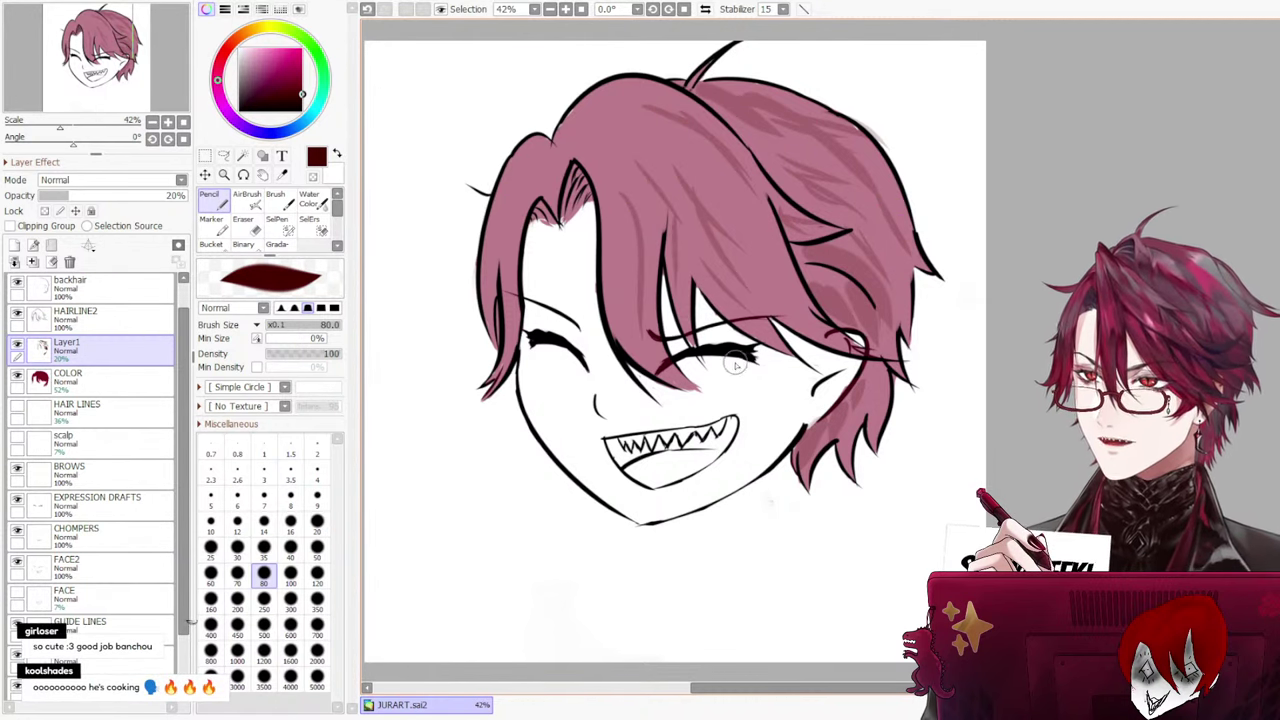
drag(521, 183, 496, 298)
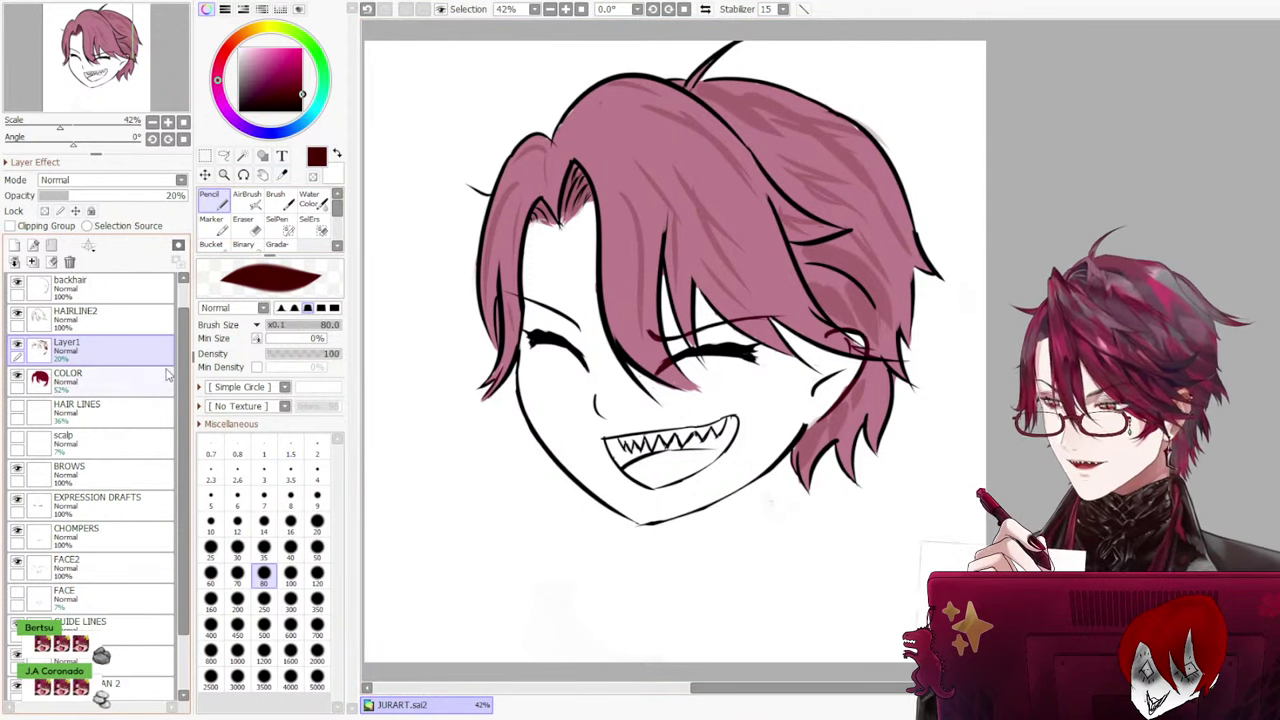
Add a new layer above AHOGE and choose a bright saturated red
scroll(183, 348, up, 1)
click(105, 292)
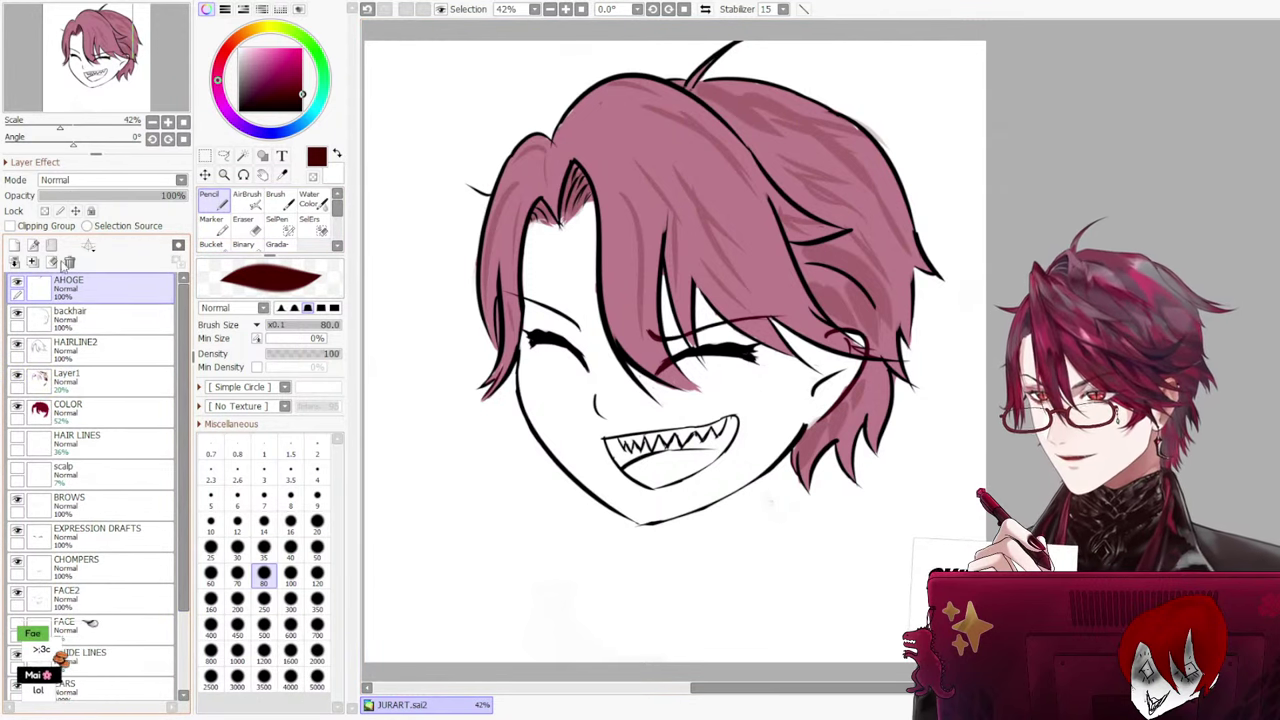
click(14, 245)
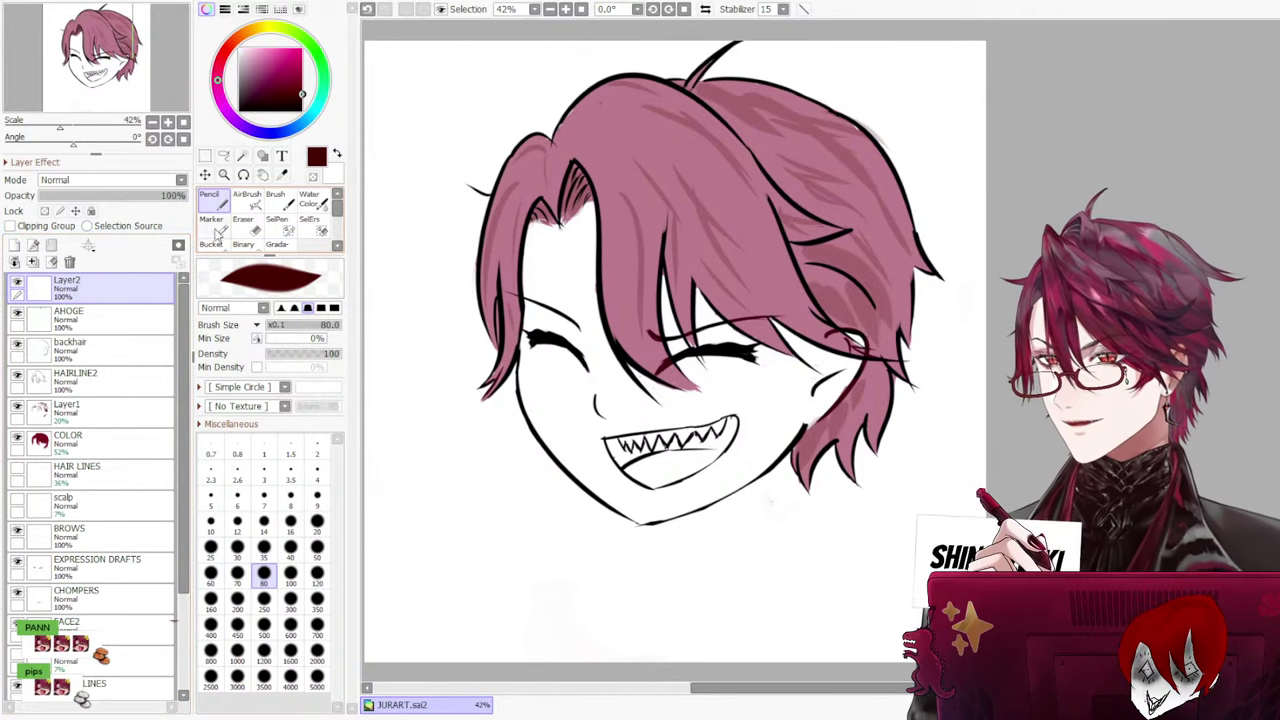
click(256, 82)
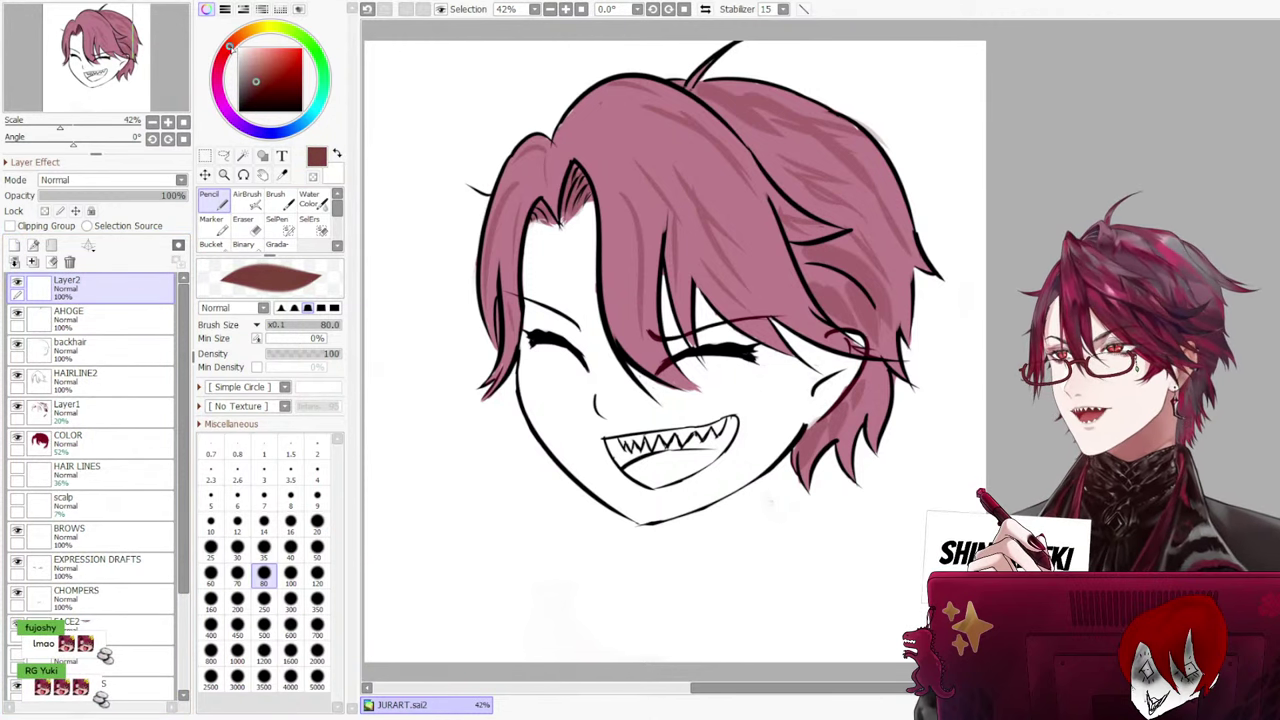
drag(230, 47, 222, 58)
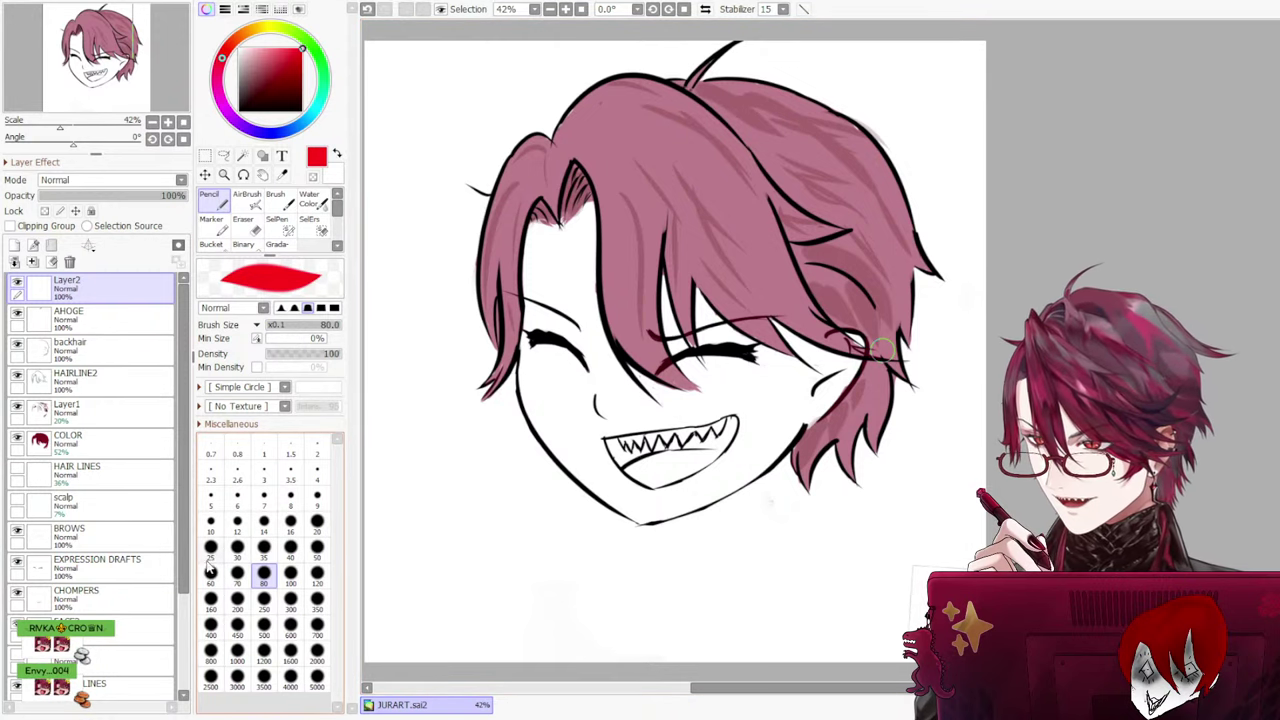
Try a round red clown nose on the face with the Pencil at size 250, then undo it and the new layer
click(263, 598)
click(600, 405)
click(600, 405)
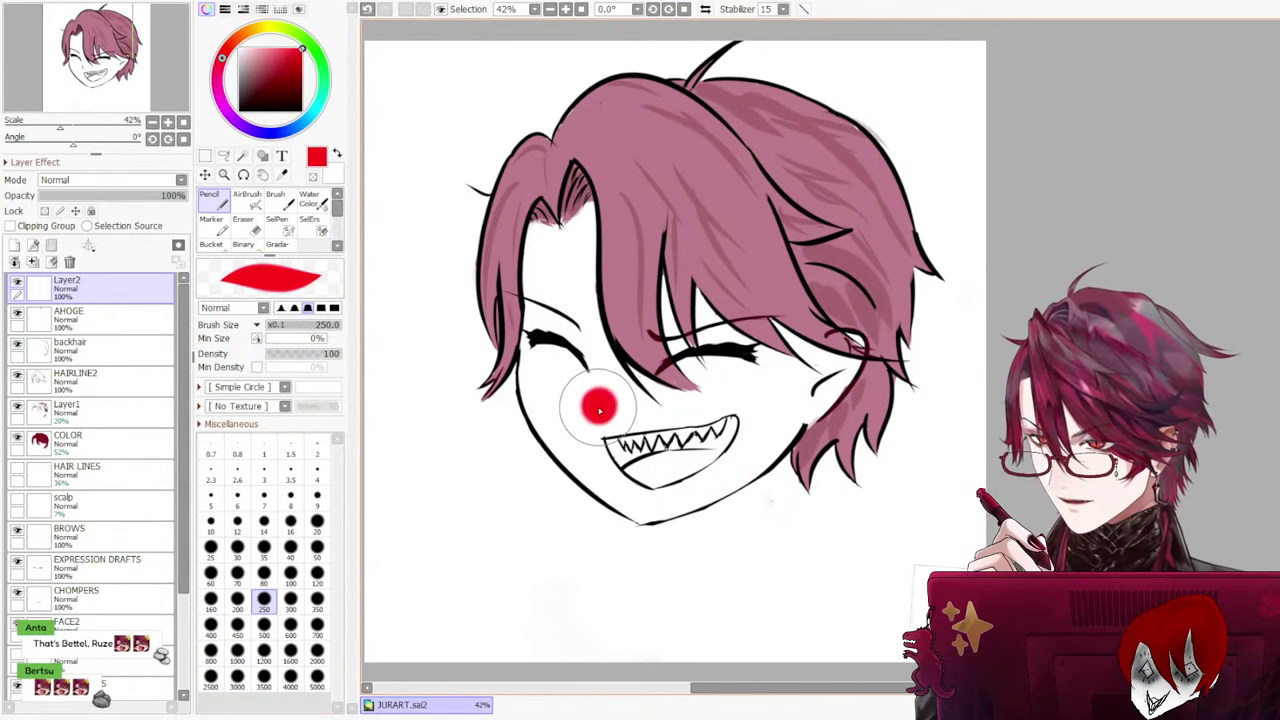
drag(600, 410, 594, 402)
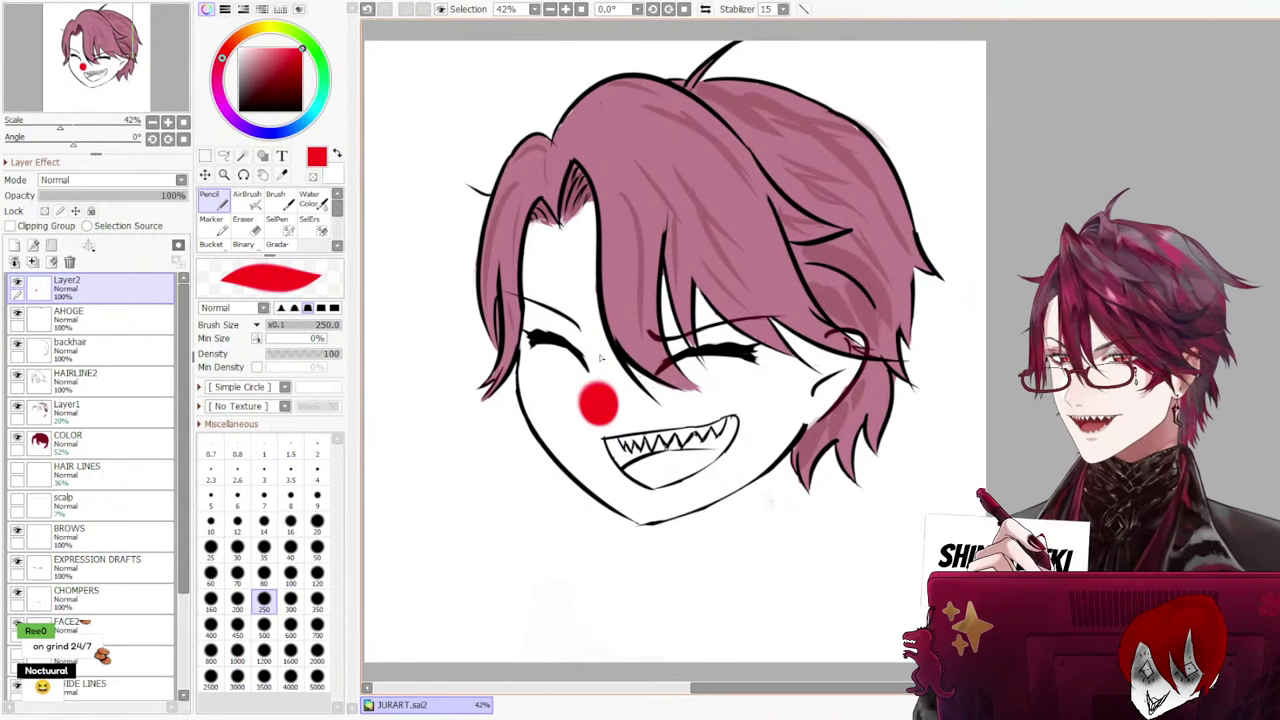
key(ctrl+z)
click(601, 404)
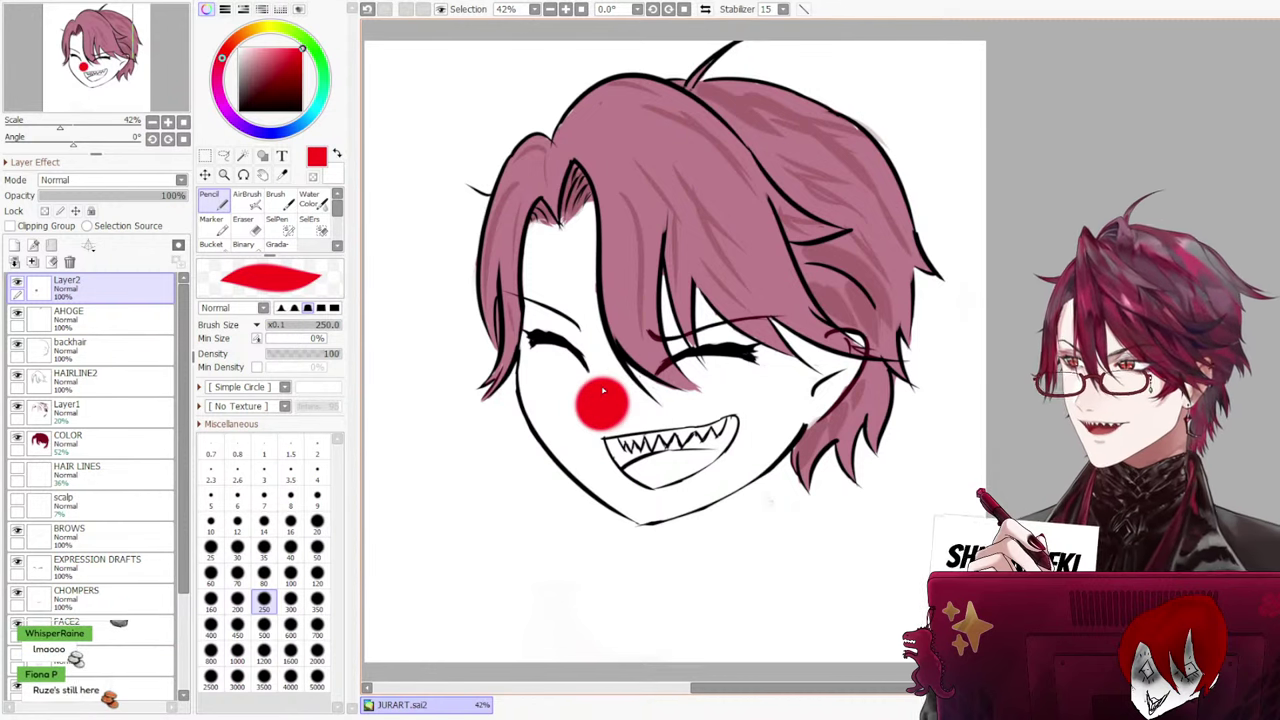
key(ctrl+z)
key(ctrl+z)
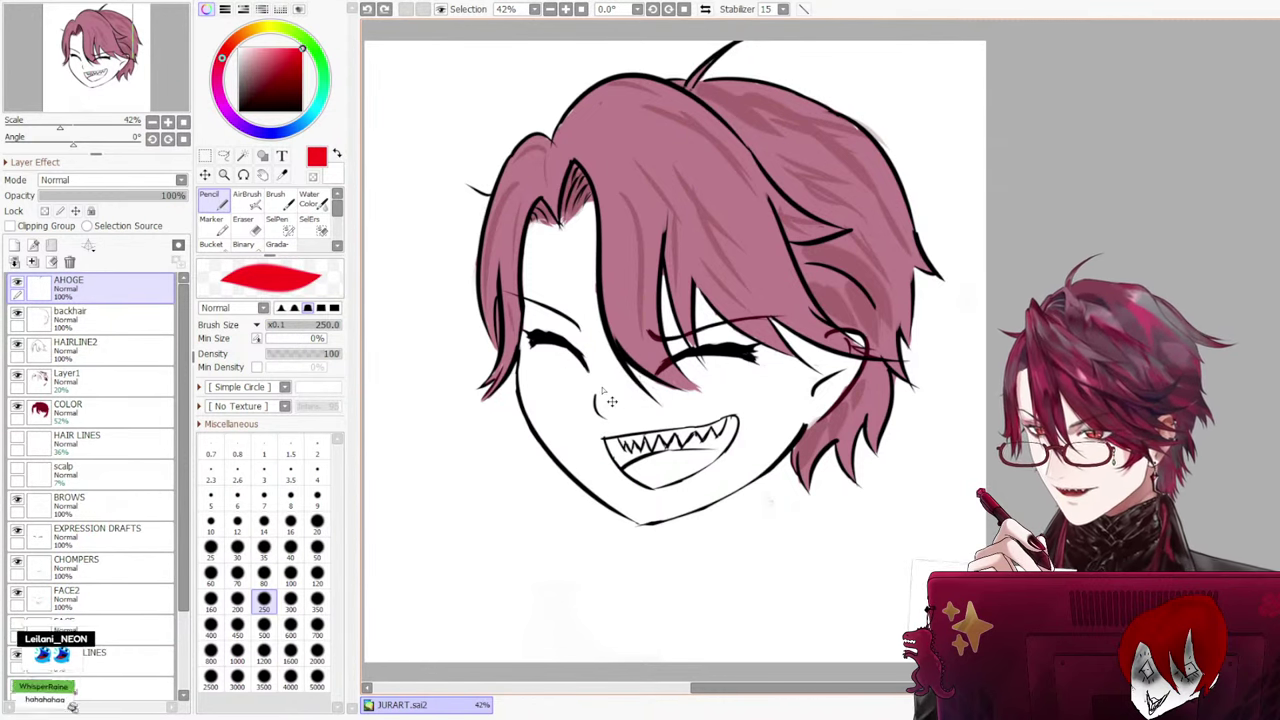
scroll(622, 385, up, 2)
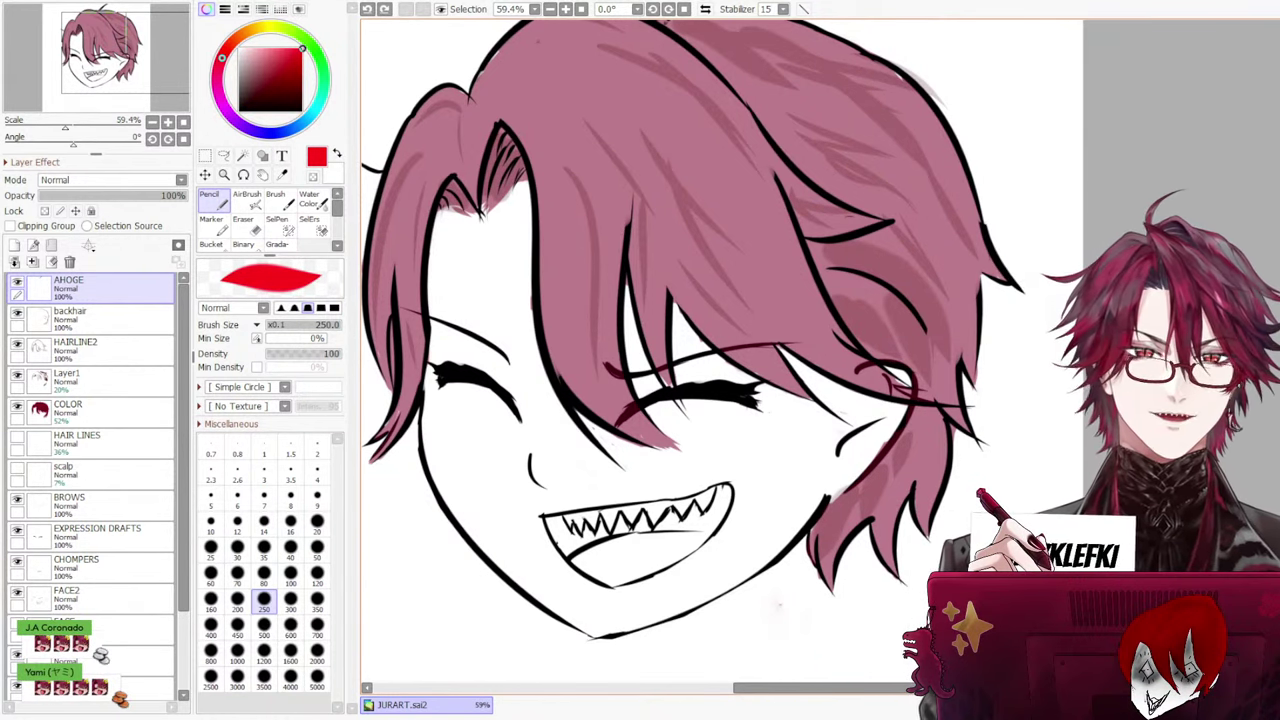
Erase shading streaks from the crown, bangs and side lock on Layer1 with the Eraser at size 80
scroll(720, 350, up, 3)
scroll(720, 350, down, 2)
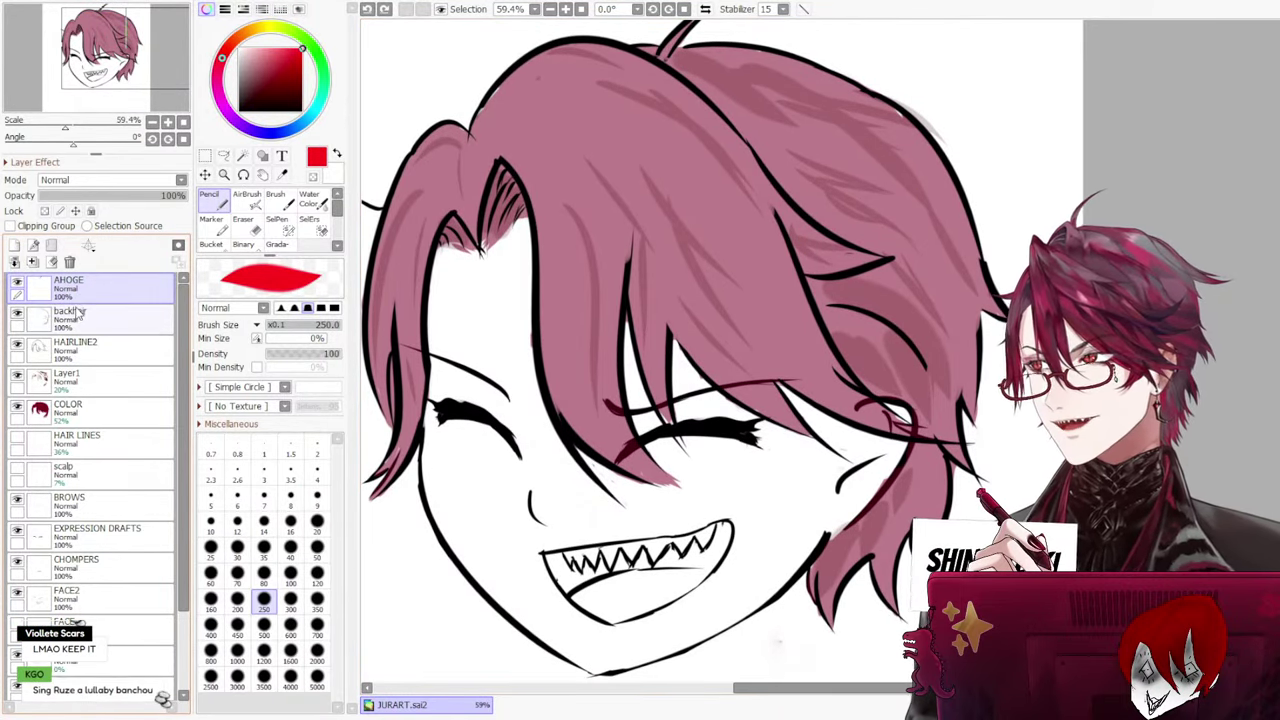
click(112, 372)
click(243, 220)
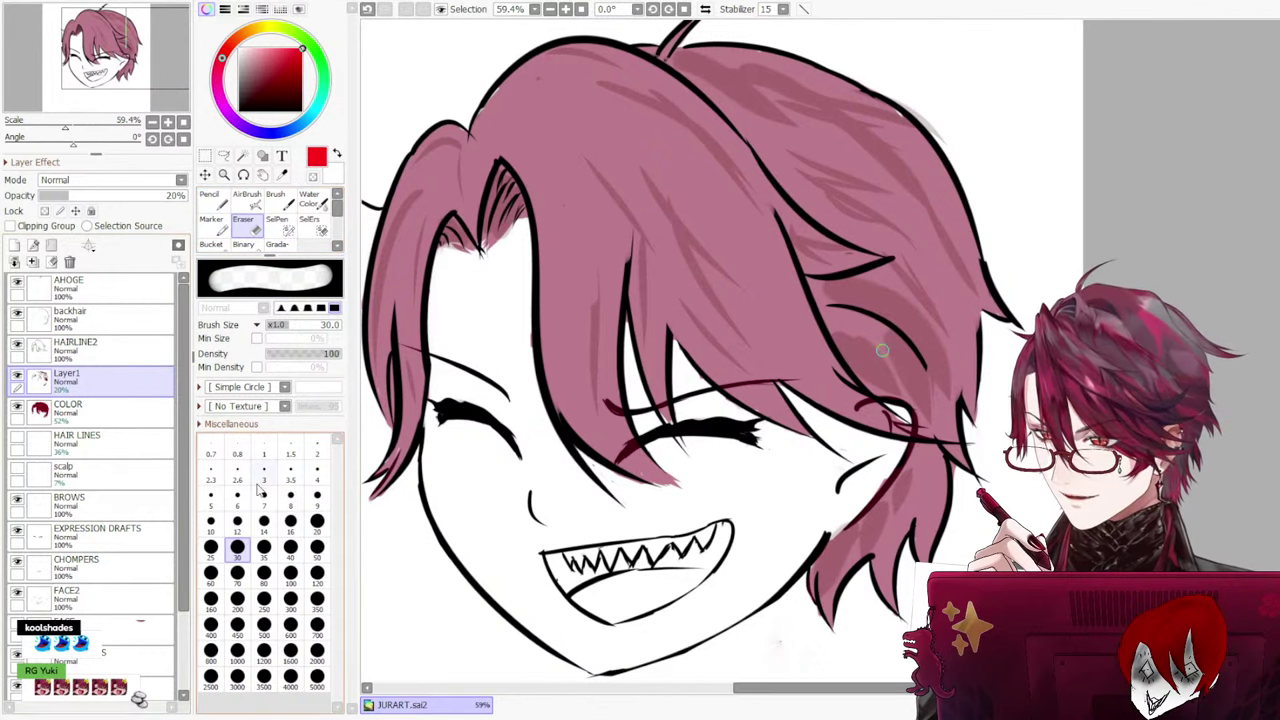
click(263, 573)
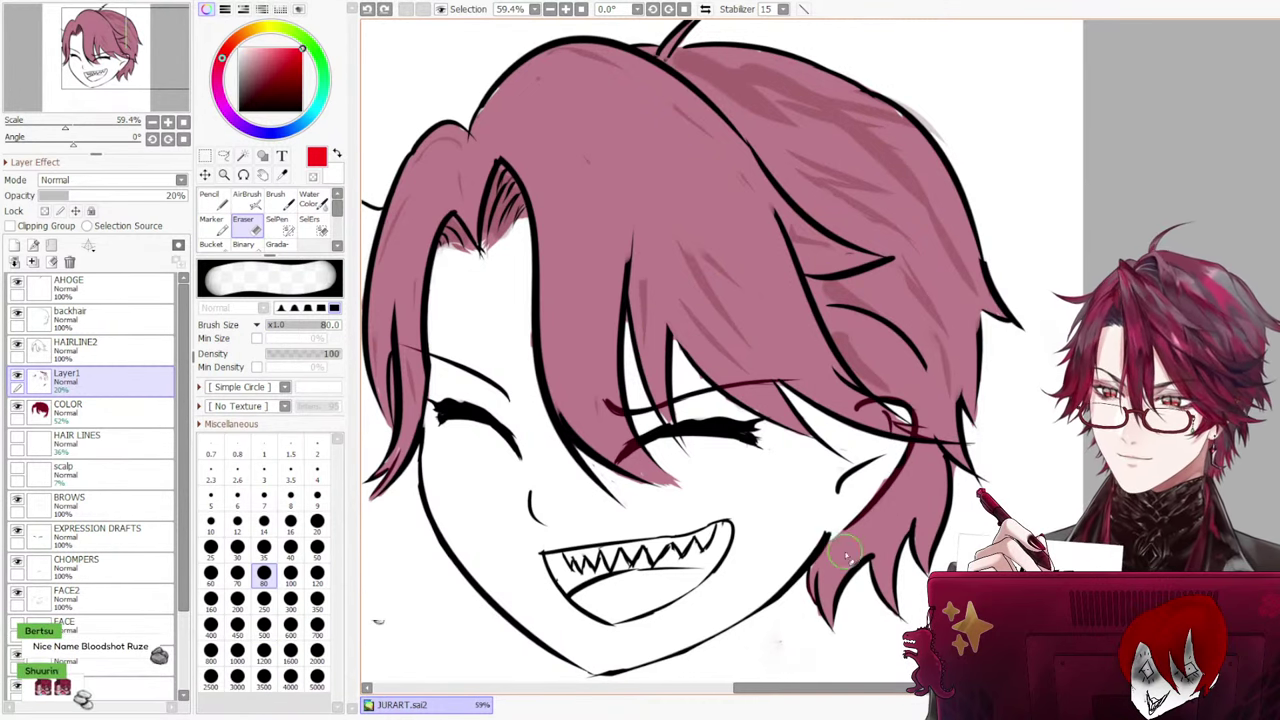
Try the shading layer at 30% and 15% opacity
click(213, 200)
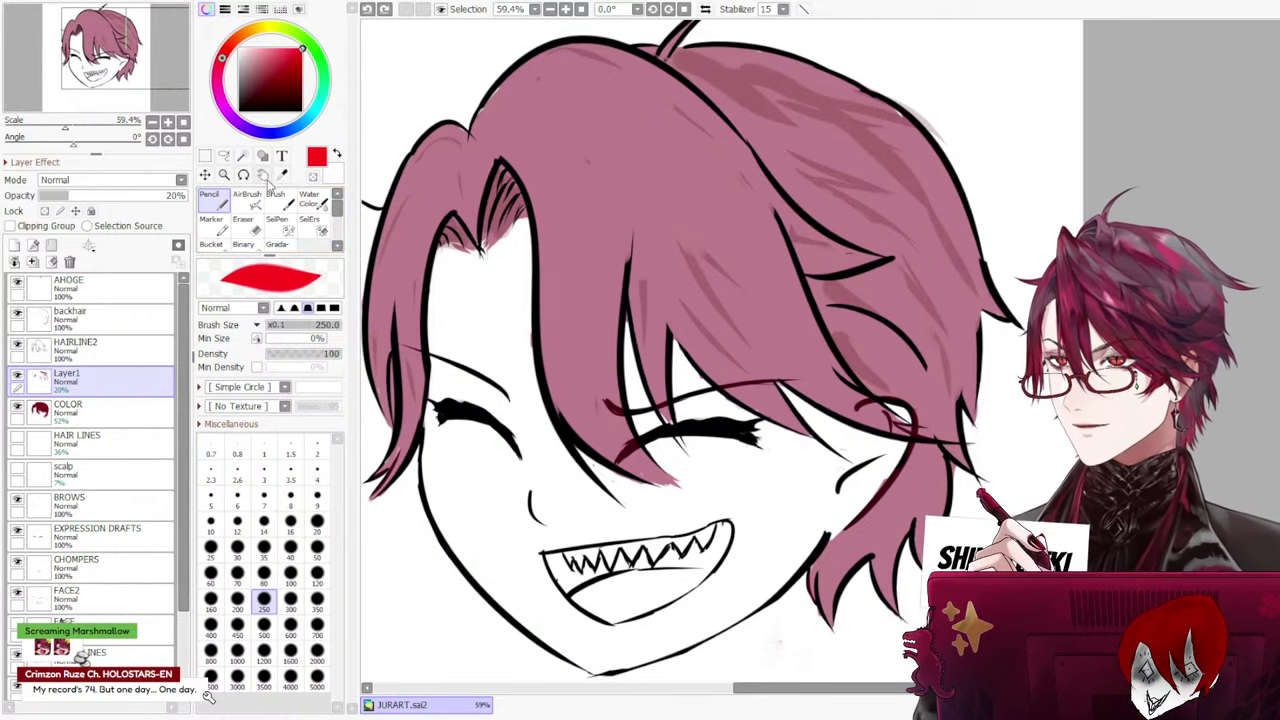
mouse_move(90, 195)
mouse_down()
mouse_move(155, 196)
mouse_move(138, 207)
mouse_move(86, 197)
mouse_up()
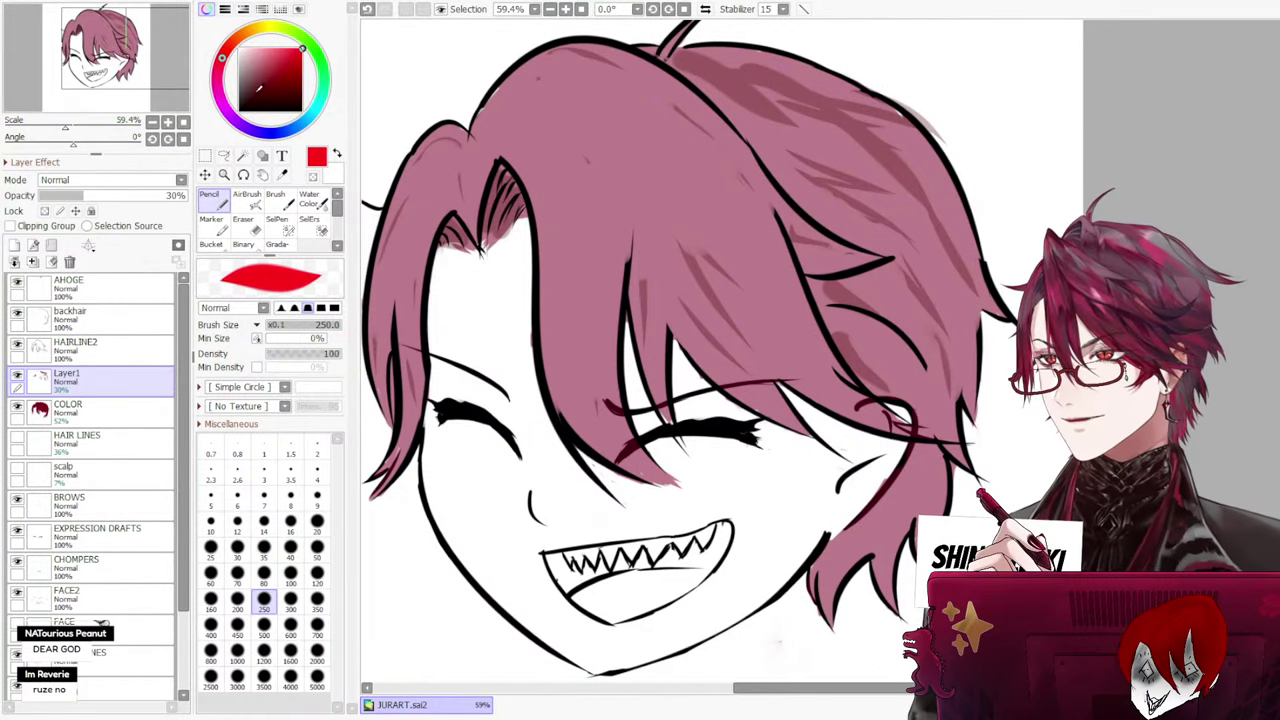
mouse_move(100, 198)
mouse_down()
mouse_move(40, 188)
mouse_move(68, 188)
mouse_move(42, 190)
mouse_move(60, 196)
mouse_up()
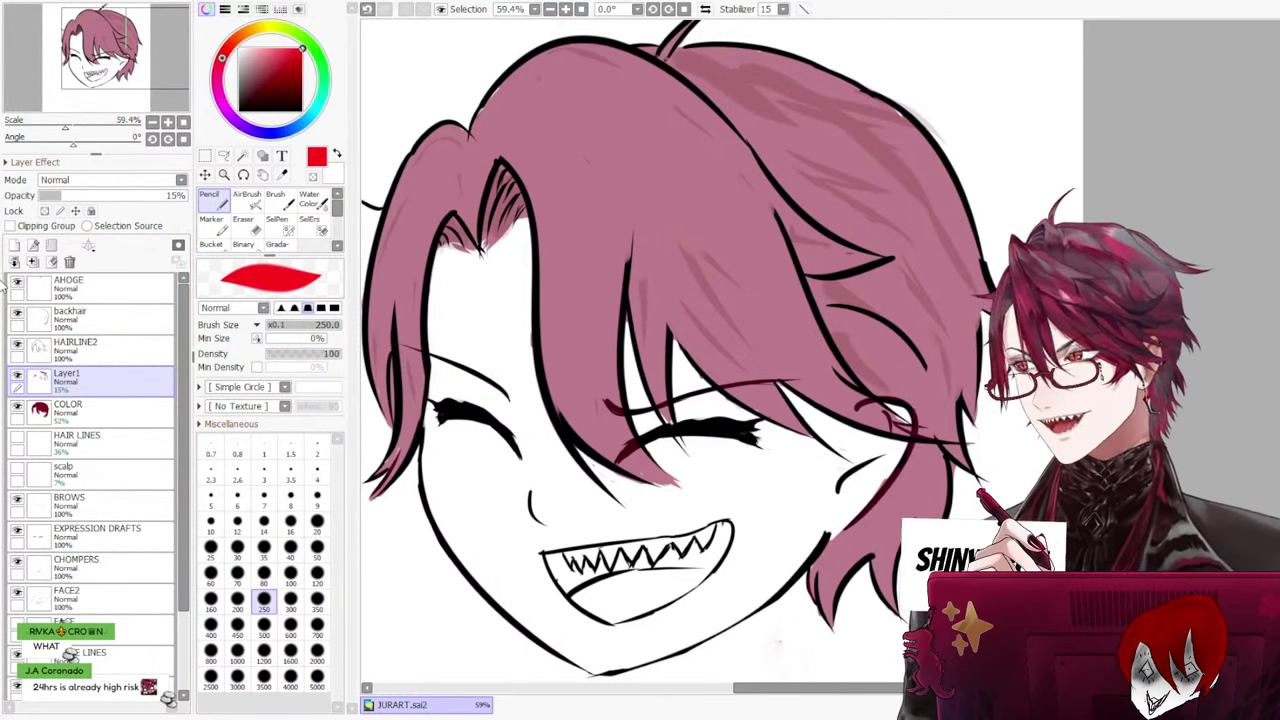
click(110, 352)
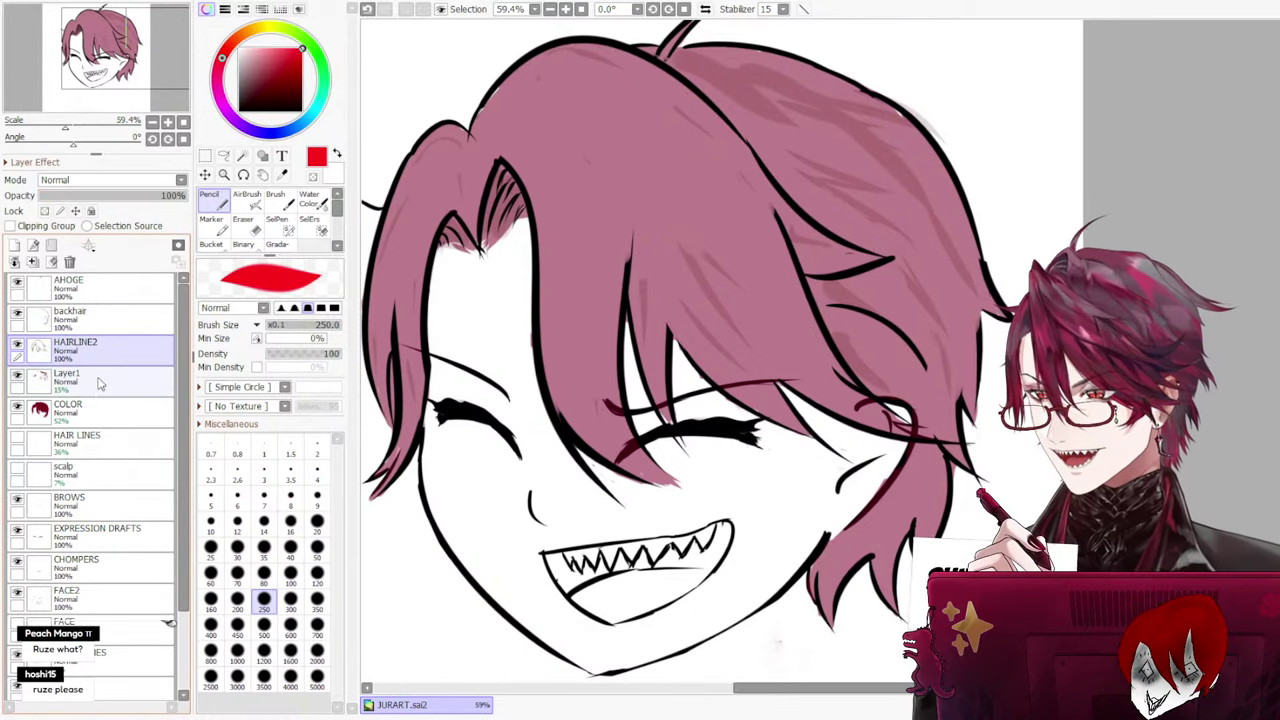
click(98, 384)
click(109, 352)
click(112, 376)
click(131, 351)
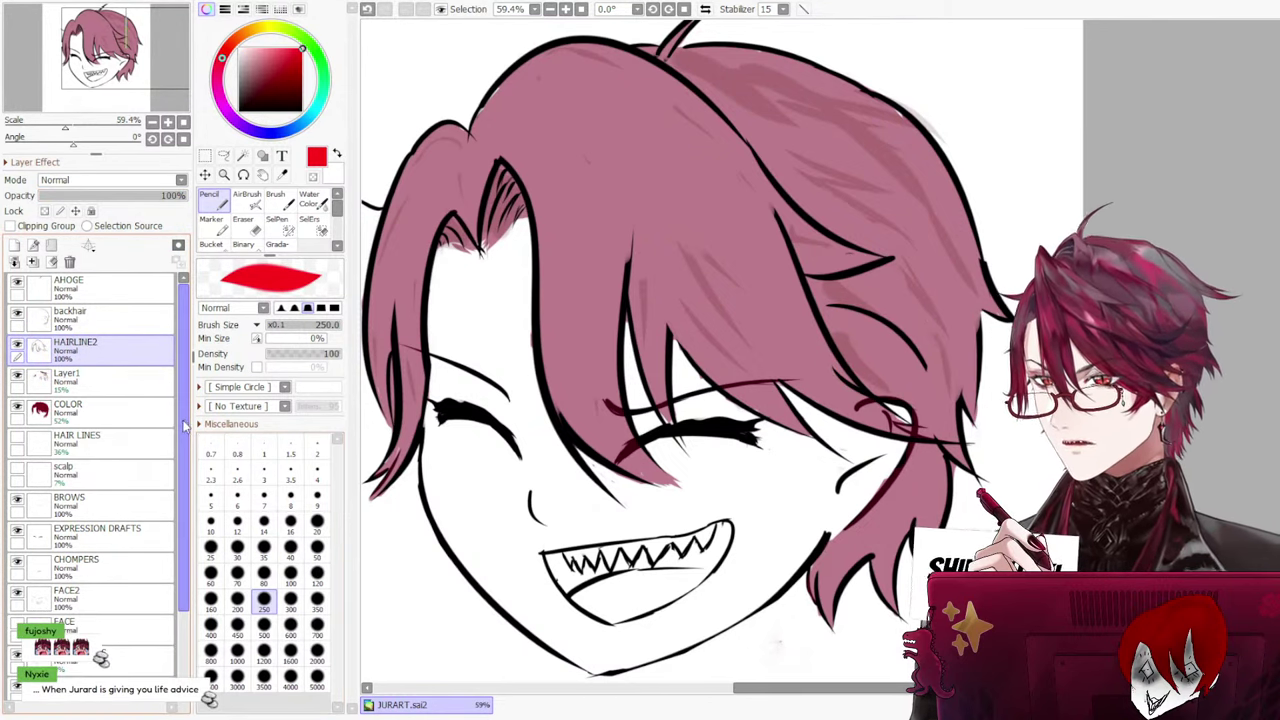
drag(184, 428, 195, 471)
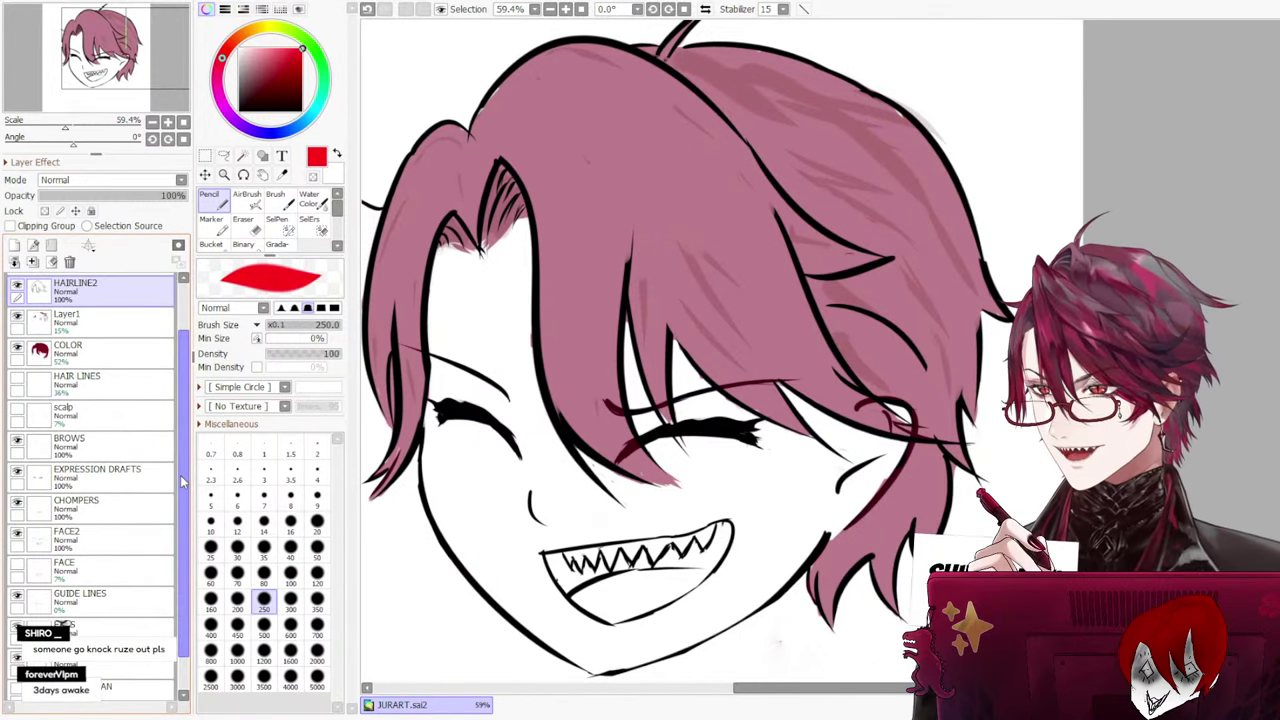
scroll(170, 333, up, 2)
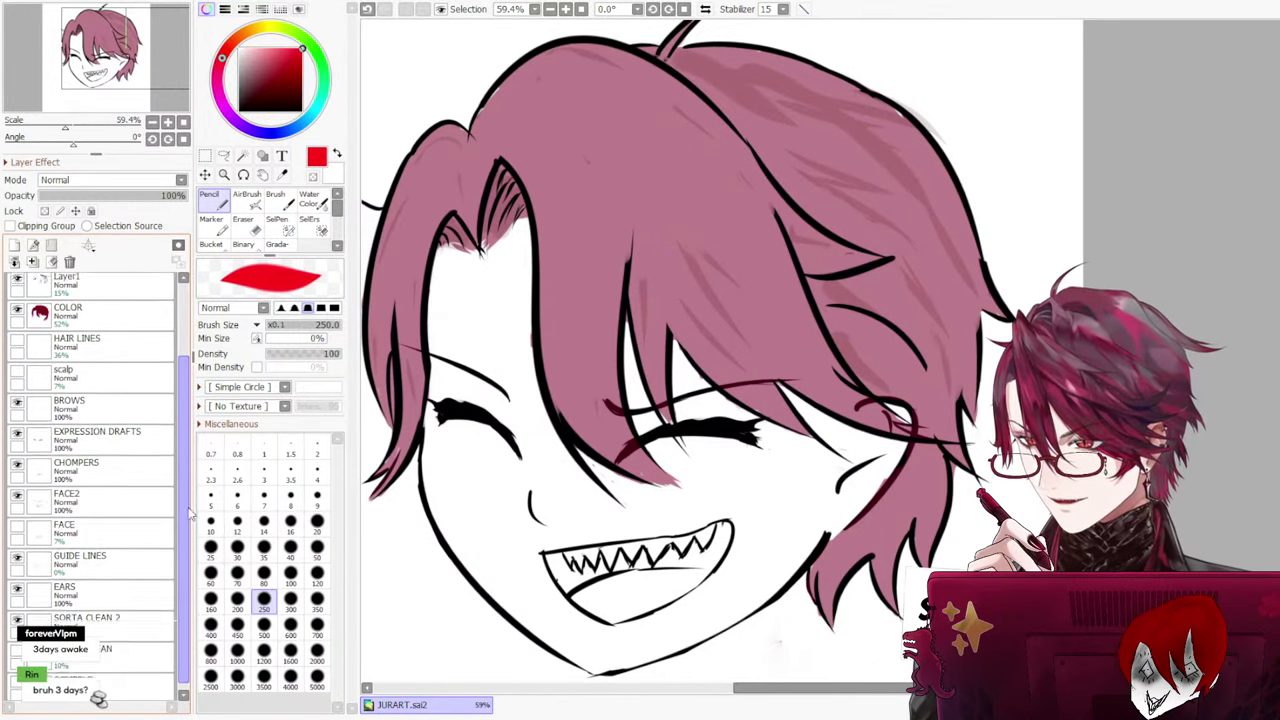
Hide and show Layer1 to compare the hair with and without the shading
click(135, 375)
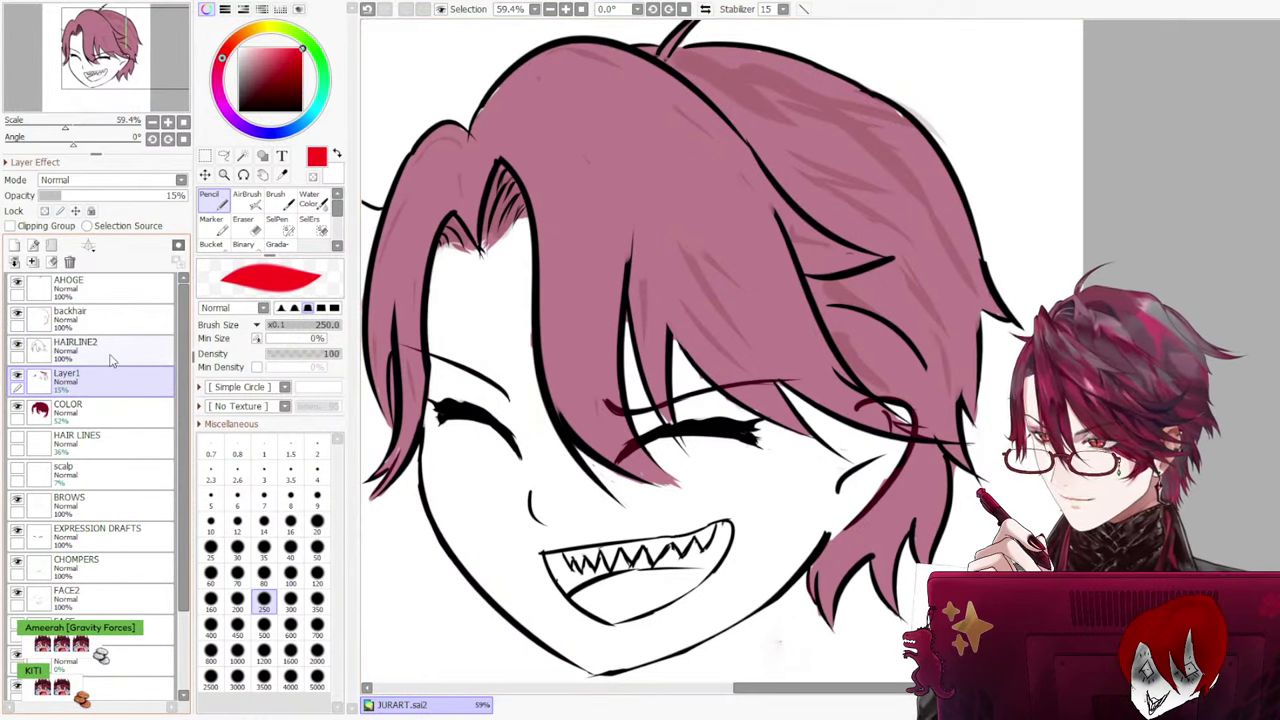
click(16, 377)
click(16, 377)
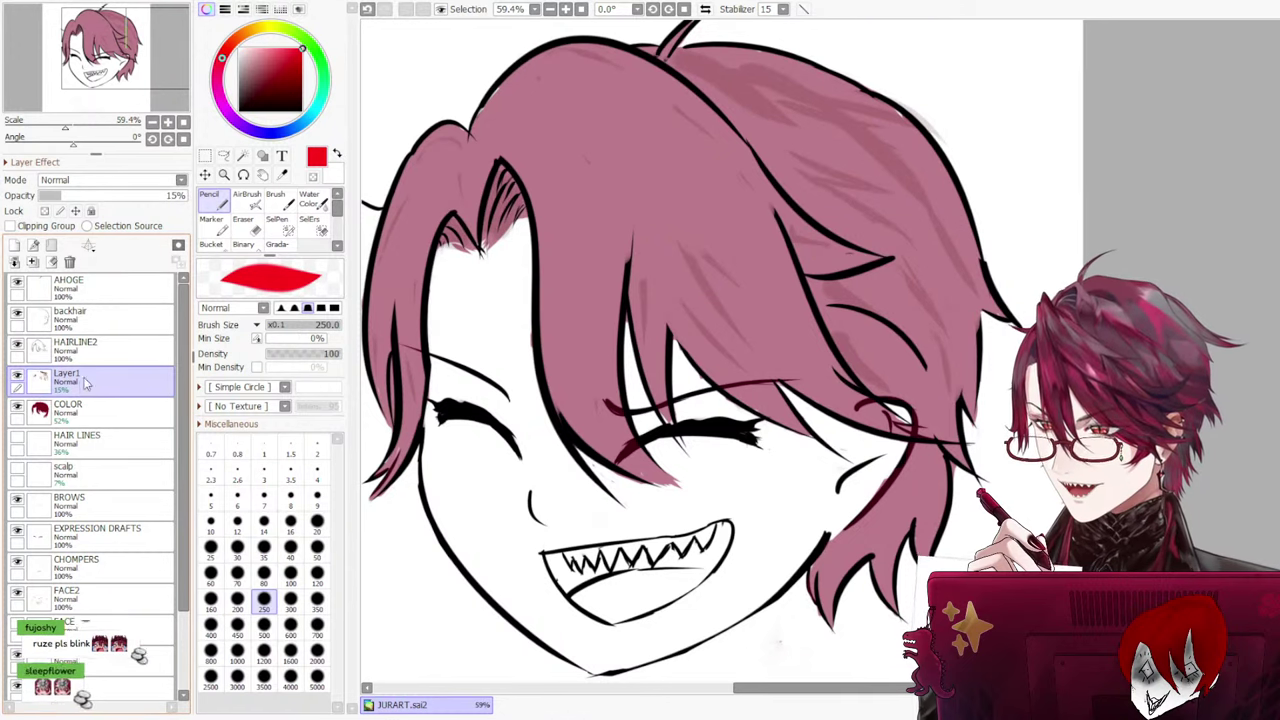
Raise Layer1 to full opacity, sample the dark red of its strokes, and set the layer's opacity to 19%
mouse_move(108, 197)
mouse_down()
mouse_move(267, 206)
mouse_move(337, 232)
mouse_move(338, 205)
mouse_up()
click(281, 175)
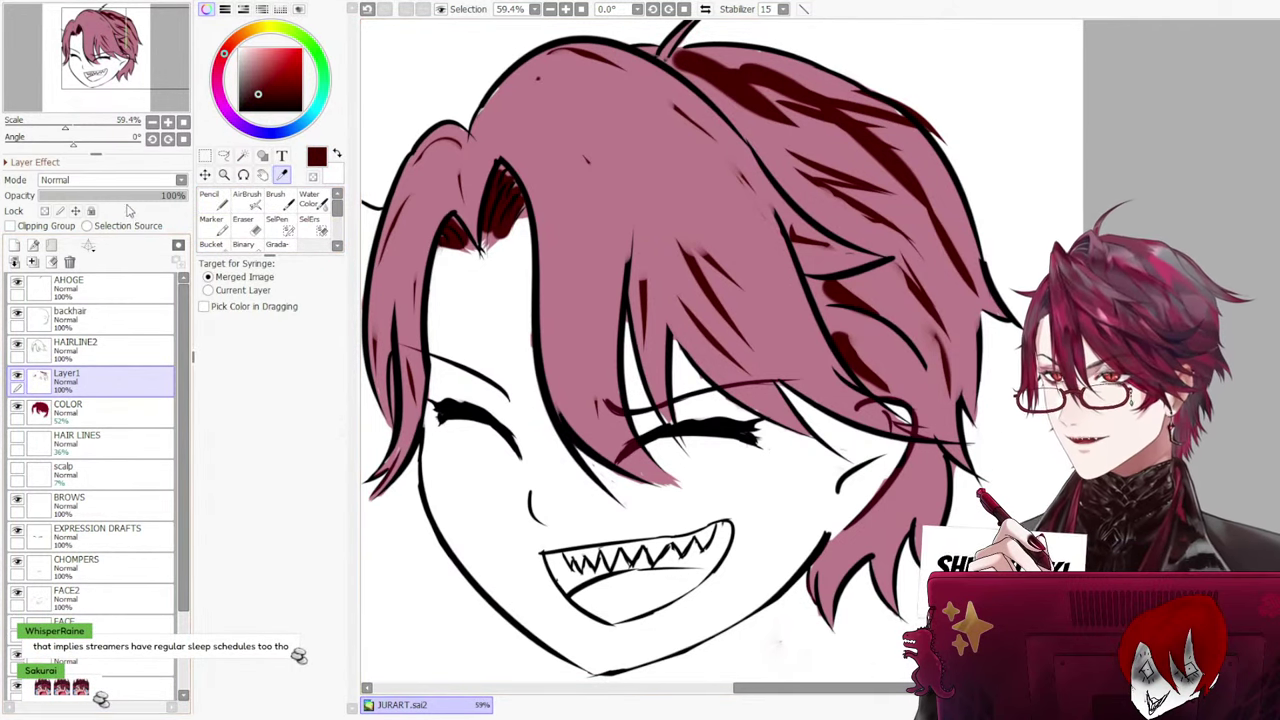
drag(126, 196, 62, 195)
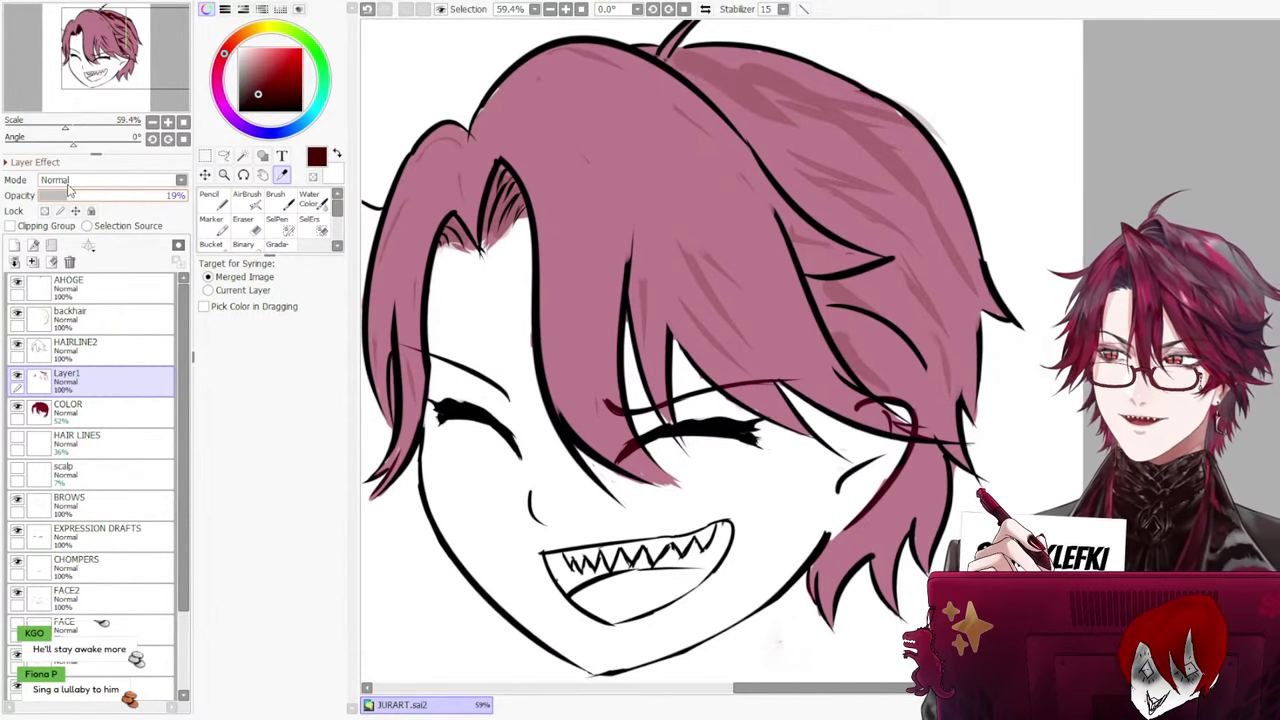
Shade the hair lock below the ear with broad dark red Pencil strokes at size 250, undoing unwanted strokes
click(212, 203)
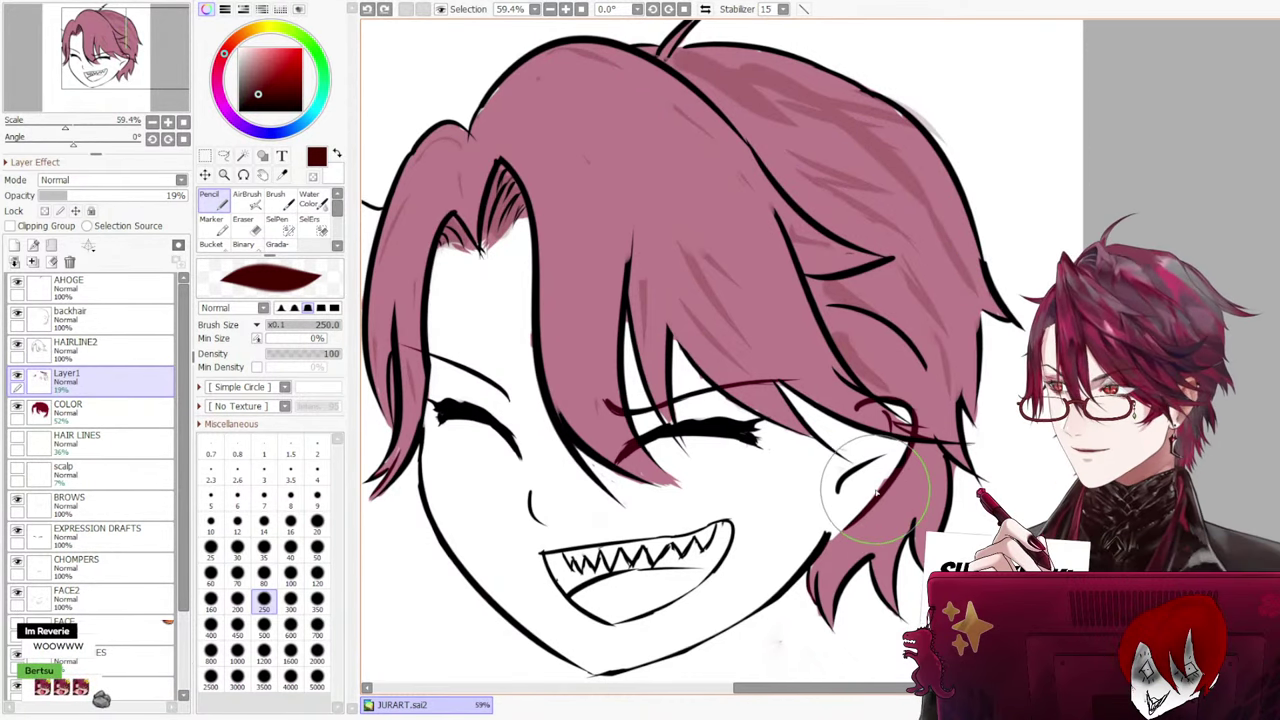
scroll(900, 410, down, 2)
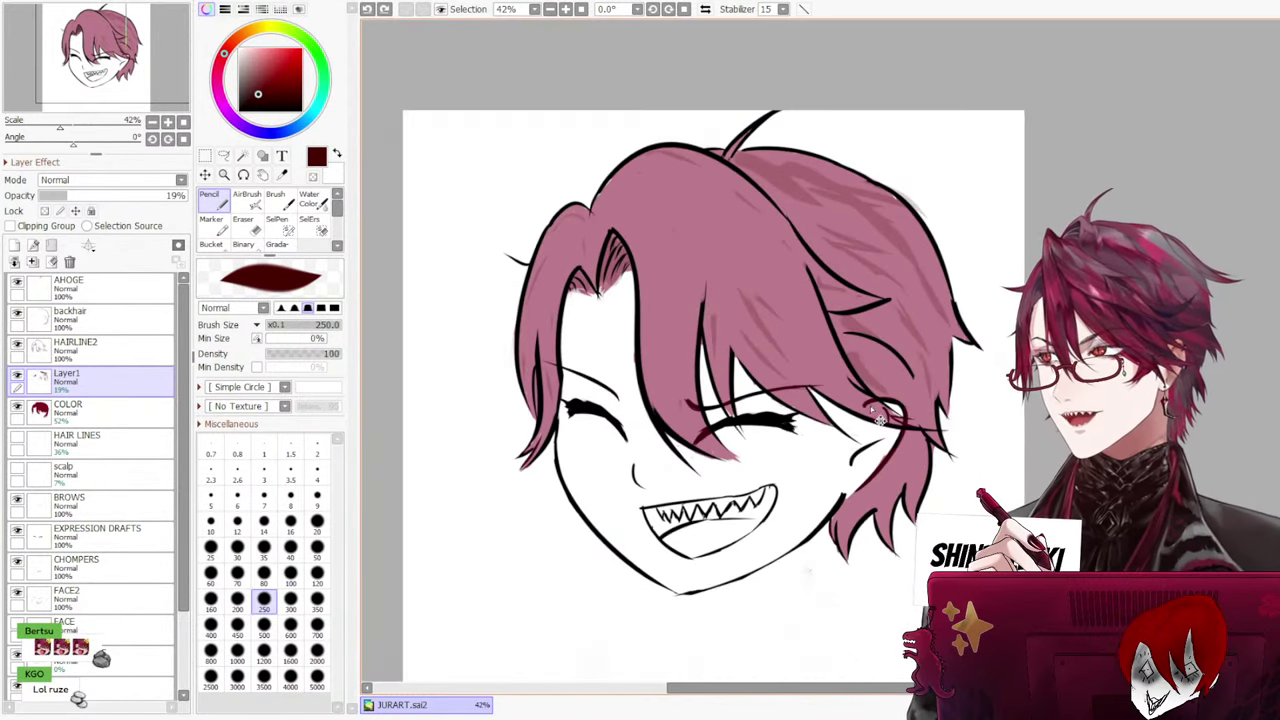
scroll(883, 419, up, 1)
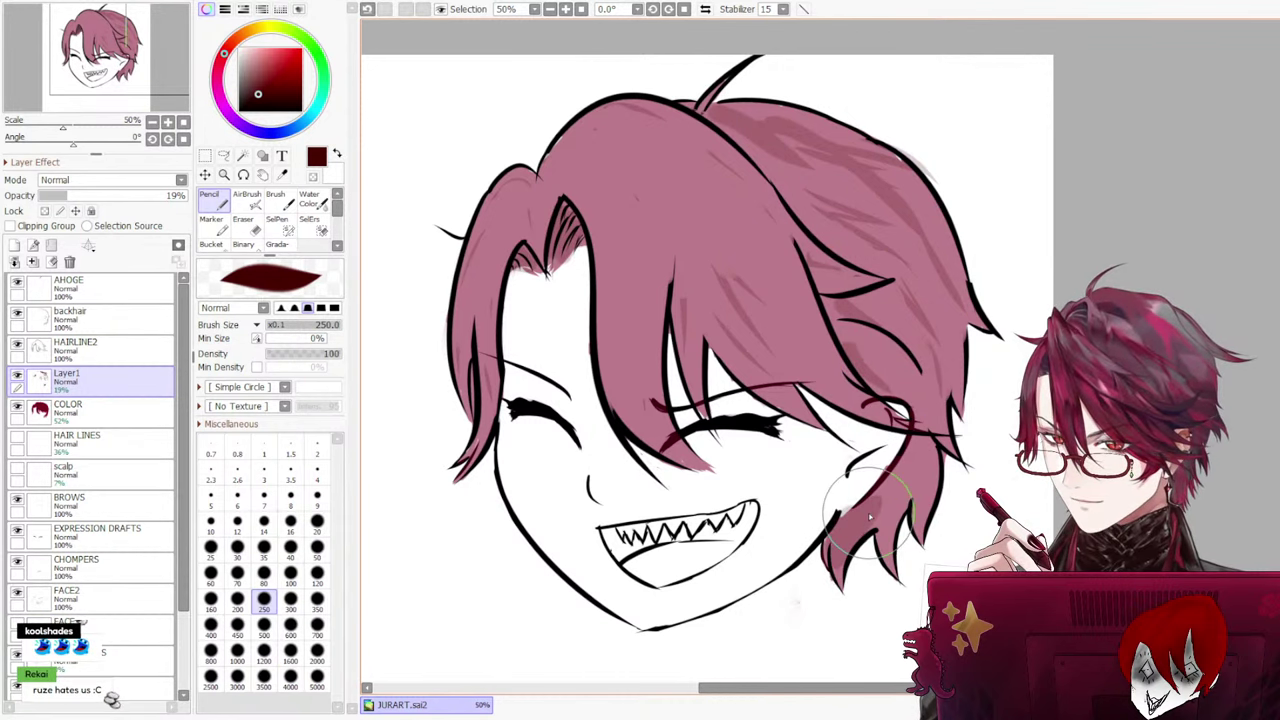
mouse_move(869, 516)
mouse_down()
mouse_move(921, 510)
mouse_move(931, 486)
mouse_move(923, 472)
mouse_move(910, 545)
mouse_up()
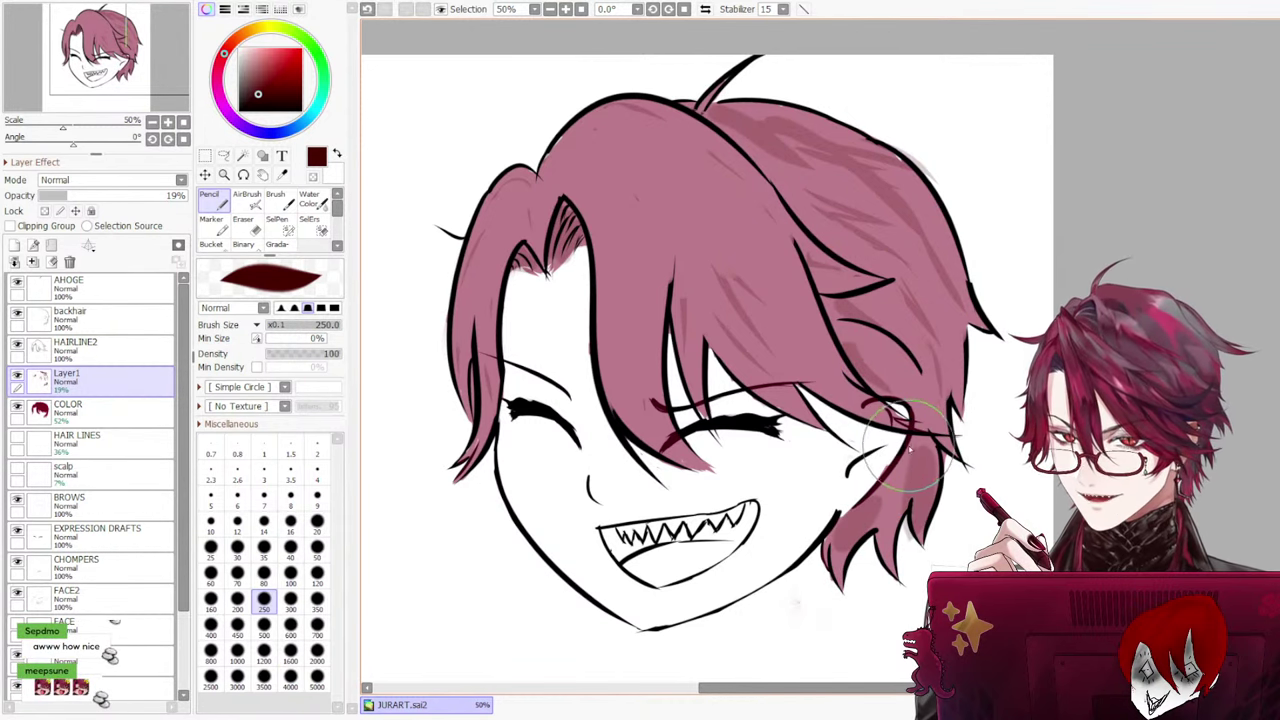
drag(909, 449, 900, 540)
key(ctrl+z)
drag(892, 486, 899, 500)
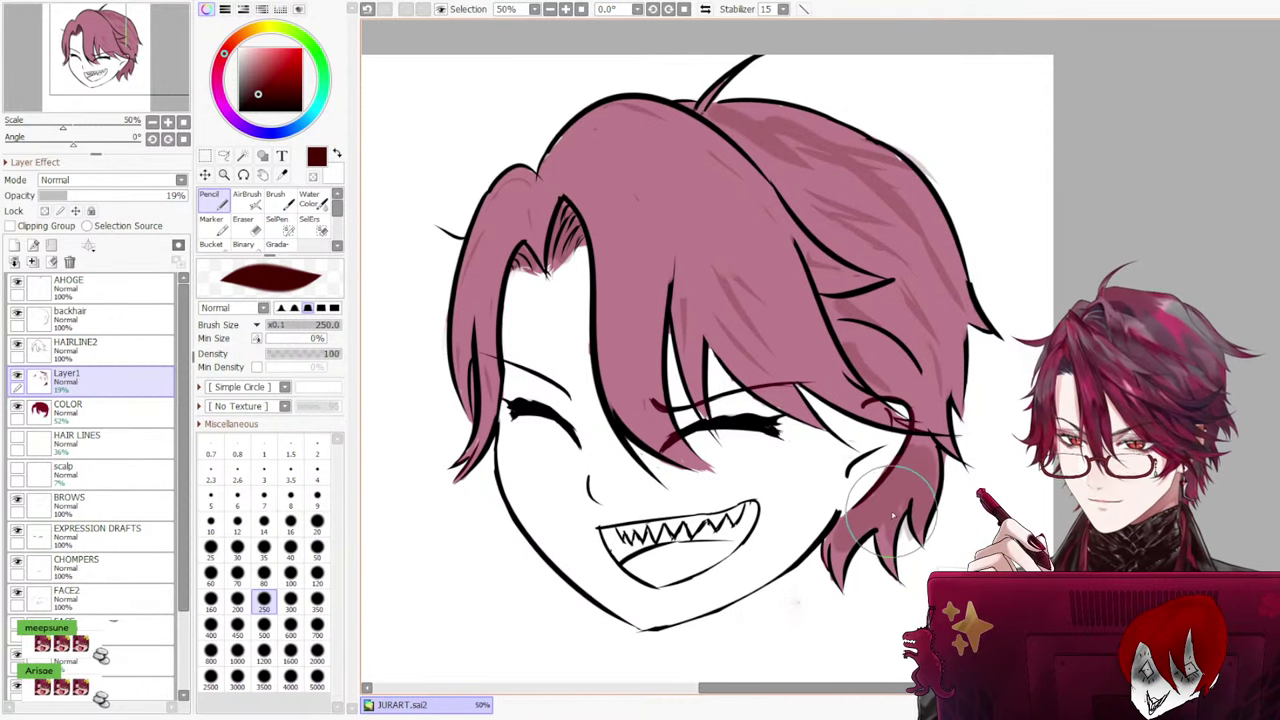
key(ctrl+z)
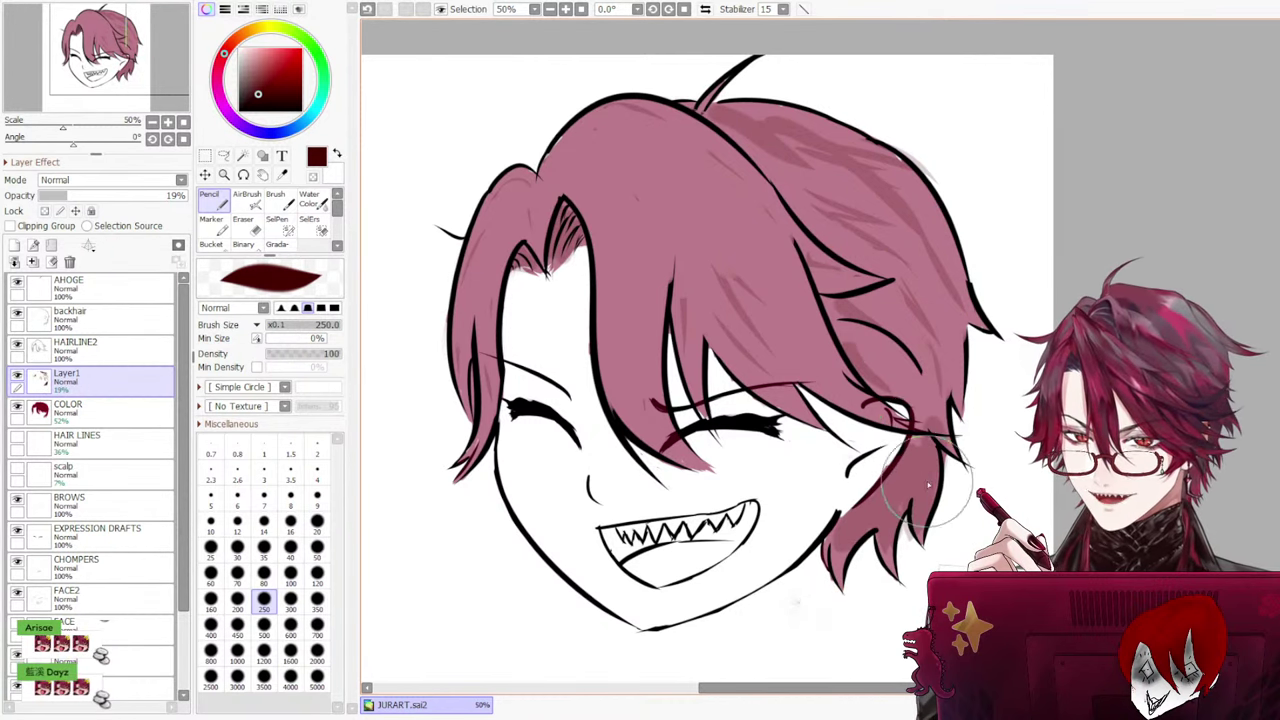
key(ctrl+z)
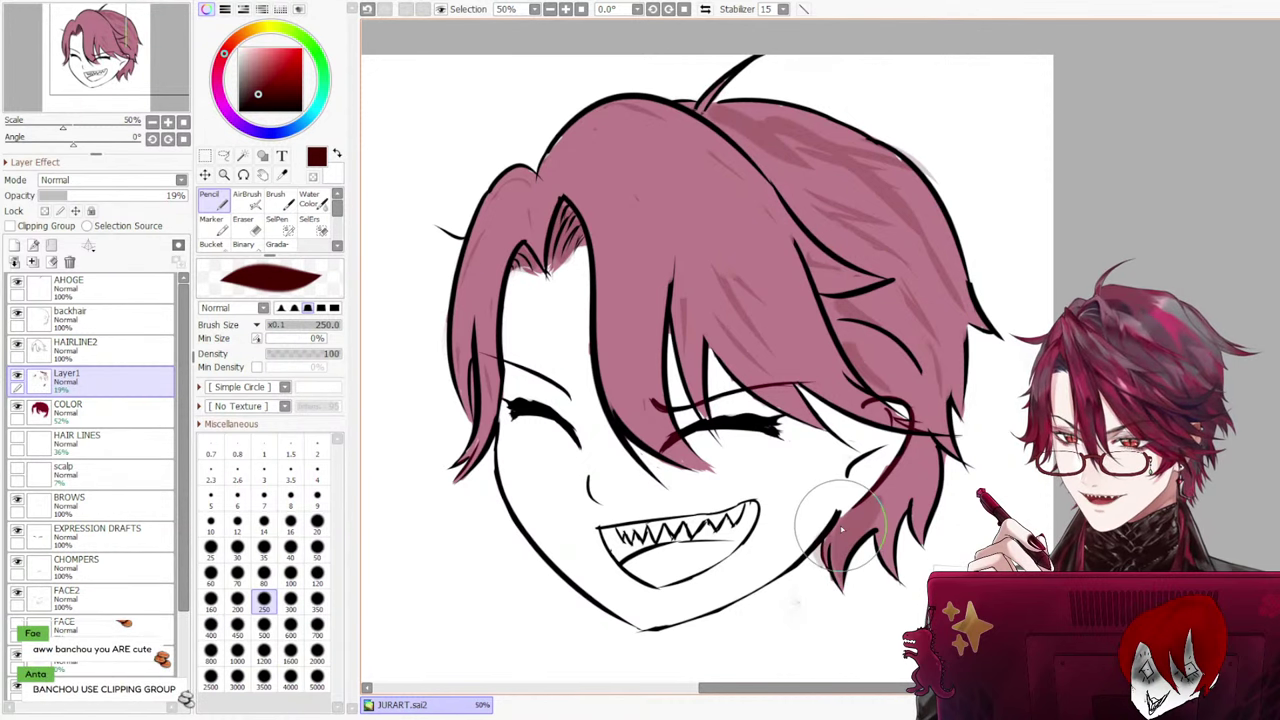
drag(868, 522, 890, 580)
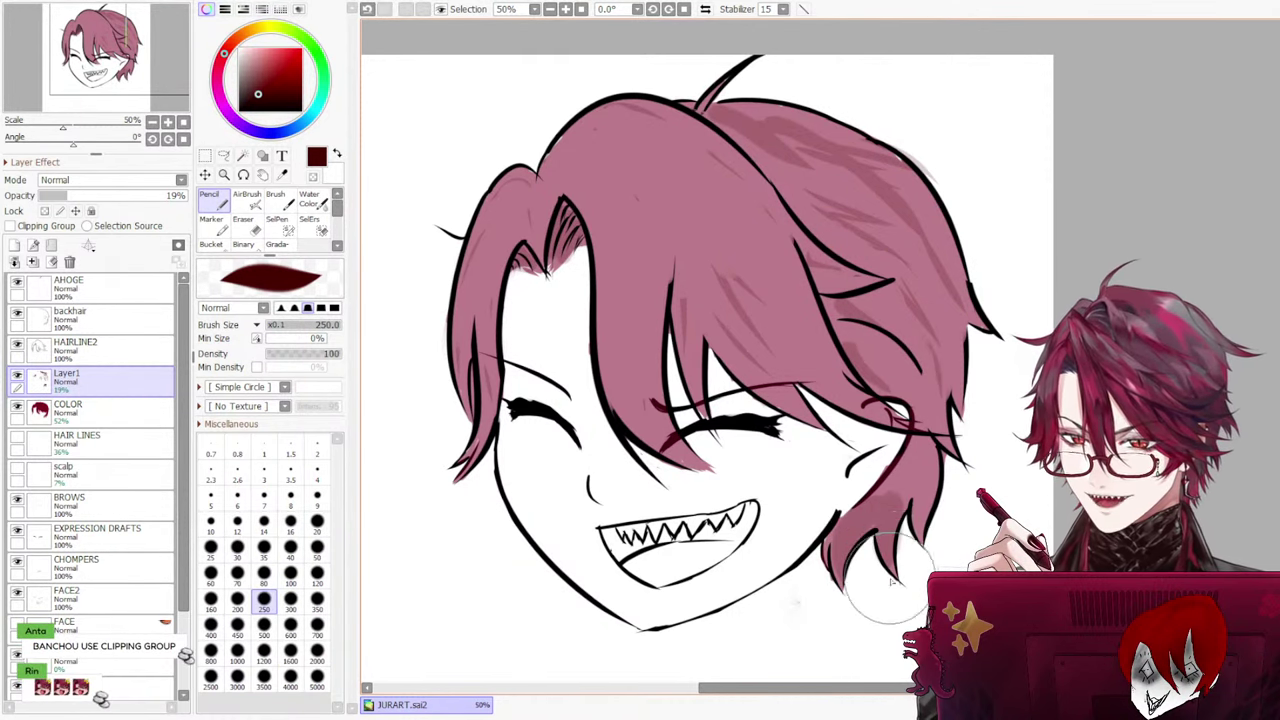
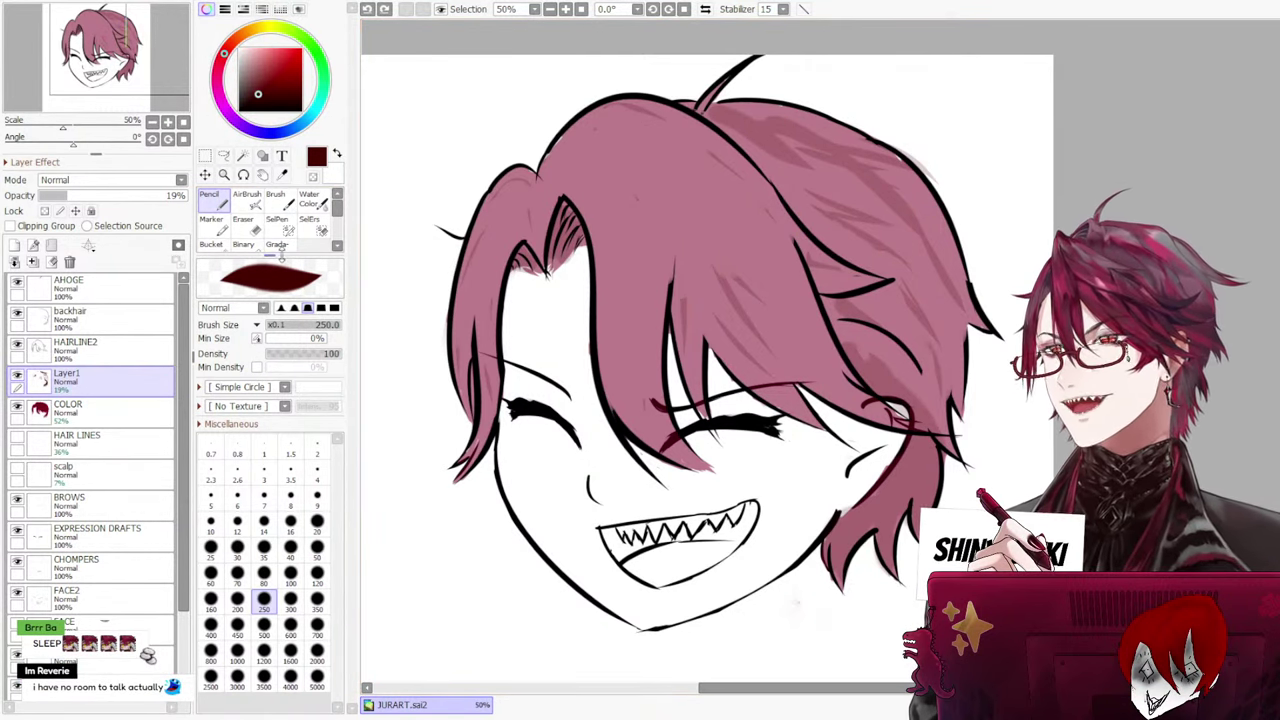
Erase the shading that spills past the outline of the hair tips below the ear with the Eraser at size 14
click(240, 226)
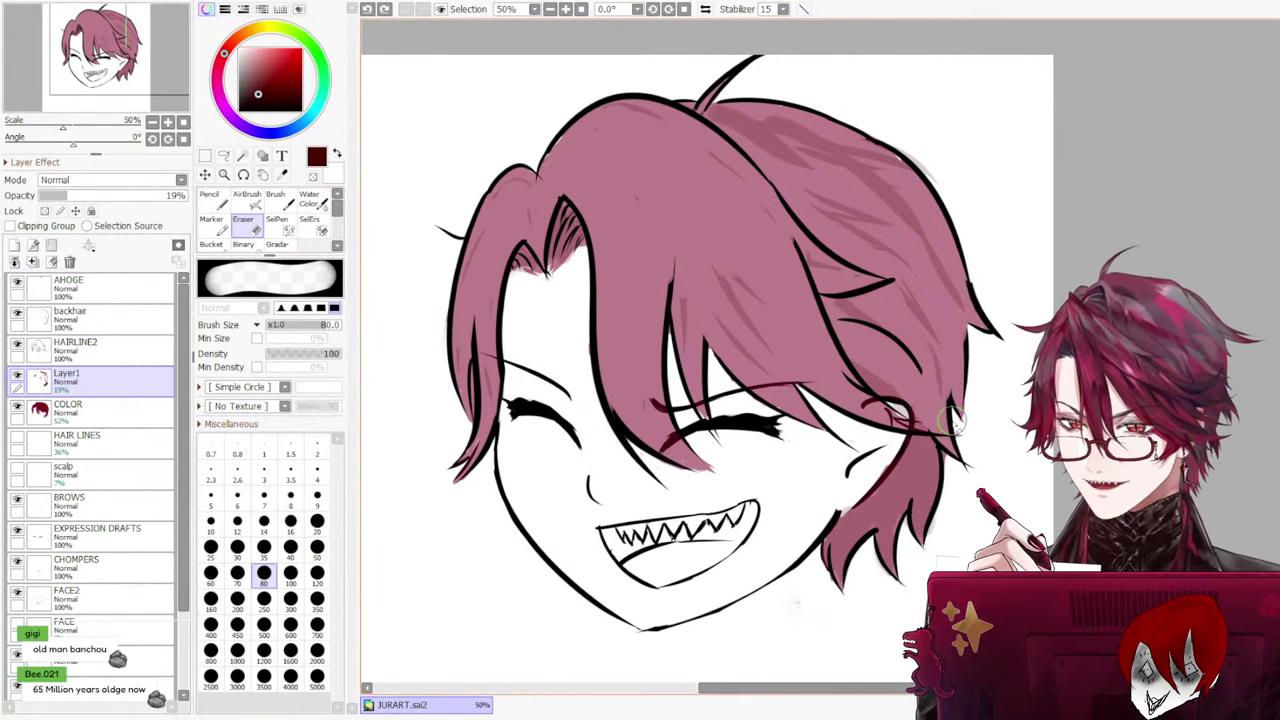
scroll(947, 484, up, 6)
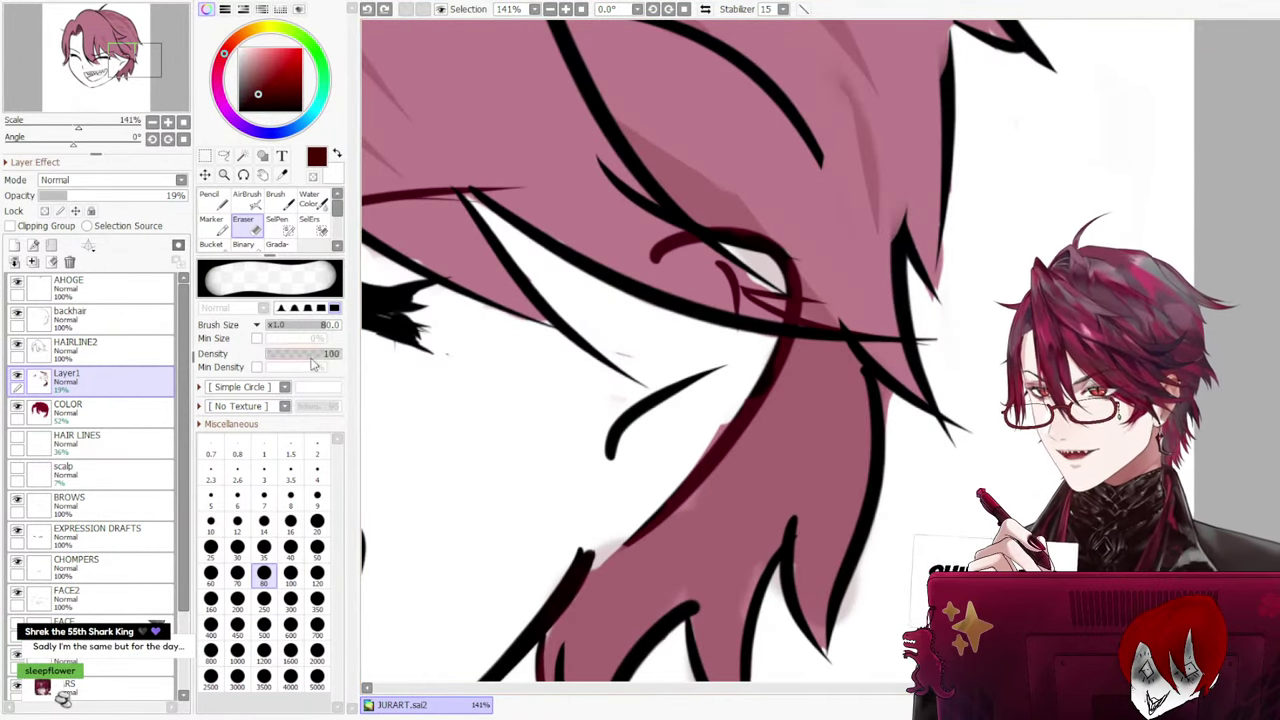
click(134, 420)
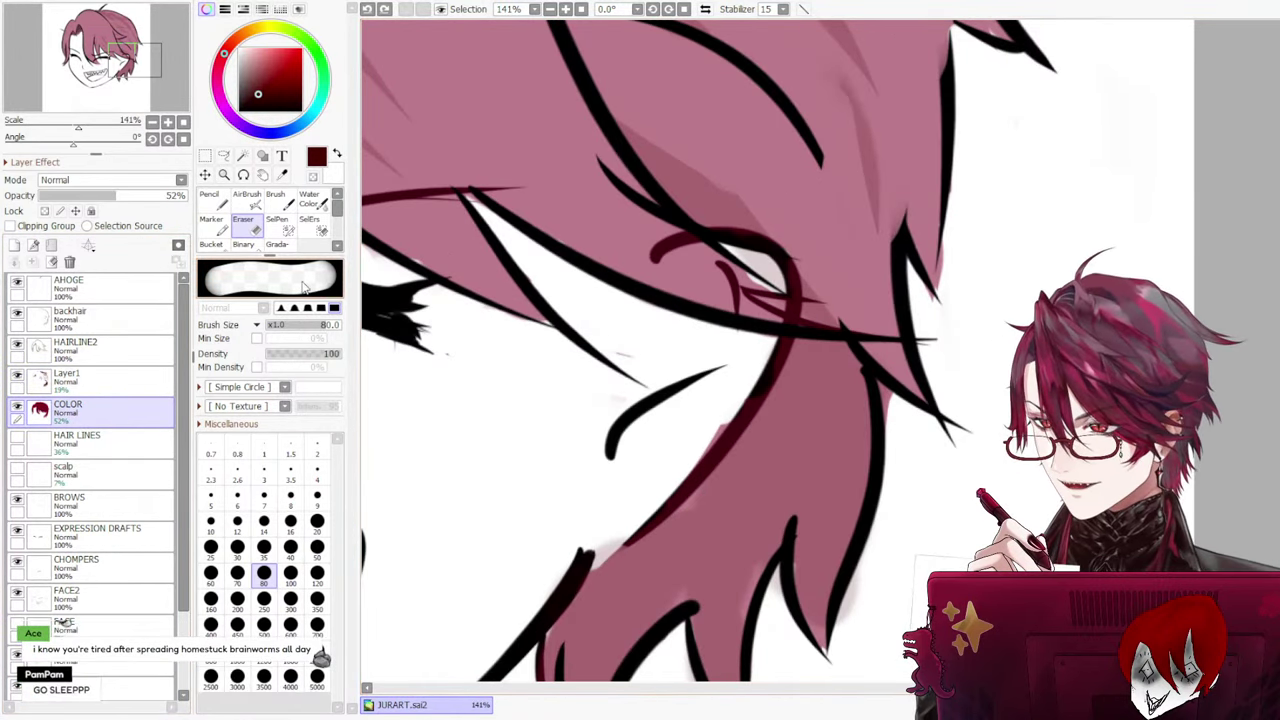
key(ctrl+z)
key(ctrl+z)
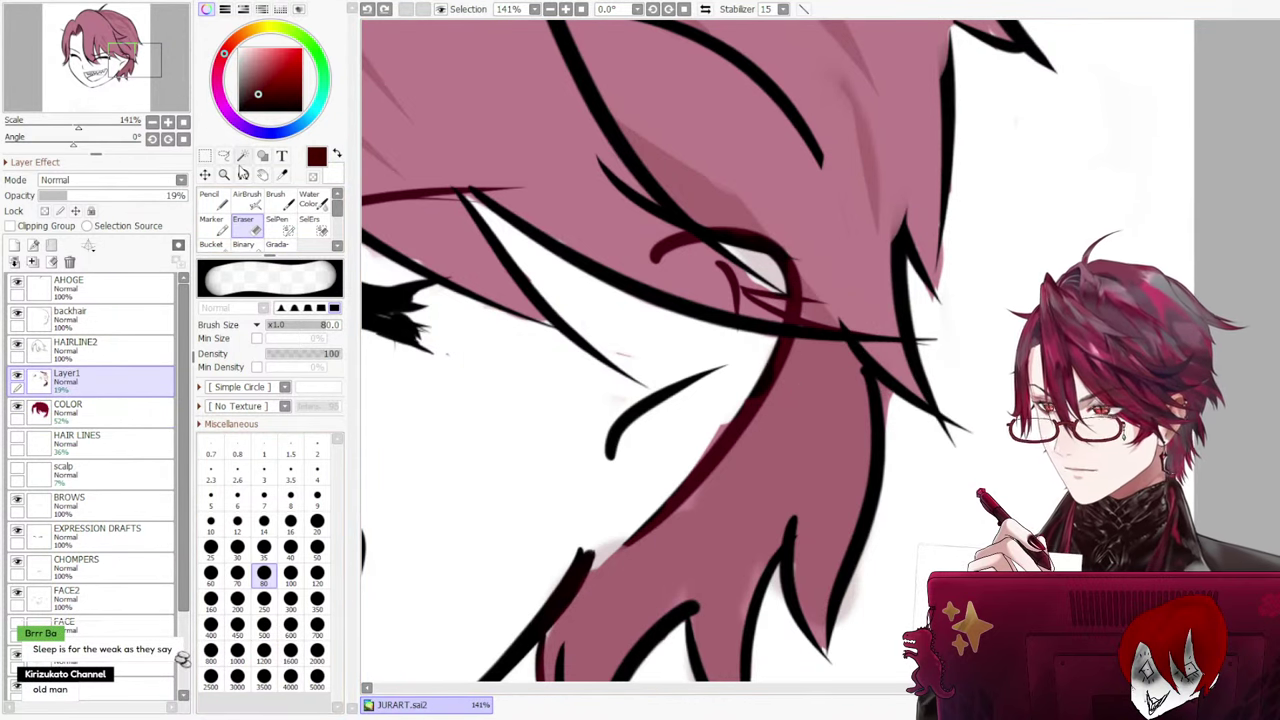
click(263, 520)
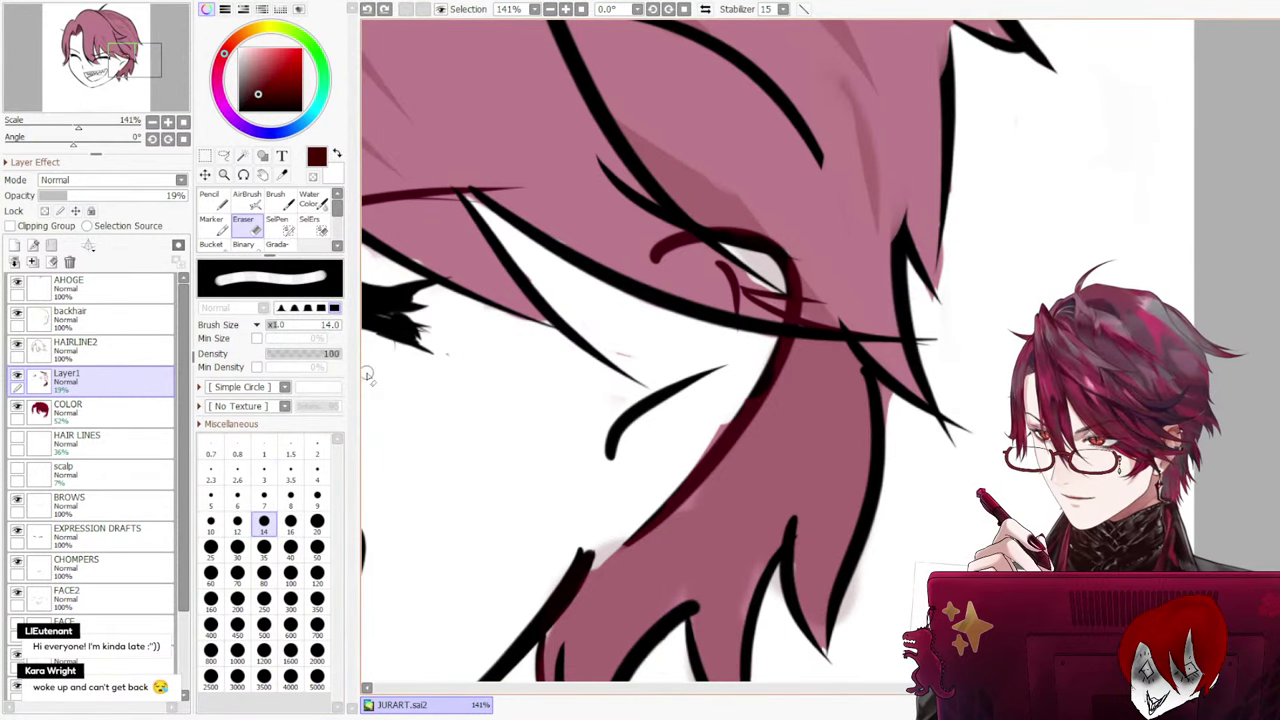
click(100, 410)
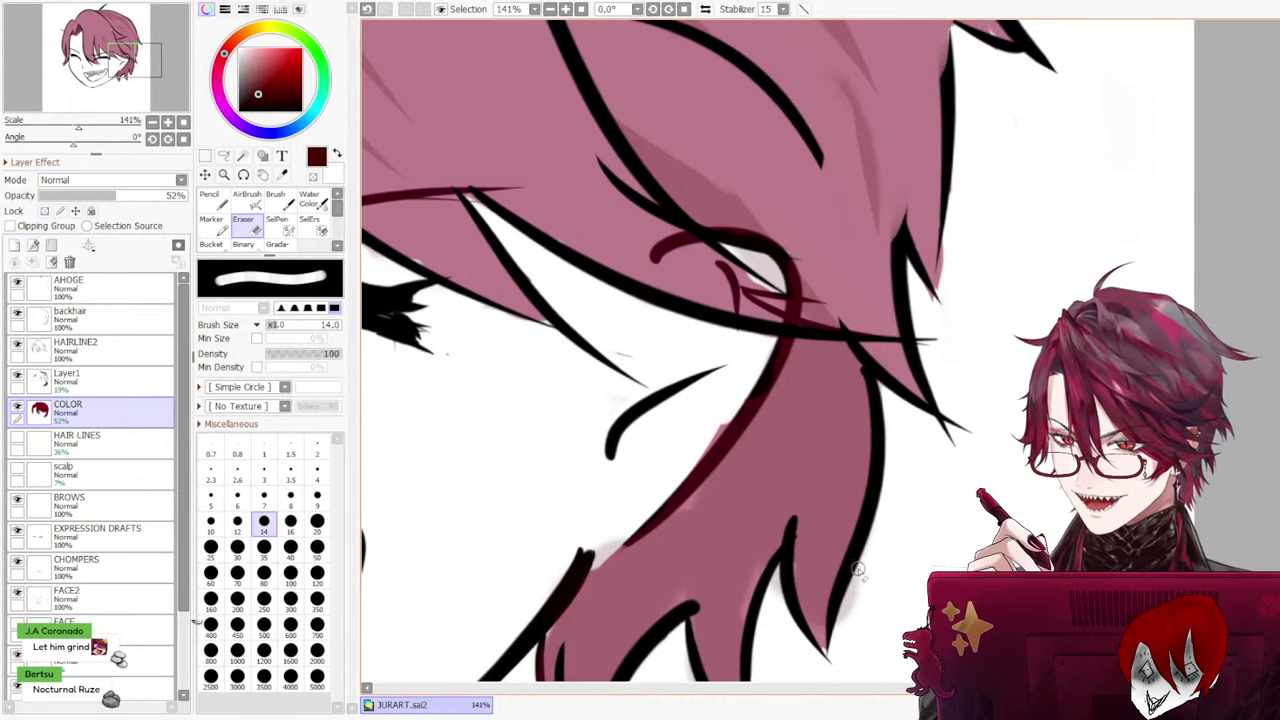
click(120, 380)
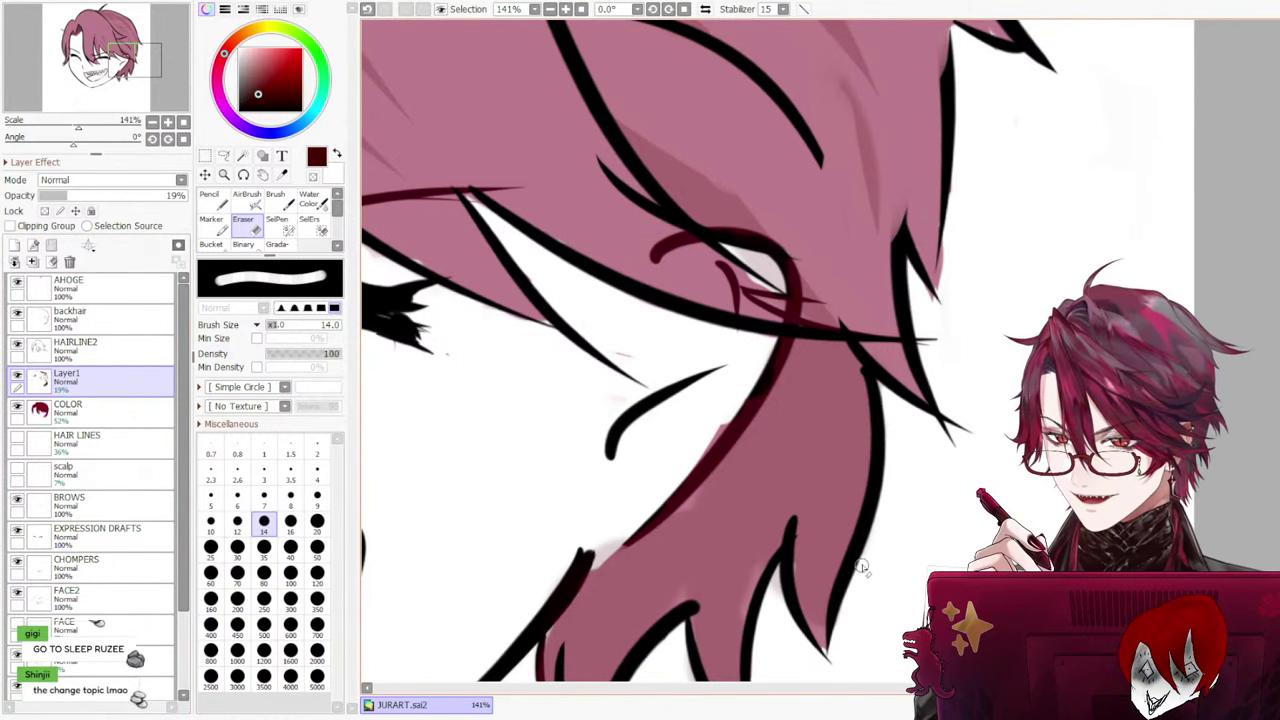
Erase the red fill covering and spilling past the jaw line beneath the ear on the COLOR layer, with the Eraser at size 14
scroll(590, 434, down, 2)
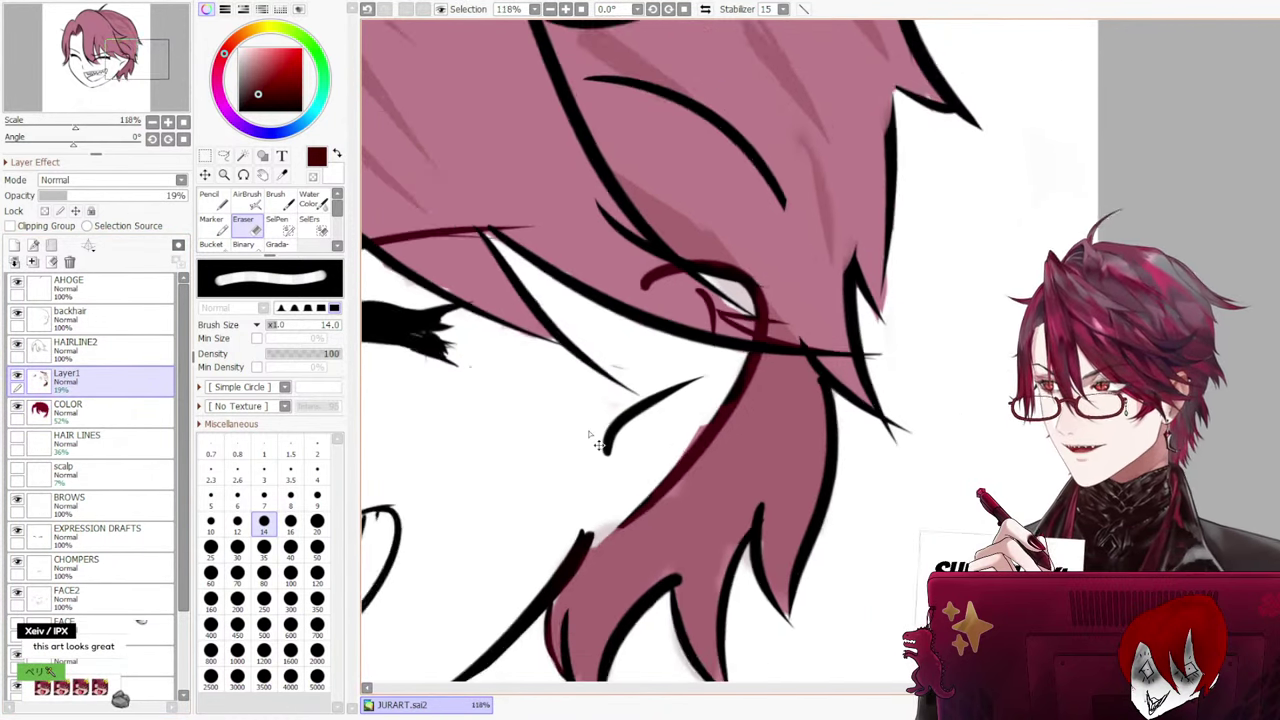
mouse_move(1000, 430)
mouse_down()
mouse_move(1270, 430)
mouse_move(1000, 430)
mouse_up()
scroll(846, 389, up, 2)
scroll(922, 396, up, 1)
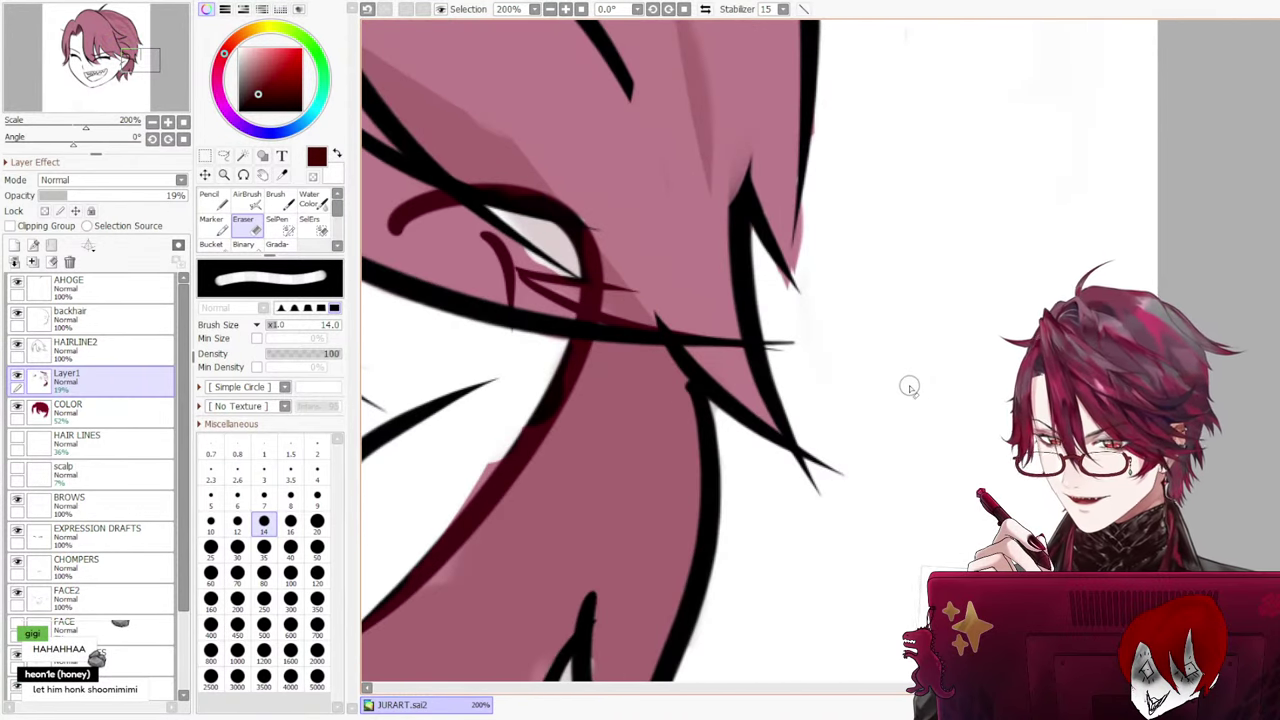
drag(600, 400, 1080, 400)
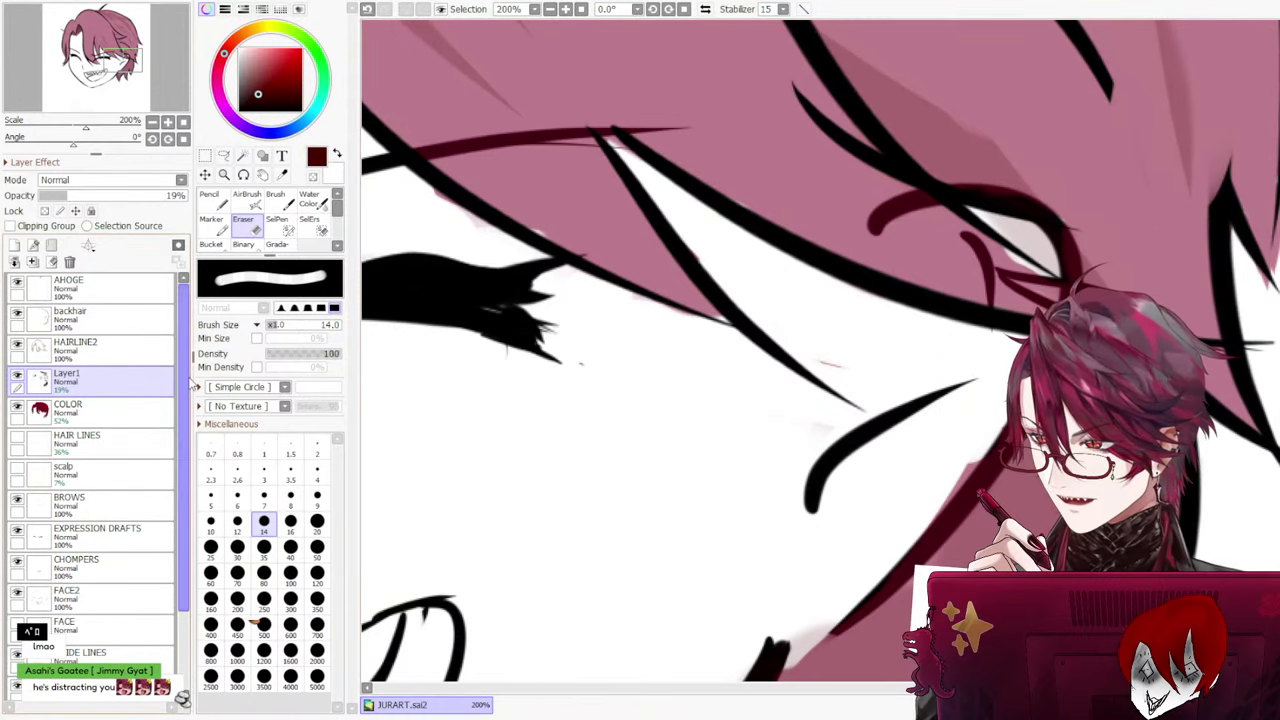
ctrl+shift+click(832, 364)
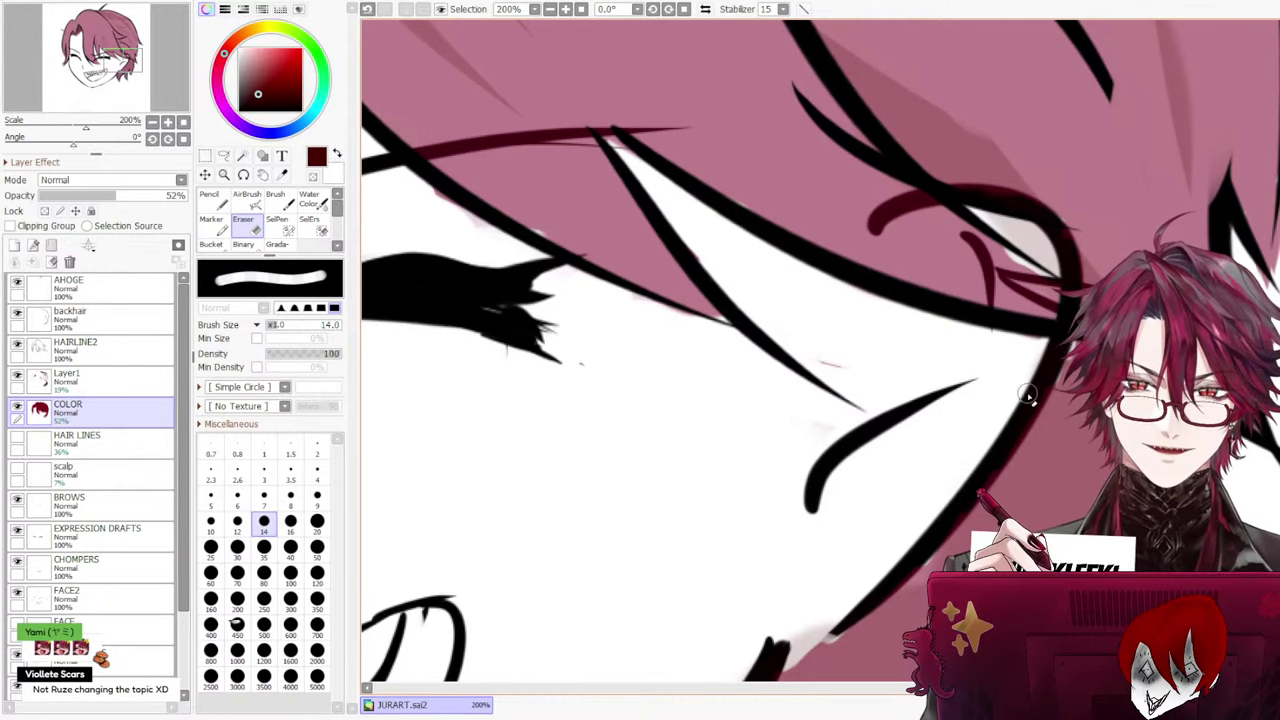
scroll(928, 451, down, 7)
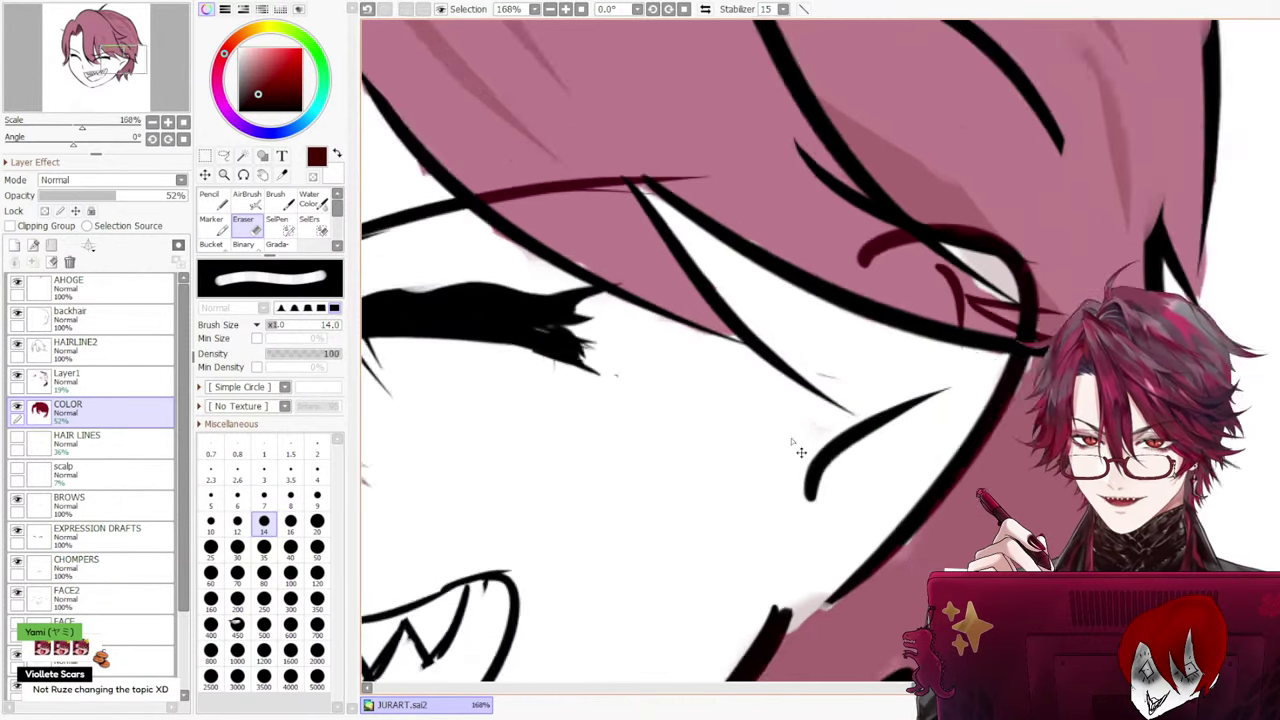
scroll(762, 442, down, 1)
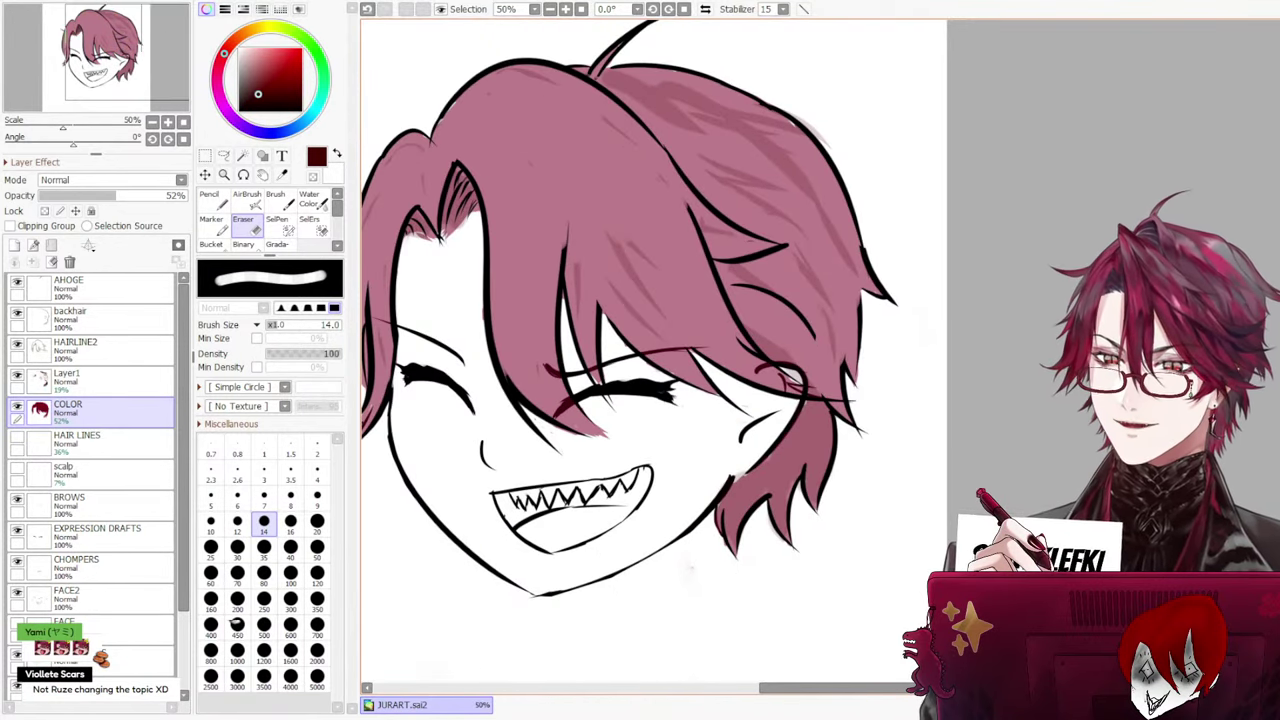
drag(921, 688, 780, 680)
scroll(727, 496, down, 2)
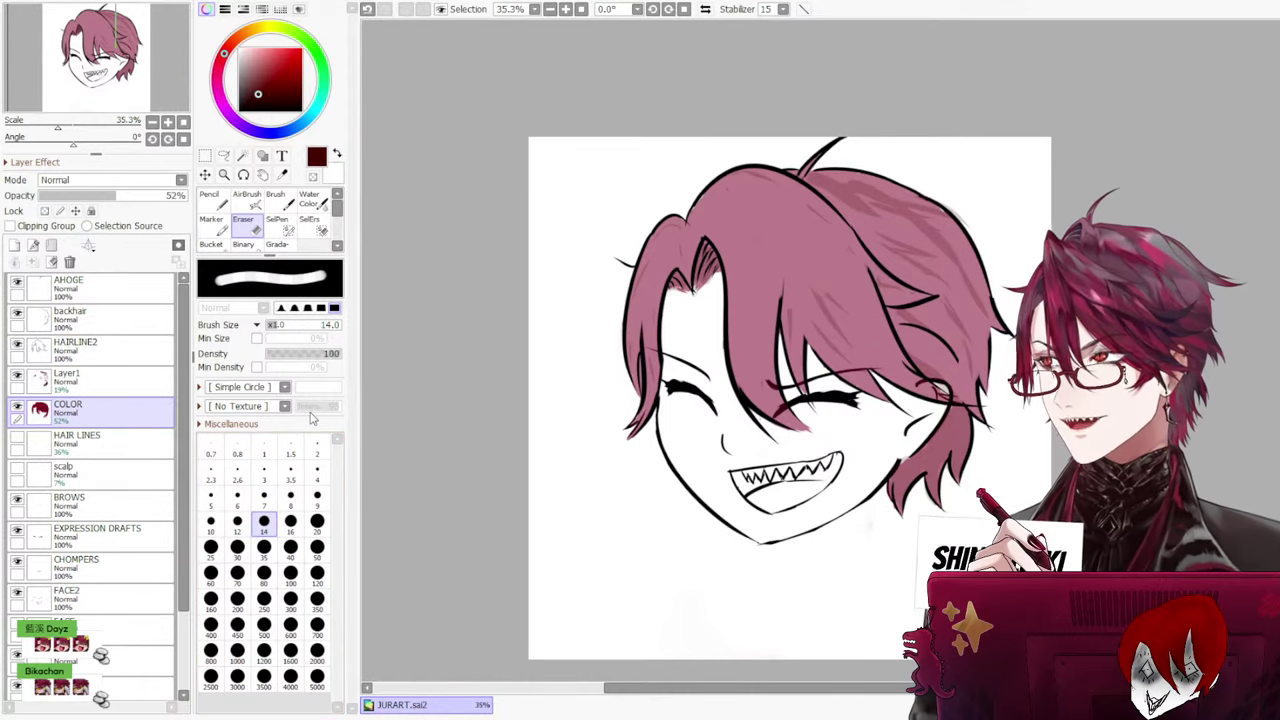
scroll(618, 366, up, 3)
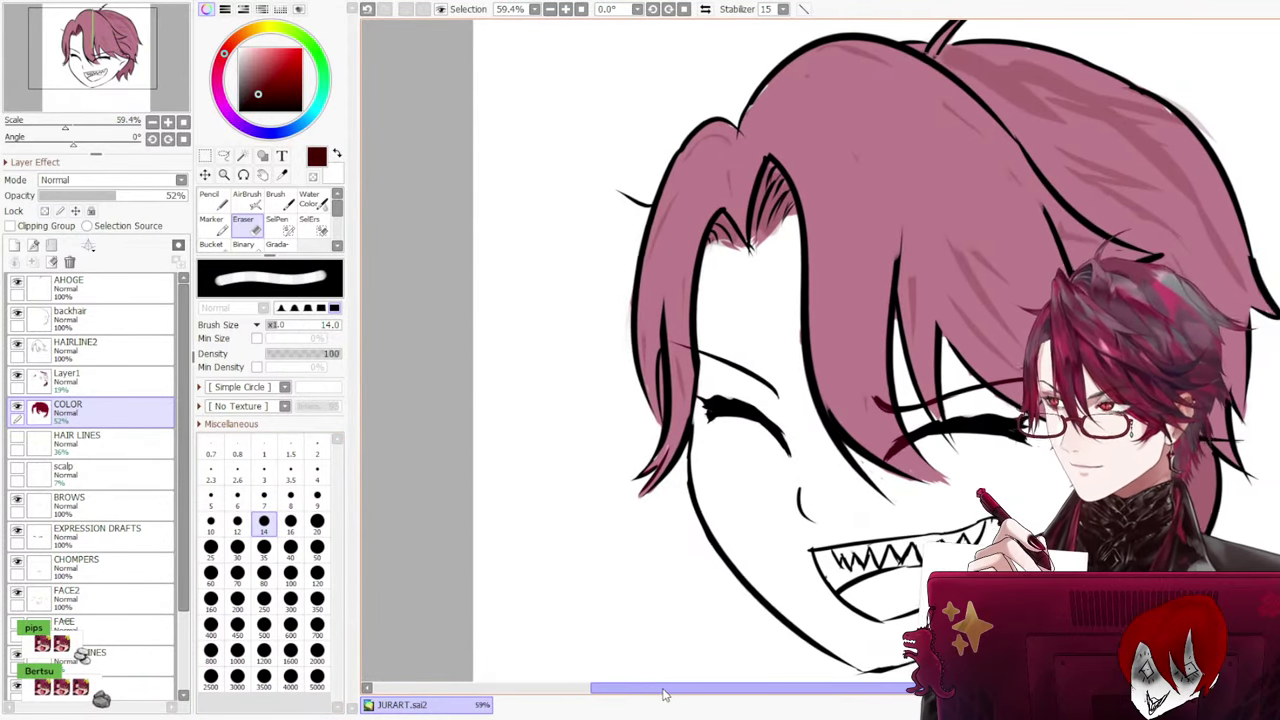
drag(652, 695, 705, 697)
scroll(773, 654, up, 1)
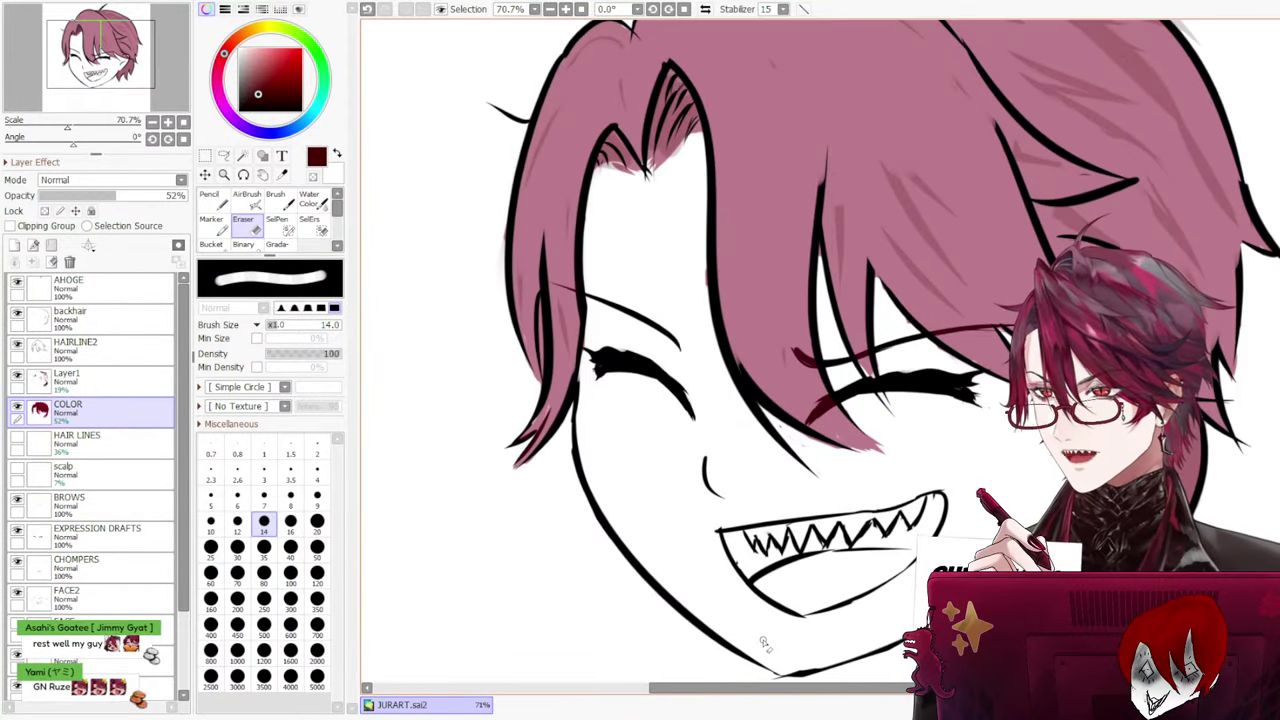
Add dark red shading to the side lock and the back hair on Layer1 with the Pencil at size 250
click(210, 199)
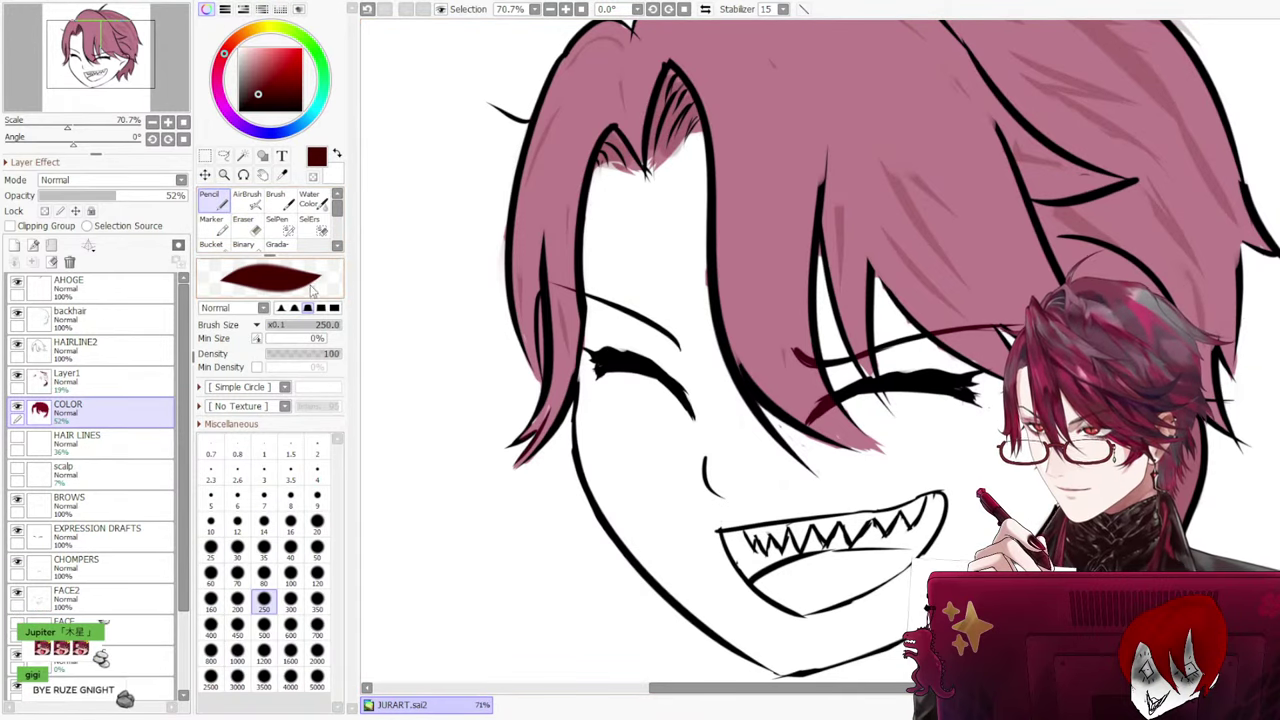
click(250, 229)
click(220, 205)
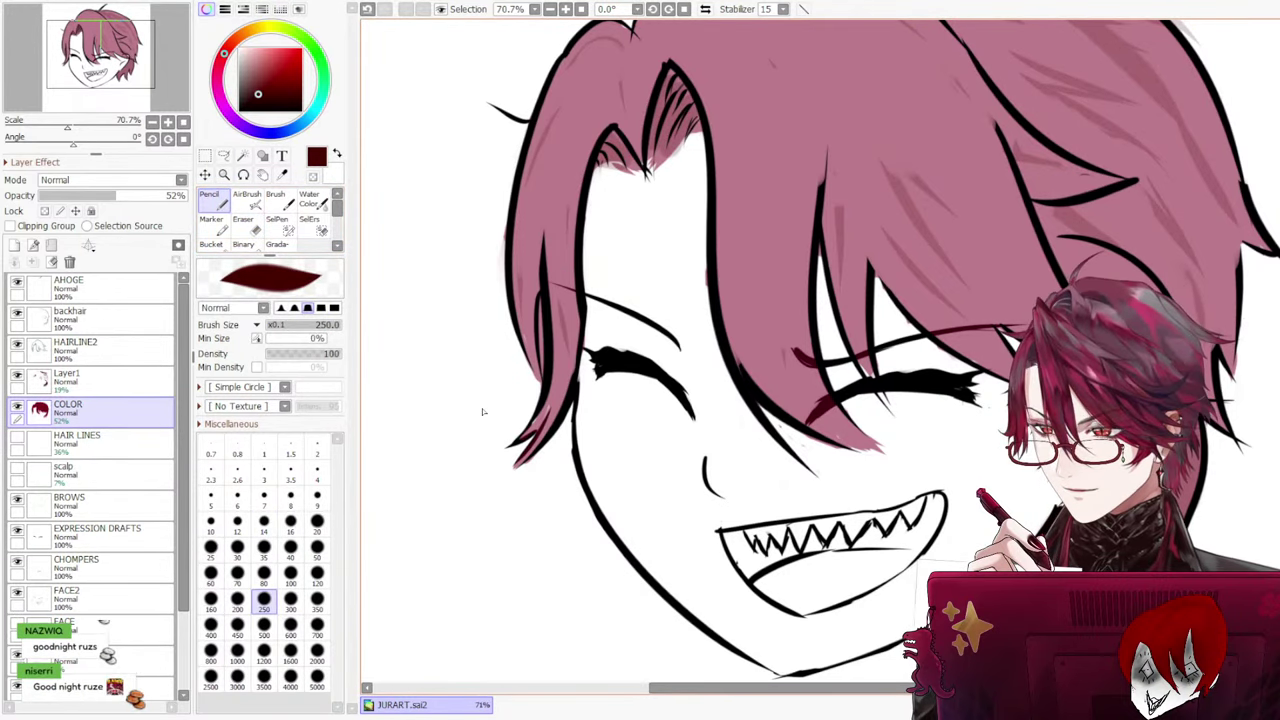
scroll(497, 402, down, 3)
scroll(474, 300, up, 2)
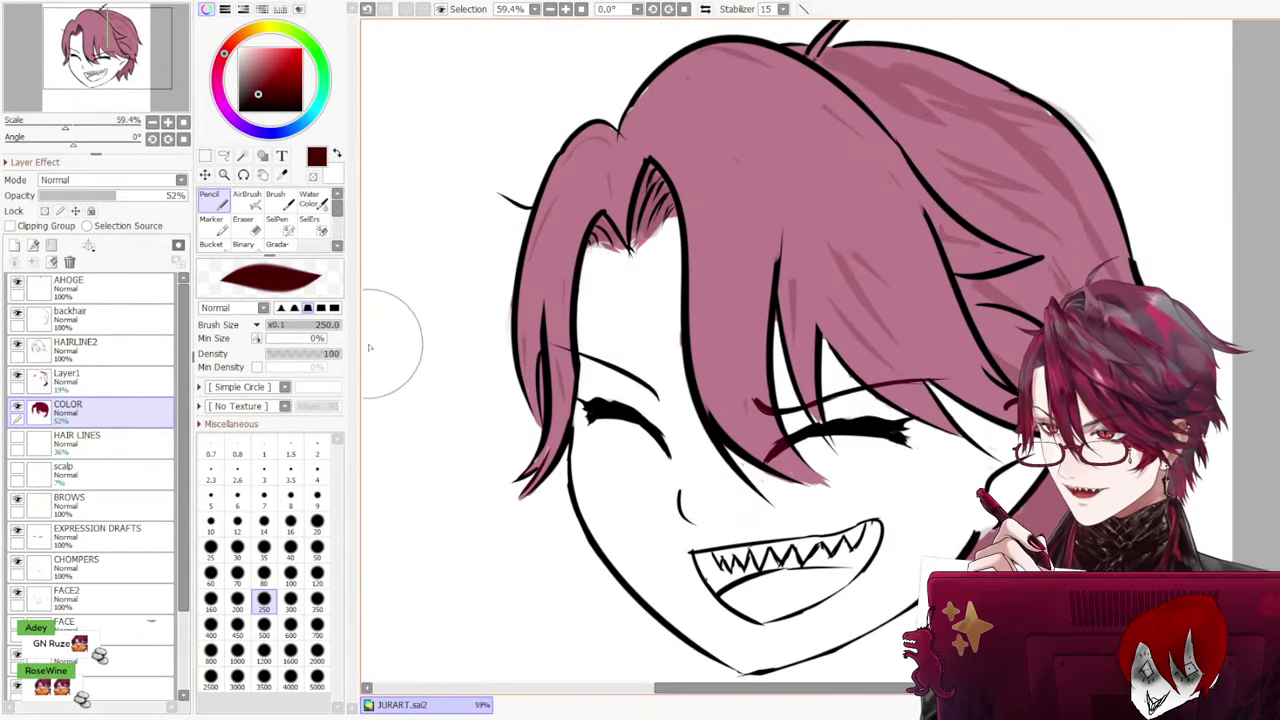
click(155, 377)
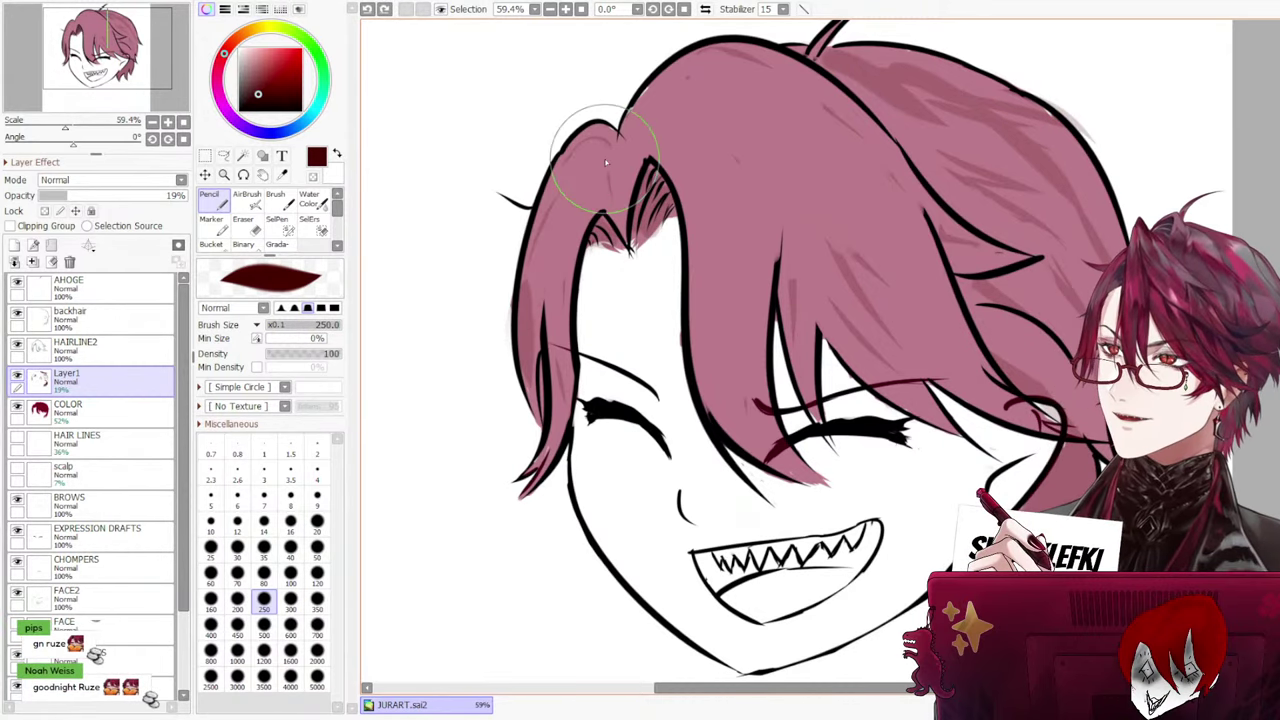
scroll(603, 148, down, 2)
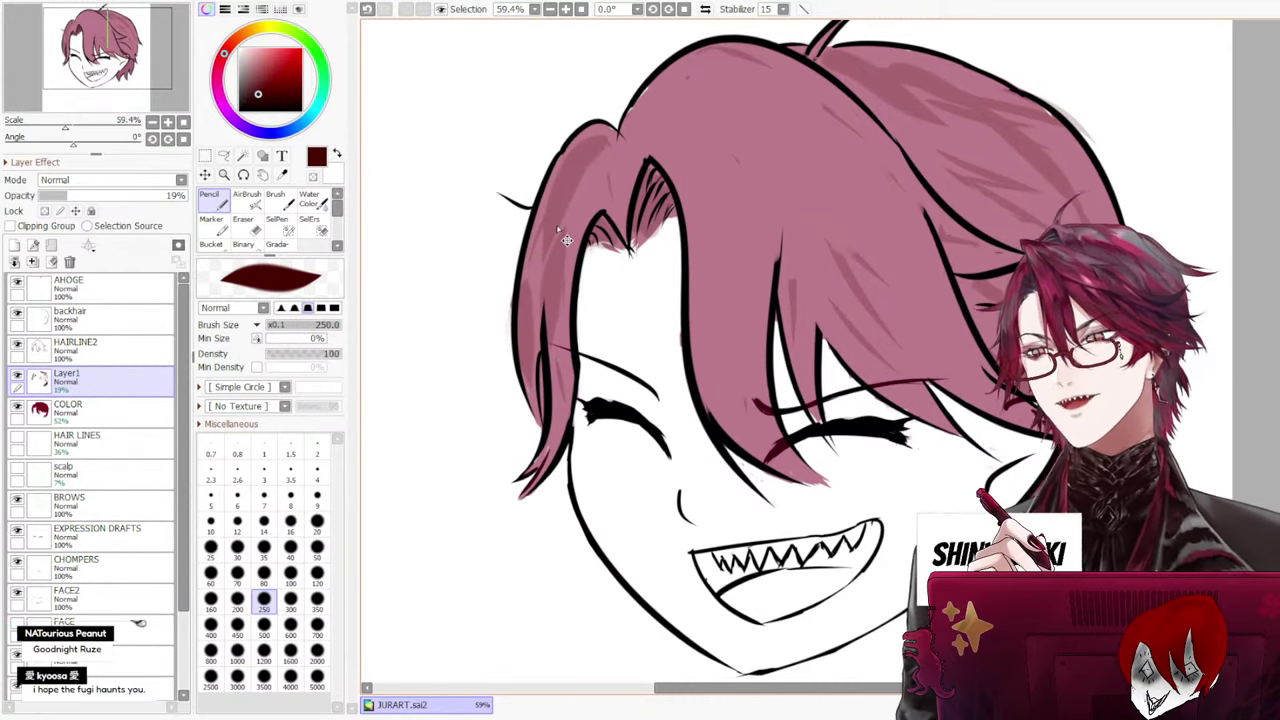
scroll(556, 228, down, 1)
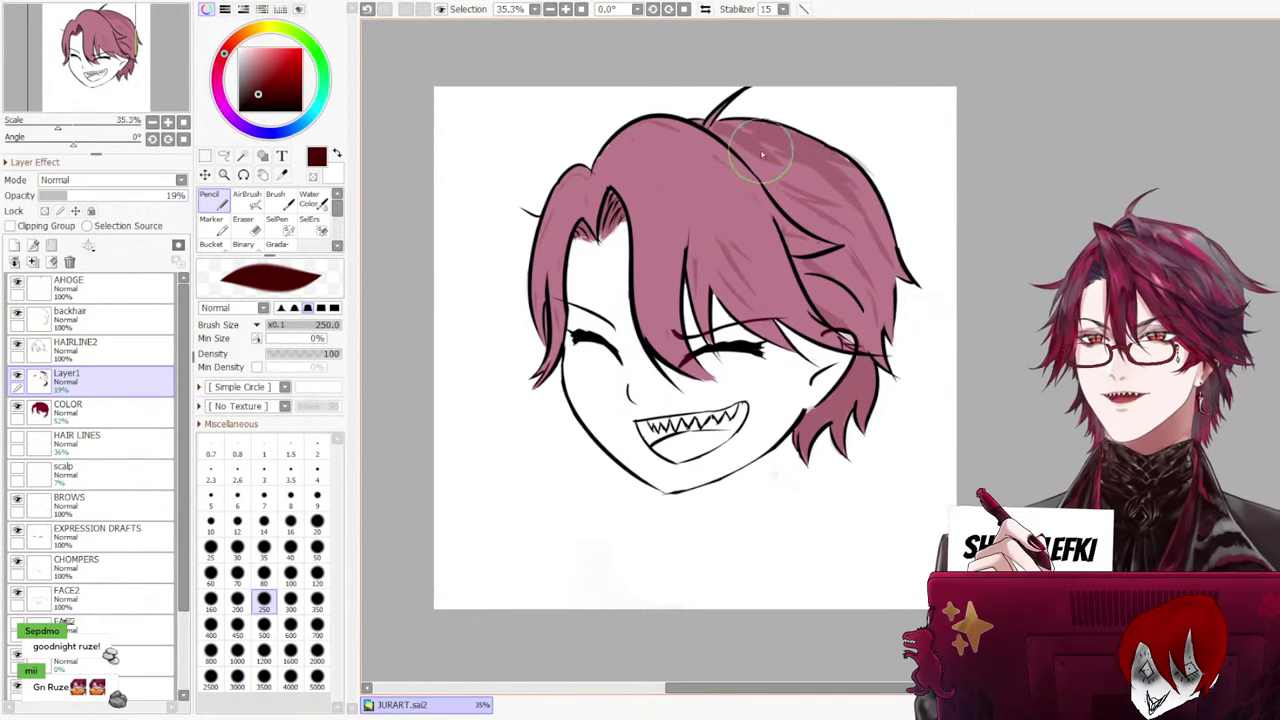
mouse_move(852, 220)
mouse_down()
mouse_move(880, 300)
mouse_move(870, 320)
mouse_move(913, 276)
mouse_up()
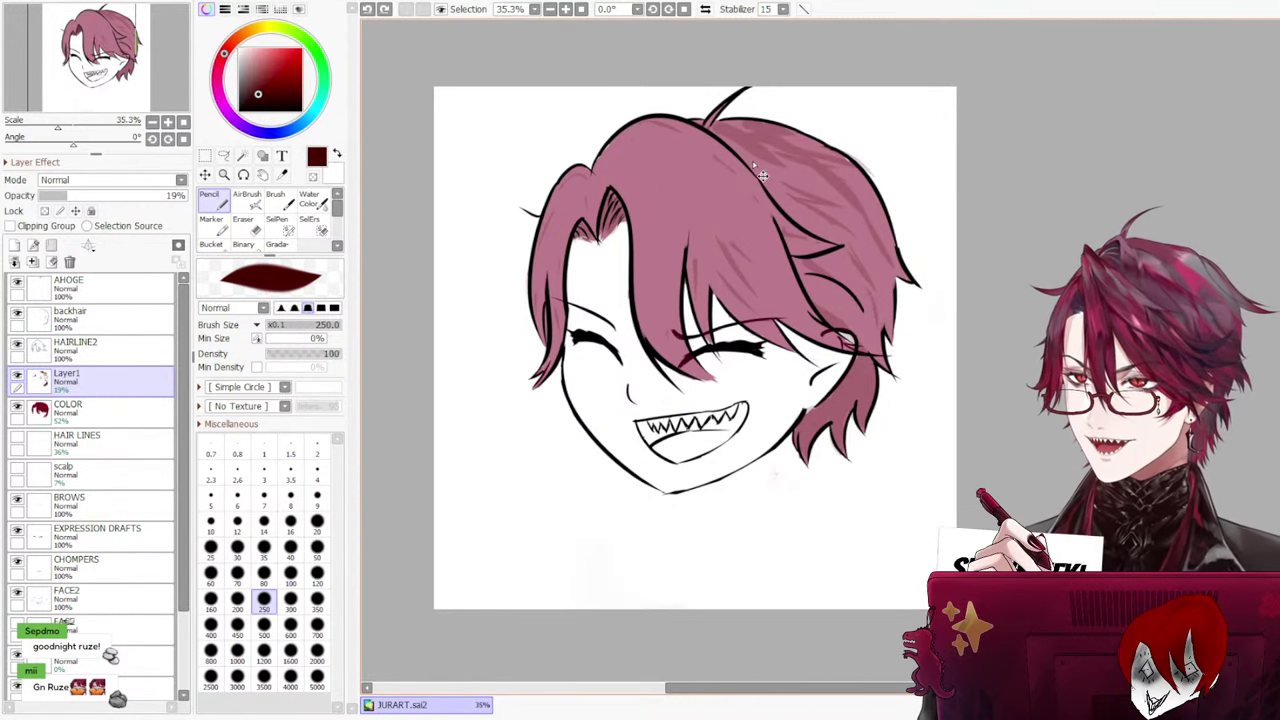
Reduce the Pencil to size 80 and draw a shading stroke down the inner edge of the front bangs, redoing the first try
click(237, 549)
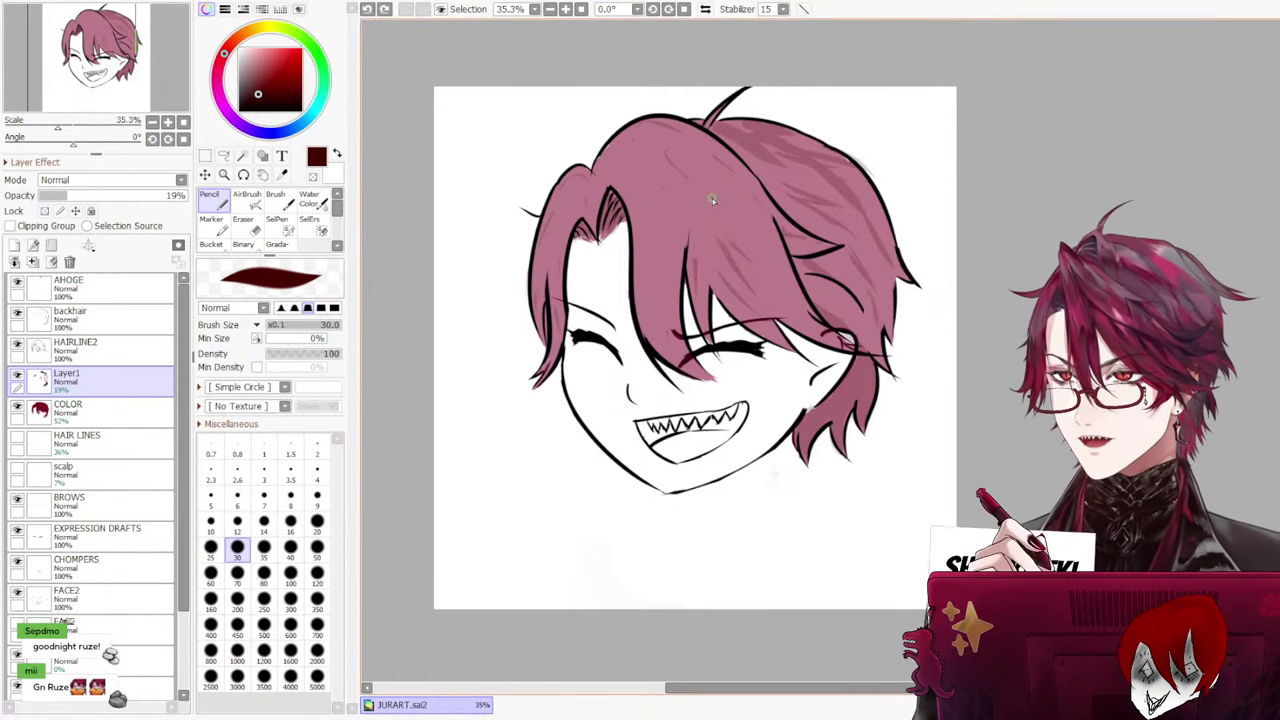
key(bracketright)
key(bracketright)
key(bracketright)
key(bracketright)
key(bracketright)
key(bracketright)
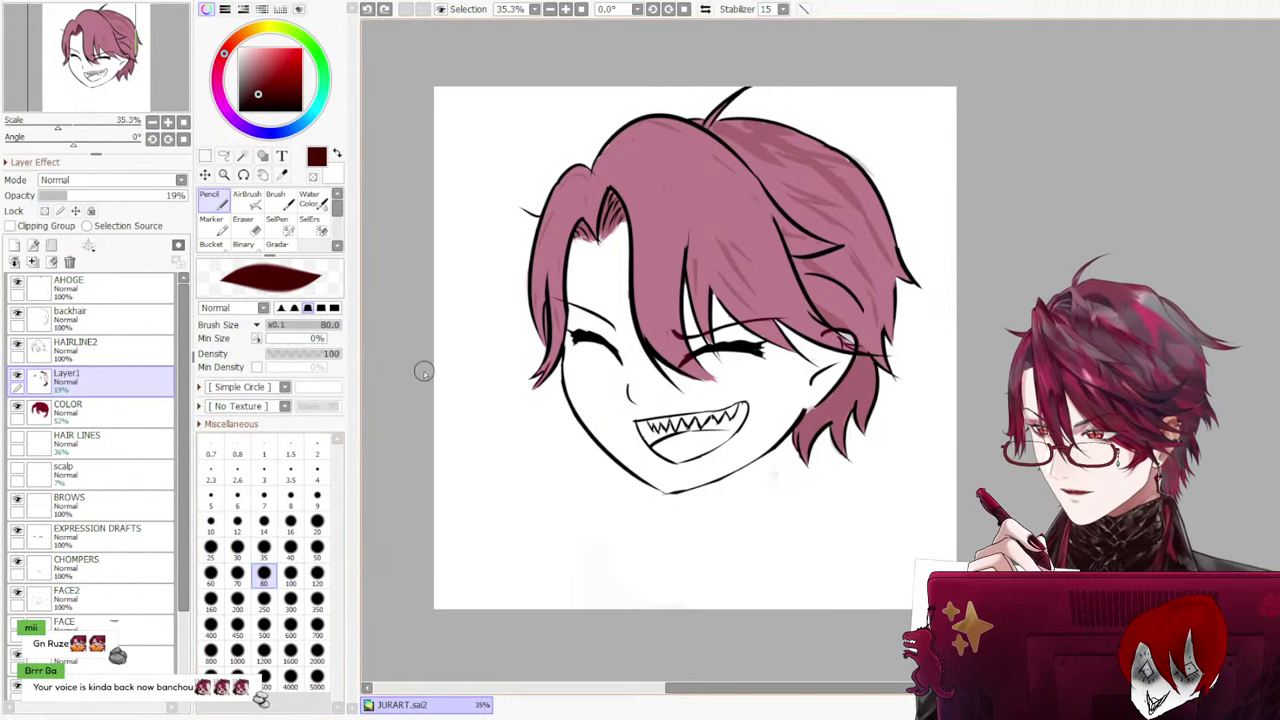
drag(658, 197, 697, 352)
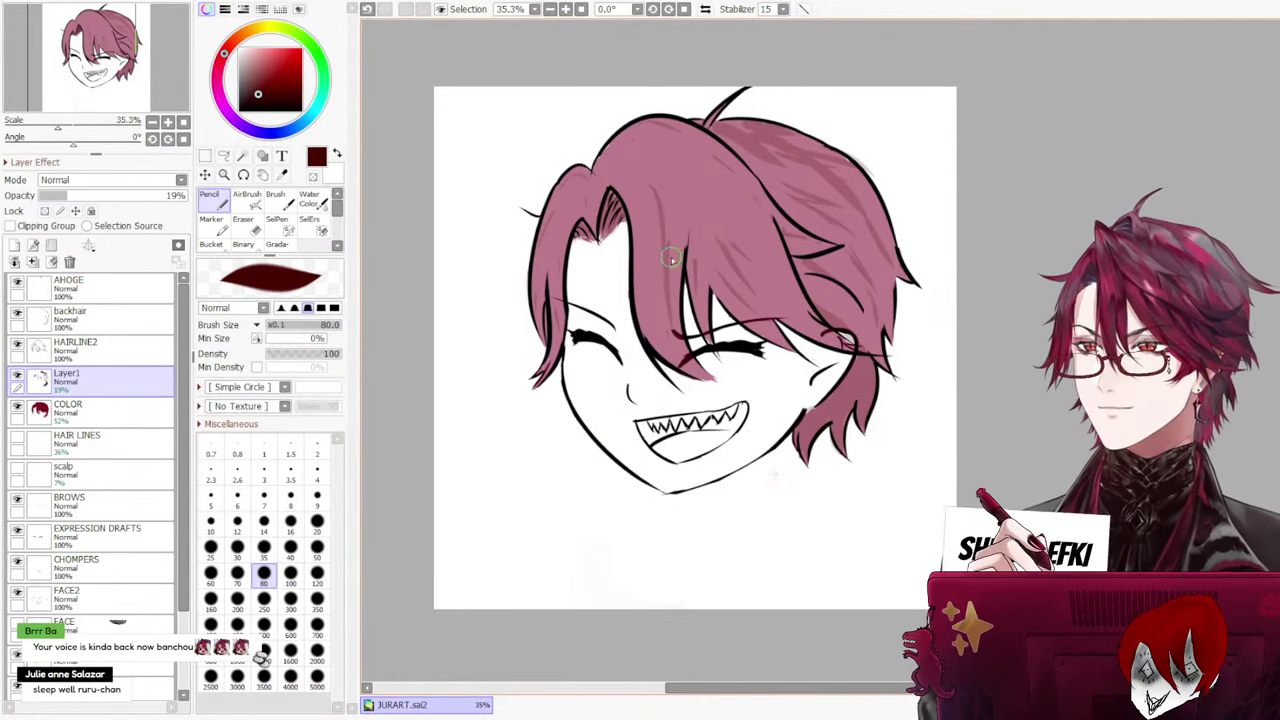
key(ctrl+z)
drag(654, 242, 699, 383)
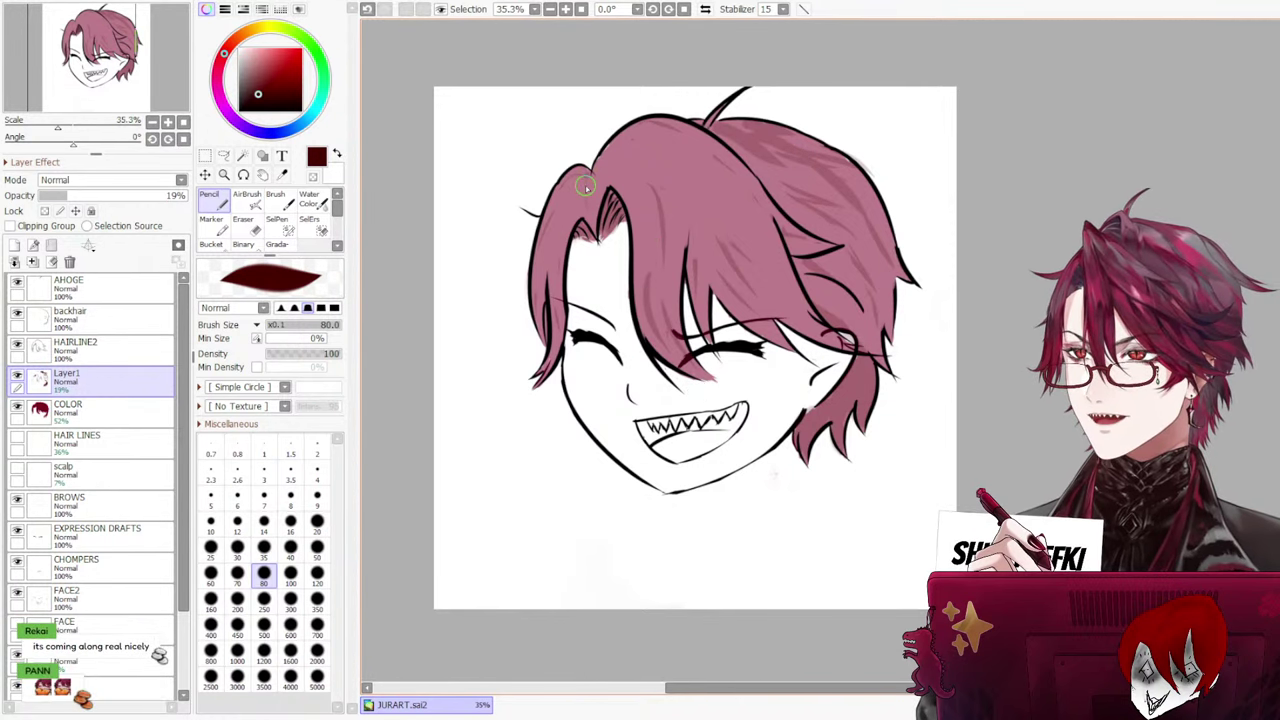
Try further thin shading strokes on the side lock and diagonally across the front bangs, undoing them
drag(584, 183, 593, 219)
key(ctrl+z)
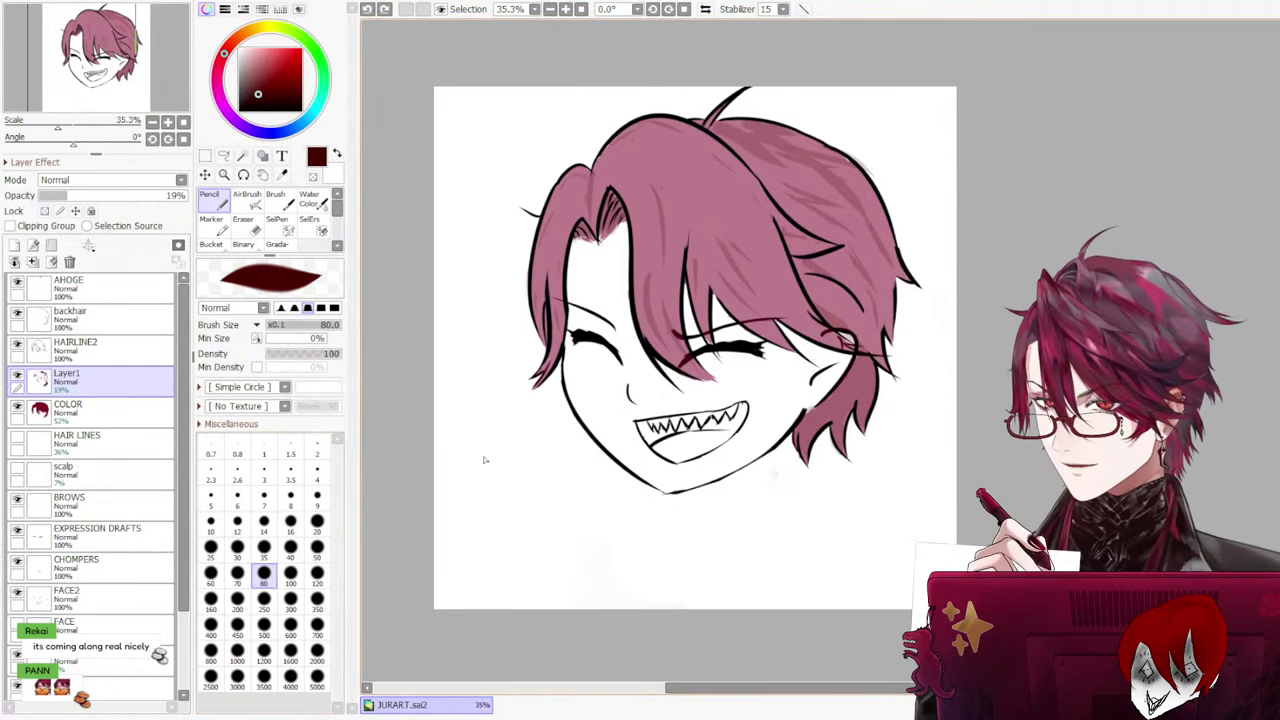
drag(686, 168, 796, 310)
key(ctrl+z)
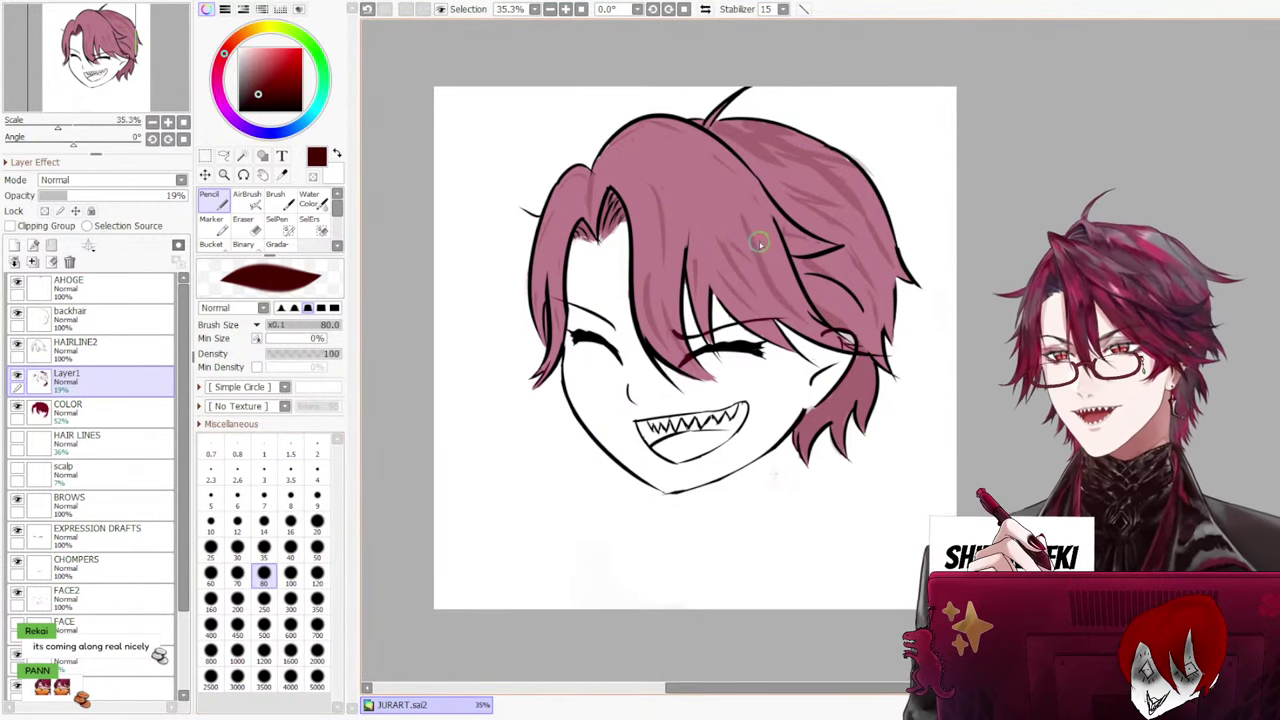
key(ctrl+z)
Erase the old shading strokes from the front bangs on Layer1 with the Eraser at size 100
click(256, 229)
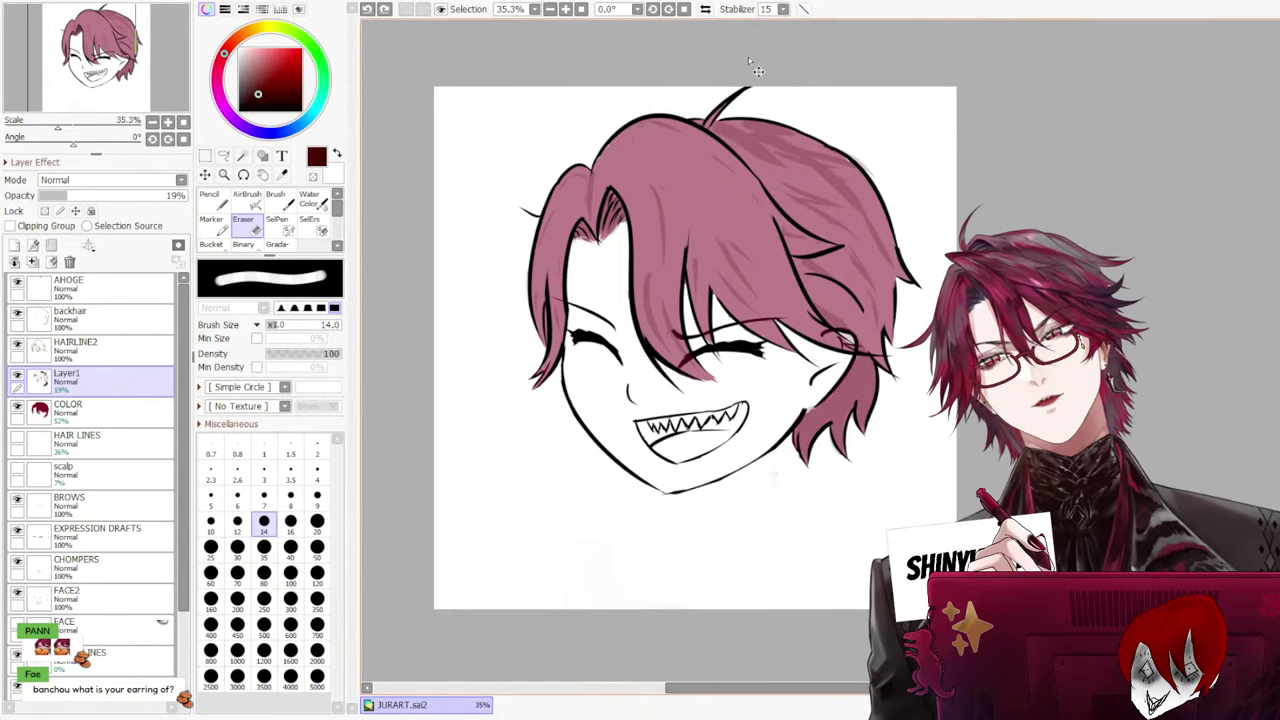
key(ctrl+z)
key(ctrl+z)
key(ctrl+z)
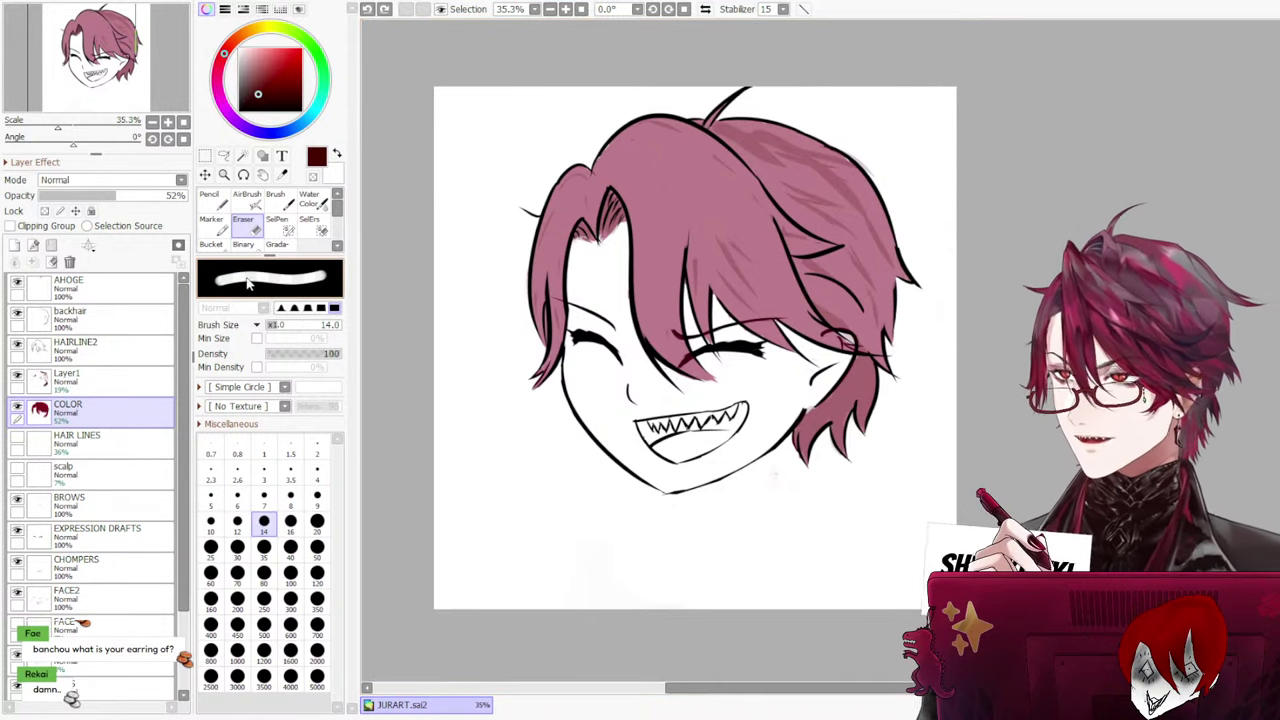
click(264, 546)
click(290, 572)
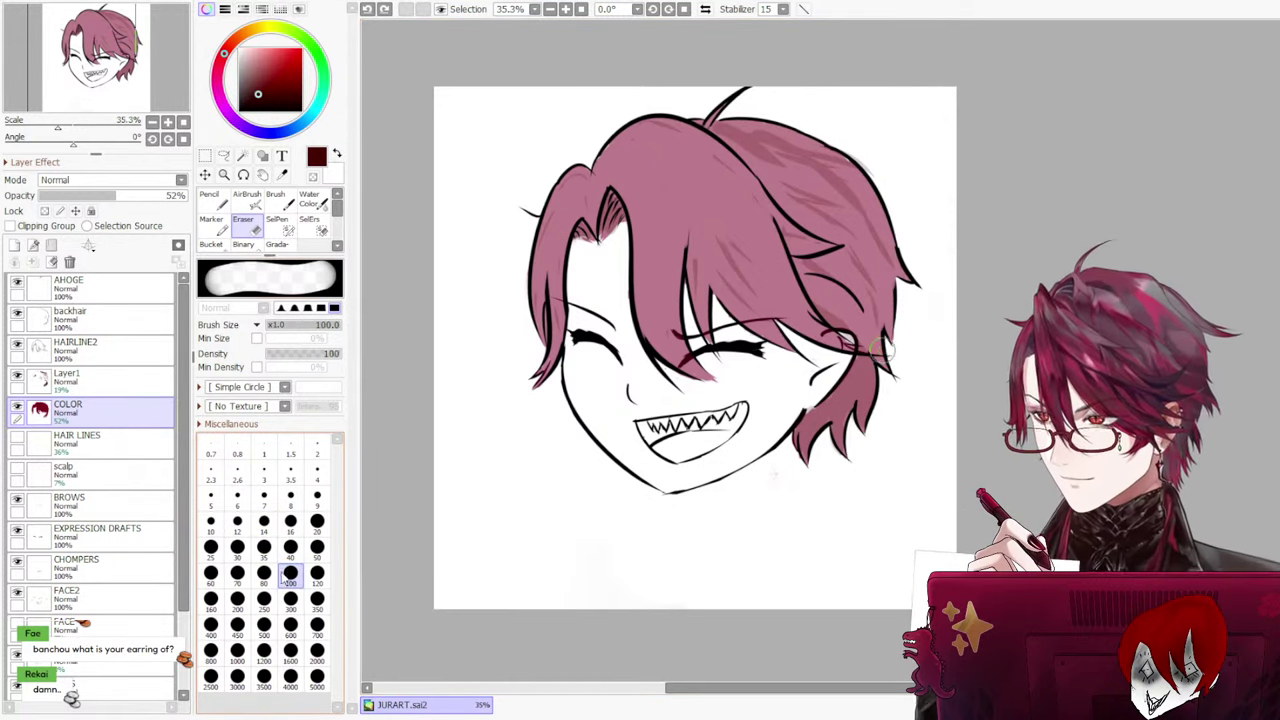
drag(722, 238, 737, 253)
key(ctrl+z)
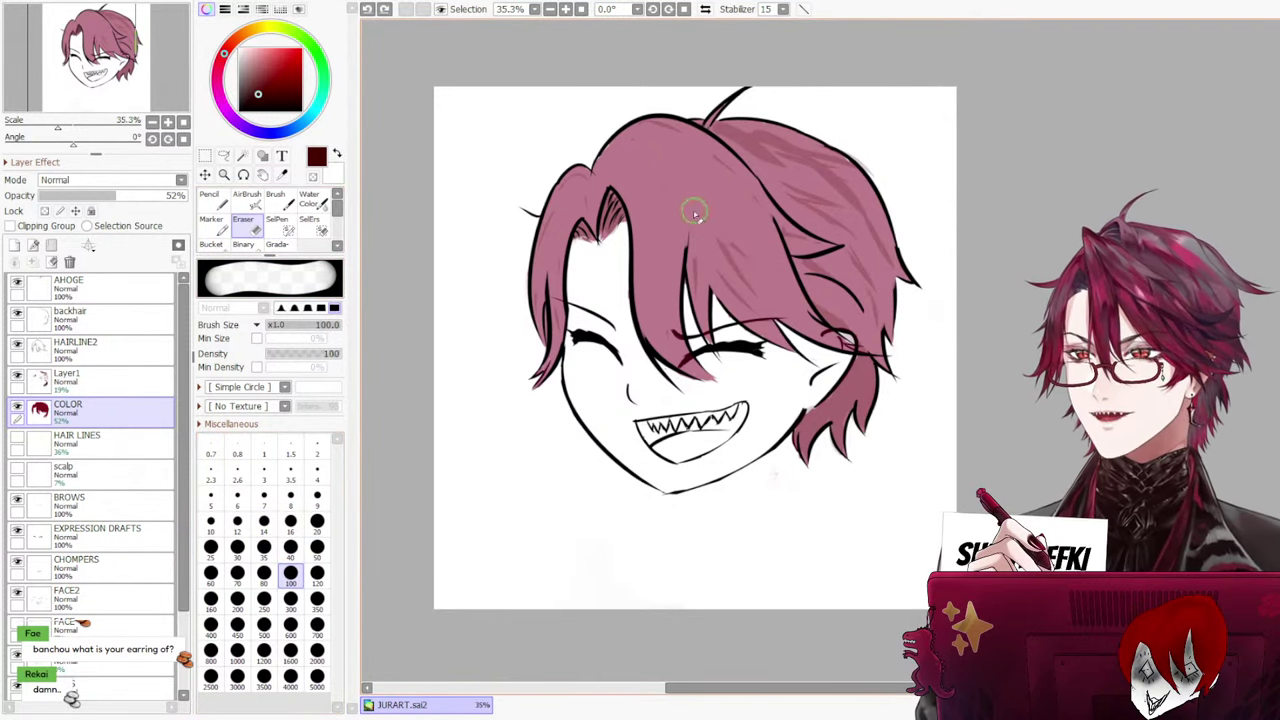
click(120, 381)
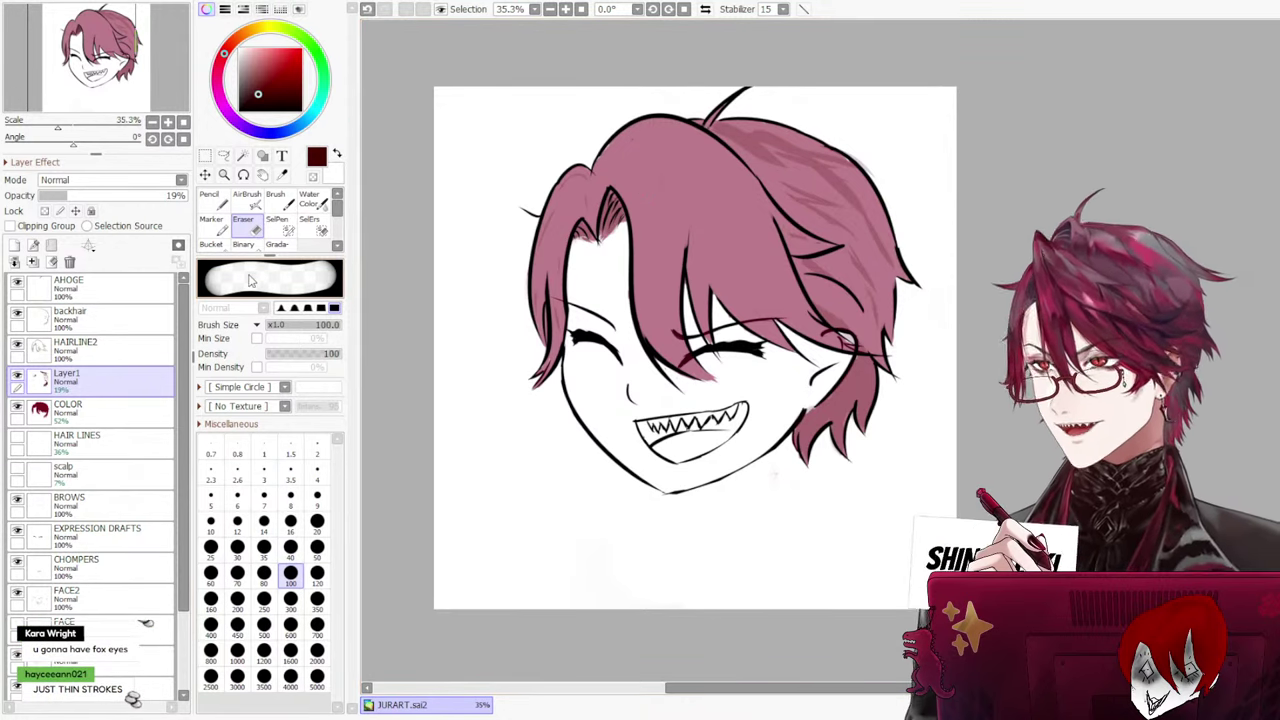
Shade the bangs on Layer1 with long curved Pencil strokes at size 80, following the hair from the crown toward the ear
click(112, 352)
click(211, 199)
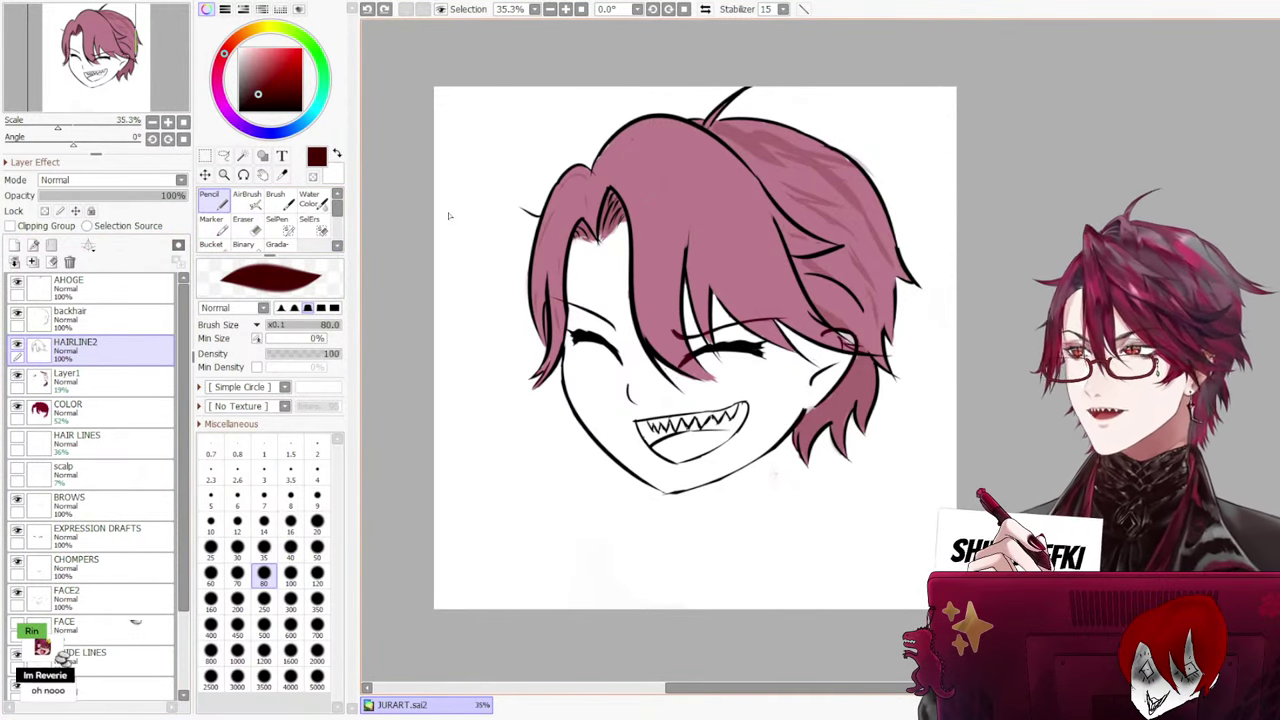
drag(165, 196, 224, 187)
click(95, 378)
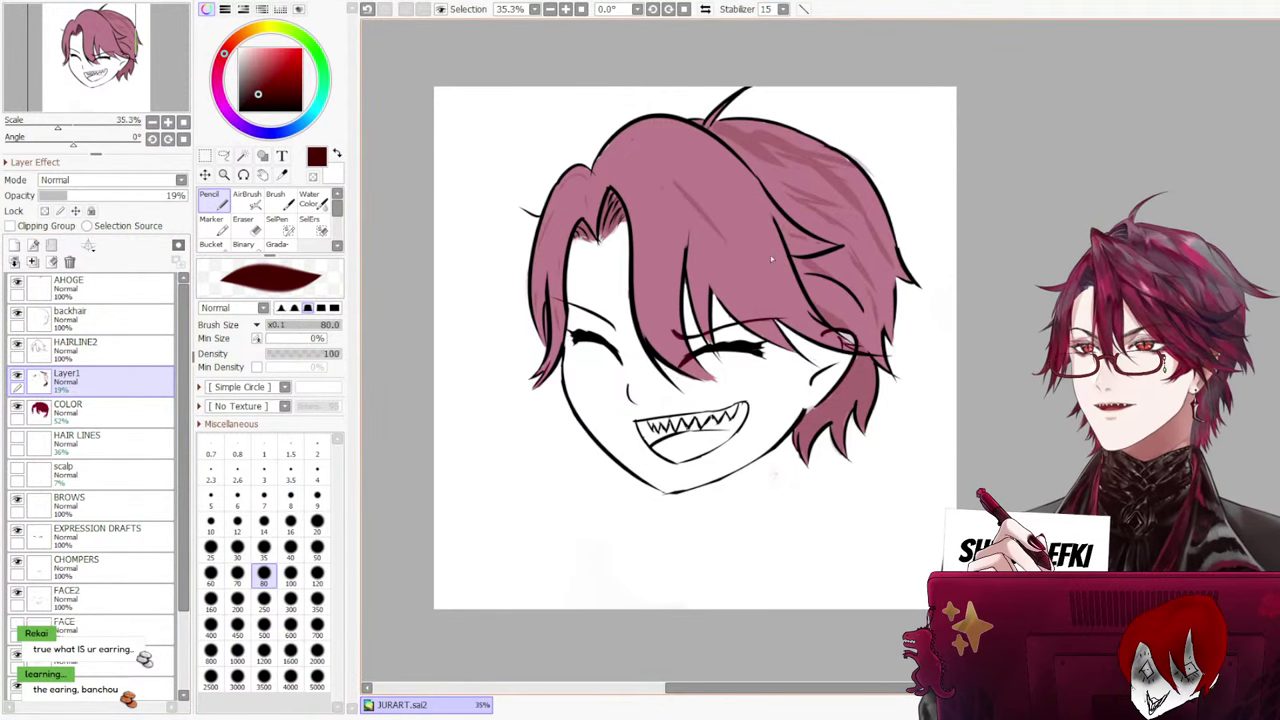
drag(713, 188, 724, 213)
drag(664, 186, 711, 271)
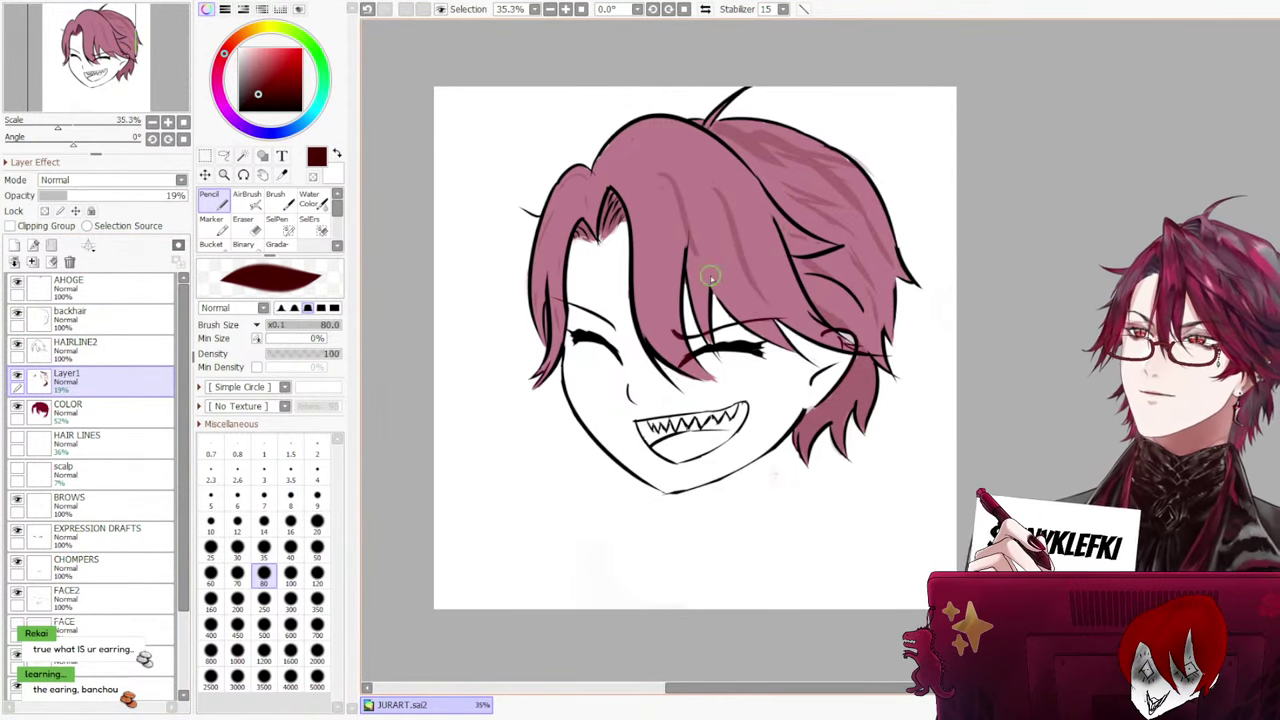
key(ctrl+z)
drag(657, 130, 784, 236)
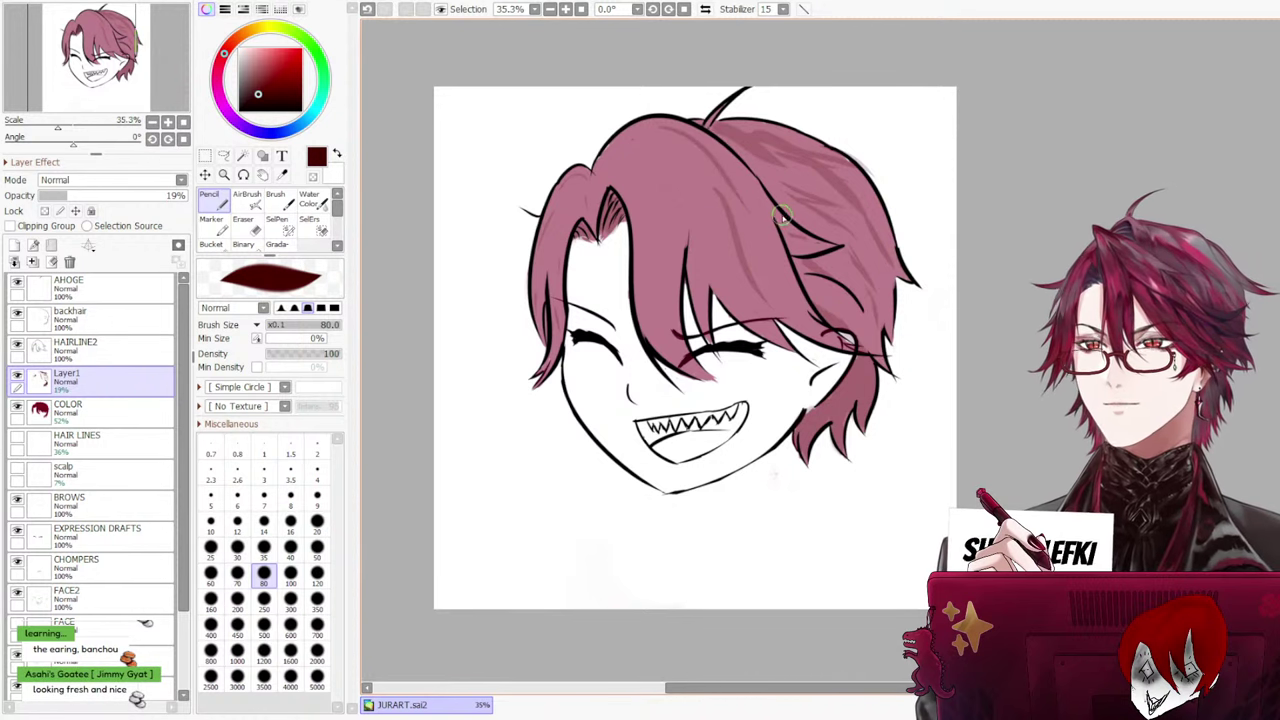
Add shorter Pencil shading strokes to the bang strands above the closed eye, undoing unwanted ones
key(e)
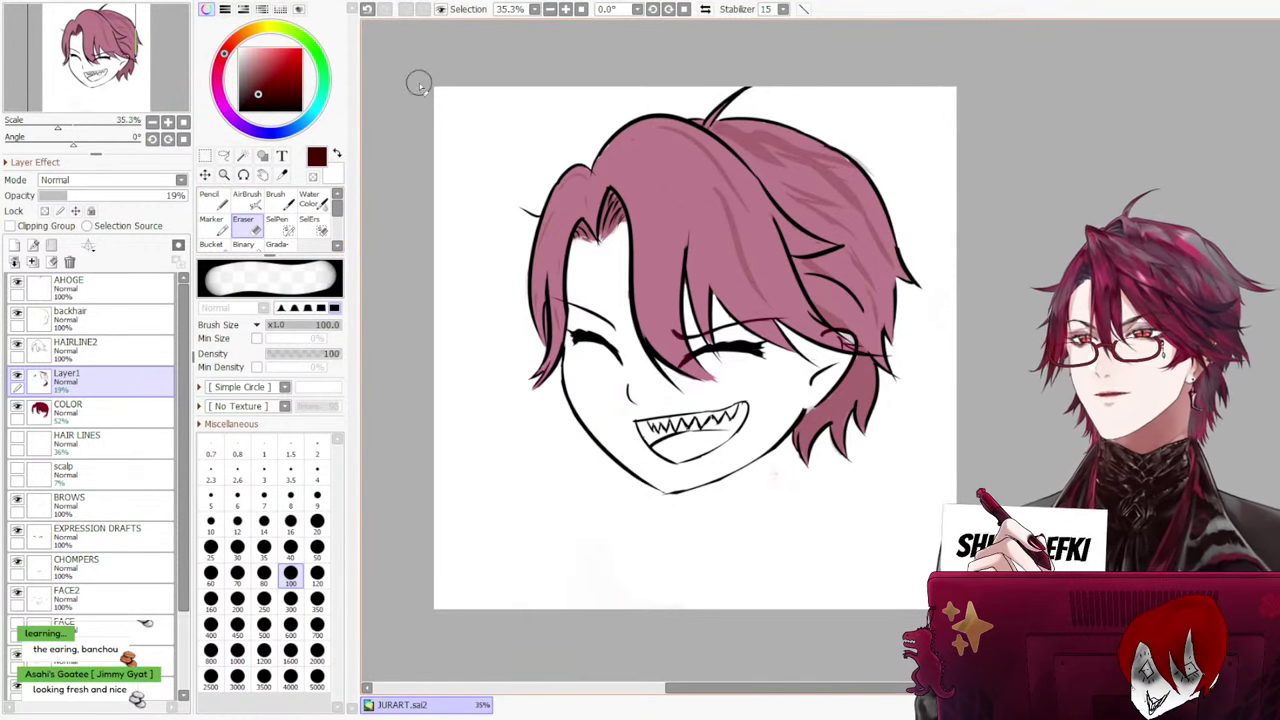
key(n)
key(ctrl+z)
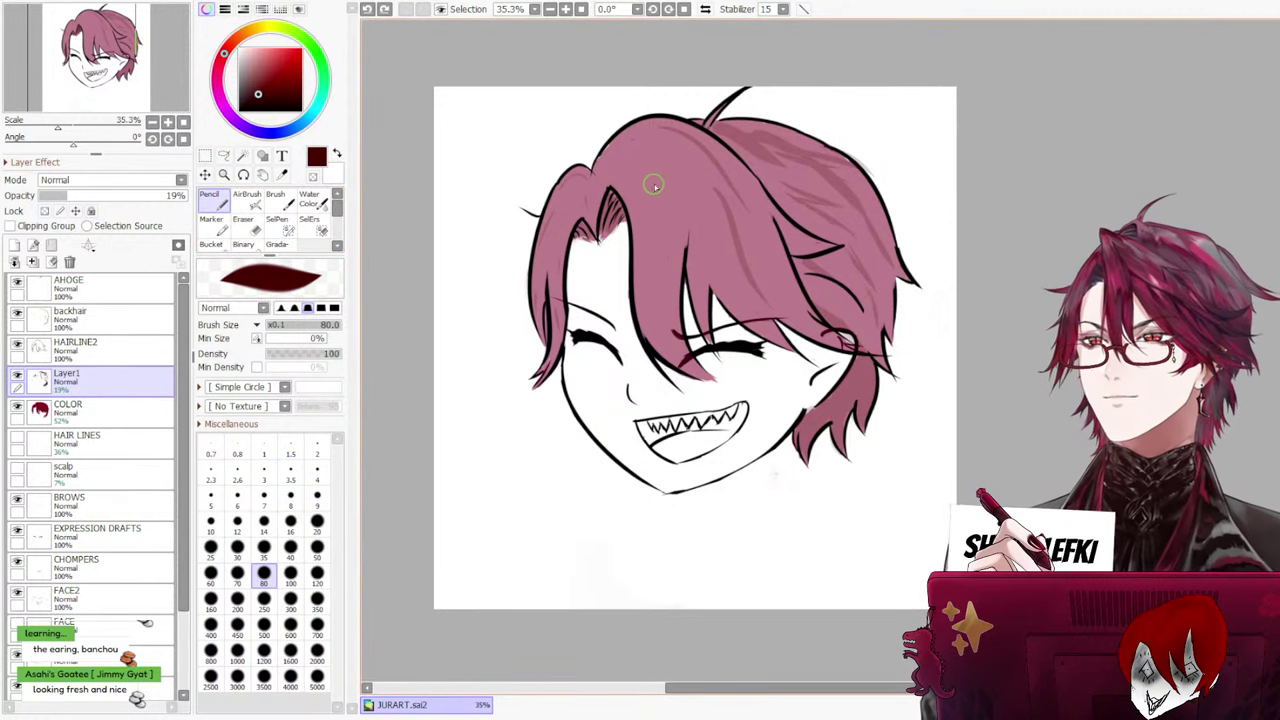
drag(654, 185, 657, 306)
key(ctrl+z)
drag(699, 233, 742, 314)
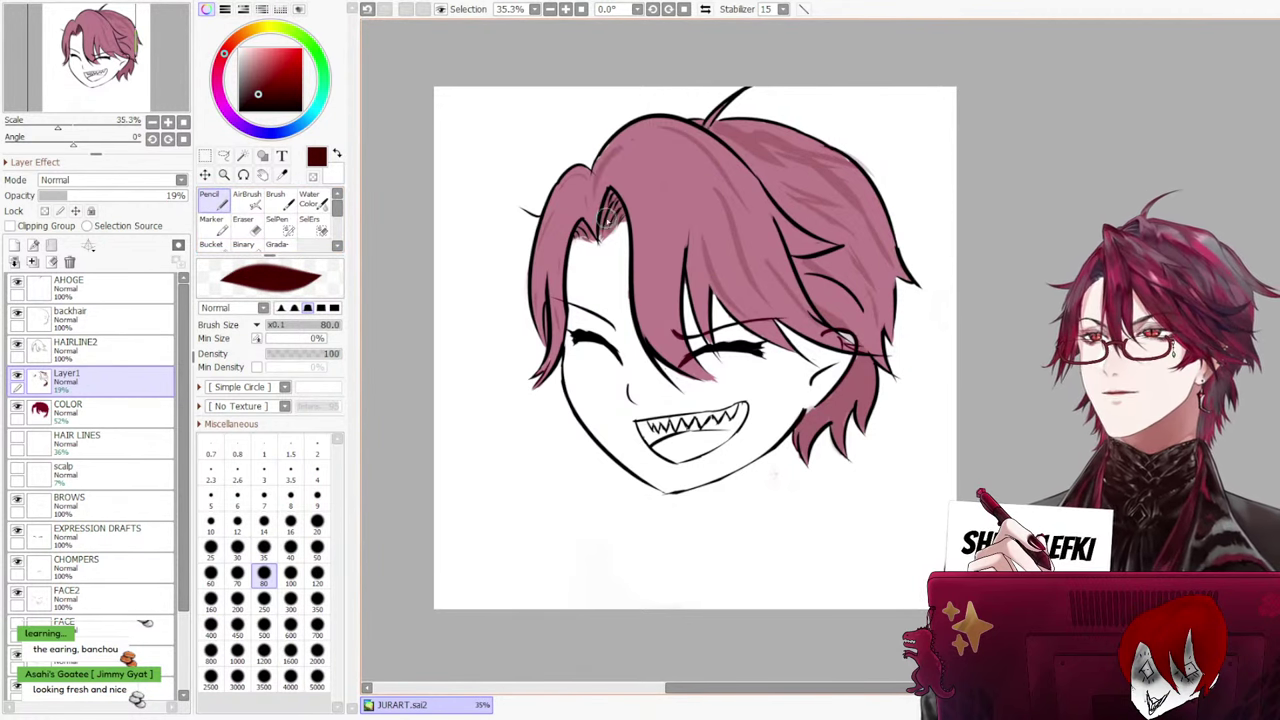
key(ctrl+z)
key(ctrl+z)
Try several curved shading strokes from the hair parting down through the front bangs, undoing each one
mouse_move(642, 136)
mouse_down()
mouse_move(604, 184)
mouse_move(672, 316)
mouse_up()
key(ctrl+z)
drag(607, 166, 668, 310)
key(ctrl+z)
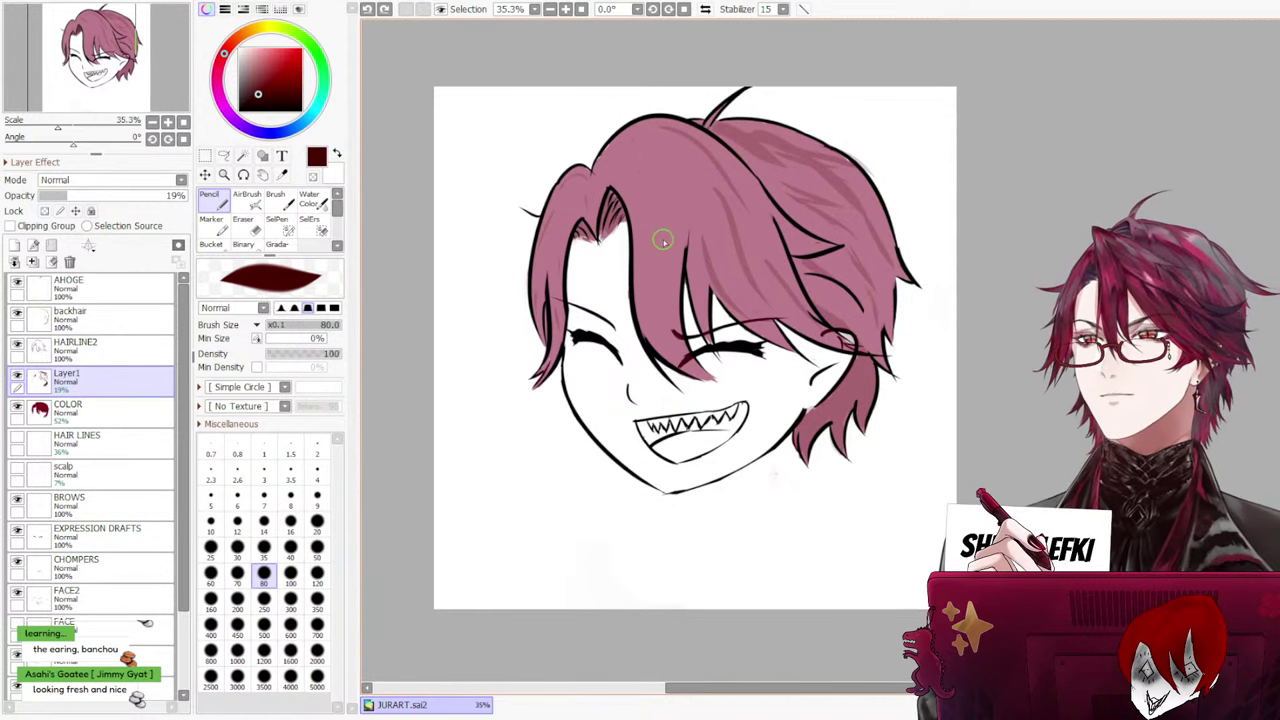
drag(617, 169, 668, 255)
key(ctrl+z)
drag(620, 150, 670, 228)
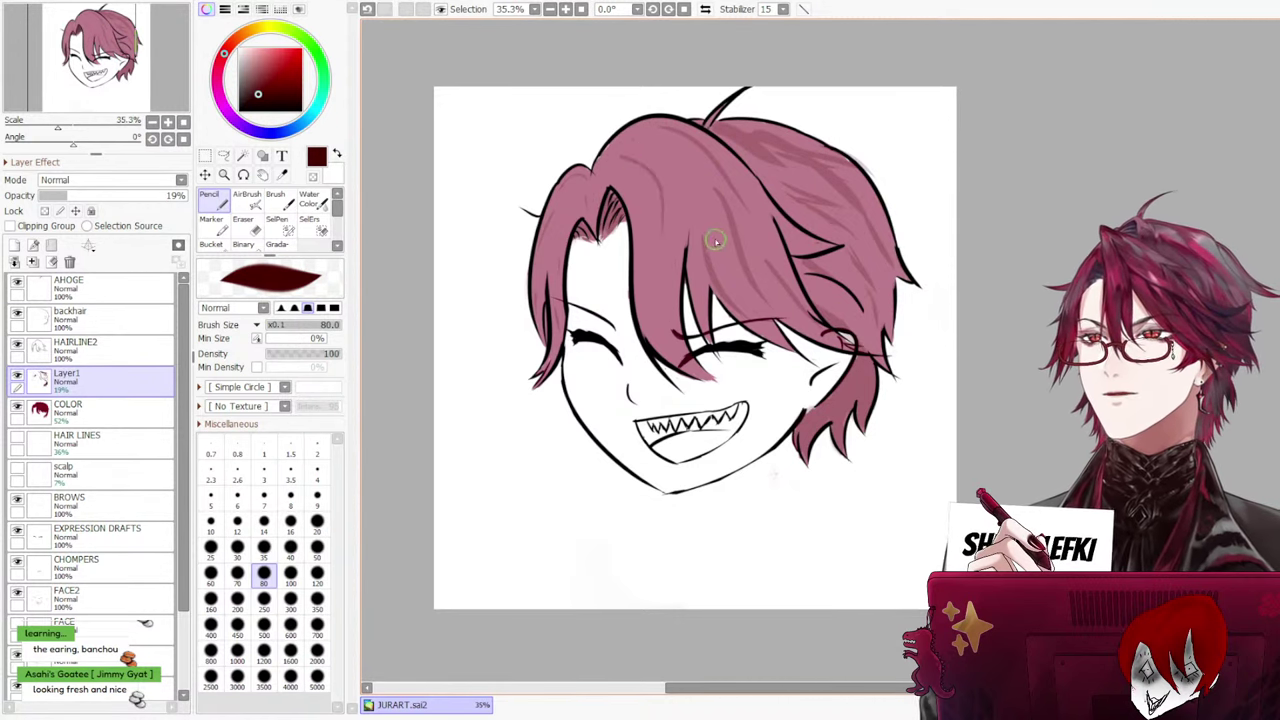
key(ctrl+z)
drag(620, 155, 664, 252)
key(ctrl+z)
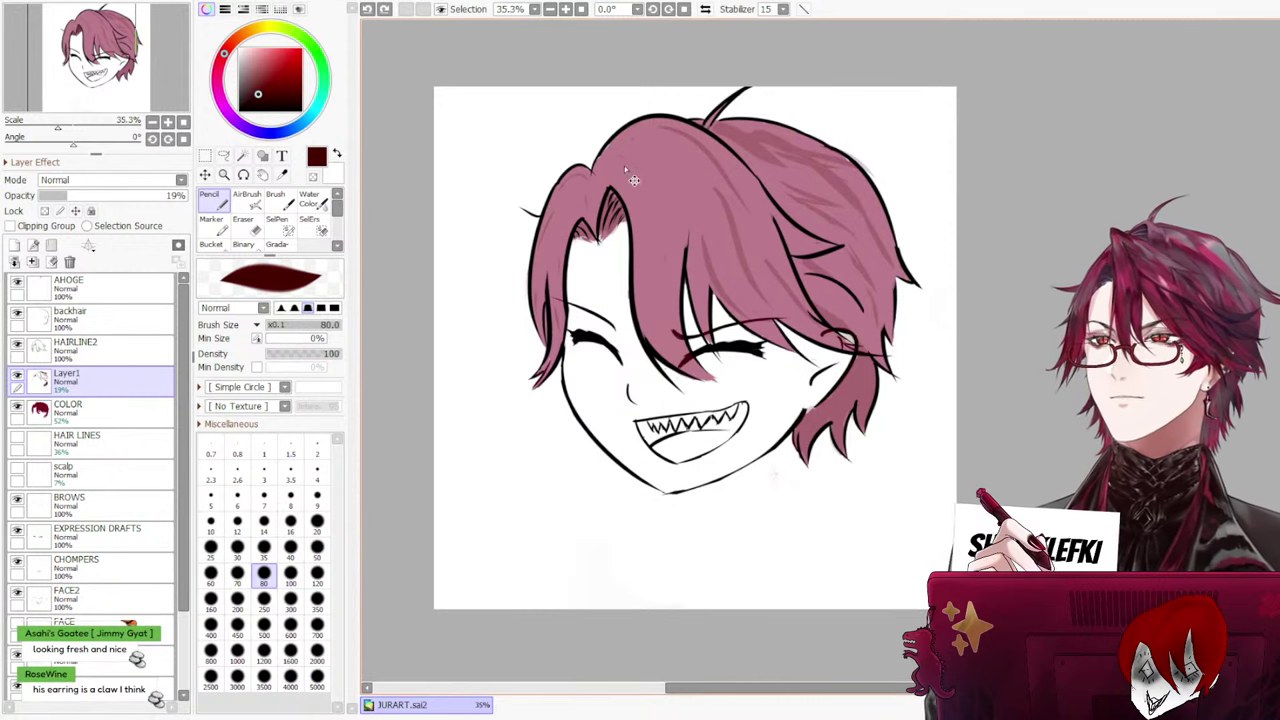
drag(616, 166, 666, 200)
key(ctrl+z)
Draw thin curved shading strokes from the parting into the front bangs with the Pencil at size 80, undoing unwanted ones
drag(586, 186, 671, 189)
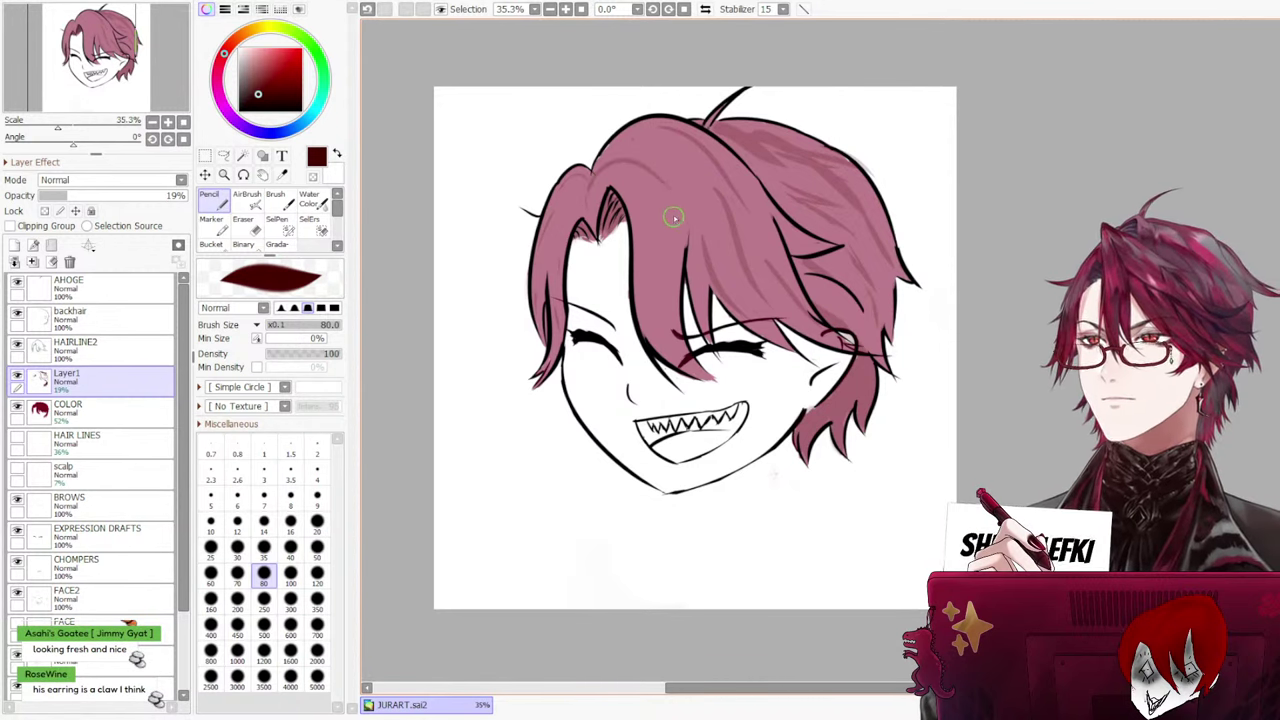
drag(606, 160, 598, 208)
drag(614, 162, 660, 225)
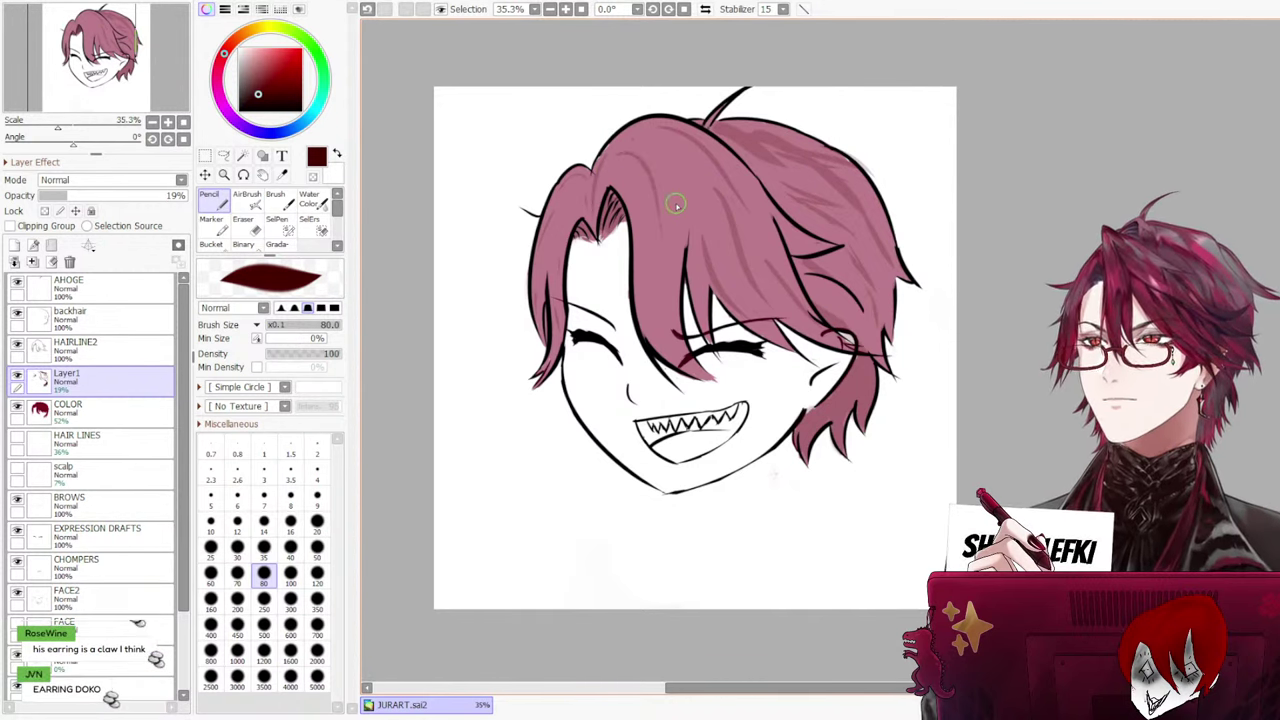
key(ctrl+z)
drag(654, 168, 672, 245)
mouse_move(652, 172)
mouse_down()
mouse_move(665, 243)
mouse_move(670, 220)
mouse_up()
key(ctrl+z)
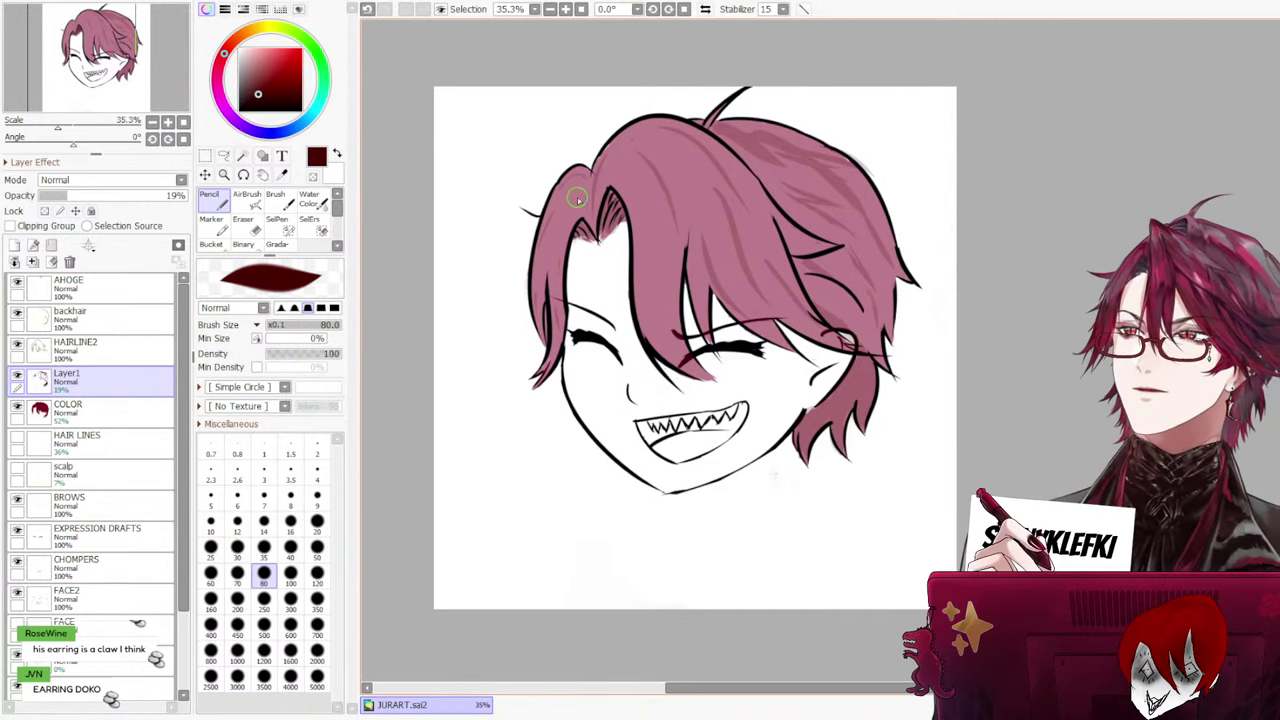
Replace the last shading stroke on the small hair tuft beside the parting with a thin curved one on Layer1
key(ctrl+z)
drag(576, 200, 550, 254)
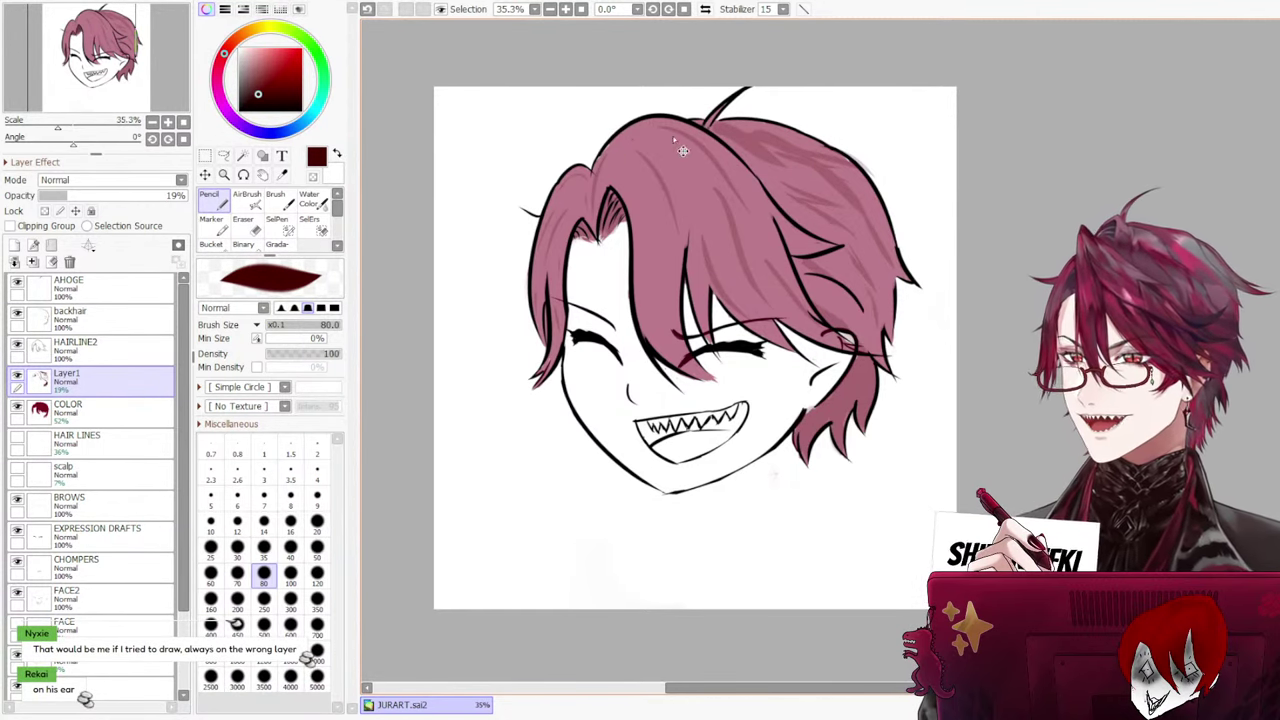
key(ctrl+plus)
key(ctrl+plus)
scroll(789, 365, down, 4)
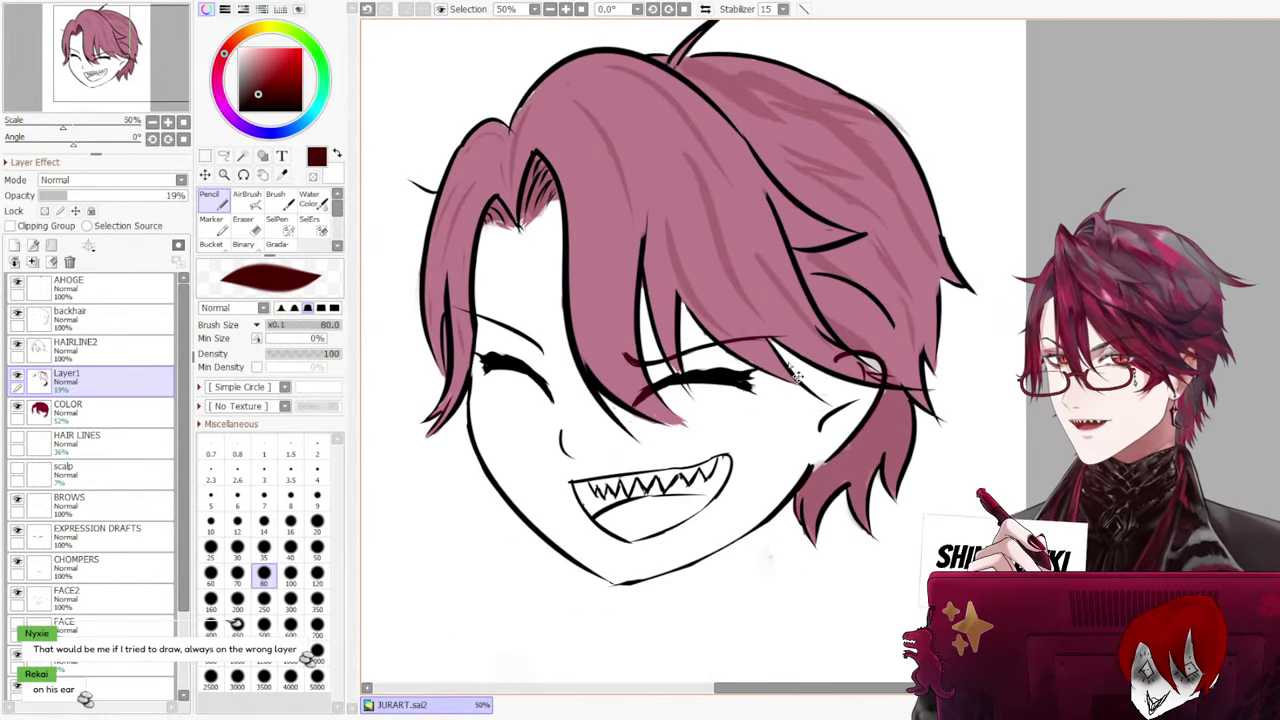
scroll(776, 362, up, 4)
scroll(776, 362, down, 1)
scroll(776, 364, down, 1)
scroll(730, 366, up, 1)
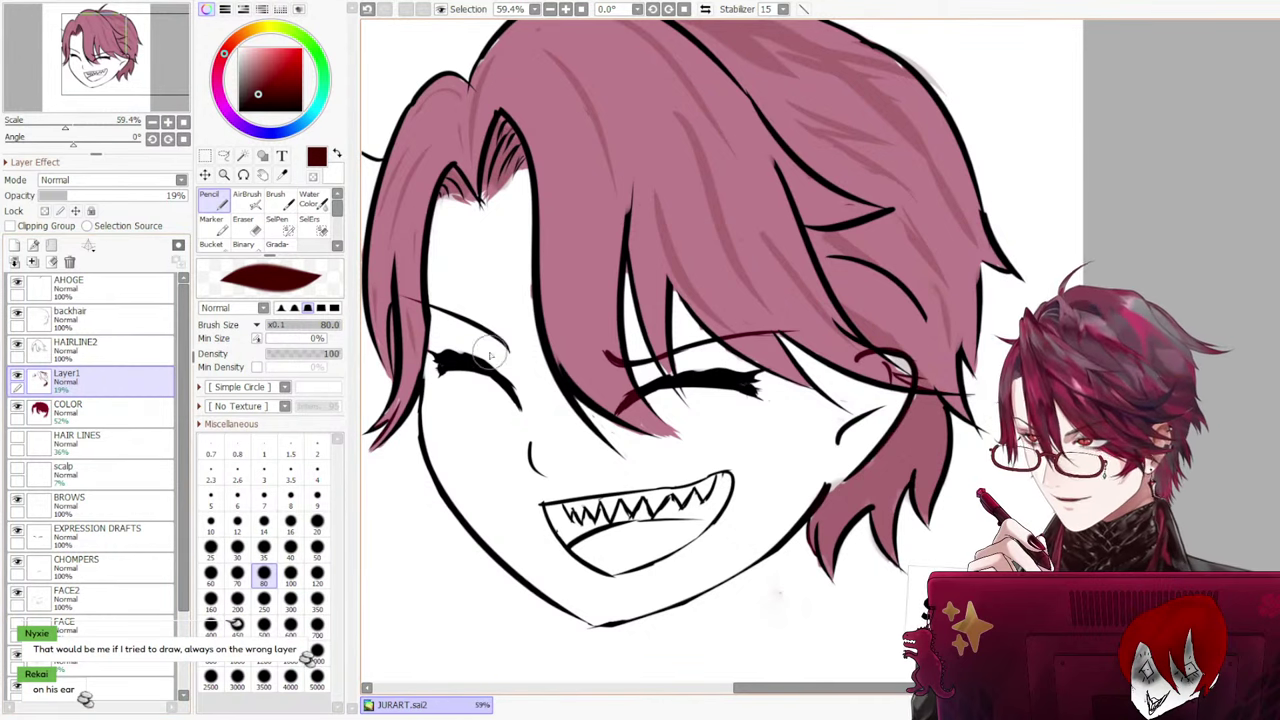
scroll(788, 384, down, 2)
scroll(785, 372, up, 2)
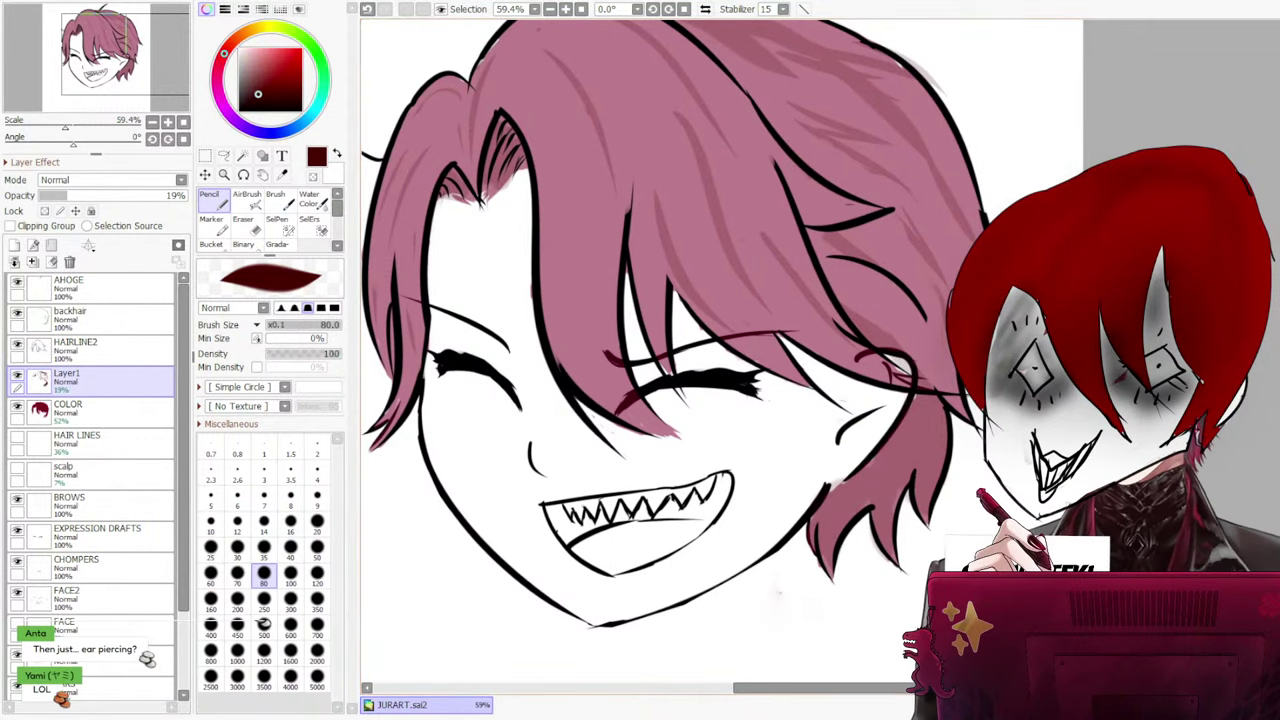
scroll(680, 350, down, 2)
scroll(680, 350, up, 1)
scroll(680, 350, down, 2)
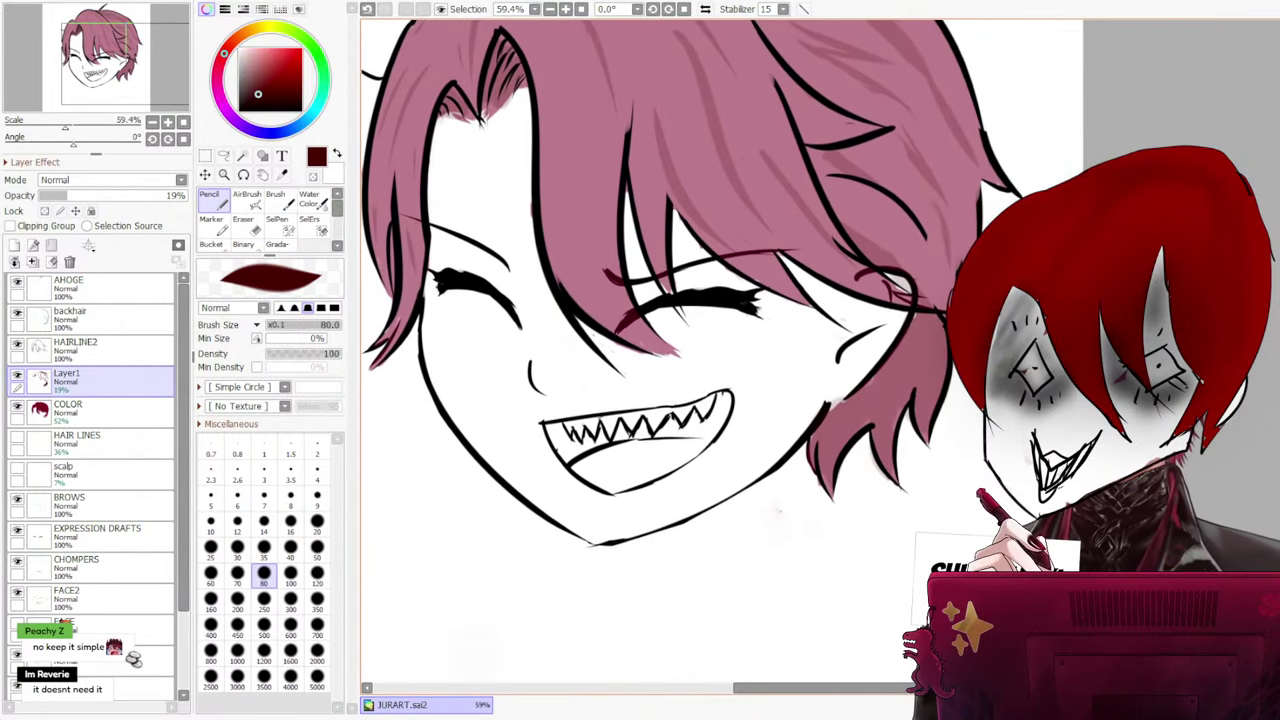
scroll(680, 350, up, 2)
scroll(680, 350, down, 2)
scroll(680, 350, up, 1)
scroll(680, 350, down, 2)
scroll(680, 350, up, 2)
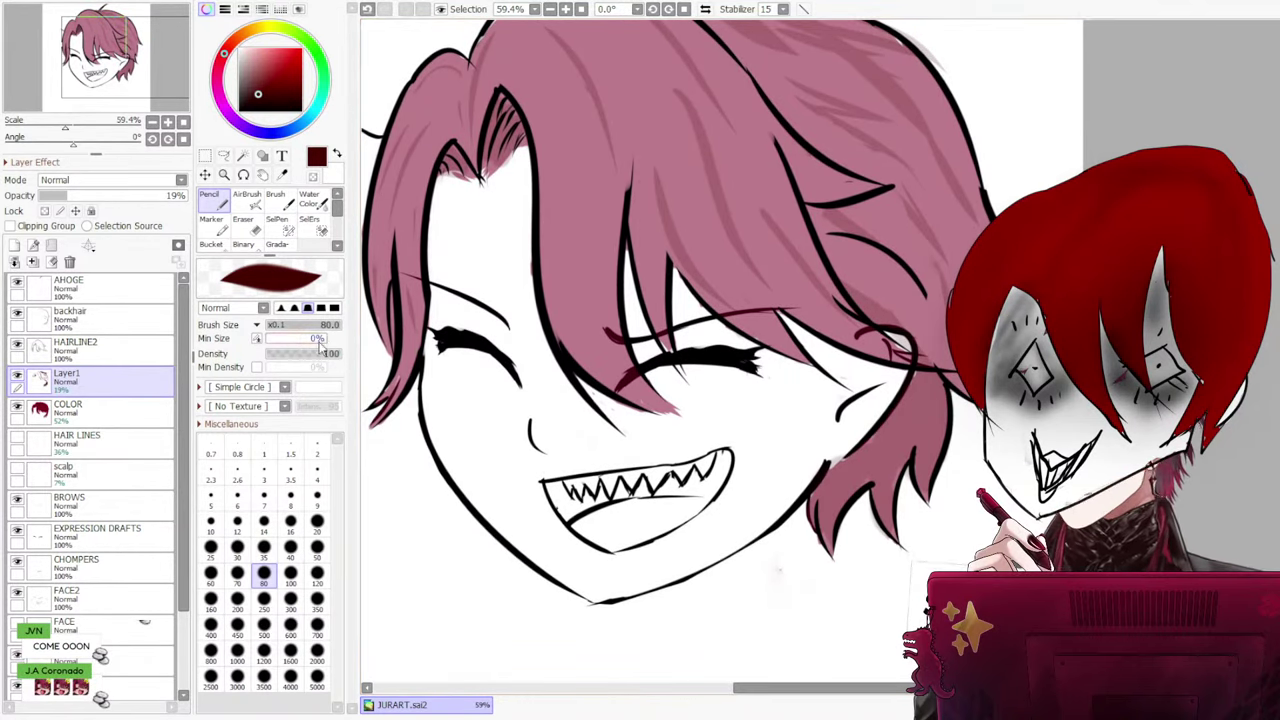
click(100, 320)
click(100, 343)
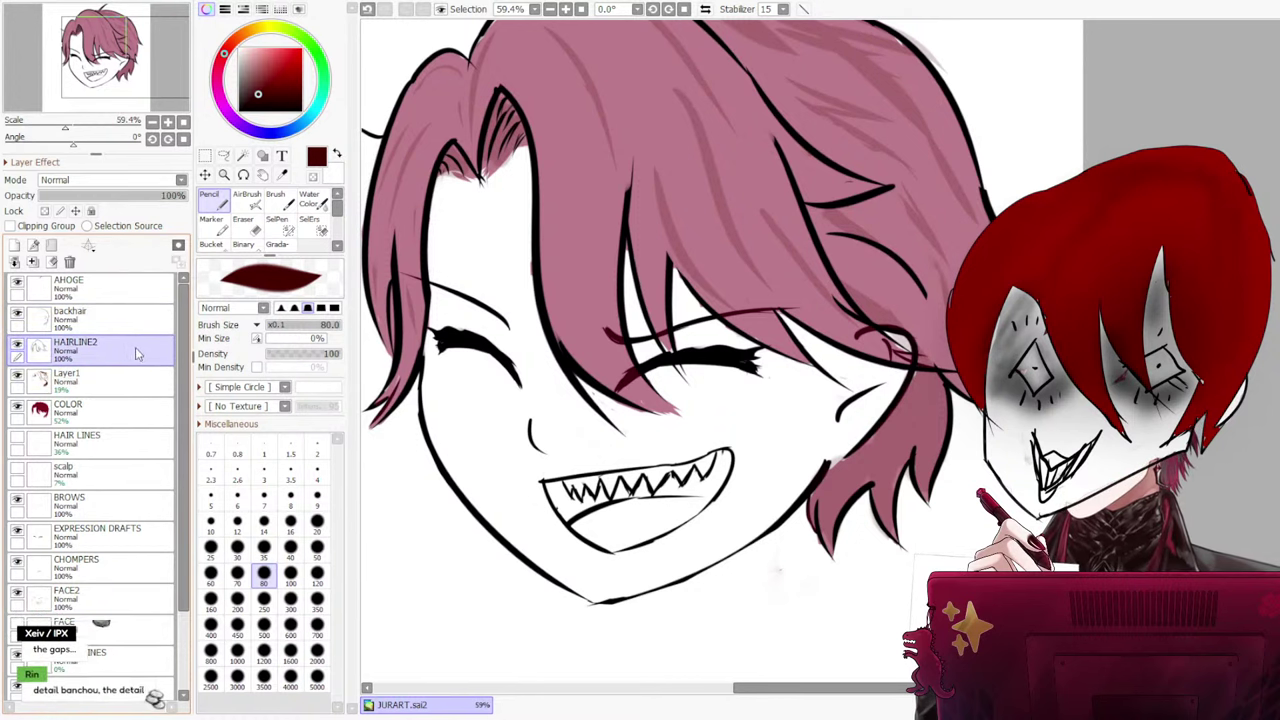
click(92, 376)
click(100, 356)
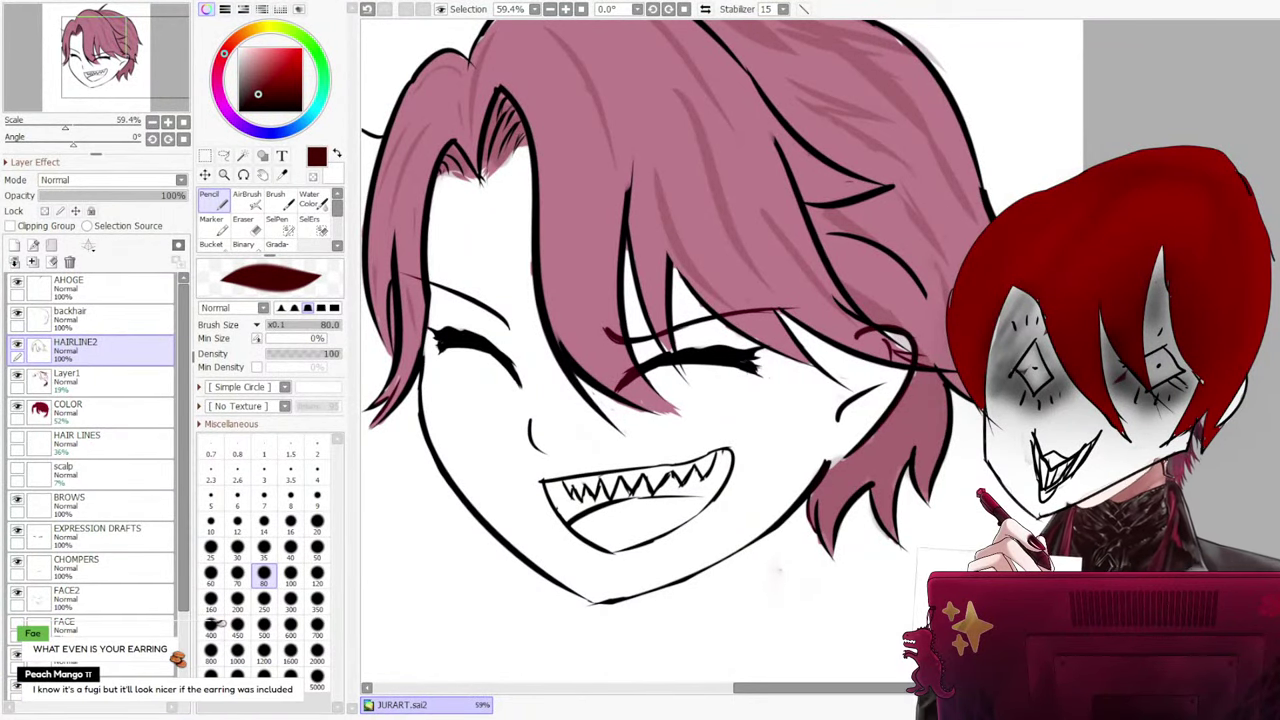
click(113, 420)
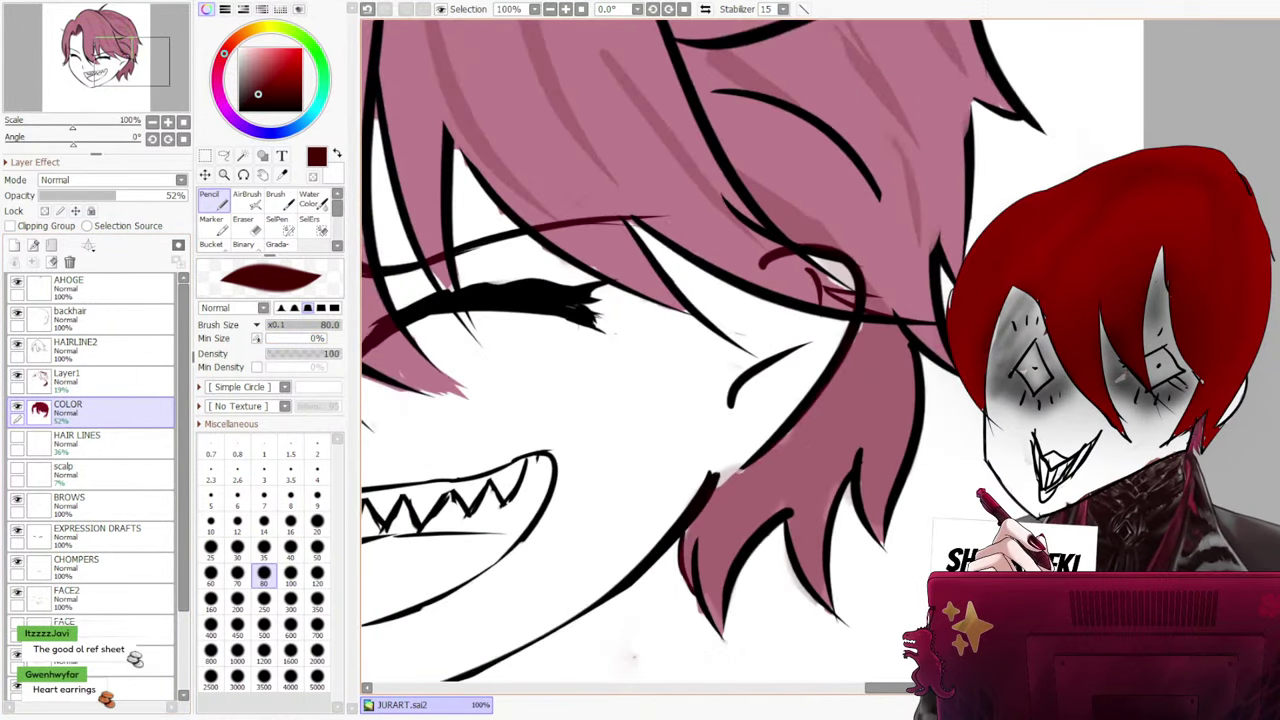
scroll(929, 460, up, 3)
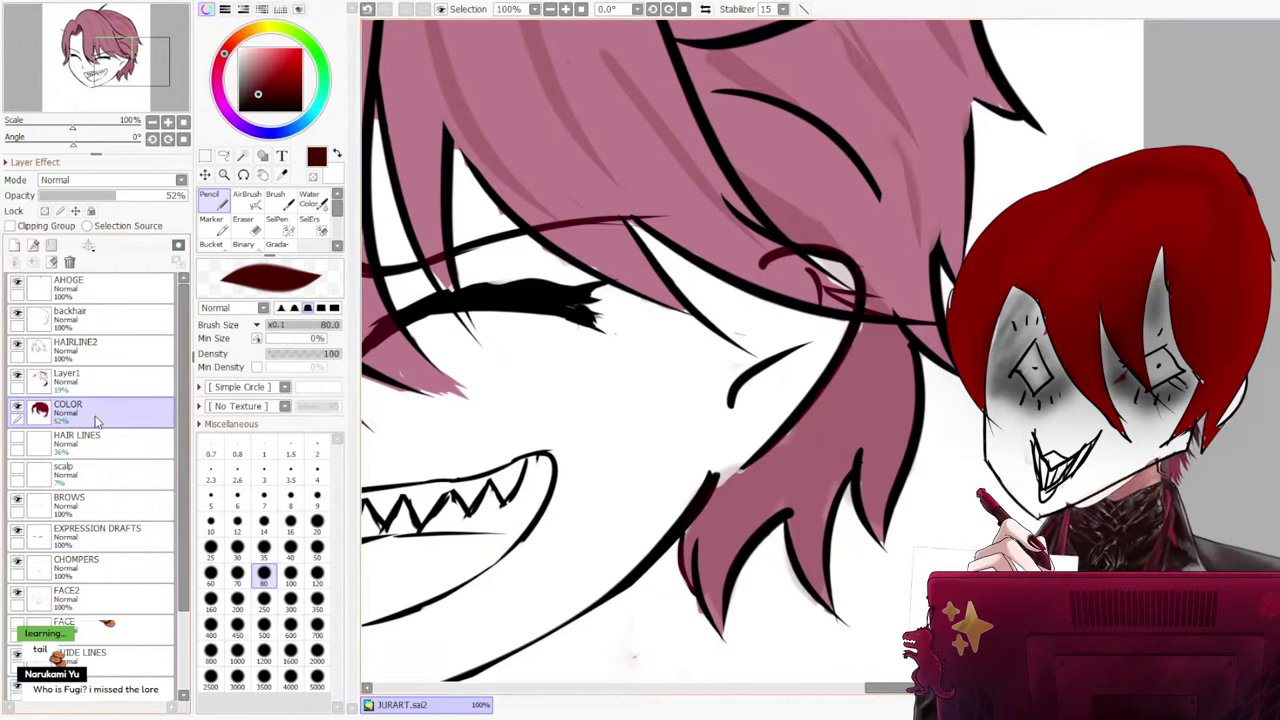
click(97, 452)
click(100, 410)
click(108, 385)
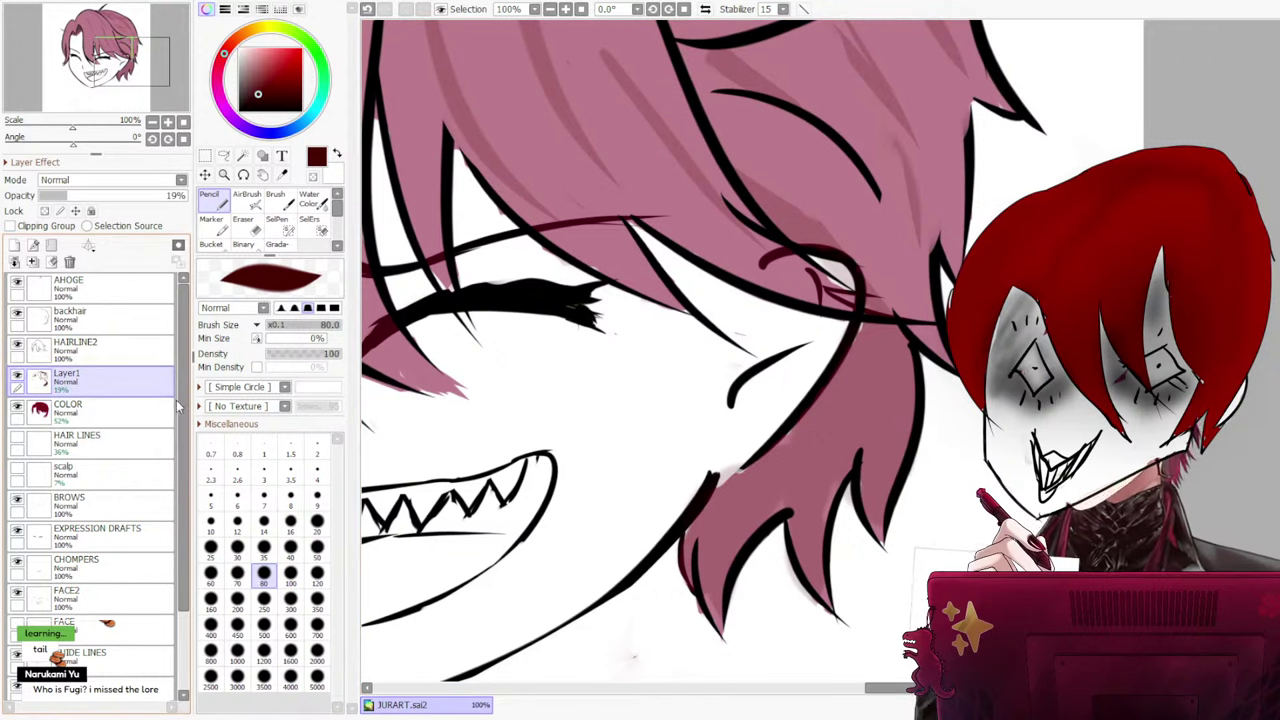
Create a new layer named EAR RING above the AHOGE layer at the top of the stack
drag(181, 403, 183, 355)
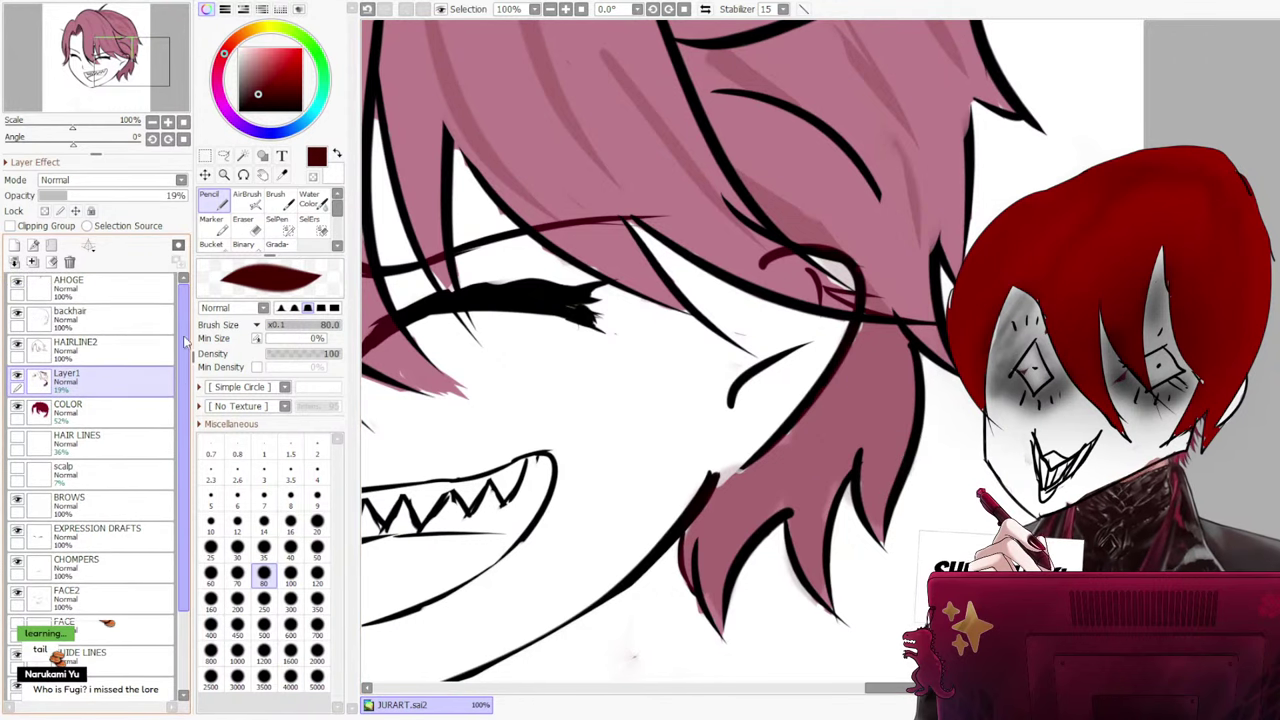
click(80, 290)
click(14, 245)
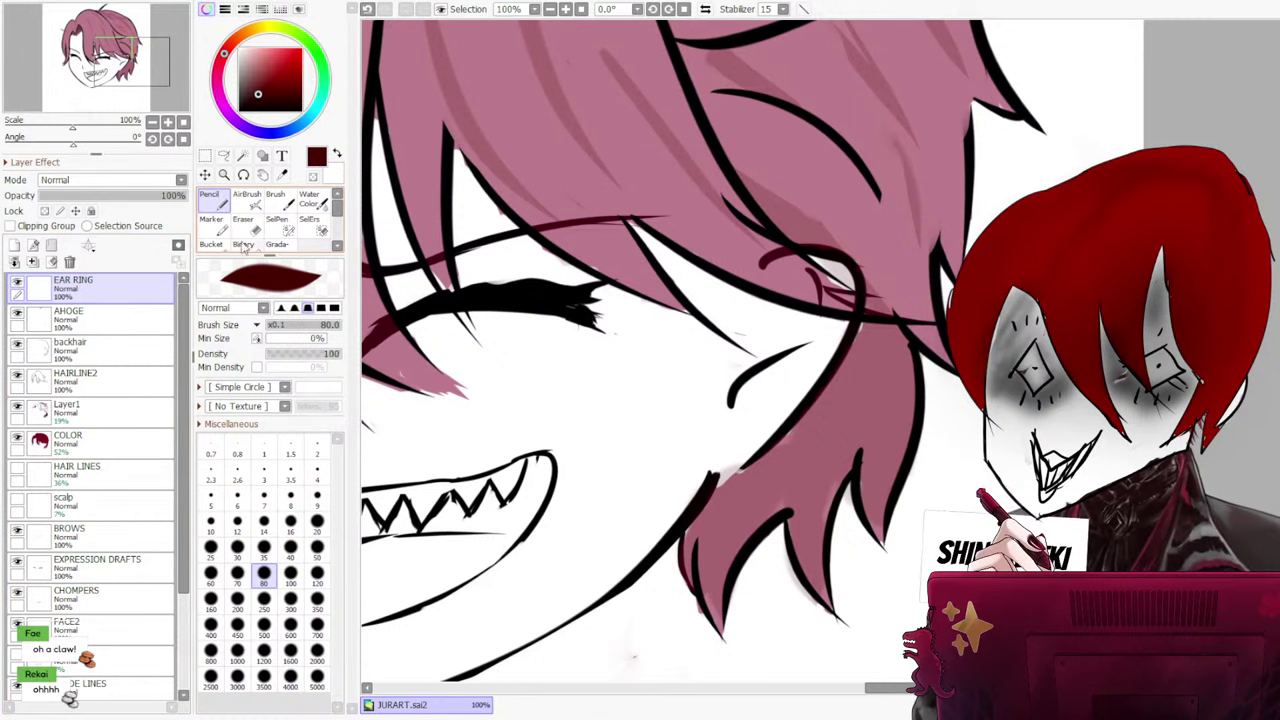
Add a small black stud dot on the earlobe with the Pencil at size 14
click(301, 110)
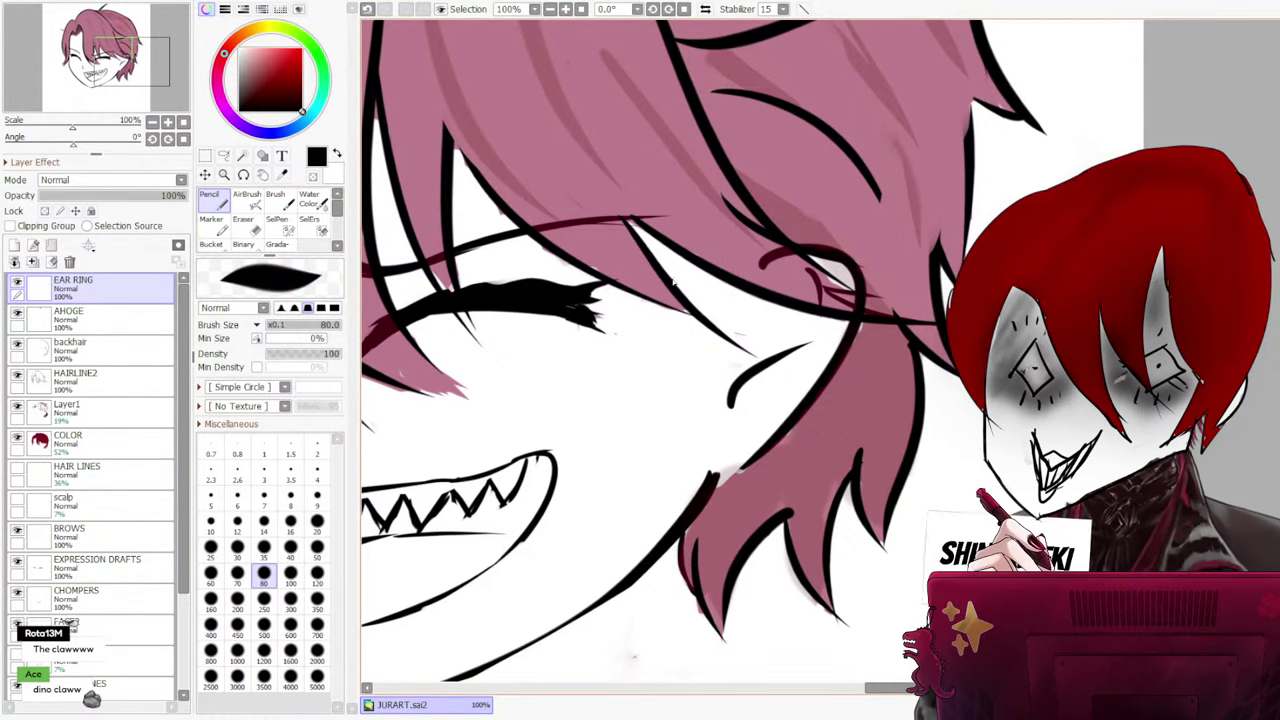
click(264, 525)
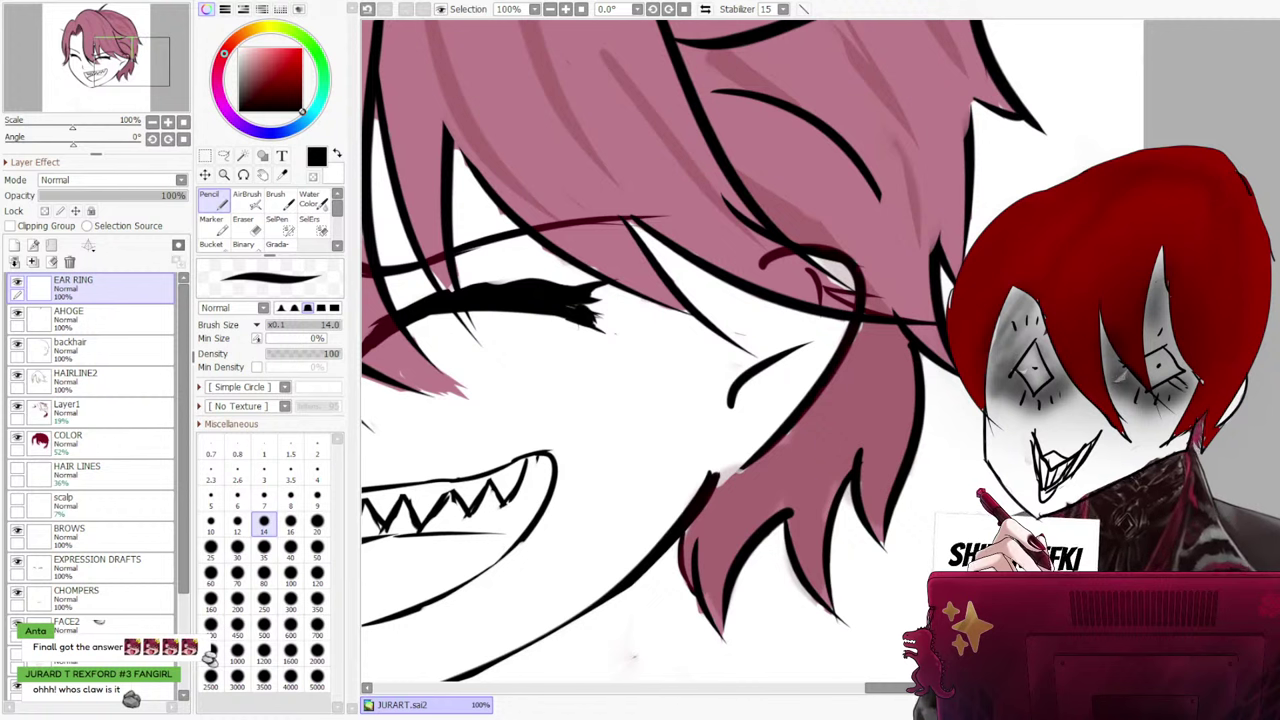
click(740, 446)
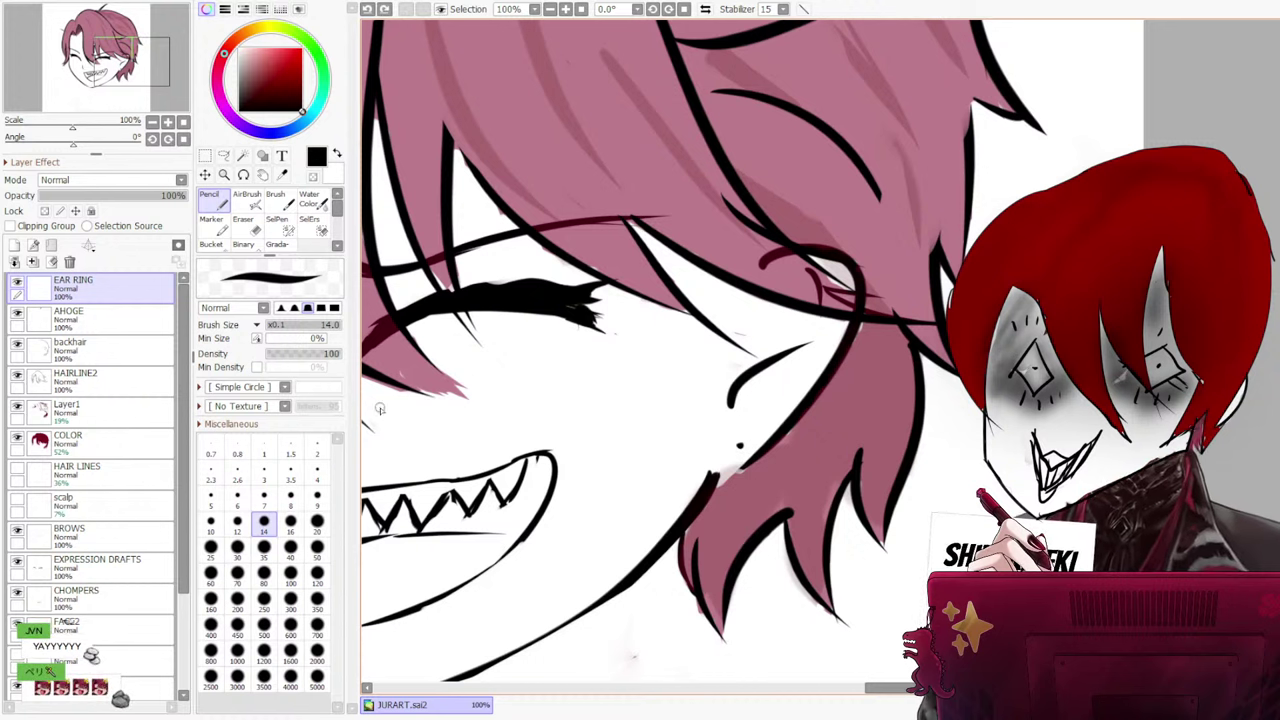
Draw the earring's short black vertical link below the stud with the Pencil at size 35, undoing unwanted strokes
click(264, 550)
drag(738, 454, 731, 515)
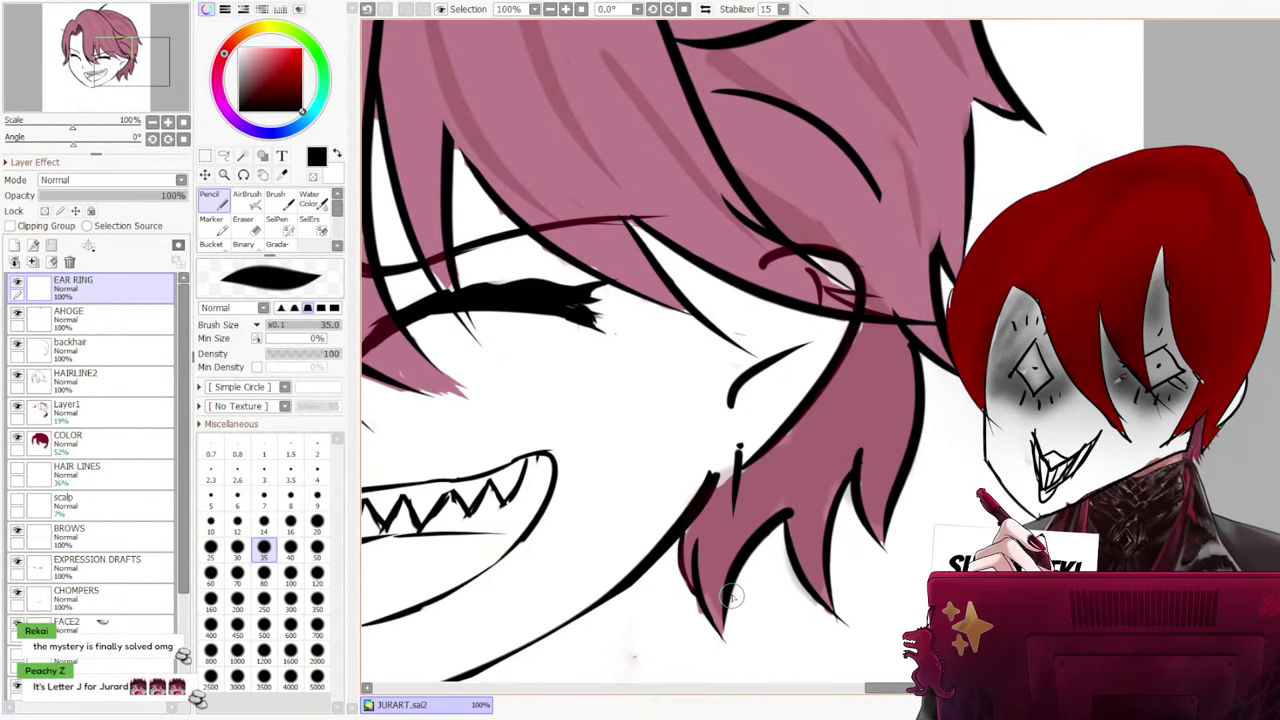
key(ctrl+z)
drag(739, 454, 743, 499)
click(737, 484)
key(ctrl+z)
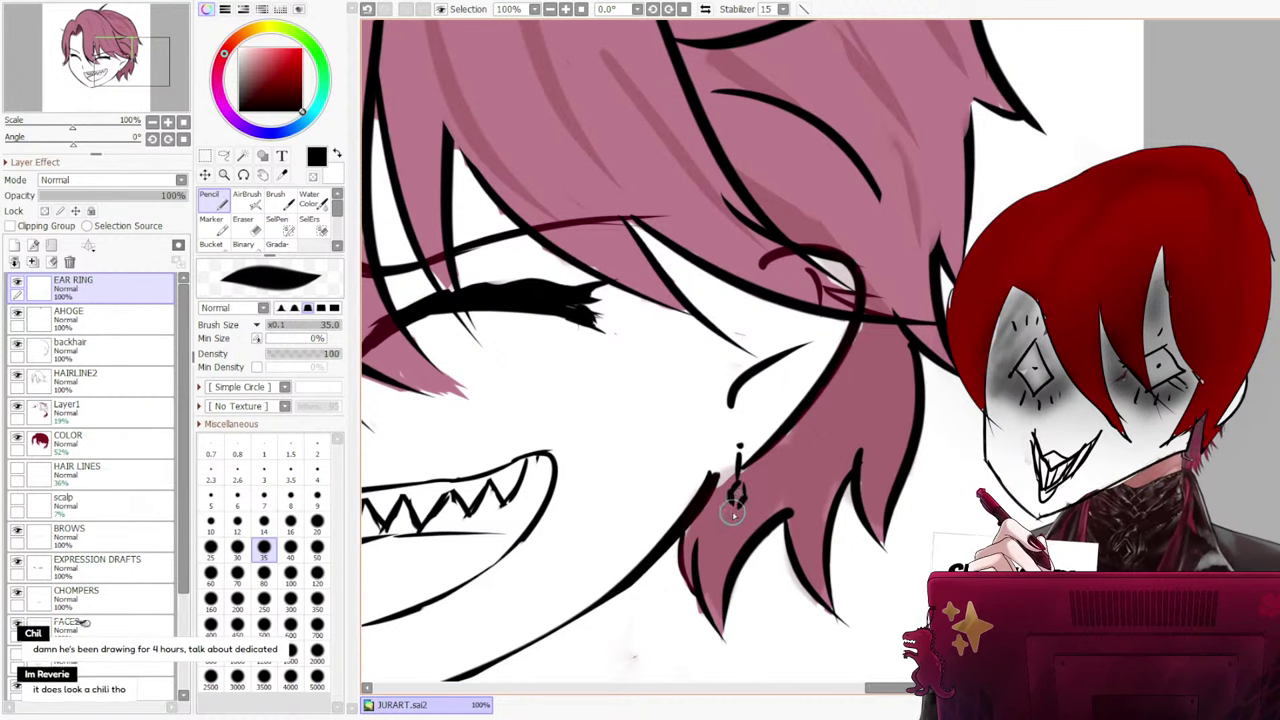
Draw the earring's black J-shaped claw pendant below the link, undoing and redoing strokes to refine its shape
drag(734, 506, 738, 531)
key(ctrl+z)
key(ctrl+z)
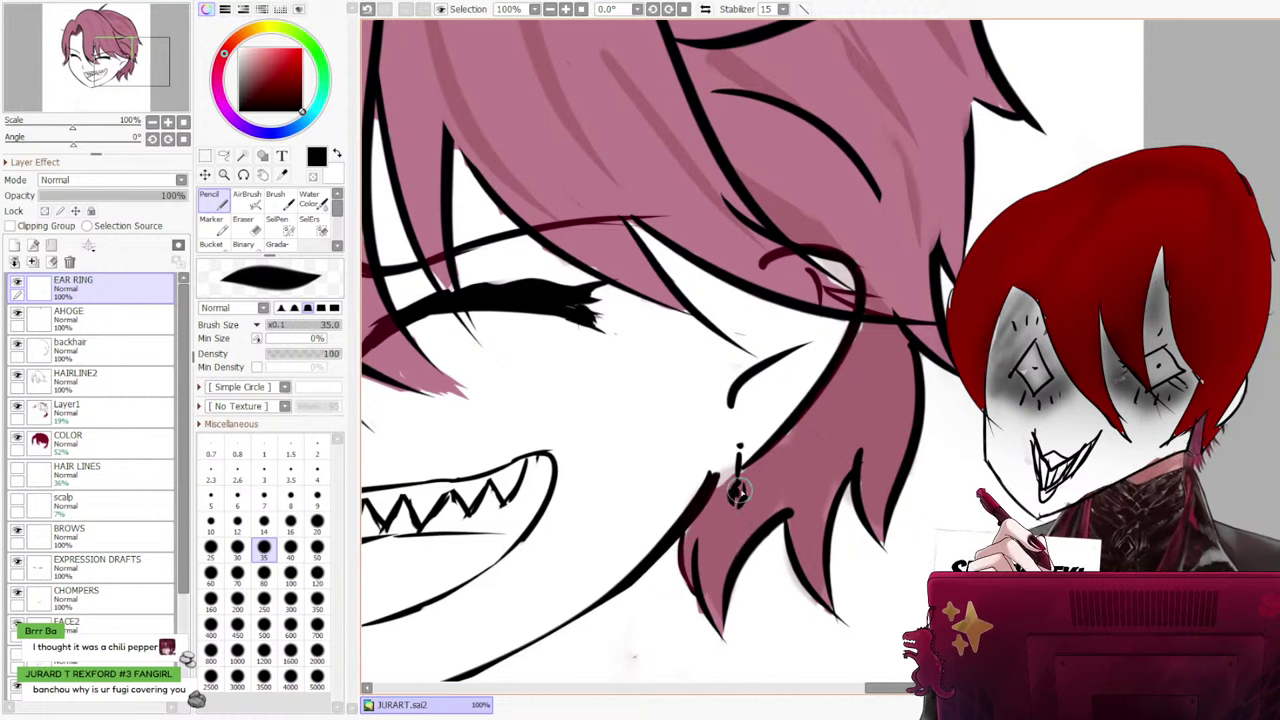
drag(736, 486, 732, 532)
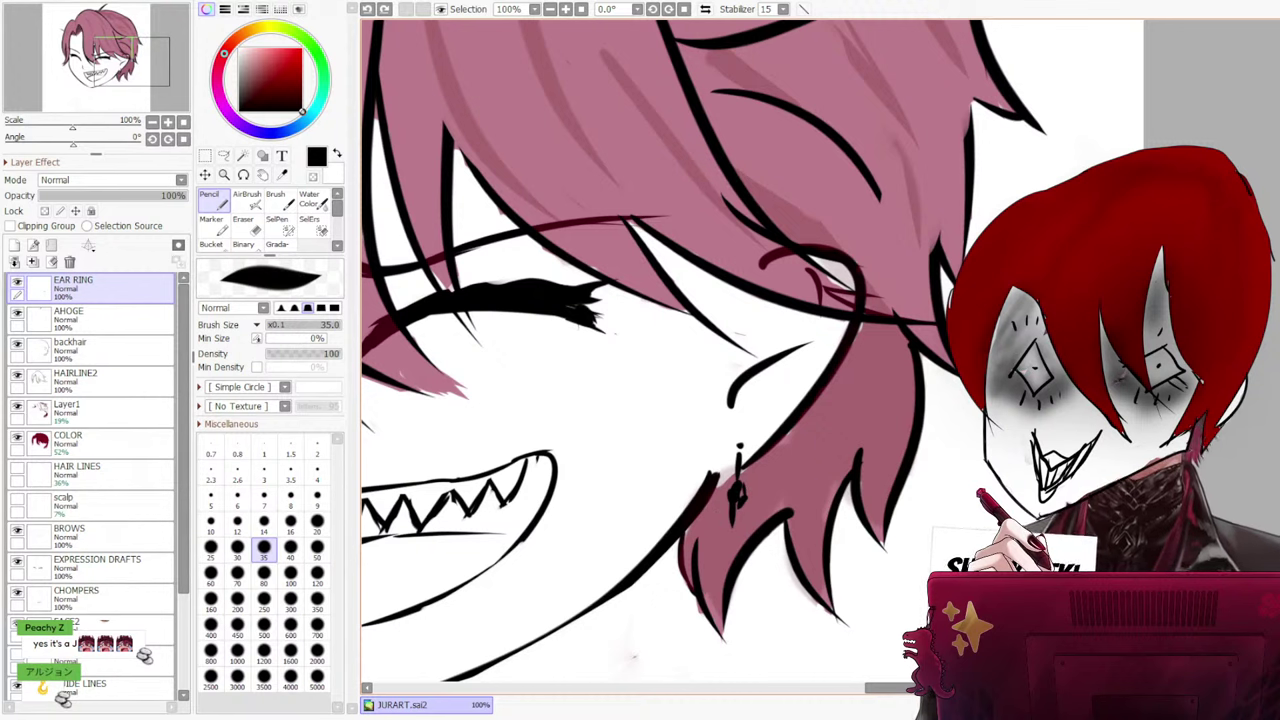
mouse_move(732, 512)
mouse_down()
mouse_move(740, 543)
mouse_move(729, 530)
mouse_move(753, 530)
mouse_move(732, 534)
mouse_up()
key(ctrl+z)
key(ctrl+z)
key(ctrl+z)
key(ctrl+y)
key(ctrl+z)
key(ctrl+z)
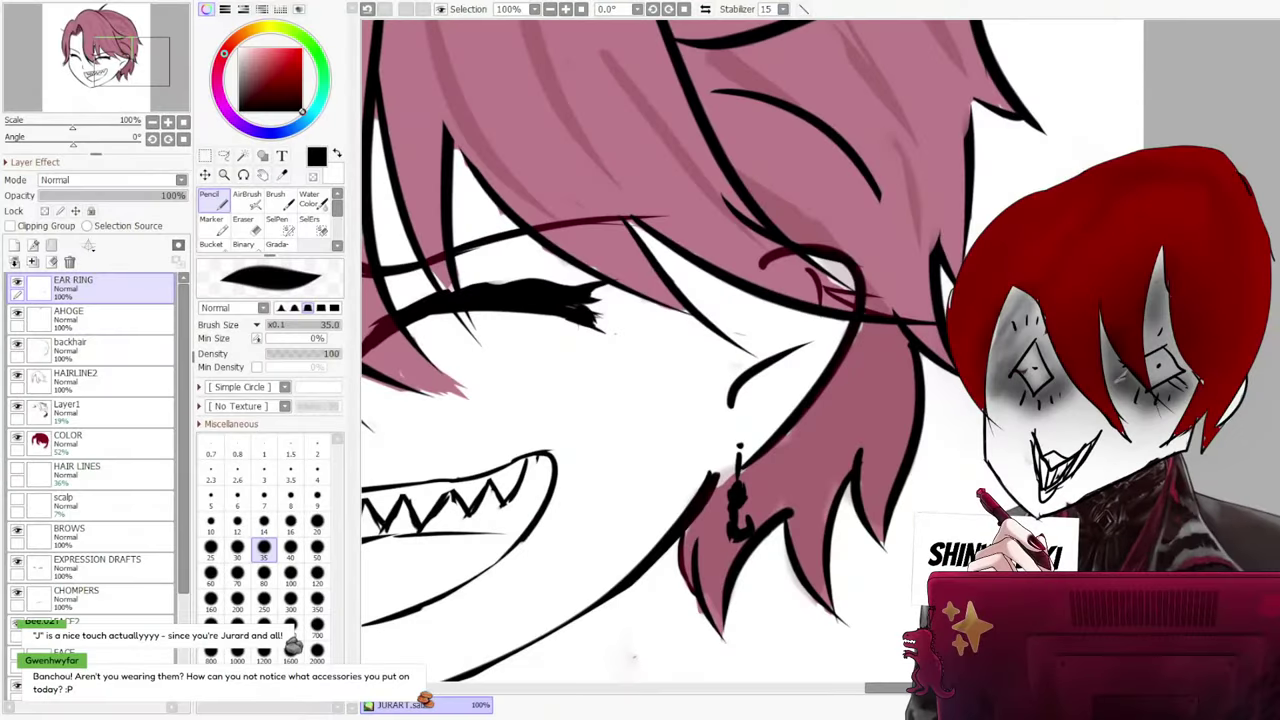
Paint a small red gem in the upper part of the earring pendant with the Pencil at size 7
scroll(740, 430, up, 5)
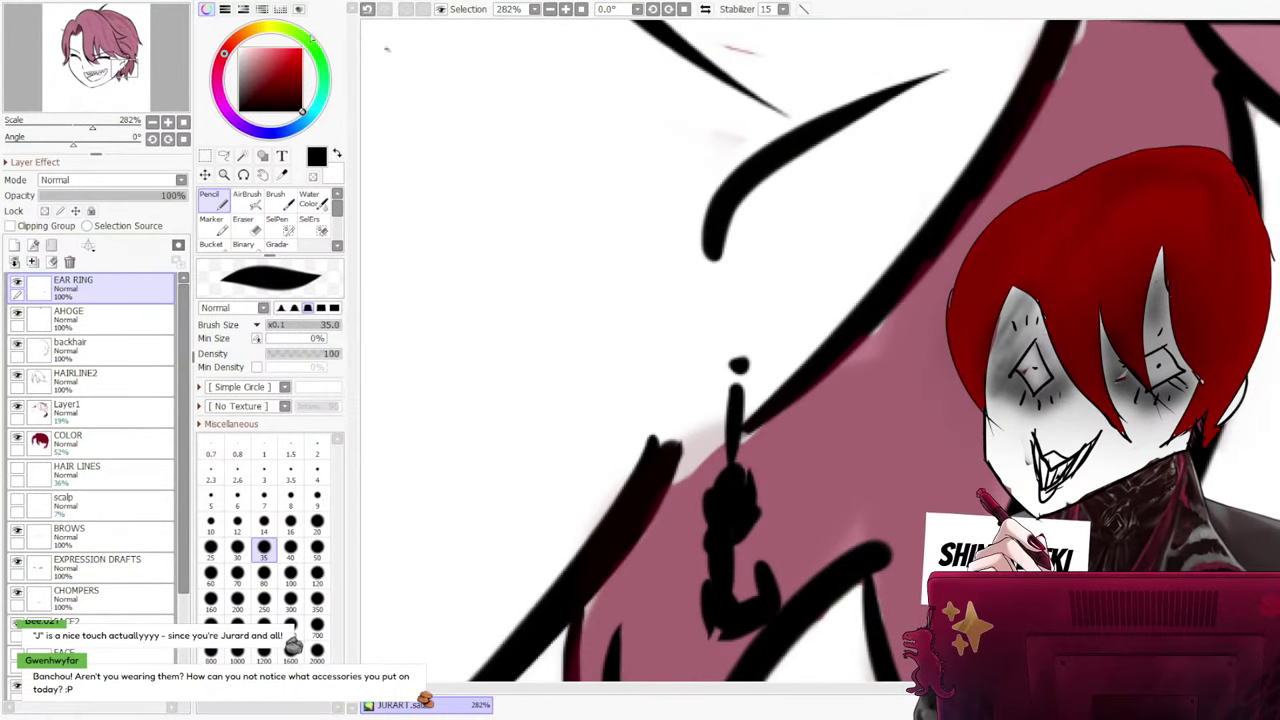
mouse_move(300, 55)
mouse_down()
mouse_move(301, 92)
mouse_move(268, 71)
mouse_move(305, 68)
mouse_move(271, 66)
mouse_move(286, 63)
mouse_up()
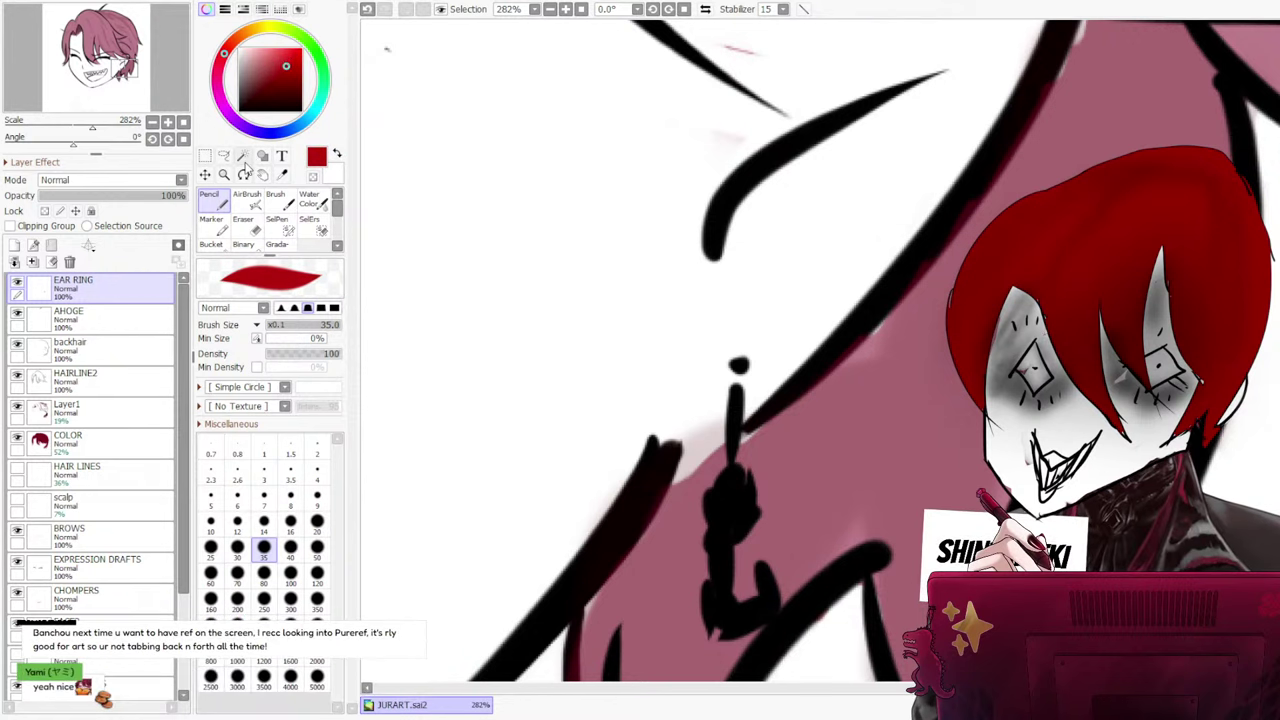
click(264, 497)
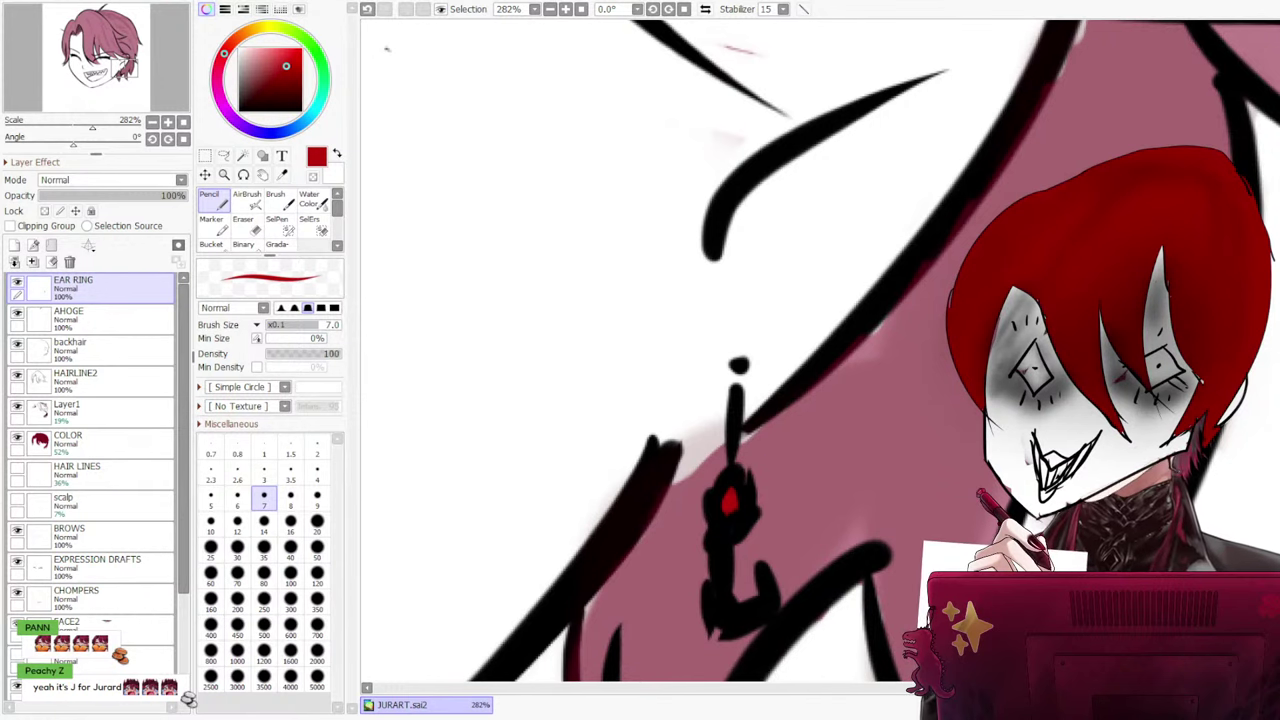
Paint grey highlights down the claw pendant beneath the red gem with the Pencil at size 7
mouse_move(226, 74)
mouse_down()
mouse_move(232, 112)
mouse_move(306, 116)
mouse_move(322, 70)
mouse_move(262, 28)
mouse_move(213, 44)
mouse_move(201, 118)
mouse_move(262, 30)
mouse_move(313, 62)
mouse_move(240, 72)
mouse_move(241, 50)
mouse_move(255, 74)
mouse_move(264, 47)
mouse_move(240, 62)
mouse_up()
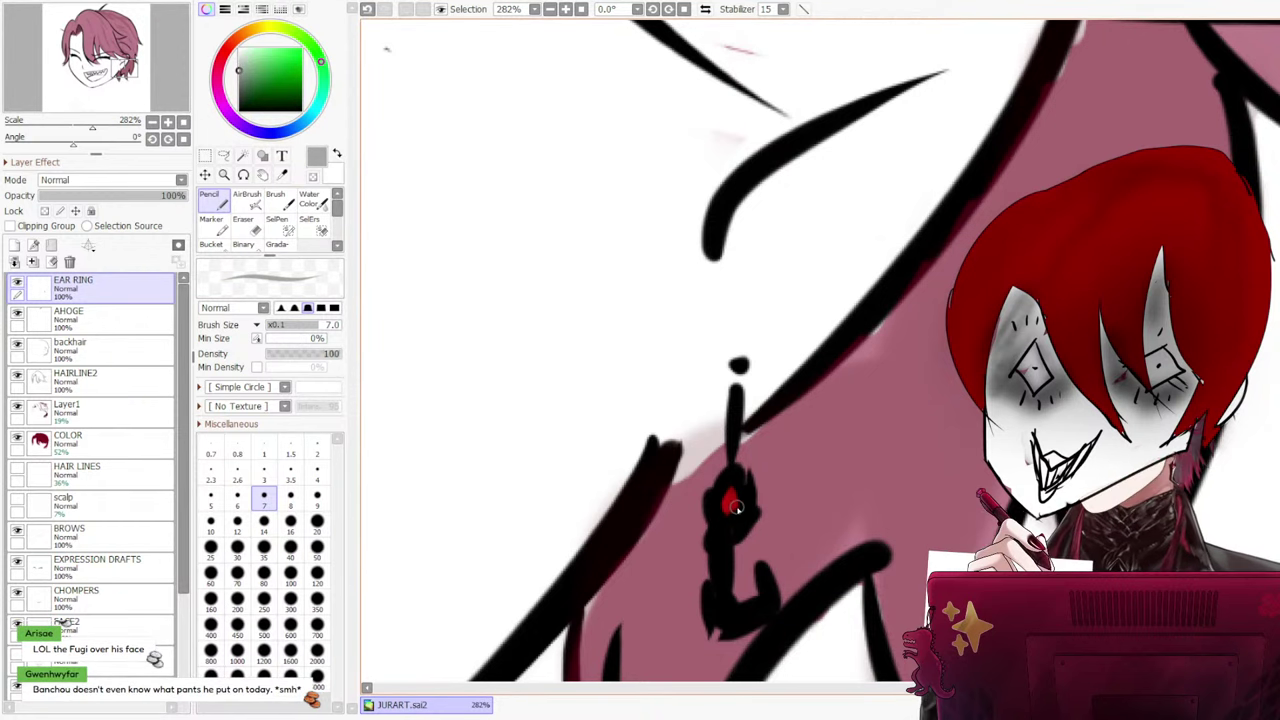
drag(737, 520, 731, 617)
mouse_move(726, 530)
mouse_down()
mouse_move(730, 605)
mouse_move(726, 533)
mouse_up()
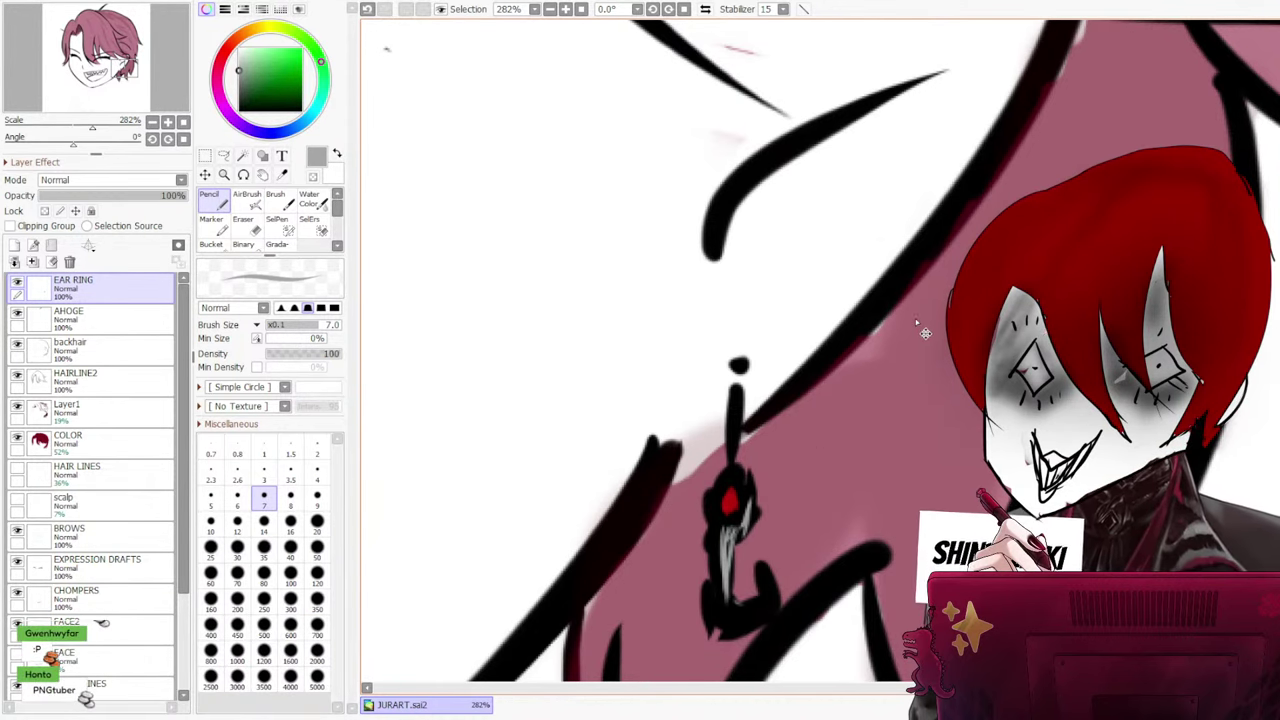
scroll(897, 300, down, 4)
scroll(823, 298, up, 2)
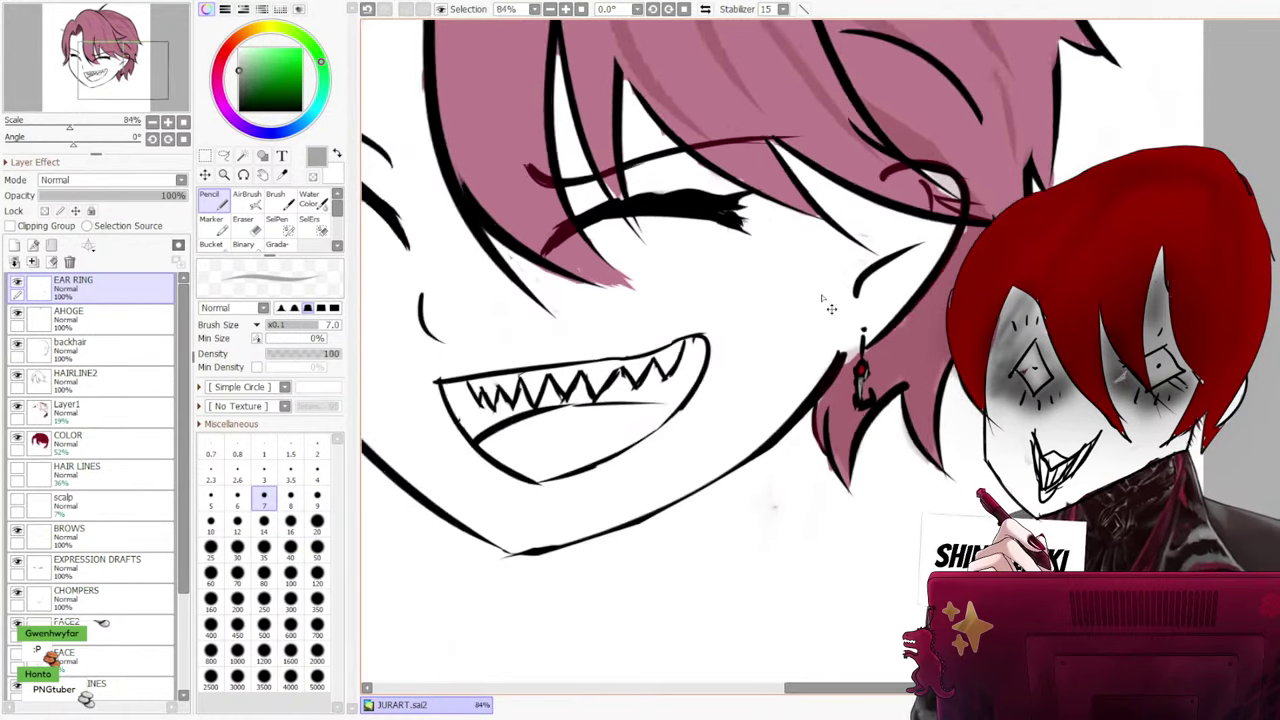
scroll(823, 298, down, 3)
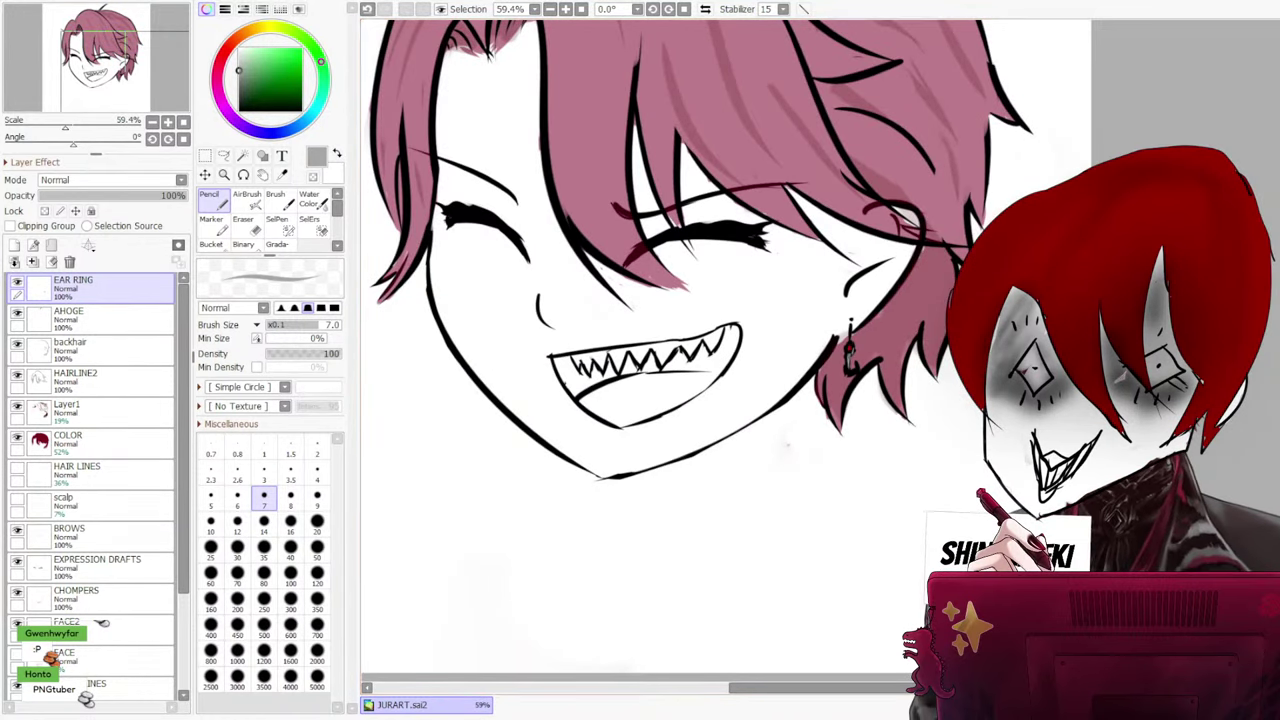
scroll(725, 350, up, 3)
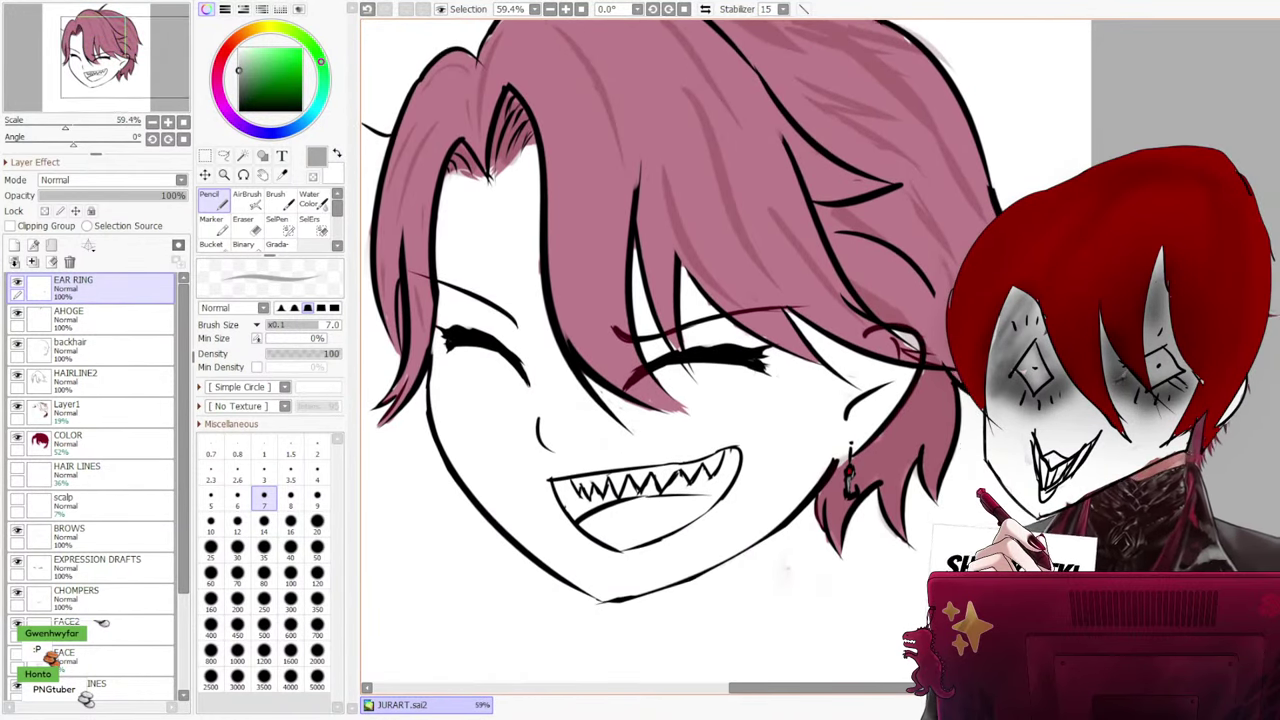
scroll(725, 350, down, 1)
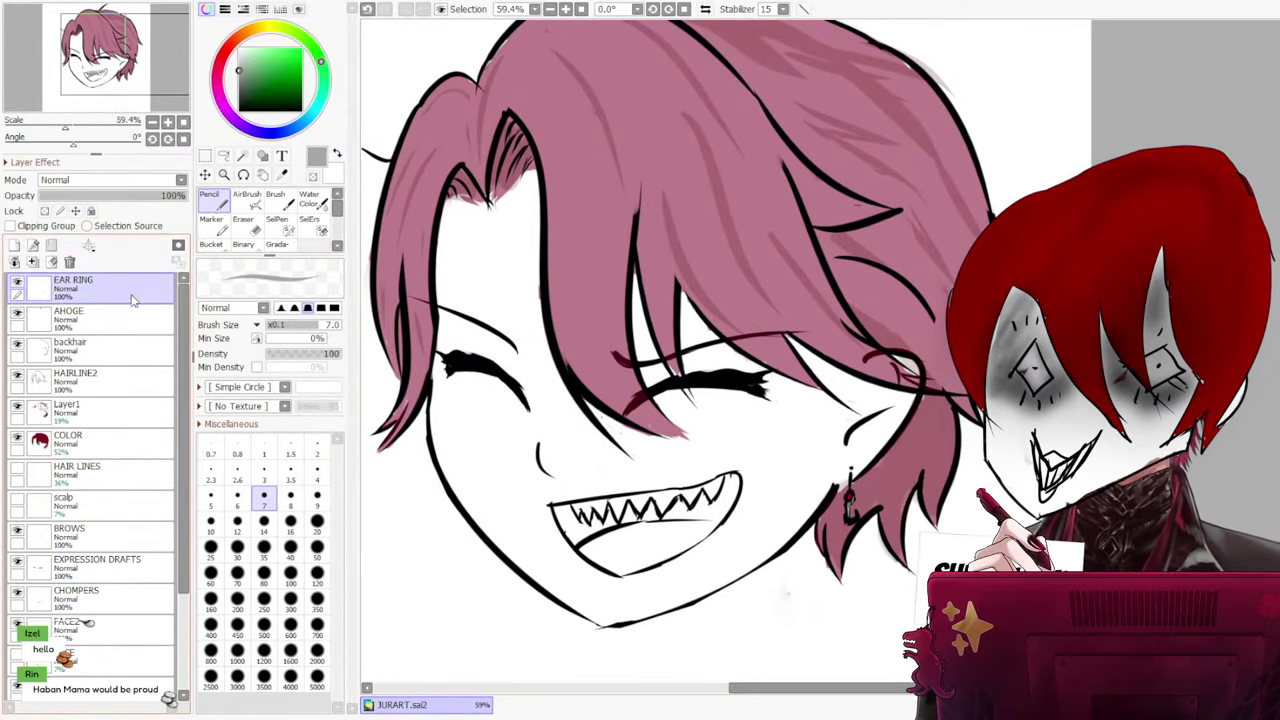
Draw black piercings on the upper ear and along its outer edge on the EAR RING layer with the Pencil at size 12
drag(250, 88, 239, 111)
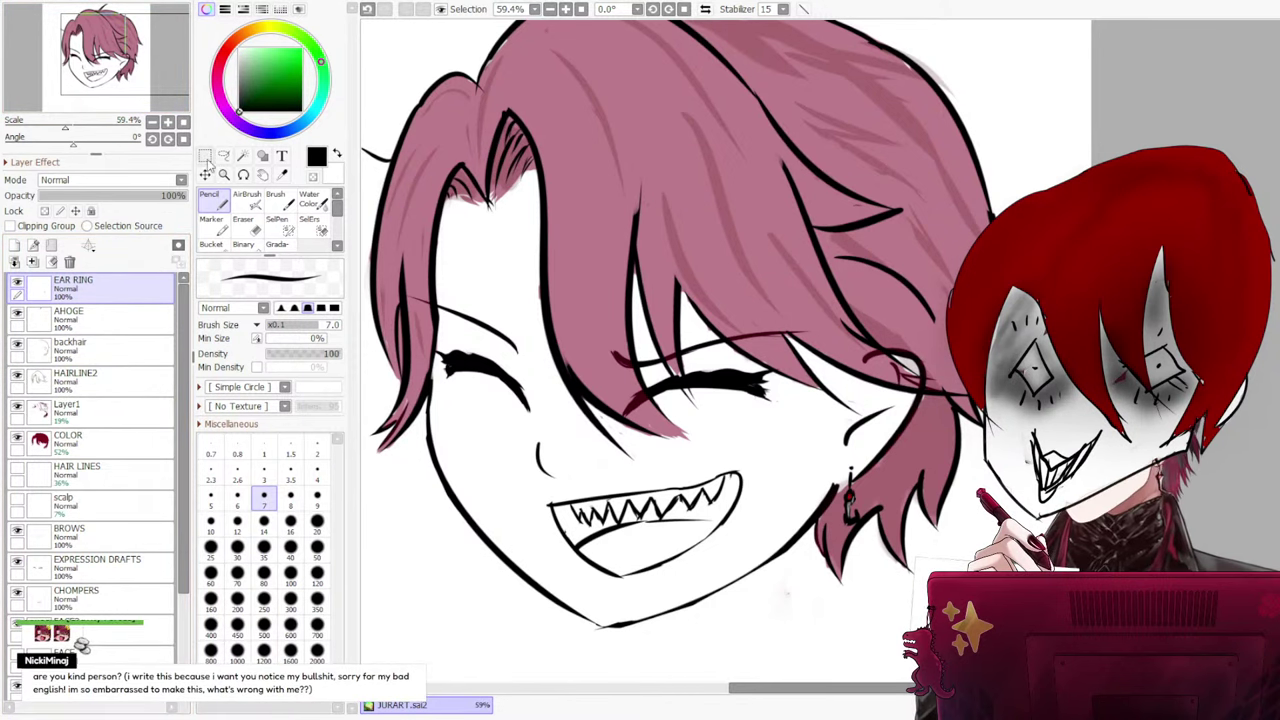
scroll(481, 370, up, 1)
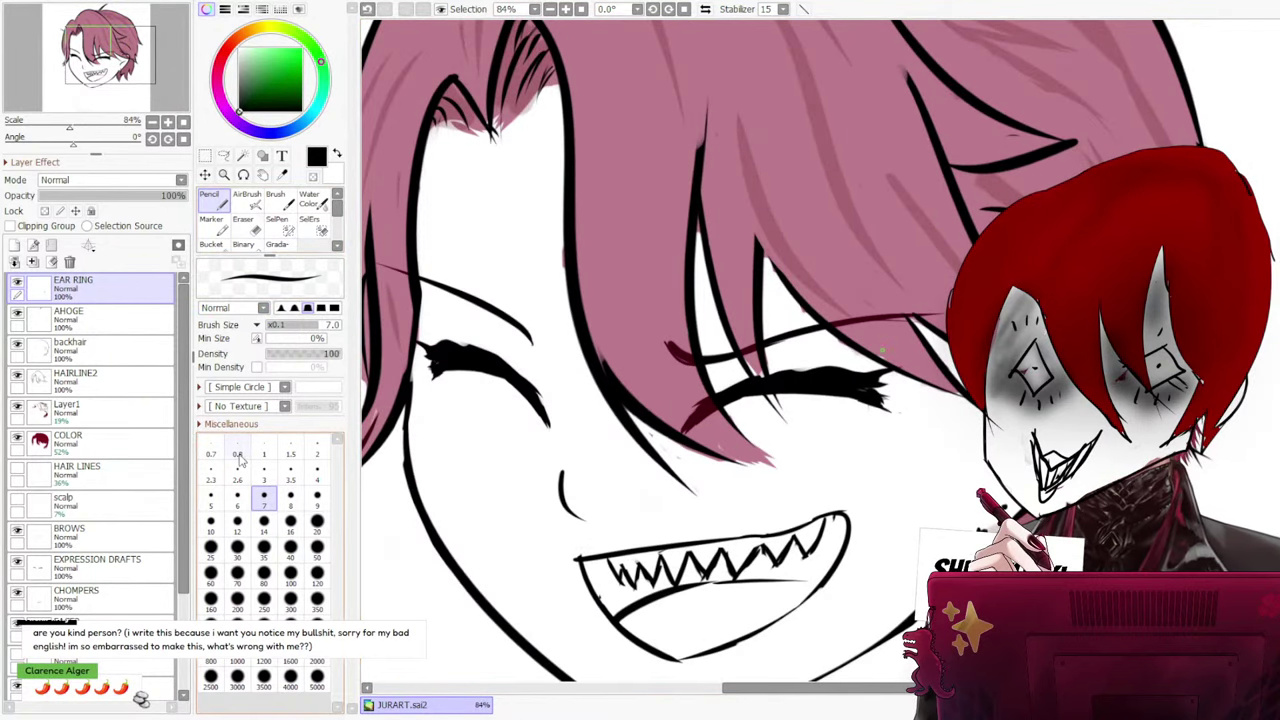
click(237, 521)
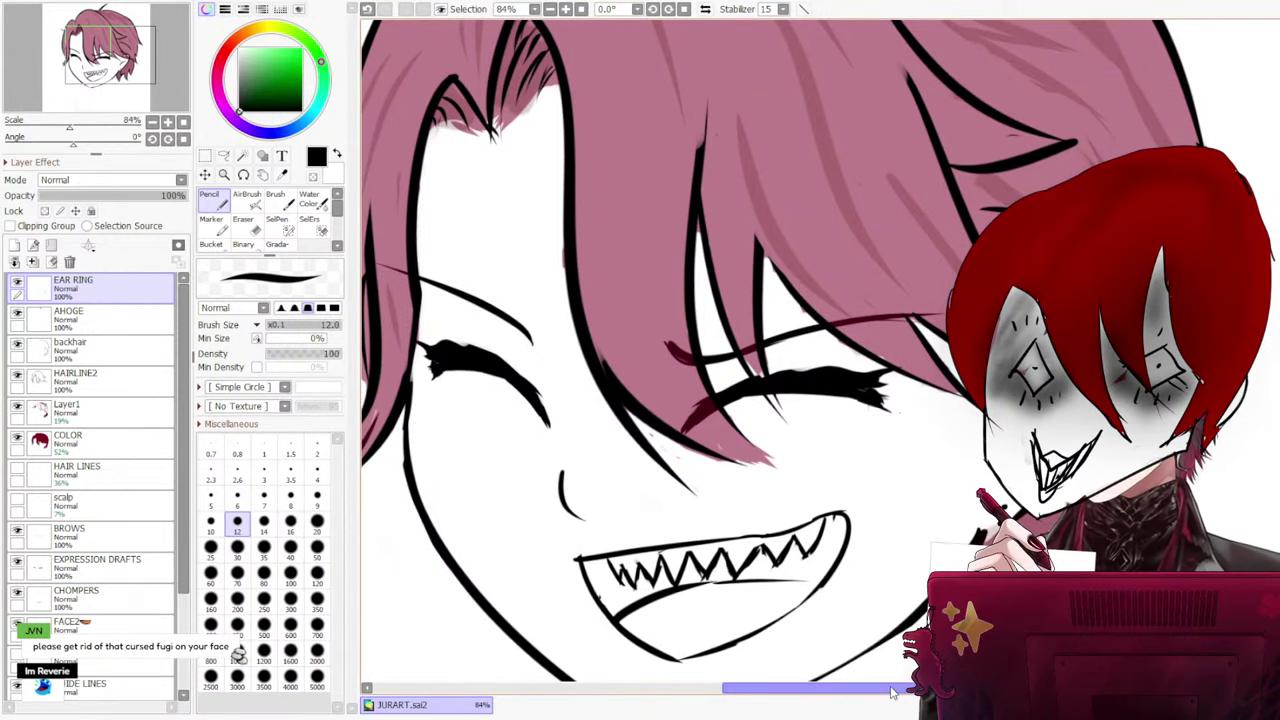
drag(894, 688, 974, 688)
scroll(762, 351, right, 1)
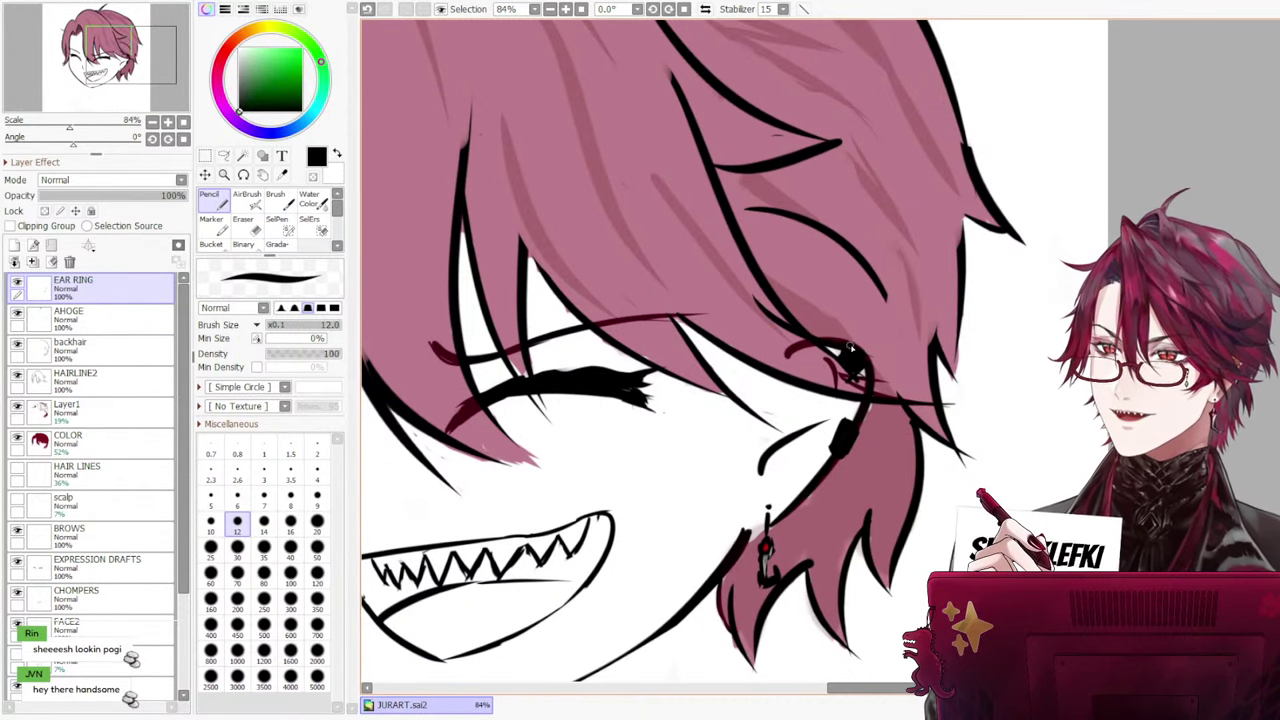
key(ctrl+z)
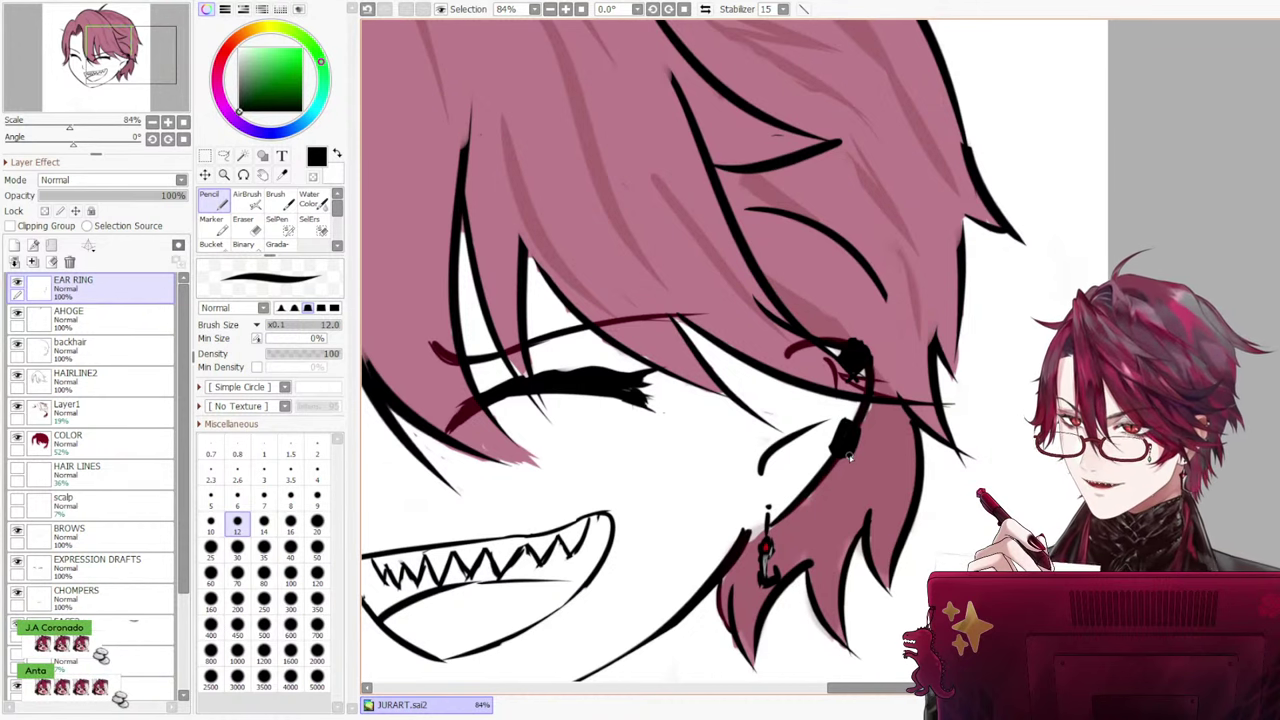
scroll(840, 449, down, 2)
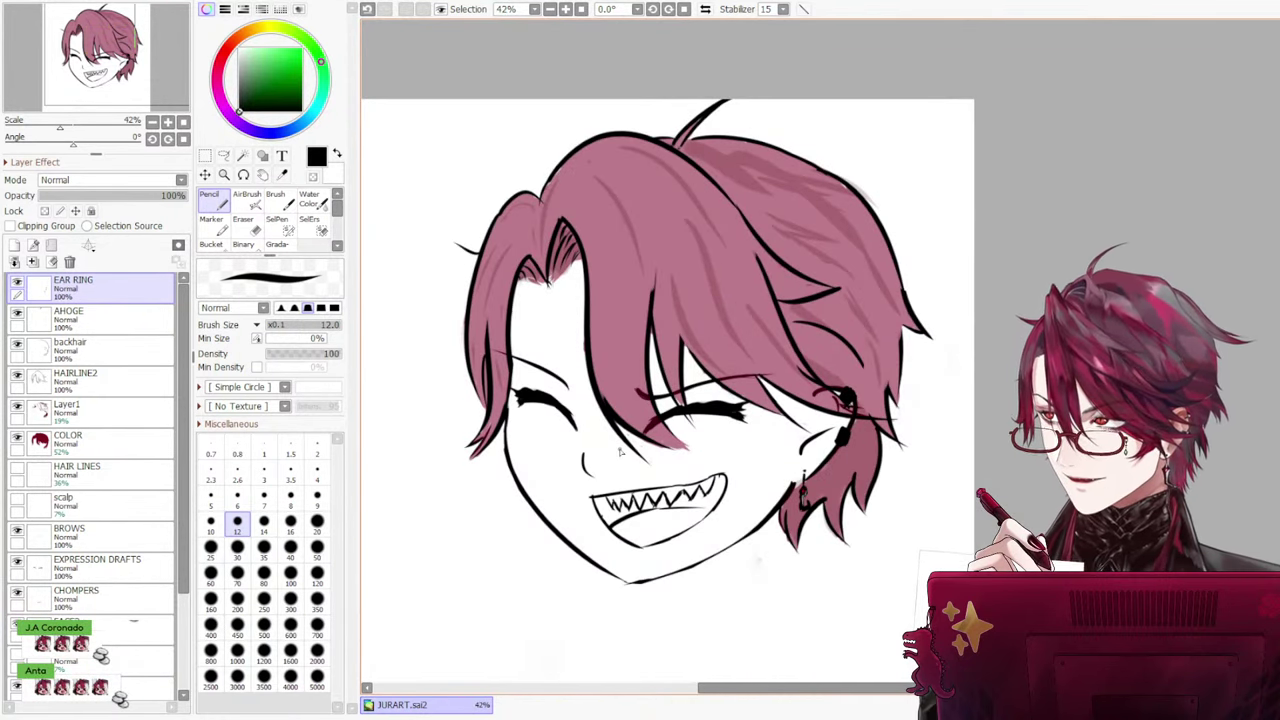
scroll(619, 452, up, 1)
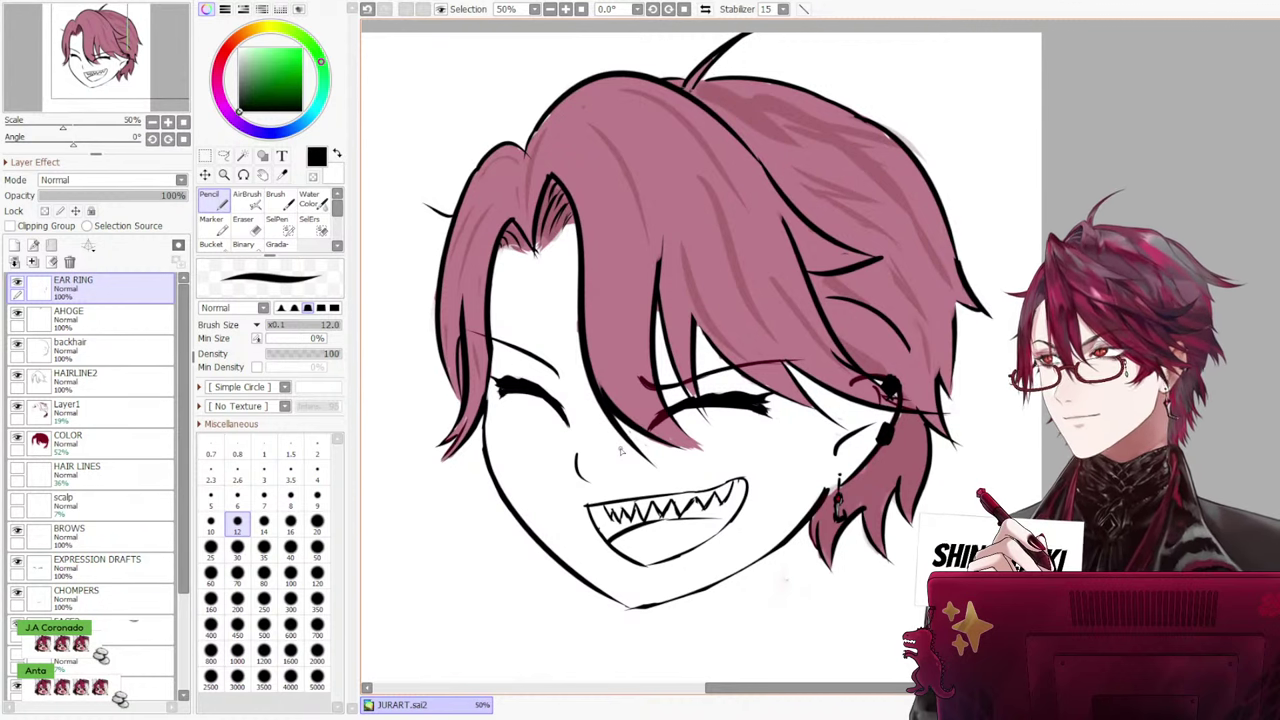
Try to erase the colour spill below the fringe parting on the COLOR layer and Layer1 with the Eraser at size 100
click(254, 228)
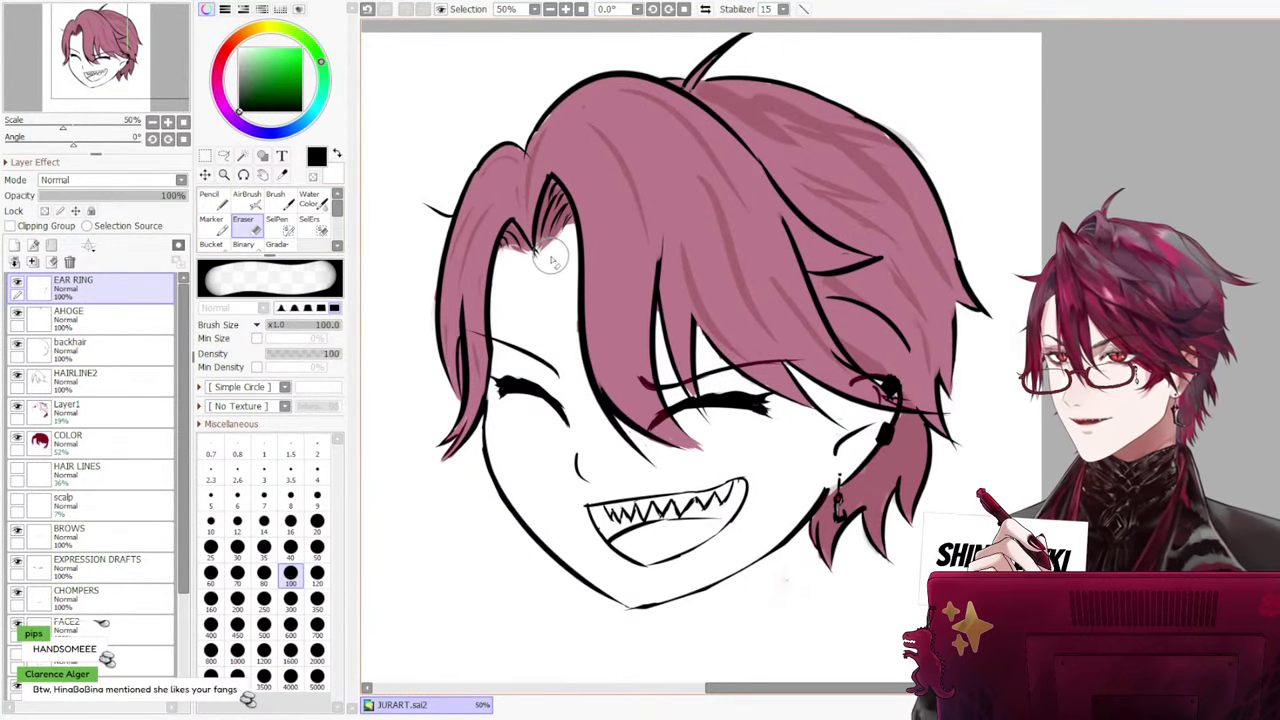
click(110, 418)
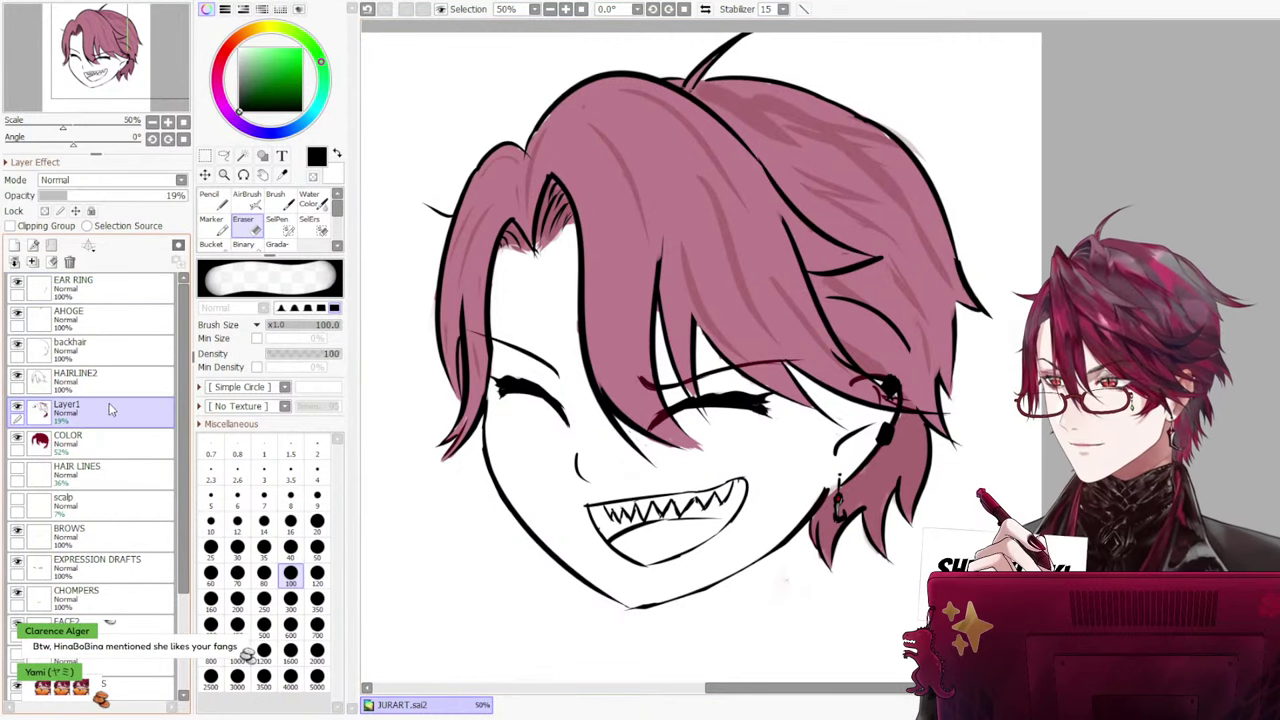
click(110, 441)
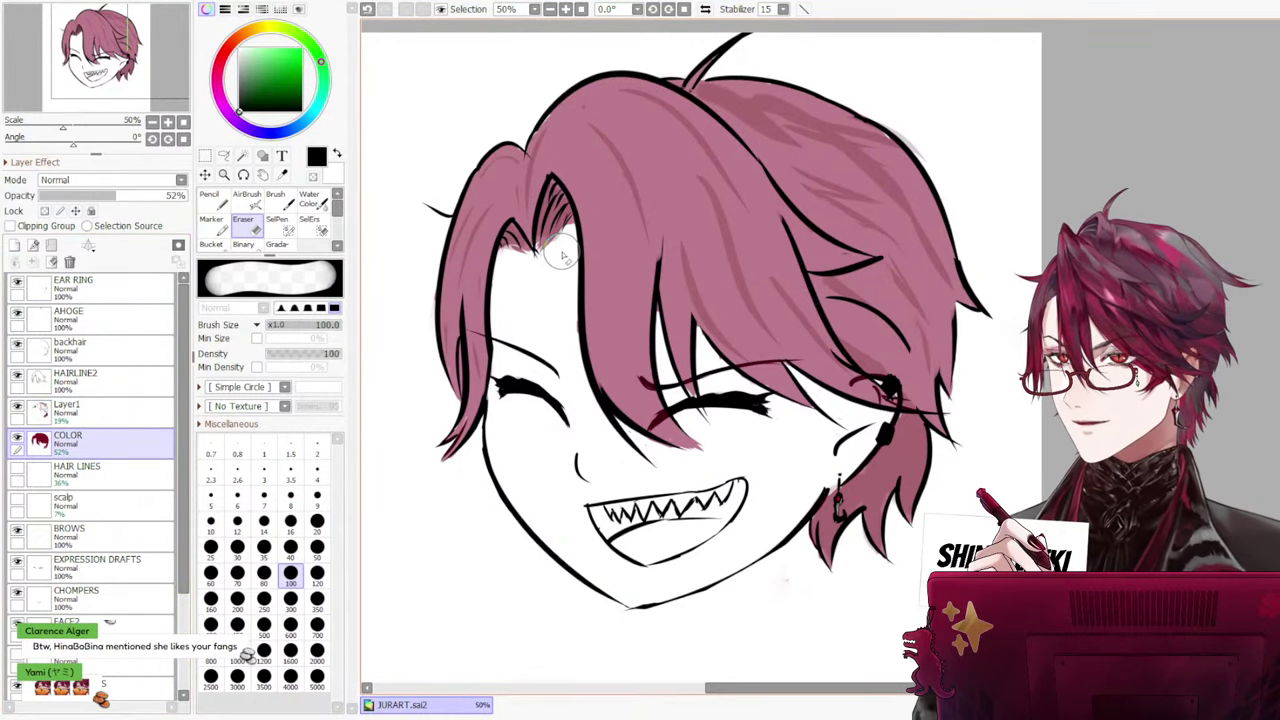
mouse_move(548, 262)
mouse_down()
mouse_move(557, 250)
mouse_move(537, 280)
mouse_up()
key(ctrl+z)
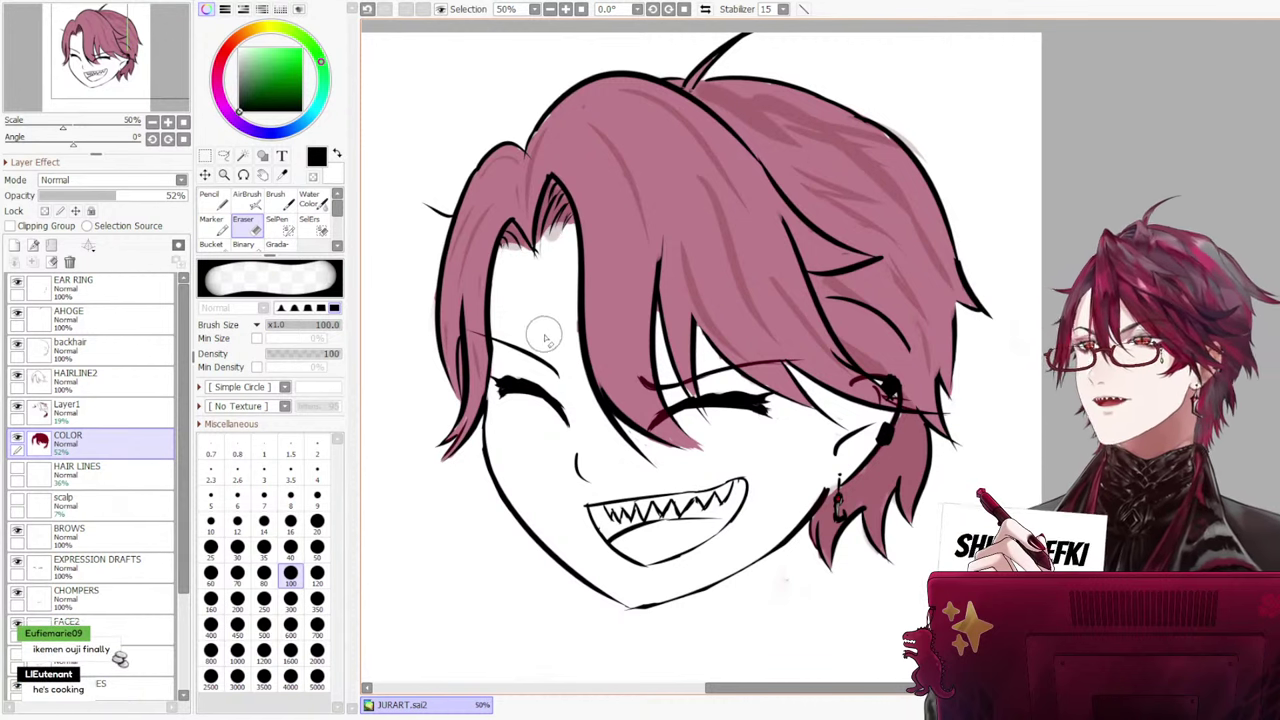
click(110, 410)
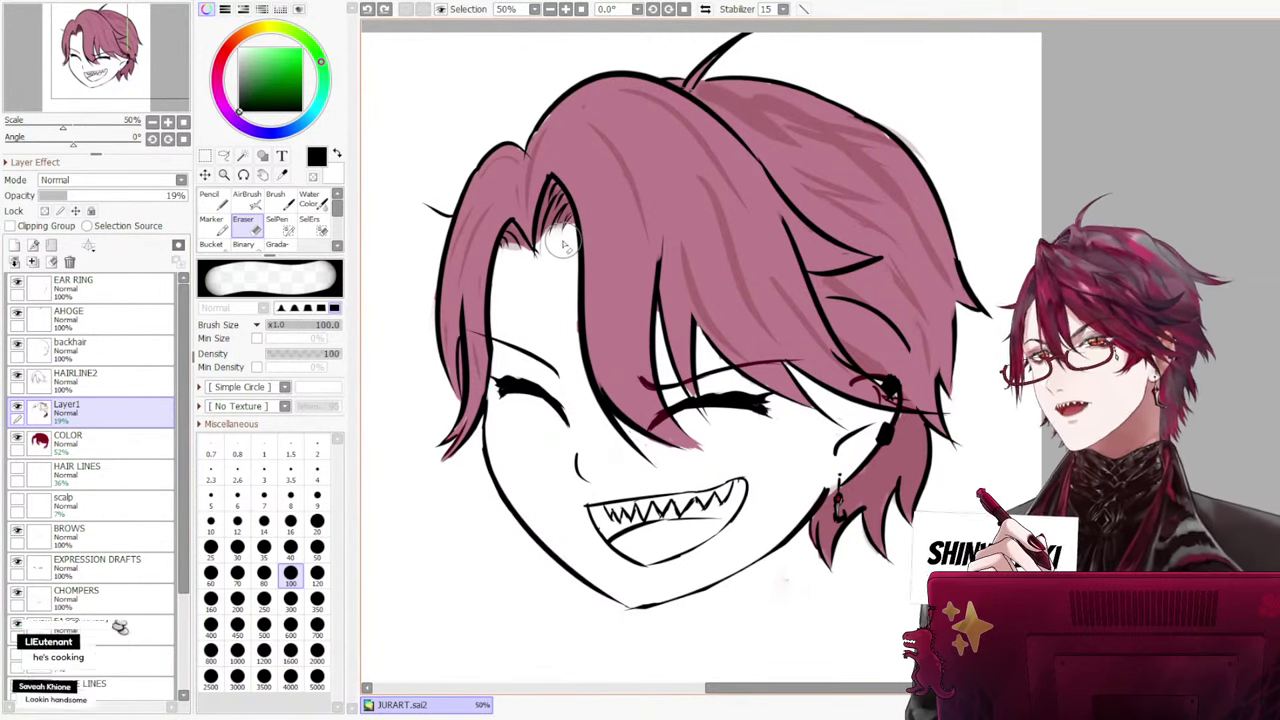
click(110, 441)
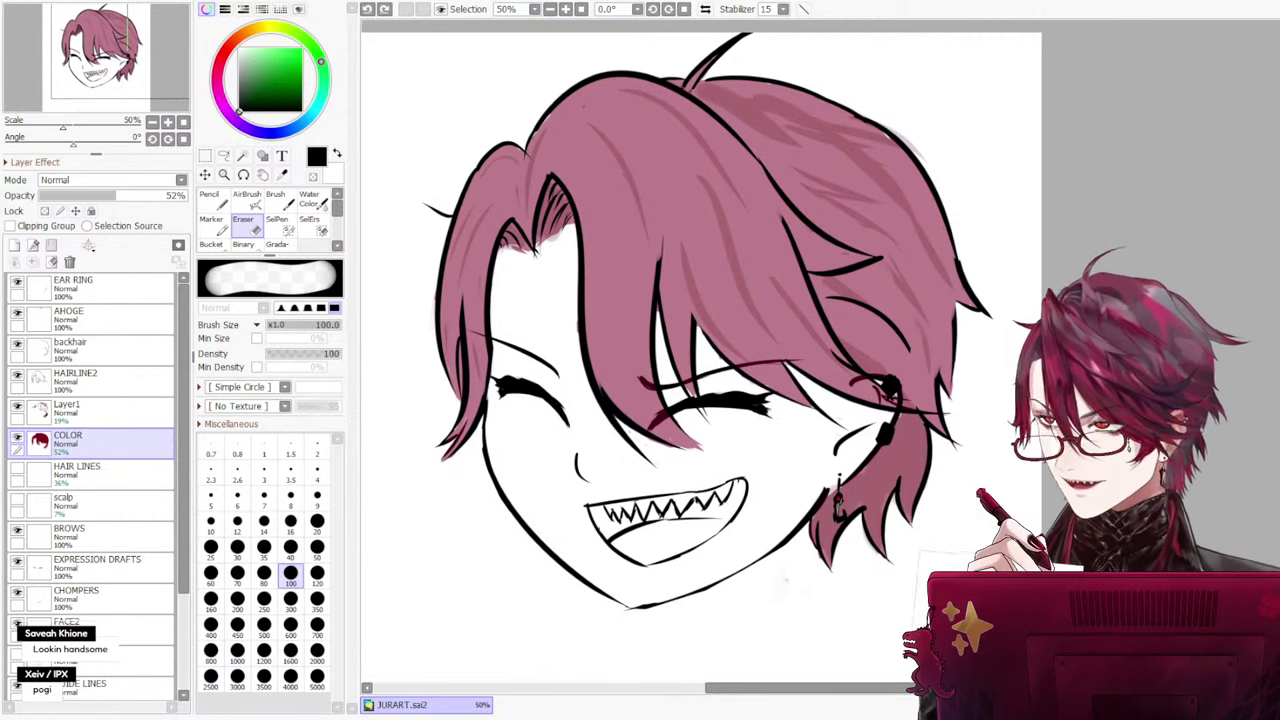
Raise Layer1 to full opacity to sample its dark red shading colour from the back hair, and set the layer's opacity to 17%
scroll(825, 246, down, 3)
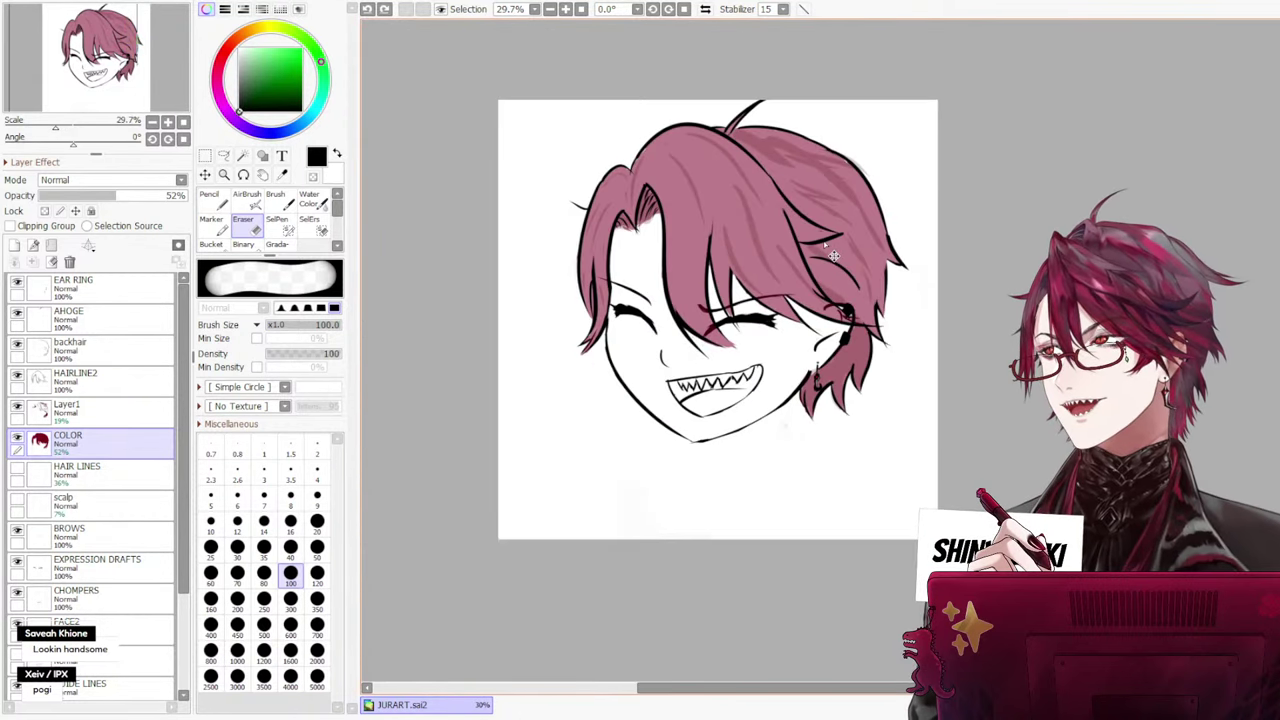
scroll(825, 246, down, 1)
scroll(825, 246, up, 2)
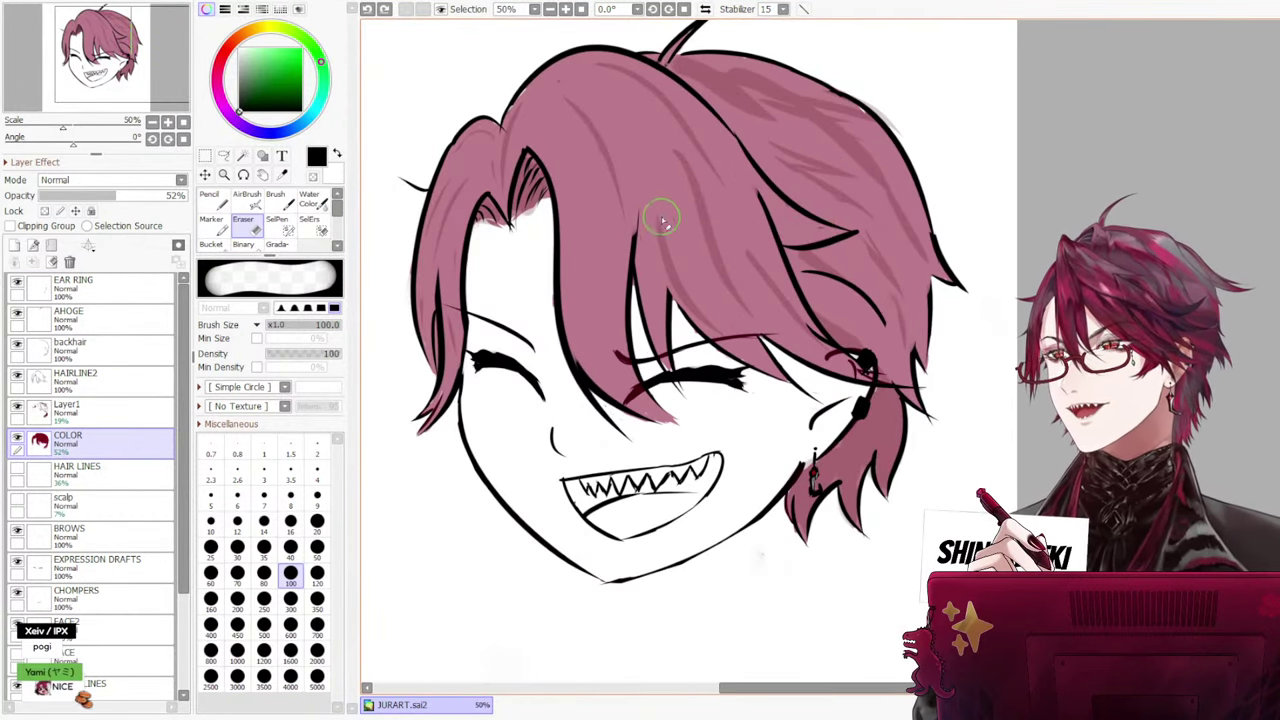
click(158, 410)
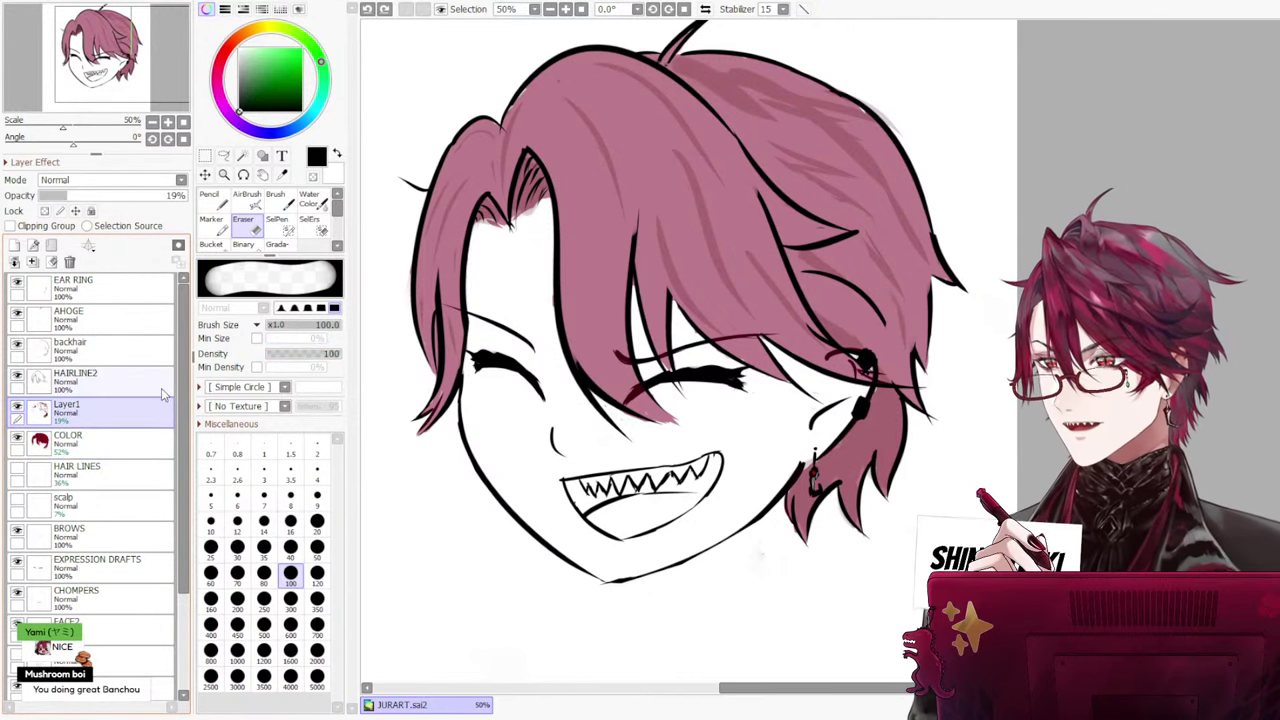
click(113, 382)
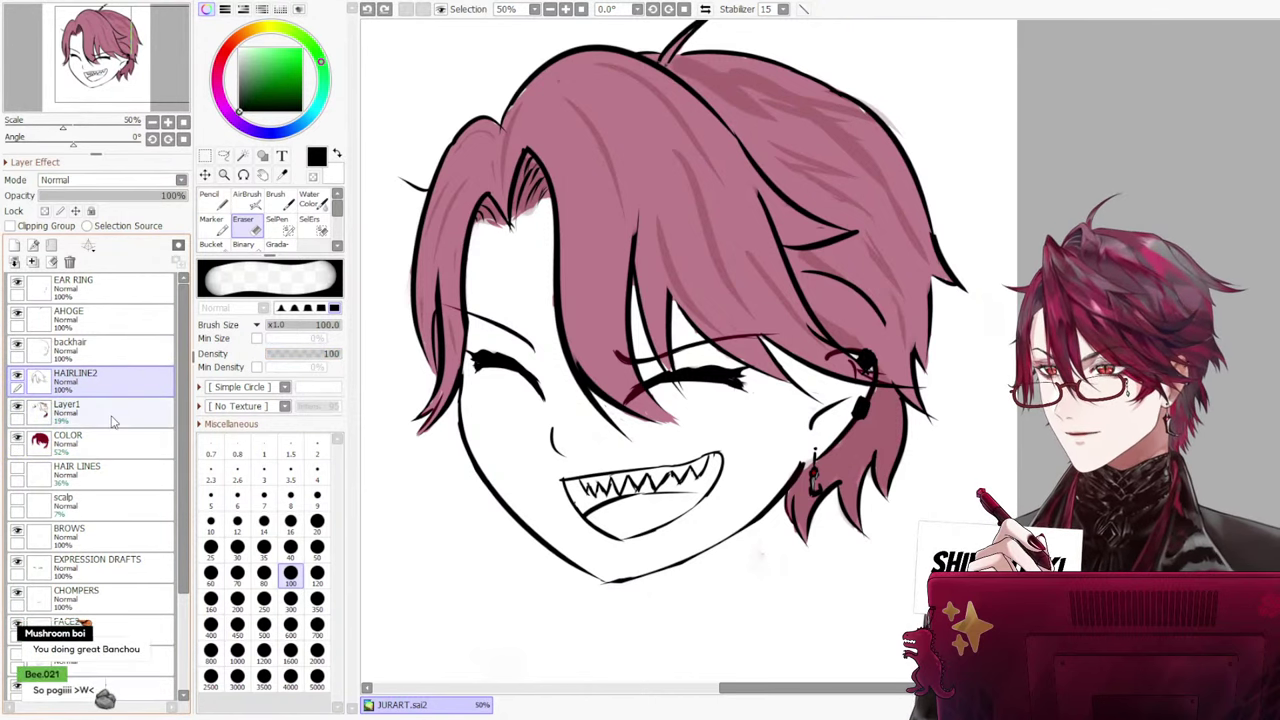
click(112, 415)
mouse_move(130, 195)
mouse_down()
mouse_move(195, 201)
mouse_move(172, 213)
mouse_move(273, 150)
mouse_up()
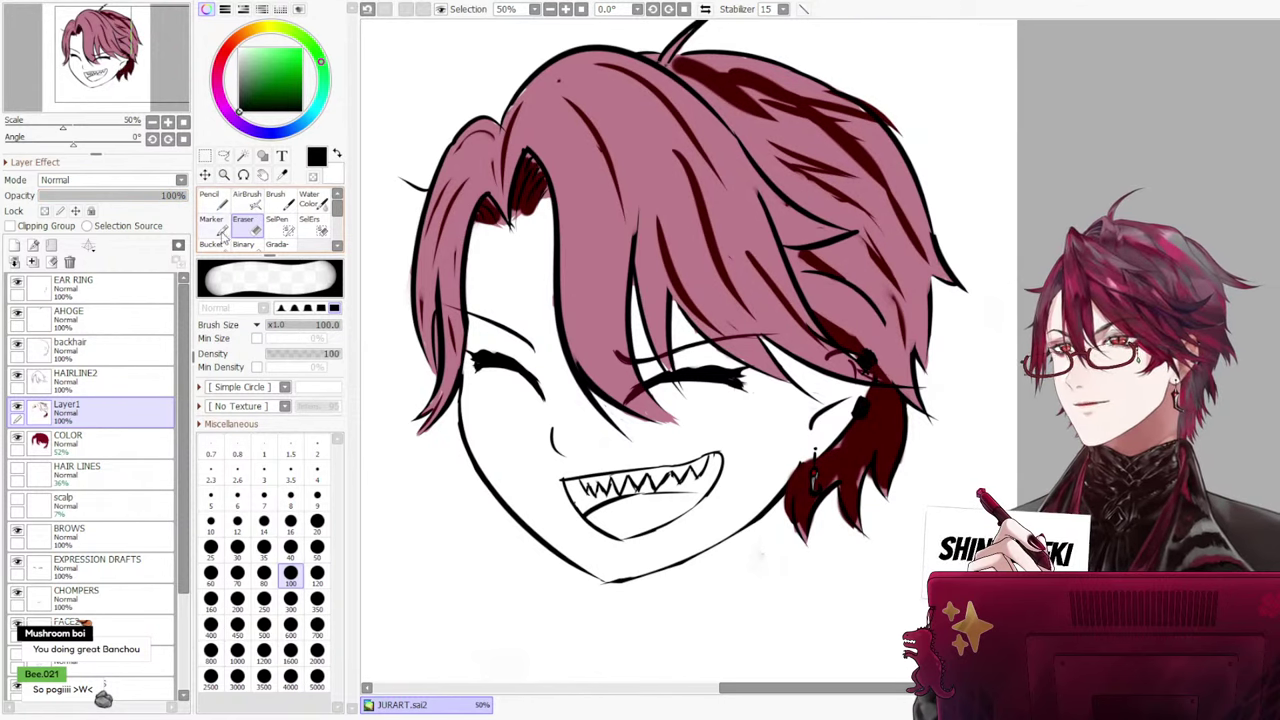
click(281, 174)
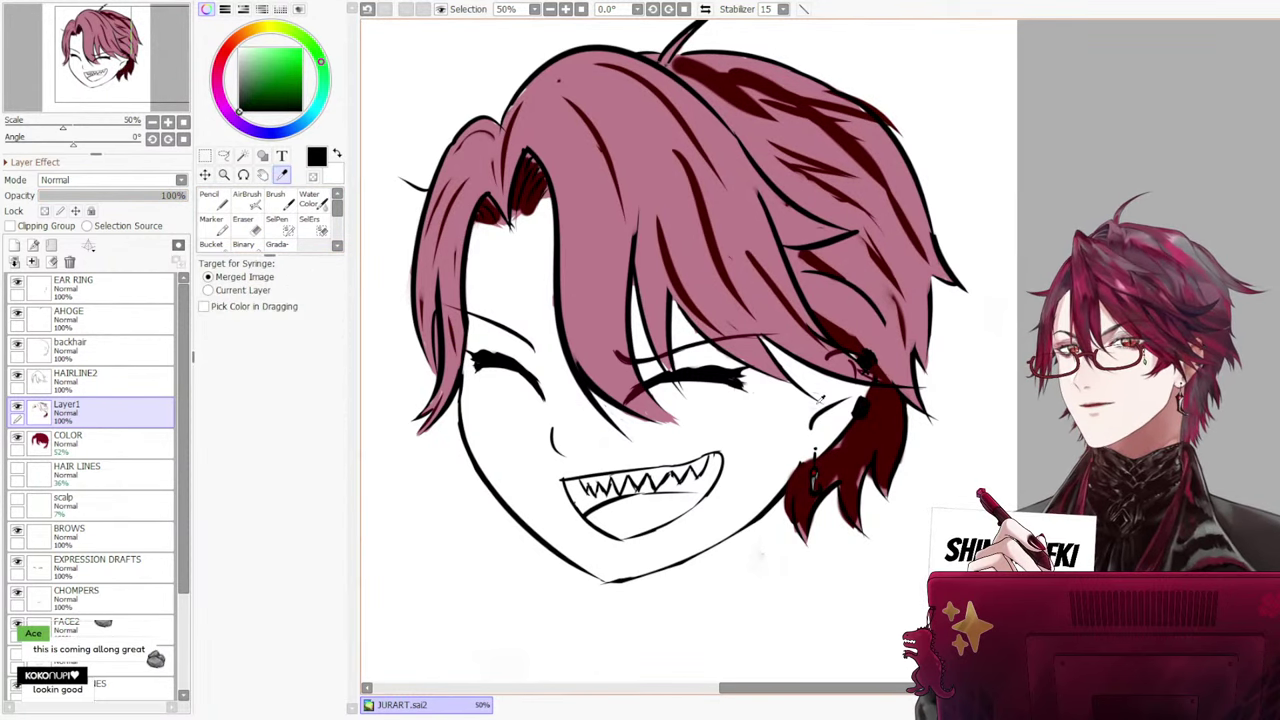
click(882, 433)
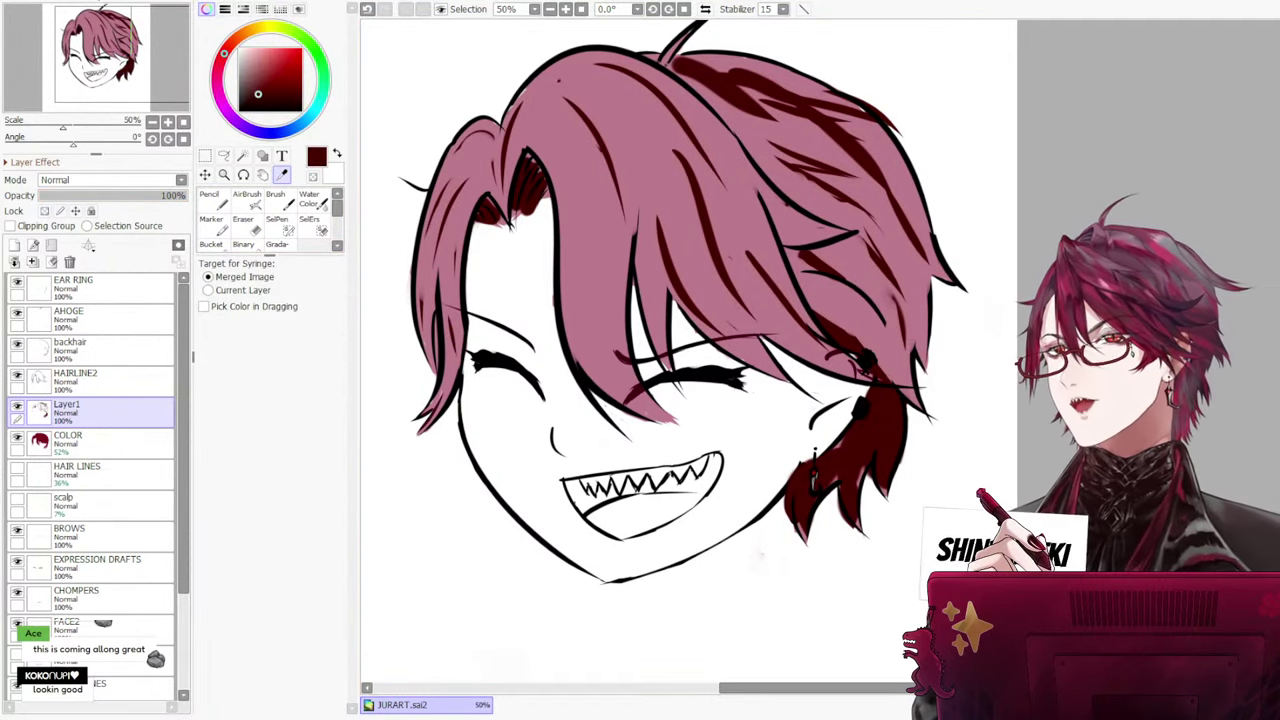
drag(64, 196, 72, 206)
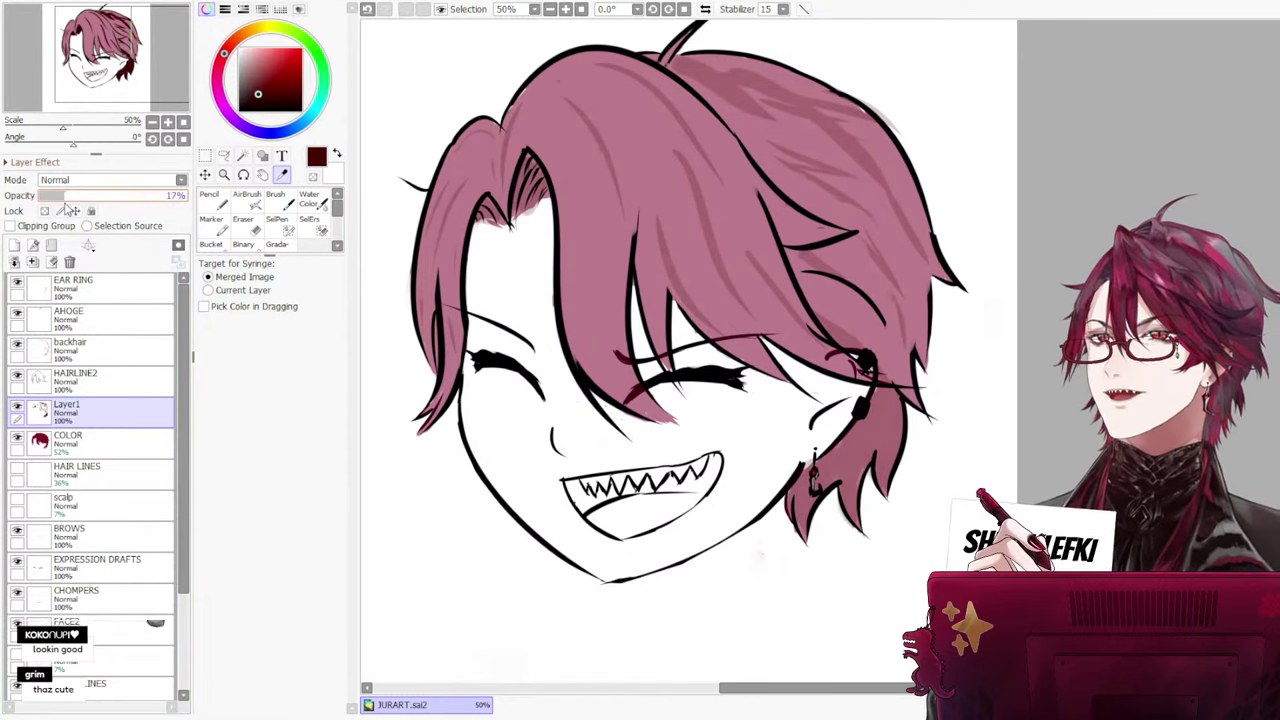
Try a dark red shading stroke down the long front lock on Layer1 with the Pencil at size 35
click(211, 198)
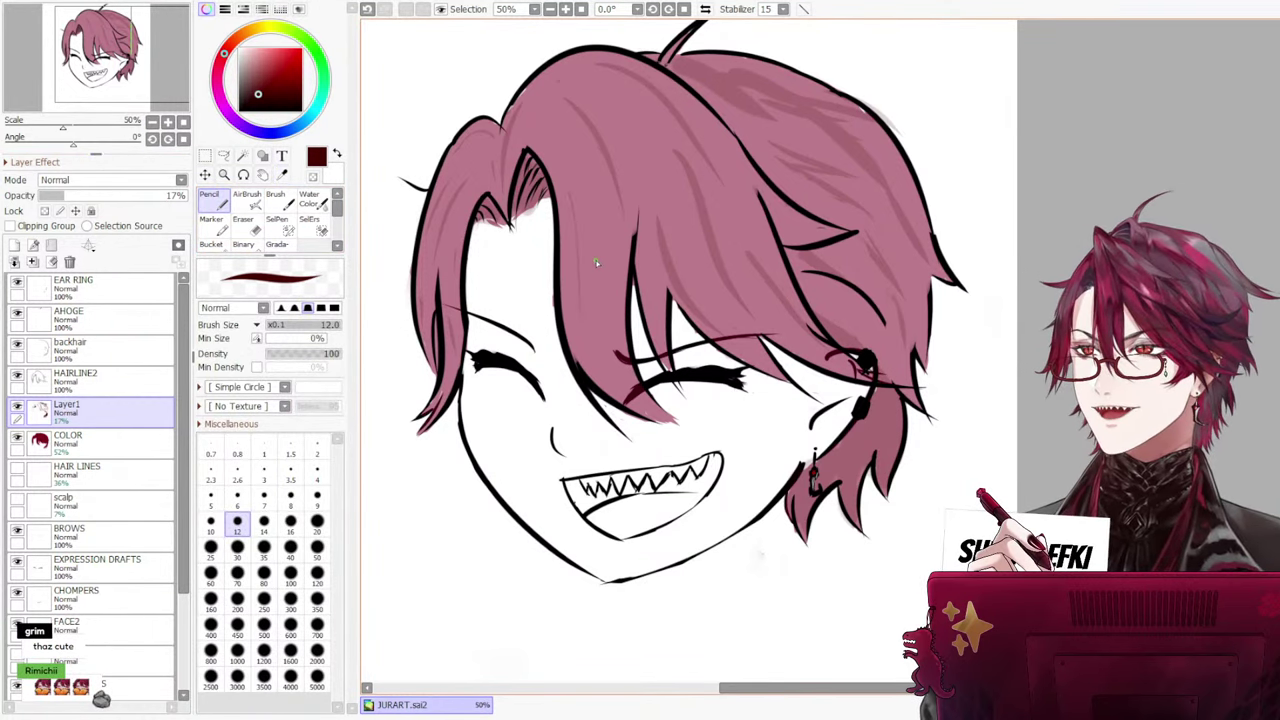
click(263, 546)
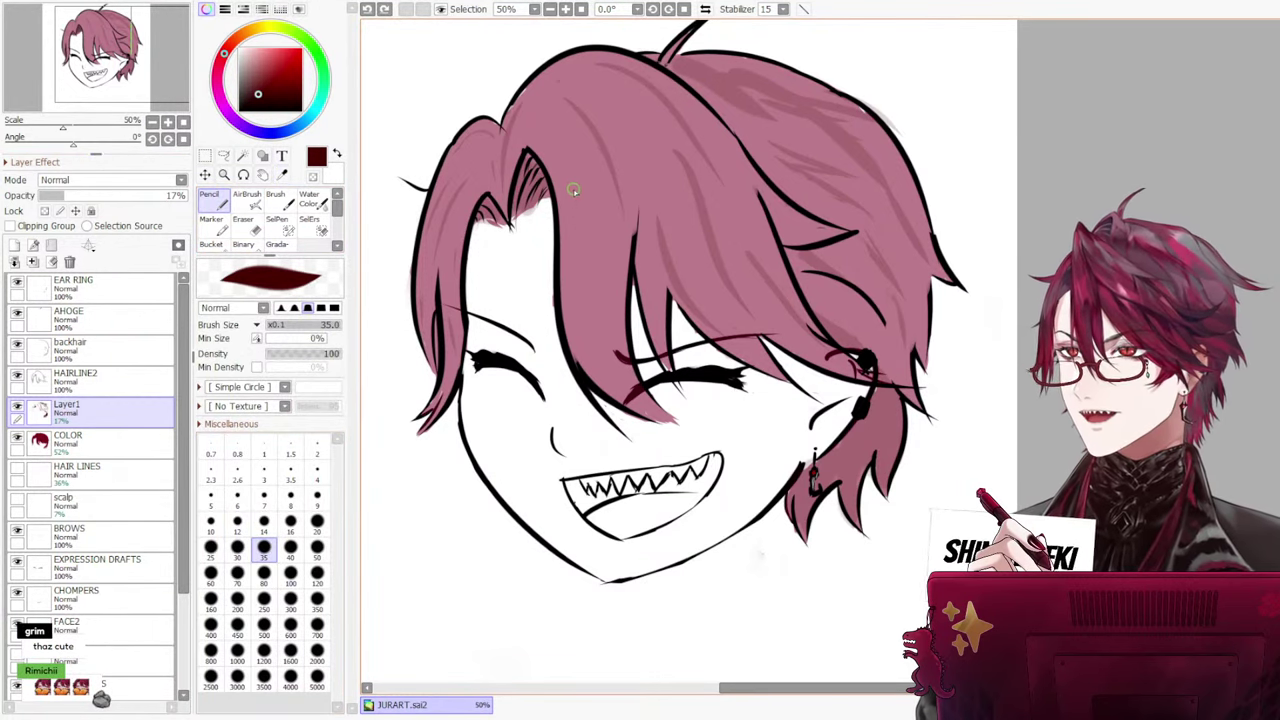
mouse_move(573, 189)
mouse_down()
mouse_move(578, 356)
mouse_move(579, 235)
mouse_move(565, 199)
mouse_move(595, 355)
mouse_up()
key(ctrl+z)
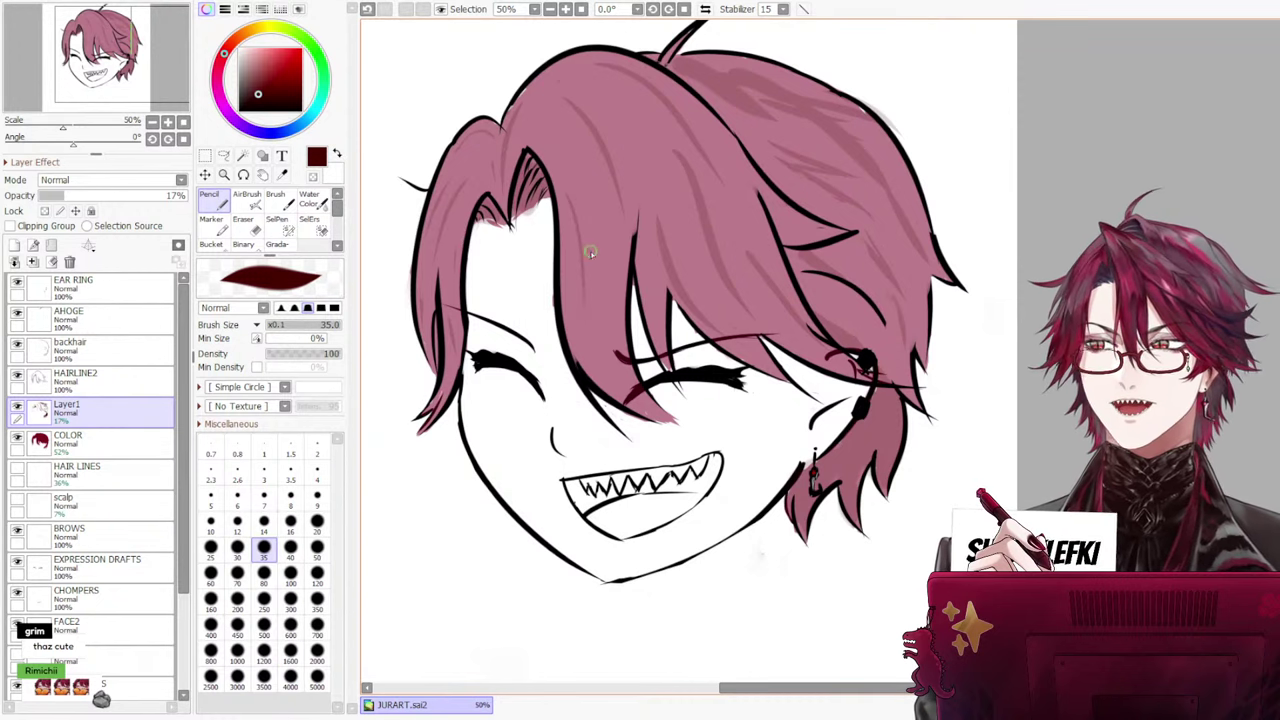
key(ctrl+z)
Try repeated wider shading strokes down the long front lock with the Pencil at size 80, undoing each unwanted stroke
click(263, 575)
drag(571, 198, 582, 342)
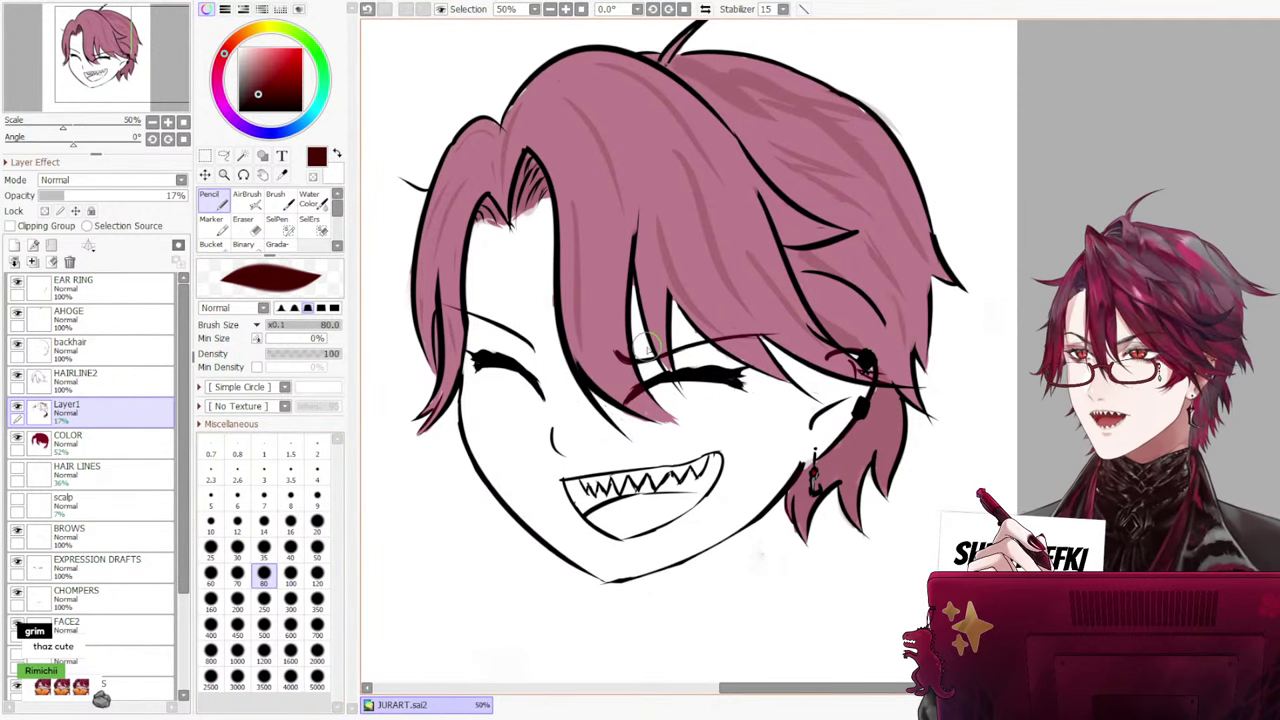
key(ctrl+z)
drag(563, 186, 592, 372)
key(ctrl+z)
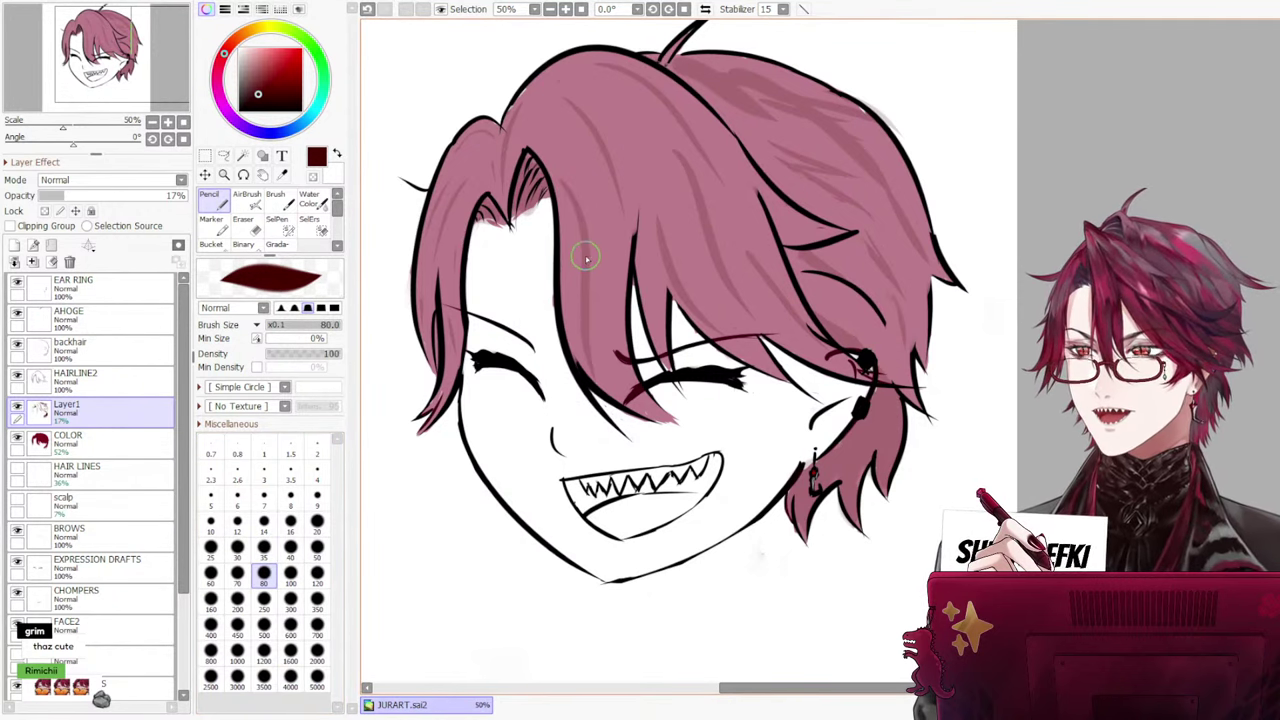
key(ctrl+z)
mouse_move(566, 189)
mouse_down()
mouse_move(619, 370)
mouse_move(616, 269)
mouse_move(570, 261)
mouse_move(601, 250)
mouse_move(591, 351)
mouse_move(659, 416)
mouse_up()
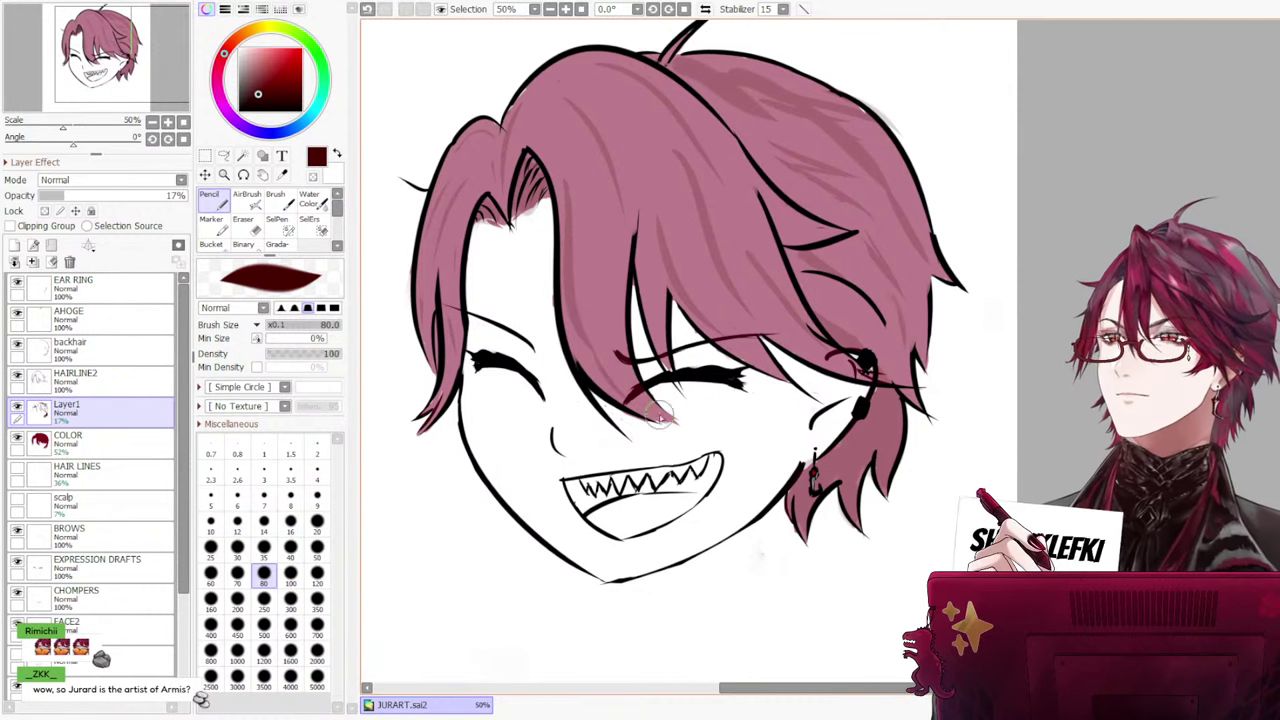
key(ctrl+z)
drag(617, 236, 620, 340)
key(ctrl+z)
key(ctrl+z)
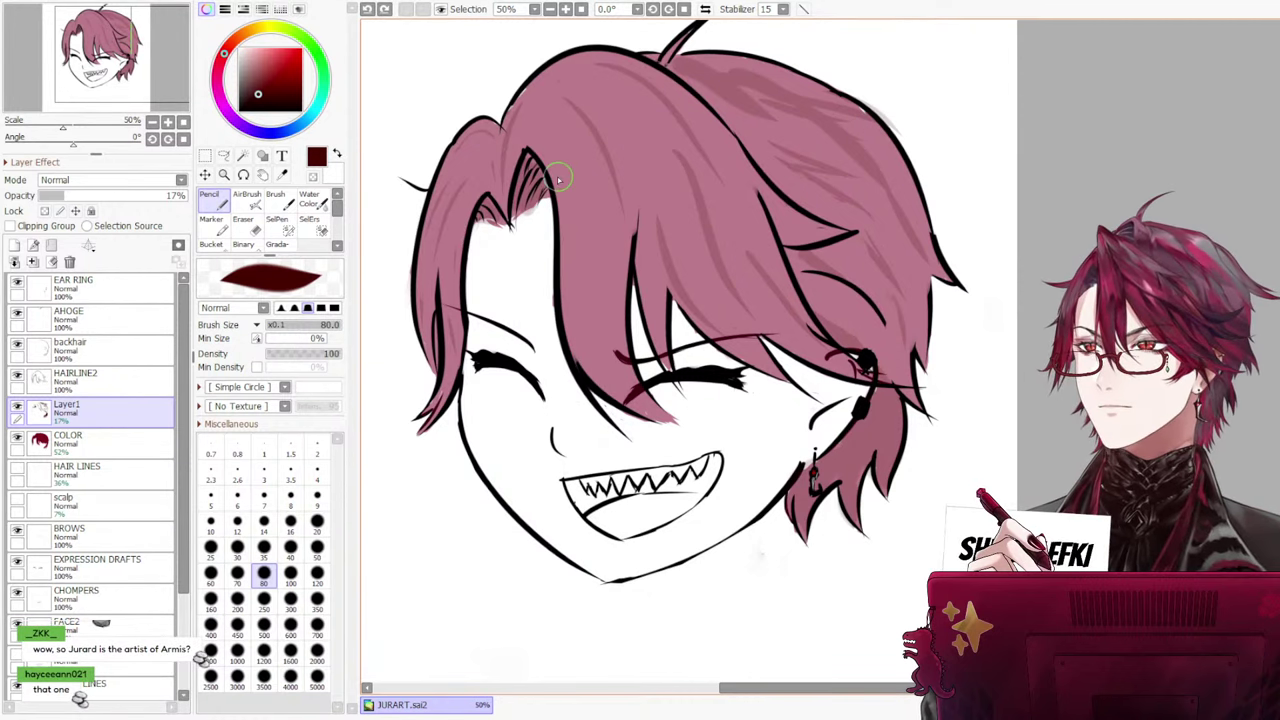
drag(558, 179, 595, 370)
key(ctrl+z)
drag(574, 230, 595, 360)
key(ctrl+z)
mouse_move(554, 164)
mouse_down()
mouse_move(583, 324)
mouse_move(606, 372)
mouse_up()
key(ctrl+z)
mouse_move(566, 160)
mouse_down()
mouse_move(604, 336)
mouse_move(598, 192)
mouse_move(605, 360)
mouse_up()
key(ctrl+z)
key(ctrl+z)
drag(869, 466, 857, 522)
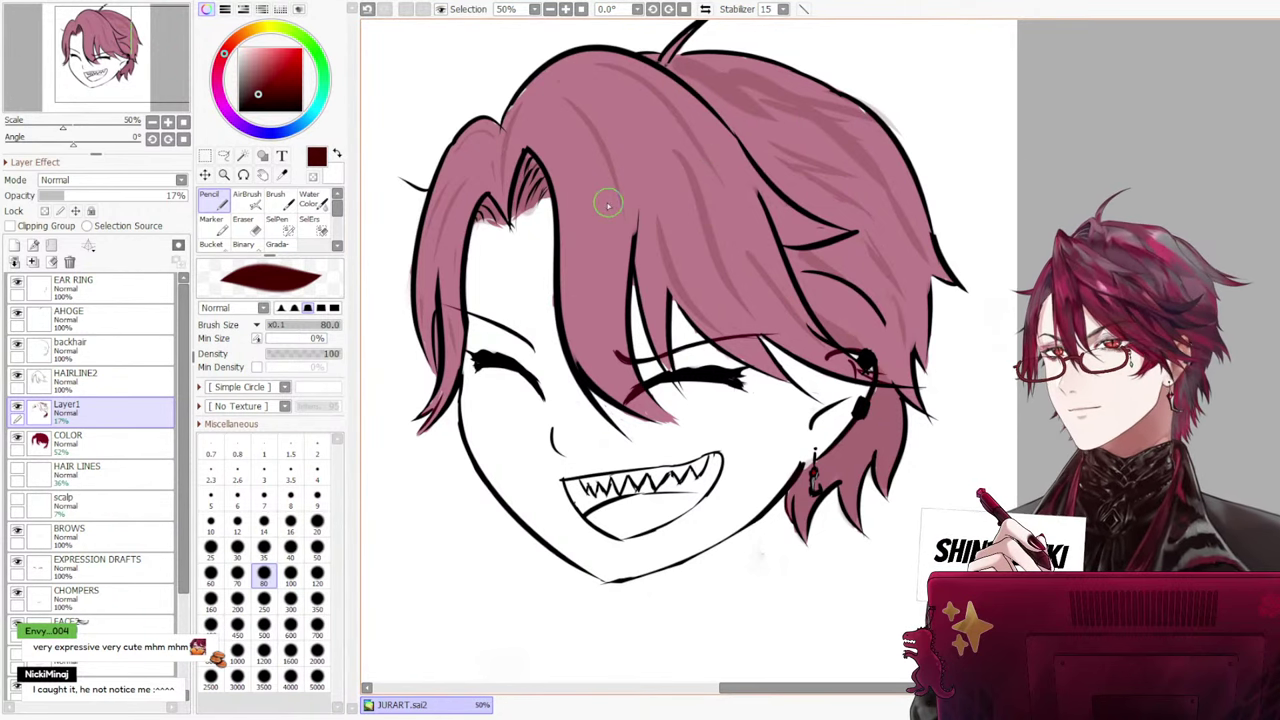
key(ctrl+z)
drag(574, 182, 602, 350)
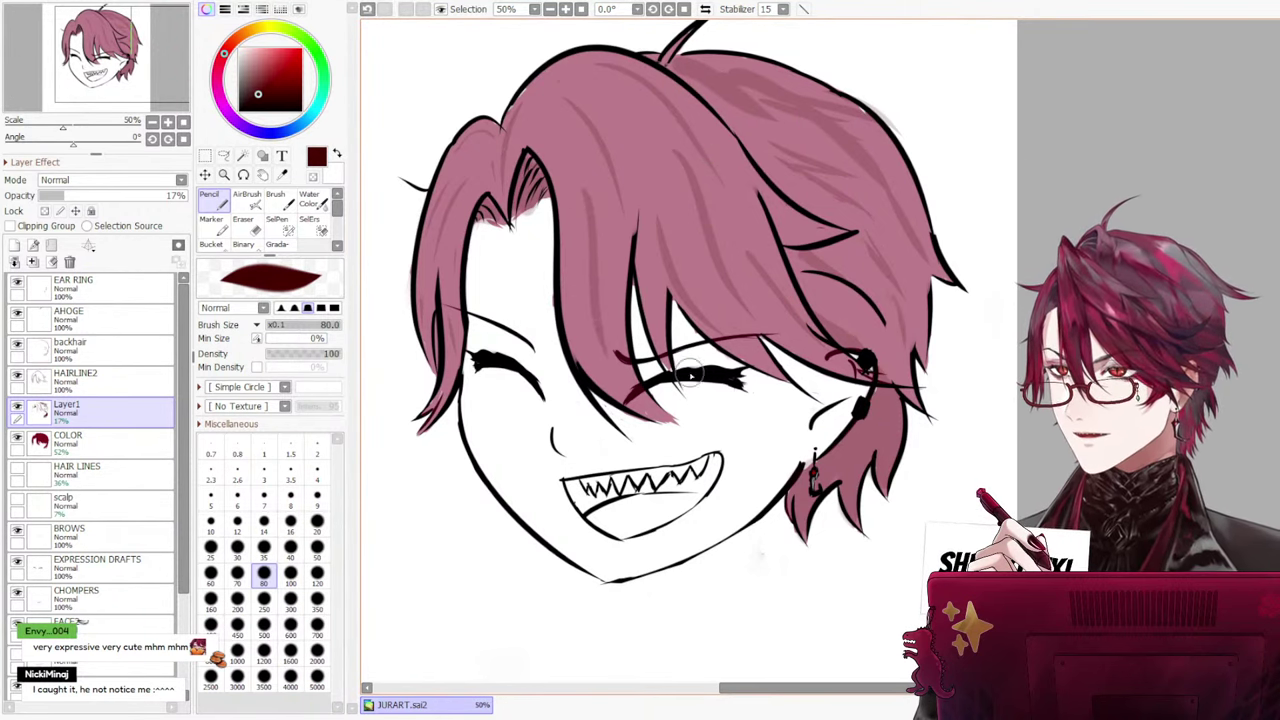
key(ctrl+z)
drag(576, 208, 592, 366)
key(ctrl+z)
drag(587, 208, 616, 384)
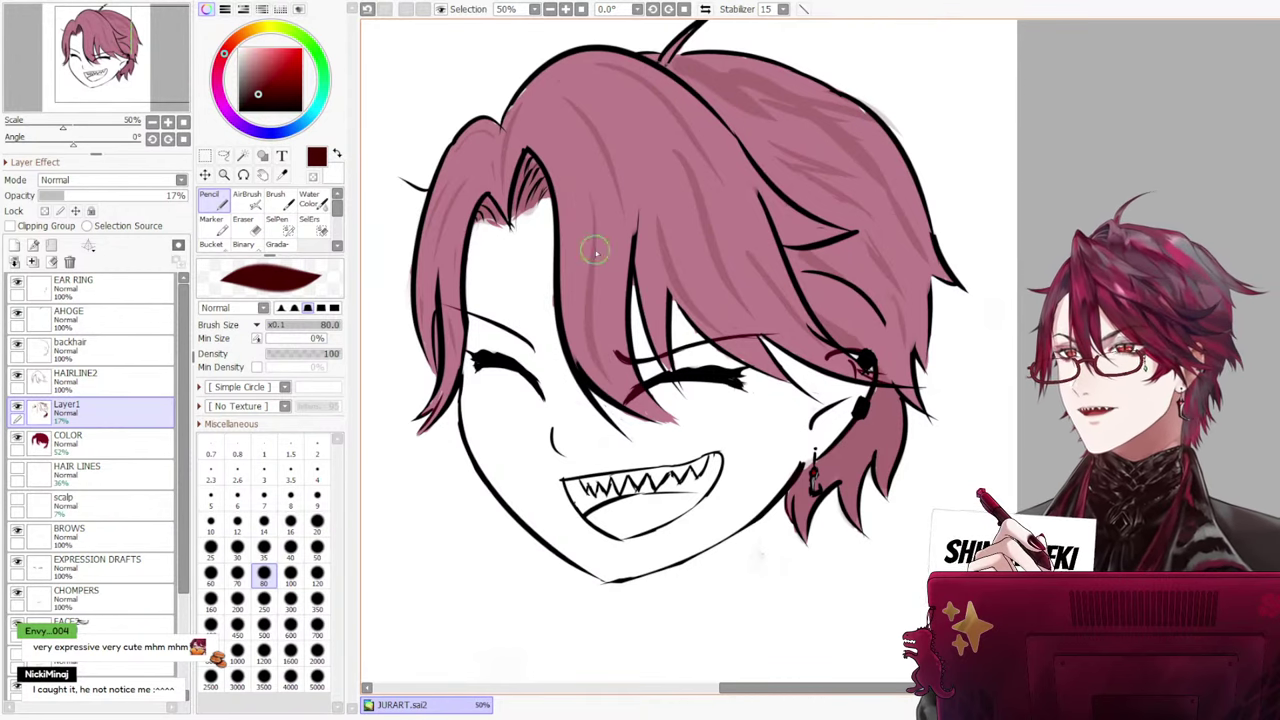
key(ctrl+z)
drag(562, 180, 594, 352)
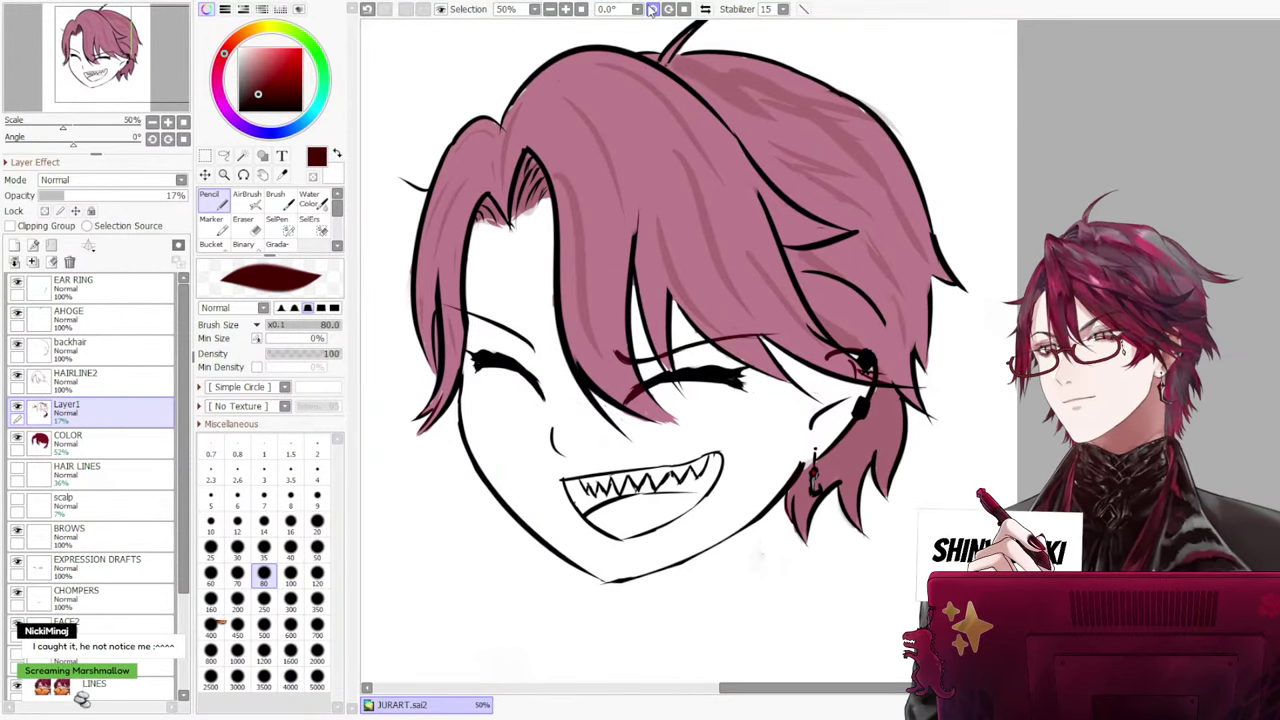
Try dark red shading on the front hair on Layer1 with the Pencil at sizes 6 and 14, undoing each stroke
scroll(551, 224, down, 2)
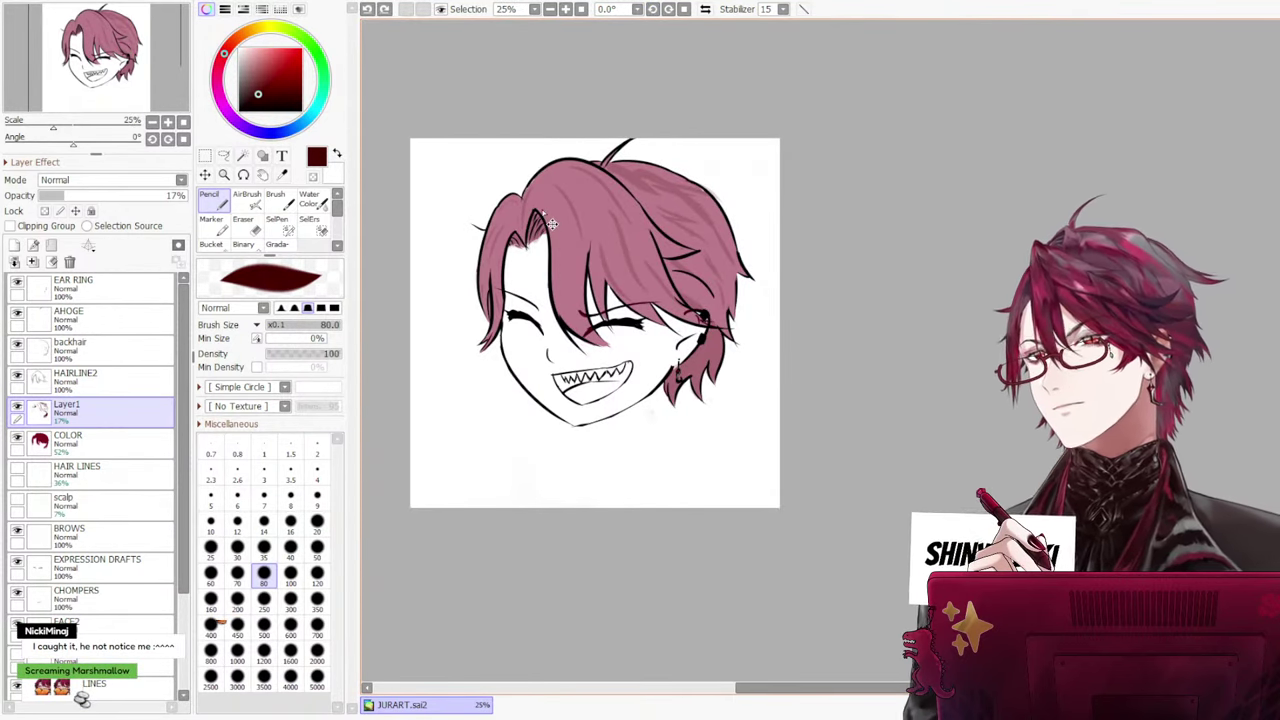
scroll(551, 224, up, 2)
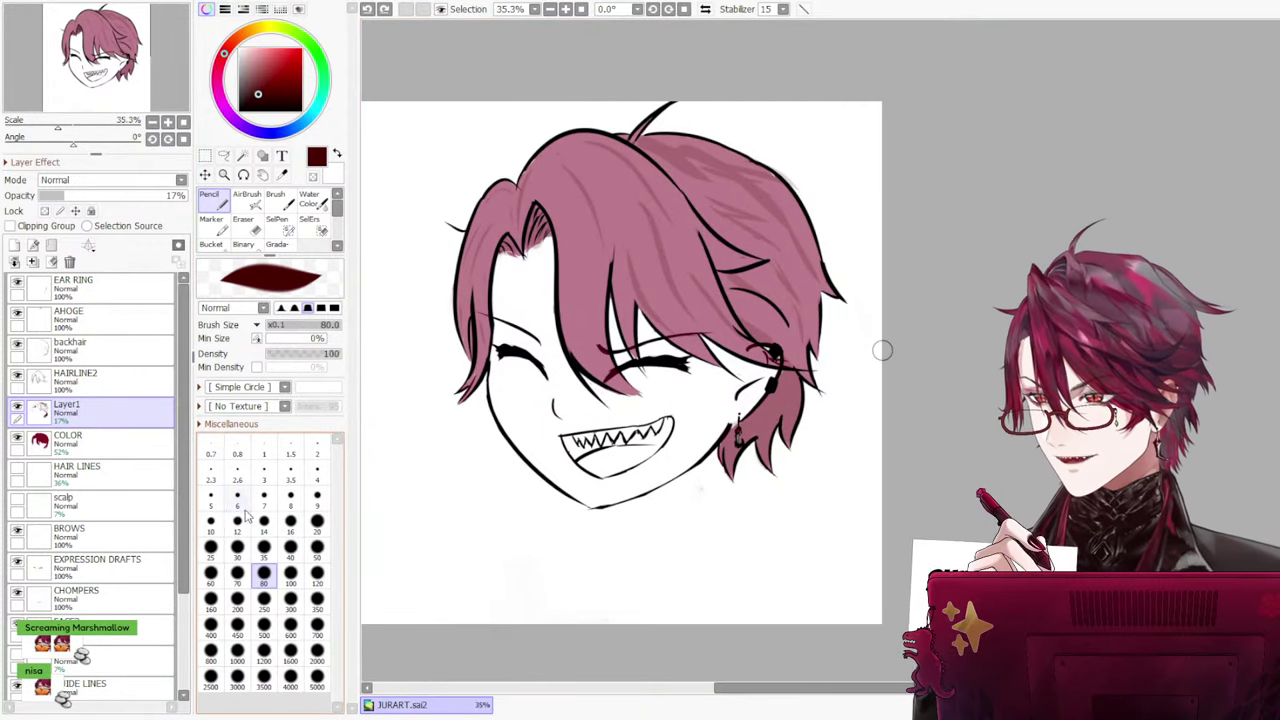
click(237, 500)
drag(521, 295, 529, 312)
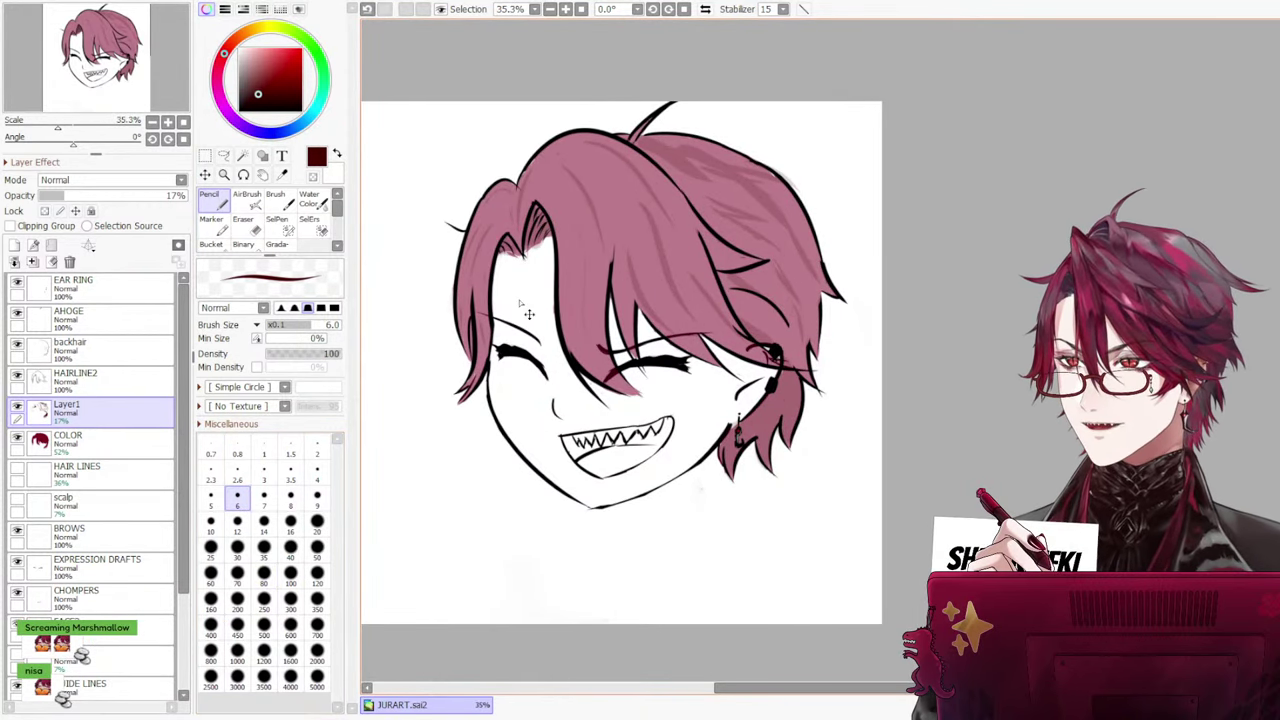
key(ctrl+z)
click(264, 525)
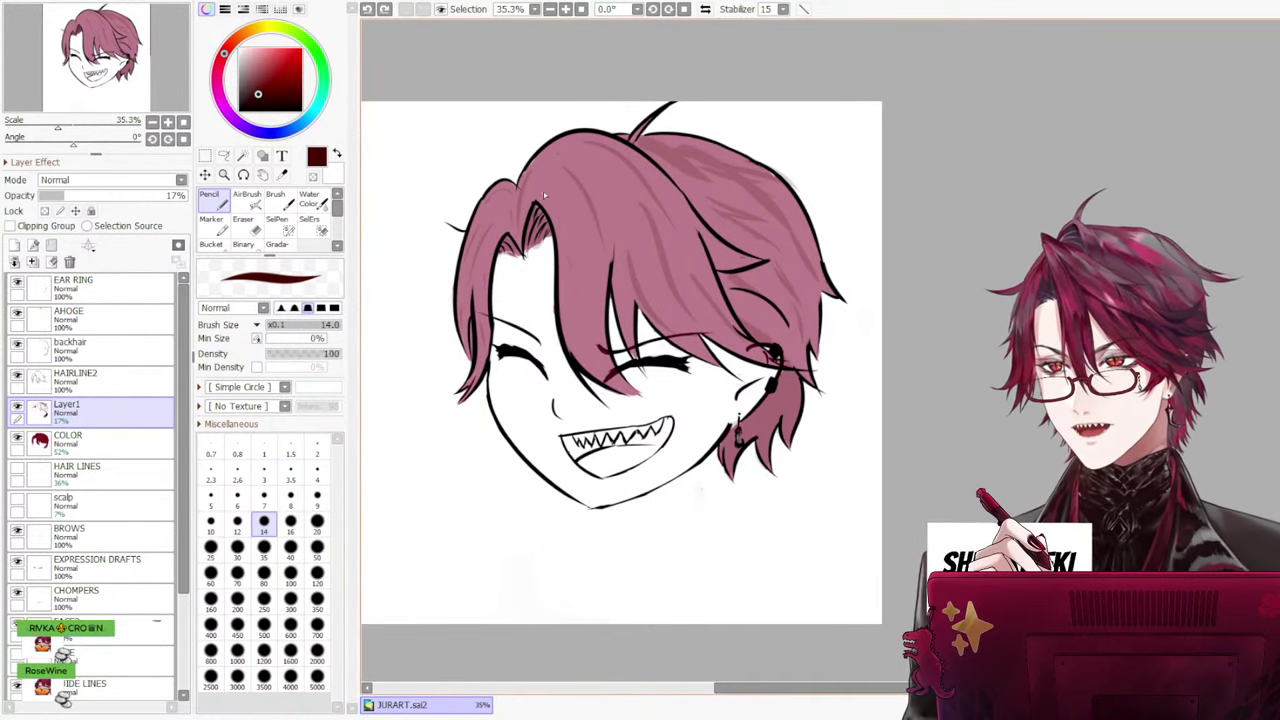
drag(572, 193, 637, 339)
key(ctrl+z)
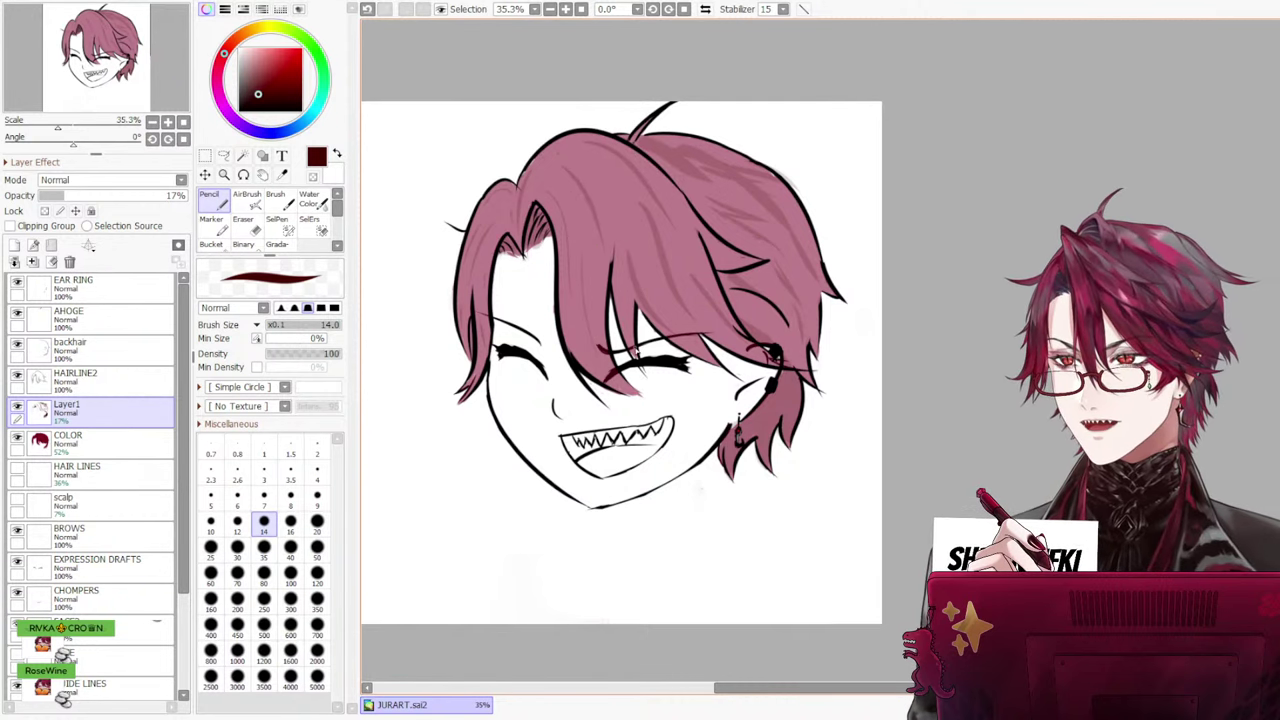
key(ctrl+z)
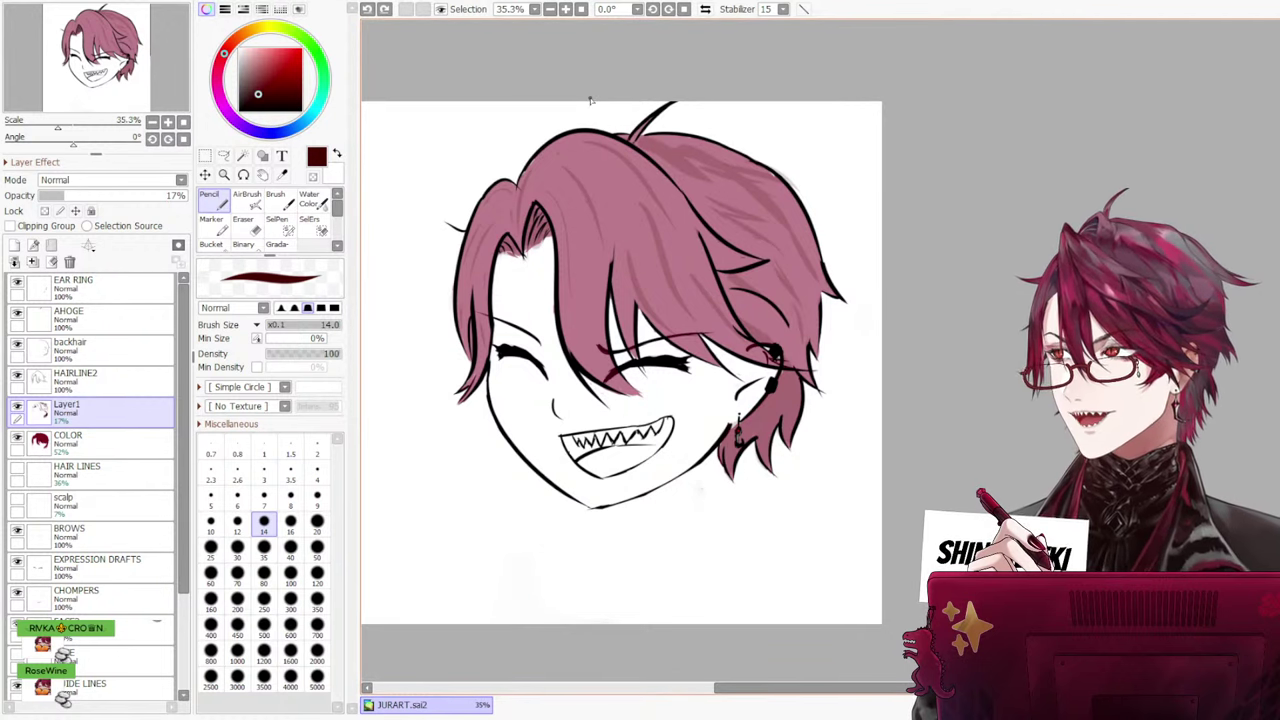
Examine the shaded hair and the grinning face to judge what the portrait still needs
scroll(603, 204, up, 1)
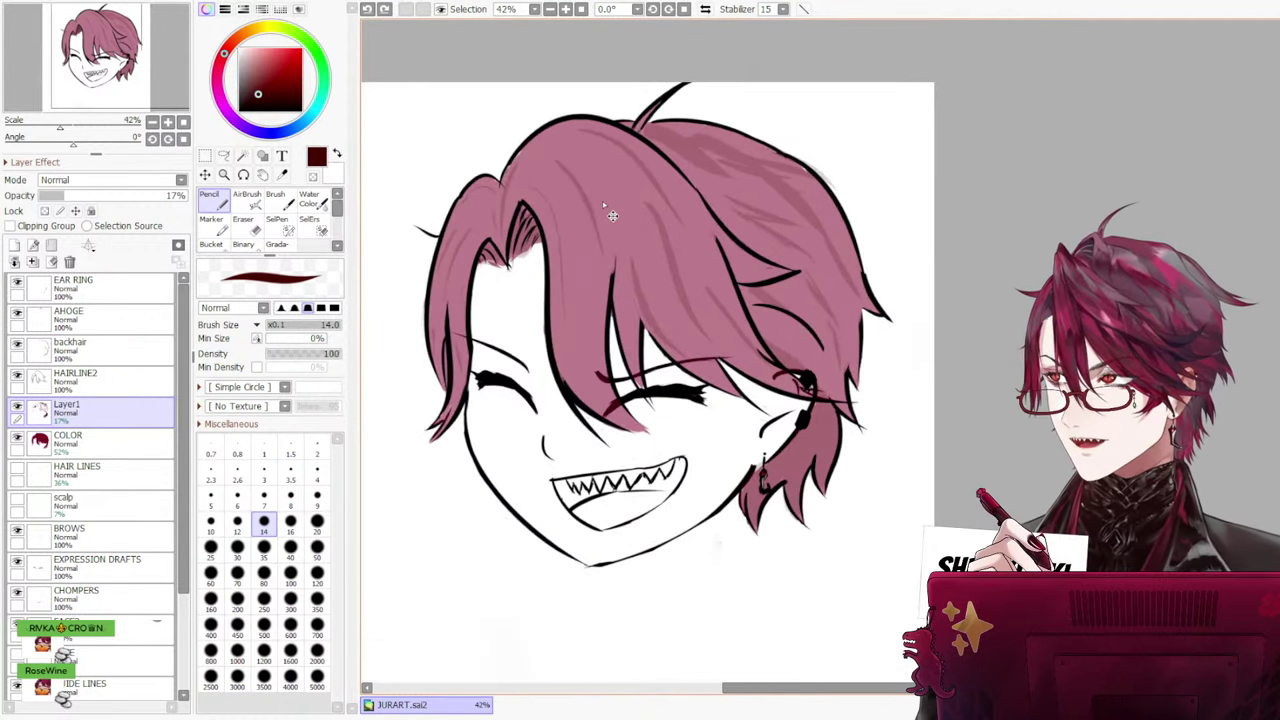
scroll(603, 204, down, 1)
scroll(603, 204, up, 1)
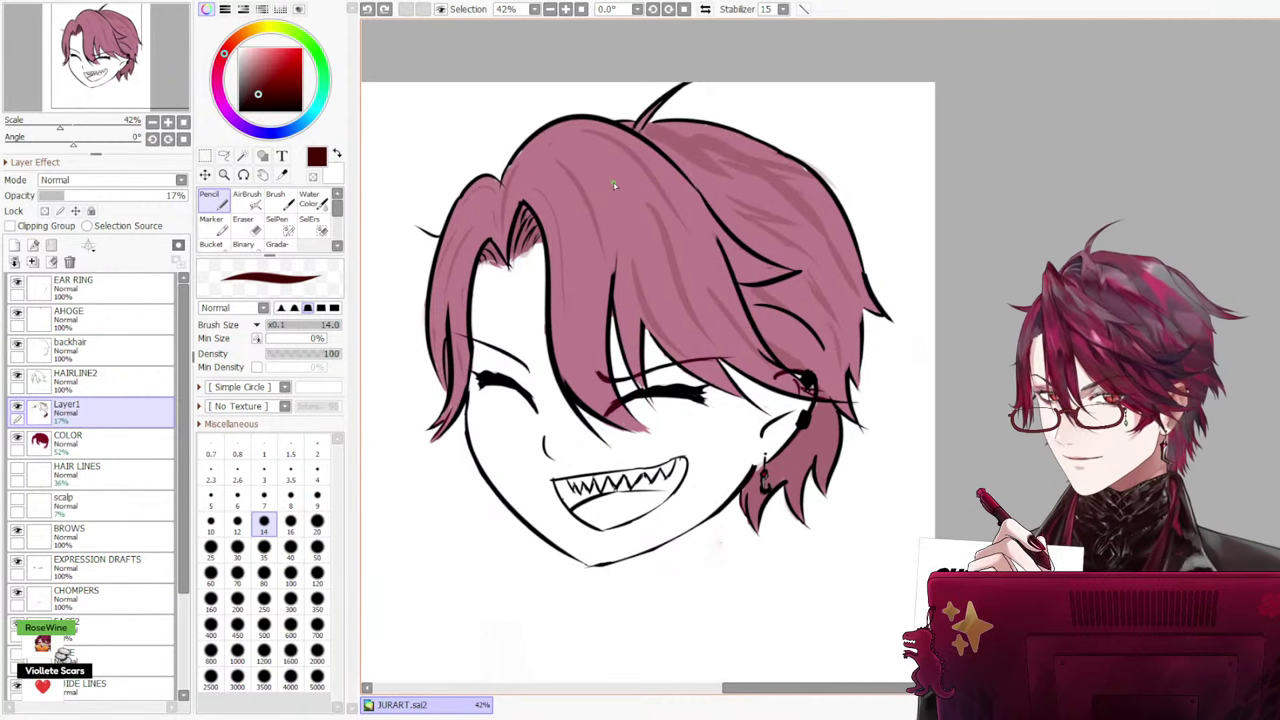
scroll(589, 313, up, 2)
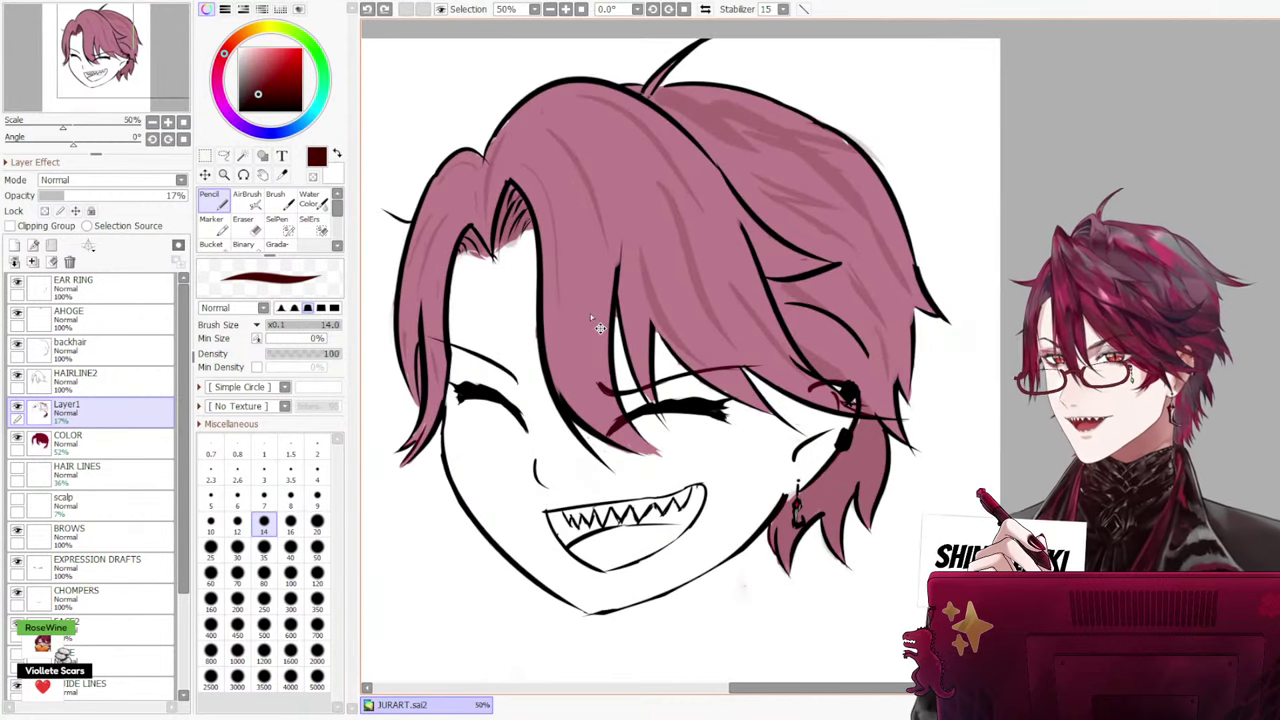
scroll(589, 313, down, 3)
scroll(567, 319, up, 1)
scroll(576, 330, down, 1)
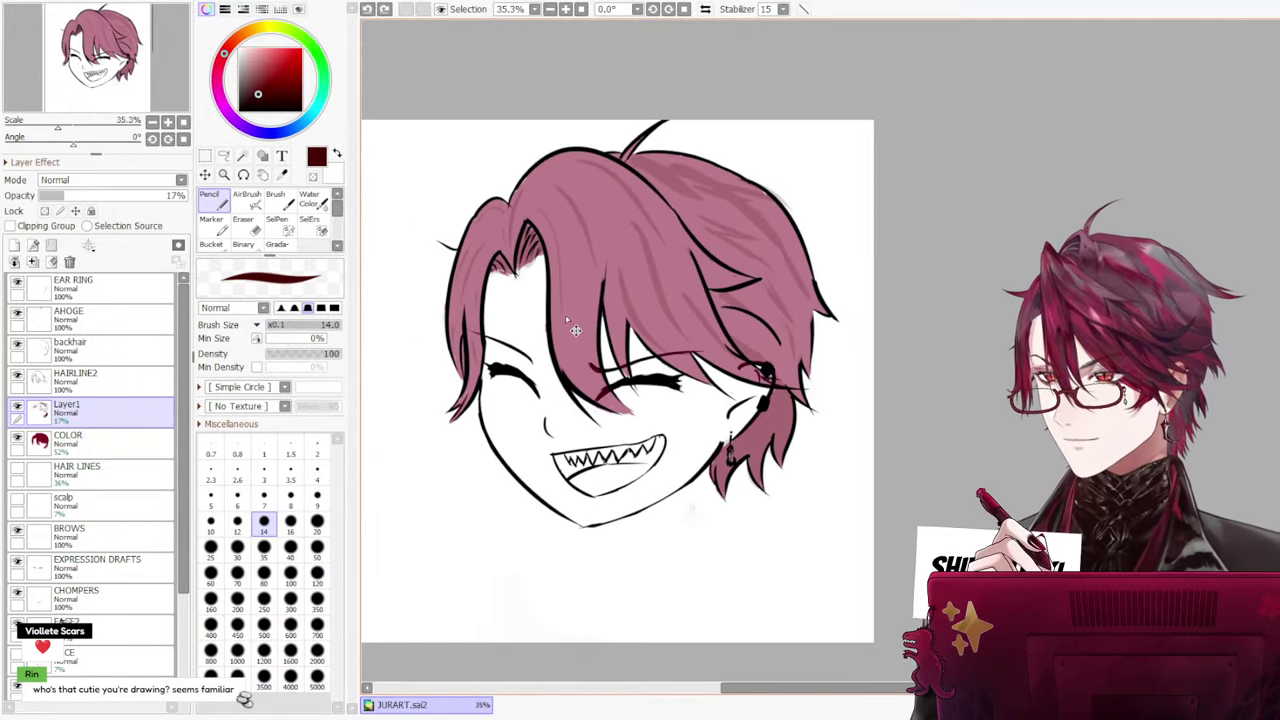
scroll(570, 320, up, 1)
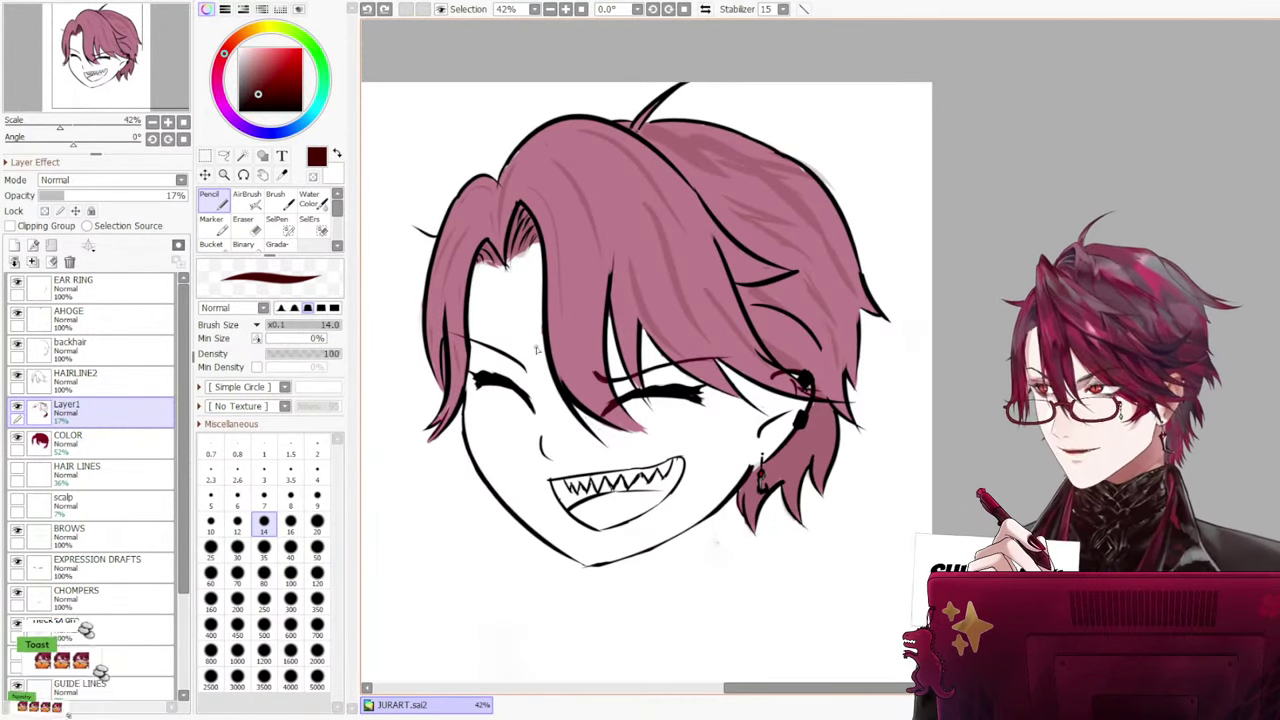
scroll(527, 378, up, 1)
scroll(527, 378, up, 1)
scroll(520, 368, down, 1)
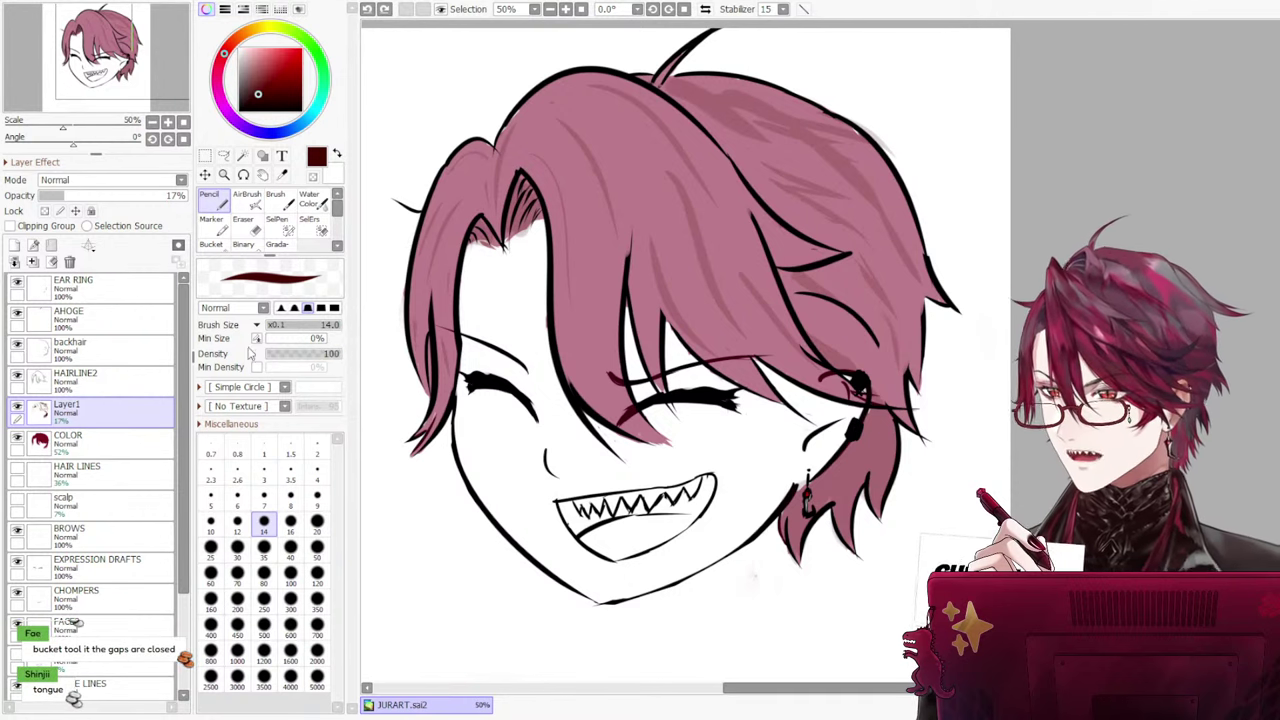
Pick a light salmon pink and create a new layer named blush directly above Layer1
drag(276, 86, 272, 44)
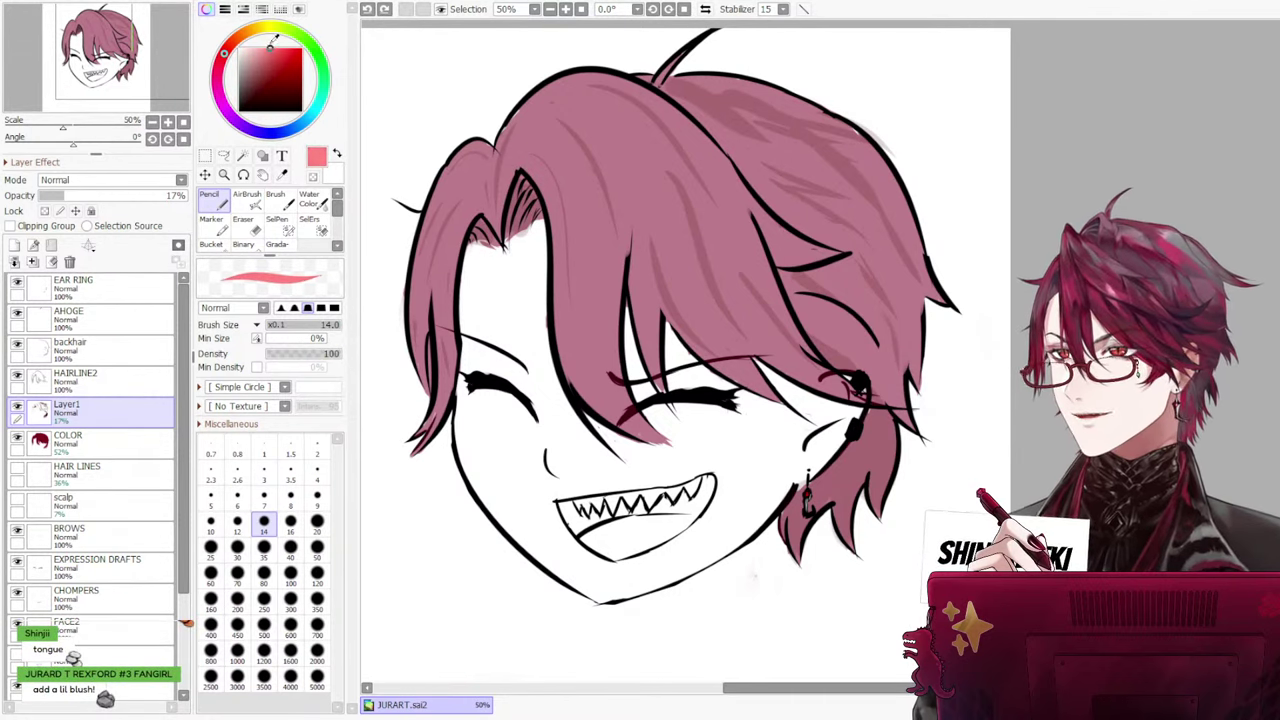
click(14, 245)
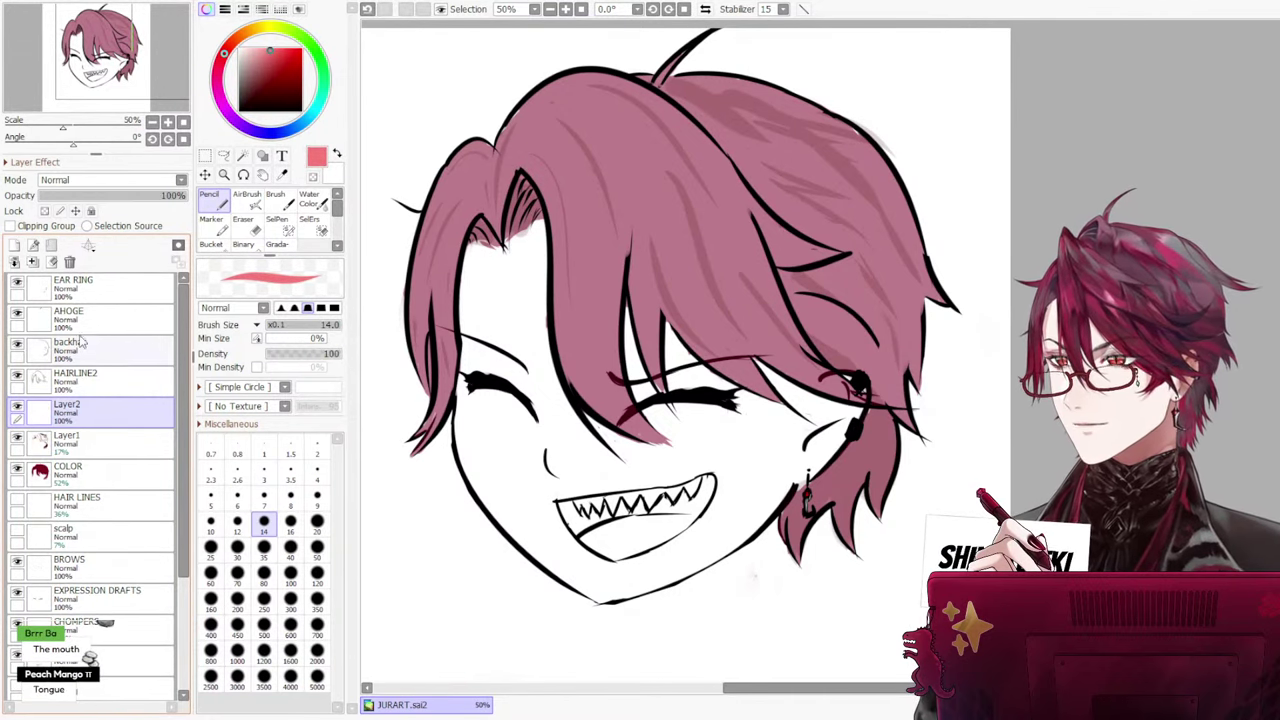
double_click(67, 404)
text(blush)
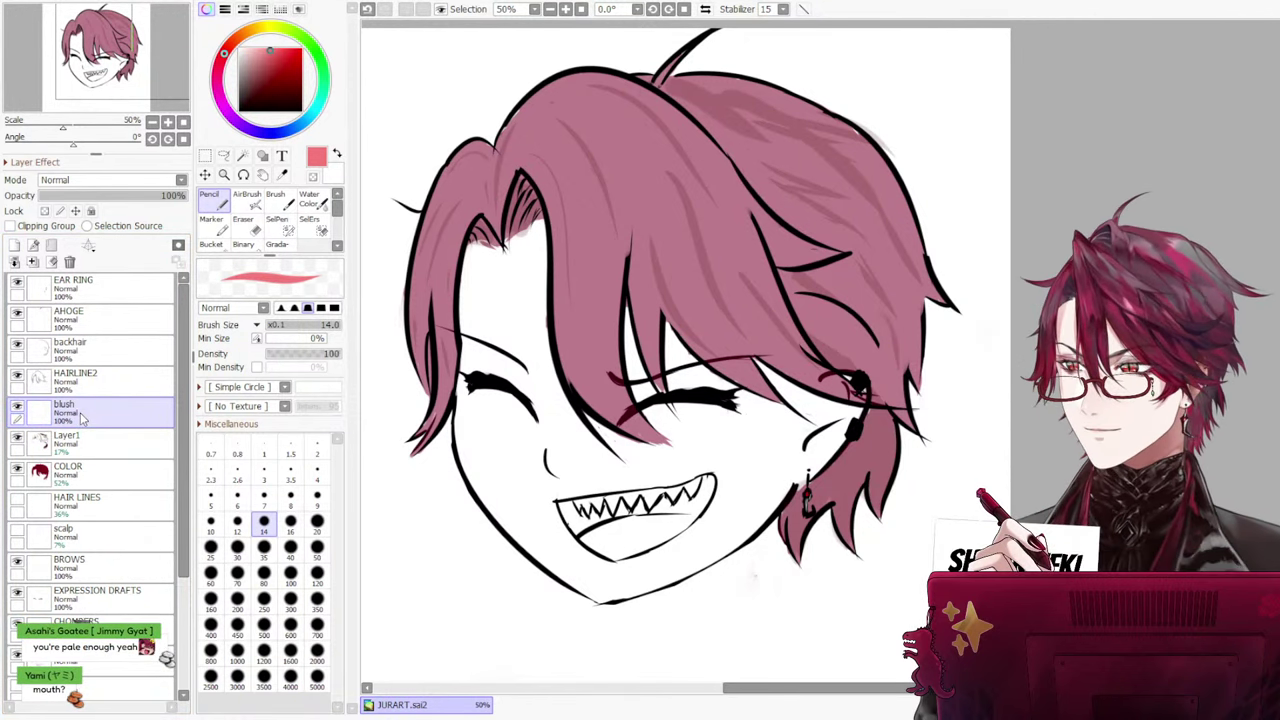
key(Return)
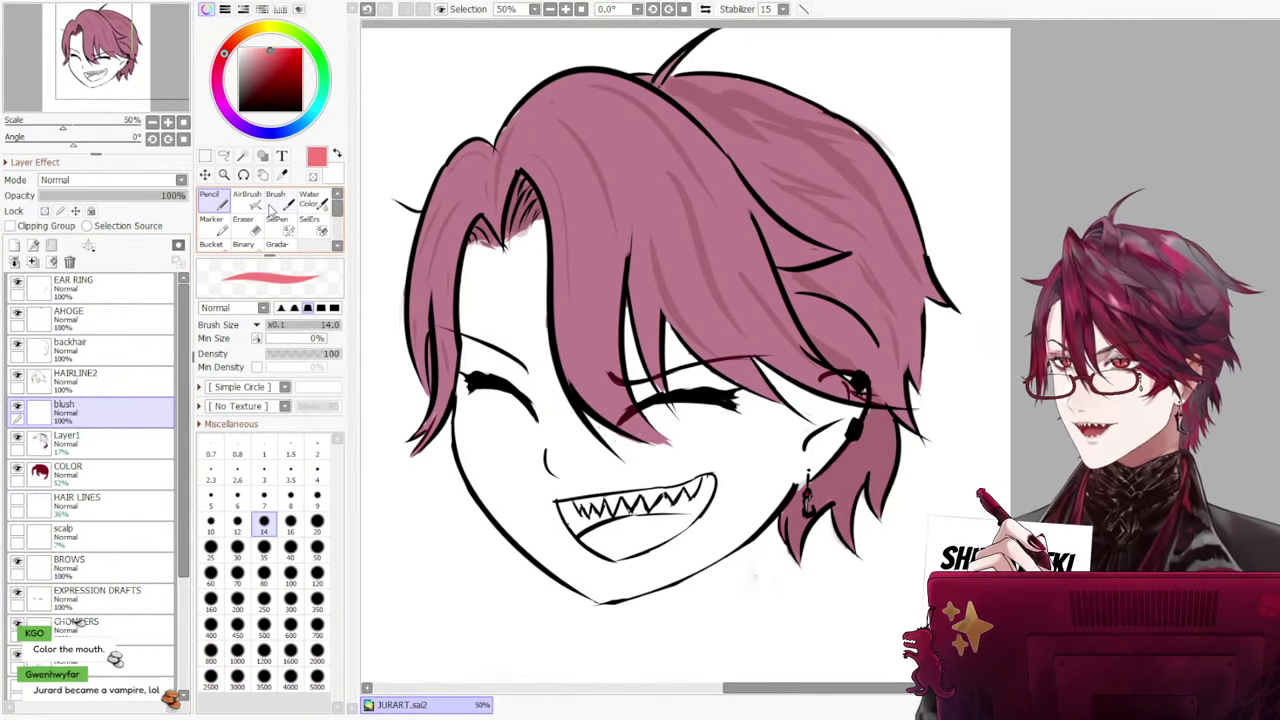
Try soft pink blush on both cheeks with the AirBrush at size 200, and undo it
click(247, 201)
mouse_move(757, 466)
mouse_down()
mouse_move(714, 443)
mouse_move(751, 451)
mouse_move(728, 441)
mouse_up()
key(ctrl+z)
drag(481, 433, 520, 440)
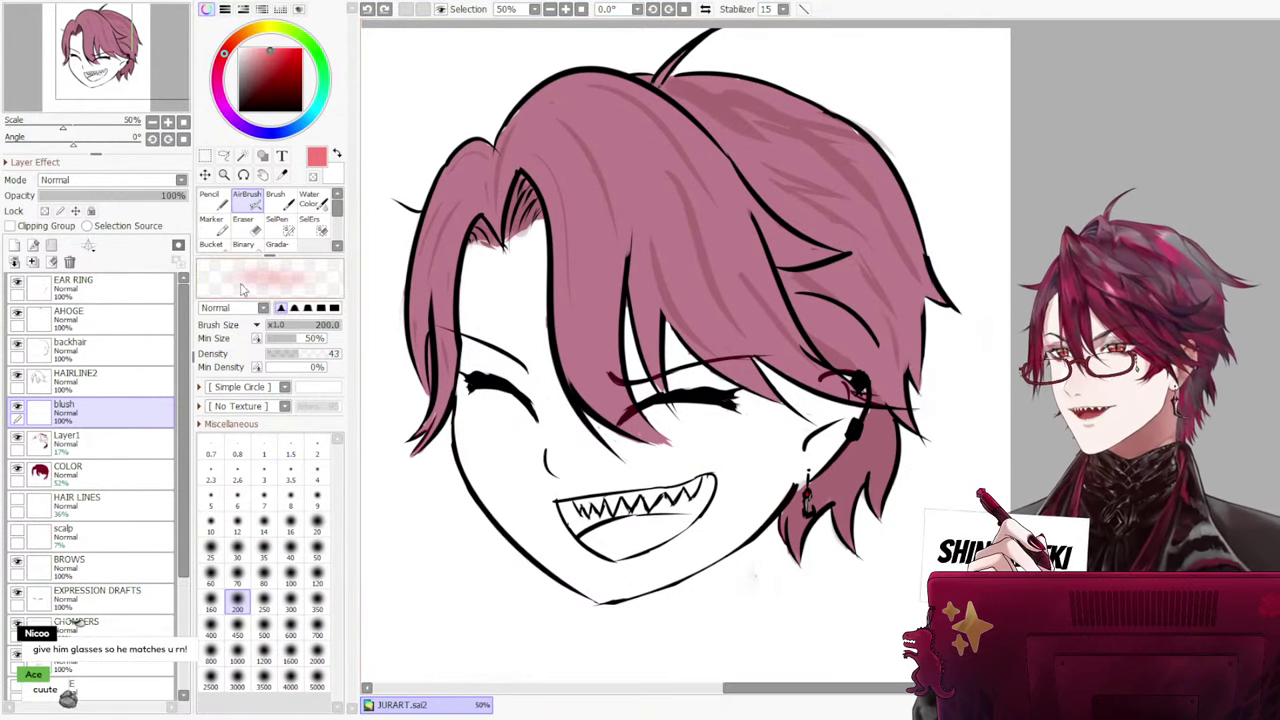
Try scribbled pink blush marks on both cheeks with the Pencil at size 14, and undo them
key(n)
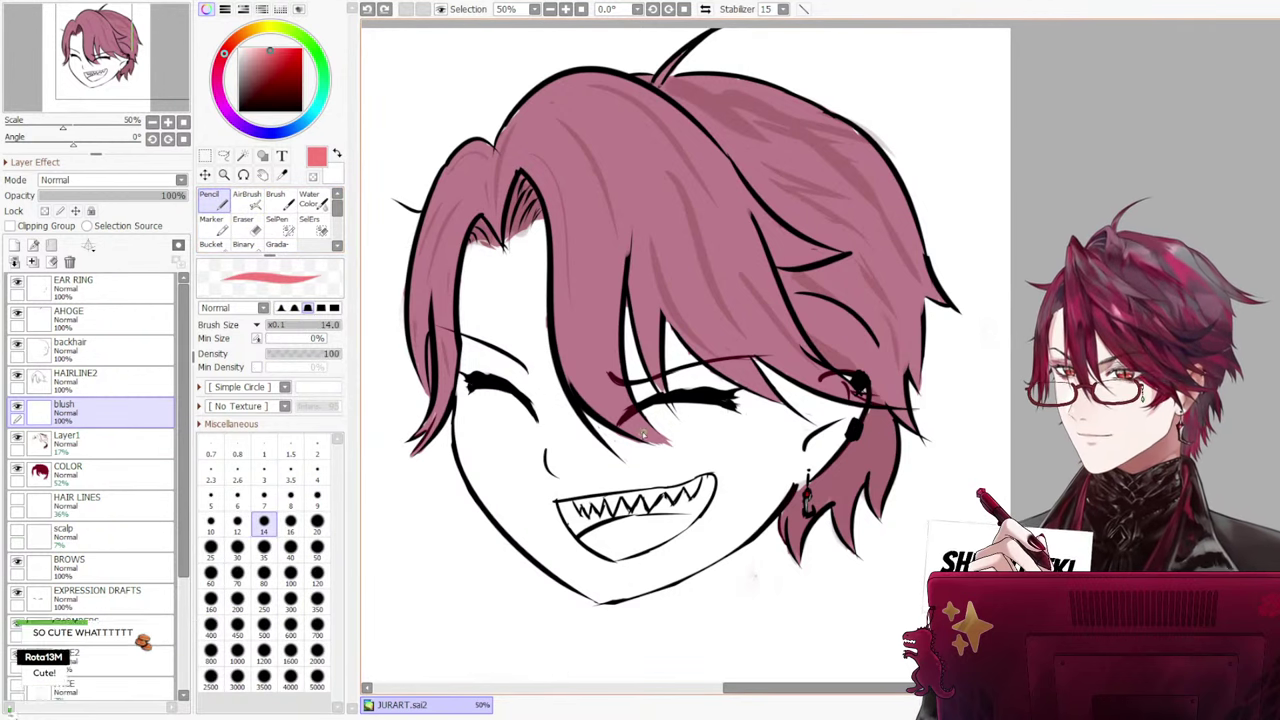
drag(718, 446, 740, 438)
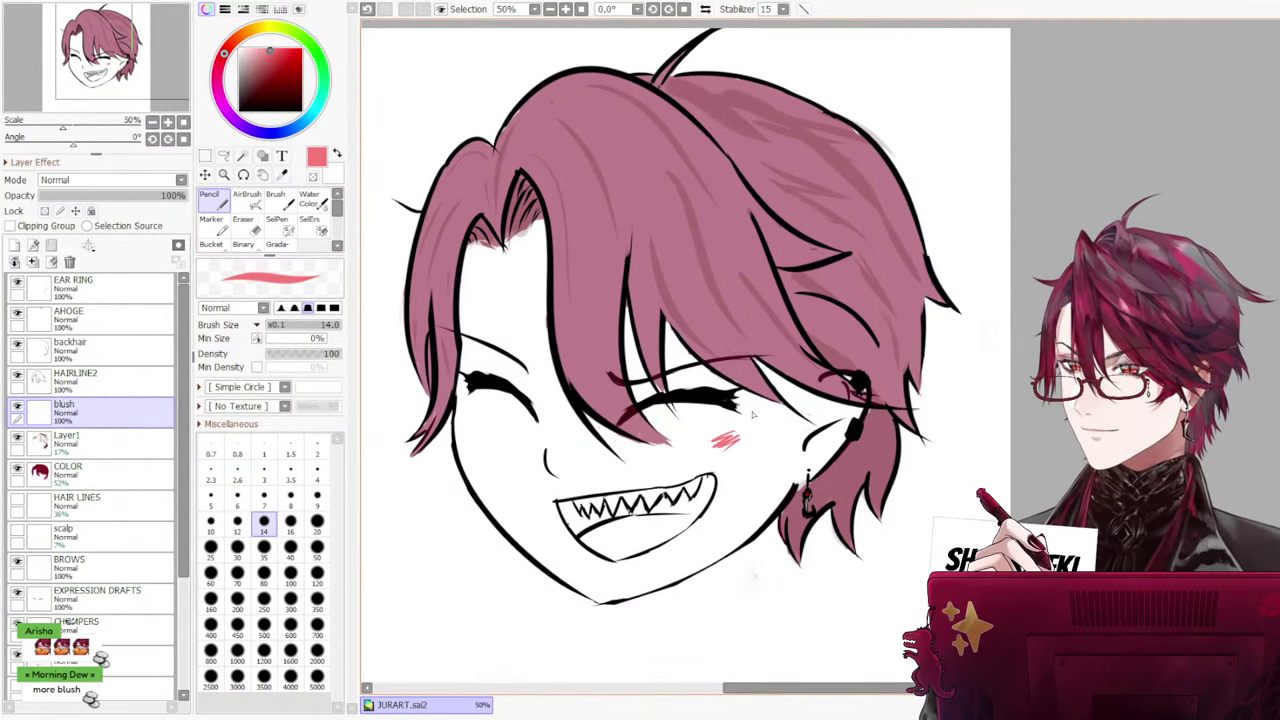
mouse_move(464, 444)
mouse_down()
mouse_move(482, 434)
mouse_move(472, 450)
mouse_up()
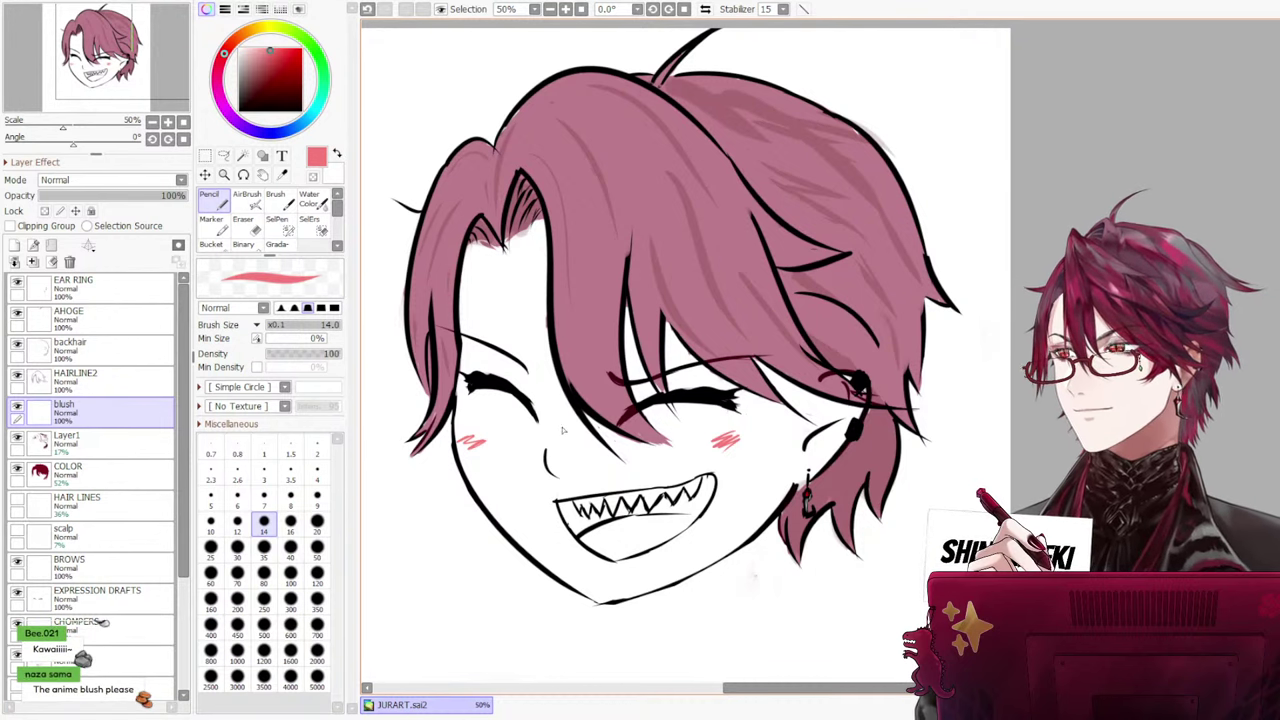
key(ctrl+z)
key(ctrl+z)
key(ctrl+z)
key(ctrl+z)
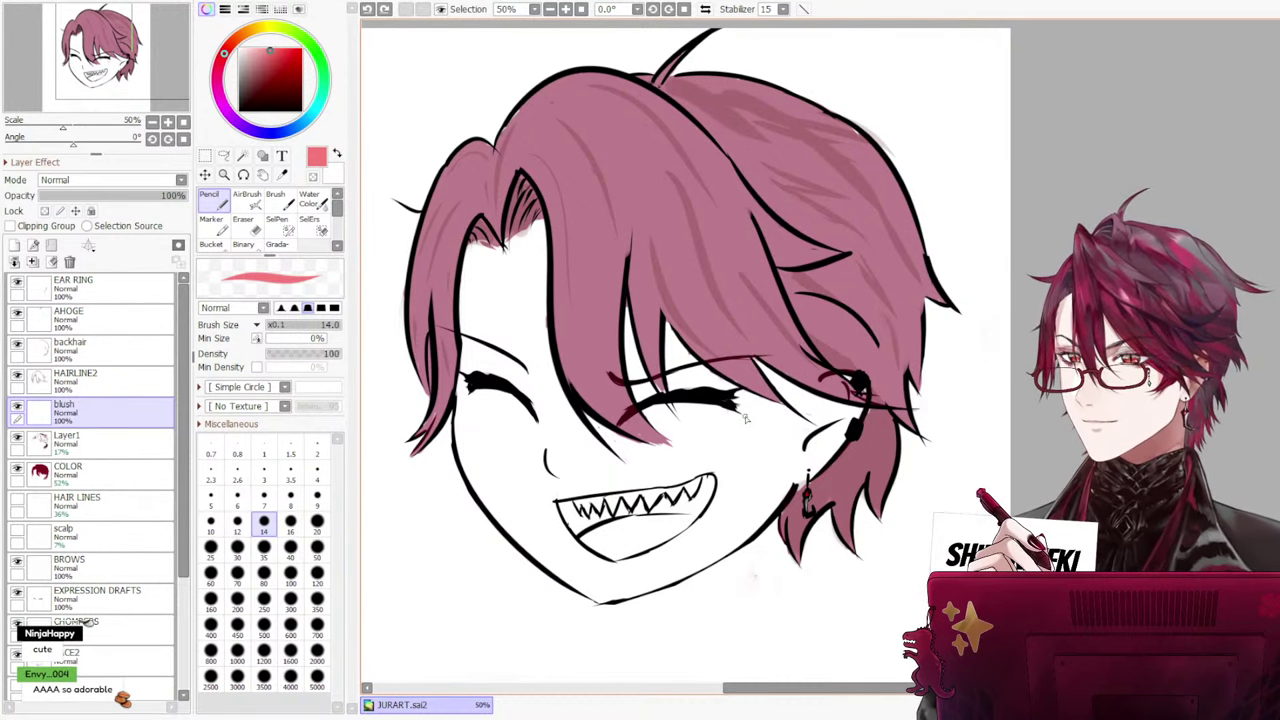
Draw two short diagonal pink blush lines below the closed eye nearest the ear with the Pencil at size 14
drag(727, 427, 750, 415)
drag(736, 431, 762, 419)
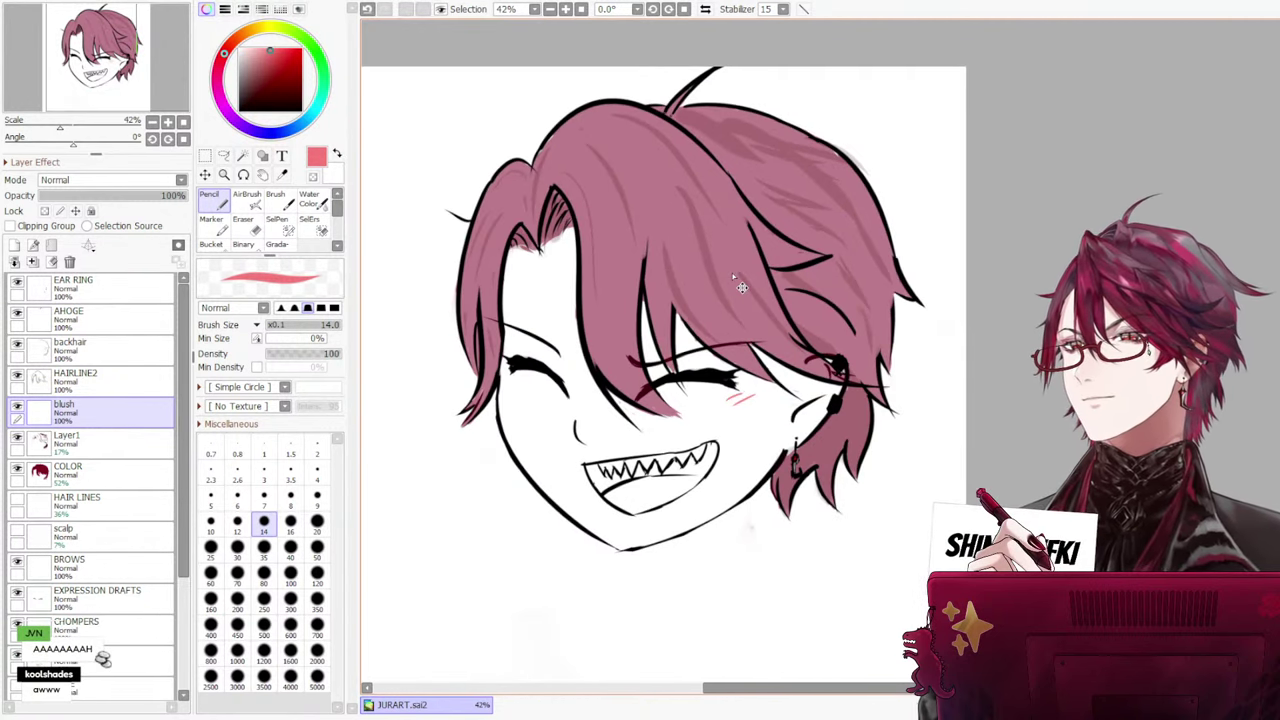
scroll(727, 280, down, 1)
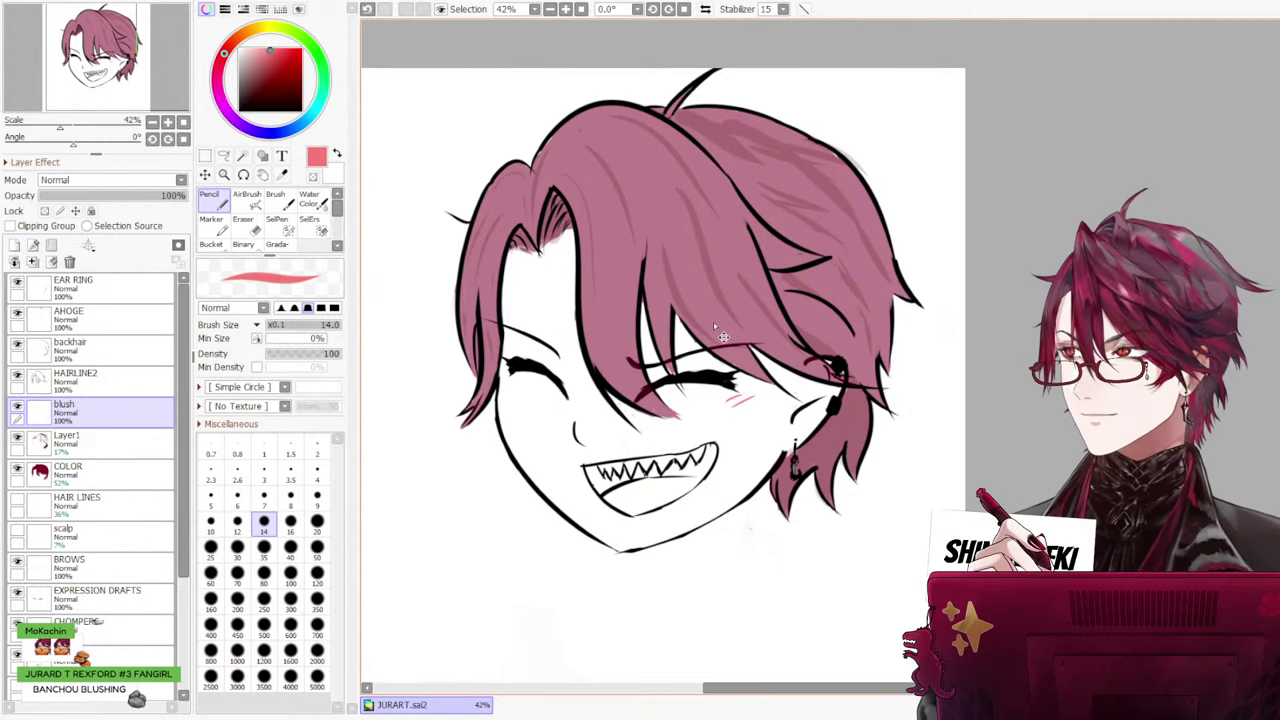
scroll(722, 336, up, 1)
scroll(807, 458, up, 1)
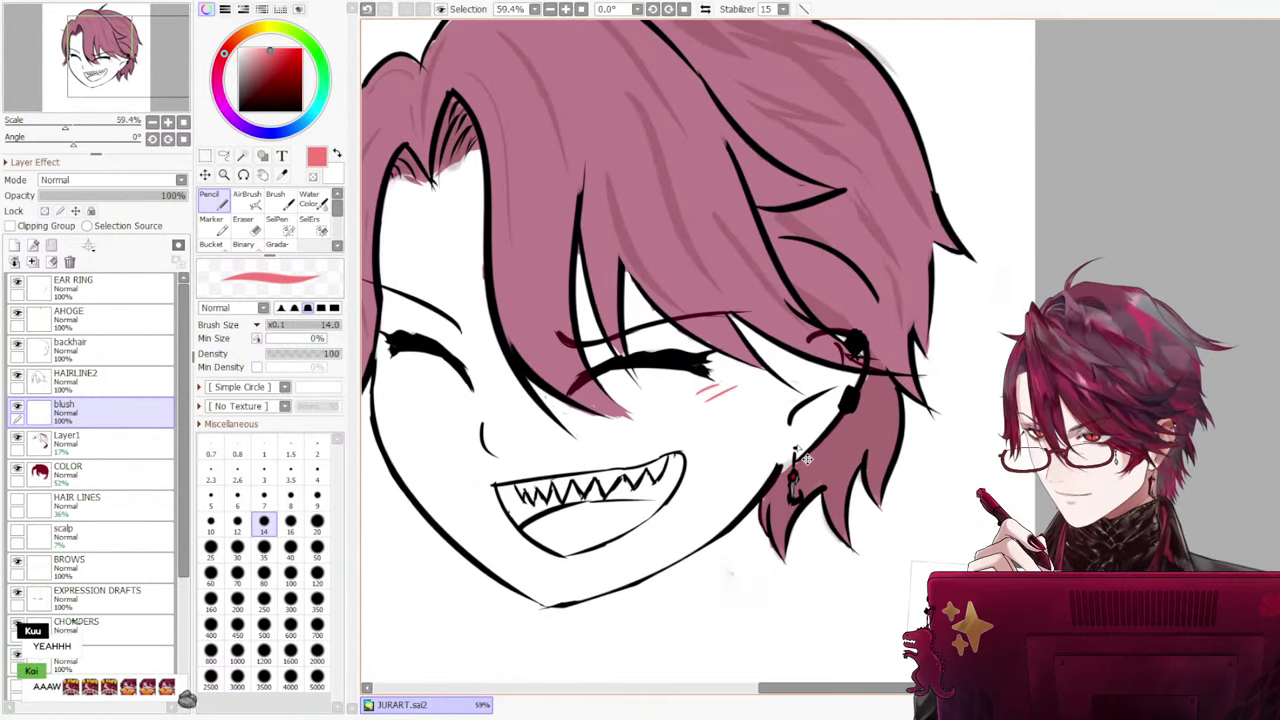
scroll(640, 445, down, 1)
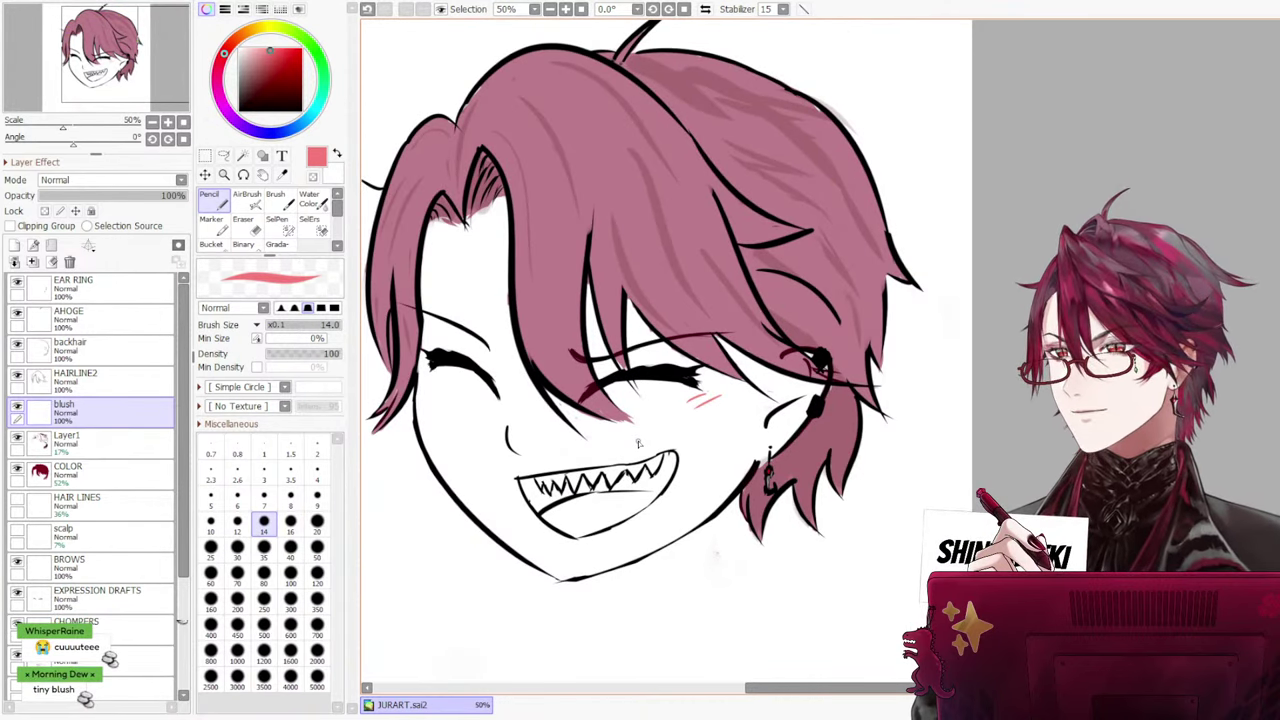
drag(825, 688, 727, 688)
scroll(645, 314, down, 1)
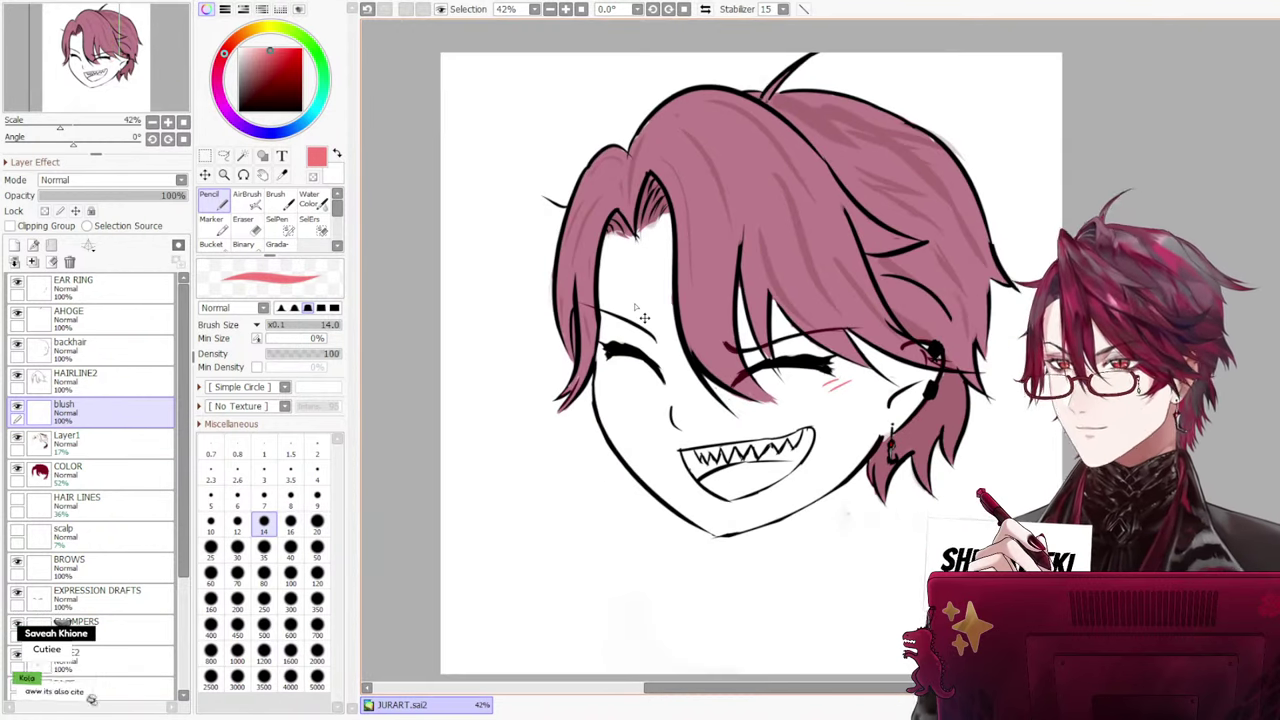
scroll(645, 314, up, 1)
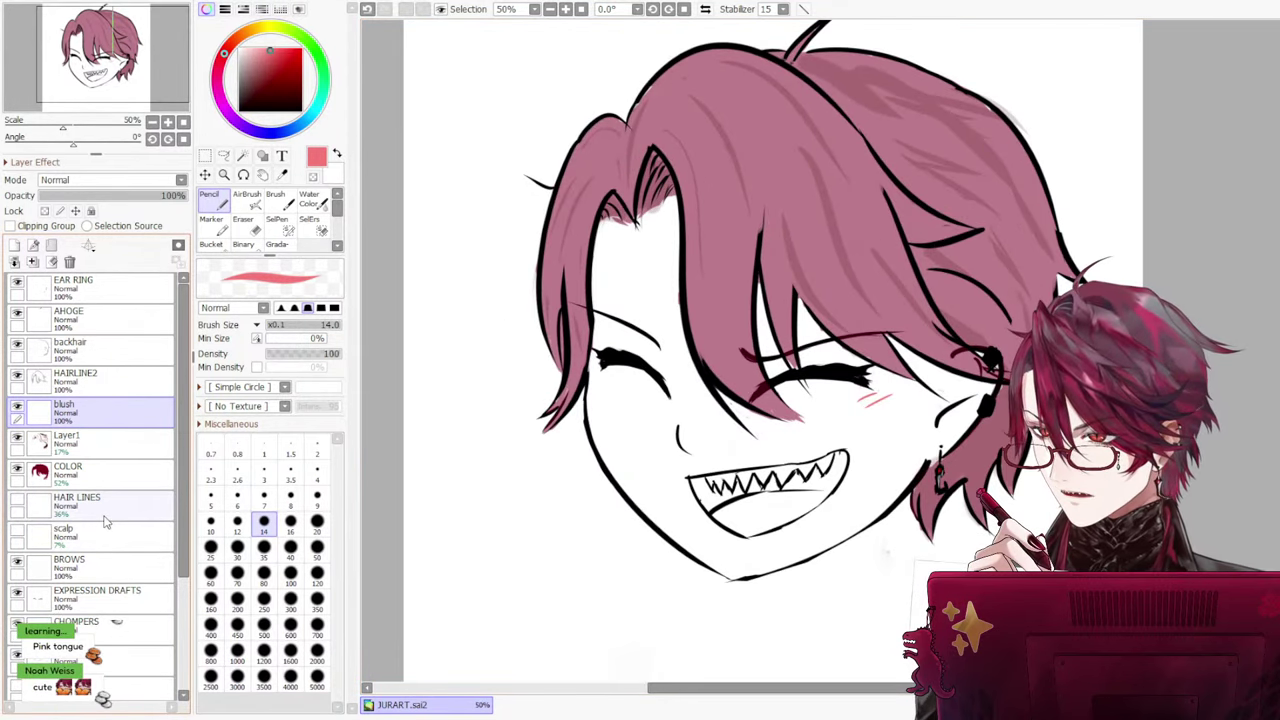
Check the closed eyes by hiding and showing the EXPRESSION DRAFTS layer, and add a layer named Eye Open above it
scroll(107, 514, down, 1)
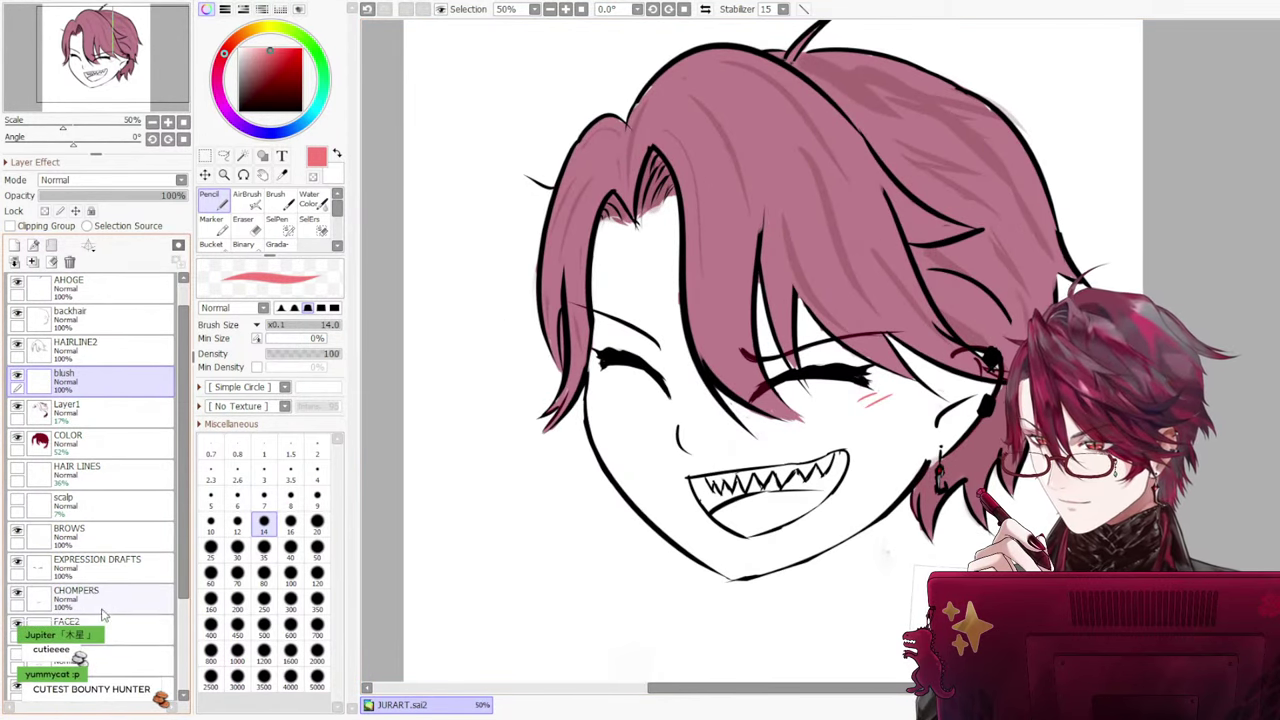
click(100, 506)
click(100, 538)
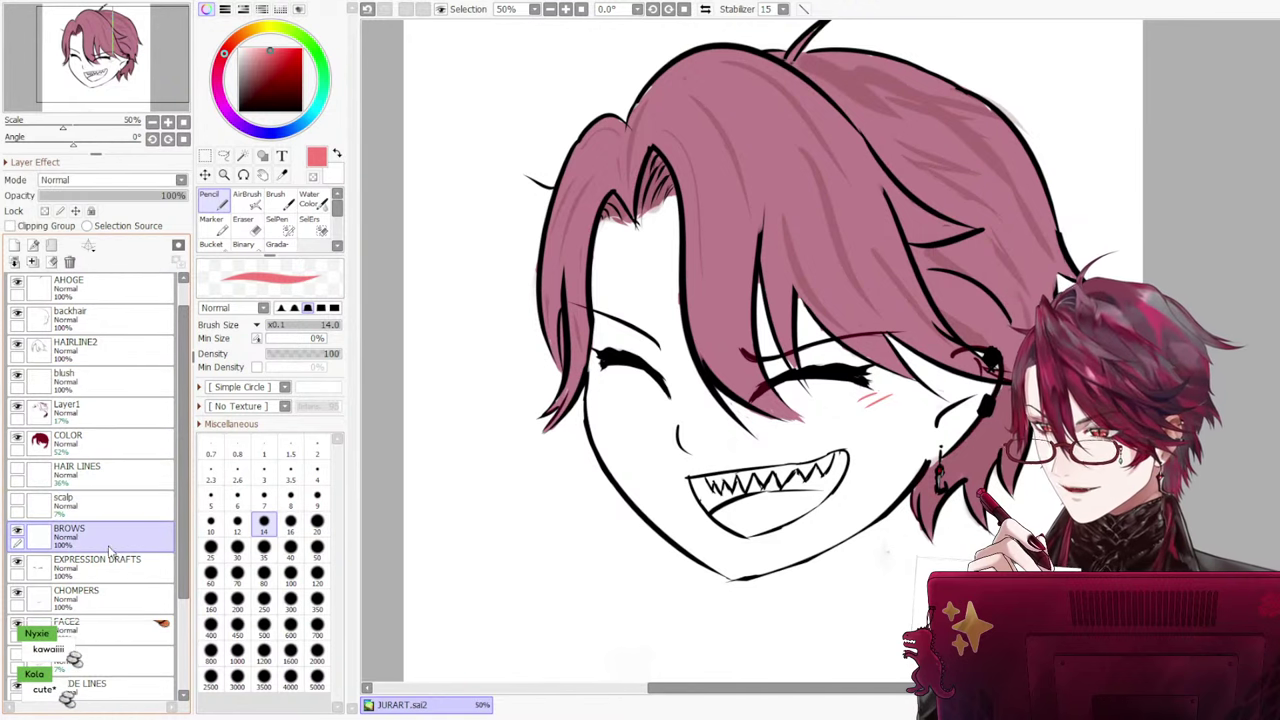
click(100, 570)
click(18, 563)
click(18, 563)
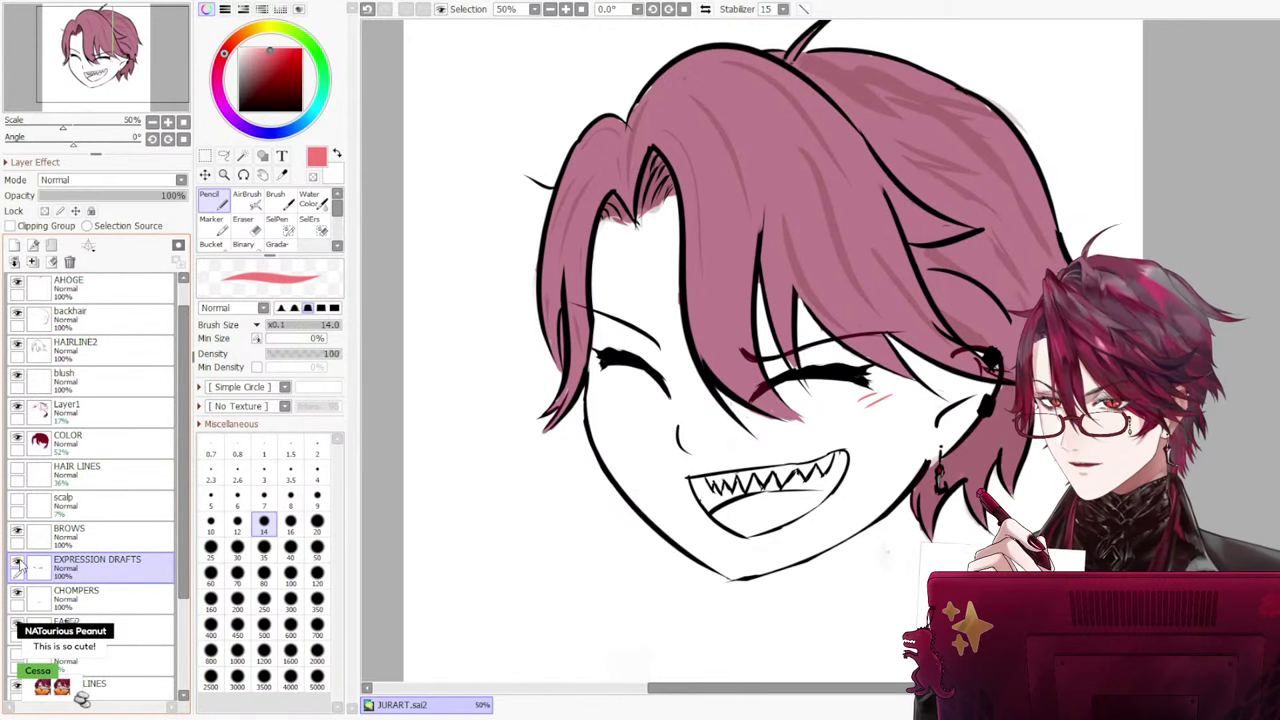
click(18, 563)
click(18, 563)
click(18, 563)
click(18, 563)
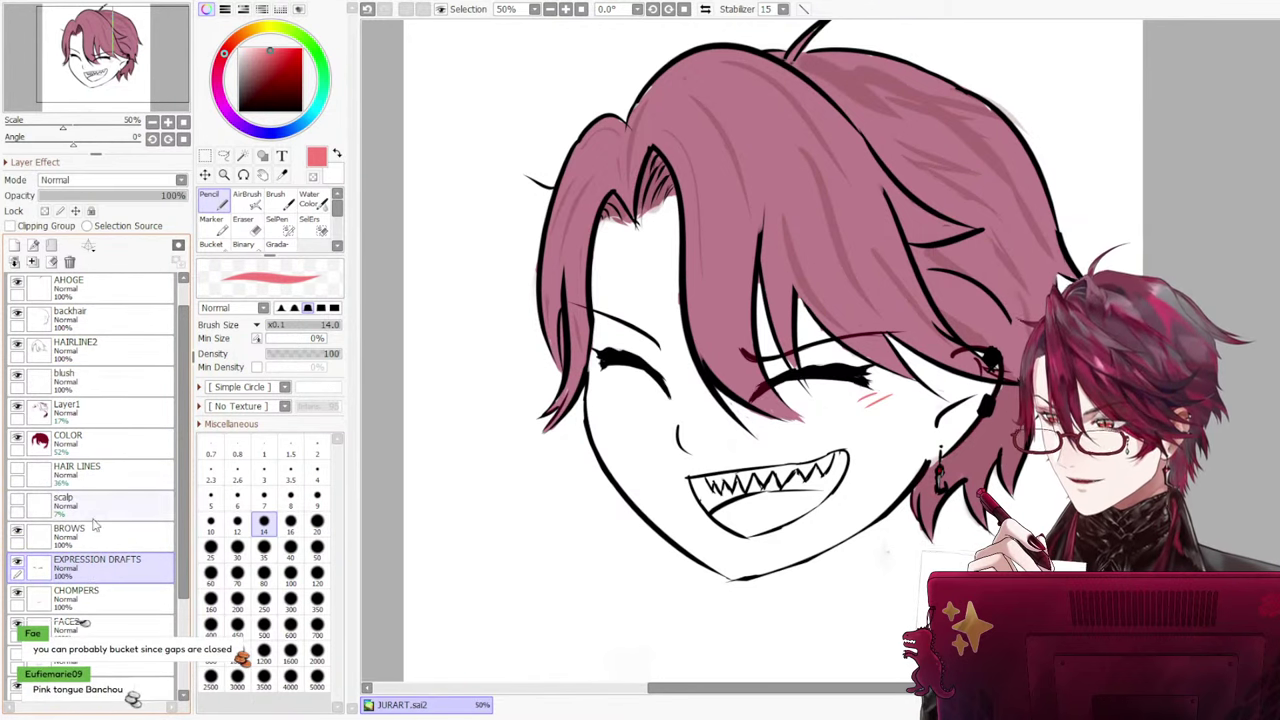
click(30, 250)
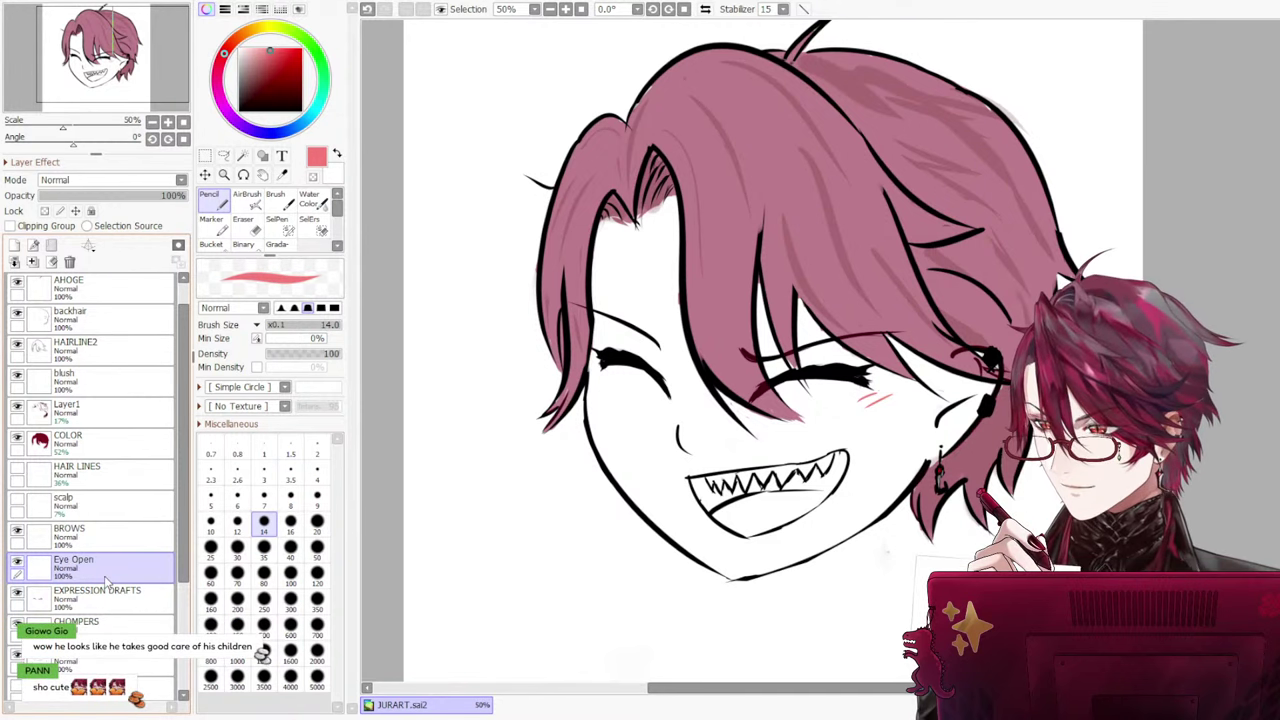
Hide and show EXPRESSION DRAFTS to compare the face without its eyes, and add another new layer above Eye Open
click(80, 596)
click(16, 597)
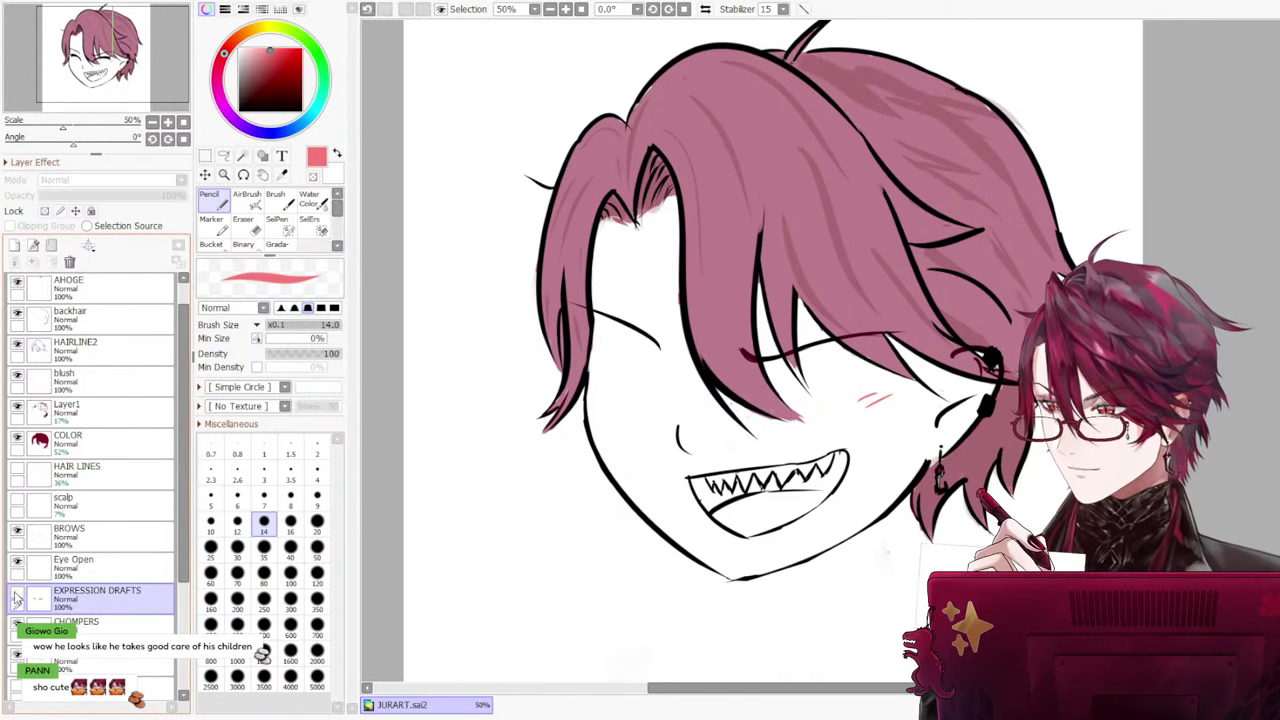
click(16, 597)
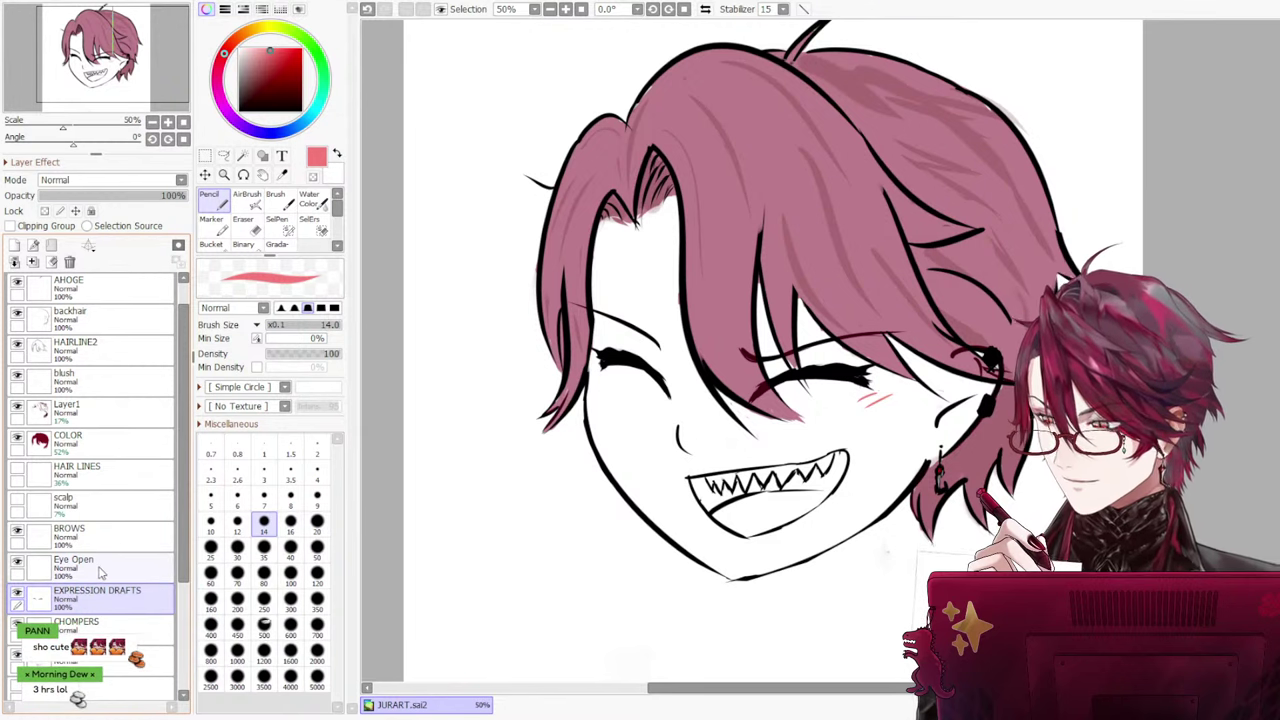
click(105, 572)
key(ctrl+shift+n)
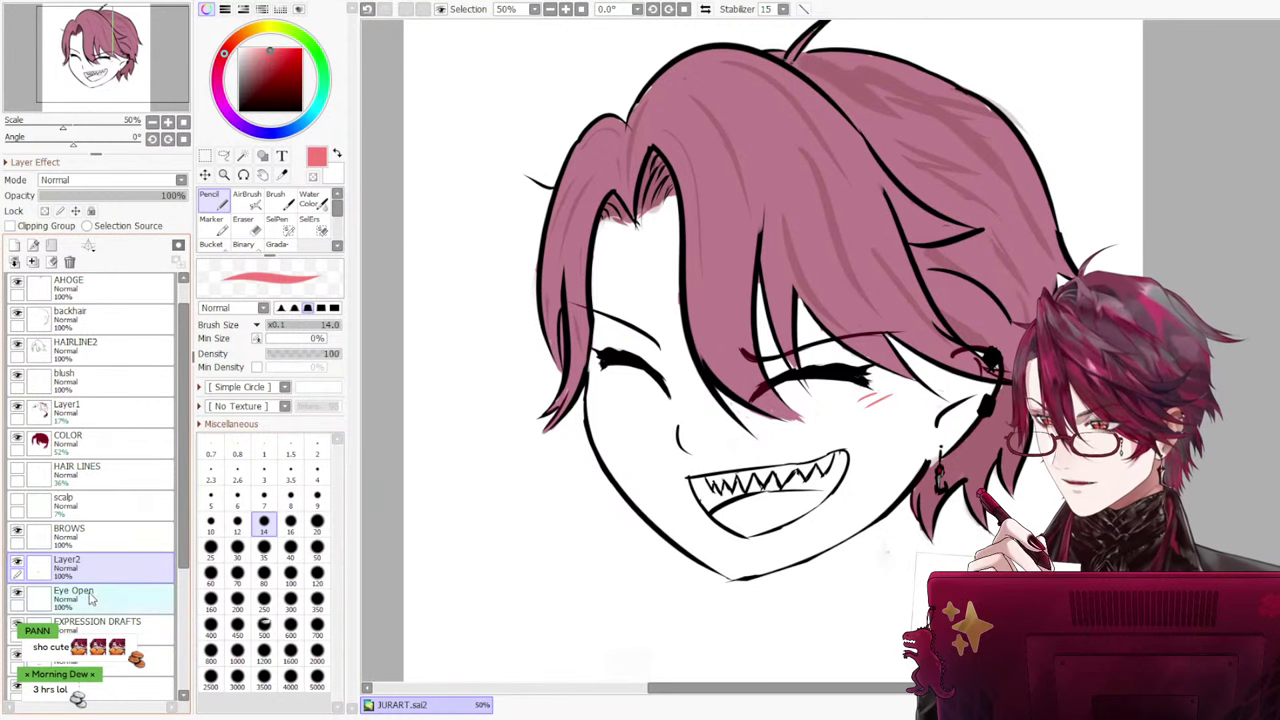
Hide and show Layer2 and Eye Open in turn to check their contents, and delete Layer2
click(17, 562)
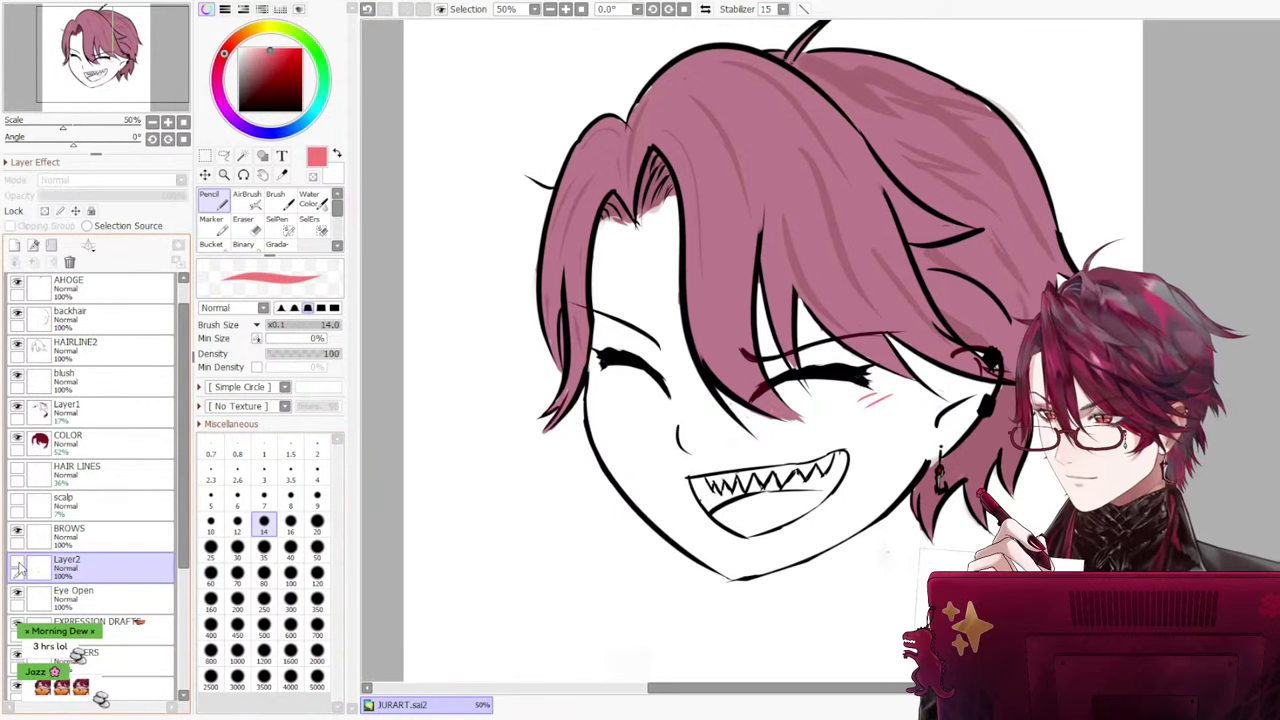
click(17, 562)
click(17, 562)
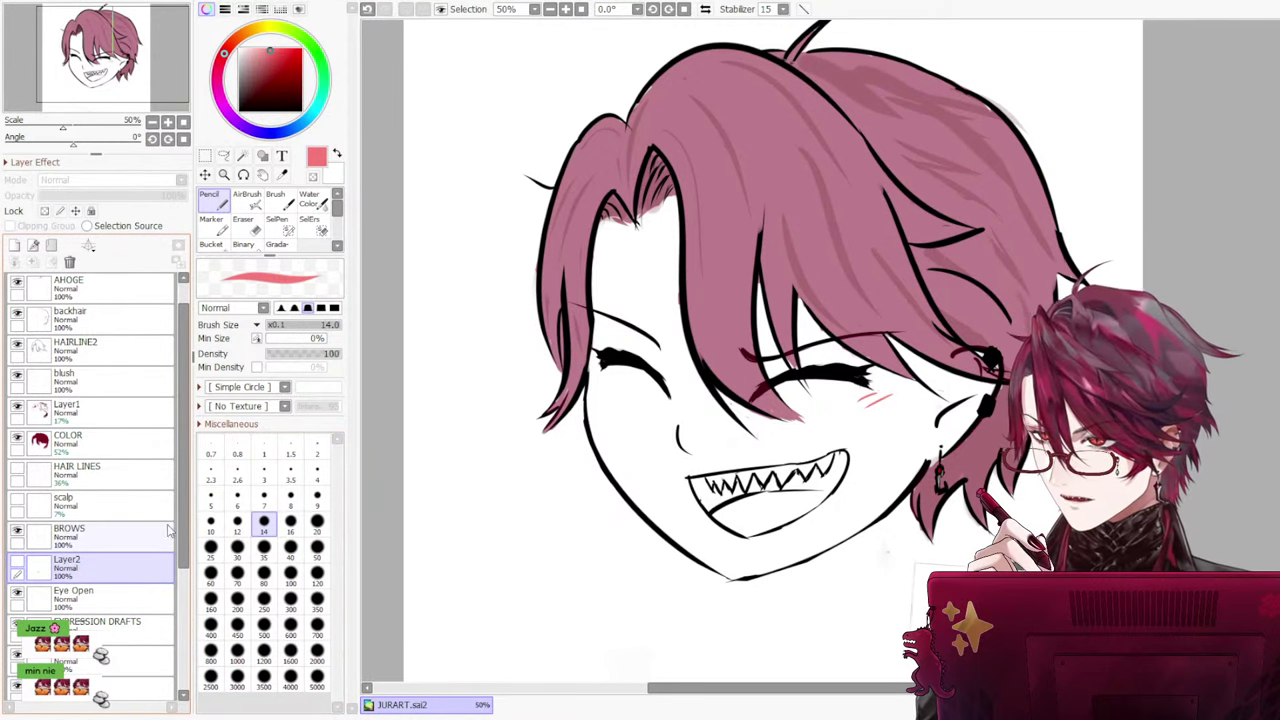
click(20, 566)
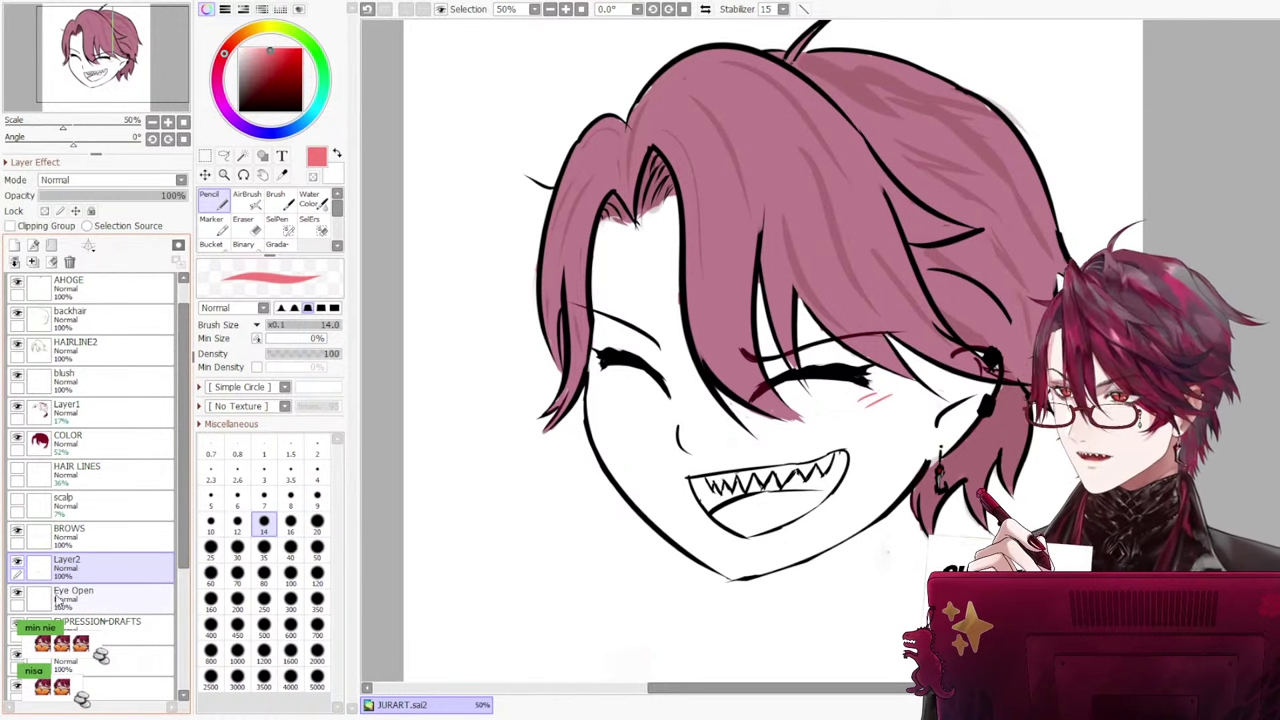
click(17, 594)
click(17, 594)
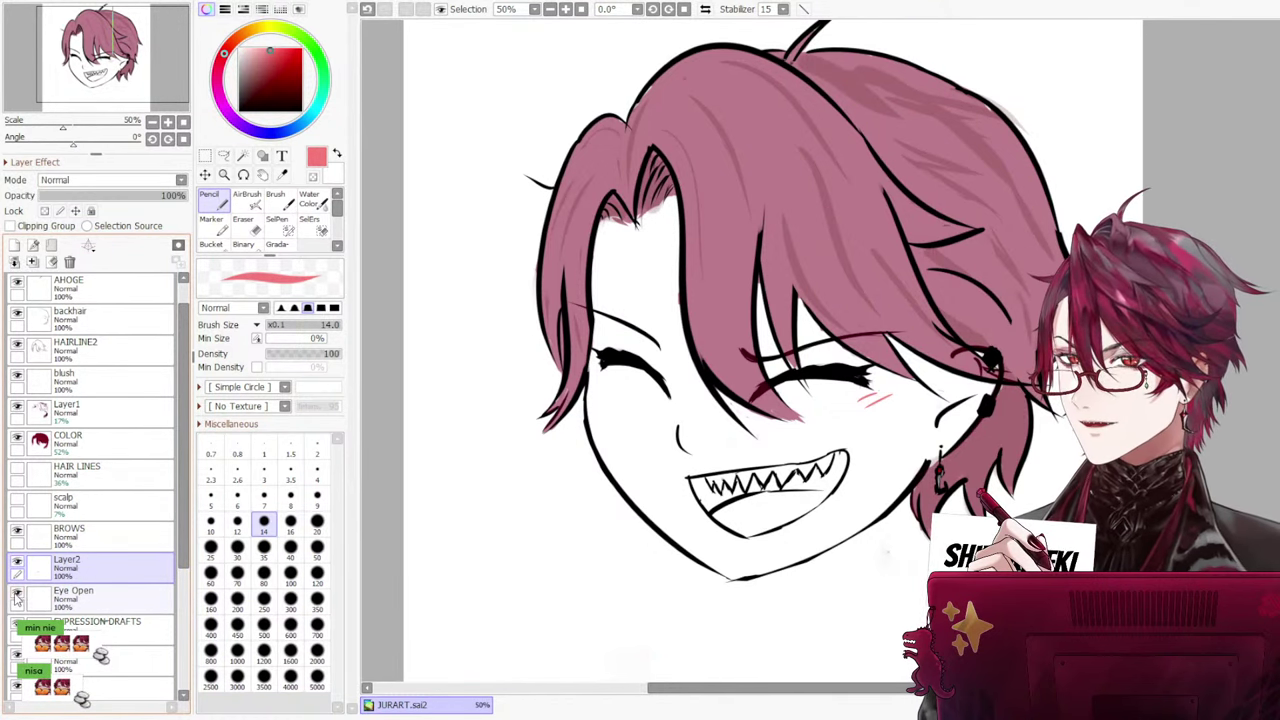
click(17, 594)
click(17, 594)
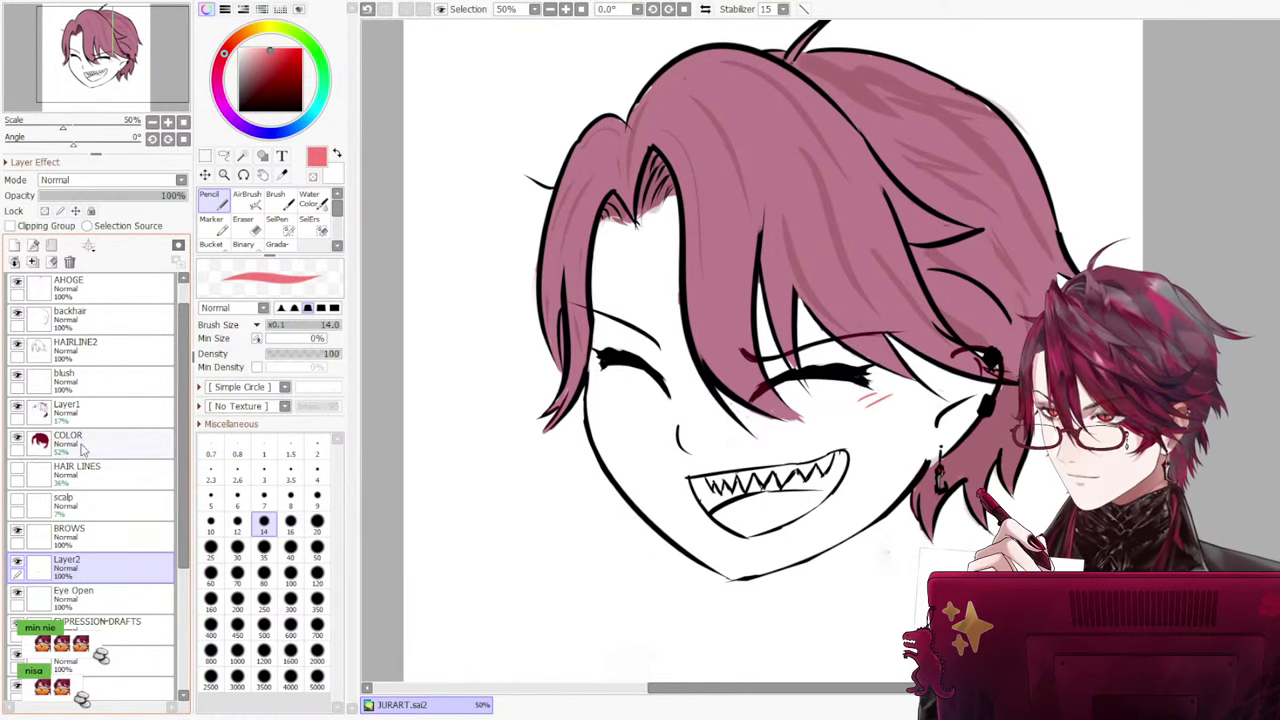
click(69, 262)
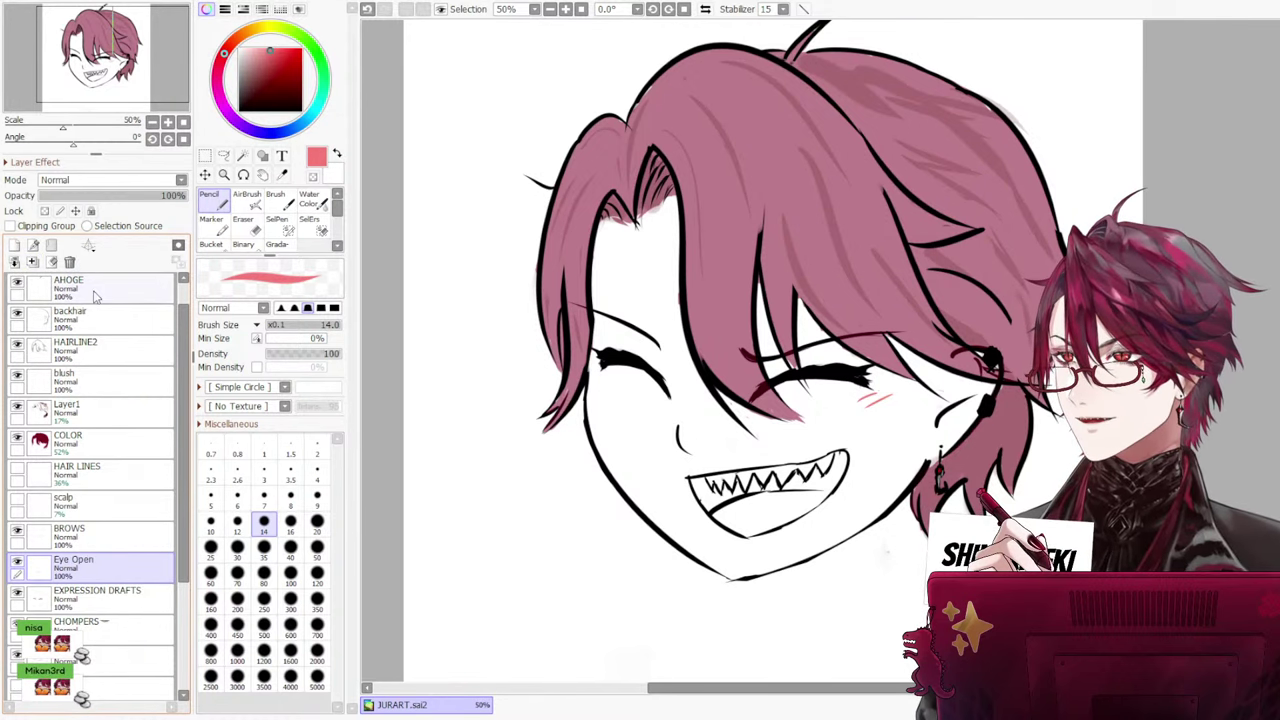
Try to move the Eye Open layer's content from the mouth up to the nose with a freeform transform, and cancel it
click(107, 599)
click(108, 566)
key(ctrl+t)
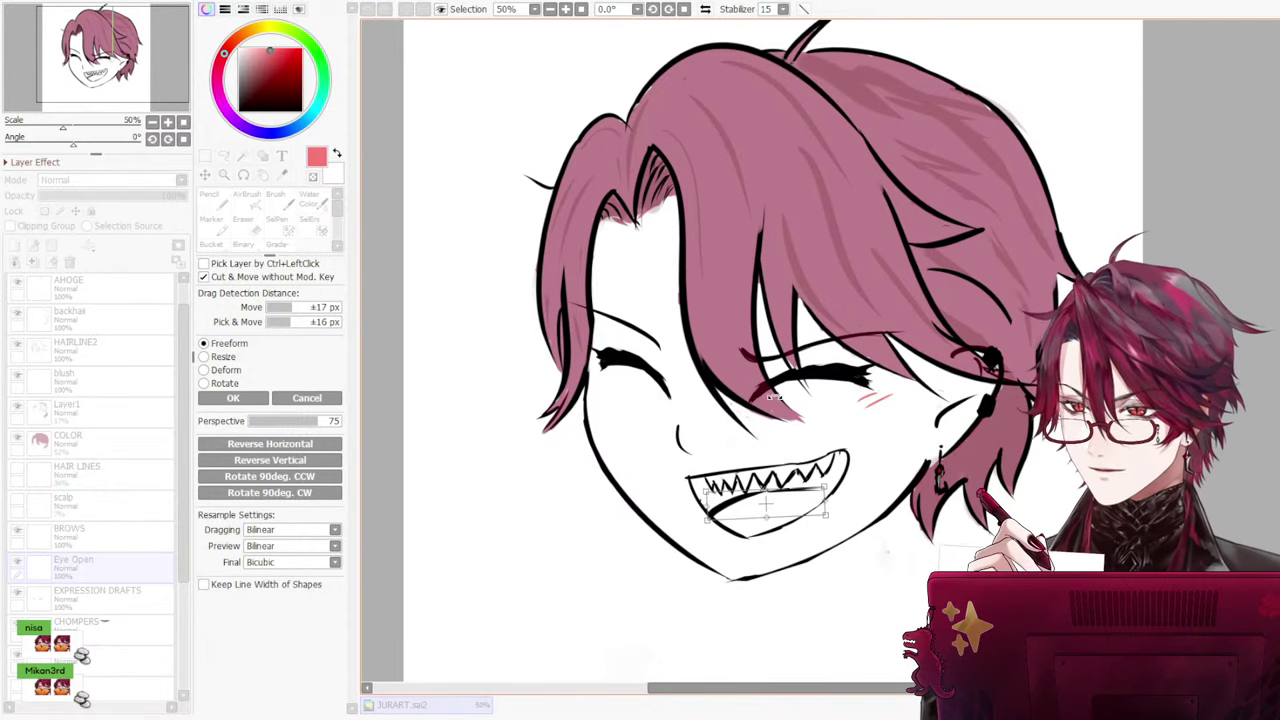
click(327, 397)
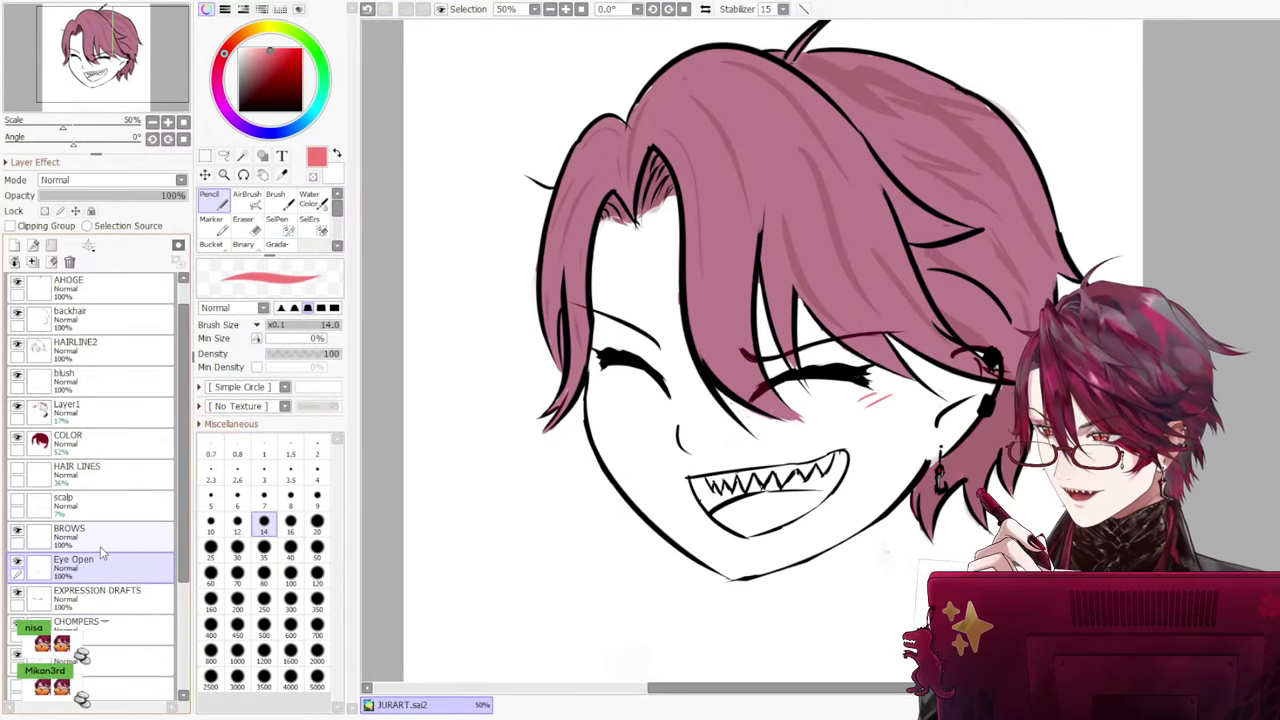
click(84, 592)
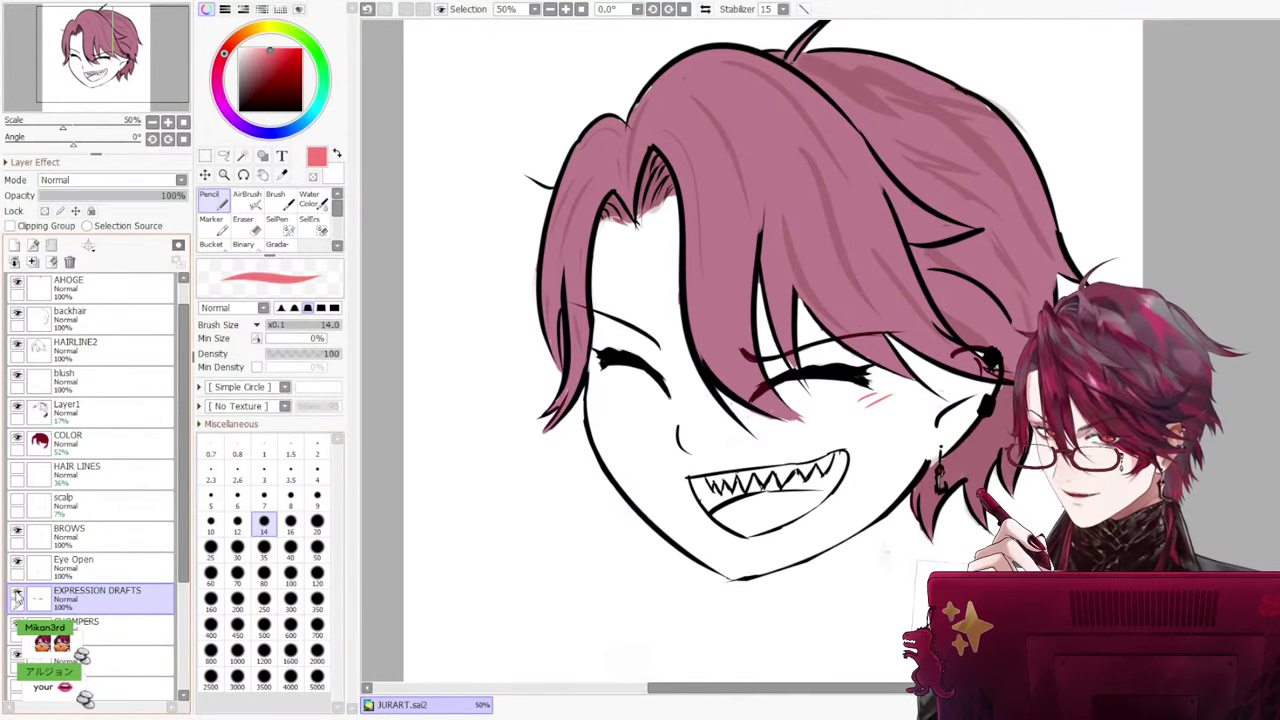
click(100, 566)
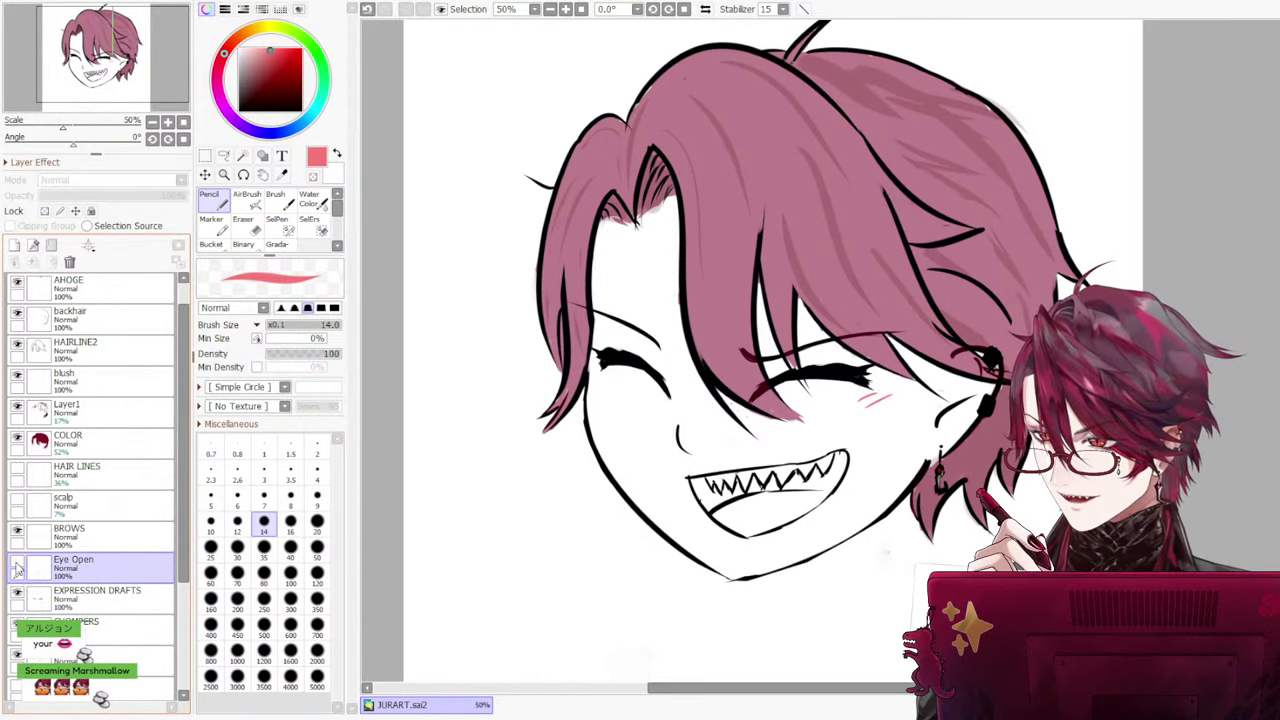
key(ctrl+t)
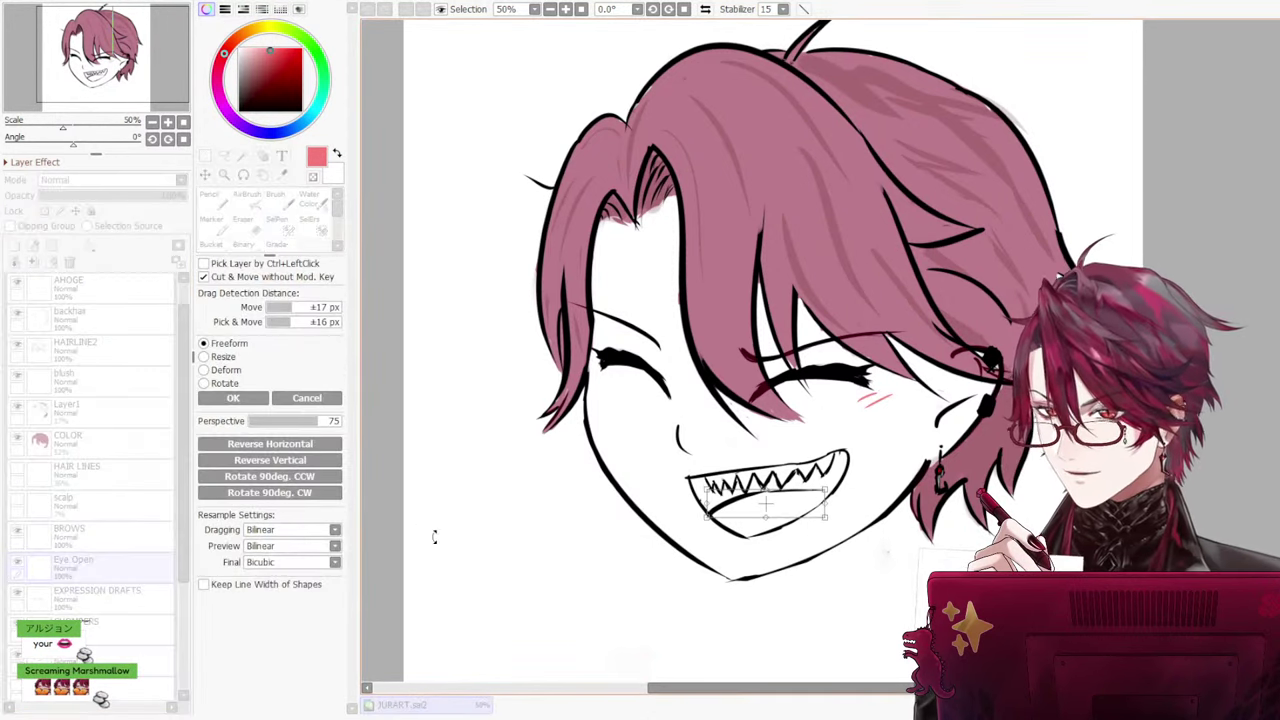
drag(677, 383, 687, 414)
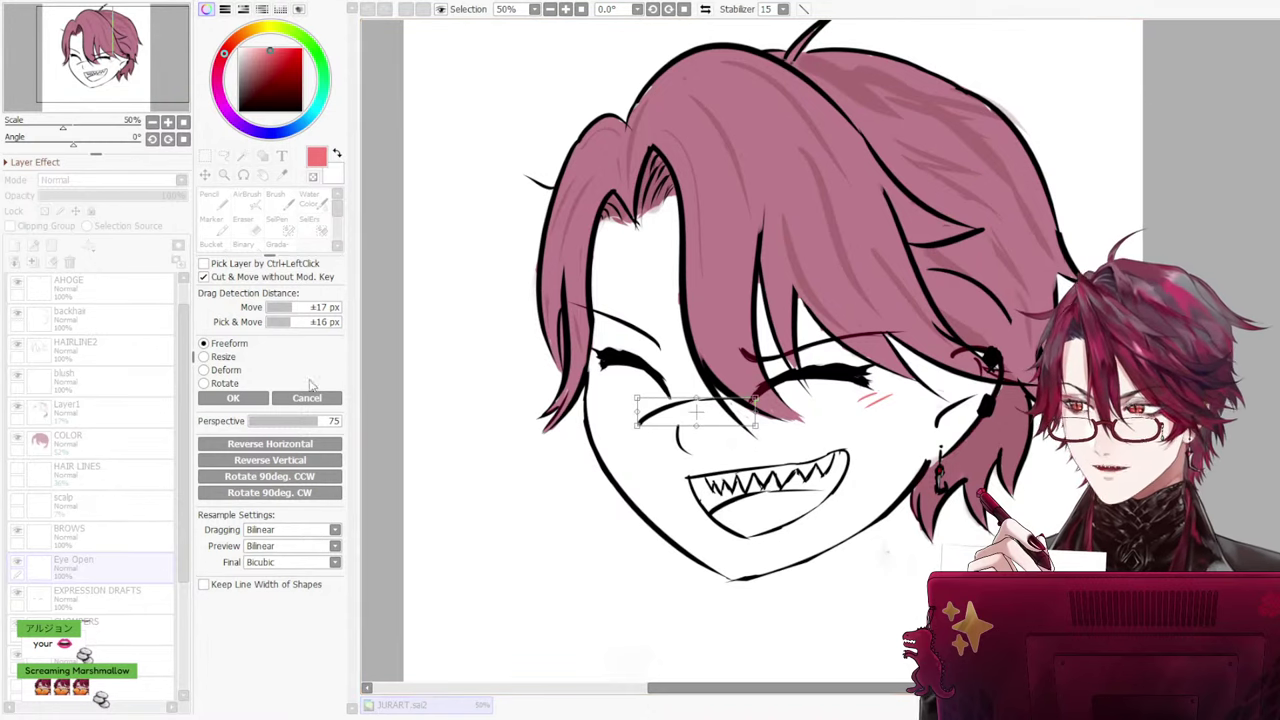
click(307, 398)
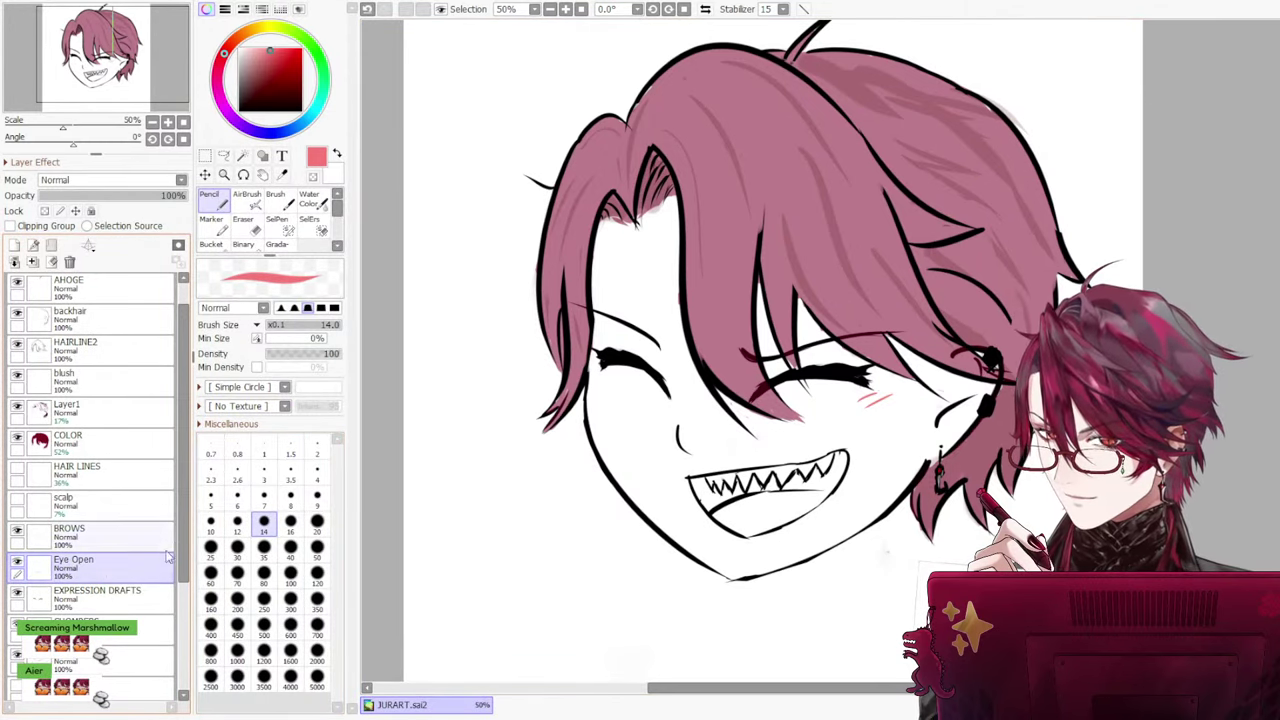
Hide and show the Eye Open layer to check it, and delete the layer
click(19, 566)
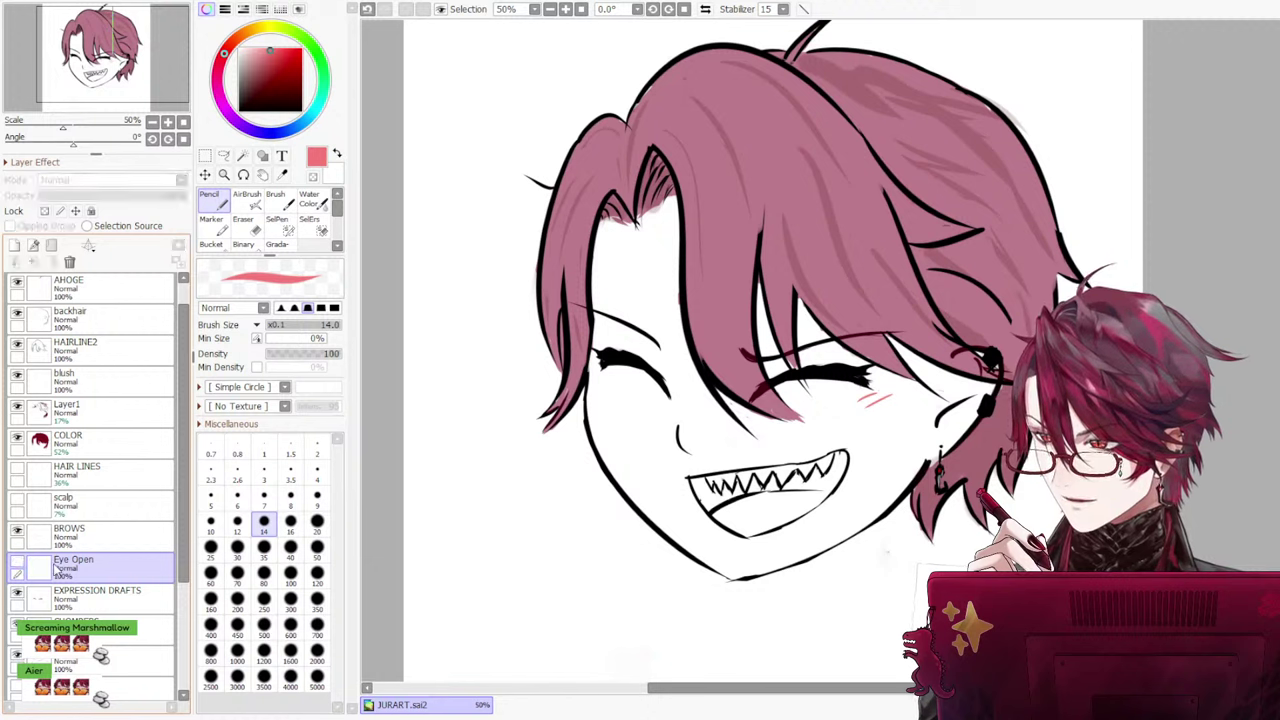
click(18, 564)
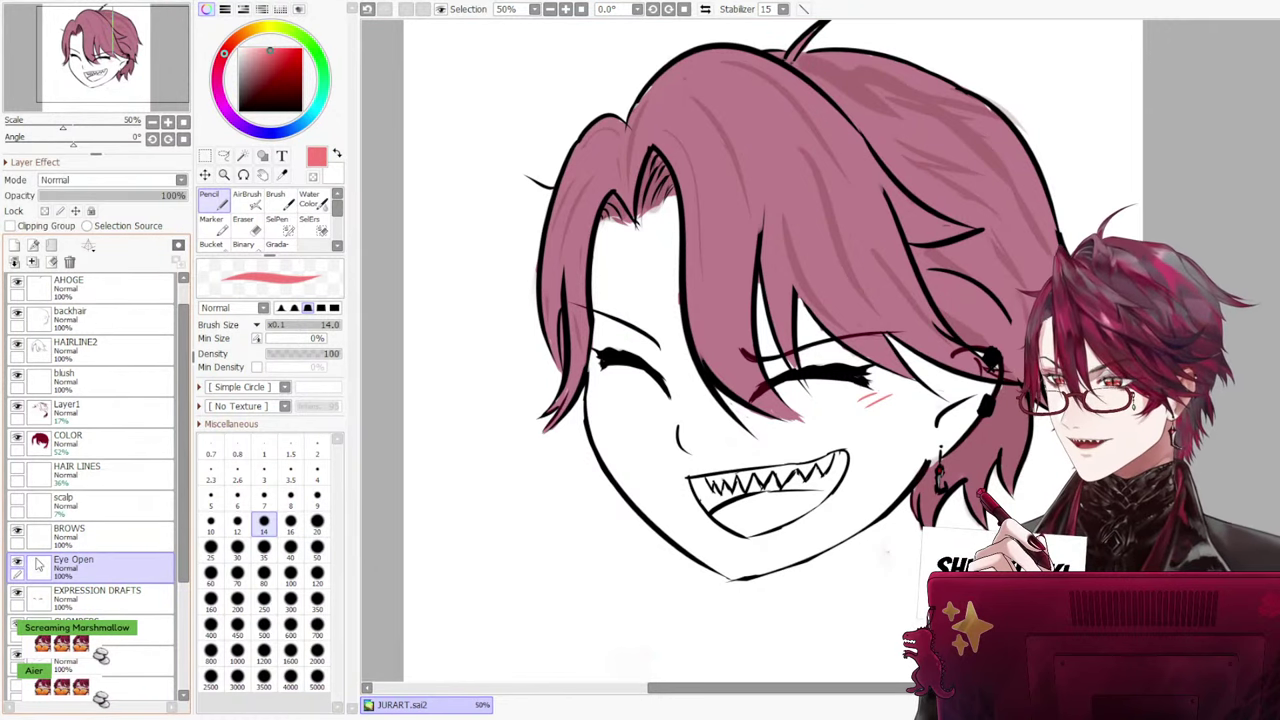
click(69, 261)
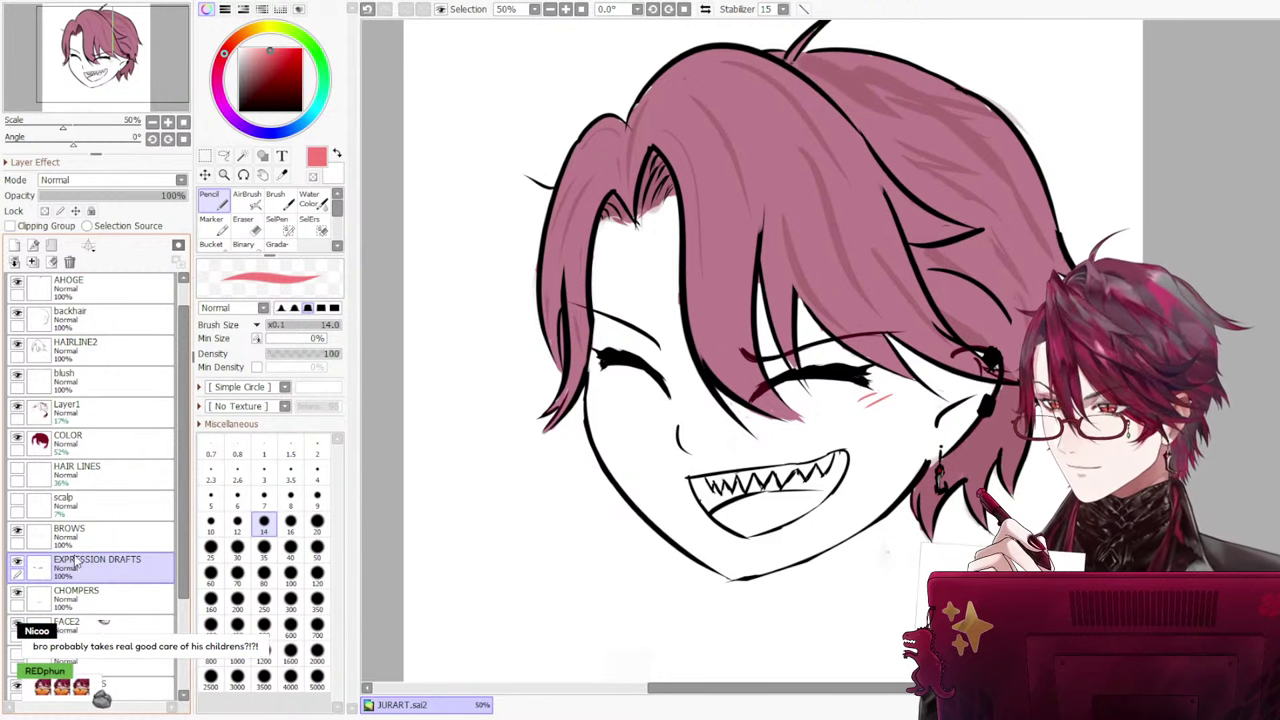
Try two new layers above EXPRESSION DRAFTS, check the lower one with a cancelled transform, and delete both
click(14, 245)
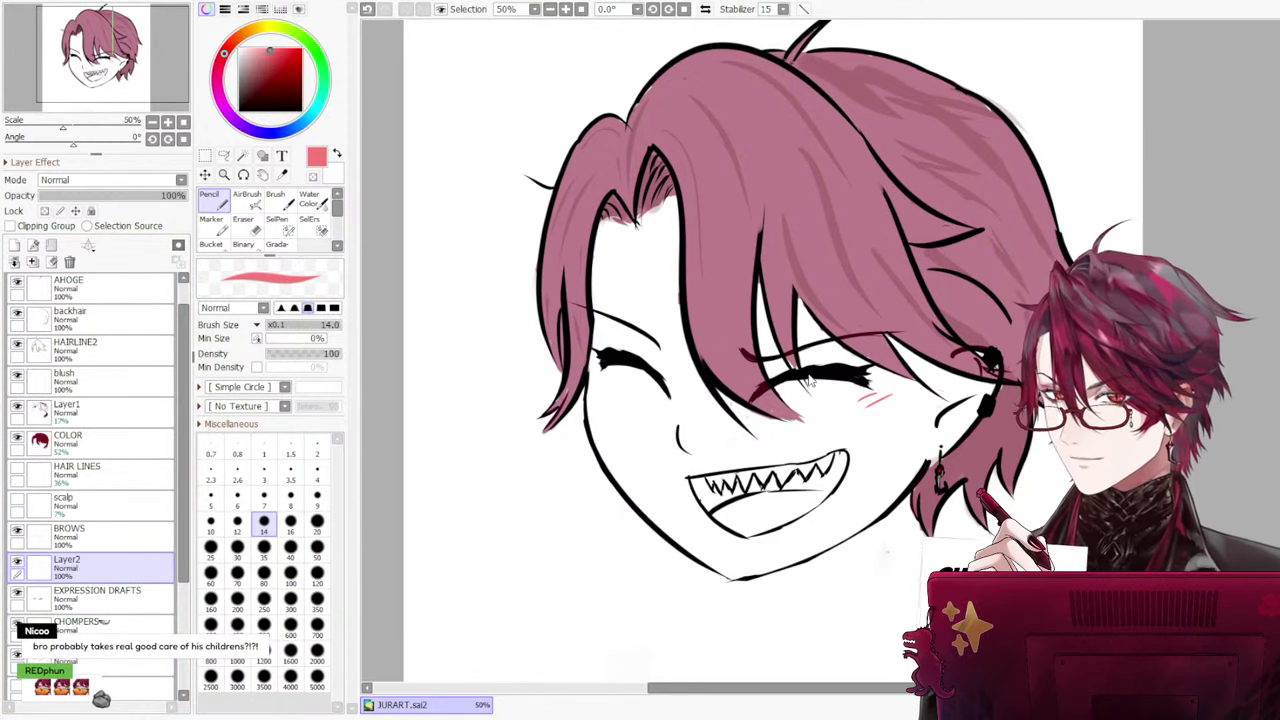
key(ctrl+shift+n)
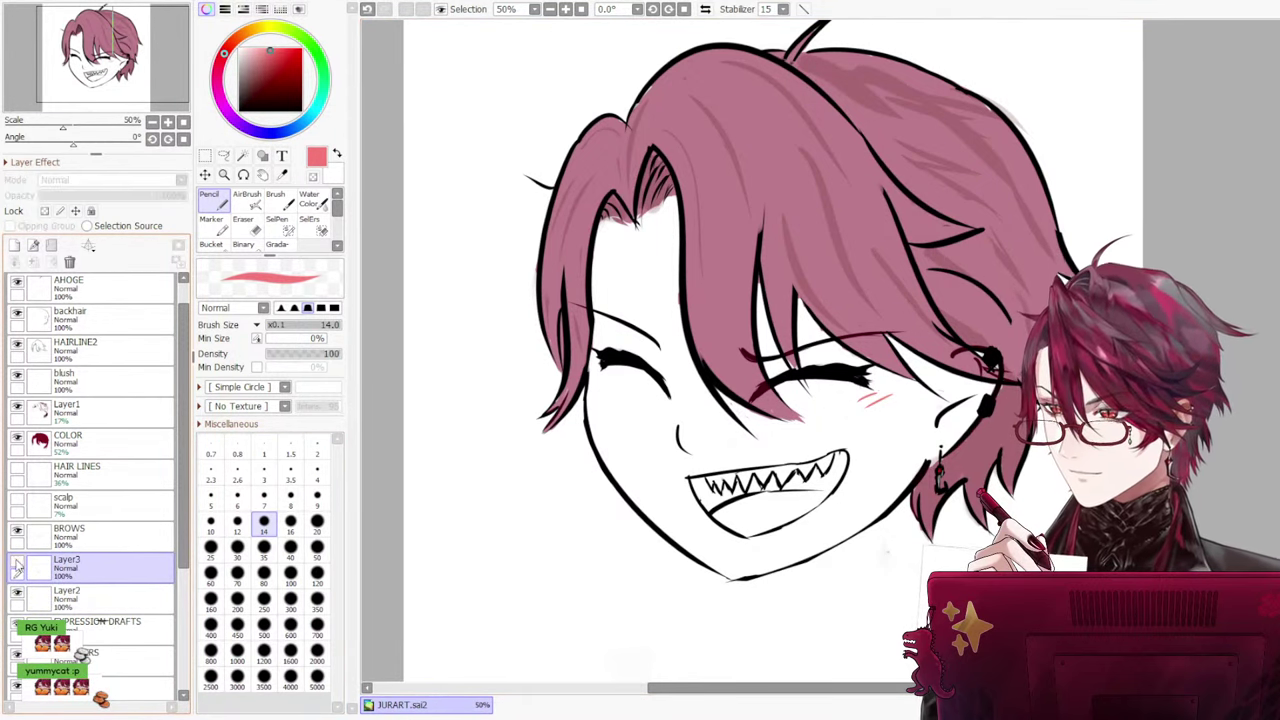
click(69, 262)
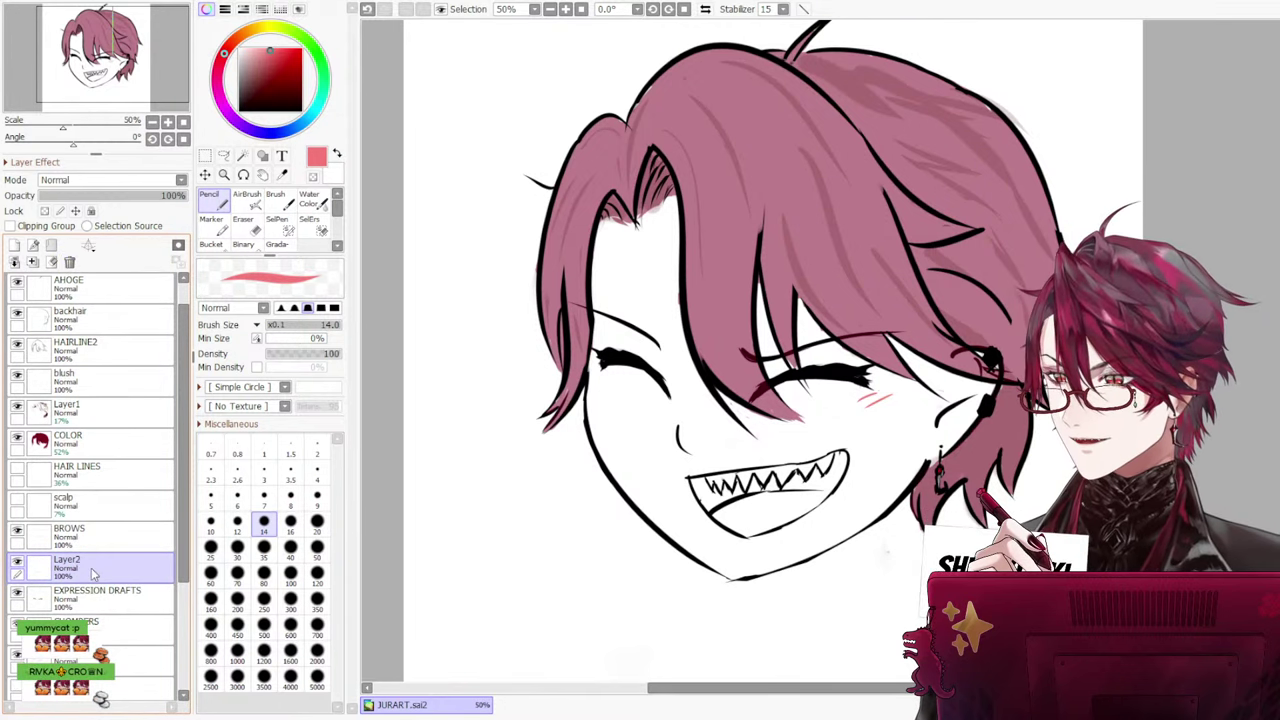
key(ctrl+t)
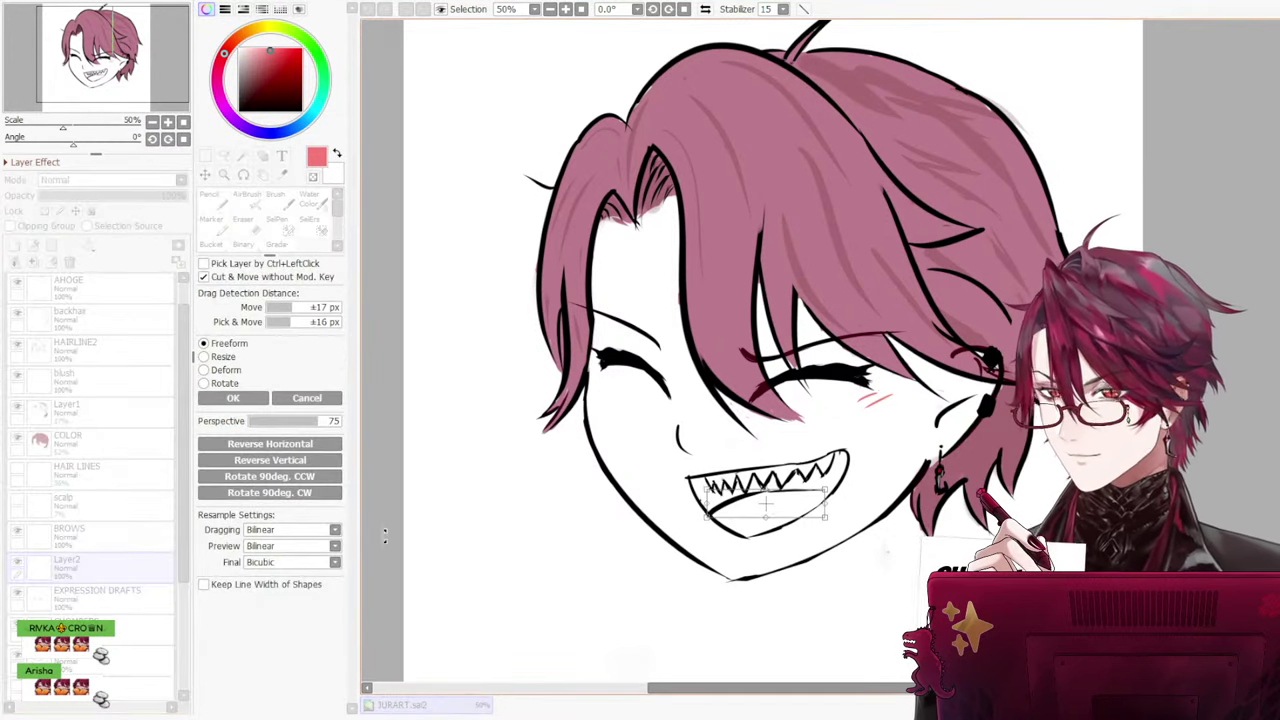
click(307, 398)
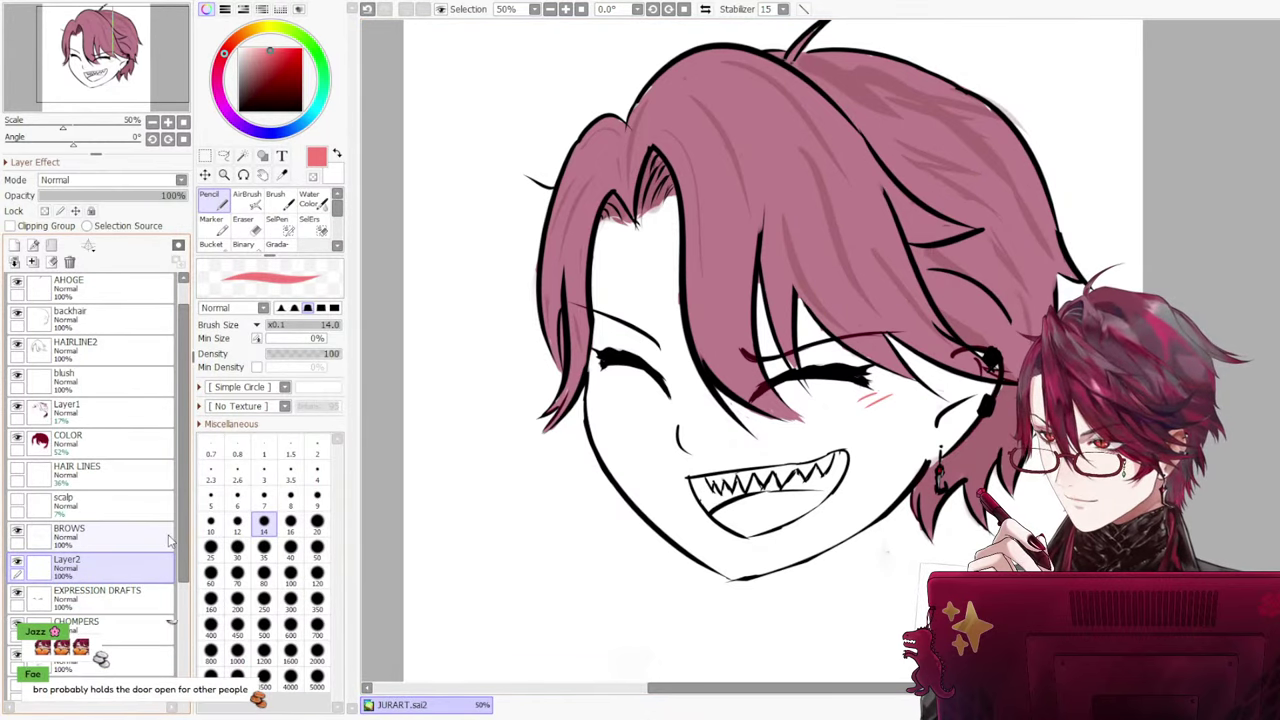
click(69, 261)
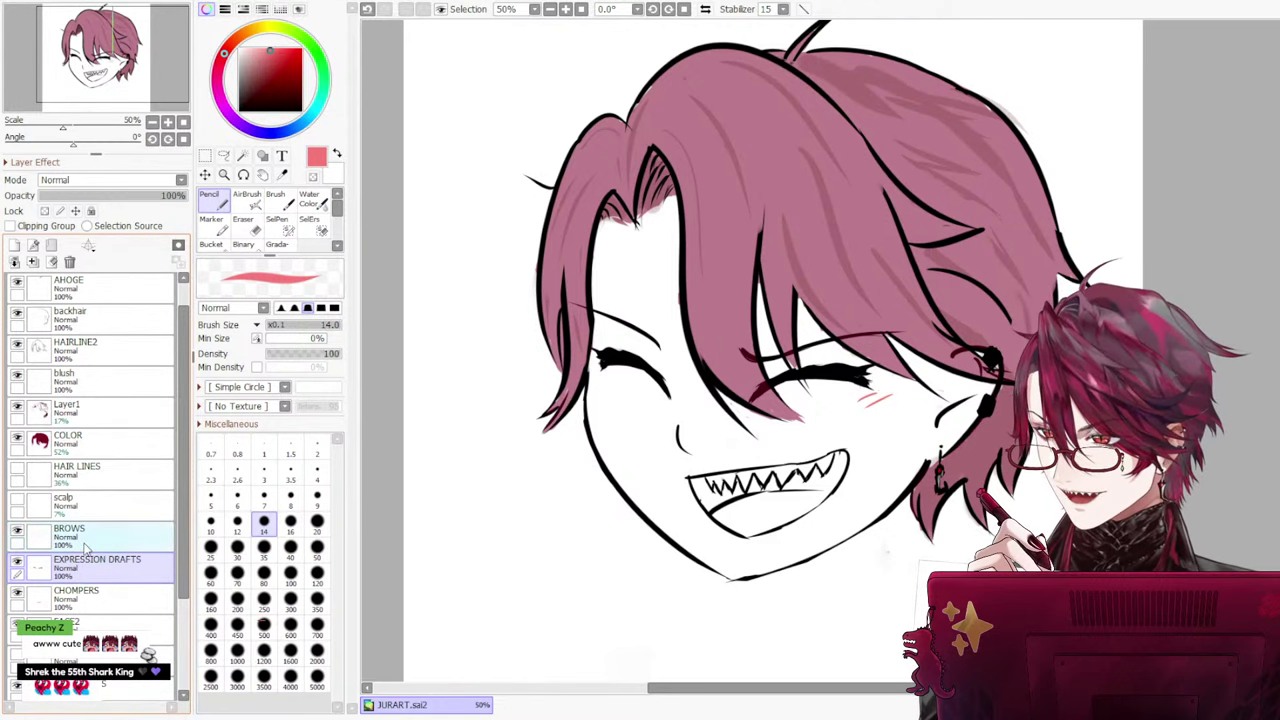
Try a new layer placed between BROWS and EXPRESSION DRAFTS, check its content with a transform, and delete it
click(86, 540)
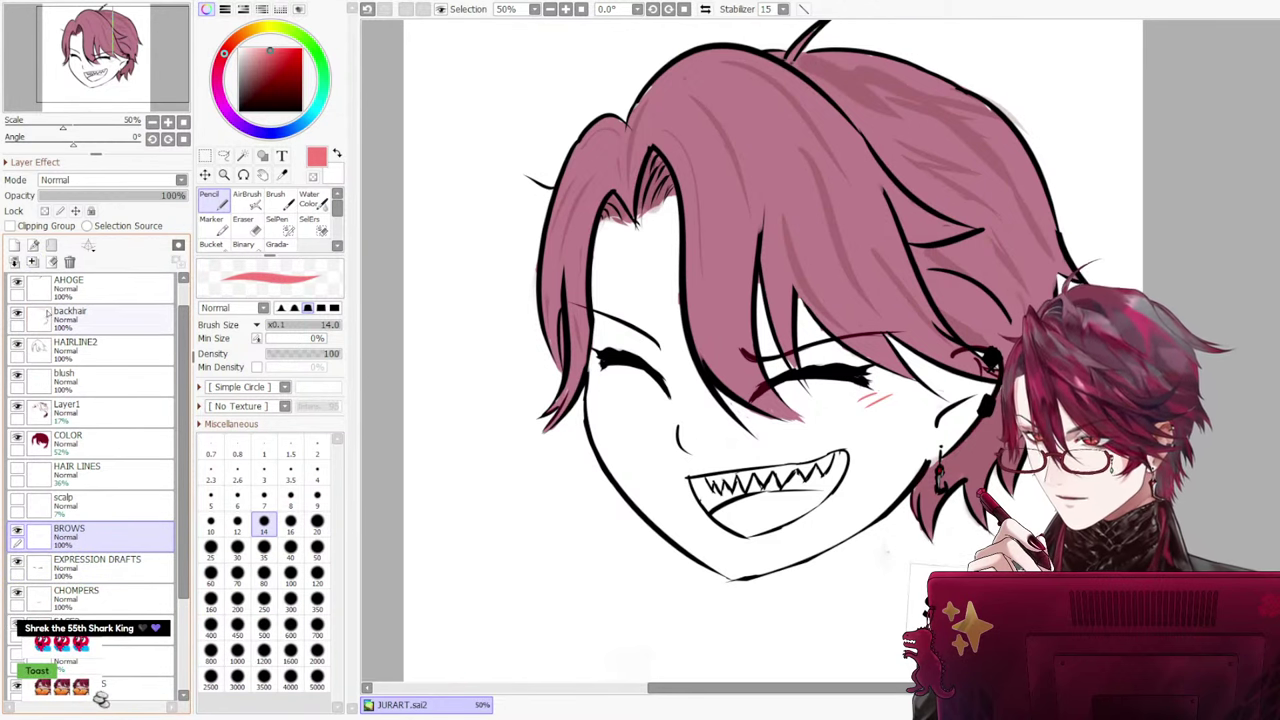
key(ctrl+shift+n)
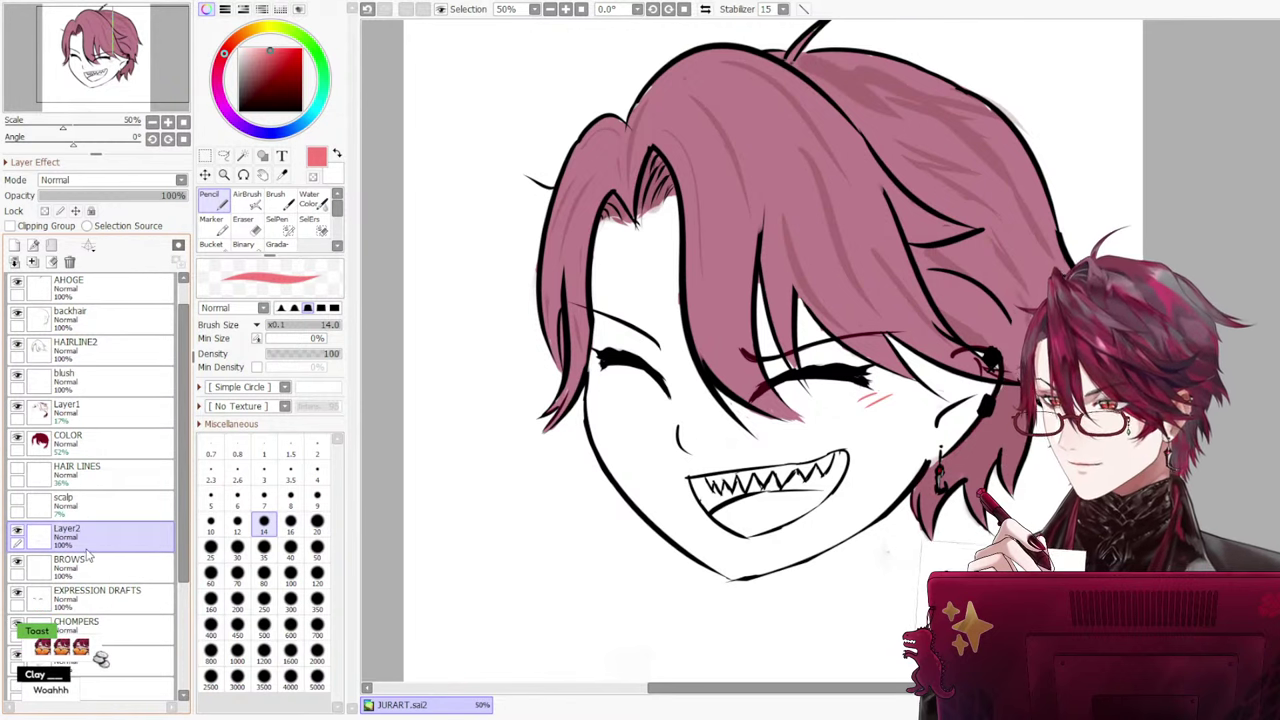
drag(90, 545, 96, 576)
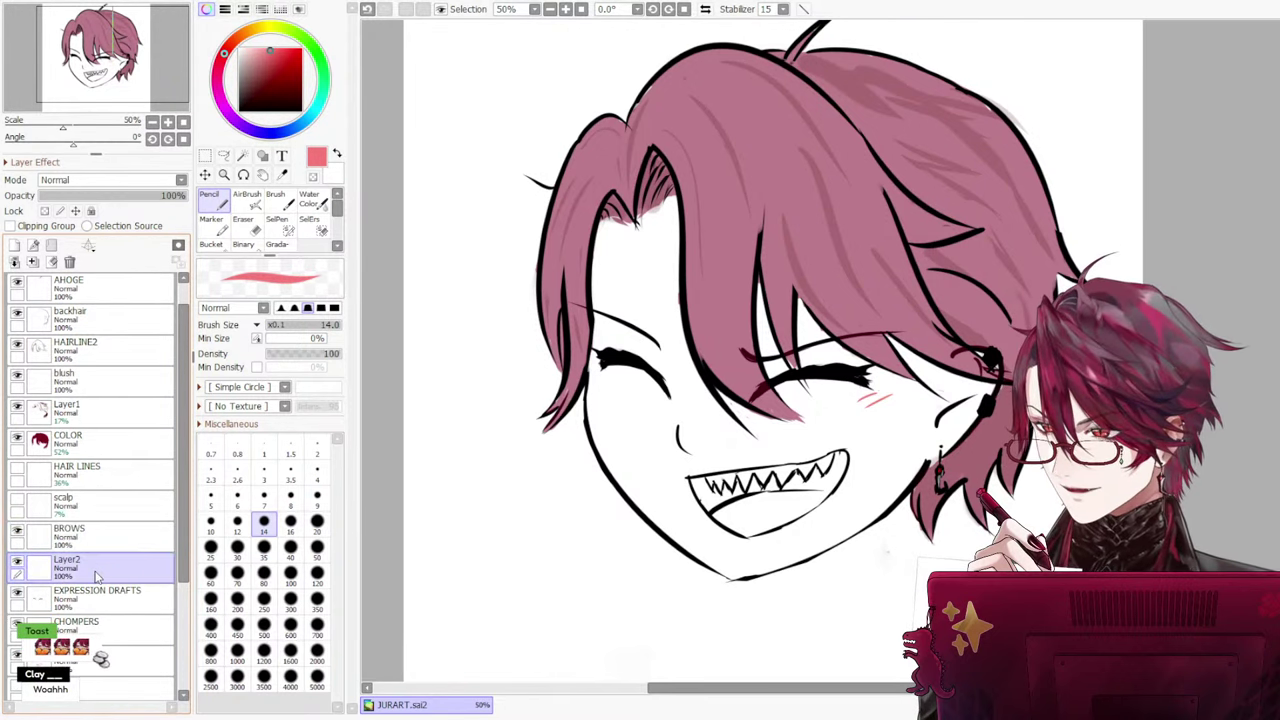
key(ctrl+t)
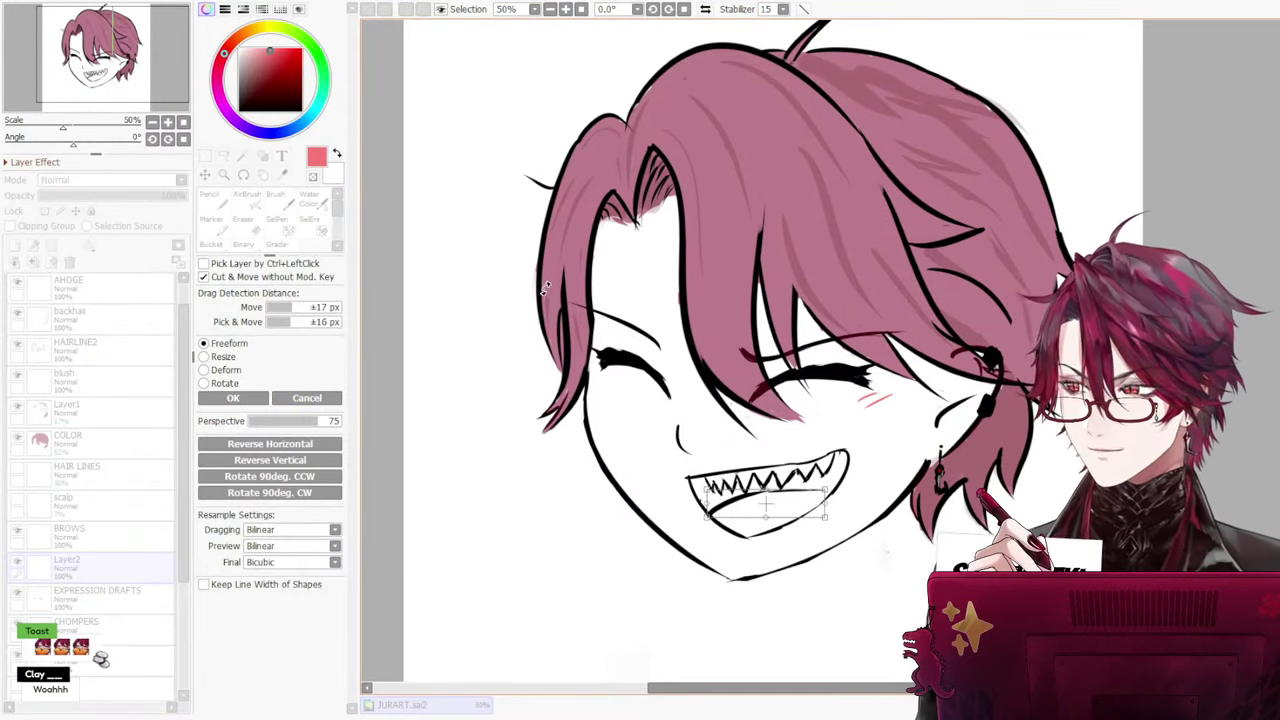
key(Return)
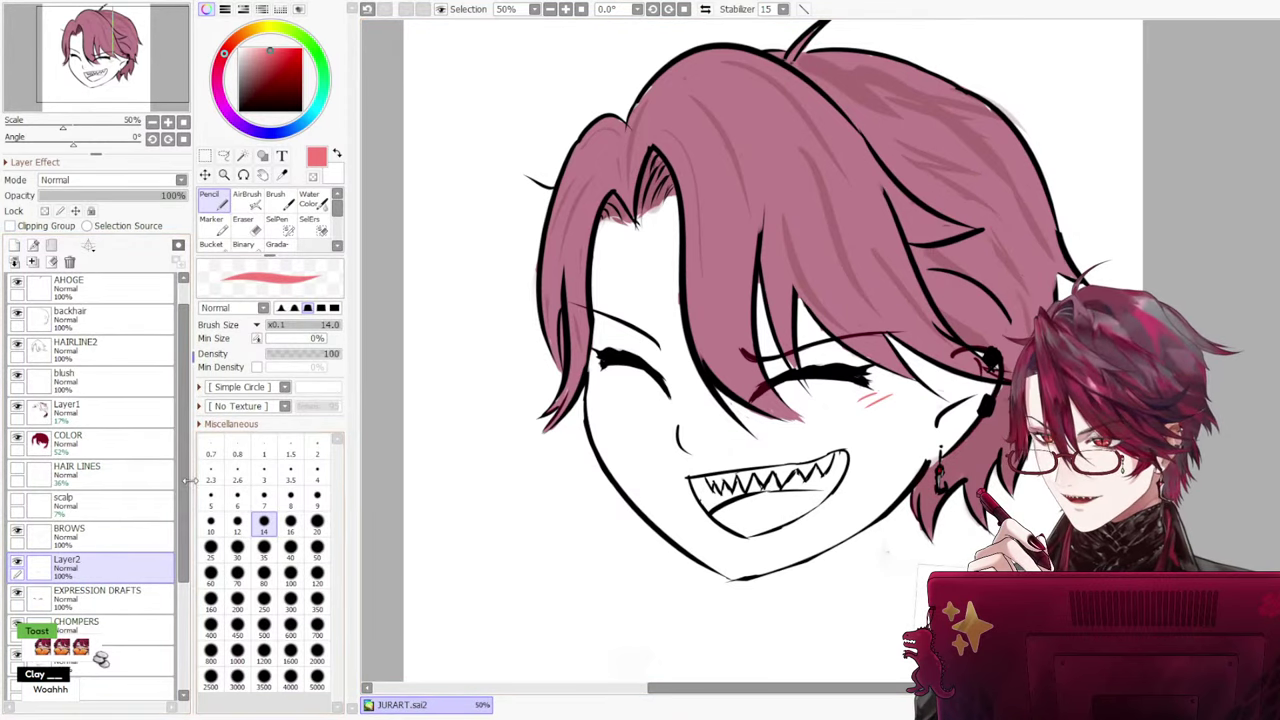
click(140, 596)
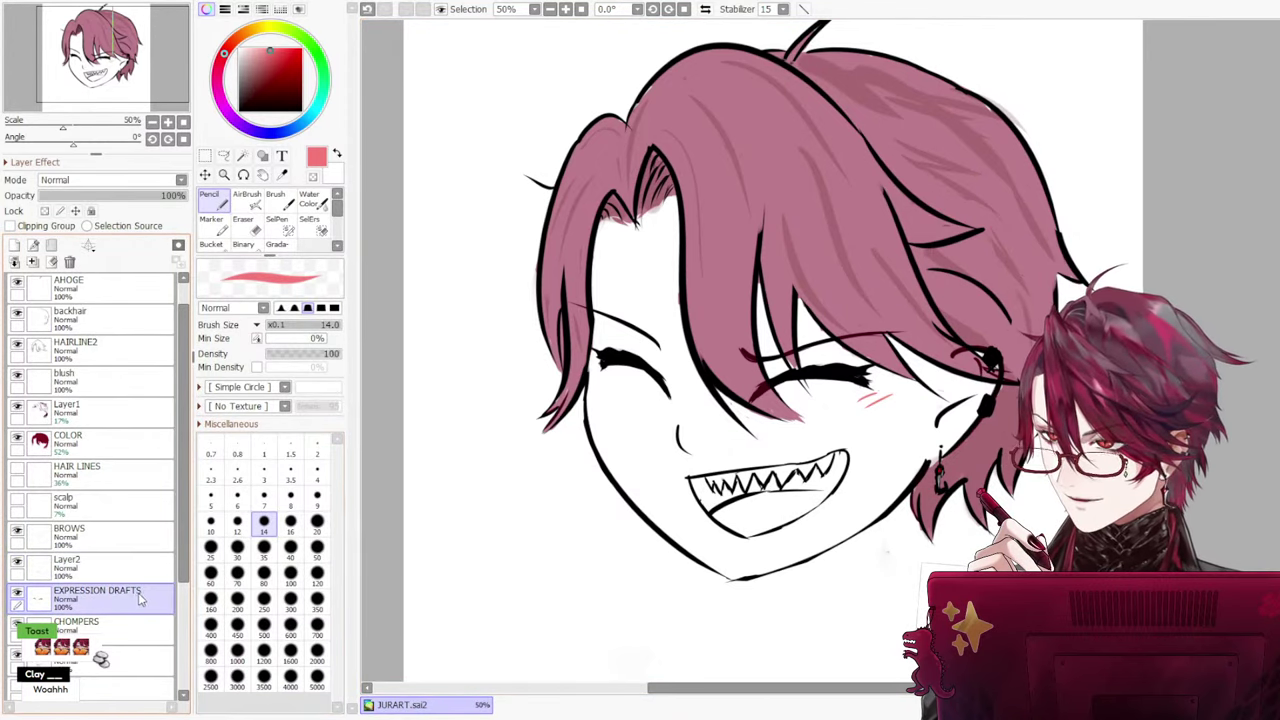
click(73, 568)
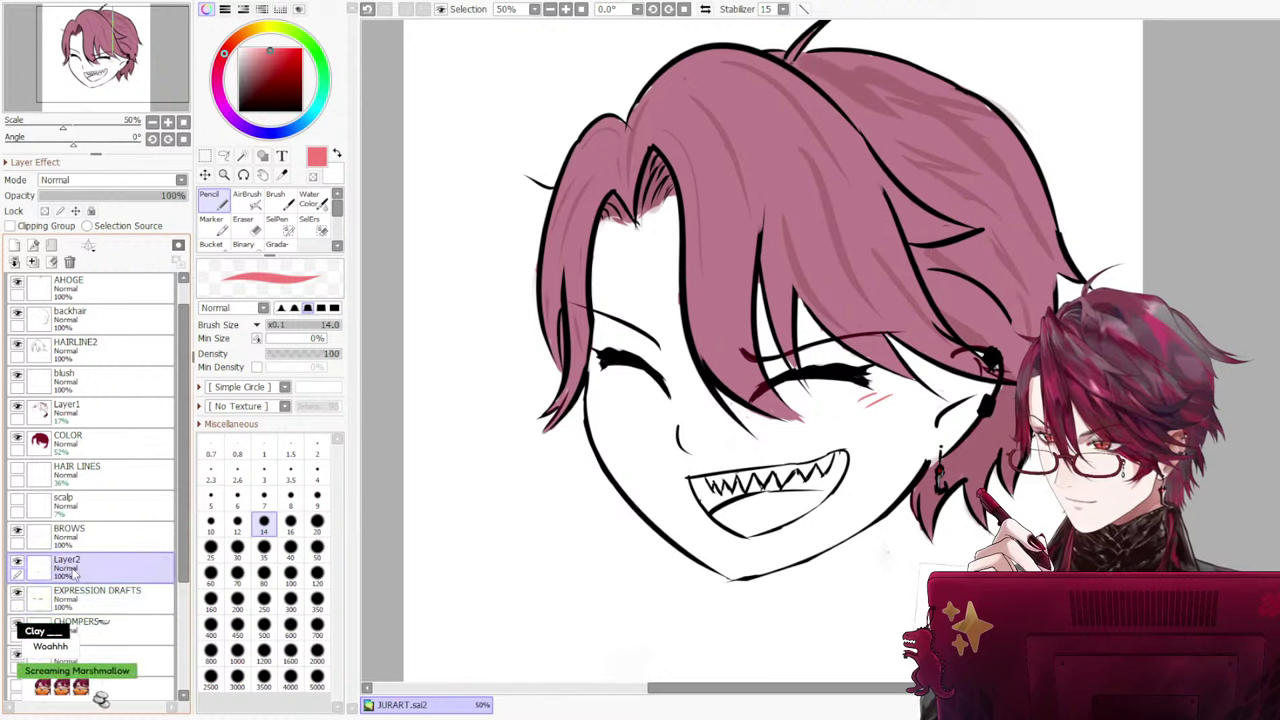
click(69, 261)
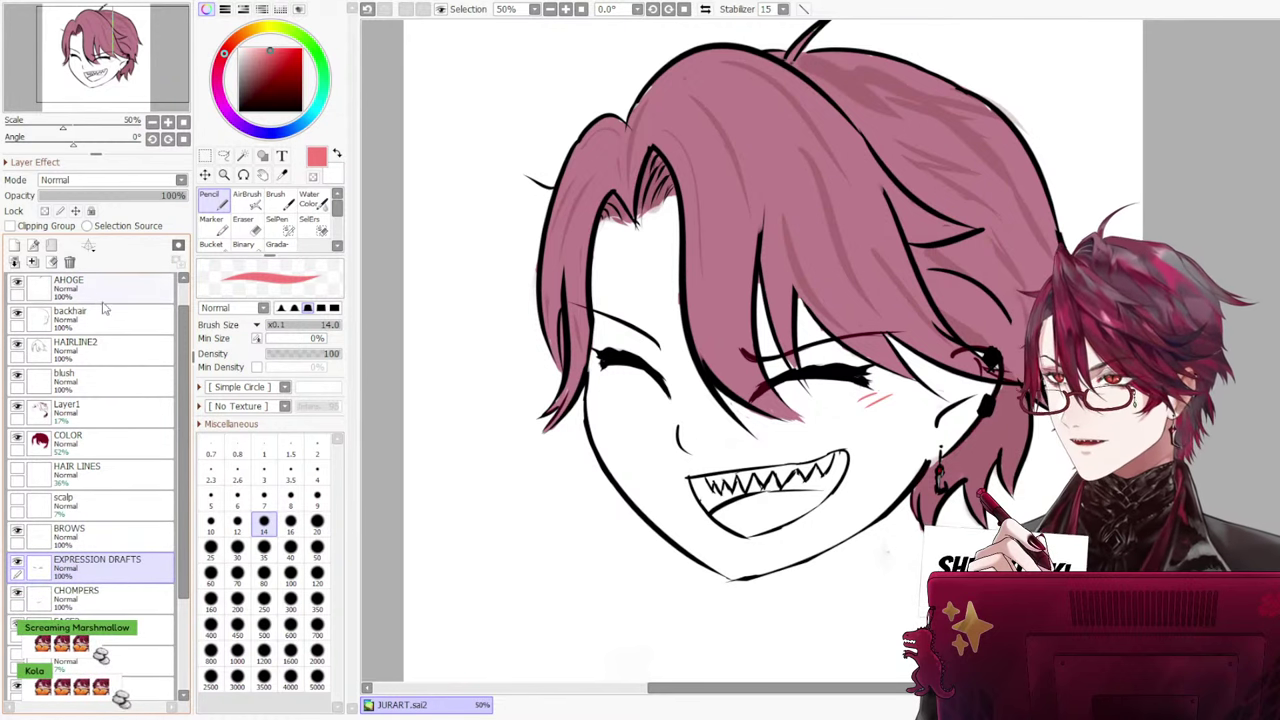
Hide and show the EXPRESSION DRAFTS layer to compare the face with and without its closed eyes
click(17, 564)
click(17, 564)
click(17, 564)
click(17, 564)
click(16, 566)
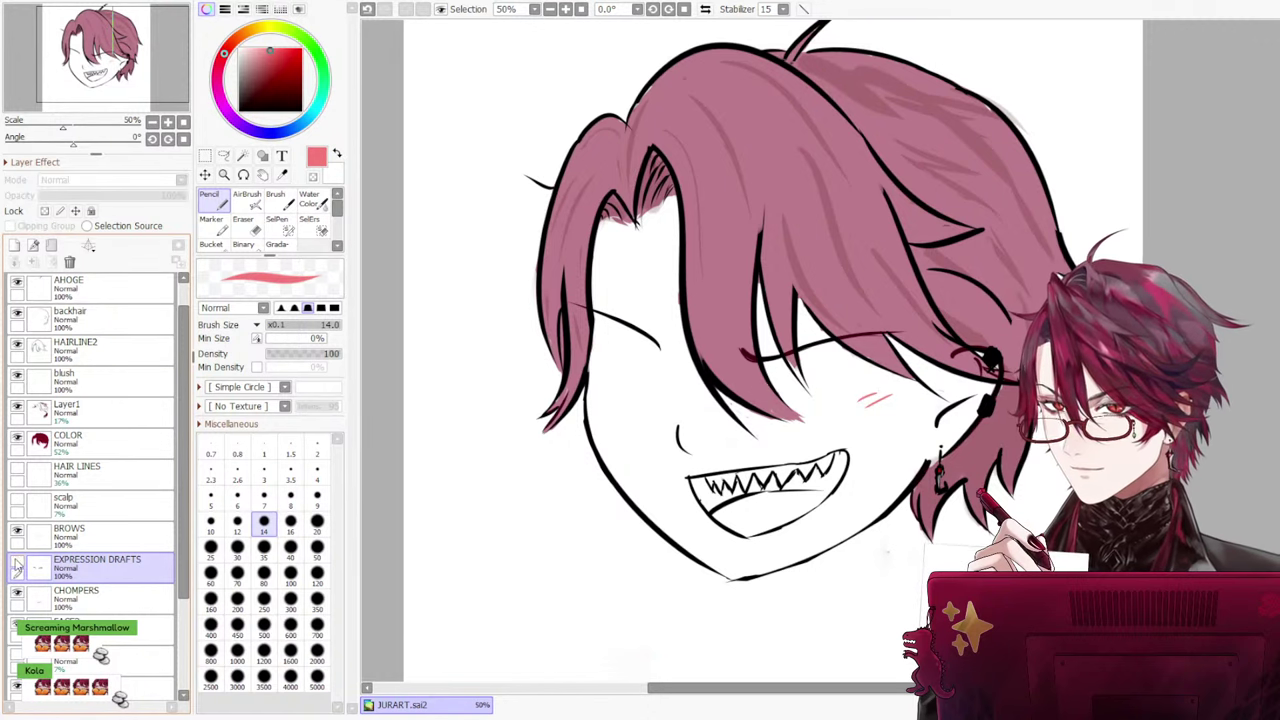
click(20, 565)
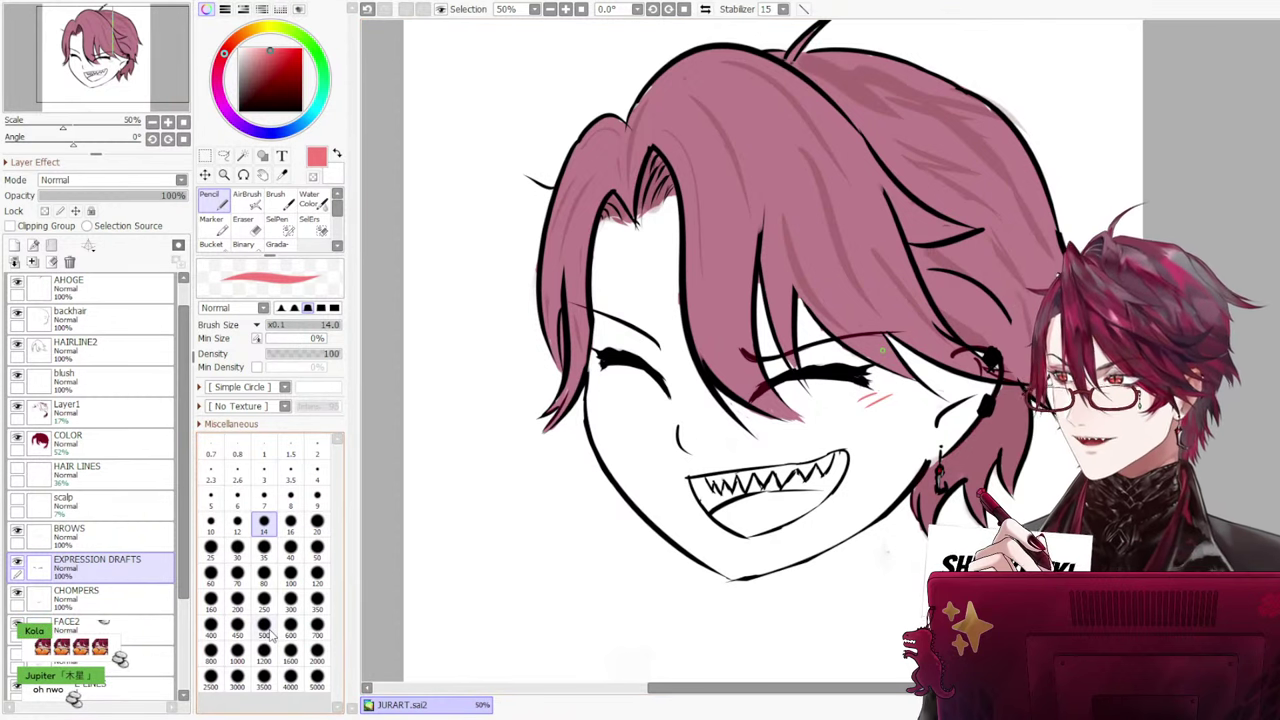
Select both closed eyes on EXPRESSION DRAFTS by painting one continuous band over them with the SelPen at size 80
click(277, 224)
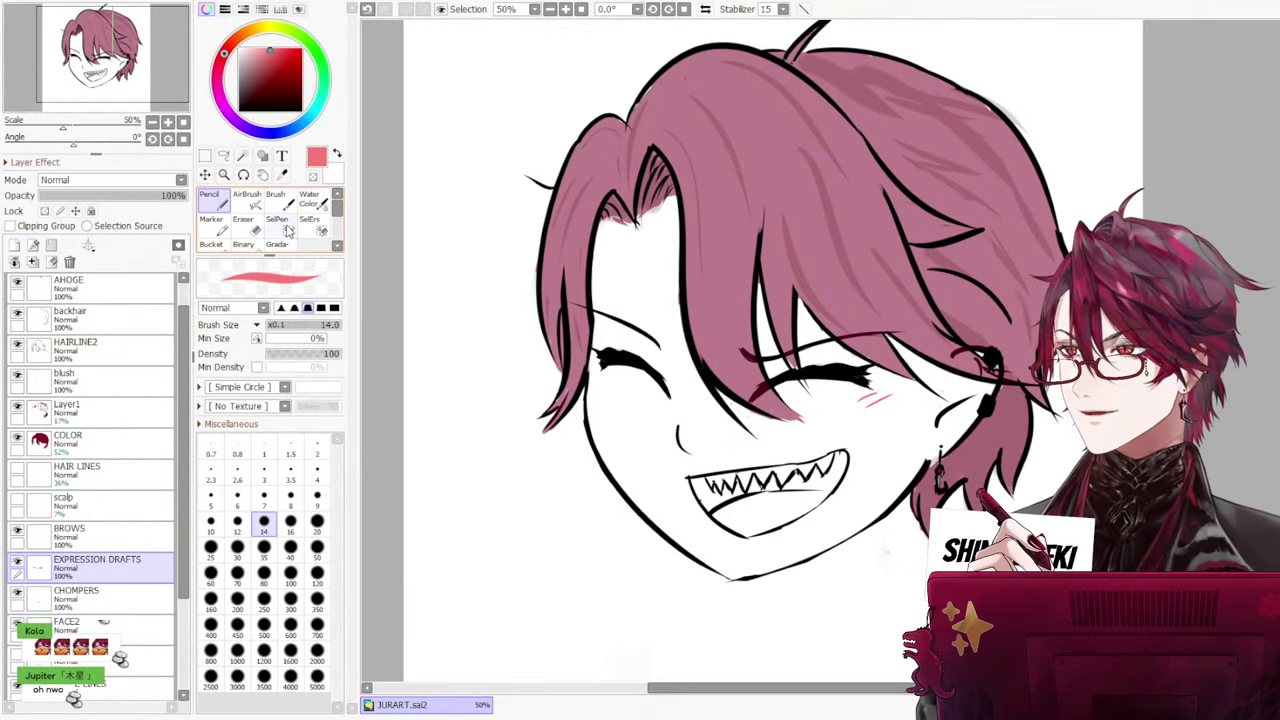
mouse_move(738, 386)
mouse_down()
mouse_move(870, 380)
mouse_move(710, 380)
mouse_move(615, 350)
mouse_move(625, 377)
mouse_up()
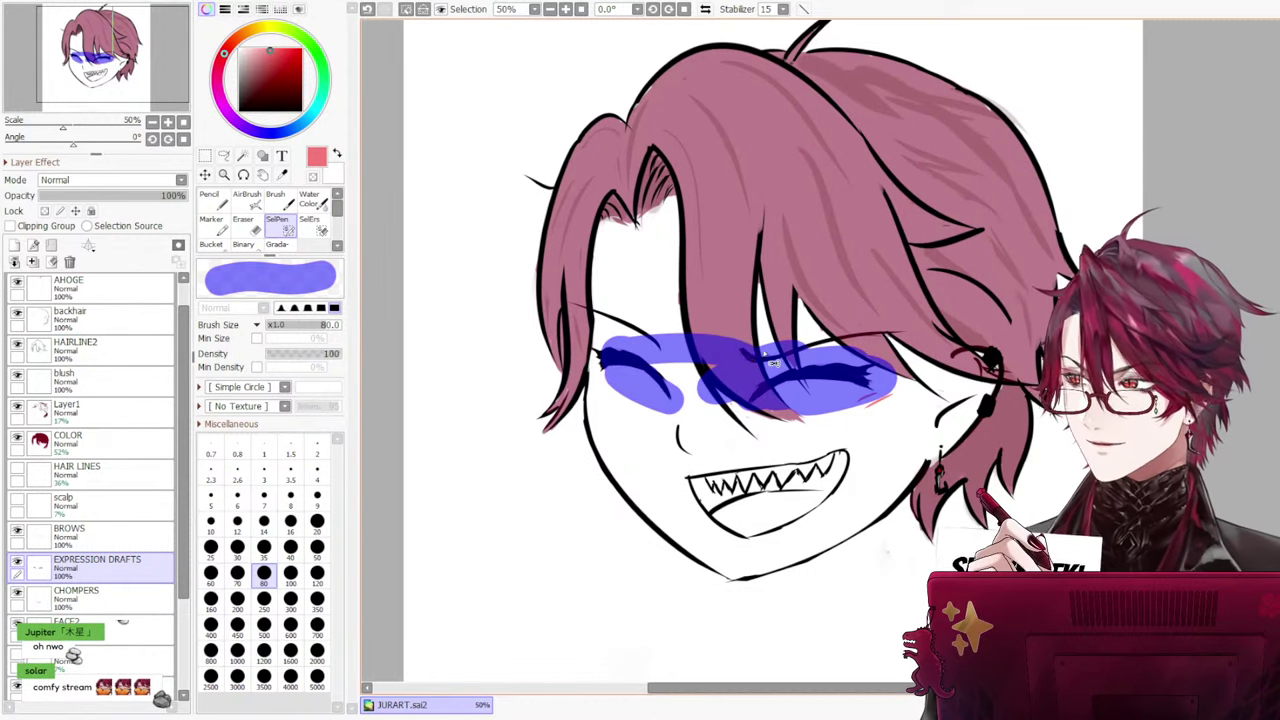
key(ctrl+d)
mouse_move(790, 378)
mouse_down()
mouse_move(822, 374)
mouse_move(742, 396)
mouse_move(880, 372)
mouse_move(716, 397)
mouse_move(600, 368)
mouse_move(598, 356)
mouse_move(650, 376)
mouse_move(868, 375)
mouse_move(652, 370)
mouse_move(687, 400)
mouse_up()
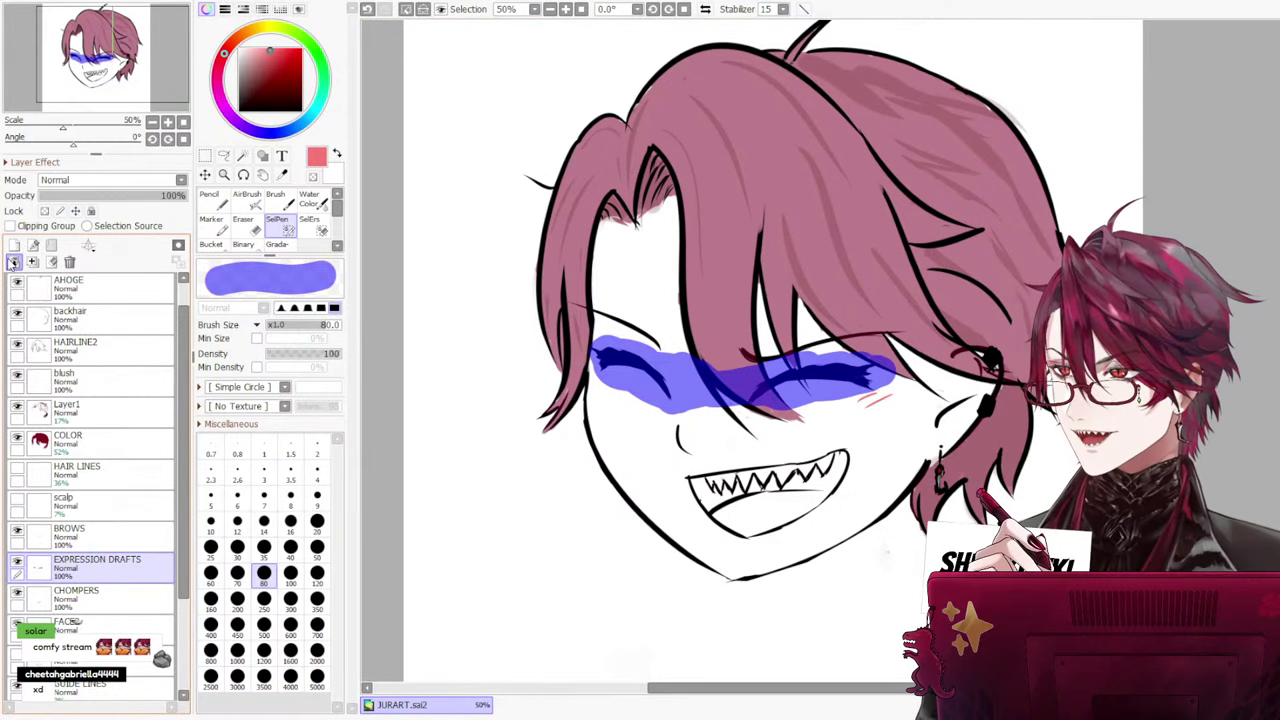
Paste a copy of the closed eyes onto a new EYE OPEN layer above EXPRESSION DRAFTS and delete the leftover empty Layer2
click(14, 248)
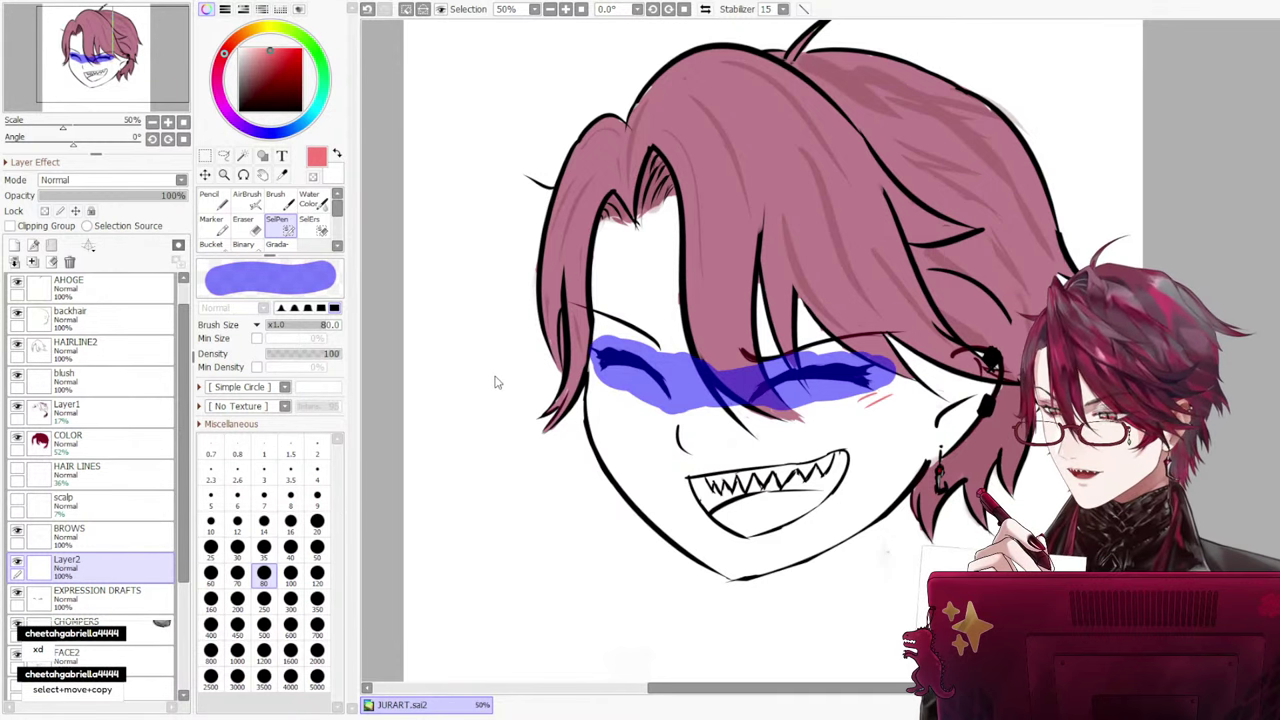
key(ctrl+v)
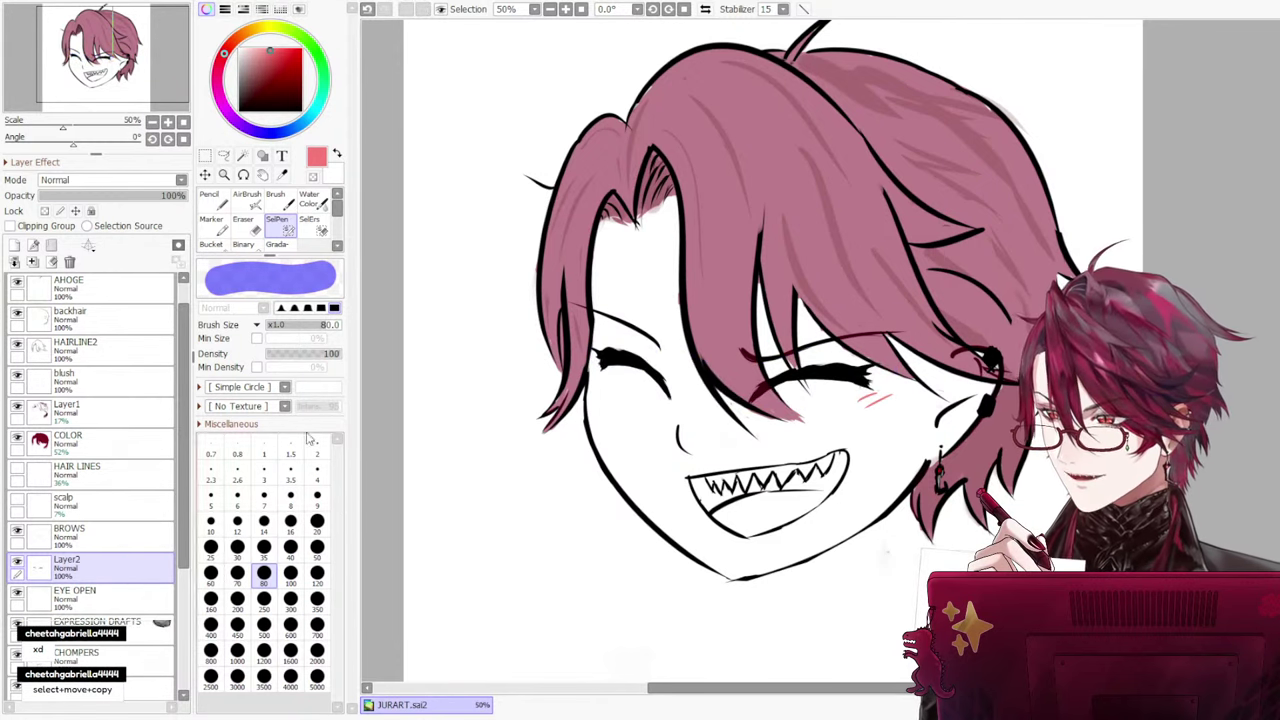
click(103, 598)
click(107, 571)
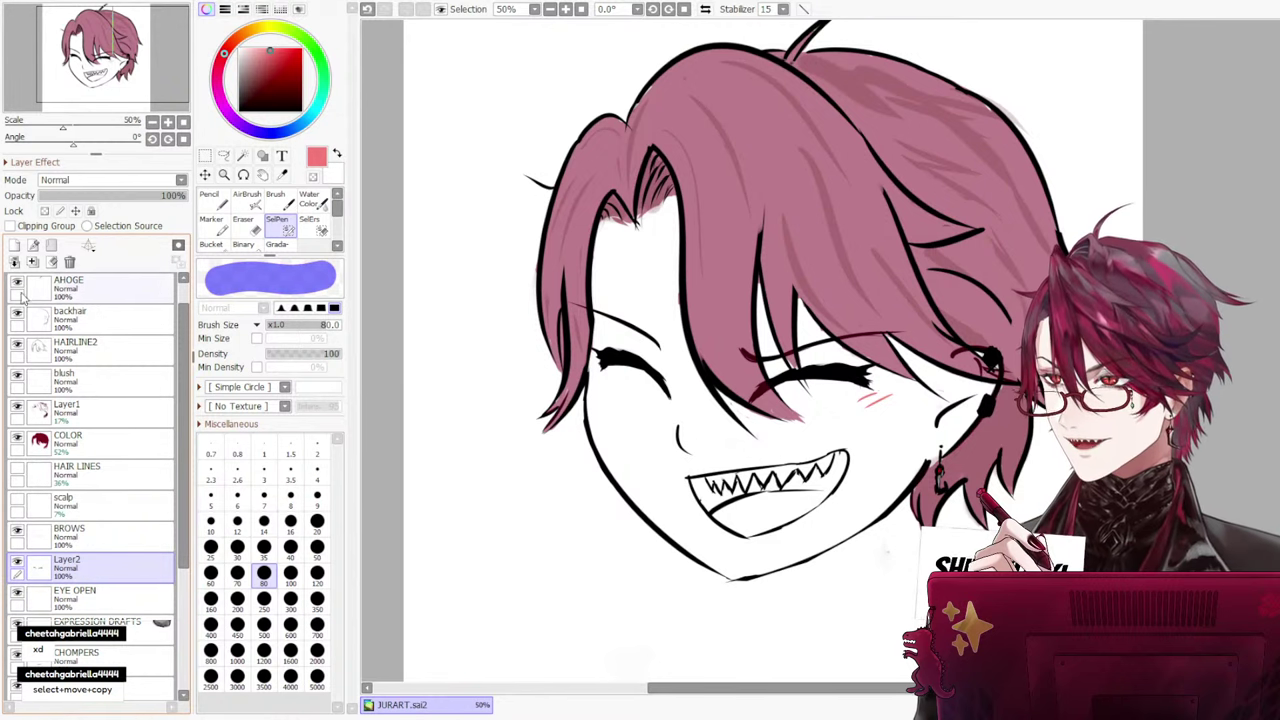
click(98, 540)
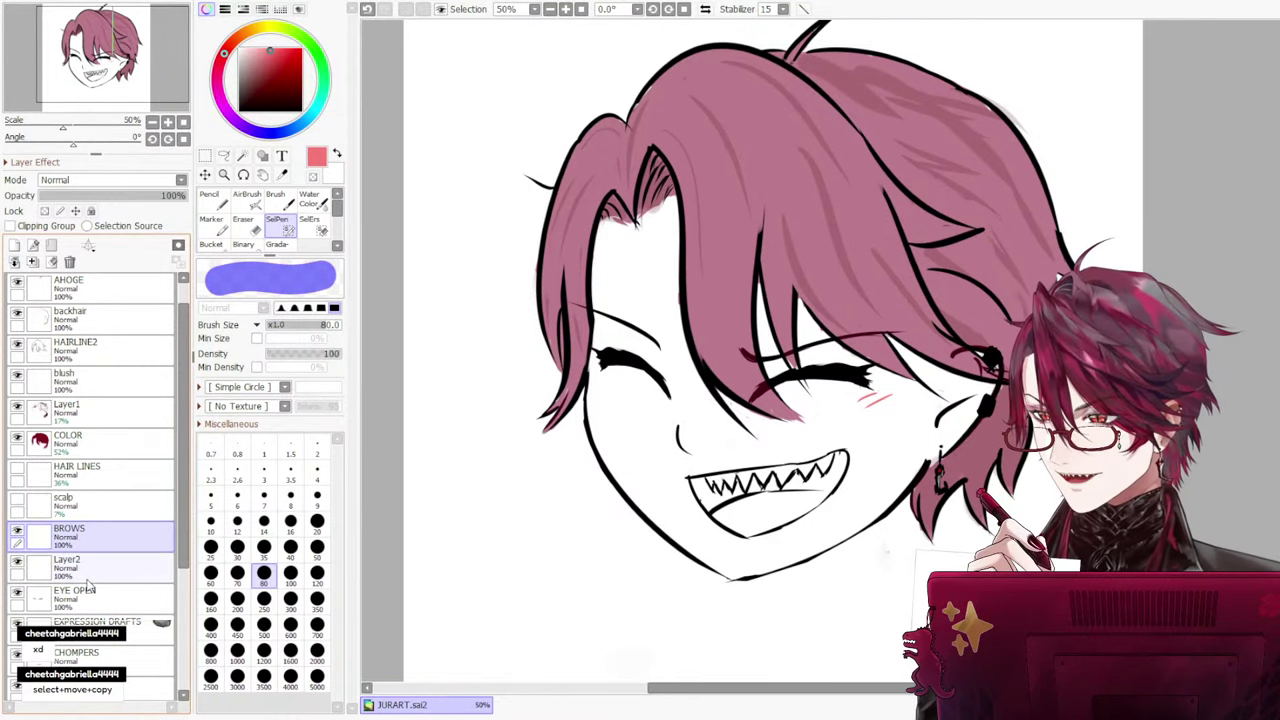
click(88, 572)
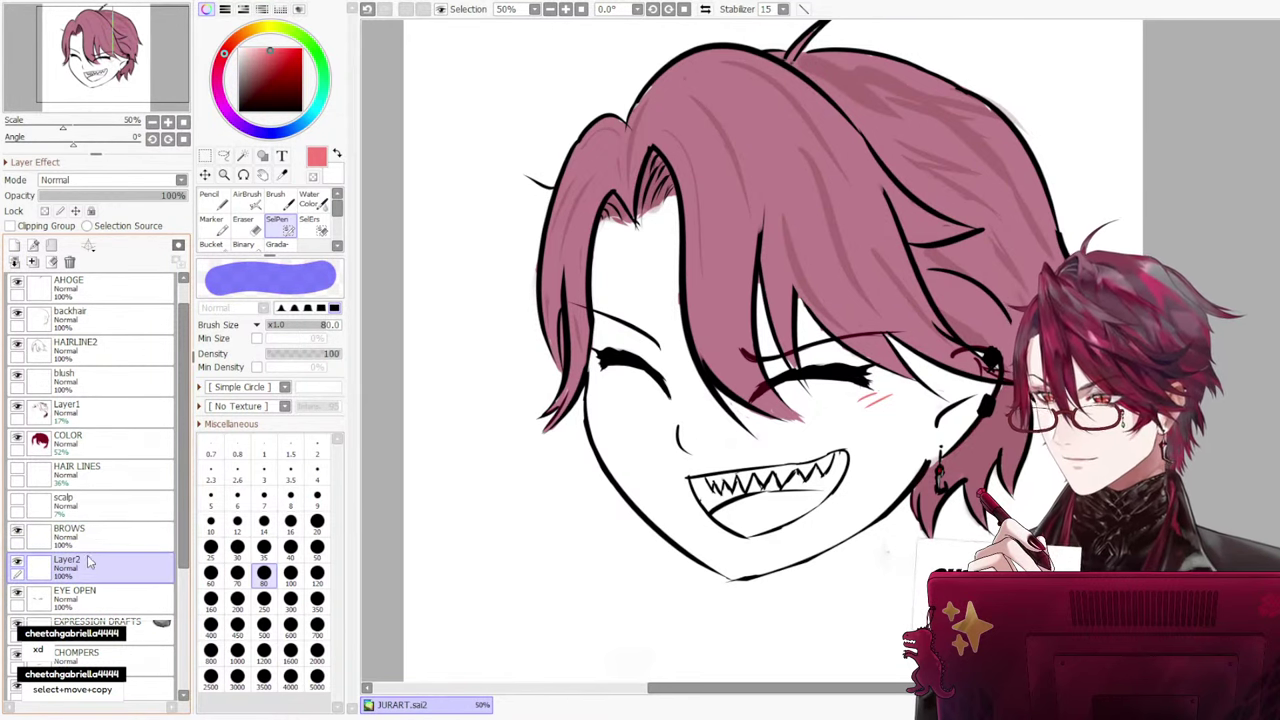
click(69, 261)
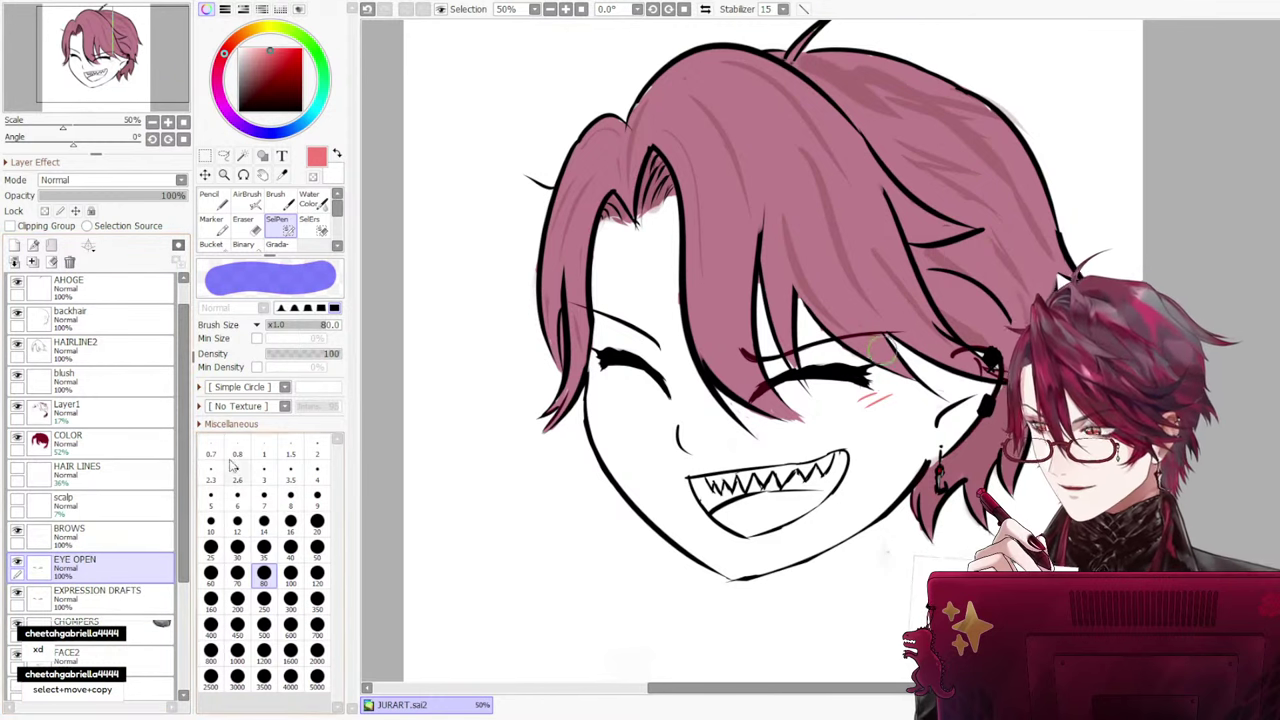
Transform the copied eyes on EYE OPEN: raise them slightly, flatten them, and stretch them a little wider
key(ctrl+t)
drag(687, 388, 692, 366)
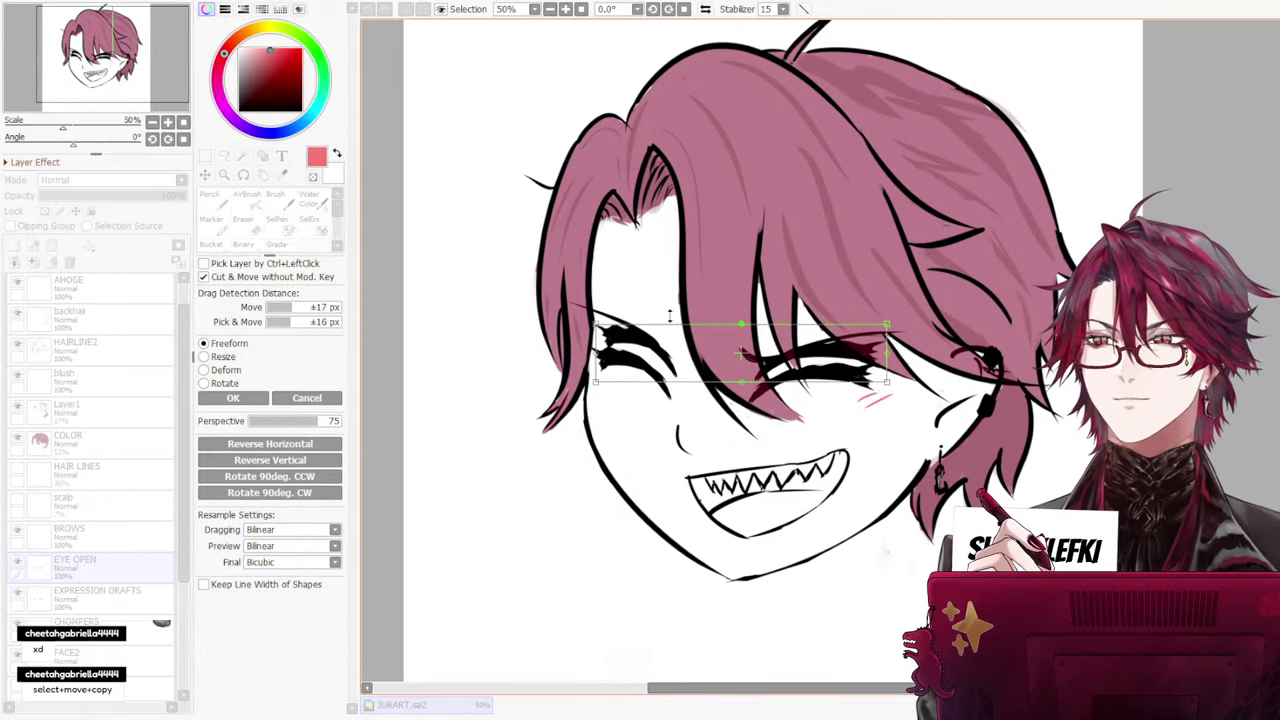
drag(741, 325, 742, 345)
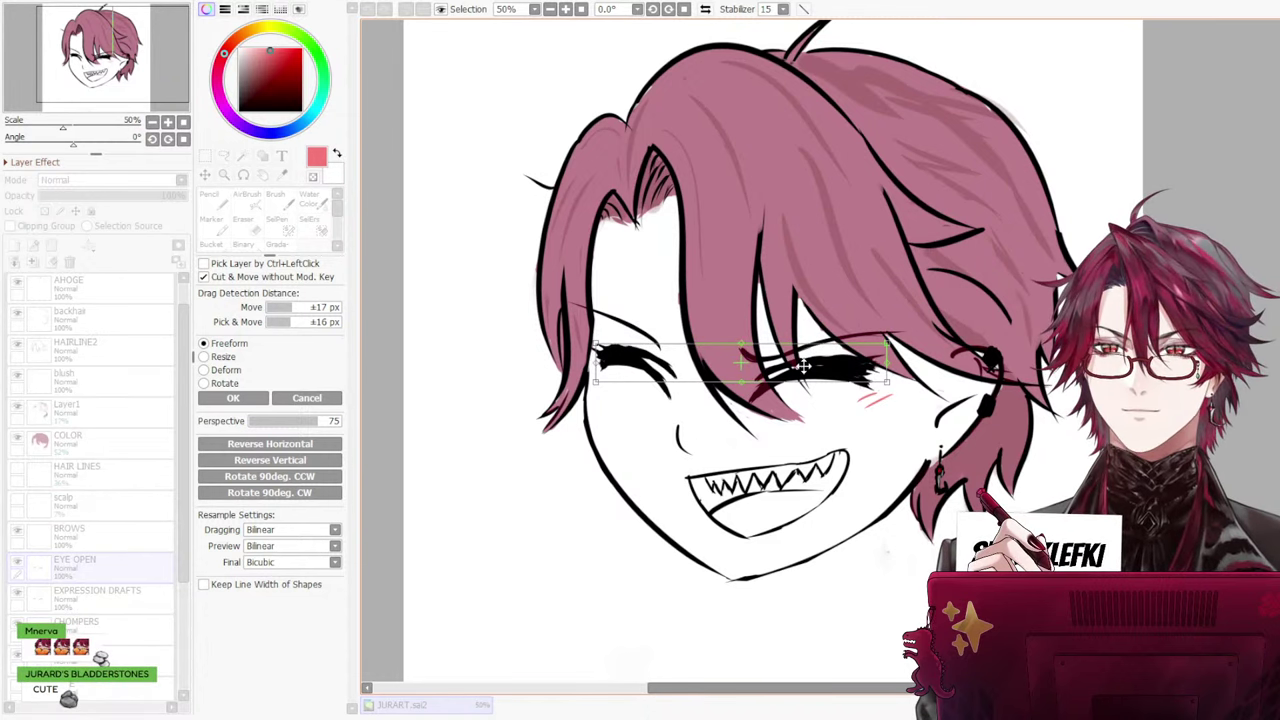
mouse_move(886, 345)
mouse_down()
mouse_move(920, 332)
mouse_move(905, 339)
mouse_up()
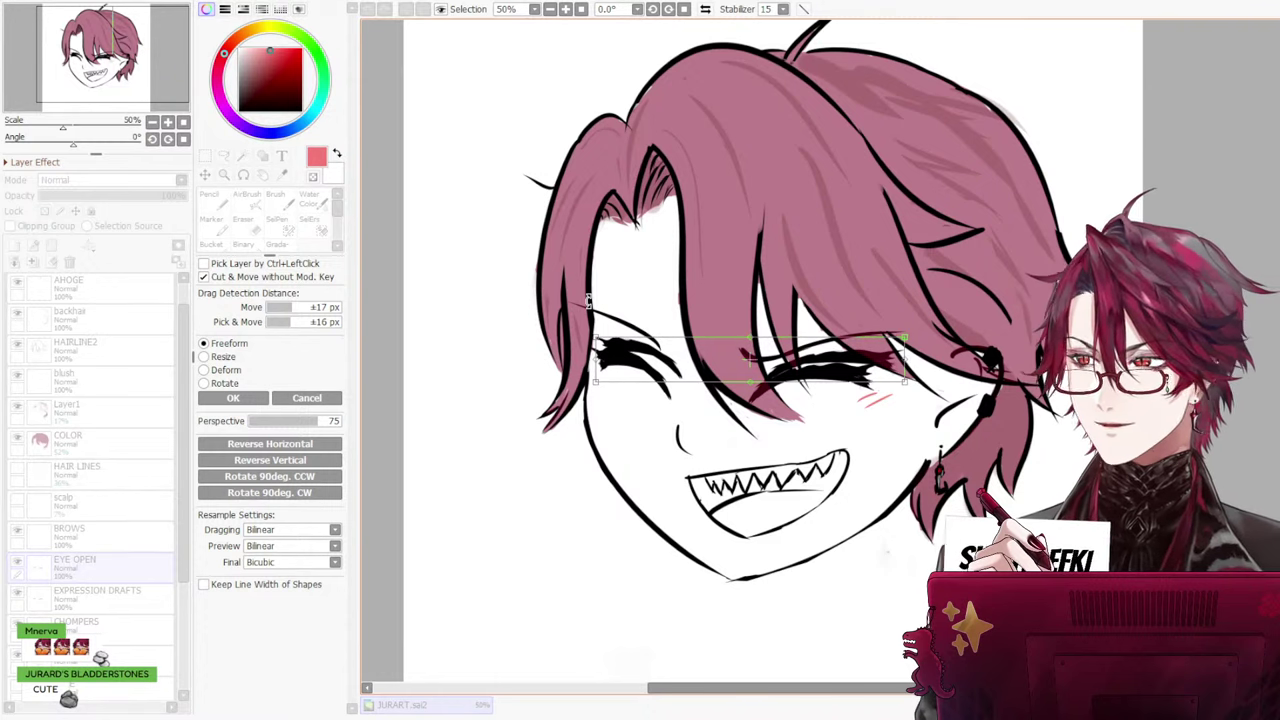
click(233, 397)
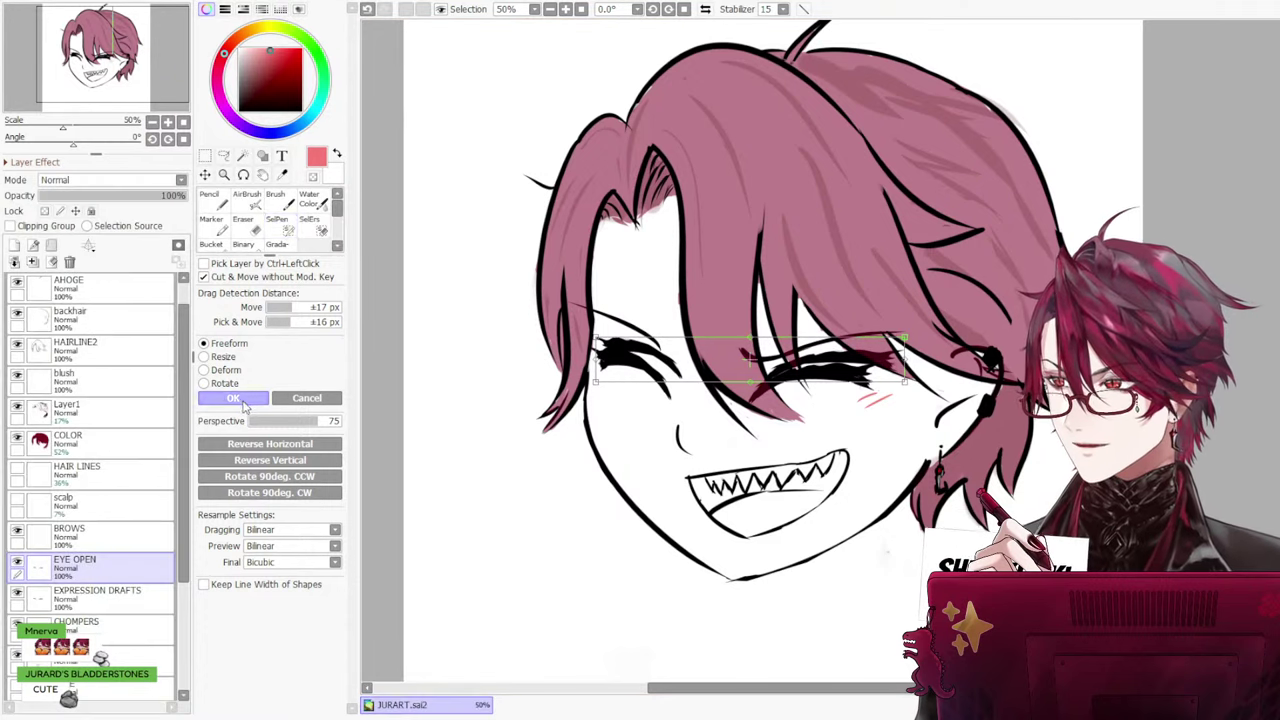
Hide the EXPRESSION DRAFTS layer and compare the eyes on EYE OPEN before and after their transform
click(70, 592)
click(17, 593)
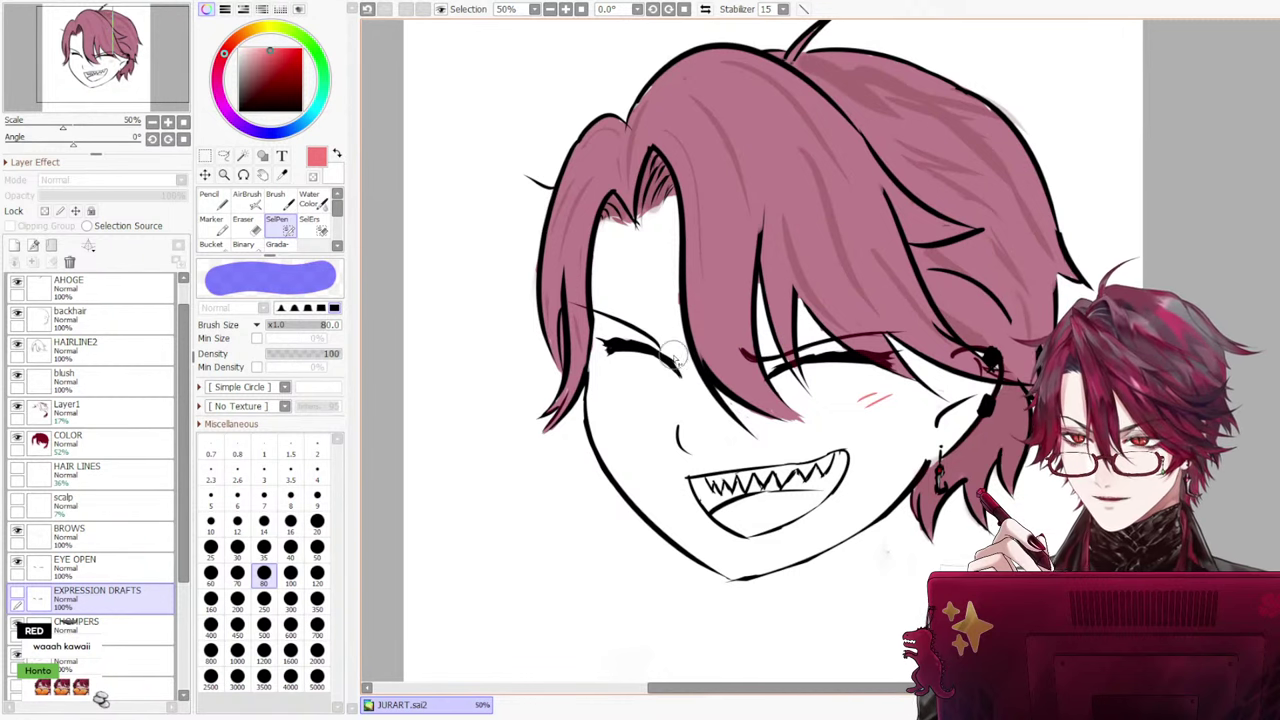
click(75, 562)
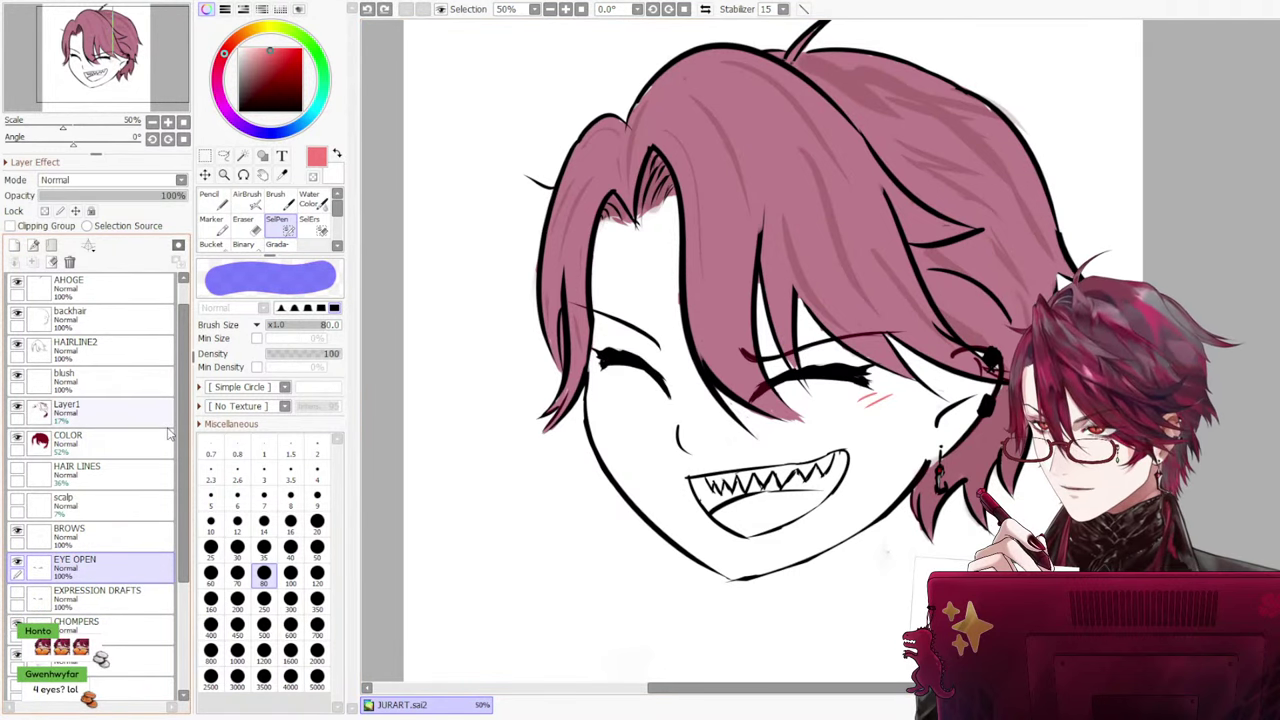
key(ctrl+y)
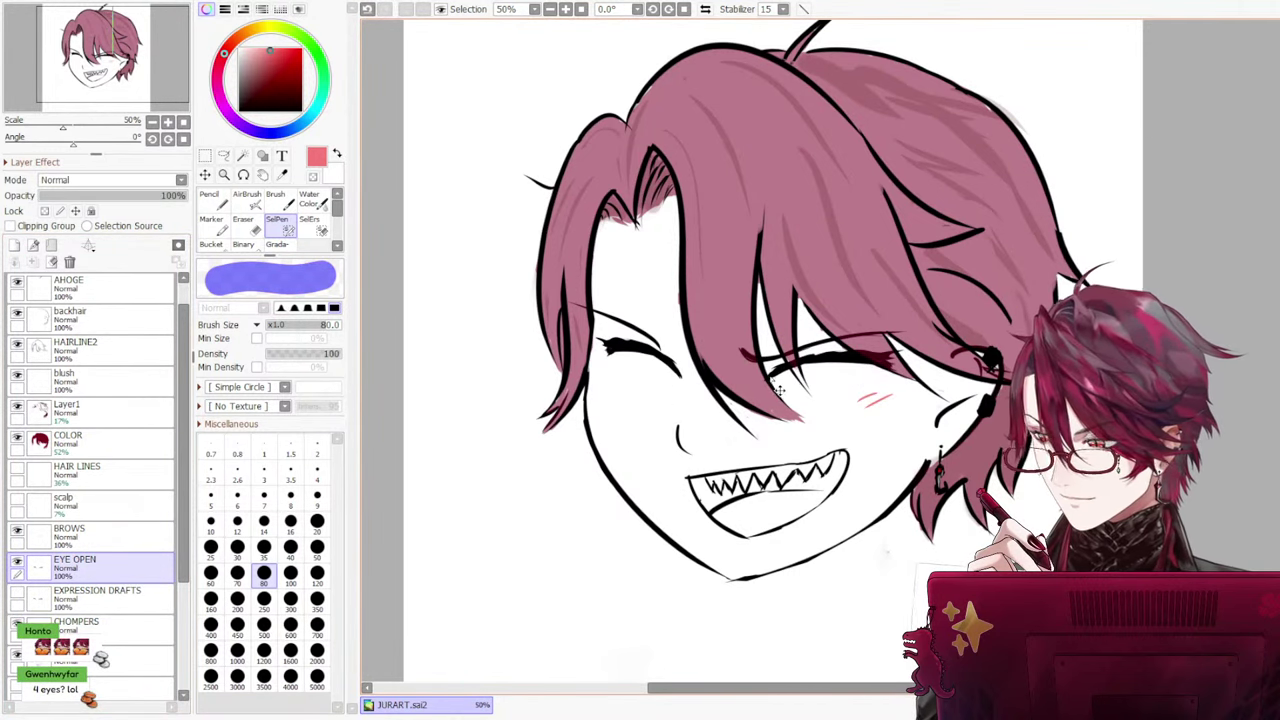
Shift the flattened eyes on EYE OPEN slightly up toward the brows with another transform
key(ctrl+t)
drag(845, 358, 840, 350)
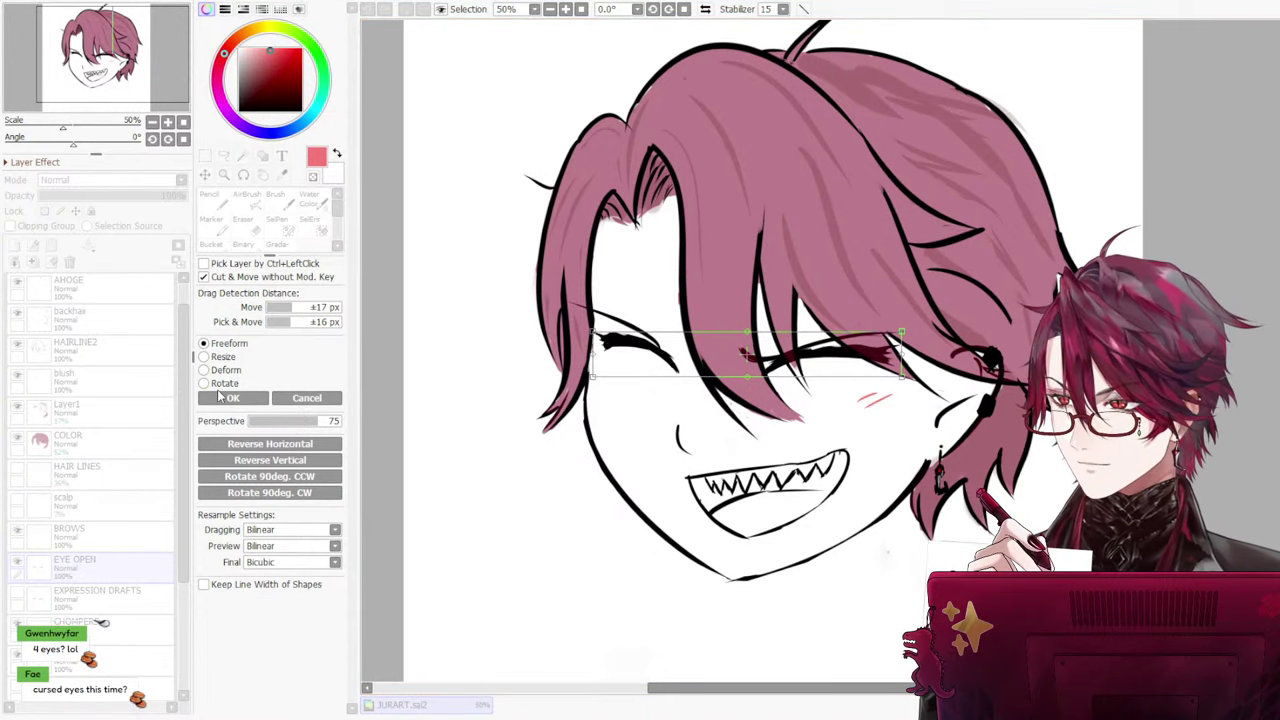
click(230, 399)
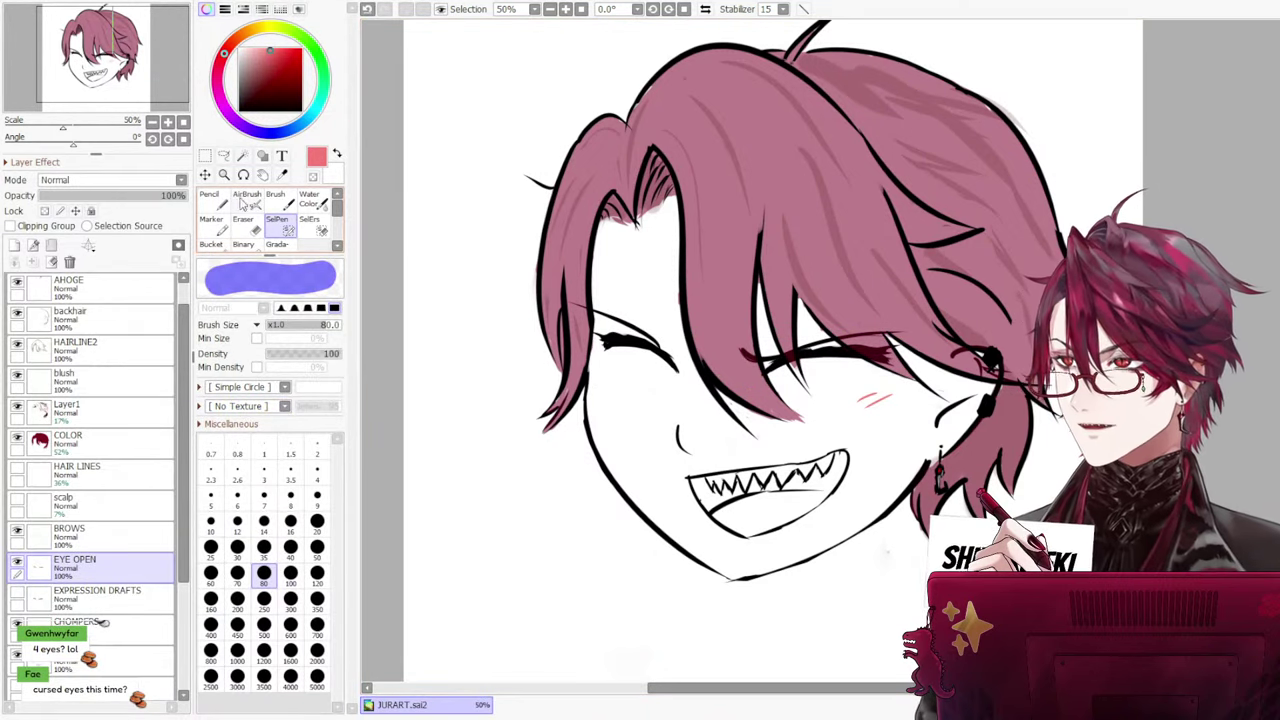
Set the drawing colour to black and erase both copied eyes from the EYE OPEN layer with the Eraser at size 100
click(210, 200)
drag(240, 70, 226, 140)
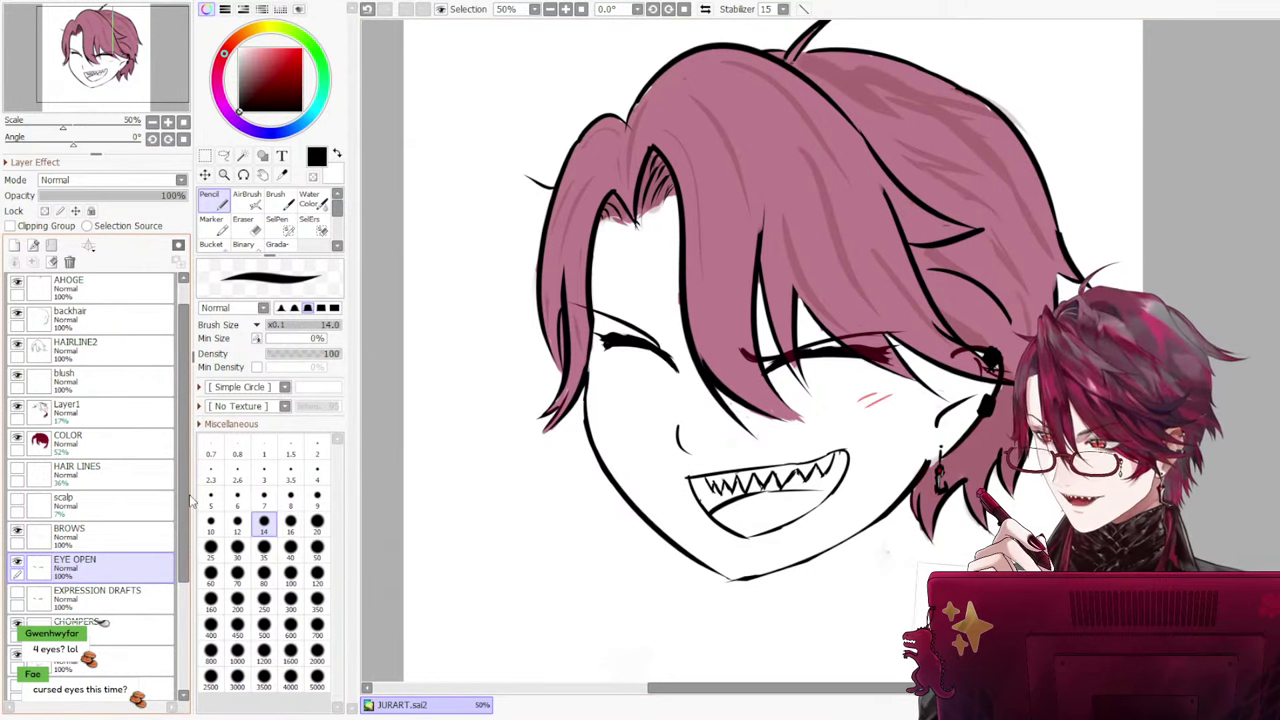
click(256, 230)
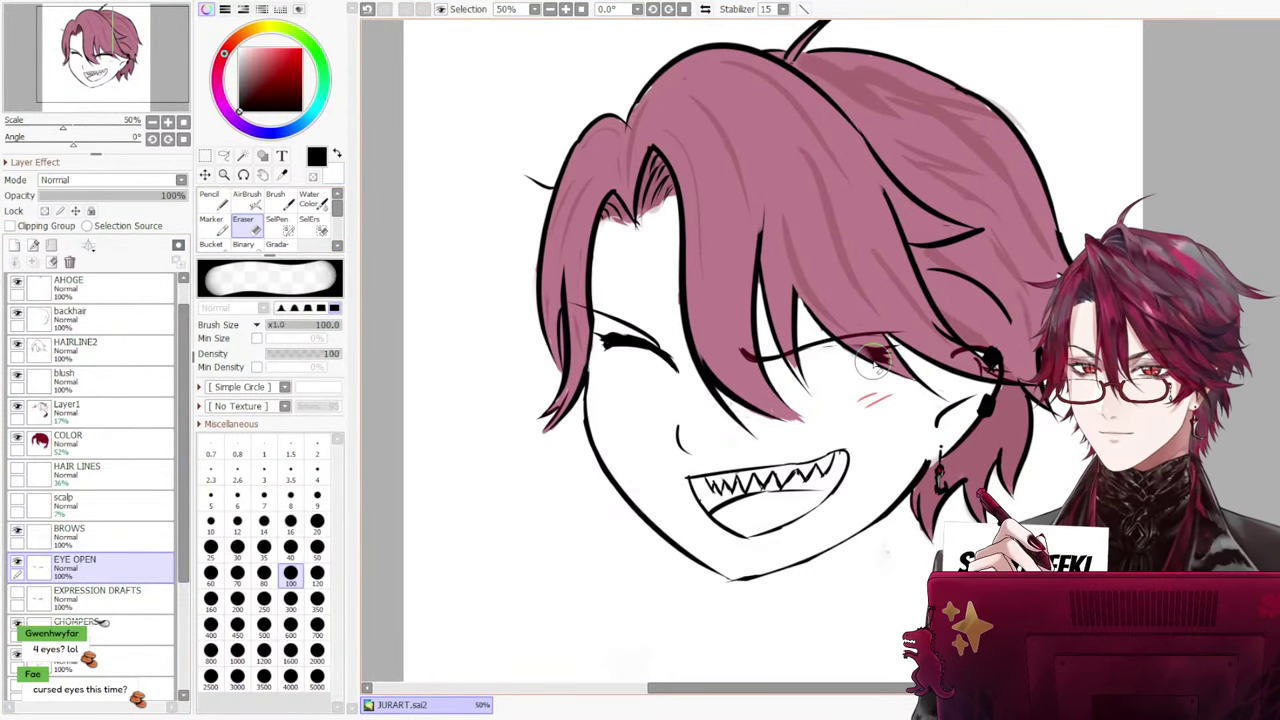
drag(612, 340, 678, 362)
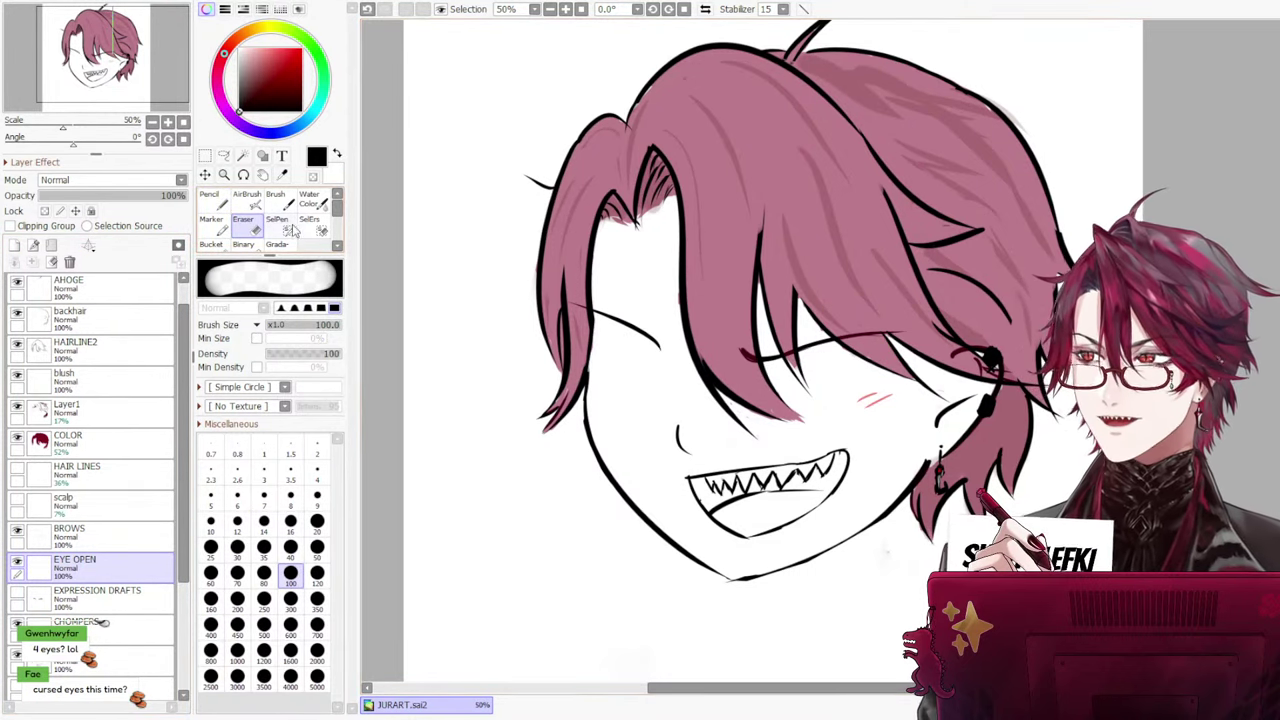
Sketch the right-hand open eye on EYE OPEN with the black Pencil at size 14, including lids, angular lower edge and small iris
click(225, 200)
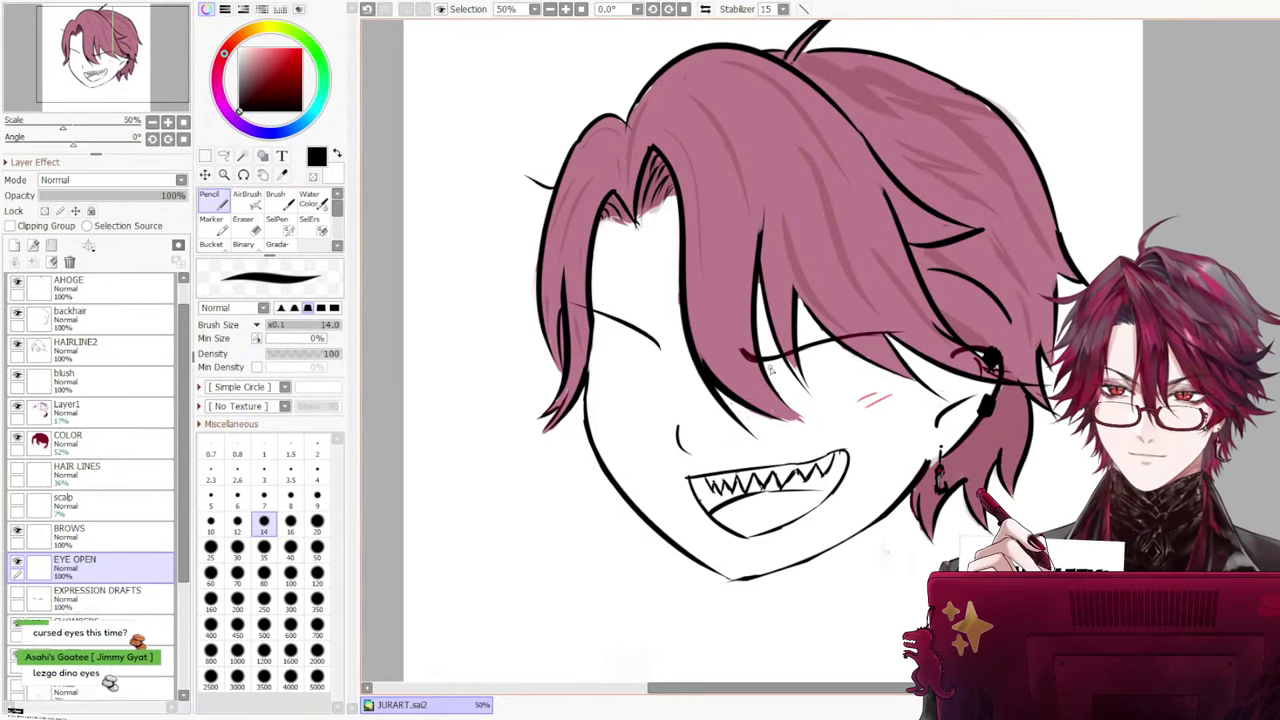
mouse_move(798, 362)
mouse_down()
mouse_move(893, 357)
mouse_move(820, 396)
mouse_up()
key(ctrl+z)
key(ctrl+z)
key(ctrl+z)
mouse_move(895, 362)
mouse_down()
mouse_move(838, 396)
mouse_move(807, 382)
mouse_up()
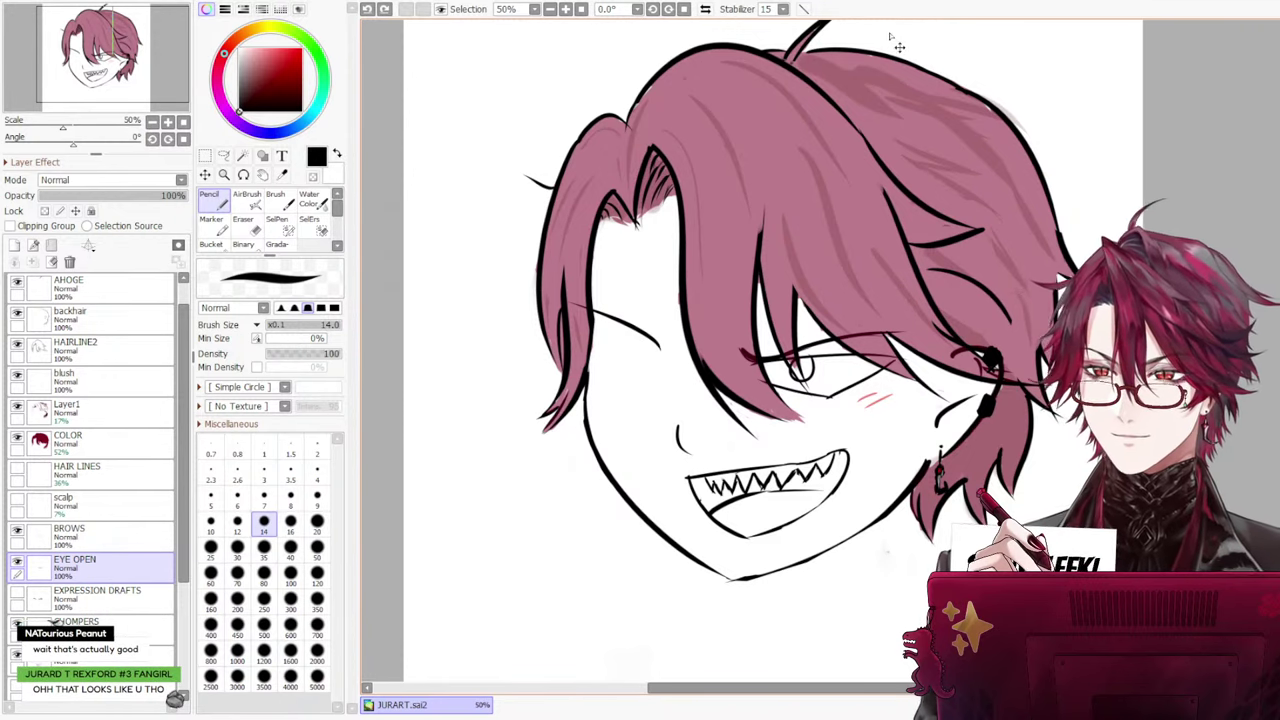
Try thickening the upper lid line of the open eye with extra Pencil strokes, and undo them
scroll(810, 297, up, 2)
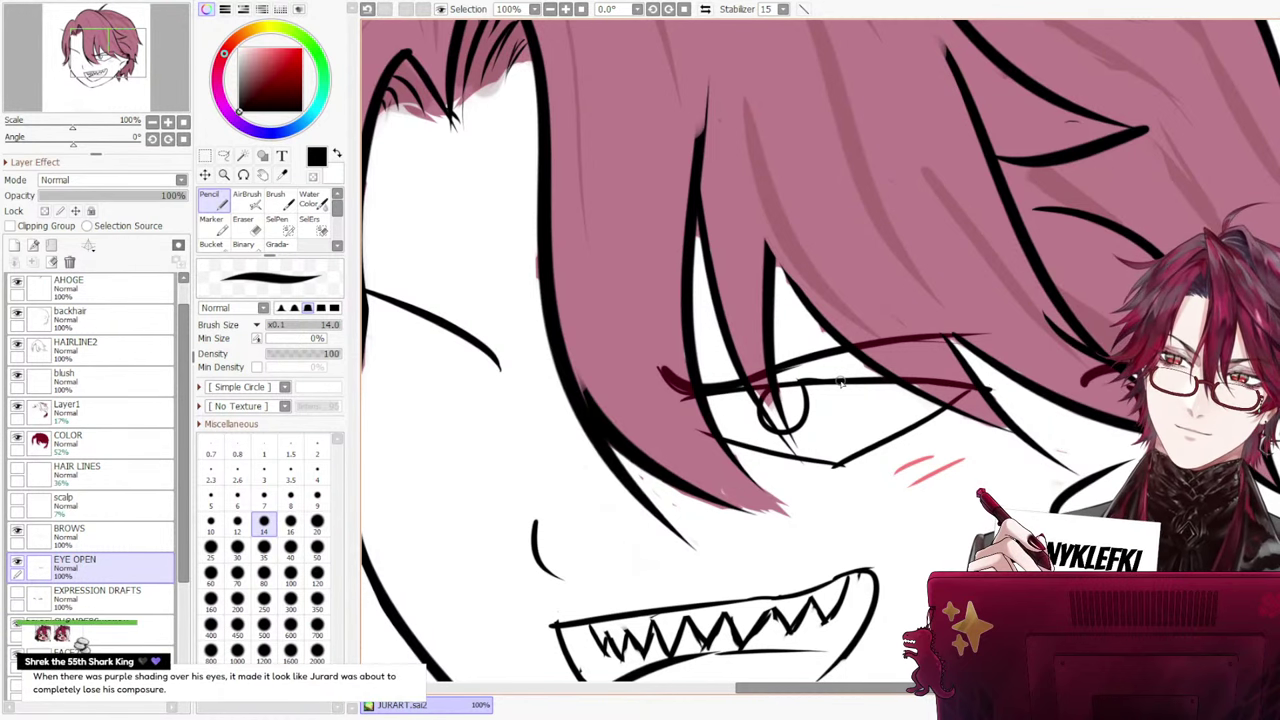
drag(842, 385, 968, 397)
key(ctrl+z)
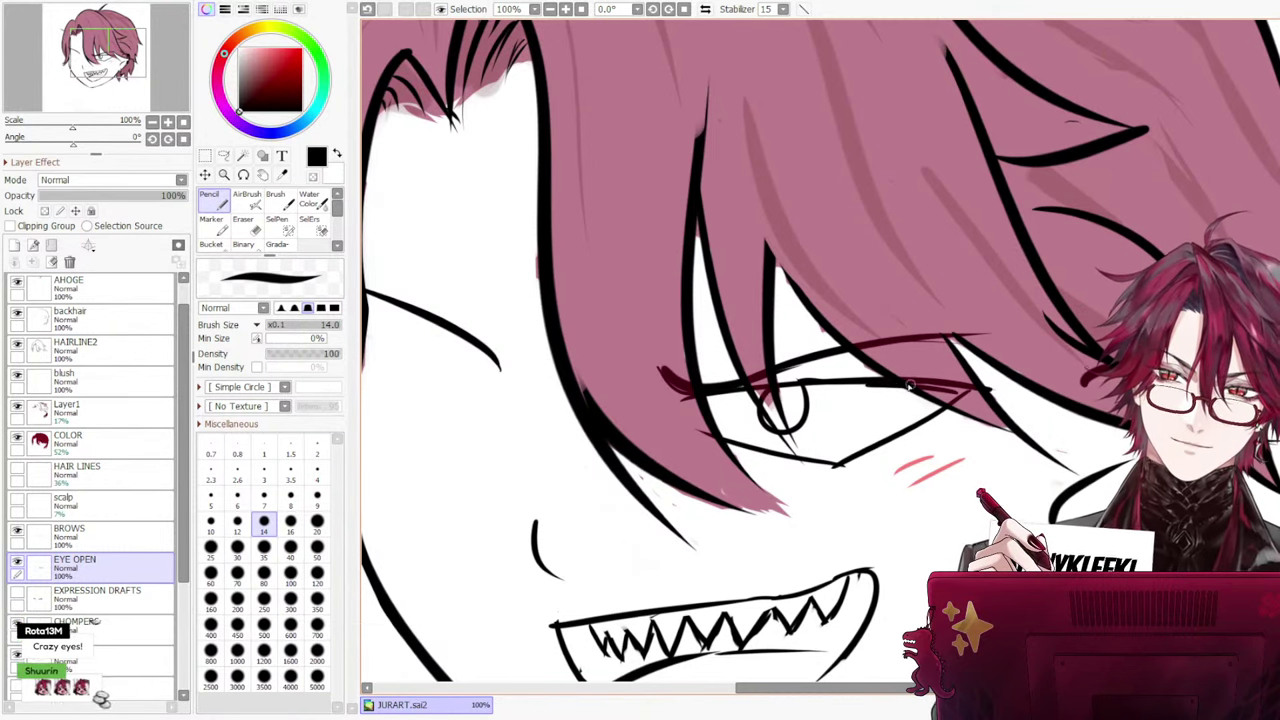
drag(784, 372, 841, 383)
key(ctrl+z)
key(ctrl+z)
key(ctrl+z)
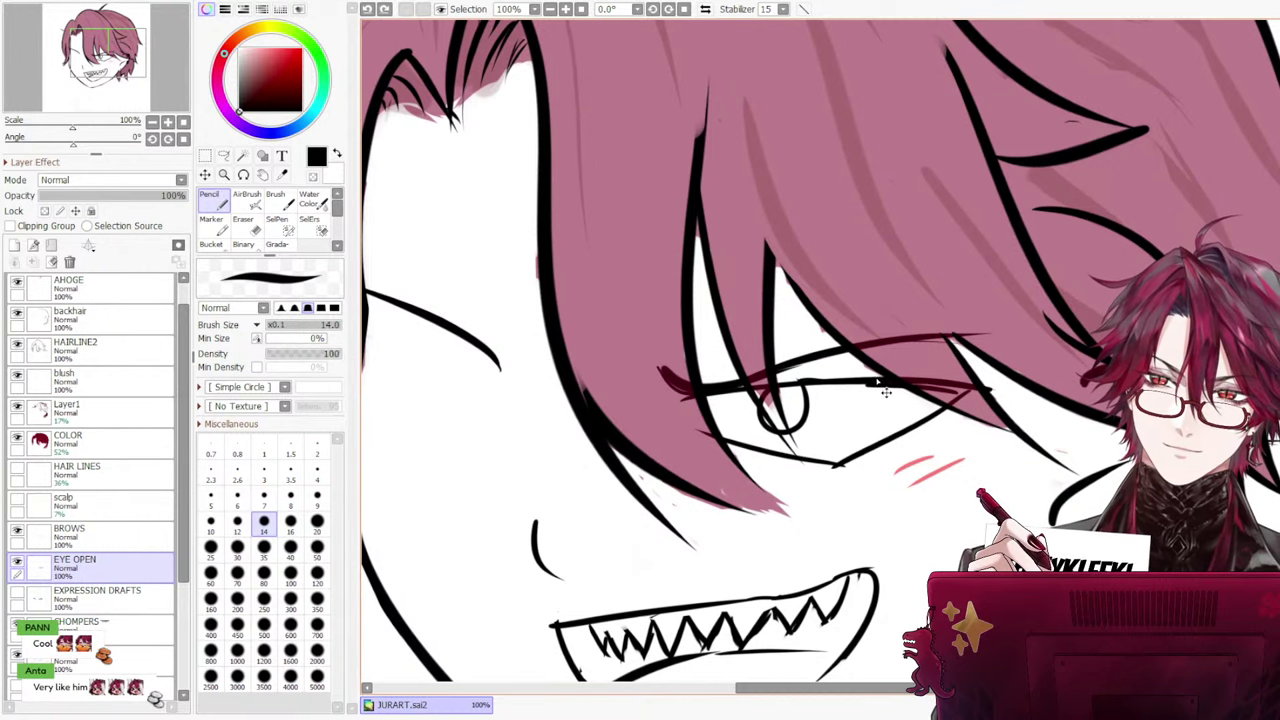
Set the Pencil size to 35 for work on the open eye
click(264, 547)
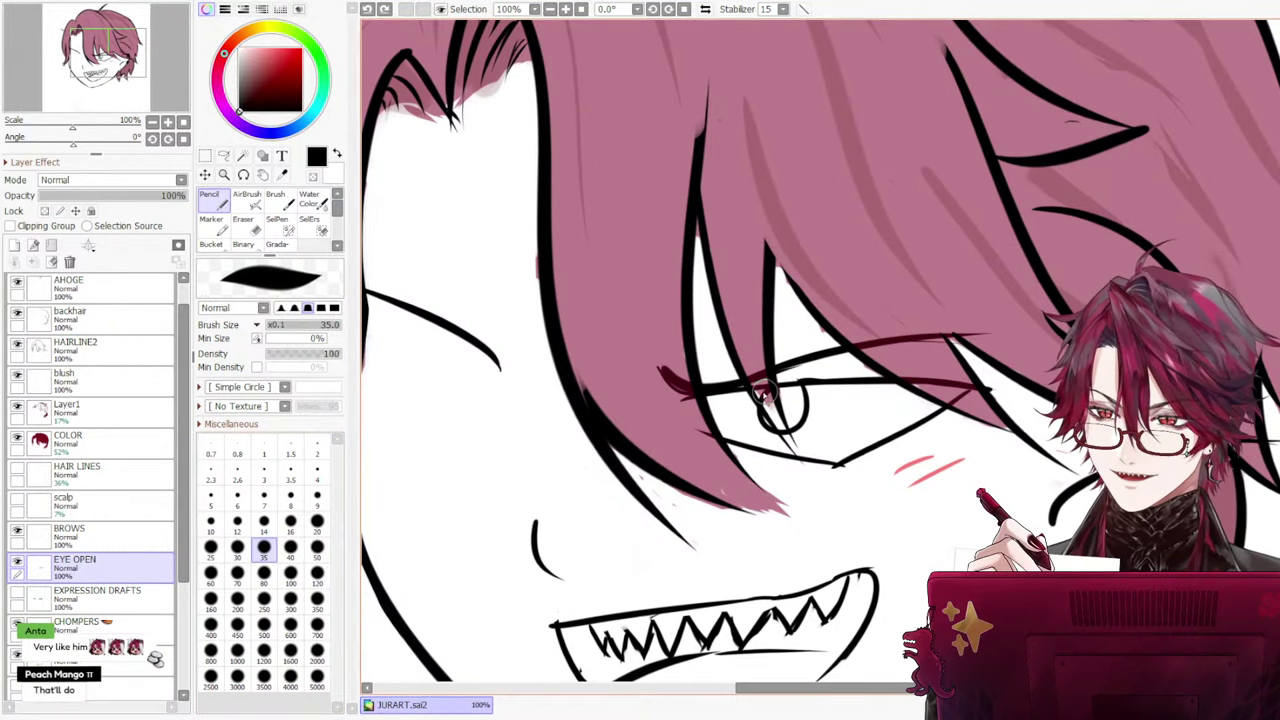
Thicken the lower lid line of the open eye beneath the fringe with the Pencil at brush size 35
mouse_move(690, 396)
mouse_down()
mouse_move(925, 382)
mouse_move(925, 420)
mouse_move(850, 456)
mouse_move(863, 458)
mouse_move(705, 438)
mouse_up()
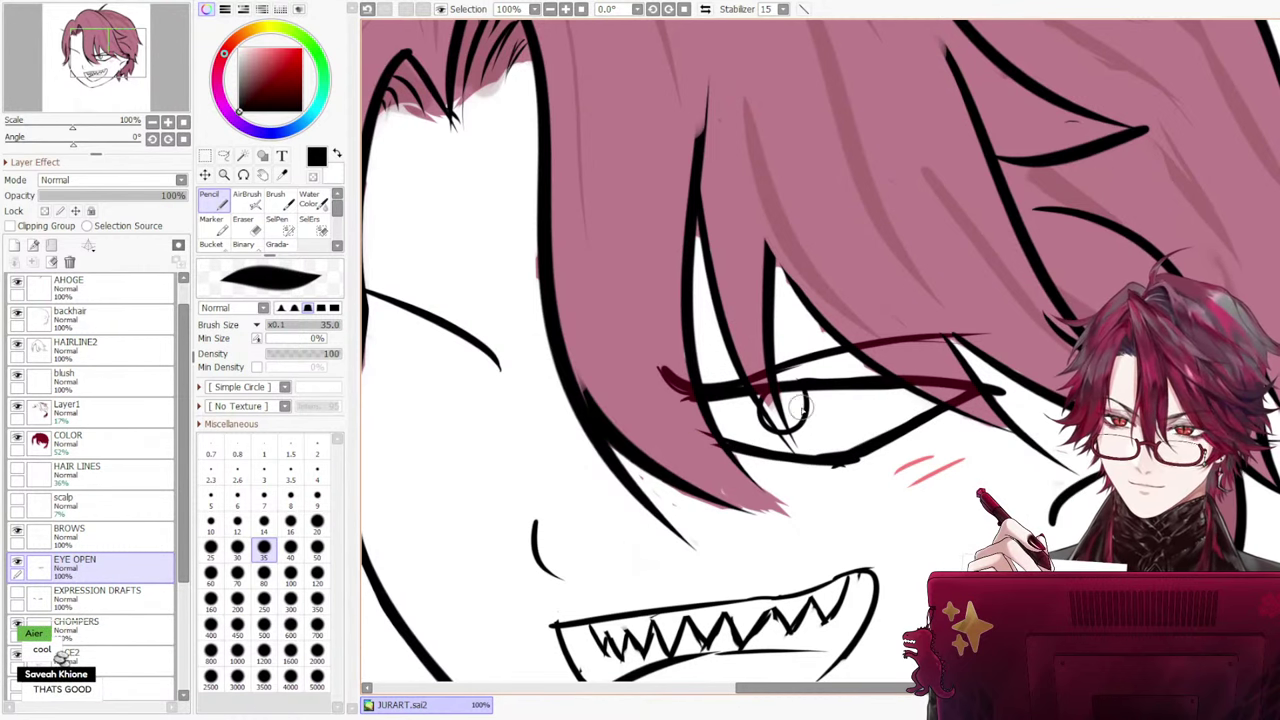
mouse_move(806, 390)
mouse_down()
mouse_move(798, 424)
mouse_move(780, 434)
mouse_up()
key(ctrl+z)
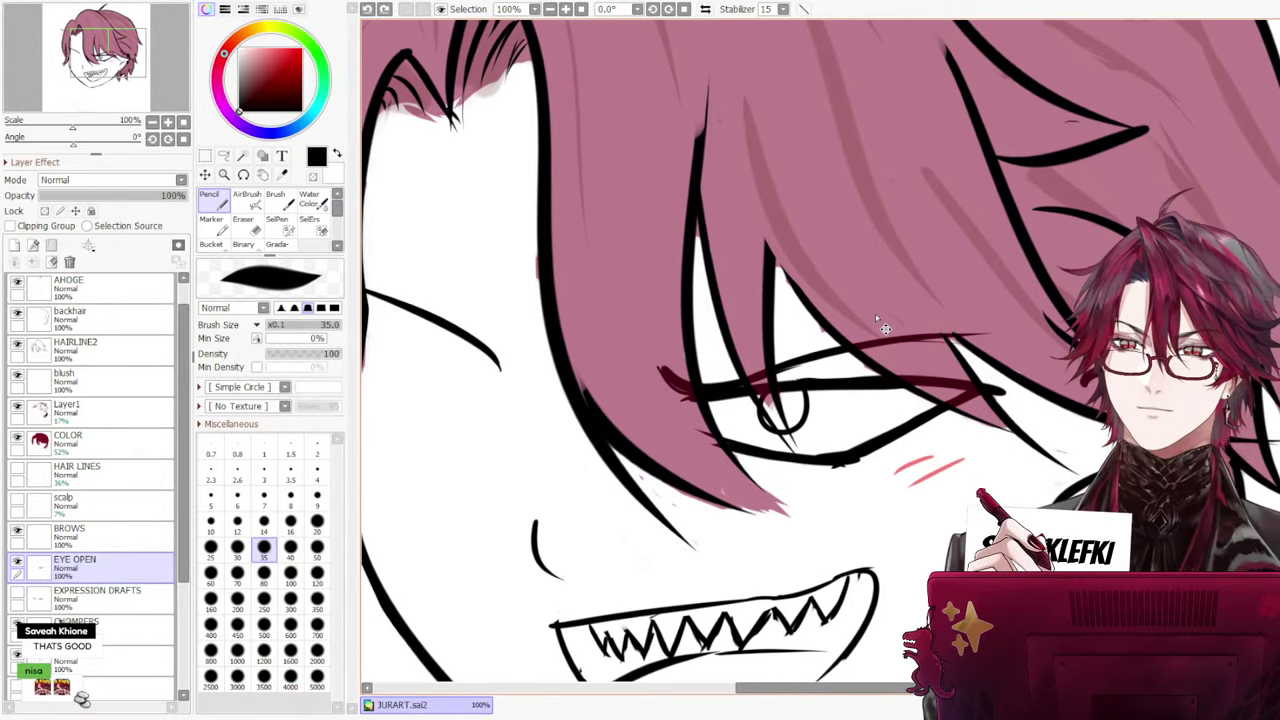
scroll(885, 328, down, 4)
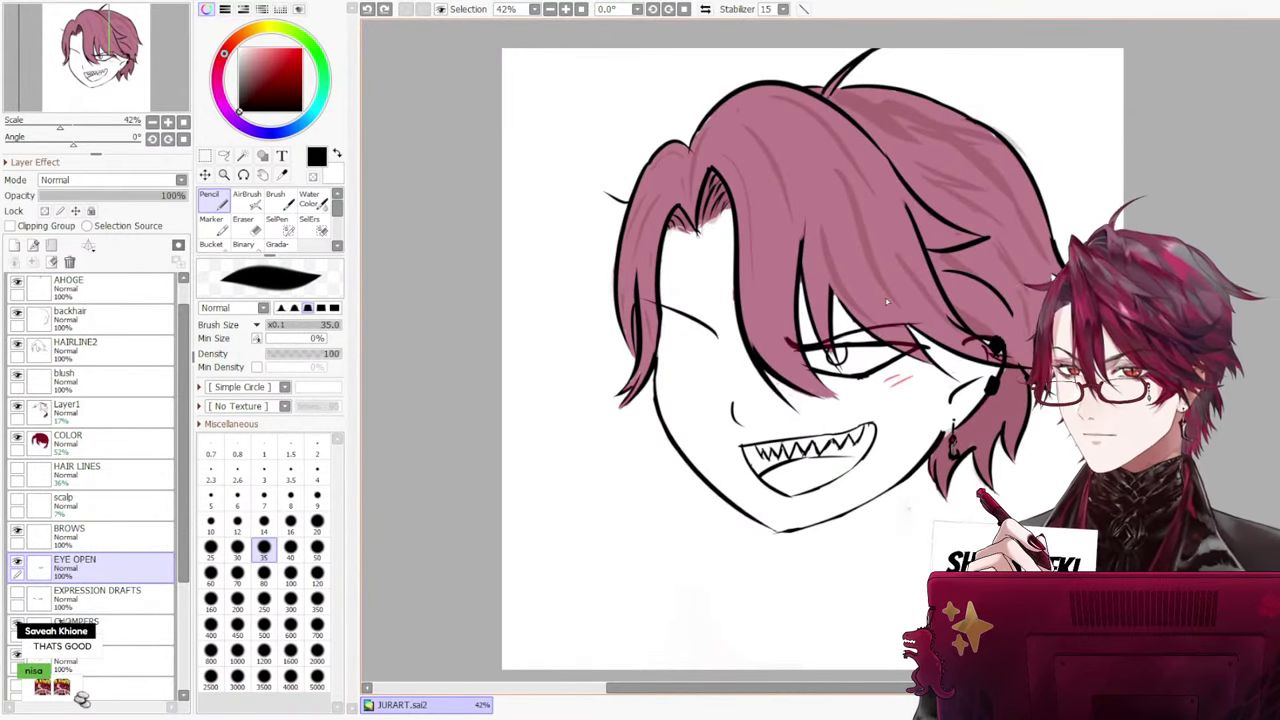
Mirror the canvas view and try drawing the second eye's lid, iris and lower line on the EYE OPEN layer
click(705, 10)
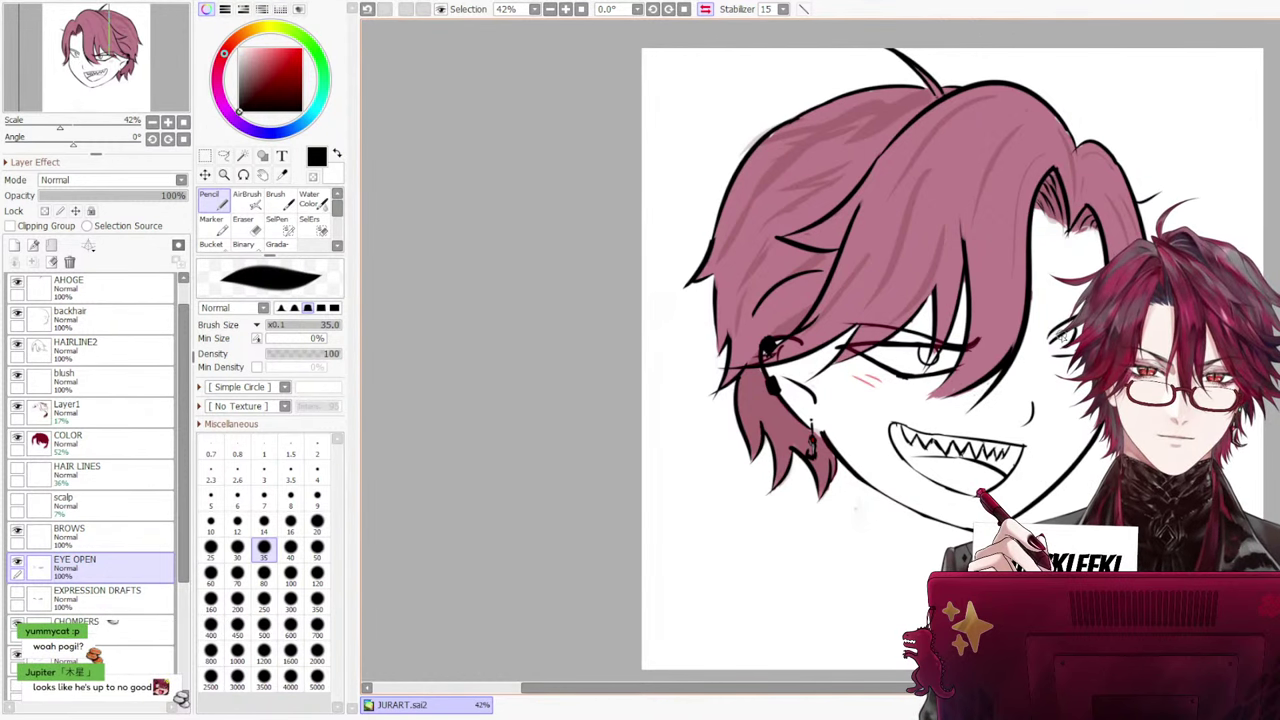
scroll(1235, 115, up, 4)
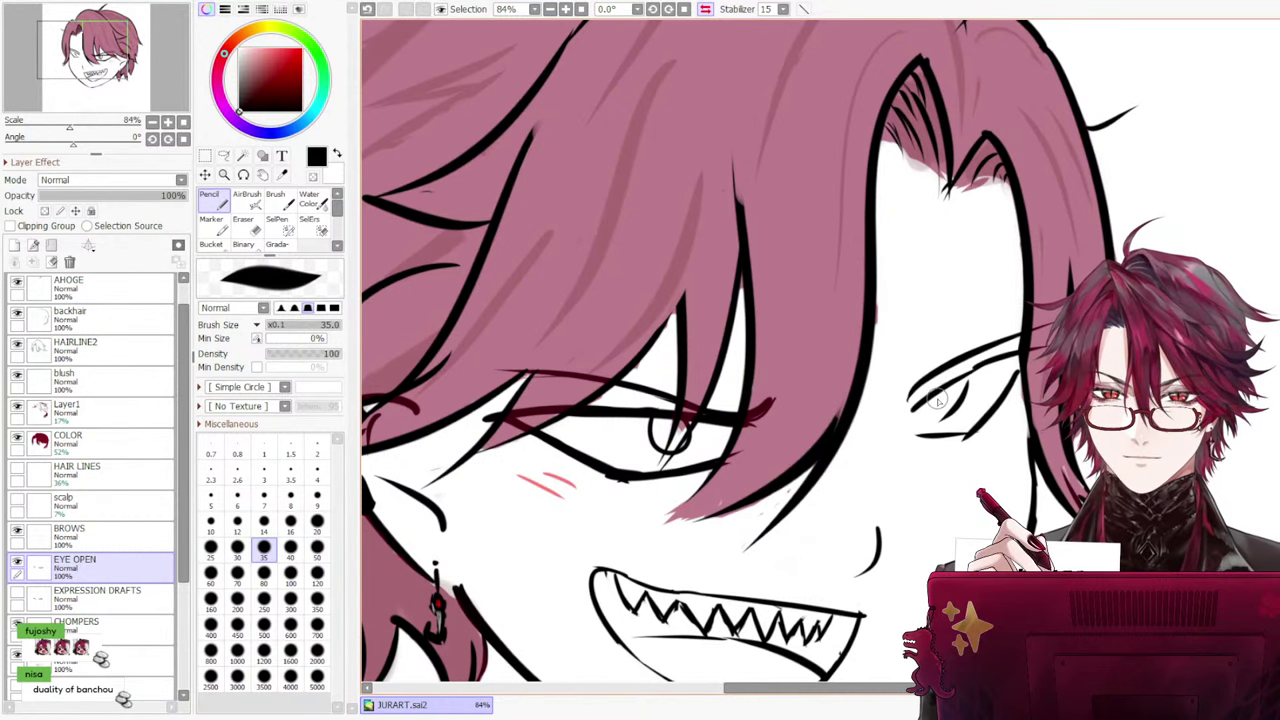
mouse_move(928, 403)
mouse_down()
mouse_move(950, 414)
mouse_move(1027, 355)
mouse_up()
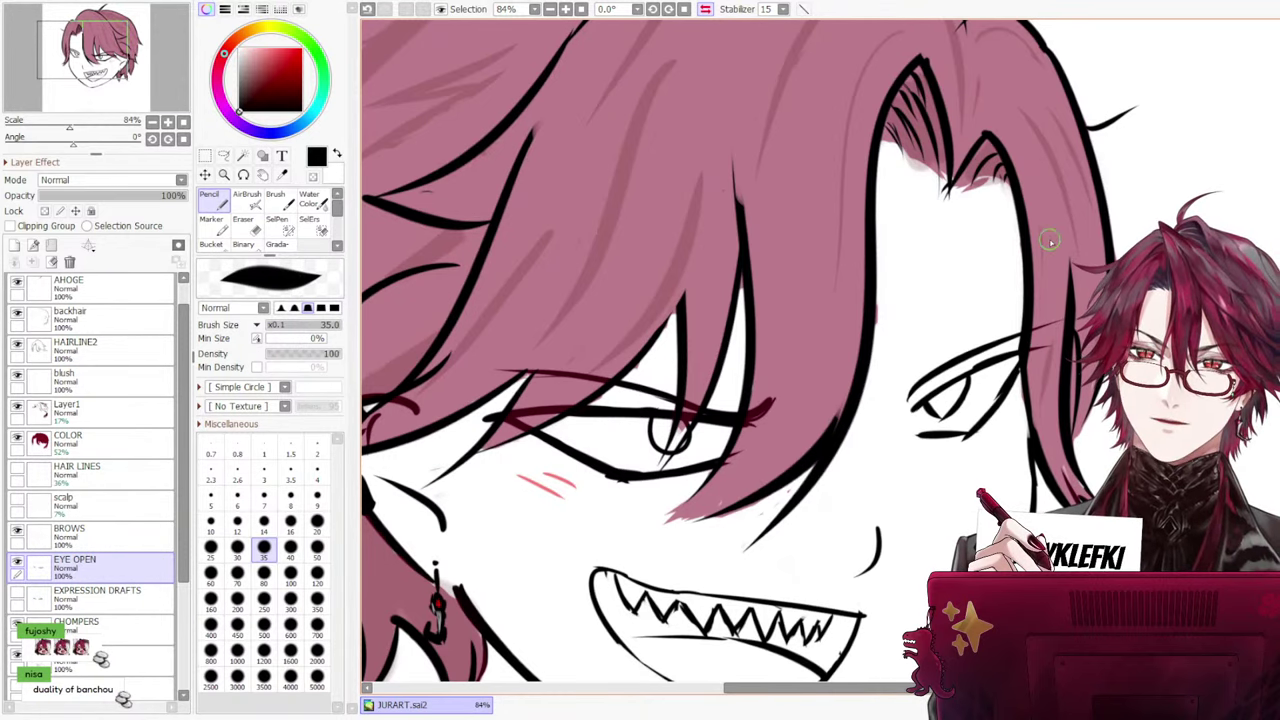
scroll(1053, 232, down, 3)
scroll(1051, 247, up, 4)
scroll(1051, 250, down, 6)
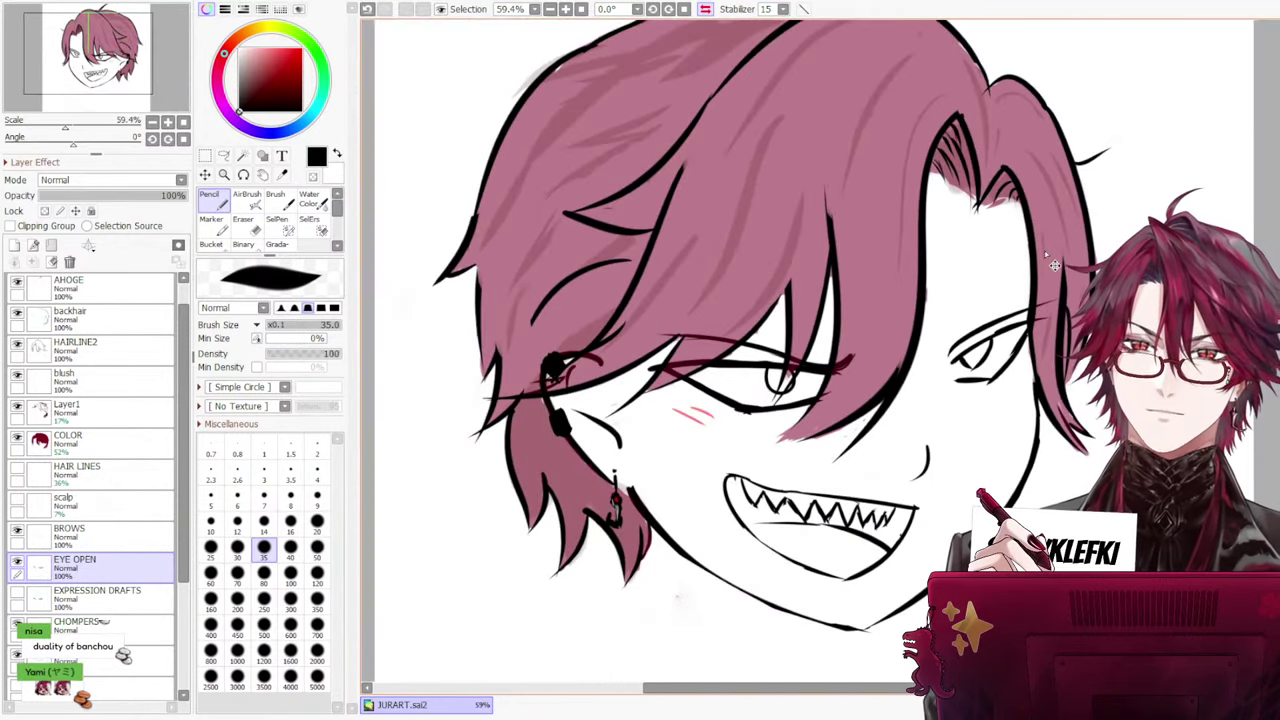
scroll(1043, 254, up, 1)
scroll(1050, 264, up, 2)
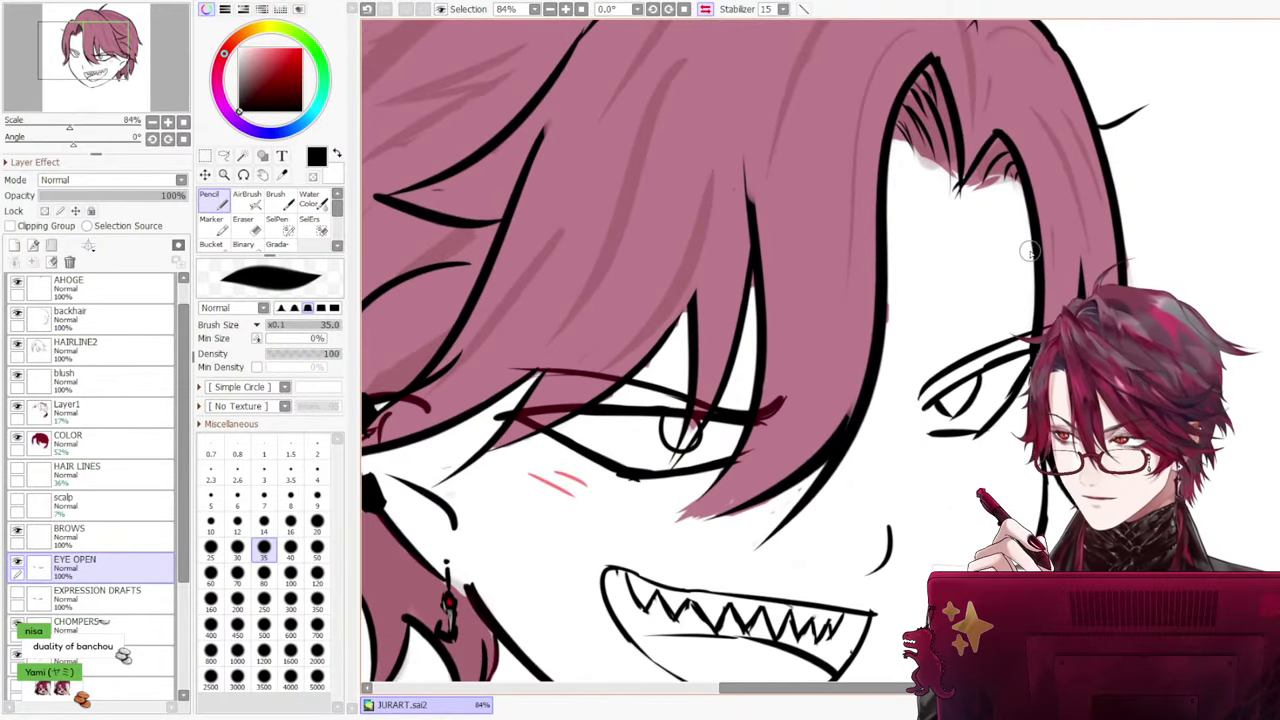
scroll(885, 290, down, 3)
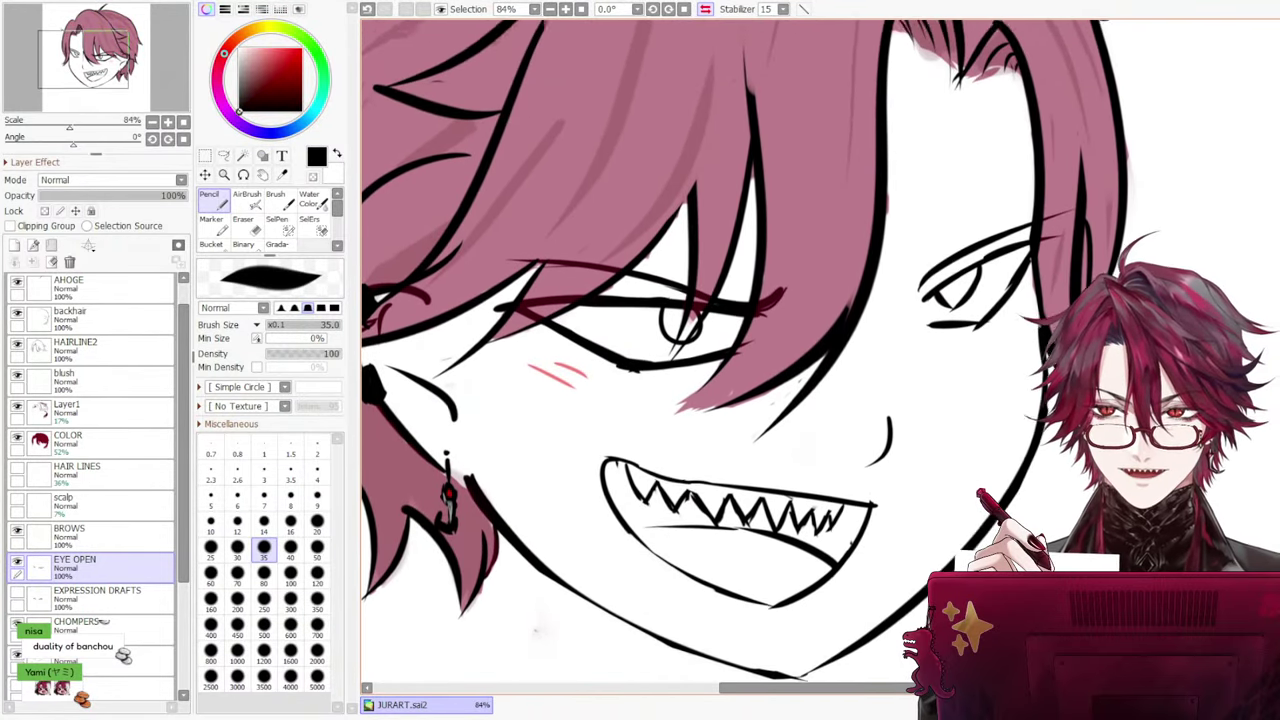
scroll(885, 290, up, 2)
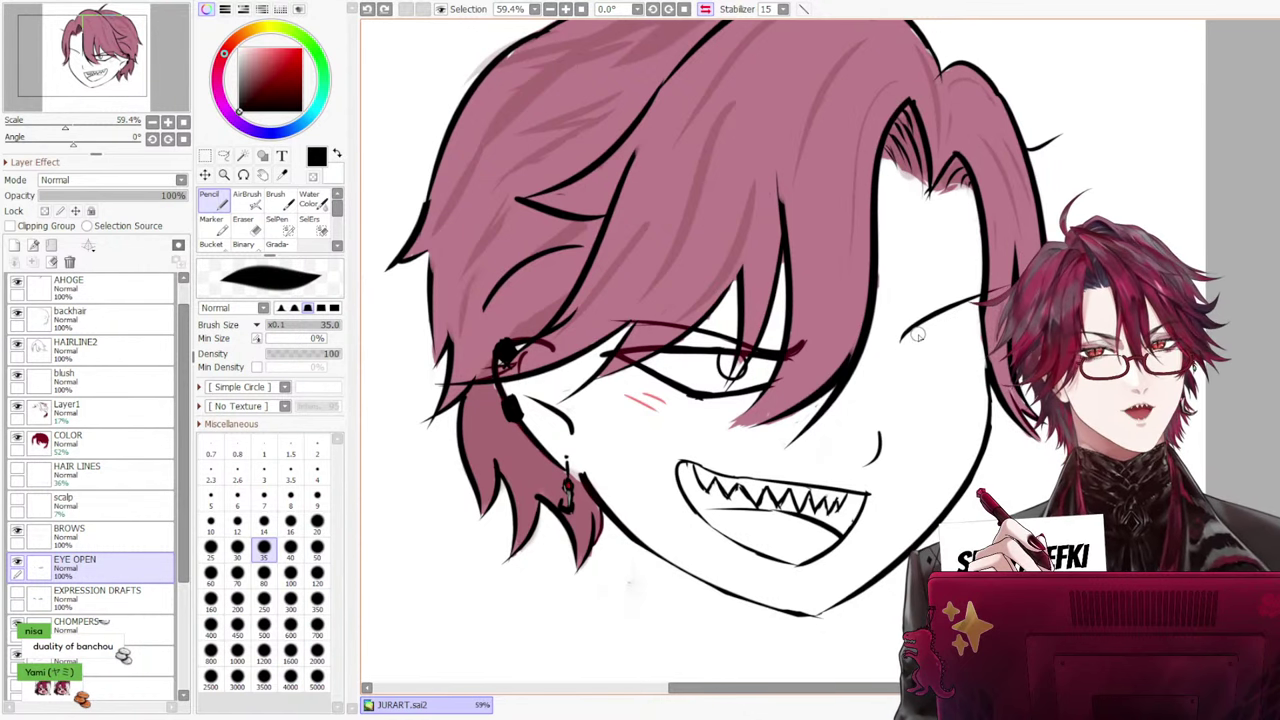
drag(894, 344, 976, 301)
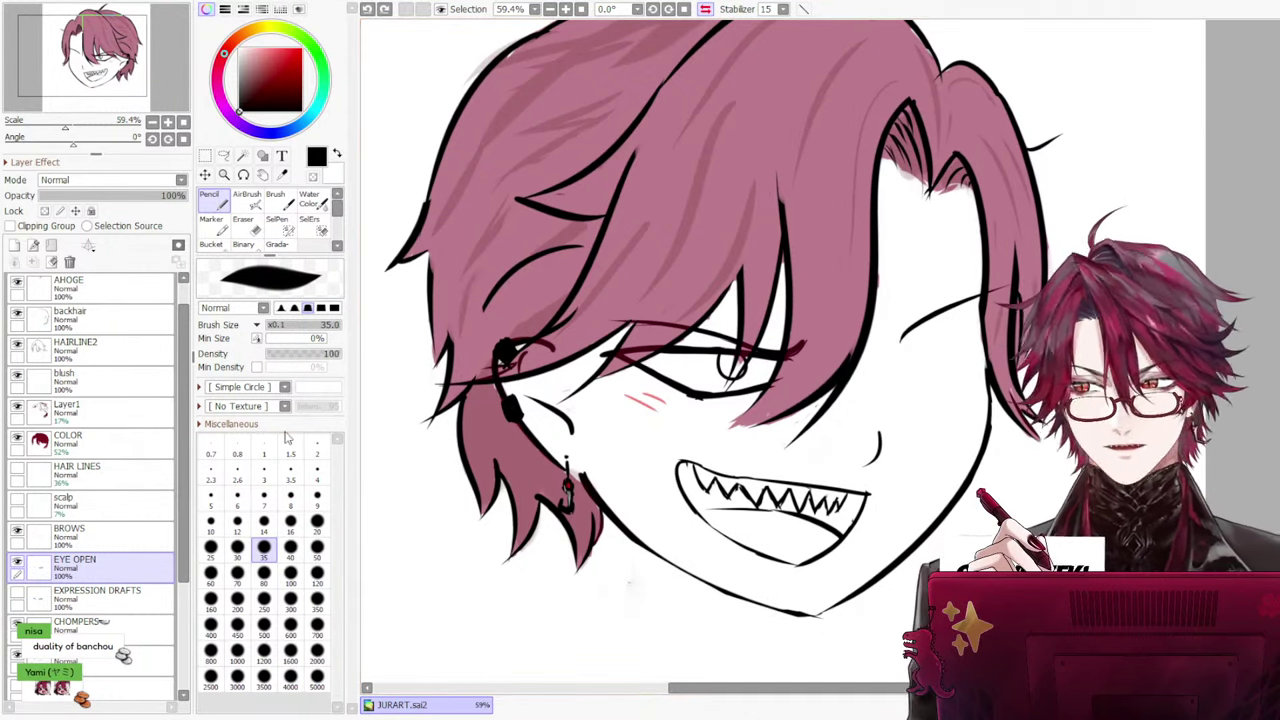
Hide the BROWS layer and delete the scalp layer
click(80, 537)
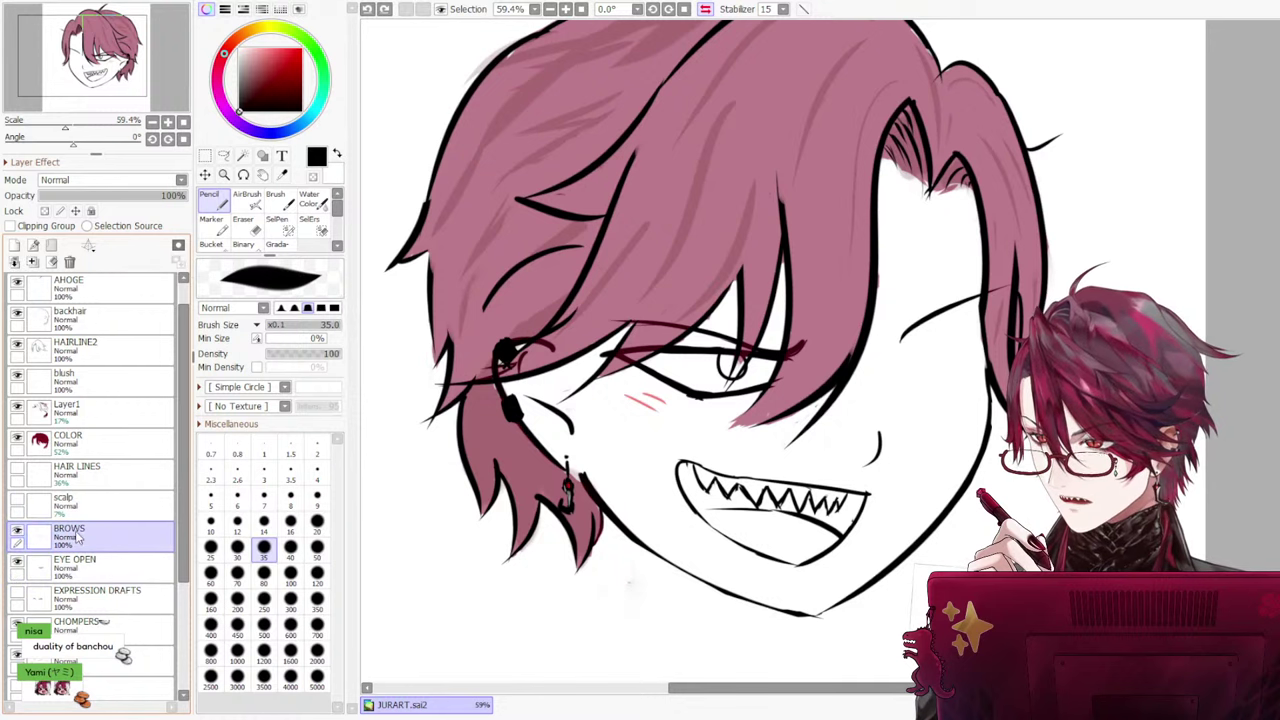
click(18, 532)
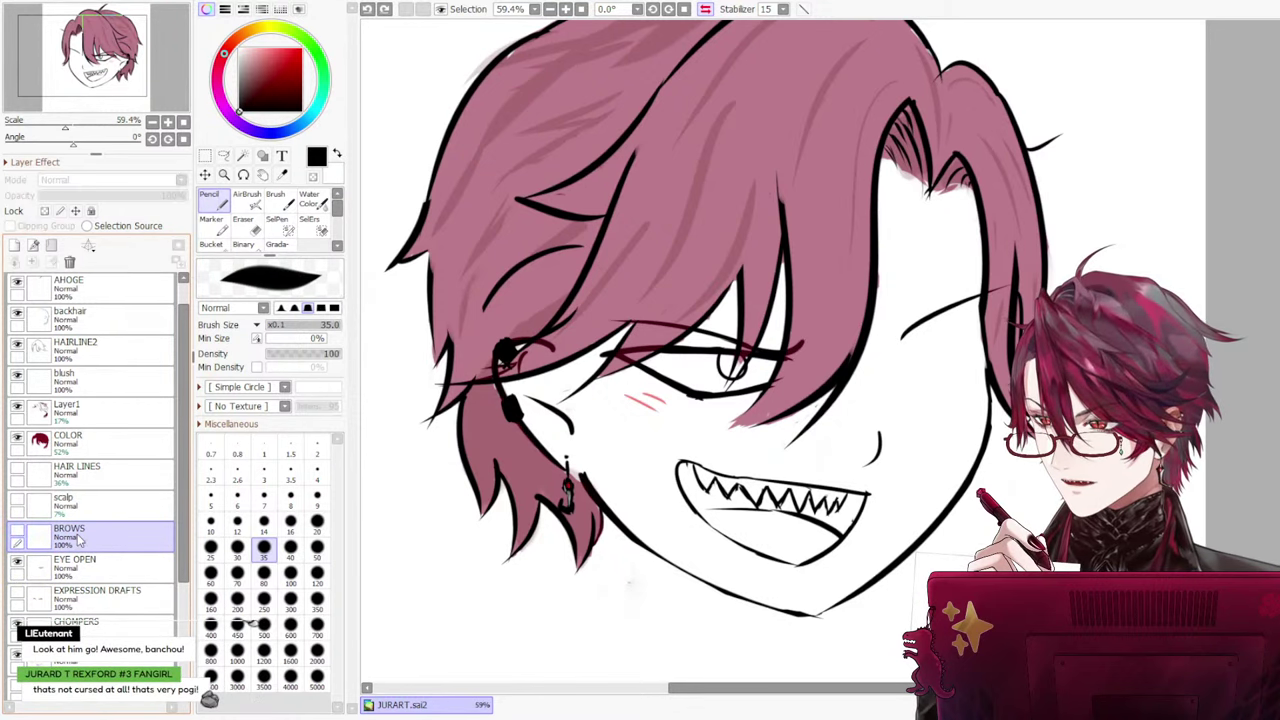
click(32, 506)
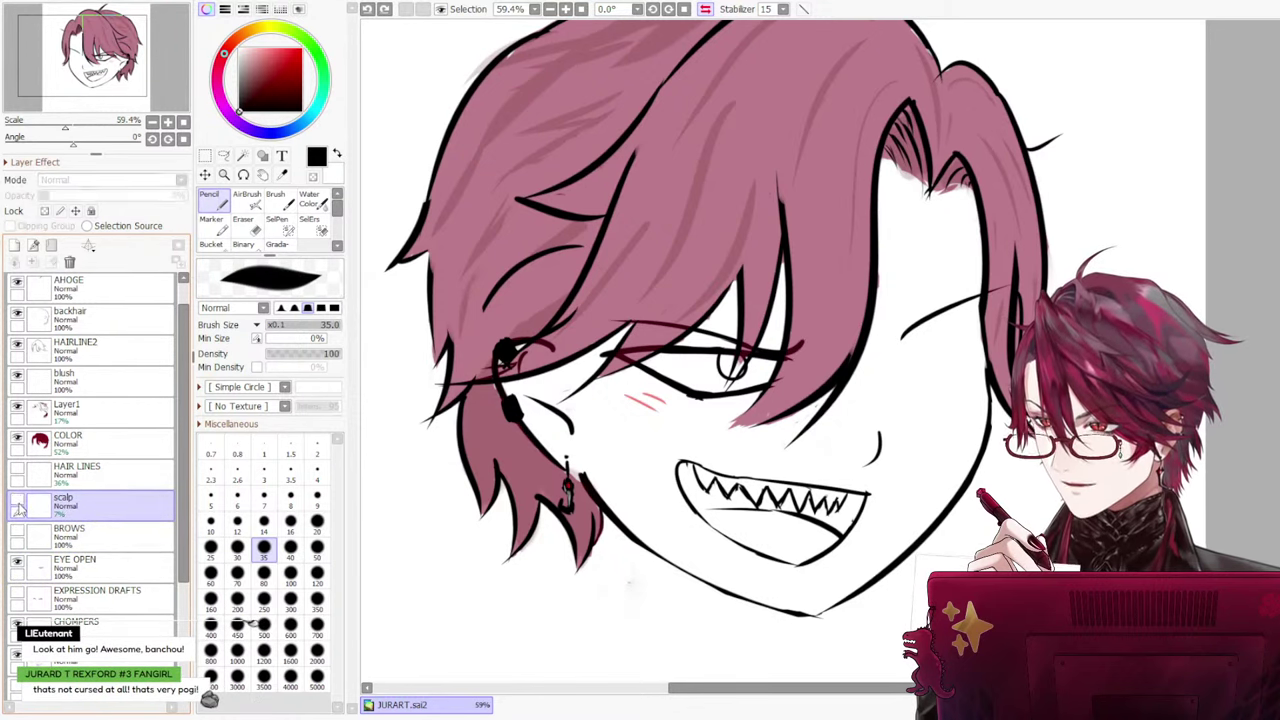
click(18, 506)
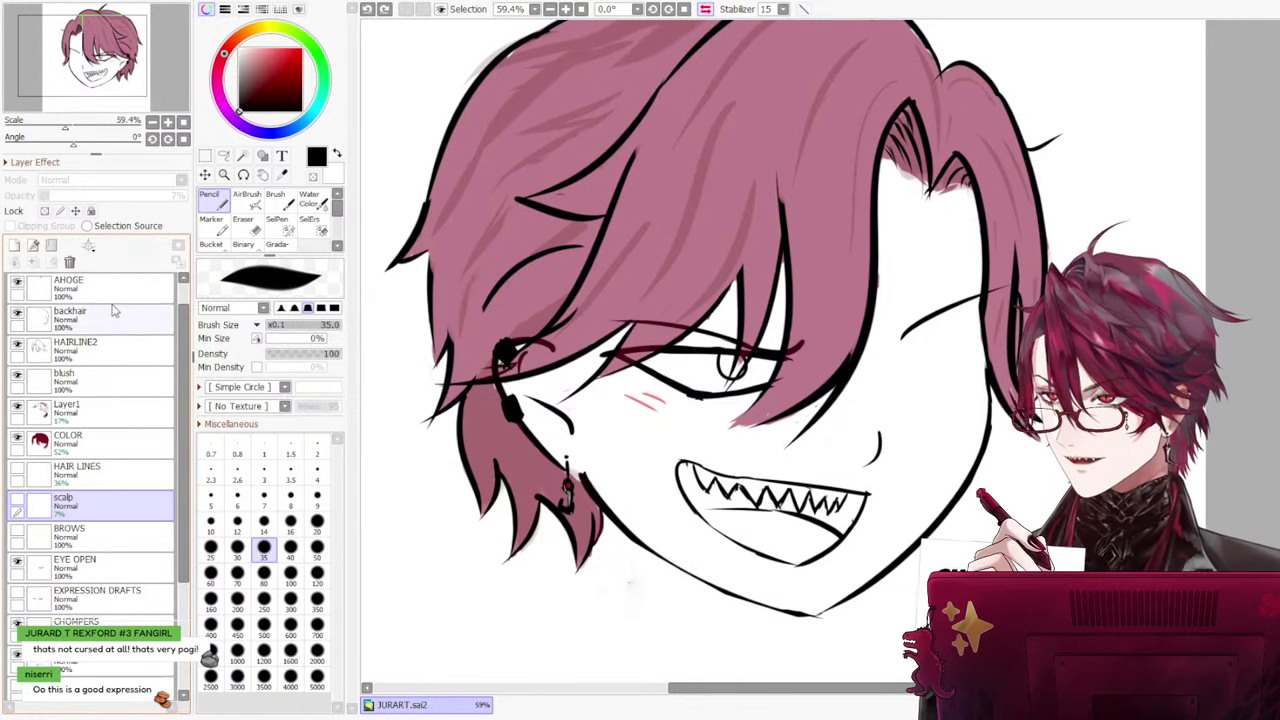
click(70, 262)
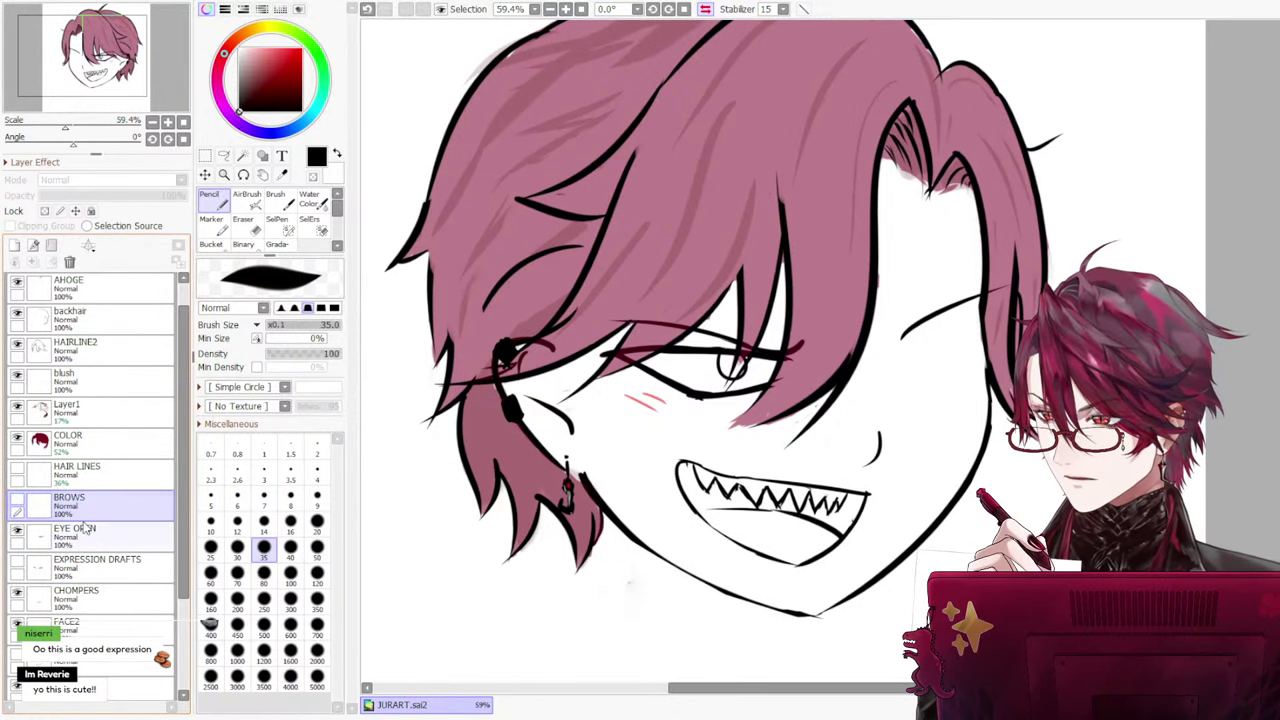
Check the BROWS layer's contents by toggling its visibility, and delete that layer
click(87, 532)
click(84, 499)
click(16, 499)
click(17, 501)
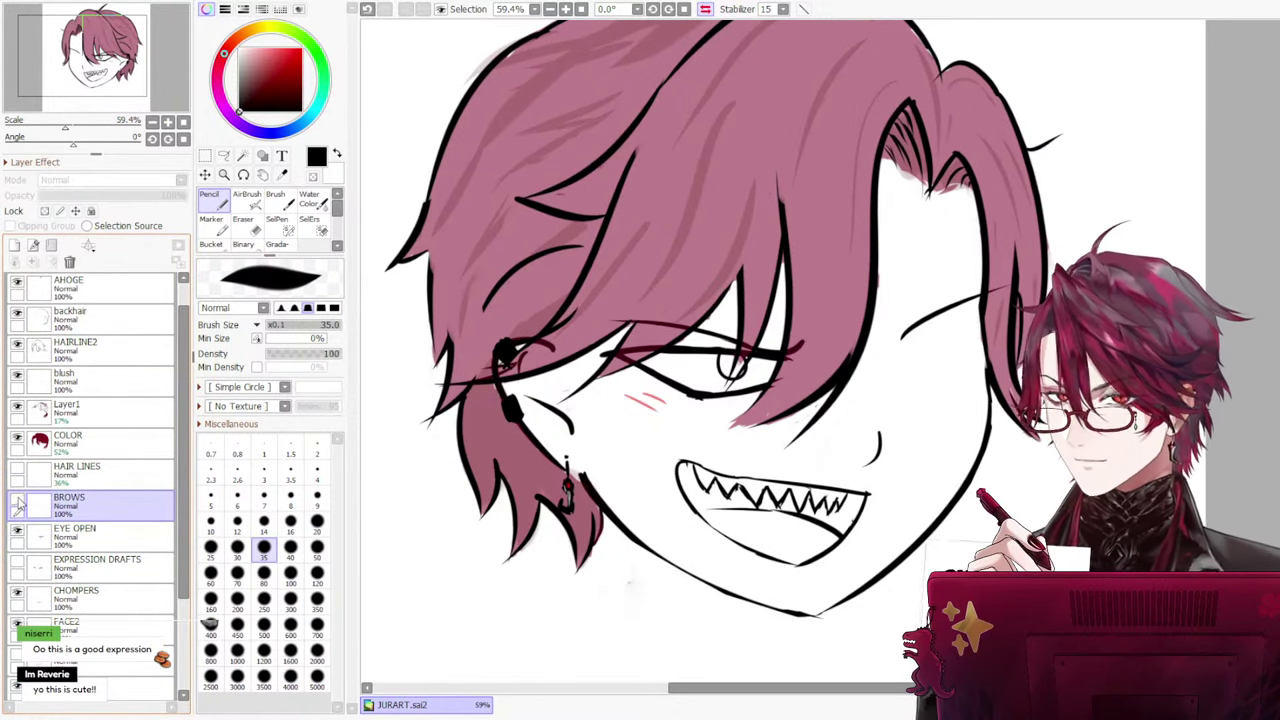
click(16, 500)
click(17, 502)
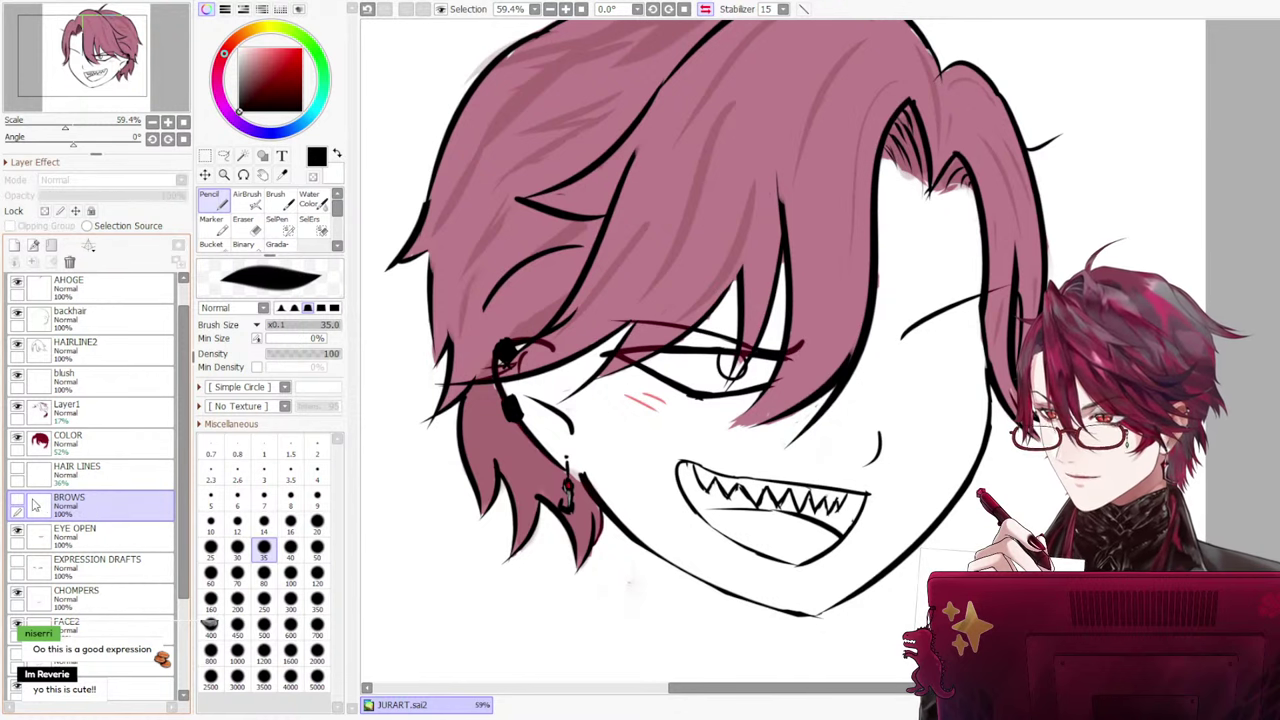
click(17, 504)
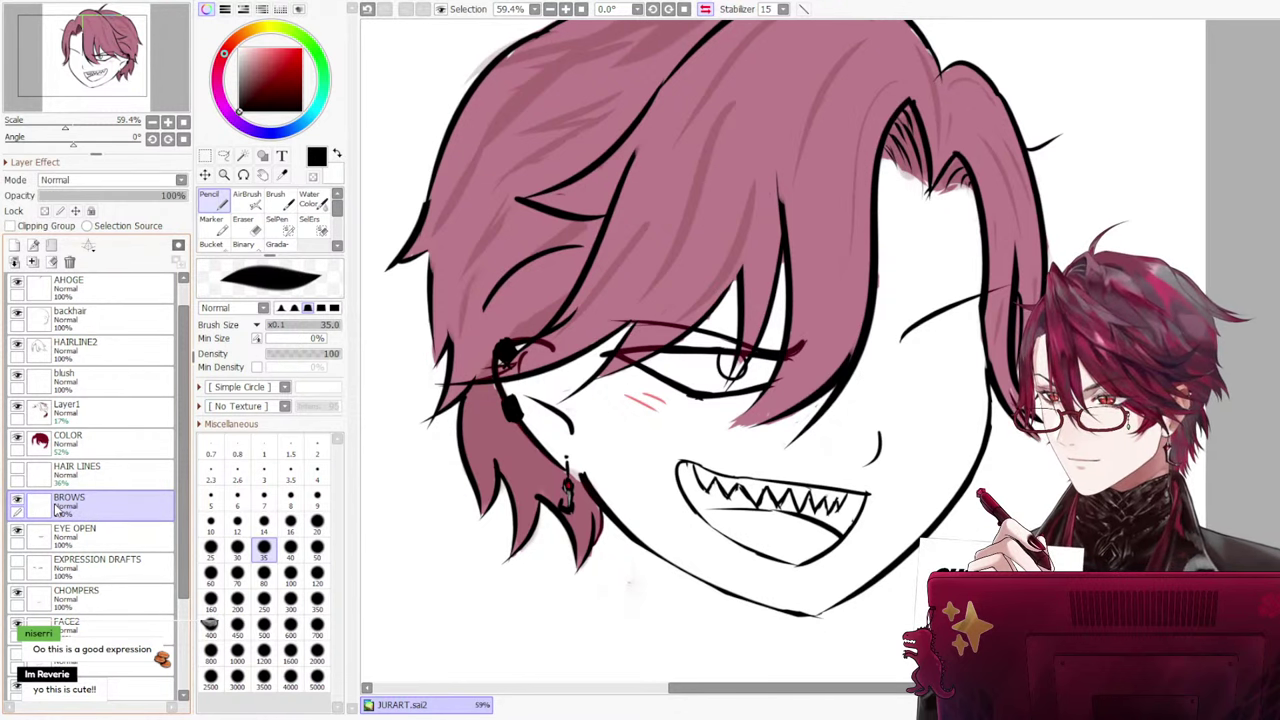
click(70, 262)
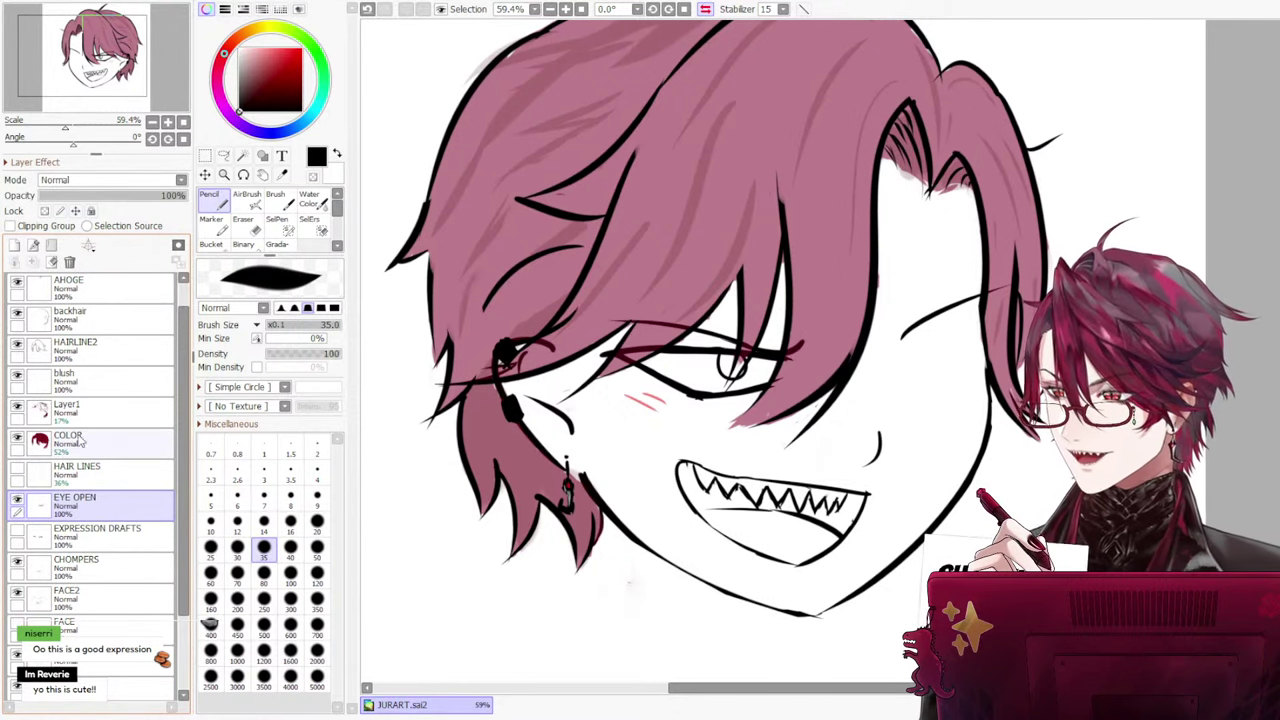
Make FACE2 the active layer and toggle its visibility to check which face lines it holds
drag(82, 482, 70, 608)
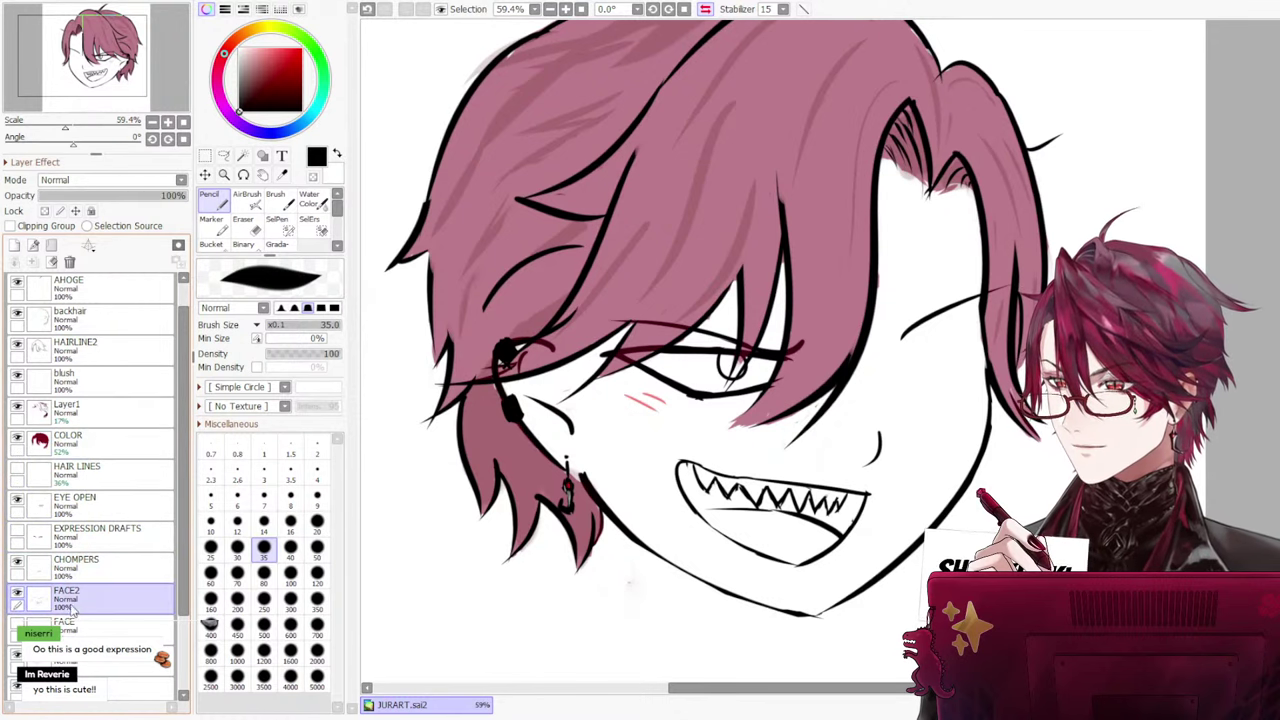
click(17, 593)
click(17, 593)
click(17, 593)
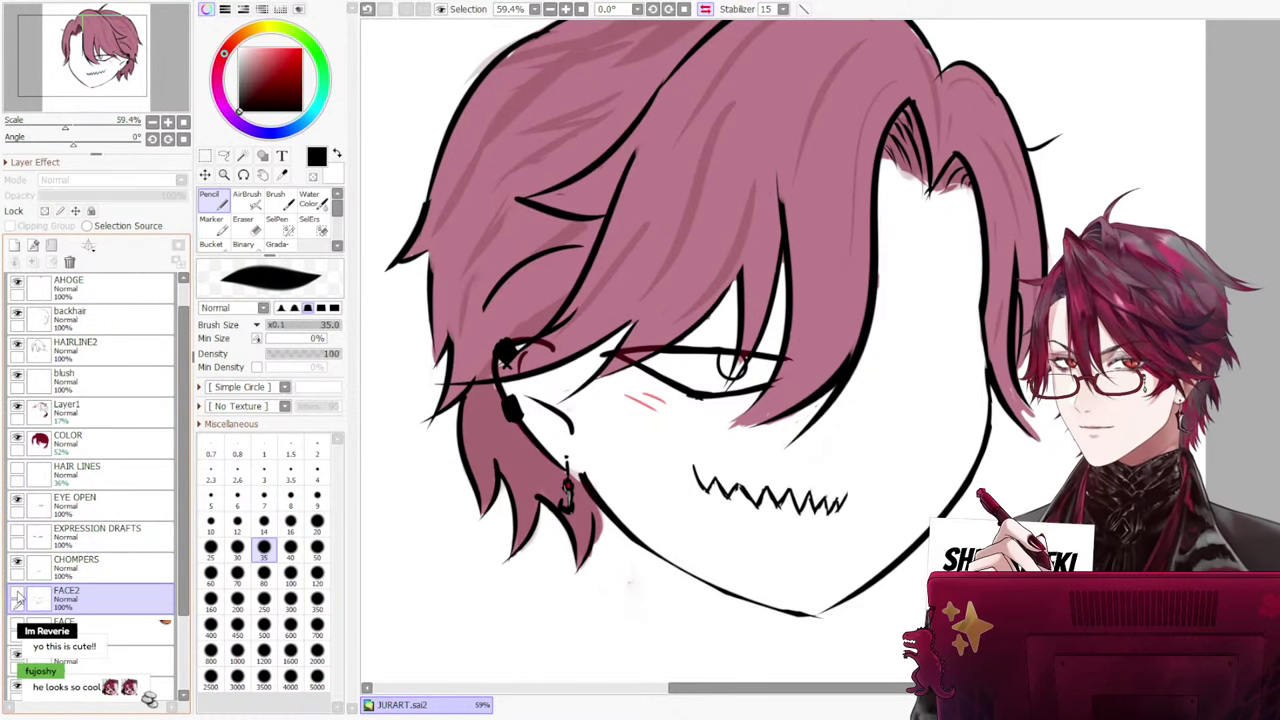
click(17, 593)
click(17, 593)
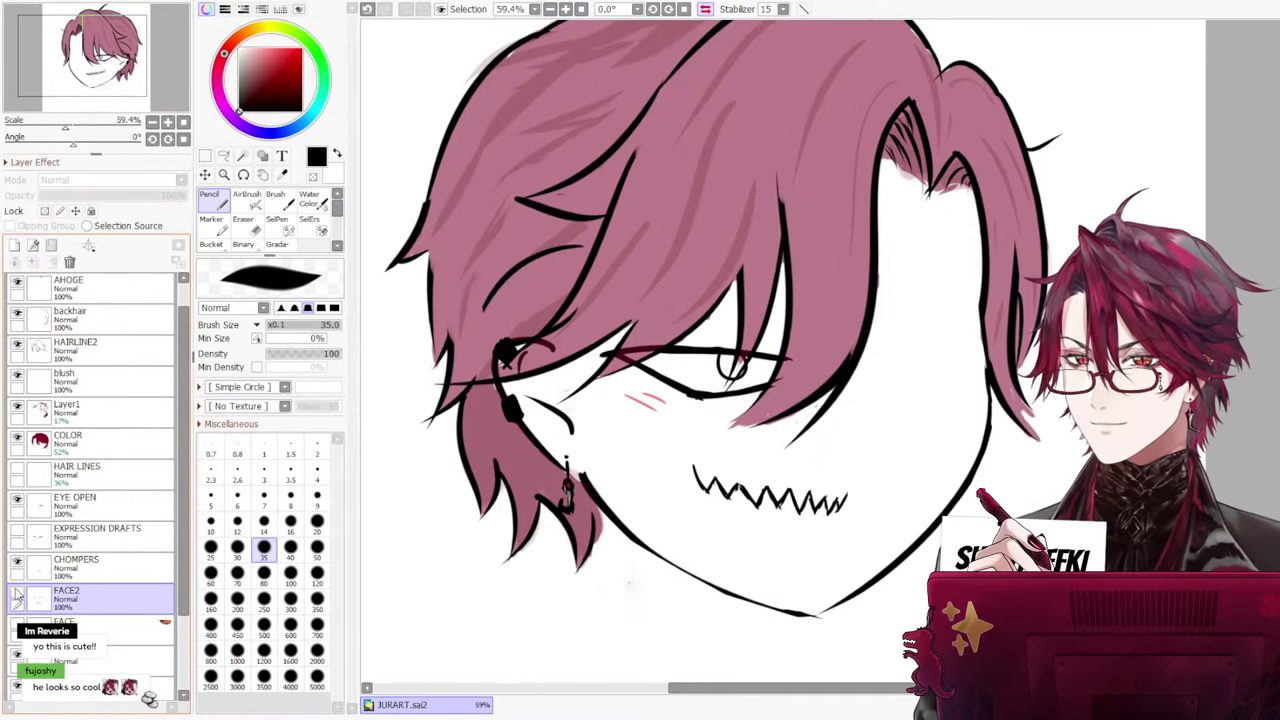
click(17, 593)
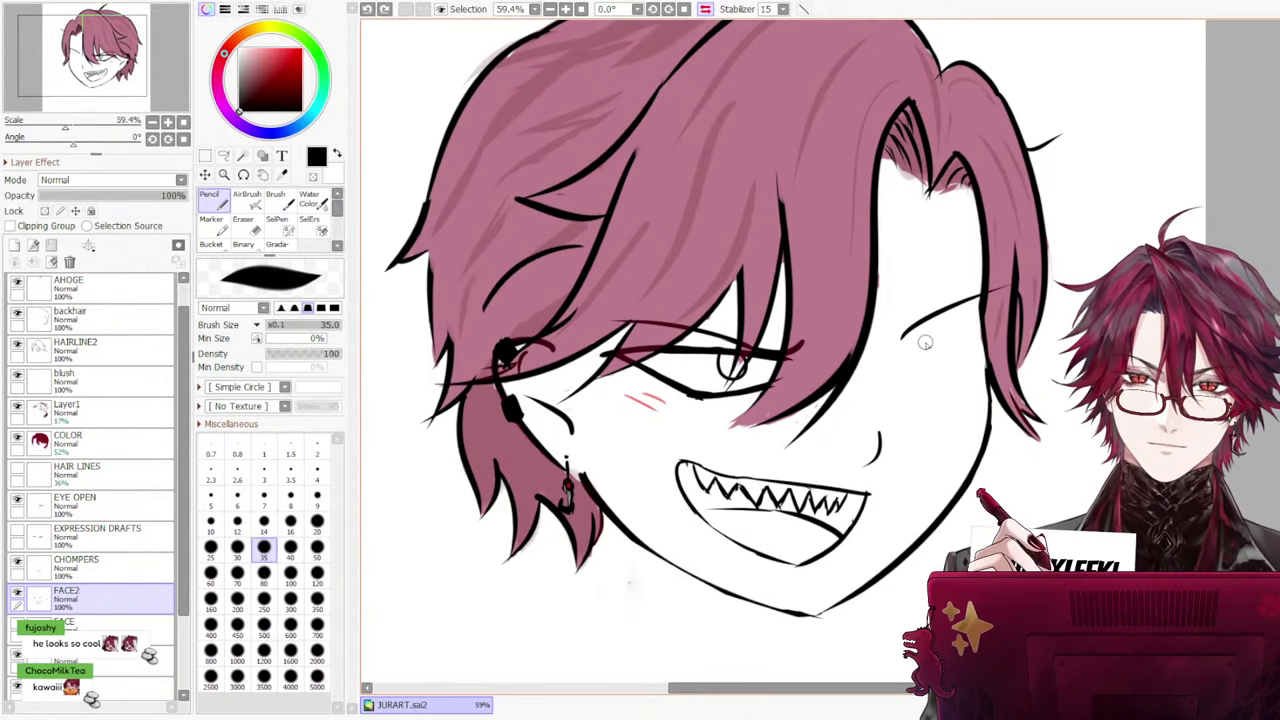
Draw the second eye's upper lid, iris and lower lid below its brow line on the FACE2 layer
drag(908, 353, 978, 313)
key(ctrl+z)
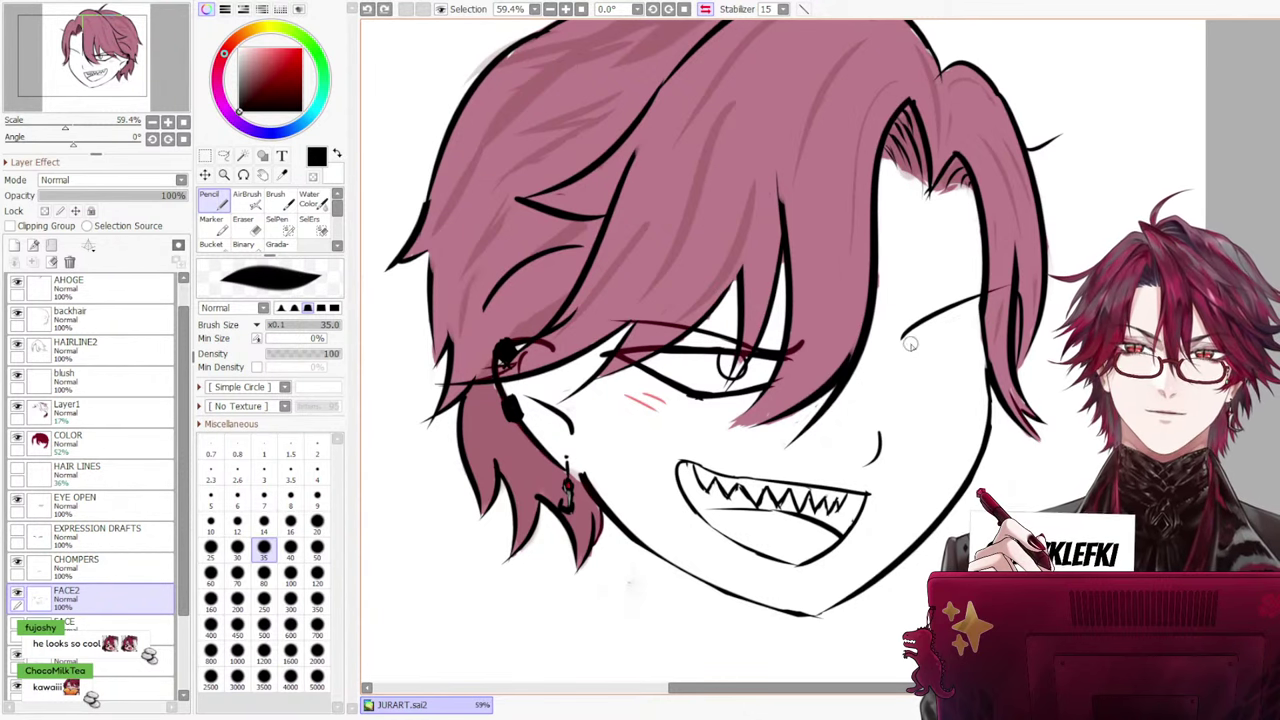
mouse_move(906, 349)
mouse_down()
mouse_move(996, 310)
mouse_move(904, 343)
mouse_move(989, 320)
mouse_move(967, 358)
mouse_move(906, 365)
mouse_move(936, 356)
mouse_up()
key(ctrl+z)
key(ctrl+z)
key(ctrl+z)
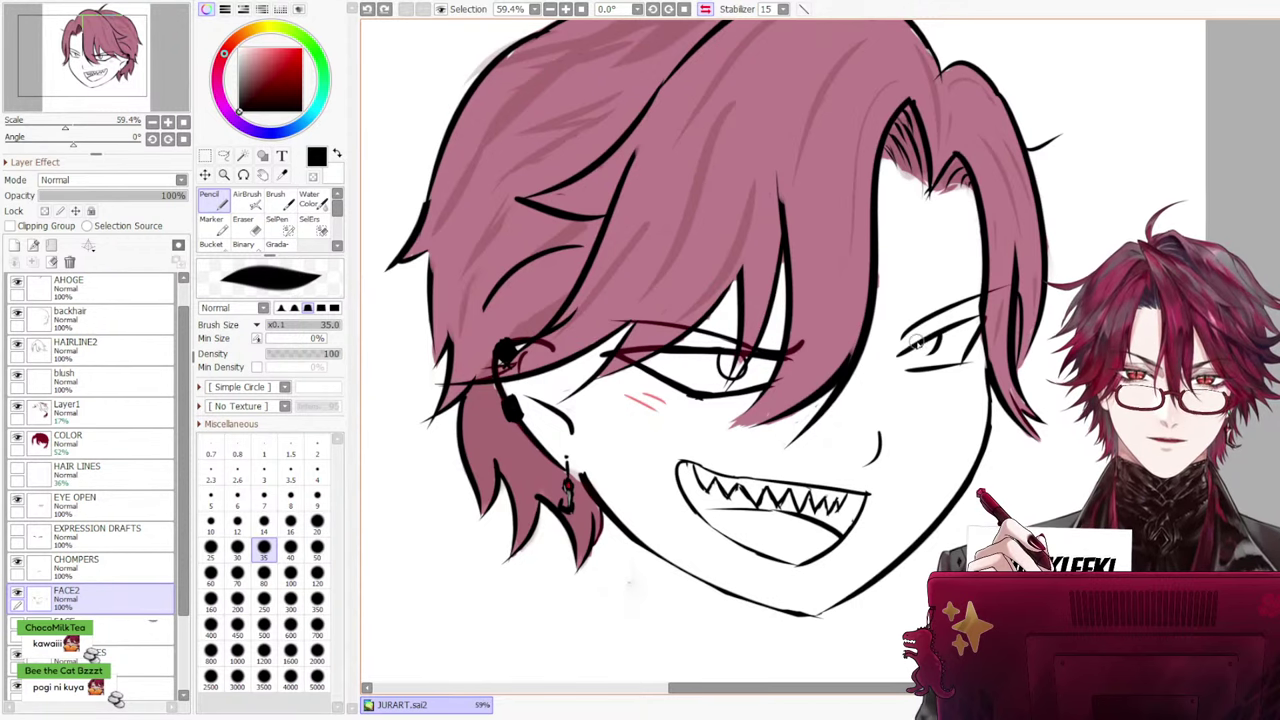
scroll(1037, 124, down, 4)
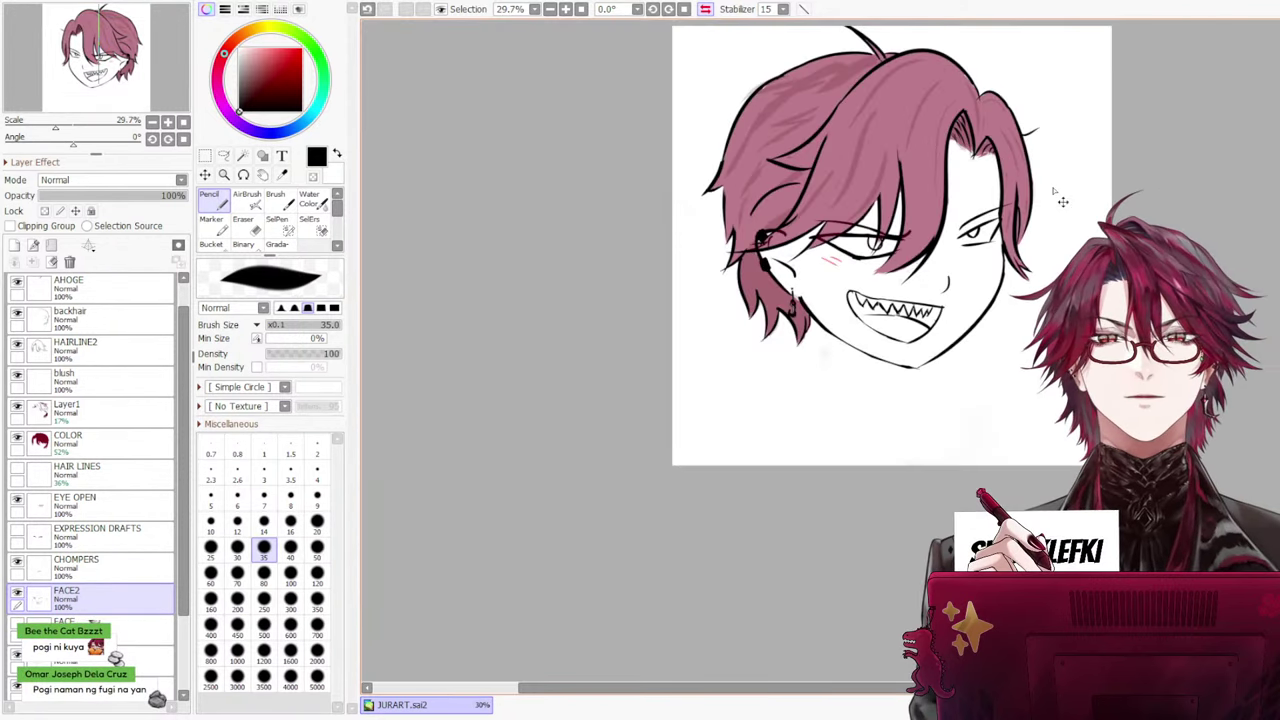
scroll(1128, 195, up, 4)
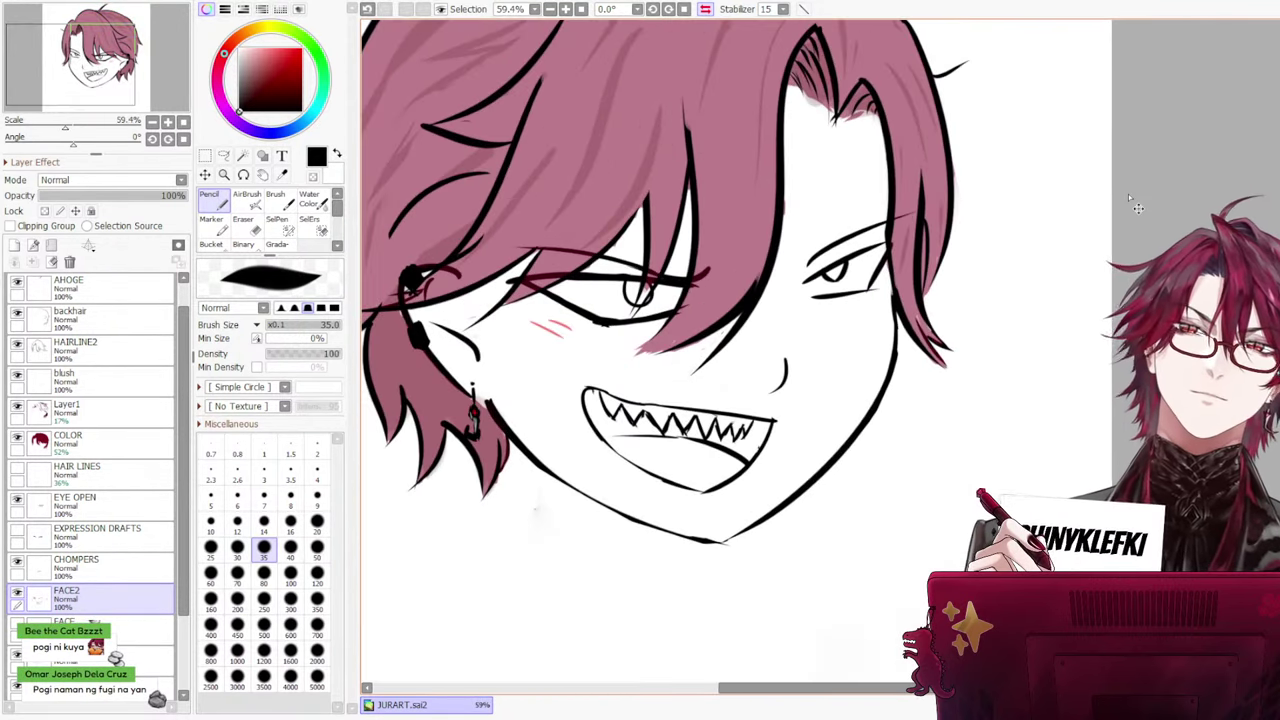
Restore the unmirrored canvas view, close the second eye's outer corner and add a slit pupil to its iris
click(705, 9)
scroll(834, 135, down, 4)
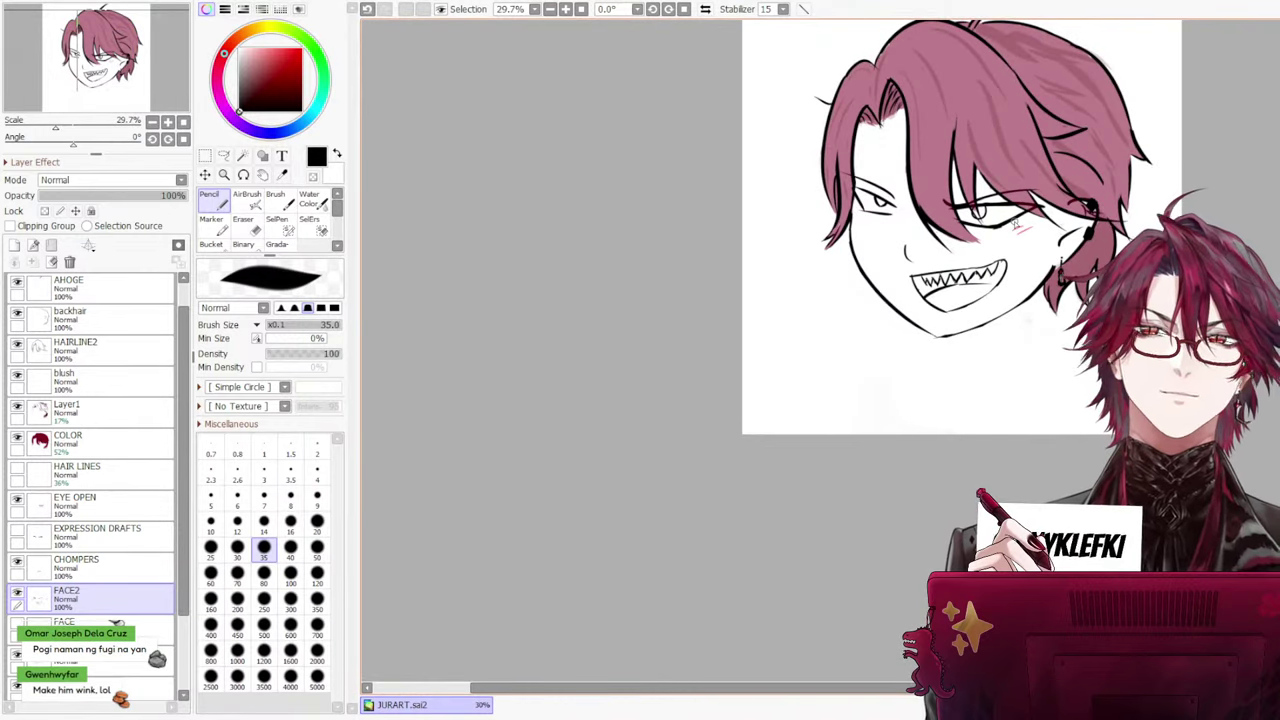
scroll(1020, 269, up, 2)
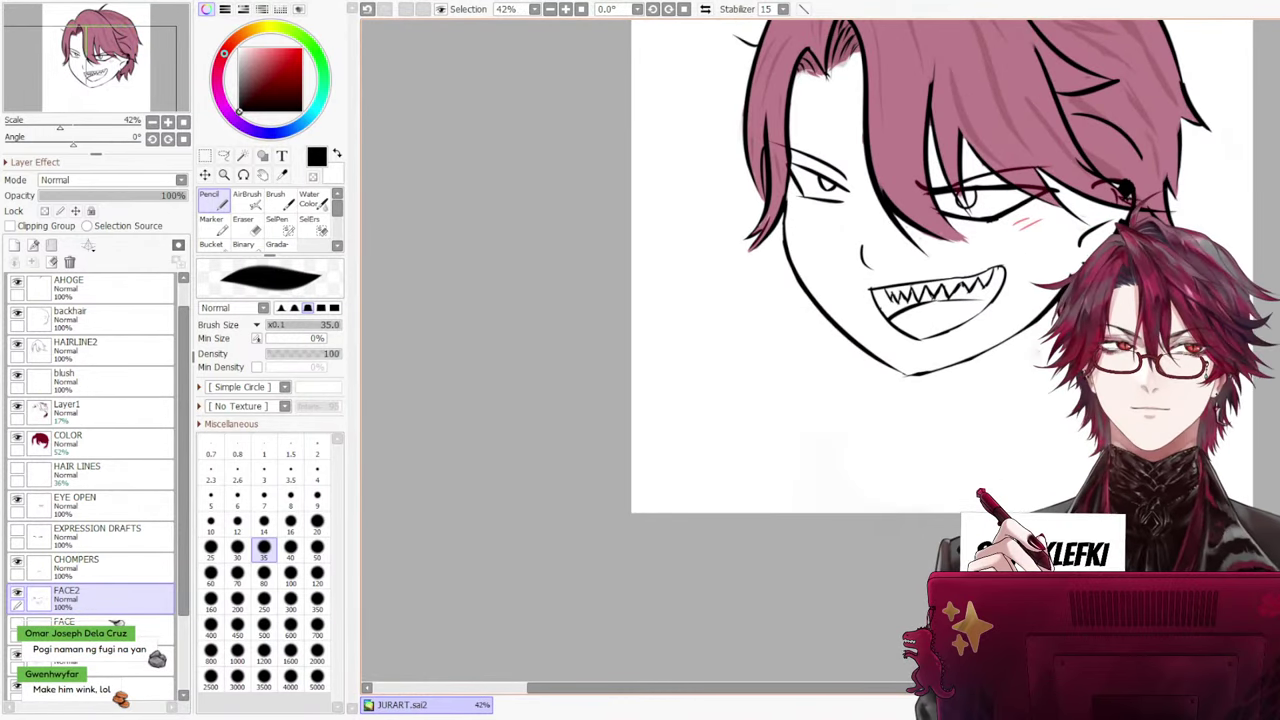
scroll(1020, 269, up, 1)
scroll(970, 150, up, 4)
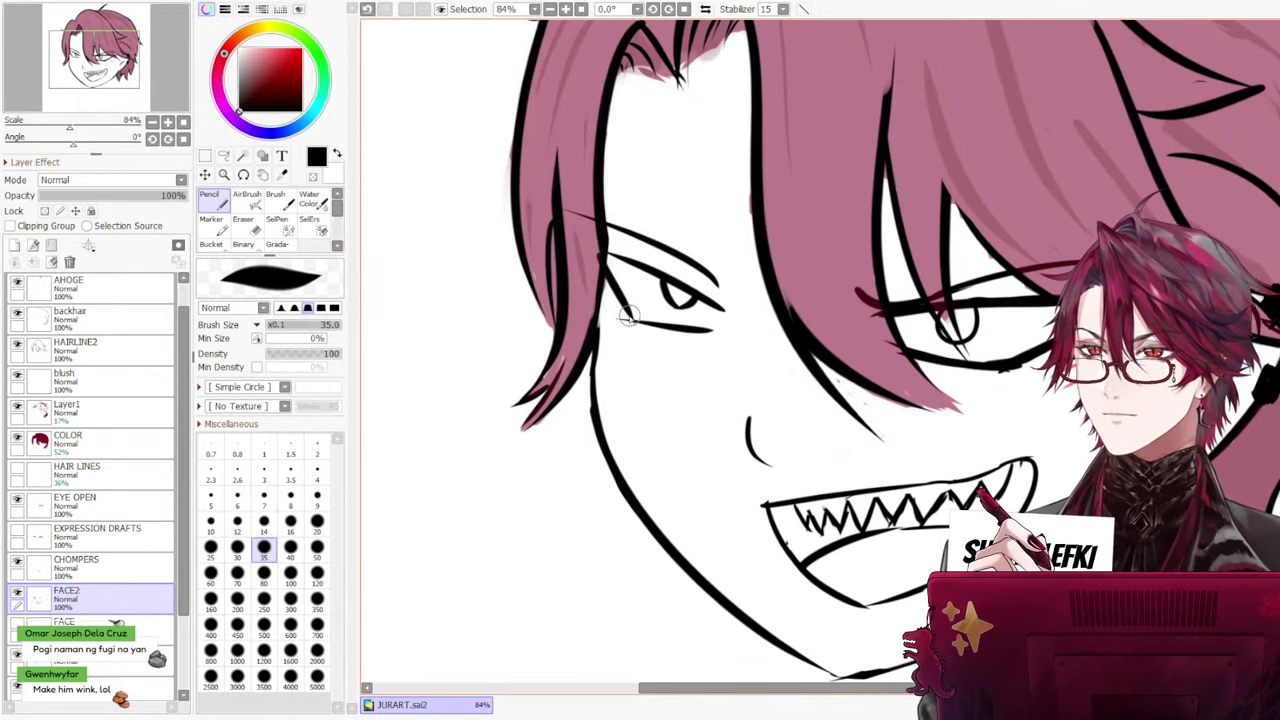
drag(623, 311, 641, 319)
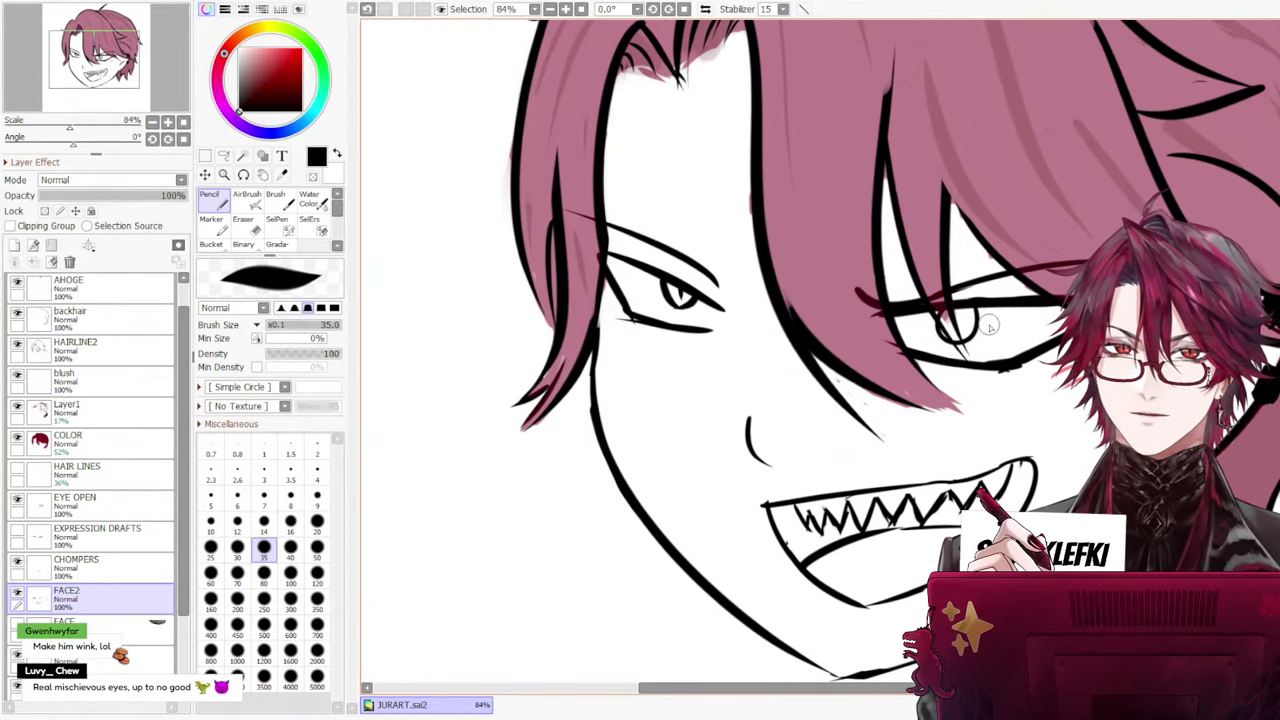
Hide and show FACE2 to check whether the first eye's lines are on it
key(e)
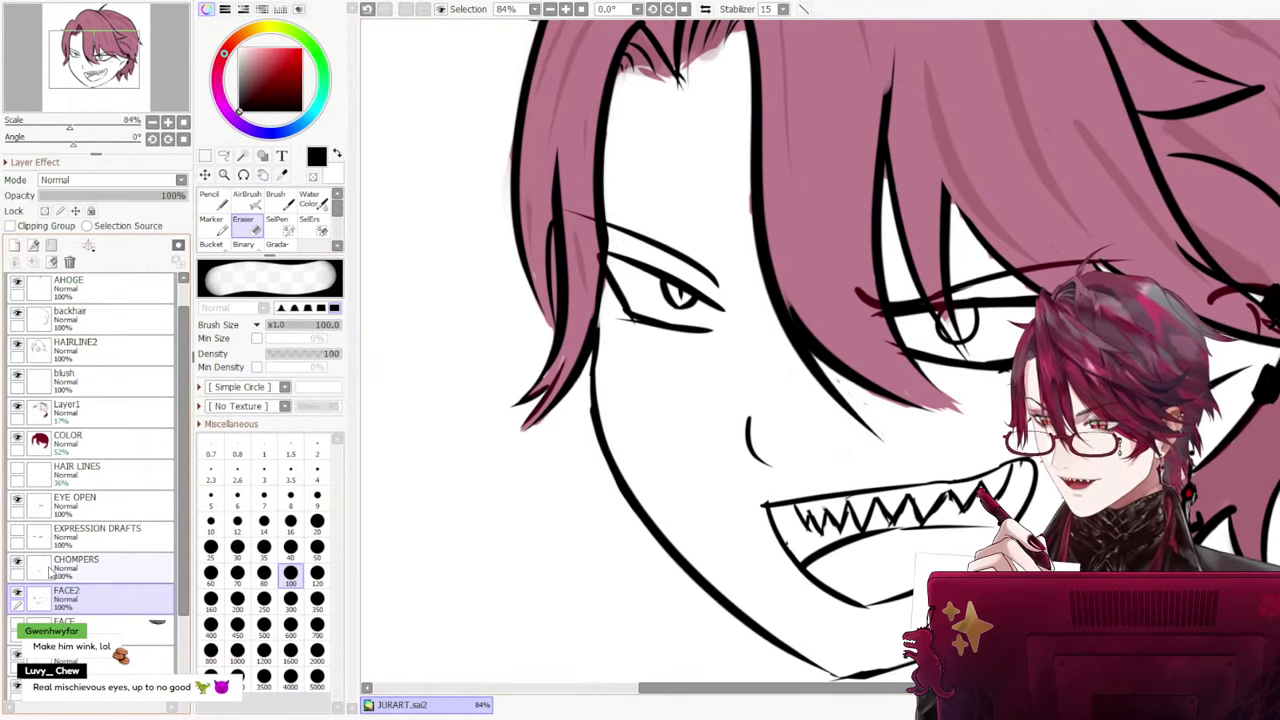
click(16, 597)
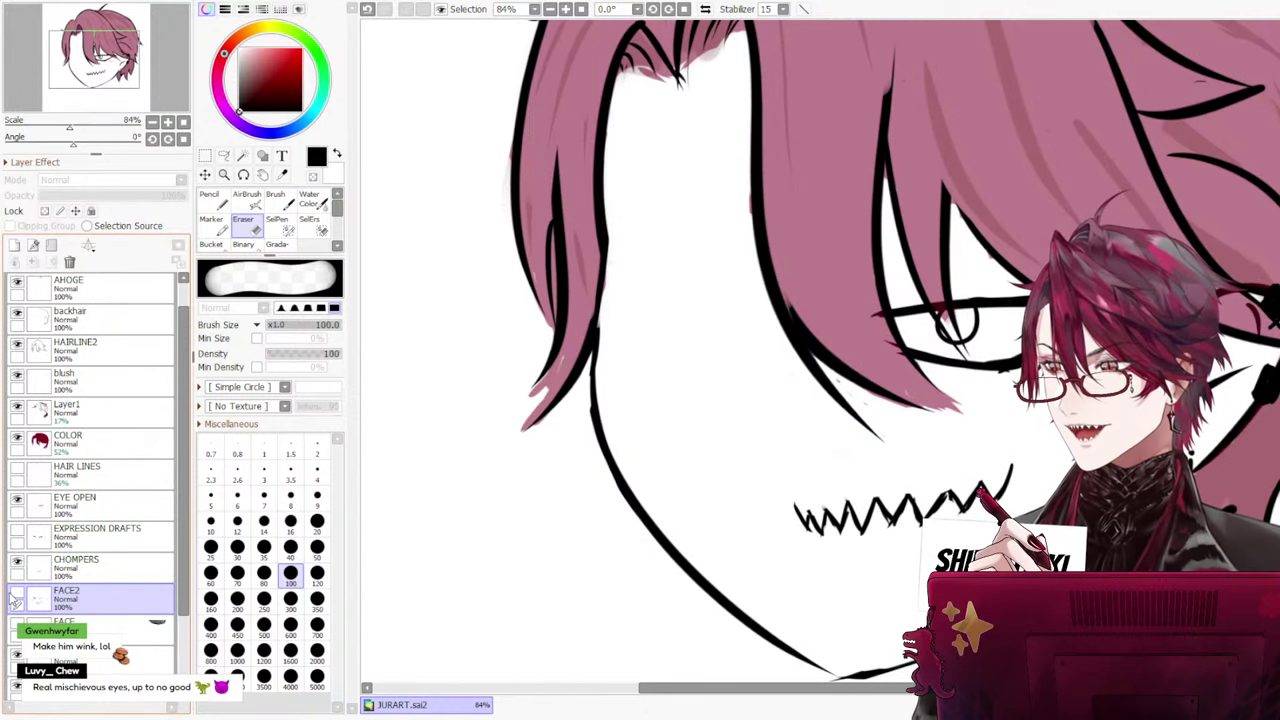
click(16, 597)
Select the first eye on FACE2 with the selection pen and transfer it to the EYE OPEN layer by cutting and pasting
click(277, 226)
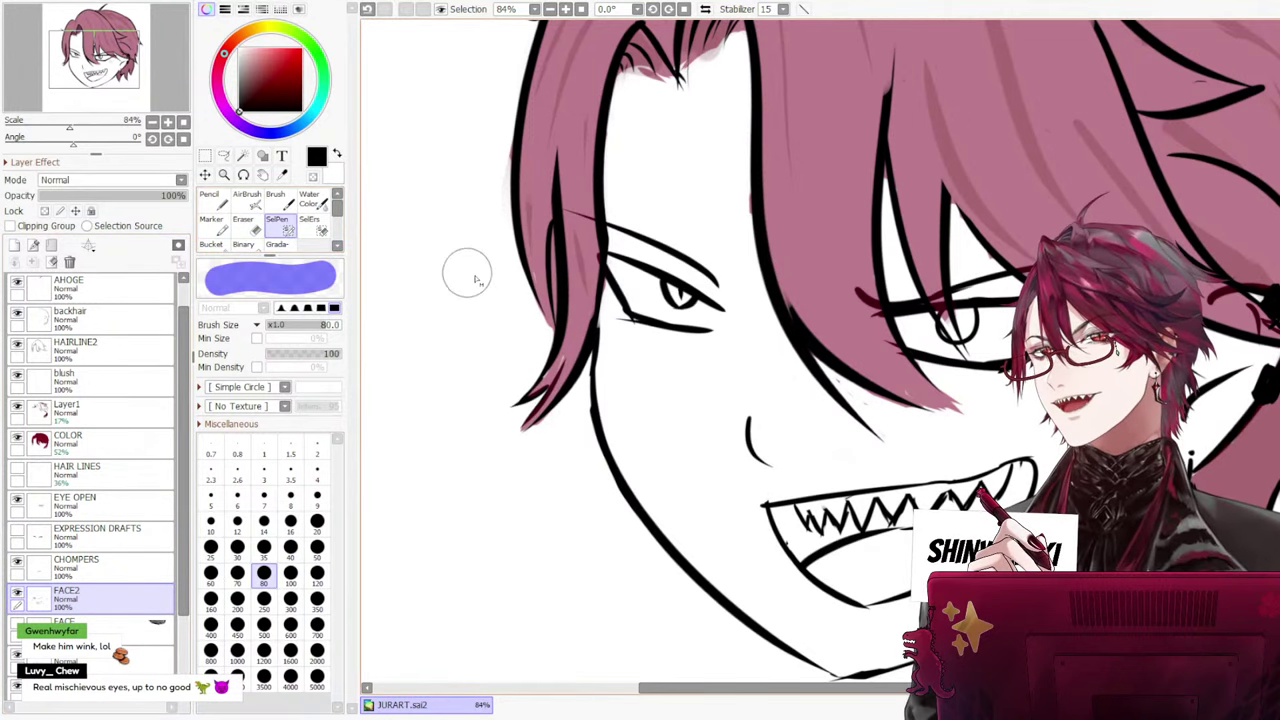
mouse_move(738, 330)
mouse_down()
mouse_move(665, 315)
mouse_move(670, 330)
mouse_move(619, 286)
mouse_up()
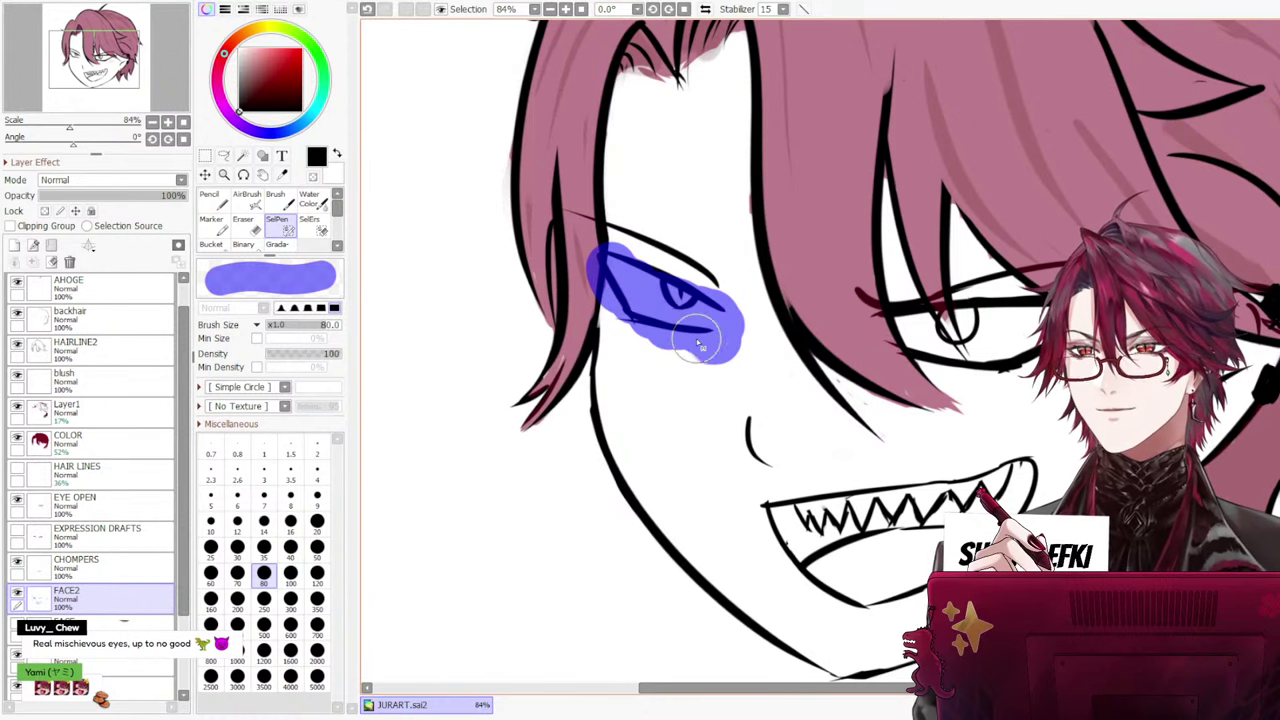
drag(700, 343, 643, 320)
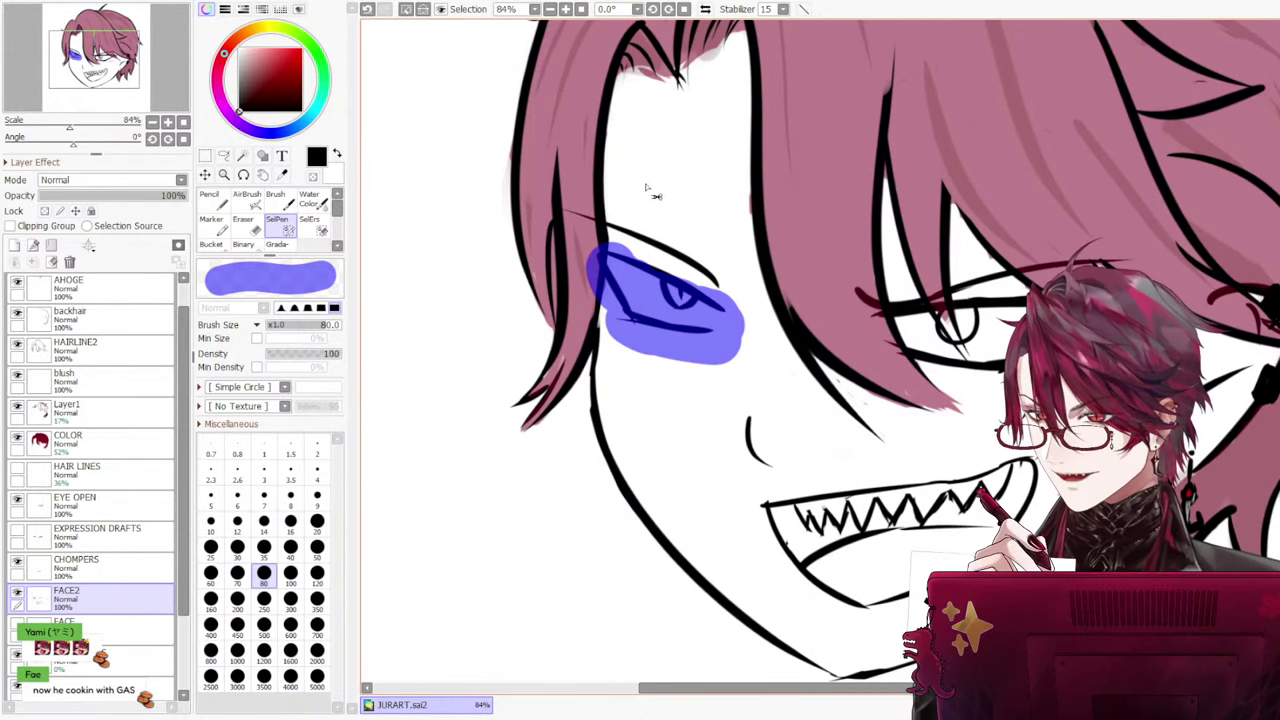
click(87, 510)
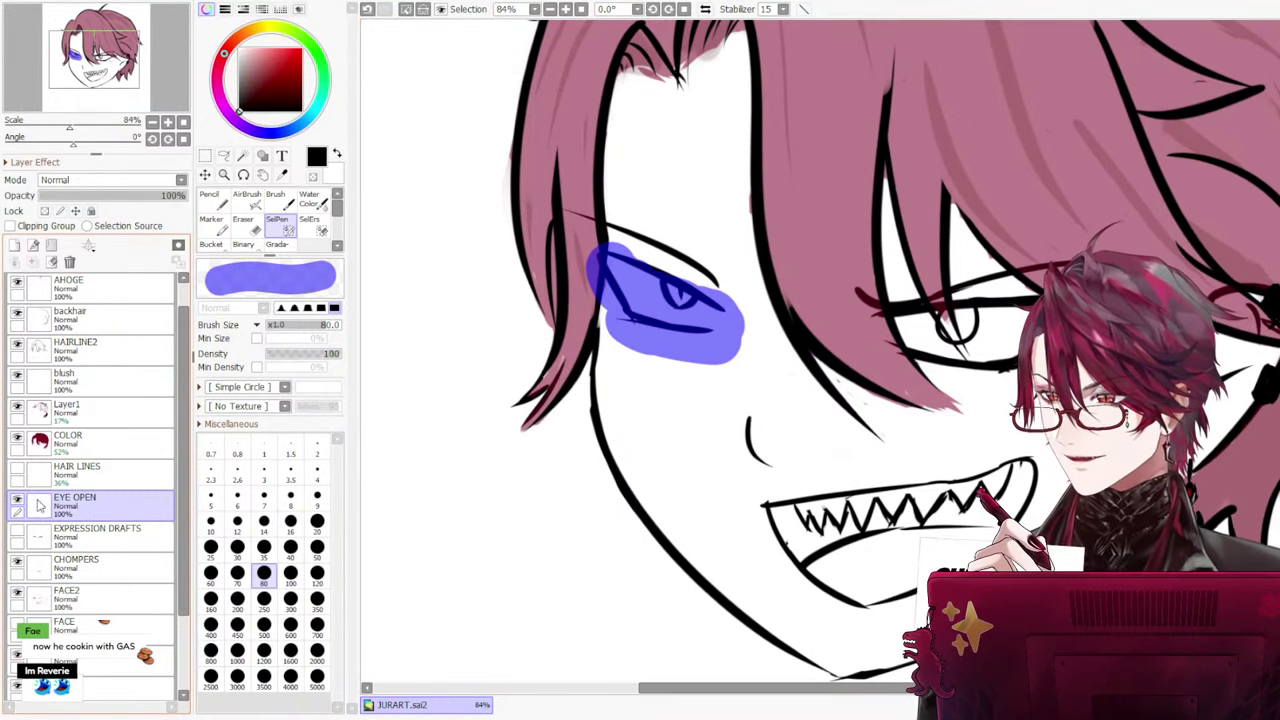
key(ctrl+x)
key(ctrl+v)
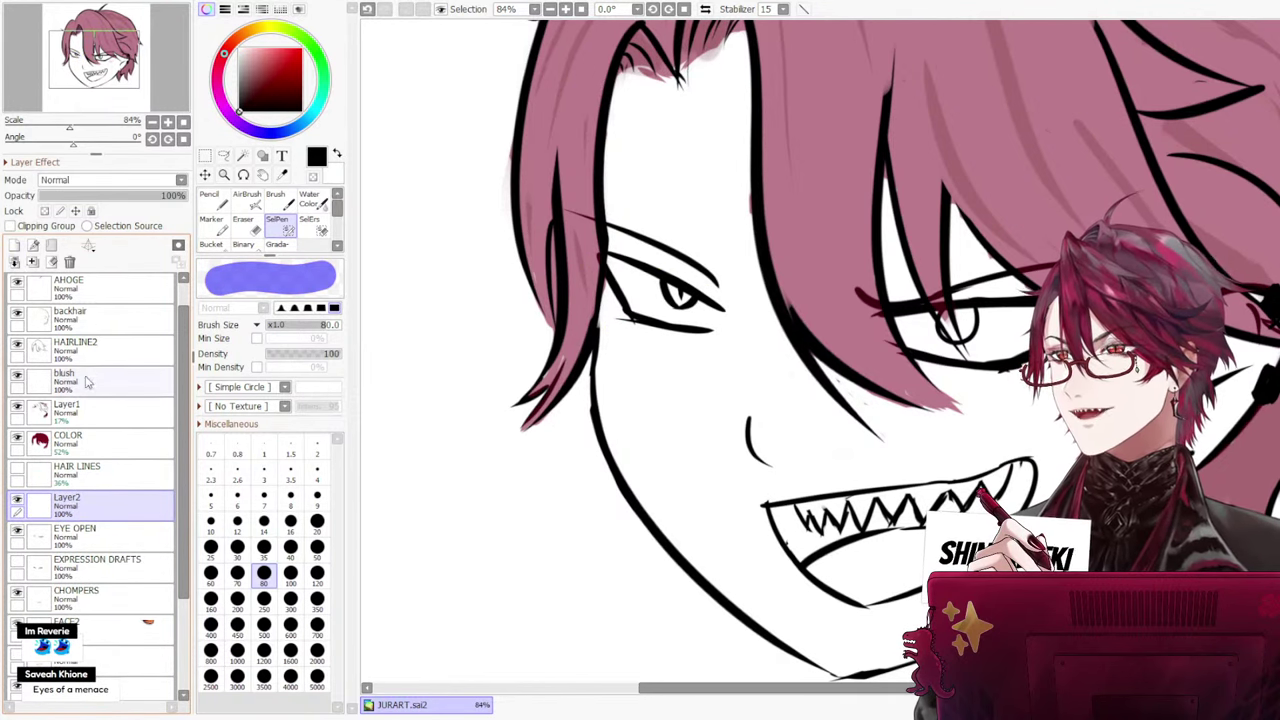
Make FACE2 active again and toggle its visibility to check that the first eye is no longer on it
click(95, 626)
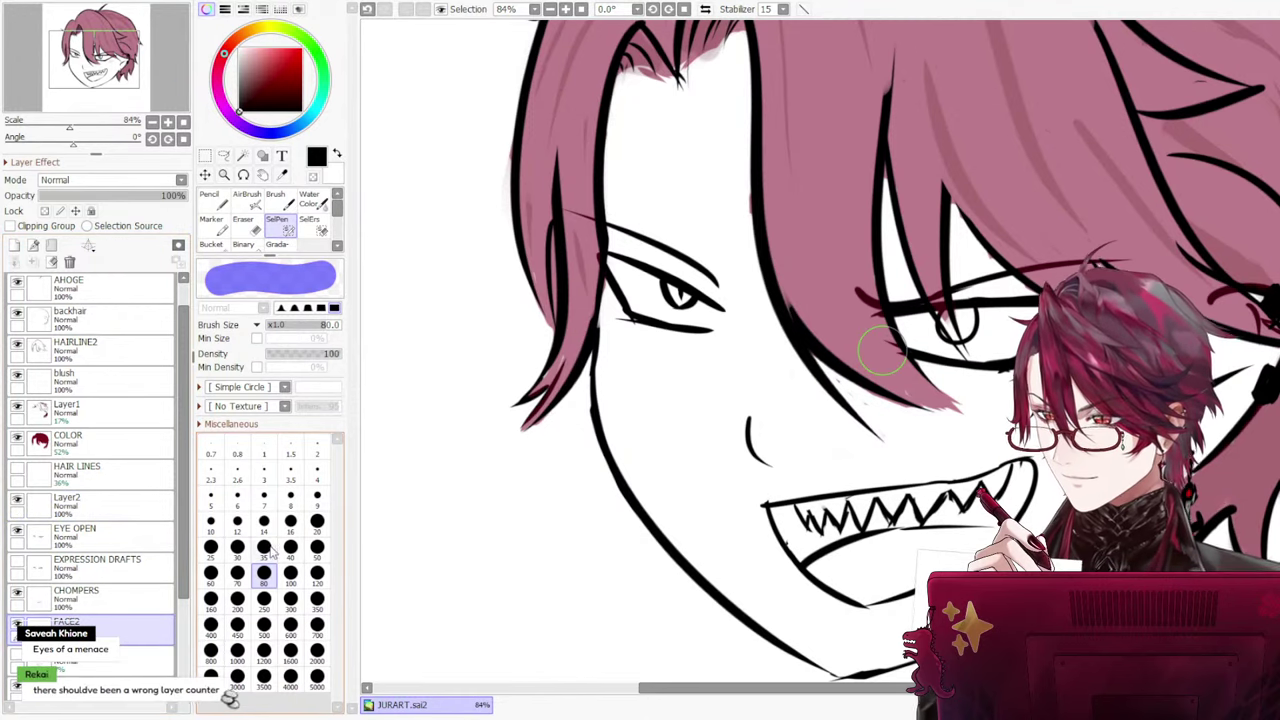
mouse_move(678, 322)
mouse_down()
mouse_move(718, 308)
mouse_move(714, 318)
mouse_up()
click(245, 222)
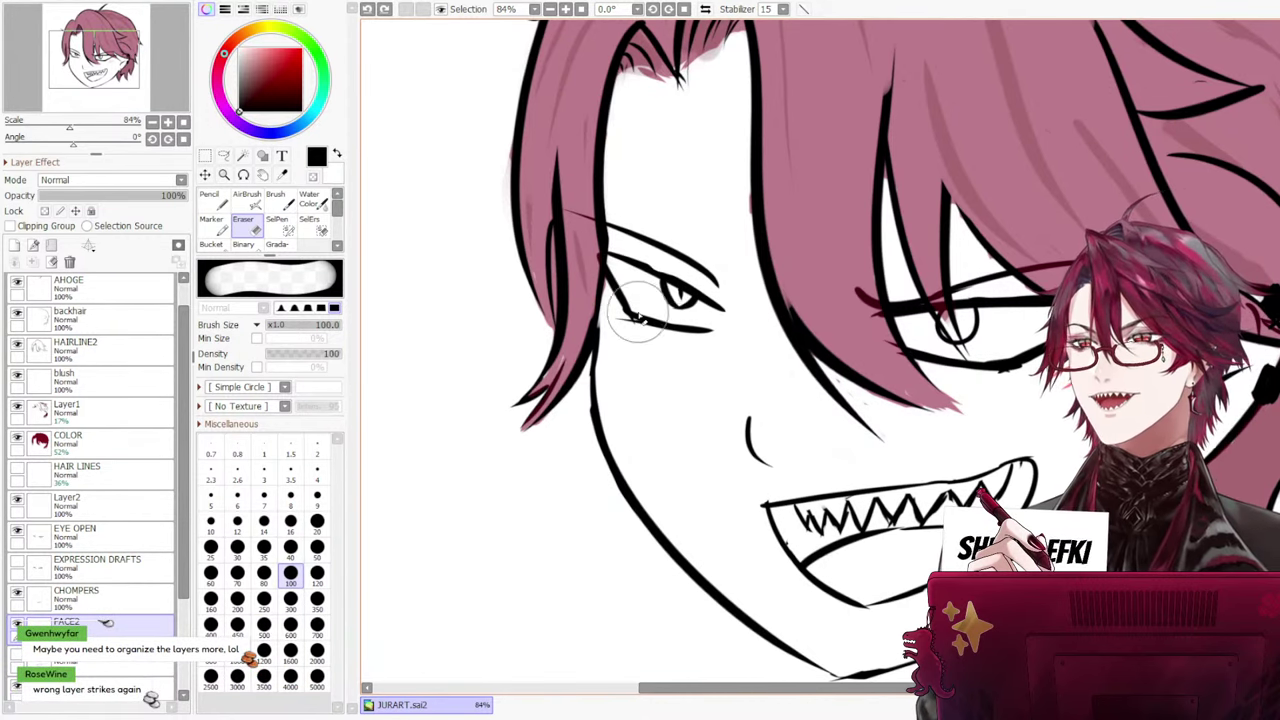
click(17, 625)
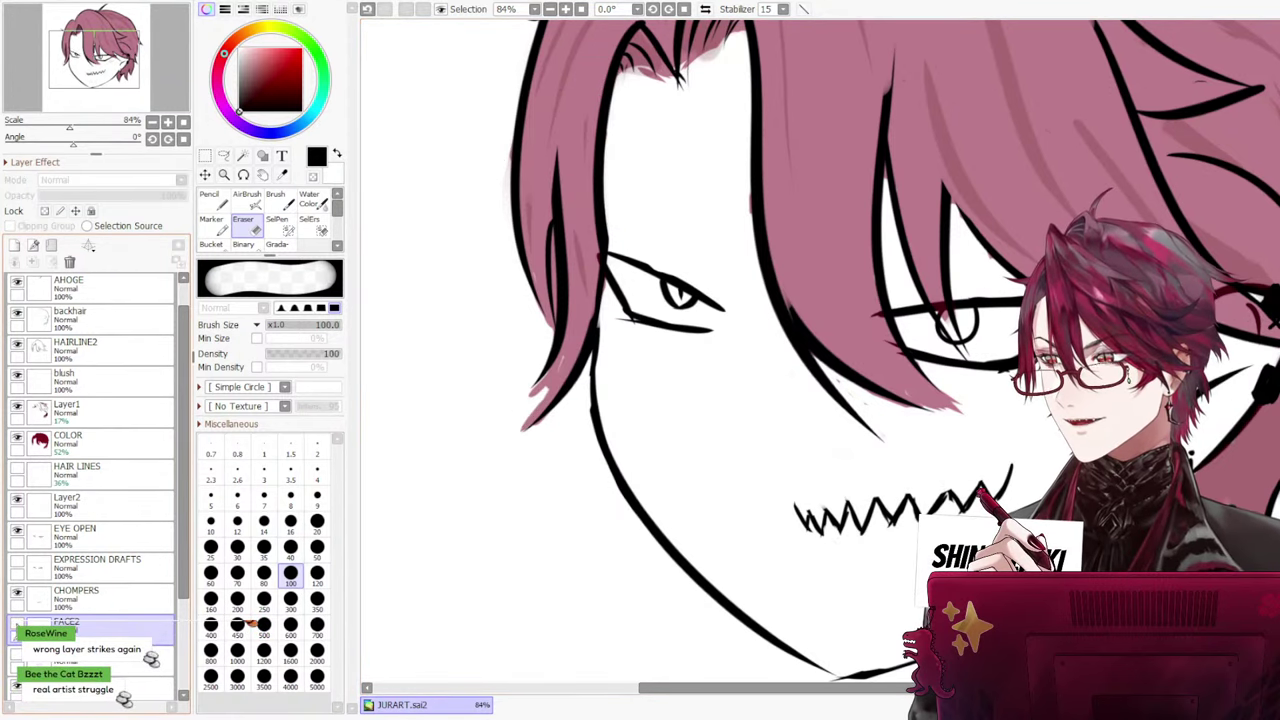
double_click(17, 625)
click(17, 625)
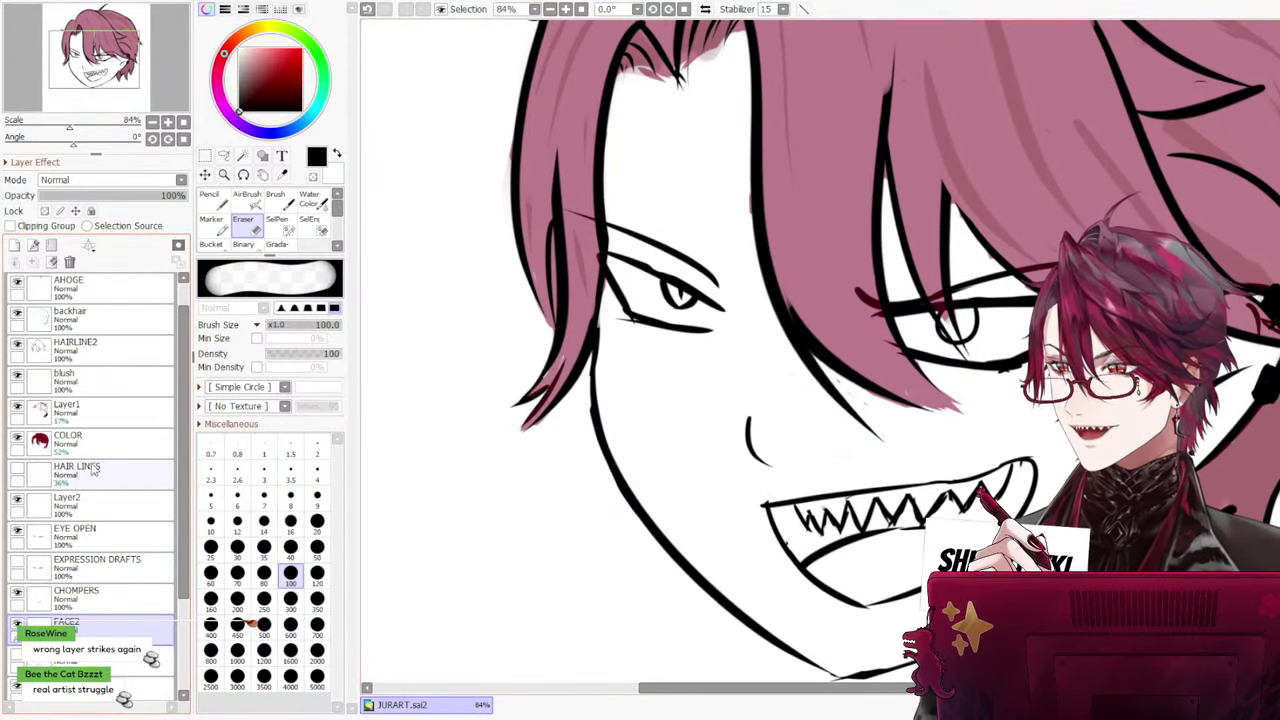
On the EYE OPEN layer, erase the second eye's iris and redraw it smaller with a slit pupil
click(89, 538)
click(17, 533)
click(17, 533)
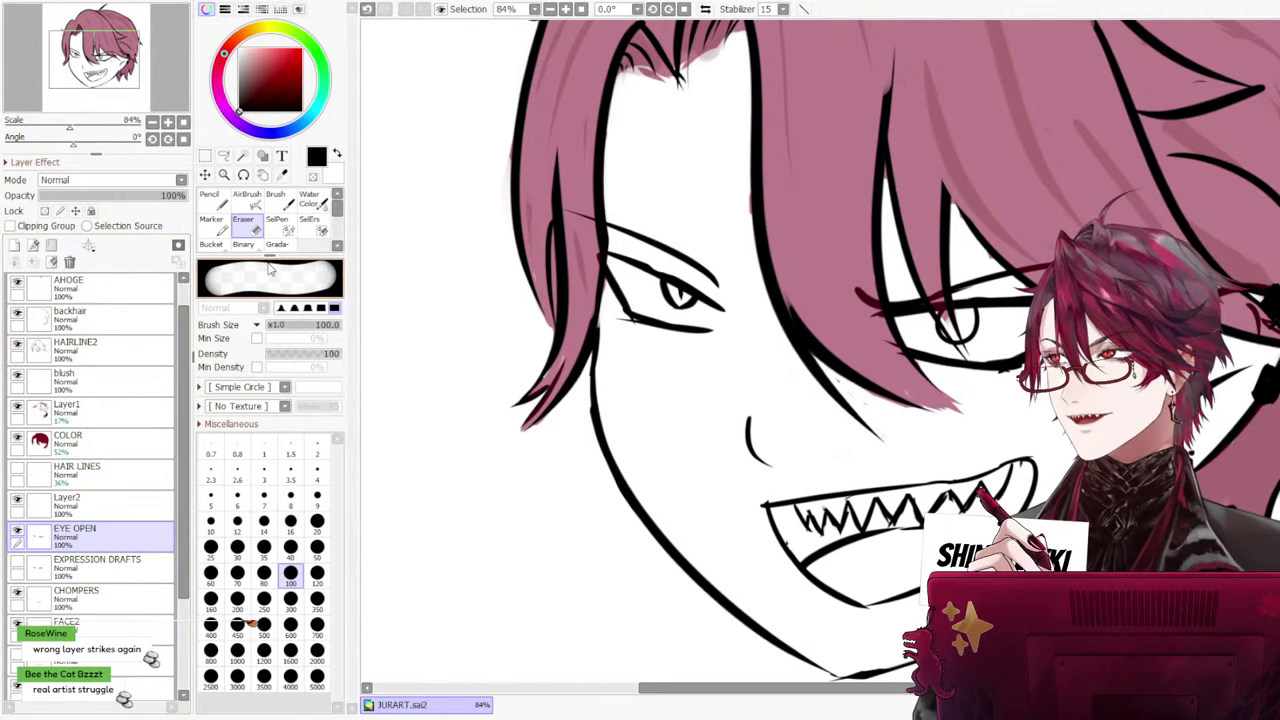
key(n)
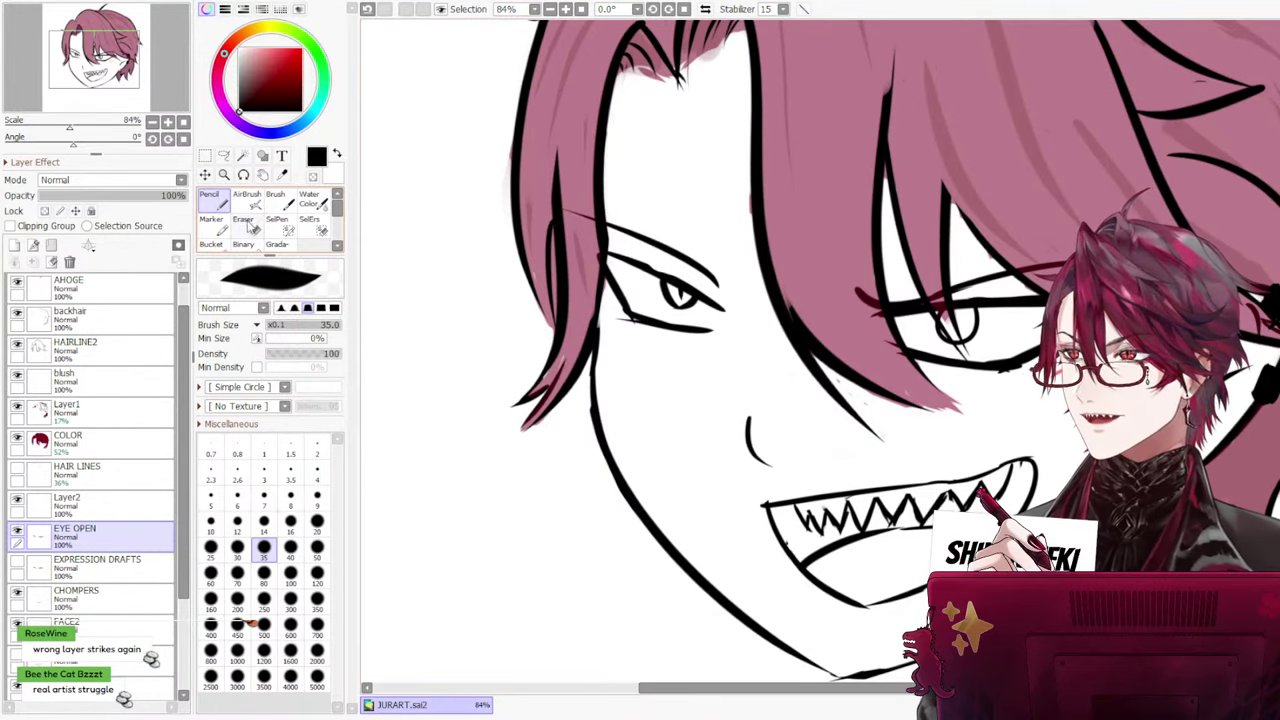
click(250, 226)
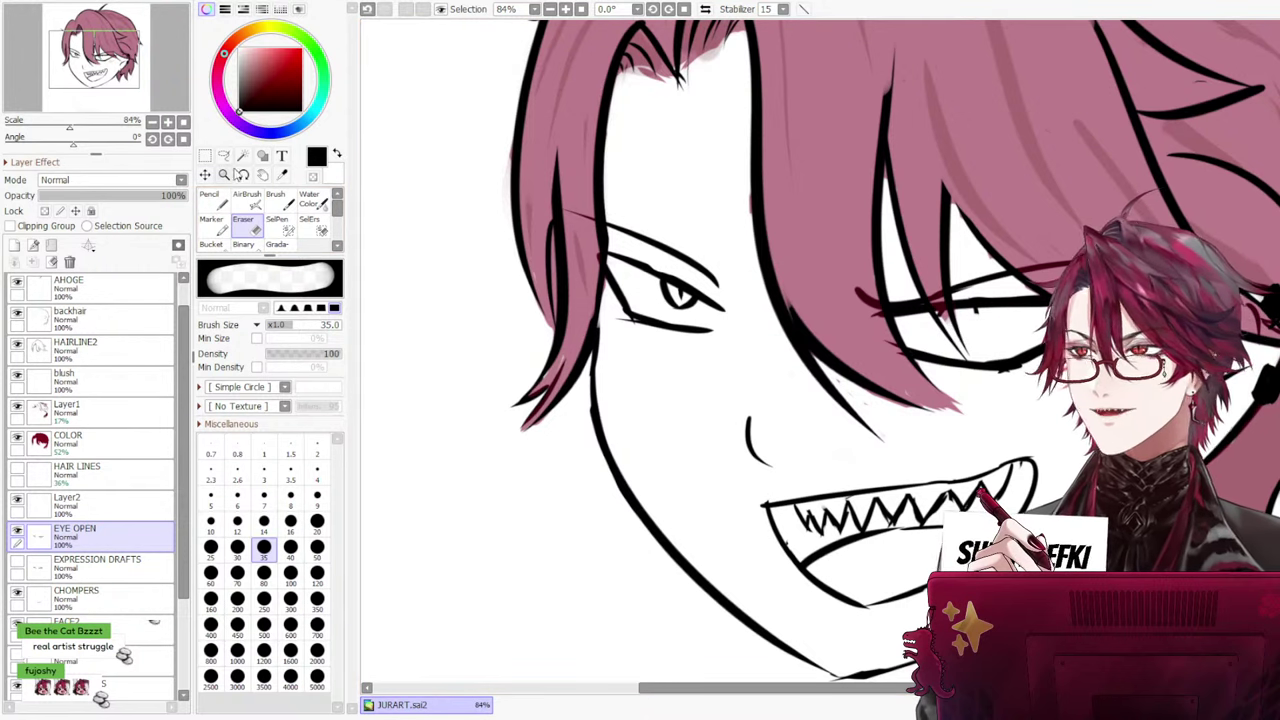
click(211, 200)
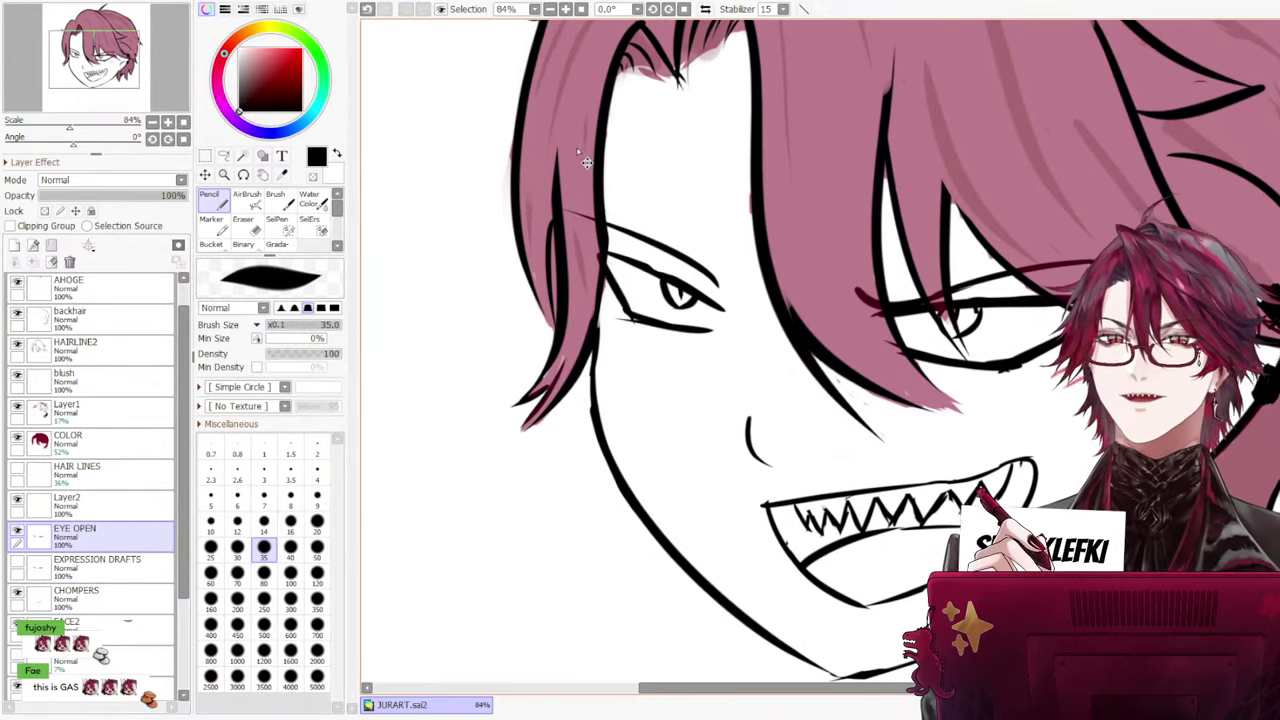
scroll(645, 160, down, 6)
scroll(707, 180, up, 4)
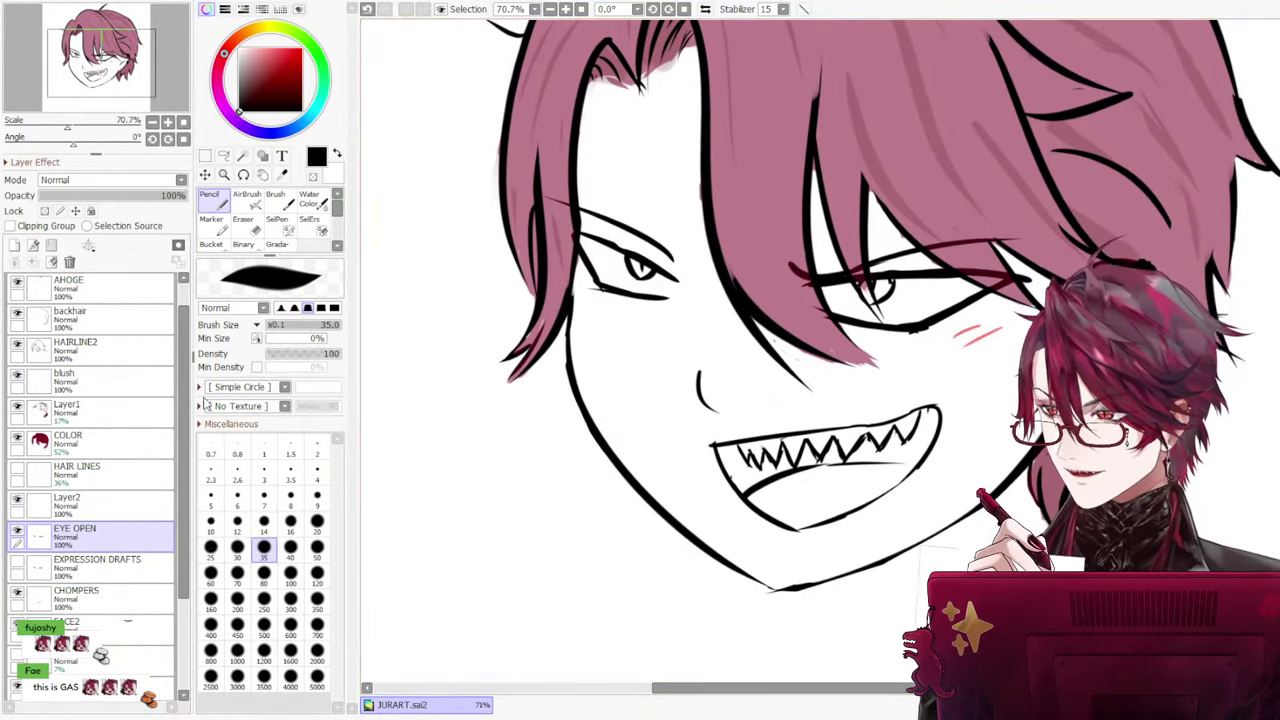
scroll(183, 548, down, 2)
scroll(183, 548, up, 2)
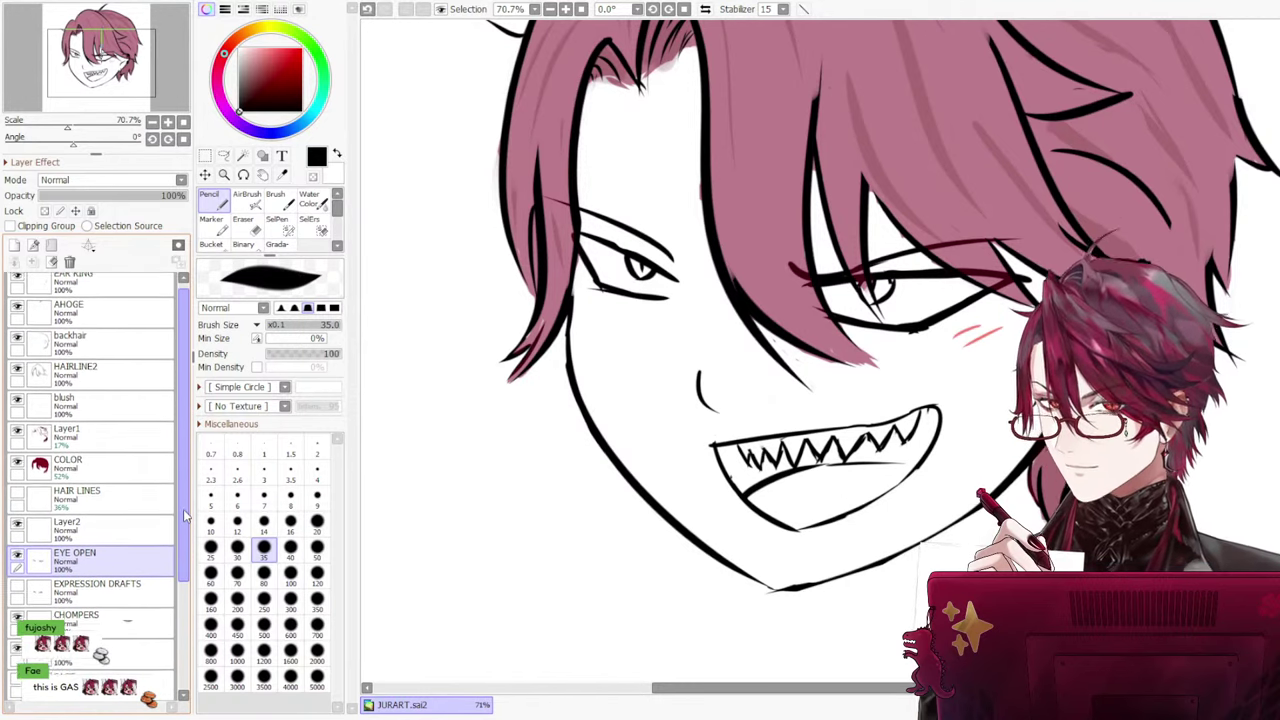
click(110, 497)
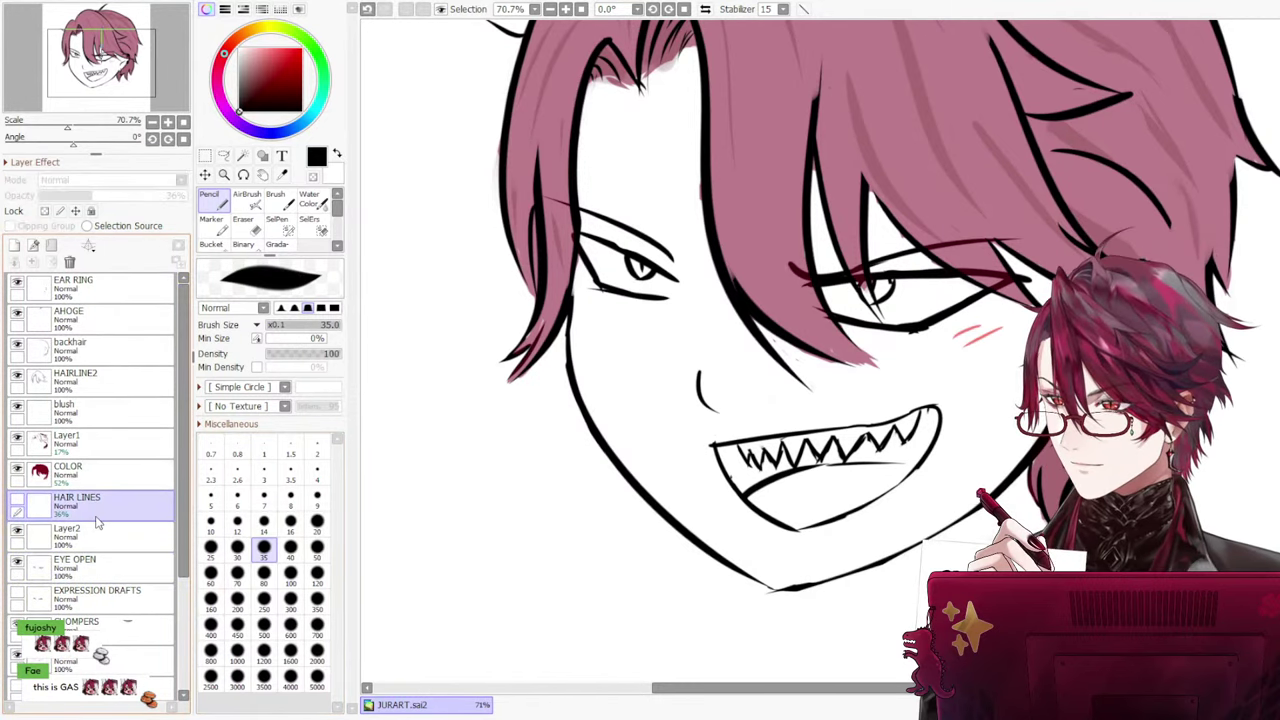
click(95, 562)
Thicken the first eye's lower lid line on the EYE OPEN layer with the pencil at size 14
scroll(621, 255, up, 3)
scroll(621, 255, up, 1)
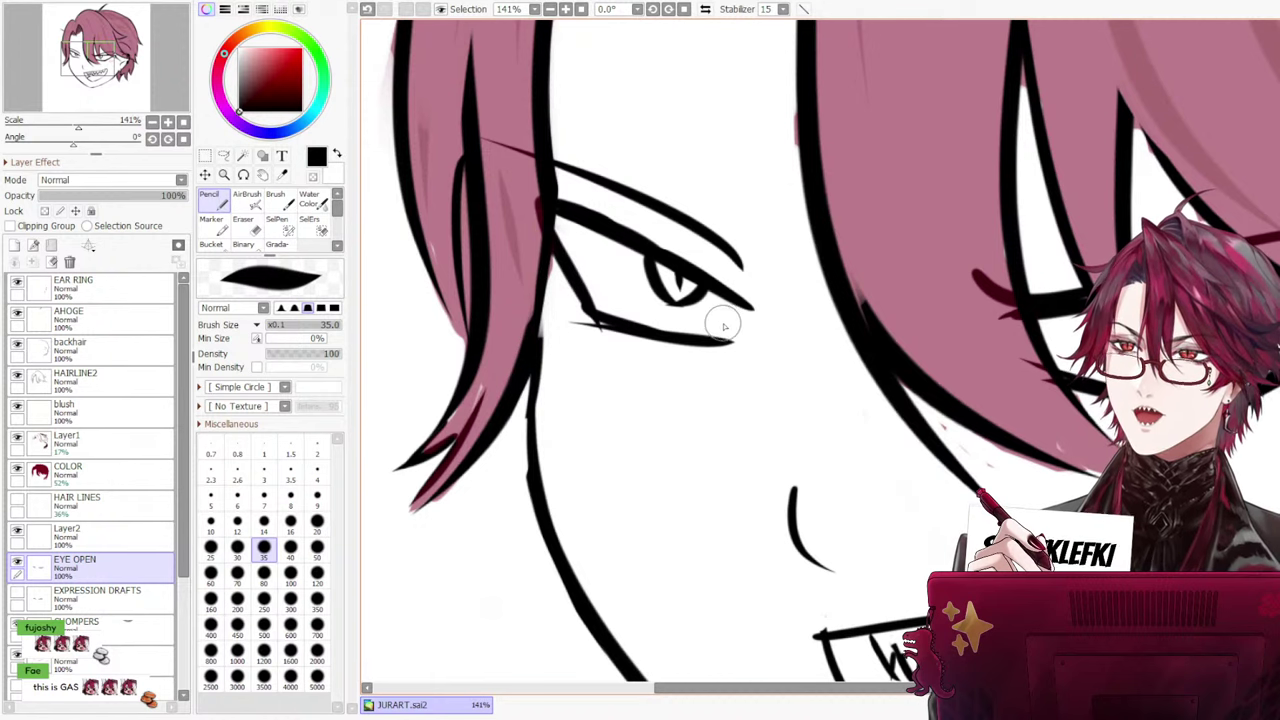
mouse_move(692, 347)
mouse_down()
mouse_move(734, 331)
mouse_move(700, 345)
mouse_up()
key(ctrl+z)
key(ctrl+z)
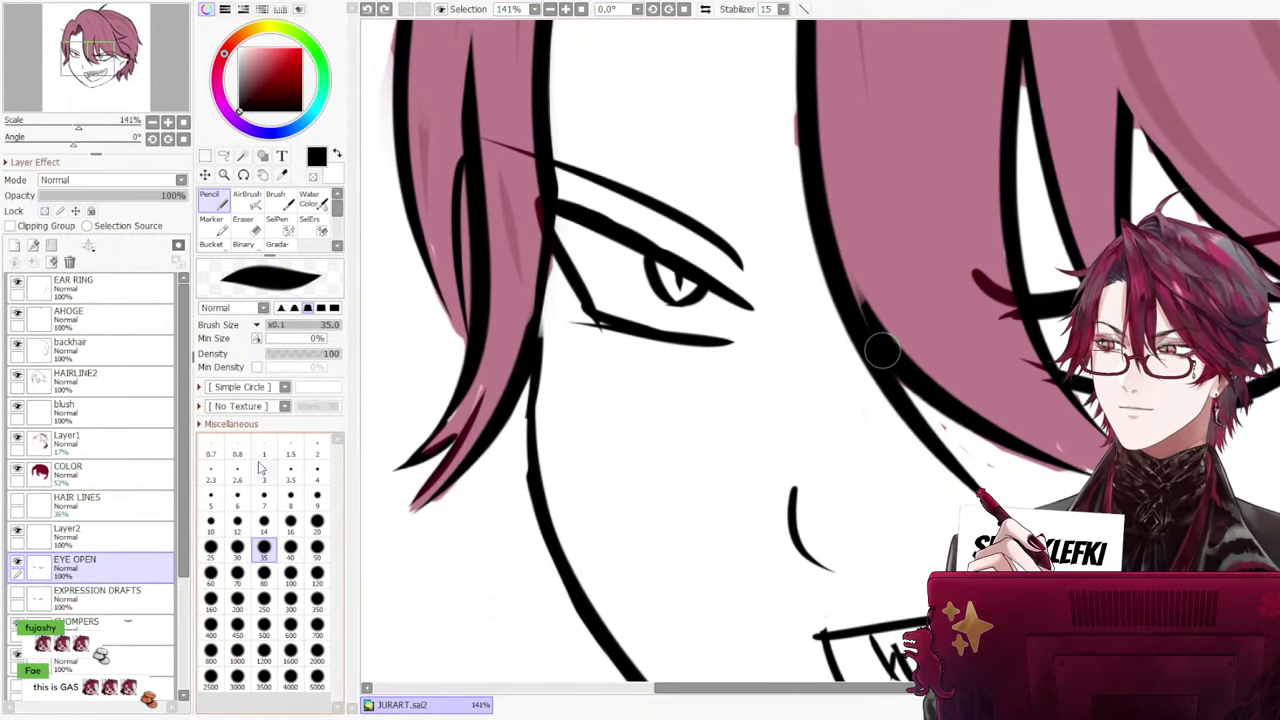
click(241, 522)
click(264, 522)
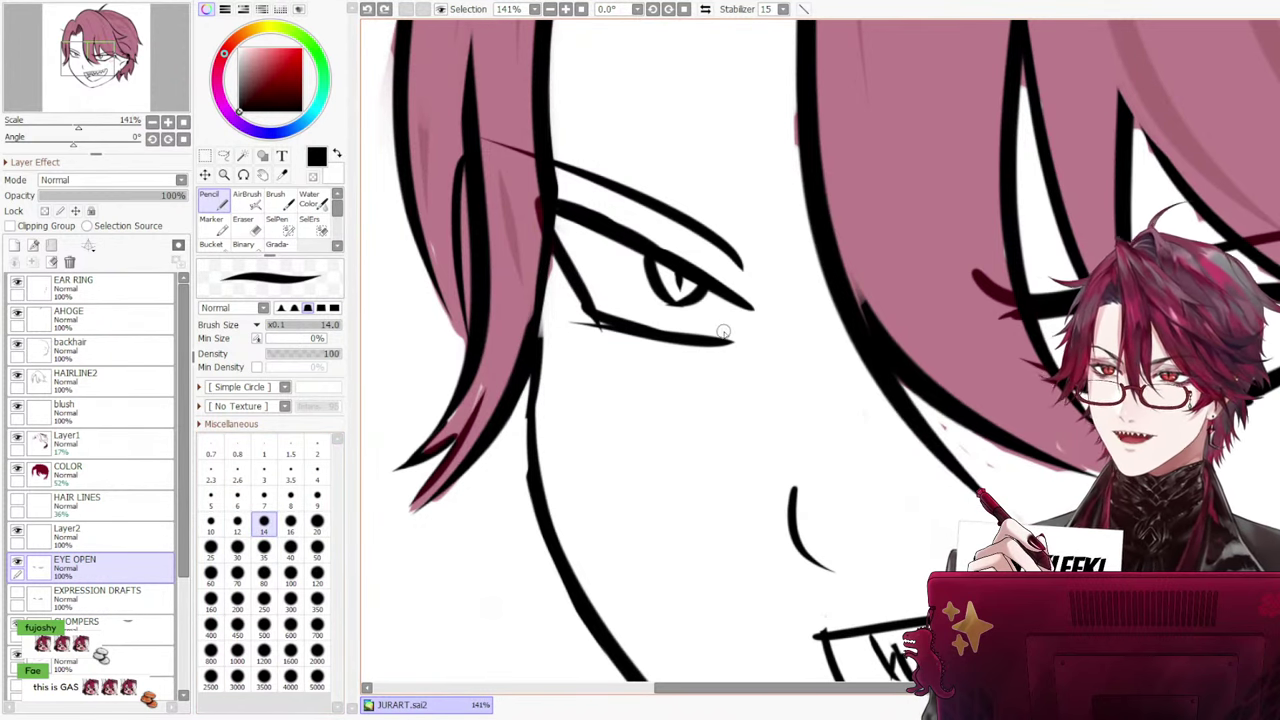
mouse_move(728, 338)
mouse_down()
mouse_move(660, 333)
mouse_move(690, 336)
mouse_up()
key(ctrl+z)
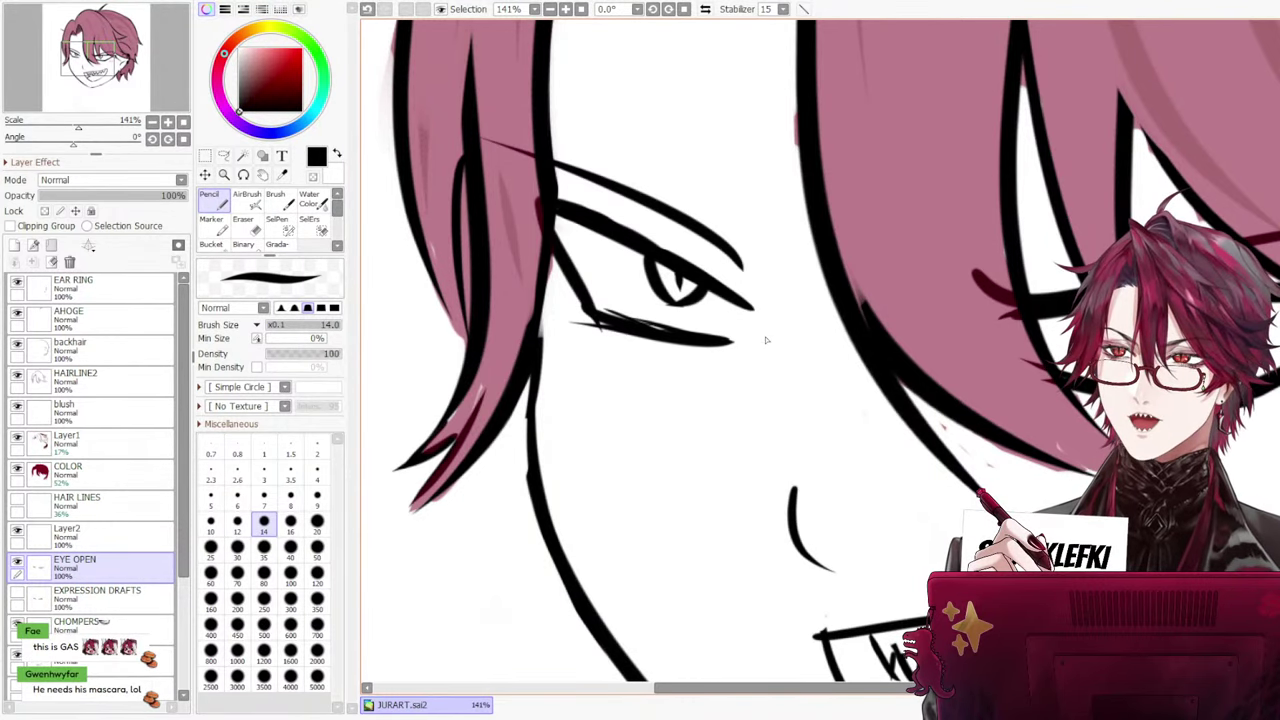
Select the first eye with the selection pen, stretch it slightly toward the nose with a freeform transform, and apply it
scroll(898, 314, down, 4)
scroll(1092, 314, up, 1)
scroll(1108, 325, up, 3)
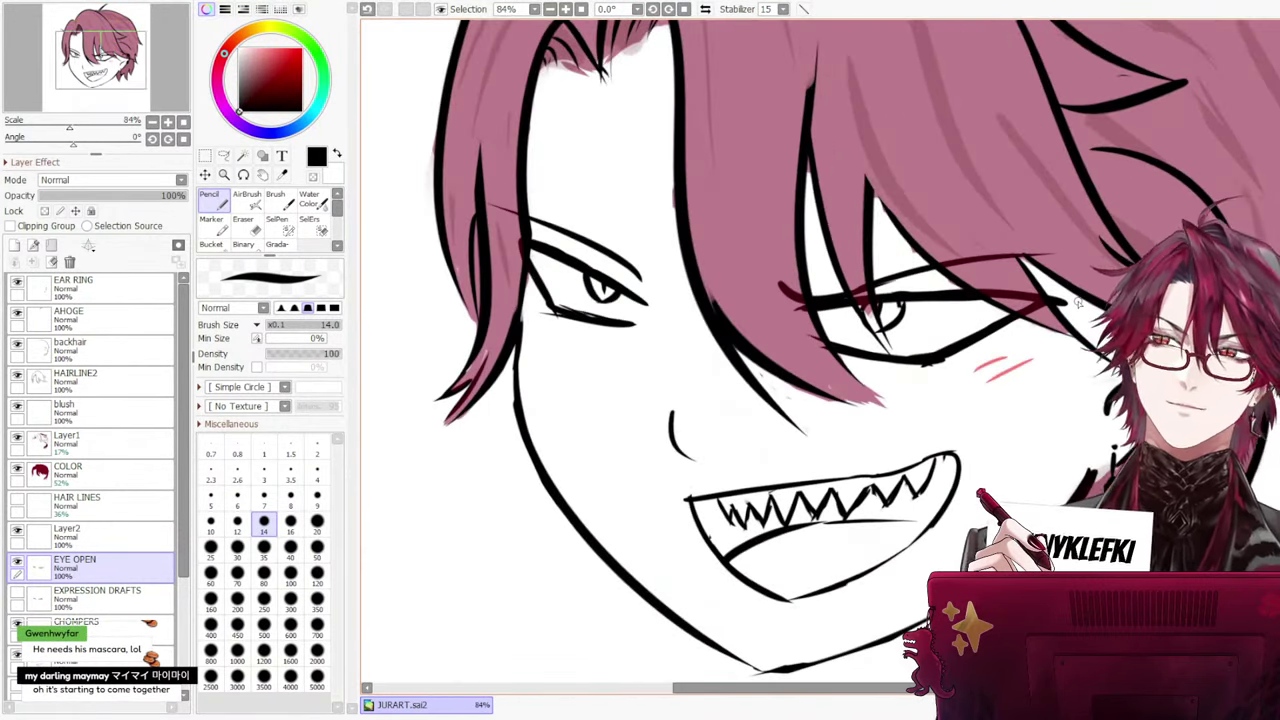
click(277, 222)
mouse_move(505, 248)
mouse_down()
mouse_move(613, 322)
mouse_move(674, 337)
mouse_move(666, 330)
mouse_up()
key(ctrl+t)
drag(522, 304, 527, 304)
drag(655, 237, 680, 242)
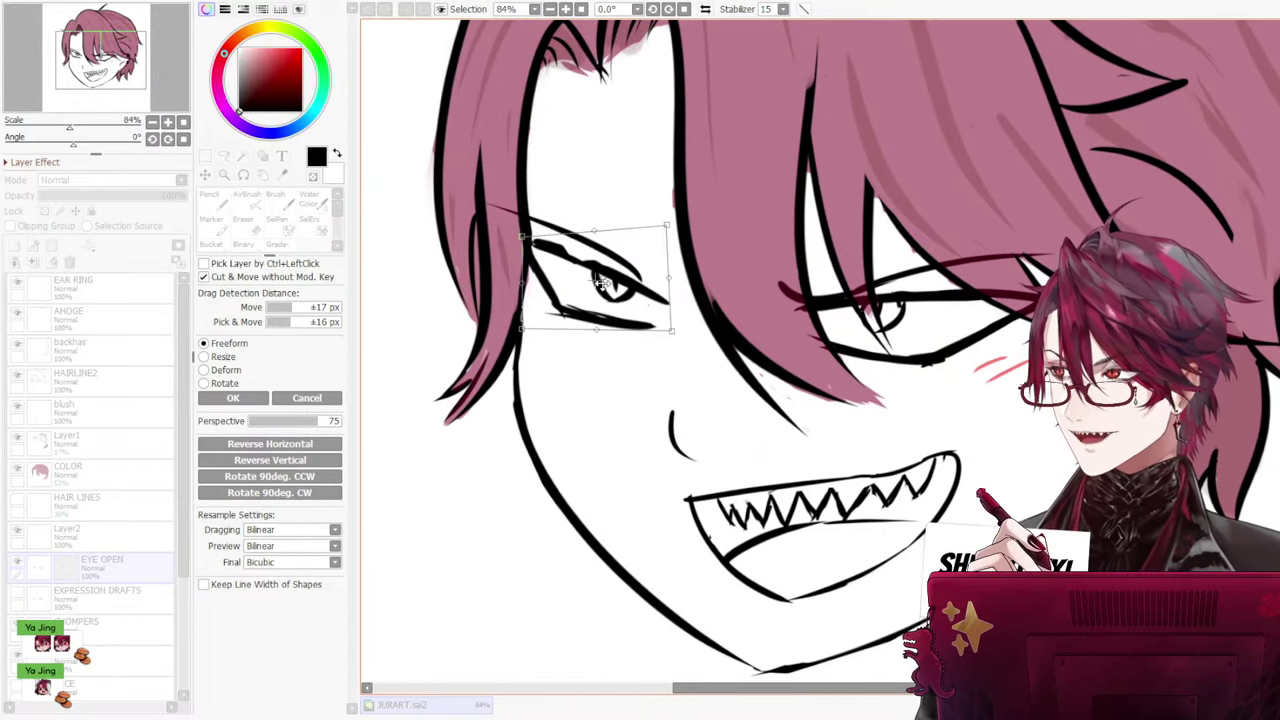
click(233, 398)
Erase the middle of the first eye's upper lid and try redrawing it with the pencil at size 14
key(e)
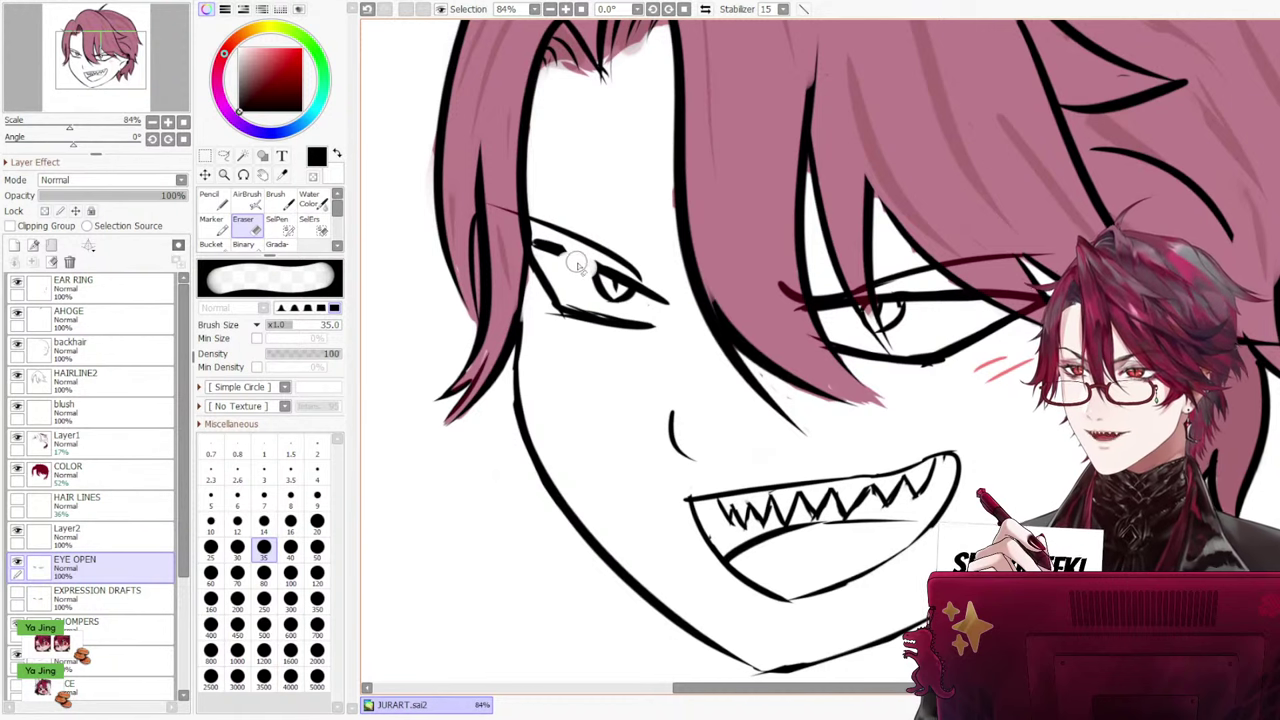
key(ctrl+z)
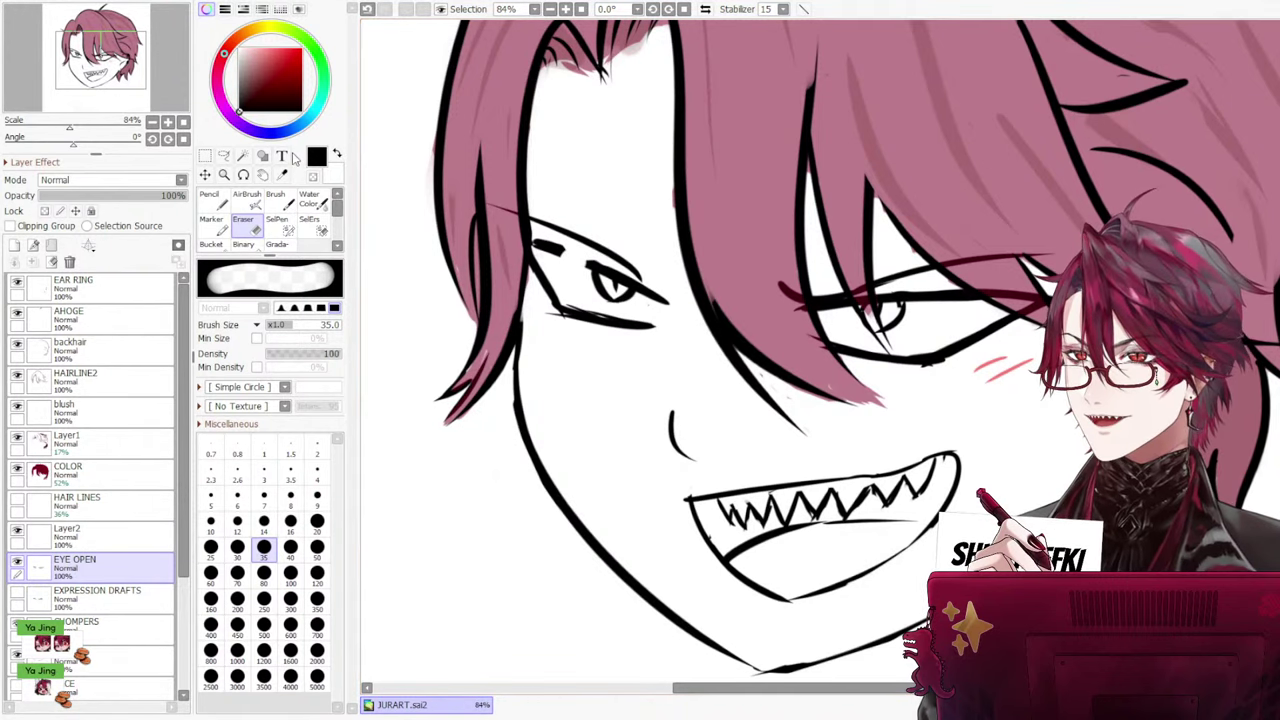
key(n)
key(ctrl+z)
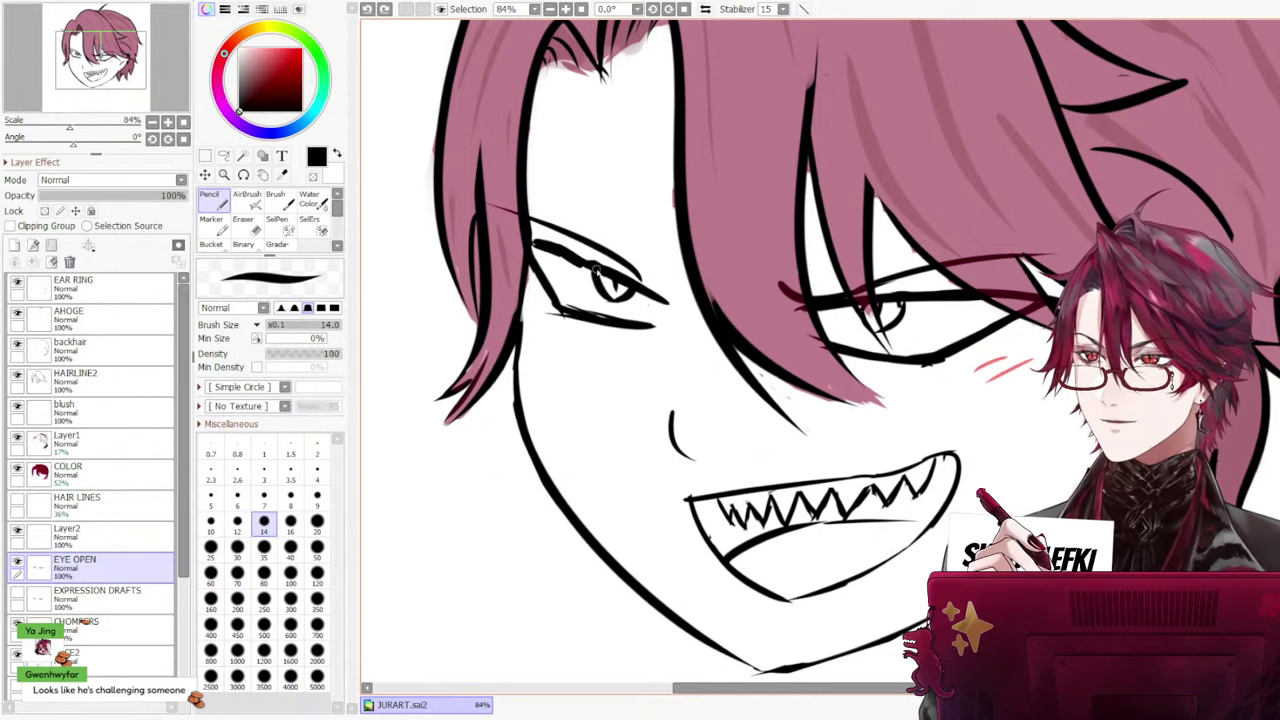
key(ctrl+y)
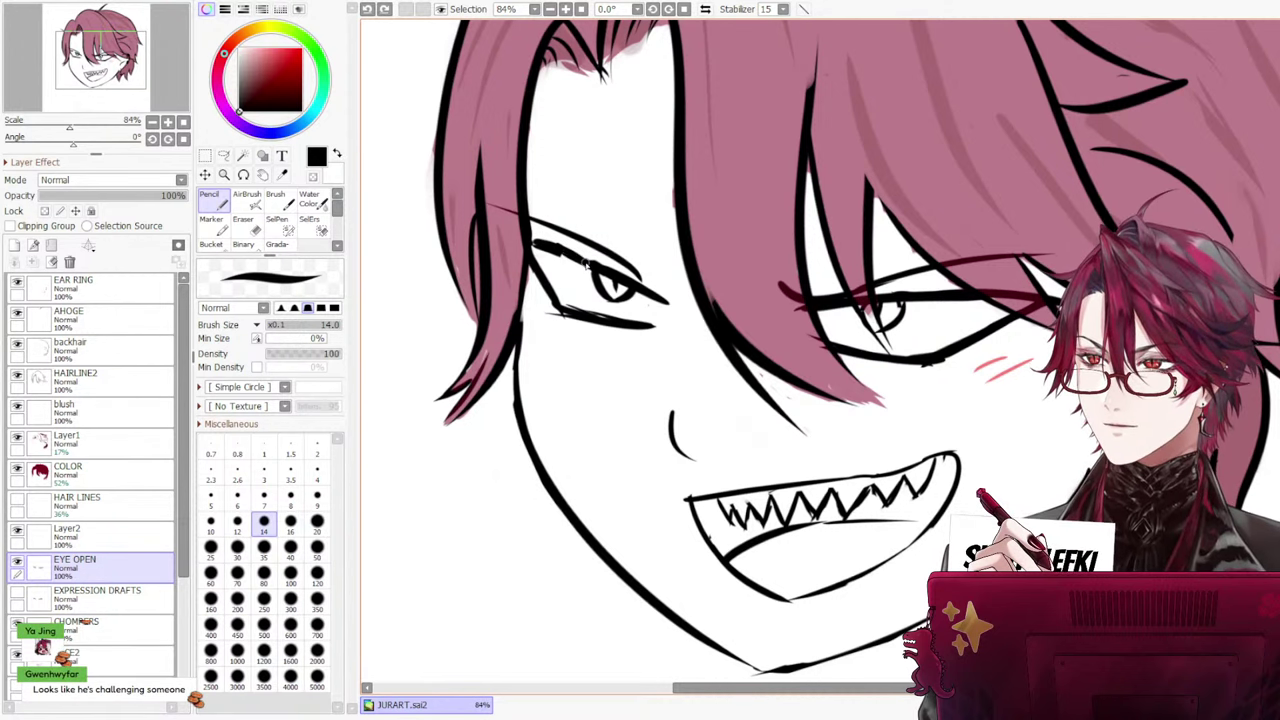
click(537, 238)
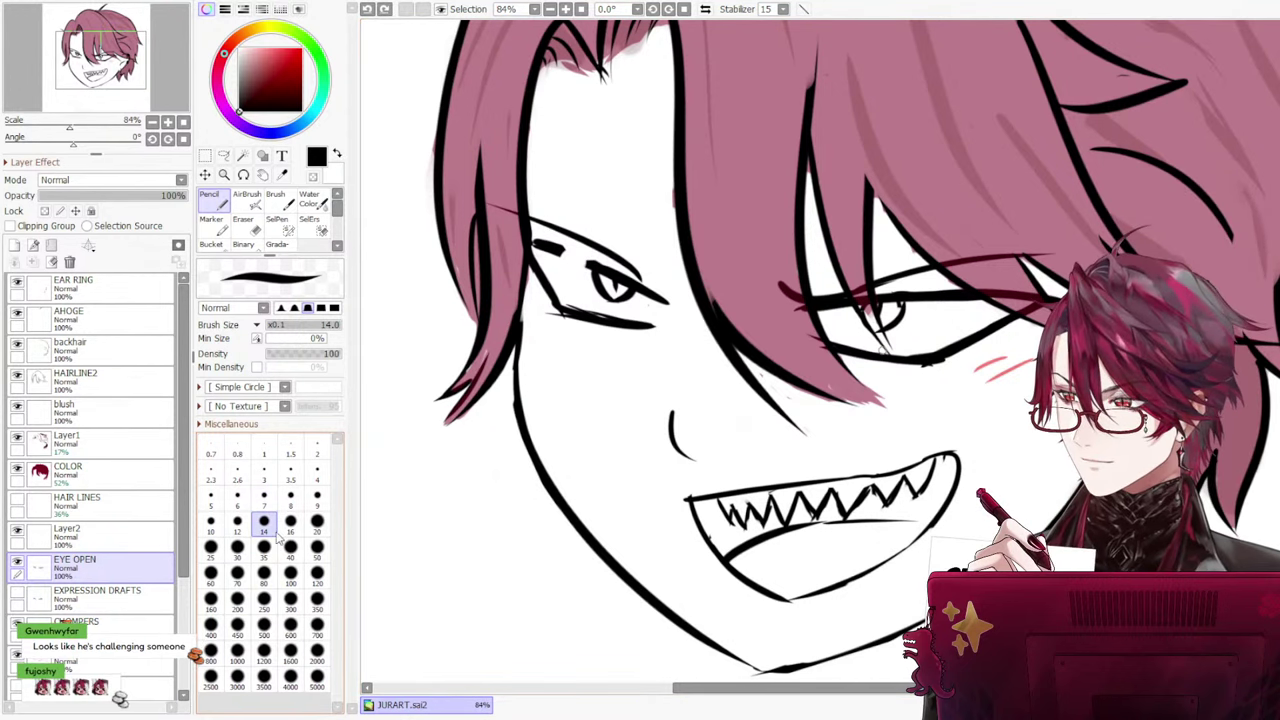
Redraw the missing middle of the first eye's upper lid as a continuous line with the pencil at size 35
click(264, 546)
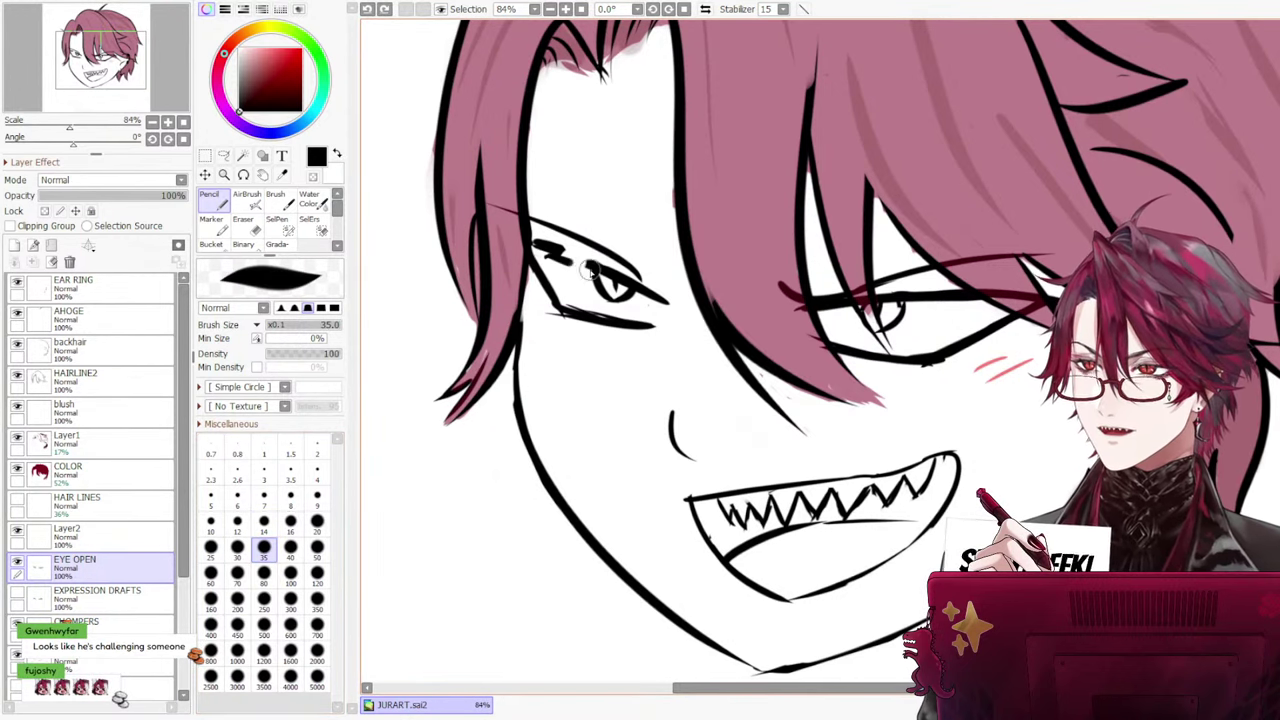
key(ctrl+z)
mouse_move(589, 270)
mouse_down()
mouse_move(554, 250)
mouse_move(632, 282)
mouse_up()
key(ctrl+z)
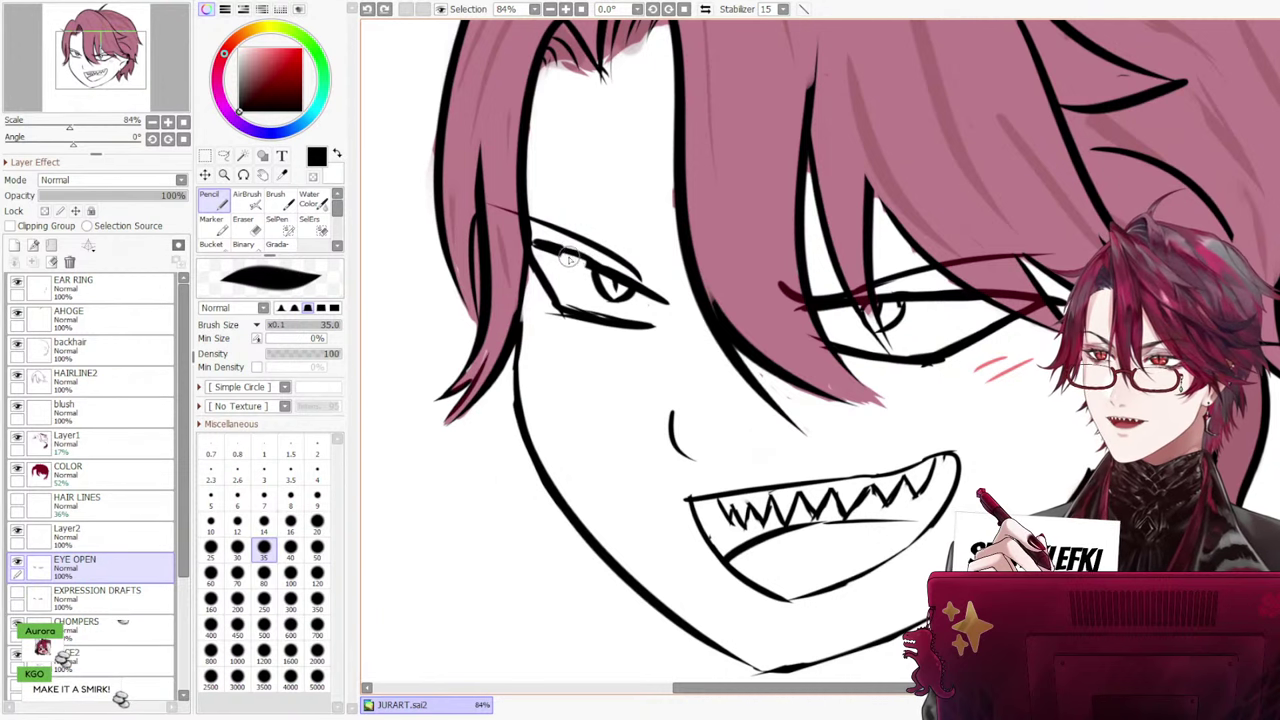
mouse_move(568, 256)
mouse_down()
mouse_move(621, 276)
mouse_move(540, 245)
mouse_move(606, 275)
mouse_up()
key(ctrl+z)
key(ctrl+z)
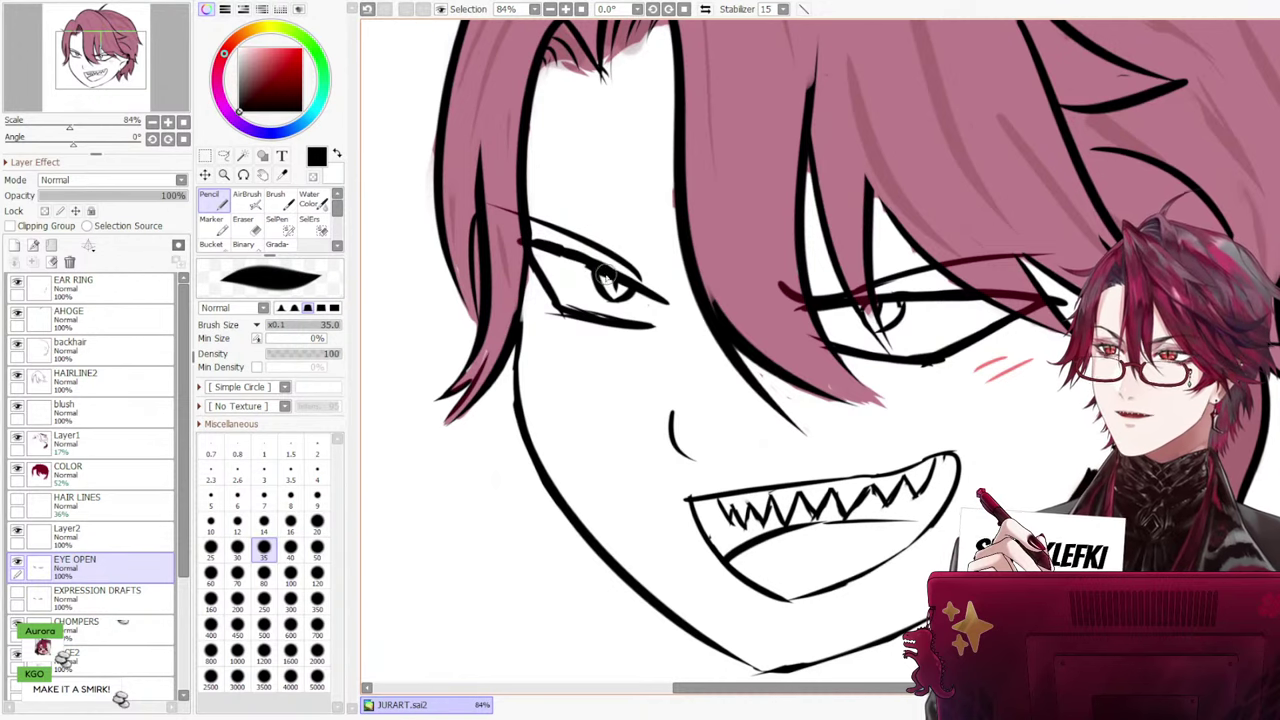
Add a new layer directly above the EYE OPEN layer
scroll(822, 364, down, 6)
scroll(860, 382, up, 2)
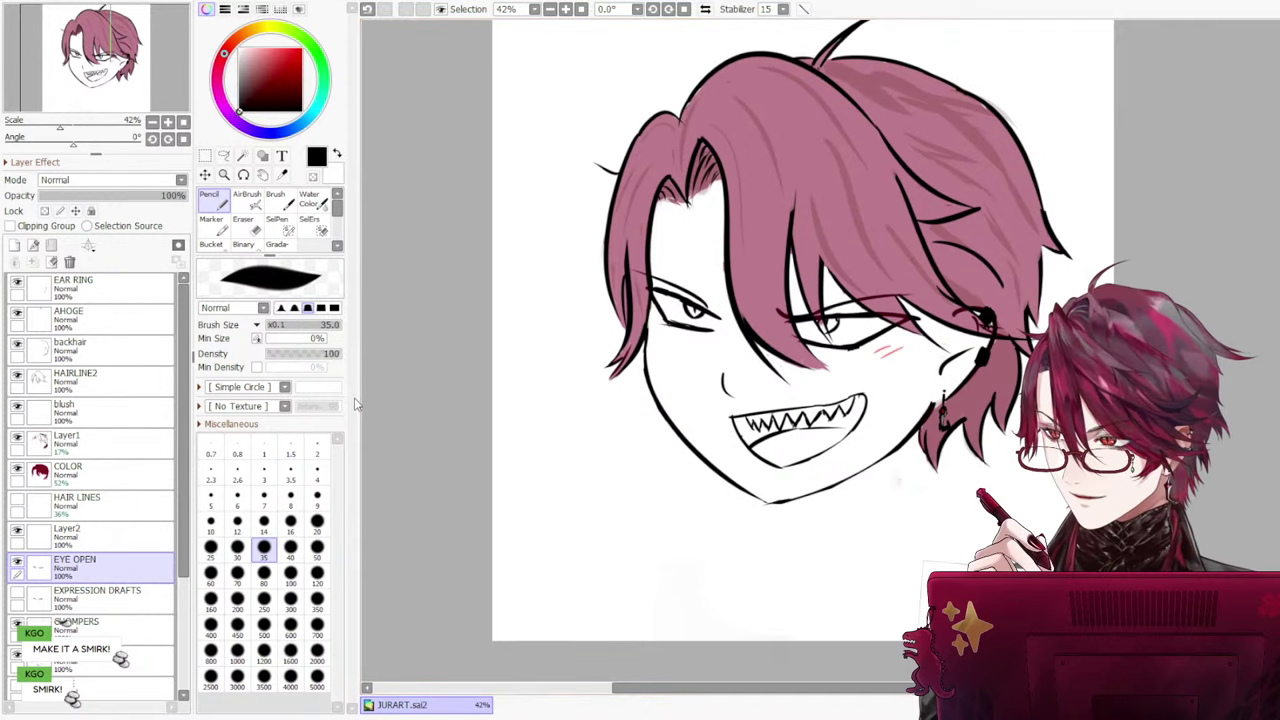
scroll(186, 537, down, 1)
scroll(186, 537, down, 3)
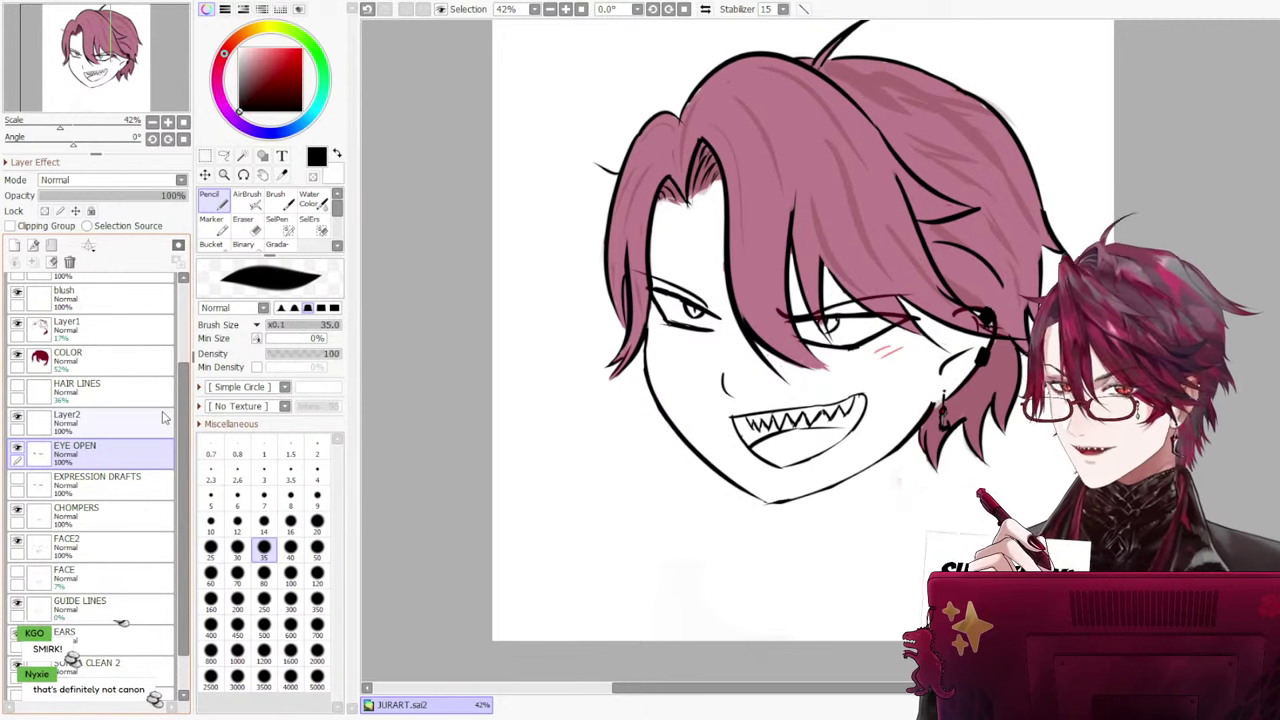
click(15, 246)
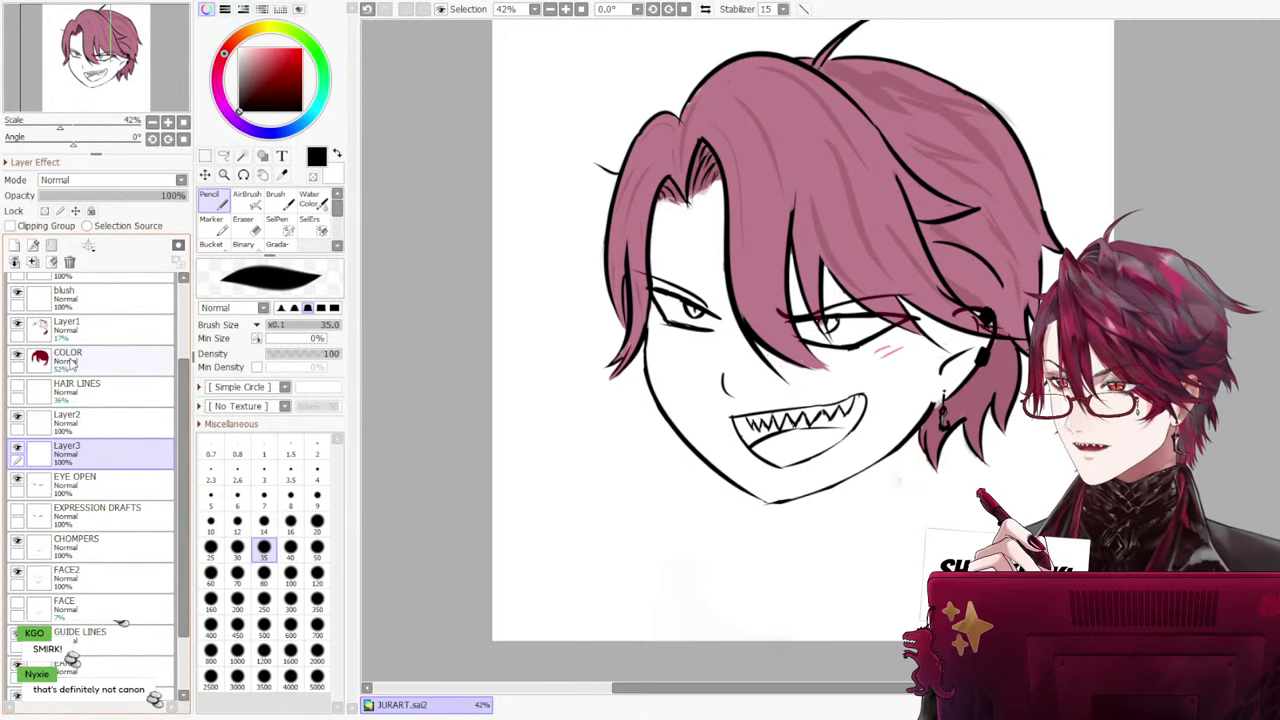
Rename the new layer above EYE OPEN as MOUTH
double_click(40, 457)
text(MOUTH)
key(Return)
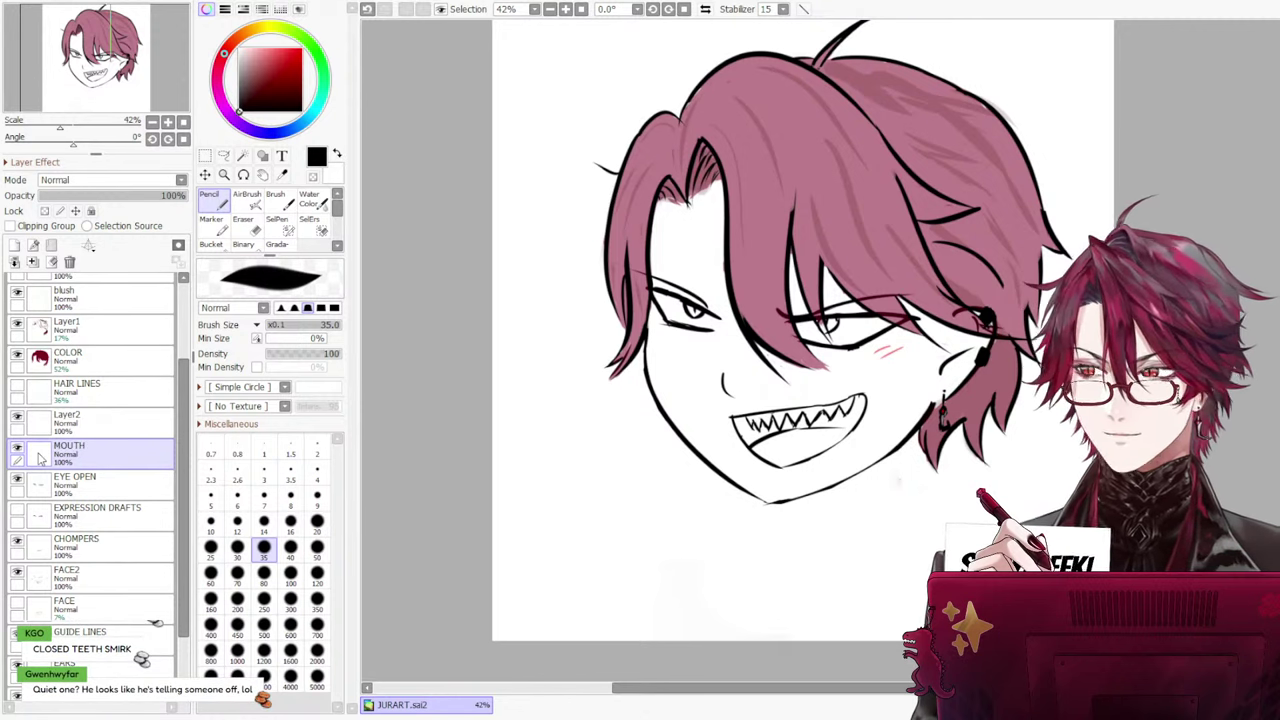
Toggle the CHOMPERS and EYE OPEN layers on and off to compare the face with and without teeth and eyes
click(17, 543)
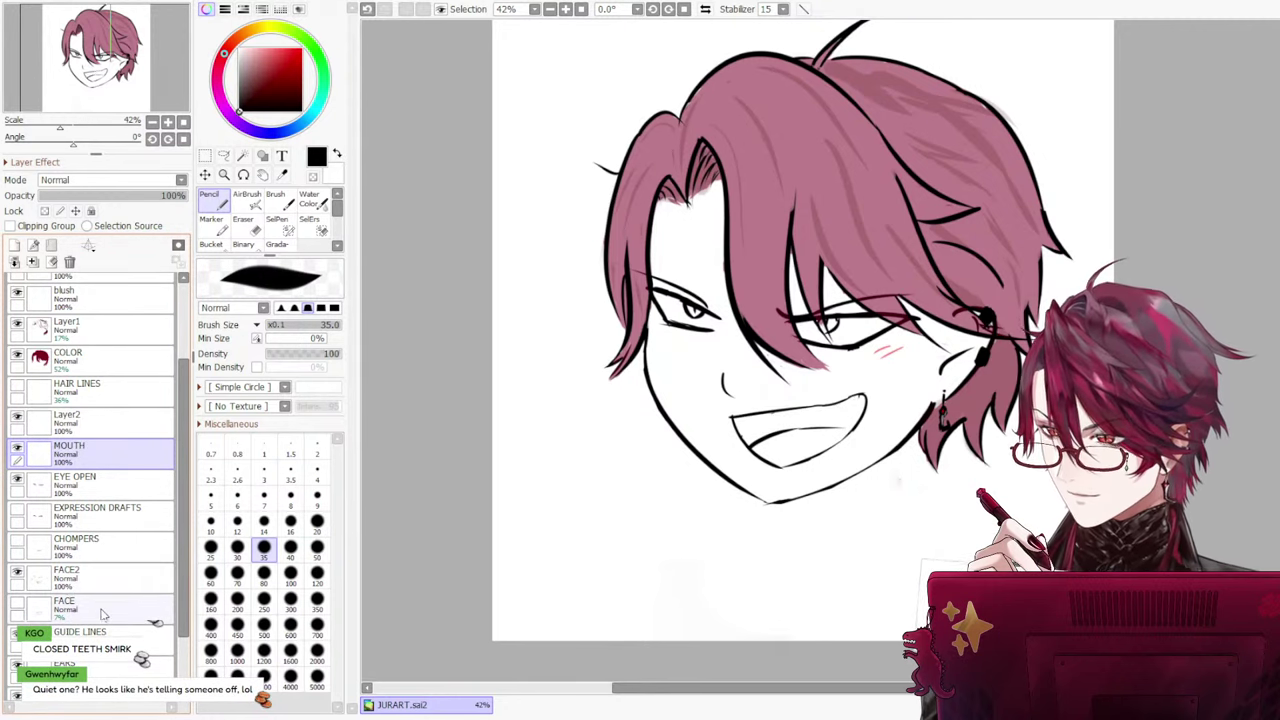
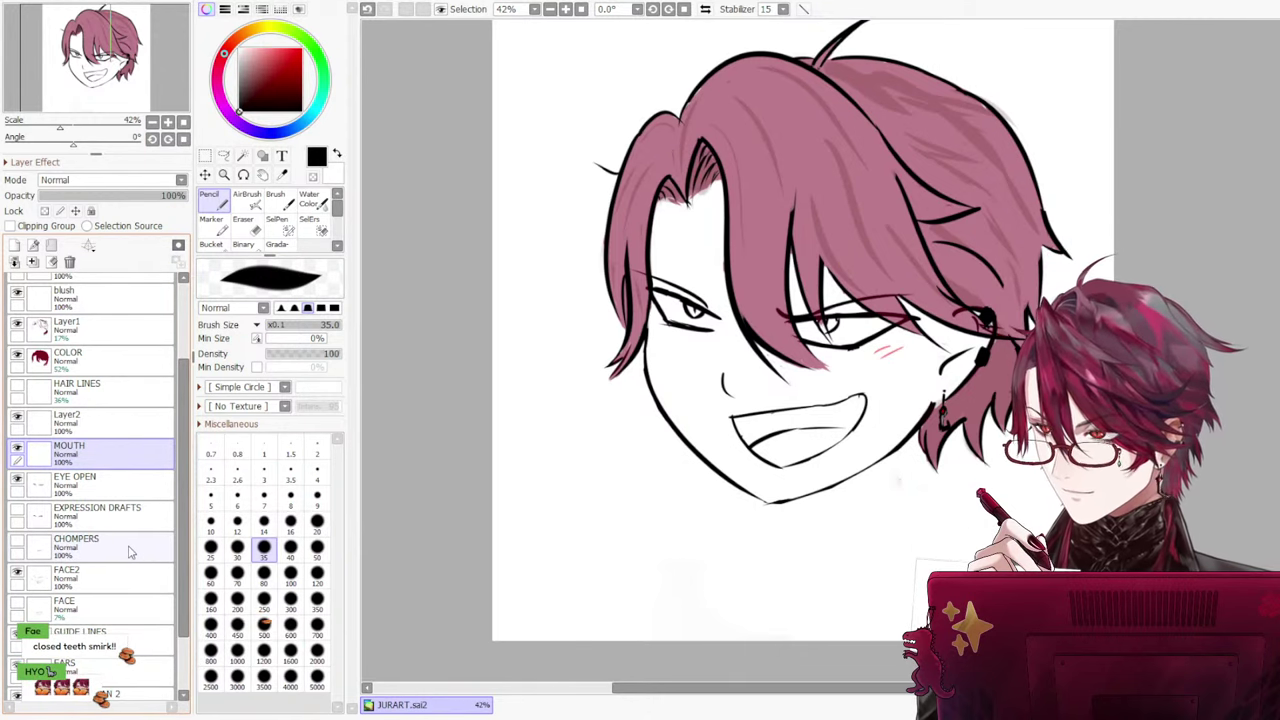
scroll(90, 370, up, 3)
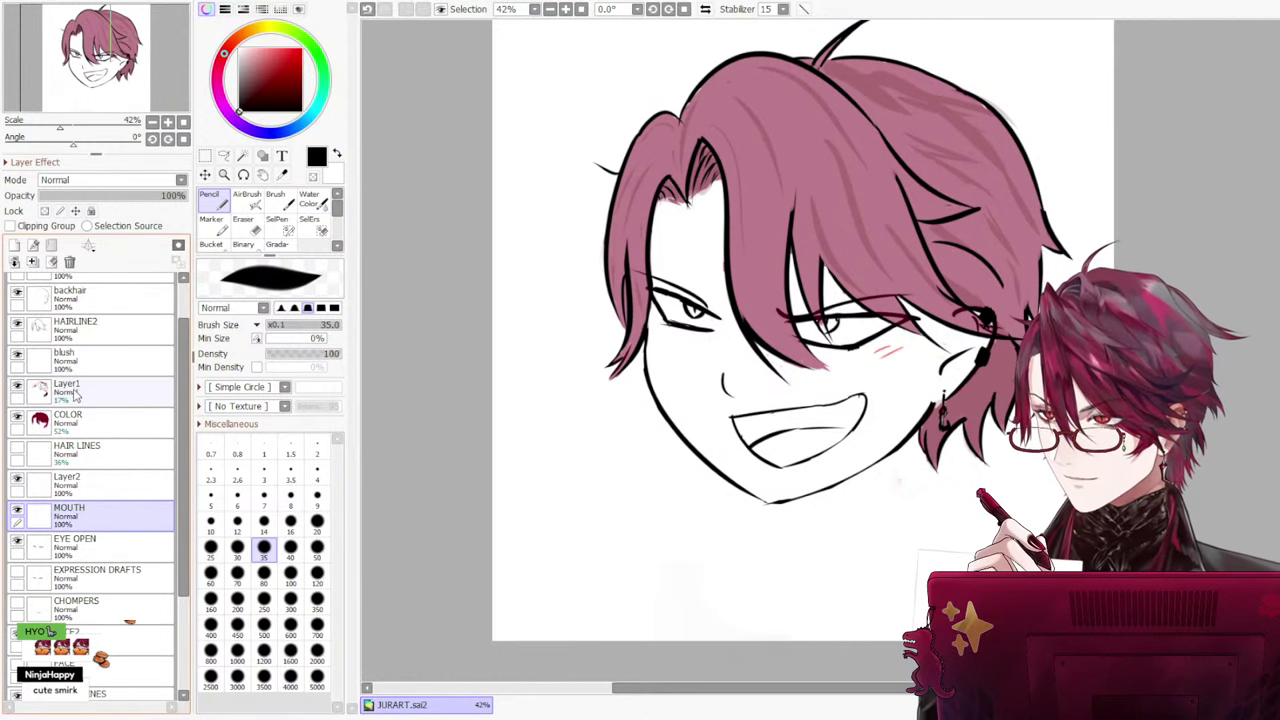
scroll(60, 455, up, 1)
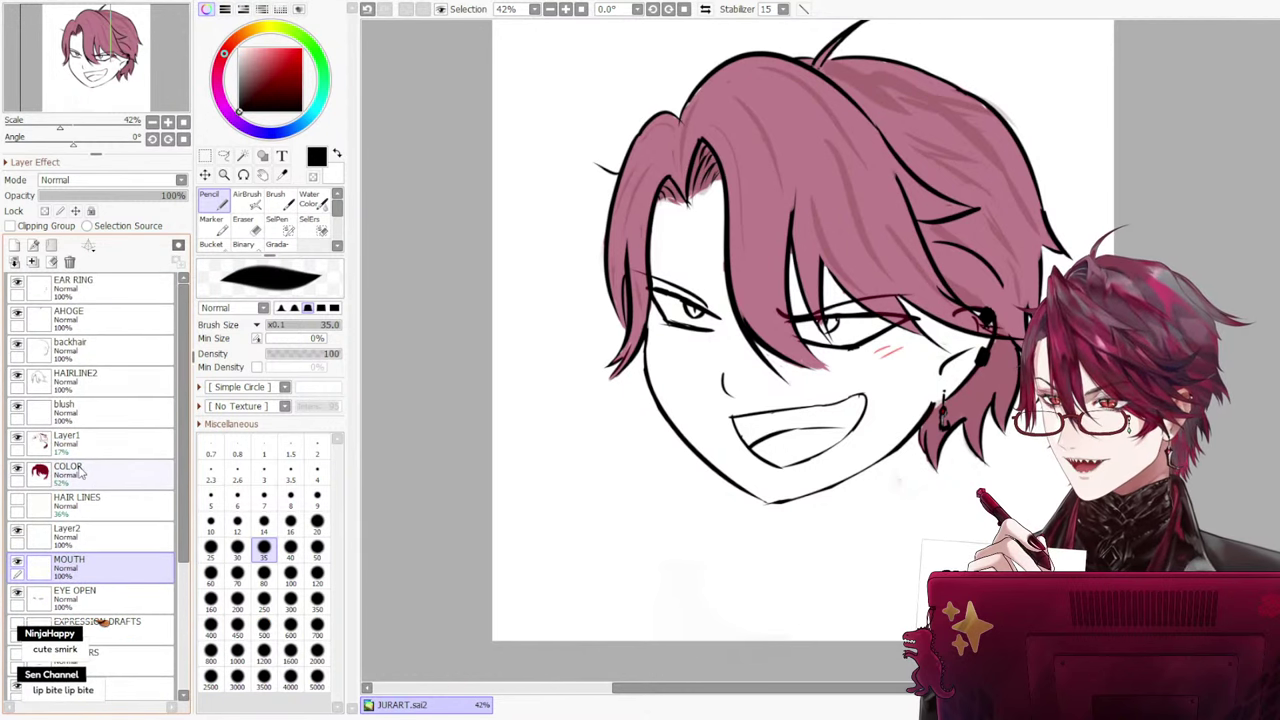
scroll(60, 480, down, 2)
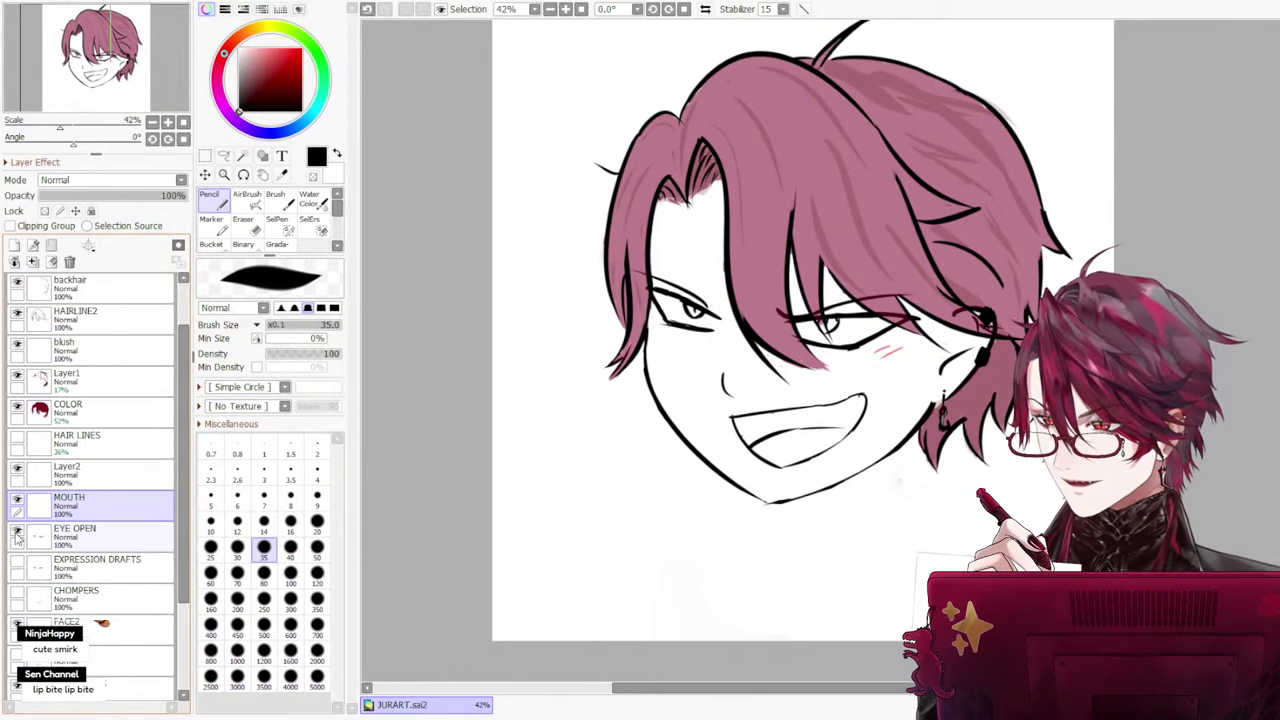
click(17, 536)
click(17, 536)
click(17, 536)
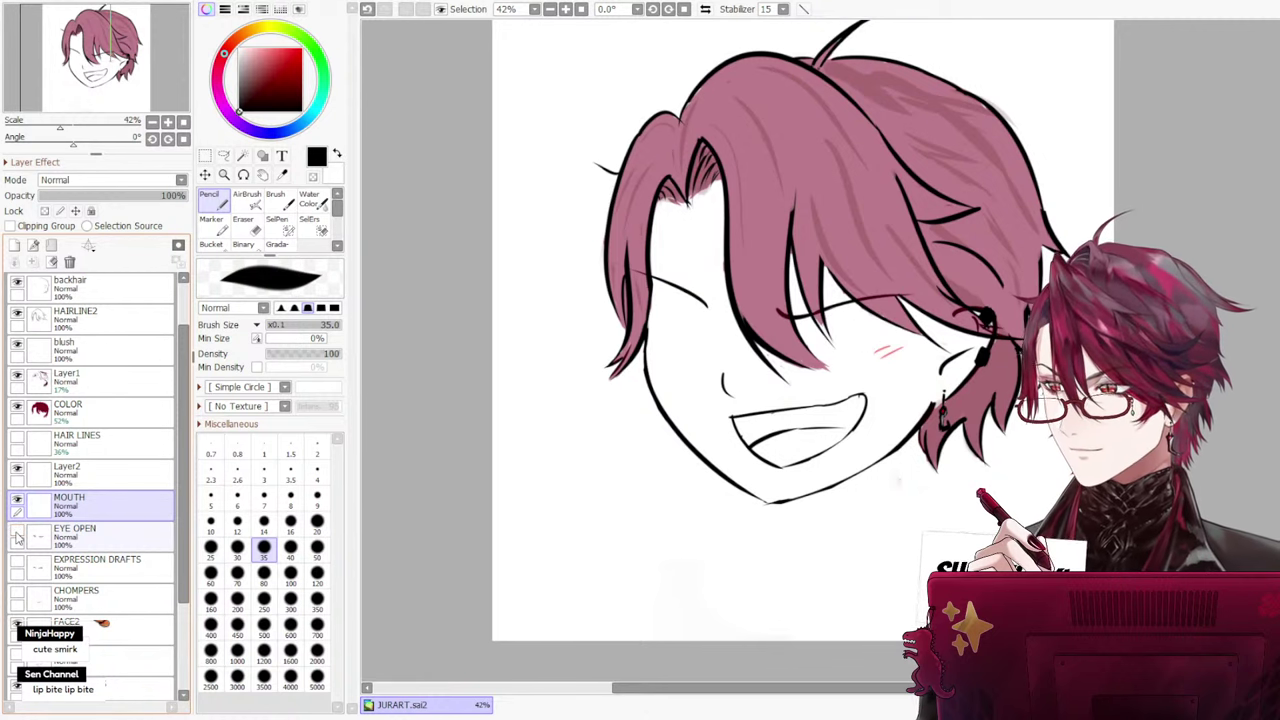
click(17, 536)
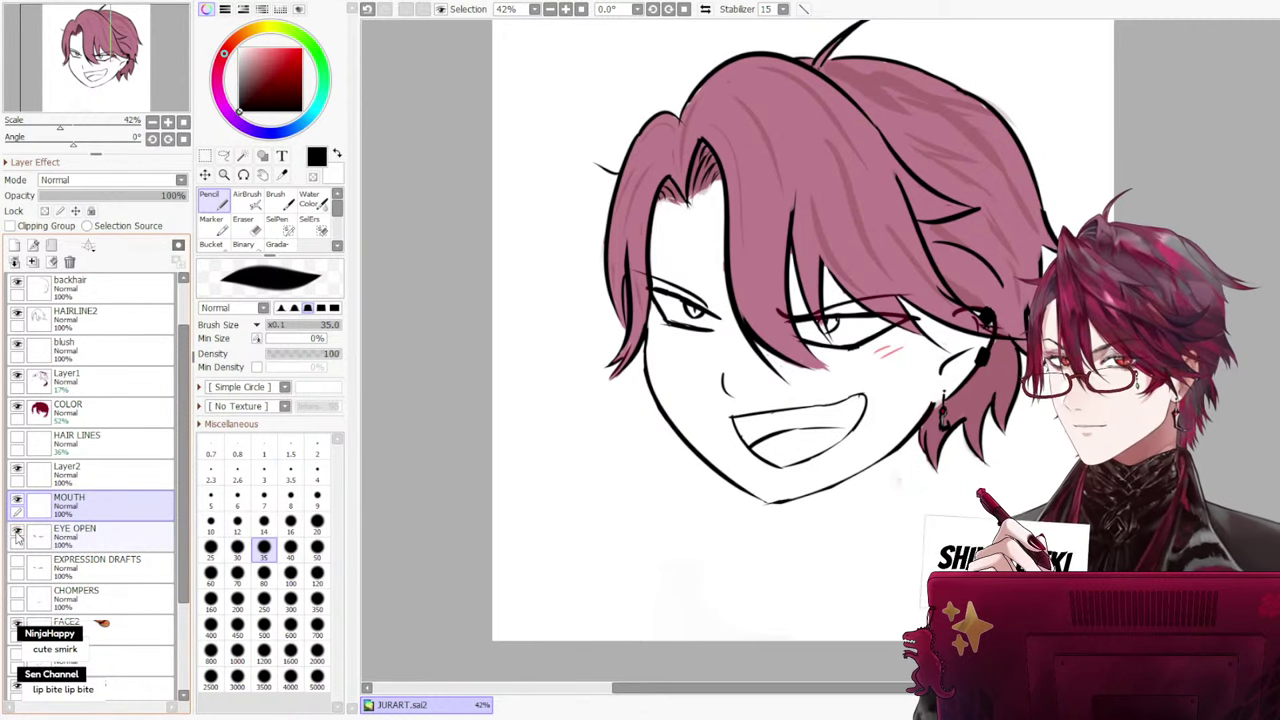
click(17, 536)
click(17, 536)
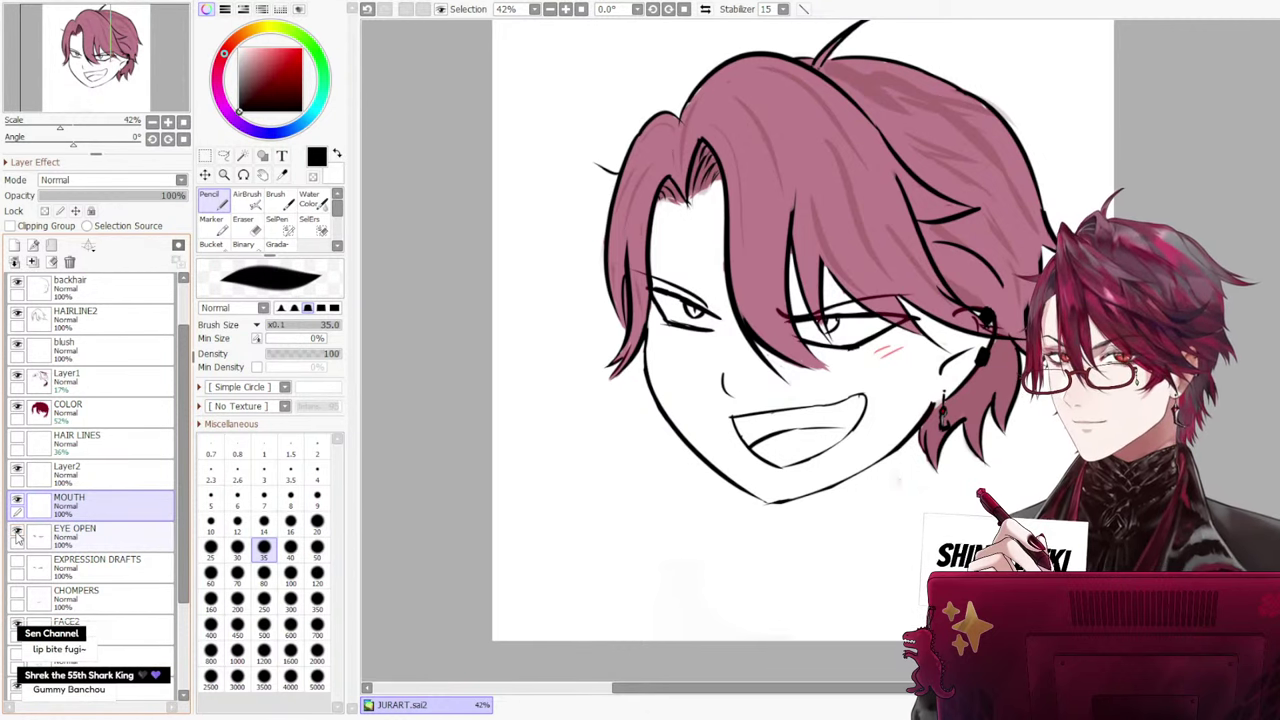
click(17, 536)
click(17, 596)
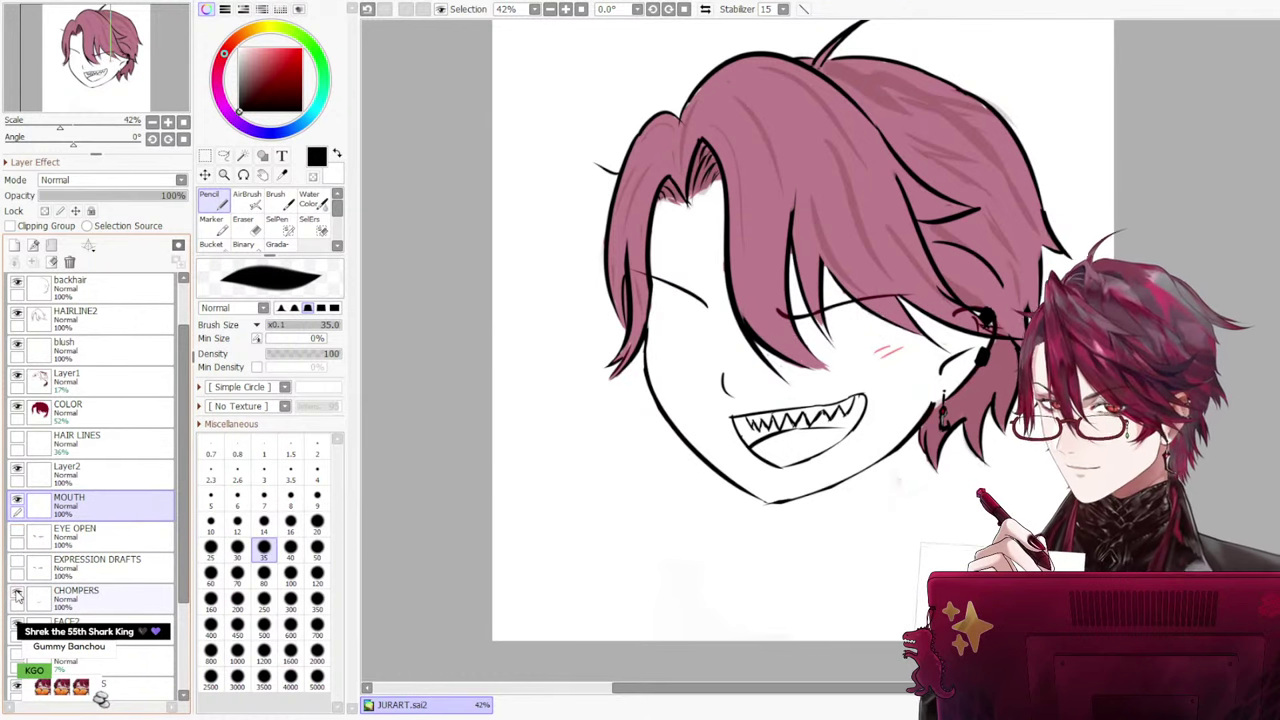
click(17, 596)
click(17, 596)
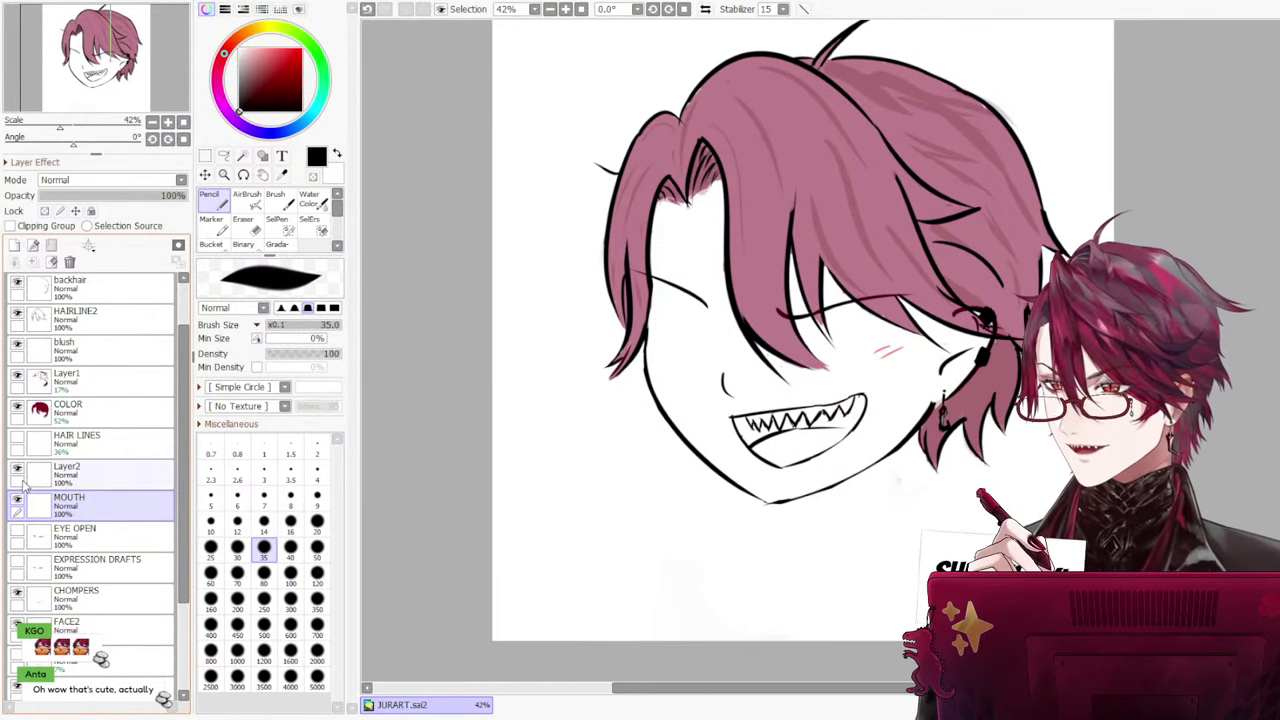
Compare the closed eyes on EXPRESSION DRAFTS with the face, leaving that layer hidden and EYE OPEN visible
scroll(44, 530, down, 1)
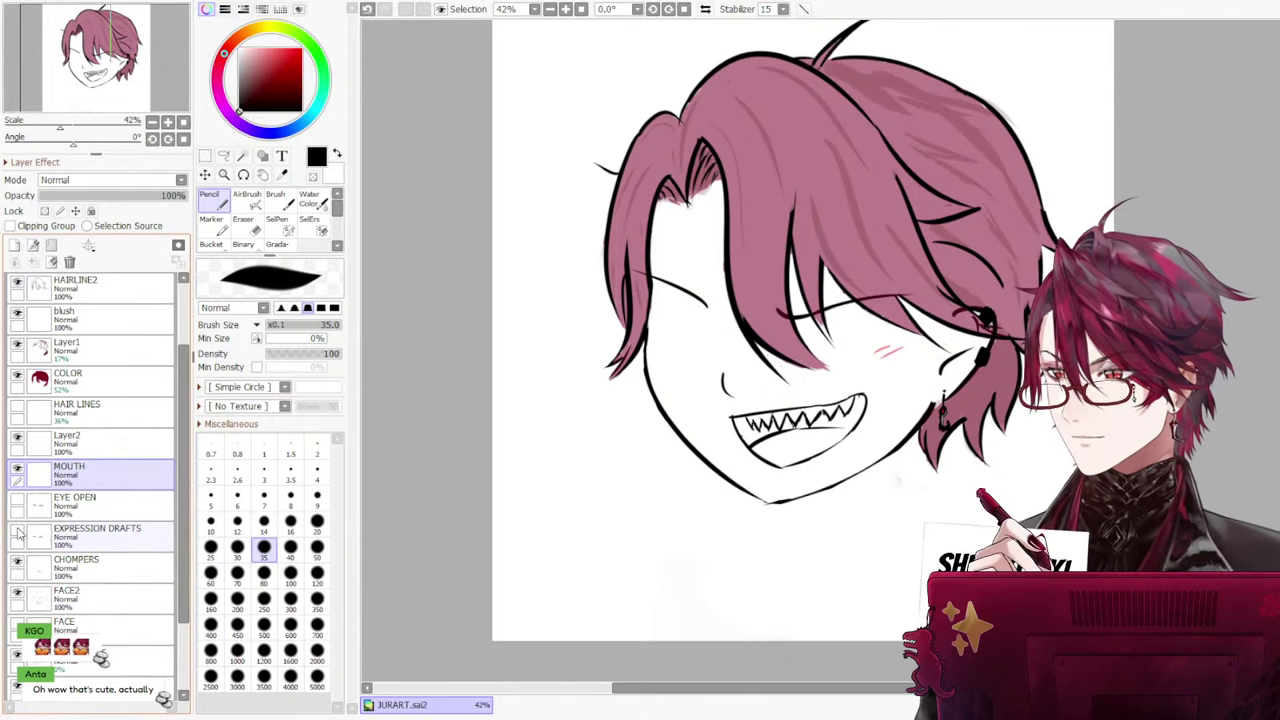
click(17, 532)
click(17, 532)
click(17, 532)
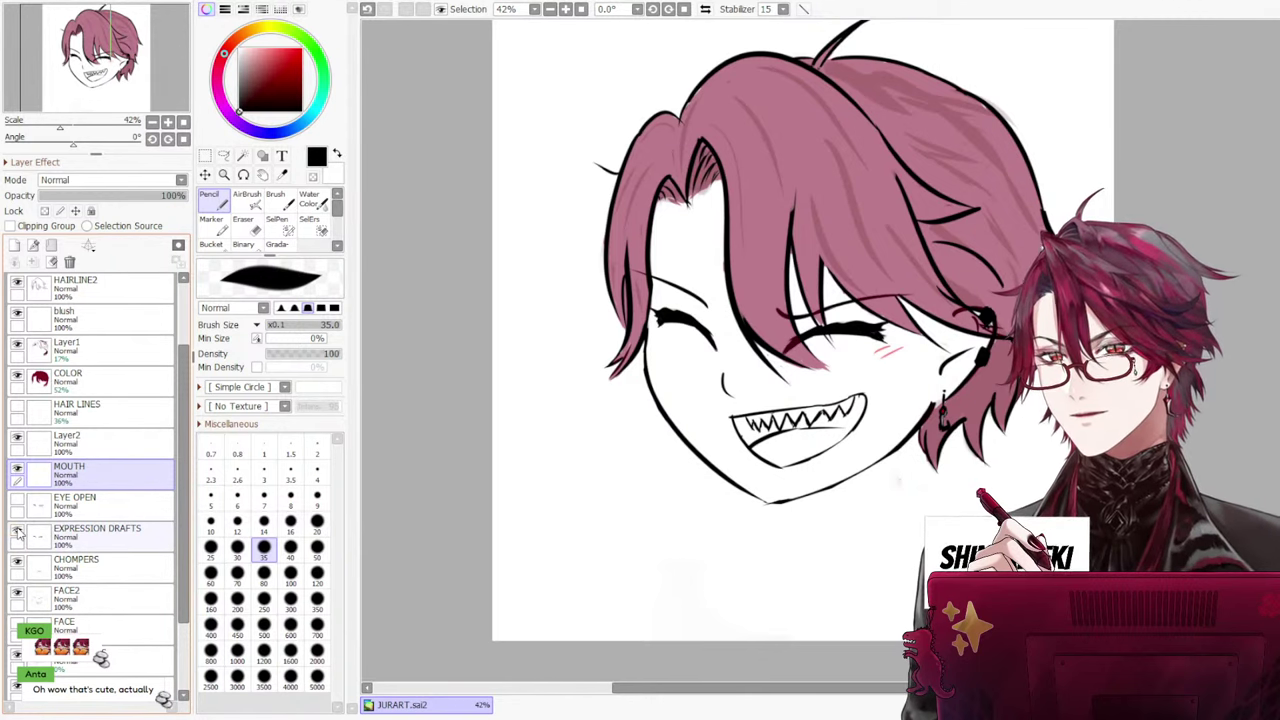
click(17, 532)
click(17, 532)
click(17, 532)
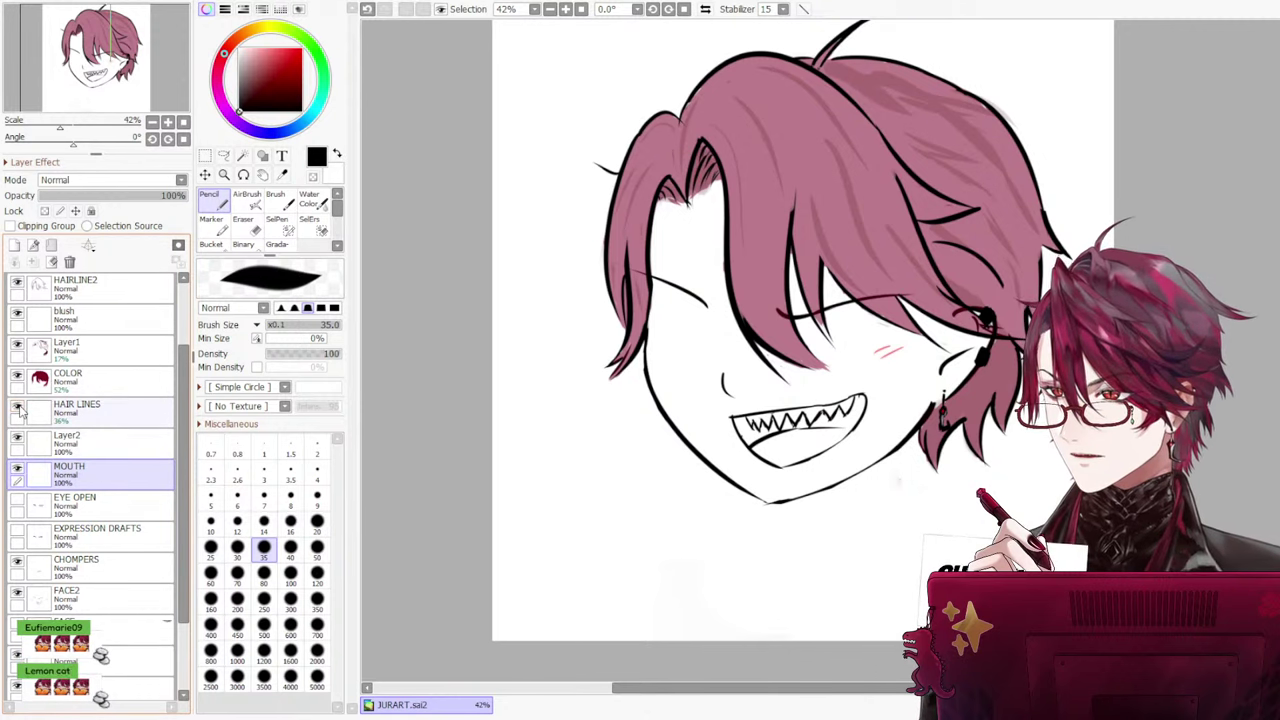
scroll(42, 515, up, 1)
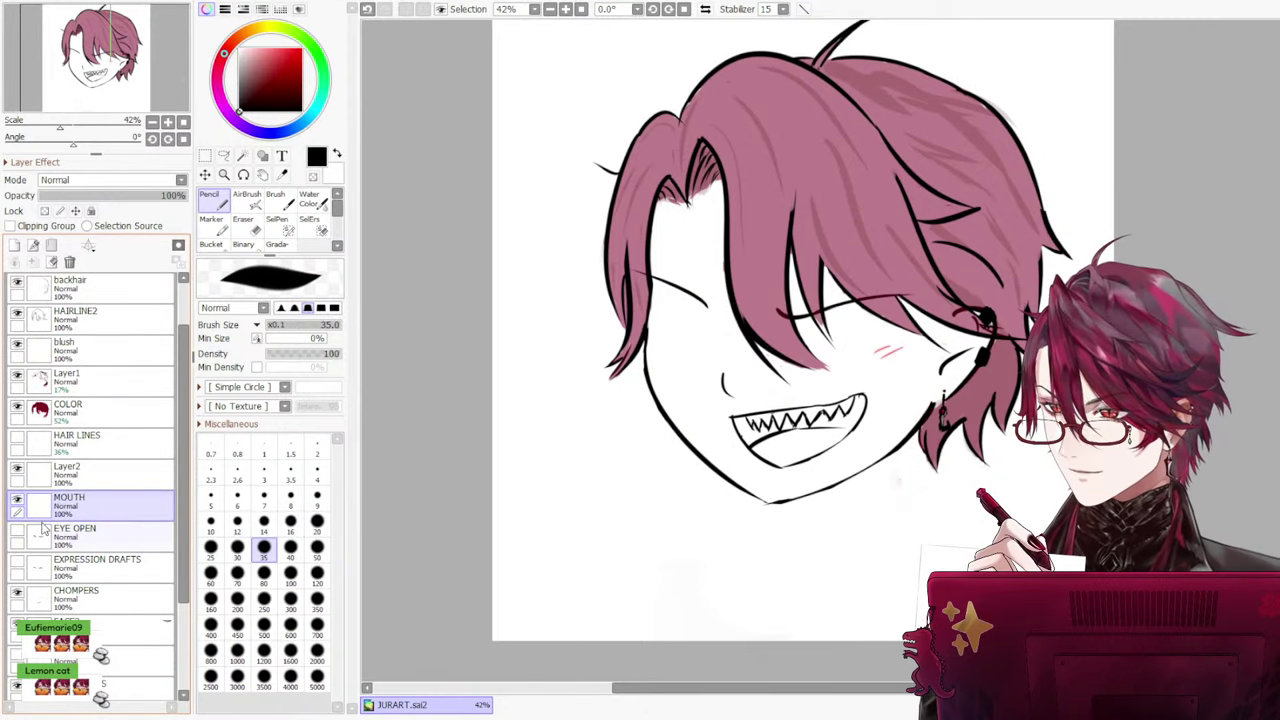
click(18, 535)
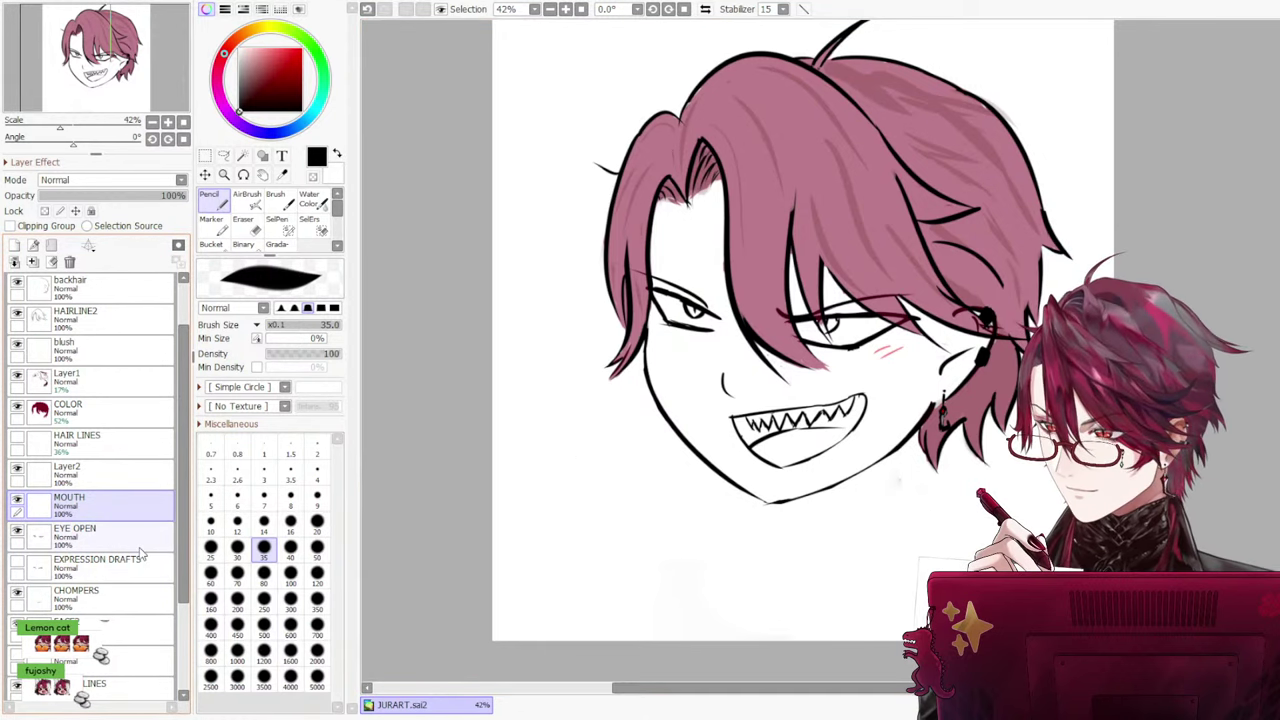
Add a new layer directly above CHOMPERS and name it CHOMPERS2
click(30, 597)
click(17, 593)
click(17, 593)
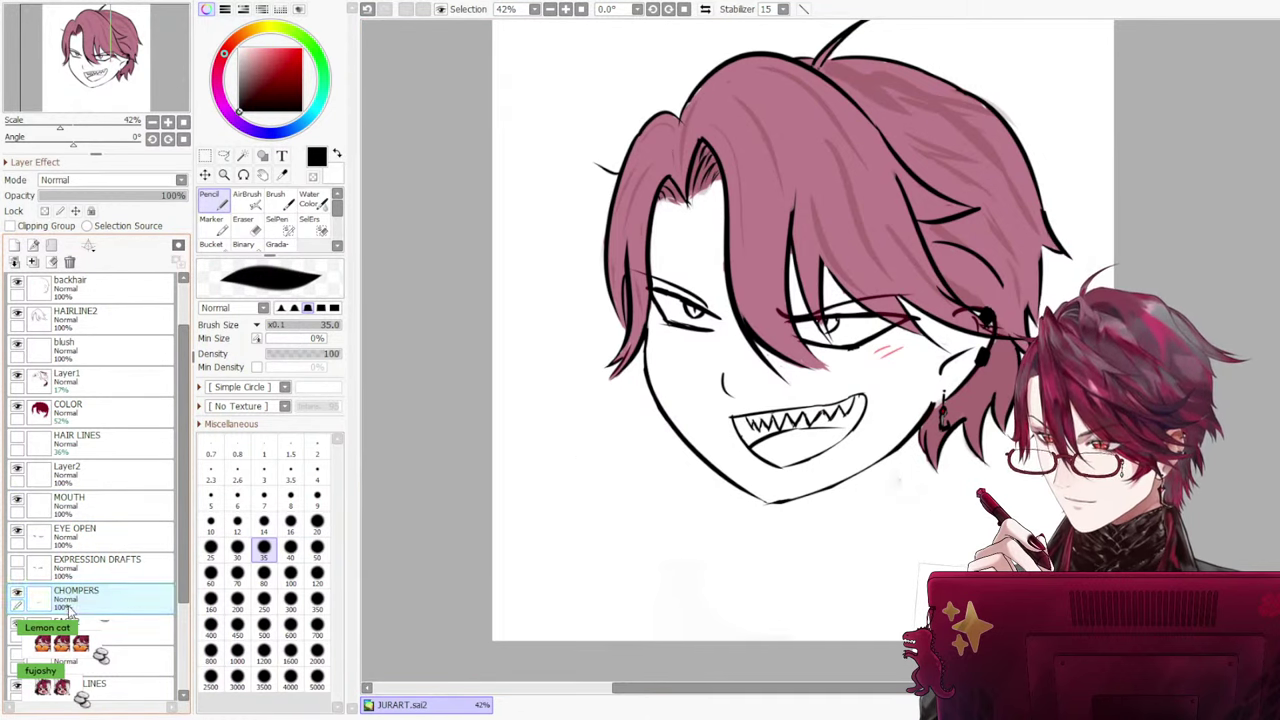
click(33, 247)
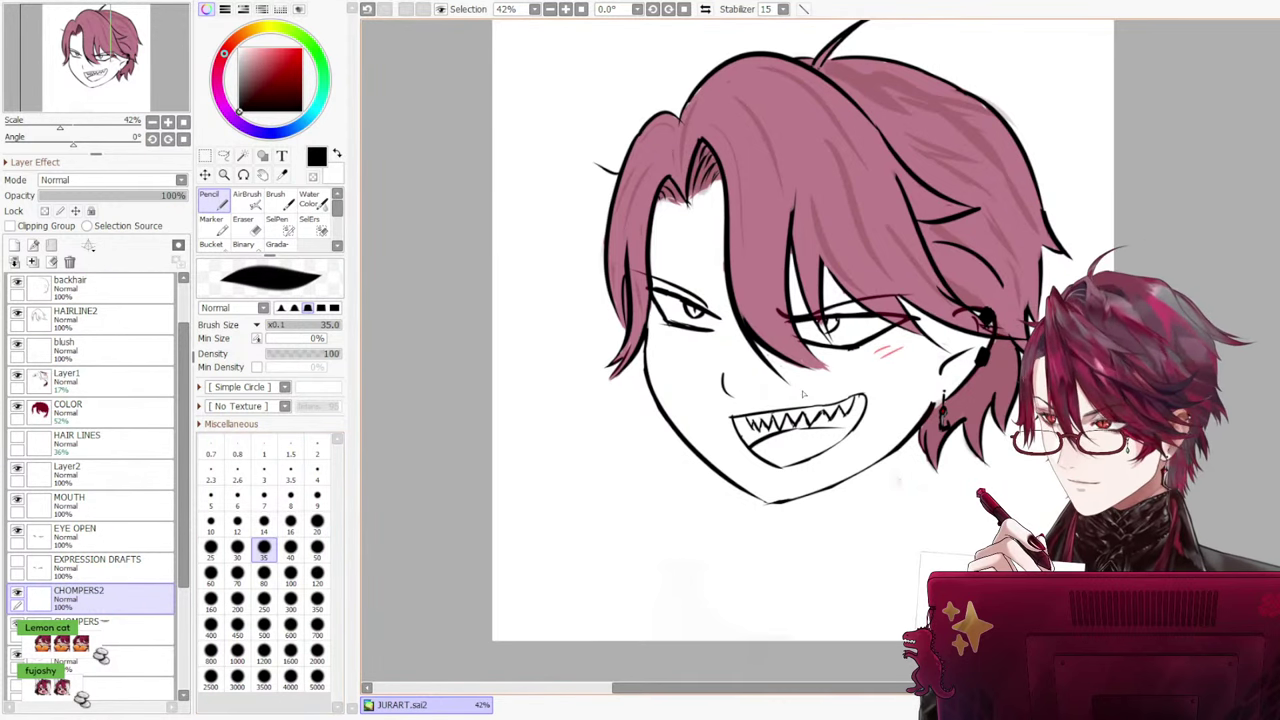
scroll(1000, 404, up, 2)
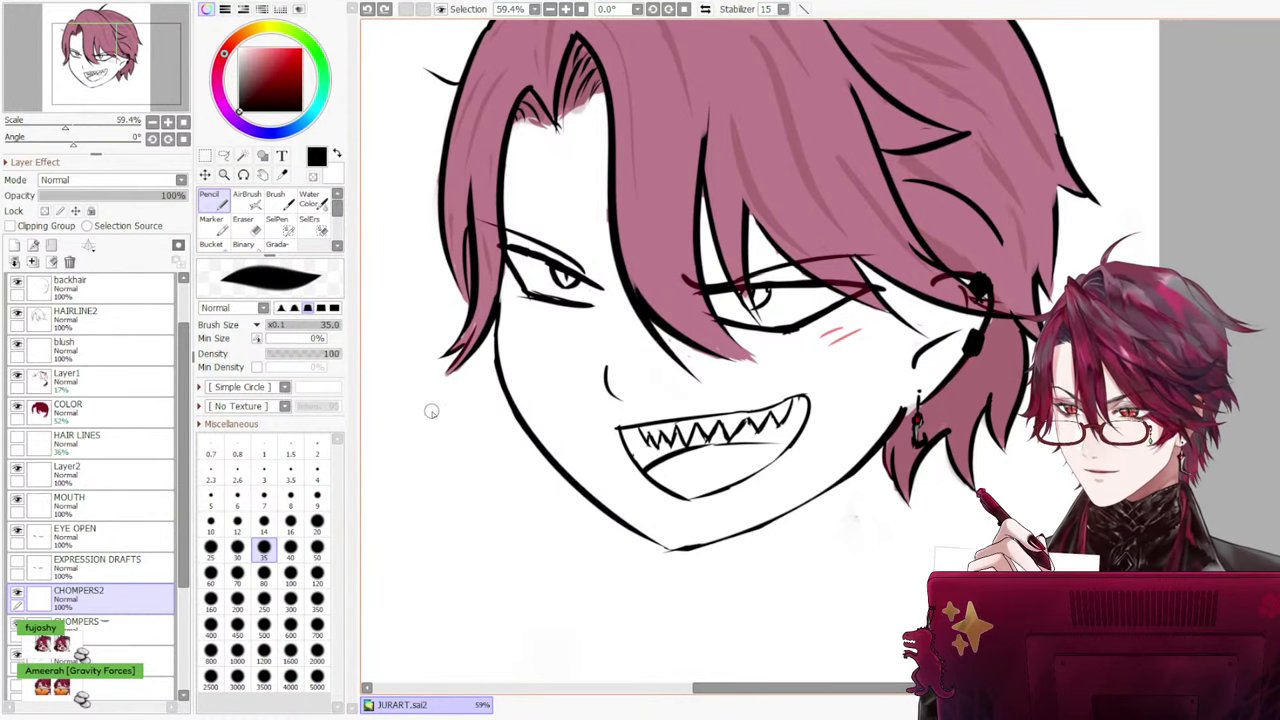
click(264, 520)
drag(656, 442, 650, 466)
key(ctrl+z)
key(ctrl+z)
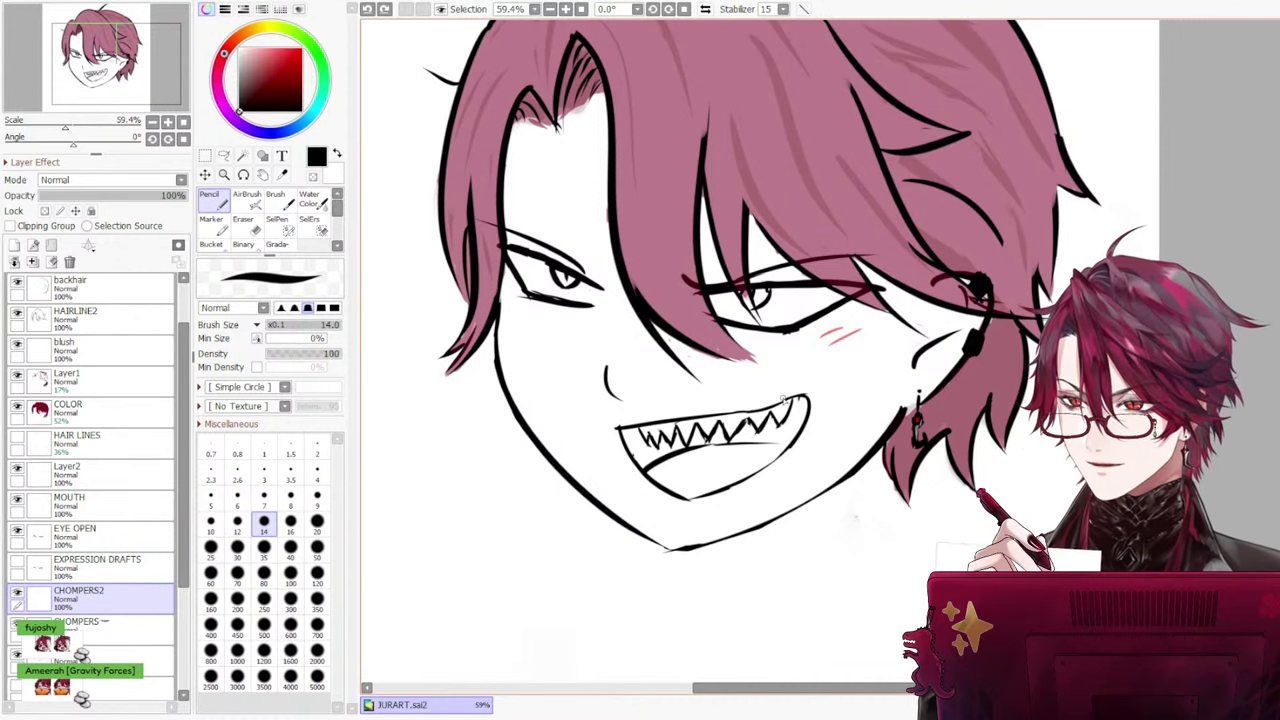
Identify FACE2 as the layer holding the mouth outline and lower its opacity to 9%
key(e)
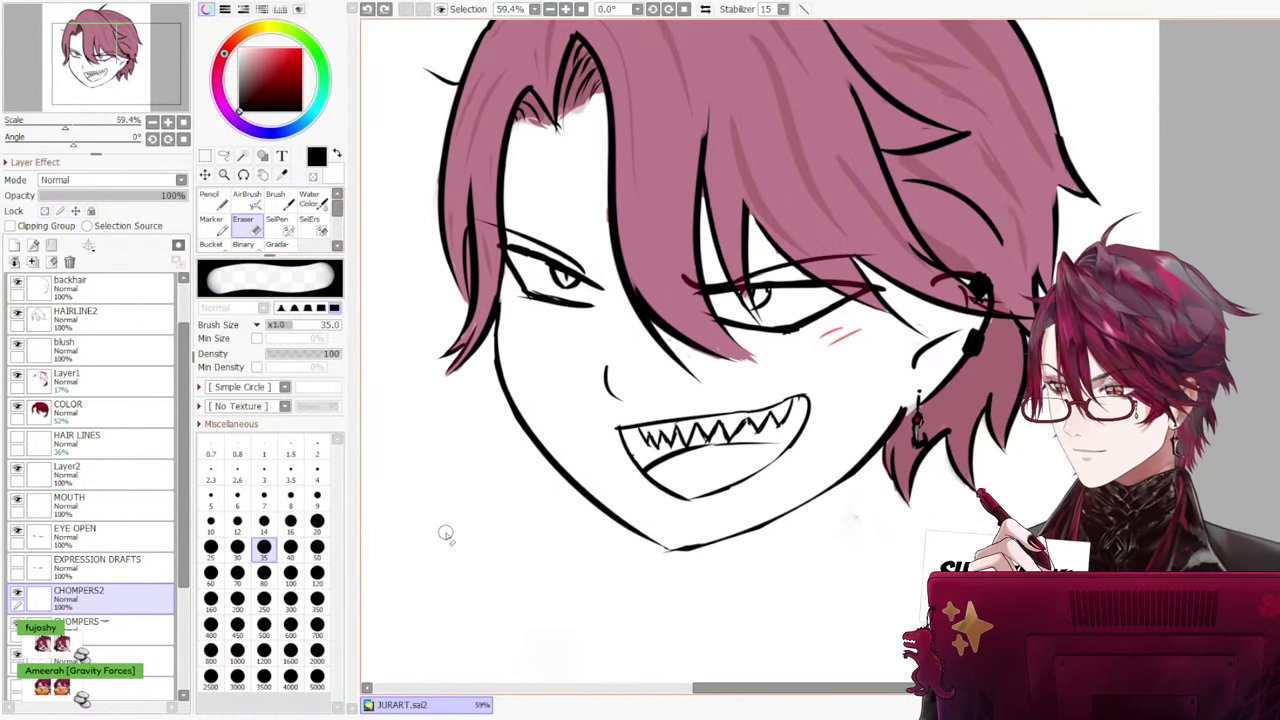
click(112, 632)
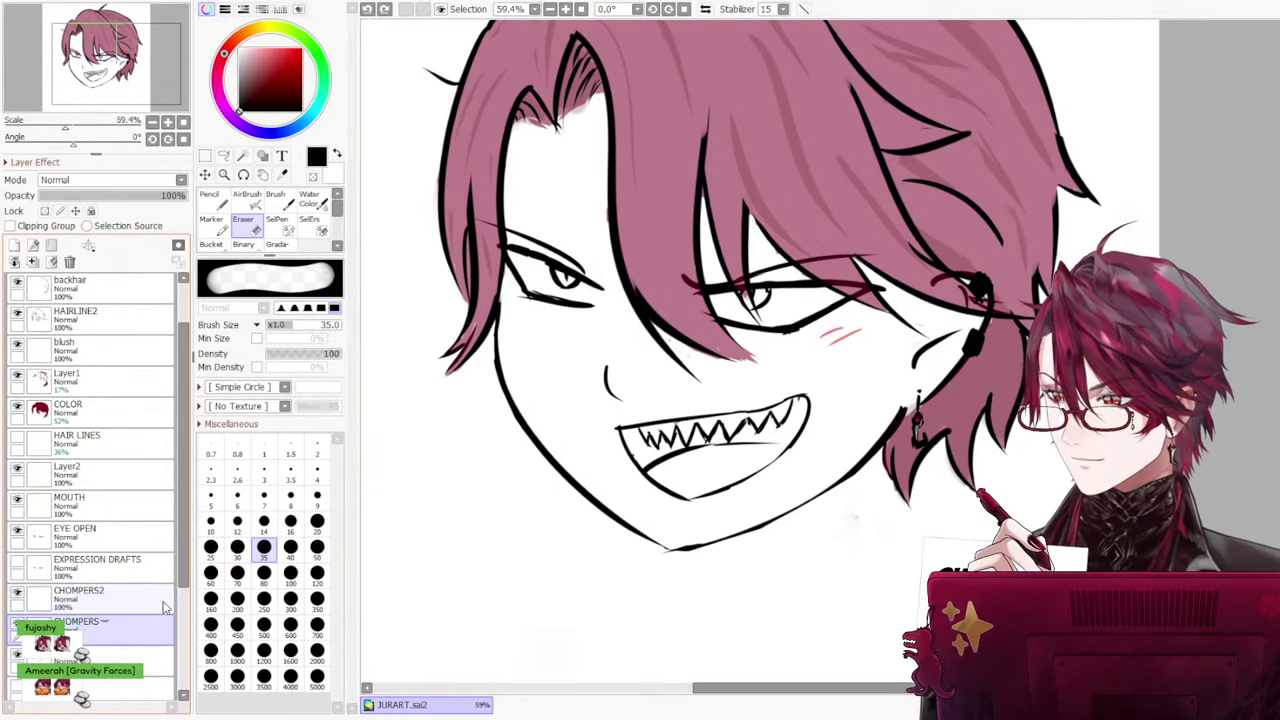
drag(183, 576, 188, 618)
click(57, 585)
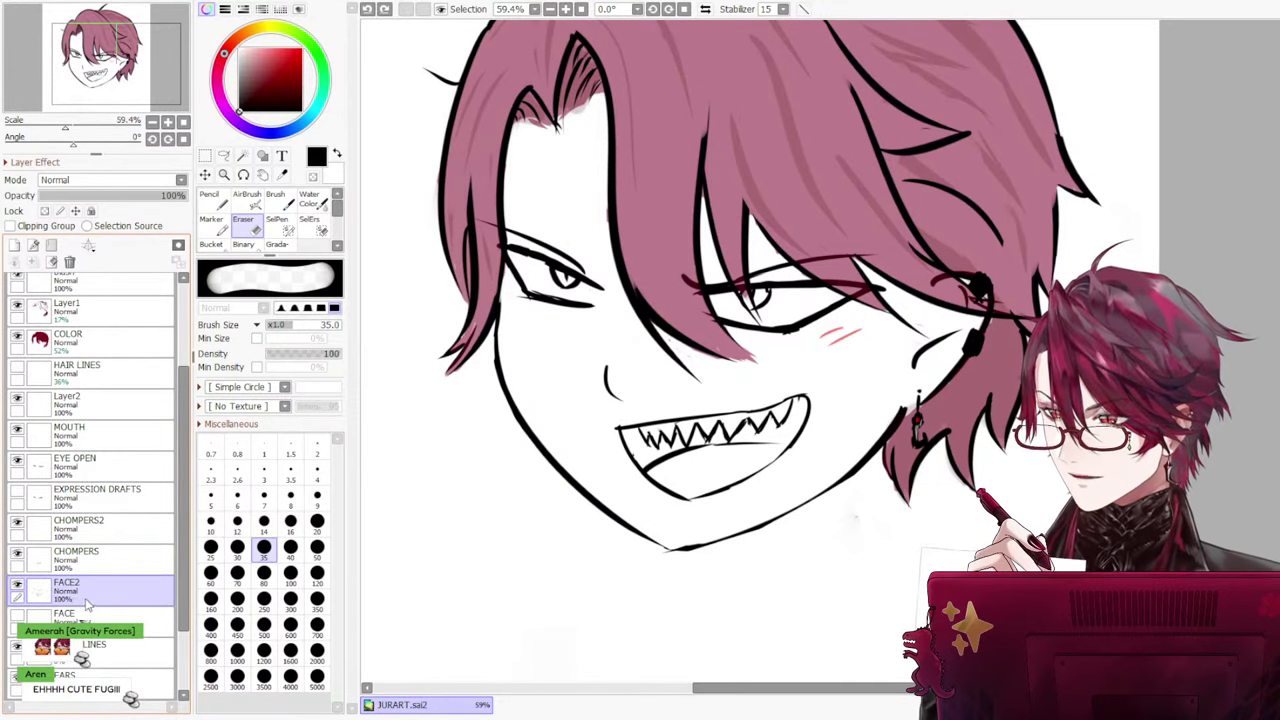
click(18, 587)
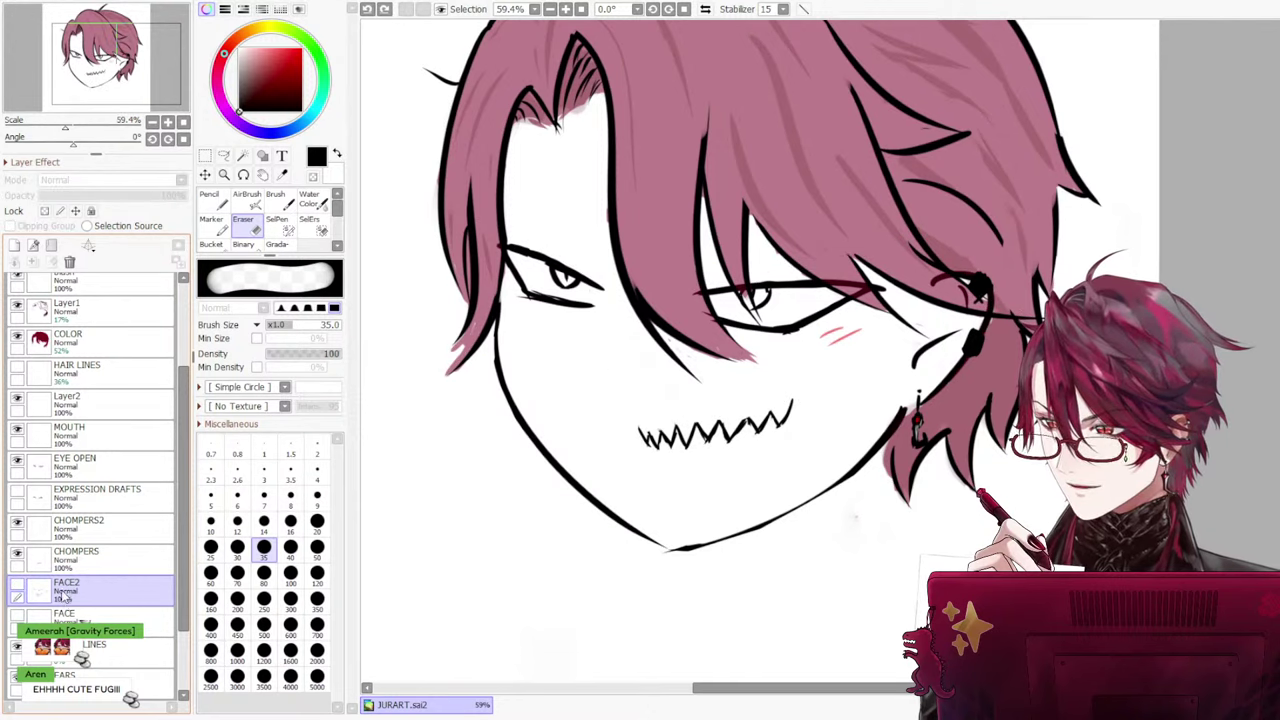
click(18, 587)
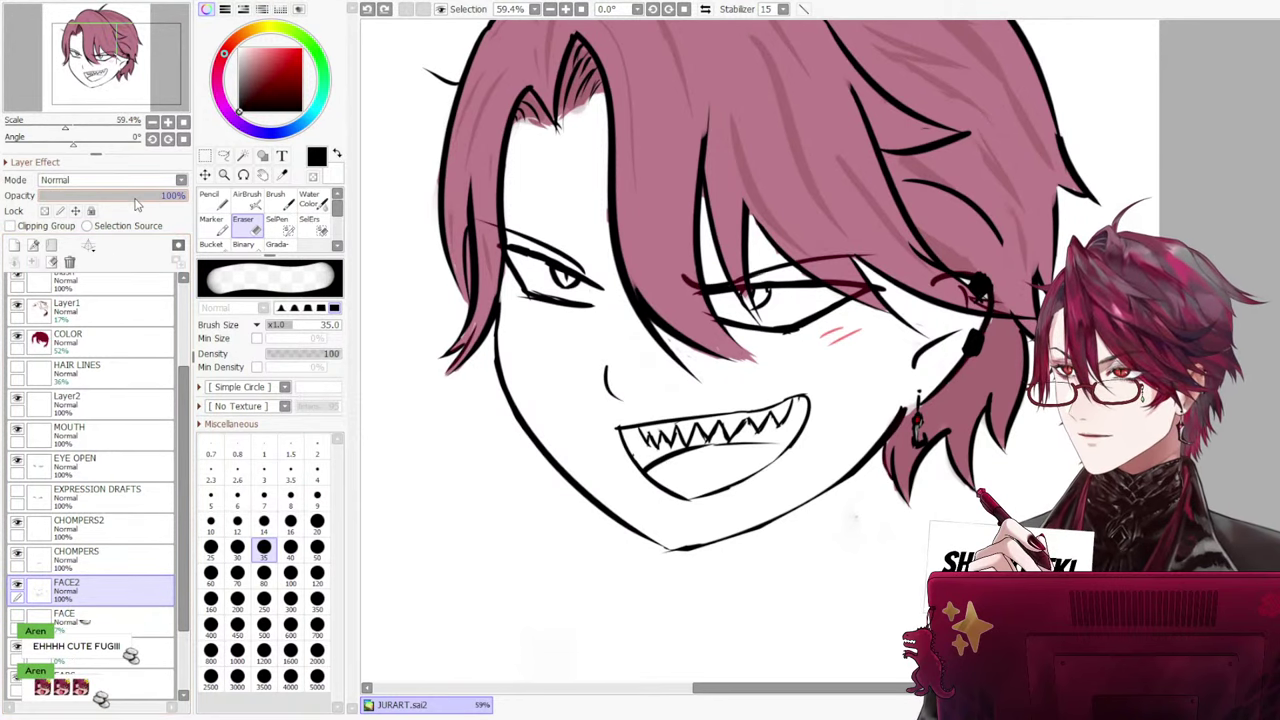
drag(137, 204, 54, 197)
Draw the mouth's upper line just above the teeth on the CHOMPERS2 layer with the pencil at size 35
click(209, 200)
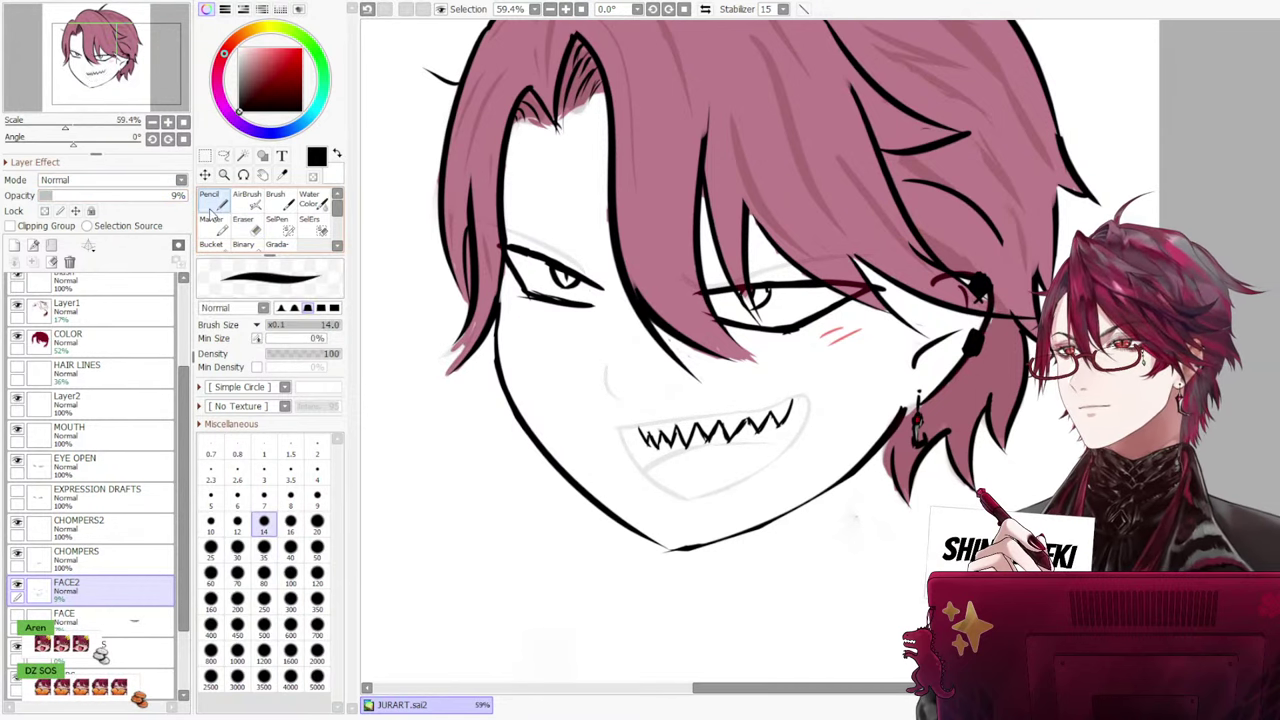
click(110, 527)
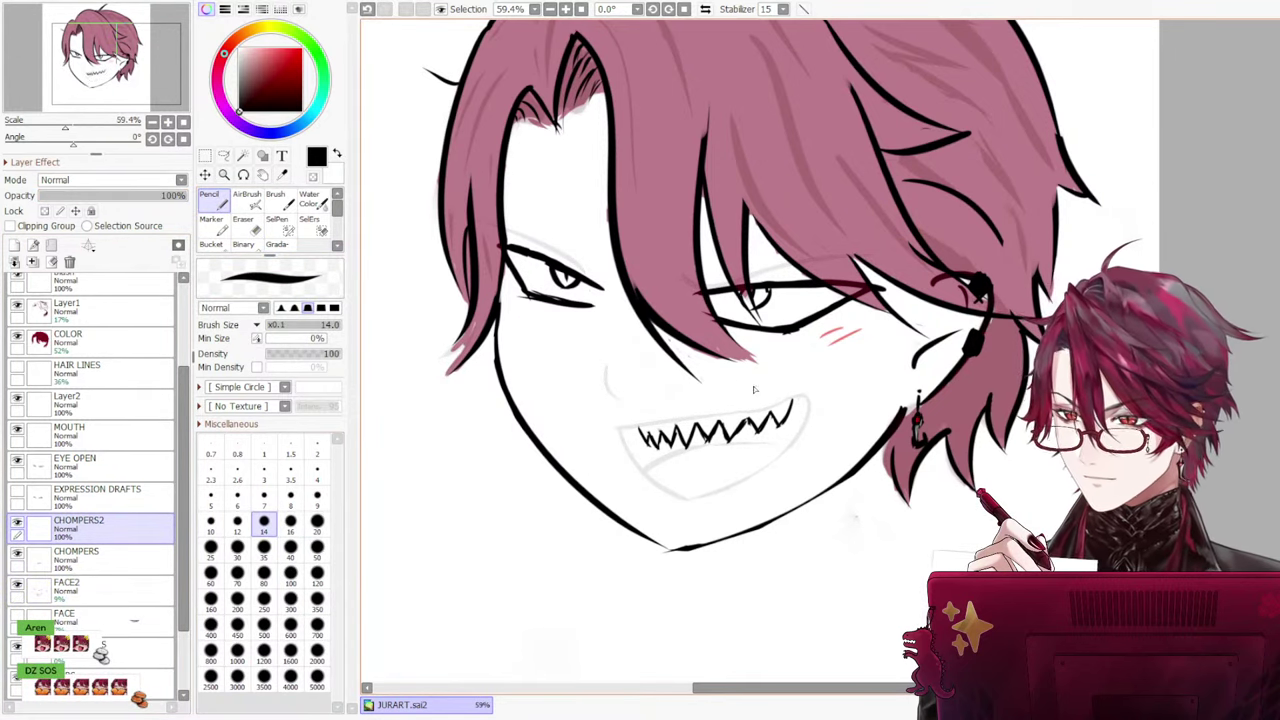
drag(628, 429, 757, 420)
key(ctrl+z)
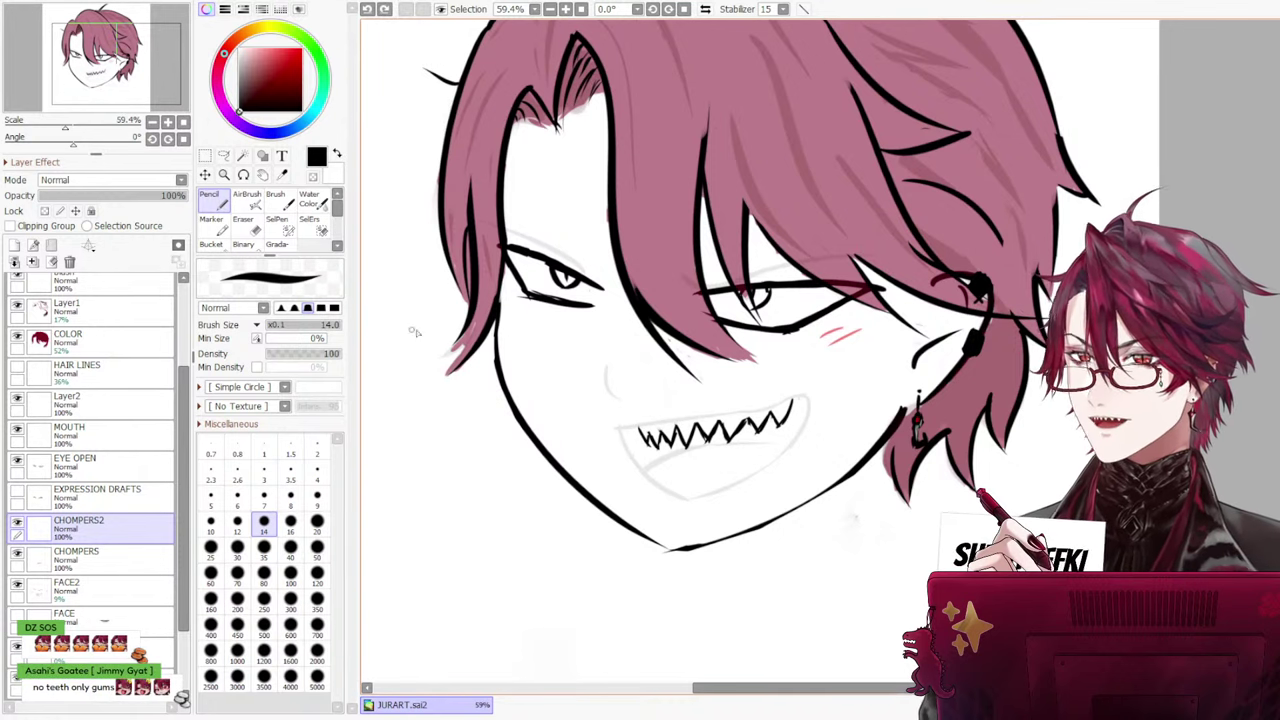
click(264, 546)
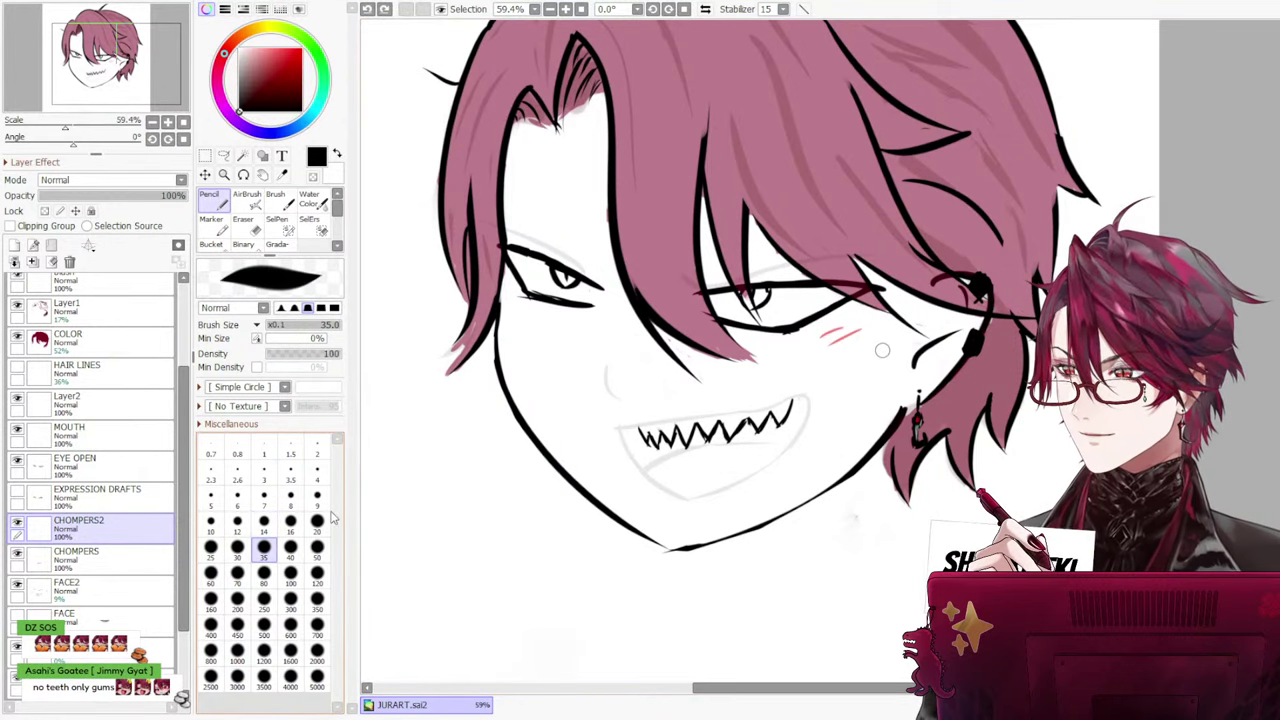
drag(633, 430, 800, 403)
key(ctrl+z)
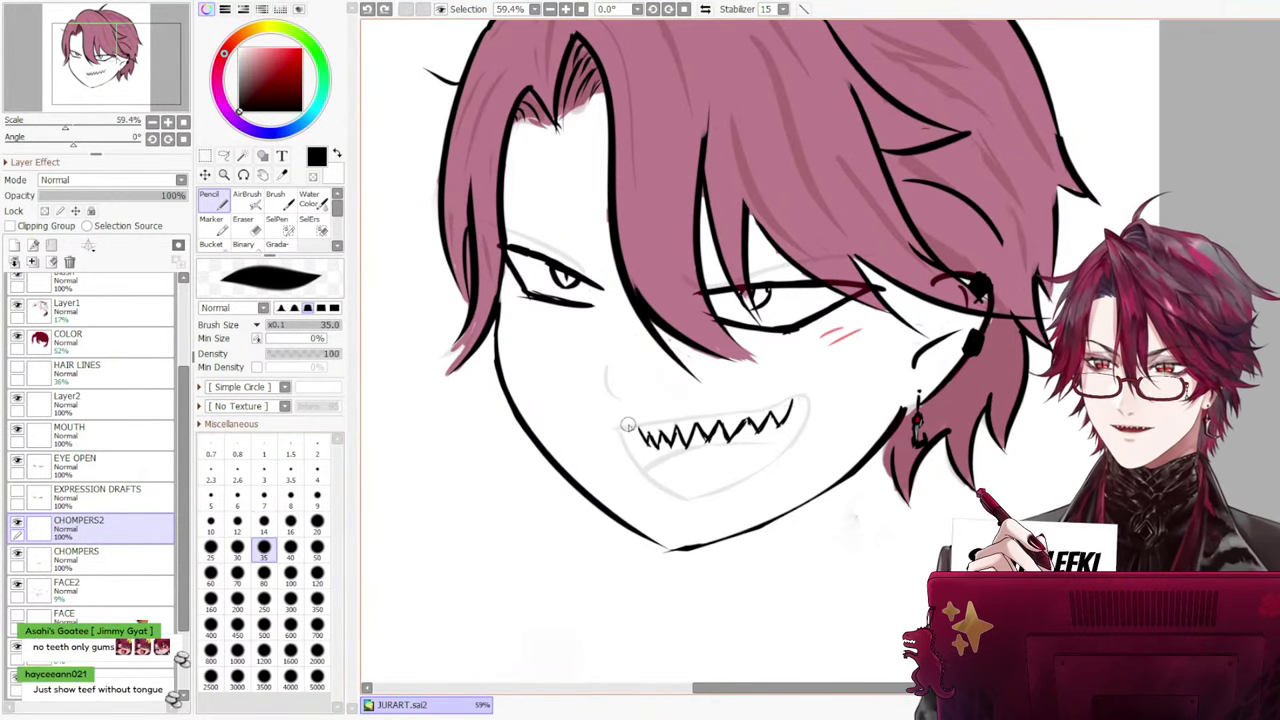
drag(628, 425, 775, 399)
key(ctrl+z)
mouse_move(634, 422)
mouse_down()
mouse_move(807, 394)
mouse_move(765, 406)
mouse_move(801, 399)
mouse_move(798, 444)
mouse_up()
key(ctrl+z)
Try drawing the mouth's raised corner near the ear and a shallower lower line beneath the teeth
mouse_move(808, 398)
mouse_down()
mouse_move(781, 436)
mouse_move(796, 427)
mouse_move(700, 451)
mouse_up()
key(ctrl+z)
key(ctrl+z)
drag(811, 392, 772, 445)
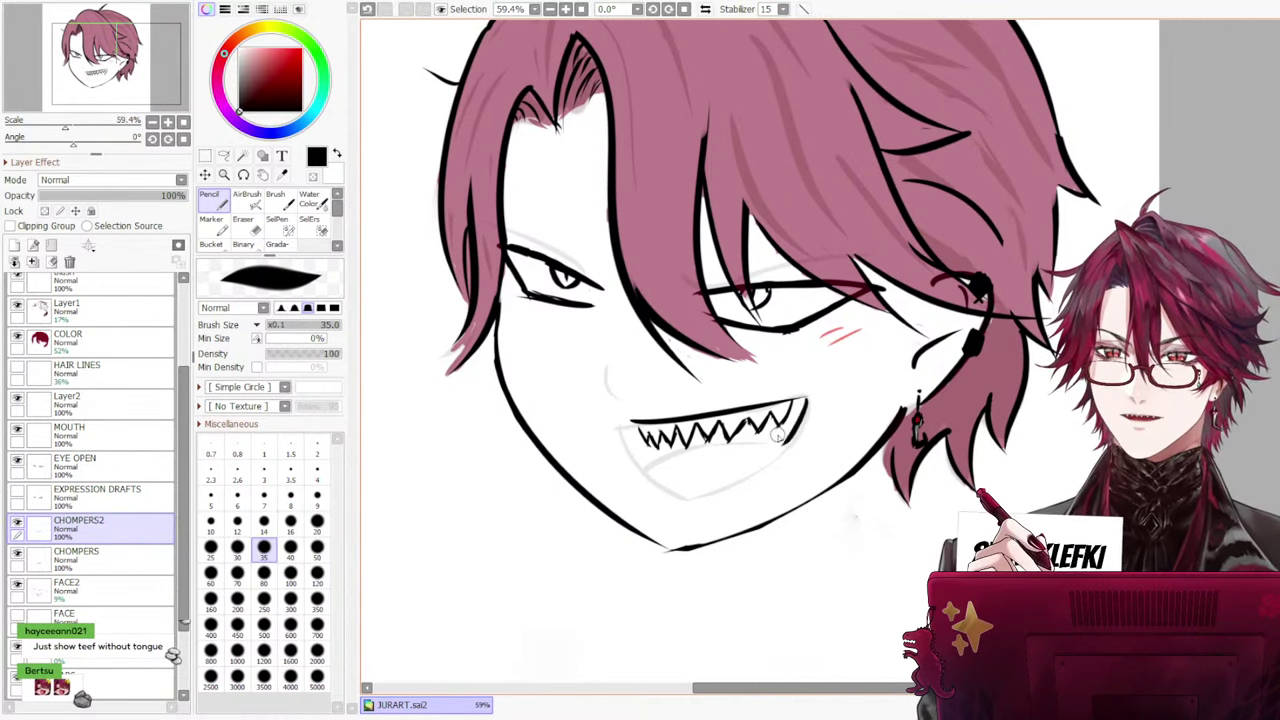
drag(641, 463, 650, 469)
key(ctrl+z)
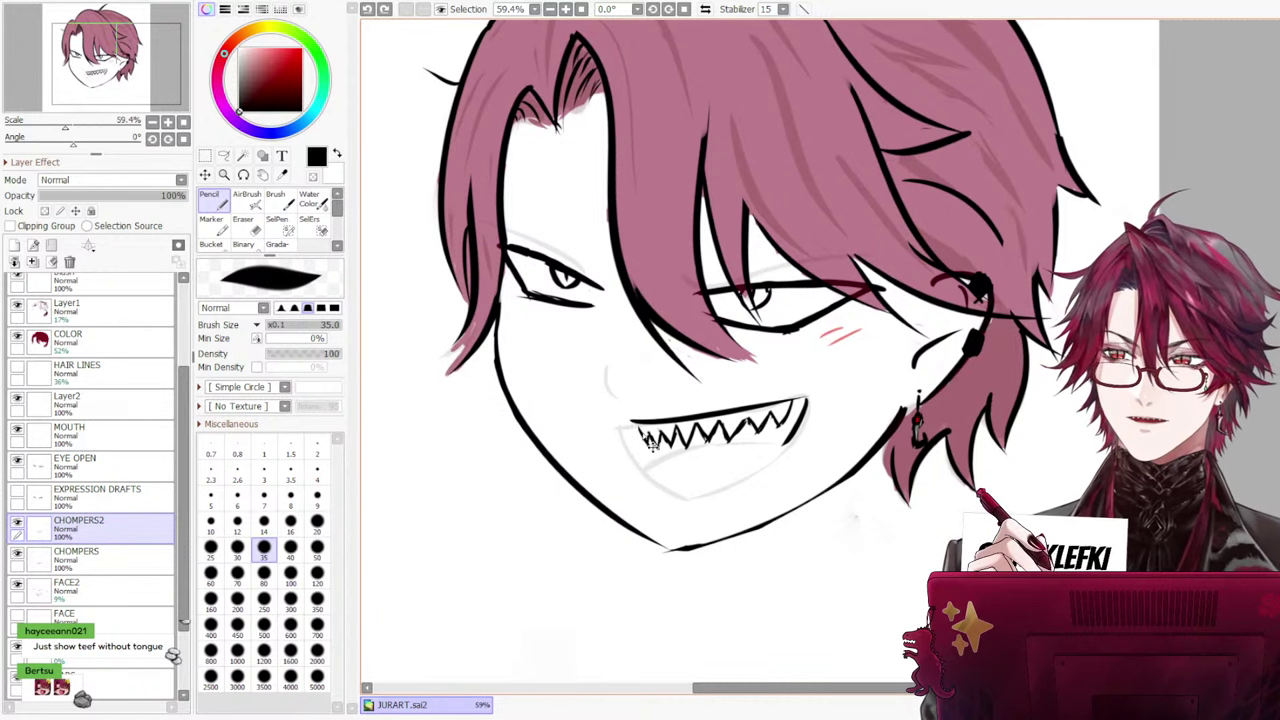
drag(634, 426, 702, 468)
key(ctrl+z)
drag(800, 443, 690, 470)
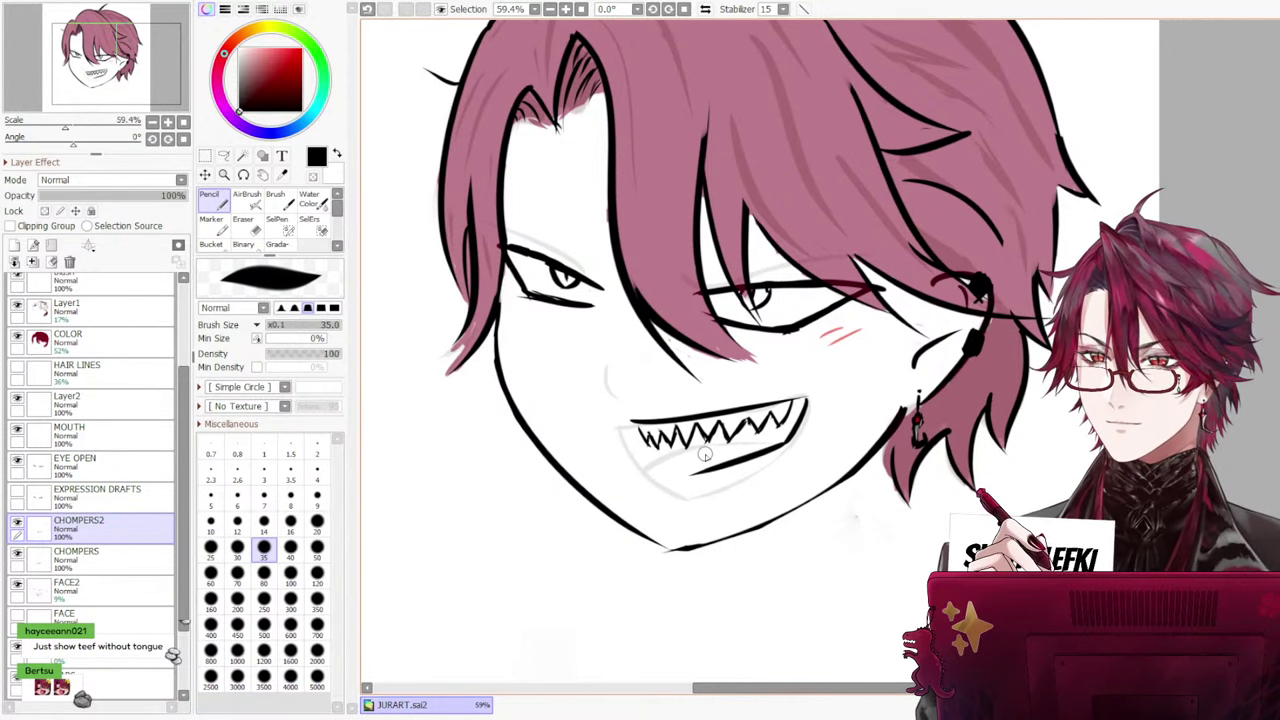
key(ctrl+z)
key(ctrl+z)
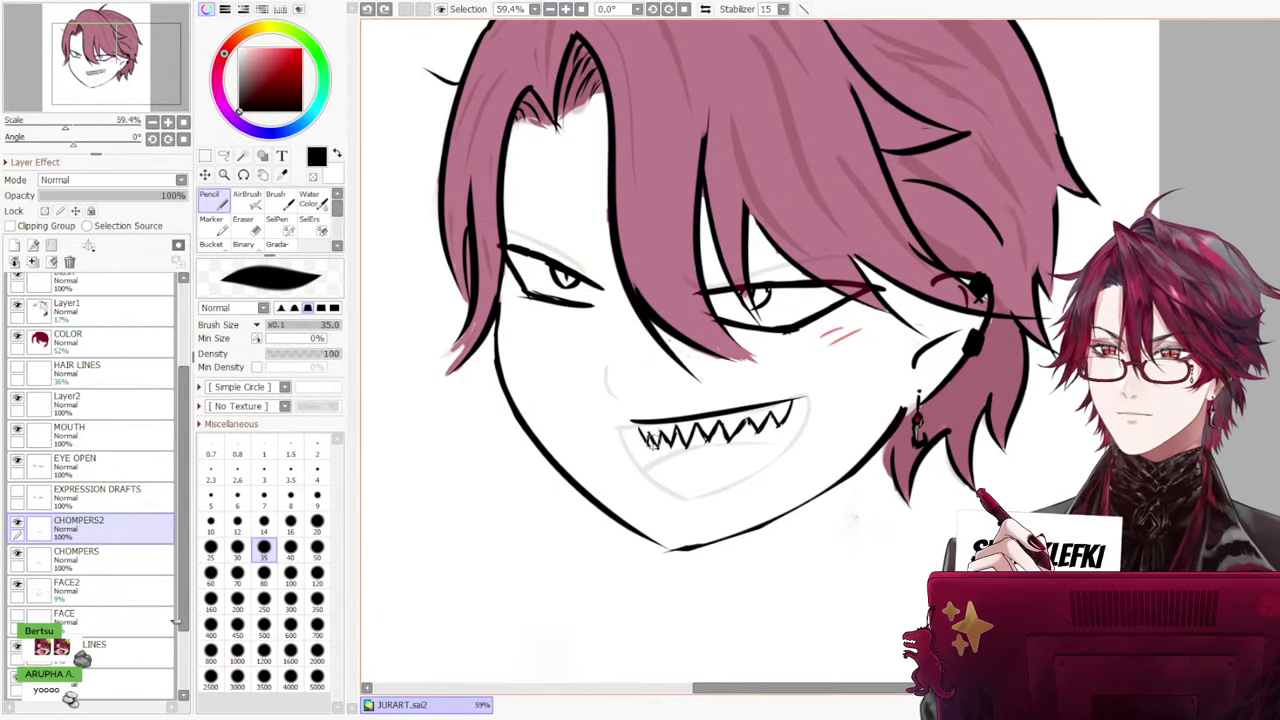
Remove the stroke at the mouth's far corner and draw its raised corner near the ear on CHOMPERS2
mouse_move(636, 444)
mouse_down()
mouse_move(656, 476)
mouse_move(654, 462)
mouse_up()
key(ctrl+z)
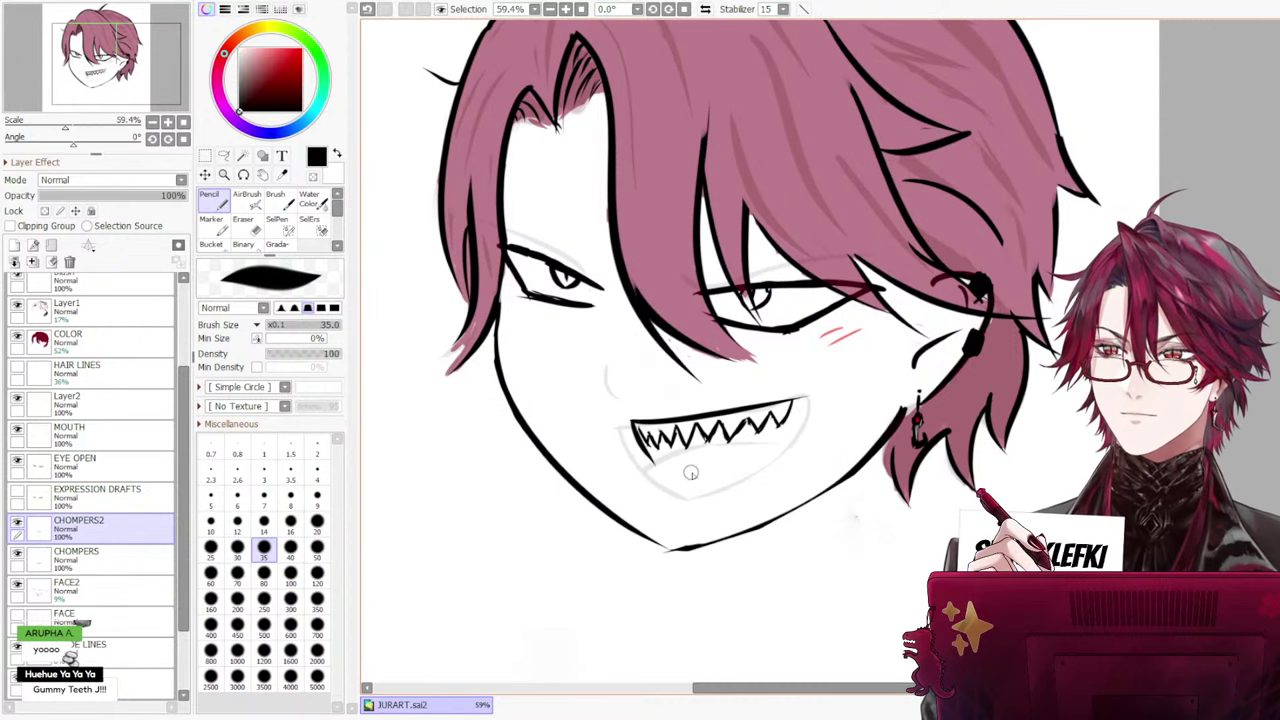
key(ctrl+z)
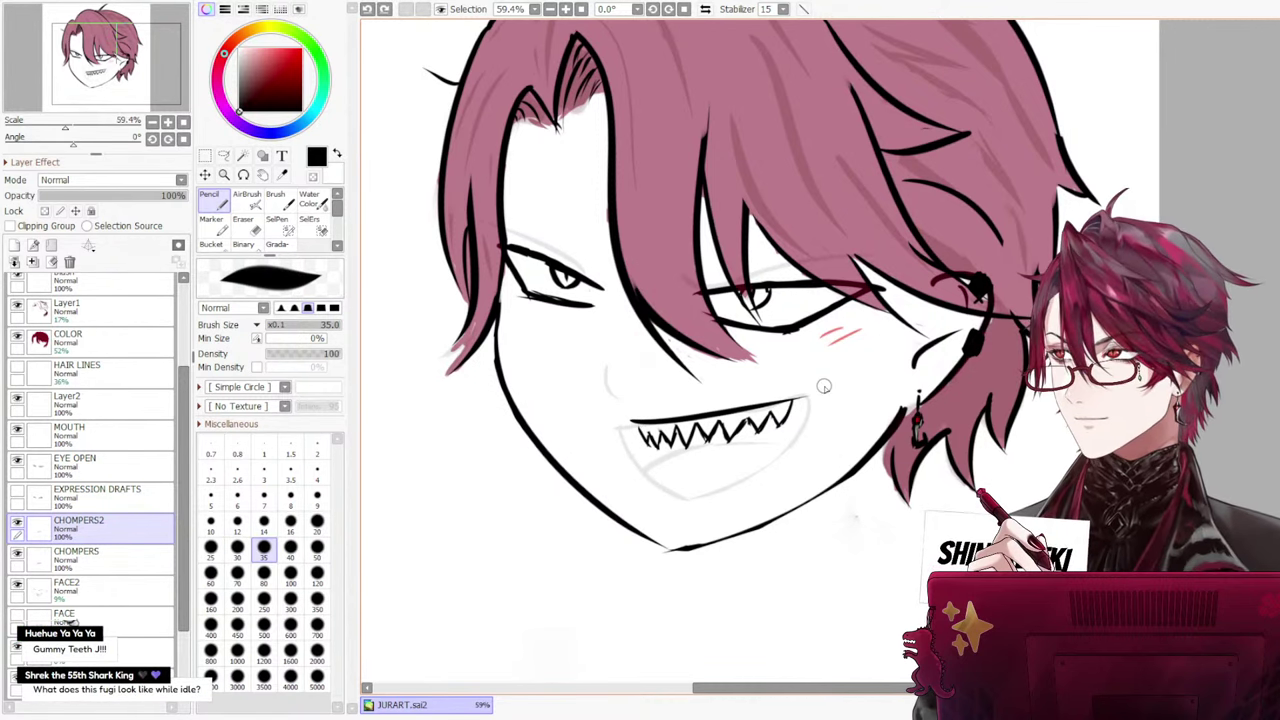
drag(803, 401, 798, 431)
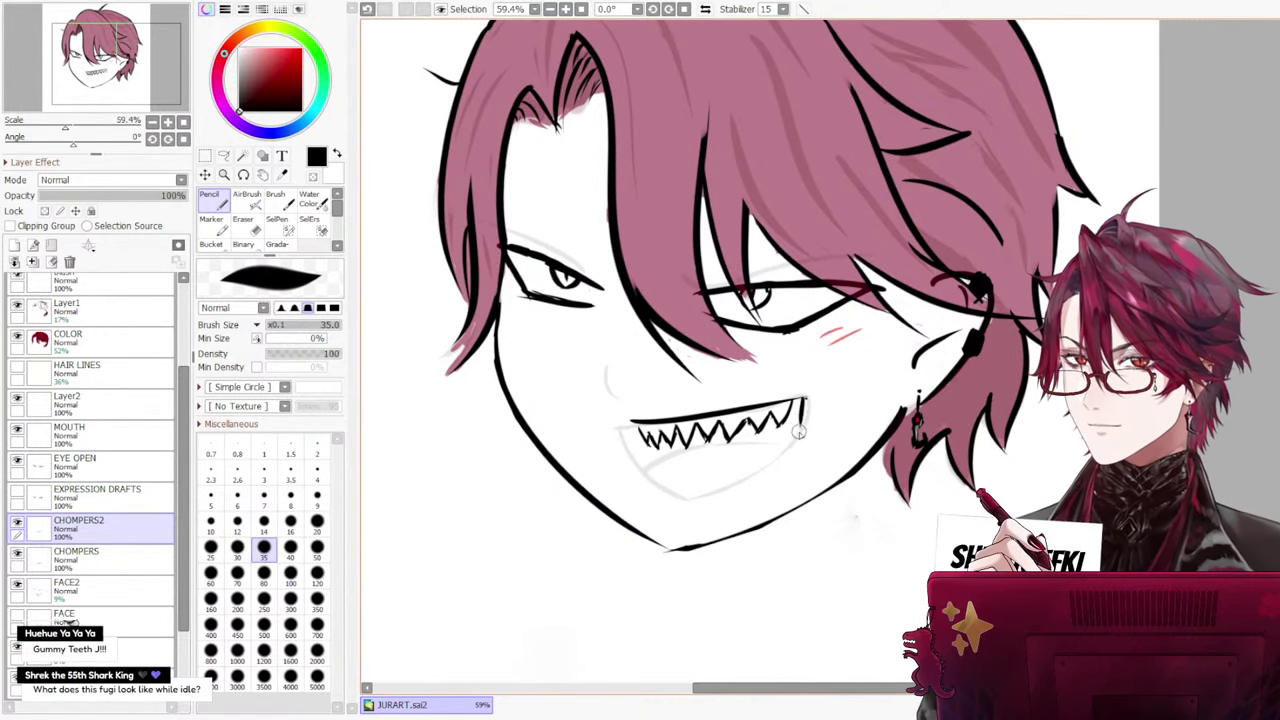
key(ctrl+z)
drag(819, 386, 818, 401)
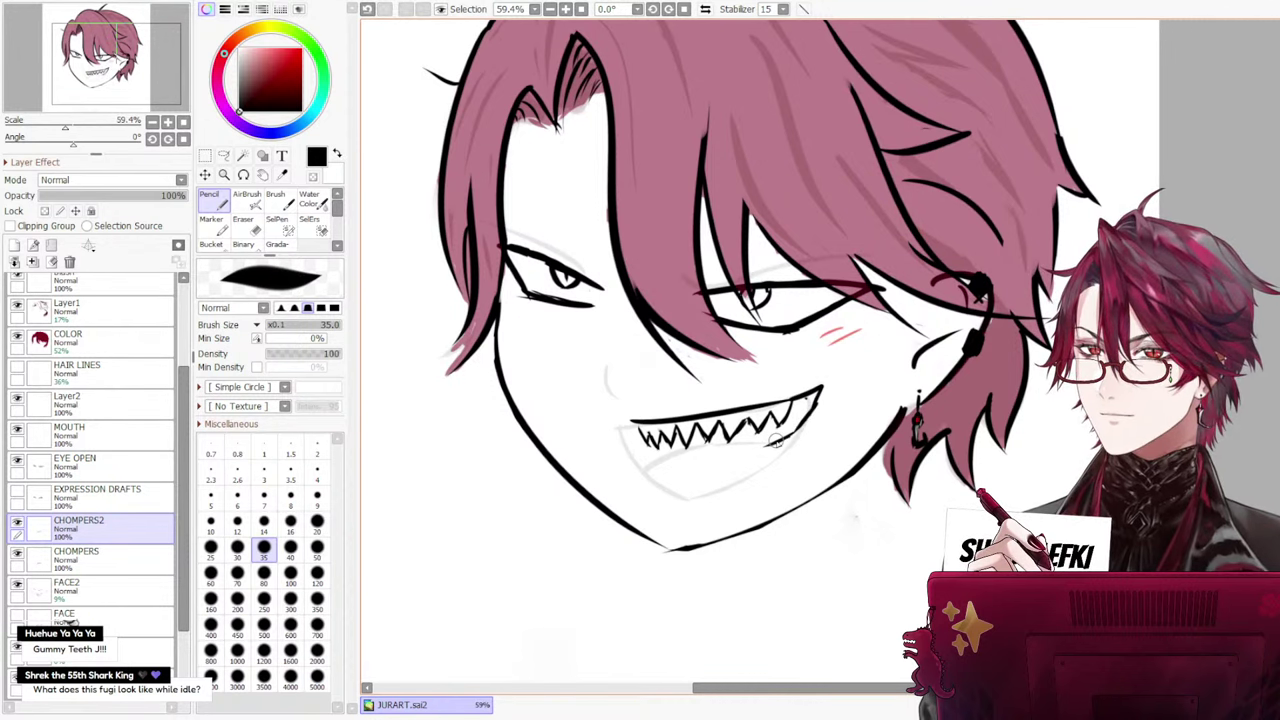
Draw the mouth's lower line from the raised corner beneath the teeth, retrying the curve until it sits well
drag(776, 440, 708, 455)
key(ctrl+z)
drag(787, 441, 690, 455)
key(ctrl+z)
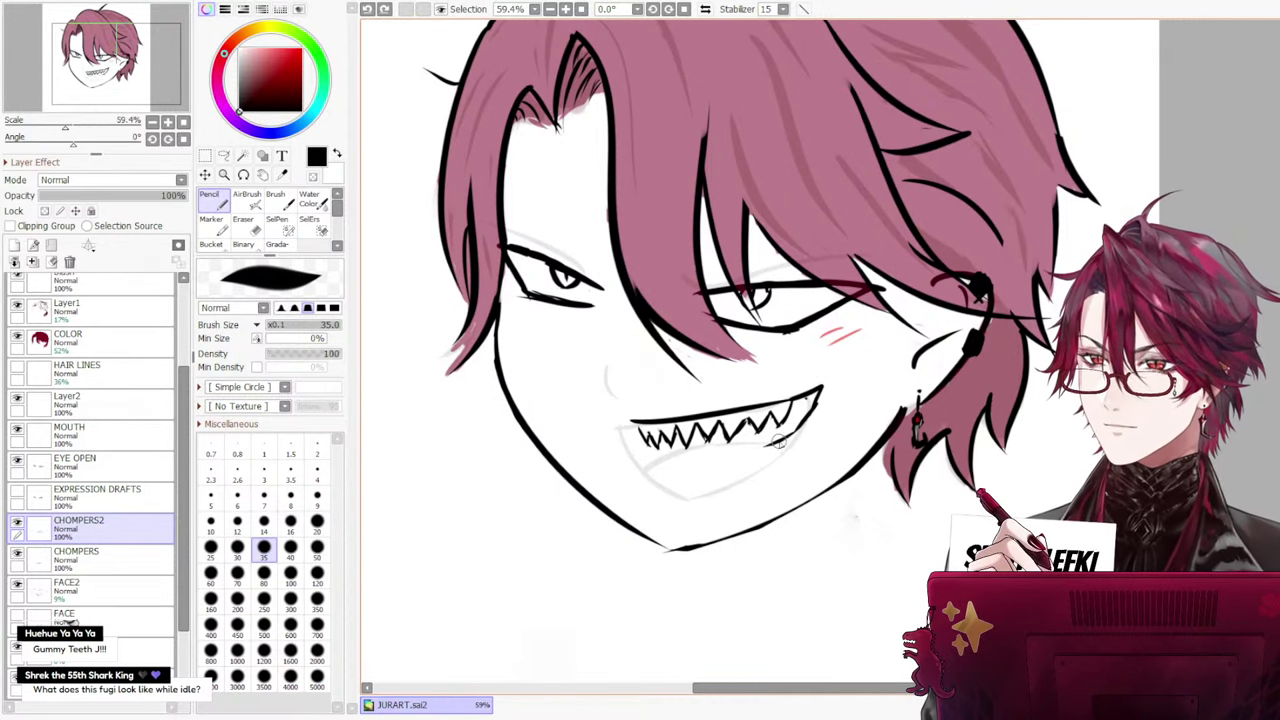
drag(778, 443, 664, 461)
key(ctrl+z)
drag(788, 440, 670, 463)
key(ctrl+z)
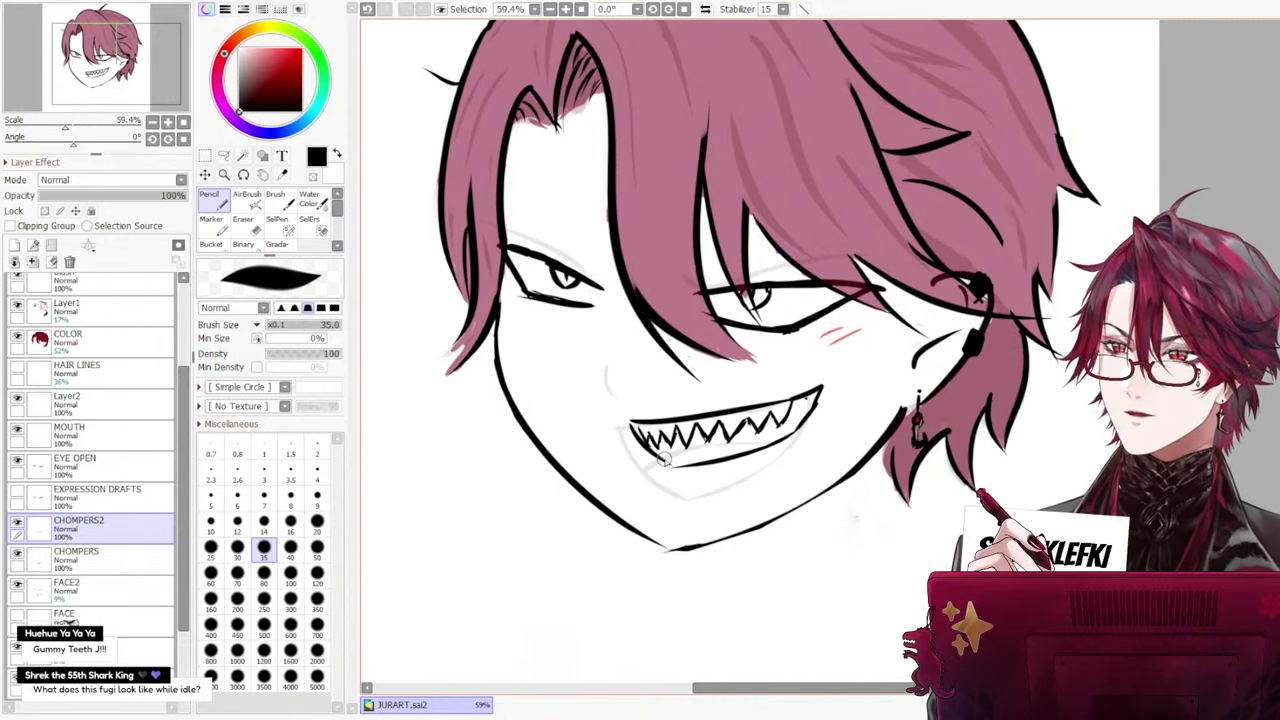
Try several curves joining the upper and lower mouth lines at the corner farthest from the ear
key(ctrl+z)
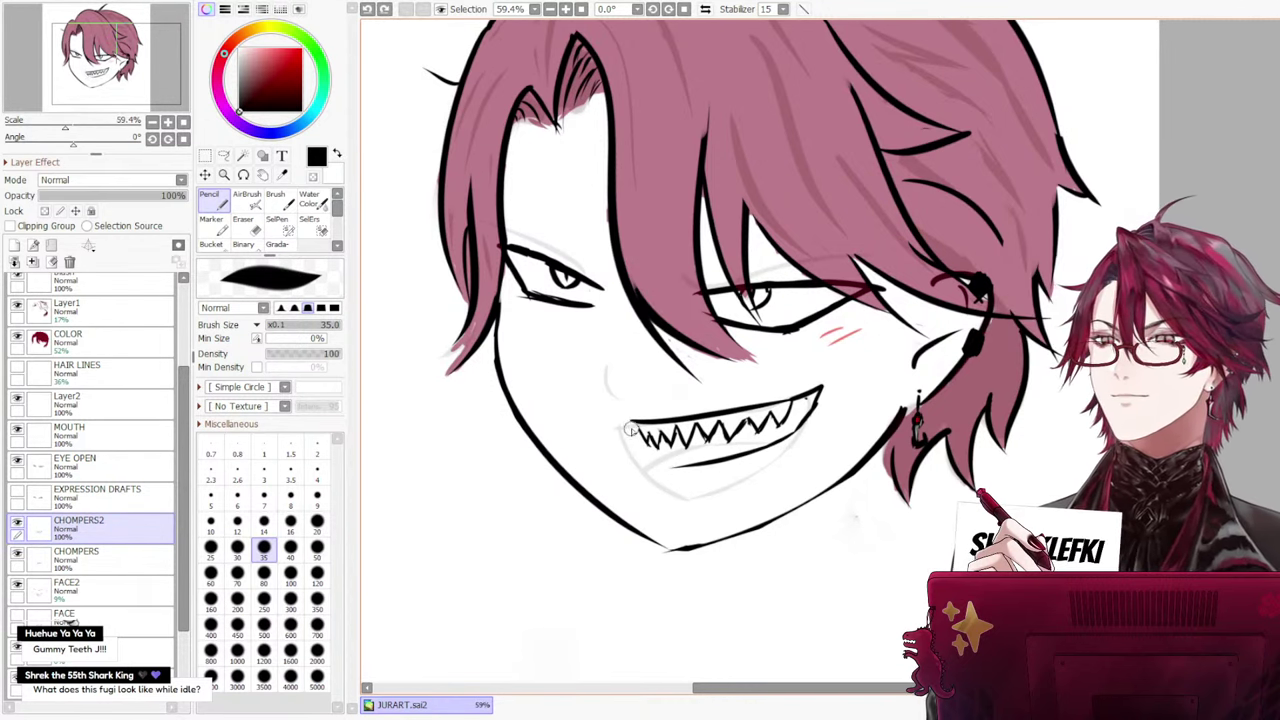
drag(628, 423, 706, 470)
key(ctrl+z)
drag(628, 421, 699, 455)
key(ctrl+z)
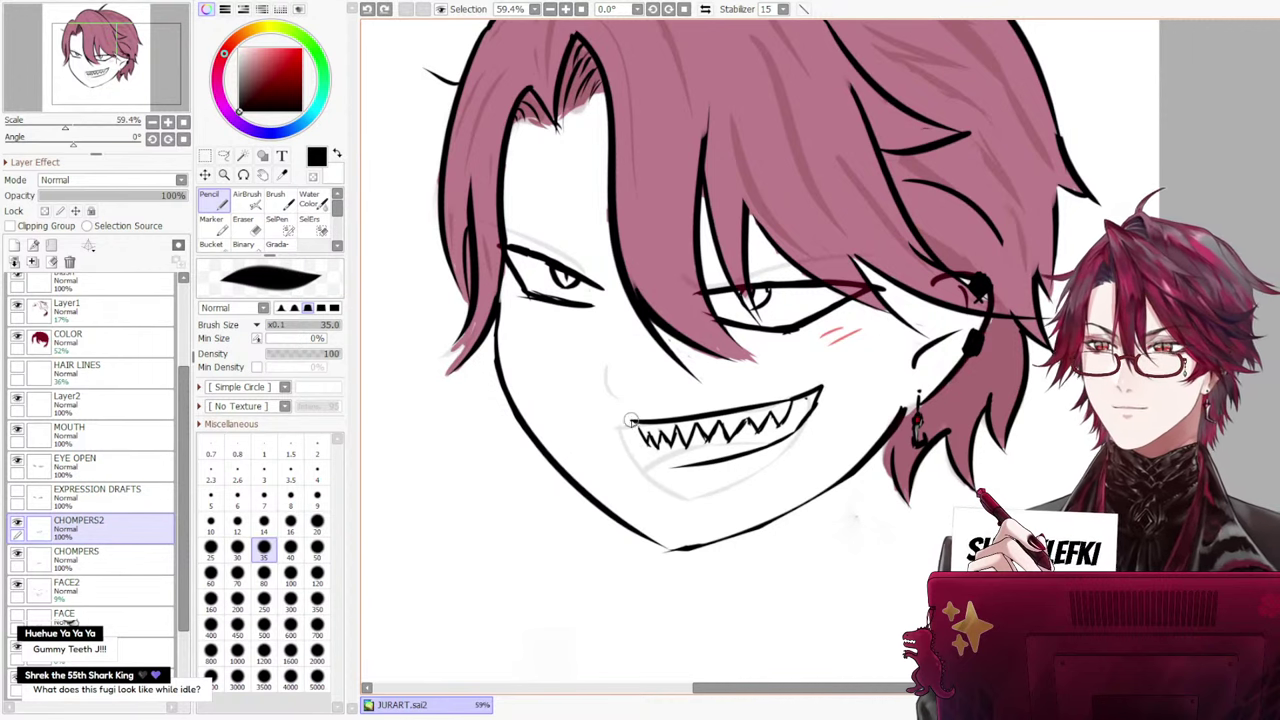
drag(626, 417, 713, 449)
Check the grin against the whole face and close the mouth's far corner with a short curve
scroll(799, 334, down, 3)
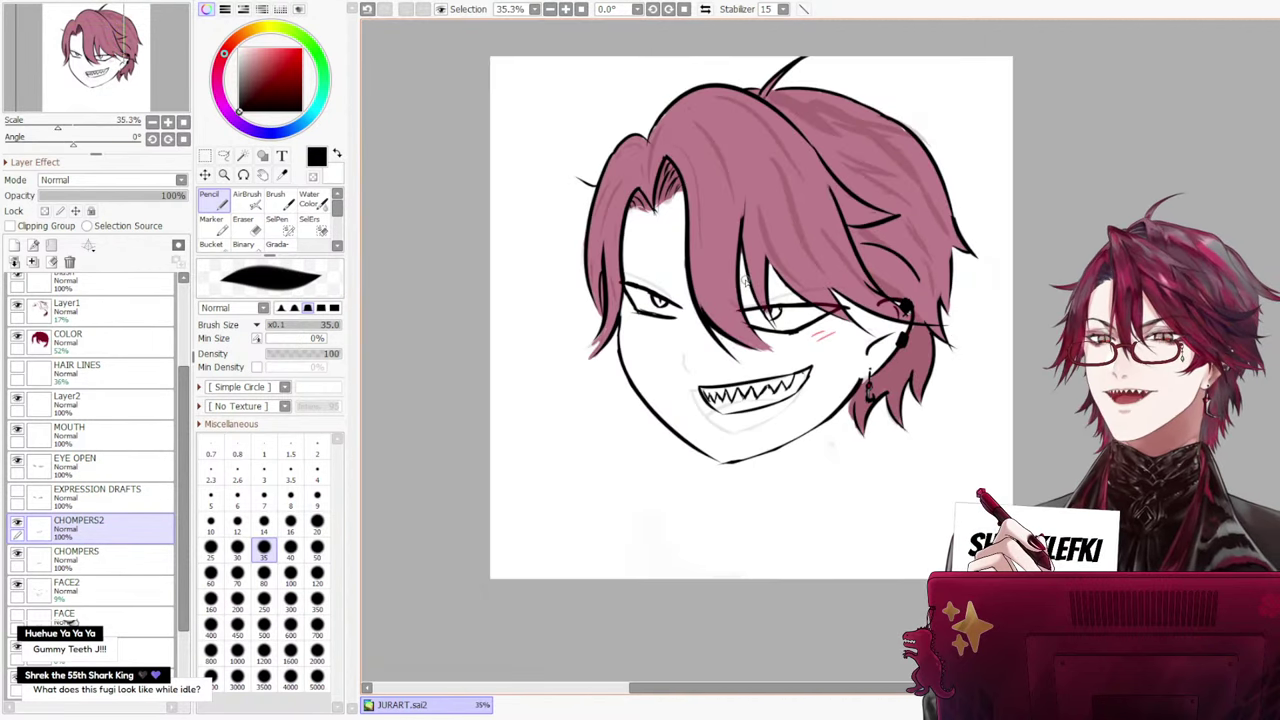
key(plus)
key(plus)
key(plus)
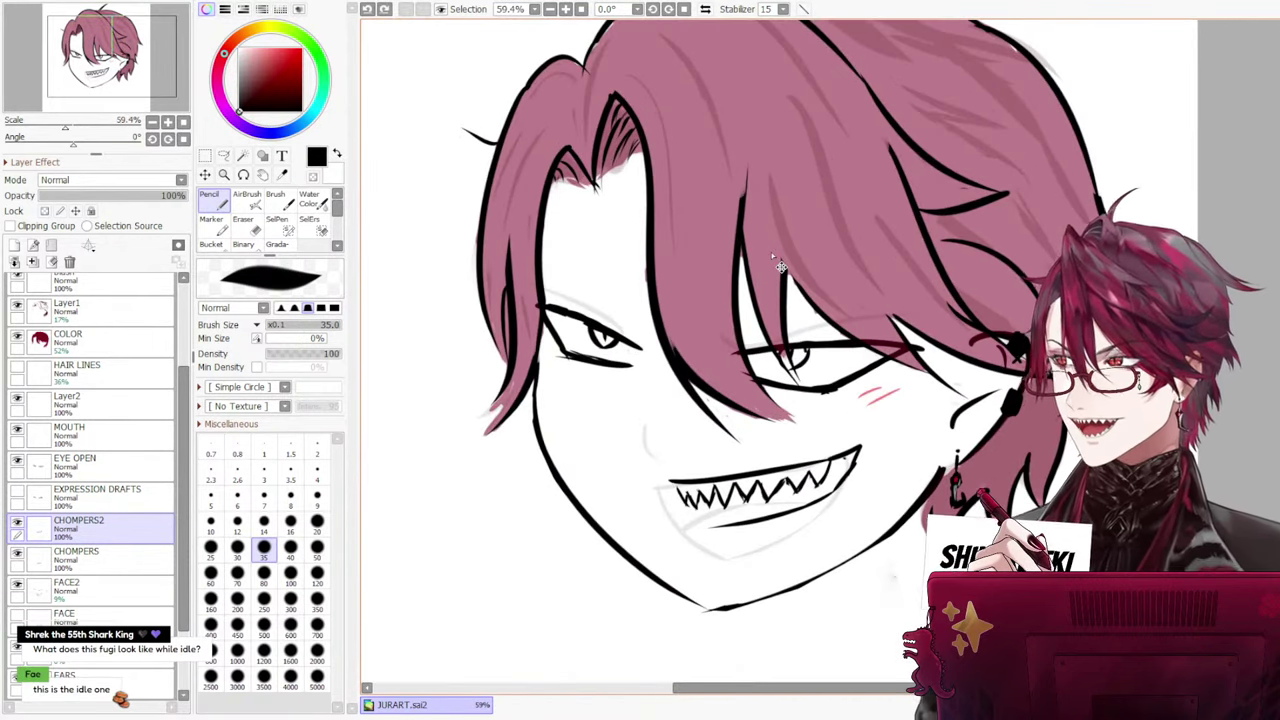
scroll(812, 308, up, 2)
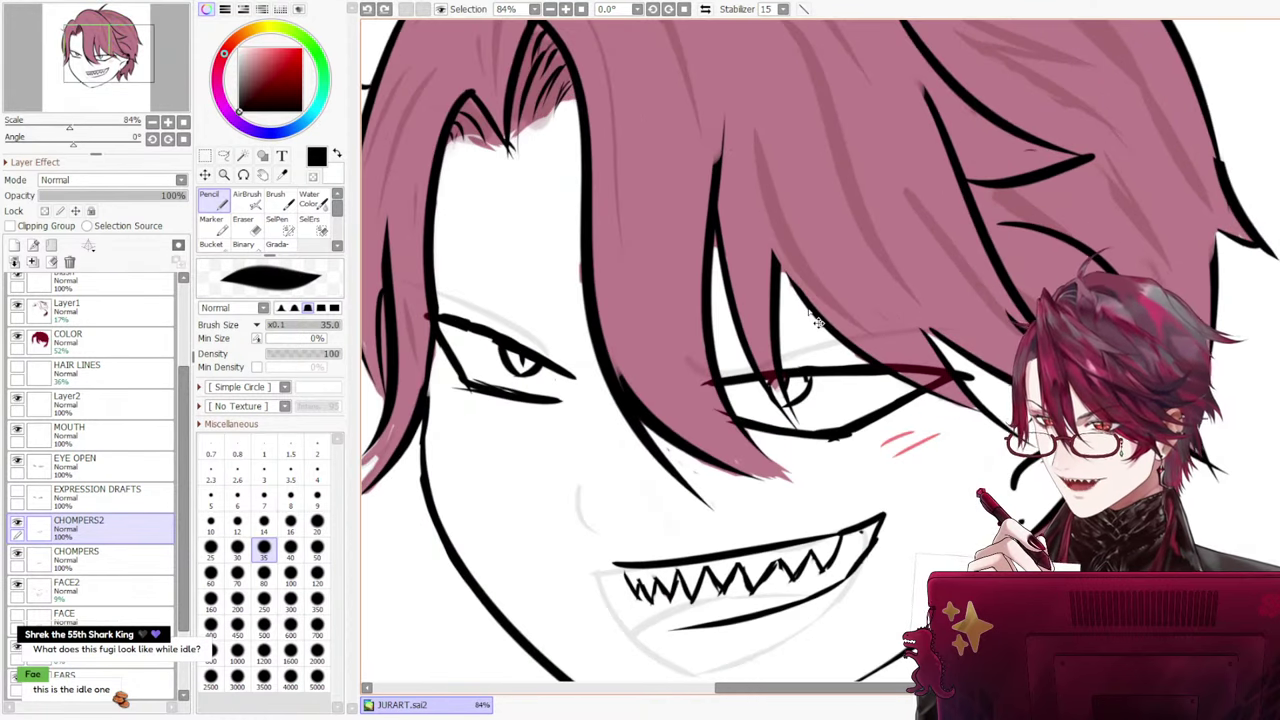
scroll(818, 323, down, 3)
scroll(729, 355, up, 1)
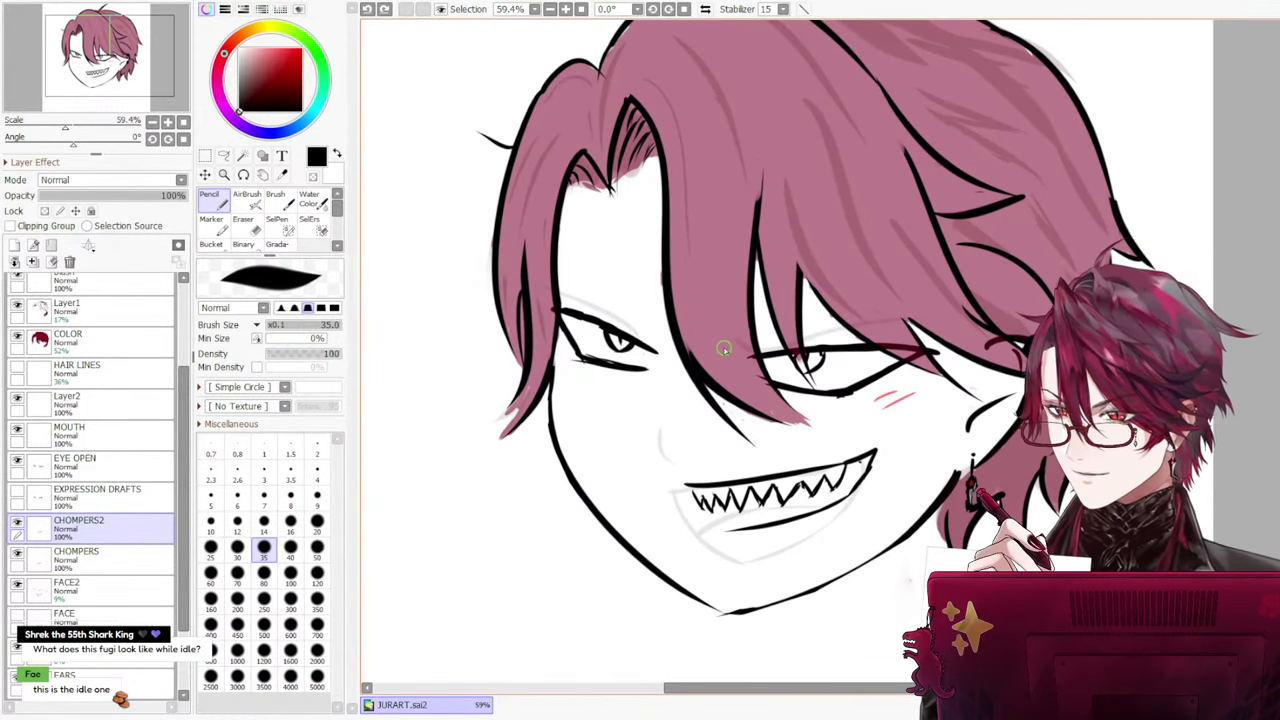
drag(688, 487, 700, 508)
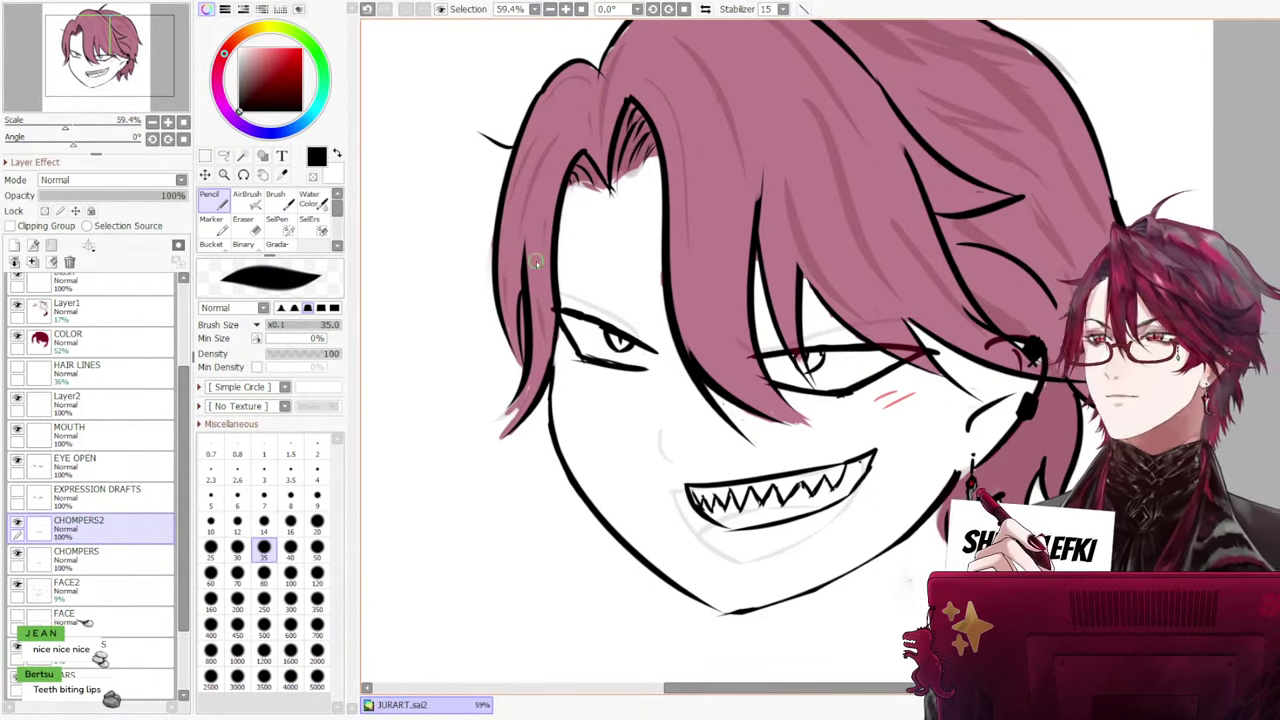
Undo the far-corner curve and draw a flatter lower mouth line close beneath the tips of the teeth
key(e)
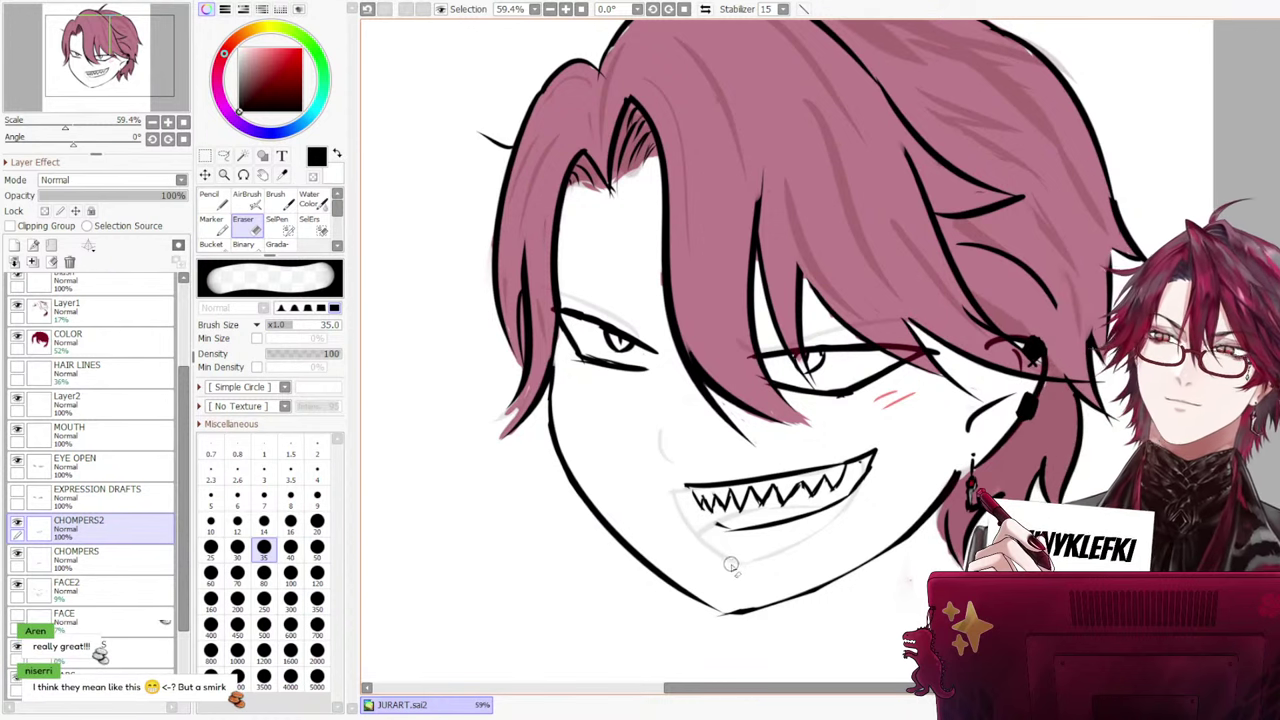
key(n)
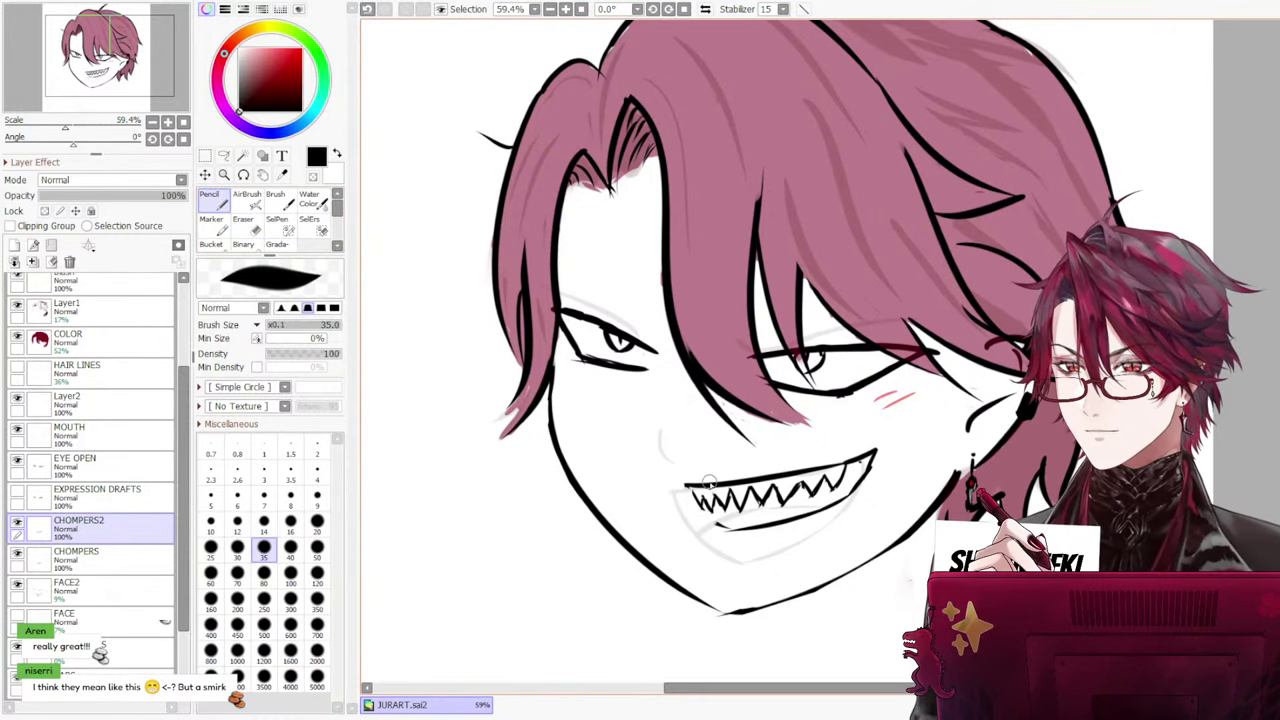
key(ctrl+z)
key(ctrl+z)
drag(852, 490, 742, 508)
key(ctrl+z)
drag(851, 496, 740, 515)
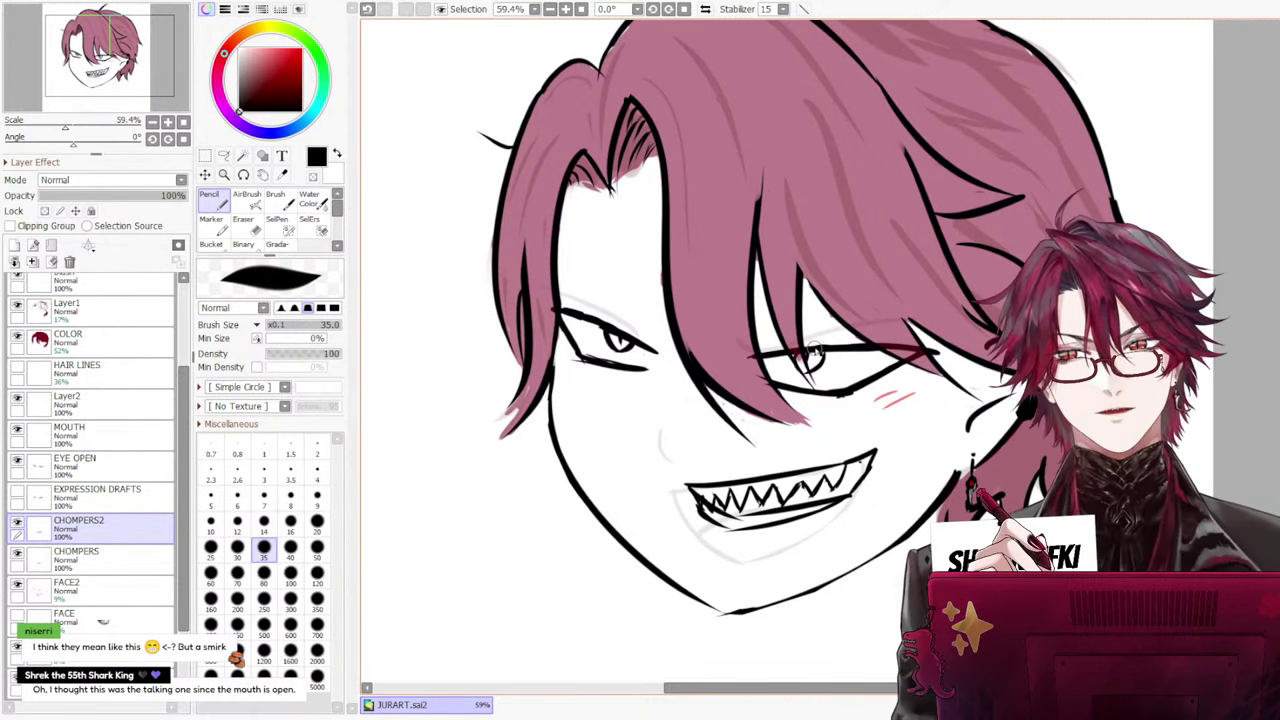
Erase the old outer lower line and corner, then redraw the far corner to meet the flatter lower line
click(257, 231)
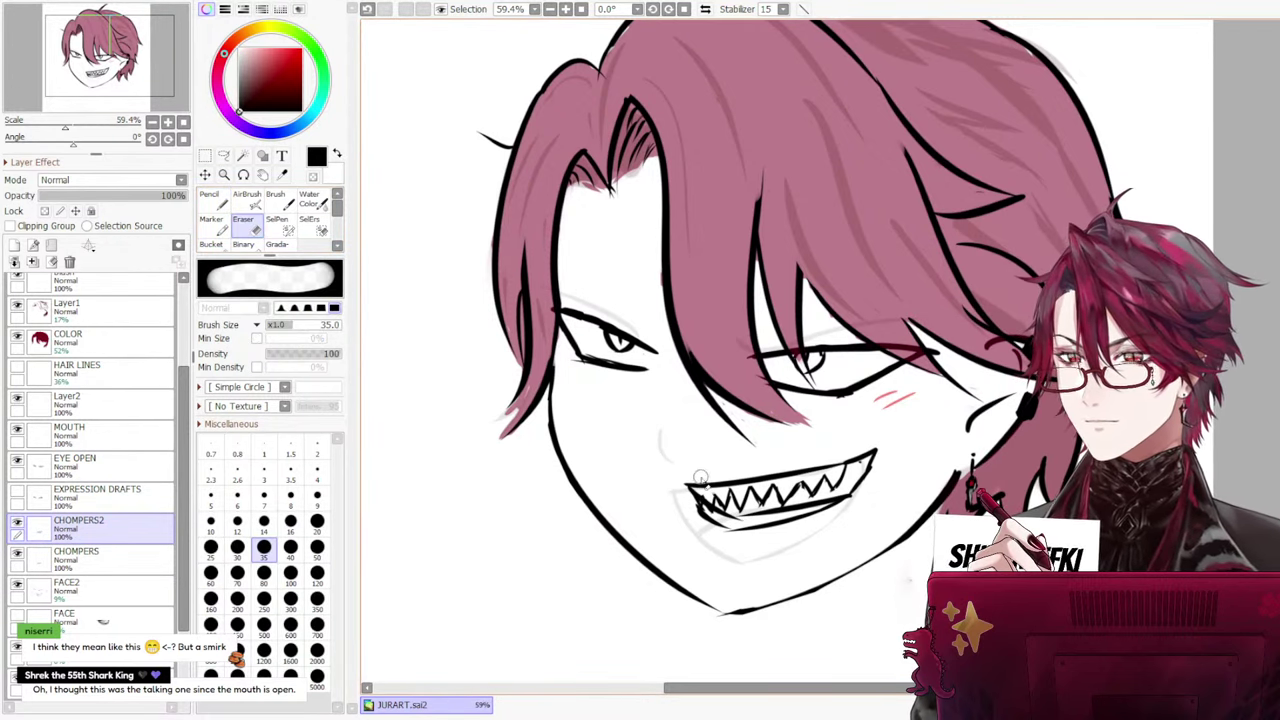
key(ctrl+z)
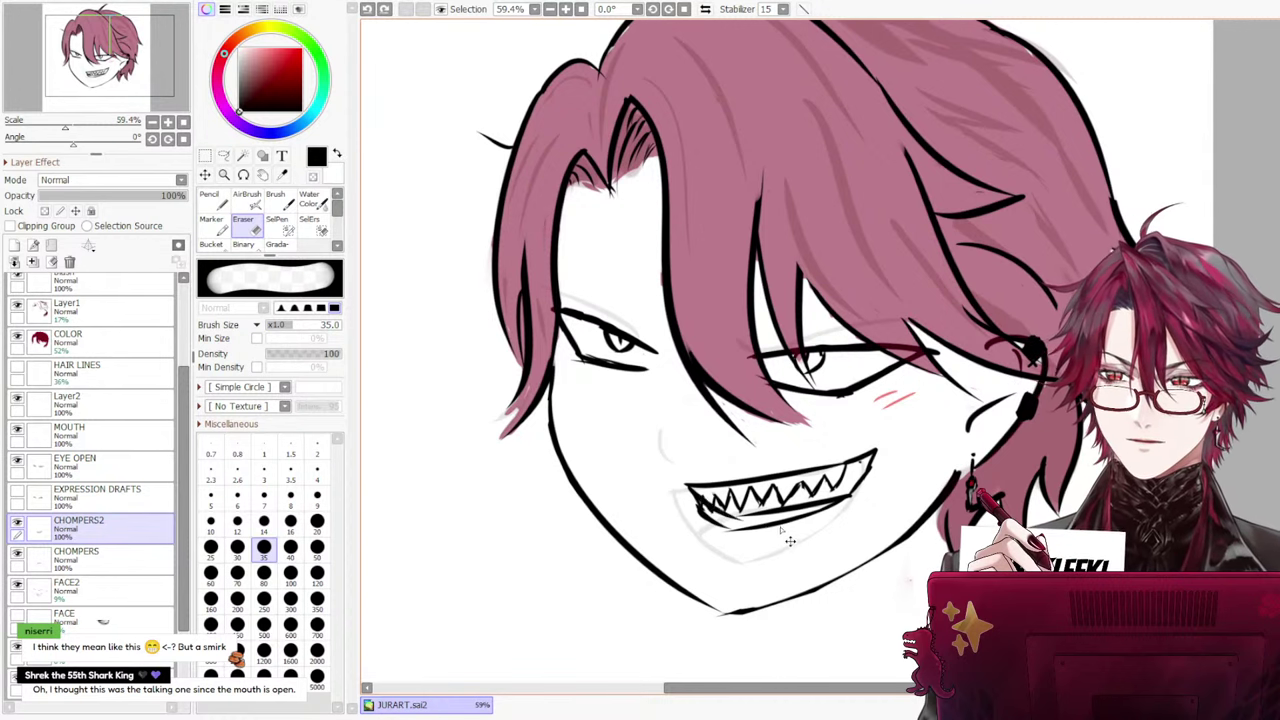
mouse_move(692, 496)
mouse_down()
mouse_move(736, 536)
mouse_move(790, 526)
mouse_up()
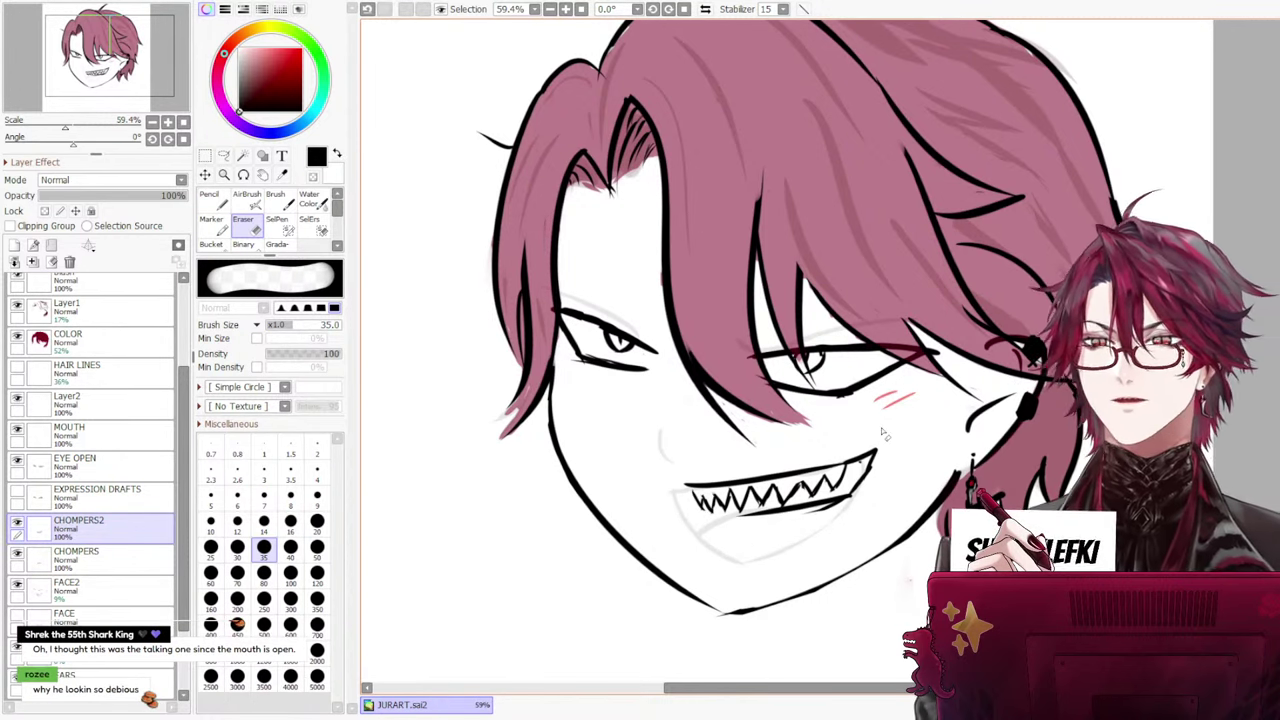
click(222, 207)
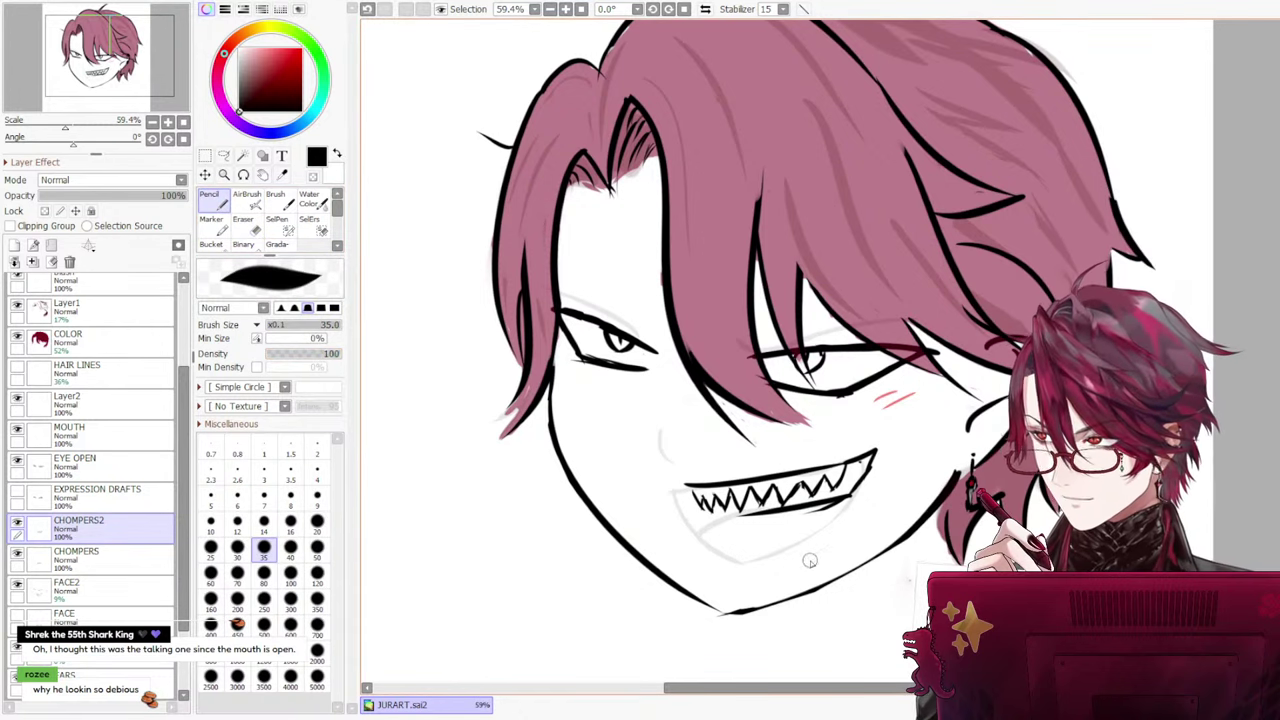
drag(688, 490, 757, 512)
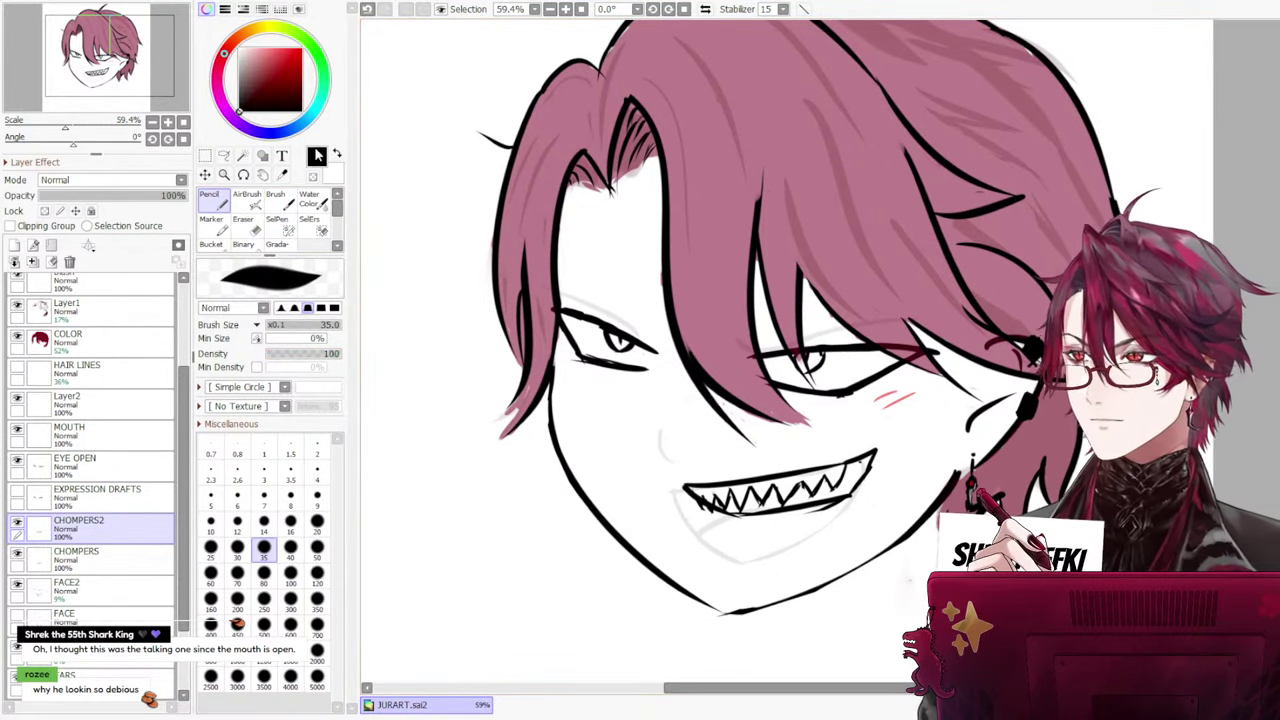
key(e)
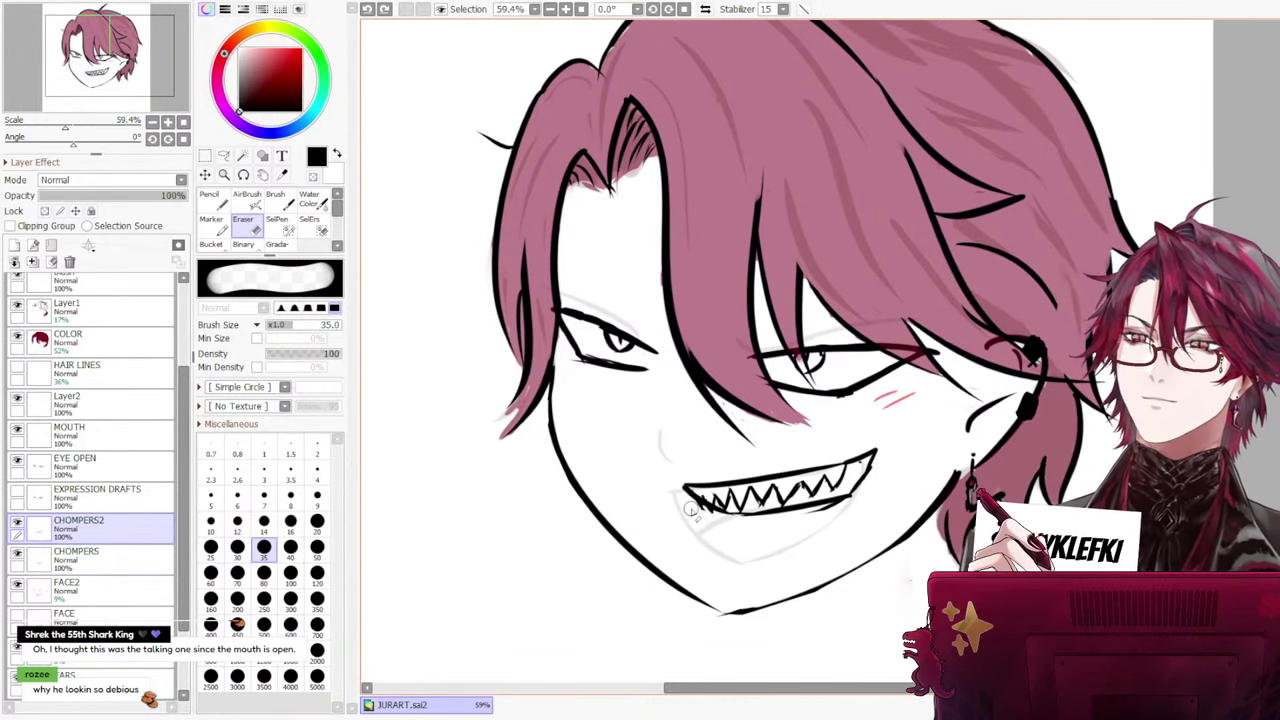
Try different opacities on the FACE2 layer to compare its mouth outline with the new grin
click(58, 558)
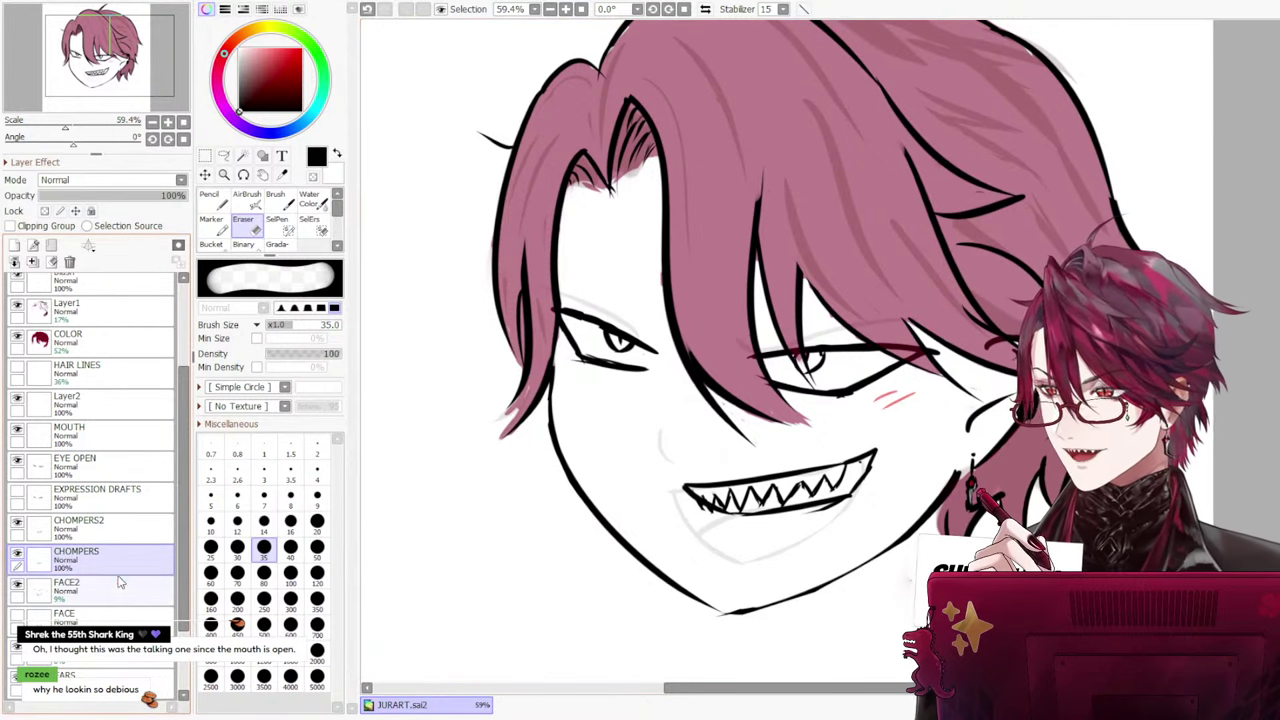
click(40, 588)
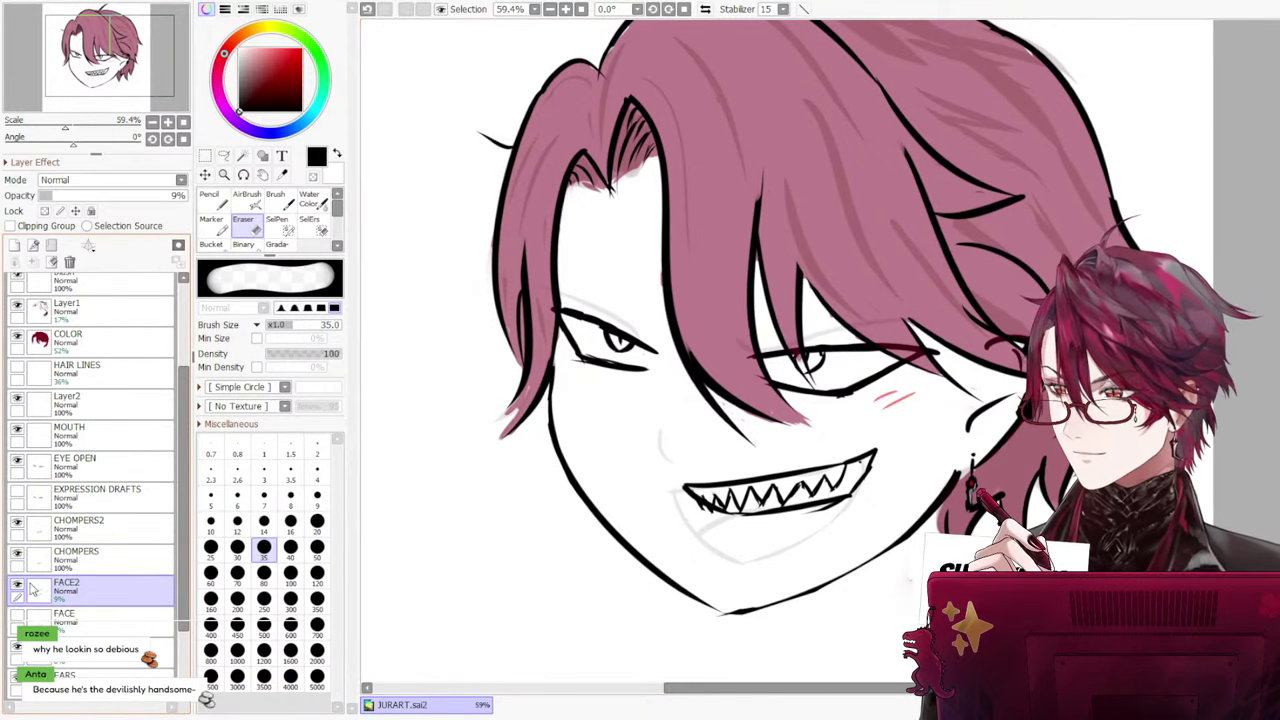
drag(80, 196, 6, 193)
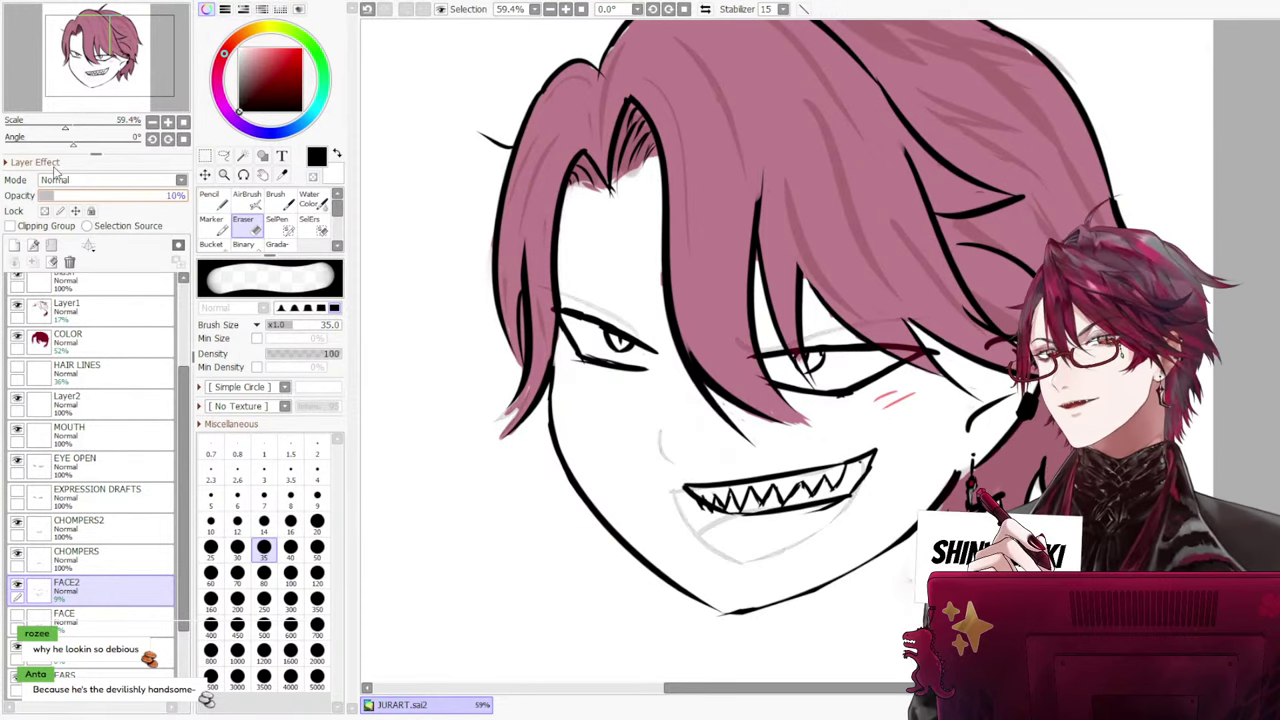
drag(2, 181, 123, 160)
drag(310, 143, 51, 187)
Return to the CHOMPERS2 layer and erase the mouth outline drawn around the teeth
key(Page_Up)
key(Page_Up)
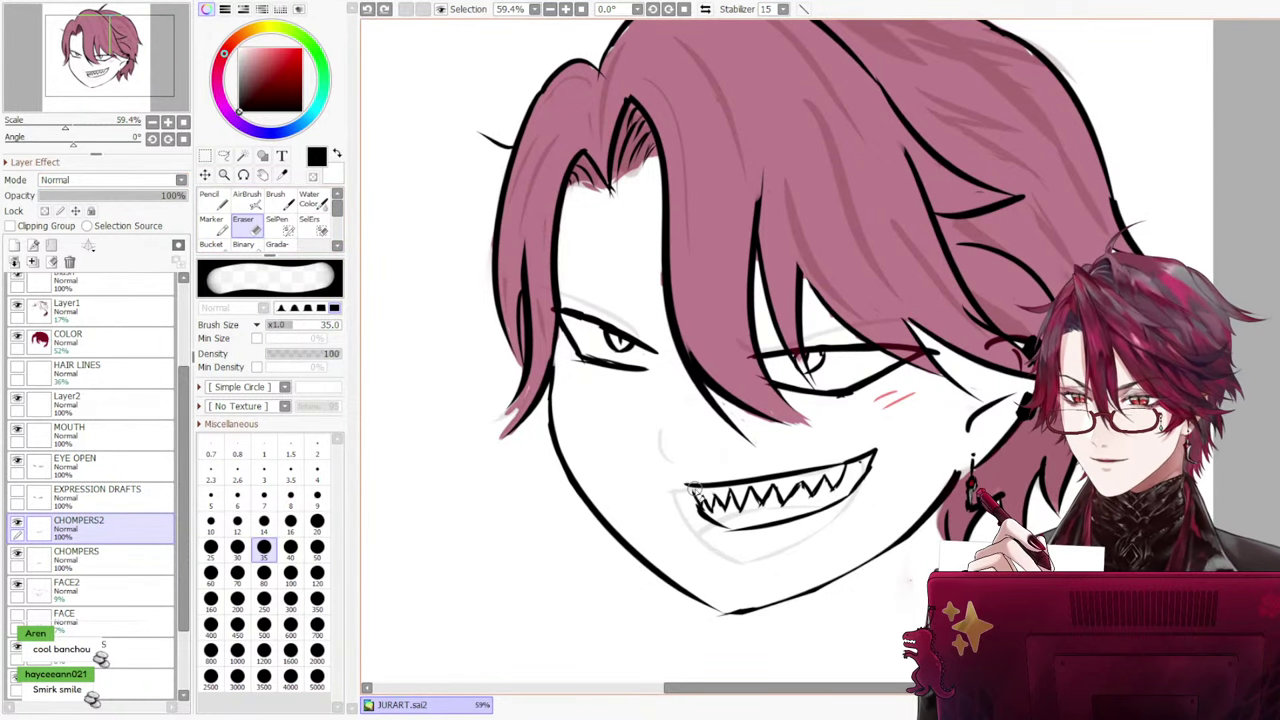
mouse_move(696, 490)
mouse_down()
mouse_move(763, 475)
mouse_move(866, 454)
mouse_move(798, 519)
mouse_up()
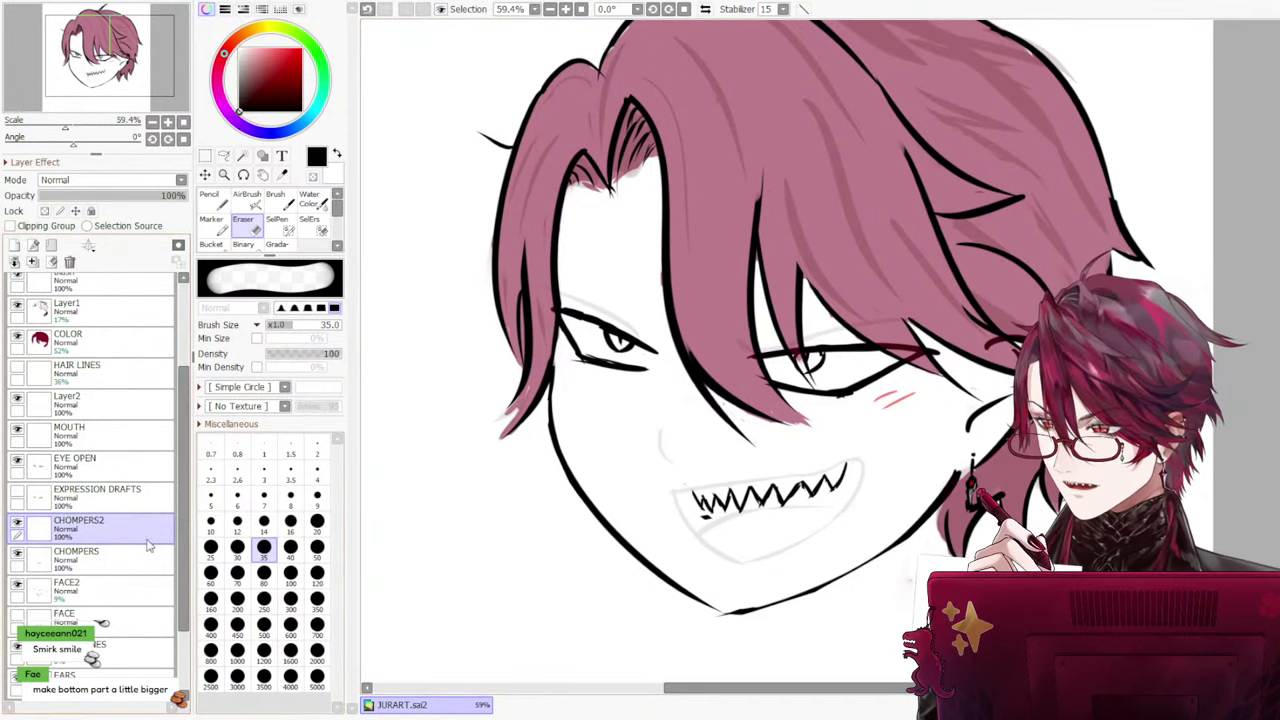
Toggle the FACE2 layer's visibility to check its content and set its opacity to 100%
click(51, 587)
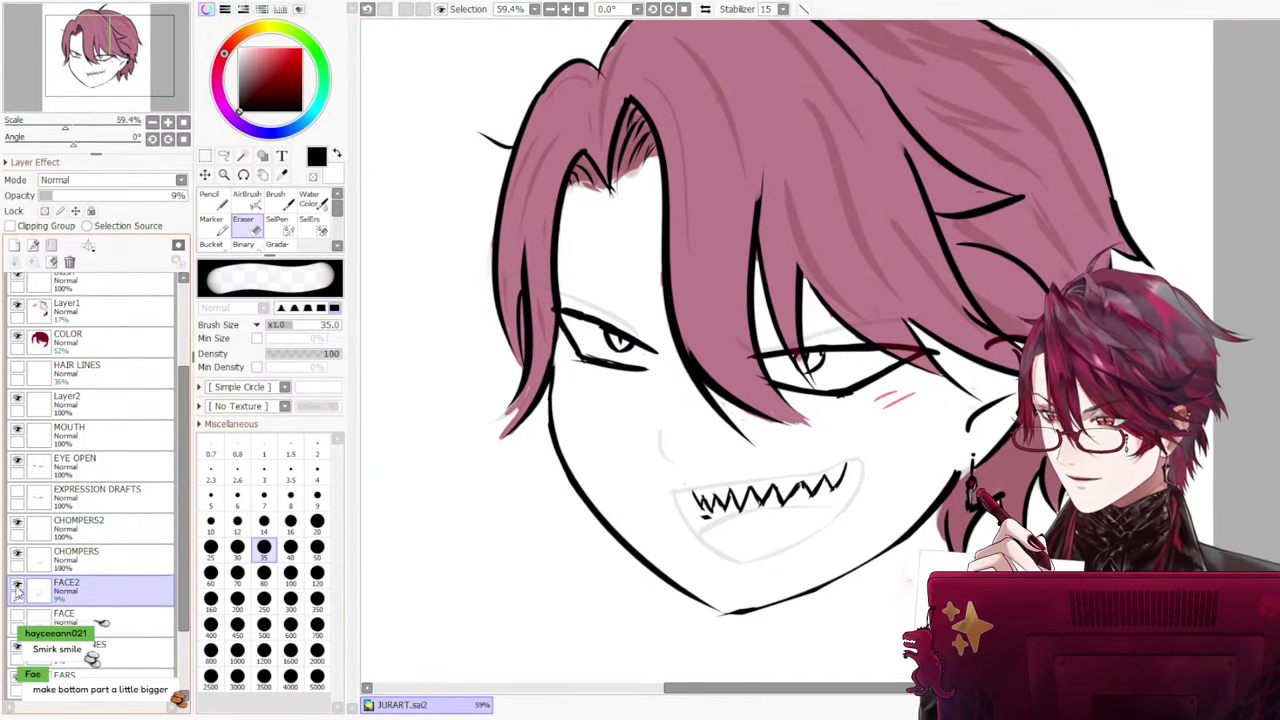
click(17, 585)
click(17, 585)
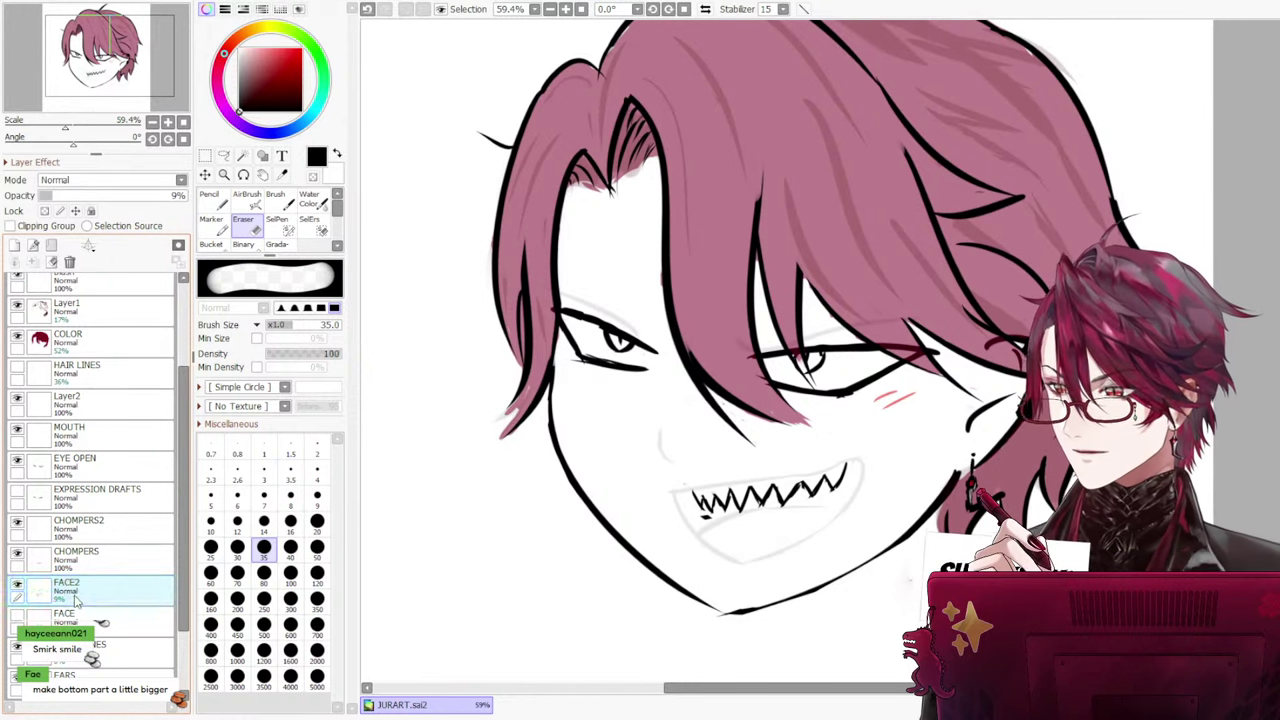
drag(110, 196, 188, 200)
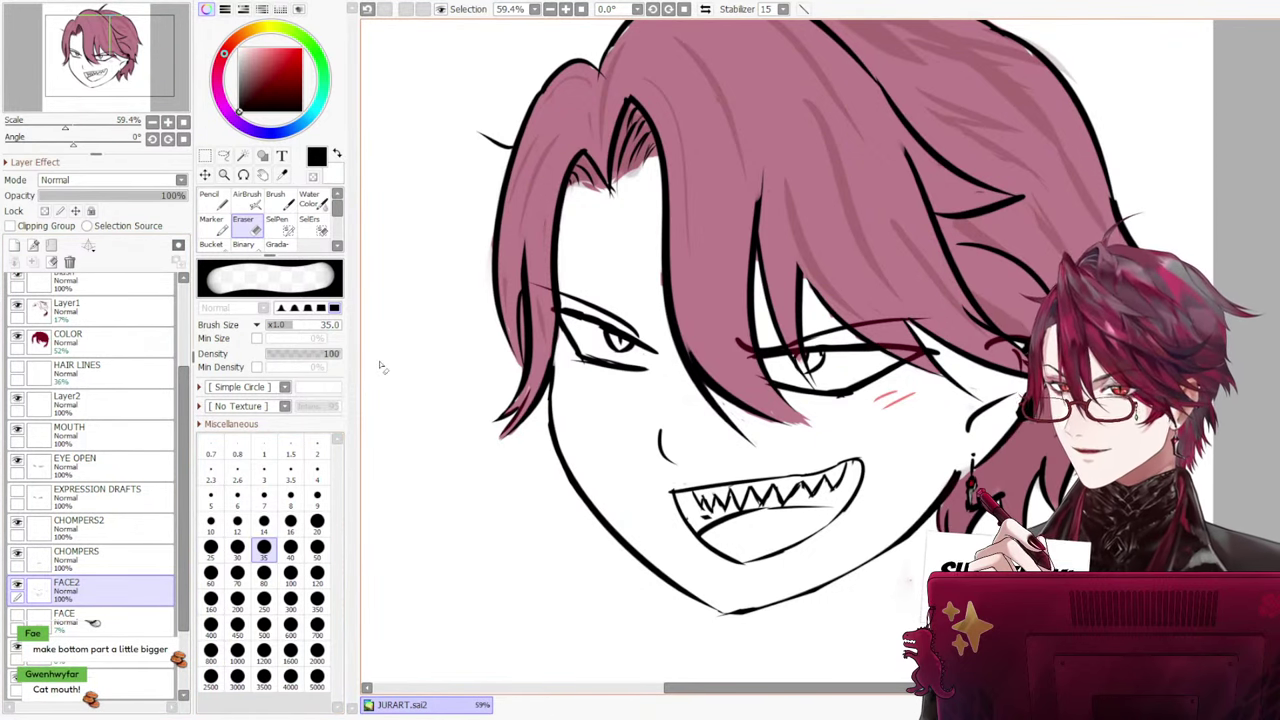
Hide the CHOMPERS and FACE2 layers and clear the leftover speck on CHOMPERS2, ready for the Pencil
click(100, 558)
click(105, 528)
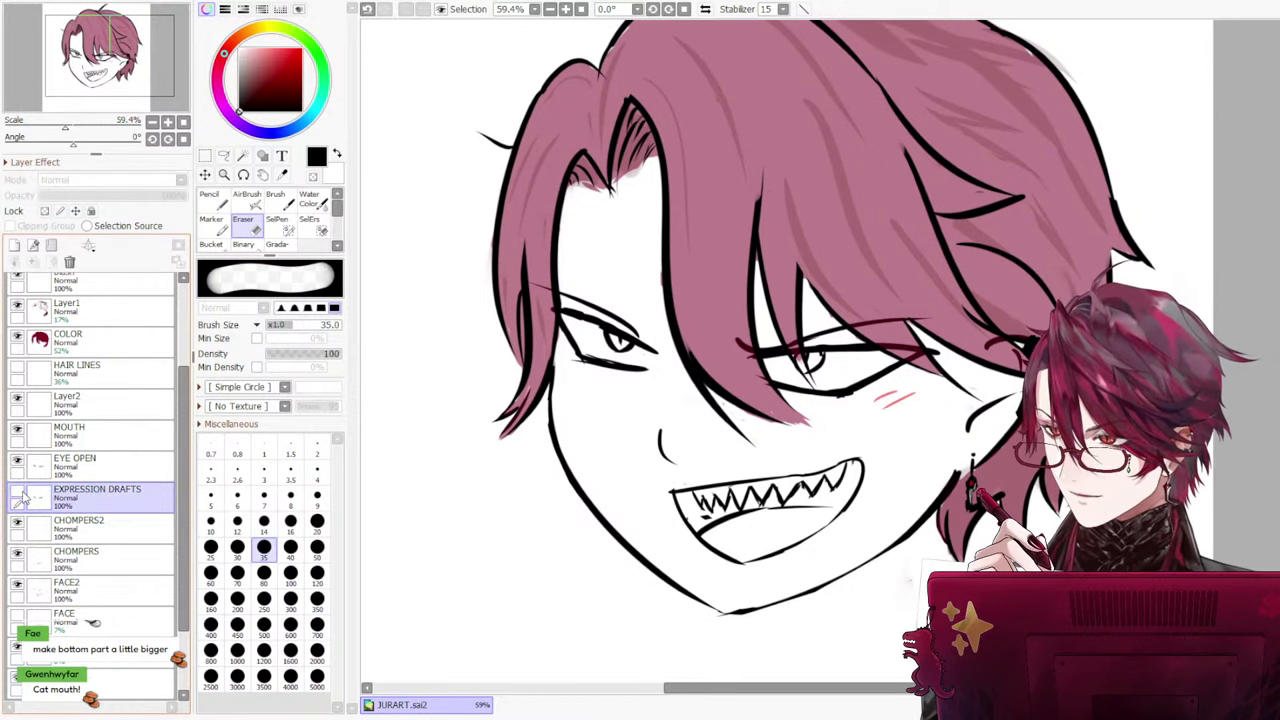
click(88, 556)
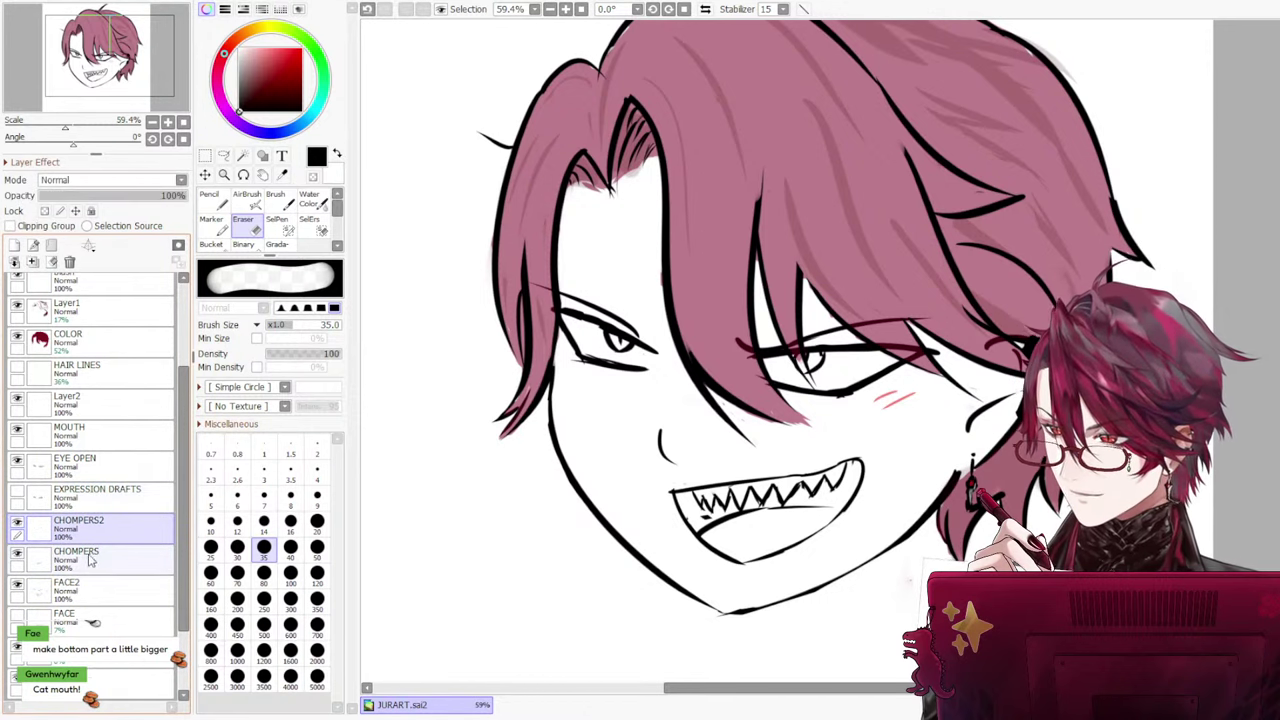
click(17, 556)
click(17, 590)
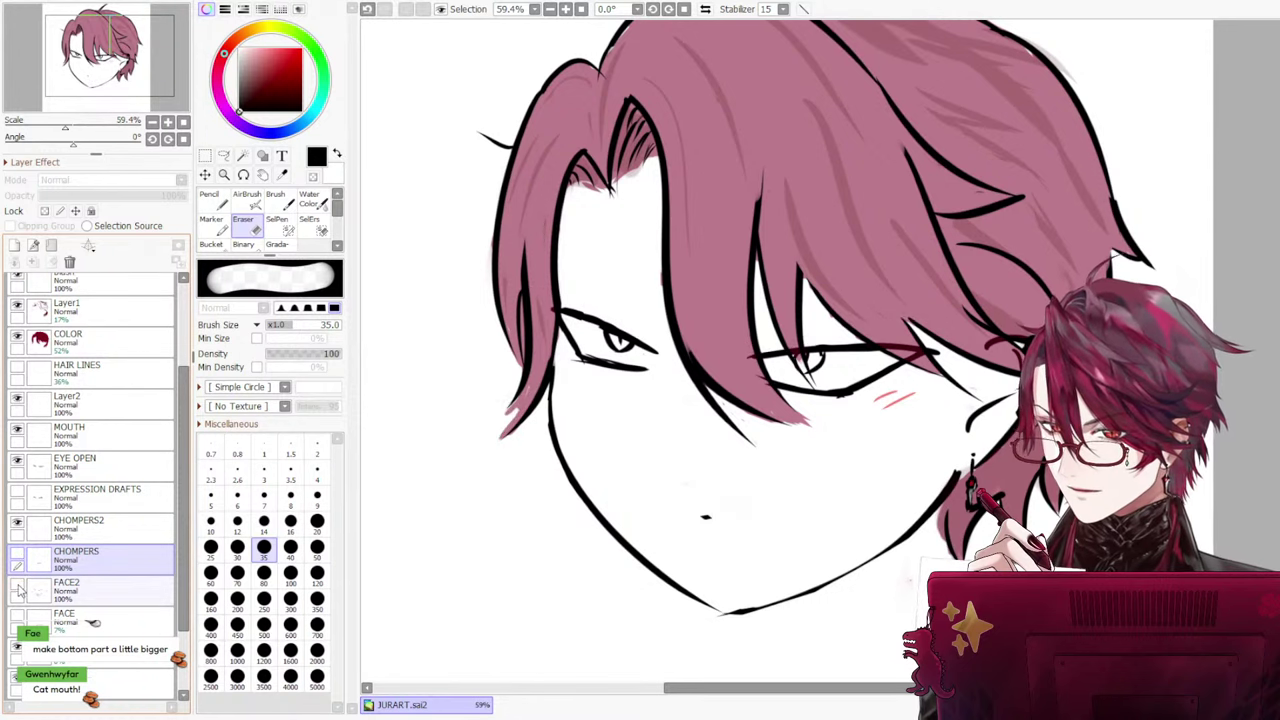
click(90, 526)
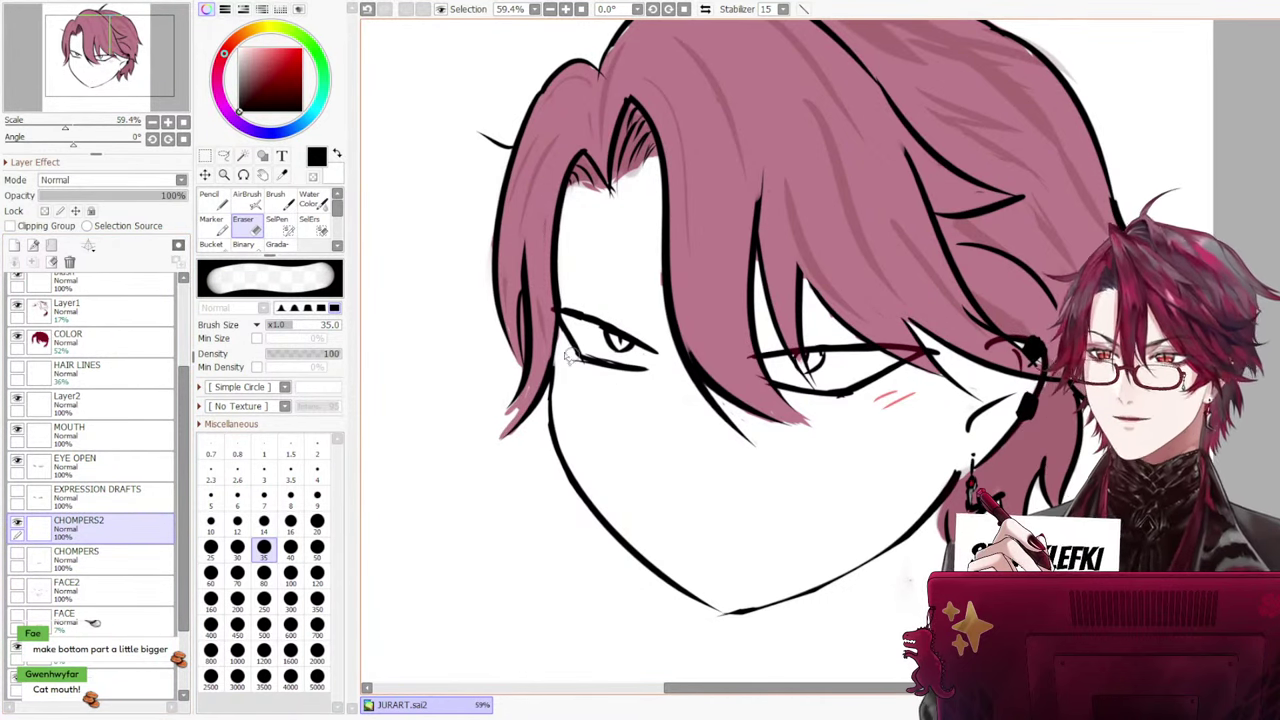
key(n)
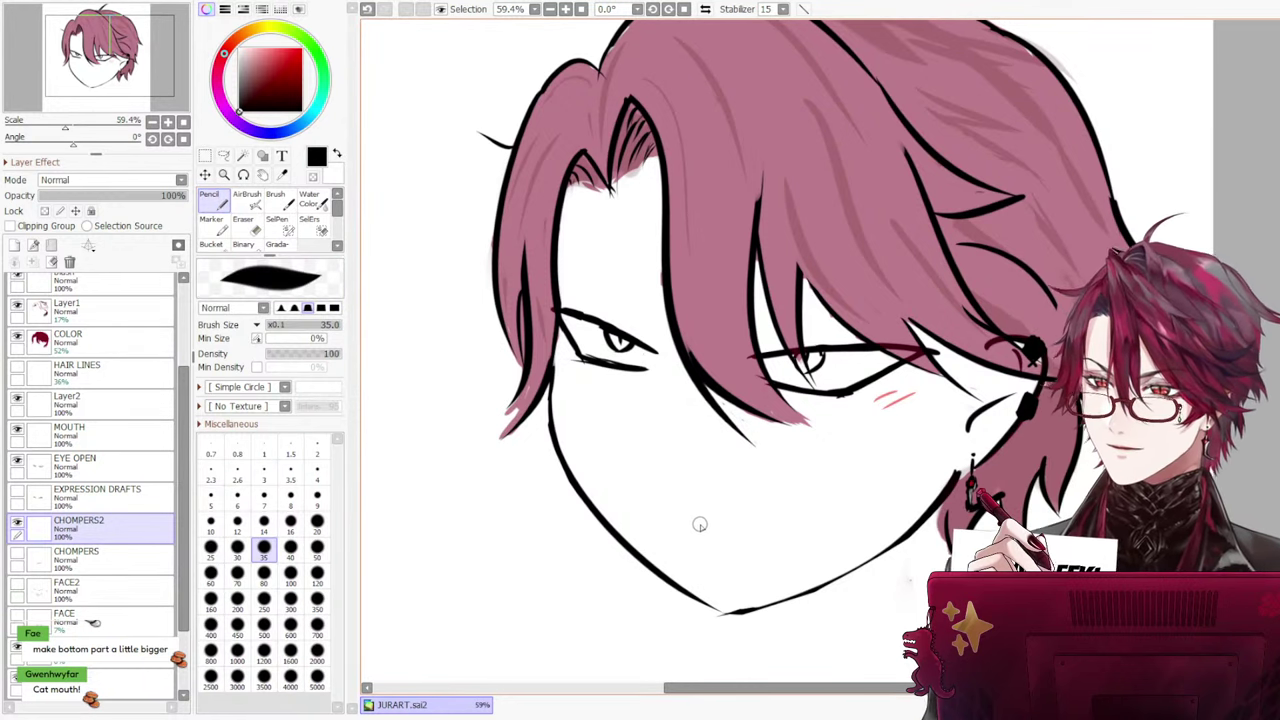
Try a short closed mouth line on the blank lower face on CHOMPERS2
mouse_move(692, 529)
mouse_down()
mouse_move(825, 505)
mouse_move(800, 511)
mouse_up()
key(ctrl+z)
key(ctrl+z)
mouse_move(679, 500)
mouse_down()
mouse_move(818, 494)
mouse_move(776, 495)
mouse_up()
key(ctrl+z)
key(ctrl+z)
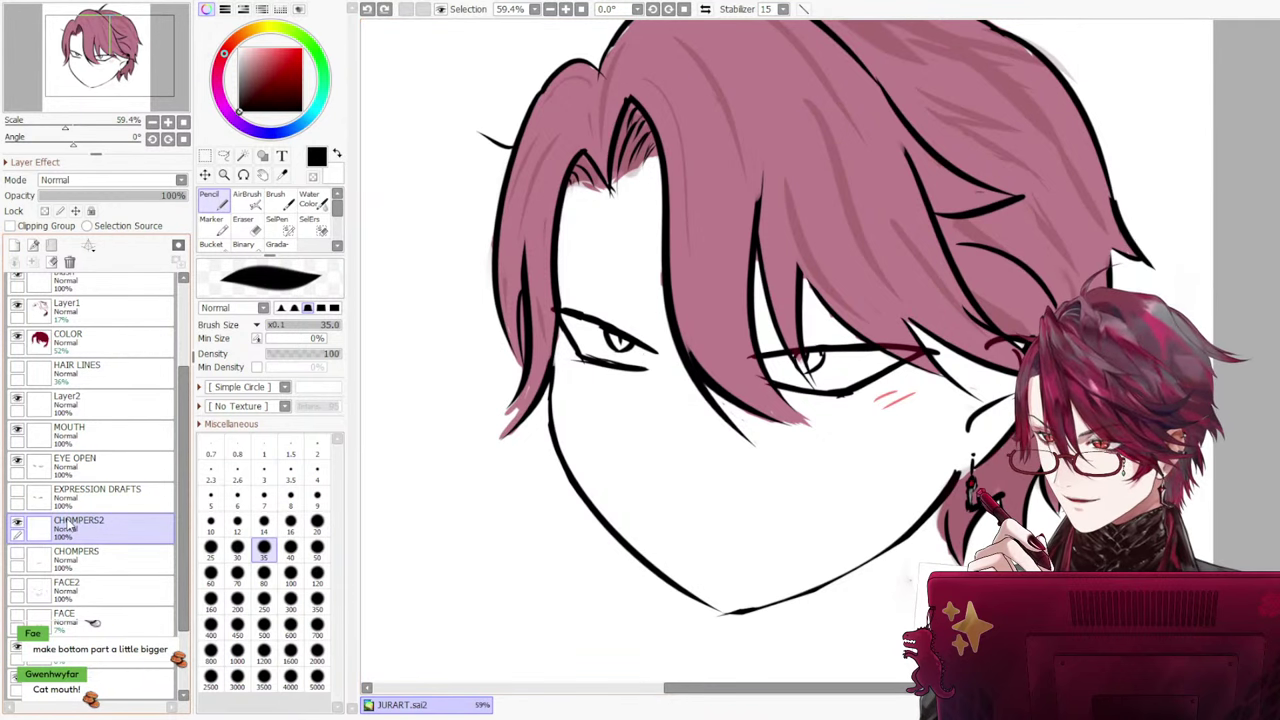
Show the FACE2 layer and select its eyebrows and nose with the Selection Pen at brush size 80
click(72, 590)
click(17, 589)
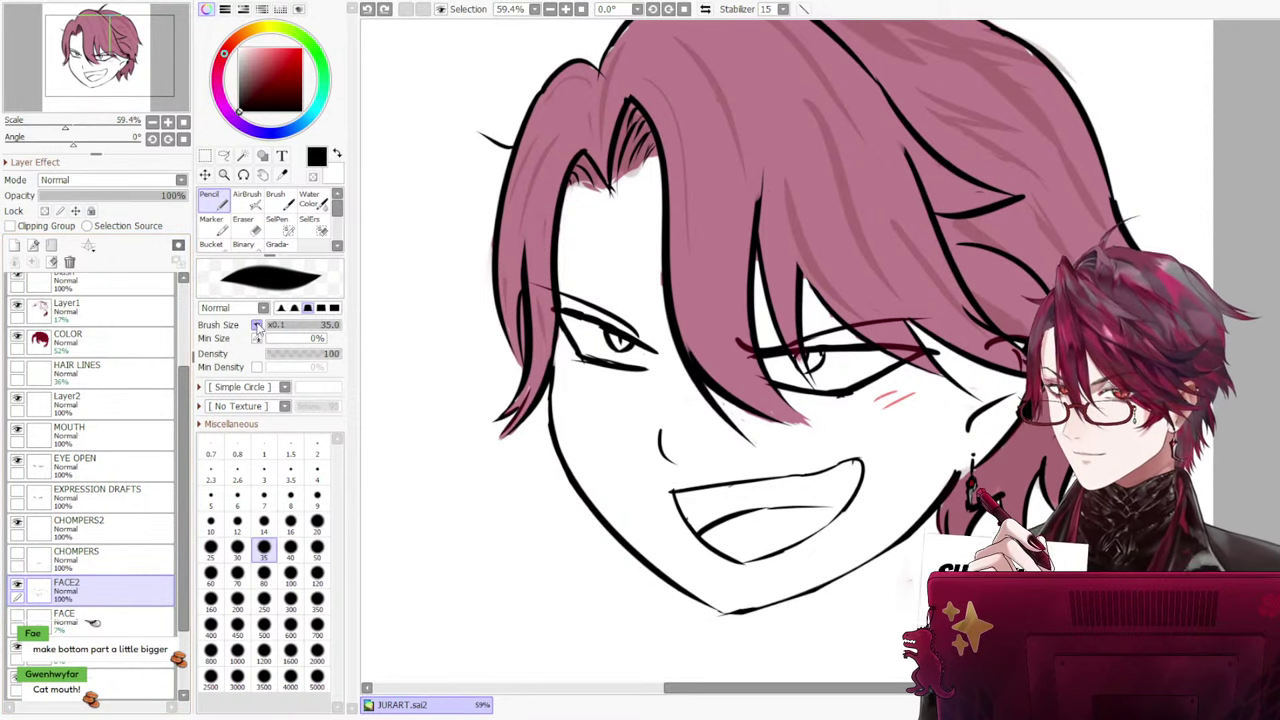
click(277, 225)
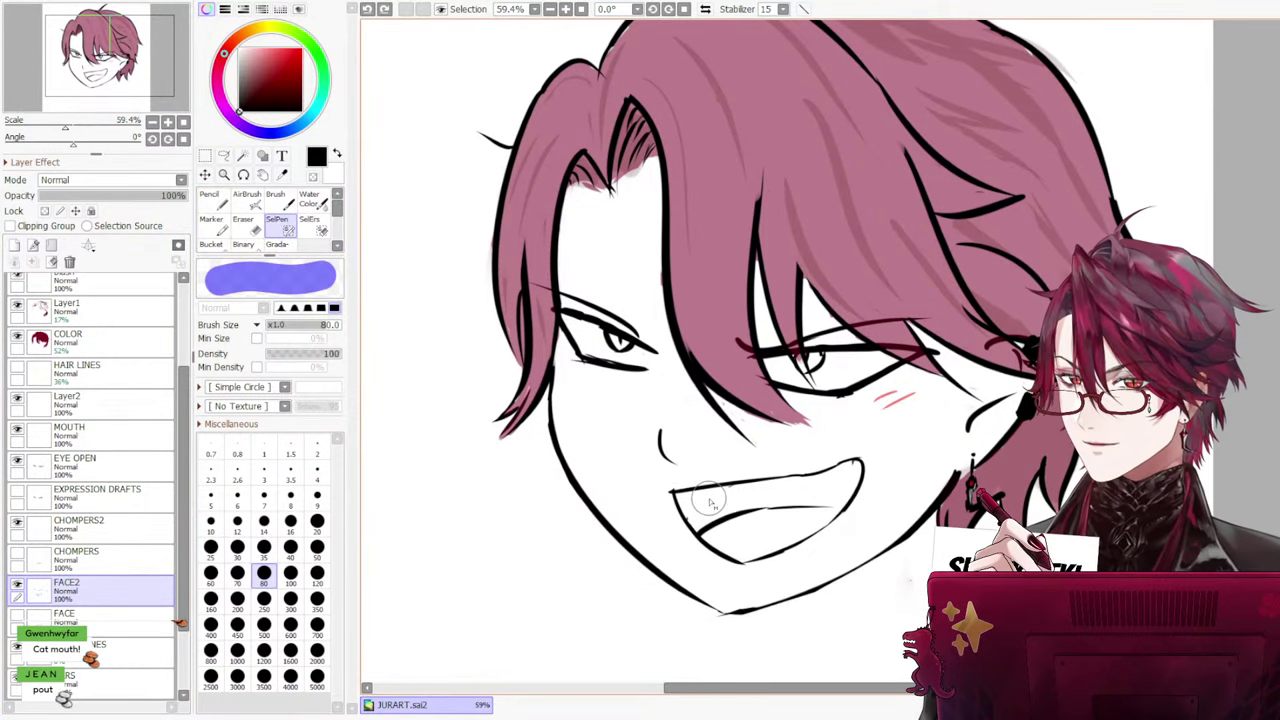
mouse_move(660, 432)
mouse_down()
mouse_move(618, 343)
mouse_move(631, 340)
mouse_move(579, 320)
mouse_move(589, 296)
mouse_move(726, 319)
mouse_move(700, 345)
mouse_move(821, 317)
mouse_move(745, 327)
mouse_move(727, 347)
mouse_move(736, 365)
mouse_move(720, 367)
mouse_move(732, 363)
mouse_move(706, 325)
mouse_move(638, 391)
mouse_move(620, 343)
mouse_move(651, 322)
mouse_up()
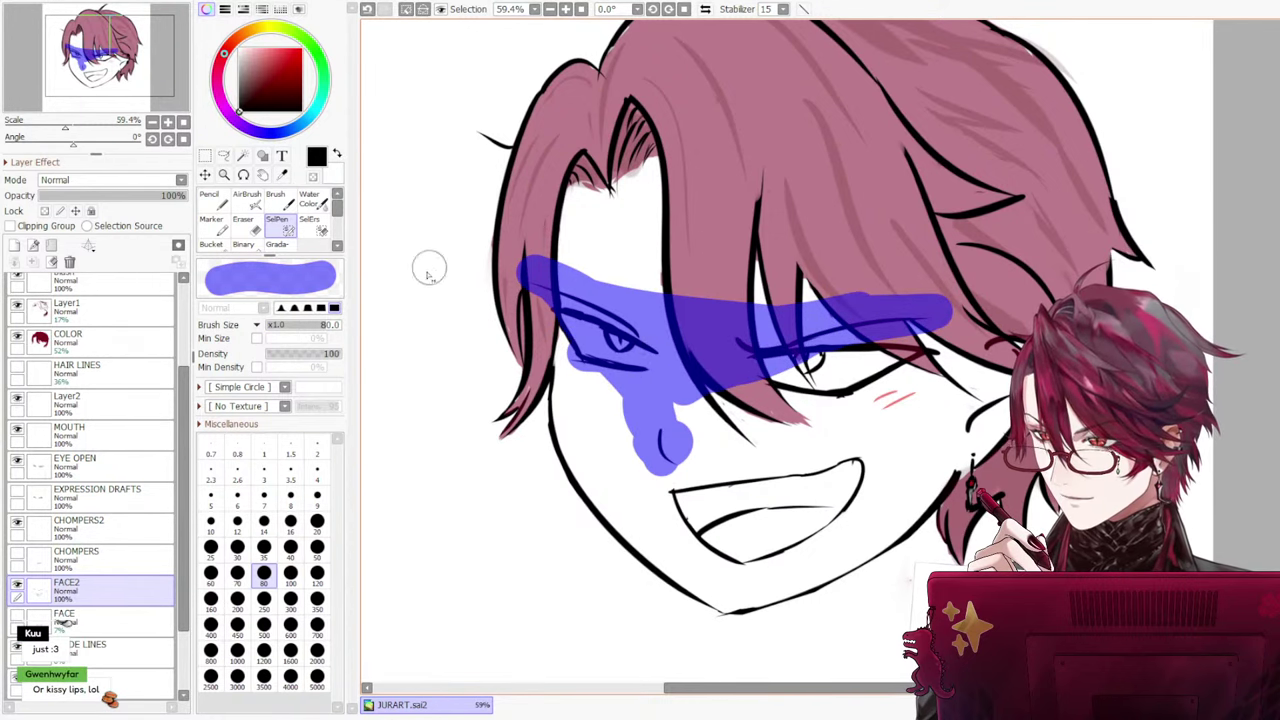
Paste the selected eyebrows and nose above CHOMPERS2, merge them into that layer, and hide FACE2
click(110, 525)
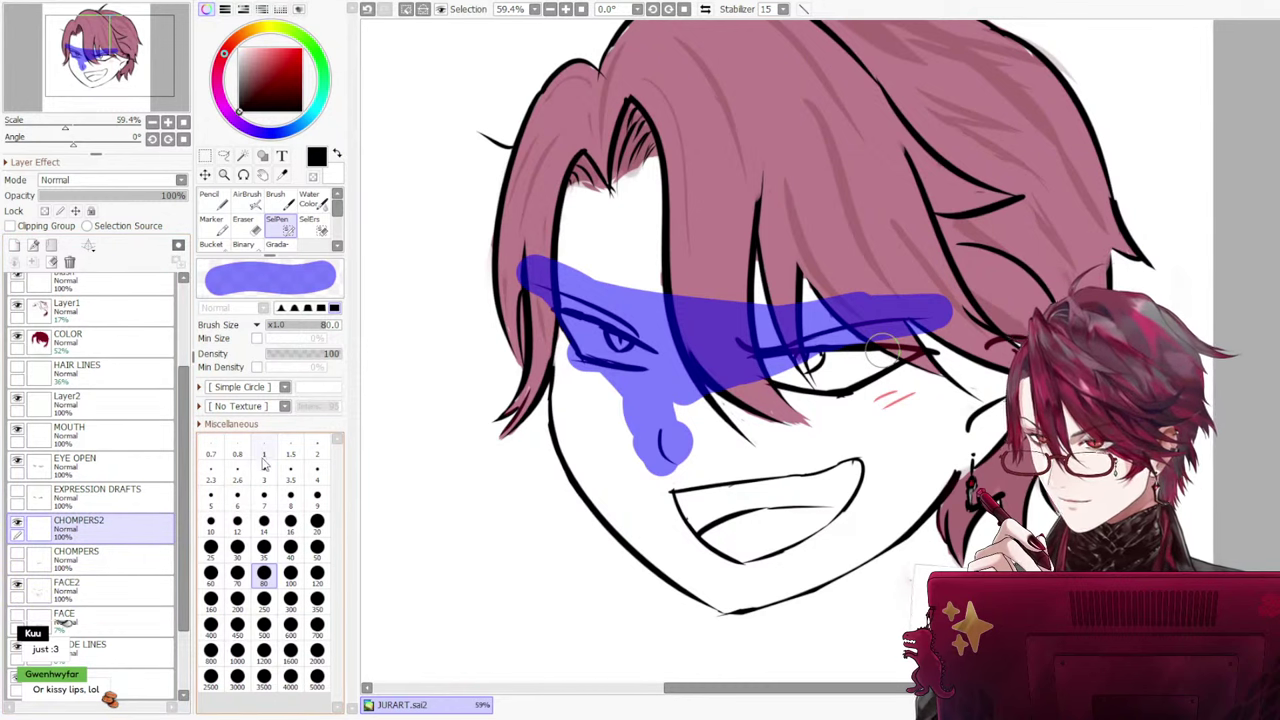
key(ctrl+v)
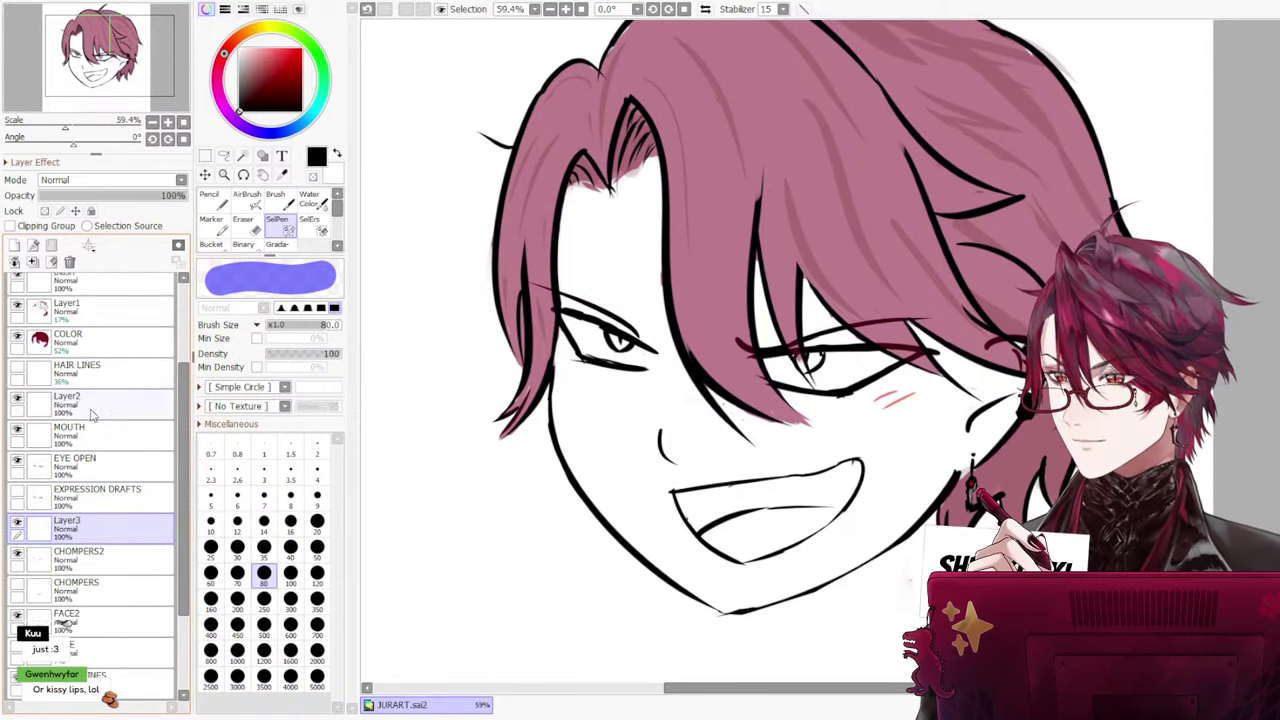
click(69, 262)
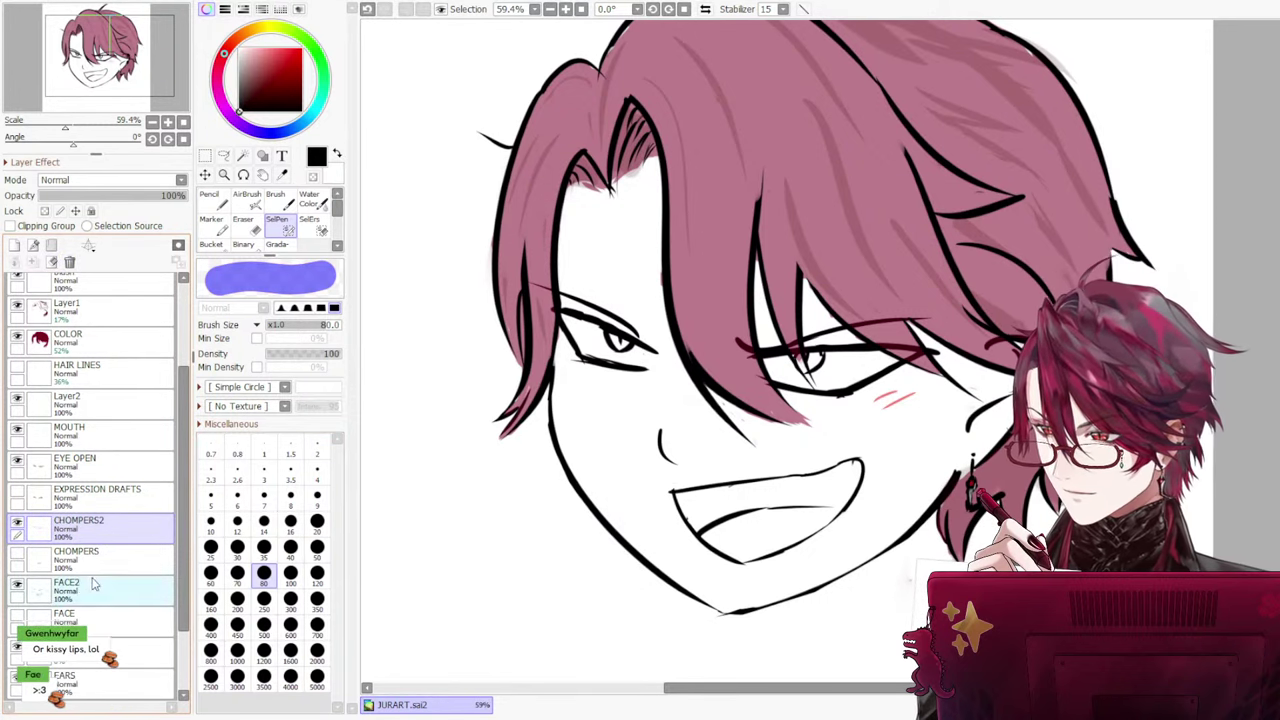
click(30, 590)
click(18, 585)
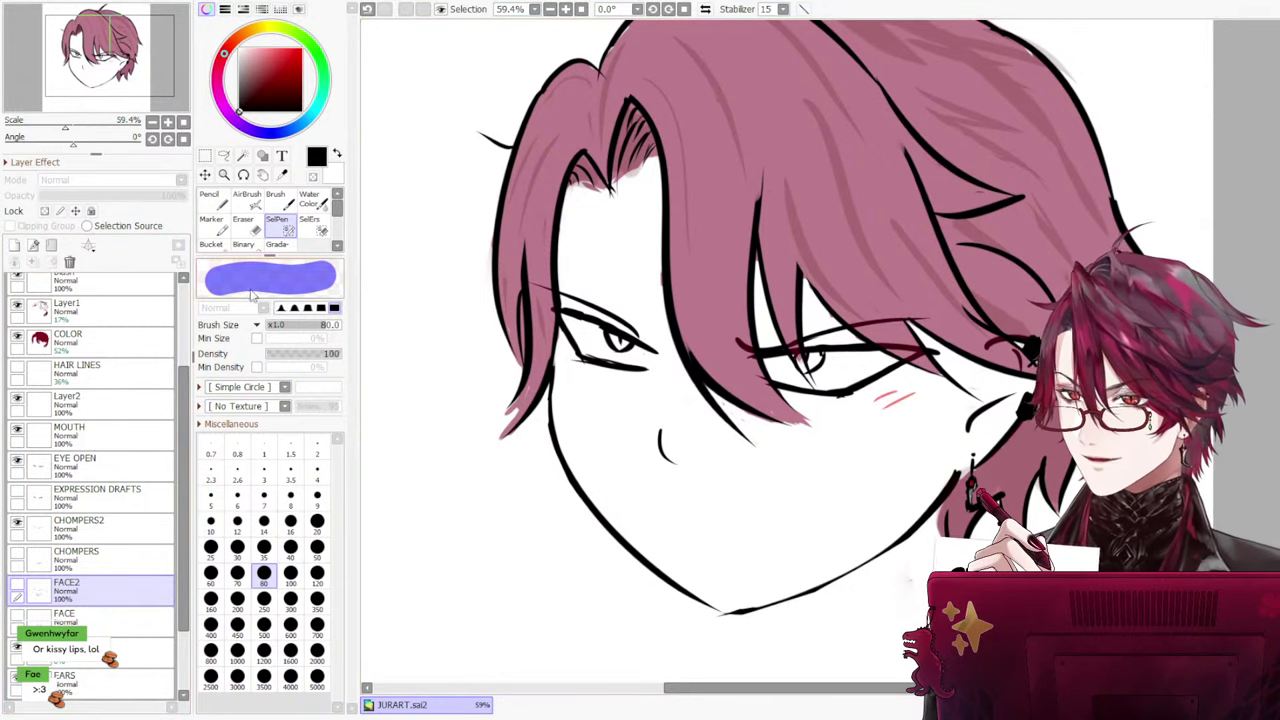
Return to the CHOMPERS2 layer with the Pencil at brush size 14
click(226, 204)
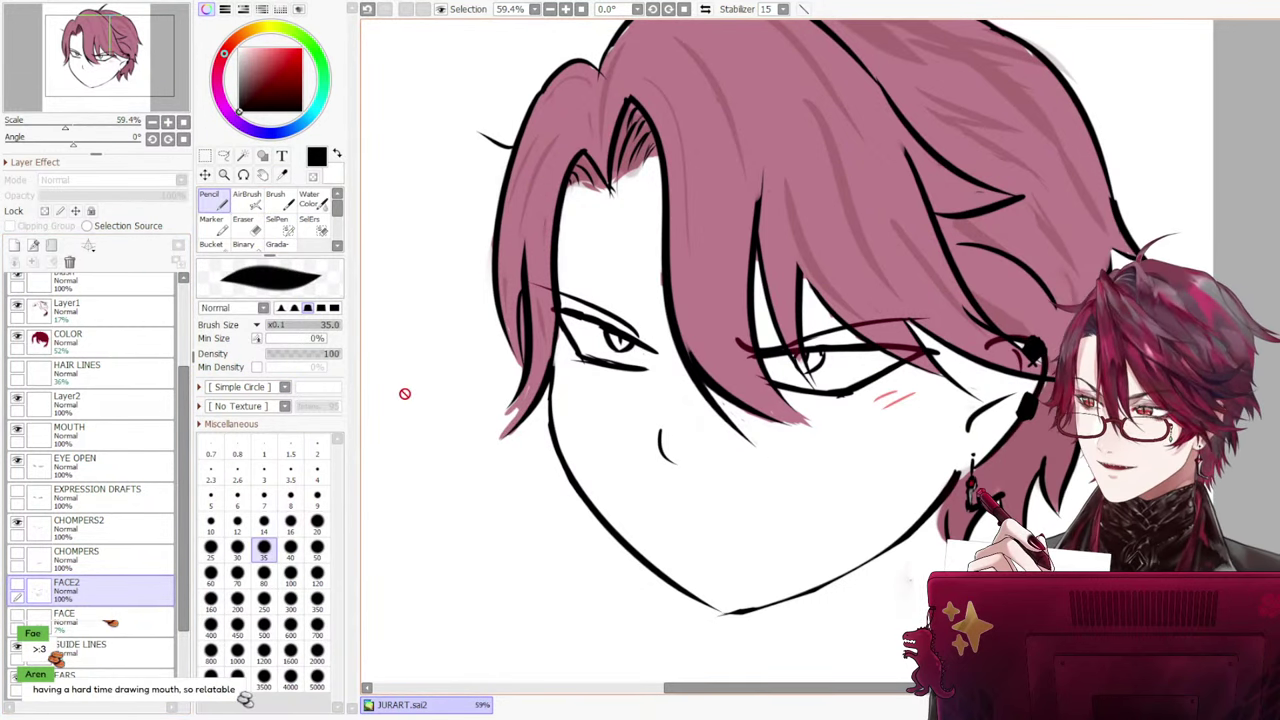
click(95, 527)
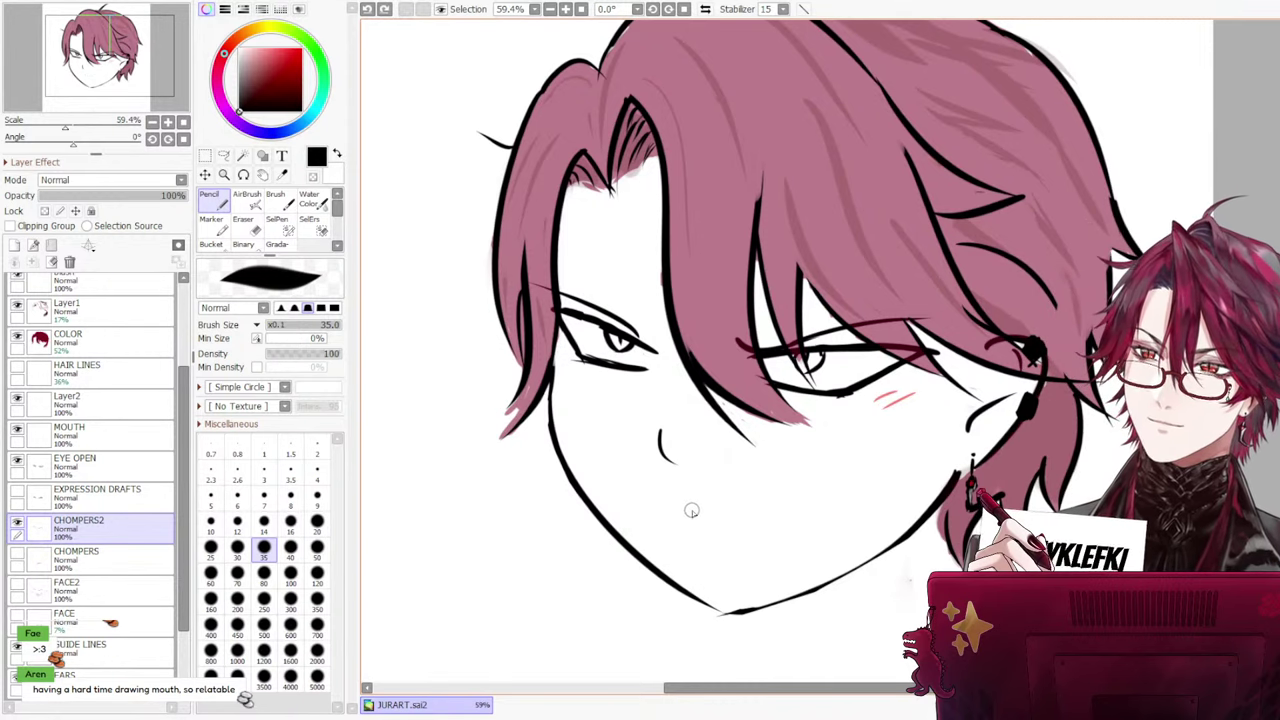
click(264, 521)
Try a thin, nearly straight mouth line rising slightly across the face below the nose
drag(712, 520, 862, 500)
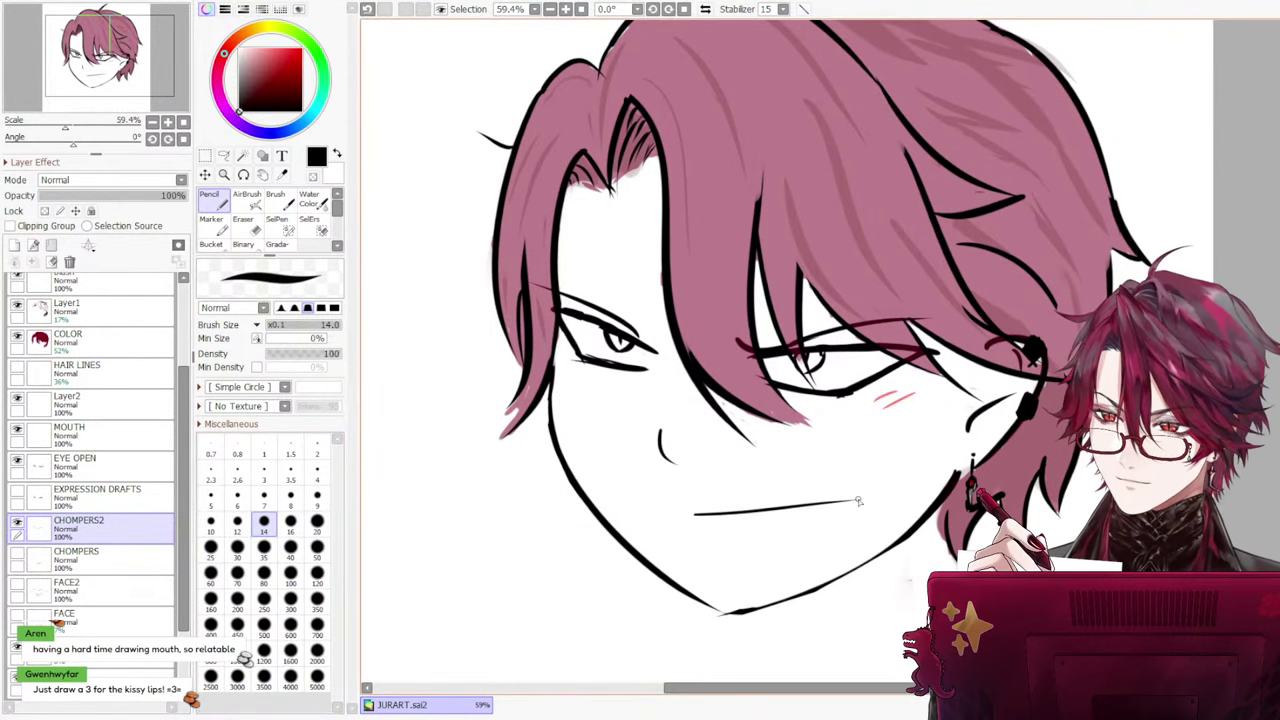
key(ctrl+z)
drag(674, 525, 818, 512)
key(ctrl+z)
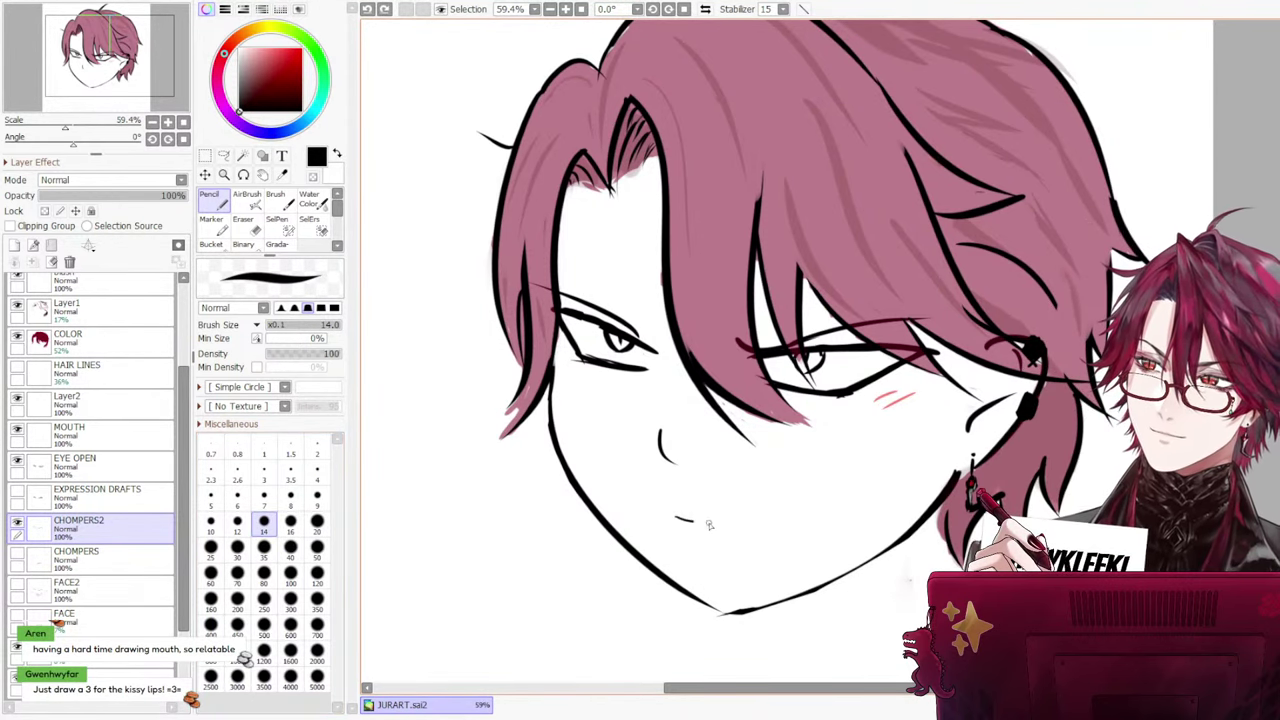
key(ctrl+z)
mouse_move(709, 524)
mouse_down()
mouse_move(806, 513)
mouse_move(855, 476)
mouse_move(798, 506)
mouse_up()
key(ctrl+z)
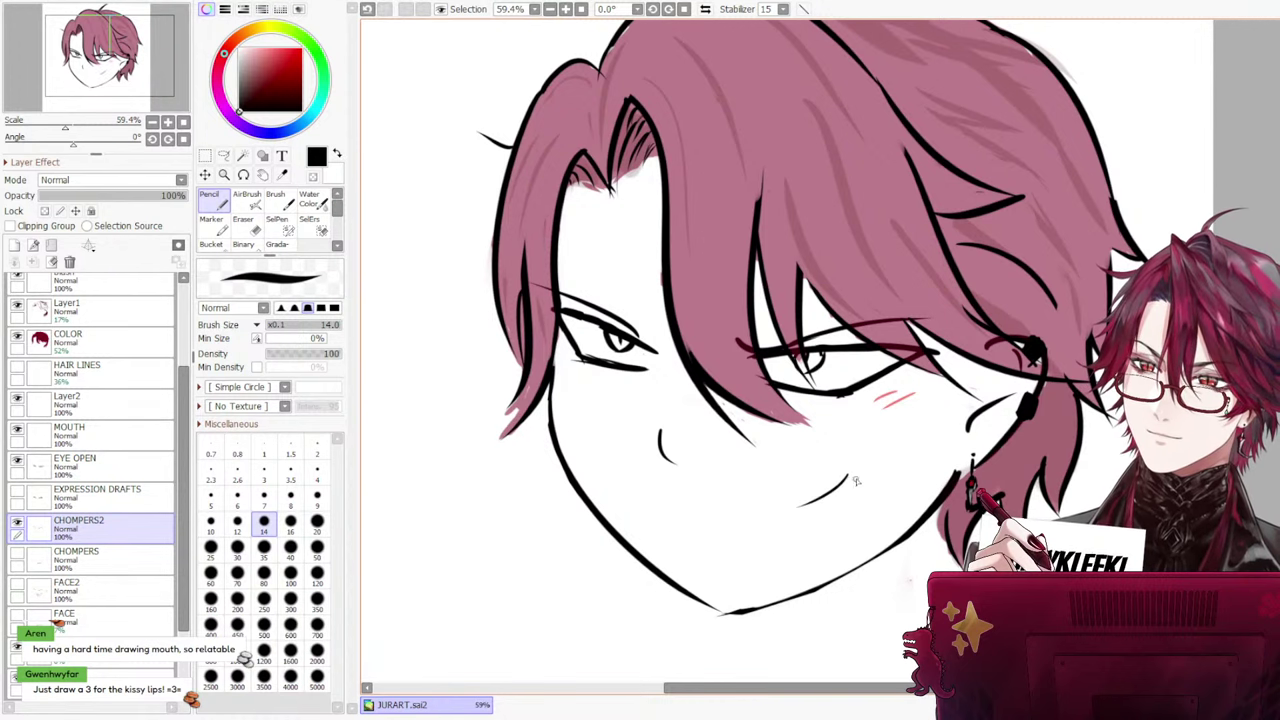
key(ctrl+z)
Try a longer, gently curved closed smile that rises toward the ear
drag(678, 512, 831, 497)
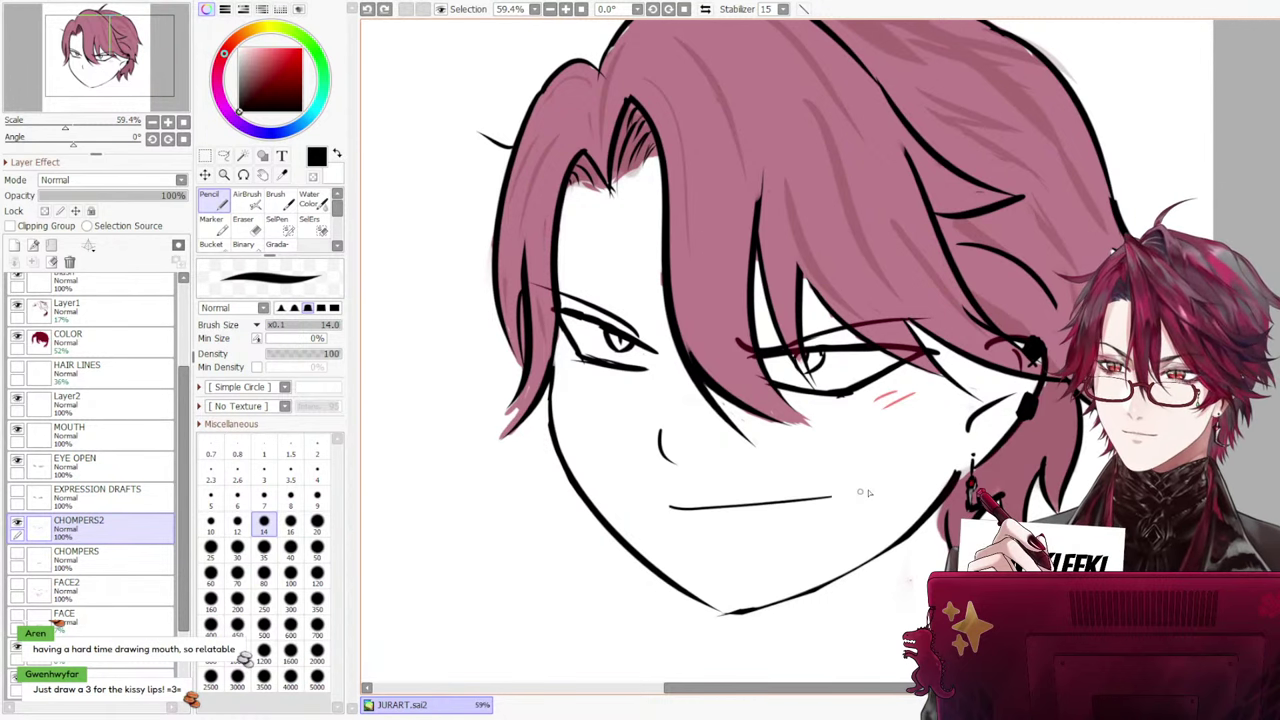
key(ctrl+z)
drag(668, 514, 876, 484)
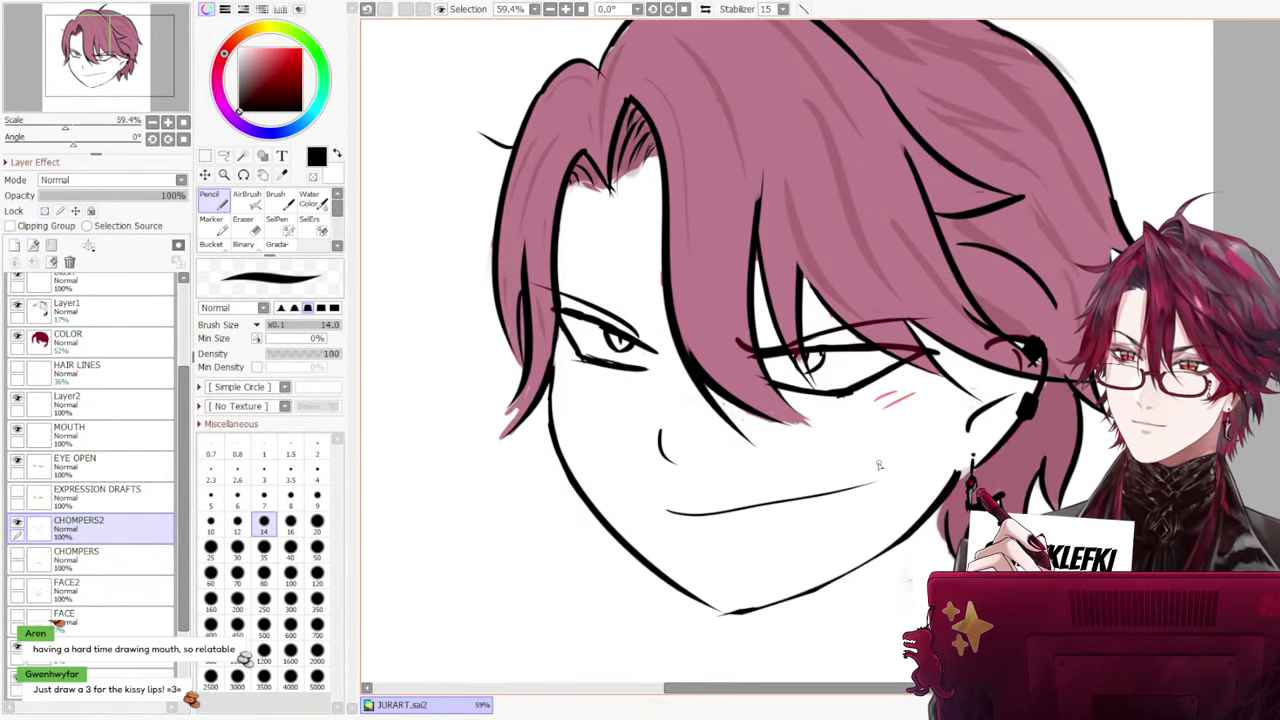
key(ctrl+z)
drag(684, 529, 850, 484)
key(ctrl+z)
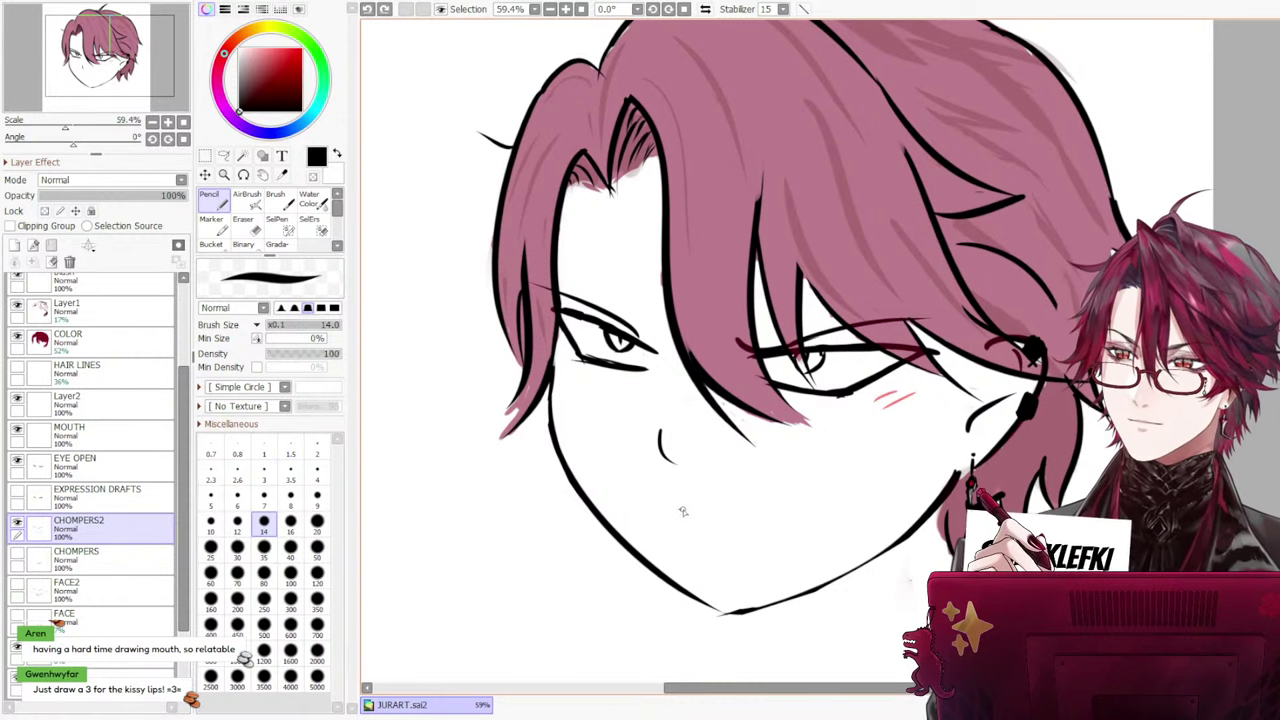
Try a small cat-style mouth of two joined curves below the nose
drag(683, 511, 820, 494)
key(ctrl+z)
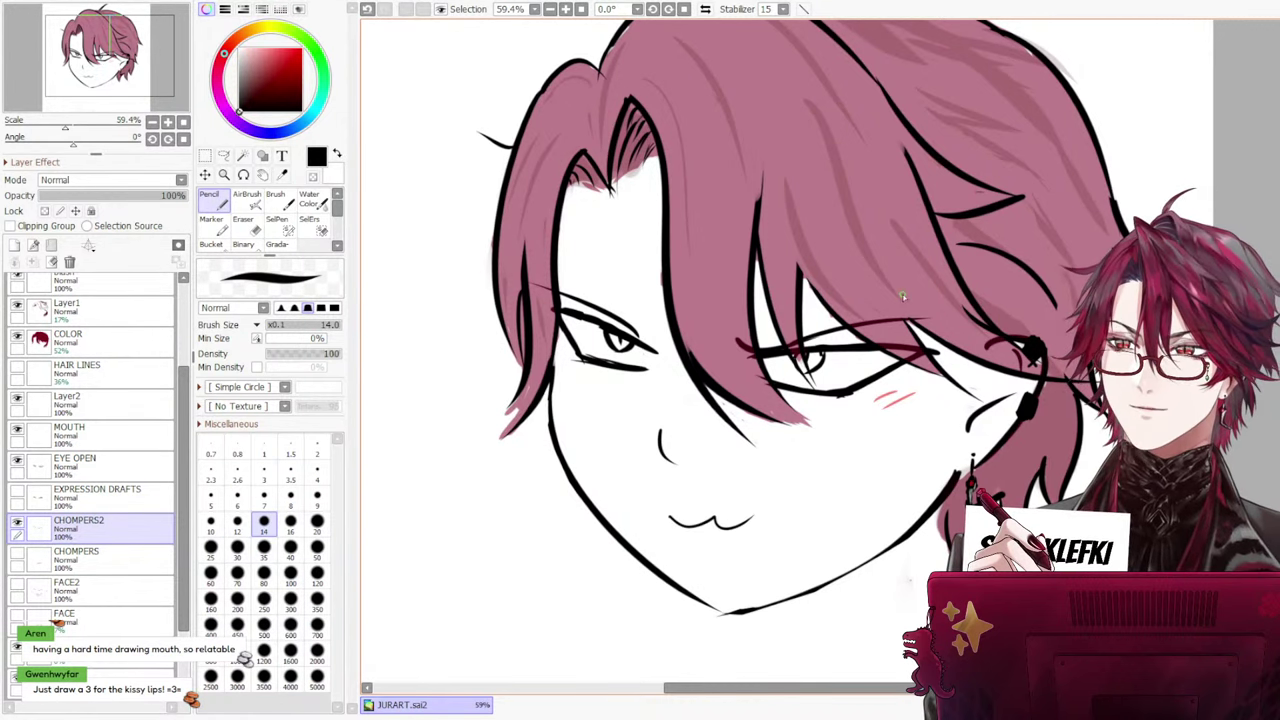
key(ctrl+z)
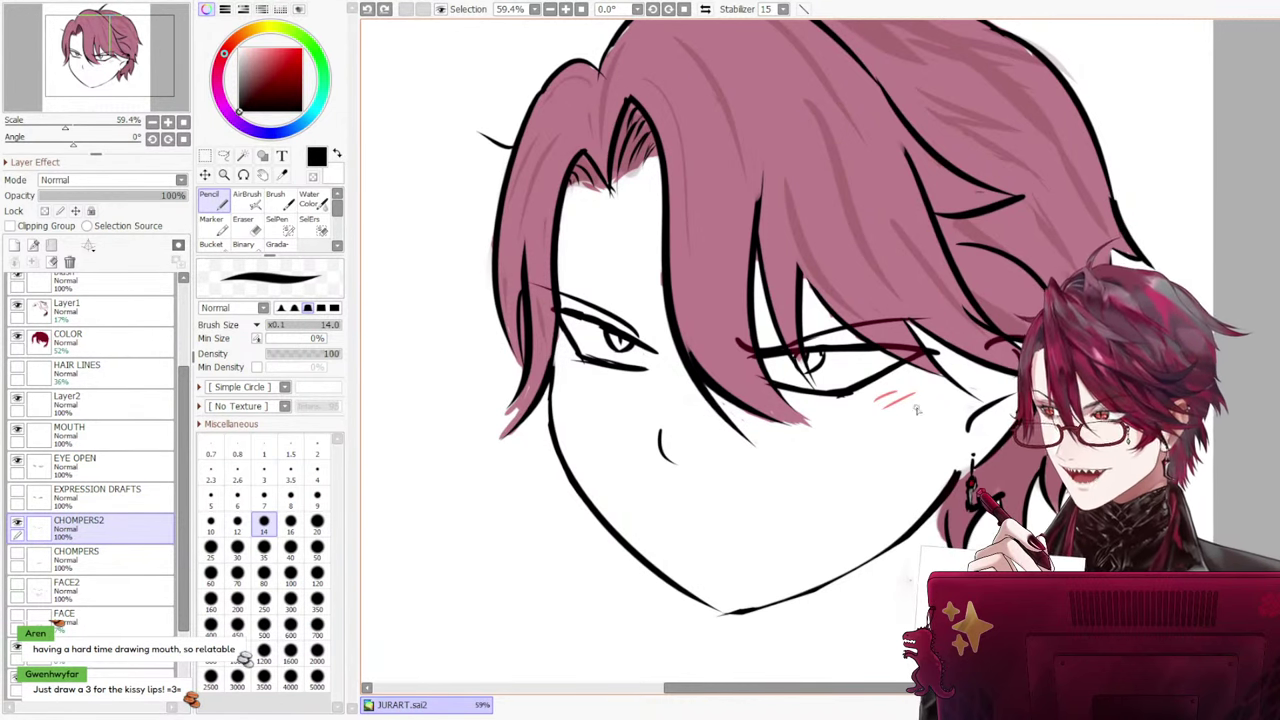
key(ctrl+z)
Try a steeply slanted smirk line just below the nose, with a short stroke beneath it
drag(686, 505, 840, 461)
key(ctrl+z)
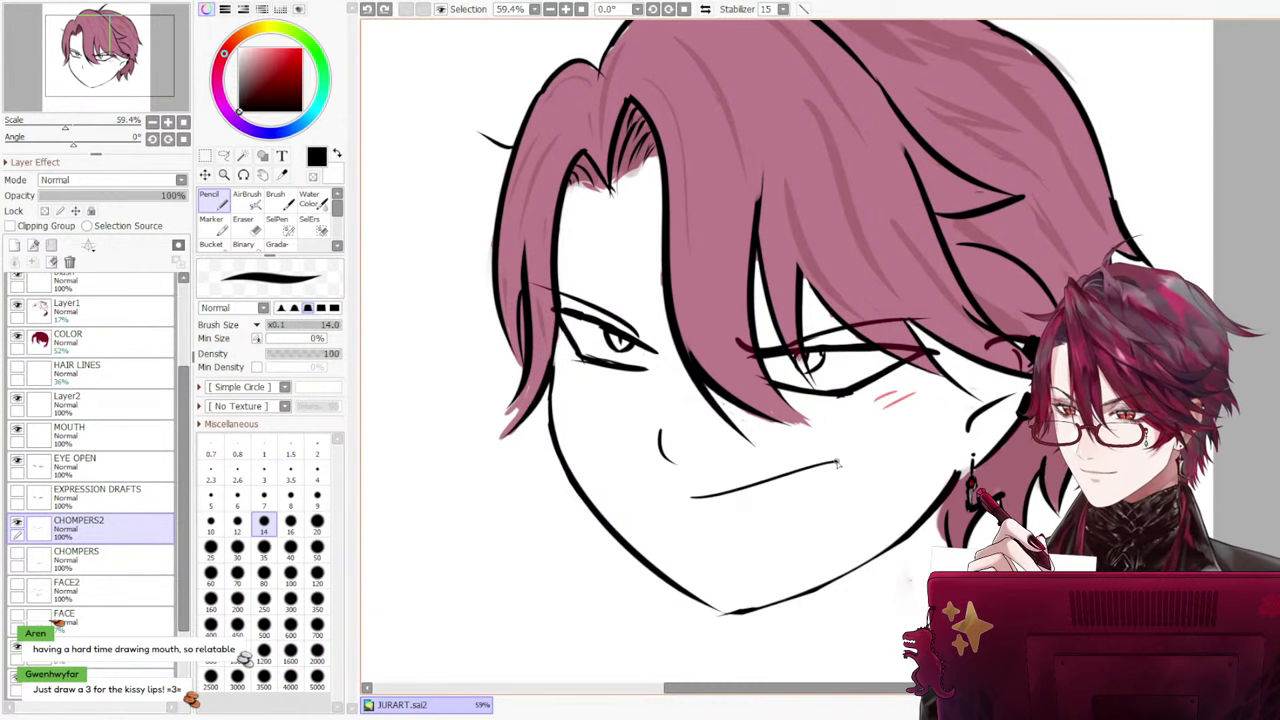
drag(788, 497, 816, 482)
key(ctrl+z)
key(ctrl+z)
mouse_move(709, 497)
mouse_down()
mouse_move(862, 455)
mouse_move(822, 505)
mouse_move(702, 515)
mouse_move(718, 496)
mouse_move(866, 452)
mouse_up()
key(ctrl+z)
key(ctrl+z)
key(ctrl+z)
key(ctrl+z)
Try further versions of the closed mouth line with a less steep slant
mouse_move(676, 500)
mouse_down()
mouse_move(849, 455)
mouse_move(796, 504)
mouse_up()
key(ctrl+z)
key(ctrl+z)
mouse_move(690, 496)
mouse_down()
mouse_move(801, 470)
mouse_move(854, 443)
mouse_move(815, 490)
mouse_move(745, 489)
mouse_move(834, 472)
mouse_up()
key(ctrl+z)
key(ctrl+z)
key(ctrl+z)
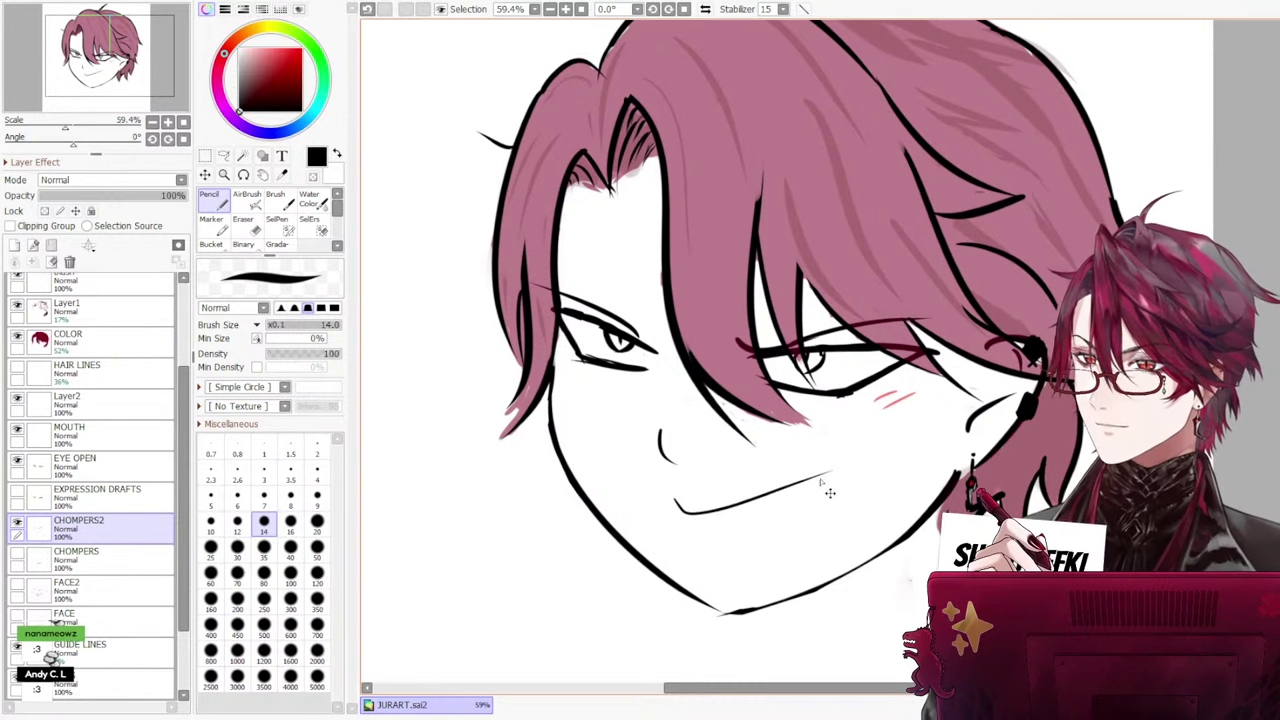
Try a smirk line with a hooked corner under the nose and a stroke down from its raised end
key(ctrl+z)
drag(675, 505, 815, 480)
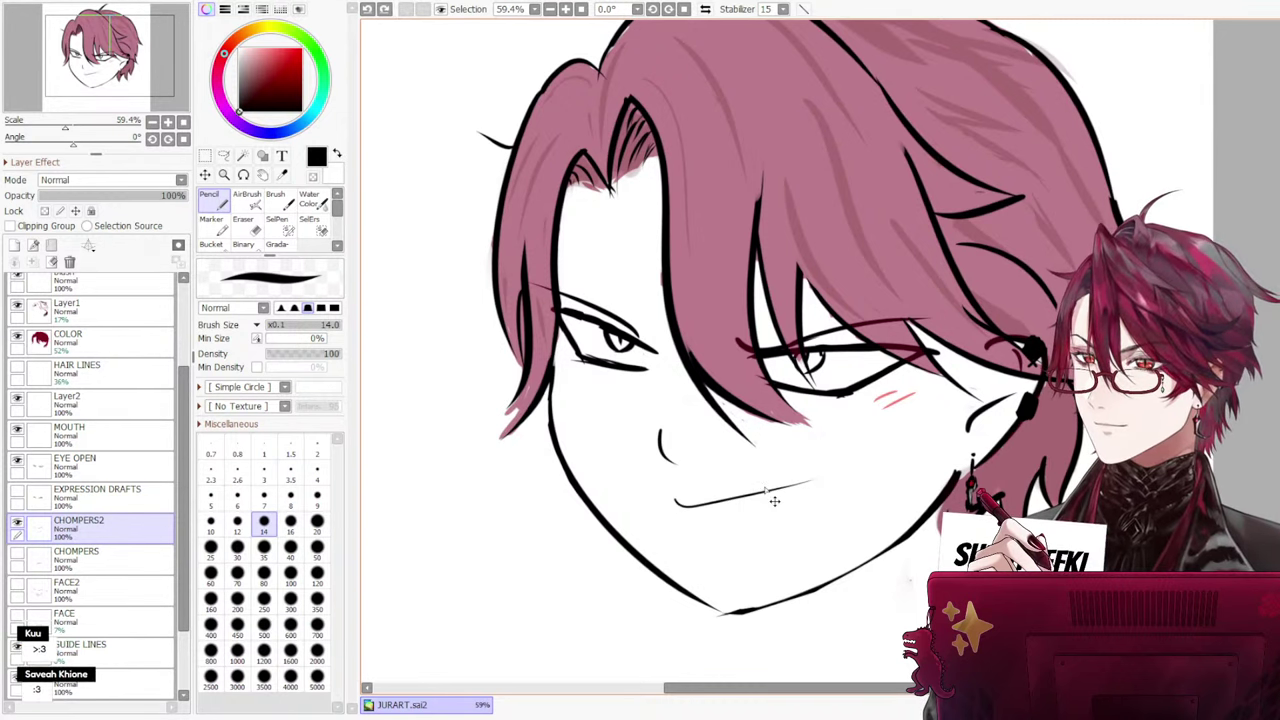
key(ctrl+z)
drag(678, 500, 847, 465)
drag(845, 467, 812, 505)
key(ctrl+z)
key(ctrl+z)
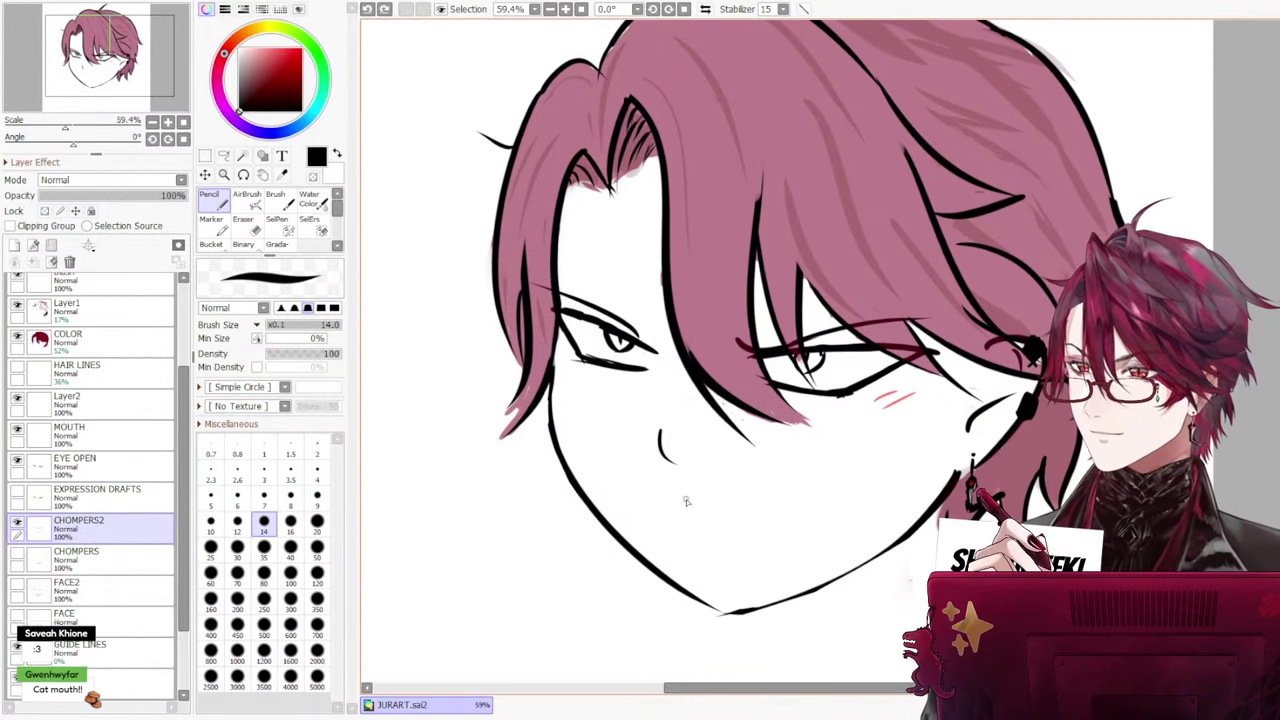
mouse_move(686, 503)
mouse_down()
mouse_move(739, 497)
mouse_move(846, 452)
mouse_move(828, 492)
mouse_up()
key(ctrl+z)
key(ctrl+z)
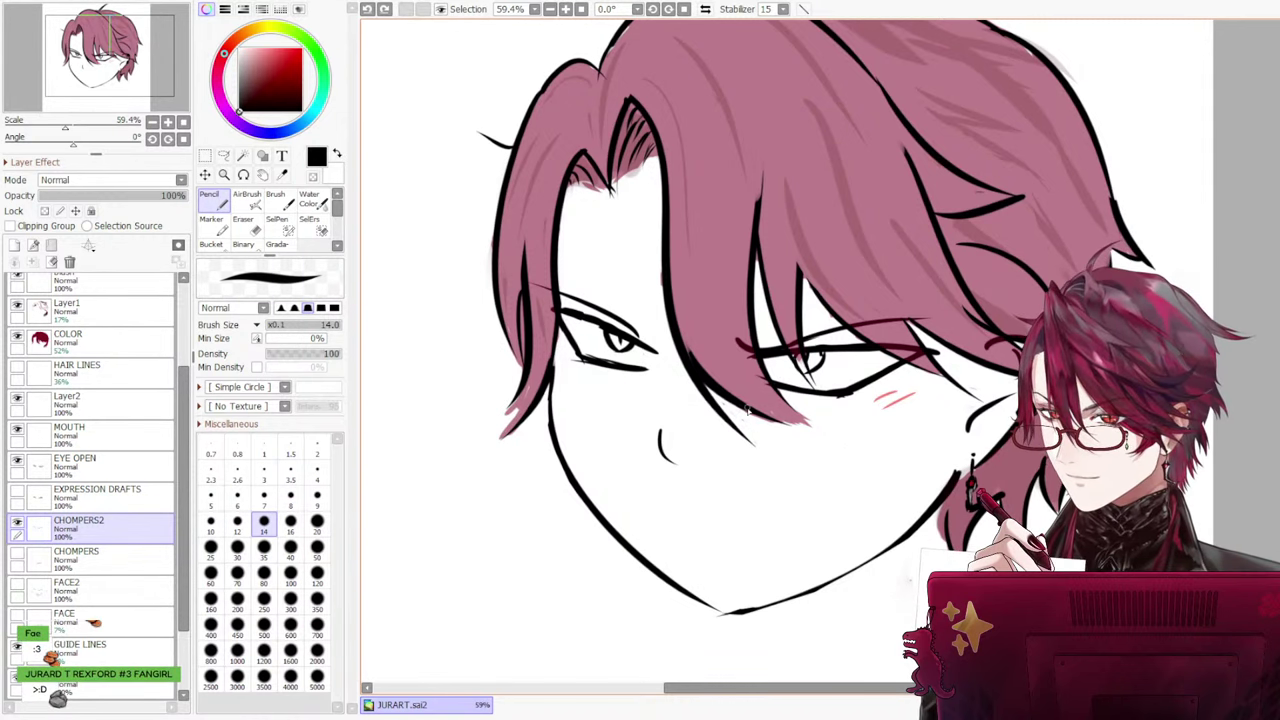
Try a larger cat mouth built from two rounded curves beneath the nose
mouse_move(676, 508)
mouse_down()
mouse_move(700, 528)
mouse_move(736, 503)
mouse_move(714, 530)
mouse_move(728, 509)
mouse_move(664, 525)
mouse_move(703, 522)
mouse_up()
key(ctrl+z)
key(ctrl+z)
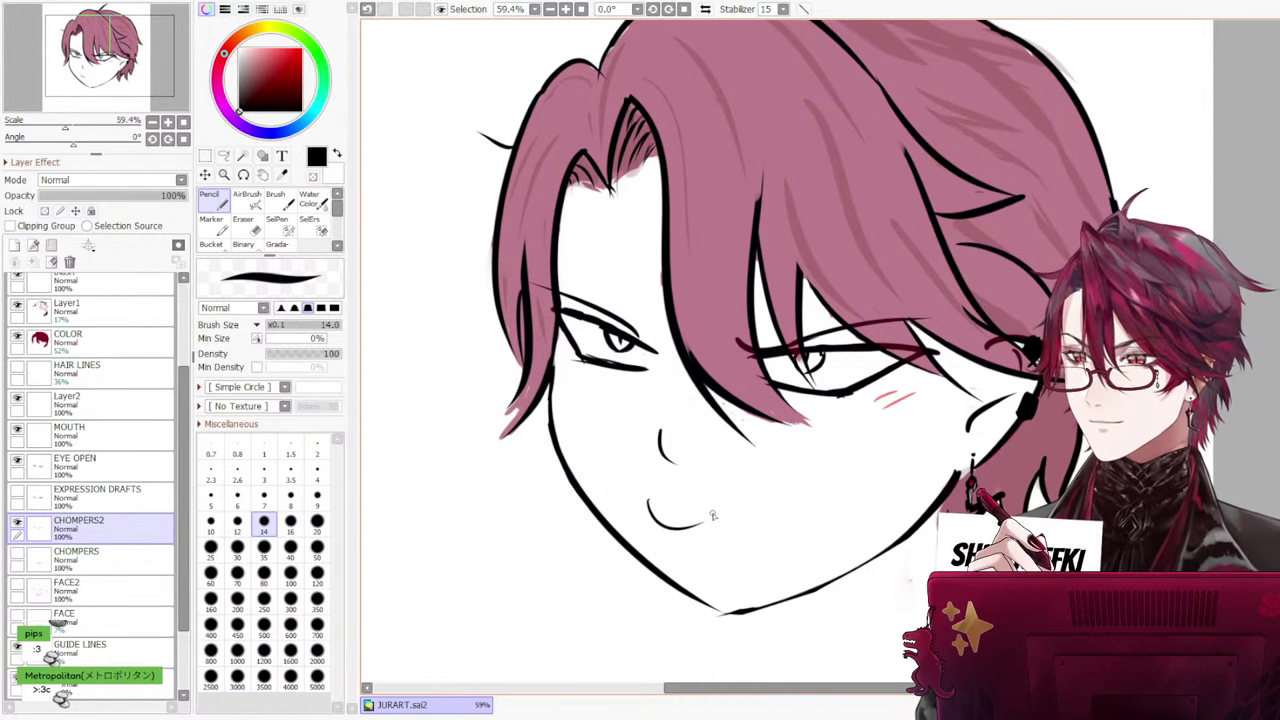
key(ctrl+z)
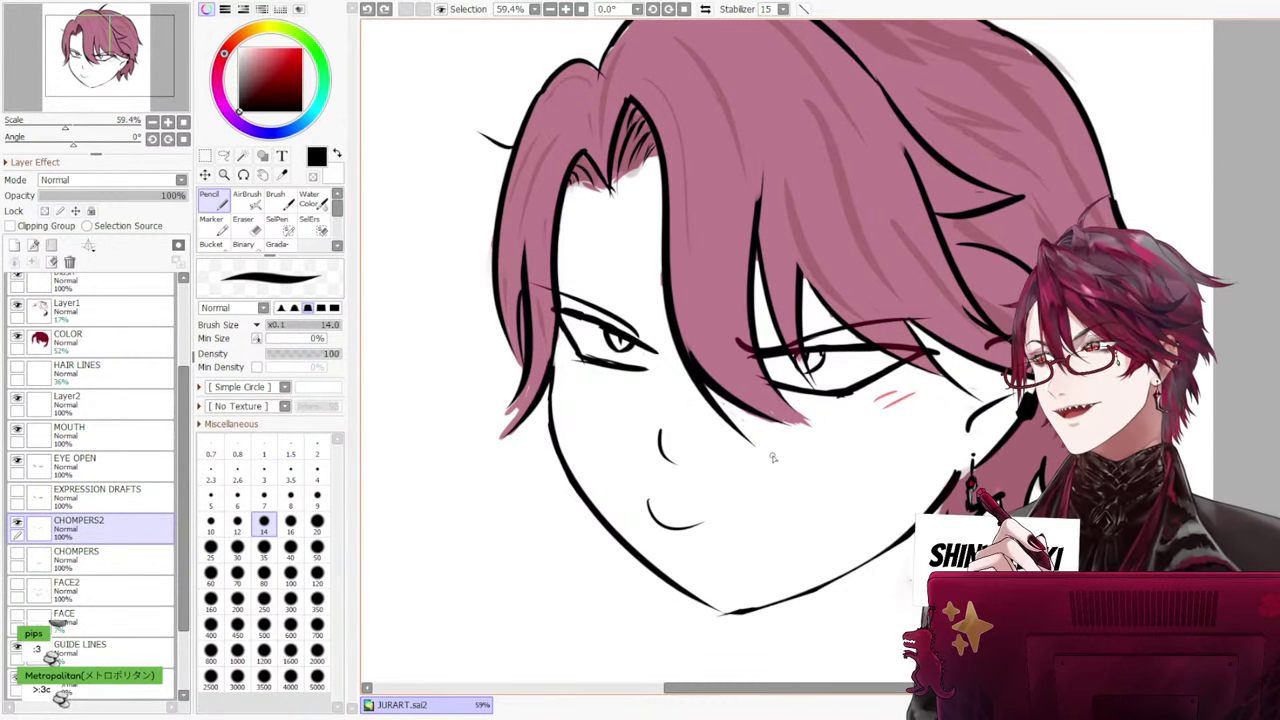
key(ctrl+z)
mouse_move(763, 528)
mouse_down()
mouse_move(716, 537)
mouse_move(703, 519)
mouse_move(749, 528)
mouse_up()
key(ctrl+z)
key(ctrl+z)
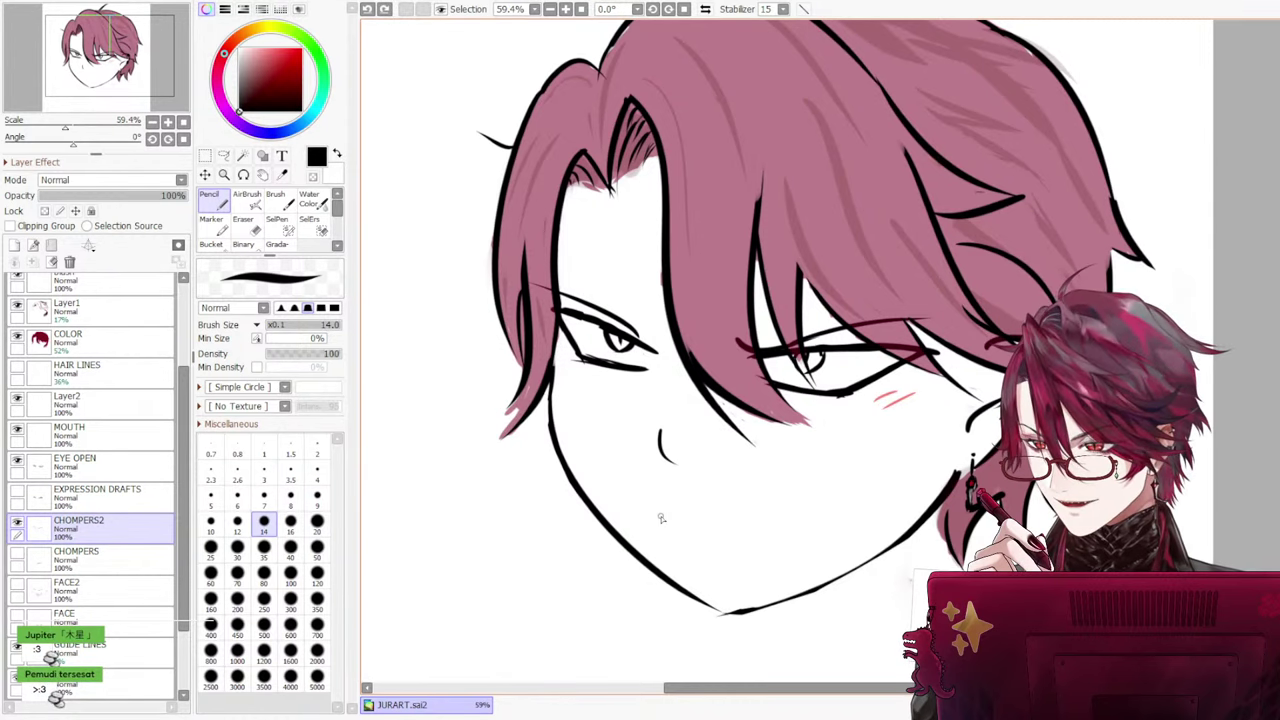
drag(724, 545, 752, 503)
scroll(780, 377, down, 4)
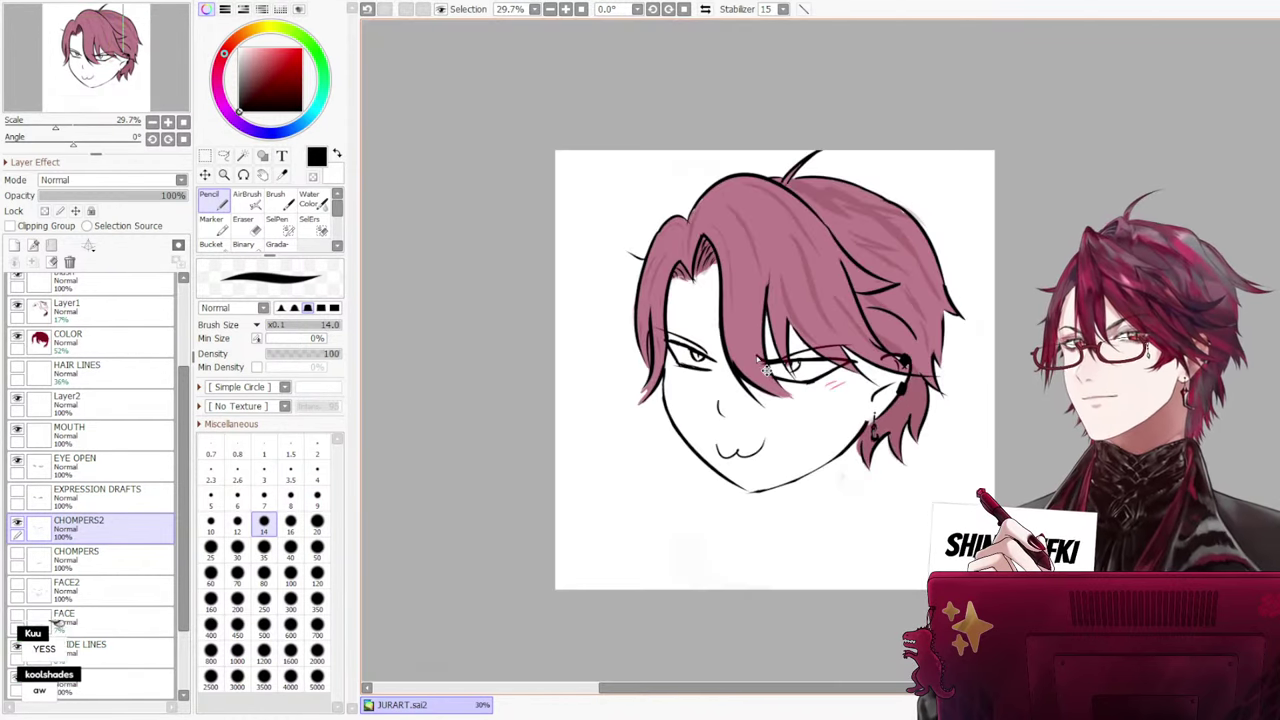
scroll(755, 358, up, 1)
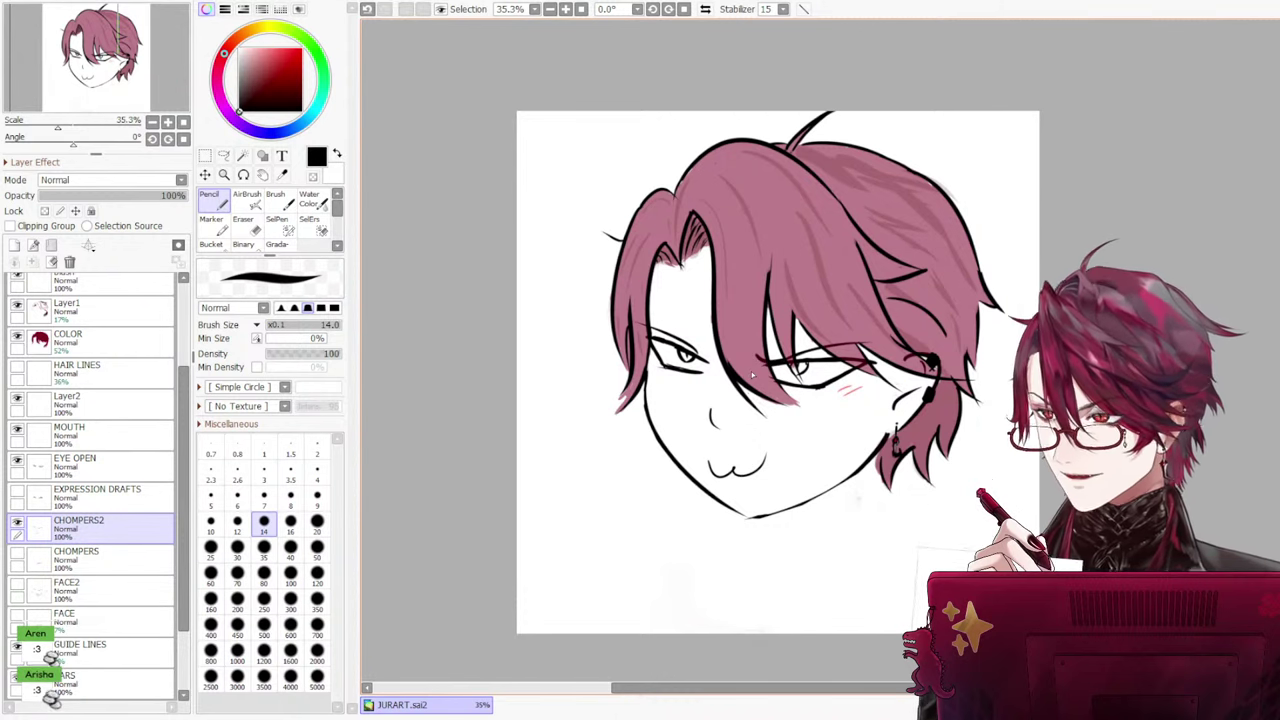
key(ctrl+z)
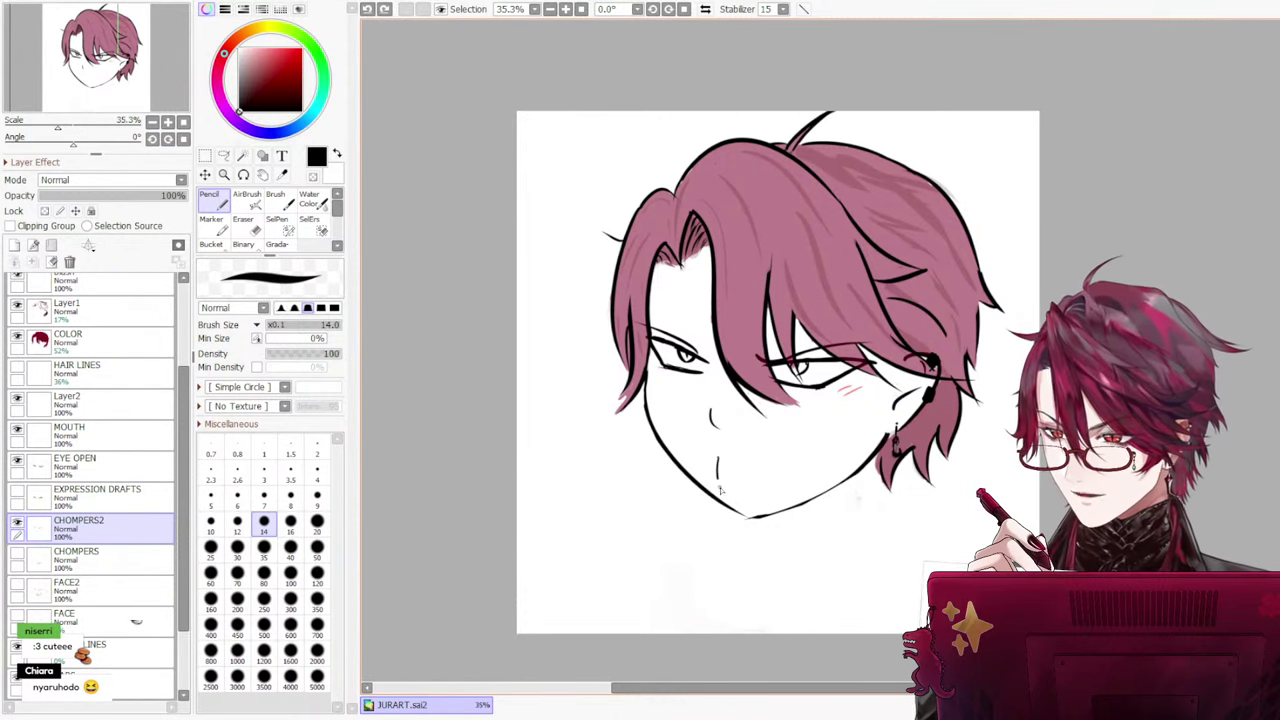
Try a wide mouth line running from under the nose toward the cheek
mouse_move(718, 490)
mouse_down()
mouse_move(761, 471)
mouse_move(706, 469)
mouse_move(836, 443)
mouse_up()
key(ctrl+z)
key(ctrl+z)
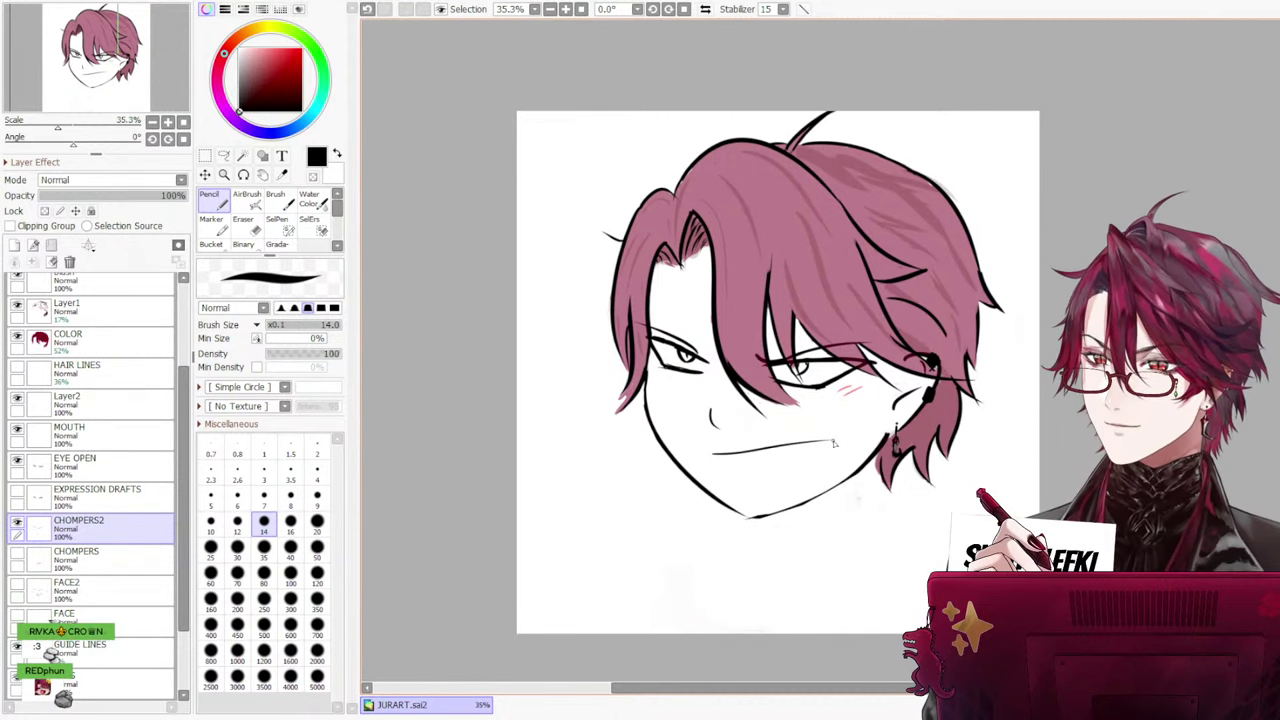
key(ctrl+z)
mouse_move(727, 459)
mouse_down()
mouse_move(826, 443)
mouse_move(793, 463)
mouse_move(759, 437)
mouse_move(790, 447)
mouse_move(838, 431)
mouse_move(806, 467)
mouse_move(787, 443)
mouse_move(836, 426)
mouse_up()
key(ctrl+z)
key(ctrl+z)
key(ctrl+z)
key(ctrl+z)
key(ctrl+z)
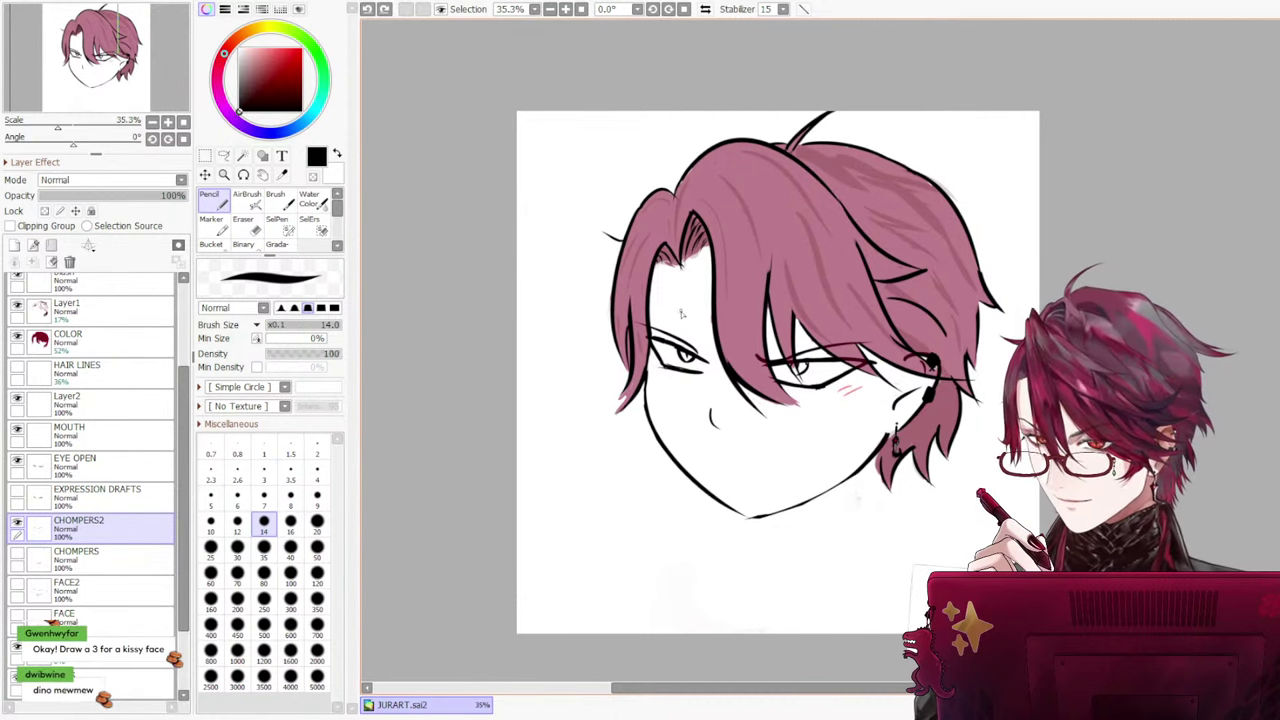
Try alternative closed mouth lines of different slants and lengths between the nose and chin
mouse_move(711, 458)
mouse_down()
mouse_move(785, 431)
mouse_move(764, 436)
mouse_move(817, 436)
mouse_up()
key(ctrl+z)
key(ctrl+z)
drag(716, 458, 852, 424)
key(ctrl+z)
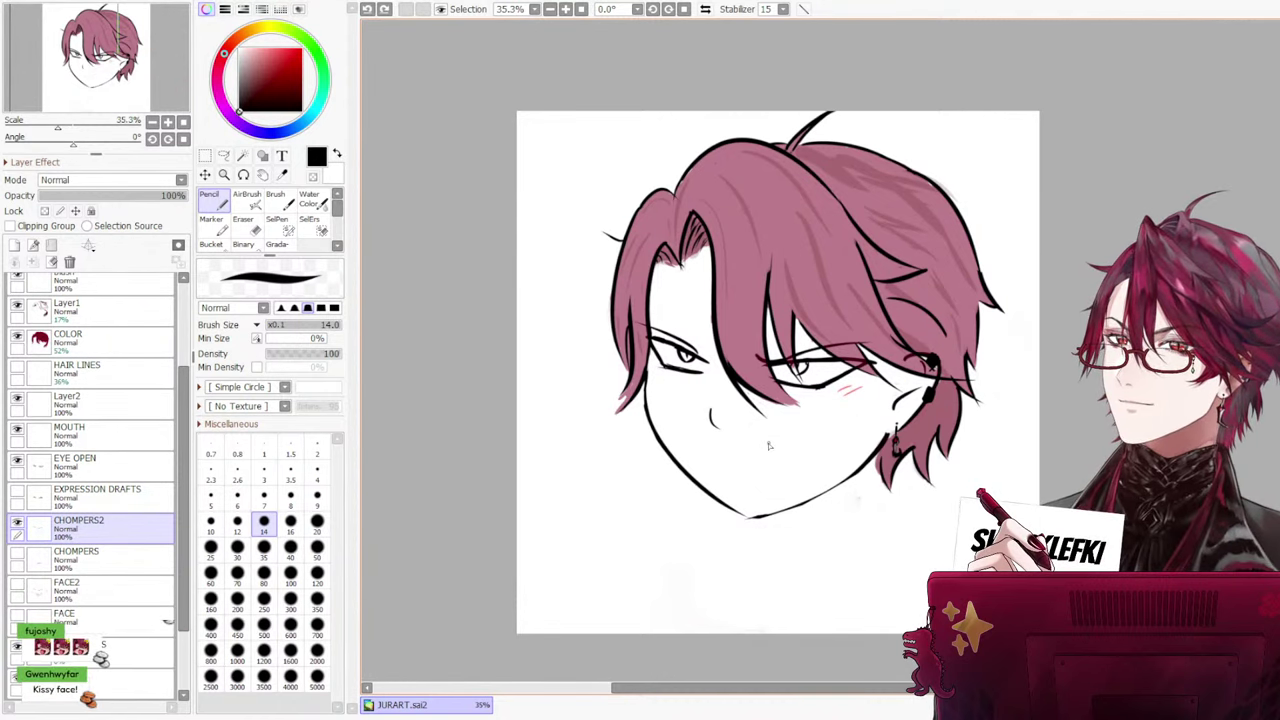
mouse_move(760, 454)
mouse_down()
mouse_move(822, 435)
mouse_move(812, 455)
mouse_up()
key(ctrl+z)
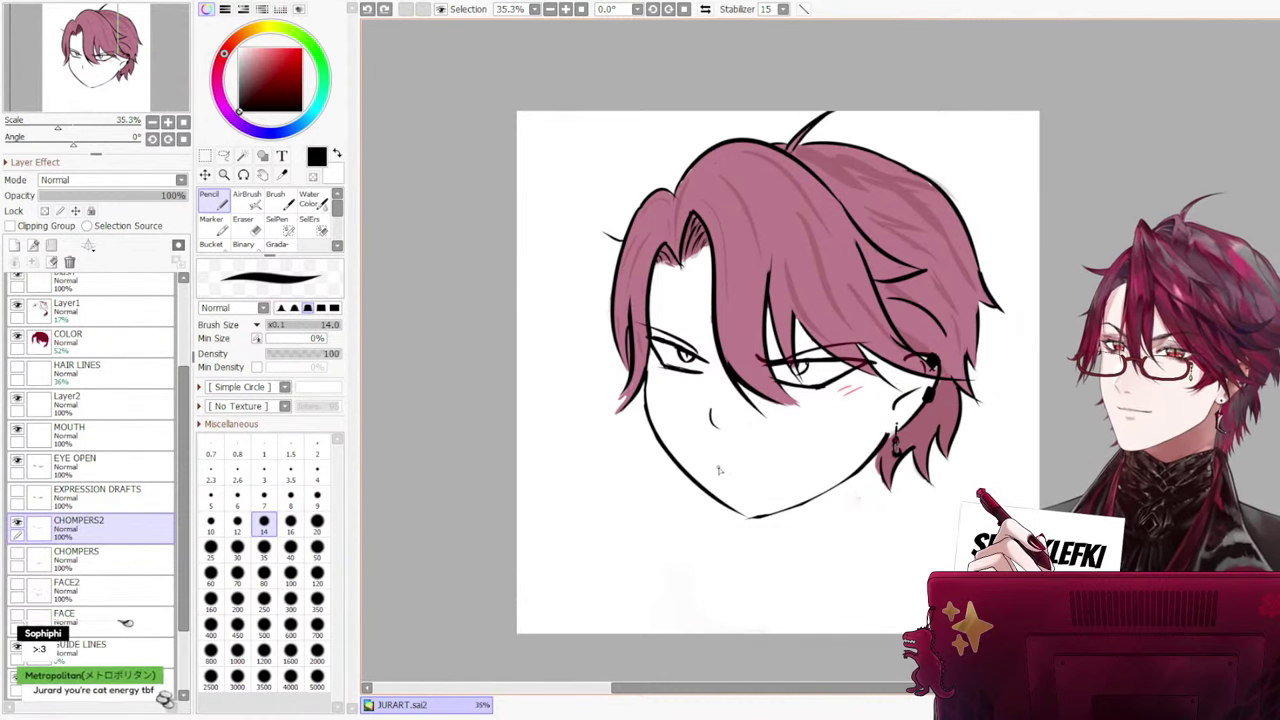
key(ctrl+z)
mouse_move(715, 463)
mouse_down()
mouse_move(826, 441)
mouse_move(820, 455)
mouse_up()
key(ctrl+z)
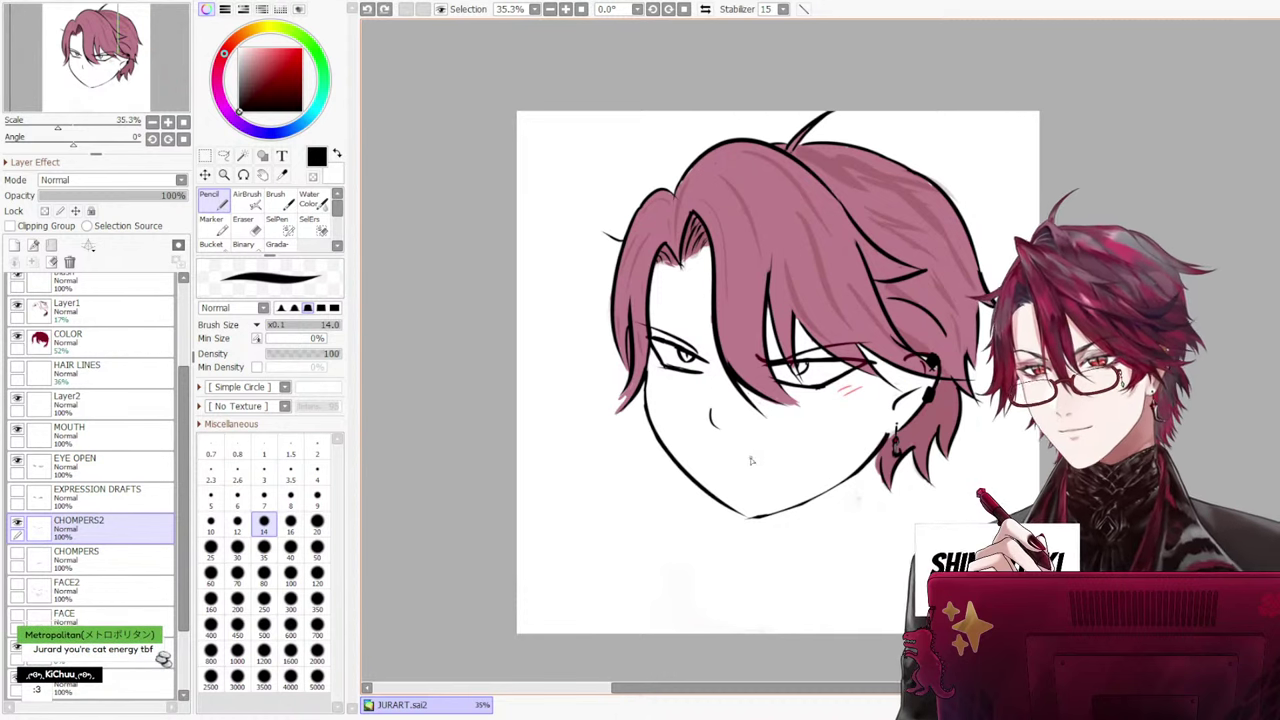
Draw a triangular open grin rising toward the cheek on CHOMPERS2, with a row of zigzag teeth inside
drag(737, 457, 828, 432)
drag(766, 479, 829, 434)
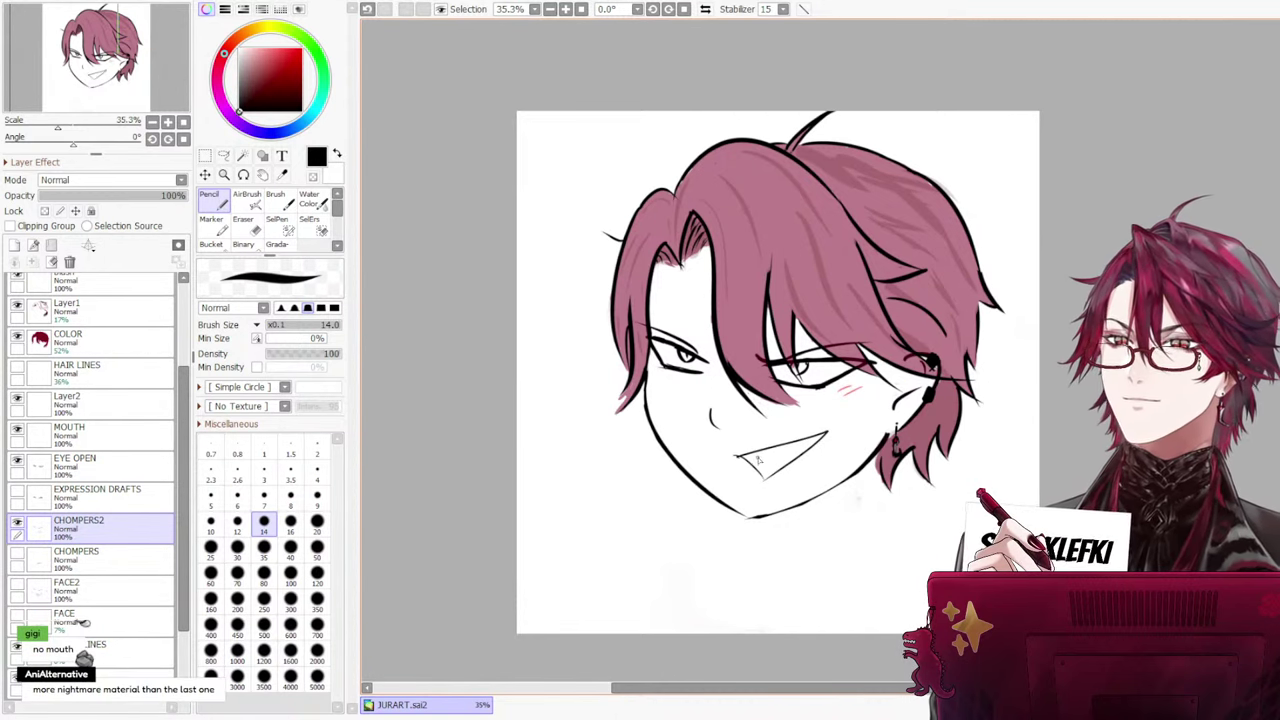
mouse_move(752, 454)
mouse_down()
mouse_move(774, 456)
mouse_move(770, 472)
mouse_move(774, 449)
mouse_move(812, 439)
mouse_up()
key(ctrl+z)
key(ctrl+z)
key(ctrl+z)
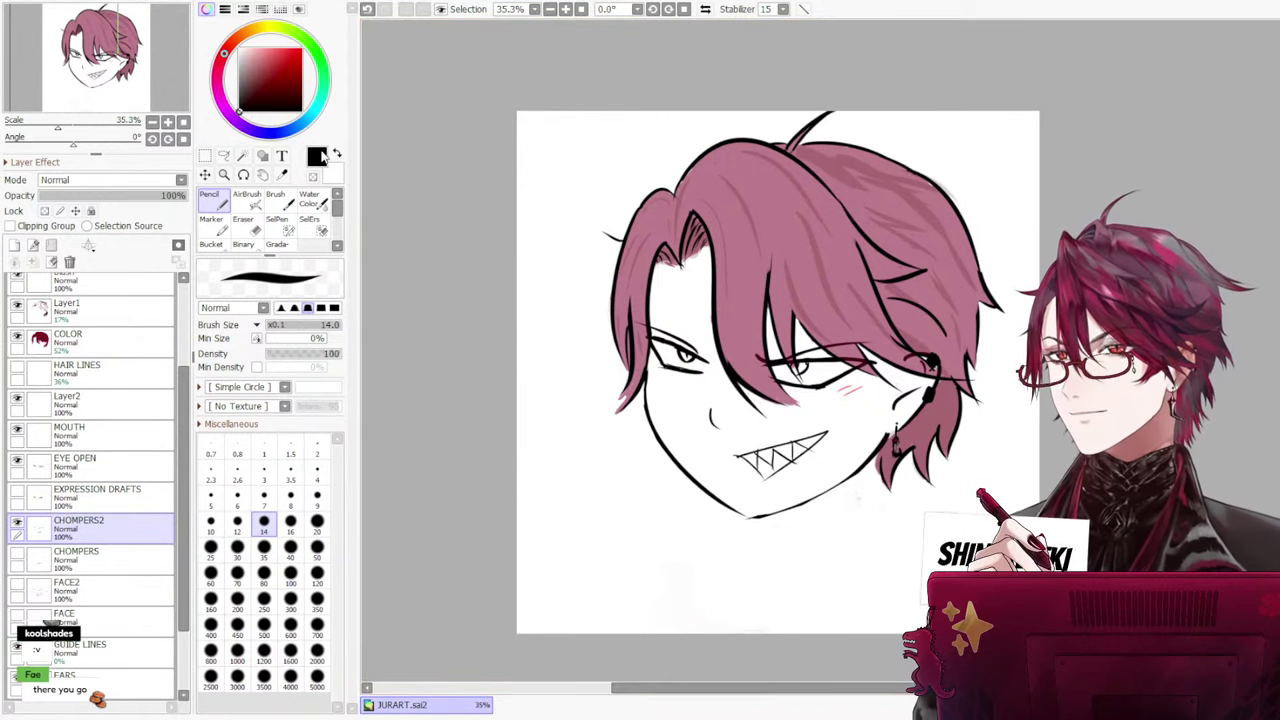
Erase the stray line ends along the lower edge of the triangular grin
key(e)
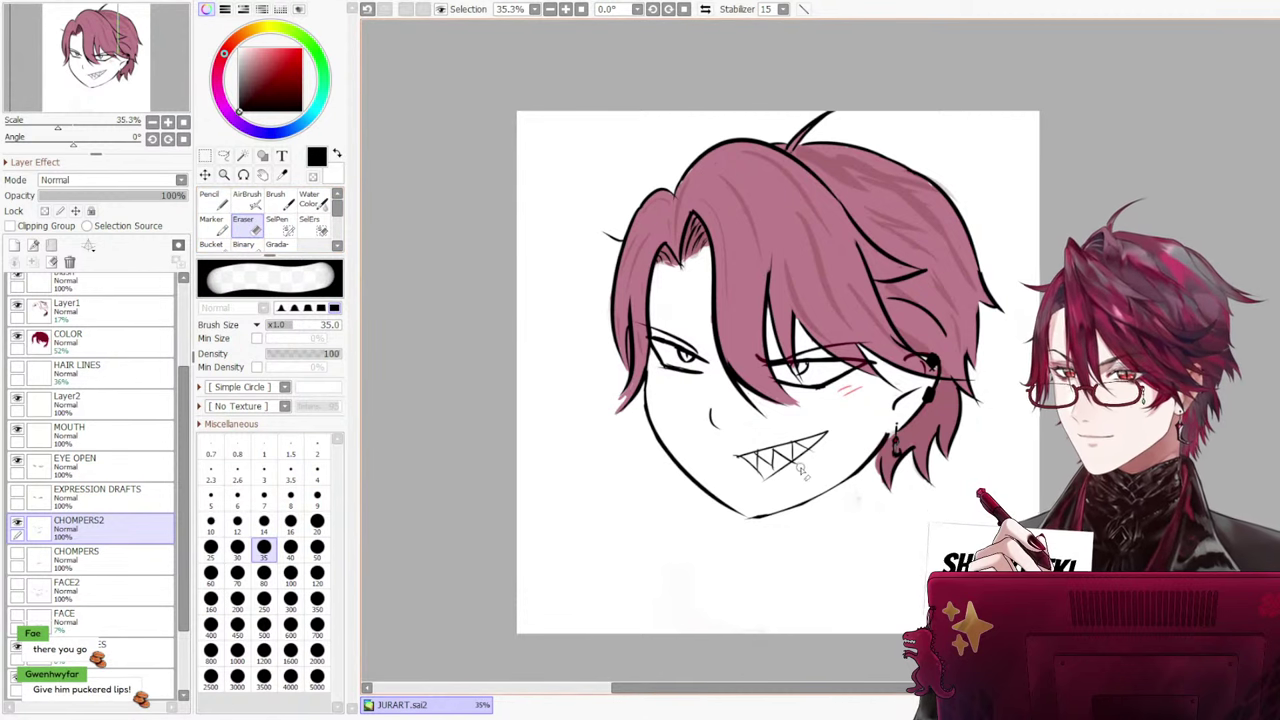
key(ctrl+z)
drag(792, 470, 817, 459)
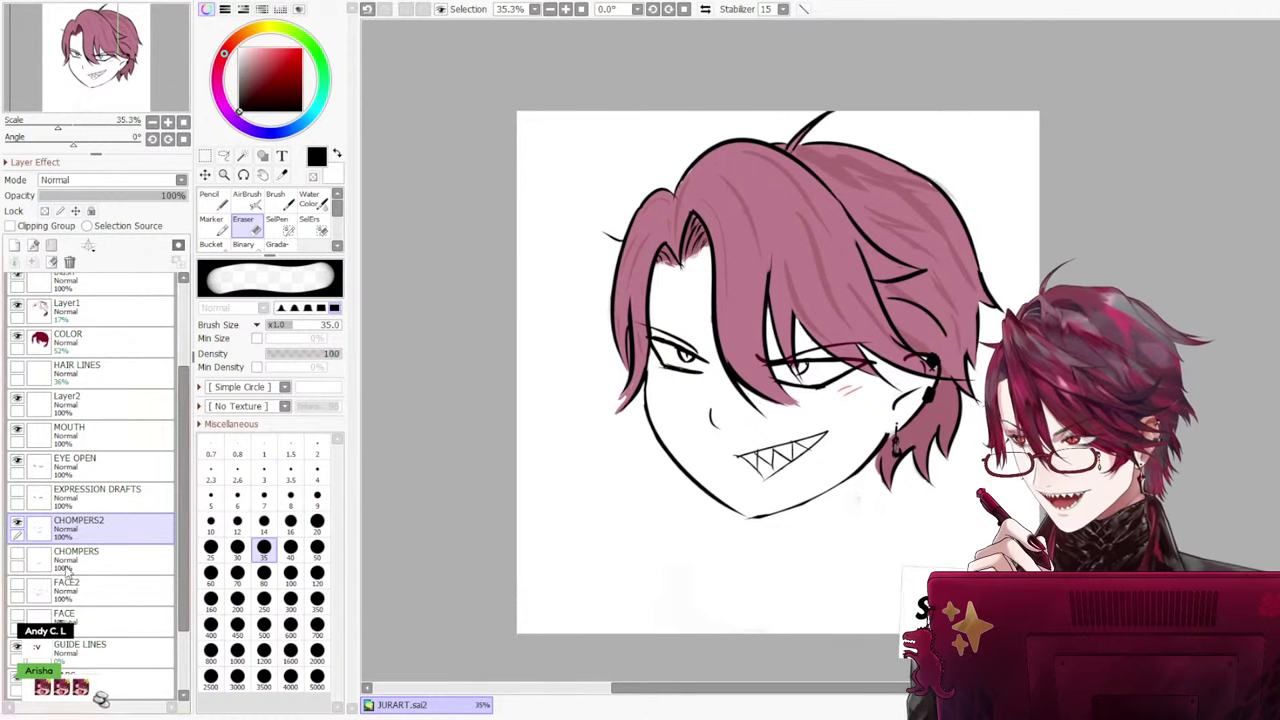
Hide the CHOMPERS2 layer and show the FACE2 layer with the wide open mouth
click(17, 522)
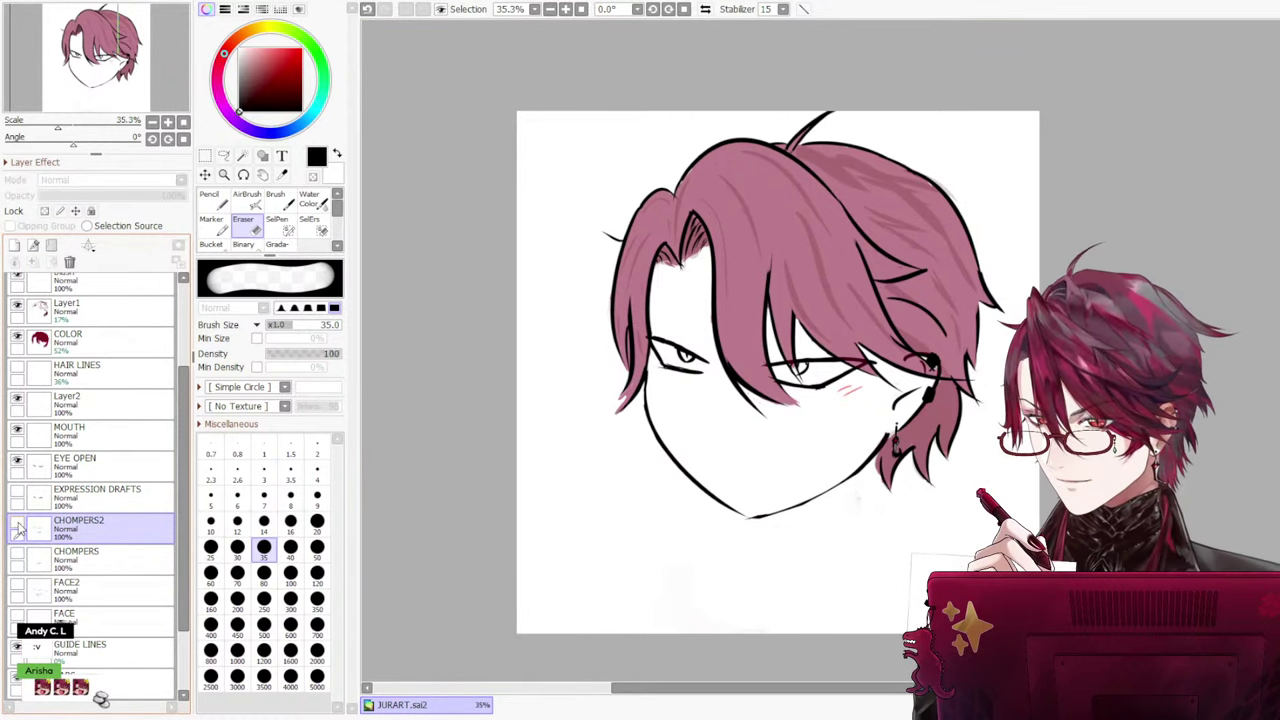
click(17, 522)
click(17, 523)
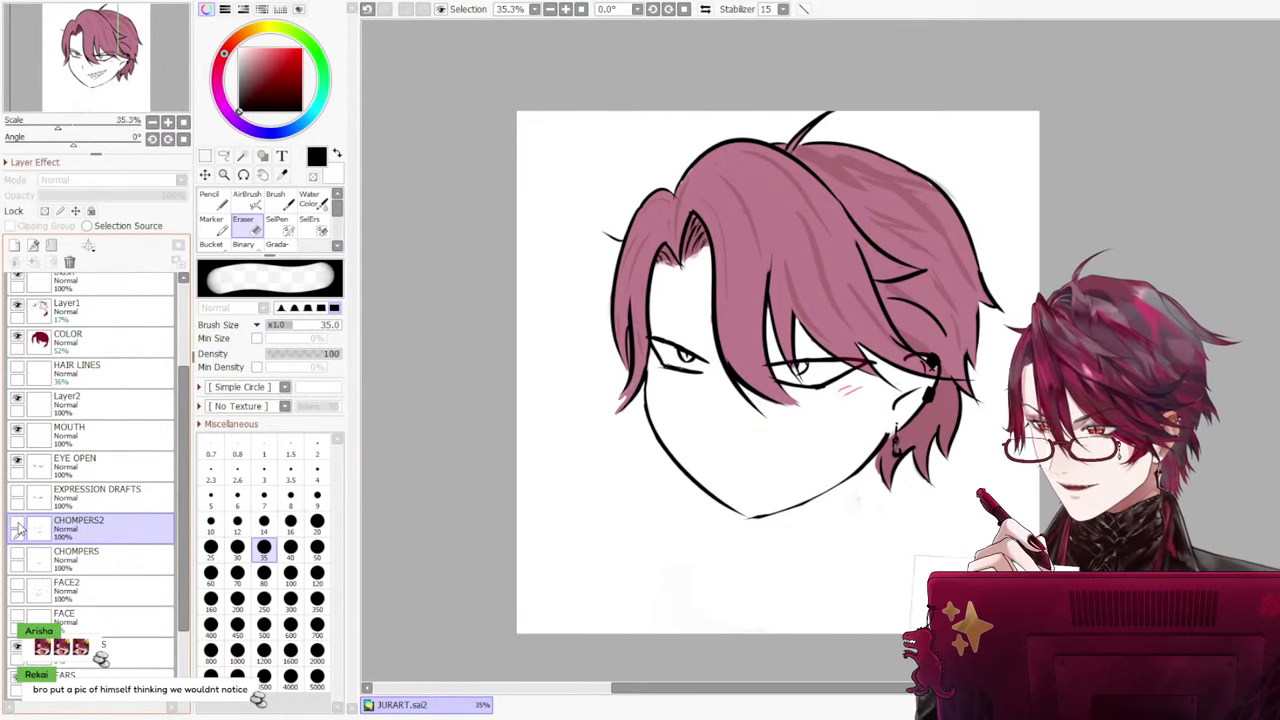
click(16, 585)
click(16, 585)
click(16, 585)
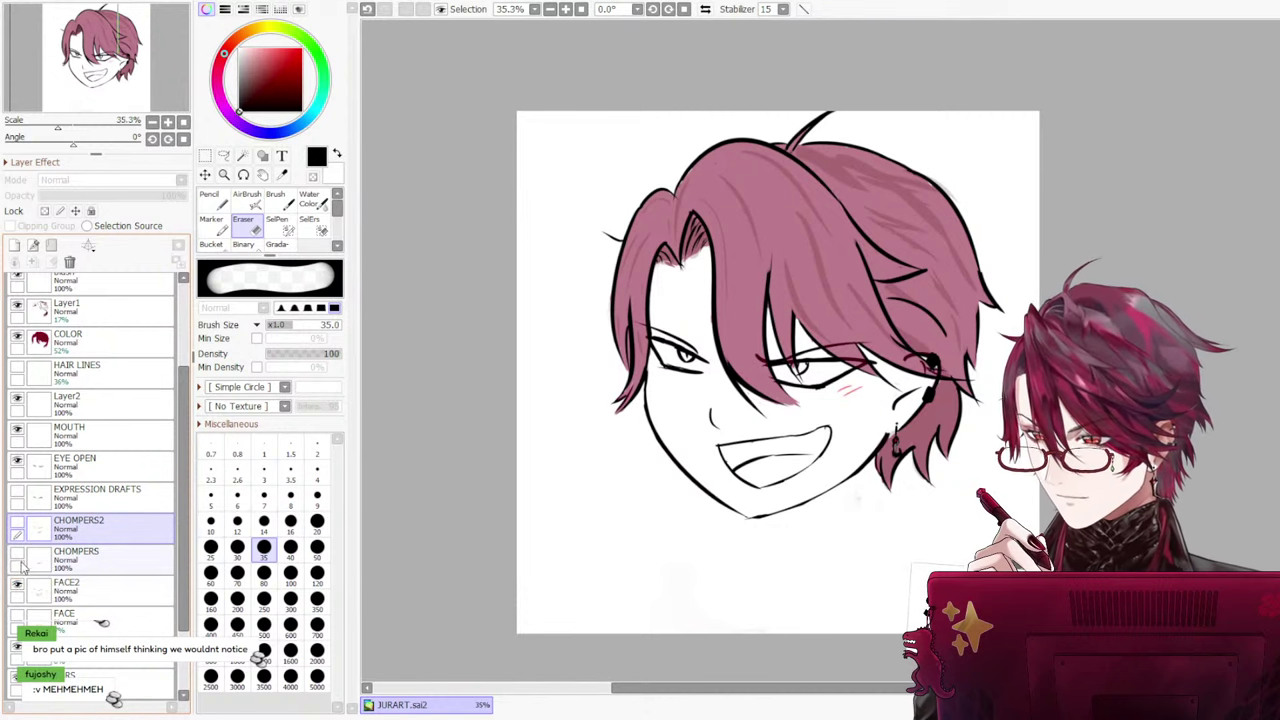
Transfer the CHOMPERS teeth down into FACE2 and delete the emptied CHOMPERS layer
click(17, 554)
click(70, 563)
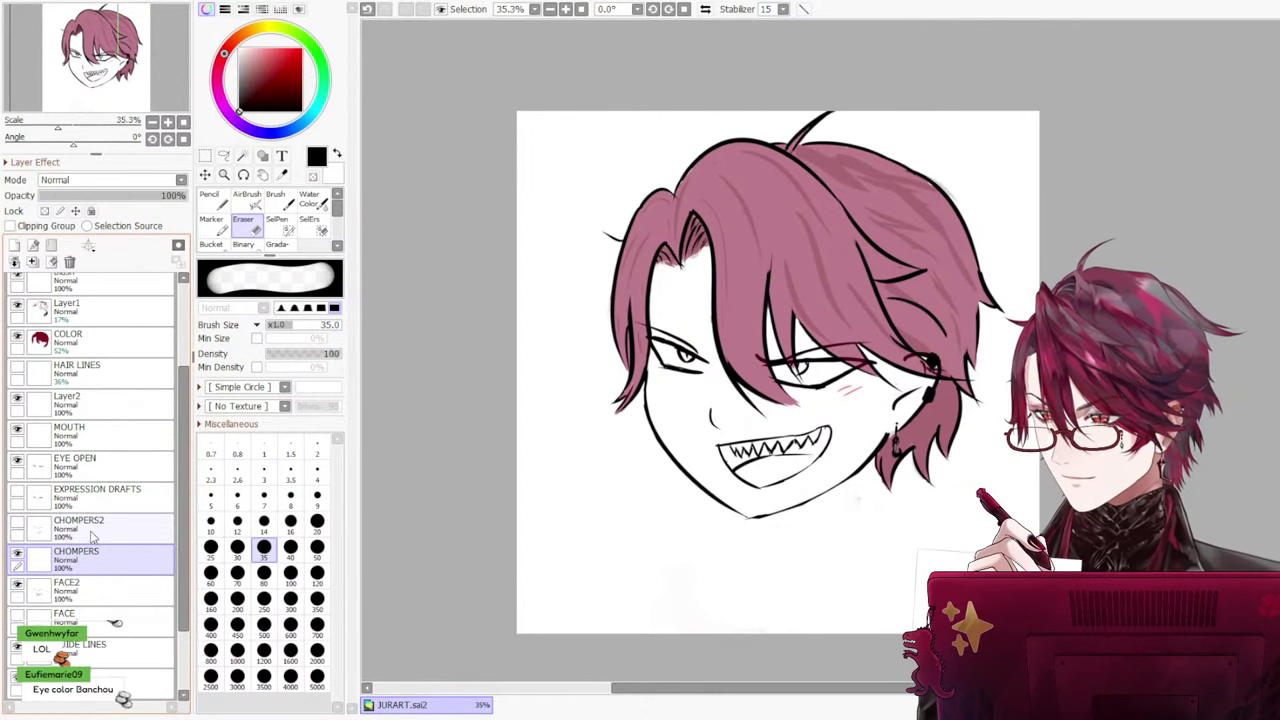
click(82, 586)
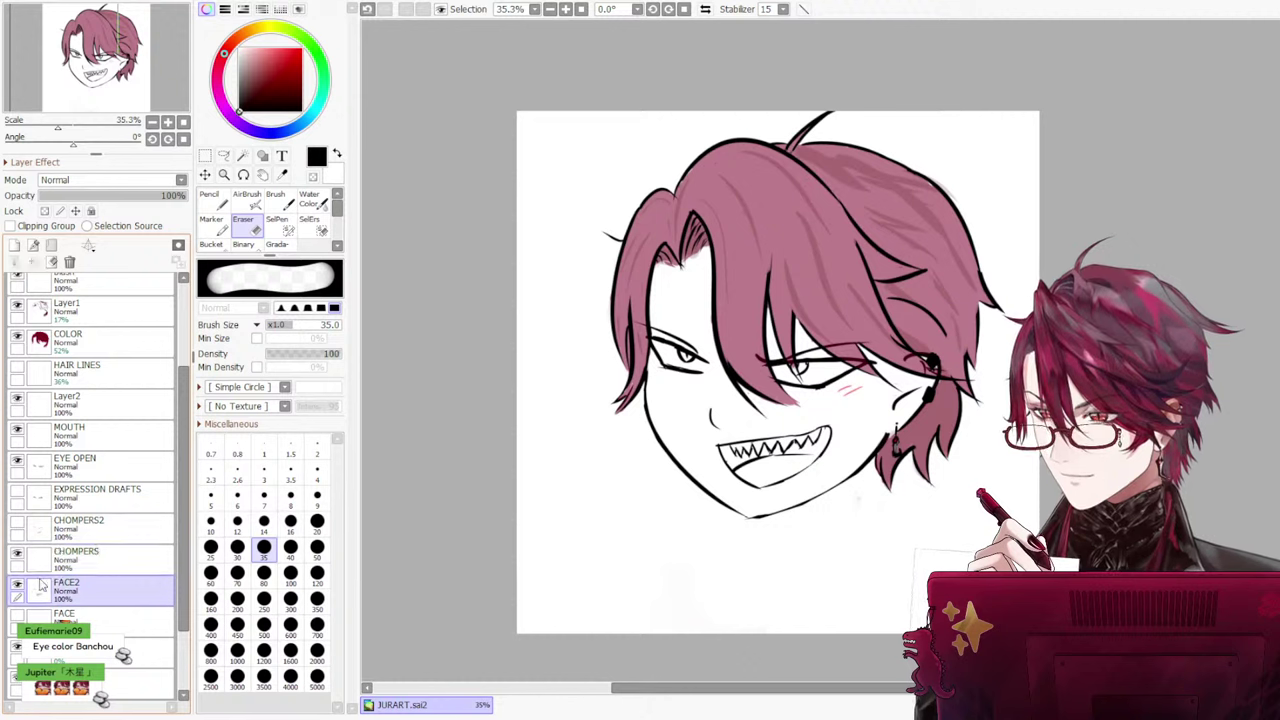
click(17, 554)
click(62, 554)
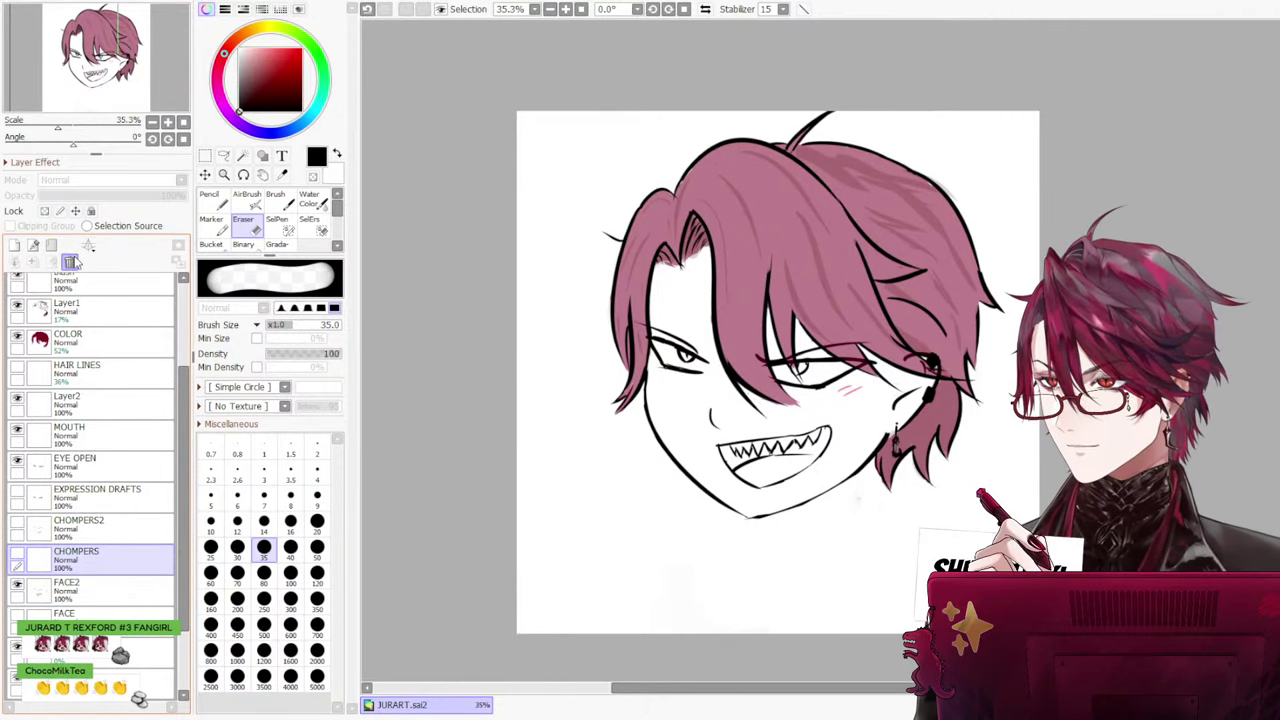
click(69, 262)
Compare the wide toothy mouth on FACE2 with the triangular grin on CHOMPERS2 by alternating the two layers' visibility
click(17, 555)
click(17, 557)
click(17, 557)
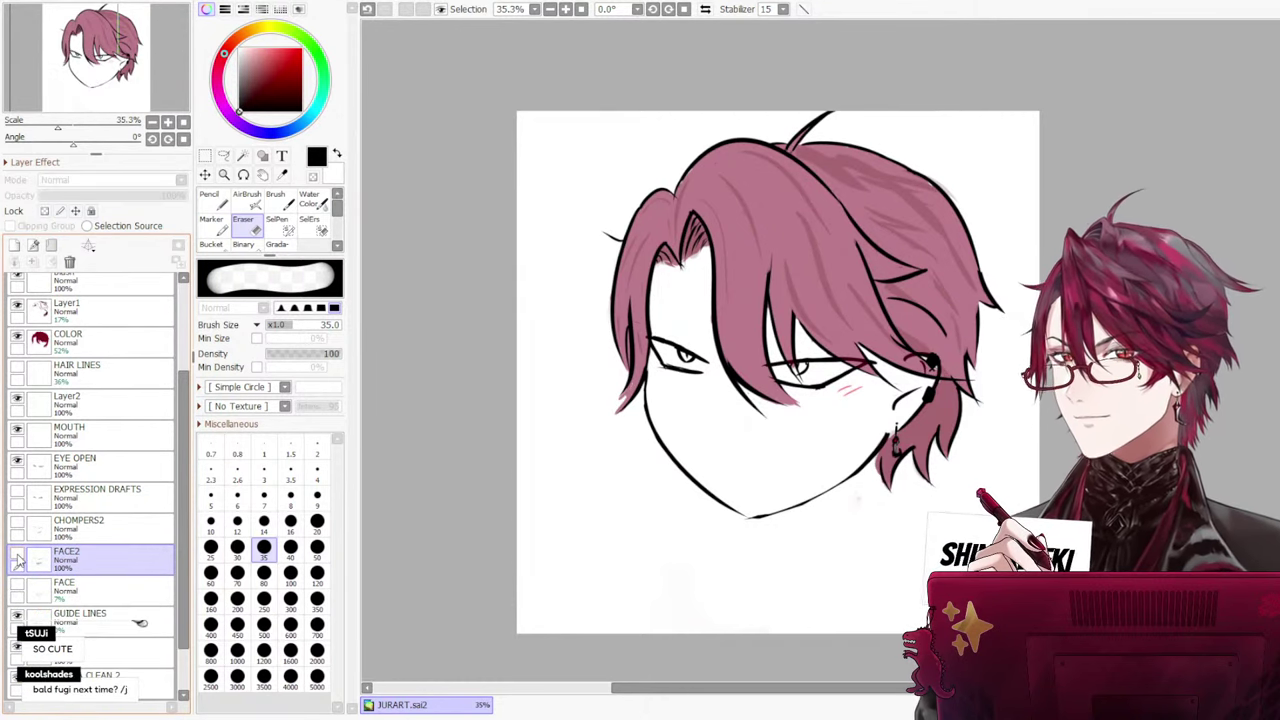
click(17, 557)
click(17, 557)
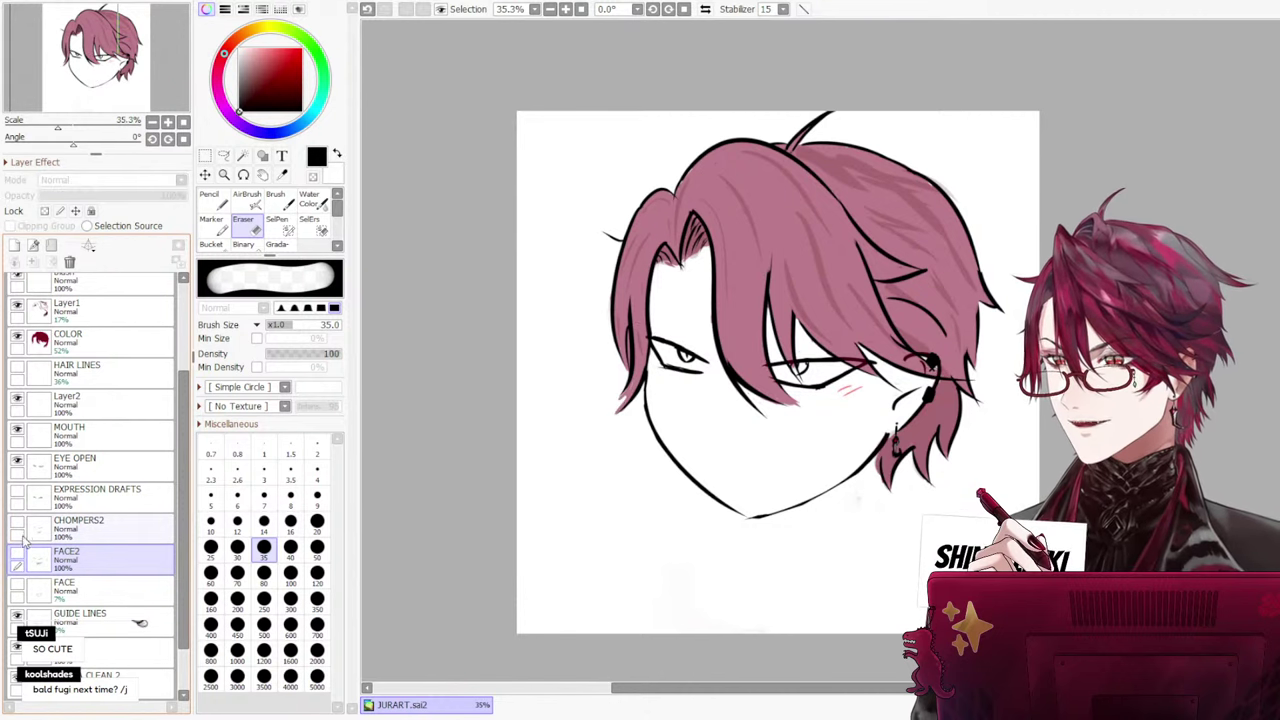
click(19, 525)
click(19, 525)
click(19, 525)
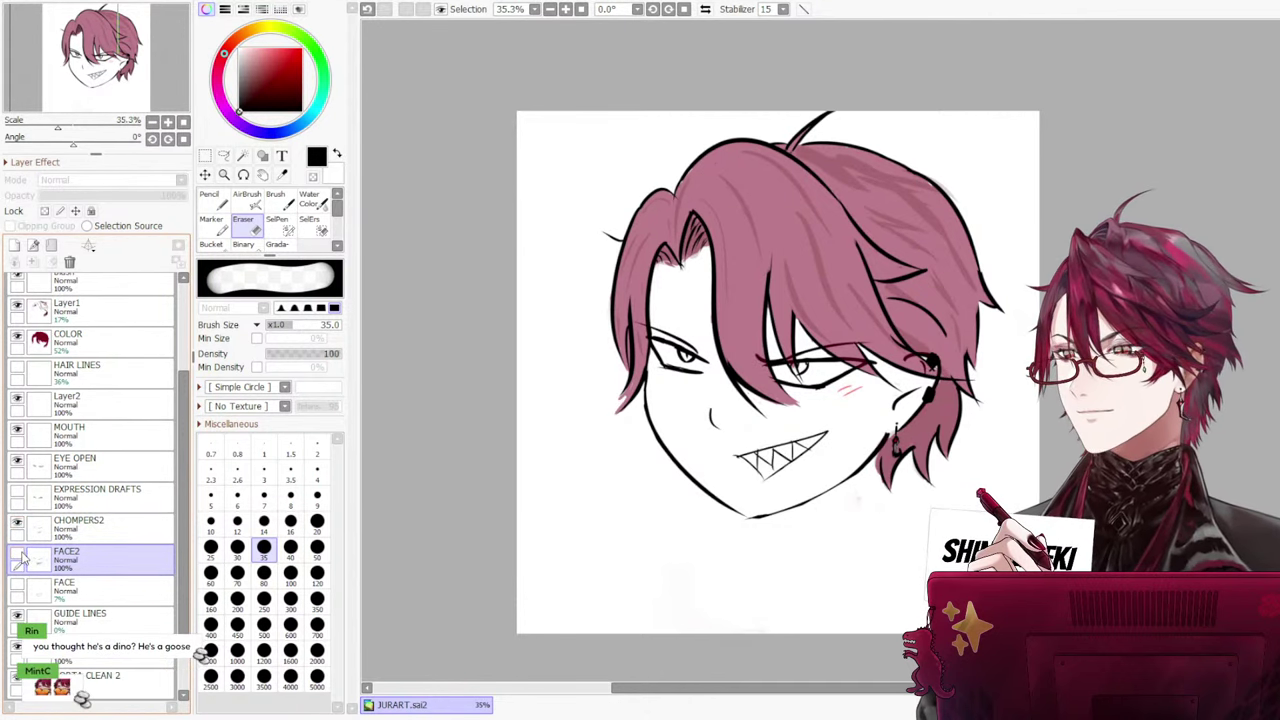
click(17, 557)
click(17, 557)
click(17, 557)
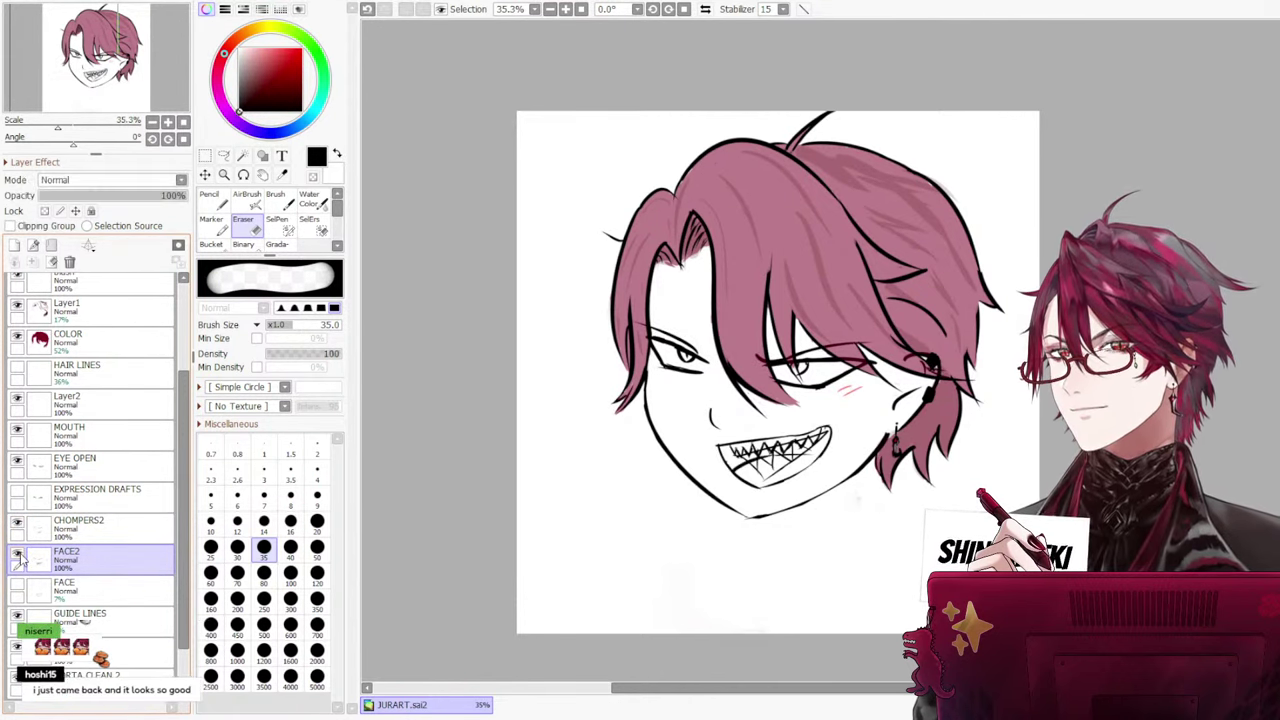
click(17, 557)
click(17, 557)
click(17, 557)
click(17, 557)
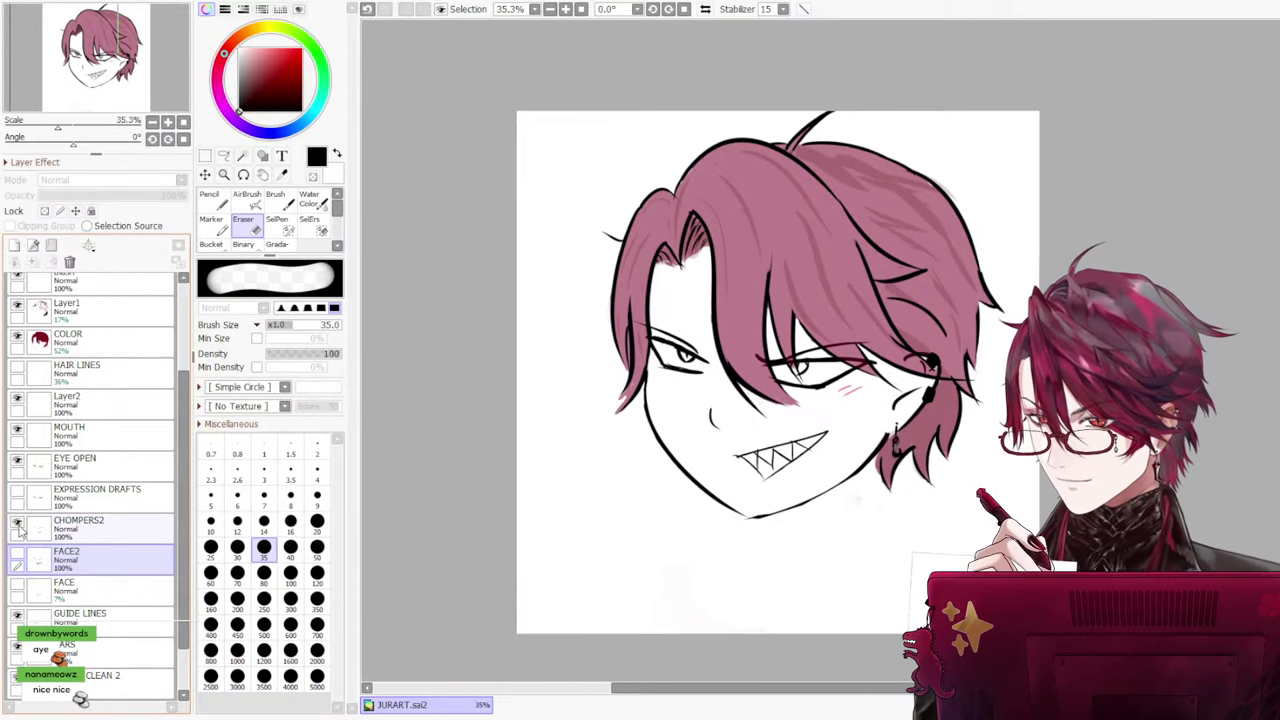
click(17, 557)
click(17, 557)
click(17, 557)
click(17, 557)
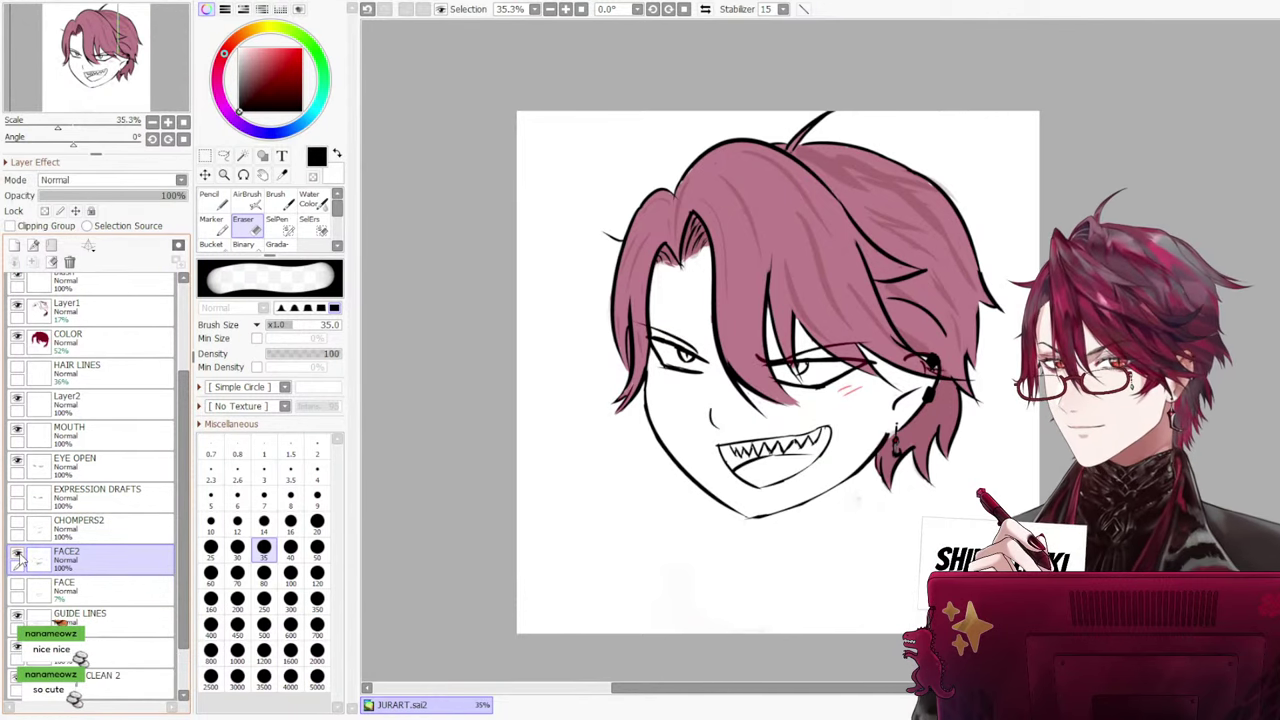
click(17, 557)
click(17, 557)
click(17, 557)
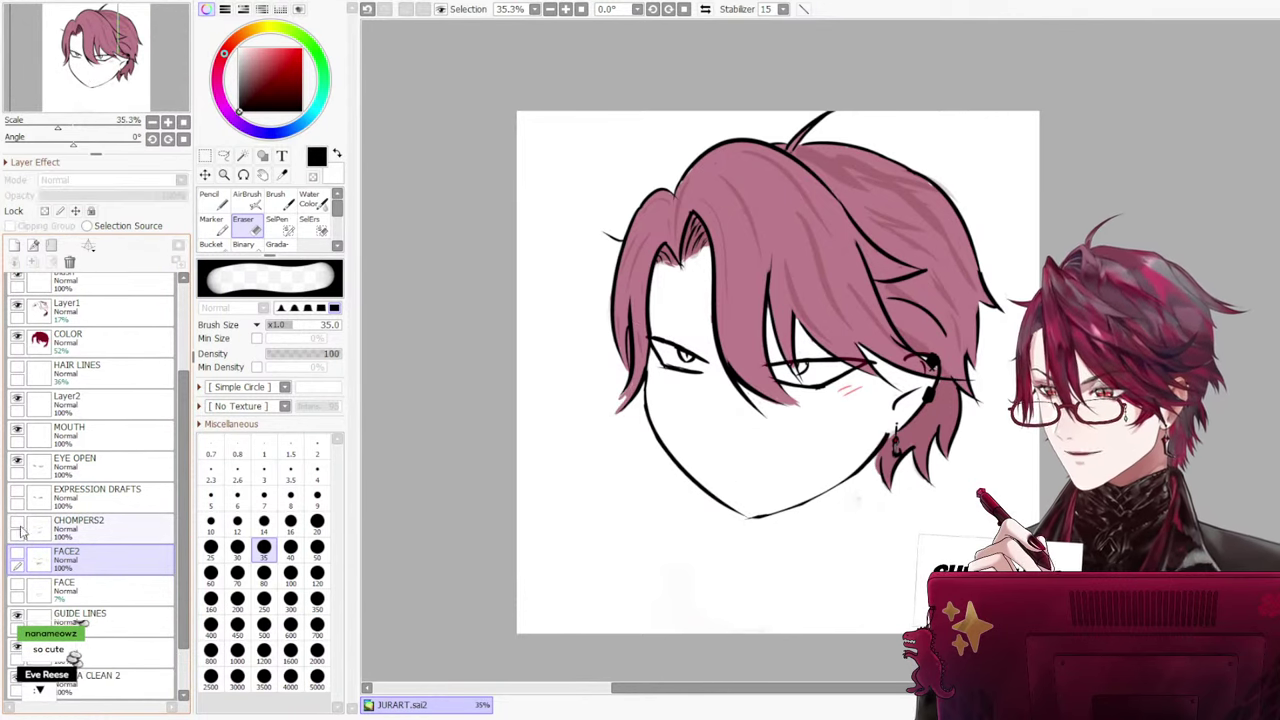
click(17, 527)
click(17, 527)
click(17, 527)
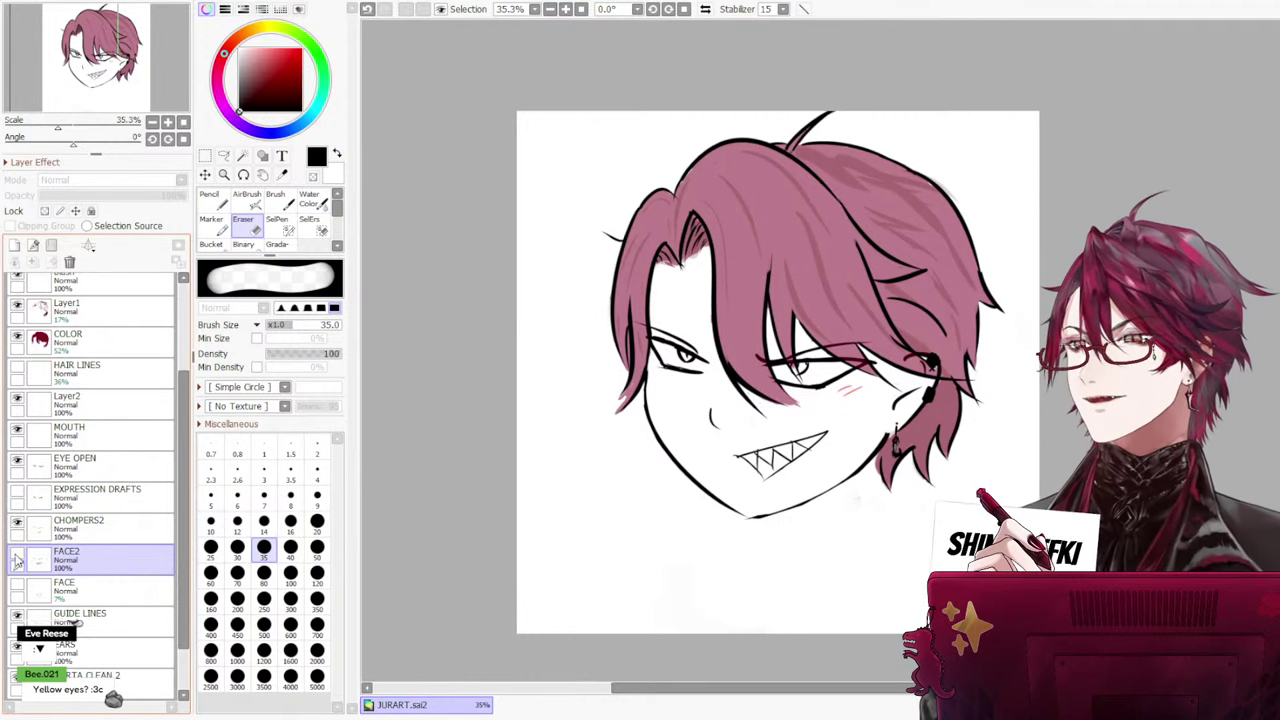
click(17, 557)
click(17, 557)
click(17, 557)
click(17, 557)
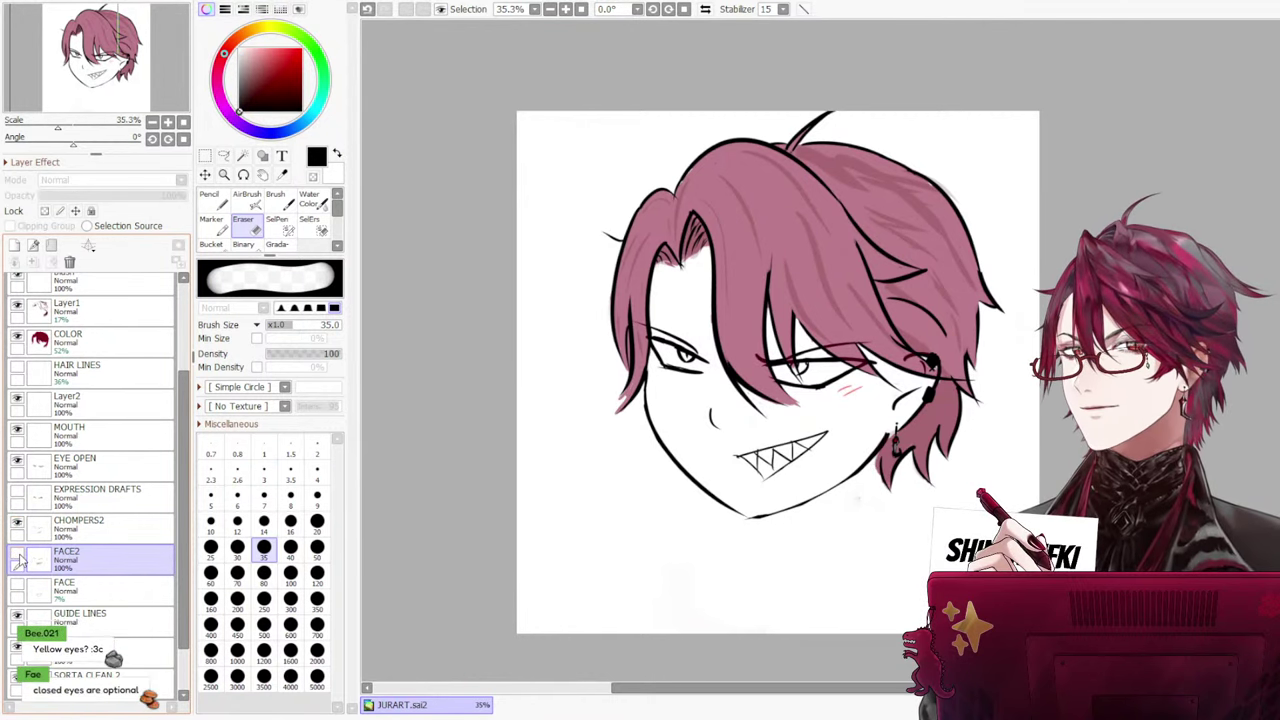
click(17, 557)
click(17, 557)
click(17, 557)
click(17, 557)
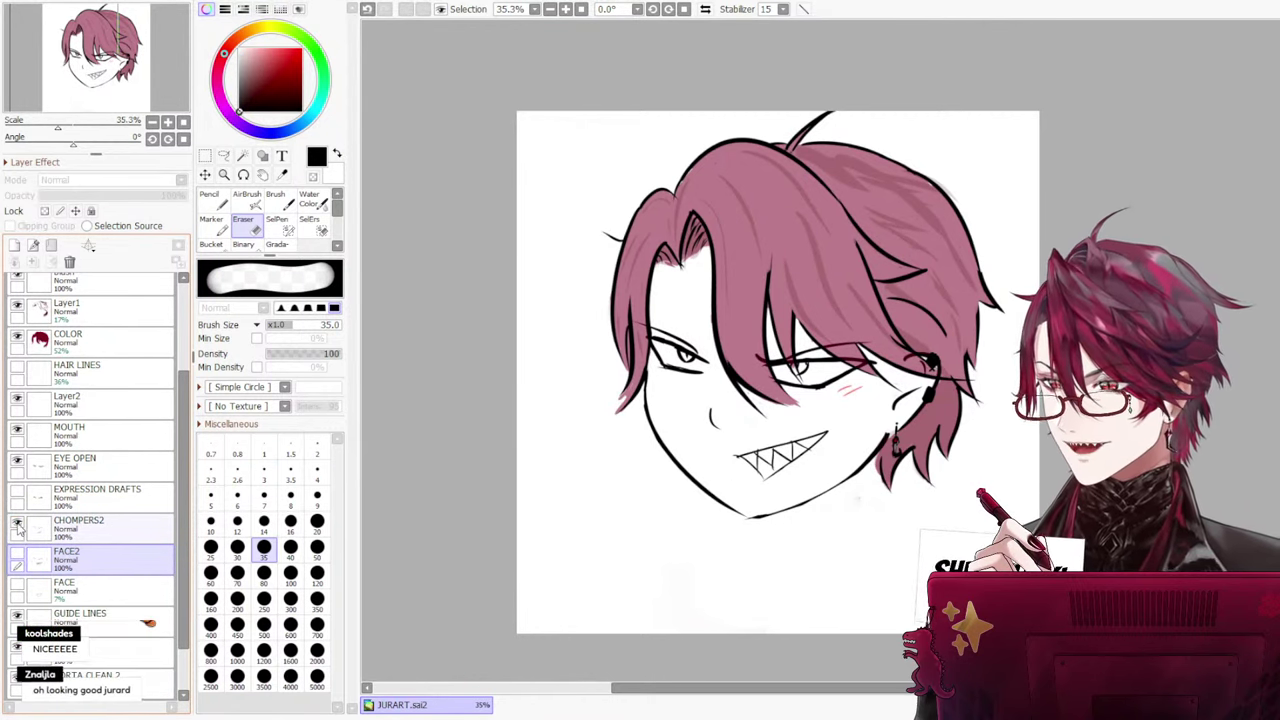
Preview the closed eyes from EXPRESSION DRAFTS with the FACE2 mouth, and return to the EYE OPEN layer
click(17, 527)
click(17, 461)
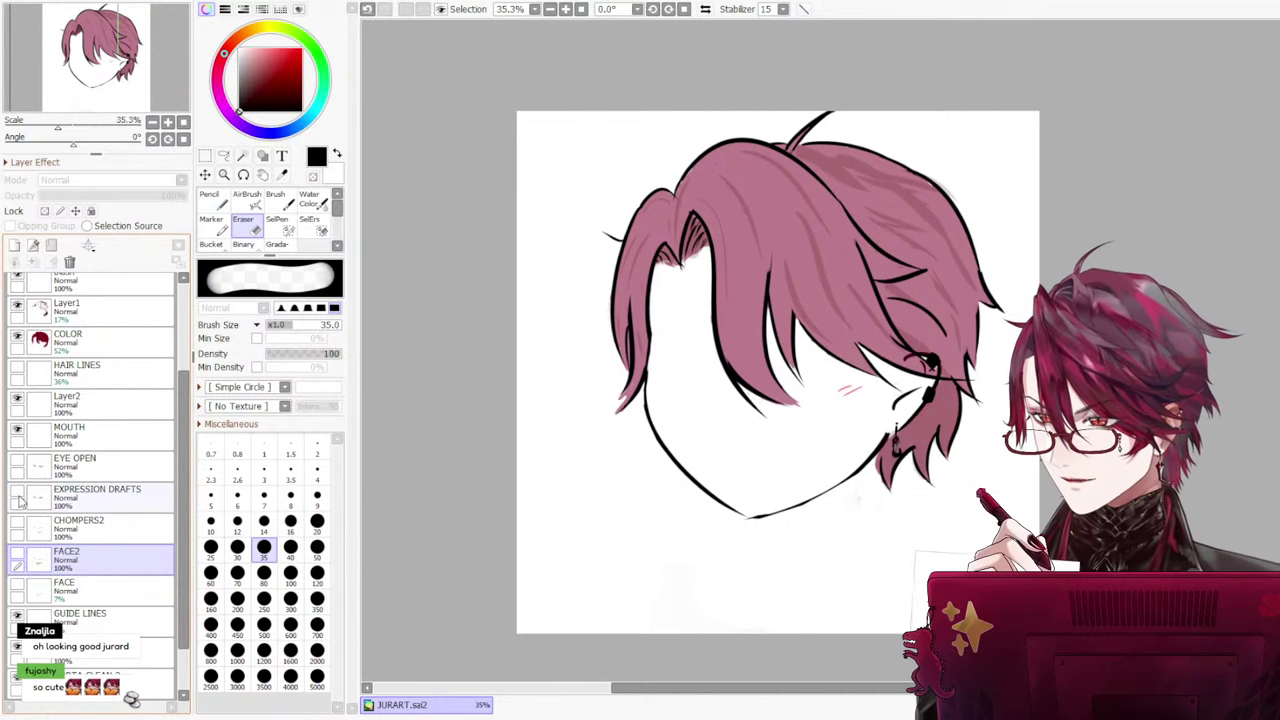
click(17, 492)
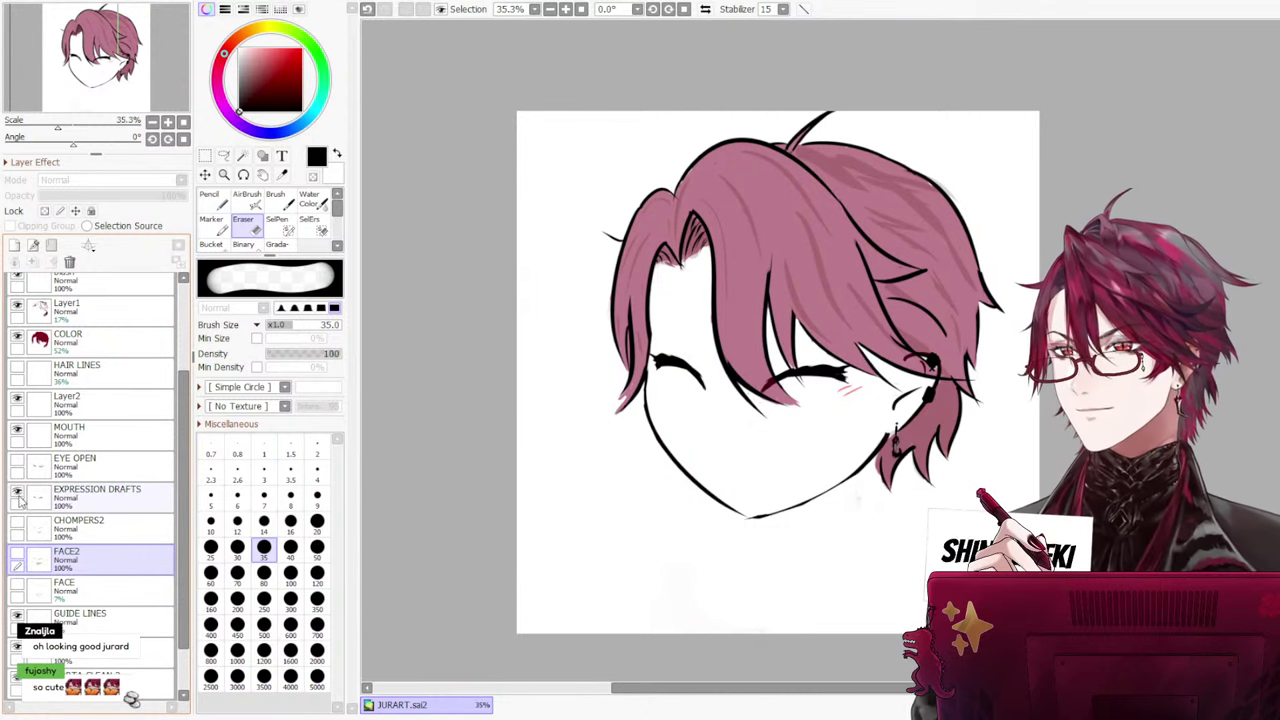
click(17, 557)
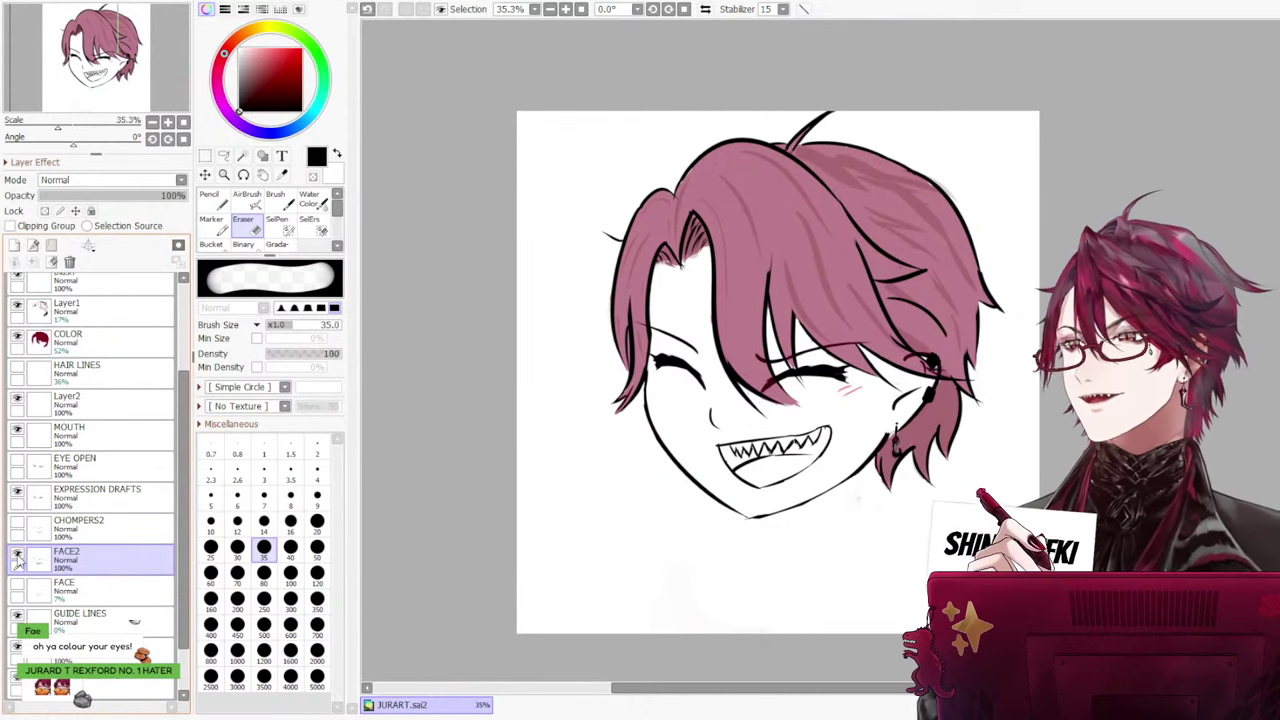
click(17, 557)
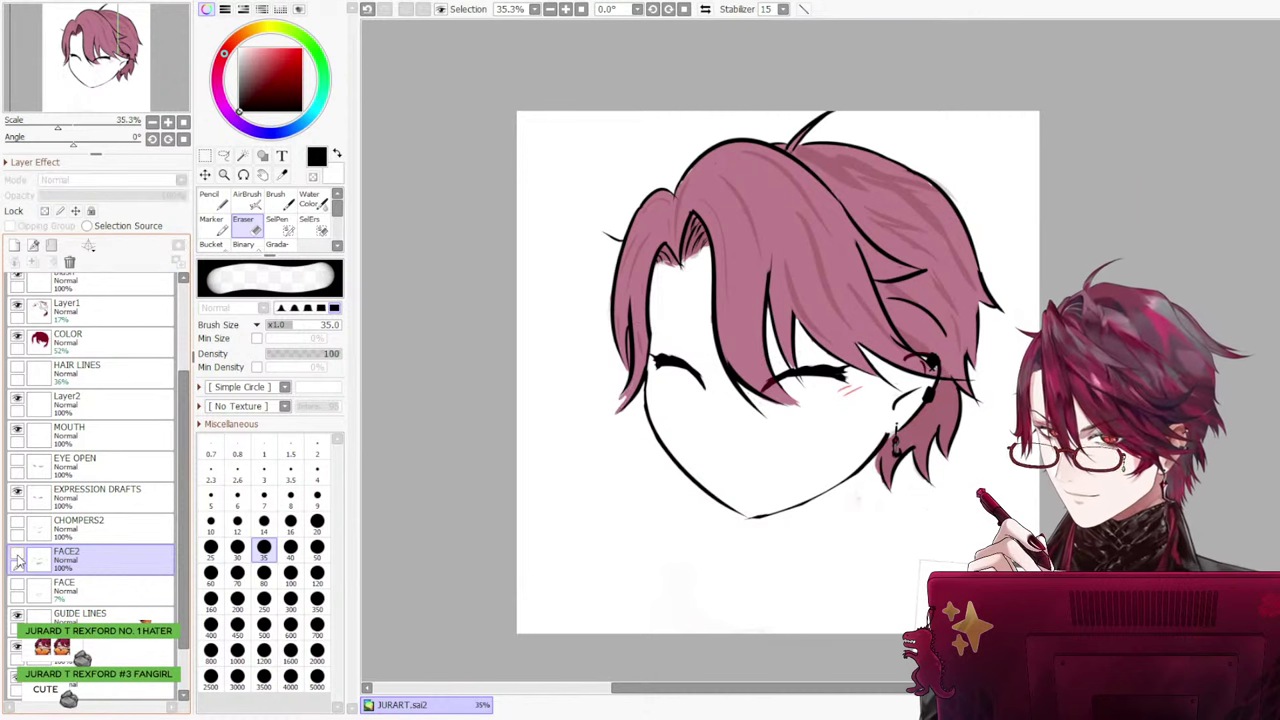
click(17, 492)
click(17, 461)
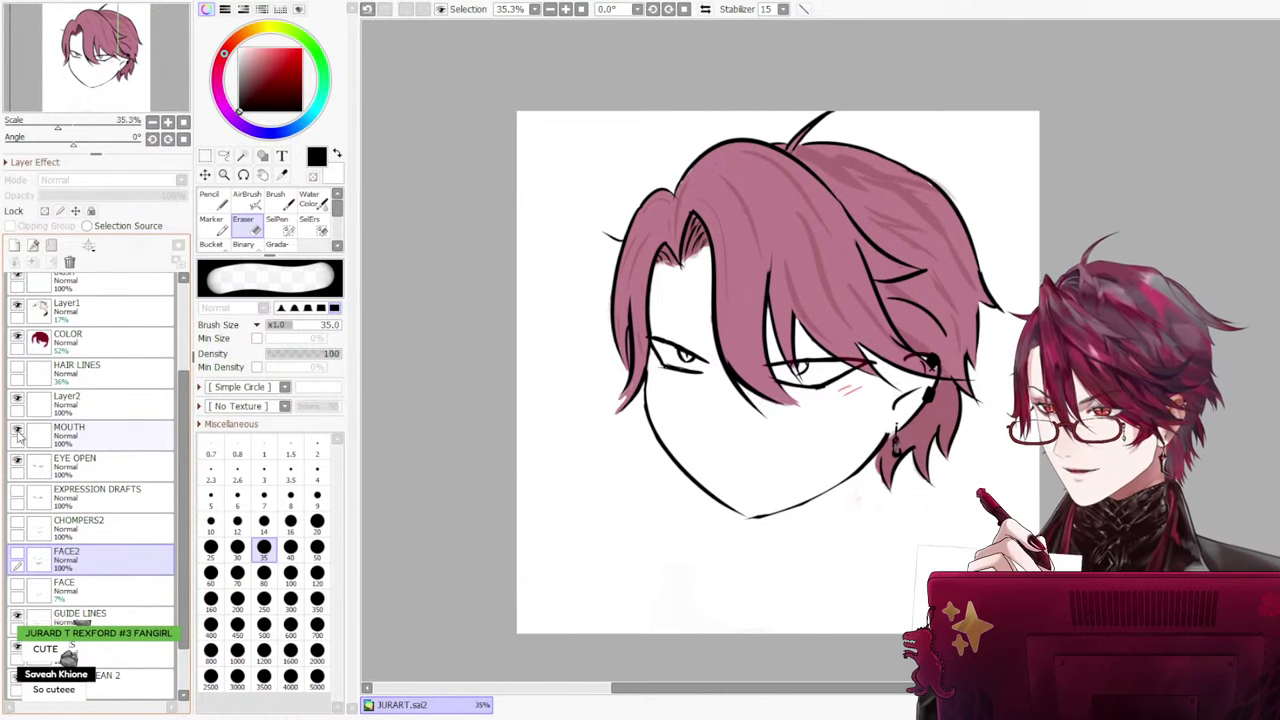
Check the FACE2 toothy mouth together with the open eyes by toggling the FACE2 and EYE OPEN layers
click(17, 557)
click(17, 557)
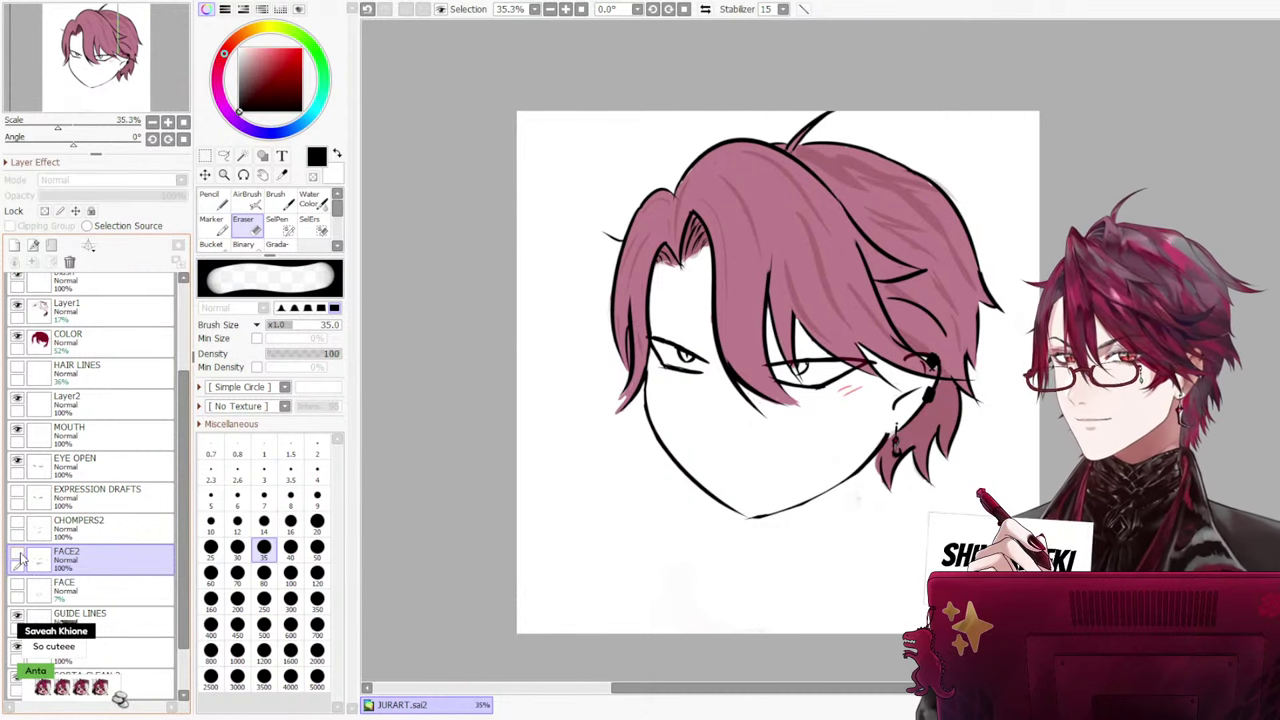
click(17, 557)
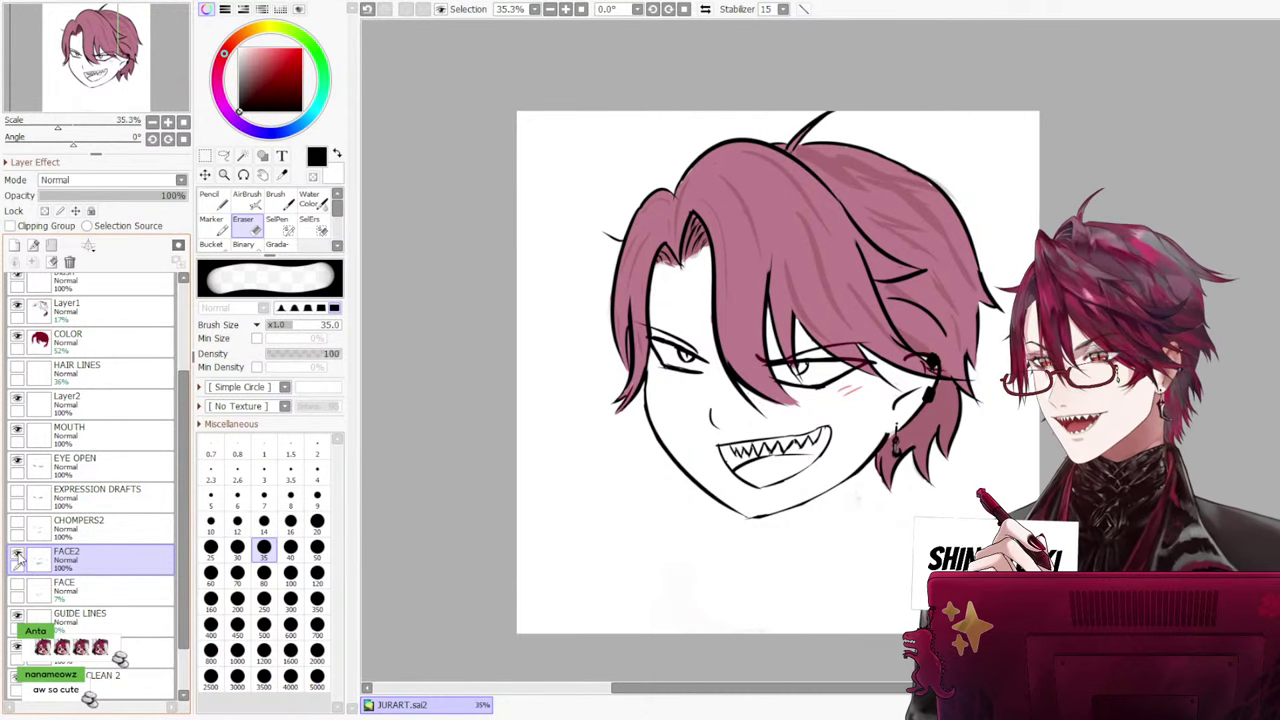
click(17, 461)
click(17, 461)
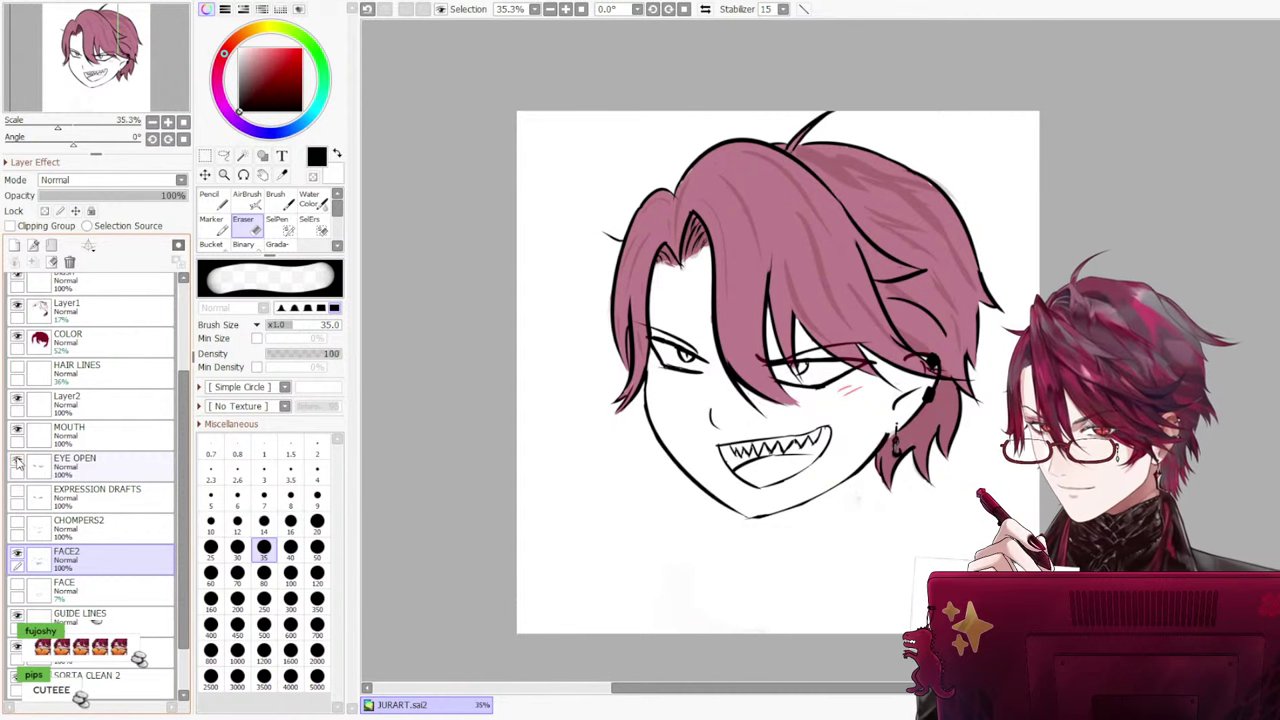
Switch the face to the closed eyes from EXPRESSION DRAFTS and the CHOMPERS2 grin, hiding EYE OPEN and FACE2
click(17, 461)
click(17, 490)
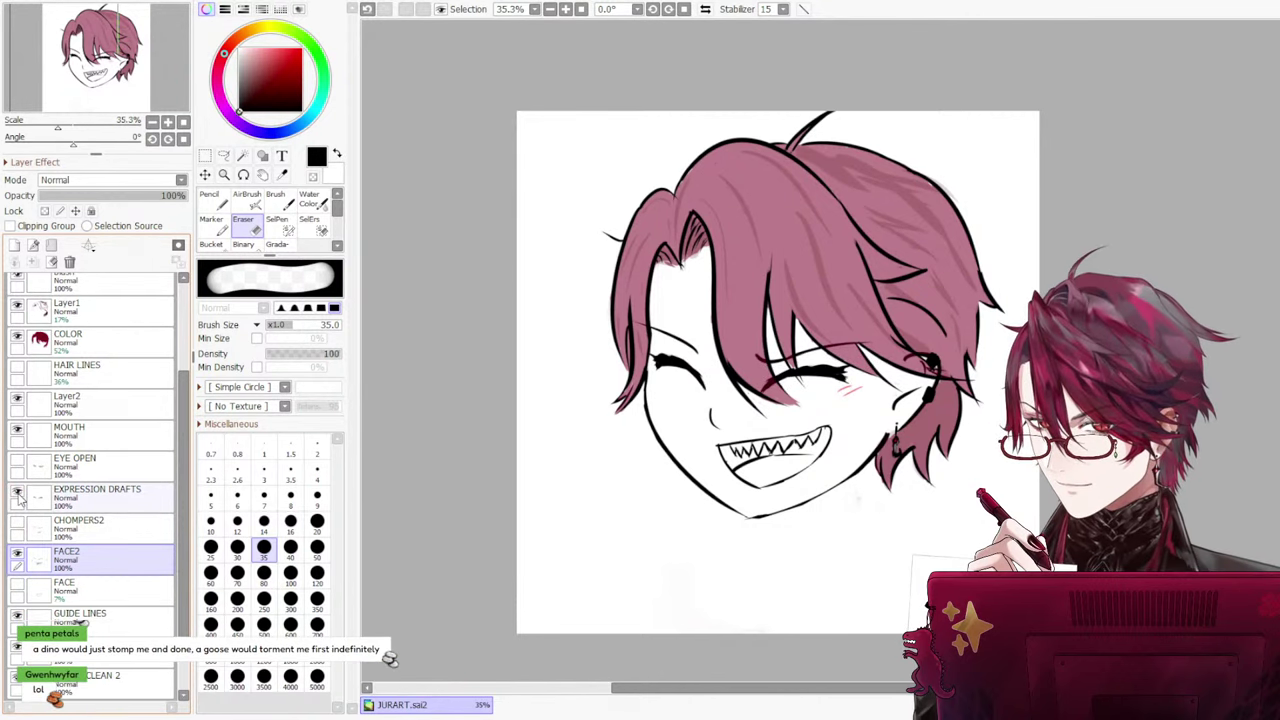
click(18, 556)
click(17, 523)
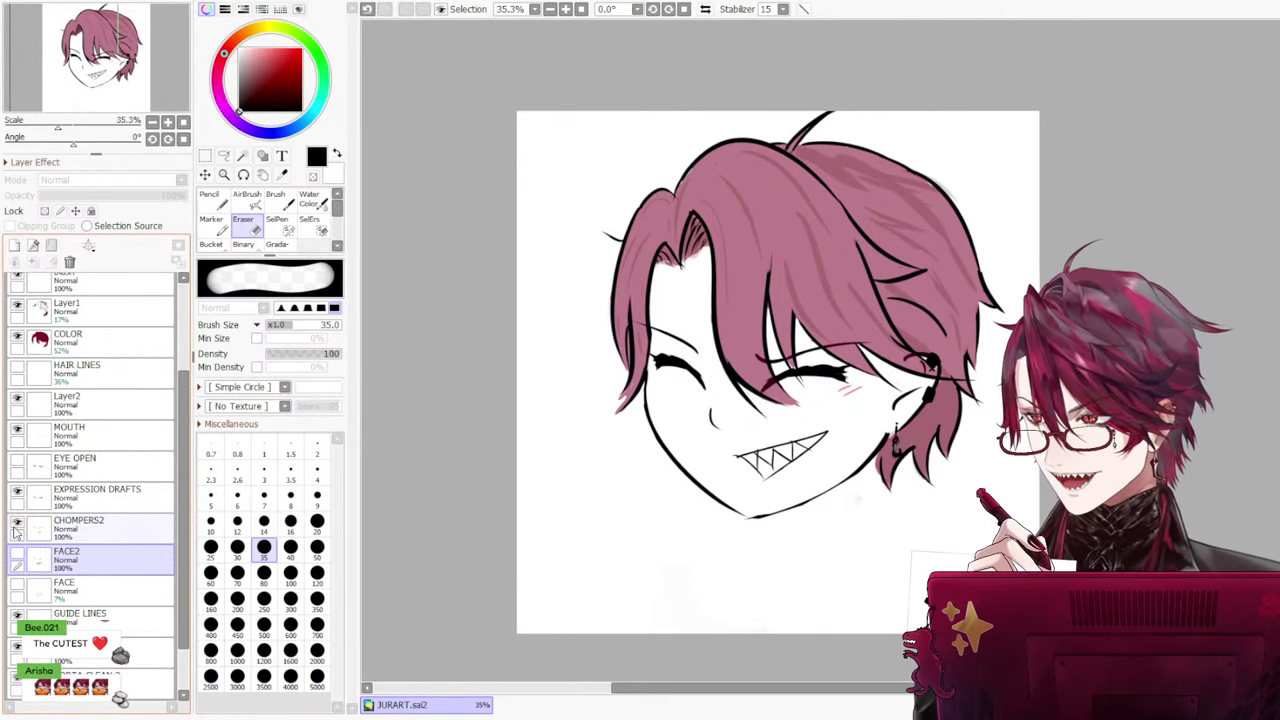
Select the SORTA CLEAN 2 line layer and switch to the Pencil tool for reworking the tip of the chin
scroll(1039, 576, up, 1)
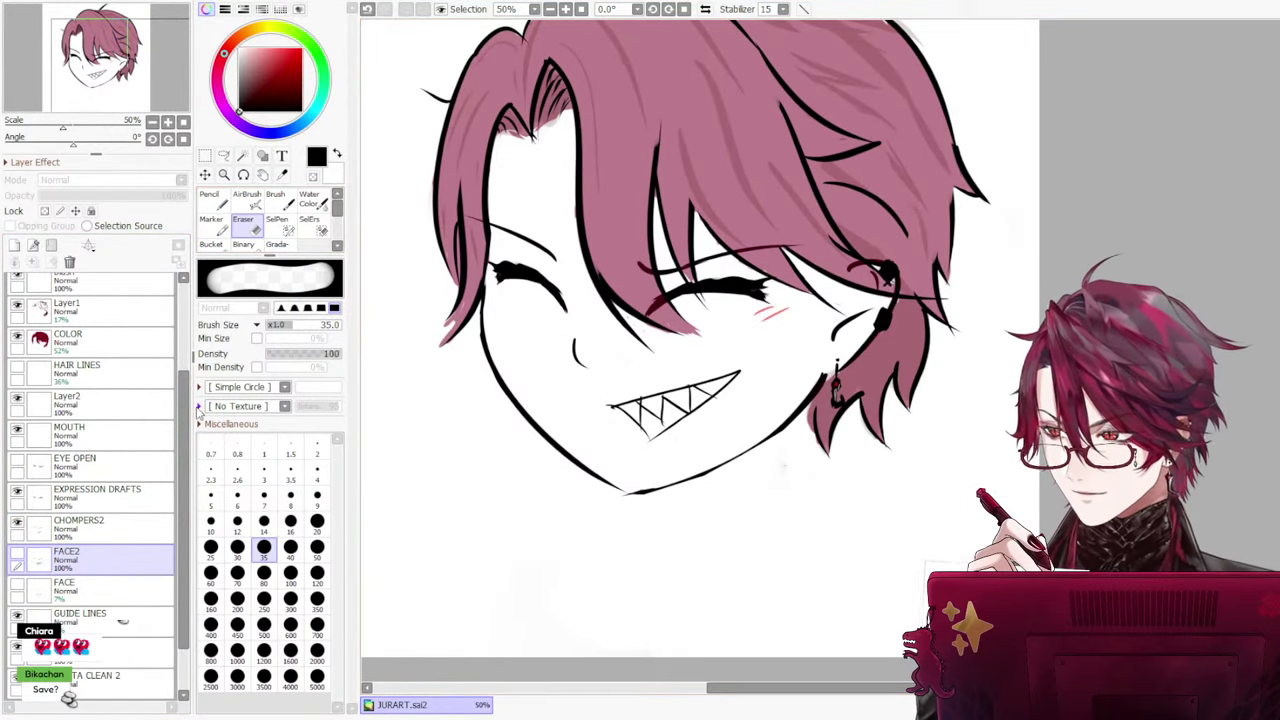
click(110, 340)
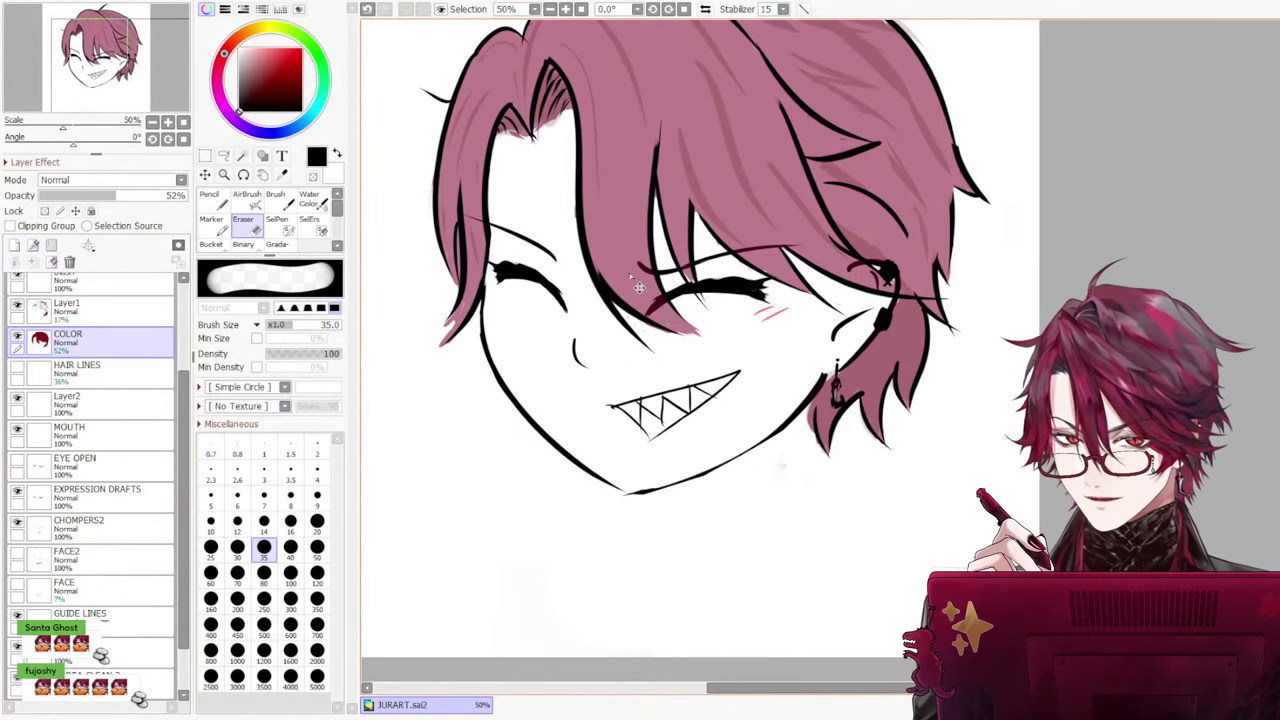
scroll(477, 490, up, 13)
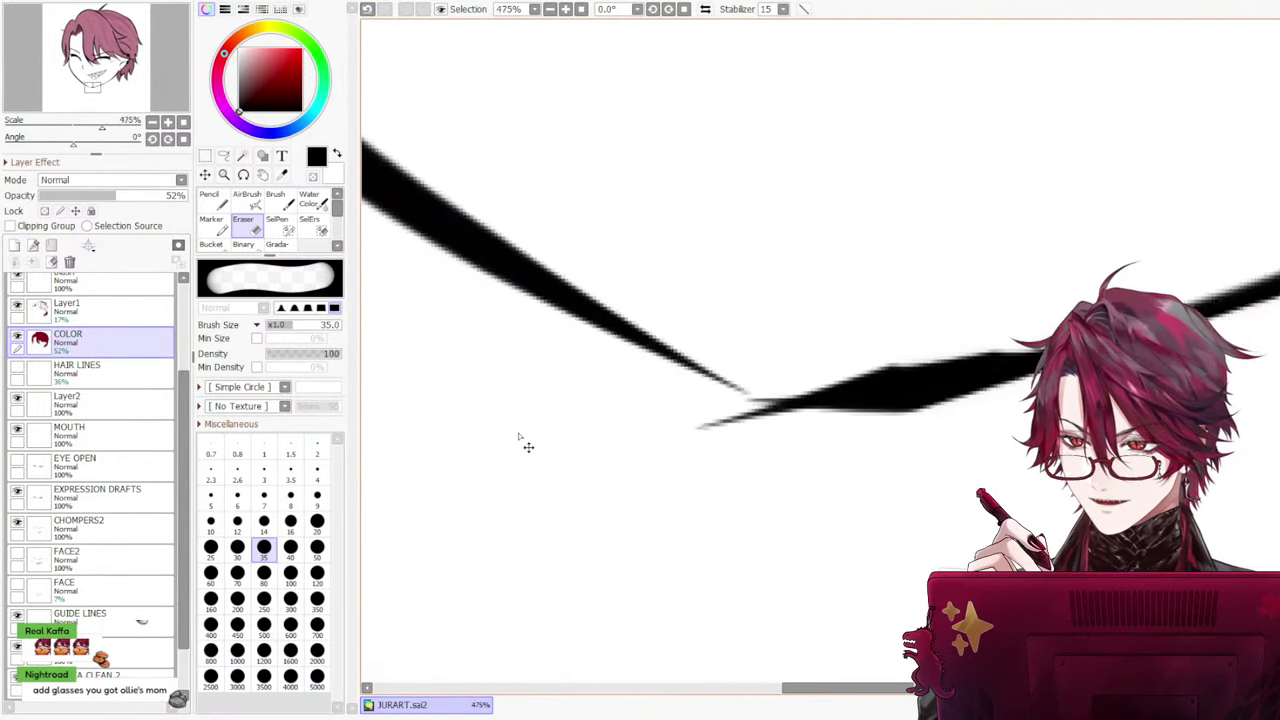
scroll(528, 447, up, 4)
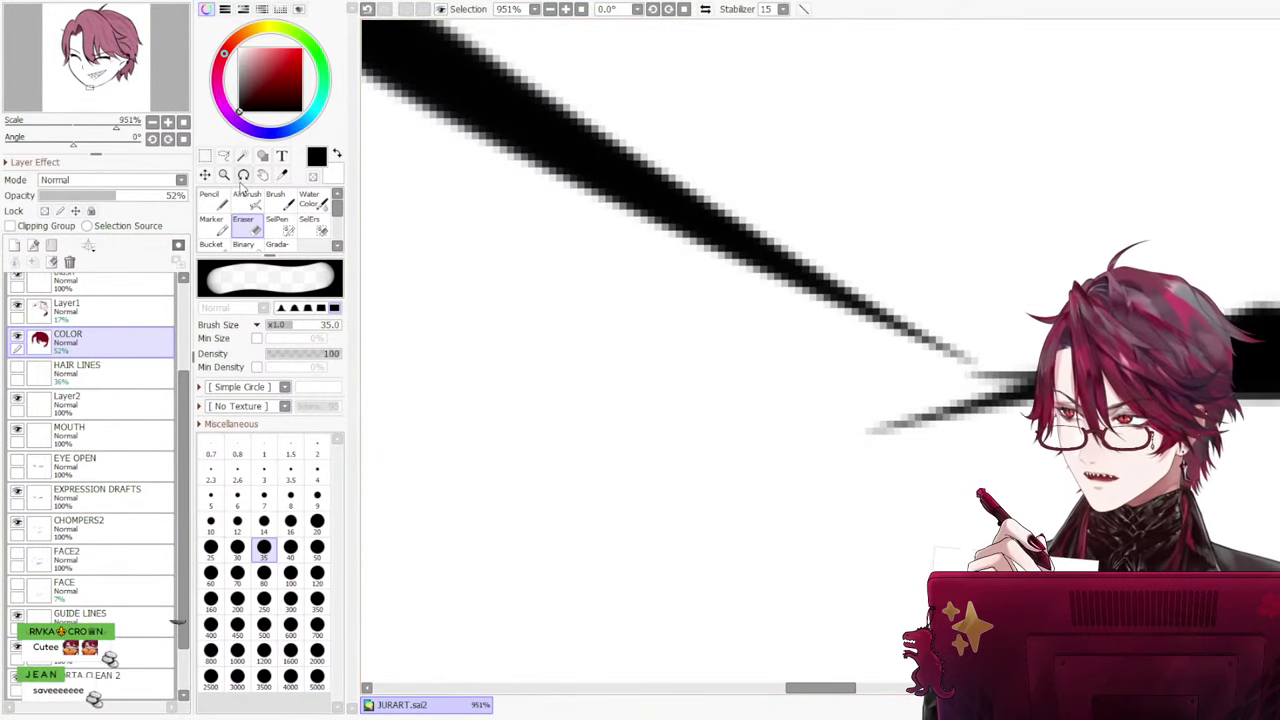
scroll(181, 465, down, 2)
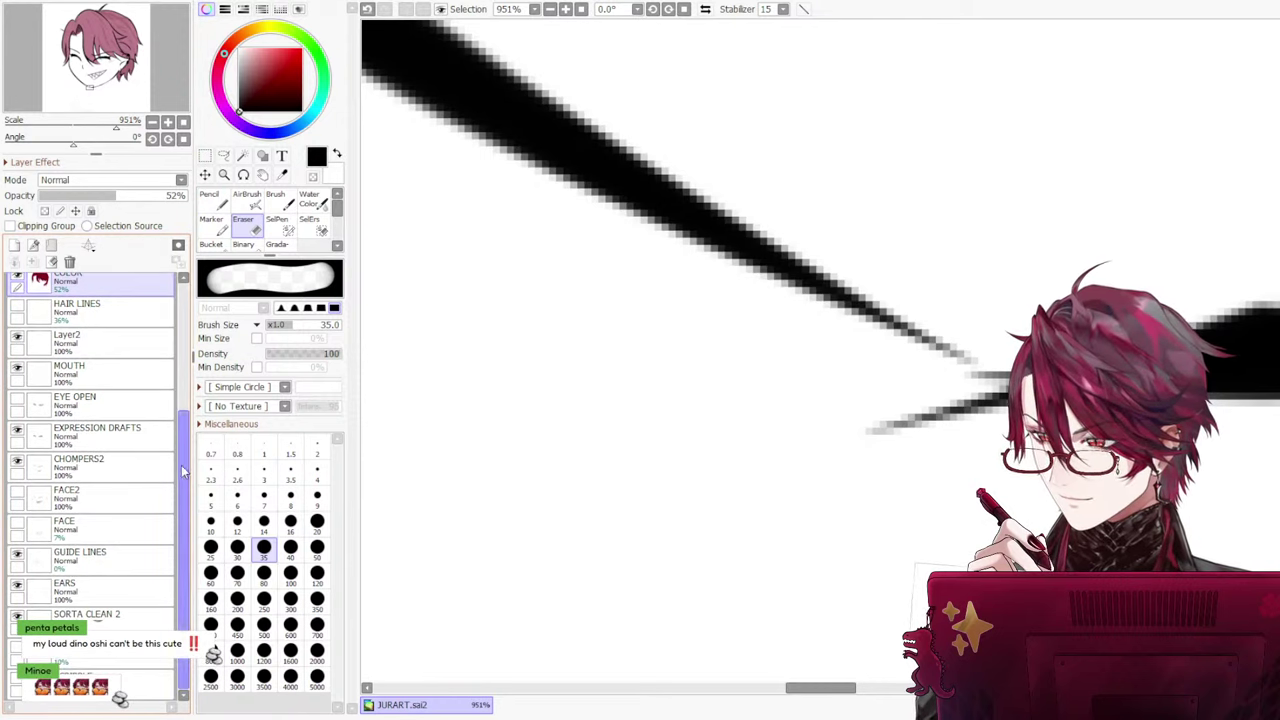
click(100, 614)
key(n)
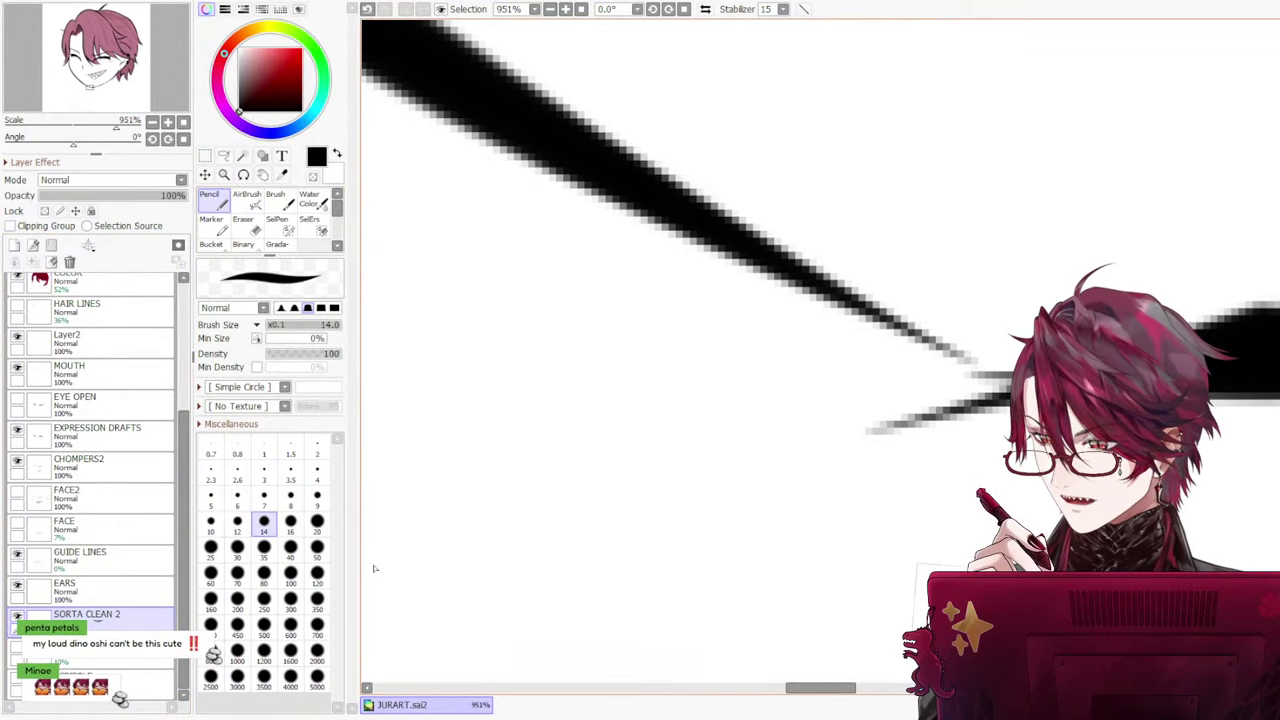
Try to bridge the small gap in the outline at the chin's tip with short Pencil strokes at size 3
key(bracketleft)
key(bracketleft)
key(bracketleft)
key(bracketleft)
key(bracketleft)
key(bracketleft)
key(bracketleft)
key(bracketleft)
key(bracketleft)
key(bracketleft)
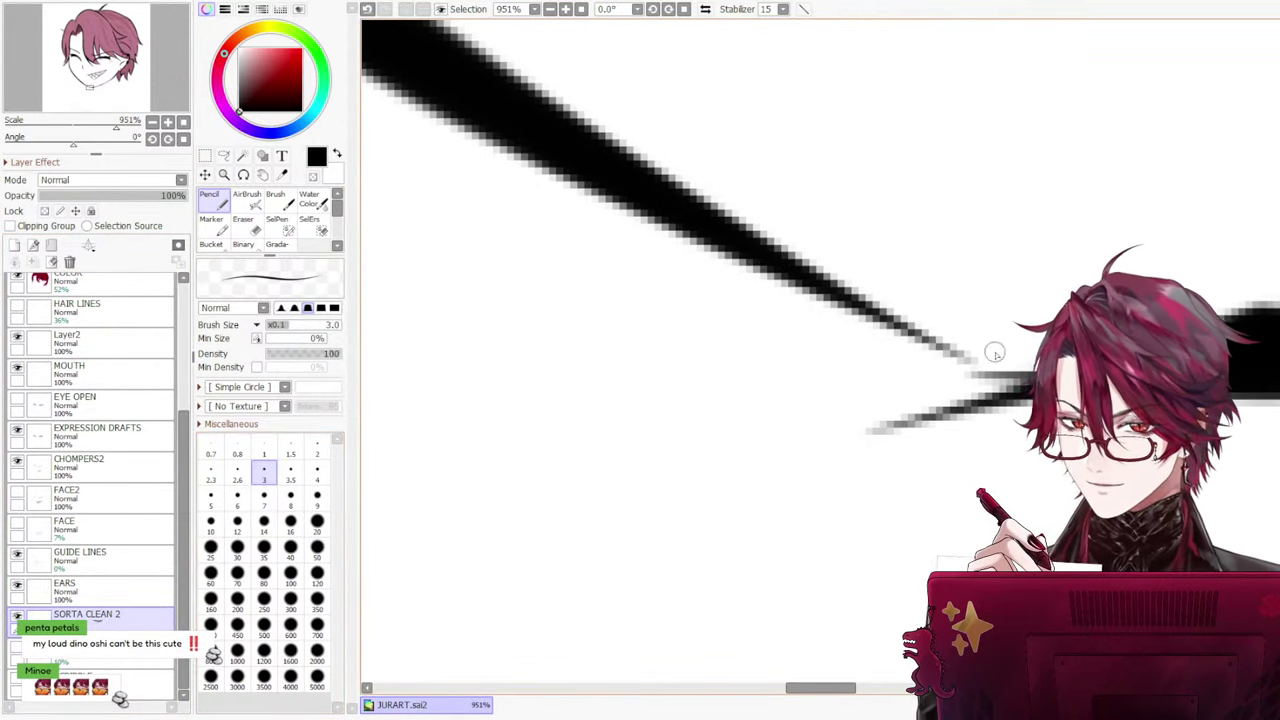
scroll(978, 366, down, 8)
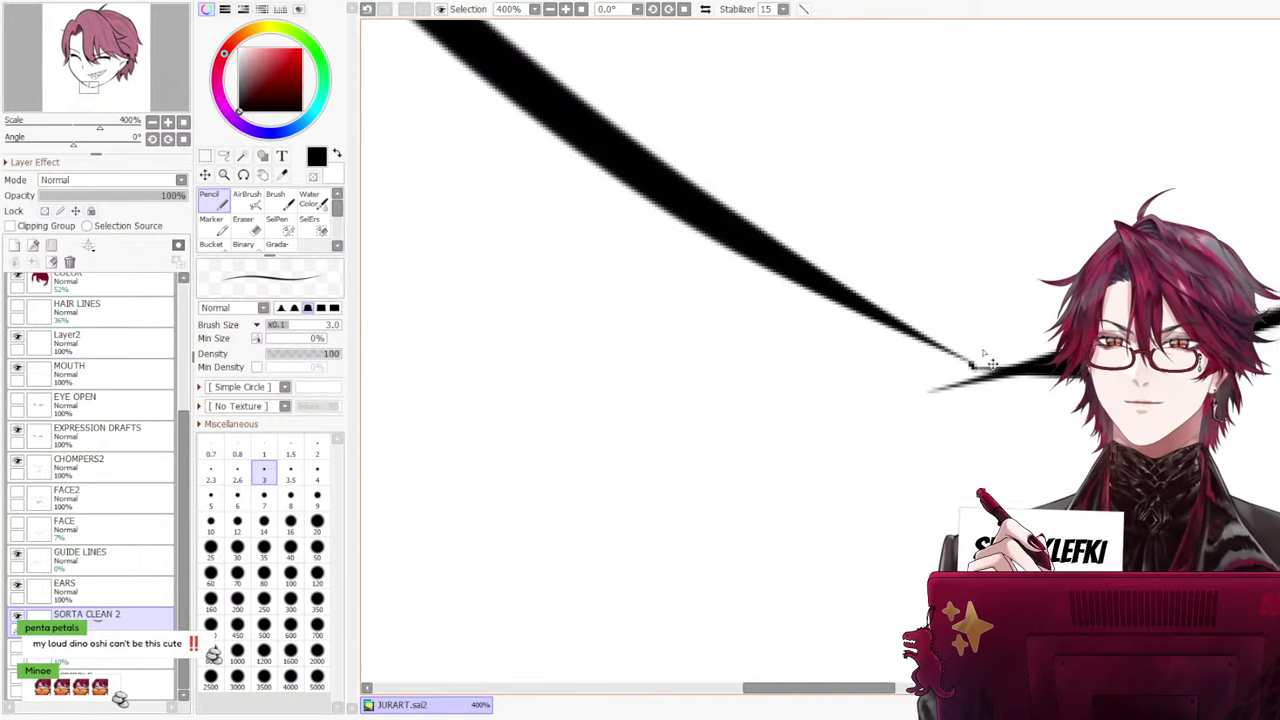
scroll(993, 321, up, 8)
key(ctrl+z)
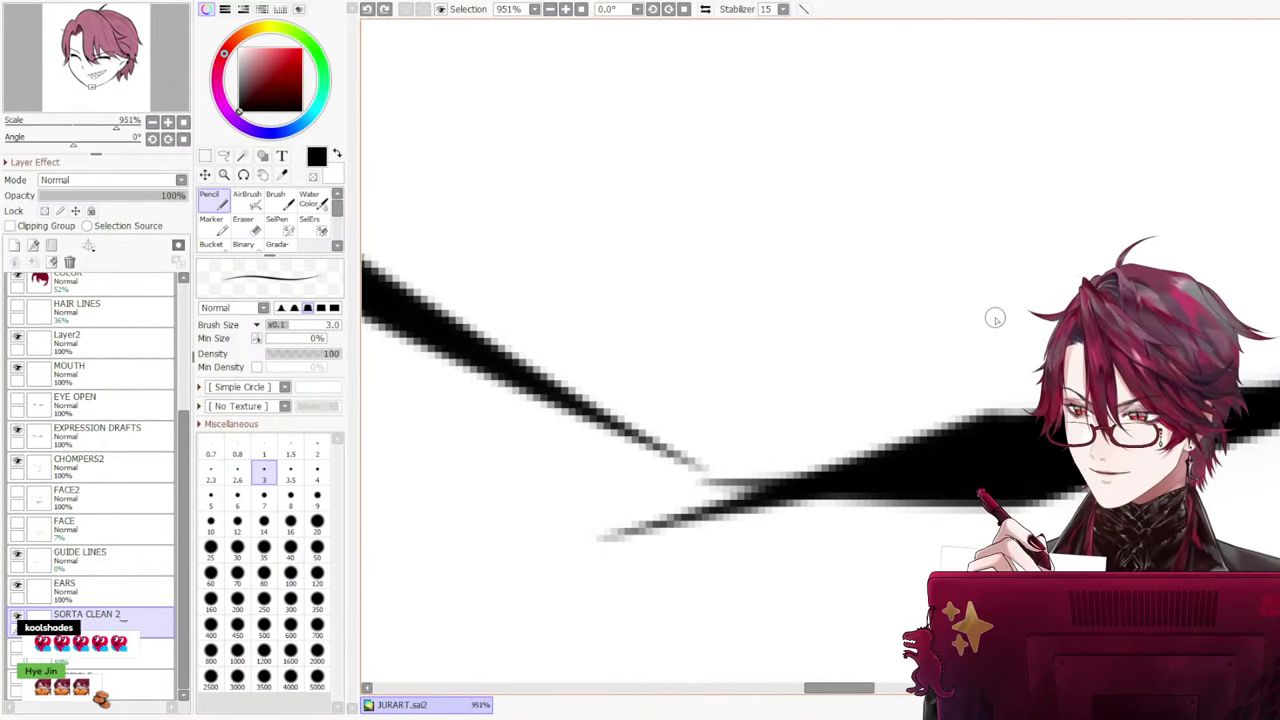
drag(686, 452, 722, 482)
key(ctrl+z)
scroll(770, 482, down, 10)
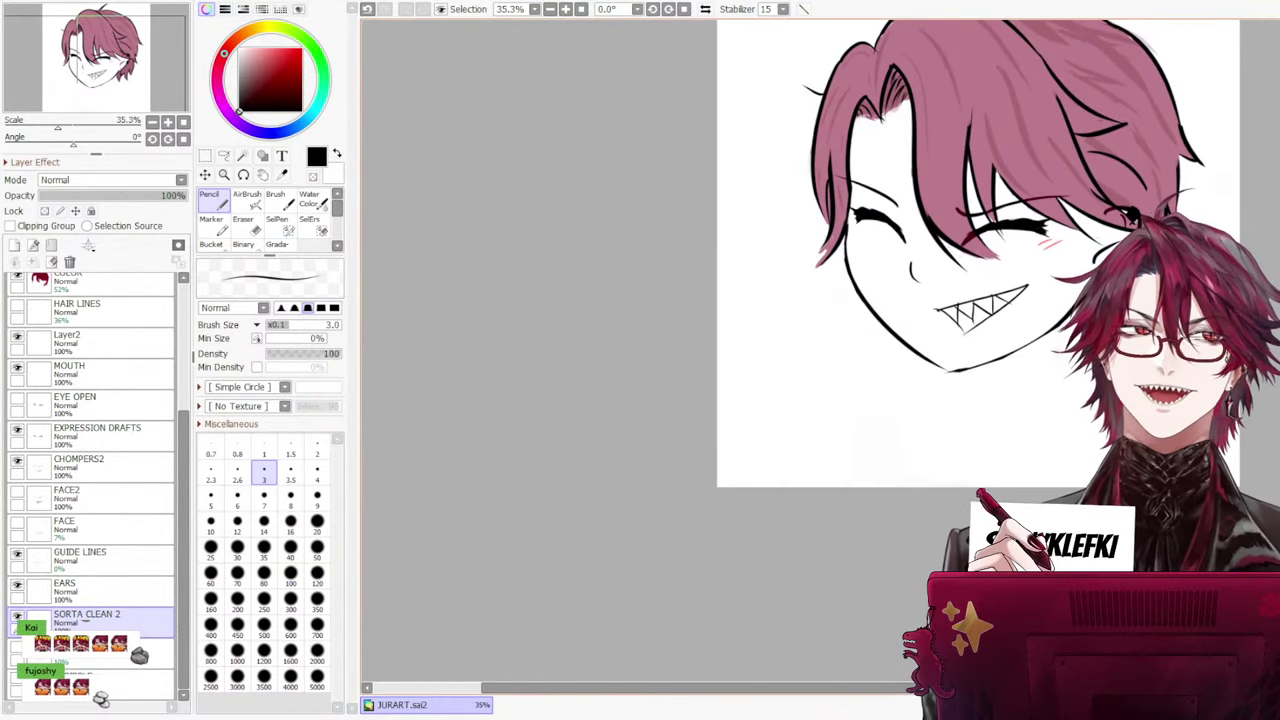
Erase the short segment of the face outline at the chin on SORTA CLEAN 2 with the Eraser at size 35
drag(800, 330, 800, 484)
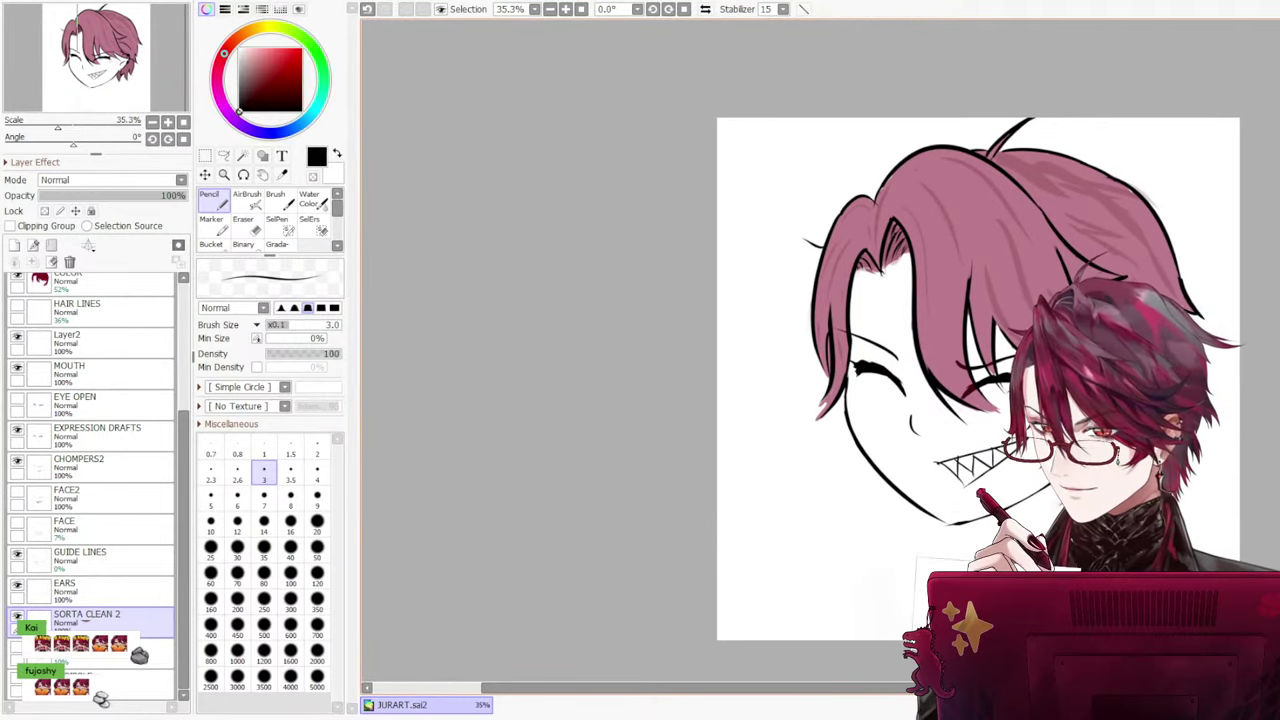
drag(790, 687, 909, 687)
scroll(886, 528, up, 3)
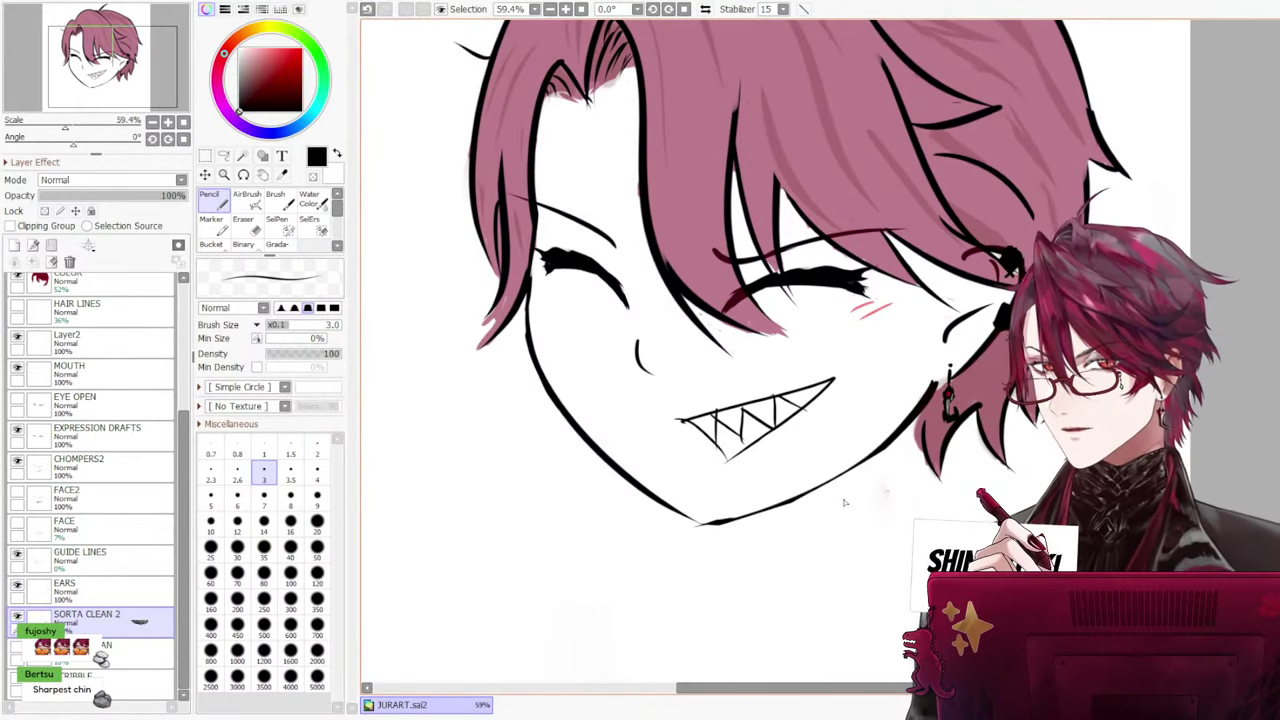
scroll(838, 500, down, 2)
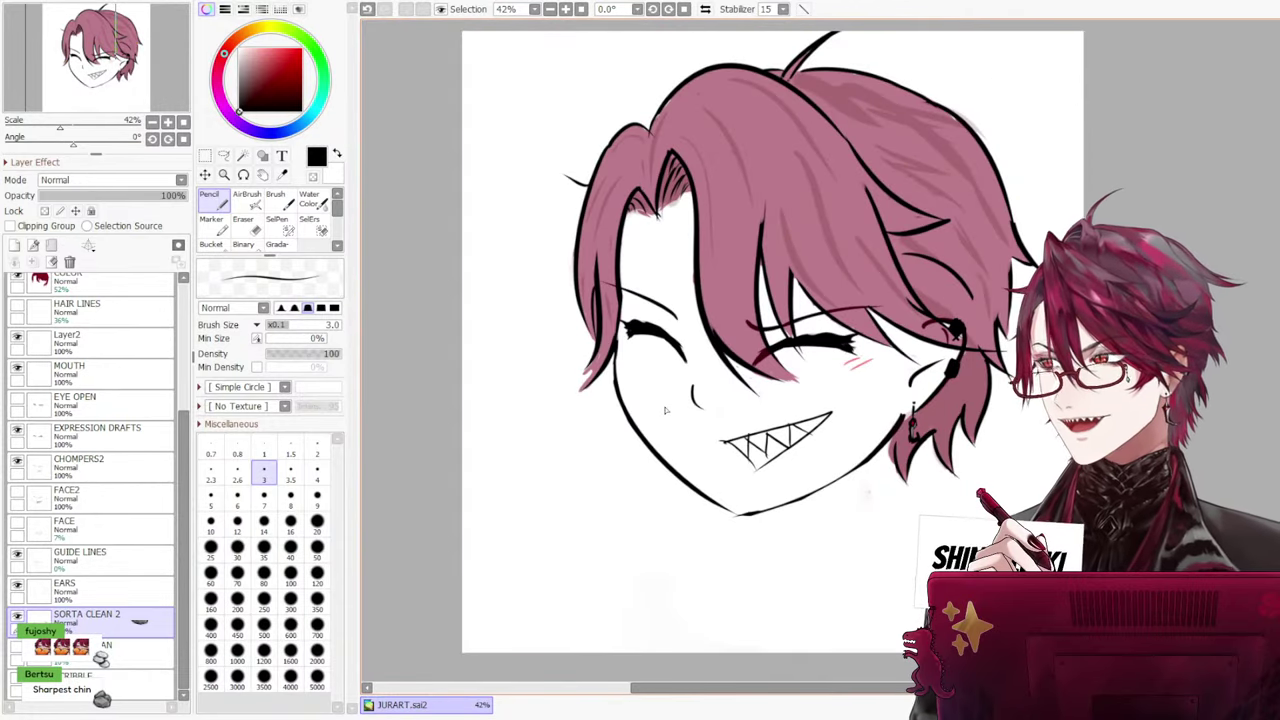
scroll(664, 410, up, 1)
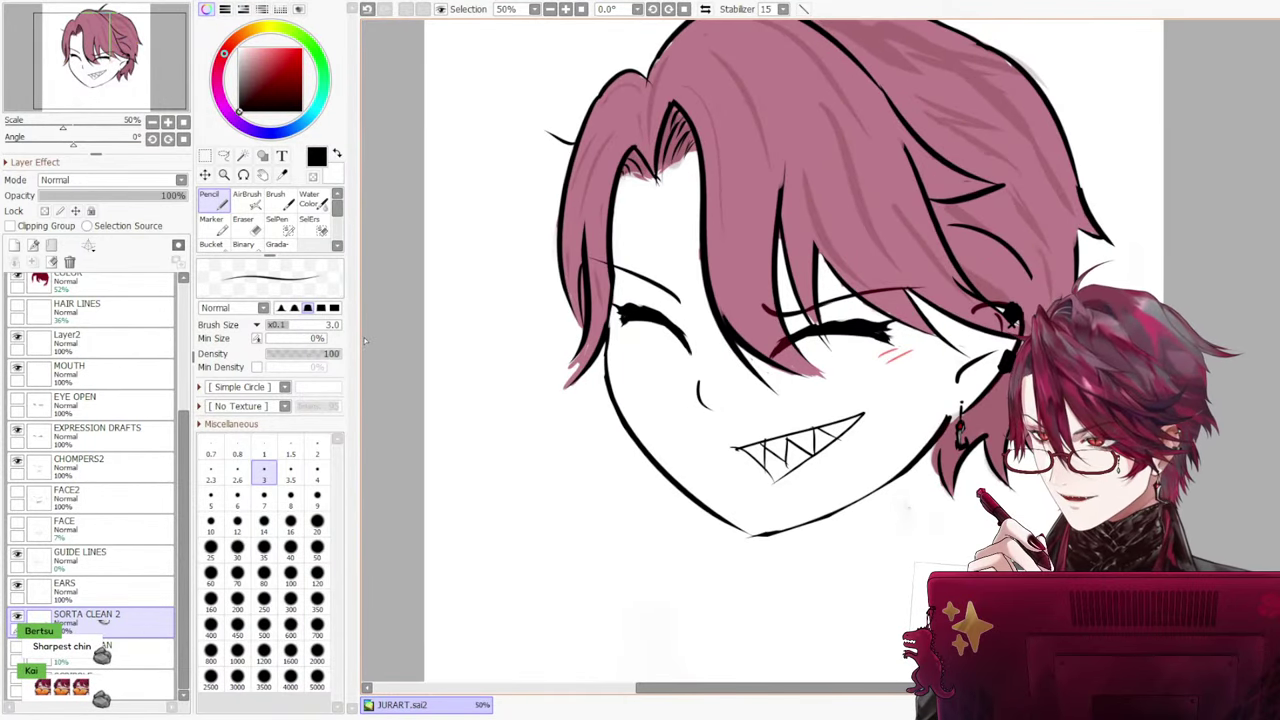
key(e)
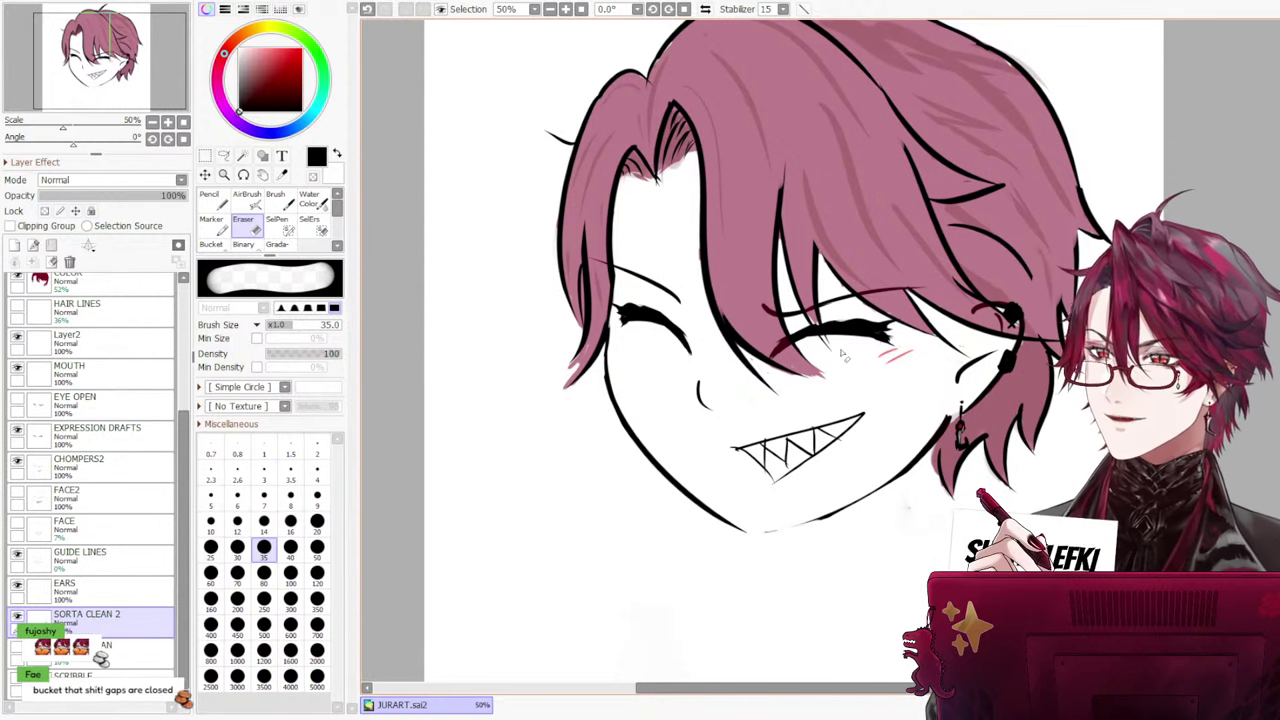
Try to redraw the erased chin segment with the Pencil at size 14
click(214, 199)
click(264, 520)
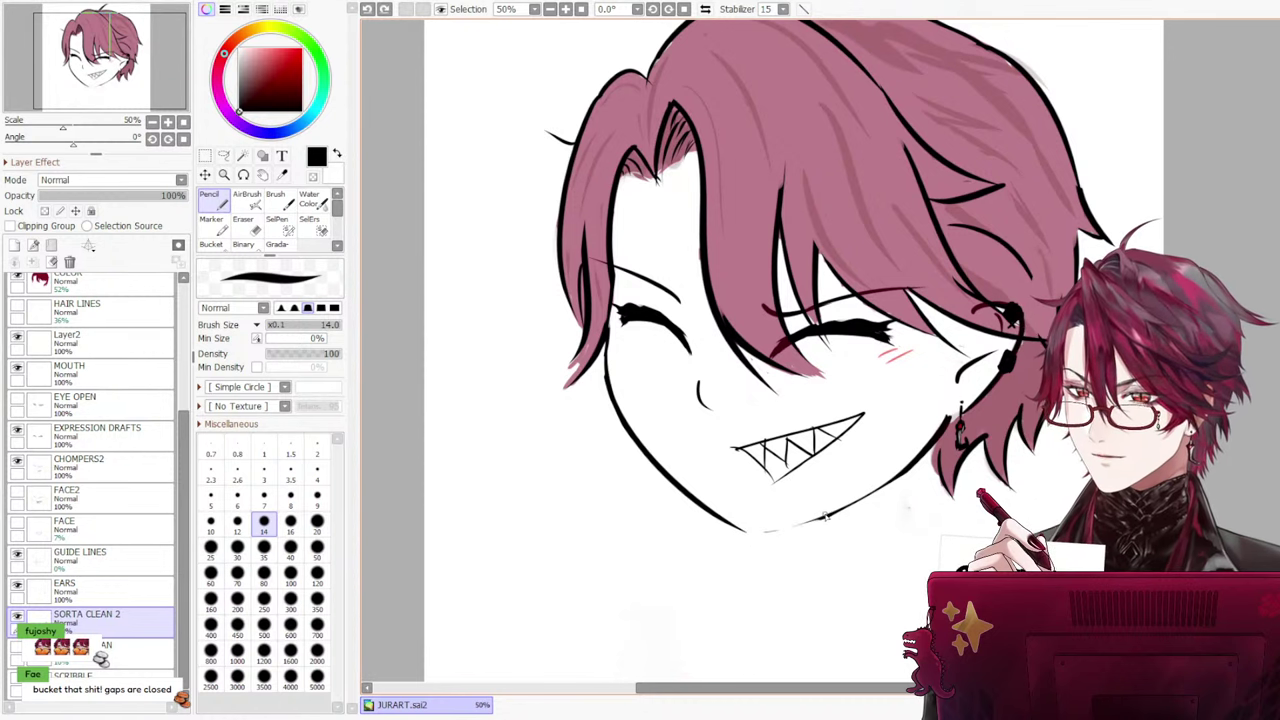
key(ctrl+z)
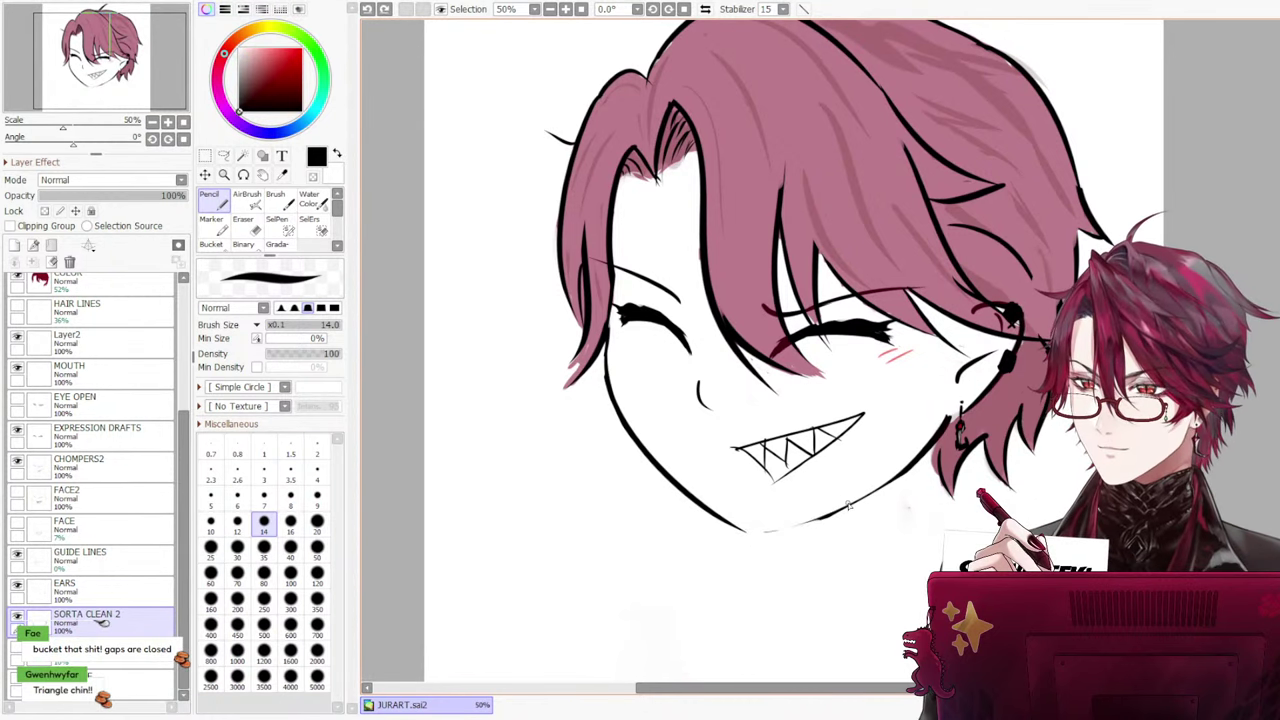
drag(848, 505, 740, 516)
key(ctrl+z)
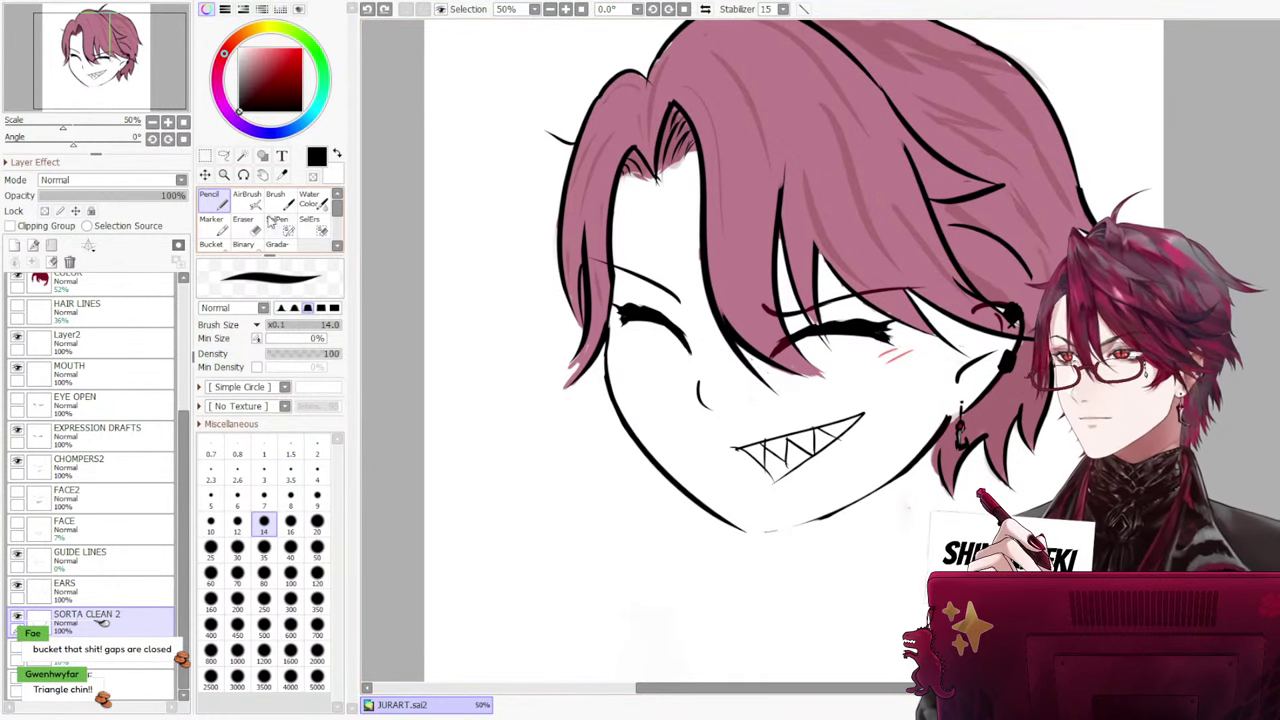
Try several Pencil strokes at size 35 from the jawline to the chin's tip, undoing each one
click(264, 546)
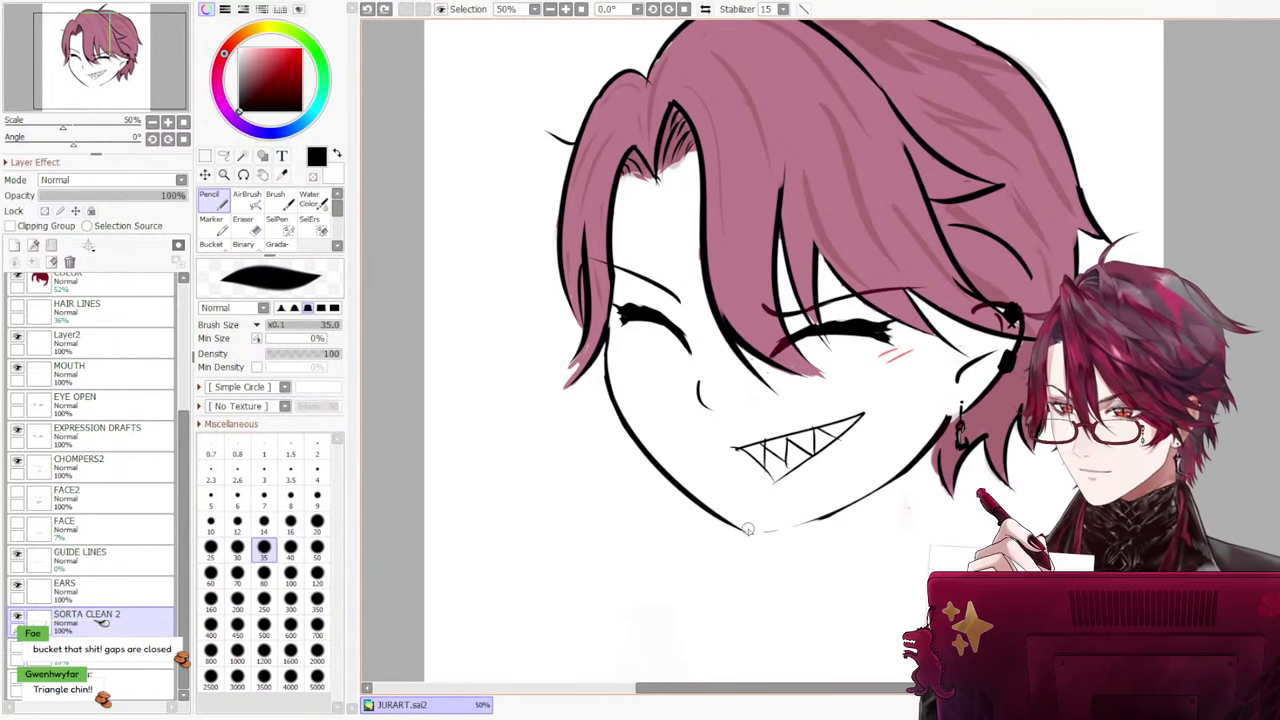
drag(842, 505, 758, 528)
key(ctrl+z)
drag(834, 516, 740, 535)
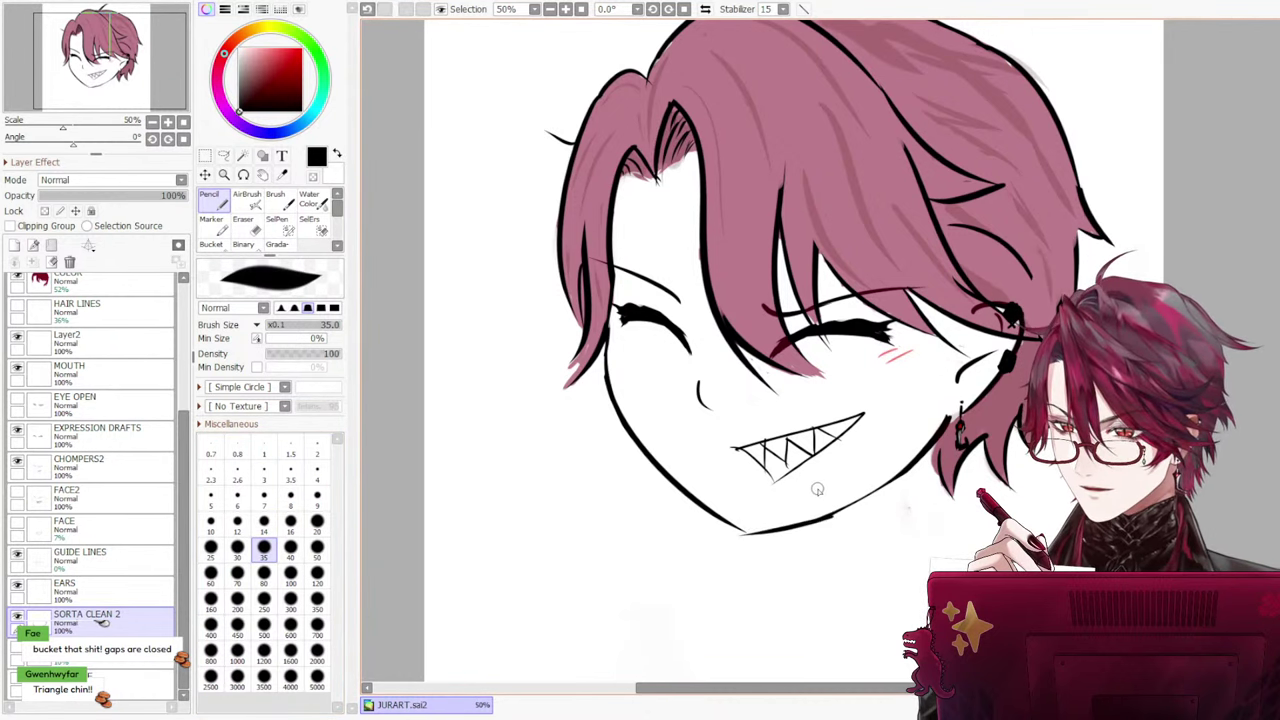
key(ctrl+z)
drag(852, 503, 758, 530)
key(ctrl+z)
drag(853, 502, 738, 530)
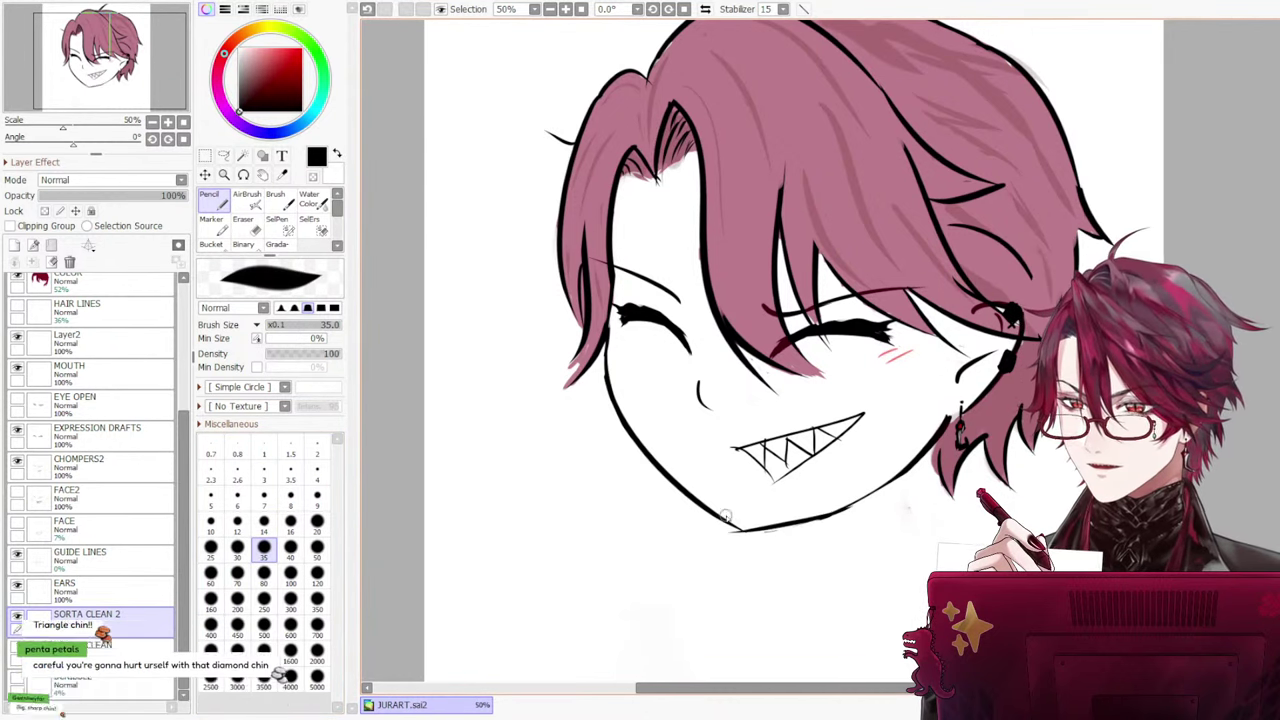
key(ctrl+z)
drag(840, 502, 756, 532)
key(ctrl+z)
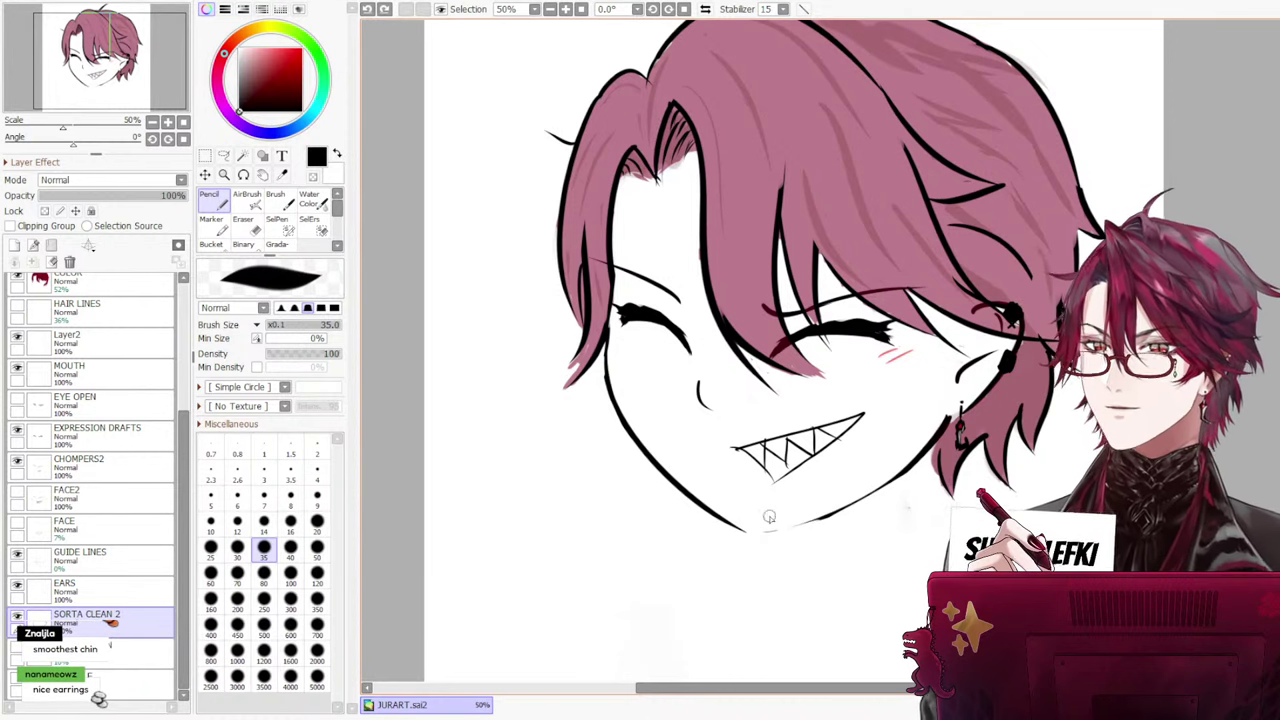
key(ctrl+z)
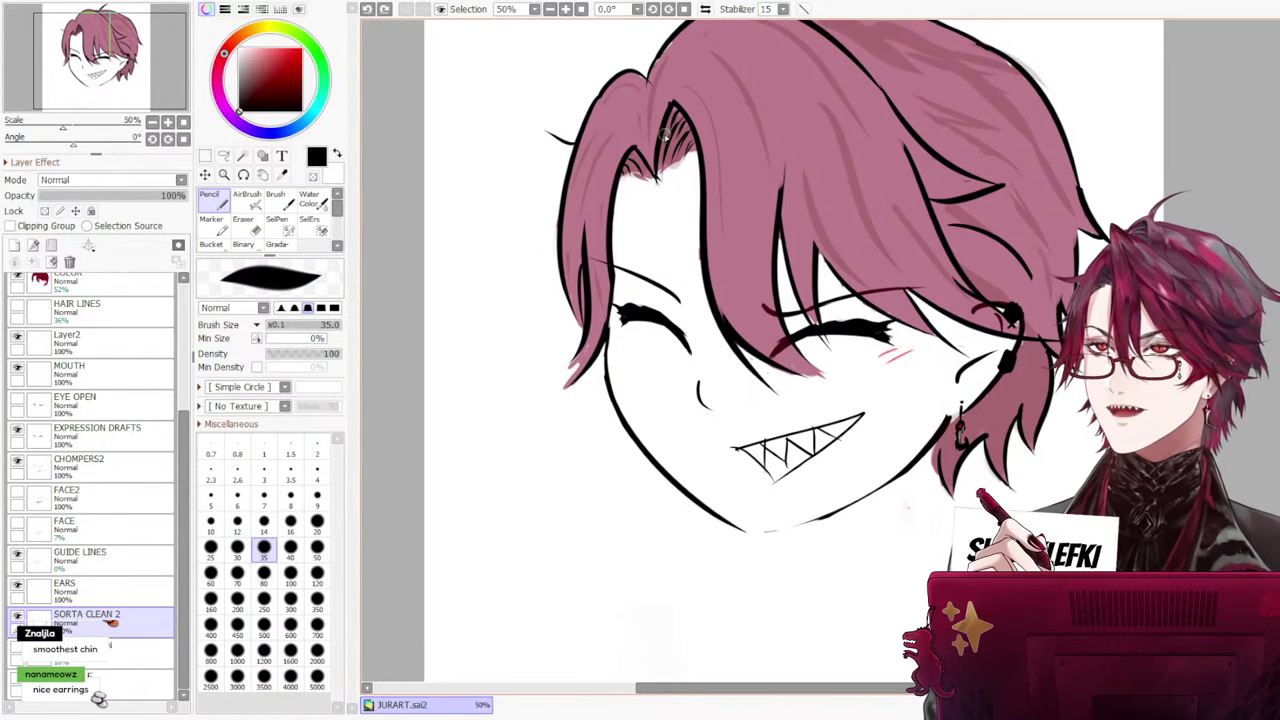
Check the face in a mirrored view, restore the view, and try closing the chin with Pencil strokes at size 14
click(704, 9)
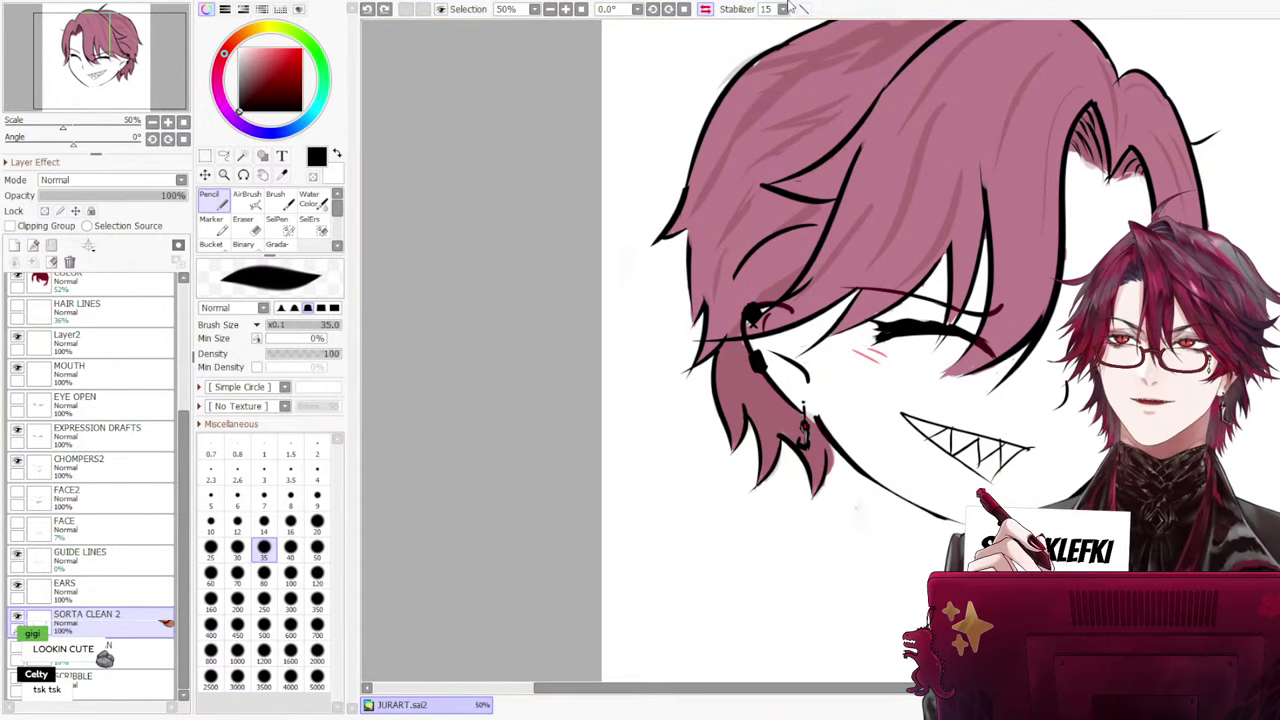
click(705, 9)
click(264, 520)
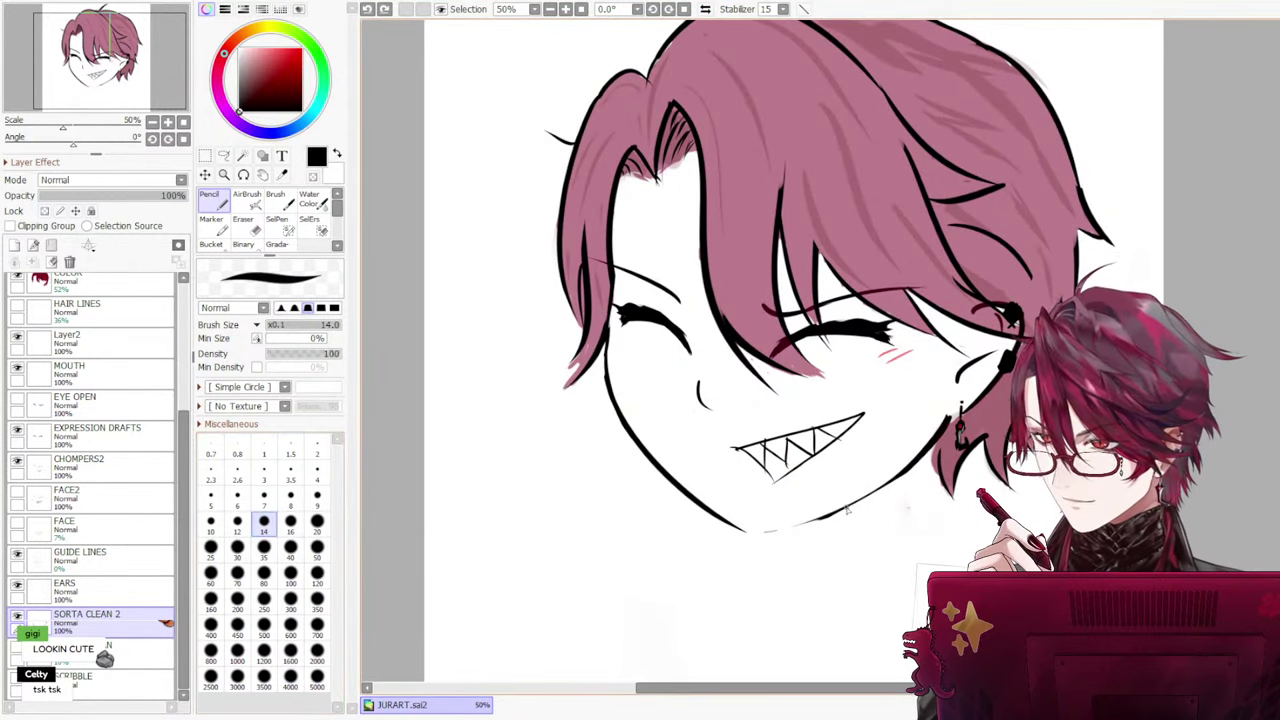
drag(810, 516, 748, 528)
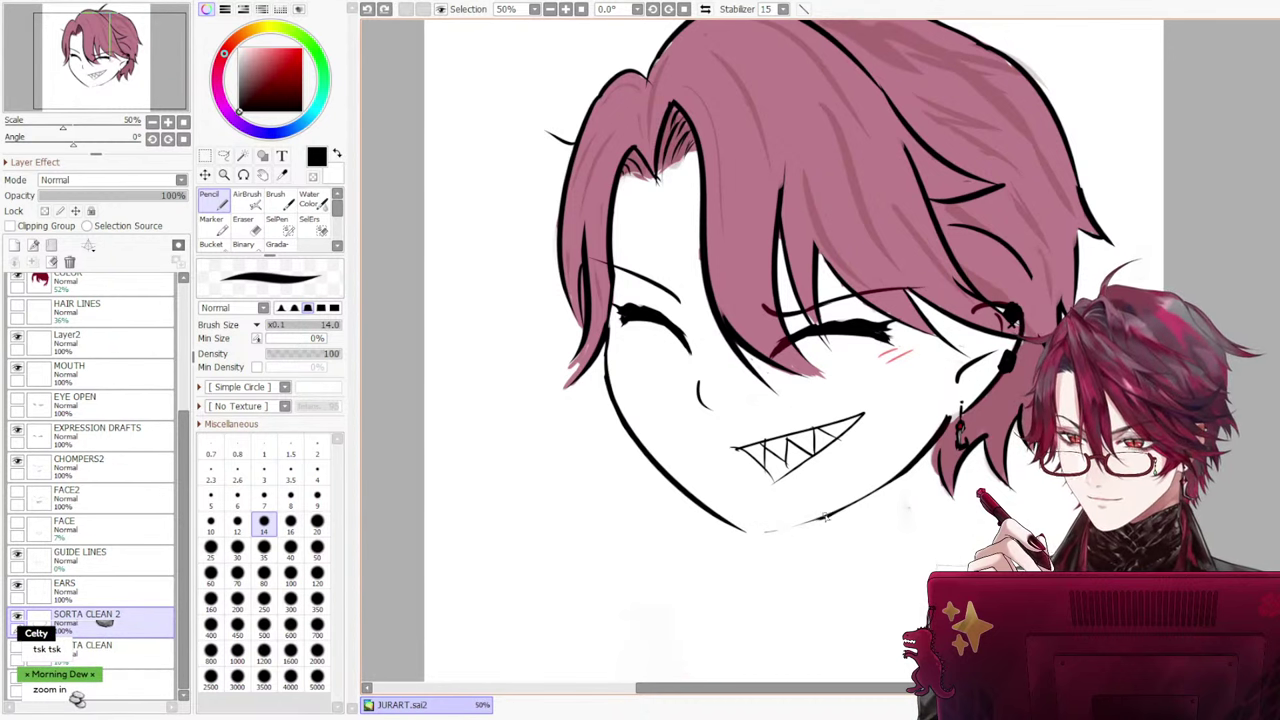
drag(826, 517, 742, 532)
key(ctrl+z)
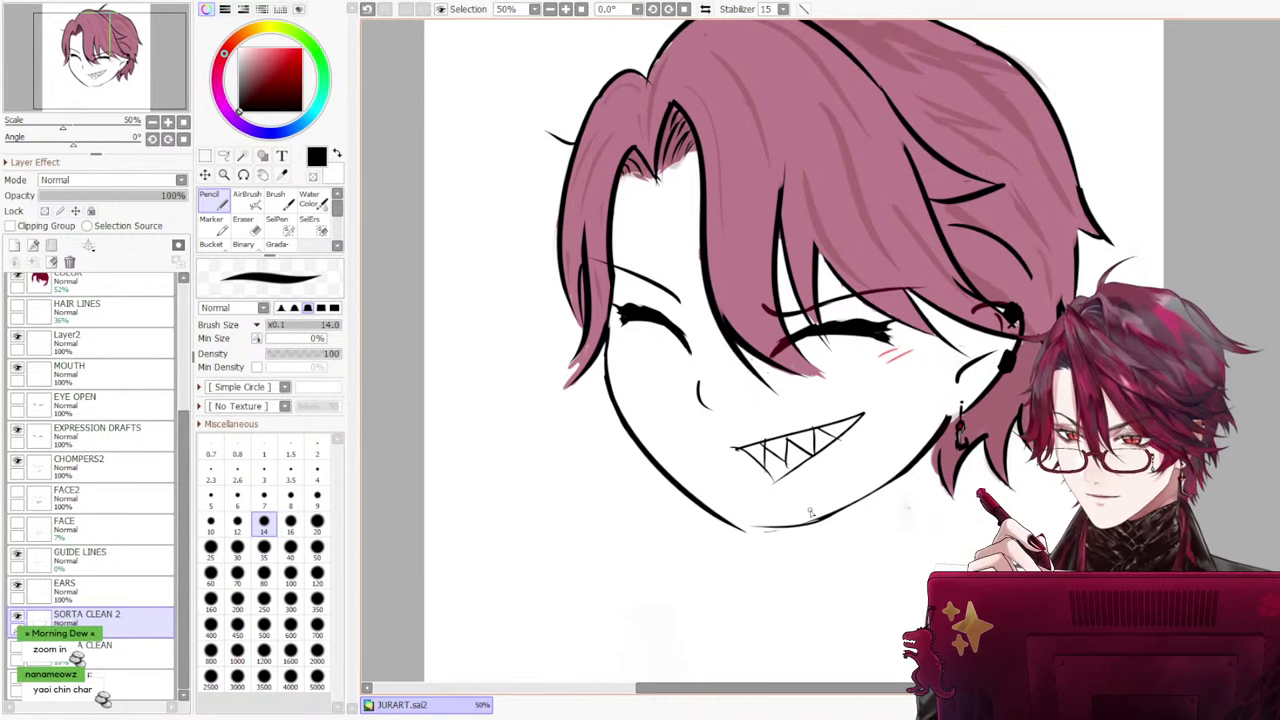
key(ctrl+z)
key(ctrl+z)
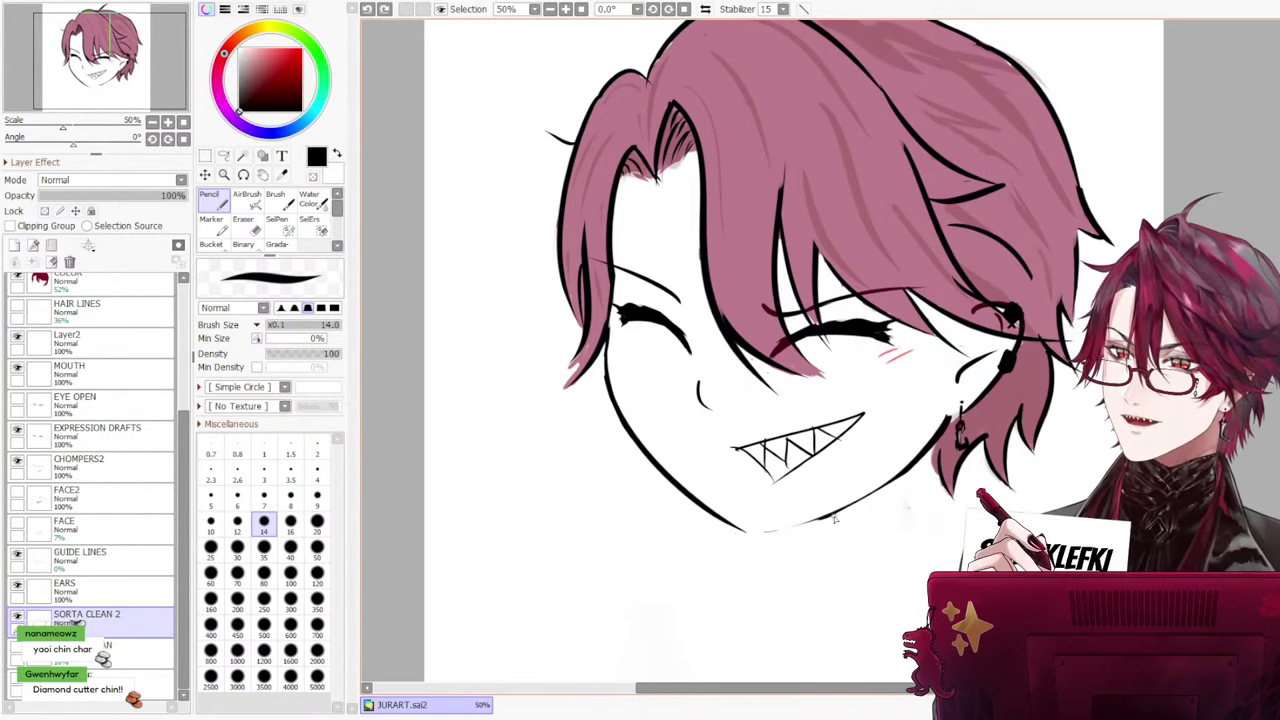
key(ctrl+z)
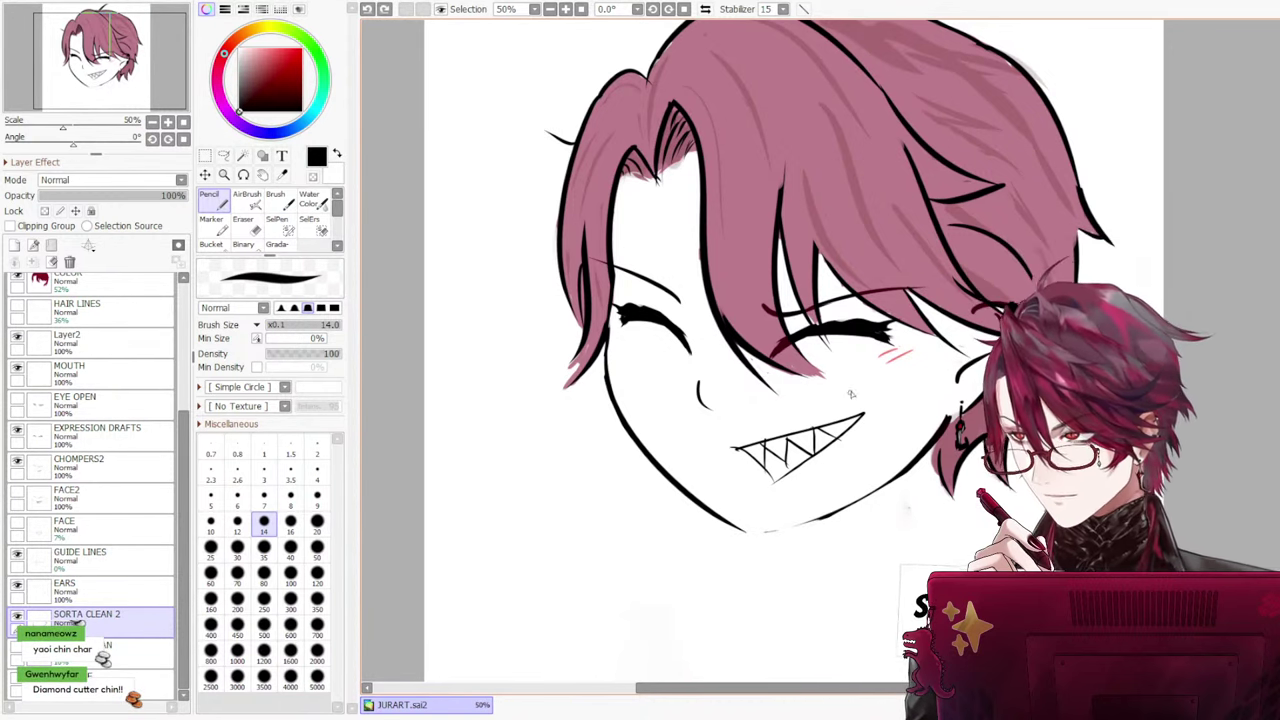
Try a chin stroke starting from the opposite jawline, and undo the chin edits back to before the erasing
mouse_move(732, 522)
mouse_down()
mouse_move(792, 528)
mouse_move(776, 530)
mouse_up()
key(ctrl+z)
key(ctrl+z)
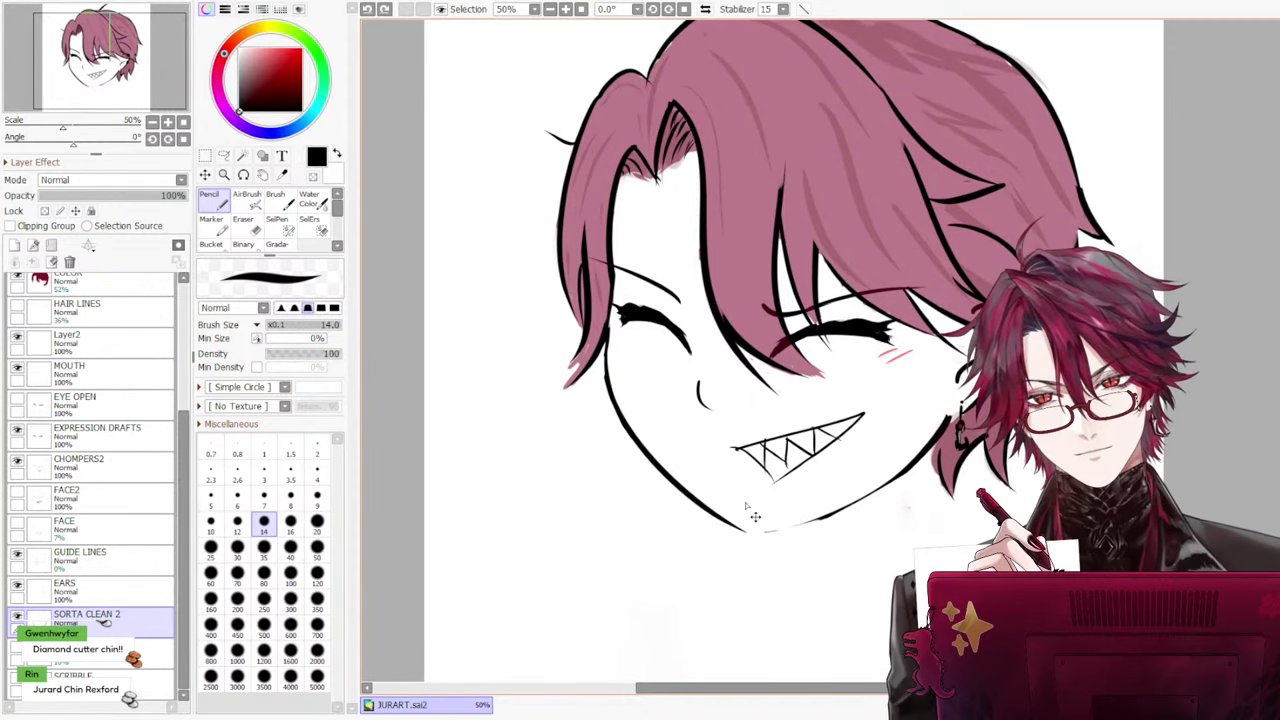
key(ctrl+z)
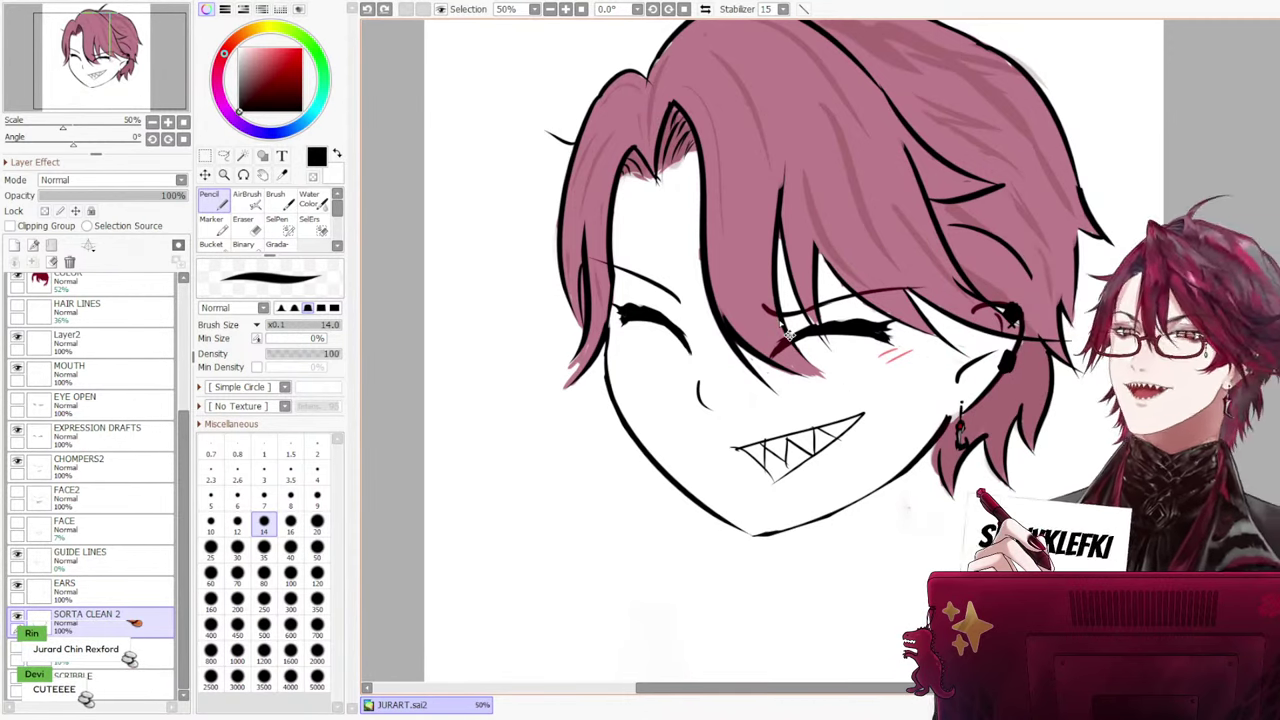
Mirror the canvas view to check the face and select the CHOMPERS2 layer
scroll(830, 400, down, 3)
scroll(830, 400, up, 2)
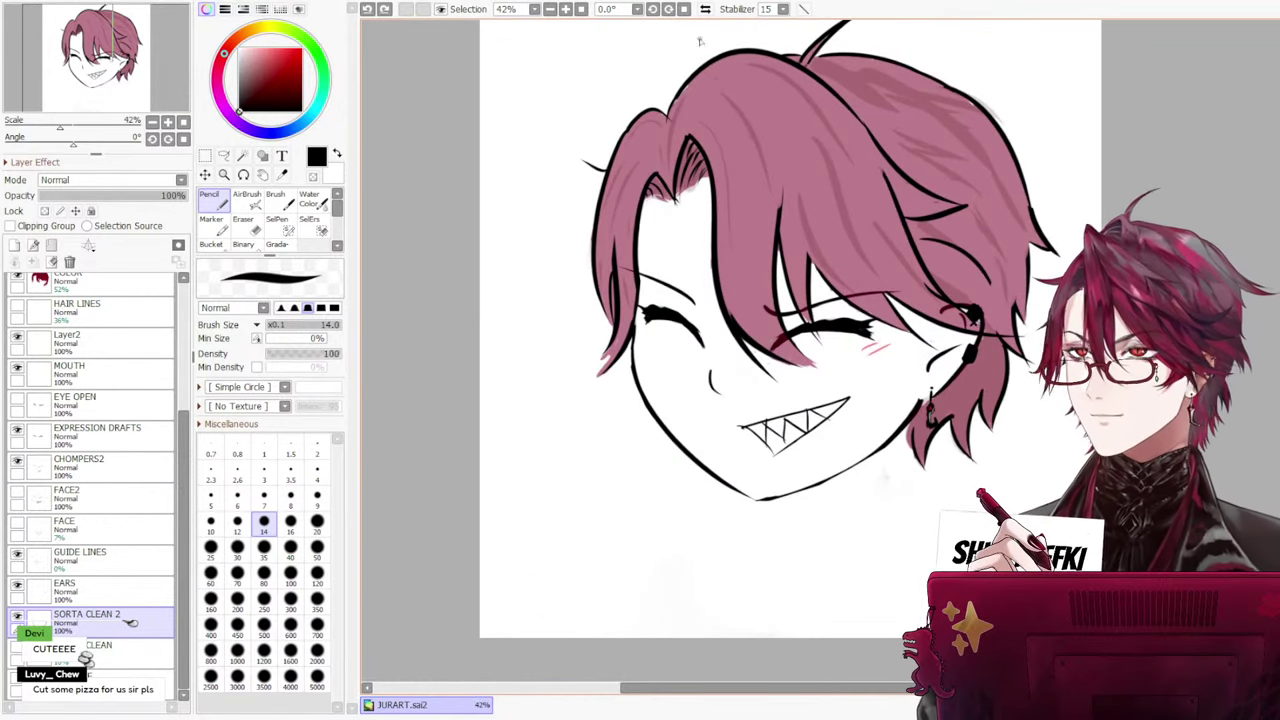
click(705, 9)
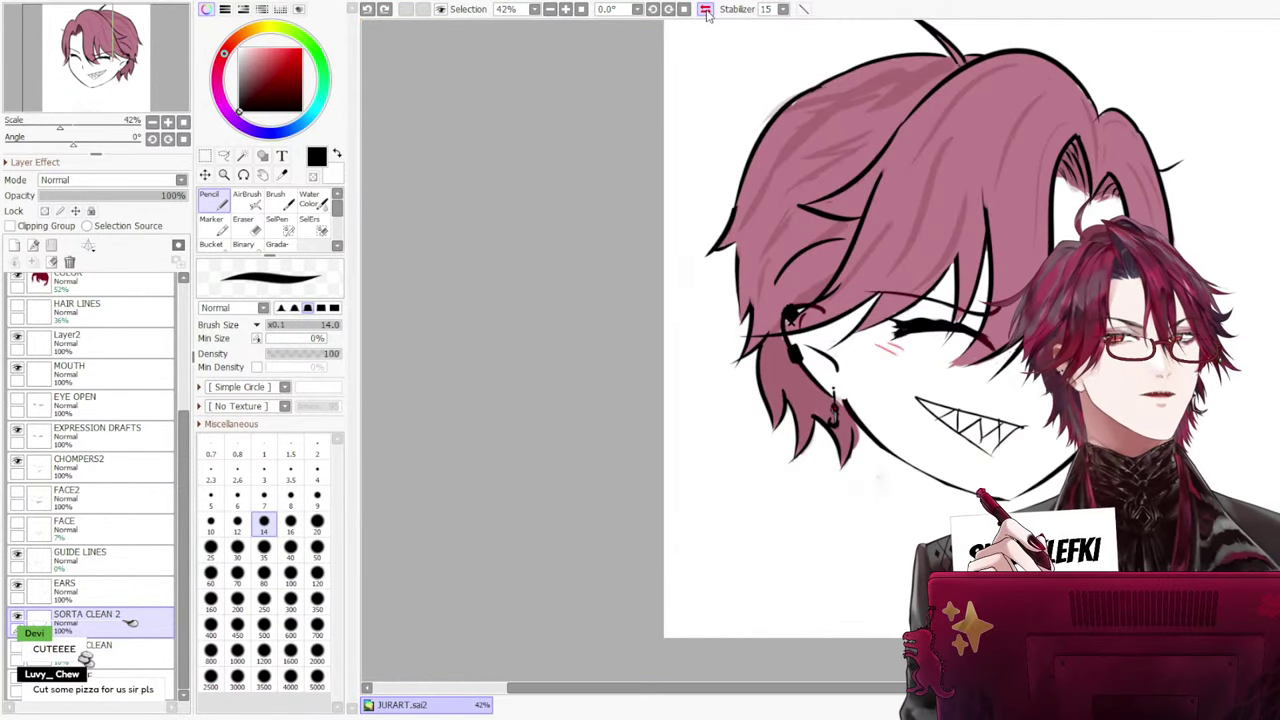
click(110, 462)
key(ctrl+t)
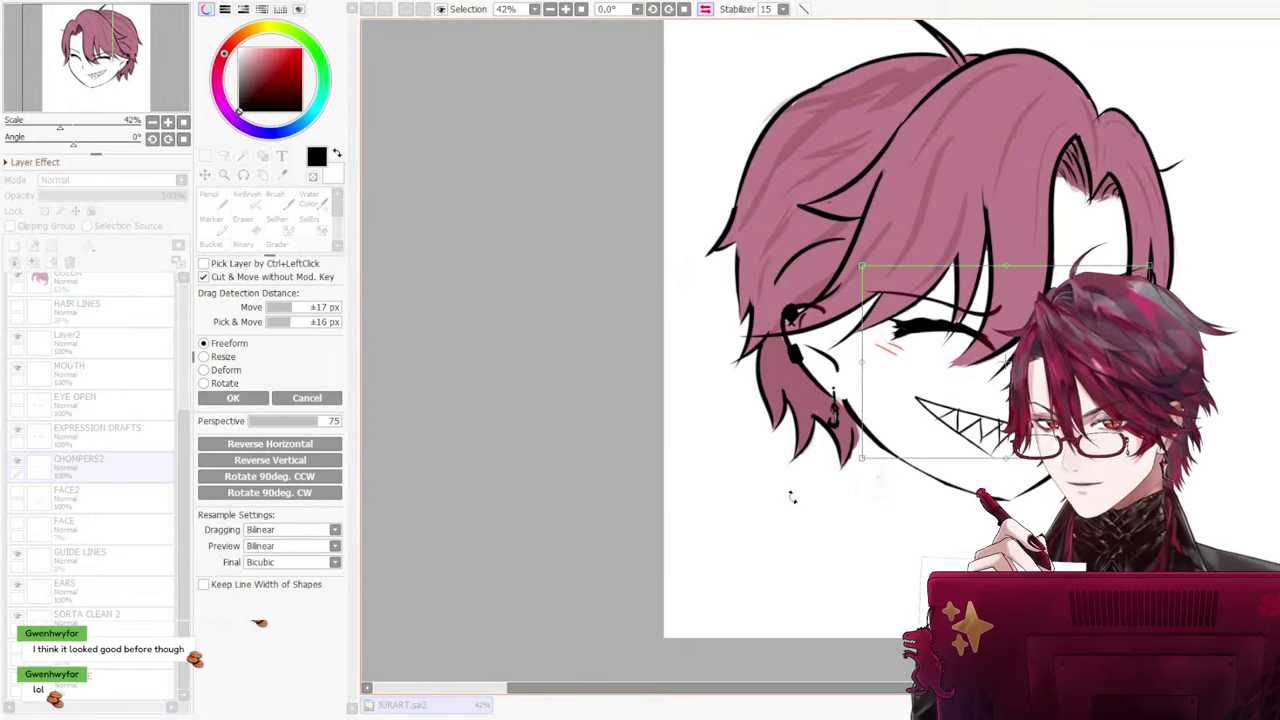
drag(955, 425, 974, 433)
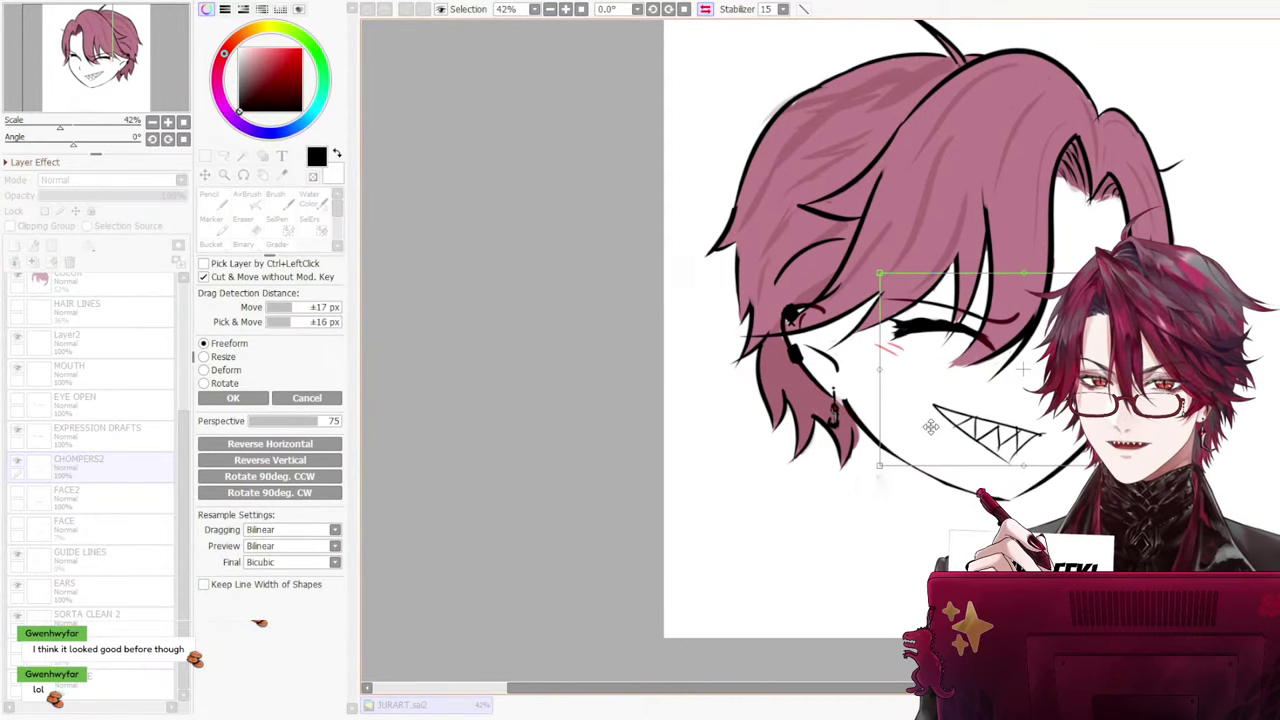
click(316, 400)
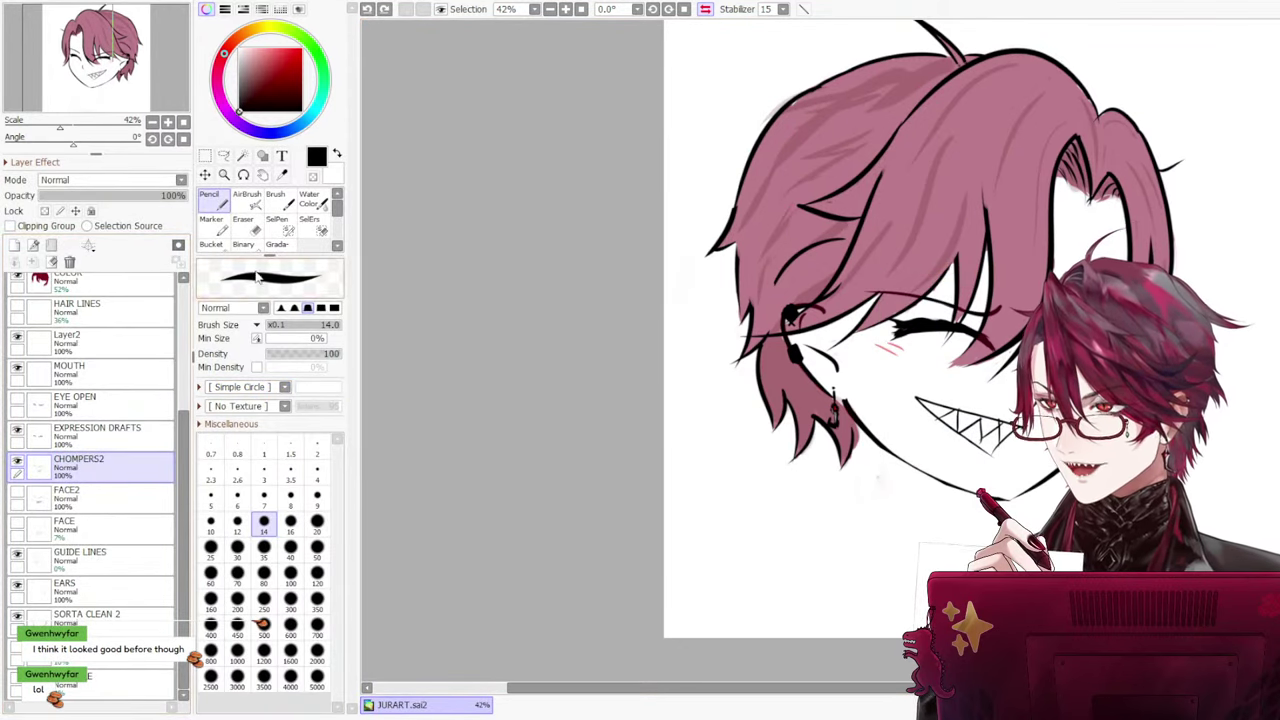
Mask the toothy mouth with the SelPen, move it slightly away from the ear, and restore the unmirrored view
click(282, 225)
mouse_move(938, 423)
mouse_down()
mouse_move(910, 400)
mouse_move(985, 440)
mouse_up()
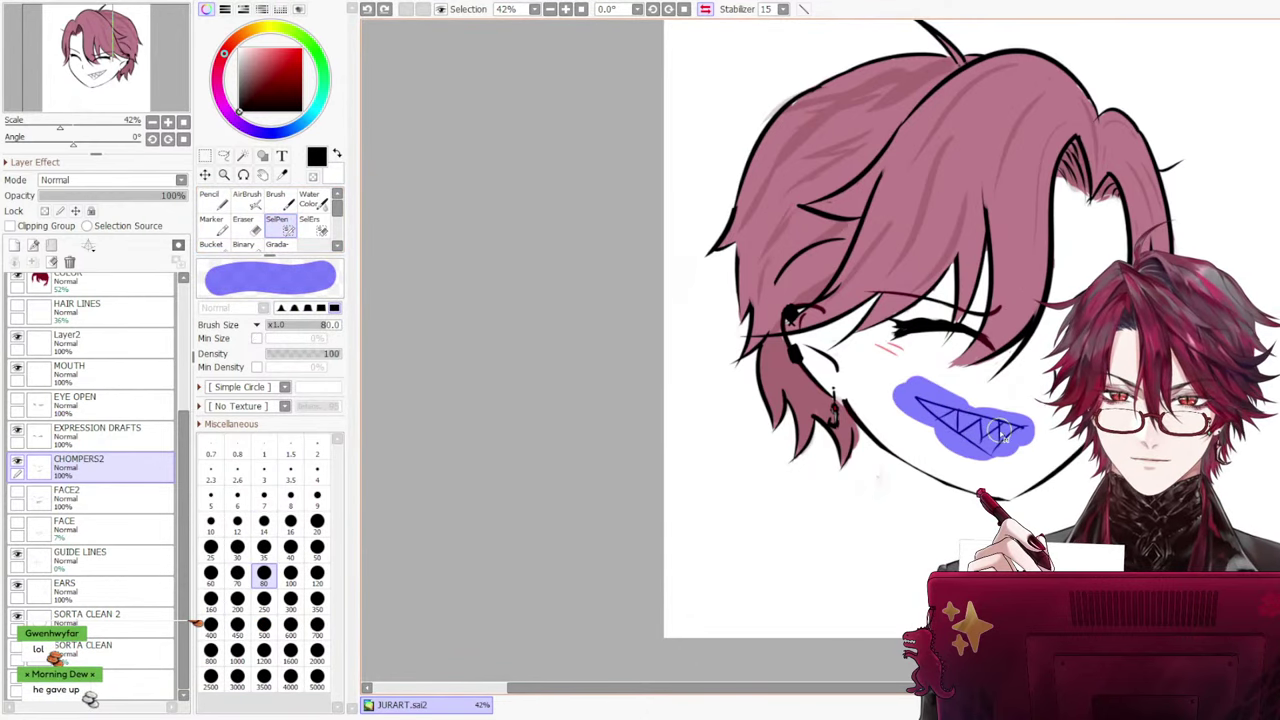
key(ctrl+t)
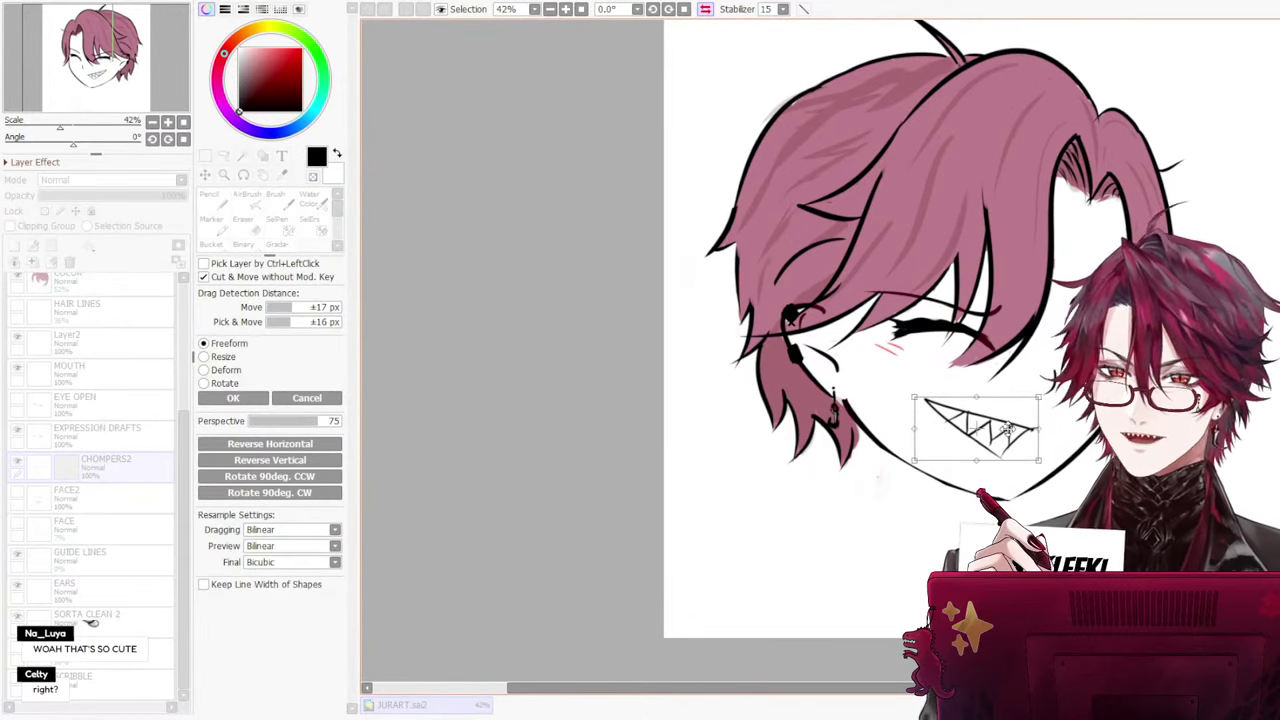
drag(1010, 428, 1015, 431)
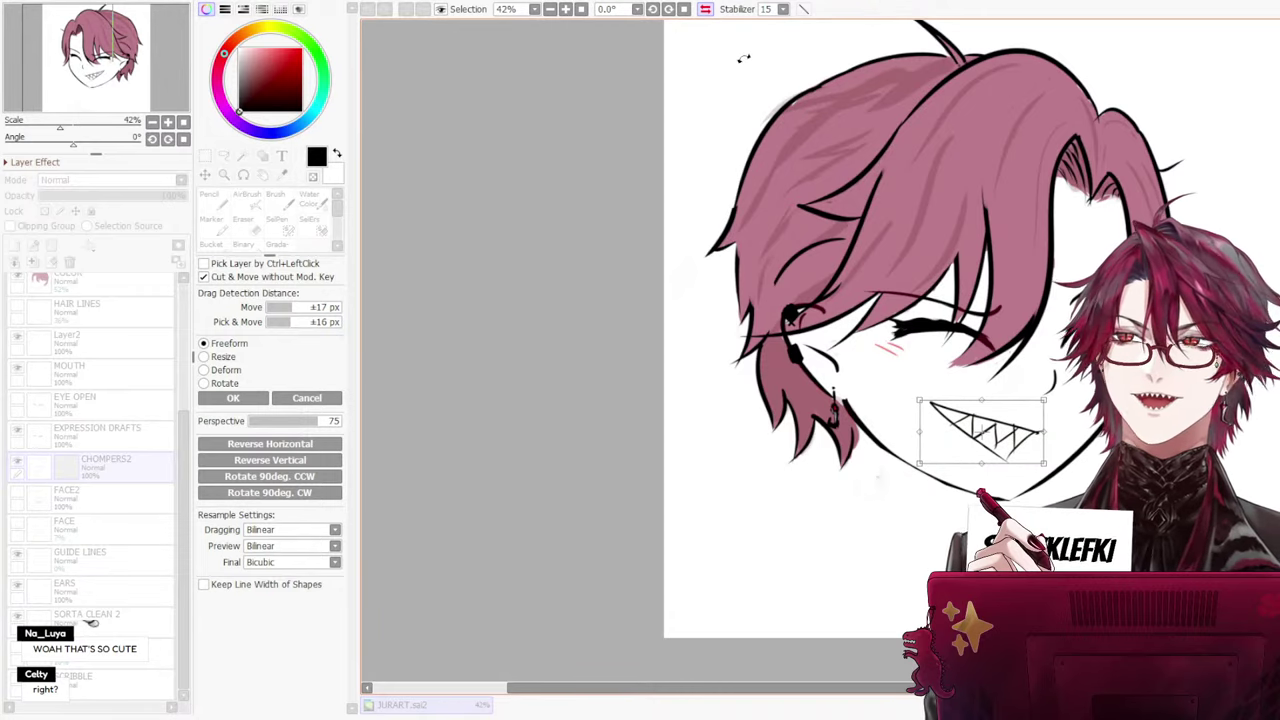
click(233, 398)
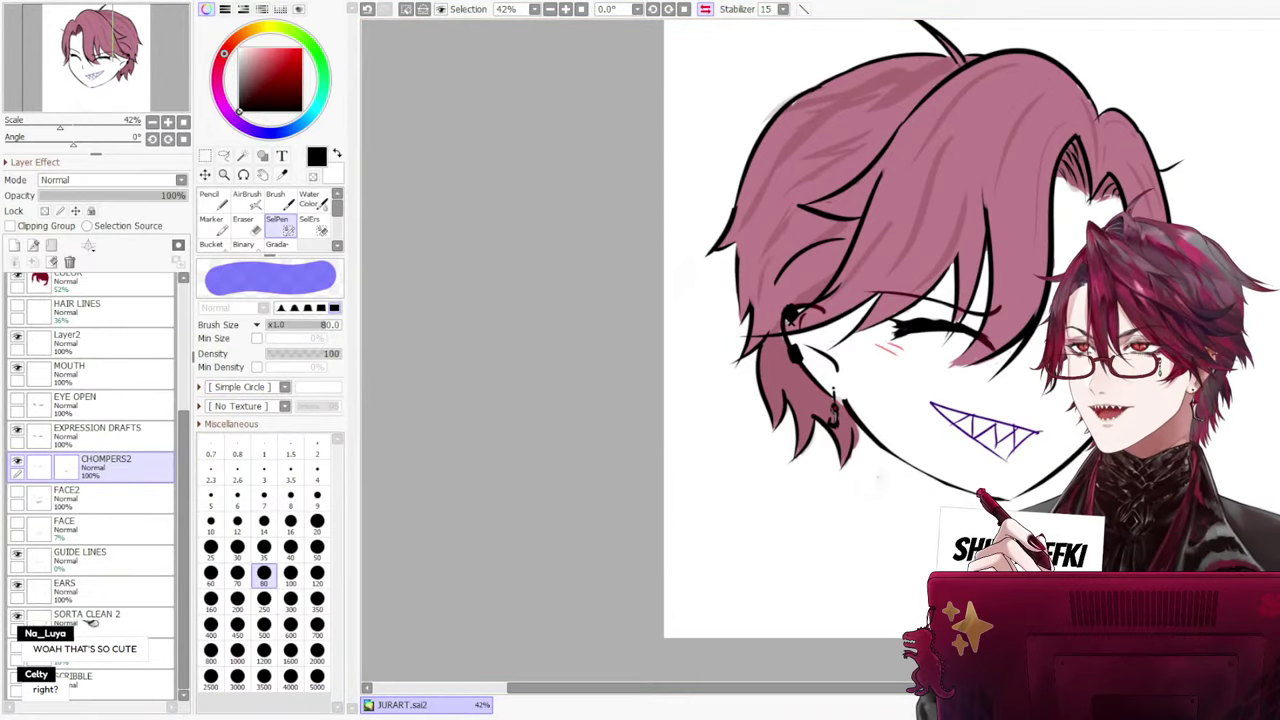
click(705, 10)
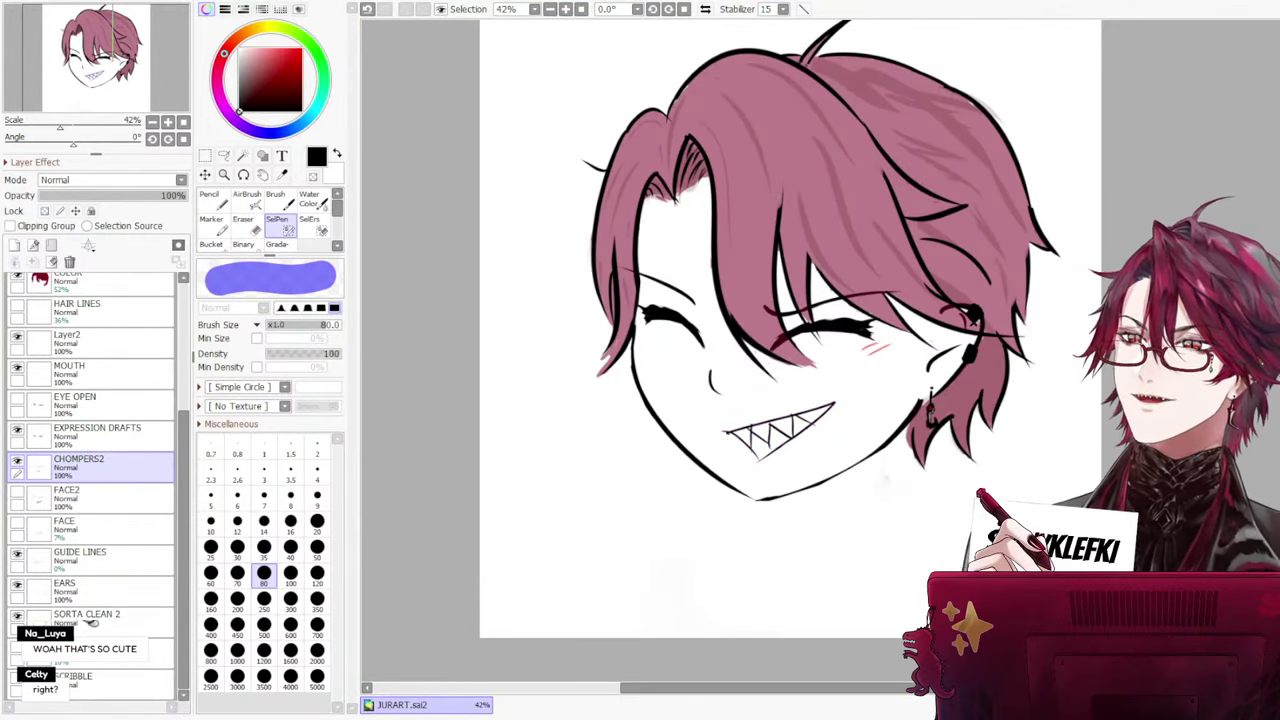
Mask the toothy mouth again with the SelPen, rotate it slightly clockwise, apply the transform and clear the selection
key(ctrl+t)
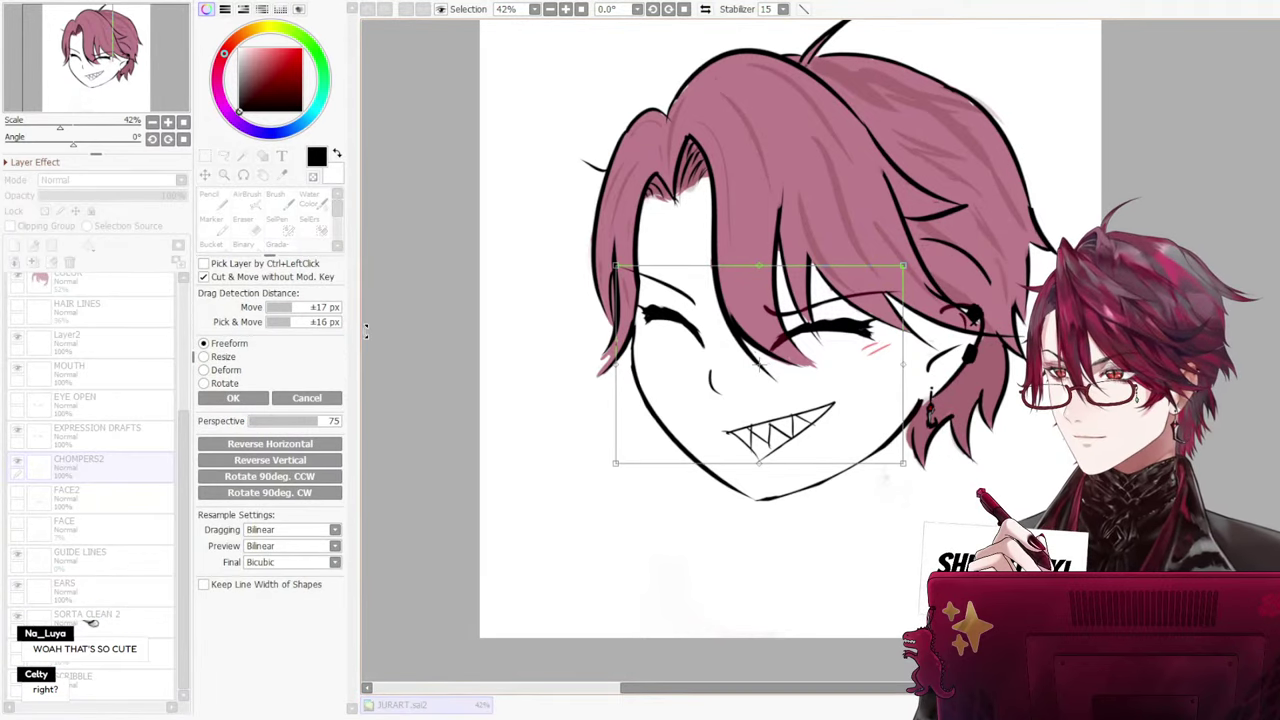
click(315, 399)
mouse_move(750, 432)
mouse_down()
mouse_move(814, 422)
mouse_move(829, 404)
mouse_move(818, 410)
mouse_move(798, 384)
mouse_up()
key(ctrl+t)
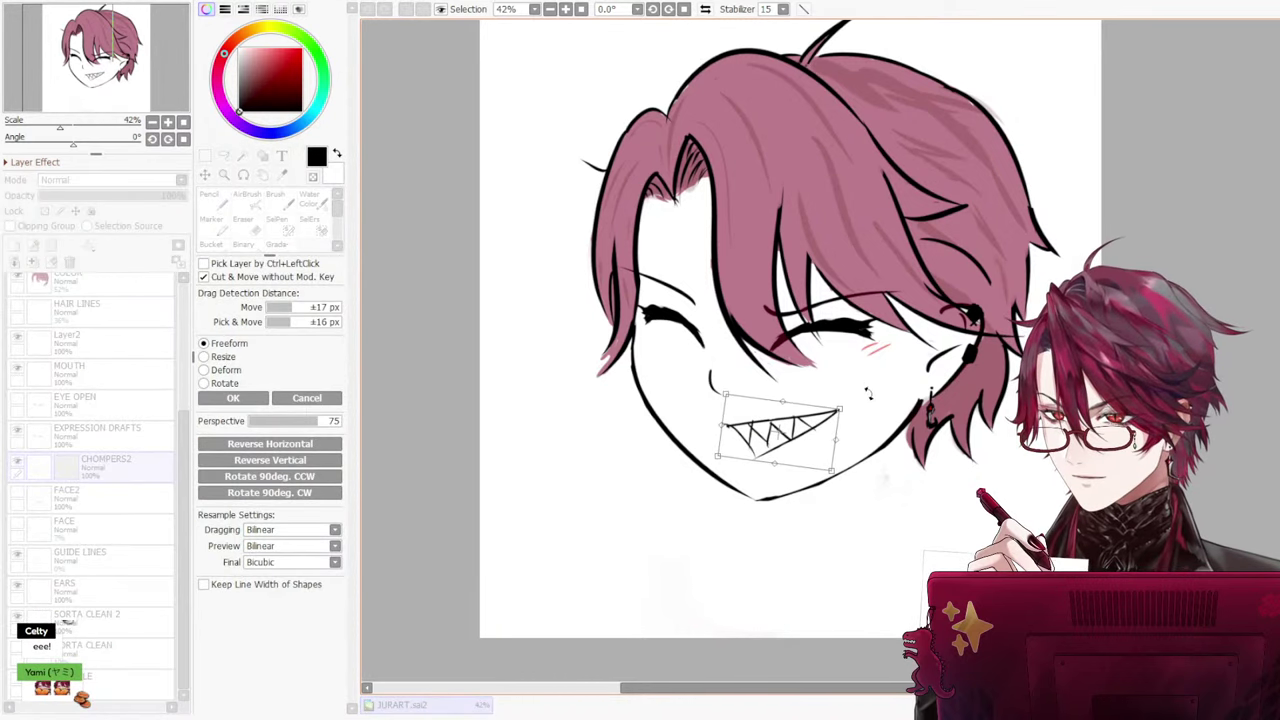
click(309, 401)
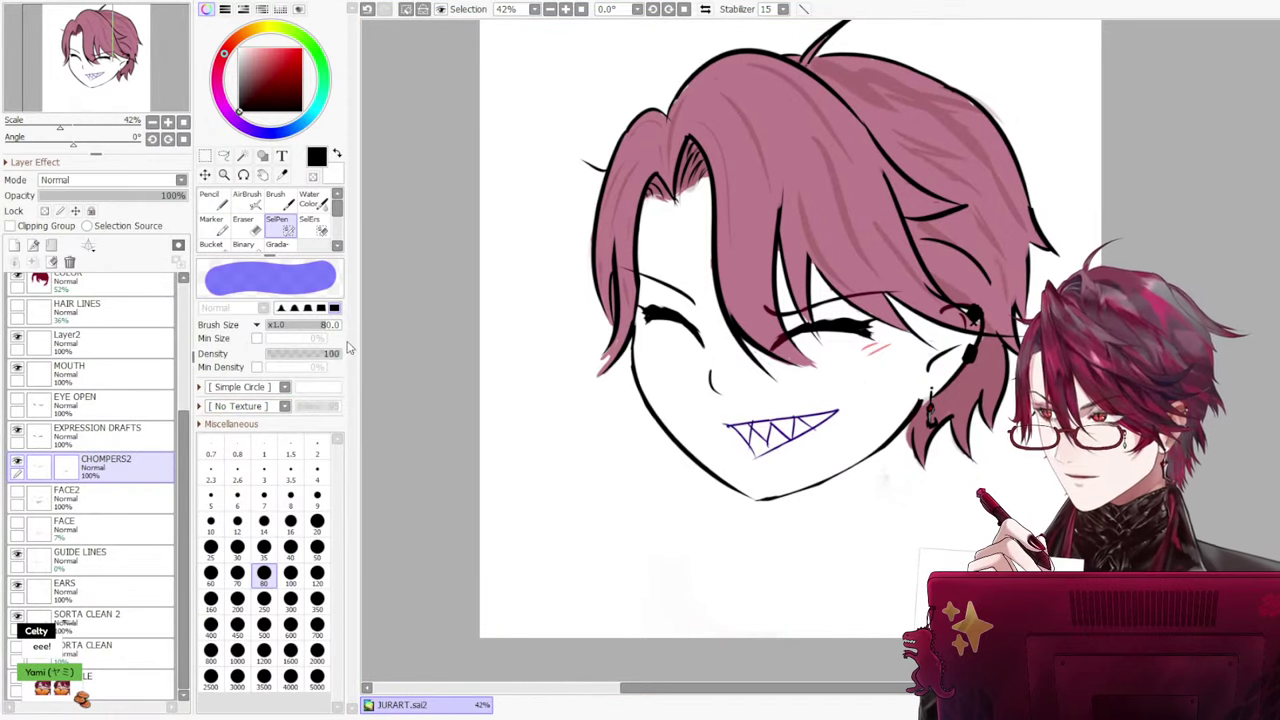
key(ctrl+d)
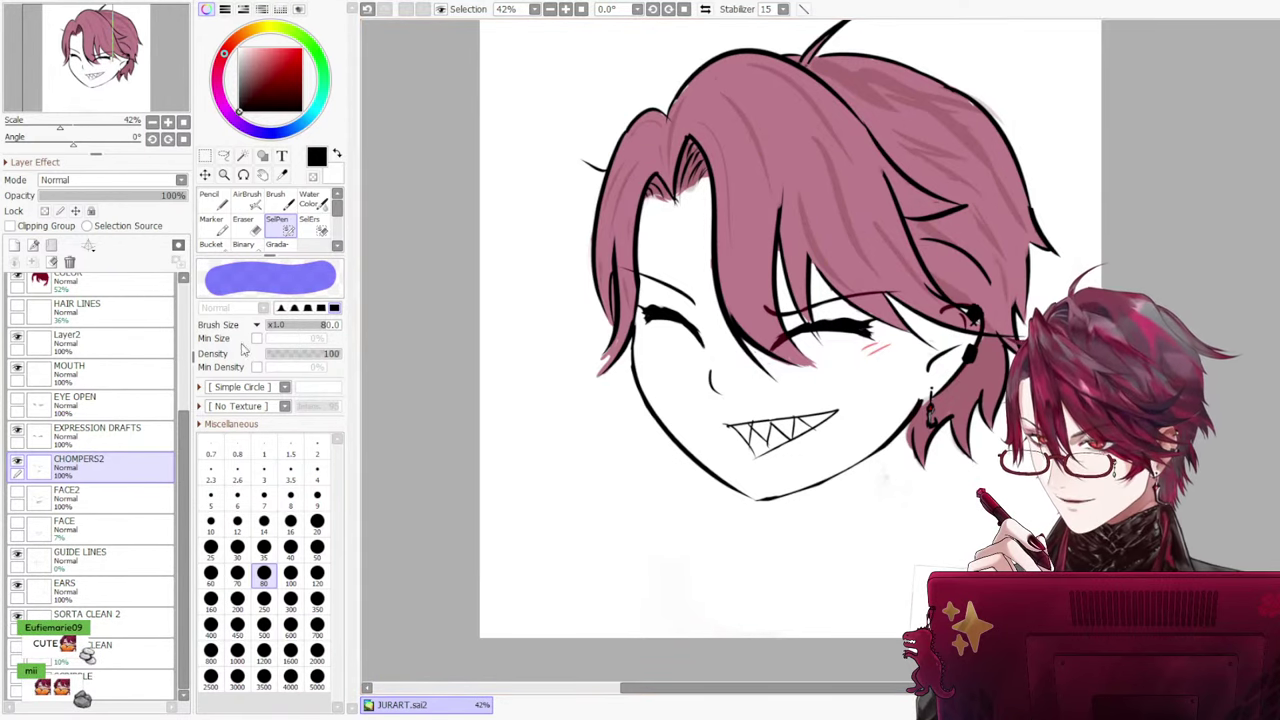
Examine how the adjusted toothy mouth sits on the face, comparing it with the CHOMPERS2 layer hidden and shown
click(17, 466)
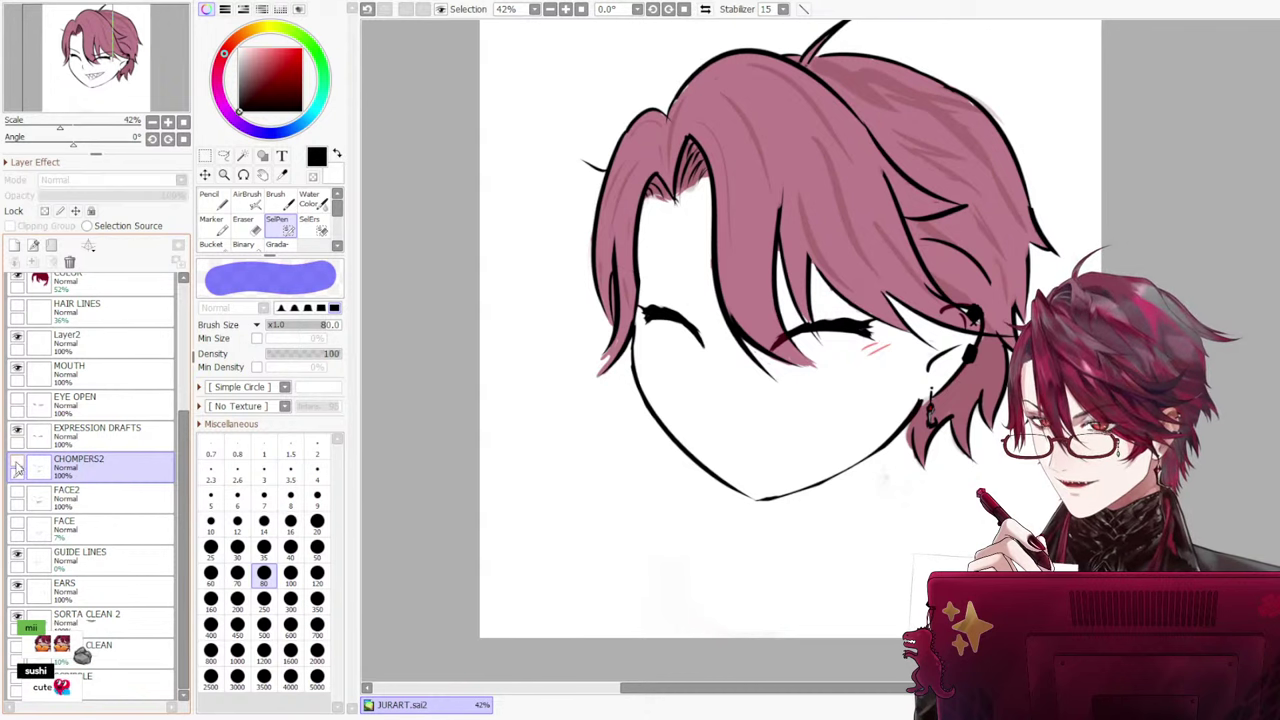
click(17, 466)
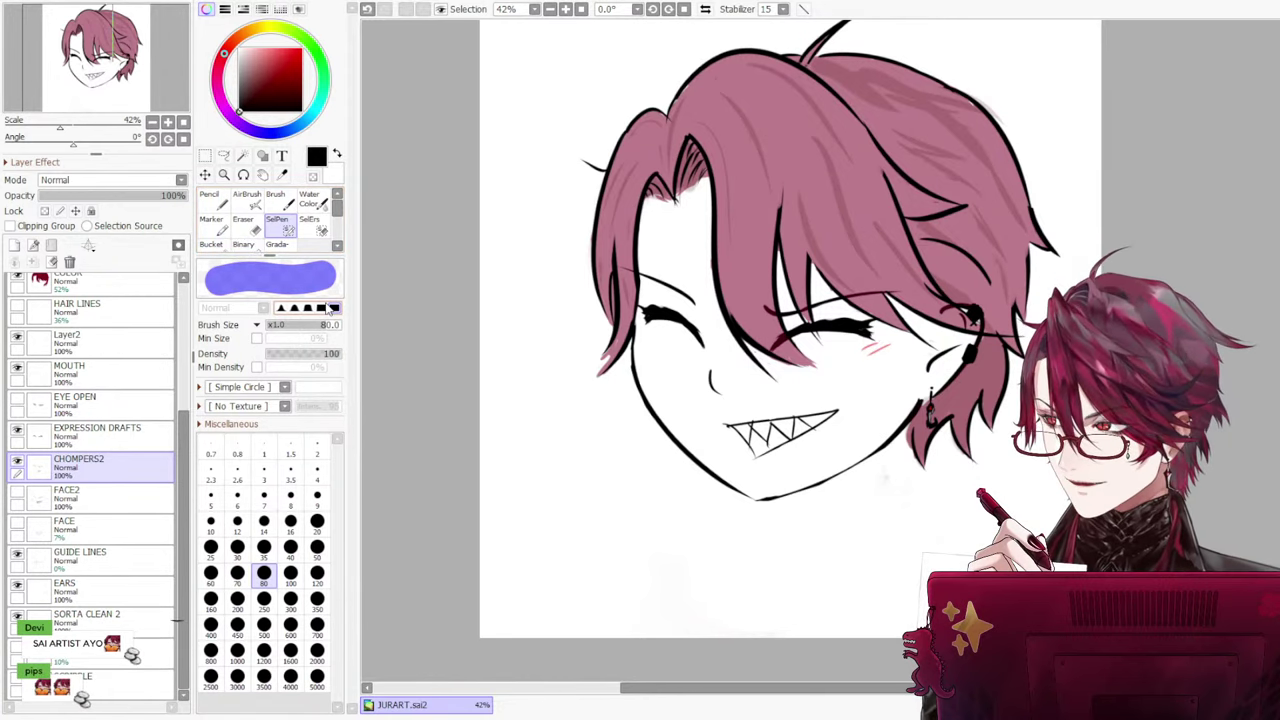
scroll(680, 489, up, 2)
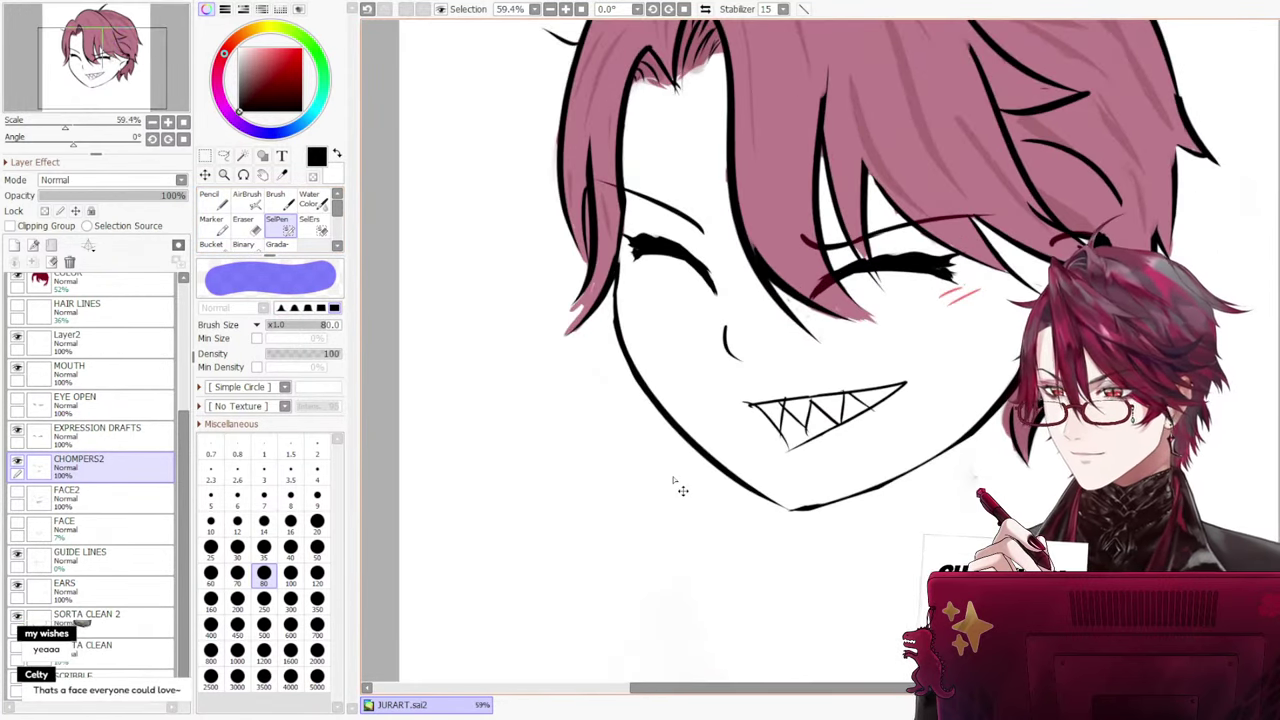
scroll(683, 480, down, 2)
scroll(735, 290, up, 1)
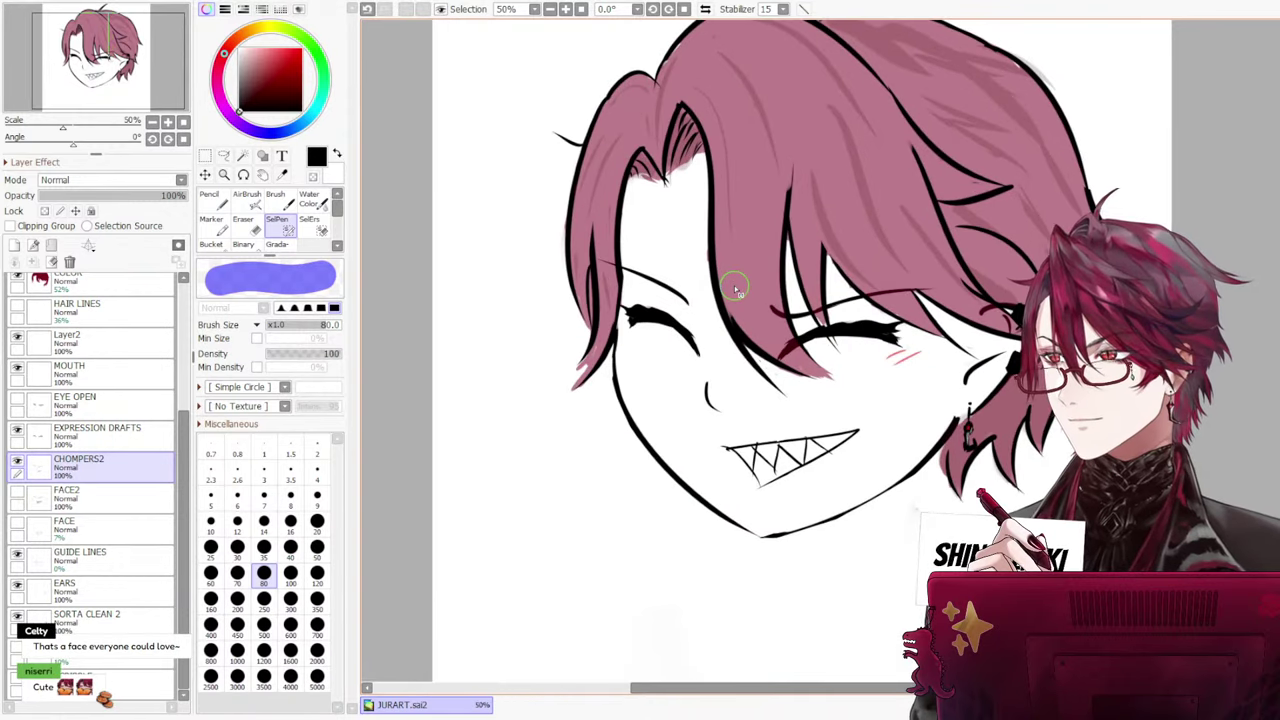
scroll(801, 350, up, 3)
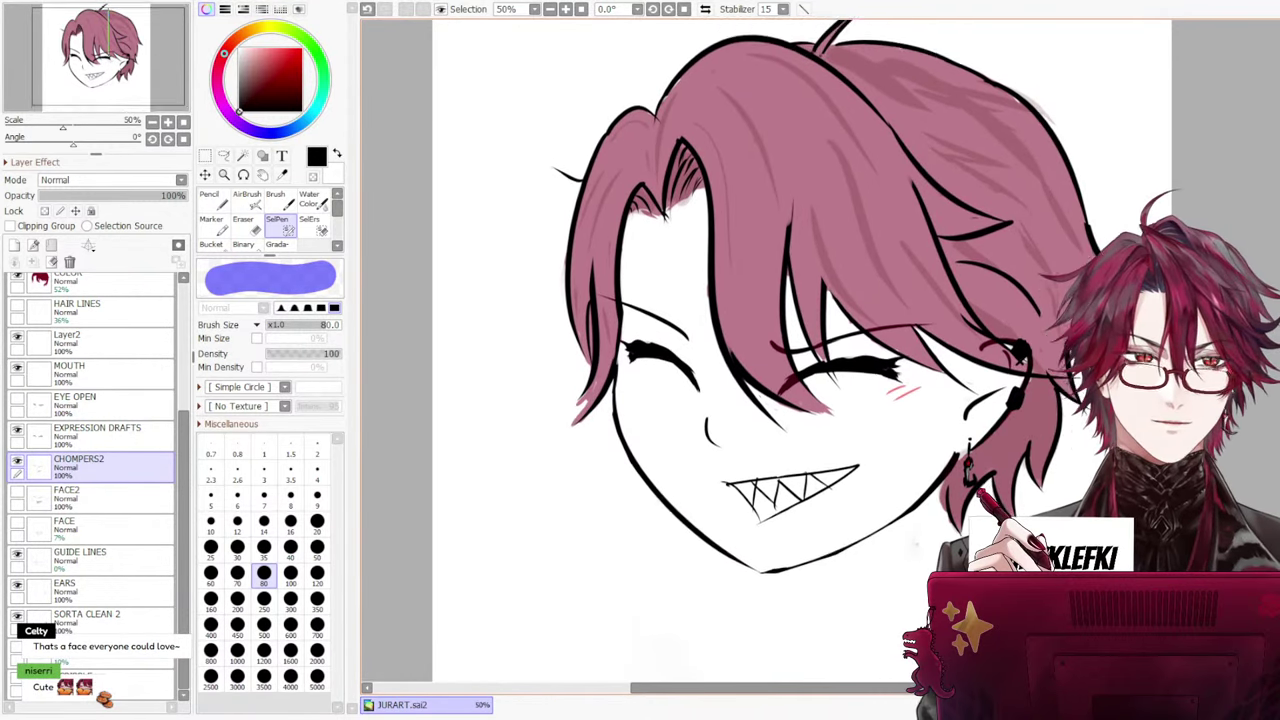
scroll(801, 350, down, 2)
scroll(801, 350, down, 2)
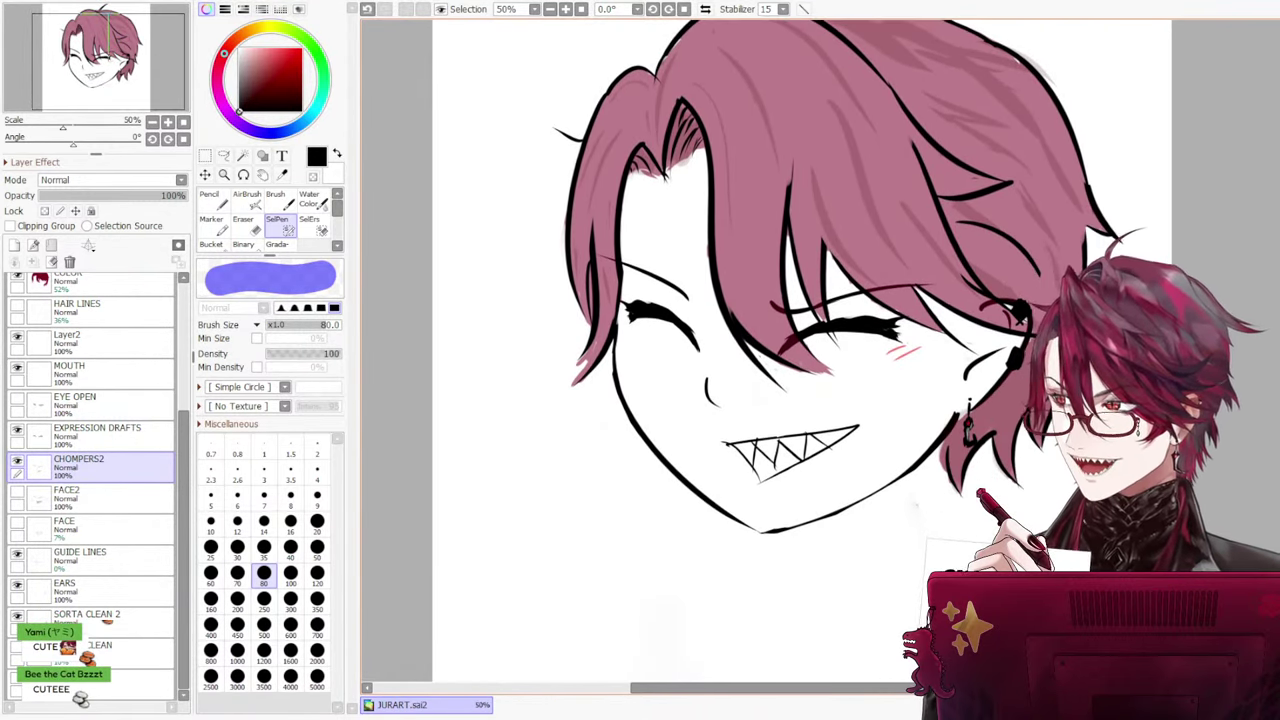
scroll(801, 350, up, 3)
scroll(801, 350, down, 3)
scroll(801, 350, up, 1)
scroll(801, 350, down, 2)
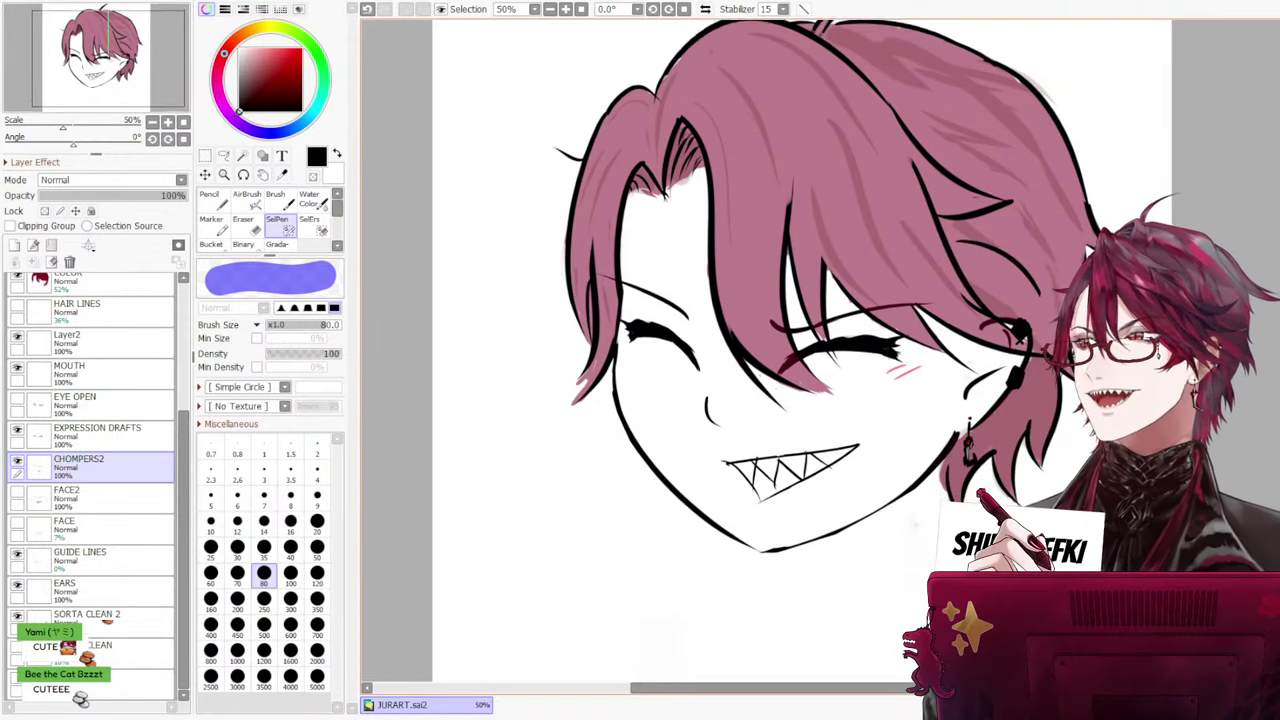
scroll(801, 350, up, 3)
scroll(801, 350, down, 2)
scroll(801, 350, up, 2)
scroll(801, 350, down, 2)
scroll(801, 350, up, 2)
scroll(1115, 345, down, 1)
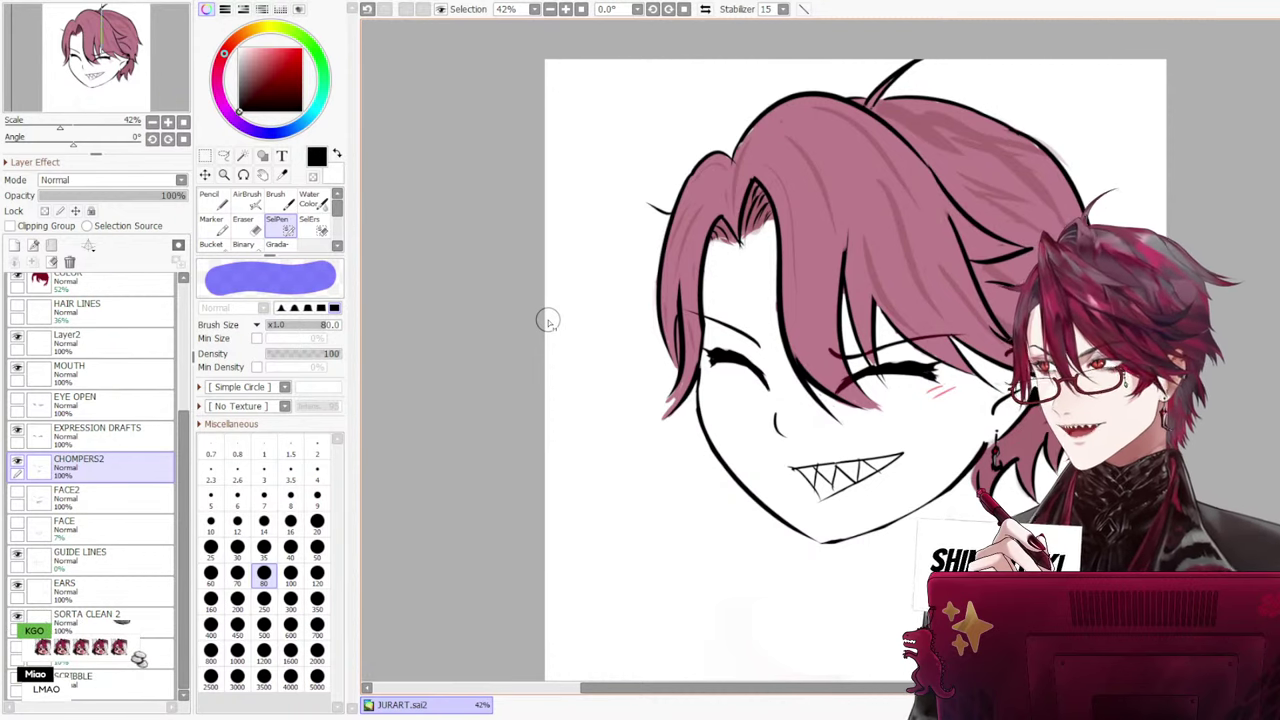
Hide the CHOMPERS2 layer and check the FACE layer's content by toggling its visibility
drag(795, 689, 891, 694)
click(18, 463)
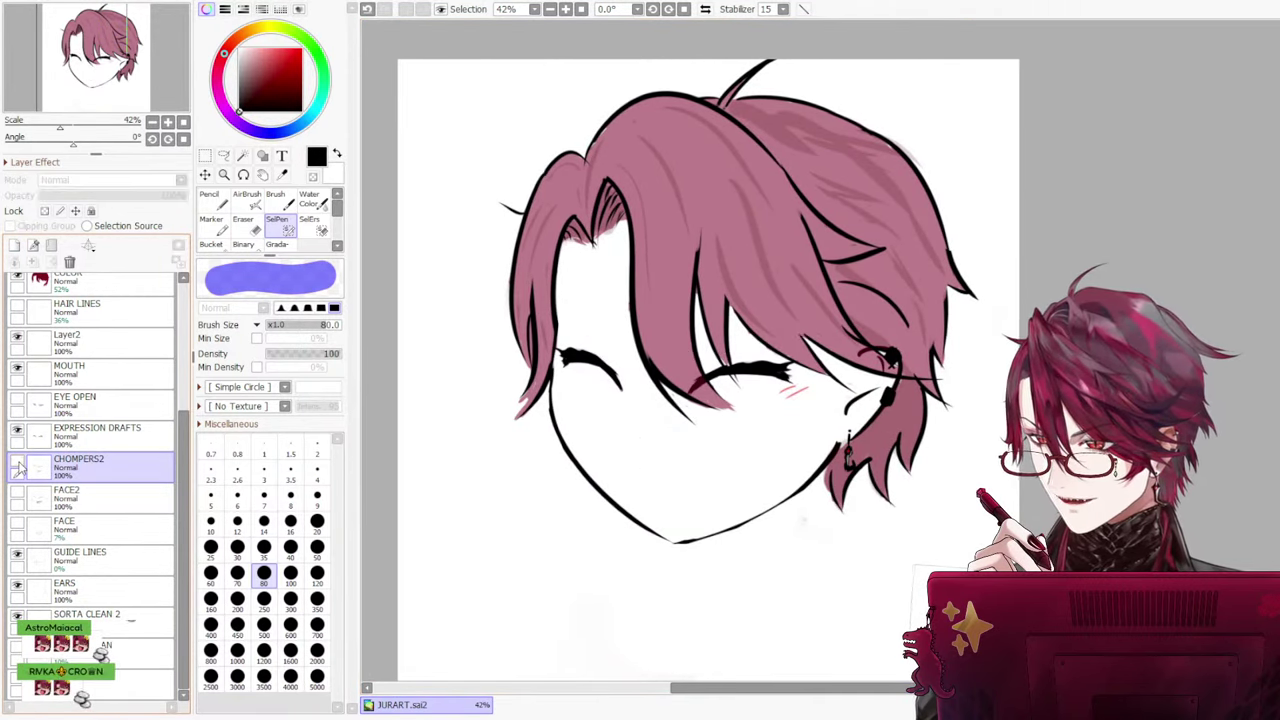
click(17, 526)
click(17, 526)
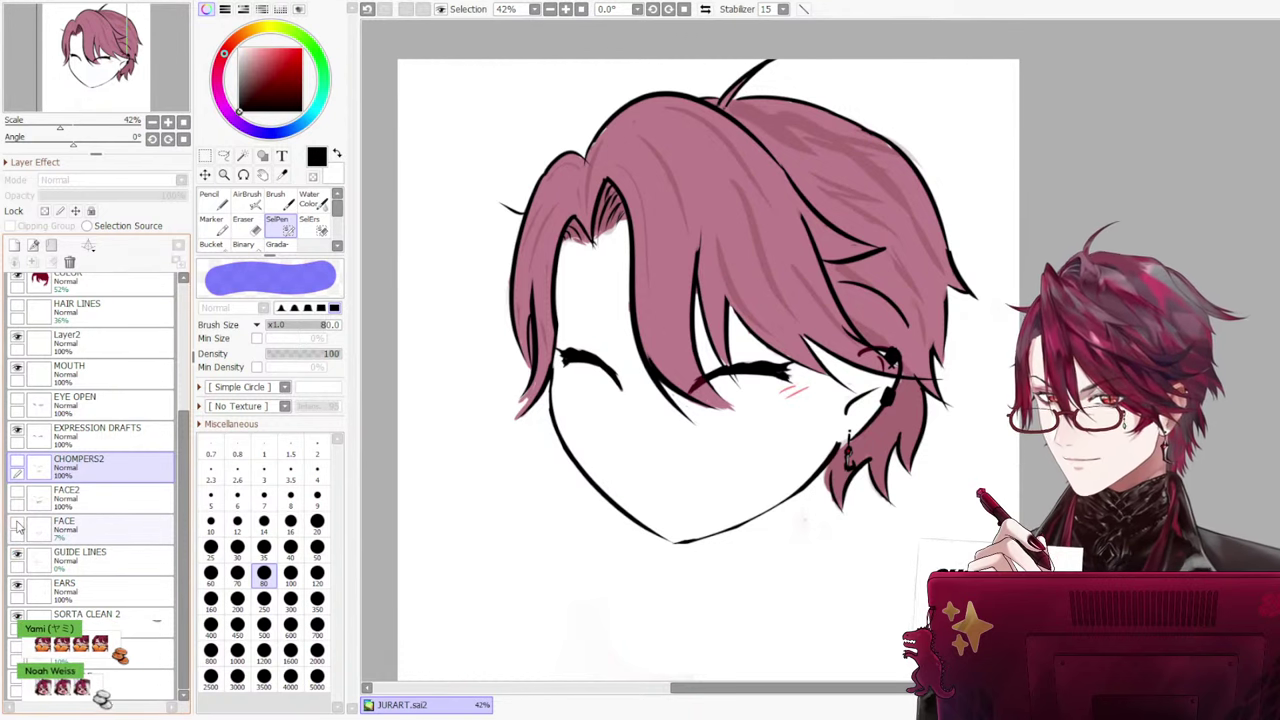
click(17, 526)
click(17, 526)
click(17, 526)
click(17, 526)
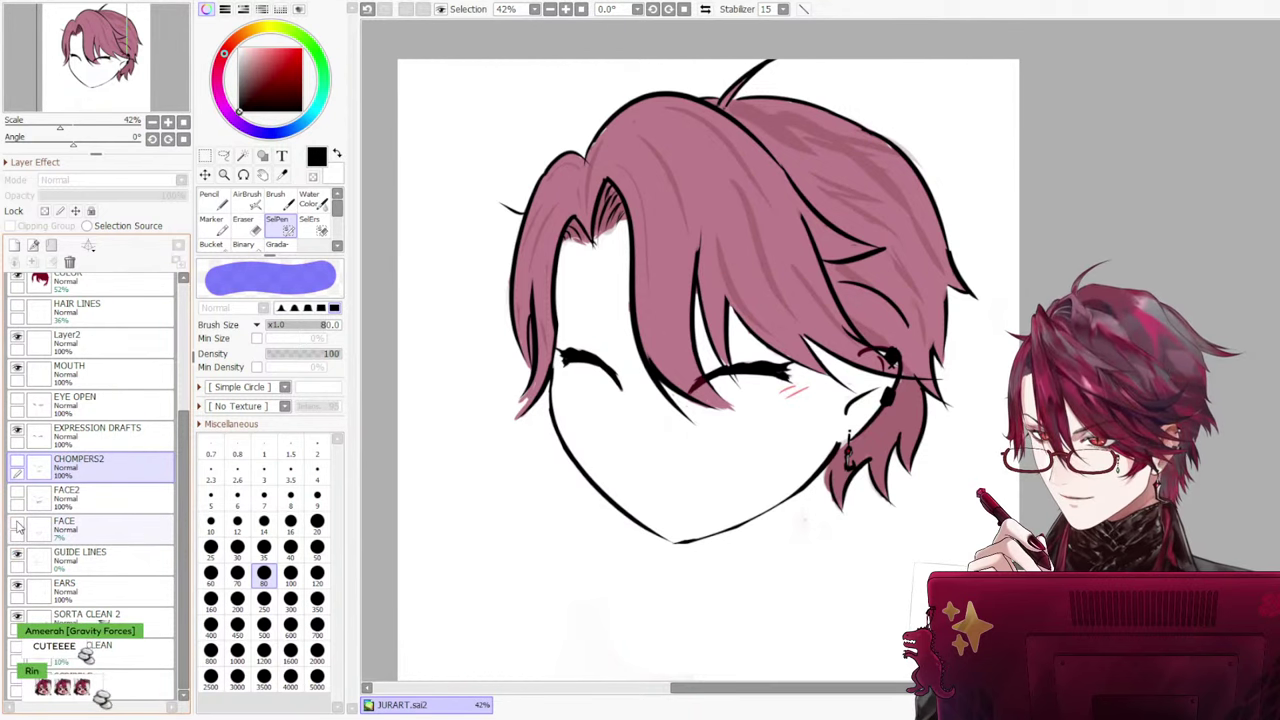
Inspect the SORTA CLEAN 2, GUIDE LINES and FACE layers in turn, toggling FACE's visibility again
click(101, 619)
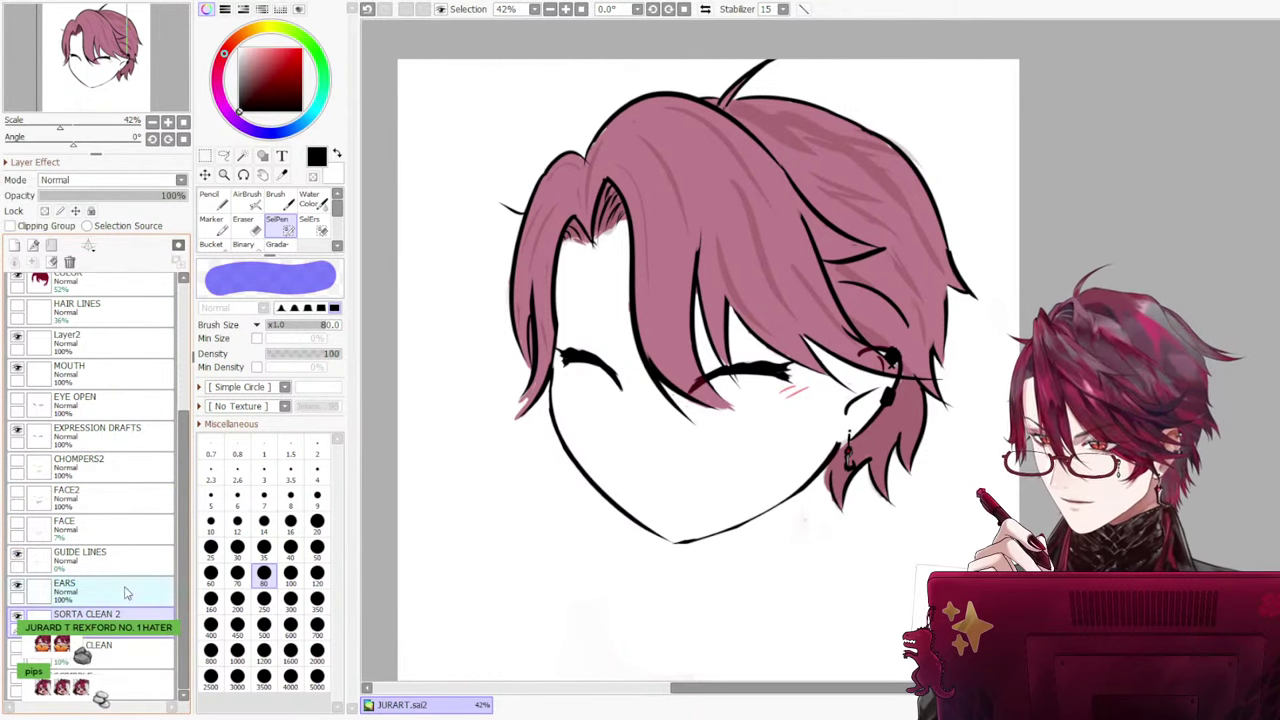
click(108, 563)
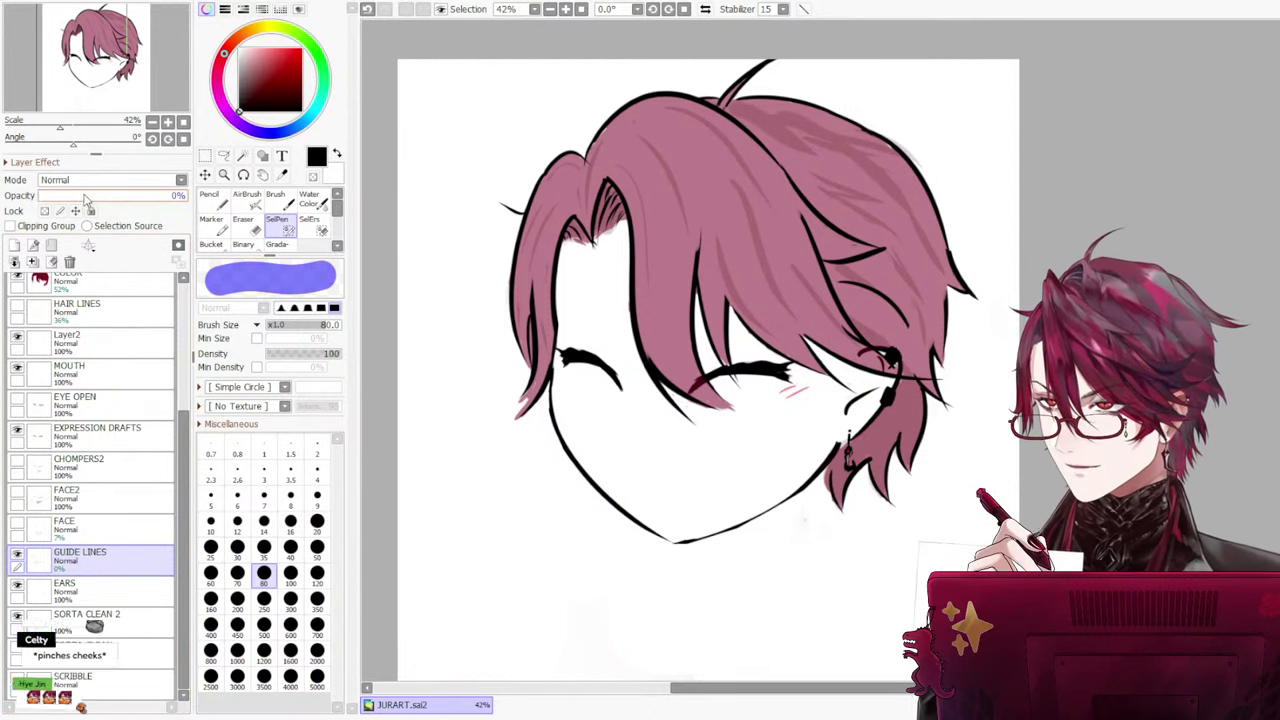
click(95, 527)
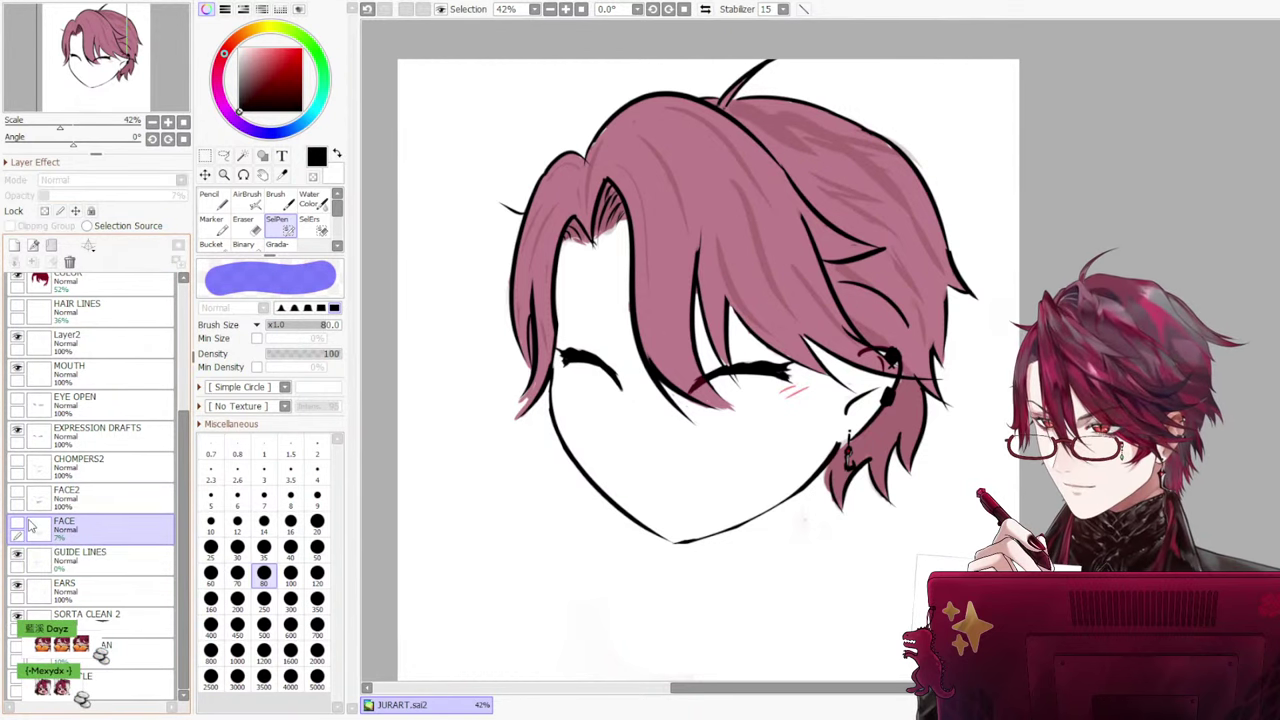
click(17, 527)
click(18, 524)
click(18, 524)
click(18, 524)
Compare the FACE2 and CHOMPERS2 mouths by toggling their layers, ending with only the FACE2 mouth shown
click(96, 503)
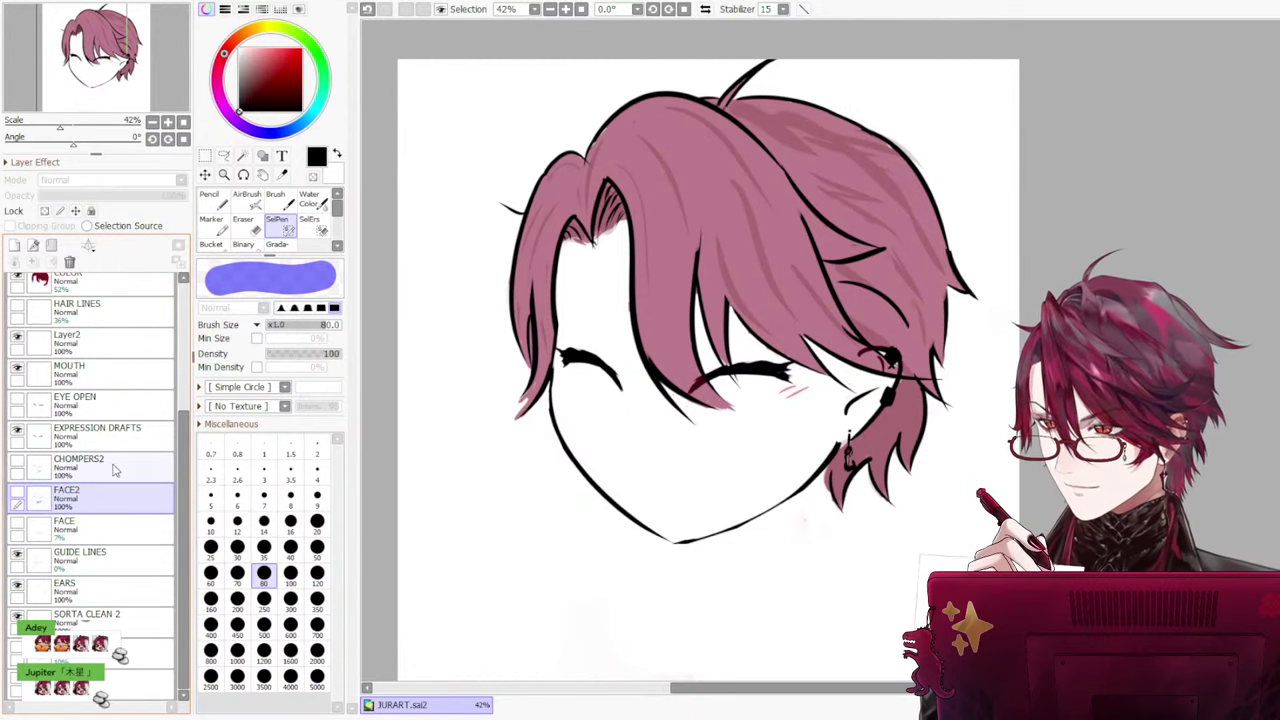
click(17, 496)
click(17, 496)
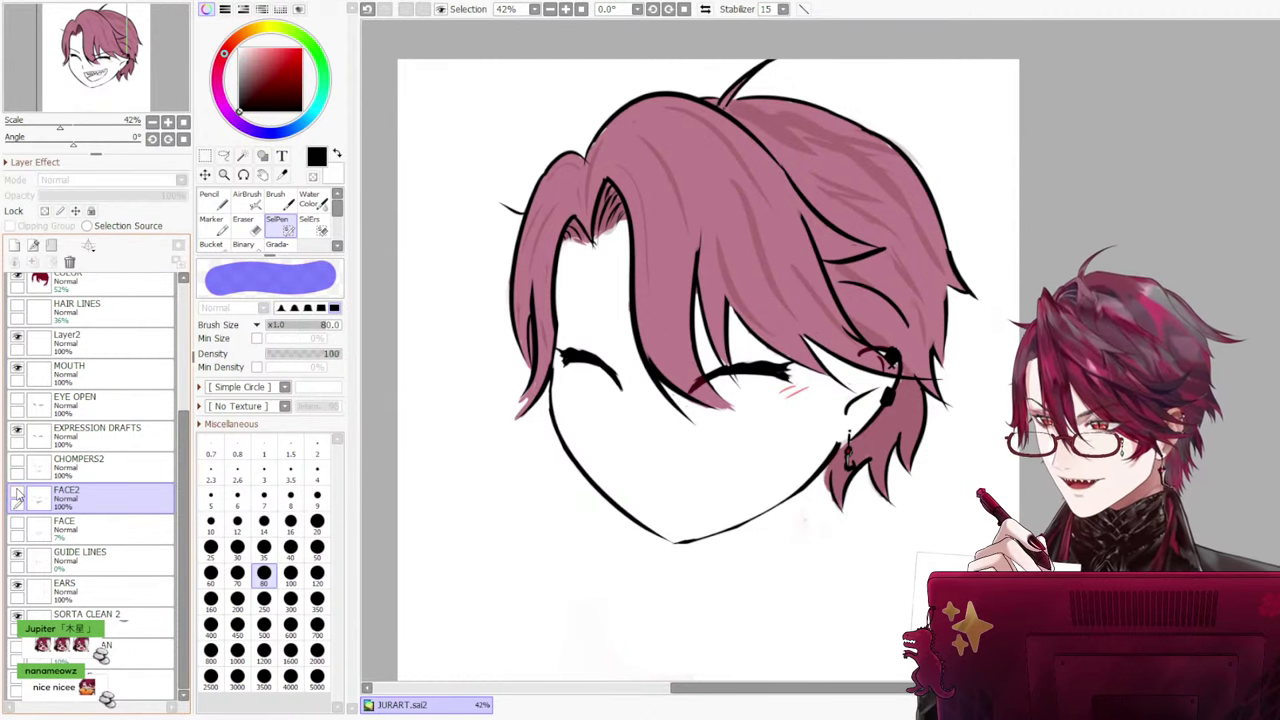
click(17, 496)
click(17, 496)
click(17, 466)
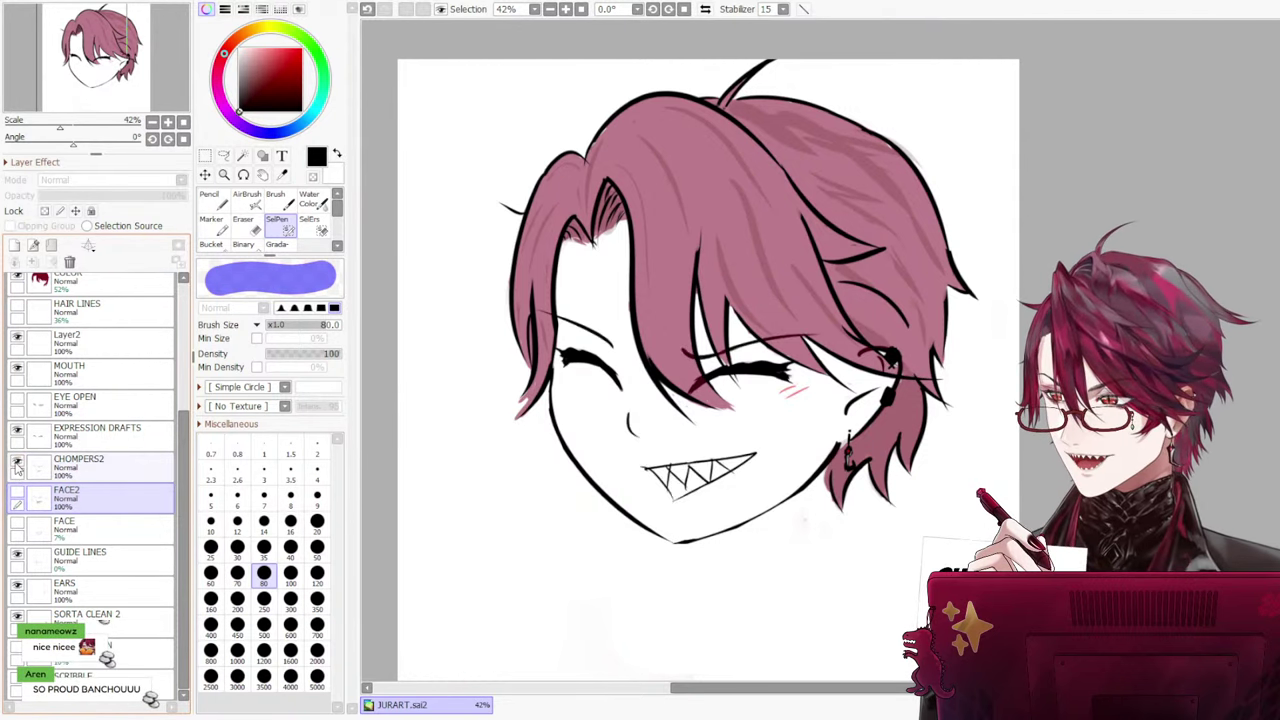
click(17, 466)
click(17, 496)
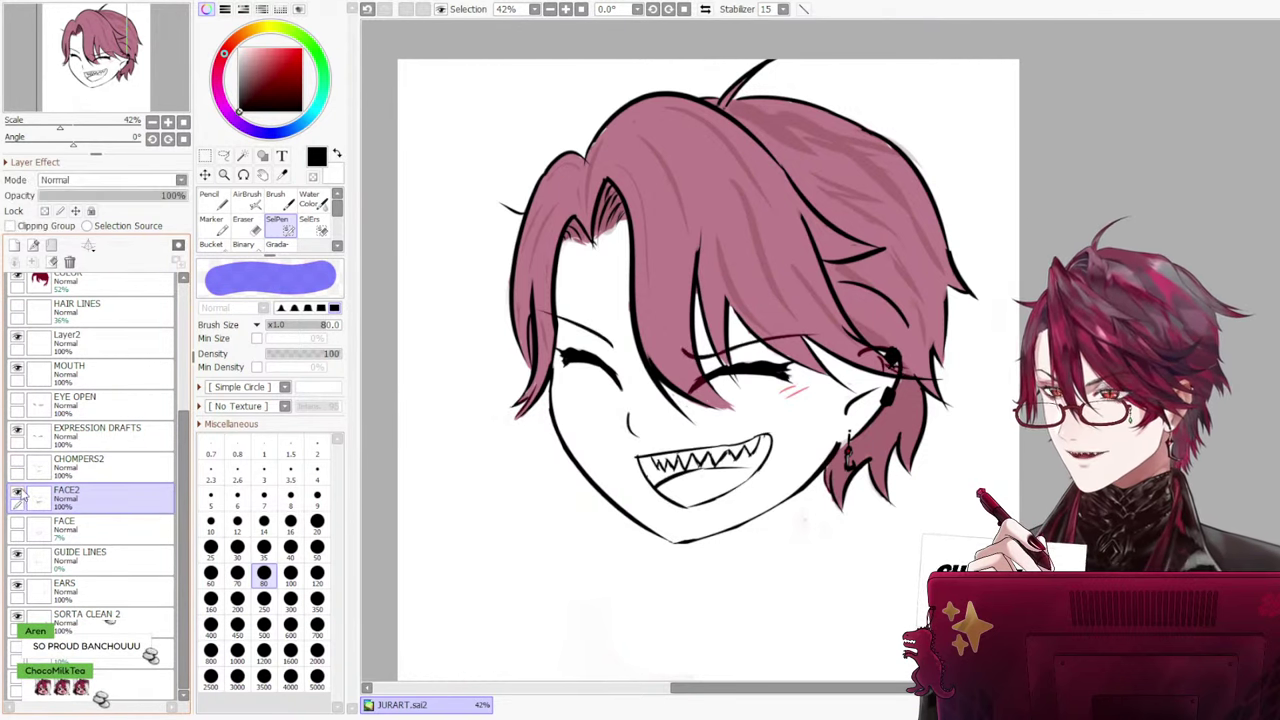
Hide the EXPRESSION DRAFTS closed eyes and the FACE2 mouth, and show the EYE OPEN layer
click(34, 434)
click(17, 430)
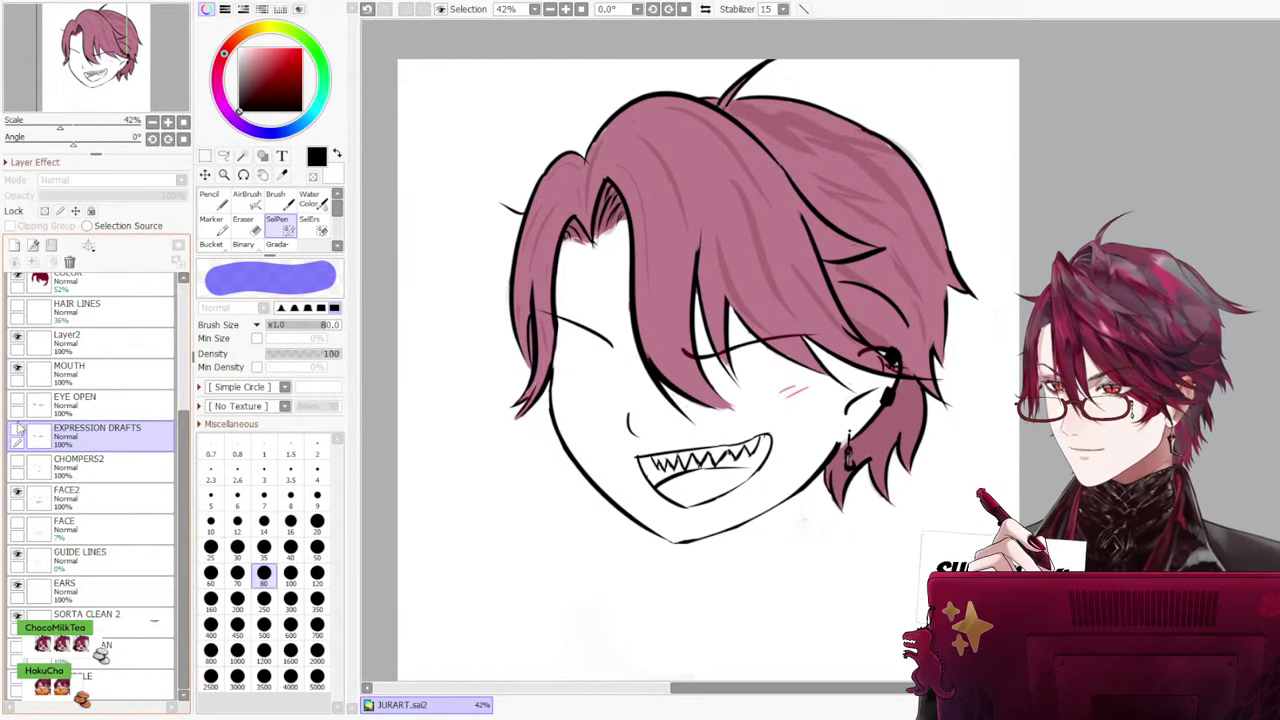
click(17, 400)
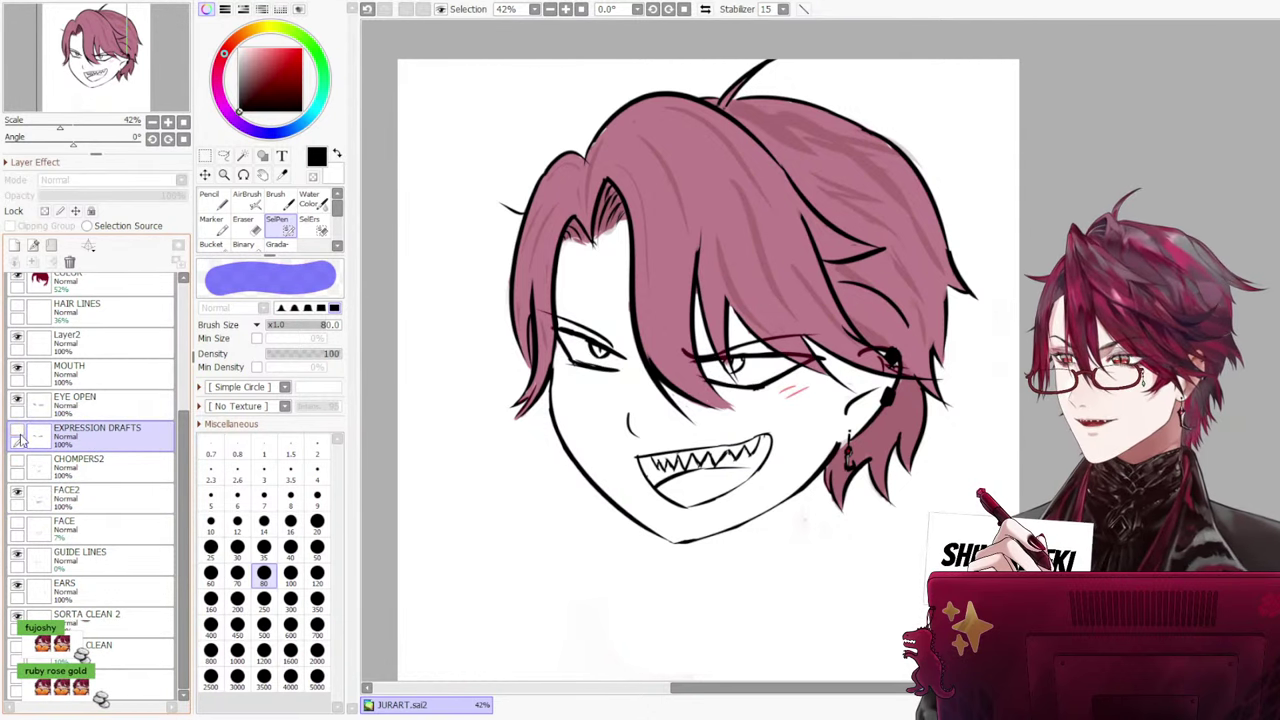
click(16, 495)
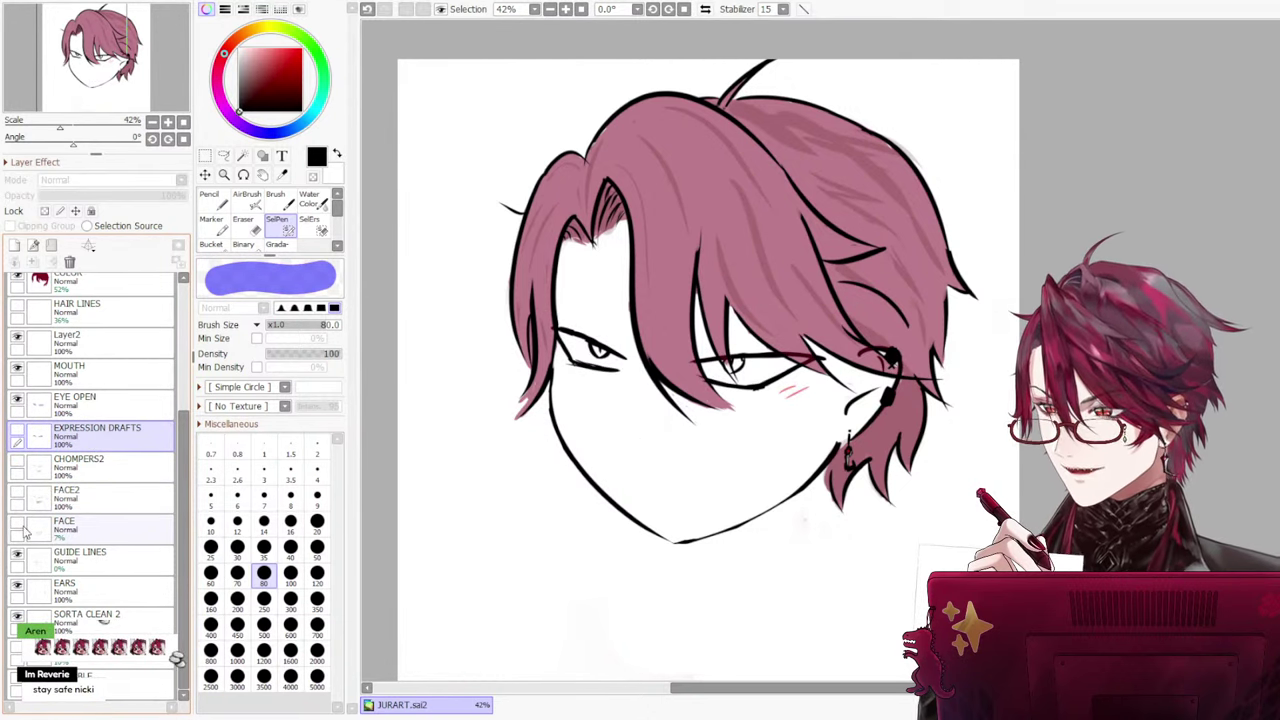
Check the CHOMPERS2 mouth against the open eyes by toggling its layer, leaving it hidden
click(17, 462)
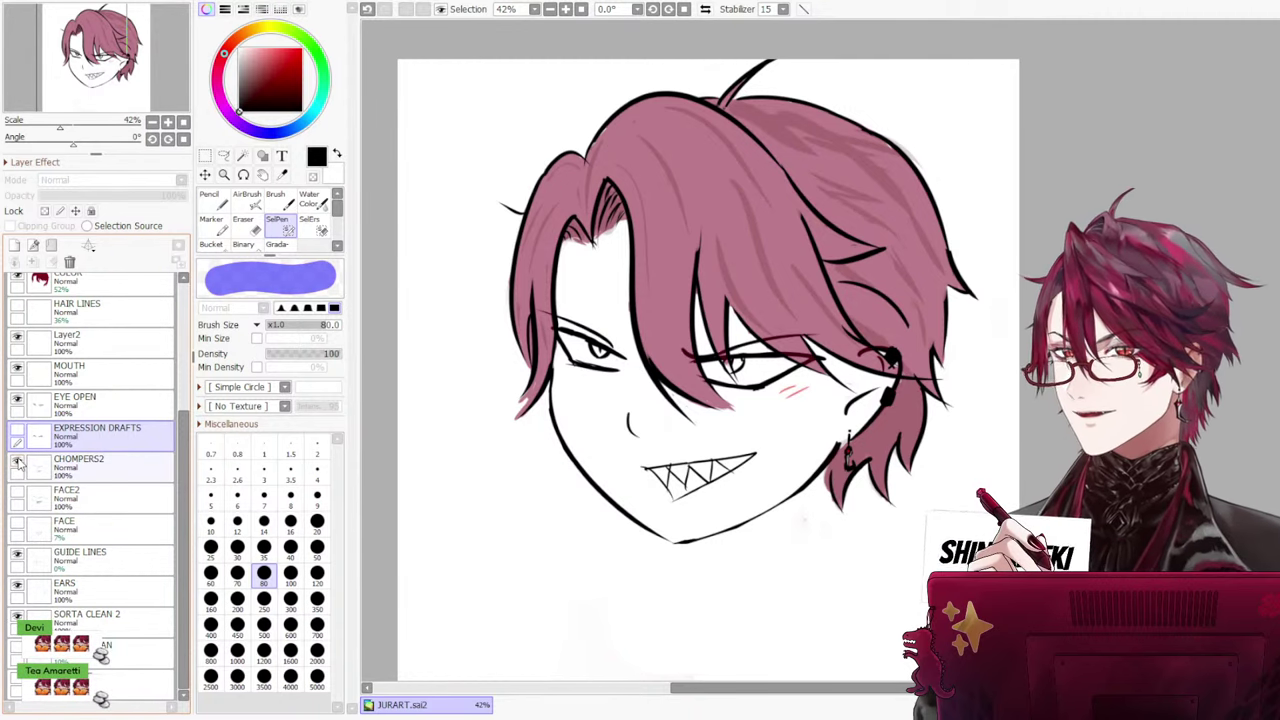
click(17, 462)
click(17, 462)
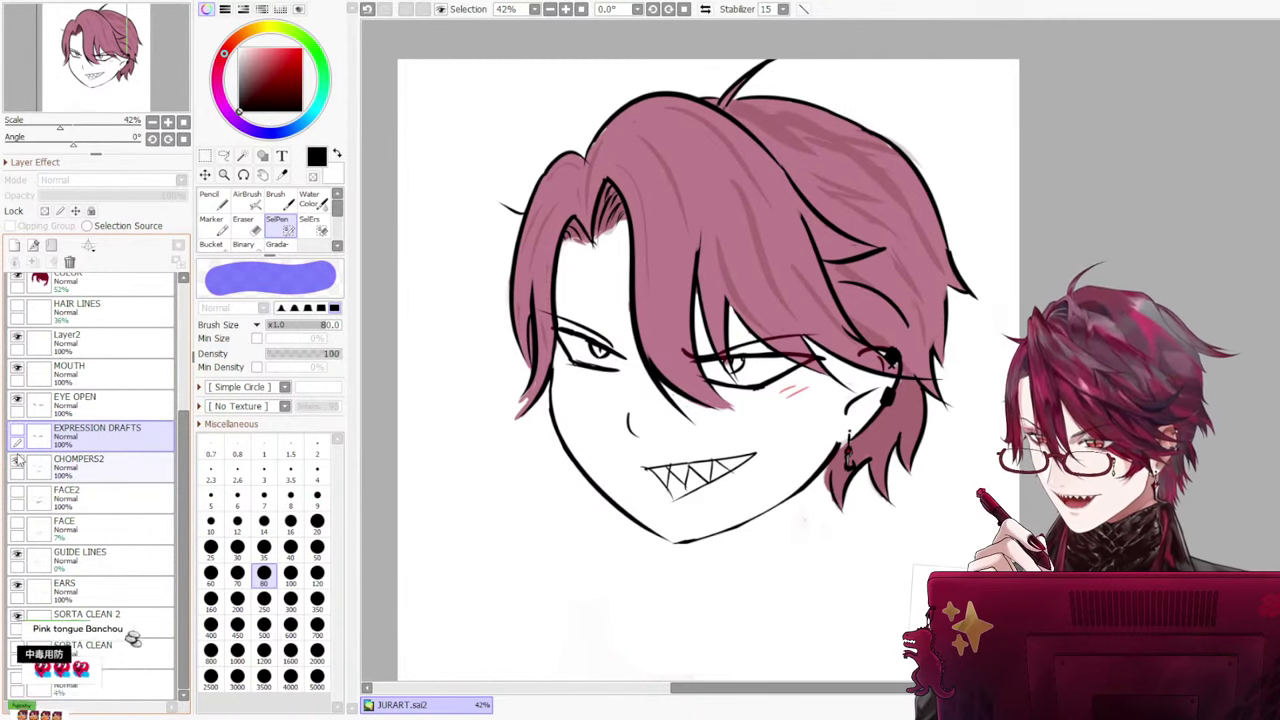
click(17, 462)
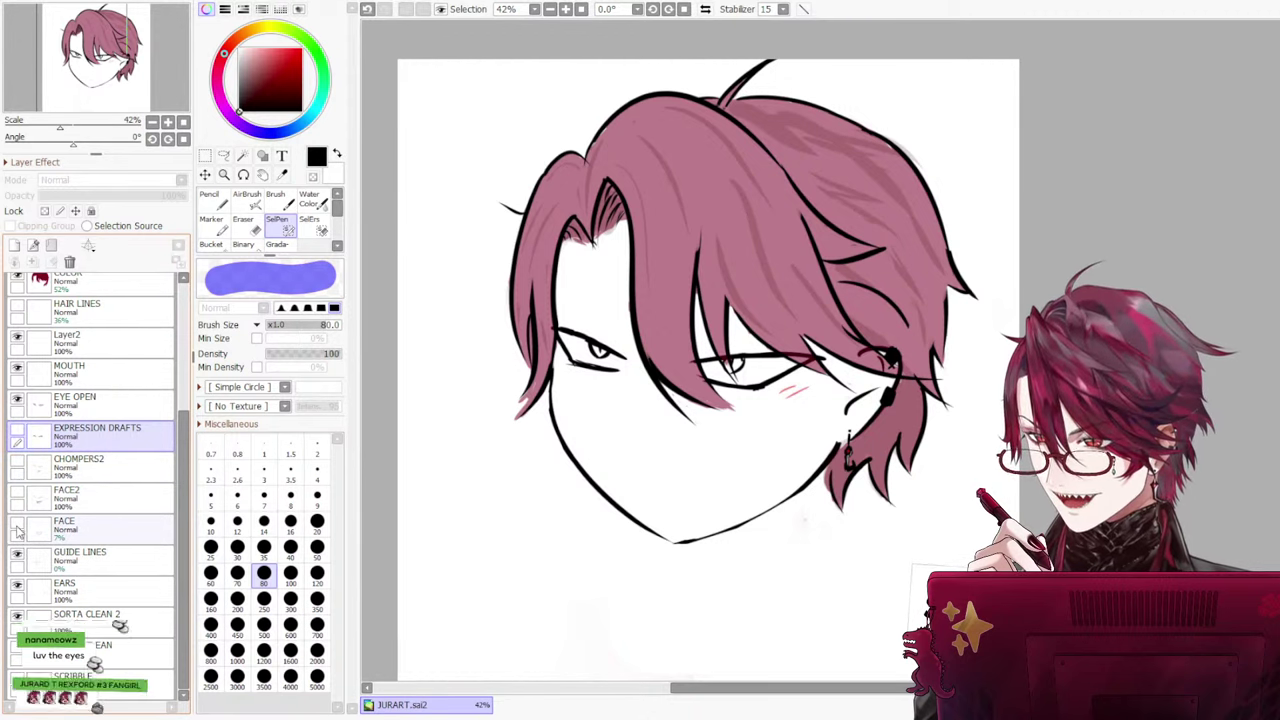
Check the FACE2 grin against the open eyes by toggling its layer repeatedly, leaving it hidden
click(18, 494)
click(18, 494)
click(18, 494)
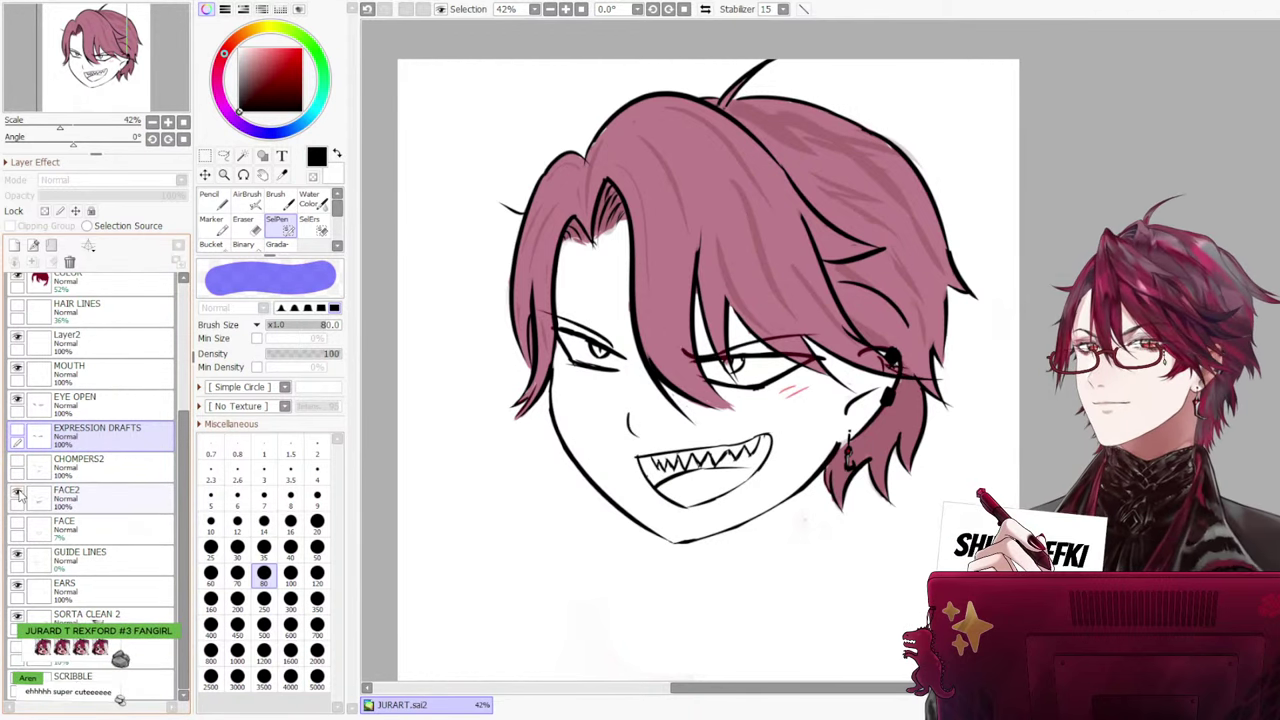
click(18, 494)
click(18, 494)
click(18, 494)
click(18, 494)
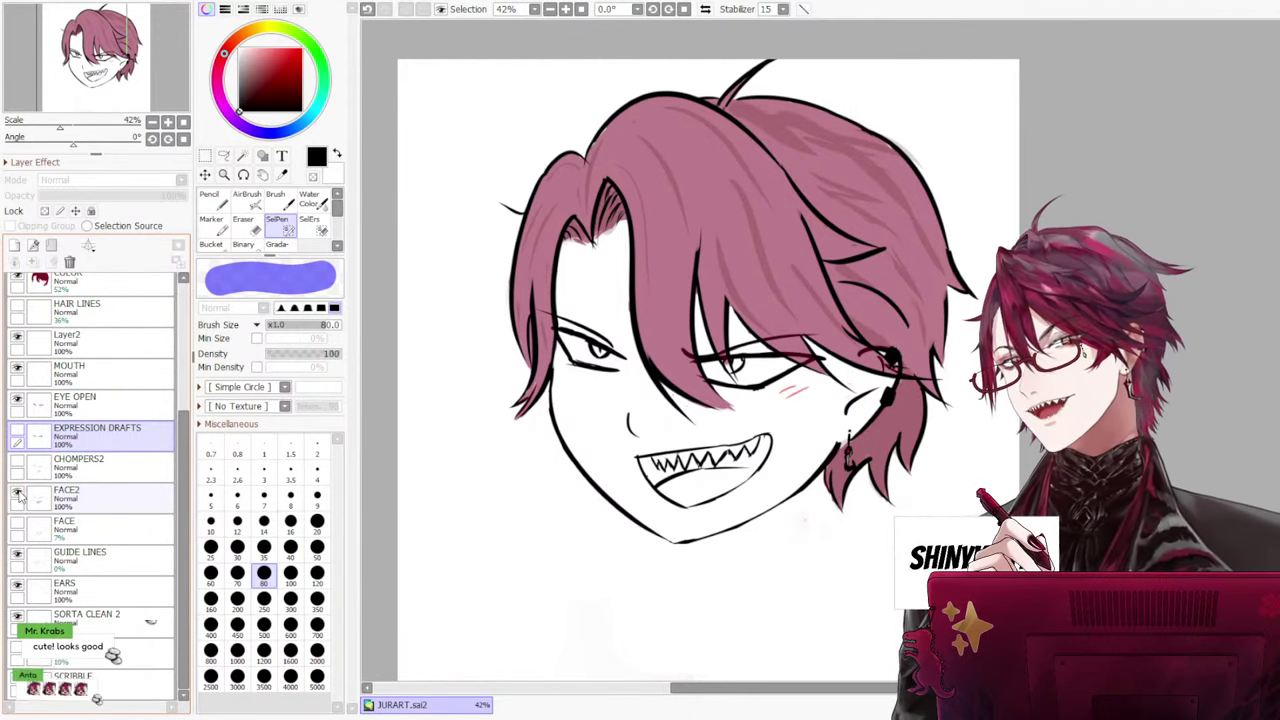
click(18, 494)
click(18, 494)
click(18, 494)
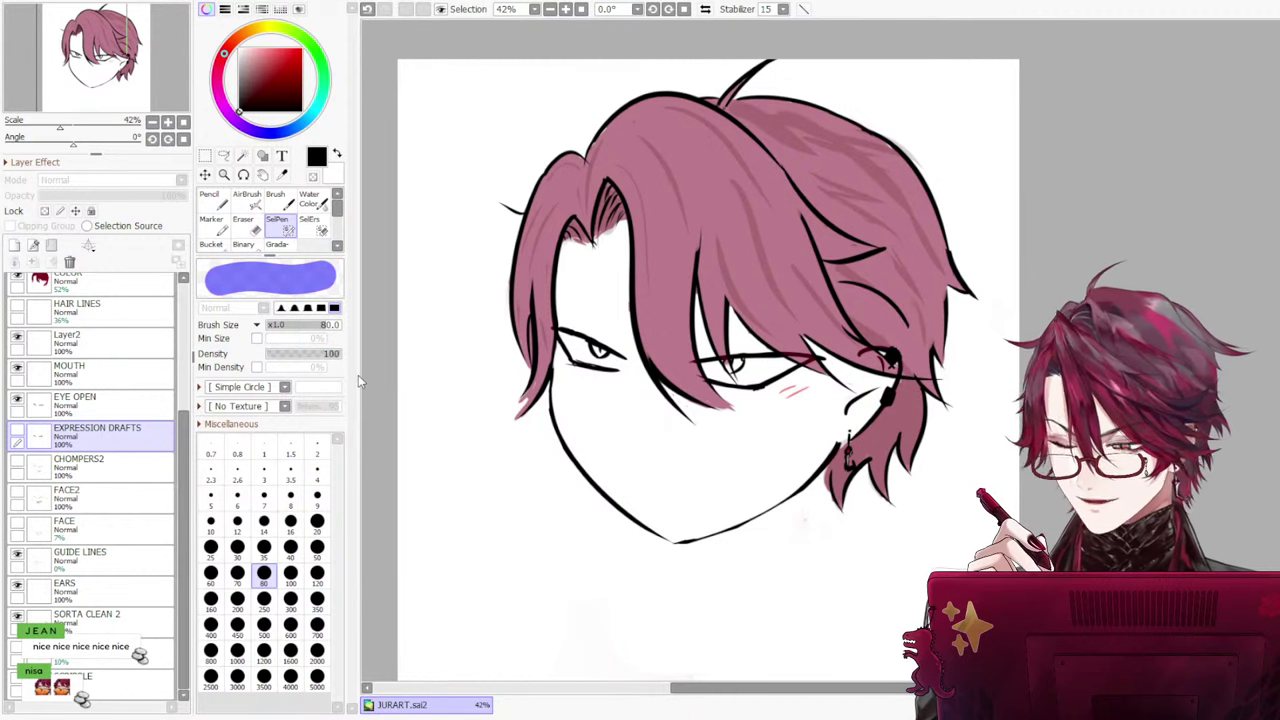
Toggle the EXPRESSION DRAFTS and EYE OPEN layers to check the eyes, hide GUIDE LINES and show HAIR LINES
click(17, 432)
click(17, 432)
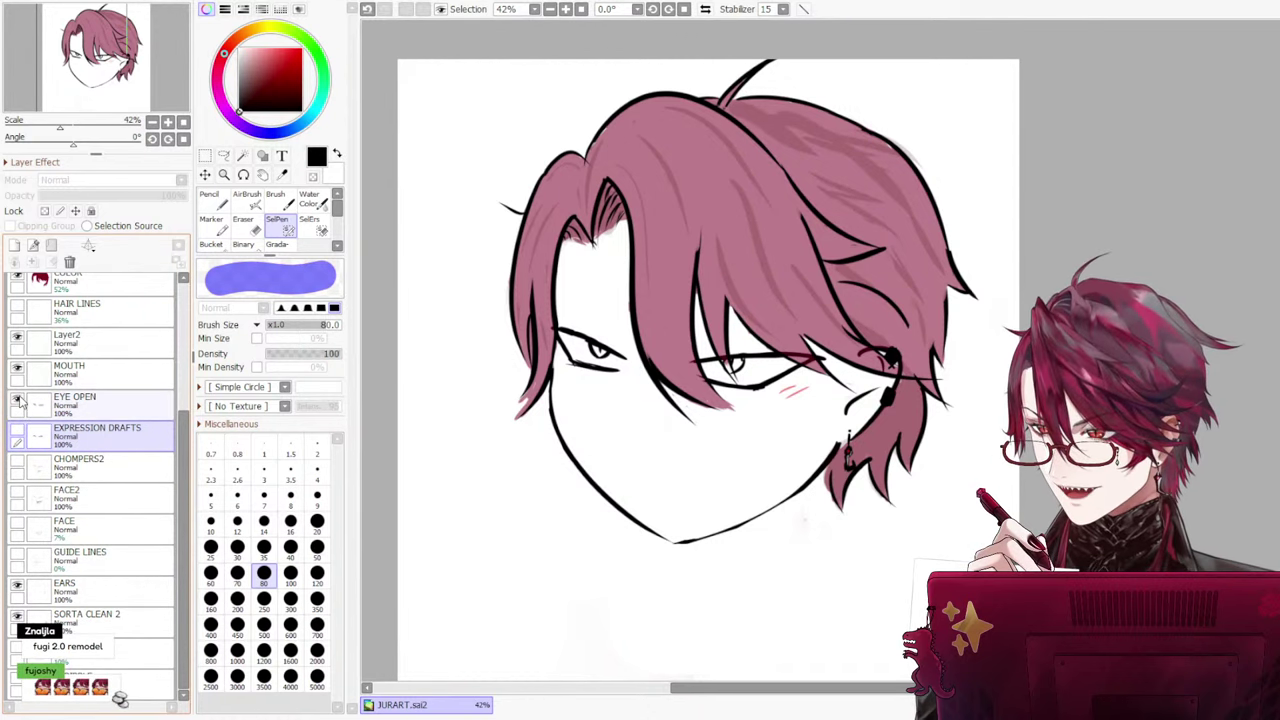
click(18, 400)
click(18, 400)
click(18, 400)
click(18, 400)
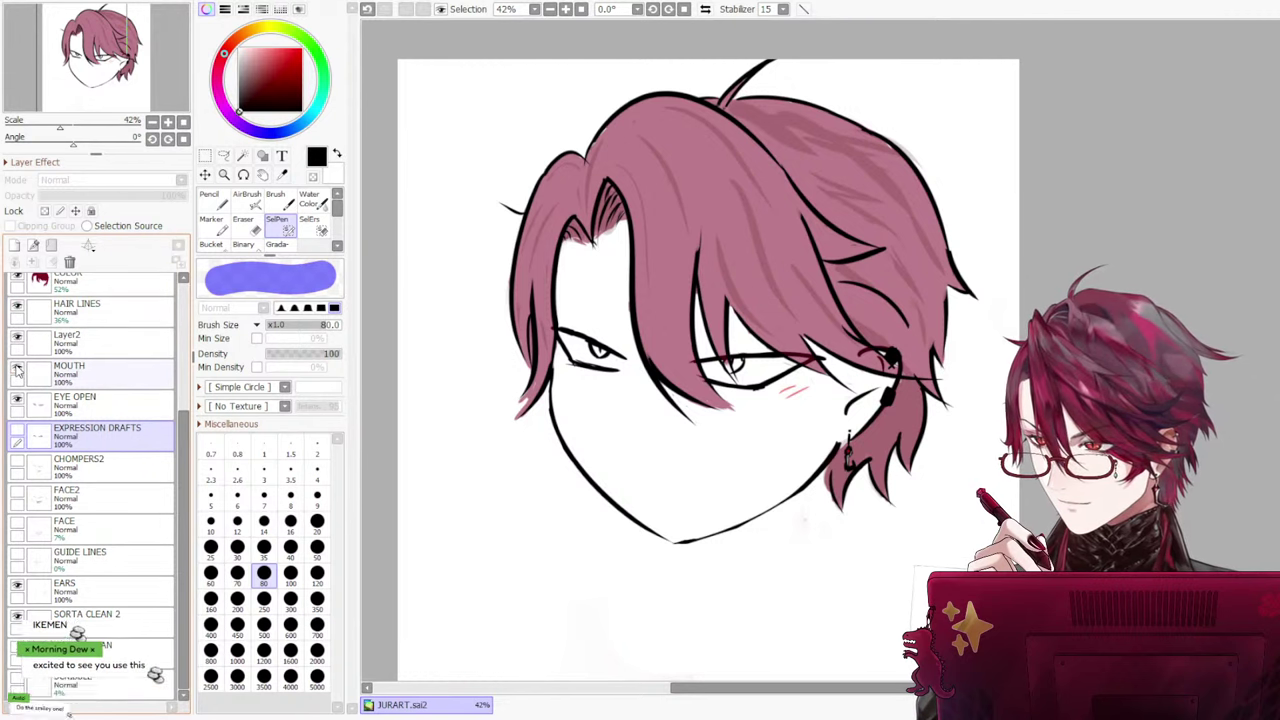
Compare the CHOMPERS2 and FACE2 mouths with the open eyes once more, leaving both layers hidden
click(18, 462)
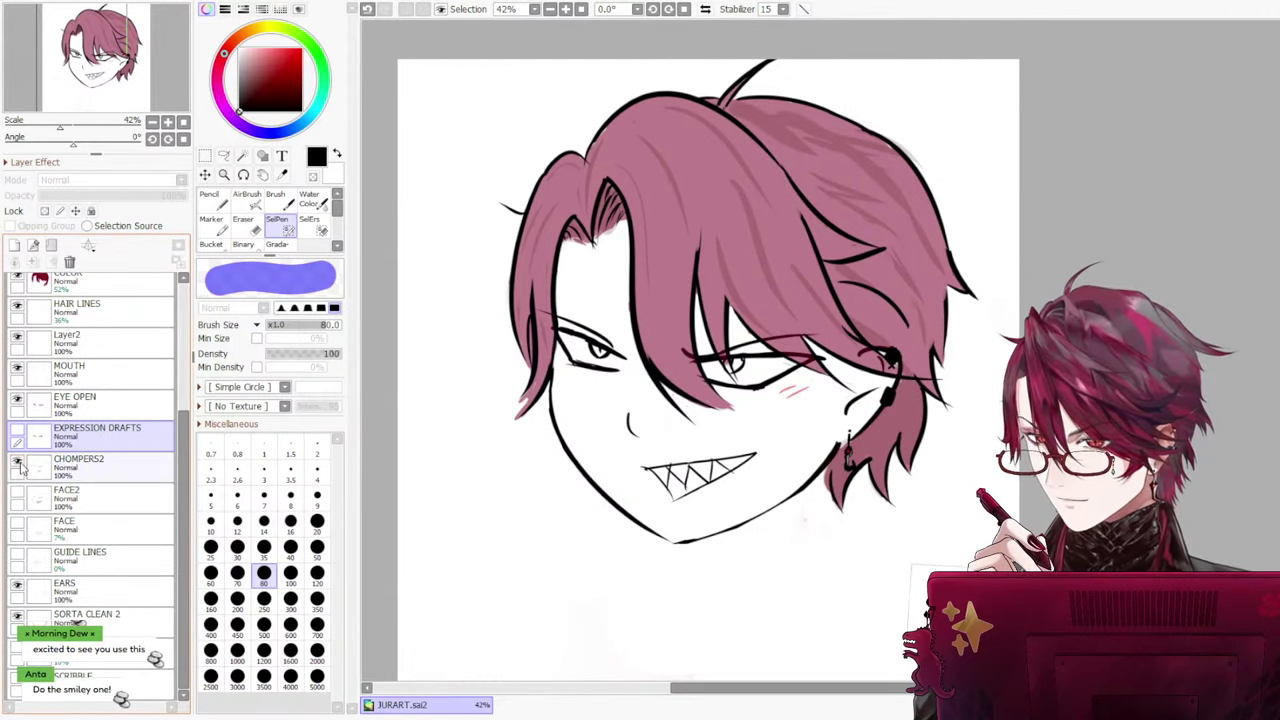
click(19, 463)
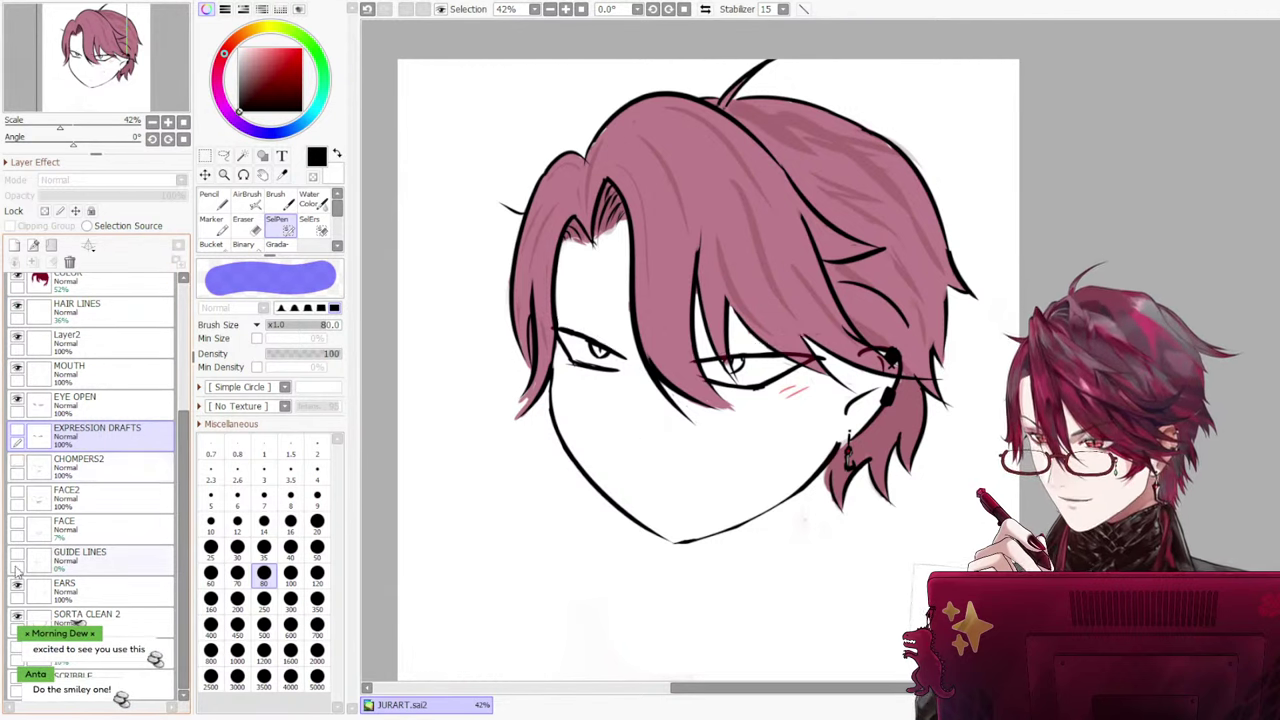
click(18, 493)
click(18, 493)
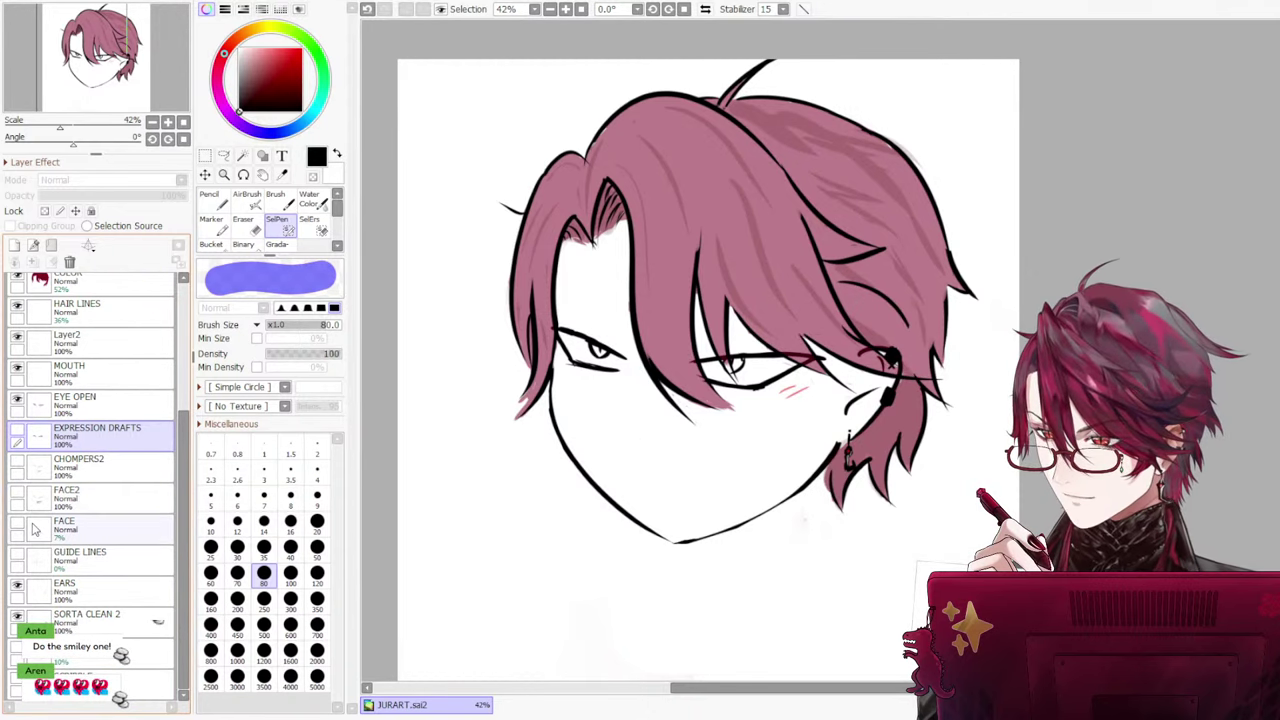
Hide the EYE OPEN layer and show the EXPRESSION DRAFTS closed eyes together with the FACE2 grin
click(17, 401)
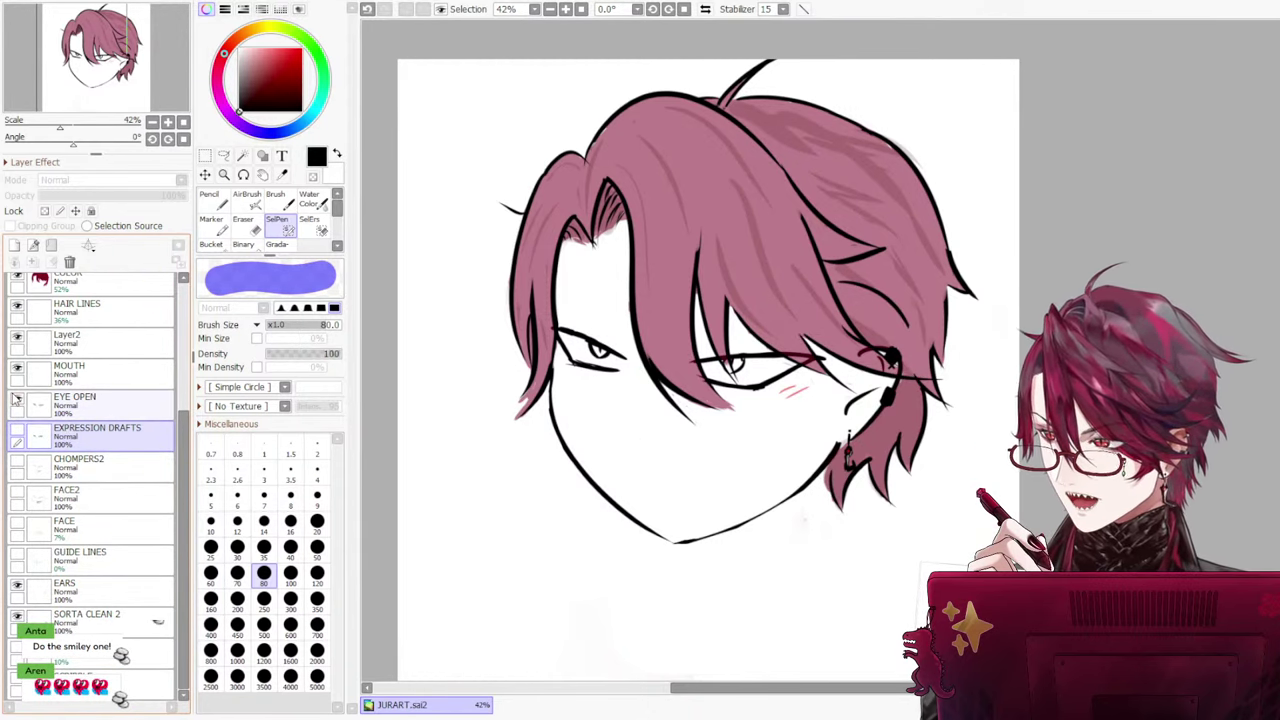
click(17, 432)
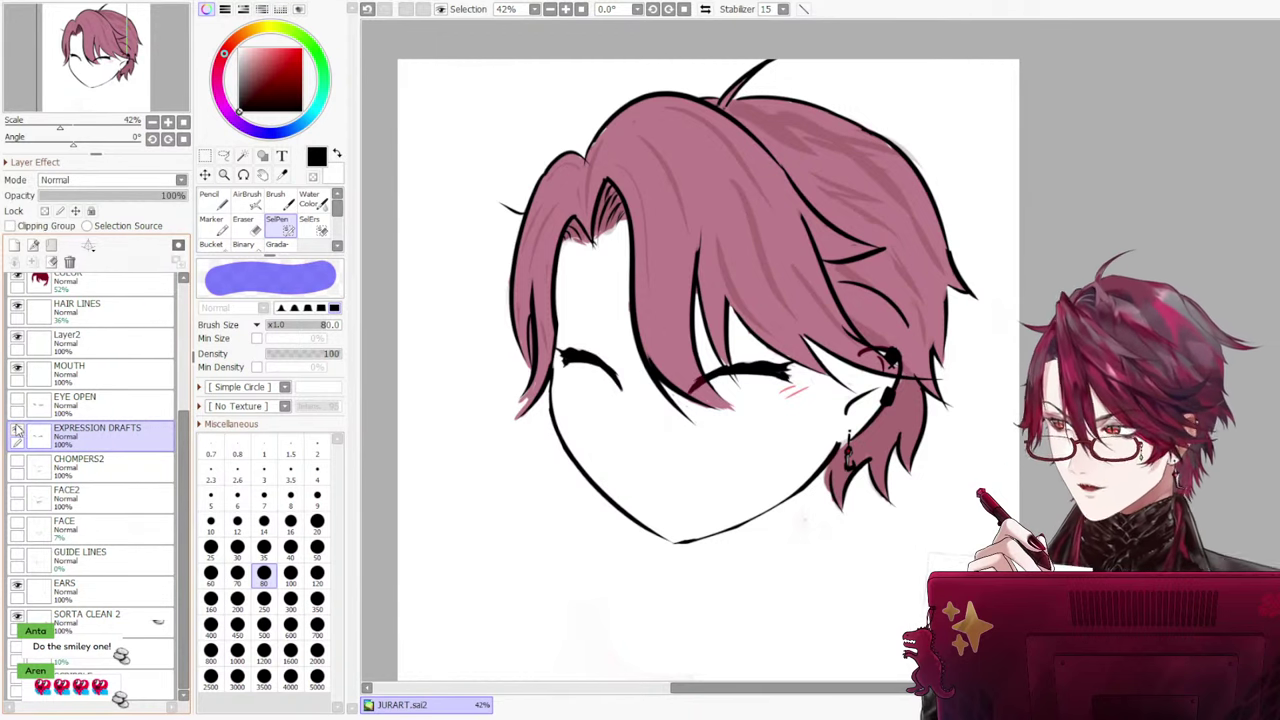
click(18, 493)
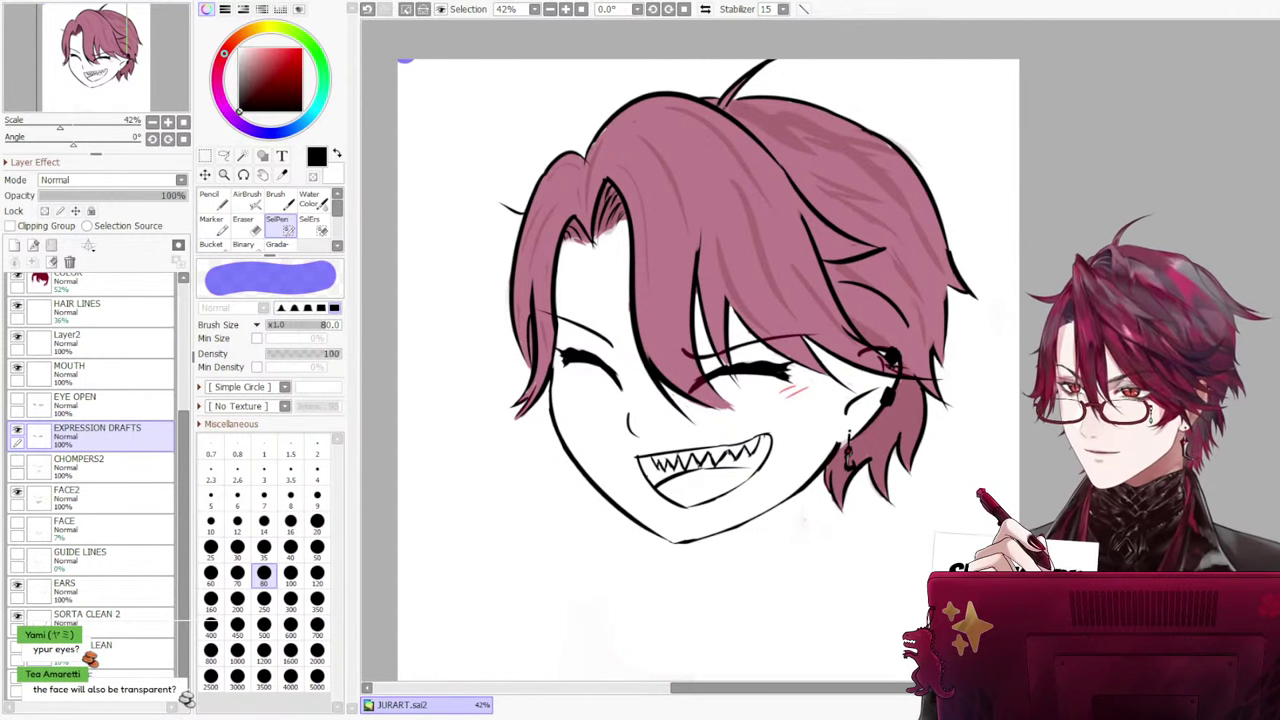
Try to select the white background of JURART1.png with the Magic Wand, and undo the selection
scroll(936, 322, up, 1)
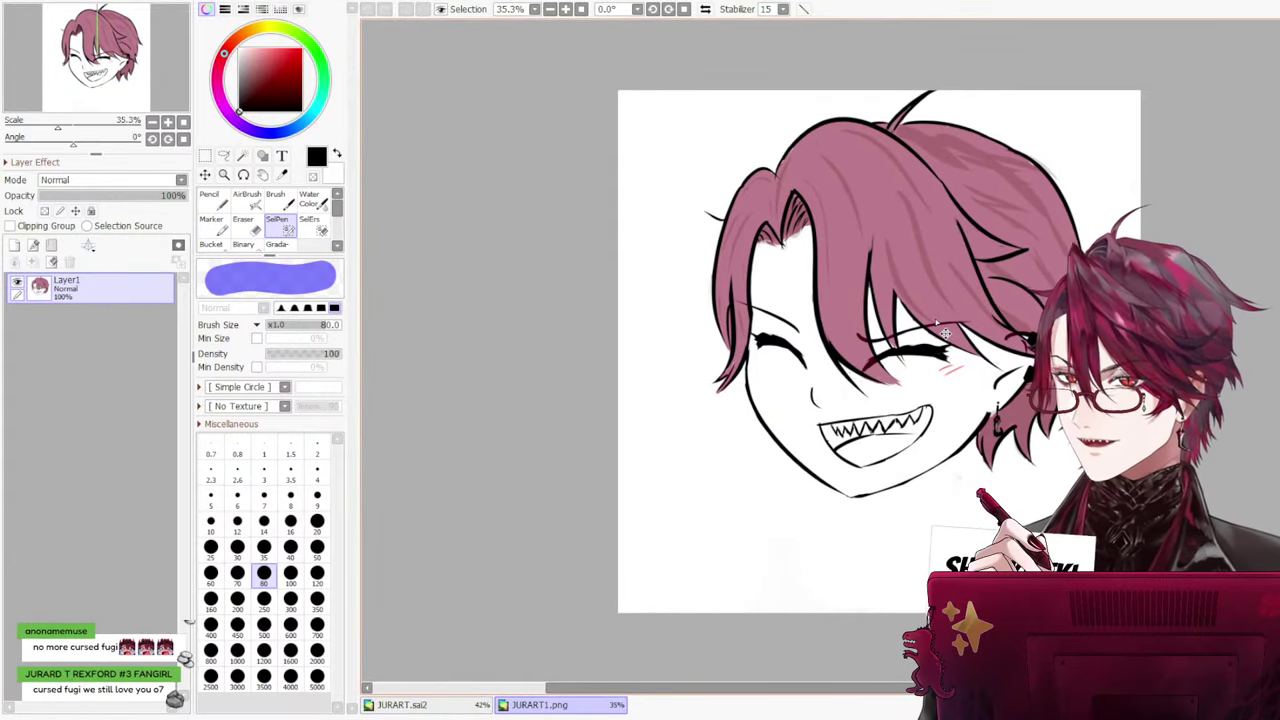
scroll(945, 333, up, 2)
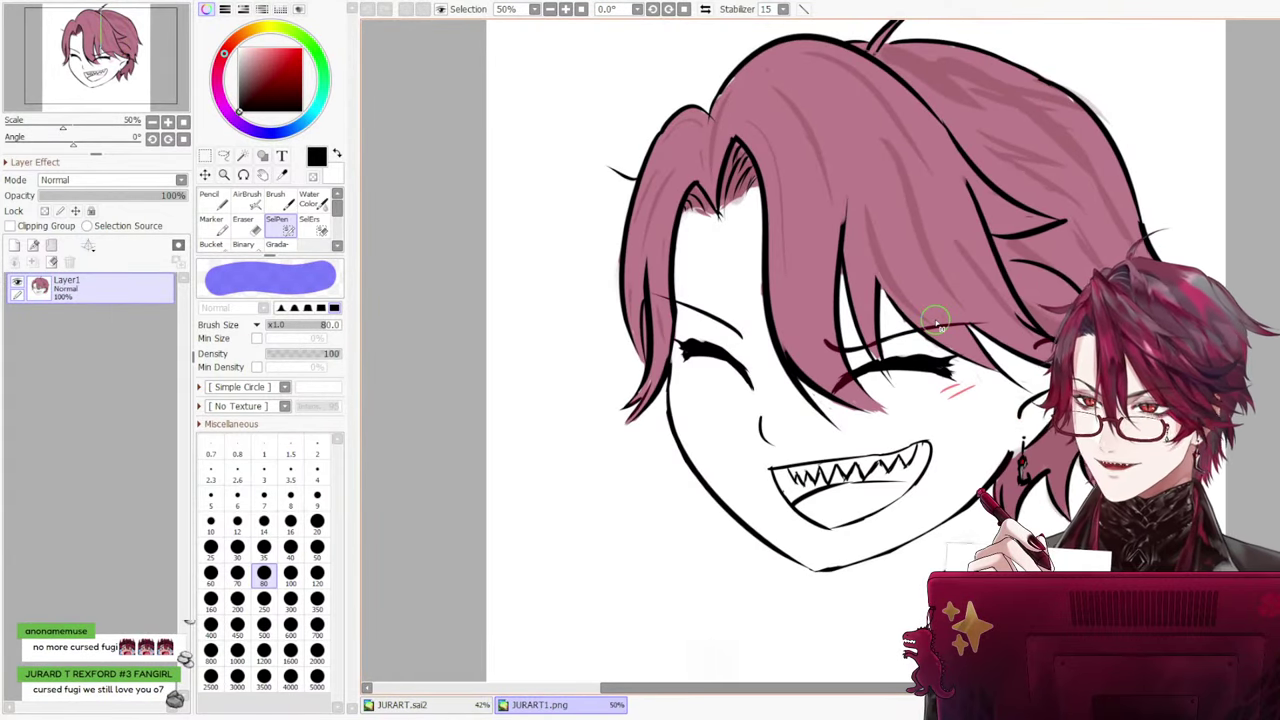
click(243, 155)
click(559, 245)
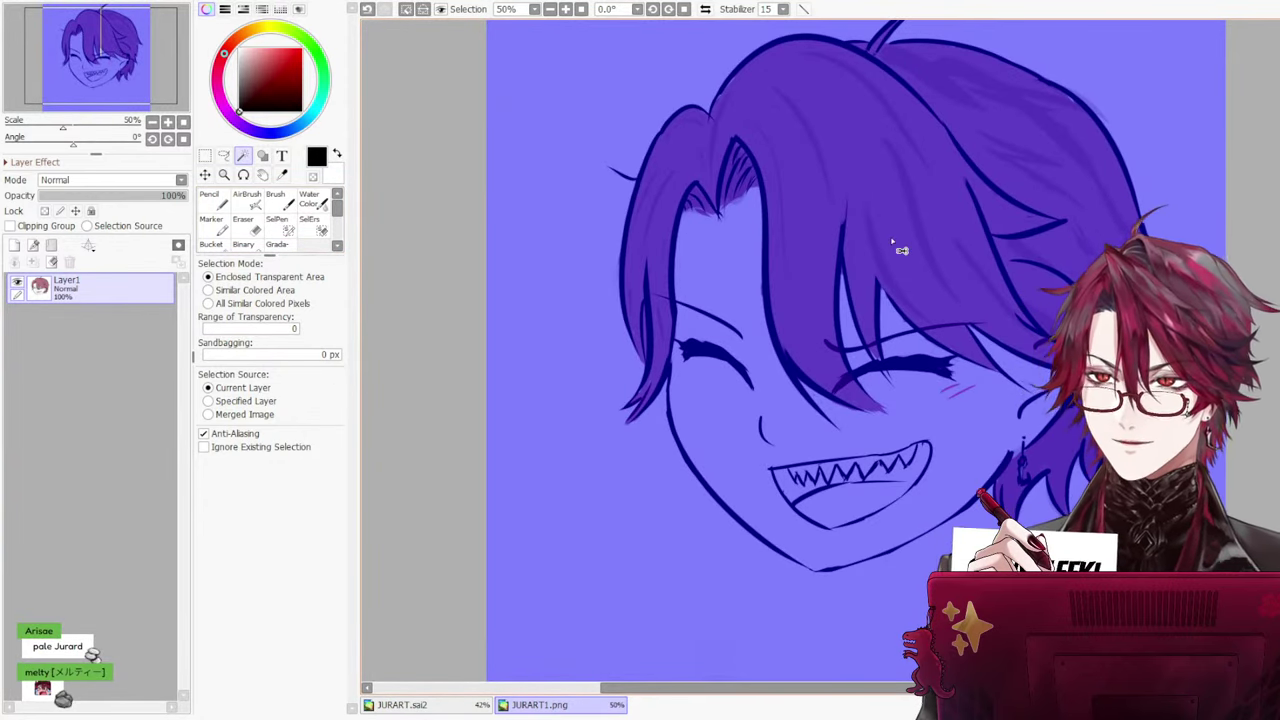
scroll(892, 241, down, 4)
scroll(891, 243, up, 1)
key(ctrl+z)
scroll(630, 131, up, 2)
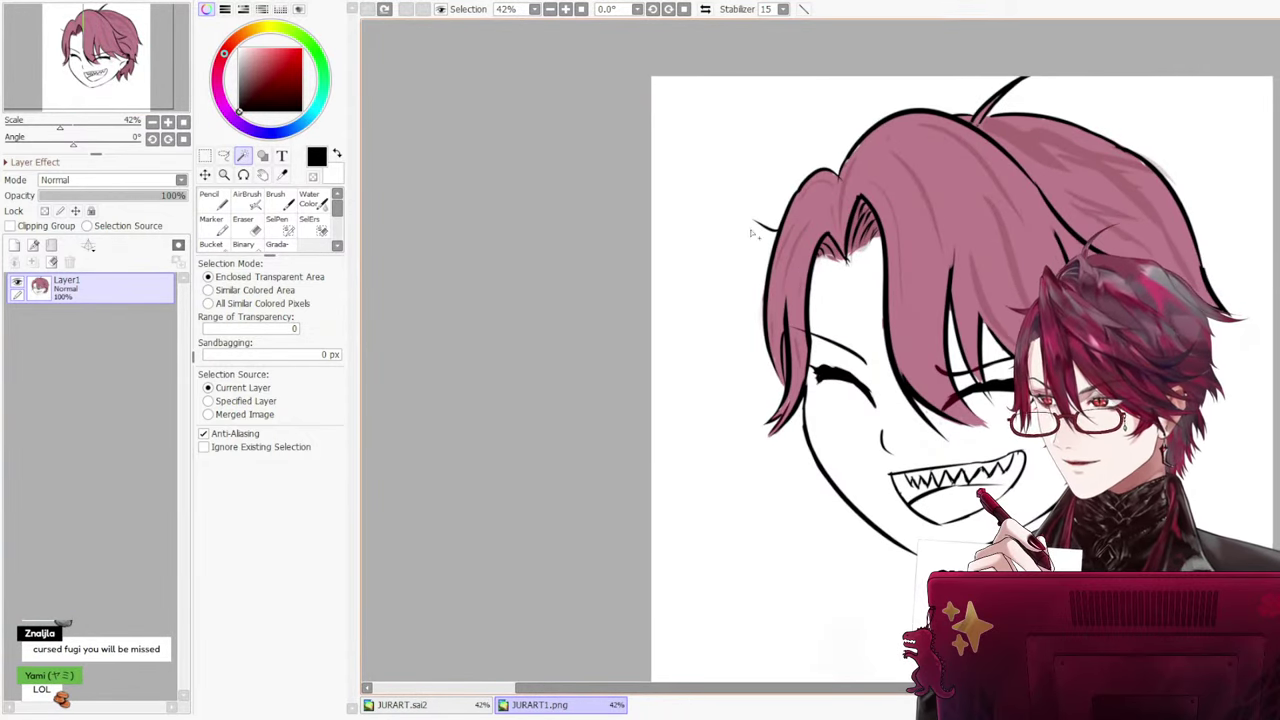
Retry the Magic Wand selection beside the hair, check its extent with the rectangular selection tool, and undo it
click(716, 256)
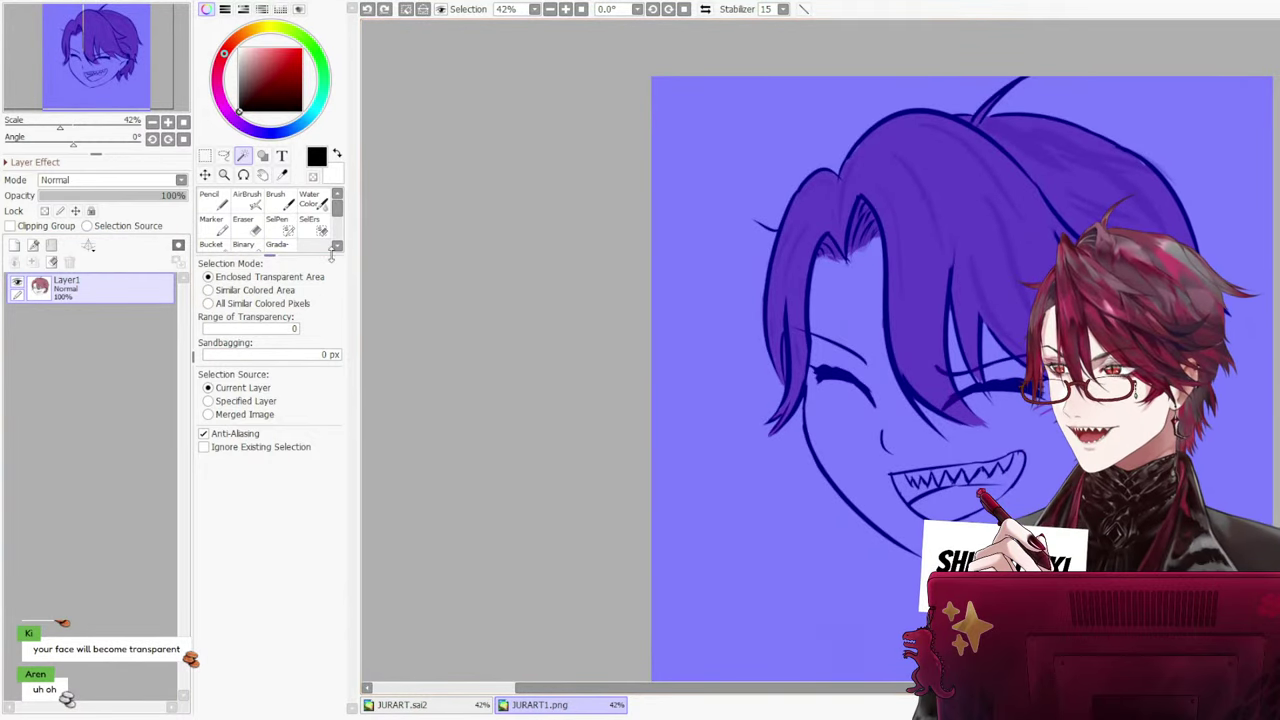
click(204, 157)
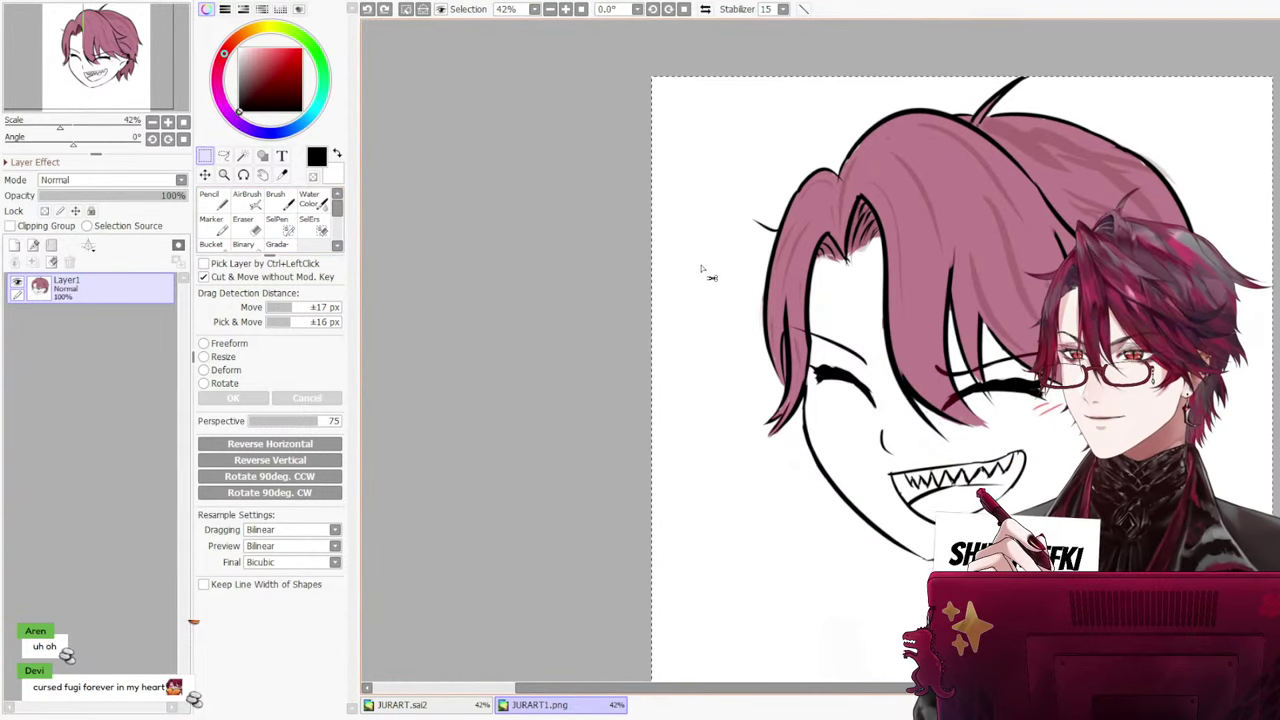
key(ctrl+z)
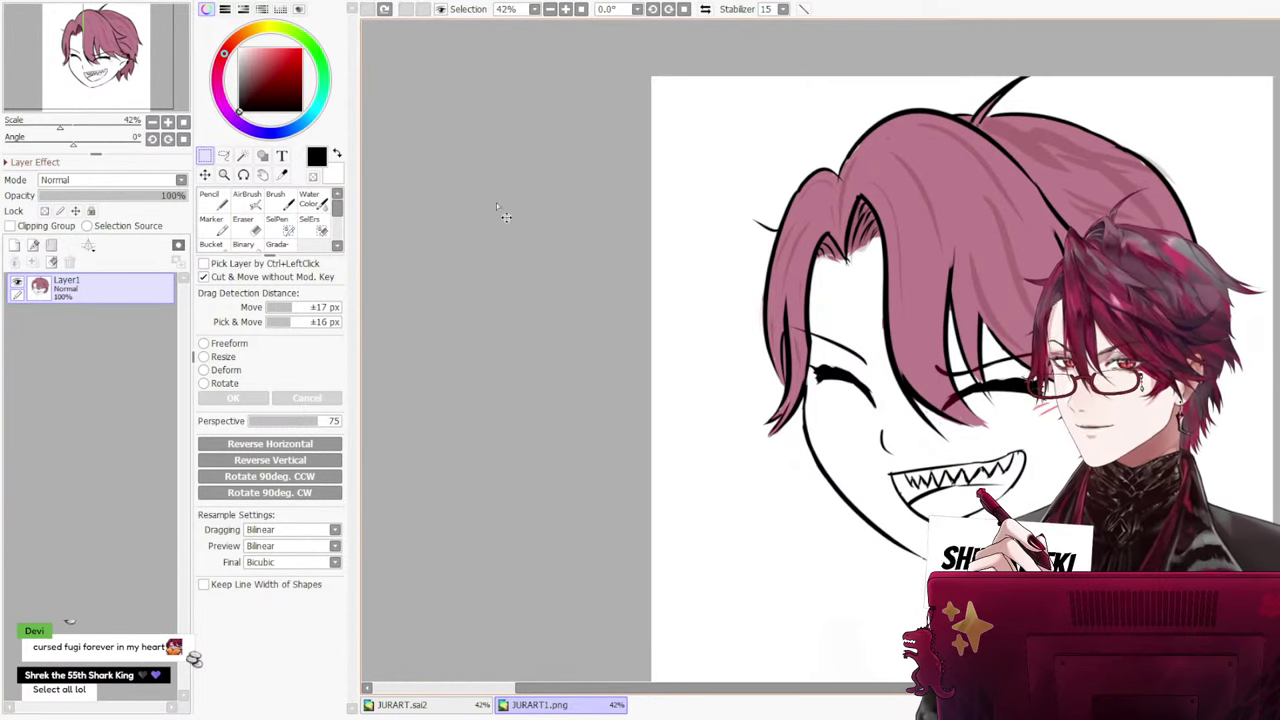
Try the Magic Wand once more on the white area above the hair in JURART1.png, and clear the selection
click(244, 157)
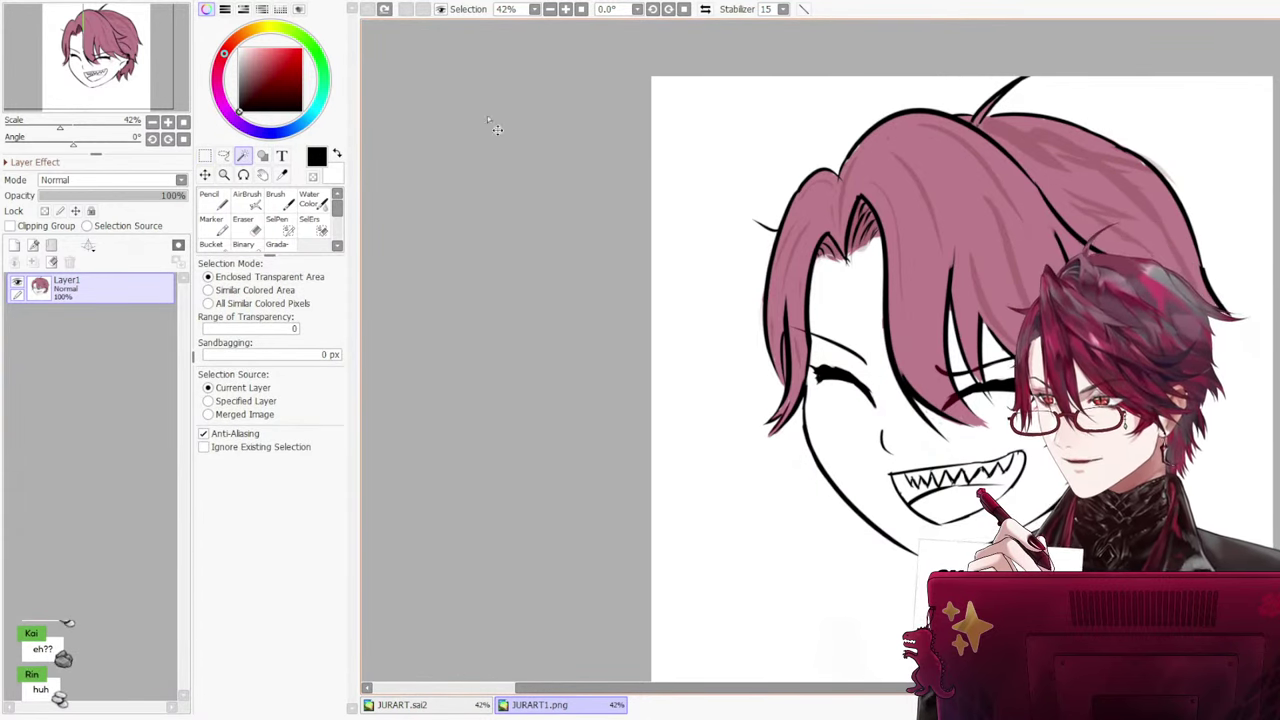
click(734, 190)
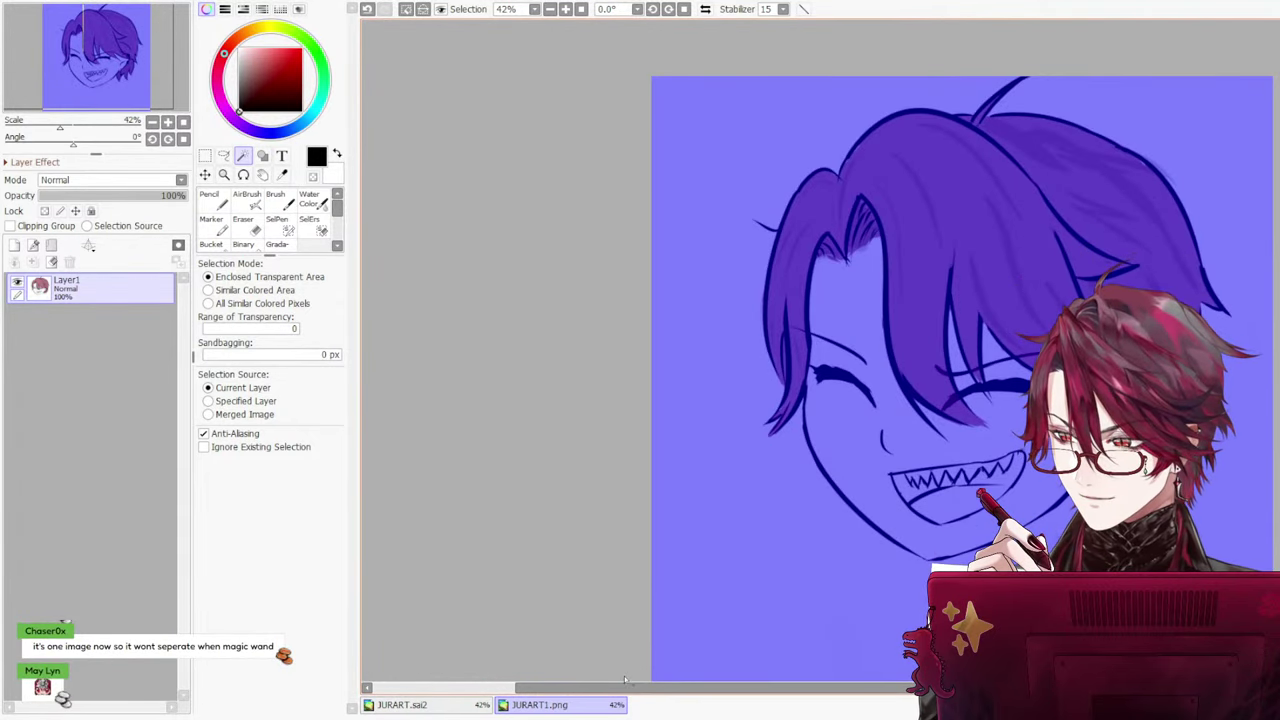
drag(625, 680, 772, 668)
key(ctrl+d)
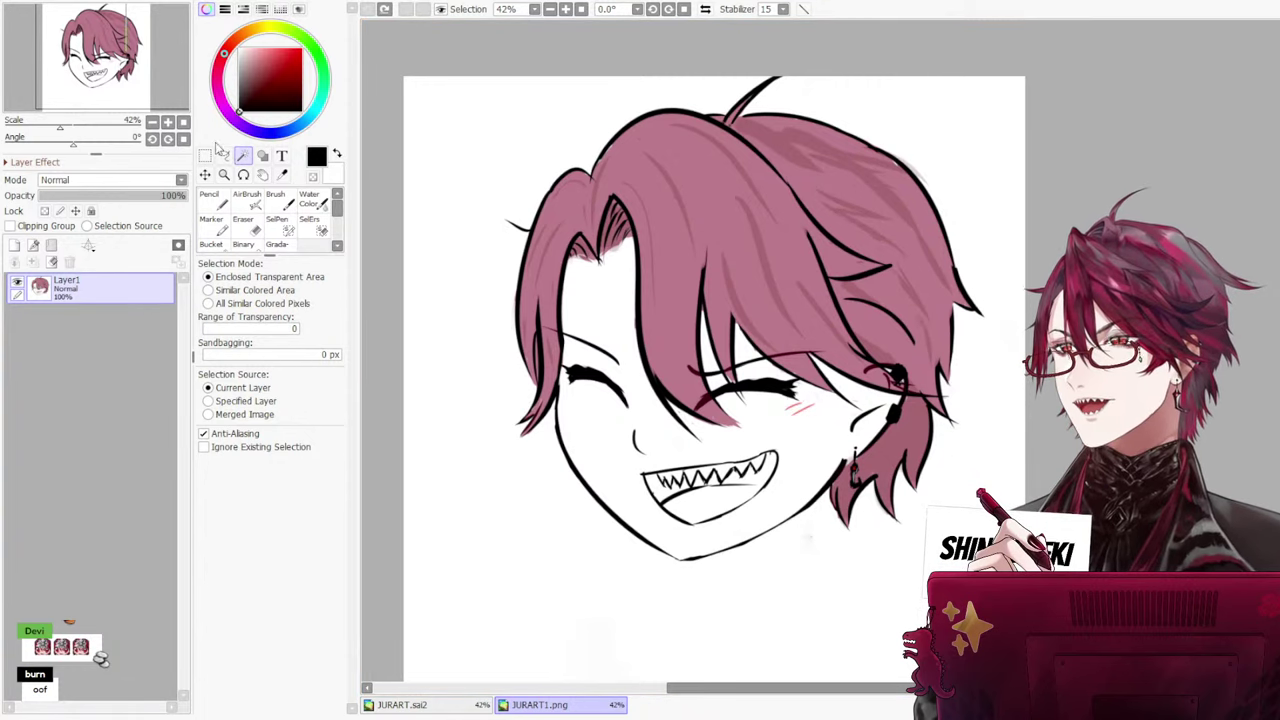
Return to JURART.sai2, try a Magic Wand selection on the EXPRESSION DRAFTS layer, and clear it
click(400, 704)
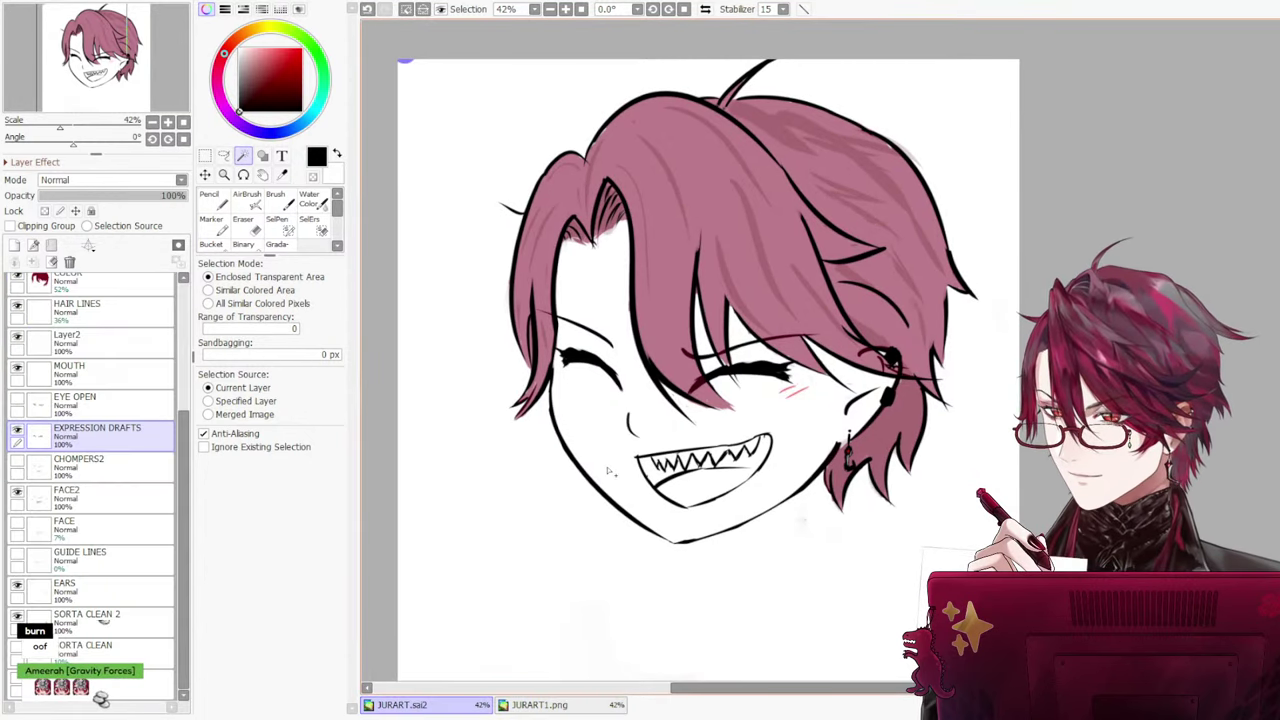
click(556, 524)
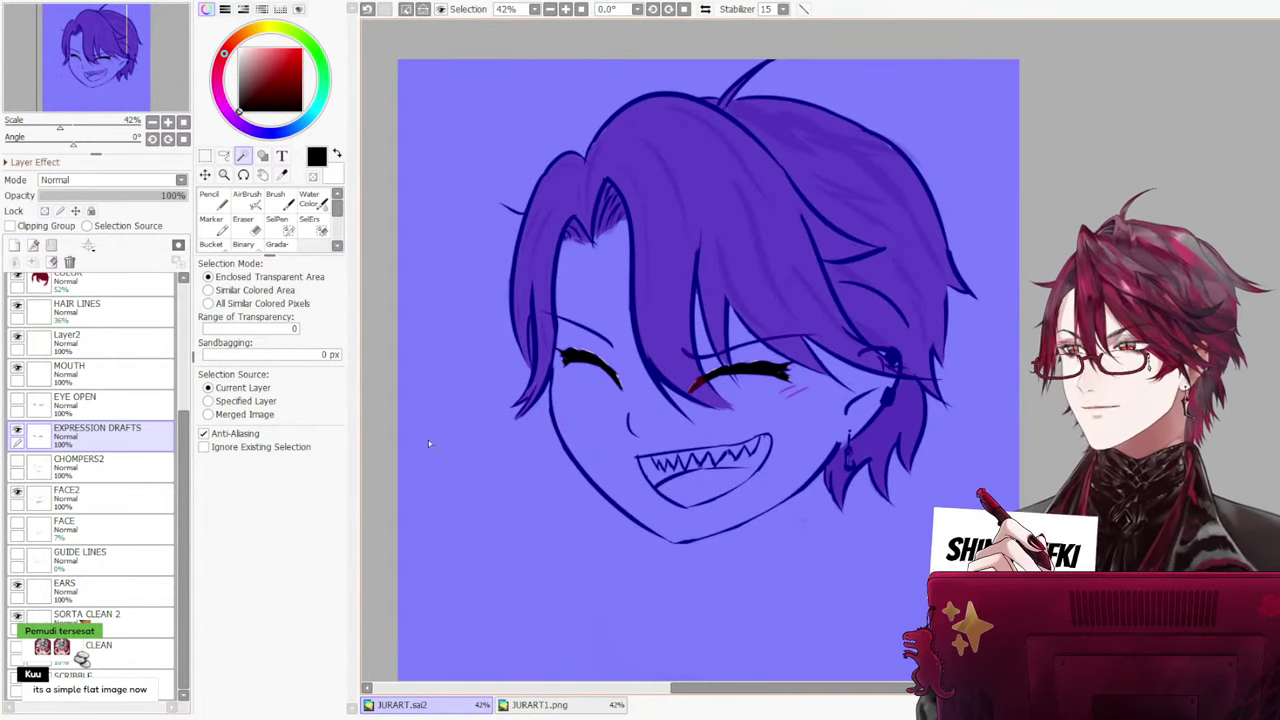
key(ctrl+d)
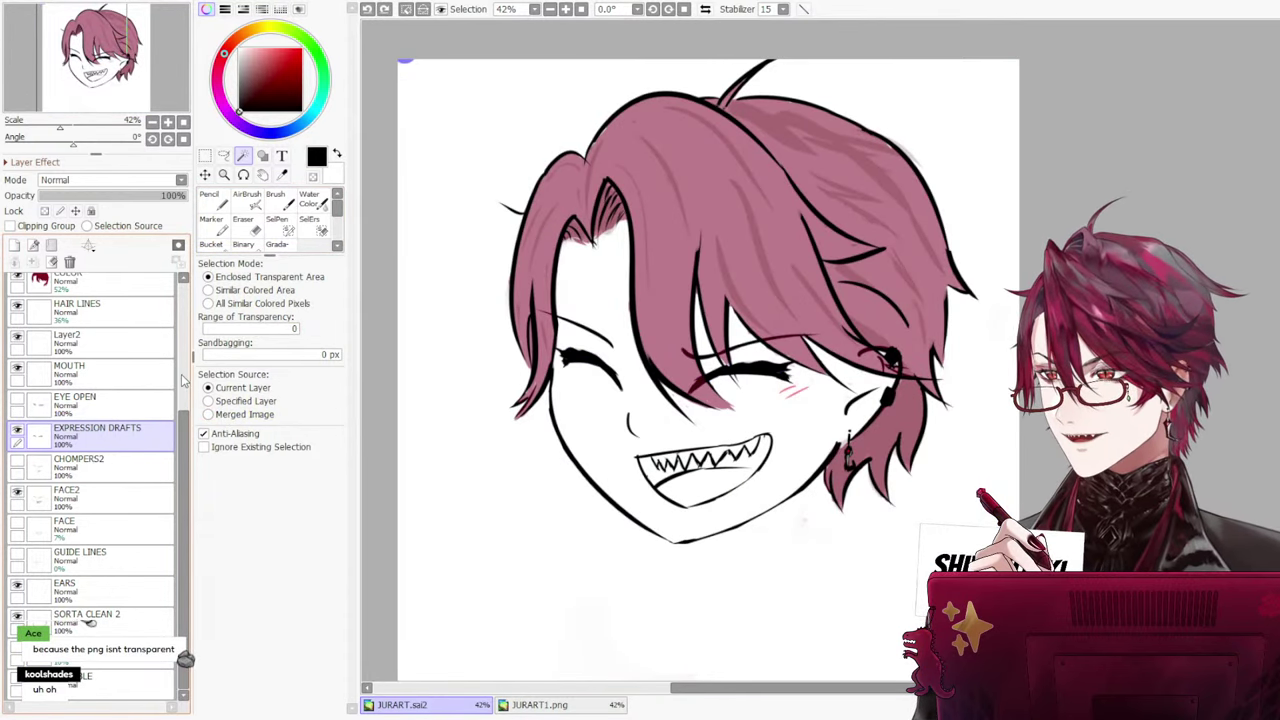
Check Layer1 and HAIR LINES in the layer stack, and make SORTA CLEAN 2 the active layer
scroll(141, 287, up, 5)
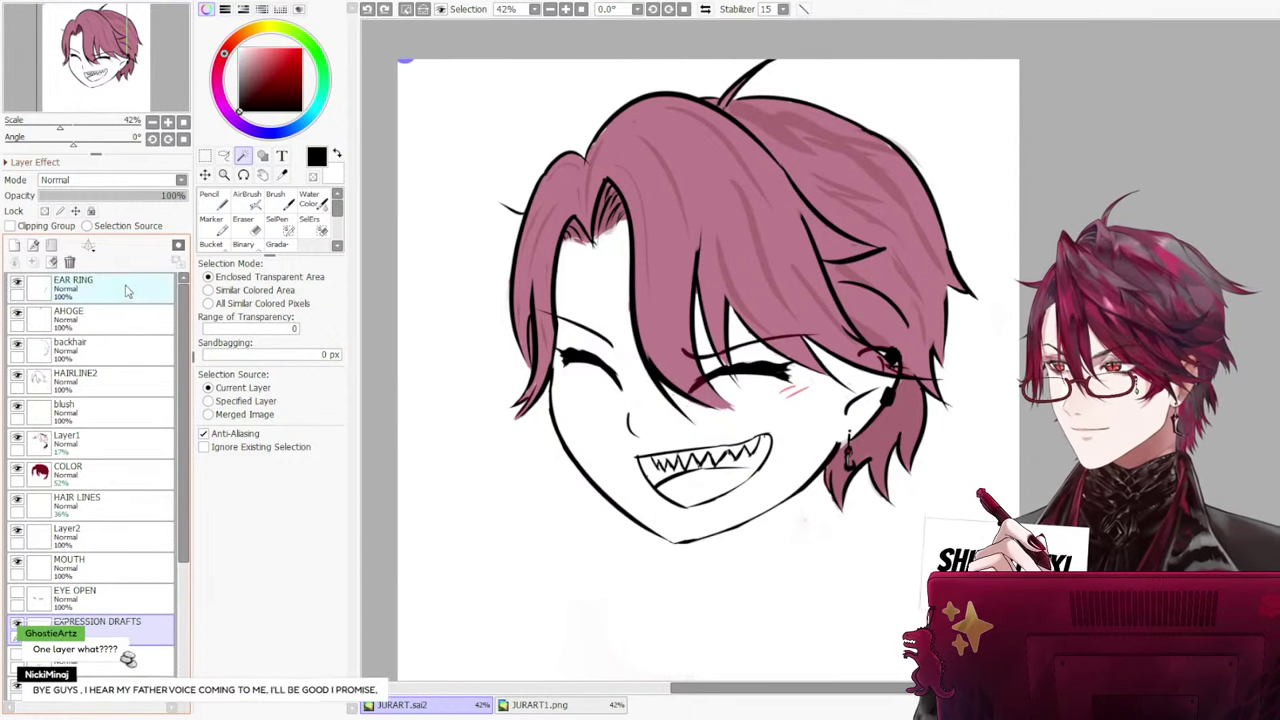
click(85, 441)
click(85, 503)
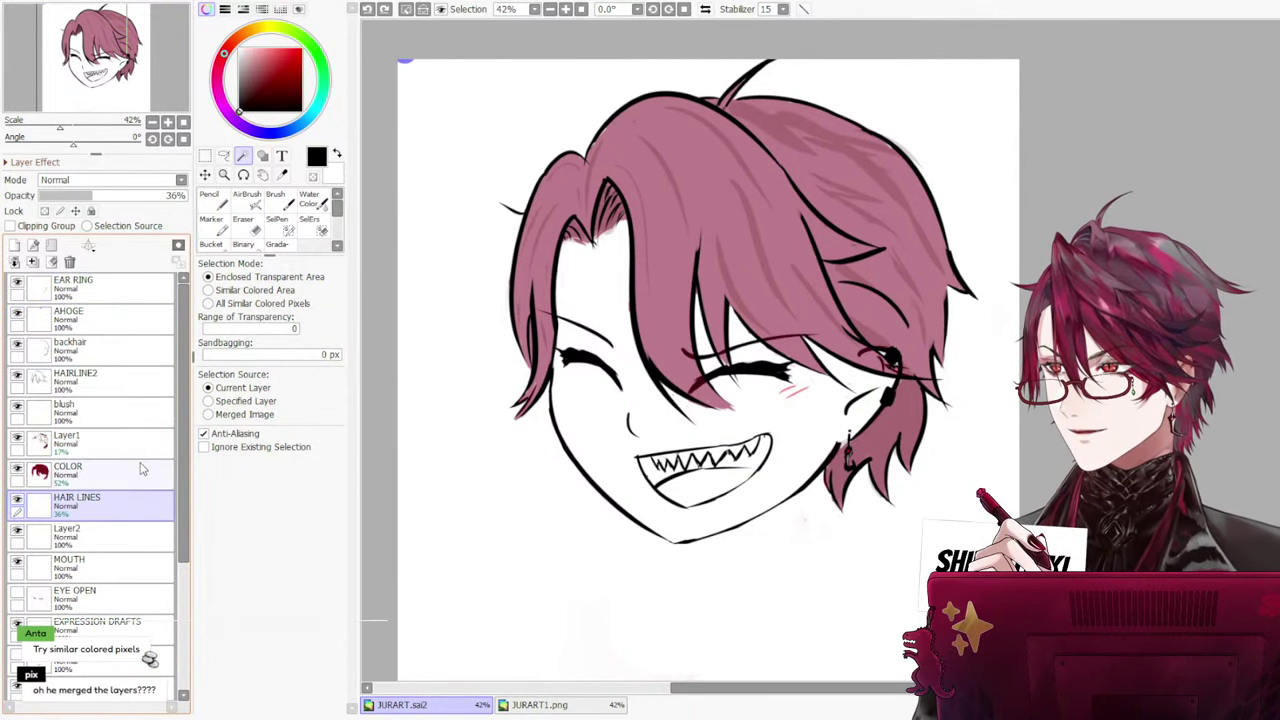
scroll(130, 620, down, 4)
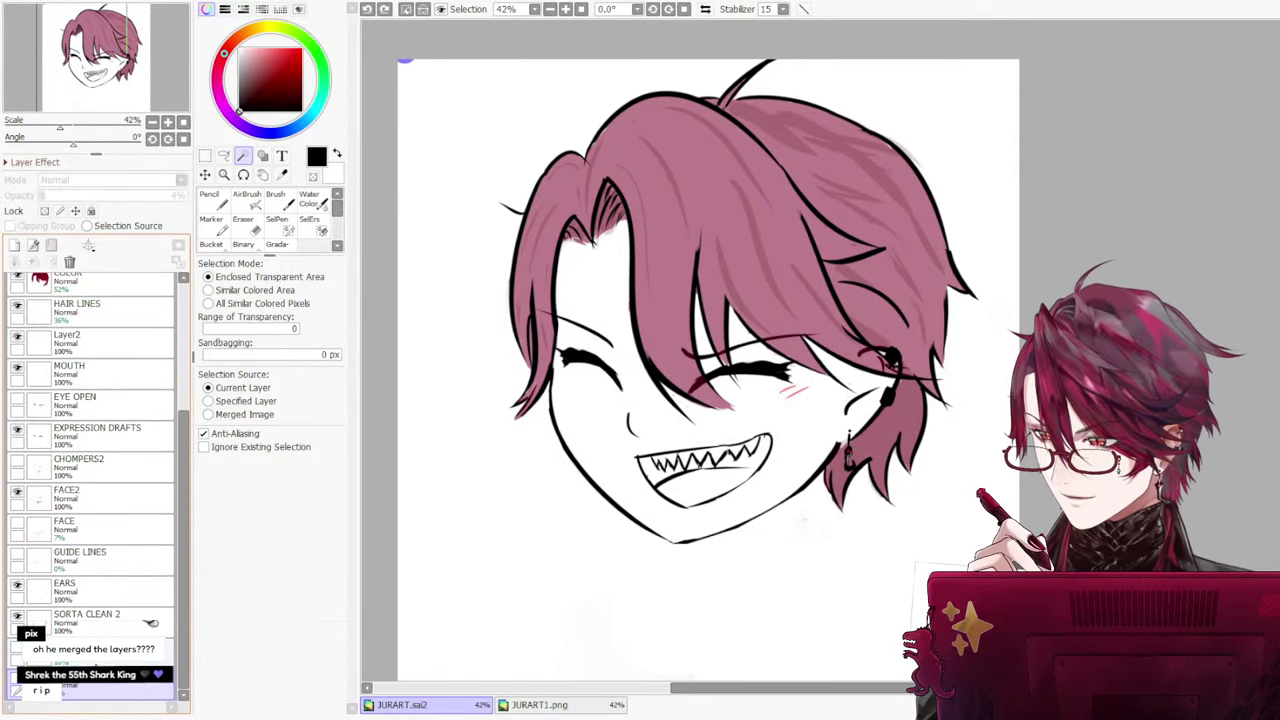
click(120, 620)
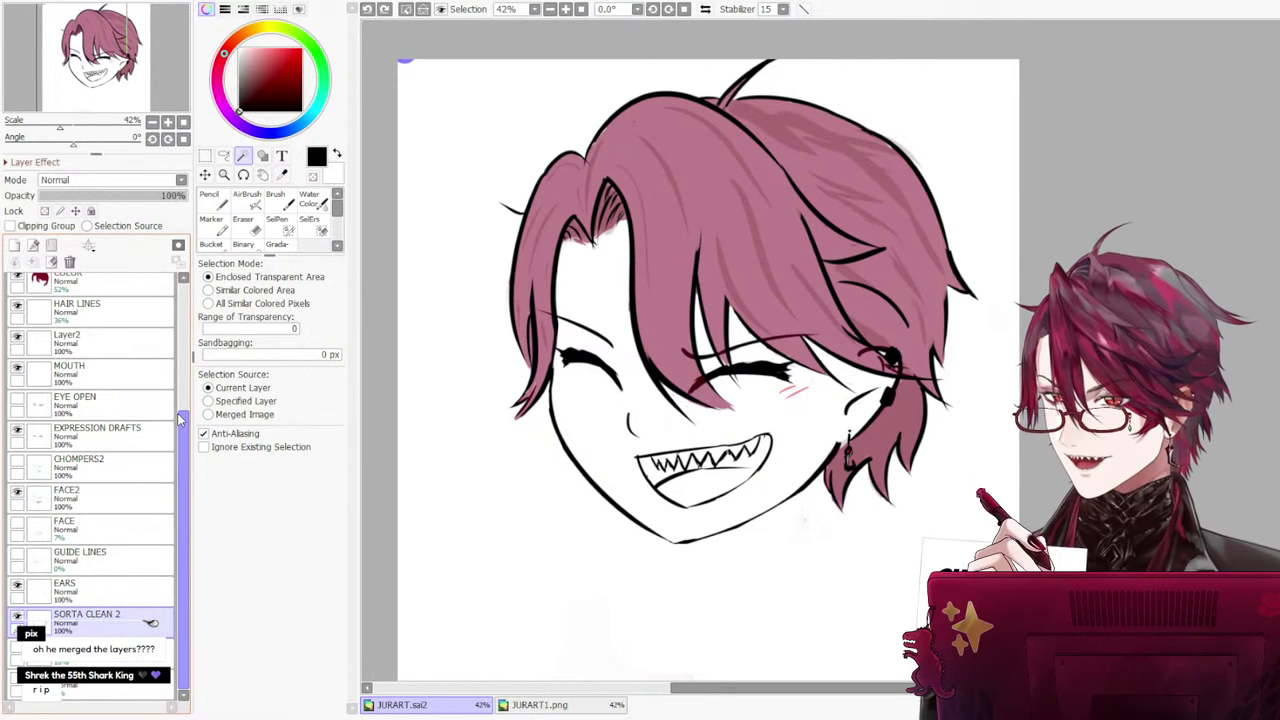
drag(182, 425, 200, 255)
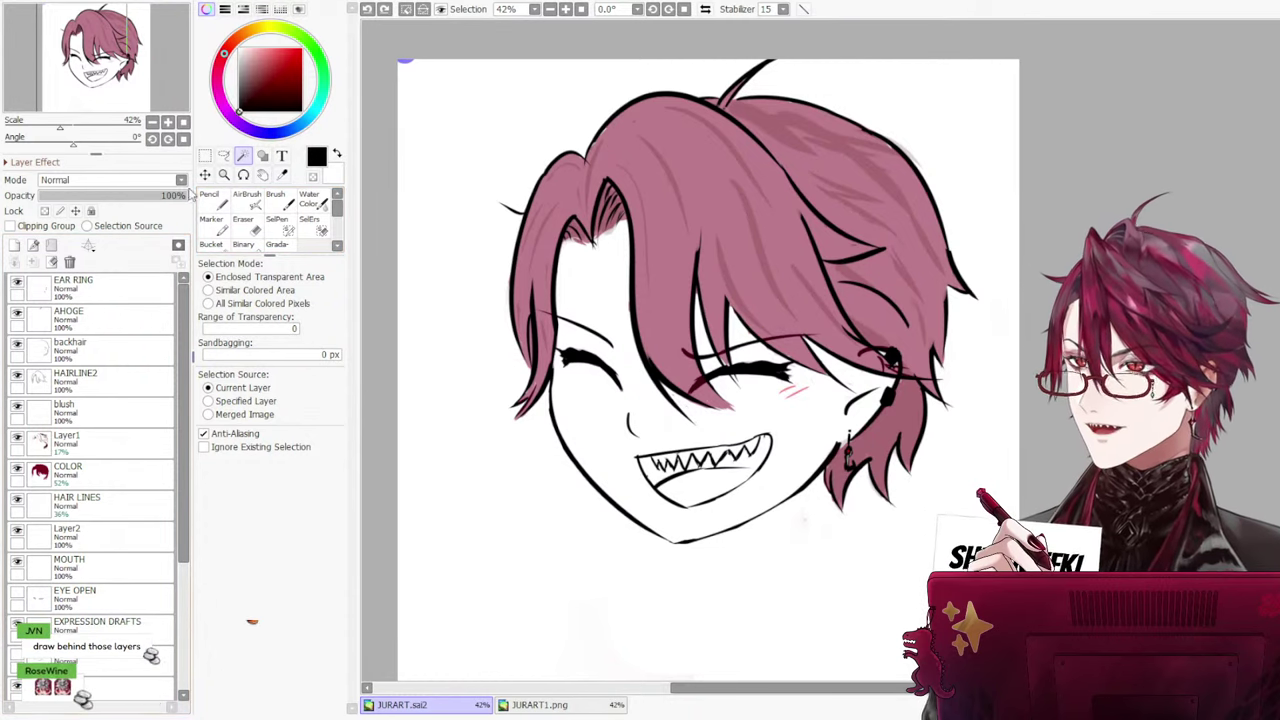
Check JURART1.png briefly, return to JURART.sai2, and select the transparent area around SORTA CLEAN 2's face outline with the Magic Wand
click(550, 705)
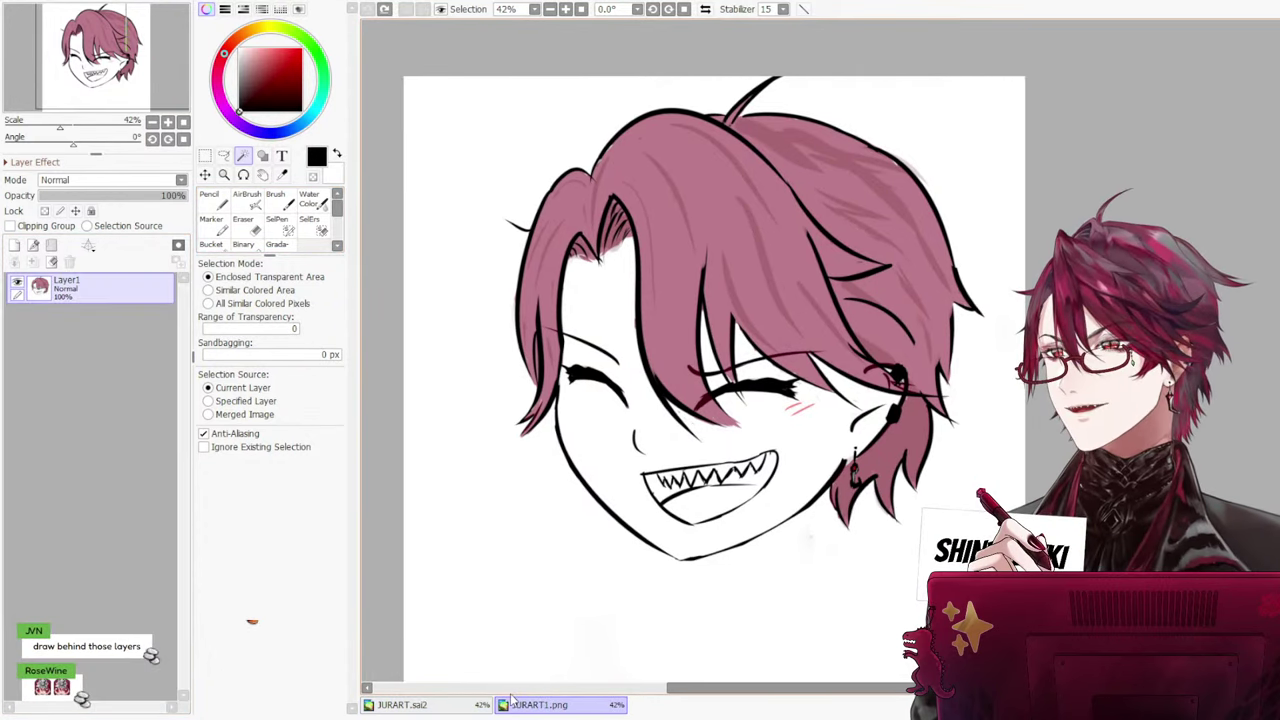
click(445, 710)
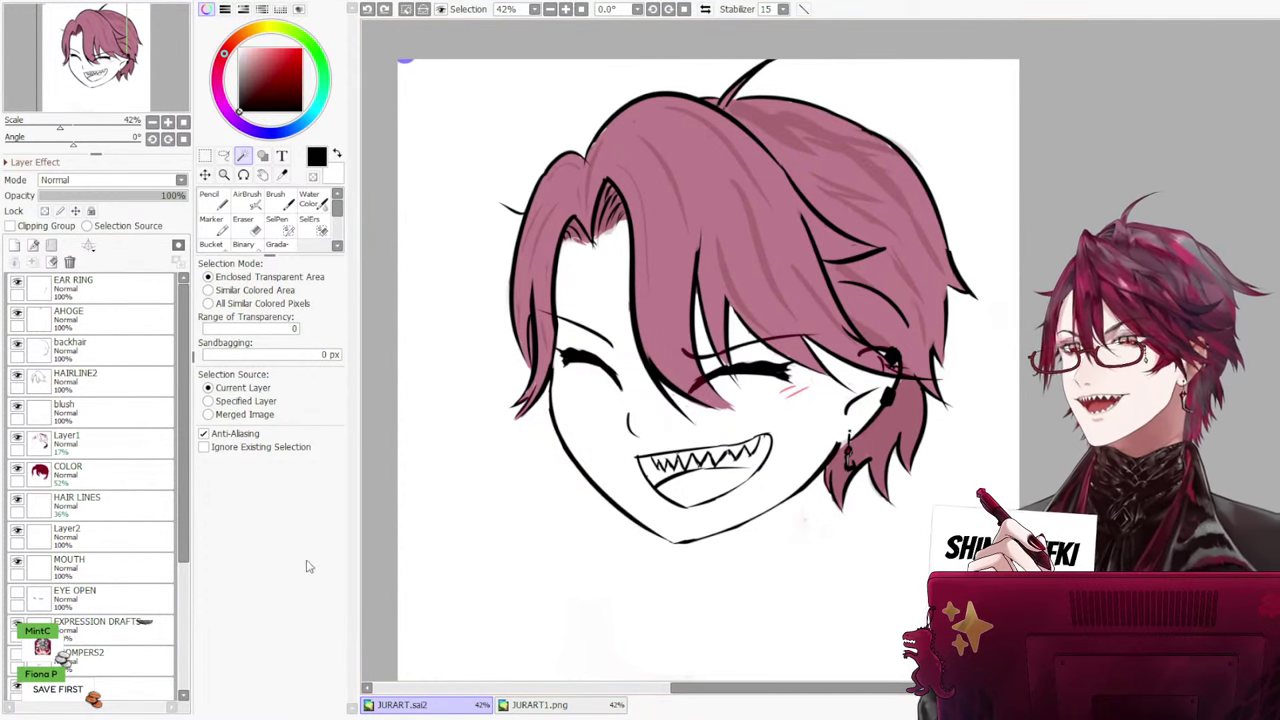
click(402, 477)
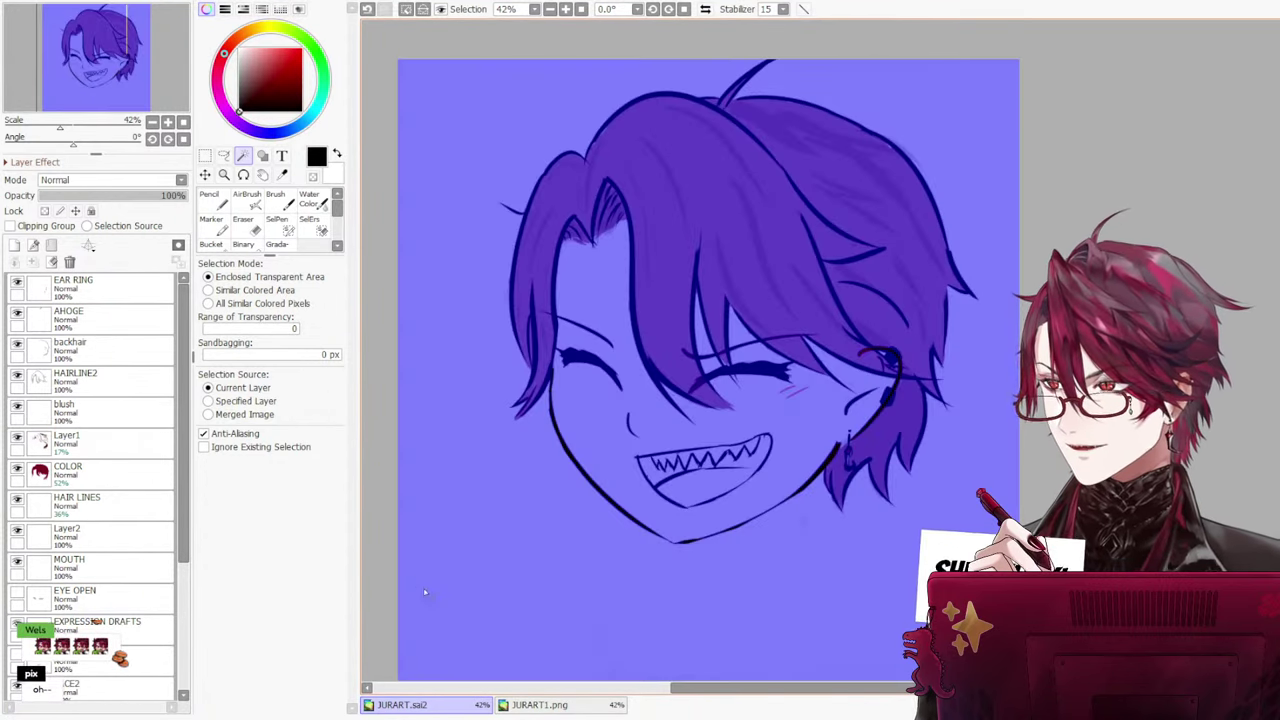
Clear the selection around the face outline and compare JURART.sai2 with JURART1.png
key(ctrl+d)
click(545, 705)
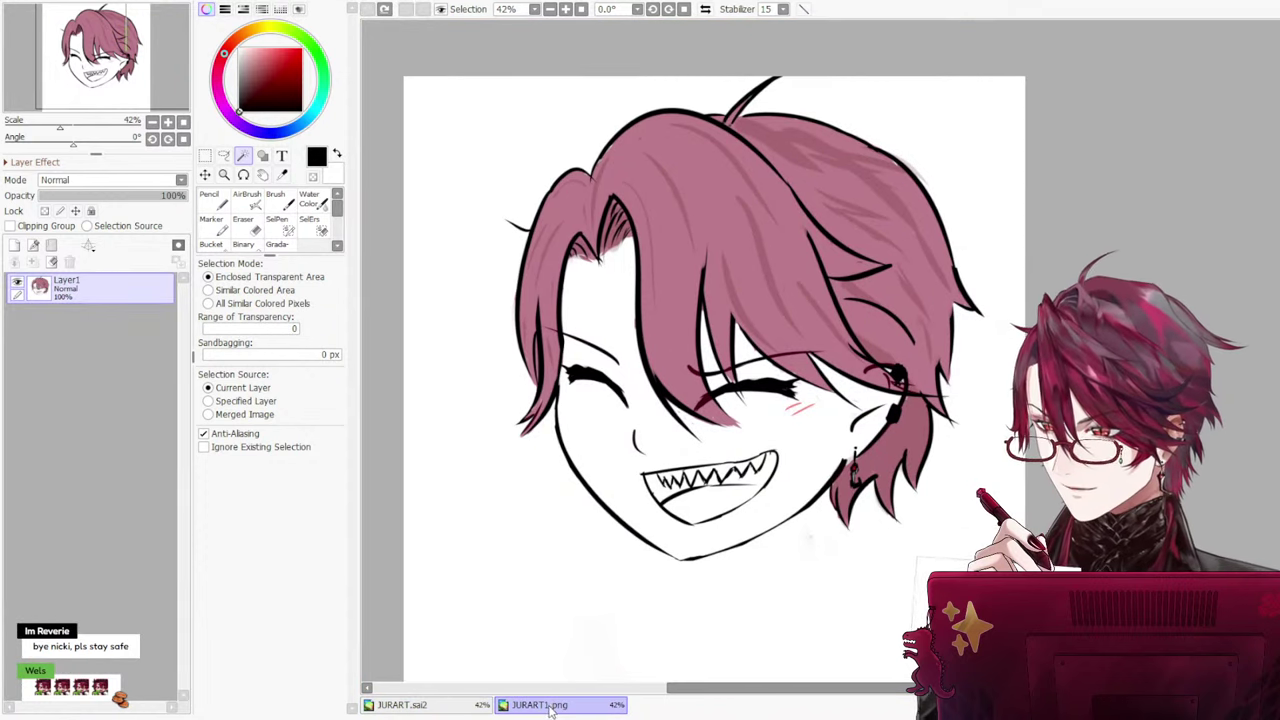
click(422, 707)
click(503, 707)
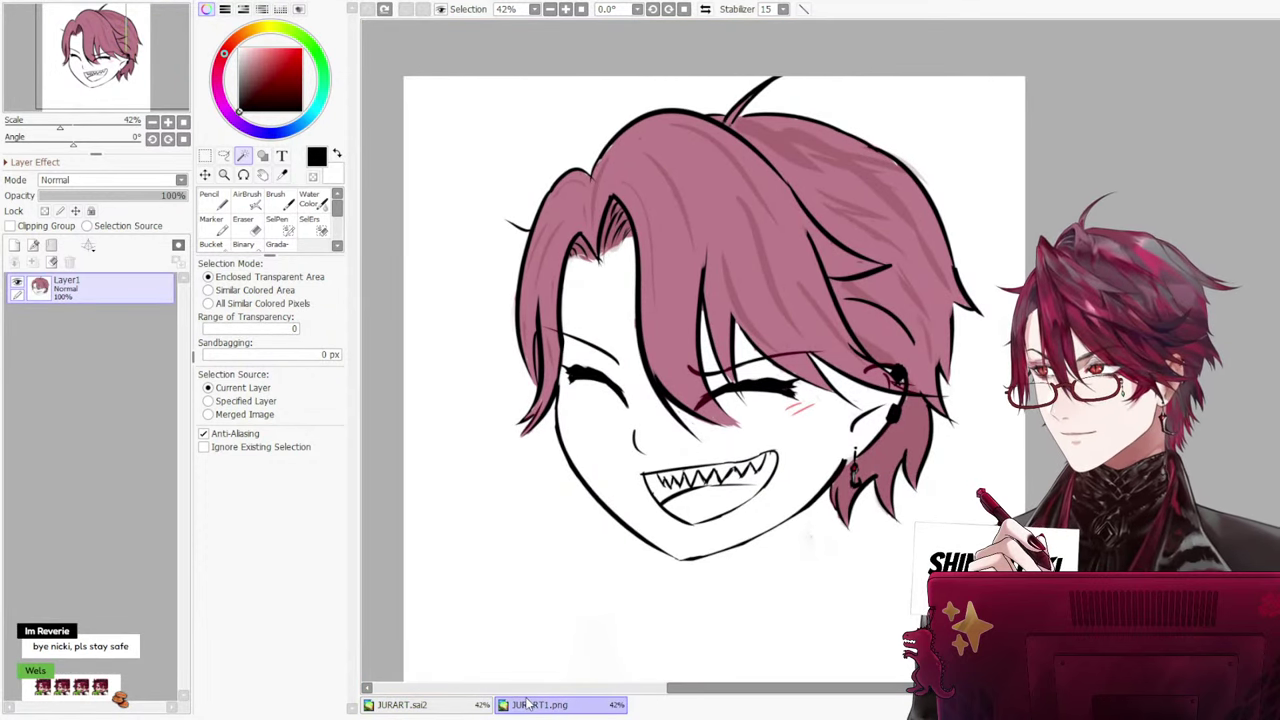
click(426, 707)
click(497, 707)
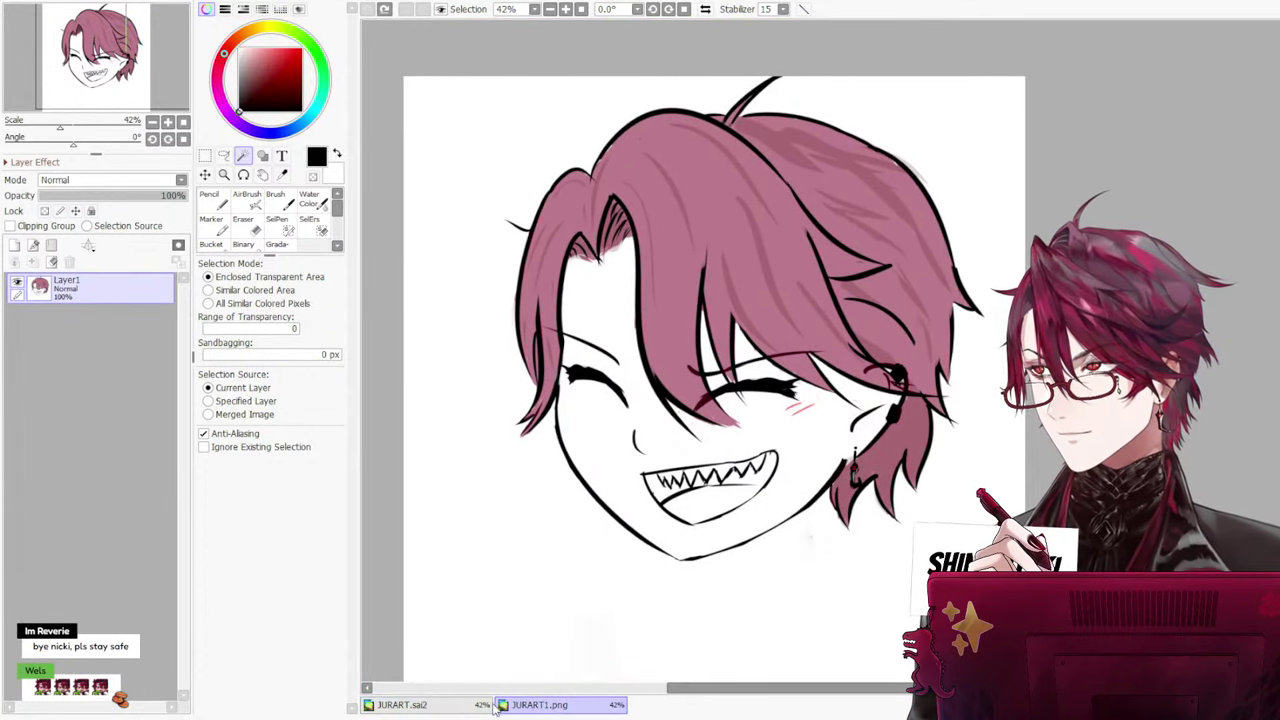
click(432, 707)
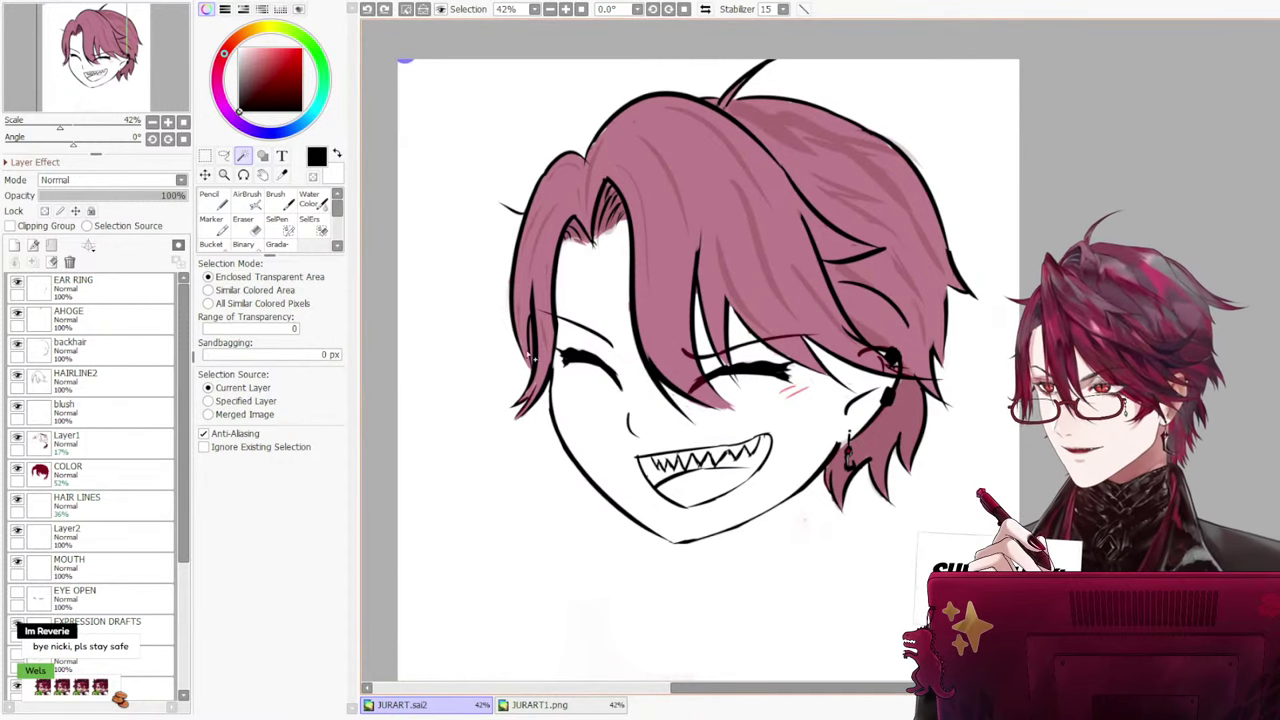
Check what the SORTA CLEAN layer contributes to the face by switching its visibility on and off, leaving it hidden
scroll(558, 364, down, 3)
scroll(589, 406, up, 3)
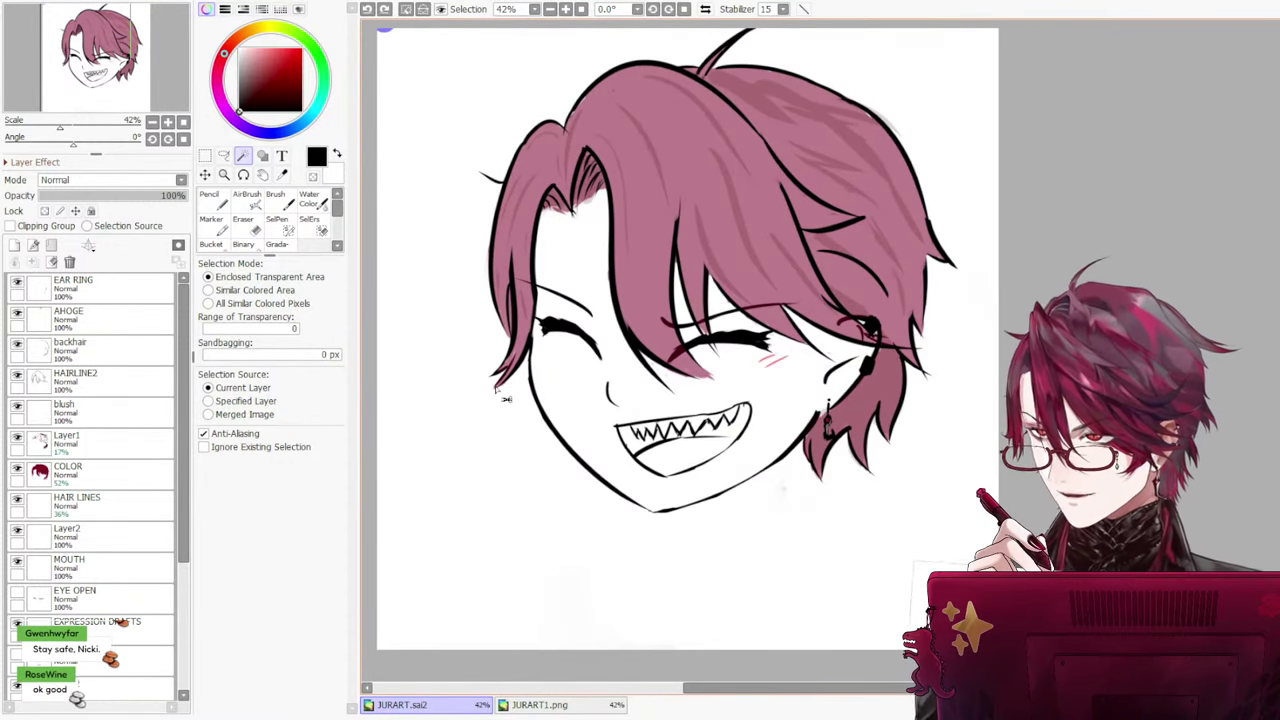
scroll(506, 399, up, 1)
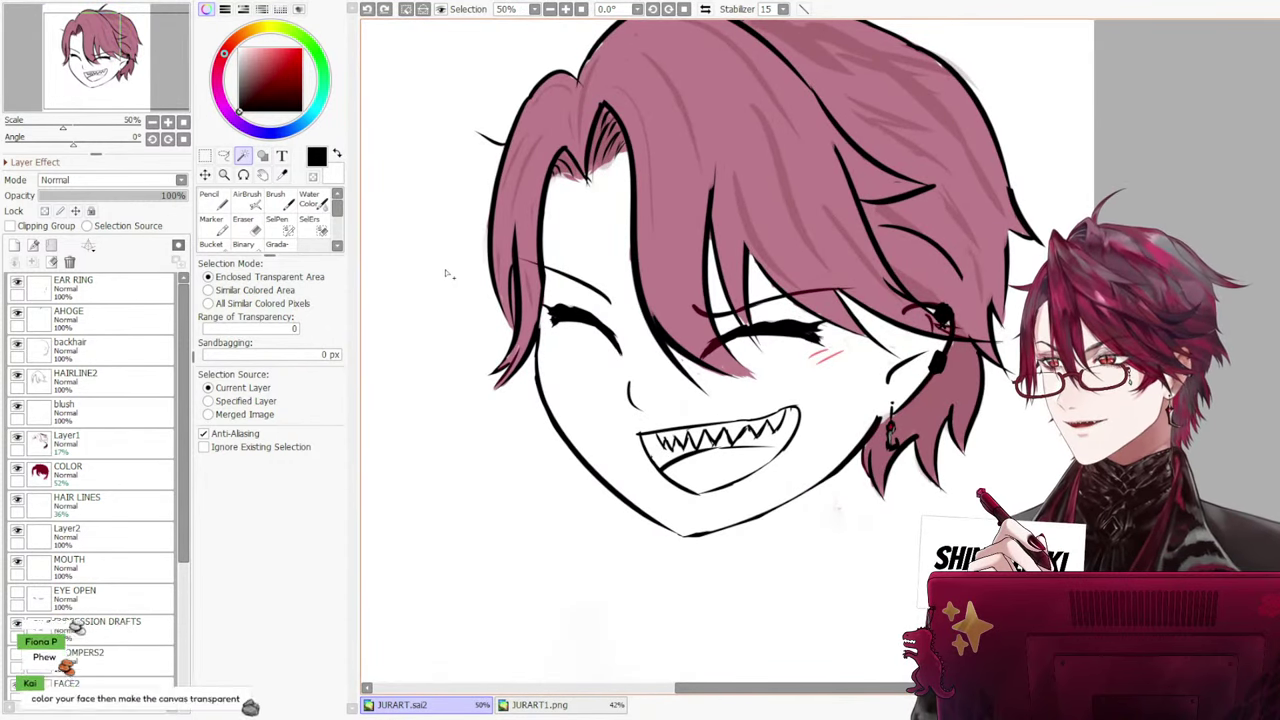
scroll(522, 277, up, 1)
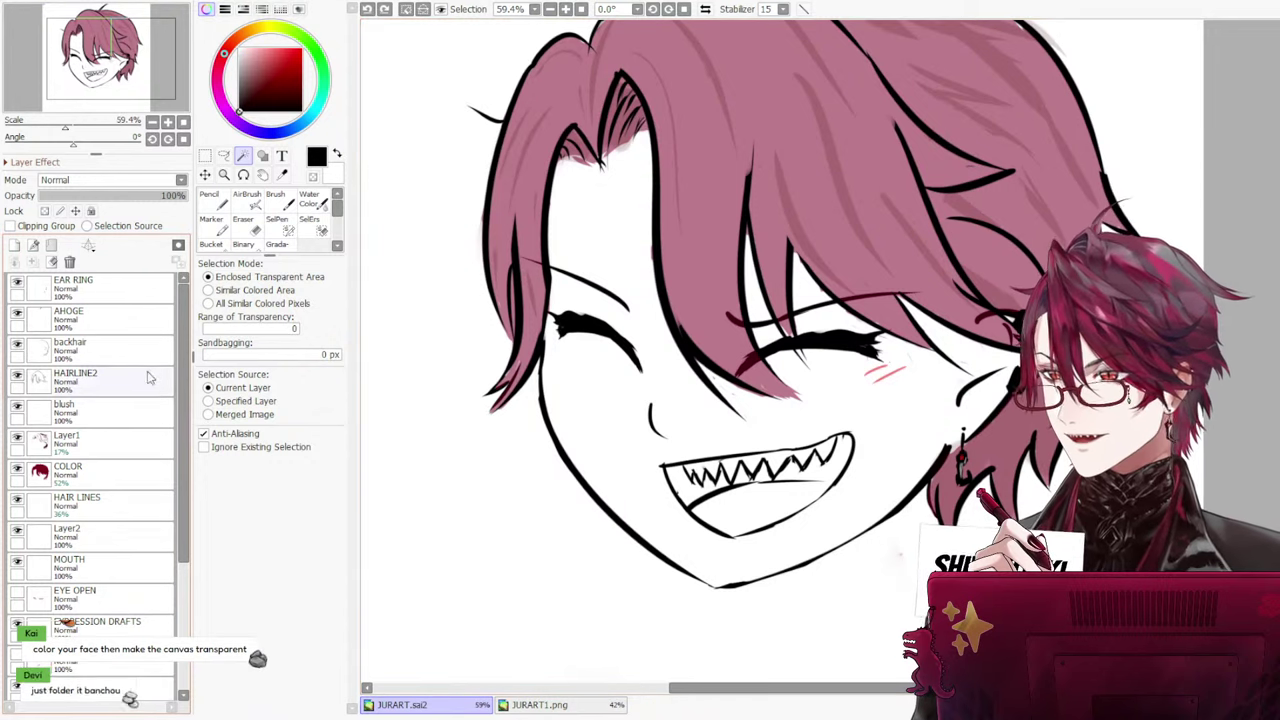
scroll(120, 500, down, 4)
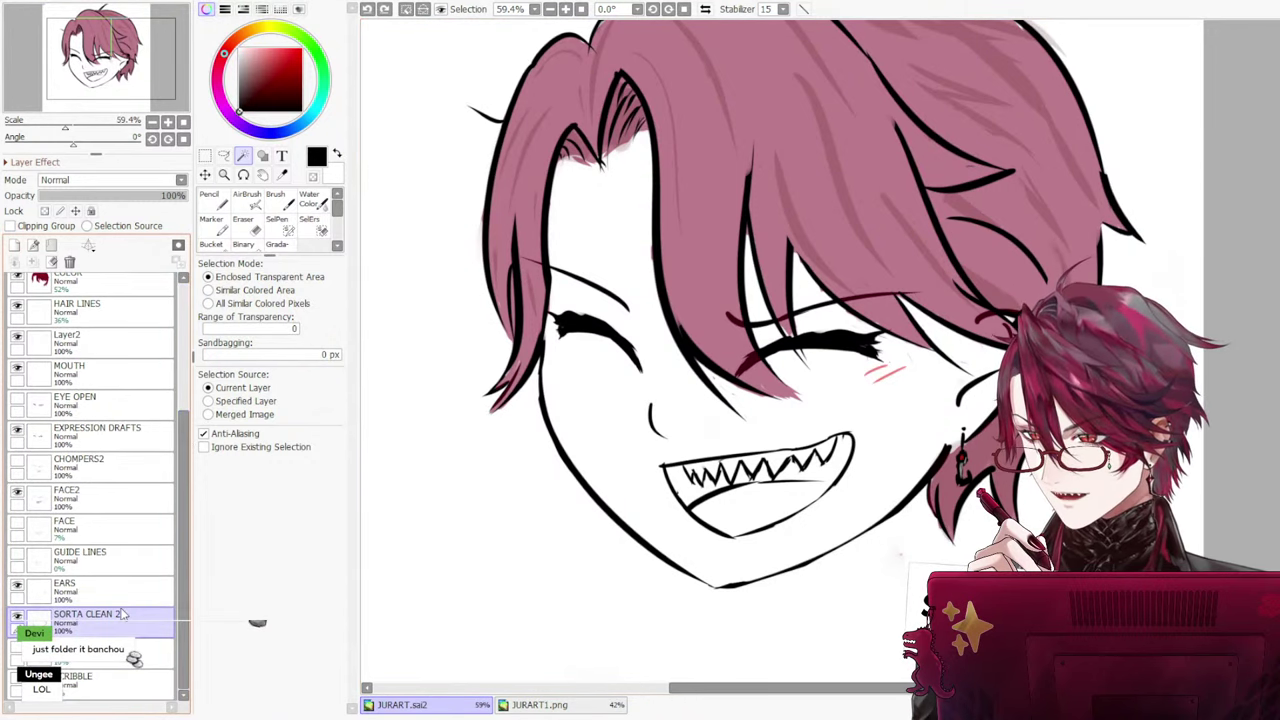
click(106, 648)
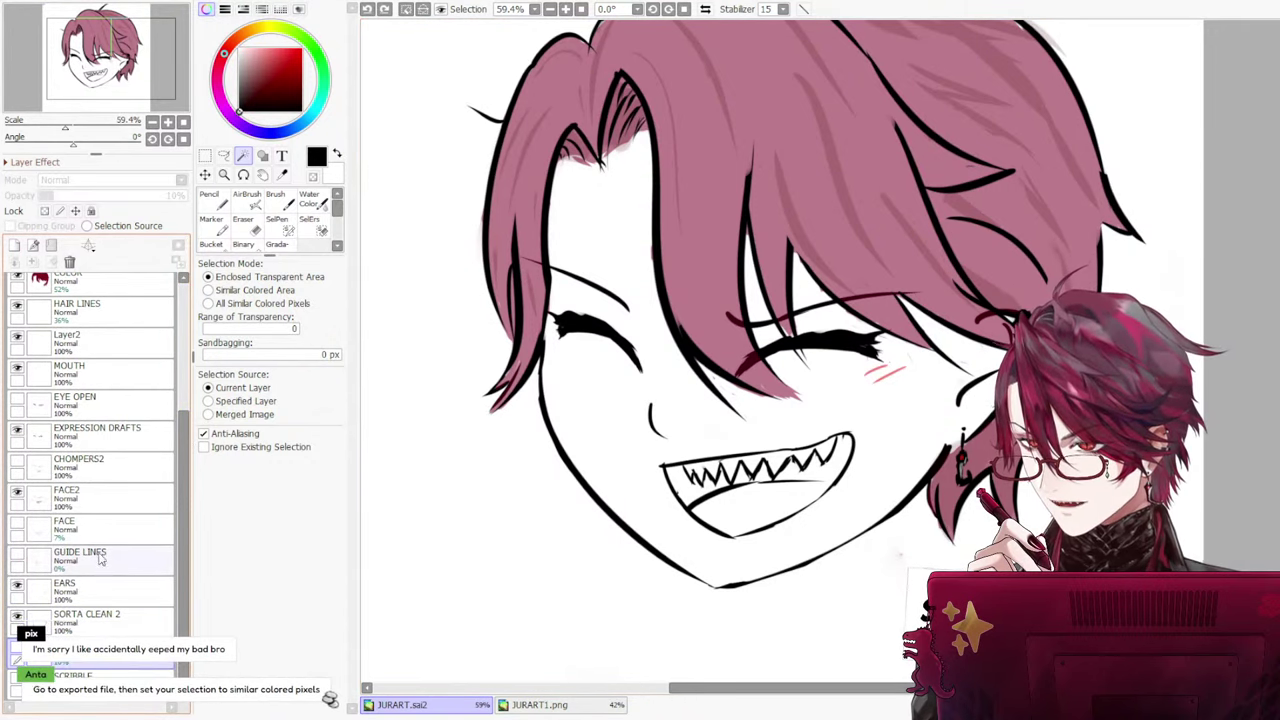
click(88, 503)
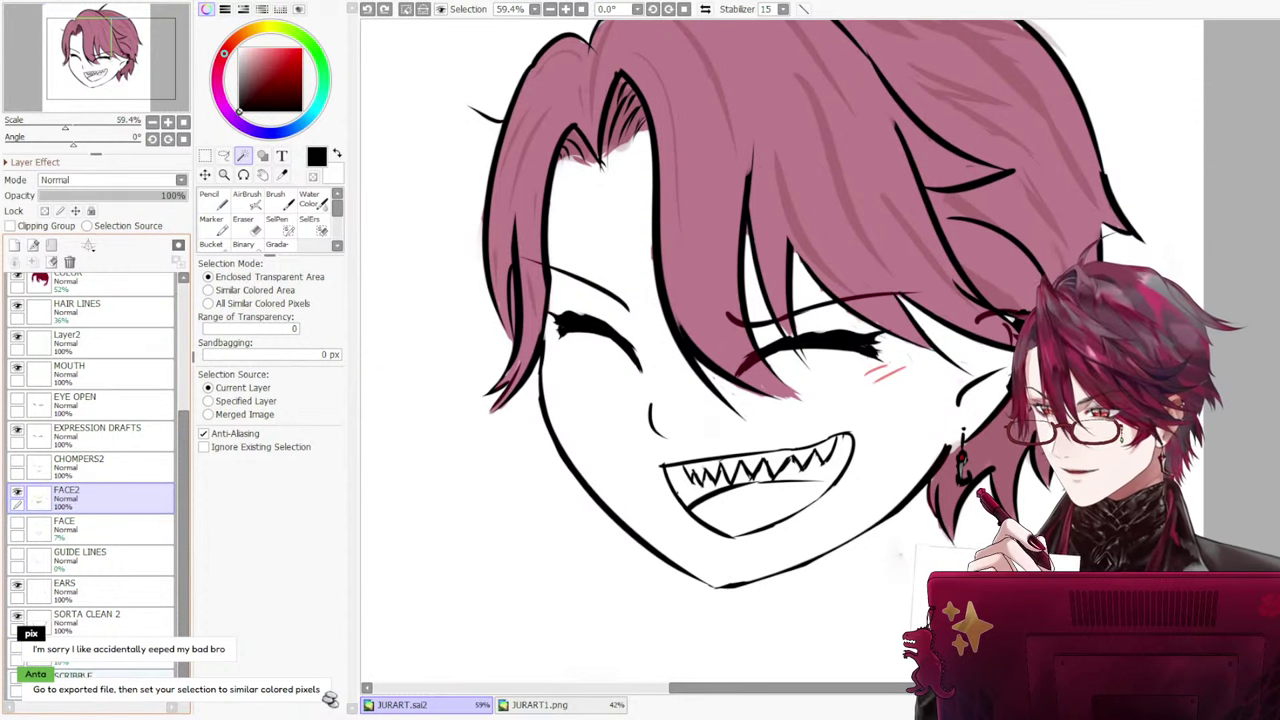
click(88, 654)
click(17, 648)
click(17, 648)
click(17, 648)
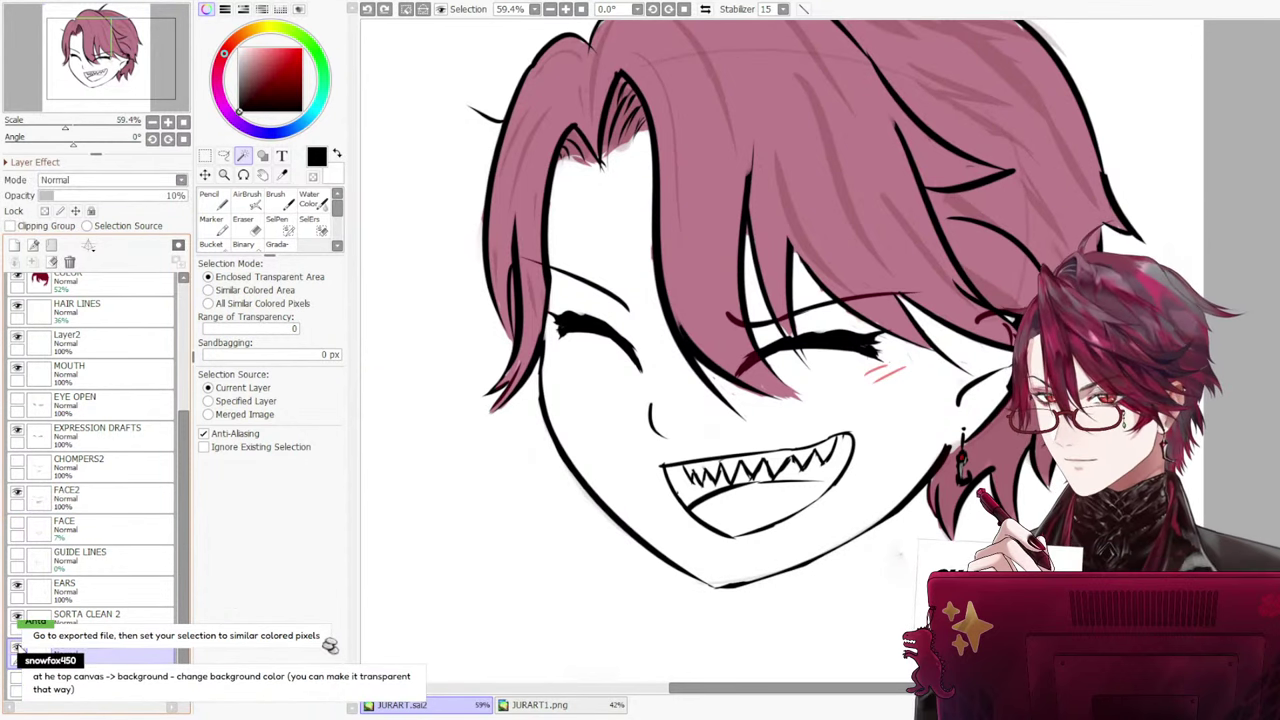
click(18, 647)
click(18, 647)
click(17, 647)
click(17, 647)
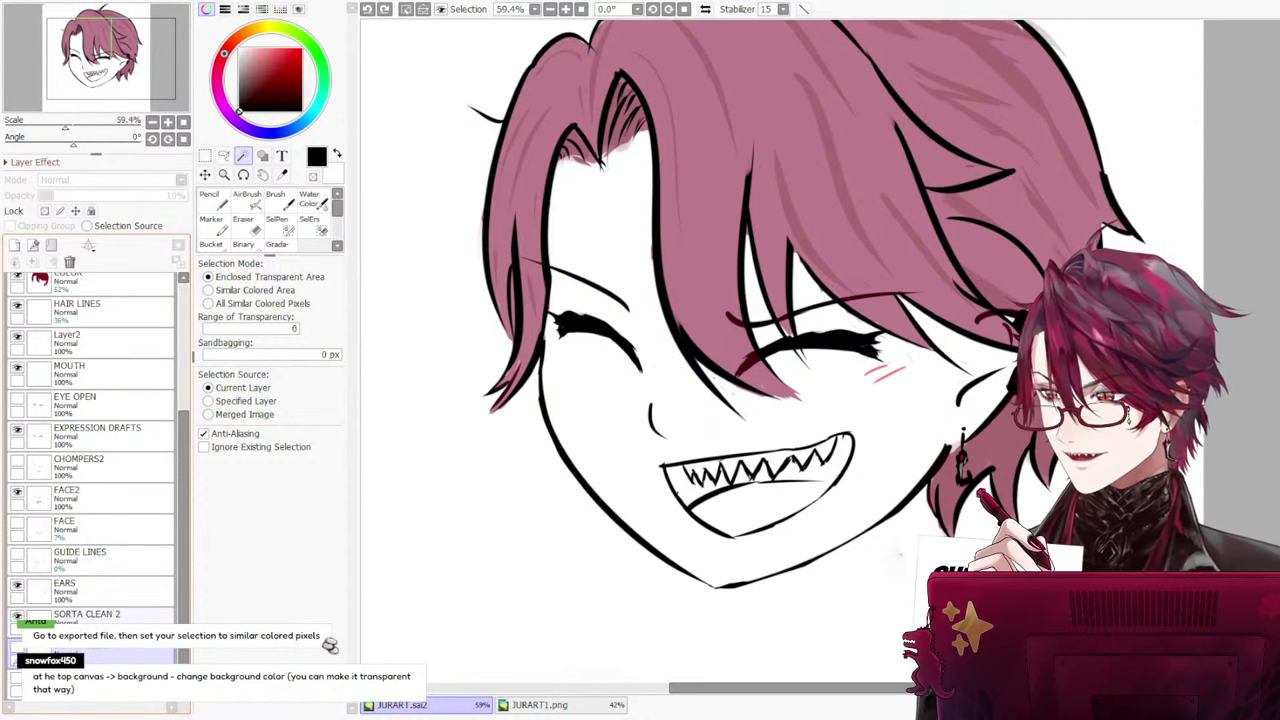
Add a new layer, place it directly below SORTA CLEAN, and set the drawing colour to white
click(90, 657)
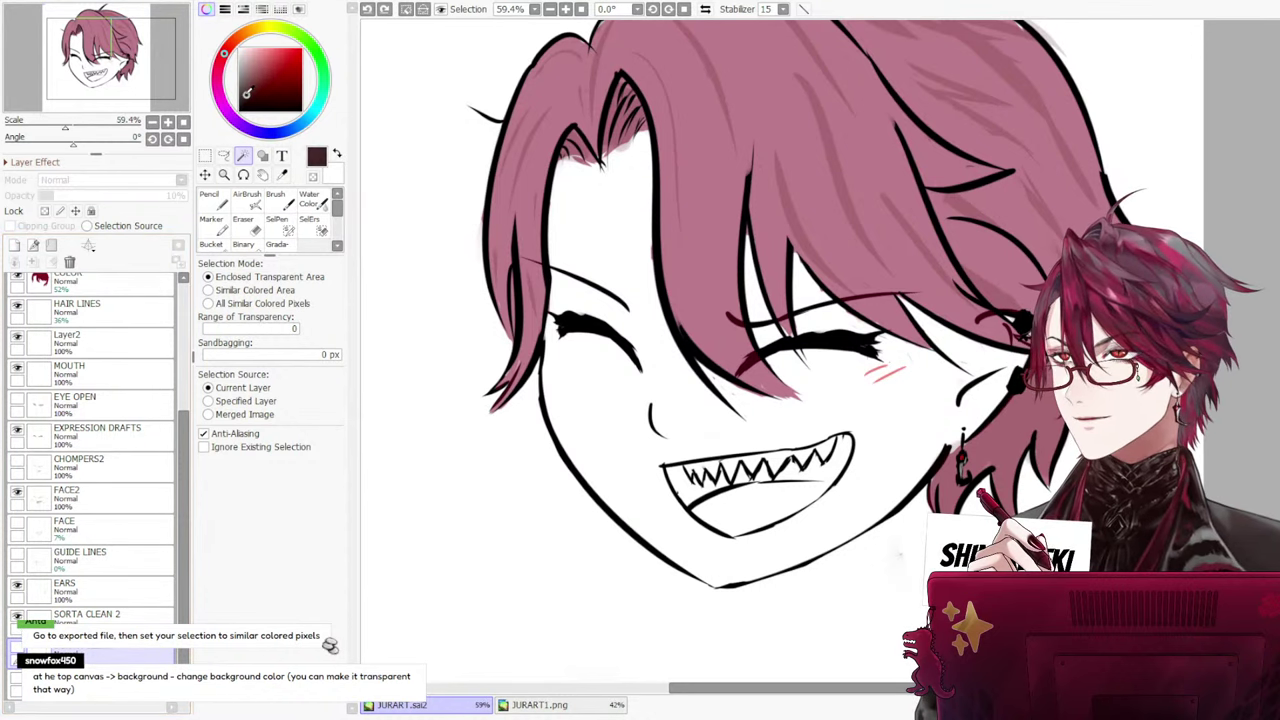
click(15, 245)
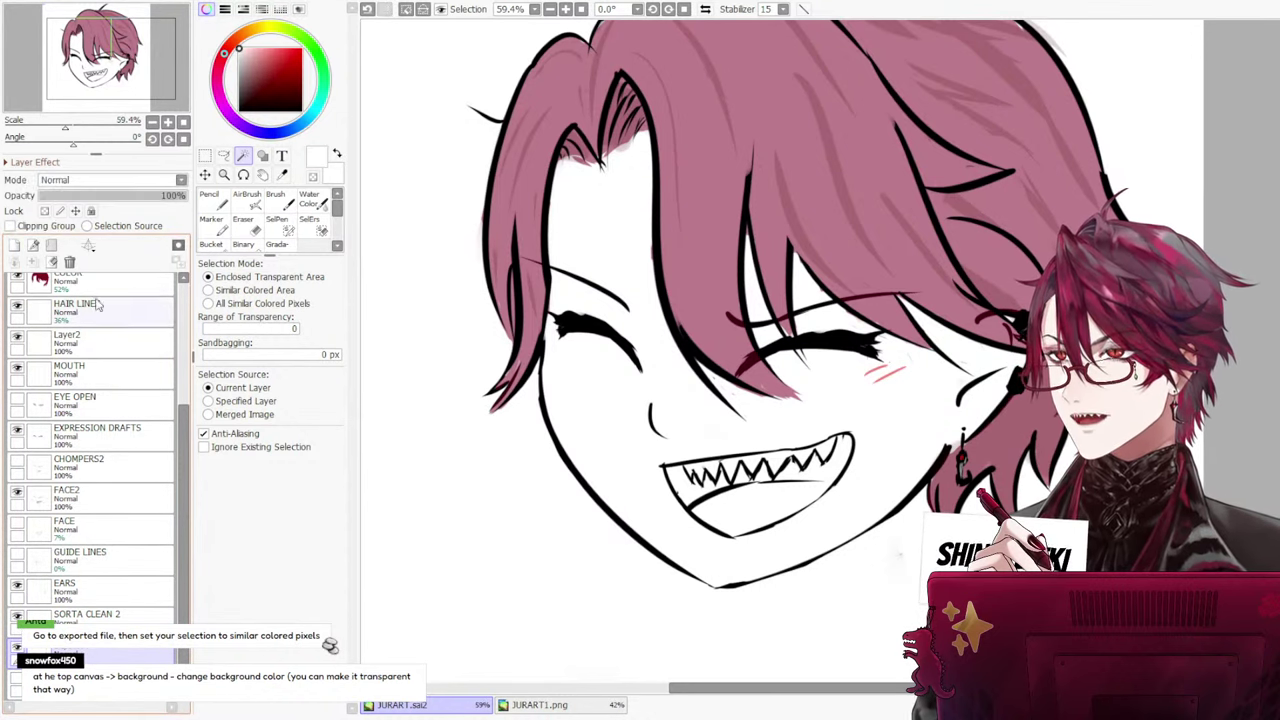
drag(124, 702, 124, 690)
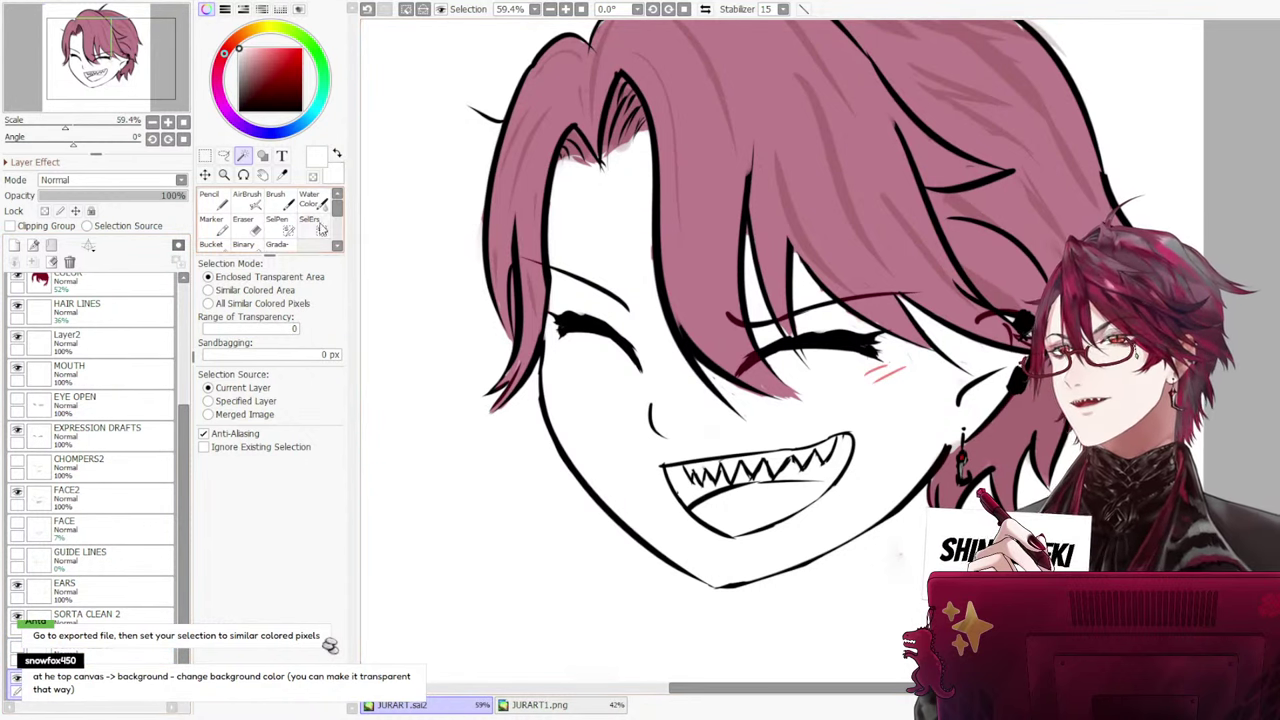
Paint a selection over the whole face and ear with the SelPen at brush size 250
click(280, 225)
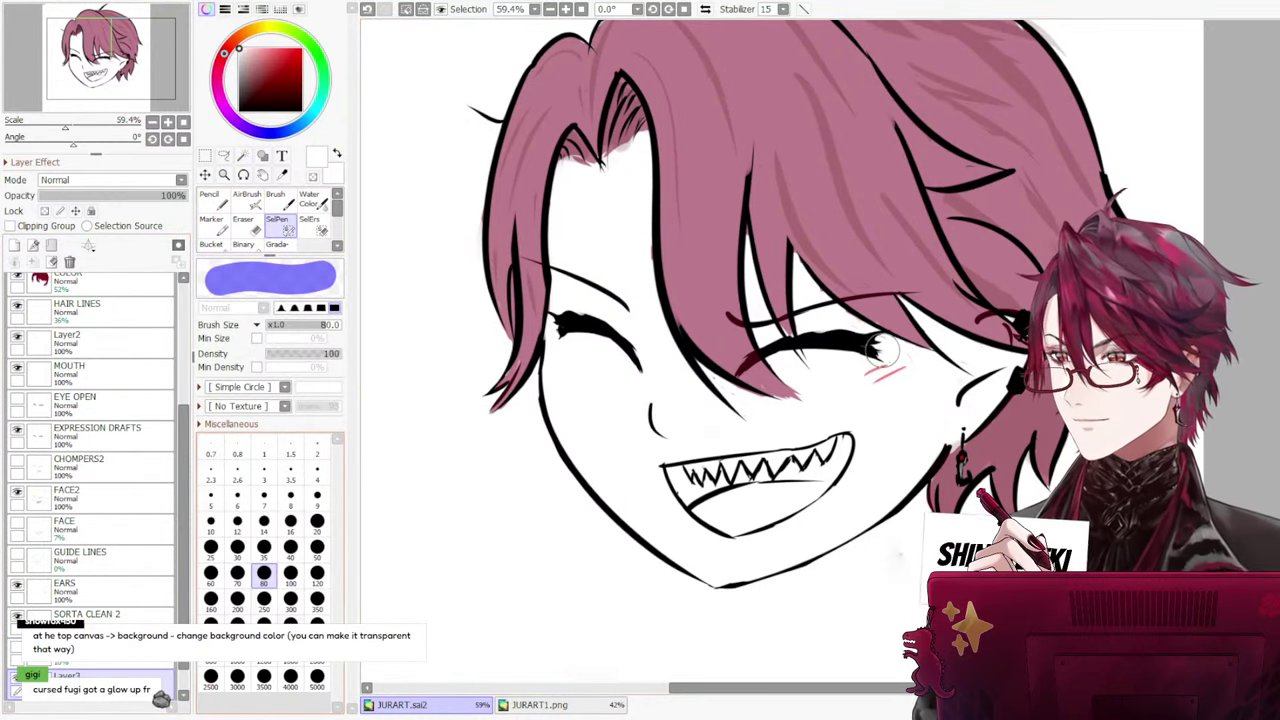
mouse_move(582, 205)
mouse_down()
mouse_move(641, 189)
mouse_move(605, 259)
mouse_move(593, 375)
mouse_move(600, 400)
mouse_move(604, 384)
mouse_move(650, 442)
mouse_move(854, 354)
mouse_move(732, 278)
mouse_move(677, 322)
mouse_move(710, 412)
mouse_move(904, 410)
mouse_move(990, 360)
mouse_move(976, 330)
mouse_move(842, 466)
mouse_move(872, 458)
mouse_move(779, 496)
mouse_move(785, 507)
mouse_move(836, 482)
mouse_move(719, 522)
mouse_move(678, 511)
mouse_move(625, 428)
mouse_move(596, 416)
mouse_move(668, 478)
mouse_up()
key(ctrl+z)
mouse_move(585, 343)
mouse_down()
mouse_move(602, 405)
mouse_move(621, 437)
mouse_move(675, 492)
mouse_move(755, 524)
mouse_move(679, 508)
mouse_move(712, 528)
mouse_move(756, 526)
mouse_move(855, 471)
mouse_move(862, 370)
mouse_move(818, 305)
mouse_move(717, 370)
mouse_up()
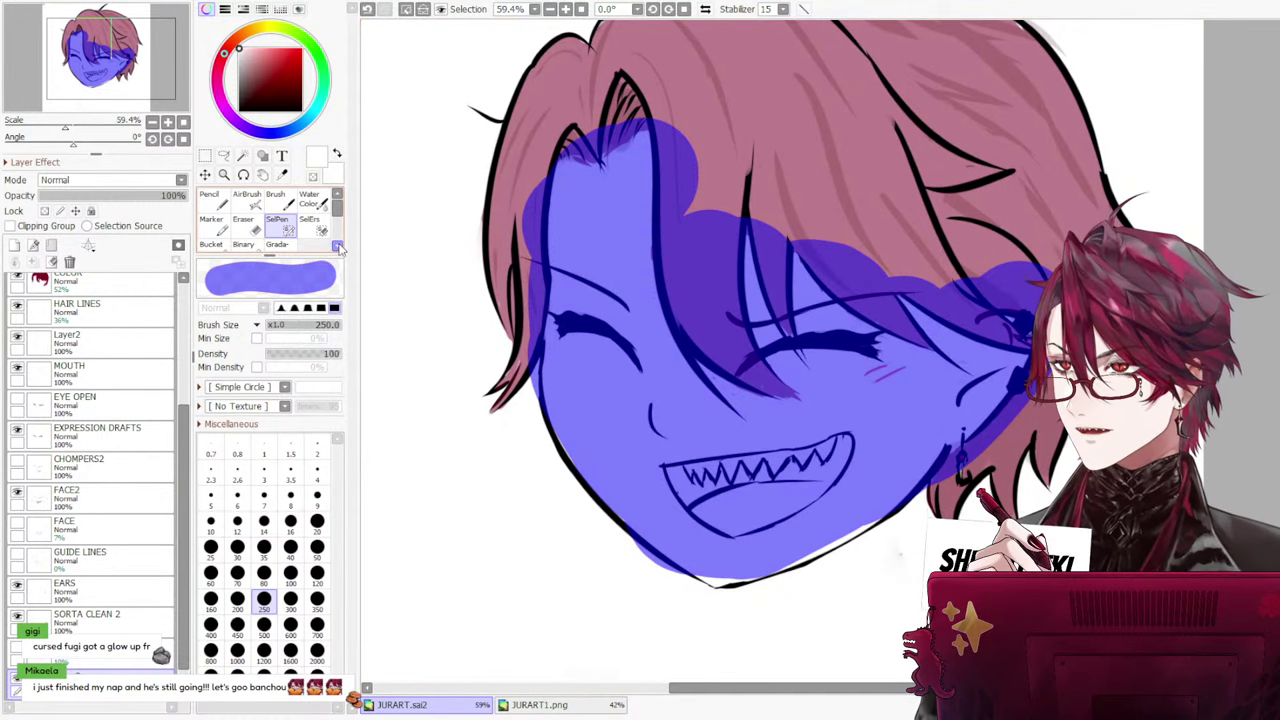
Trim the selection to the cheek and jaw outline with SelErs at size 300, and fill its gap at the chin with SelPen at 250
click(310, 222)
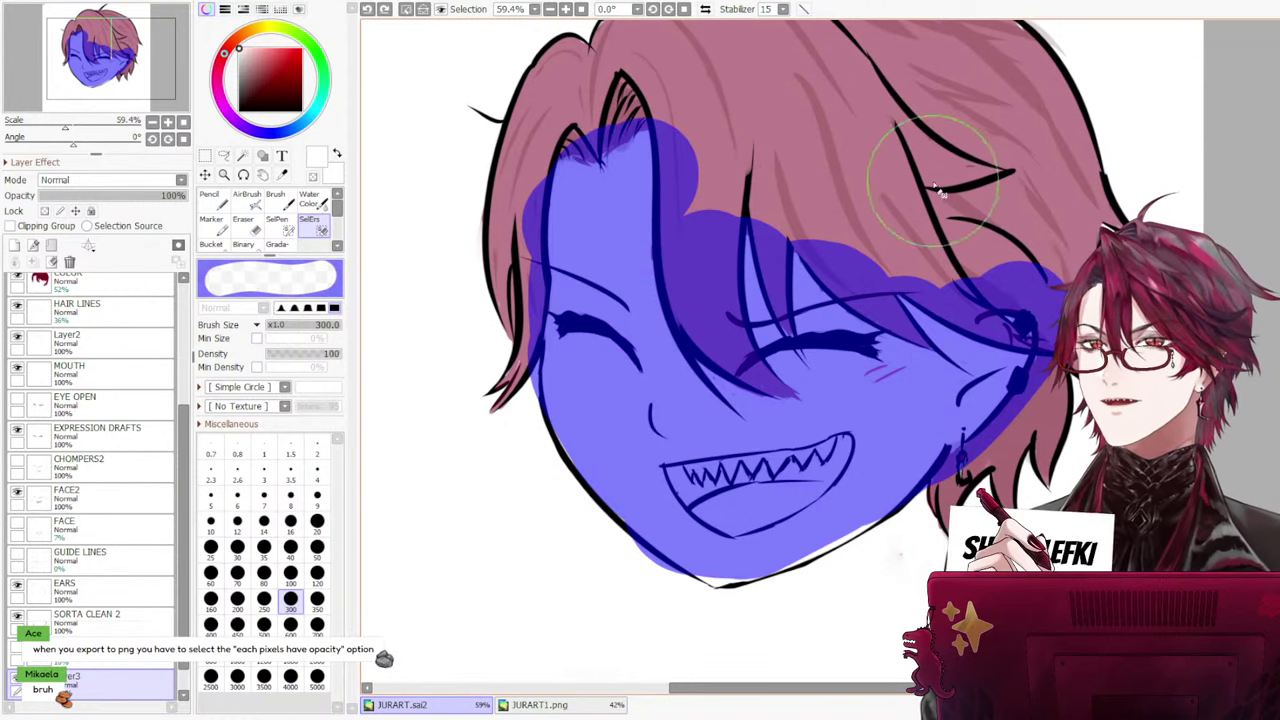
mouse_move(846, 190)
mouse_down()
mouse_move(983, 227)
mouse_move(1090, 305)
mouse_up()
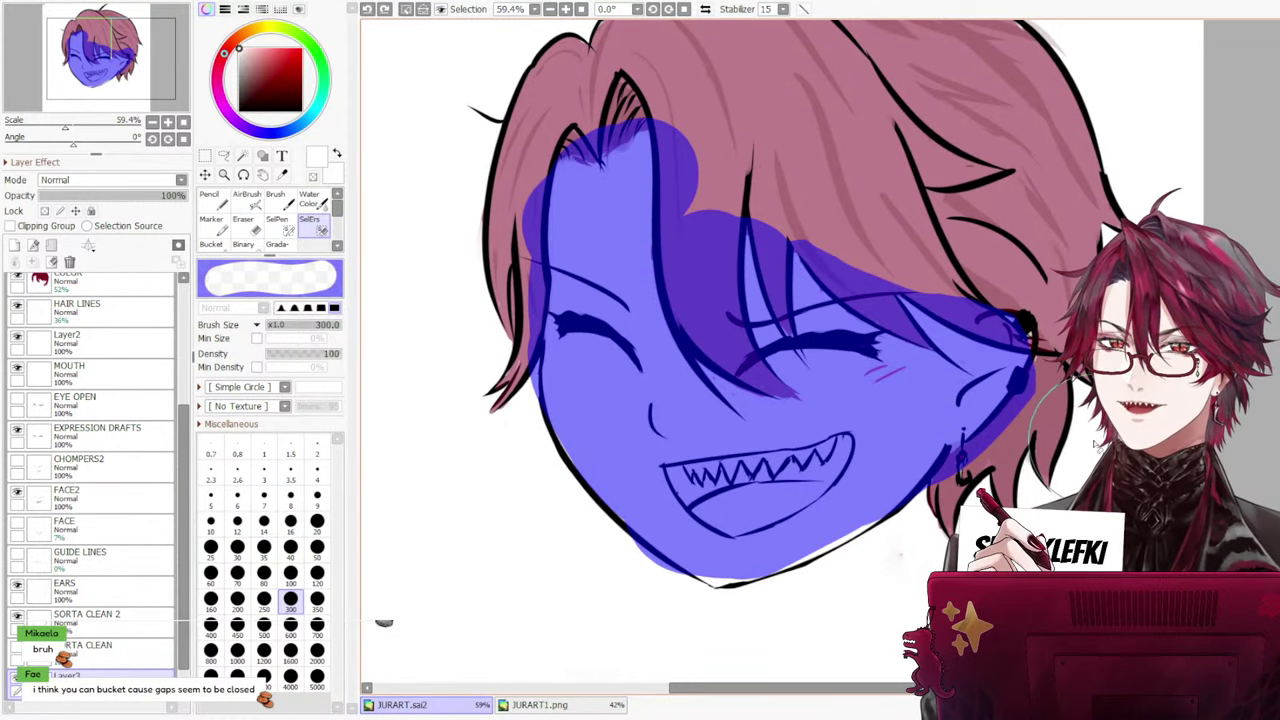
key(ctrl+z)
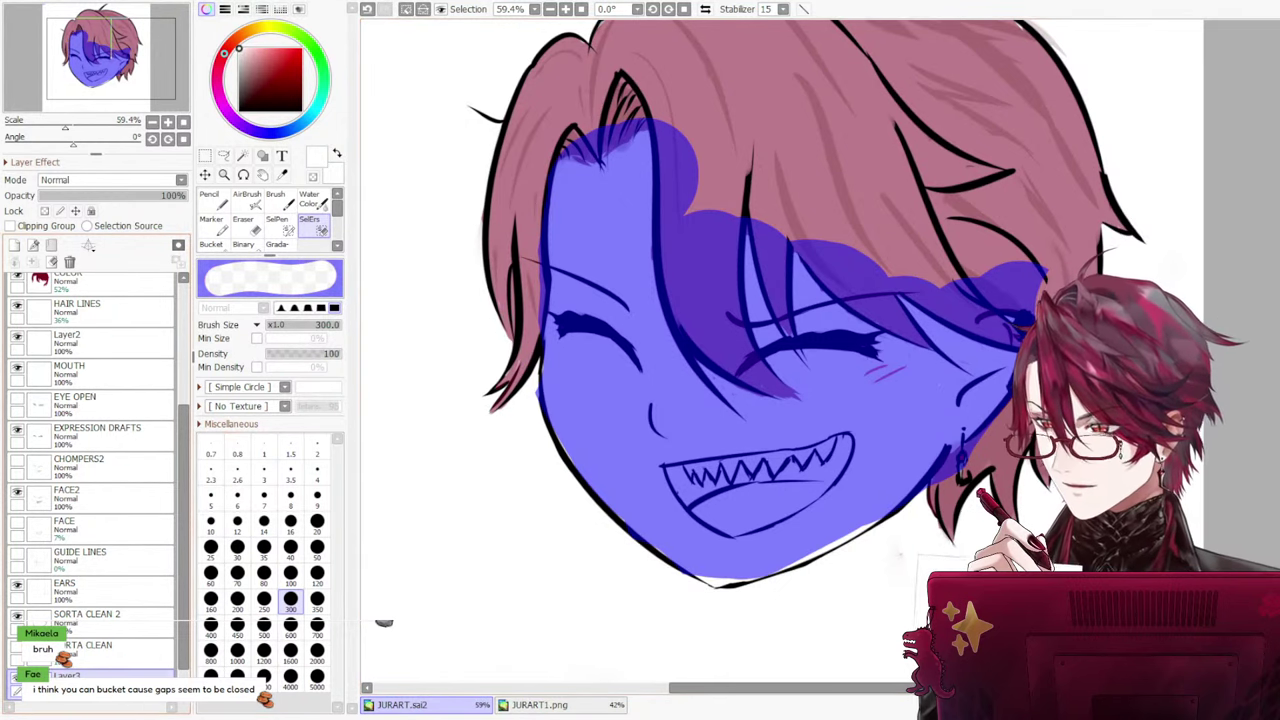
click(275, 226)
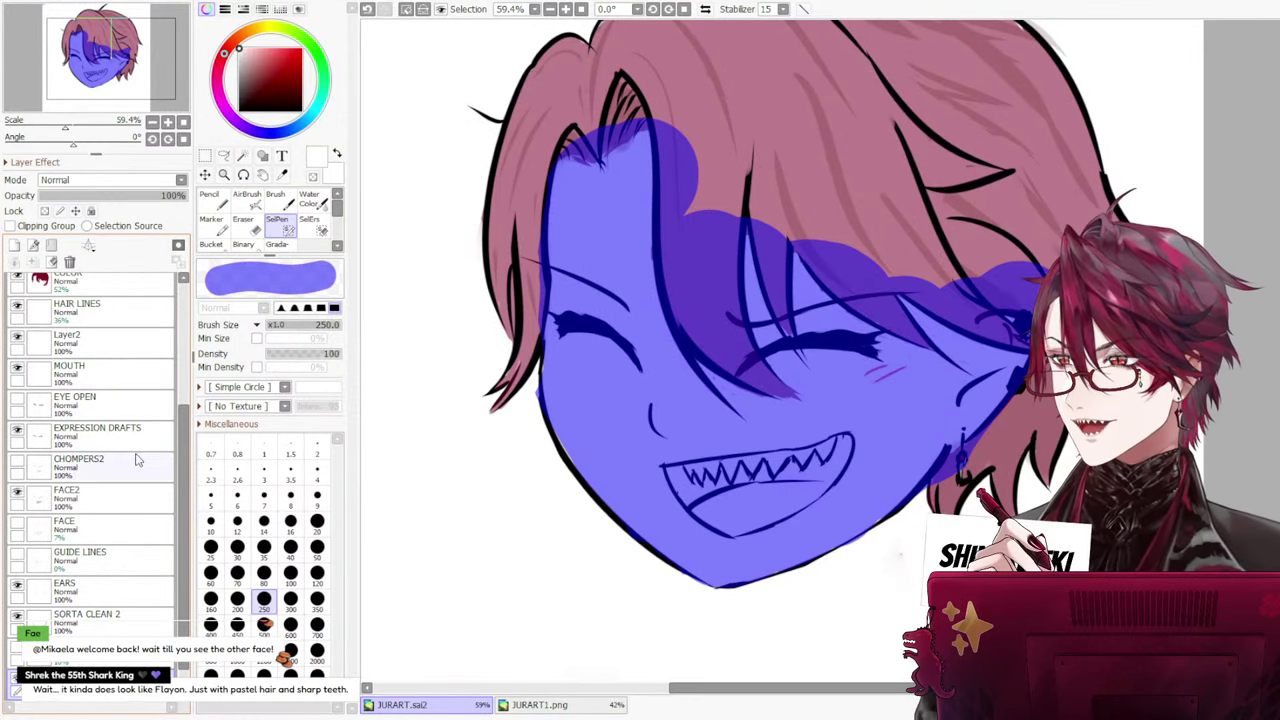
Fill the selected face area with white on the new layer using the Bucket, and set the canvas background to black
scroll(335, 220, down, 2)
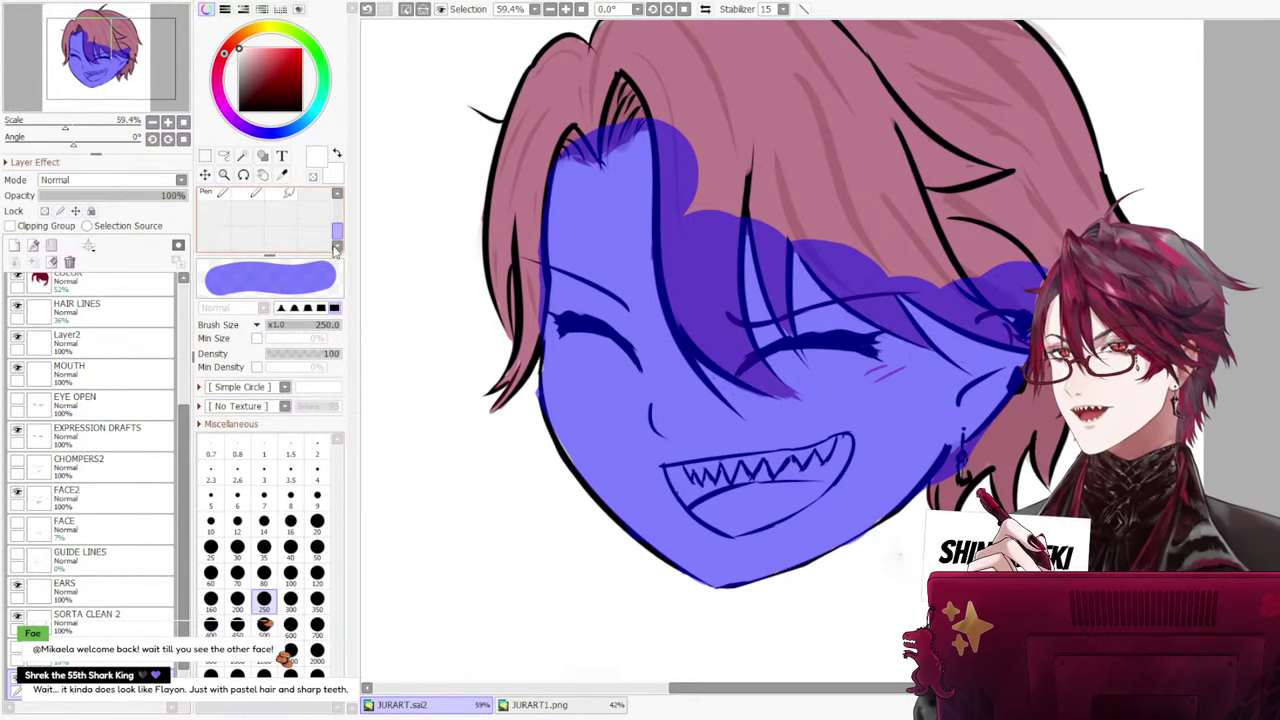
scroll(340, 220, up, 1)
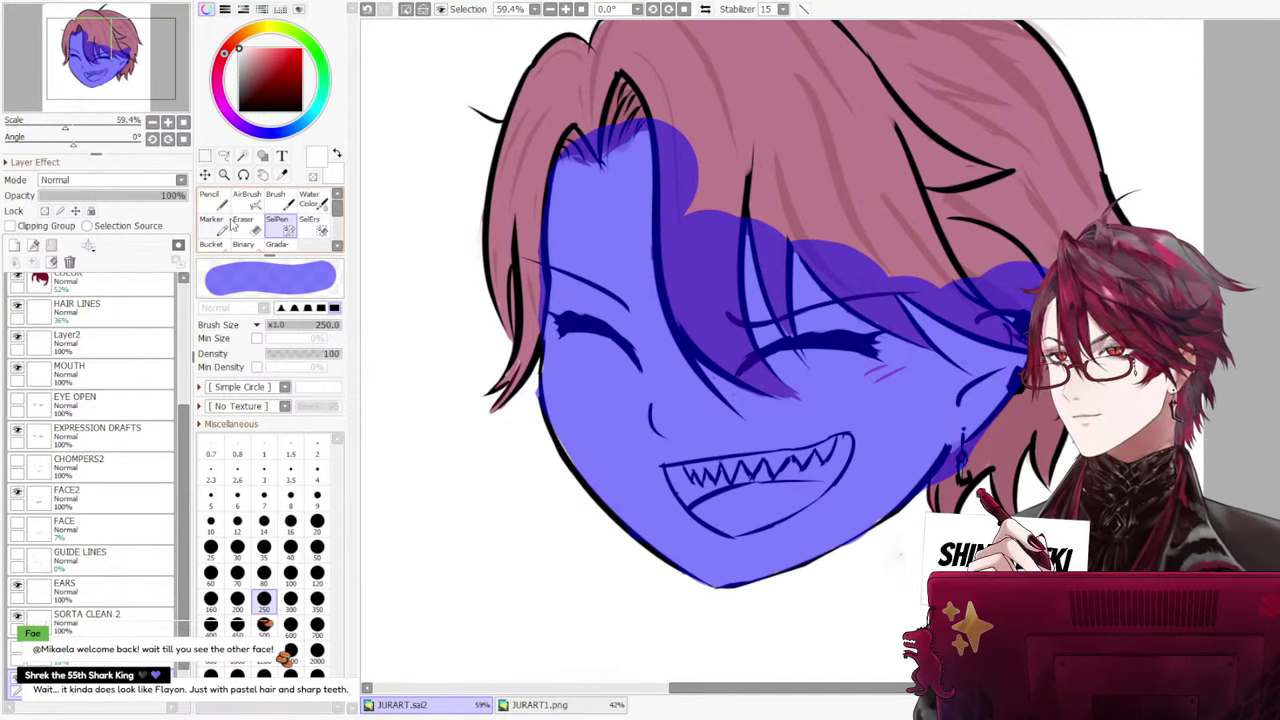
scroll(338, 220, down, 2)
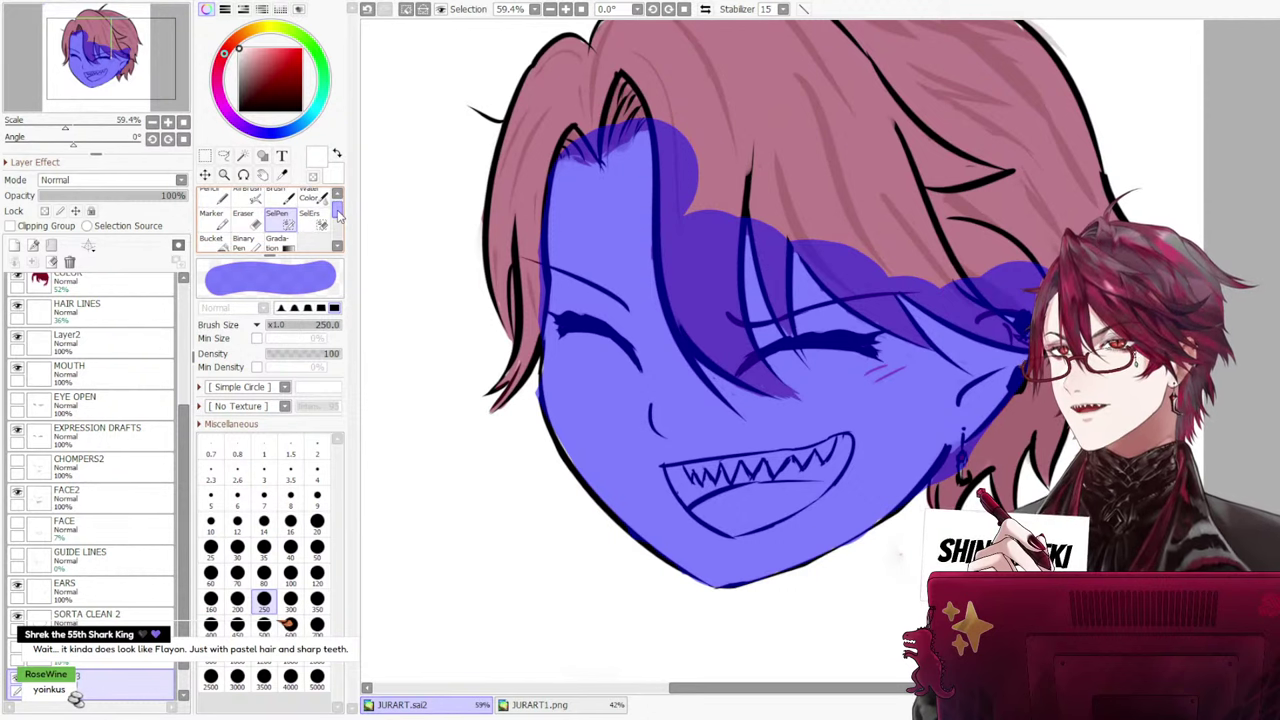
scroll(340, 208, up, 2)
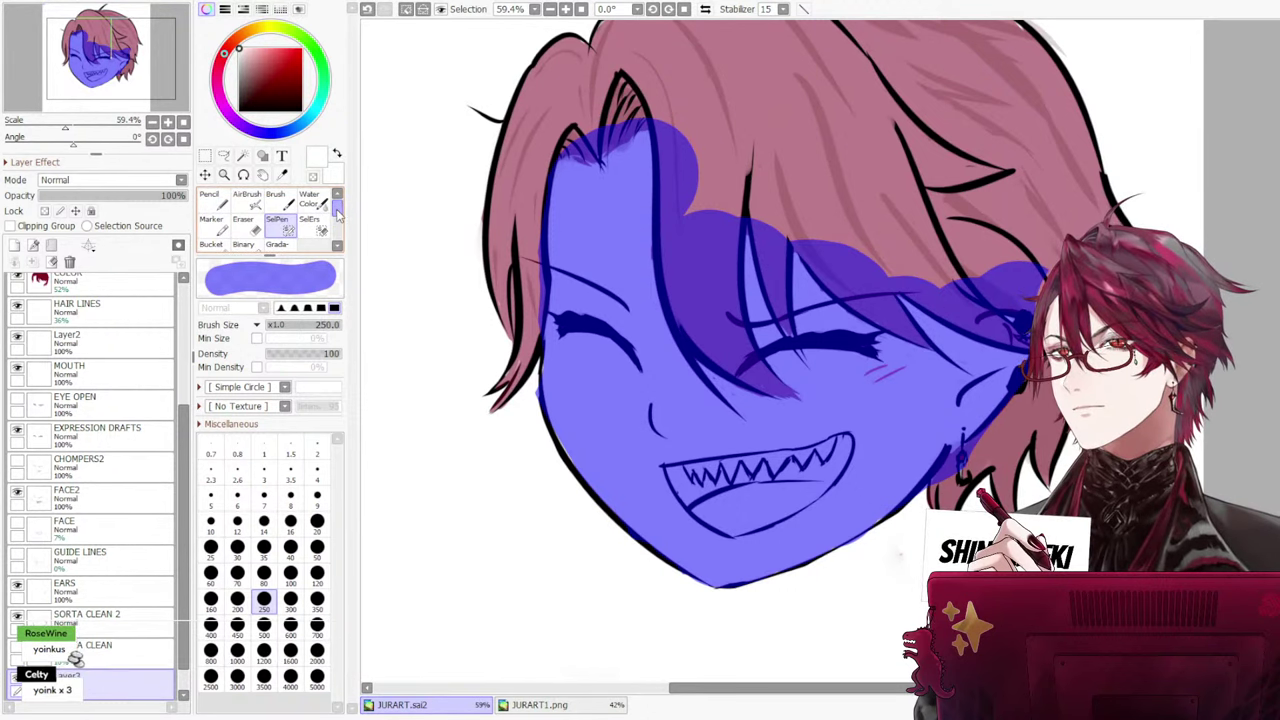
scroll(337, 222, down, 3)
drag(336, 222, 336, 219)
click(208, 222)
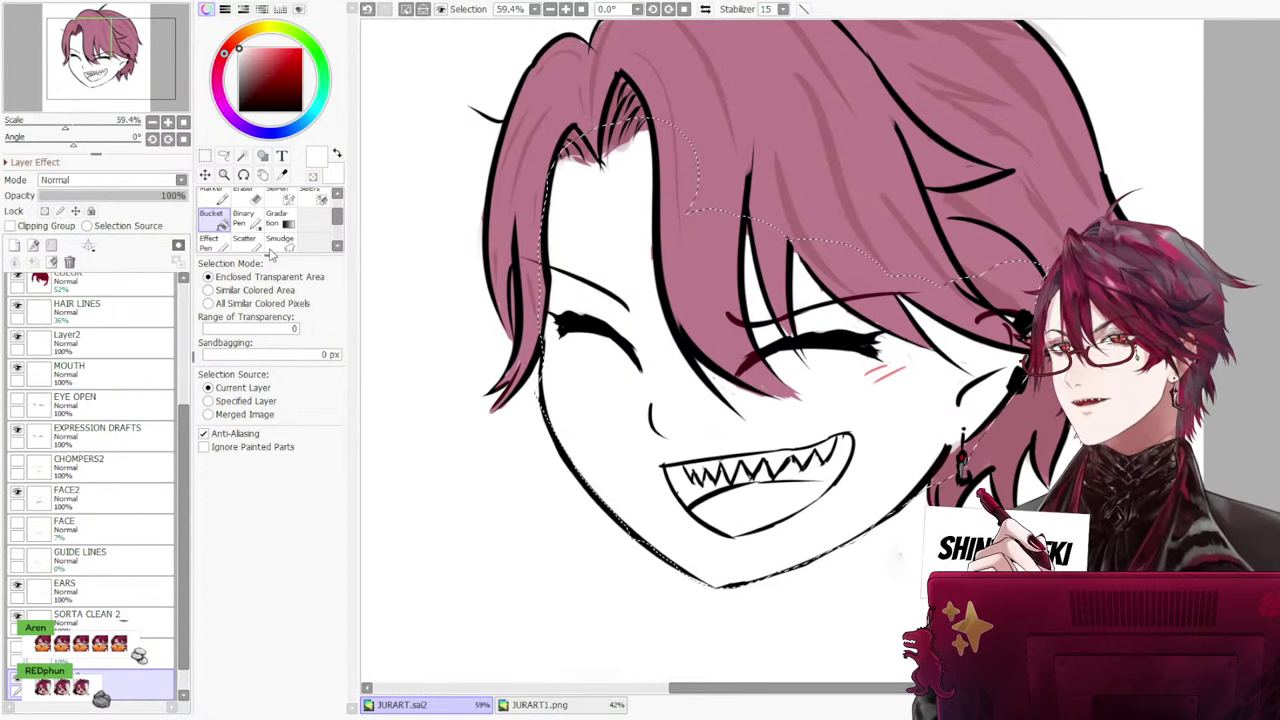
key(Delete)
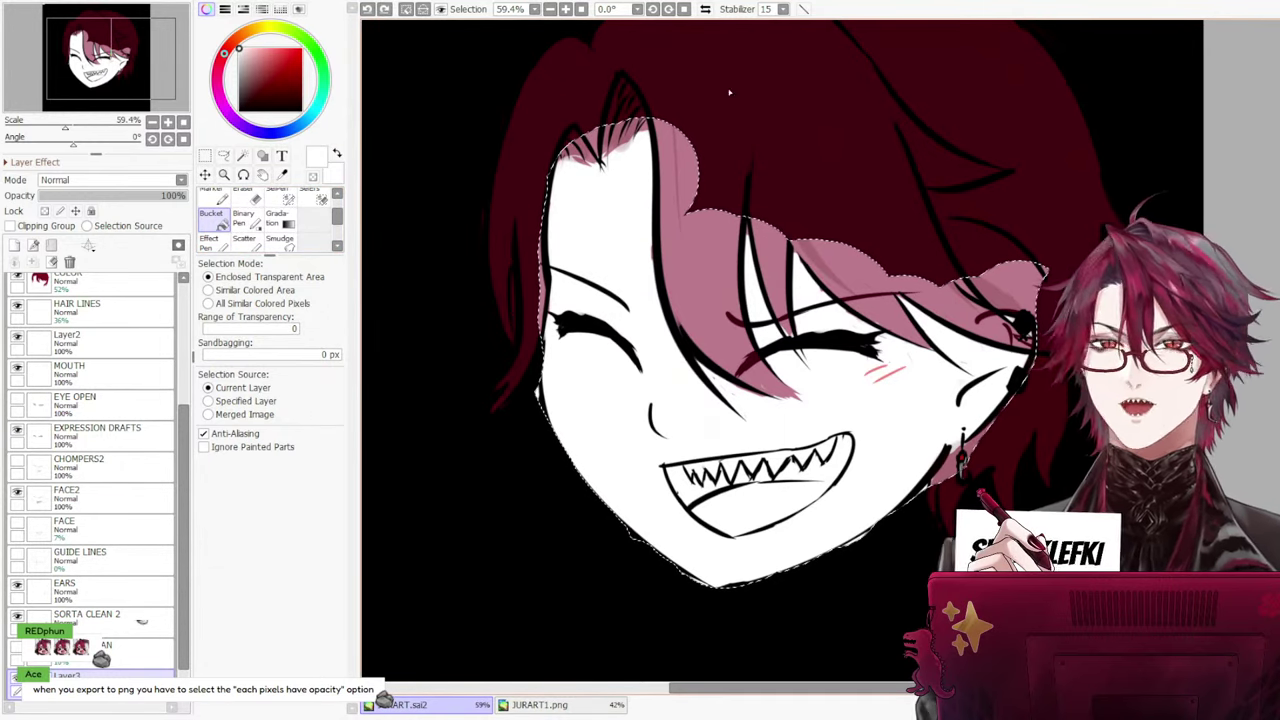
Examine the white face fill and the hair against the black background for gaps and stray edges
scroll(729, 92, up, 3)
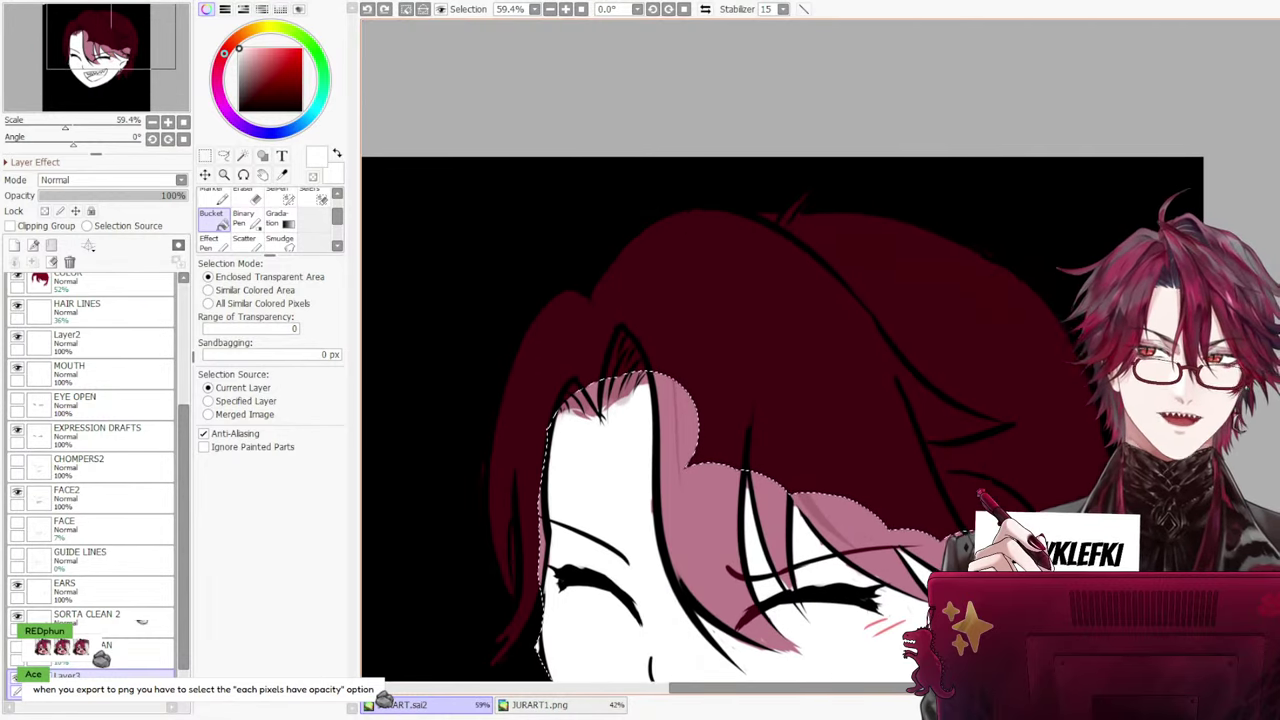
scroll(780, 400, down, 5)
scroll(780, 400, down, 1)
scroll(780, 400, up, 3)
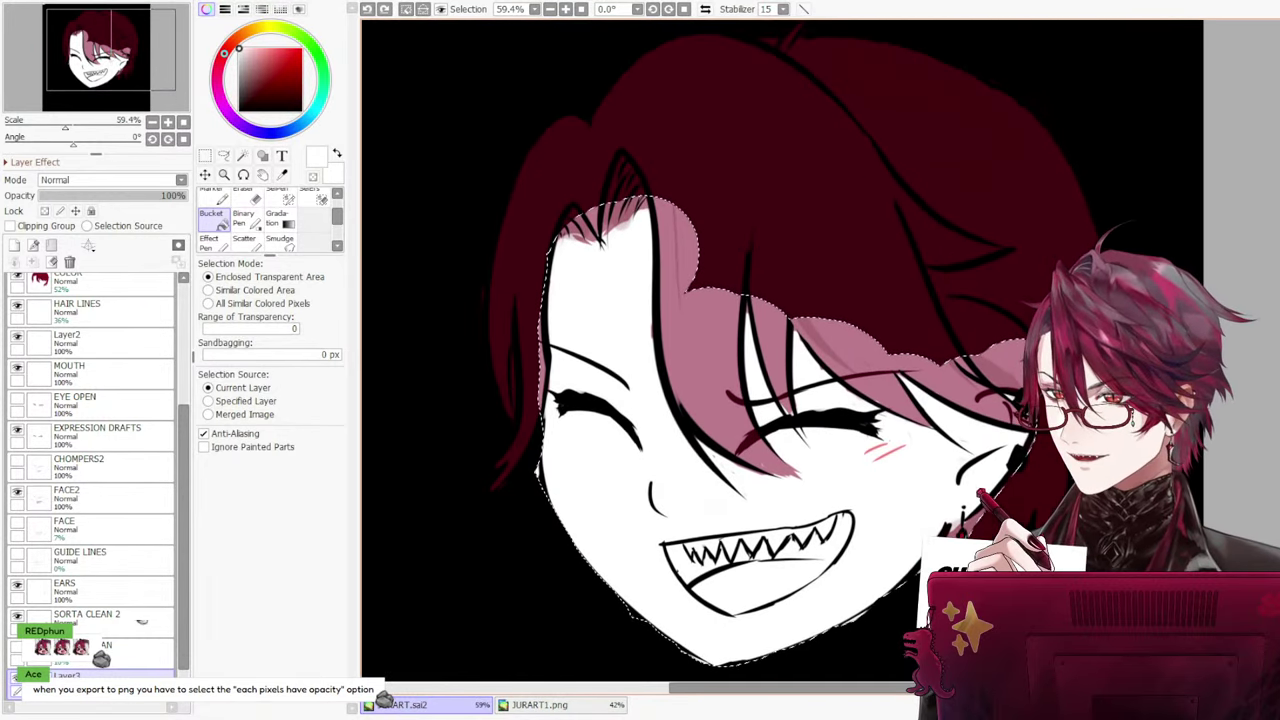
scroll(780, 400, up, 2)
scroll(780, 400, down, 4)
scroll(780, 400, up, 2)
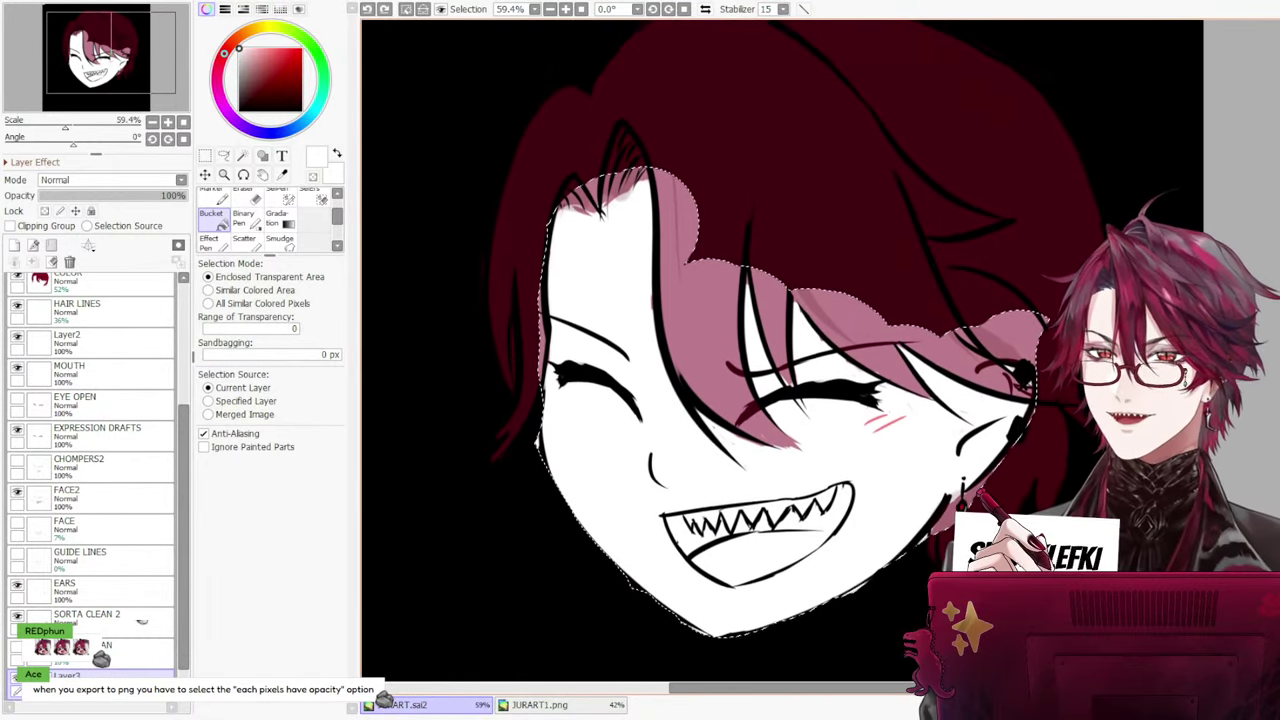
scroll(780, 400, down, 2)
scroll(780, 400, up, 2)
scroll(780, 400, down, 3)
scroll(780, 400, up, 1)
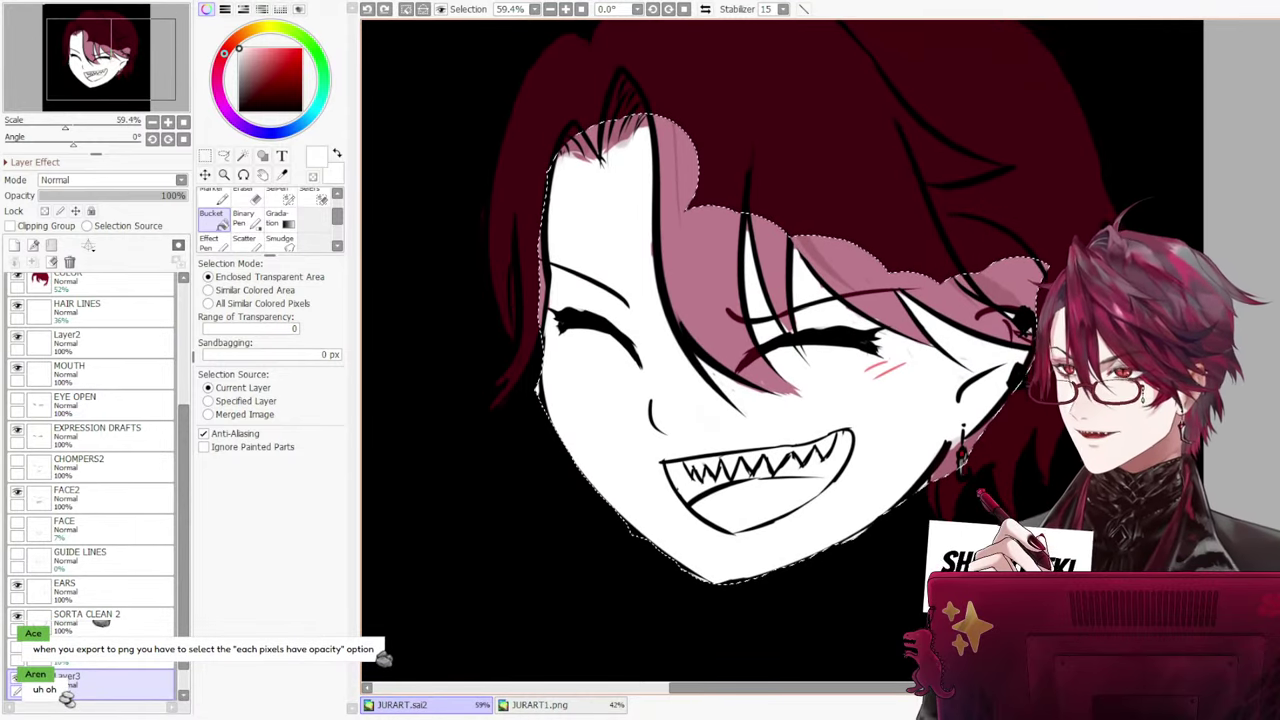
scroll(780, 400, up, 1)
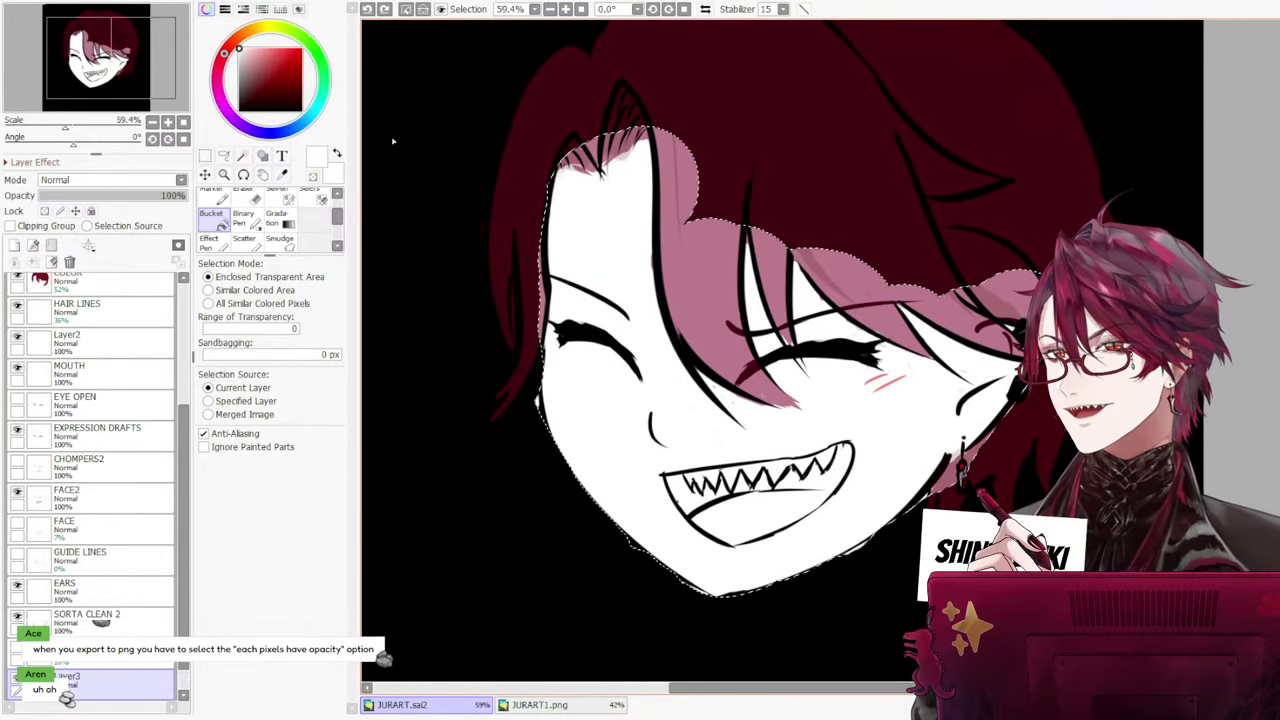
Clear the face selection and change the canvas background to the transparent checkerboard
key(ctrl+d)
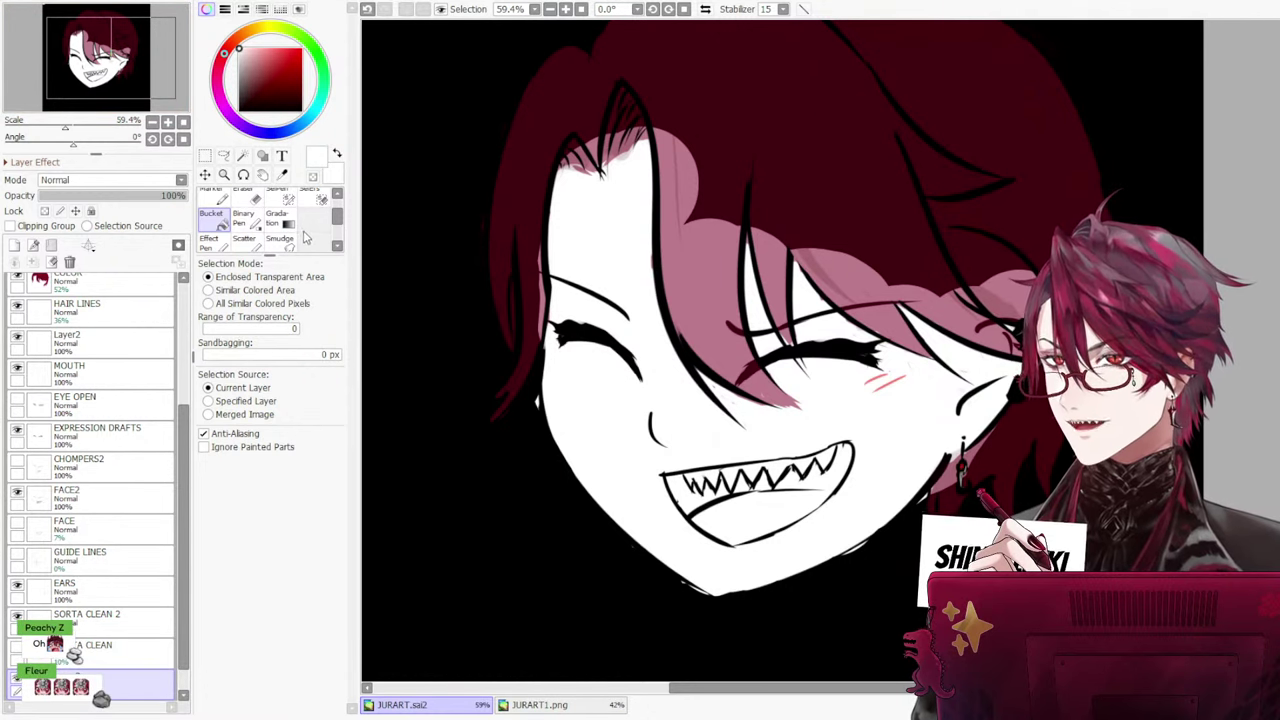
key(ctrl+z)
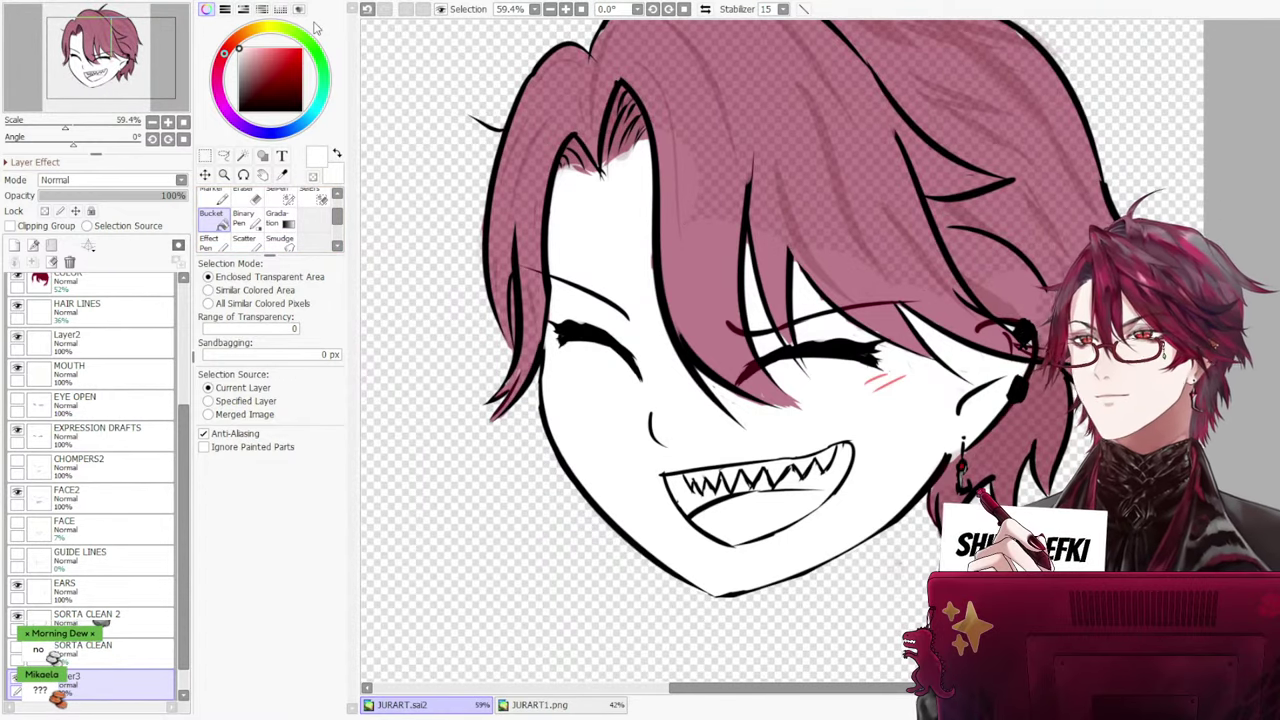
scroll(813, 223, down, 3)
scroll(799, 237, up, 1)
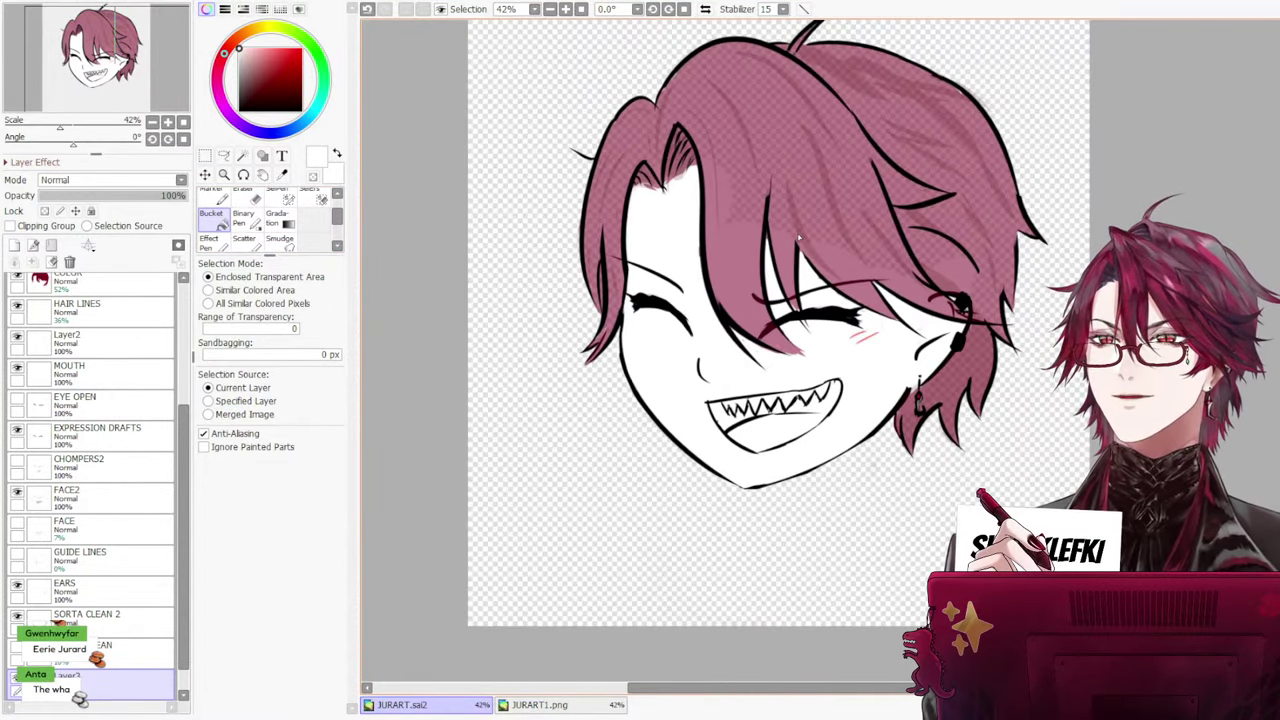
Examine the hair and the white face fill against the transparent checkerboard for see-through areas
mouse_move(799, 237)
mouse_down()
mouse_move(799, 327)
mouse_move(799, 247)
mouse_up()
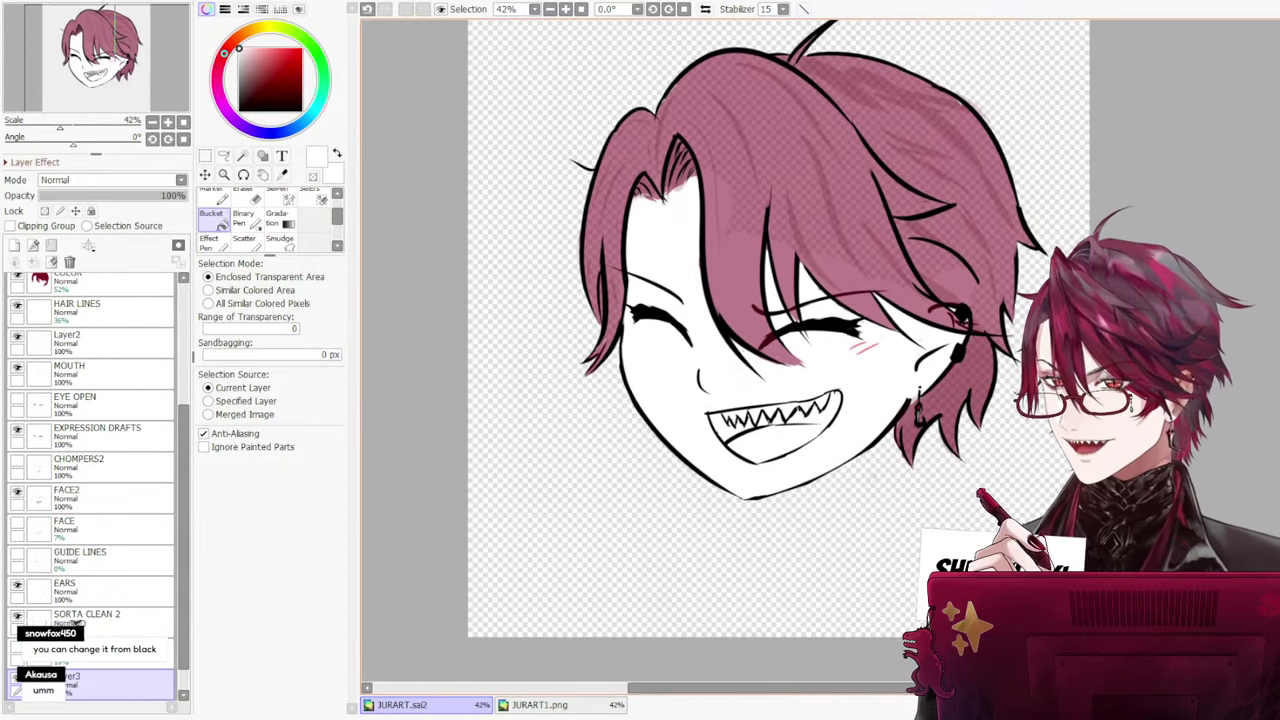
scroll(779, 340, up, 1)
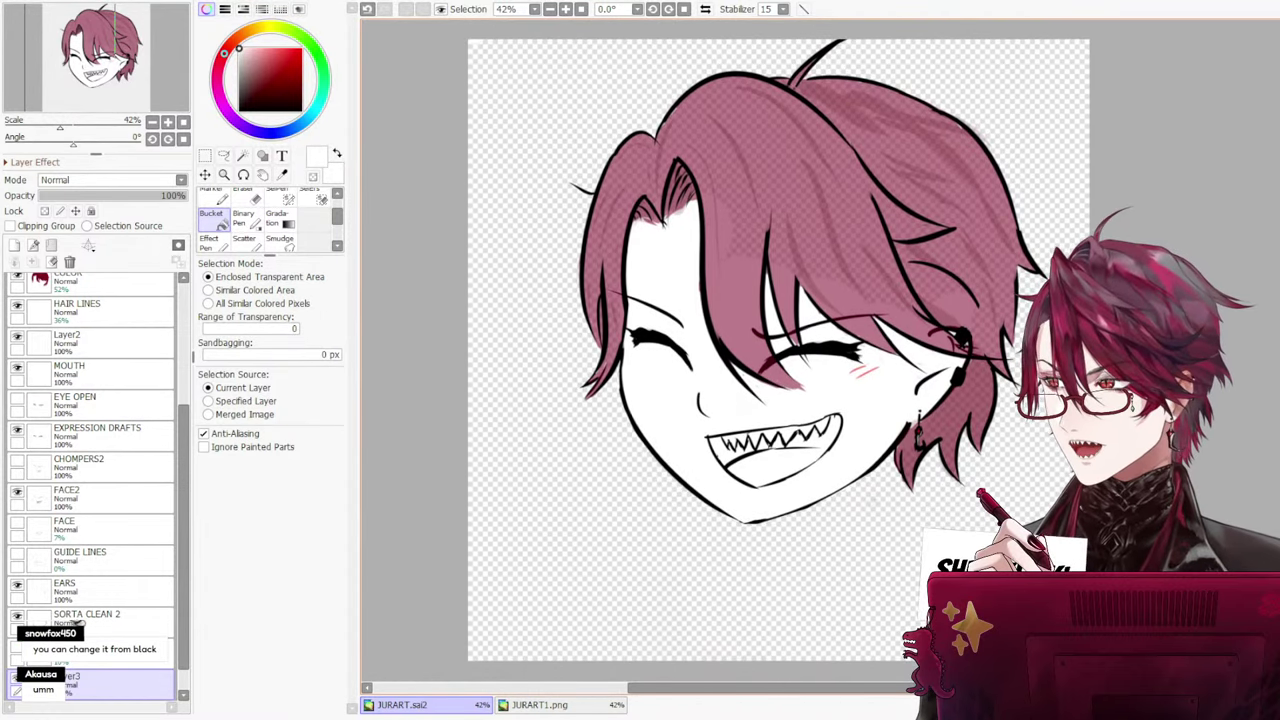
scroll(797, 255, up, 2)
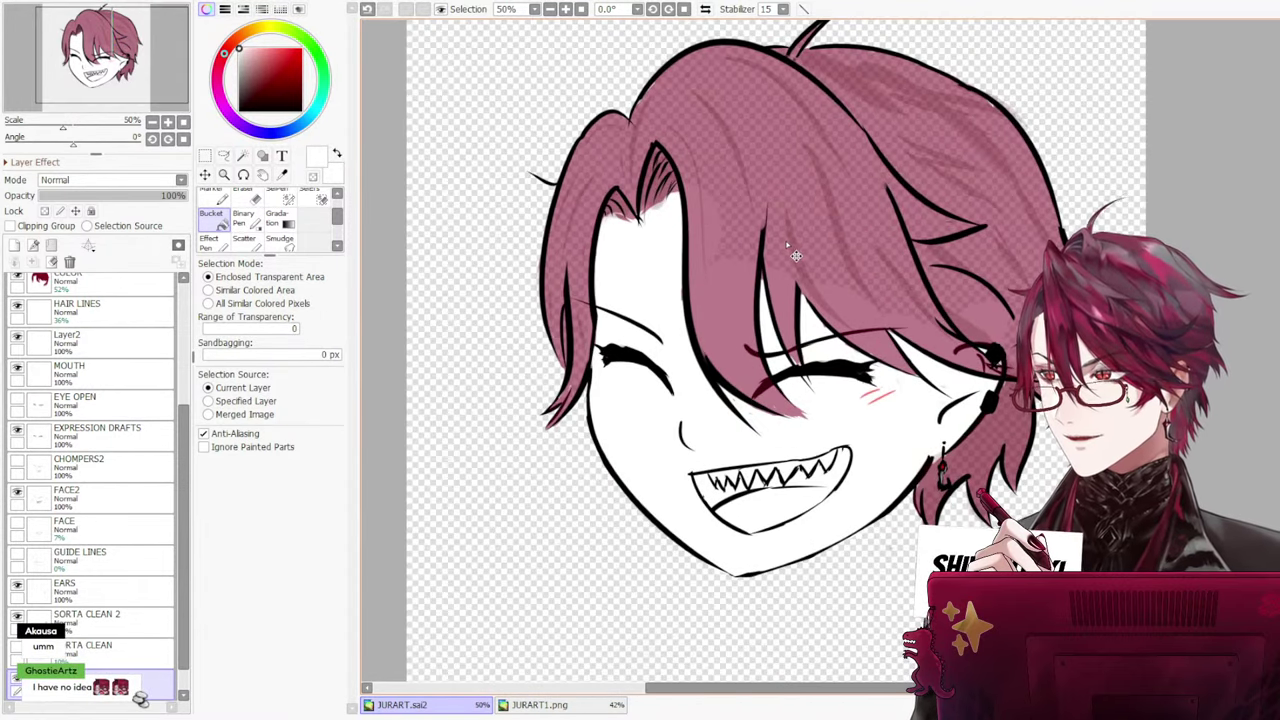
scroll(792, 254, down, 3)
scroll(790, 254, up, 1)
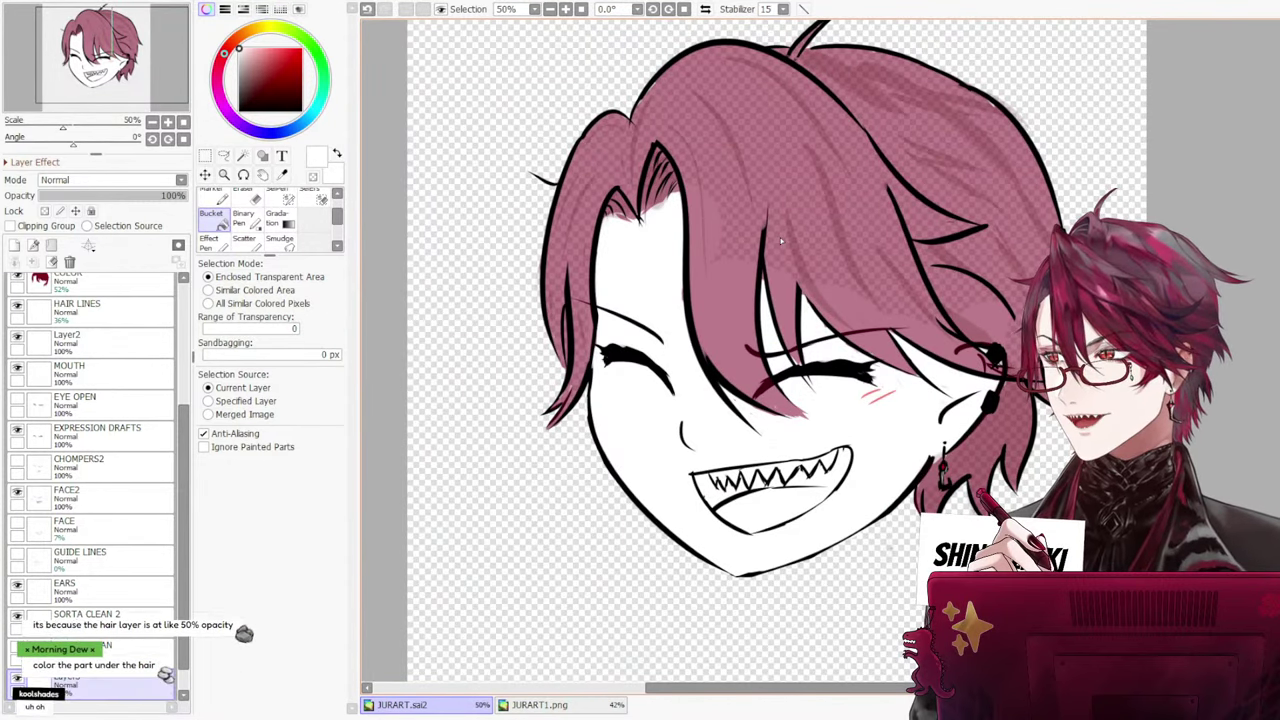
drag(181, 441, 192, 388)
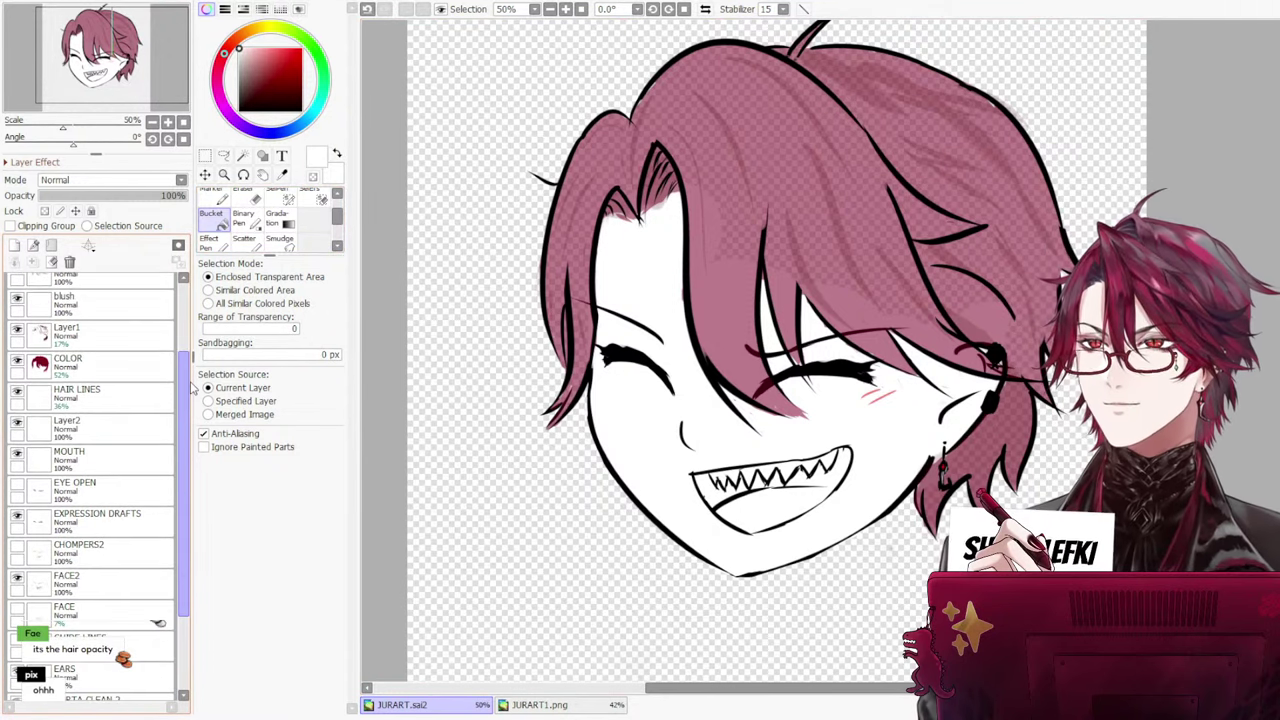
click(700, 298)
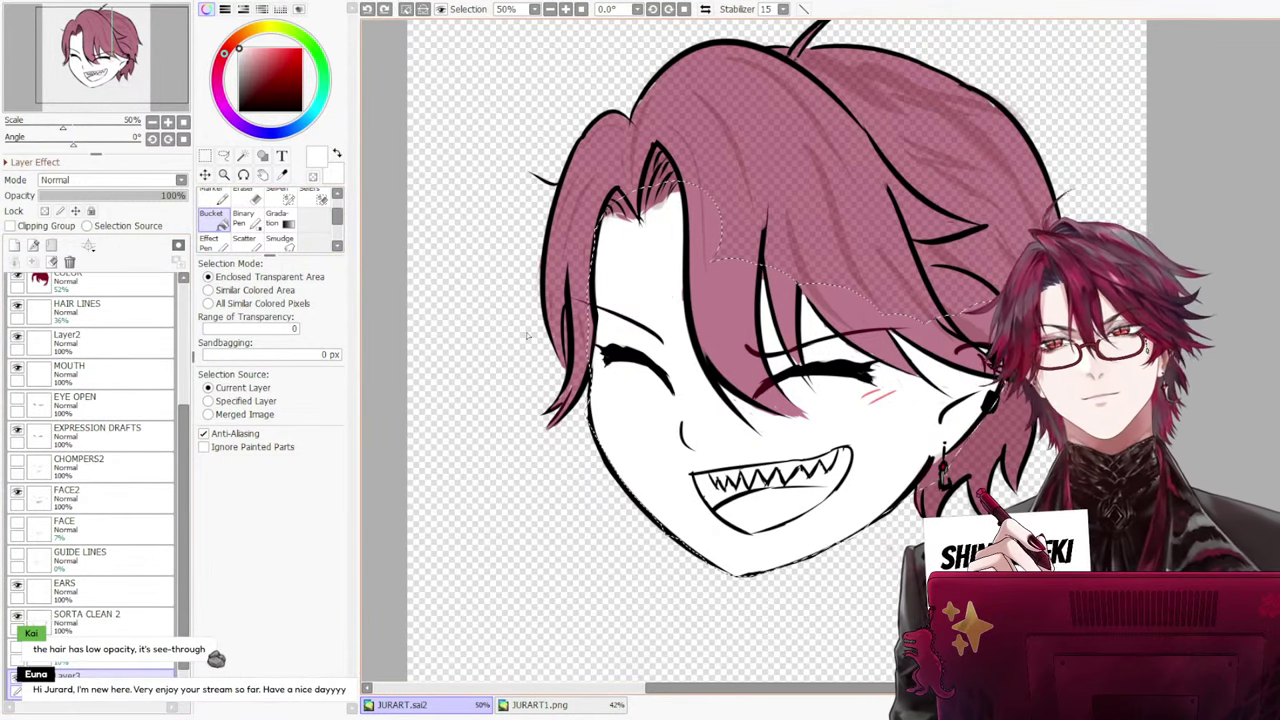
scroll(407, 321, down, 5)
scroll(407, 321, up, 2)
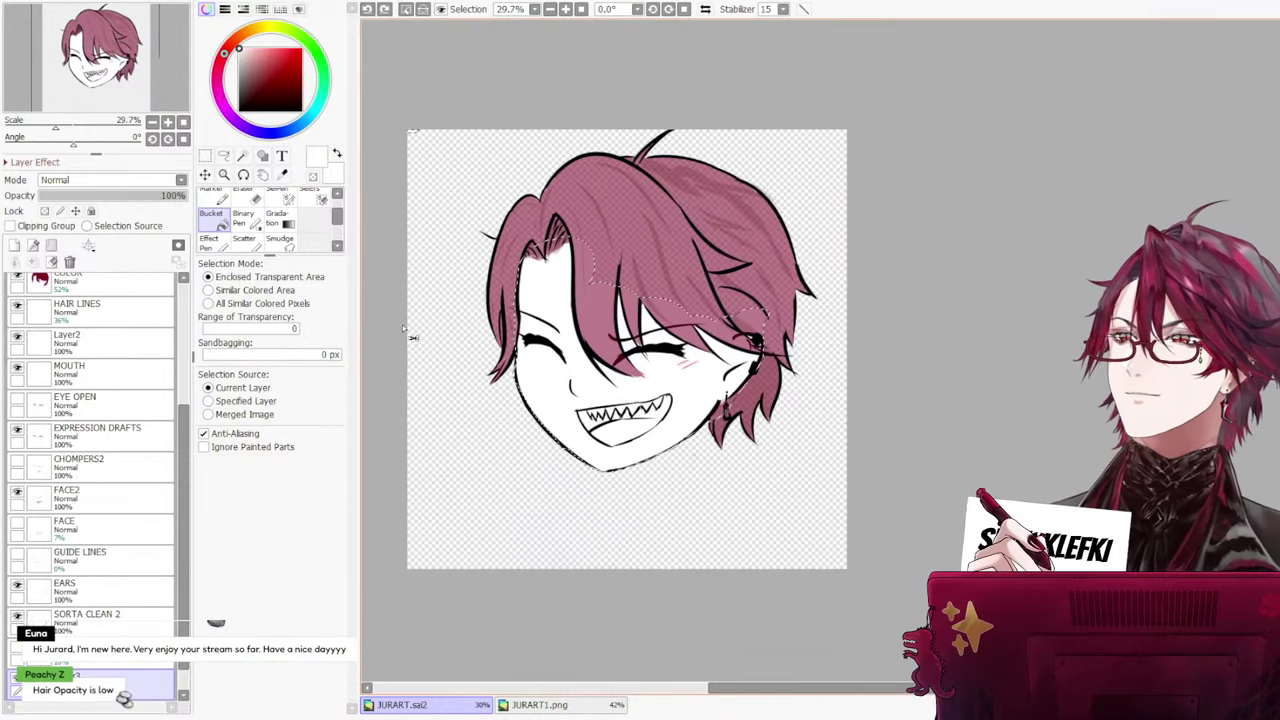
scroll(489, 349, up, 3)
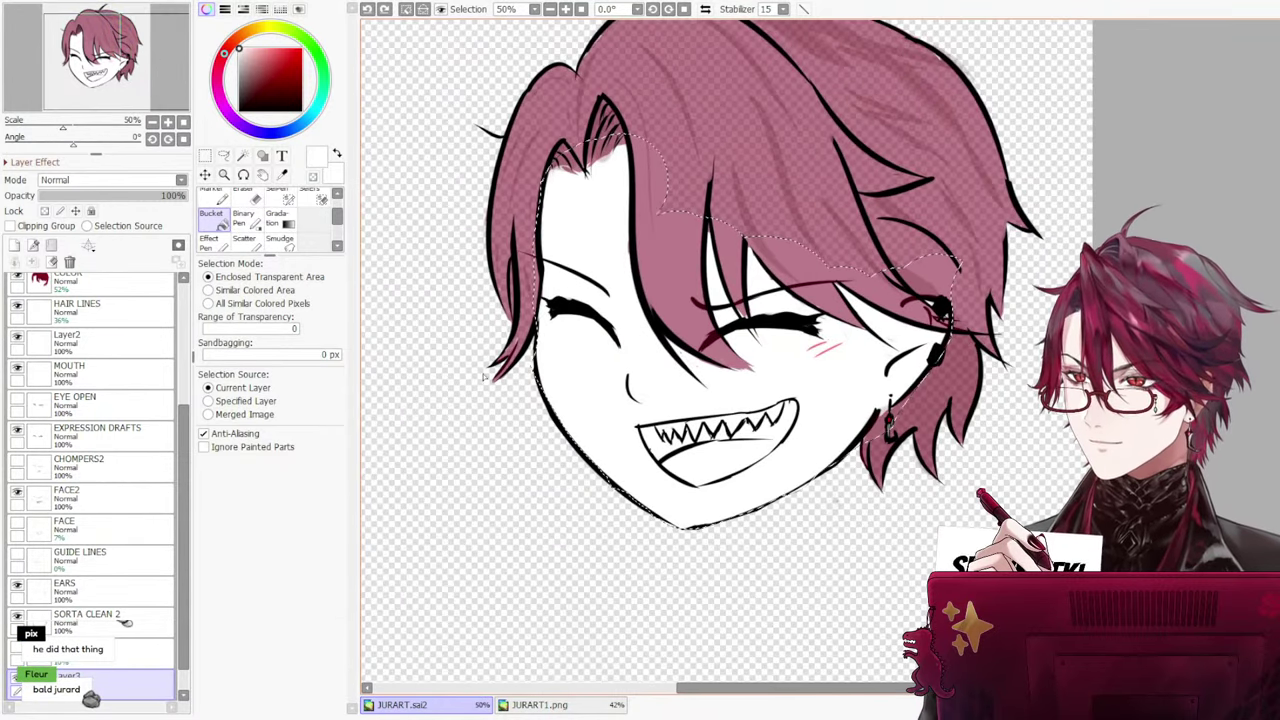
scroll(489, 349, down, 3)
scroll(478, 342, up, 2)
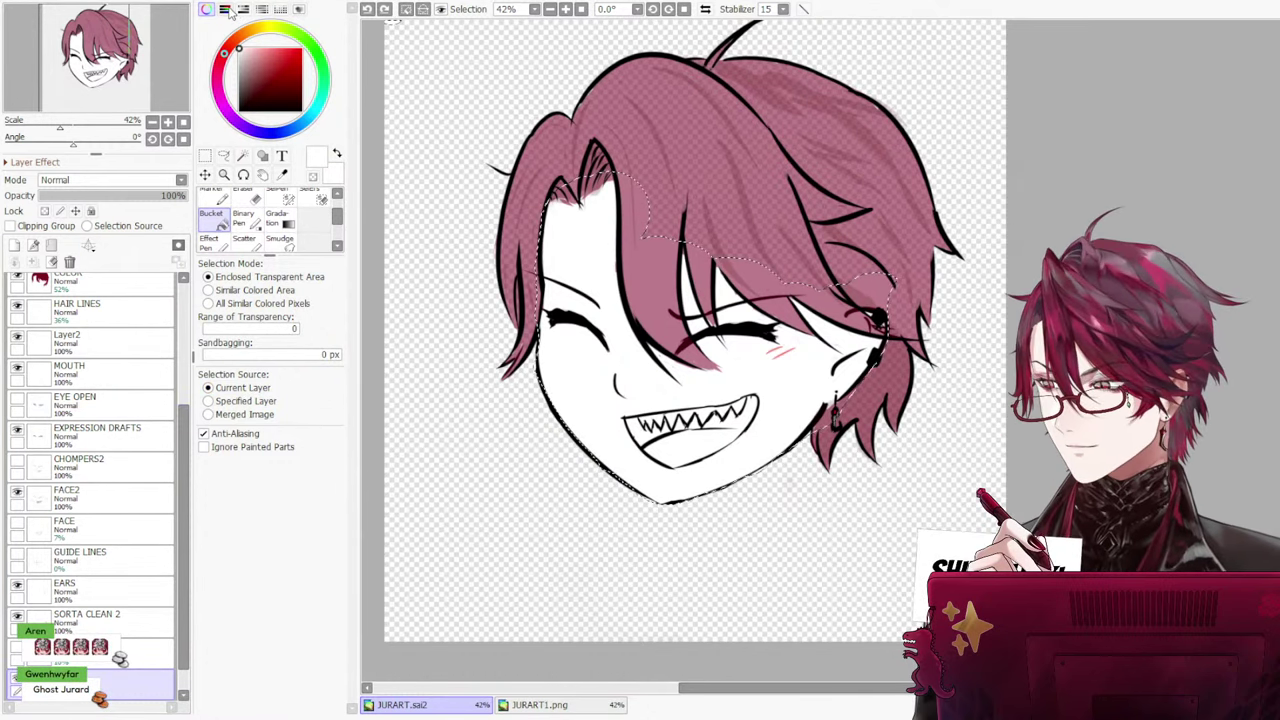
Clear the face selection and change the canvas background back to white
key(ctrl+d)
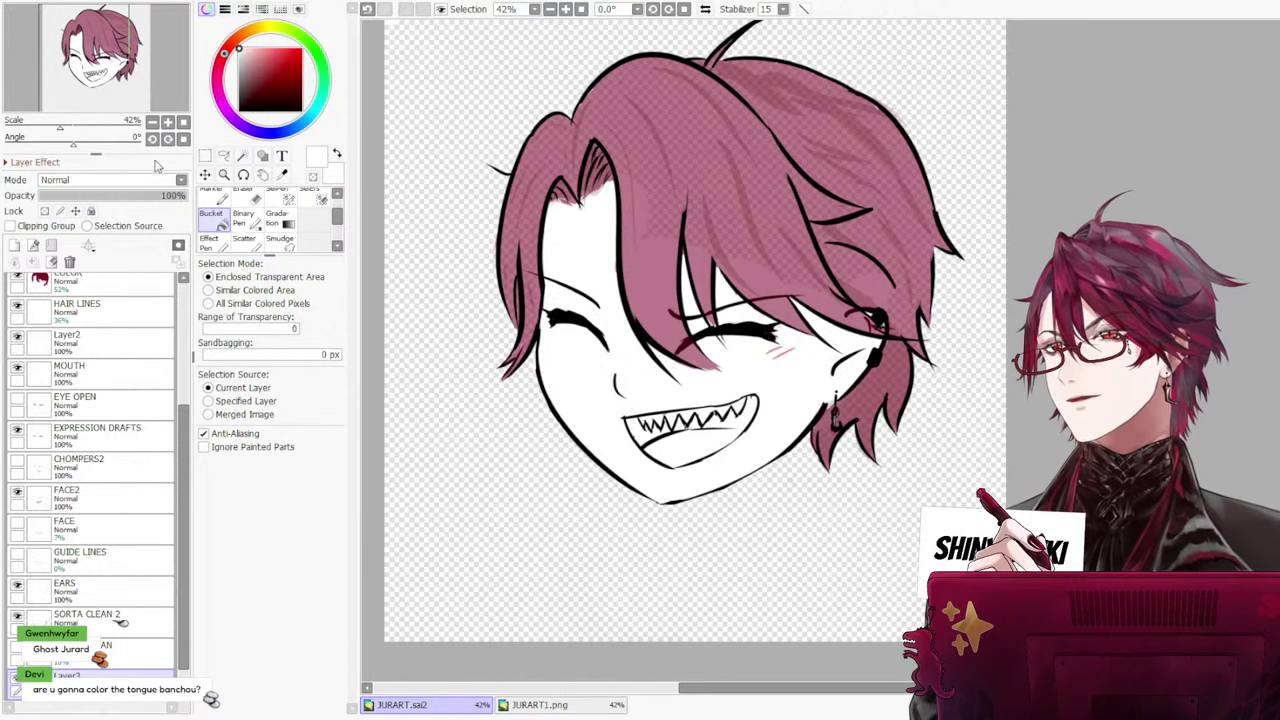
key(ctrl+f)
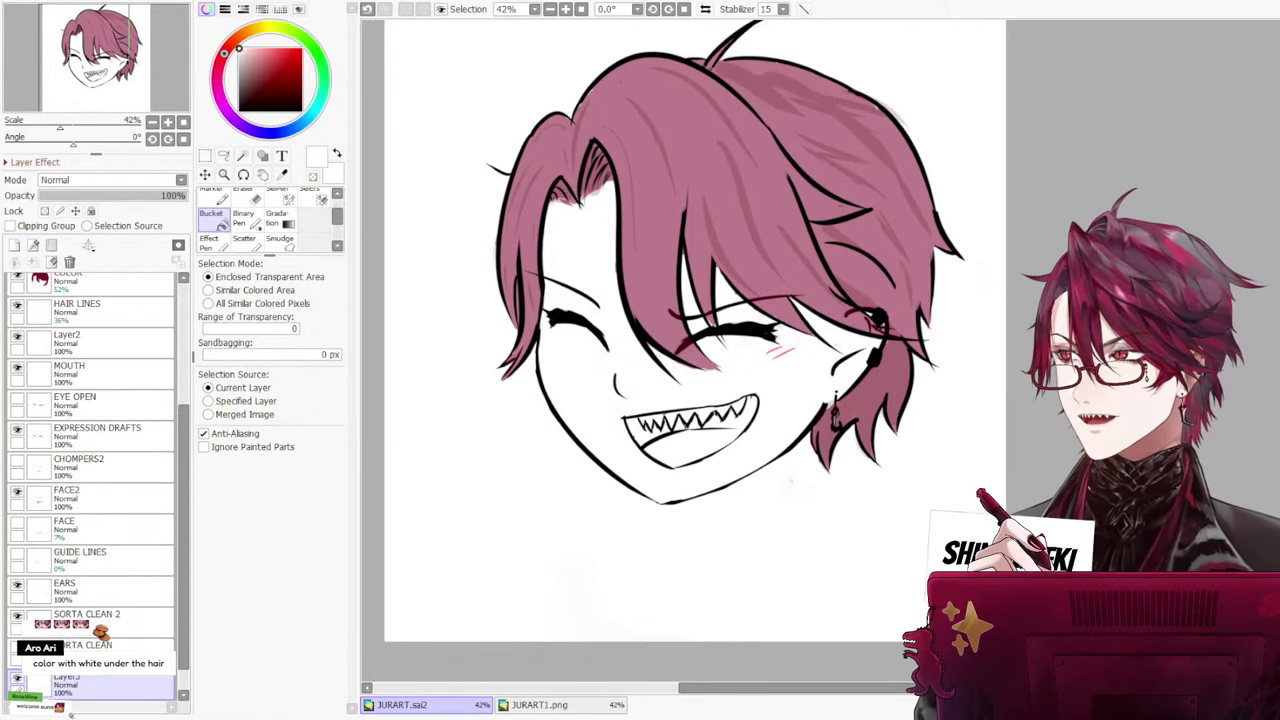
Add a new layer named MOUTHCOLOR directly above FACE2 and choose a light pink drawing colour
scroll(547, 220, up, 1)
scroll(547, 220, up, 3)
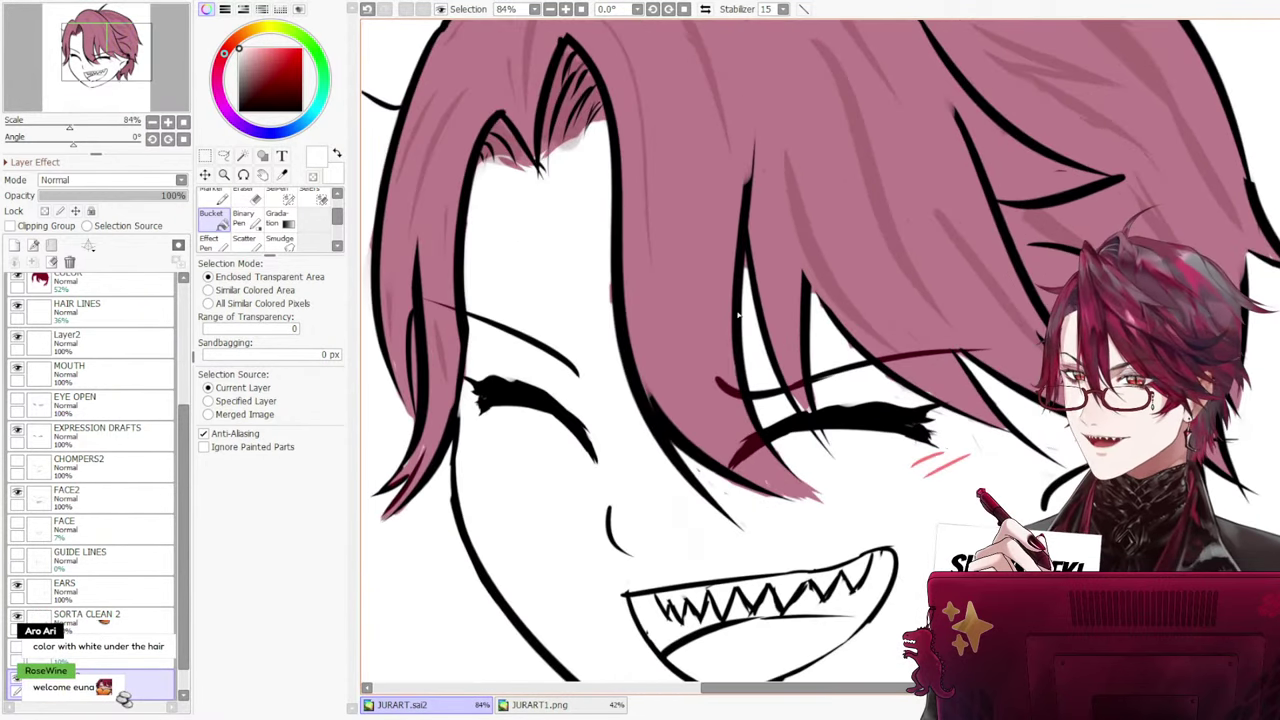
scroll(640, 350, down, 3)
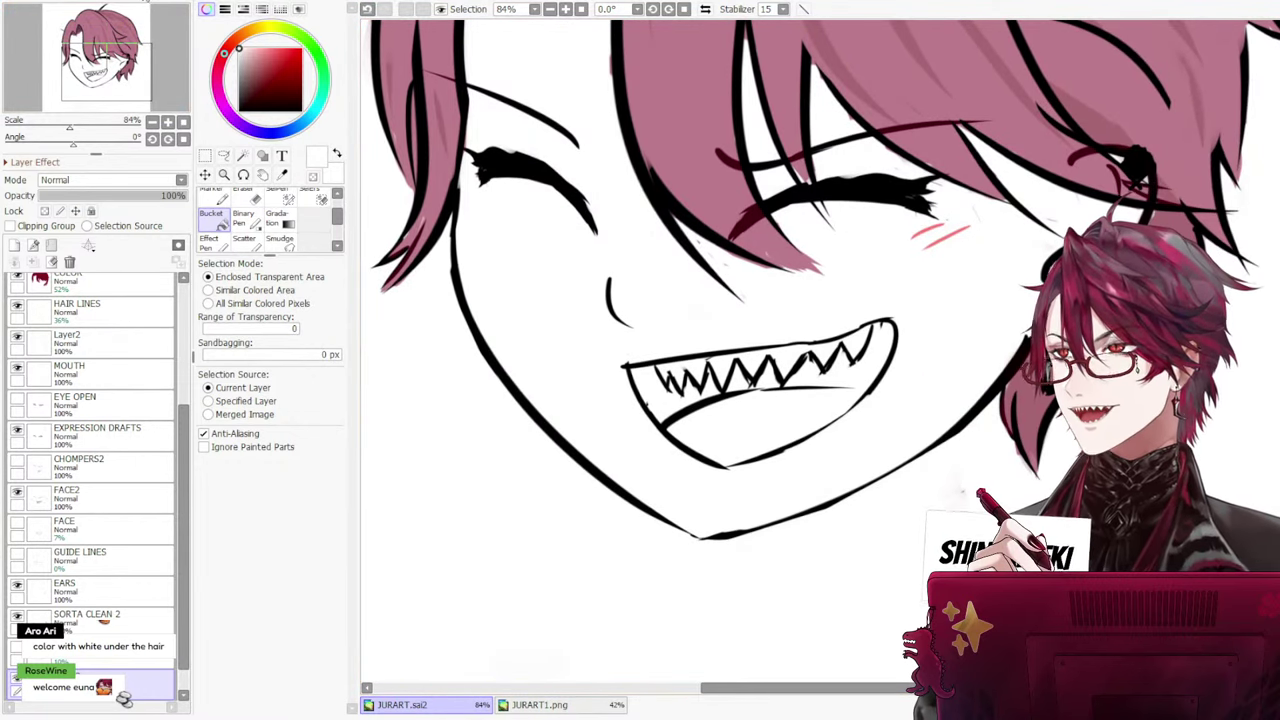
click(78, 342)
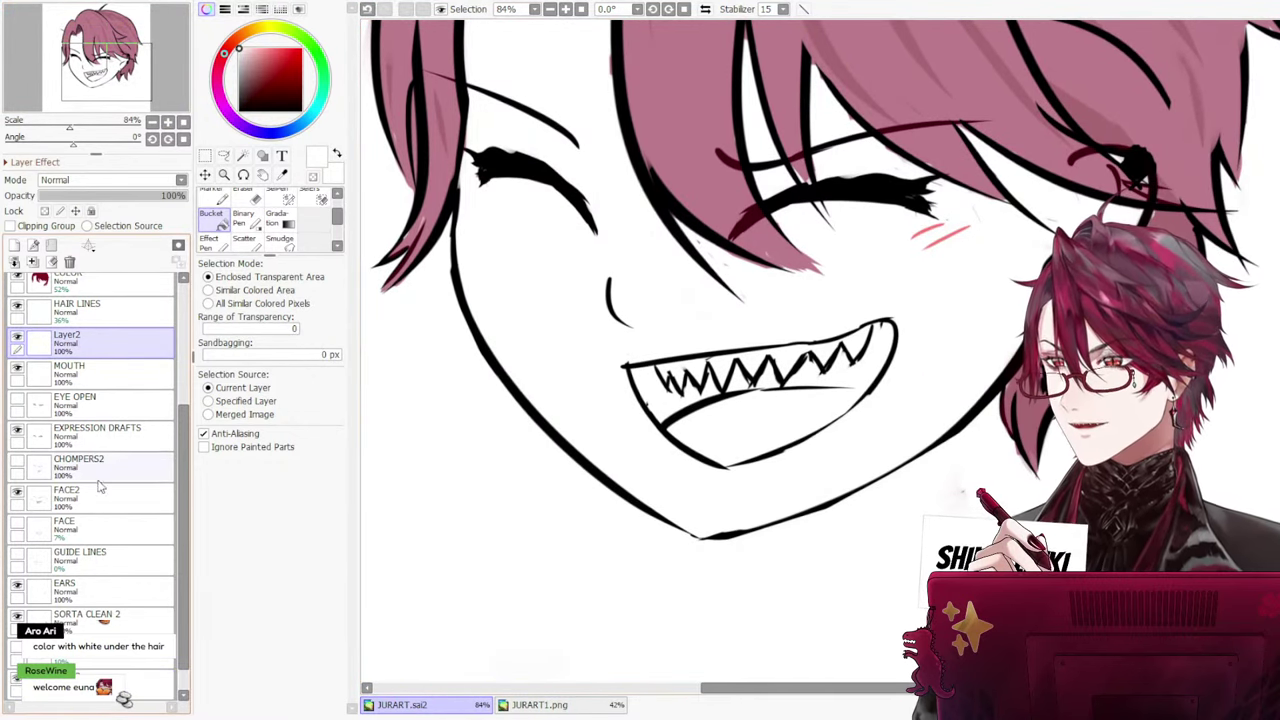
click(60, 497)
click(18, 496)
click(18, 497)
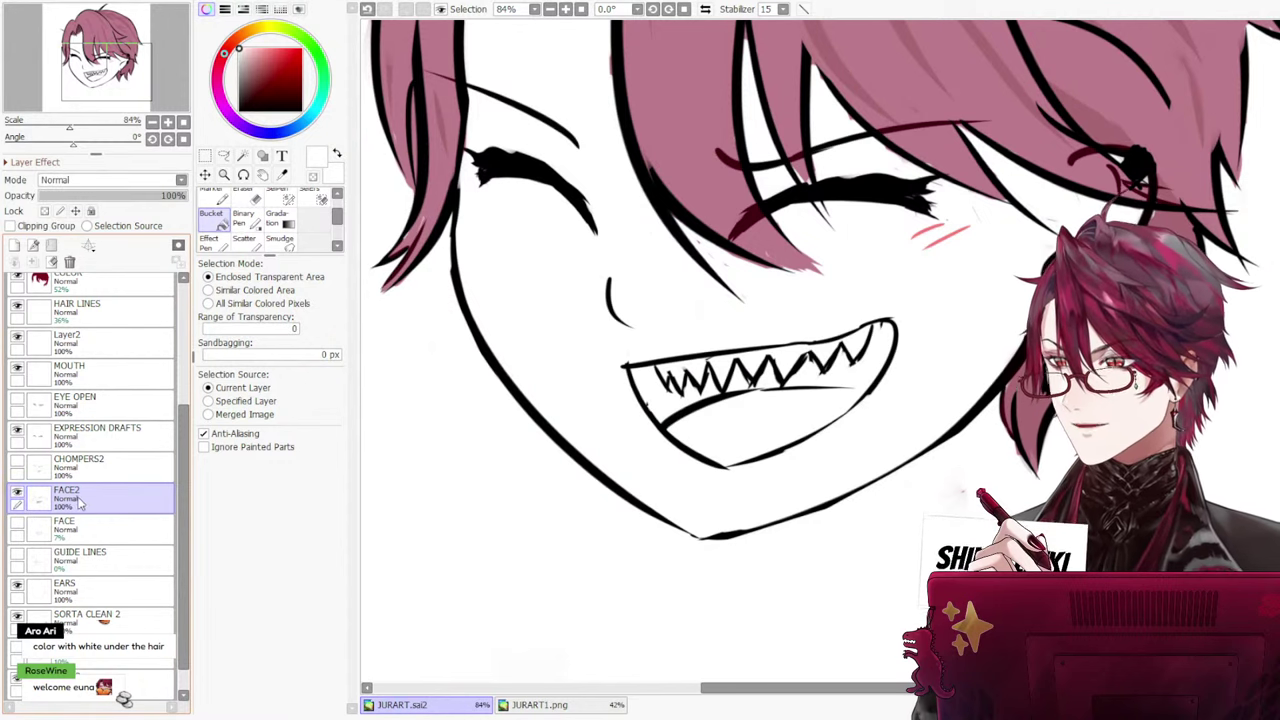
click(15, 246)
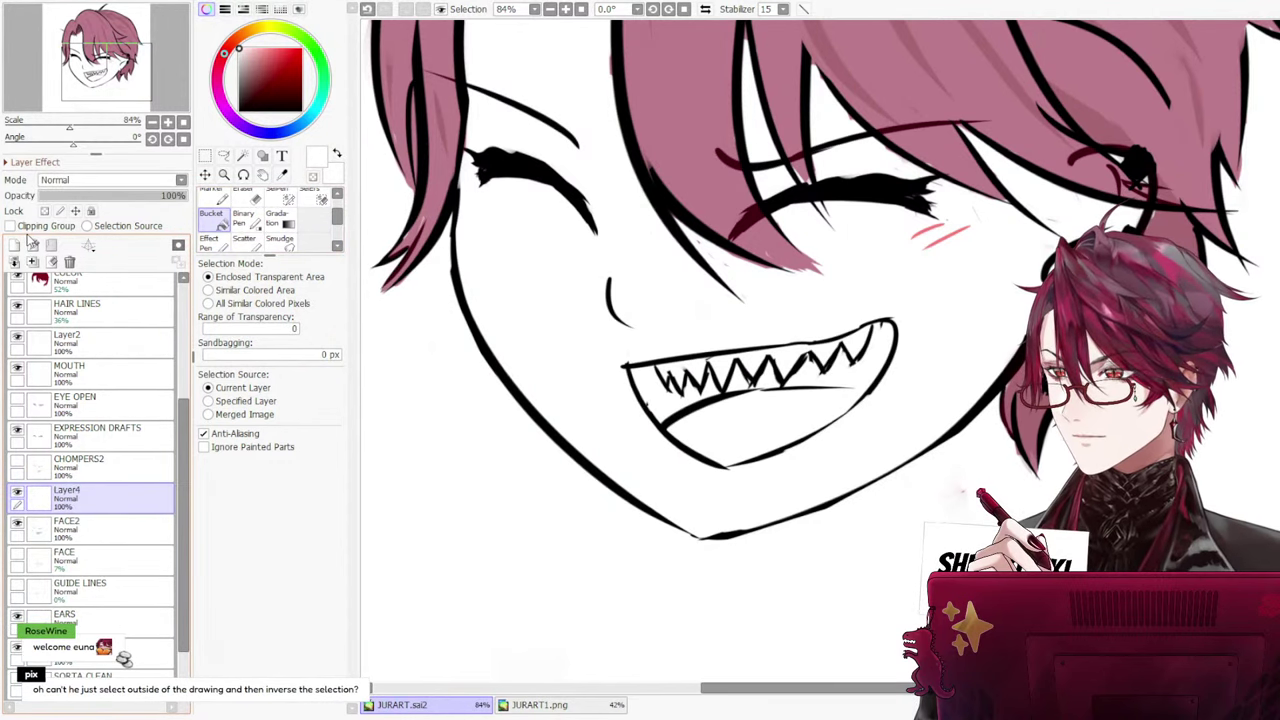
key(ctrl+t)
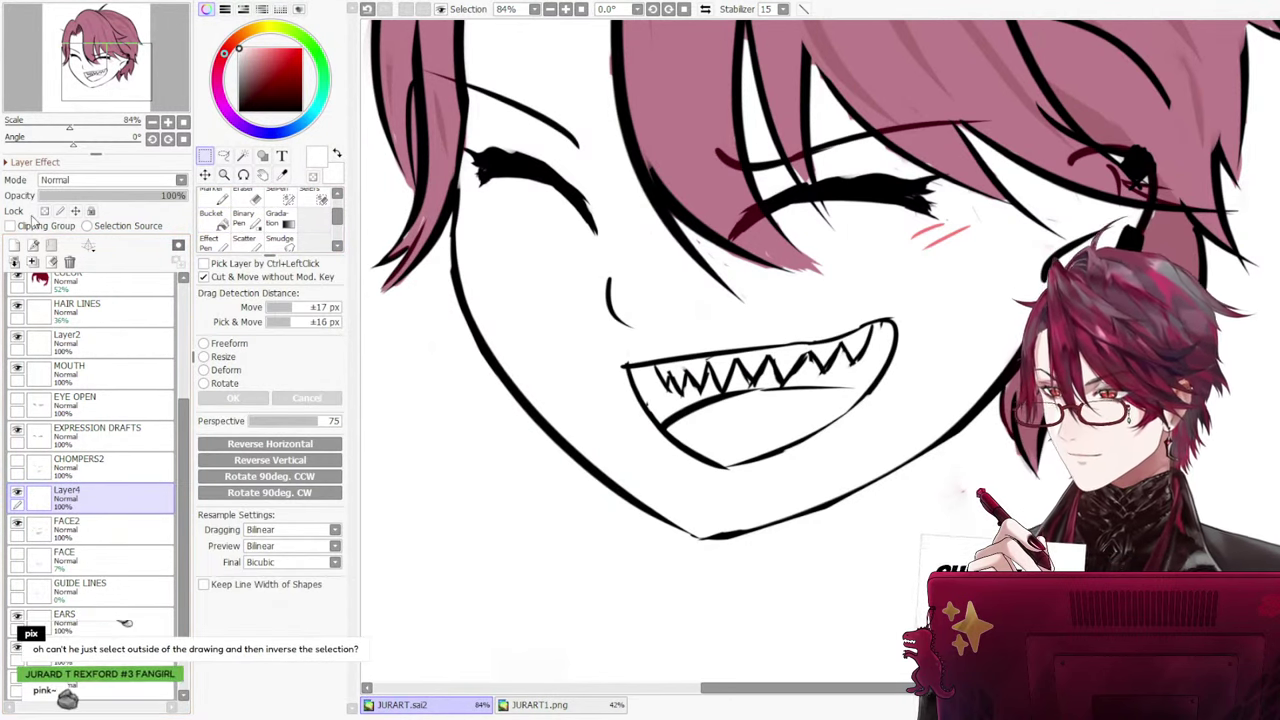
key(ctrl+z)
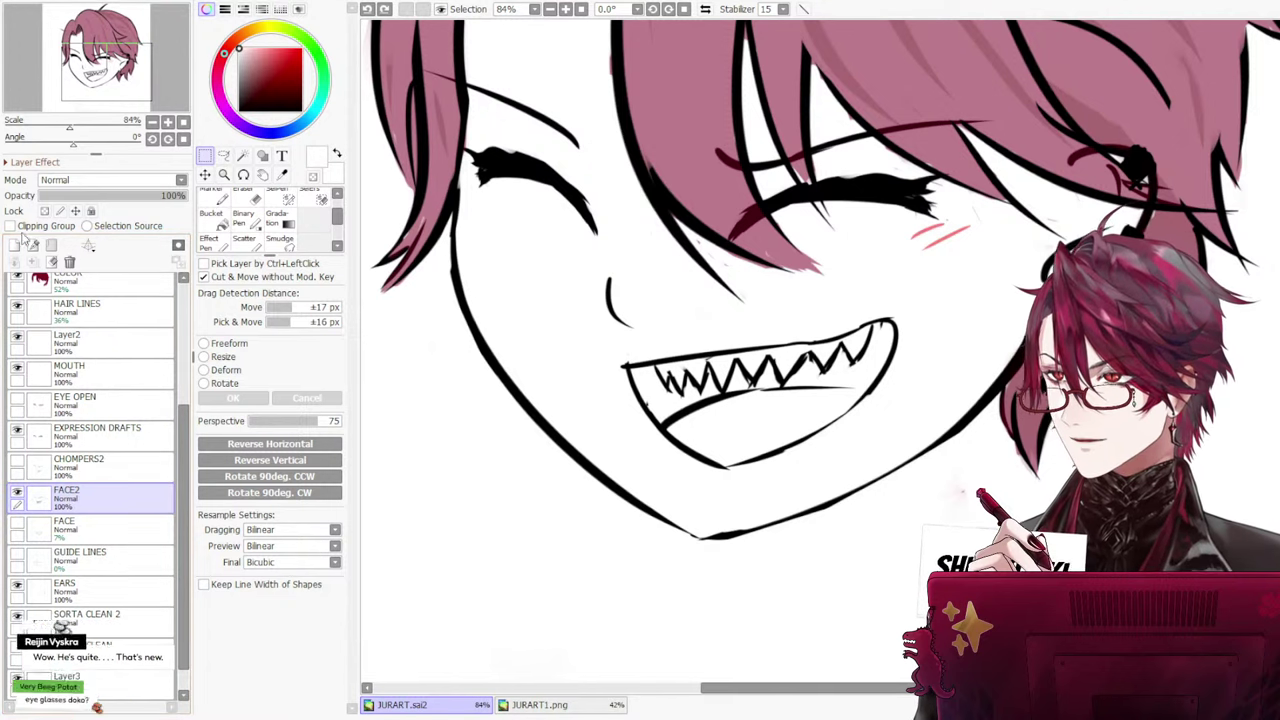
key(ctrl+z)
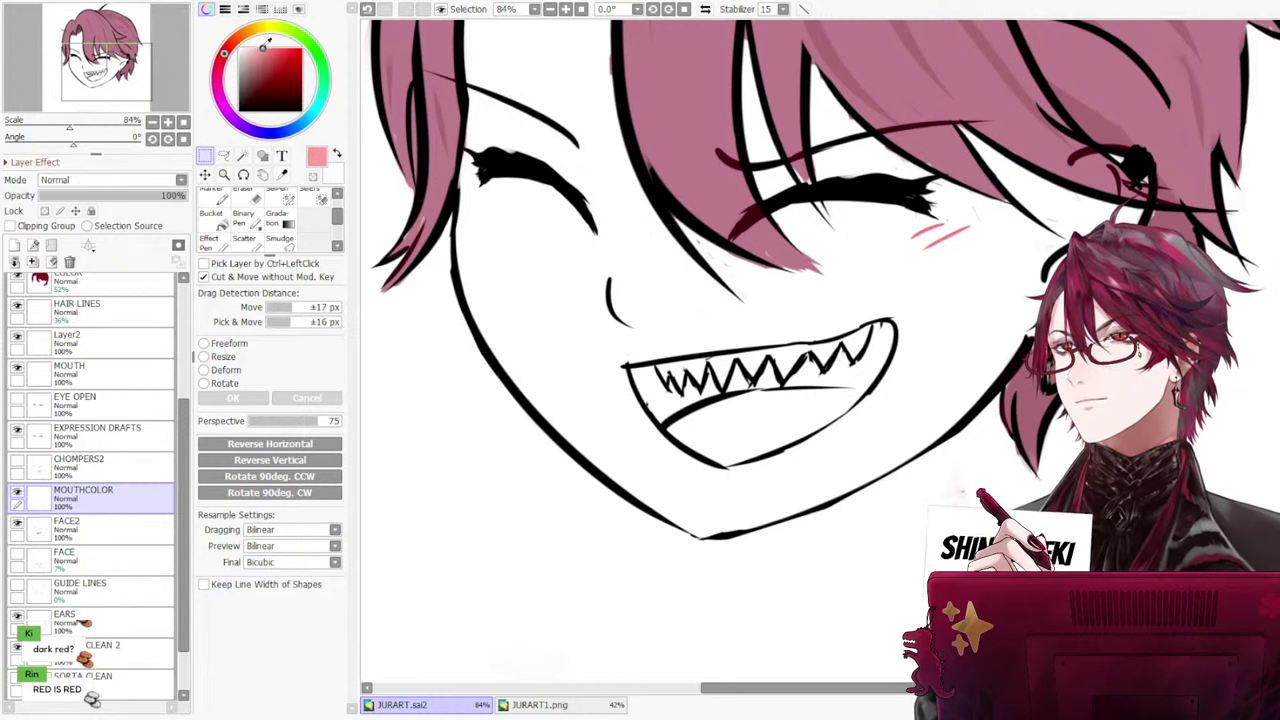
Cover the tongue area in the lower part of the open mouth with a selection using SelPen at size 80
click(216, 201)
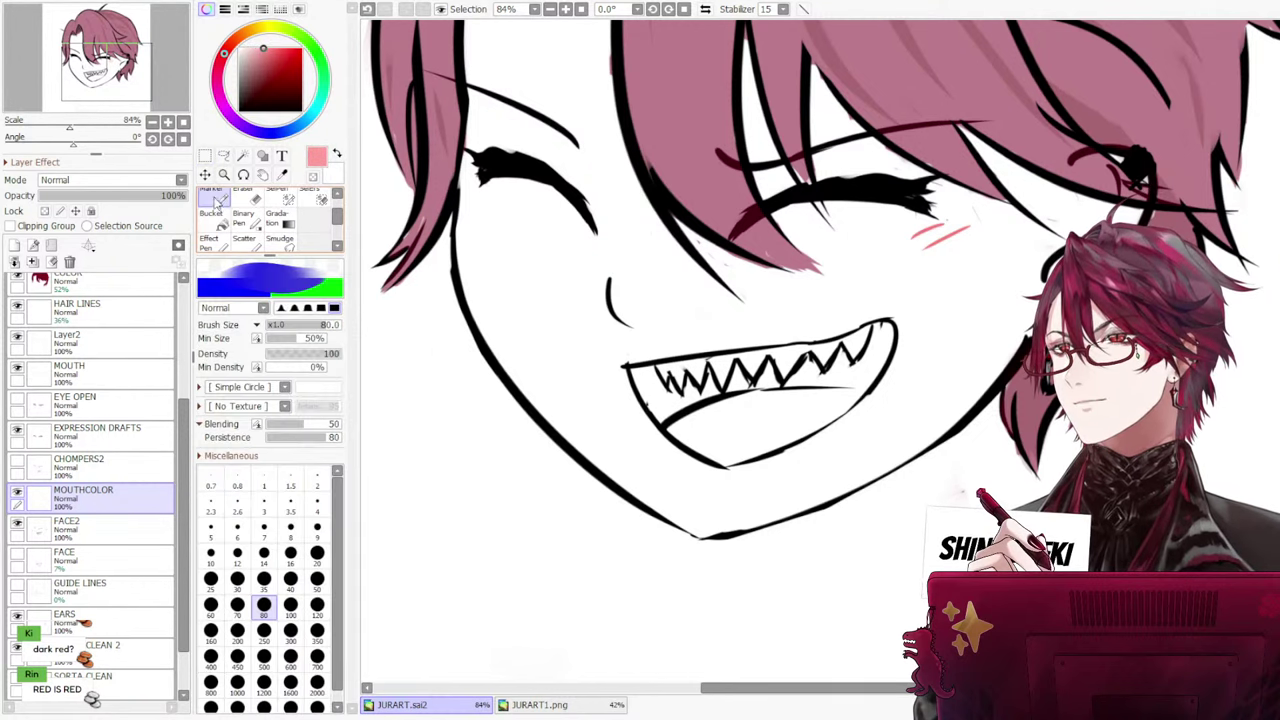
drag(337, 222, 337, 204)
click(277, 224)
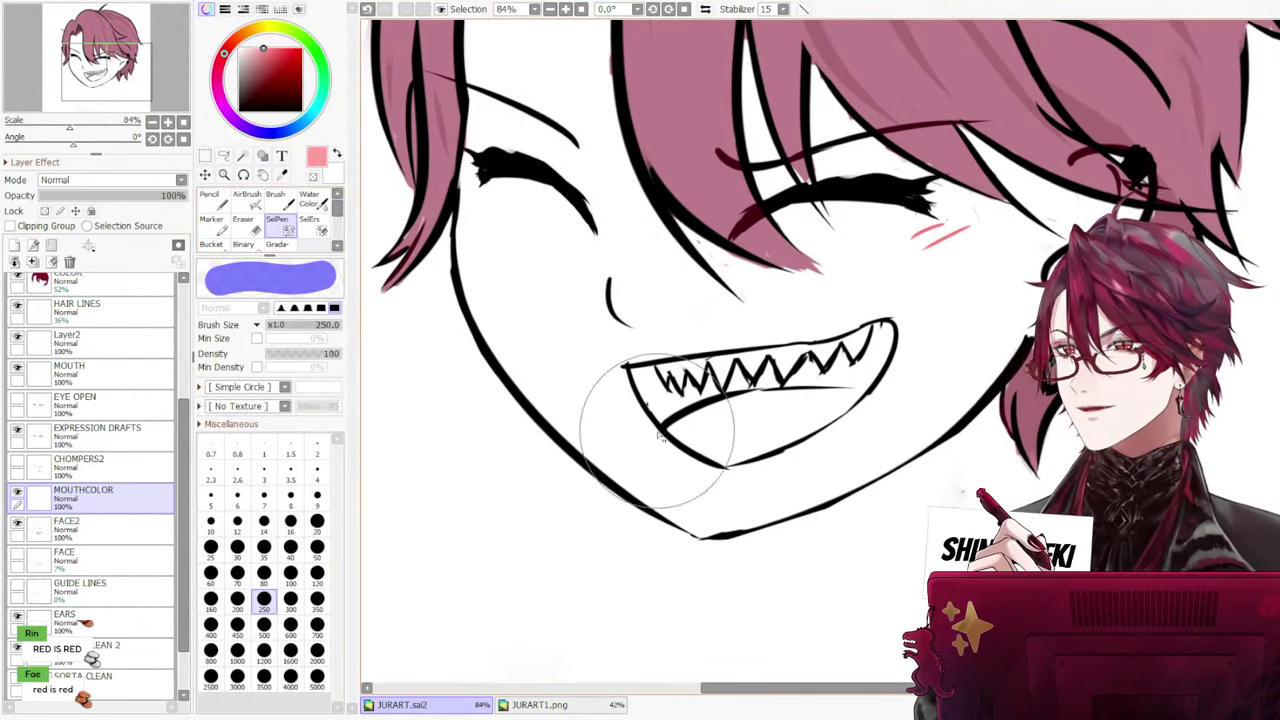
click(263, 572)
mouse_move(705, 428)
mouse_down()
mouse_move(776, 422)
mouse_move(763, 414)
mouse_move(831, 405)
mouse_move(762, 430)
mouse_up()
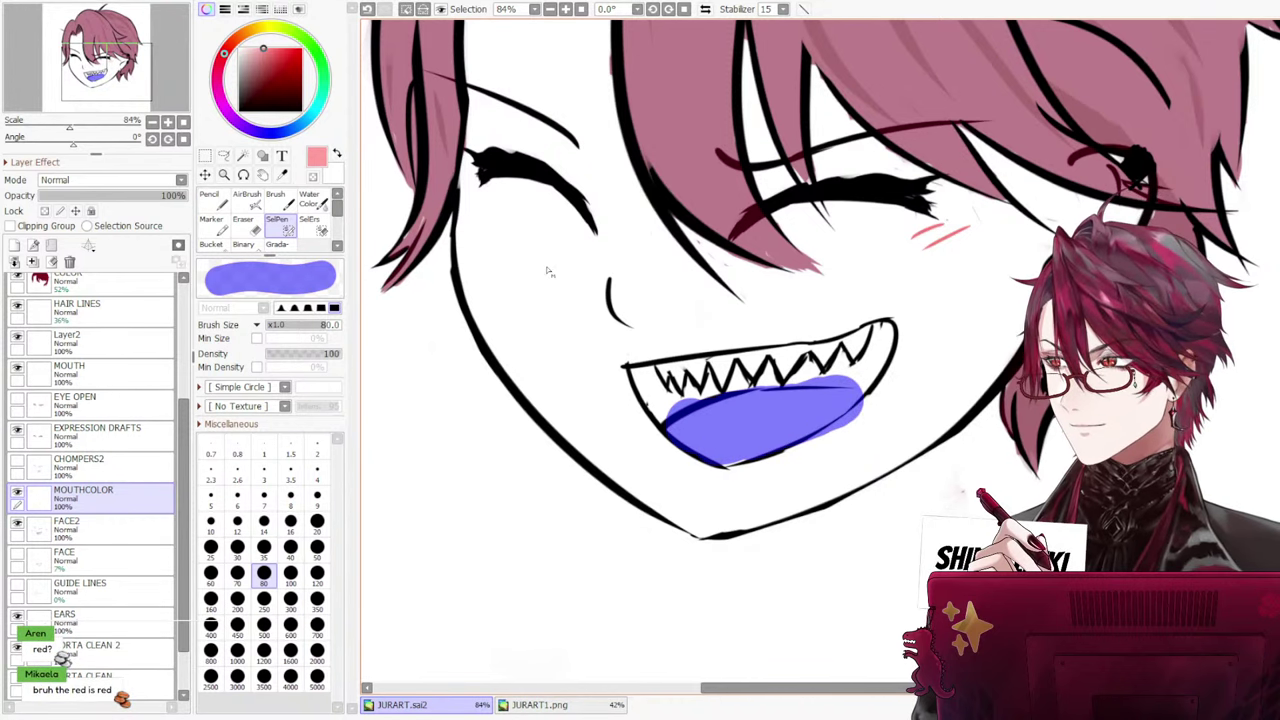
Trim the tongue selection to its outline with SelErs at size 300 and touch up its lower edge with SelPen at 16
click(310, 222)
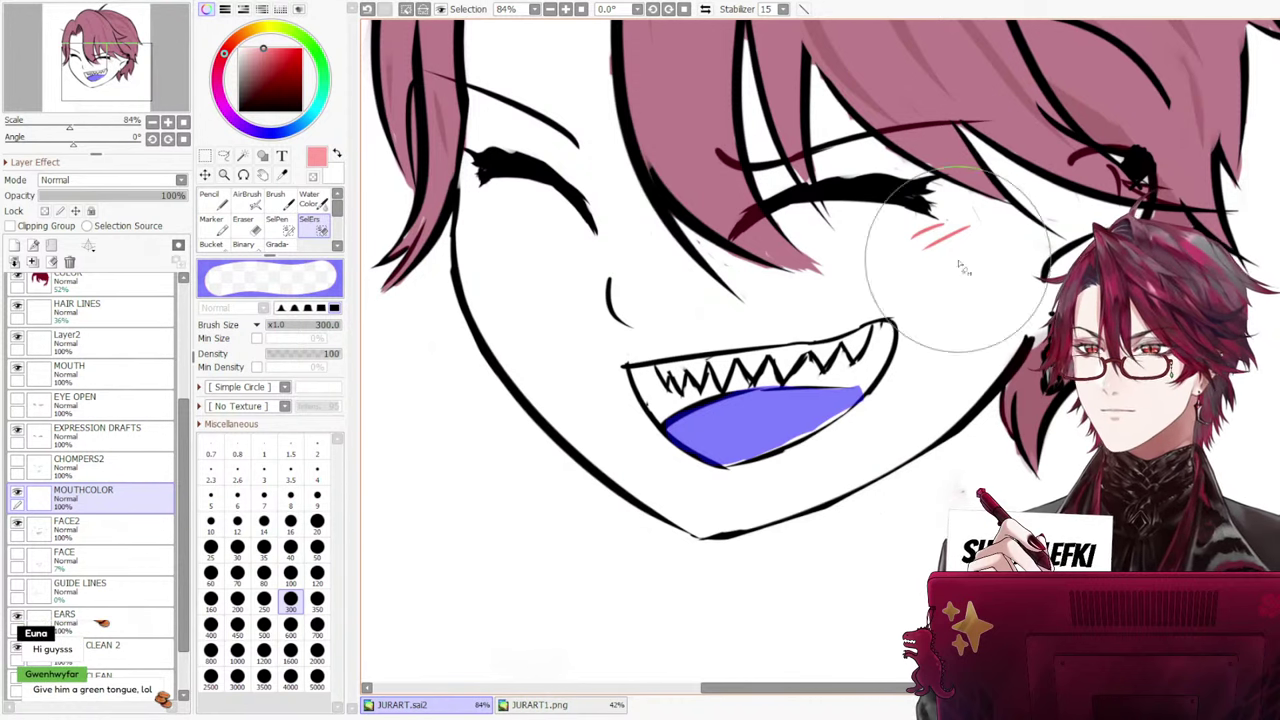
click(277, 221)
click(290, 521)
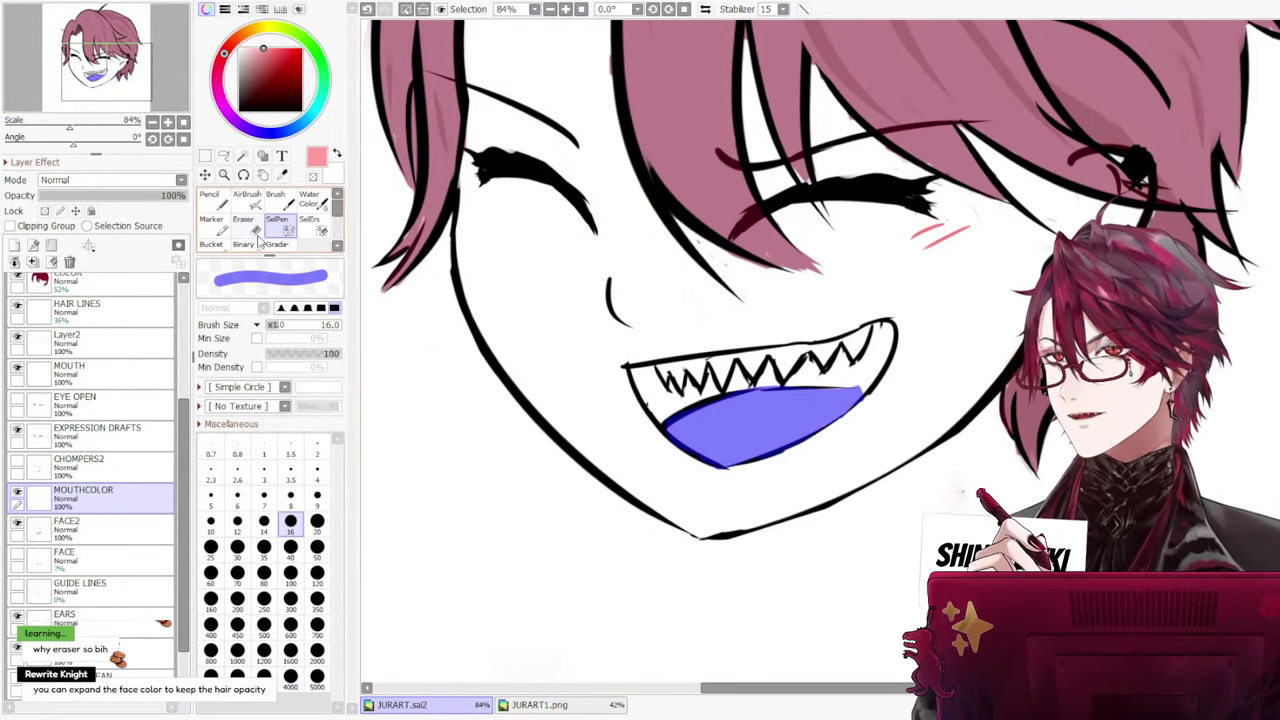
Try filling the selected tongue with light pink using the Bucket, then undo the fill and clear the selection
scroll(323, 222, down, 2)
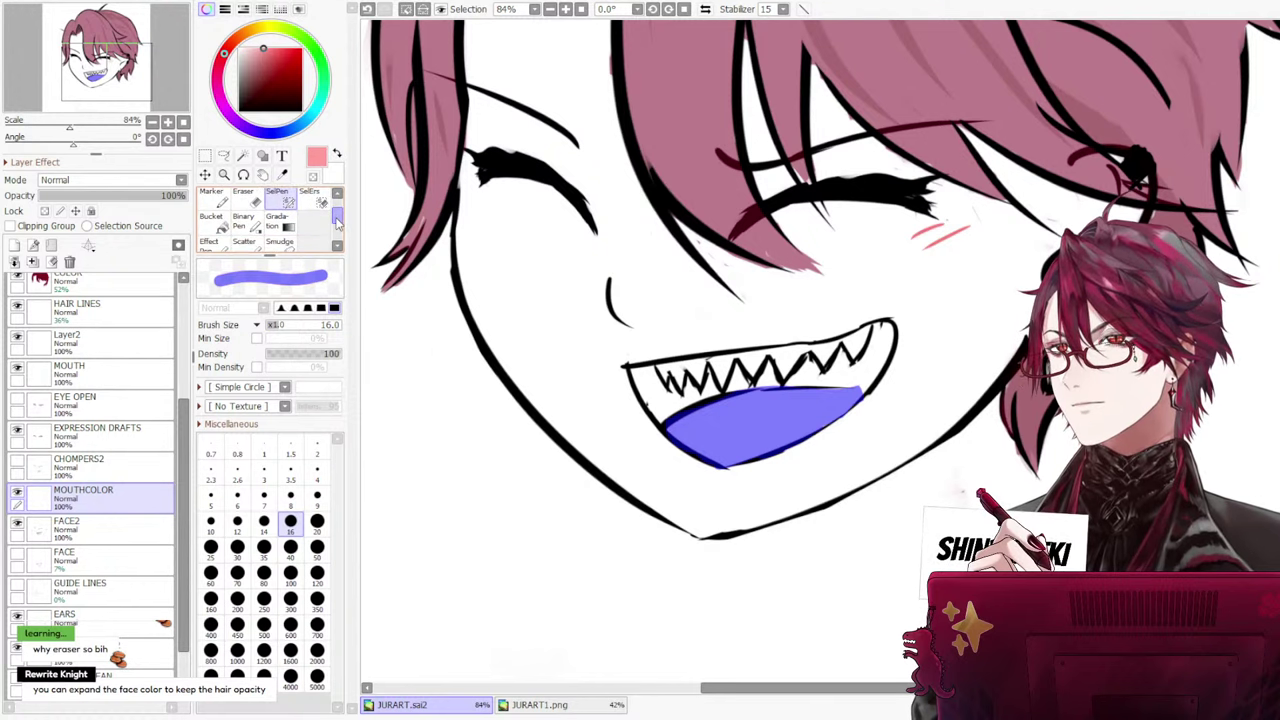
click(214, 220)
click(787, 411)
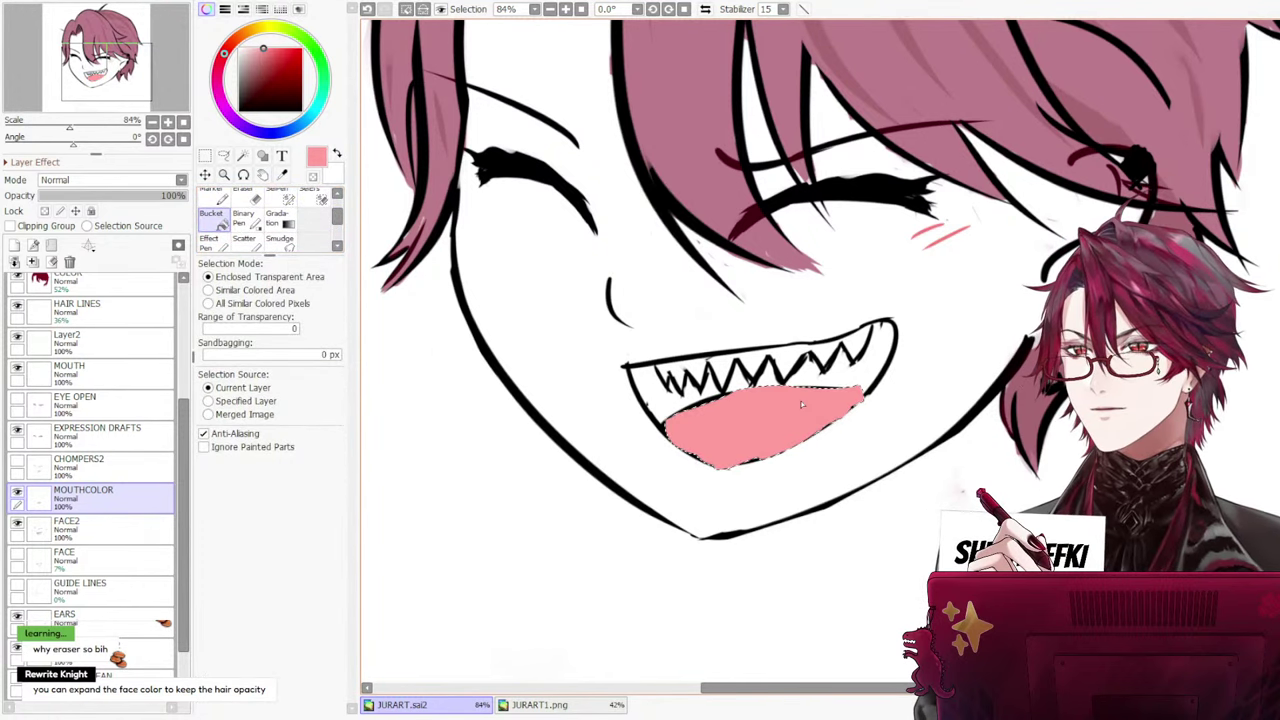
key(ctrl+z)
key(ctrl+d)
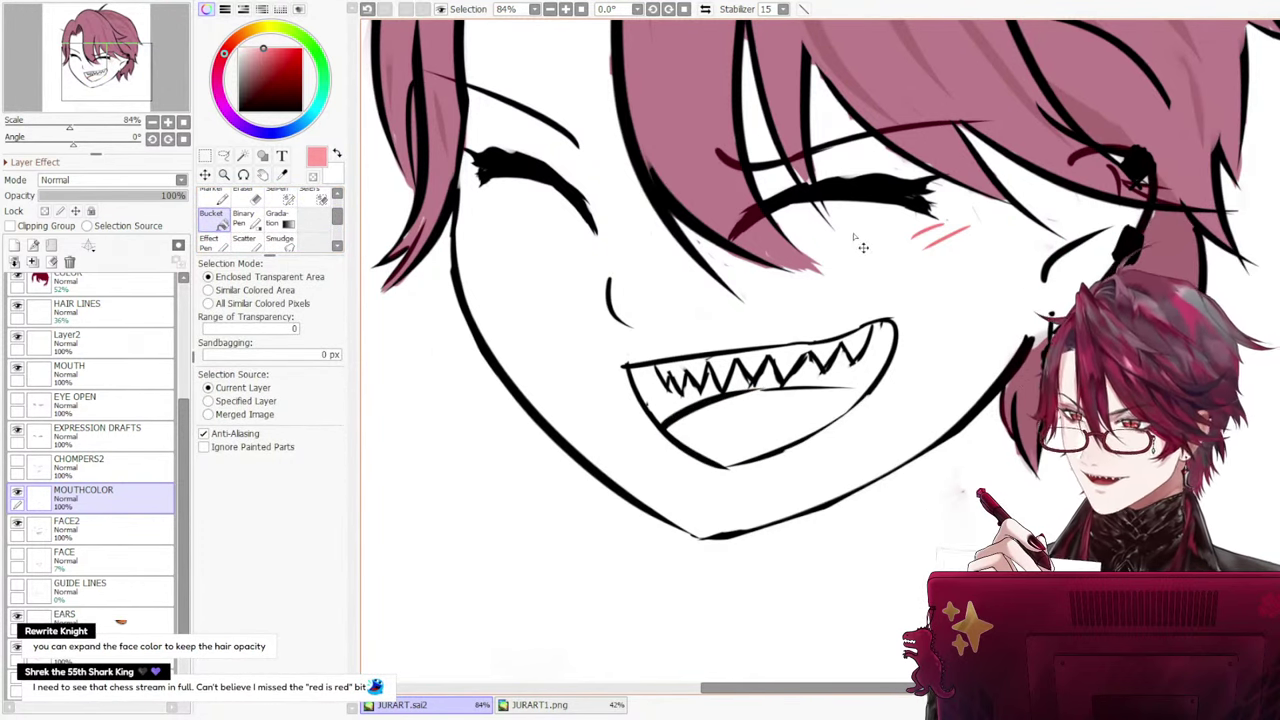
Examine the mouth, face and hair of the drawing against the white background
scroll(866, 273, down, 1)
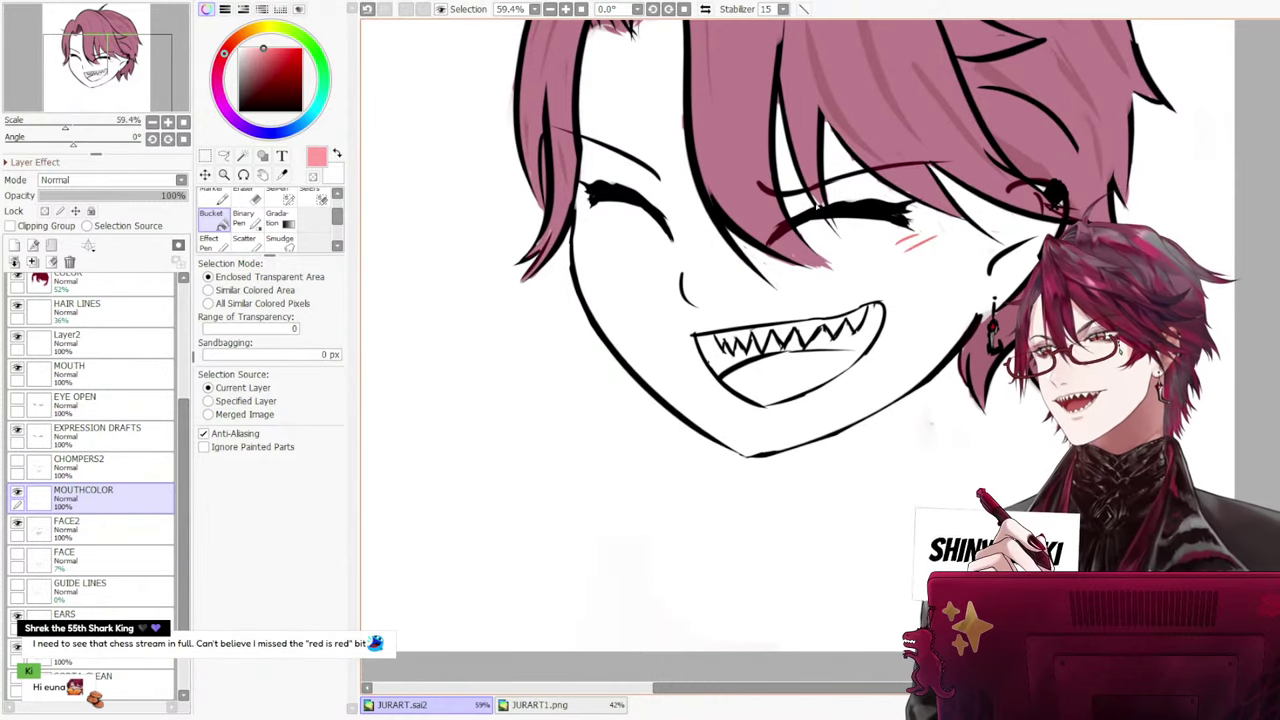
scroll(866, 271, up, 1)
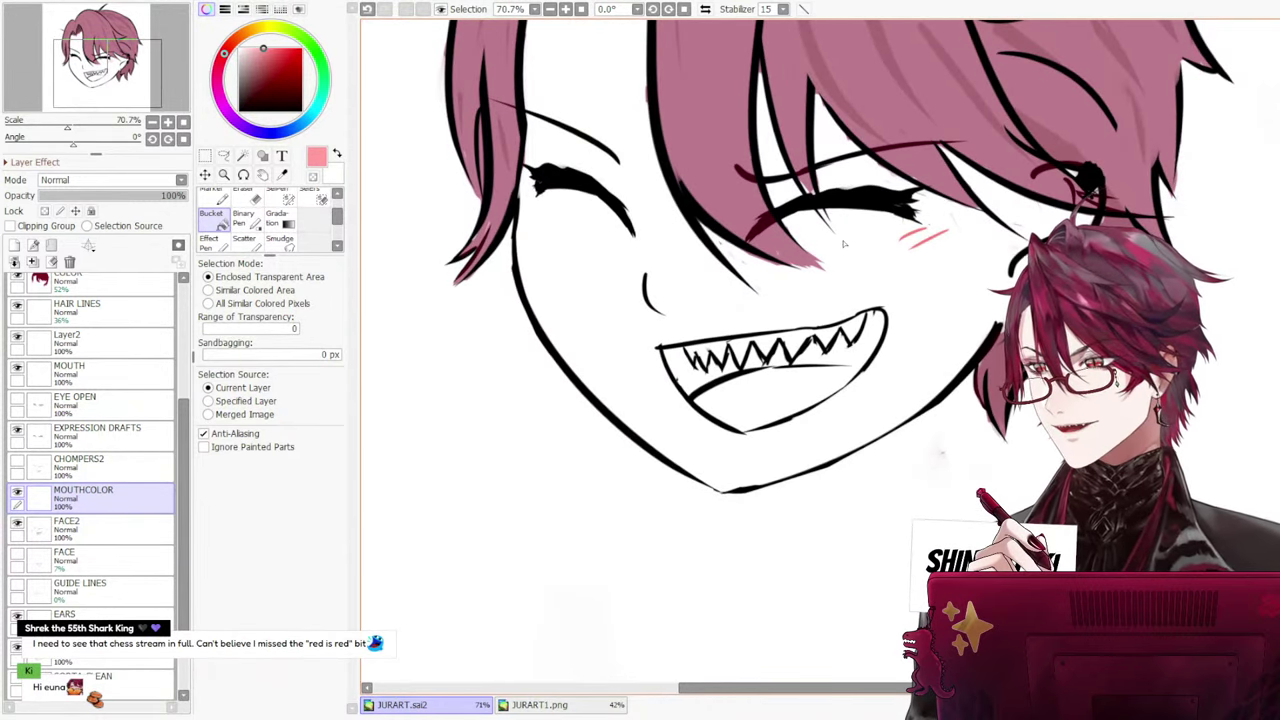
scroll(846, 251, down, 1)
drag(822, 288, 822, 374)
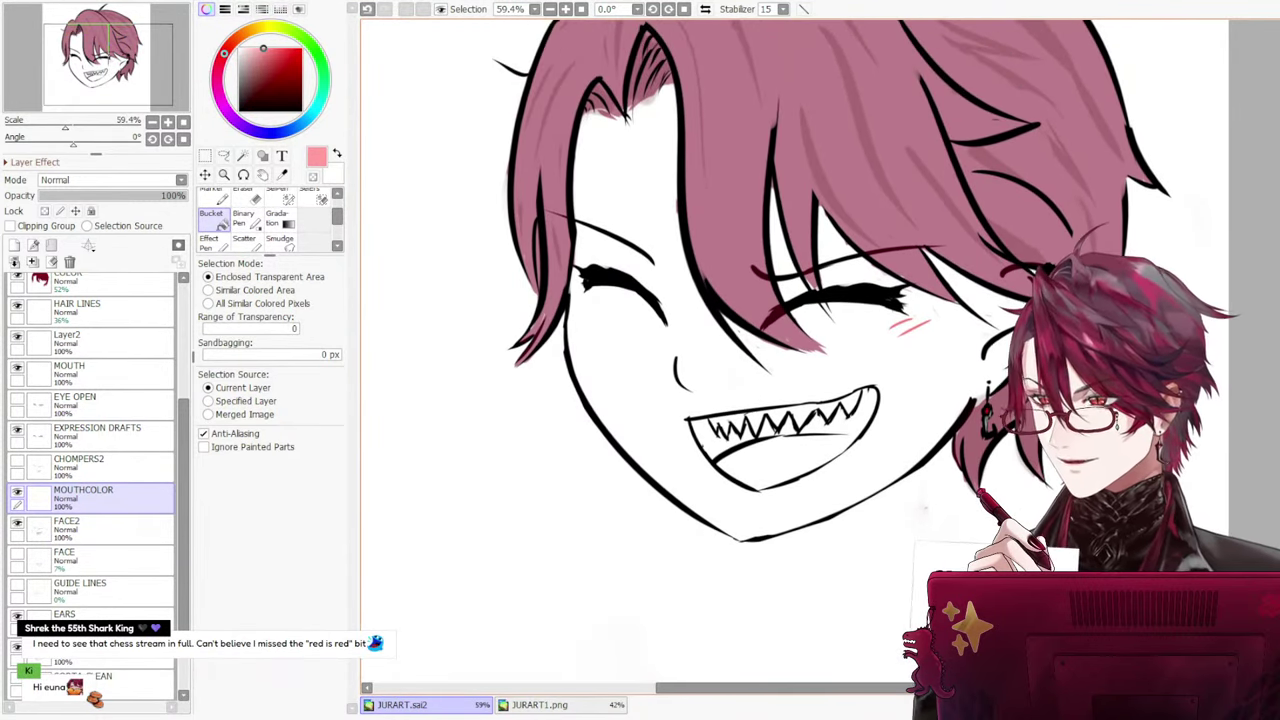
drag(843, 287, 843, 455)
drag(882, 311, 882, 251)
scroll(882, 251, down, 1)
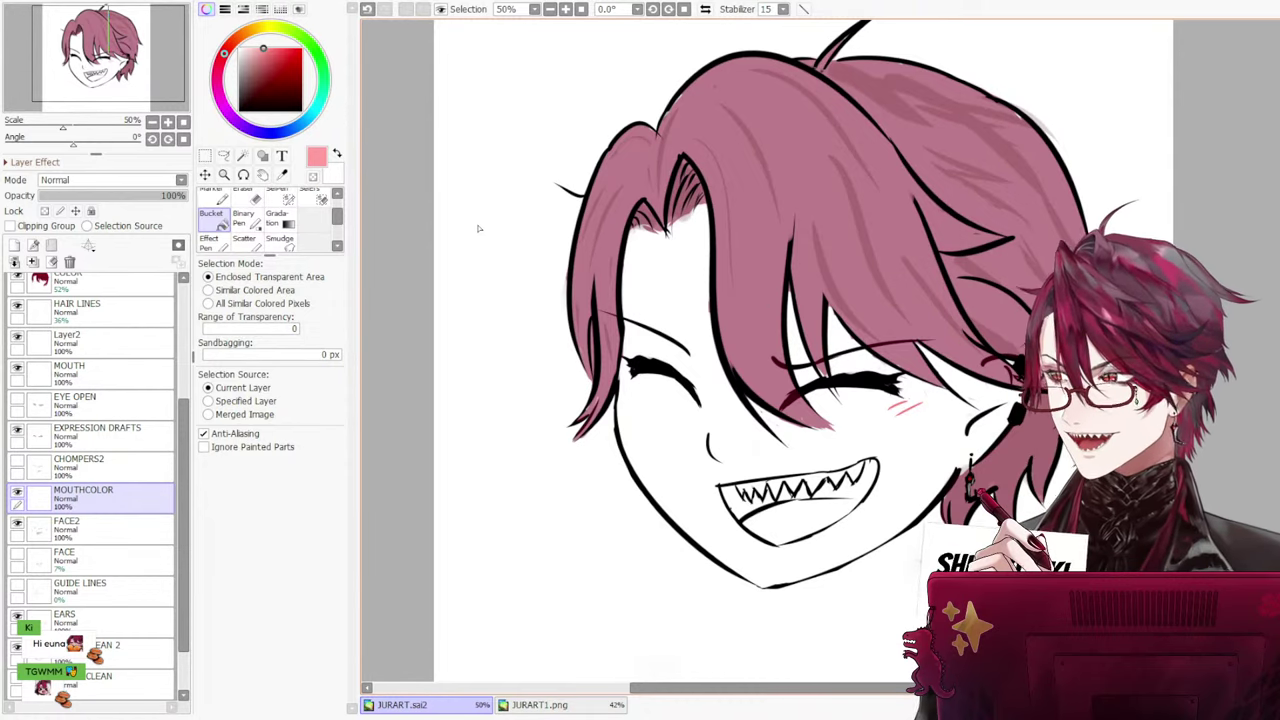
scroll(845, 377, down, 2)
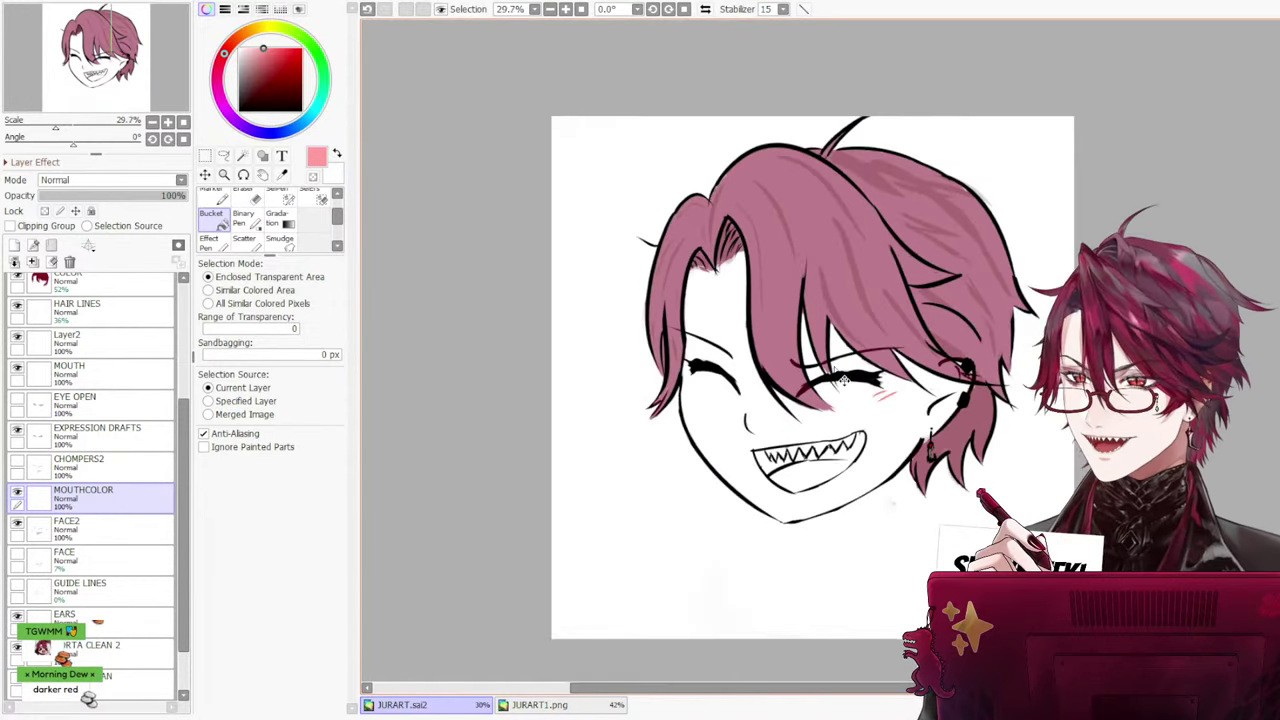
scroll(845, 377, up, 2)
scroll(845, 377, down, 1)
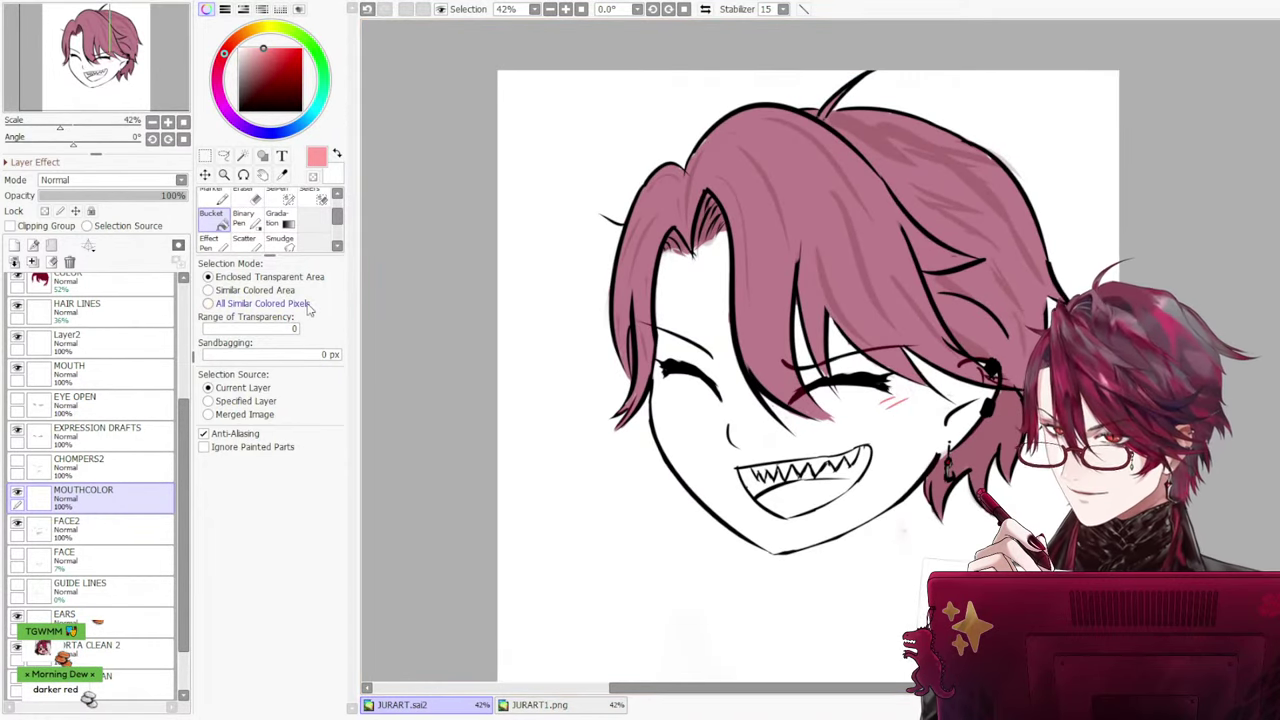
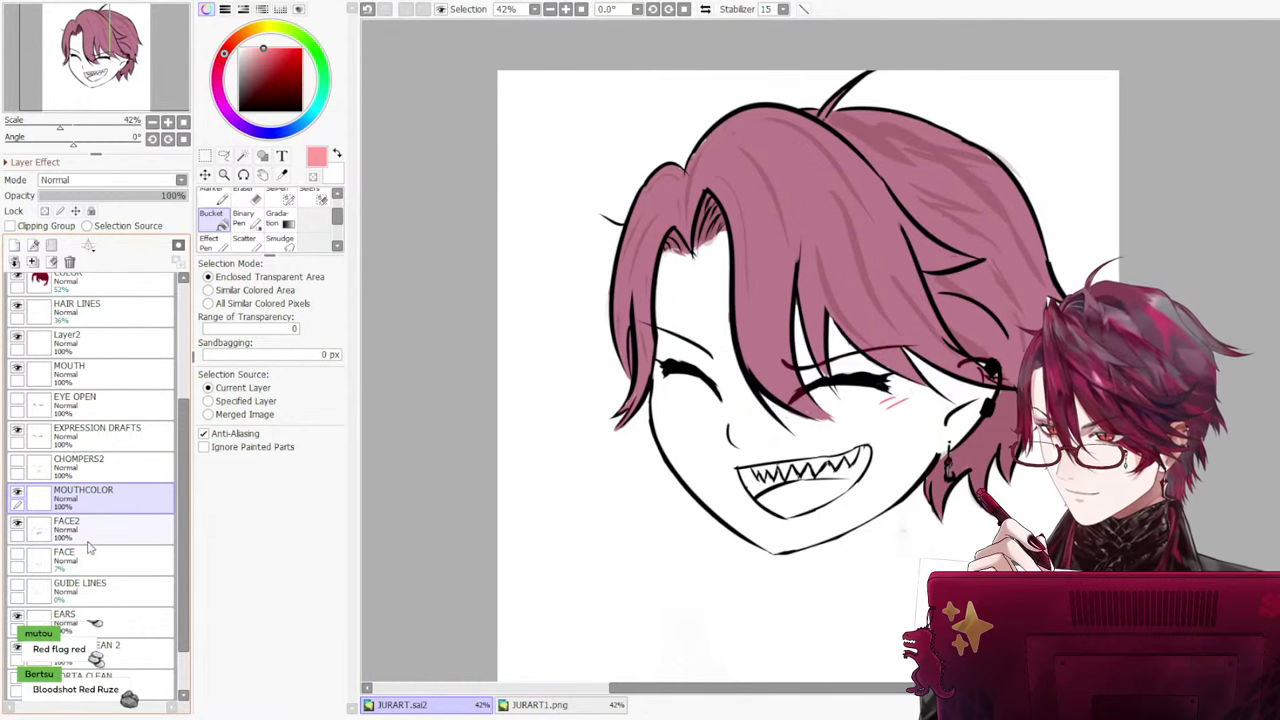
Hide the MOUTHCOLOR layer
click(17, 498)
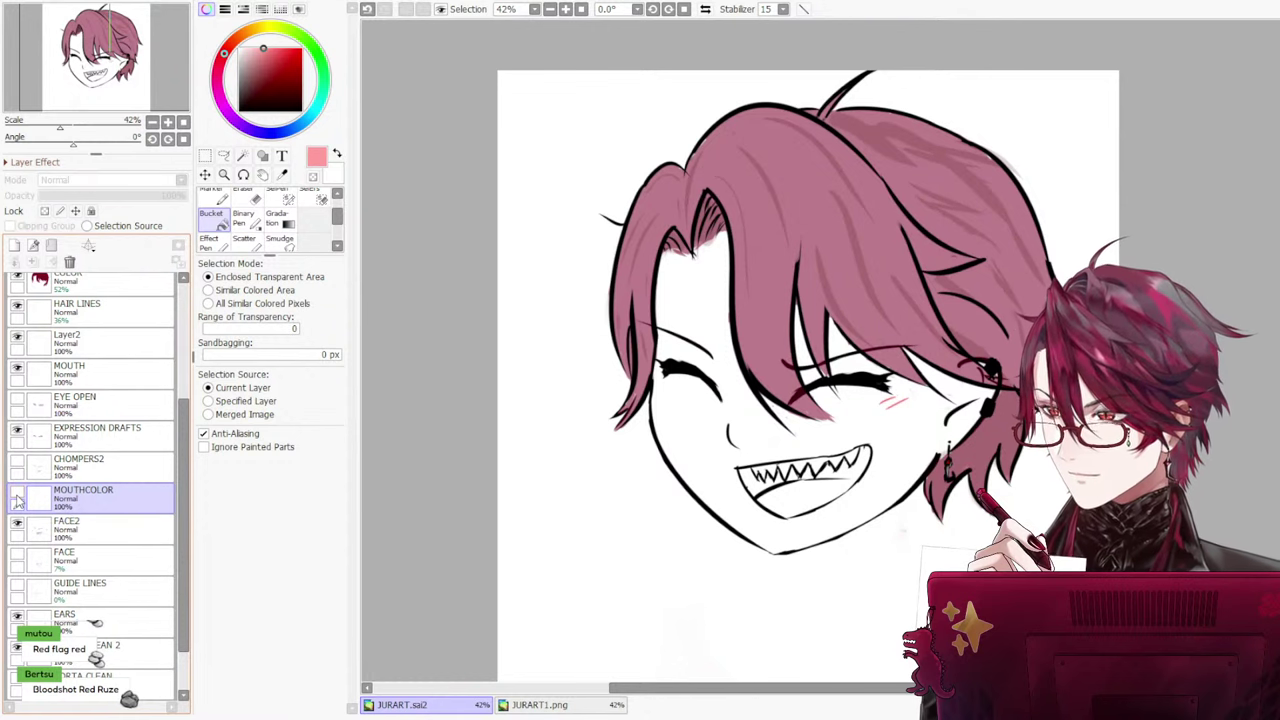
click(17, 498)
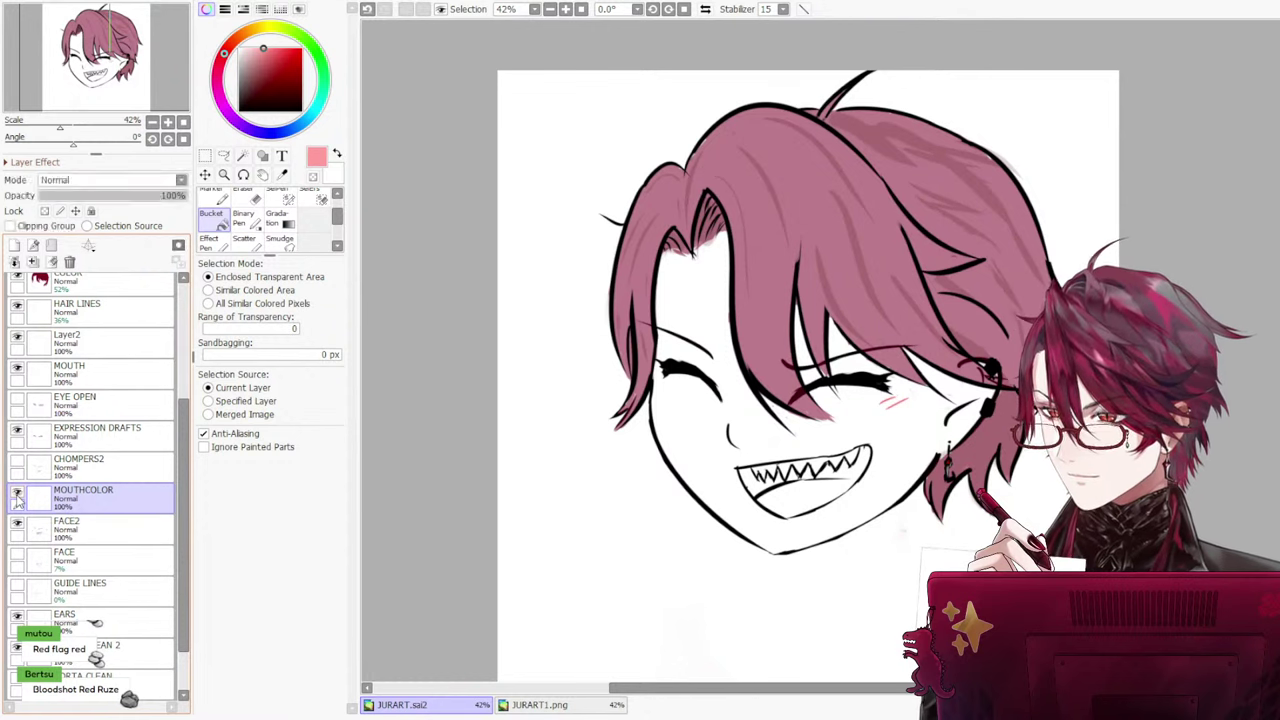
click(17, 403)
click(17, 403)
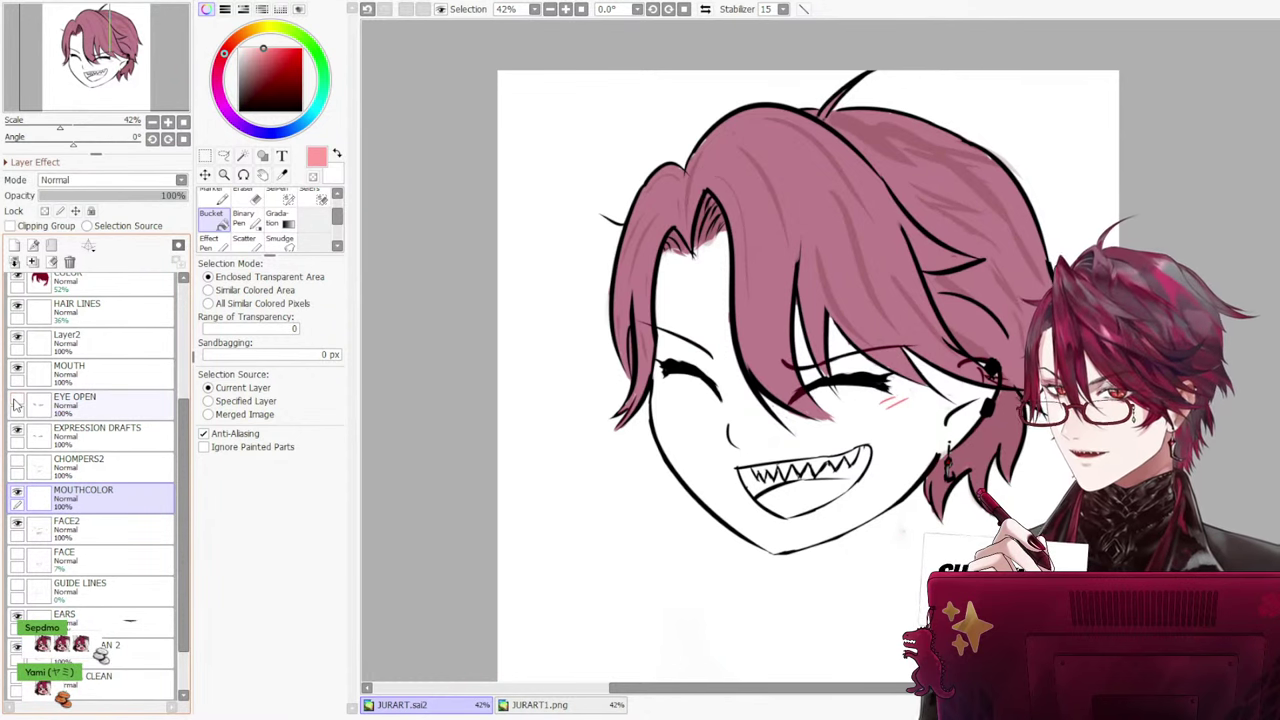
click(17, 497)
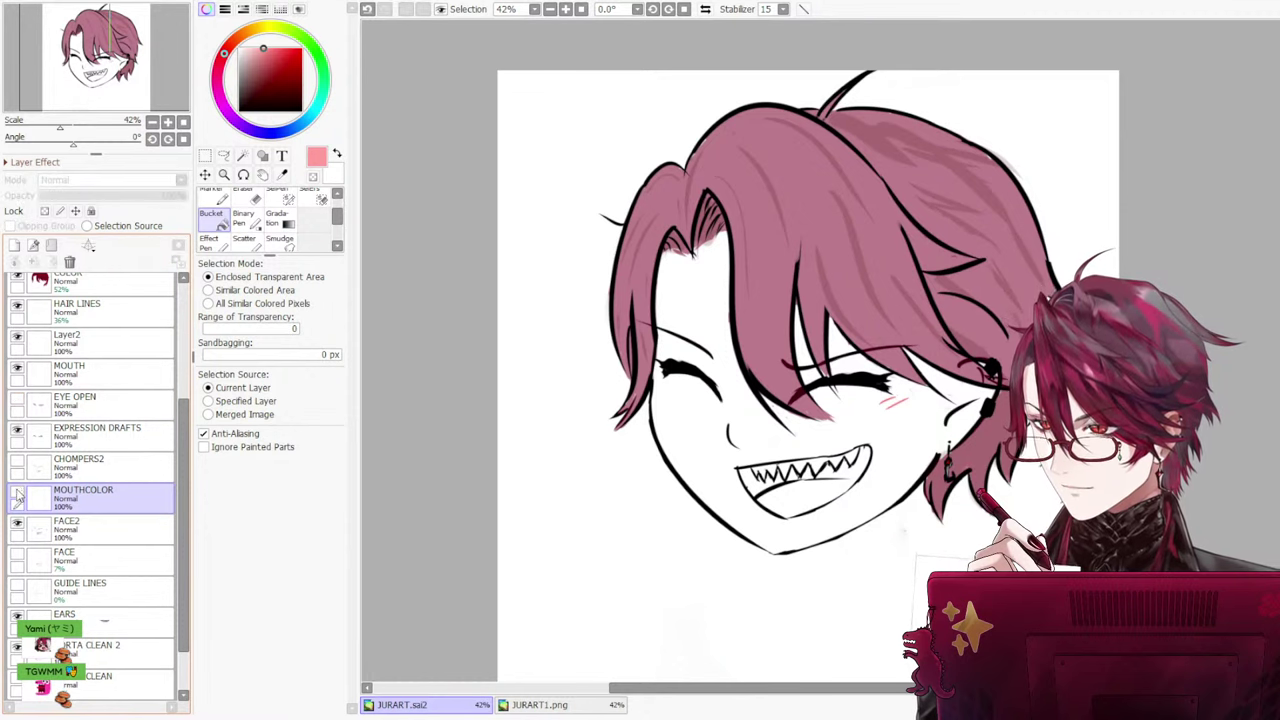
Show the CHOMPERS2 teeth layer and hide the FACE2 layer
click(17, 465)
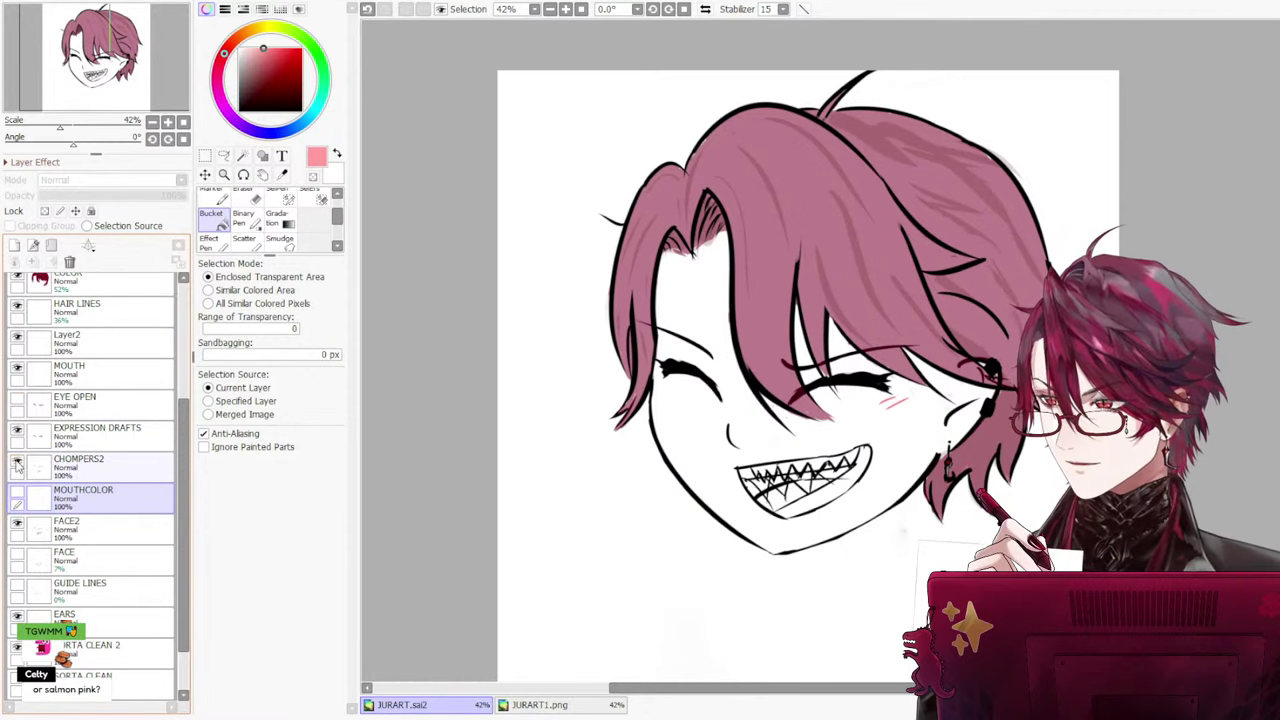
click(17, 527)
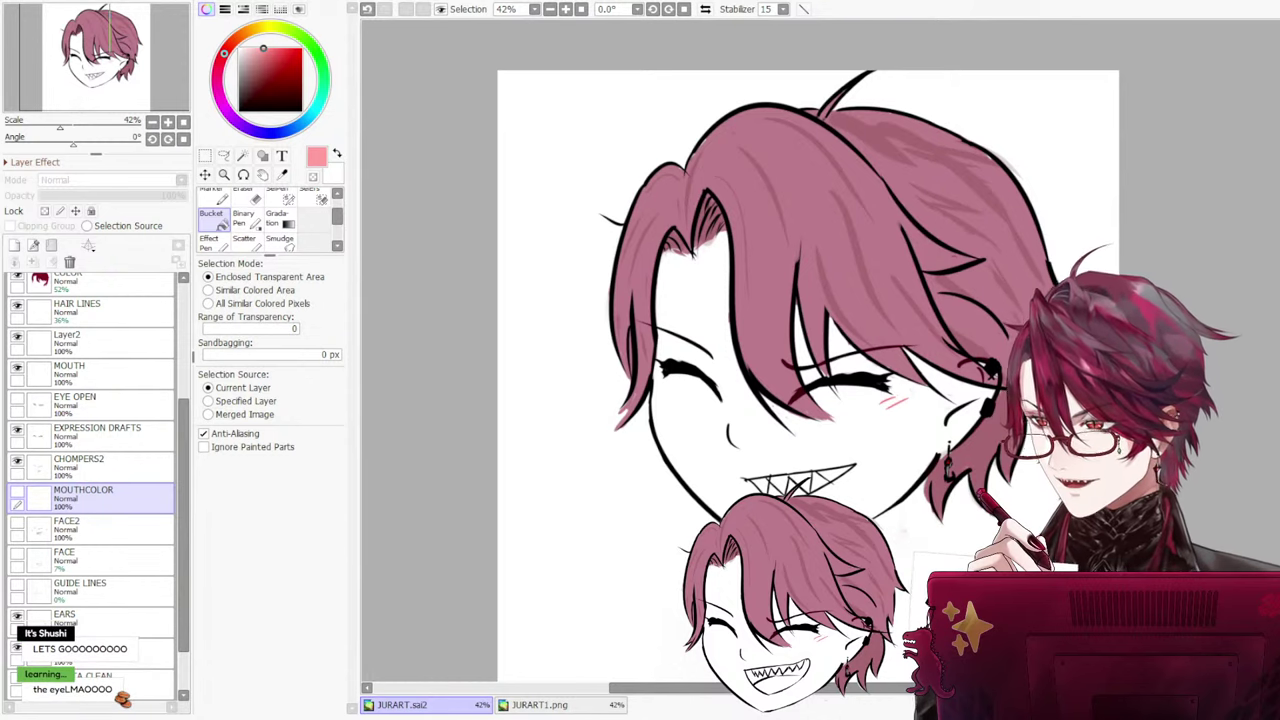
Select the FACE layer and swap the closed eyes for open ones by showing EYE OPEN and hiding EXPRESSION DRAFTS
click(100, 558)
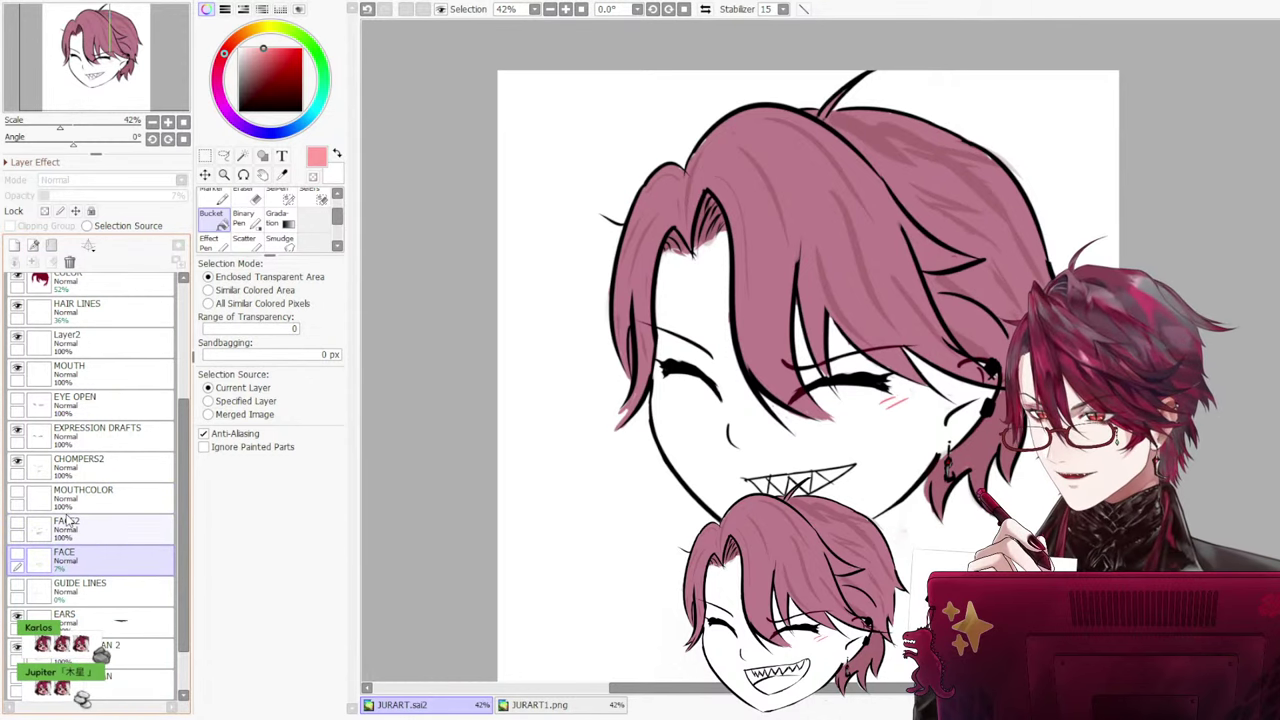
click(17, 400)
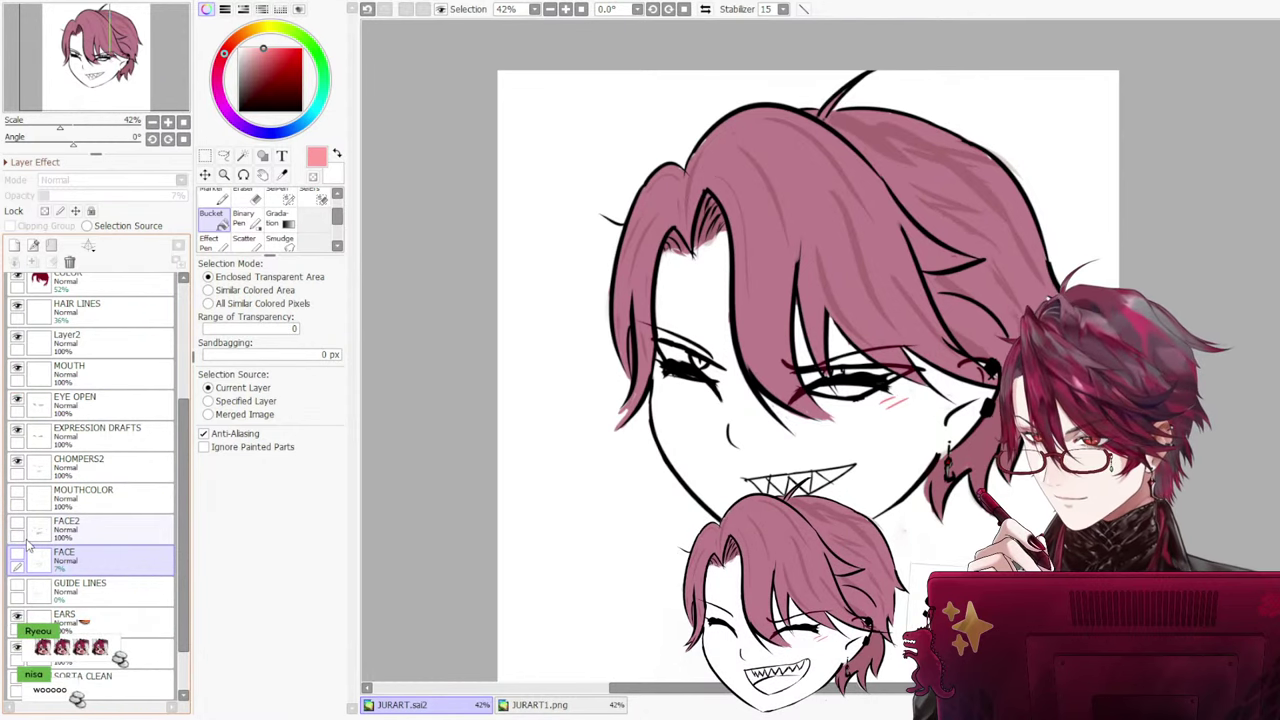
click(24, 595)
click(21, 602)
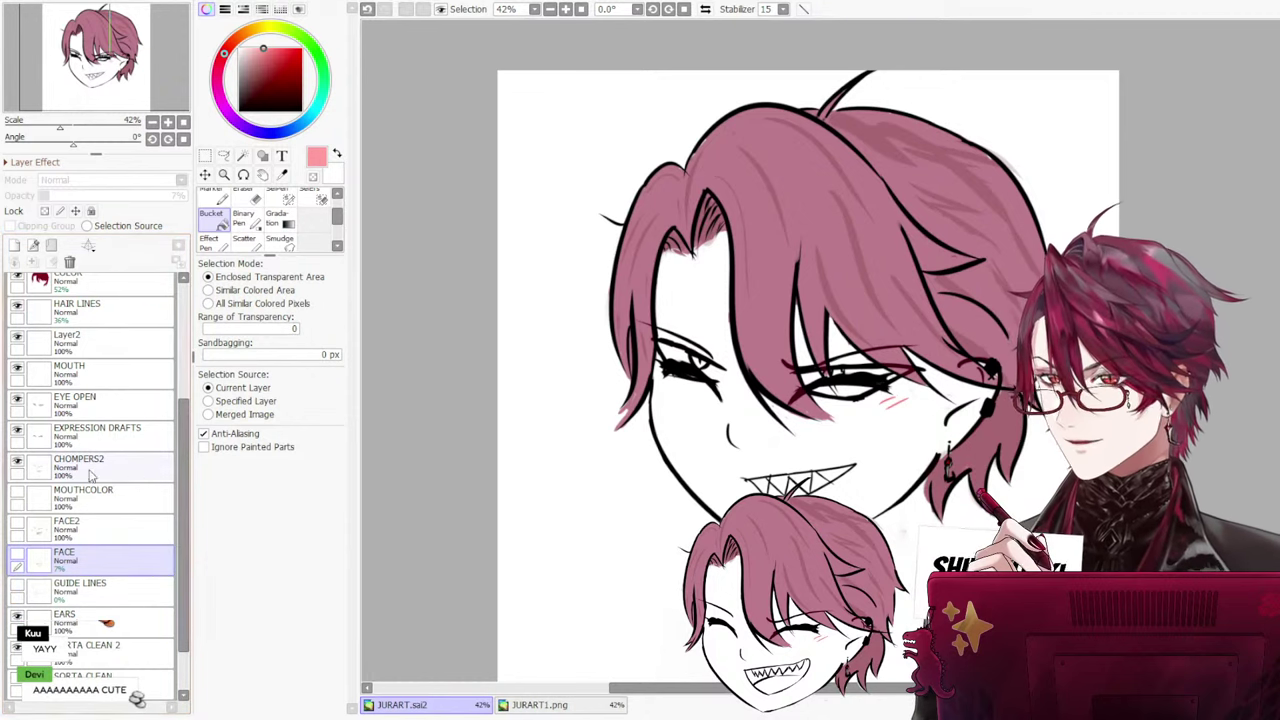
click(18, 432)
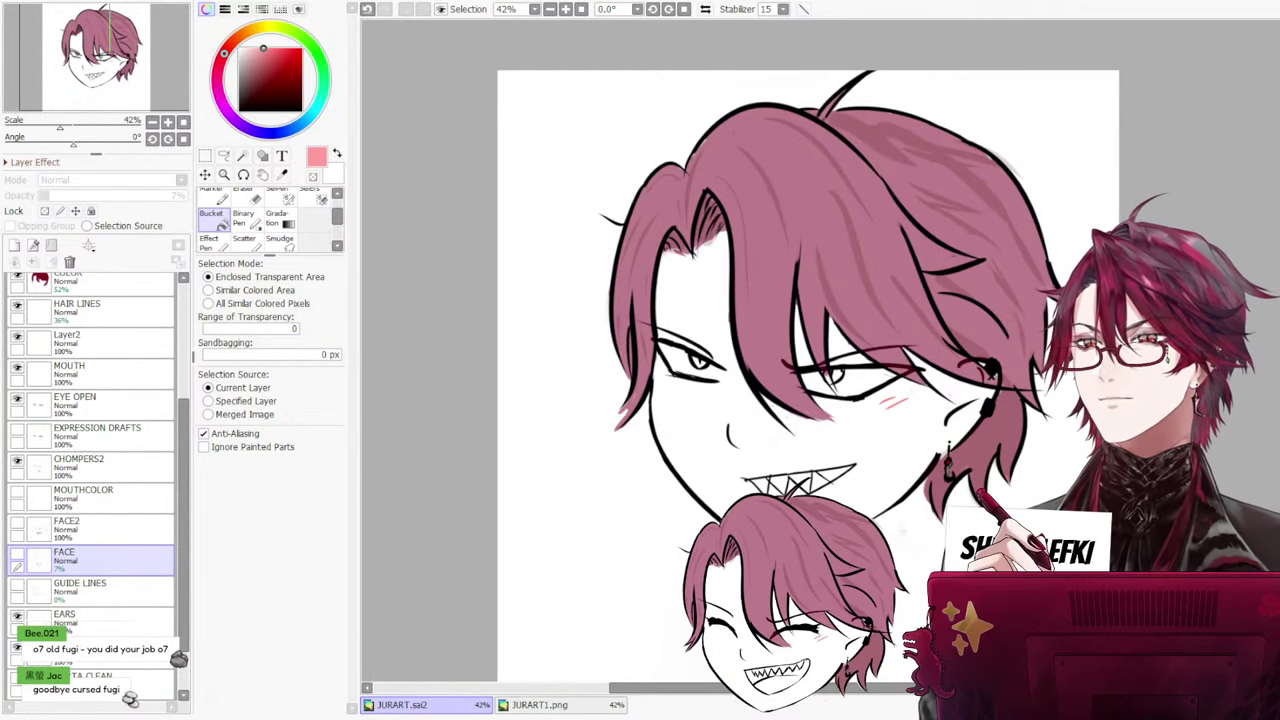
Show the FACE2 layer and hide the CHOMPERS2 layer
scroll(27, 565, down, 1)
click(17, 578)
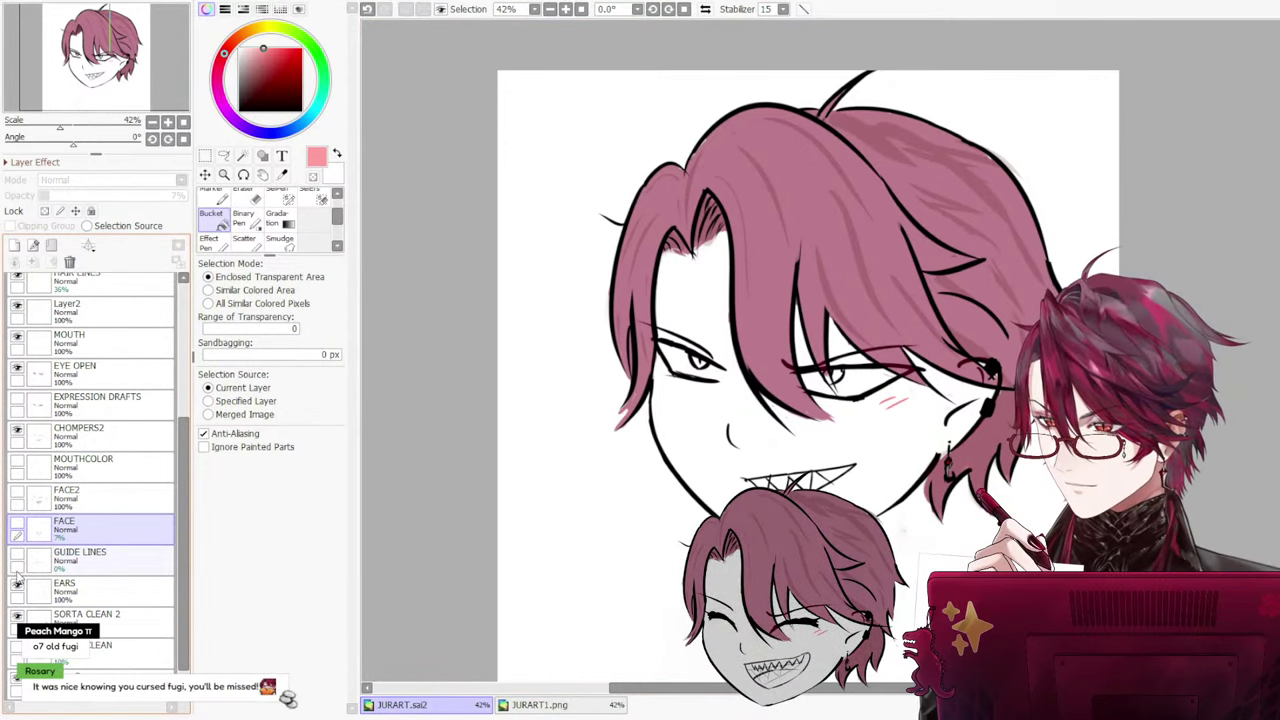
click(17, 578)
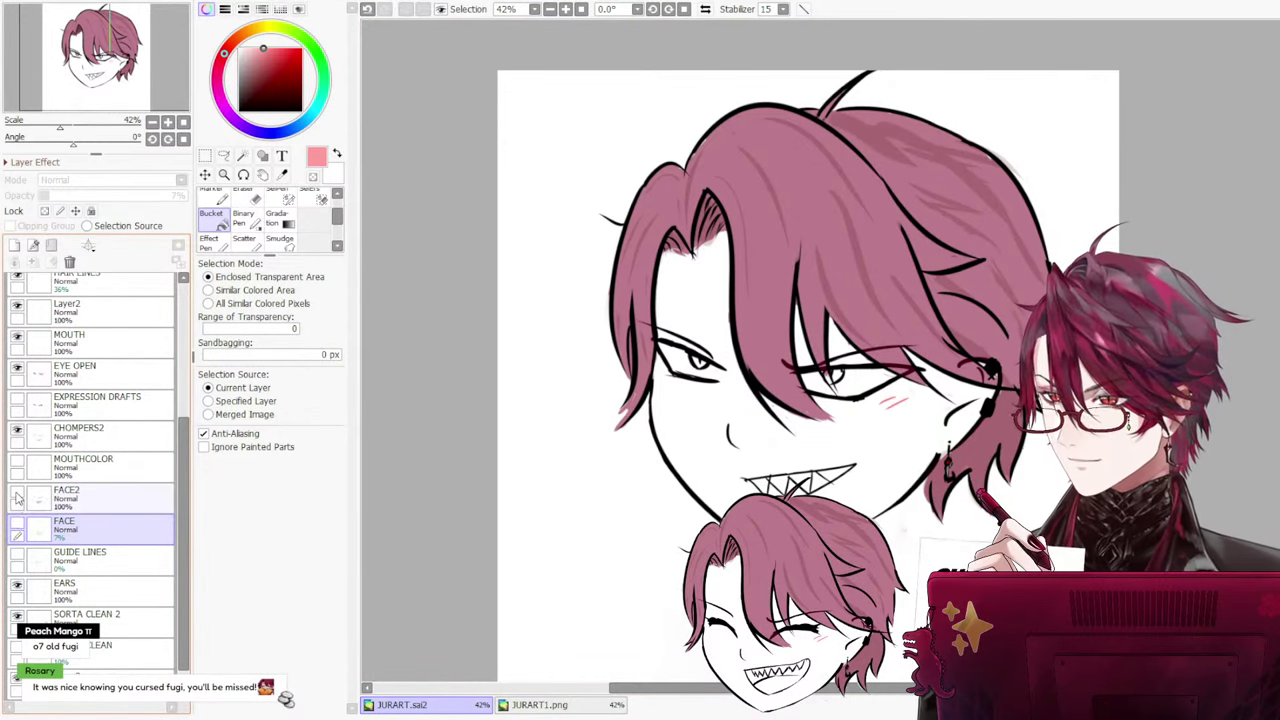
click(17, 492)
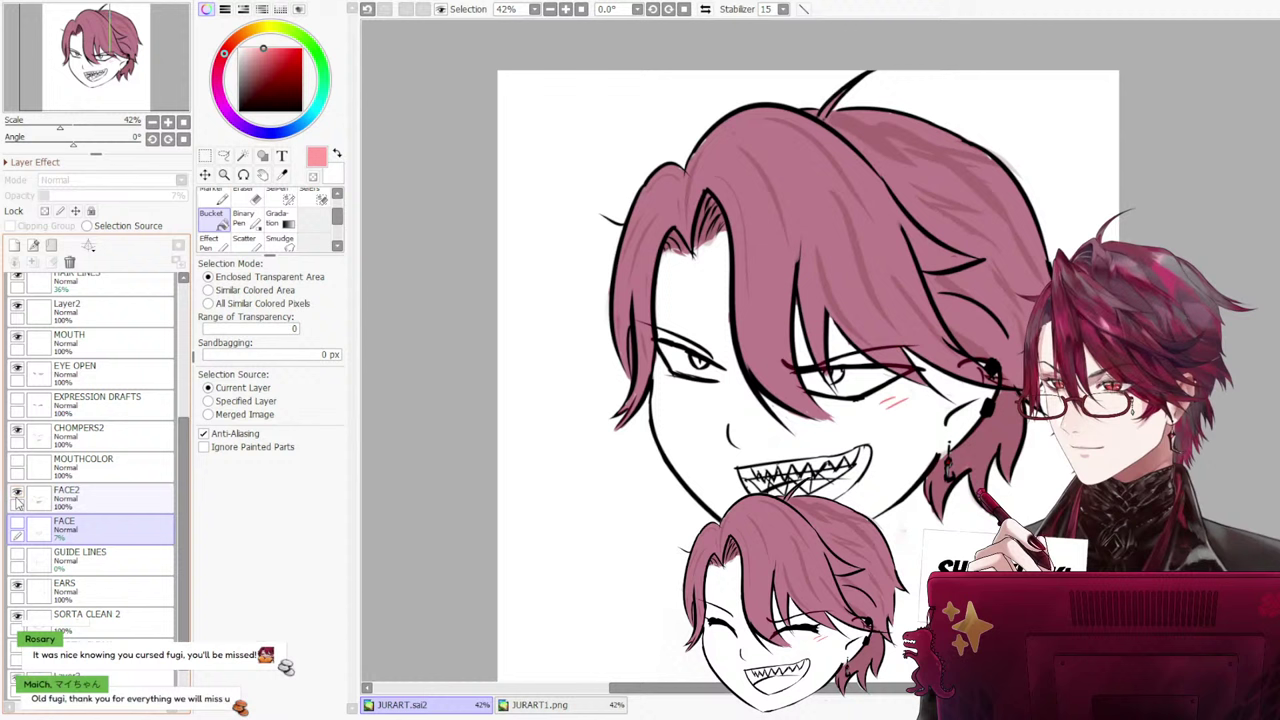
click(17, 430)
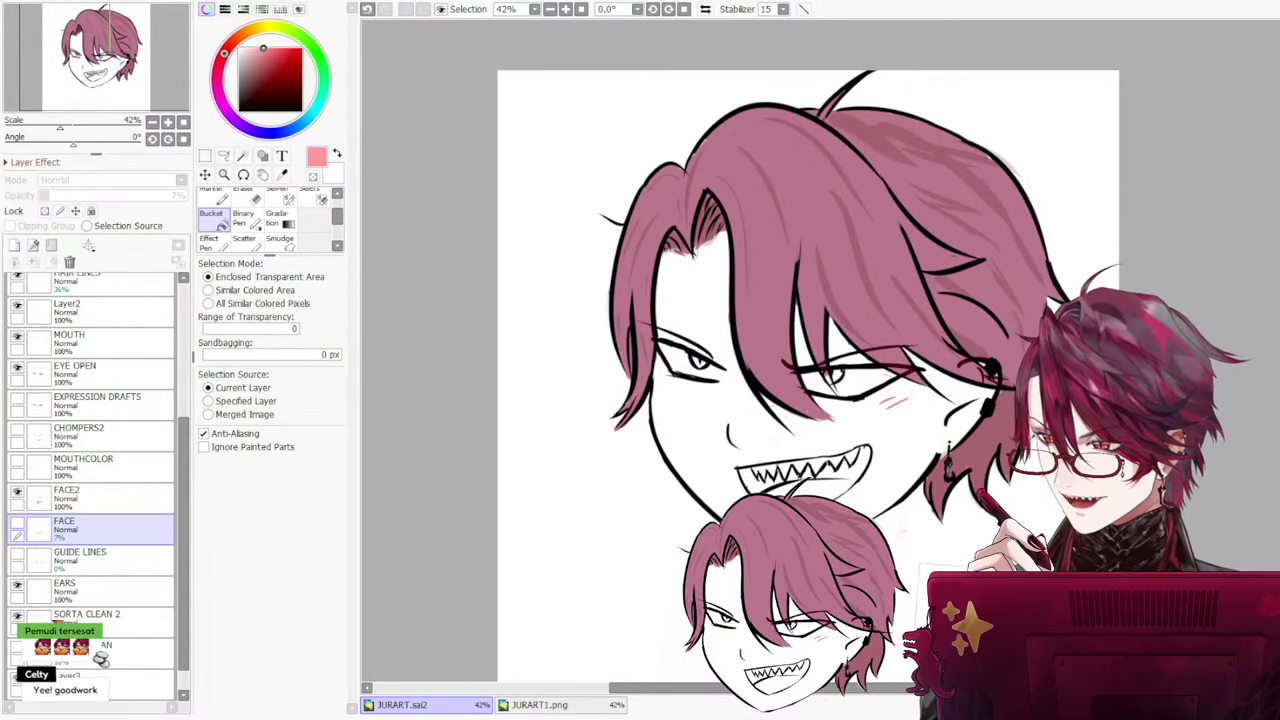
scroll(750, 594, down, 4)
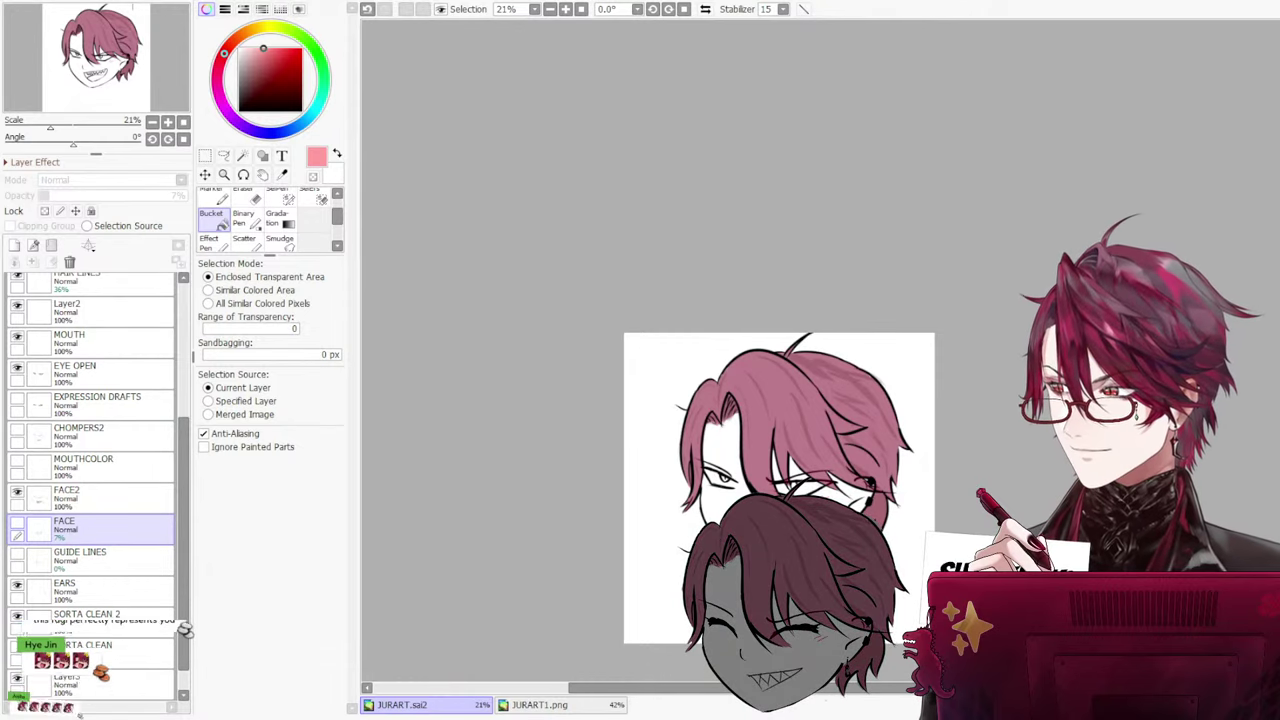
key(ctrl+z)
key(ctrl+y)
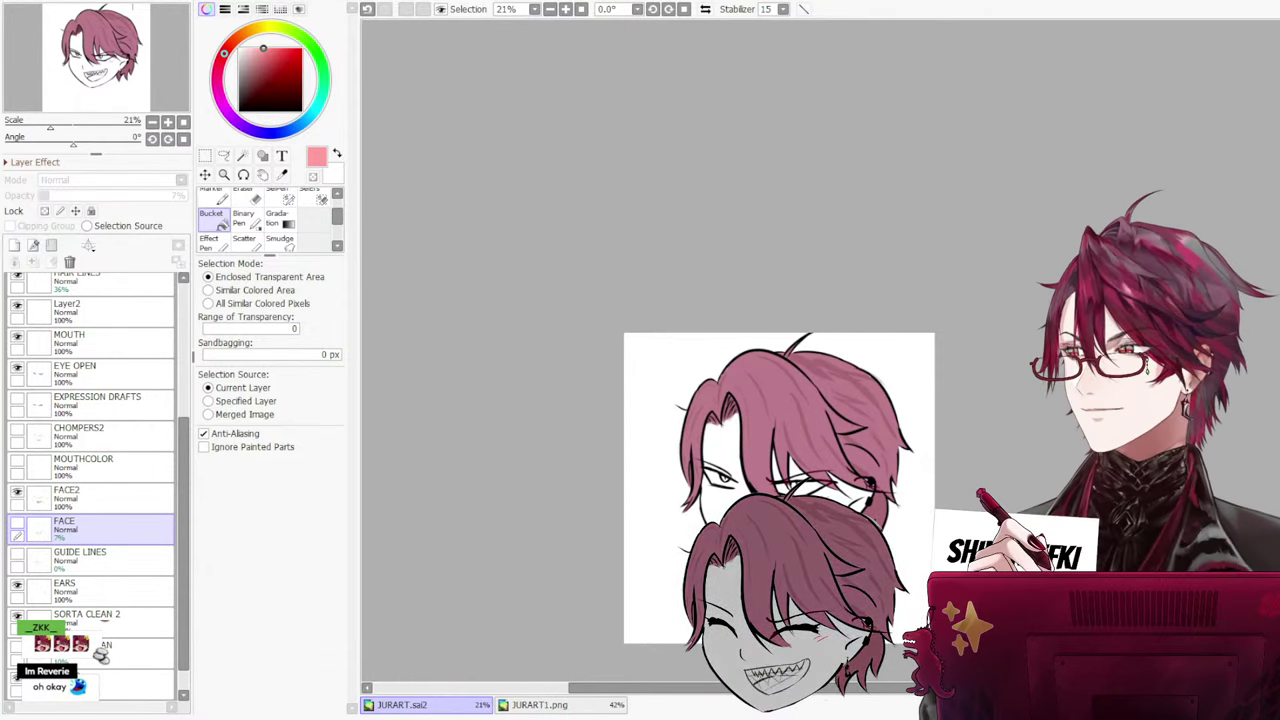
key(ctrl+z)
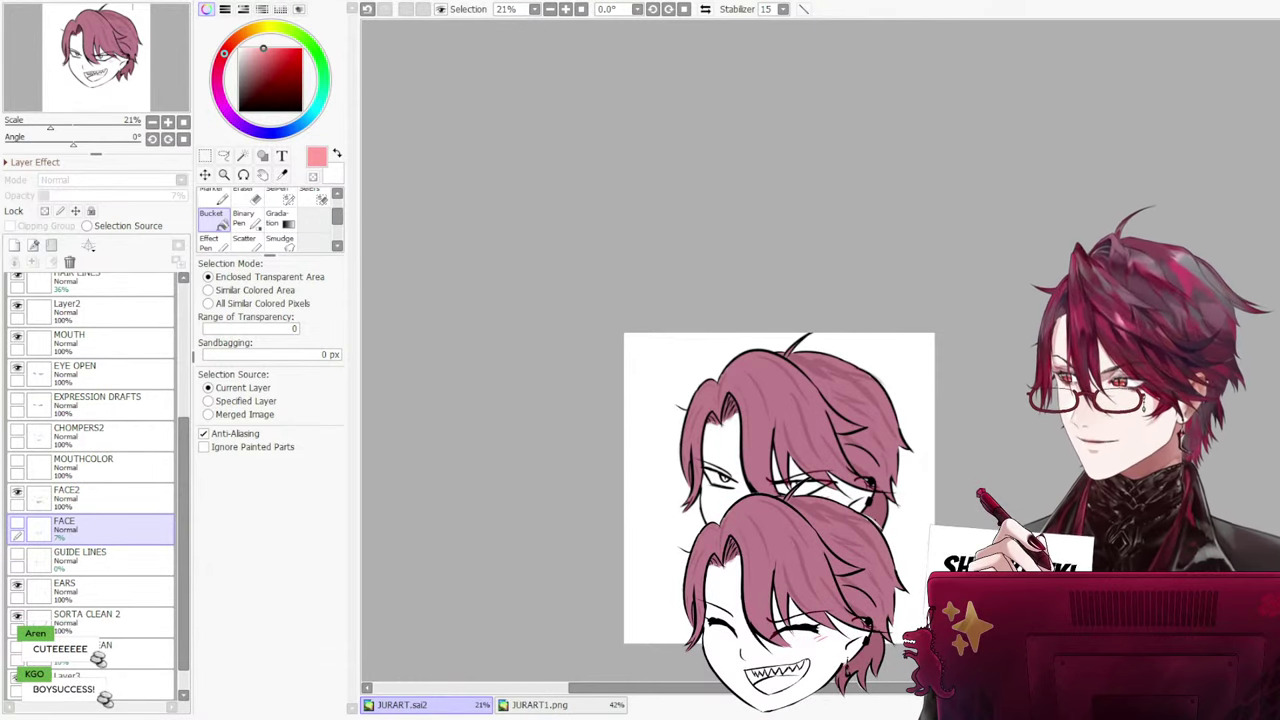
key(ctrl+y)
key(ctrl+z)
key(ctrl+y)
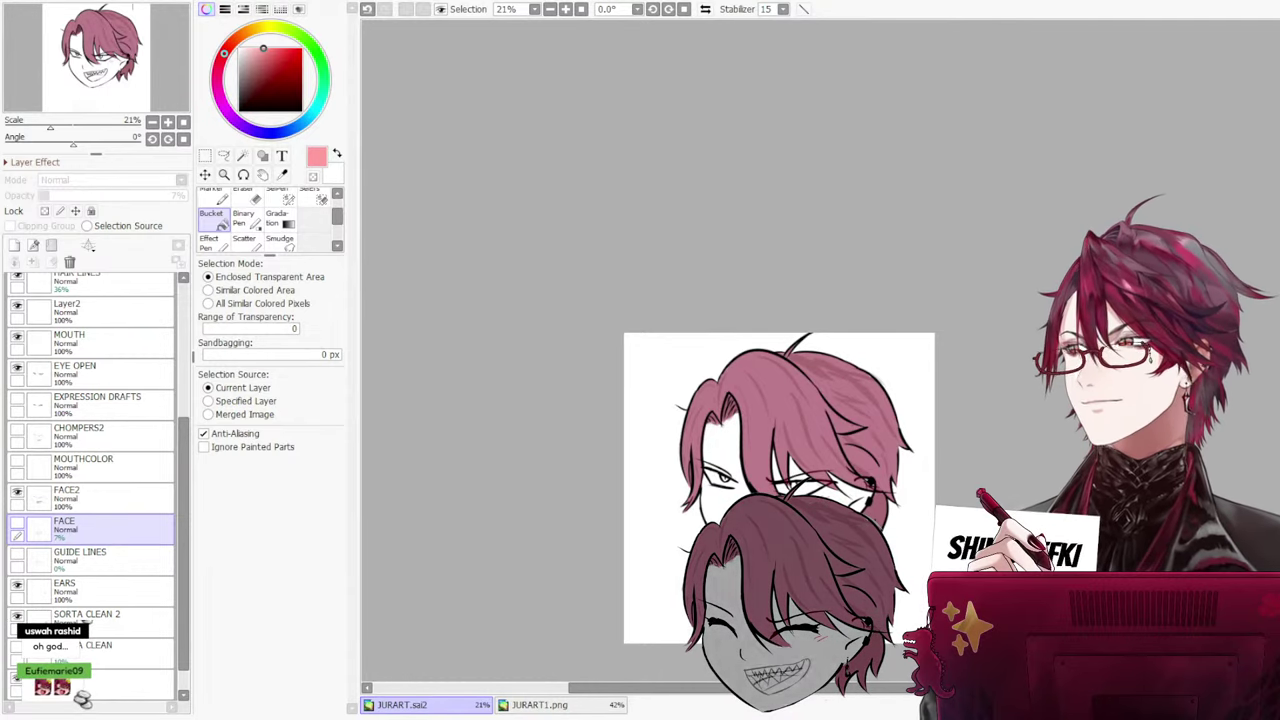
key(ctrl+z)
key(ctrl+y)
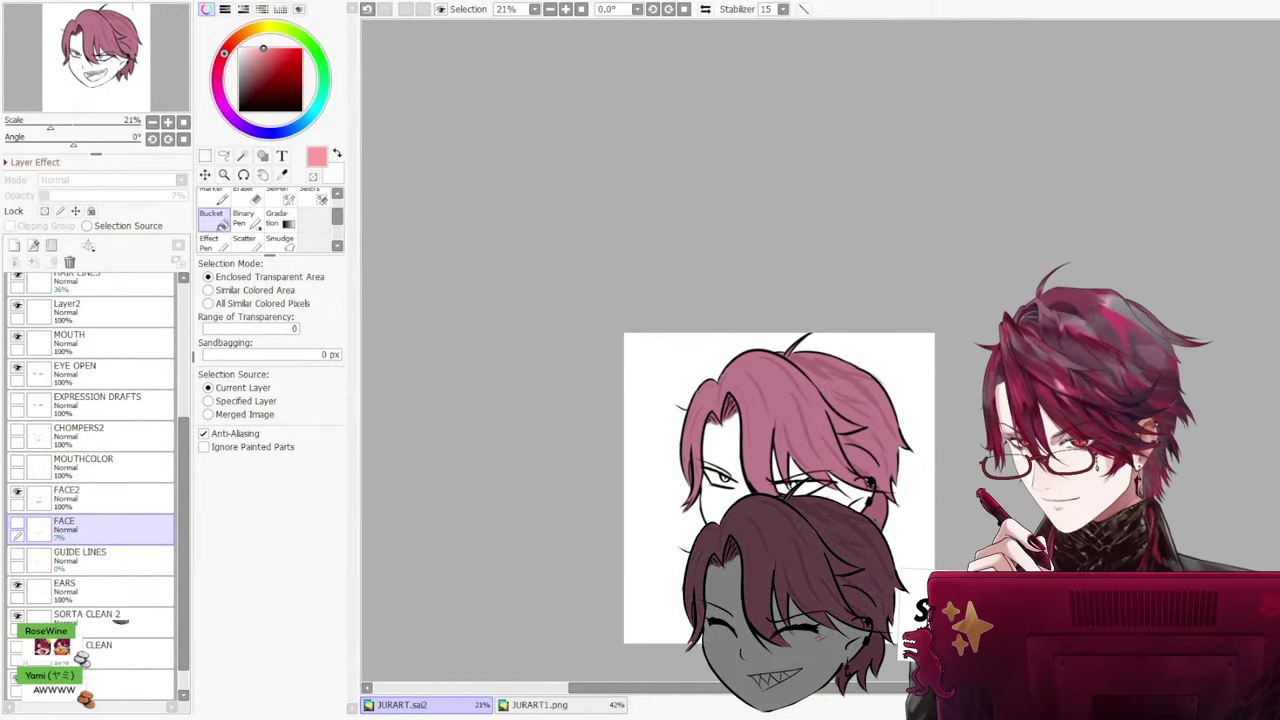
key(ctrl+z)
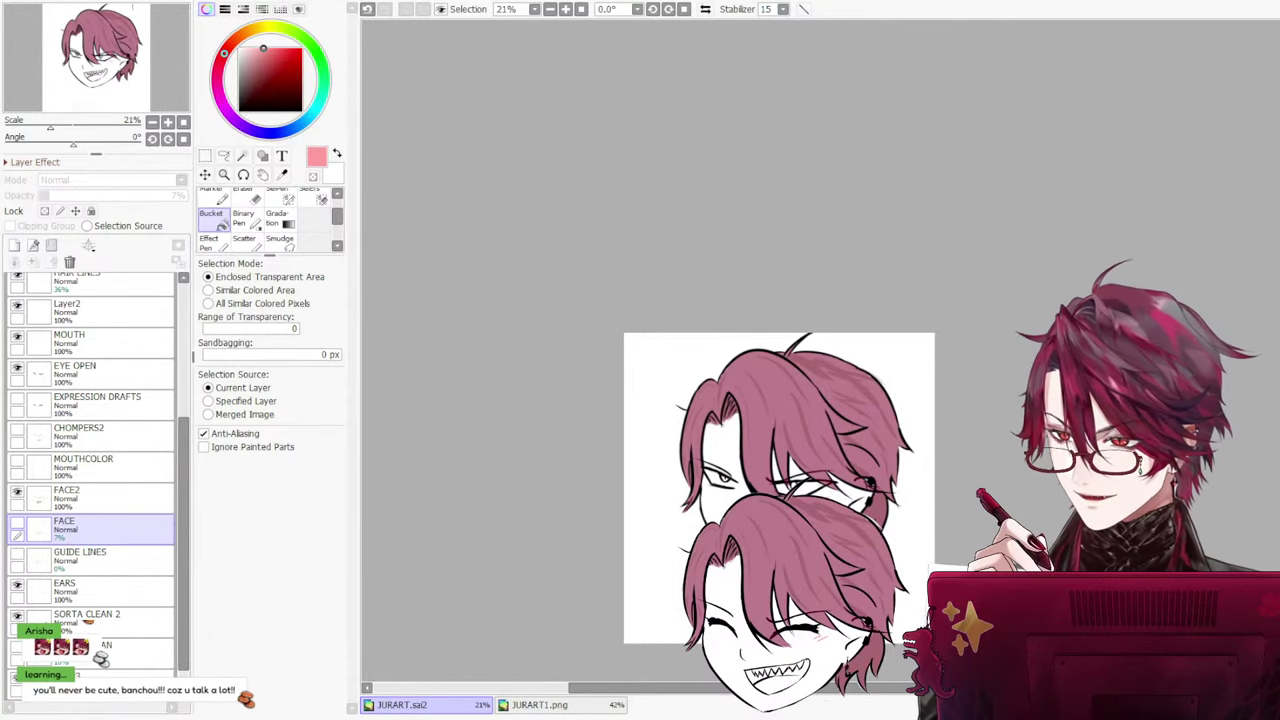
key(ctrl+y)
key(ctrl+z)
key(ctrl+z)
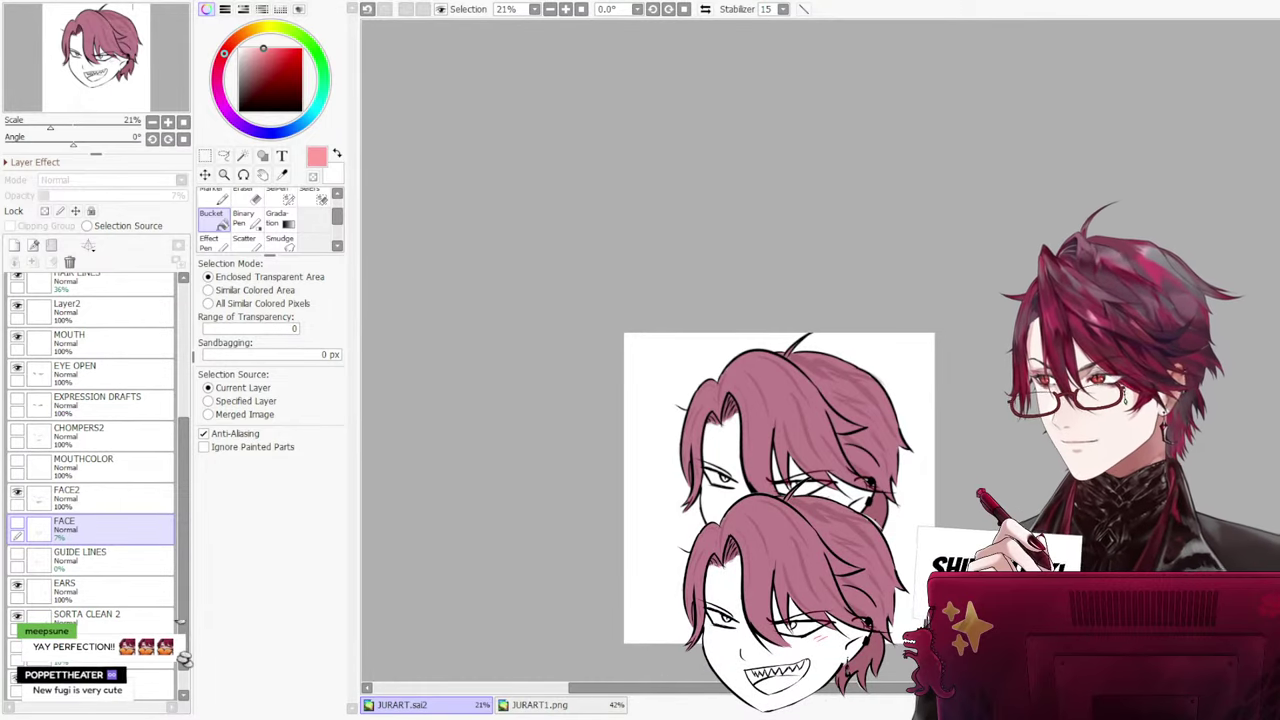
key(ctrl+z)
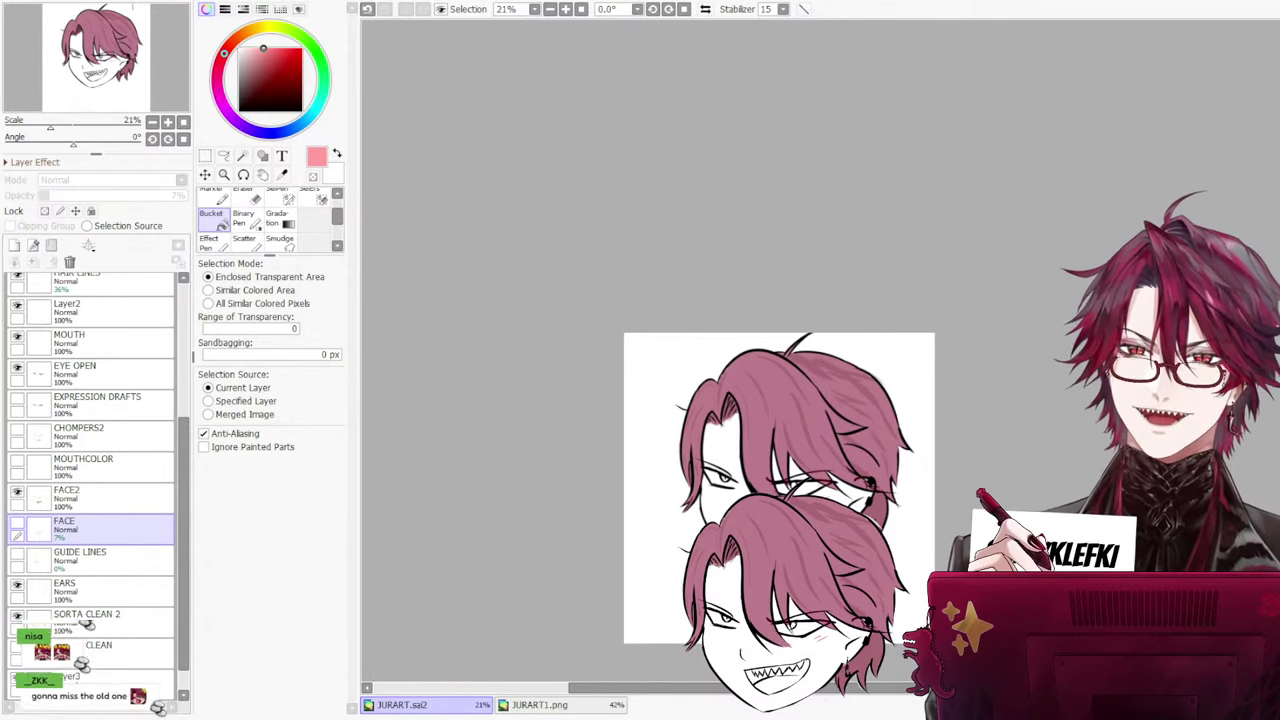
scroll(884, 501, up, 3)
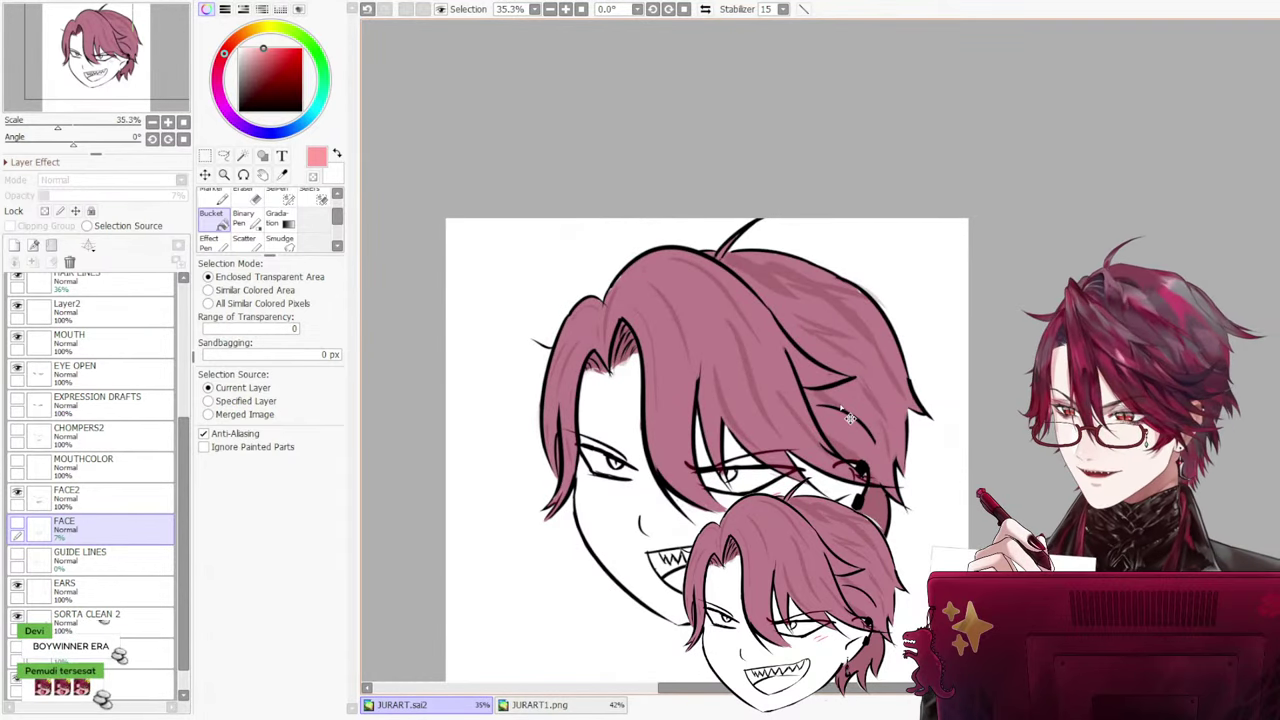
scroll(845, 410, up, 1)
drag(845, 410, 845, 250)
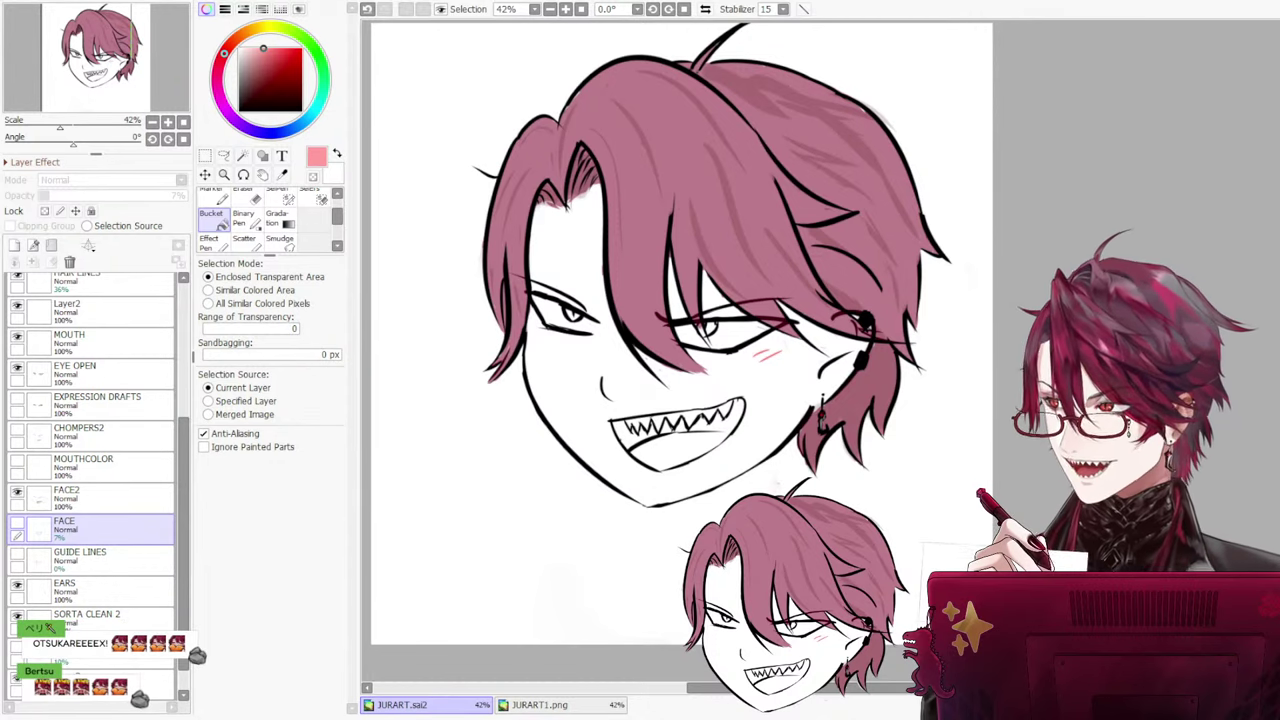
click(770, 640)
key(ctrl+z)
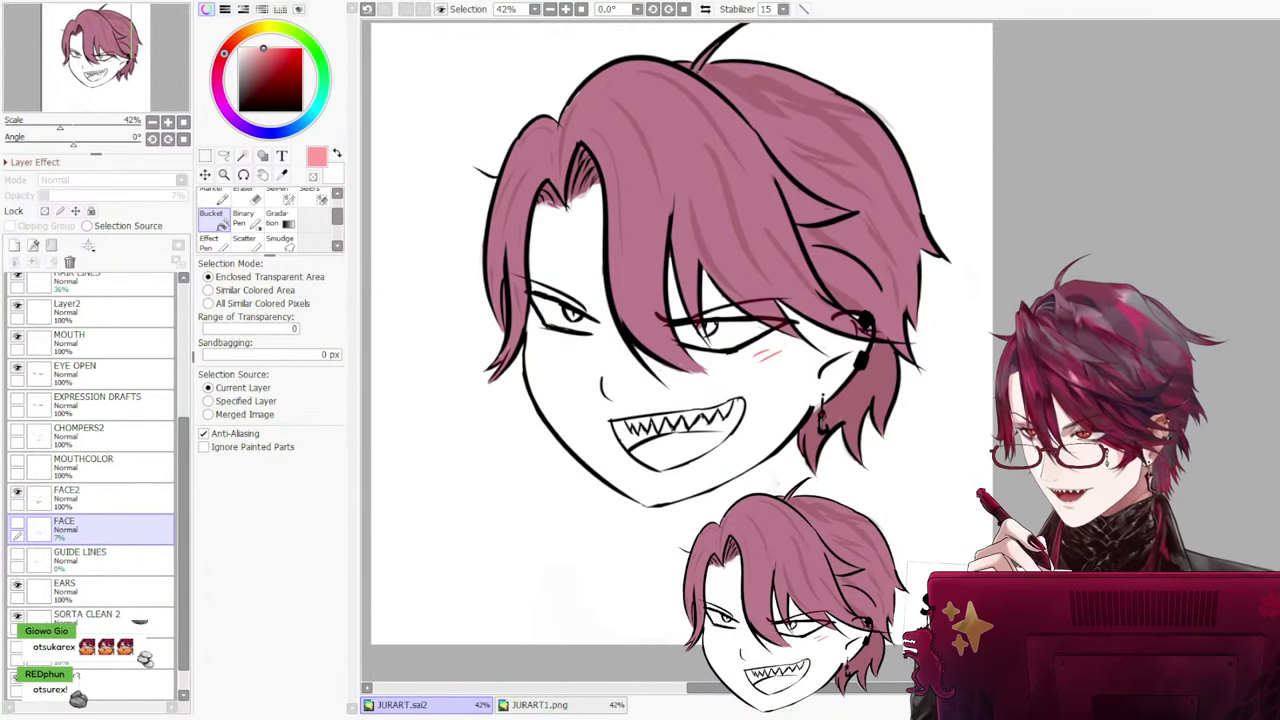